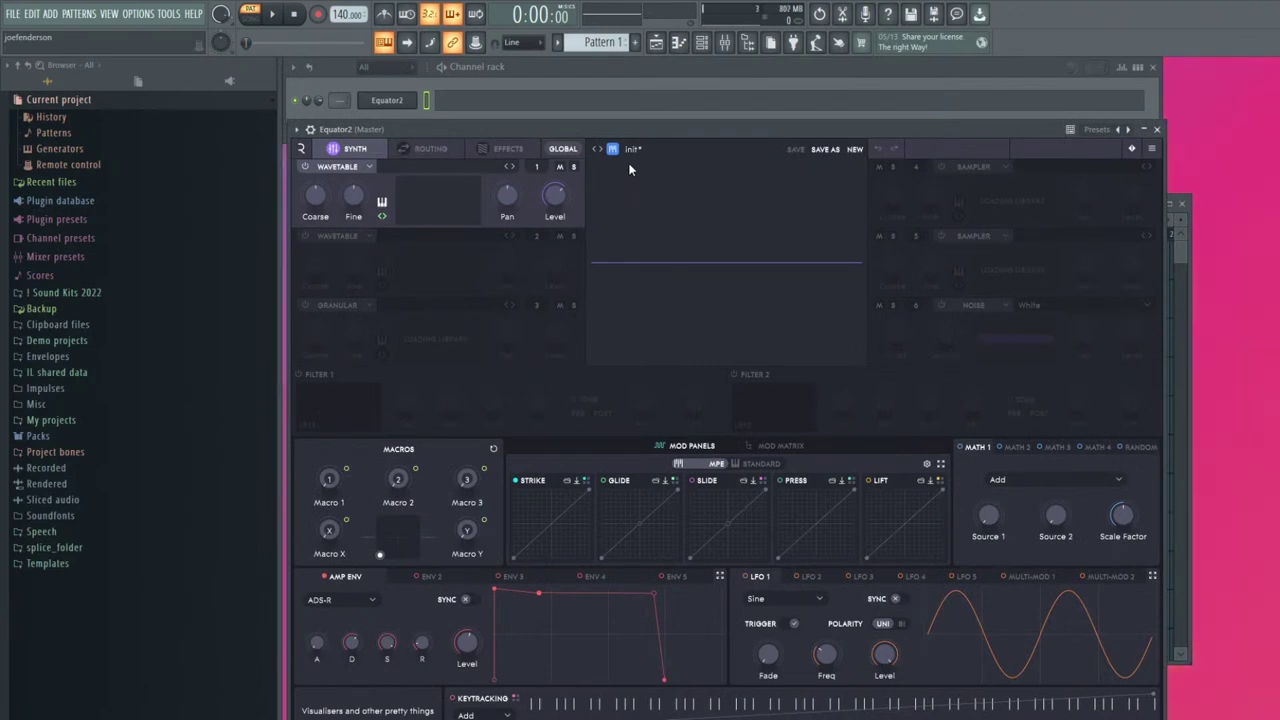
Filter the Equator2 preset browser by the Analog source and return to the synth view
{"action": "left_click", "coordinate": [633, 150]}
{"action": "left_click", "coordinate": [554, 318]}
{"action": "left_click_drag", "start_coordinate": [858, 130], "coordinate": [849, 114]}
{"action": "left_click", "coordinate": [612, 137]}
{"action": "left_click", "coordinate": [620, 136]}
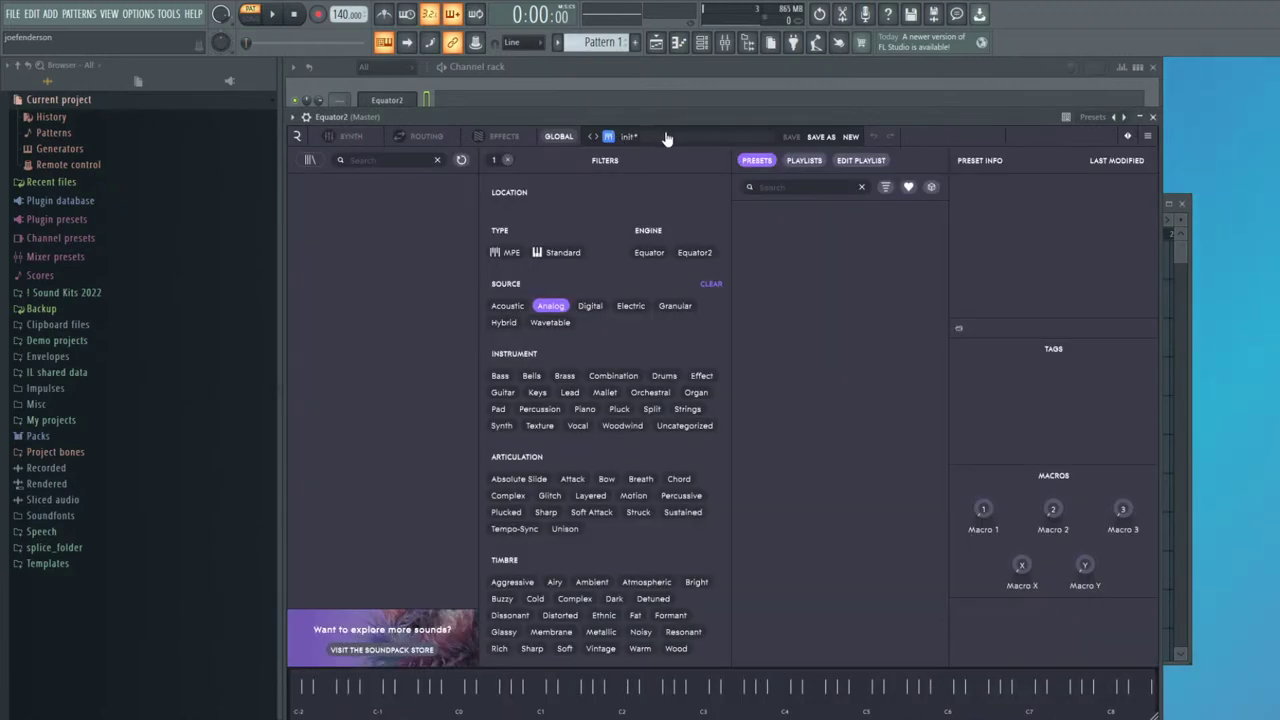
{"action": "left_click", "coordinate": [665, 137]}
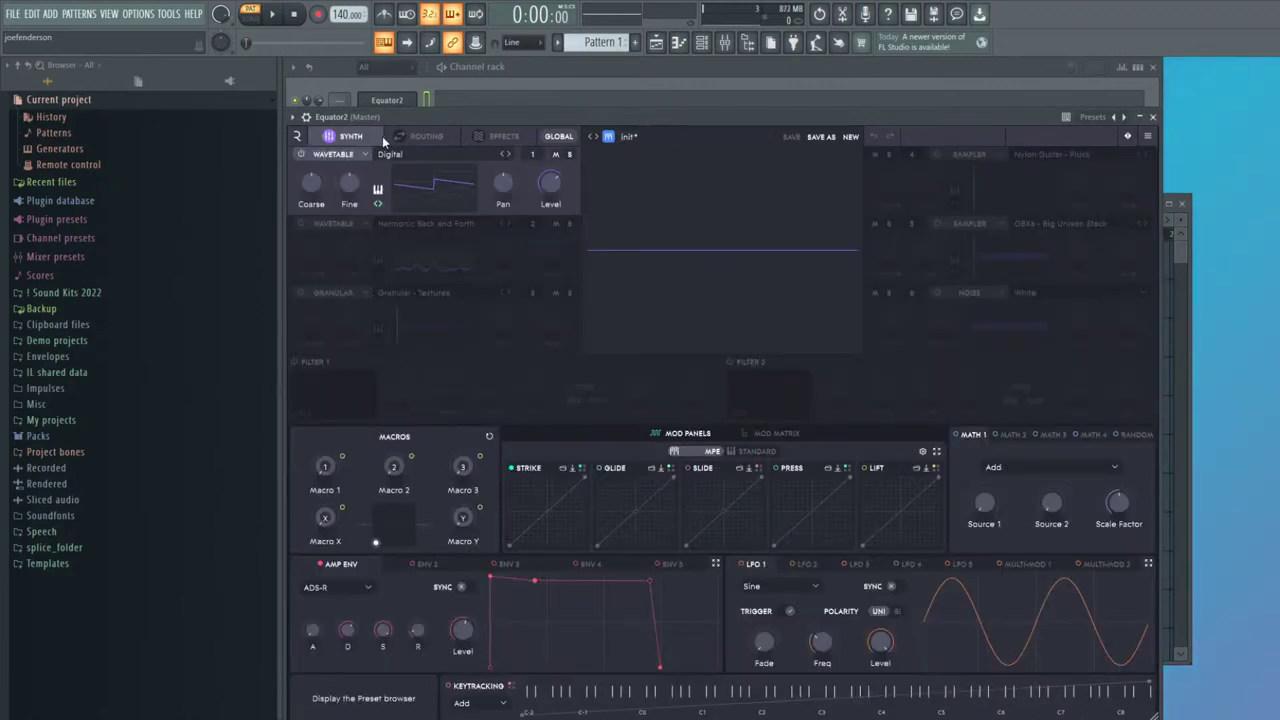
Examine the routing and synth pages of the Stereo Motion Wavetable Pad preset
{"action": "left_click", "coordinate": [446, 138]}
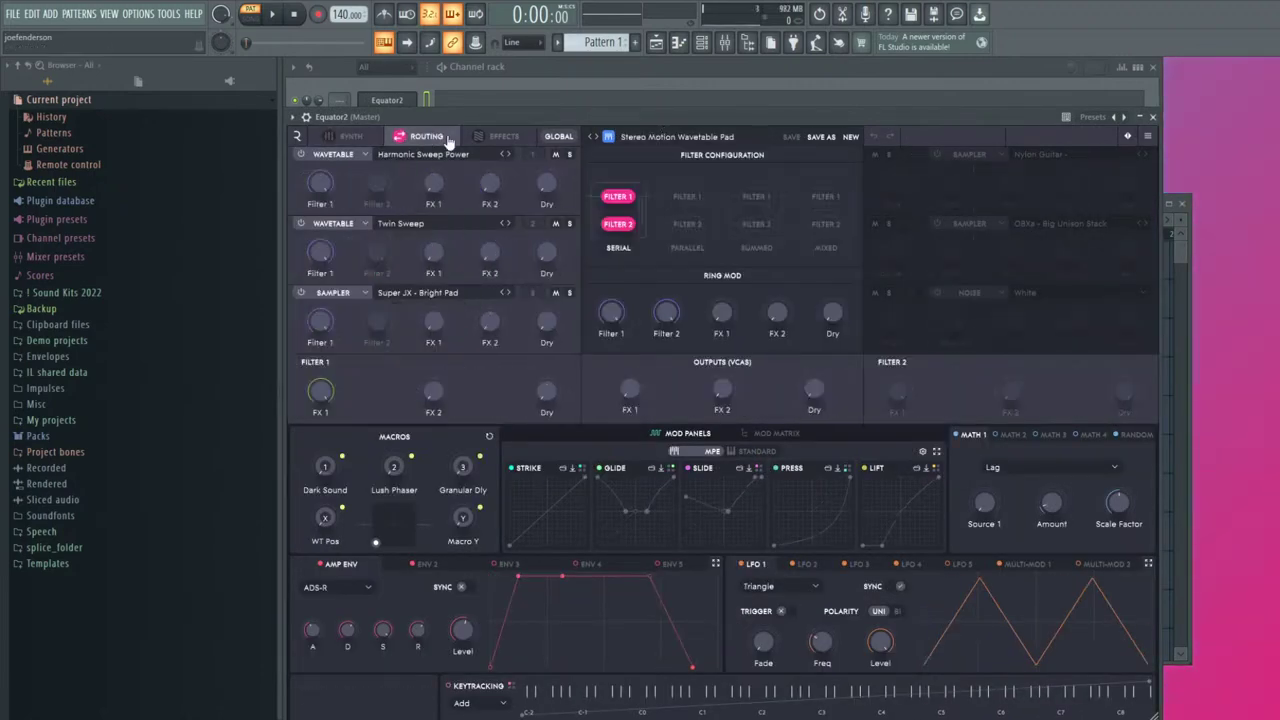
{"action": "left_click", "coordinate": [350, 137]}
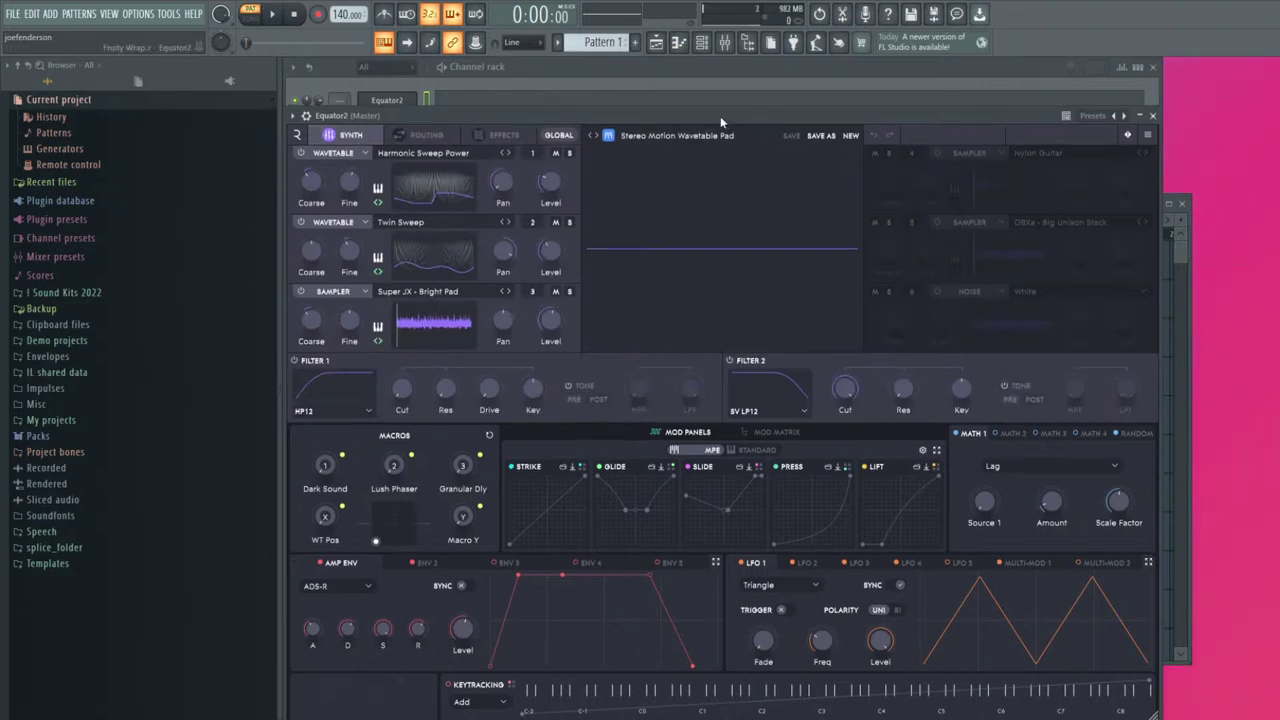
{"action": "left_click_drag", "start_coordinate": [819, 118], "coordinate": [848, 137]}
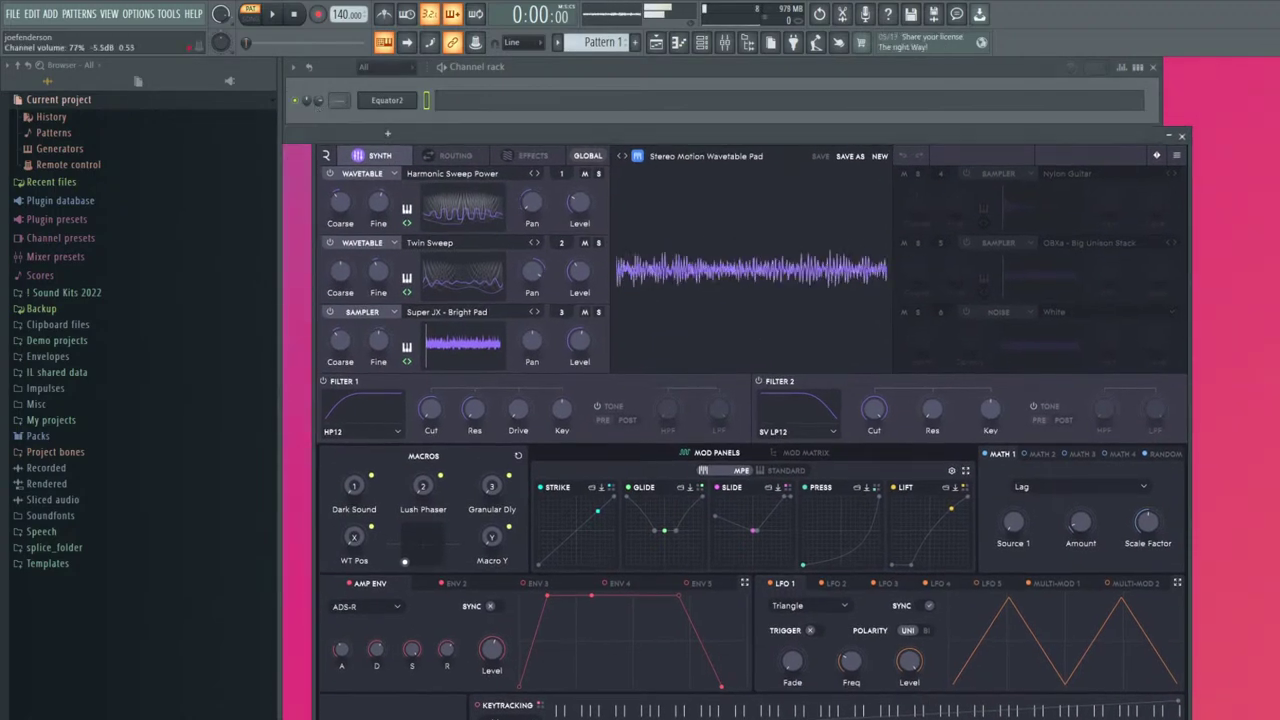
Audition the Acid Bassline - Drive and 1980s Pop Synth Brass presets from the preset browser
{"action": "left_click", "coordinate": [706, 156]}
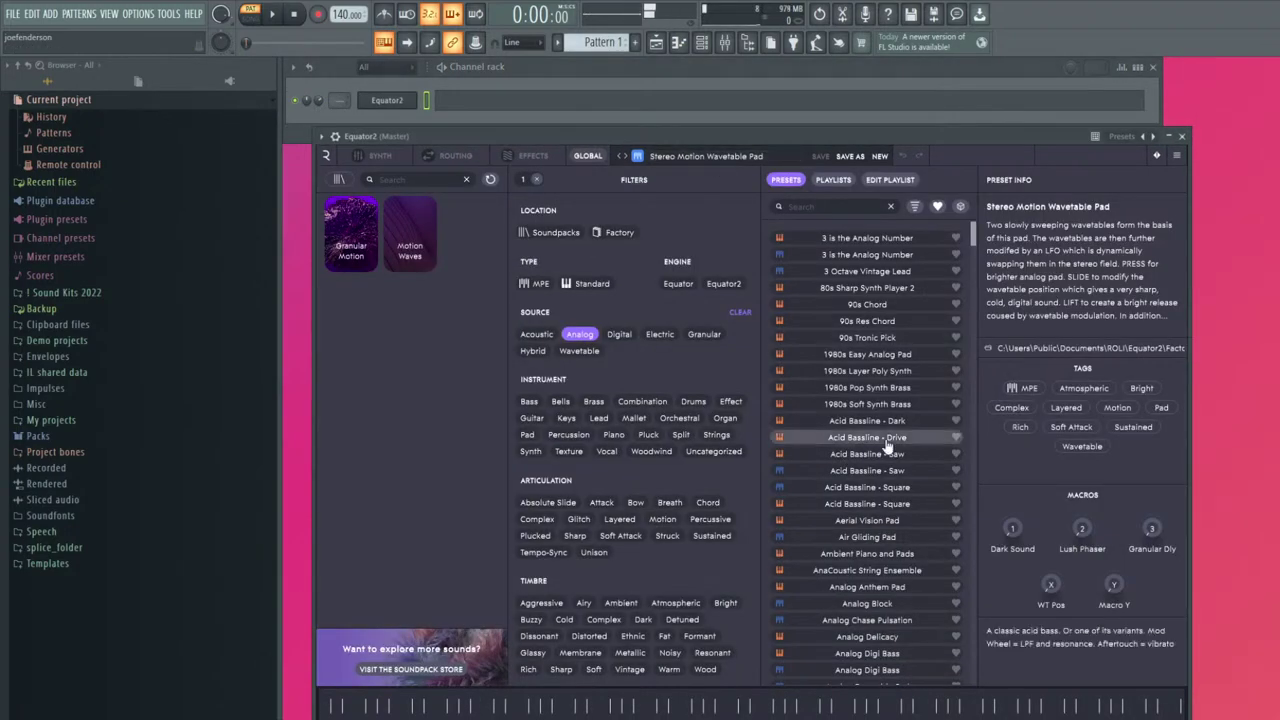
{"action": "left_click_drag", "start_coordinate": [834, 138], "coordinate": [812, 130]}
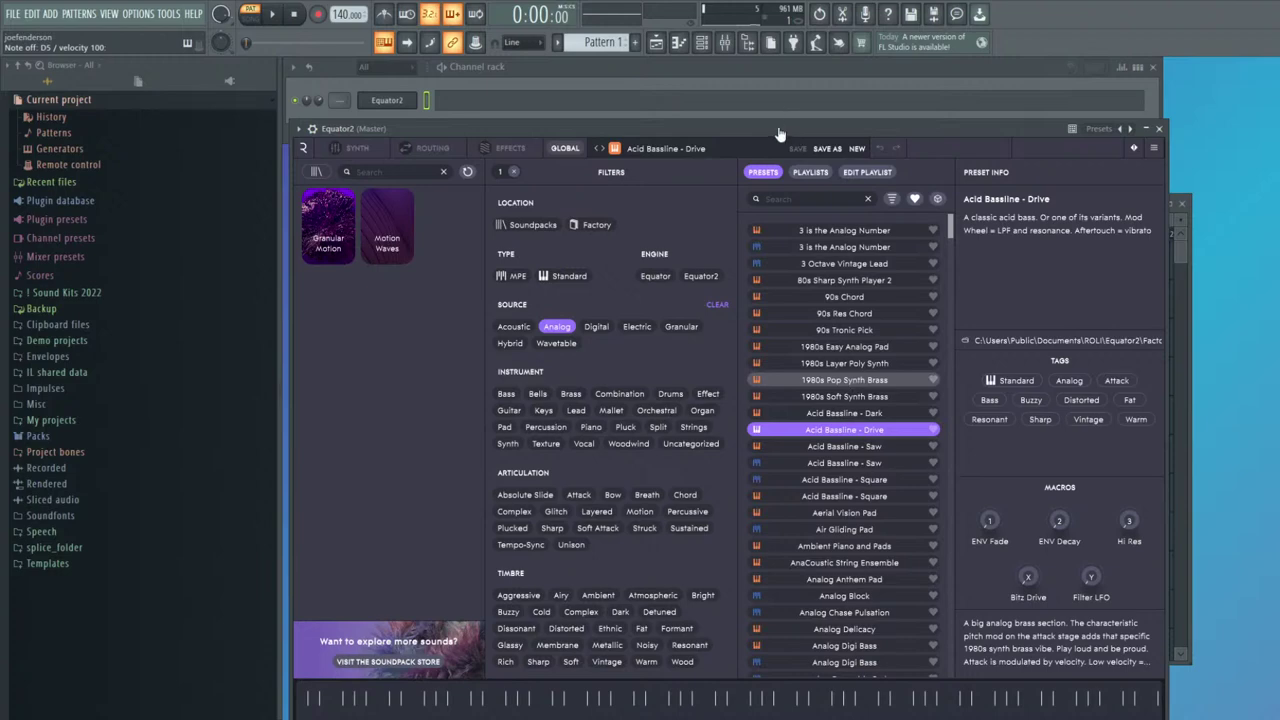
{"action": "left_click_drag", "start_coordinate": [777, 126], "coordinate": [803, 120]}
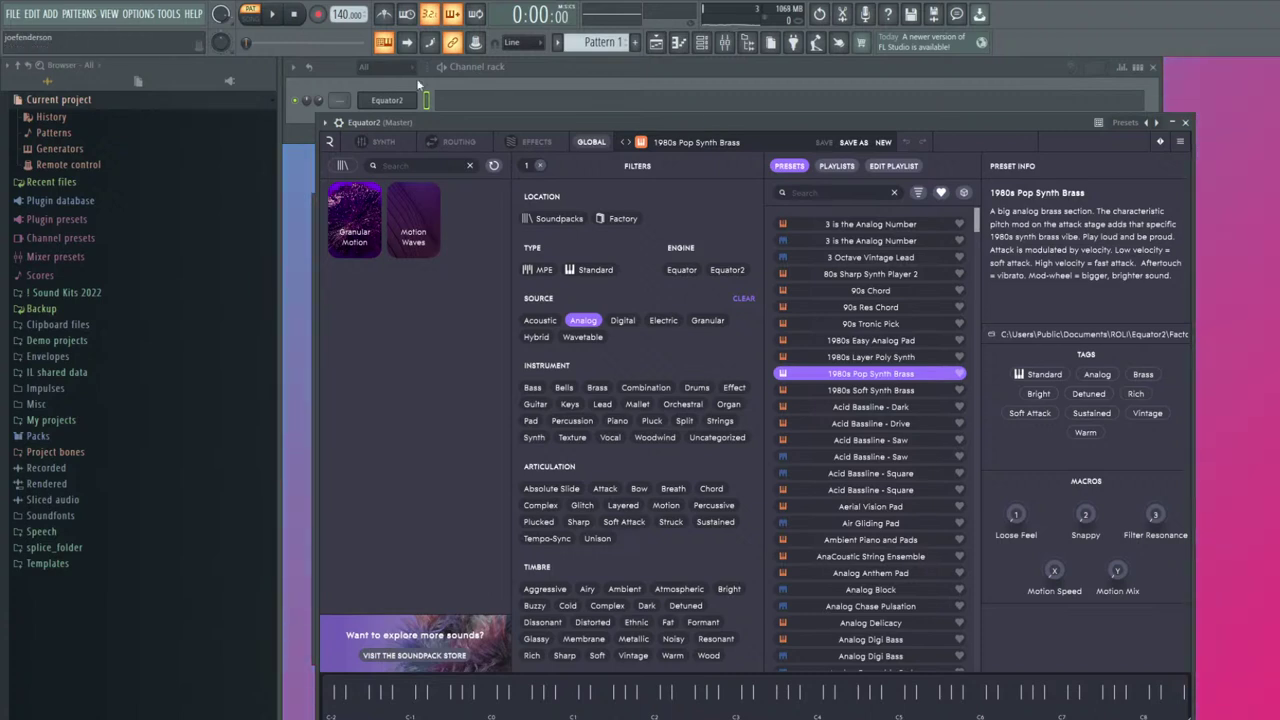
Enter a one-beat C#5 and F#5 chord followed by a D5 and G5 chord in the Equator2 piano roll
{"action": "key", "text": "F7"}
{"action": "left_click", "coordinate": [443, 359]}
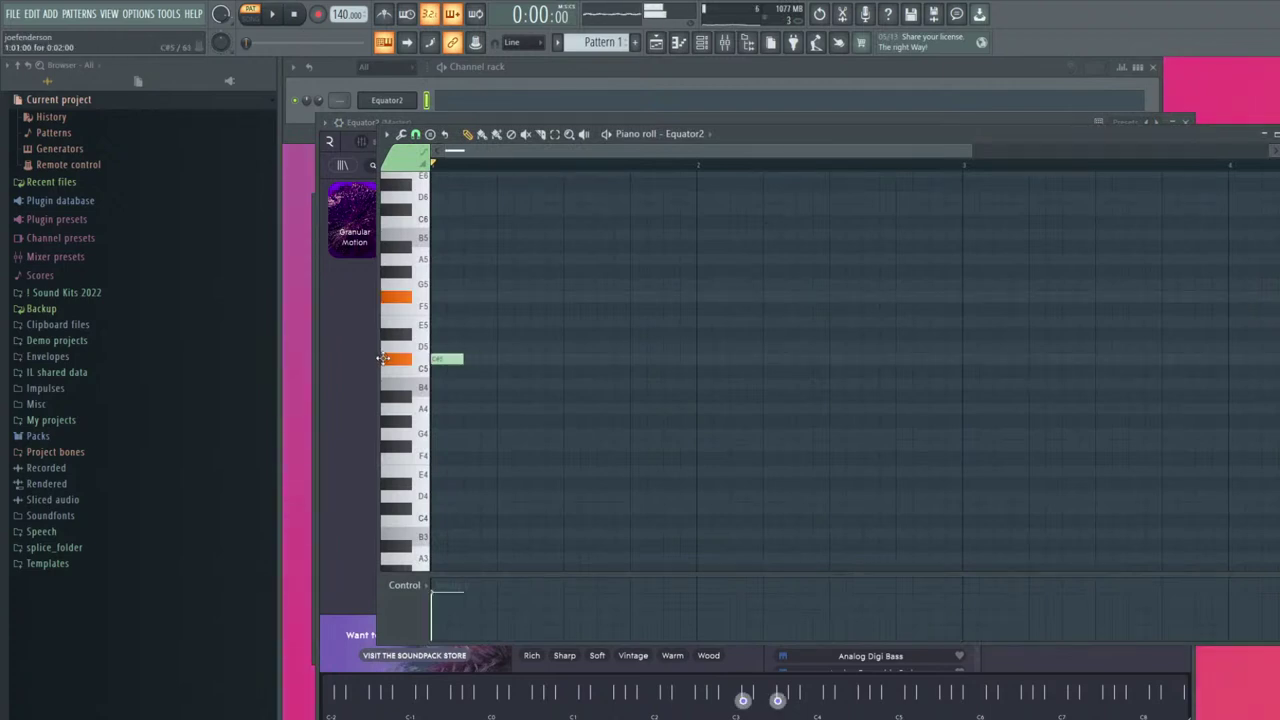
{"action": "left_click", "coordinate": [438, 297]}
{"action": "key", "text": "ctrl+a"}
{"action": "left_click_drag", "start_coordinate": [462, 297], "coordinate": [496, 297]}
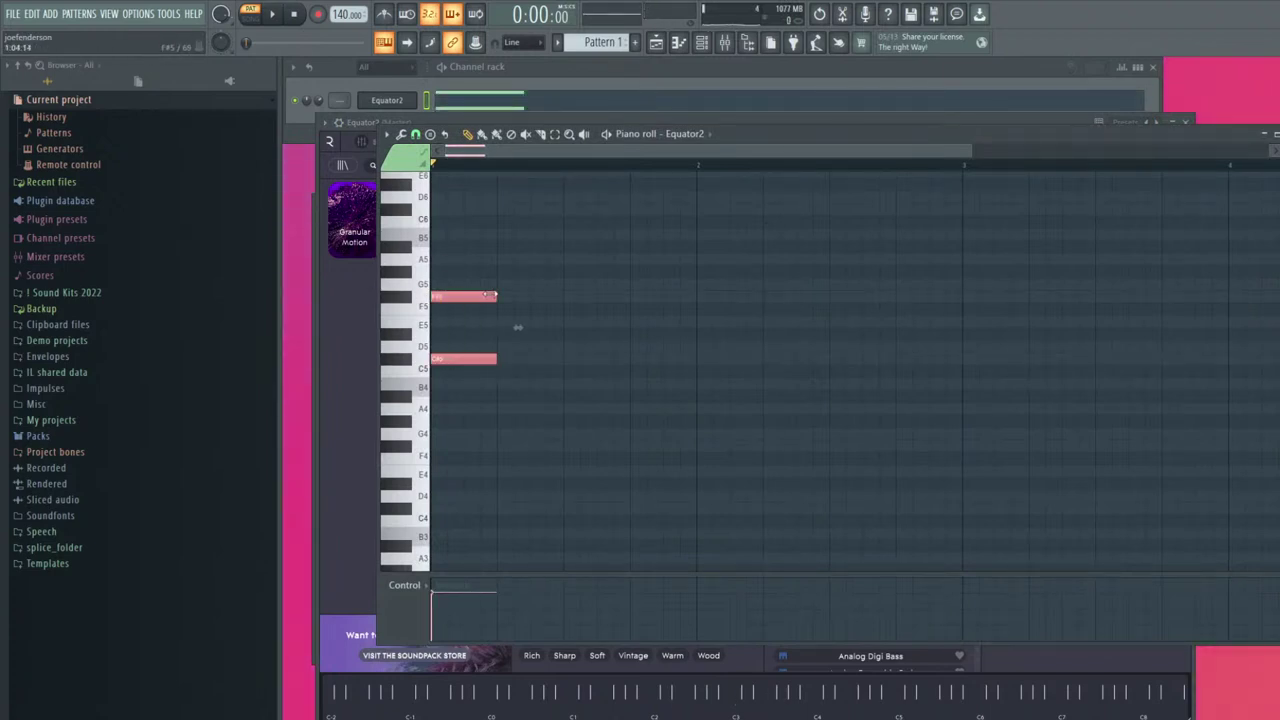
{"action": "left_click", "coordinate": [503, 345]}
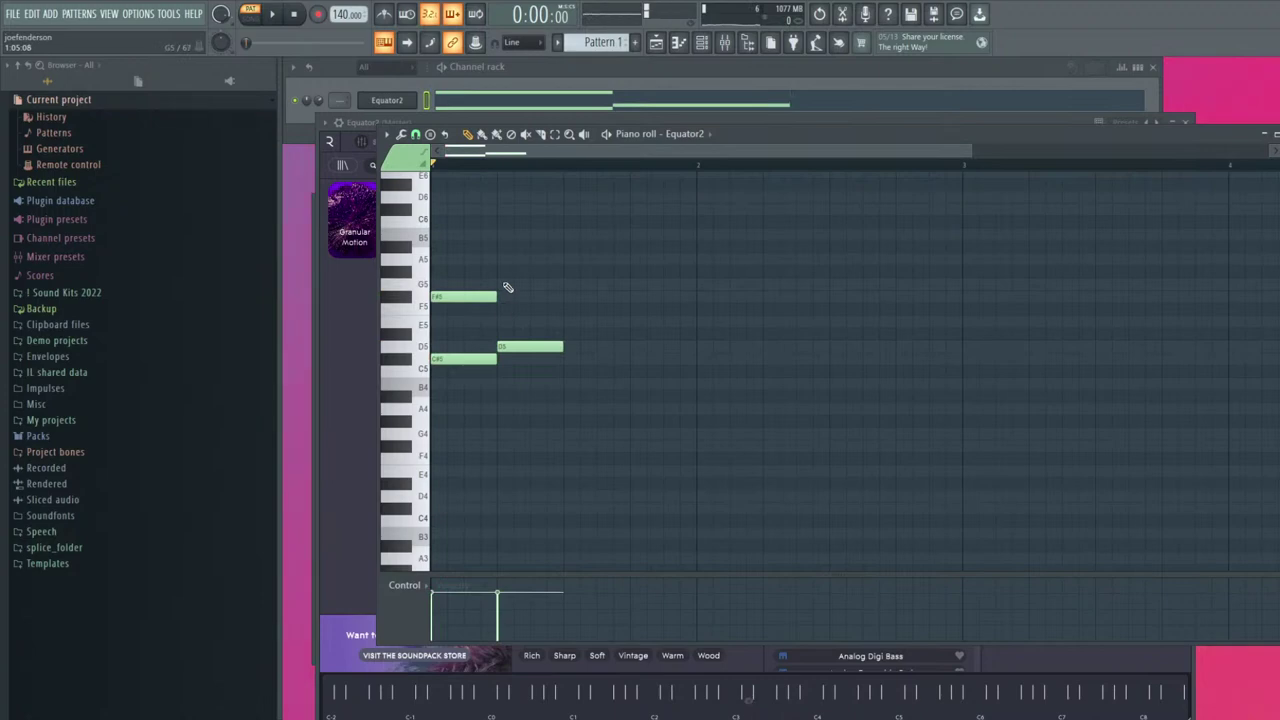
{"action": "left_click", "coordinate": [502, 286]}
Stretch both chords to two beats each and space them one beat apart, checking the rhythm with playback
{"action": "key", "text": "space"}
{"action": "left_click_drag", "start_coordinate": [558, 367], "coordinate": [545, 300]}
{"action": "key", "text": "space"}
{"action": "right_click", "coordinate": [556, 302]}
{"action": "left_click_drag", "start_coordinate": [563, 380], "coordinate": [520, 284]}
{"action": "key", "text": "space"}
{"action": "left_click_drag", "start_coordinate": [523, 288], "coordinate": [590, 291]}
{"action": "key", "text": "space"}
{"action": "key", "text": "space"}
{"action": "left_click_drag", "start_coordinate": [655, 389], "coordinate": [567, 302]}
{"action": "key", "text": "space"}
{"action": "key", "text": "space"}
{"action": "key", "text": "space"}
{"action": "key", "text": "space"}
{"action": "key", "text": "space"}
{"action": "key", "text": "space"}
Duplicate the D5 and G5 chord directly after itself and play the pattern back
{"action": "left_click", "coordinate": [658, 272]}
{"action": "right_click", "coordinate": [688, 275]}
{"action": "key", "text": "space"}
{"action": "key", "text": "space"}
{"action": "left_click_drag", "start_coordinate": [680, 378], "coordinate": [606, 251]}
{"action": "key", "text": "ctrl+b"}
{"action": "key", "text": "space"}
{"action": "key", "text": "space"}
Duplicate the whole chord phrase so the copy starts at bar 3, and return to the Equator2 window
{"action": "left_click_drag", "start_coordinate": [638, 401], "coordinate": [613, 270]}
{"action": "left_click_drag", "start_coordinate": [802, 413], "coordinate": [485, 262]}
{"action": "key", "text": "ctrl+b"}
{"action": "left_click_drag", "start_coordinate": [782, 359], "coordinate": [821, 350]}
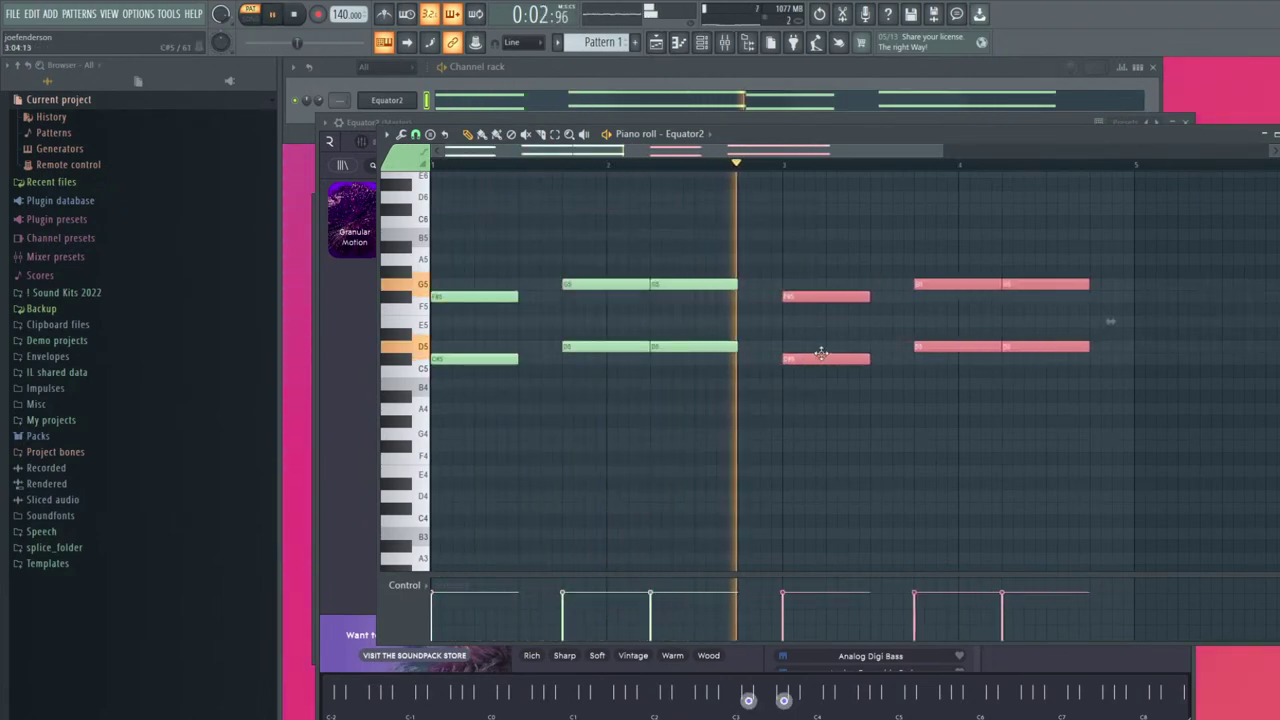
{"action": "scroll", "coordinate": [994, 406], "scroll_direction": "down", "scroll_amount": 2}
{"action": "left_click", "coordinate": [990, 400], "text": "ctrl"}
{"action": "key", "text": "F7"}
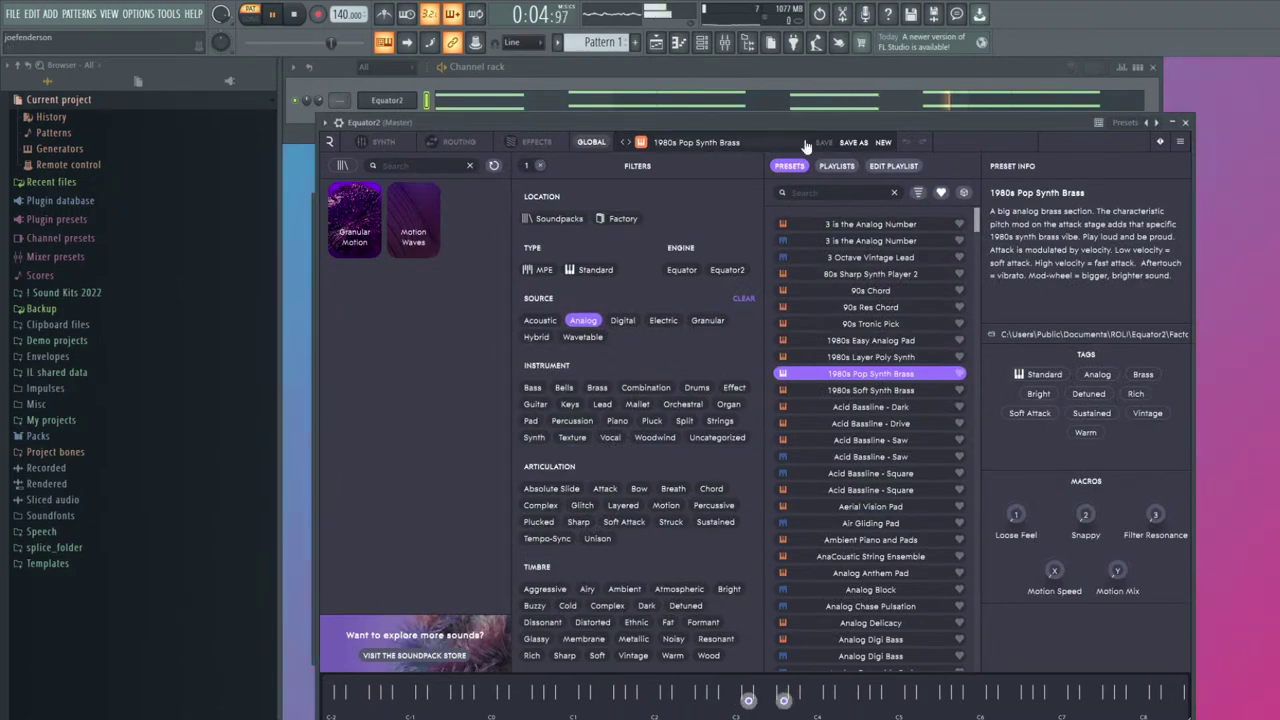
Close the Equator2 window, reposition the playlist window slightly, and play the chord pattern
{"action": "left_click", "coordinate": [1172, 123]}
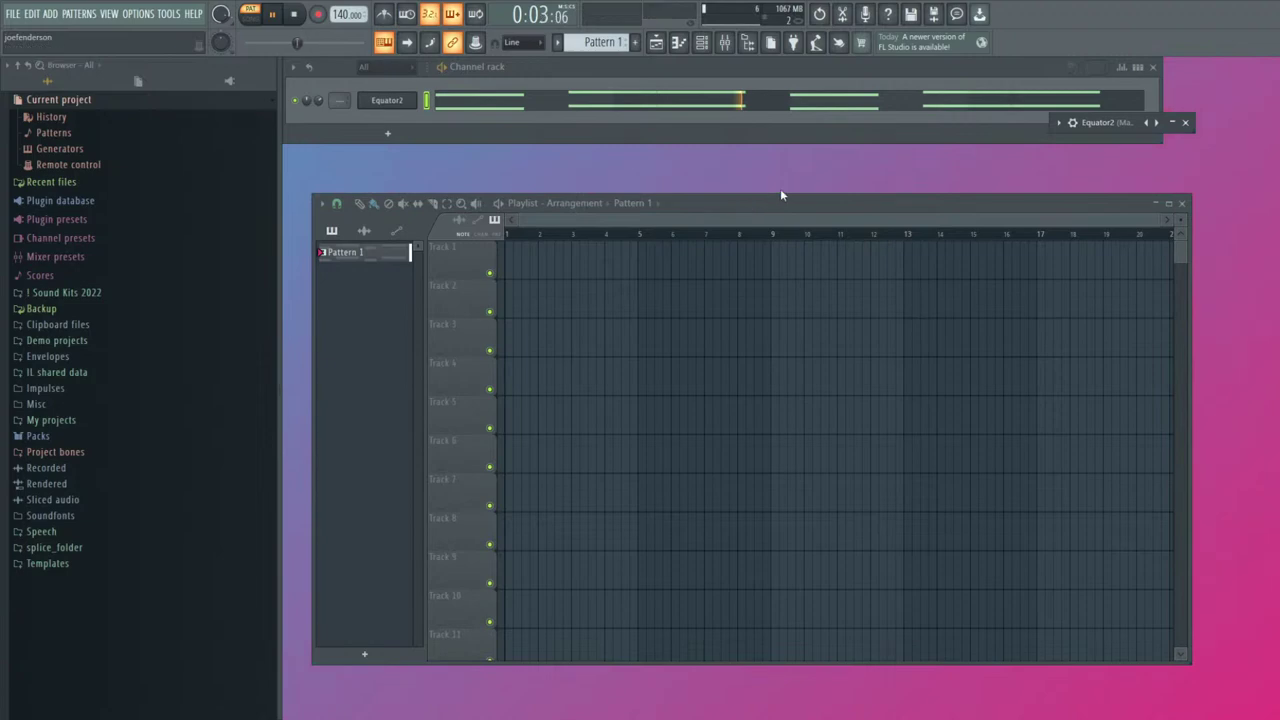
{"action": "left_click", "coordinate": [1176, 123]}
{"action": "left_click", "coordinate": [1163, 142]}
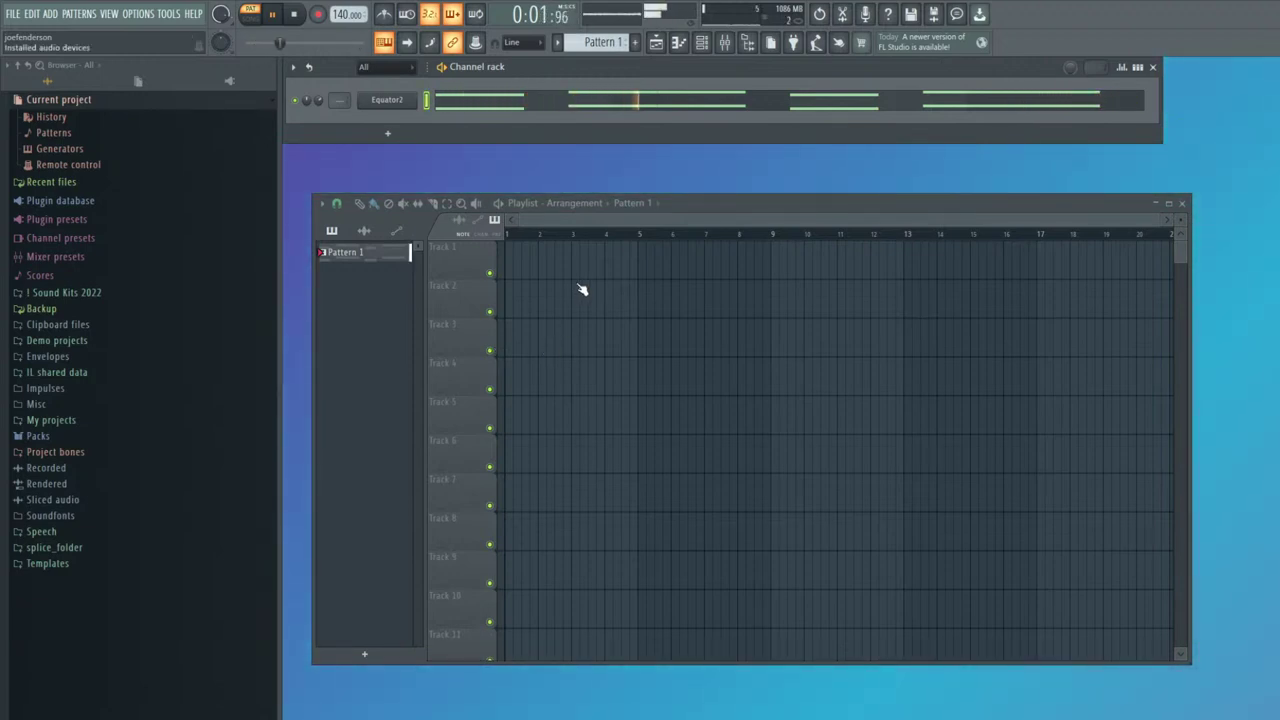
{"action": "mouse_move", "coordinate": [687, 202]}
{"action": "left_mouse_down"}
{"action": "mouse_move", "coordinate": [698, 133]}
{"action": "mouse_move", "coordinate": [672, 186]}
{"action": "left_mouse_up"}
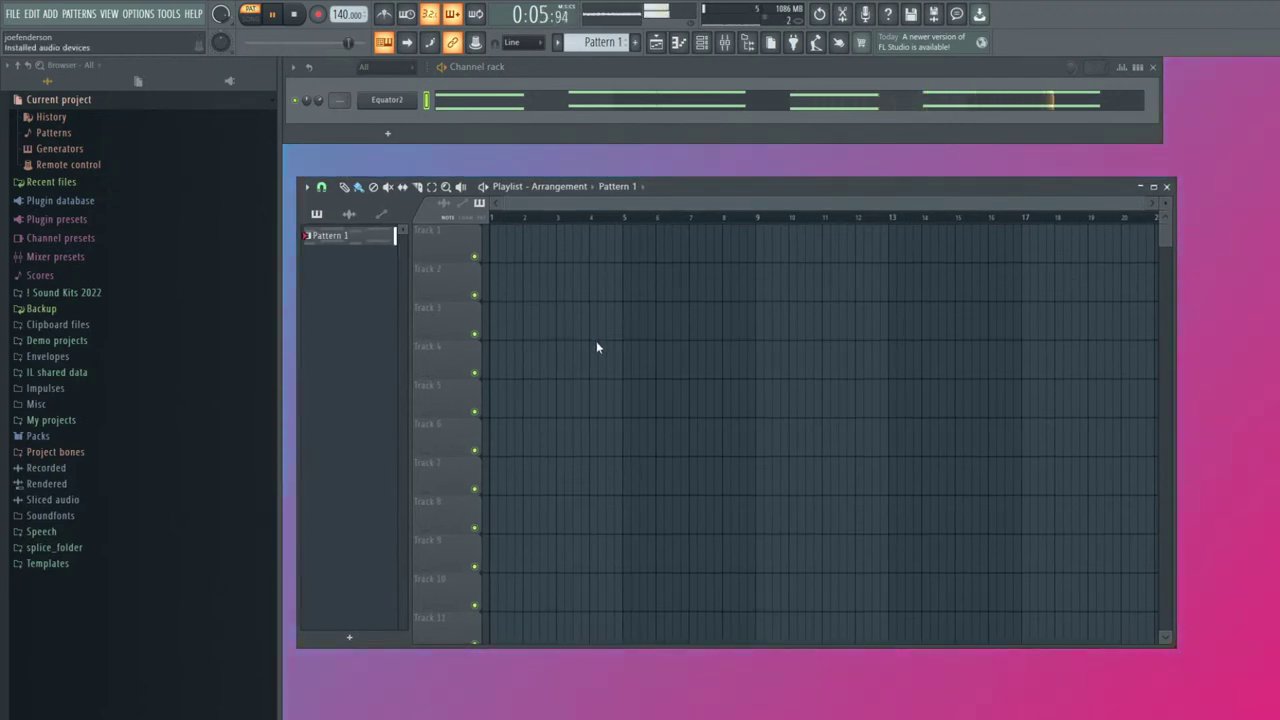
{"action": "key", "text": "space"}
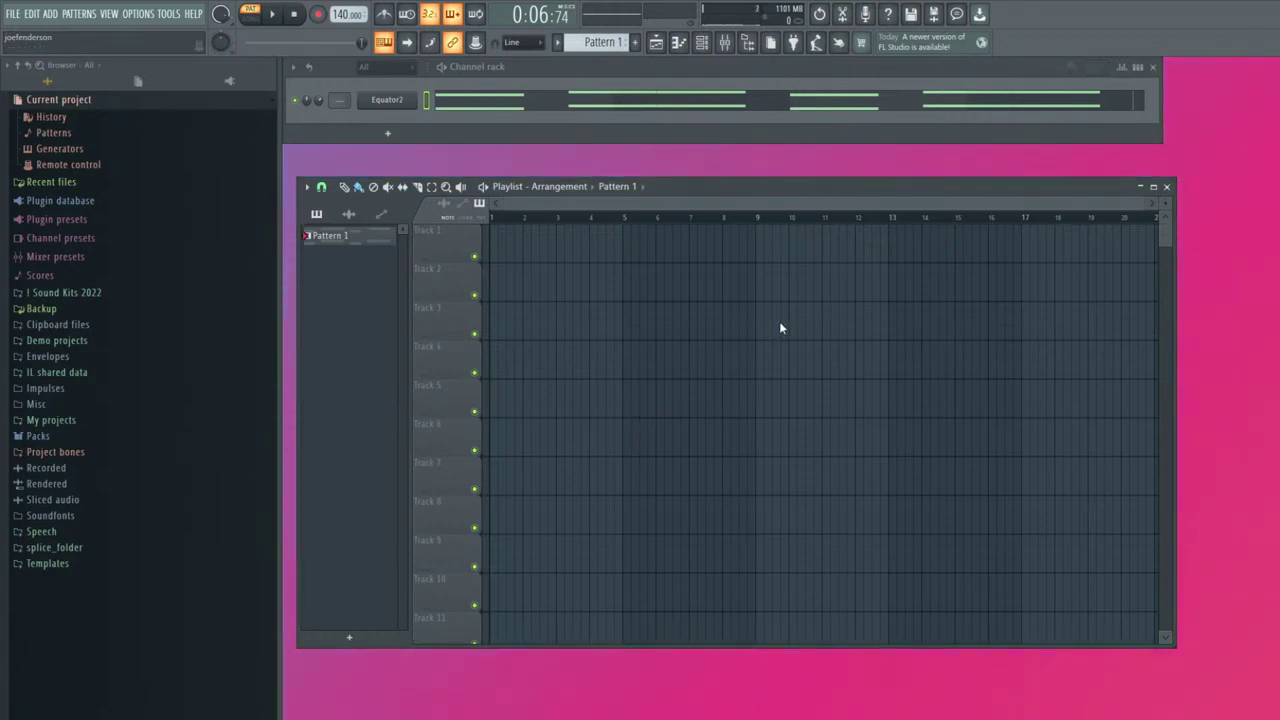
{"action": "key", "text": "space"}
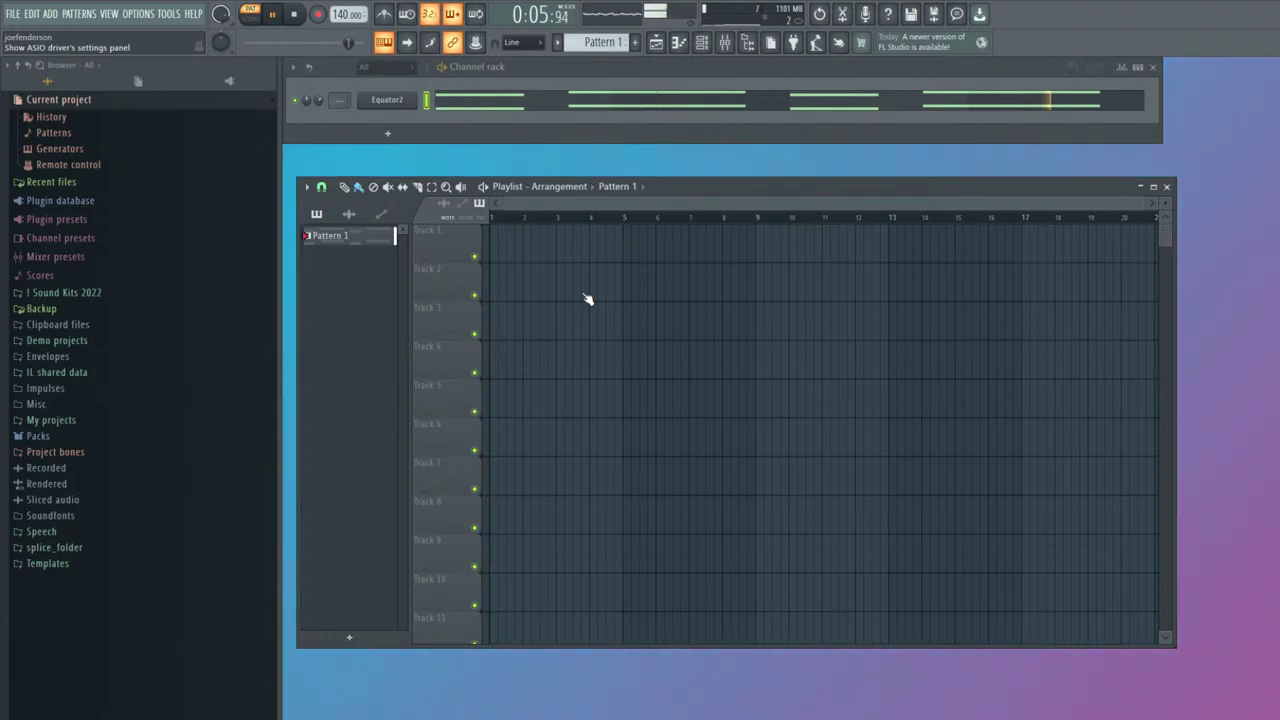
{"action": "key", "text": "space"}
Open the chord pattern in the piano roll and try out melody notes for it on the typing keyboard
{"action": "left_click", "coordinate": [557, 103]}
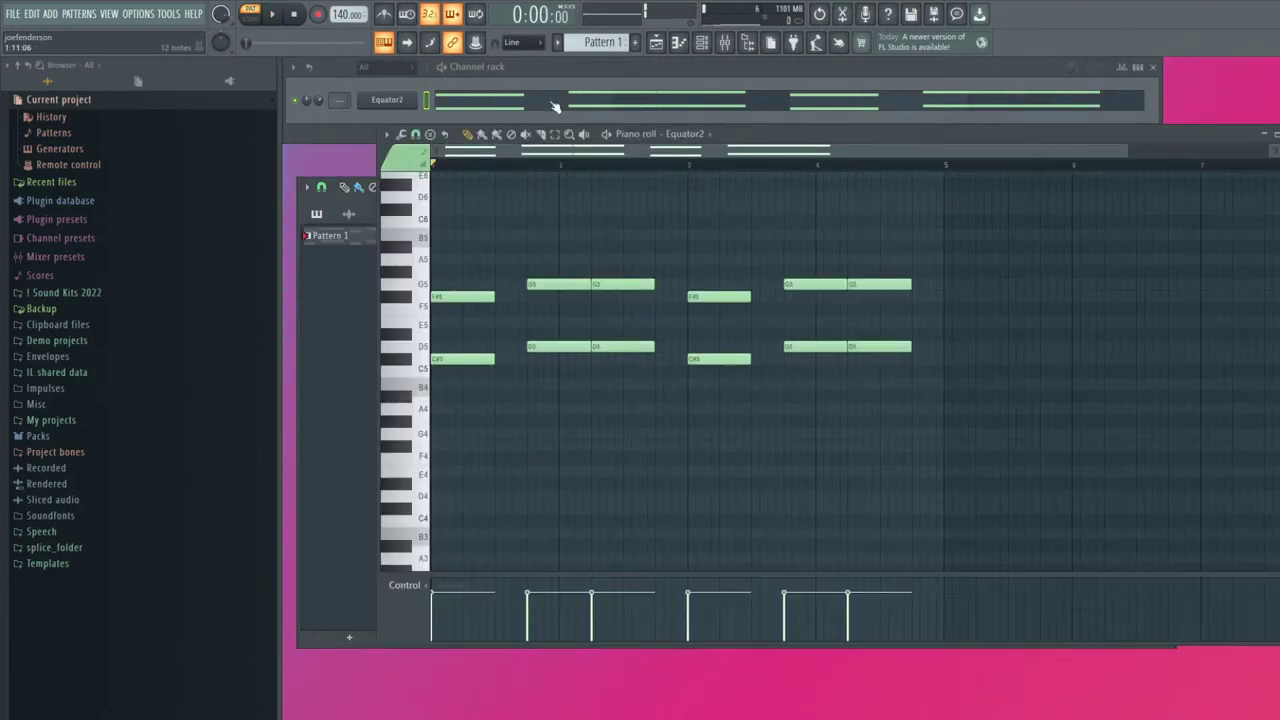
{"action": "key", "text": "m"}
{"action": "key", "text": "w"}
{"action": "key", "text": "5"}
{"action": "key", "text": "y"}
{"action": "key", "text": "u"}
{"action": "key", "text": "m"}
{"action": "key", "text": "w"}
{"action": "key", "text": "5"}
{"action": "key", "text": "y"}
{"action": "key", "text": "u"}
{"action": "key", "text": "y"}
{"action": "key", "text": "9"}
{"action": "key", "text": "o"}
{"action": "key", "text": "e"}
{"action": "key", "text": "y"}
{"action": "key", "text": "9"}
{"action": "key", "text": "o"}
{"action": "key", "text": "y"}
{"action": "key", "text": "9"}
{"action": "key", "text": "y"}
{"action": "key", "text": "9"}
{"action": "scroll", "coordinate": [447, 290], "scroll_direction": "up", "scroll_amount": 2}
{"action": "key", "text": "y"}
Enter an ascending melody of short A5, A5 and B5 notes ending in a two-beat C#6 above the chords
{"action": "mouse_move", "coordinate": [445, 348]}
{"action": "left_mouse_down"}
{"action": "mouse_move", "coordinate": [487, 333]}
{"action": "mouse_move", "coordinate": [455, 334]}
{"action": "left_mouse_up"}
{"action": "key", "text": "u"}
{"action": "left_click", "coordinate": [466, 333]}
{"action": "key", "text": "u"}
{"action": "left_click", "coordinate": [480, 309]}
{"action": "left_click", "coordinate": [497, 284]}
{"action": "left_click_drag", "start_coordinate": [503, 285], "coordinate": [561, 286]}
Duplicate the melody, offset one step later and one octave higher, and play the pattern to check it
{"action": "left_click_drag", "start_coordinate": [562, 339], "coordinate": [443, 281]}
{"action": "key", "text": "ctrl+b"}
{"action": "scroll", "coordinate": [592, 296], "scroll_direction": "down", "scroll_amount": 1}
{"action": "left_click_drag", "start_coordinate": [595, 289], "coordinate": [518, 295]}
{"action": "scroll", "coordinate": [457, 317], "scroll_direction": "up", "scroll_amount": 1}
{"action": "left_click_drag", "start_coordinate": [465, 334], "coordinate": [455, 334]}
{"action": "key", "text": "ctrl+Up"}
{"action": "key", "text": "space"}
{"action": "scroll", "coordinate": [522, 326], "scroll_direction": "up", "scroll_amount": 2}
{"action": "key", "text": "space"}
{"action": "key", "text": "space"}
{"action": "key", "text": "space"}
Reopen Equator2 and audition the Acid Bassline - Drive, Analog Ensemble Pad and Analog Horizon Pad presets
{"action": "left_click", "coordinate": [385, 100]}
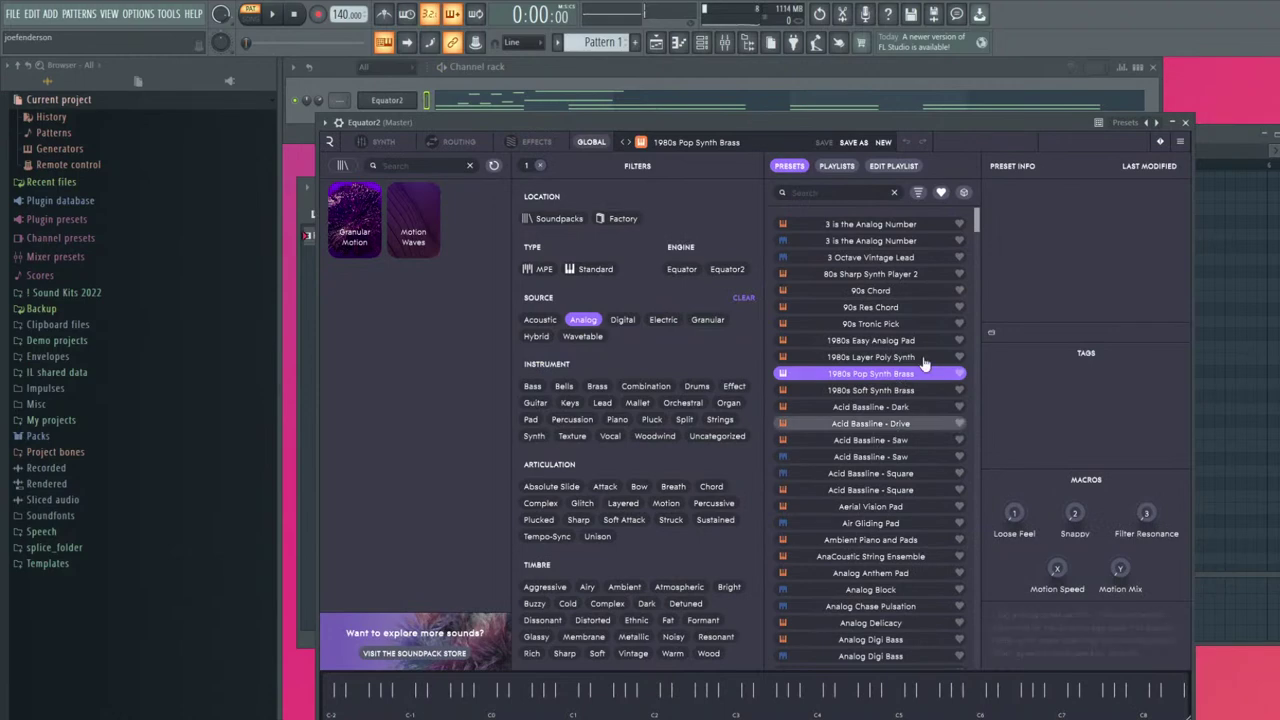
{"action": "scroll", "coordinate": [893, 537], "scroll_direction": "down", "scroll_amount": 2}
{"action": "left_click", "coordinate": [893, 537]}
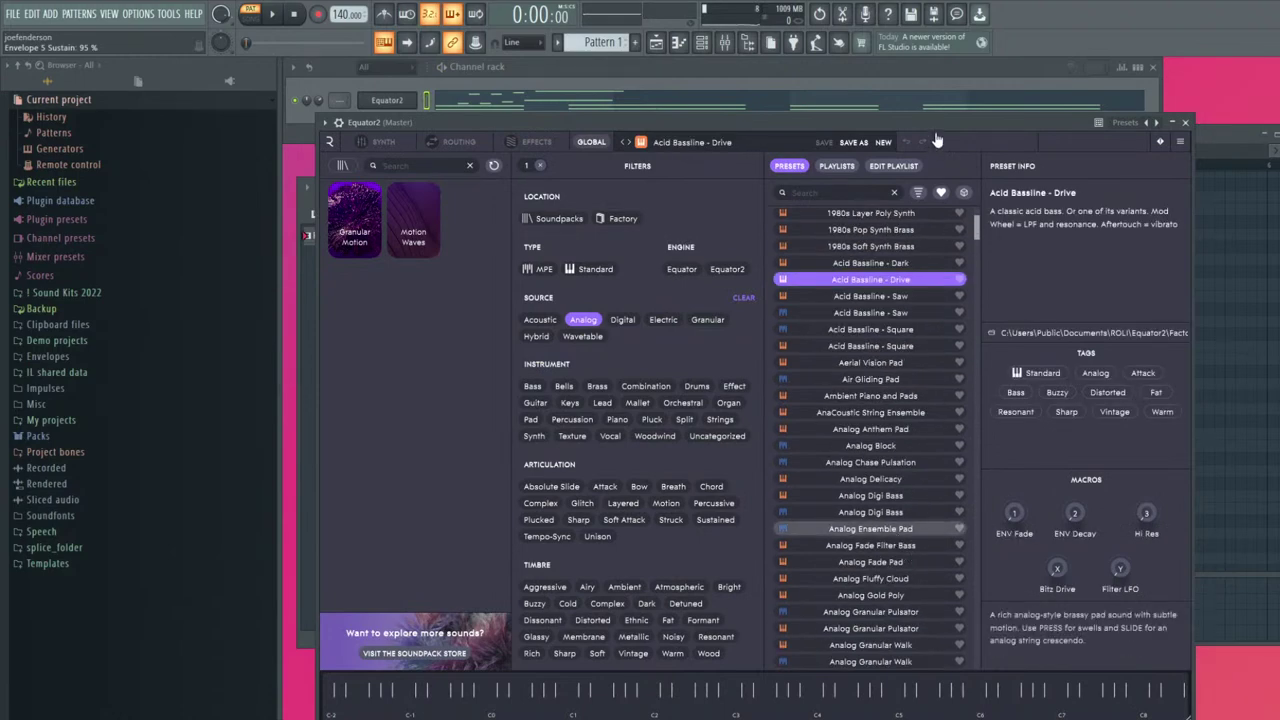
{"action": "left_click_drag", "start_coordinate": [957, 118], "coordinate": [945, 114]}
{"action": "scroll", "coordinate": [859, 549], "scroll_direction": "down", "scroll_amount": 3}
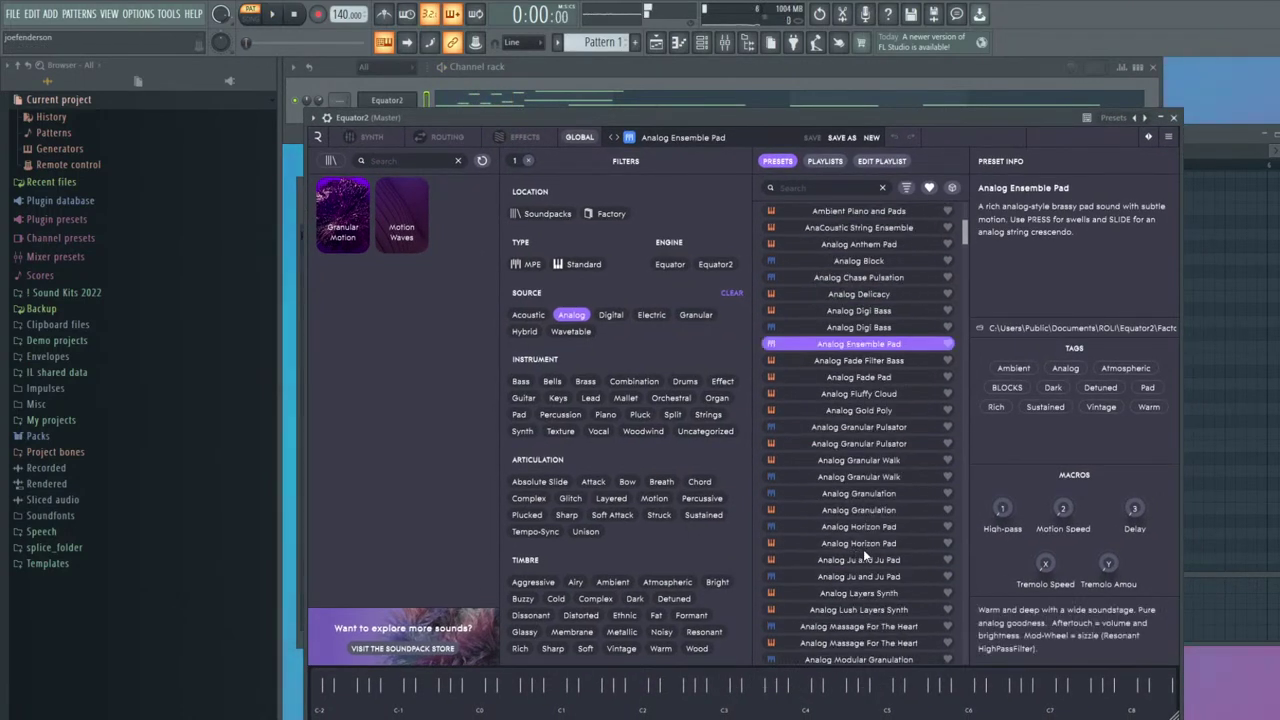
{"action": "left_click", "coordinate": [859, 545]}
Filter the presets by the Glitch articulation and audition Cold Rain on Mars, Minitek Pluck and Square Rhythm
{"action": "left_click", "coordinate": [570, 498]}
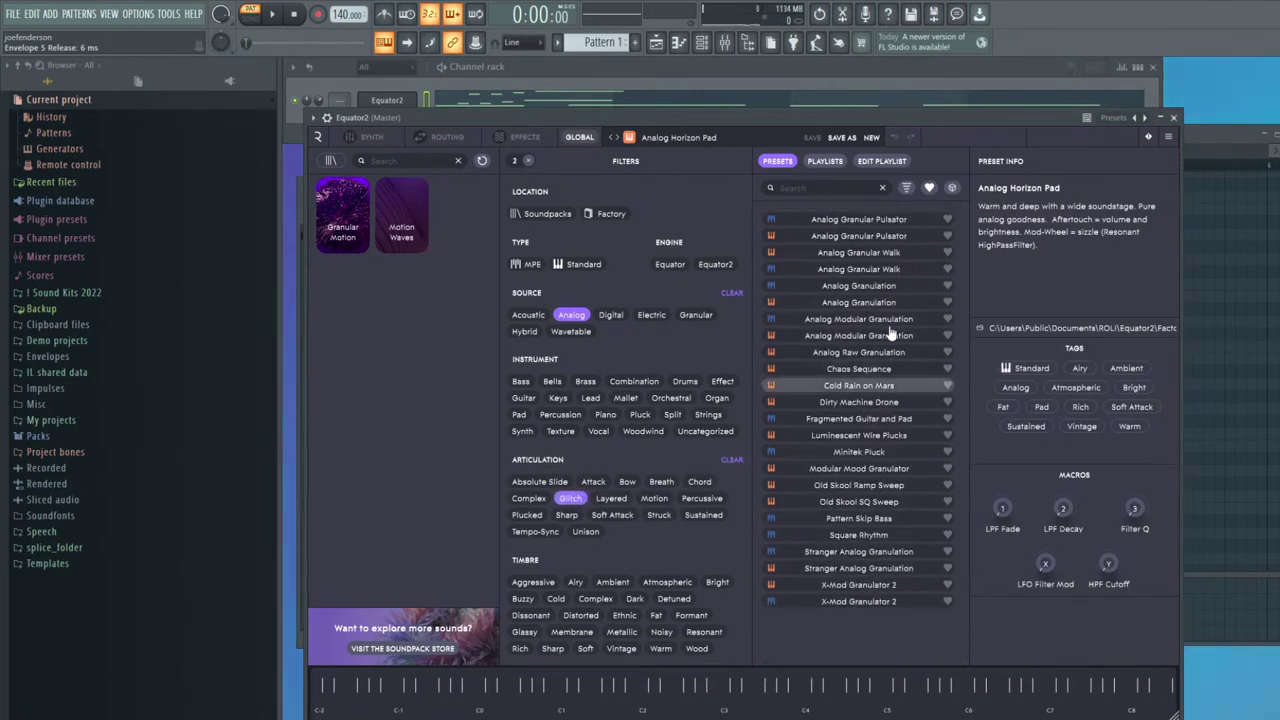
{"action": "left_click_drag", "start_coordinate": [915, 111], "coordinate": [906, 96]}
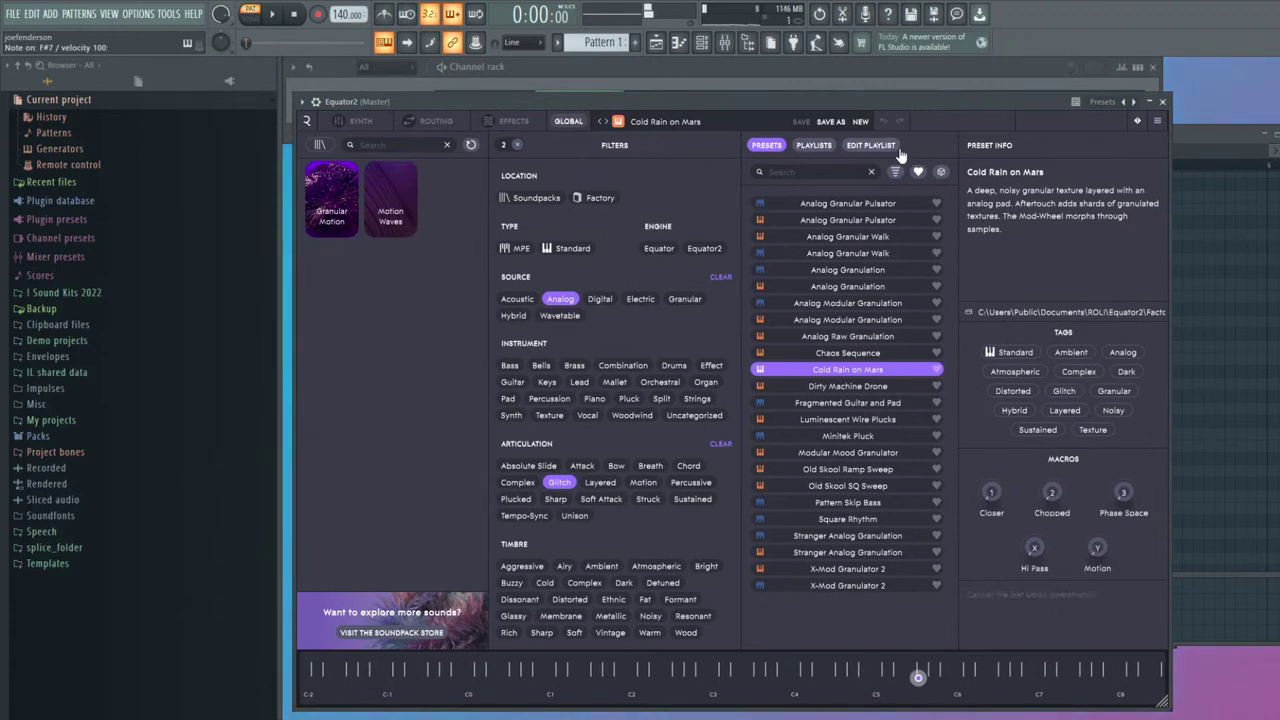
{"action": "left_click", "coordinate": [848, 436]}
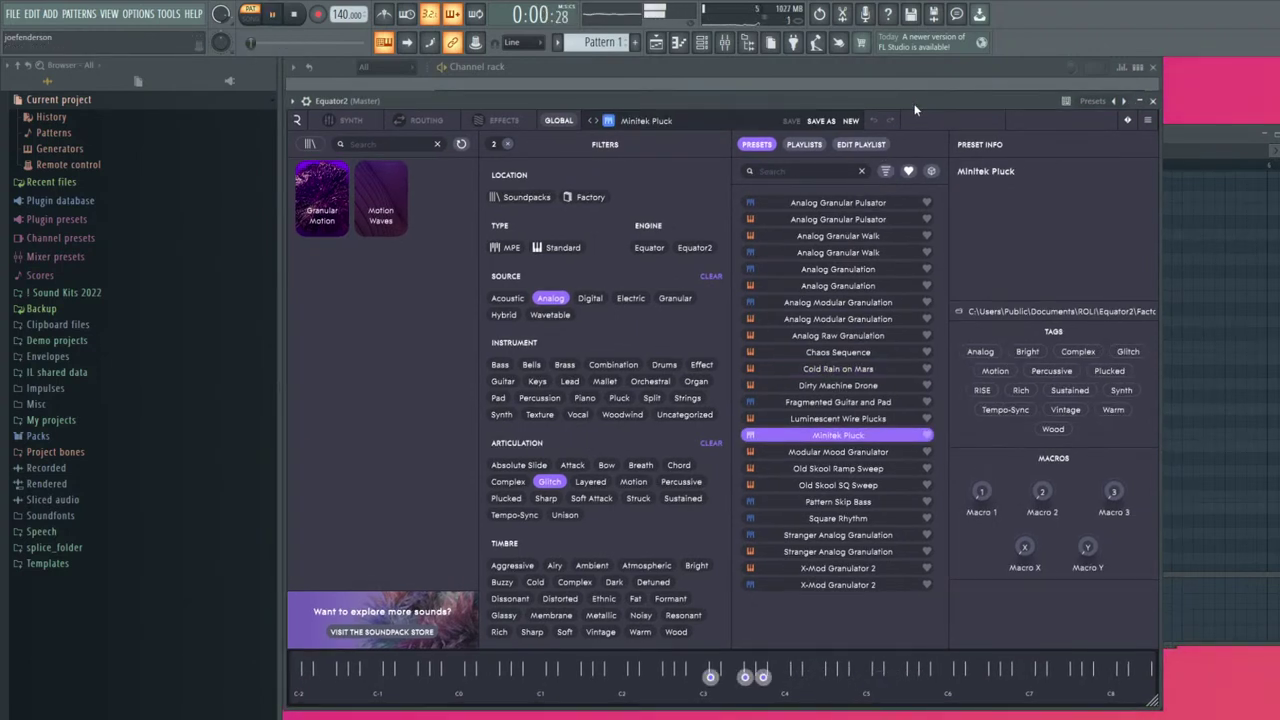
{"action": "left_click", "coordinate": [845, 519]}
{"action": "left_click_drag", "start_coordinate": [882, 101], "coordinate": [881, 101]}
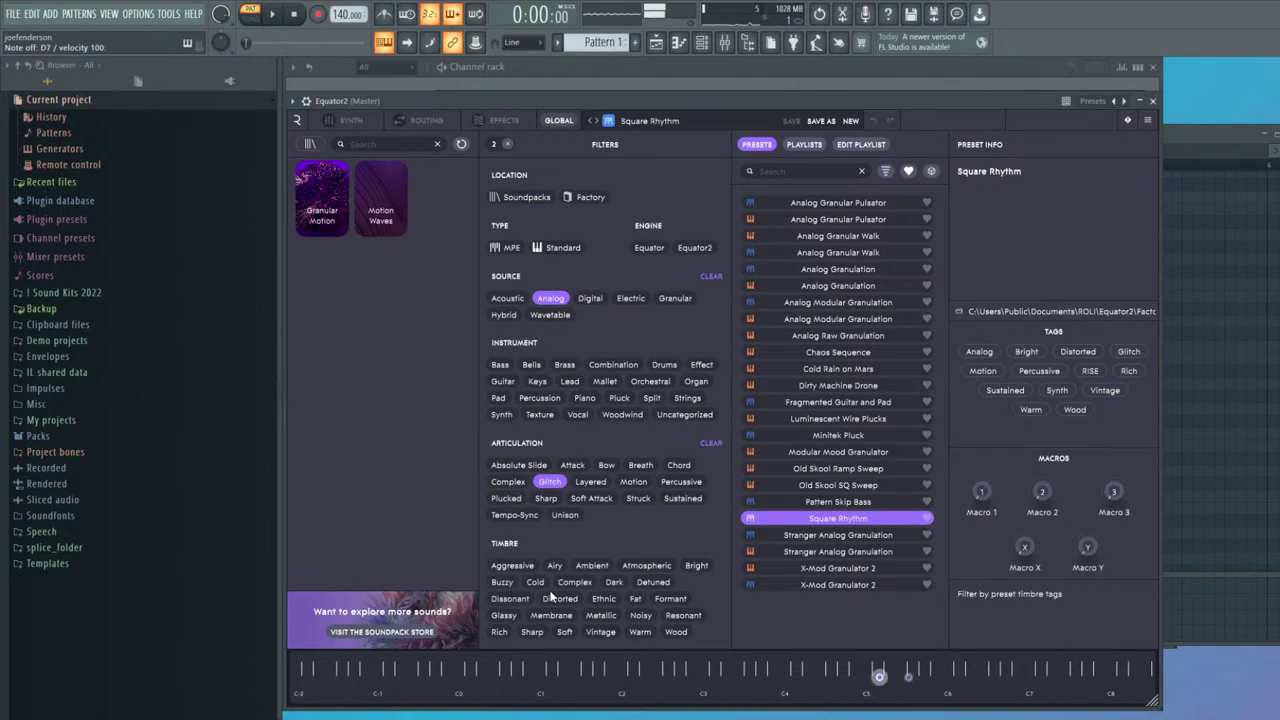
Replace the Glitch articulation filter with the Complex timbre filter and load the Chaos Sequence preset
{"action": "left_click", "coordinate": [575, 584]}
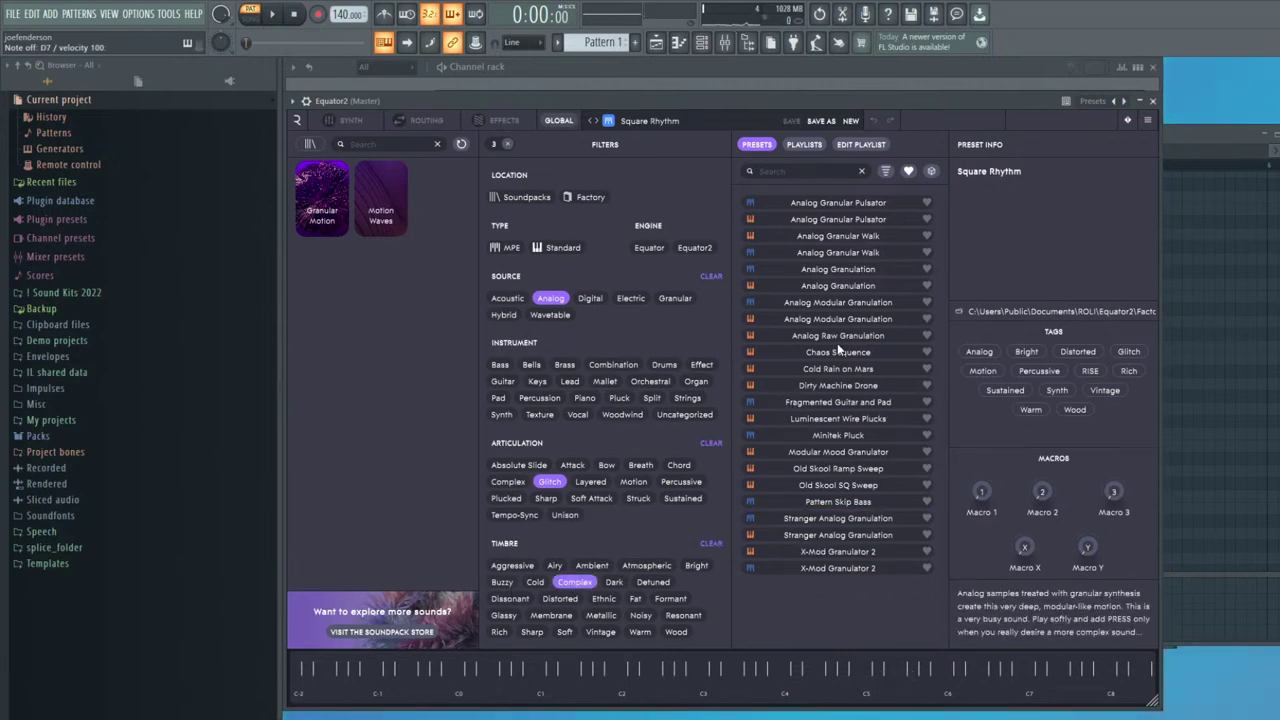
{"action": "left_click", "coordinate": [550, 482]}
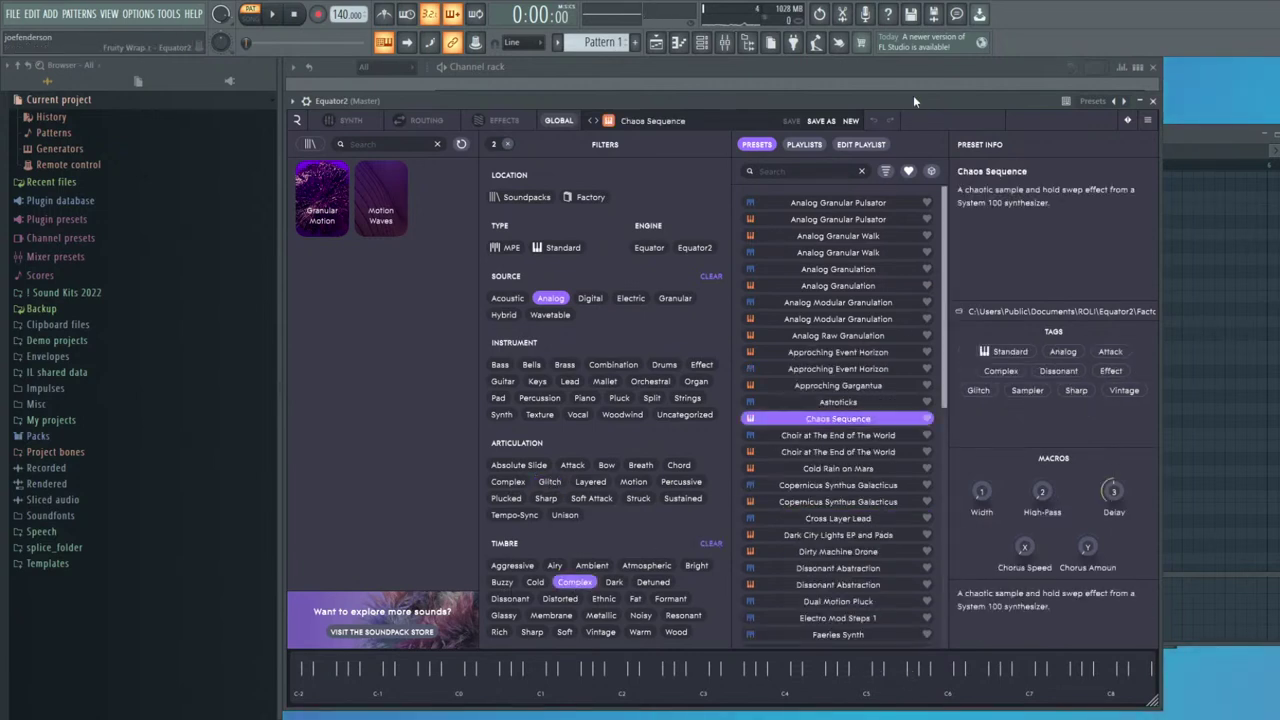
{"action": "left_click_drag", "start_coordinate": [913, 104], "coordinate": [893, 113]}
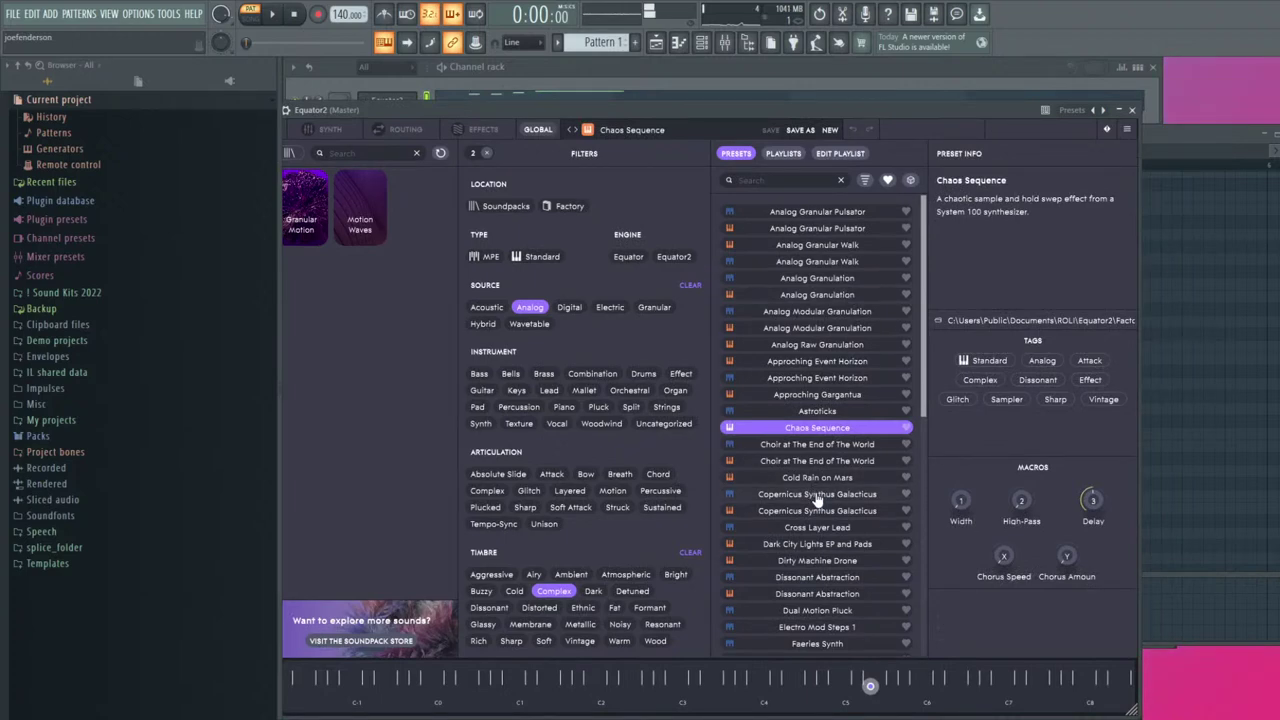
Load the Luminescent Wire Plucks preset and close the Equator2 window
{"action": "scroll", "coordinate": [818, 495], "scroll_direction": "down", "scroll_amount": 4}
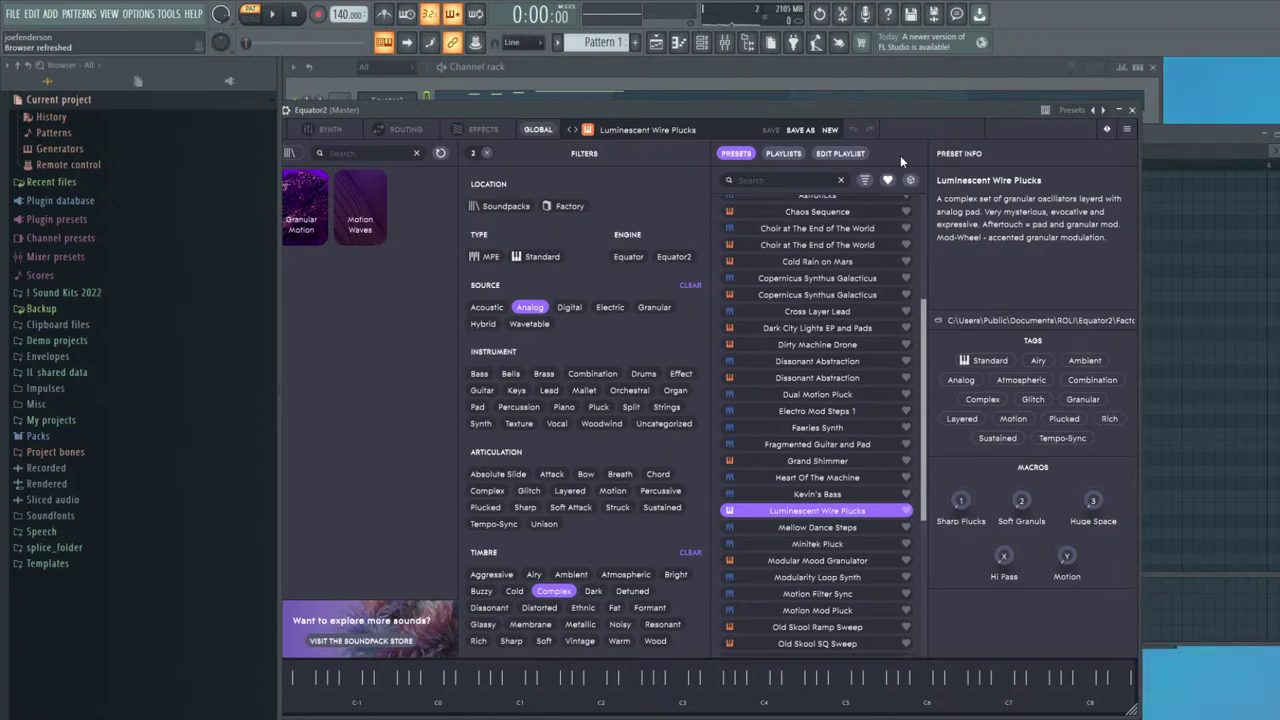
{"action": "left_click_drag", "start_coordinate": [893, 110], "coordinate": [932, 88]}
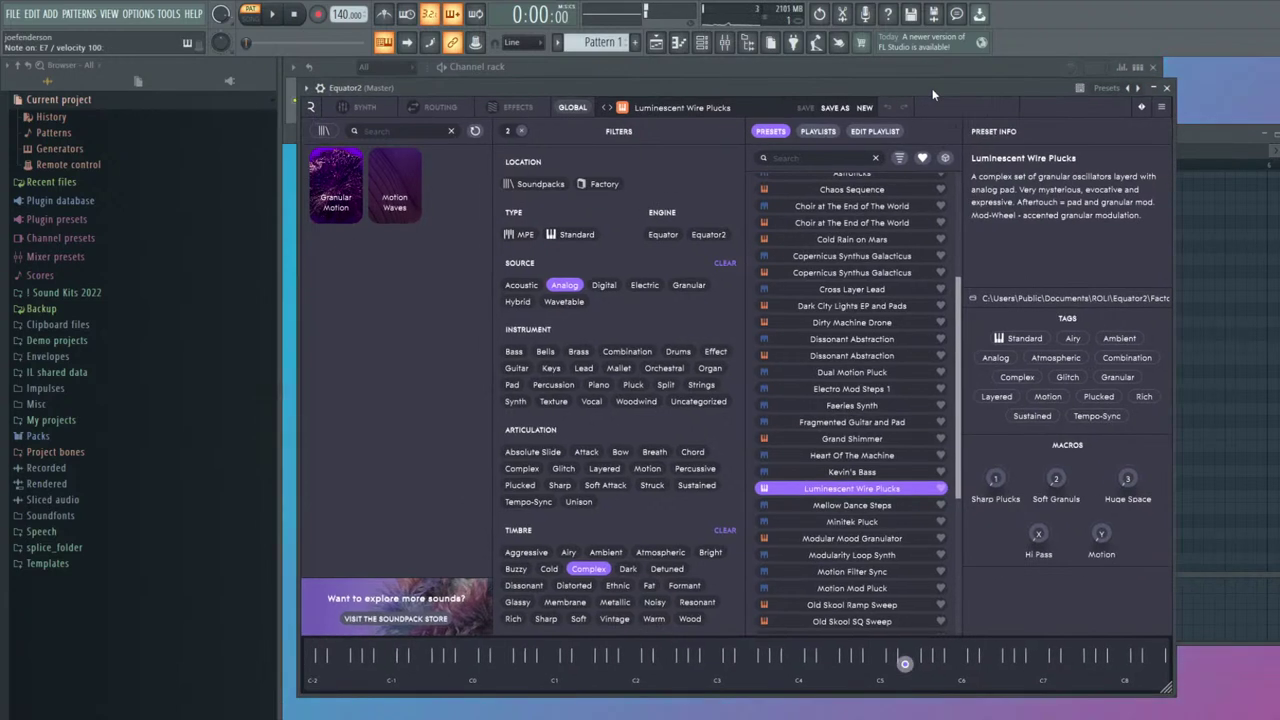
{"action": "left_click", "coordinate": [1171, 88]}
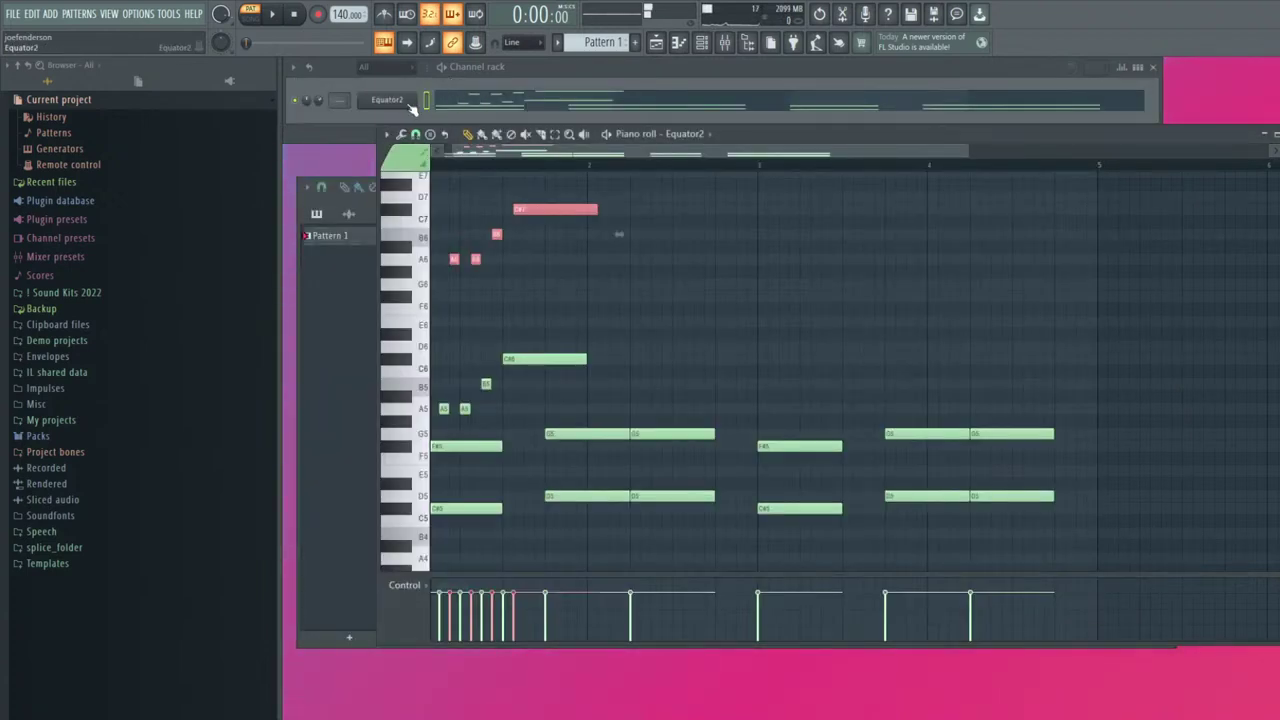
Delete the chords and the lower melody notes, and place a two-beat A5 note at the pattern start
{"action": "mouse_move", "coordinate": [1070, 540]}
{"action": "left_mouse_down"}
{"action": "mouse_move", "coordinate": [432, 404]}
{"action": "mouse_move", "coordinate": [424, 414]}
{"action": "left_mouse_up"}
{"action": "key", "text": "Delete"}
{"action": "left_click", "coordinate": [435, 413]}
{"action": "right_click", "coordinate": [478, 410]}
{"action": "left_click", "coordinate": [435, 411]}
{"action": "right_click", "coordinate": [499, 384]}
{"action": "right_click", "coordinate": [520, 360]}
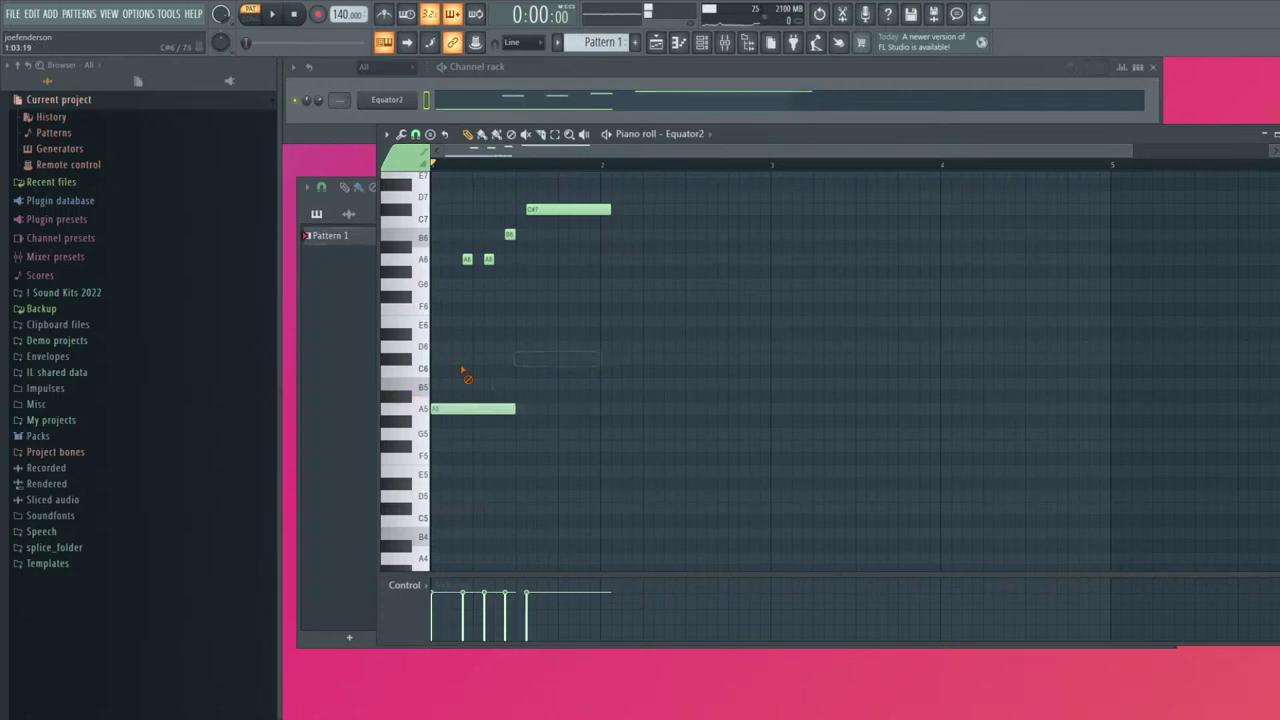
Replace the upper melody notes with overlapping two-beat F#6, A6 and C#7 notes starting at steps 3, 5 and 9
{"action": "left_click", "coordinate": [459, 296]}
{"action": "right_click", "coordinate": [467, 259]}
{"action": "right_click", "coordinate": [488, 259]}
{"action": "right_click", "coordinate": [571, 209]}
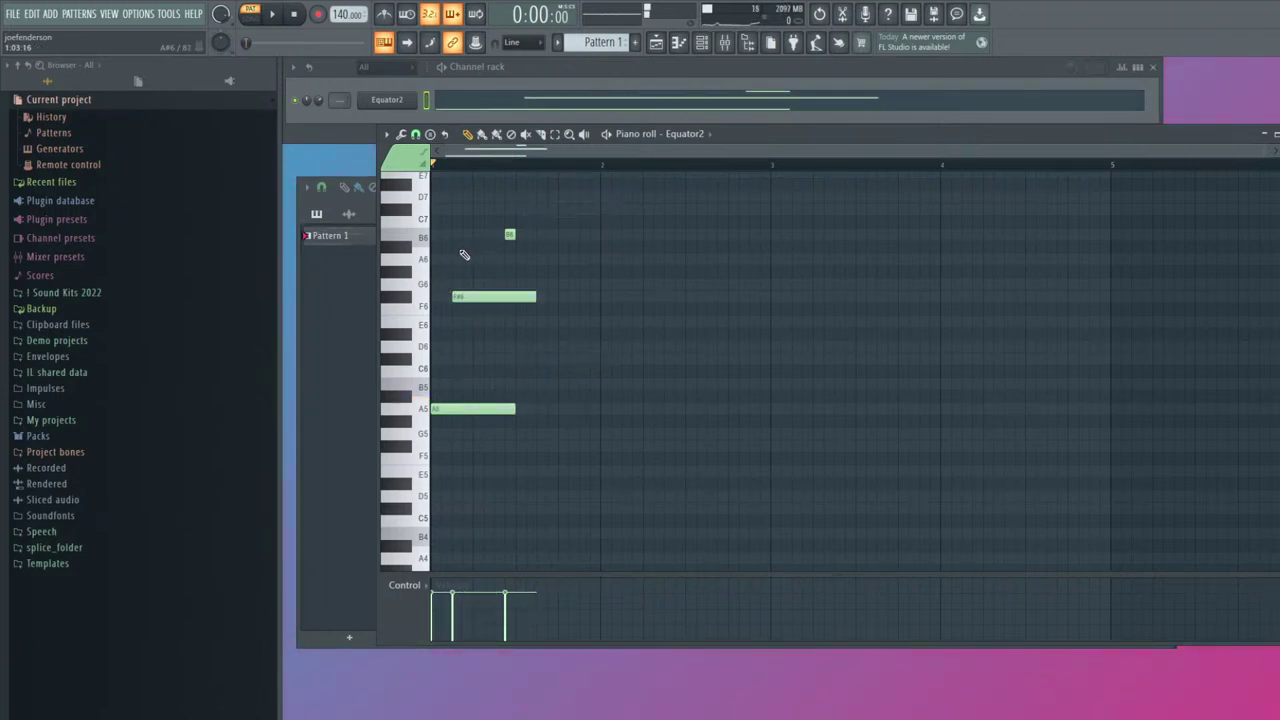
{"action": "left_click", "coordinate": [474, 260]}
{"action": "right_click", "coordinate": [509, 235]}
{"action": "left_click", "coordinate": [518, 210]}
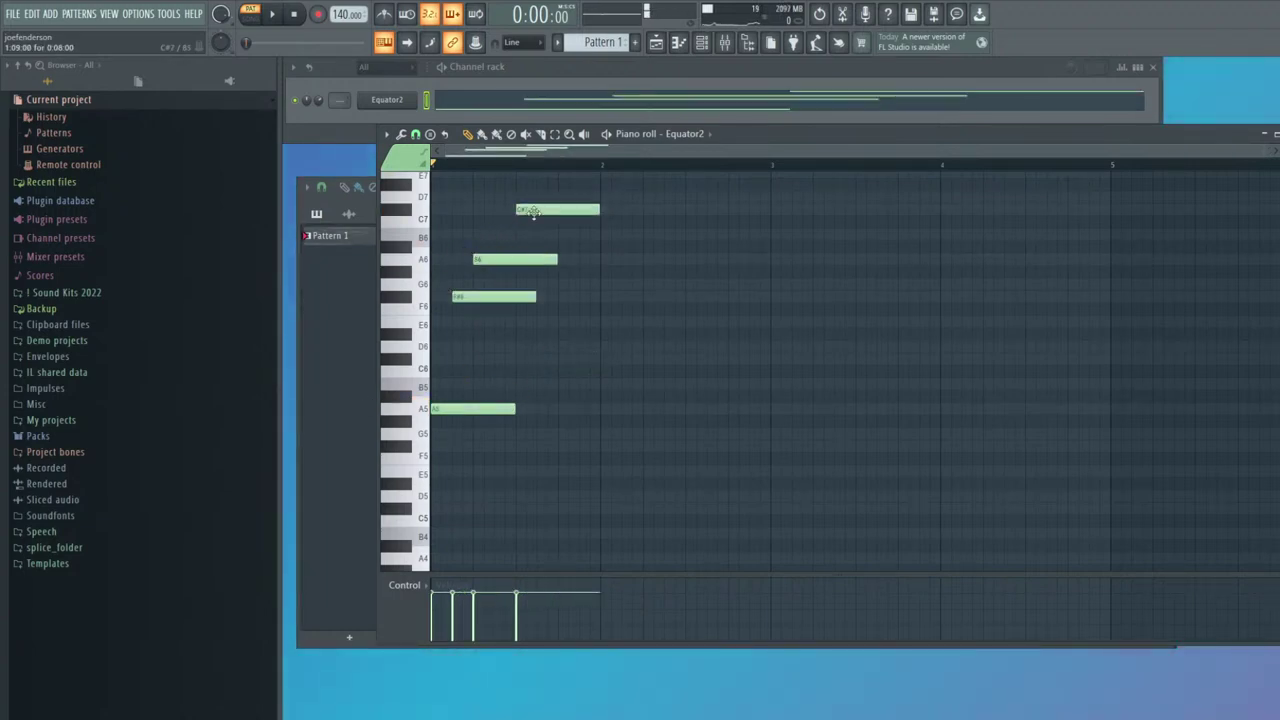
Extend the C#7 note to the end of bar 2, add a matching A7 note above it, and play the pattern
{"action": "scroll", "coordinate": [572, 240], "scroll_direction": "up", "scroll_amount": 3}
{"action": "left_click_drag", "start_coordinate": [605, 321], "coordinate": [766, 322]}
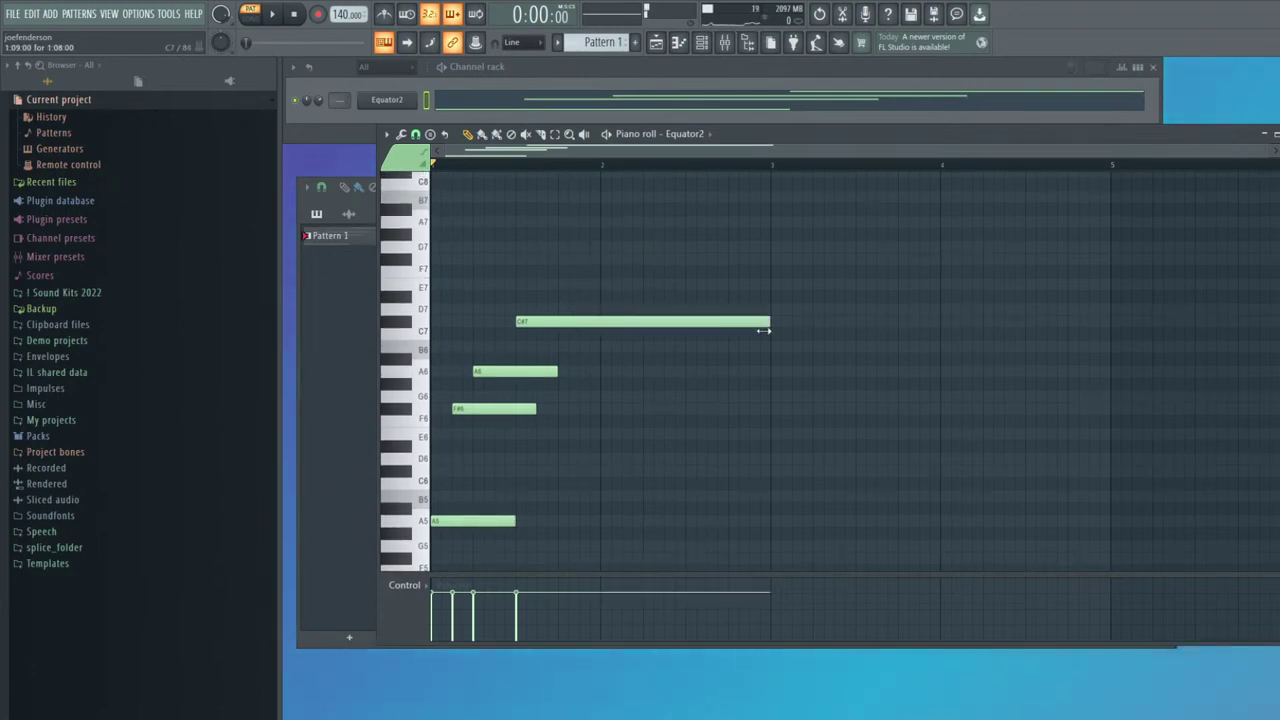
{"action": "left_click_drag", "start_coordinate": [545, 226], "coordinate": [549, 217]}
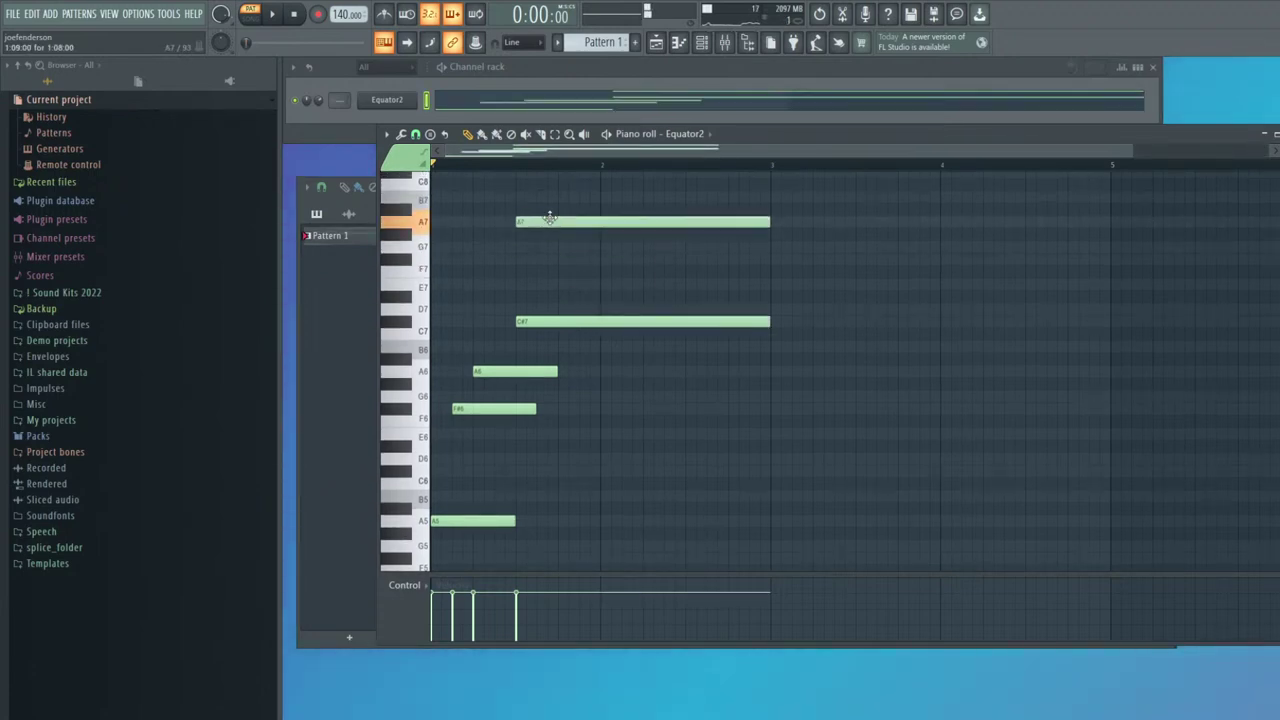
{"action": "left_click", "coordinate": [590, 260]}
{"action": "right_click", "coordinate": [595, 260]}
{"action": "key", "text": "space"}
{"action": "scroll", "coordinate": [645, 332], "scroll_direction": "down", "scroll_amount": 2}
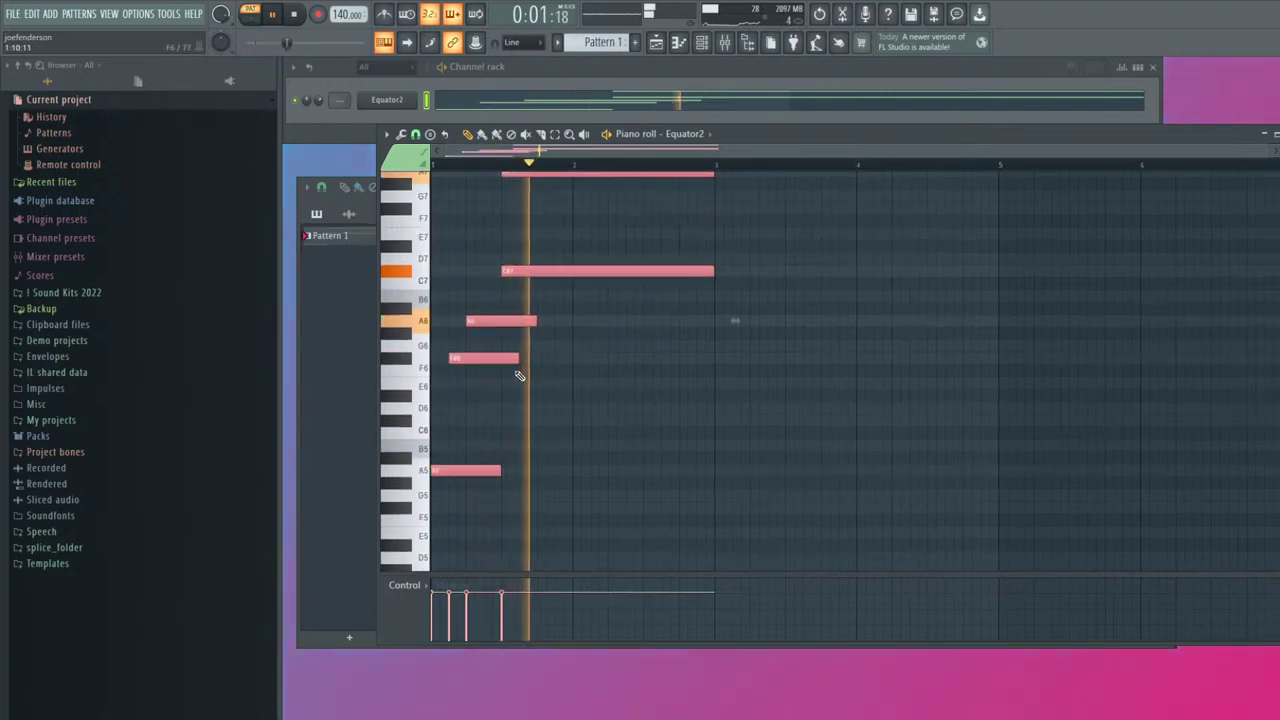
Replace the short F#6 and A6 notes with one long F#6 aligned under the C#7 note
{"action": "key", "text": "space"}
{"action": "right_click", "coordinate": [486, 357]}
{"action": "right_click", "coordinate": [495, 320]}
{"action": "key", "text": "space"}
{"action": "left_click", "coordinate": [497, 359]}
{"action": "key", "text": "space"}
Extend the opening A5 note just past the start of bar 2, raise it to B5 and play the pattern
{"action": "left_click_drag", "start_coordinate": [476, 470], "coordinate": [580, 449]}
{"action": "scroll", "coordinate": [571, 374], "scroll_direction": "up", "scroll_amount": 1}
{"action": "key", "text": "space"}
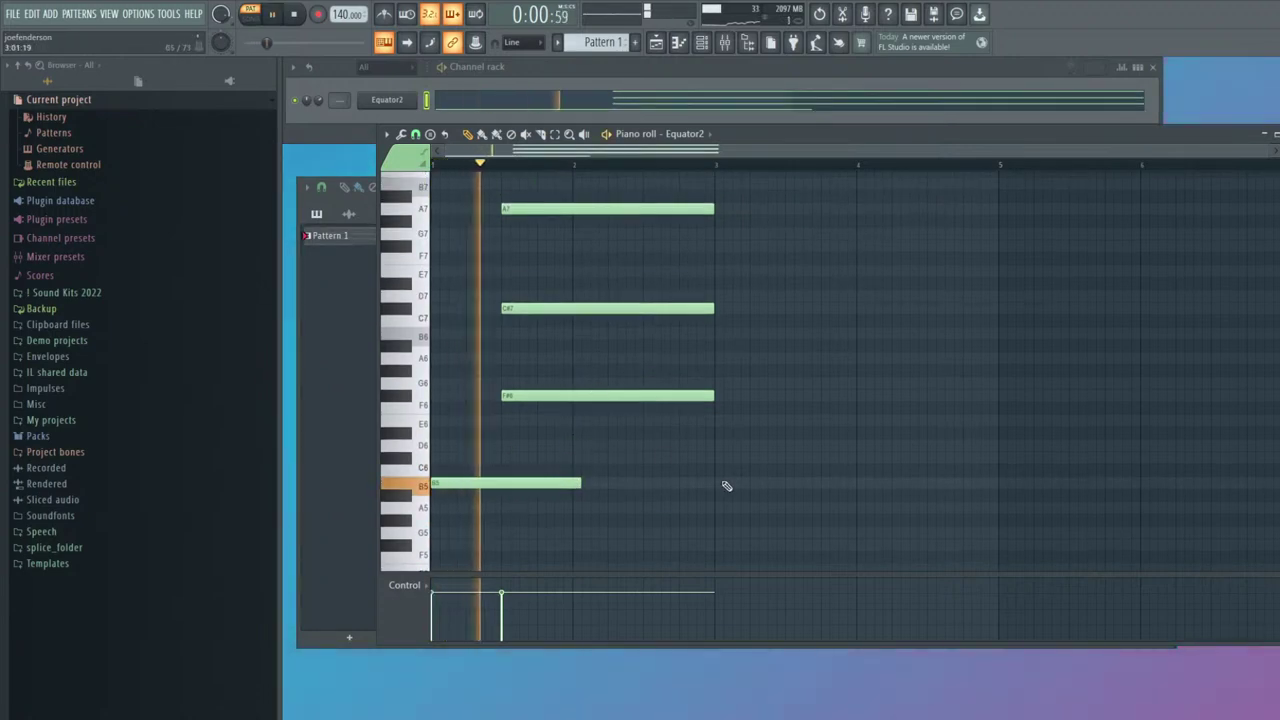
Duplicate the F#6, C#7 and A7 chord so the copy starts halfway through bar 3 and ends with bar 4
{"action": "left_click_drag", "start_coordinate": [715, 485], "coordinate": [603, 171]}
{"action": "key", "text": "ctrl+b"}
{"action": "left_click_drag", "start_coordinate": [779, 401], "coordinate": [849, 398]}
{"action": "scroll", "coordinate": [648, 480], "scroll_direction": "down", "scroll_amount": 1}
{"action": "left_click", "coordinate": [646, 483], "text": "ctrl"}
{"action": "scroll", "coordinate": [555, 408], "scroll_direction": "down", "scroll_amount": 3}
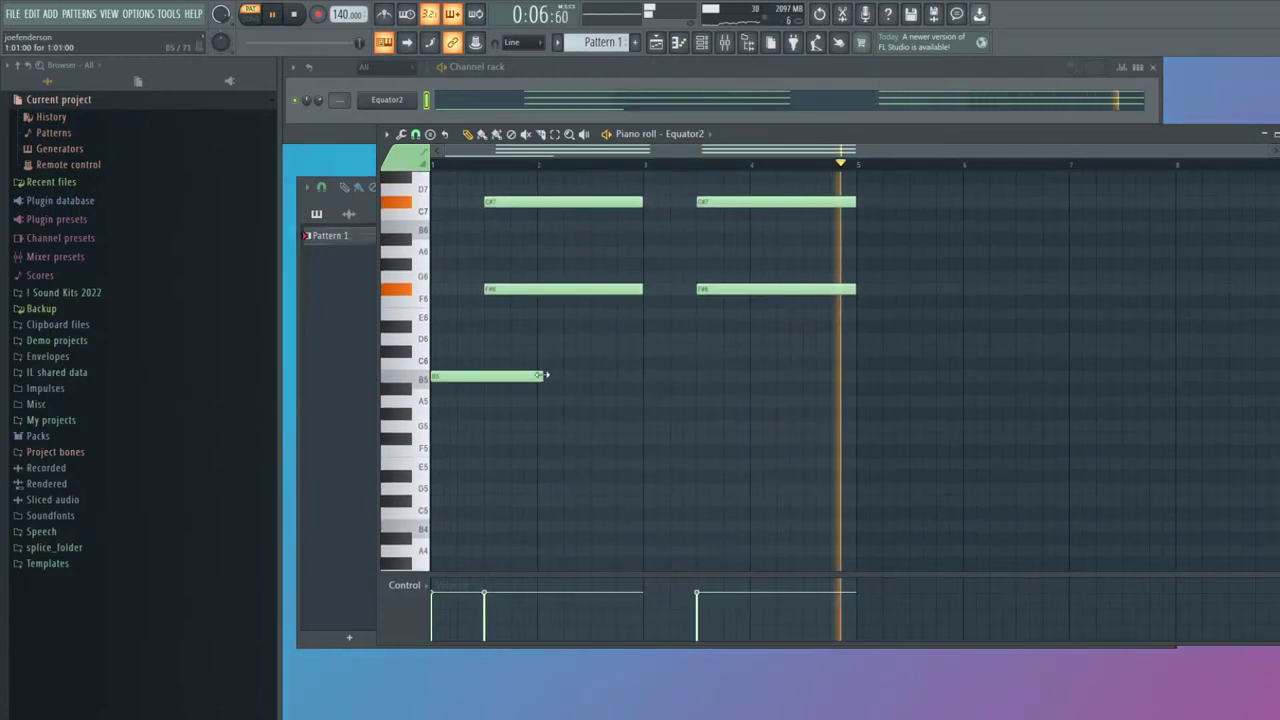
Delete the opening B5 bass note, and try E5 and G5 notes in its place before removing them
{"action": "right_click", "coordinate": [457, 375]}
{"action": "left_click", "coordinate": [452, 464]}
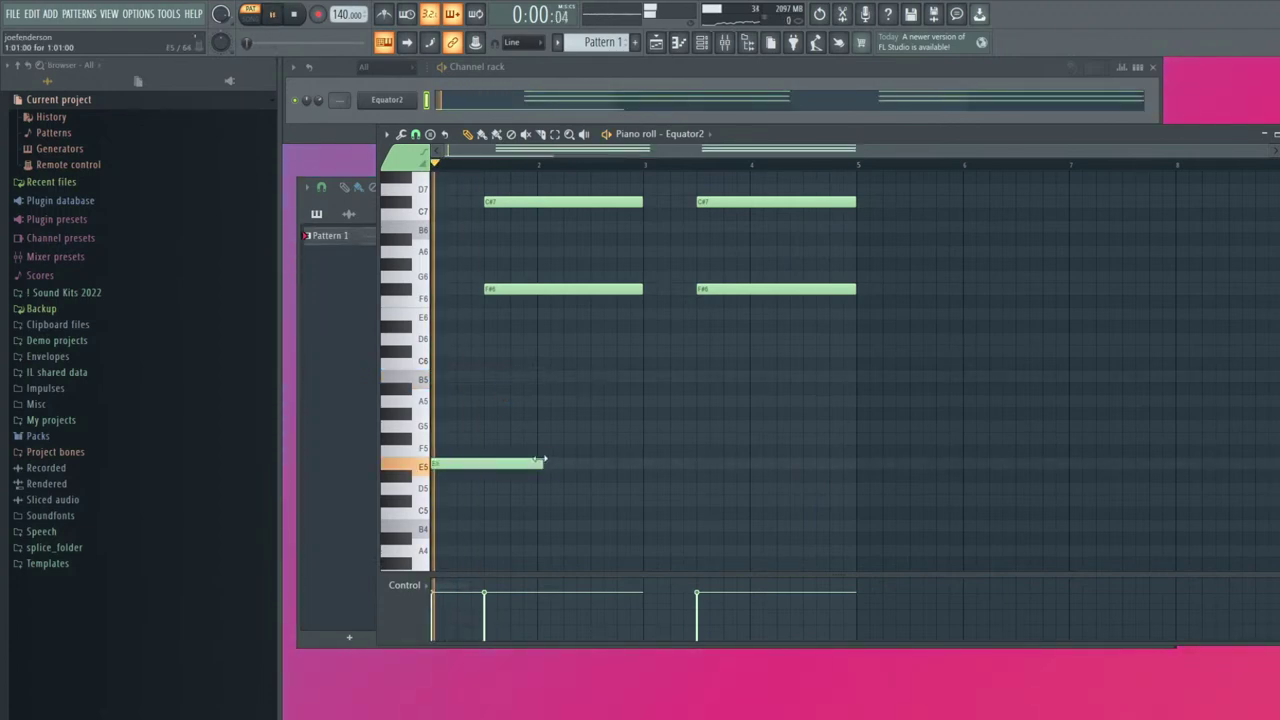
{"action": "key", "text": "space"}
{"action": "left_click_drag", "start_coordinate": [540, 461], "coordinate": [460, 427]}
{"action": "left_click", "coordinate": [480, 426]}
{"action": "right_click", "coordinate": [483, 463]}
{"action": "key", "text": "space"}
{"action": "right_click", "coordinate": [503, 426]}
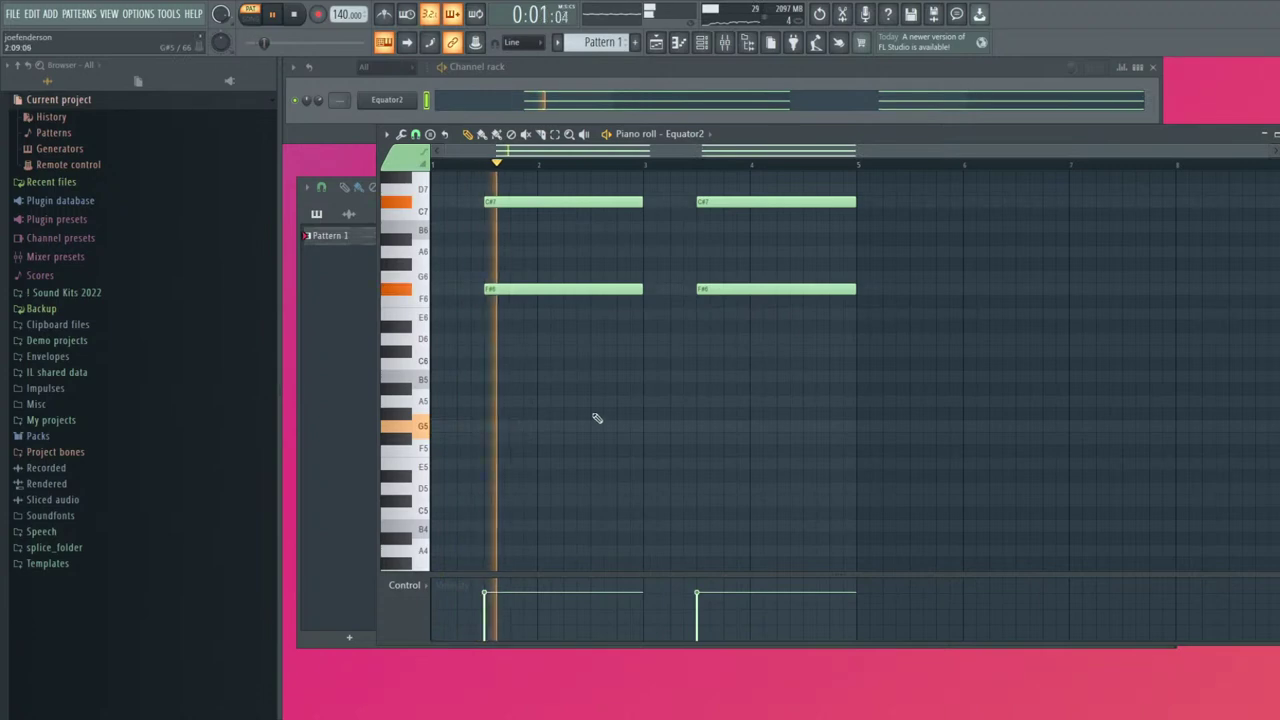
Add two-bar bass notes, G5 at bar 1 and B5 at bar 3, and trim them to meet without overlapping
{"action": "left_click", "coordinate": [652, 376]}
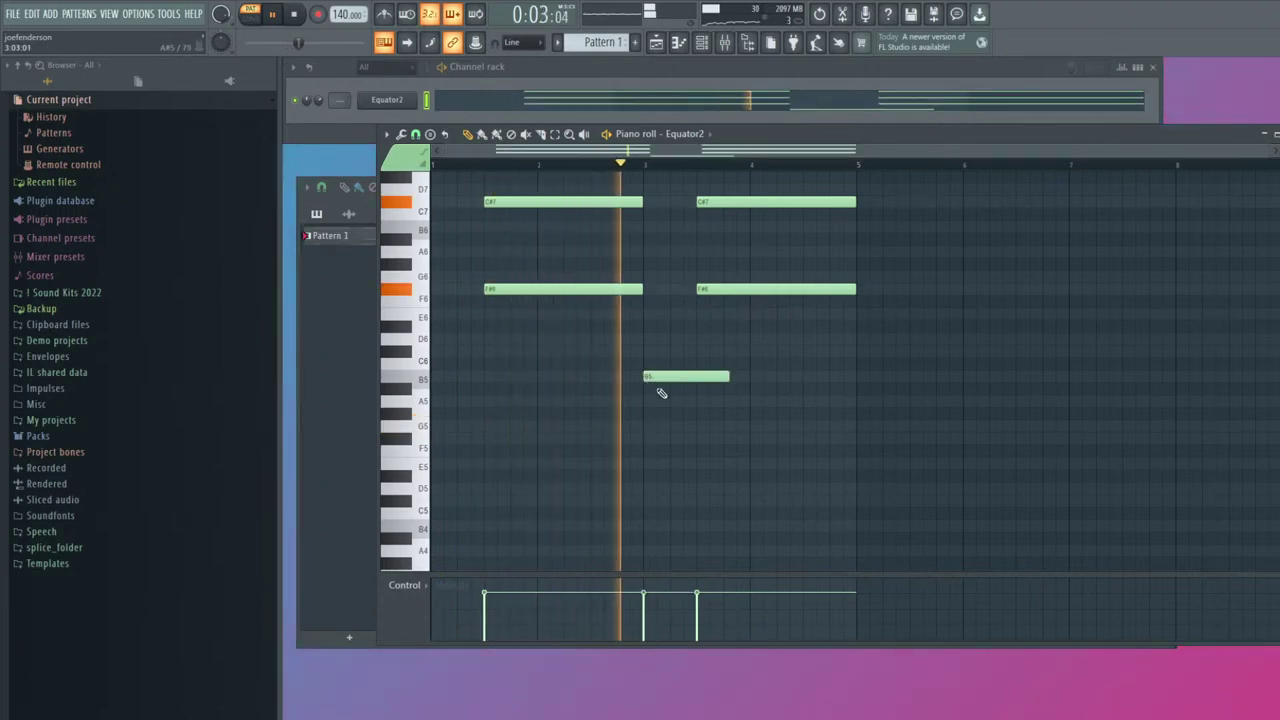
{"action": "left_click", "coordinate": [460, 427]}
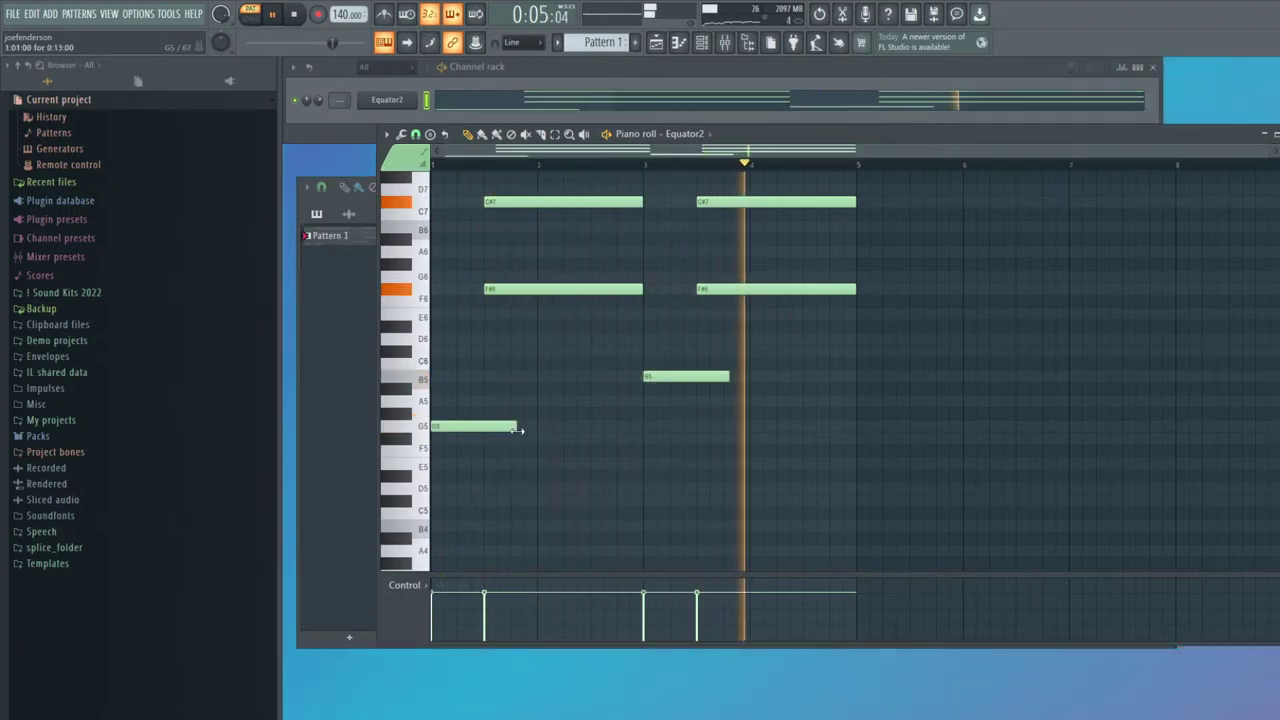
{"action": "left_click_drag", "start_coordinate": [517, 428], "coordinate": [648, 428]}
{"action": "left_click_drag", "start_coordinate": [728, 376], "coordinate": [861, 377]}
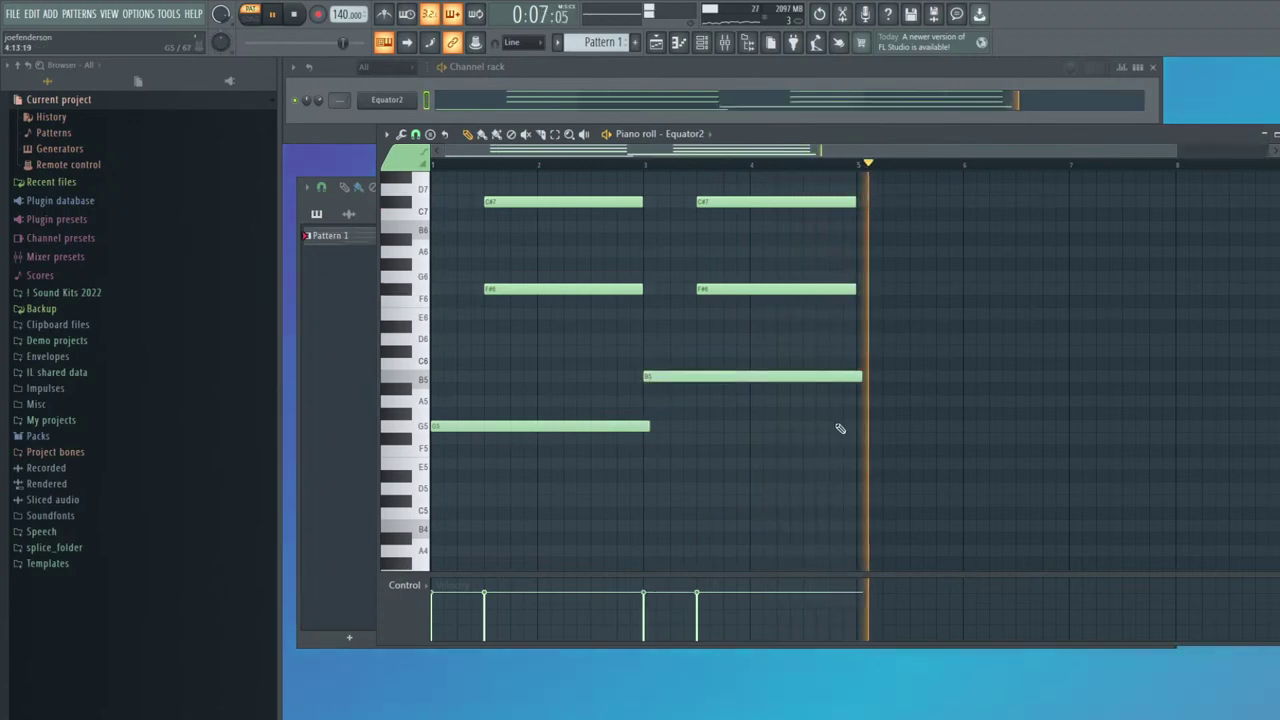
{"action": "left_click", "coordinate": [860, 430]}
{"action": "left_click_drag", "start_coordinate": [917, 439], "coordinate": [606, 387]}
{"action": "left_click_drag", "start_coordinate": [980, 439], "coordinate": [625, 371]}
{"action": "key", "text": "ctrl+l"}
{"action": "key", "text": "space"}
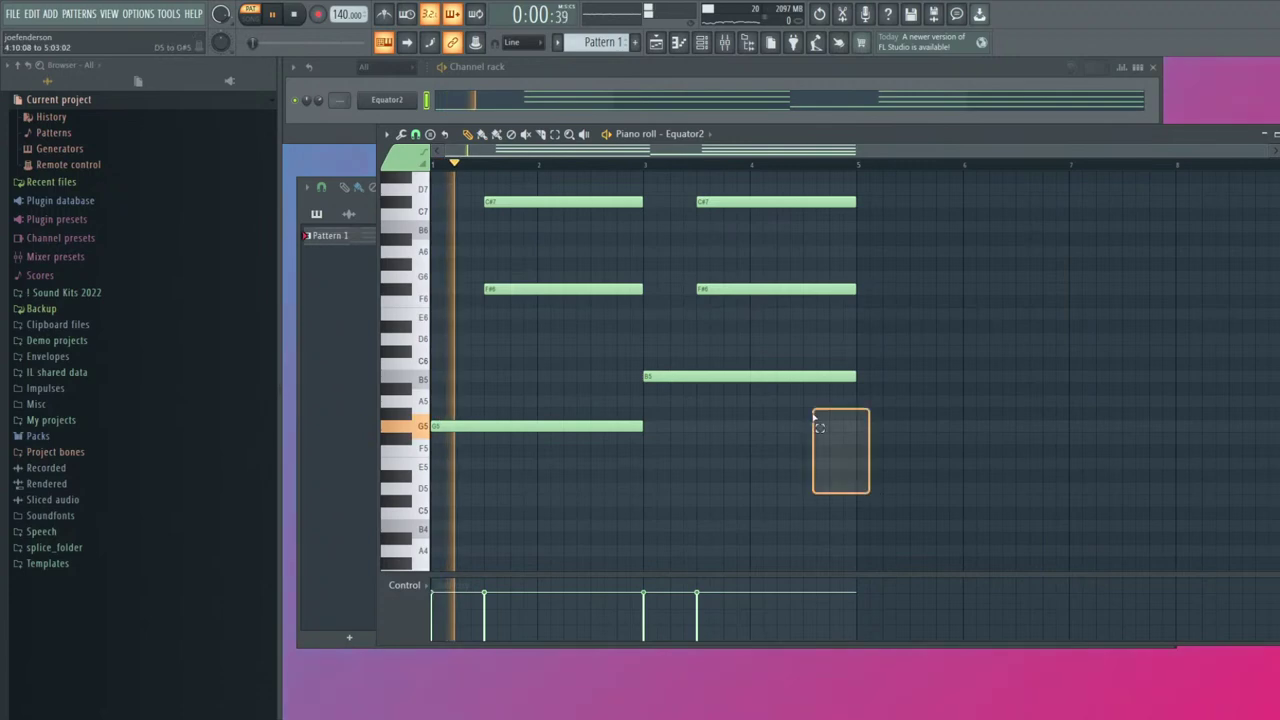
Add overlapping C#8 and B7 notes above the second chord, and a short F#7 note halfway through bar 4
{"action": "scroll", "coordinate": [869, 480], "scroll_direction": "up", "scroll_amount": 5}
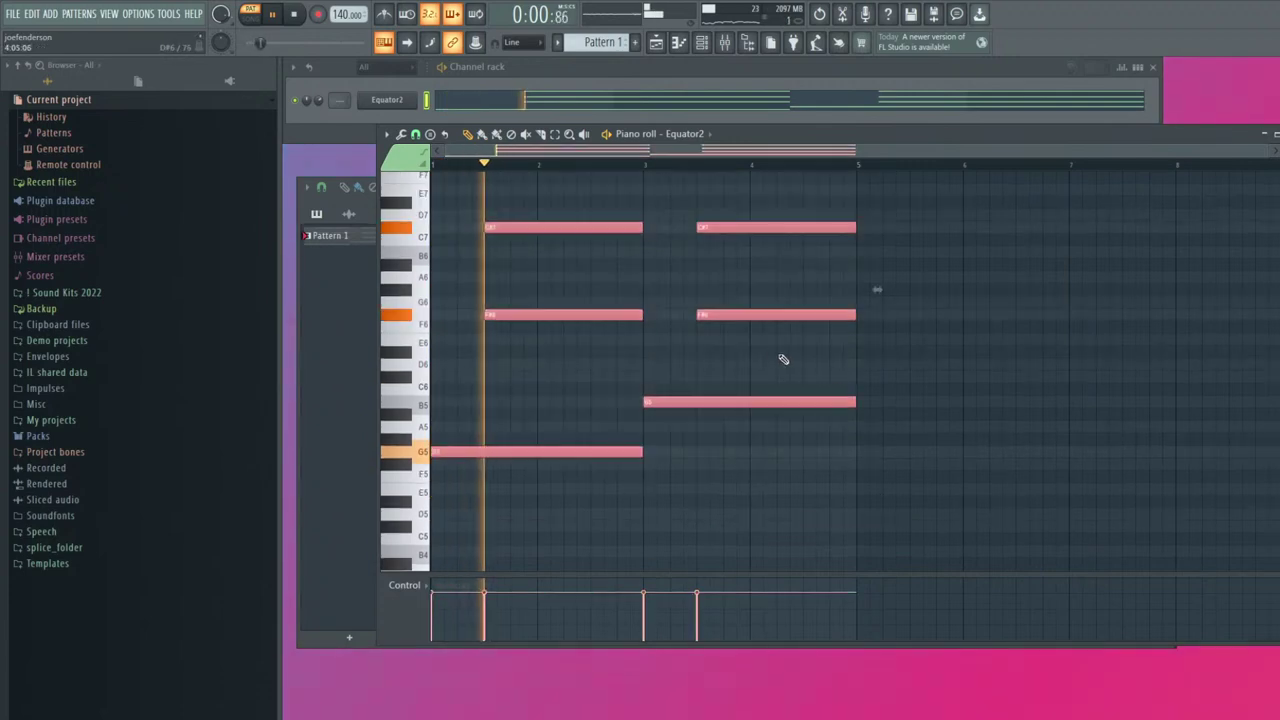
{"action": "left_click", "coordinate": [625, 189]}
{"action": "left_click", "coordinate": [650, 215]}
{"action": "left_click_drag", "start_coordinate": [855, 215], "coordinate": [838, 217]}
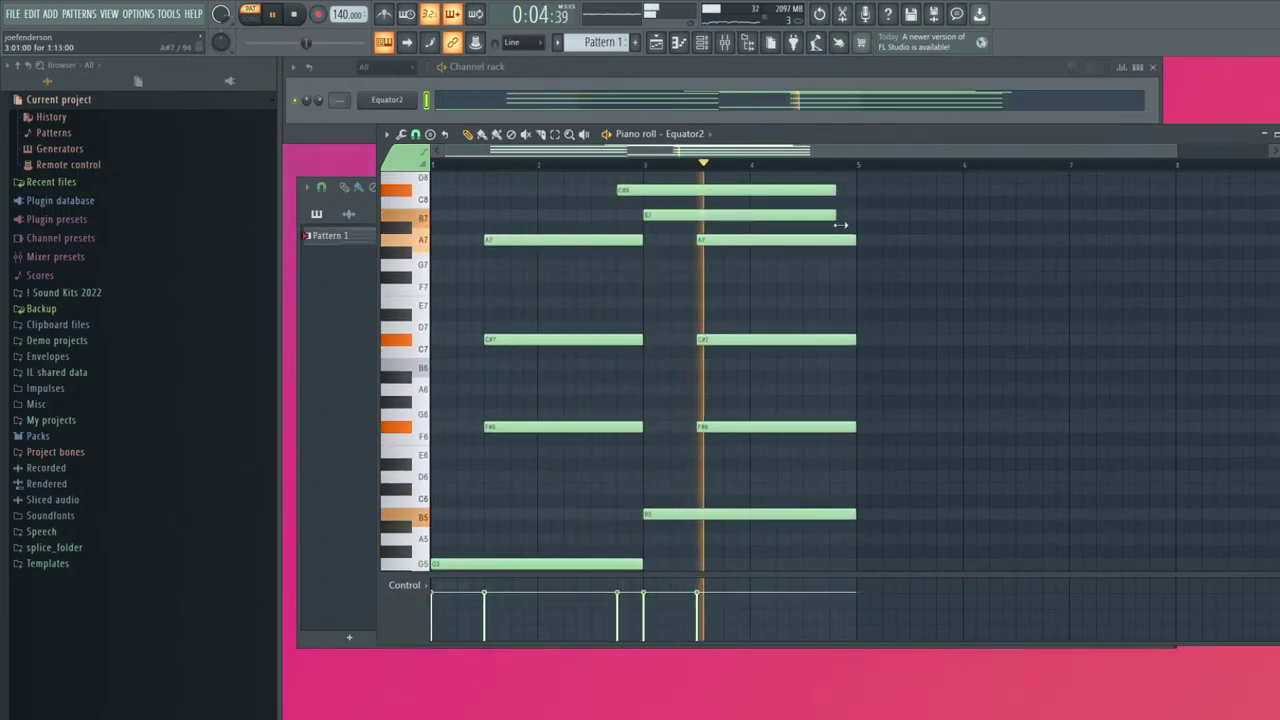
{"action": "left_click", "coordinate": [810, 277]}
Duplicate the four-bar pattern into bars 5 to 8
{"action": "left_click_drag", "start_coordinate": [988, 281], "coordinate": [853, 292]}
{"action": "key", "text": "ctrl+b"}
{"action": "scroll", "coordinate": [1119, 231], "scroll_direction": "down", "scroll_amount": 1}
{"action": "scroll", "coordinate": [826, 432], "scroll_direction": "down", "scroll_amount": 5}
{"action": "key", "text": "ctrl+d"}
Lower the bar 3 bass note to G5 and replace the bar 5 bass note with A5
{"action": "left_click_drag", "start_coordinate": [640, 367], "coordinate": [512, 427]}
{"action": "right_click", "coordinate": [783, 414]}
{"action": "left_click", "coordinate": [767, 391]}
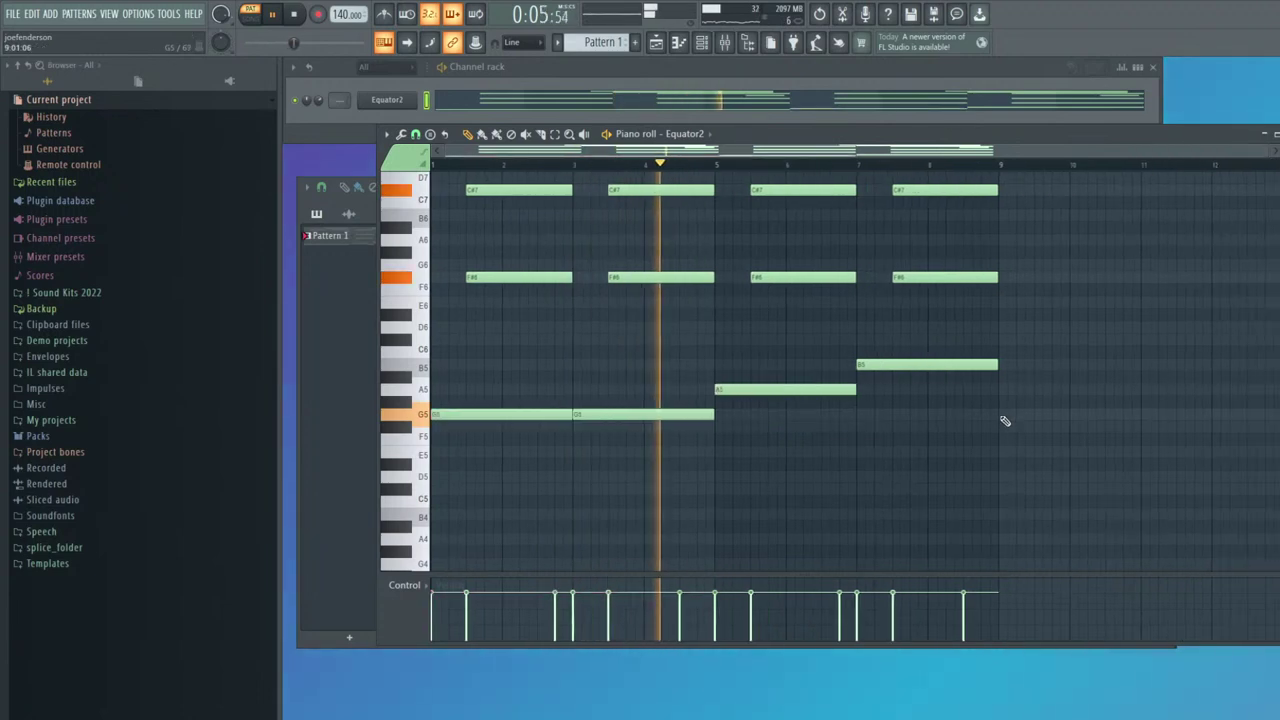
Reopen the Equator2 window and audition the Minitek Pluck and Modular Mood Granulator presets
{"action": "scroll", "coordinate": [929, 437], "scroll_direction": "up", "scroll_amount": 3}
{"action": "scroll", "coordinate": [929, 437], "scroll_direction": "down", "scroll_amount": 1, "text": "ctrl"}
{"action": "left_click", "coordinate": [391, 104]}
{"action": "scroll", "coordinate": [857, 532], "scroll_direction": "down", "scroll_amount": 4}
{"action": "left_click", "coordinate": [870, 487]}
{"action": "scroll", "coordinate": [862, 450], "scroll_direction": "down", "scroll_amount": 2}
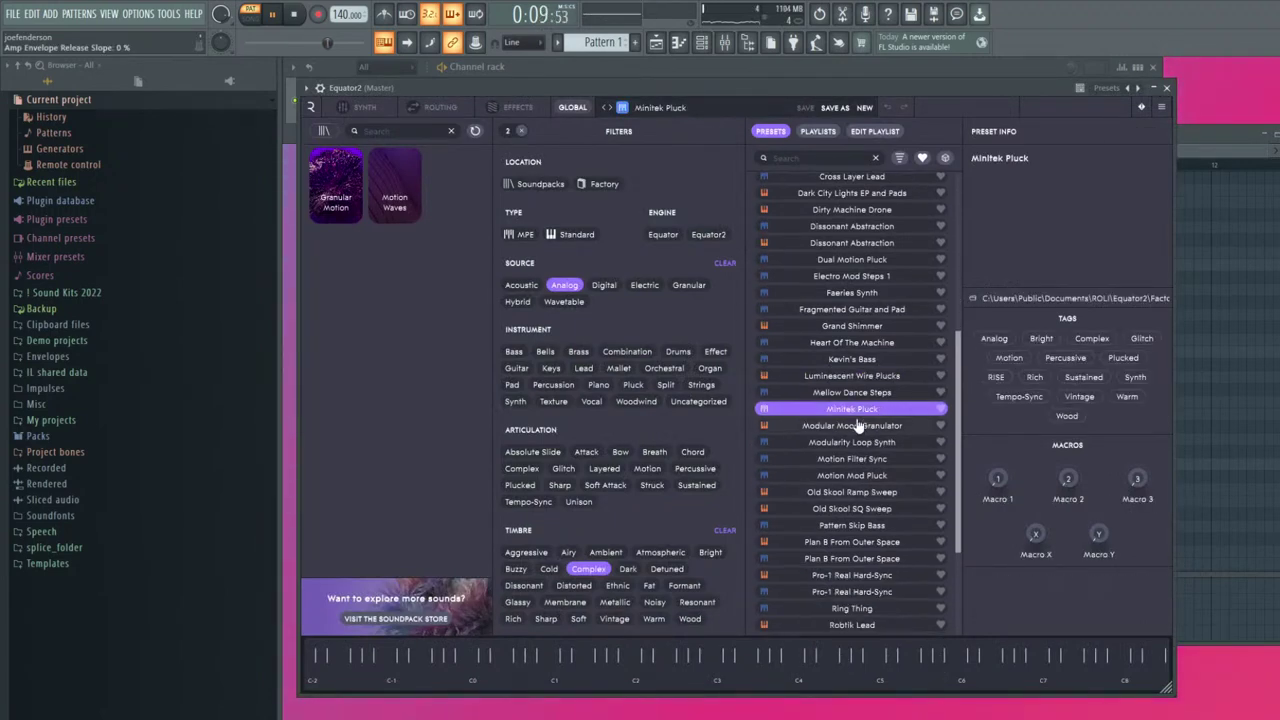
{"action": "left_click", "coordinate": [857, 426]}
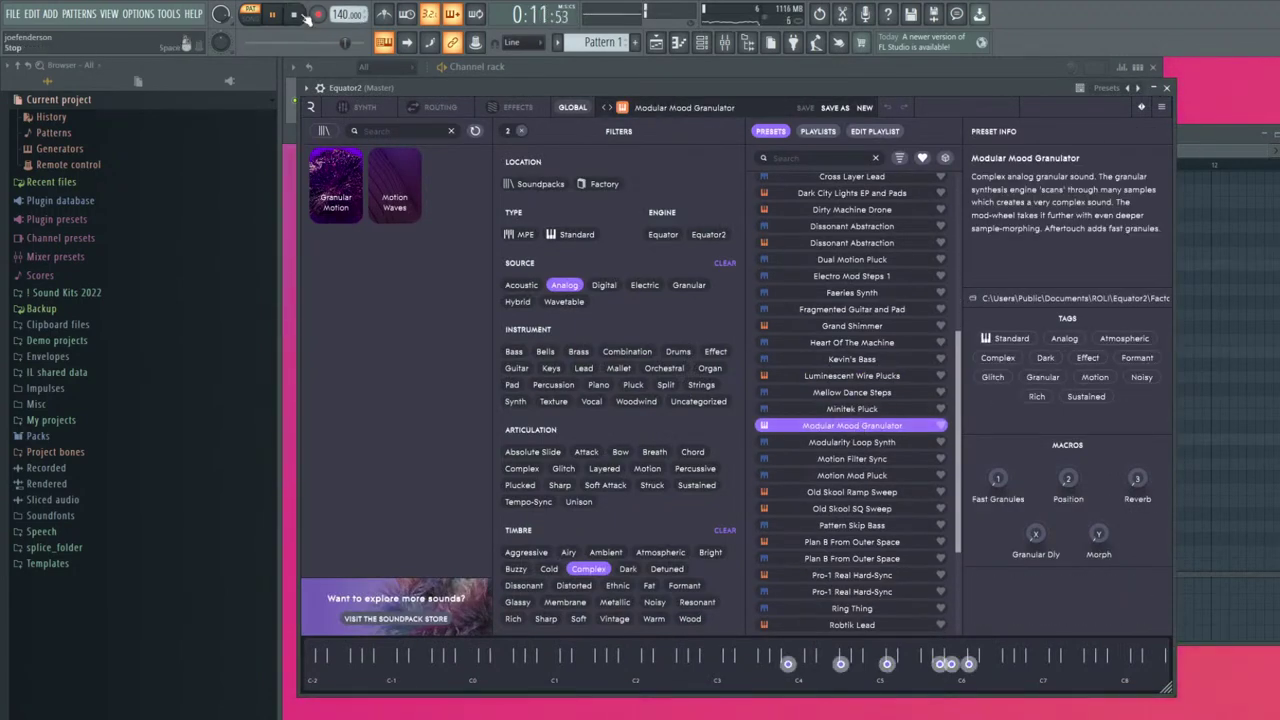
Replace the Complex timbre filter with the Keys instrument filter, load Innocent Vintage Triangle Keys, and close the Equator2 window
{"action": "scroll", "coordinate": [870, 473], "scroll_direction": "down", "scroll_amount": 5}
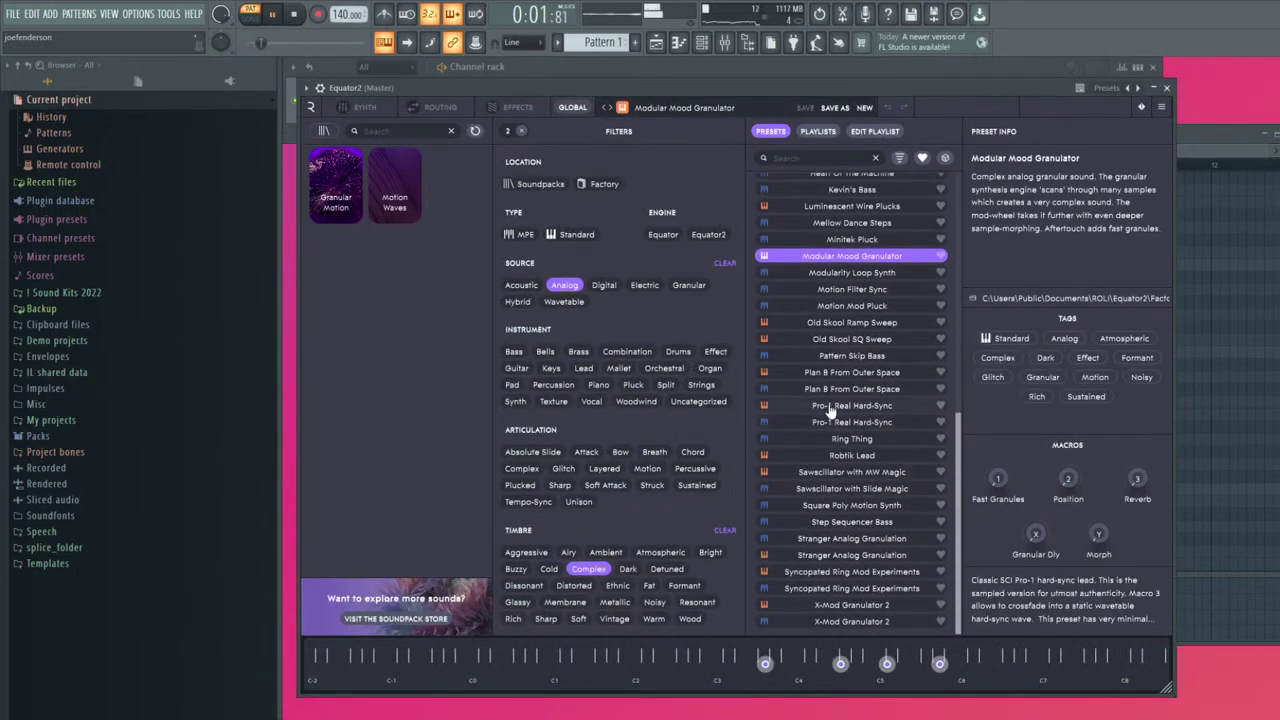
{"action": "left_click", "coordinate": [590, 566]}
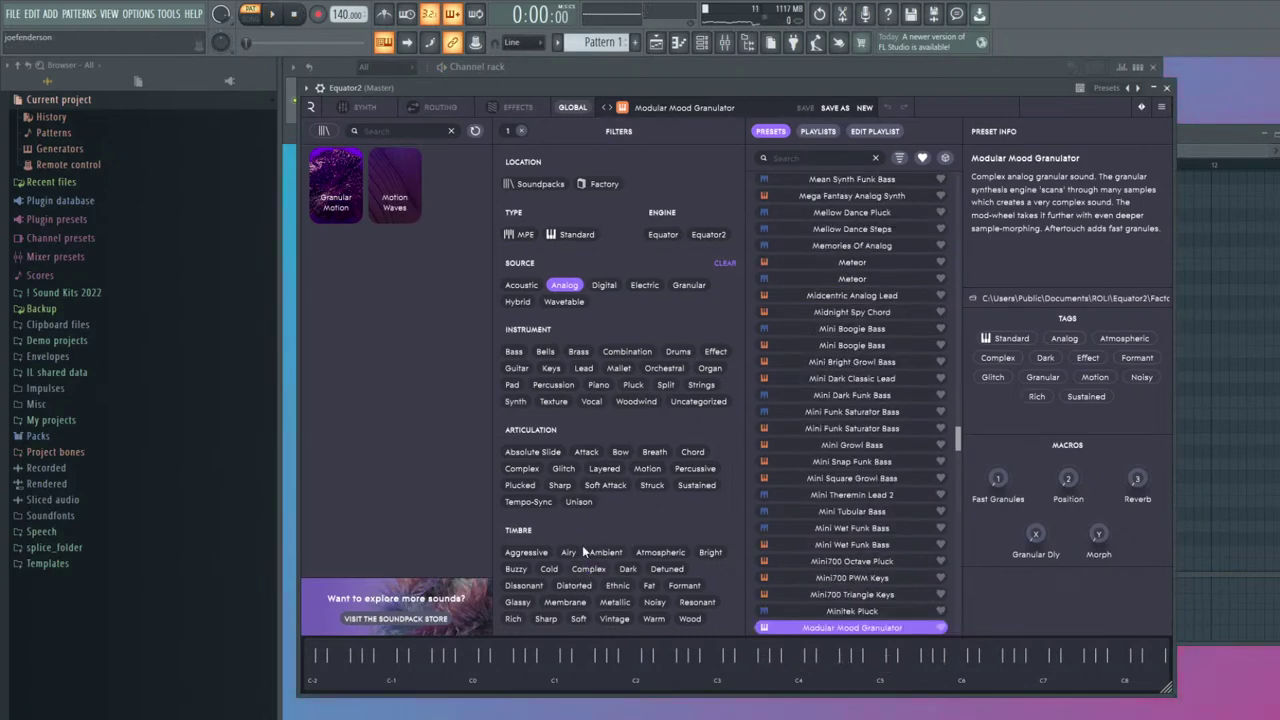
{"action": "left_click", "coordinate": [550, 368]}
{"action": "left_click", "coordinate": [274, 16]}
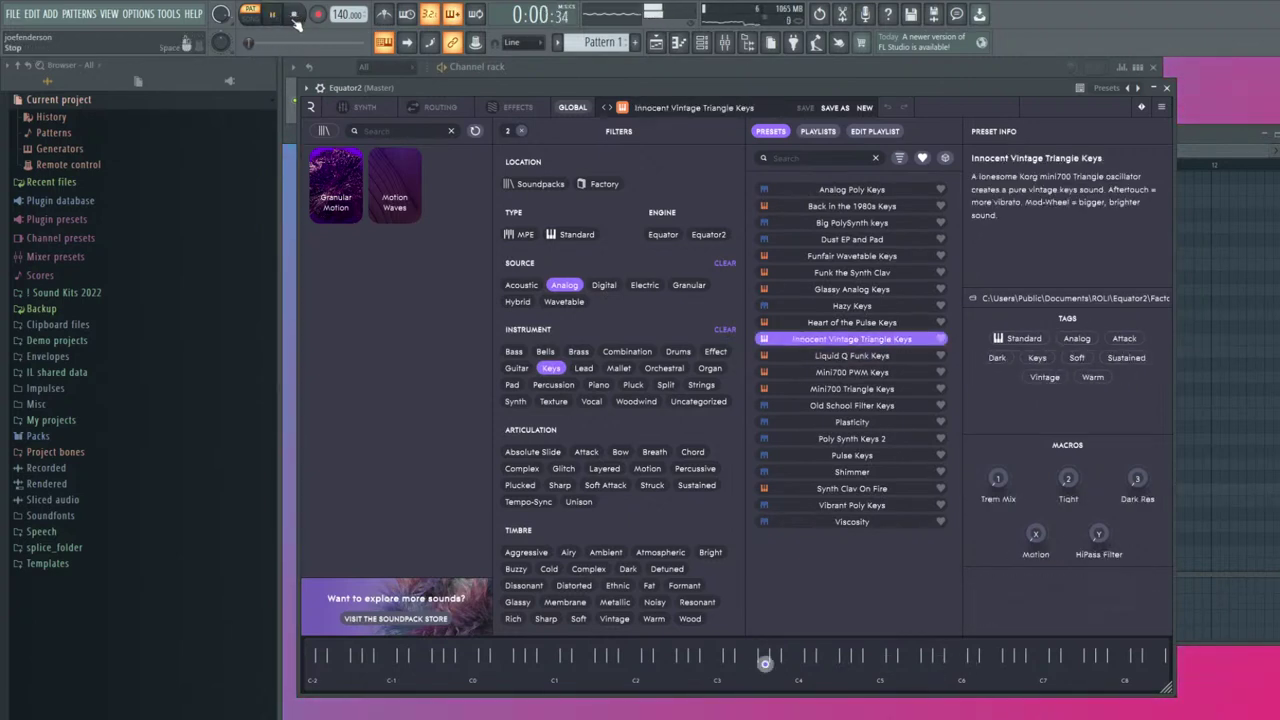
{"action": "left_click", "coordinate": [1168, 88]}
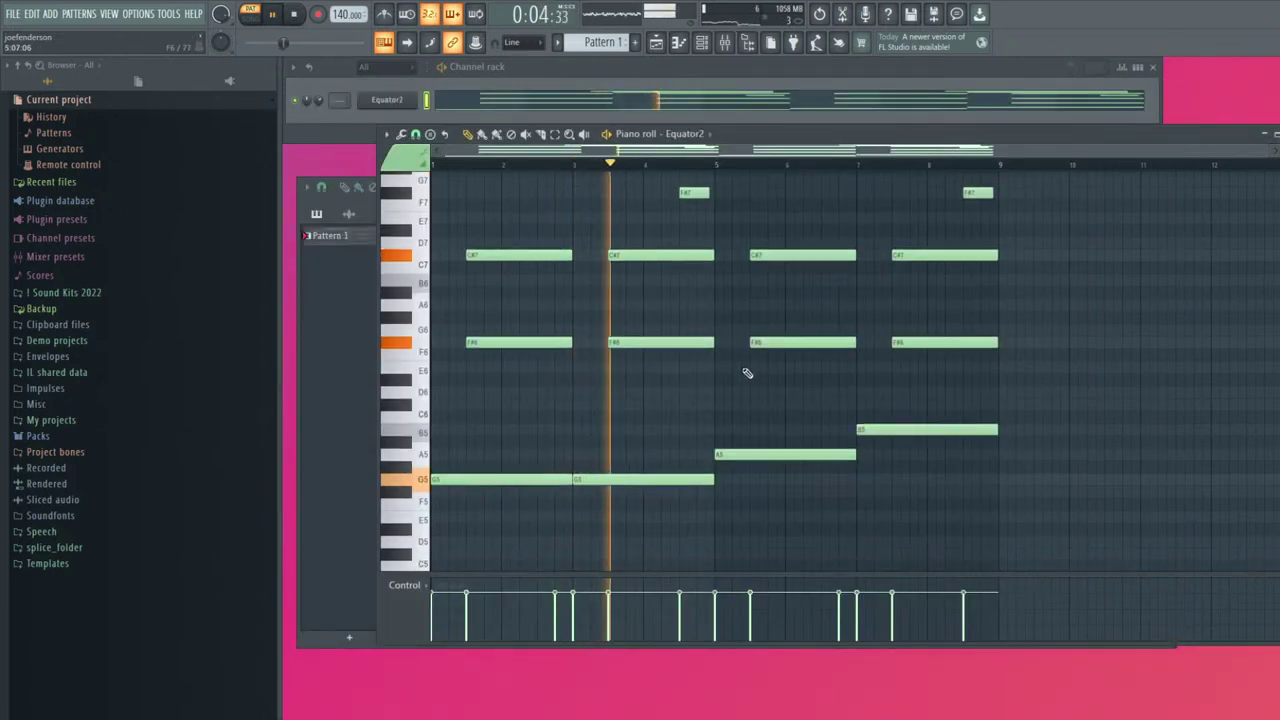
Transpose all the pattern's notes down one octave and listen to the result
{"action": "key", "text": "ctrl+Down"}
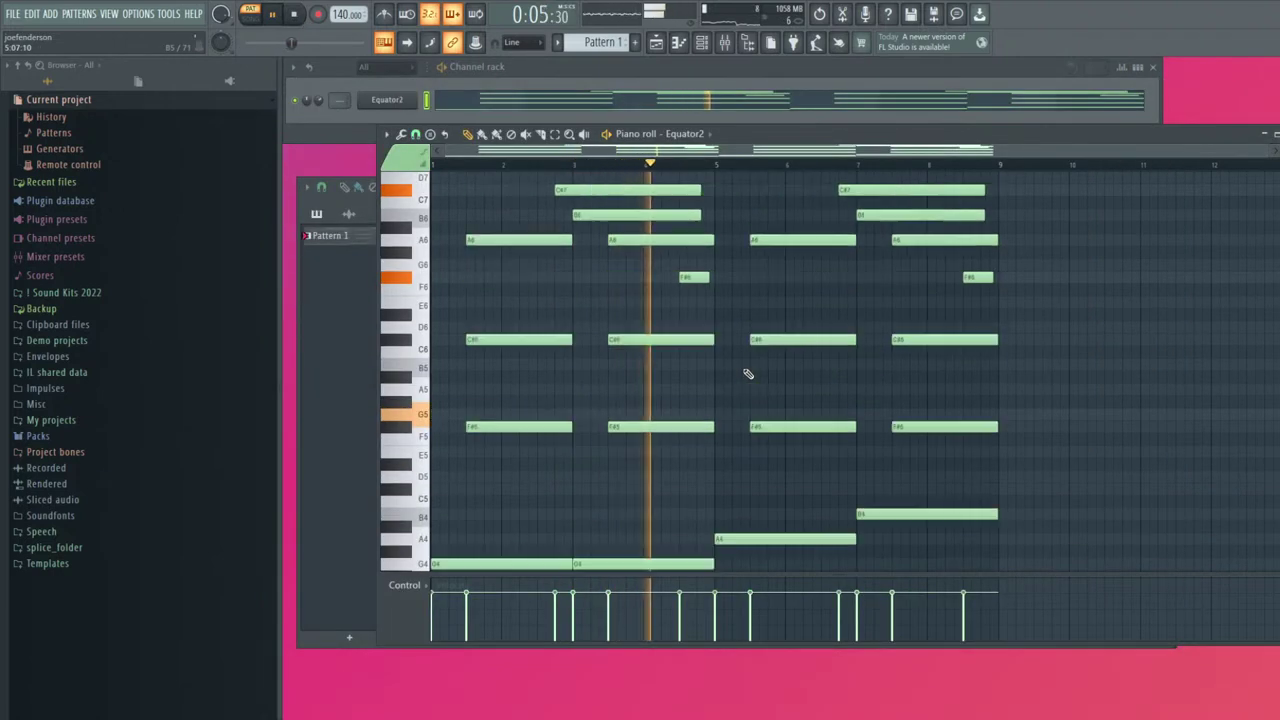
{"action": "left_click", "coordinate": [720, 302]}
{"action": "key", "text": "space"}
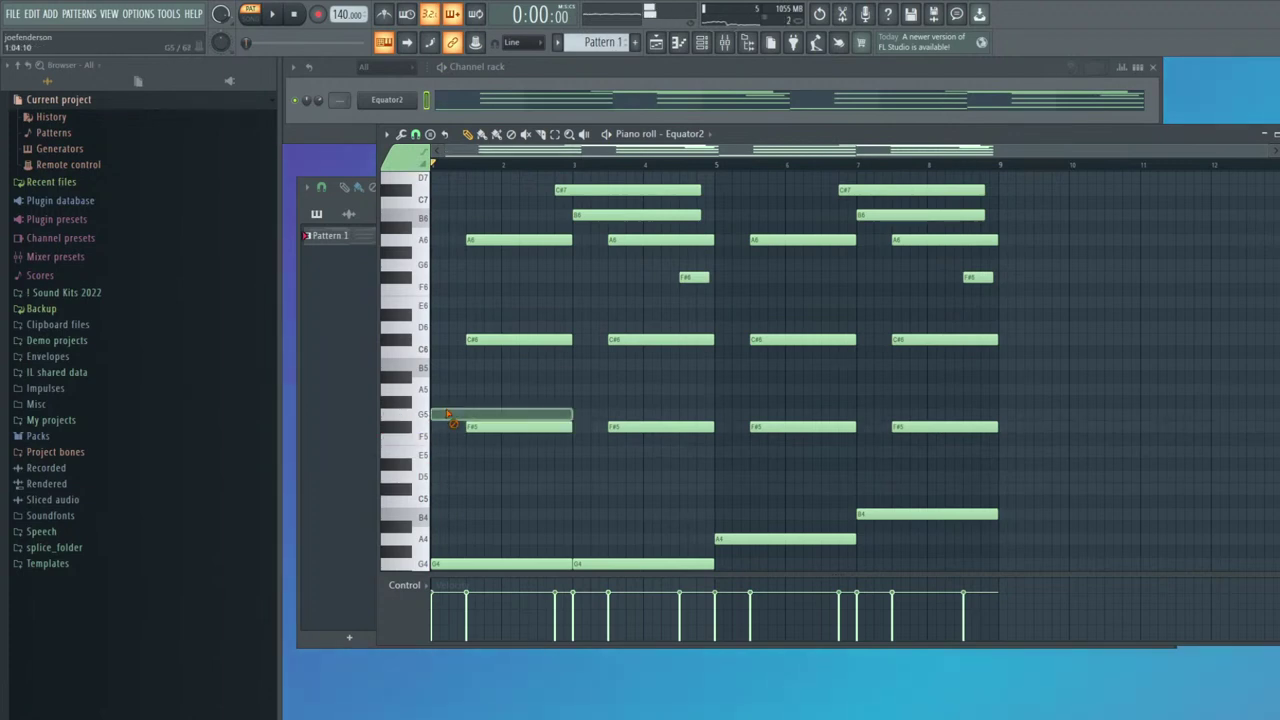
Add short C#5 and D5 notes above the bass line in the first two bars
{"action": "key", "text": "s"}
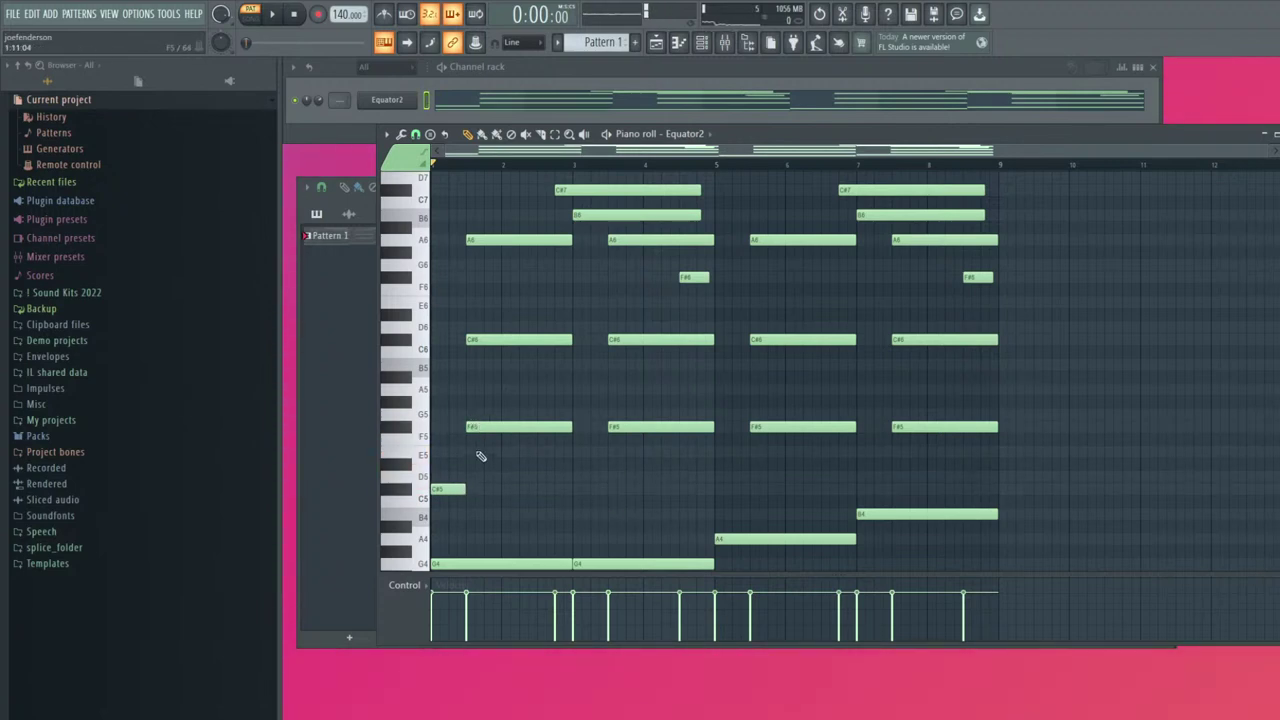
{"action": "left_click_drag", "start_coordinate": [521, 504], "coordinate": [440, 415]}
{"action": "key", "text": "ctrl+b"}
{"action": "key", "text": "space"}
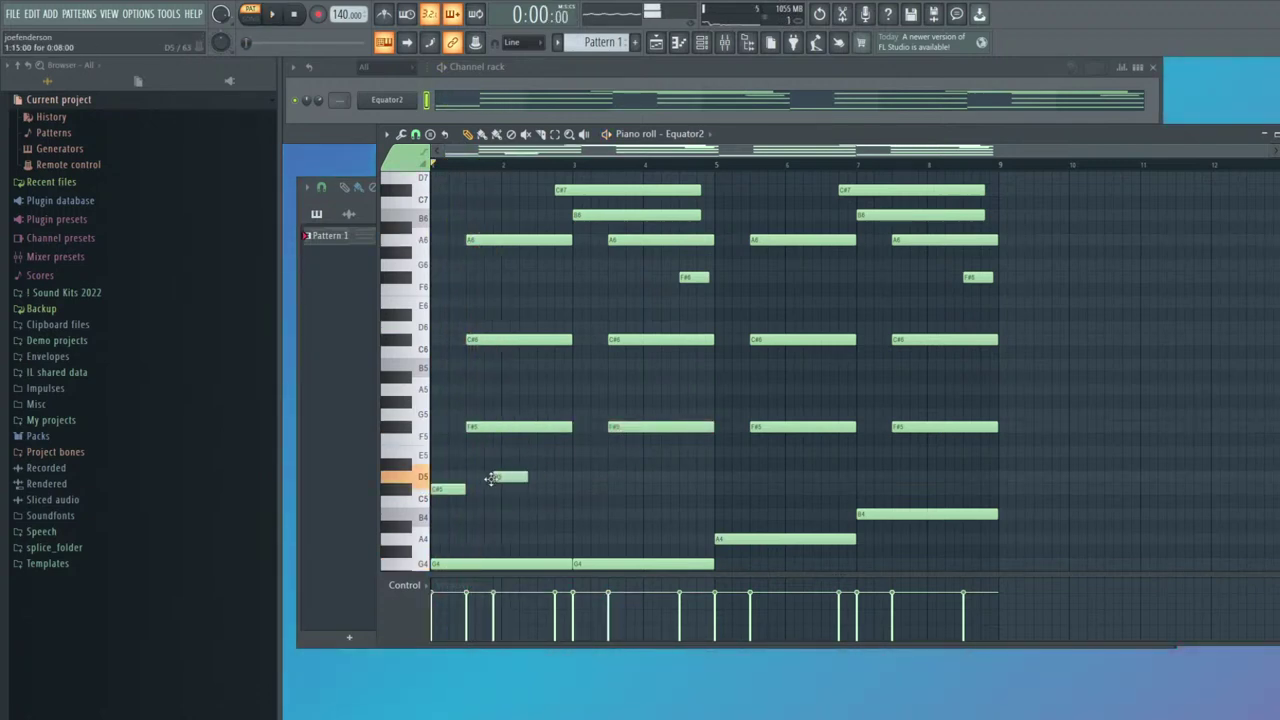
Delete the F#5 in bars 3 and 4 and duplicate the lower melody notes of bars 1 and 2 there
{"action": "right_click", "coordinate": [654, 429]}
{"action": "left_click_drag", "start_coordinate": [566, 511], "coordinate": [446, 356]}
{"action": "key", "text": "ctrl+b"}
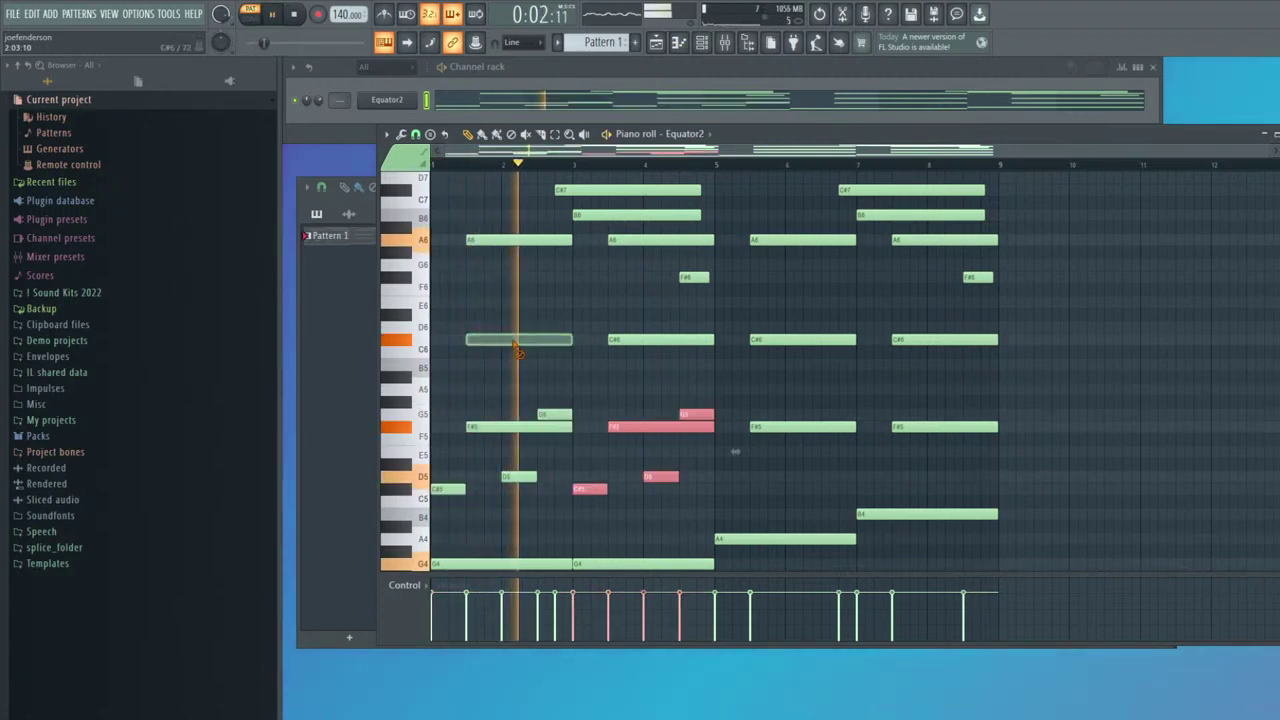
Delete the upper notes in bars 1 to 4, keeping the C#6 of the second chord
{"action": "right_click", "coordinate": [514, 343]}
{"action": "right_click", "coordinate": [509, 240]}
{"action": "left_click", "coordinate": [652, 246], "text": "ctrl"}
{"action": "right_click", "coordinate": [692, 288]}
{"action": "right_click", "coordinate": [688, 278]}
{"action": "right_click", "coordinate": [650, 240]}
{"action": "right_click", "coordinate": [624, 215]}
{"action": "key", "text": "space"}
{"action": "right_click", "coordinate": [612, 190]}
{"action": "key", "text": "space"}
Set the project tempo to 150 BPM
{"action": "scroll", "coordinate": [526, 363], "scroll_direction": "up", "scroll_amount": 2}
{"action": "scroll", "coordinate": [694, 364], "scroll_direction": "down", "scroll_amount": 2}
{"action": "scroll", "coordinate": [338, 14], "scroll_direction": "up", "scroll_amount": 1}
{"action": "scroll", "coordinate": [338, 14], "scroll_direction": "up", "scroll_amount": 5}
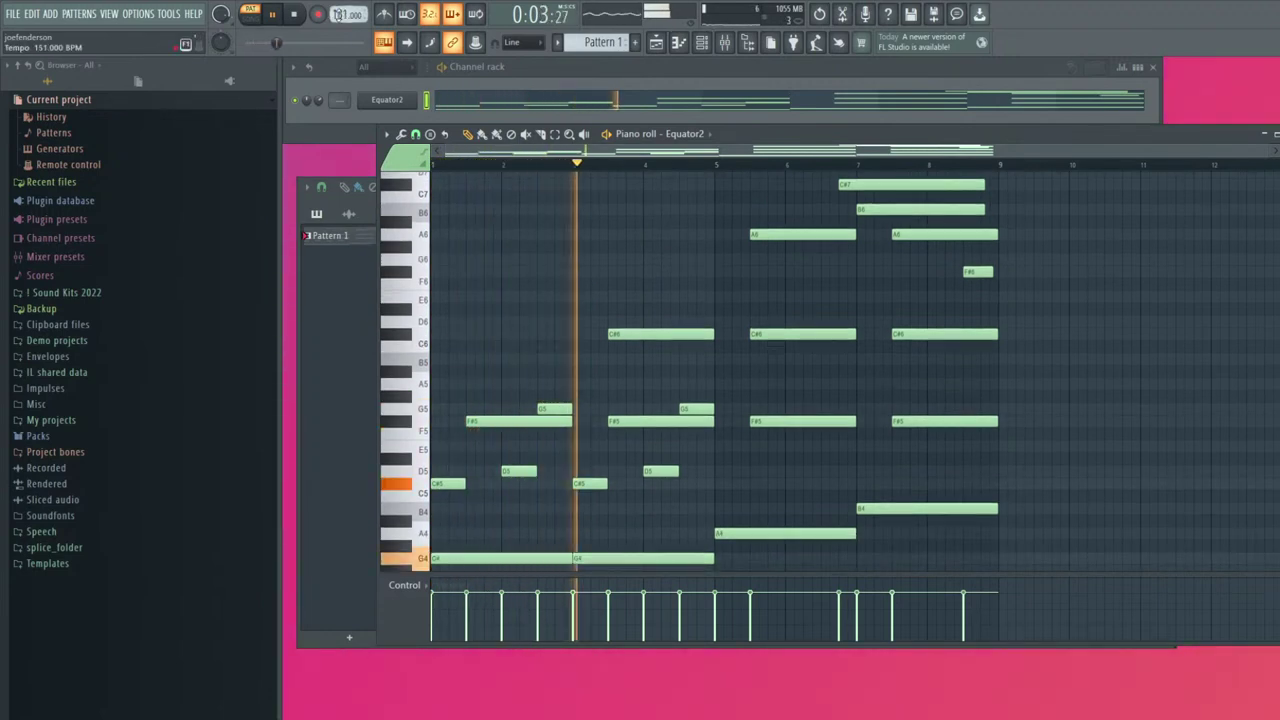
{"action": "scroll", "coordinate": [338, 14], "scroll_direction": "up", "scroll_amount": 1}
{"action": "scroll", "coordinate": [338, 14], "scroll_direction": "down", "scroll_amount": 1}
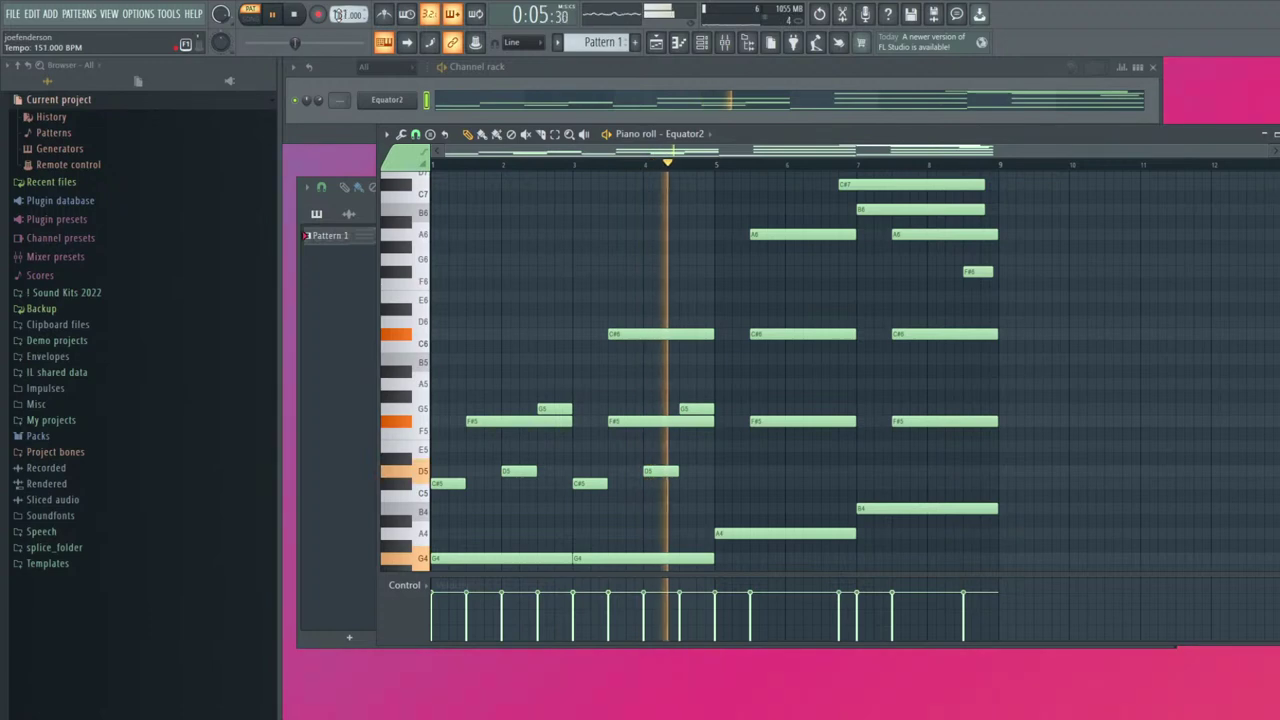
{"action": "scroll", "coordinate": [338, 14], "scroll_direction": "down", "scroll_amount": 1}
{"action": "key", "text": "space"}
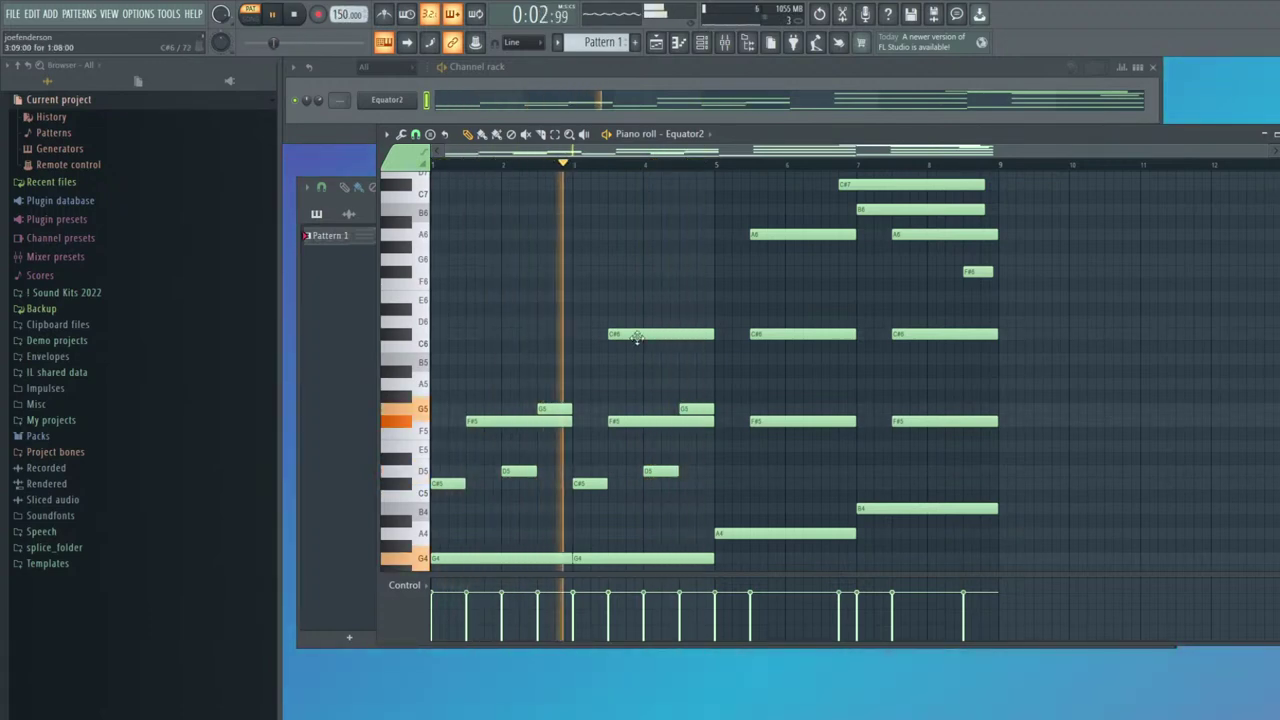
Delete the G5 in bar 2, and replace the notes above the bass in bars 5 to 8 with a copy of bars 1 to 4
{"action": "right_click", "coordinate": [541, 407]}
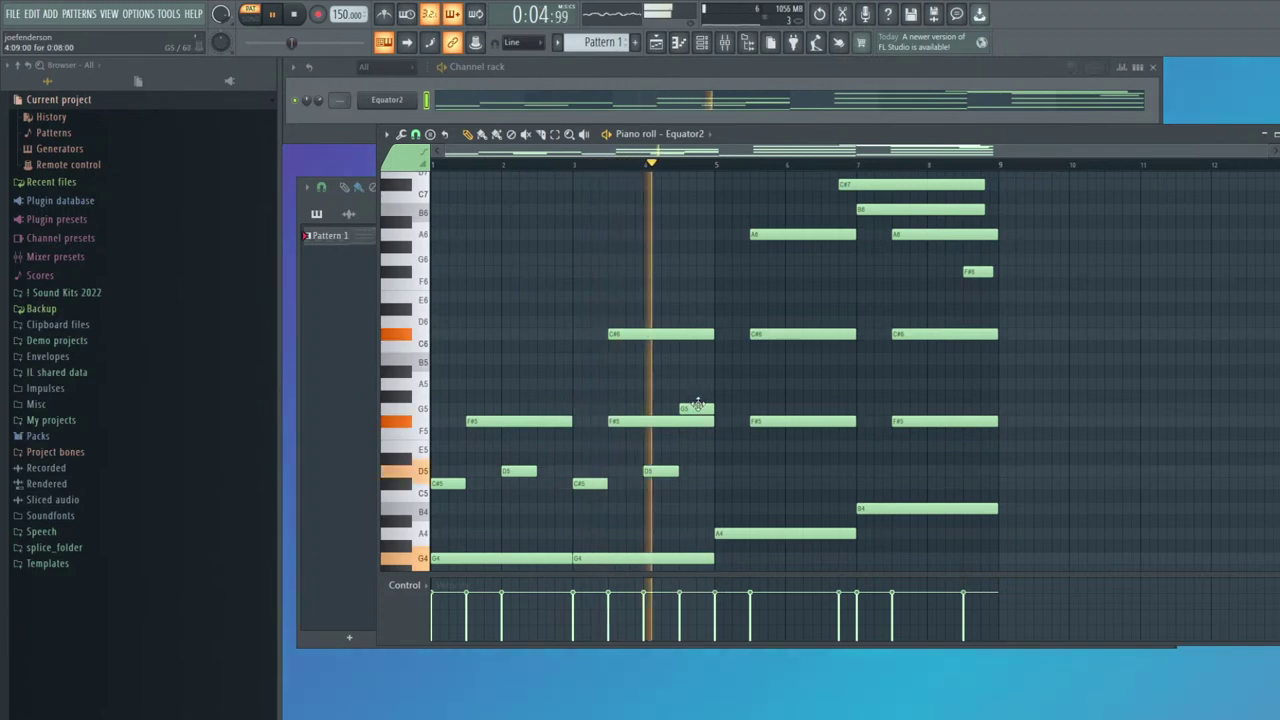
{"action": "left_click_drag", "start_coordinate": [1049, 457], "coordinate": [757, 172]}
{"action": "key", "text": "Delete"}
{"action": "scroll", "coordinate": [834, 417], "scroll_direction": "down", "scroll_amount": 1}
{"action": "key", "text": "space"}
{"action": "key", "text": "space"}
{"action": "left_click_drag", "start_coordinate": [749, 486], "coordinate": [277, 211]}
{"action": "key", "text": "ctrl+b"}
Lower the bar 3 bass note to F#4 and delete the A4 and B4 bass notes in bars 5 to 8
{"action": "scroll", "coordinate": [795, 477], "scroll_direction": "down", "scroll_amount": 2}
{"action": "left_click_drag", "start_coordinate": [580, 469], "coordinate": [580, 483]}
{"action": "right_click", "coordinate": [838, 444]}
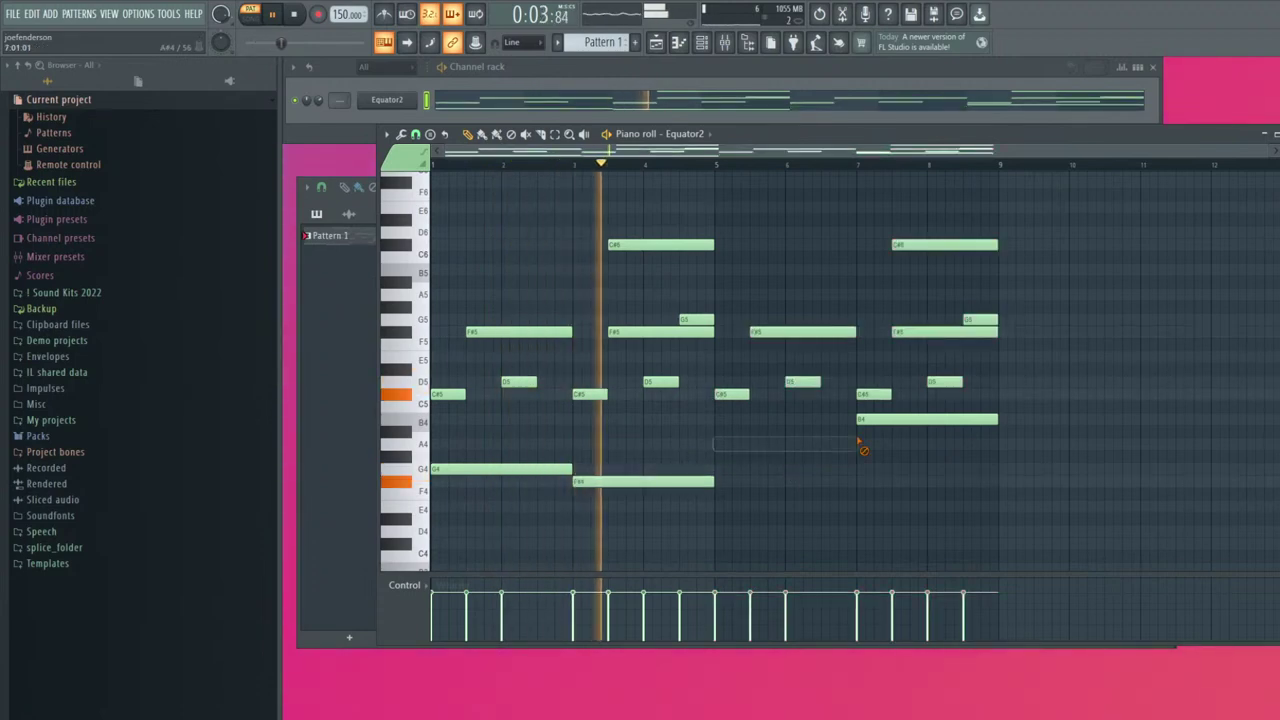
{"action": "right_click", "coordinate": [885, 419]}
Replace the notes in bars 5 to 8 with a fresh copy of bars 1 to 4, including the bass notes
{"action": "left_click_drag", "start_coordinate": [1082, 449], "coordinate": [733, 222]}
{"action": "key", "text": "Delete"}
{"action": "left_click_drag", "start_coordinate": [838, 532], "coordinate": [425, 176]}
{"action": "key", "text": "ctrl+b"}
{"action": "left_click", "coordinate": [751, 278], "text": "ctrl"}
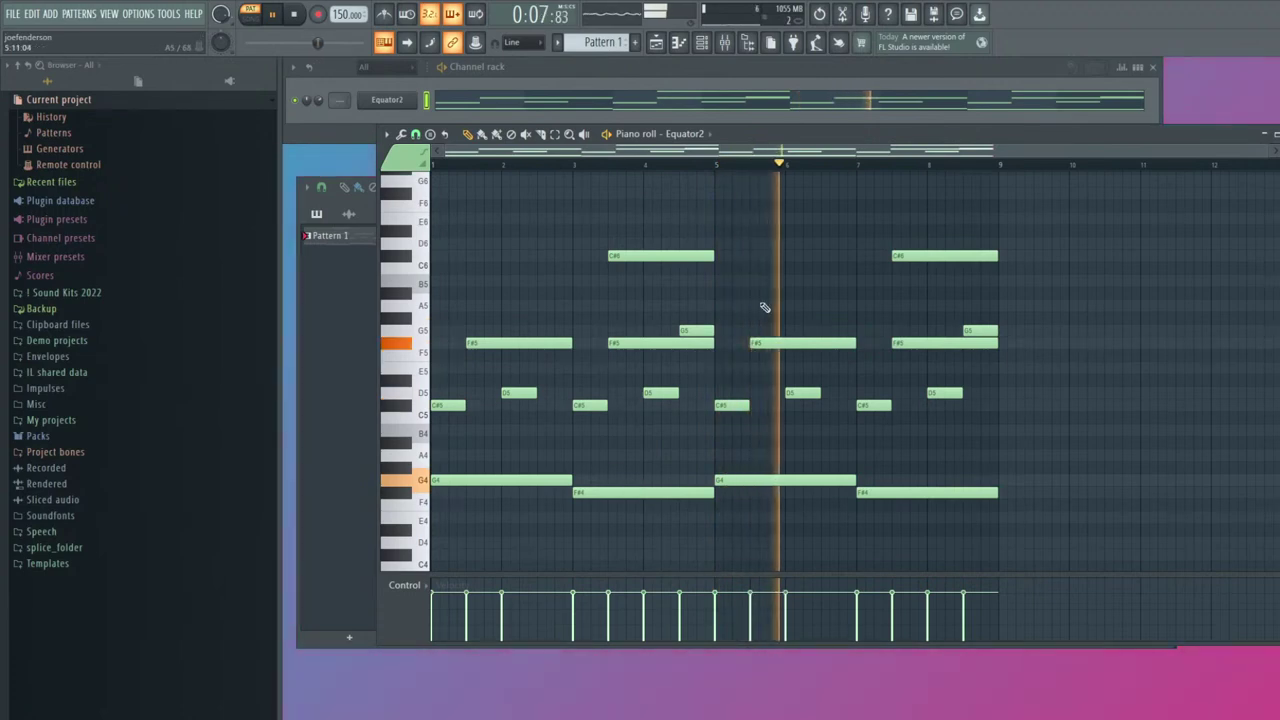
Add a three-beat E6 note at the pattern start and two very short E6 notes around the start of bar 2
{"action": "scroll", "coordinate": [700, 310], "scroll_direction": "up", "scroll_amount": 1}
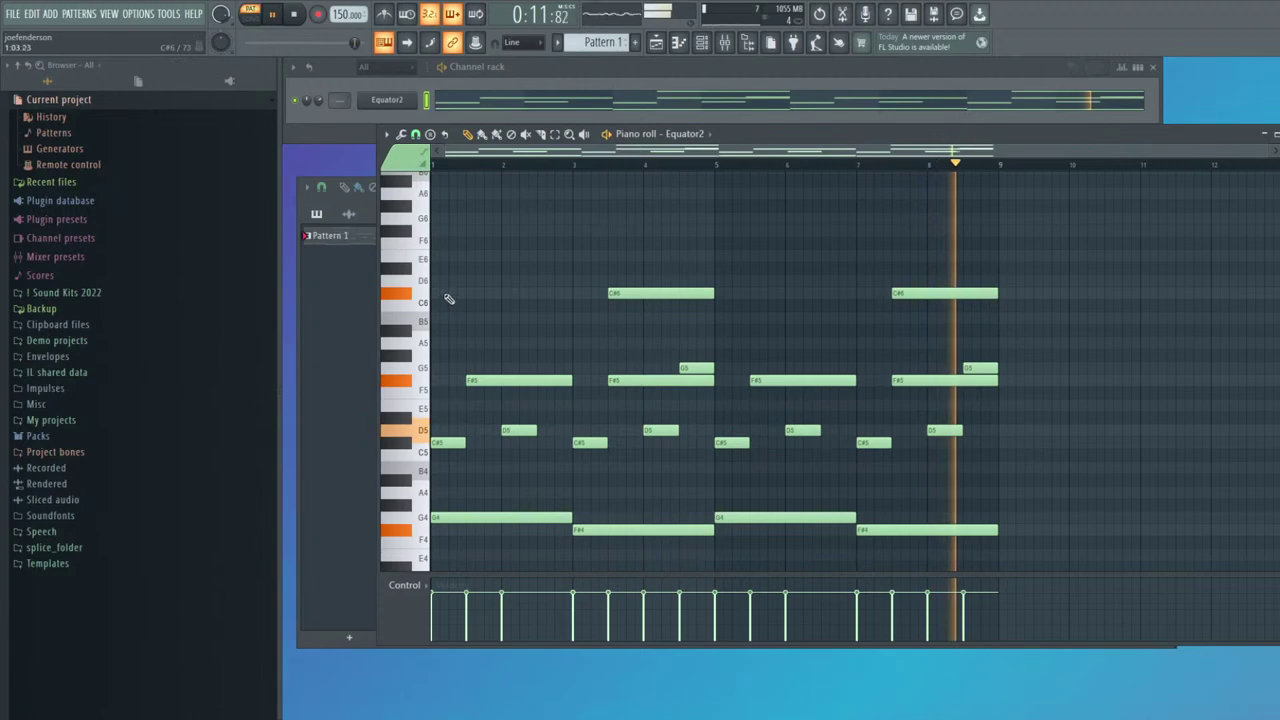
{"action": "left_click", "coordinate": [445, 256]}
{"action": "left_click_drag", "start_coordinate": [461, 256], "coordinate": [510, 256]}
{"action": "left_click", "coordinate": [526, 256]}
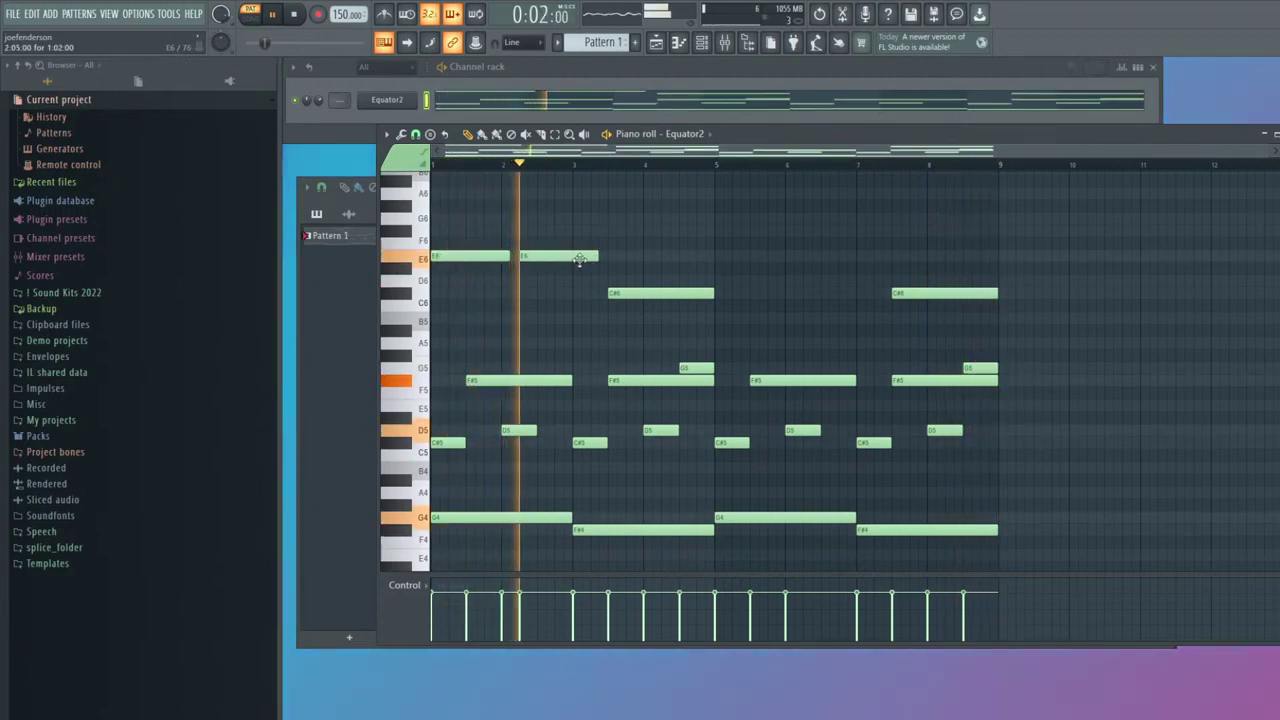
{"action": "left_click_drag", "start_coordinate": [487, 257], "coordinate": [479, 257]}
{"action": "left_click", "coordinate": [499, 257]}
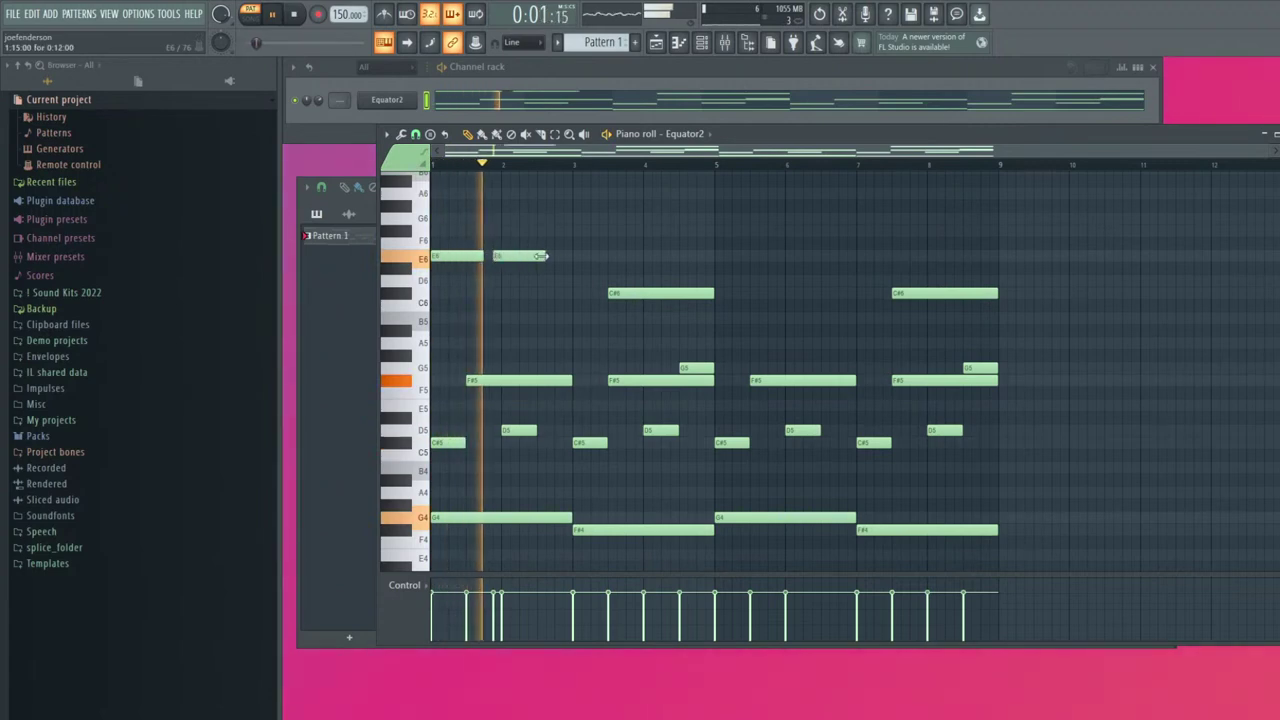
{"action": "left_click", "coordinate": [500, 257]}
{"action": "key", "text": "space"}
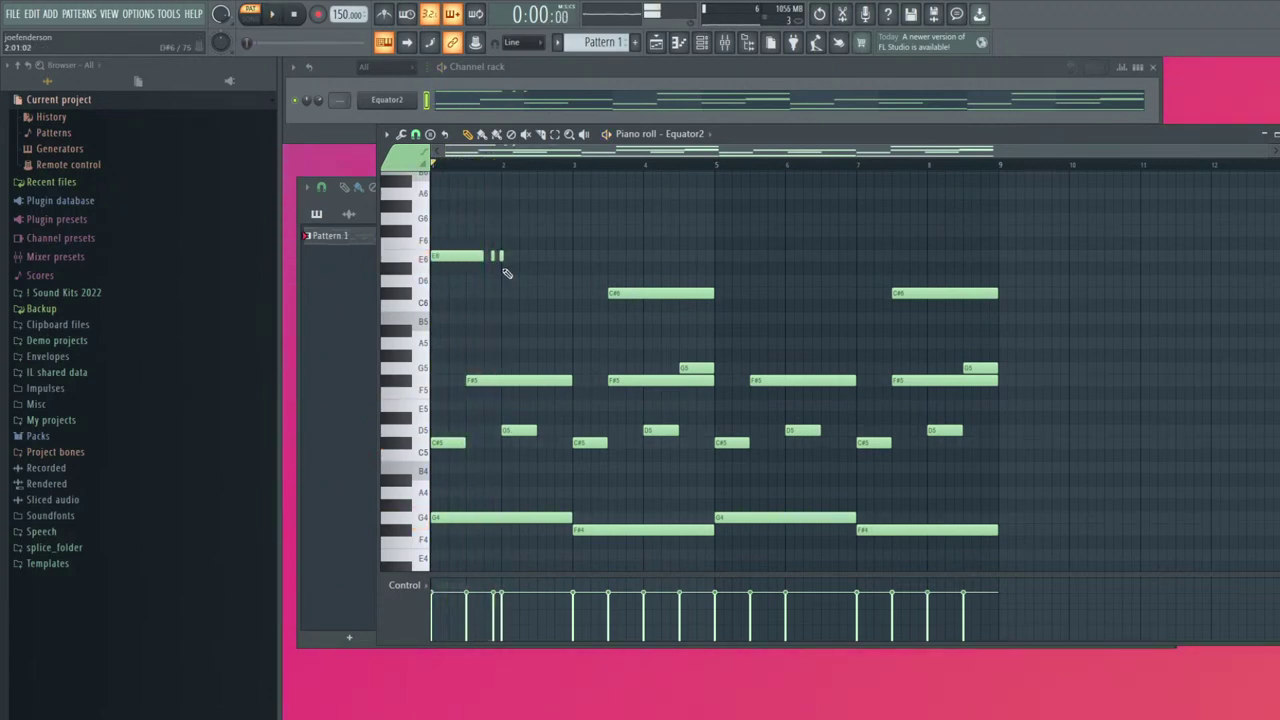
Rework the two short notes before bar 2 into F#6 and G6, and add an F#6 about three beats long at bar 2
{"action": "left_click_drag", "start_coordinate": [501, 258], "coordinate": [496, 279]}
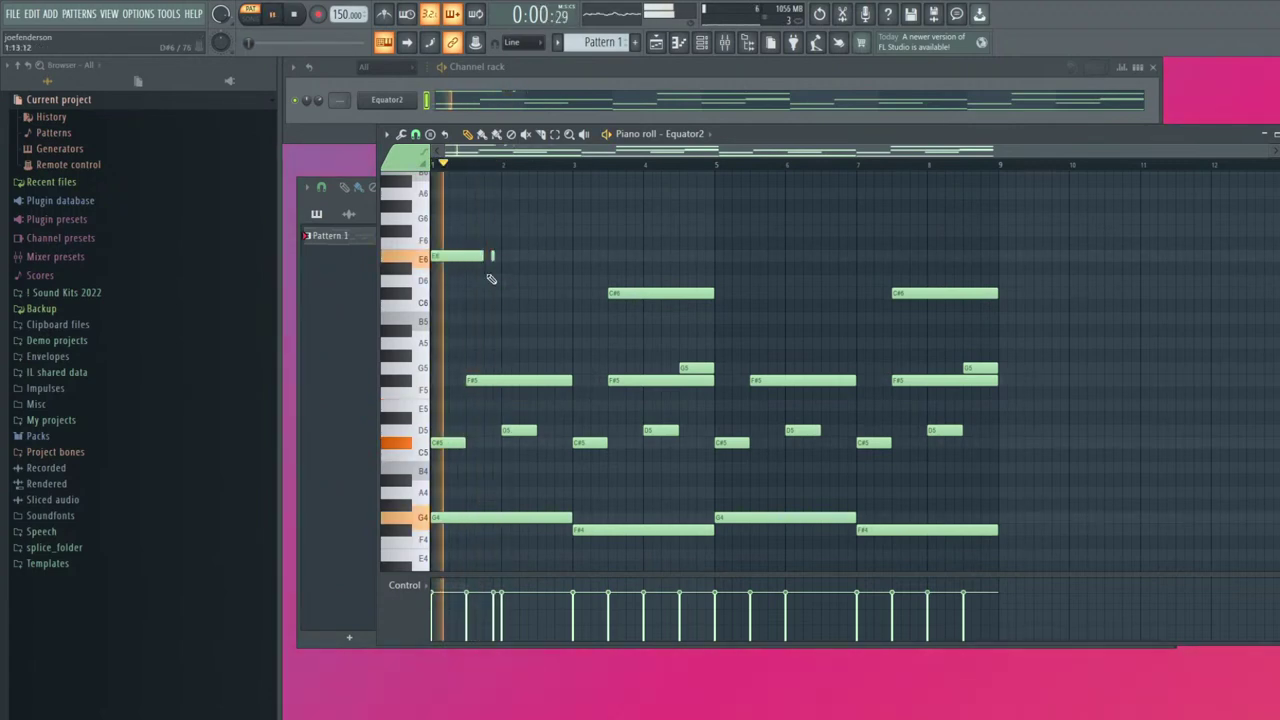
{"action": "scroll", "coordinate": [490, 277], "scroll_direction": "up", "scroll_amount": 2}
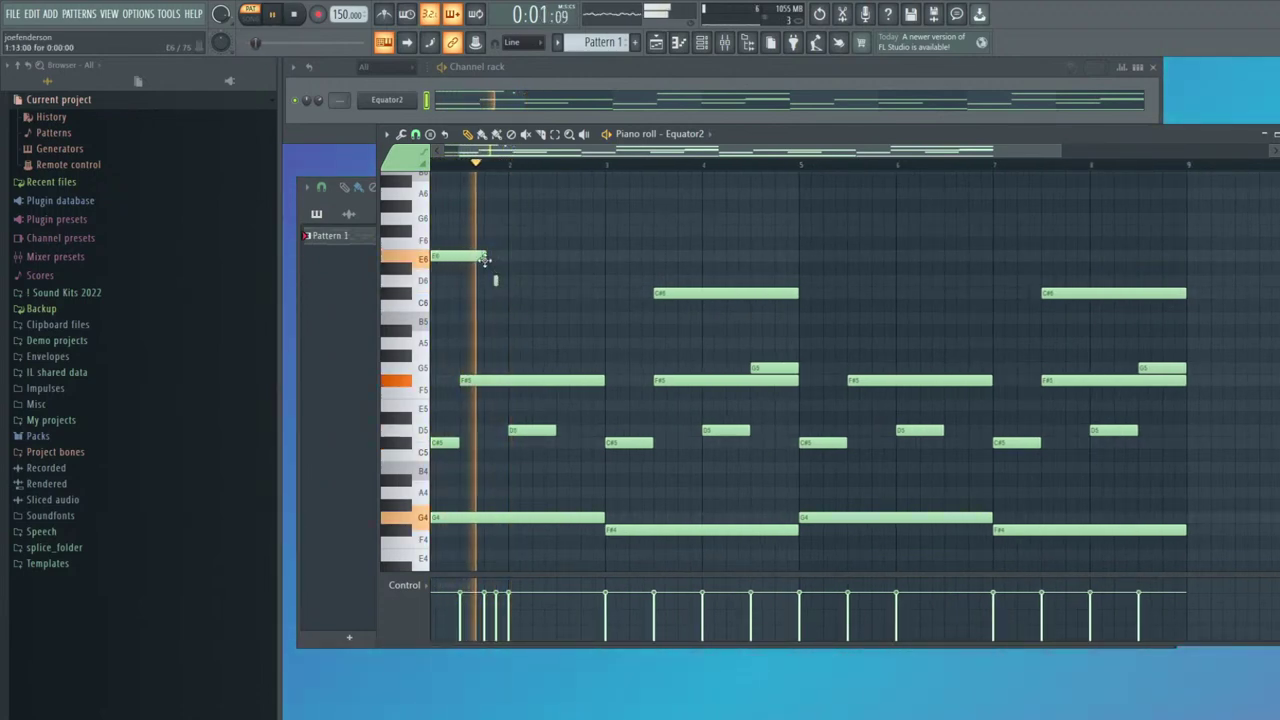
{"action": "key", "text": "space"}
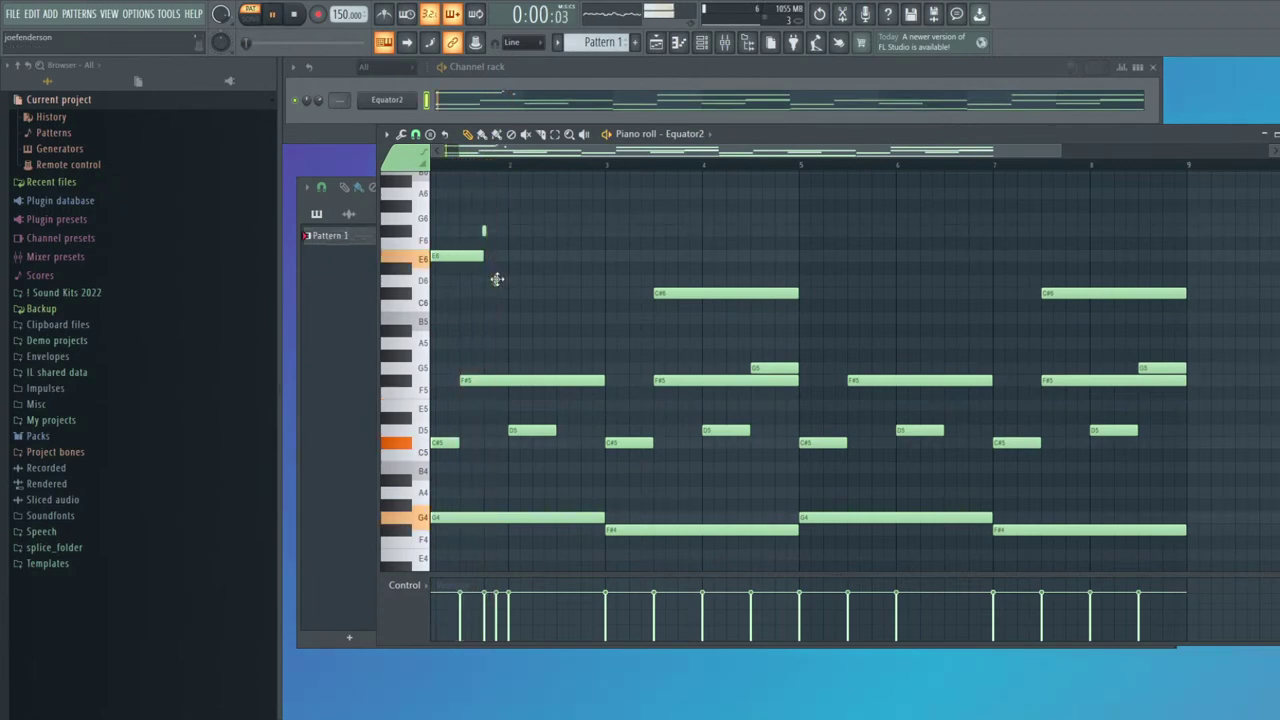
{"action": "left_click", "coordinate": [510, 231]}
{"action": "mouse_move", "coordinate": [562, 231]}
{"action": "left_mouse_down"}
{"action": "mouse_move", "coordinate": [607, 232]}
{"action": "mouse_move", "coordinate": [580, 232]}
{"action": "left_mouse_up"}
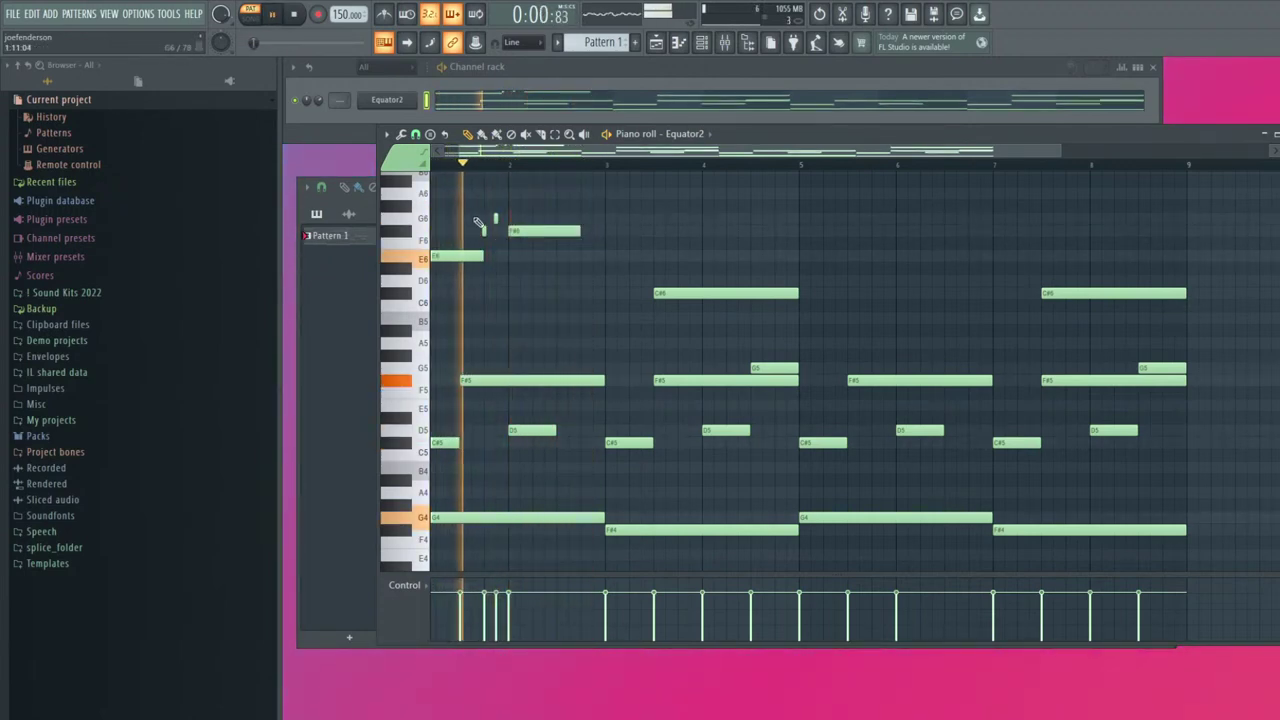
Shorten the bar 2 F#6 to about 2.5 beats and follow it with very short G6, F#6, E6 and D6 notes leading into bar 3
{"action": "left_click_drag", "start_coordinate": [577, 229], "coordinate": [568, 221]}
{"action": "left_click", "coordinate": [583, 233]}
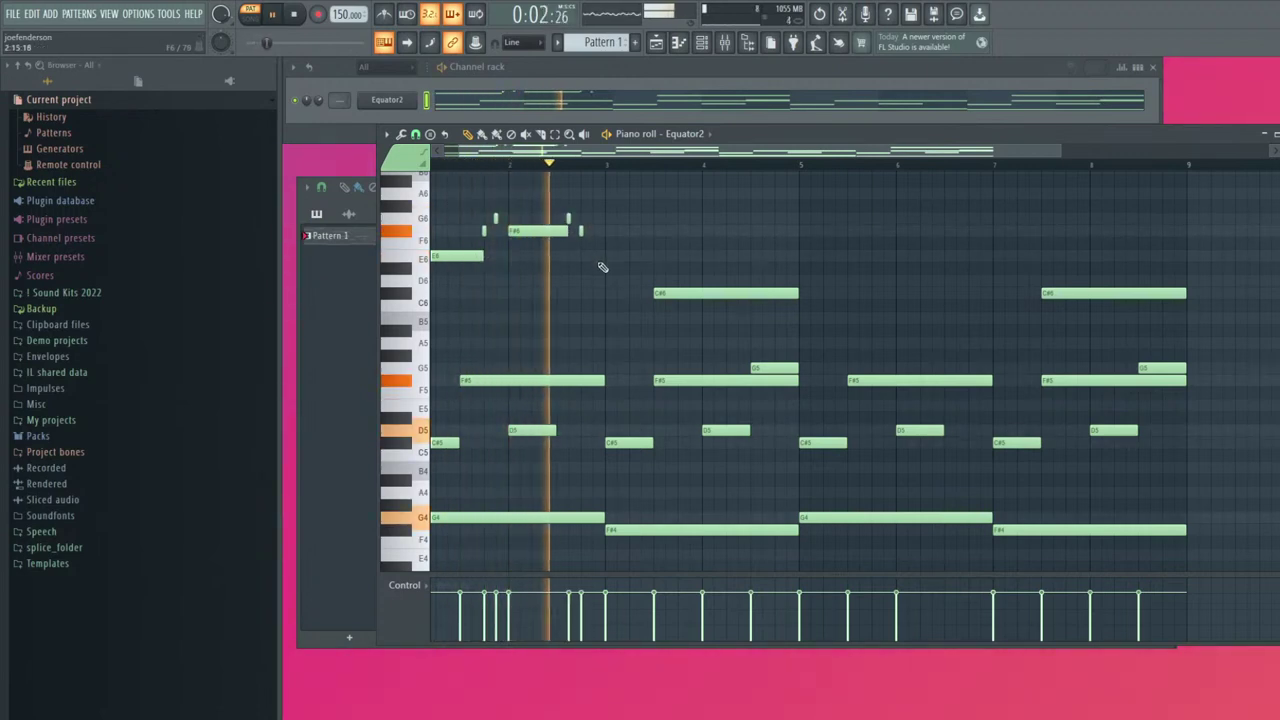
{"action": "left_click", "coordinate": [597, 259]}
{"action": "left_click", "coordinate": [605, 280]}
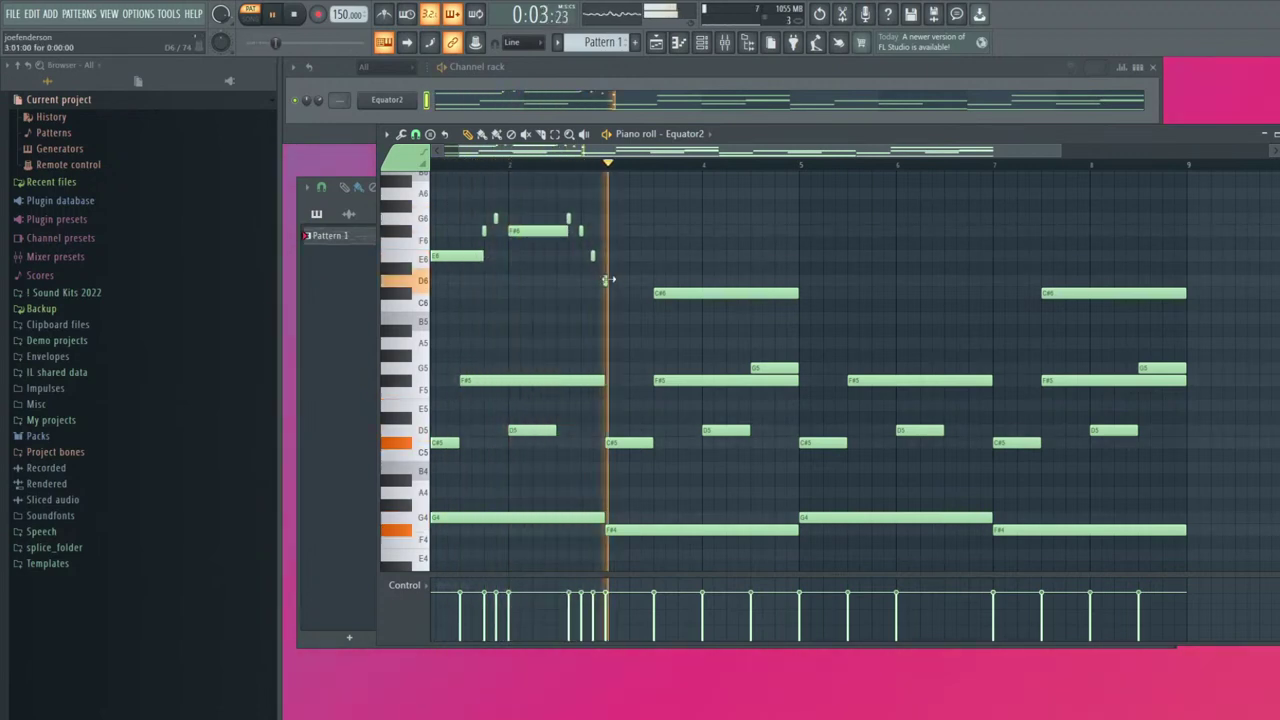
Remove the short E6 and D6 leading into bar 3, and change the two short notes before bar 2 to G6 followed by F#6
{"action": "key", "text": "space"}
{"action": "left_click", "coordinate": [592, 231]}
{"action": "scroll", "coordinate": [520, 260], "scroll_direction": "up", "scroll_amount": 3}
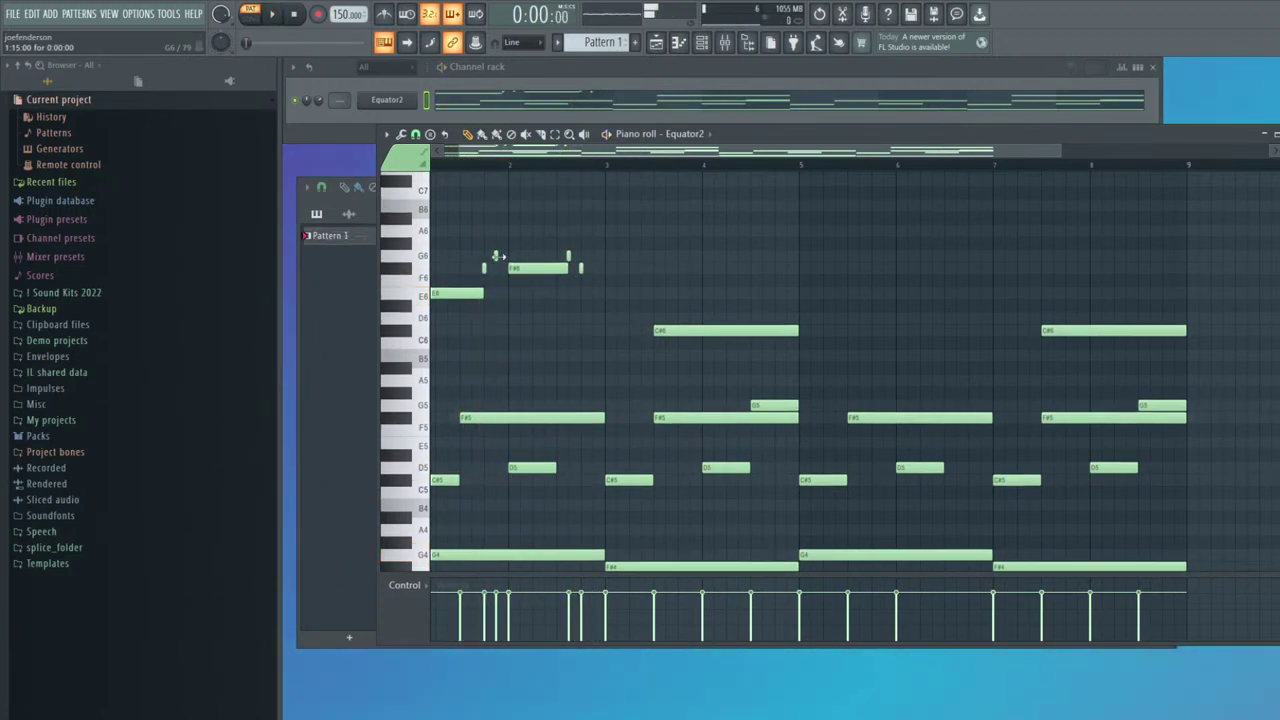
{"action": "left_click", "coordinate": [502, 270]}
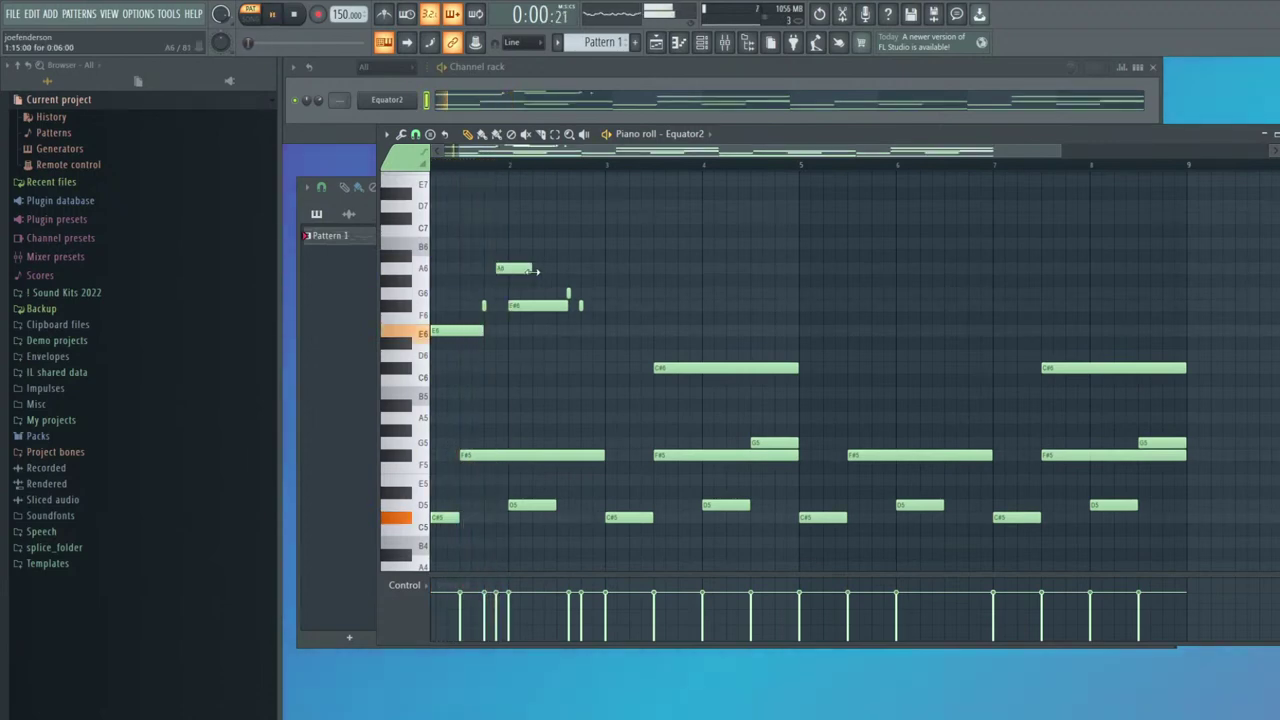
{"action": "right_click", "coordinate": [497, 270]}
{"action": "left_click", "coordinate": [497, 304]}
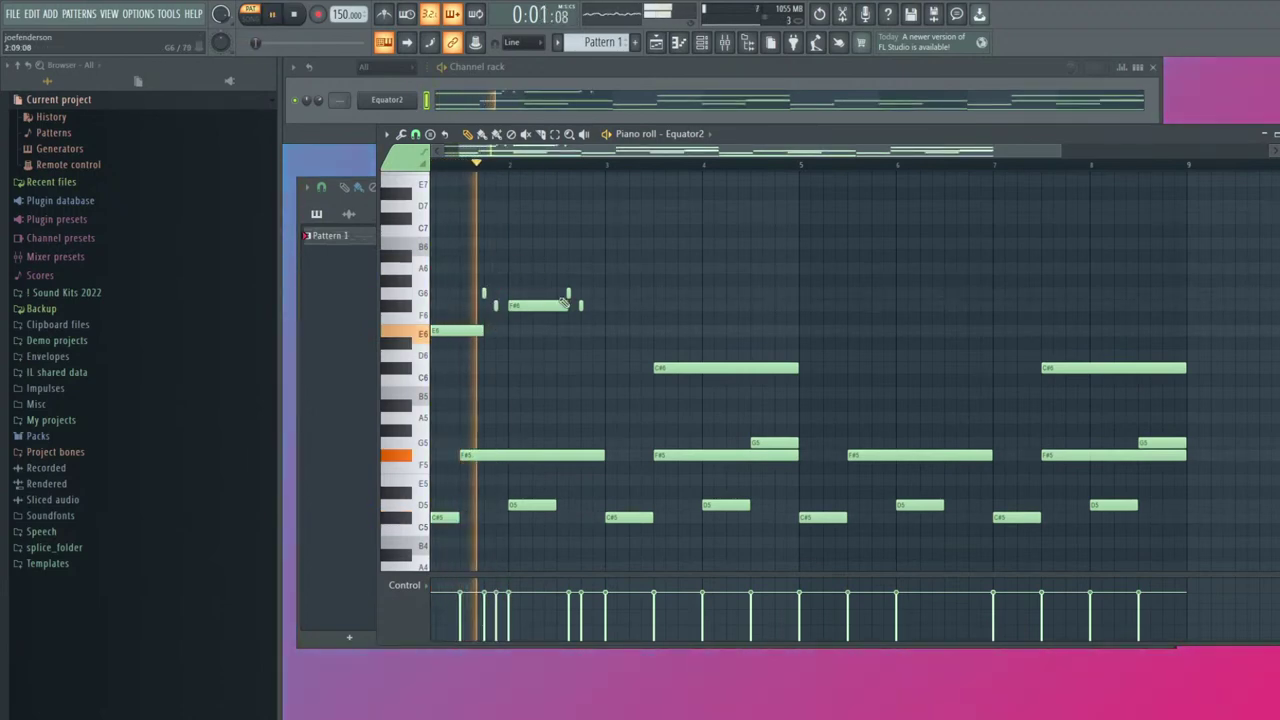
Delete the short G6 and F#6 after the long bar 2 F#6, and try a short E6 in their place
{"action": "right_click", "coordinate": [569, 294]}
{"action": "right_click", "coordinate": [581, 305]}
{"action": "left_click", "coordinate": [581, 331]}
{"action": "key", "text": "space"}
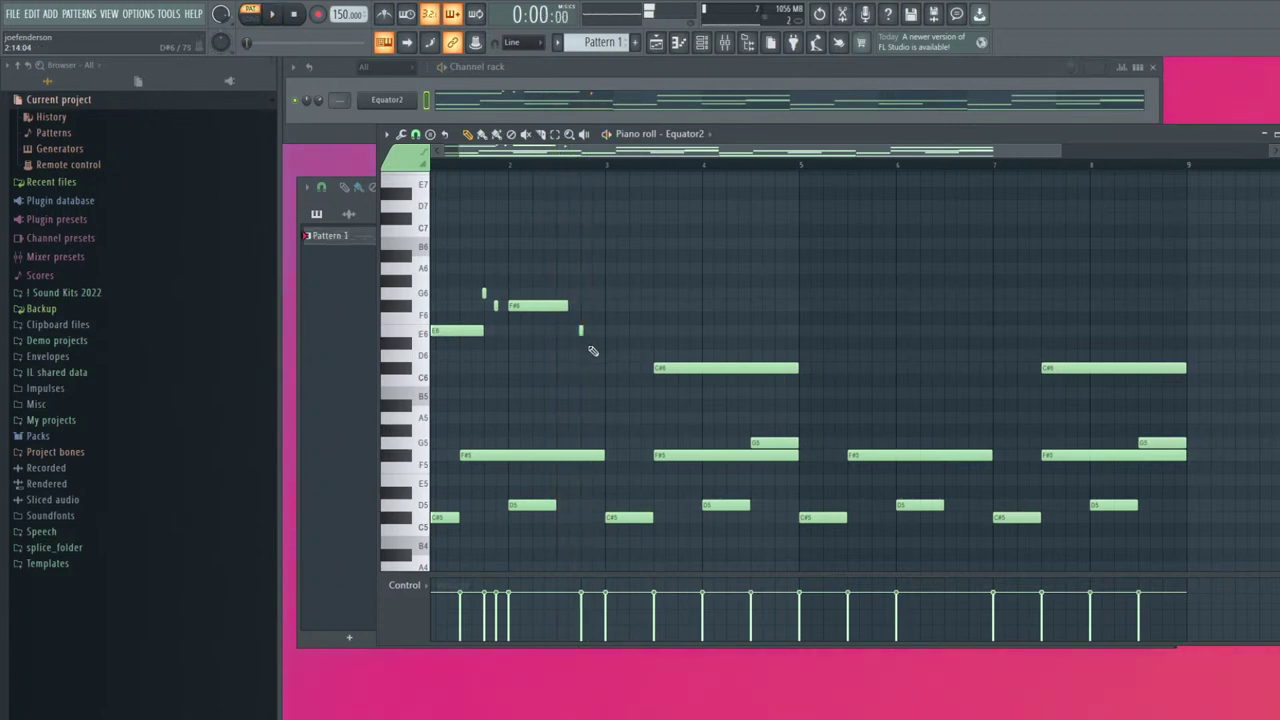
{"action": "right_click", "coordinate": [582, 367]}
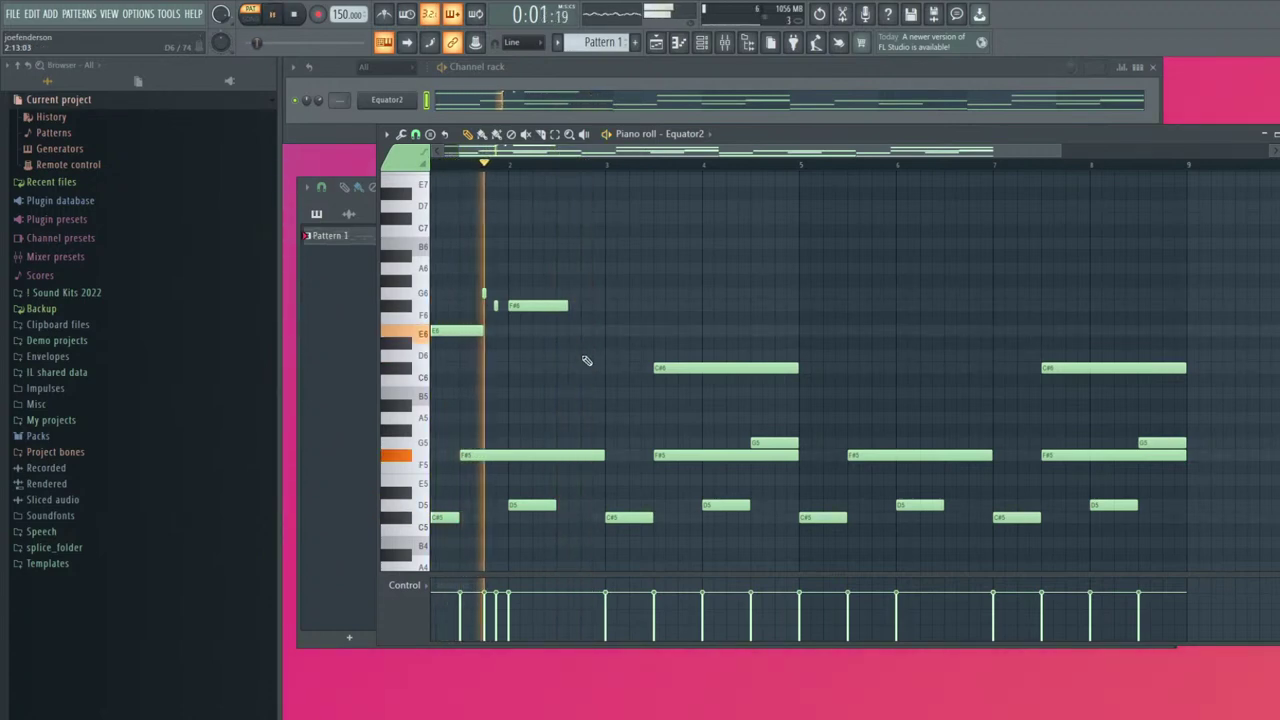
Add a very short G6 followed by a very short F#6 at the end of bar 2, trying an E6 after them
{"action": "left_click", "coordinate": [583, 331]}
{"action": "left_click", "coordinate": [595, 306]}
{"action": "left_click", "coordinate": [604, 331]}
{"action": "key", "text": "space"}
{"action": "key", "text": "space"}
{"action": "right_click", "coordinate": [604, 331]}
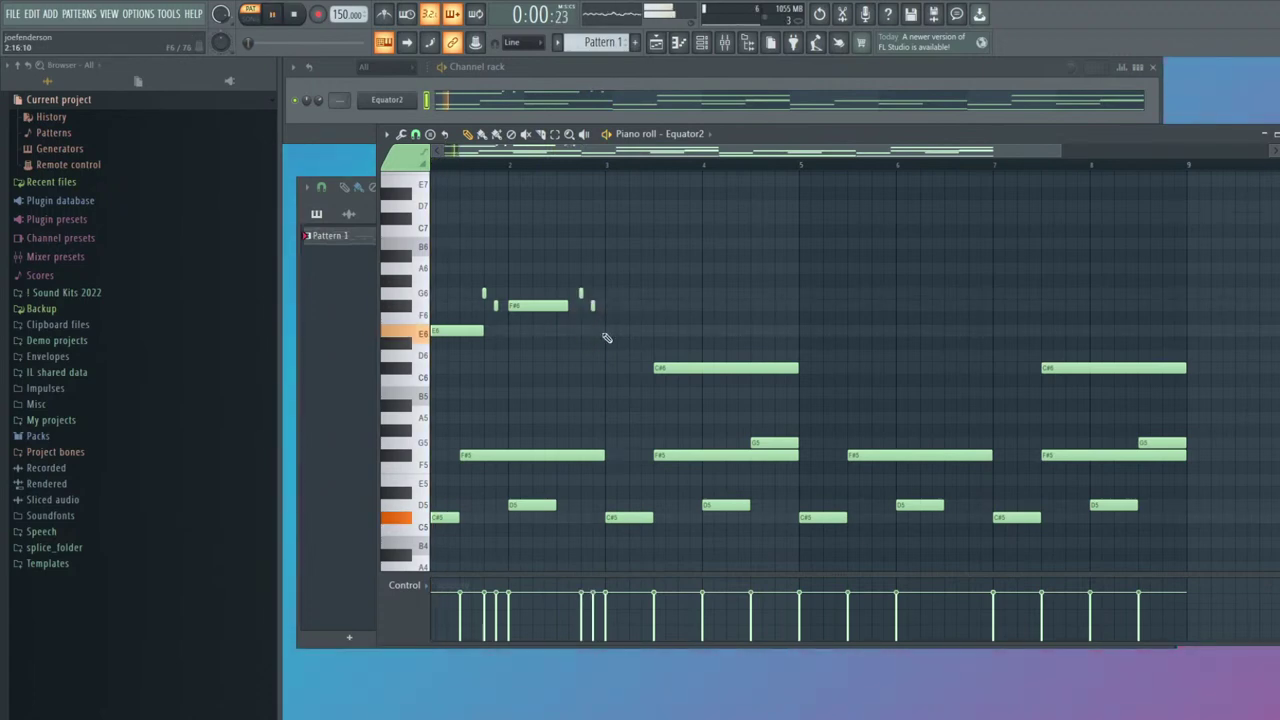
Copy the two-bar melody into bars 3 and 4, aligning its first E6 exactly with the start of bar 3
{"action": "right_click", "coordinate": [605, 331]}
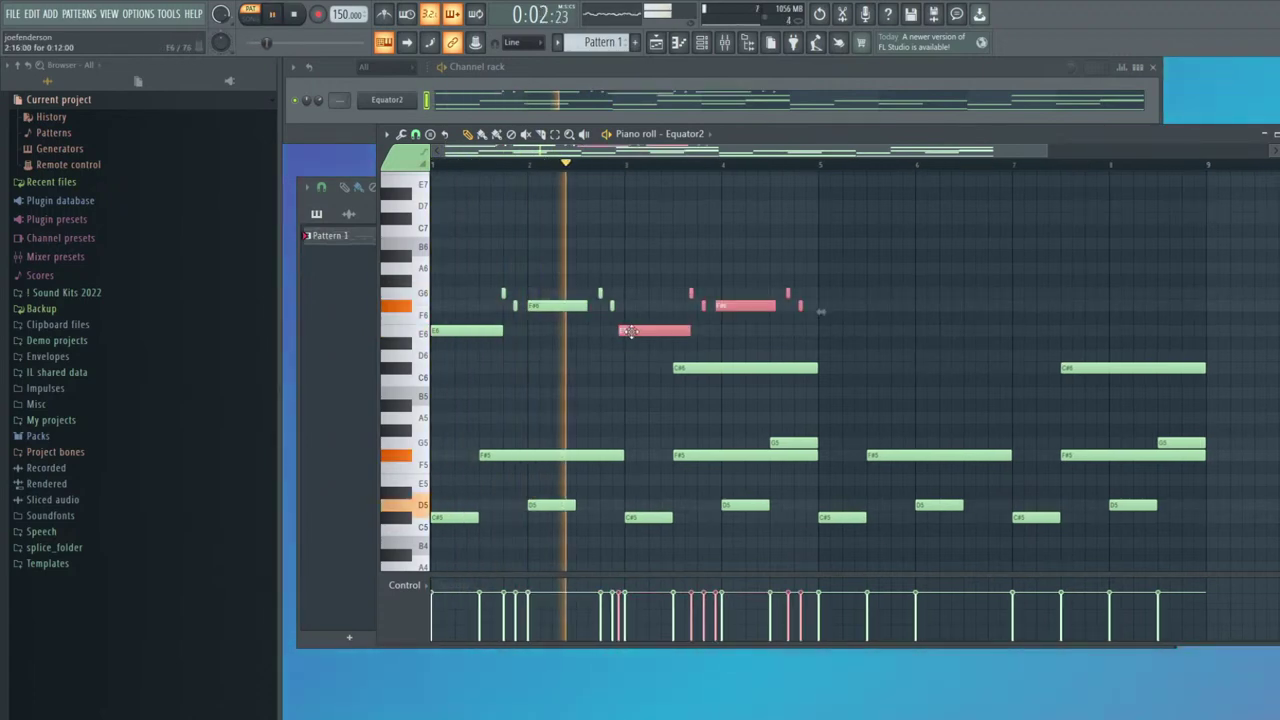
{"action": "scroll", "coordinate": [638, 331], "scroll_direction": "up", "scroll_amount": 2}
{"action": "scroll", "coordinate": [638, 331], "scroll_direction": "up", "scroll_amount": 1}
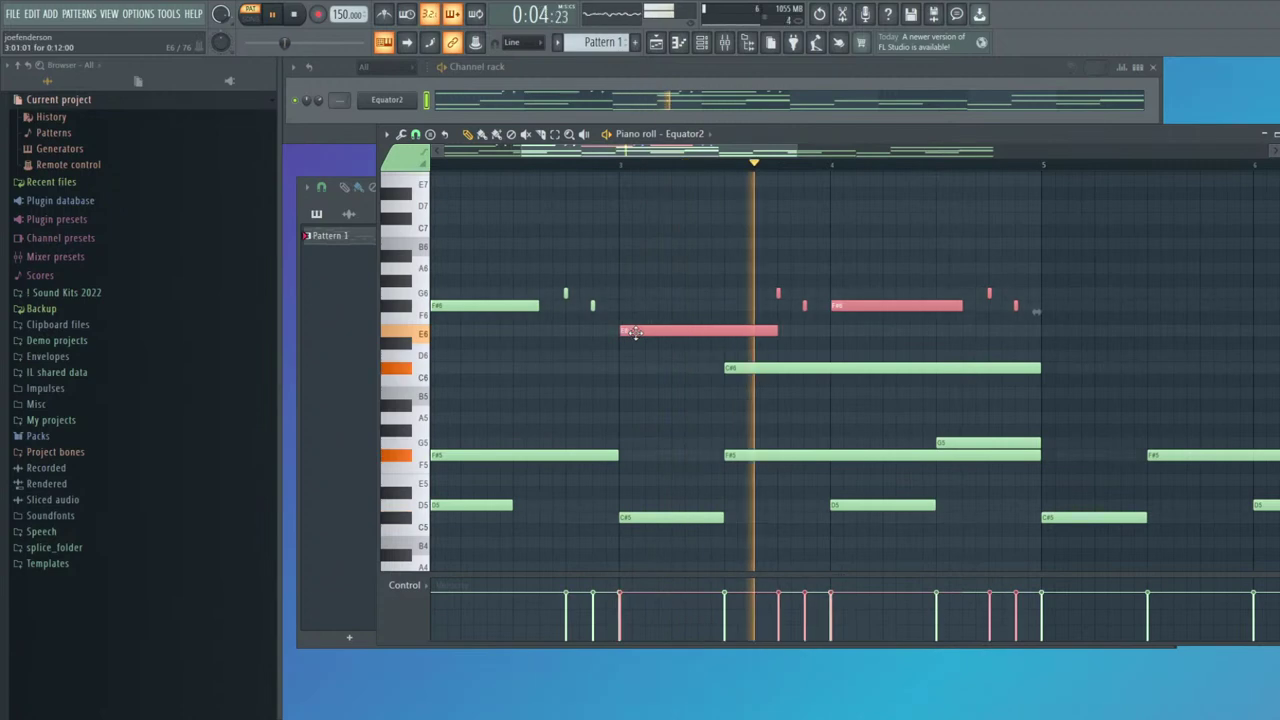
{"action": "scroll", "coordinate": [631, 334], "scroll_direction": "up", "scroll_amount": 2}
{"action": "scroll", "coordinate": [631, 334], "scroll_direction": "up", "scroll_amount": 4}
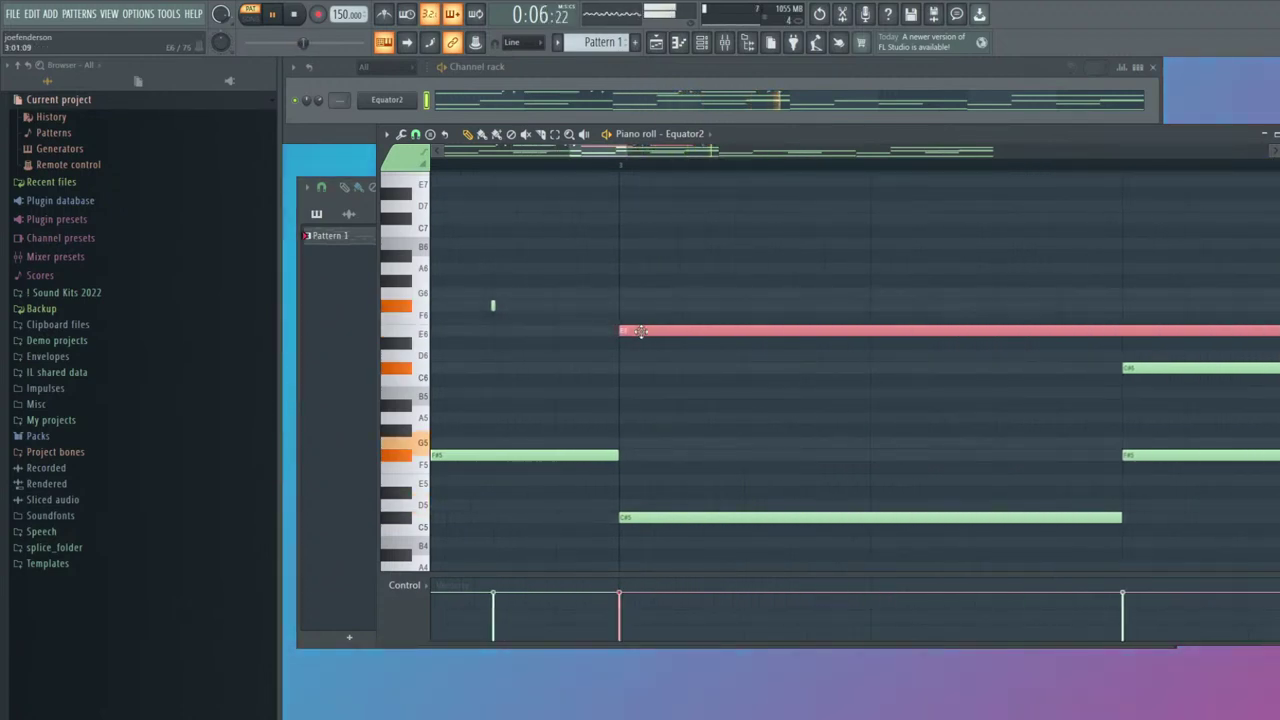
{"action": "key", "text": "space"}
{"action": "scroll", "coordinate": [660, 333], "scroll_direction": "down", "scroll_amount": 9}
Replace the short notes ending bar 4 by extending its F#6 to the bar's end, and copy the four-bar melody to bars 5 to 8
{"action": "scroll", "coordinate": [930, 266], "scroll_direction": "down", "scroll_amount": 3}
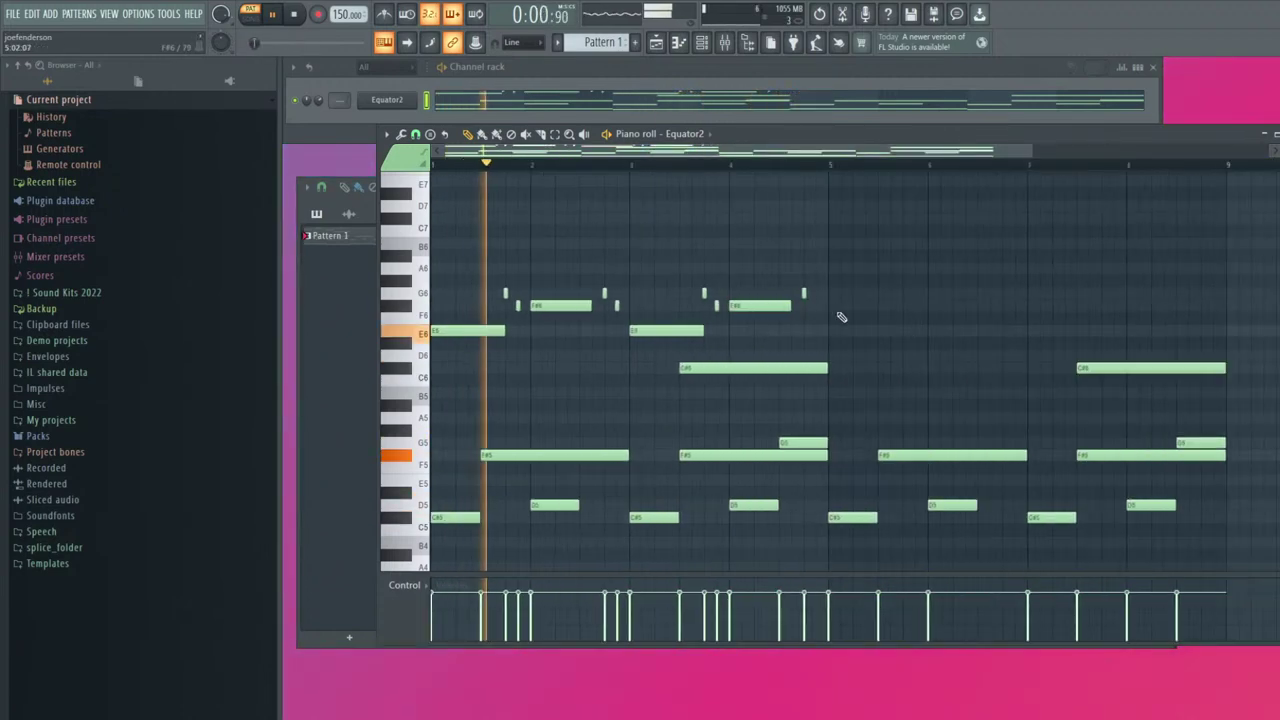
{"action": "left_click_drag", "start_coordinate": [856, 344], "coordinate": [436, 284]}
{"action": "left_click_drag", "start_coordinate": [436, 328], "coordinate": [831, 325]}
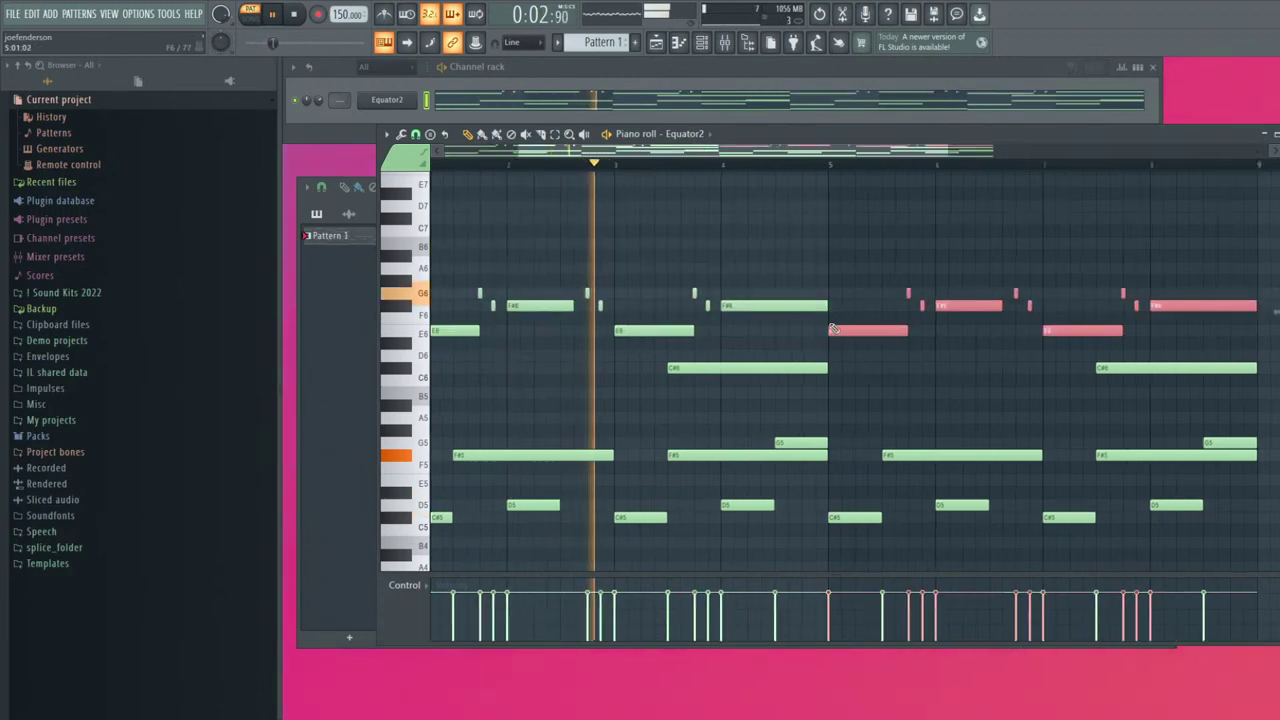
{"action": "scroll", "coordinate": [826, 328], "scroll_direction": "down", "scroll_amount": 2}
{"action": "left_click", "coordinate": [780, 263], "text": "ctrl"}
{"action": "scroll", "coordinate": [1000, 365], "scroll_direction": "down", "scroll_amount": 5}
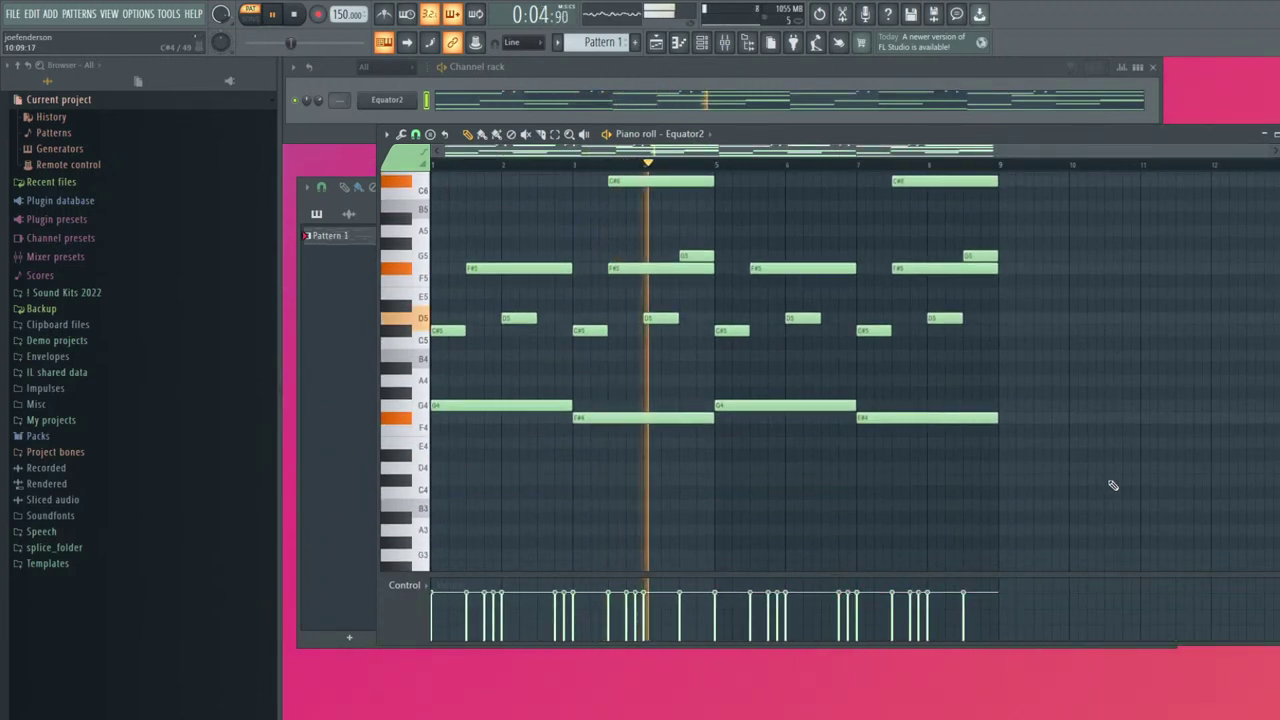
Try the whole pattern one semitone higher during playback and shift it back to its original pitch
{"action": "key", "text": "space"}
{"action": "key", "text": "shift+Up"}
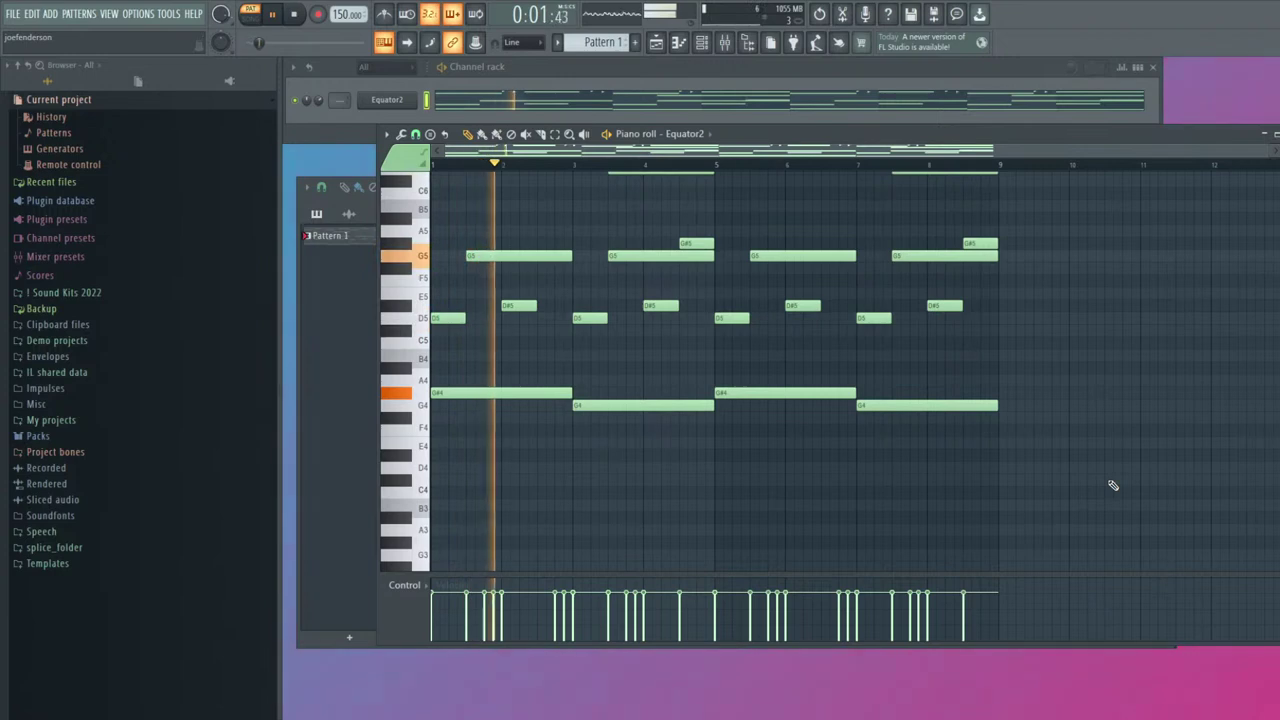
{"action": "key", "text": "shift+Down"}
{"action": "key", "text": "F7"}
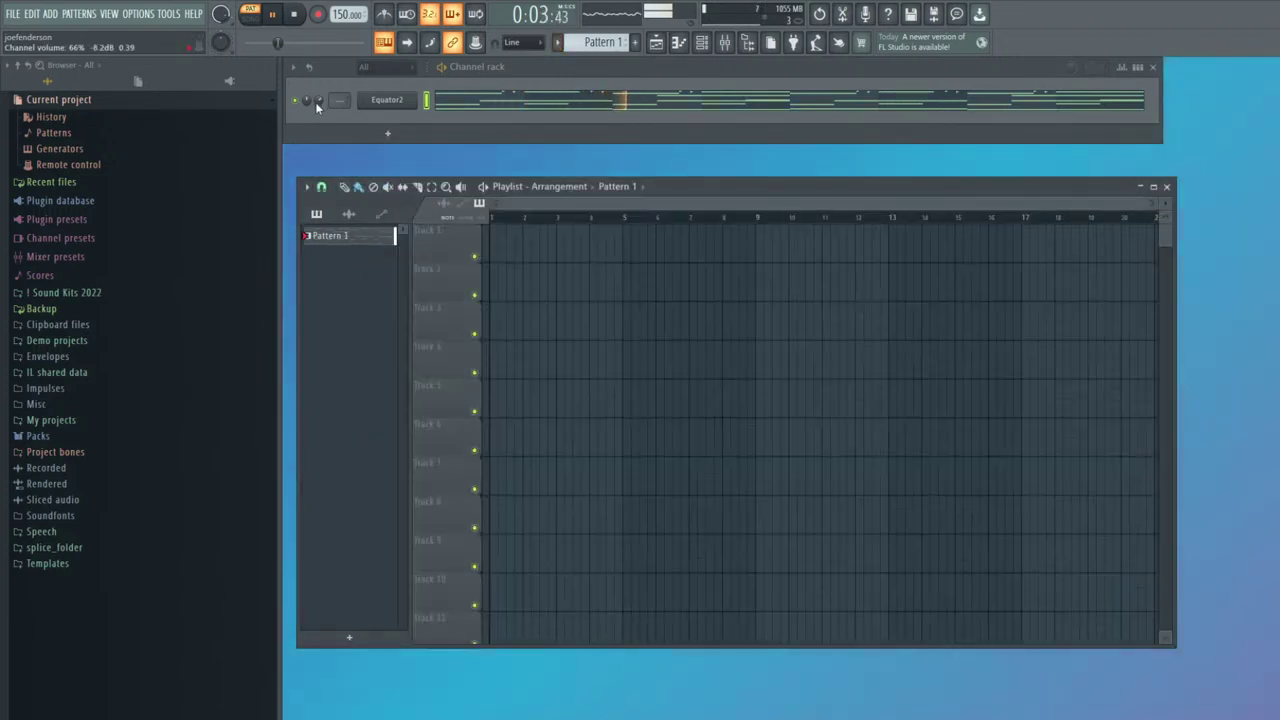
{"action": "key", "text": "F7"}
{"action": "key", "text": "F7"}
{"action": "key", "text": "F7"}
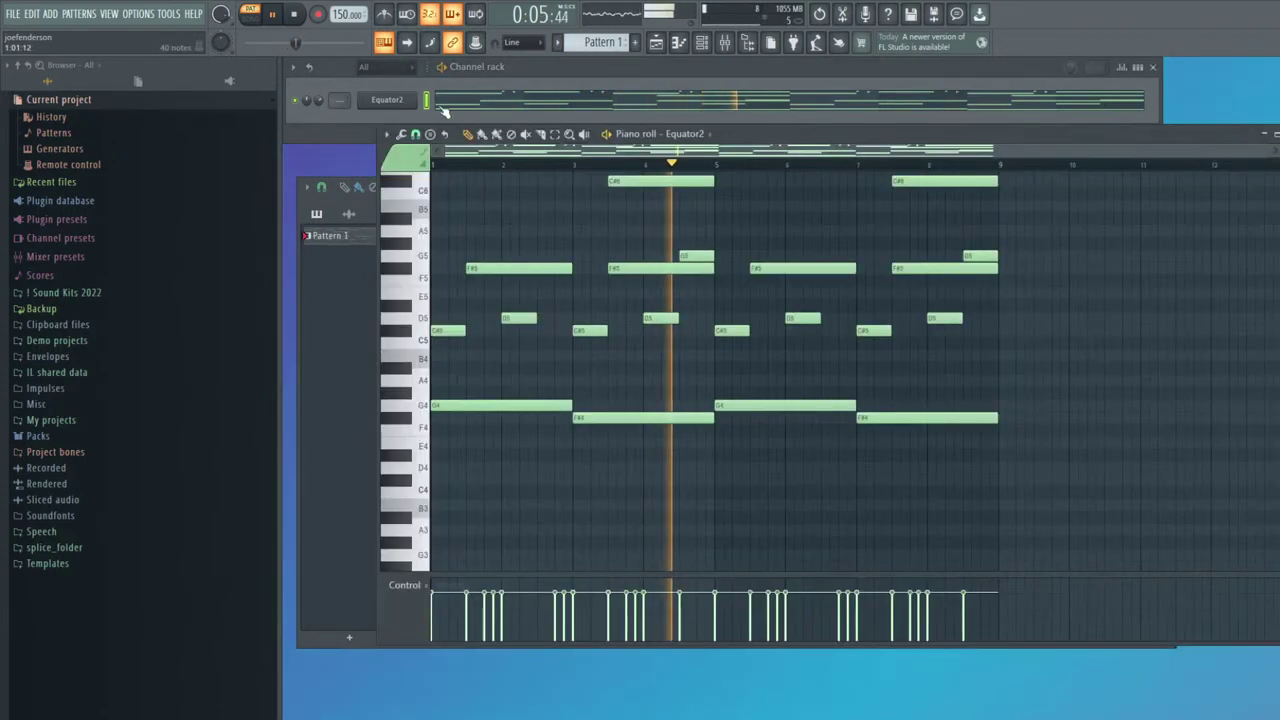
Raise the melody notes from C#6 upward by one octave and vary their velocities
{"action": "scroll", "coordinate": [783, 330], "scroll_direction": "up", "scroll_amount": 3}
{"action": "left_click_drag", "start_coordinate": [1028, 397], "coordinate": [397, 231]}
{"action": "key", "text": "ctrl+Up"}
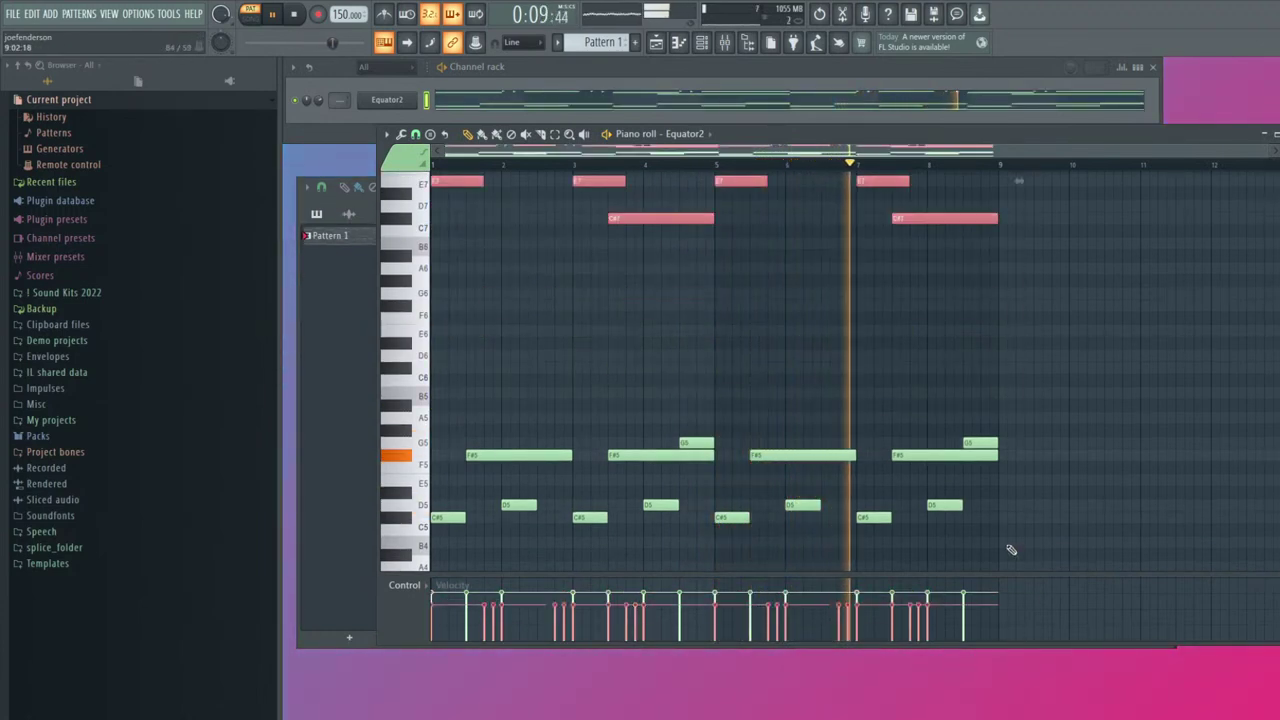
{"action": "scroll", "coordinate": [926, 413], "scroll_direction": "up", "scroll_amount": 1}
{"action": "scroll", "coordinate": [926, 413], "scroll_direction": "up", "scroll_amount": 1}
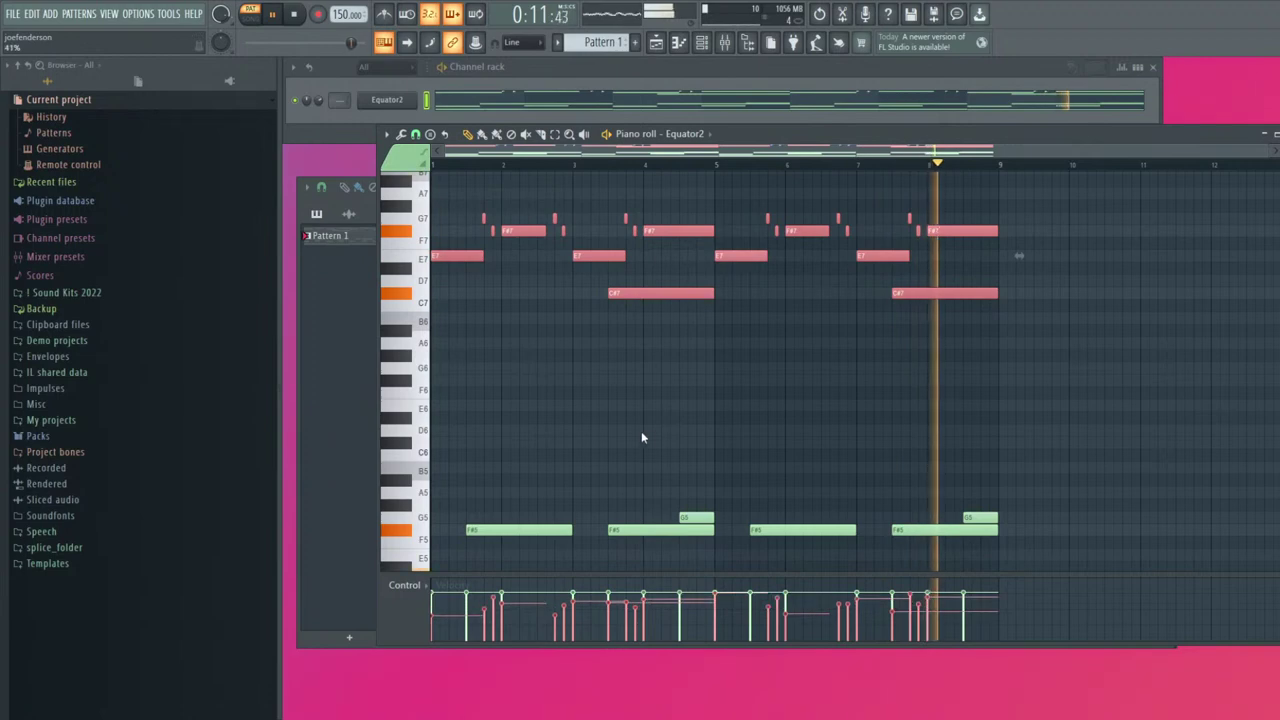
Lower the velocity of the middle notes between C#5 and G5 and raise them one octave
{"action": "scroll", "coordinate": [830, 475], "scroll_direction": "down", "scroll_amount": 4}
{"action": "left_click_drag", "start_coordinate": [1038, 484], "coordinate": [434, 363]}
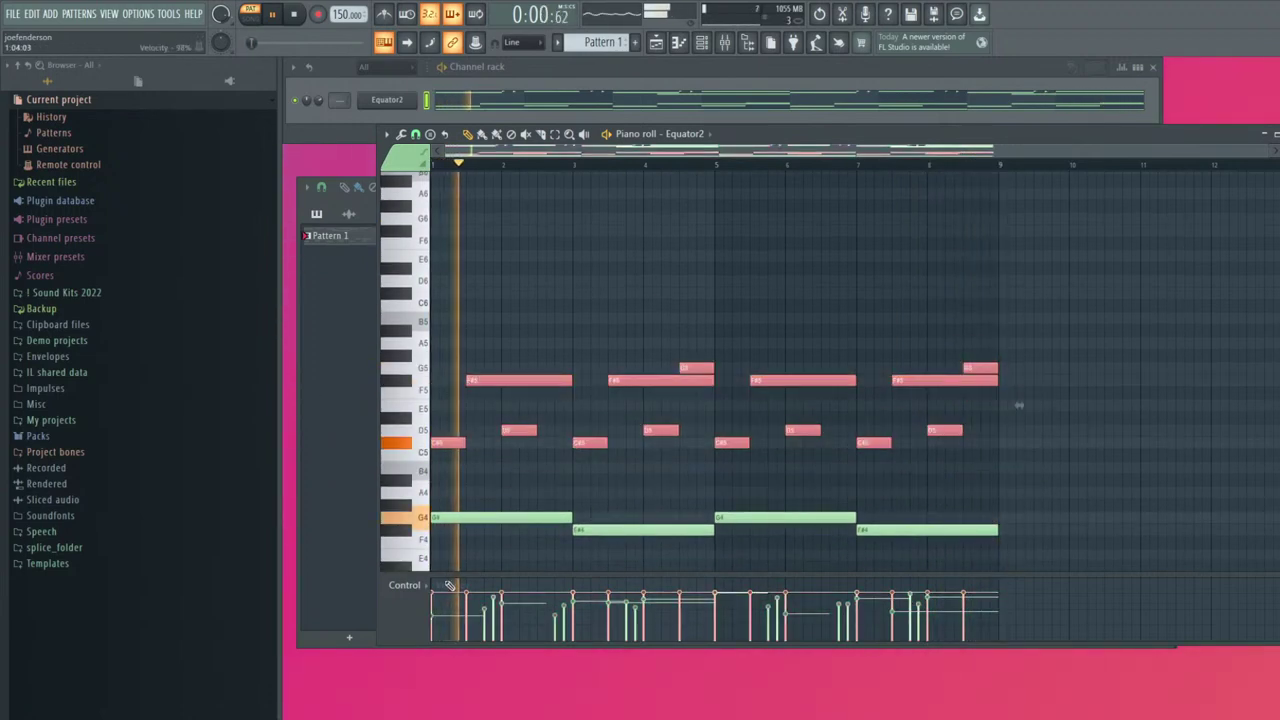
{"action": "left_click_drag", "start_coordinate": [434, 603], "coordinate": [496, 606]}
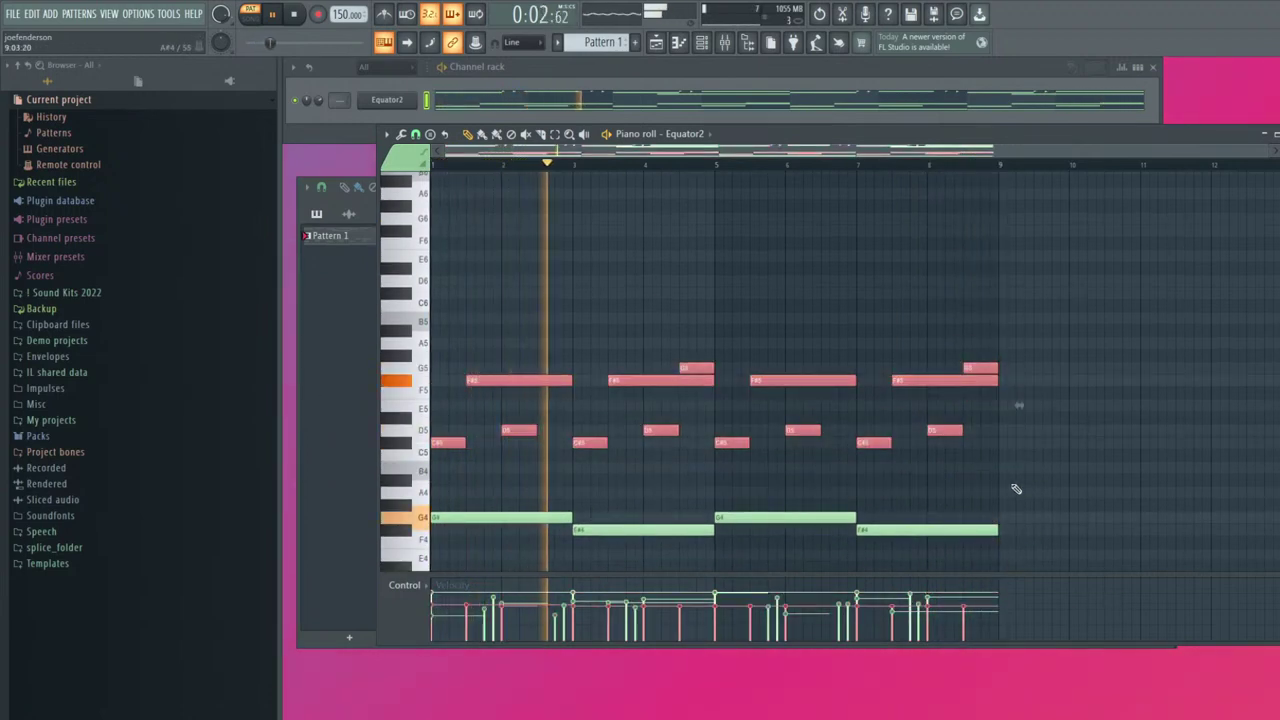
{"action": "key", "text": "ctrl+Up"}
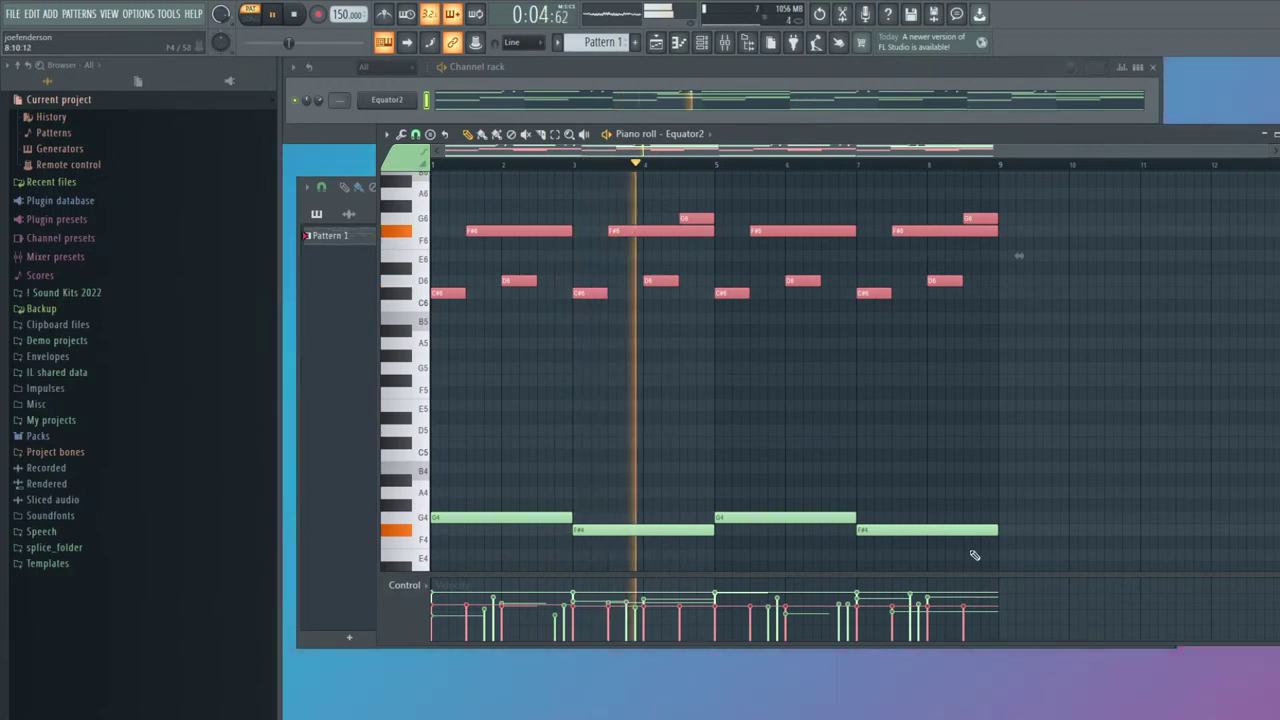
{"action": "left_click_drag", "start_coordinate": [971, 540], "coordinate": [495, 457]}
{"action": "left_click", "coordinate": [663, 300], "text": "ctrl"}
{"action": "key", "text": "F7"}
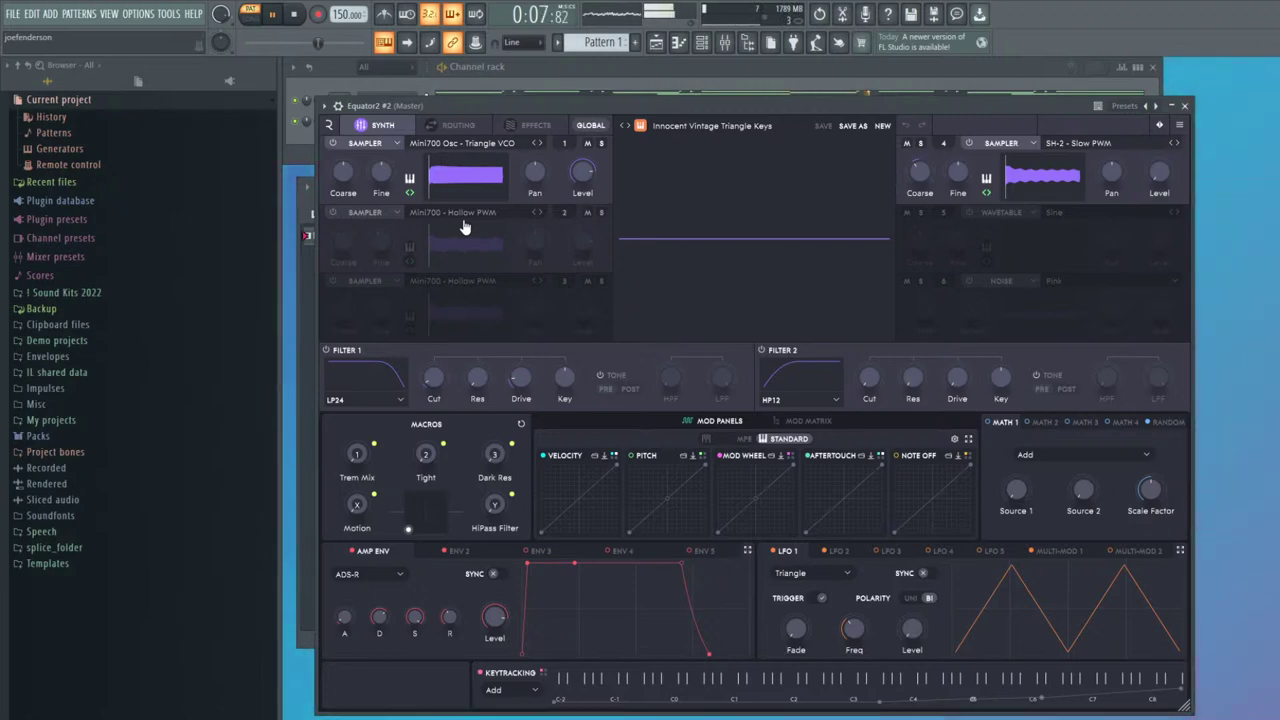
Filter the second Equator2 instance's presets by the Pad instrument, load Aluminarium, and close the plugin window
{"action": "left_click", "coordinate": [729, 127]}
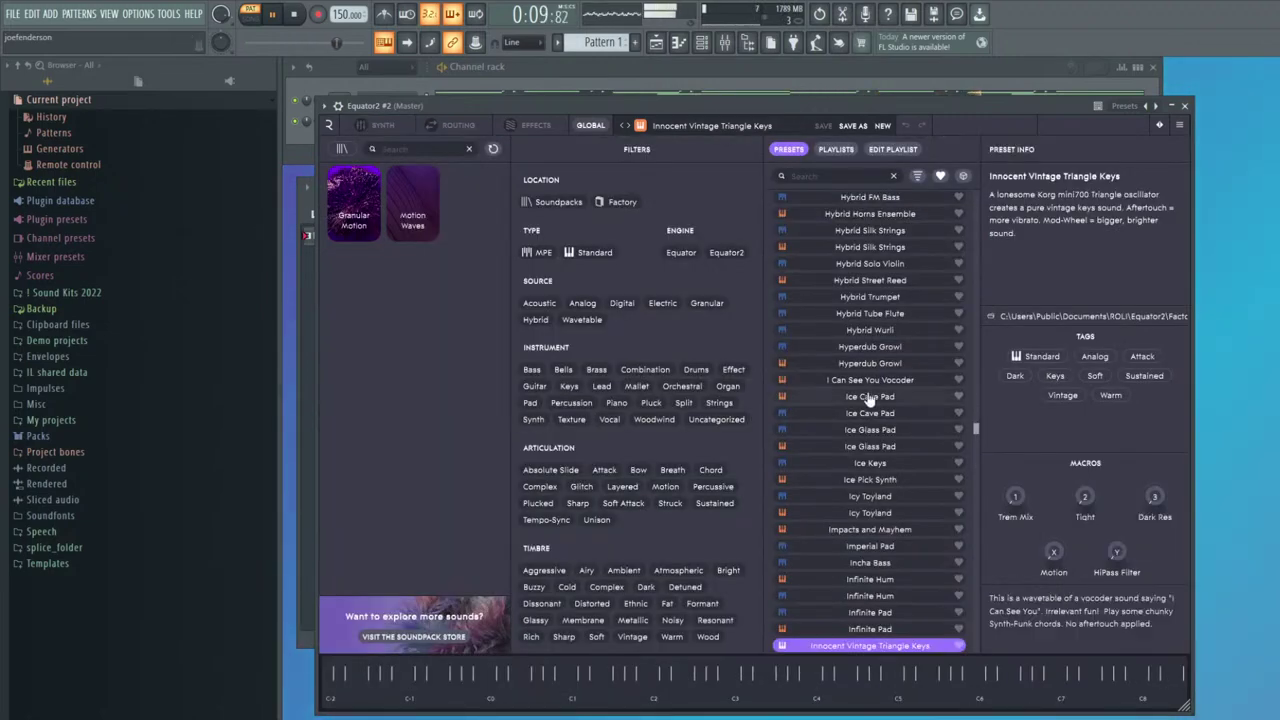
{"action": "left_click", "coordinate": [530, 403]}
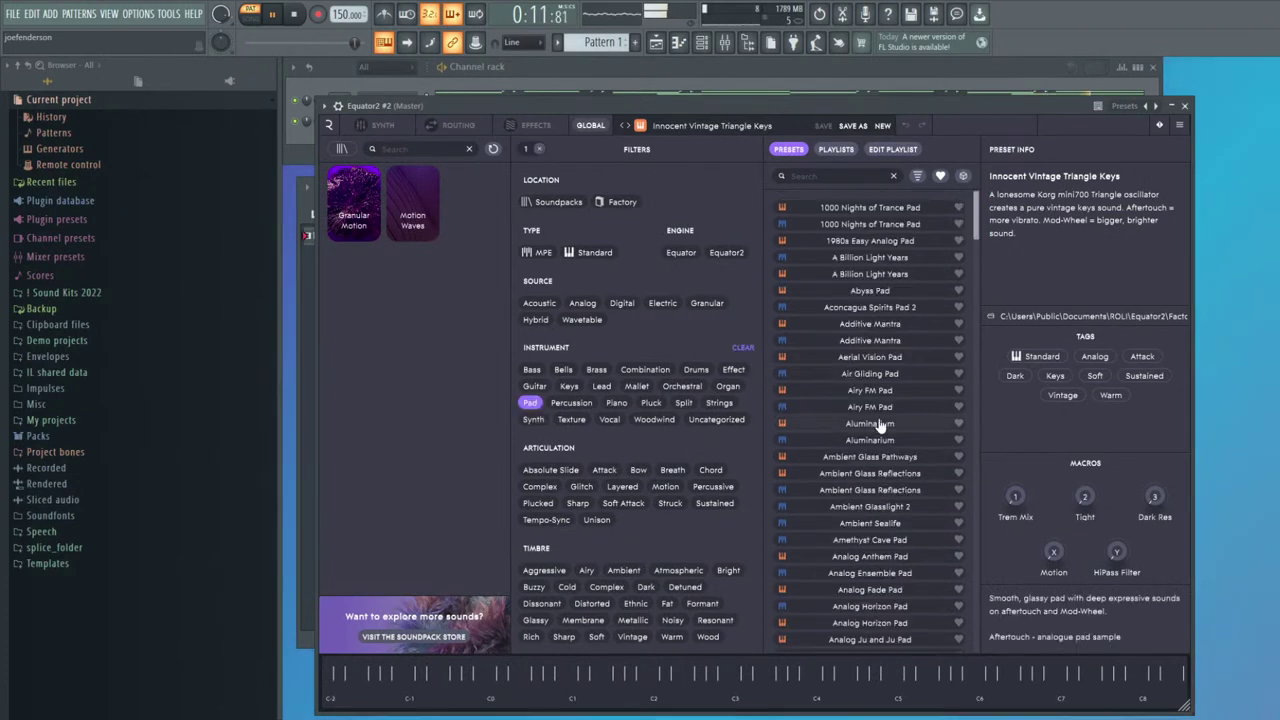
{"action": "left_click", "coordinate": [889, 431]}
{"action": "left_click_drag", "start_coordinate": [977, 101], "coordinate": [932, 113]}
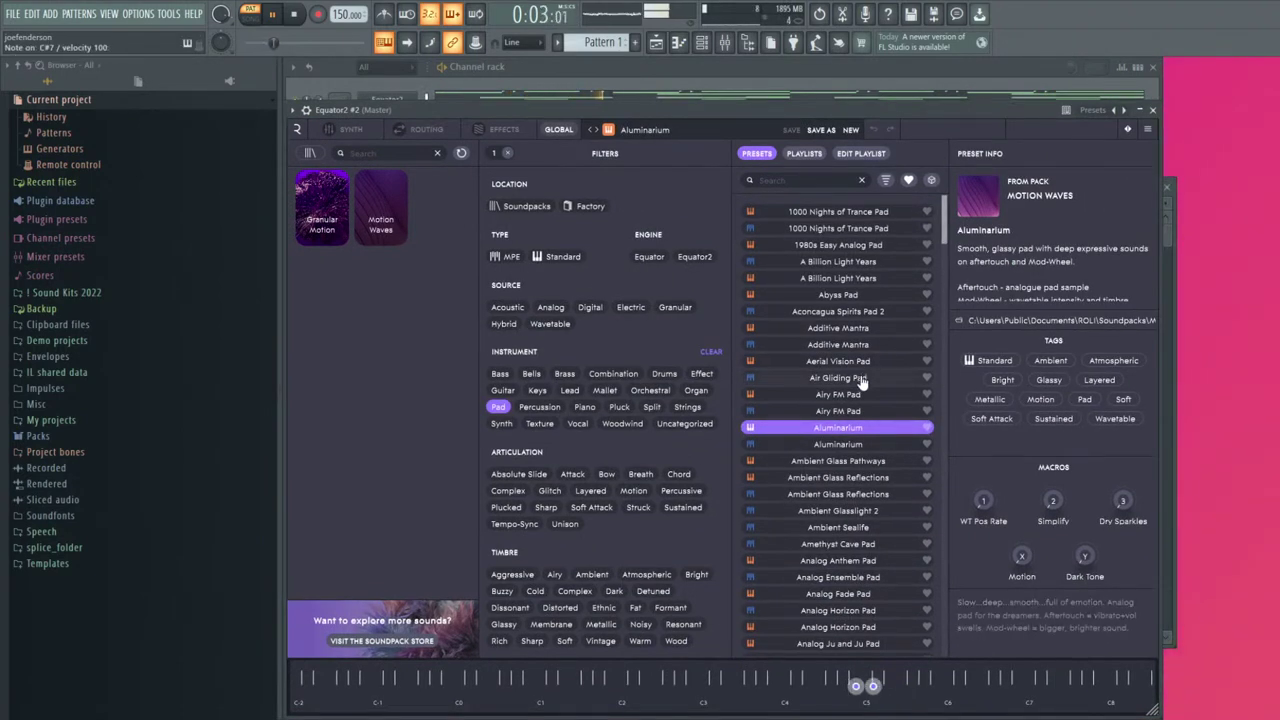
{"action": "left_click", "coordinate": [1157, 111]}
In the second Equator2's piano roll, draw a C#8 just under two bars long from bar 1, with a very short B7 near its end
{"action": "key", "text": "F7"}
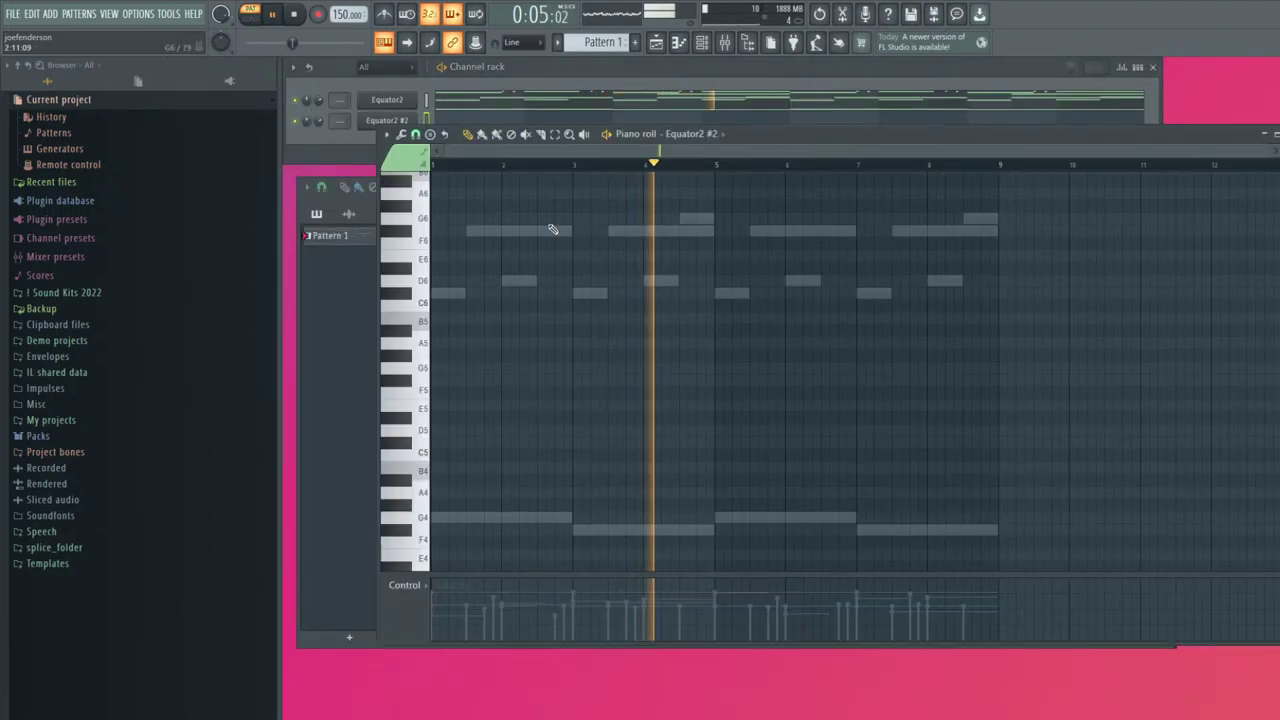
{"action": "left_click", "coordinate": [457, 233]}
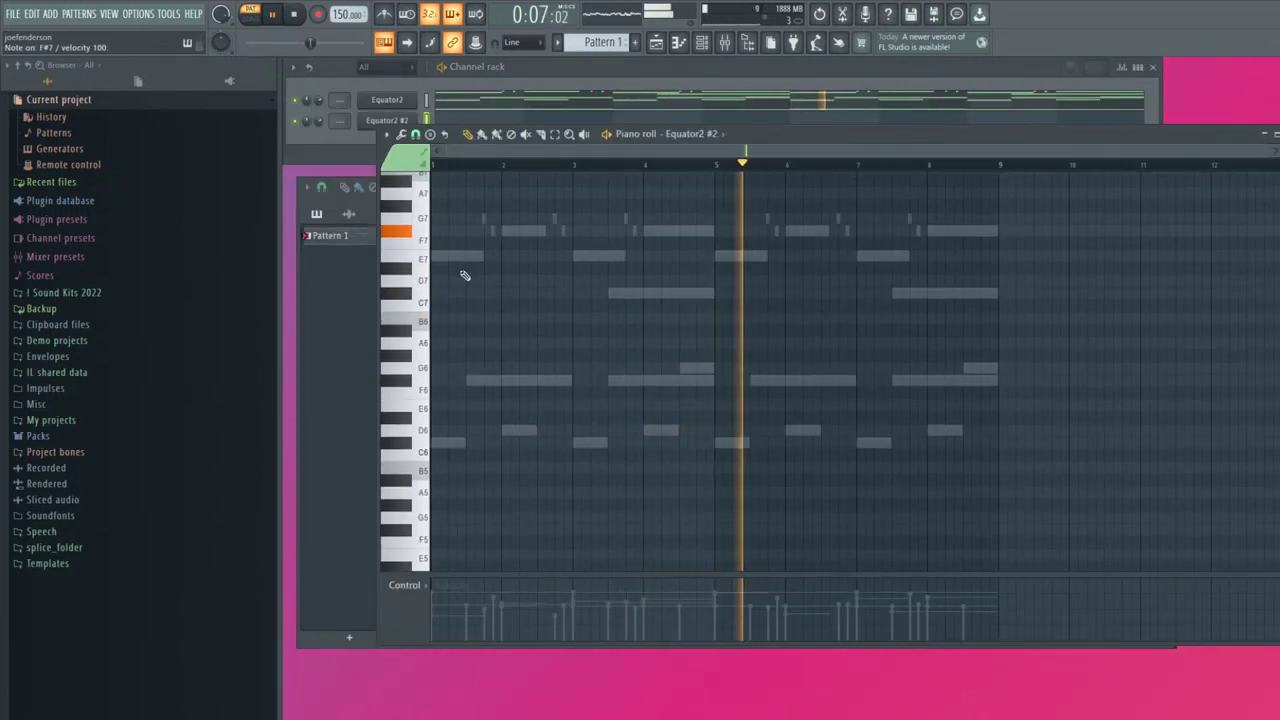
{"action": "right_click", "coordinate": [457, 233]}
{"action": "scroll", "coordinate": [450, 250], "scroll_direction": "up", "scroll_amount": 3}
{"action": "key", "text": "space"}
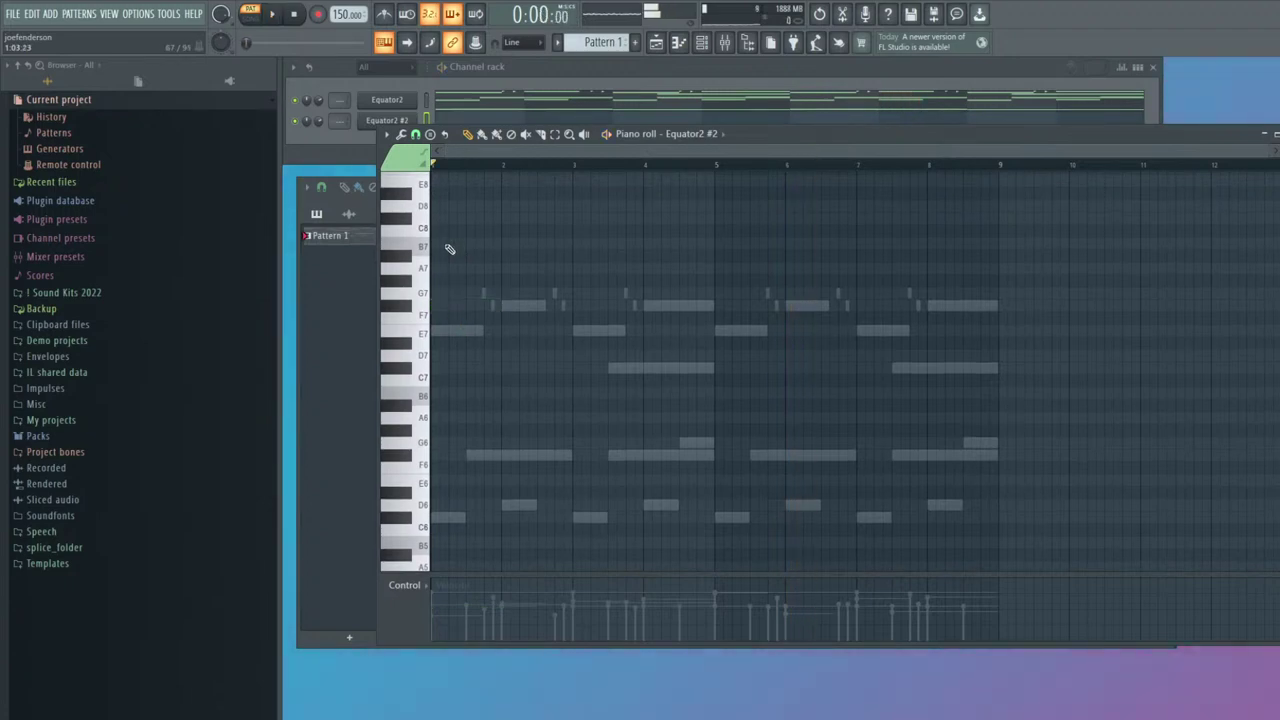
{"action": "left_click_drag", "start_coordinate": [501, 218], "coordinate": [565, 253]}
{"action": "left_click", "coordinate": [558, 244]}
Add a very short F#7 in bar 2 and a two-bar E7 from the start of bar 3, and select all the notes
{"action": "left_click_drag", "start_coordinate": [687, 243], "coordinate": [520, 278]}
{"action": "left_click", "coordinate": [537, 304]}
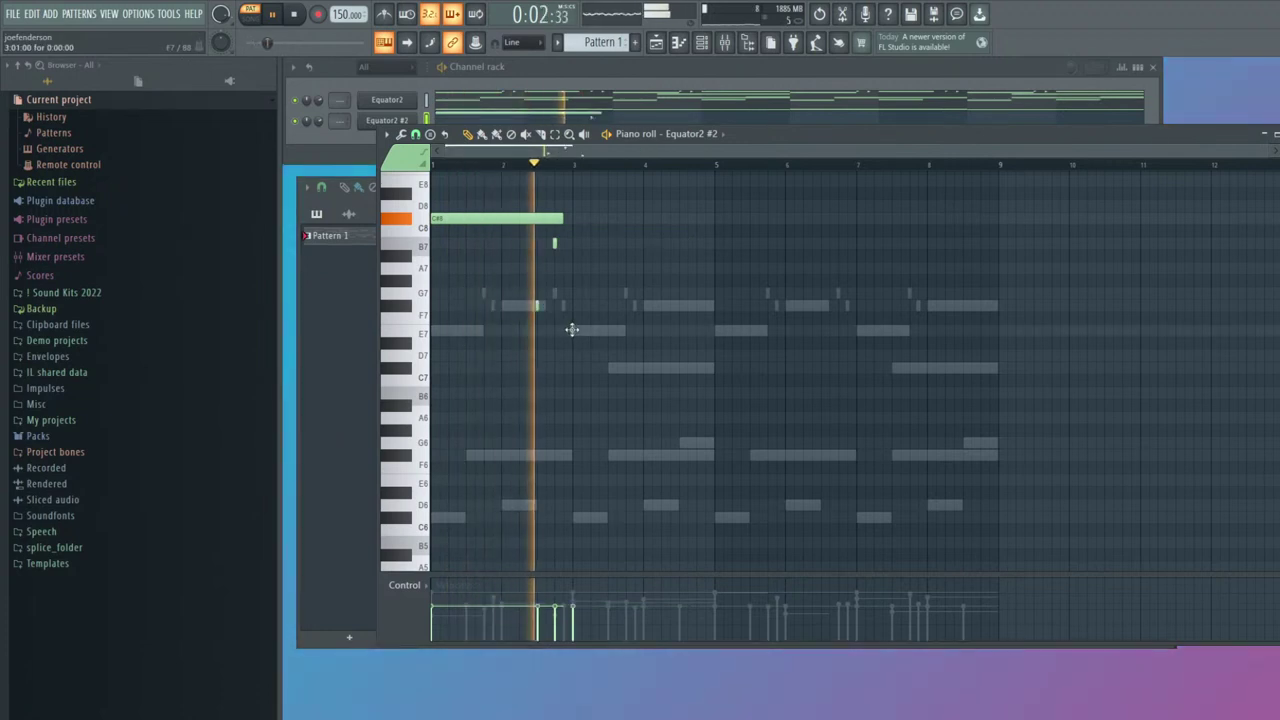
{"action": "key", "text": "space"}
{"action": "left_click_drag", "start_coordinate": [575, 332], "coordinate": [490, 176]}
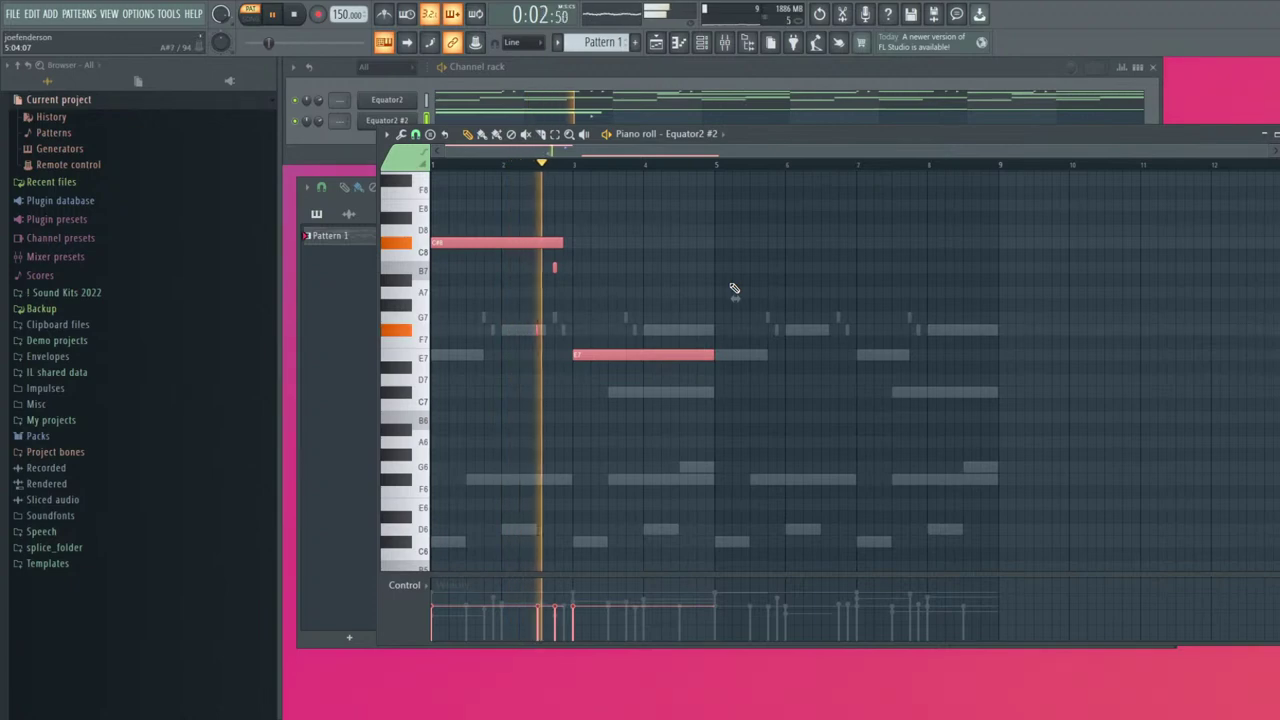
Add a two-bar C#7 from bar 5 and a two-bar F#6 from bar 7, and close the piano roll
{"action": "left_click", "coordinate": [718, 392]}
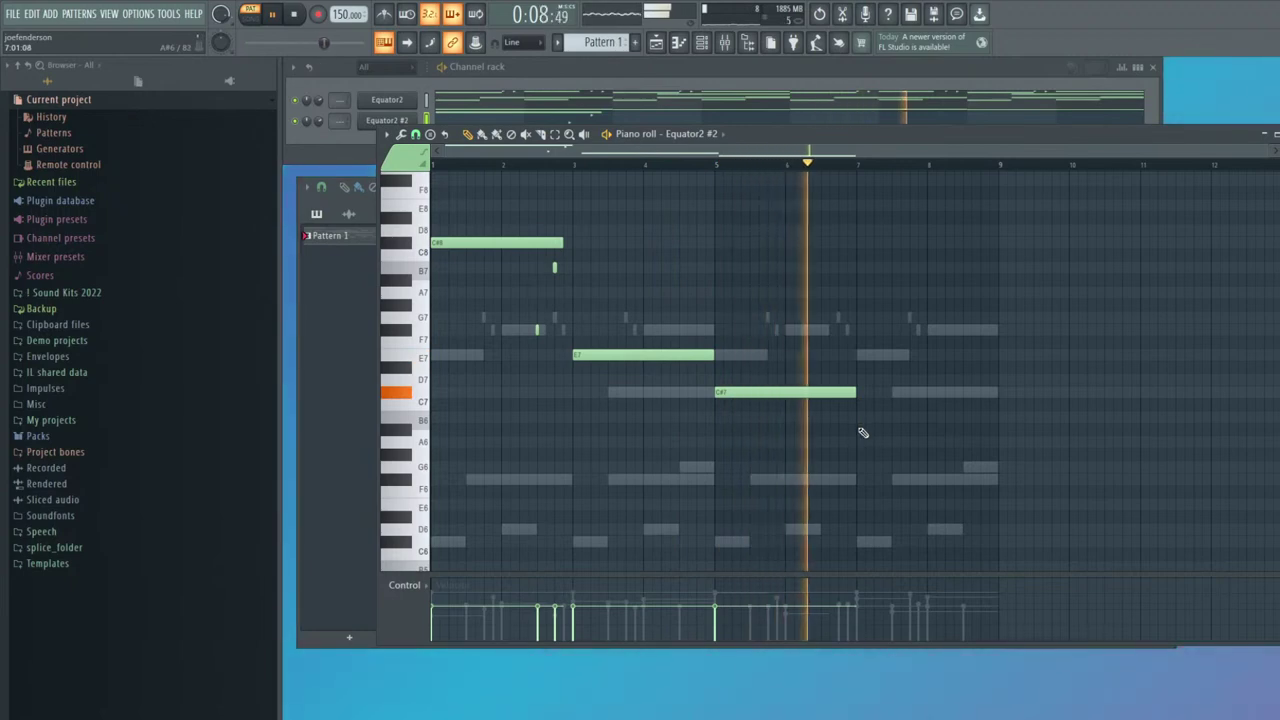
{"action": "left_click", "coordinate": [862, 480]}
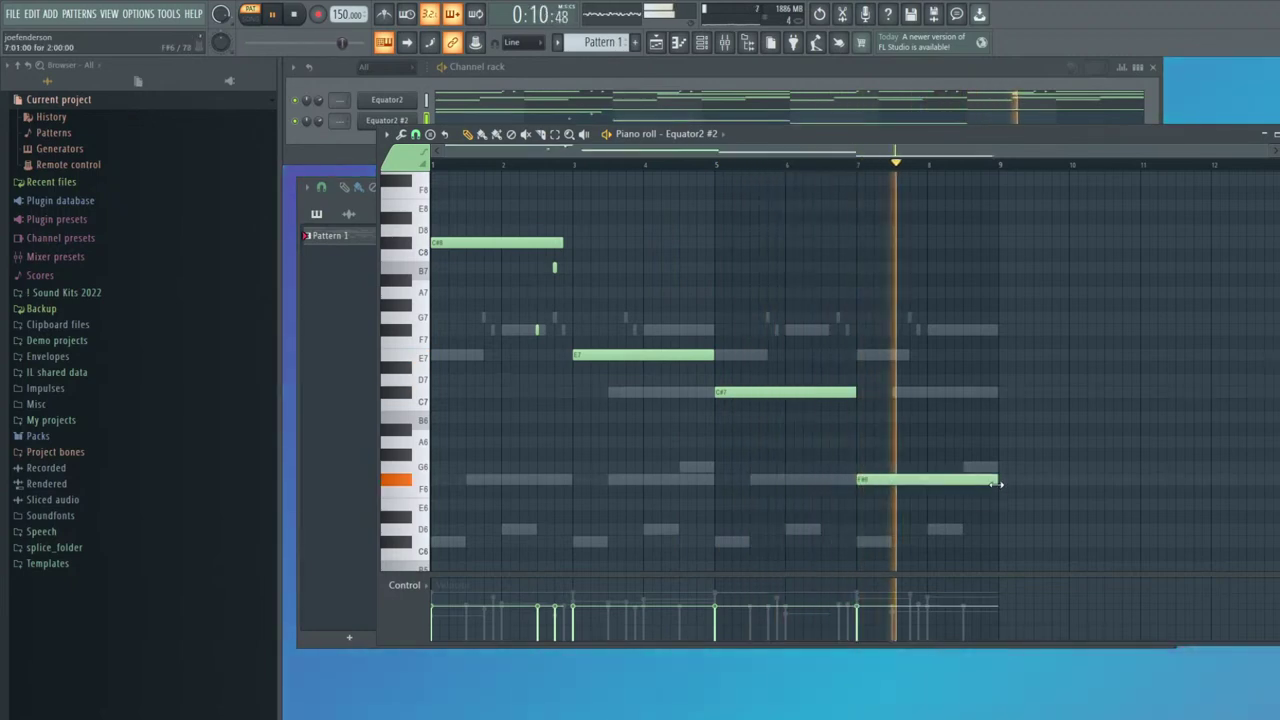
{"action": "key", "text": "F7"}
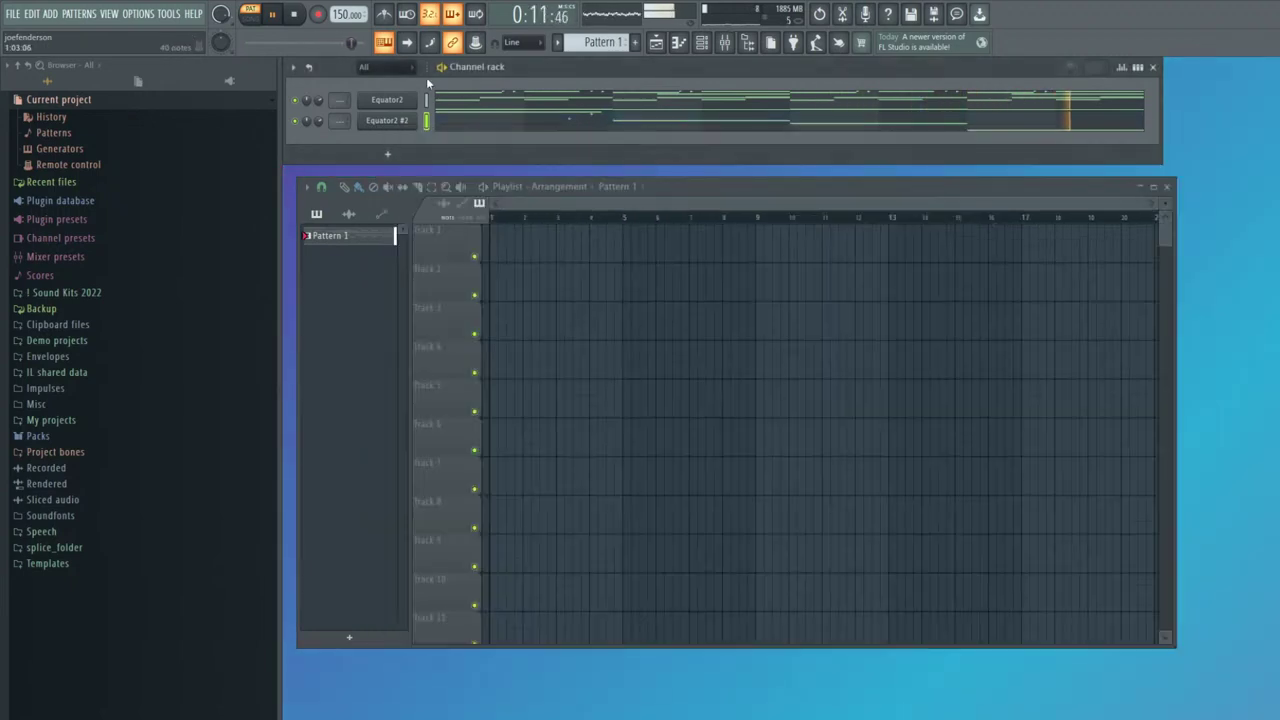
Try the second Equator2's Ambient Glasslight 2 preset, load Analog Ensemble Pad, and move the plugin window clear of the channel rack
{"action": "left_click", "coordinate": [390, 121]}
{"action": "left_click", "coordinate": [853, 511]}
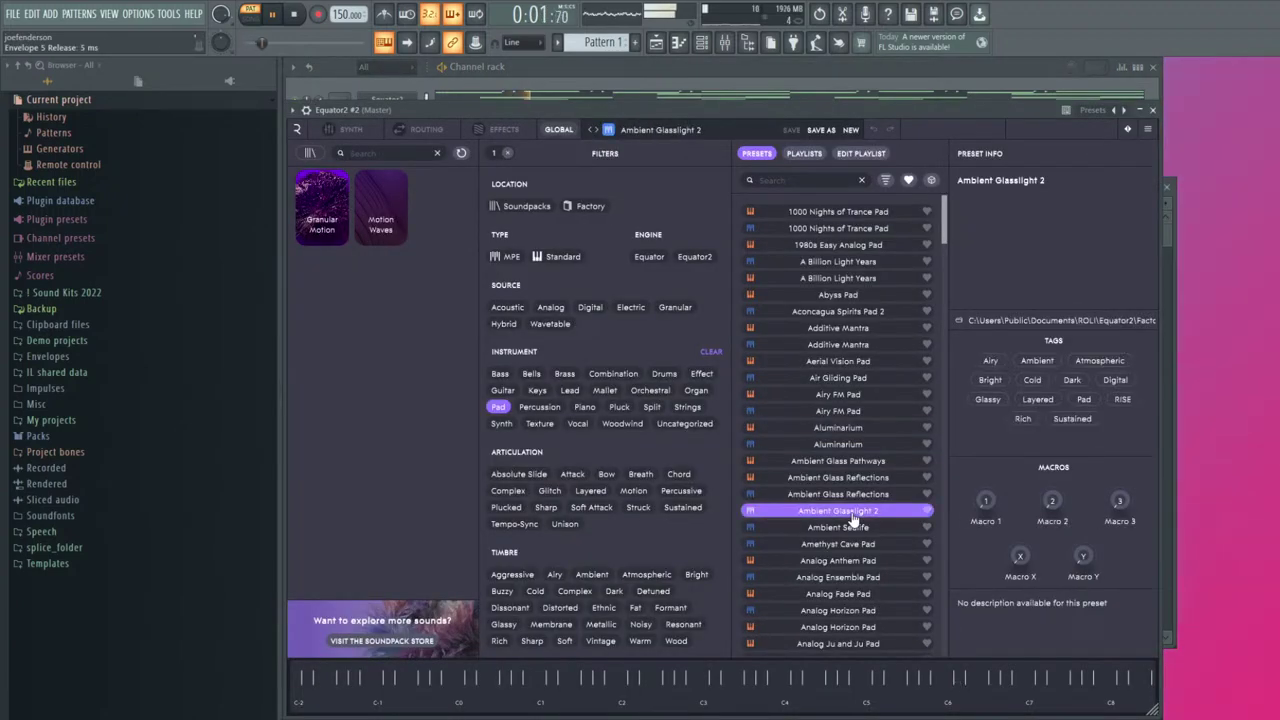
{"action": "scroll", "coordinate": [850, 515], "scroll_direction": "down", "scroll_amount": 3}
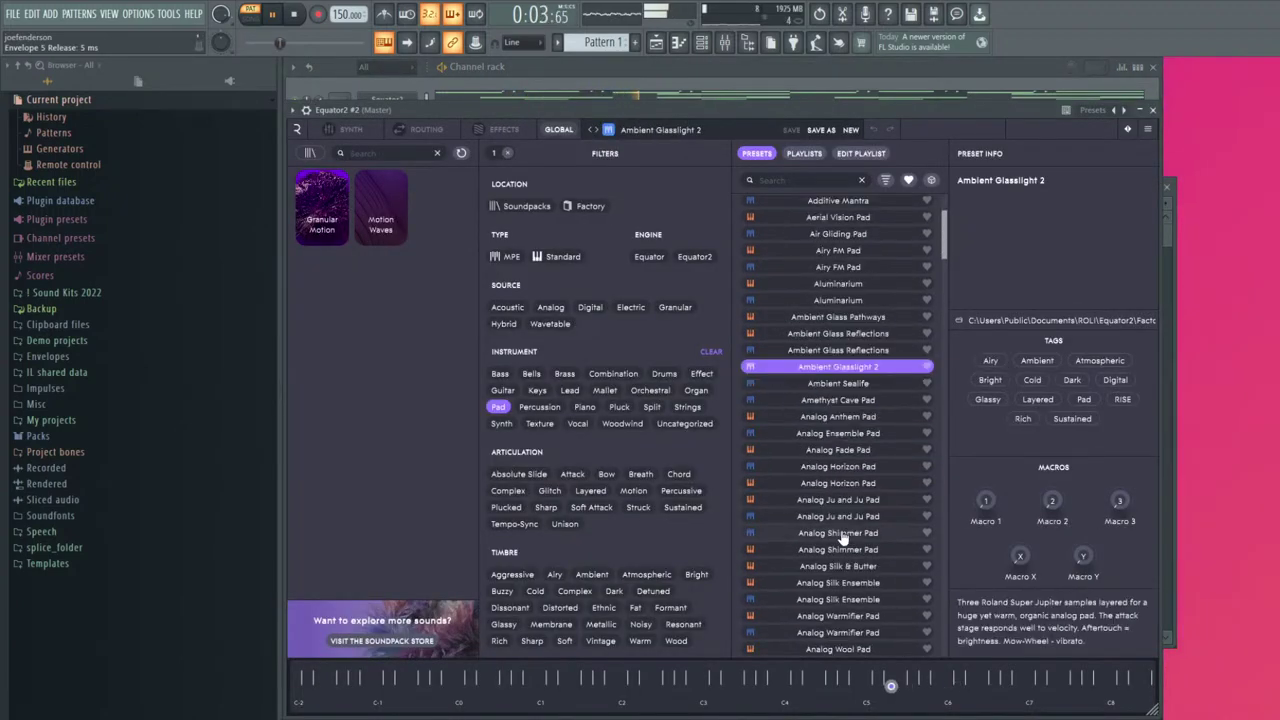
{"action": "left_click", "coordinate": [853, 438]}
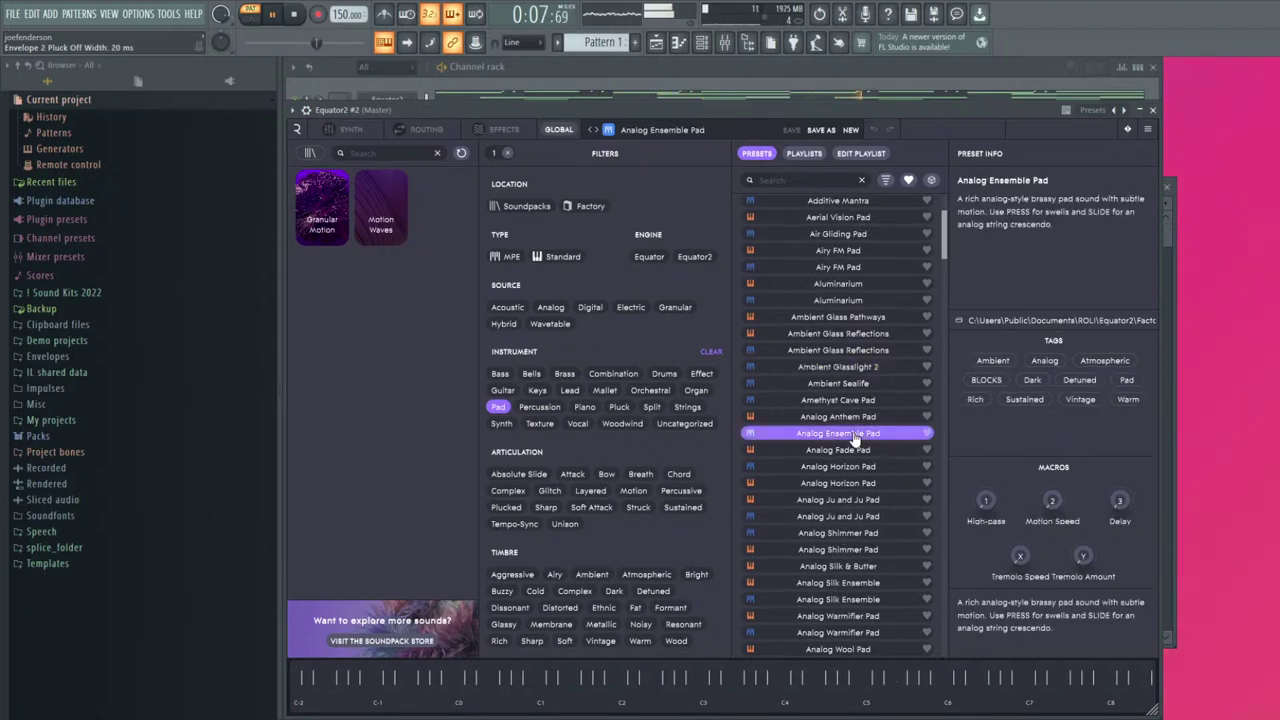
{"action": "left_click_drag", "start_coordinate": [740, 105], "coordinate": [746, 213]}
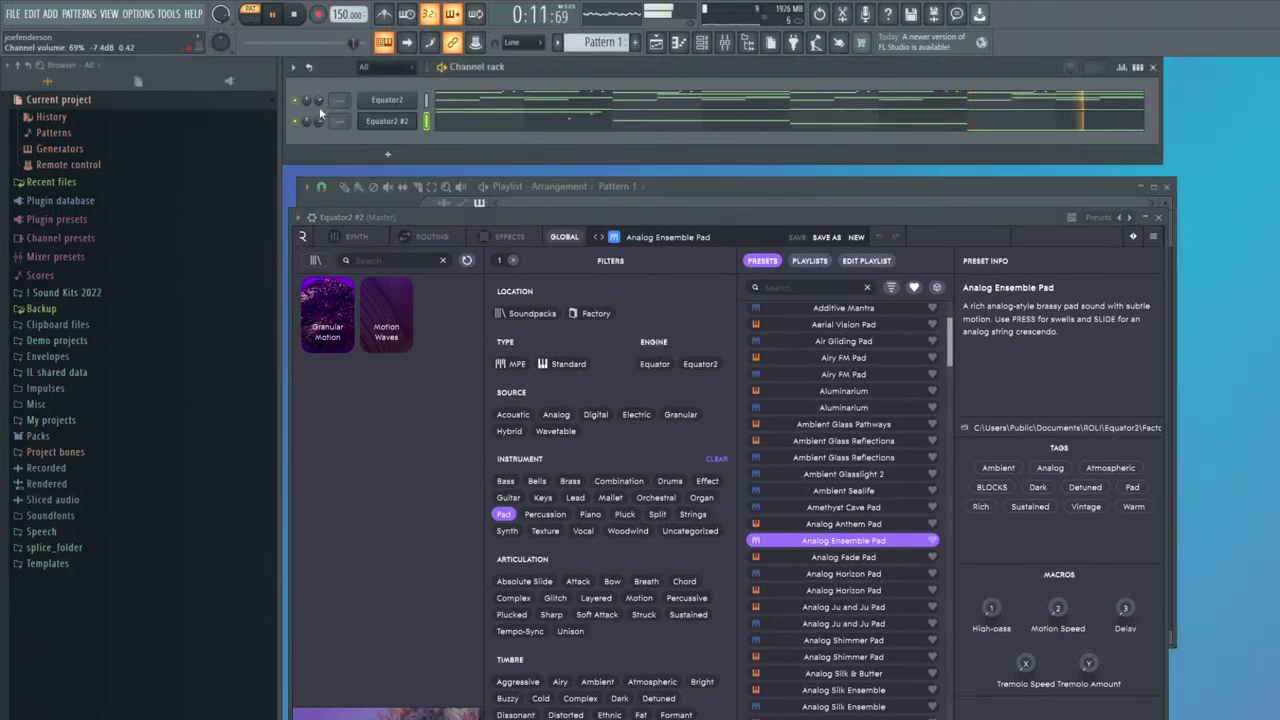
Step back through the presets one at a time and reposition the plugin window just below the channel rack
{"action": "key", "text": "Up"}
{"action": "key", "text": "Up"}
{"action": "key", "text": "Up"}
{"action": "key", "text": "Up"}
{"action": "key", "text": "Up"}
{"action": "key", "text": "Up"}
{"action": "key", "text": "Up"}
{"action": "key", "text": "Up"}
{"action": "left_click_drag", "start_coordinate": [723, 215], "coordinate": [722, 184]}
{"action": "left_click", "coordinate": [387, 121]}
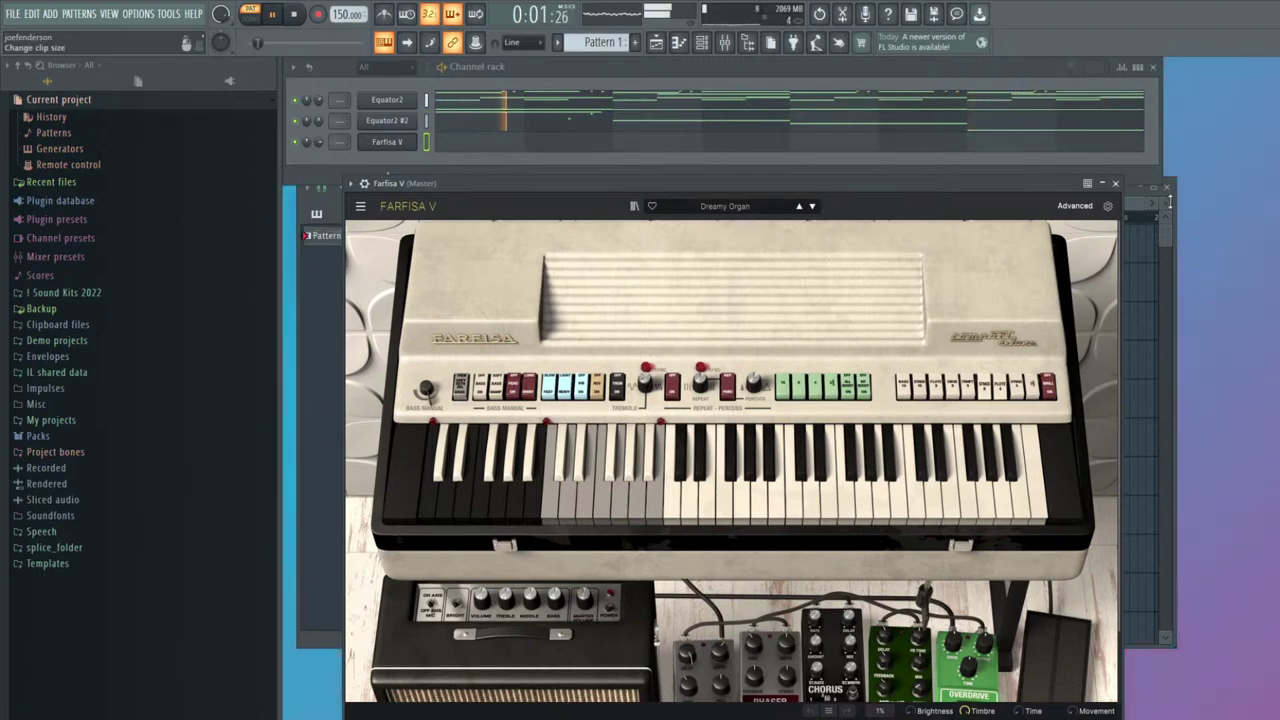
Close the Farfisa V window and draw a two-bar C#5 from bar 1 in its piano roll
{"action": "left_click", "coordinate": [1116, 185]}
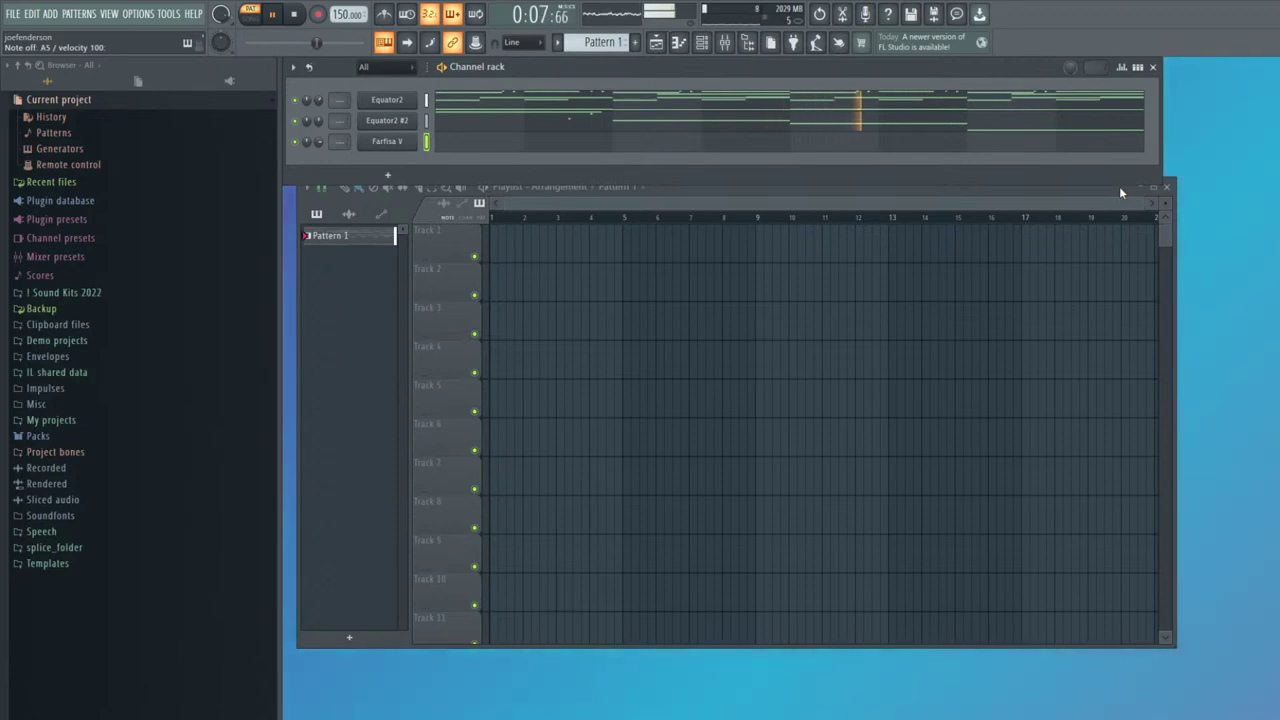
{"action": "left_click", "coordinate": [474, 149]}
{"action": "scroll", "coordinate": [490, 464], "scroll_direction": "down", "scroll_amount": 4}
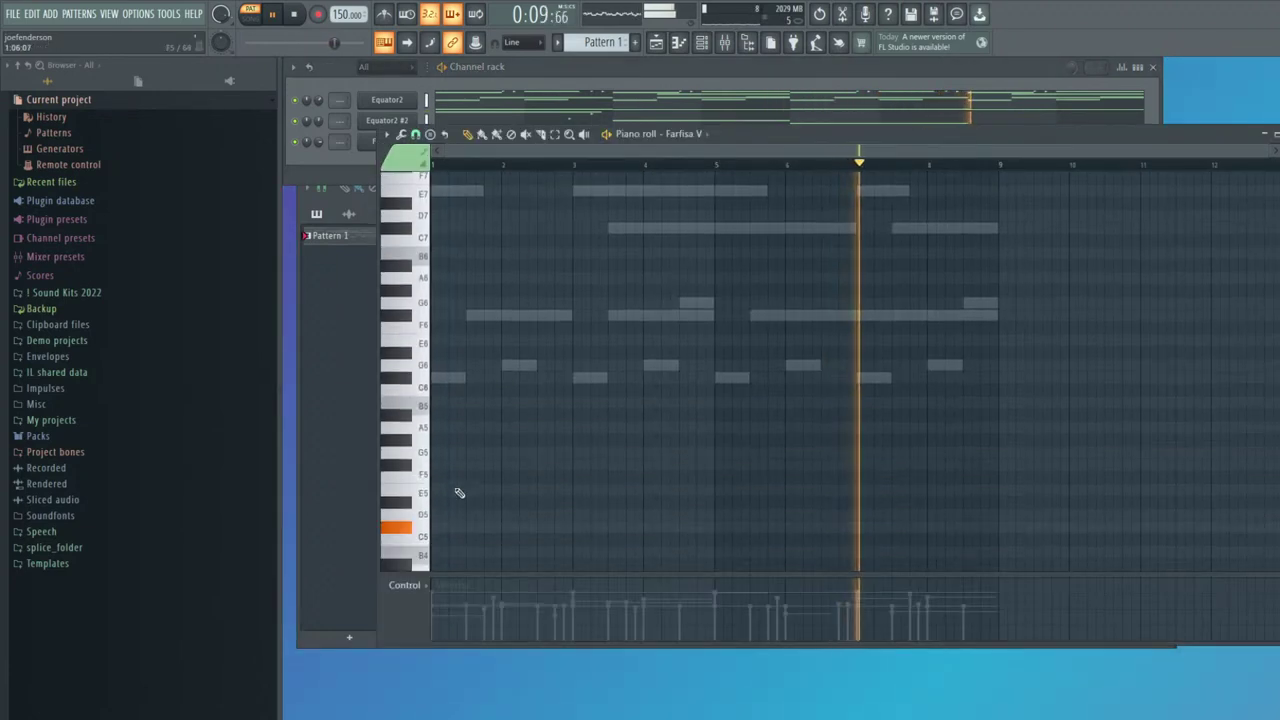
{"action": "left_click", "coordinate": [447, 507]}
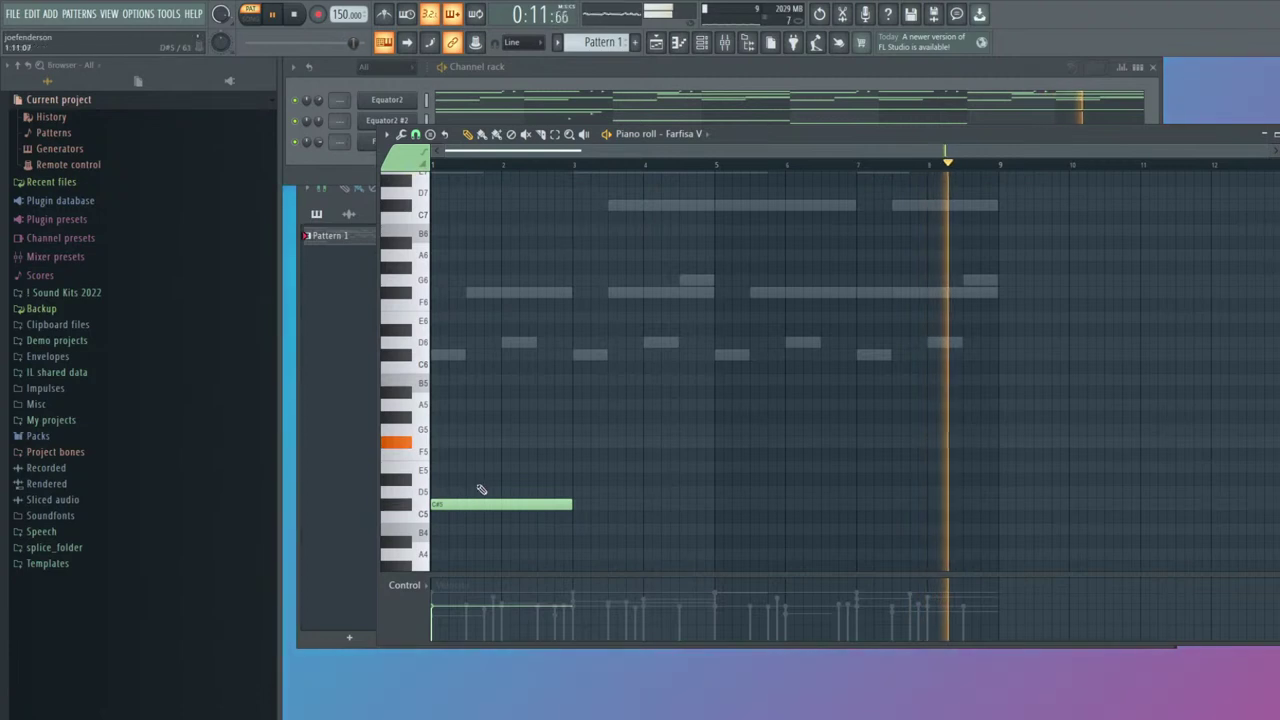
Add an F#5 above the C#5 at bar 1 and shorten both notes to one bar
{"action": "left_click", "coordinate": [440, 453]}
{"action": "left_click", "coordinate": [477, 442]}
{"action": "right_click", "coordinate": [477, 443]}
{"action": "key", "text": "space"}
{"action": "left_click_drag", "start_coordinate": [488, 455], "coordinate": [467, 440]}
{"action": "key", "text": "ctrl+a"}
{"action": "key", "text": "space"}
{"action": "left_click_drag", "start_coordinate": [570, 444], "coordinate": [501, 455]}
{"action": "key", "text": "space"}
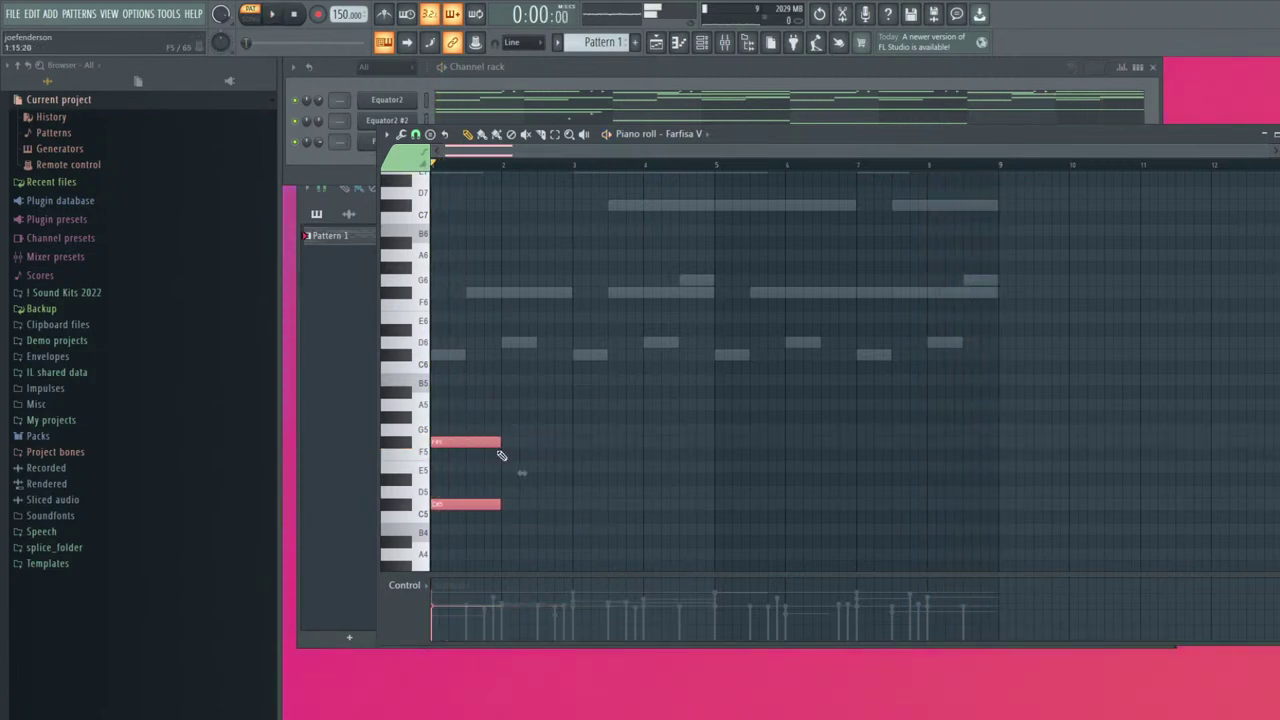
Add one-bar G5, B5 and C#6 notes and stagger the five notes so each higher one starts a beat after the previous
{"action": "left_click", "coordinate": [450, 428]}
{"action": "left_click", "coordinate": [443, 381]}
{"action": "left_click", "coordinate": [438, 355]}
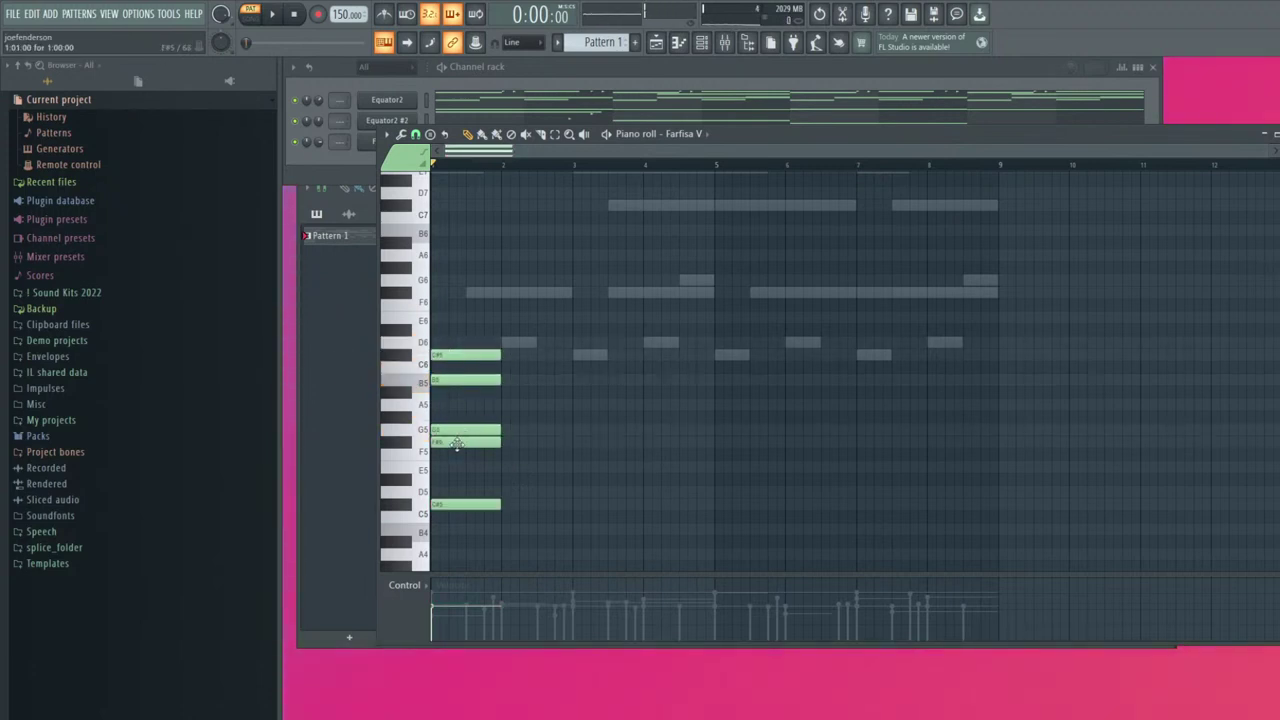
{"action": "left_click_drag", "start_coordinate": [461, 430], "coordinate": [487, 429]}
{"action": "left_click_drag", "start_coordinate": [462, 379], "coordinate": [553, 360]}
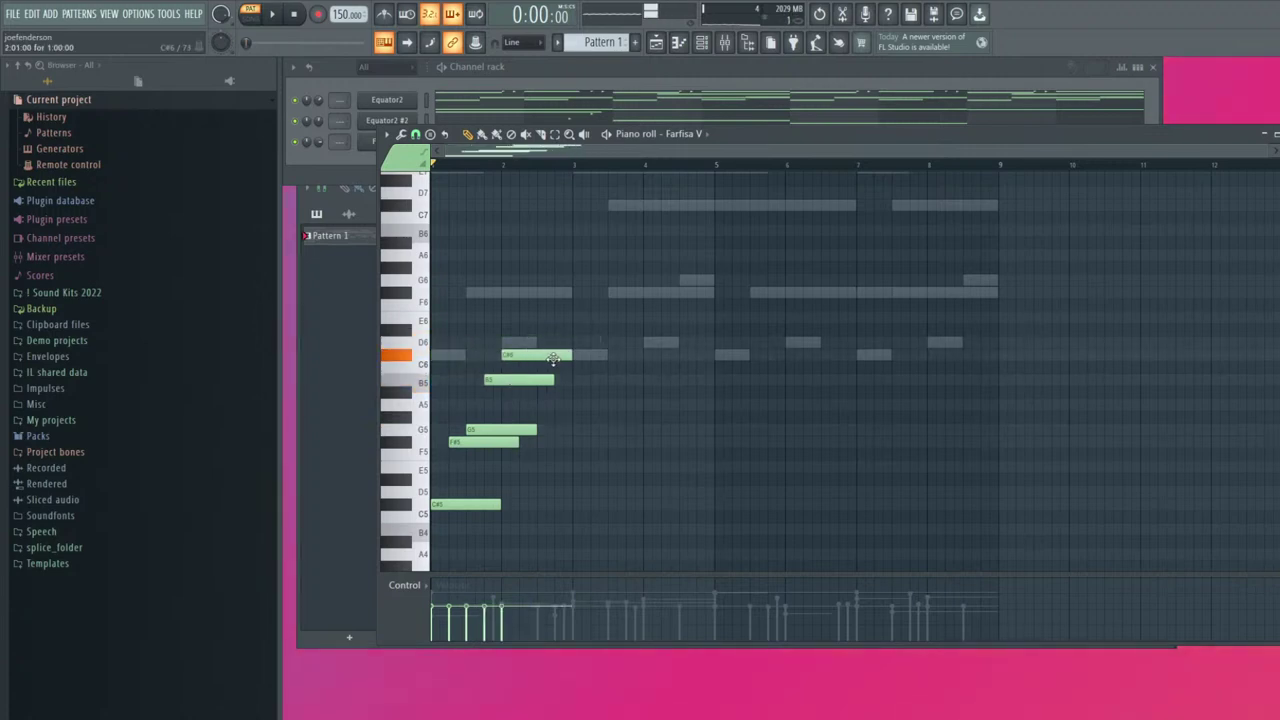
Move the C#6 to the start of bar 3 and apply legato to the four lower notes
{"action": "key", "text": "space"}
{"action": "right_click", "coordinate": [540, 358]}
{"action": "left_click_drag", "start_coordinate": [540, 356], "coordinate": [577, 356]}
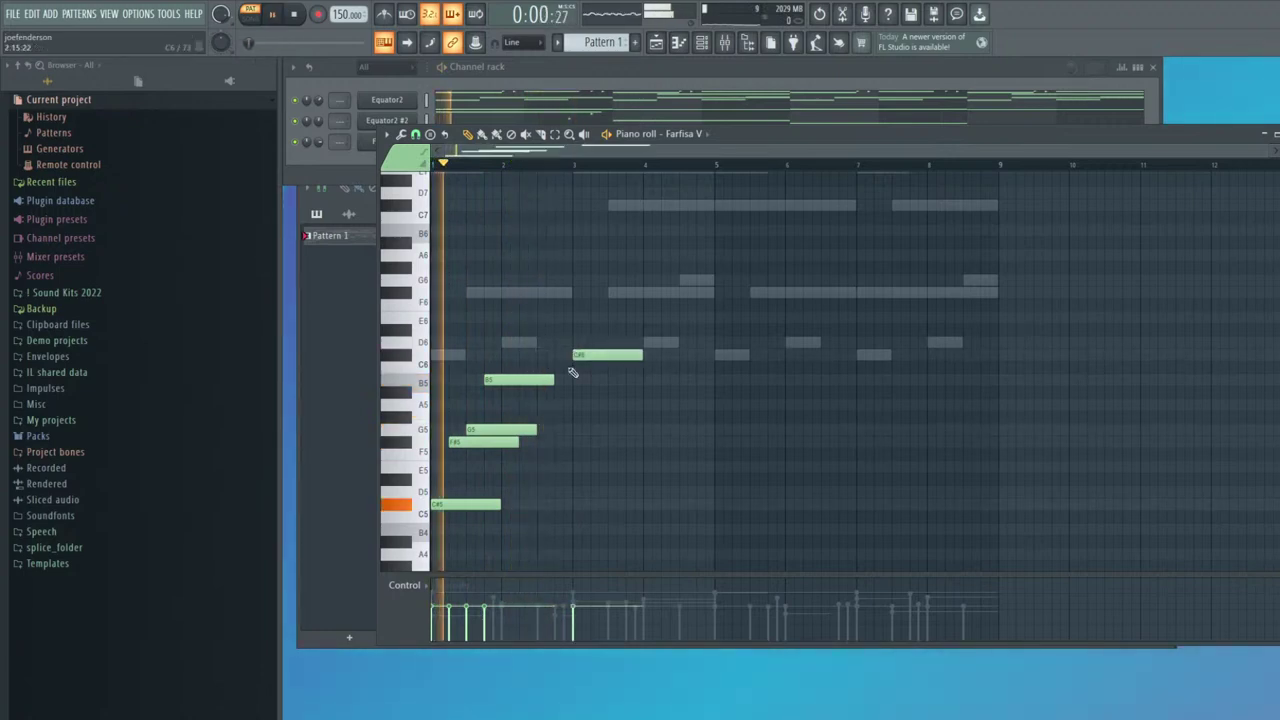
{"action": "left_click_drag", "start_coordinate": [554, 534], "coordinate": [432, 363]}
{"action": "key", "text": "ctrl+l"}
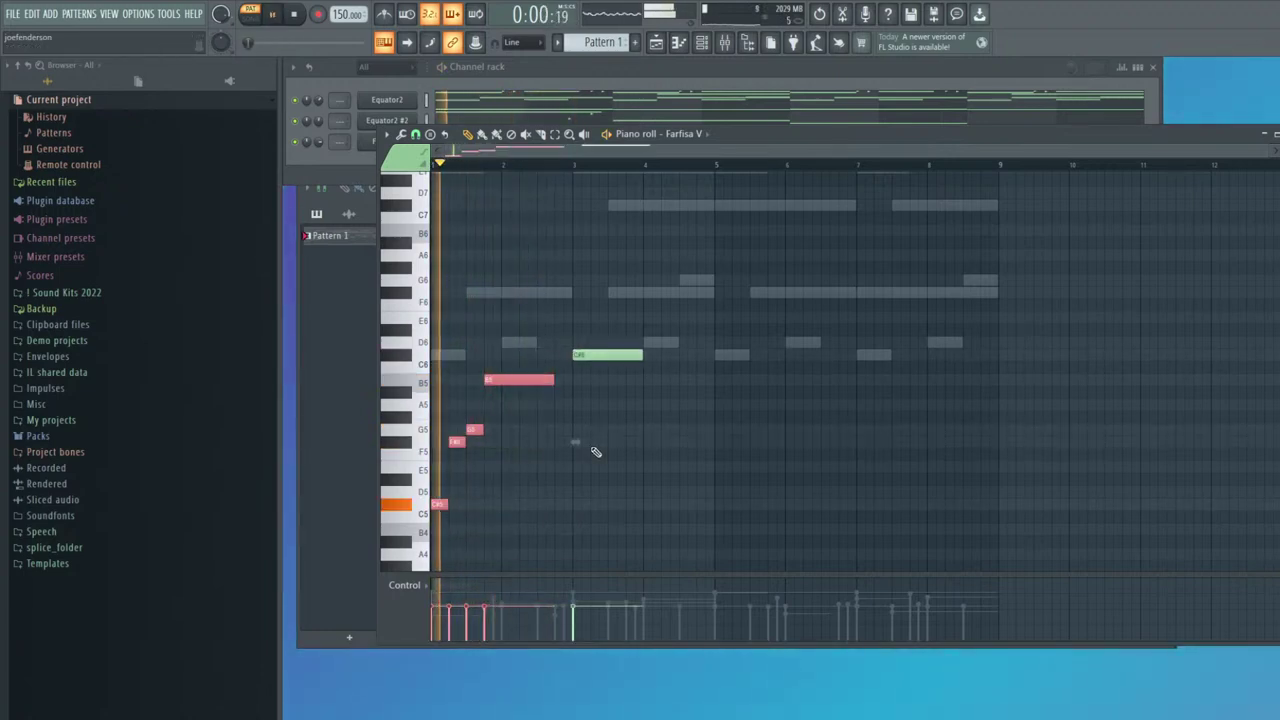
Extend the B5 to the start of bar 3 and lengthen the C#6 to two bars
{"action": "left_click", "coordinate": [590, 440], "text": "ctrl"}
{"action": "left_click_drag", "start_coordinate": [552, 380], "coordinate": [573, 380]}
{"action": "left_click_drag", "start_coordinate": [641, 355], "coordinate": [717, 354]}
{"action": "left_click_drag", "start_coordinate": [743, 543], "coordinate": [434, 342]}
{"action": "left_click", "coordinate": [734, 429], "text": "ctrl"}
Add a descending run of very short A6, G6, F#6 and E6 notes, half a beat apart, from the middle of bar 4
{"action": "left_click", "coordinate": [684, 256]}
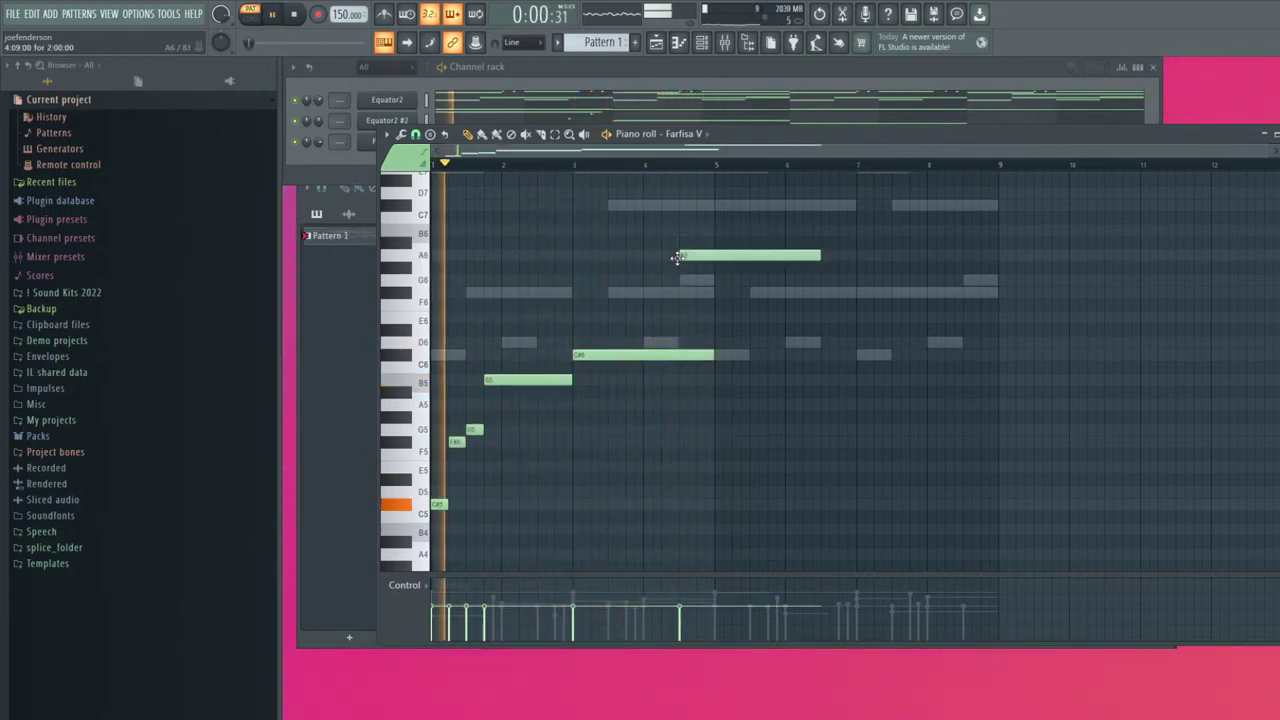
{"action": "left_click_drag", "start_coordinate": [824, 256], "coordinate": [680, 256]}
{"action": "left_click", "coordinate": [687, 280]}
{"action": "left_click", "coordinate": [697, 292]}
{"action": "left_click", "coordinate": [705, 317]}
Try a one-bar D6 at bar 5, delete it, and shorten the long C#6 to end half a beat before bar 5
{"action": "left_click", "coordinate": [714, 343]}
{"action": "left_click_drag", "start_coordinate": [716, 344], "coordinate": [785, 341]}
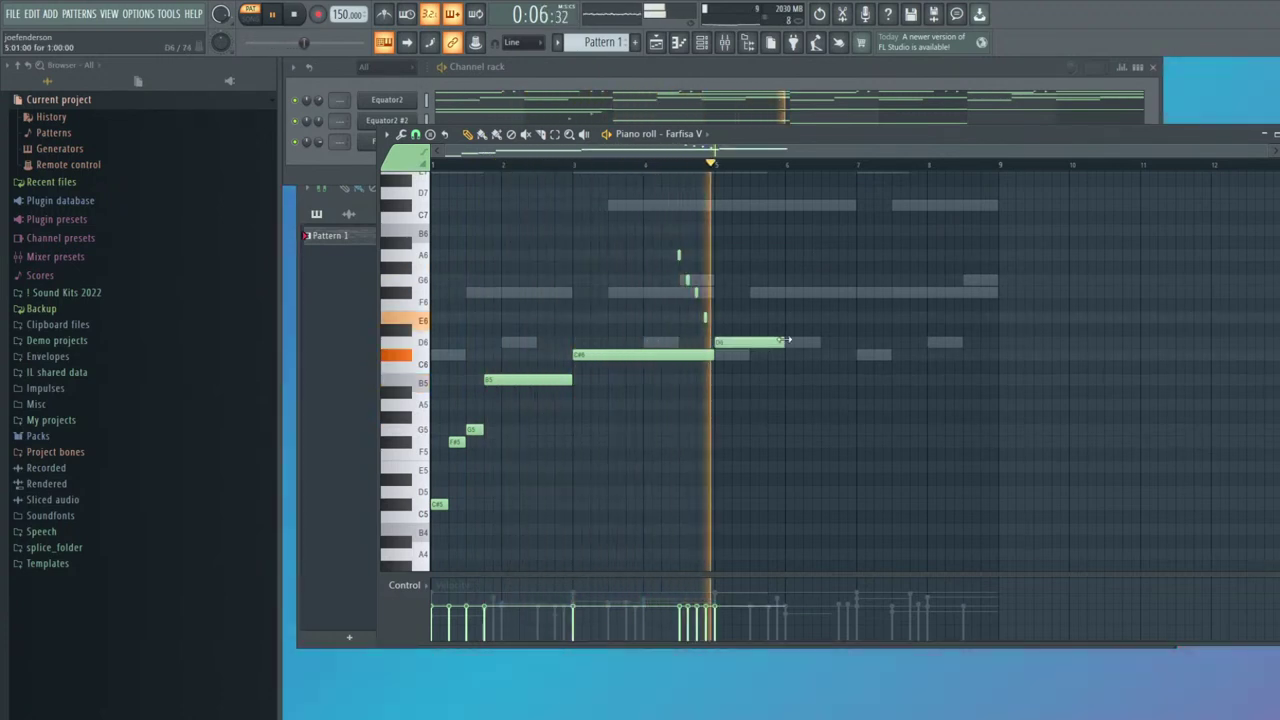
{"action": "left_click_drag", "start_coordinate": [722, 343], "coordinate": [702, 358]}
{"action": "key", "text": "space"}
{"action": "key", "text": "space"}
{"action": "right_click", "coordinate": [740, 356]}
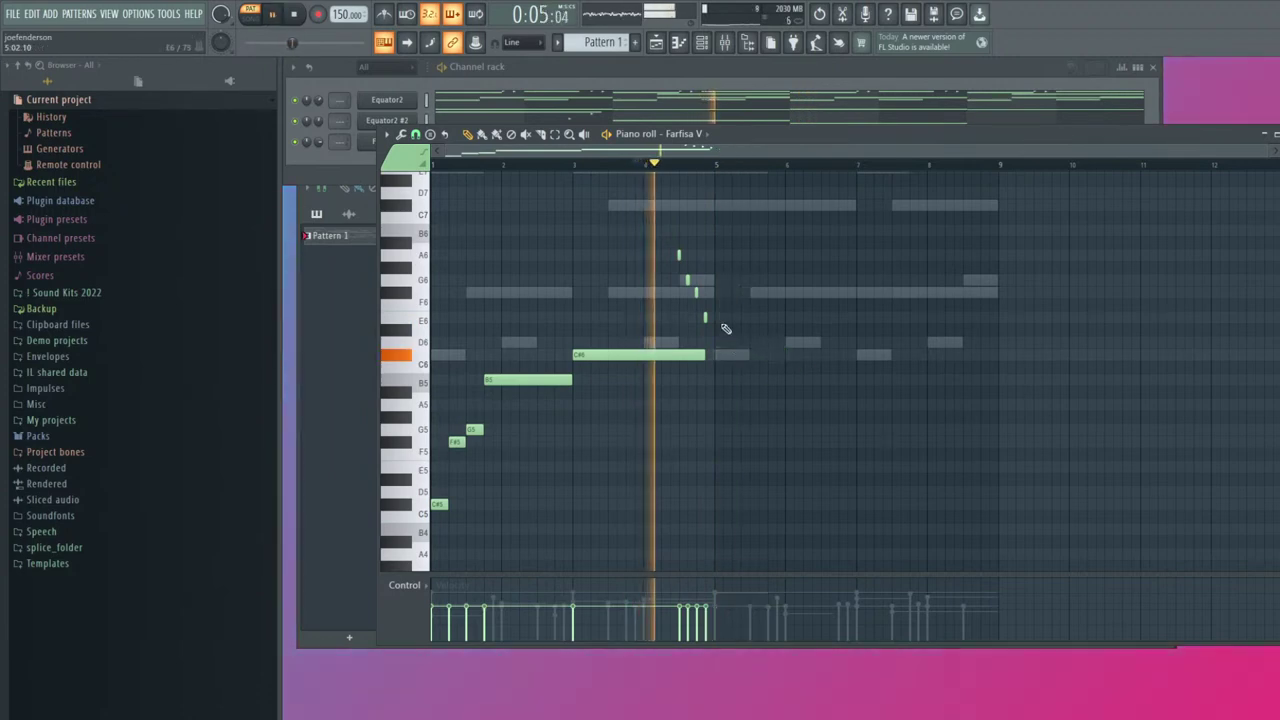
Add an F#6 at the start of bar 5 and shorten it to end half a beat before bar 6
{"action": "key", "text": "space"}
{"action": "left_click", "coordinate": [717, 293]}
{"action": "key", "text": "space"}
{"action": "left_click_drag", "start_coordinate": [846, 293], "coordinate": [775, 294]}
{"action": "key", "text": "space"}
{"action": "key", "text": "space"}
Add a very short E6 at the end of bar 5 and a three-beat F#6 from the start of bar 6
{"action": "left_click", "coordinate": [777, 317]}
{"action": "scroll", "coordinate": [789, 303], "scroll_direction": "up", "scroll_amount": 2, "text": "ctrl"}
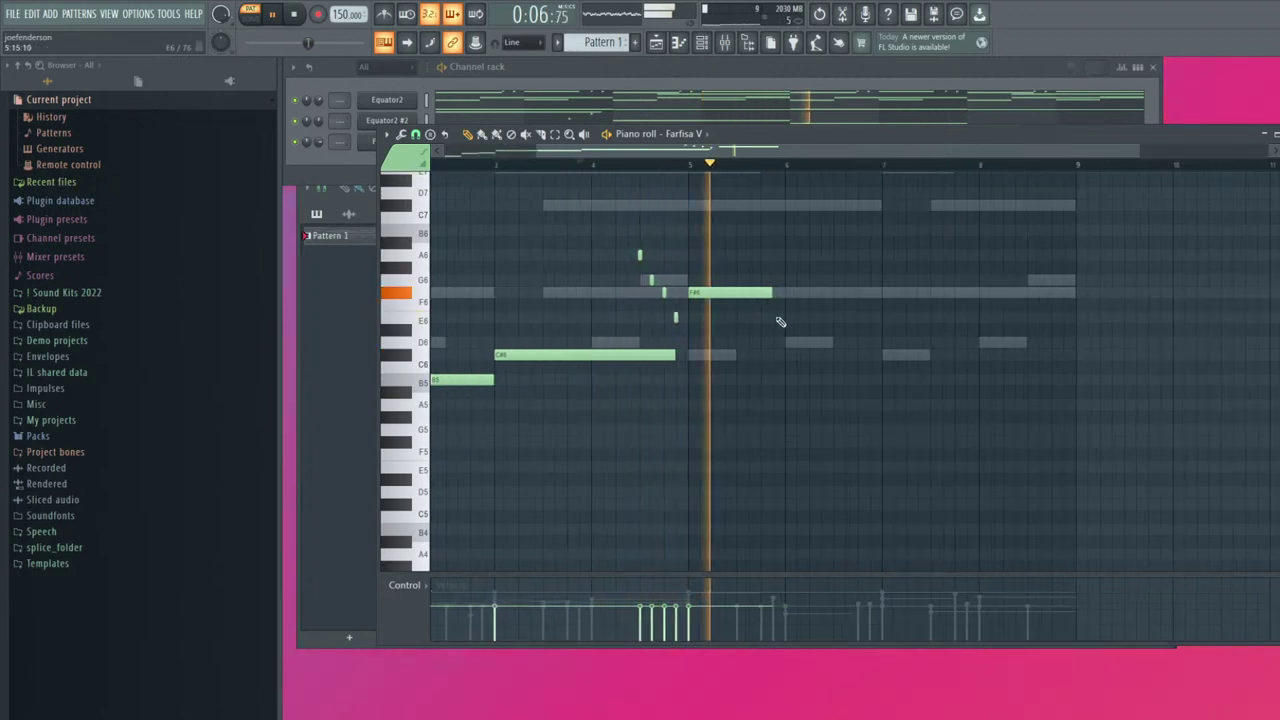
{"action": "mouse_move", "coordinate": [790, 293]}
{"action": "left_mouse_down"}
{"action": "mouse_move", "coordinate": [888, 294]}
{"action": "mouse_move", "coordinate": [866, 296]}
{"action": "left_mouse_up"}
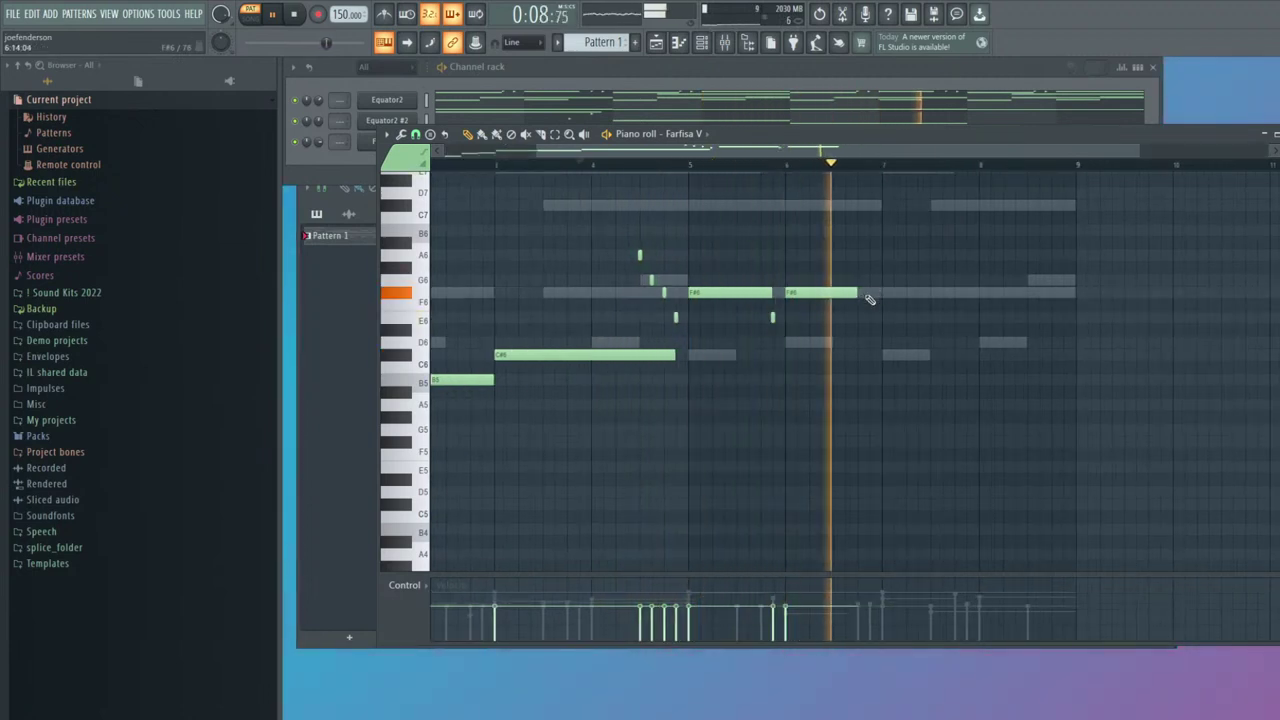
Add very short C#7 and B6 notes half a beat apart at the end of bar 6, removing the trial G6
{"action": "left_click", "coordinate": [874, 280]}
{"action": "key", "text": "space"}
{"action": "key", "text": "space"}
{"action": "left_click_drag", "start_coordinate": [940, 280], "coordinate": [881, 279]}
{"action": "left_click", "coordinate": [863, 206]}
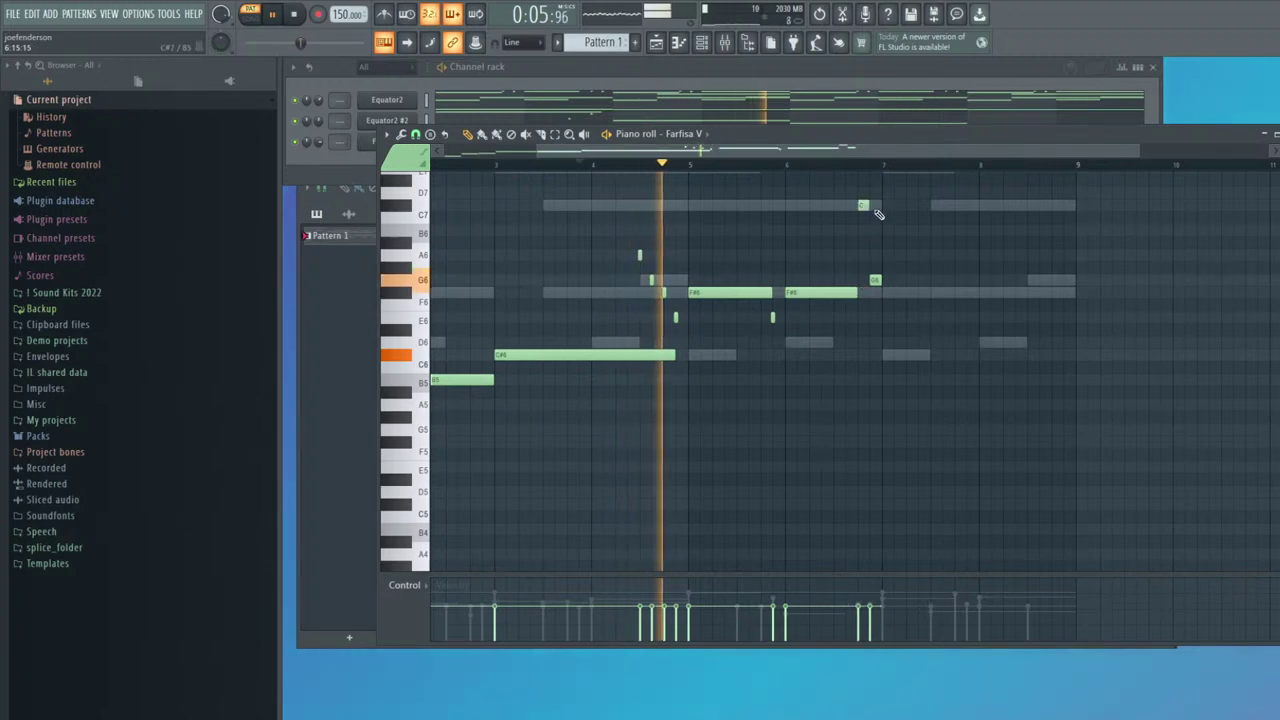
{"action": "left_click_drag", "start_coordinate": [869, 206], "coordinate": [861, 206]}
{"action": "right_click", "coordinate": [875, 281]}
{"action": "left_click", "coordinate": [874, 231]}
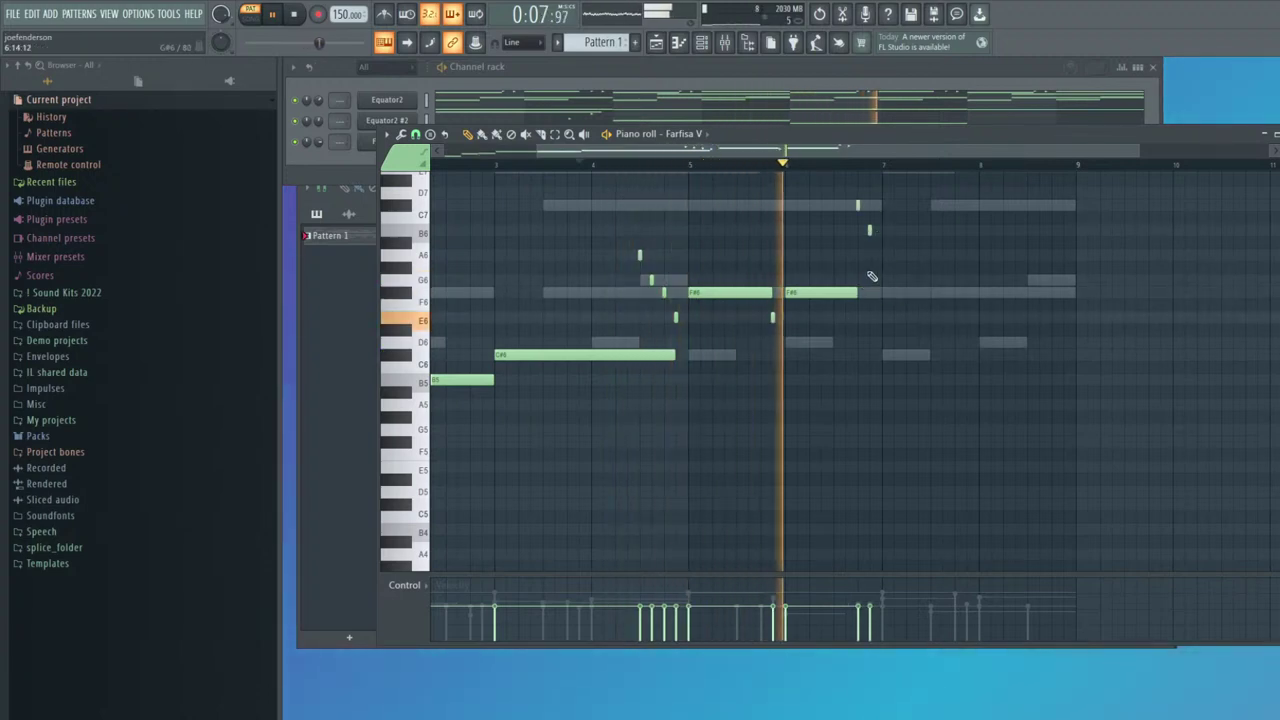
{"action": "left_click", "coordinate": [886, 255]}
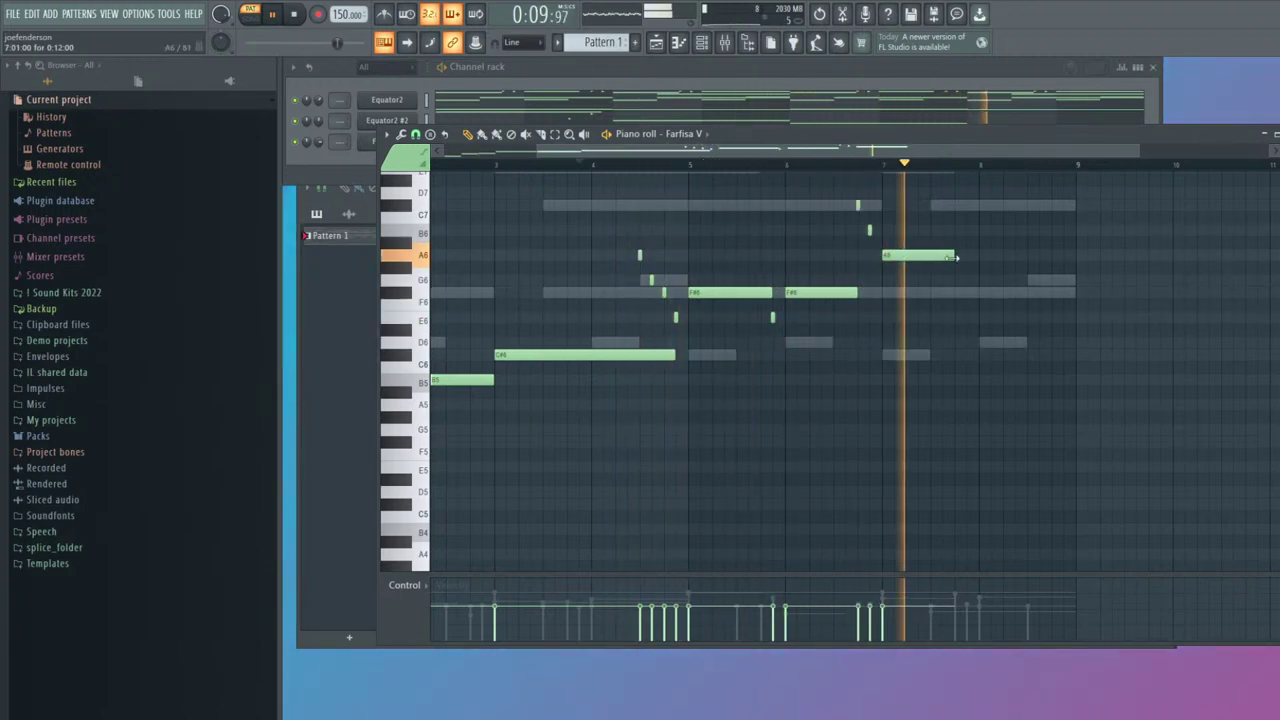
{"action": "left_click", "coordinate": [802, 165]}
{"action": "right_click", "coordinate": [917, 257]}
Lower the short C#7 in bar 6 to B6 and replace the short note after it with an A6
{"action": "left_click", "coordinate": [802, 165]}
{"action": "left_click_drag", "start_coordinate": [859, 207], "coordinate": [857, 232]}
{"action": "right_click", "coordinate": [869, 232]}
{"action": "left_click", "coordinate": [869, 255]}
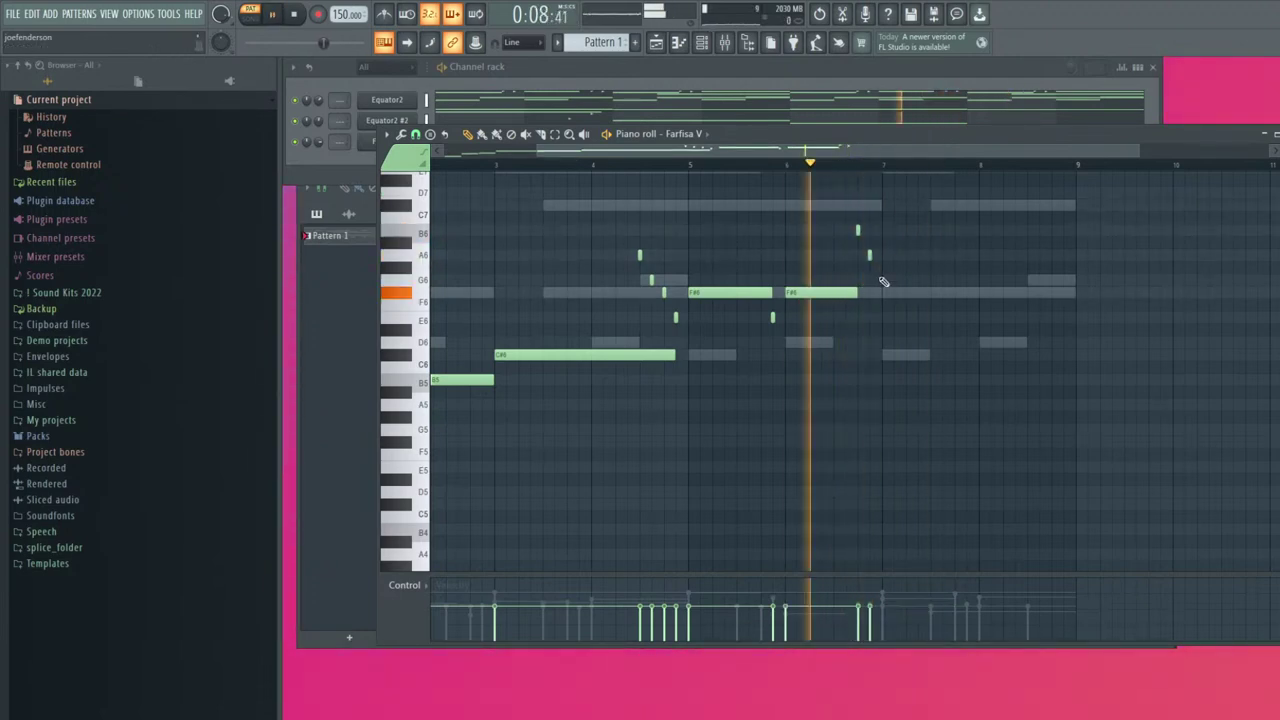
Add very short F#6 and G6 notes at the start of bar 7 and a one-bar F#6 from its second beat
{"action": "left_click", "coordinate": [882, 292]}
{"action": "left_click", "coordinate": [894, 280]}
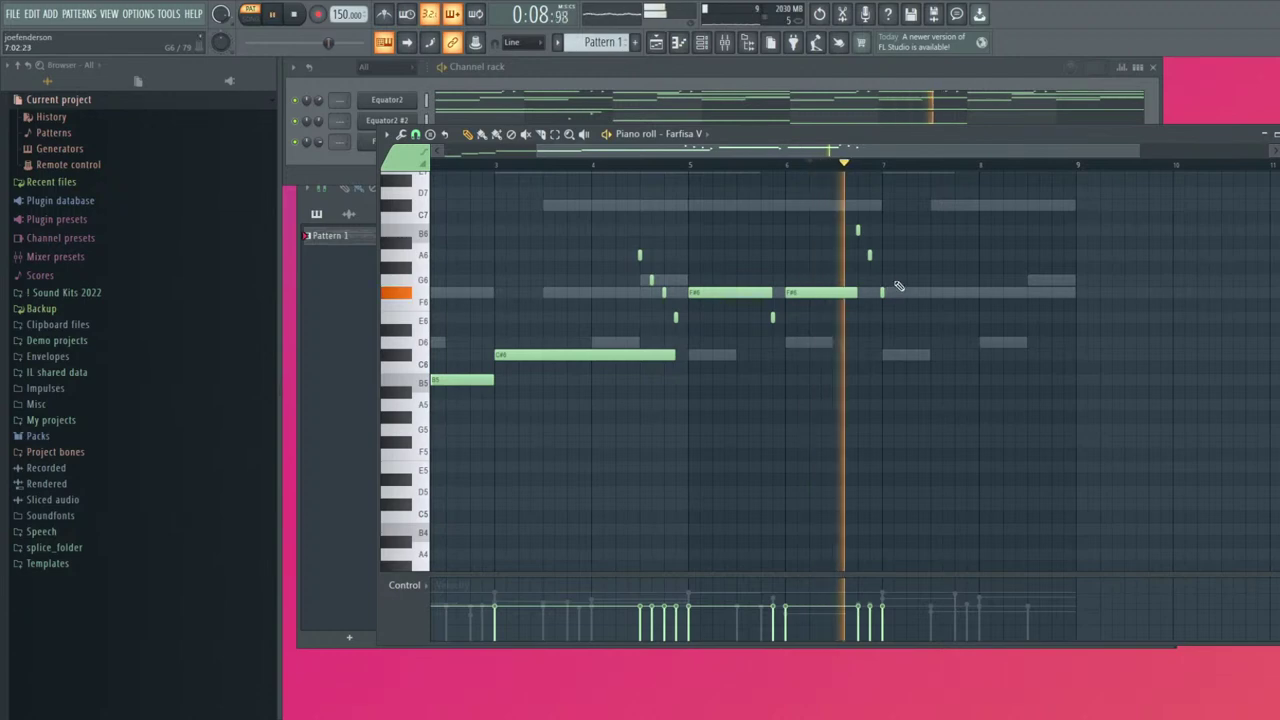
{"action": "left_click_drag", "start_coordinate": [908, 292], "coordinate": [1009, 297]}
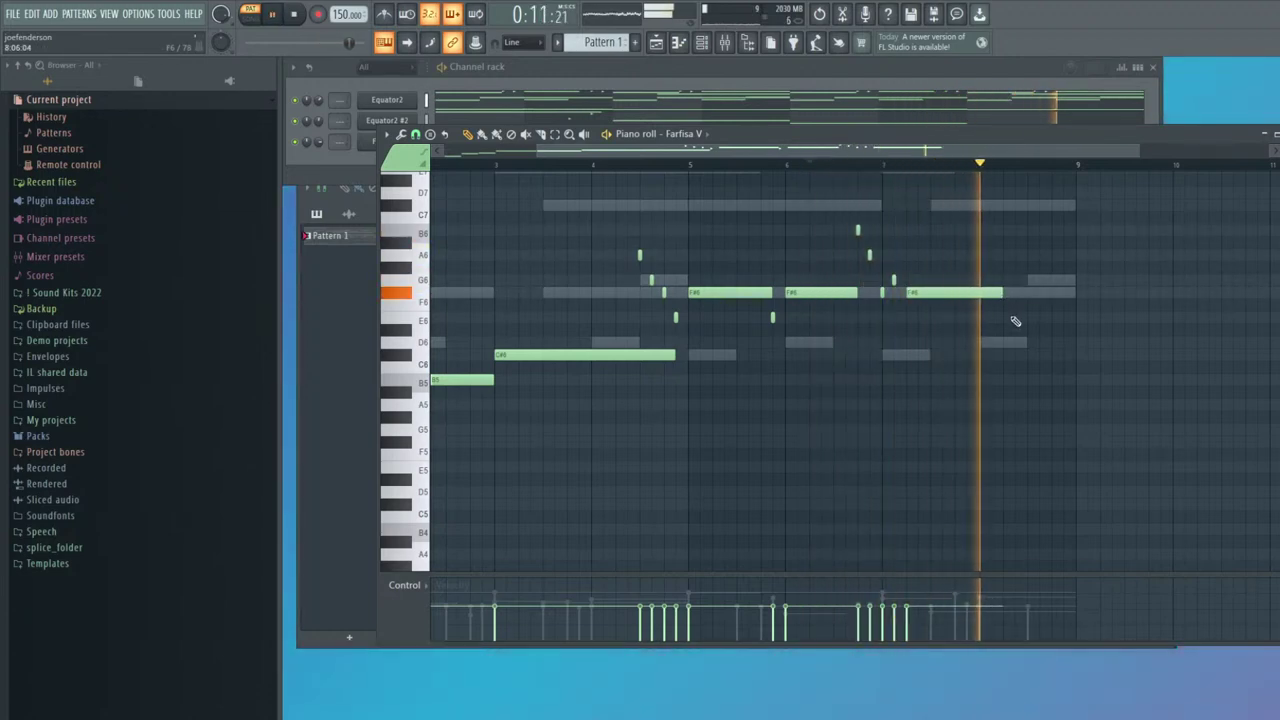
{"action": "left_click", "coordinate": [1014, 319]}
{"action": "left_click_drag", "start_coordinate": [1097, 319], "coordinate": [1074, 320]}
{"action": "key", "text": "space"}
{"action": "key", "text": "space"}
{"action": "right_click", "coordinate": [1045, 320]}
Add a one-beat F#6 on the last beat of bar 8 and move the Farfisa V channel to the top of the channel rack
{"action": "scroll", "coordinate": [1000, 310], "scroll_direction": "down", "scroll_amount": 2}
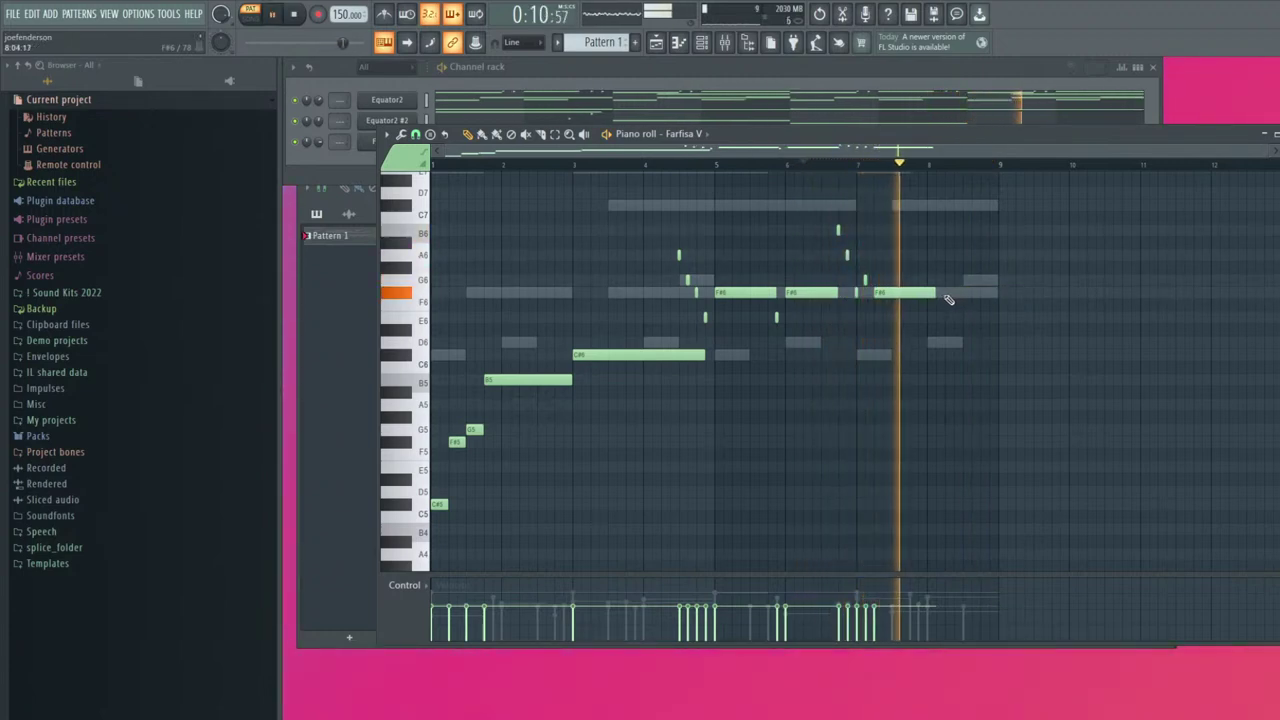
{"action": "left_click", "coordinate": [986, 292]}
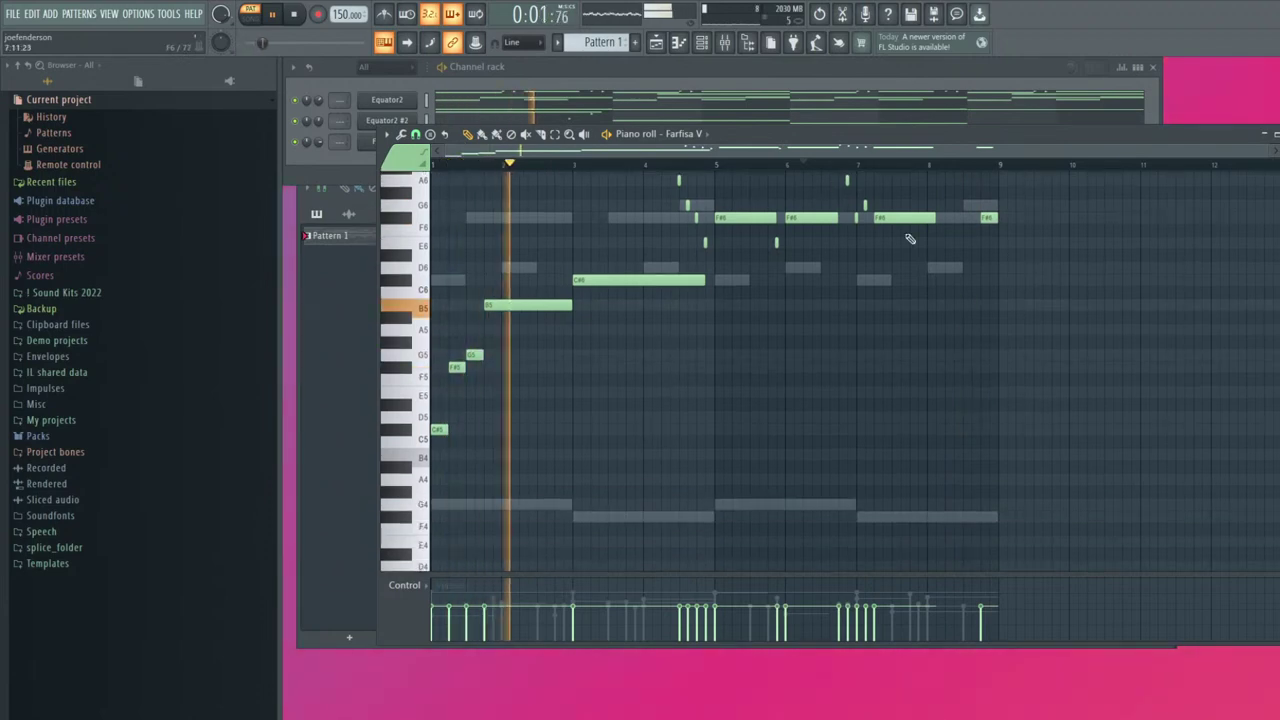
{"action": "key", "text": "F7"}
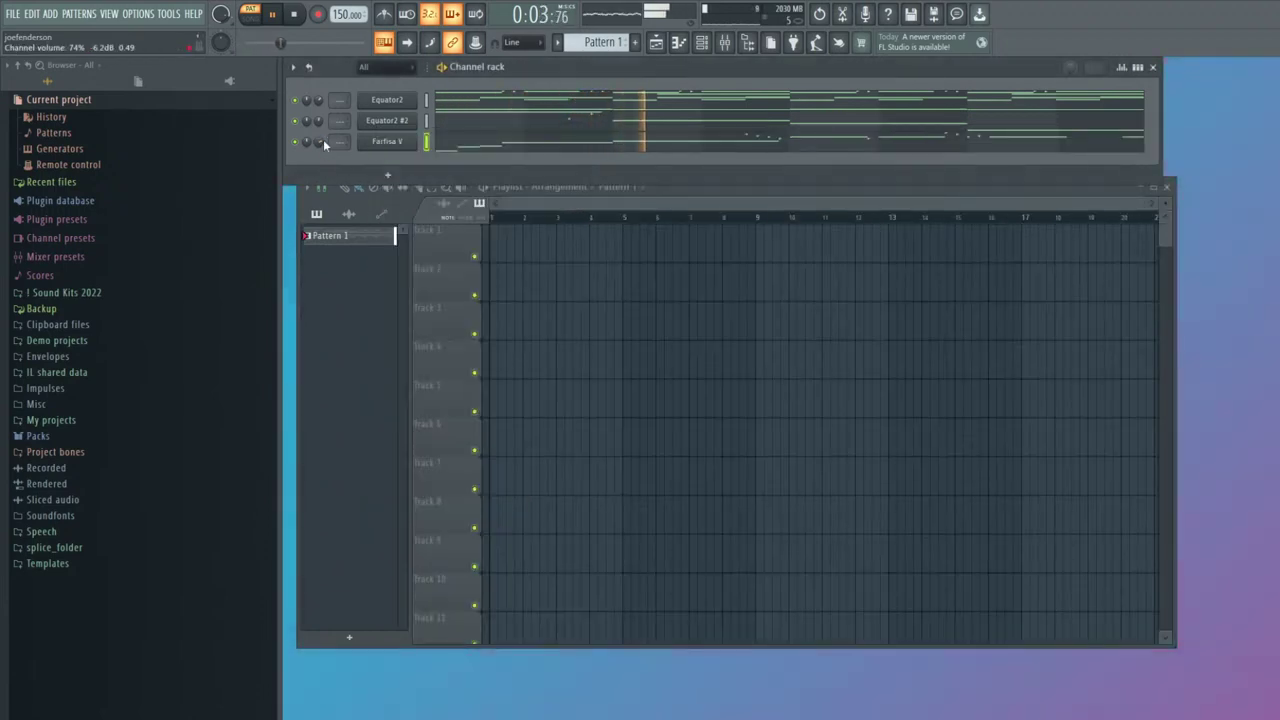
{"action": "left_click_drag", "start_coordinate": [380, 144], "coordinate": [400, 106]}
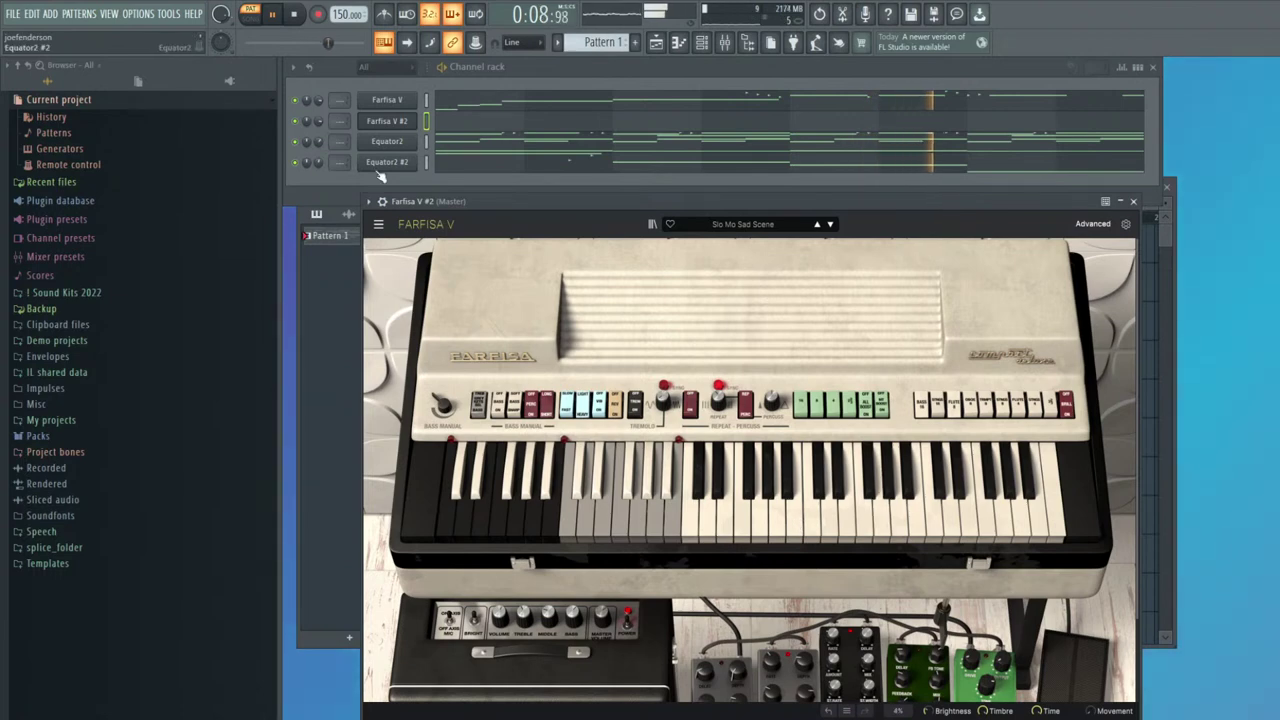
In Farfisa V #2's piano roll, draw two-bar G4 and F#5 notes from bar 1, play them back, and close the piano roll
{"action": "left_click", "coordinate": [470, 121]}
{"action": "scroll", "coordinate": [519, 365], "scroll_direction": "down", "scroll_amount": 3}
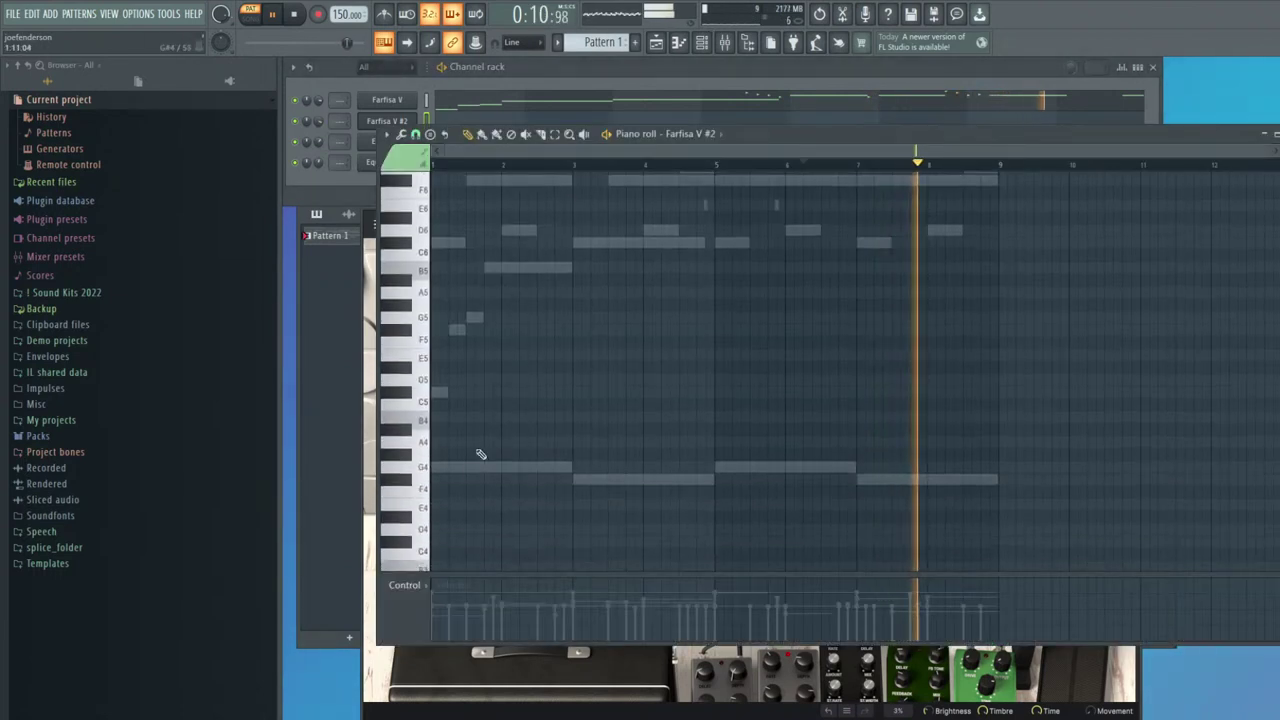
{"action": "left_click", "coordinate": [440, 467]}
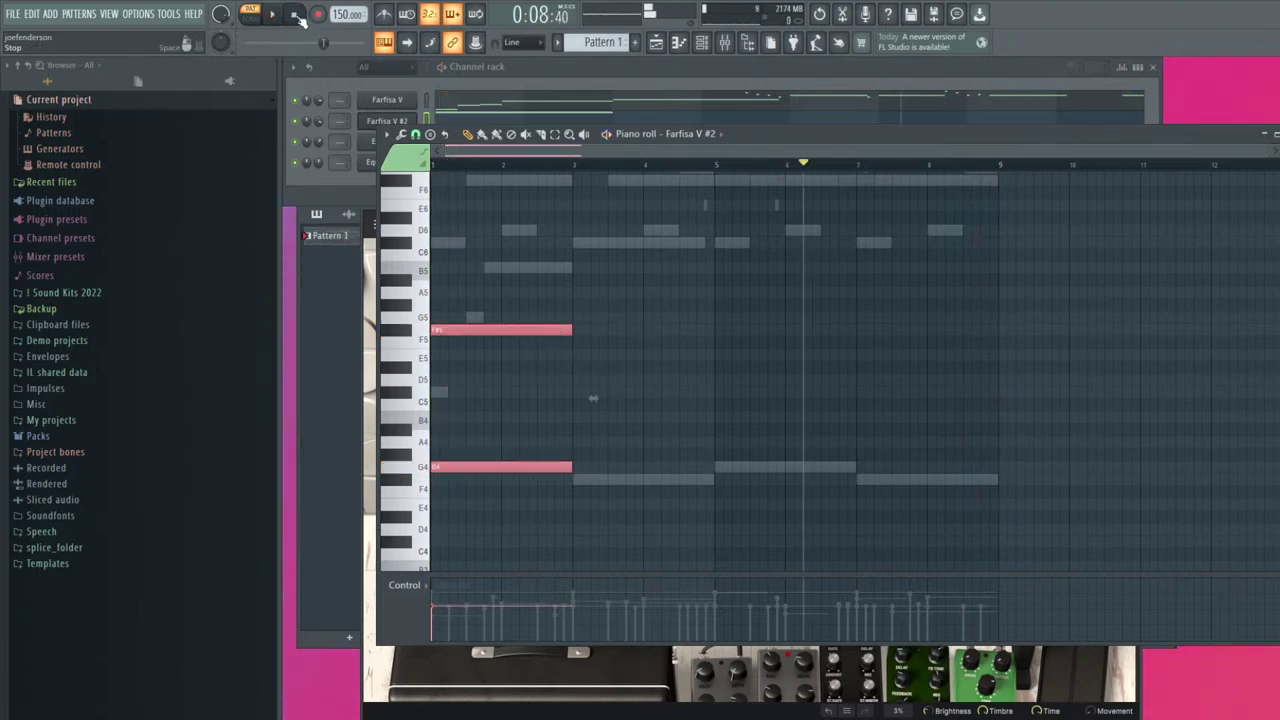
{"action": "key", "text": "space"}
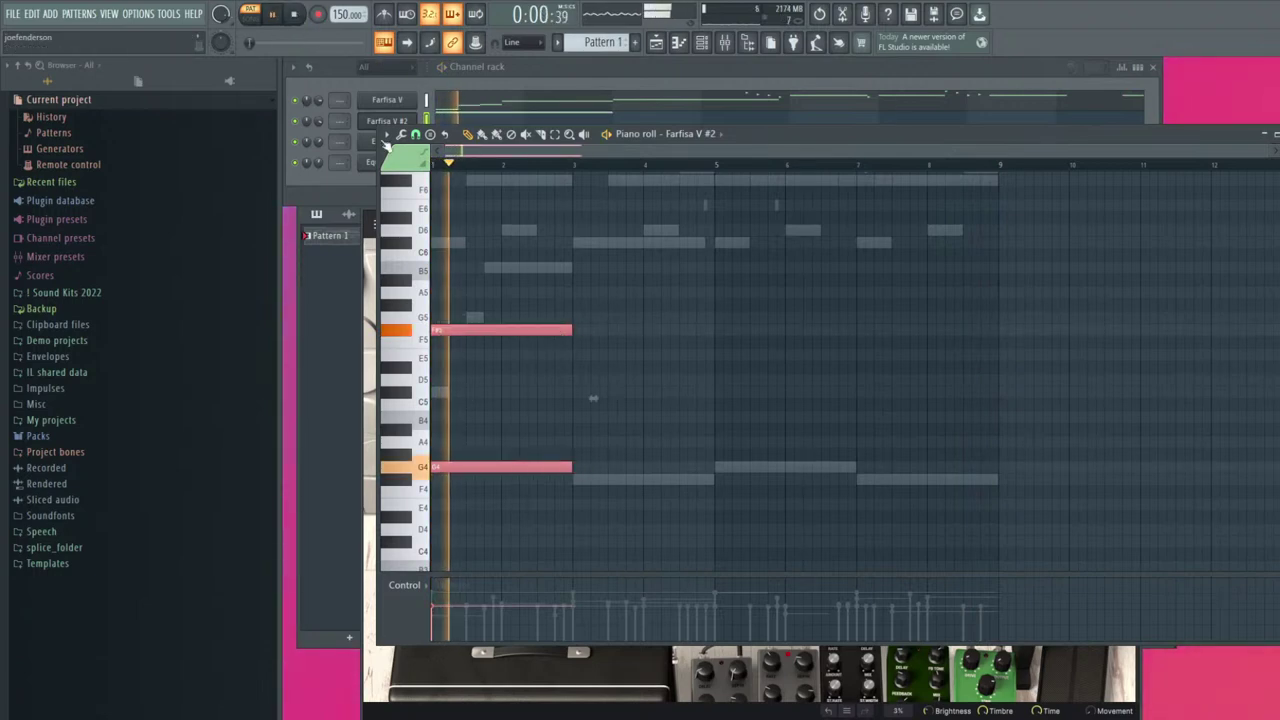
{"action": "scroll", "coordinate": [550, 345], "scroll_direction": "up", "scroll_amount": 3}
{"action": "key", "text": "space"}
{"action": "left_click", "coordinate": [513, 402]}
{"action": "right_click", "coordinate": [529, 401]}
{"action": "key", "text": "F7"}
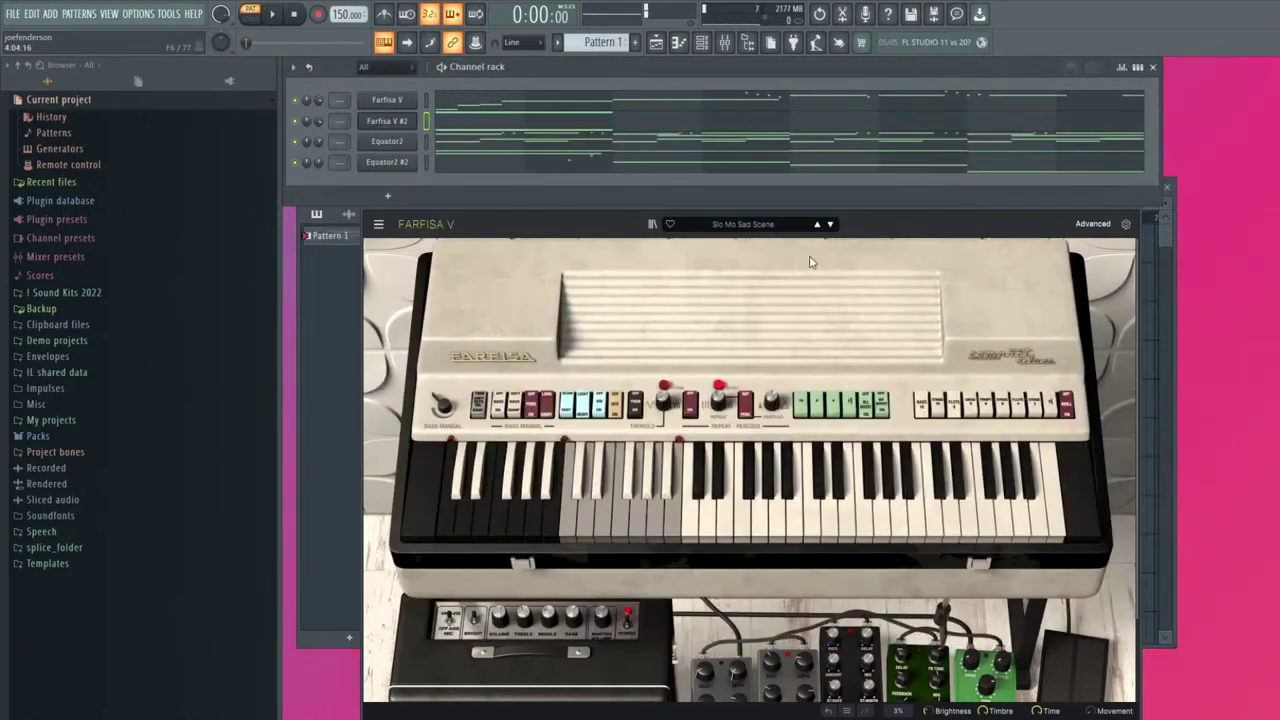
Load the Angels Approaching preset in Farfisa V #2 and open that channel's piano roll
{"action": "left_click", "coordinate": [828, 226]}
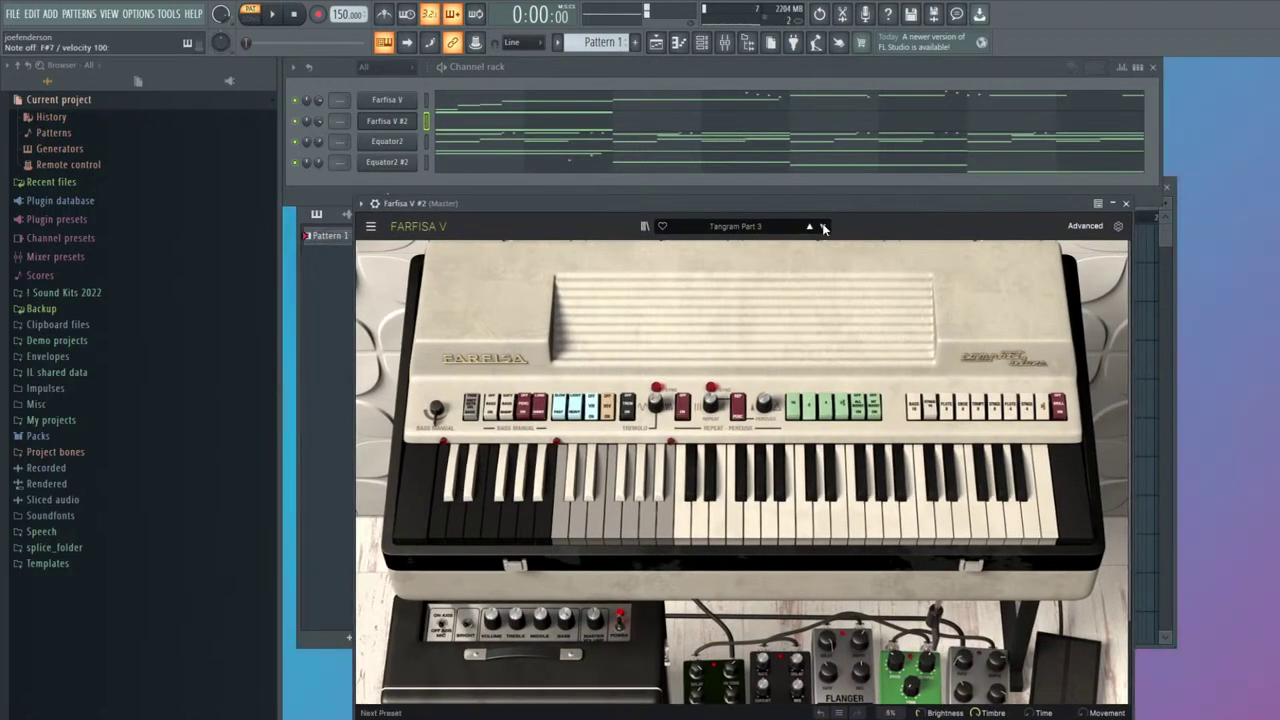
{"action": "left_click", "coordinate": [808, 227]}
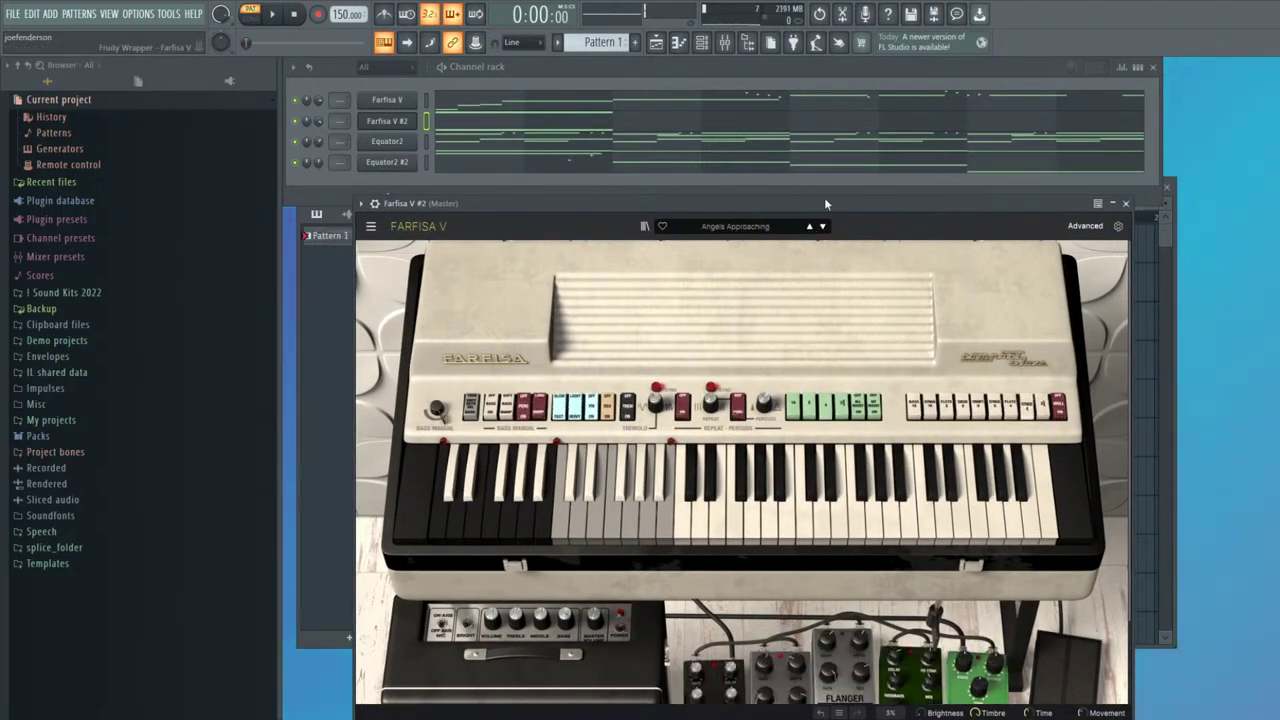
{"action": "left_click", "coordinate": [540, 139]}
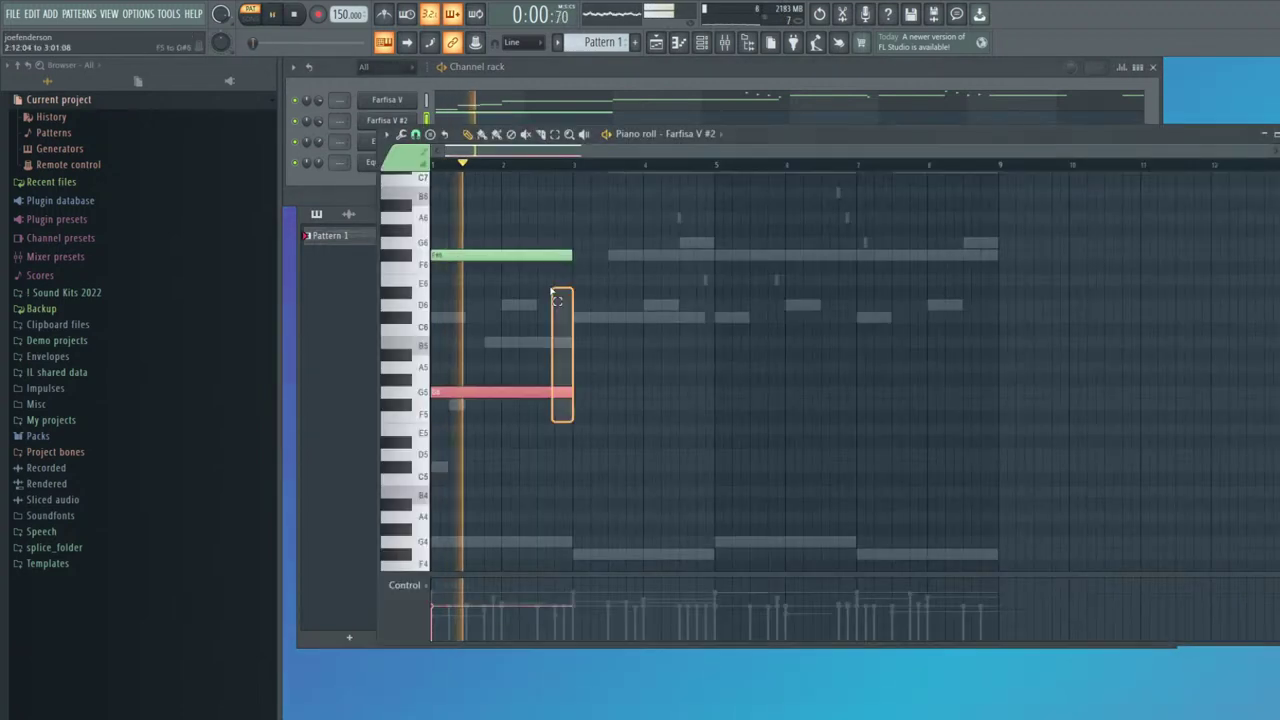
Draw two-bar F#4 and E5 notes at bar 3 during playback and duplicate all four notes into bars 5 to 8
{"action": "key", "text": "space"}
{"action": "scroll", "coordinate": [565, 390], "scroll_direction": "down", "scroll_amount": 1}
{"action": "left_click", "coordinate": [580, 480]}
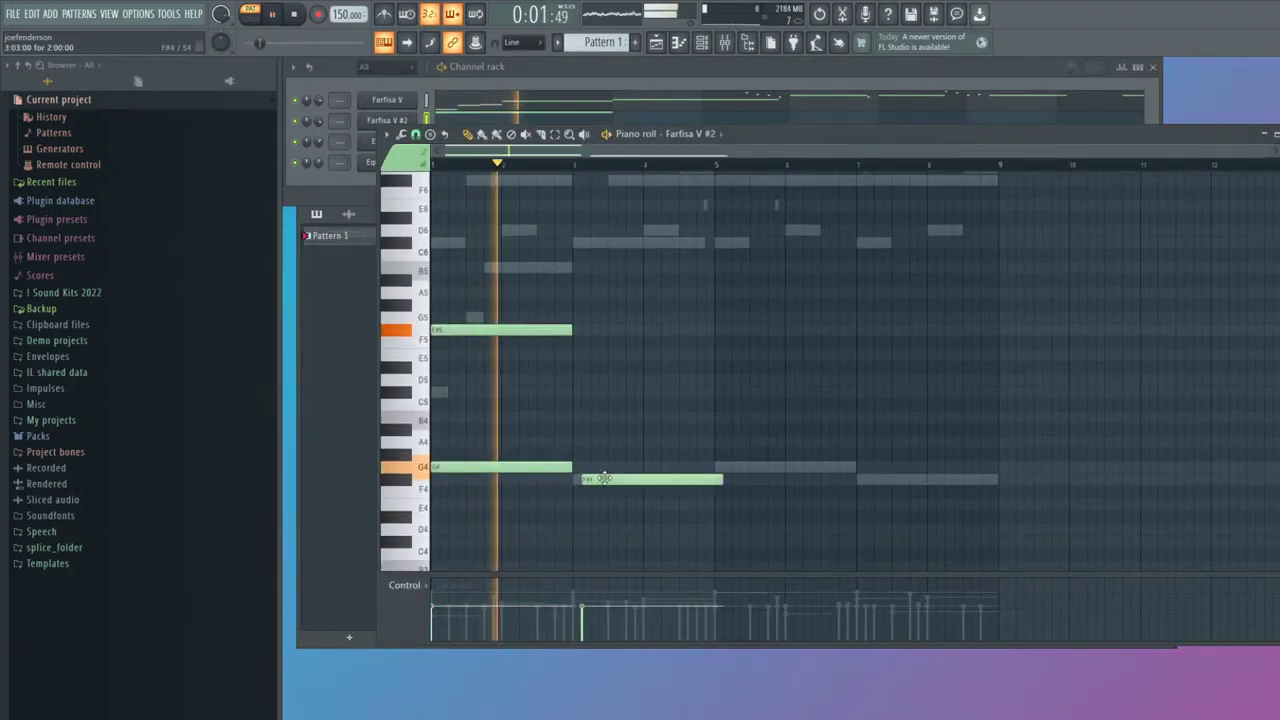
{"action": "left_click", "coordinate": [578, 356]}
{"action": "key", "text": "ctrl+a"}
{"action": "key", "text": "ctrl+b"}
{"action": "key", "text": "ctrl+d"}
Change the copied notes in bars 5 and 6 to a two-bar B4 and a two-bar D4
{"action": "left_click_drag", "start_coordinate": [769, 502], "coordinate": [742, 322]}
{"action": "left_click_drag", "start_coordinate": [735, 466], "coordinate": [736, 420]}
{"action": "right_click", "coordinate": [722, 279]}
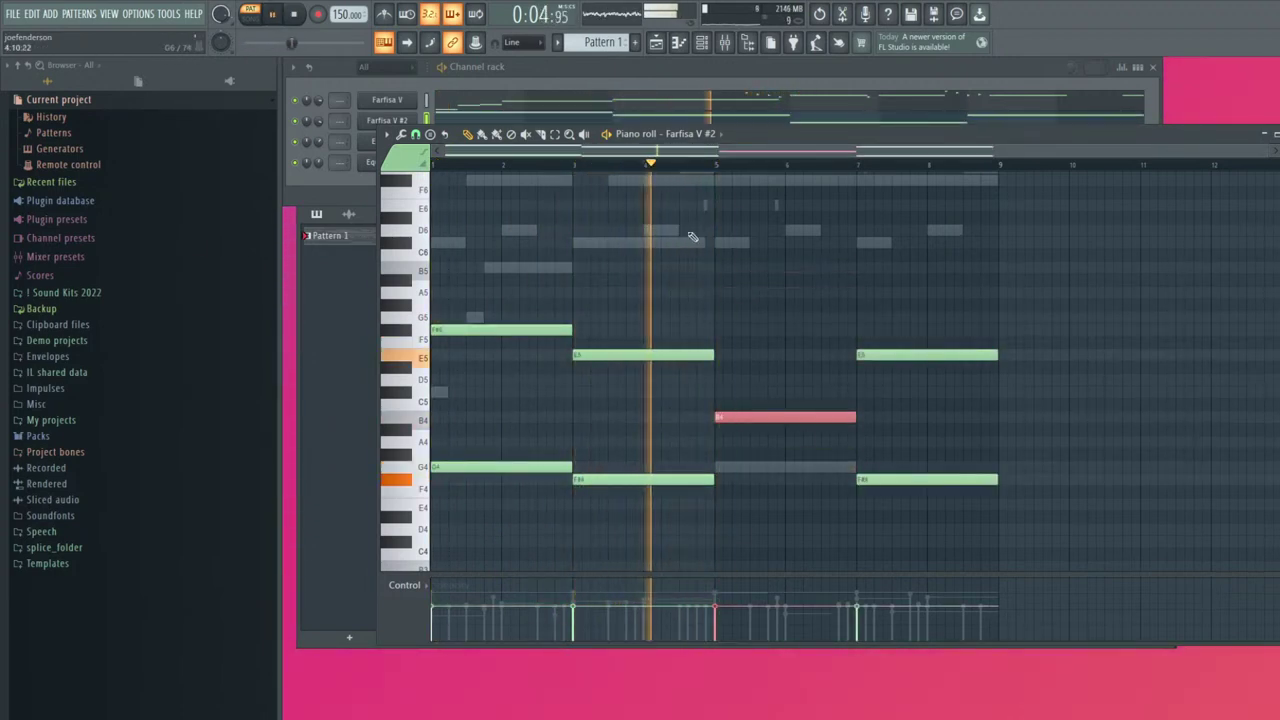
{"action": "left_click", "coordinate": [717, 517]}
{"action": "left_click_drag", "start_coordinate": [717, 527], "coordinate": [719, 533]}
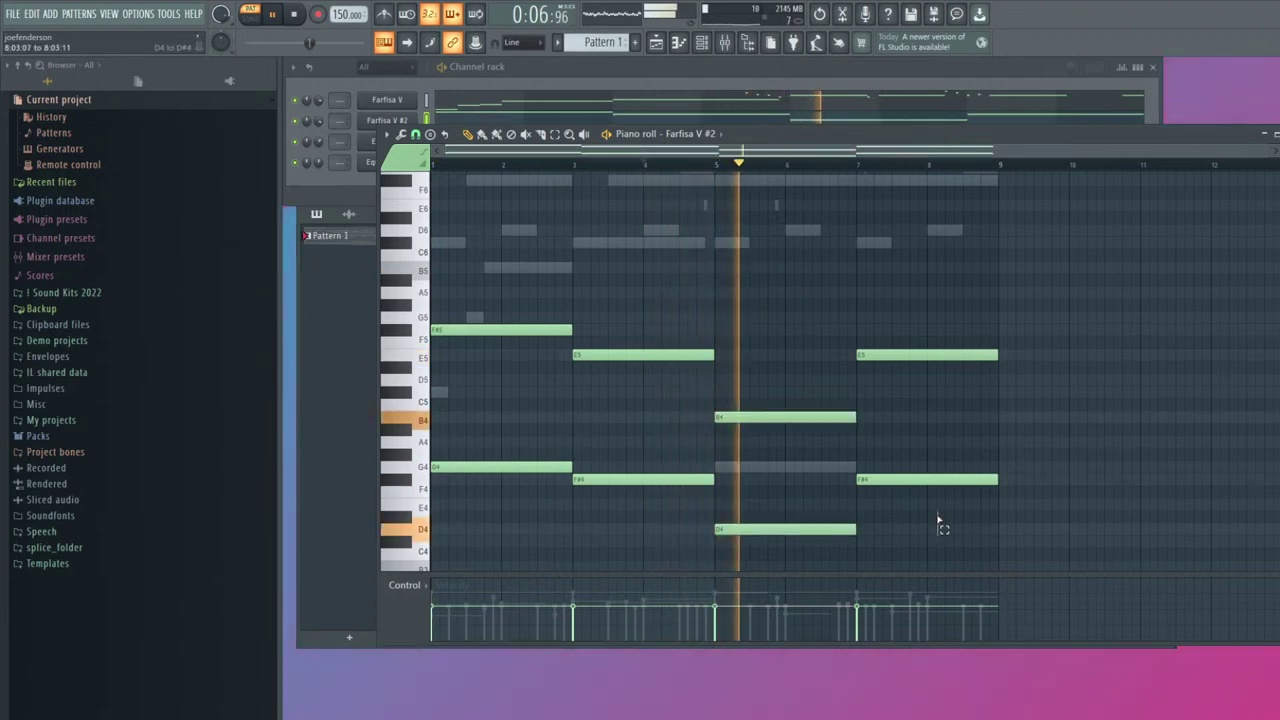
Replace the E5 and F#4 in bars 7 and 8 with a duplicate of the B4 and D4 pair, and close the piano roll
{"action": "right_click", "coordinate": [925, 355]}
{"action": "right_click", "coordinate": [912, 480]}
{"action": "left_click_drag", "start_coordinate": [908, 546], "coordinate": [765, 405]}
{"action": "key", "text": "ctrl+b"}
{"action": "key", "text": "F7"}
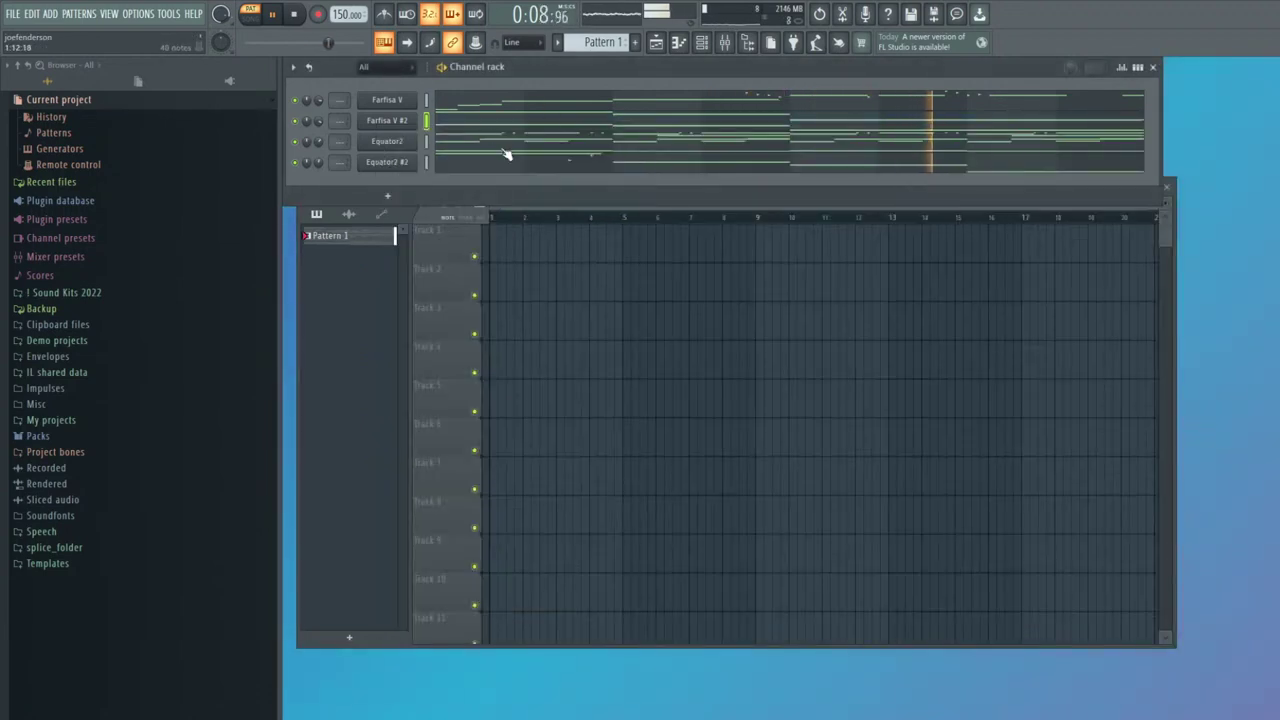
In Equator2's piano roll, replace the C#4 at bar 7 with a D4 and raise both notes in bars 5 to 8 to B4
{"action": "left_click", "coordinate": [499, 123]}
{"action": "left_click", "coordinate": [502, 121]}
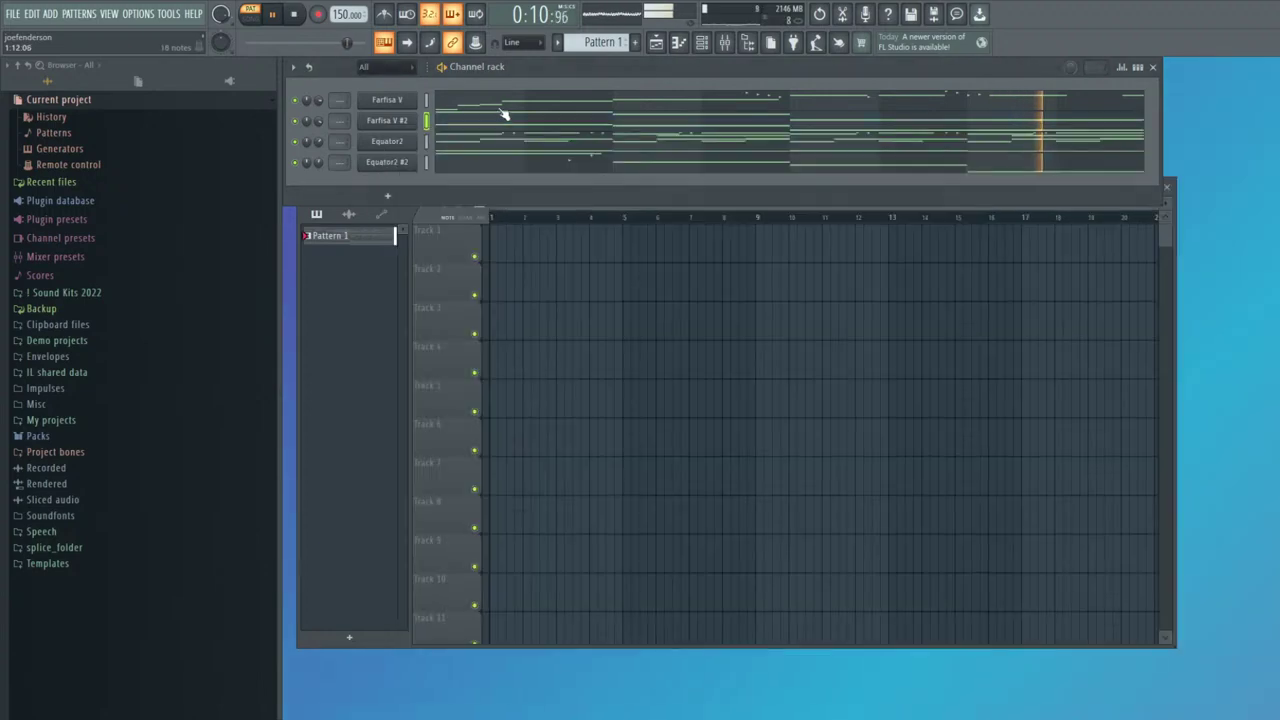
{"action": "left_click", "coordinate": [504, 141]}
{"action": "scroll", "coordinate": [1030, 425], "scroll_direction": "down", "scroll_amount": 2}
{"action": "left_click_drag", "start_coordinate": [1037, 434], "coordinate": [757, 462]}
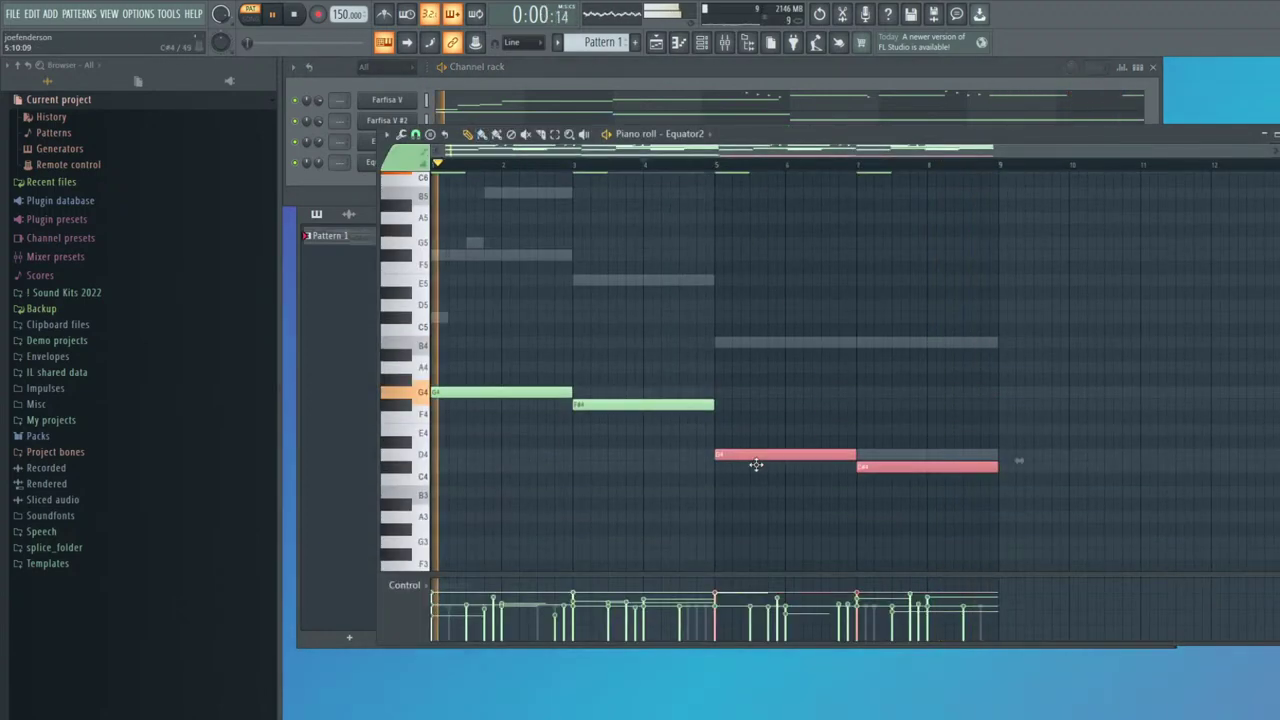
{"action": "right_click", "coordinate": [885, 468]}
{"action": "left_click", "coordinate": [860, 458]}
{"action": "left_click_drag", "start_coordinate": [907, 457], "coordinate": [757, 458]}
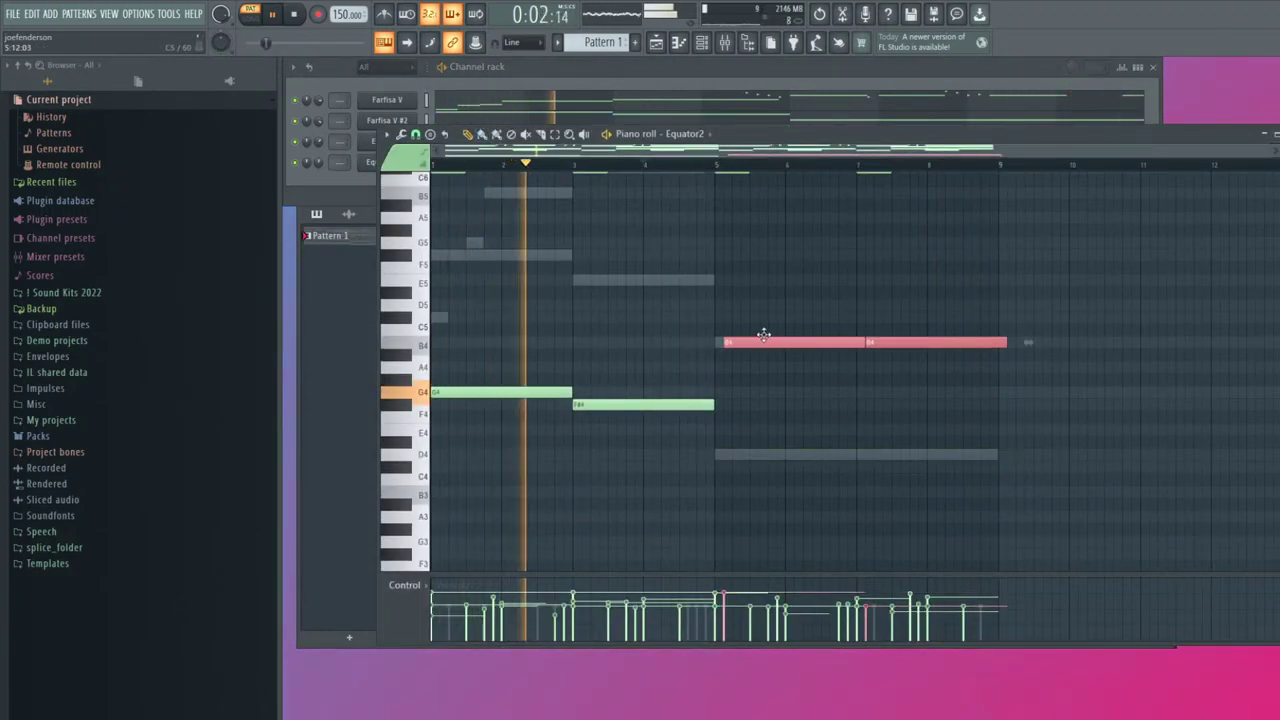
{"action": "key", "text": "F7"}
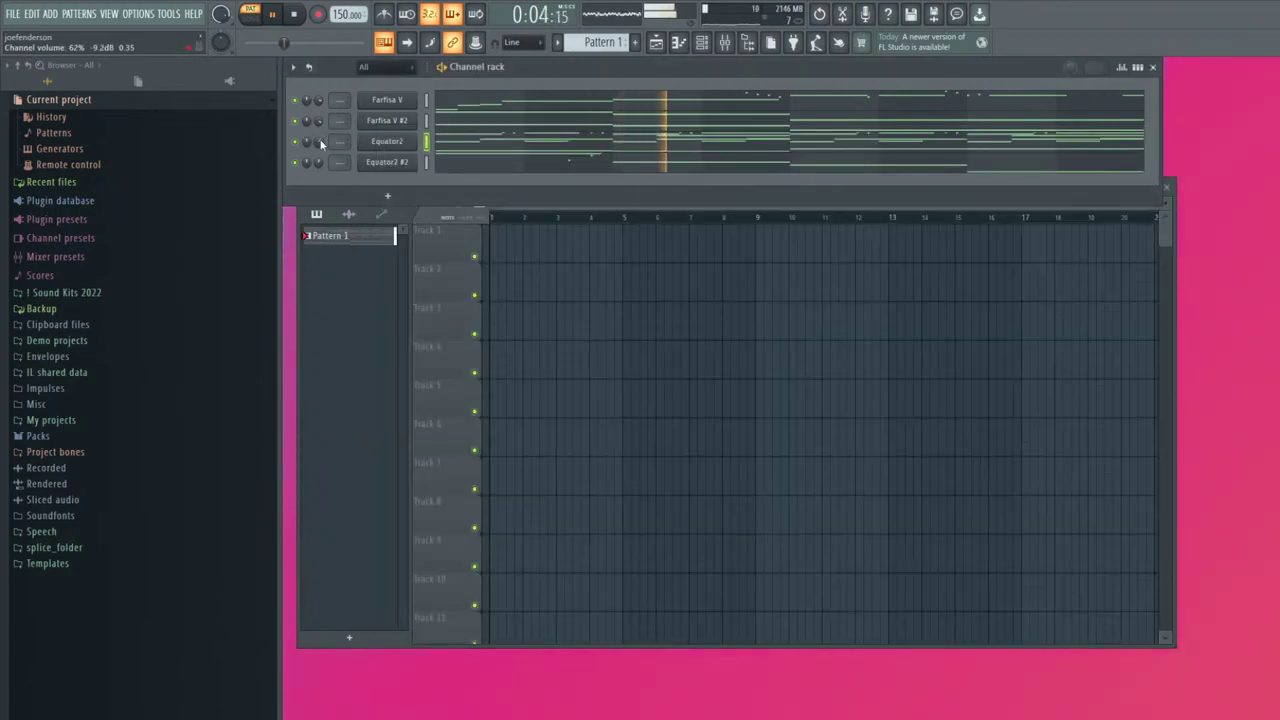
Lower Equator2's two B4 notes in bars 5 to 8 by an octave to B3 and reduce the channel's volume
{"action": "left_click", "coordinate": [457, 151]}
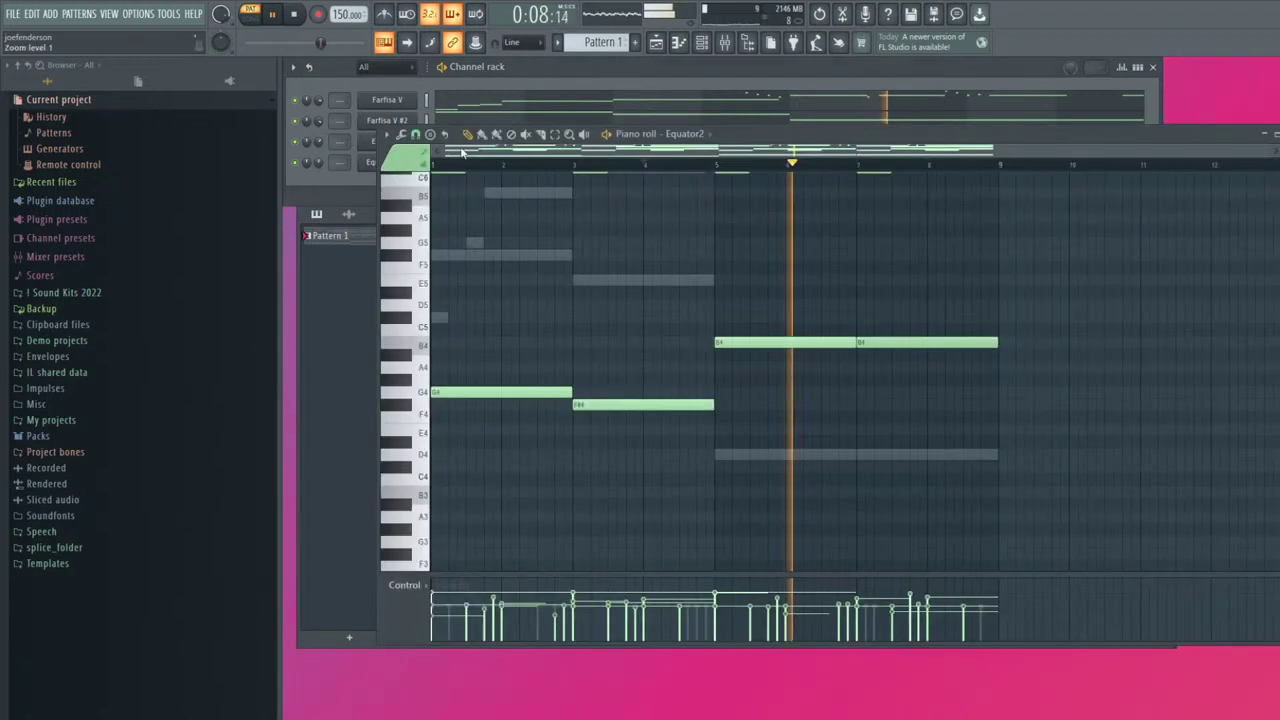
{"action": "left_click", "coordinate": [648, 165]}
{"action": "left_click_drag", "start_coordinate": [1008, 325], "coordinate": [746, 362]}
{"action": "key", "text": "ctrl+Down"}
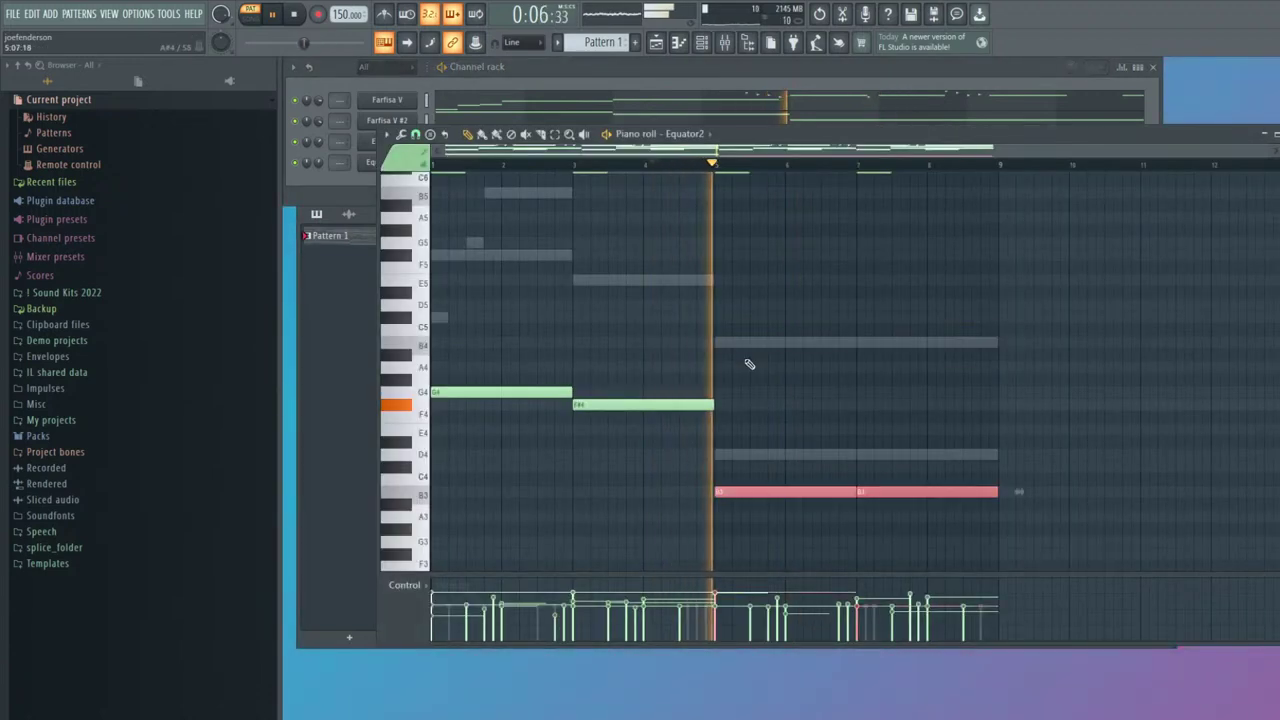
{"action": "key", "text": "F7"}
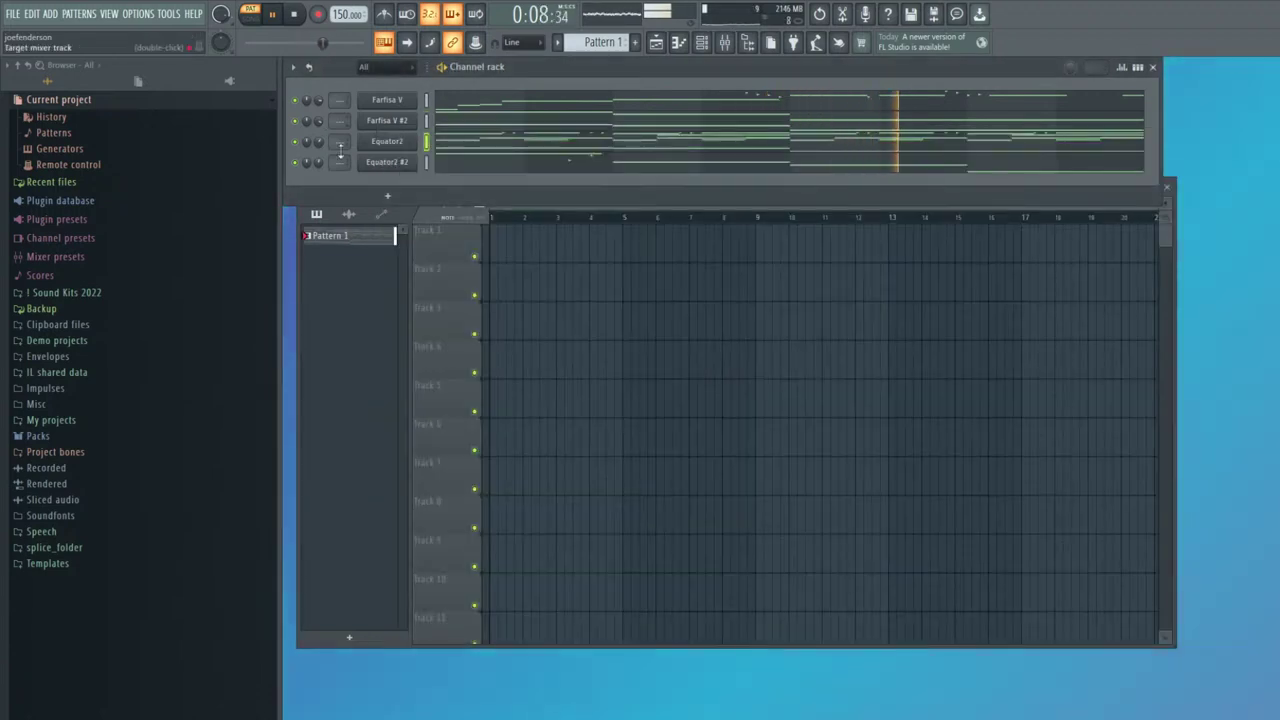
{"action": "left_click_drag", "start_coordinate": [318, 139], "coordinate": [318, 152]}
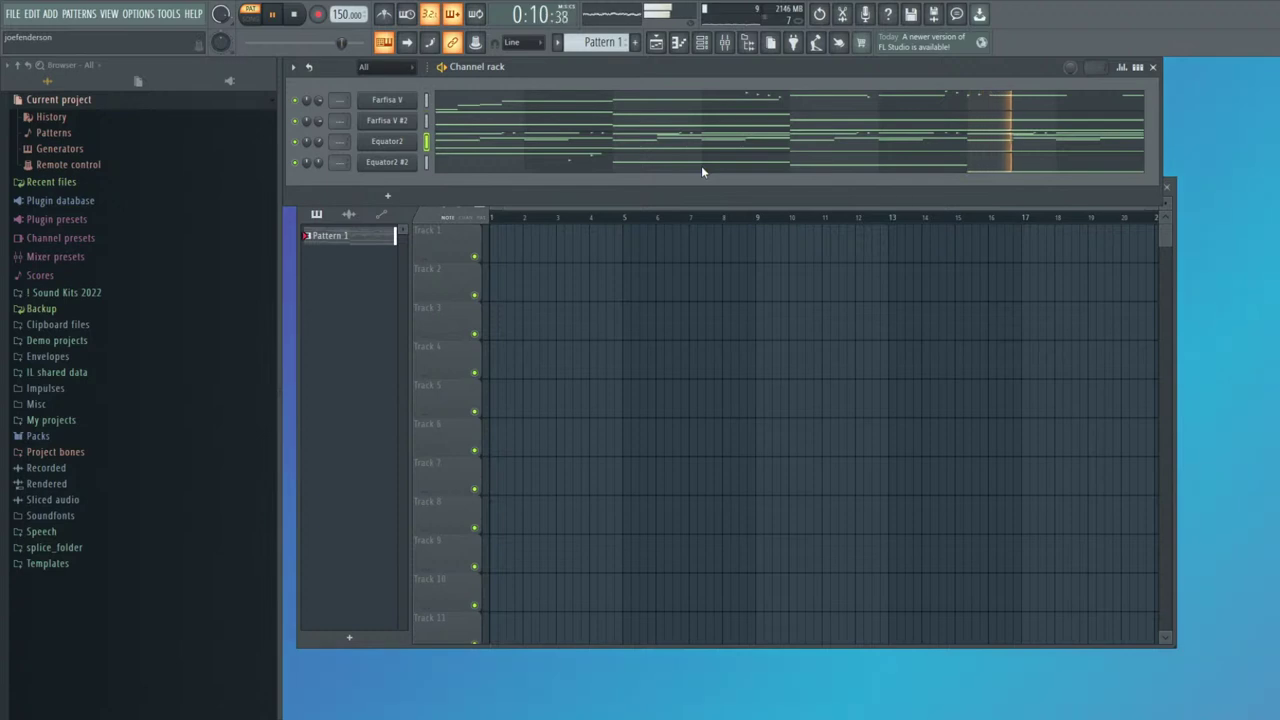
Solo the Equator2 channel and examine its low and high notes in the piano roll during playback
{"action": "right_click", "coordinate": [296, 143]}
{"action": "key", "text": "space"}
{"action": "left_click", "coordinate": [470, 140]}
{"action": "scroll", "coordinate": [633, 289], "scroll_direction": "down", "scroll_amount": 3}
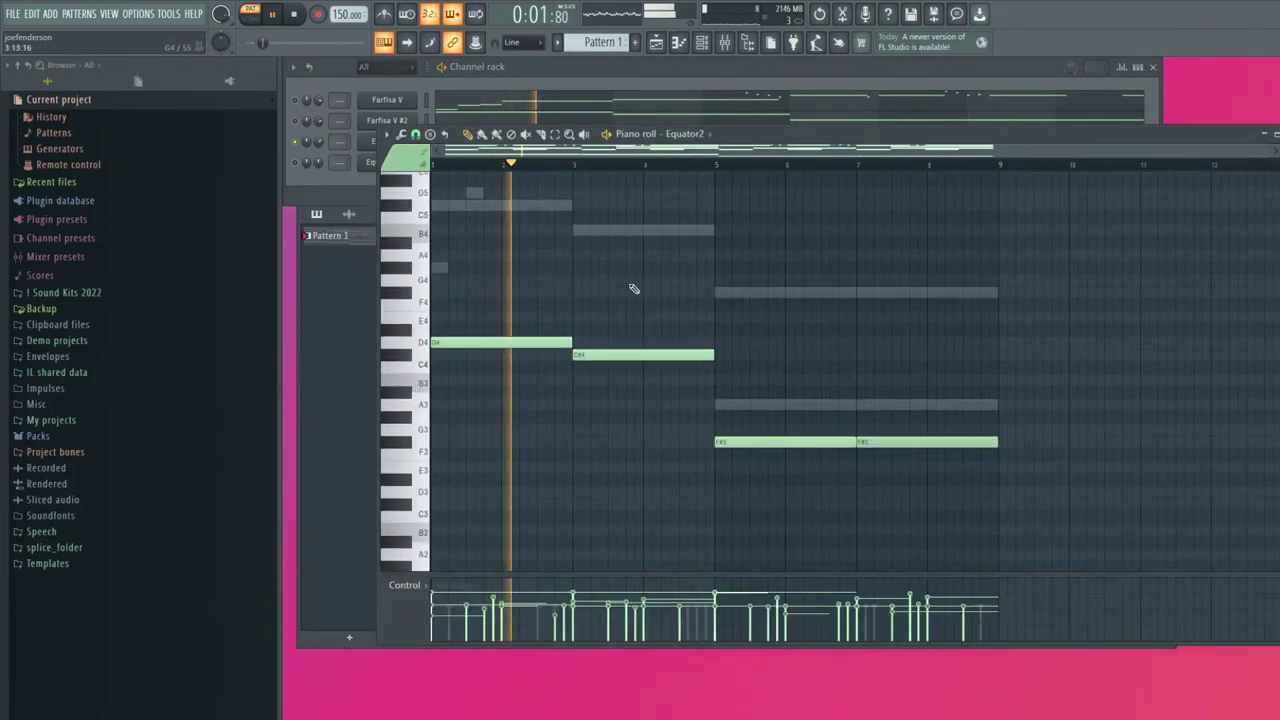
{"action": "scroll", "coordinate": [680, 320], "scroll_direction": "up", "scroll_amount": 2}
{"action": "scroll", "coordinate": [763, 390], "scroll_direction": "down", "scroll_amount": 1}
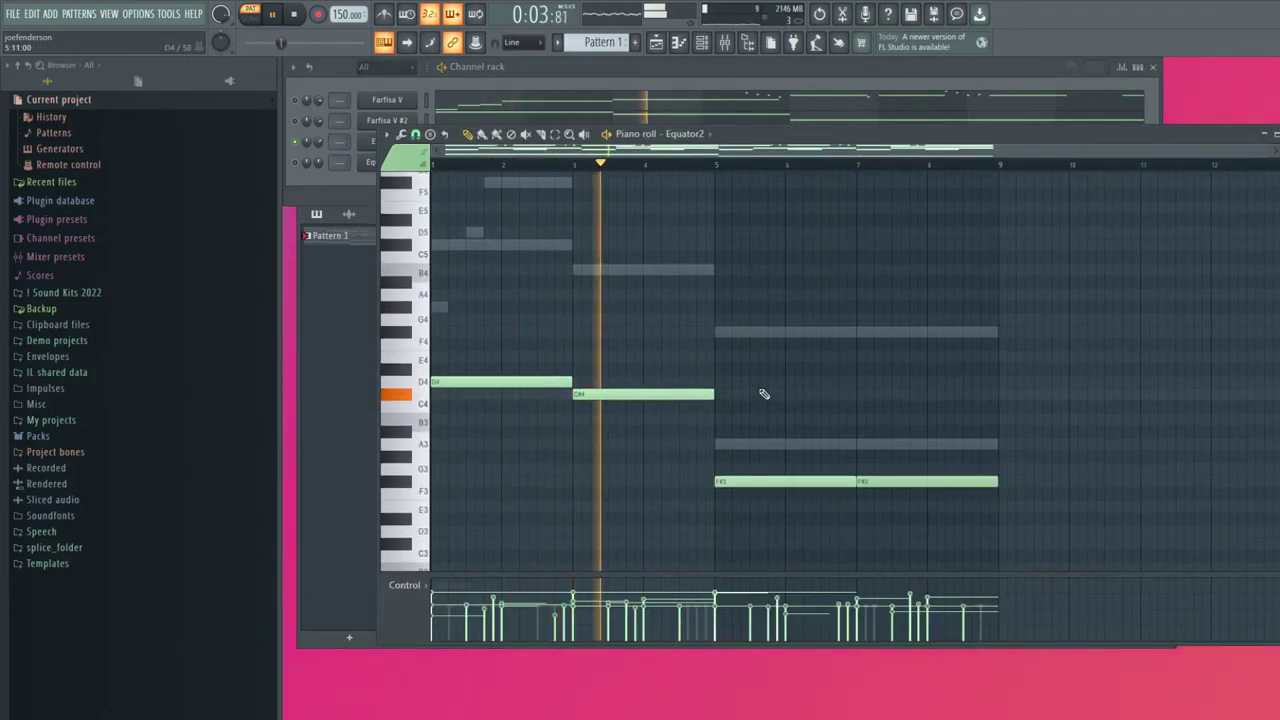
{"action": "scroll", "coordinate": [828, 405], "scroll_direction": "up", "scroll_amount": 3}
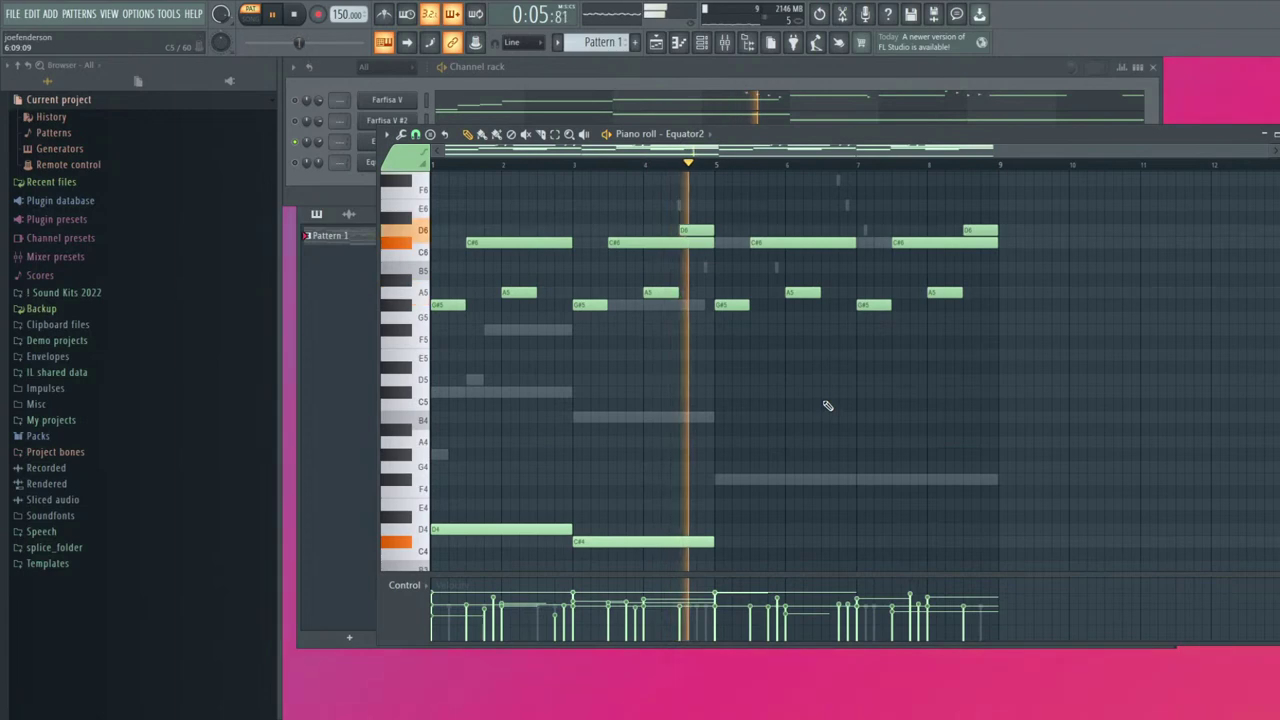
{"action": "scroll", "coordinate": [828, 405], "scroll_direction": "down", "scroll_amount": 5}
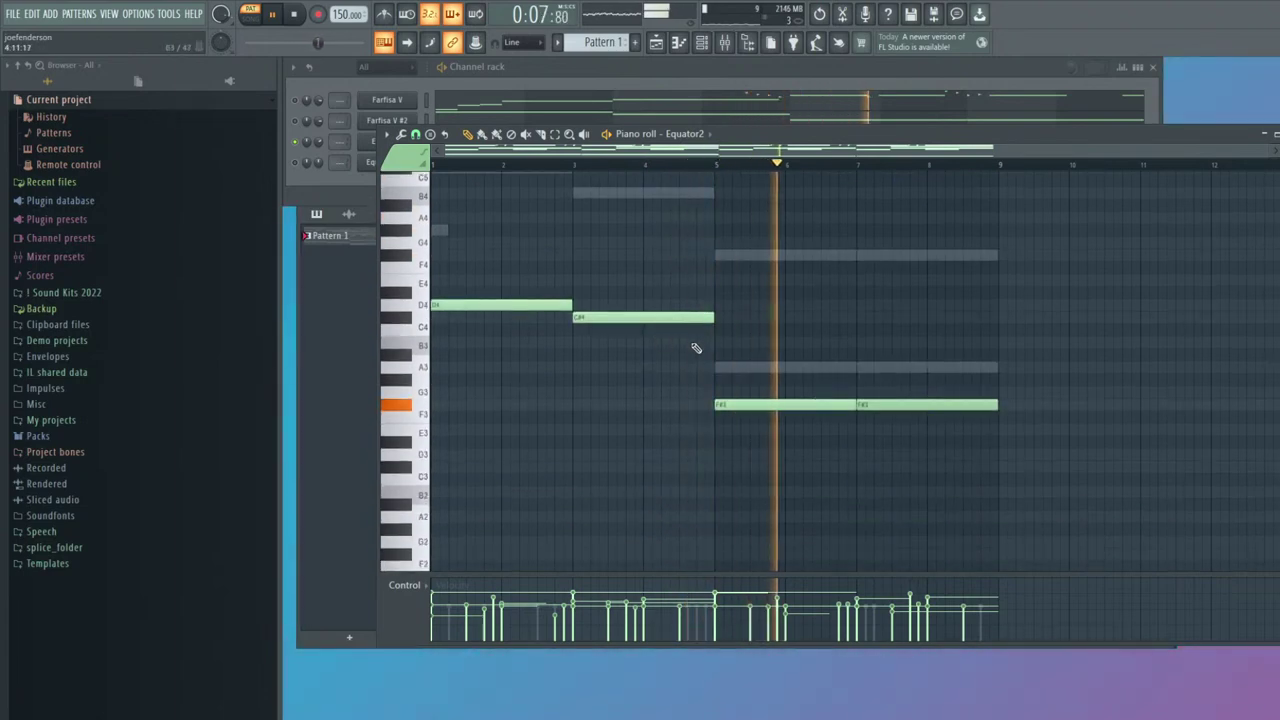
{"action": "key", "text": "F7"}
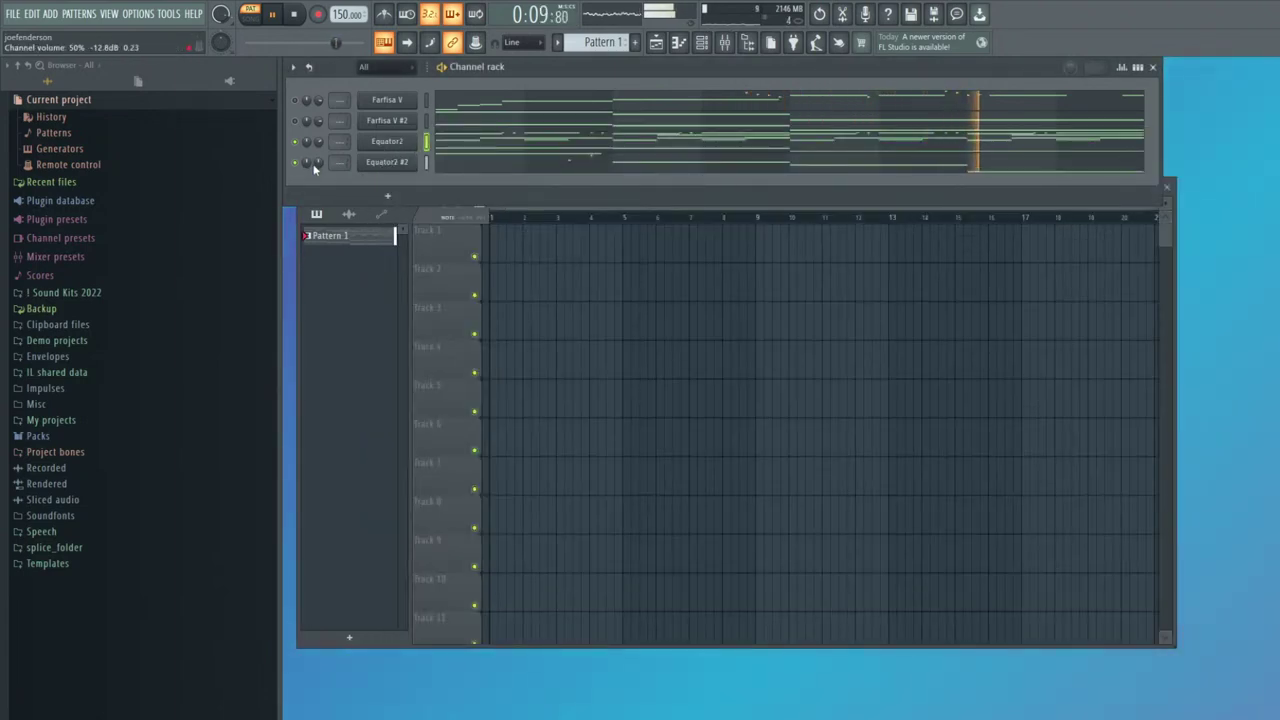
Review Equator2 #2's notes in the piano roll, close it, and raise the Equator2 channel's volume
{"action": "left_click", "coordinate": [486, 168]}
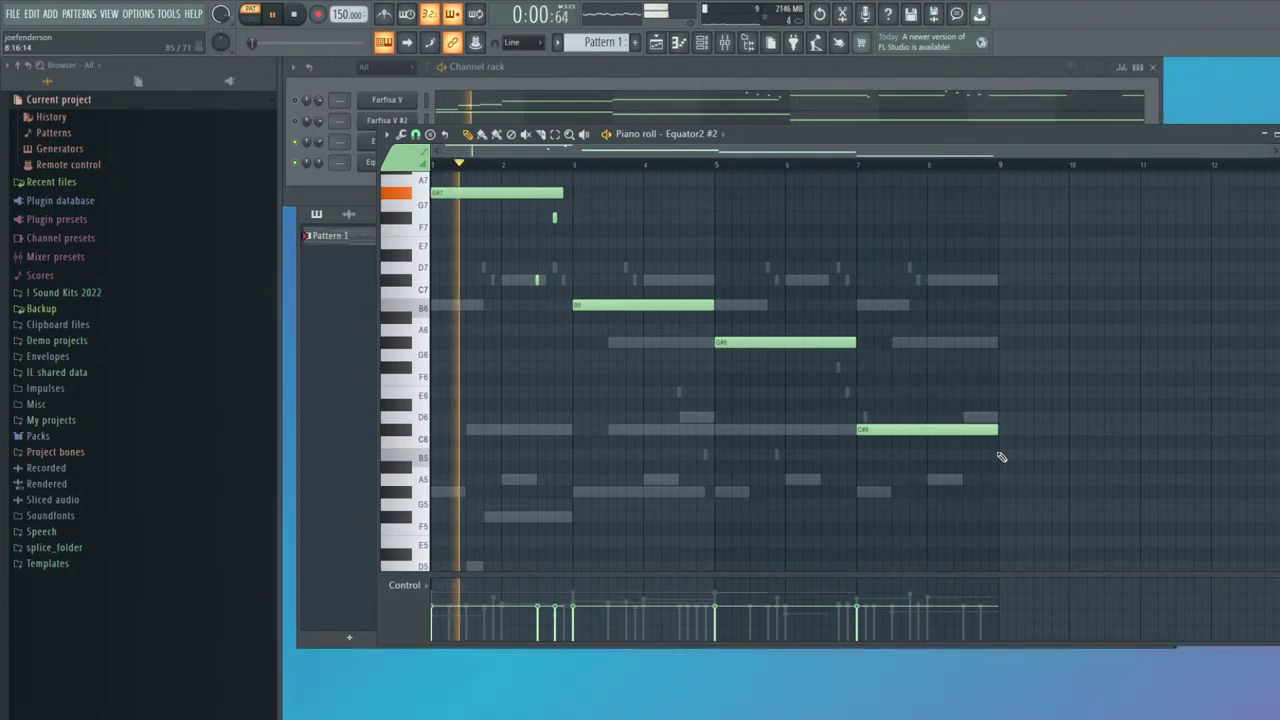
{"action": "key", "text": "Escape"}
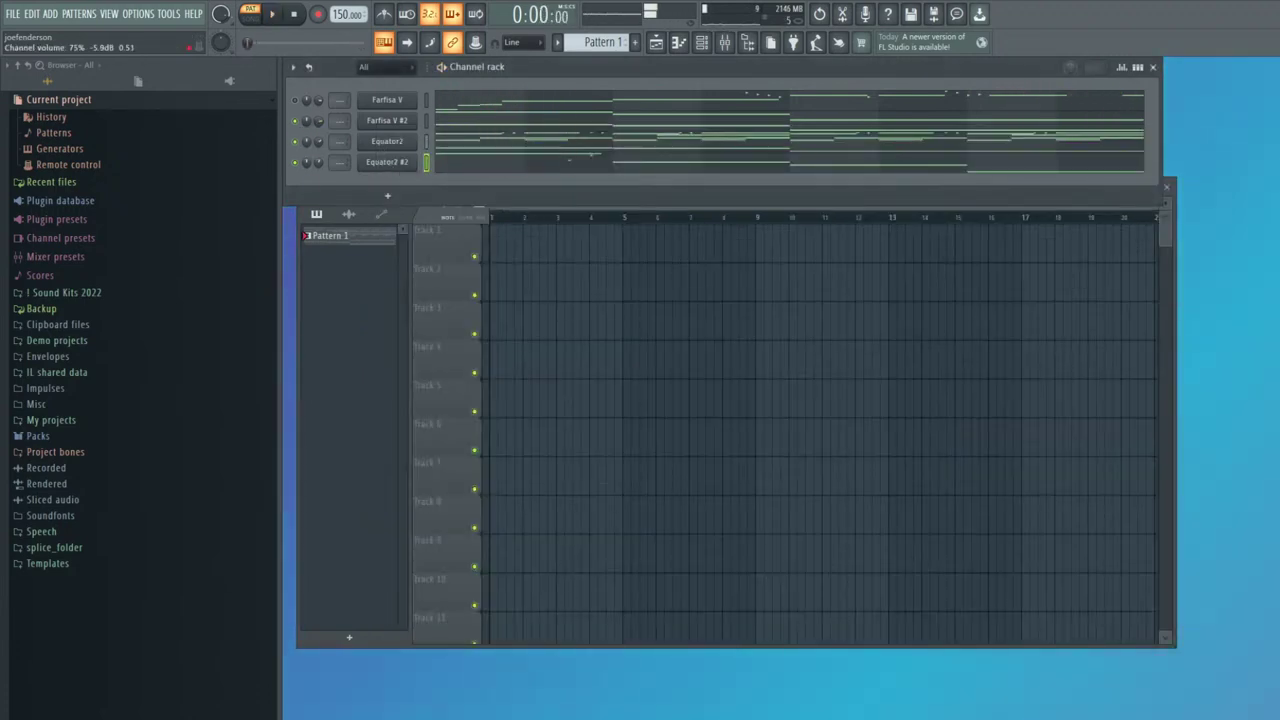
{"action": "left_click_drag", "start_coordinate": [317, 139], "coordinate": [317, 130]}
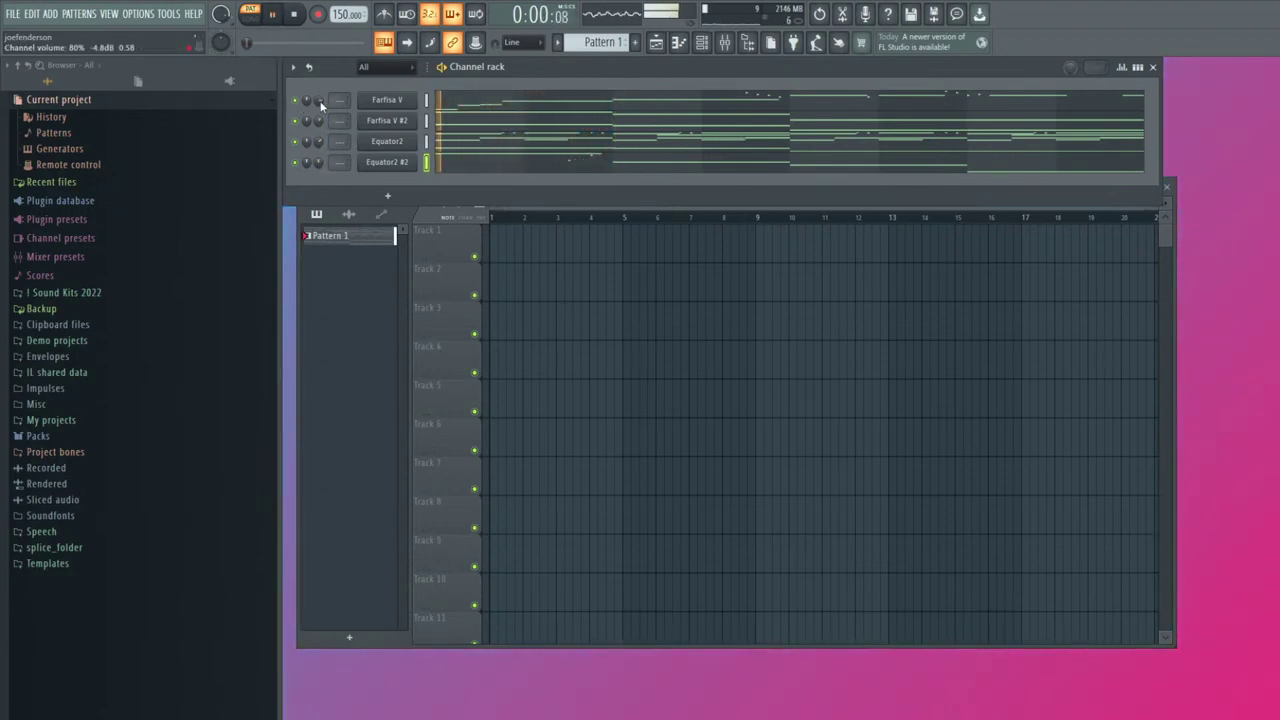
In Farfisa V's piano roll, add a short G#4 just before bar 1's C#5 and shape the velocities, rising over bar 4's short run
{"action": "left_click", "coordinate": [448, 104]}
{"action": "key", "text": "space"}
{"action": "scroll", "coordinate": [503, 350], "scroll_direction": "down", "scroll_amount": 4}
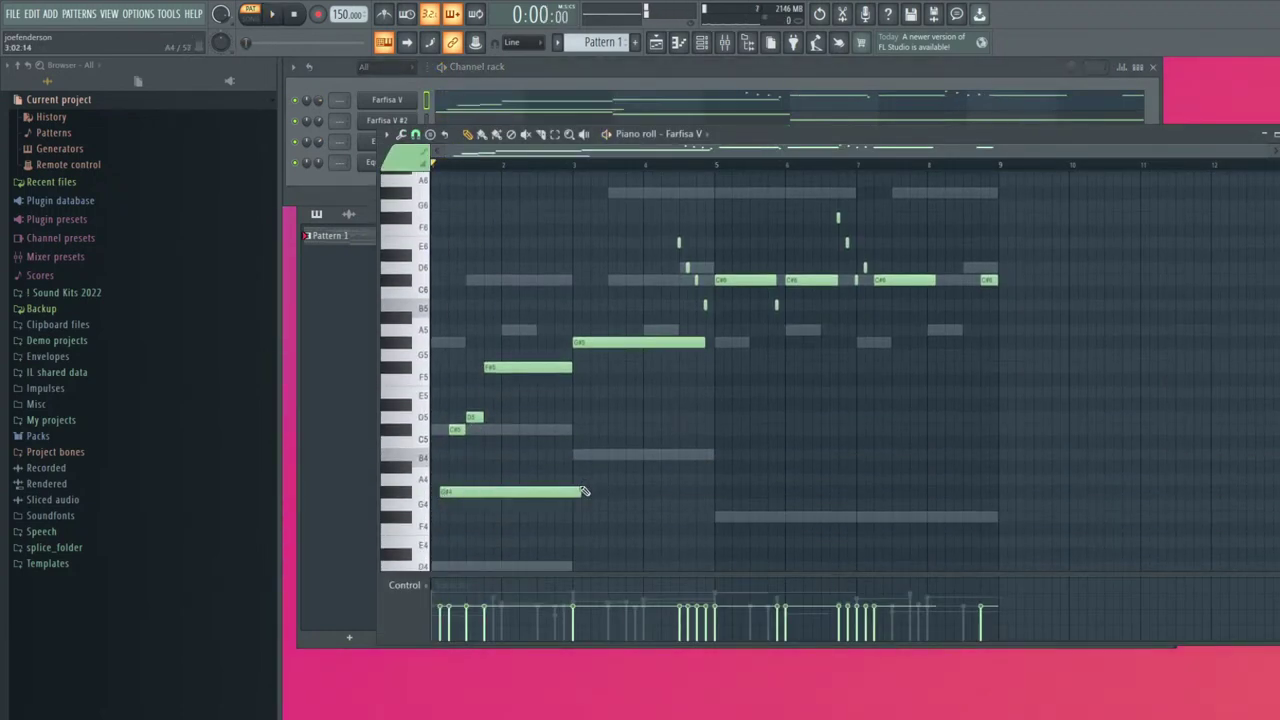
{"action": "key", "text": "space"}
{"action": "key", "text": "space"}
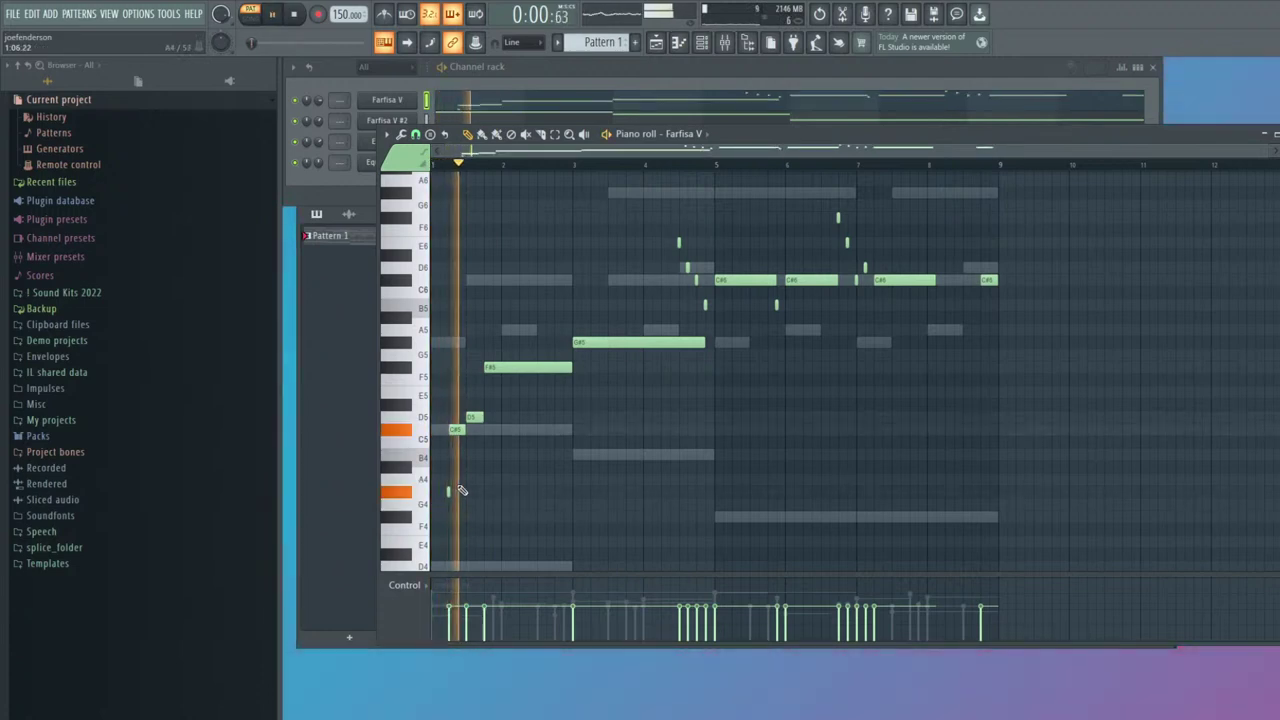
{"action": "key", "text": "space"}
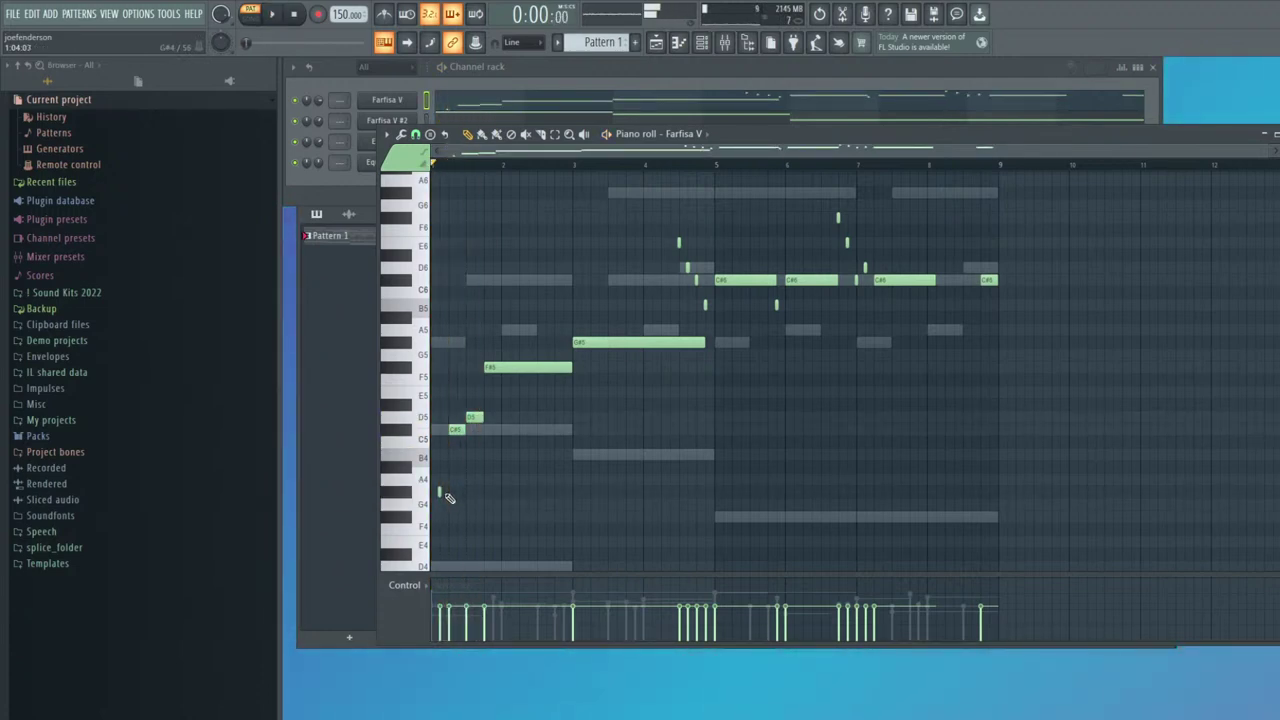
{"action": "left_click", "coordinate": [443, 492]}
{"action": "key", "text": "space"}
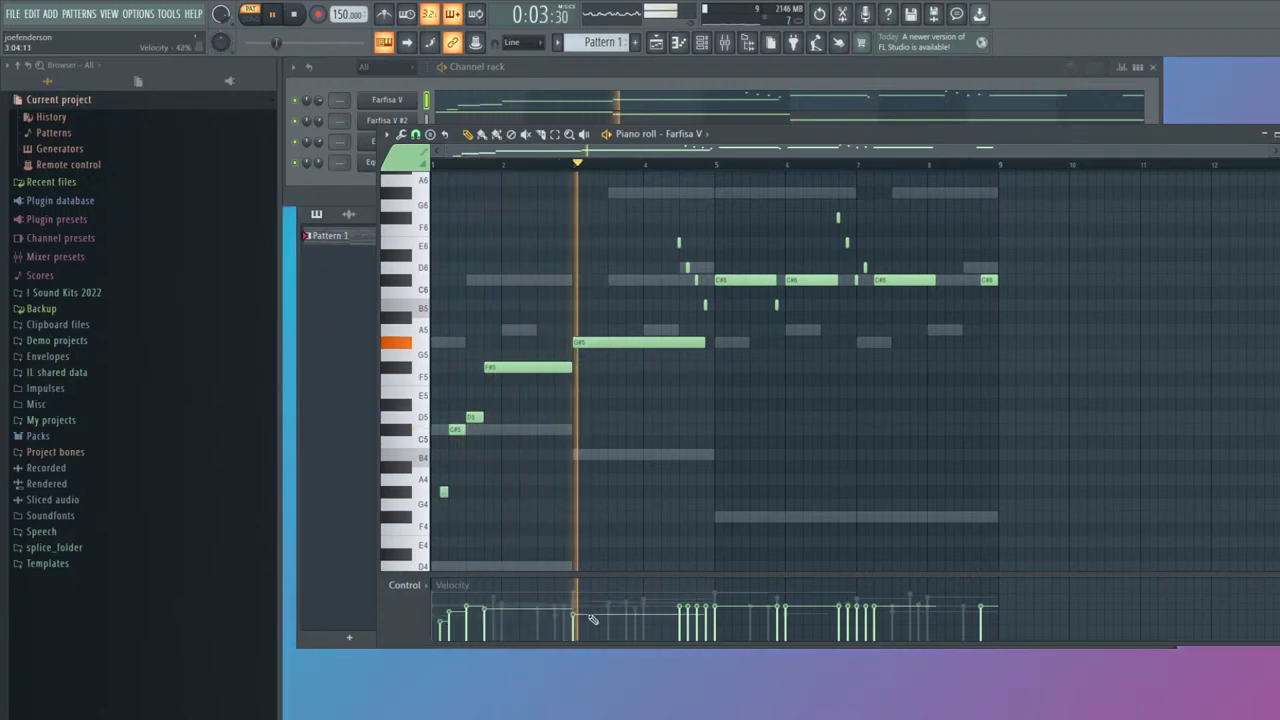
{"action": "left_click_drag", "start_coordinate": [679, 632], "coordinate": [717, 614]}
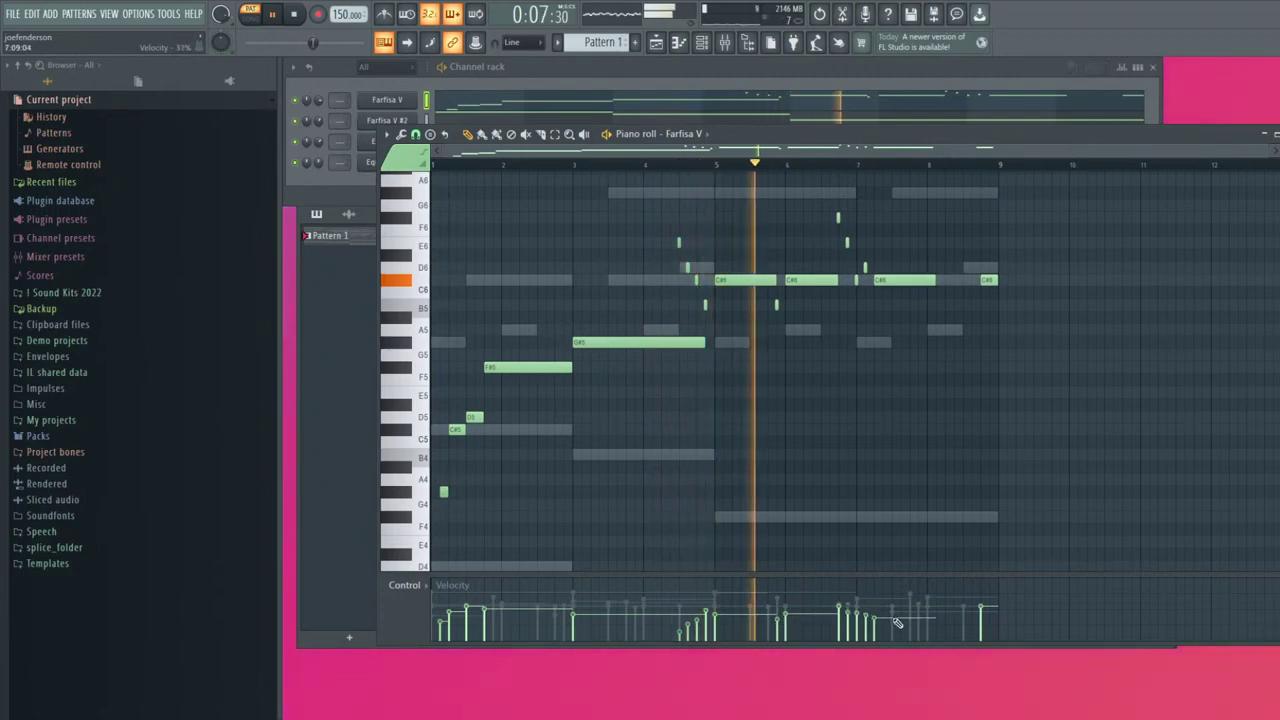
Lower Farfisa V's notes in bars 5 to 8 and the four short notes at the end of bar 4 by an octave
{"action": "left_click_drag", "start_coordinate": [1021, 371], "coordinate": [727, 230]}
{"action": "key", "text": "ctrl+Down"}
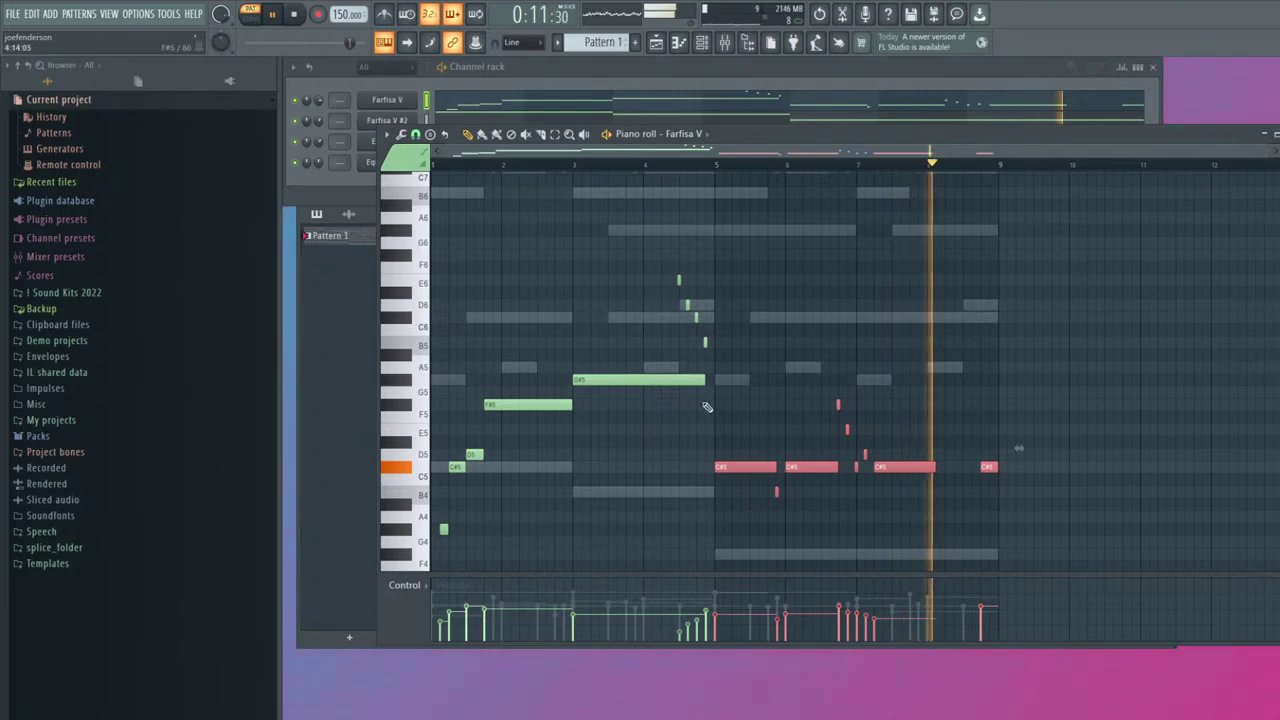
{"action": "left_click", "coordinate": [757, 390]}
{"action": "left_click_drag", "start_coordinate": [757, 387], "coordinate": [694, 282]}
{"action": "left_click_drag", "start_coordinate": [714, 350], "coordinate": [660, 266]}
{"action": "key", "text": "ctrl+Down"}
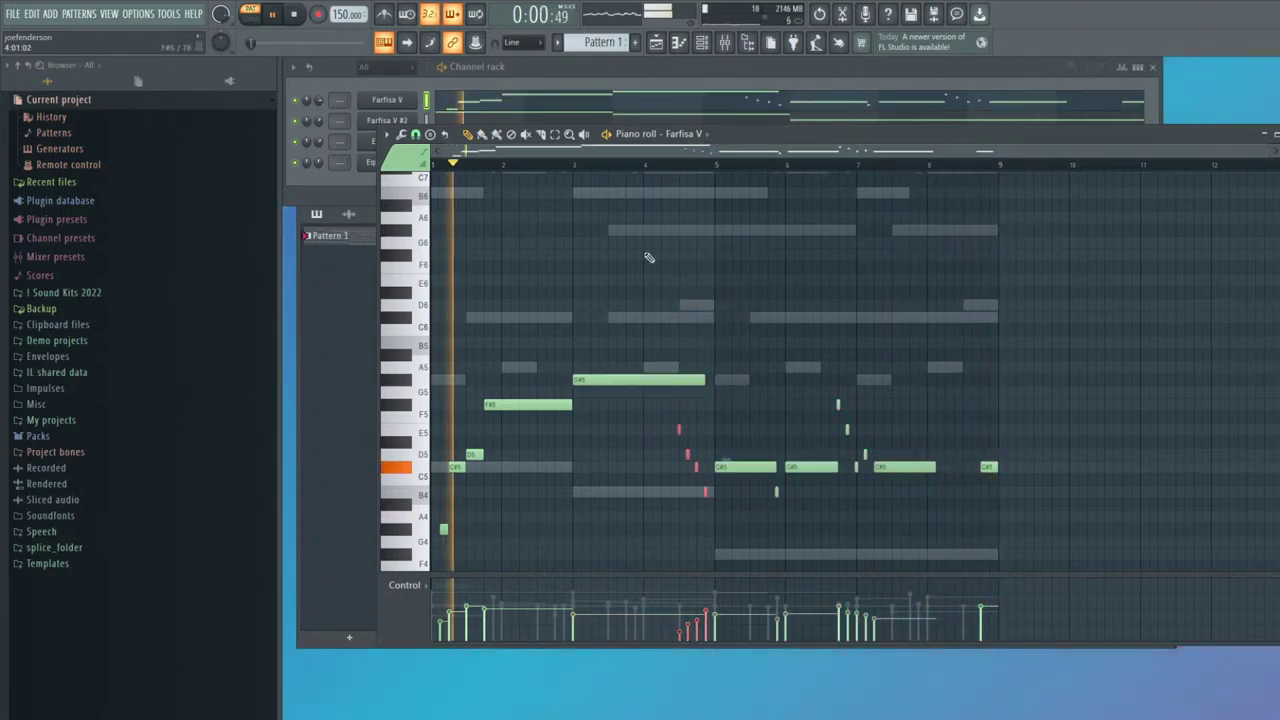
Delete the last C#5 in bar 8 and replace the short G#4 with a one-bar G#4 from the start of bar 1
{"action": "right_click", "coordinate": [989, 467]}
{"action": "right_click", "coordinate": [444, 529]}
{"action": "key", "text": "space"}
{"action": "left_click", "coordinate": [435, 529]}
{"action": "key", "text": "space"}
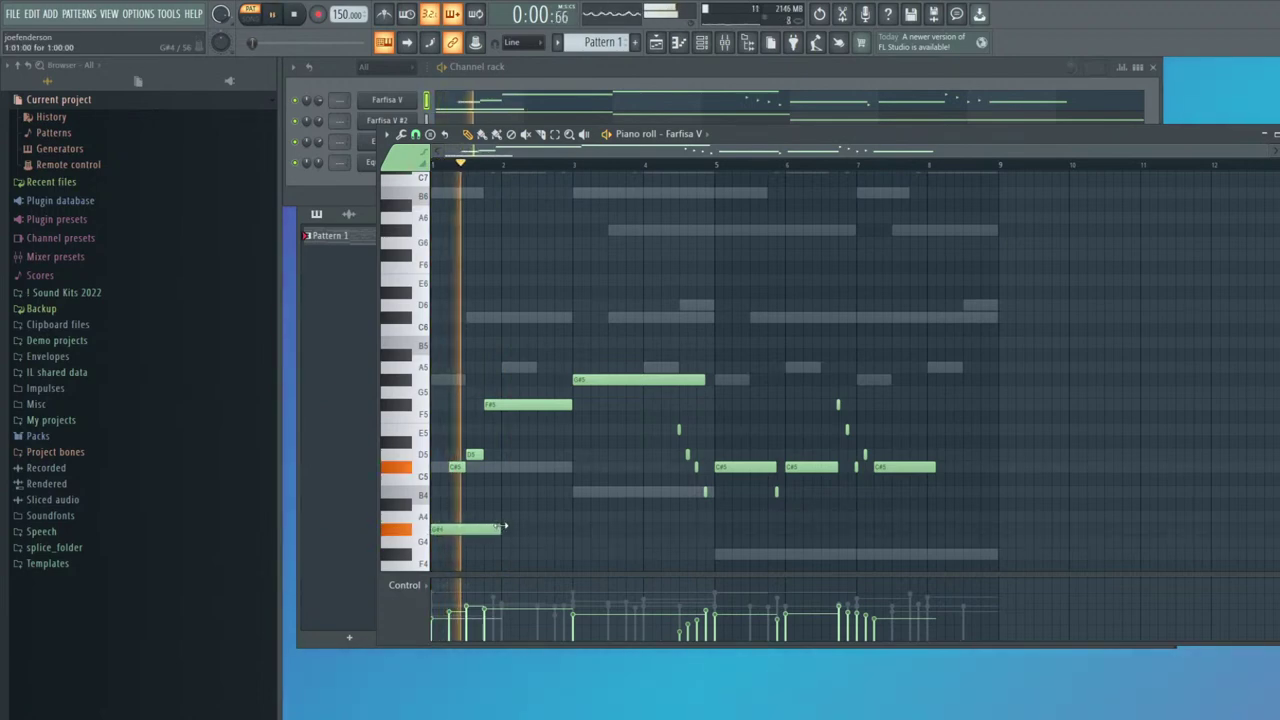
Lower the one-bar G#4 at the start of Farfisa V's part to D3, checking it with playback
{"action": "key", "text": "space"}
{"action": "left_click_drag", "start_coordinate": [458, 529], "coordinate": [458, 456]}
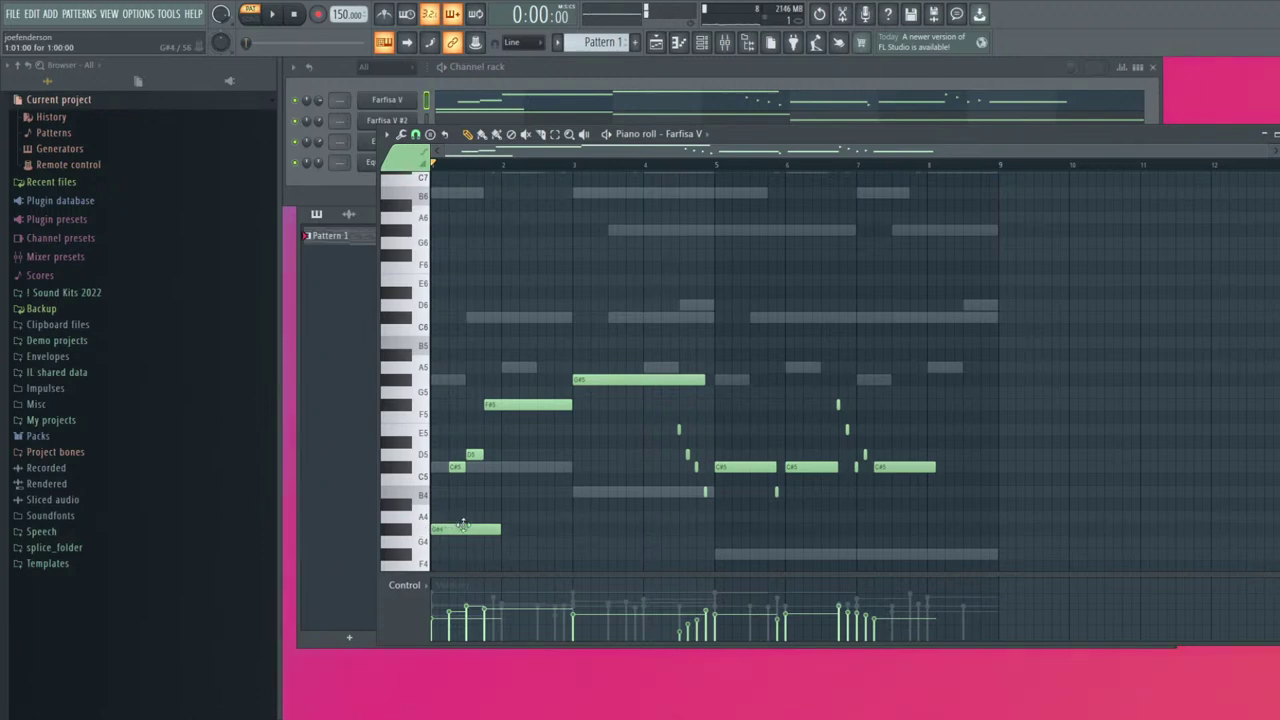
{"action": "key", "text": "ctrl+Down"}
{"action": "key", "text": "space"}
{"action": "scroll", "coordinate": [471, 530], "scroll_direction": "down", "scroll_amount": 2}
{"action": "key", "text": "space"}
{"action": "scroll", "coordinate": [471, 503], "scroll_direction": "down", "scroll_amount": 1}
{"action": "left_click", "coordinate": [475, 417], "text": "ctrl"}
{"action": "key", "text": "ctrl+Down"}
{"action": "key", "text": "space"}
Lengthen the D3 to two bars and add a two-bar C#3 at bar 3
{"action": "scroll", "coordinate": [480, 385], "scroll_direction": "down", "scroll_amount": 2}
{"action": "left_click_drag", "start_coordinate": [500, 492], "coordinate": [571, 495]}
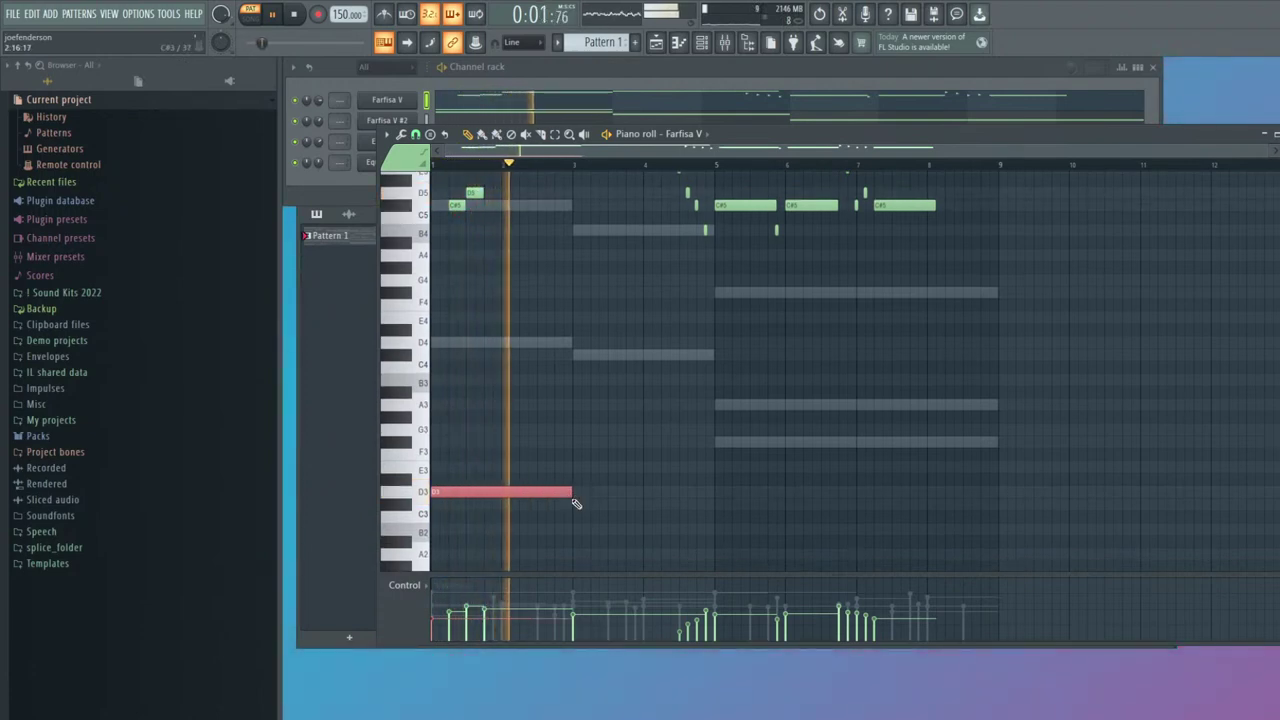
{"action": "left_click", "coordinate": [580, 504]}
Duplicate the D3 and C#3 bass notes into bars 5 to 8 and lower the copies to begin on F#2
{"action": "left_click_drag", "start_coordinate": [749, 531], "coordinate": [550, 486]}
{"action": "key", "text": "ctrl+b"}
{"action": "left_click_drag", "start_coordinate": [752, 492], "coordinate": [748, 282]}
{"action": "key", "text": "ctrl+Down"}
{"action": "key", "text": "ctrl+Down"}
{"action": "key", "text": "ctrl+d"}
Delete the copied bass note at bar 7 and extend the F#2 to four bars, through the end of bar 8
{"action": "scroll", "coordinate": [760, 300], "scroll_direction": "down", "scroll_amount": 3}
{"action": "right_click", "coordinate": [911, 418]}
{"action": "left_click_drag", "start_coordinate": [855, 405], "coordinate": [999, 405]}
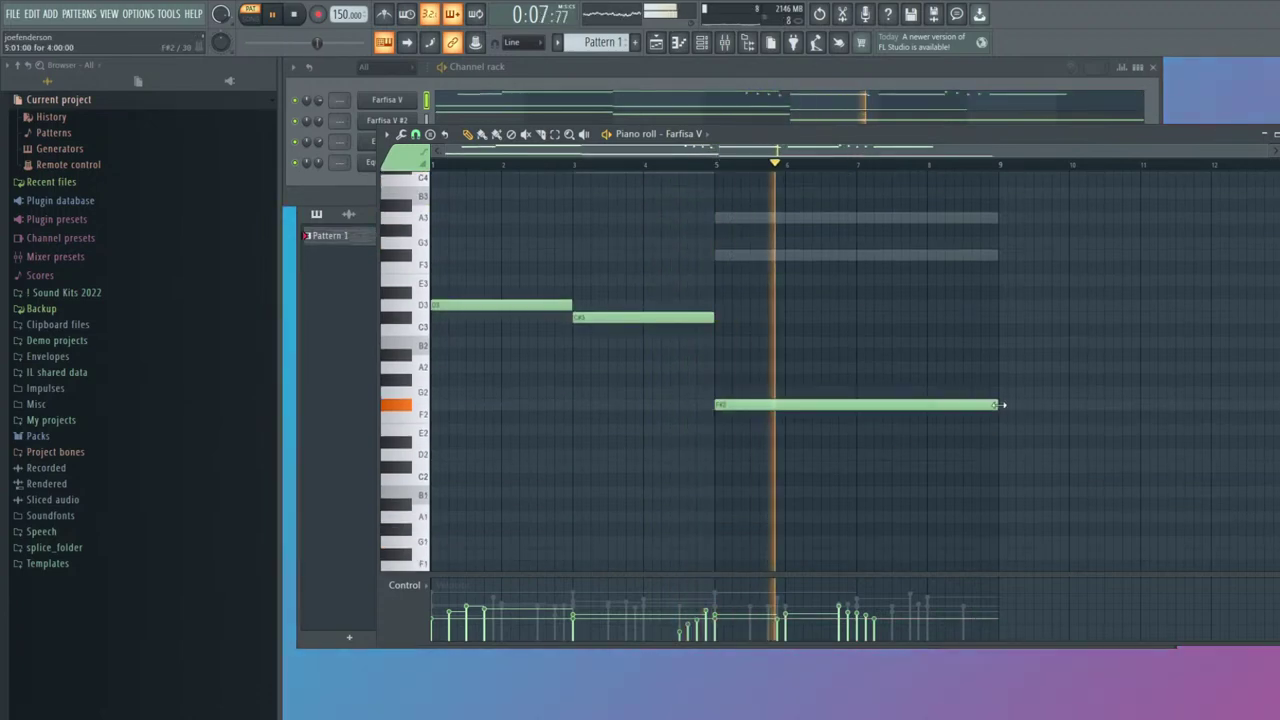
Select Farfisa V's bass notes, adjust their velocities across bars 1 to 8, and close the piano roll
{"action": "left_click_drag", "start_coordinate": [1058, 436], "coordinate": [188, 280]}
{"action": "left_click_drag", "start_coordinate": [432, 612], "coordinate": [986, 626]}
{"action": "key", "text": "Escape"}
Place Pattern 1 at bar 1 of Track 1 in the playlist
{"action": "left_click_drag", "start_coordinate": [652, 293], "coordinate": [499, 244]}
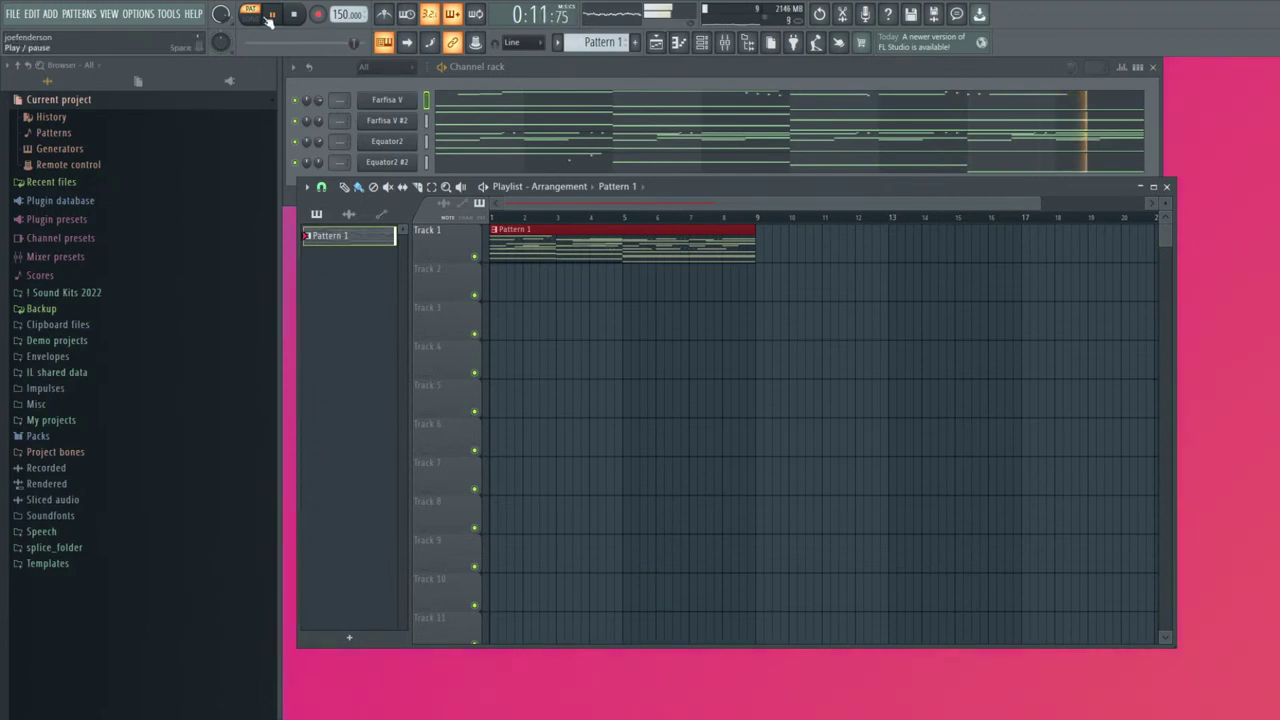
Switch playback to song mode, create a pattern named DRUMS, and place it across bars 1 to 8 of Track 5
{"action": "left_click", "coordinate": [252, 16]}
{"action": "scroll", "coordinate": [803, 297], "scroll_direction": "down", "scroll_amount": 2}
{"action": "left_click", "coordinate": [635, 44]}
{"action": "type", "text": "DRUMS"}
{"action": "key", "text": "Return"}
{"action": "scroll", "coordinate": [603, 363], "scroll_direction": "up", "scroll_amount": 1}
{"action": "left_click", "coordinate": [511, 400]}
{"action": "left_click_drag", "start_coordinate": [511, 403], "coordinate": [712, 409]}
{"action": "left_click_drag", "start_coordinate": [784, 190], "coordinate": [879, 220]}
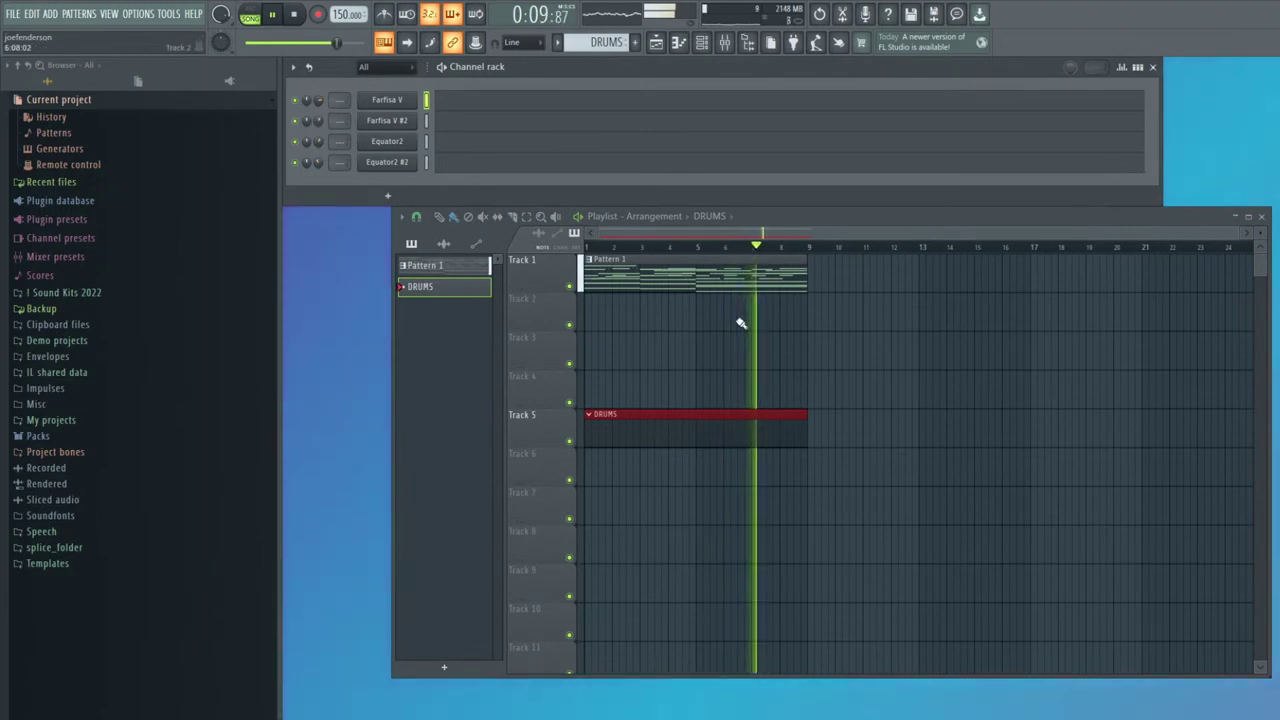
Solo Track 1, select bars 1 to 8, and render the Master mixer track into an audio clip on Track 2
{"action": "right_click", "coordinate": [571, 287]}
{"action": "key", "text": "ctrl+a"}
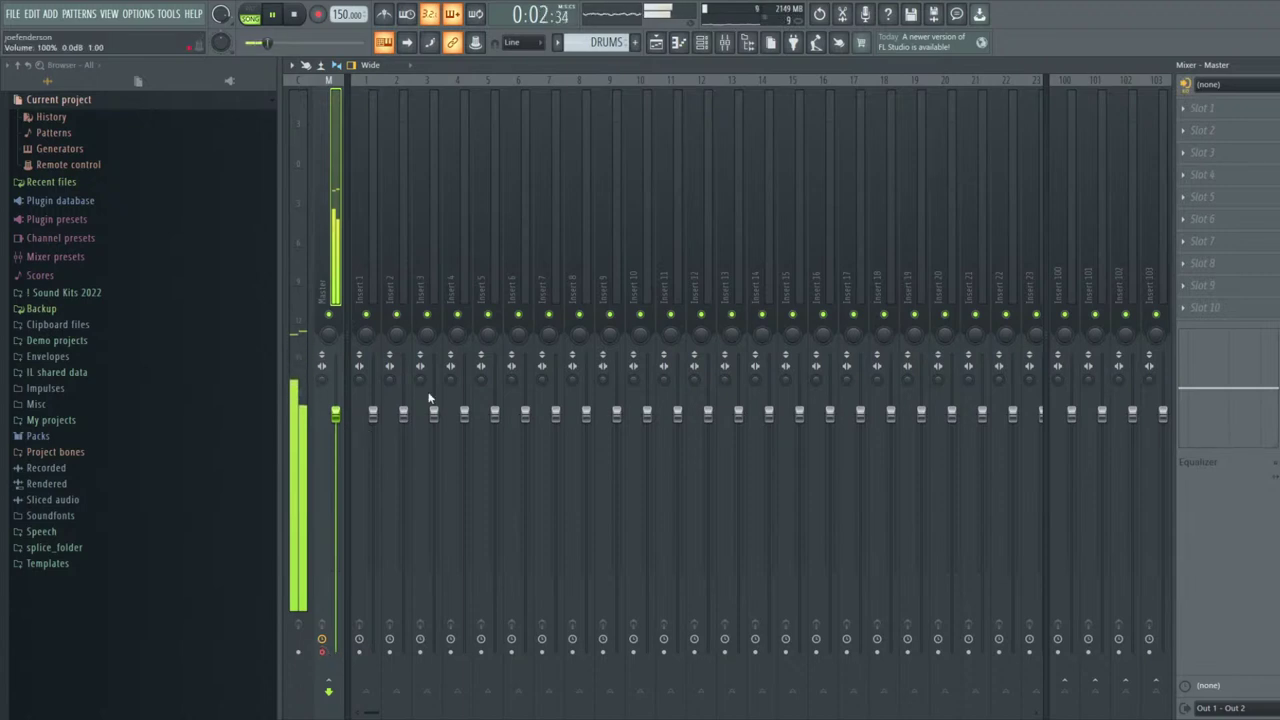
{"action": "key", "text": "space"}
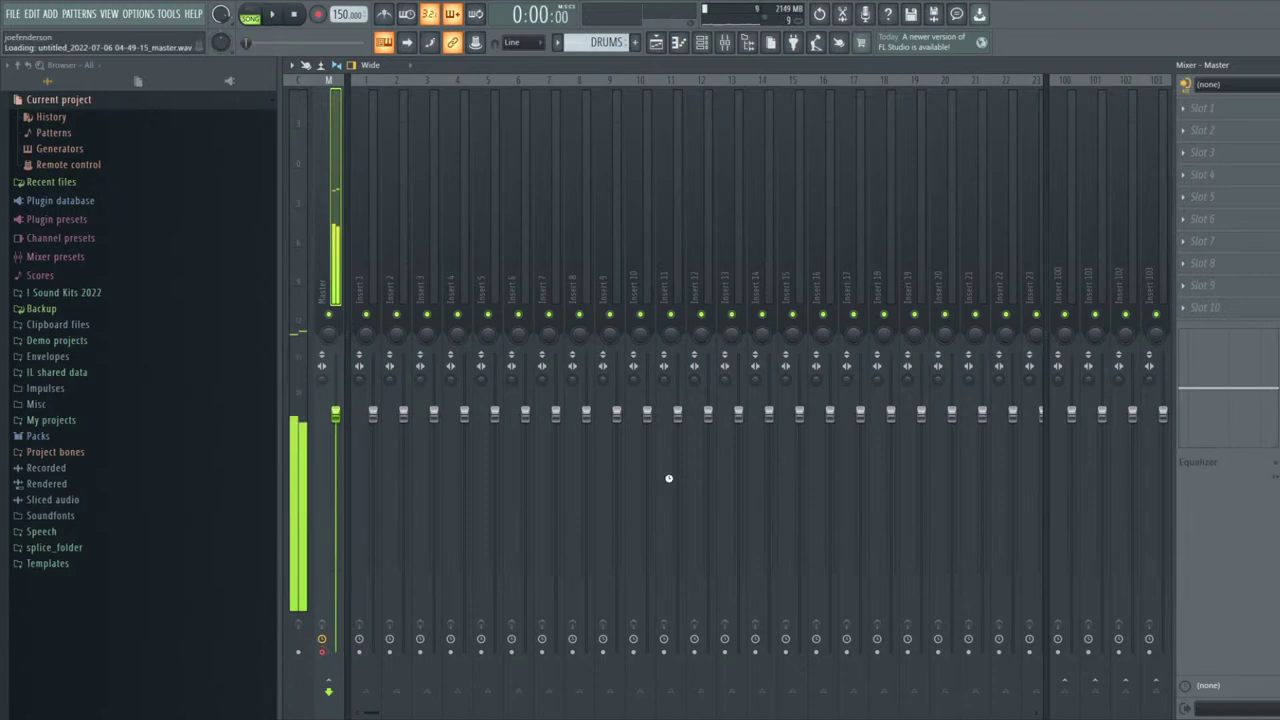
{"action": "key", "text": "F9"}
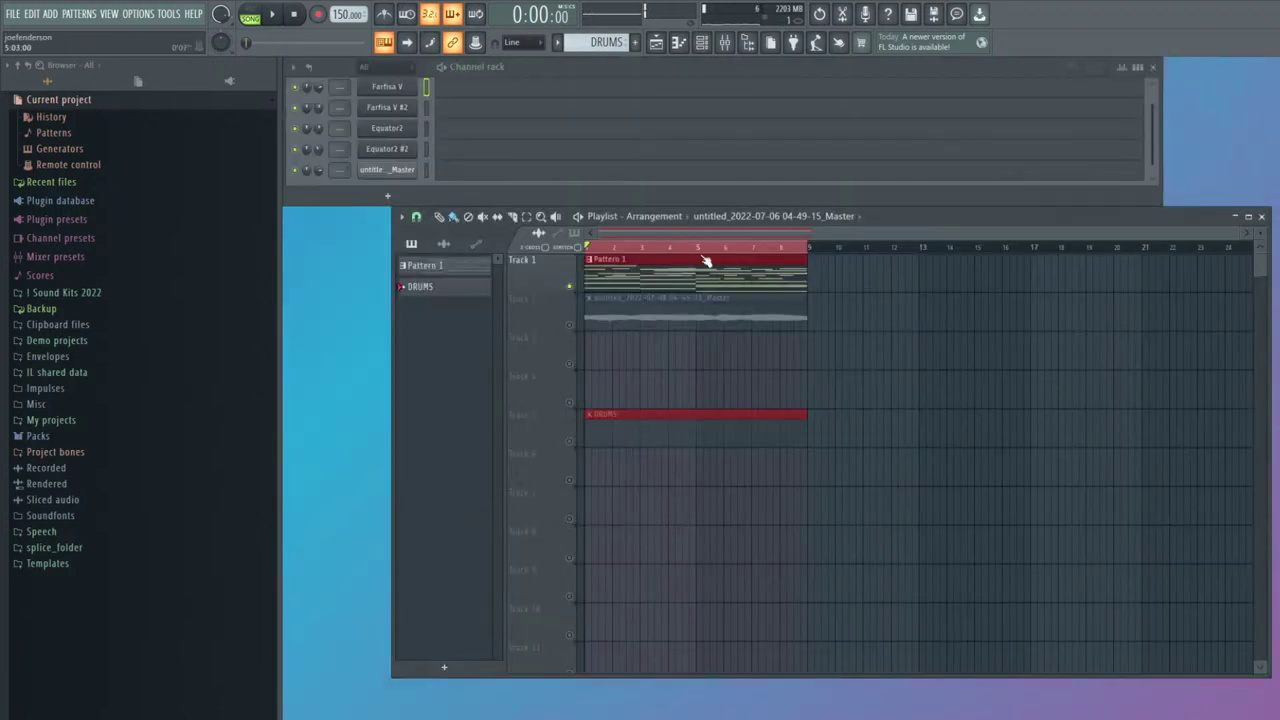
Reverse the rendered audio clip with its time stretching mode set to Auto, and remove Pattern 1 from Track 1
{"action": "double_click", "coordinate": [605, 308]}
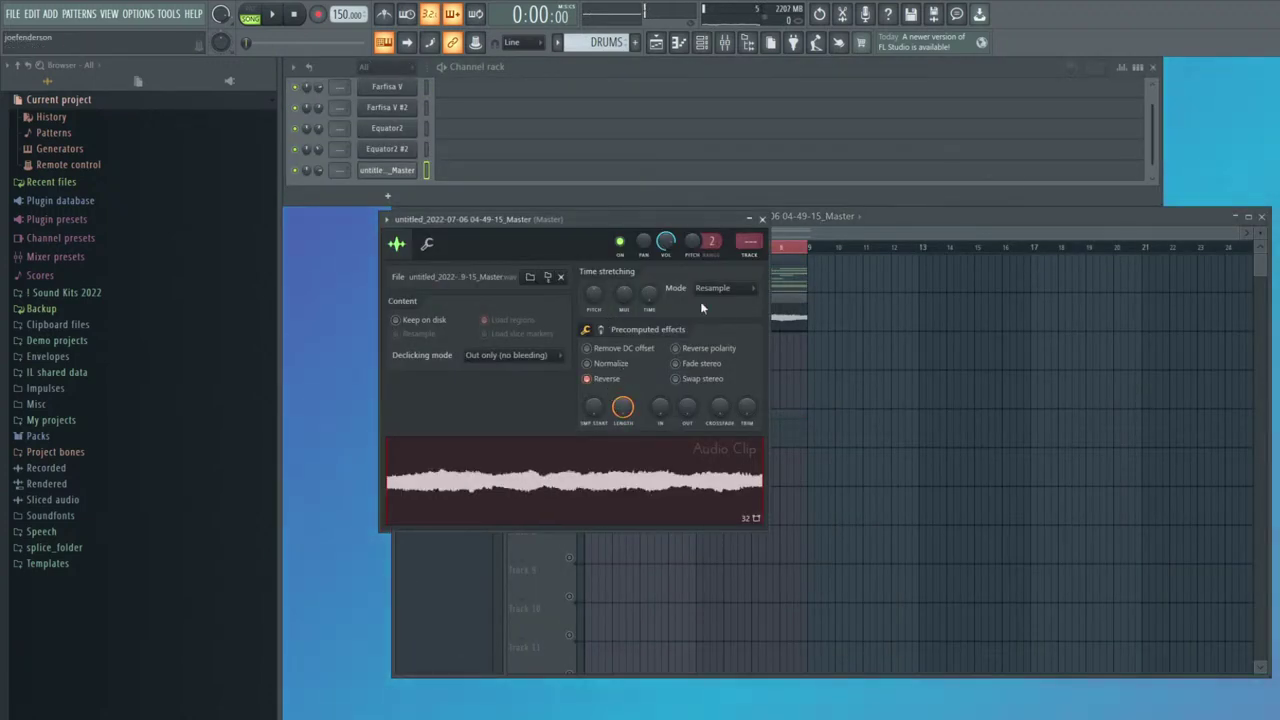
{"action": "key", "text": "Escape"}
{"action": "double_click", "coordinate": [767, 319]}
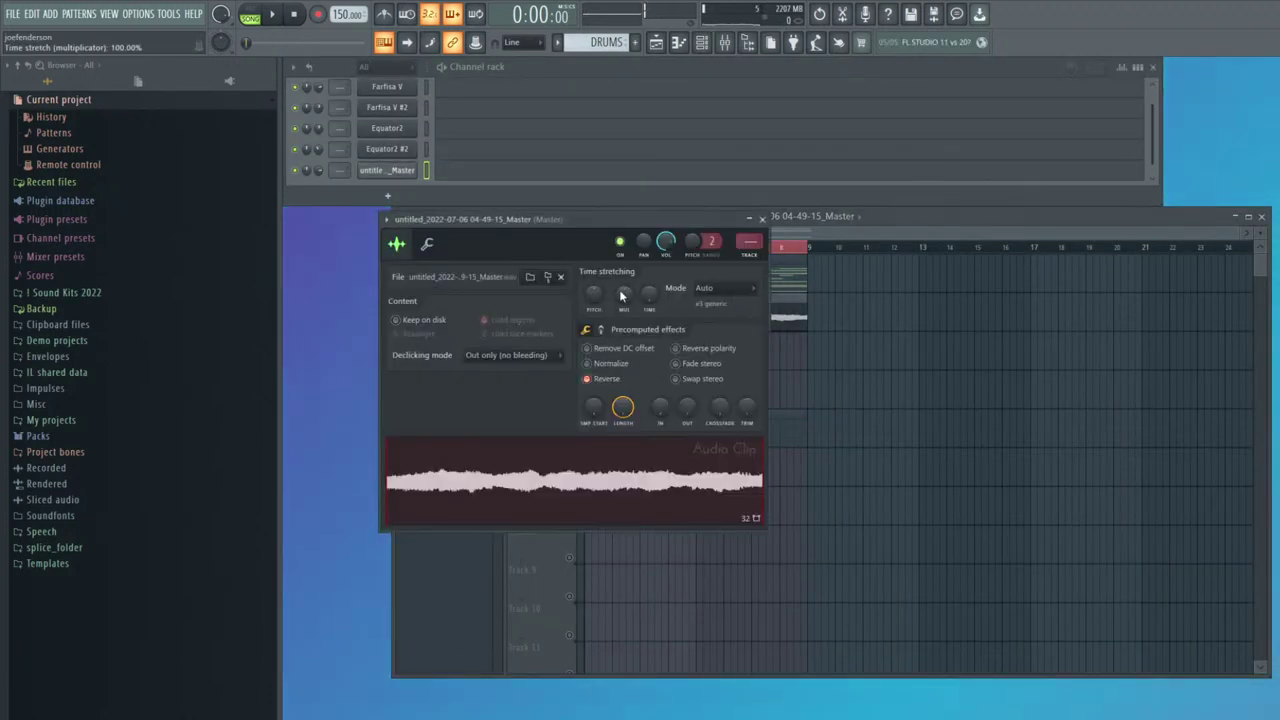
{"action": "key", "text": "Escape"}
{"action": "key", "text": "space"}
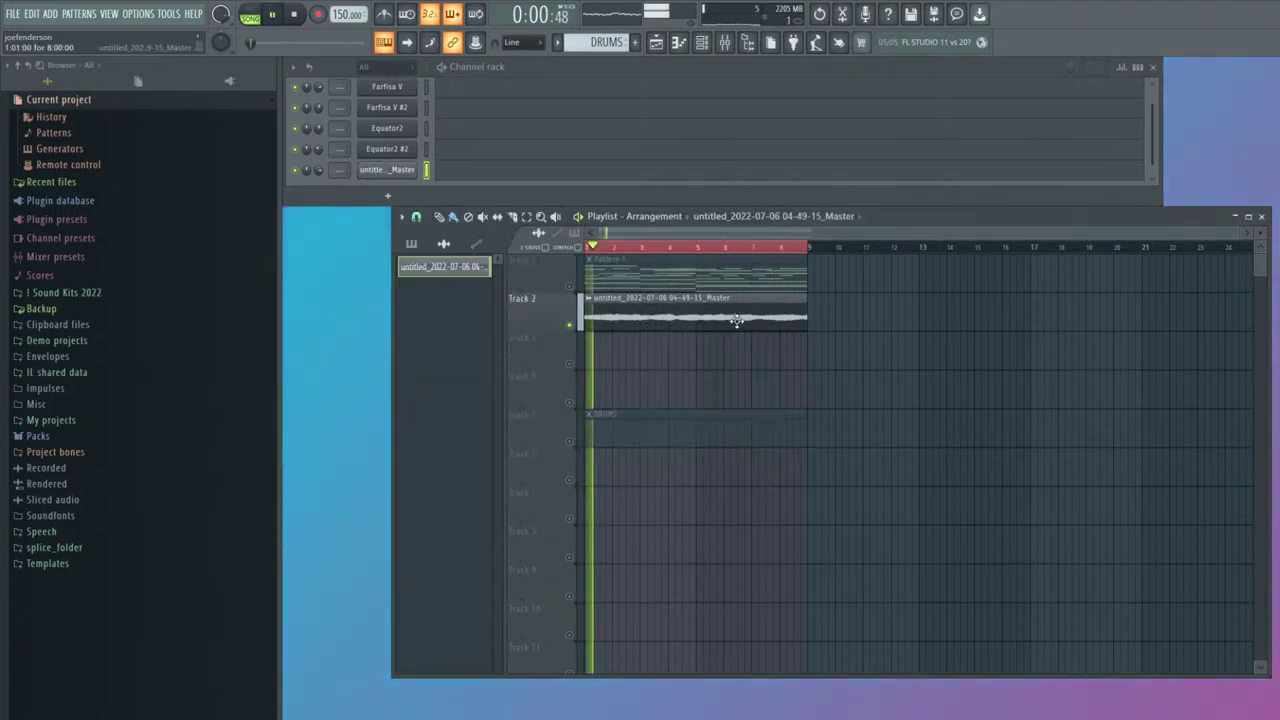
{"action": "double_click", "coordinate": [737, 321]}
{"action": "key", "text": "Escape"}
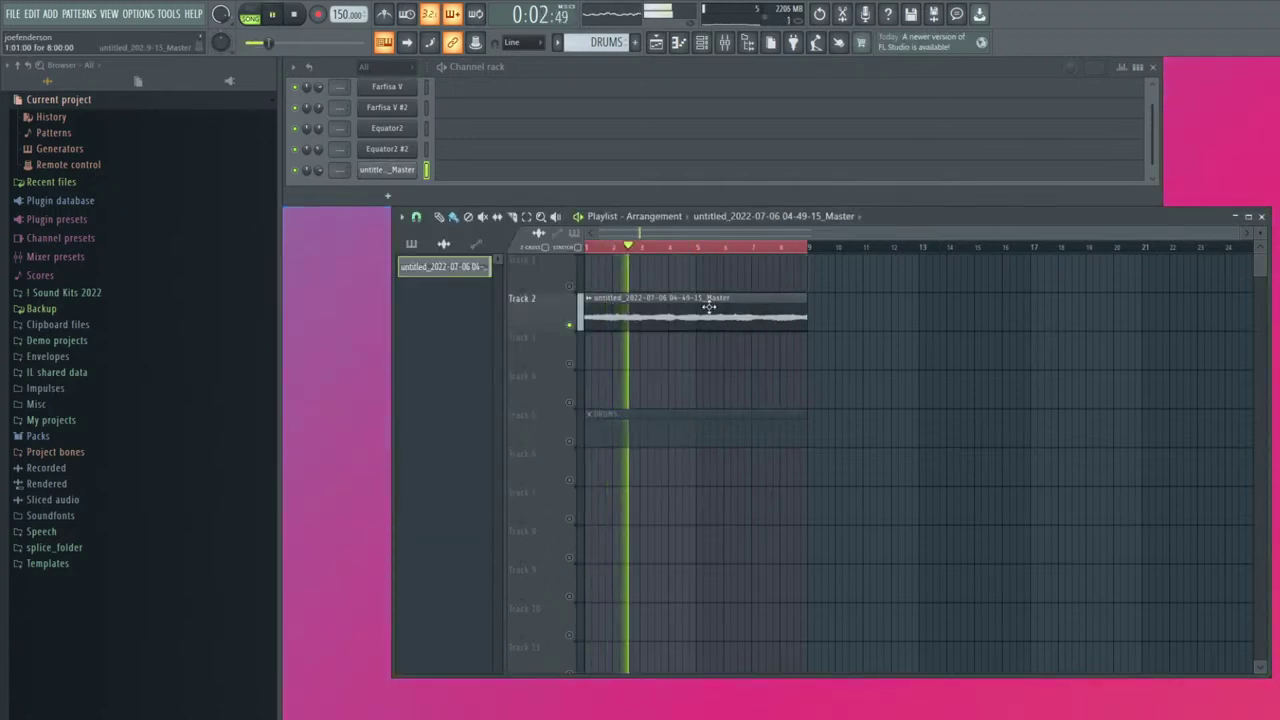
Re-enable all playlist tracks and route the rendered audio clip to mixer Insert 1
{"action": "left_click", "coordinate": [571, 288]}
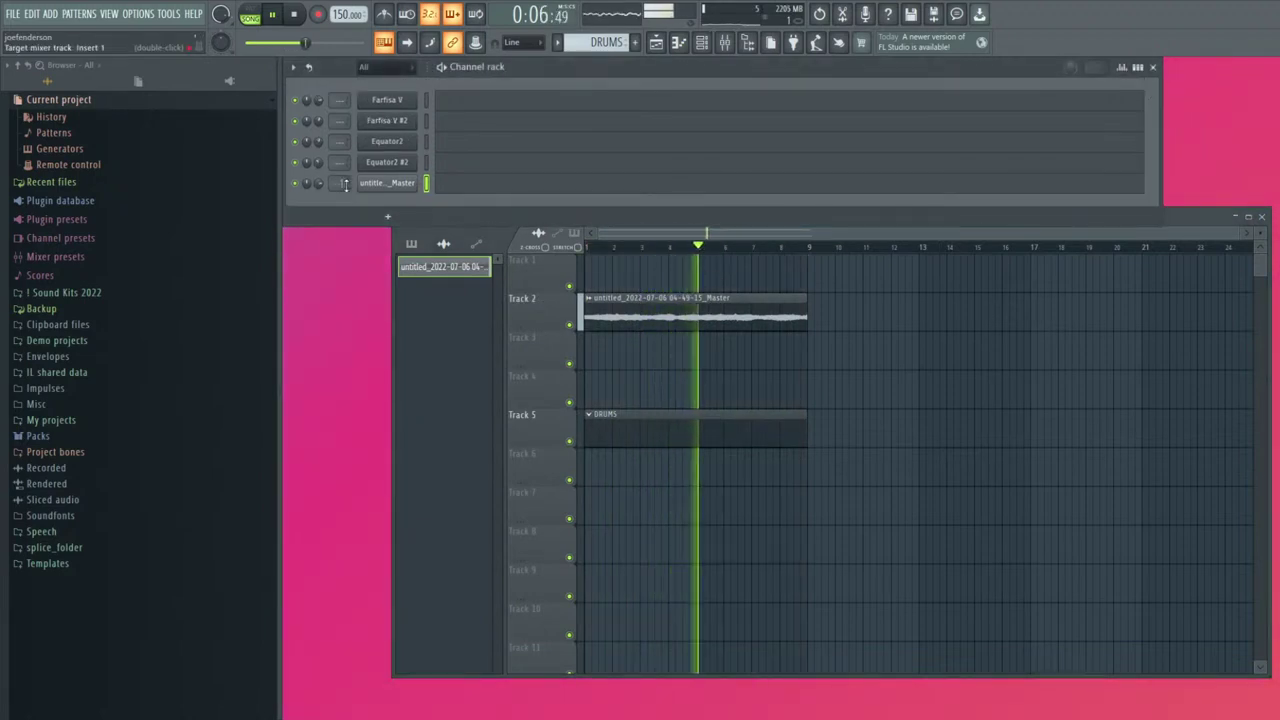
{"action": "left_click", "coordinate": [726, 43]}
{"action": "left_click", "coordinate": [728, 45]}
{"action": "key", "text": "space"}
{"action": "key", "text": "space"}
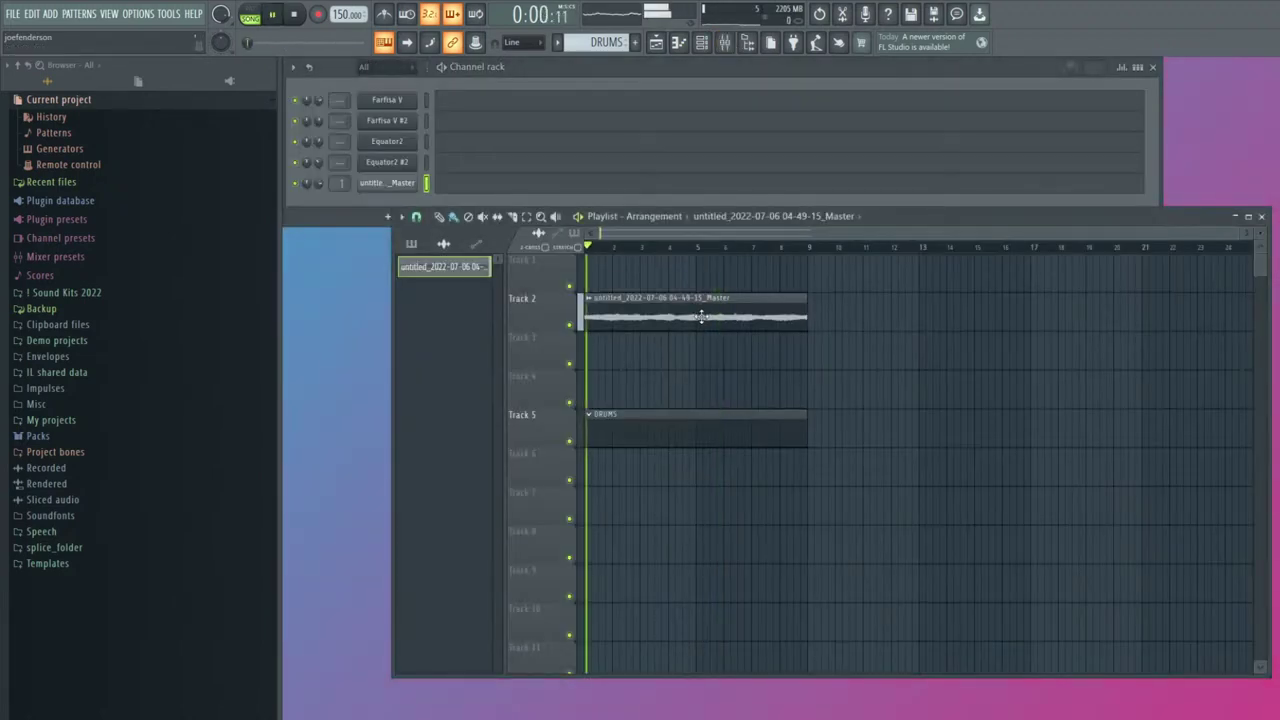
Slice the Track 2 audio clip at bar 5, move its second half away, and repeat the first half across bars 5 to 8
{"action": "left_click", "coordinate": [685, 319], "text": "ctrl"}
{"action": "left_click", "coordinate": [513, 217]}
{"action": "mouse_move", "coordinate": [697, 270]}
{"action": "left_mouse_down"}
{"action": "mouse_move", "coordinate": [697, 345]}
{"action": "mouse_move", "coordinate": [852, 304]}
{"action": "mouse_move", "coordinate": [937, 308]}
{"action": "left_mouse_up"}
{"action": "left_click", "coordinate": [440, 218]}
{"action": "left_click", "coordinate": [702, 314]}
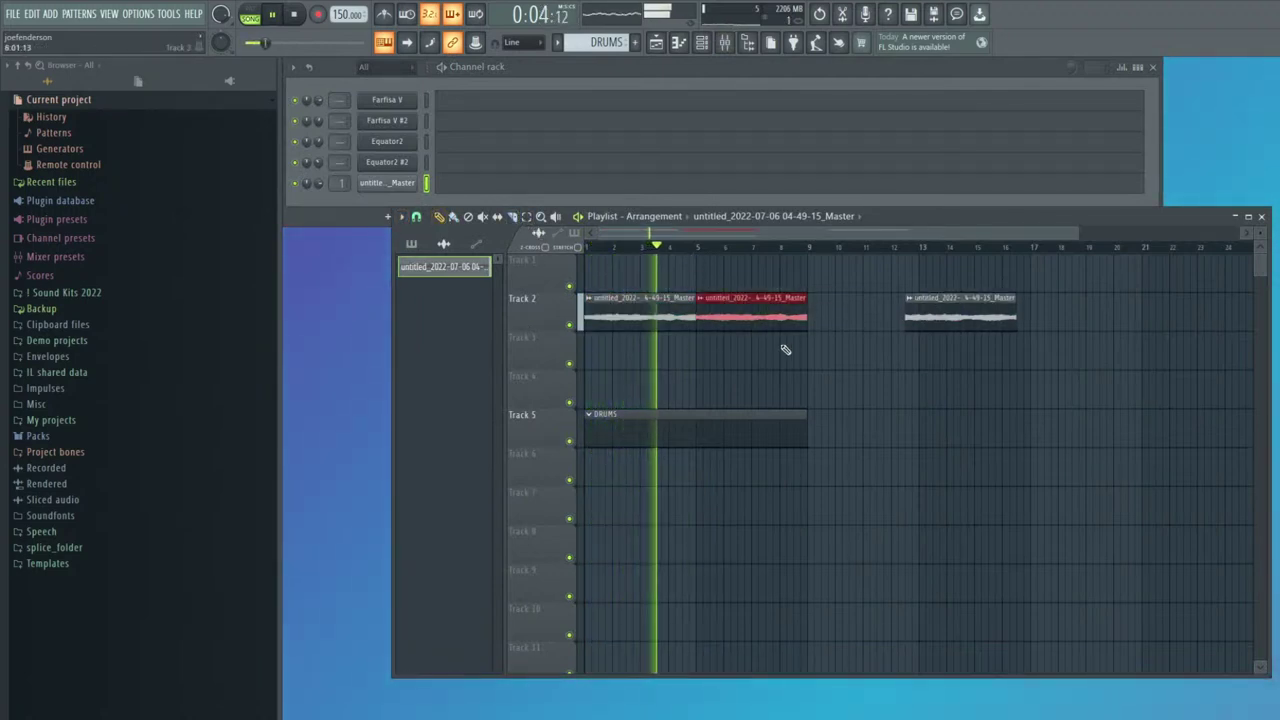
Move the leftover second half of the audio to bar 1 of Track 1 and mute that track
{"action": "scroll", "coordinate": [750, 353], "scroll_direction": "down", "scroll_amount": 1}
{"action": "left_click_drag", "start_coordinate": [857, 318], "coordinate": [608, 278]}
{"action": "left_click", "coordinate": [569, 286]}
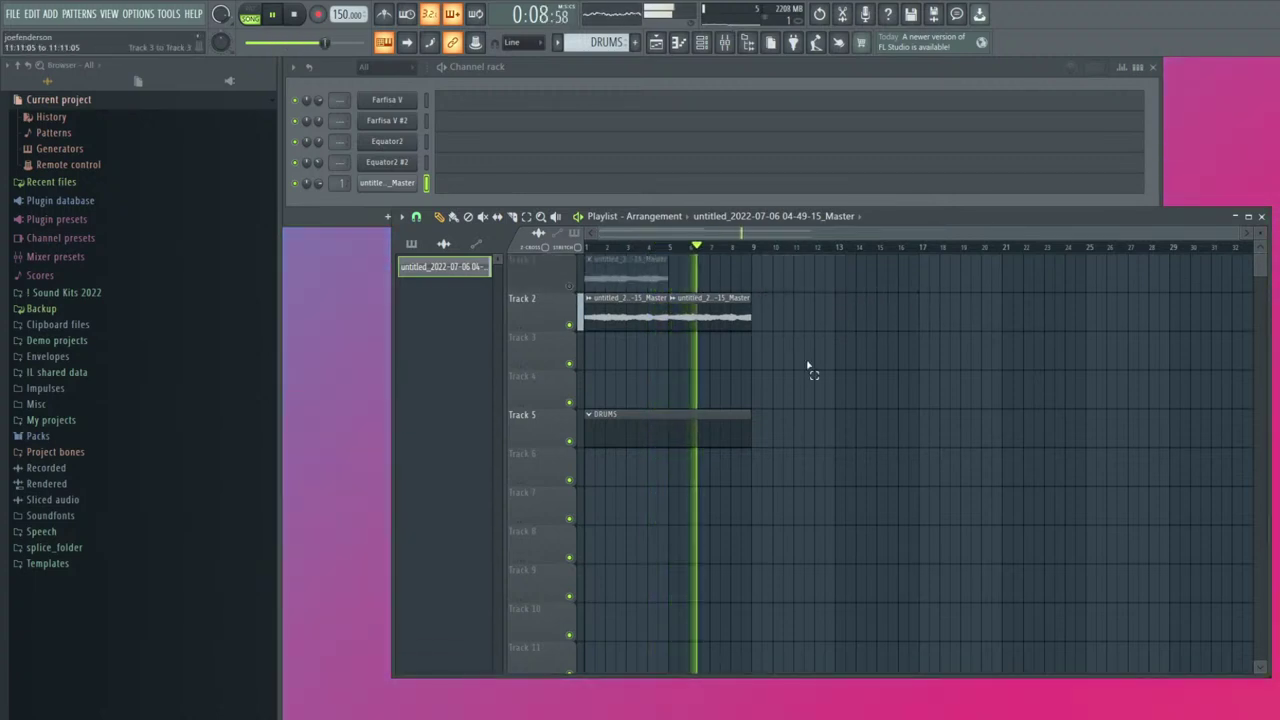
Add the Portal effect to slot 3 of mixer Insert 1 and choose a preset for it
{"action": "left_click", "coordinate": [726, 43]}
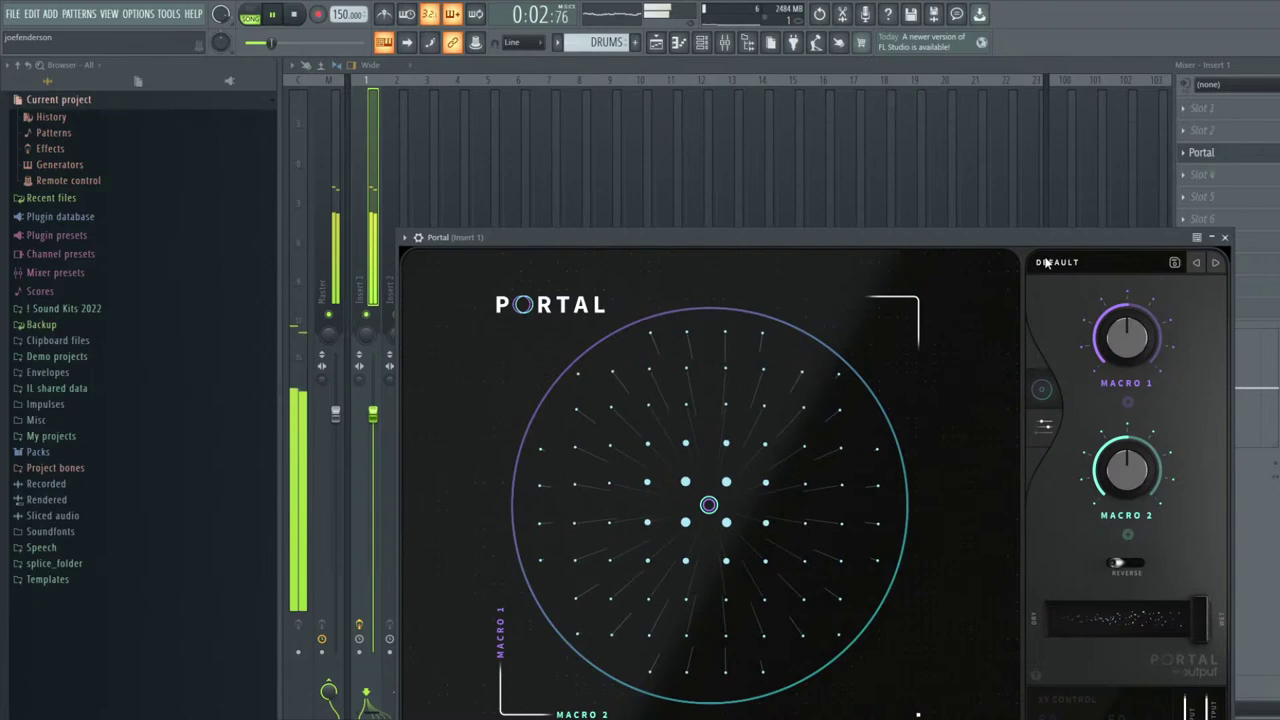
{"action": "left_click", "coordinate": [1046, 262]}
{"action": "left_click", "coordinate": [785, 305]}
{"action": "key", "text": "Down"}
{"action": "key", "text": "Down"}
{"action": "left_click", "coordinate": [778, 226]}
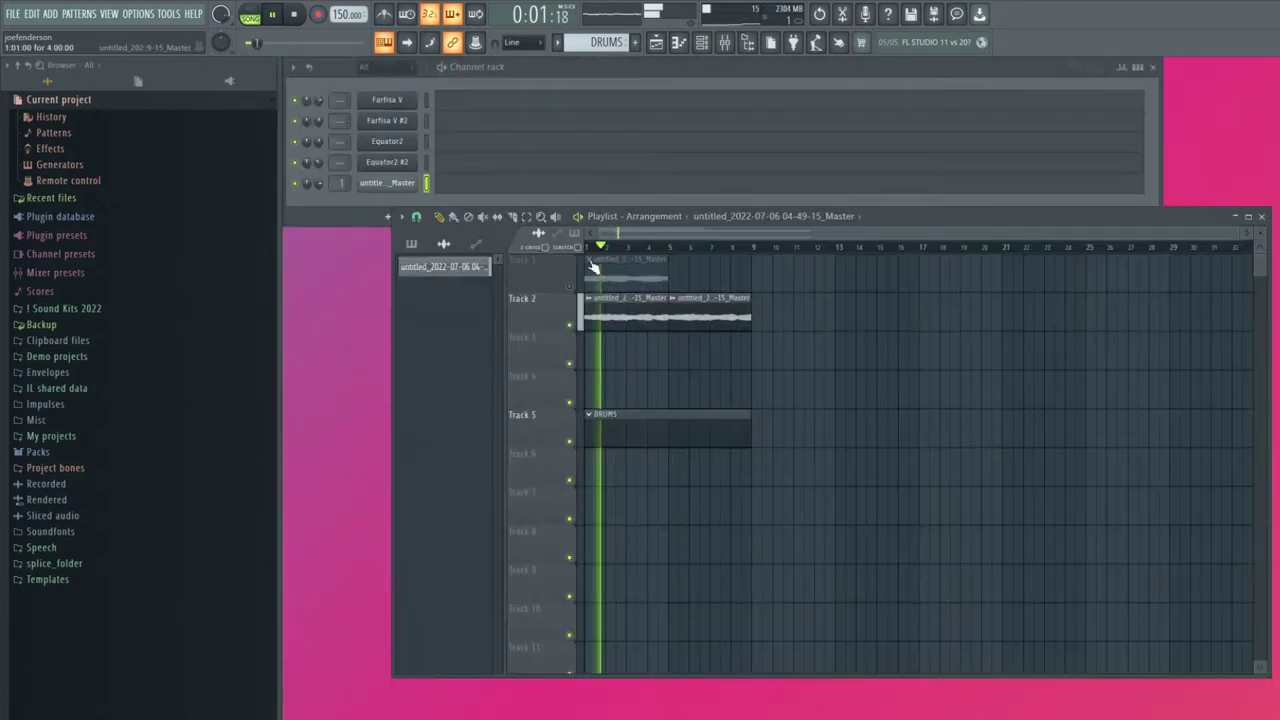
Place a separate copy of the audio clip on Track 3 in Stretch mode, set its pitch range to 12, and raise its pitch
{"action": "left_click_drag", "start_coordinate": [608, 352], "coordinate": [543, 351]}
{"action": "key", "text": "space"}
{"action": "double_click", "coordinate": [622, 354]}
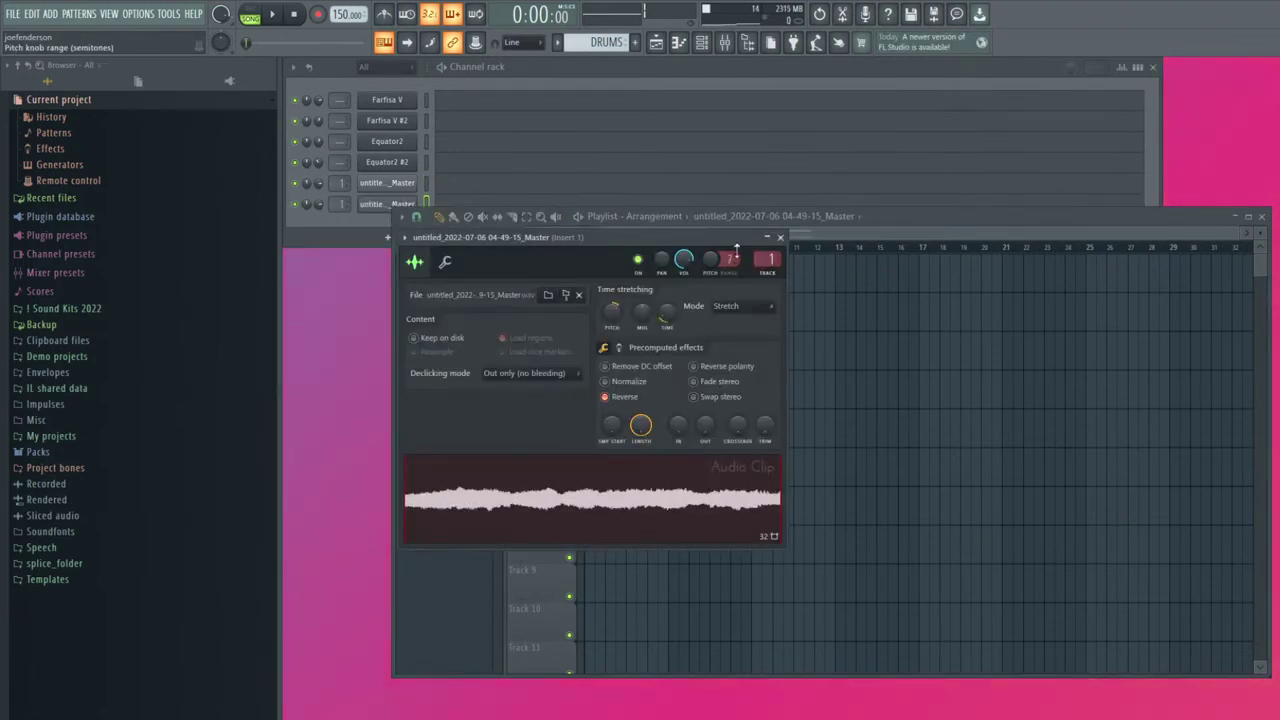
{"action": "left_click_drag", "start_coordinate": [710, 259], "coordinate": [710, 225]}
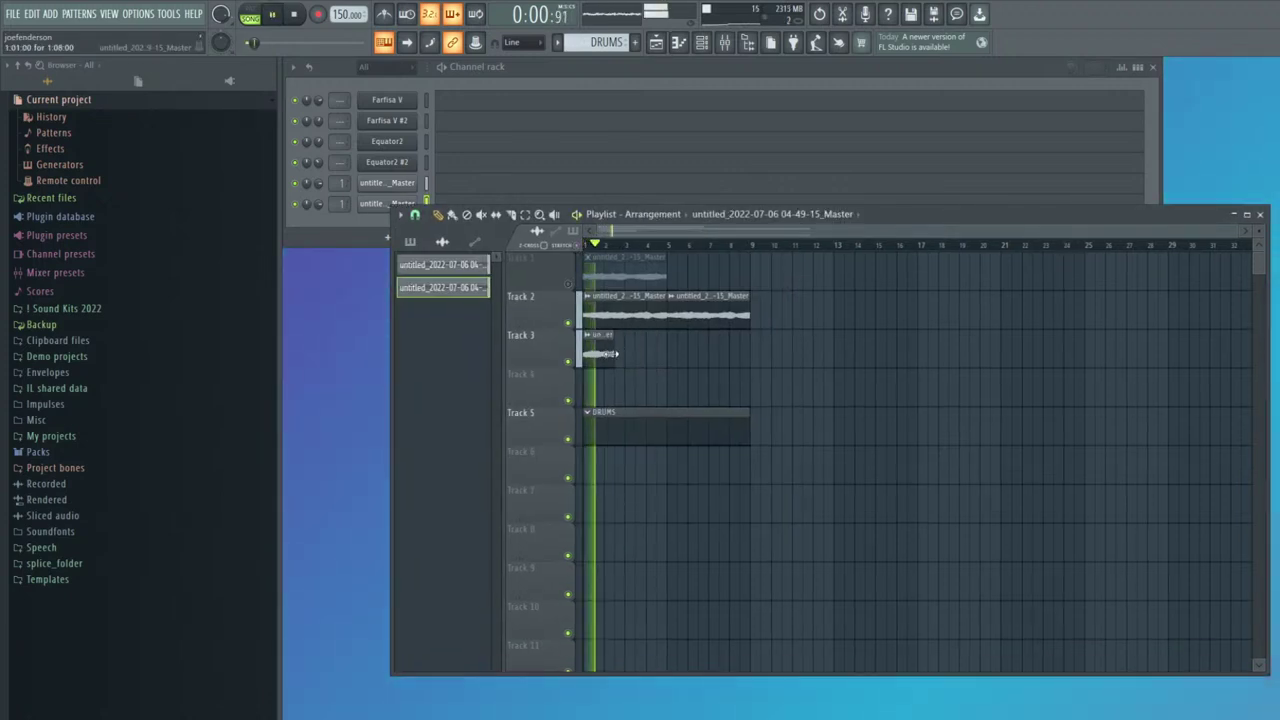
Repeat the shortened Track 3 audio clip so that it fills bars 1 to 8
{"action": "left_click", "coordinate": [630, 354]}
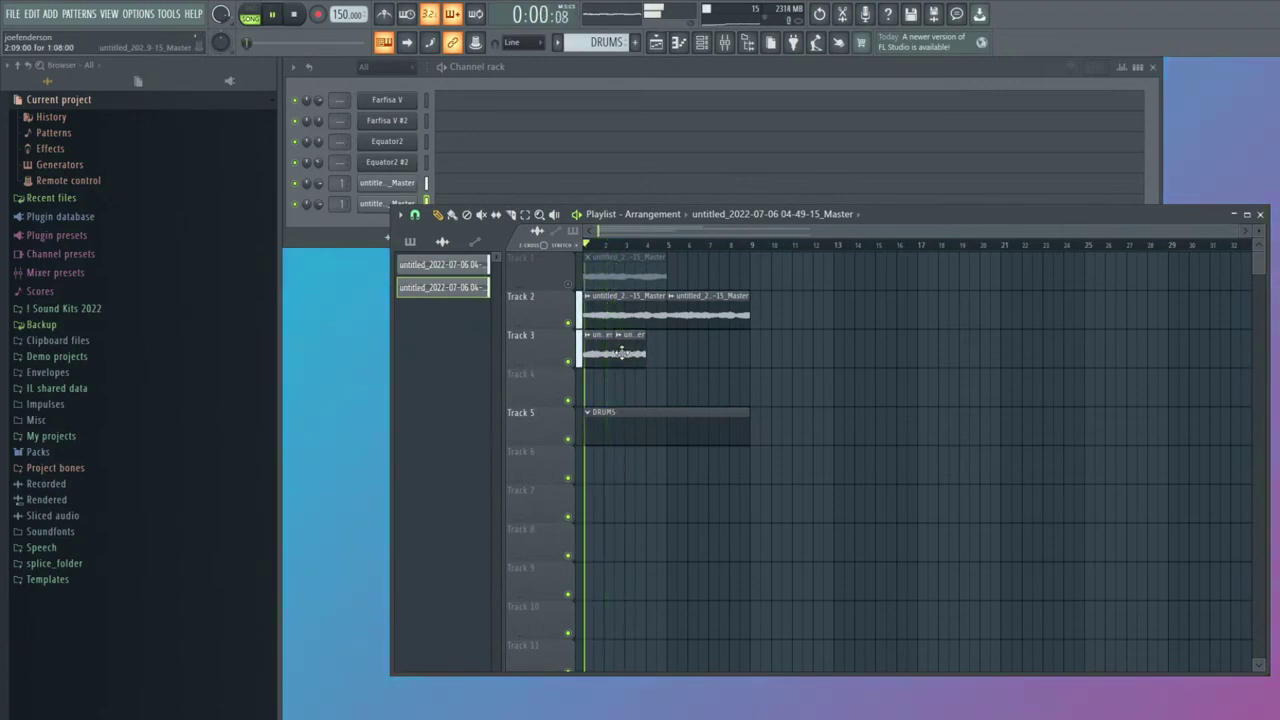
{"action": "key", "text": "ctrl+b"}
{"action": "left_click_drag", "start_coordinate": [632, 354], "coordinate": [602, 352]}
{"action": "right_click", "coordinate": [692, 351]}
{"action": "key", "text": "ctrl+b"}
{"action": "left_click_drag", "start_coordinate": [837, 403], "coordinate": [584, 330]}
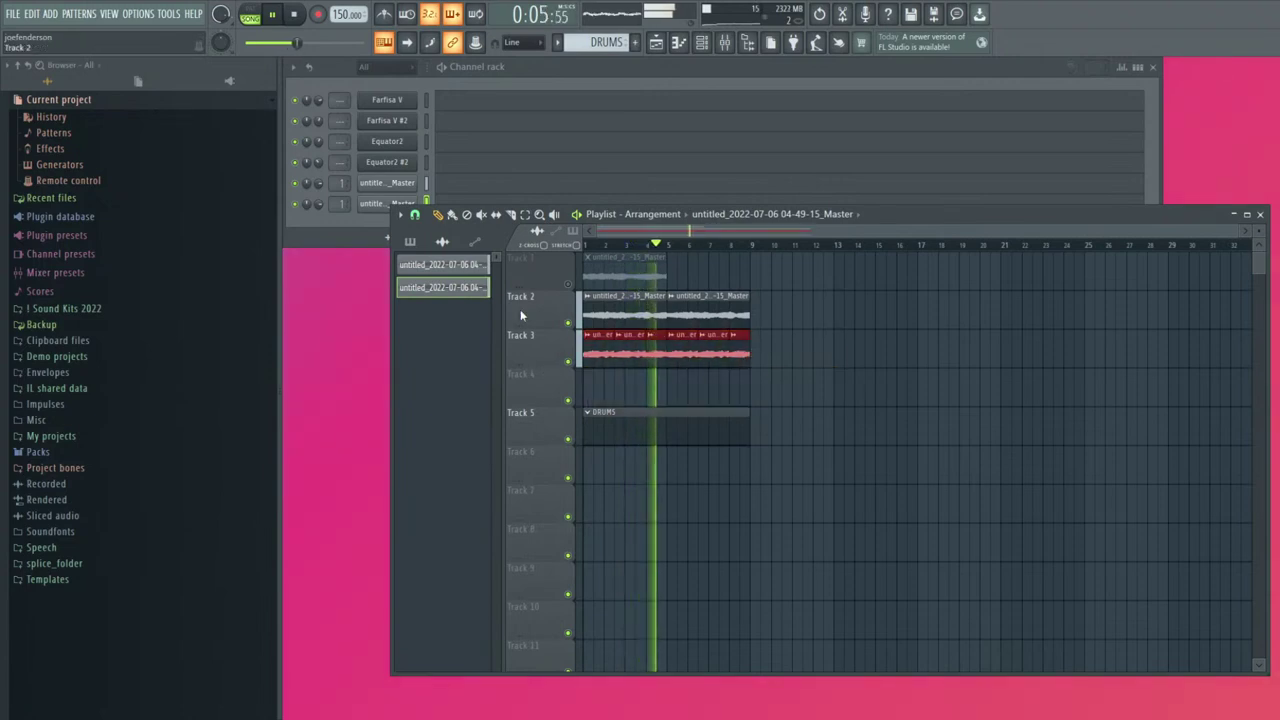
Examine the channel settings of the Track 3 audio clip and of the Track 2 audio clip
{"action": "left_click", "coordinate": [318, 205]}
{"action": "double_click", "coordinate": [609, 357]}
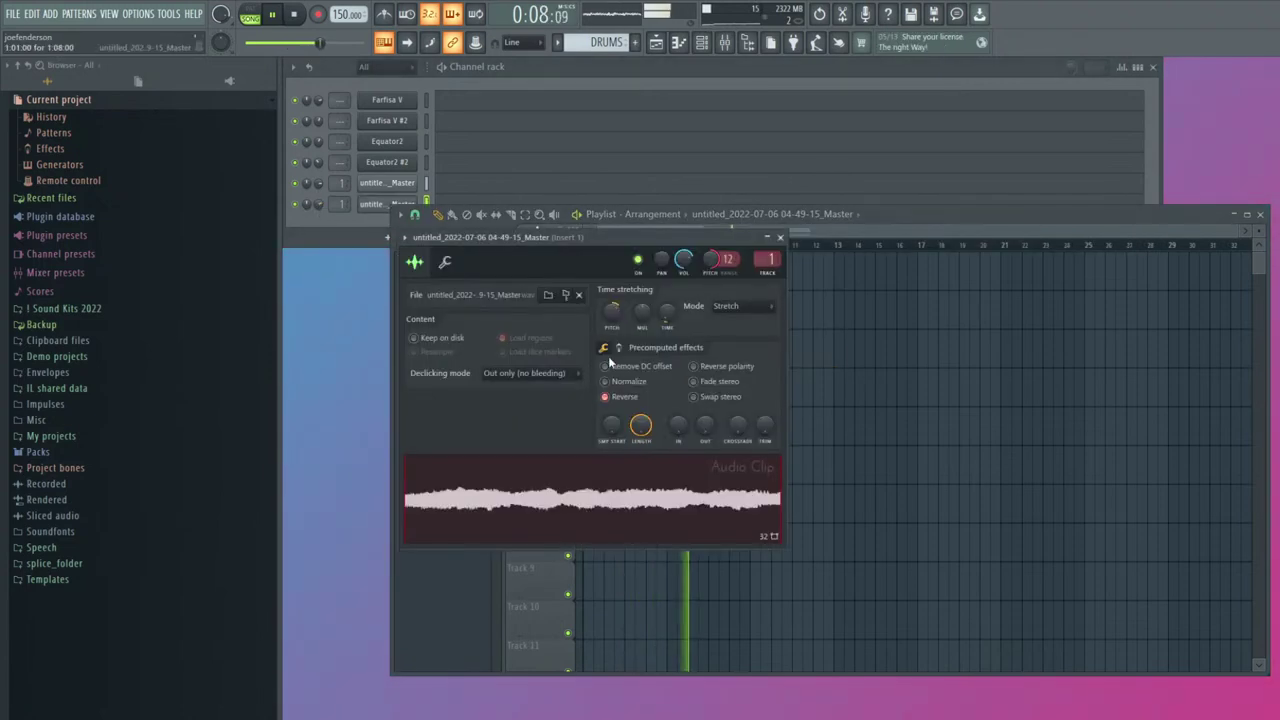
{"action": "key", "text": "Escape"}
{"action": "double_click", "coordinate": [729, 319]}
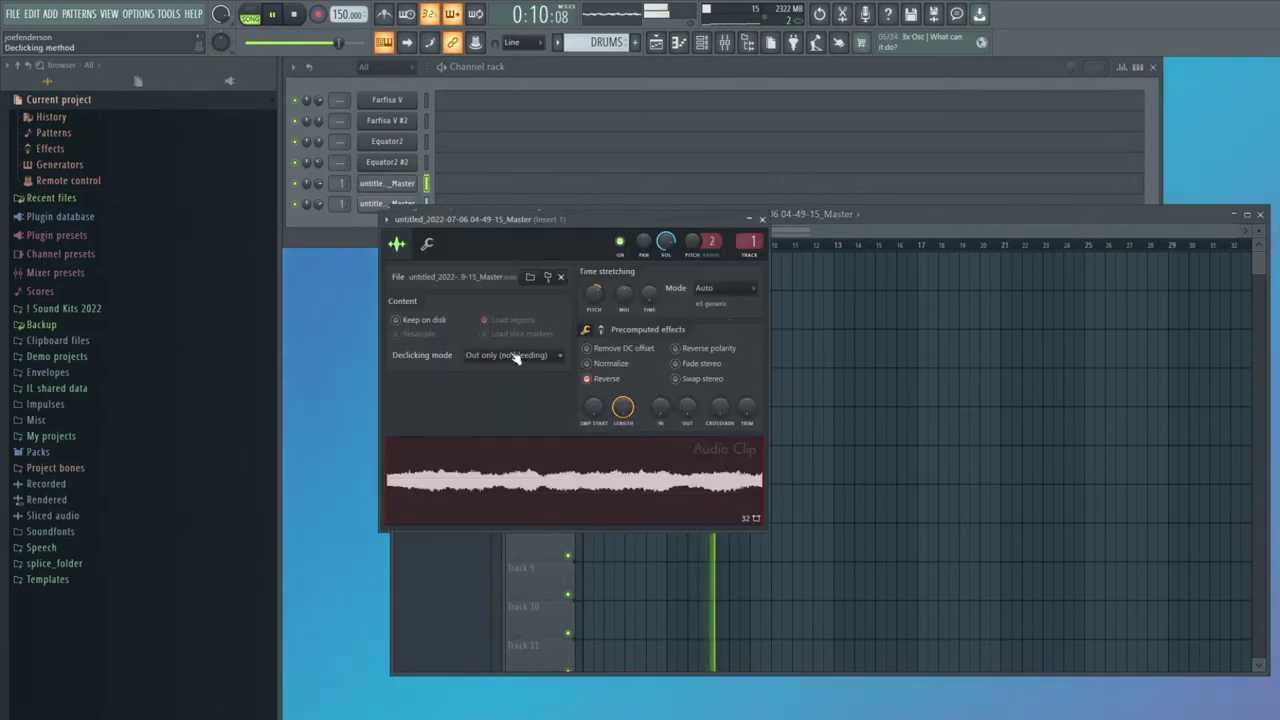
{"action": "key", "text": "Escape"}
Select the DRUMS pattern and open the TBD Drum Kit's 808z folder under Drum Kits 2022 in the browser
{"action": "left_click", "coordinate": [634, 437]}
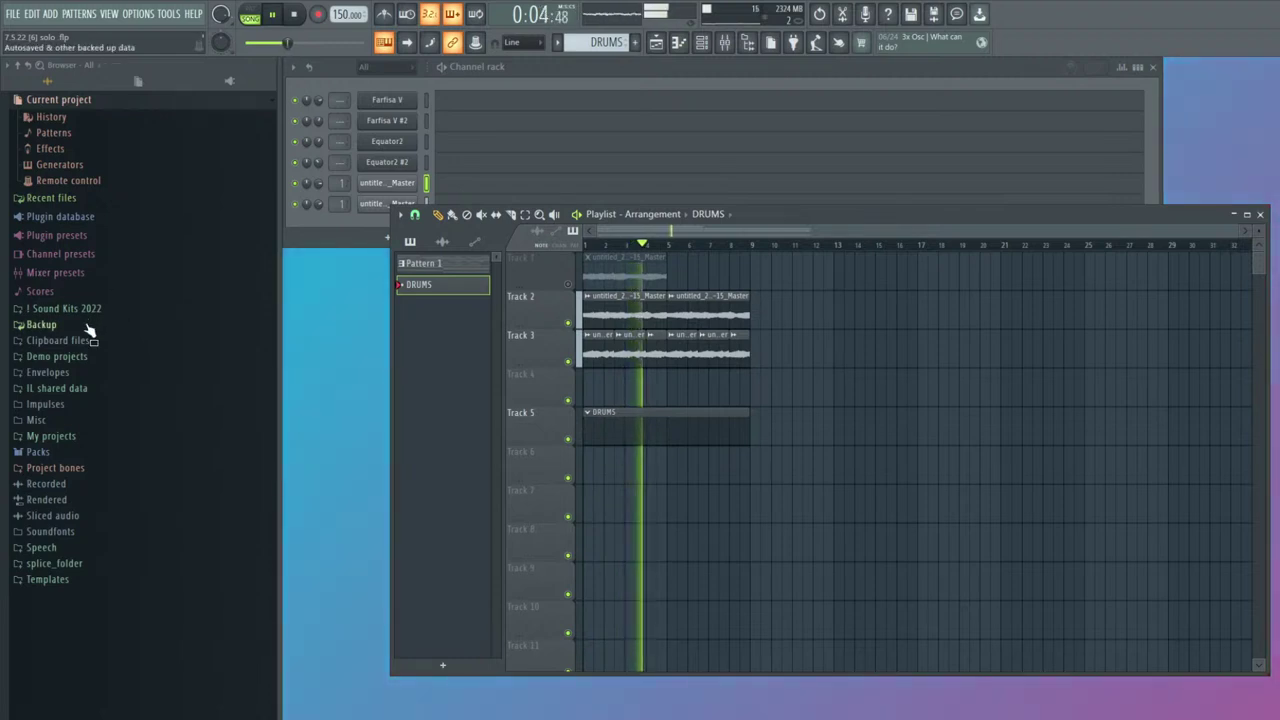
{"action": "left_click", "coordinate": [45, 291]}
{"action": "left_click", "coordinate": [90, 229]}
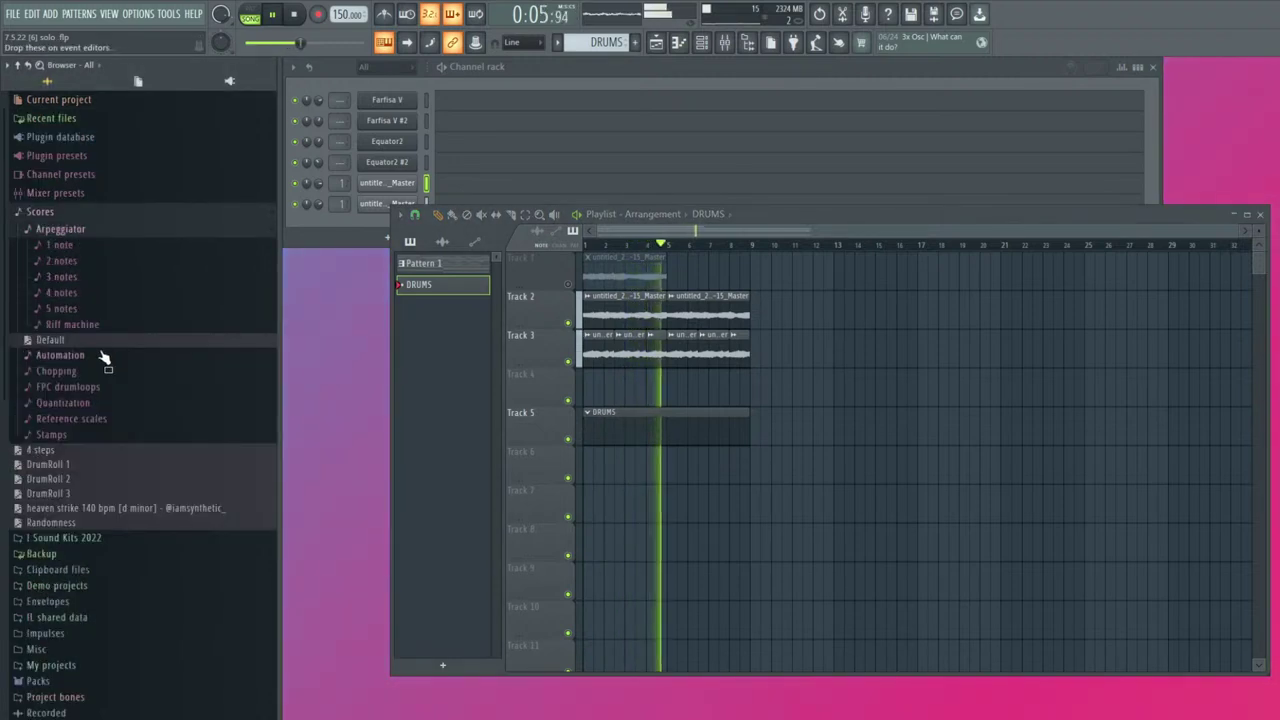
{"action": "left_click", "coordinate": [108, 216]}
{"action": "left_click", "coordinate": [104, 230]}
{"action": "left_click", "coordinate": [104, 246]}
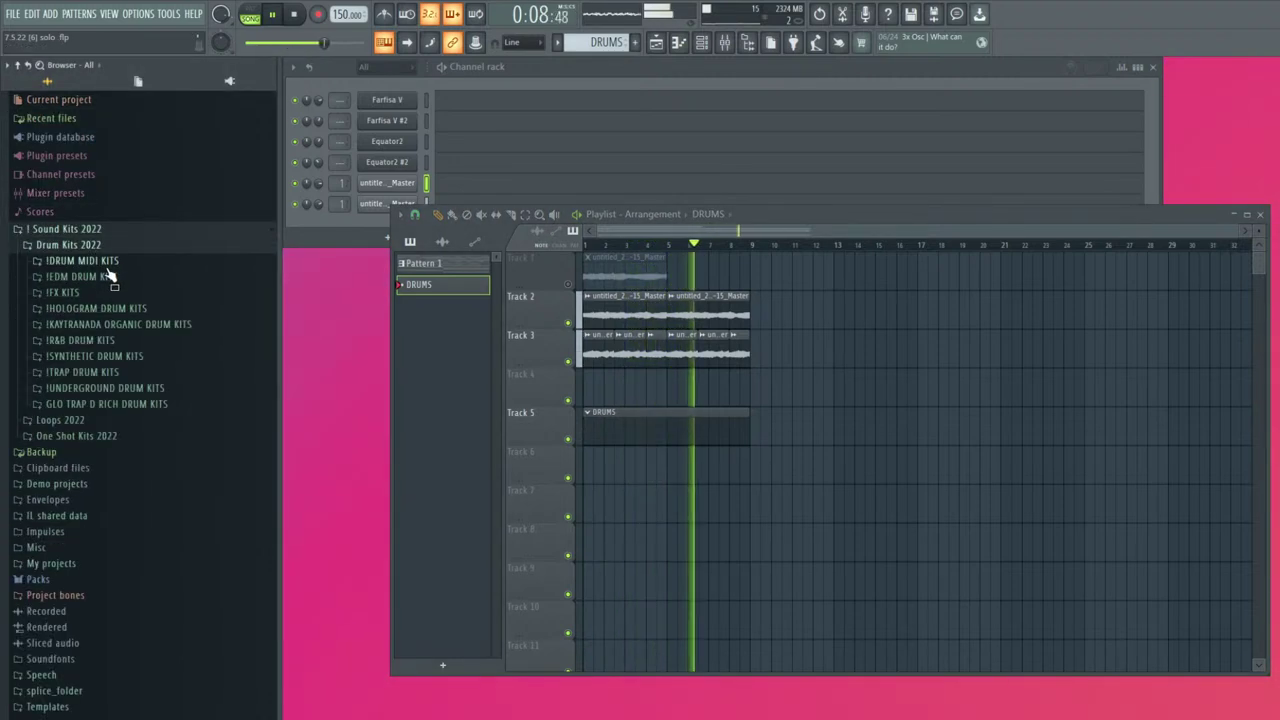
{"action": "left_click", "coordinate": [104, 261]}
{"action": "left_click", "coordinate": [106, 262]}
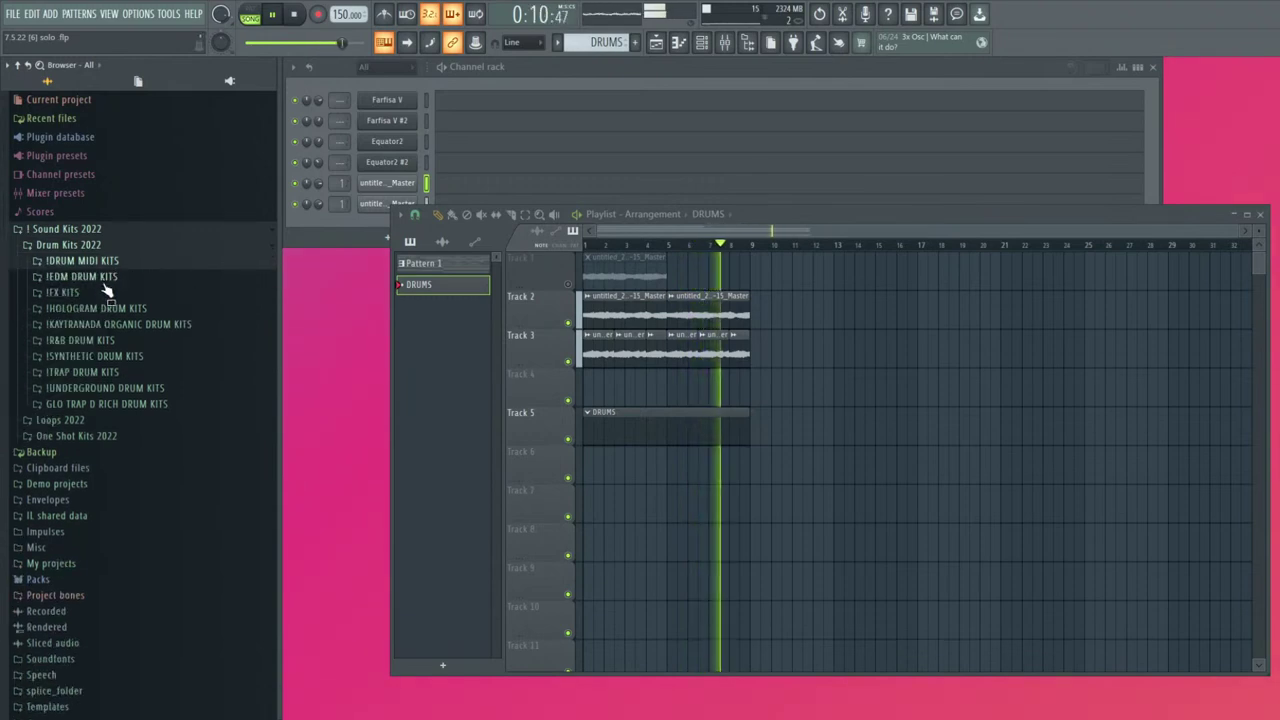
{"action": "left_click", "coordinate": [106, 358]}
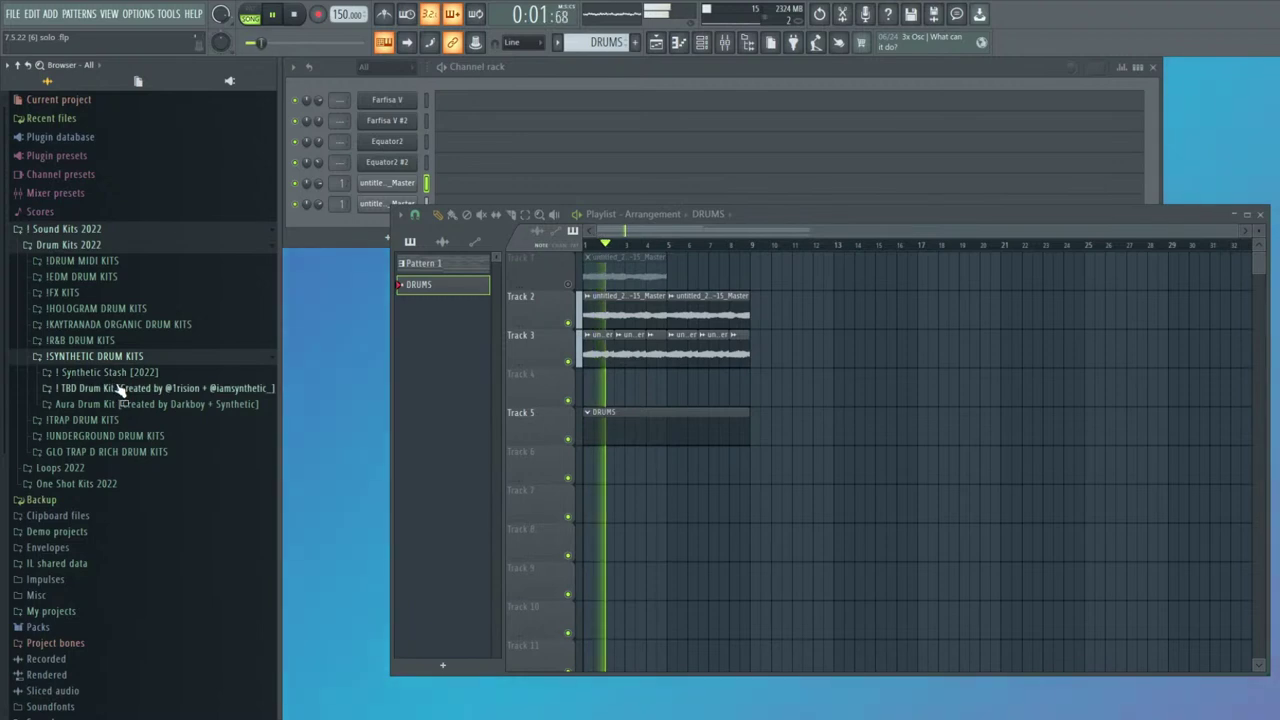
{"action": "left_click", "coordinate": [115, 388]}
{"action": "left_click", "coordinate": [121, 404]}
{"action": "left_click", "coordinate": [125, 419]}
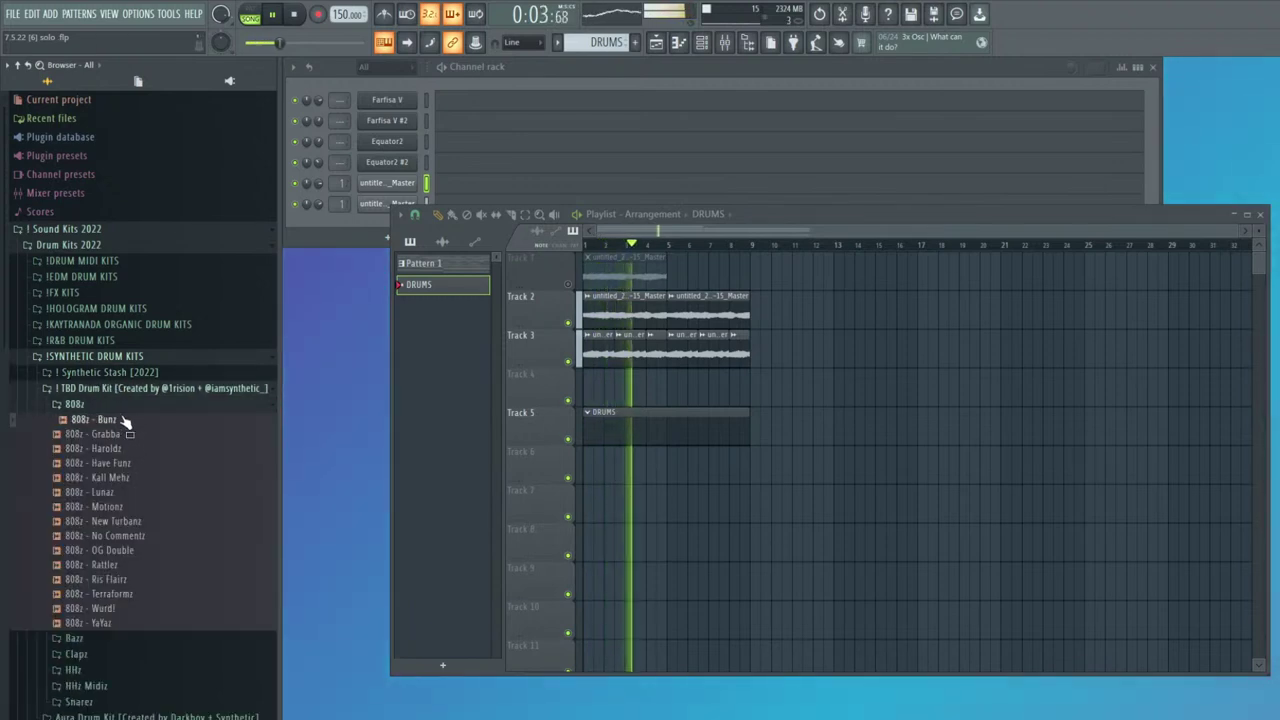
Audition the 808 samples and load 808z - Lunaz into the channel rack as a new channel
{"action": "left_click", "coordinate": [128, 449]}
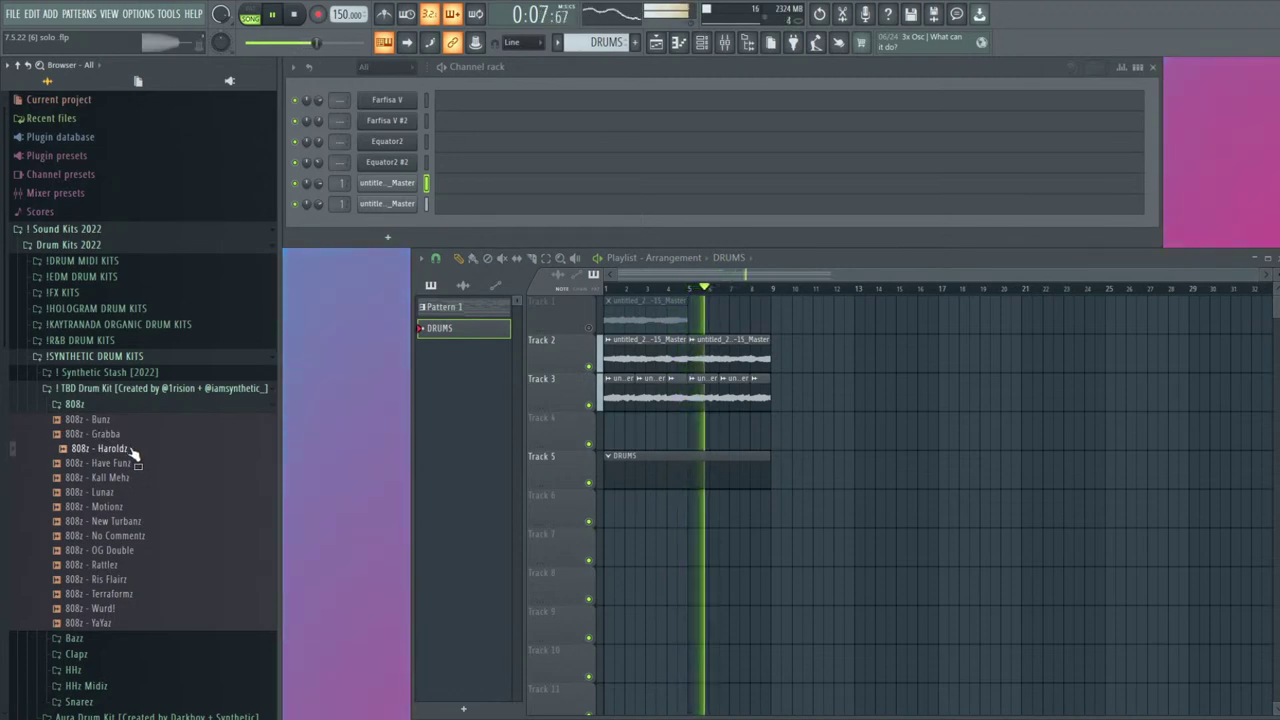
{"action": "left_click", "coordinate": [128, 434]}
{"action": "left_click", "coordinate": [130, 492]}
{"action": "left_click_drag", "start_coordinate": [130, 492], "coordinate": [381, 228]}
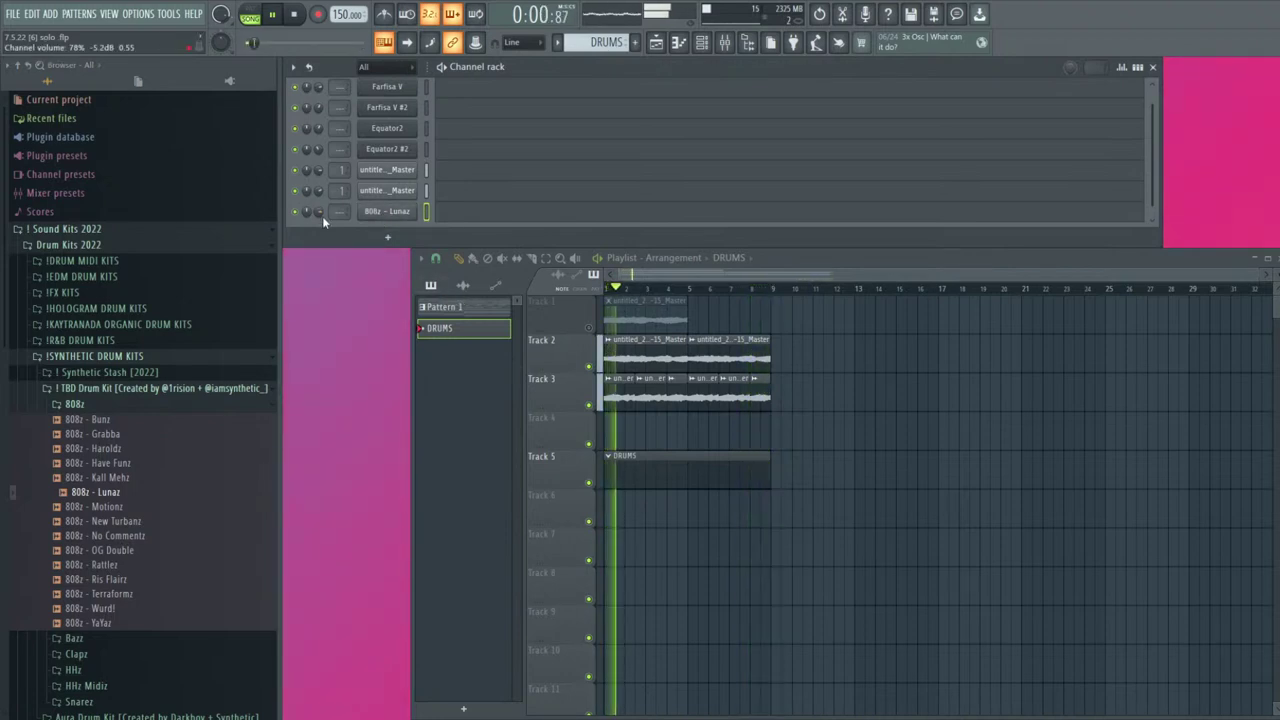
{"action": "left_click_drag", "start_coordinate": [341, 244], "coordinate": [341, 264]}
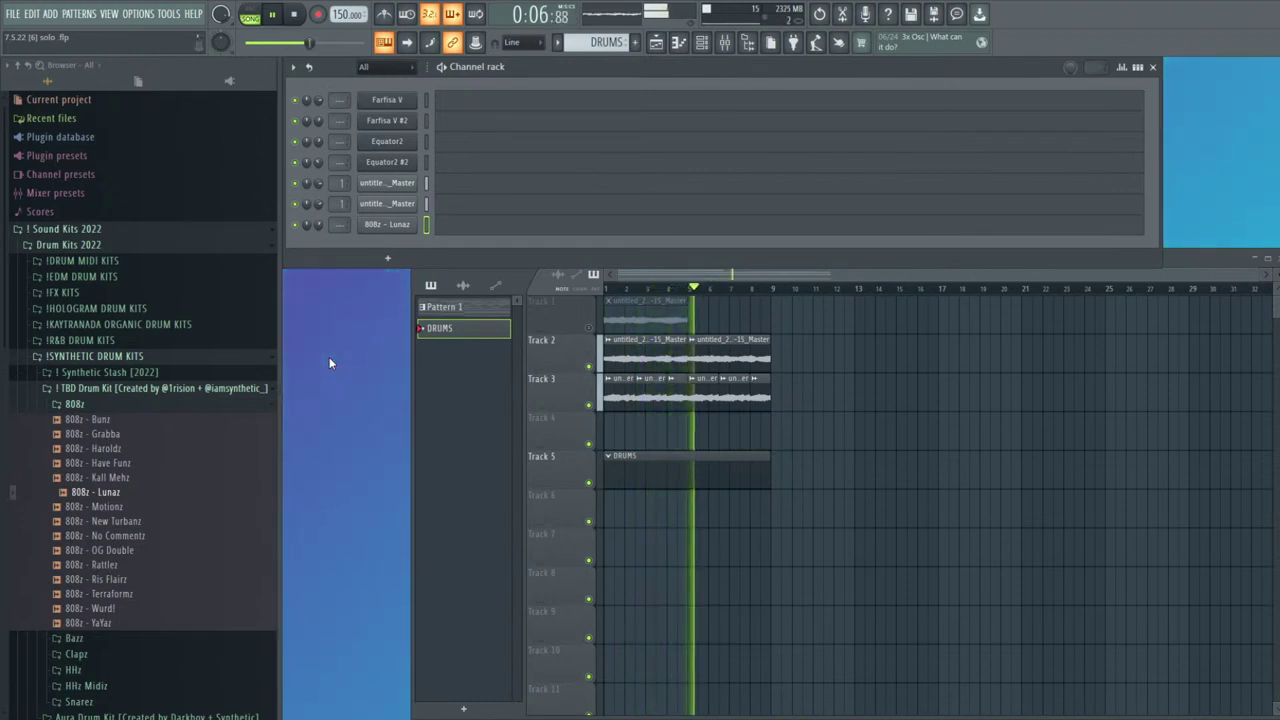
Load Clapz - Dope into the channel rack and put a clap on step 9 of the DRUMS pattern
{"action": "scroll", "coordinate": [165, 442], "scroll_direction": "down", "scroll_amount": 2}
{"action": "left_click", "coordinate": [77, 319]}
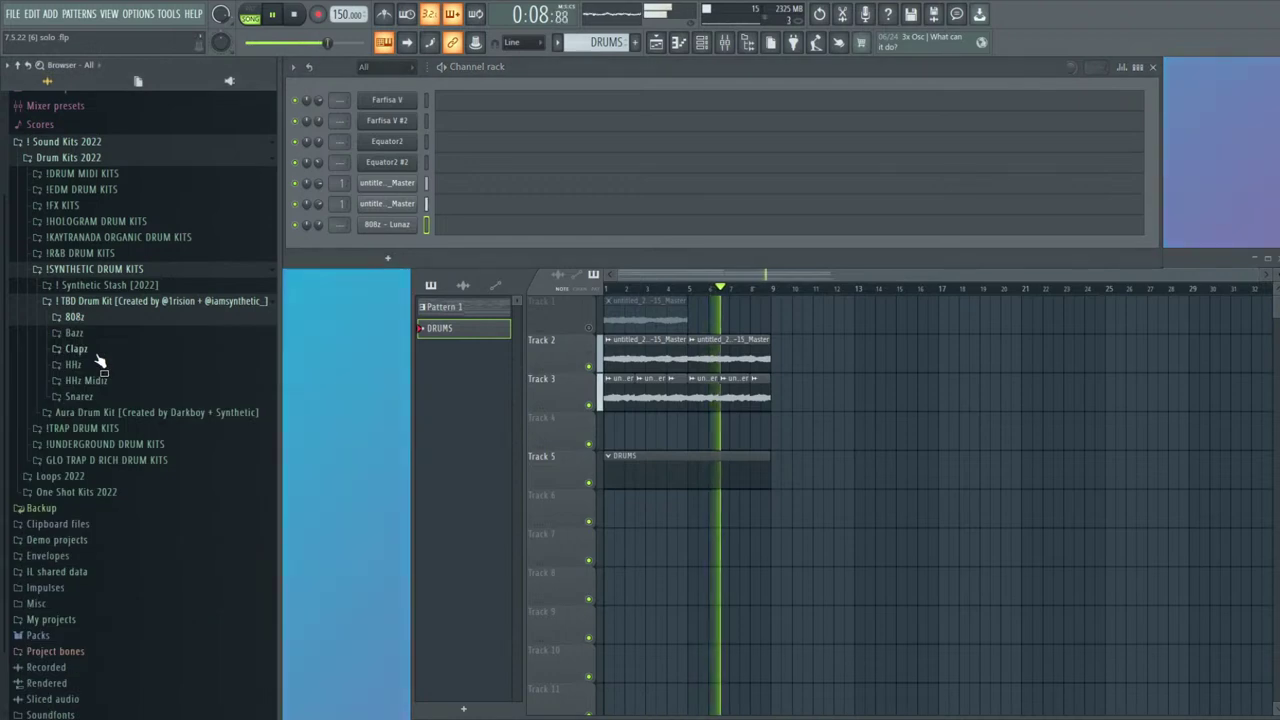
{"action": "left_click", "coordinate": [76, 349]}
{"action": "left_click_drag", "start_coordinate": [98, 379], "coordinate": [400, 258]}
{"action": "left_click", "coordinate": [1138, 67]}
{"action": "key", "text": "space"}
{"action": "left_click", "coordinate": [530, 243]}
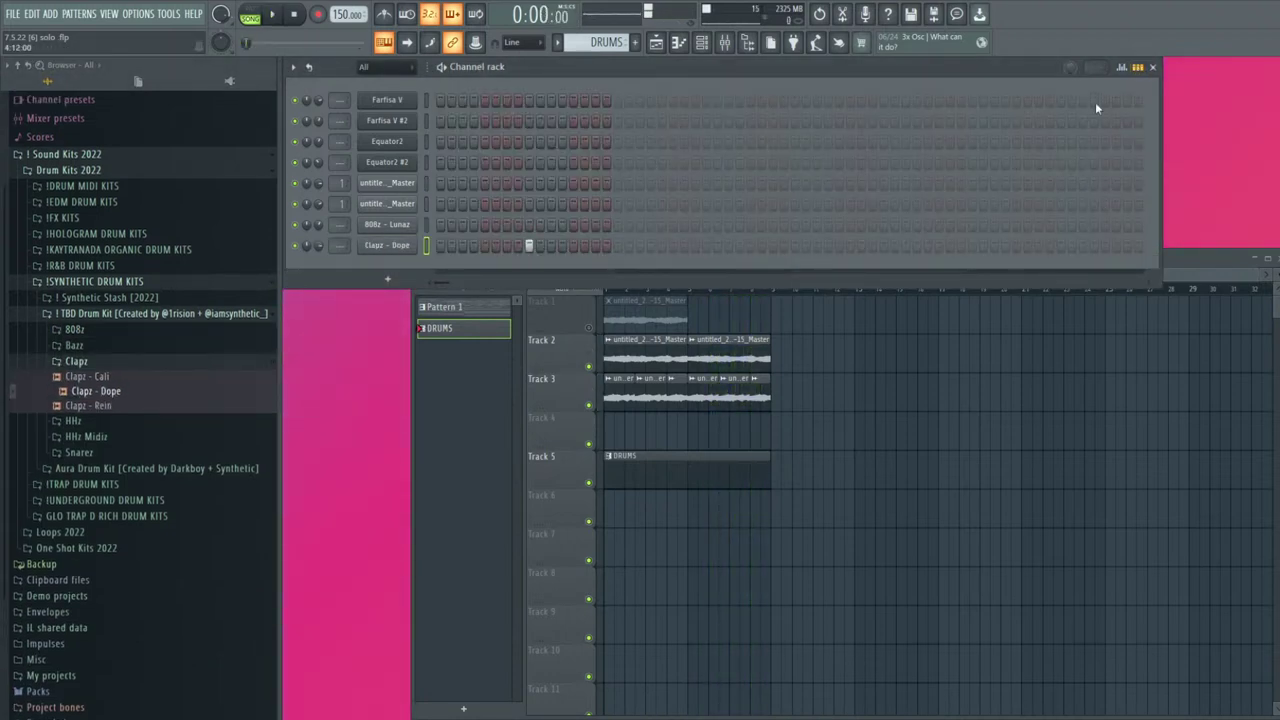
Repeat the Clapz - Dope hit in every bar through bar 8 and adjust the clap channel's volume
{"action": "left_click", "coordinate": [1140, 68]}
{"action": "left_click", "coordinate": [590, 247]}
{"action": "key", "text": "space"}
{"action": "key", "text": "ctrl+b"}
{"action": "key", "text": "ctrl+b"}
{"action": "key", "text": "ctrl+b"}
{"action": "key", "text": "ctrl+b"}
{"action": "key", "text": "ctrl+b"}
{"action": "key", "text": "ctrl+b"}
{"action": "key", "text": "ctrl+b"}
{"action": "key", "text": "ctrl+b"}
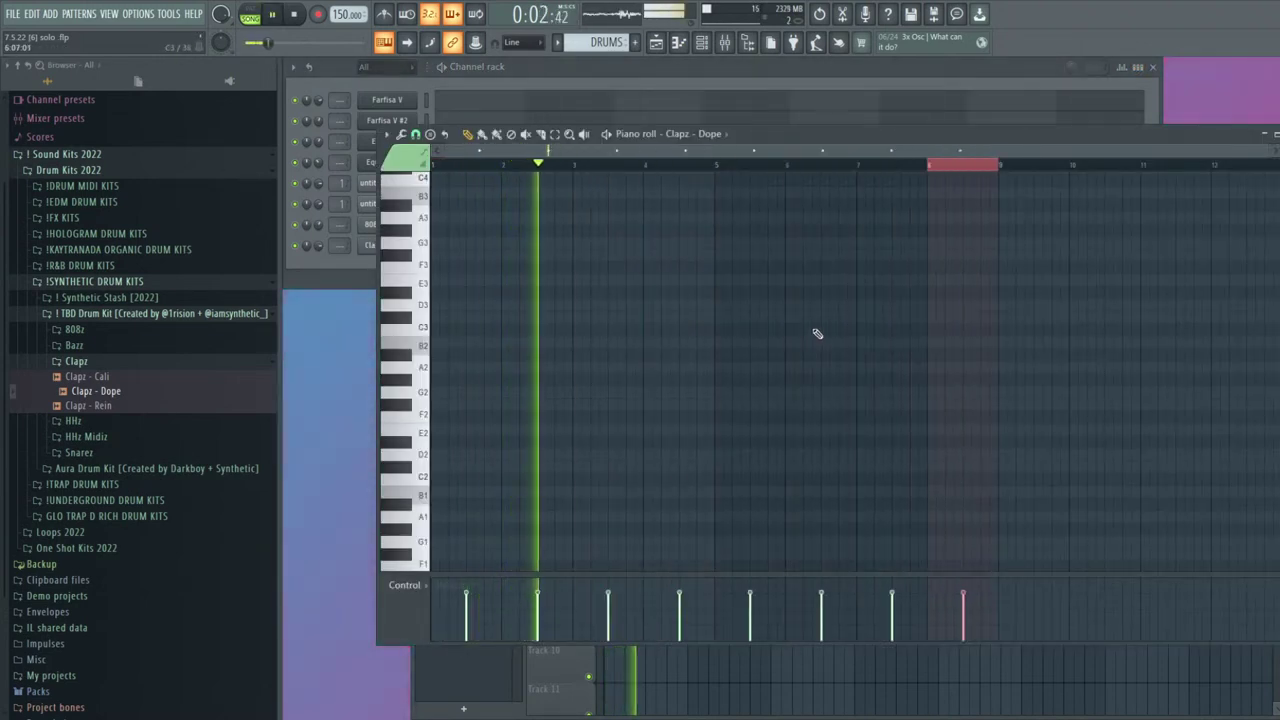
{"action": "key", "text": "Delete"}
{"action": "key", "text": "Escape"}
{"action": "left_click_drag", "start_coordinate": [319, 245], "coordinate": [322, 238]}
Load HHz - Haken from the HHz folder into the channel rack and fill eight bars with a hi-hat every two steps
{"action": "left_click", "coordinate": [76, 361]}
{"action": "left_click", "coordinate": [73, 376]}
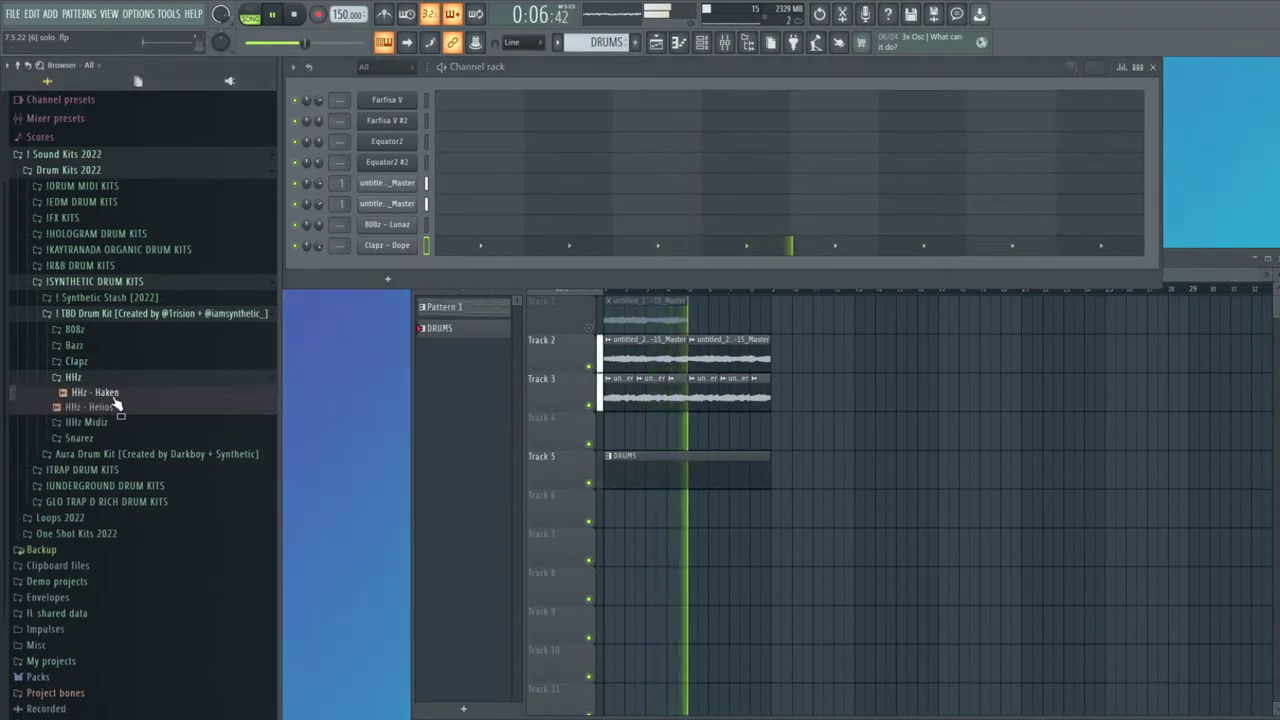
{"action": "left_click_drag", "start_coordinate": [117, 405], "coordinate": [385, 276]}
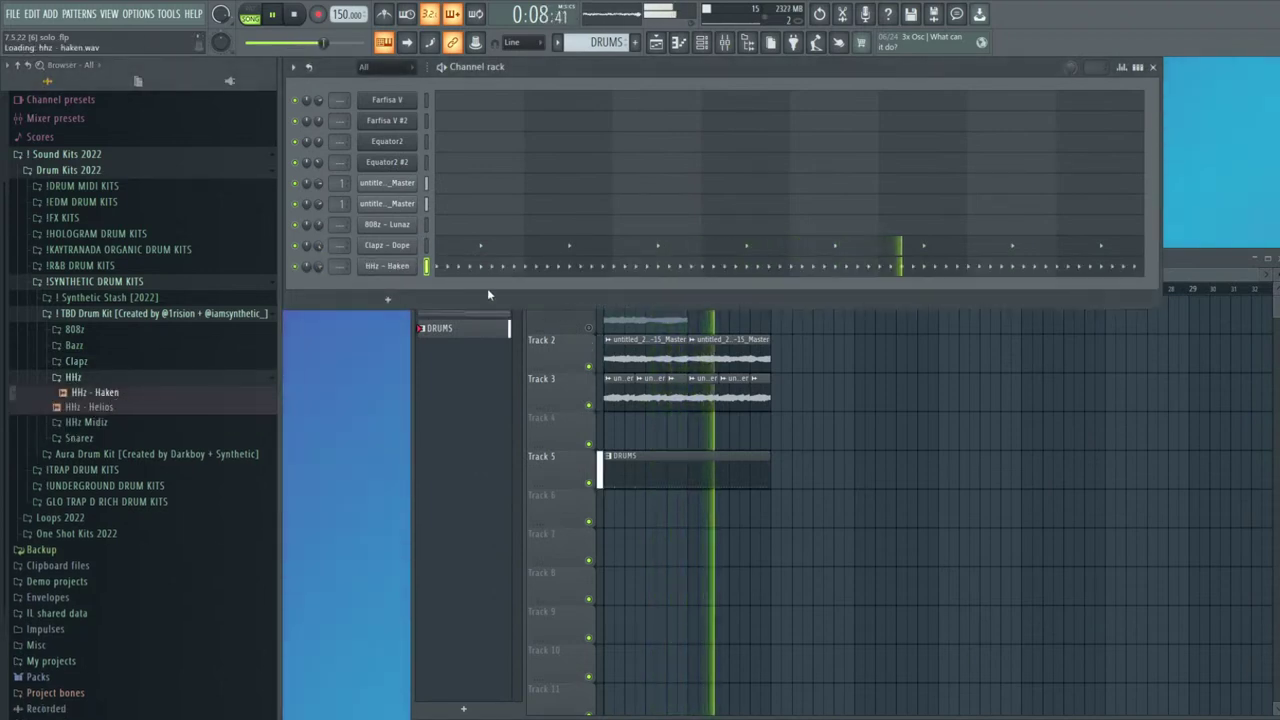
Restart playback, open the HHz - Haken sampler settings and raise its trim threshold
{"action": "key", "text": "space"}
{"action": "key", "text": "space"}
{"action": "left_click", "coordinate": [399, 251]}
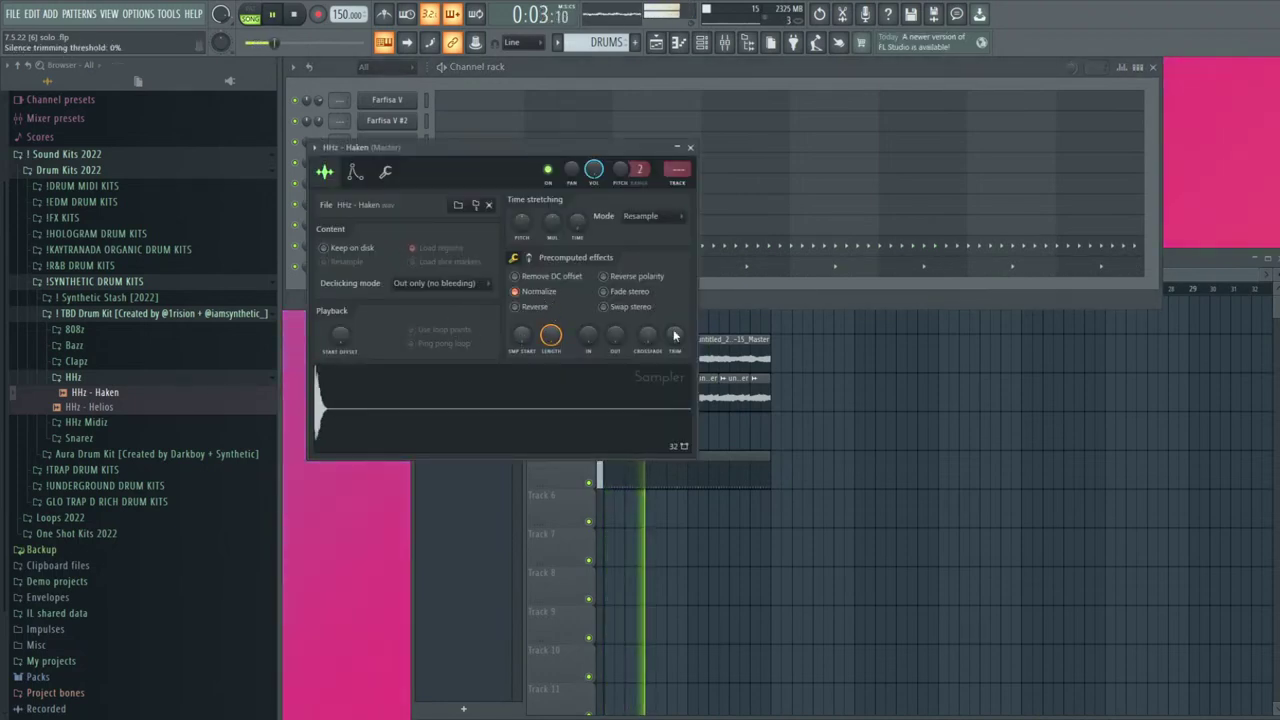
{"action": "left_click_drag", "start_coordinate": [672, 336], "coordinate": [685, 357]}
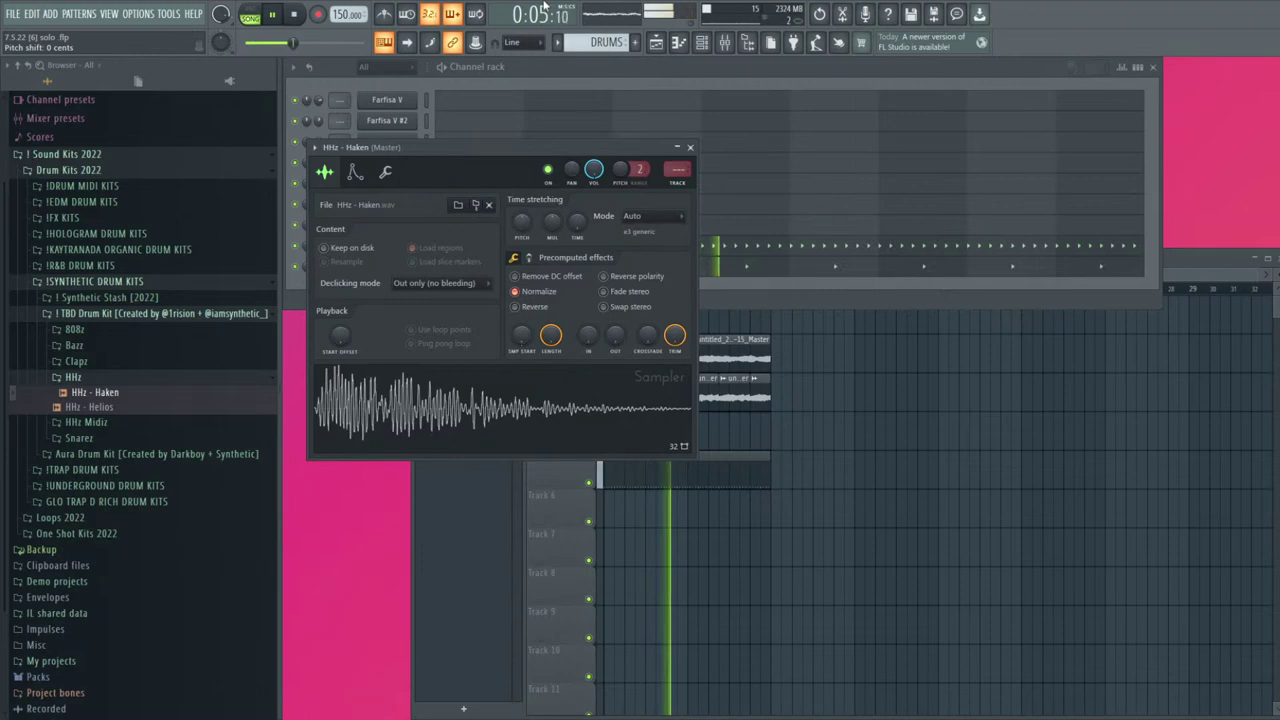
Try HHz - Haken with its pitch shifted up 1200 cents and its sample start offset at 49%
{"action": "left_click_drag", "start_coordinate": [524, 225], "coordinate": [561, 176]}
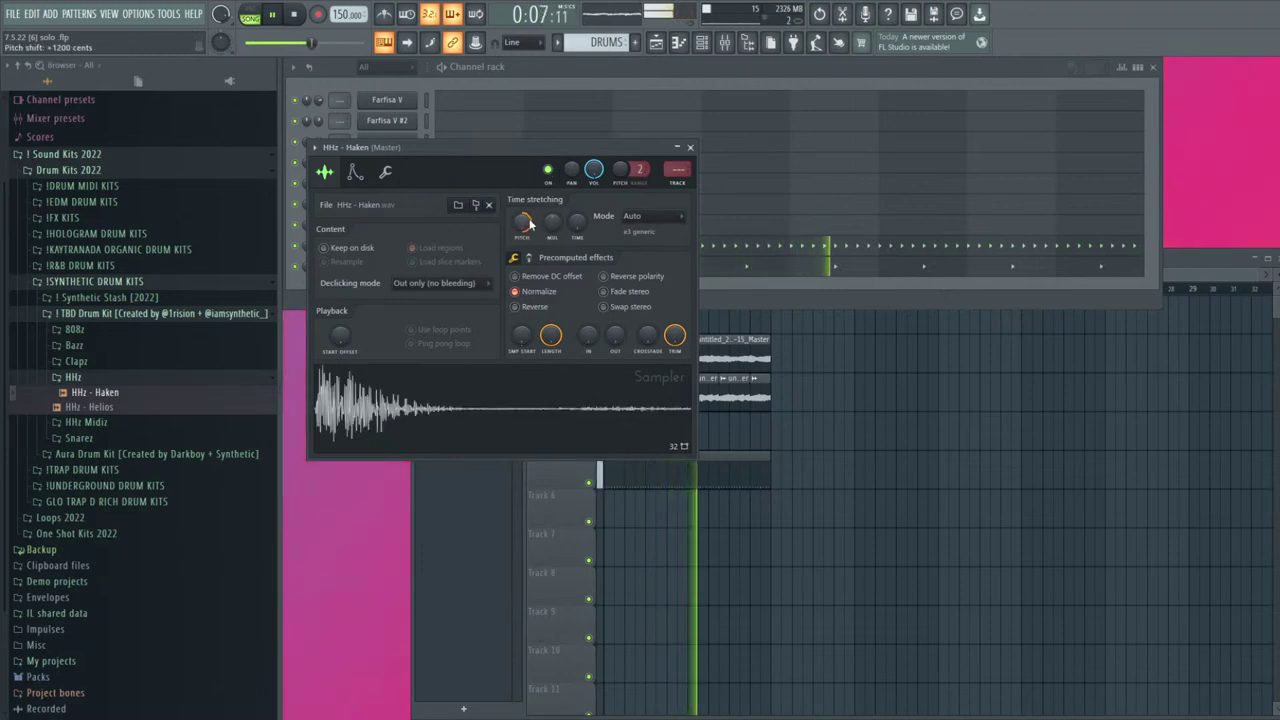
{"action": "left_click_drag", "start_coordinate": [523, 223], "coordinate": [523, 262]}
{"action": "left_click_drag", "start_coordinate": [532, 347], "coordinate": [527, 349]}
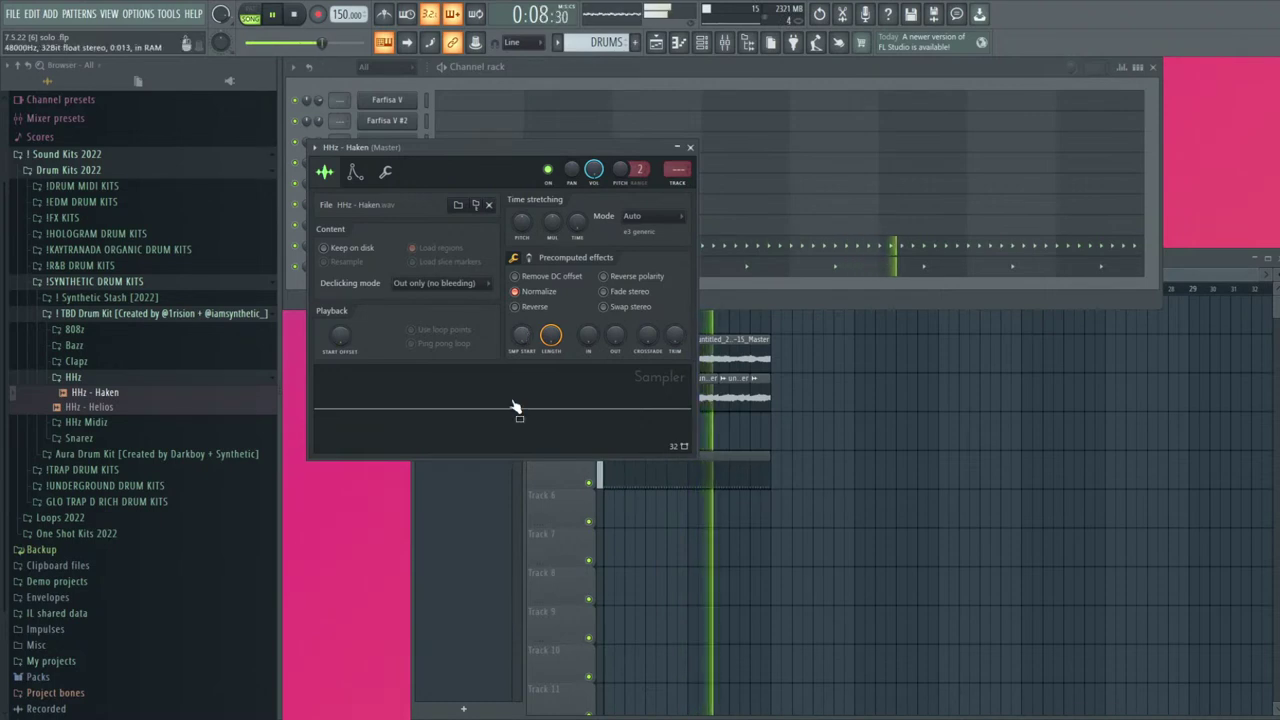
{"action": "left_click_drag", "start_coordinate": [341, 338], "coordinate": [341, 332]}
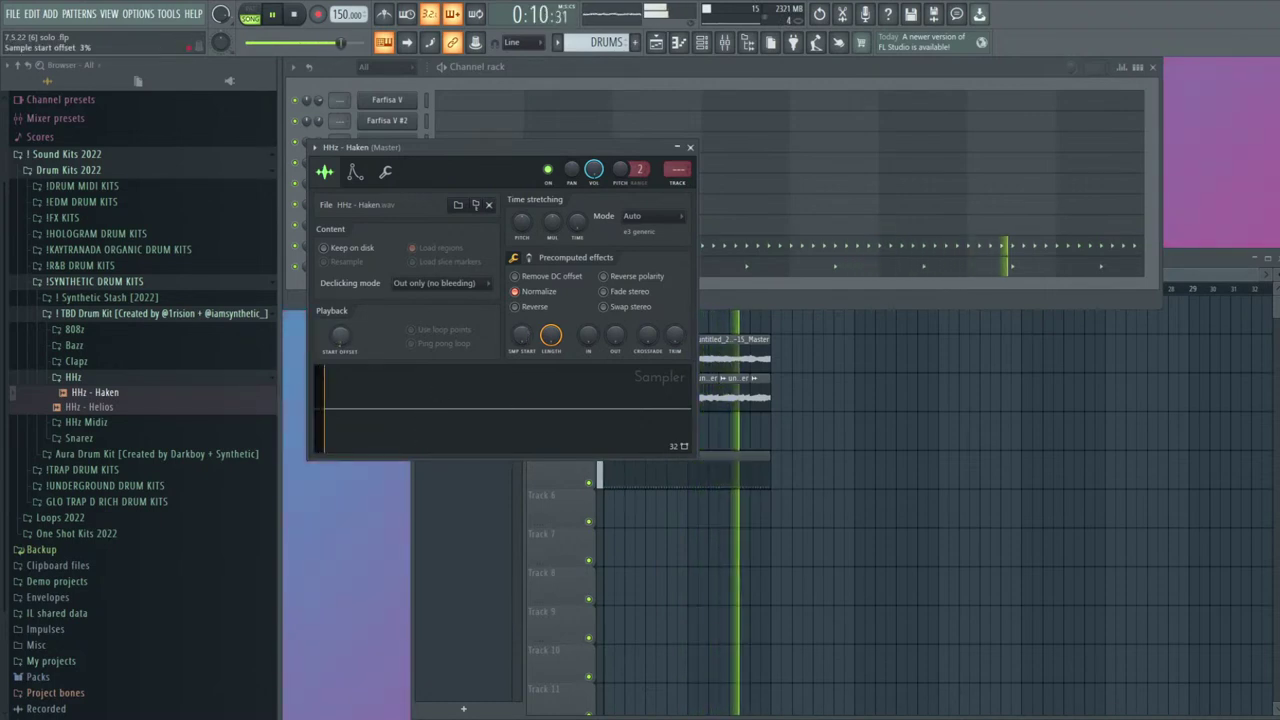
{"action": "left_click_drag", "start_coordinate": [528, 338], "coordinate": [528, 275]}
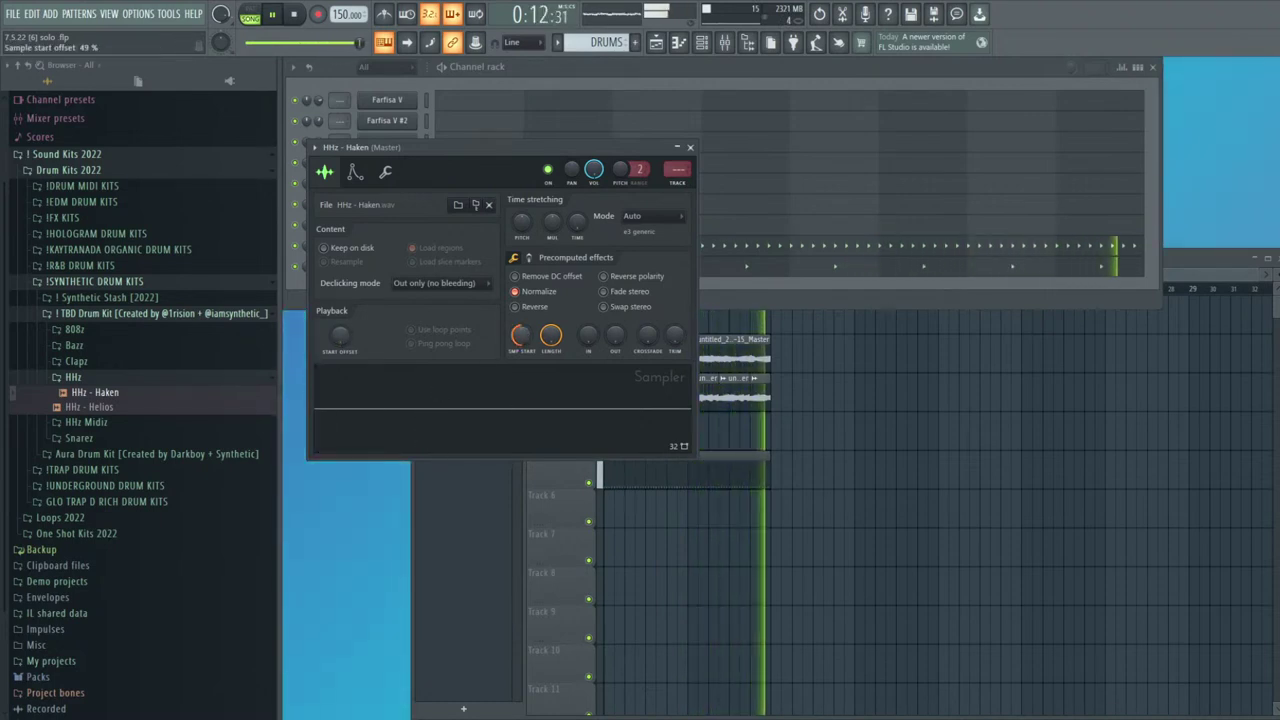
{"action": "left_click_drag", "start_coordinate": [523, 337], "coordinate": [523, 400]}
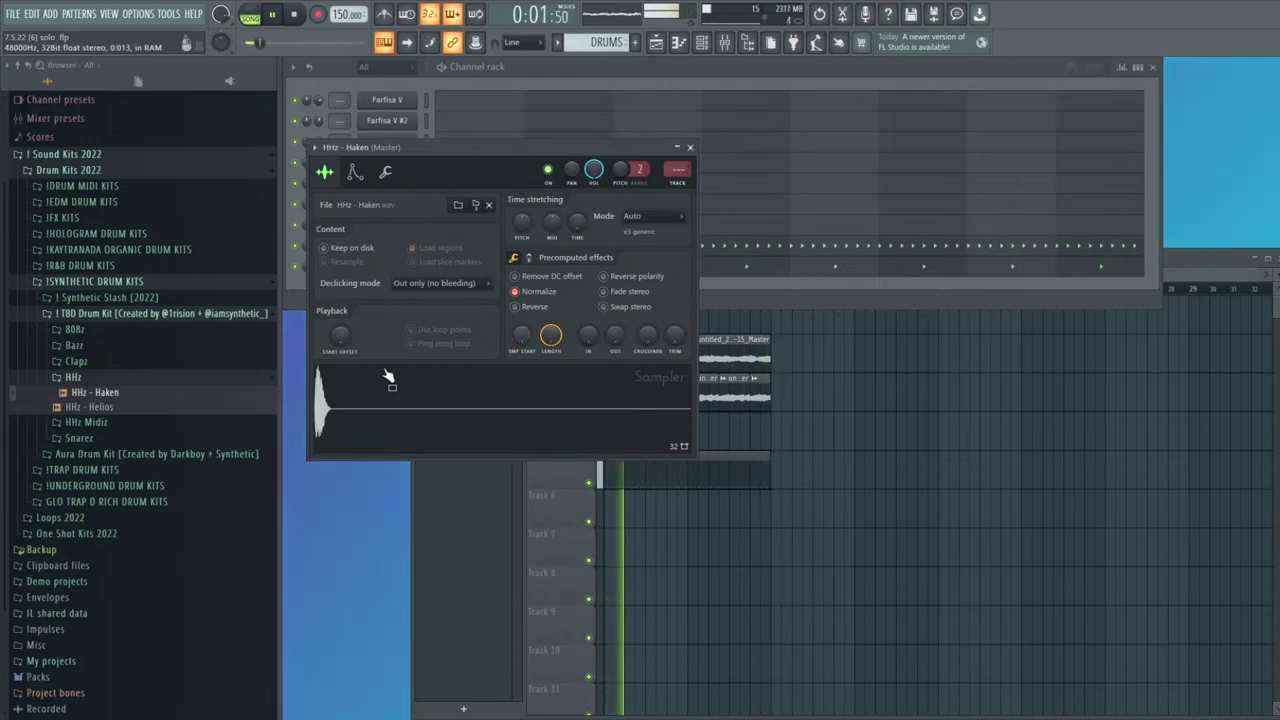
Raise HHz - Haken's trim threshold with the sample start offset at 0%, and close its settings
{"action": "left_click_drag", "start_coordinate": [340, 336], "coordinate": [357, 335]}
{"action": "left_click_drag", "start_coordinate": [674, 336], "coordinate": [674, 265]}
{"action": "left_click_drag", "start_coordinate": [524, 342], "coordinate": [525, 385]}
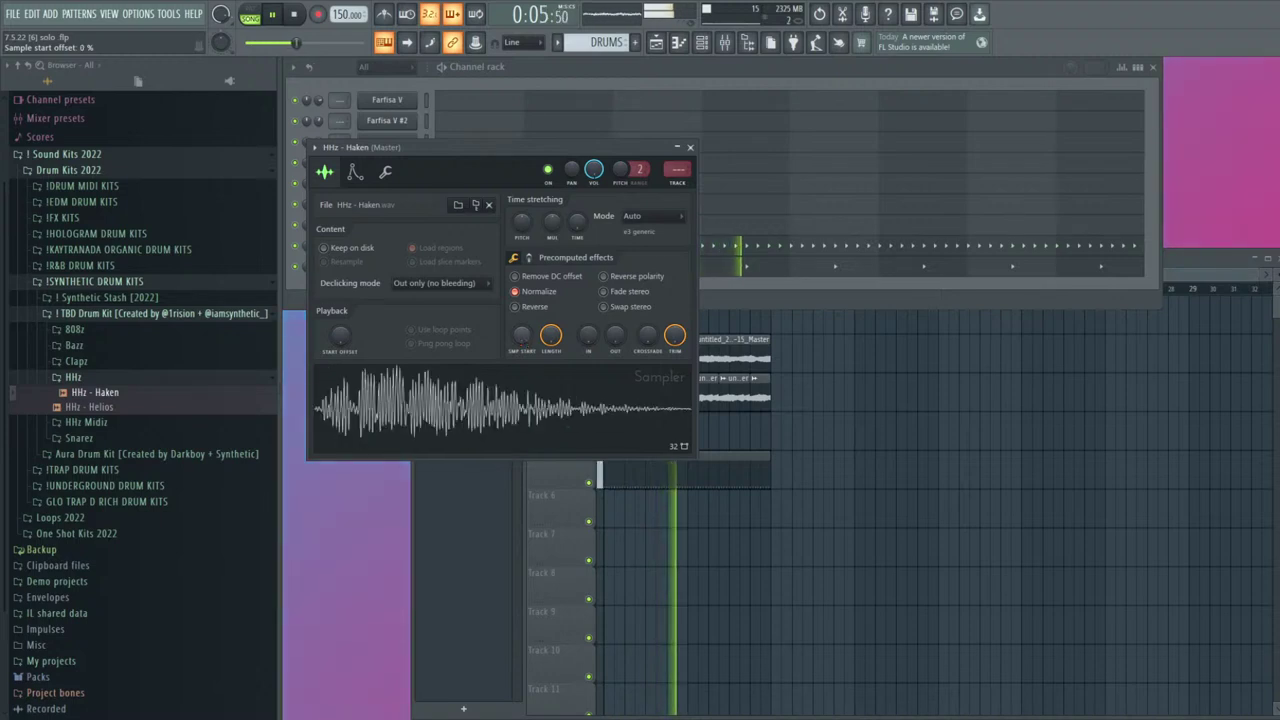
{"action": "left_click_drag", "start_coordinate": [524, 336], "coordinate": [524, 372]}
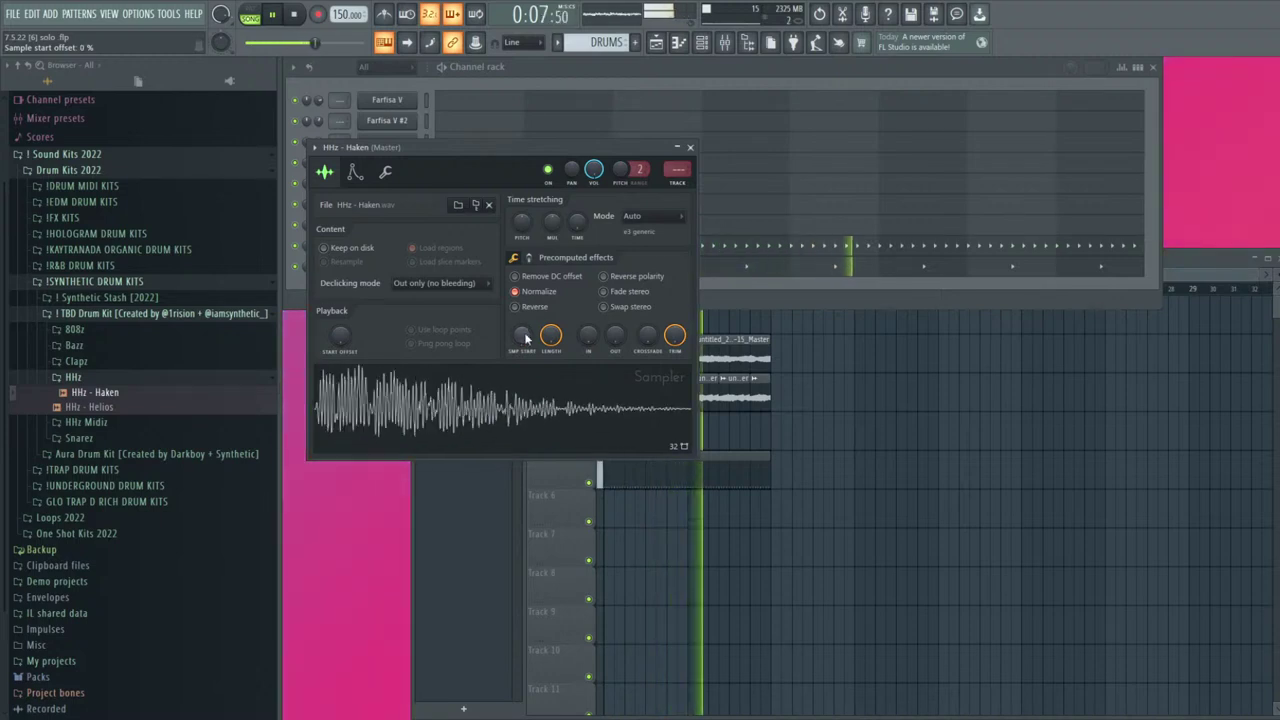
{"action": "key", "text": "Escape"}
Route HHz - Haken to mixer insert 3 and load Fruity Phaser in its first effect slot at about 44% mix level
{"action": "left_click_drag", "start_coordinate": [340, 246], "coordinate": [340, 230]}
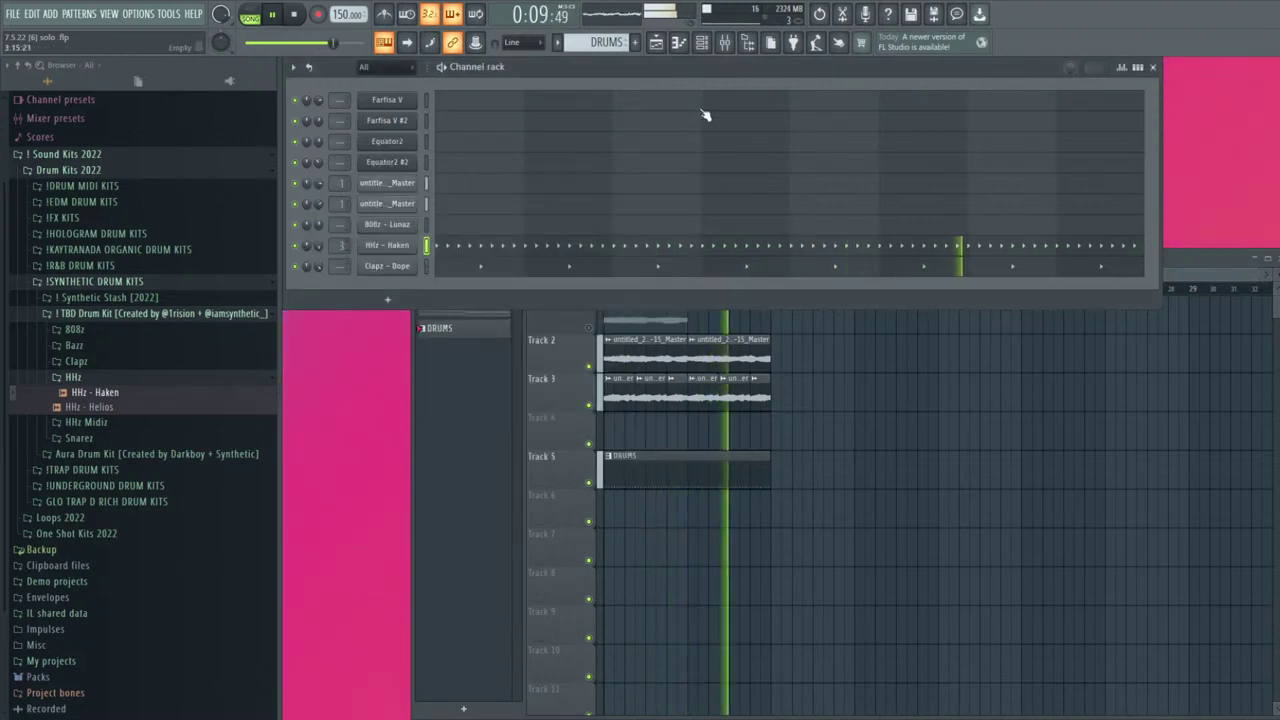
{"action": "key", "text": "F9"}
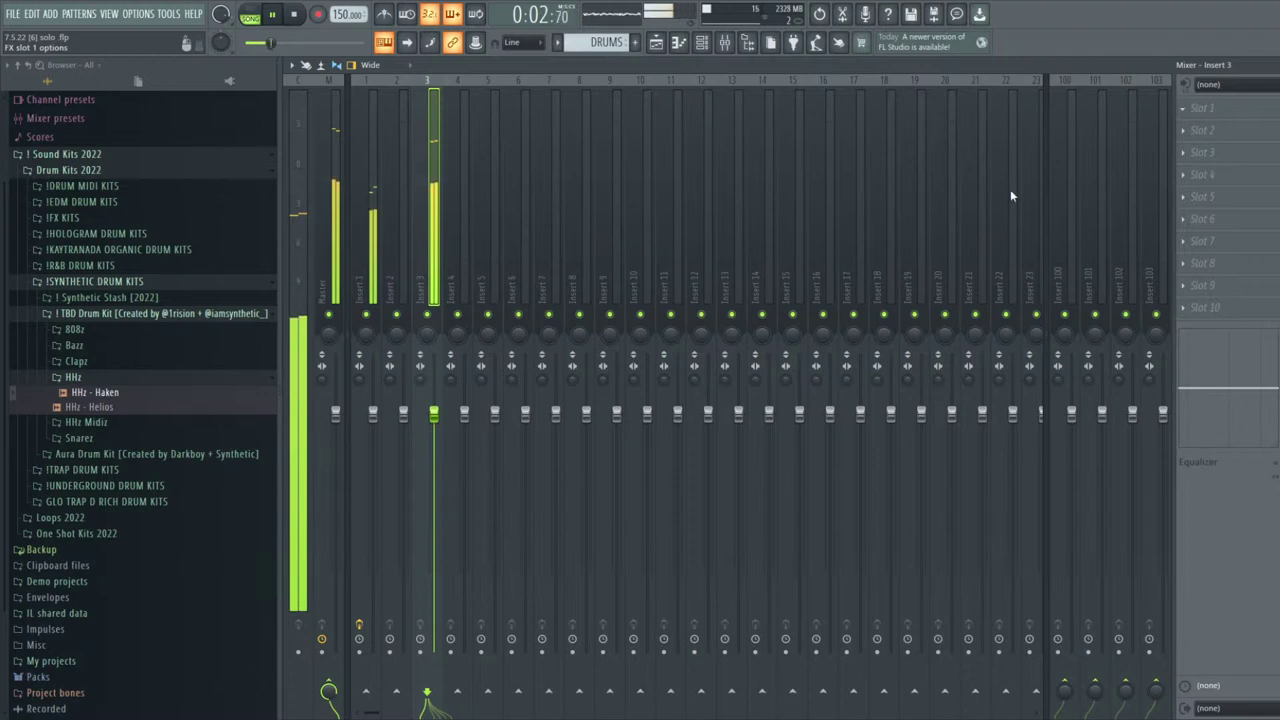
{"action": "left_click", "coordinate": [1015, 145]}
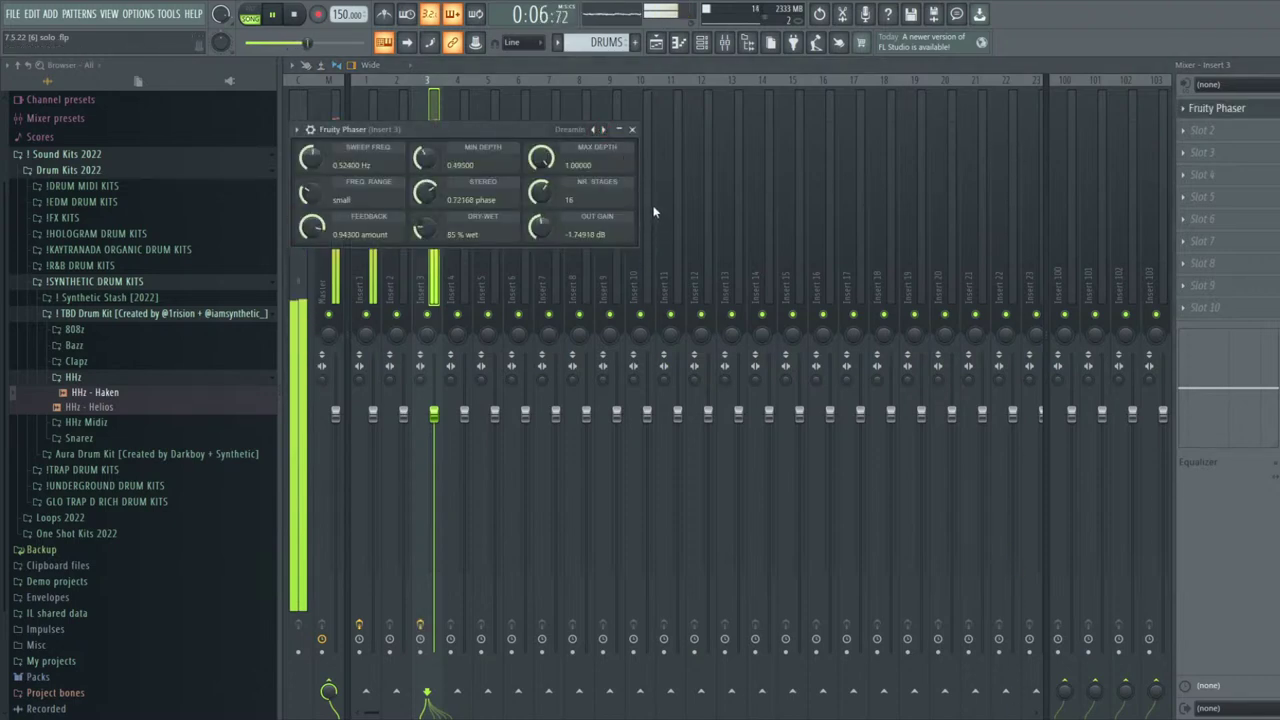
{"action": "left_click", "coordinate": [632, 129]}
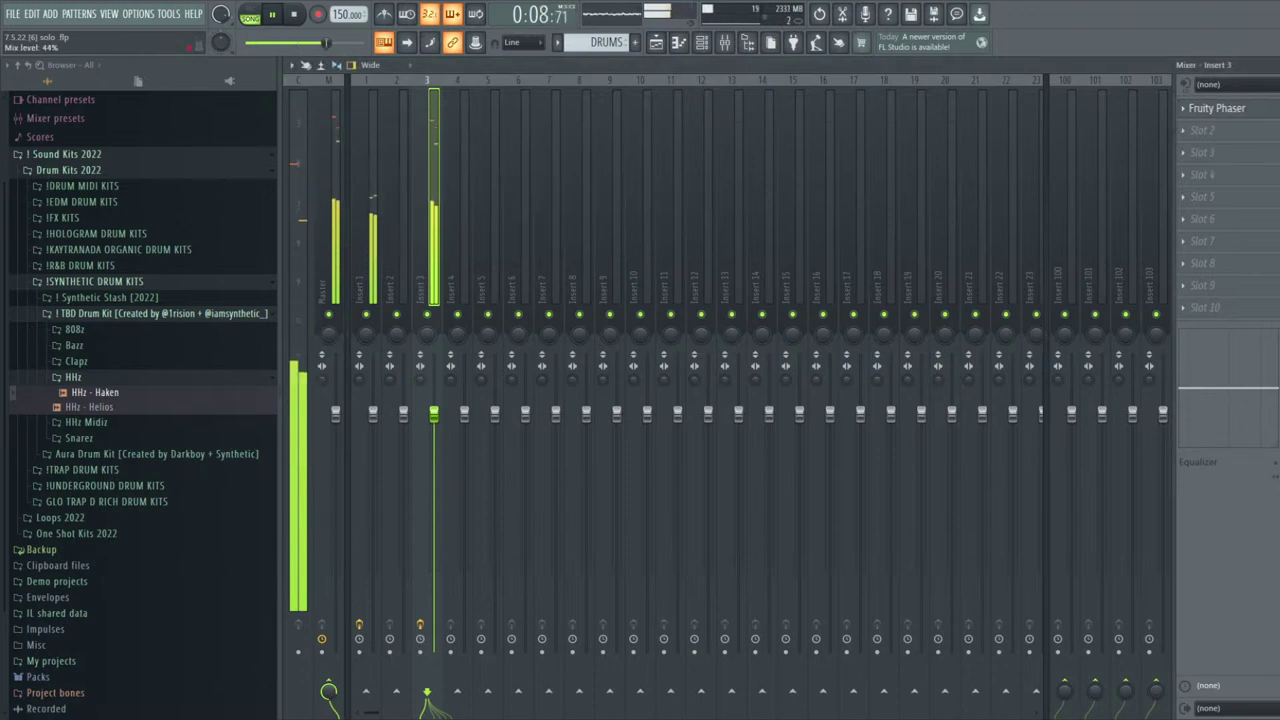
{"action": "key", "text": "F9"}
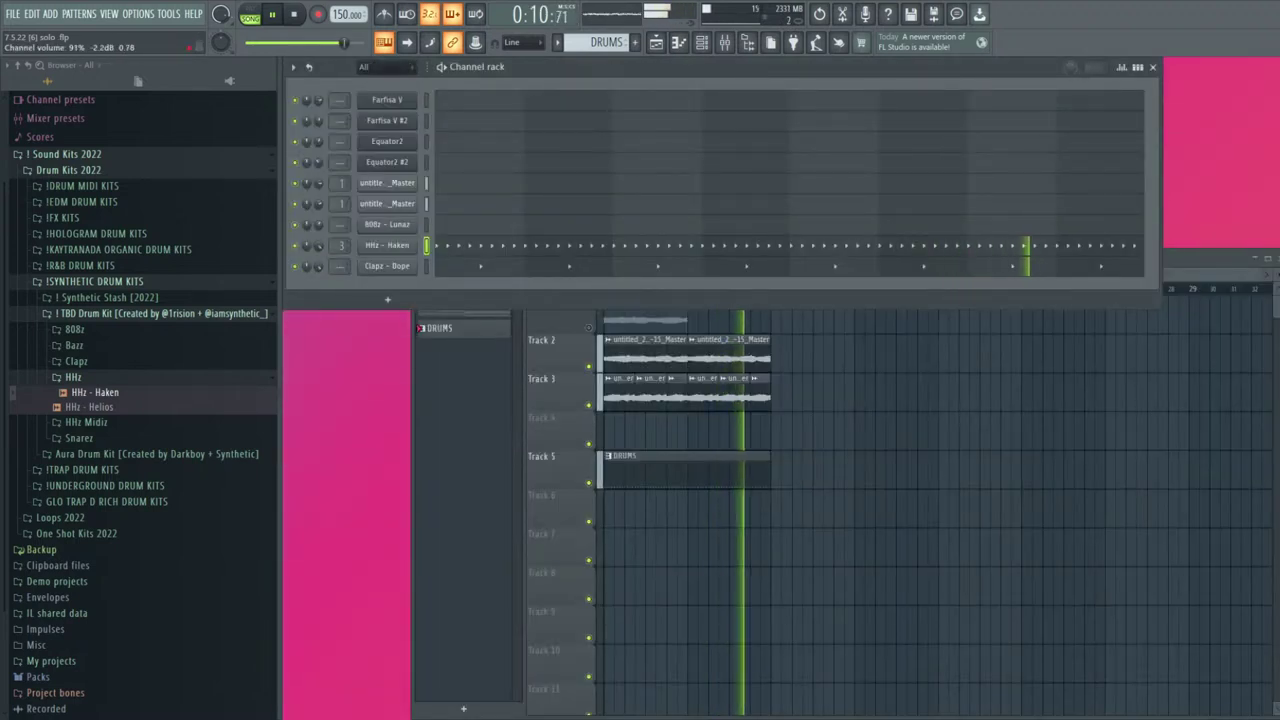
Load HHz - Helios as a new channel and place hits on steps 1, 7 and 13 to 15
{"action": "left_click_drag", "start_coordinate": [100, 407], "coordinate": [386, 290]}
{"action": "left_click", "coordinate": [1137, 67]}
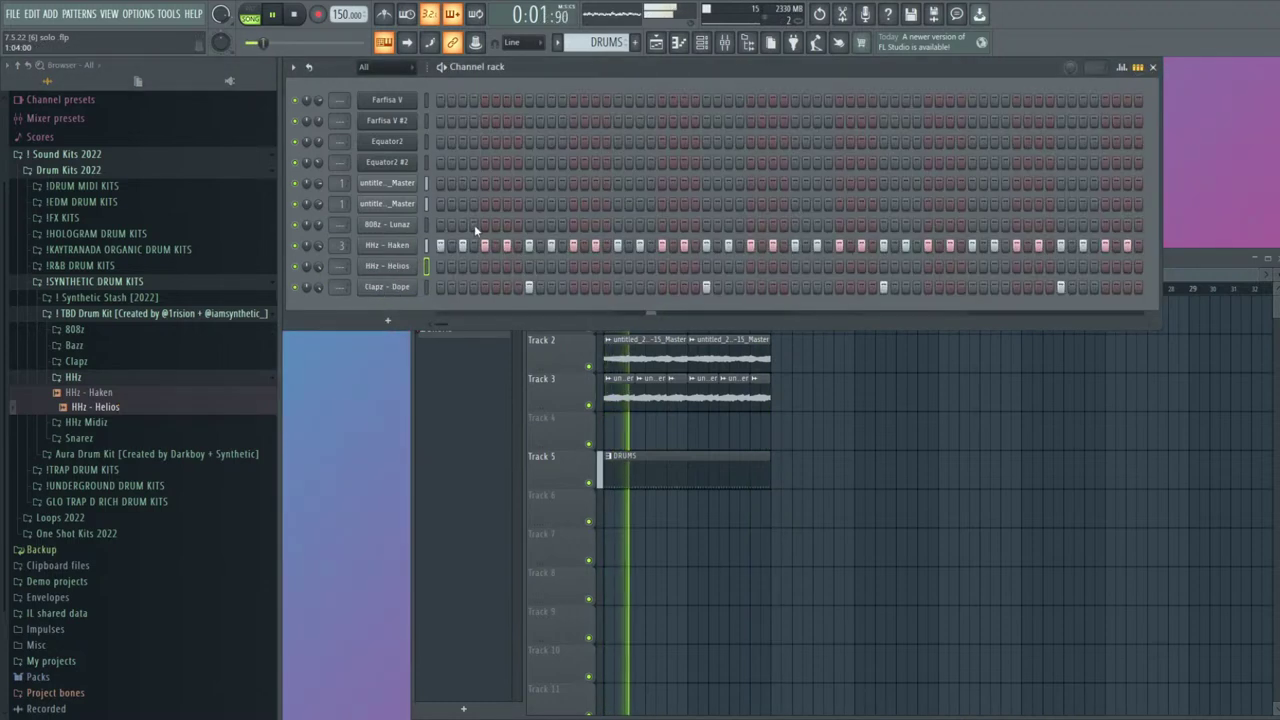
{"action": "key", "text": "space"}
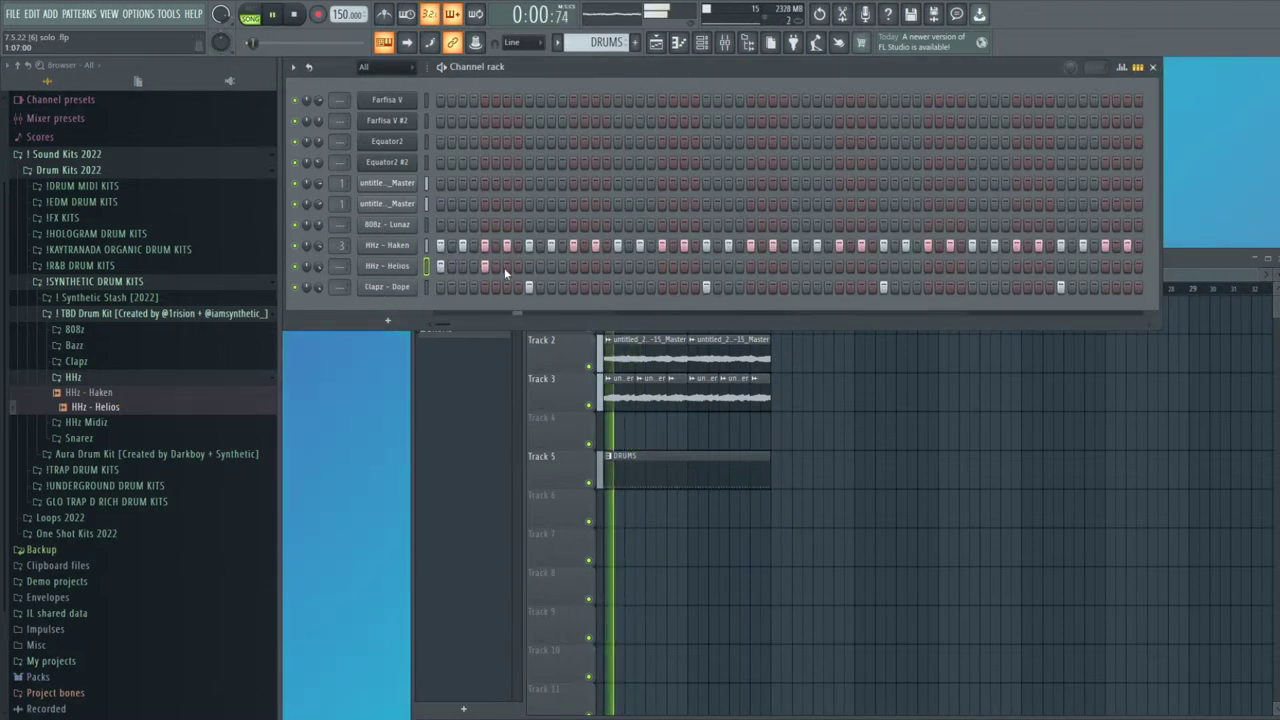
{"action": "right_click", "coordinate": [629, 266]}
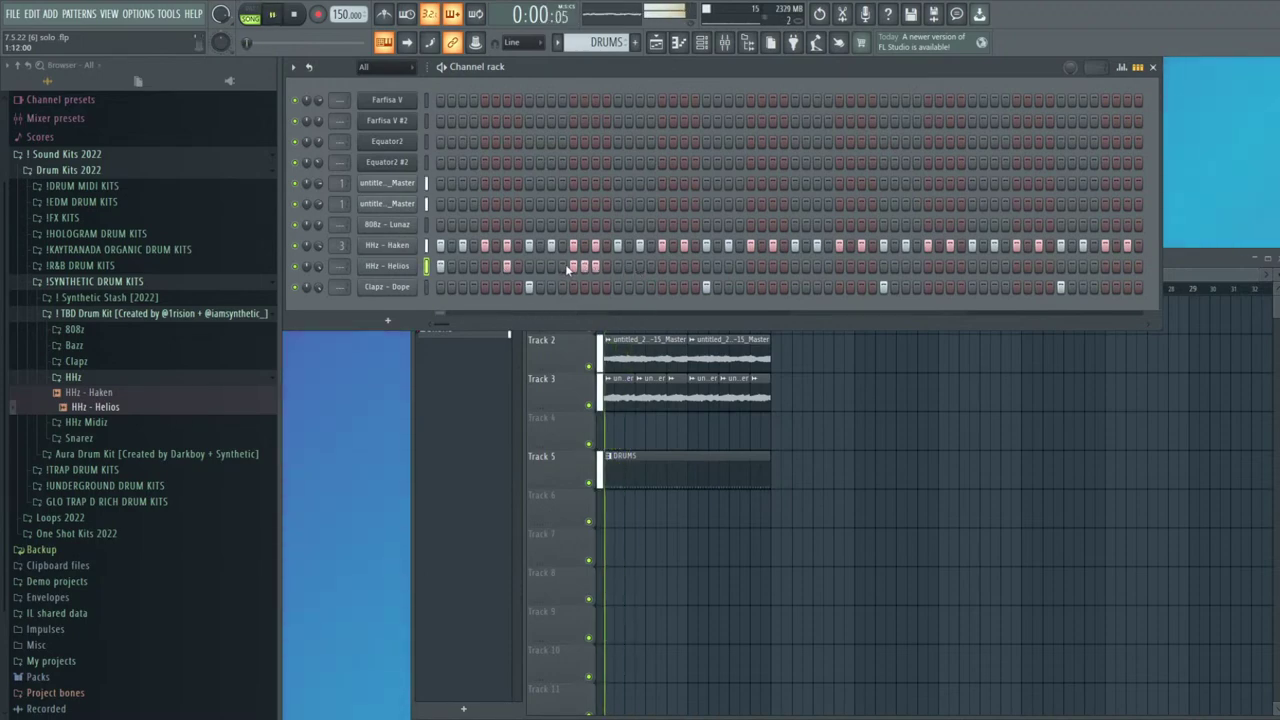
Add HHz - Helios hits on steps 19, 27, 30 and 31 and play the pattern
{"action": "left_click", "coordinate": [640, 266]}
{"action": "left_click", "coordinate": [684, 266]}
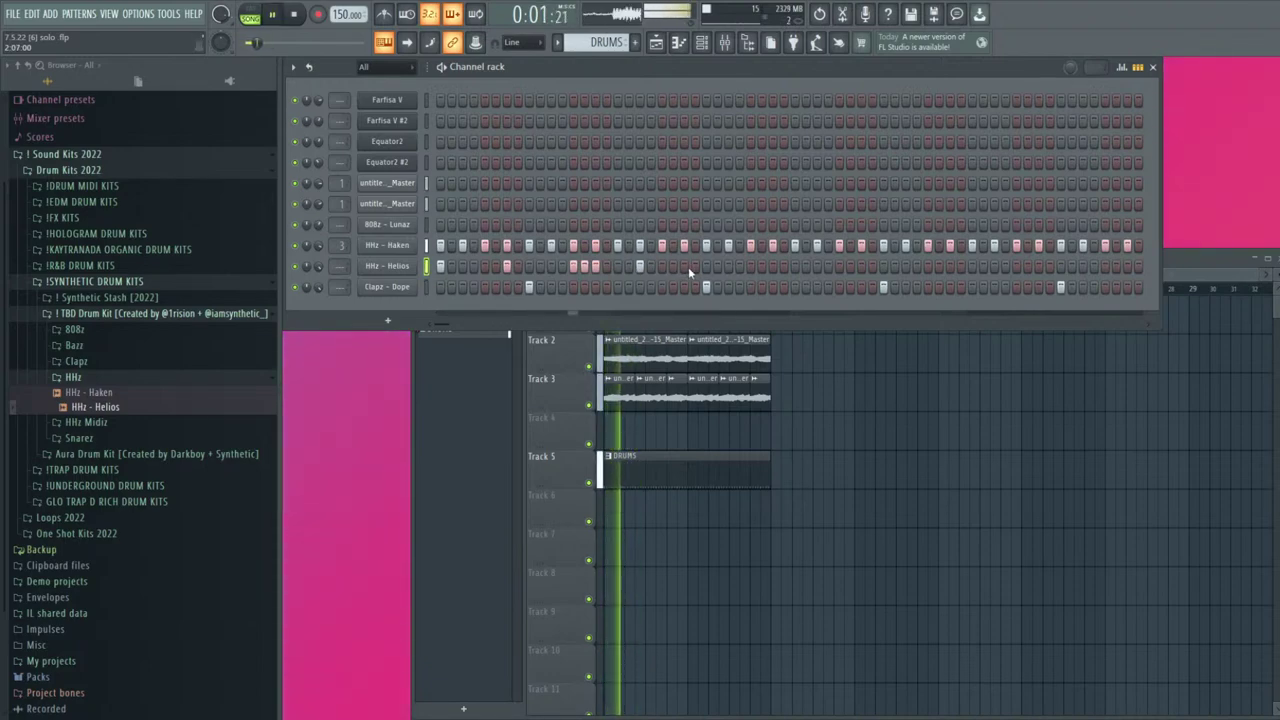
{"action": "left_click_drag", "start_coordinate": [750, 266], "coordinate": [772, 266]}
{"action": "key", "text": "space"}
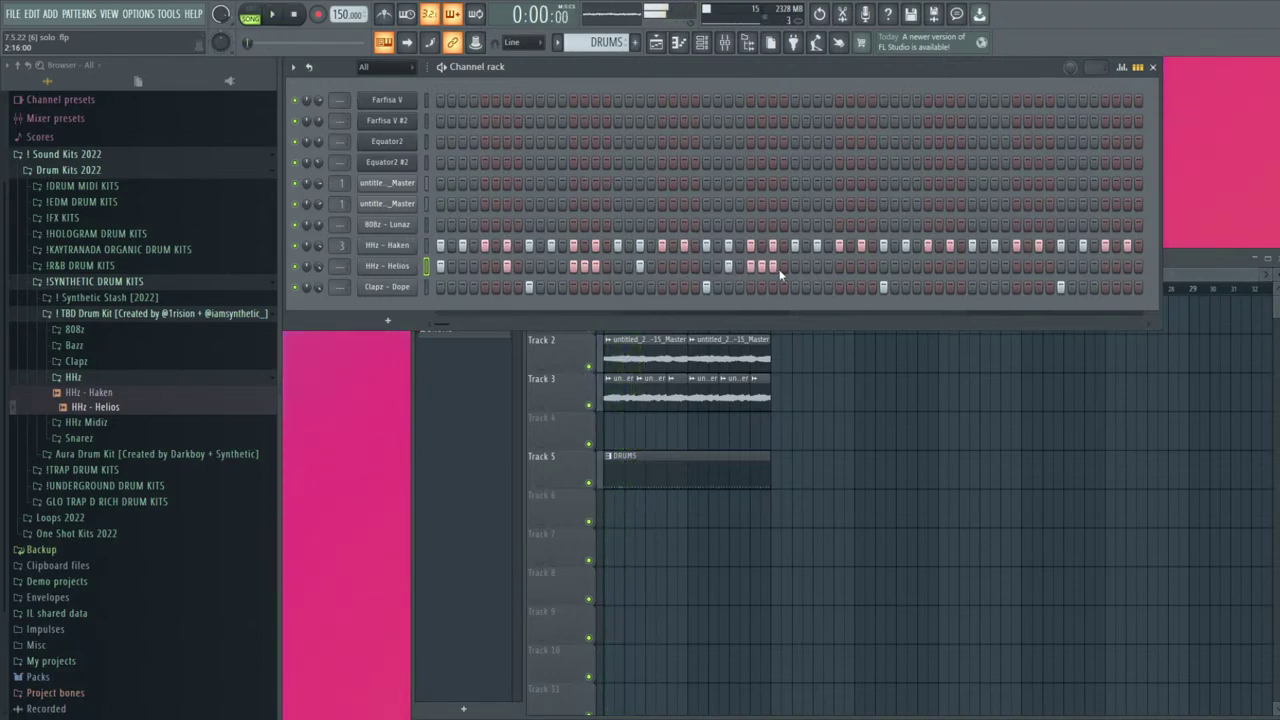
{"action": "left_click", "coordinate": [1138, 68]}
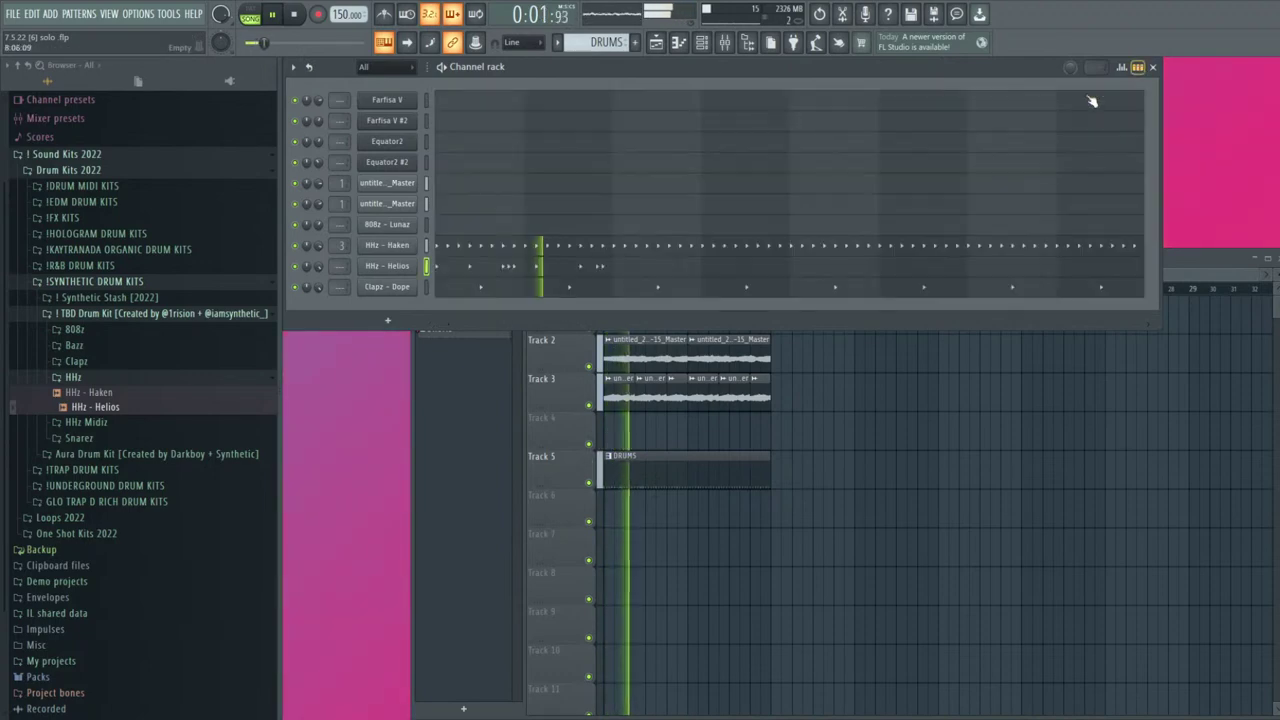
Open the HHz - Helios piano roll and duplicate its first two bars into bars 3 and 4
{"action": "left_click", "coordinate": [786, 268]}
{"action": "left_click_drag", "start_coordinate": [573, 168], "coordinate": [183, 195]}
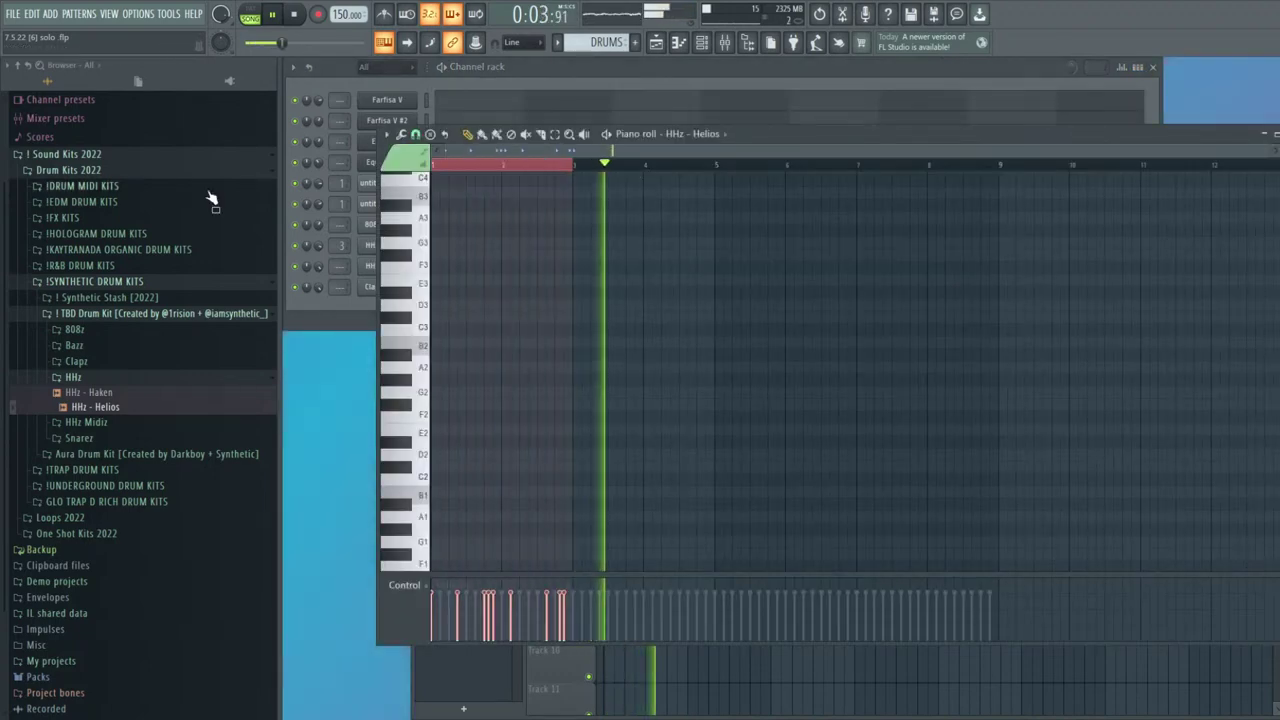
{"action": "key", "text": "ctrl+b"}
{"action": "scroll", "coordinate": [704, 330], "scroll_direction": "up", "scroll_amount": 1}
{"action": "scroll", "coordinate": [698, 340], "scroll_direction": "up", "scroll_amount": 4}
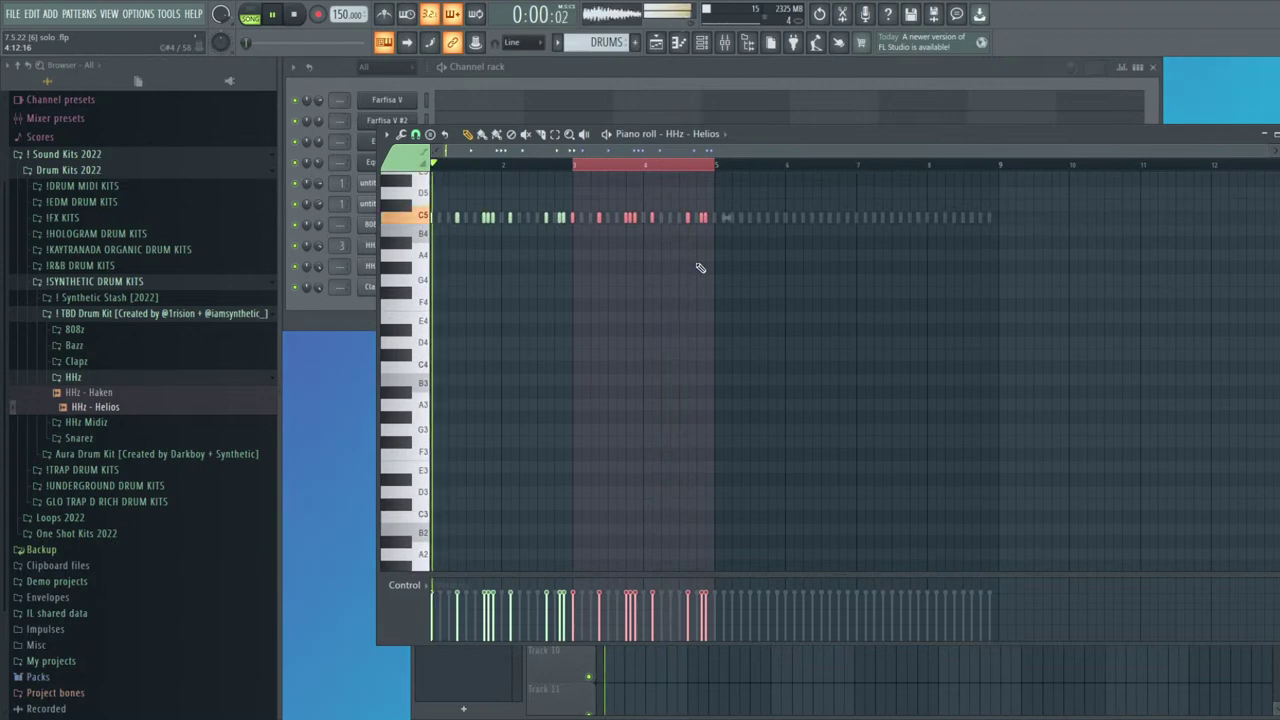
{"action": "left_click", "coordinate": [643, 171]}
Try extra B4 hits in bar 4 of HHz - Helios, keeping only the one on the second beat
{"action": "scroll", "coordinate": [651, 254], "scroll_direction": "up", "scroll_amount": 2}
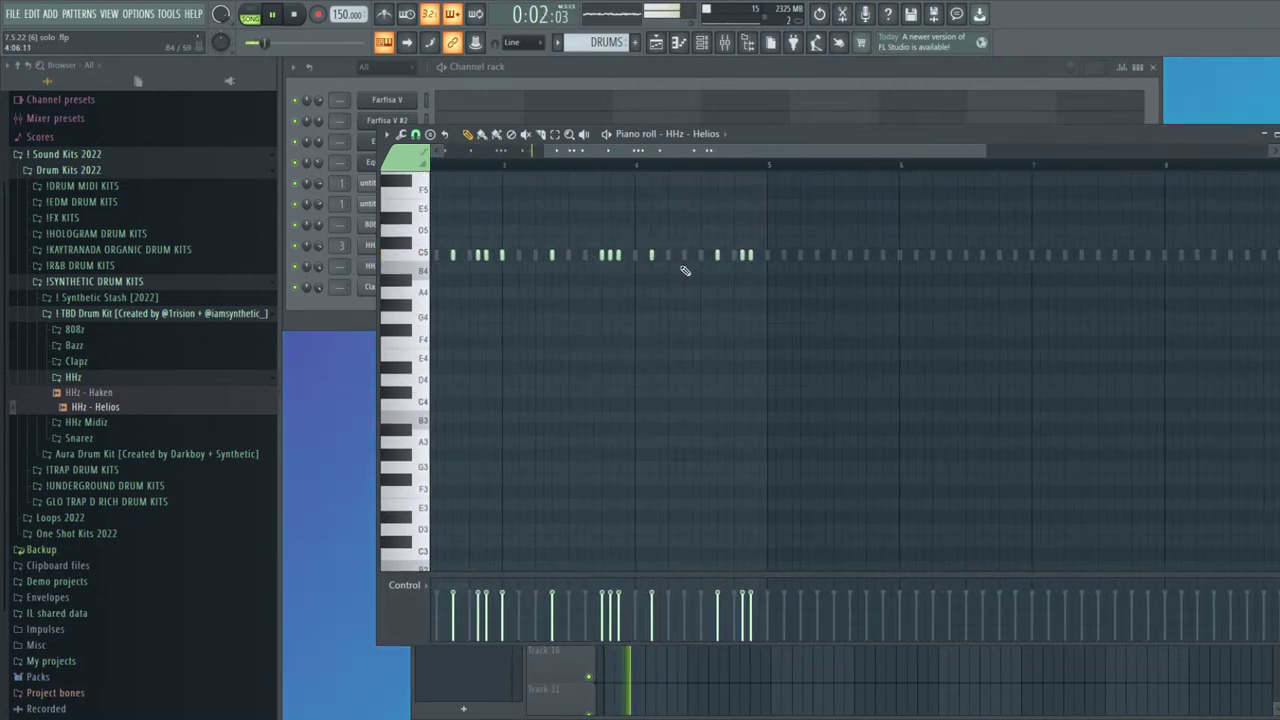
{"action": "right_click", "coordinate": [685, 268]}
{"action": "left_click", "coordinate": [668, 268]}
{"action": "left_click", "coordinate": [677, 268]}
{"action": "left_click", "coordinate": [692, 268]}
{"action": "key", "text": "space"}
{"action": "right_click", "coordinate": [694, 270]}
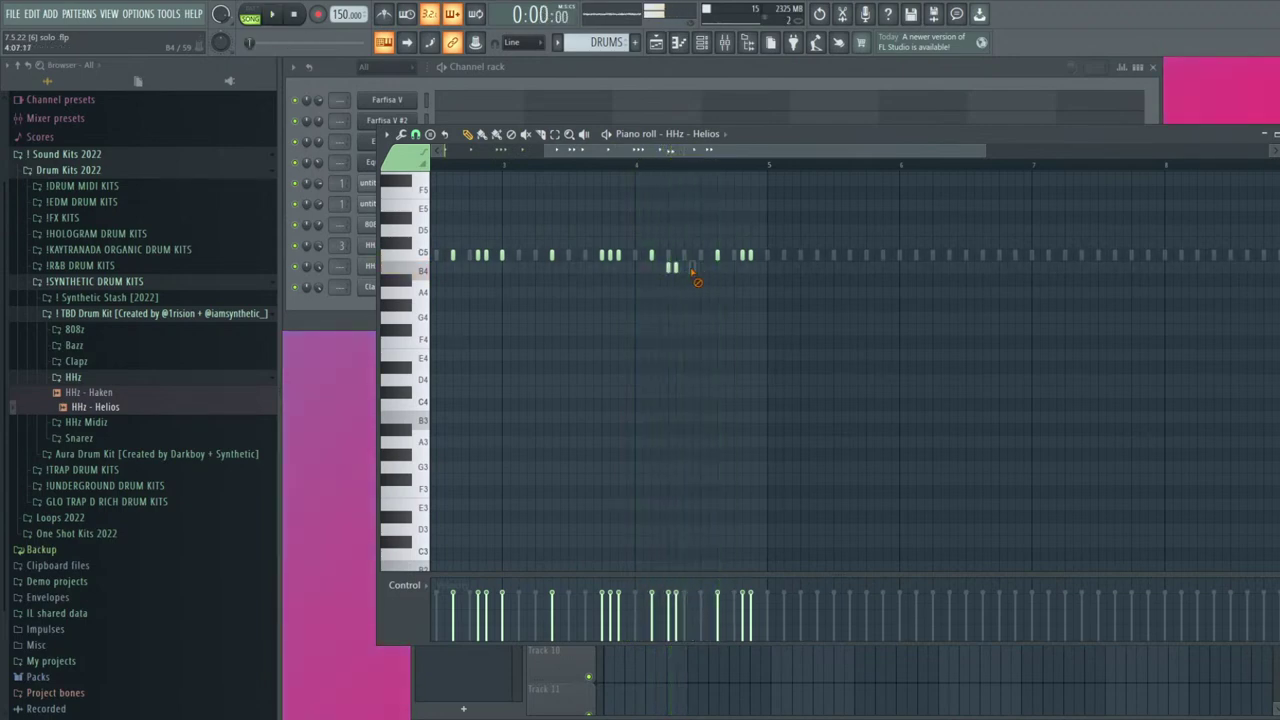
{"action": "right_click", "coordinate": [685, 270]}
{"action": "right_click", "coordinate": [677, 270]}
Extend the B4 note in bar 4 to one beat, chop it into eight short notes and play the roll
{"action": "scroll", "coordinate": [678, 270], "scroll_direction": "up", "scroll_amount": 2}
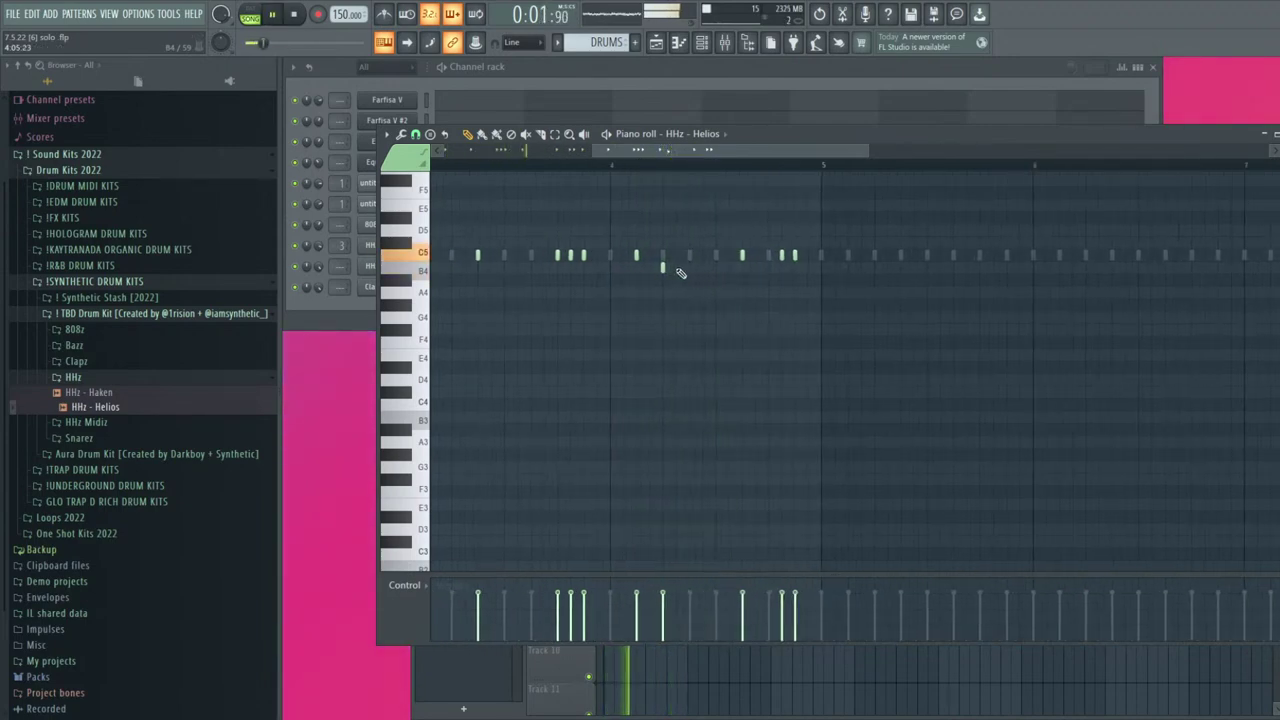
{"action": "left_click", "coordinate": [690, 269], "text": "ctrl"}
{"action": "key", "text": "ctrl+u"}
{"action": "key", "text": "space"}
{"action": "key", "text": "space"}
Delete the last three notes of the B4 roll in bar 4 and play the result
{"action": "left_click_drag", "start_coordinate": [722, 285], "coordinate": [710, 309]}
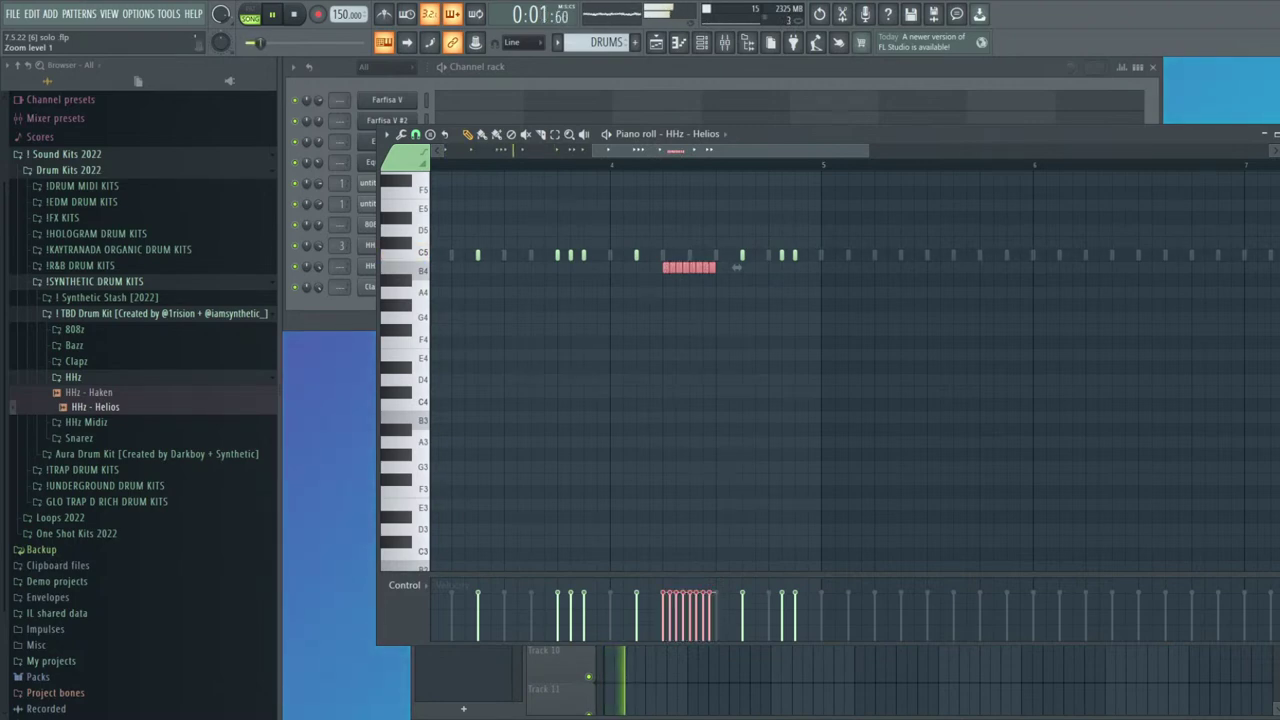
{"action": "left_click_drag", "start_coordinate": [700, 268], "coordinate": [666, 264]}
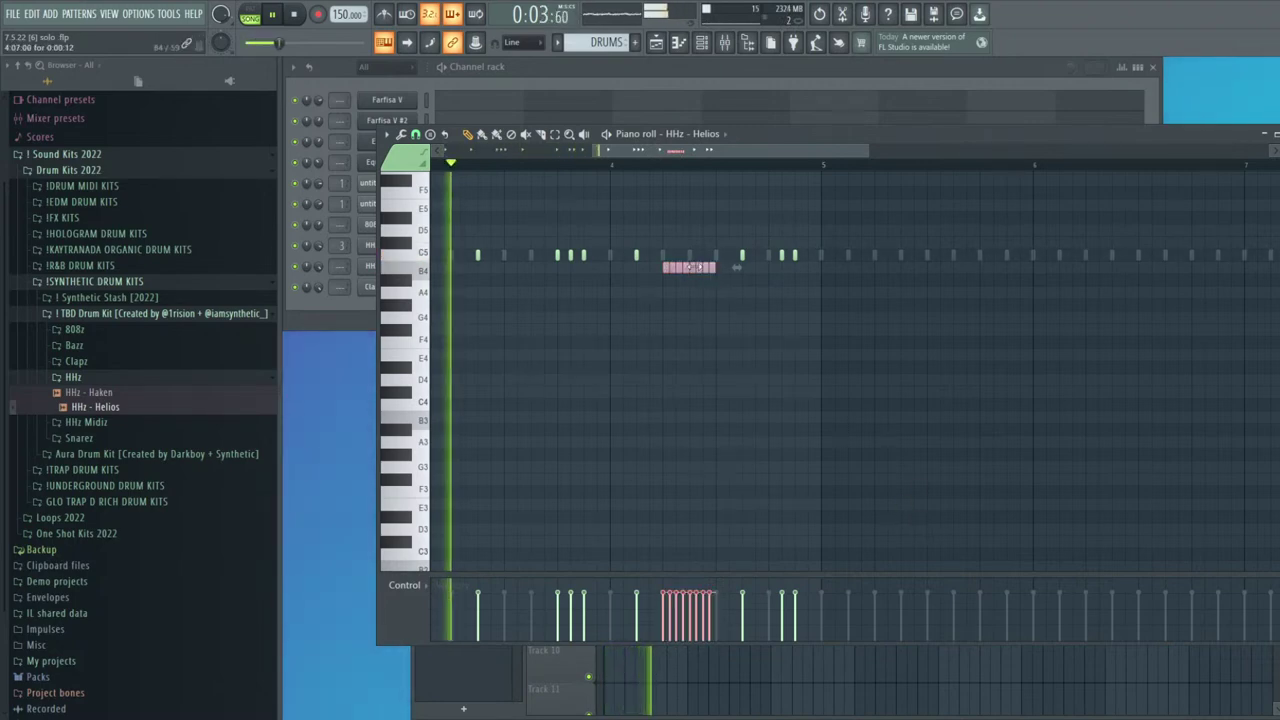
{"action": "left_click", "coordinate": [737, 256], "text": "ctrl"}
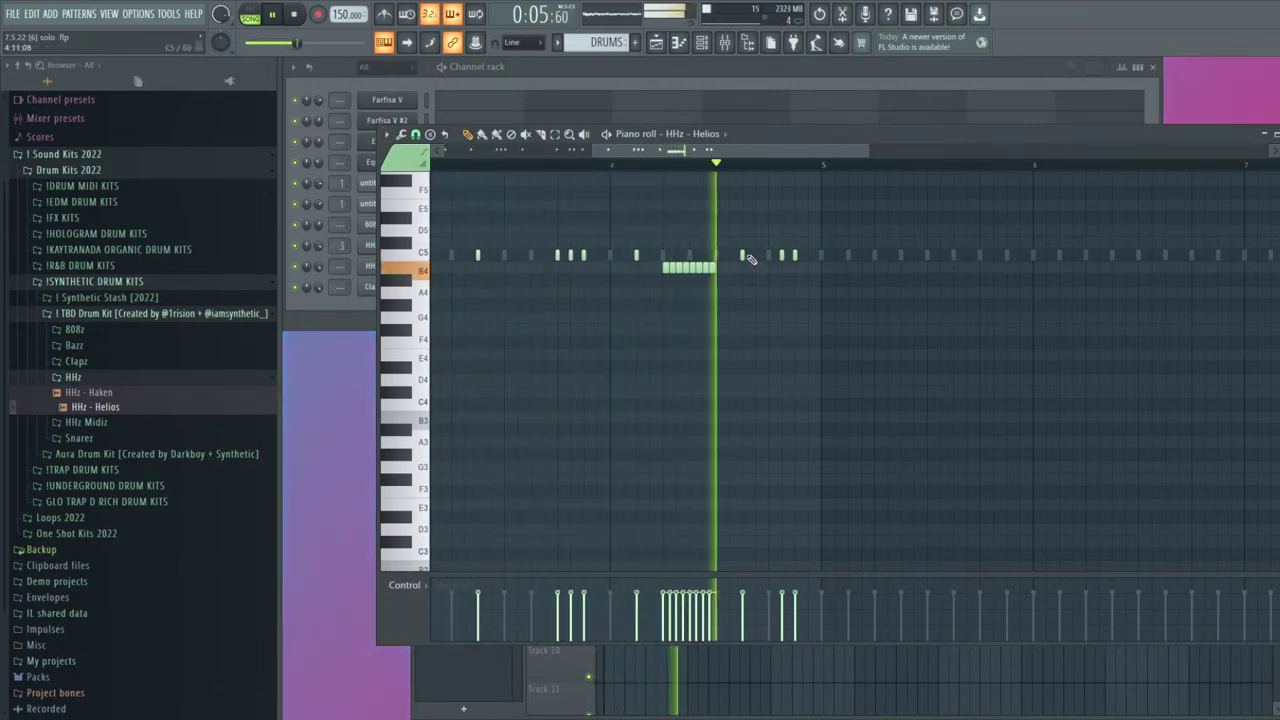
{"action": "left_click_drag", "start_coordinate": [712, 270], "coordinate": [664, 268]}
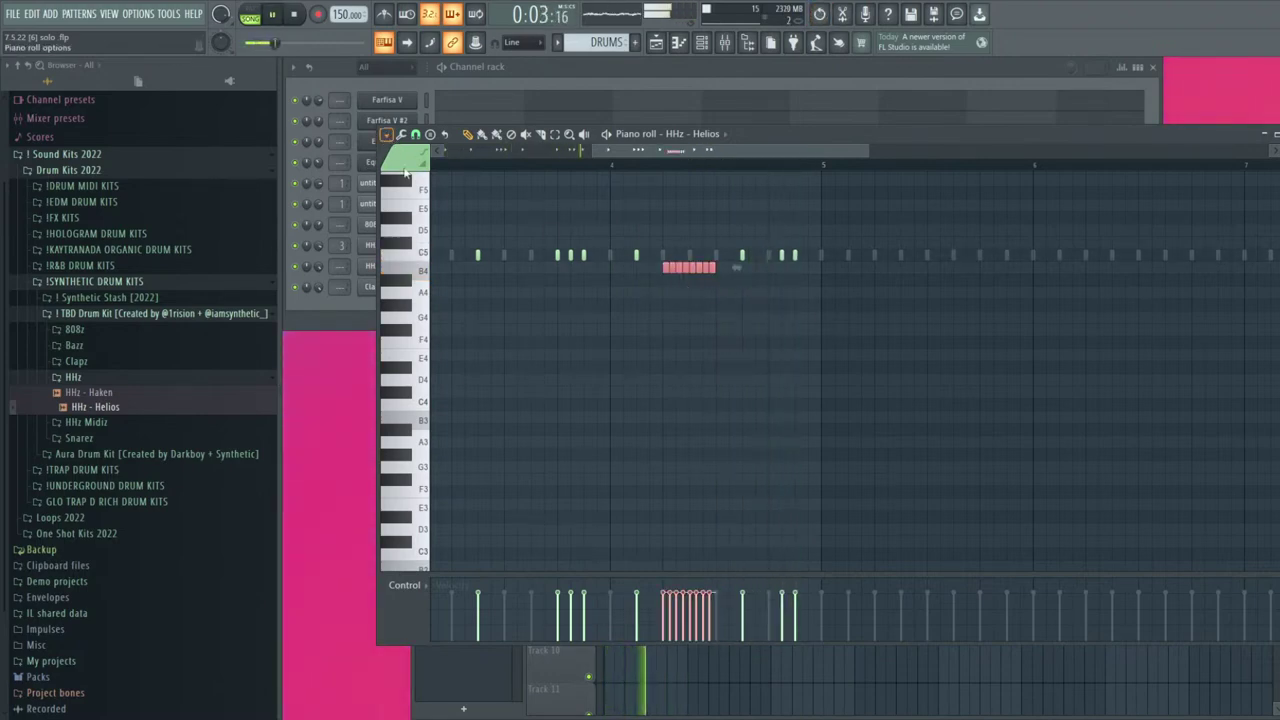
{"action": "left_click_drag", "start_coordinate": [719, 284], "coordinate": [702, 274]}
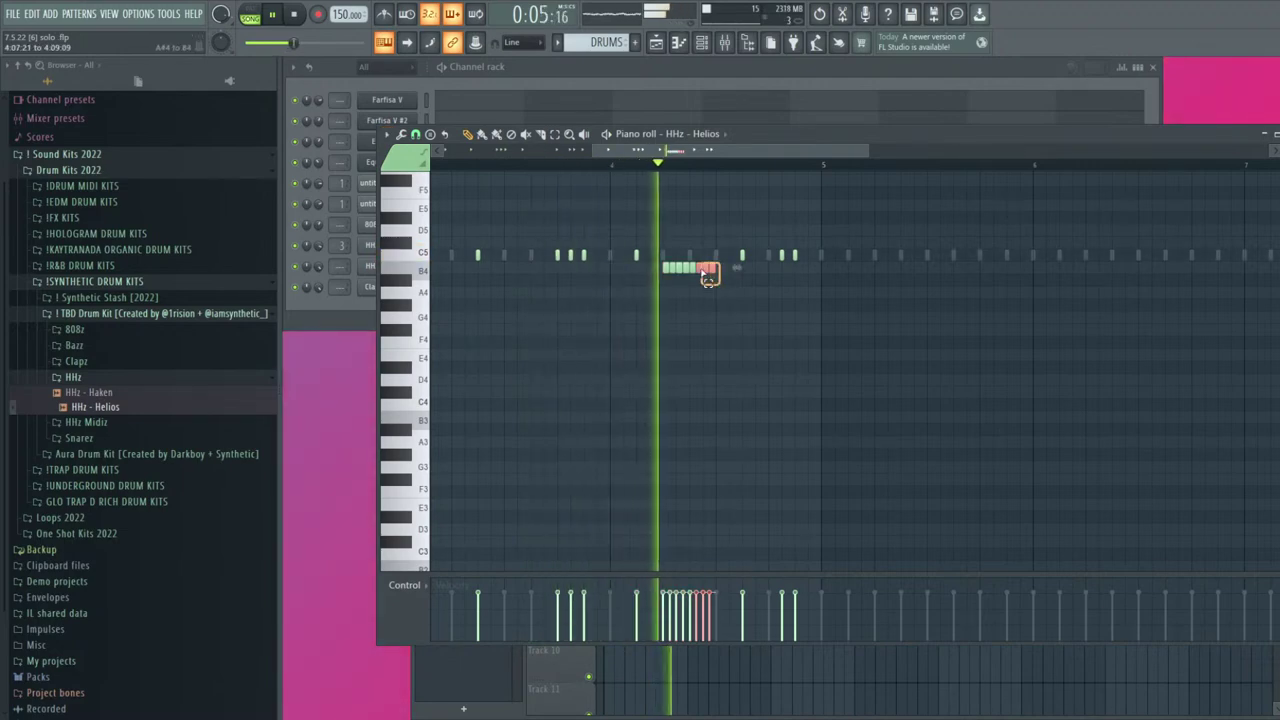
{"action": "key", "text": "Delete"}
{"action": "key", "text": "space"}
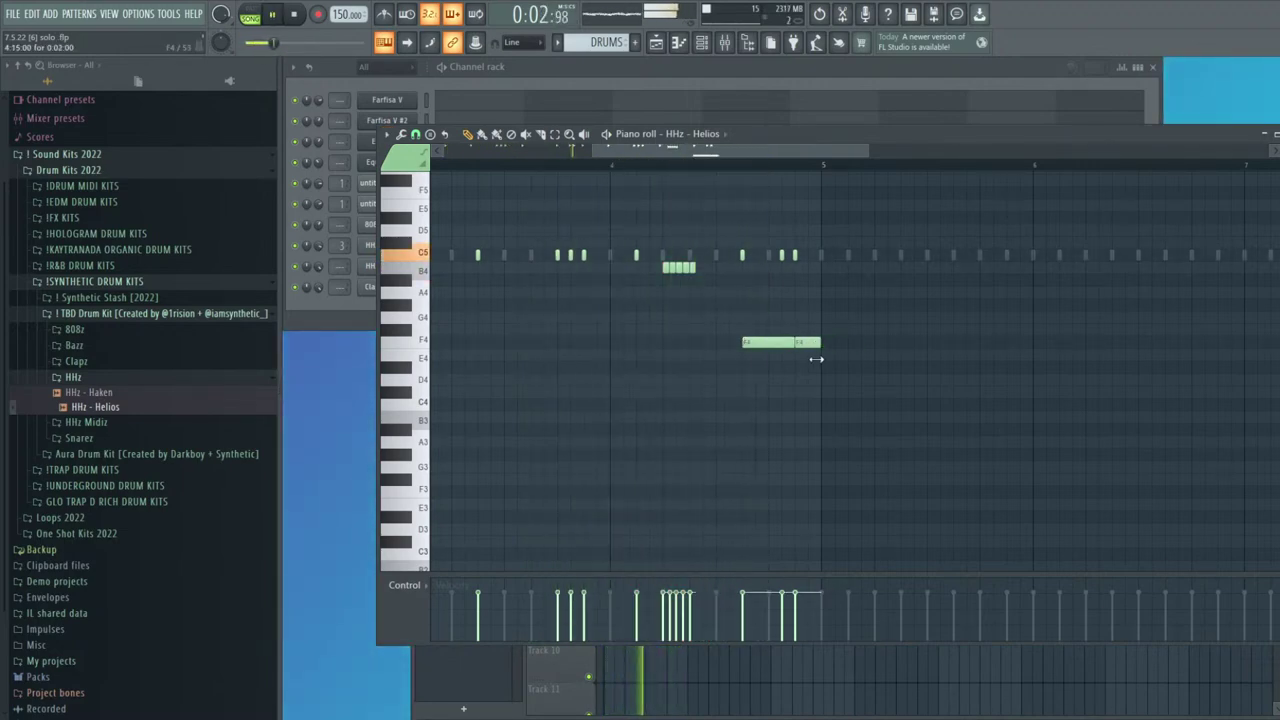
Duplicate the four-bar HHz - Helios sequence into bars 5 to 8 and close its piano roll
{"action": "scroll", "coordinate": [845, 380], "scroll_direction": "down", "scroll_amount": 5}
{"action": "key", "text": "ctrl+b"}
{"action": "key", "text": "Escape"}
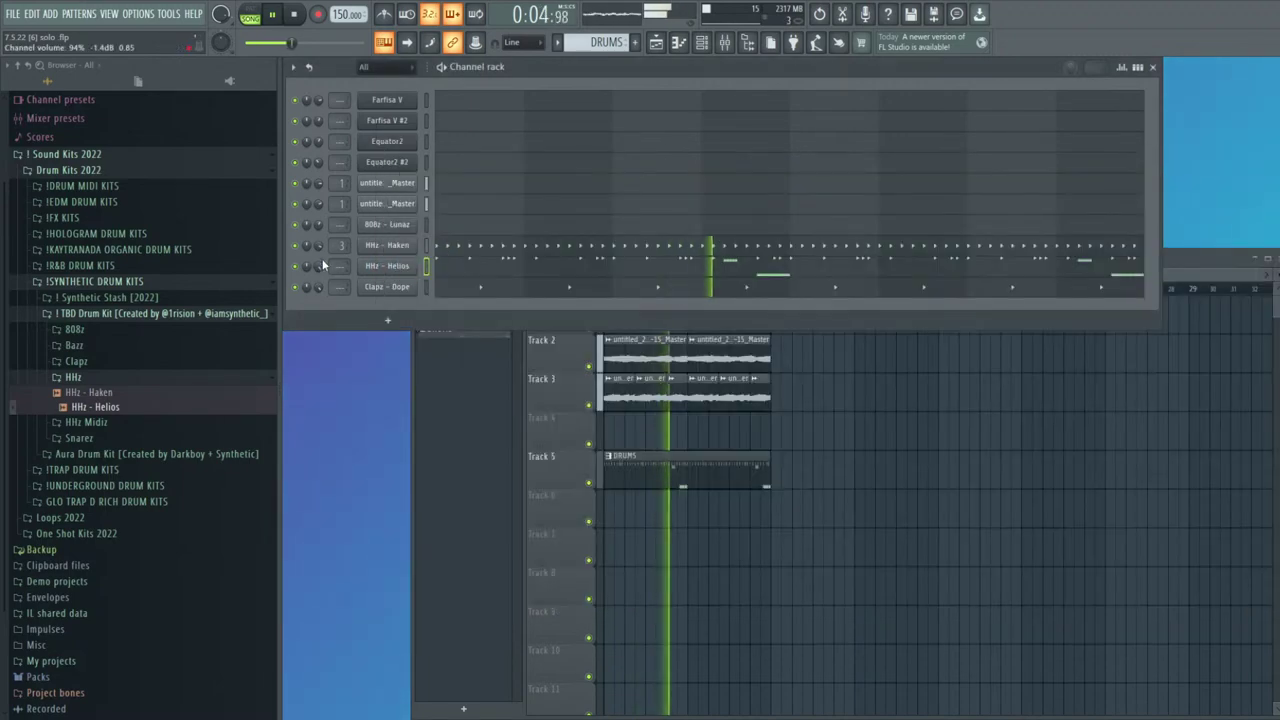
Reopen the HHz - Helios notes and ramp the velocities upward across the B4 rolls in bars 4 and 8
{"action": "left_click", "coordinate": [500, 264]}
{"action": "left_click_drag", "start_coordinate": [1058, 356], "coordinate": [664, 310]}
{"action": "scroll", "coordinate": [690, 598], "scroll_direction": "up", "scroll_amount": 3}
{"action": "left_click_drag", "start_coordinate": [688, 615], "coordinate": [712, 609]}
{"action": "left_click_drag", "start_coordinate": [1076, 618], "coordinate": [1101, 610]}
{"action": "scroll", "coordinate": [1090, 434], "scroll_direction": "down", "scroll_amount": 3}
{"action": "left_click", "coordinate": [1102, 434], "text": "ctrl"}
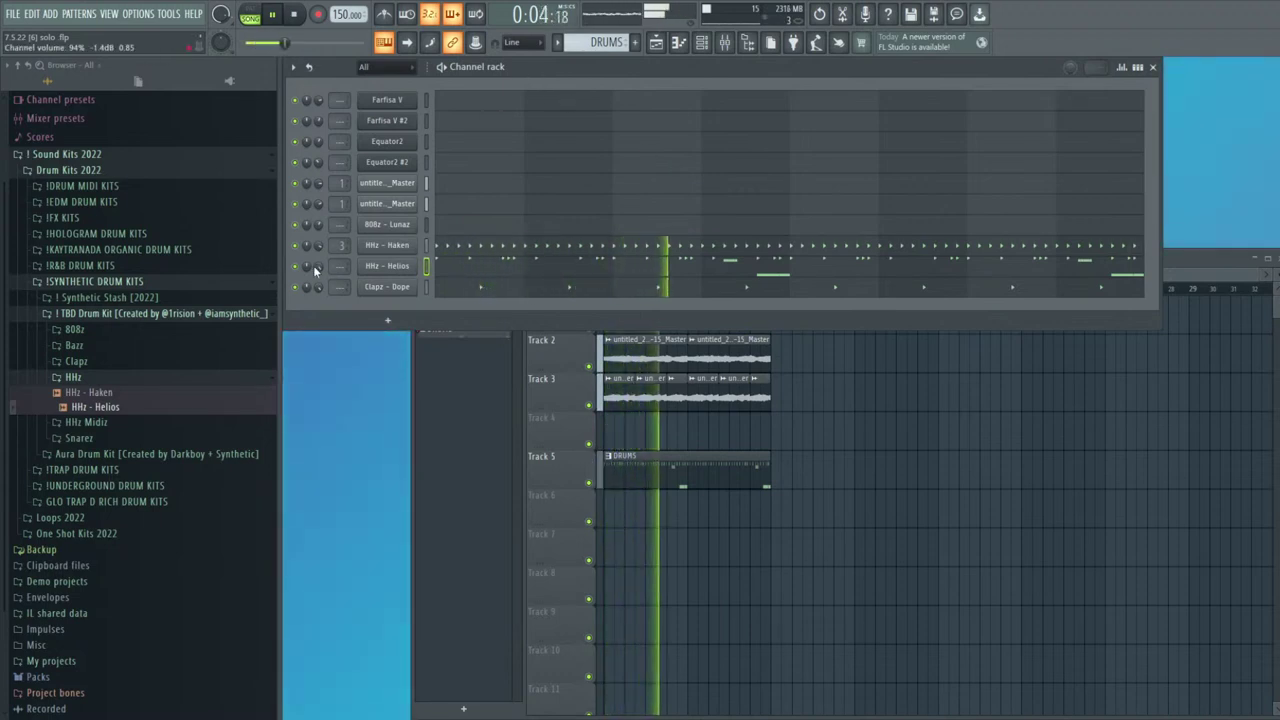
Review the sample and miscellaneous channel settings of the HHz - Helios sampler
{"action": "left_click", "coordinate": [387, 266]}
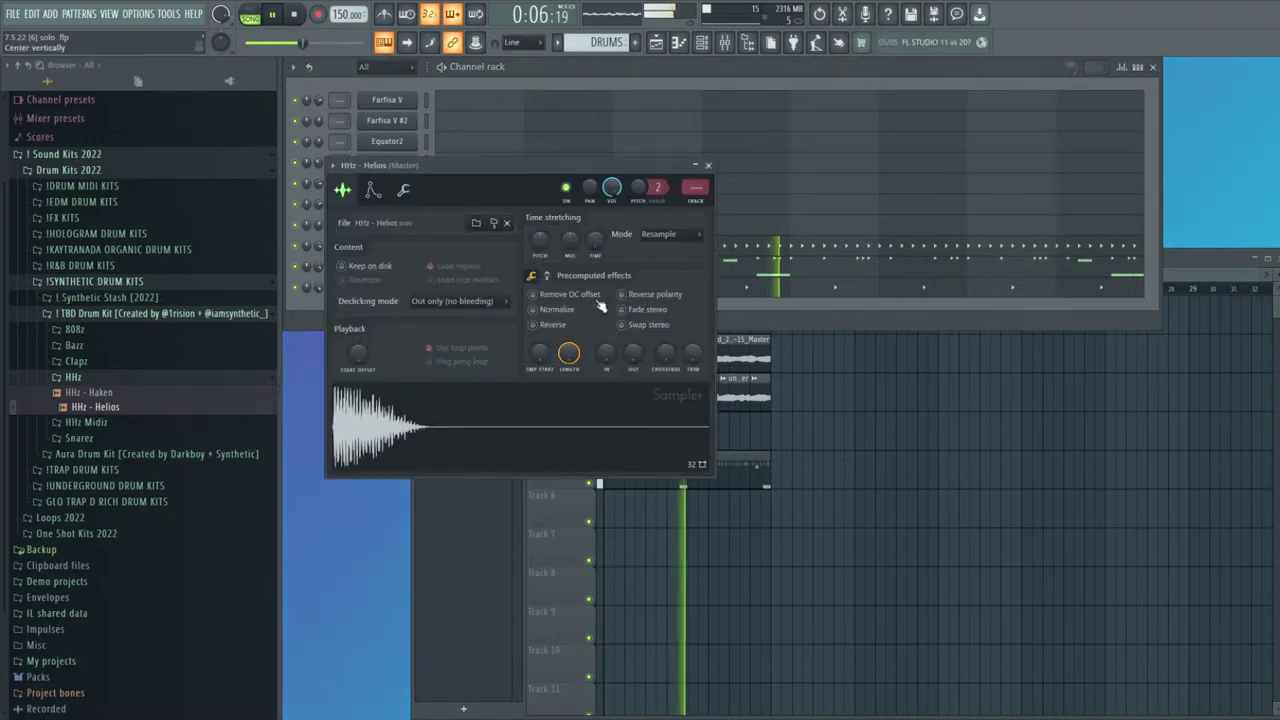
{"action": "left_click", "coordinate": [372, 190]}
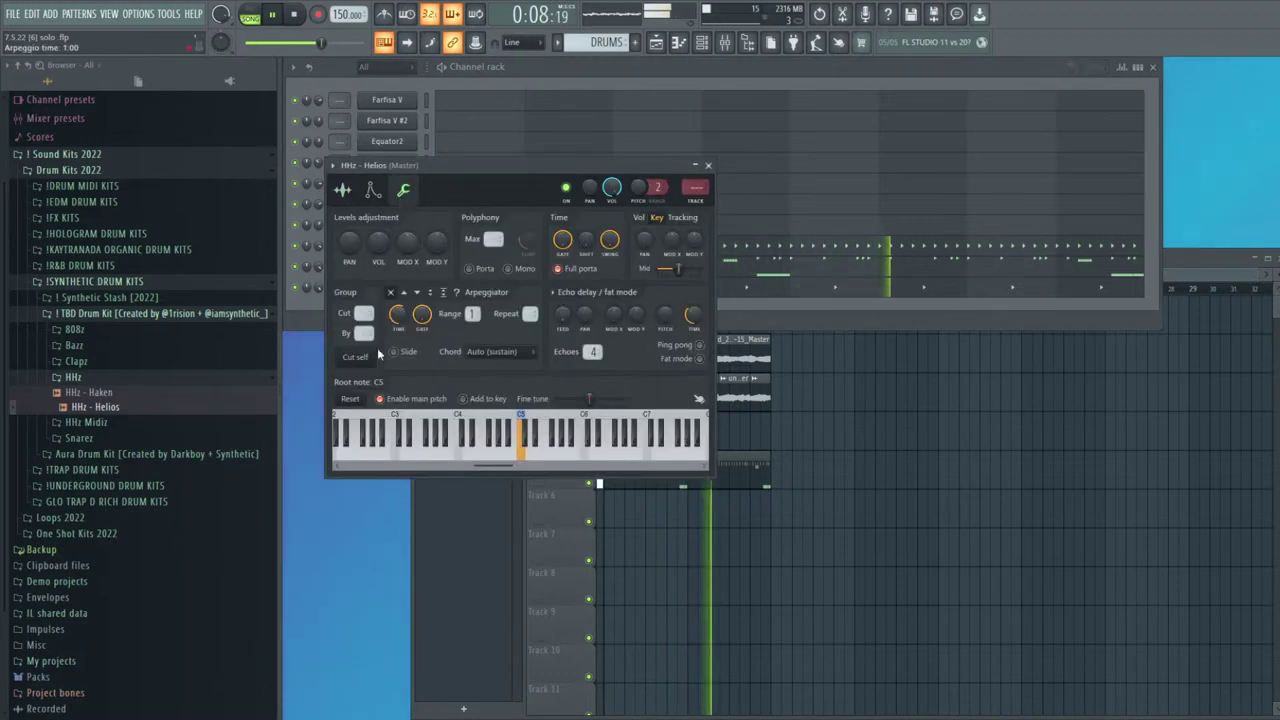
{"action": "left_click_drag", "start_coordinate": [375, 330], "coordinate": [375, 395]}
{"action": "left_click_drag", "start_coordinate": [394, 328], "coordinate": [418, 395]}
{"action": "left_click_drag", "start_coordinate": [465, 328], "coordinate": [465, 395]}
{"action": "key", "text": "Escape"}
Duplicate the eight-bar melody and DRUMS clips into bars 9 to 16 of the playlist
{"action": "left_click", "coordinate": [786, 406]}
{"action": "left_click", "coordinate": [649, 357]}
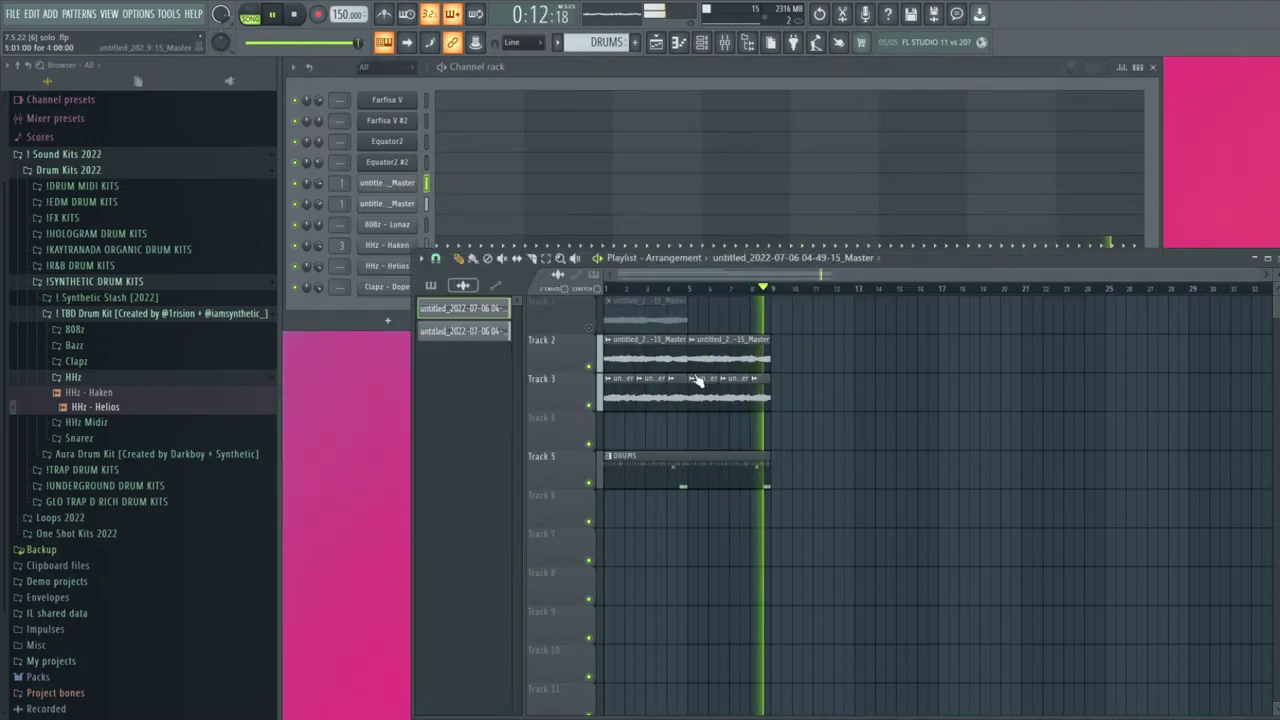
{"action": "left_click_drag", "start_coordinate": [832, 494], "coordinate": [608, 355]}
{"action": "key", "text": "ctrl+b"}
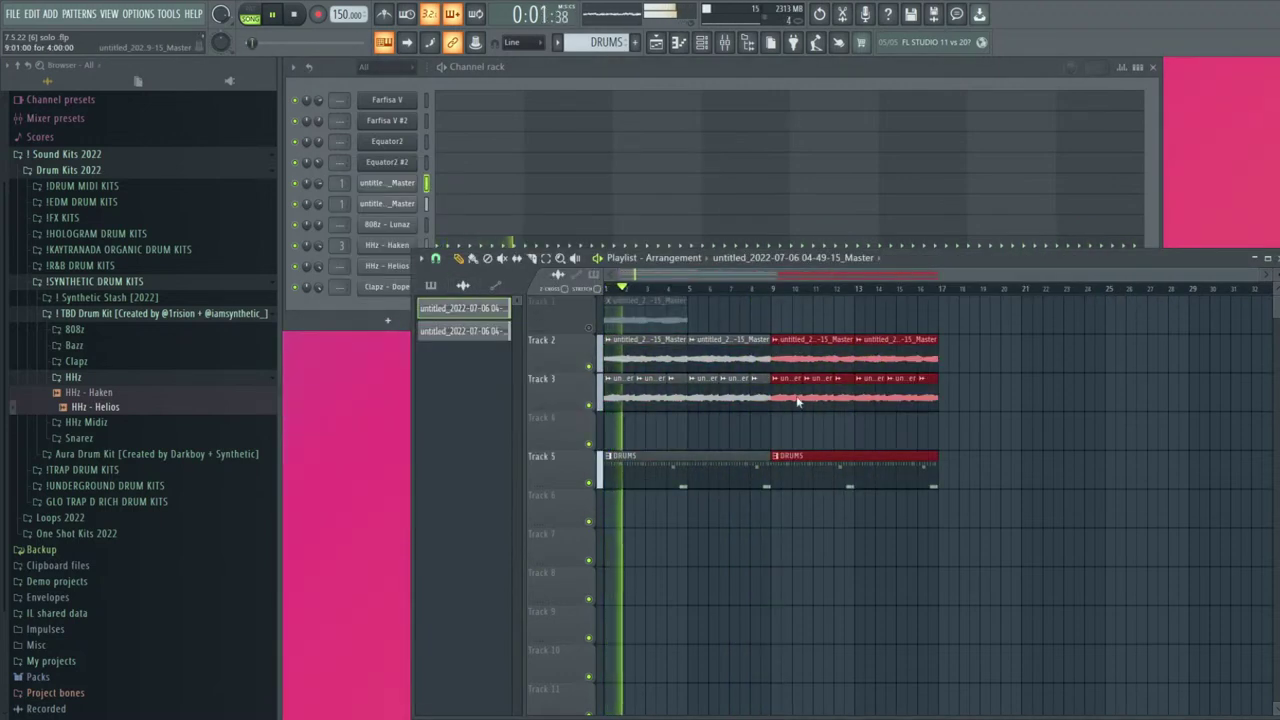
Make the Track 2 melody copies in bars 9 to 16 unique and set their sampler to Stretch mode with pitch range 12
{"action": "right_click", "coordinate": [880, 350]}
{"action": "left_click", "coordinate": [880, 350]}
{"action": "double_click", "coordinate": [802, 360]}
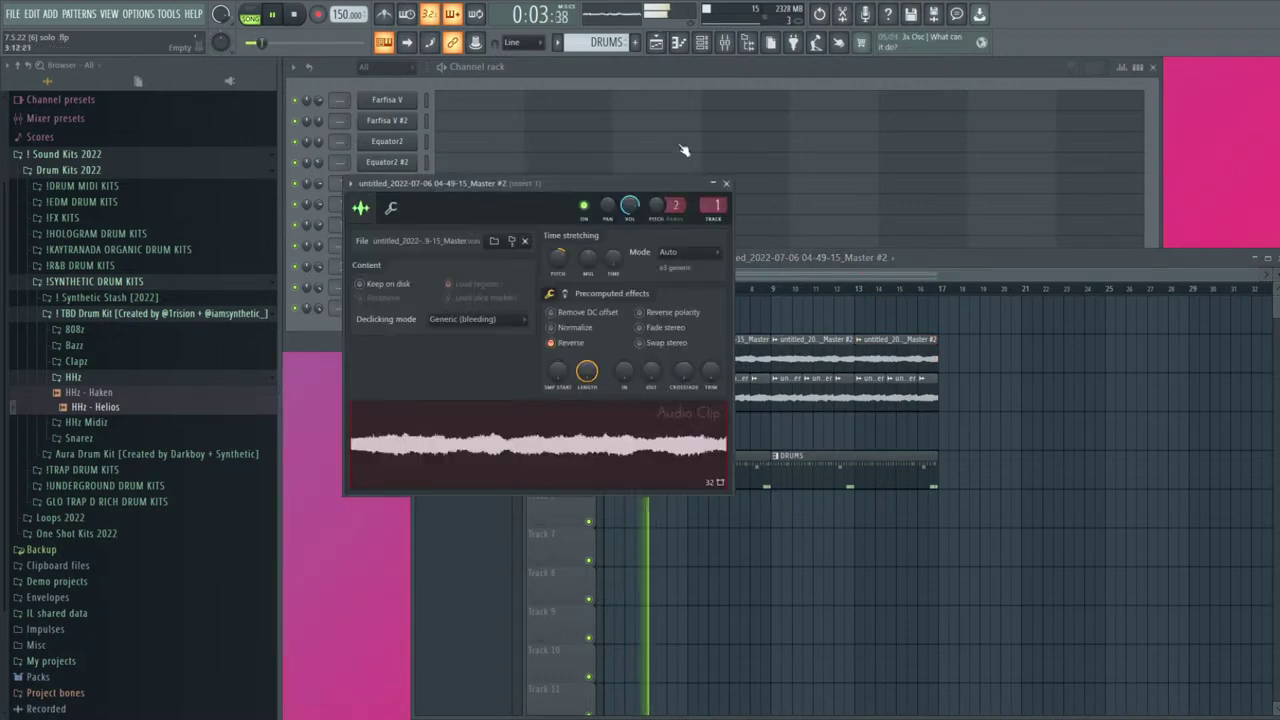
{"action": "left_click", "coordinate": [692, 254]}
{"action": "left_click", "coordinate": [689, 228]}
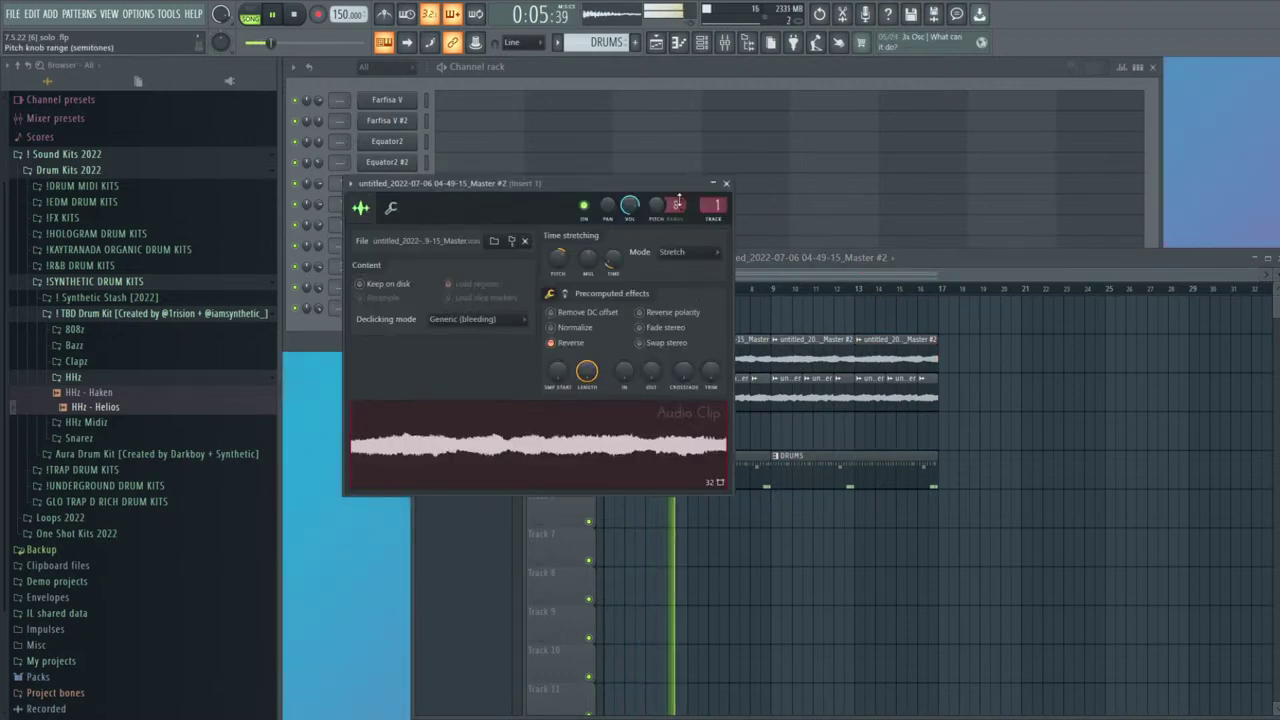
{"action": "key", "text": "Escape"}
Move the Track 3 melody chops in bars 9 to 16 down to Track 4
{"action": "left_click_drag", "start_coordinate": [911, 386], "coordinate": [786, 409]}
{"action": "left_click_drag", "start_coordinate": [948, 408], "coordinate": [786, 409]}
{"action": "key", "text": "shift+Down"}
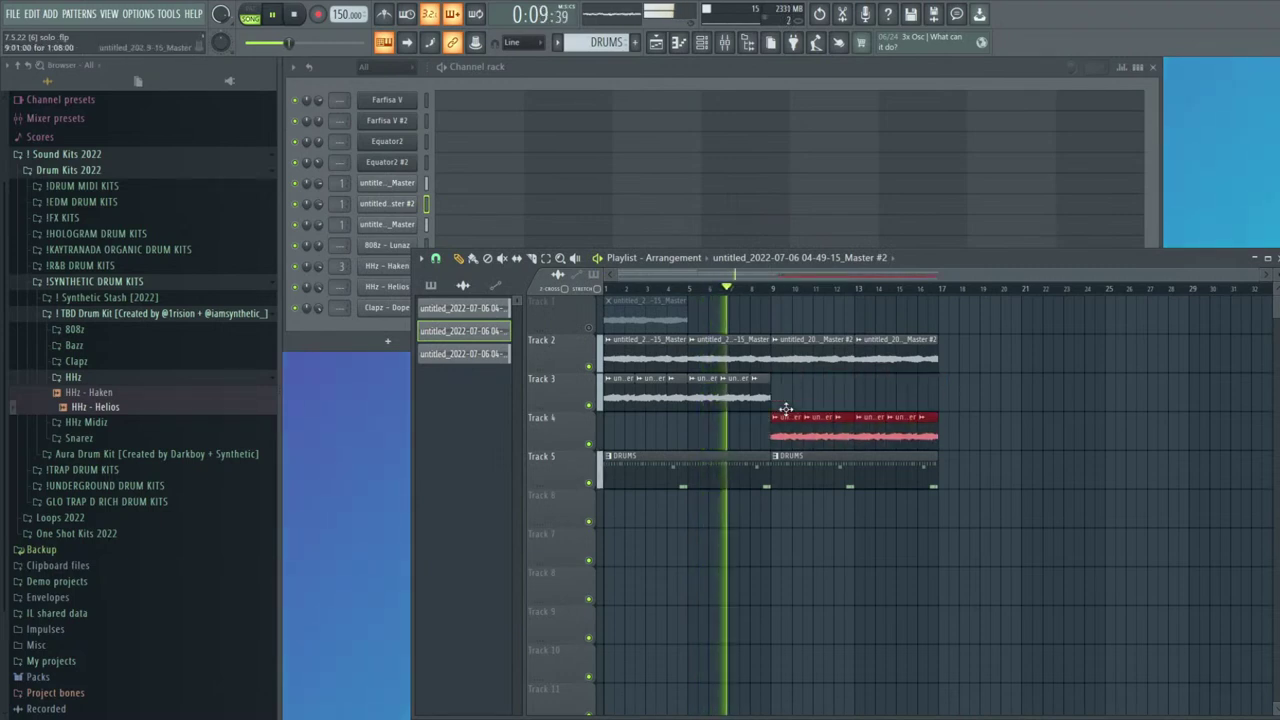
{"action": "double_click", "coordinate": [786, 409]}
{"action": "key", "text": "Escape"}
{"action": "left_click_drag", "start_coordinate": [931, 524], "coordinate": [760, 470]}
{"action": "left_click", "coordinate": [959, 437], "text": "ctrl"}
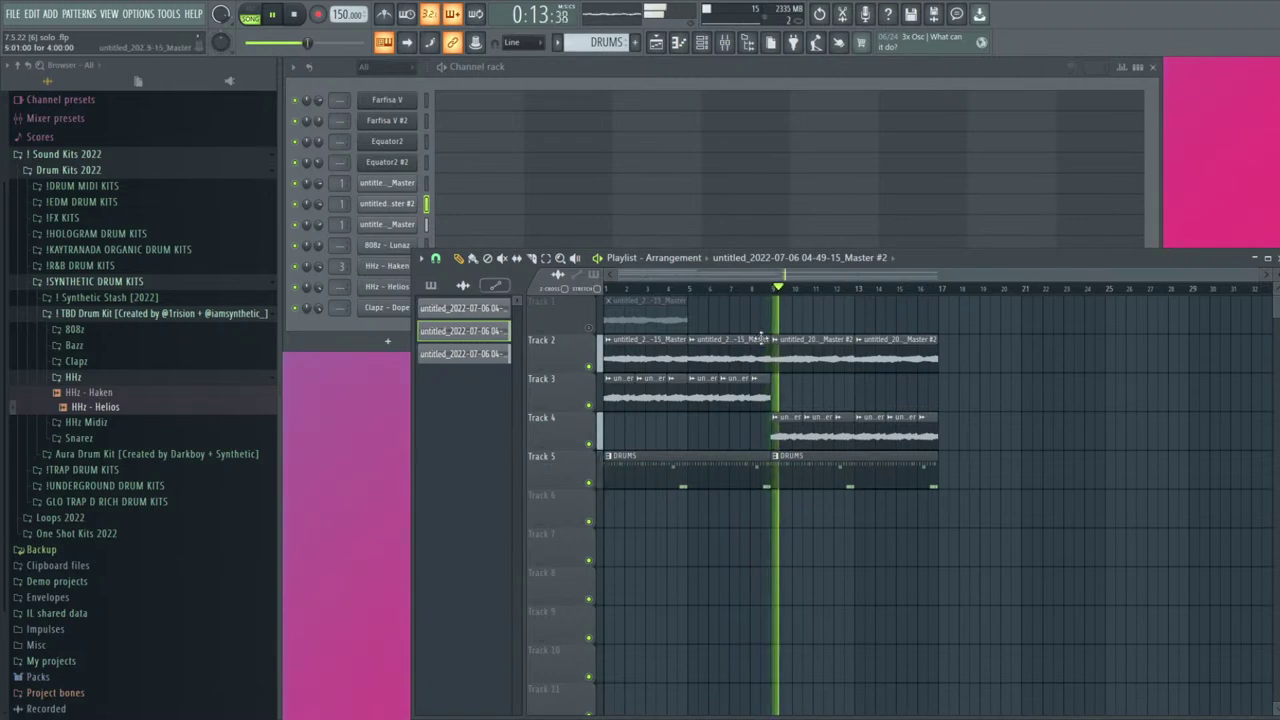
{"action": "left_click_drag", "start_coordinate": [928, 451], "coordinate": [738, 411]}
{"action": "left_click", "coordinate": [870, 389], "text": "ctrl"}
{"action": "left_click_drag", "start_coordinate": [966, 436], "coordinate": [738, 425]}
{"action": "left_click", "coordinate": [943, 402], "text": "ctrl"}
{"action": "left_click_drag", "start_coordinate": [919, 436], "coordinate": [828, 427]}
{"action": "left_click", "coordinate": [811, 397], "text": "ctrl"}
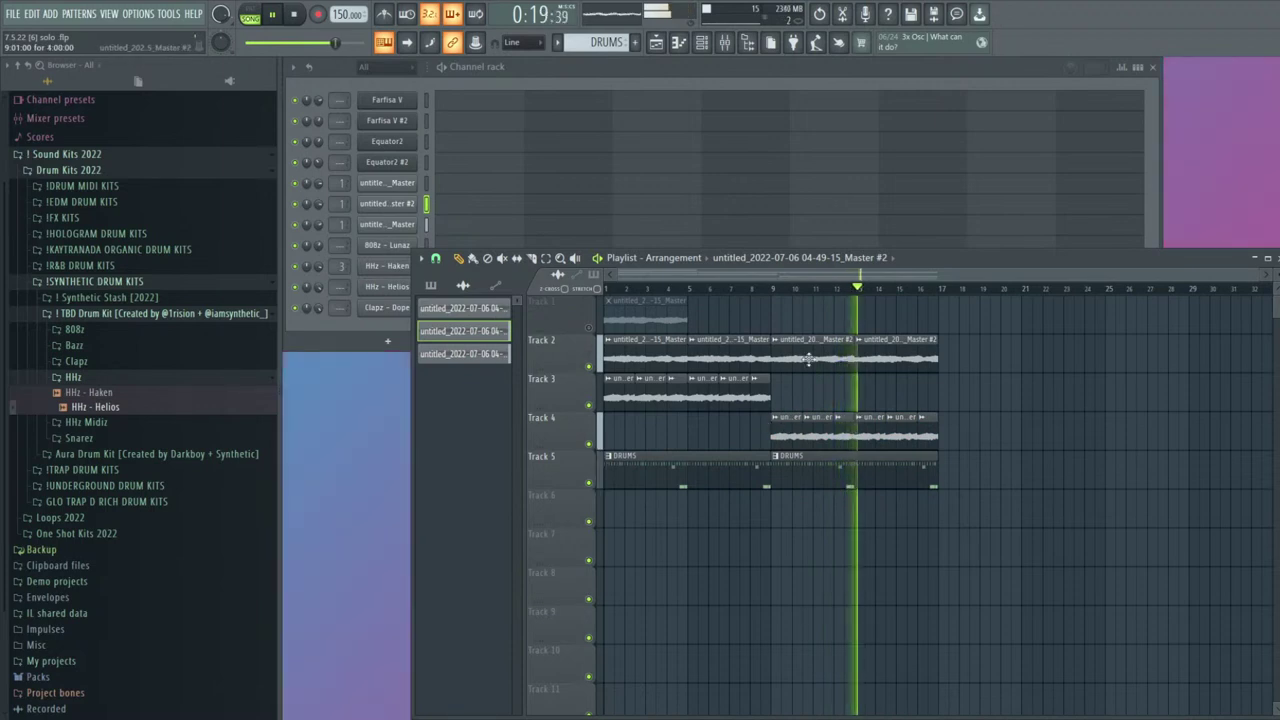
Duplicate the 16-bar arrangement into bars 17 to 32 and delete the copied Track 3 and Track 4 clips there
{"action": "left_click_drag", "start_coordinate": [968, 472], "coordinate": [603, 366]}
{"action": "key", "text": "ctrl+b"}
{"action": "scroll", "coordinate": [1140, 480], "scroll_direction": "down", "scroll_amount": 2}
{"action": "left_click_drag", "start_coordinate": [1168, 508], "coordinate": [830, 399]}
{"action": "left_click_drag", "start_coordinate": [968, 403], "coordinate": [814, 399]}
{"action": "key", "text": "Delete"}
{"action": "left_click_drag", "start_coordinate": [1062, 392], "coordinate": [995, 448]}
{"action": "key", "text": "Delete"}
Try randomized velocities across the HHz - Haken notes in the piano roll
{"action": "left_click", "coordinate": [558, 75]}
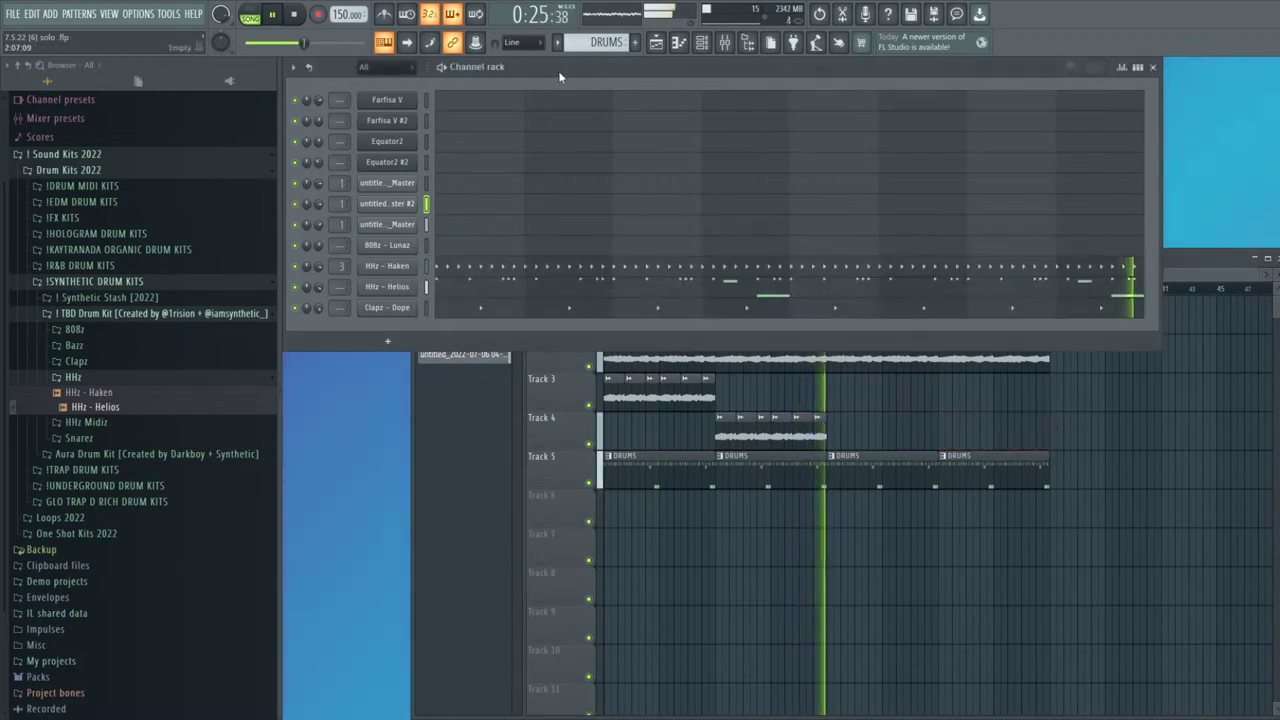
{"action": "left_click", "coordinate": [392, 271]}
{"action": "left_click", "coordinate": [352, 338]}
{"action": "left_click", "coordinate": [690, 148]}
{"action": "left_click", "coordinate": [623, 266]}
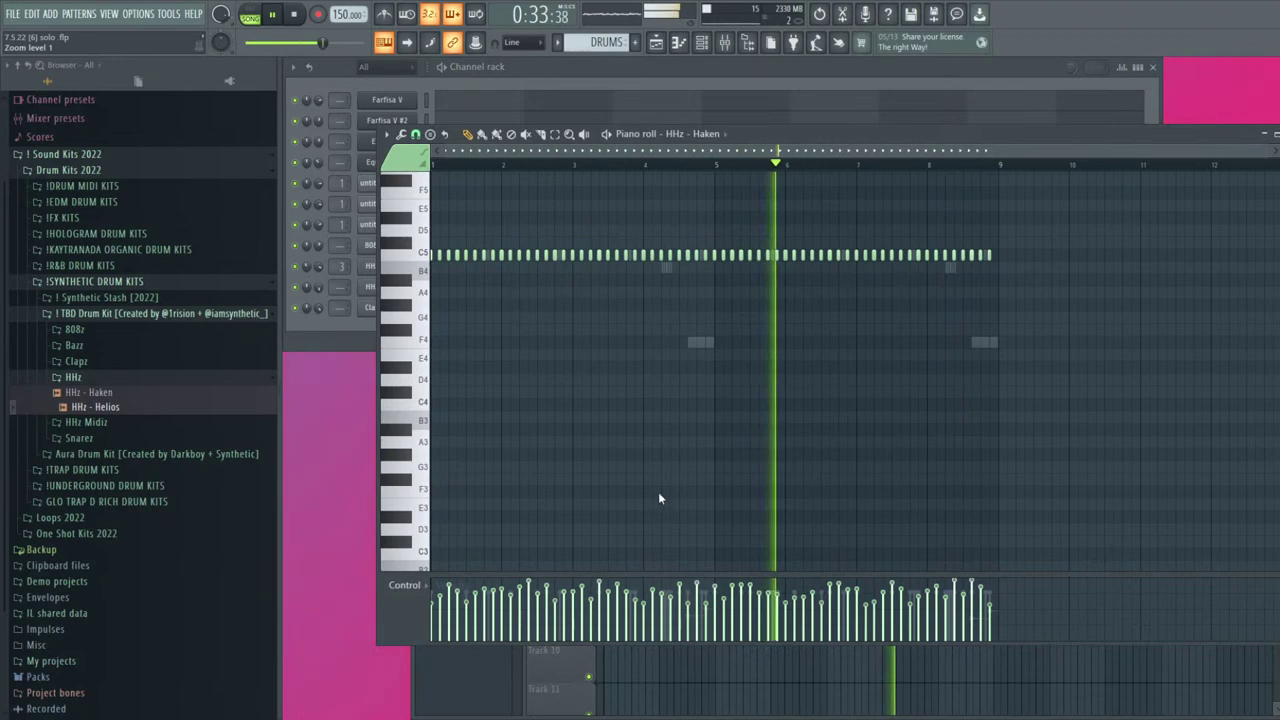
{"action": "key", "text": "ctrl+z"}
Delete all but the first four HHz - Haken notes and lower the velocities of the second and fourth notes
{"action": "left_click_drag", "start_coordinate": [1028, 309], "coordinate": [460, 213]}
{"action": "key", "text": "Delete"}
{"action": "scroll", "coordinate": [459, 240], "scroll_direction": "up", "scroll_amount": 4}
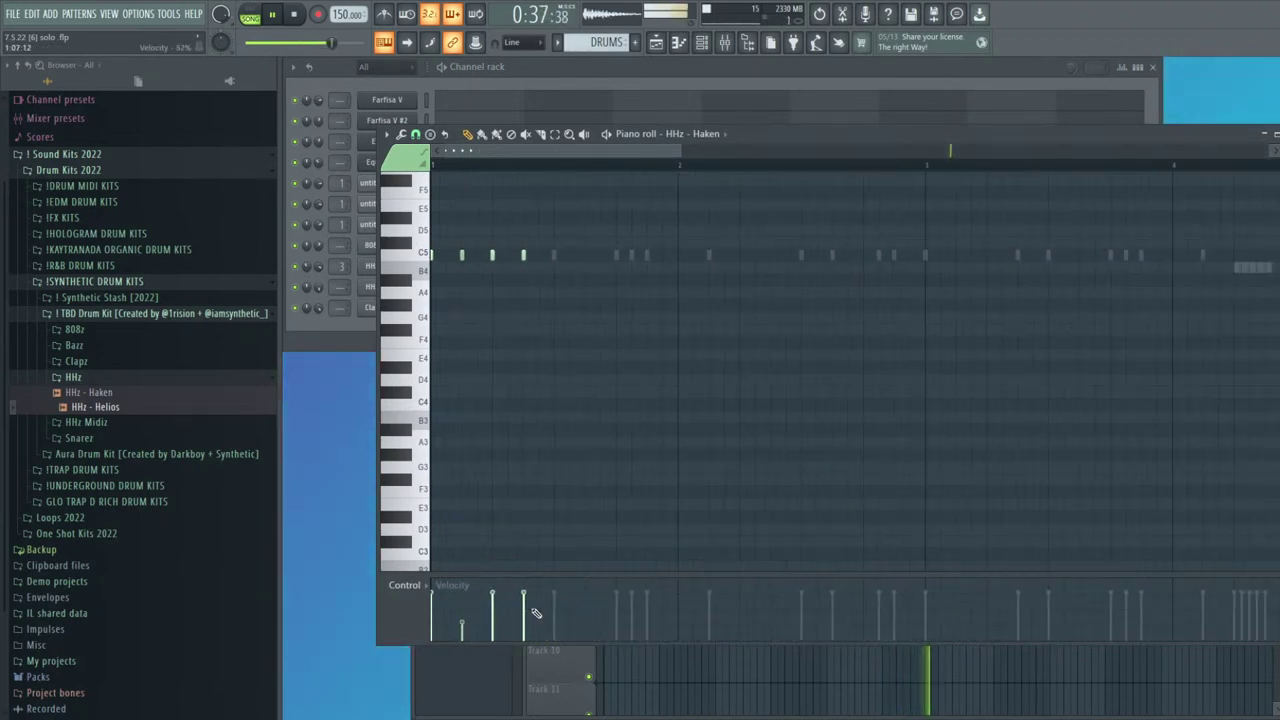
Repeat the four-note HHz - Haken pattern until it fills eight bars and adjust the hi-hat channel volume
{"action": "left_click_drag", "start_coordinate": [560, 166], "coordinate": [432, 166]}
{"action": "key", "text": "ctrl+b"}
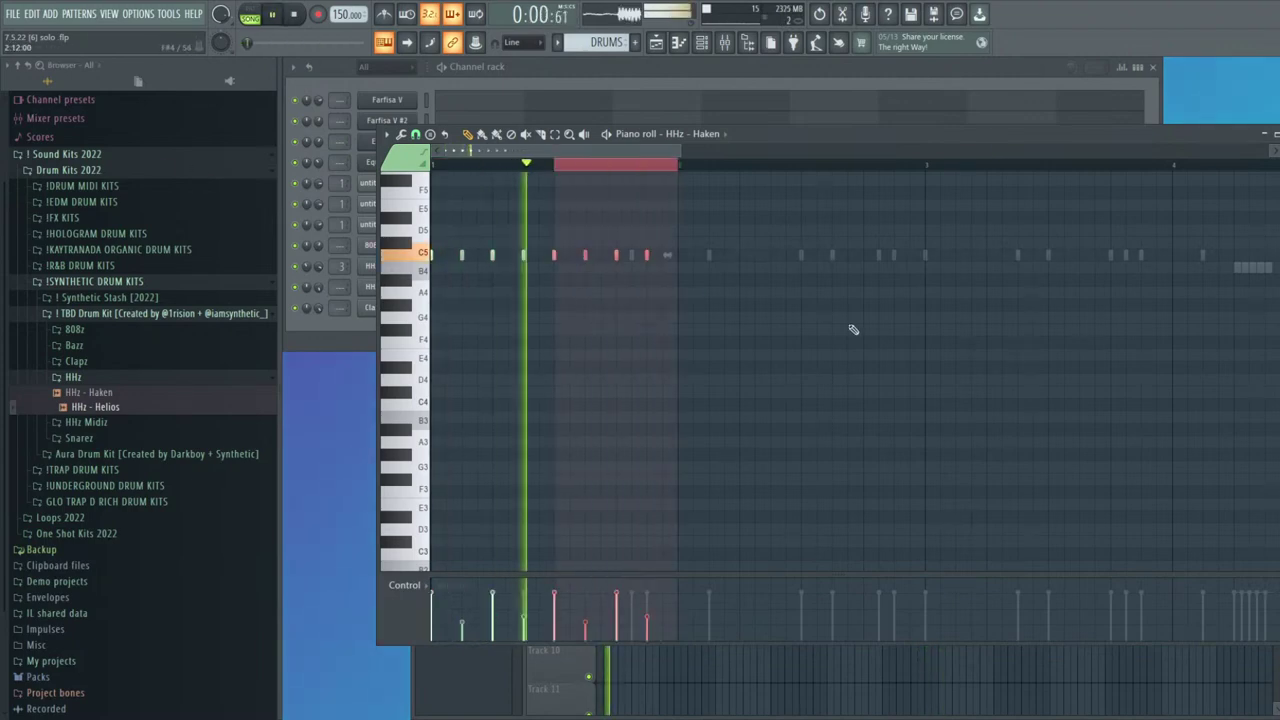
{"action": "scroll", "coordinate": [820, 316], "scroll_direction": "down", "scroll_amount": 2}
{"action": "key", "text": "ctrl+b"}
{"action": "key", "text": "ctrl+b"}
{"action": "key", "text": "ctrl+b"}
{"action": "key", "text": "ctrl+b"}
{"action": "key", "text": "ctrl+b"}
{"action": "scroll", "coordinate": [856, 331], "scroll_direction": "down", "scroll_amount": 1}
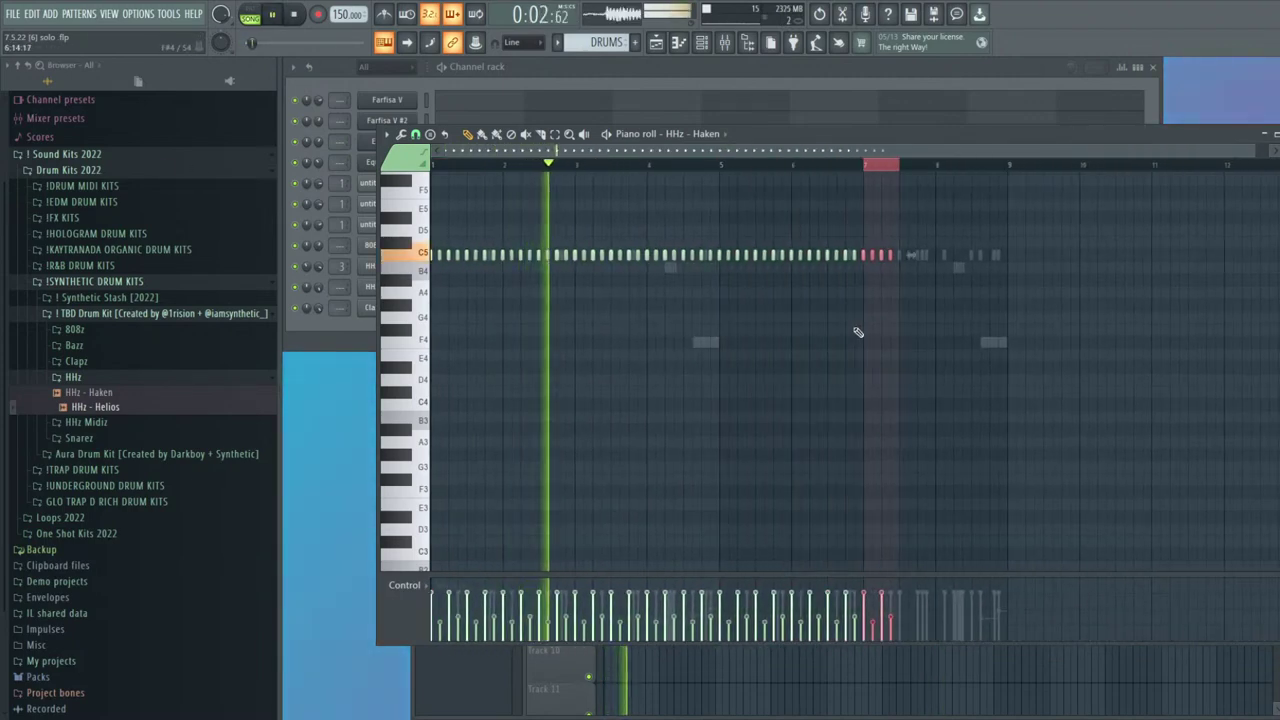
{"action": "key", "text": "F7"}
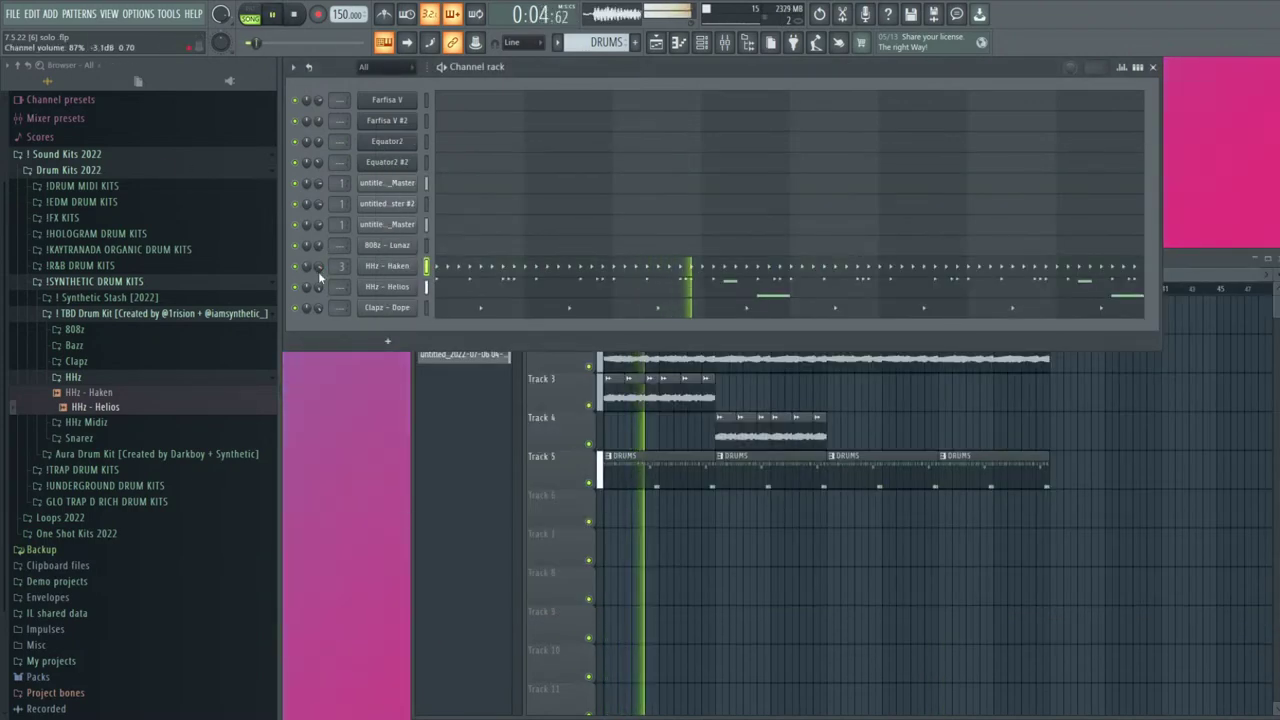
{"action": "left_click_drag", "start_coordinate": [318, 285], "coordinate": [318, 272]}
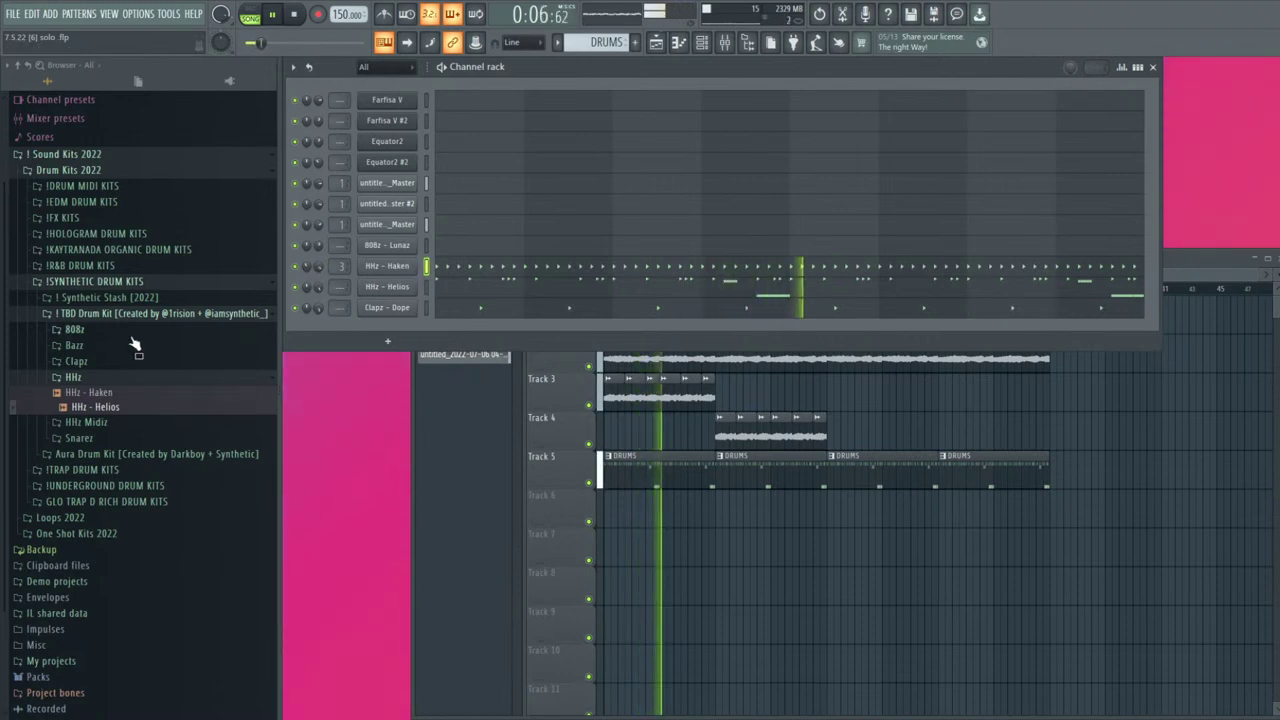
Audition the snares in the ! Synthetic Stash [2022] kit and add REX Snare (6) as a new channel
{"action": "left_click", "coordinate": [81, 315]}
{"action": "left_click", "coordinate": [108, 330]}
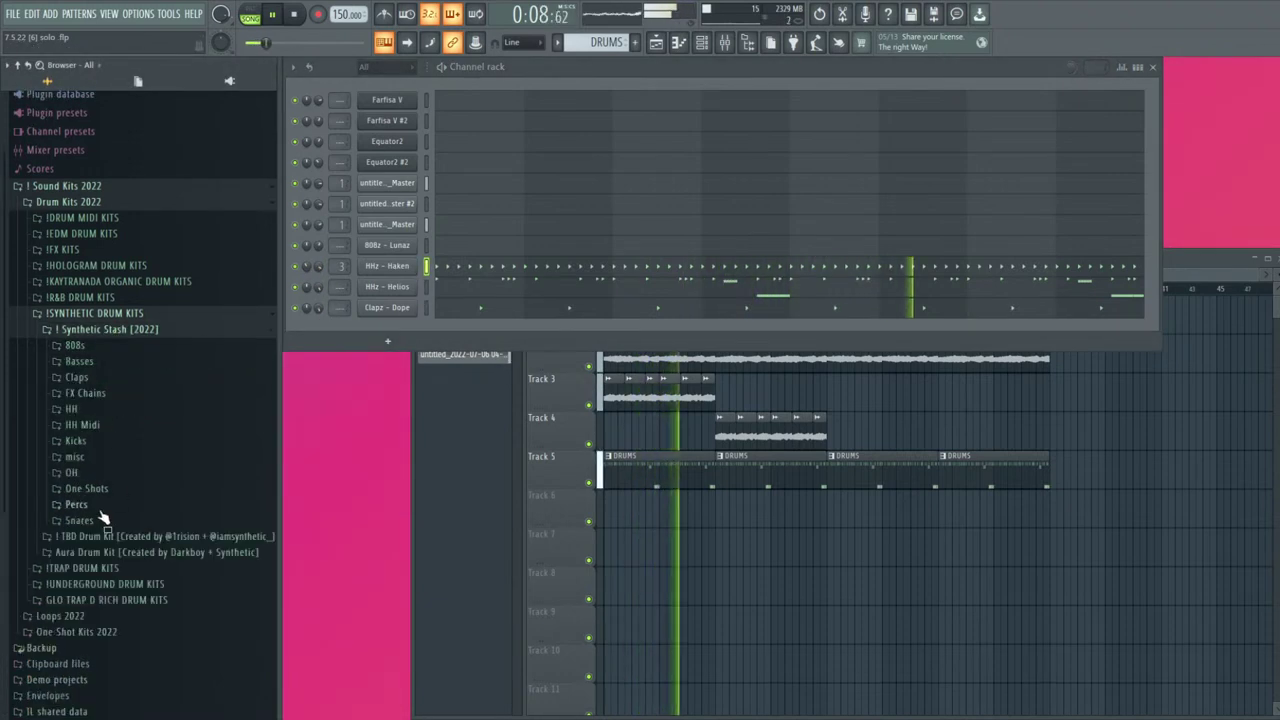
{"action": "left_click", "coordinate": [101, 509]}
{"action": "left_click", "coordinate": [104, 509]}
{"action": "left_click", "coordinate": [107, 522]}
{"action": "left_click", "coordinate": [122, 550]}
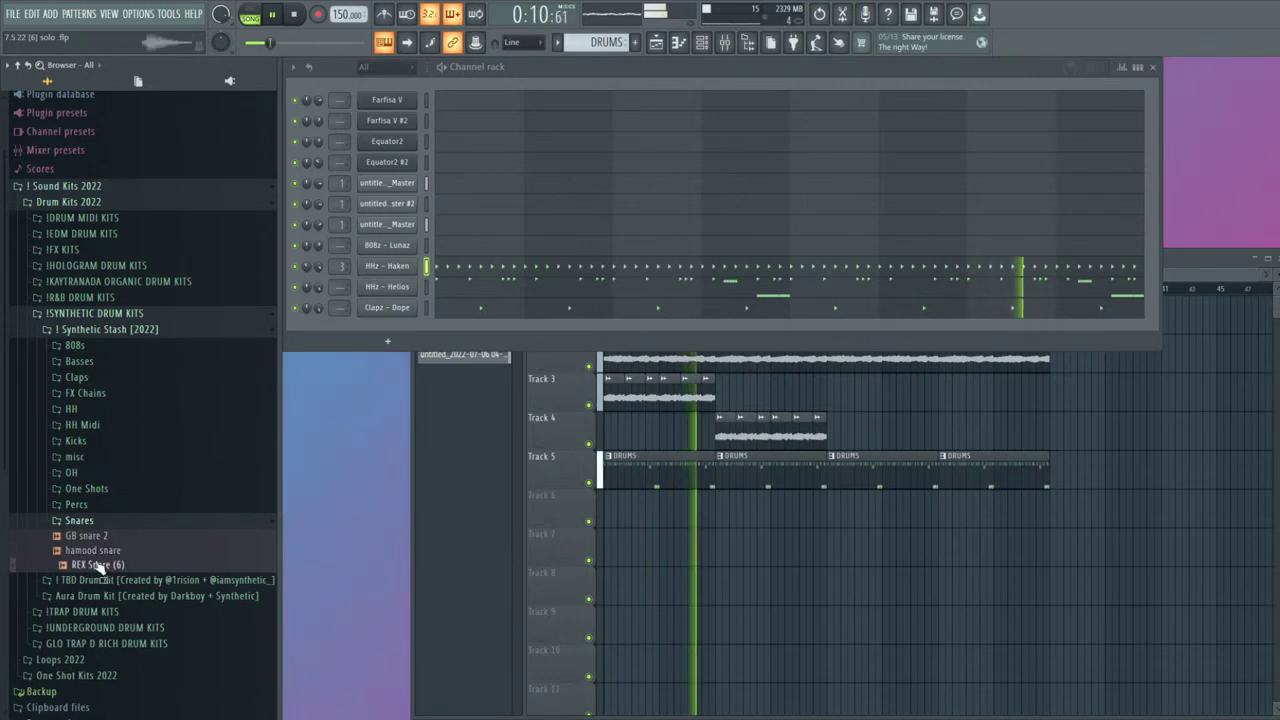
{"action": "left_click_drag", "start_coordinate": [95, 565], "coordinate": [298, 470]}
{"action": "left_click_drag", "start_coordinate": [338, 330], "coordinate": [324, 327]}
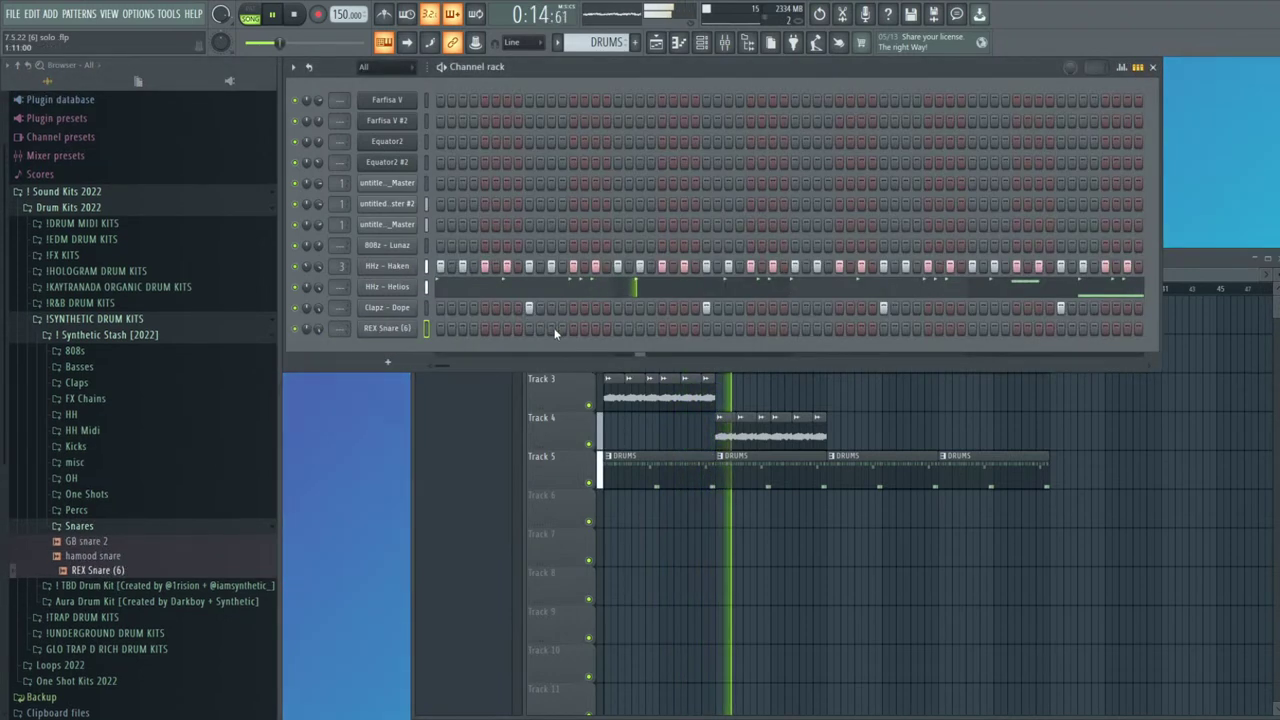
Set REX Snare (6) to Auto stretch mode with pitch range 4, adjust its pitch, lower its volume to about 80%, and restart playback
{"action": "left_click", "coordinate": [389, 329]}
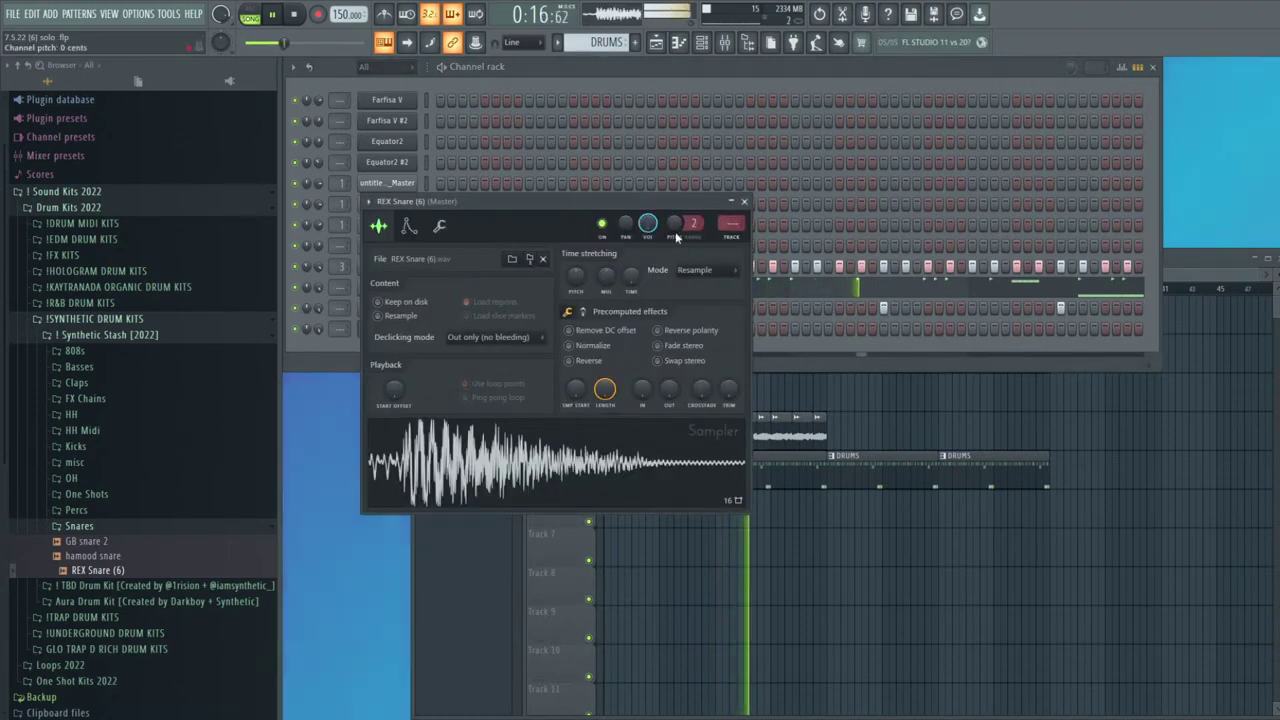
{"action": "left_click_drag", "start_coordinate": [692, 228], "coordinate": [691, 221]}
{"action": "left_click_drag", "start_coordinate": [670, 231], "coordinate": [649, 221]}
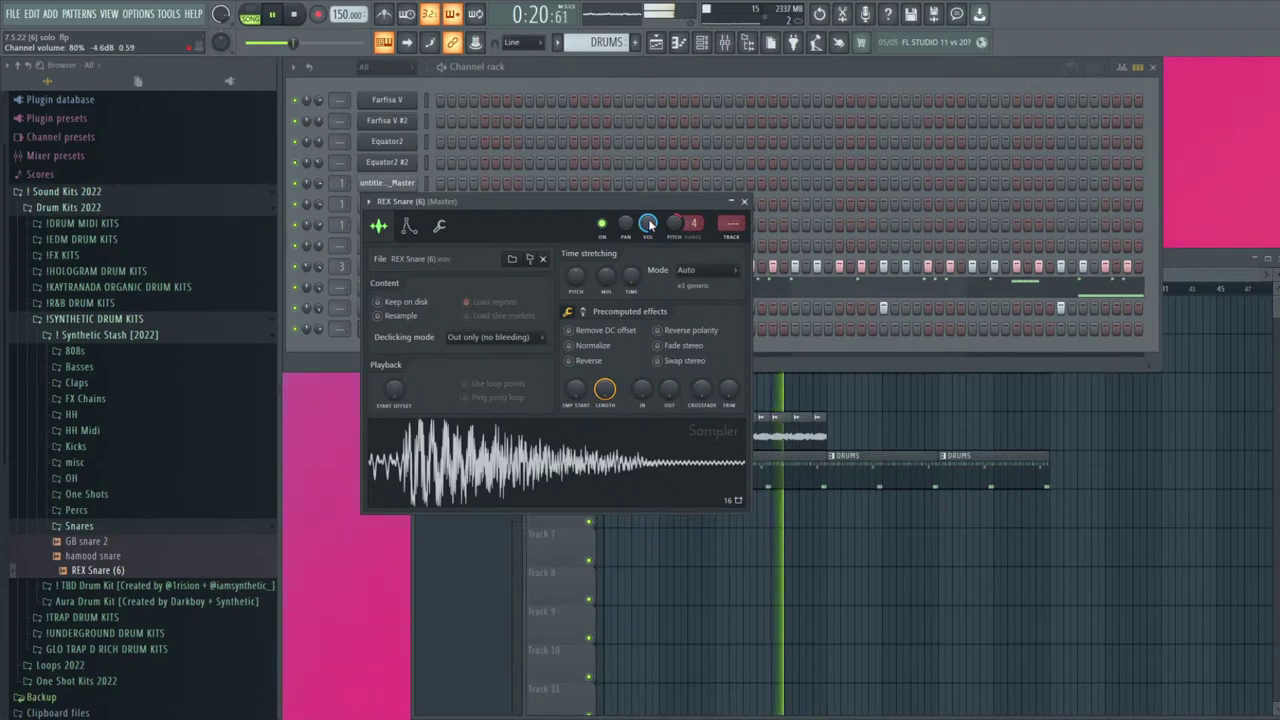
{"action": "key", "text": "Escape"}
{"action": "key", "text": "space"}
{"action": "key", "text": "space"}
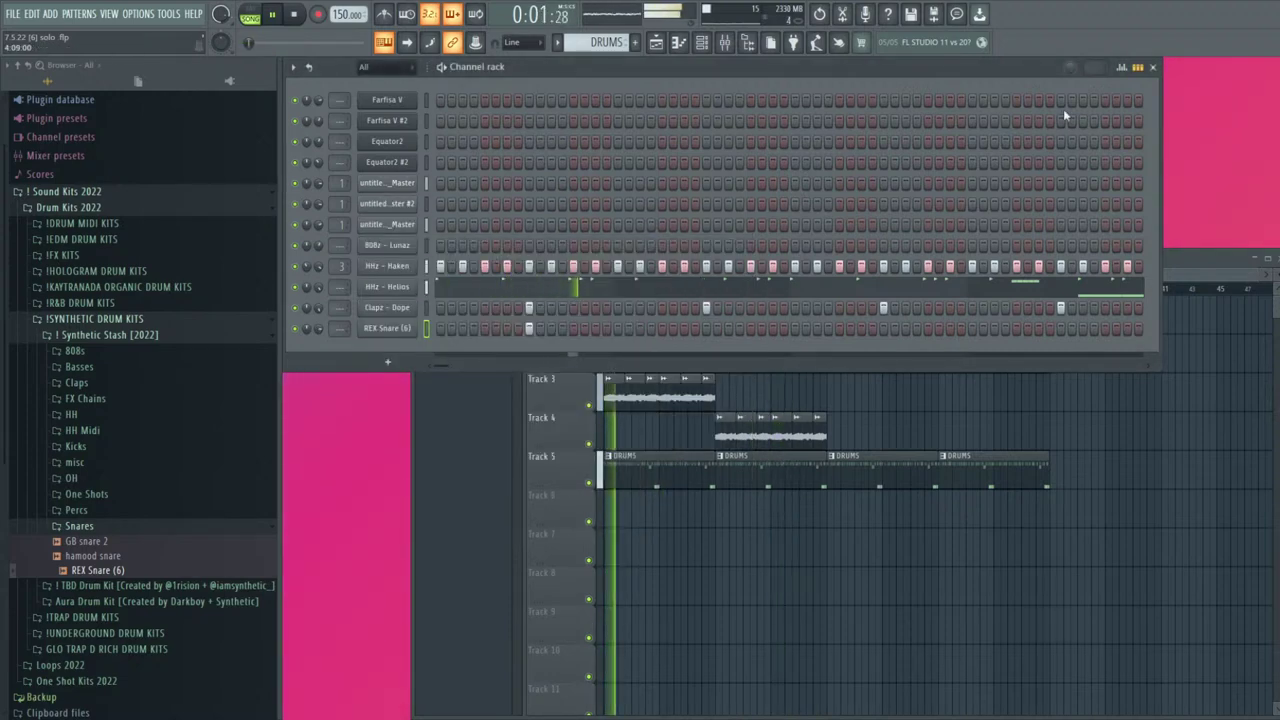
Place REX Snare (6) hits on C5 in bars 1 and 2 and duplicate them into bars 3 and 4
{"action": "left_click", "coordinate": [1138, 69]}
{"action": "left_click", "coordinate": [515, 330]}
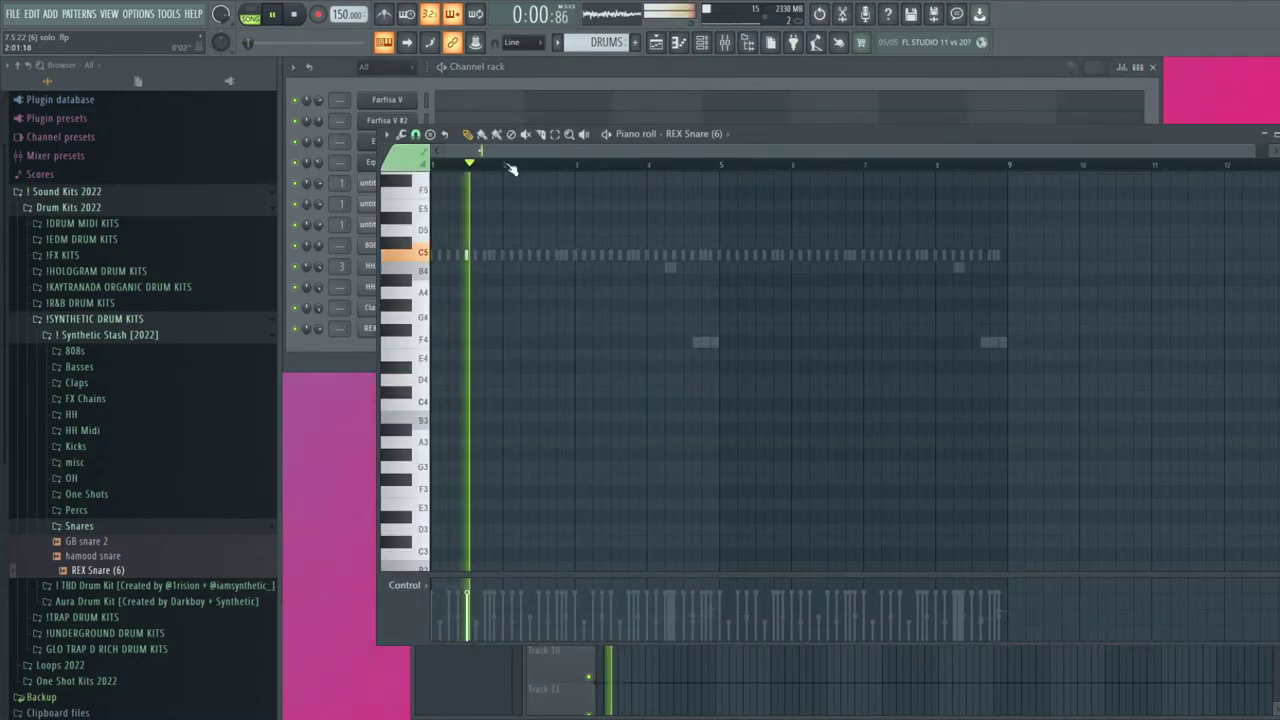
{"action": "scroll", "coordinate": [510, 240], "scroll_direction": "up", "scroll_amount": 2}
{"action": "key", "text": "space"}
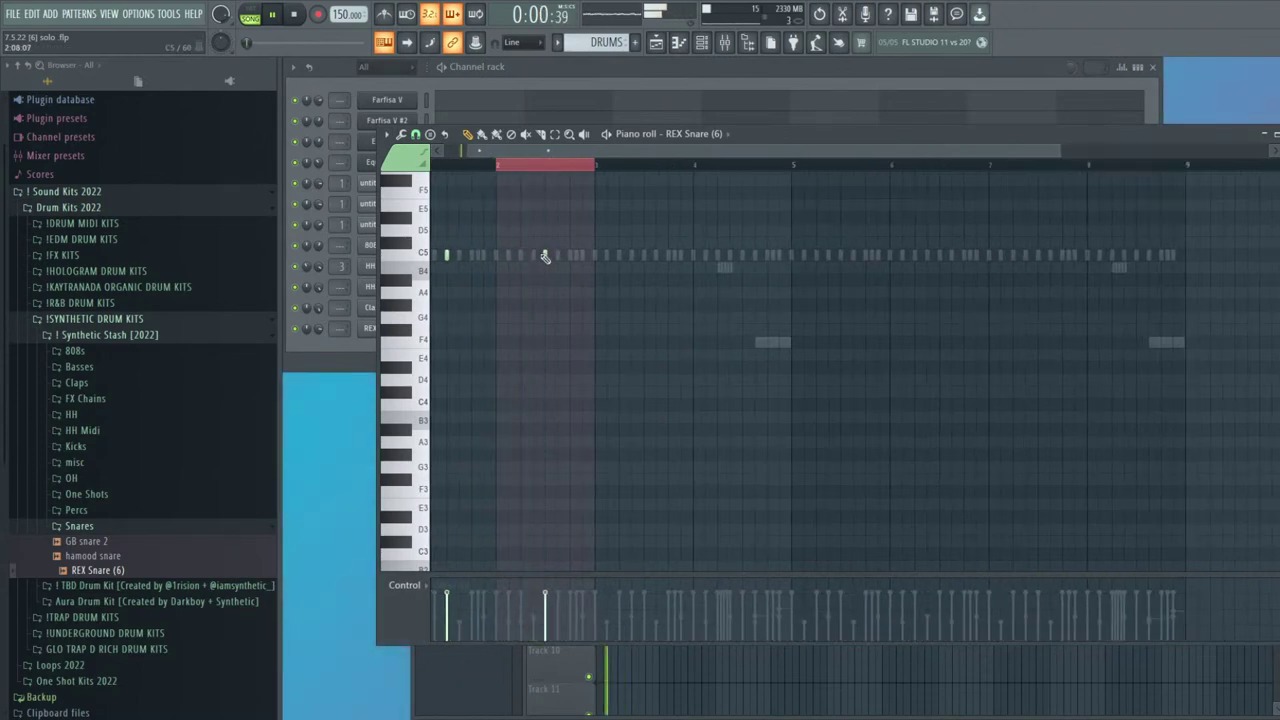
{"action": "scroll", "coordinate": [545, 250], "scroll_direction": "down", "scroll_amount": 1}
{"action": "key", "text": "ctrl+a"}
{"action": "key", "text": "ctrl+b"}
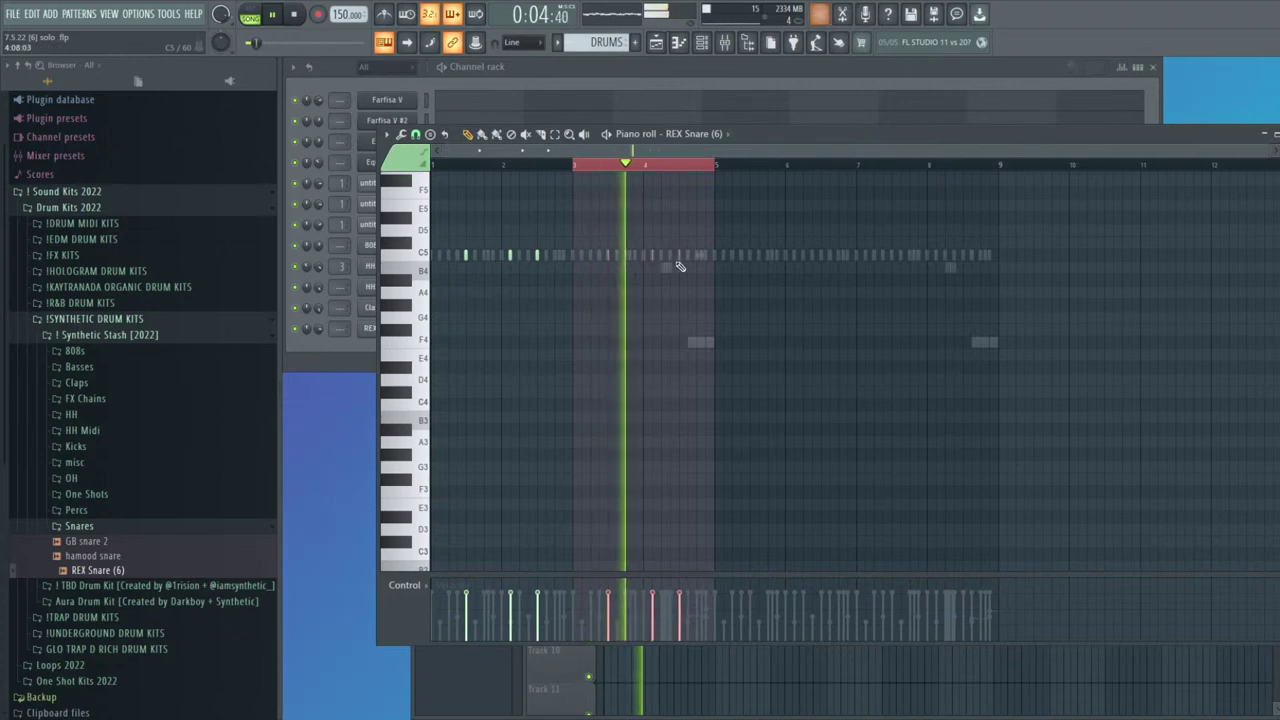
Replace the last snare hit in bar 4 with a later one and duplicate the four-bar snare sequence into bars 5 to 8
{"action": "right_click", "coordinate": [679, 257]}
{"action": "left_click", "coordinate": [705, 255]}
{"action": "key", "text": "ctrl+a"}
{"action": "key", "text": "ctrl+b"}
{"action": "scroll", "coordinate": [872, 295], "scroll_direction": "up", "scroll_amount": 1}
{"action": "scroll", "coordinate": [877, 297], "scroll_direction": "down", "scroll_amount": 1}
{"action": "left_click", "coordinate": [900, 320], "text": "ctrl"}
{"action": "key", "text": "Escape"}
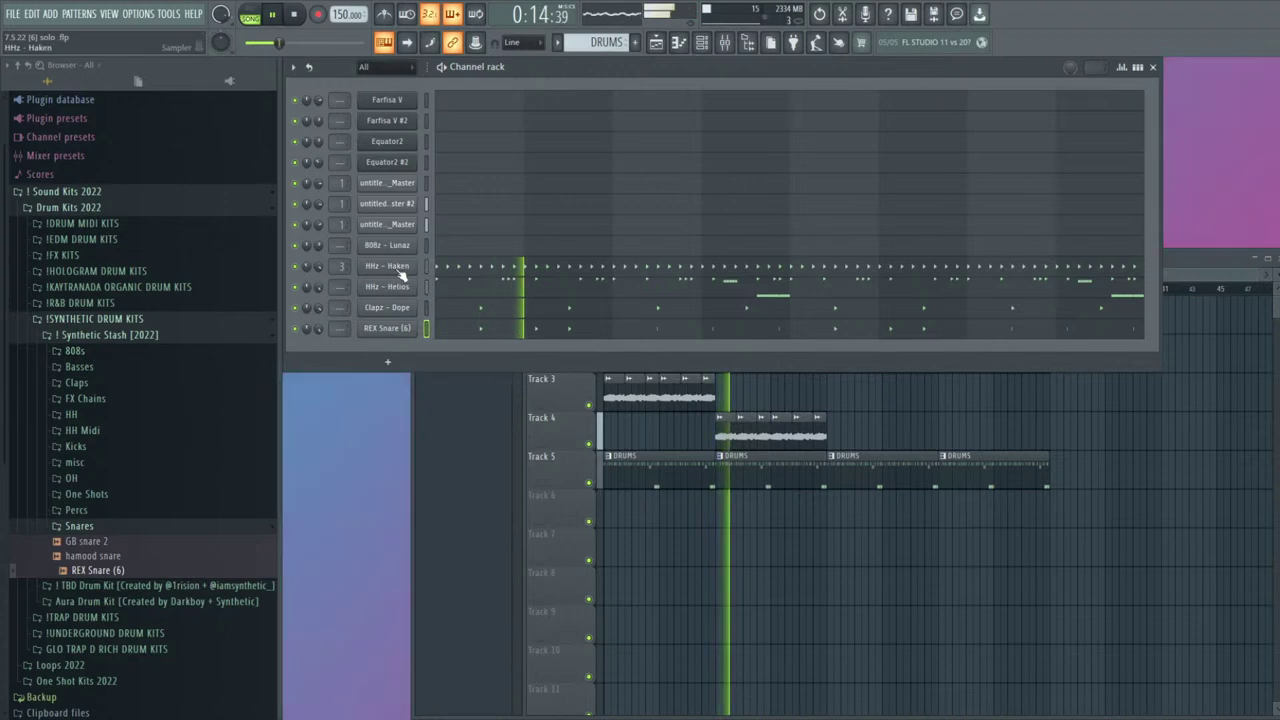
Move the 808z - Lunaz channel below REX Snare (6) and review the sampler settings of the melody audio clips
{"action": "scroll", "coordinate": [405, 250], "scroll_direction": "down", "scroll_amount": 4}
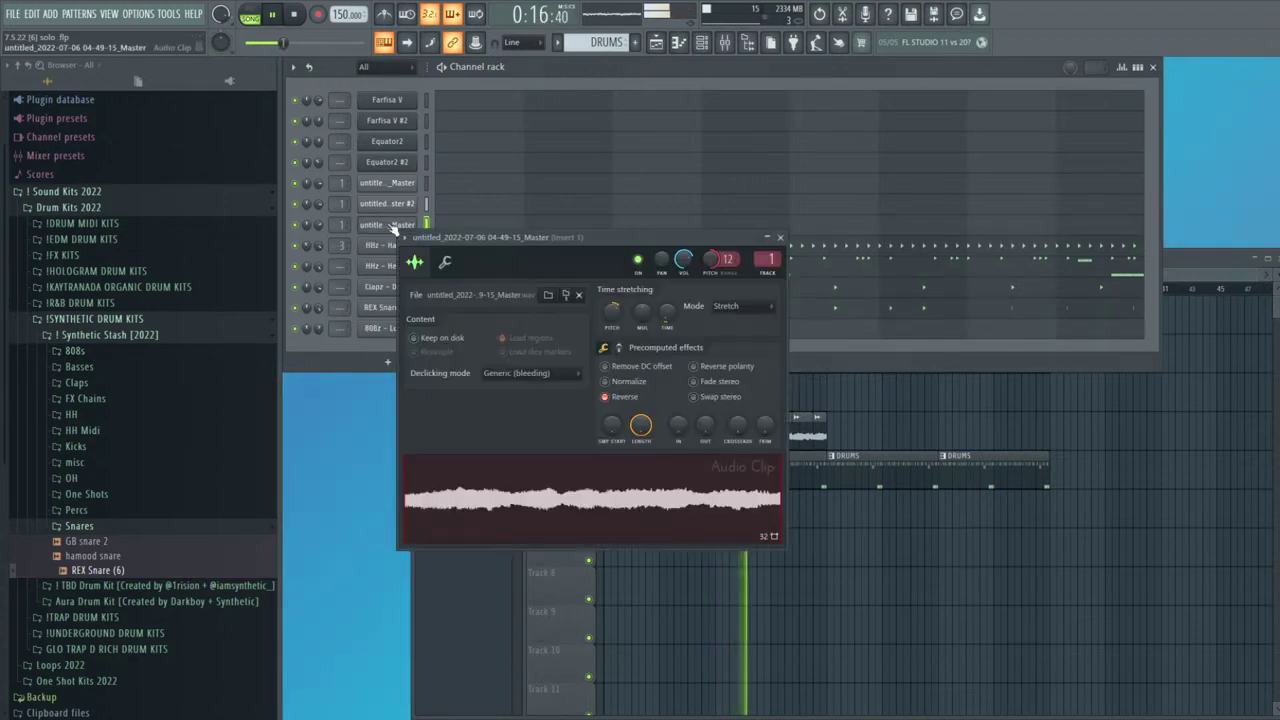
{"action": "left_click", "coordinate": [396, 206]}
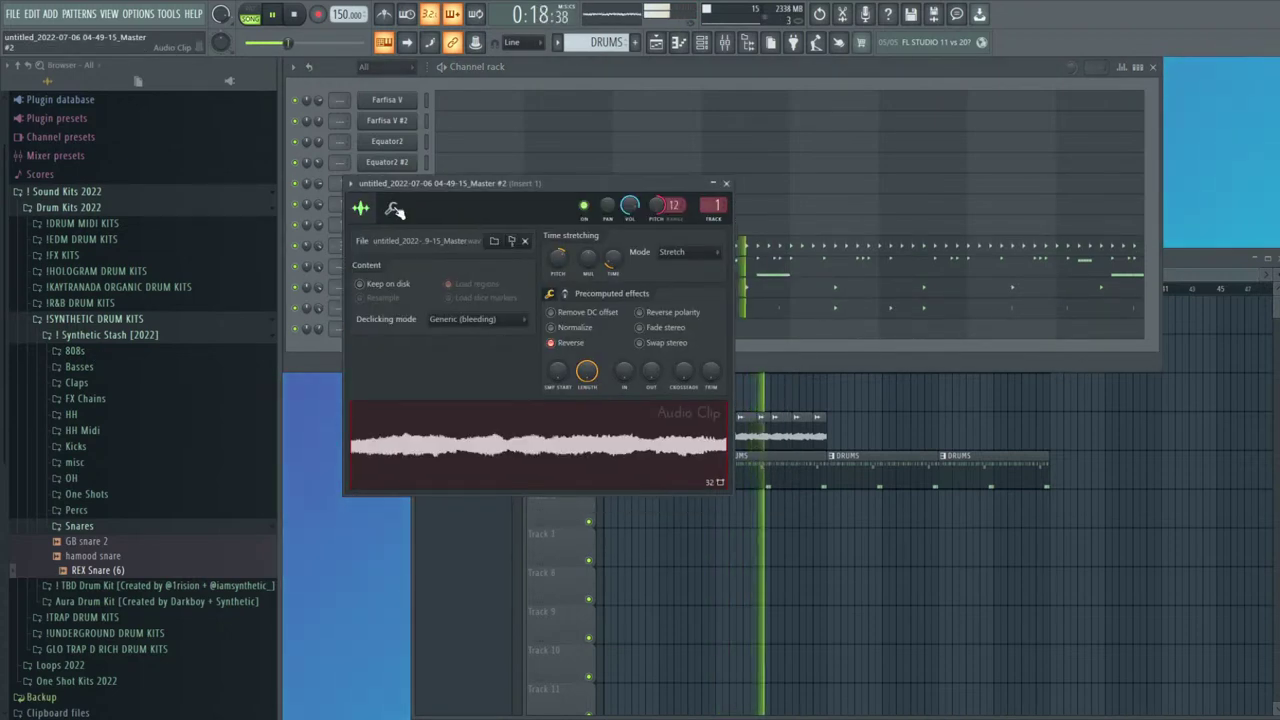
{"action": "key", "text": "Escape"}
{"action": "left_click", "coordinate": [396, 186]}
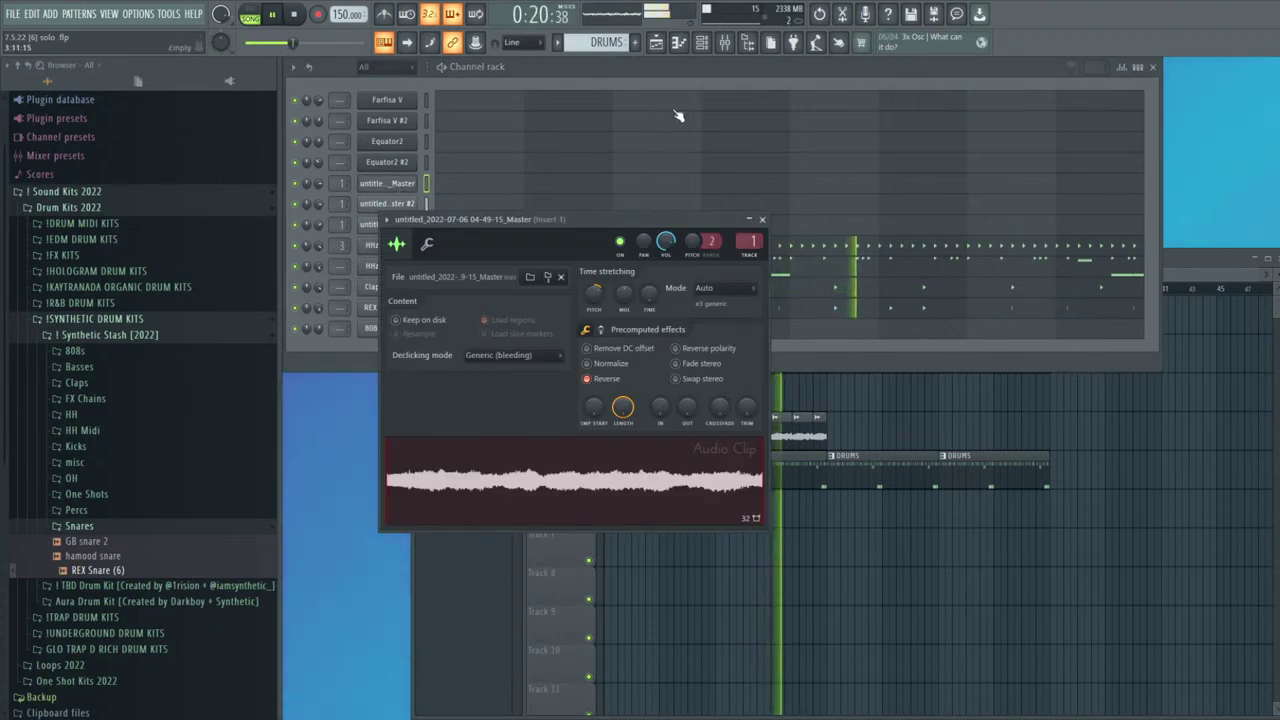
{"action": "key", "text": "Escape"}
Raise the low-pass and high-pass cutoffs and slightly boost the overall level in Insert 1's second Fruity parametric EQ 2
{"action": "key", "text": "F9"}
{"action": "left_click", "coordinate": [1236, 196]}
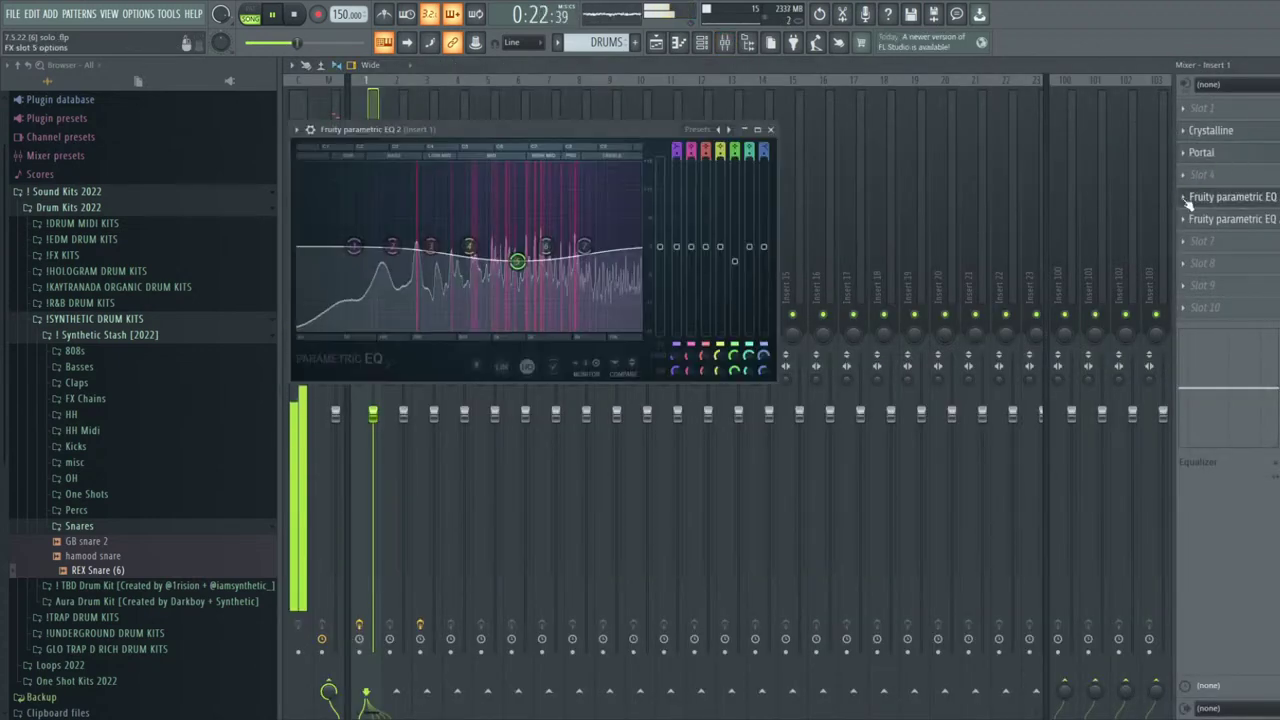
{"action": "left_click", "coordinate": [1210, 219]}
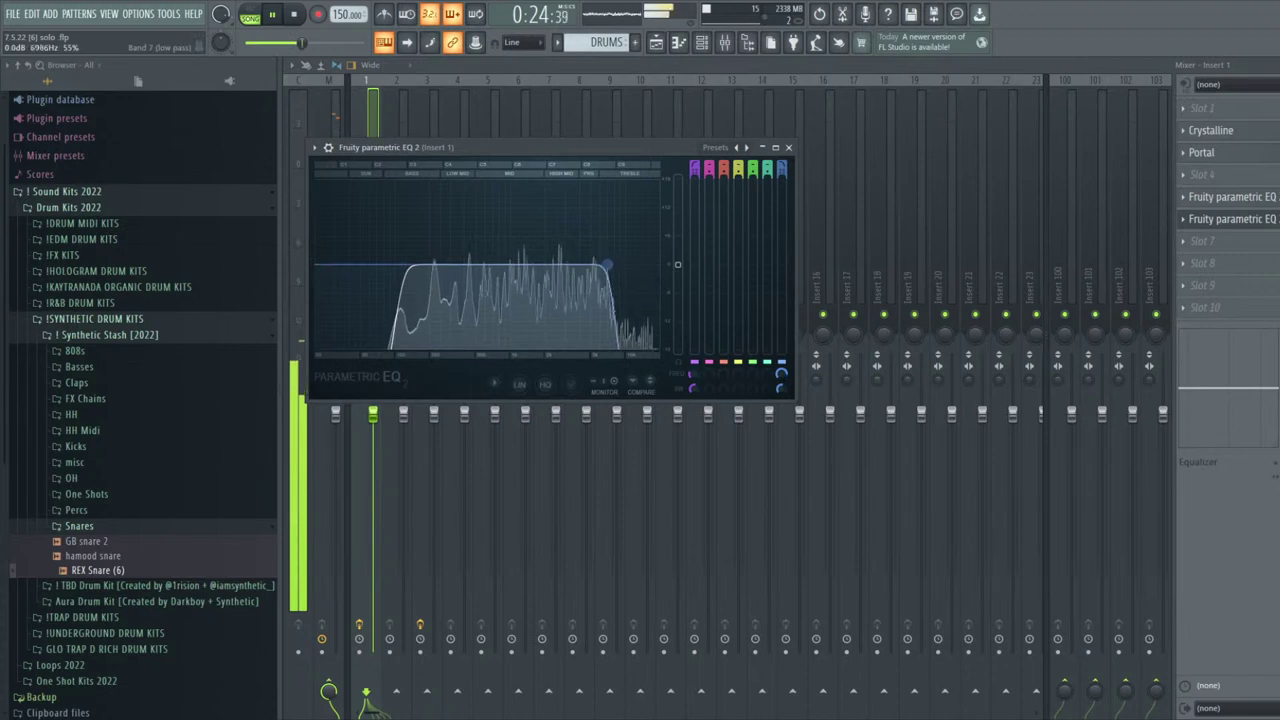
{"action": "left_click_drag", "start_coordinate": [587, 265], "coordinate": [617, 265]}
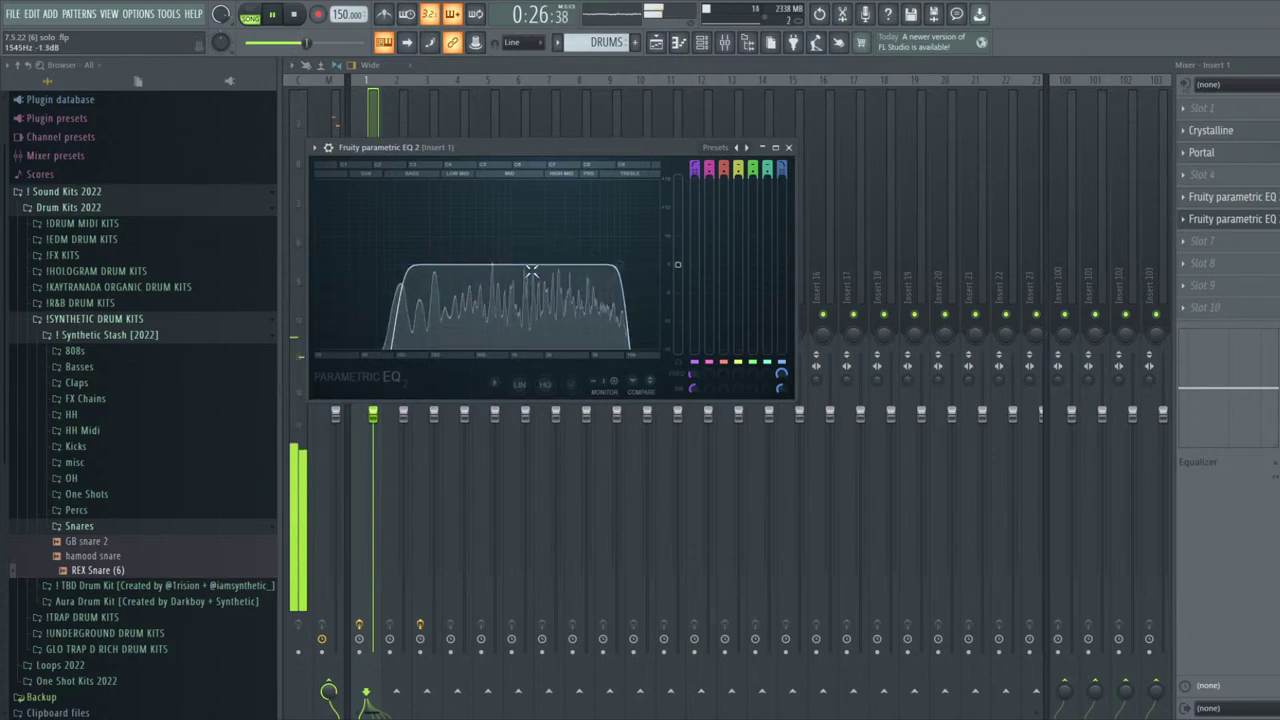
{"action": "left_click_drag", "start_coordinate": [407, 265], "coordinate": [414, 265]}
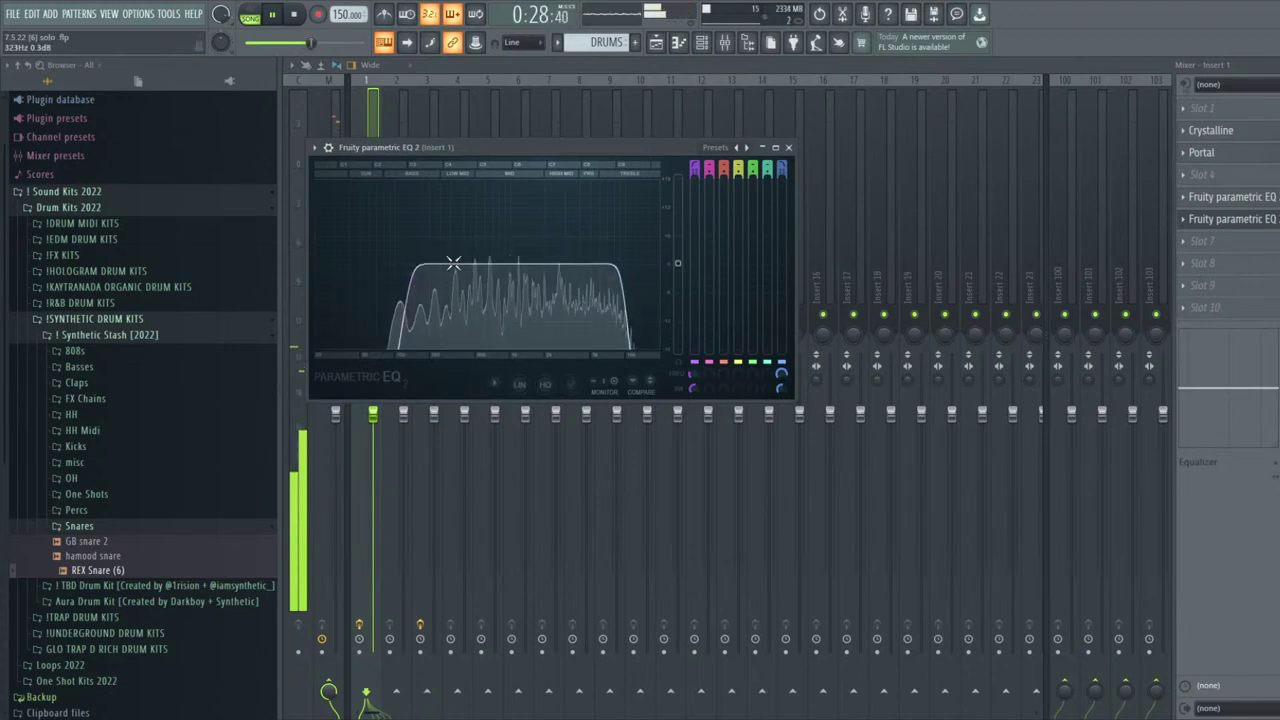
{"action": "left_click_drag", "start_coordinate": [678, 263], "coordinate": [678, 259]}
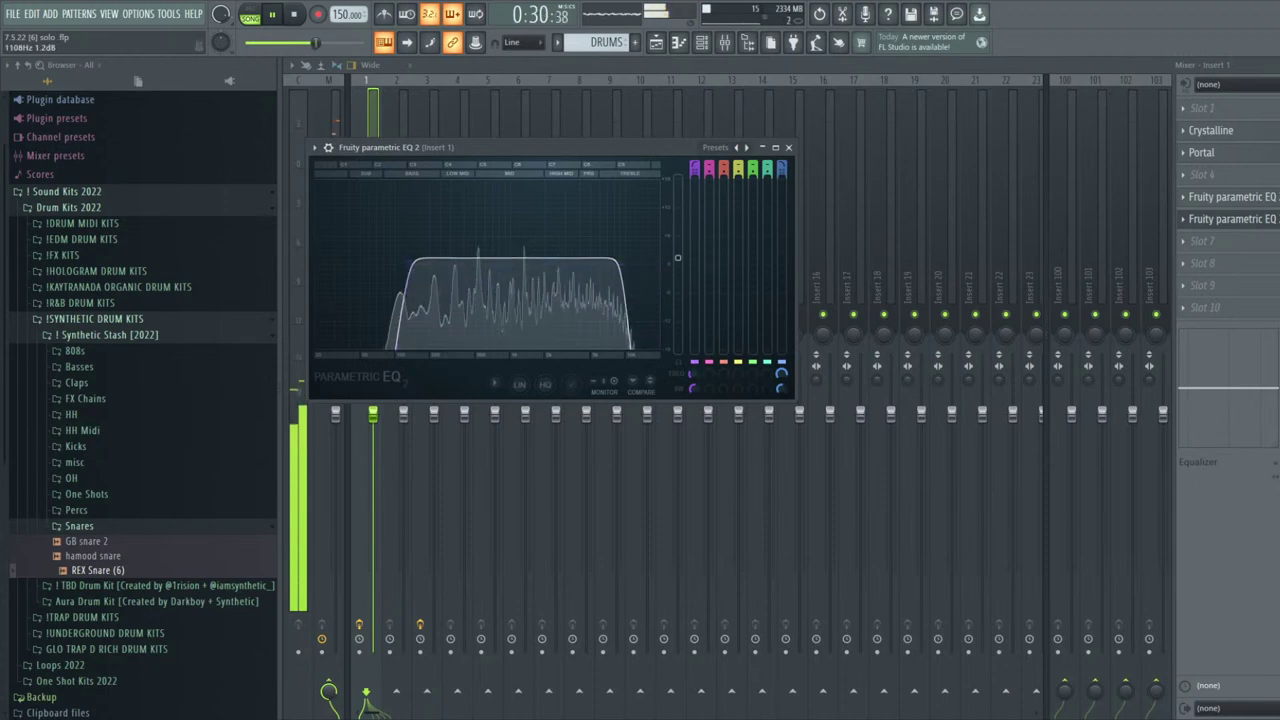
{"action": "key", "text": "Escape"}
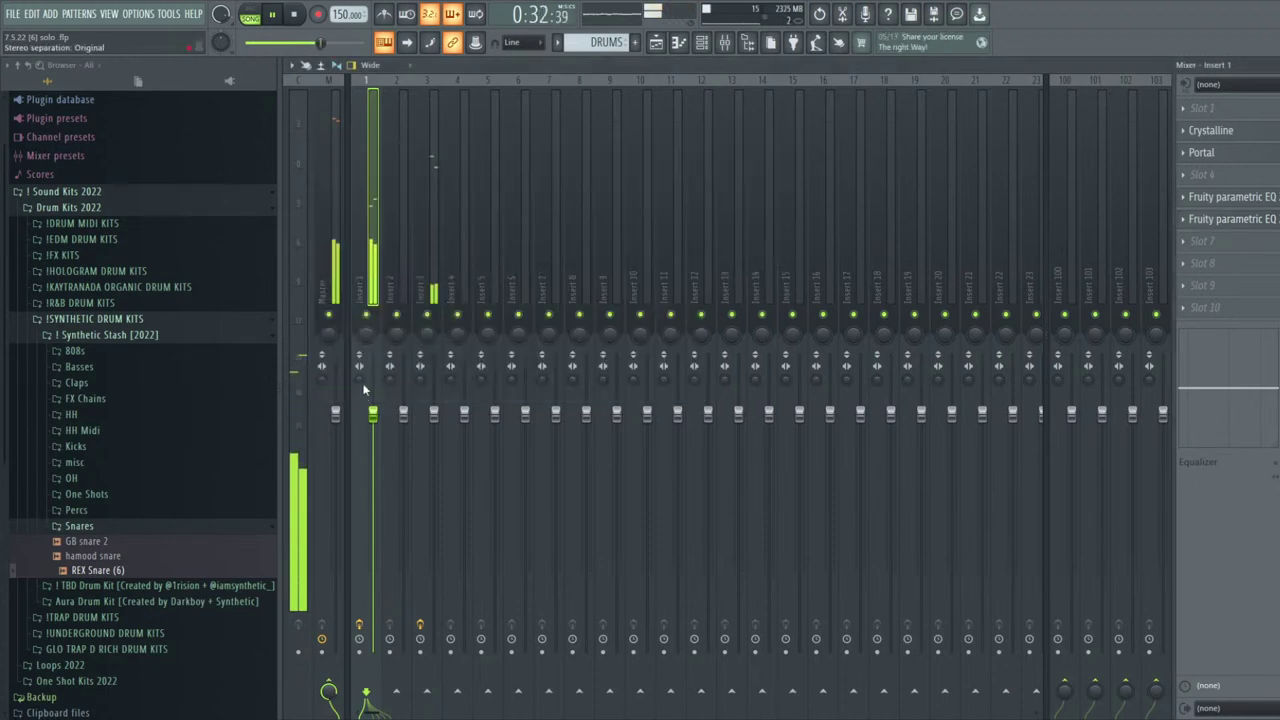
Lower Insert 1's level slightly, review its two Fruity parametric EQ 2 curves, and save the project
{"action": "left_click", "coordinate": [1258, 200]}
{"action": "key", "text": "Escape"}
{"action": "left_click", "coordinate": [1250, 219]}
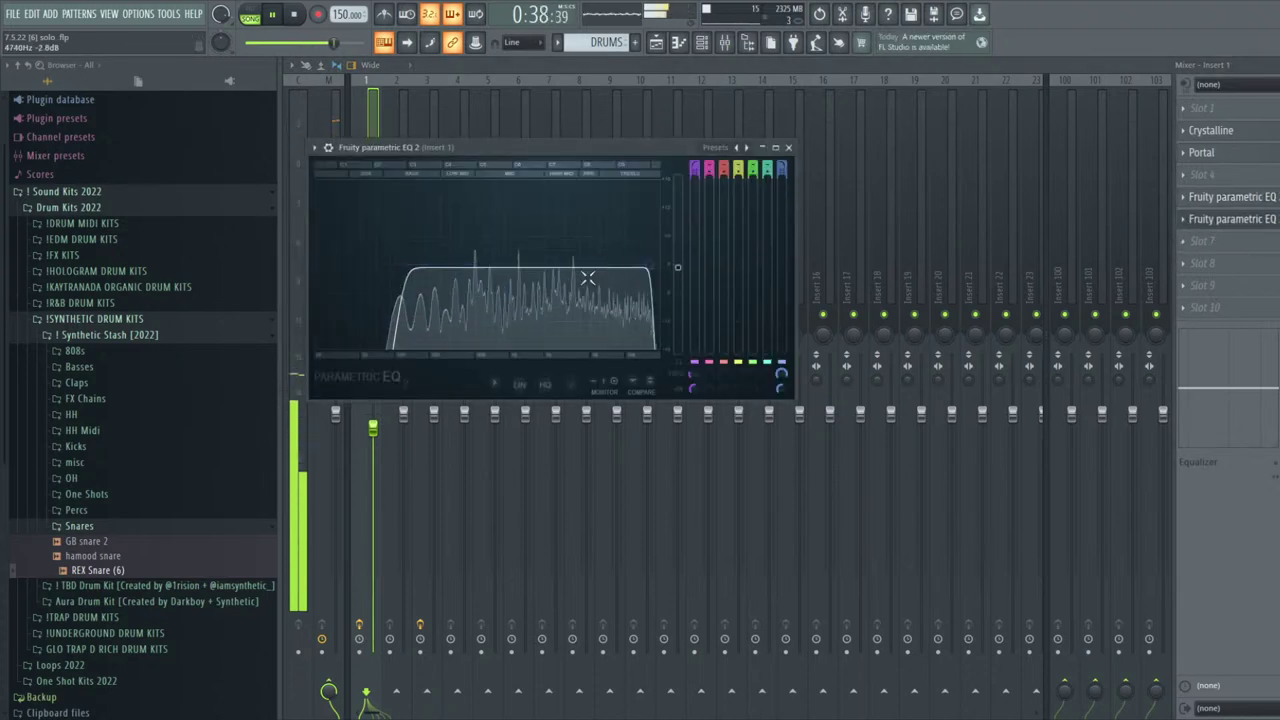
{"action": "key", "text": "Escape"}
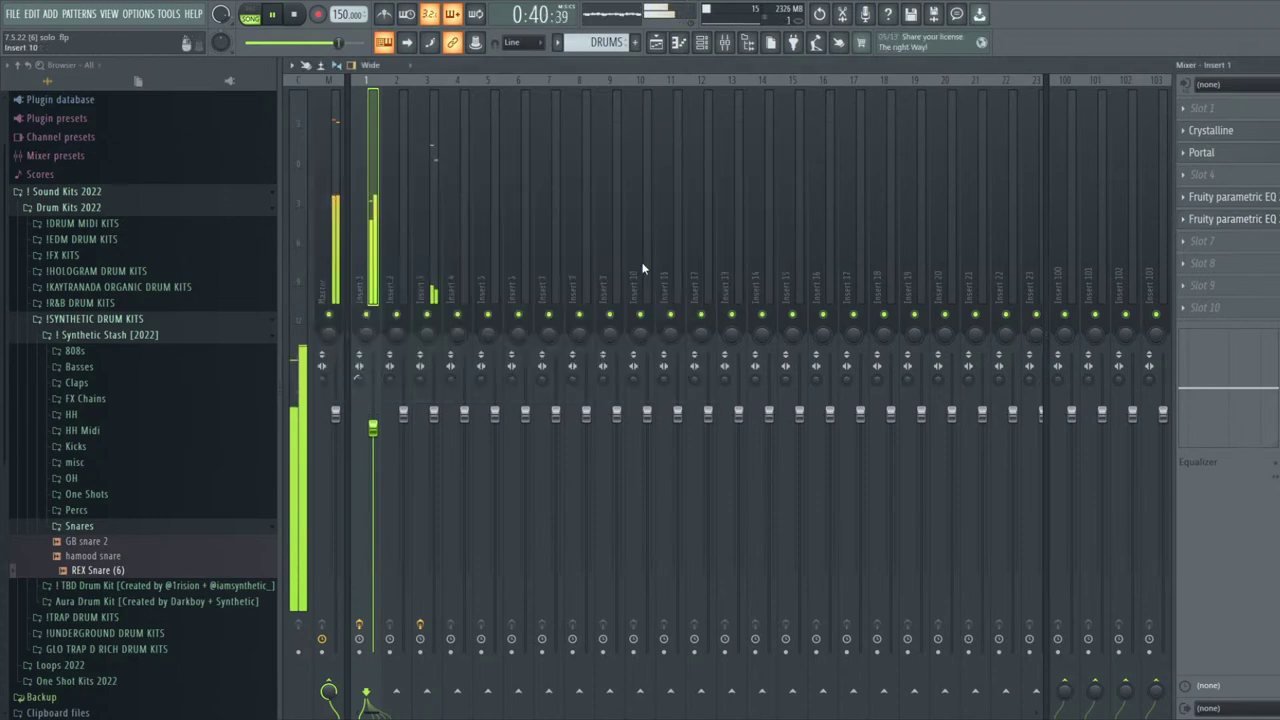
{"action": "key", "text": "Escape"}
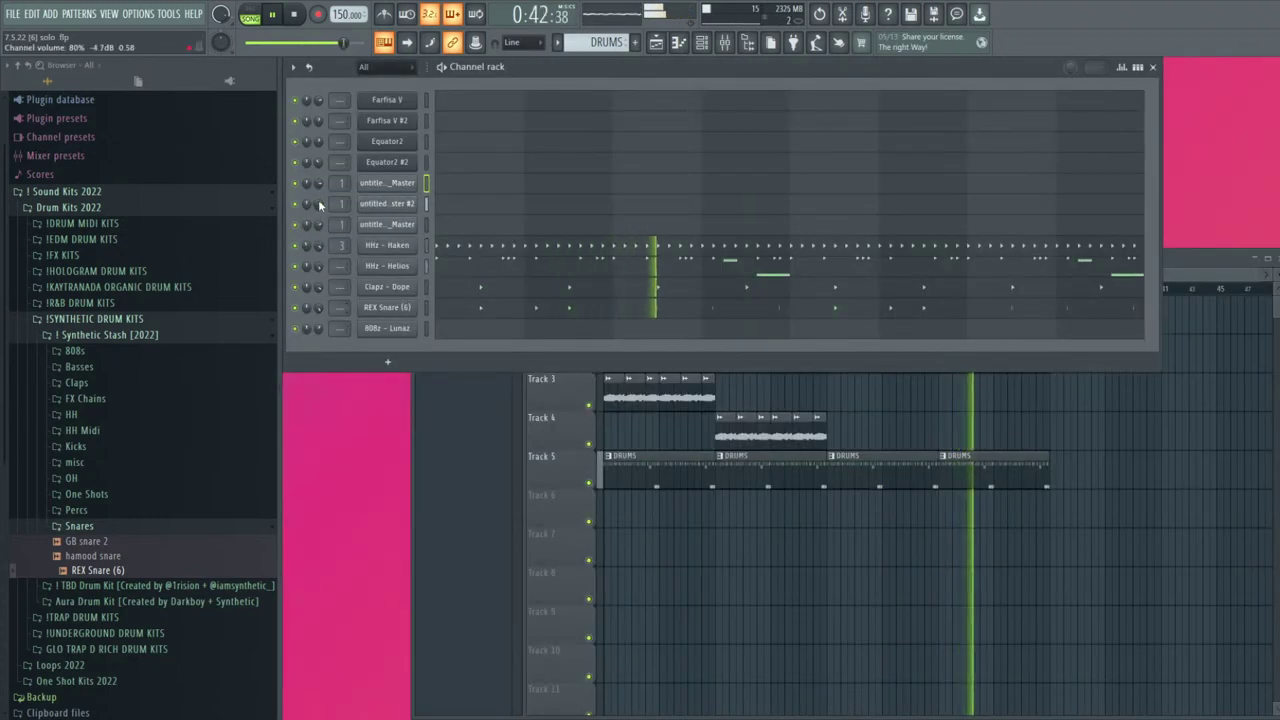
{"action": "key", "text": "ctrl+s"}
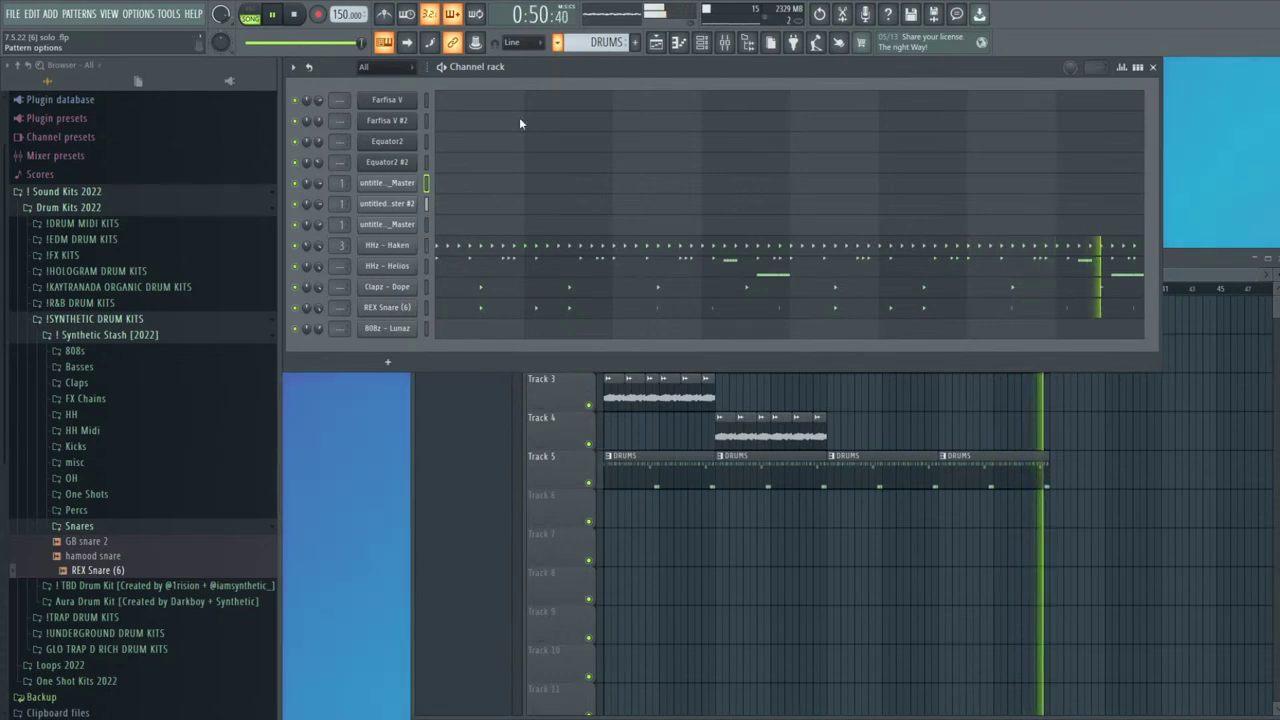
Examine the Farfisa V #2 notes in Pattern 1 as a pitch reference for the 808
{"action": "left_click", "coordinate": [387, 183]}
{"action": "key", "text": "Escape"}
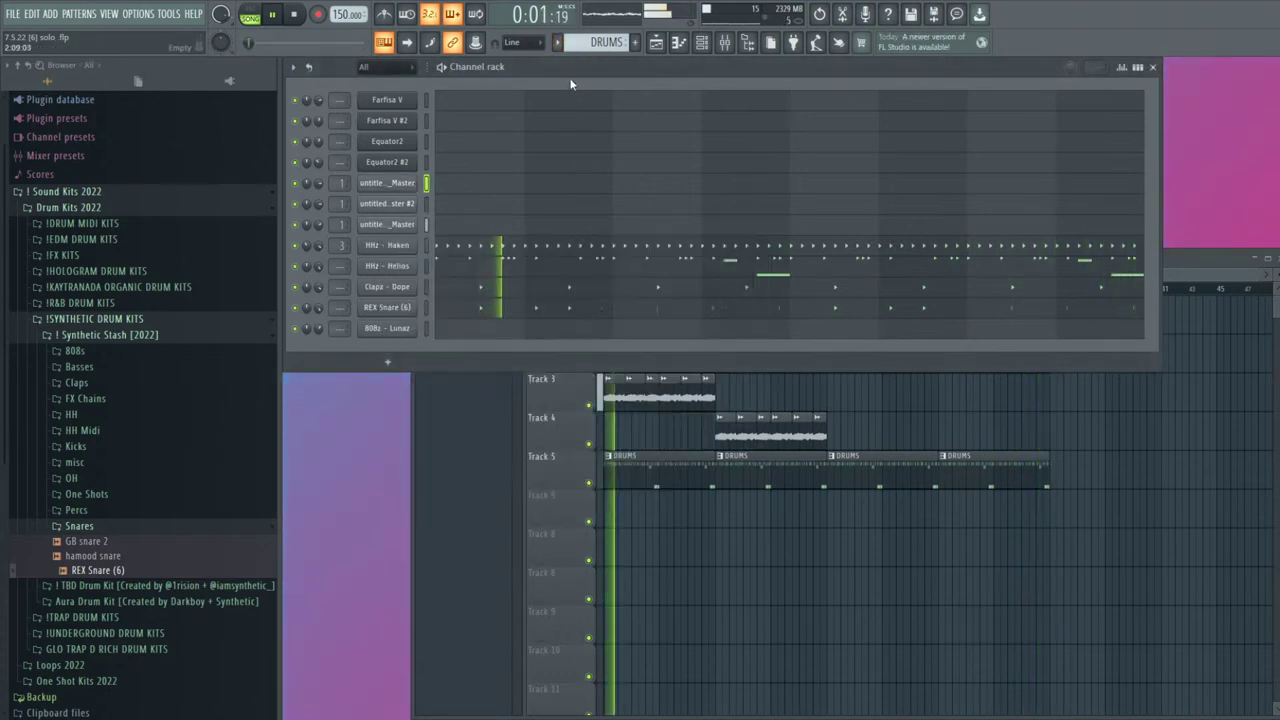
{"action": "scroll", "coordinate": [588, 44], "scroll_direction": "up", "scroll_amount": 1}
{"action": "left_click", "coordinate": [505, 164]}
{"action": "key", "text": "Escape"}
{"action": "left_click", "coordinate": [605, 123]}
{"action": "scroll", "coordinate": [1000, 390], "scroll_direction": "down", "scroll_amount": 3}
{"action": "left_click_drag", "start_coordinate": [1016, 398], "coordinate": [836, 322]}
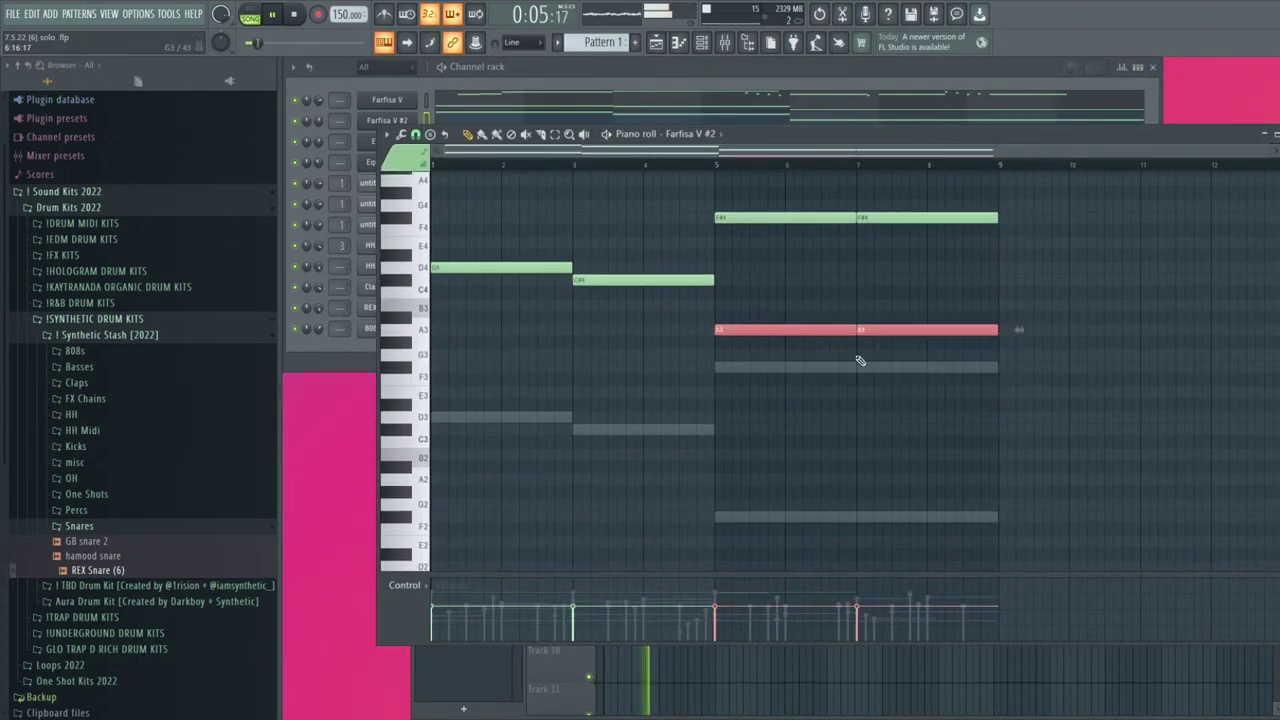
{"action": "scroll", "coordinate": [870, 390], "scroll_direction": "down", "scroll_amount": 1}
{"action": "scroll", "coordinate": [868, 412], "scroll_direction": "up", "scroll_amount": 3}
{"action": "scroll", "coordinate": [821, 435], "scroll_direction": "up", "scroll_amount": 2}
{"action": "left_click", "coordinate": [754, 221]}
{"action": "scroll", "coordinate": [846, 393], "scroll_direction": "down", "scroll_amount": 1}
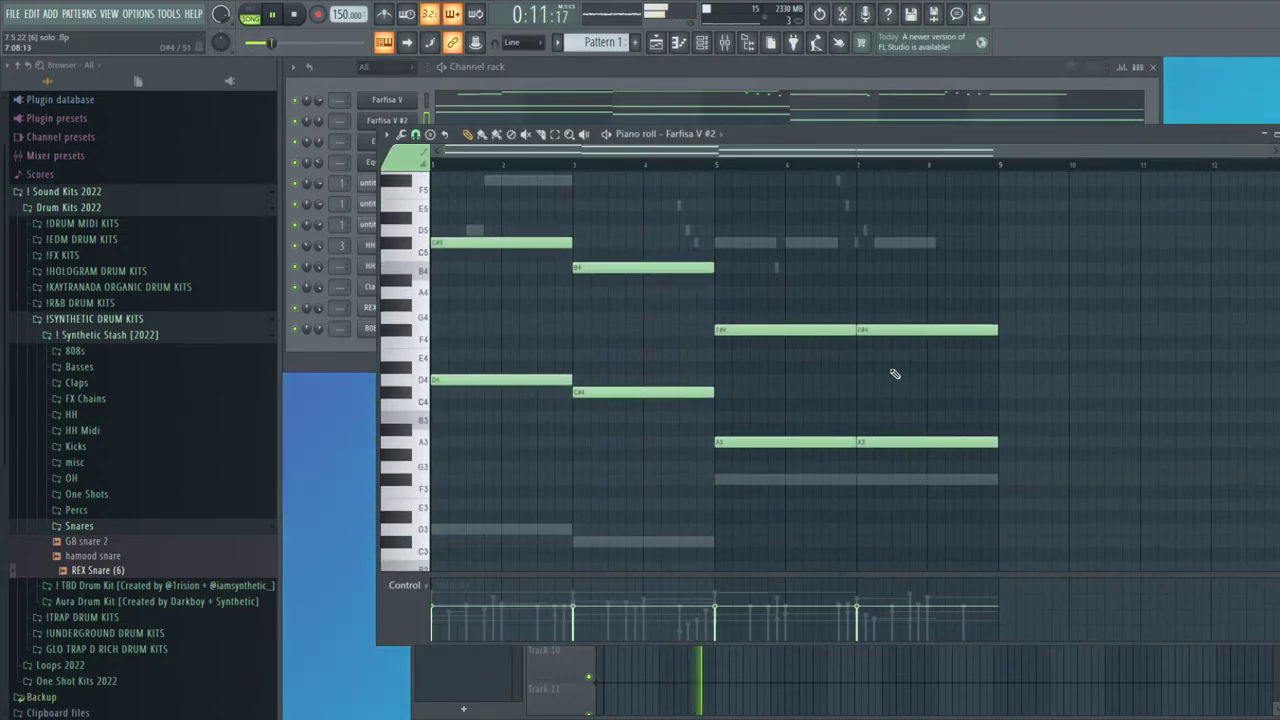
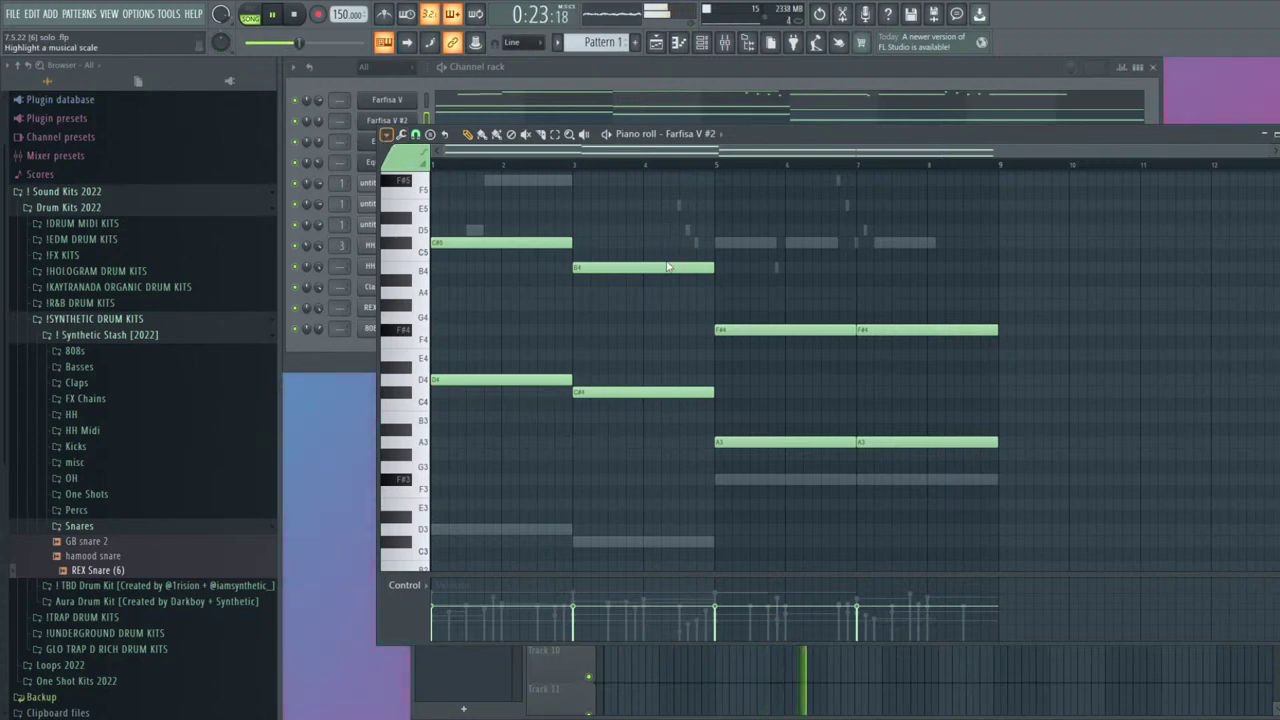
{"action": "key", "text": "F7"}
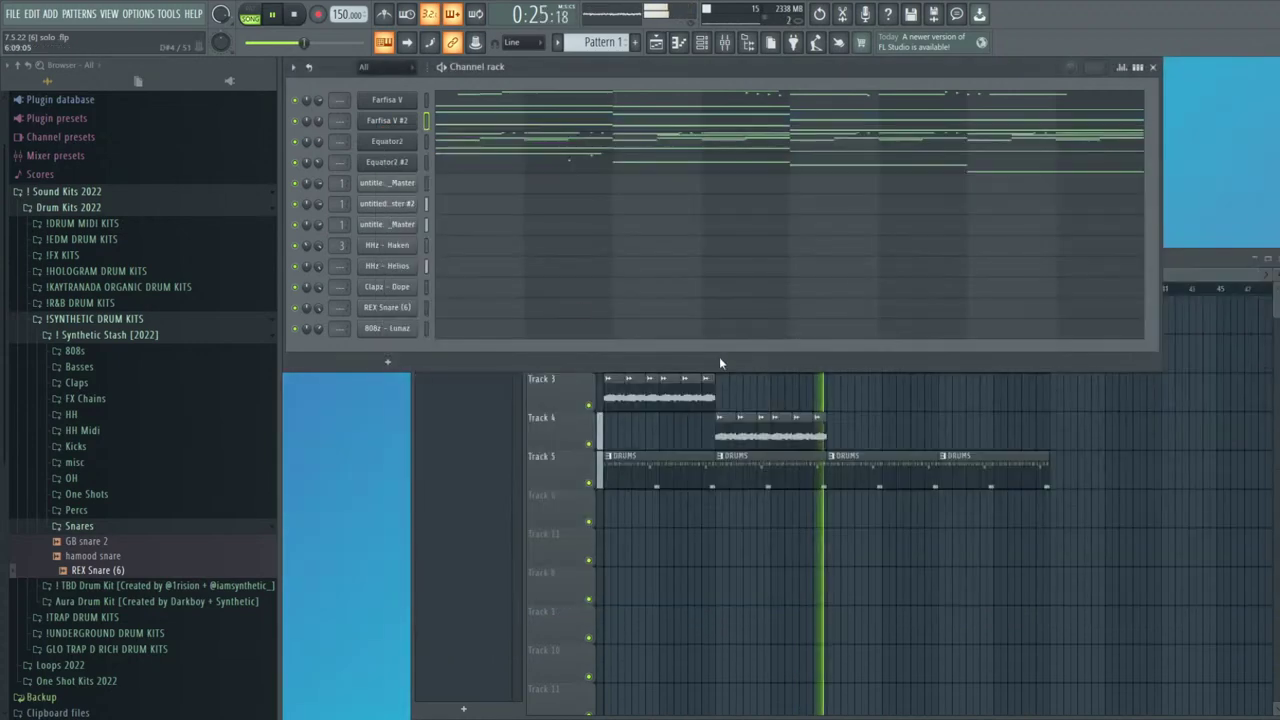
Place an A4 note at the start of 808z - Lunaz in Pattern 1 and review the channel's sampler settings
{"action": "key", "text": "F7"}
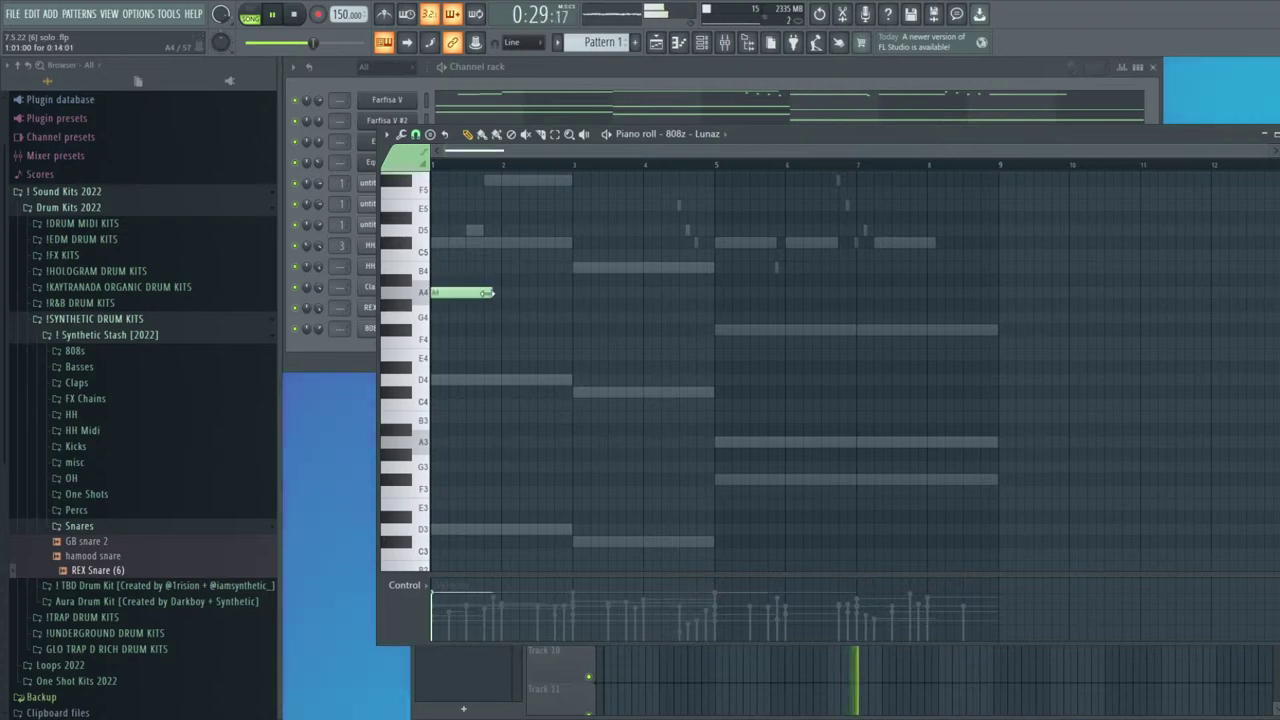
{"action": "left_click", "coordinate": [371, 330]}
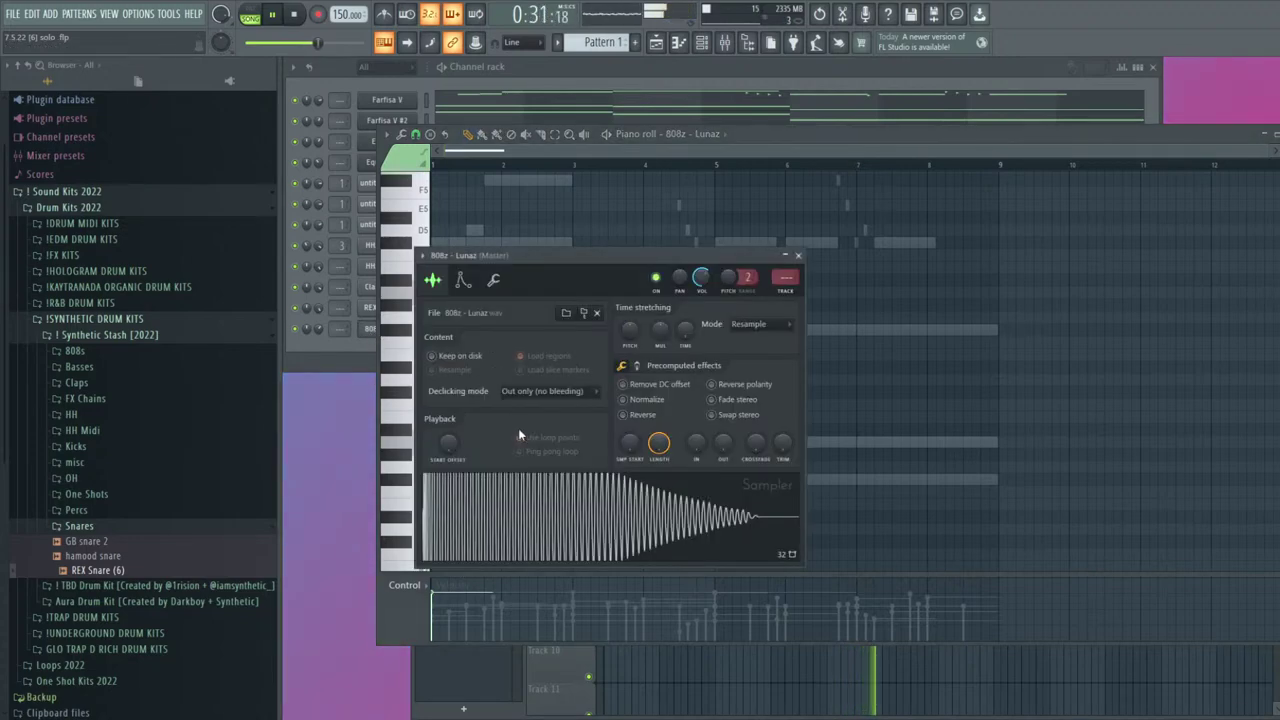
{"action": "left_click", "coordinate": [494, 281]}
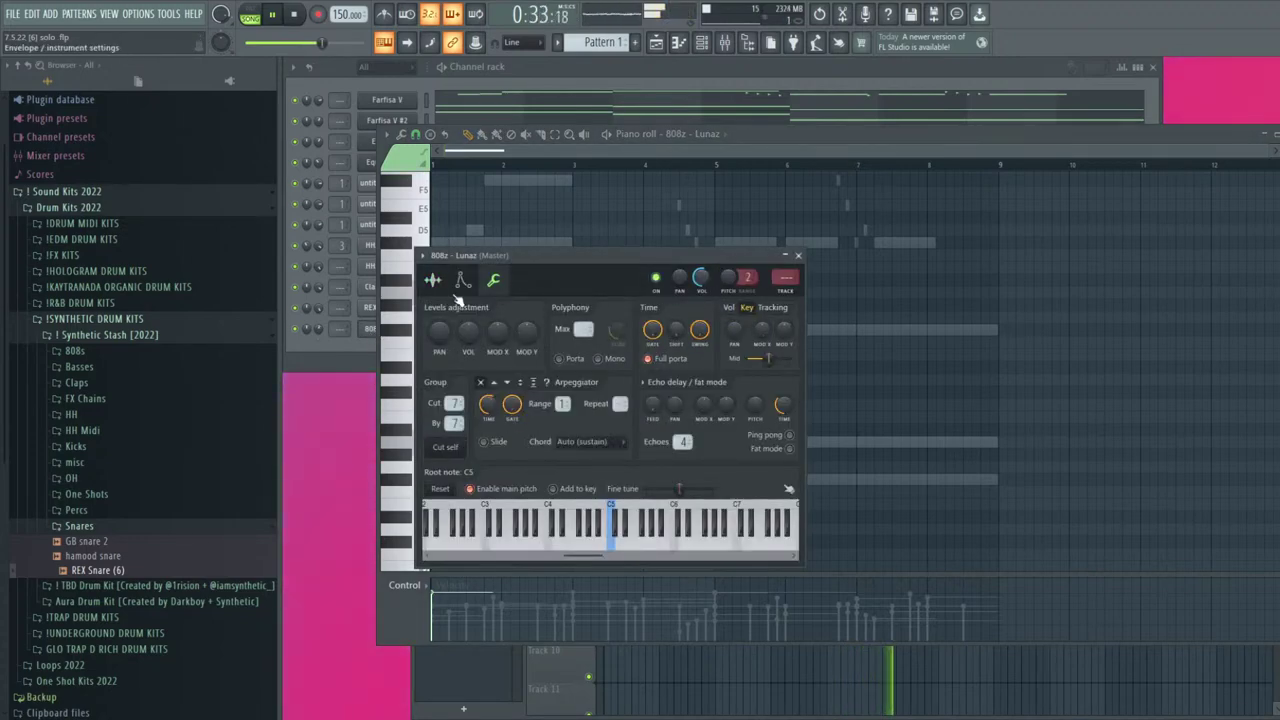
{"action": "left_click", "coordinate": [466, 282]}
{"action": "left_click", "coordinate": [436, 281]}
{"action": "left_click", "coordinate": [798, 256]}
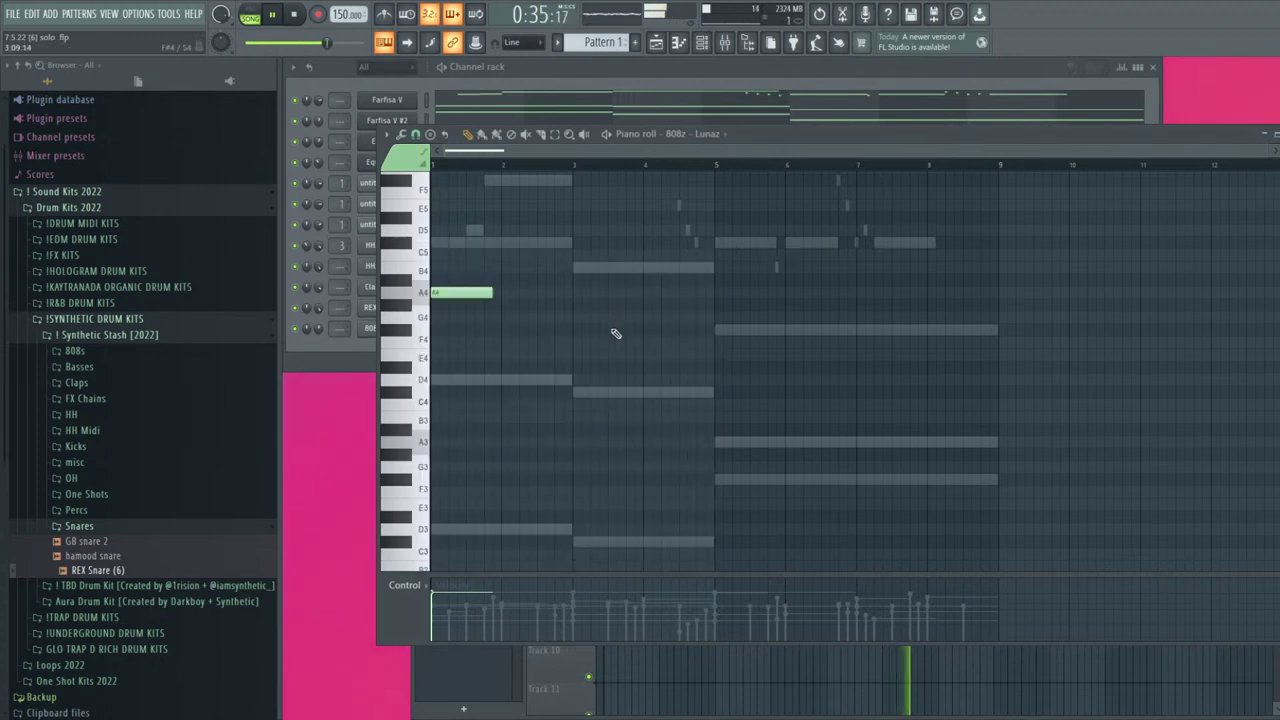
Shorten the A4 note in 808z - Lunaz to four steps and stop playback
{"action": "left_click_drag", "start_coordinate": [454, 305], "coordinate": [445, 306]}
{"action": "scroll", "coordinate": [405, 307], "scroll_direction": "up", "scroll_amount": 2}
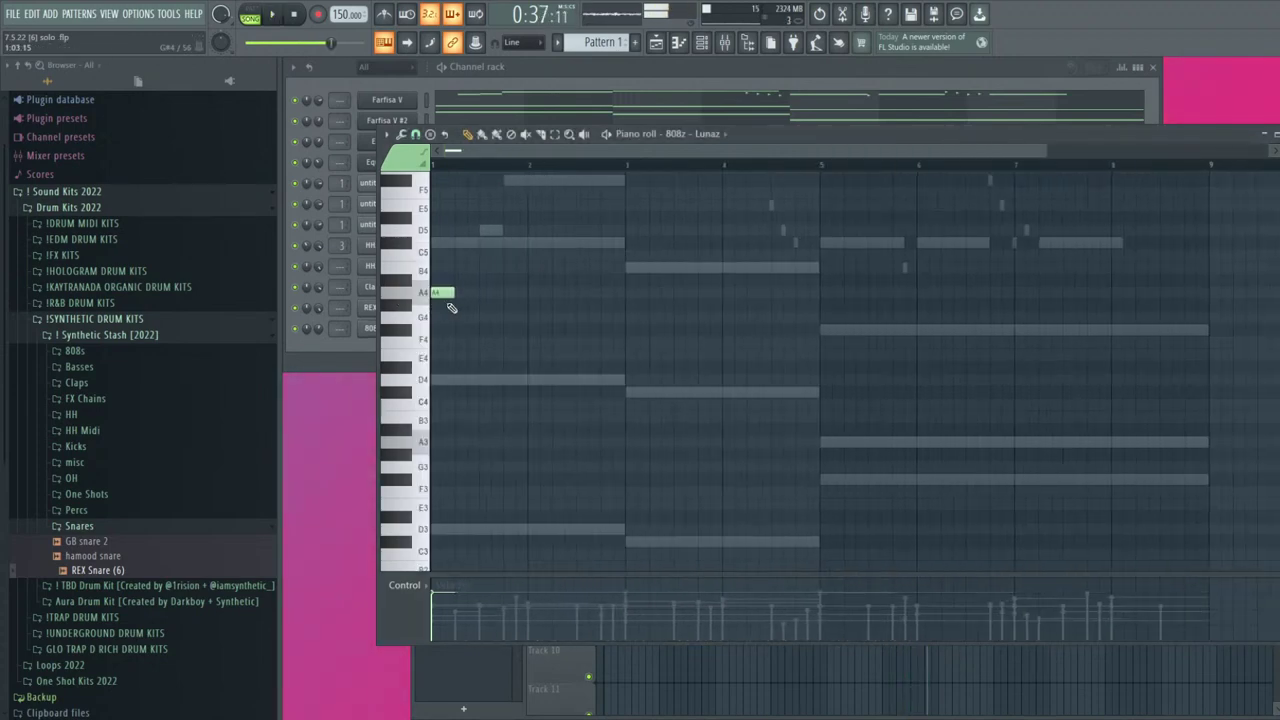
{"action": "key", "text": "space"}
{"action": "key", "text": "Escape"}
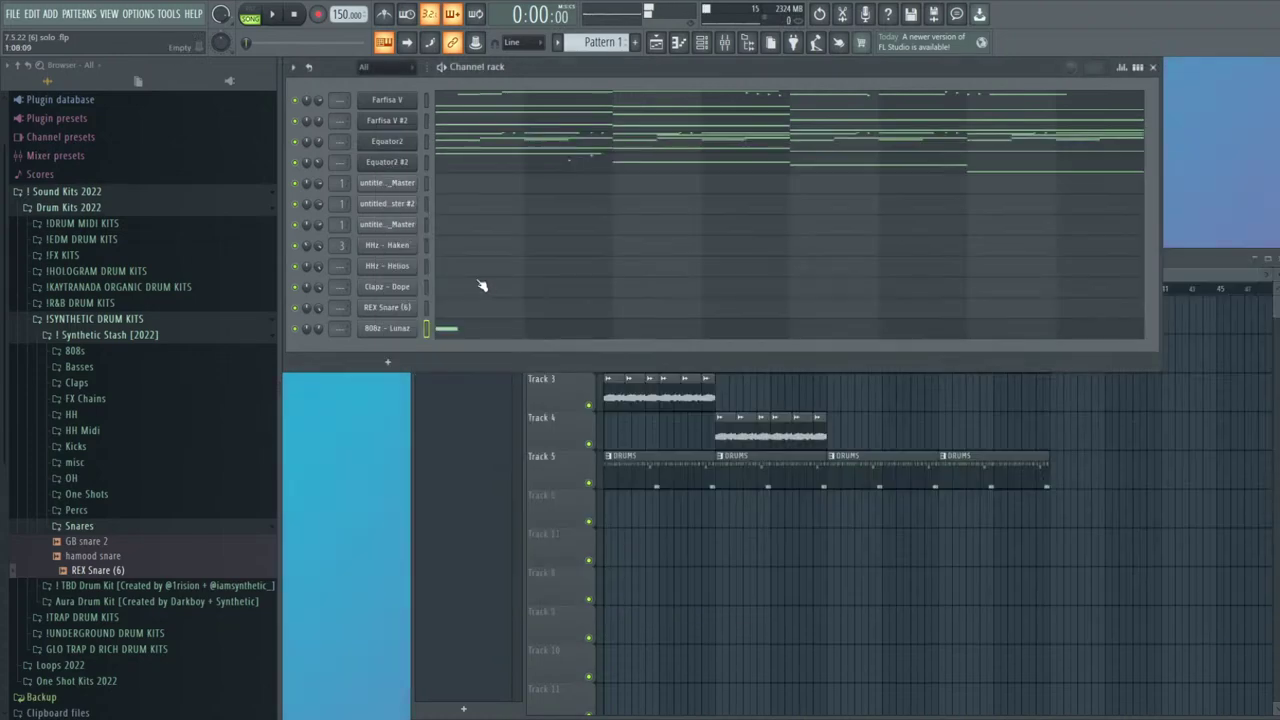
Switch to the DRUMS pattern and place a four-step A4 note at the start of bar 1 in 808z - Lunaz
{"action": "left_click", "coordinate": [641, 465]}
{"action": "left_click", "coordinate": [557, 102]}
{"action": "left_click", "coordinate": [576, 81]}
{"action": "left_click", "coordinate": [486, 328]}
{"action": "key", "text": "space"}
{"action": "key", "text": "space"}
Raise the 808z - Lunaz channel volume slightly and audition the 808 note against the beat
{"action": "left_click_drag", "start_coordinate": [318, 328], "coordinate": [318, 320]}
{"action": "key", "text": "space"}
{"action": "left_click", "coordinate": [474, 328]}
{"action": "key", "text": "space"}
{"action": "scroll", "coordinate": [450, 340], "scroll_direction": "up", "scroll_amount": 2}
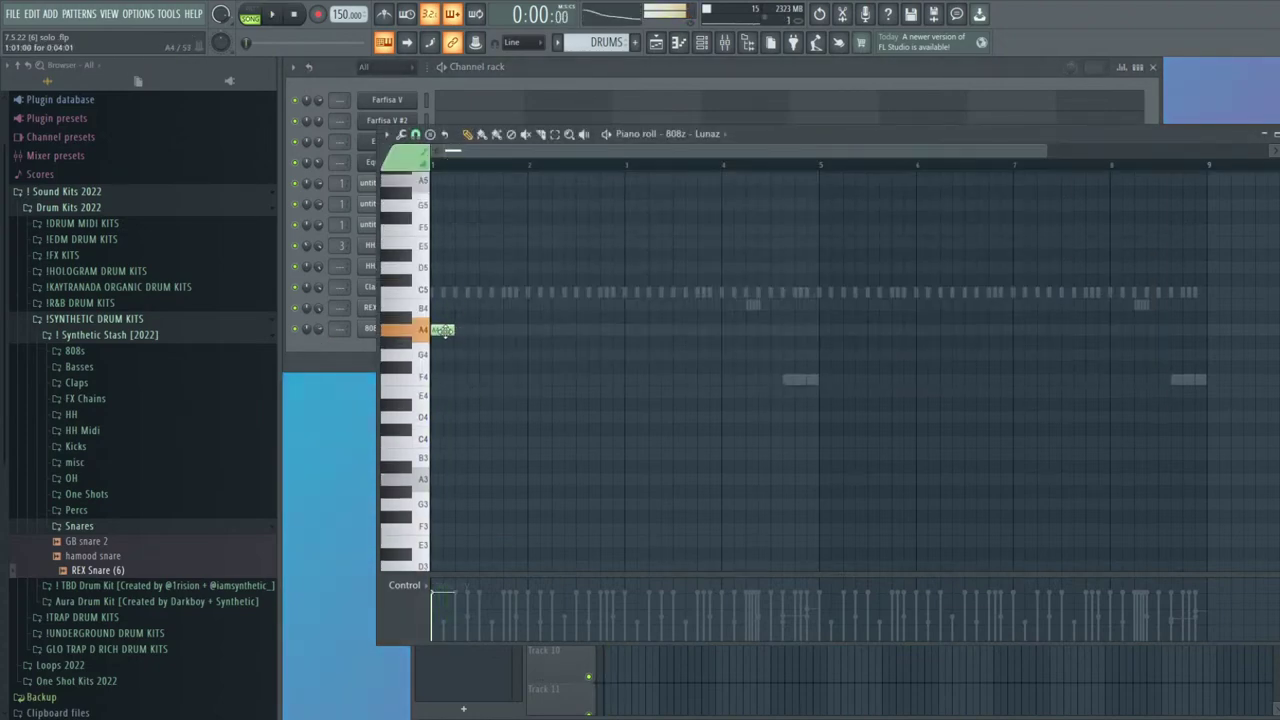
{"action": "left_click", "coordinate": [317, 329]}
{"action": "left_click", "coordinate": [468, 328]}
{"action": "key", "text": "space"}
{"action": "key", "text": "space"}
Try the 808z - Lunaz note one octave higher at A5 and audition it
{"action": "right_click", "coordinate": [444, 331]}
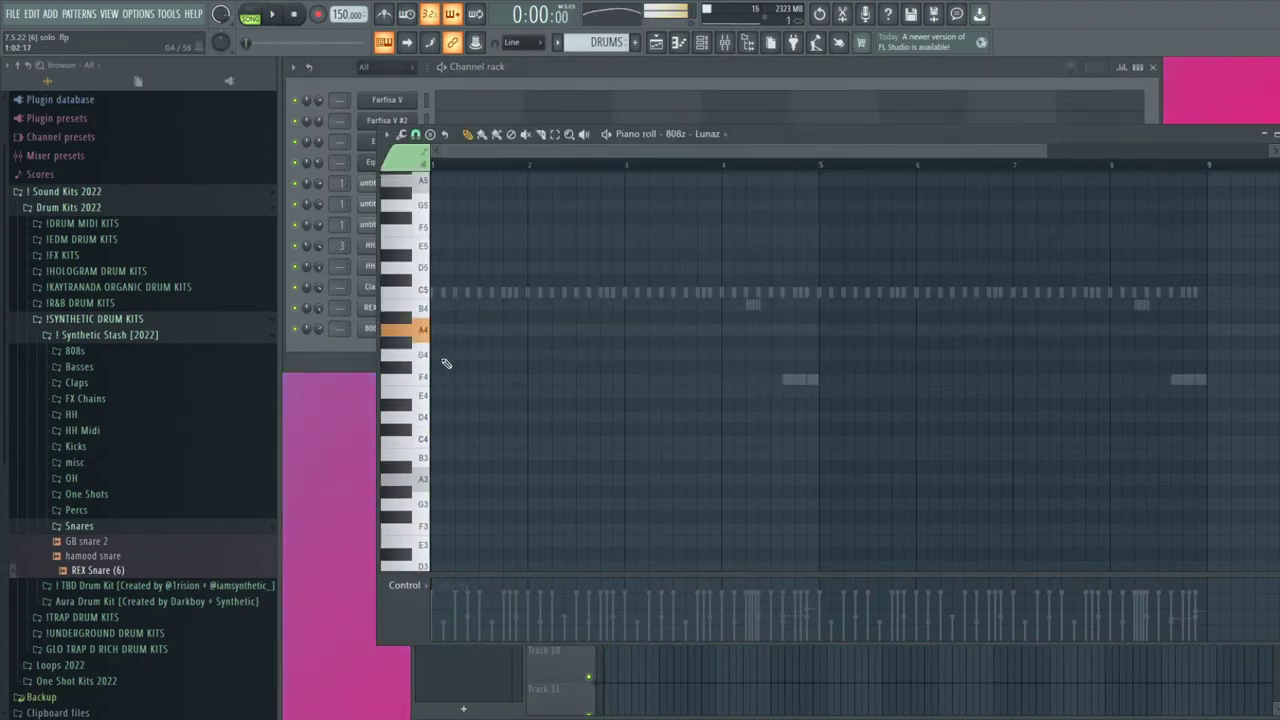
{"action": "key", "text": "ctrl+Up"}
{"action": "key", "text": "space"}
{"action": "scroll", "coordinate": [450, 382], "scroll_direction": "up", "scroll_amount": 4}
{"action": "key", "text": "space"}
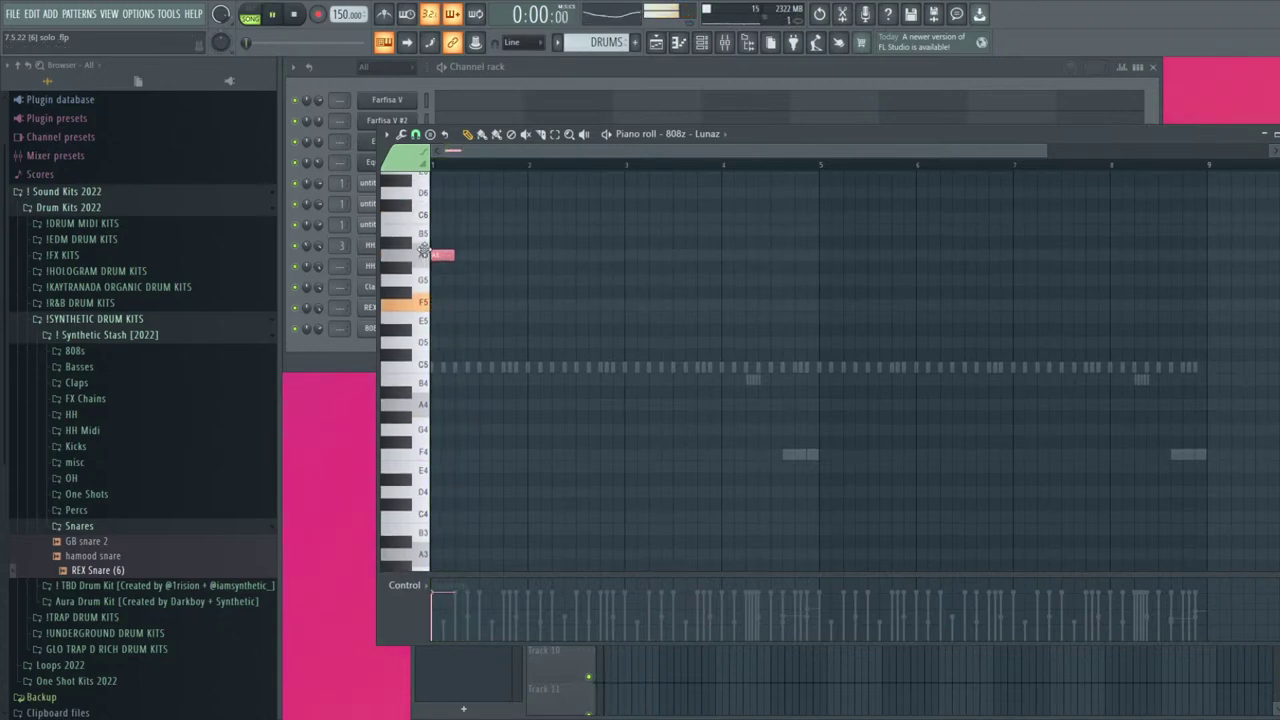
{"action": "key", "text": "space"}
{"action": "key", "text": "space"}
{"action": "key", "text": "space"}
Return the 808z - Lunaz note to A4 with a length of eight steps and audition it
{"action": "left_click_drag", "start_coordinate": [441, 284], "coordinate": [484, 298]}
{"action": "key", "text": "space"}
{"action": "key", "text": "space"}
{"action": "key", "text": "space"}
{"action": "key", "text": "space"}
{"action": "key", "text": "space"}
{"action": "key", "text": "space"}
{"action": "key", "text": "space"}
{"action": "key", "text": "Escape"}
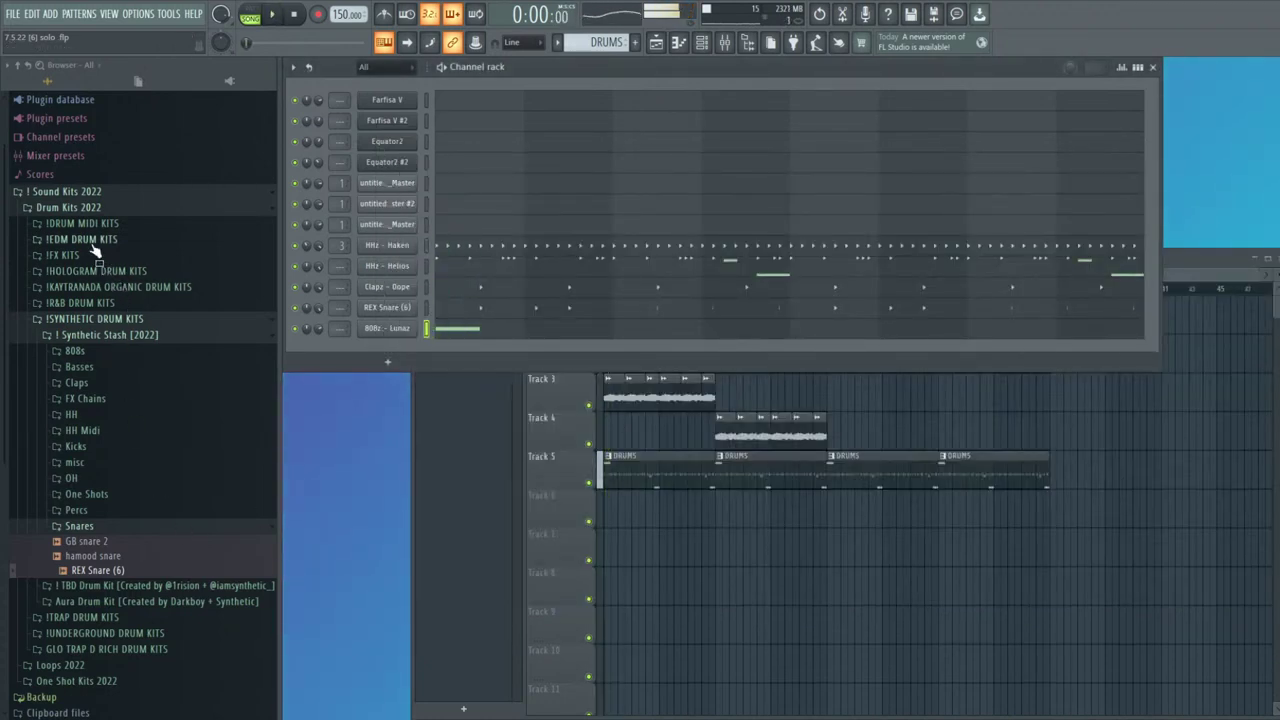
Find the 808s folder of the K-Complex Drum Kit within the !HOLOGRAM DRUM KITS collection
{"action": "left_click", "coordinate": [100, 334]}
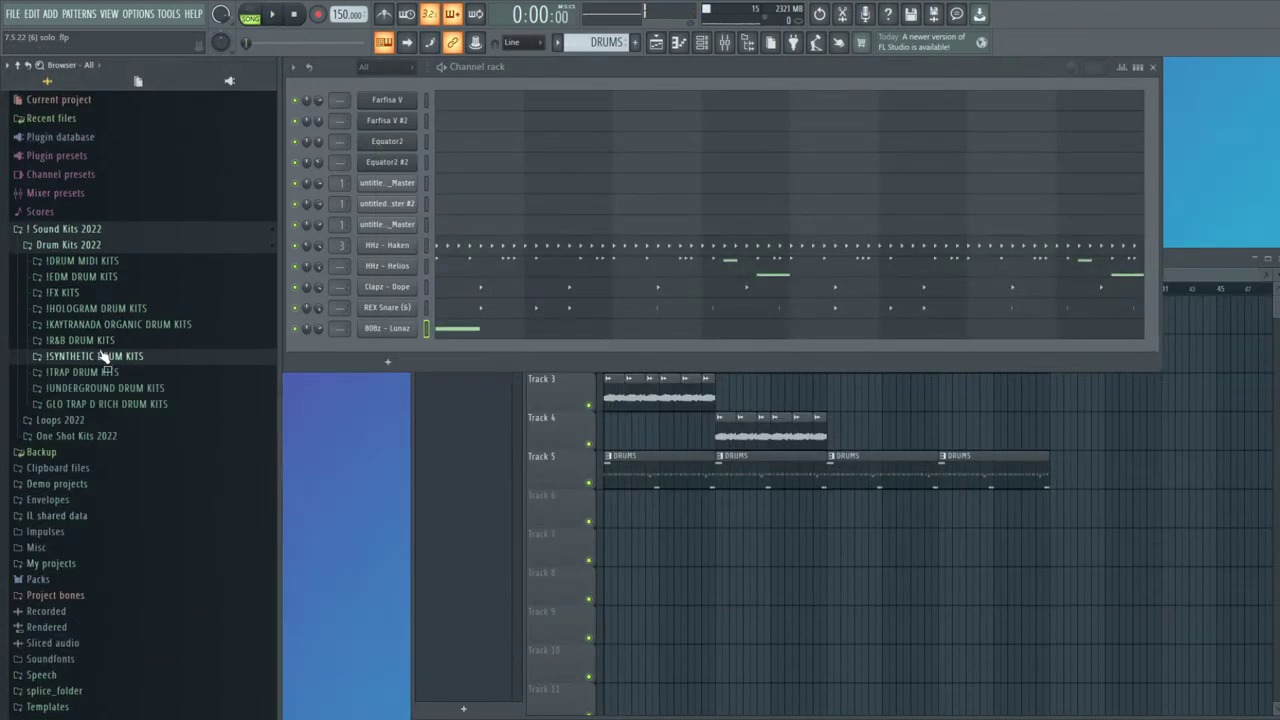
{"action": "left_click", "coordinate": [115, 279]}
{"action": "left_click", "coordinate": [115, 279]}
{"action": "left_click", "coordinate": [121, 309]}
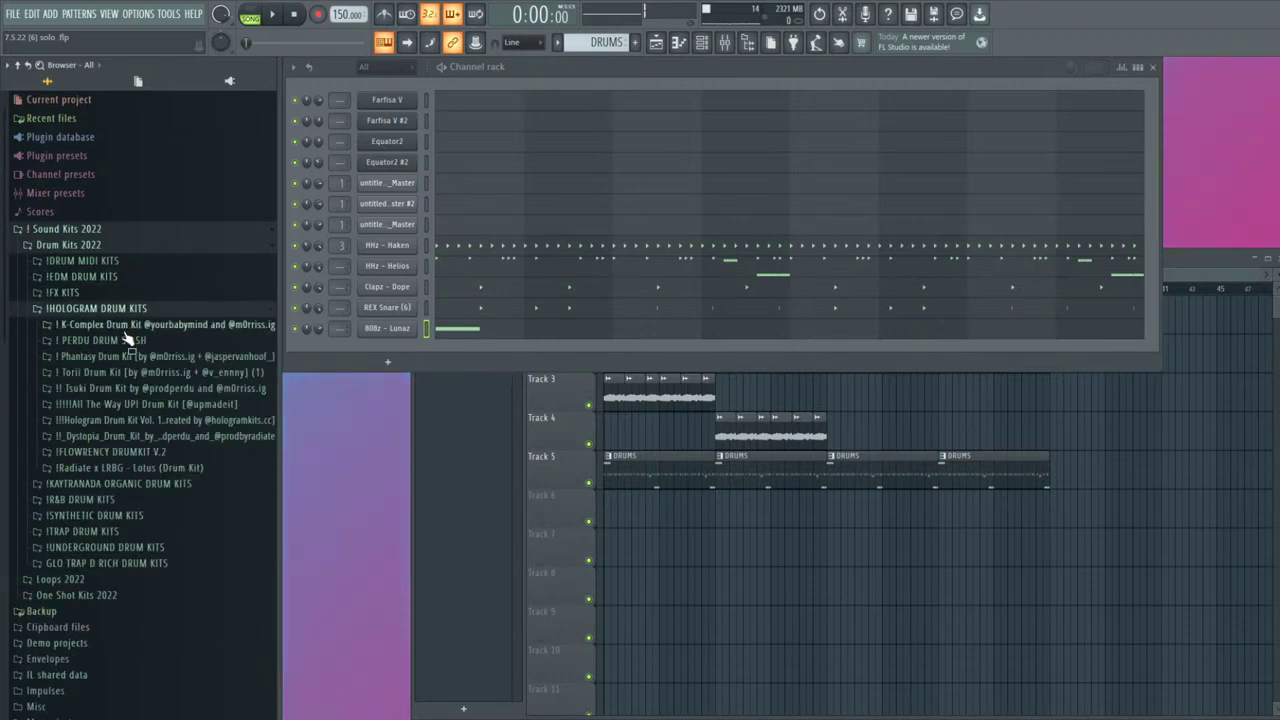
{"action": "left_click", "coordinate": [130, 324]}
{"action": "left_click", "coordinate": [128, 340]}
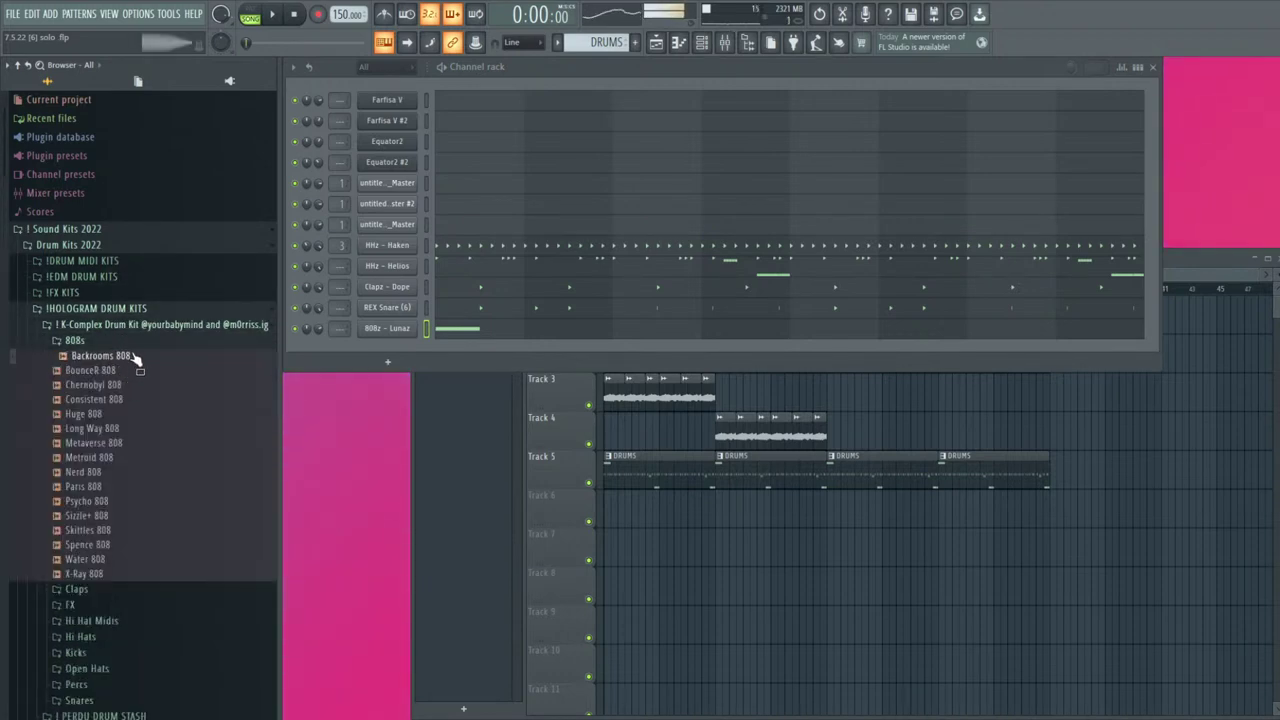
Audition the K-Complex 808s in the beat and replace the 808z - Lunaz sample with X-Ray 808
{"action": "left_click_drag", "start_coordinate": [100, 399], "coordinate": [387, 328]}
{"action": "key", "text": "space"}
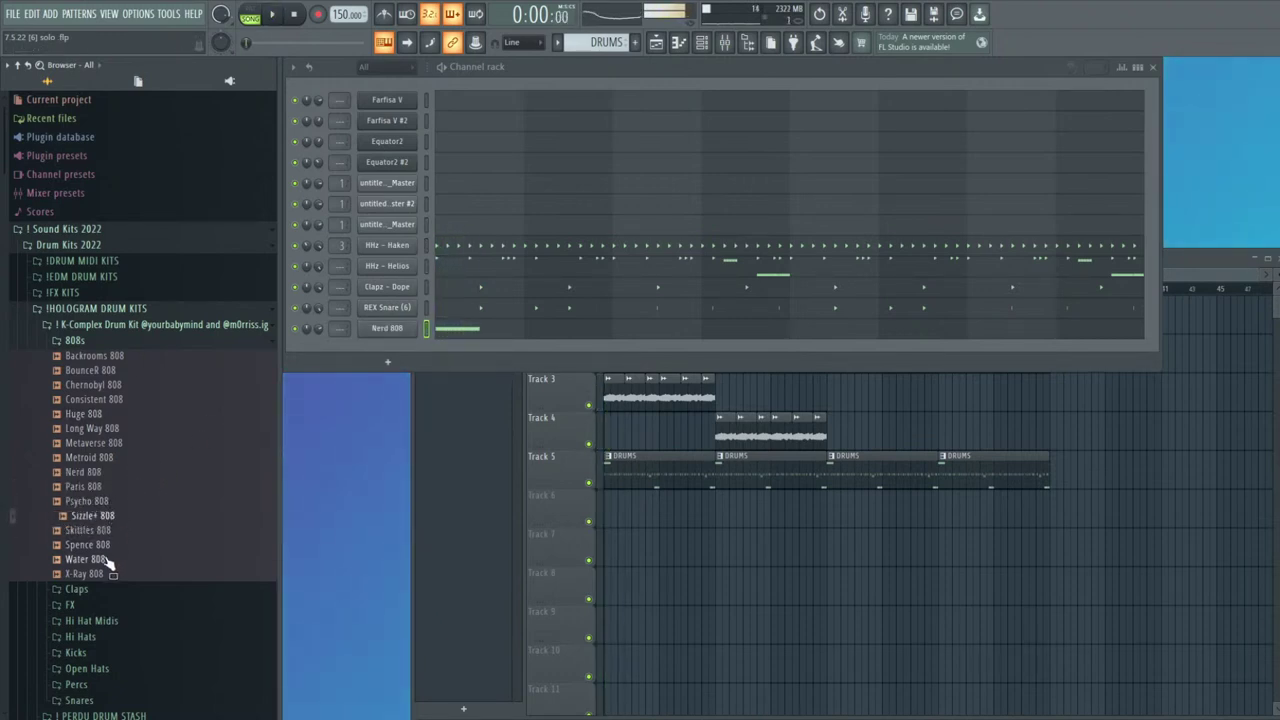
{"action": "key", "text": "Up"}
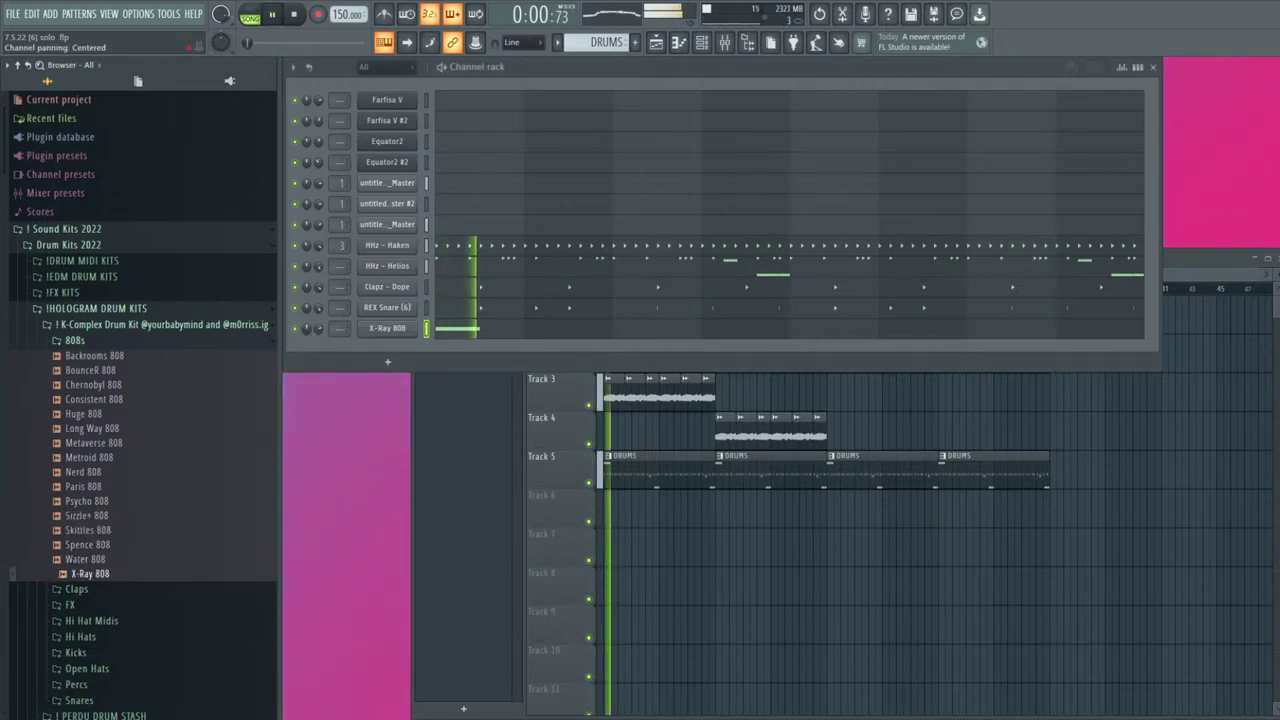
Transpose the X-Ray 808 note up one octave to A5 and audition it
{"action": "left_click", "coordinate": [477, 343]}
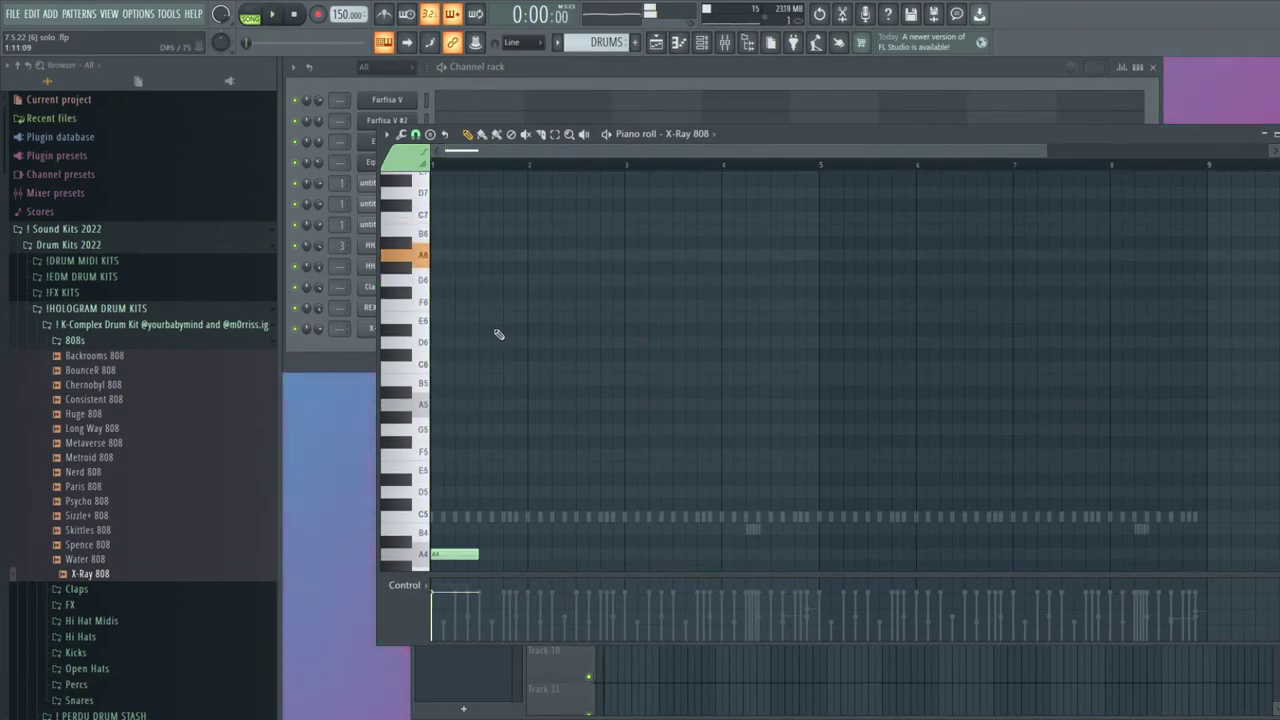
{"action": "key", "text": "space"}
{"action": "scroll", "coordinate": [500, 334], "scroll_direction": "down", "scroll_amount": 1}
{"action": "key", "text": "space"}
{"action": "key", "text": "ctrl+Up"}
{"action": "key", "text": "space"}
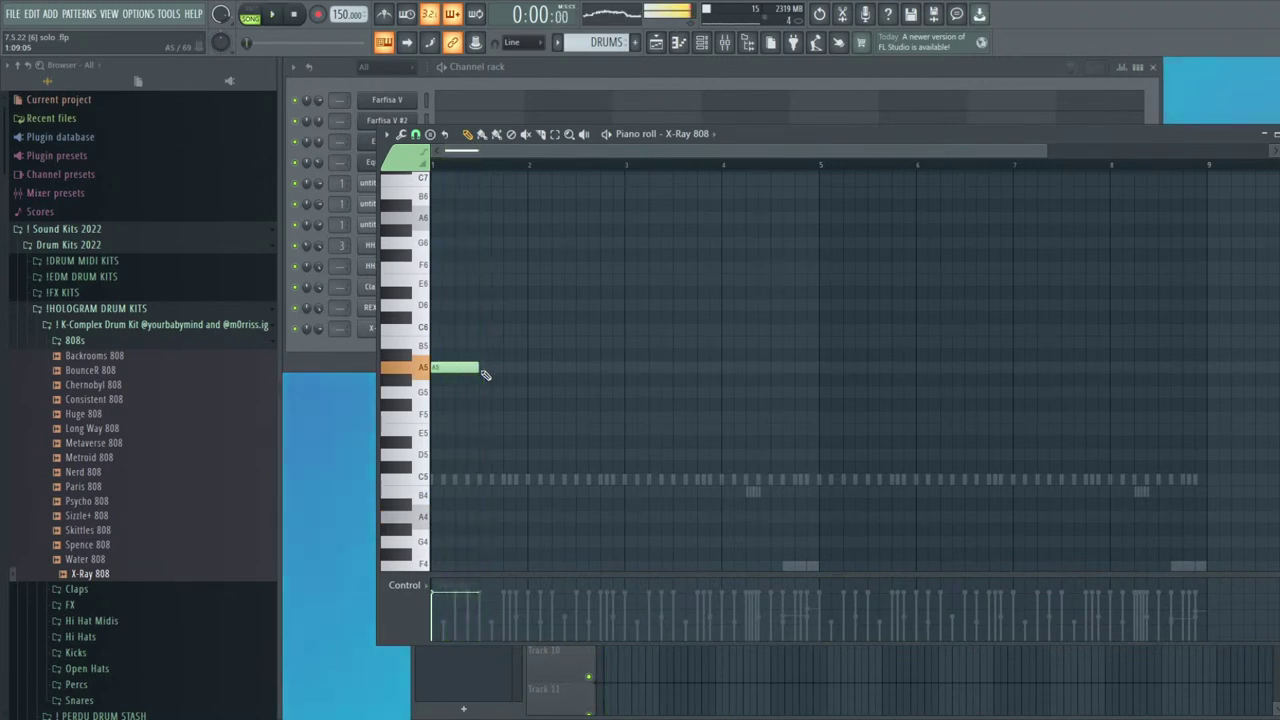
Lengthen the first A5 note to ten steps and add A5 hits late in bar 1 and in bars 3 and 4
{"action": "left_click_drag", "start_coordinate": [484, 370], "coordinate": [491, 370]}
{"action": "left_click", "coordinate": [505, 368]}
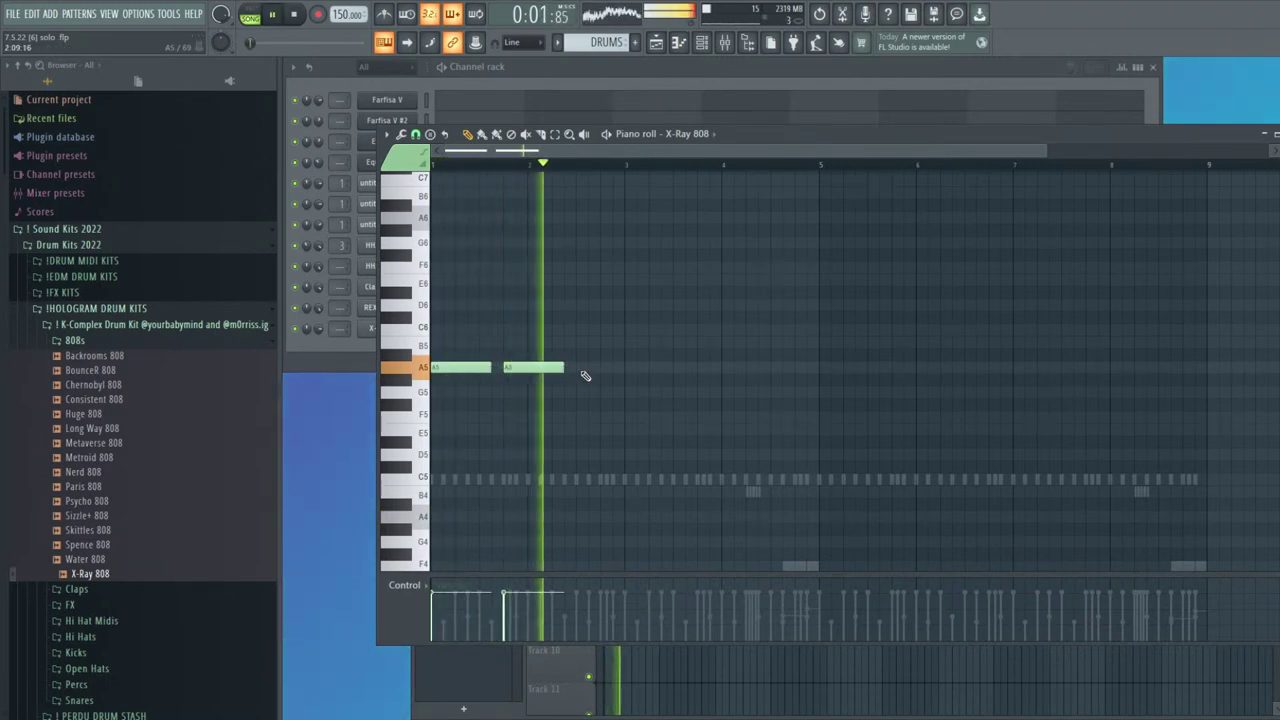
{"action": "left_click", "coordinate": [678, 368]}
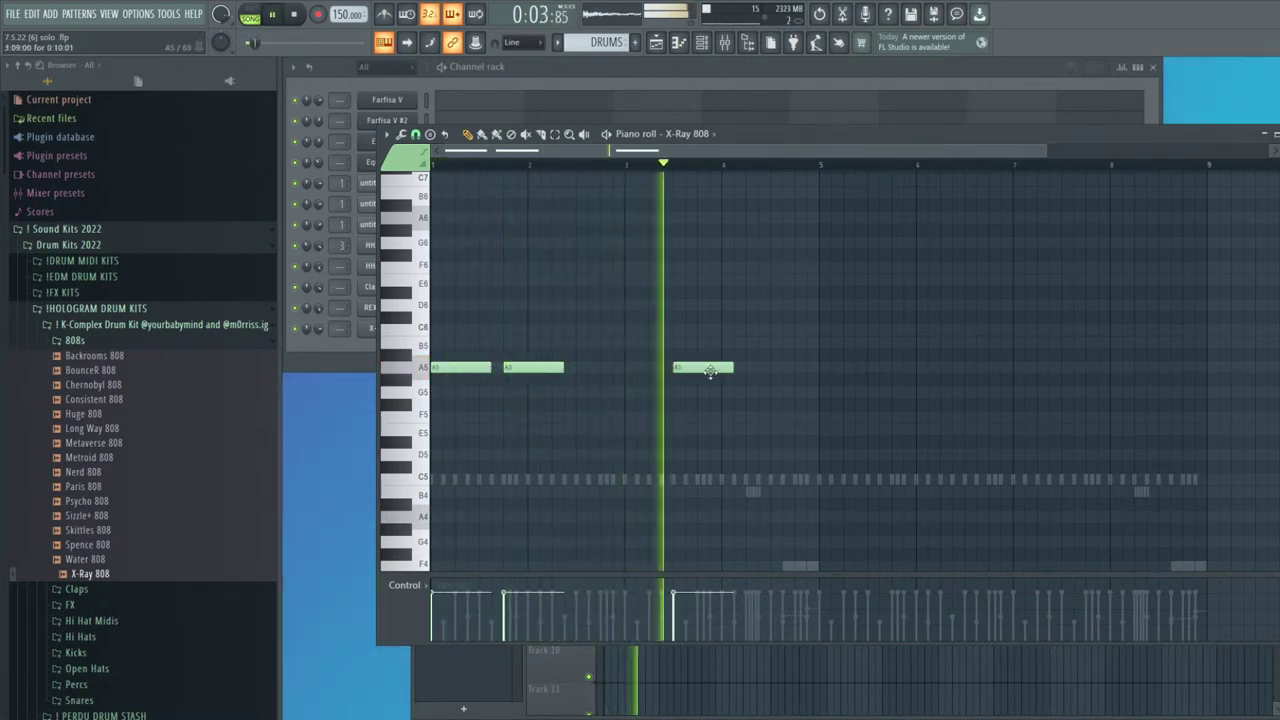
{"action": "left_click", "coordinate": [773, 368]}
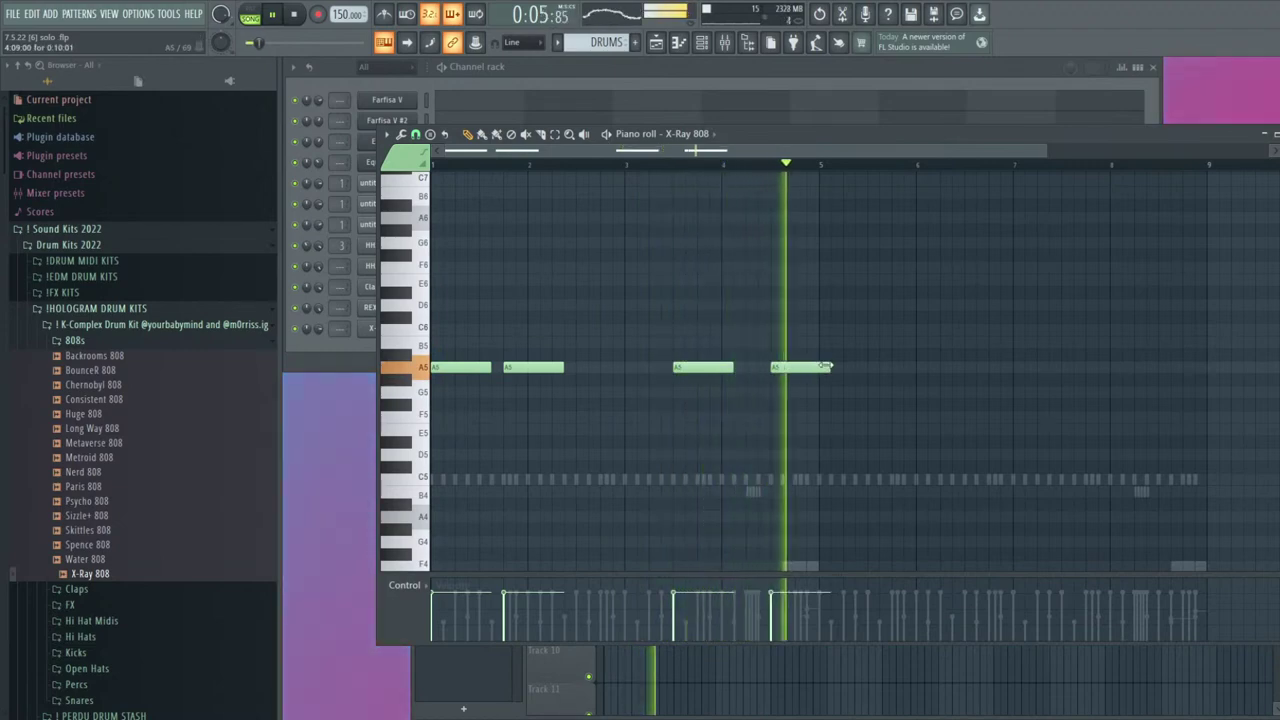
{"action": "left_click_drag", "start_coordinate": [828, 368], "coordinate": [806, 368]}
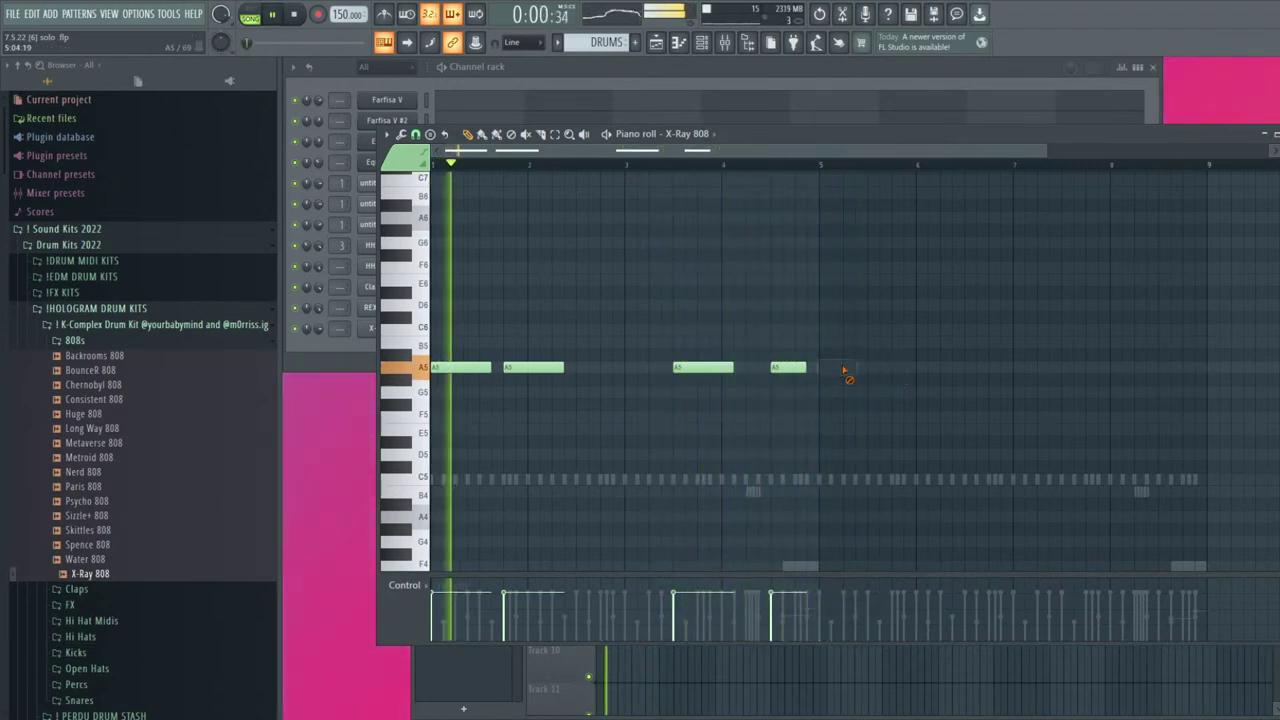
Reduce bar 1 to two four-step A5 hits on steps 1 and 7, and remove the hits in bars 3 and 4
{"action": "left_click", "coordinate": [472, 368]}
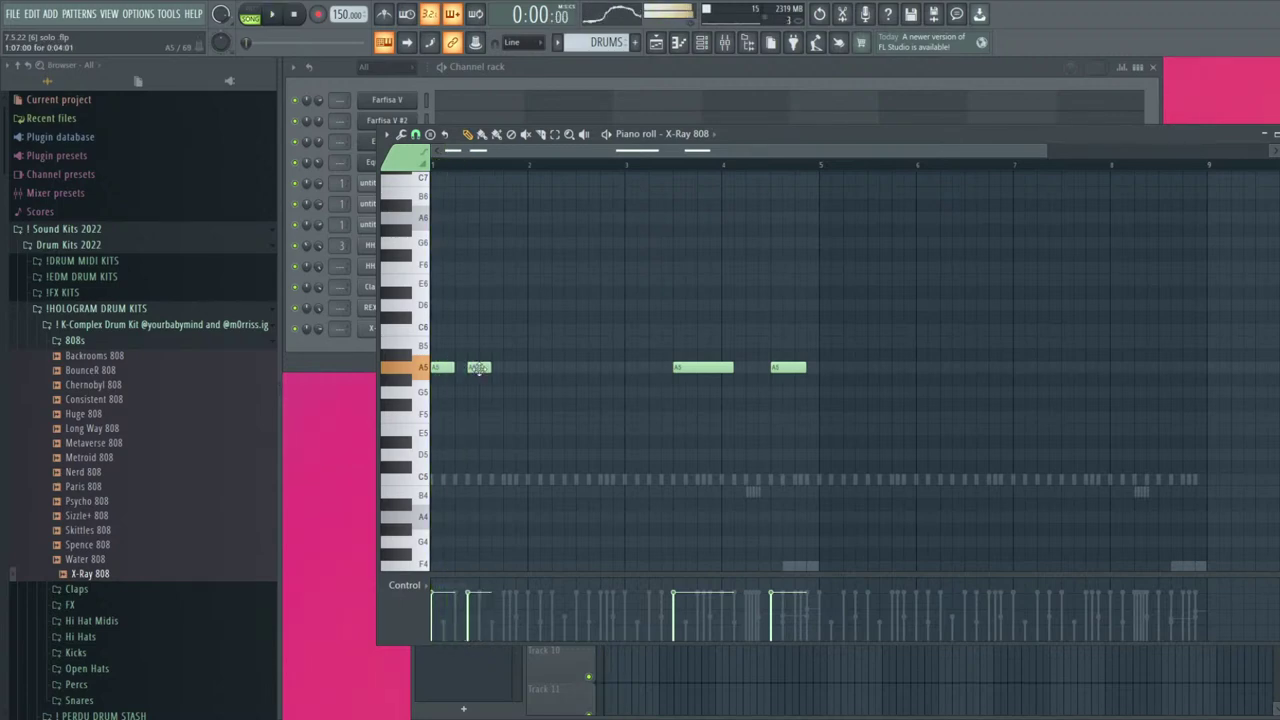
{"action": "left_click", "coordinate": [508, 368]}
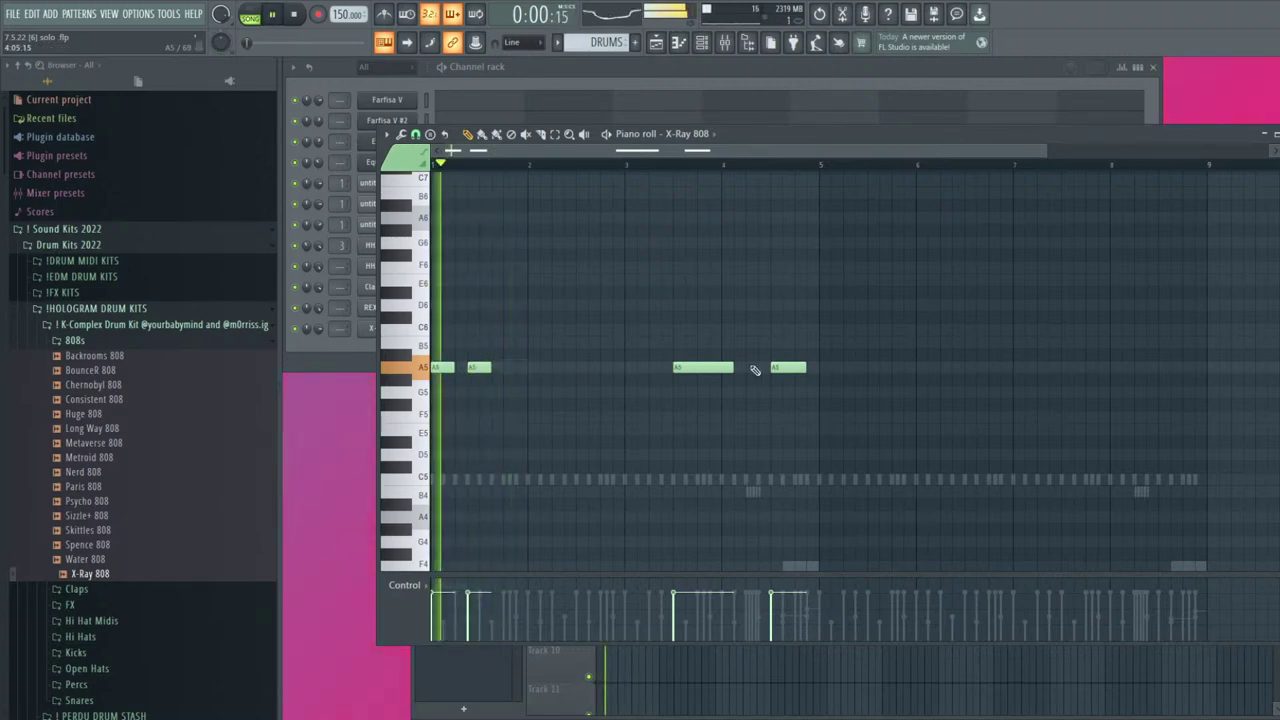
{"action": "right_click", "coordinate": [778, 369]}
{"action": "right_click", "coordinate": [715, 370]}
Try short A5 hits at several positions around the start of bar 2, erasing the rejected ones
{"action": "left_click", "coordinate": [532, 371]}
{"action": "left_click", "coordinate": [569, 371]}
{"action": "right_click", "coordinate": [544, 371]}
{"action": "left_click", "coordinate": [521, 370]}
{"action": "left_click_drag", "start_coordinate": [538, 369], "coordinate": [529, 370]}
{"action": "left_click", "coordinate": [533, 369]}
{"action": "right_click", "coordinate": [542, 369]}
{"action": "right_click", "coordinate": [521, 369]}
{"action": "left_click", "coordinate": [548, 369]}
Try two-step A5 hits on steps 7 and 9 of bar 2 and audition their timing
{"action": "key", "text": "space"}
{"action": "key", "text": "space"}
{"action": "mouse_move", "coordinate": [559, 369]}
{"action": "left_mouse_down"}
{"action": "mouse_move", "coordinate": [581, 369]}
{"action": "mouse_move", "coordinate": [564, 369]}
{"action": "left_mouse_up"}
{"action": "right_click", "coordinate": [576, 369]}
{"action": "key", "text": "space"}
{"action": "key", "text": "space"}
{"action": "right_click", "coordinate": [560, 370]}
{"action": "left_click", "coordinate": [570, 368]}
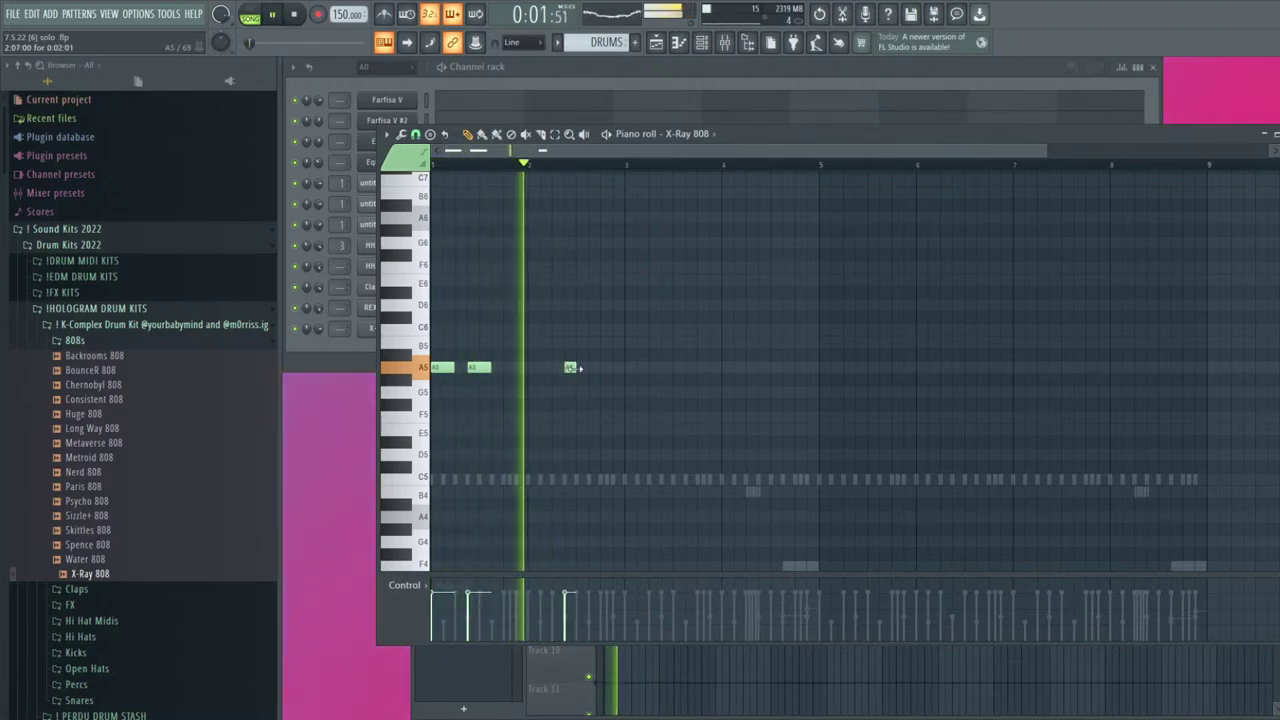
{"action": "right_click", "coordinate": [572, 368]}
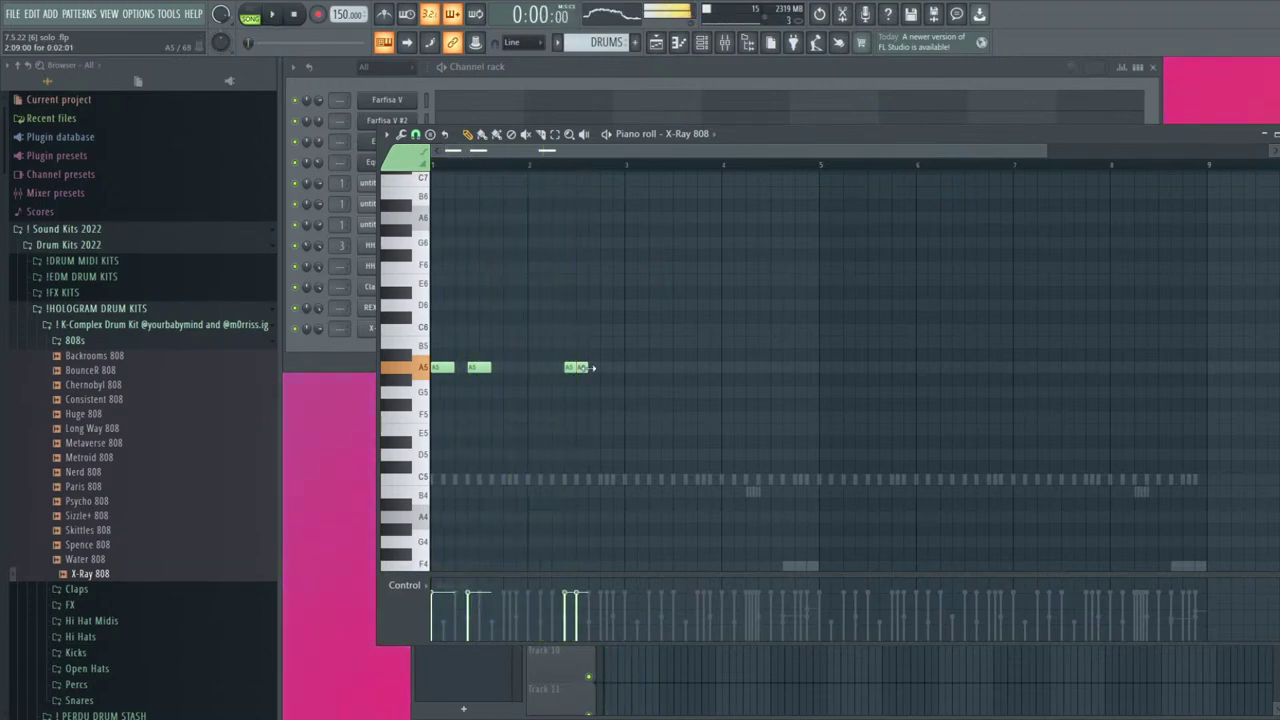
Replace the bar 2 hits with a two-step A5 hit on step 13 of bar 1 and audition it
{"action": "left_click", "coordinate": [496, 368]}
{"action": "key", "text": "space"}
{"action": "key", "text": "space"}
{"action": "right_click", "coordinate": [499, 370]}
{"action": "left_click", "coordinate": [510, 370]}
{"action": "key", "text": "space"}
{"action": "key", "text": "space"}
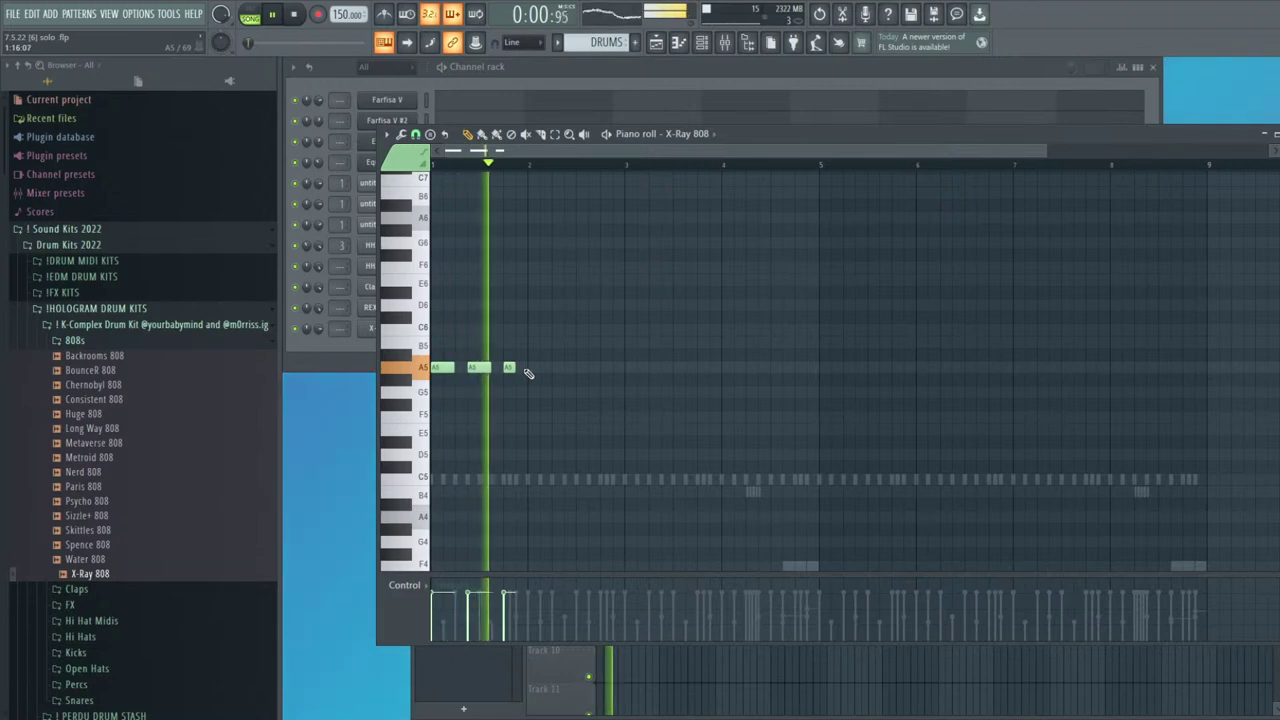
Add A5 notes on steps 3 and 5 of bar 2 and an eight-step A5 at the start of bar 3, and audition them
{"action": "left_click", "coordinate": [549, 369]}
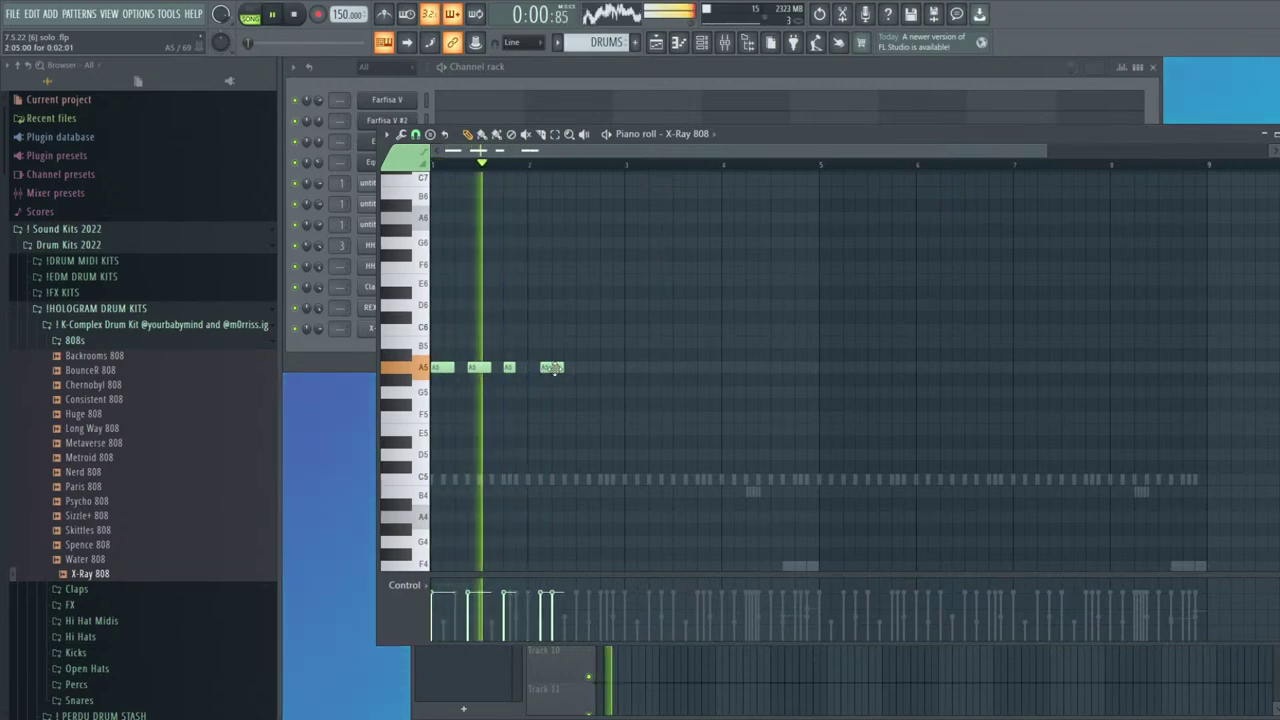
{"action": "left_click_drag", "start_coordinate": [562, 368], "coordinate": [532, 376]}
{"action": "left_click", "coordinate": [637, 369]}
{"action": "left_click", "coordinate": [558, 415]}
{"action": "key", "text": "space"}
Try moving the two longer bar 1 A5 notes two steps later, with the short step 13 hit lowered to F5
{"action": "left_click_drag", "start_coordinate": [427, 430], "coordinate": [442, 367]}
{"action": "left_click_drag", "start_coordinate": [609, 356], "coordinate": [530, 378]}
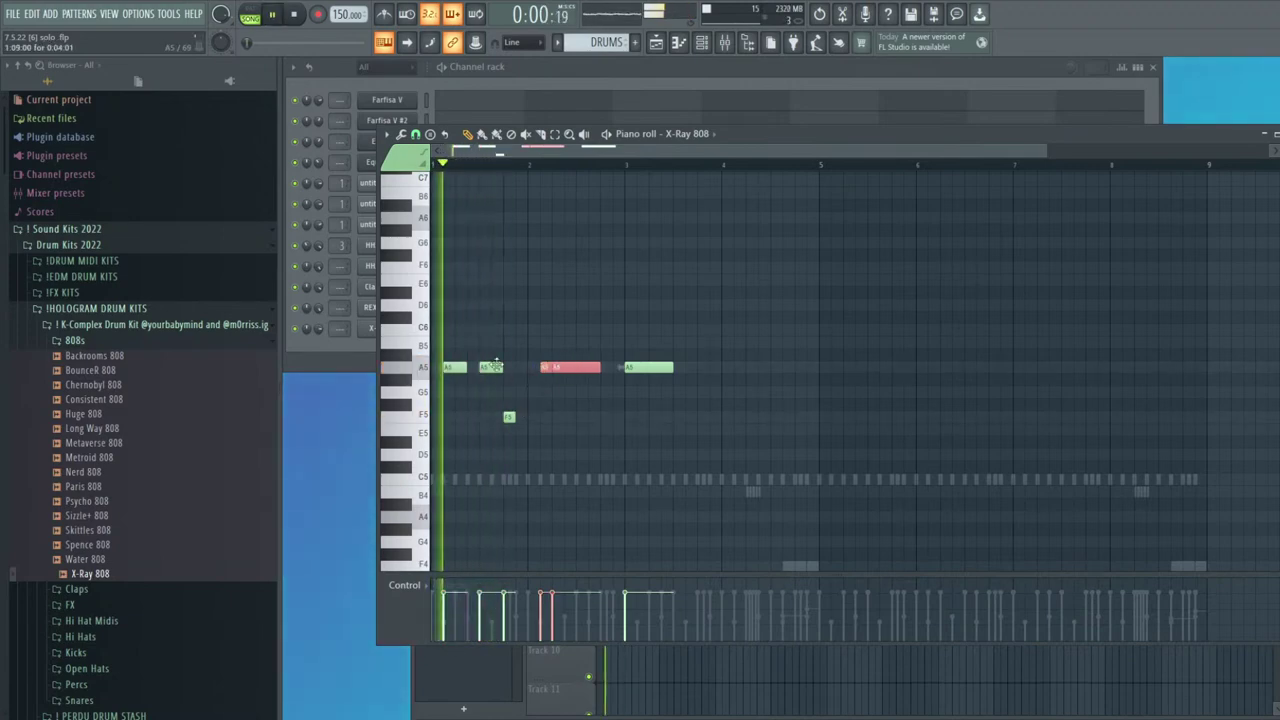
{"action": "left_click_drag", "start_coordinate": [448, 369], "coordinate": [436, 369]}
{"action": "key", "text": "space"}
Erase the short F5 hit on step 13 of bar 1 and try an F5 hit at the start of bar 2
{"action": "left_click", "coordinate": [514, 392], "text": "ctrl"}
{"action": "right_click", "coordinate": [509, 417]}
{"action": "left_click", "coordinate": [531, 417]}
{"action": "right_click", "coordinate": [536, 418]}
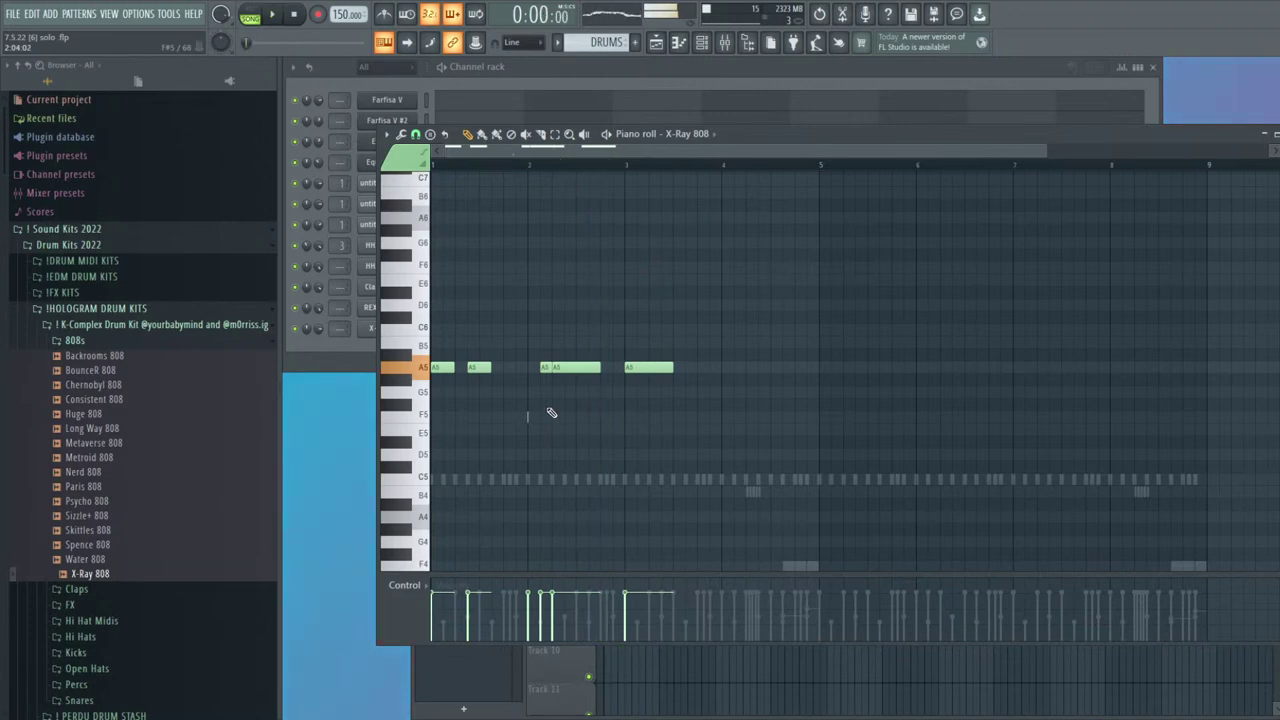
Replace the A5 hit on step 3 of bar 2 with a two-step F5 hit and audition it
{"action": "key", "text": "space"}
{"action": "left_click_drag", "start_coordinate": [545, 370], "coordinate": [552, 370]}
{"action": "left_click", "coordinate": [545, 417]}
{"action": "key", "text": "space"}
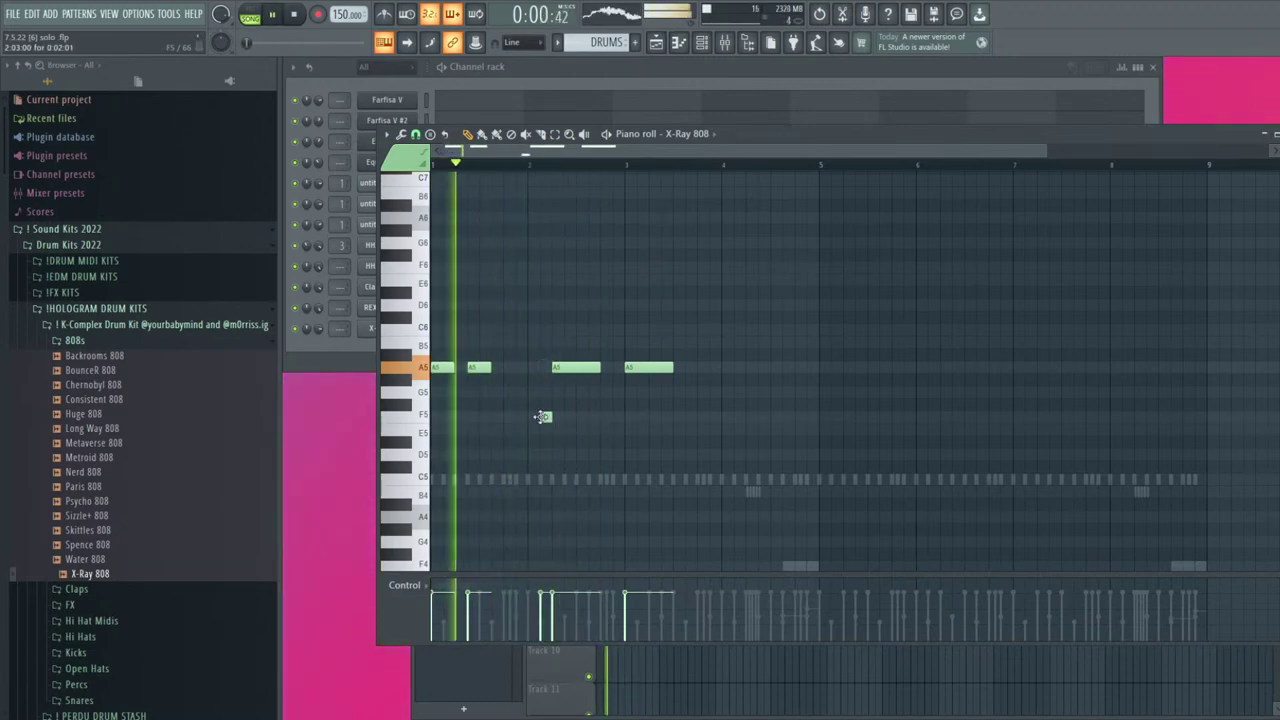
Try a short A5 hit on step 13 of bar 3 and C6 hits in bar 4
{"action": "left_click", "coordinate": [704, 368]}
{"action": "left_click", "coordinate": [751, 330]}
{"action": "left_click", "coordinate": [788, 330]}
{"action": "right_click", "coordinate": [788, 330]}
{"action": "right_click", "coordinate": [751, 330]}
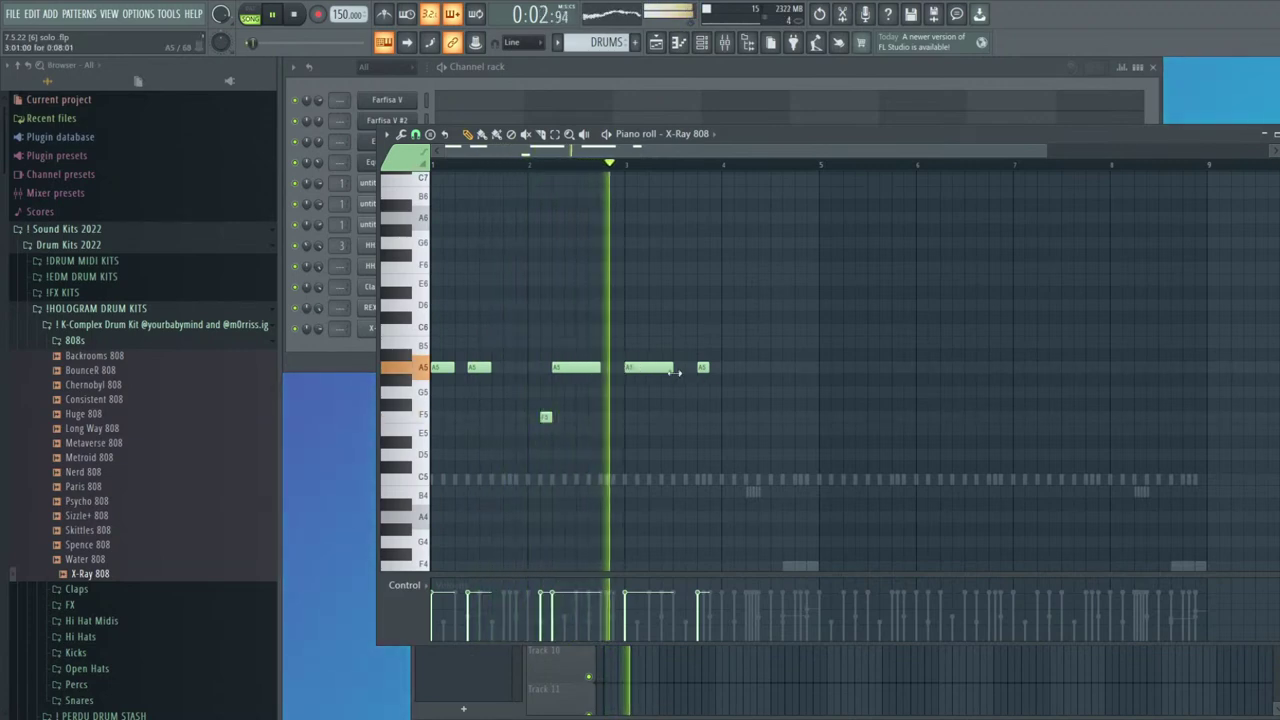
Place an eight-step A5 note on step 5 of bar 4 and try a G5 note on step 13
{"action": "left_click", "coordinate": [749, 368]}
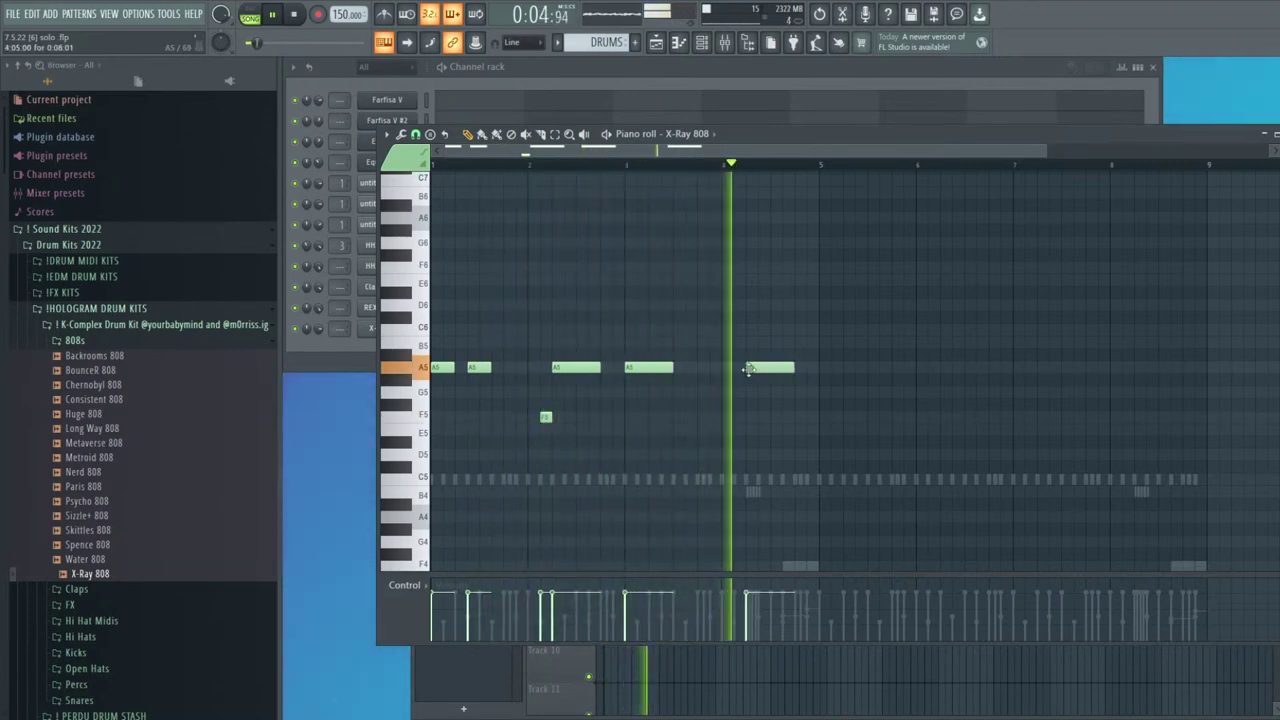
{"action": "left_click", "coordinate": [795, 392]}
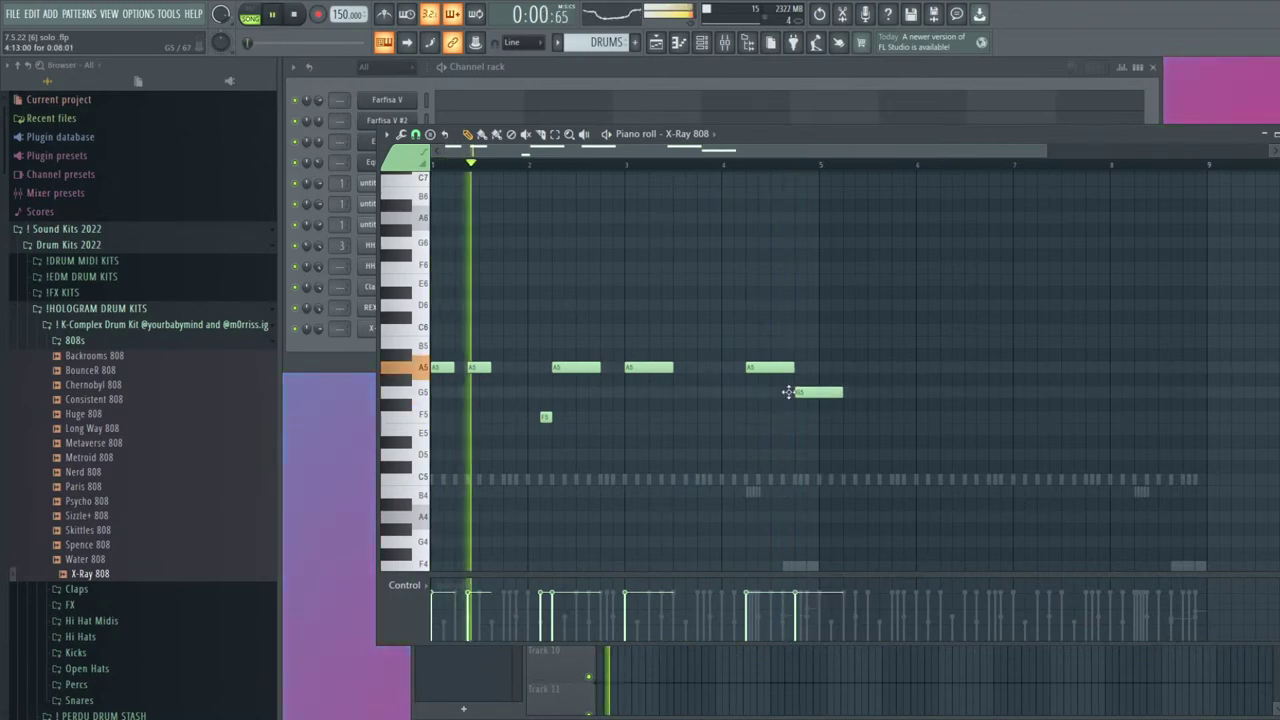
{"action": "right_click", "coordinate": [812, 393]}
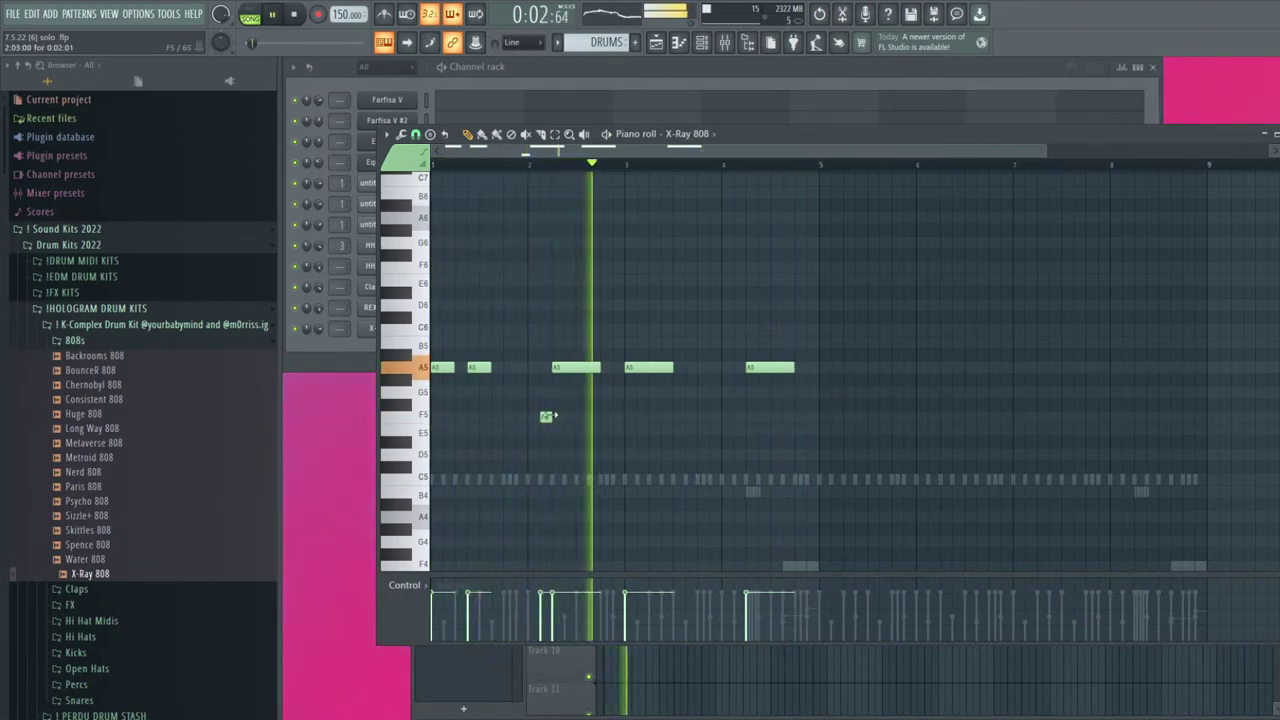
Add two-step hits: G5 on step 15 of bar 4, A5 on step 15 of bar 3 and step 3 of bar 4
{"action": "left_click", "coordinate": [810, 393]}
{"action": "left_click", "coordinate": [715, 368]}
{"action": "left_click", "coordinate": [739, 368]}
Try duplicating the four-bar 808 line into bars 5 to 8 and adding a two-step F5 hit at the start of bar 5
{"action": "scroll", "coordinate": [849, 440], "scroll_direction": "down", "scroll_amount": 2}
{"action": "key", "text": "ctrl+b"}
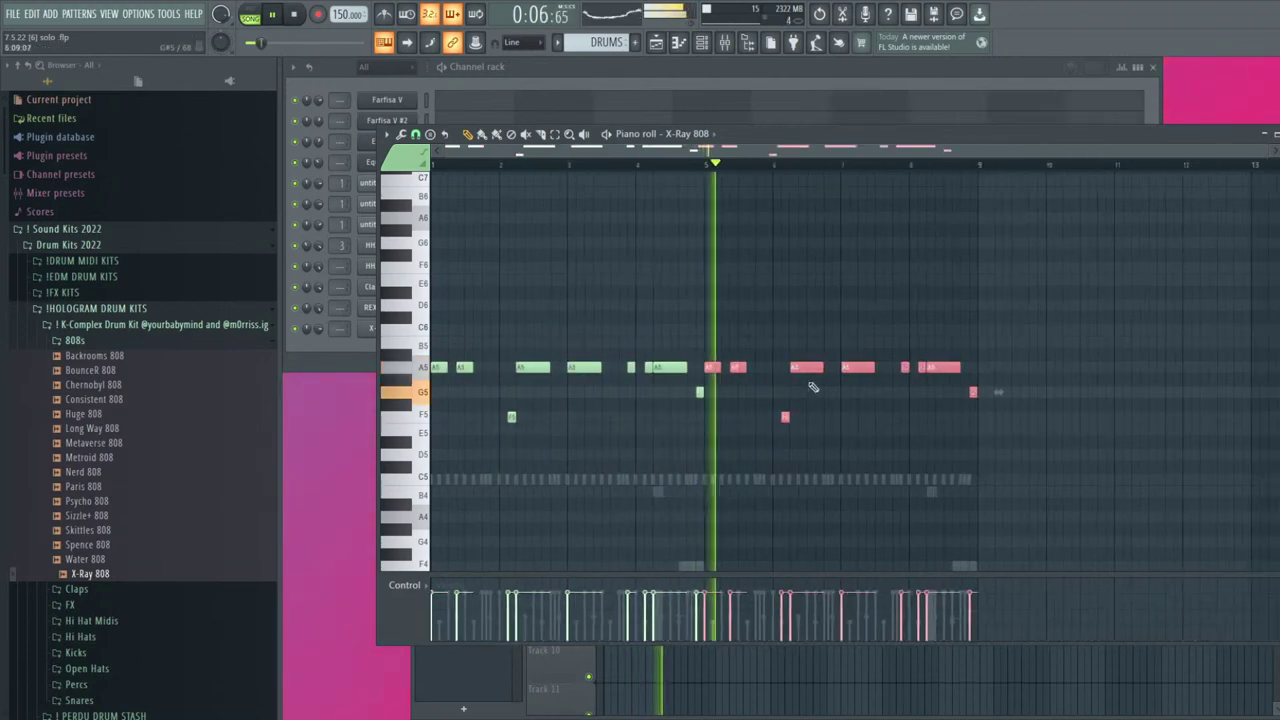
{"action": "scroll", "coordinate": [757, 365], "scroll_direction": "up", "scroll_amount": 3}
{"action": "key", "text": "Delete"}
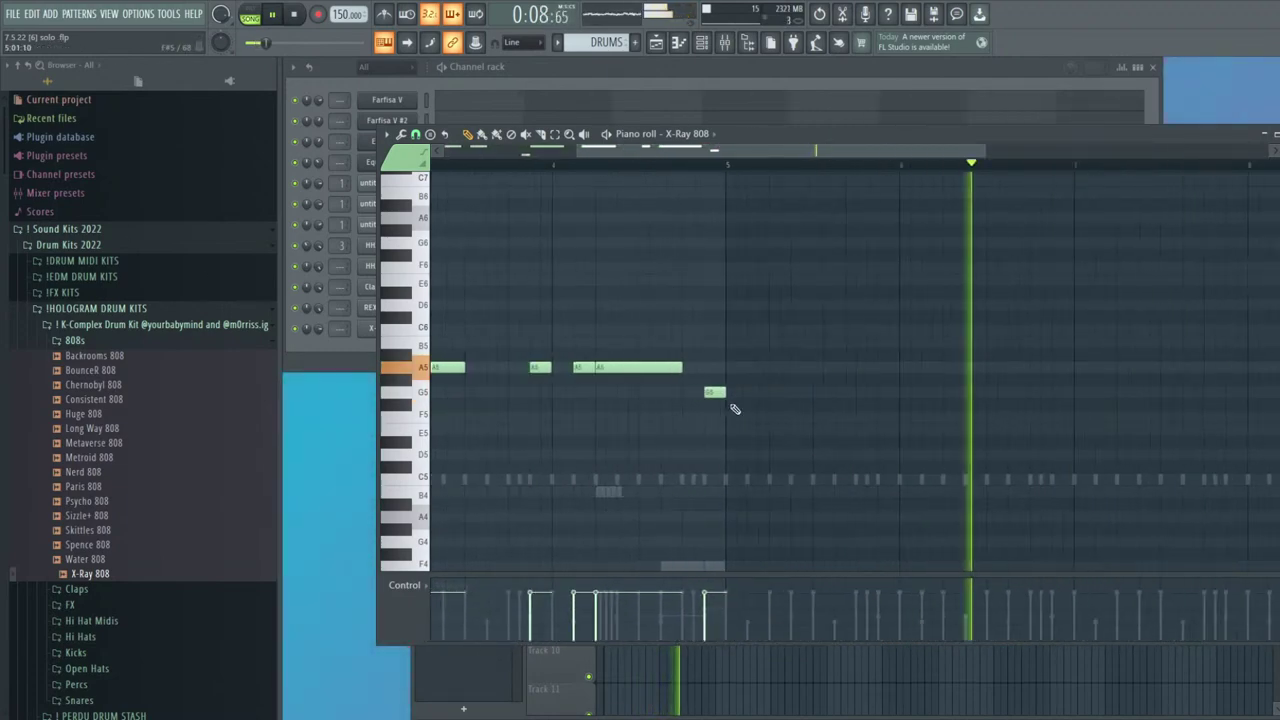
{"action": "left_click", "coordinate": [731, 419]}
{"action": "scroll", "coordinate": [763, 437], "scroll_direction": "down", "scroll_amount": 2}
{"action": "key", "text": "ctrl+a"}
{"action": "scroll", "coordinate": [660, 413], "scroll_direction": "down", "scroll_amount": 1}
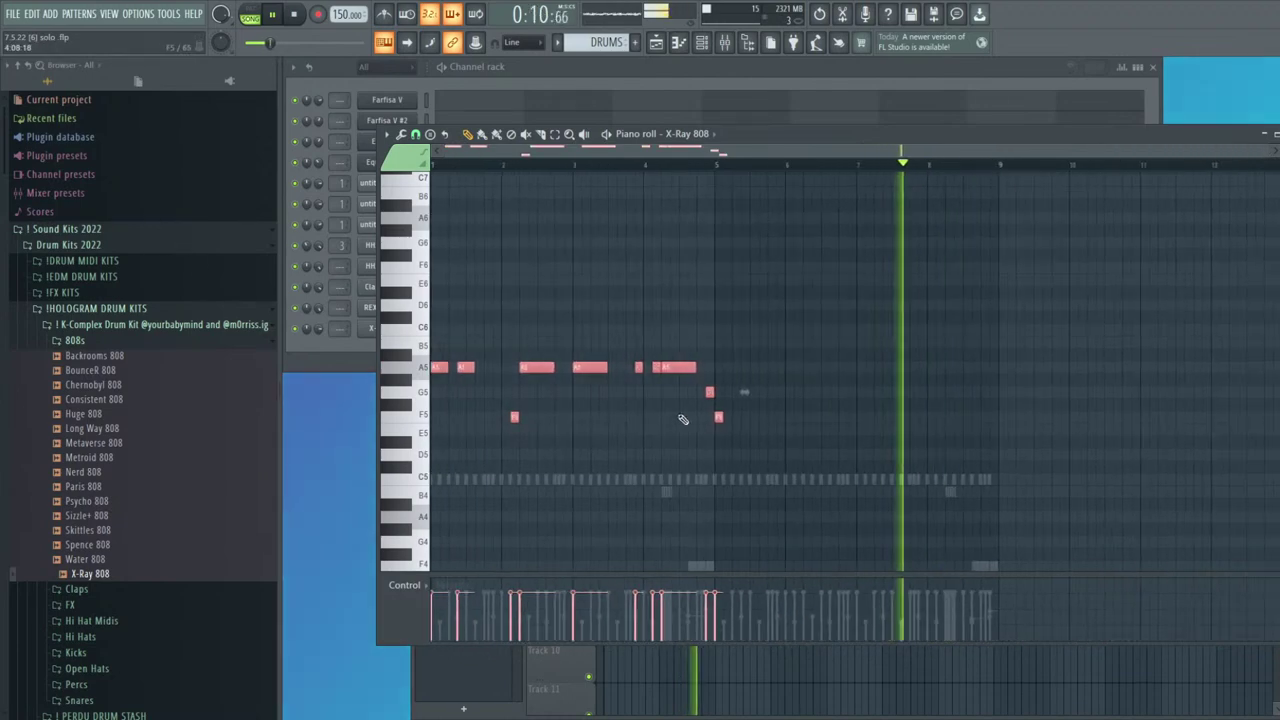
{"action": "scroll", "coordinate": [725, 417], "scroll_direction": "up", "scroll_amount": 2}
{"action": "right_click", "coordinate": [718, 417]}
Duplicate the four-bar 808 line into bars 5 to 8 and close the piano roll
{"action": "scroll", "coordinate": [732, 425], "scroll_direction": "down", "scroll_amount": 2}
{"action": "key", "text": "ctrl+b"}
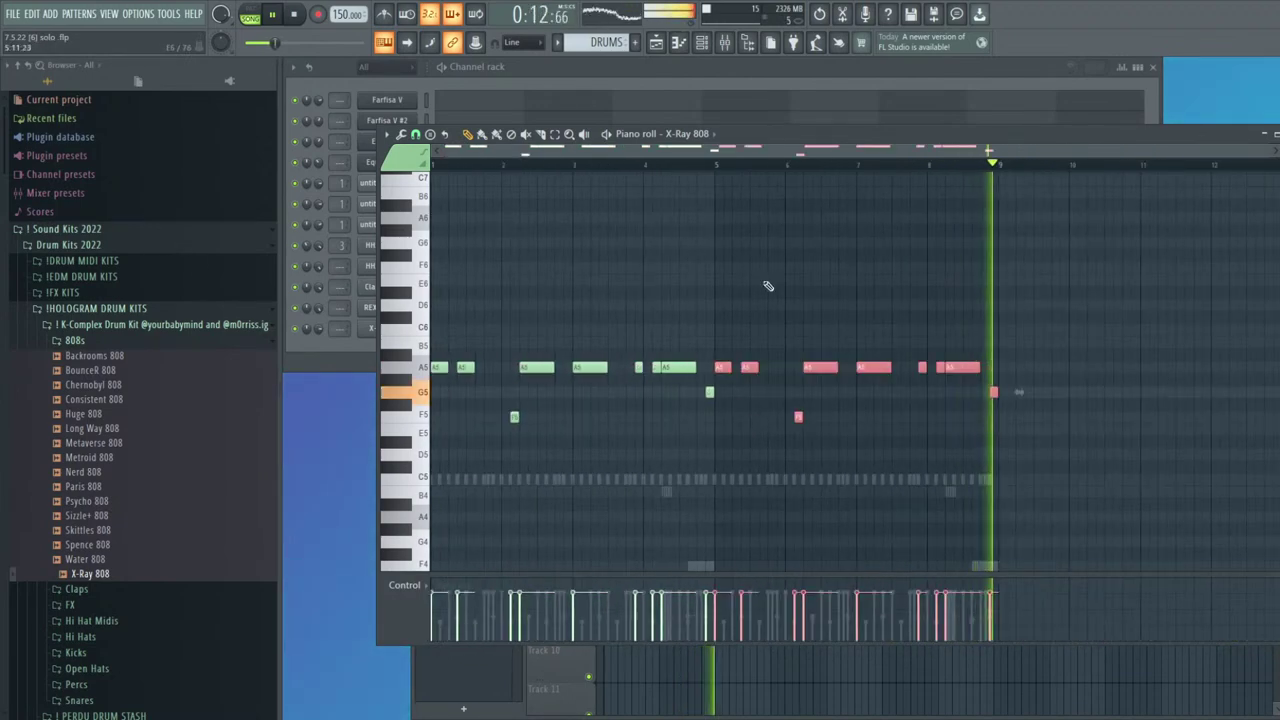
{"action": "key", "text": "F7"}
Lower the pitch shift of the three melody audio clips to +100 cents
{"action": "left_click", "coordinate": [387, 183]}
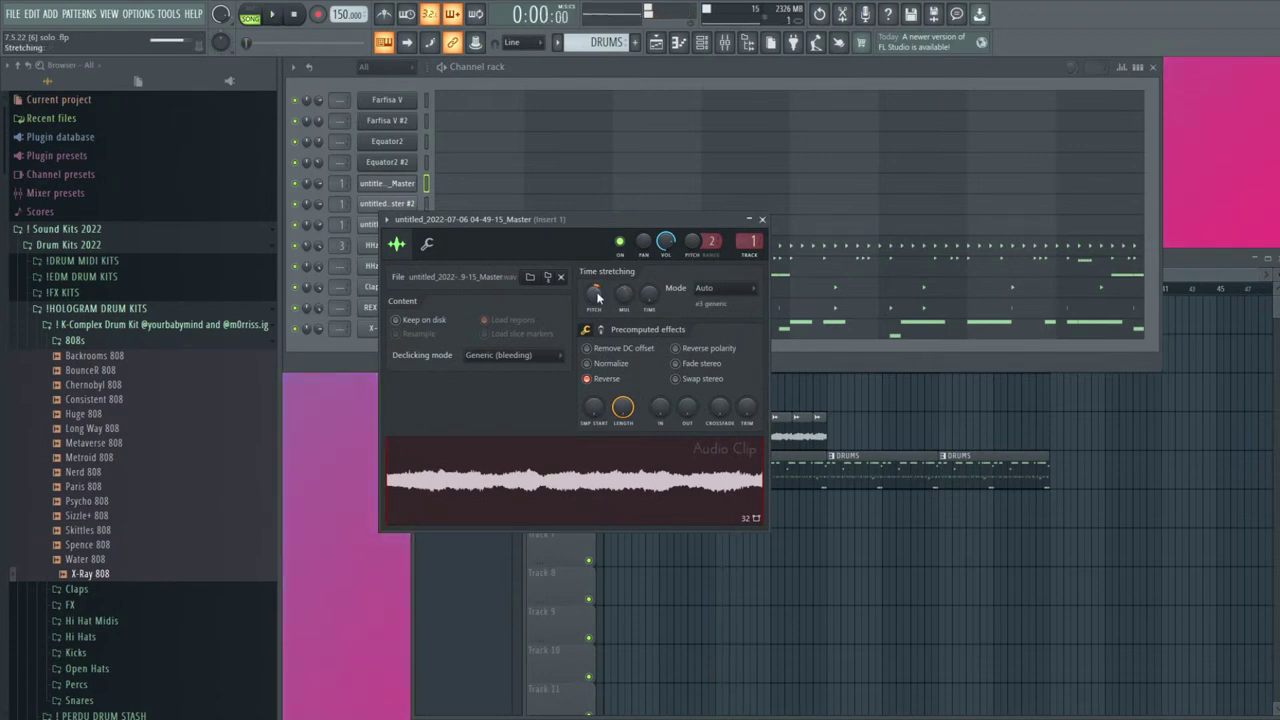
{"action": "left_click", "coordinate": [400, 205]}
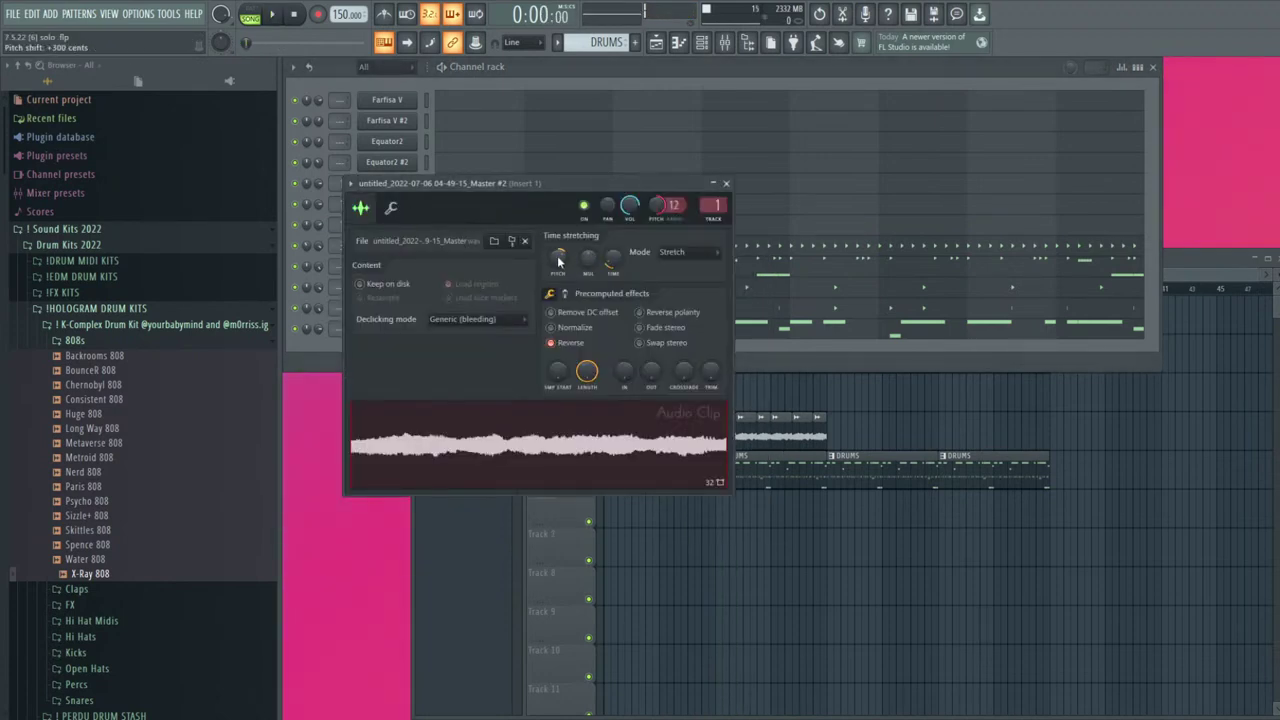
{"action": "left_click", "coordinate": [400, 226]}
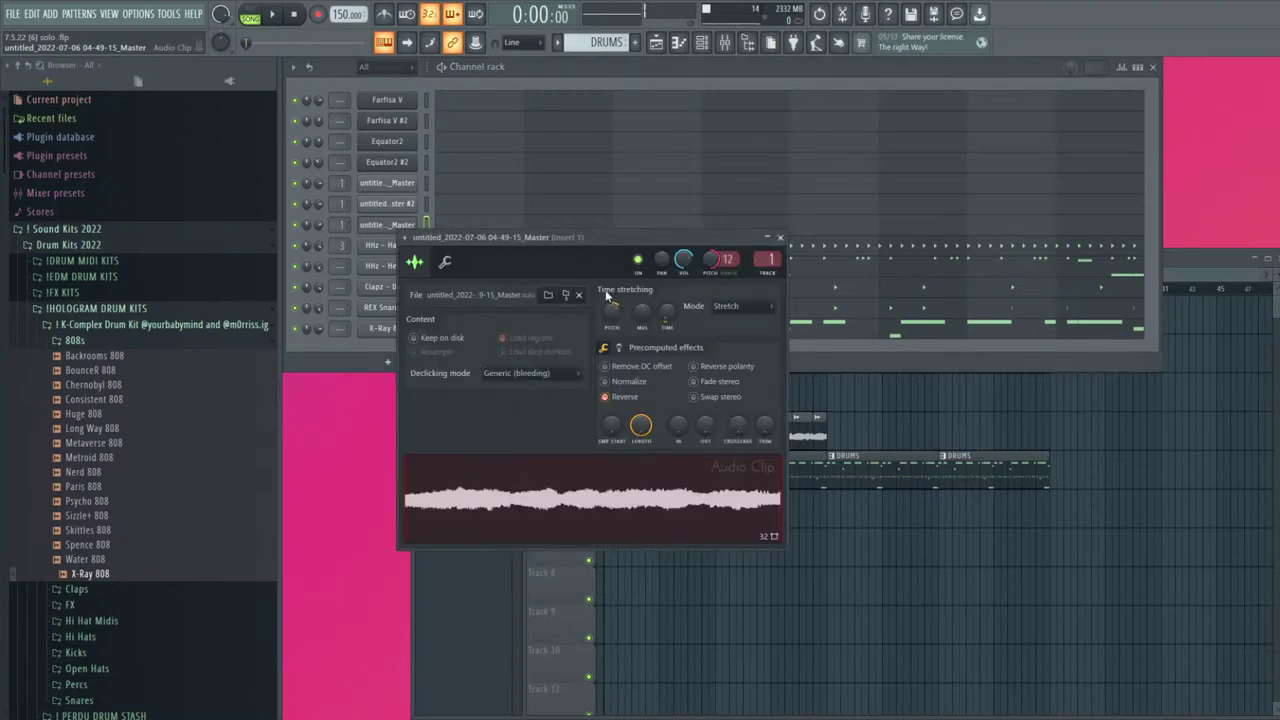
{"action": "key", "text": "Escape"}
Transpose the whole X-Ray 808 line down two semitones and audition it
{"action": "left_click", "coordinate": [574, 335]}
{"action": "key", "text": "shift+Down"}
{"action": "key", "text": "shift+Down"}
{"action": "key", "text": "space"}
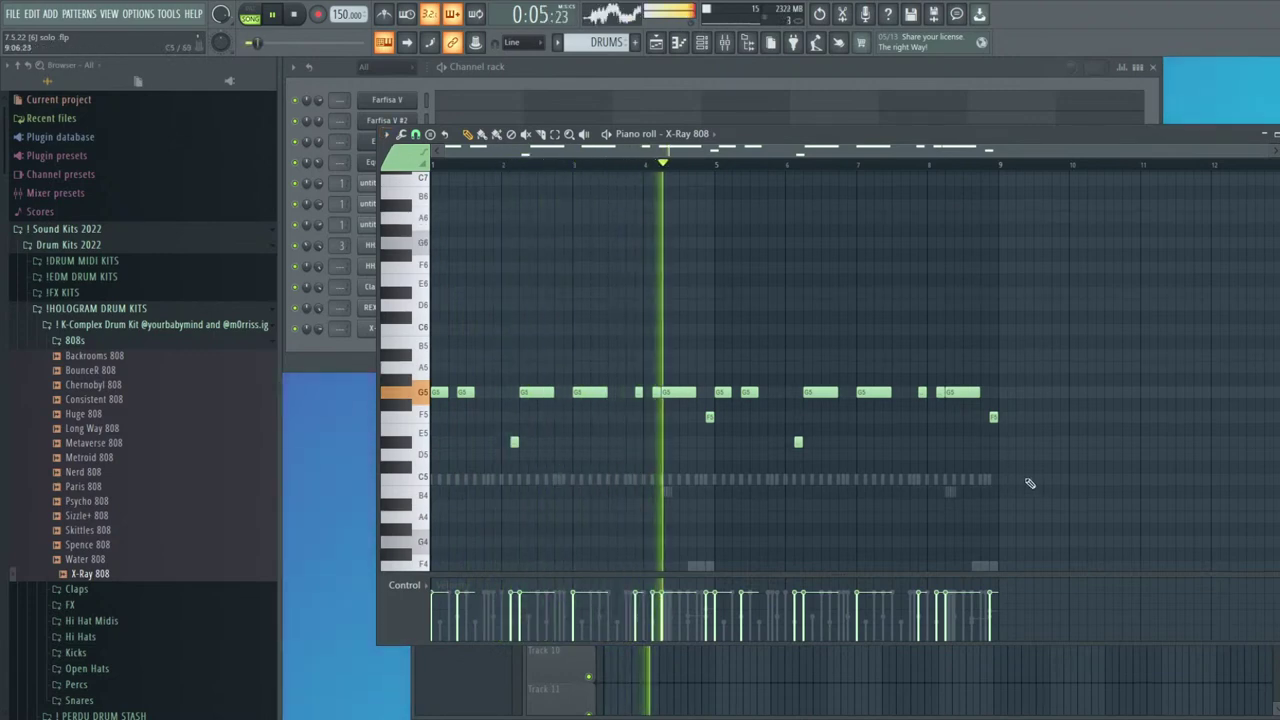
Check the pitch shift setting of the first melody audio clip
{"action": "key", "text": "Escape"}
{"action": "left_click", "coordinate": [400, 184]}
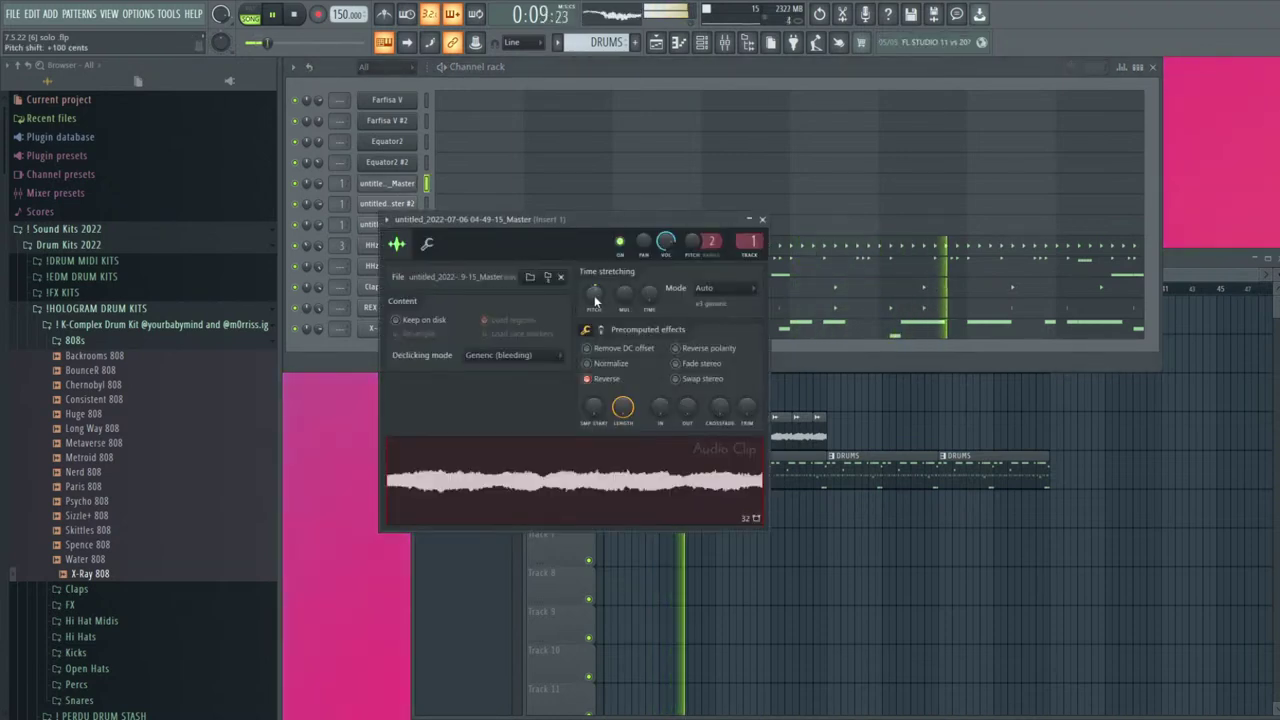
{"action": "key", "text": "Escape"}
In the 808 line, replace bar 1's step 7 note with a two-step G5 on step 13, and erase the step 15 hit in bar 3
{"action": "left_click", "coordinate": [474, 320]}
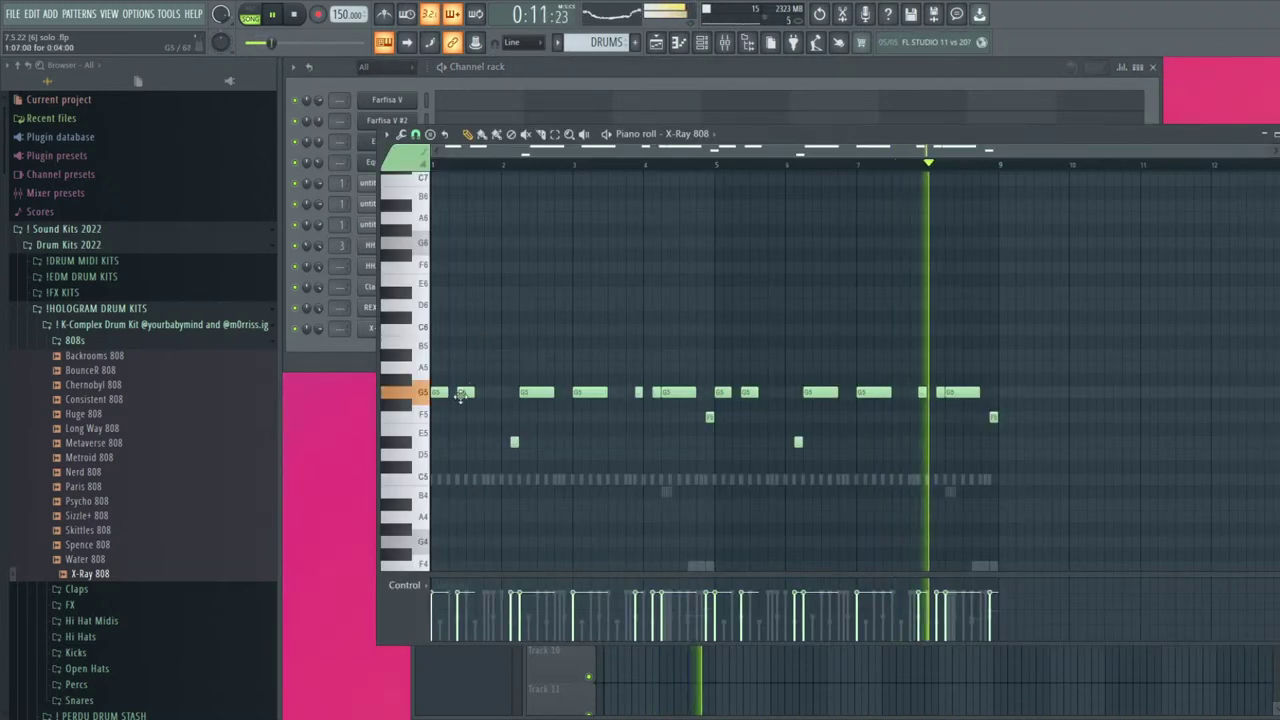
{"action": "right_click", "coordinate": [475, 392]}
{"action": "left_click", "coordinate": [507, 393]}
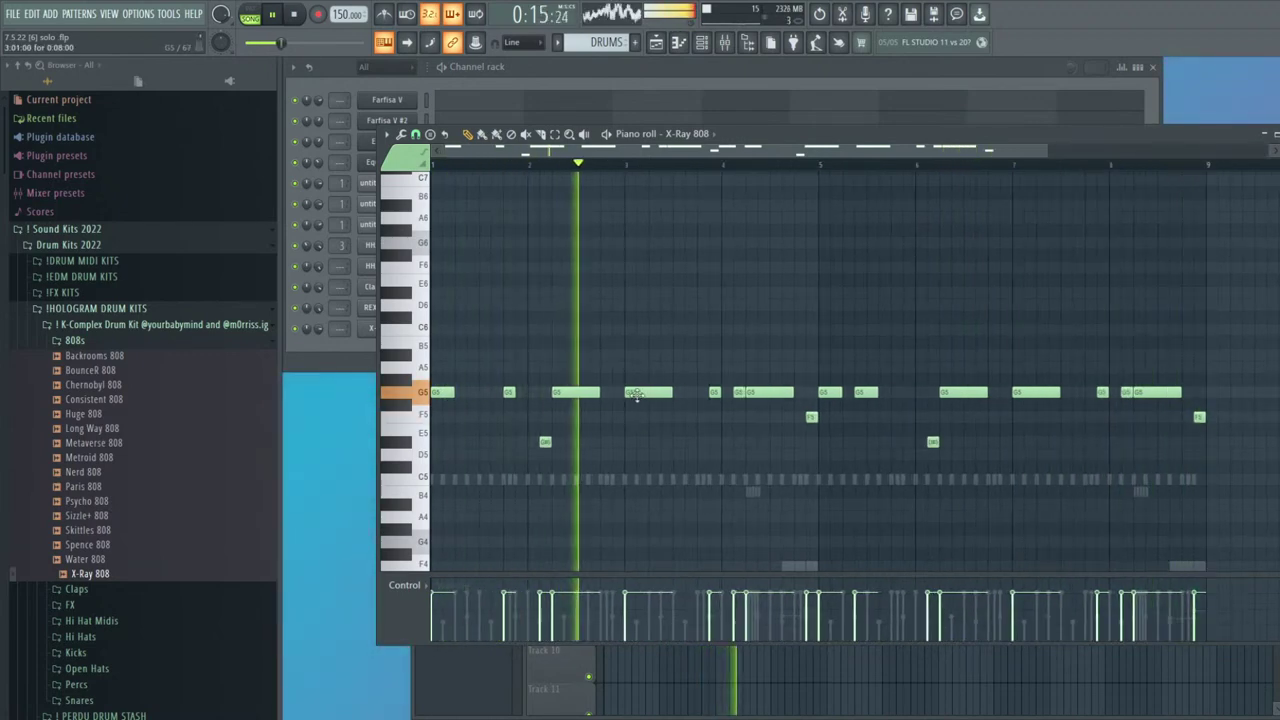
{"action": "right_click", "coordinate": [713, 392]}
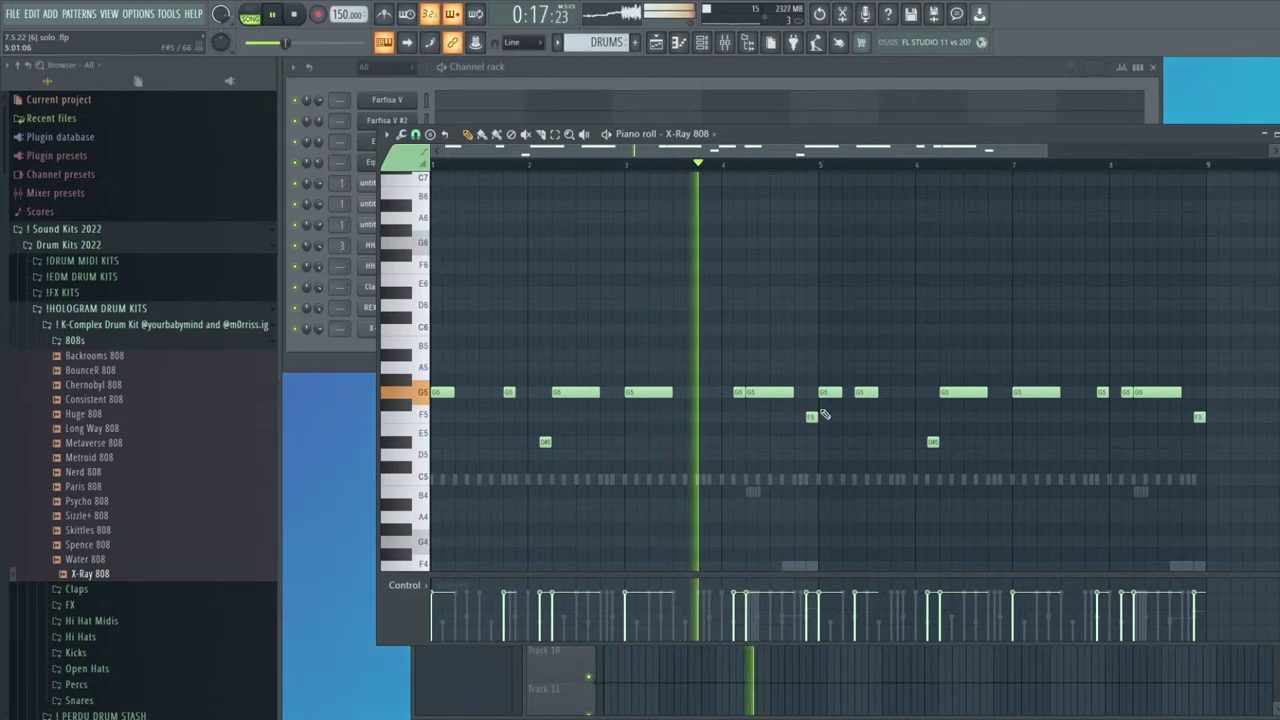
Replace the 808 notes in bars 5 to 8 with a fresh copy of the edited first four bars
{"action": "left_click_drag", "start_coordinate": [1251, 472], "coordinate": [842, 350]}
{"action": "key", "text": "Delete"}
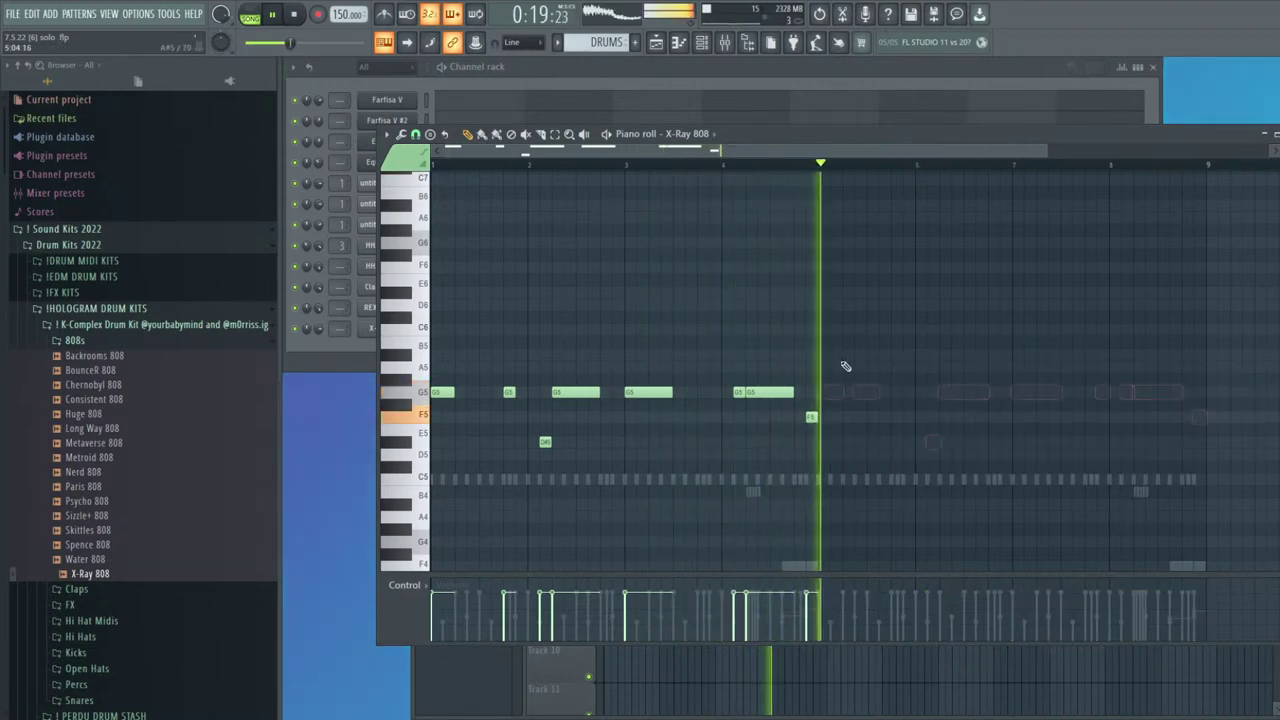
{"action": "key", "text": "ctrl+b"}
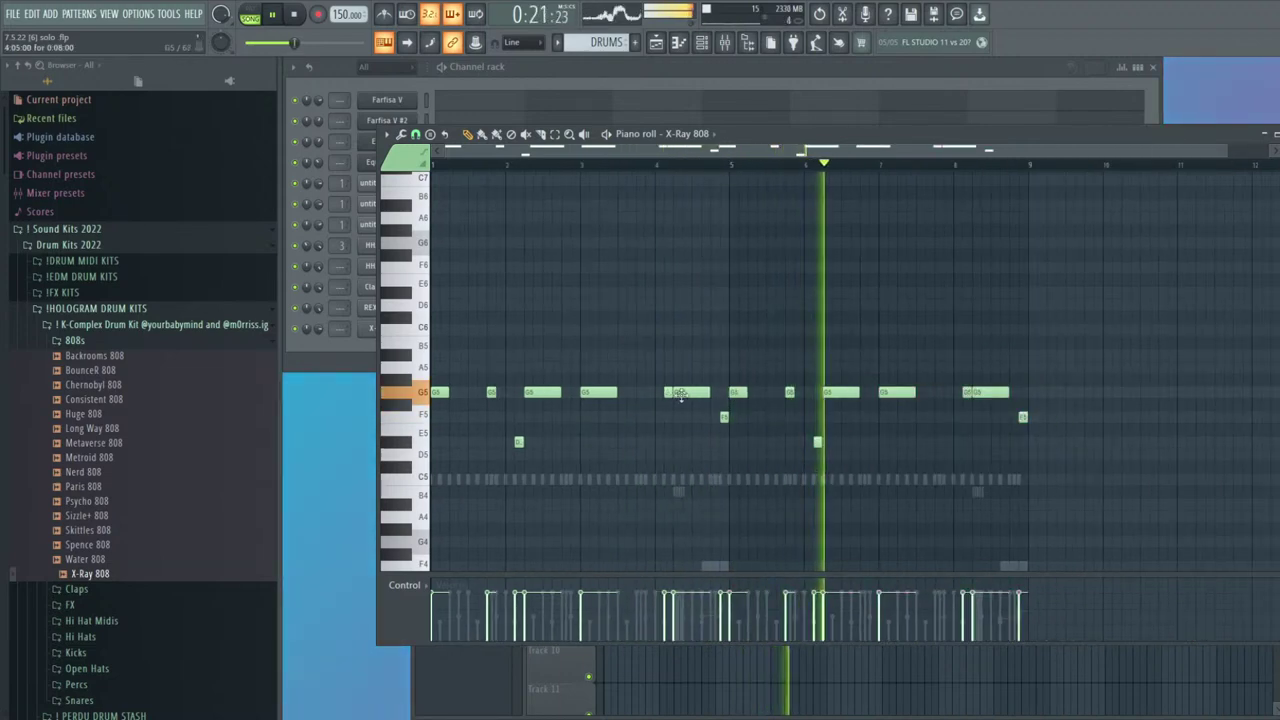
Audition other samples in the 808s folder and swap the X-Ray 808 channel's sample for Paris 808
{"action": "key", "text": "F7"}
{"action": "left_click", "coordinate": [376, 330]}
{"action": "key", "text": "Escape"}
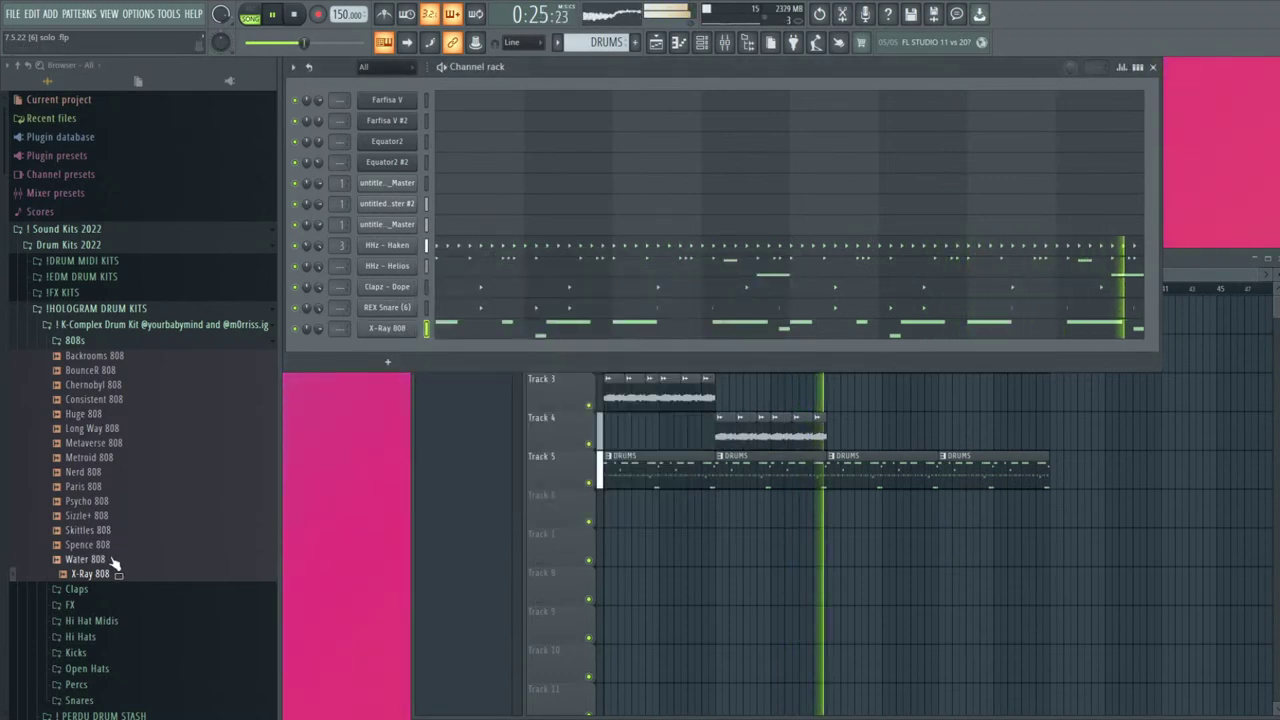
{"action": "left_click", "coordinate": [110, 559]}
{"action": "left_click", "coordinate": [100, 545]}
{"action": "key", "text": "space"}
{"action": "left_click", "coordinate": [90, 488]}
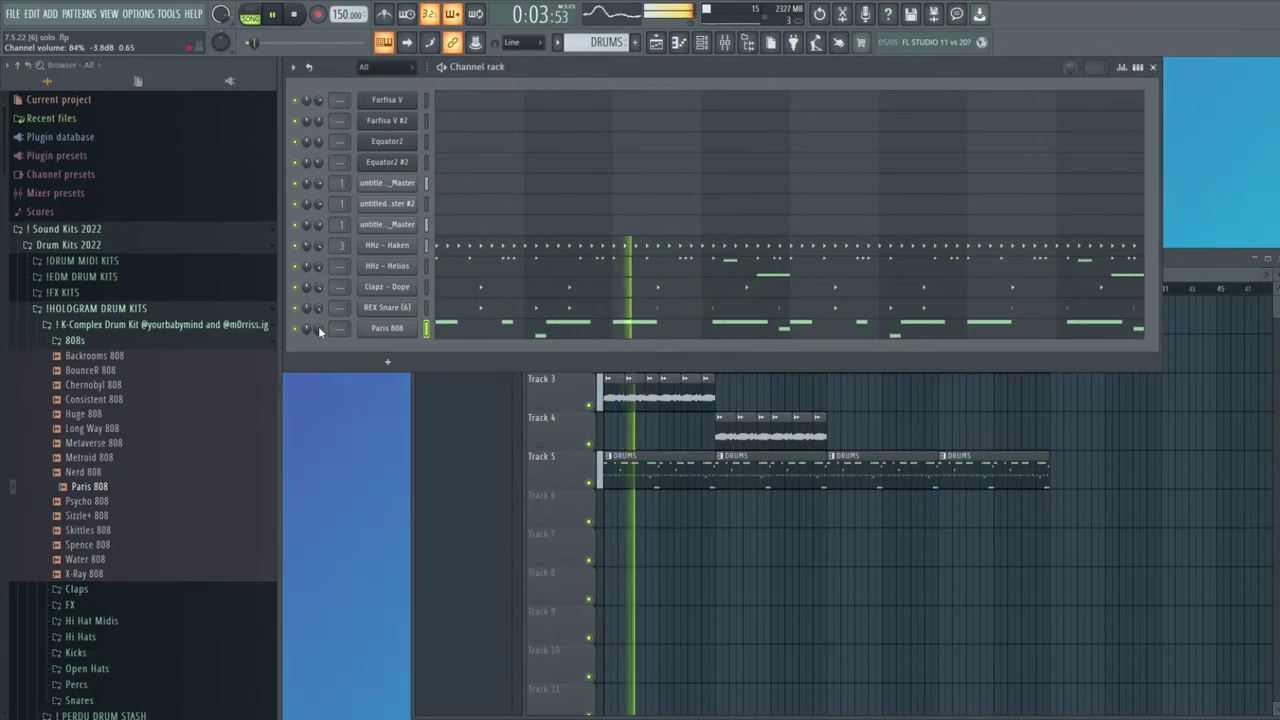
Audition Message Kick and YRG Kick from the Kicks folder, and add YRG Kick as a new channel
{"action": "left_click", "coordinate": [143, 341]}
{"action": "left_click", "coordinate": [100, 420]}
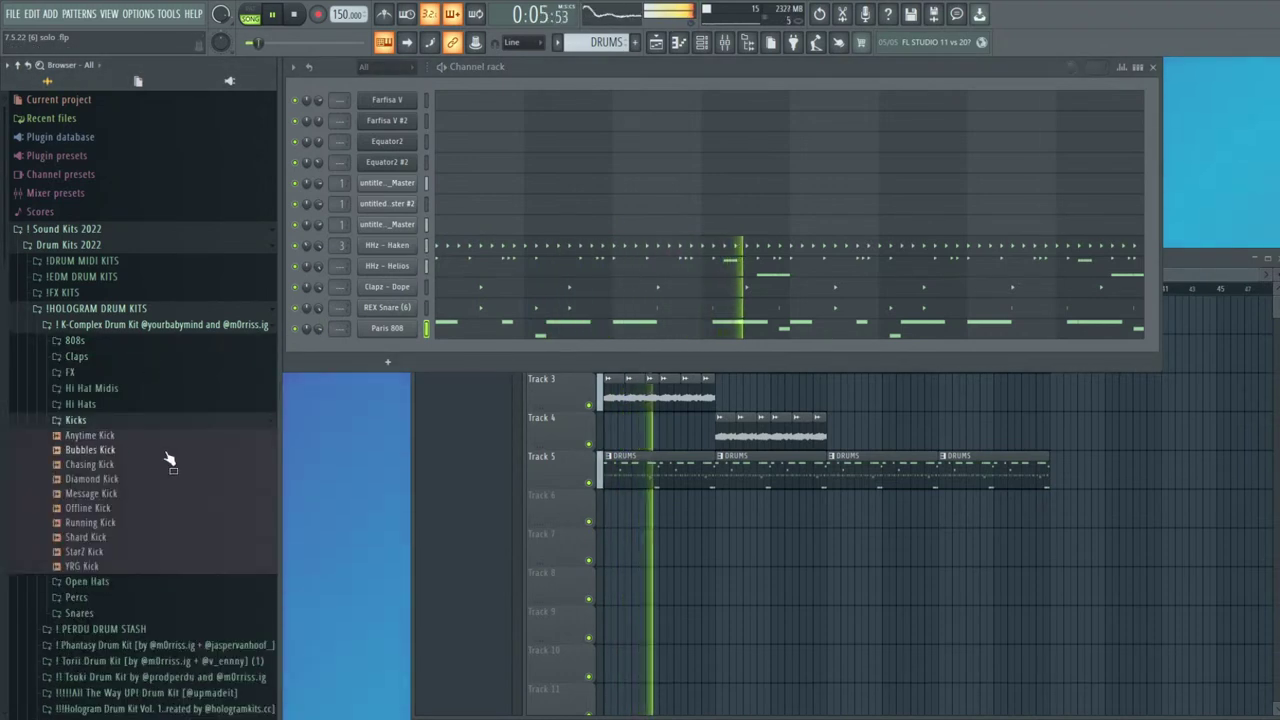
{"action": "left_click", "coordinate": [100, 494]}
{"action": "left_click", "coordinate": [88, 566]}
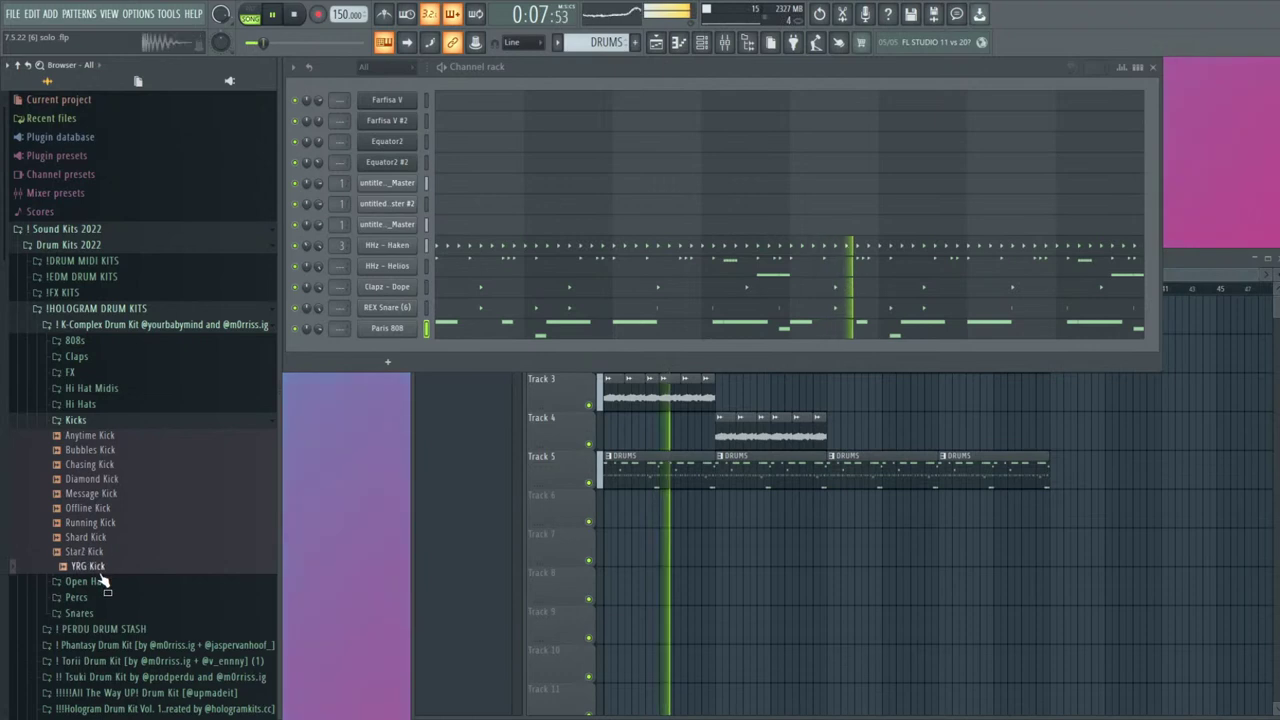
{"action": "left_click_drag", "start_coordinate": [90, 568], "coordinate": [327, 348]}
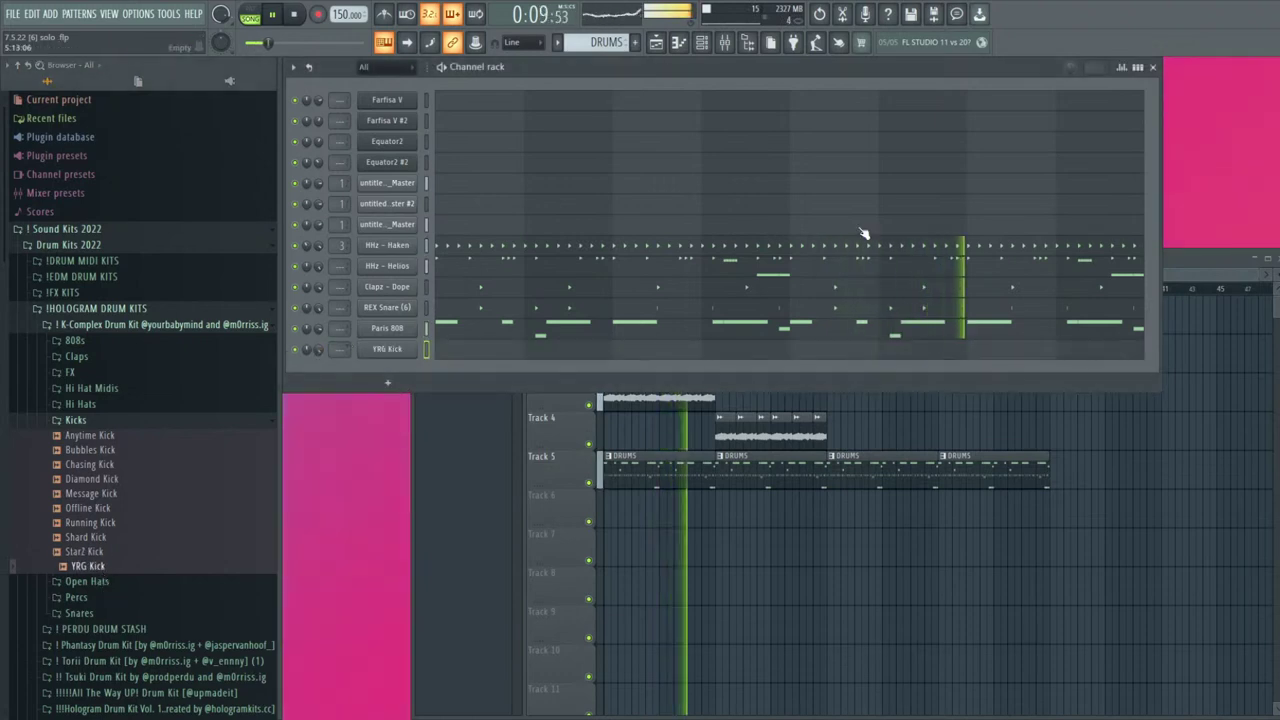
Show the step grid and place YRG Kick hits on steps 1, 21 and 33
{"action": "left_click", "coordinate": [1133, 72]}
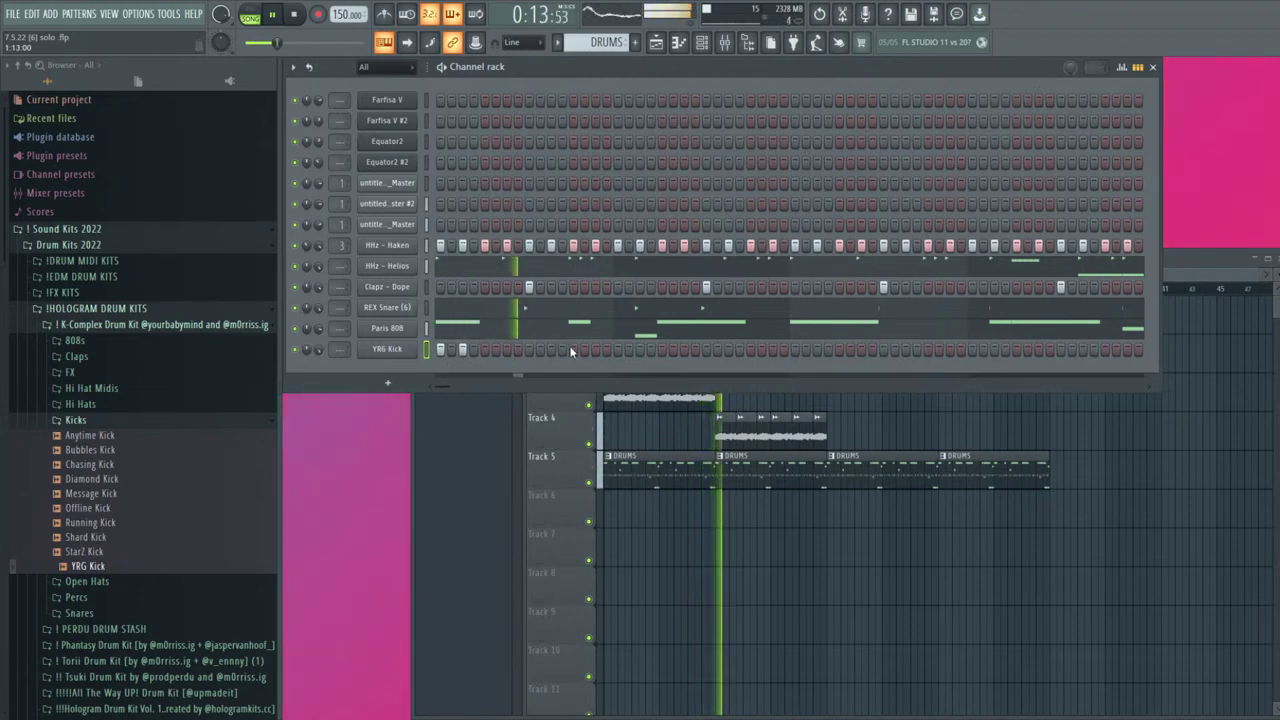
{"action": "left_click", "coordinate": [661, 349]}
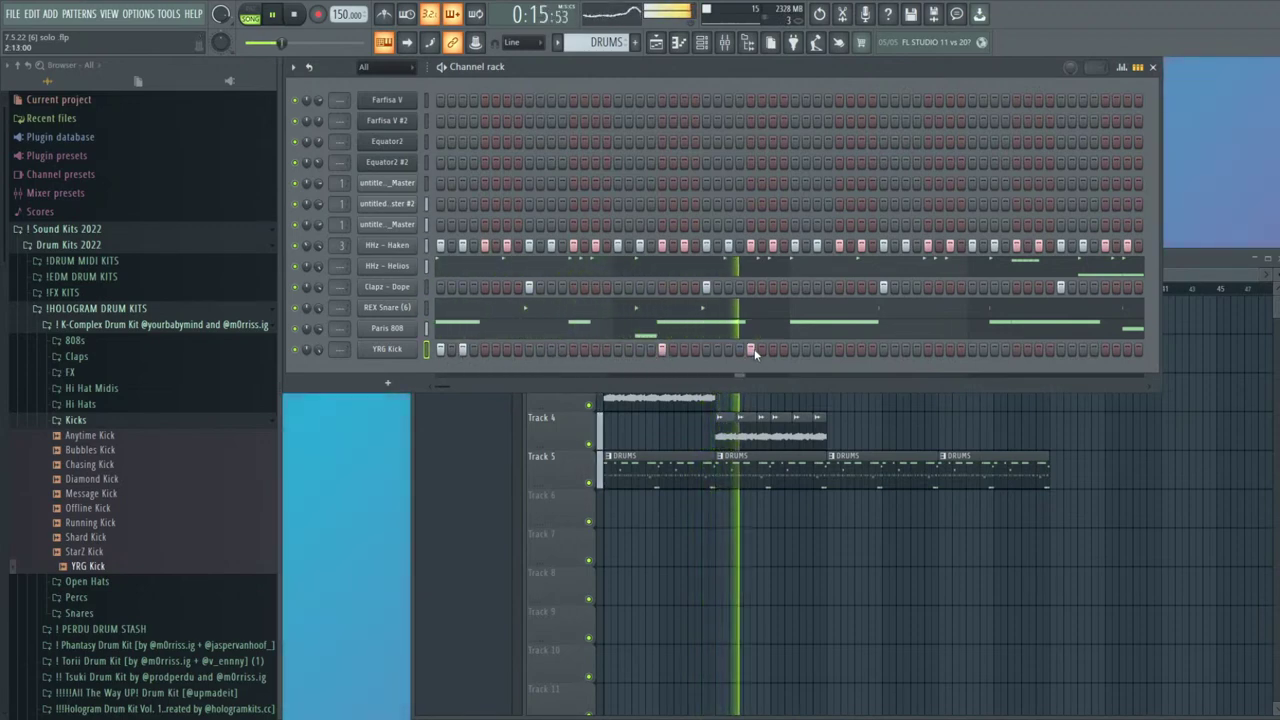
{"action": "left_click", "coordinate": [794, 349]}
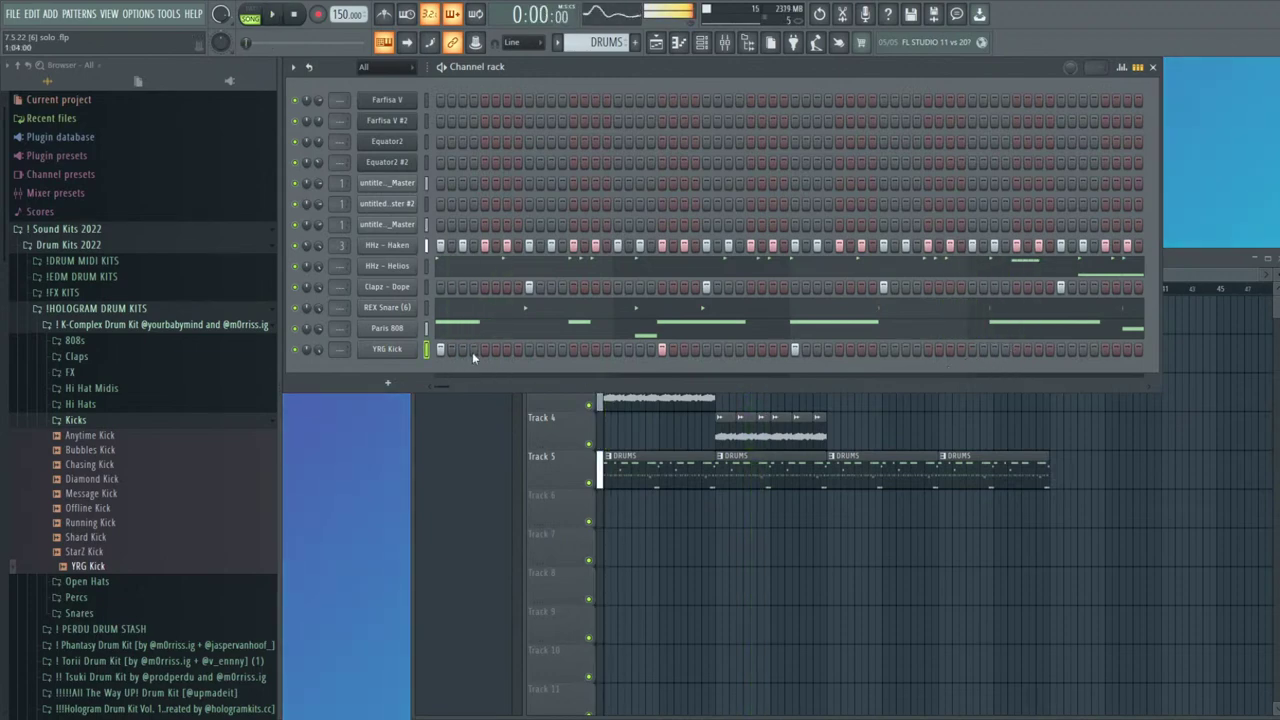
Try an extra early kick on step 7, and add YRG Kick hits on steps 31, 53 and 63
{"action": "left_click", "coordinate": [505, 350]}
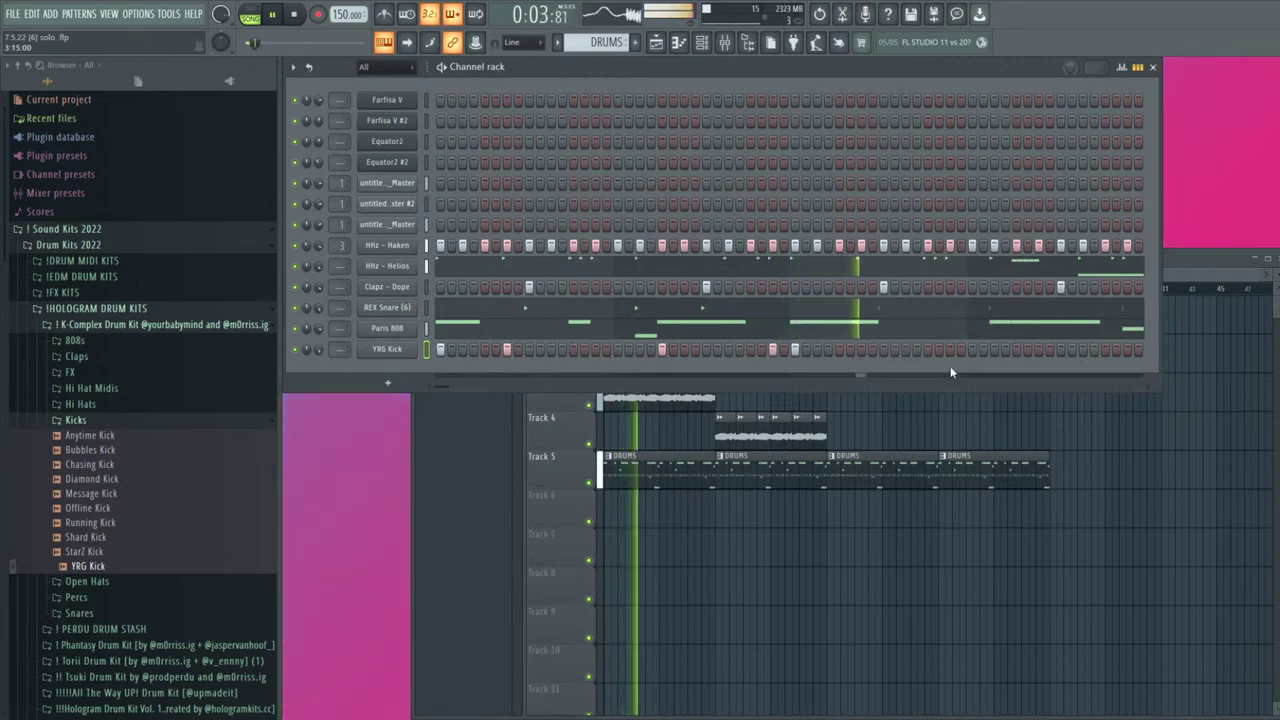
{"action": "left_click", "coordinate": [1016, 349]}
{"action": "left_click", "coordinate": [1105, 349]}
{"action": "key", "text": "space"}
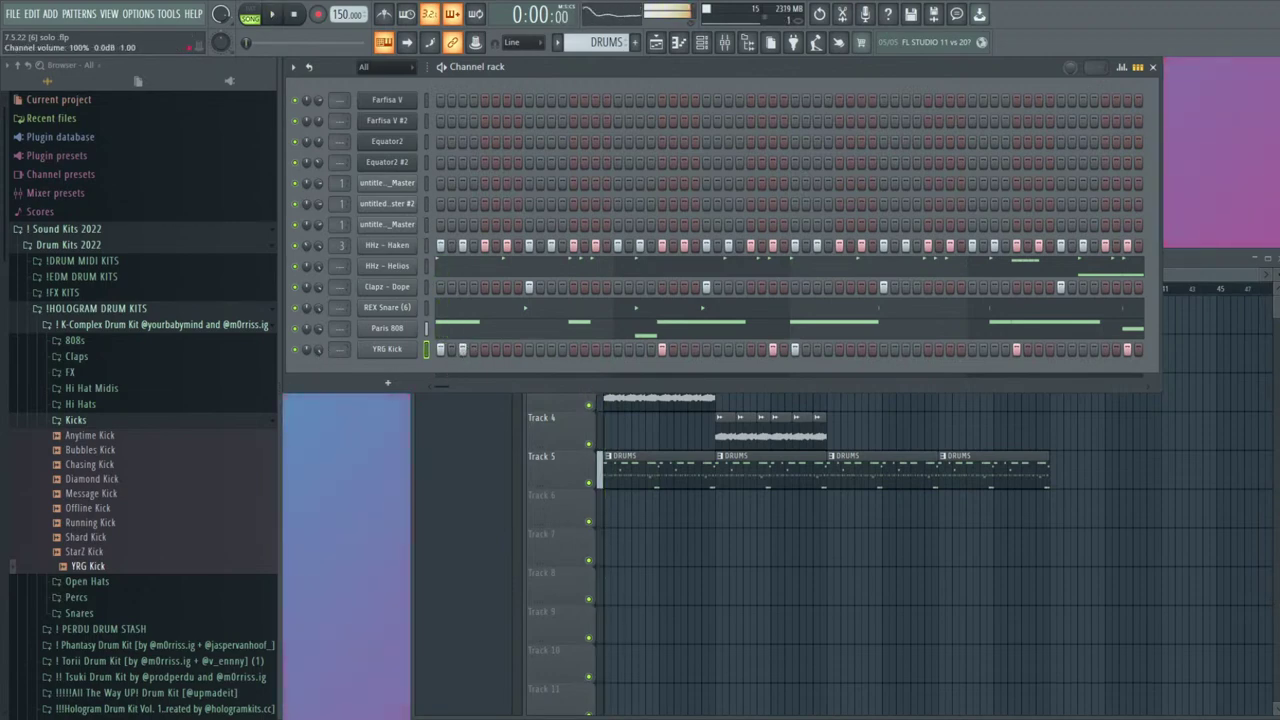
Place the early second YRG Kick hit on step 7 and try another on step 19 during playback
{"action": "key", "text": "space"}
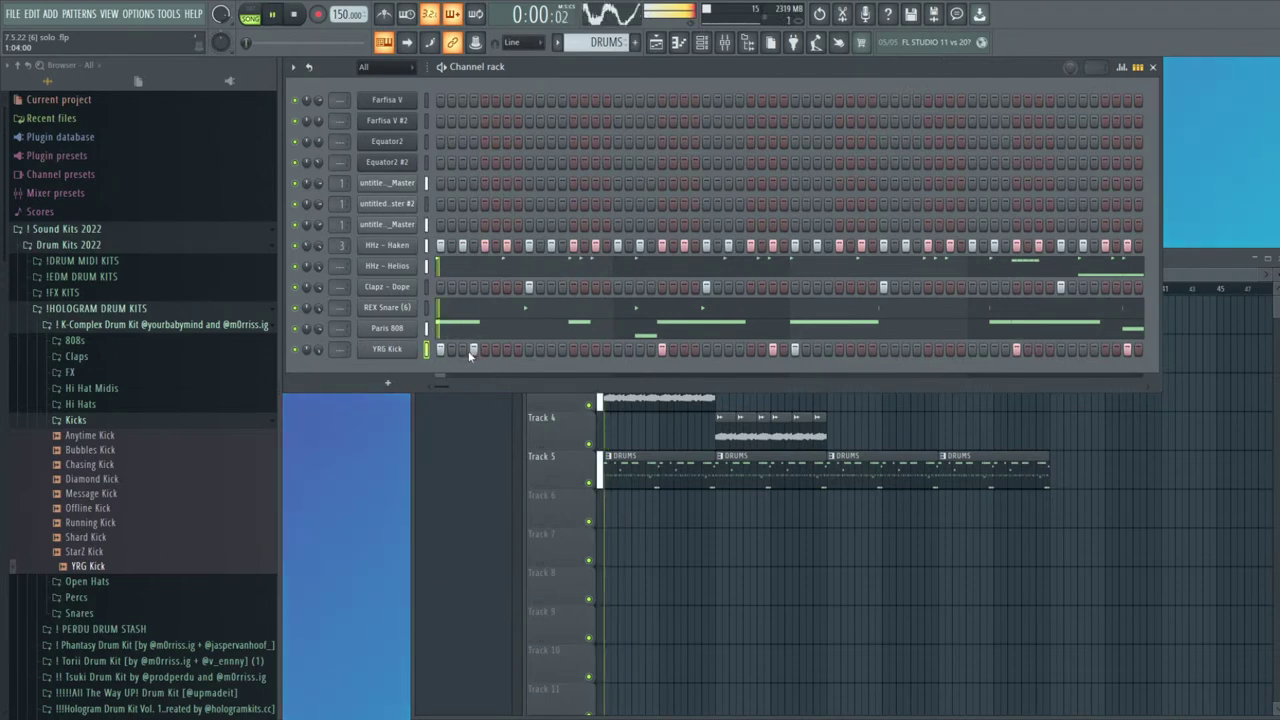
{"action": "left_click", "coordinate": [507, 350]}
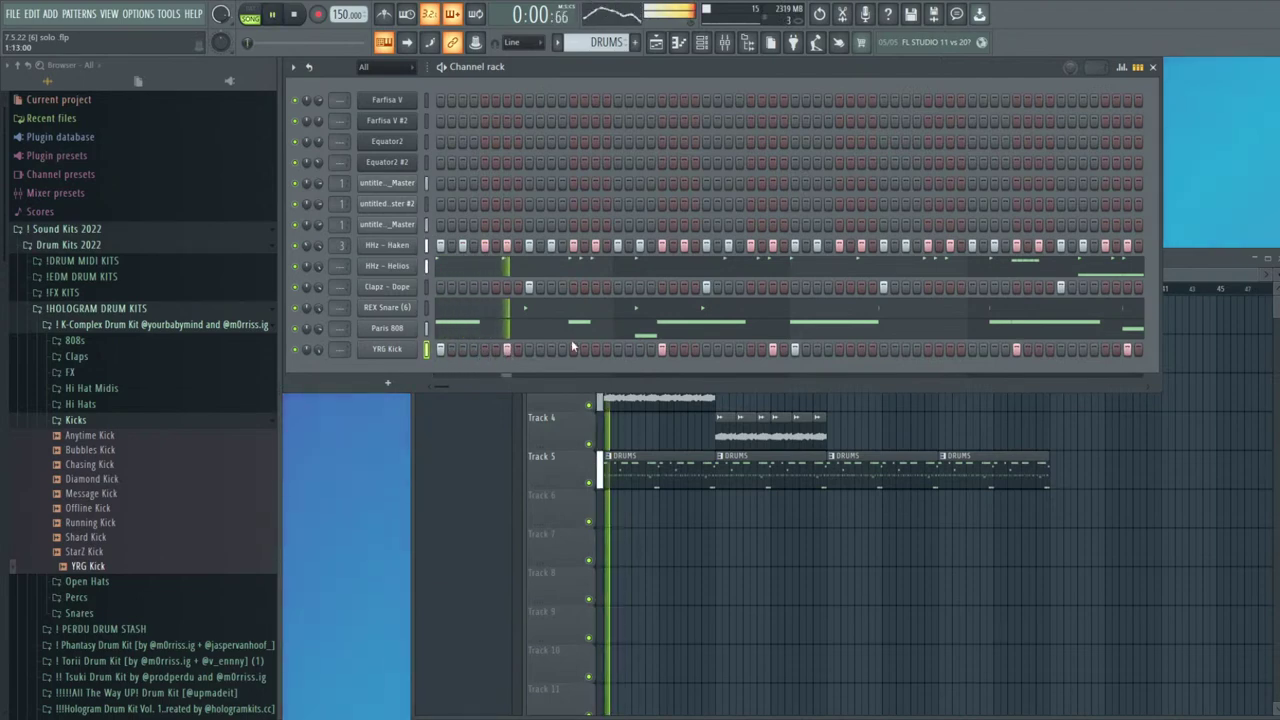
{"action": "left_click", "coordinate": [640, 350]}
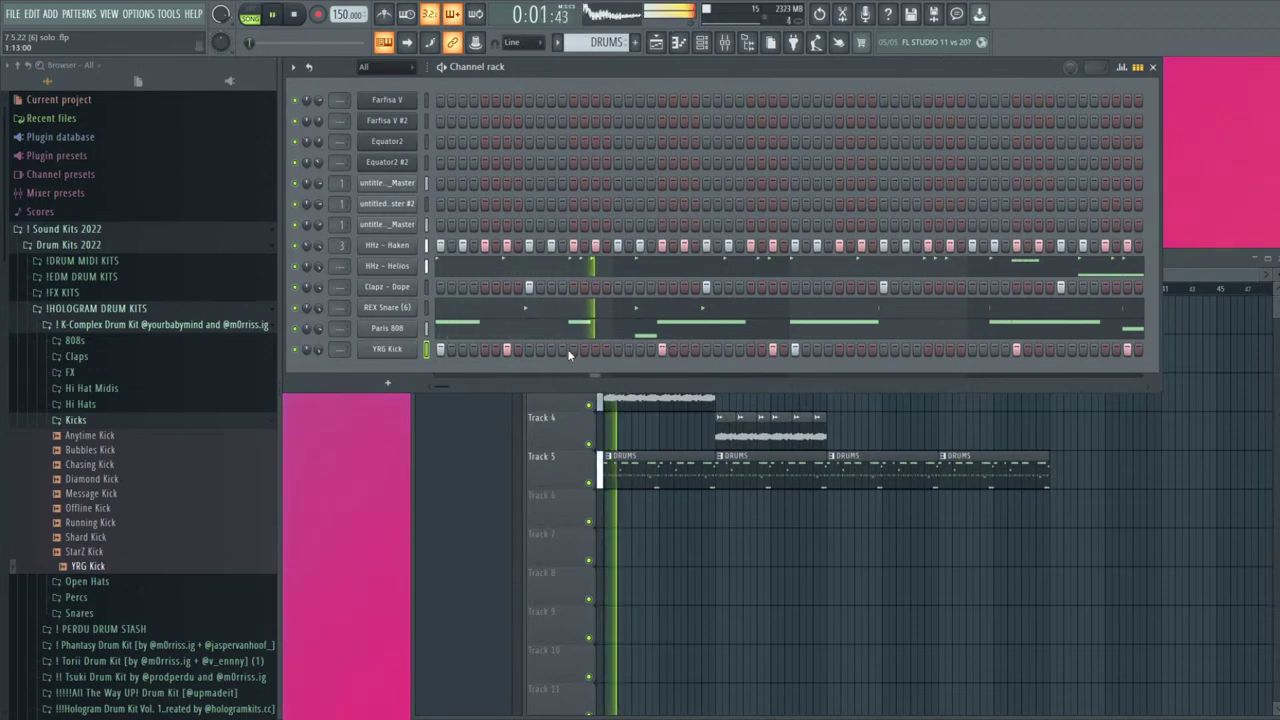
Try YRG Kick hits on steps 15 and 19, clear step 31, and add a hit on step 45
{"action": "left_click", "coordinate": [595, 350]}
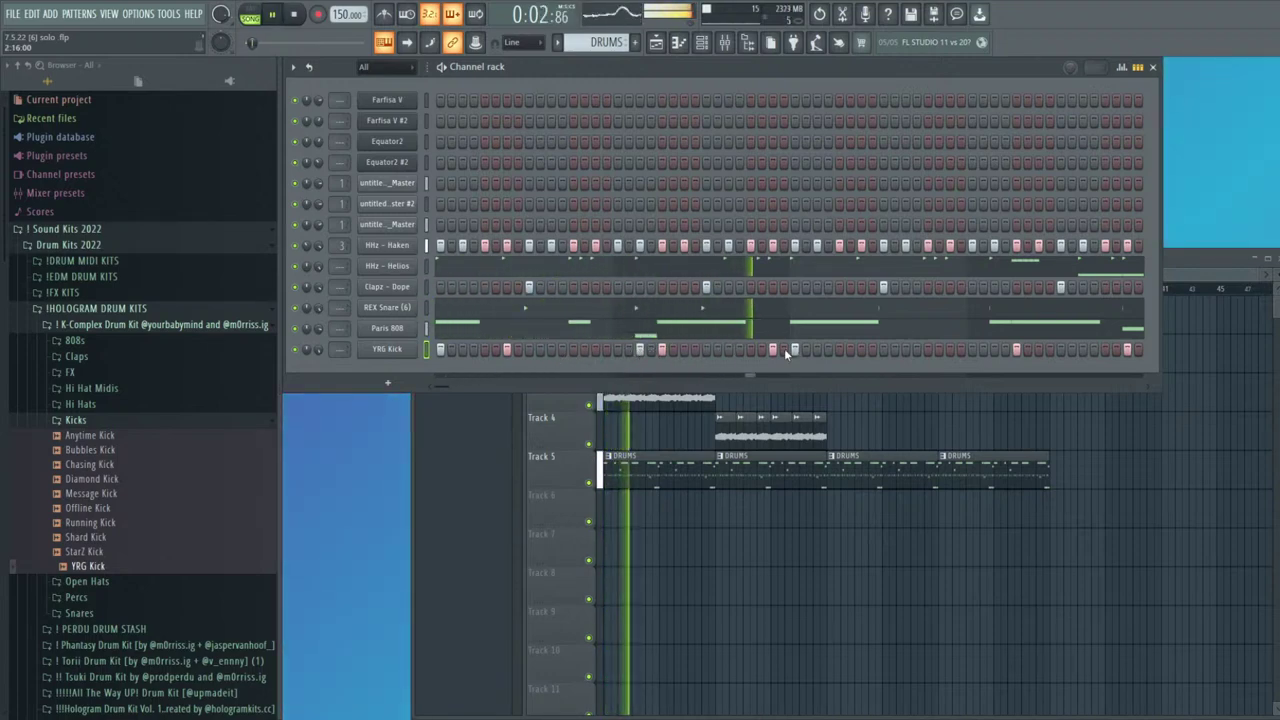
{"action": "left_click", "coordinate": [639, 350]}
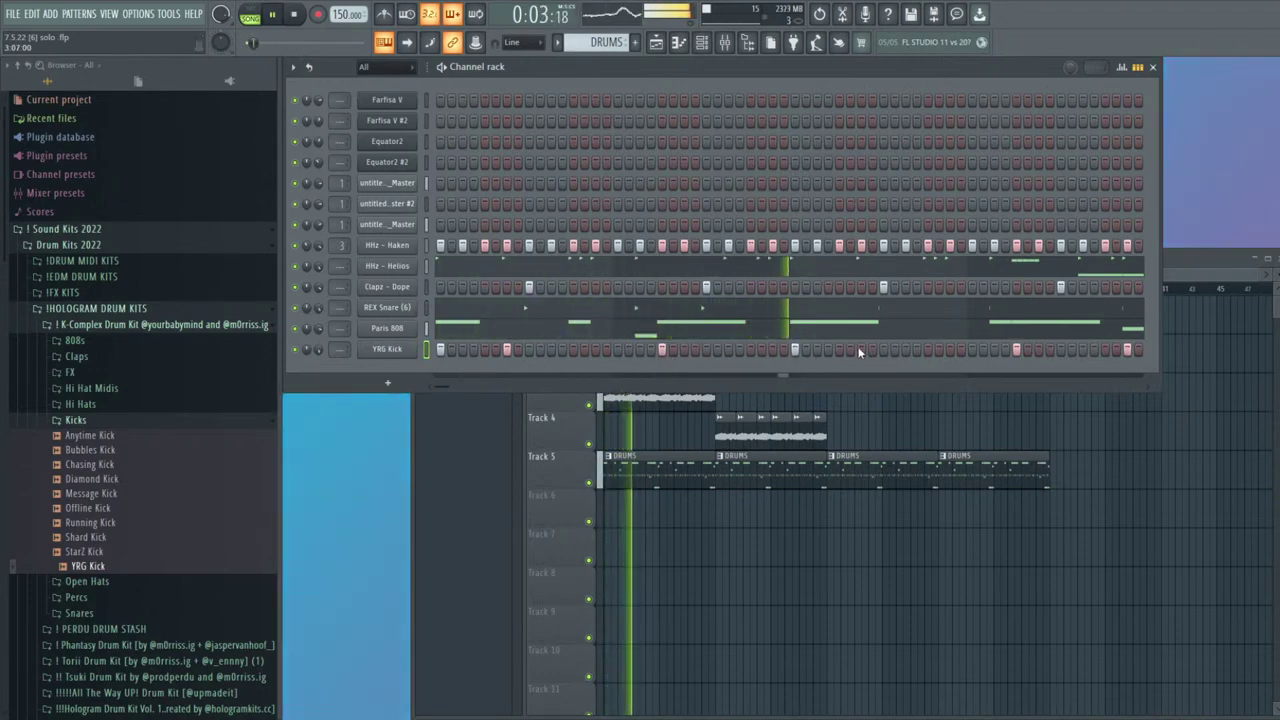
{"action": "left_click", "coordinate": [927, 350]}
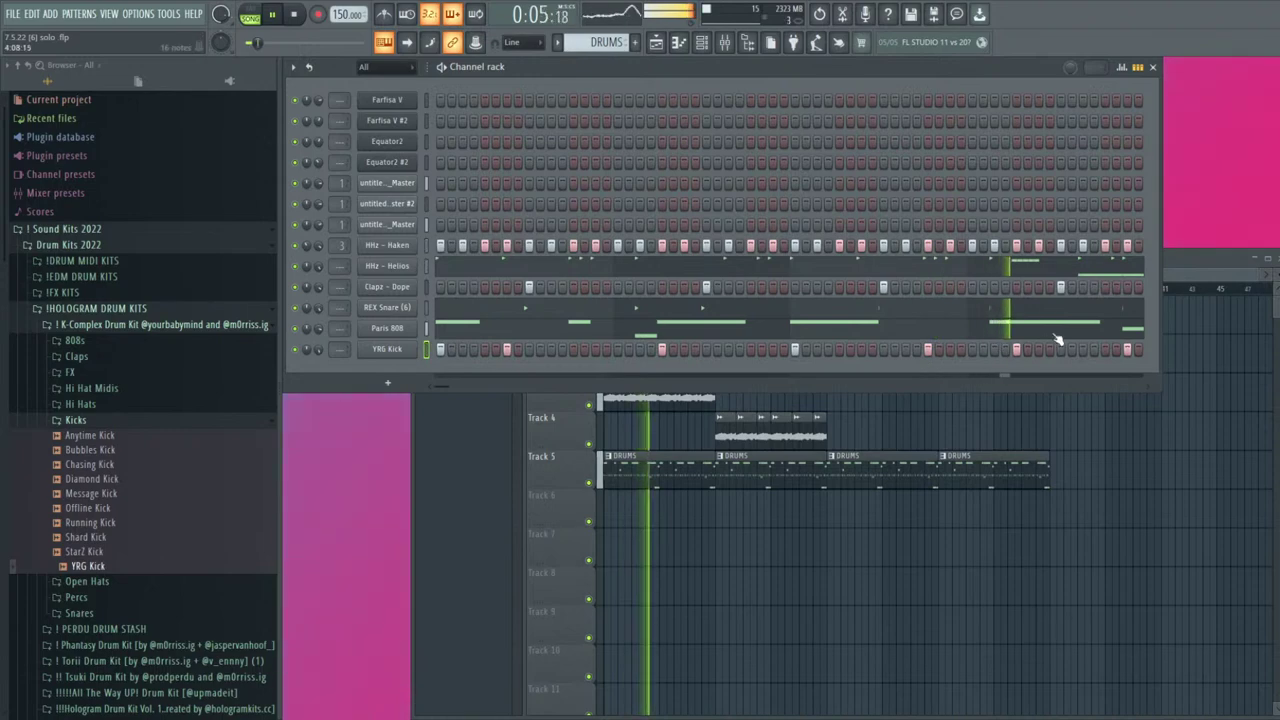
Duplicate the four-bar YRG Kick note sequence into bars 5 to 8 in its piano roll
{"action": "left_click", "coordinate": [1138, 68]}
{"action": "left_click", "coordinate": [743, 349]}
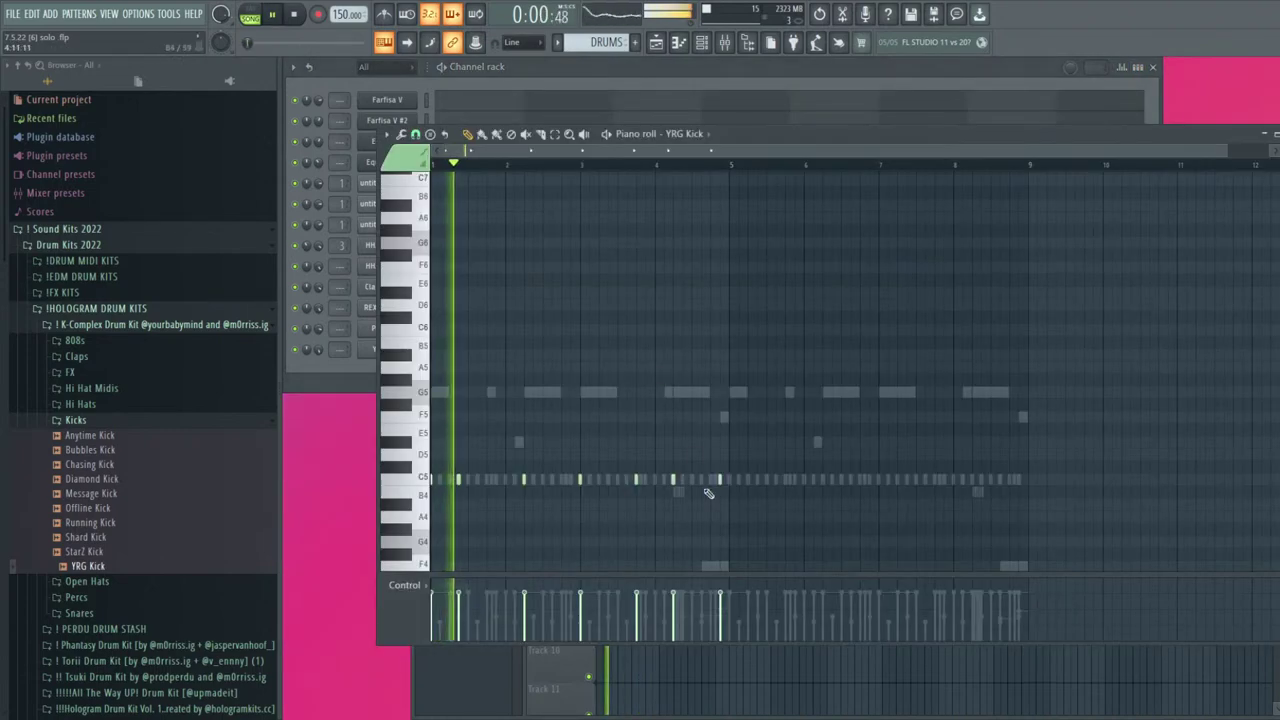
{"action": "scroll", "coordinate": [721, 479], "scroll_direction": "down", "scroll_amount": 2}
{"action": "left_click_drag", "start_coordinate": [746, 168], "coordinate": [438, 172]}
{"action": "key", "text": "ctrl+b"}
{"action": "key", "text": "Escape"}
{"action": "left_click", "coordinate": [480, 349]}
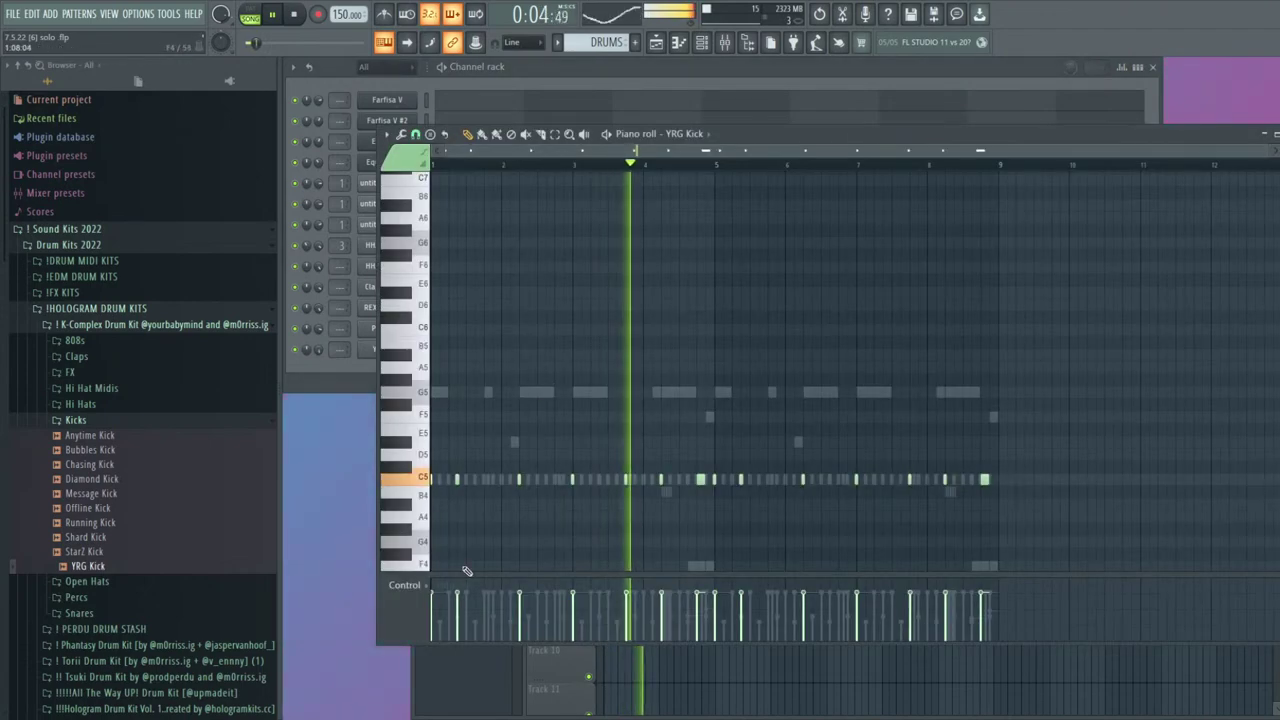
{"action": "key", "text": "Escape"}
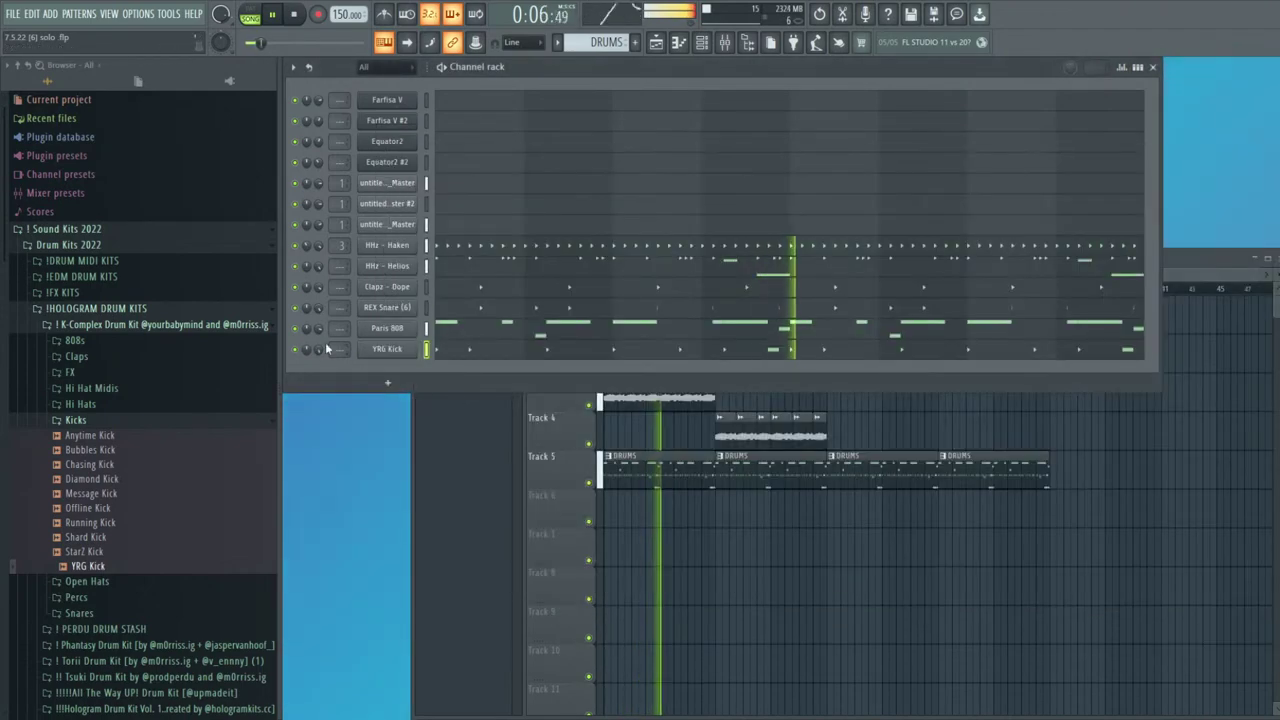
Adjust the YRG Kick channel volume slightly and enable Cut self in its miscellaneous functions
{"action": "left_click_drag", "start_coordinate": [319, 350], "coordinate": [319, 354]}
{"action": "left_click", "coordinate": [384, 350]}
{"action": "left_click", "coordinate": [454, 250]}
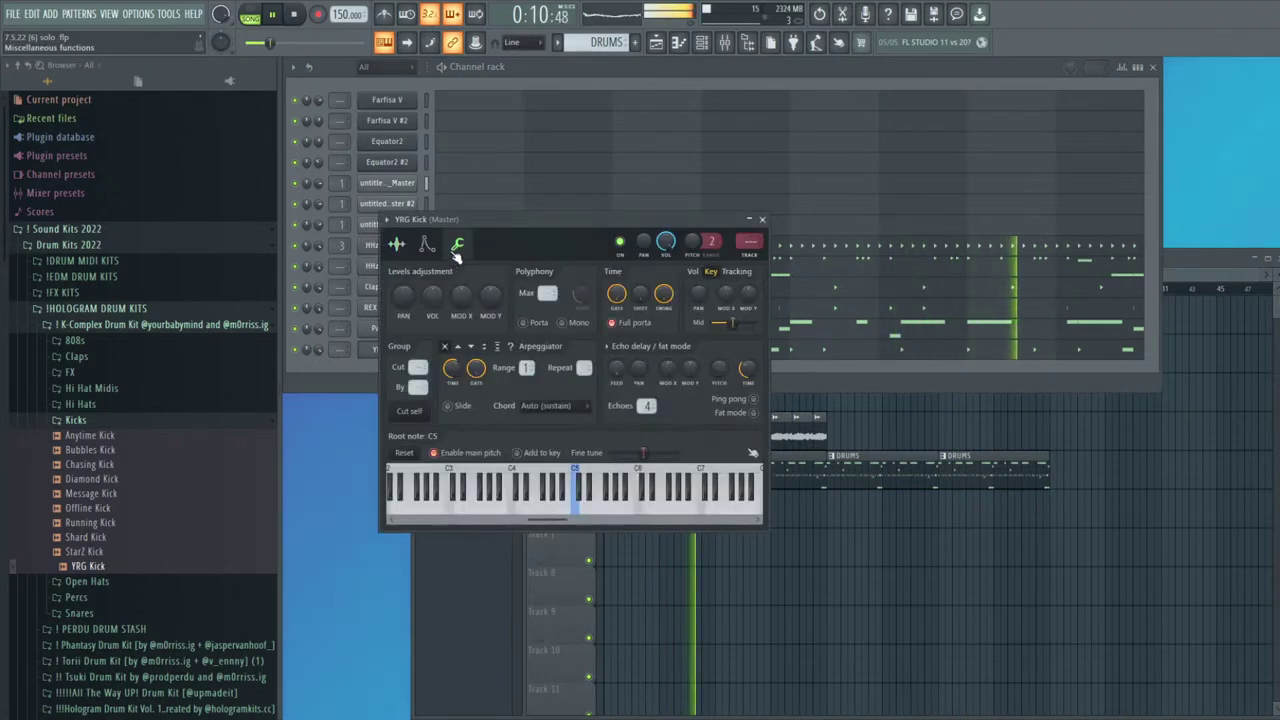
{"action": "left_click", "coordinate": [424, 411]}
{"action": "key", "text": "Escape"}
Delete the YRG Kick notes late in bars 3 and 7 and the last kick notes in bars 4 and 8
{"action": "left_click", "coordinate": [517, 349]}
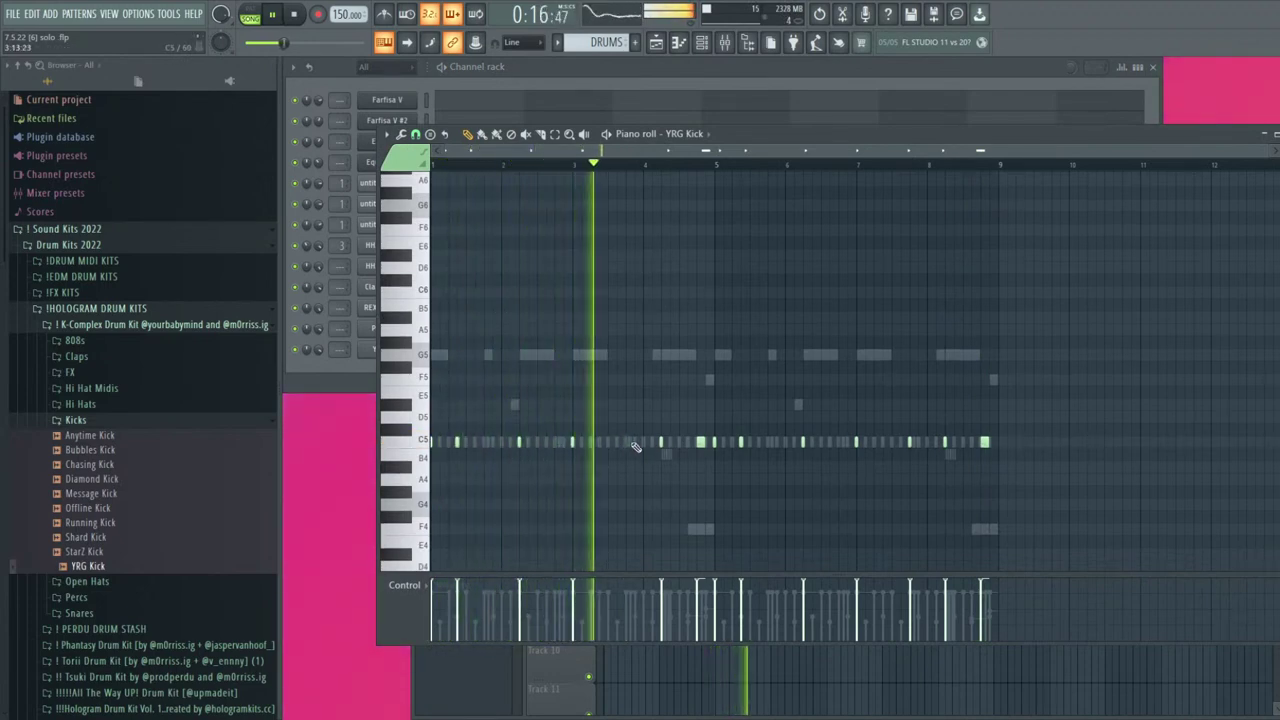
{"action": "right_click", "coordinate": [703, 443]}
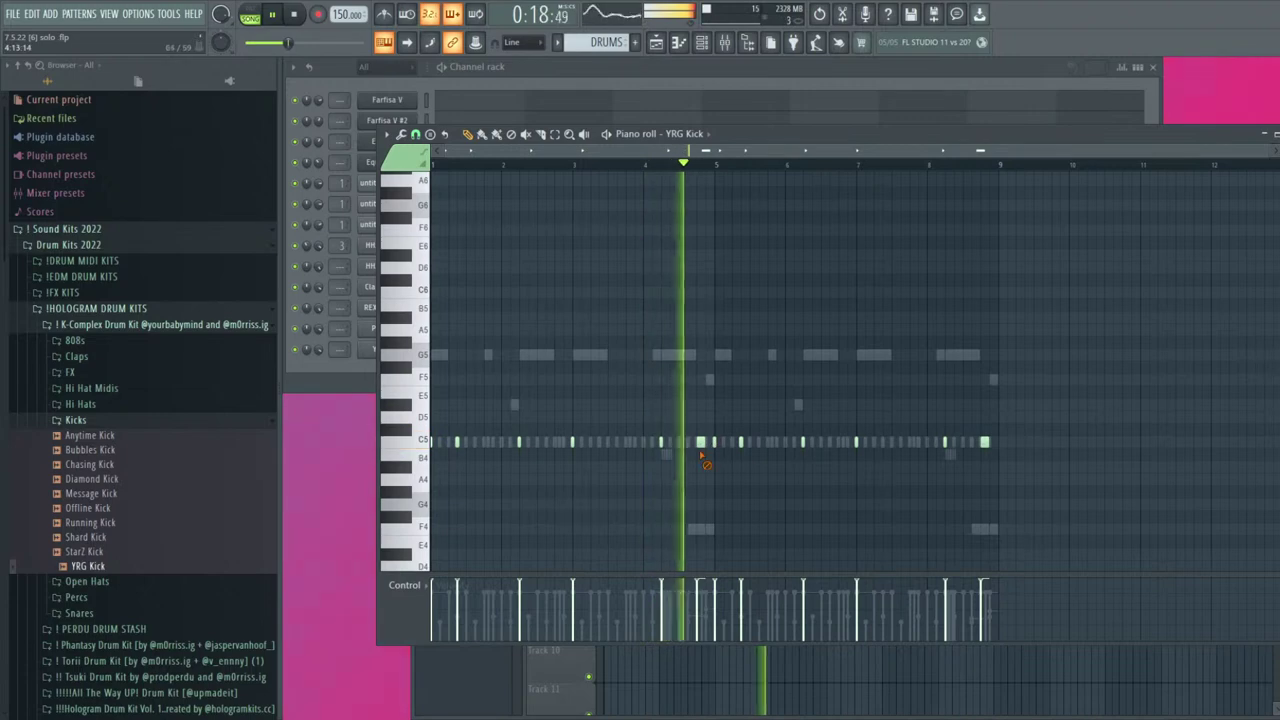
{"action": "right_click", "coordinate": [980, 444]}
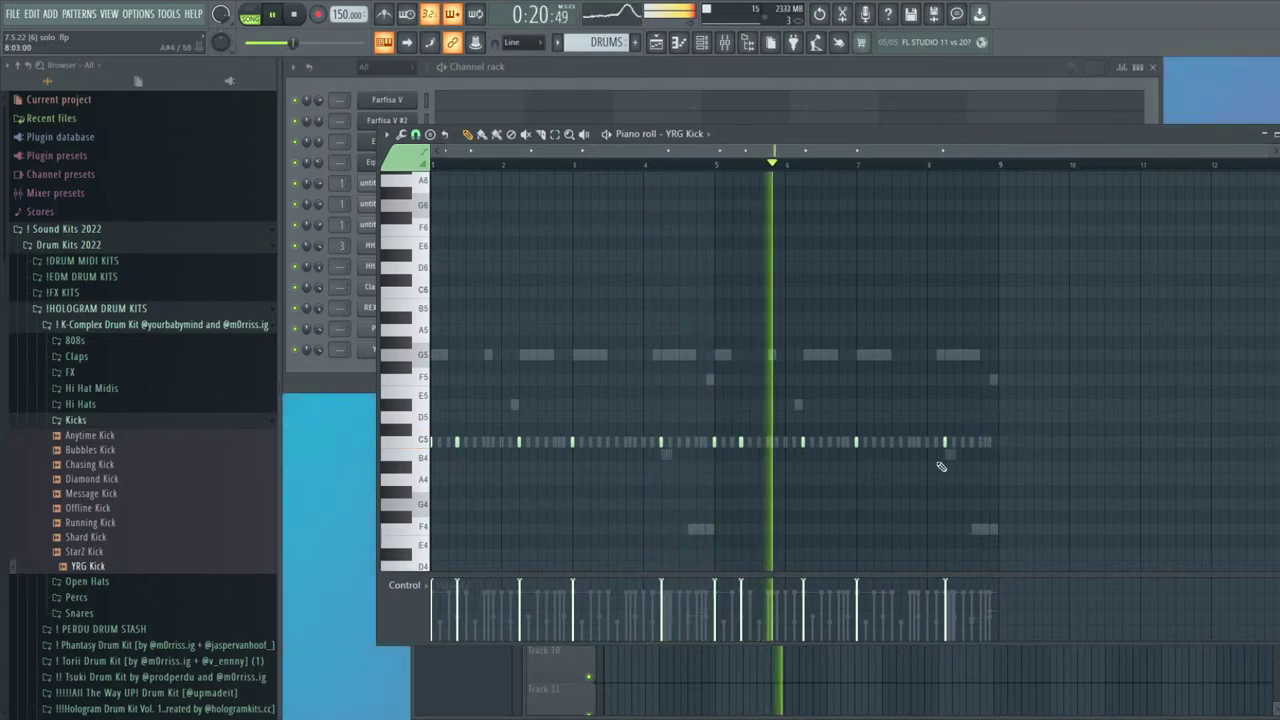
{"action": "key", "text": "Escape"}
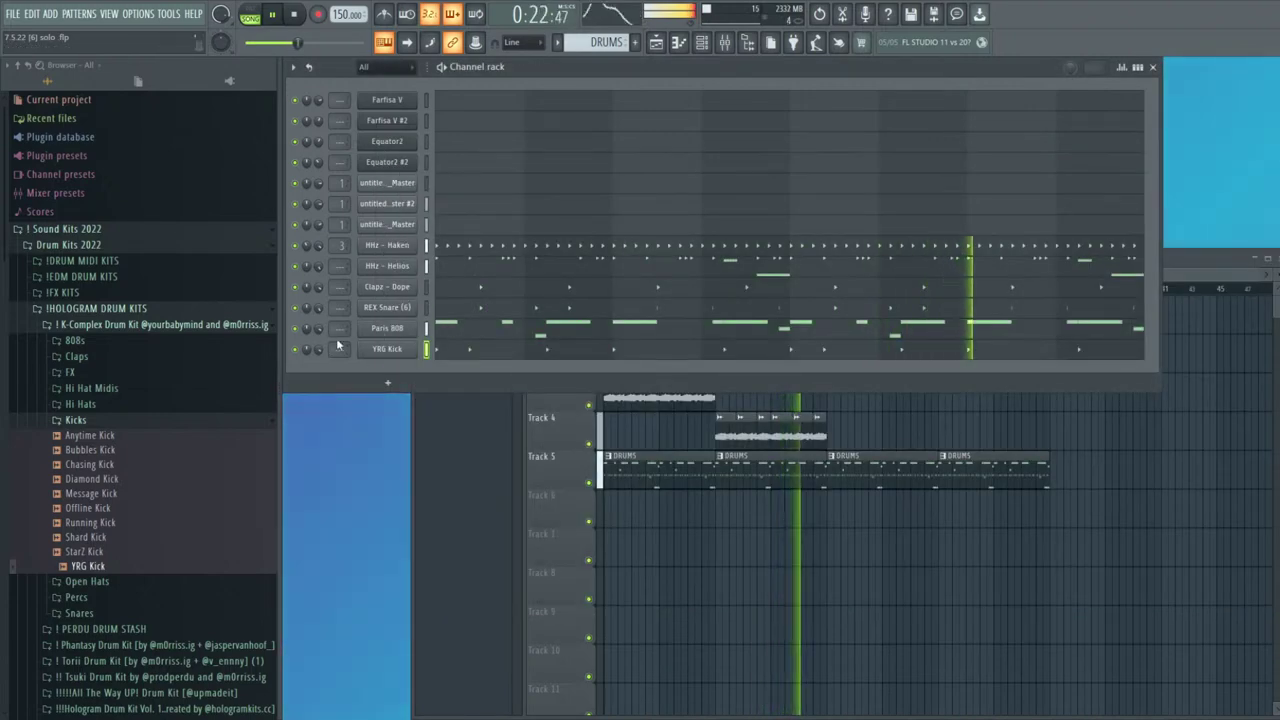
Try the Paris 808 notes in a higher and a lower octave, and return them to their original octave
{"action": "key", "text": "F7"}
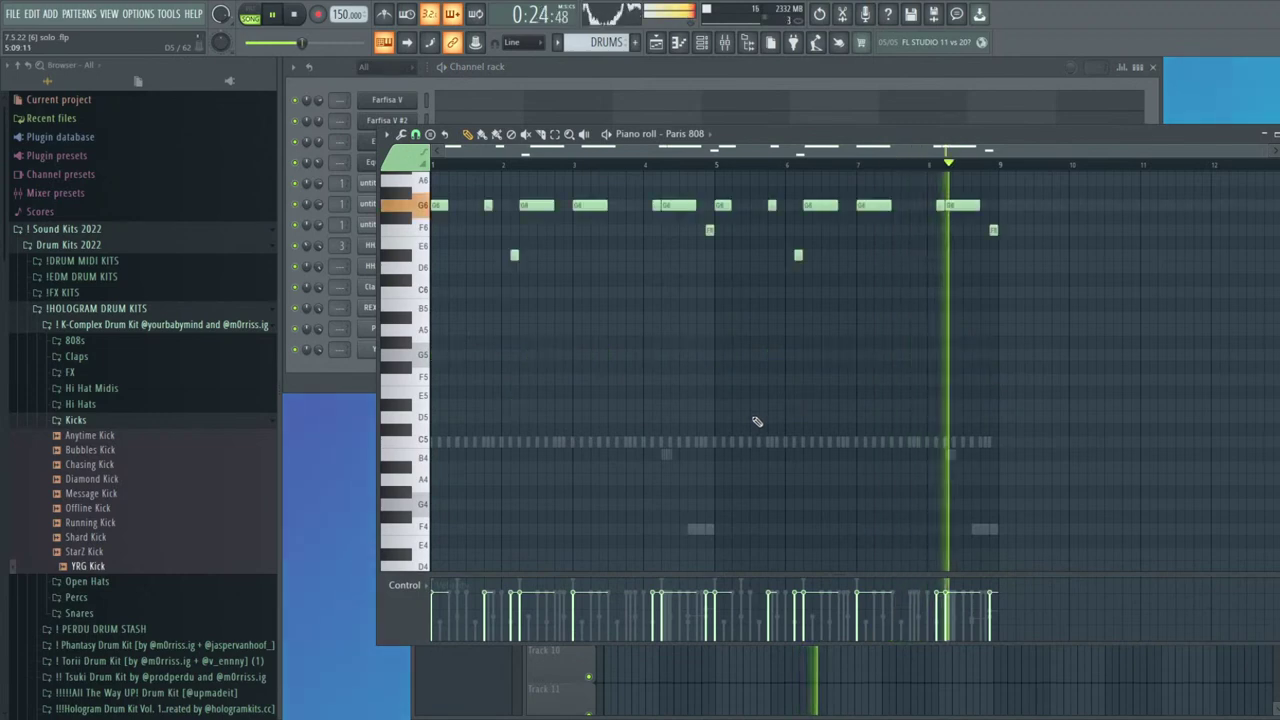
{"action": "key", "text": "ctrl+Down"}
{"action": "key", "text": "ctrl+Down"}
{"action": "key", "text": "ctrl+Up"}
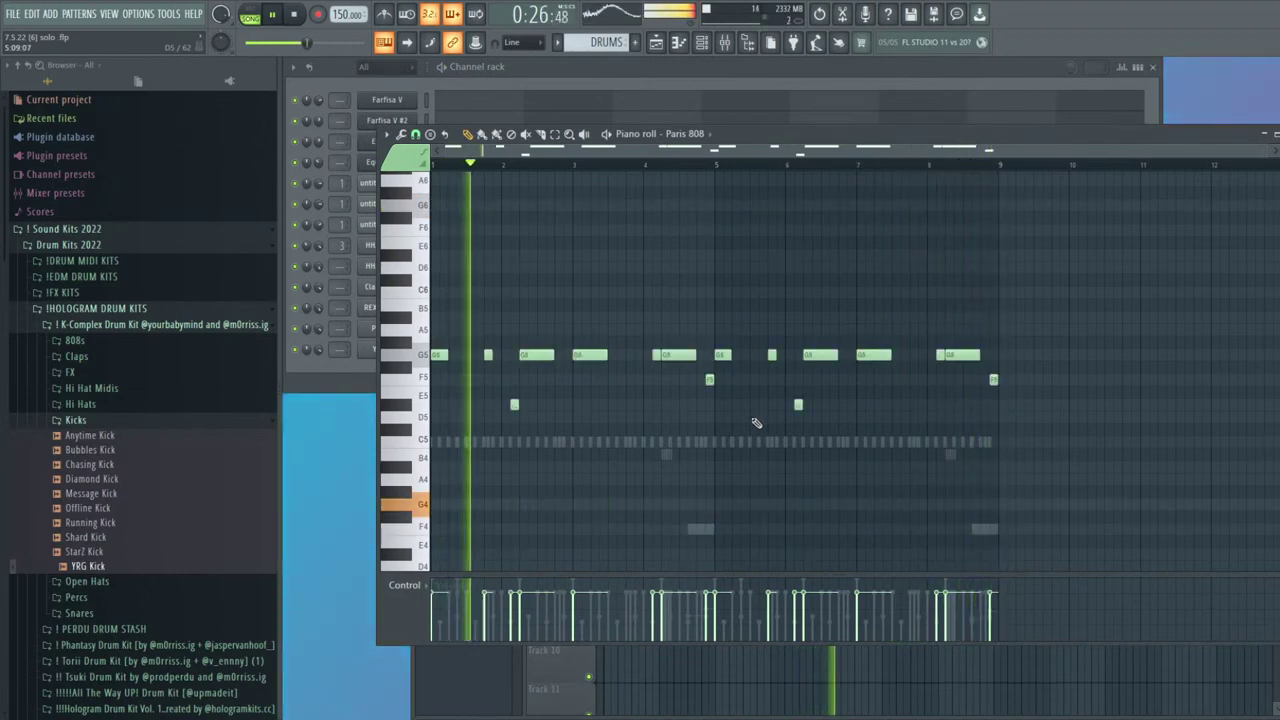
{"action": "key", "text": "Escape"}
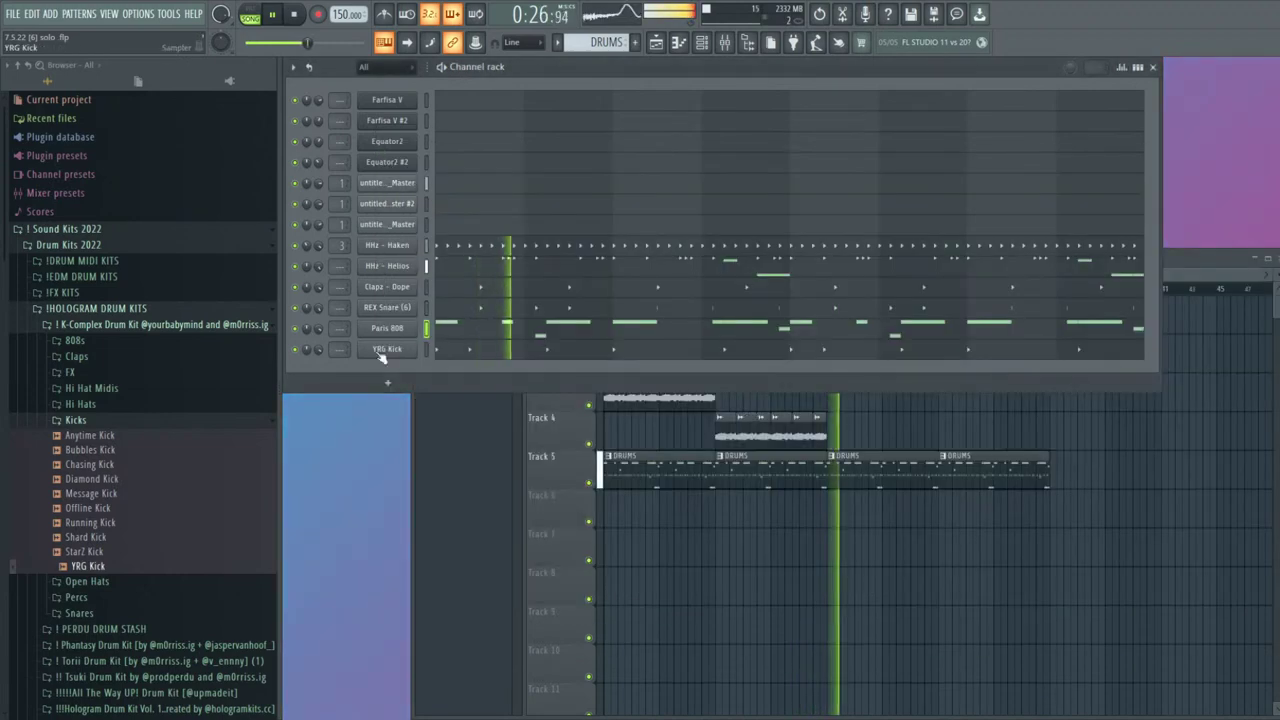
Lengthen the Paris 808 G5 note starting in bar 3 into bar 4, delete bar 4's F5 note, and restart playback
{"action": "left_click", "coordinate": [518, 332]}
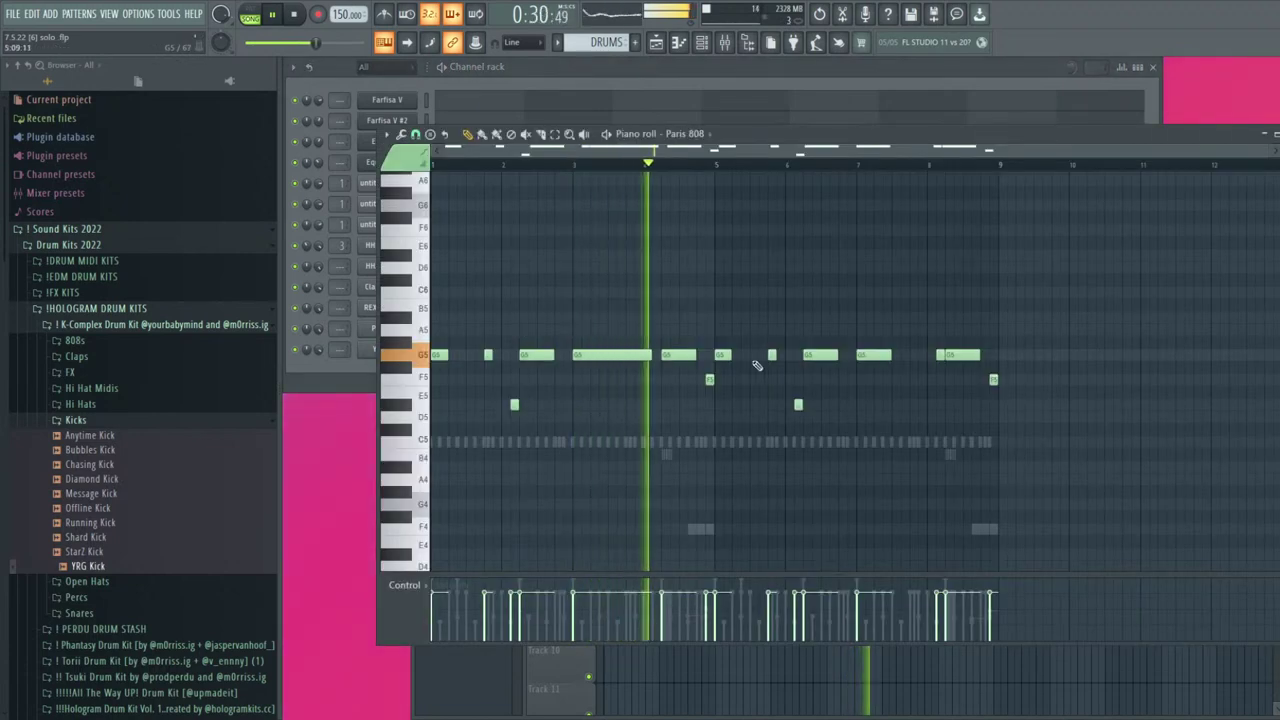
{"action": "right_click", "coordinate": [710, 380]}
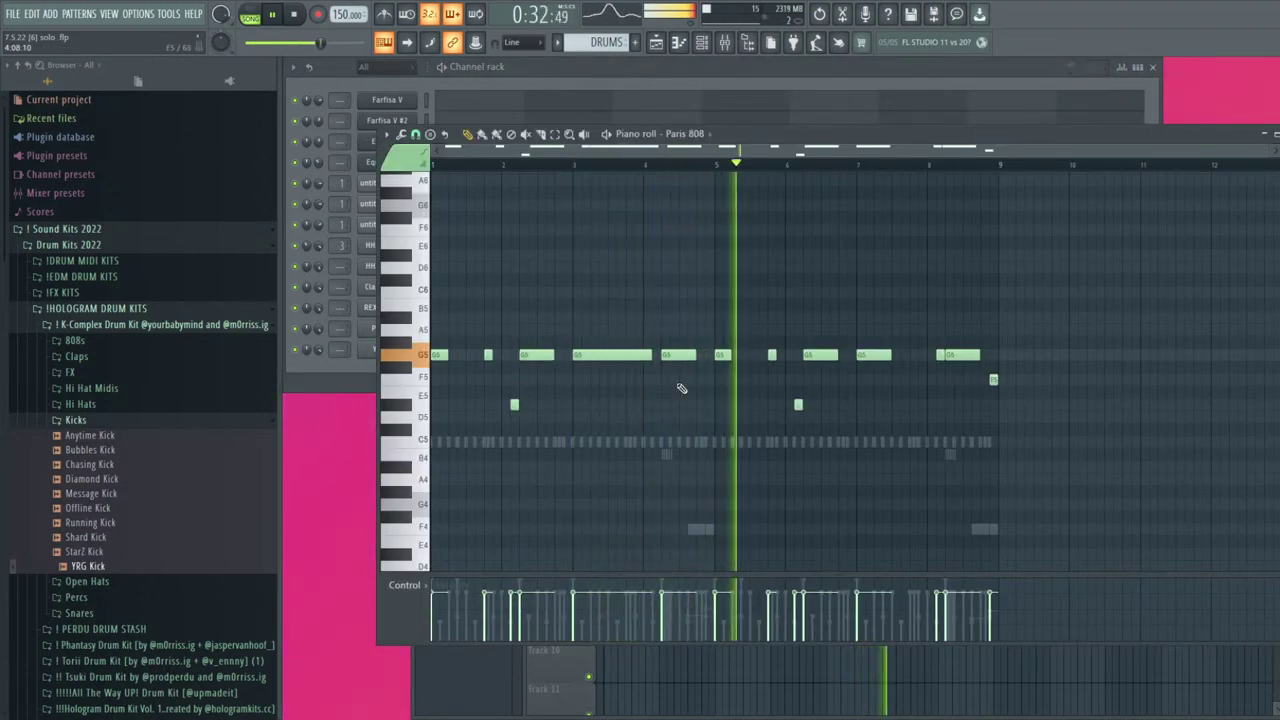
{"action": "left_click", "coordinate": [795, 401]}
{"action": "key", "text": "Escape"}
{"action": "left_click", "coordinate": [546, 334]}
{"action": "key", "text": "space"}
{"action": "key", "text": "space"}
Delete the Paris 808 D#5 note in bar 2, and replace bar 4's G5 note with D#5 followed by F5
{"action": "right_click", "coordinate": [514, 404]}
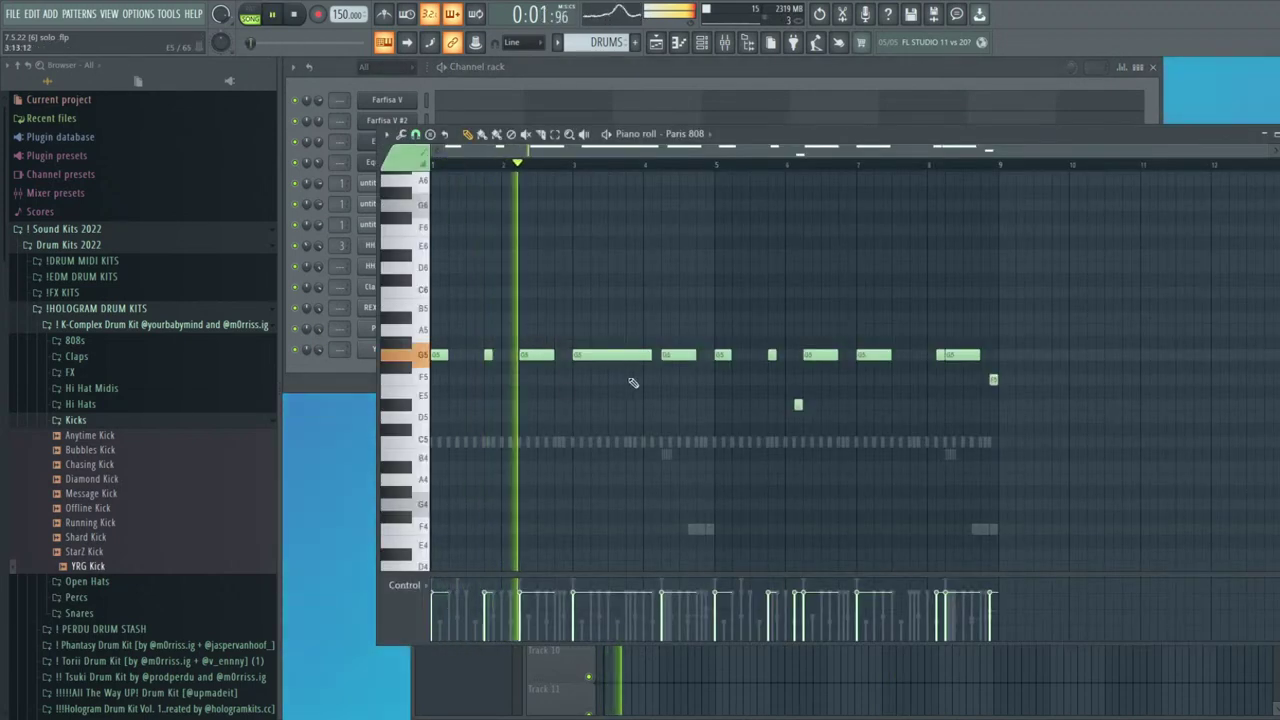
{"action": "left_click_drag", "start_coordinate": [678, 356], "coordinate": [687, 404]}
{"action": "left_click", "coordinate": [692, 381]}
Replace Paris 808 bars 5 to 8 with a duplicate of the first four bars, and delete the D#5 and F5 notes from bar 4
{"action": "left_click_drag", "start_coordinate": [1074, 434], "coordinate": [710, 349]}
{"action": "right_click", "coordinate": [725, 355]}
{"action": "key", "text": "ctrl+b"}
{"action": "right_click", "coordinate": [700, 380]}
{"action": "right_click", "coordinate": [671, 405]}
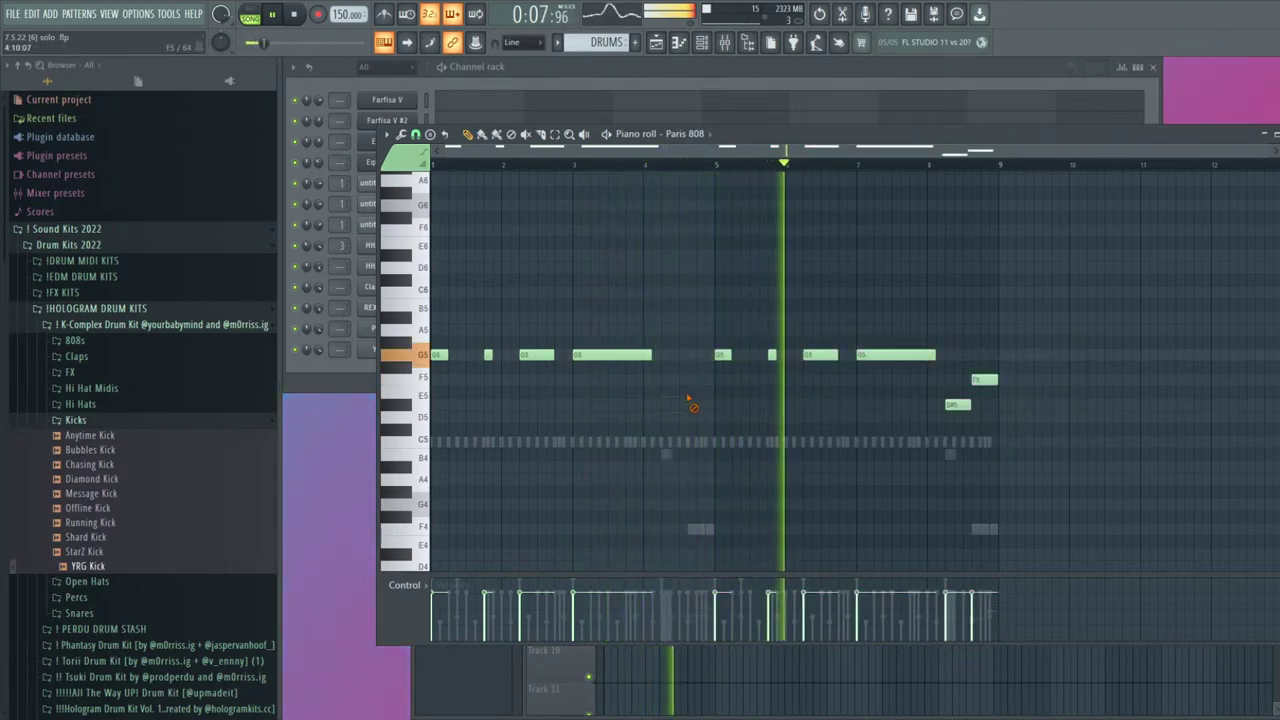
Add short Paris 808 D5 notes just before the F5 note in bar 8 and at the end of bar 2
{"action": "left_click", "coordinate": [952, 416]}
{"action": "right_click", "coordinate": [958, 418]}
{"action": "left_click", "coordinate": [967, 418]}
{"action": "left_click_drag", "start_coordinate": [1037, 419], "coordinate": [974, 427]}
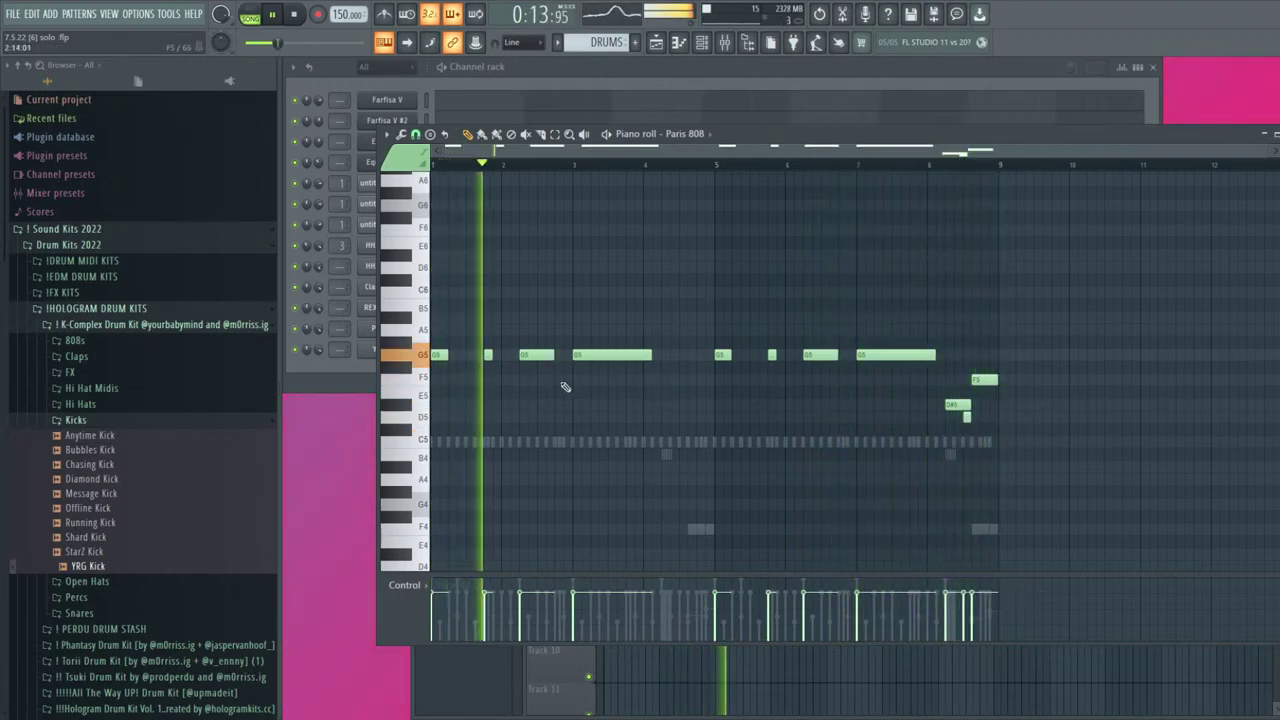
{"action": "left_click", "coordinate": [567, 417]}
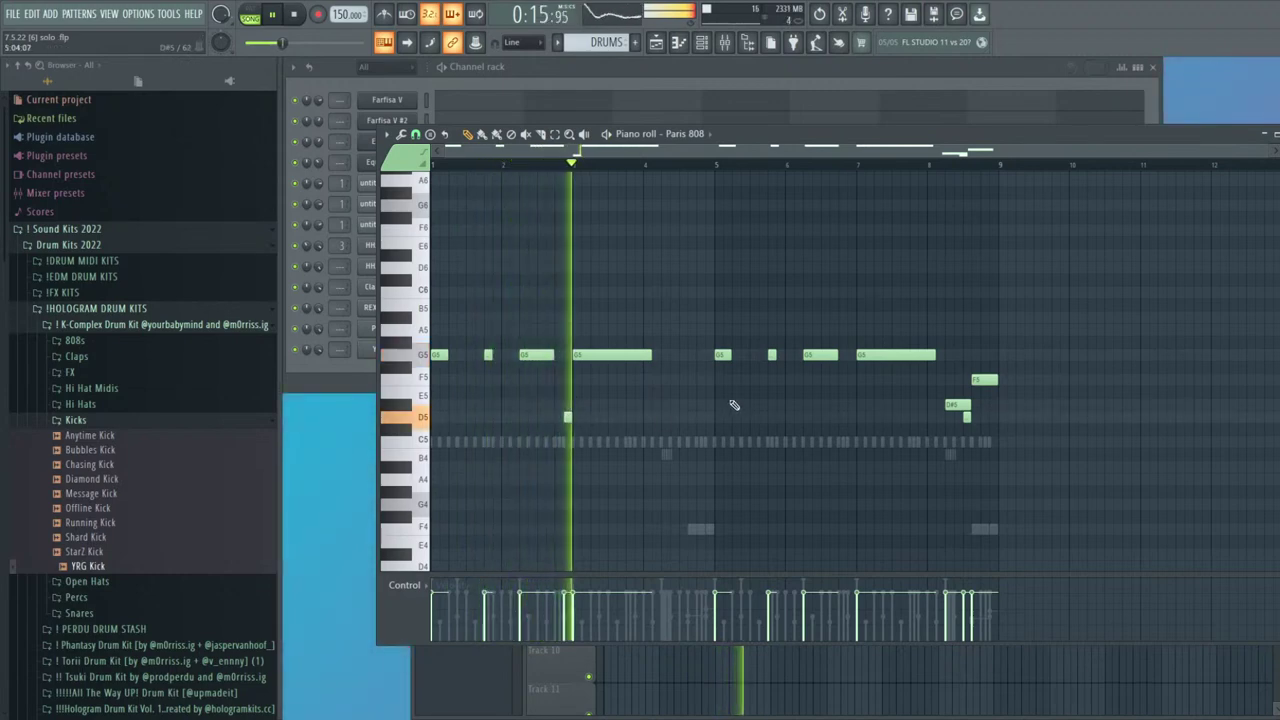
Shorten the long G5 note in bar 3 of the Paris 808 part and add a G5 note in bar 4 ending at bar 5
{"action": "left_click_drag", "start_coordinate": [650, 357], "coordinate": [631, 363]}
{"action": "left_click", "coordinate": [680, 357]}
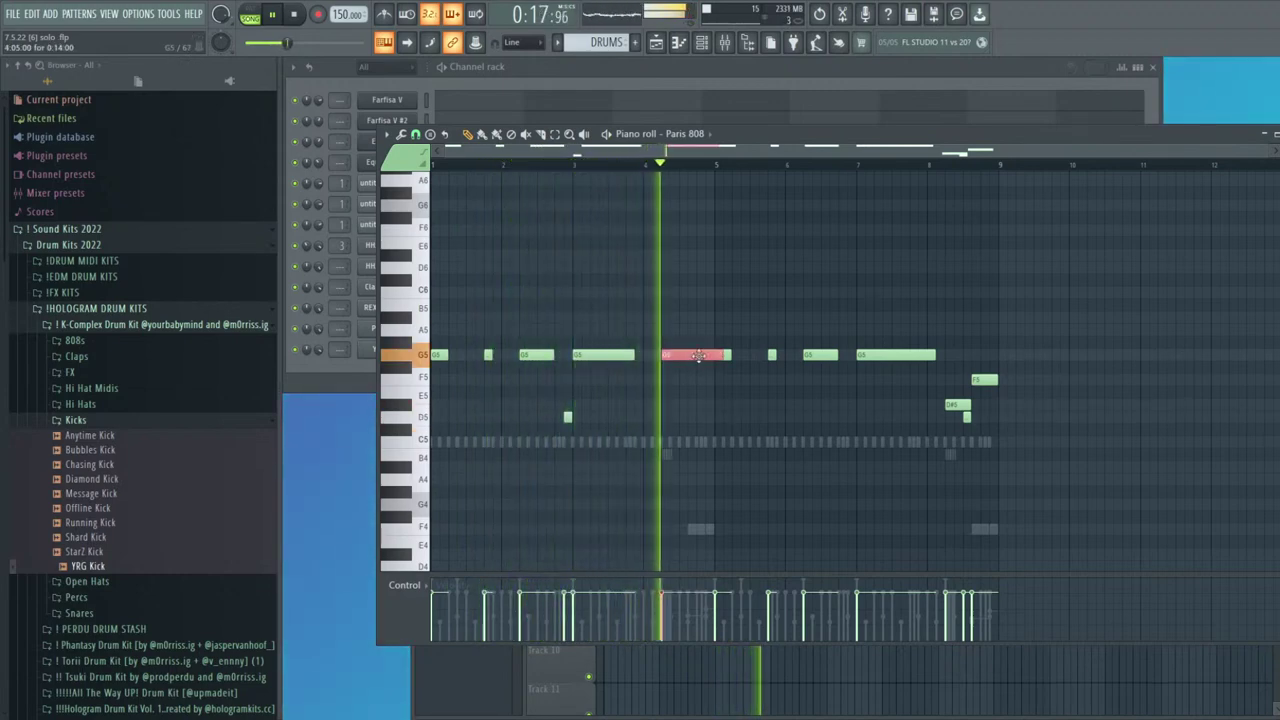
{"action": "left_click_drag", "start_coordinate": [722, 356], "coordinate": [713, 357]}
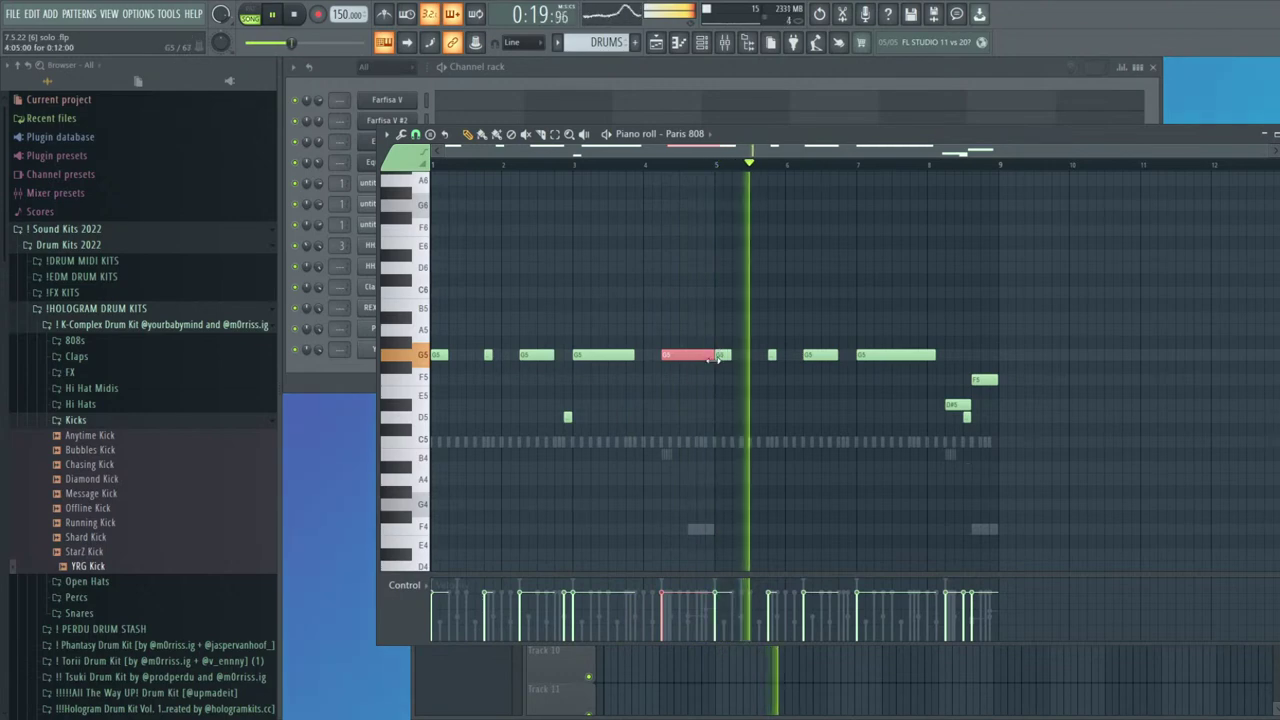
{"action": "key", "text": "Escape"}
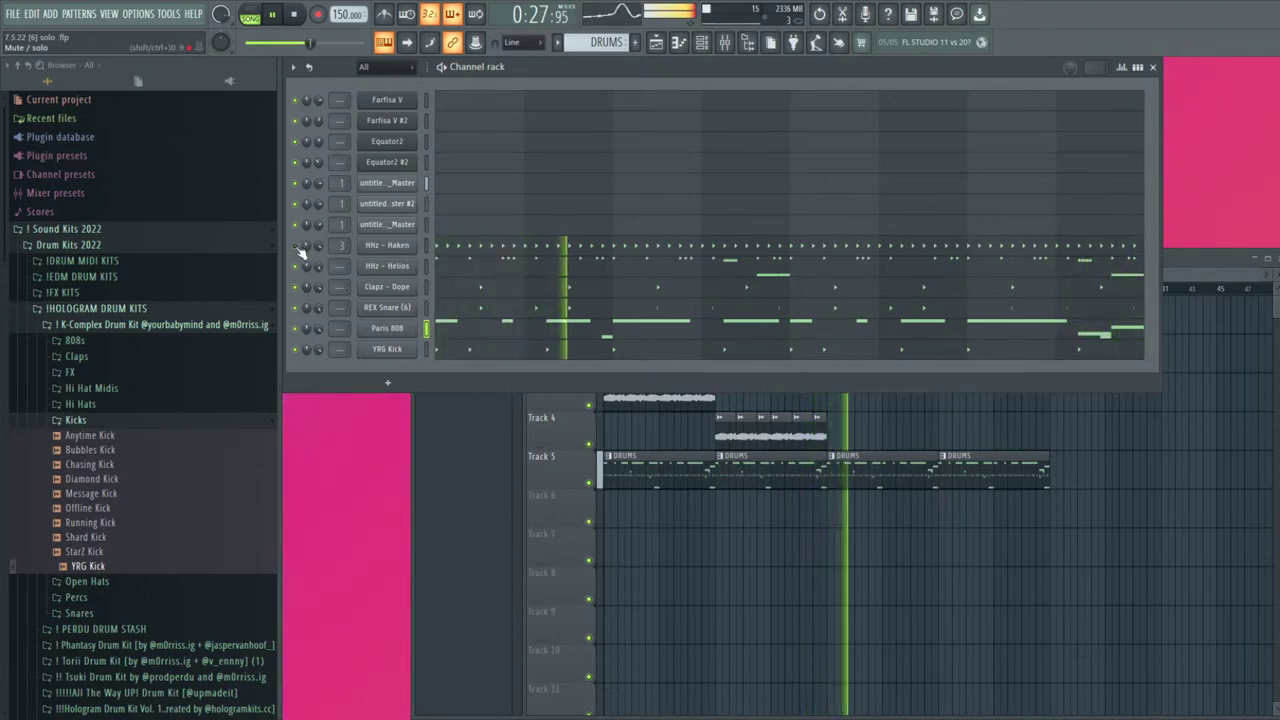
Load Fruity soft clipper into slot 10 of the Master mixer track and set its post gain to about 83%
{"action": "key", "text": "F9"}
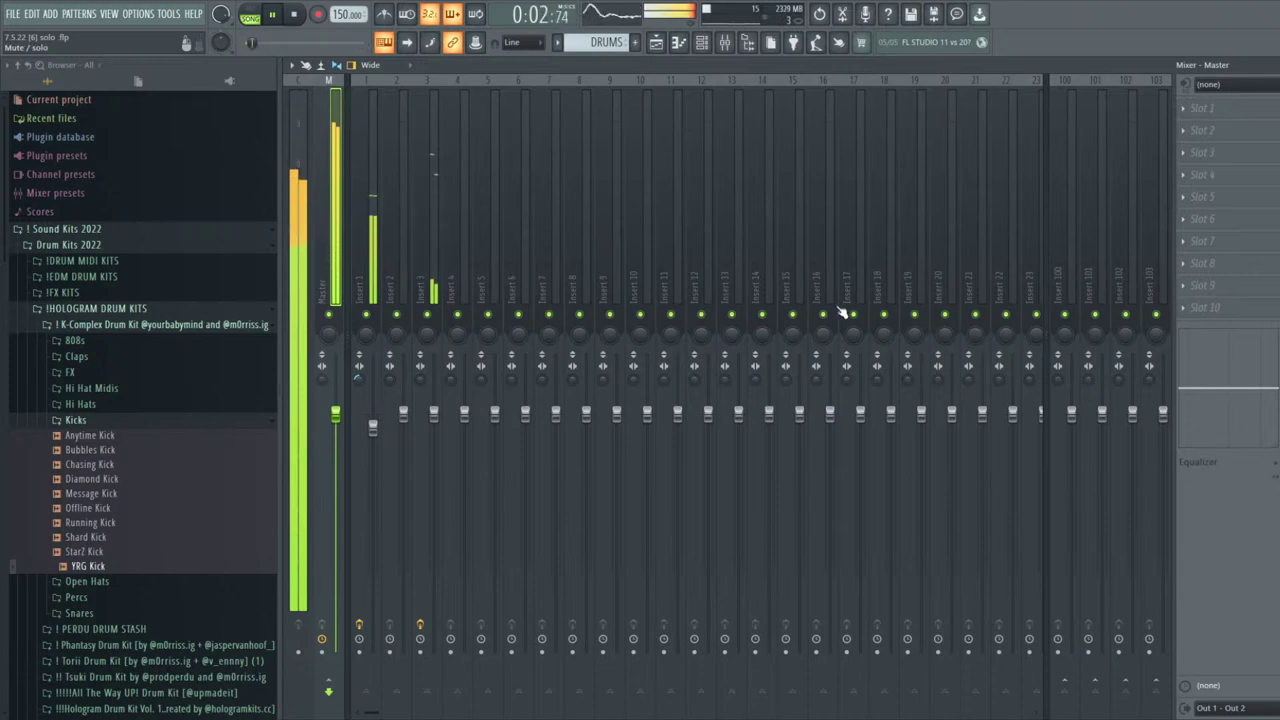
{"action": "left_click", "coordinate": [1279, 65]}
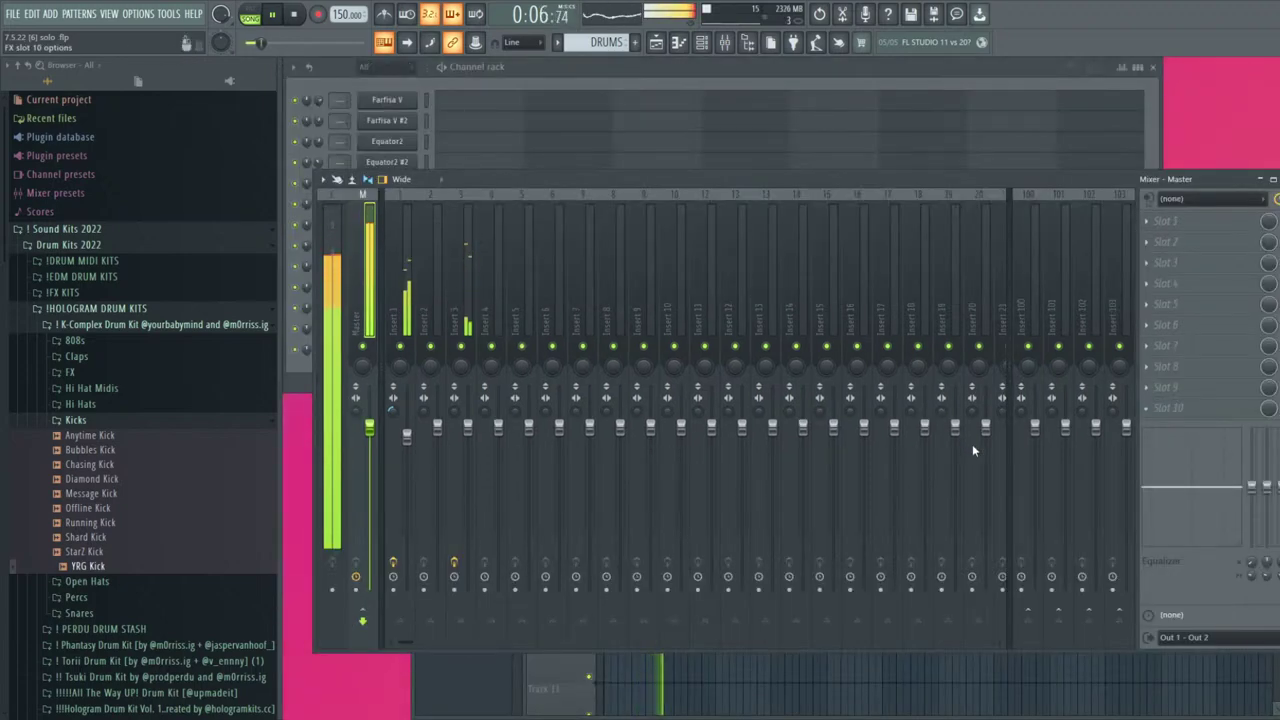
{"action": "left_click", "coordinate": [888, 499]}
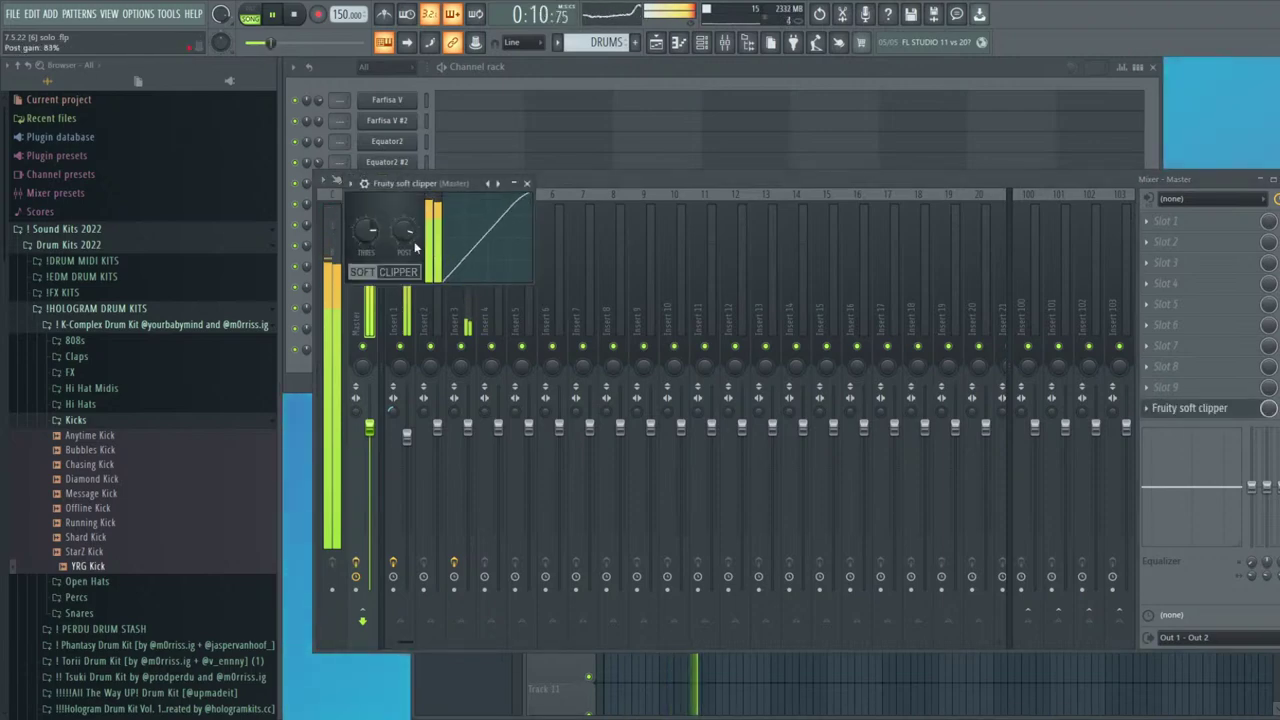
{"action": "key", "text": "Escape"}
{"action": "key", "text": "Escape"}
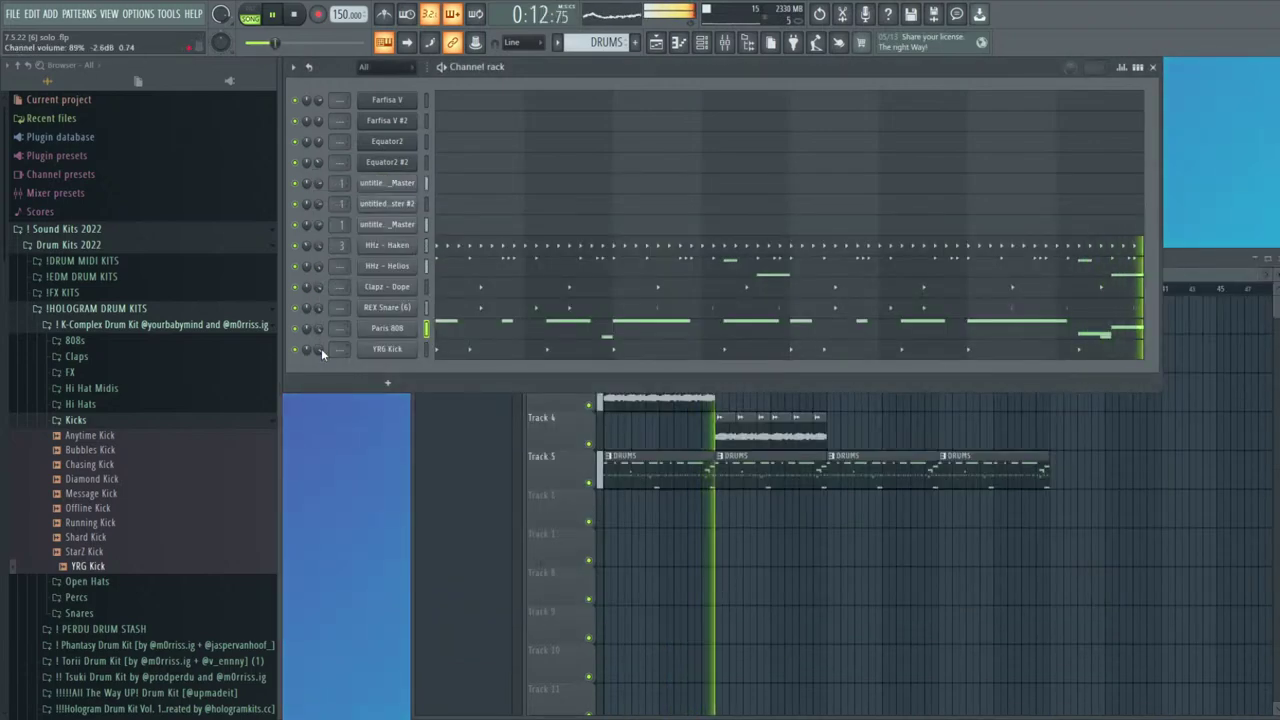
Mute the YRG Kick channel and lower the Paris 808 channel's volume
{"action": "left_click", "coordinate": [295, 350]}
{"action": "left_click_drag", "start_coordinate": [318, 327], "coordinate": [318, 340]}
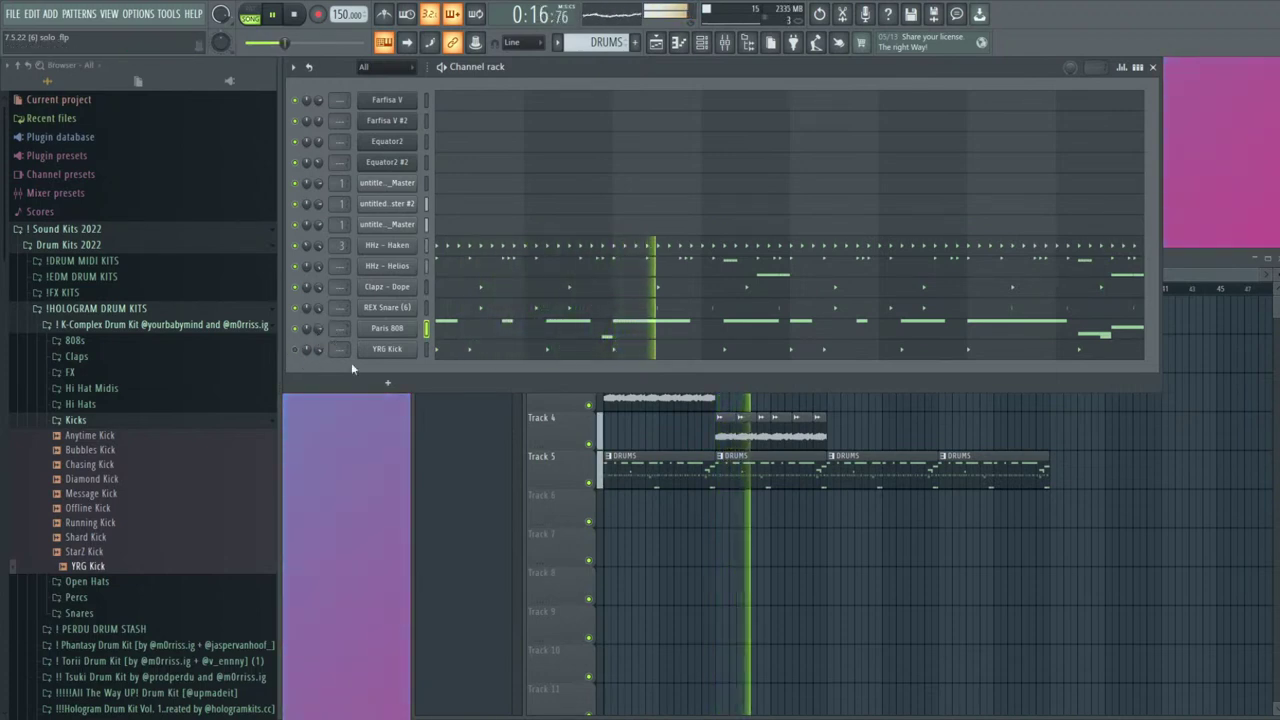
Look through the hi-hat and FX samples of the K-Complex Drum Kit
{"action": "left_click", "coordinate": [95, 404]}
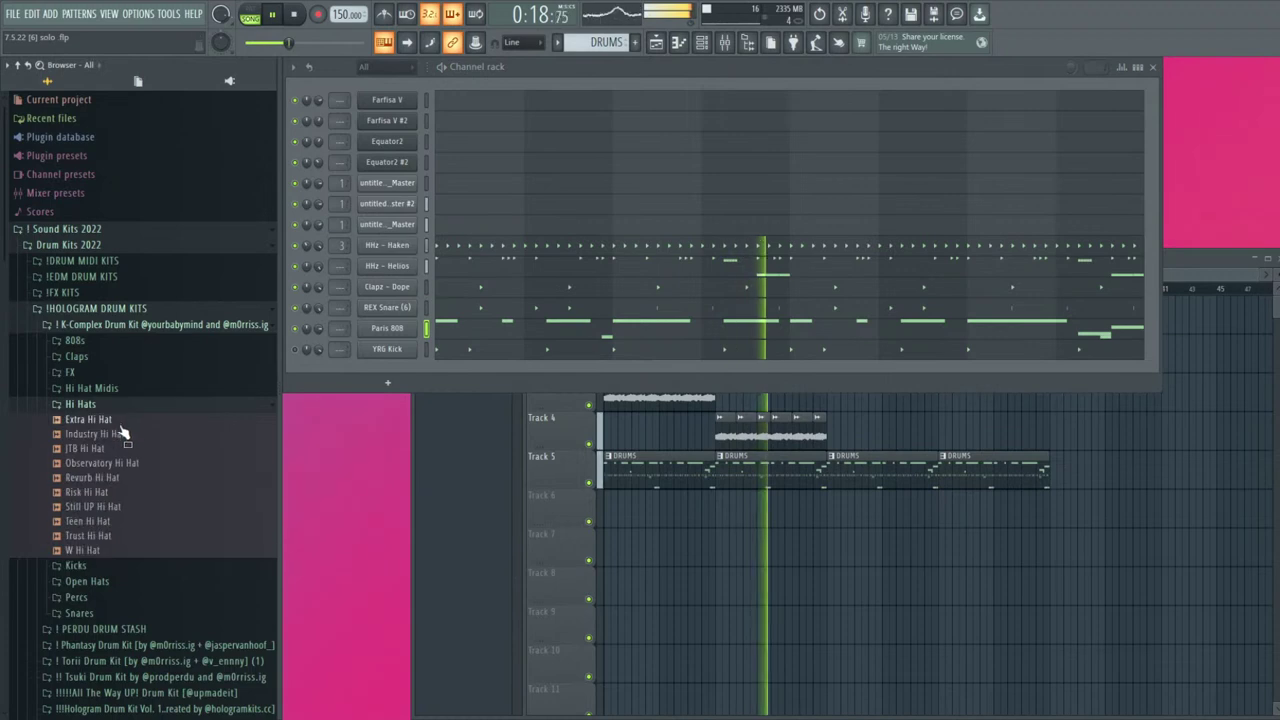
{"action": "left_click", "coordinate": [141, 405]}
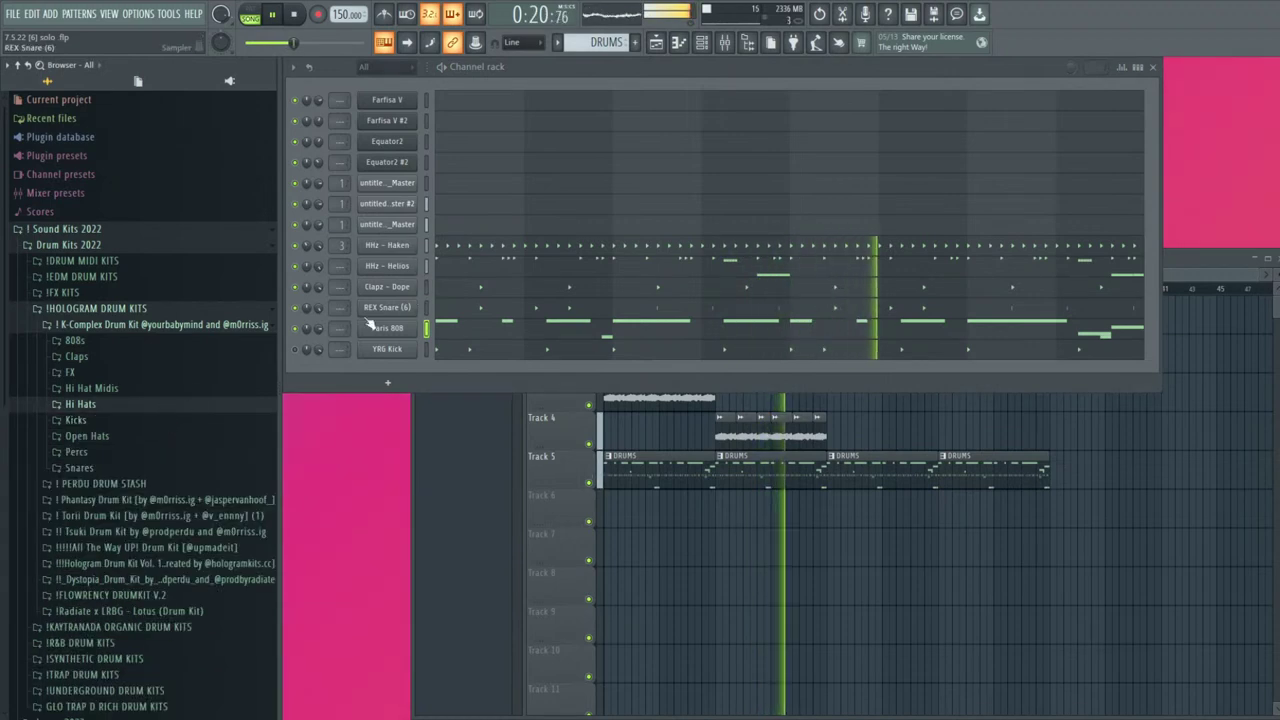
{"action": "left_click", "coordinate": [86, 372]}
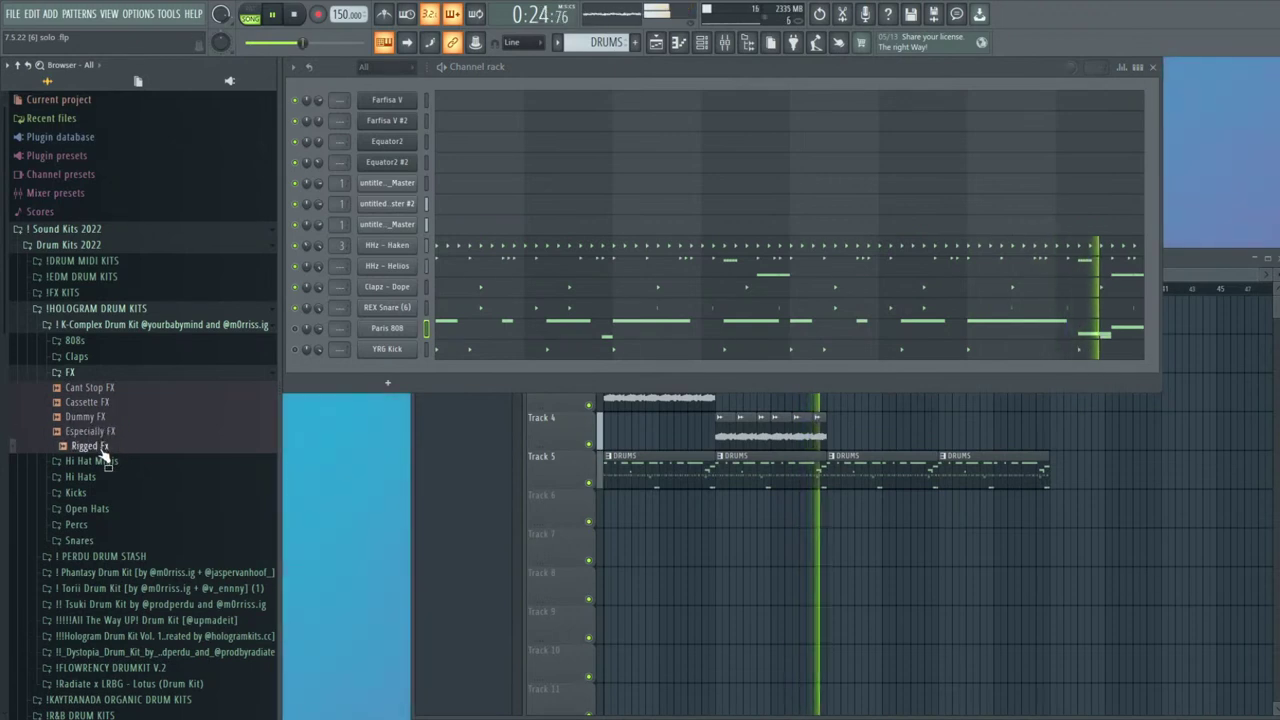
{"action": "left_click", "coordinate": [110, 375]}
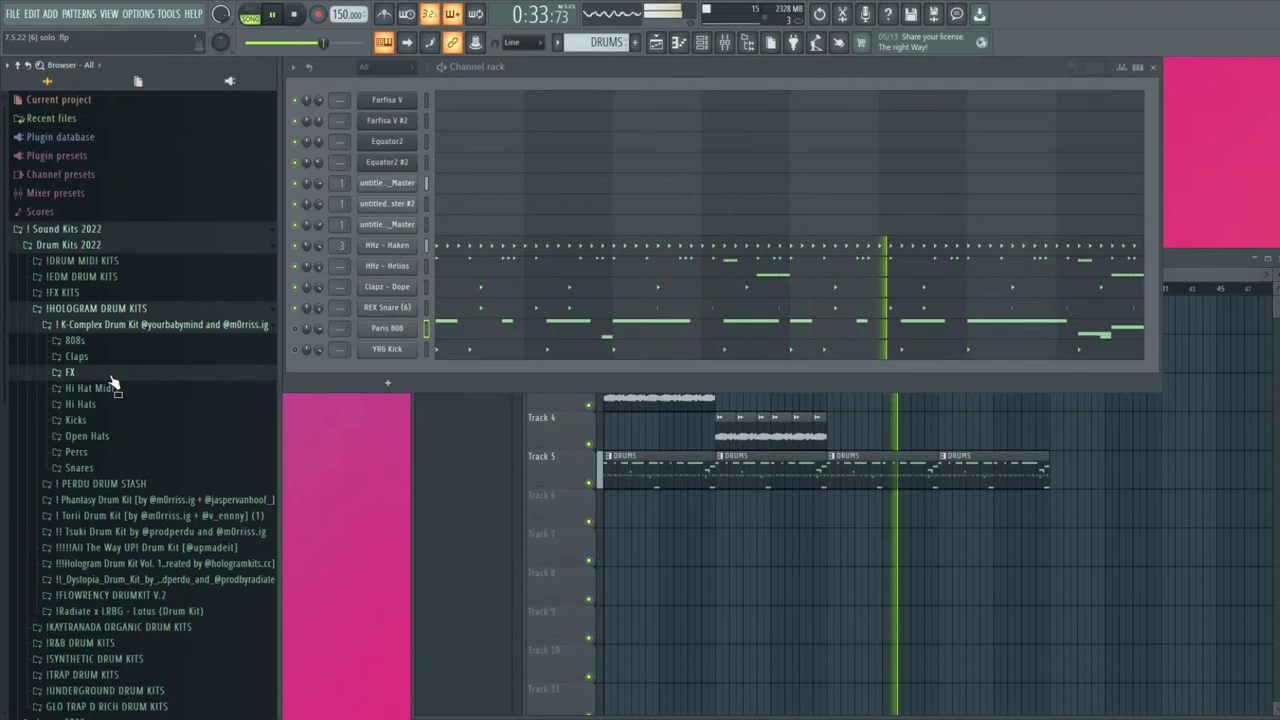
Audition the percussion samples of the K-Complex Drum Kit from Beef Perc to Yoshi Perc, and close the kit
{"action": "left_click", "coordinate": [112, 454]}
{"action": "key", "text": "Down"}
{"action": "key", "text": "Down"}
{"action": "key", "text": "Down"}
{"action": "key", "text": "Down"}
{"action": "key", "text": "Down"}
{"action": "key", "text": "Down"}
{"action": "key", "text": "Down"}
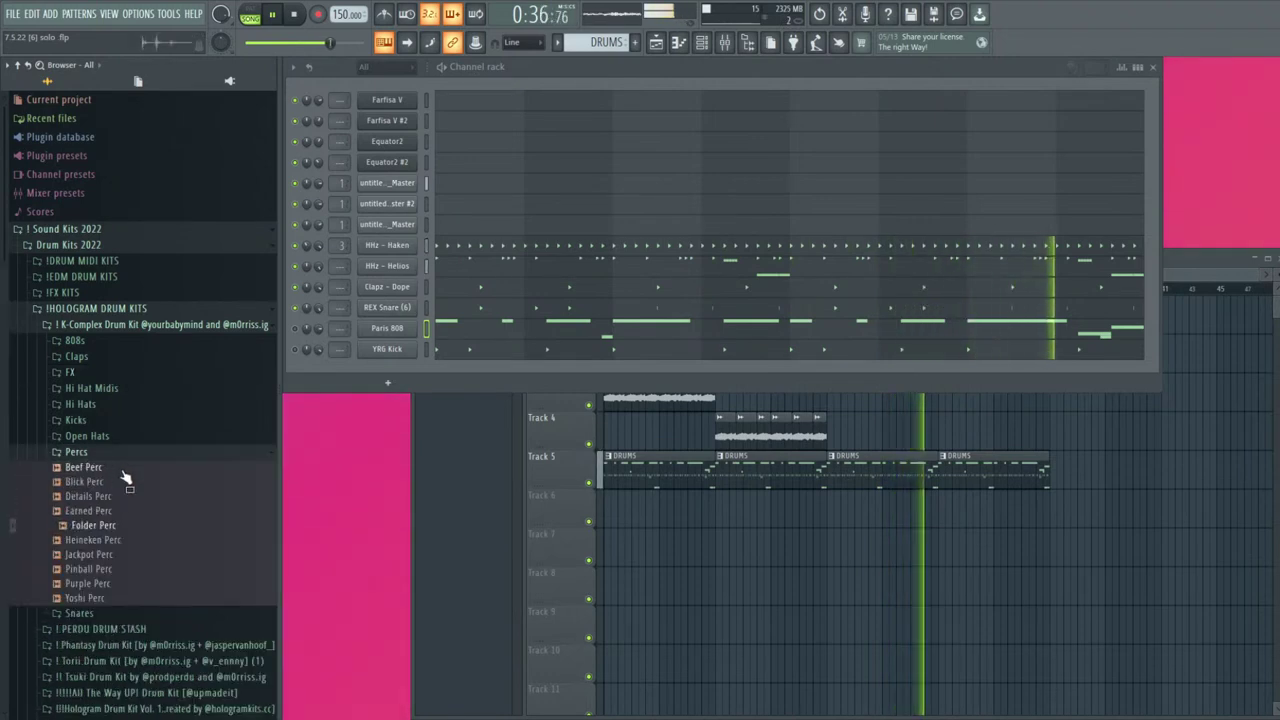
{"action": "key", "text": "Down"}
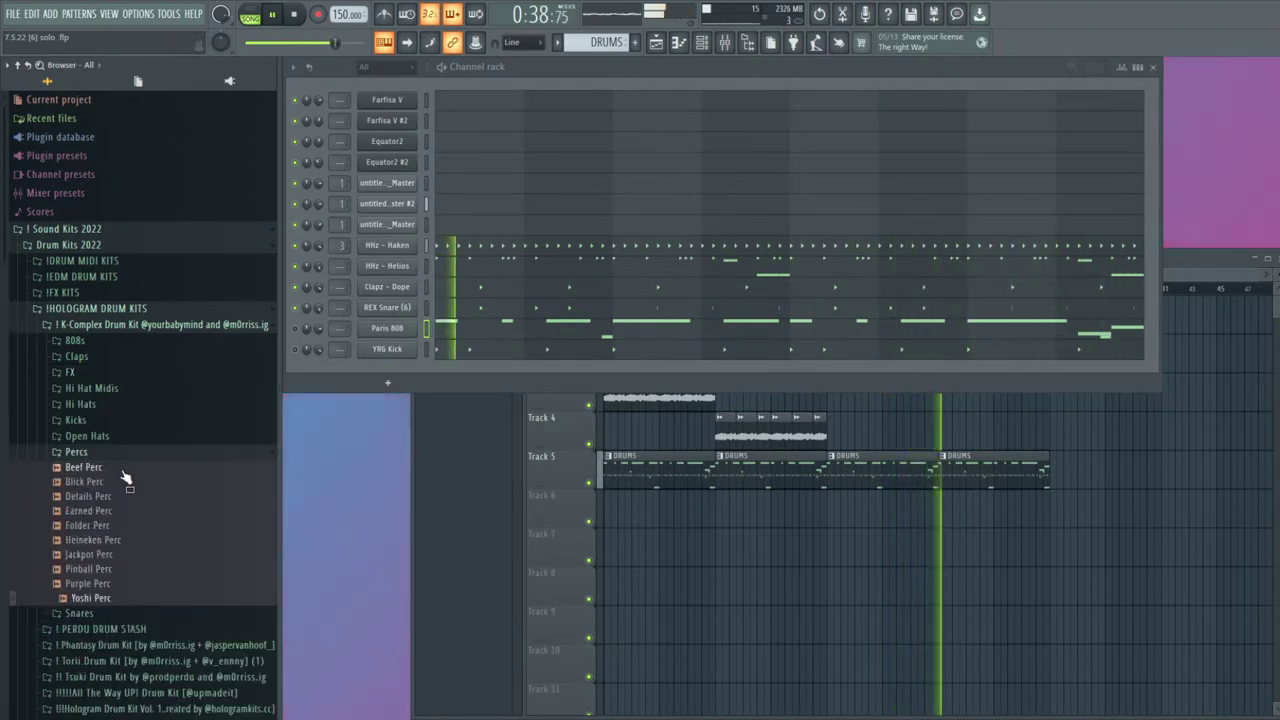
{"action": "left_click", "coordinate": [142, 325]}
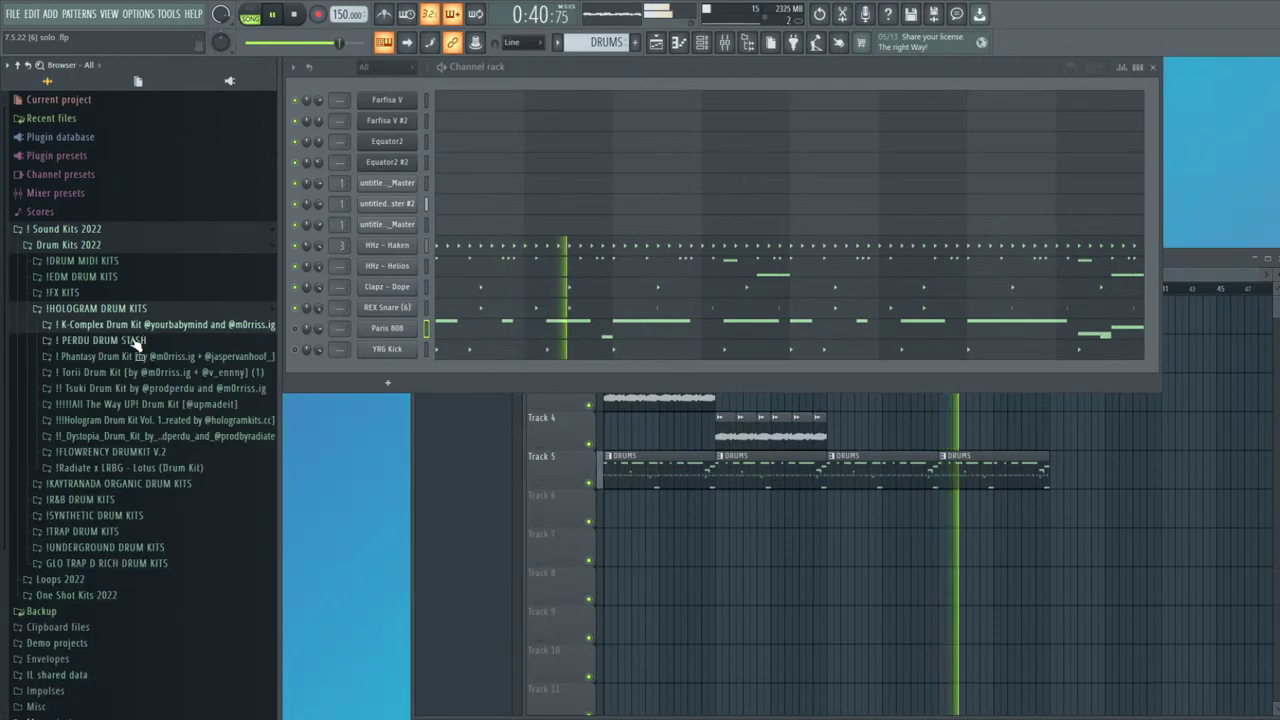
Audition the Fx samples of the Torii Drum Kit, including Pieper Hat Fx, Ritual 2.0 Fx, Strawberry Bell and Trademark Bell
{"action": "left_click", "coordinate": [143, 372]}
{"action": "left_click", "coordinate": [70, 436]}
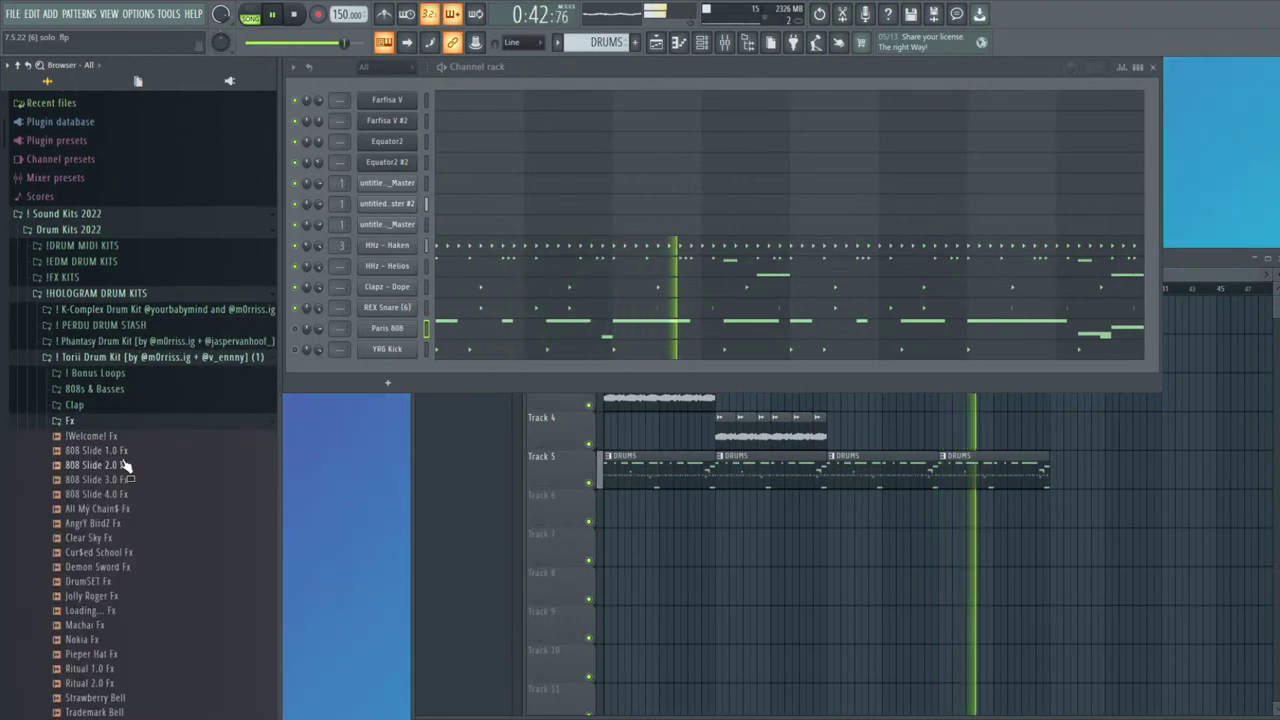
{"action": "scroll", "coordinate": [110, 450], "scroll_direction": "down", "scroll_amount": 3}
{"action": "left_click", "coordinate": [109, 480]}
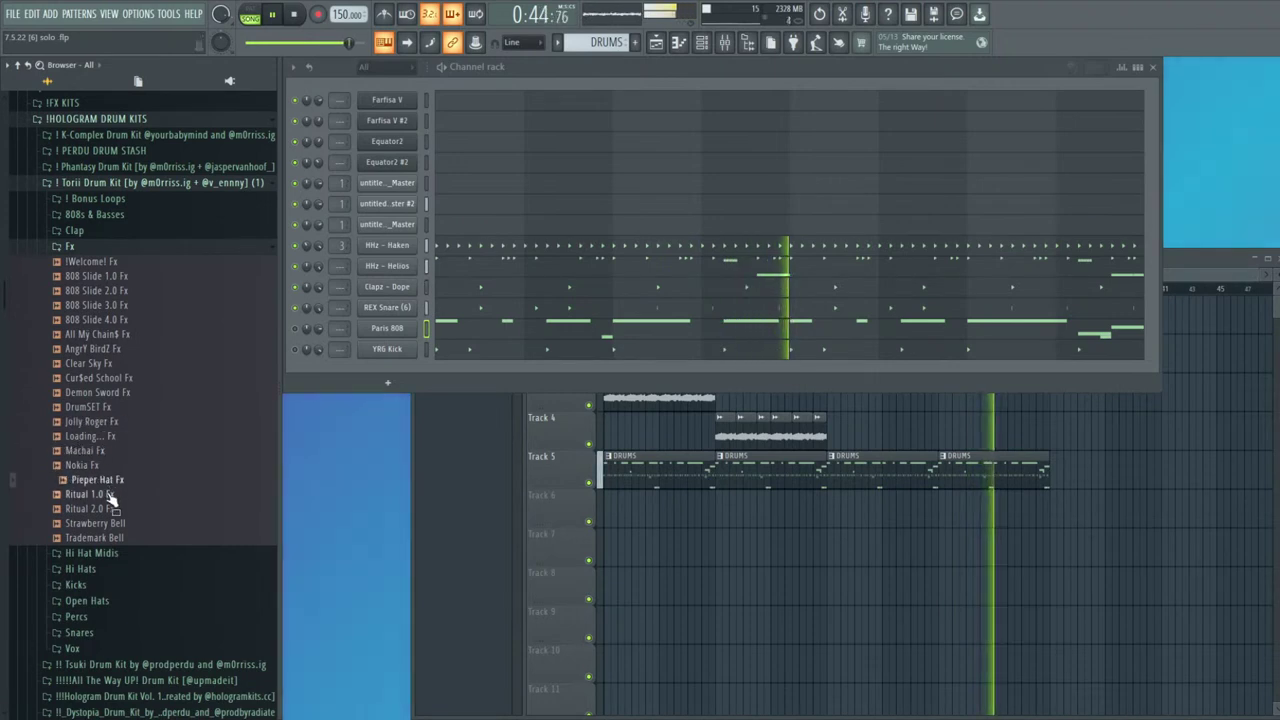
{"action": "left_click", "coordinate": [108, 508]}
{"action": "left_click", "coordinate": [112, 523]}
{"action": "left_click", "coordinate": [116, 537]}
{"action": "scroll", "coordinate": [141, 378], "scroll_direction": "down", "scroll_amount": 4}
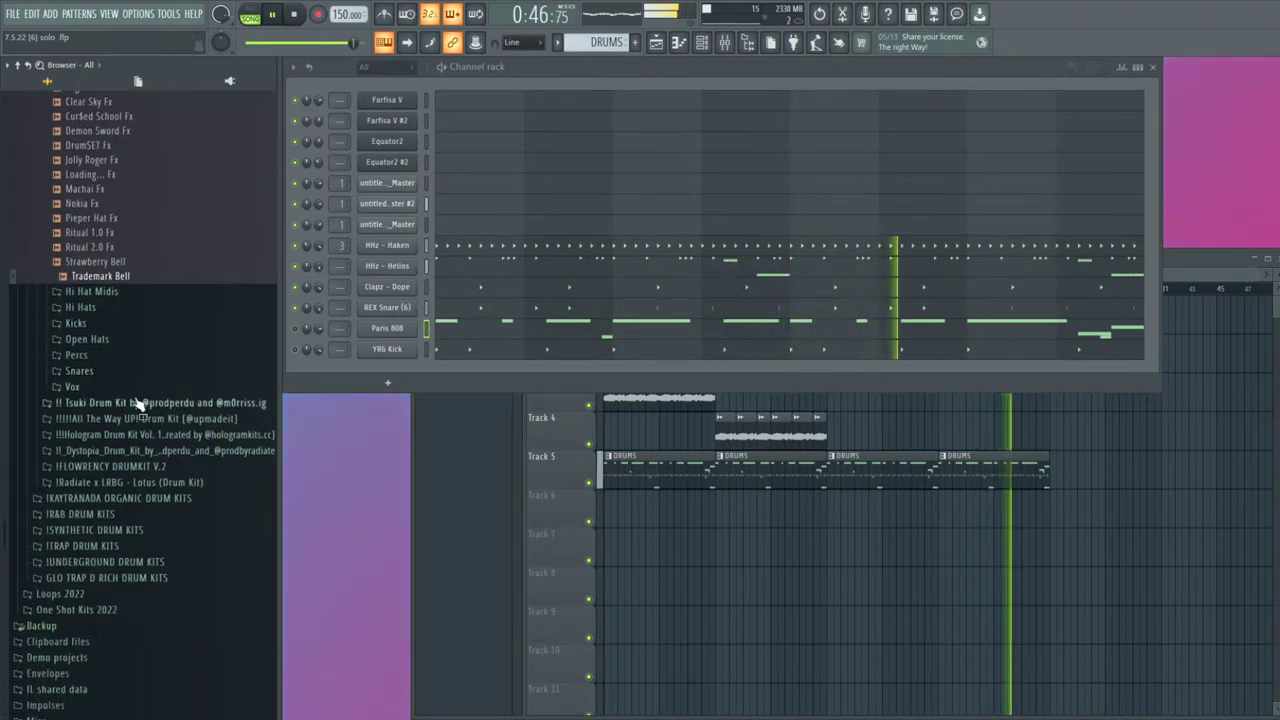
{"action": "scroll", "coordinate": [135, 368], "scroll_direction": "down", "scroll_amount": 2}
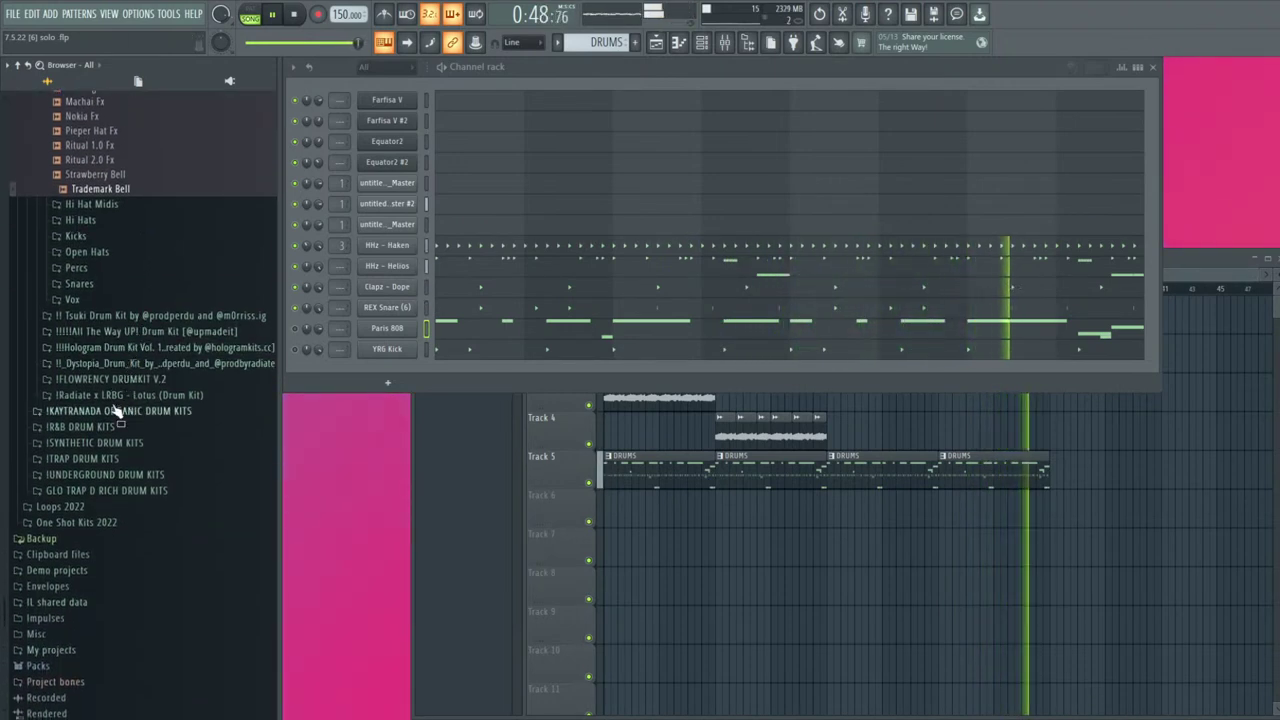
Audition the fx samples of the All The Way UP! Drum Kit and add fx #lazer as a new channel below YRG Kick
{"action": "left_click", "coordinate": [138, 335]}
{"action": "left_click", "coordinate": [100, 380]}
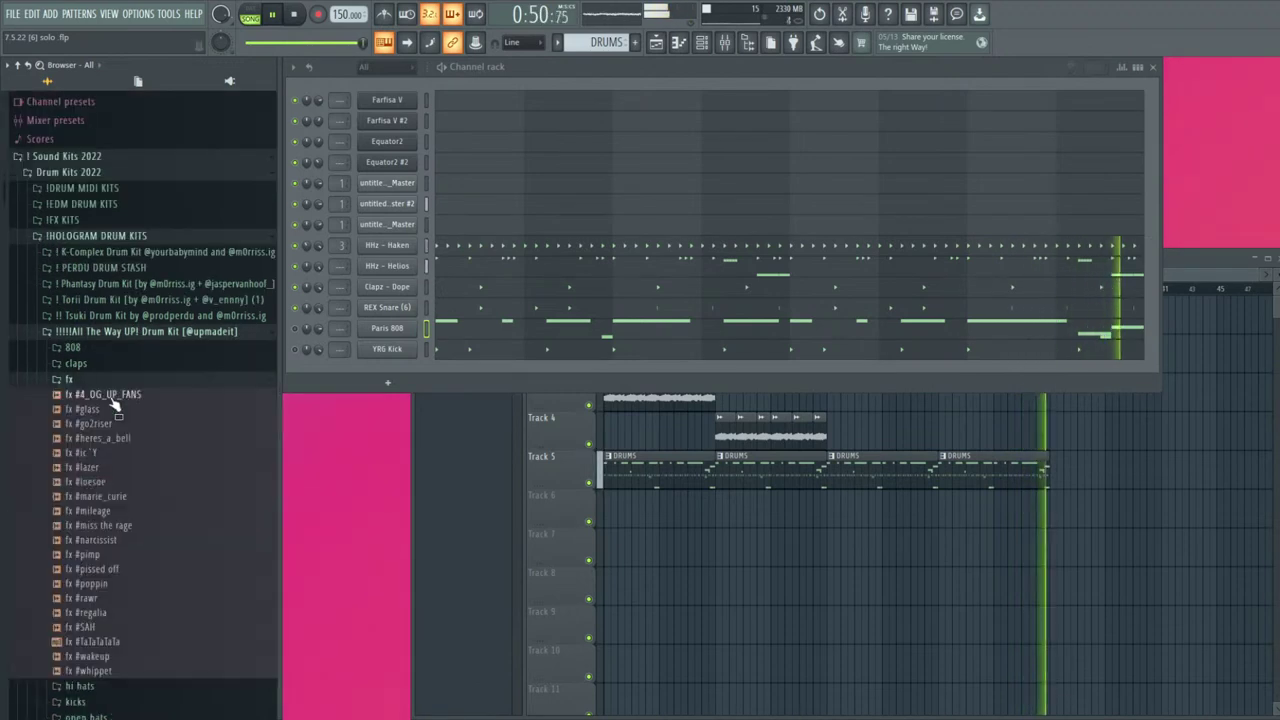
{"action": "left_click", "coordinate": [115, 452]}
{"action": "key", "text": "space"}
{"action": "left_click", "coordinate": [112, 513]}
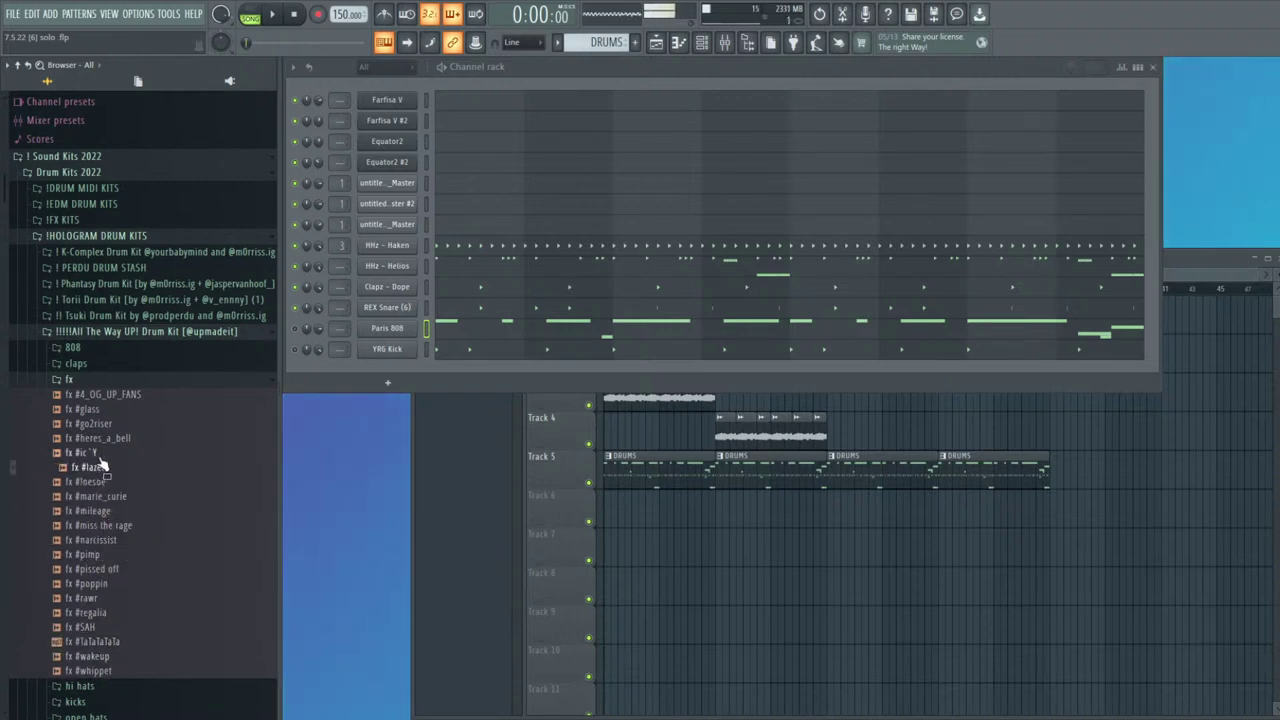
{"action": "left_click_drag", "start_coordinate": [388, 366], "coordinate": [388, 370]}
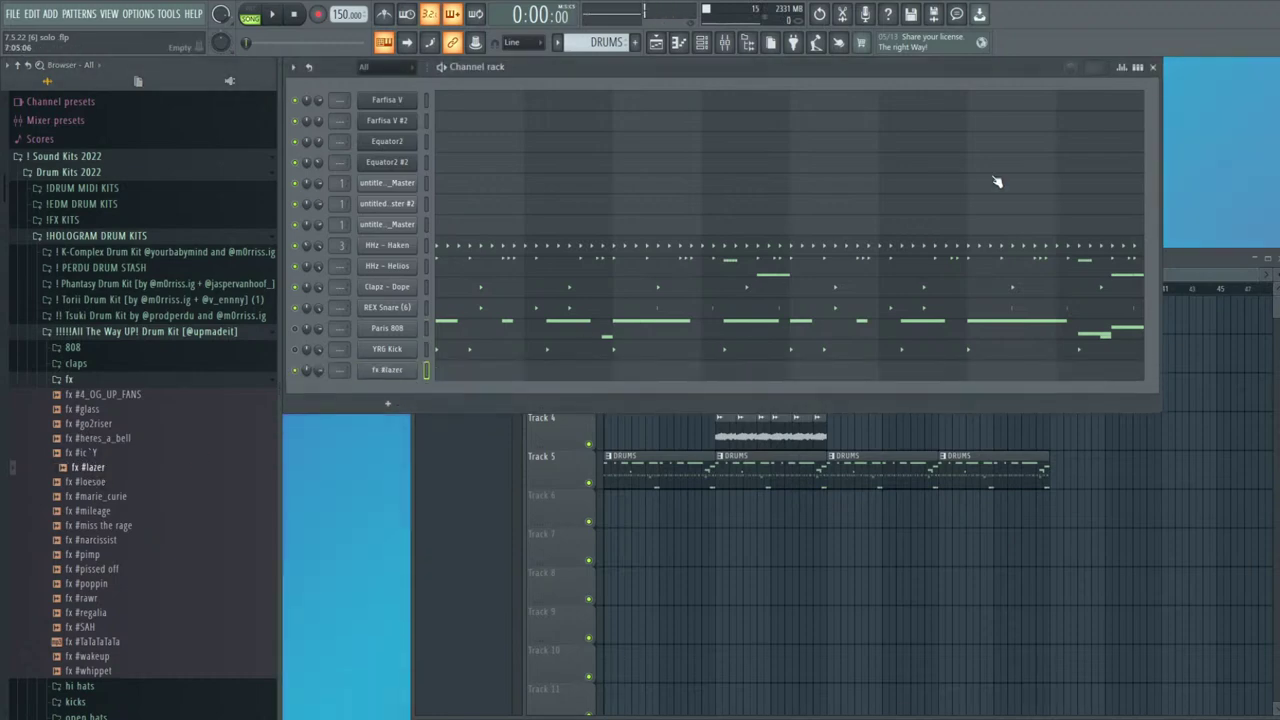
Place an fx #lazer hit on the pattern's first step and unmute the Paris 808 channel
{"action": "left_click", "coordinate": [1142, 64]}
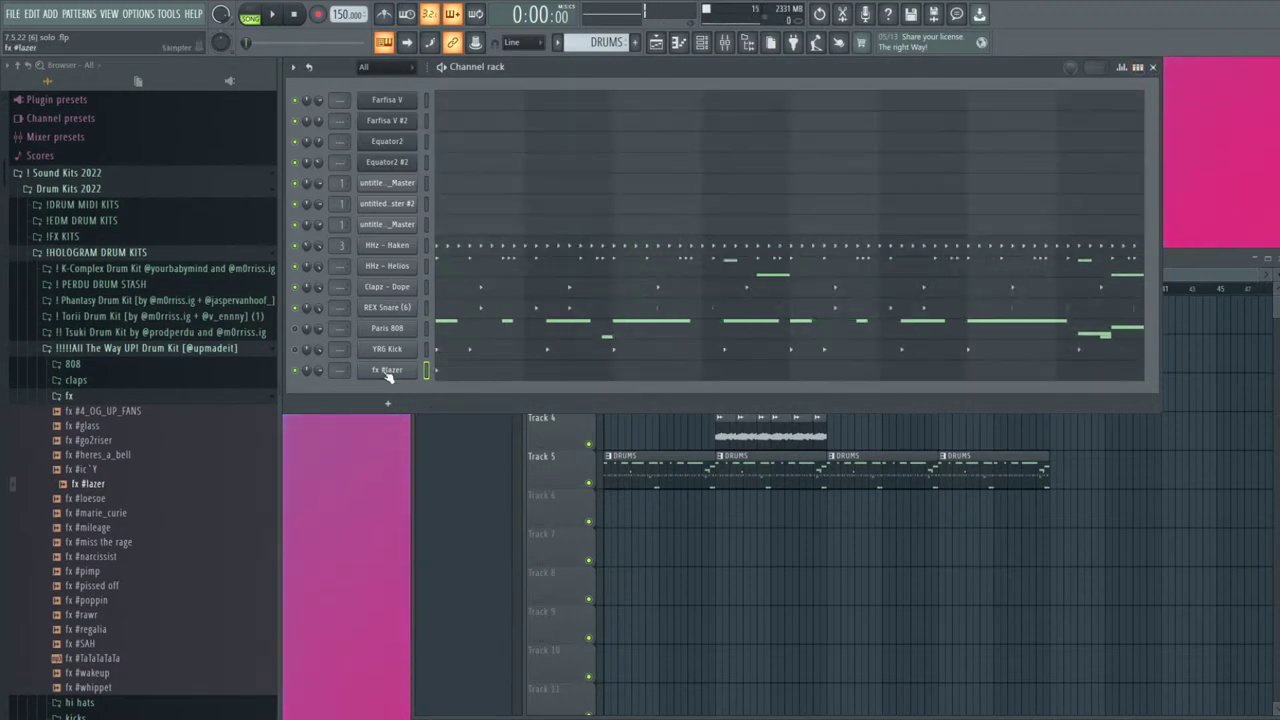
{"action": "left_click", "coordinate": [486, 372]}
{"action": "key", "text": "Escape"}
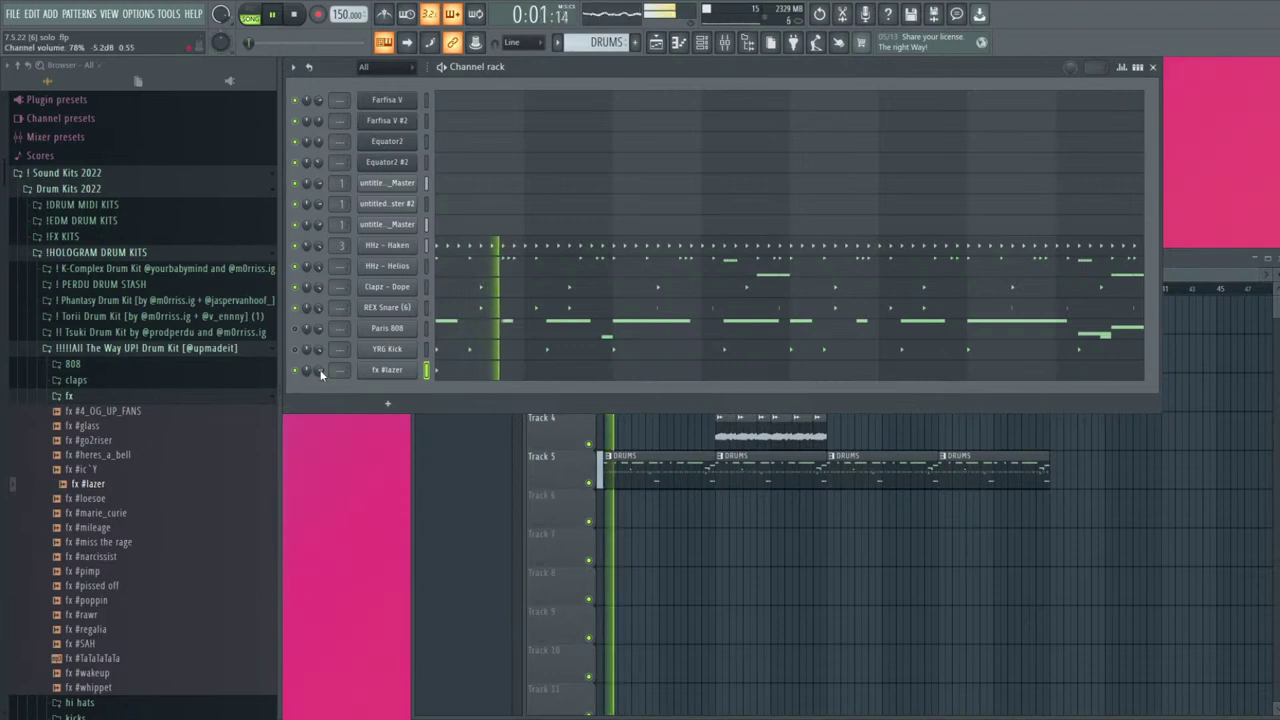
{"action": "left_click", "coordinate": [295, 329]}
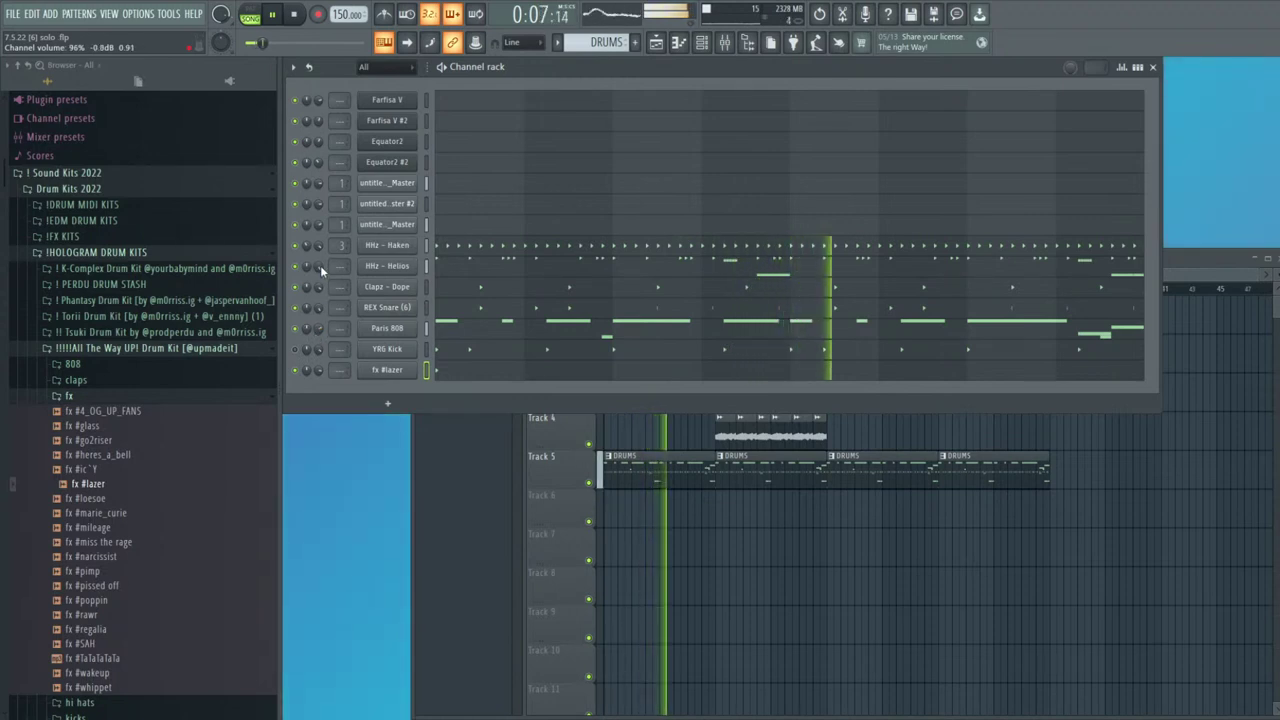
Audition the 808 samples of the All The Way UP! Drum Kit and add 808 #boost as a new channel
{"action": "left_click", "coordinate": [105, 351]}
{"action": "left_click", "coordinate": [105, 351]}
{"action": "left_click", "coordinate": [96, 268]}
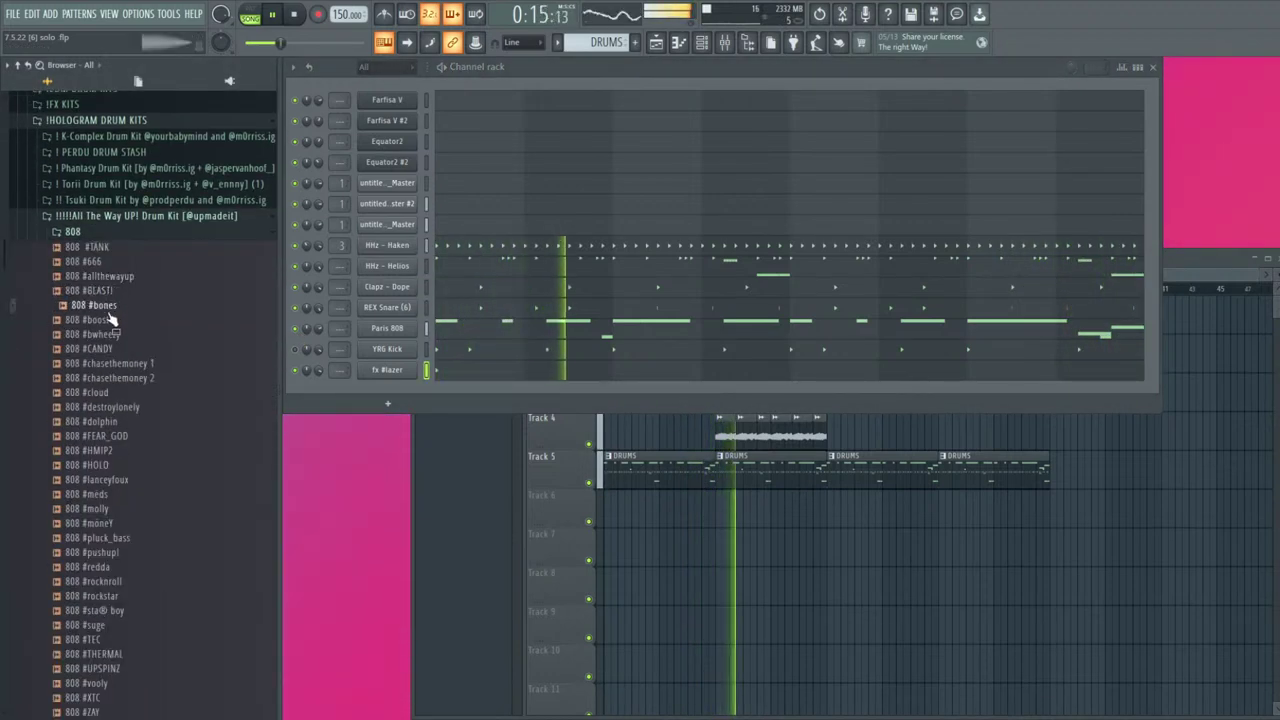
{"action": "left_click", "coordinate": [90, 348]}
{"action": "key", "text": "space"}
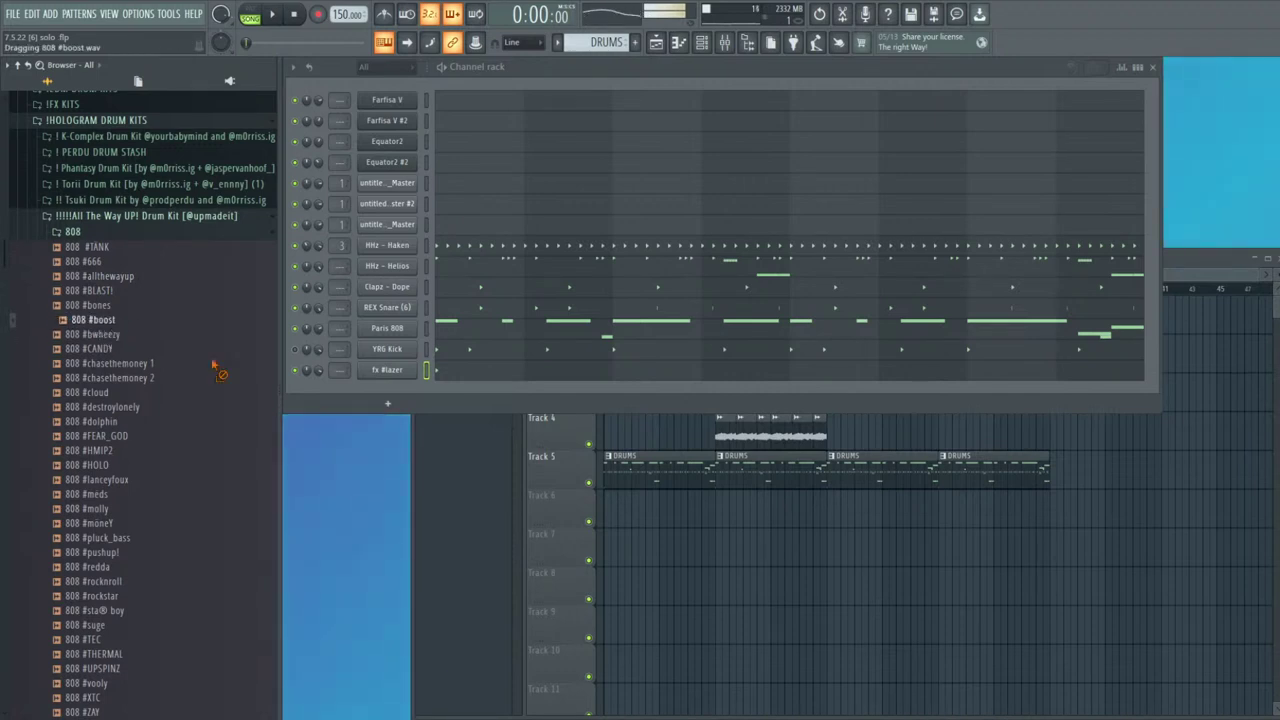
{"action": "left_click_drag", "start_coordinate": [417, 401], "coordinate": [415, 401]}
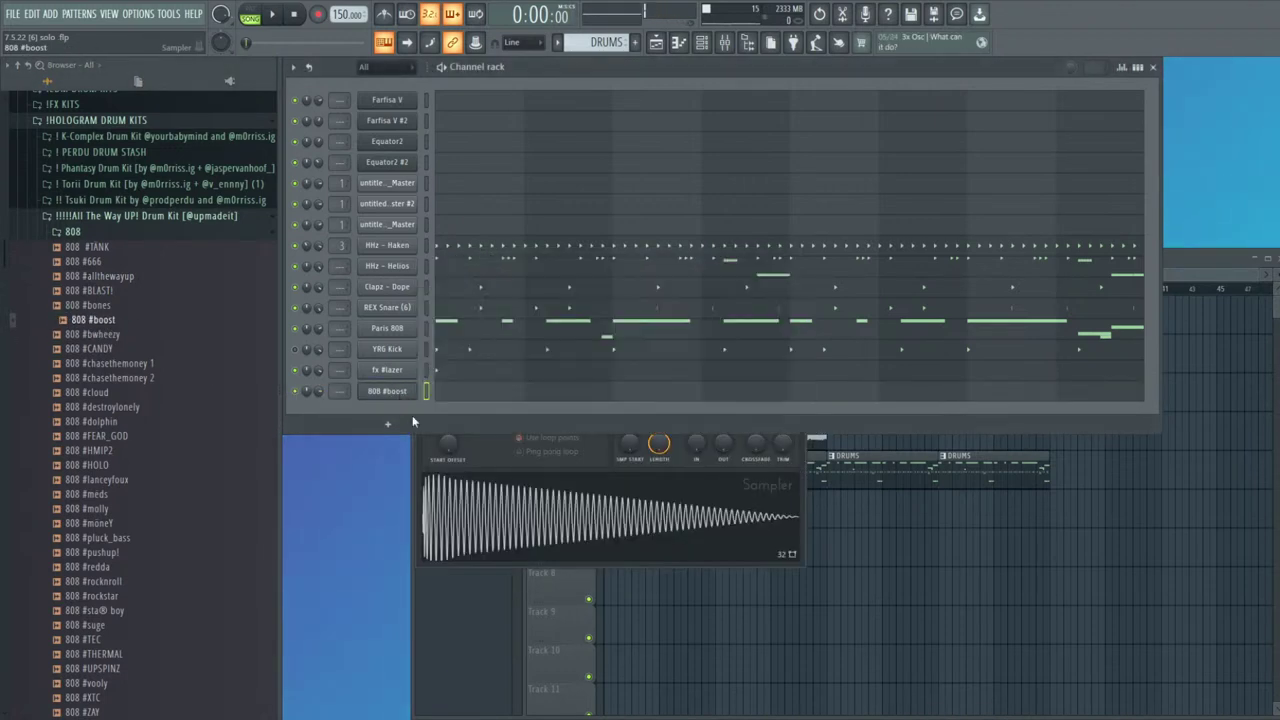
Draw a first note for 808 #boost at the start of the pattern and raise the channel's volume
{"action": "key", "text": "F7"}
{"action": "left_click", "coordinate": [505, 378]}
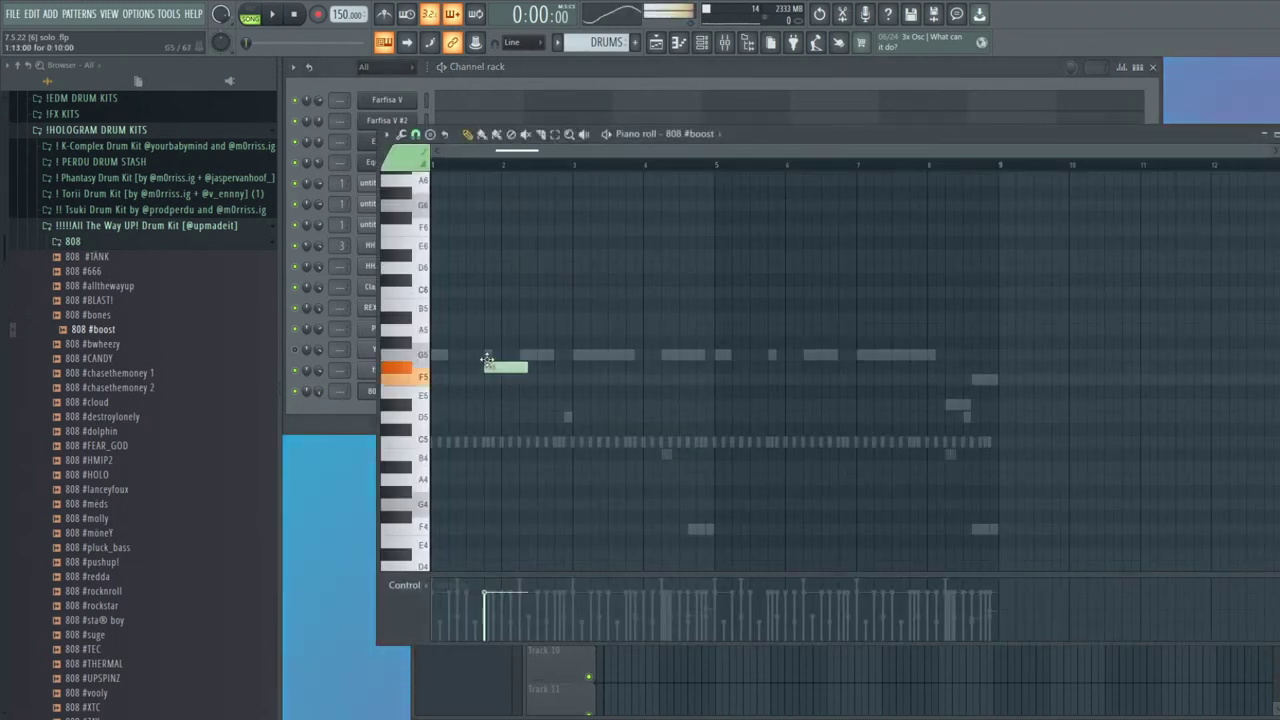
{"action": "left_click_drag", "start_coordinate": [319, 391], "coordinate": [319, 358]}
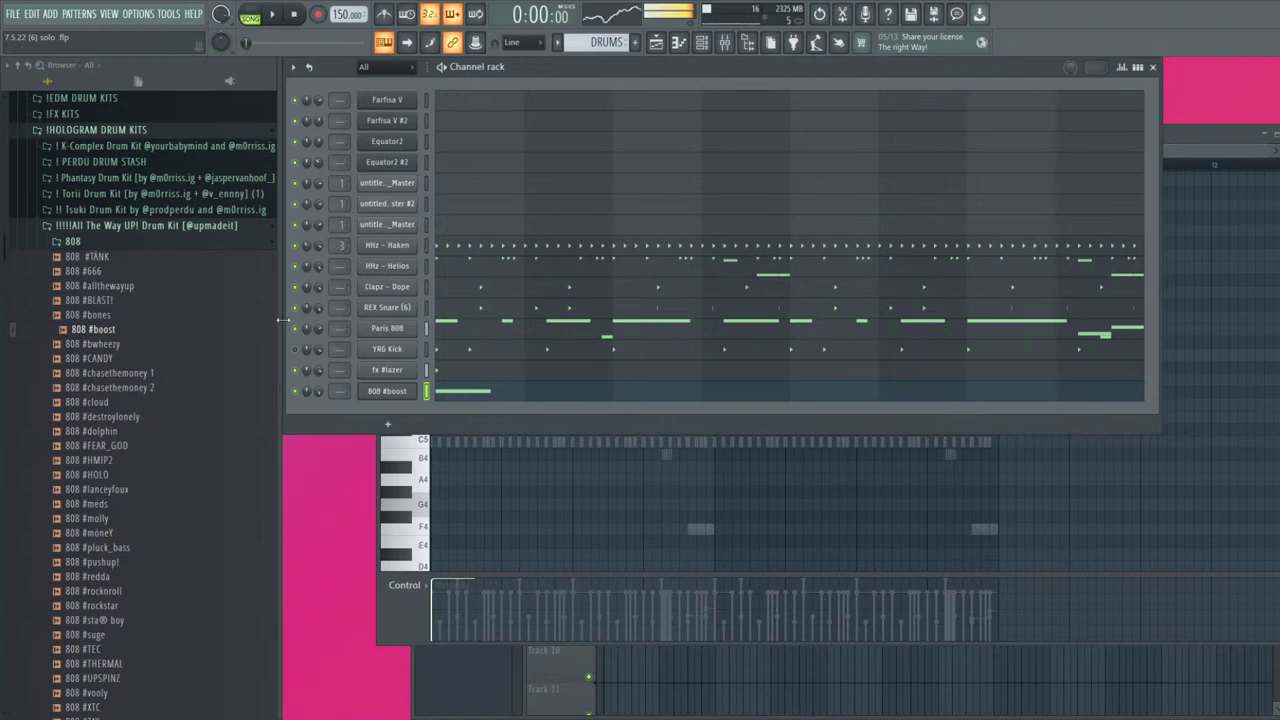
Shorten the opening G5 note of 808 #boost and add a second G5 note directly after it, checking with playback
{"action": "key", "text": "space"}
{"action": "left_click", "coordinate": [495, 396]}
{"action": "key", "text": "space"}
{"action": "left_click", "coordinate": [495, 396]}
{"action": "key", "text": "space"}
{"action": "key", "text": "space"}
{"action": "left_click_drag", "start_coordinate": [474, 358], "coordinate": [458, 360]}
{"action": "key", "text": "space"}
{"action": "left_click", "coordinate": [461, 356]}
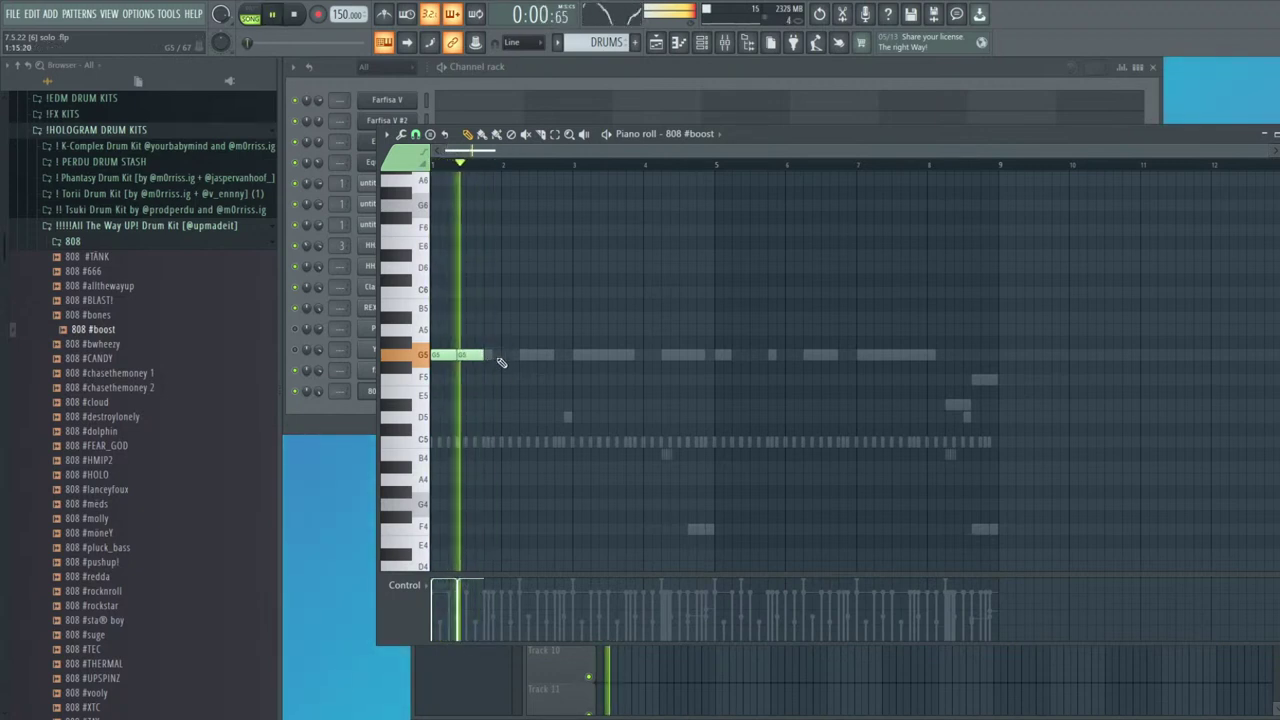
Continue the 808 #boost line through bar 4 with G5 notes and a short D5 note, trying a duplicate over the next four bars
{"action": "left_click", "coordinate": [549, 356]}
{"action": "left_click_drag", "start_coordinate": [584, 376], "coordinate": [266, 331]}
{"action": "key", "text": "ctrl+b"}
{"action": "right_click", "coordinate": [679, 354]}
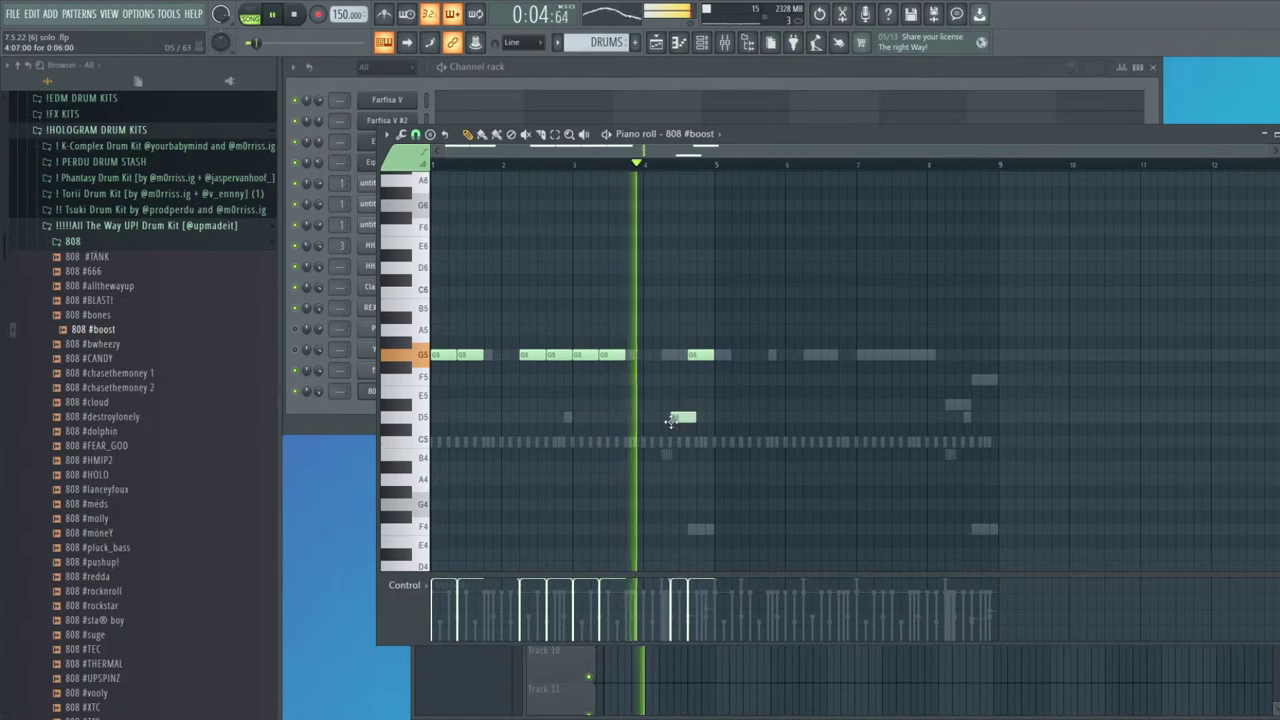
{"action": "left_click", "coordinate": [680, 416]}
{"action": "key", "text": "ctrl+b"}
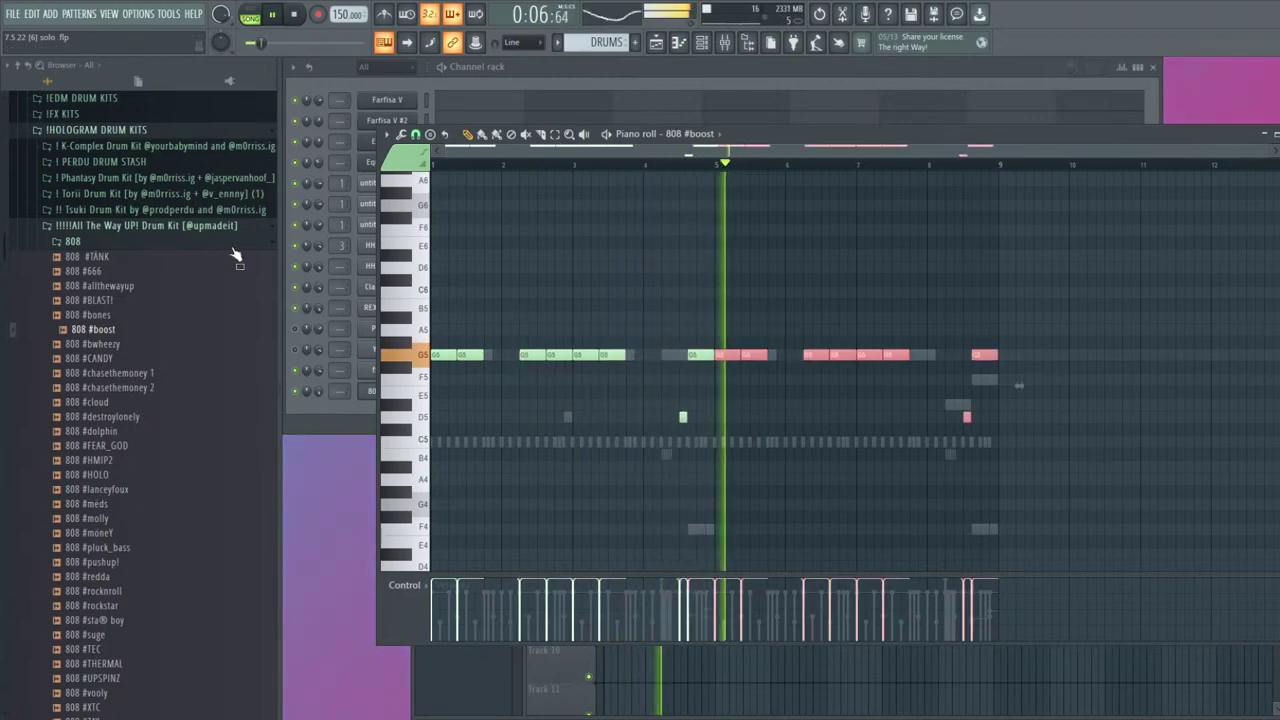
{"action": "key", "text": "ctrl+z"}
Replace the 808 #boost notes with a copy of the Paris 808 channel's notes and play the pattern
{"action": "key", "text": "F7"}
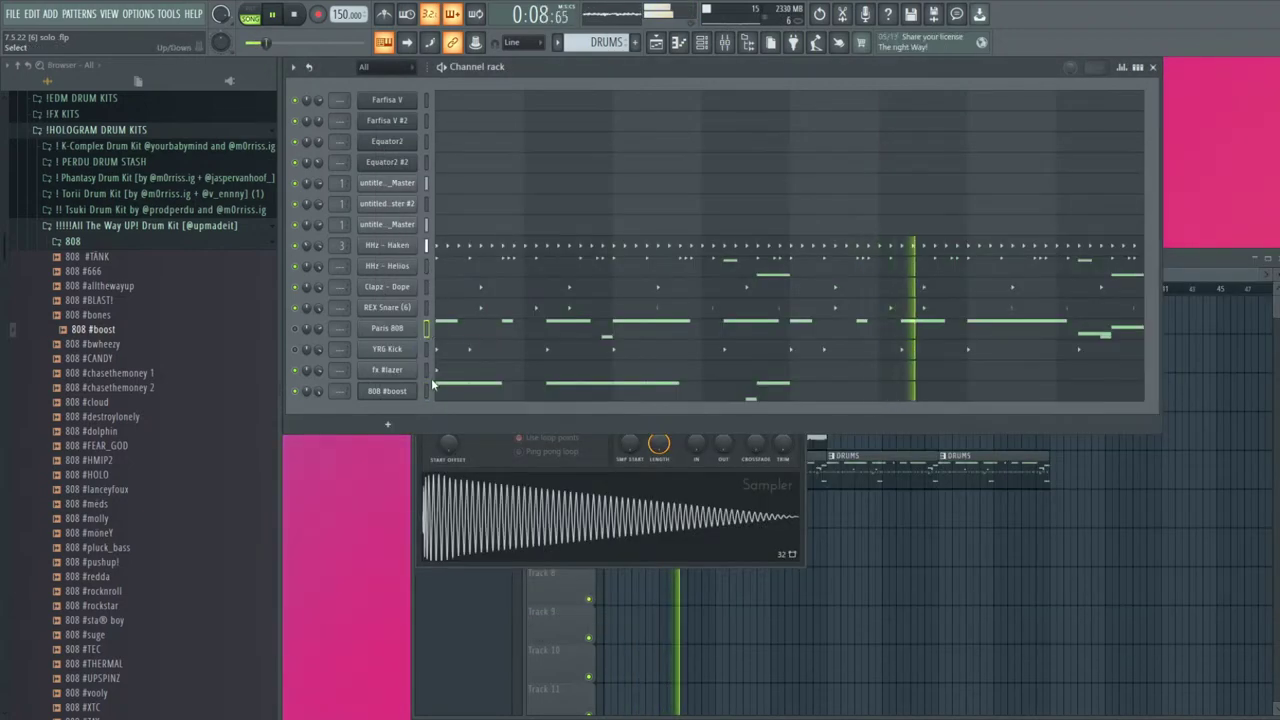
{"action": "key", "text": "space"}
{"action": "key", "text": "F7"}
{"action": "left_click_drag", "start_coordinate": [465, 574], "coordinate": [463, 570]}
{"action": "key", "text": "F7"}
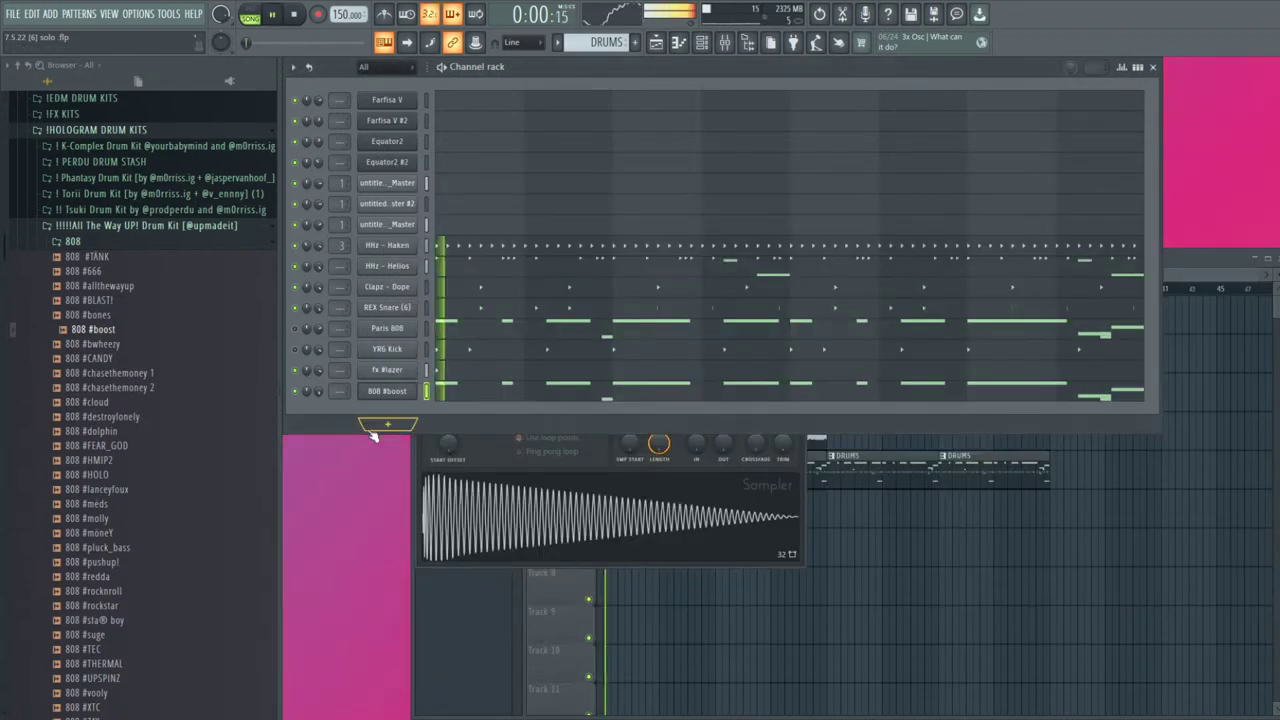
Shorten the G5 notes of 808 #boost in bars 3 and 4 to about two beats each, checking with playback
{"action": "key", "text": "space"}
{"action": "key", "text": "F7"}
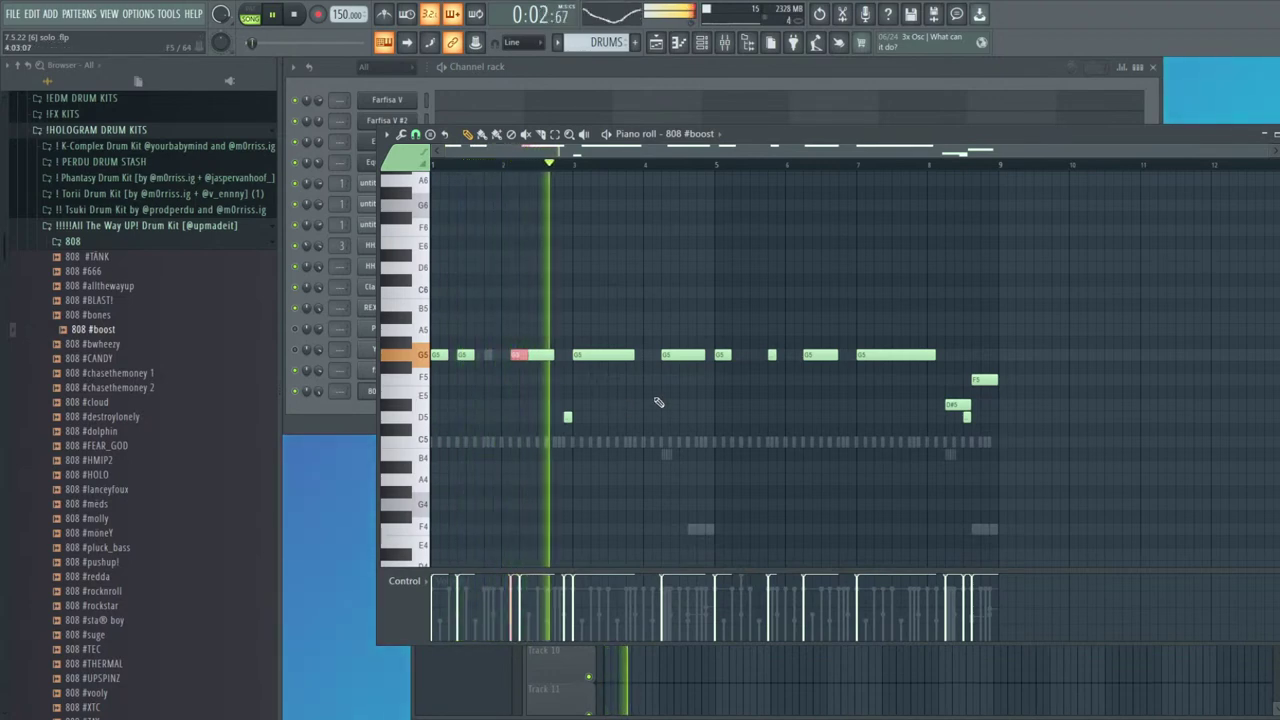
{"action": "mouse_move", "coordinate": [632, 356]}
{"action": "left_mouse_down"}
{"action": "mouse_move", "coordinate": [607, 356]}
{"action": "mouse_move", "coordinate": [650, 356]}
{"action": "left_mouse_up"}
{"action": "left_click", "coordinate": [625, 356]}
{"action": "key", "text": "space"}
{"action": "key", "text": "space"}
{"action": "right_click", "coordinate": [659, 357]}
{"action": "left_click", "coordinate": [630, 356]}
{"action": "right_click", "coordinate": [638, 356]}
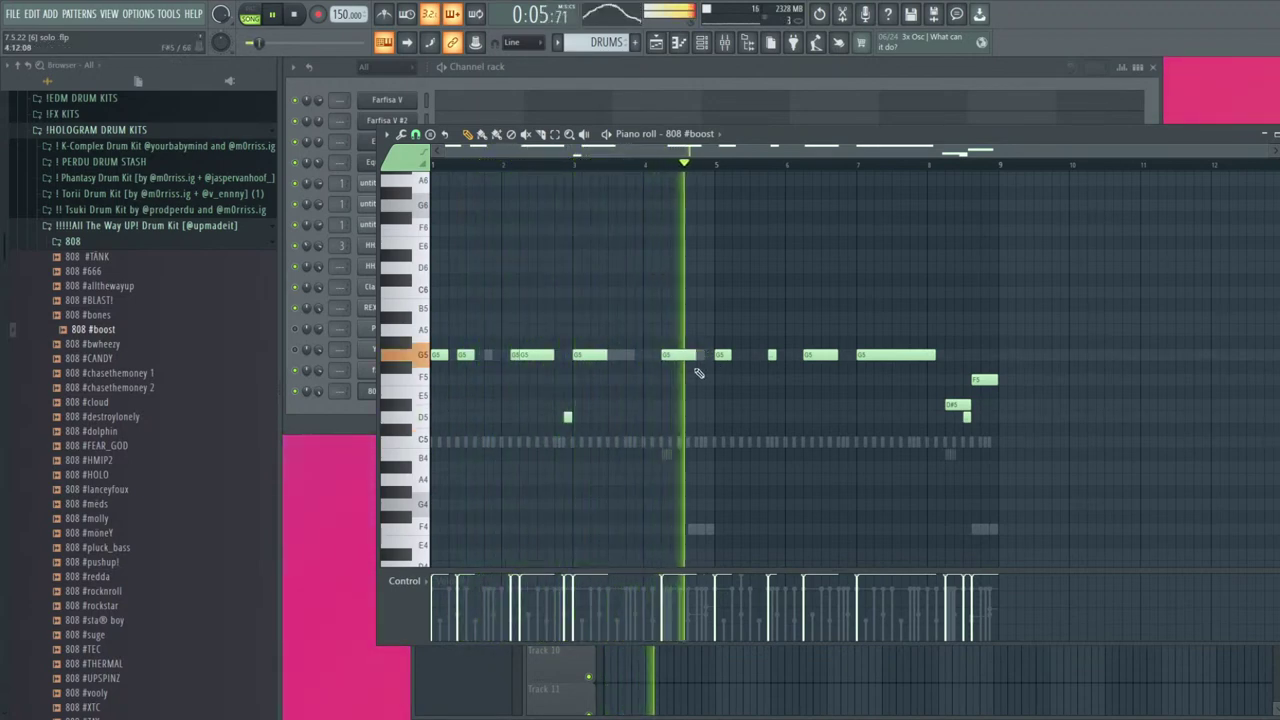
Add a short F5 note near the end of bar 4 in 808 #boost and play it back
{"action": "left_click_drag", "start_coordinate": [733, 381], "coordinate": [711, 380]}
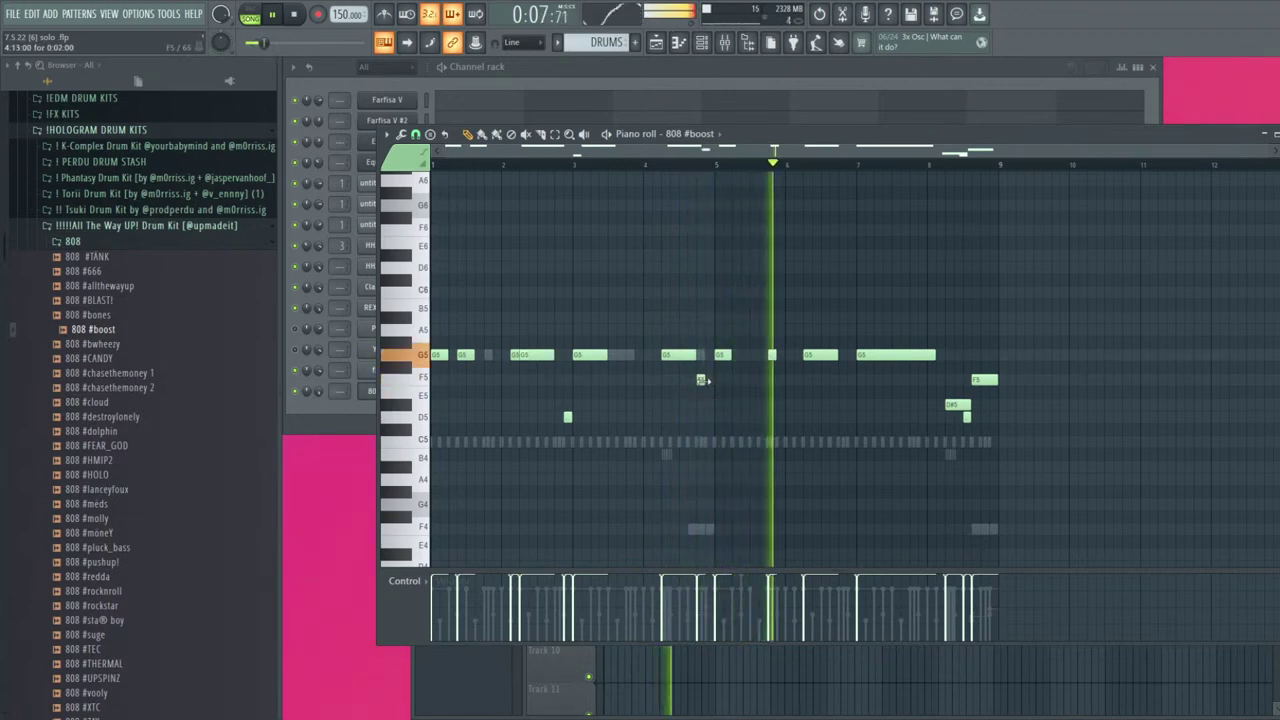
{"action": "key", "text": "space"}
{"action": "key", "text": "space"}
Replace the G5 notes of bars 5 to 8 with a copy of the G5 notes from bars 1 to 4, applying legato
{"action": "left_click_drag", "start_coordinate": [928, 338], "coordinate": [712, 361]}
{"action": "key", "text": "Delete"}
{"action": "left_click_drag", "start_coordinate": [774, 338], "coordinate": [434, 358]}
{"action": "left_click_drag", "start_coordinate": [437, 355], "coordinate": [721, 355]}
{"action": "left_click_drag", "start_coordinate": [863, 338], "coordinate": [792, 370]}
{"action": "left_click_drag", "start_coordinate": [610, 348], "coordinate": [510, 363]}
{"action": "key", "text": "ctrl+l"}
Resize the G5 note at the start of bar 3 to about three beats
{"action": "left_click_drag", "start_coordinate": [743, 250], "coordinate": [685, 309]}
{"action": "left_click", "coordinate": [737, 360], "text": "ctrl"}
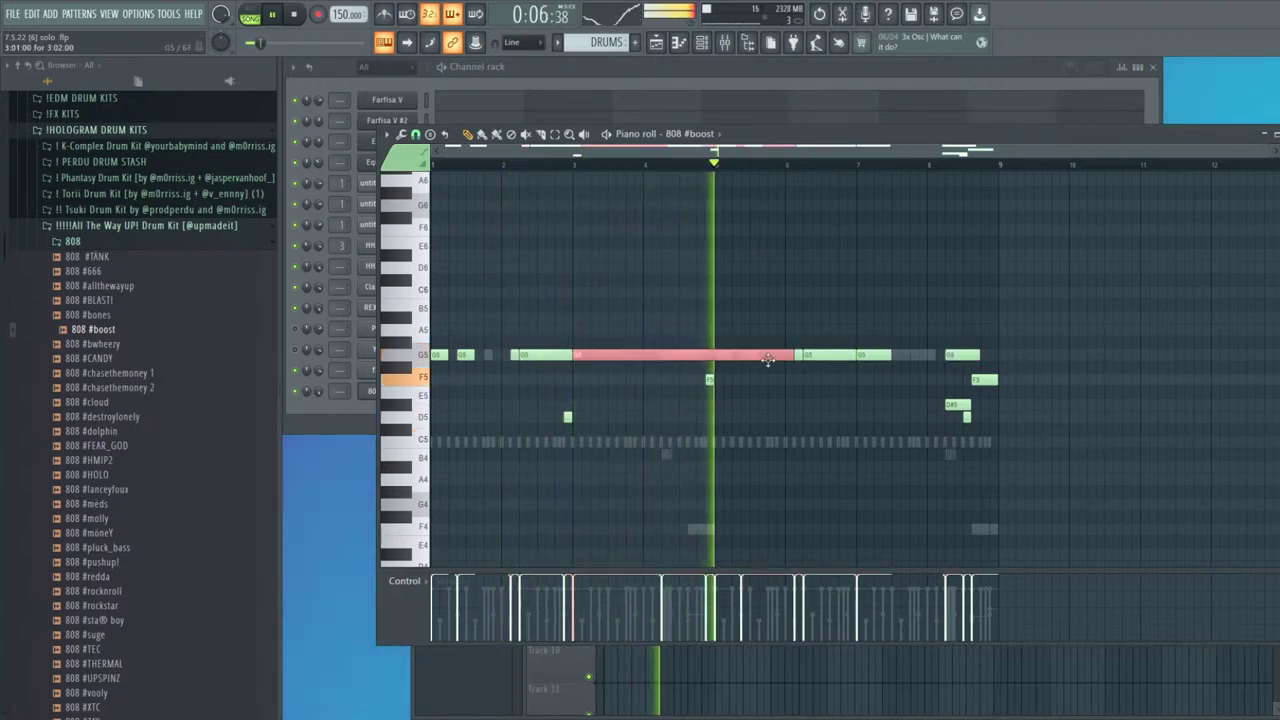
{"action": "left_click_drag", "start_coordinate": [792, 357], "coordinate": [620, 362]}
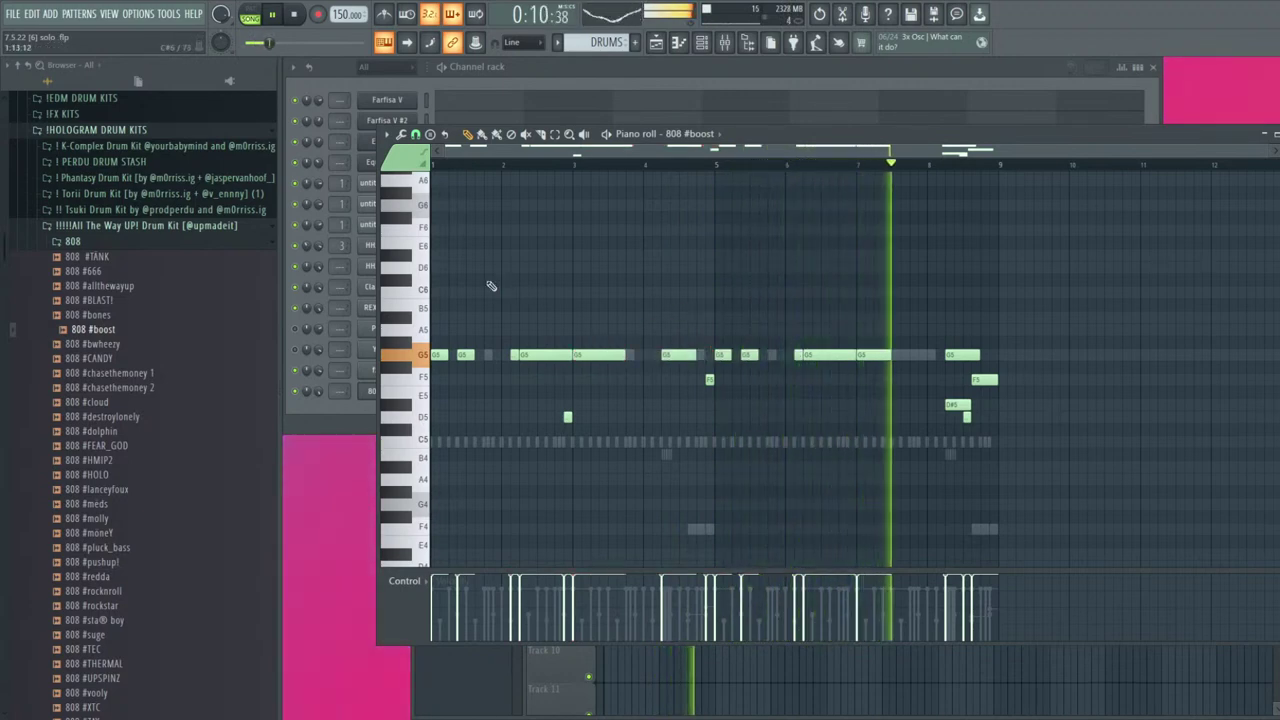
{"action": "left_click", "coordinate": [445, 206]}
{"action": "left_click_drag", "start_coordinate": [484, 205], "coordinate": [438, 205]}
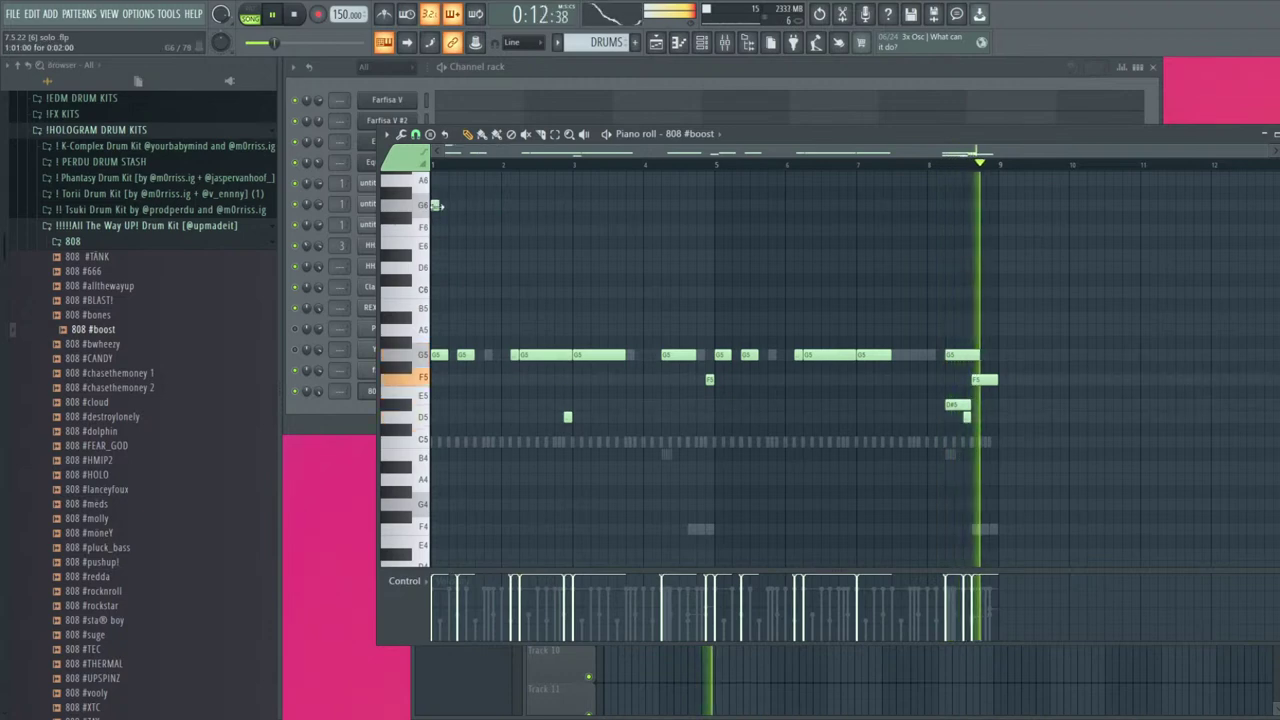
{"action": "right_click", "coordinate": [437, 206]}
Delete the G5 note in bar 8, apply legato to the closing D#5, D5 and F5 notes, and replay the pattern
{"action": "left_click_drag", "start_coordinate": [1010, 444], "coordinate": [946, 354]}
{"action": "right_click", "coordinate": [957, 360]}
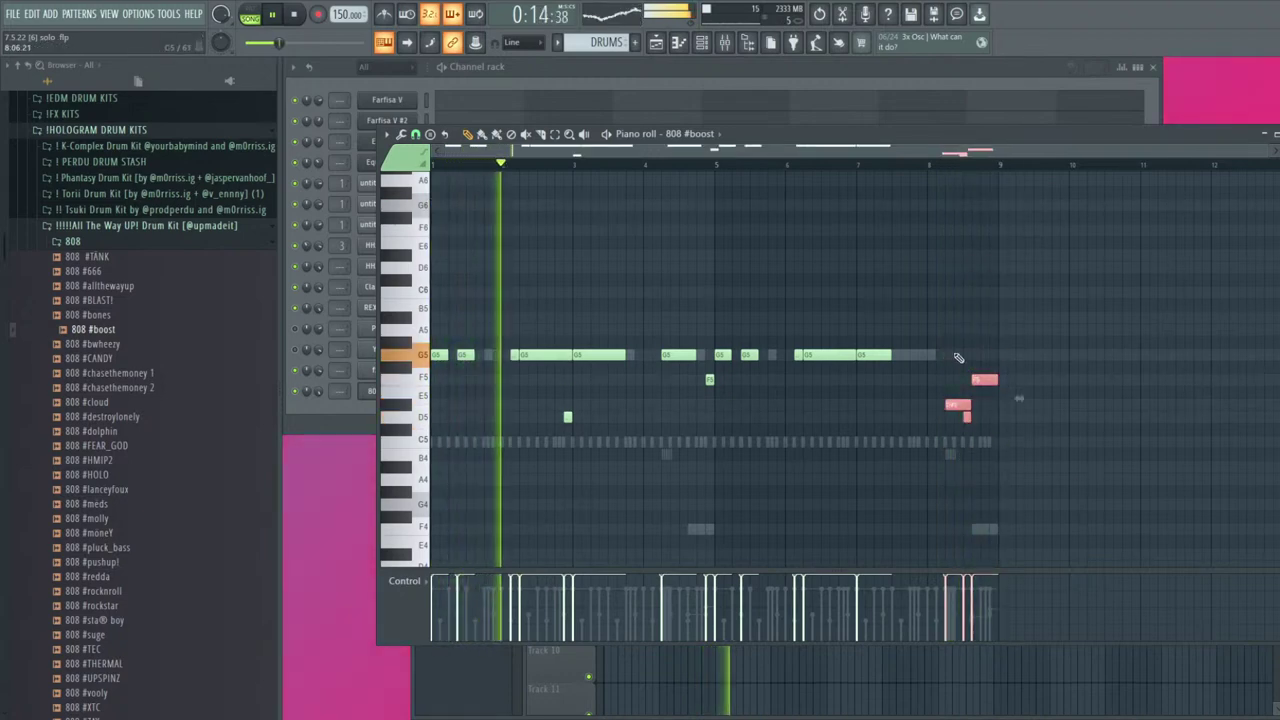
{"action": "key", "text": "ctrl+l"}
{"action": "key", "text": "ctrl+d"}
{"action": "key", "text": "space"}
{"action": "key", "text": "space"}
{"action": "key", "text": "space"}
{"action": "key", "text": "space"}
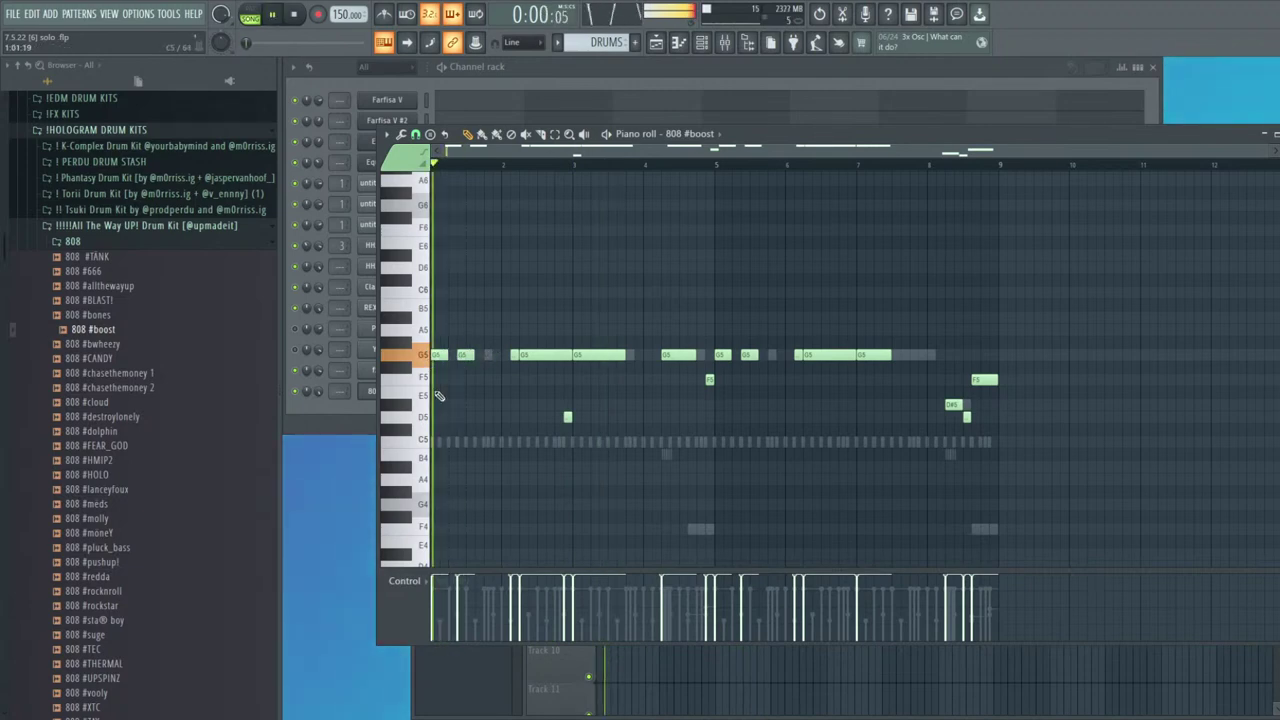
Add short low-velocity G5 notes to the opening note and to the long notes in bars 2 to 4, checking with playback
{"action": "left_click", "coordinate": [437, 331]}
{"action": "left_click_drag", "start_coordinate": [447, 356], "coordinate": [441, 357]}
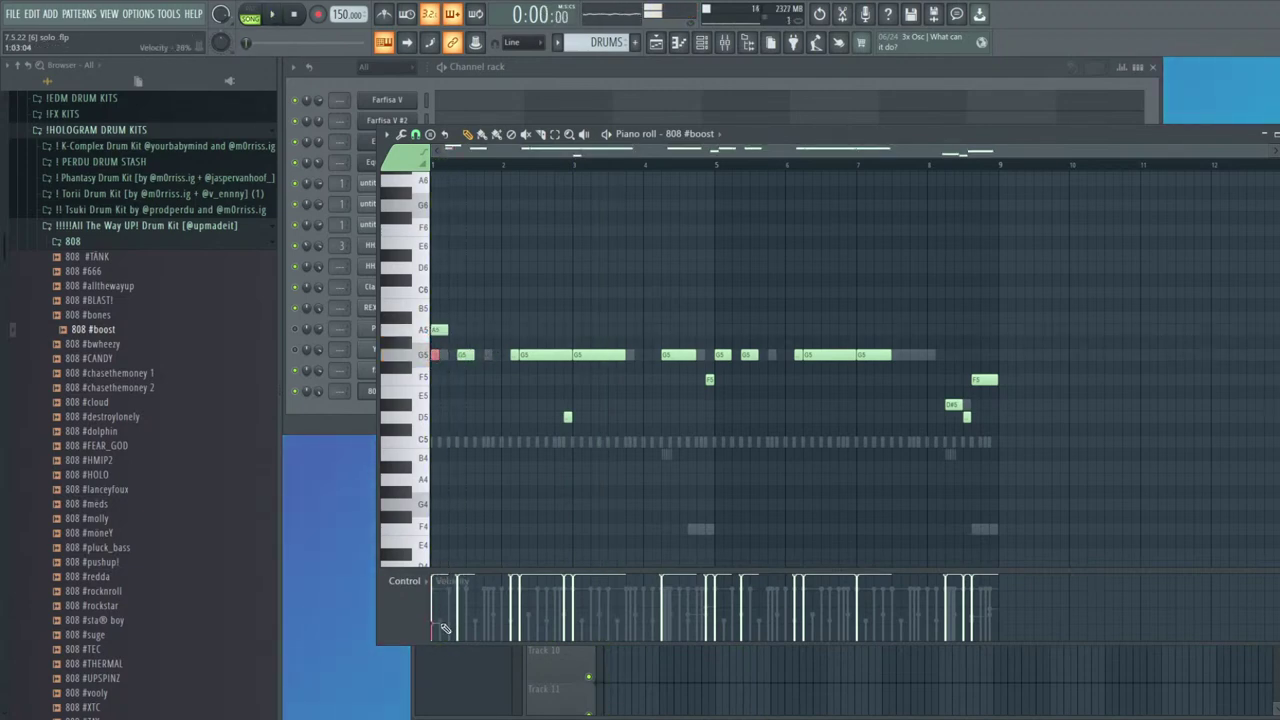
{"action": "right_click", "coordinate": [438, 330]}
{"action": "key", "text": "space"}
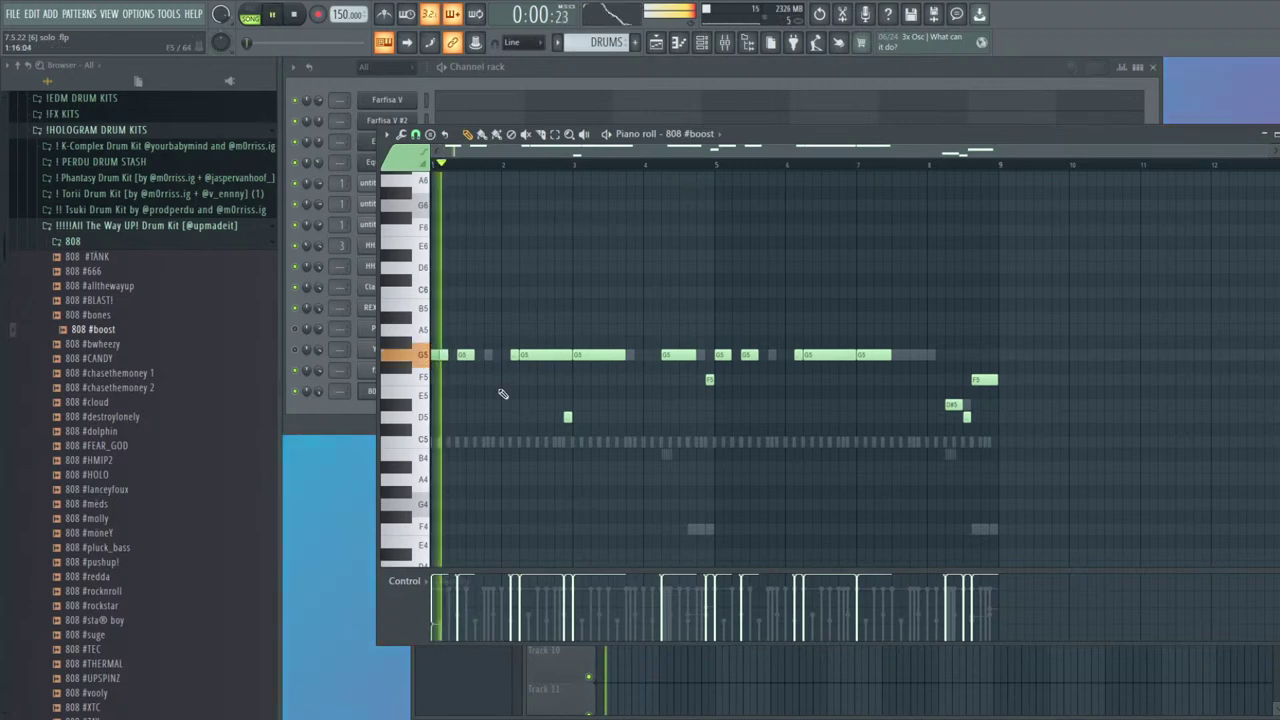
{"action": "right_click", "coordinate": [523, 376]}
{"action": "key", "text": "space"}
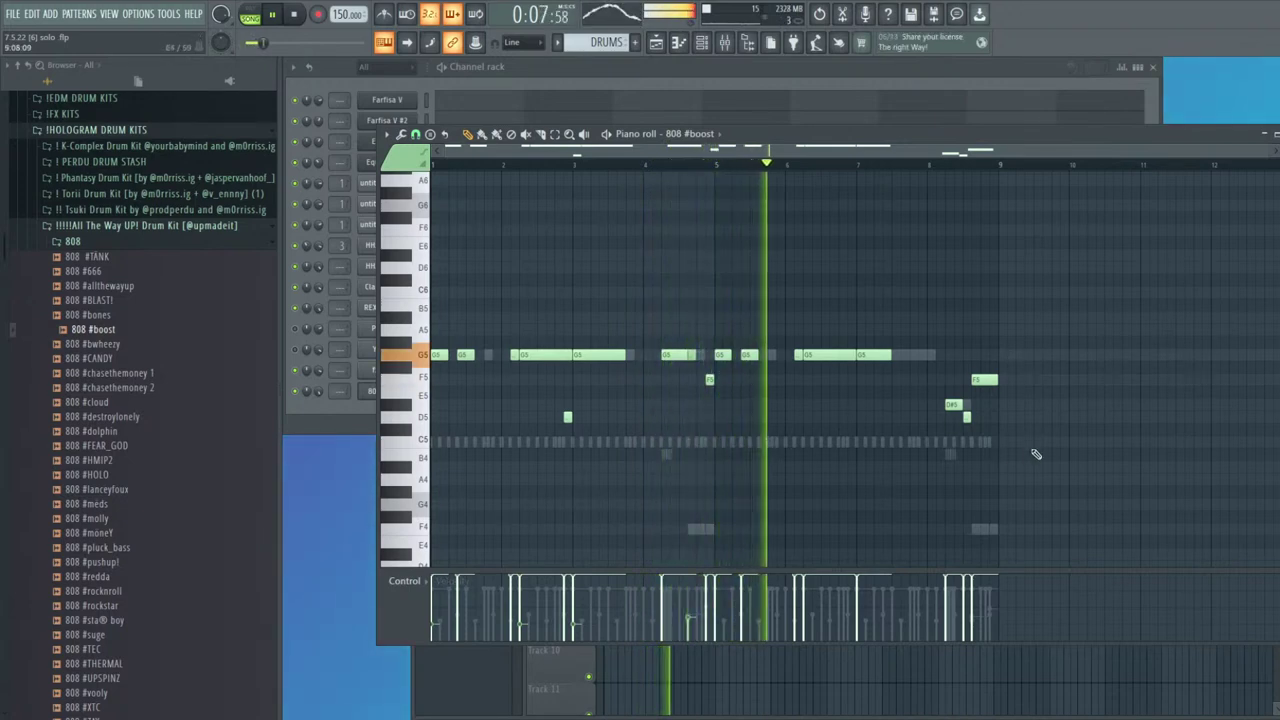
Replace the G5 notes in bars 5 to 8 with duplicates from bars 1 to 4, moving the last short bar 8 note to F5
{"action": "left_click_drag", "start_coordinate": [1029, 459], "coordinate": [750, 338]}
{"action": "left_click_drag", "start_coordinate": [915, 373], "coordinate": [227, 342]}
{"action": "key", "text": "Delete"}
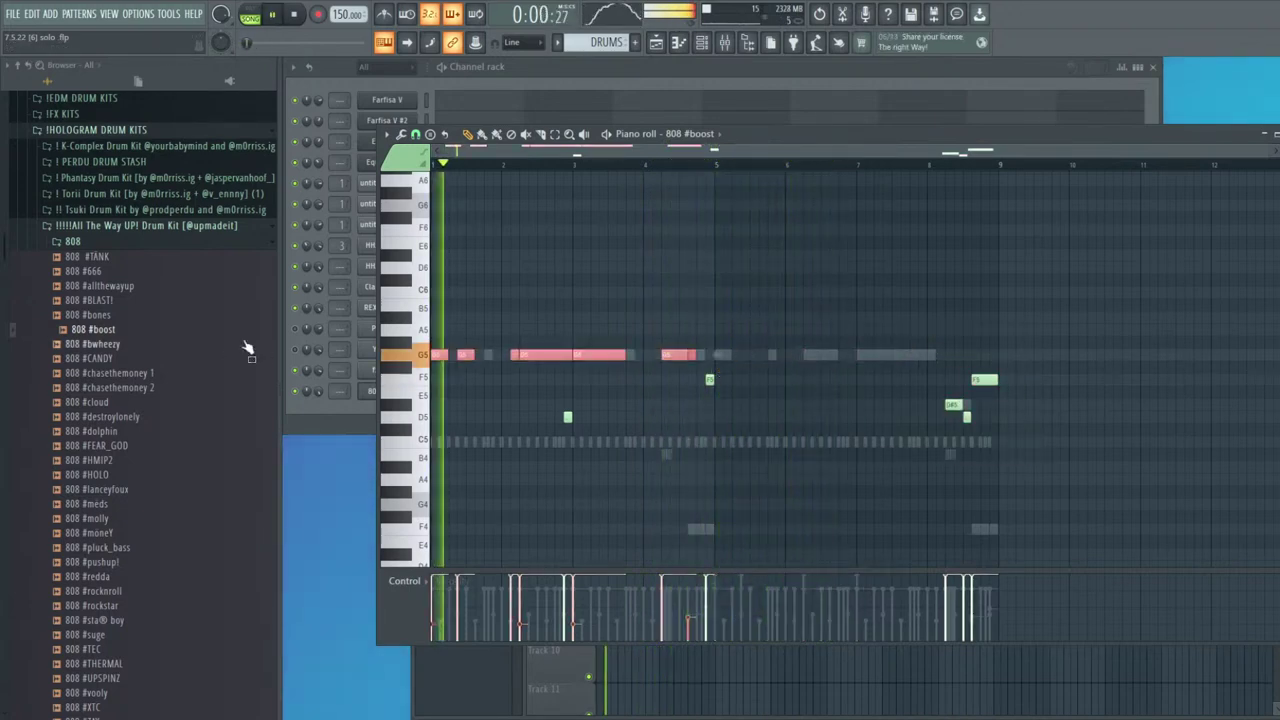
{"action": "key", "text": "ctrl+b"}
{"action": "left_click_drag", "start_coordinate": [706, 352], "coordinate": [723, 353]}
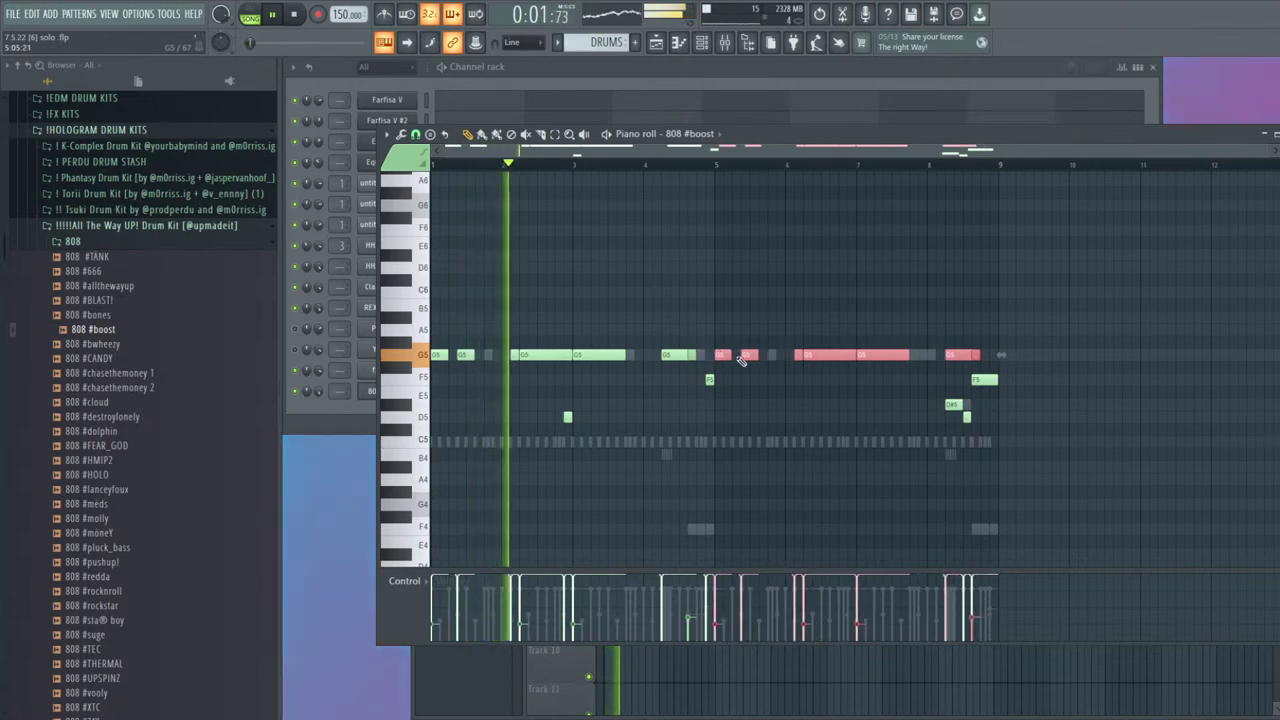
{"action": "left_click", "coordinate": [985, 360], "text": "ctrl"}
{"action": "left_click_drag", "start_coordinate": [975, 355], "coordinate": [973, 380]}
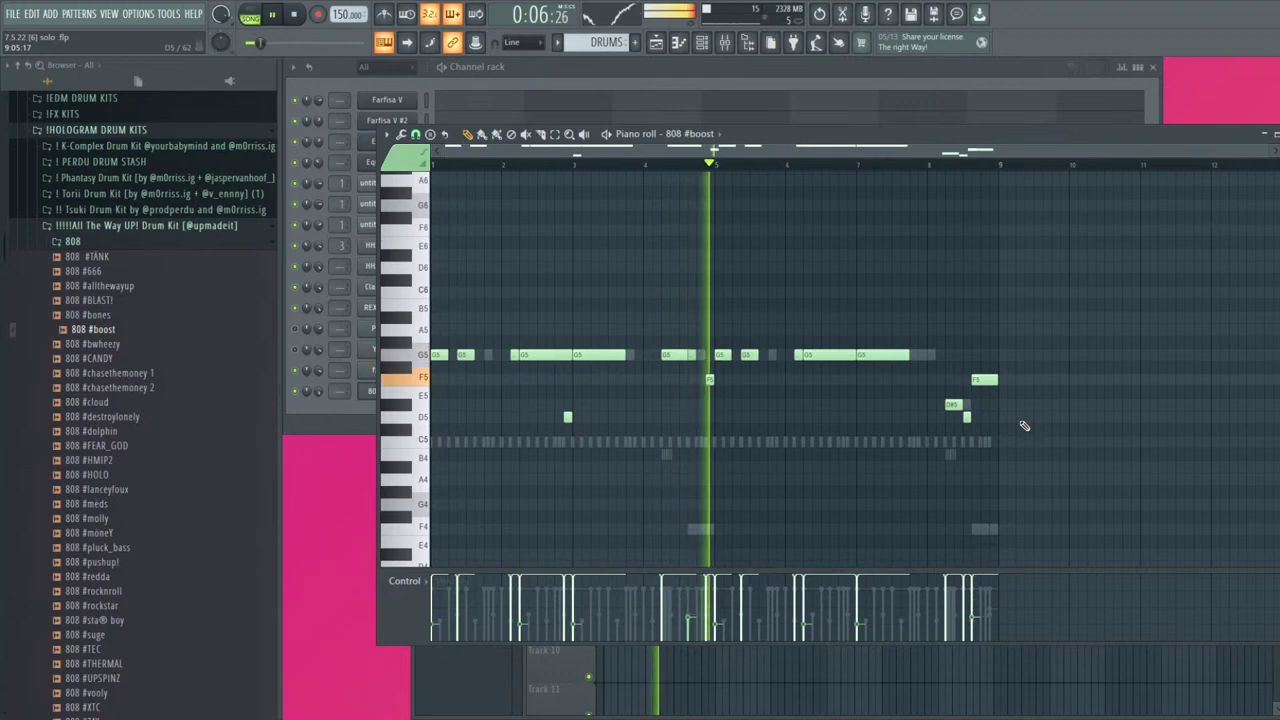
Copy the 808 #boost notes into the Paris 808 channel, unmute it and place it directly above 808 #boost in the rack
{"action": "key", "text": "Escape"}
{"action": "left_click", "coordinate": [387, 330]}
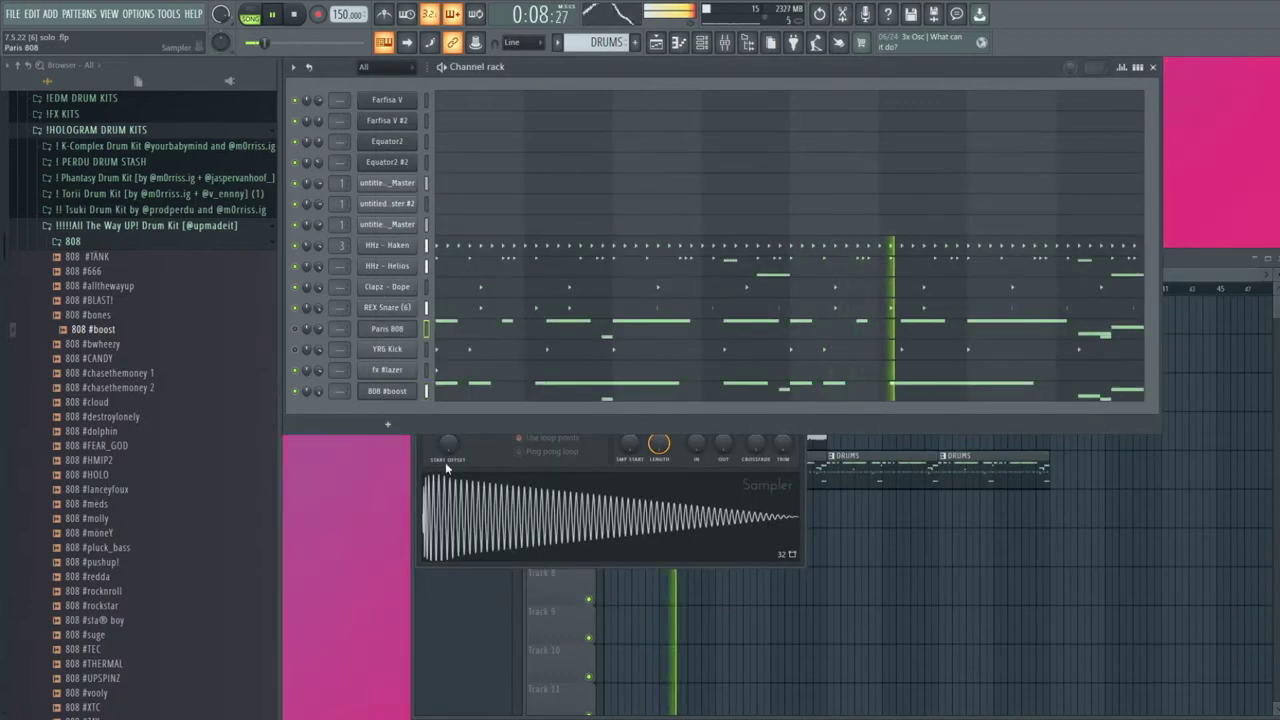
{"action": "left_click", "coordinate": [427, 391]}
{"action": "key", "text": "ctrl+c"}
{"action": "left_click", "coordinate": [427, 328]}
{"action": "key", "text": "ctrl+v"}
{"action": "left_click", "coordinate": [295, 329]}
{"action": "key", "text": "space"}
{"action": "key", "text": "space"}
{"action": "scroll", "coordinate": [387, 329], "scroll_direction": "up", "scroll_amount": 2}
{"action": "scroll", "coordinate": [388, 288], "scroll_direction": "down", "scroll_amount": 4}
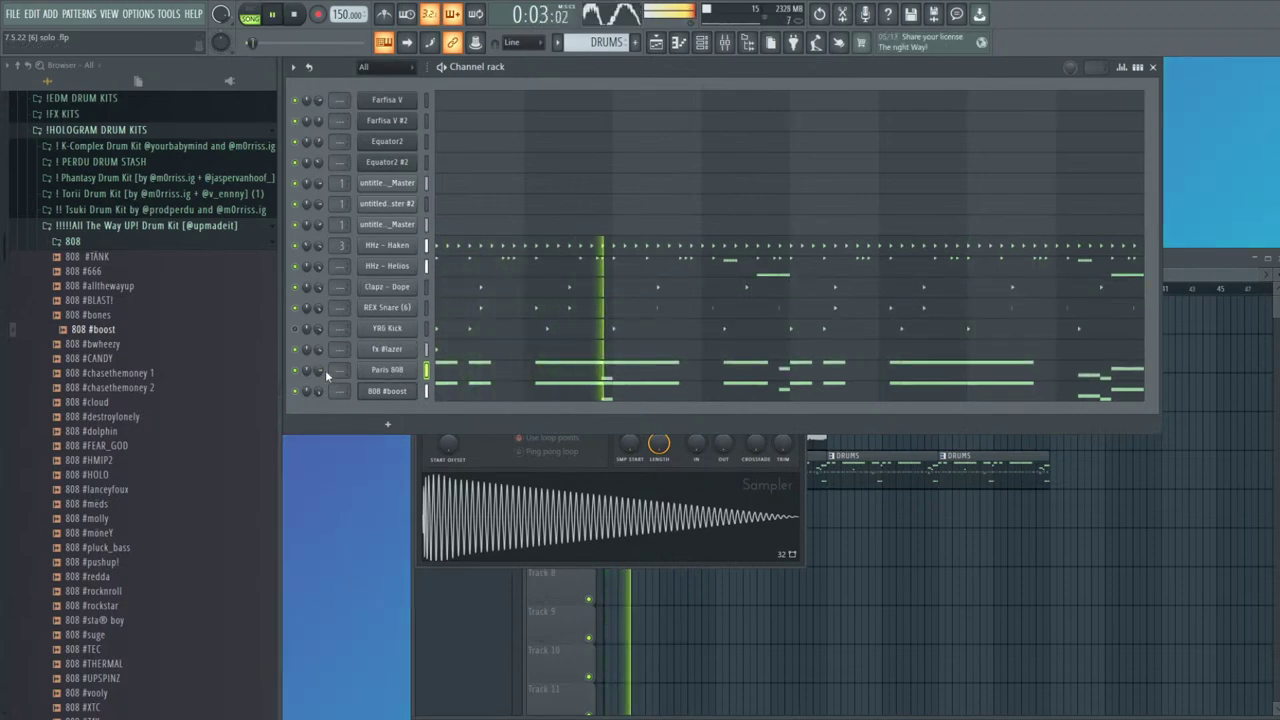
{"action": "left_click", "coordinate": [387, 391]}
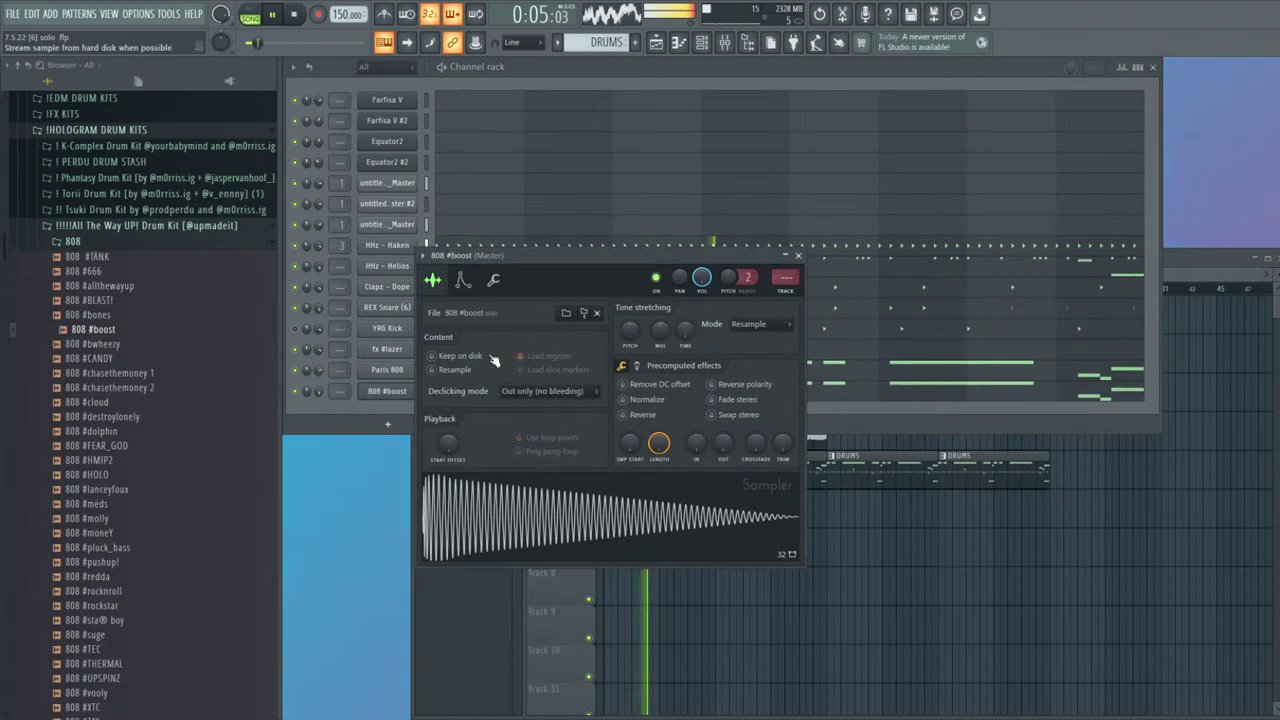
{"action": "left_click", "coordinate": [493, 281]}
{"action": "left_click", "coordinate": [388, 391]}
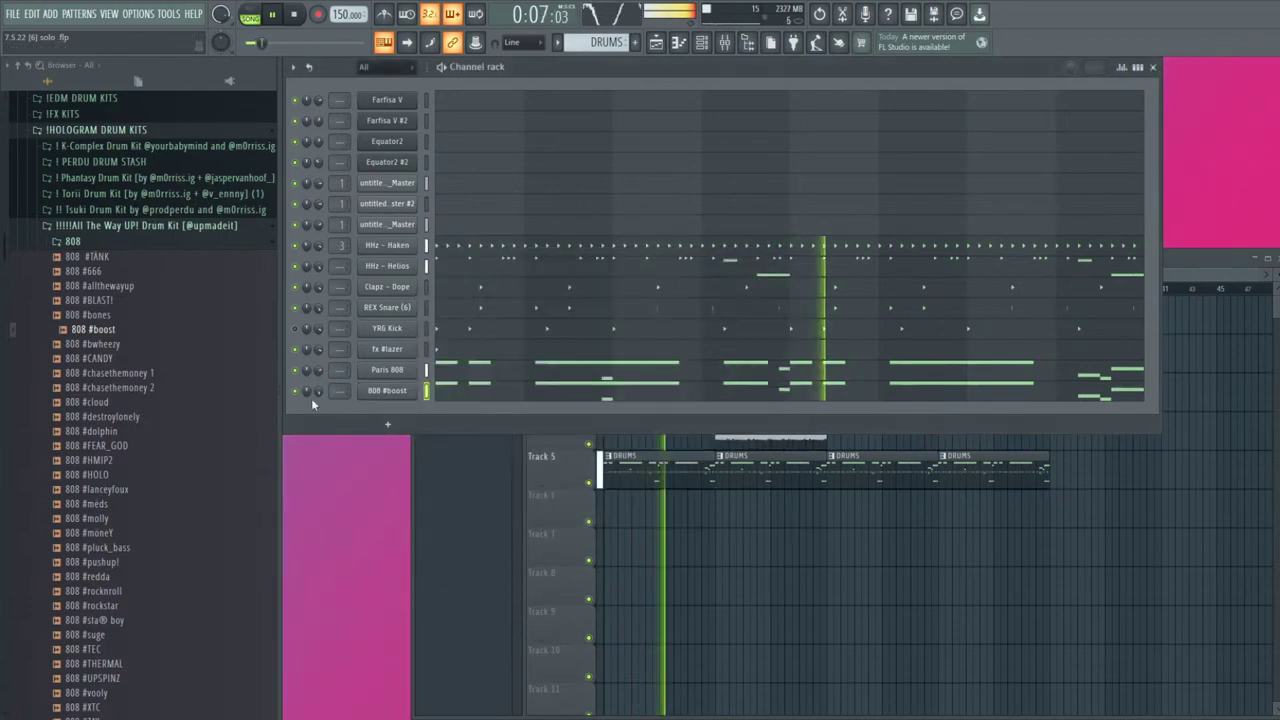
Raise the Paris 808 line one octave so its main notes sit on G6, and adjust the channel's volume
{"action": "left_click", "coordinate": [505, 372]}
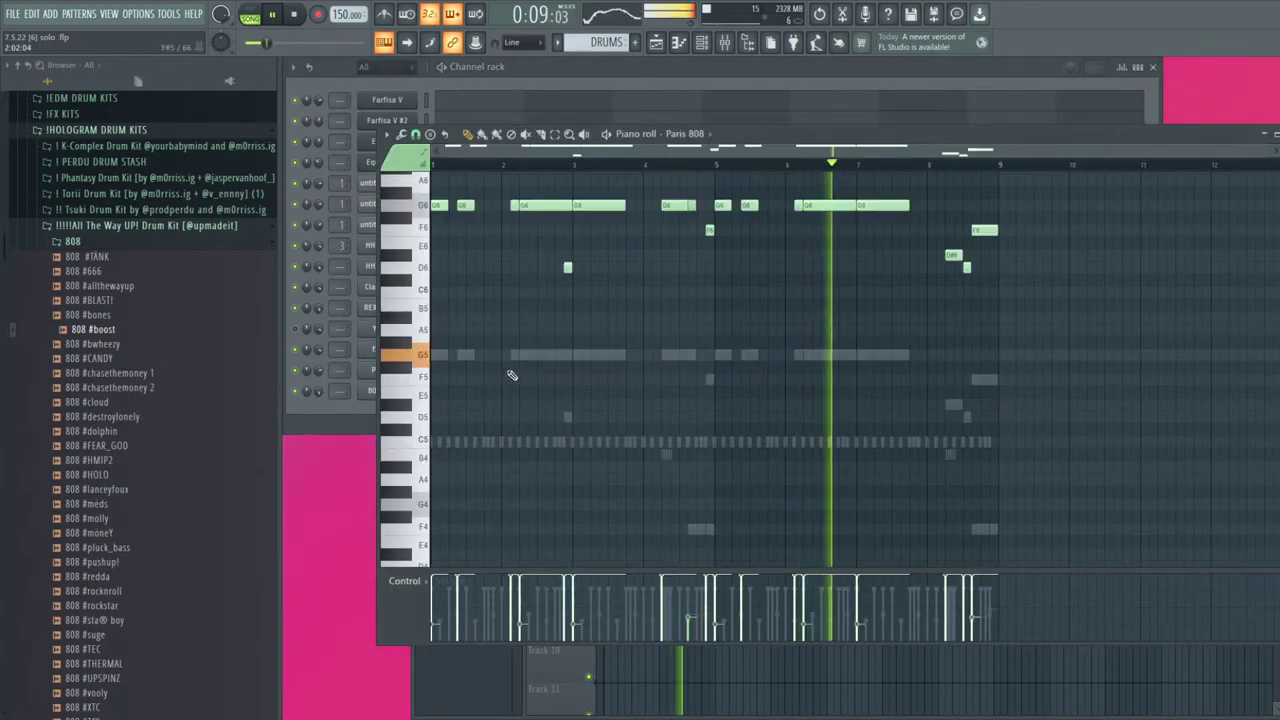
{"action": "key", "text": "Escape"}
{"action": "left_click", "coordinate": [512, 373]}
{"action": "key", "text": "Escape"}
{"action": "left_click_drag", "start_coordinate": [321, 371], "coordinate": [321, 376]}
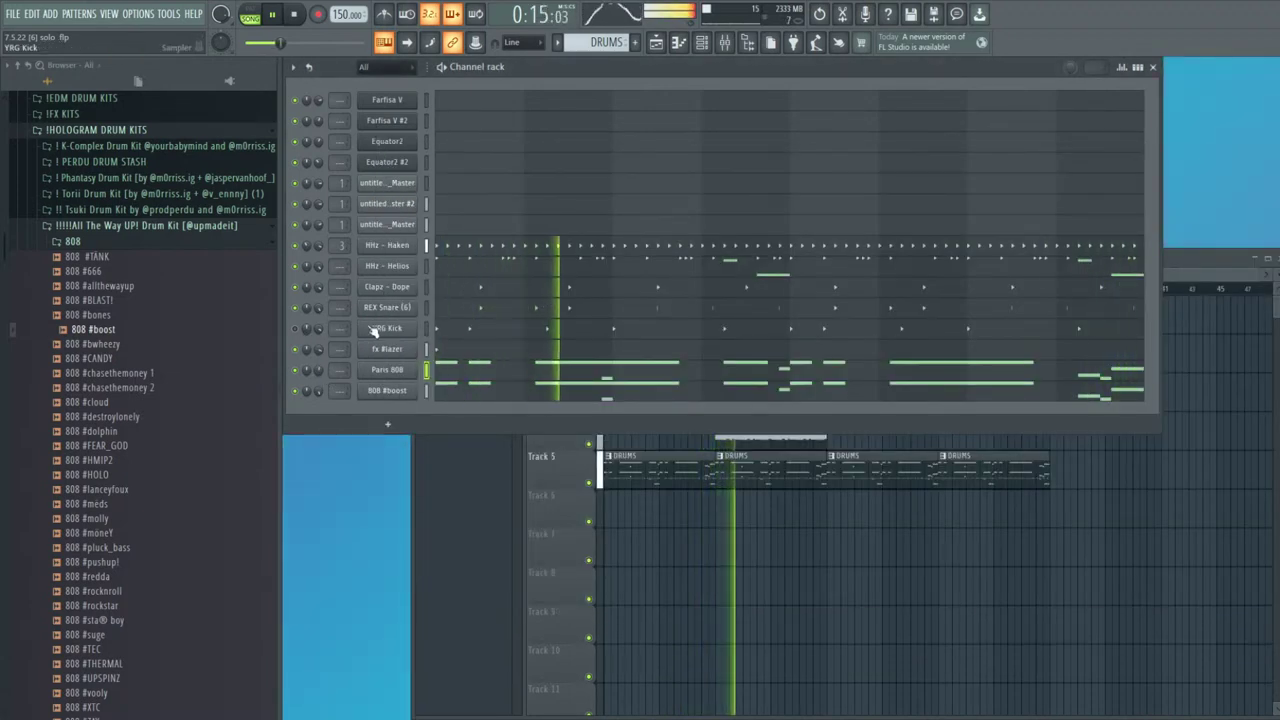
Clear the YRG Kick notes, unmute the channel and move it below fx #lazer
{"action": "left_click", "coordinate": [549, 328]}
{"action": "key", "text": "ctrl+x"}
{"action": "left_click", "coordinate": [295, 329]}
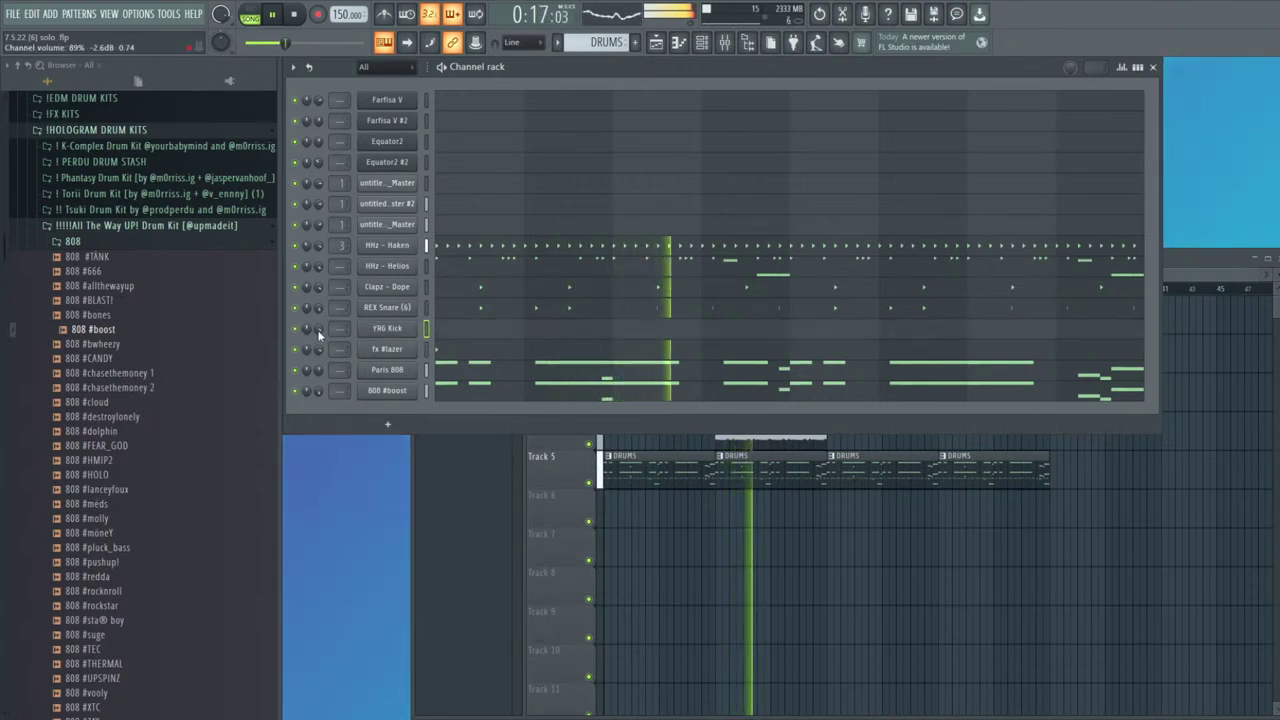
{"action": "key", "text": "alt+Down"}
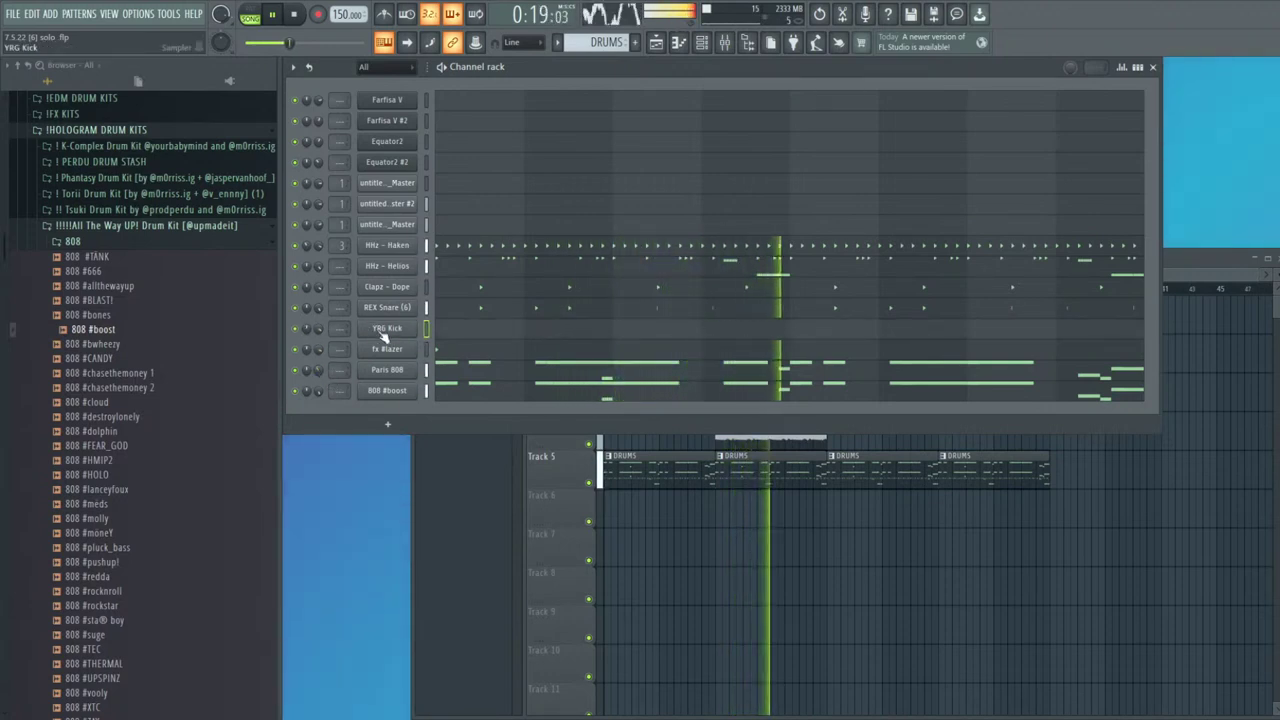
Place YRG Kick hits on steps 1, 7, 21 and 29 of the step sequencer
{"action": "left_click", "coordinate": [1137, 68]}
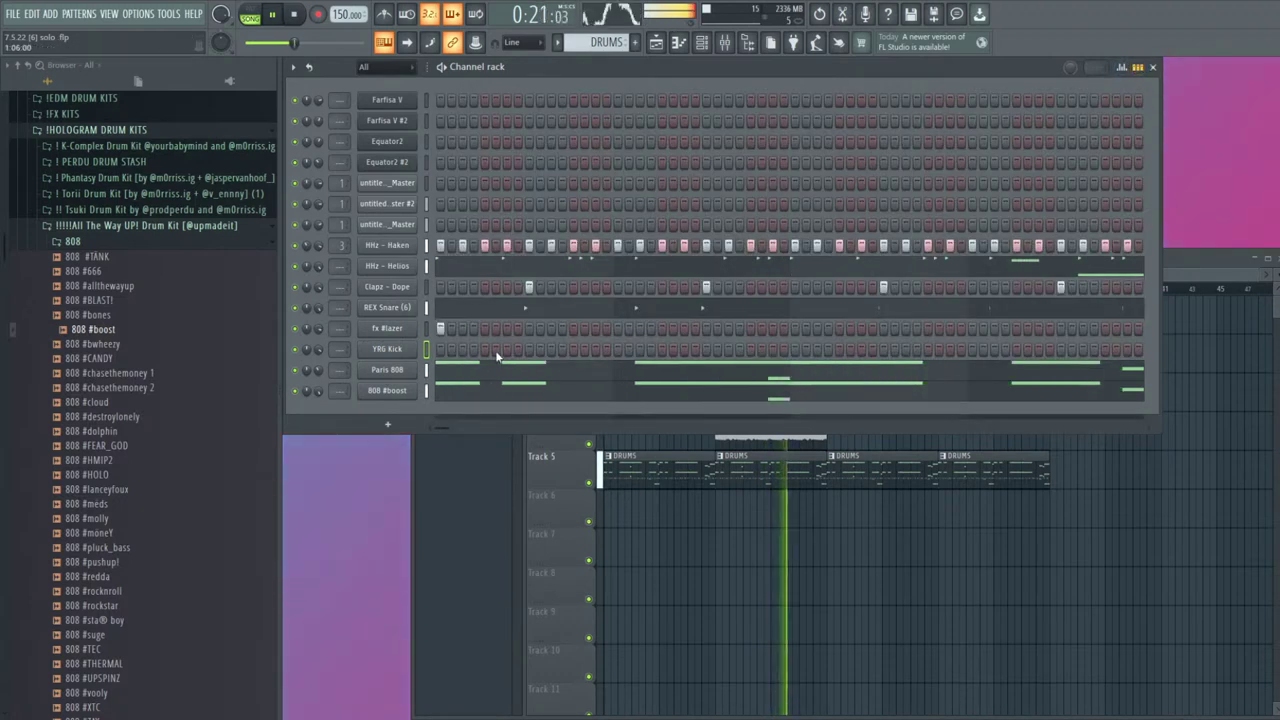
{"action": "left_click", "coordinate": [439, 349]}
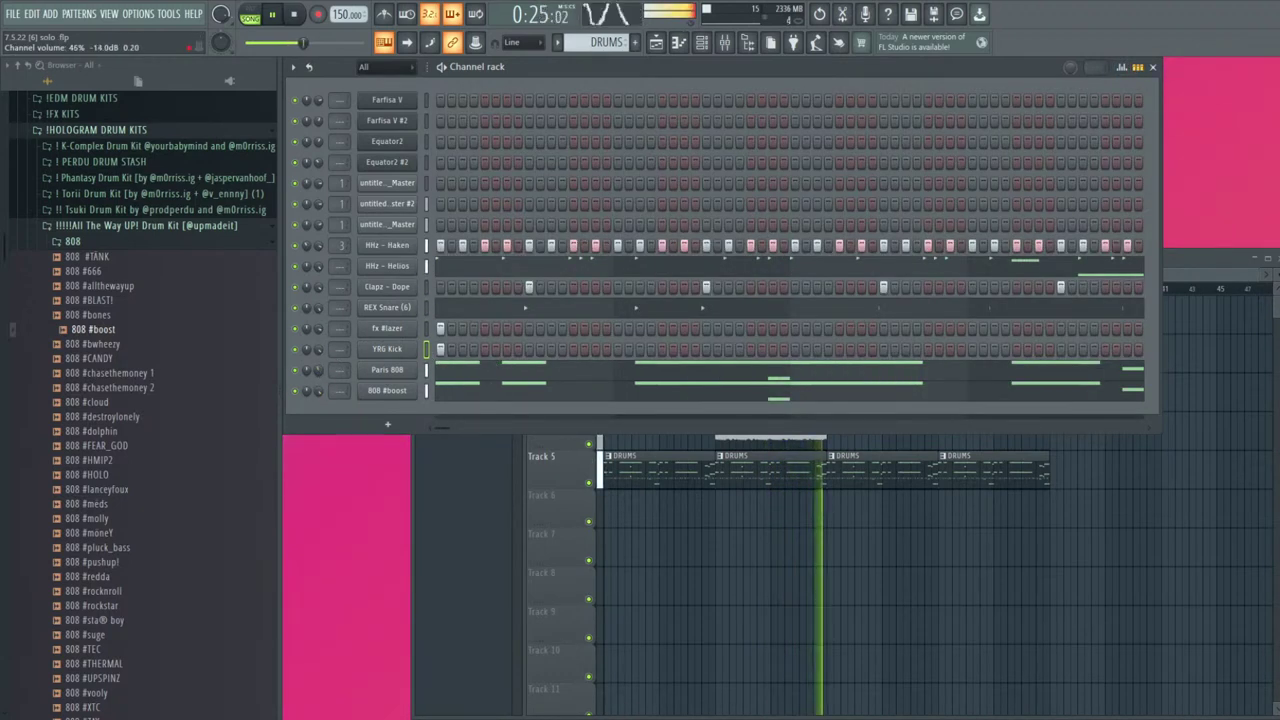
{"action": "left_click", "coordinate": [507, 349]}
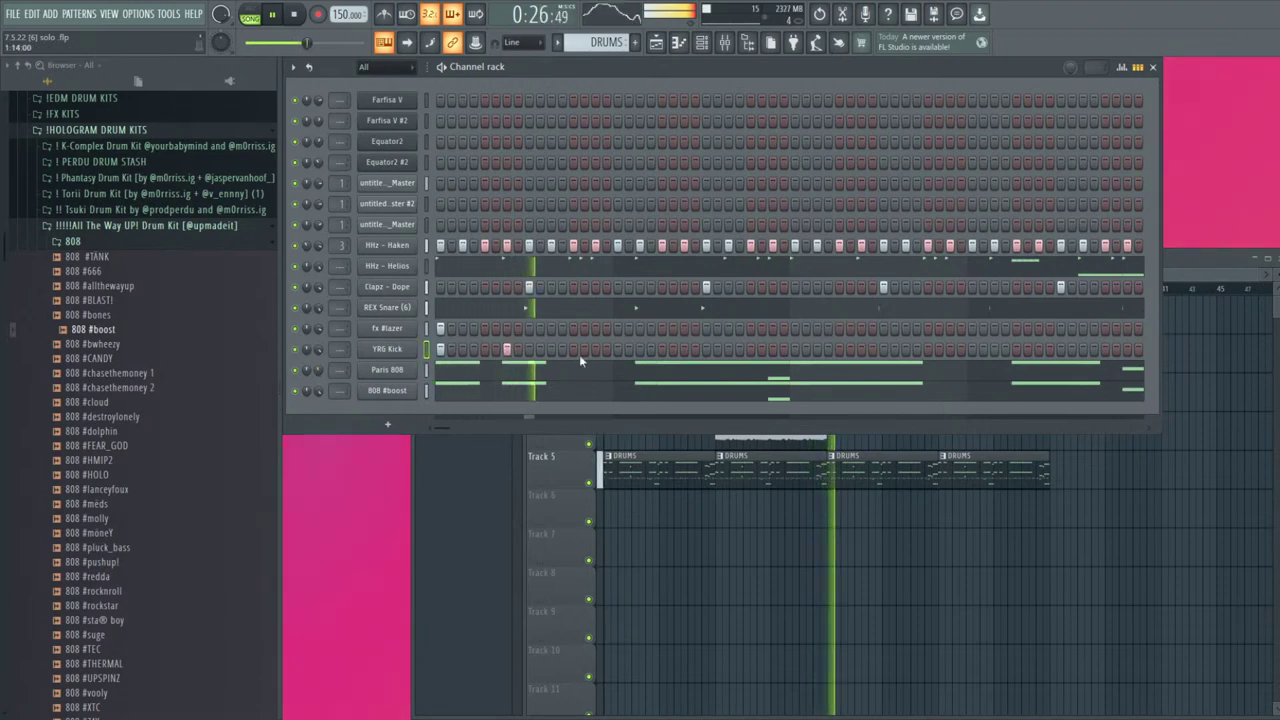
{"action": "left_click", "coordinate": [661, 349]}
{"action": "left_click", "coordinate": [750, 349]}
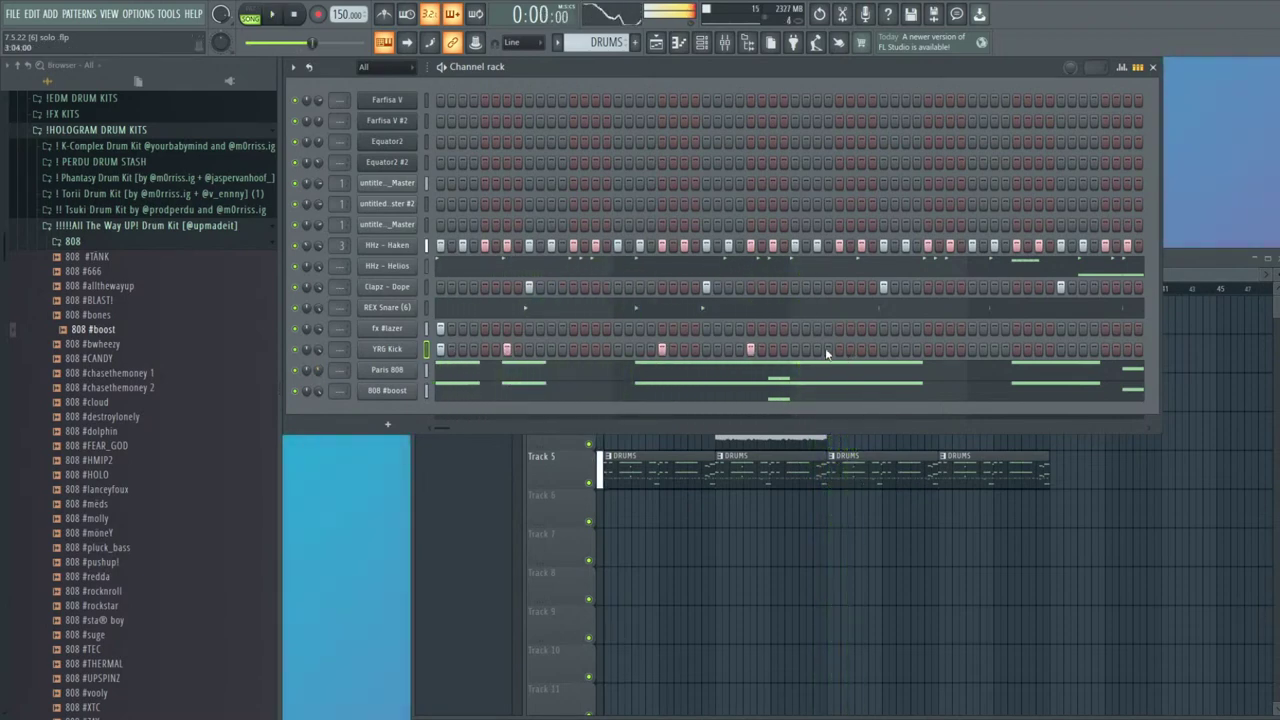
Rework the YRG Kick pattern by removing step 29 and adding hits on steps 15, 33, 39, 53 and 63, then replay
{"action": "left_click", "coordinate": [750, 349]}
{"action": "left_click", "coordinate": [595, 349]}
{"action": "left_click", "coordinate": [661, 349]}
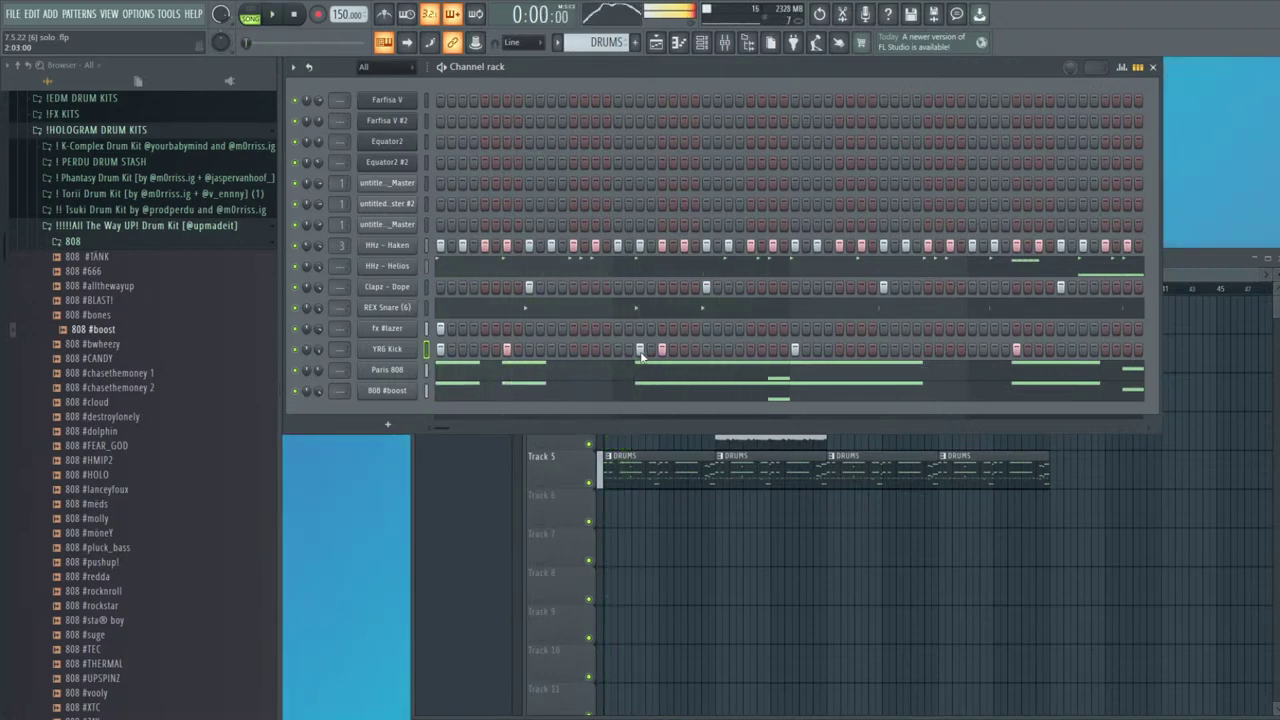
{"action": "left_click", "coordinate": [594, 349]}
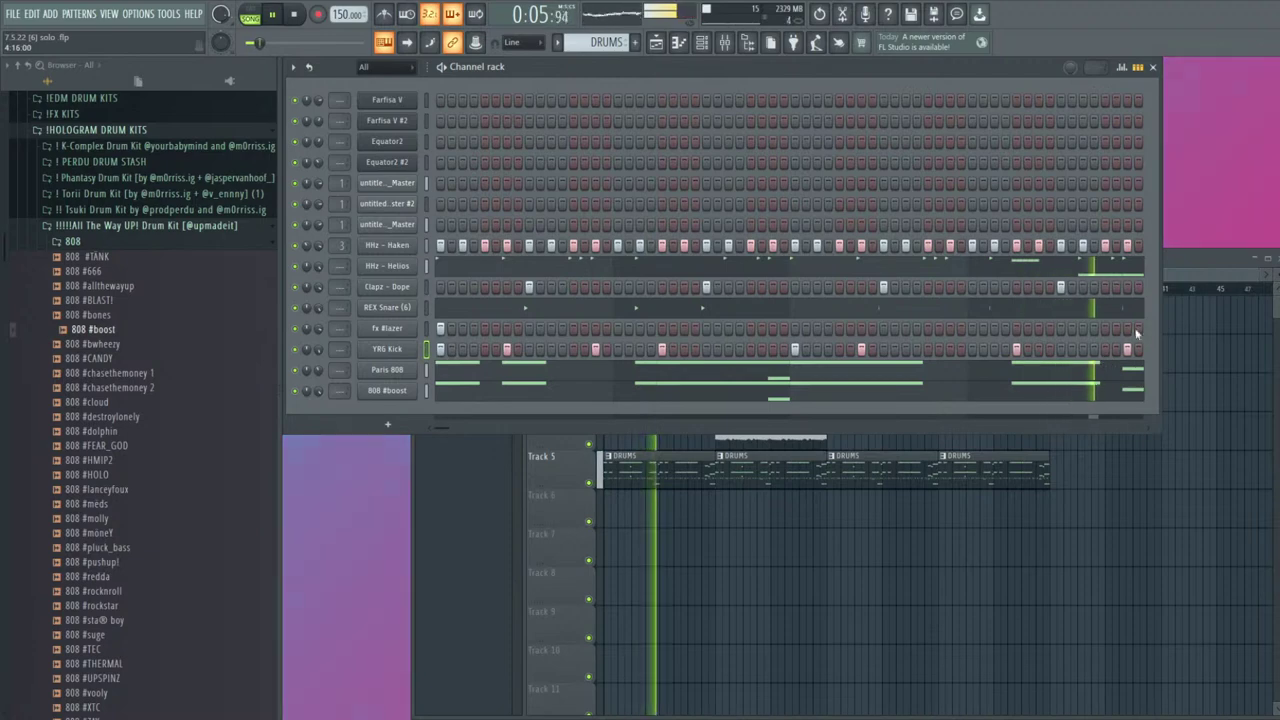
{"action": "left_click", "coordinate": [1138, 70]}
{"action": "key", "text": "space"}
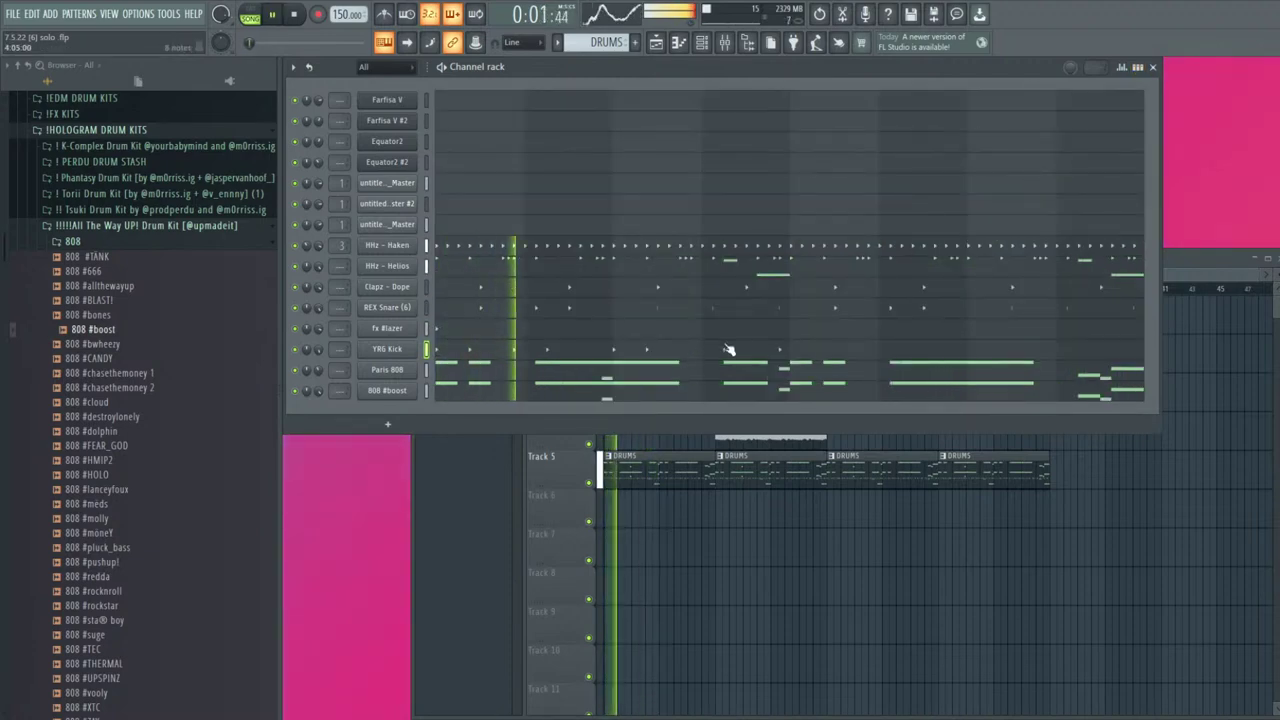
Add a YRG Kick hit on step 59 and check the velocities of the kick steps
{"action": "left_click", "coordinate": [1138, 67]}
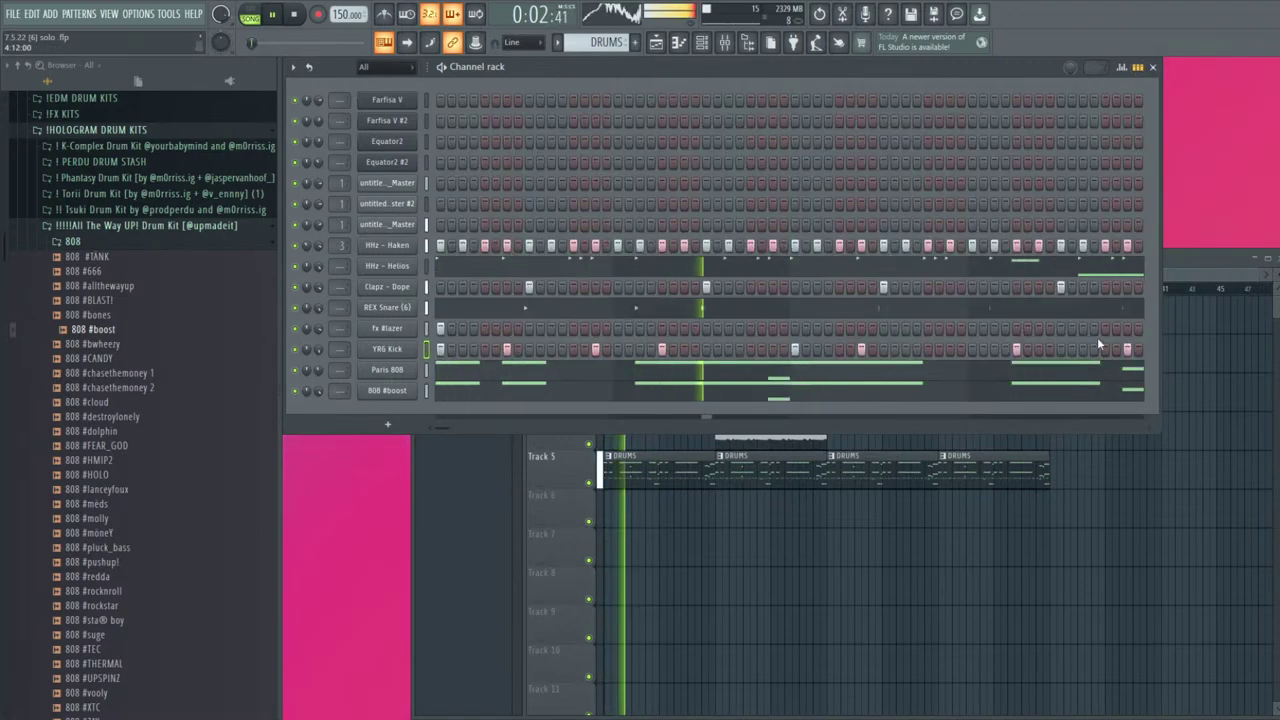
{"action": "left_click", "coordinate": [1121, 67]}
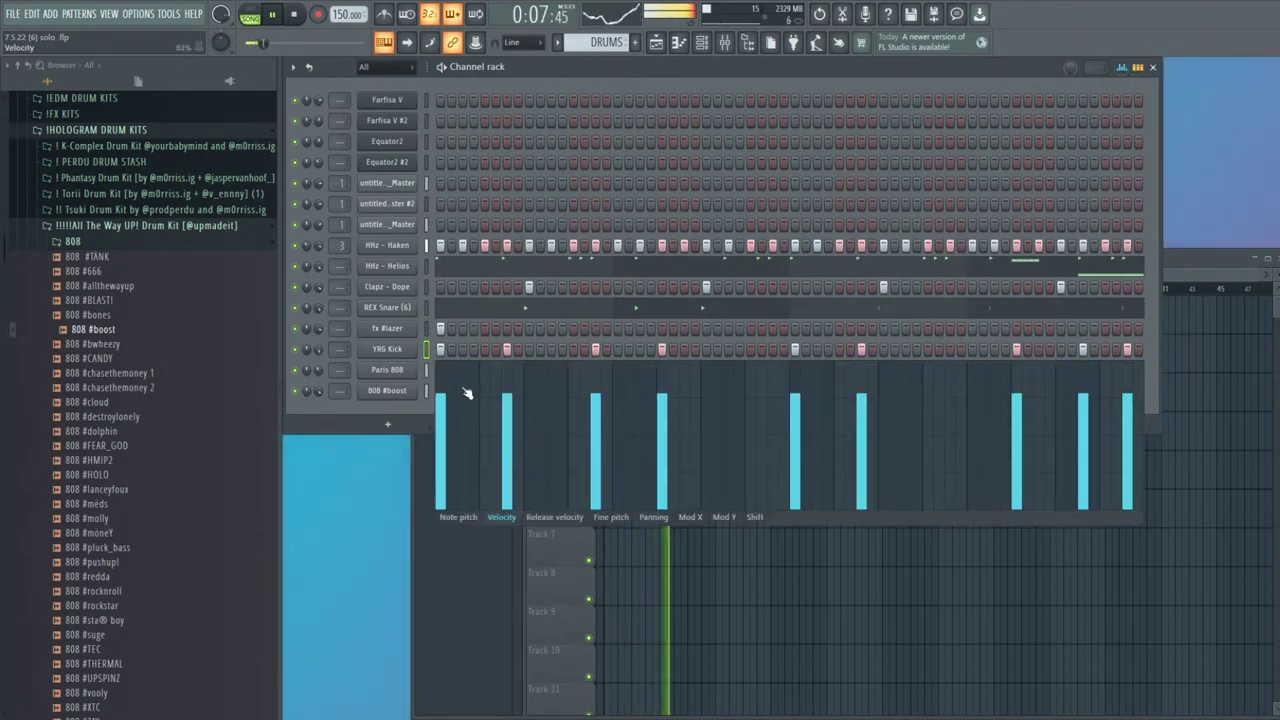
{"action": "left_click", "coordinate": [1121, 67]}
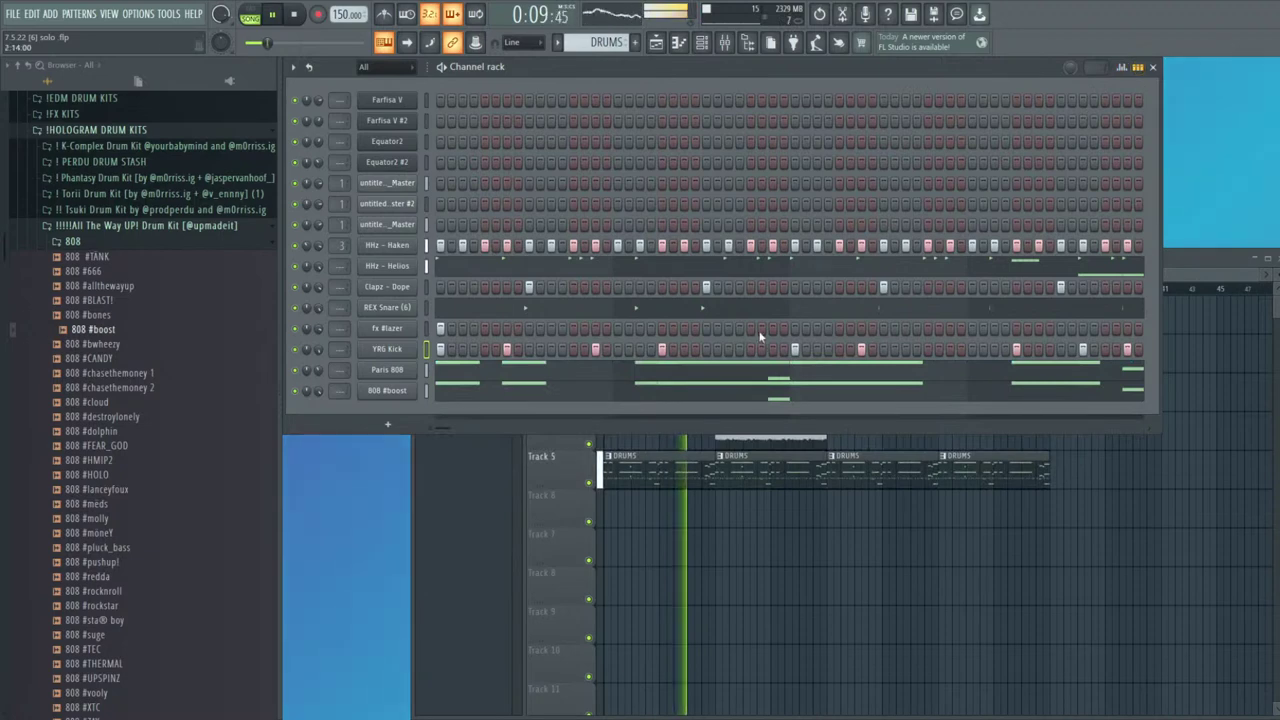
Duplicate the first four bars of YRG Kick notes across bars 5 to 8
{"action": "left_click", "coordinate": [1138, 67]}
{"action": "left_click", "coordinate": [833, 346]}
{"action": "left_click_drag", "start_coordinate": [716, 167], "coordinate": [149, 134]}
{"action": "key", "text": "ctrl+b"}
{"action": "key", "text": "Escape"}
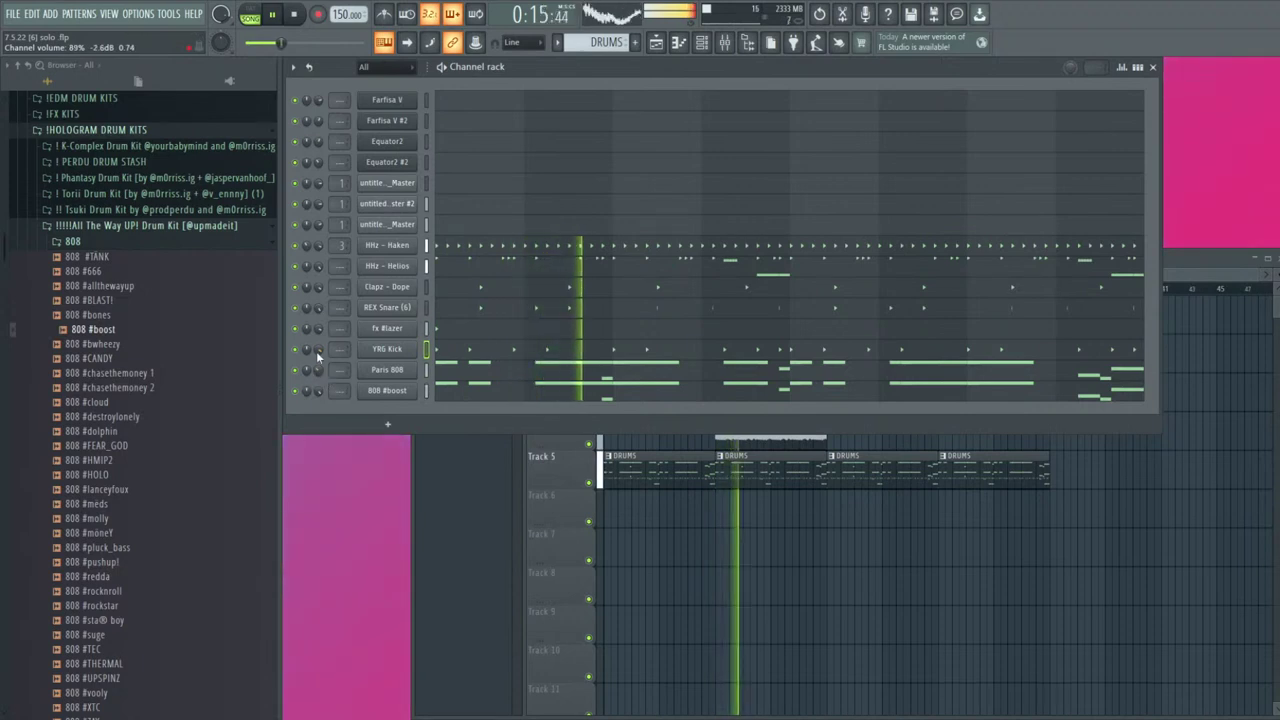
Move the four DRUMS clips to Track 10 and create a new pattern named NEW LAYERS
{"action": "key", "text": "F5"}
{"action": "left_click_drag", "start_coordinate": [1043, 526], "coordinate": [592, 664]}
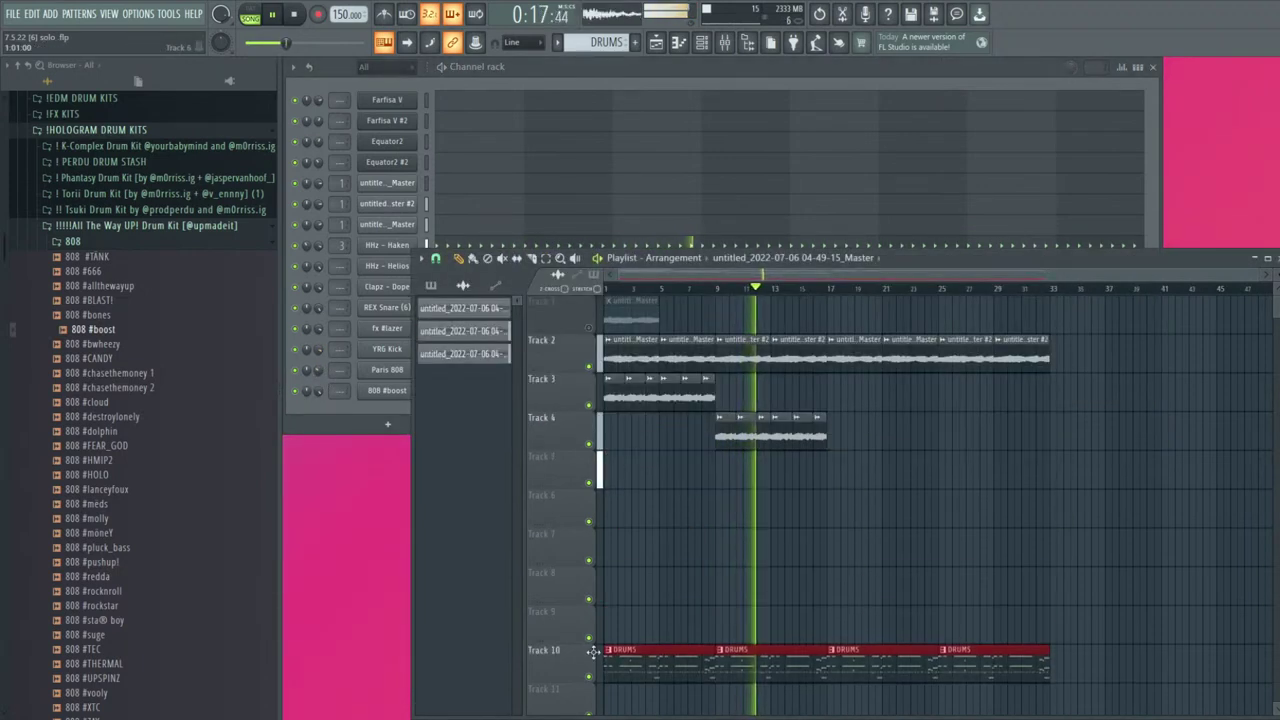
{"action": "left_click", "coordinate": [634, 42]}
{"action": "type", "text": "NEW LAYERS"}
{"action": "key", "text": "Return"}
Lay four consecutive NEW LAYERS clips on Track 6, spanning the same length as the DRUMS clips
{"action": "left_click_drag", "start_coordinate": [622, 510], "coordinate": [586, 503]}
{"action": "key", "text": "ctrl+b"}
{"action": "key", "text": "ctrl+b"}
{"action": "key", "text": "ctrl+b"}
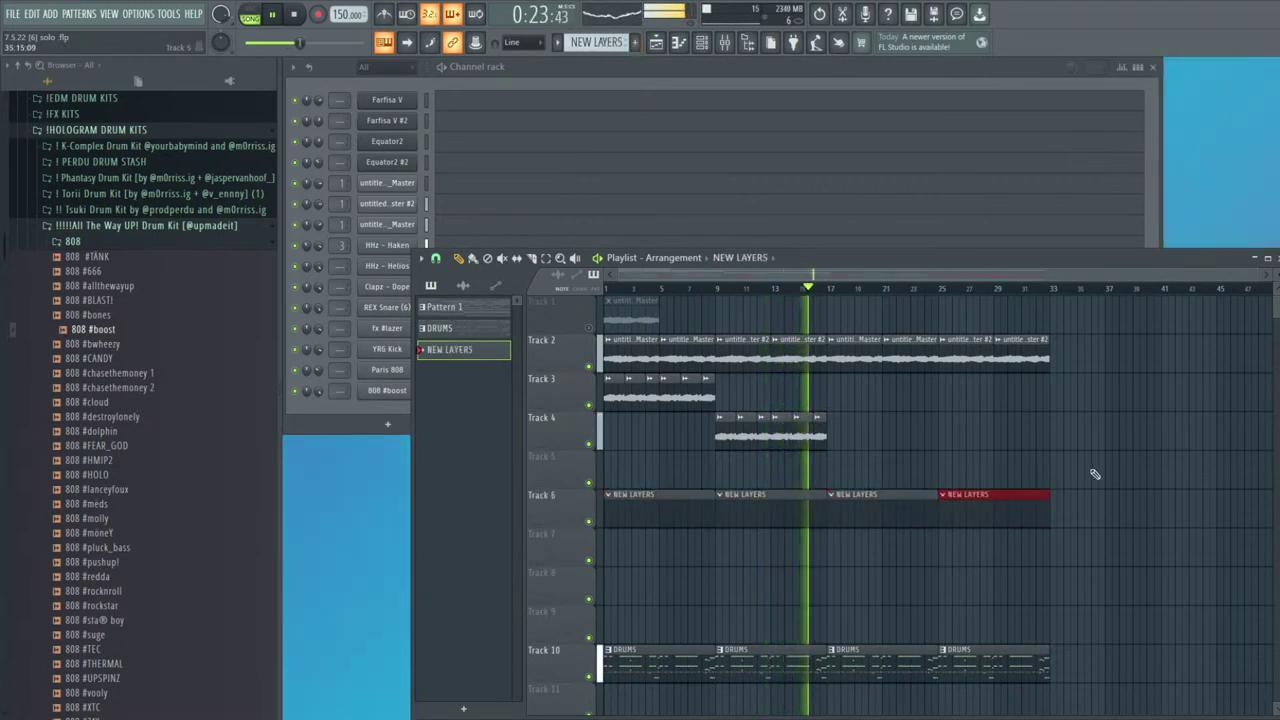
Add a Serum instrument as a new channel for the NEW LAYERS pattern
{"action": "key", "text": "F5"}
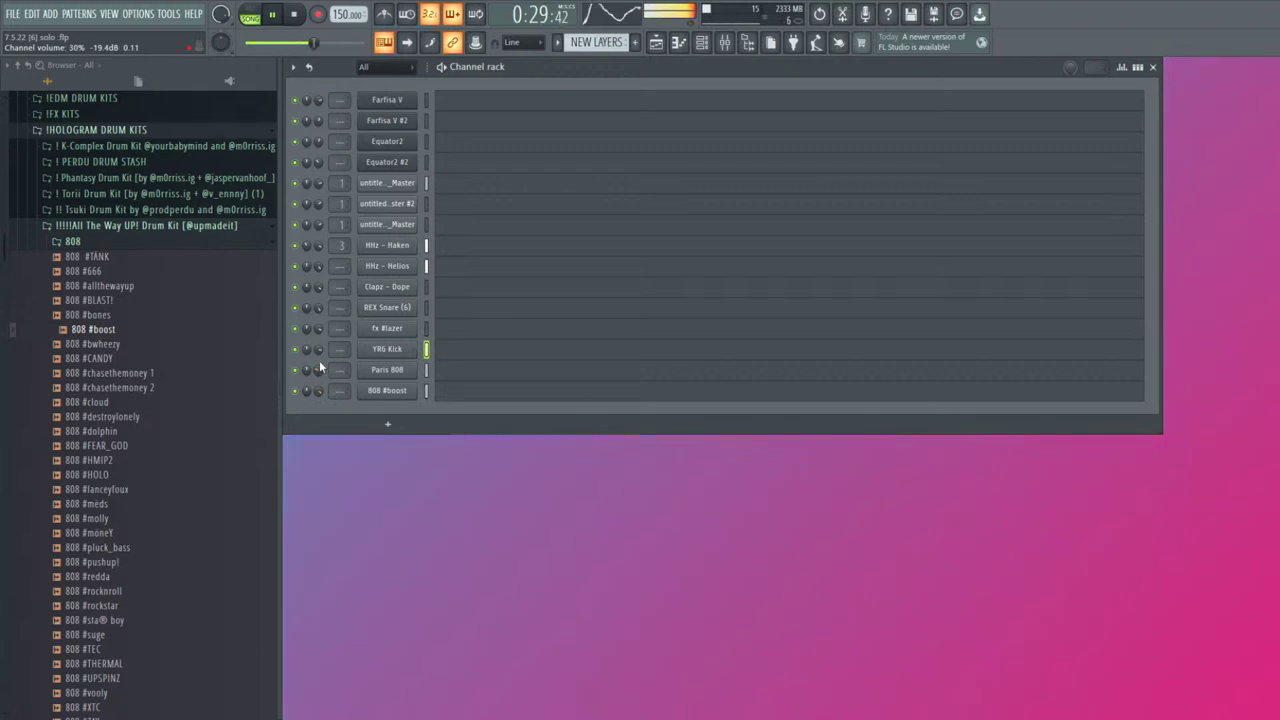
{"action": "left_click", "coordinate": [656, 43]}
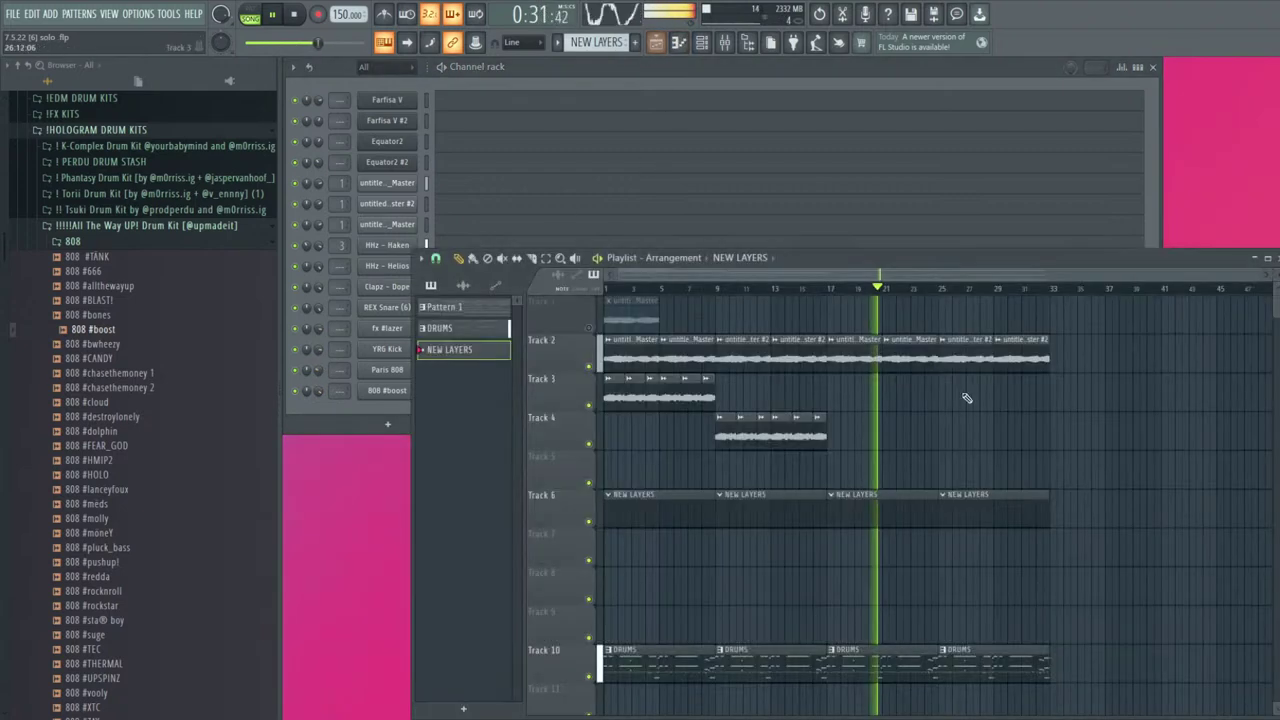
{"action": "left_click", "coordinate": [624, 70]}
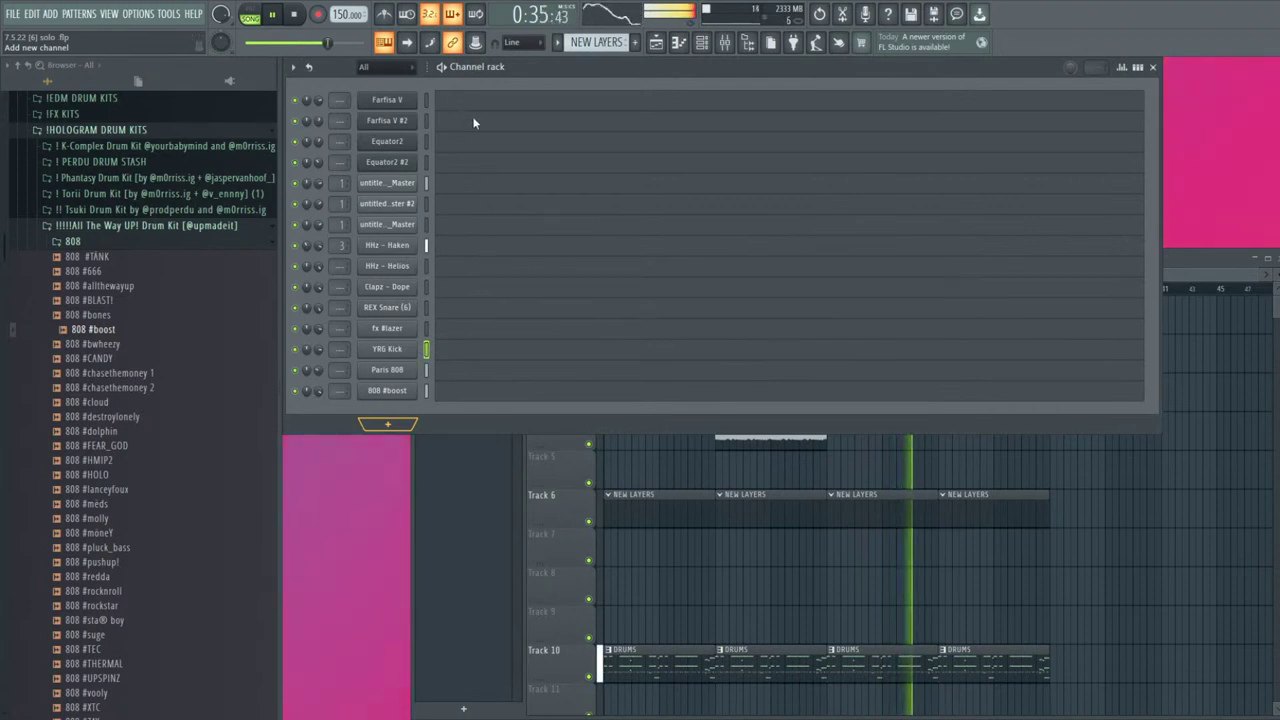
{"action": "left_click", "coordinate": [411, 428]}
{"action": "left_click", "coordinate": [678, 317]}
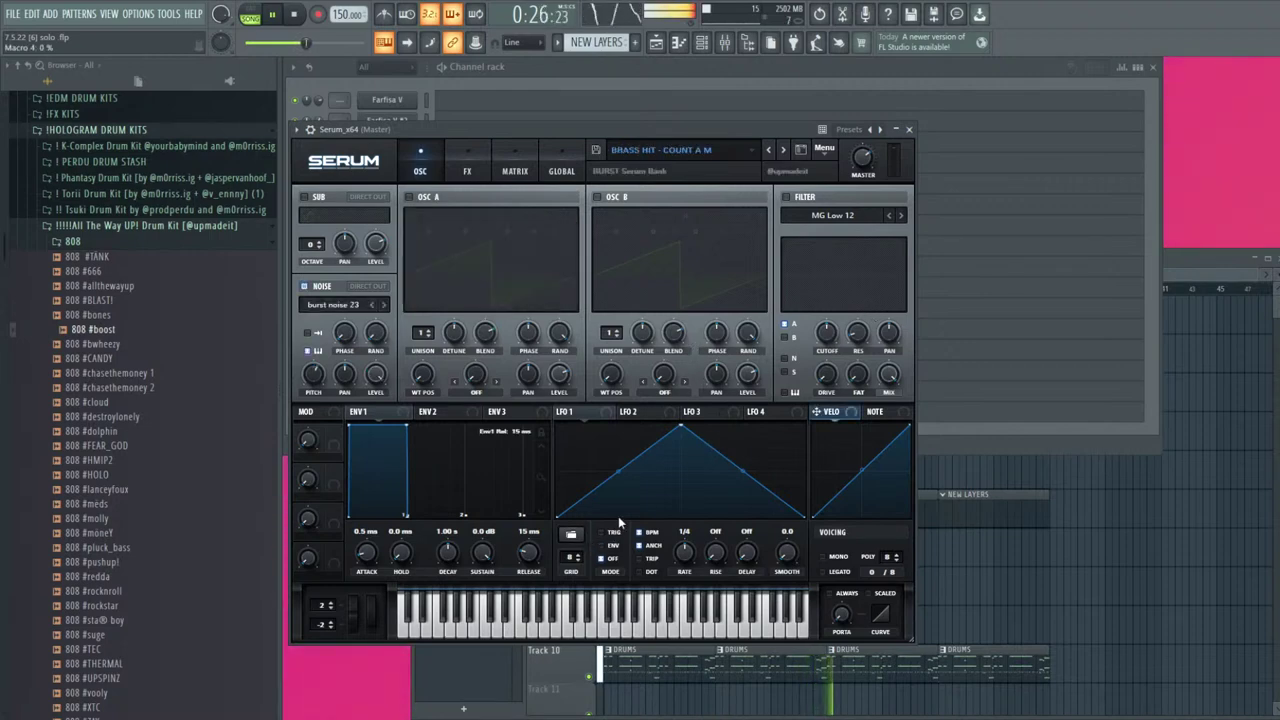
Audition neighbouring EAR CANDY and synth presets in Serum and load SYNTH - DEADHAUS
{"action": "left_click", "coordinate": [783, 150]}
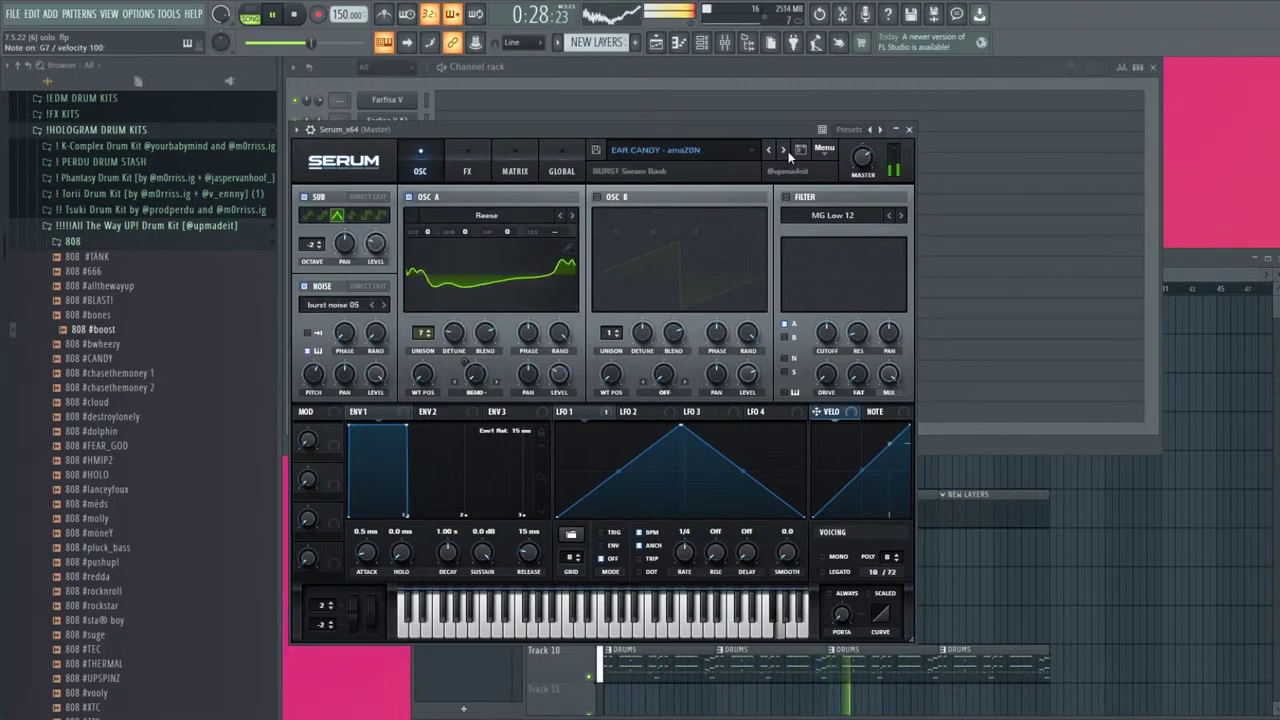
{"action": "left_click", "coordinate": [786, 150]}
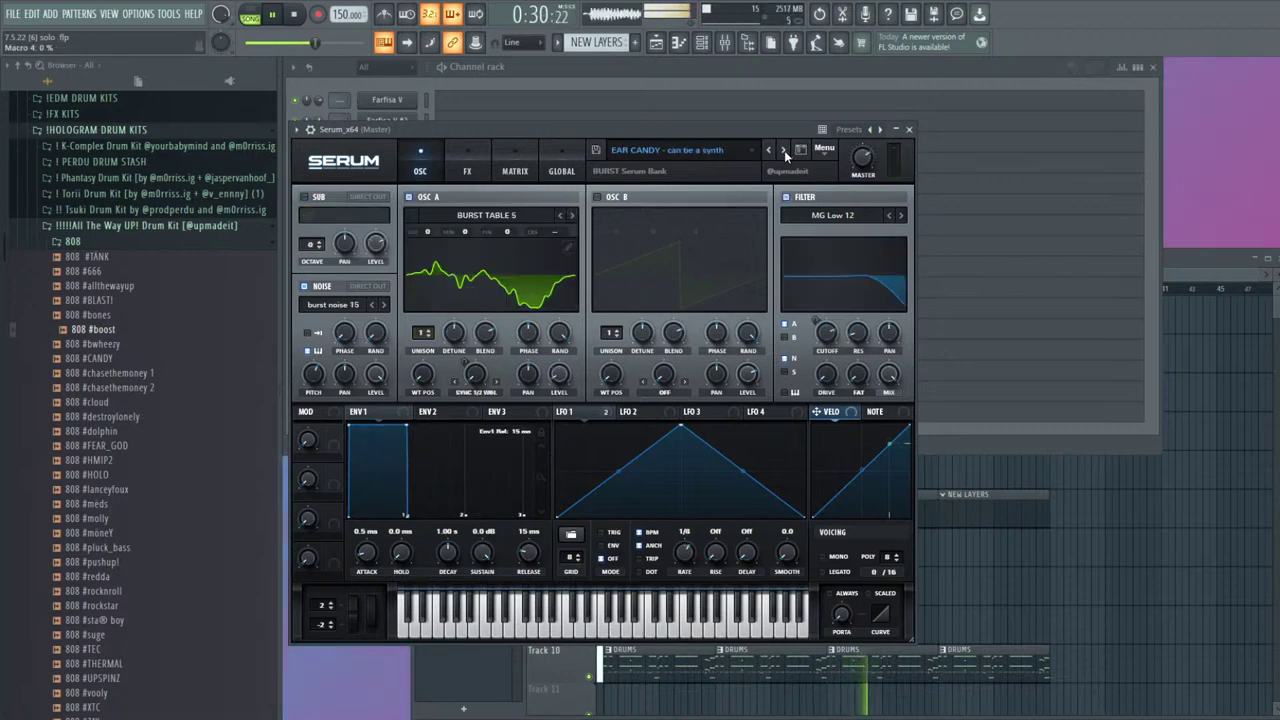
{"action": "key", "text": "Escape"}
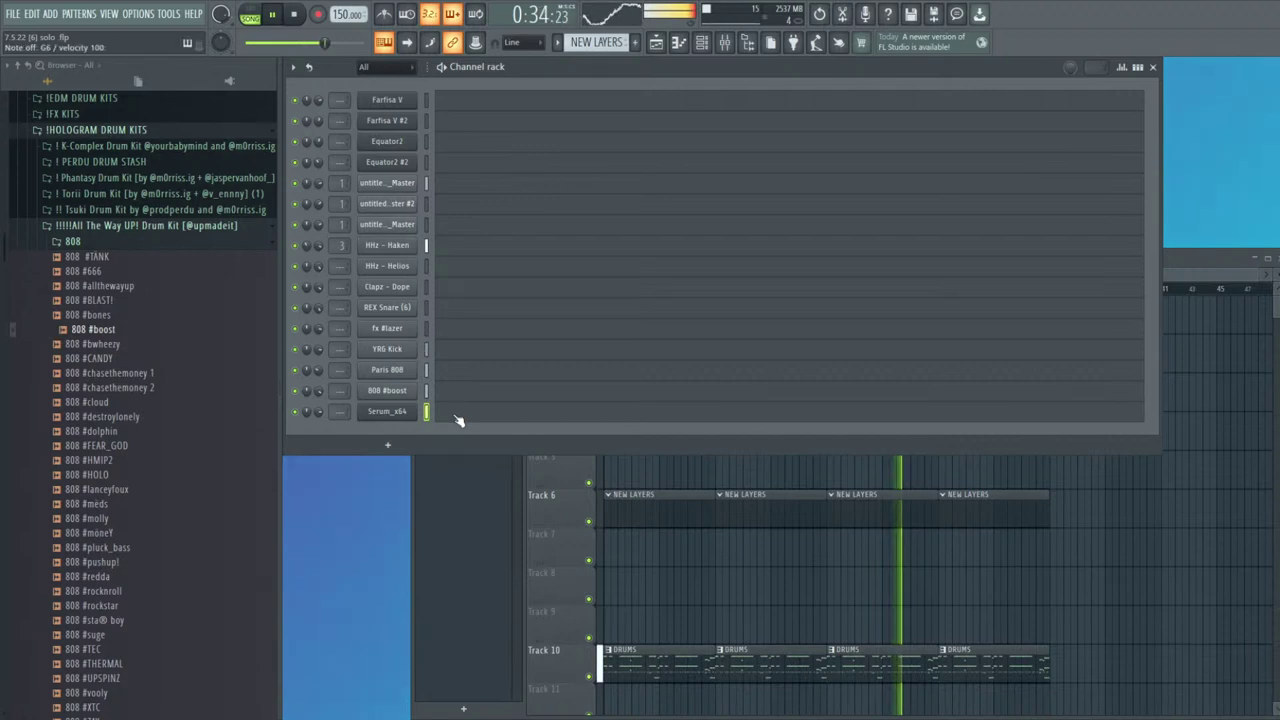
{"action": "left_click", "coordinate": [387, 411]}
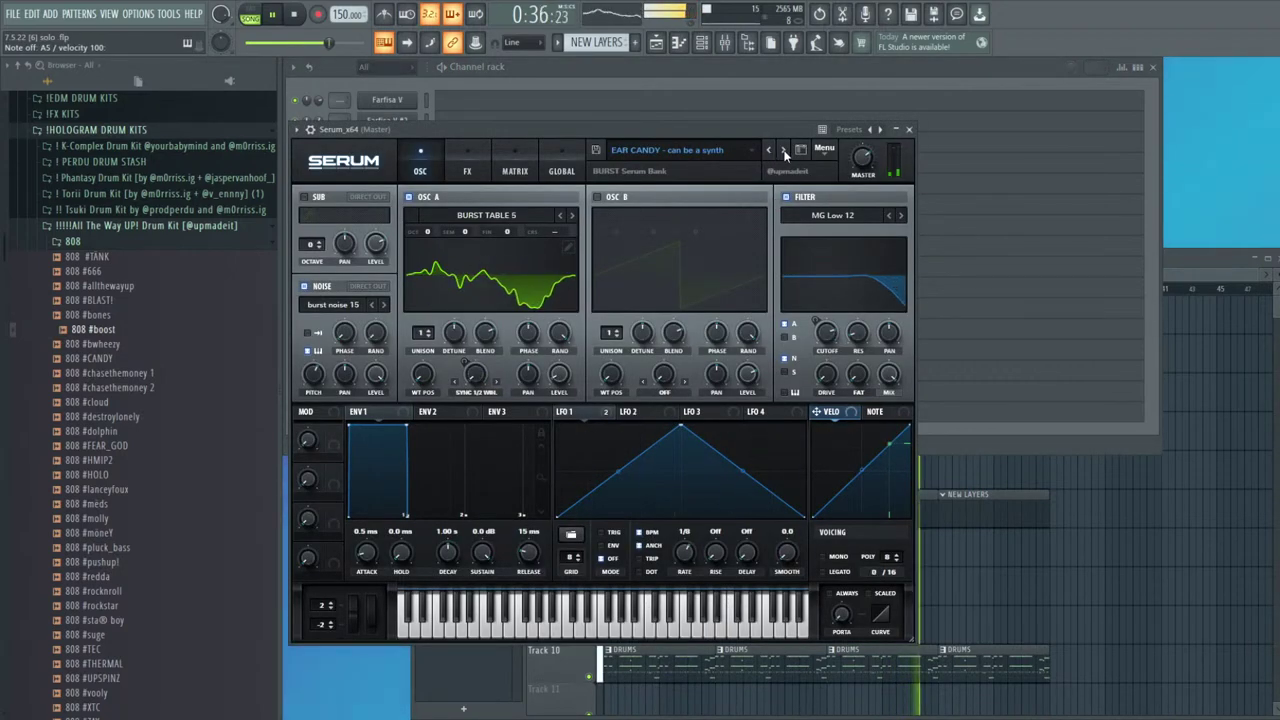
{"action": "left_click", "coordinate": [784, 151]}
{"action": "left_click", "coordinate": [773, 149]}
{"action": "left_click", "coordinate": [773, 149]}
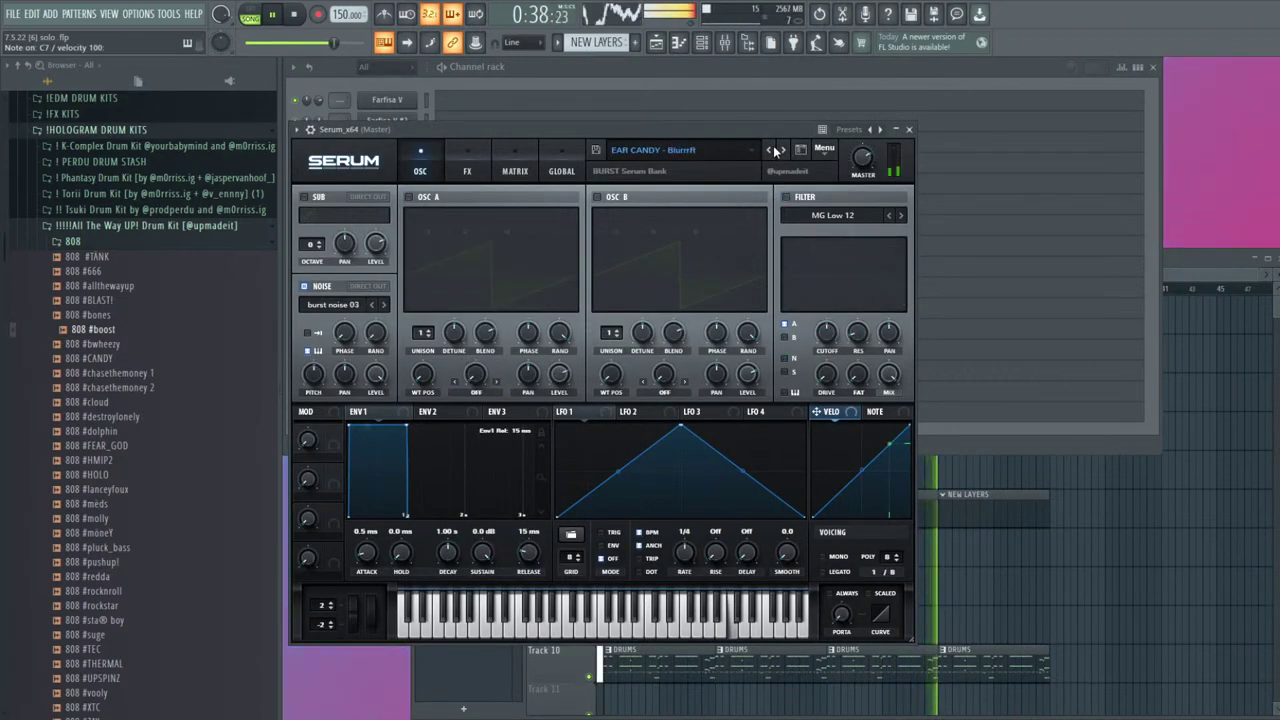
{"action": "left_click", "coordinate": [773, 149]}
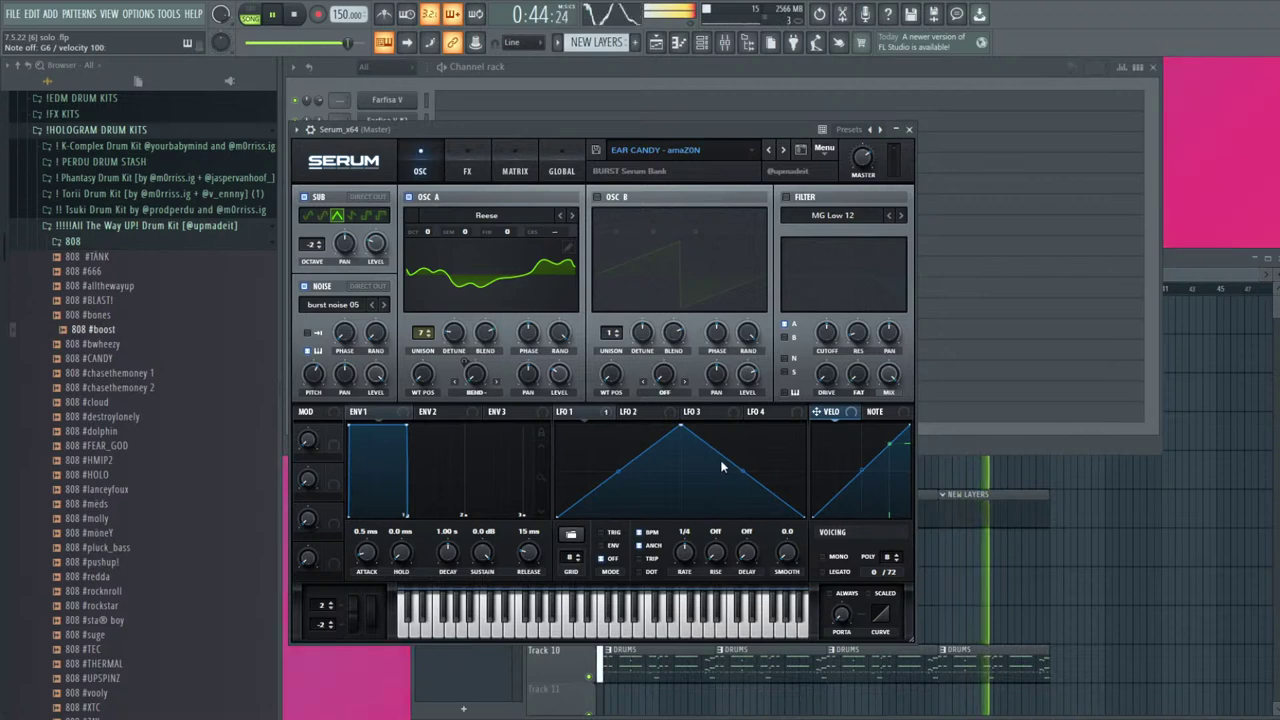
{"action": "left_click", "coordinate": [784, 150]}
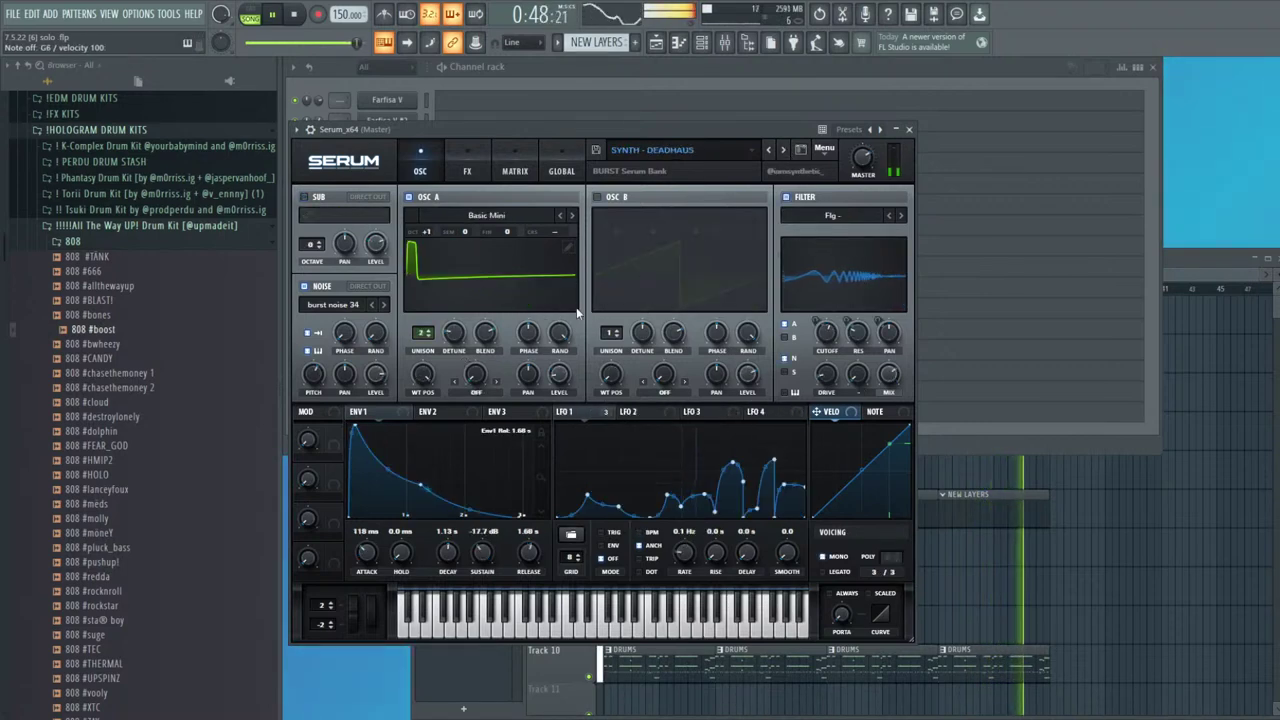
{"action": "key", "text": "Escape"}
Sketch Serum notes D#6 and D6 around bar 2 and an A5 and C6 pair at bar 4
{"action": "left_click", "coordinate": [446, 412]}
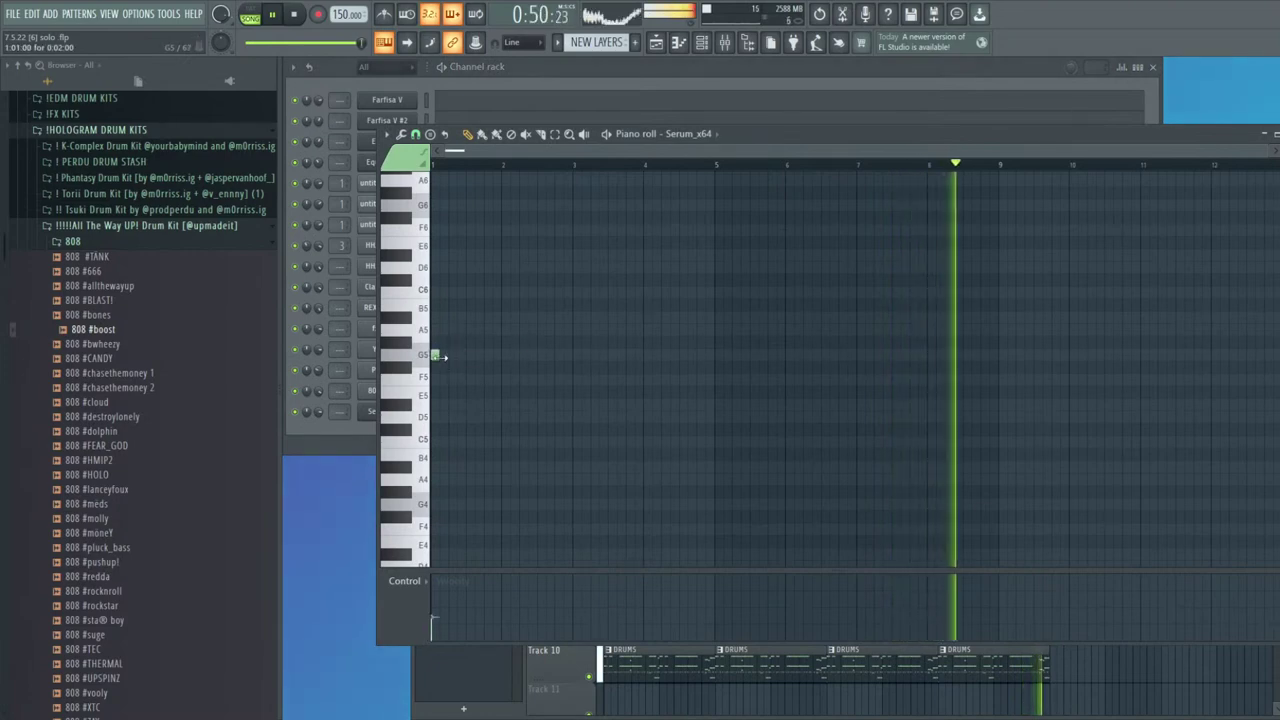
{"action": "left_click_drag", "start_coordinate": [436, 355], "coordinate": [519, 353]}
{"action": "right_click", "coordinate": [505, 355]}
{"action": "left_click", "coordinate": [488, 256]}
{"action": "left_click", "coordinate": [523, 267]}
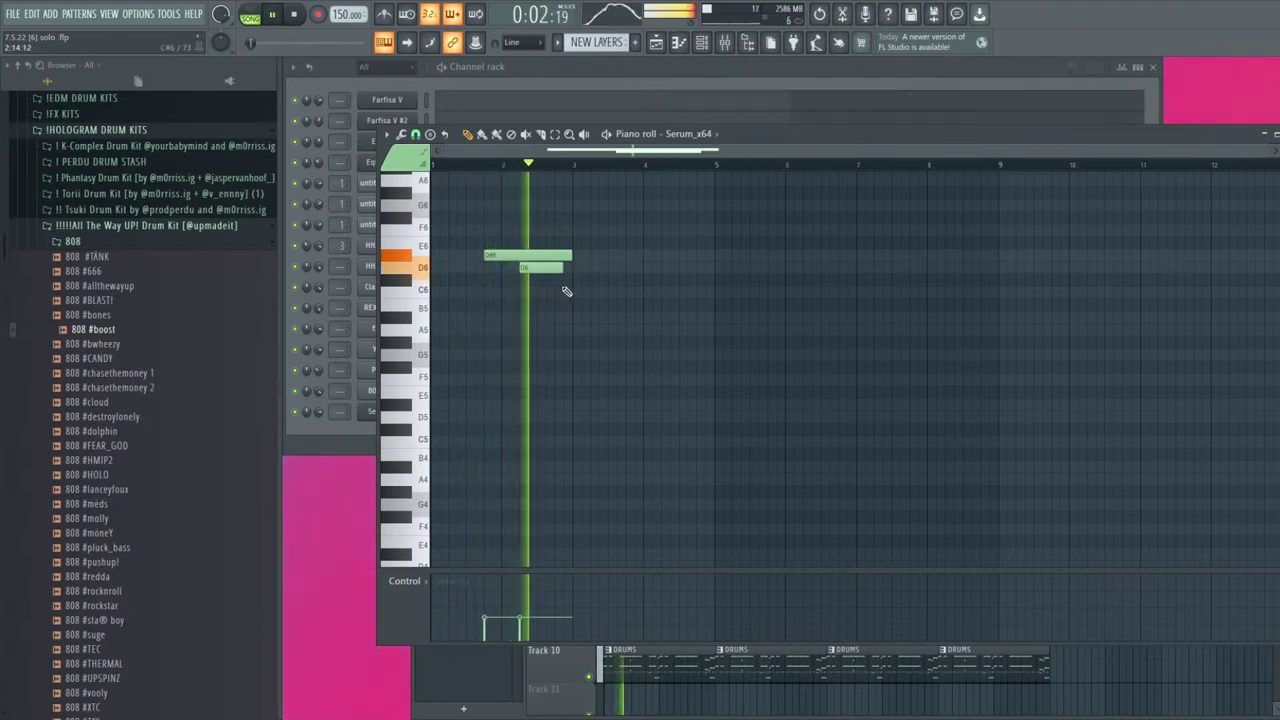
{"action": "left_click", "coordinate": [652, 329]}
{"action": "left_click", "coordinate": [658, 292]}
{"action": "left_click_drag", "start_coordinate": [692, 338], "coordinate": [672, 287]}
{"action": "left_click_drag", "start_coordinate": [688, 294], "coordinate": [746, 311]}
Move the Serum channel up so it sits directly above HHz - Haken
{"action": "key", "text": "Escape"}
{"action": "left_click_drag", "start_coordinate": [385, 411], "coordinate": [388, 252]}
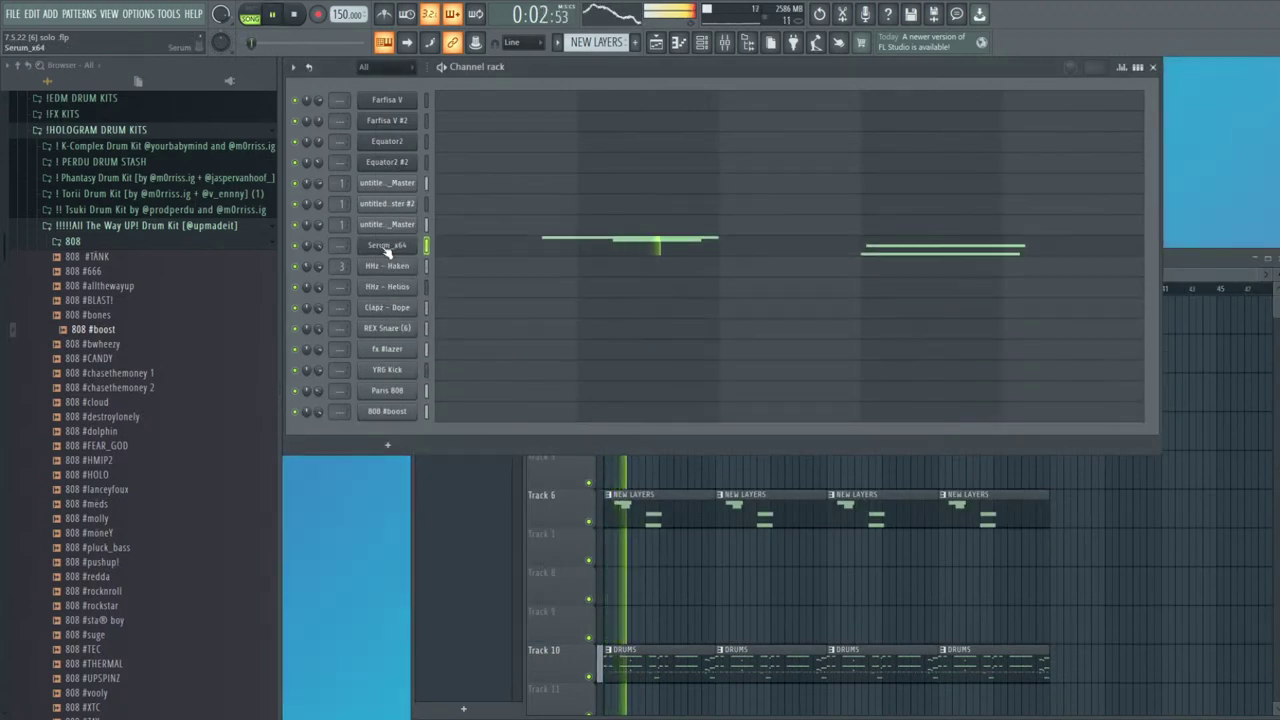
Add a G6 note to the Serum melody at bar 3 and lengthen it to just before bar 5
{"action": "left_click", "coordinate": [528, 246]}
{"action": "scroll", "coordinate": [641, 262], "scroll_direction": "up", "scroll_amount": 2}
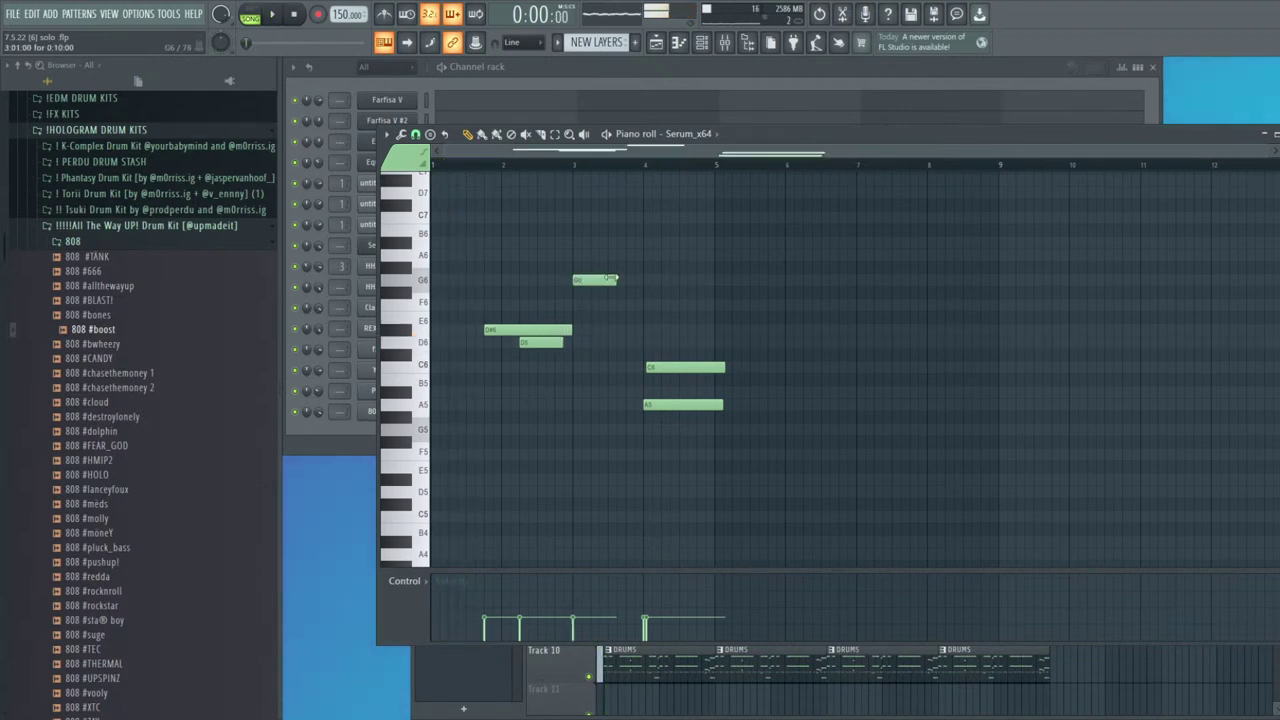
{"action": "key", "text": "space"}
{"action": "left_click_drag", "start_coordinate": [615, 280], "coordinate": [700, 281]}
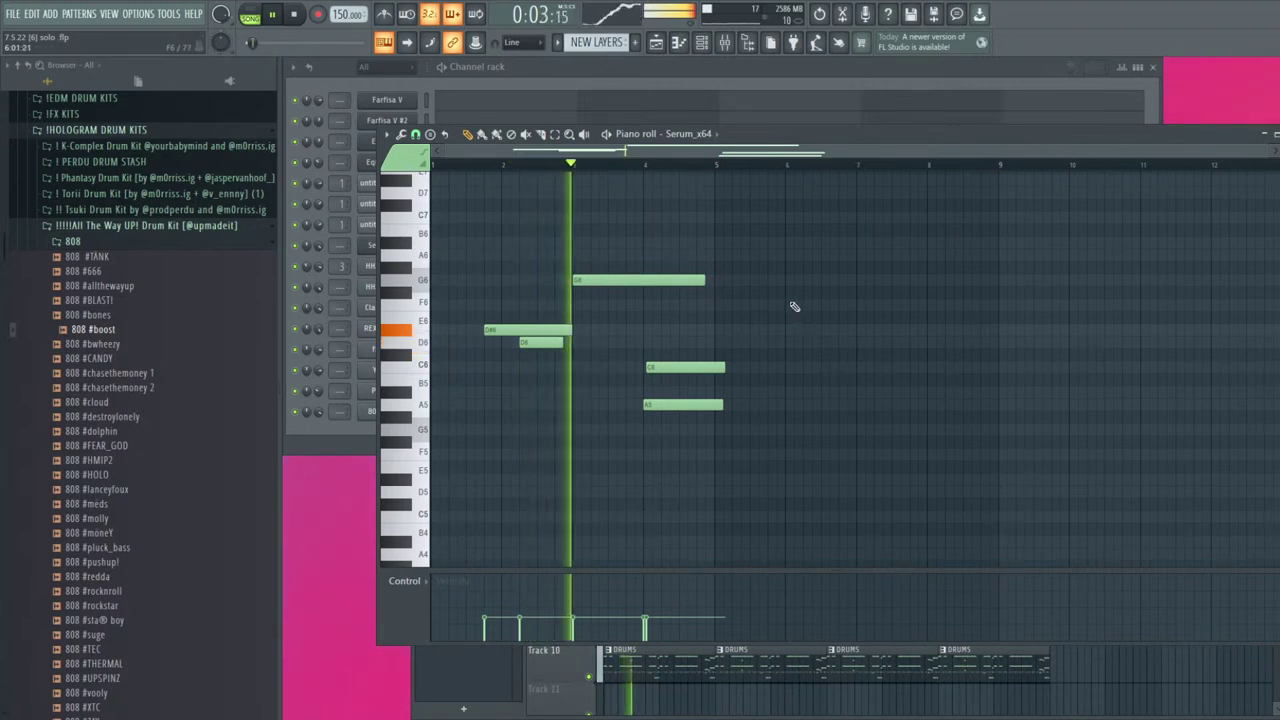
{"action": "left_click", "coordinate": [718, 255]}
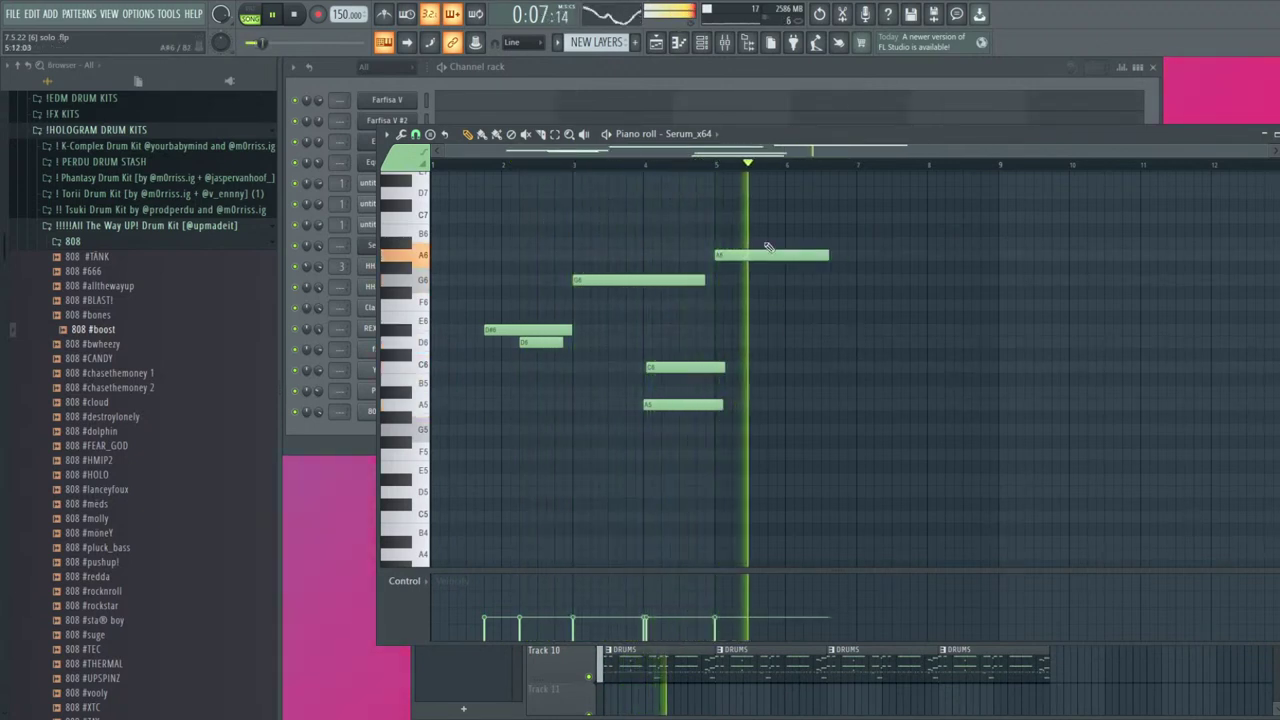
{"action": "right_click", "coordinate": [750, 256]}
{"action": "left_click", "coordinate": [718, 432]}
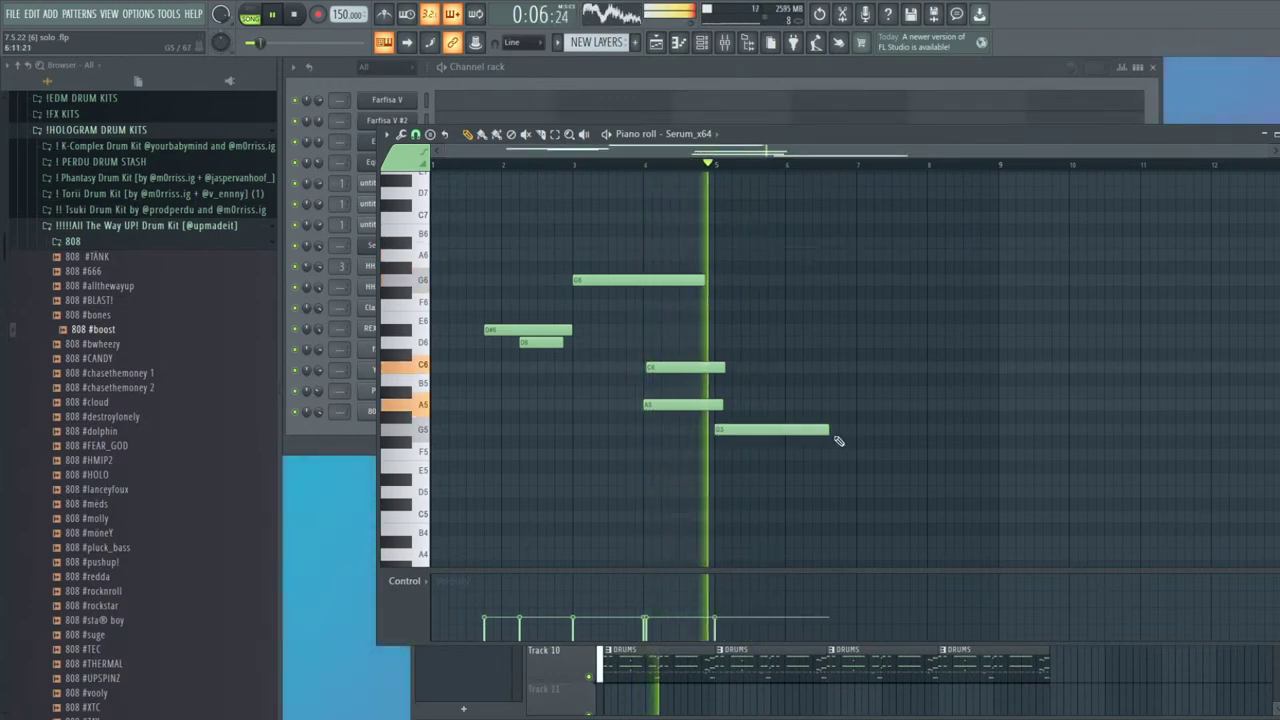
{"action": "right_click", "coordinate": [771, 438]}
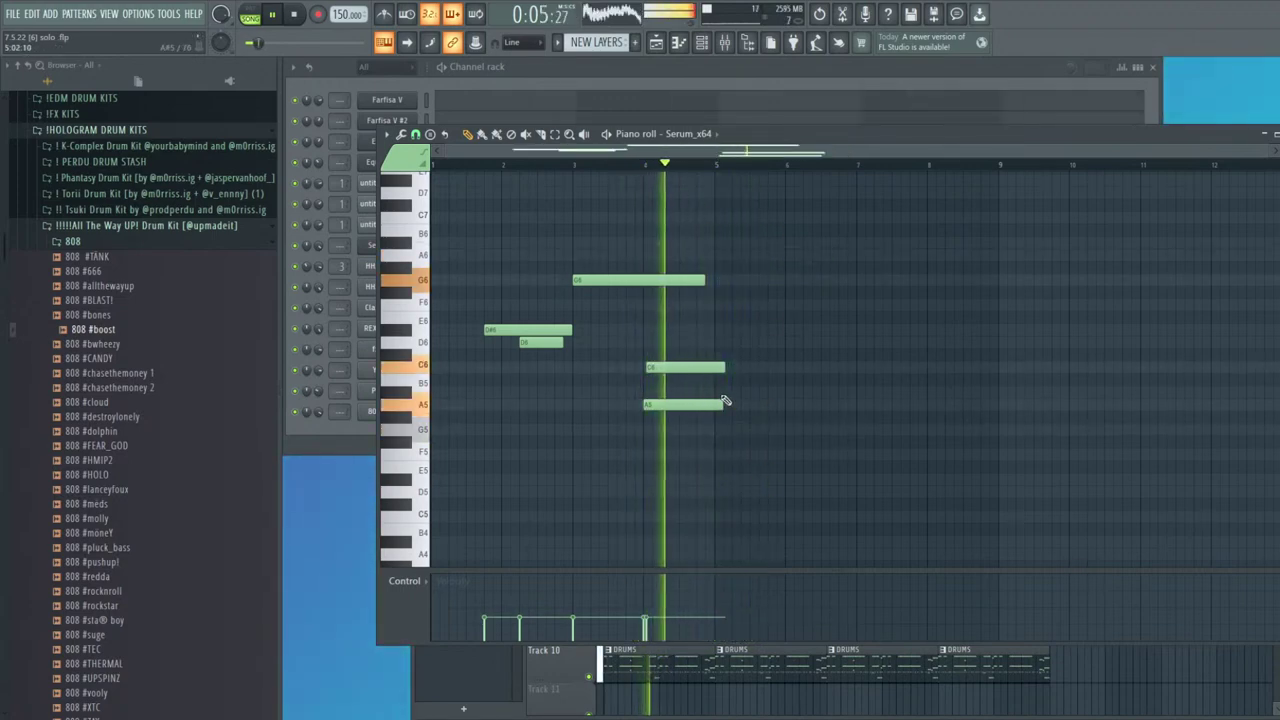
Replace the A5 and C6 pair at bar 4 with a short C6 just before bar 3, and extend G6 to bar 5
{"action": "right_click", "coordinate": [720, 404]}
{"action": "right_click", "coordinate": [700, 367]}
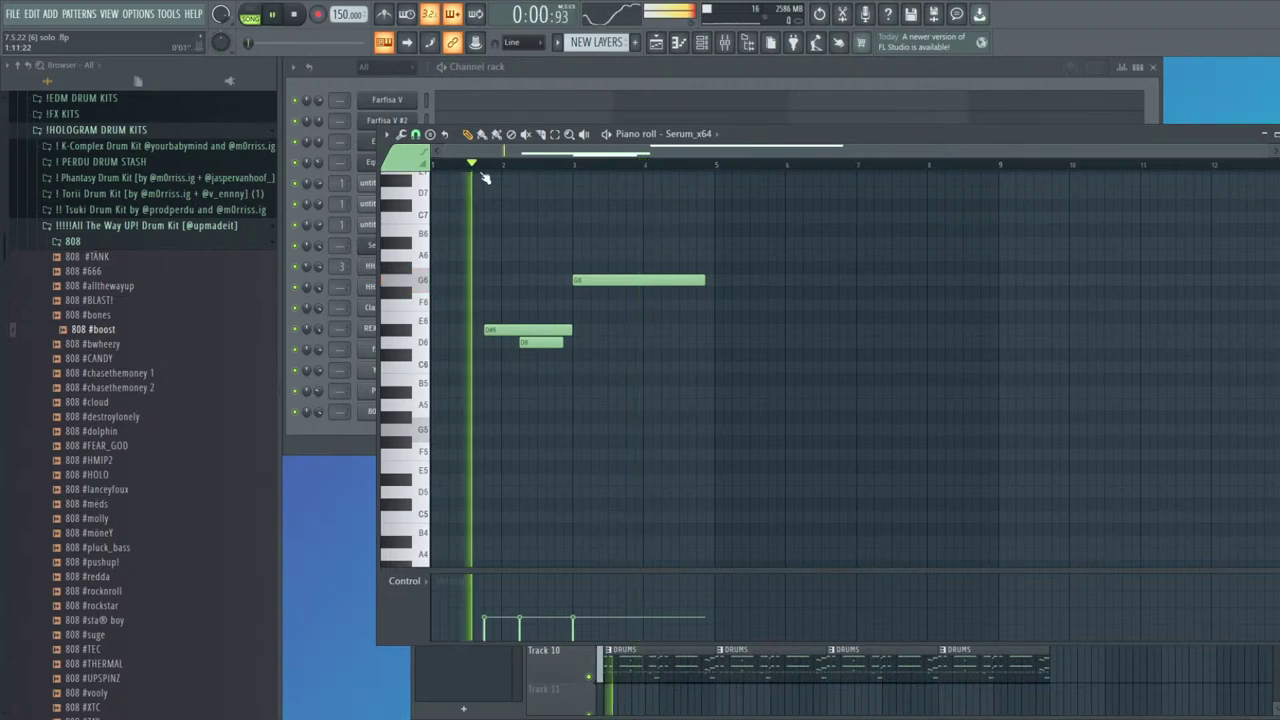
{"action": "left_click", "coordinate": [566, 367]}
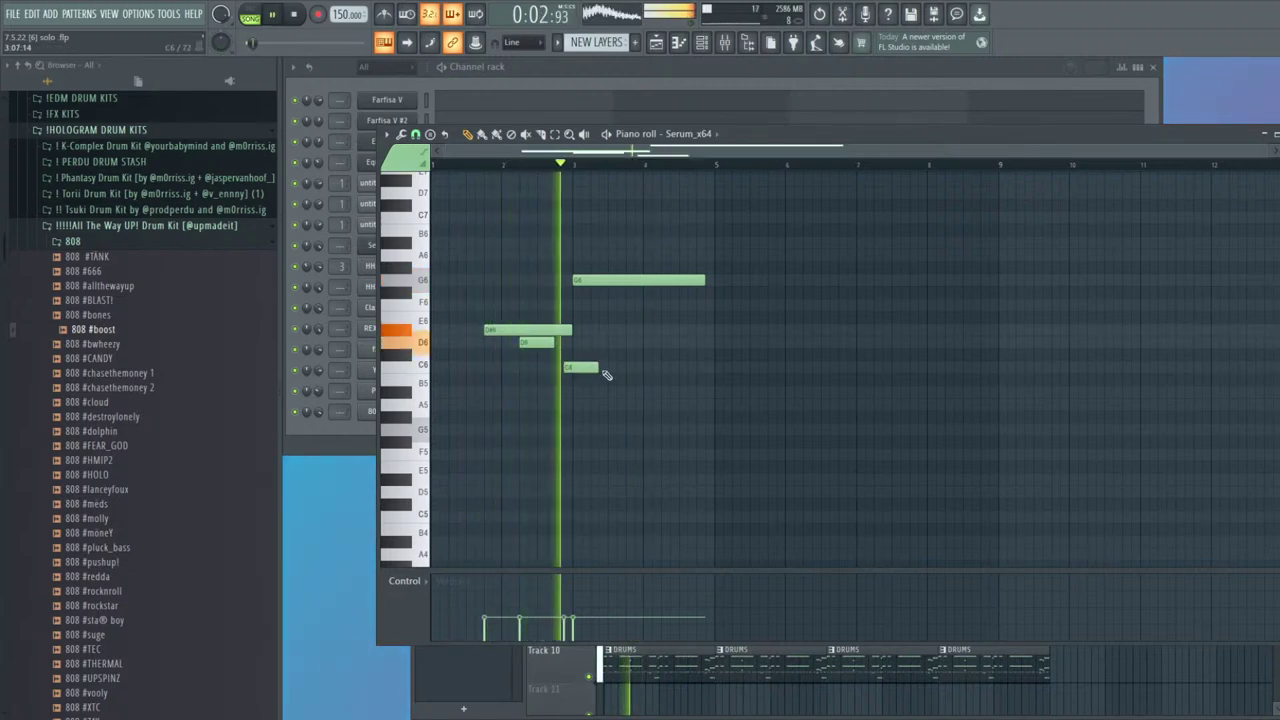
{"action": "left_click_drag", "start_coordinate": [704, 280], "coordinate": [712, 282]}
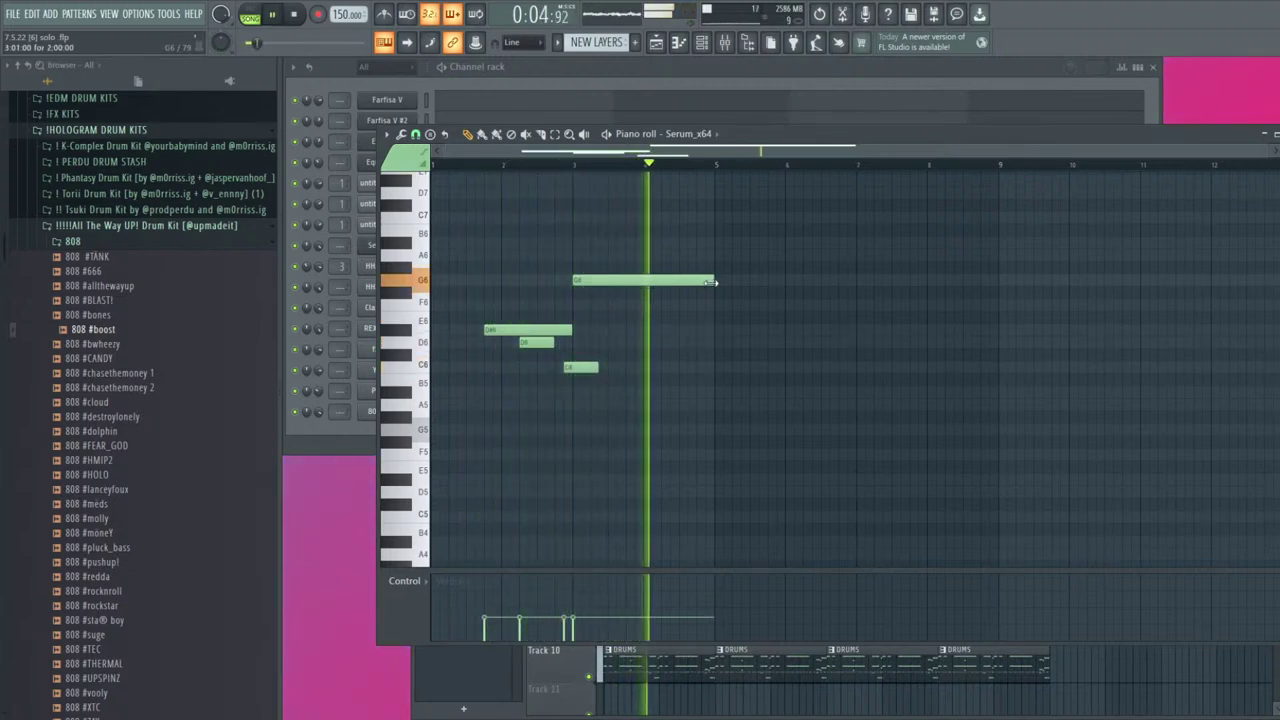
{"action": "left_click", "coordinate": [716, 242]}
{"action": "left_click", "coordinate": [721, 216]}
{"action": "left_click_drag", "start_coordinate": [863, 253], "coordinate": [850, 218]}
{"action": "key", "text": "ctrl+Down"}
{"action": "left_click", "coordinate": [676, 165]}
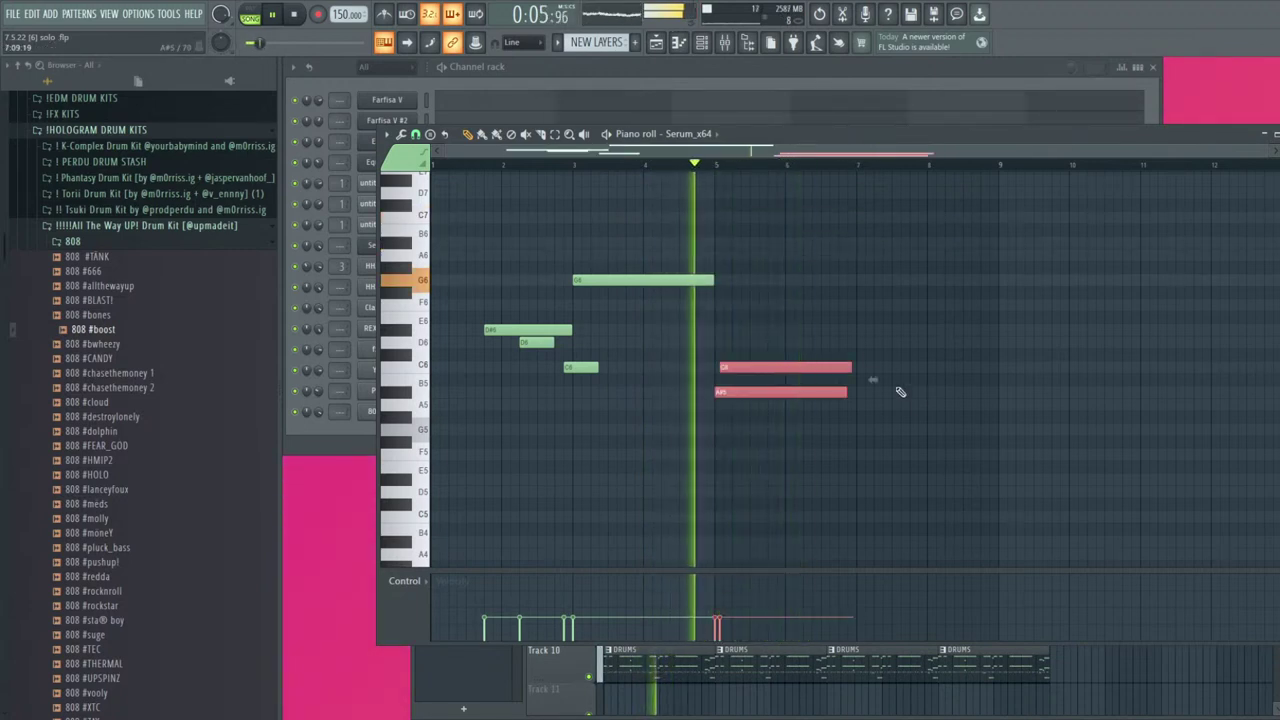
{"action": "left_click", "coordinate": [905, 388]}
{"action": "right_click", "coordinate": [783, 366]}
{"action": "right_click", "coordinate": [731, 392]}
Place a long D6 note at bar 5, dropping the F6 tried above it, and add a short D#6 just before bar 7
{"action": "key", "text": "space"}
{"action": "left_click_drag", "start_coordinate": [718, 309], "coordinate": [722, 309]}
{"action": "left_click_drag", "start_coordinate": [868, 352], "coordinate": [815, 299]}
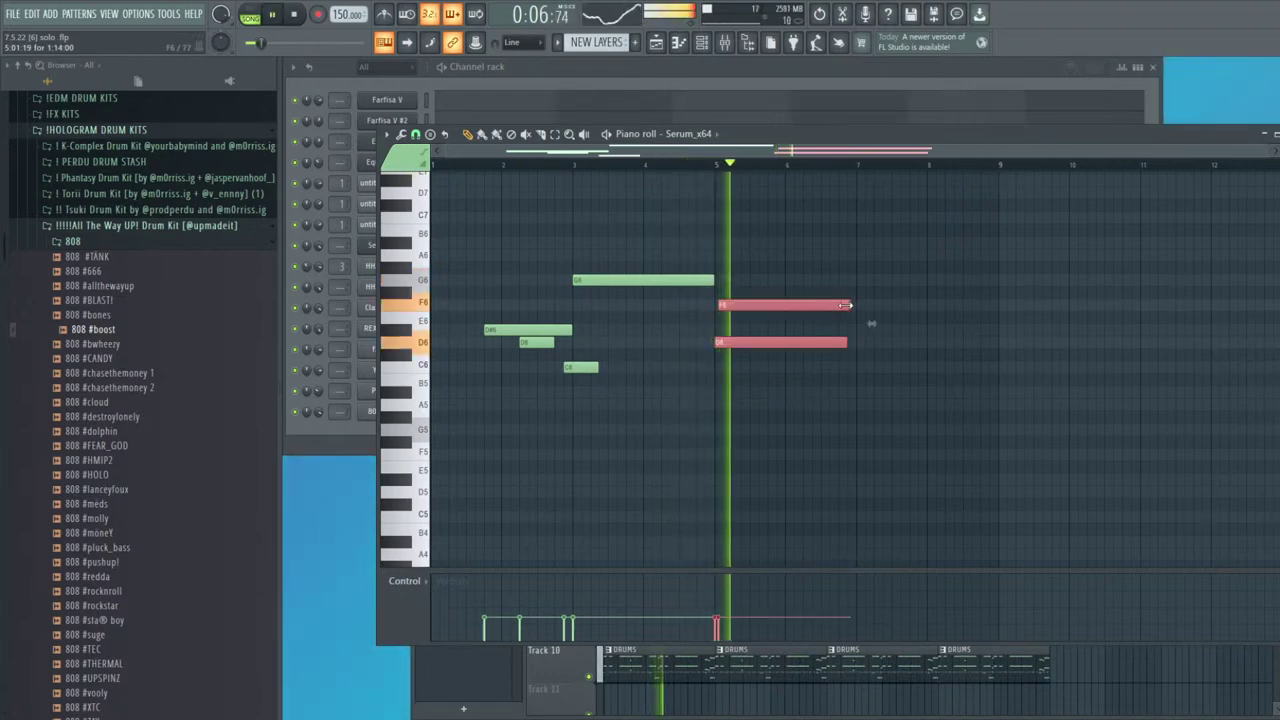
{"action": "key", "text": "space"}
{"action": "right_click", "coordinate": [791, 306]}
{"action": "left_click_drag", "start_coordinate": [822, 343], "coordinate": [892, 332]}
{"action": "left_click", "coordinate": [843, 331]}
{"action": "key", "text": "space"}
{"action": "key", "text": "space"}
Duplicate the D6 and D#6 phrase to bar 7 and replace the copied D#6 with short G6 and F6 notes closing bar 8
{"action": "left_click_drag", "start_coordinate": [975, 329], "coordinate": [735, 325]}
{"action": "key", "text": "ctrl+b"}
{"action": "left_click", "coordinate": [877, 254], "text": "ctrl"}
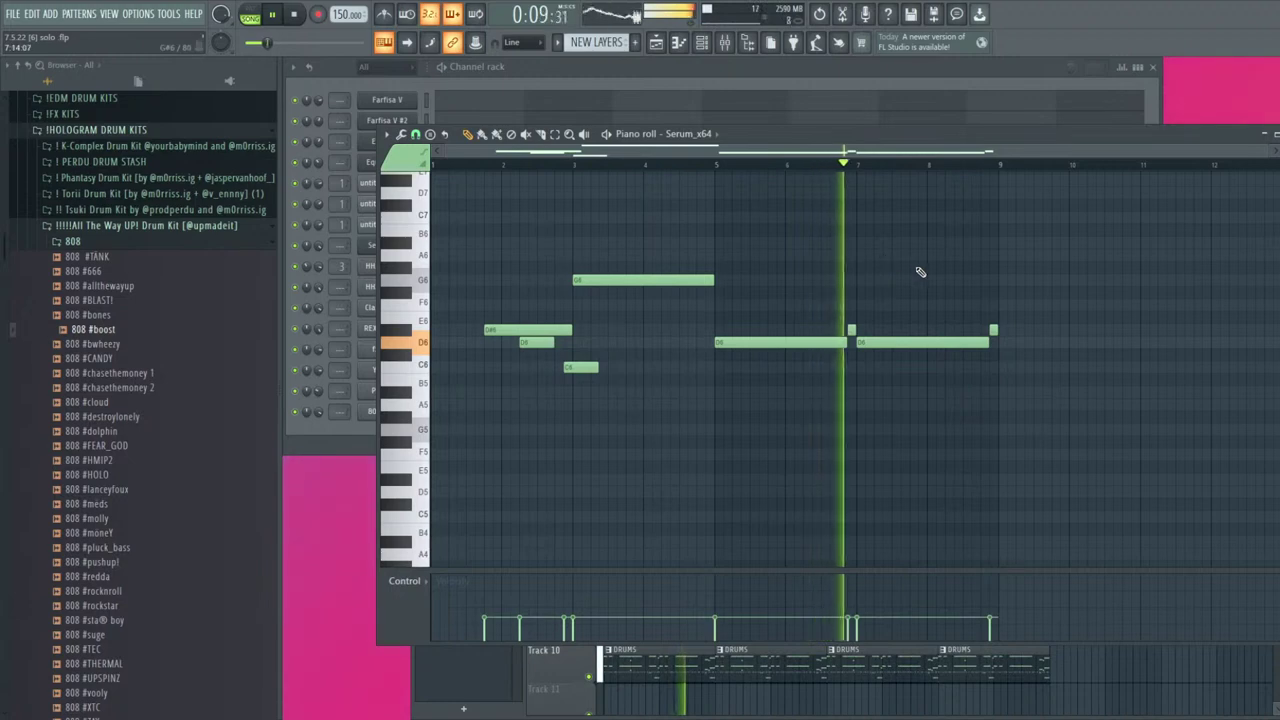
{"action": "left_click_drag", "start_coordinate": [992, 331], "coordinate": [968, 282]}
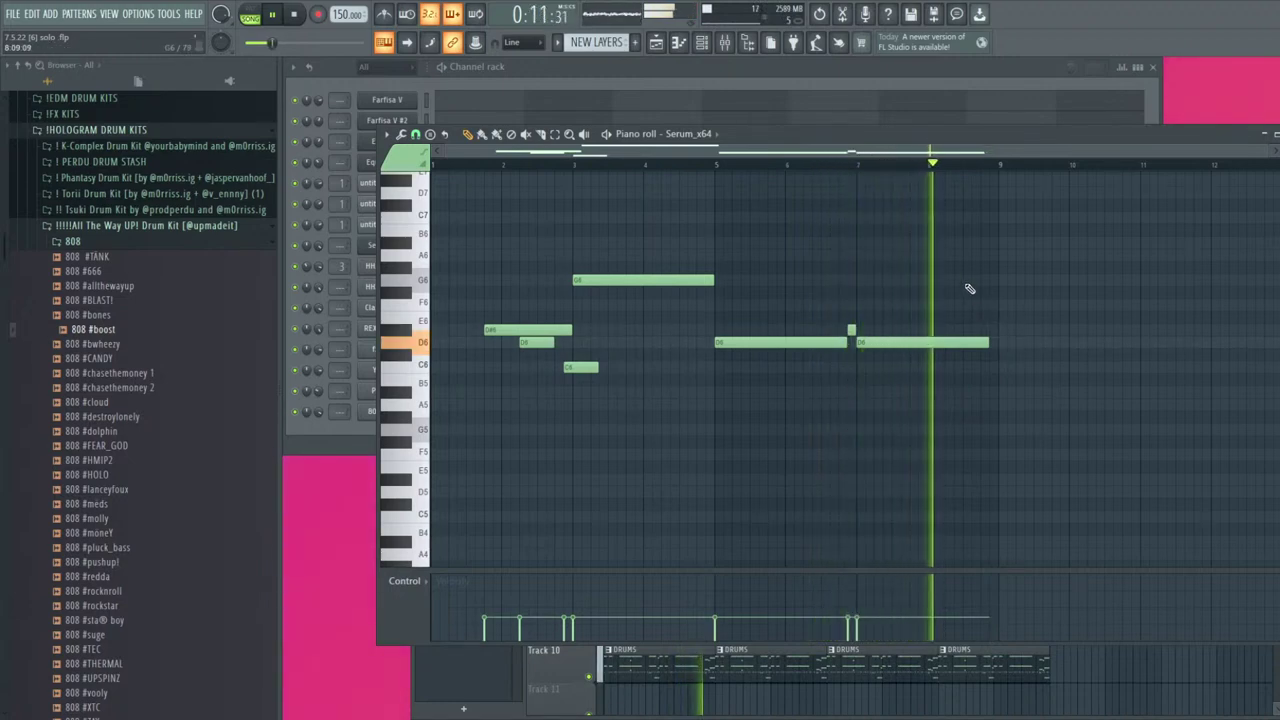
{"action": "left_click", "coordinate": [987, 304]}
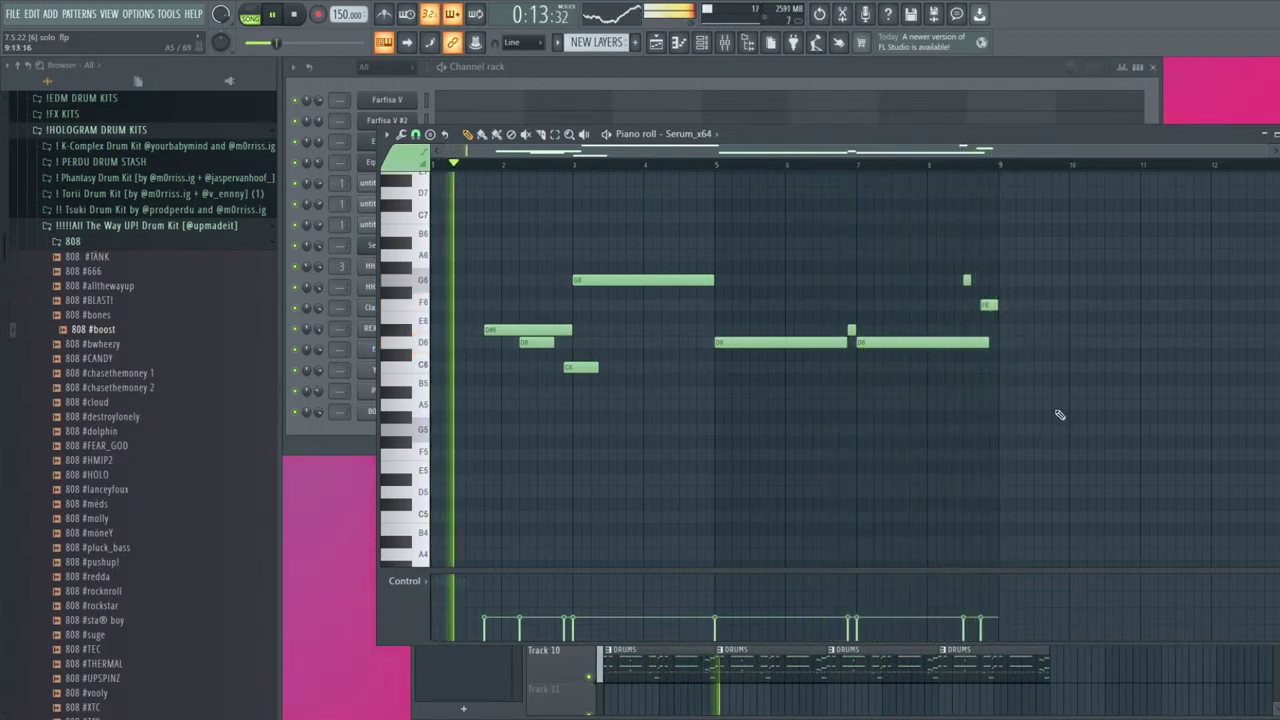
Shorten the Env 1 release of the Serum synth to 897 ms
{"action": "key", "text": "Escape"}
{"action": "left_click", "coordinate": [387, 246]}
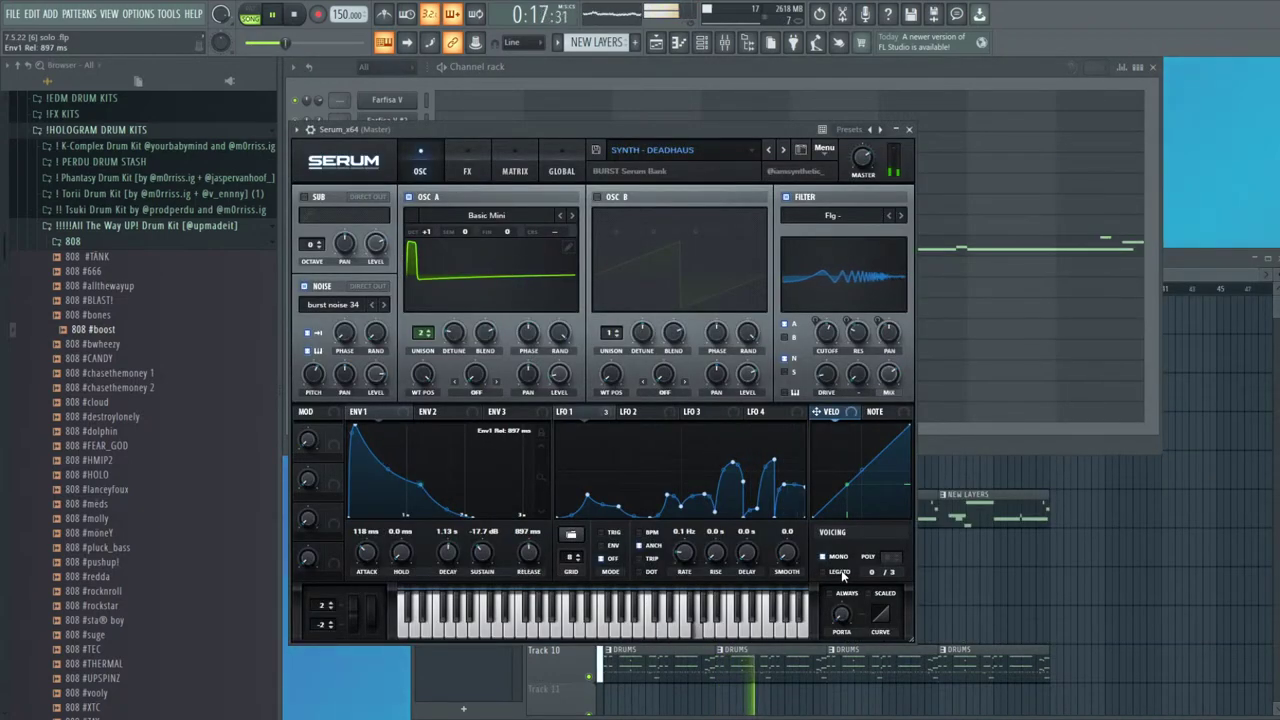
{"action": "key", "text": "Escape"}
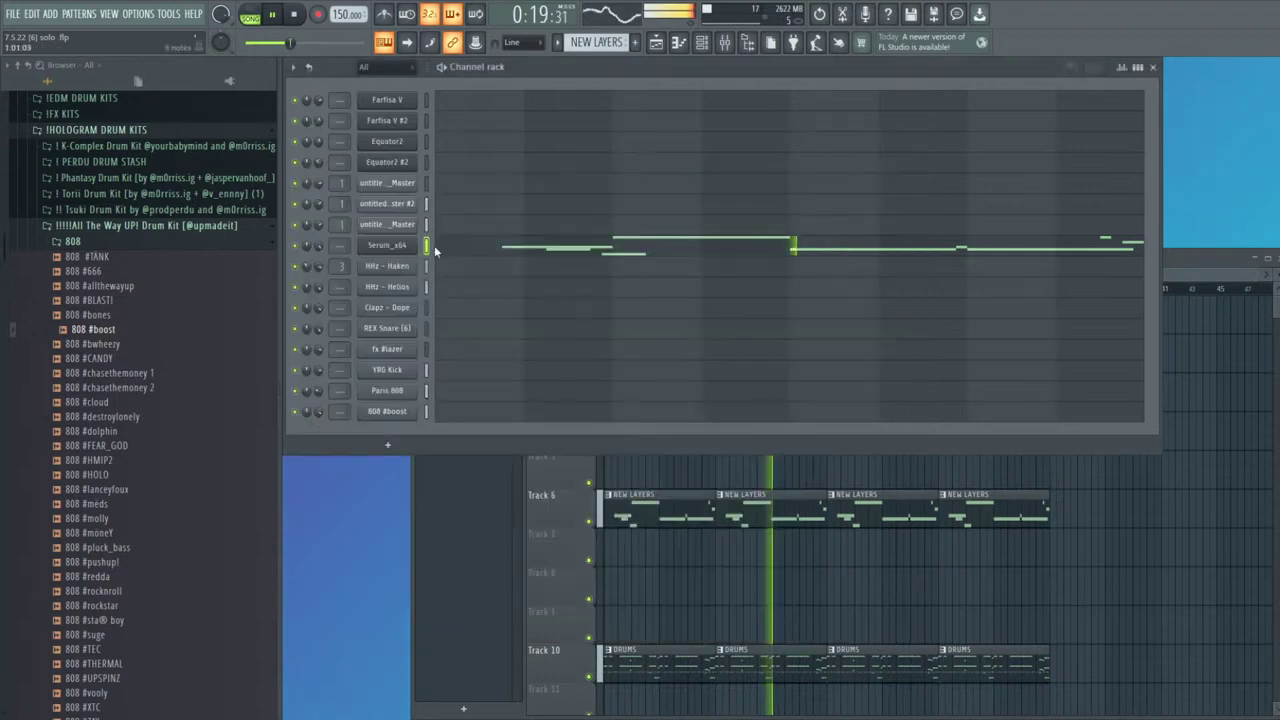
Replace the opening D#6 and D6 notes with a single D6 note starting at bar 1, 1:12:00 long
{"action": "left_click", "coordinate": [492, 249]}
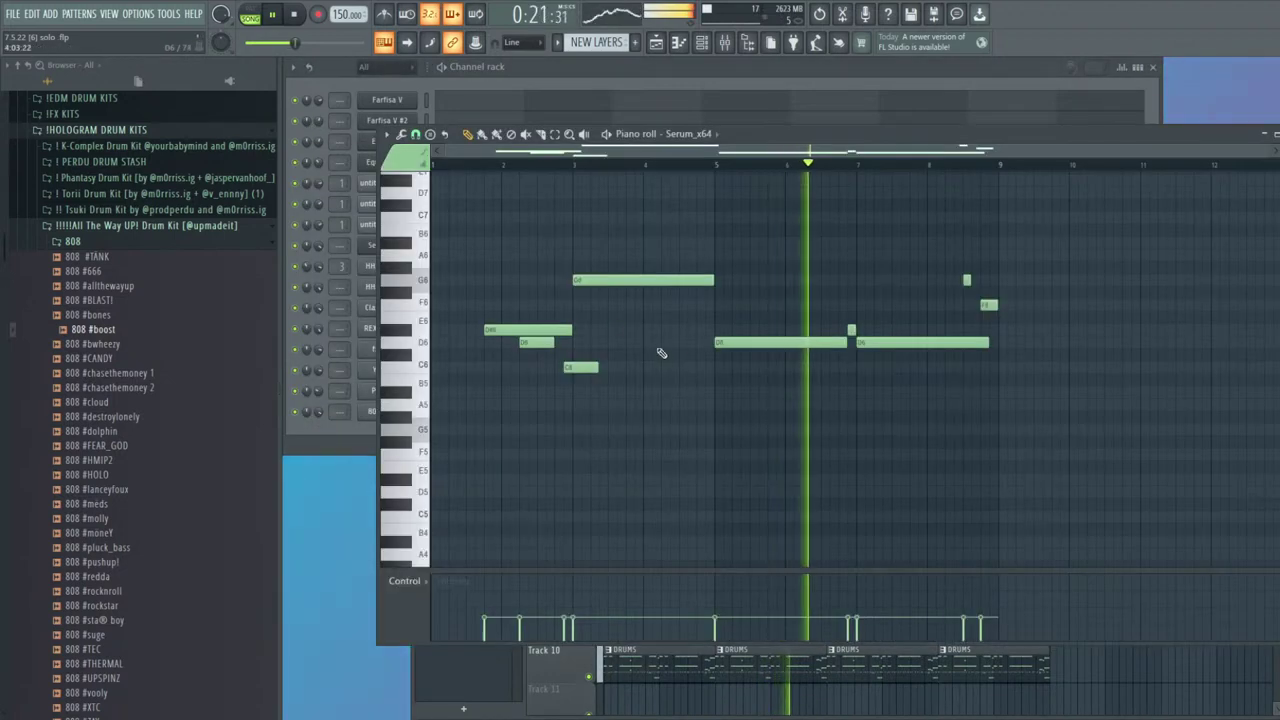
{"action": "mouse_move", "coordinate": [531, 331]}
{"action": "left_mouse_down"}
{"action": "mouse_move", "coordinate": [478, 333]}
{"action": "mouse_move", "coordinate": [551, 333]}
{"action": "left_mouse_up"}
{"action": "right_click", "coordinate": [530, 343]}
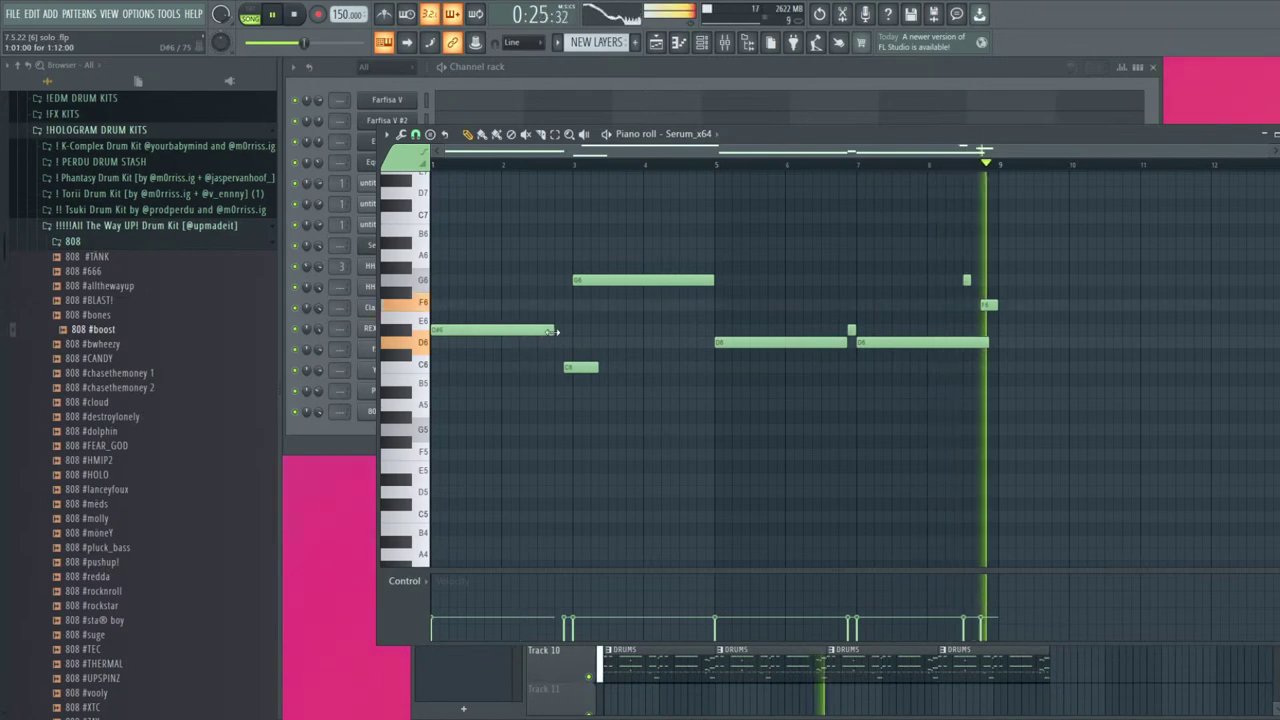
{"action": "right_click", "coordinate": [552, 332]}
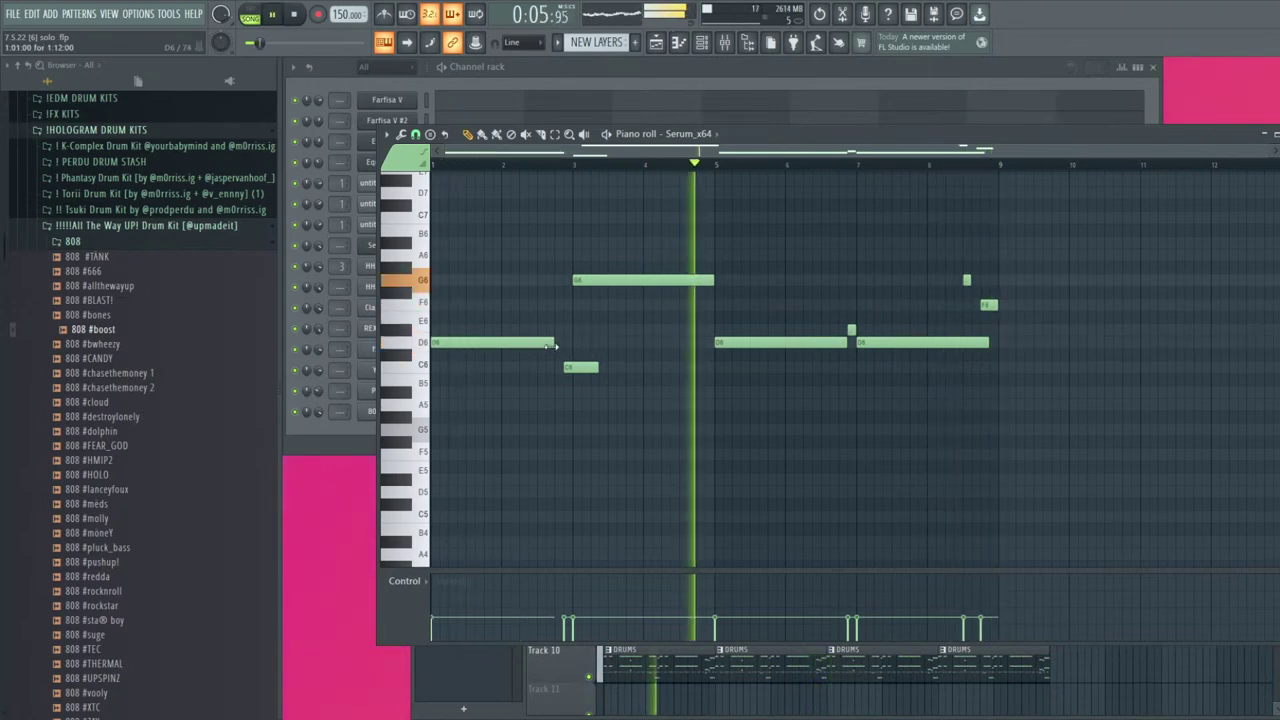
{"action": "left_click_drag", "start_coordinate": [708, 375], "coordinate": [1057, 262]}
{"action": "key", "text": "ctrl+b"}
{"action": "key", "text": "Delete"}
{"action": "right_click", "coordinate": [597, 281]}
{"action": "right_click", "coordinate": [534, 367]}
{"action": "key", "text": "ctrl+z"}
{"action": "key", "text": "ctrl+z"}
Replace the D6 and C6 notes of the first two bars with a 1:14:00 G6 at bar 1 followed by a short F6
{"action": "right_click", "coordinate": [592, 366]}
{"action": "left_click", "coordinate": [437, 280]}
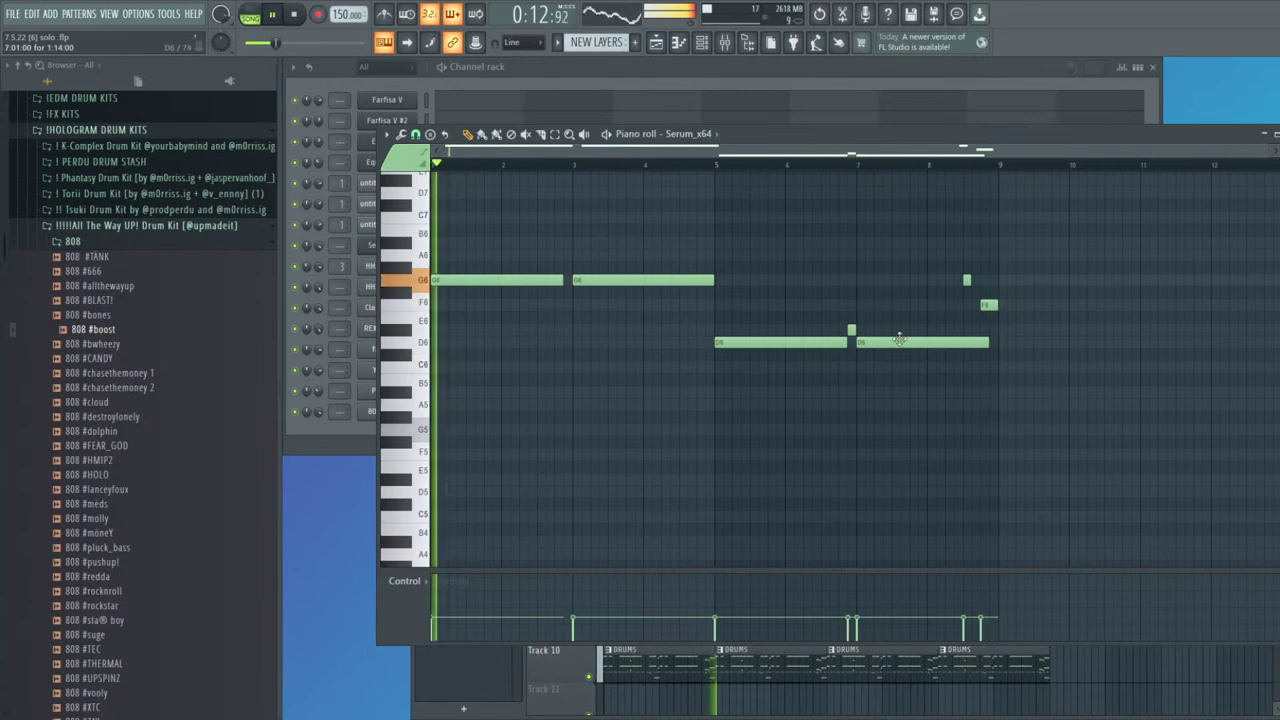
{"action": "left_click", "coordinate": [567, 304]}
Shorten the G6 note at bar 3 to 1:14:00 and add short A#6 and A6 notes leading into bar 5
{"action": "left_click_drag", "start_coordinate": [712, 279], "coordinate": [703, 279]}
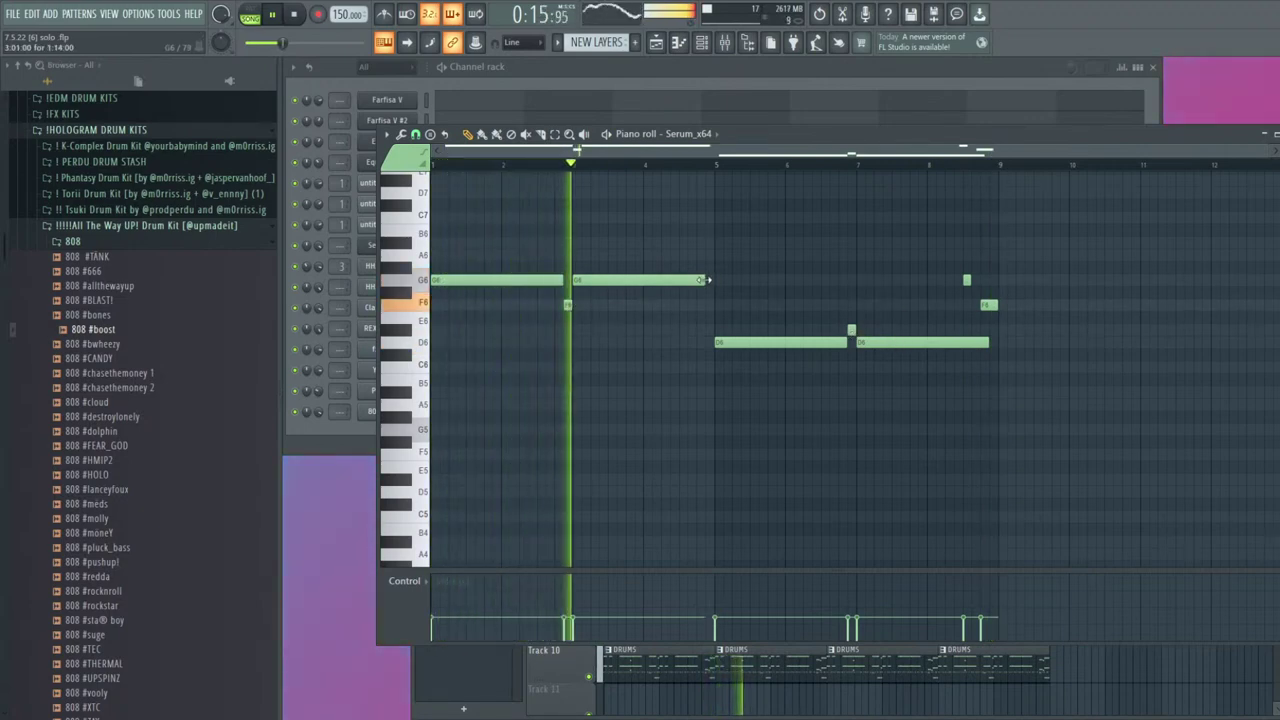
{"action": "left_click", "coordinate": [700, 242]}
{"action": "left_click", "coordinate": [709, 255]}
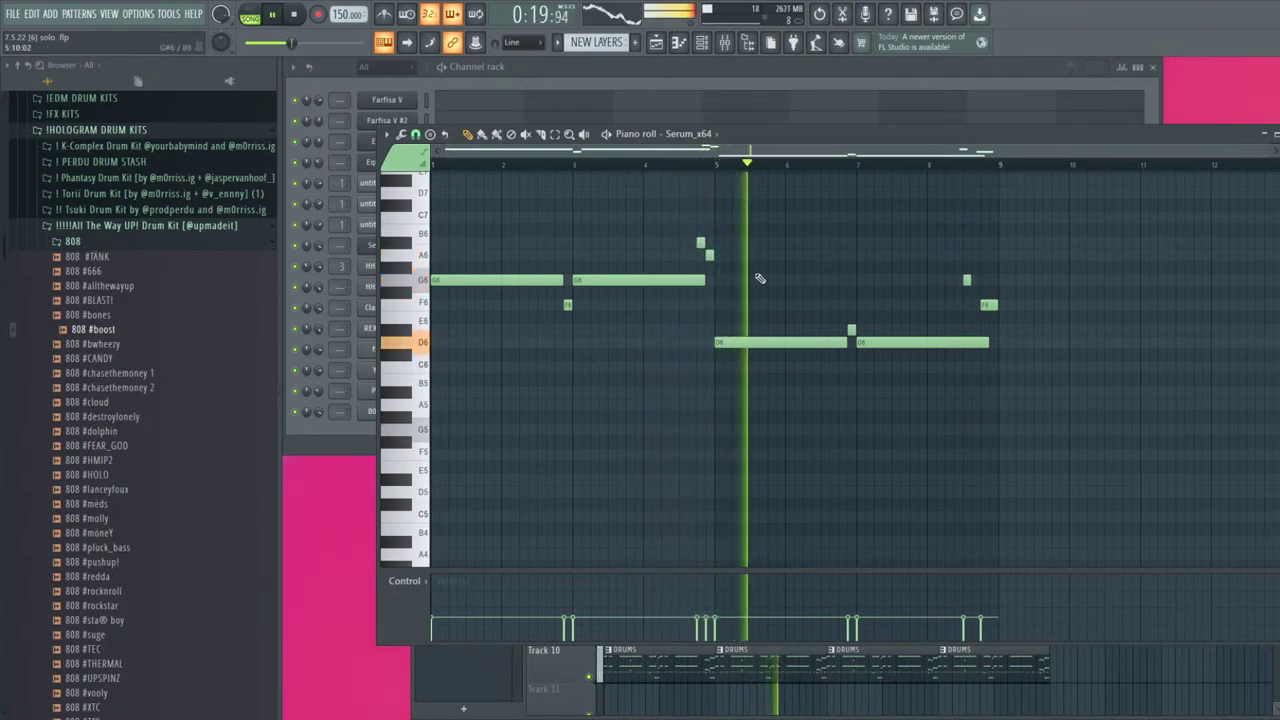
Rework the end of bar 4 into a longer A#6 note followed by short A6 and F6 notes leading into bar 5
{"action": "left_click", "coordinate": [645, 164]}
{"action": "right_click", "coordinate": [701, 243]}
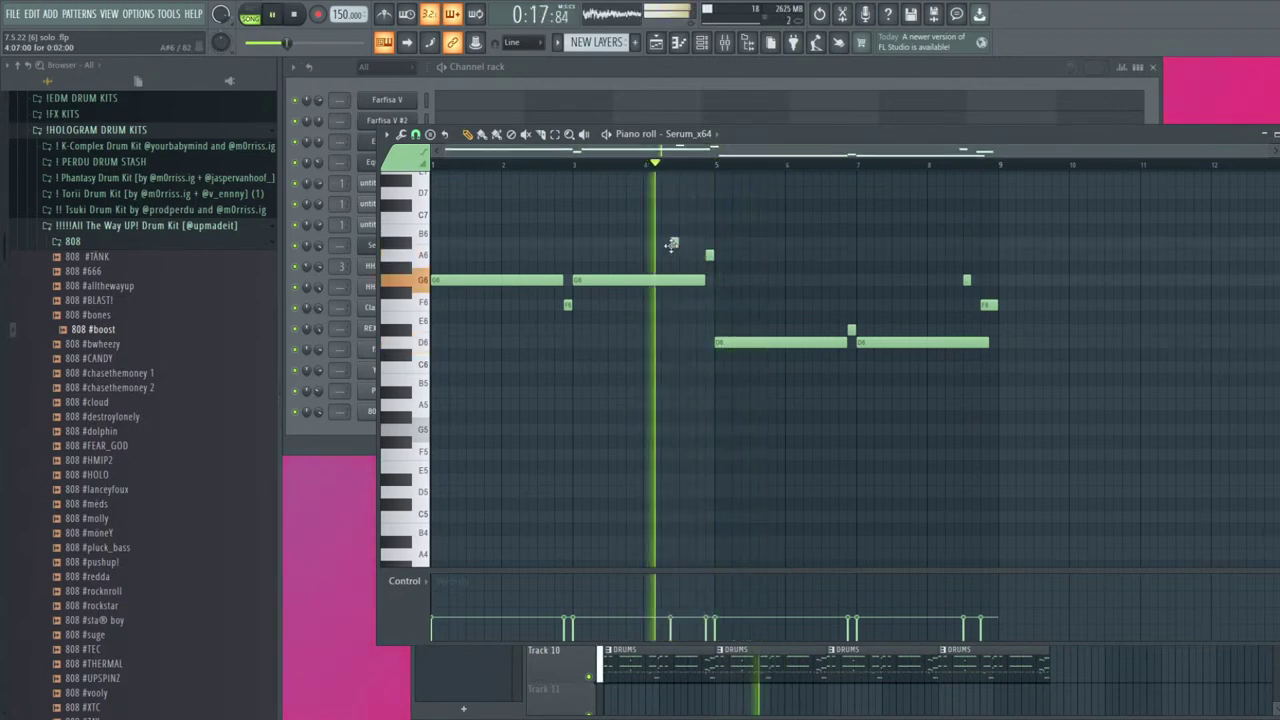
{"action": "left_click", "coordinate": [675, 242]}
{"action": "left_click", "coordinate": [693, 255]}
{"action": "key", "text": "space"}
{"action": "right_click", "coordinate": [712, 252]}
{"action": "key", "text": "space"}
{"action": "key", "text": "space"}
{"action": "right_click", "coordinate": [678, 243]}
{"action": "left_click_drag", "start_coordinate": [694, 255], "coordinate": [686, 243]}
{"action": "key", "text": "space"}
{"action": "key", "text": "space"}
{"action": "left_click", "coordinate": [700, 255]}
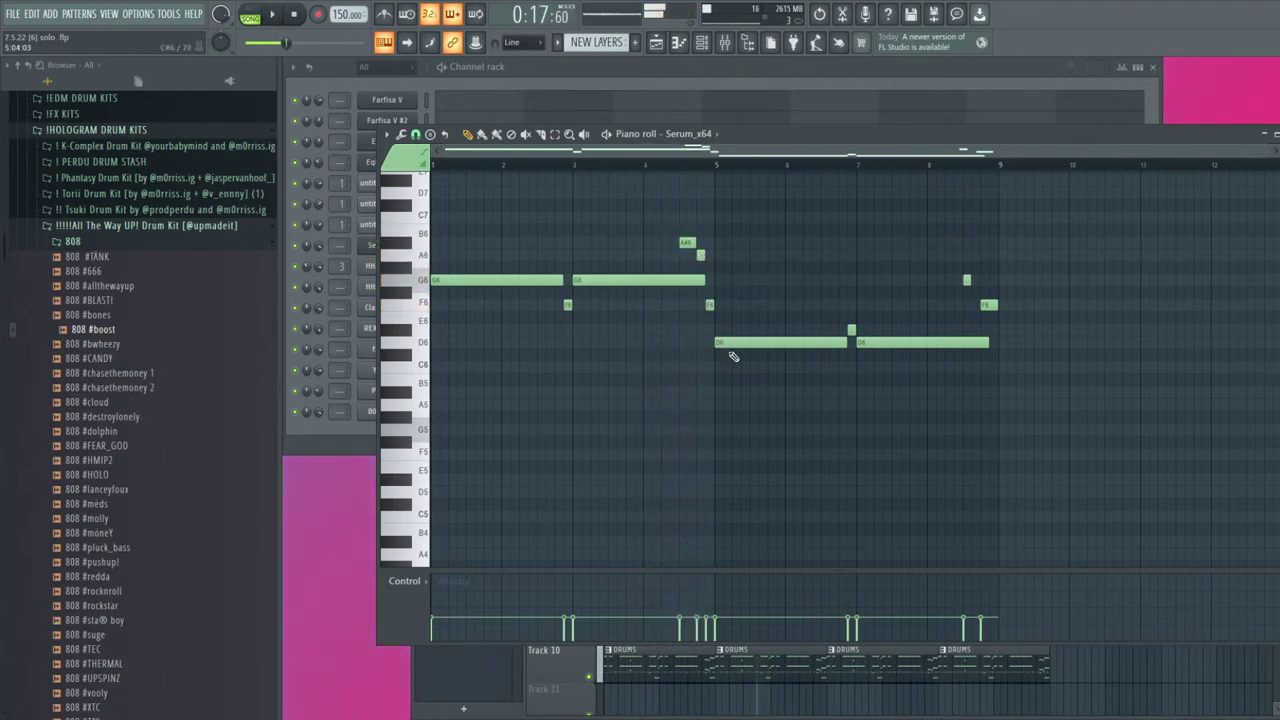
Clone the Serum_x64 channel and step the clone's preset onward from SYNTH - DEADHAUS past SYNTH - MORPHEA
{"action": "key", "text": "F7"}
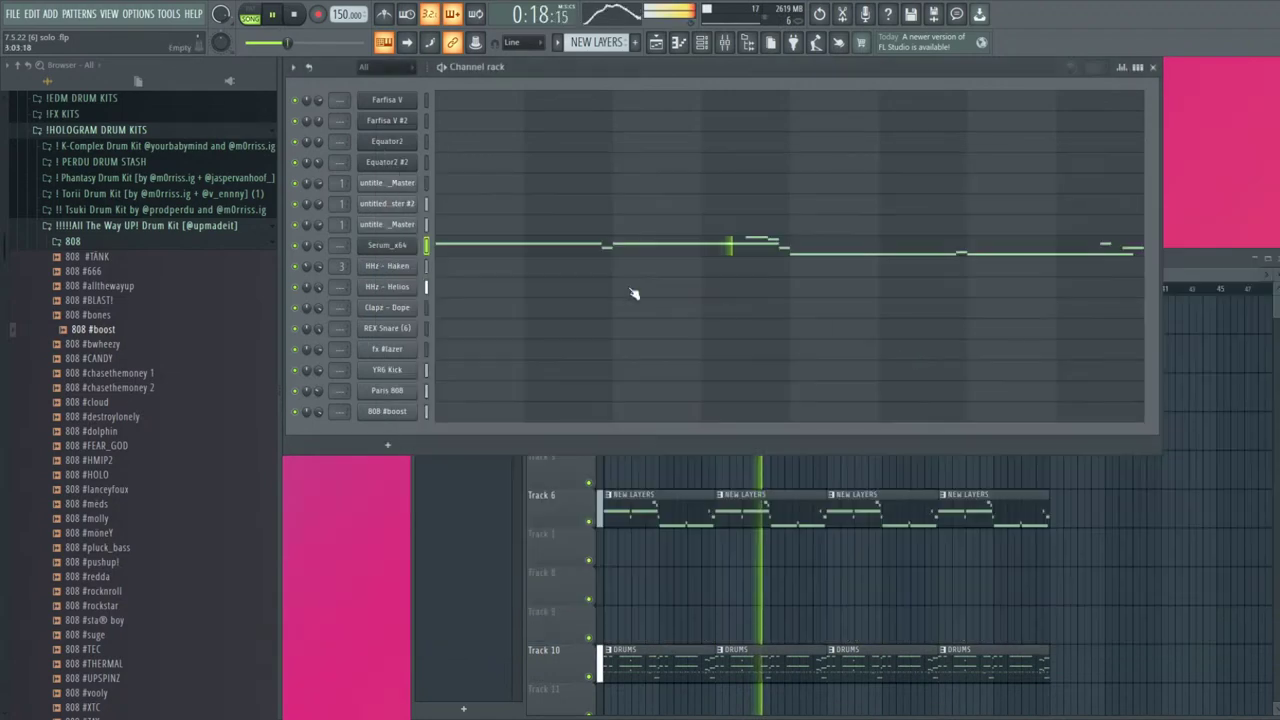
{"action": "left_click", "coordinate": [386, 245]}
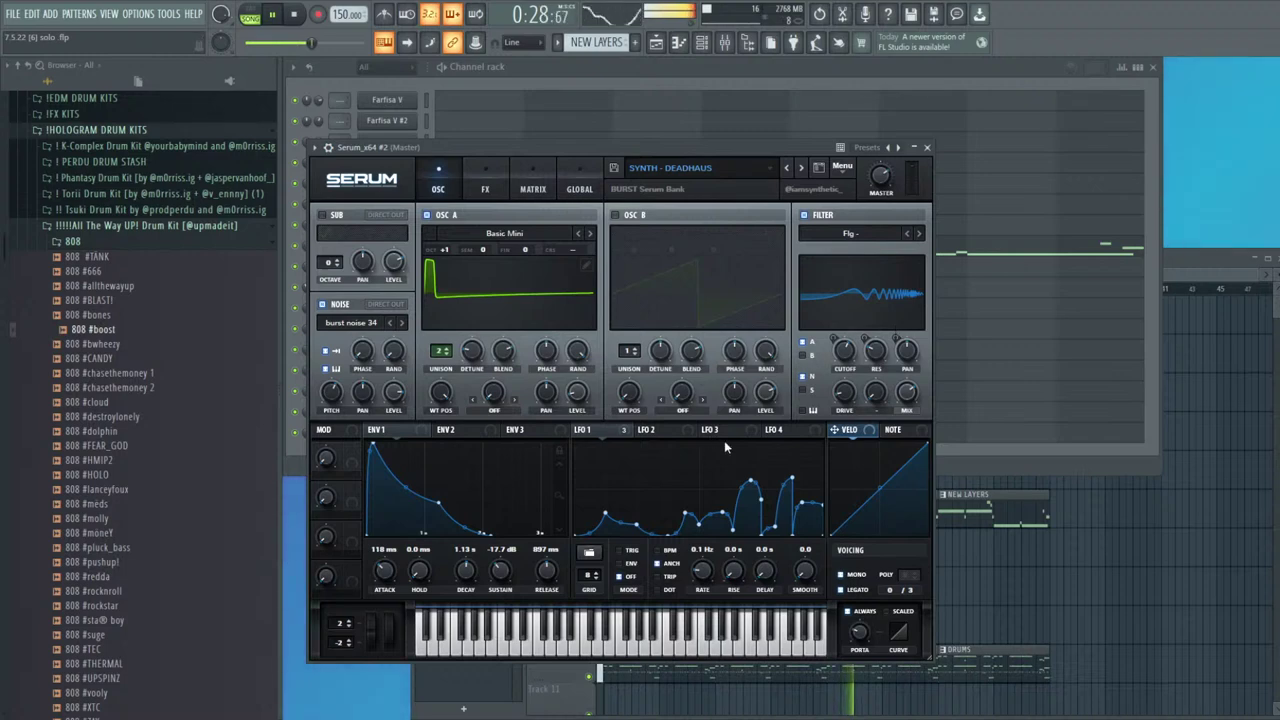
{"action": "left_click", "coordinate": [801, 168]}
{"action": "left_click", "coordinate": [801, 168]}
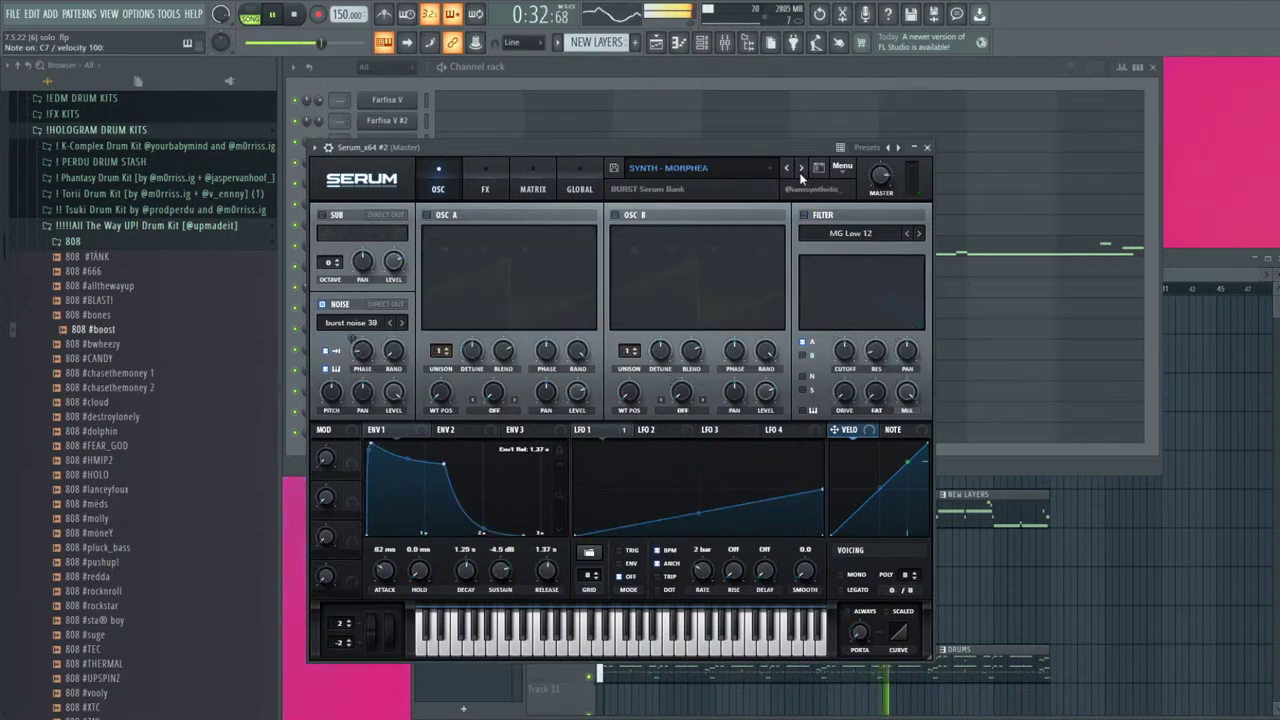
{"action": "left_click", "coordinate": [800, 170]}
{"action": "key", "text": "Escape"}
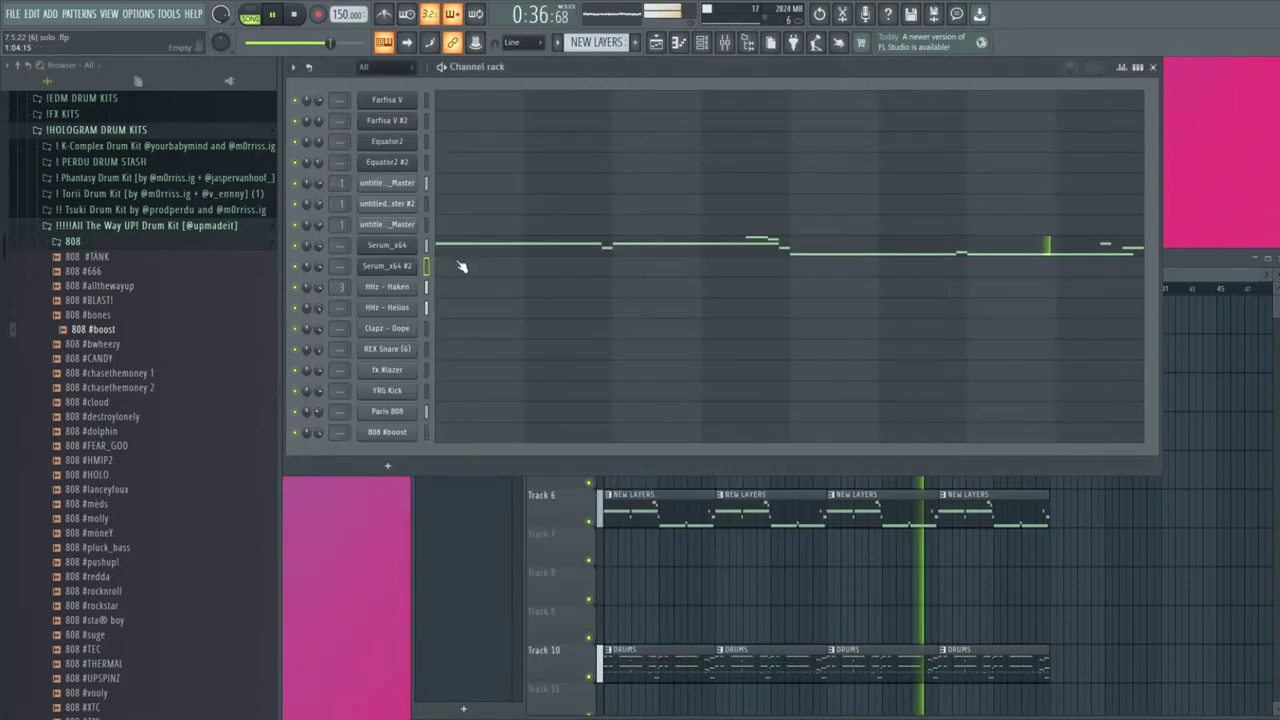
Try short A#7 and A7 notes in bar 1 of the Serum_x64 #2 piano roll and audition them
{"action": "left_click", "coordinate": [463, 265]}
{"action": "left_click", "coordinate": [466, 243]}
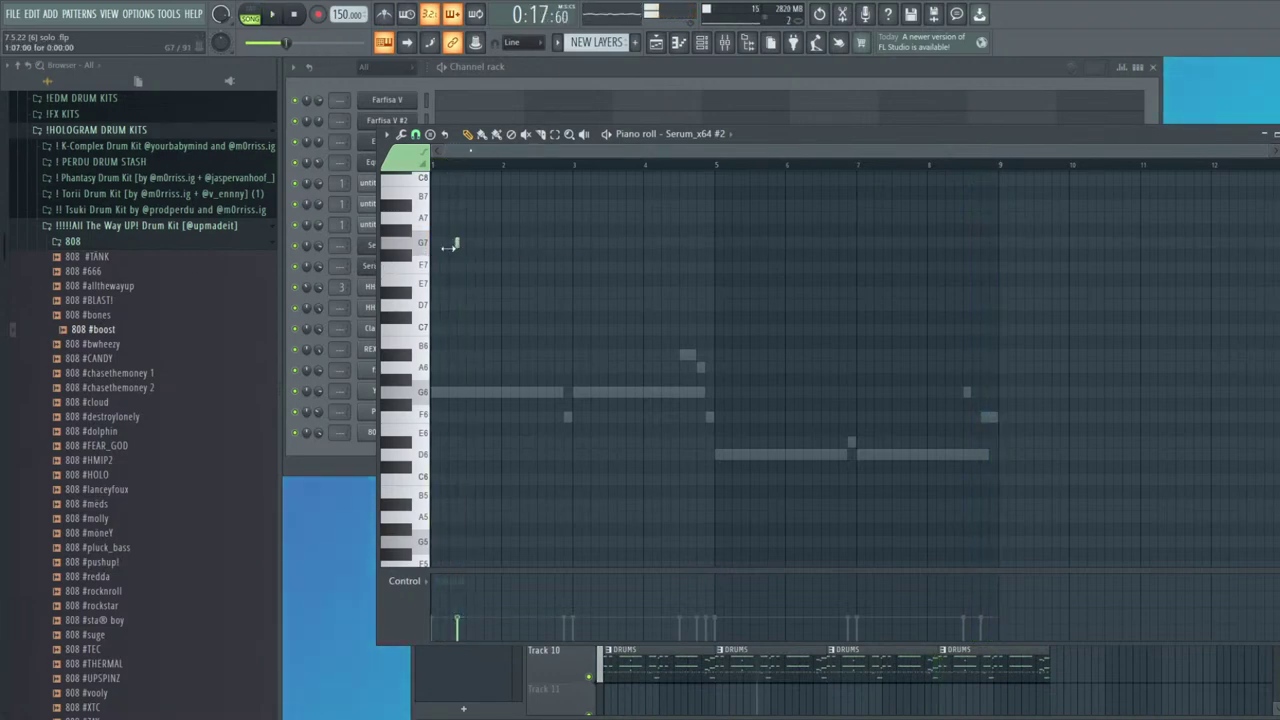
{"action": "scroll", "coordinate": [521, 252], "scroll_direction": "up", "scroll_amount": 3}
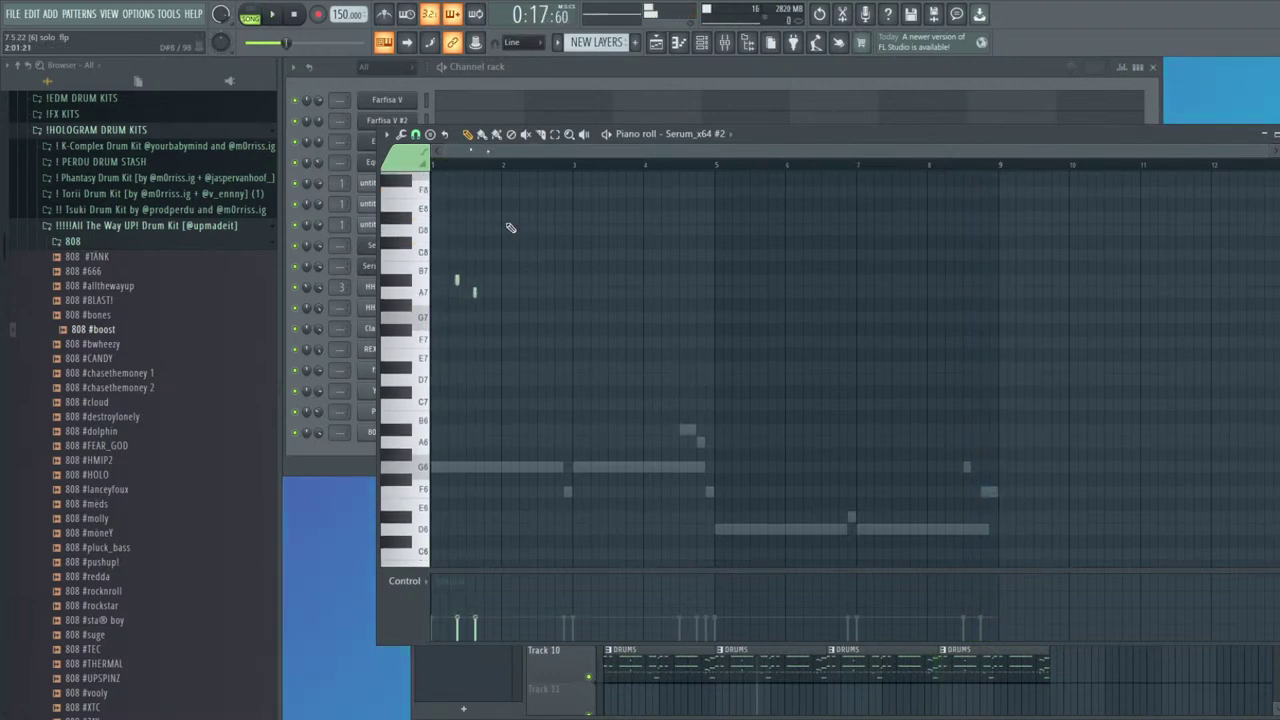
{"action": "left_click", "coordinate": [492, 231]}
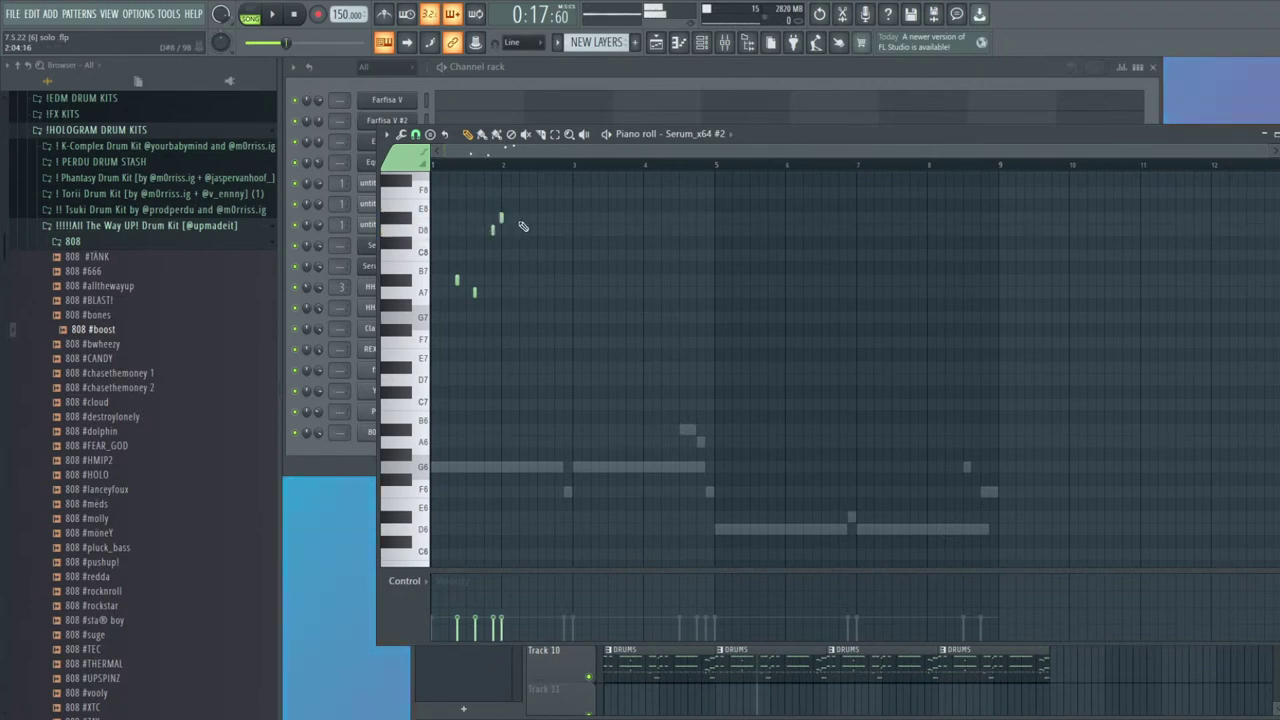
{"action": "right_click", "coordinate": [489, 236]}
{"action": "key", "text": "space"}
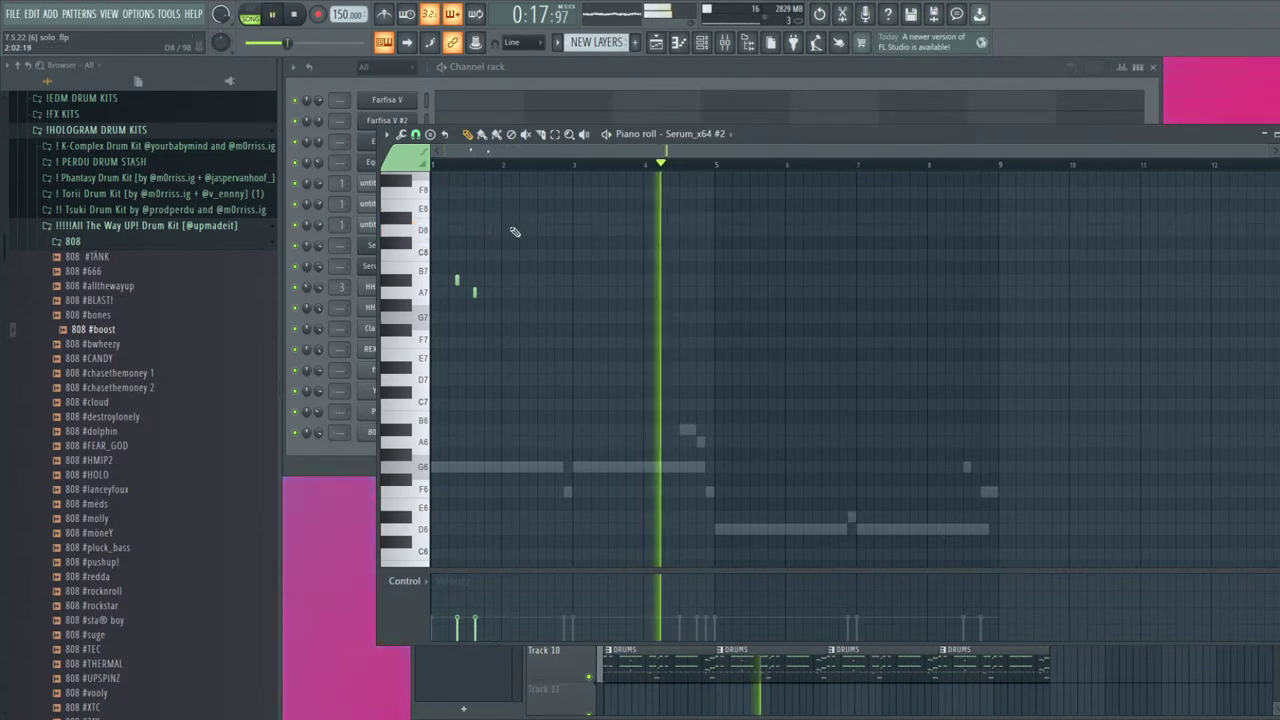
{"action": "key", "text": "space"}
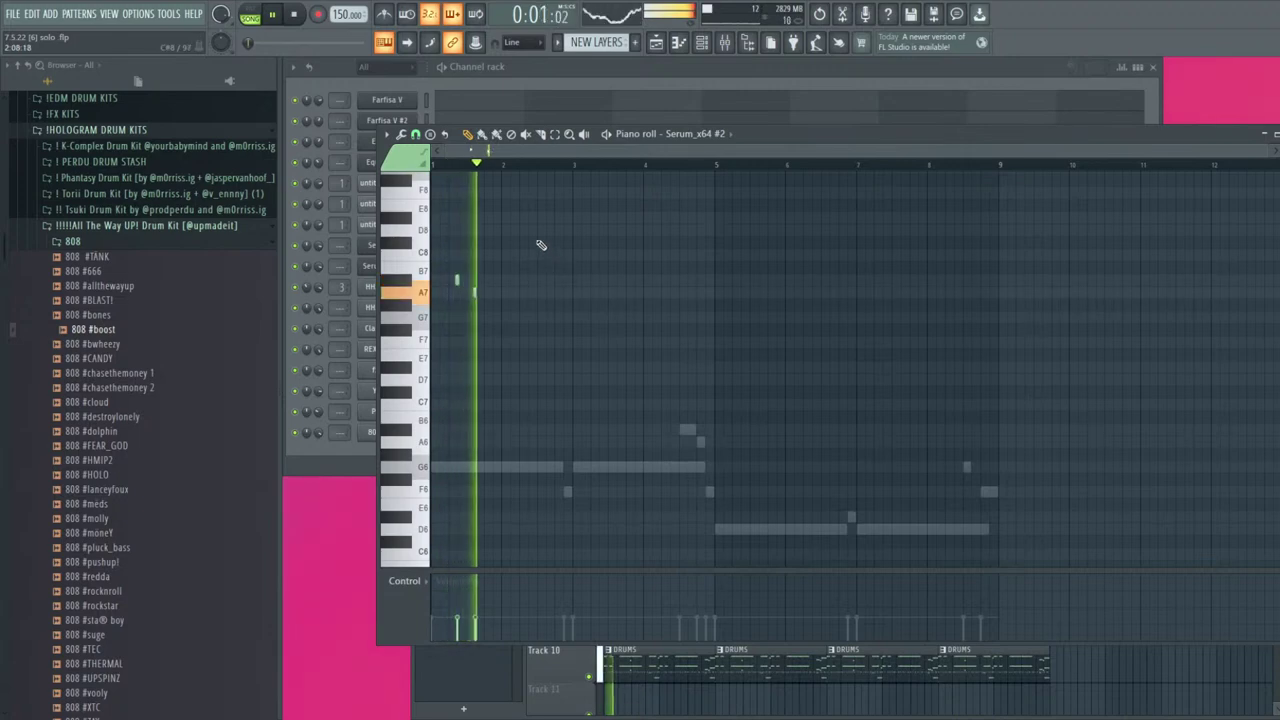
Try short D8, D#8 and D8 notes leading into bar 3, plus a G7 note in bar 4
{"action": "left_click", "coordinate": [546, 232]}
{"action": "left_click", "coordinate": [561, 218]}
{"action": "left_click", "coordinate": [578, 231]}
{"action": "left_click", "coordinate": [679, 317]}
{"action": "left_click", "coordinate": [697, 341]}
{"action": "left_click", "coordinate": [705, 354]}
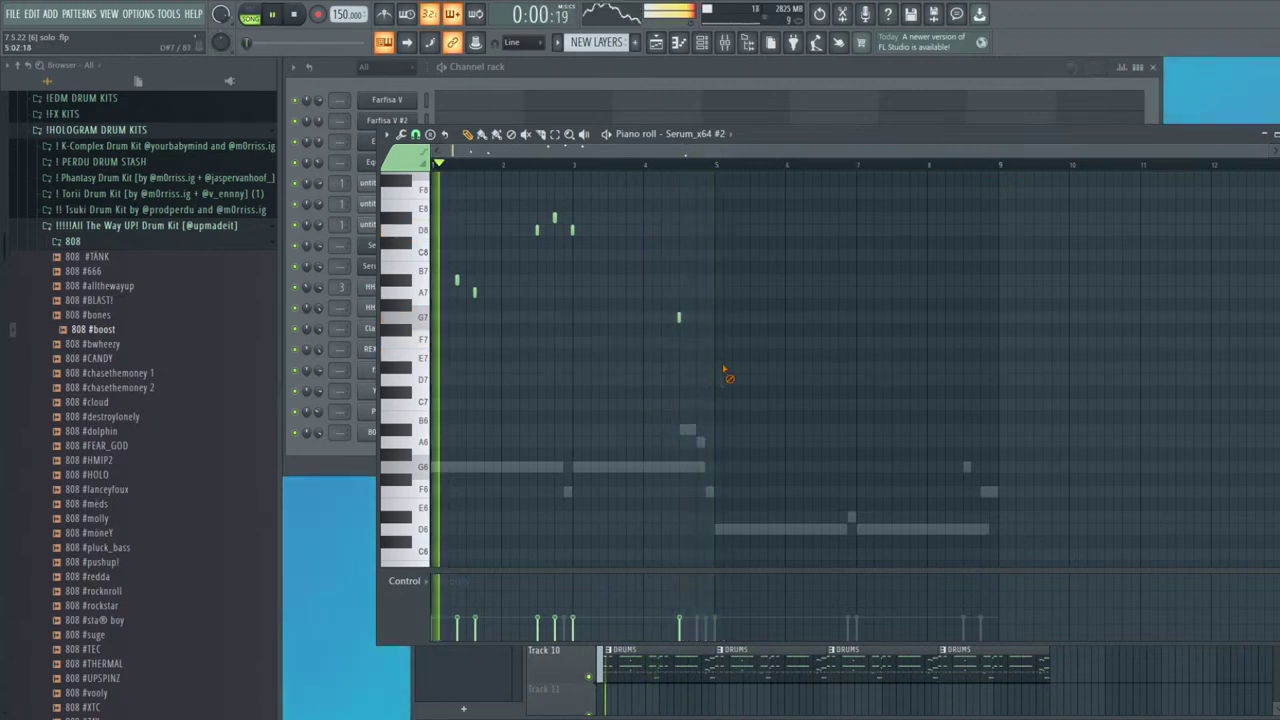
{"action": "right_click", "coordinate": [680, 318]}
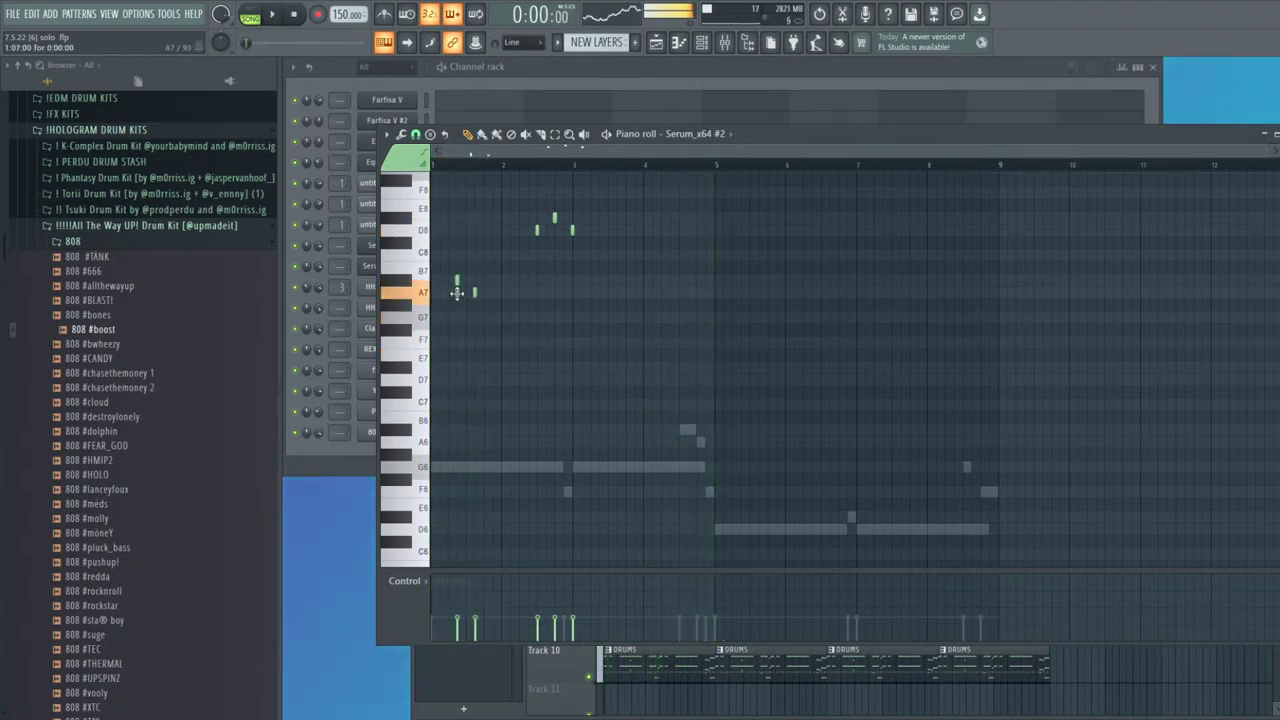
Try a sparser line with A7 late in bar 1, A#7 in bar 2 and higher notes from bar 3
{"action": "left_click", "coordinate": [484, 292]}
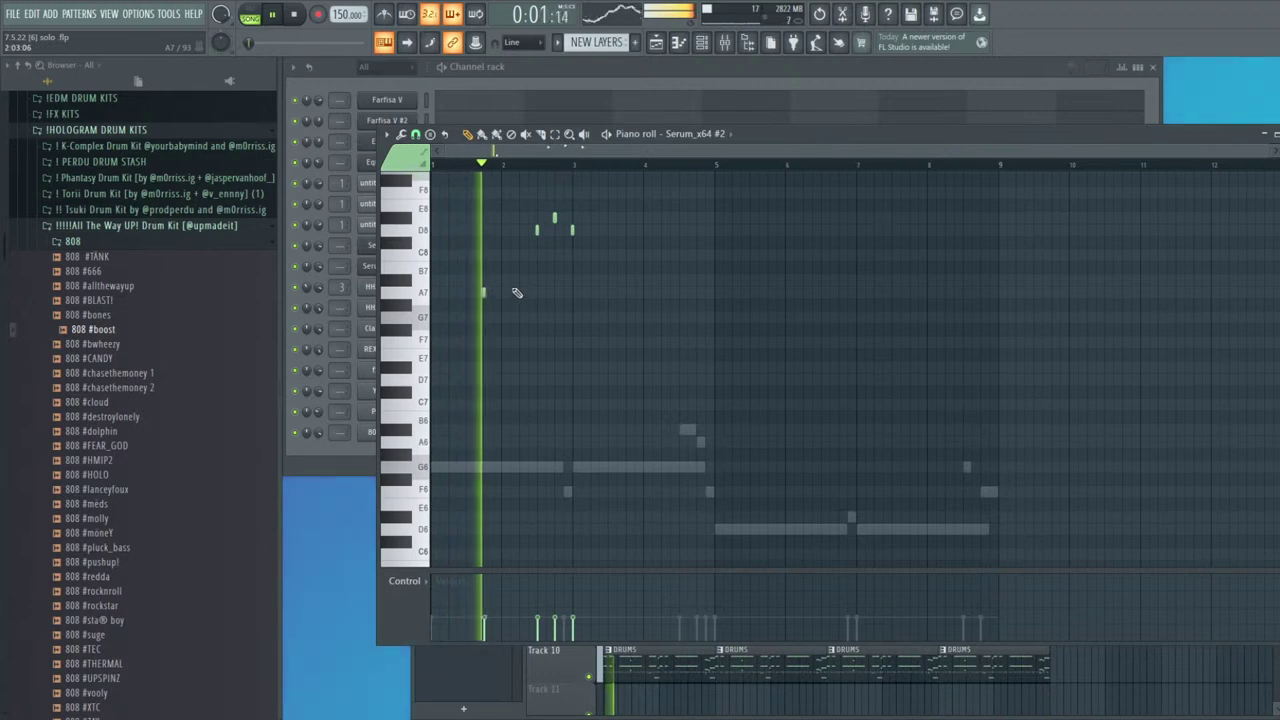
{"action": "left_click", "coordinate": [537, 280]}
{"action": "right_click", "coordinate": [555, 217]}
{"action": "left_click_drag", "start_coordinate": [572, 229], "coordinate": [572, 217]}
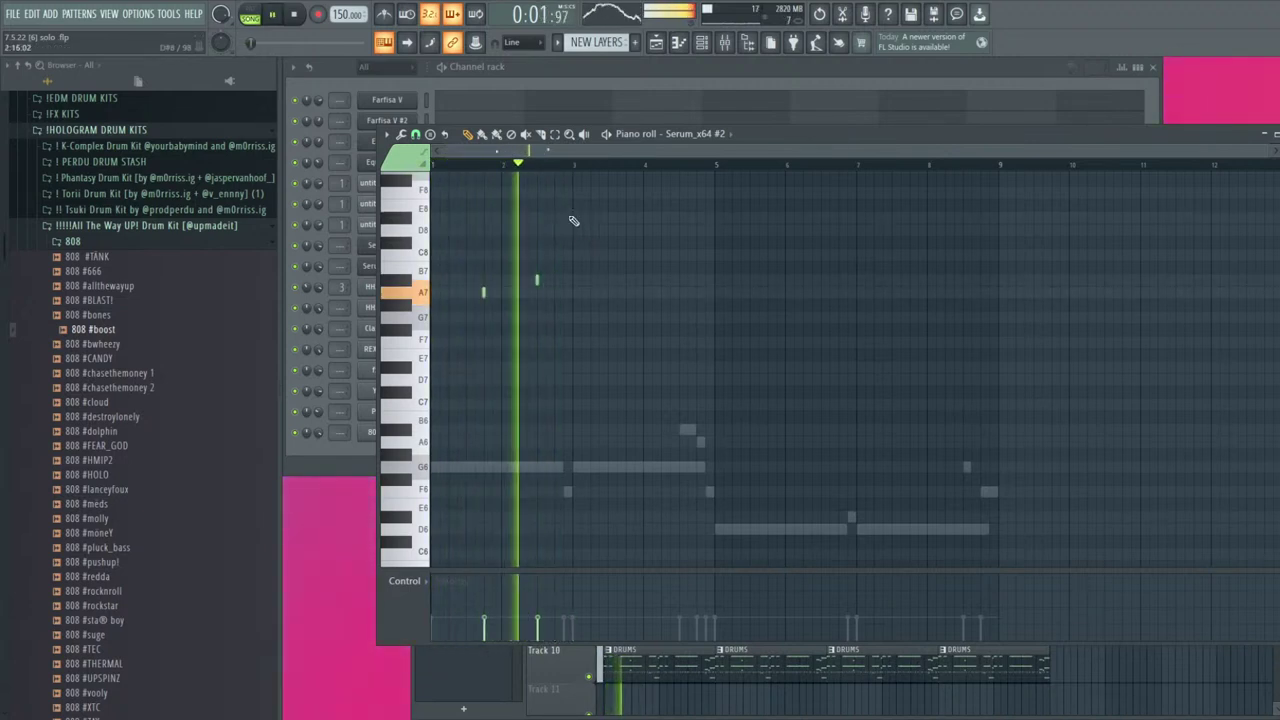
{"action": "left_click", "coordinate": [581, 230]}
{"action": "left_click", "coordinate": [590, 255]}
Delete all the trial notes from the Serum_x64 #2 piano roll
{"action": "right_click", "coordinate": [581, 230]}
{"action": "right_click", "coordinate": [572, 217]}
{"action": "right_click", "coordinate": [590, 255]}
{"action": "right_click", "coordinate": [537, 280]}
{"action": "right_click", "coordinate": [484, 297]}
Try a single short note in the middle of bar 2, first at A7 and raised to A#7, and remove it
{"action": "key", "text": "space"}
{"action": "left_click", "coordinate": [540, 292]}
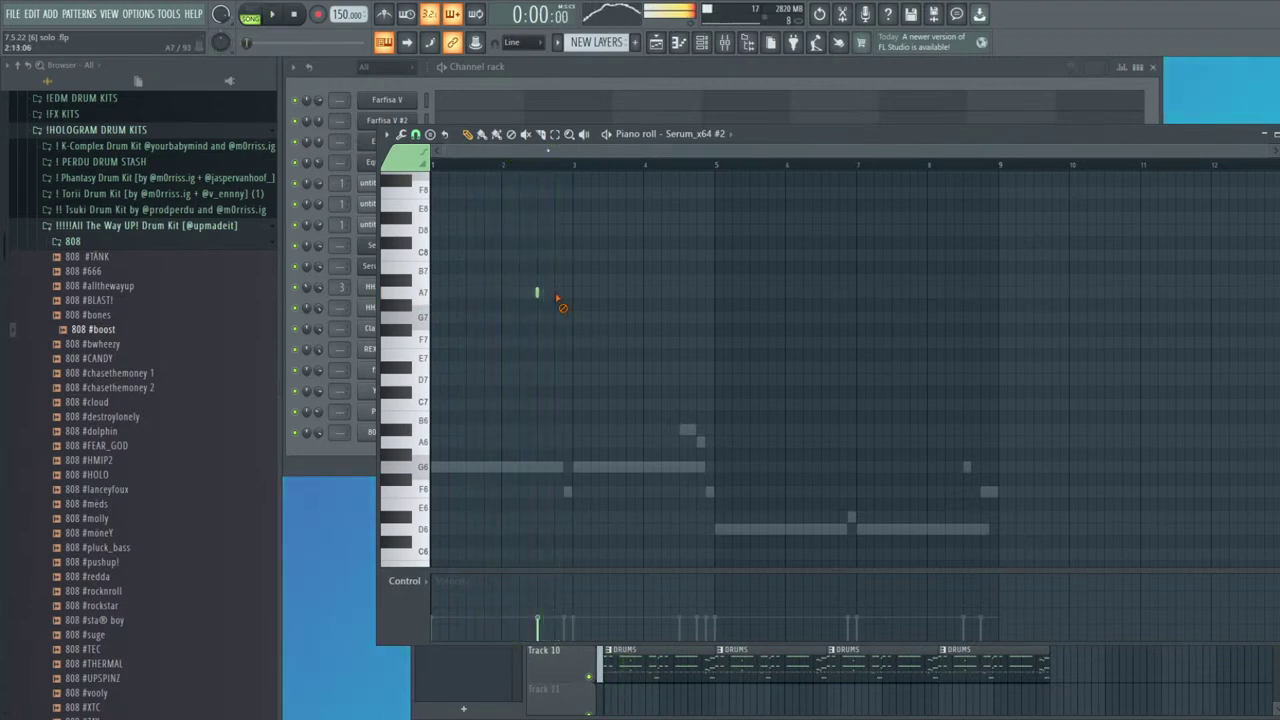
{"action": "left_click", "coordinate": [537, 280]}
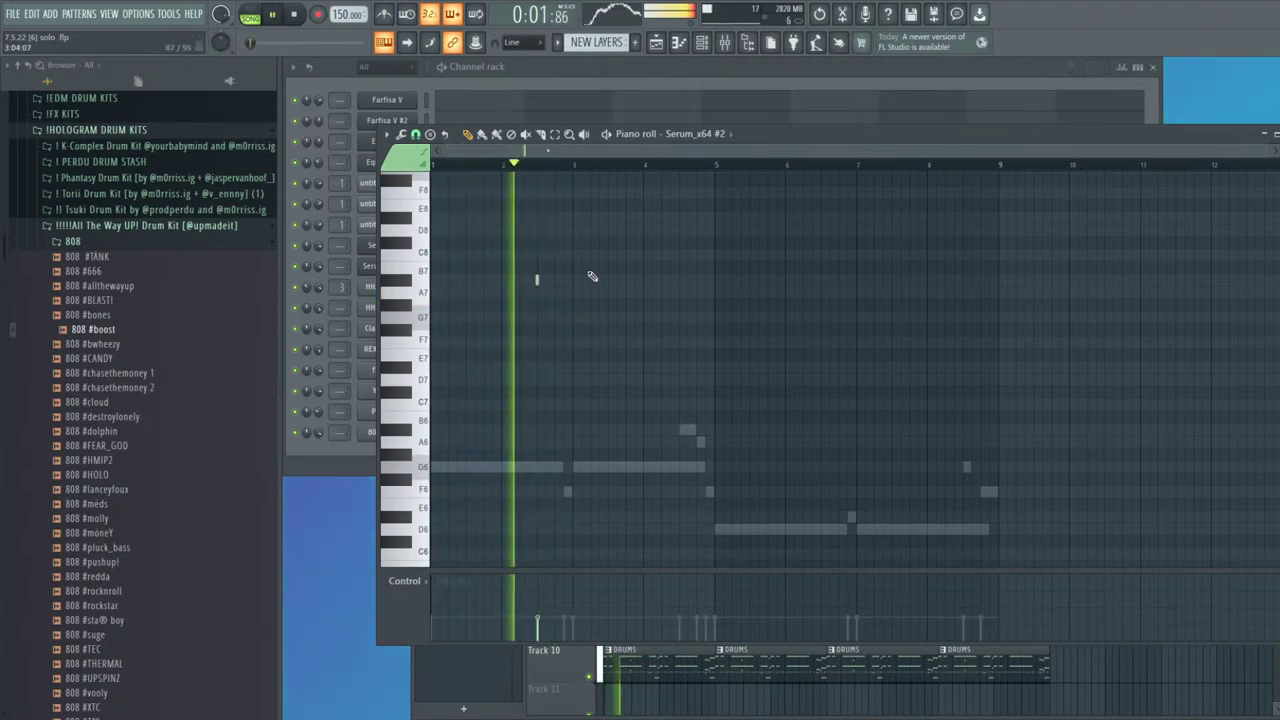
{"action": "key", "text": "space"}
{"action": "right_click", "coordinate": [537, 280]}
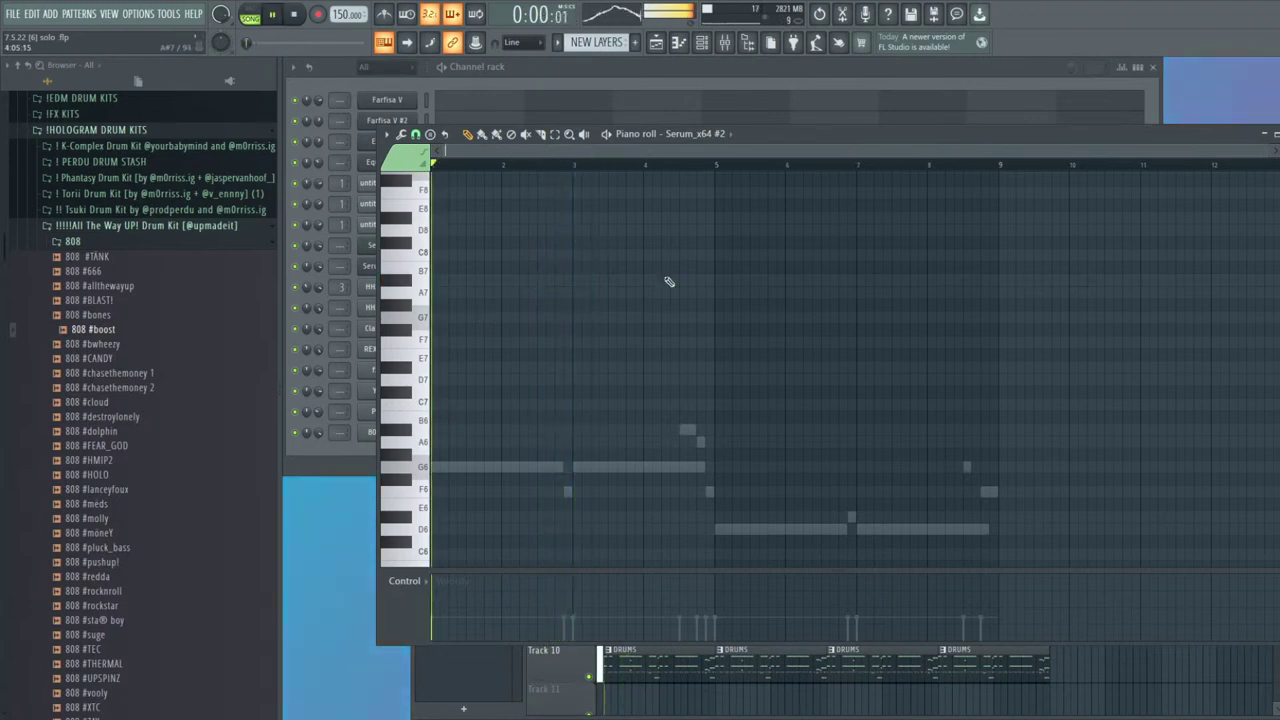
Write short Serum_x64 #2 notes: D7 at bar 1, two D7 notes in bar 2, and F7 and D#7 late in bar 4
{"action": "left_click_drag", "start_coordinate": [503, 380], "coordinate": [521, 384]}
{"action": "left_click", "coordinate": [555, 380]}
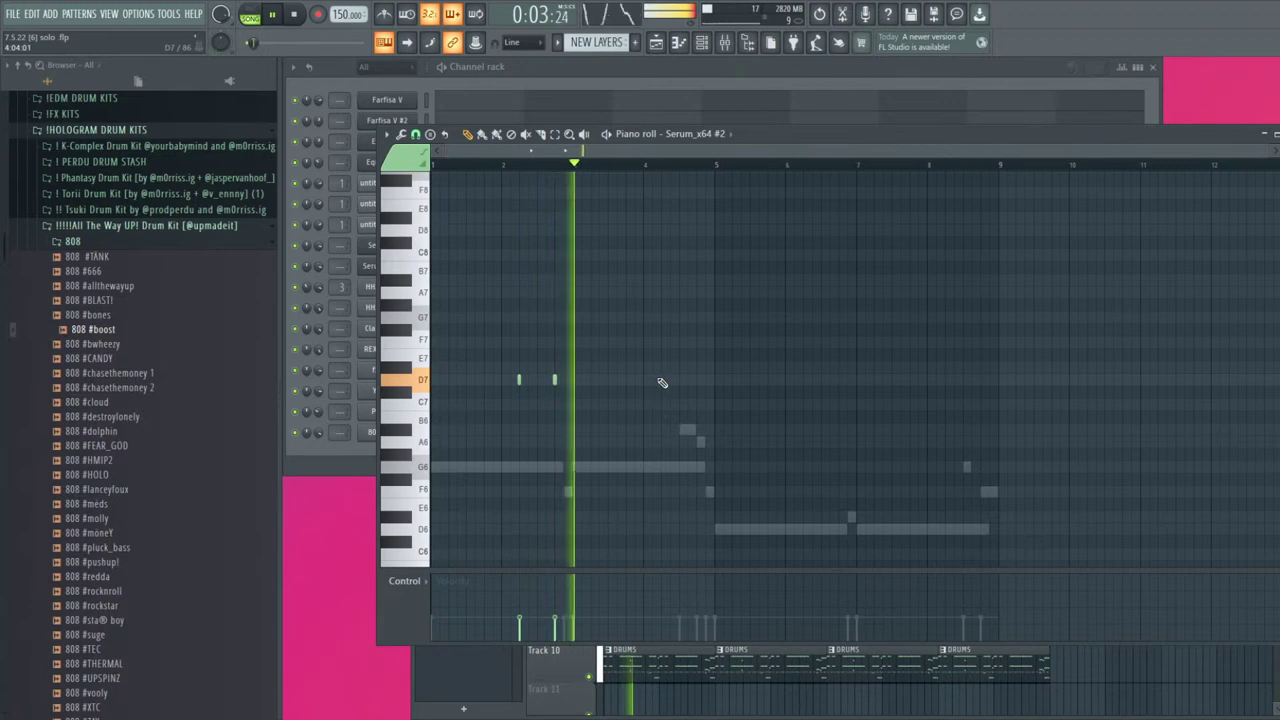
{"action": "left_click", "coordinate": [679, 342]}
{"action": "left_click", "coordinate": [696, 367]}
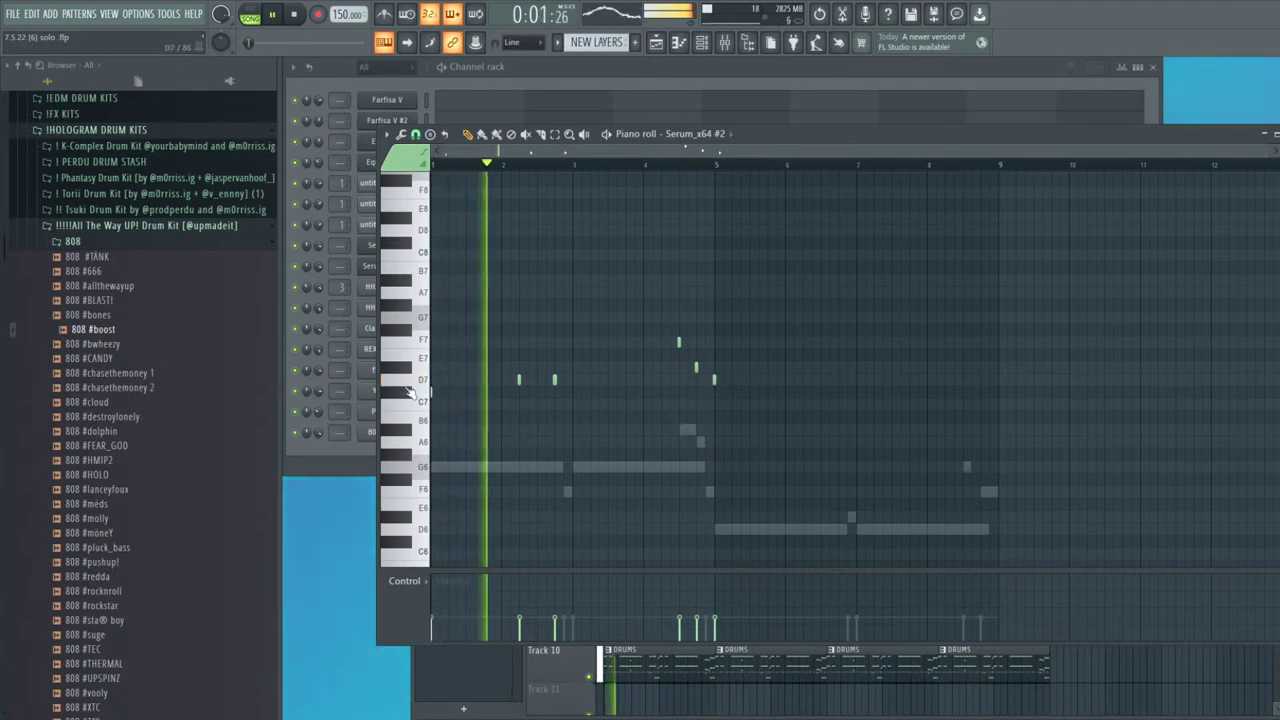
{"action": "key", "text": "space"}
{"action": "right_click", "coordinate": [714, 379]}
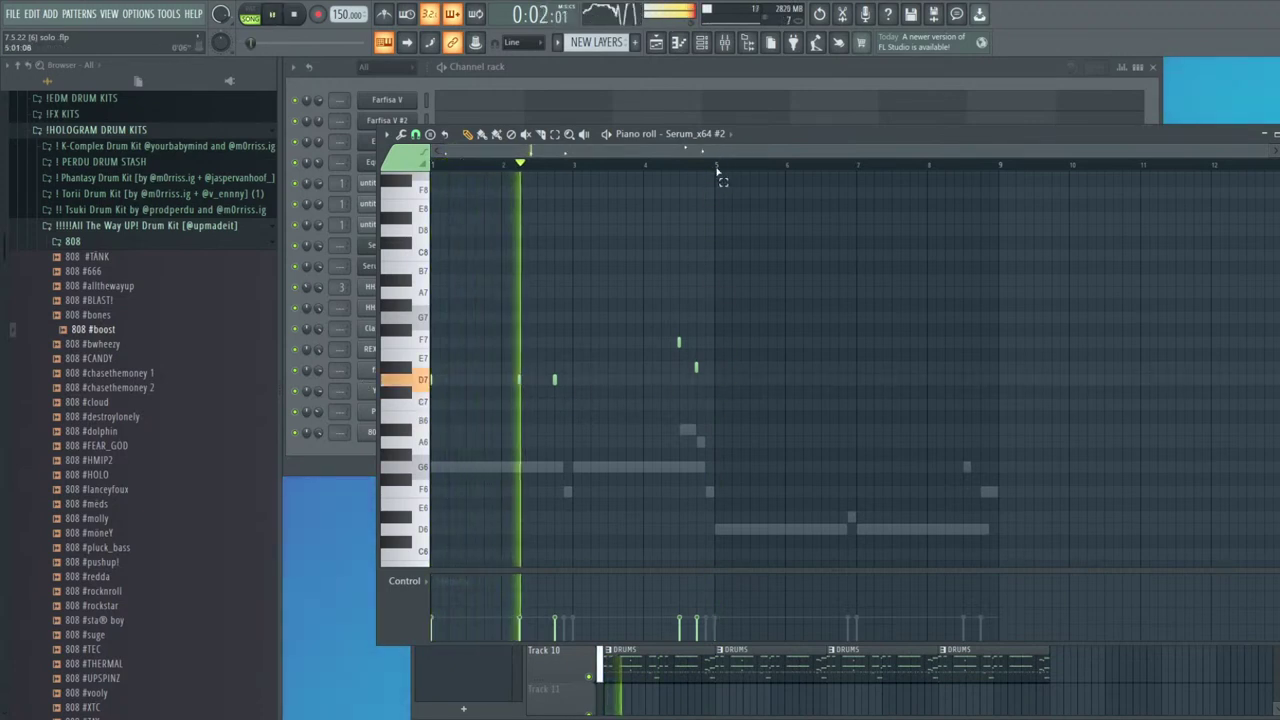
Duplicate the whole four-bar Serum_x64 #2 phrase into bars 5 to 8 and return to the channel rack
{"action": "key", "text": "ctrl+a"}
{"action": "key", "text": "ctrl+b"}
{"action": "left_click", "coordinate": [775, 262], "text": "ctrl"}
{"action": "key", "text": "F7"}
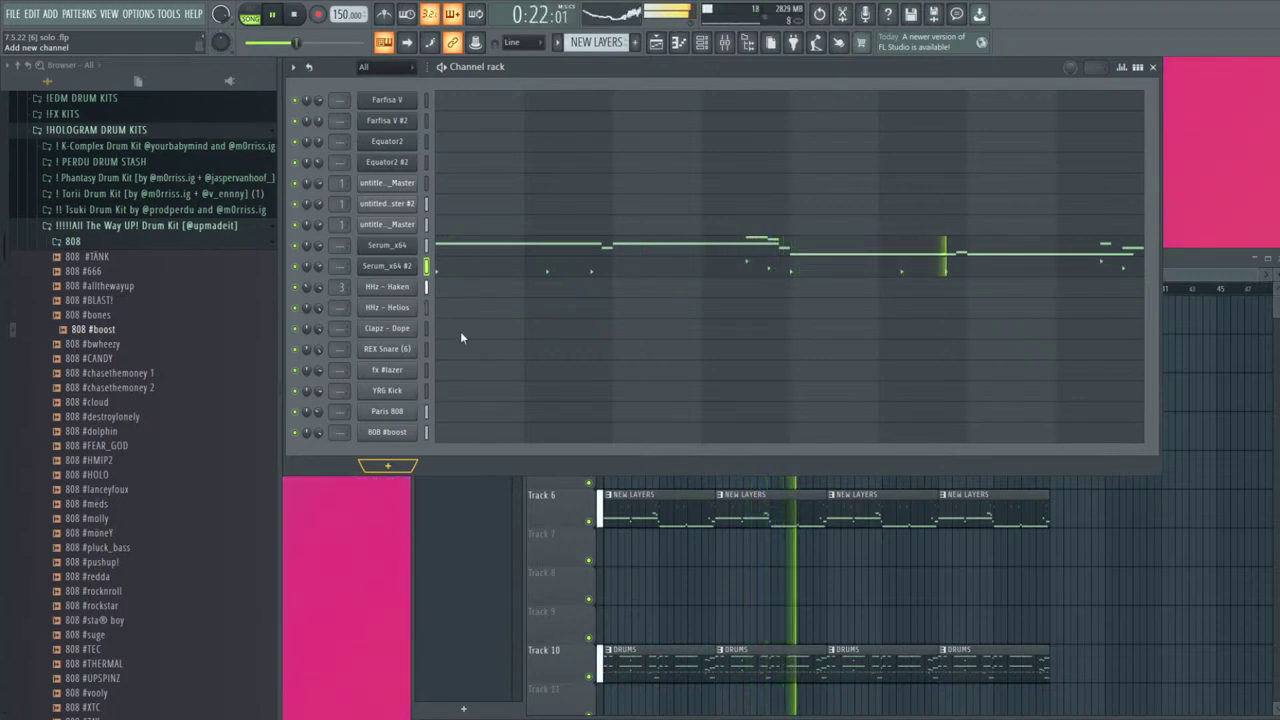
Try transposing the Serum_x64 #2 notes up one octave
{"action": "left_click", "coordinate": [466, 270]}
{"action": "key", "text": "ctrl+Up"}
{"action": "key", "text": "Escape"}
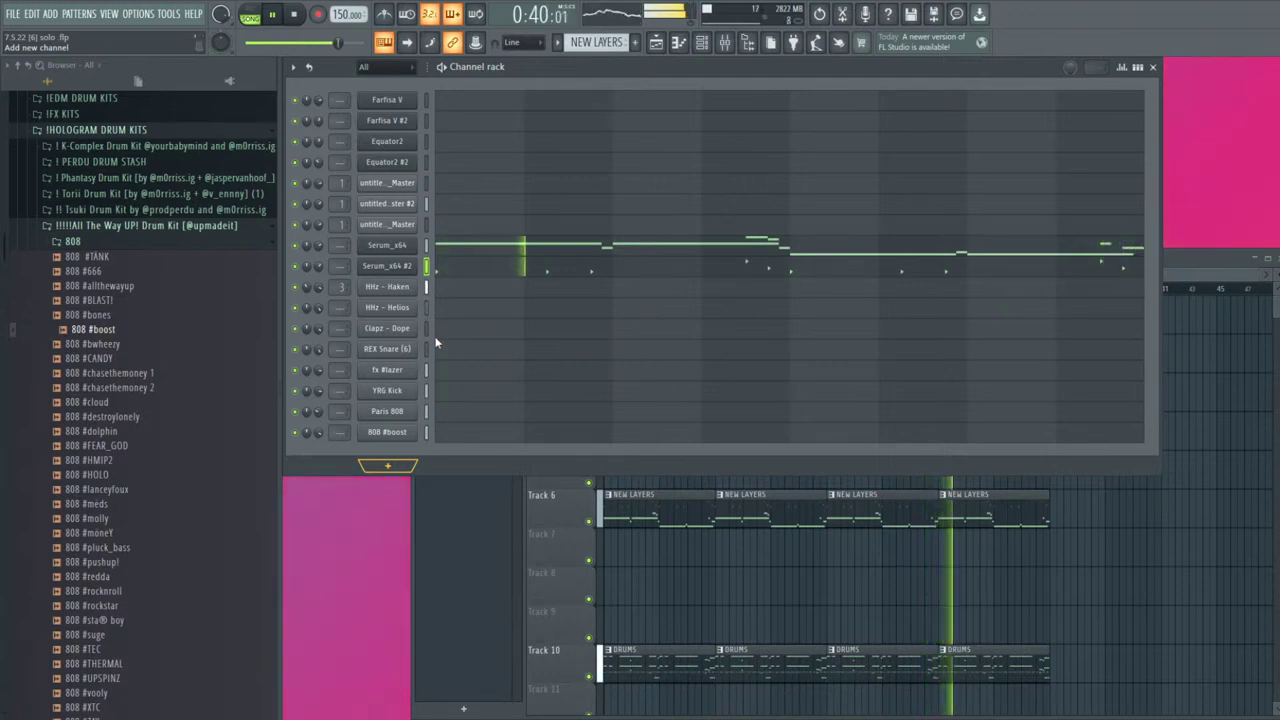
Add a third Serum channel and mute the DRUMS clips on Track 10 of the playlist
{"action": "left_click", "coordinate": [598, 504]}
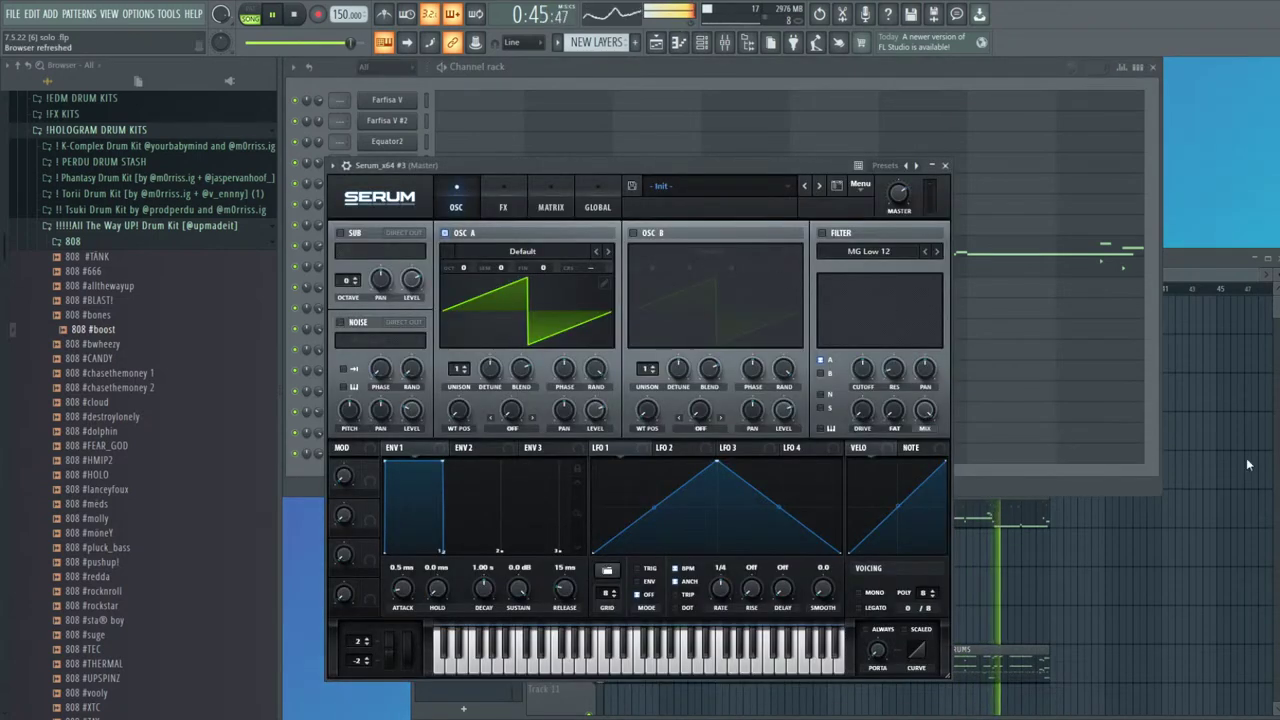
{"action": "left_click", "coordinate": [1246, 458]}
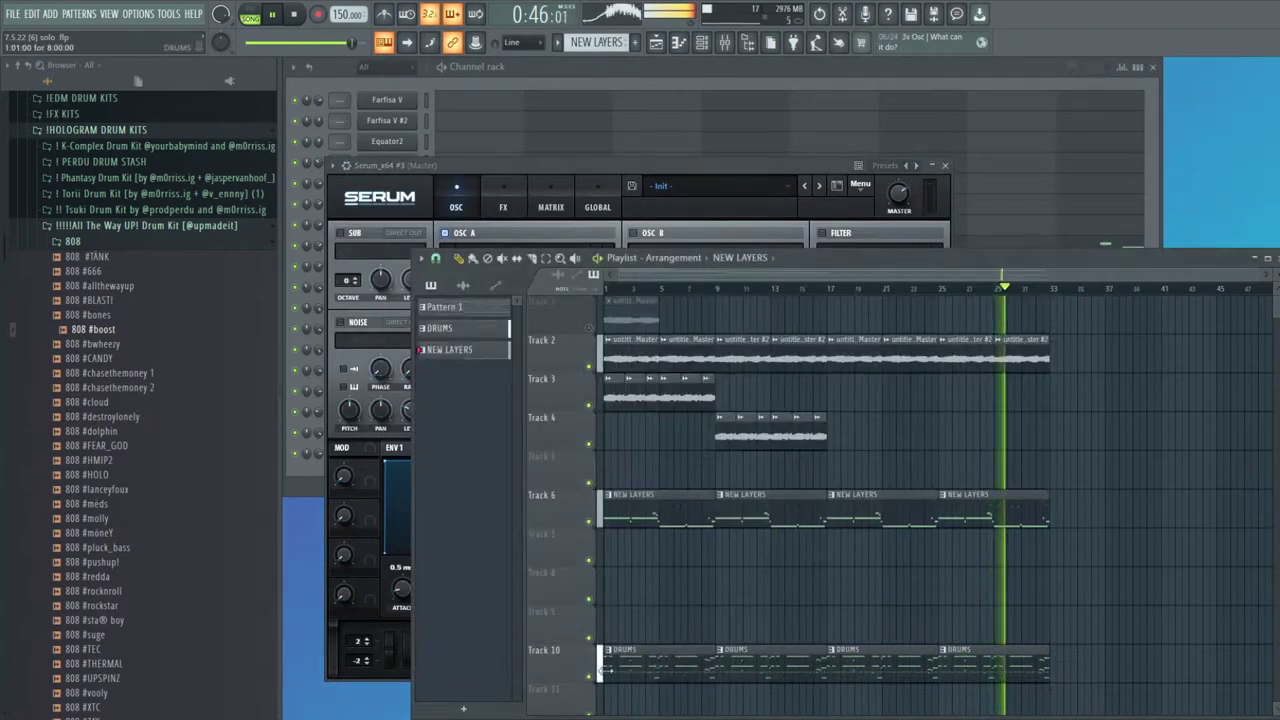
{"action": "key", "text": "space"}
{"action": "left_click_drag", "start_coordinate": [670, 162], "coordinate": [785, 85]}
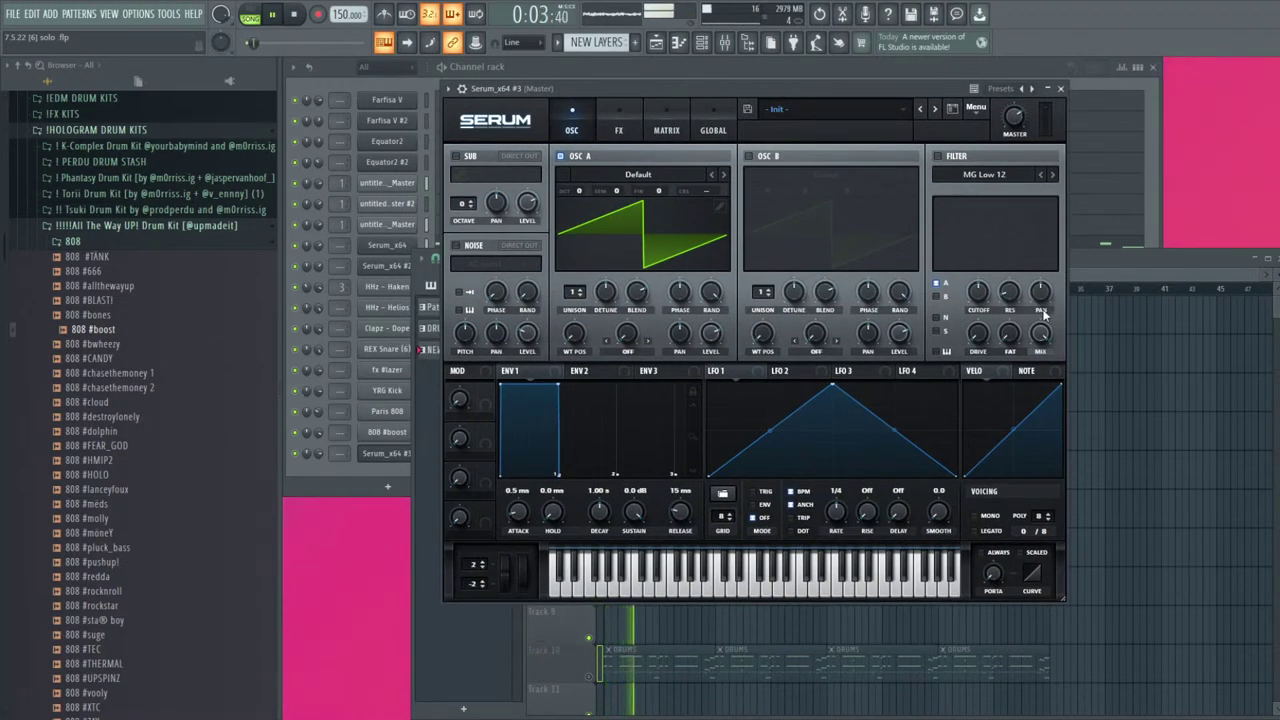
Load the SYNTH - WIND preset in Serum_x64 #3 and shape Env 1 with 260 ms attack, about 2.8 s decay and -4.5 dB sustain
{"action": "left_click", "coordinate": [891, 505]}
{"action": "key", "text": "i"}
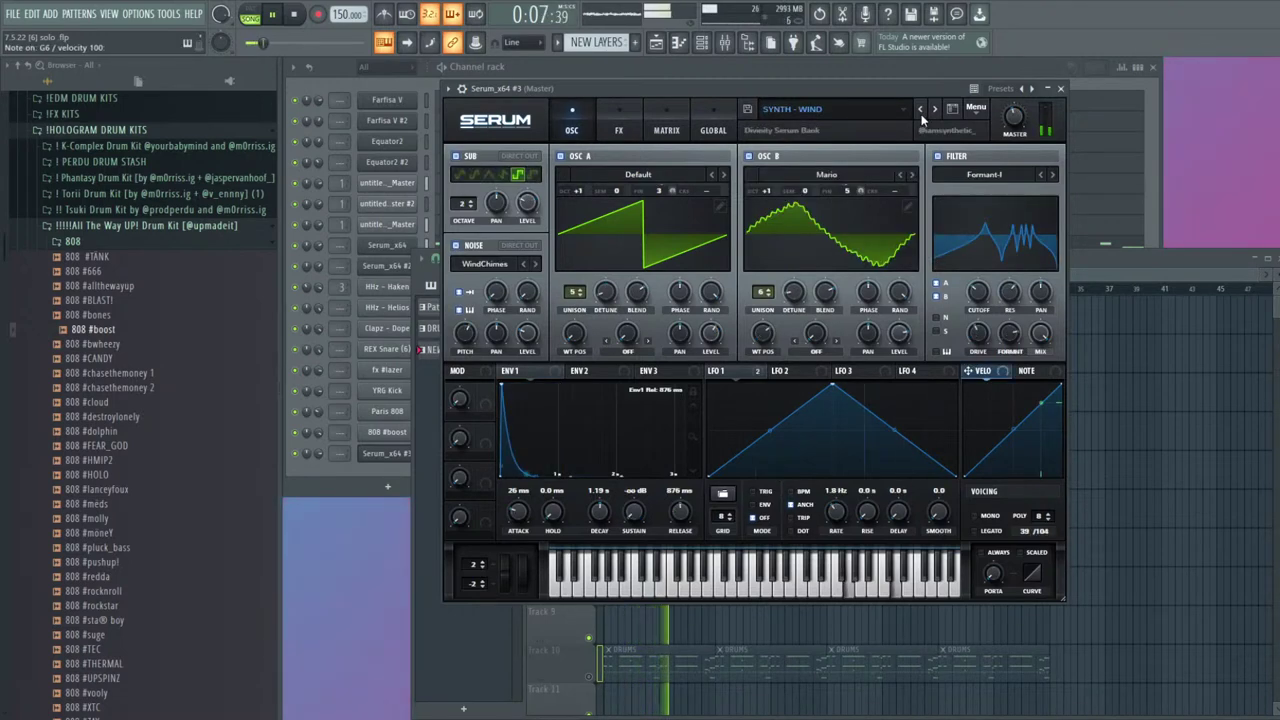
{"action": "left_click_drag", "start_coordinate": [646, 527], "coordinate": [655, 434]}
{"action": "left_click_drag", "start_coordinate": [568, 415], "coordinate": [645, 404]}
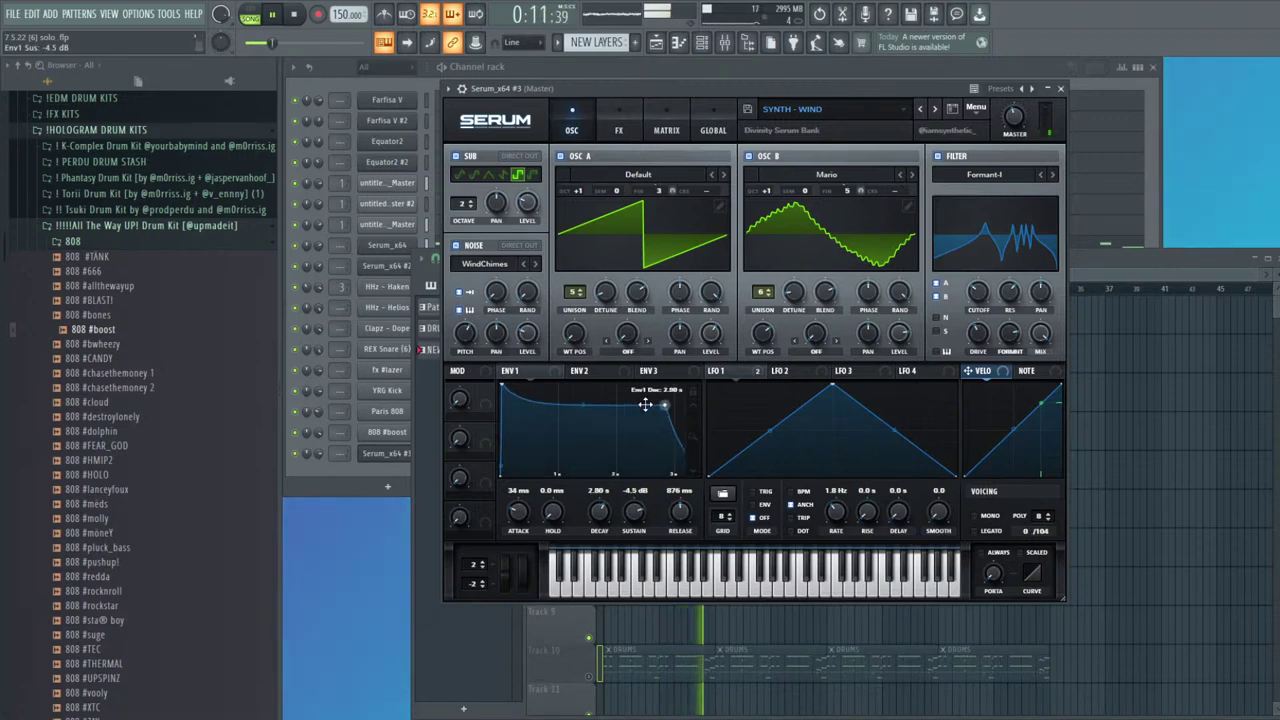
{"action": "left_click_drag", "start_coordinate": [519, 510], "coordinate": [528, 443]}
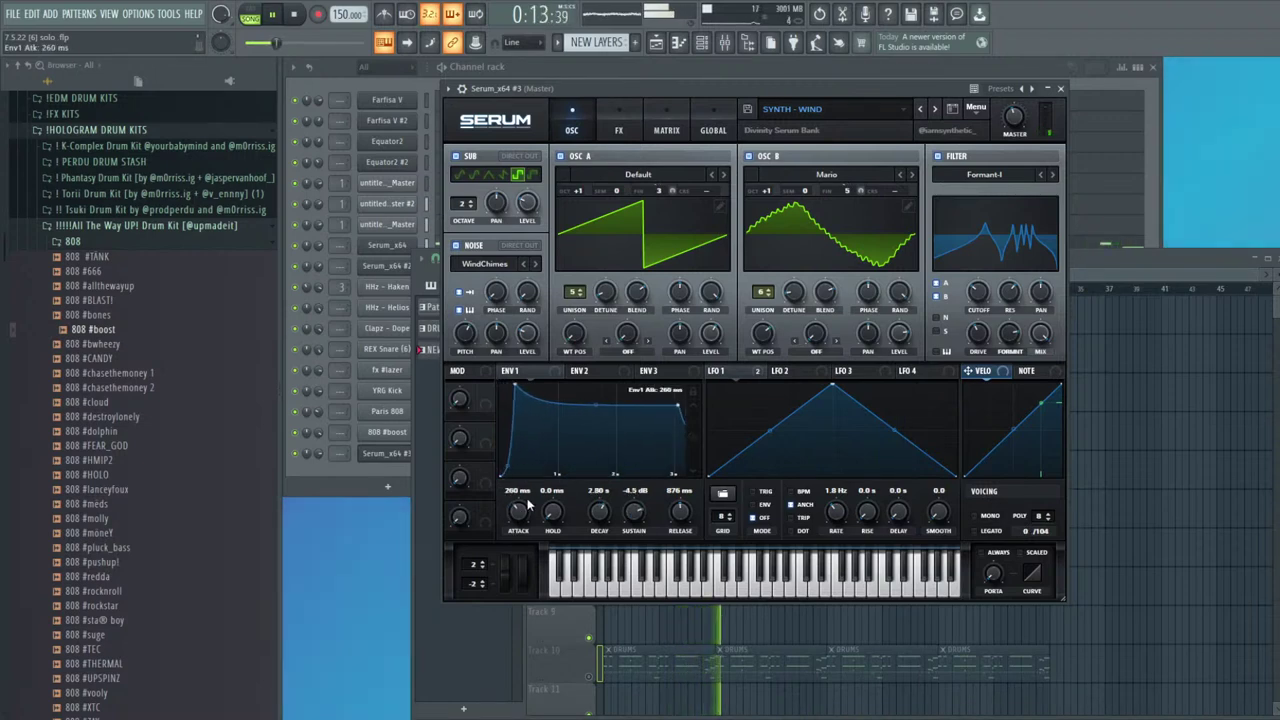
Set the delay effect's mix to 69% in Serum_x64 #3 and close the synth
{"action": "left_click", "coordinate": [620, 125]}
{"action": "left_click_drag", "start_coordinate": [1003, 290], "coordinate": [998, 315]}
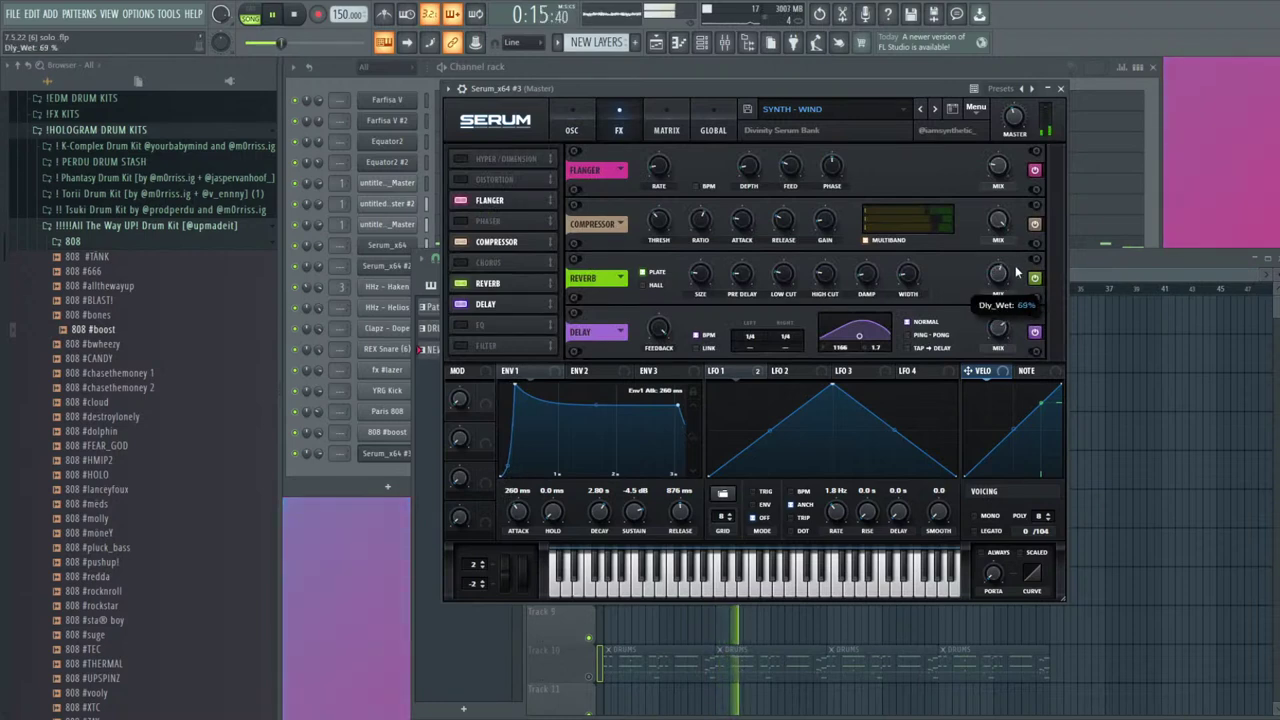
{"action": "key", "text": "Escape"}
{"action": "left_click", "coordinate": [606, 104]}
{"action": "key", "text": "Escape"}
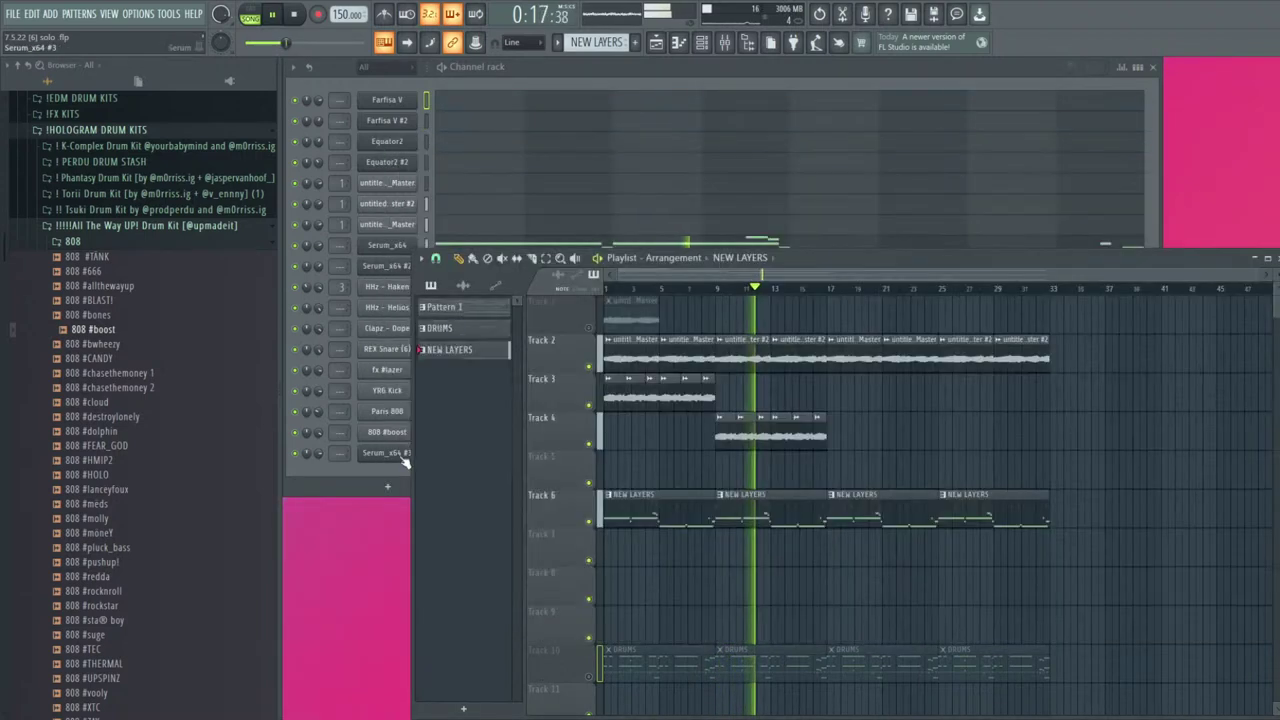
Move the Serum_x64 #3 channel up directly beneath Serum_x64 #2 and check its piano roll
{"action": "key", "text": "Escape"}
{"action": "scroll", "coordinate": [403, 461], "scroll_direction": "up", "scroll_amount": 8}
{"action": "left_click", "coordinate": [480, 289]}
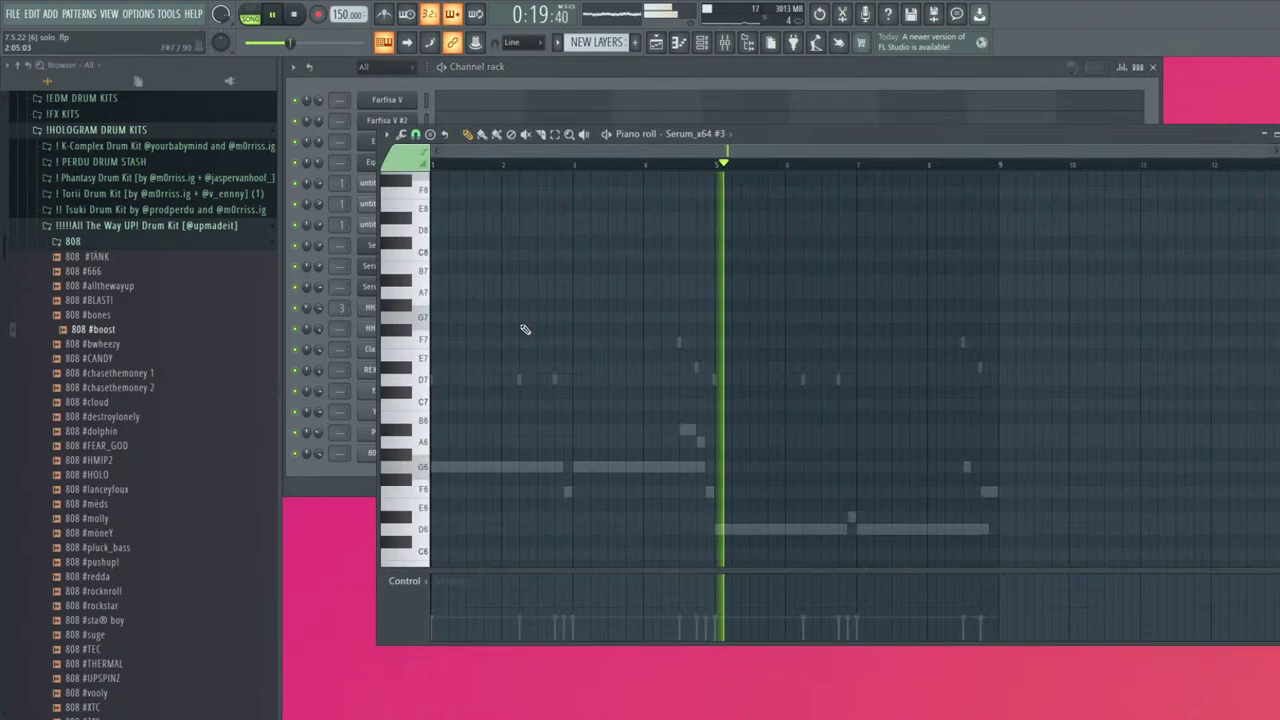
{"action": "key", "text": "Escape"}
Transpose the Serum_x64 melody down one octave and check the Serum_x64 #2 piano roll
{"action": "left_click", "coordinate": [515, 245]}
{"action": "scroll", "coordinate": [514, 257], "scroll_direction": "up", "scroll_amount": 4}
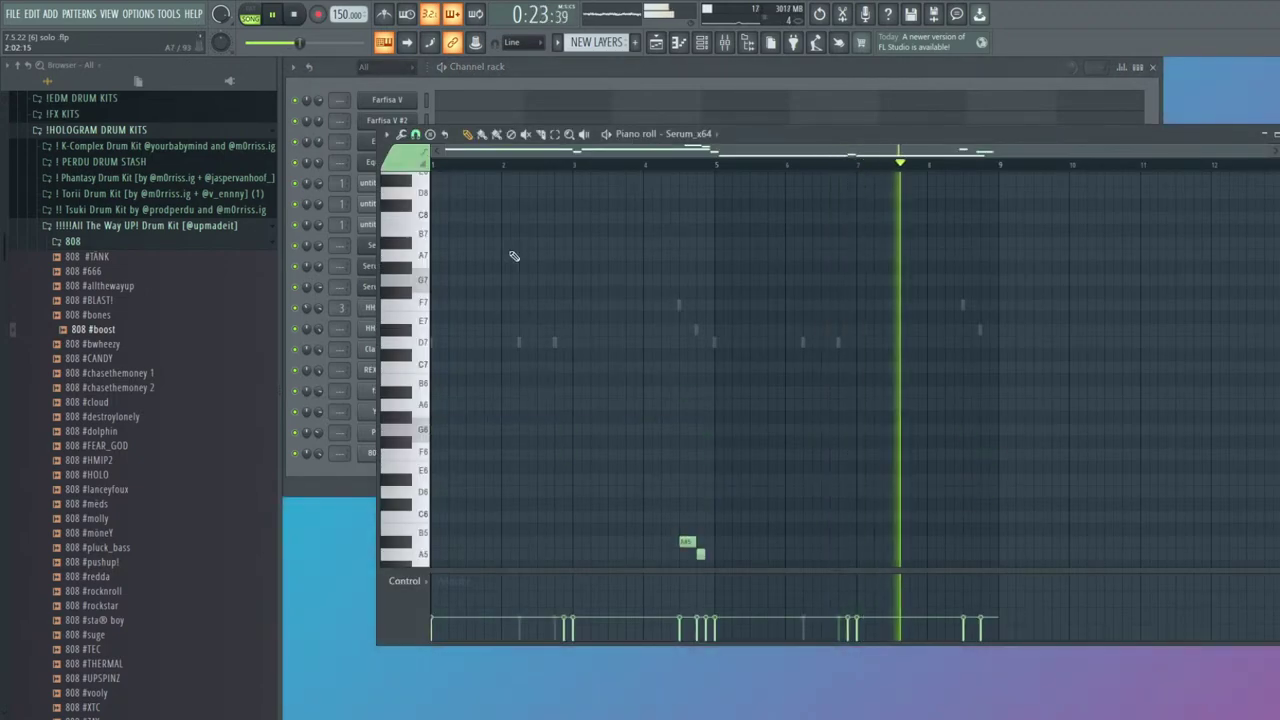
{"action": "key", "text": "Escape"}
{"action": "left_click", "coordinate": [516, 268]}
{"action": "key", "text": "Escape"}
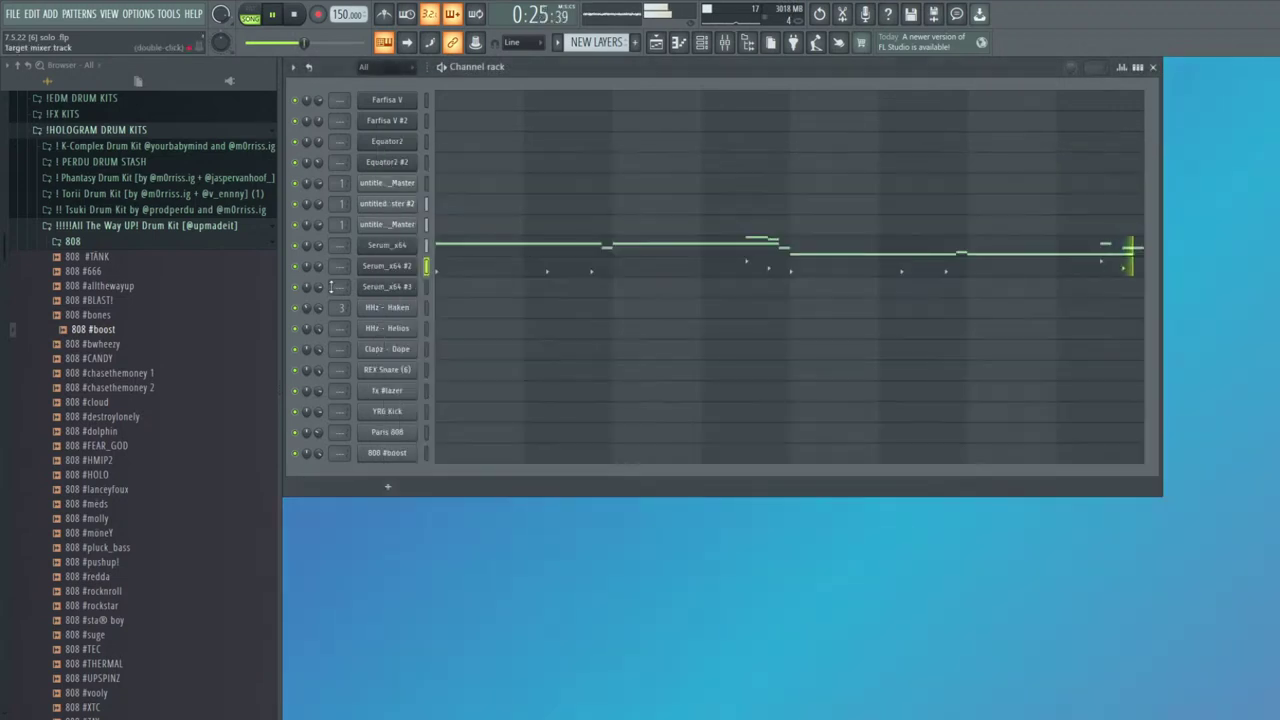
Select bars 17 to 25 in the playlist as the loop region and return to the Serum_x64 notes
{"action": "left_click", "coordinate": [457, 289]}
{"action": "key", "text": "Escape"}
{"action": "left_click", "coordinate": [655, 42]}
{"action": "left_click_drag", "start_coordinate": [936, 291], "coordinate": [830, 310]}
{"action": "left_click", "coordinate": [503, 240]}
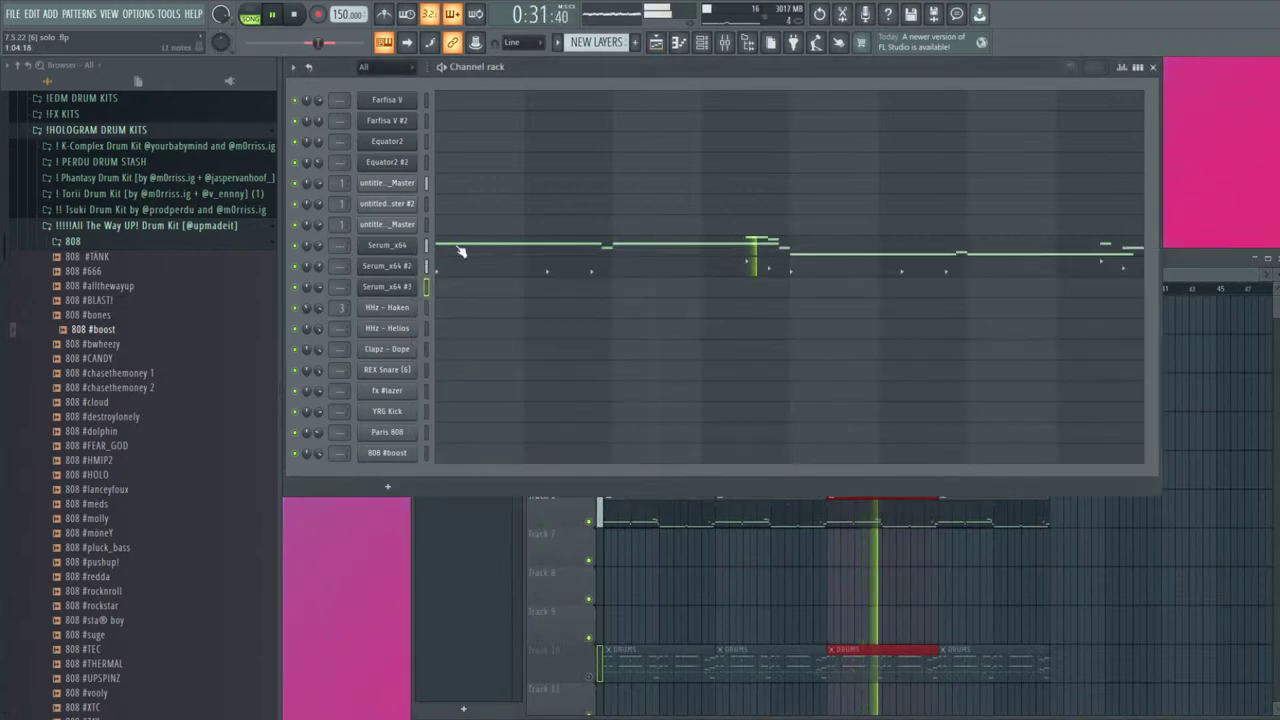
Select all notes in the Serum_x64 #3 piano roll, compress their timing to 50% and play them back
{"action": "left_click", "coordinate": [444, 294]}
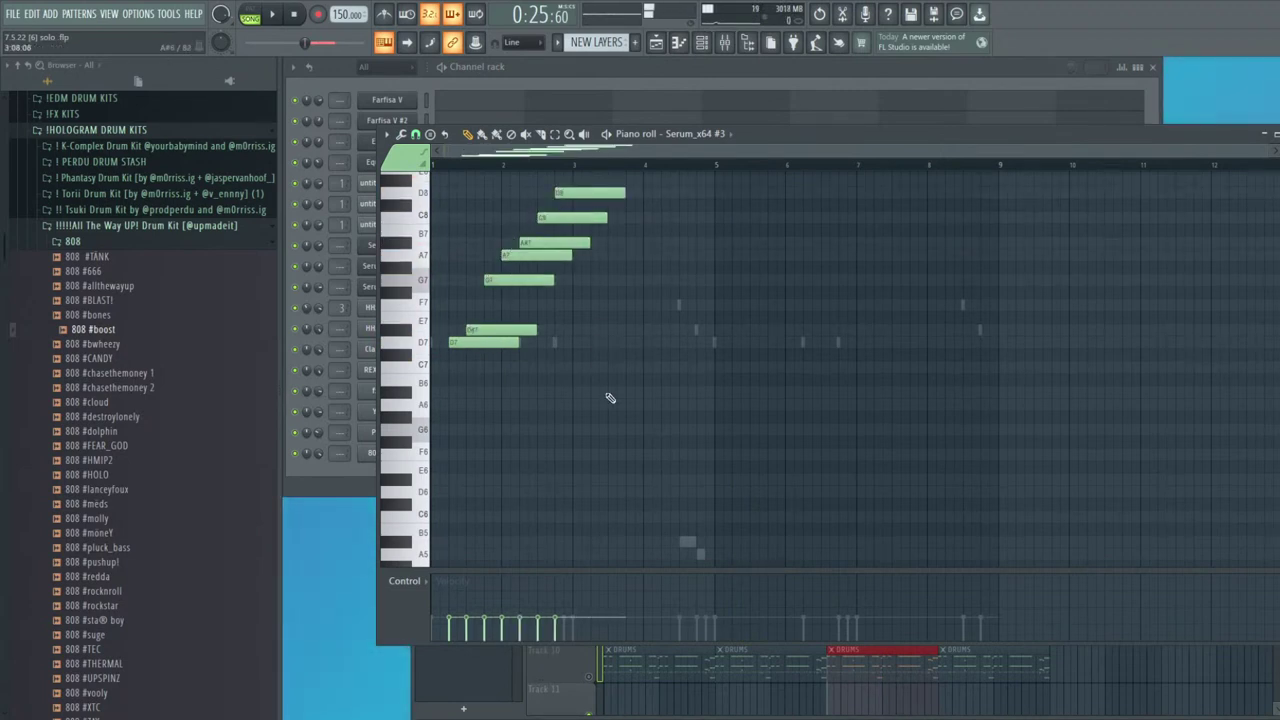
{"action": "key", "text": "ctrl+a"}
{"action": "scroll", "coordinate": [584, 191], "scroll_direction": "up", "scroll_amount": 1}
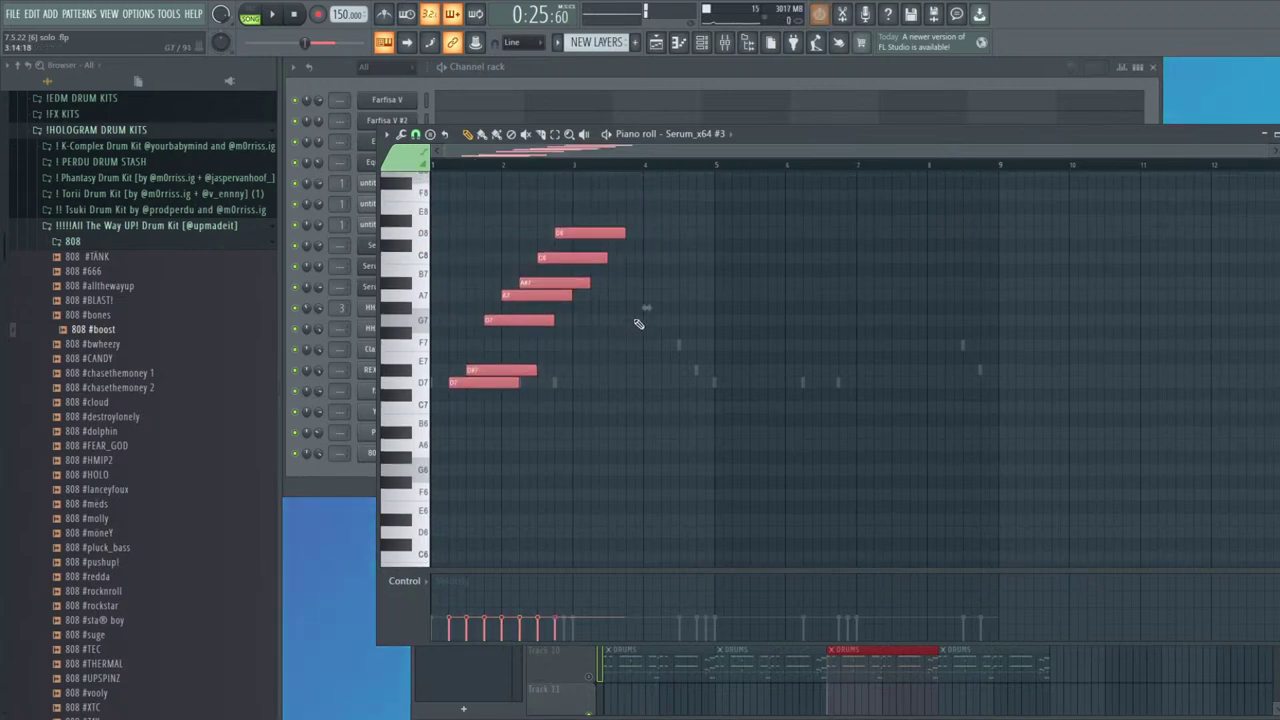
{"action": "left_click_drag", "start_coordinate": [644, 308], "coordinate": [563, 303]}
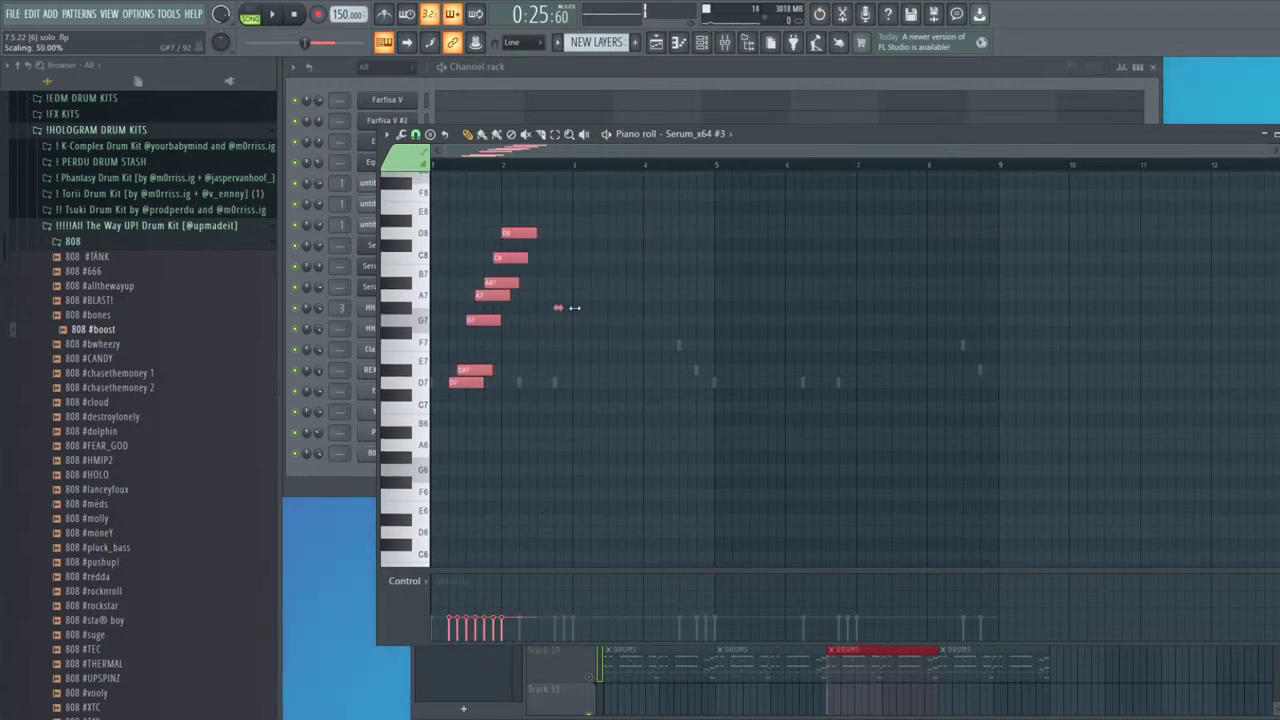
{"action": "key", "text": "space"}
{"action": "key", "text": "space"}
{"action": "key", "text": "space"}
Lengthen all the selected Serum_x64 #3 notes to nearly three bars and transpose them down two octaves
{"action": "left_click_drag", "start_coordinate": [535, 235], "coordinate": [702, 228]}
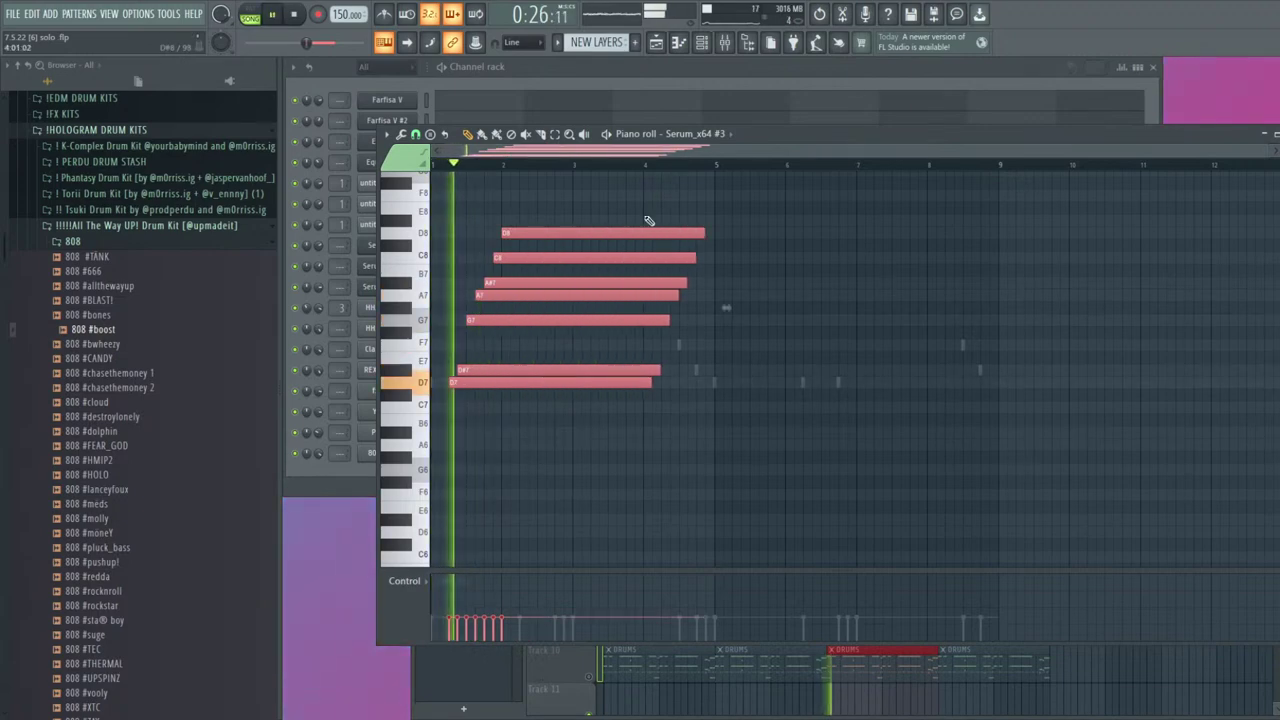
{"action": "key", "text": "ctrl+Down"}
{"action": "key", "text": "ctrl+Down"}
{"action": "scroll", "coordinate": [648, 221], "scroll_direction": "down", "scroll_amount": 5}
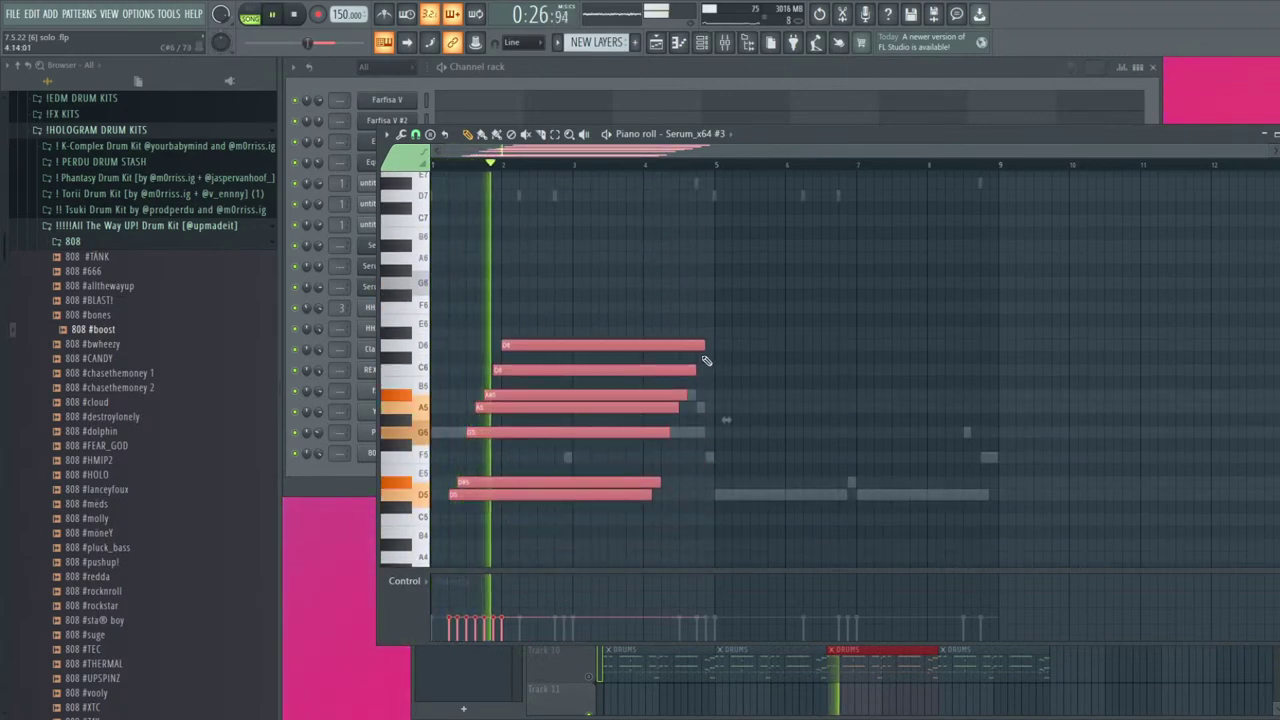
Add a descending run of long notes C7, A#6, A6, G6 and F6, starting late in bar 3 and reaching bar 5
{"action": "left_click", "coordinate": [639, 222]}
{"action": "left_click", "coordinate": [665, 245]}
{"action": "left_click", "coordinate": [684, 258]}
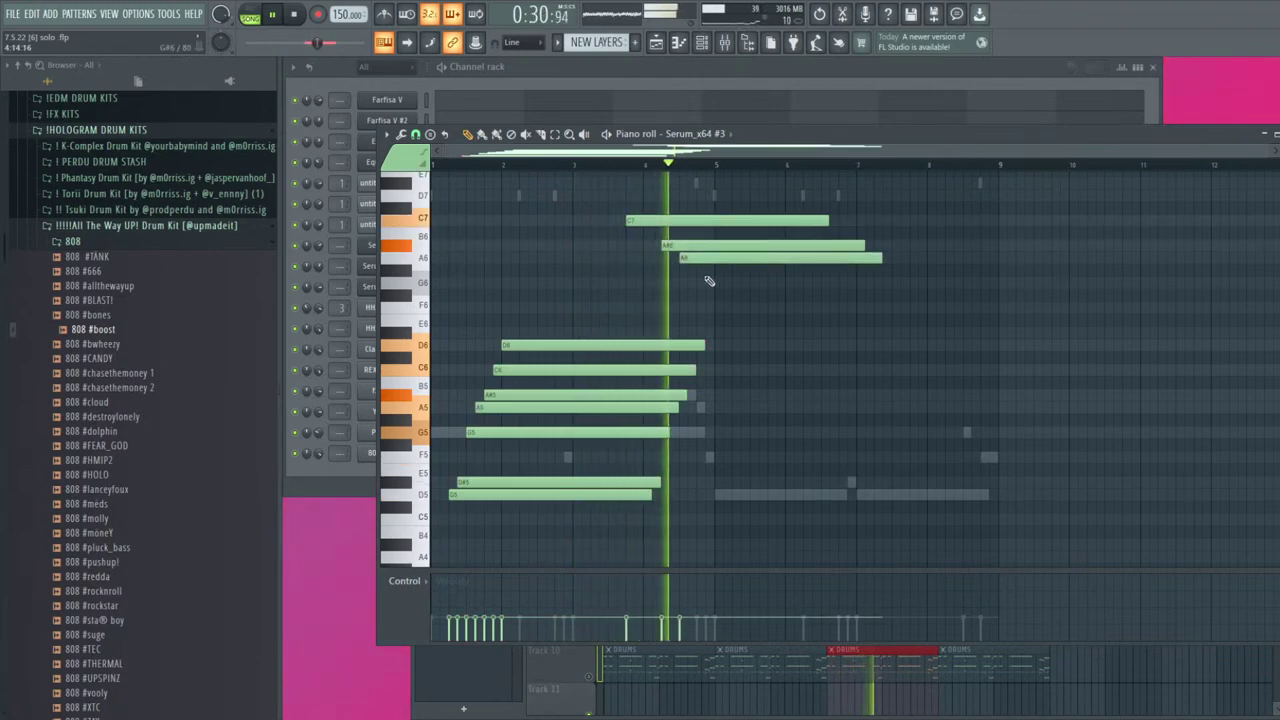
{"action": "left_click", "coordinate": [701, 283]}
{"action": "left_click", "coordinate": [721, 307]}
{"action": "left_click", "coordinate": [753, 334]}
{"action": "right_click", "coordinate": [758, 335]}
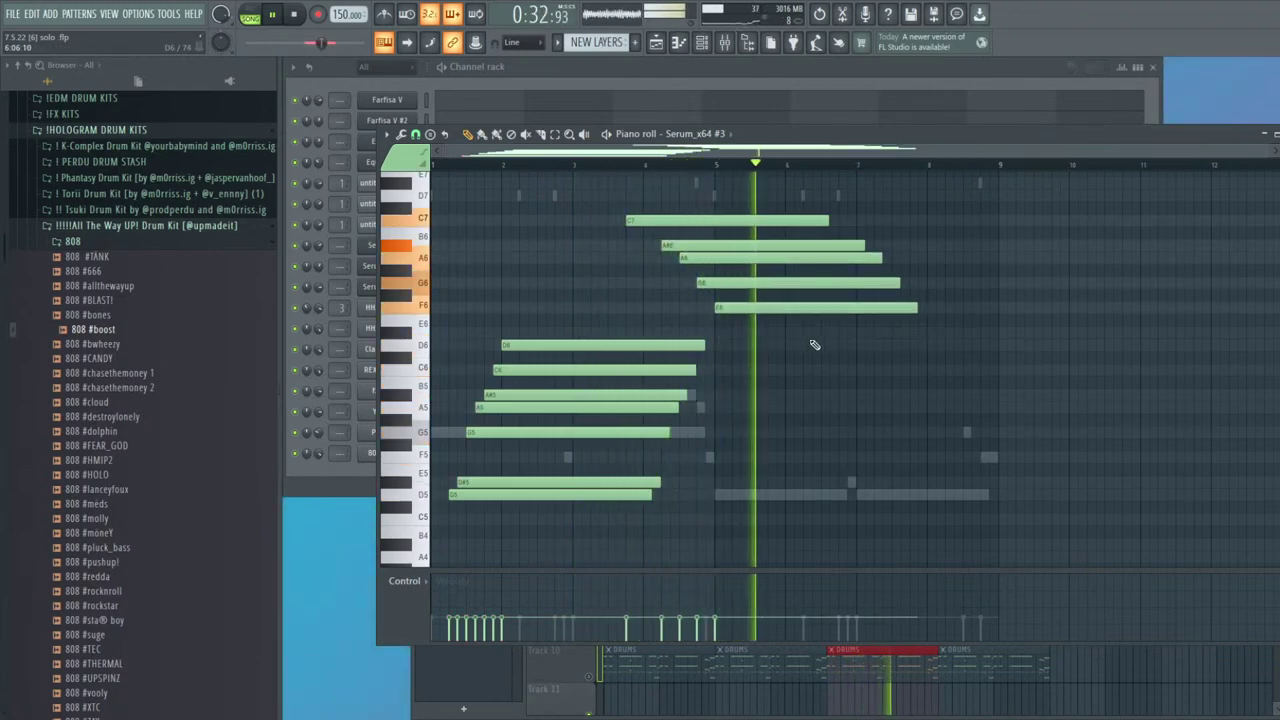
Shorten the descending run to under one bar per note and add D#6 in bar 6 and D6 in bar 8
{"action": "left_click", "coordinate": [824, 333]}
{"action": "left_click_drag", "start_coordinate": [936, 321], "coordinate": [612, 212]}
{"action": "left_click_drag", "start_coordinate": [827, 222], "coordinate": [687, 223]}
{"action": "left_click_drag", "start_coordinate": [1022, 333], "coordinate": [988, 333]}
{"action": "left_click", "coordinate": [968, 345]}
Set the reverb mix to 40% and delay mix to 55% in Serum_x64 #3, and adjust the delay's feedback and filter
{"action": "left_click", "coordinate": [385, 287]}
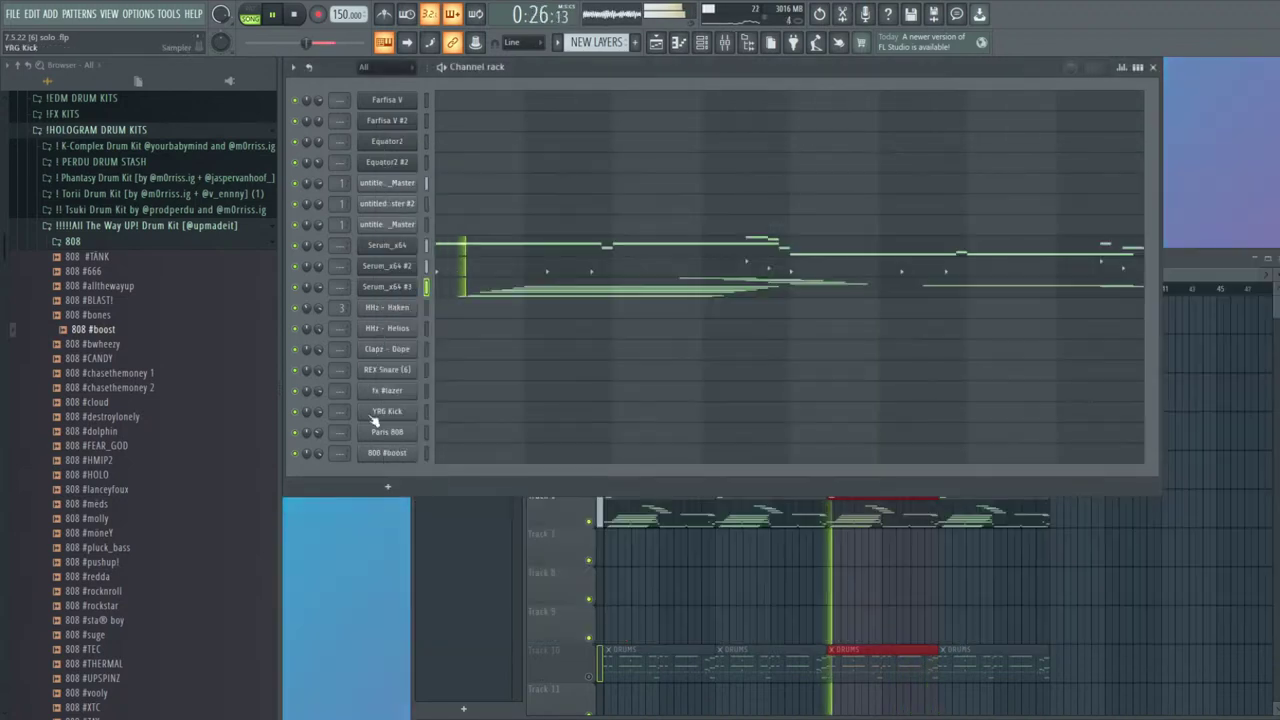
{"action": "left_click", "coordinate": [619, 122]}
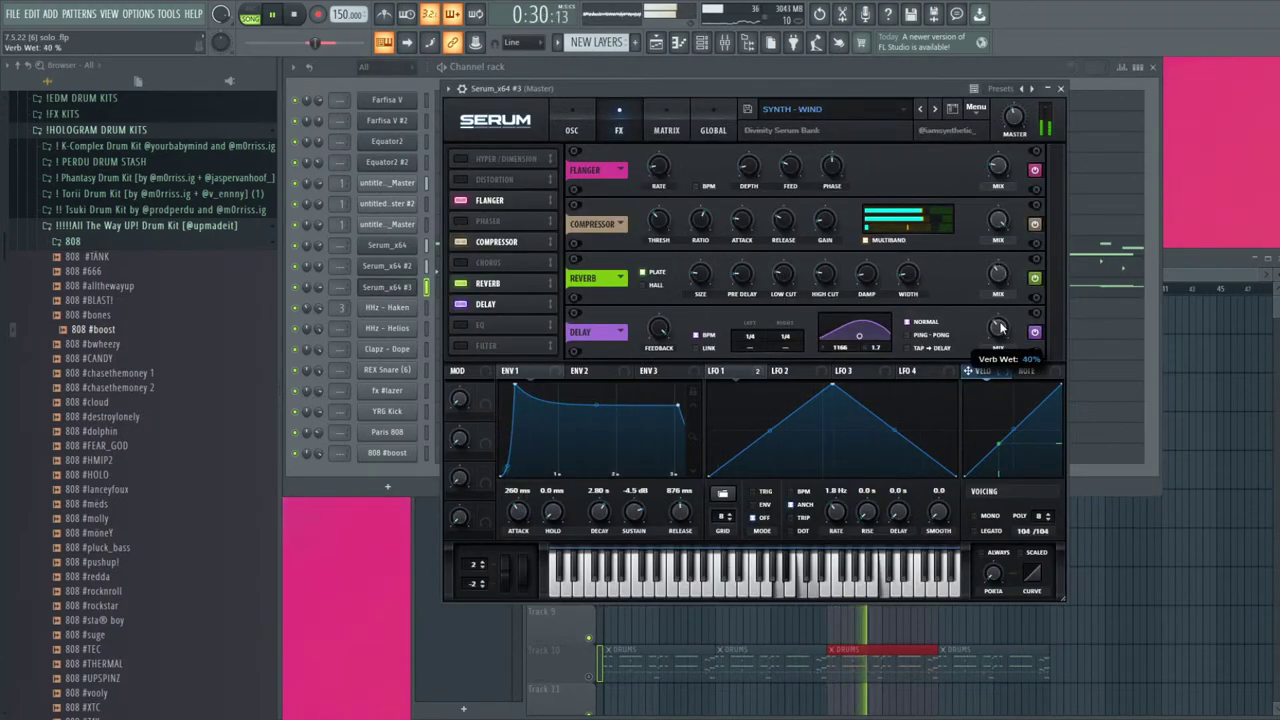
{"action": "left_click_drag", "start_coordinate": [995, 281], "coordinate": [995, 264]}
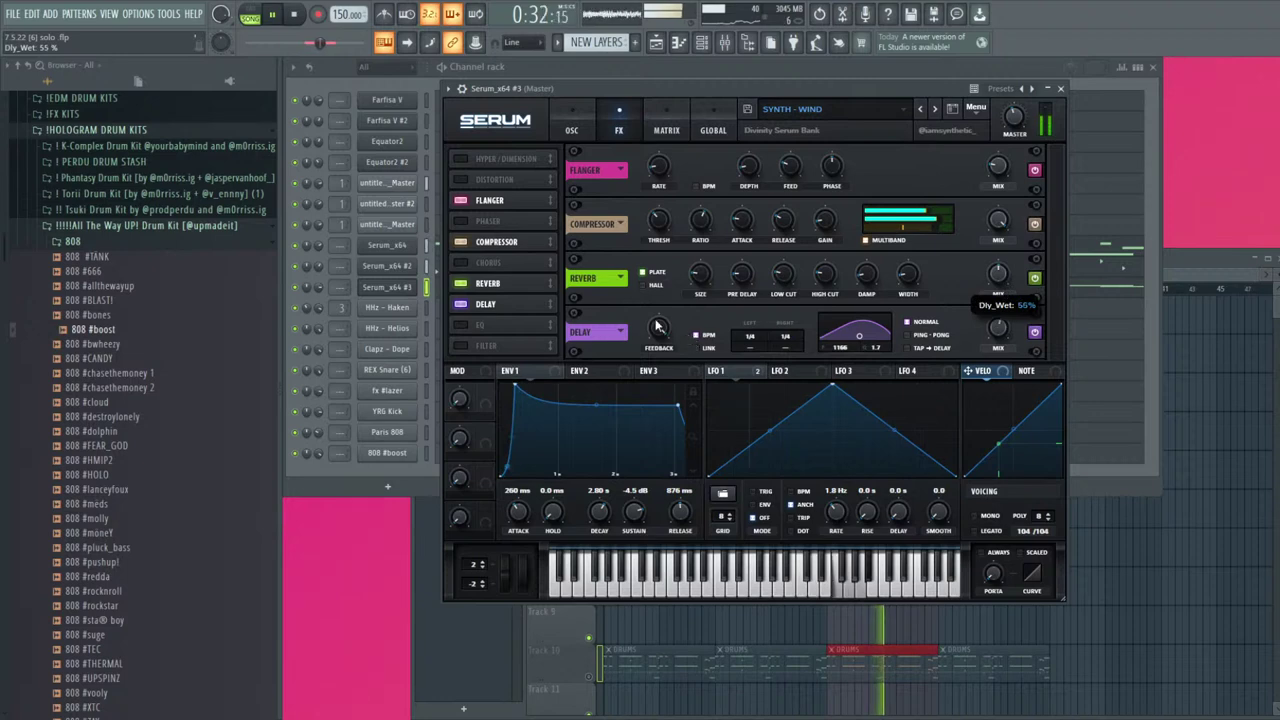
{"action": "left_click_drag", "start_coordinate": [661, 329], "coordinate": [661, 370]}
{"action": "left_click_drag", "start_coordinate": [871, 341], "coordinate": [885, 336]}
{"action": "left_click", "coordinate": [385, 287]}
Mute the Serum_x64 and Serum_x64 #2 channels and restart playback of the loop
{"action": "right_click", "coordinate": [794, 560]}
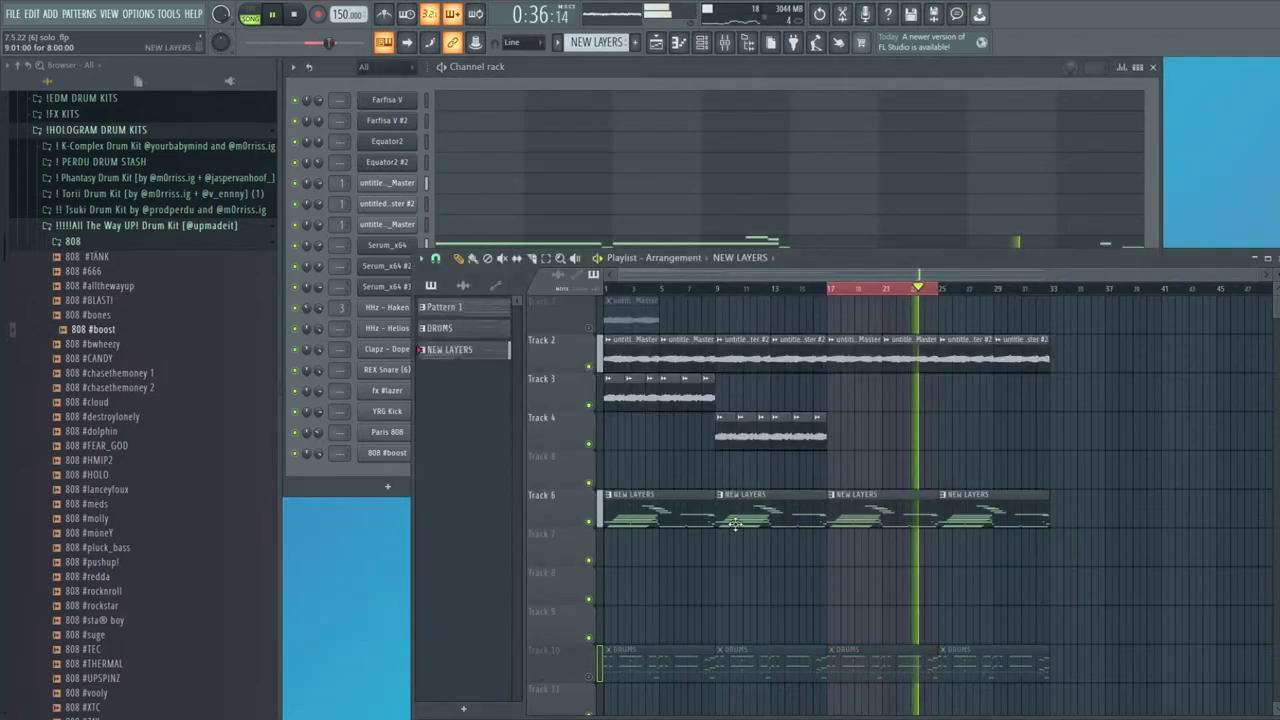
{"action": "left_click", "coordinate": [464, 106]}
{"action": "left_click_drag", "start_coordinate": [295, 245], "coordinate": [295, 266]}
{"action": "key", "text": "space"}
{"action": "key", "text": "space"}
Transpose all Serum_x64 #3 notes down one octave, and up two octaves from there
{"action": "left_click", "coordinate": [455, 285]}
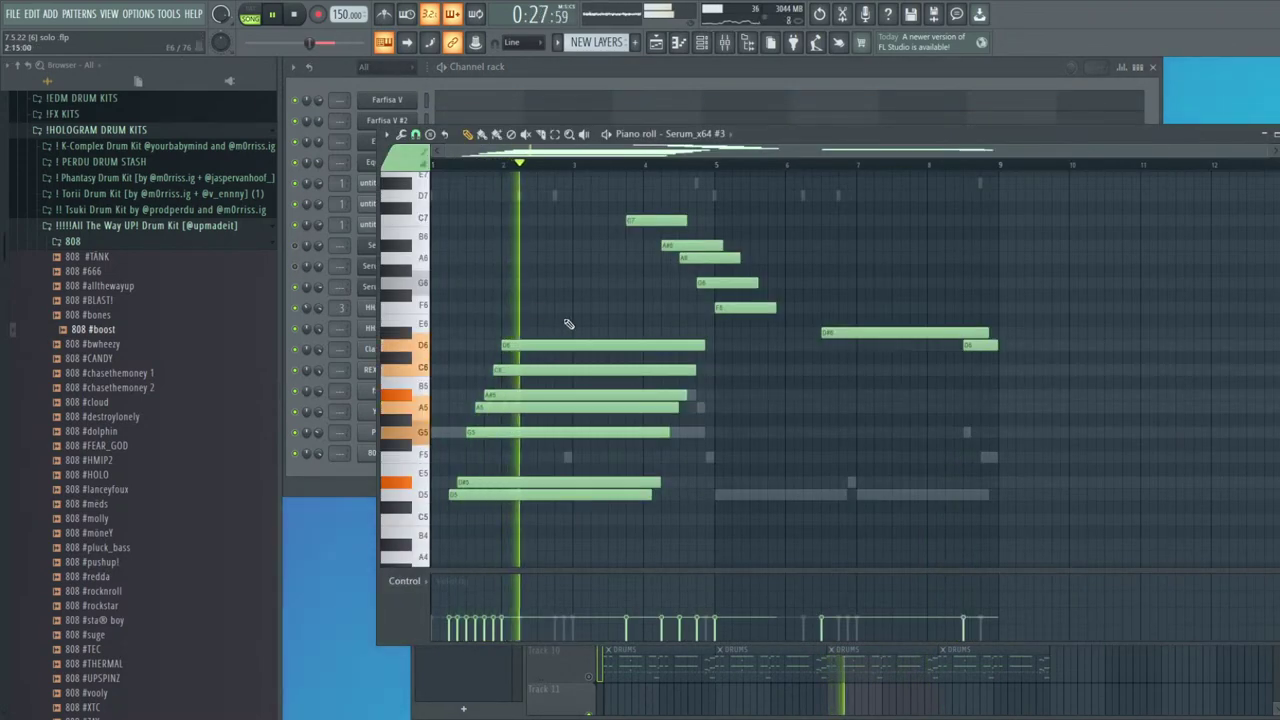
{"action": "key", "text": "ctrl+Down"}
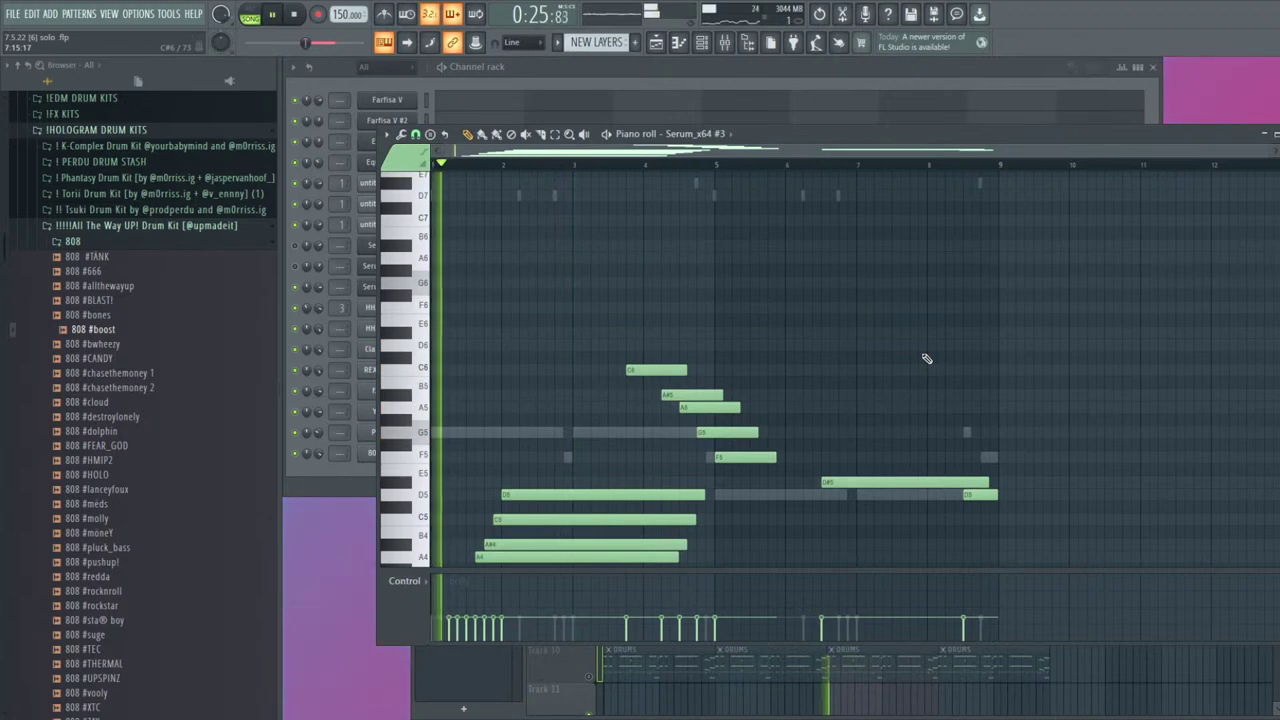
{"action": "scroll", "coordinate": [927, 358], "scroll_direction": "down", "scroll_amount": 3}
{"action": "key", "text": "ctrl+Up"}
{"action": "key", "text": "ctrl+Up"}
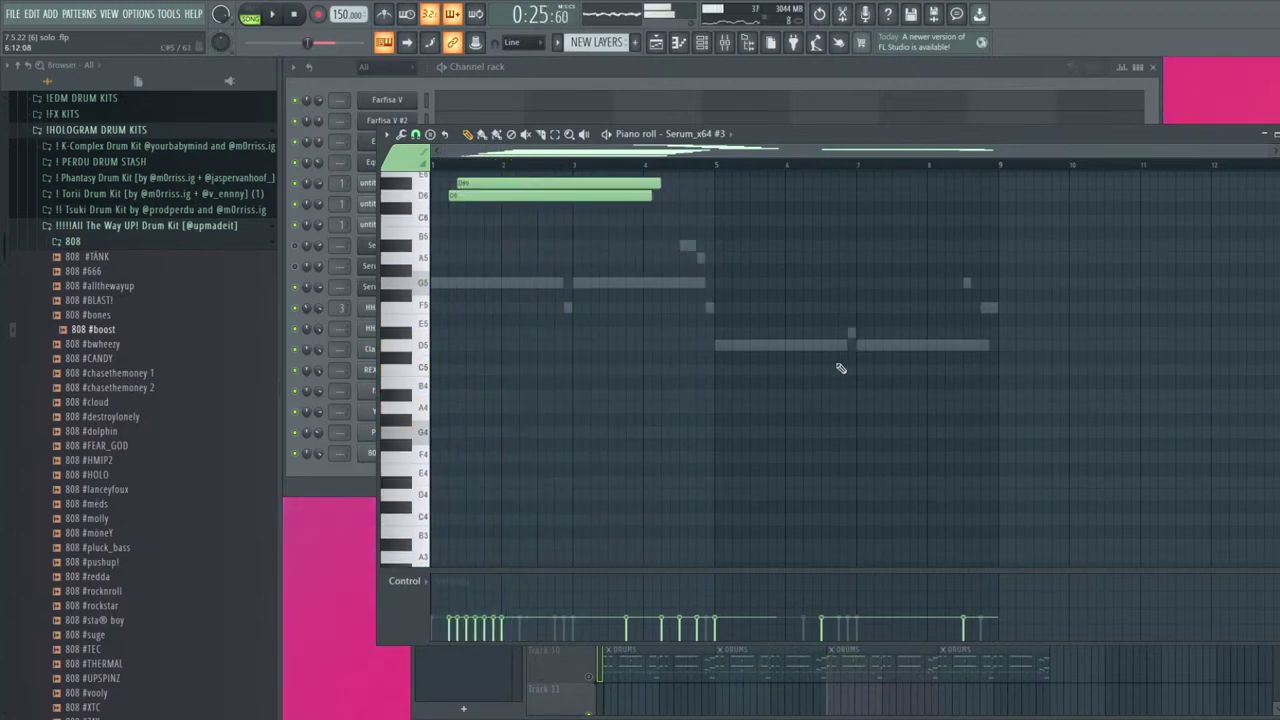
Select the descending run and the two closing notes in Serum_x64 #3 and transpose them down two octaves
{"action": "scroll", "coordinate": [841, 368], "scroll_direction": "up", "scroll_amount": 5}
{"action": "left_click_drag", "start_coordinate": [1044, 336], "coordinate": [739, 200]}
{"action": "left_click_drag", "start_coordinate": [627, 179], "coordinate": [697, 203]}
{"action": "key", "text": "ctrl+Down"}
{"action": "key", "text": "ctrl+Down"}
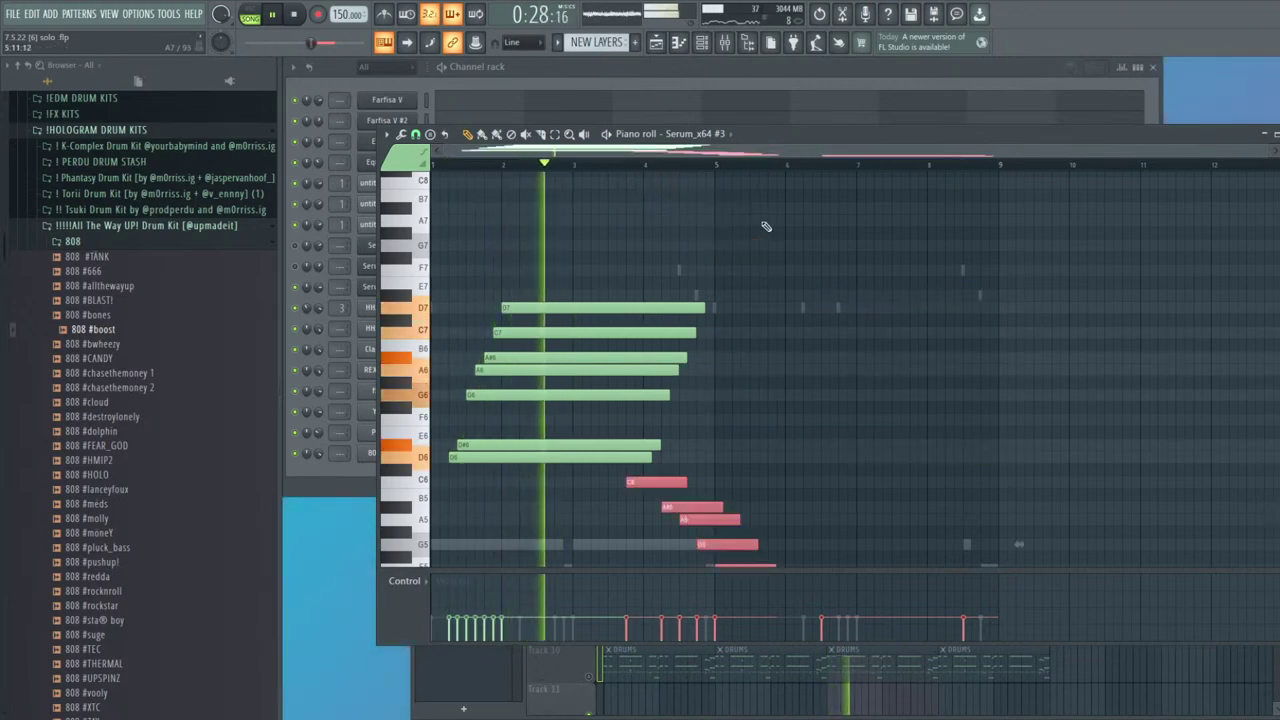
{"action": "scroll", "coordinate": [766, 227], "scroll_direction": "down", "scroll_amount": 3}
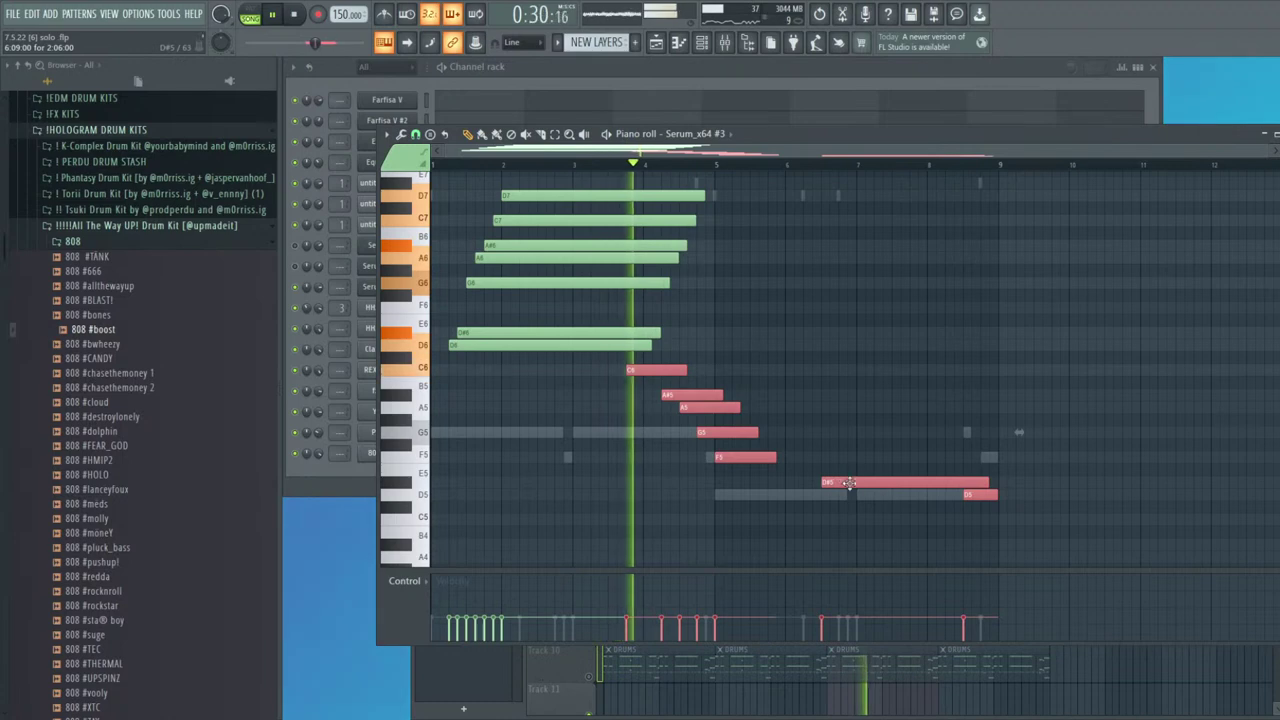
Lower the D#5 note in bar 6 to D5, extend the F5 note to meet it, and rework the closing notes around bar 8
{"action": "left_click", "coordinate": [849, 493]}
{"action": "left_click_drag", "start_coordinate": [848, 484], "coordinate": [846, 497]}
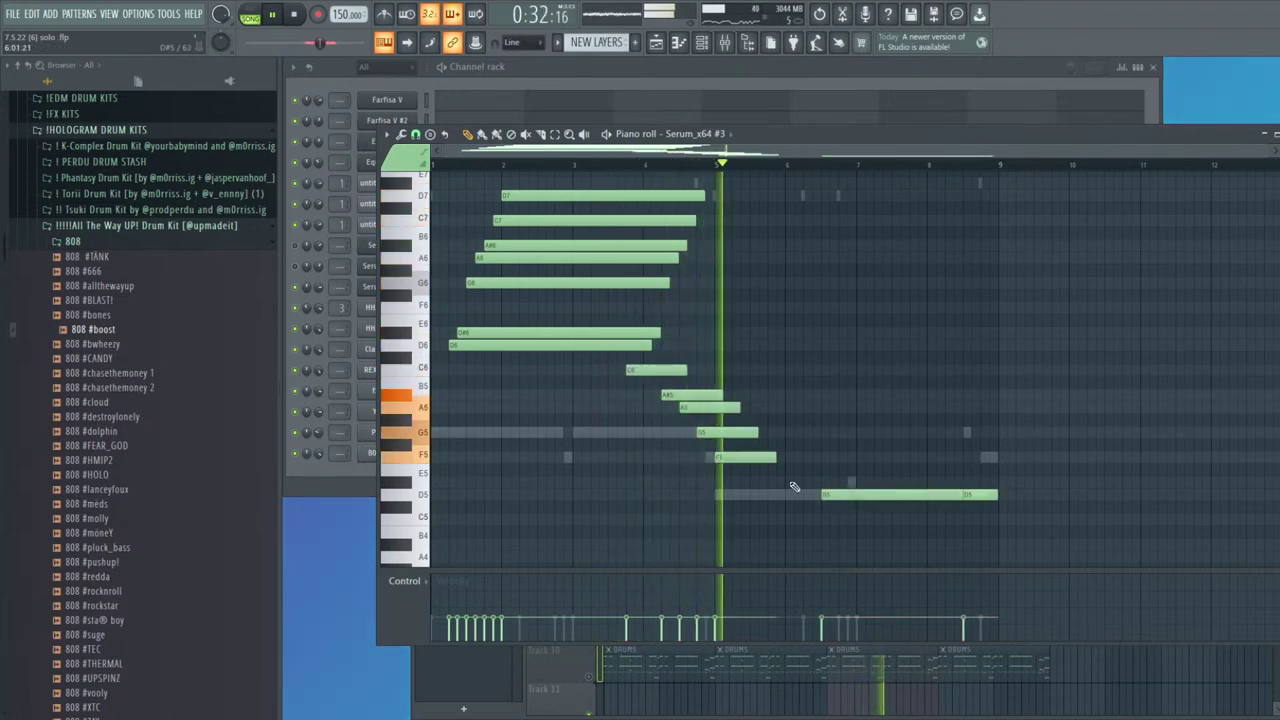
{"action": "left_click_drag", "start_coordinate": [775, 458], "coordinate": [820, 459]}
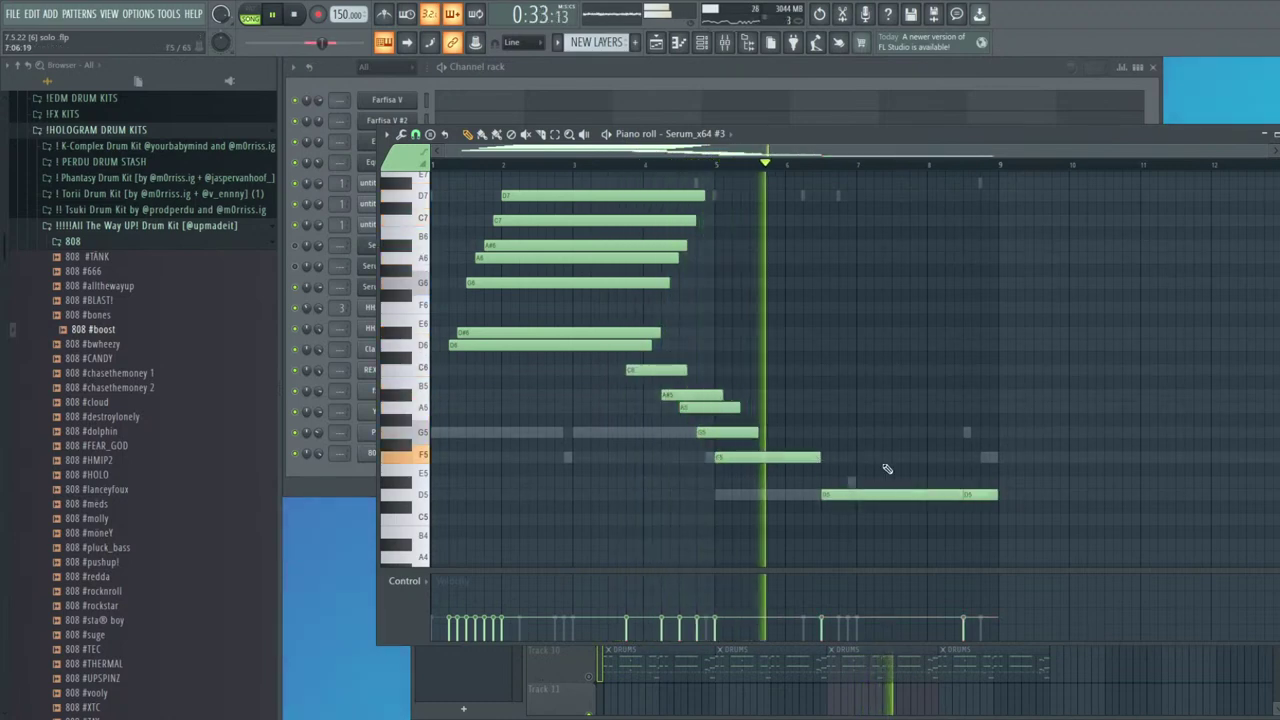
{"action": "left_click_drag", "start_coordinate": [988, 493], "coordinate": [1010, 471]}
{"action": "left_click", "coordinate": [987, 457]}
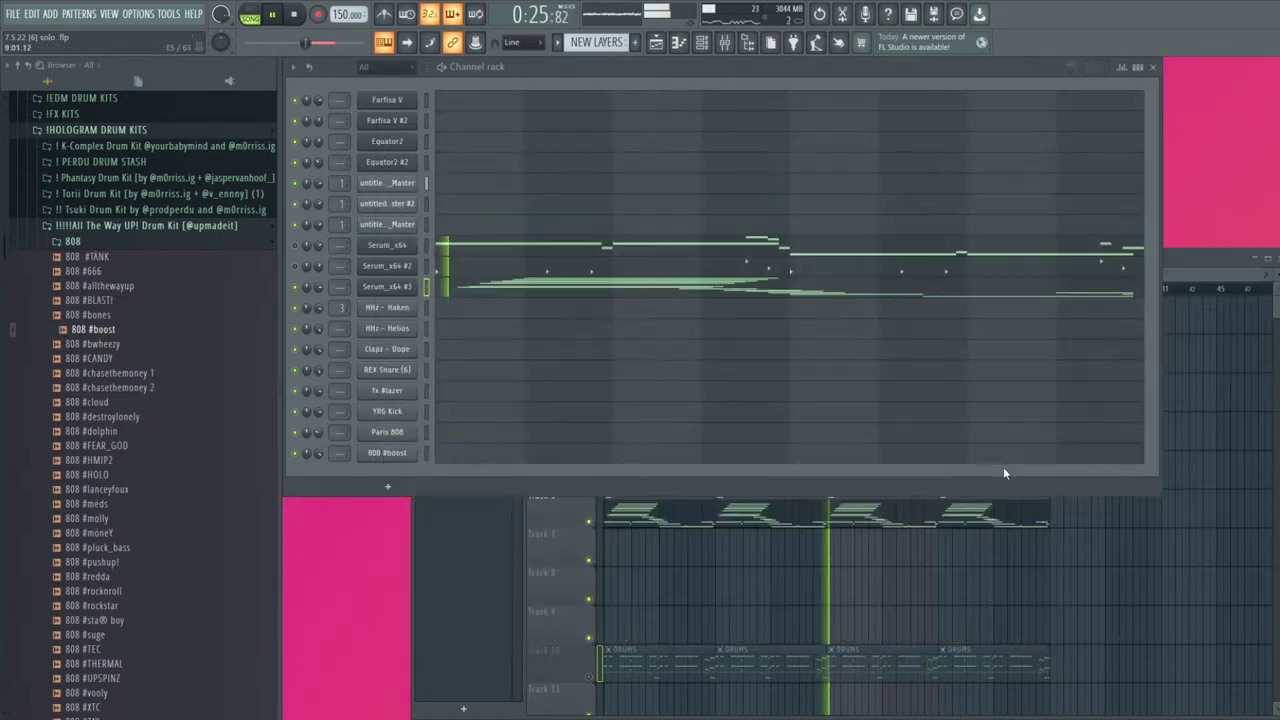
Unmute the Serum_x64 and Serum_x64 #2 channels so all three Serum layers play
{"action": "key", "text": "F5"}
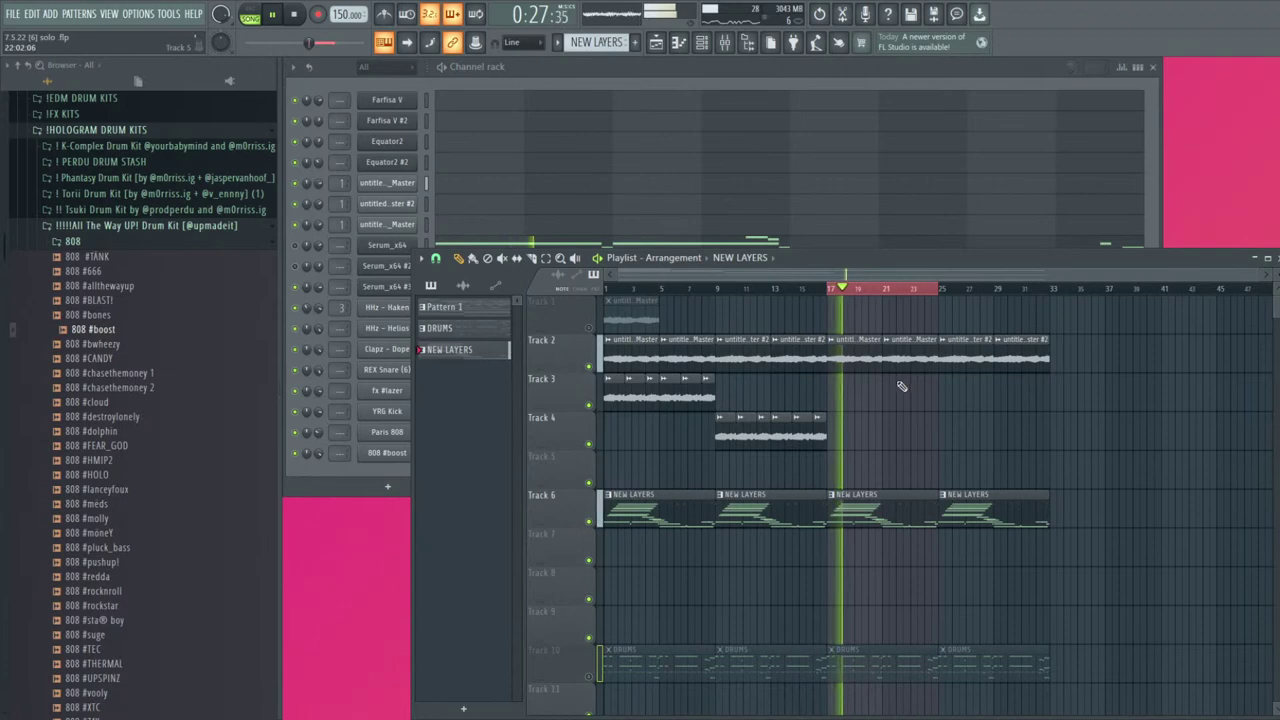
{"action": "left_click", "coordinate": [558, 74]}
{"action": "left_click_drag", "start_coordinate": [295, 245], "coordinate": [295, 287]}
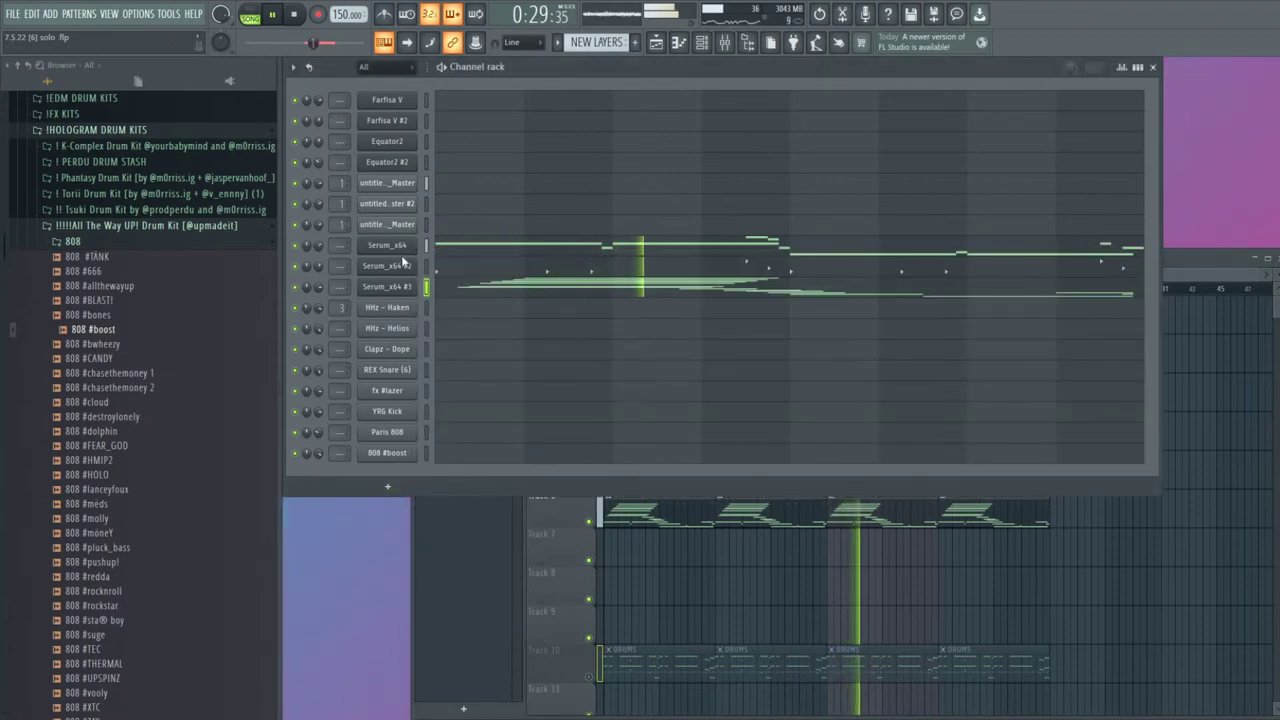
Route the Serum_x64, Serum_x64 #2 and Serum_x64 #3 channels to mixer tracks 8, 9 and 10
{"action": "left_click", "coordinate": [723, 41]}
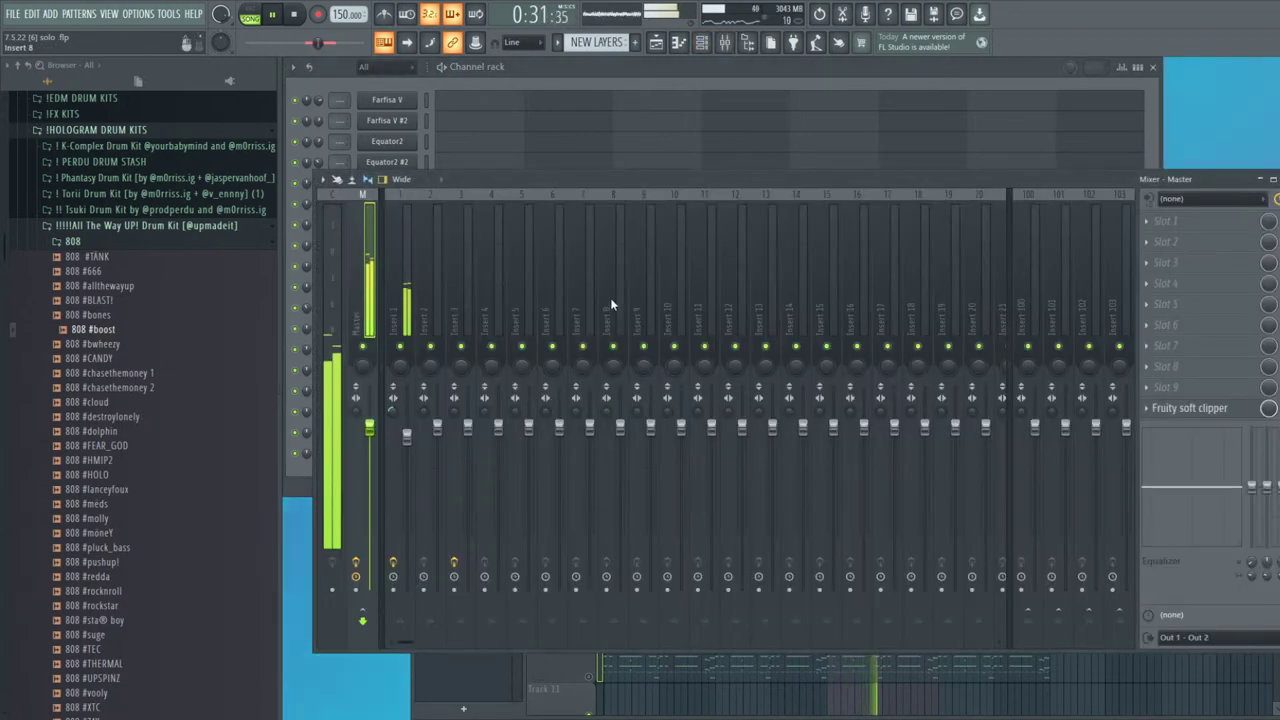
{"action": "left_click", "coordinate": [613, 312]}
{"action": "key", "text": "F9"}
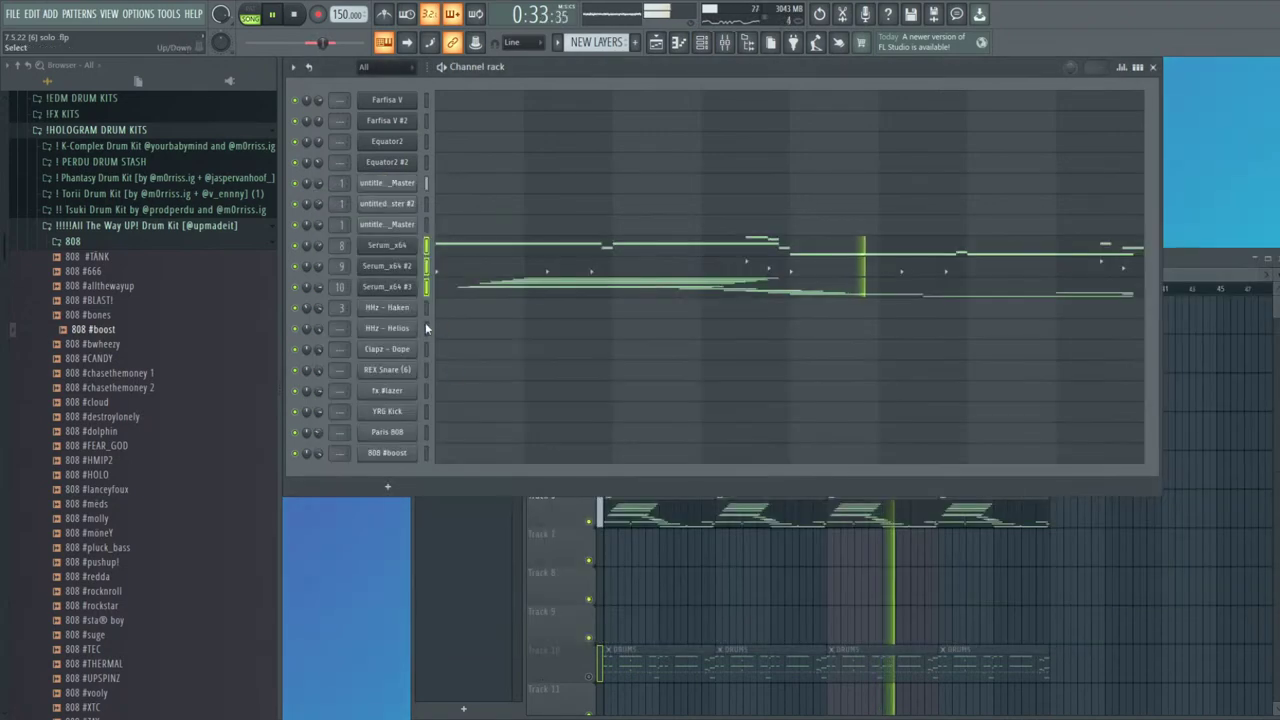
Route the drum channels from HHz - Helios through 808 #boost to consecutive mixer tracks starting at track 13
{"action": "left_click", "coordinate": [731, 47]}
{"action": "key", "text": "ctrl+e"}
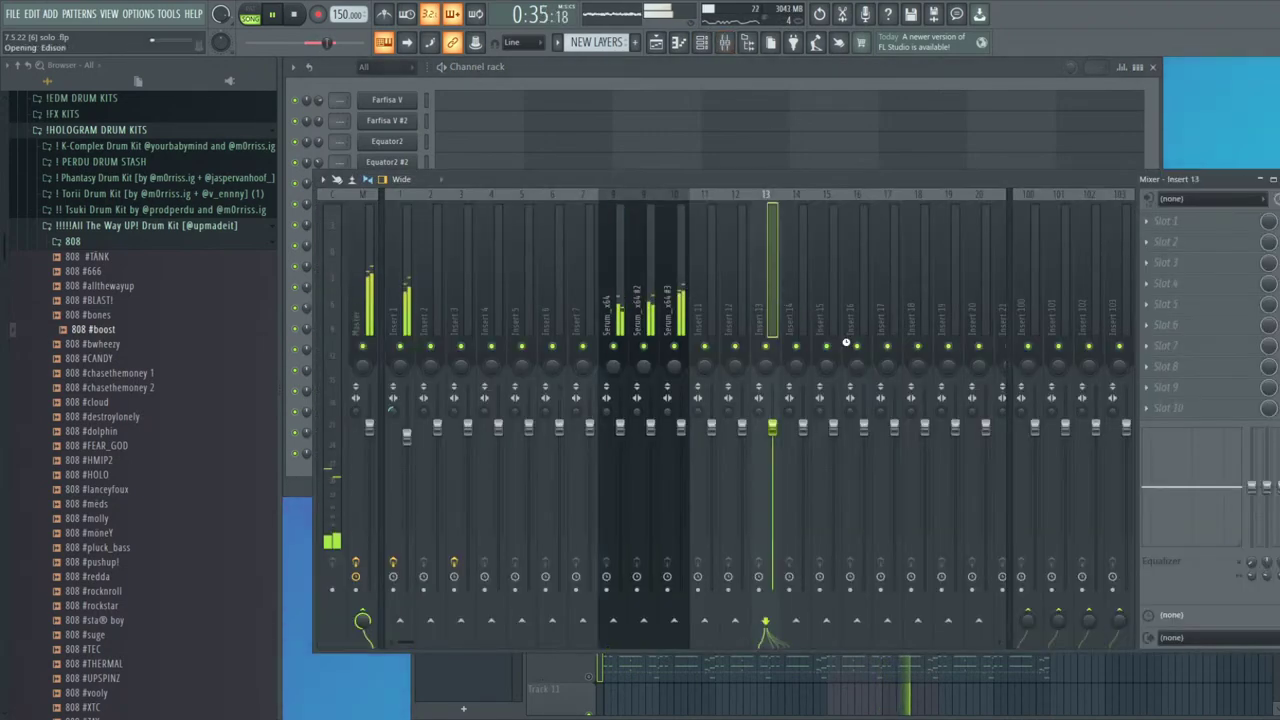
{"action": "key", "text": "Escape"}
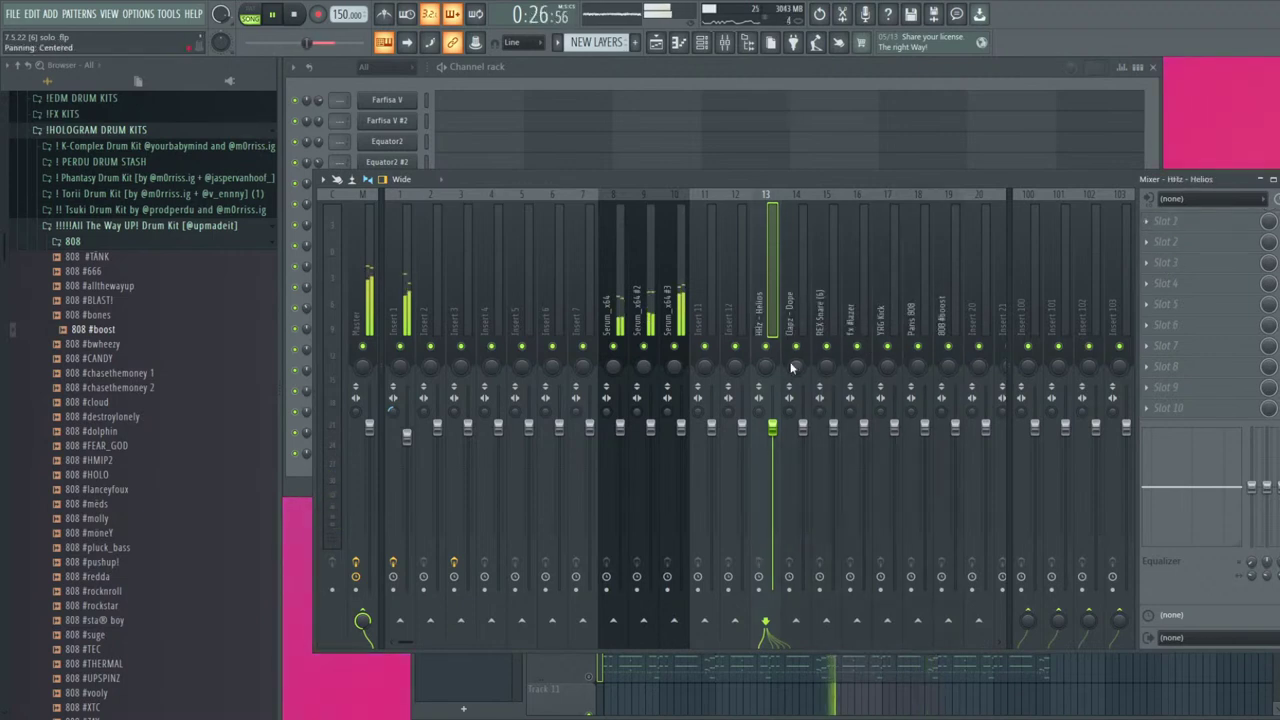
Solo Insert 1 in the mixer, check its effects, and bring the Serum_x64 track in alongside it
{"action": "left_click", "coordinate": [405, 310]}
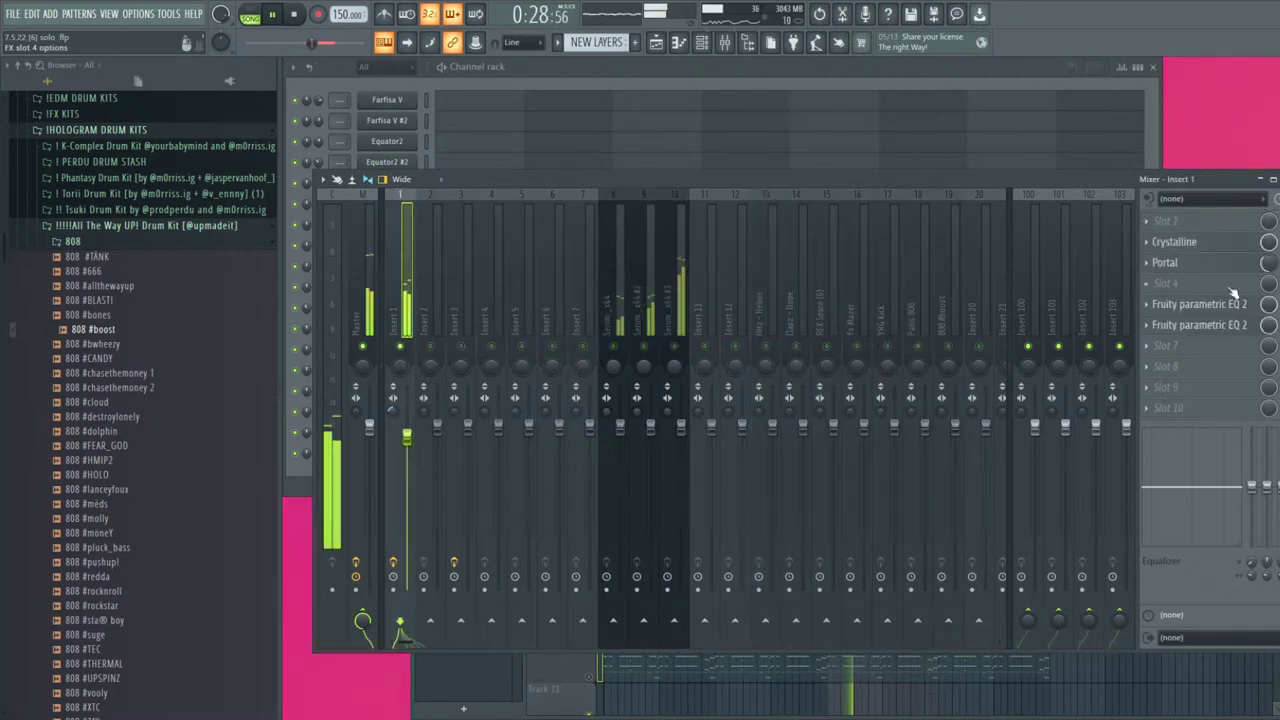
{"action": "key", "text": "F9"}
{"action": "left_click", "coordinate": [723, 46]}
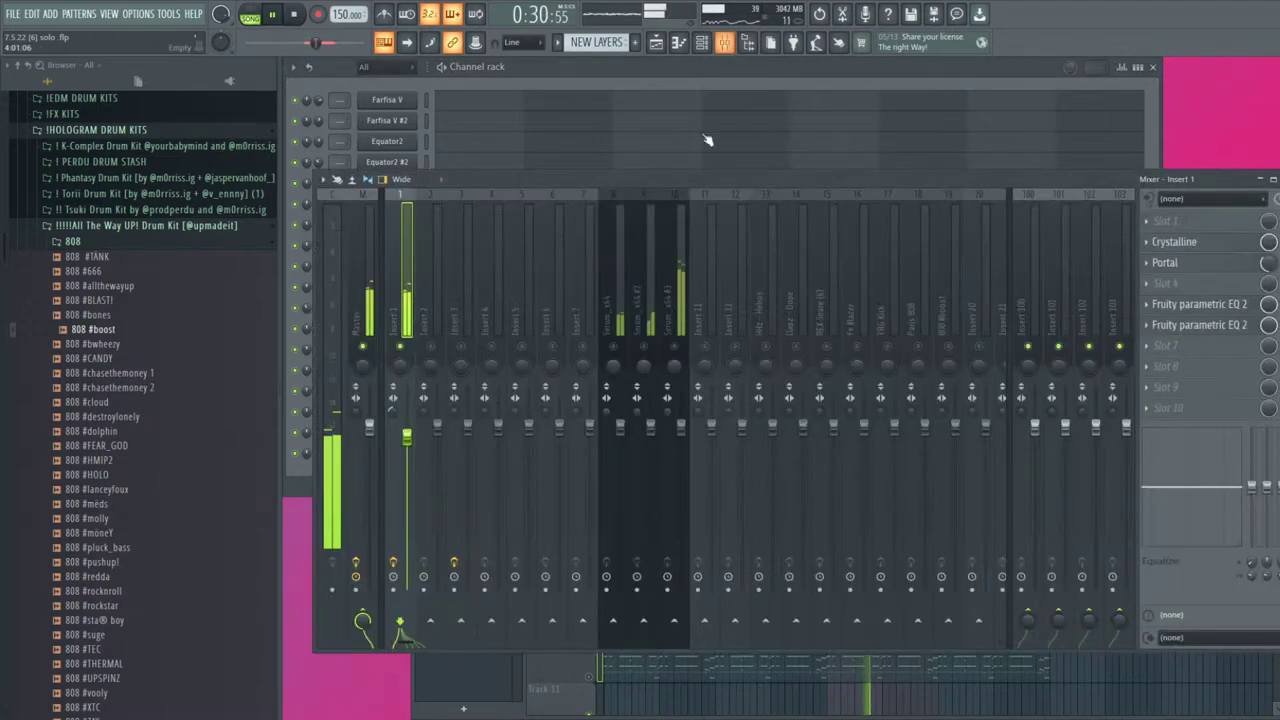
{"action": "left_click", "coordinate": [617, 352]}
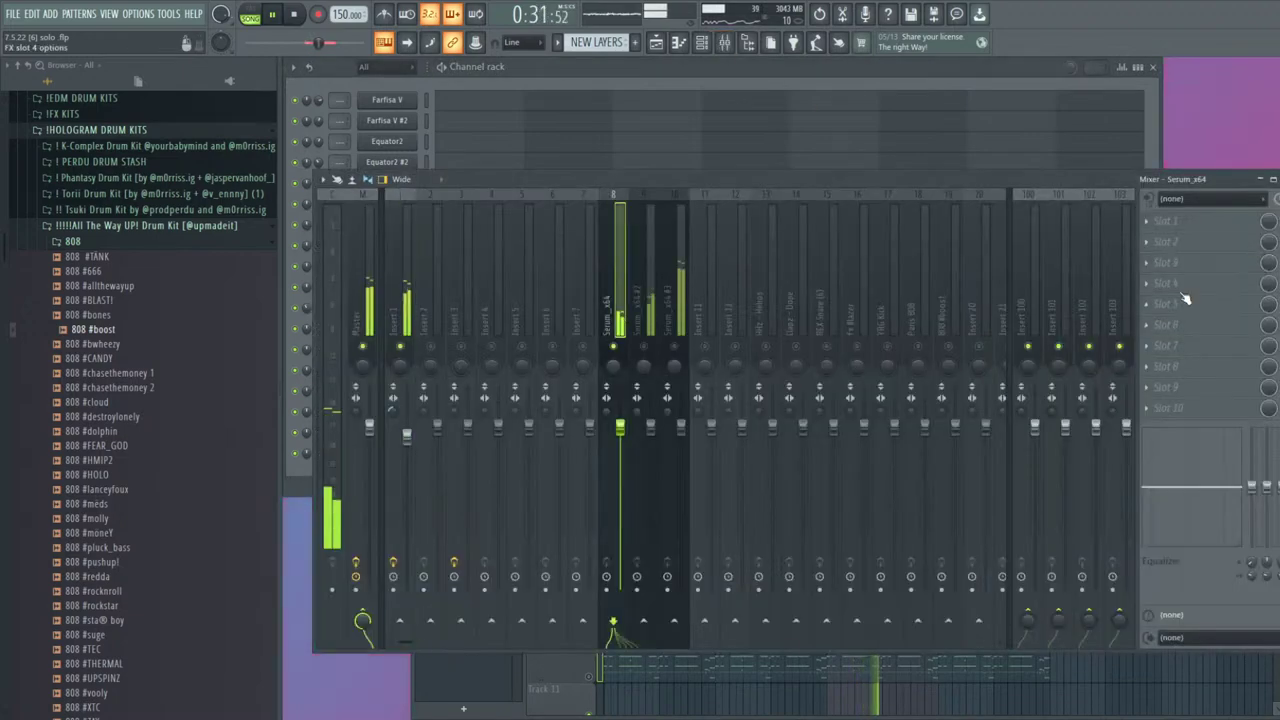
Cut the Serum_x64 track's lows and its highs above about 14 kHz with Fruity parametric EQ 2, and add SpacedOut after it
{"action": "left_click", "coordinate": [998, 84]}
{"action": "left_click_drag", "start_coordinate": [818, 207], "coordinate": [810, 207]}
{"action": "left_click", "coordinate": [792, 200]}
{"action": "left_click_drag", "start_coordinate": [365, 316], "coordinate": [531, 316]}
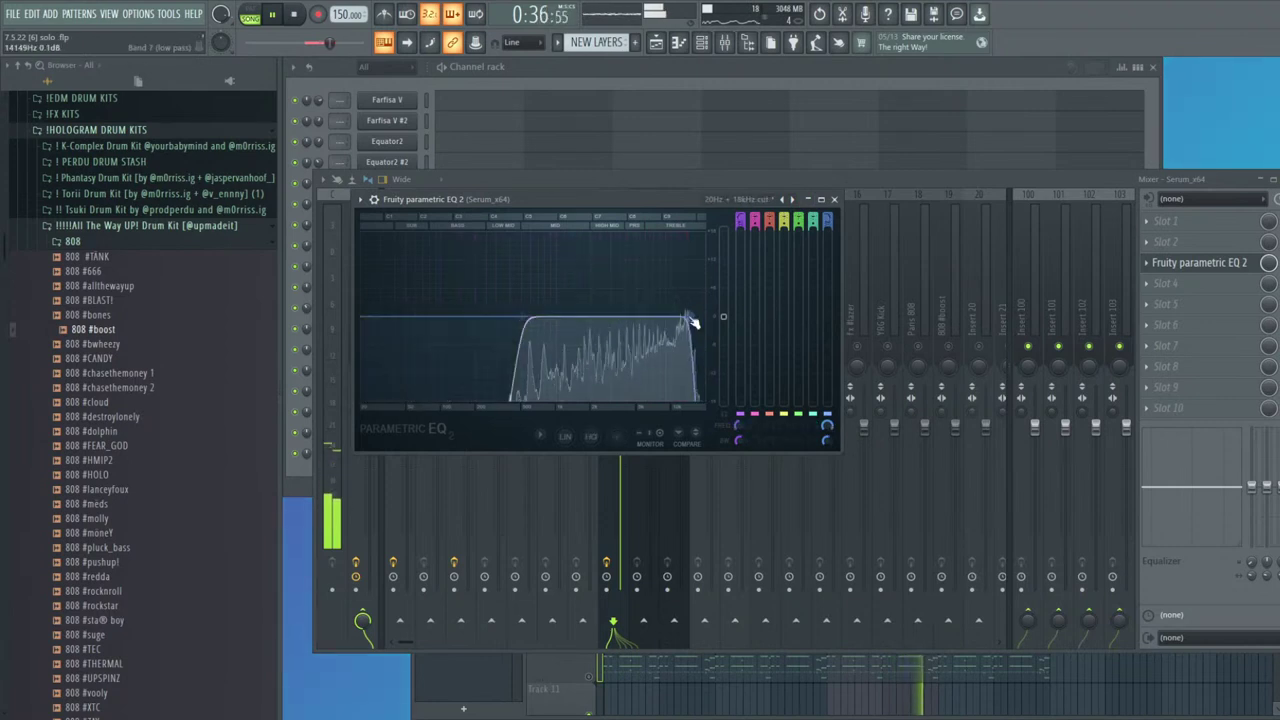
{"action": "left_click", "coordinate": [834, 199]}
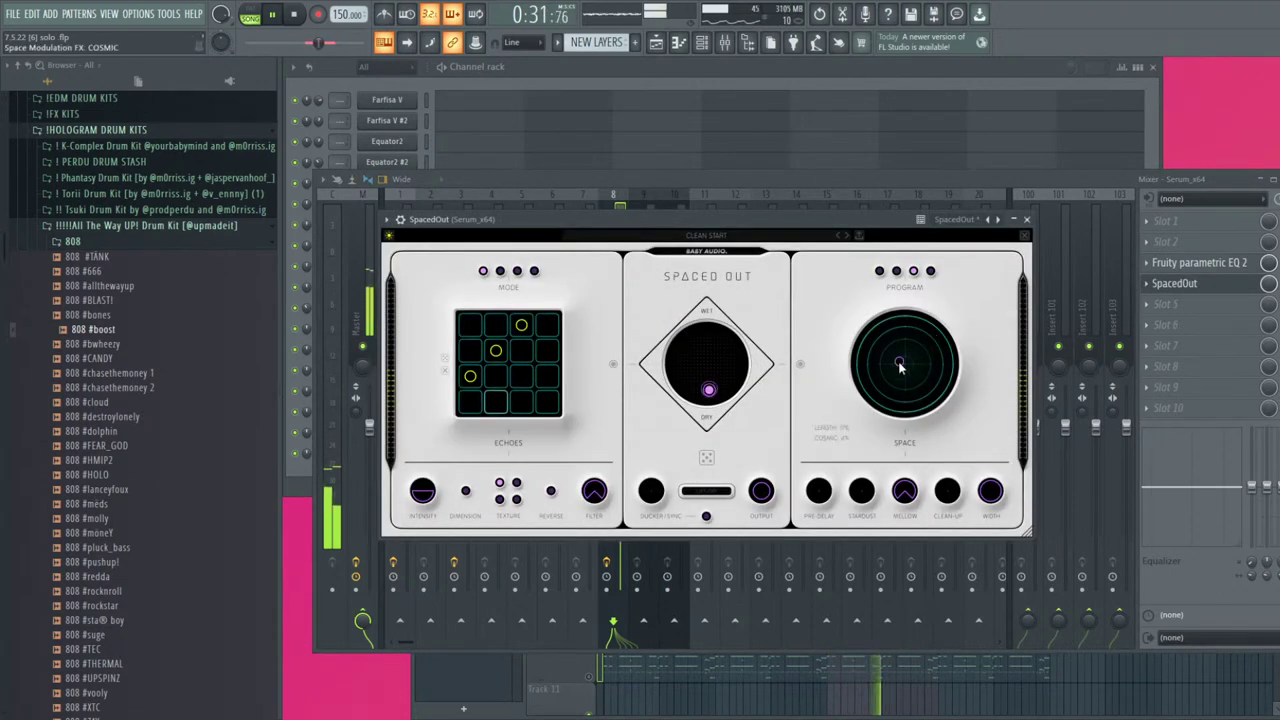
{"action": "key", "text": "Escape"}
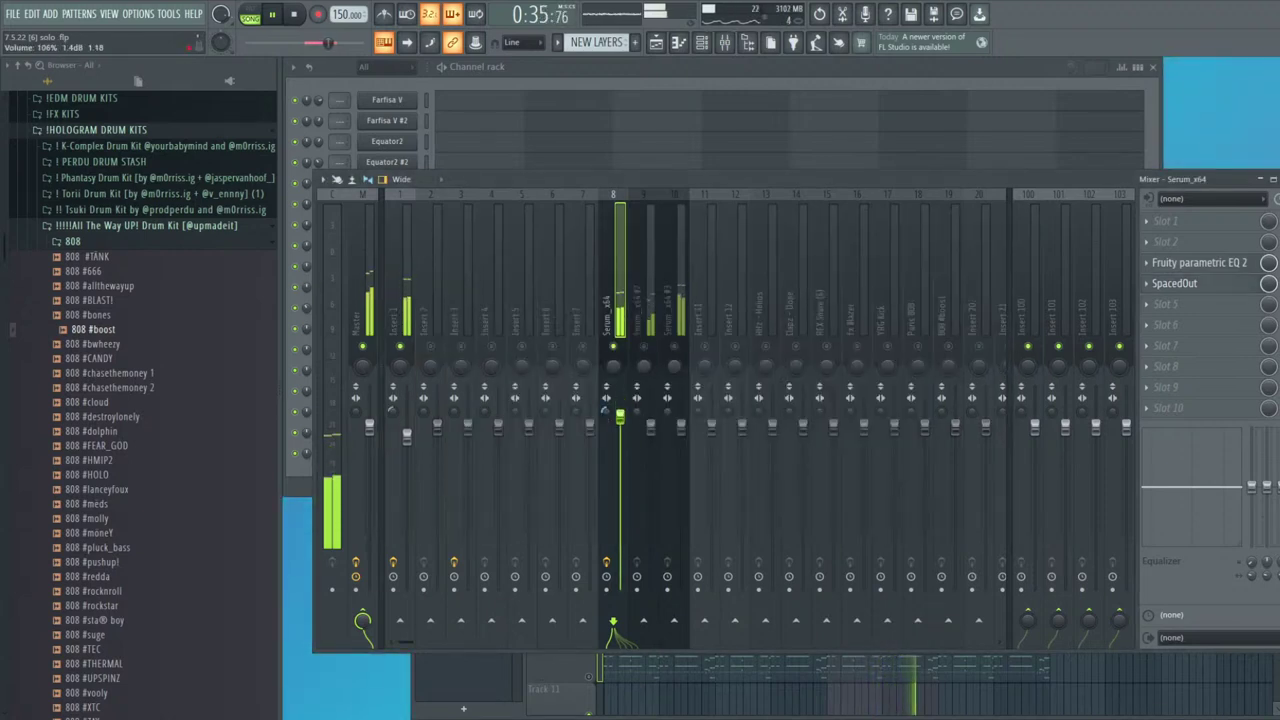
Bring in the Serum_x64 #2 mixer track and add Fruity parametric EQ 2 effects in slots 2 and 3
{"action": "left_click", "coordinate": [653, 300]}
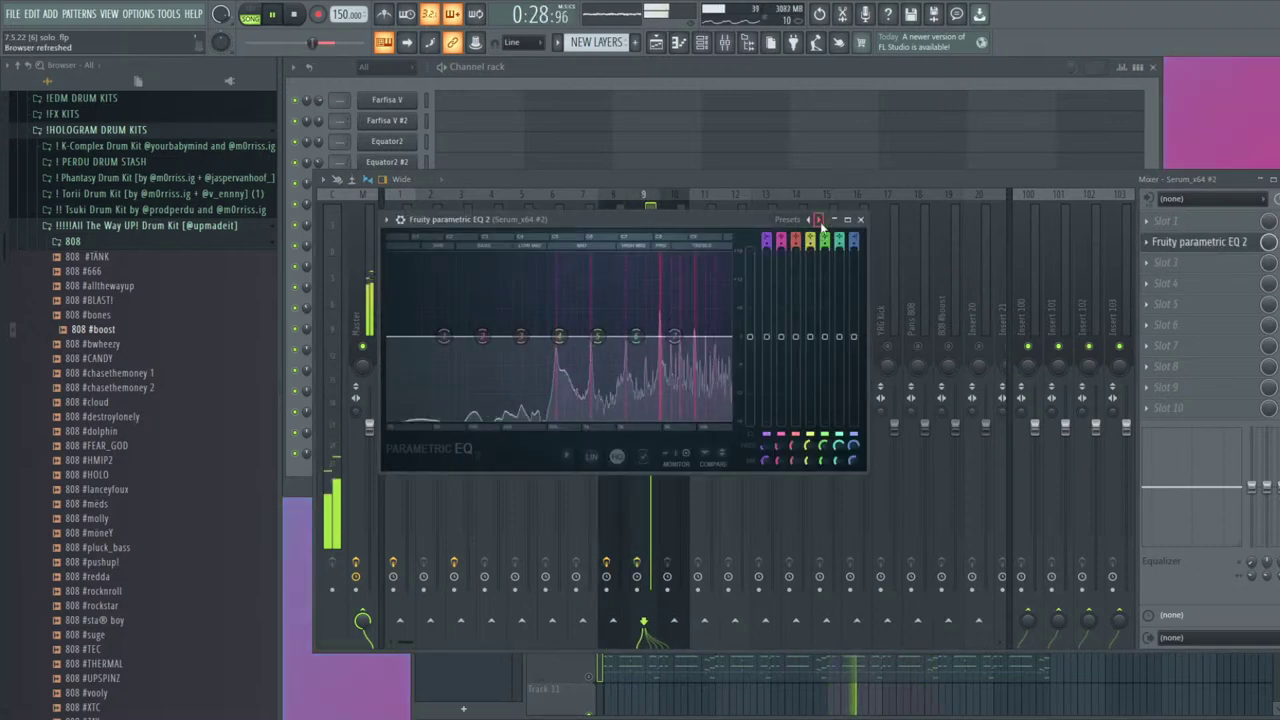
{"action": "left_click", "coordinate": [1199, 242]}
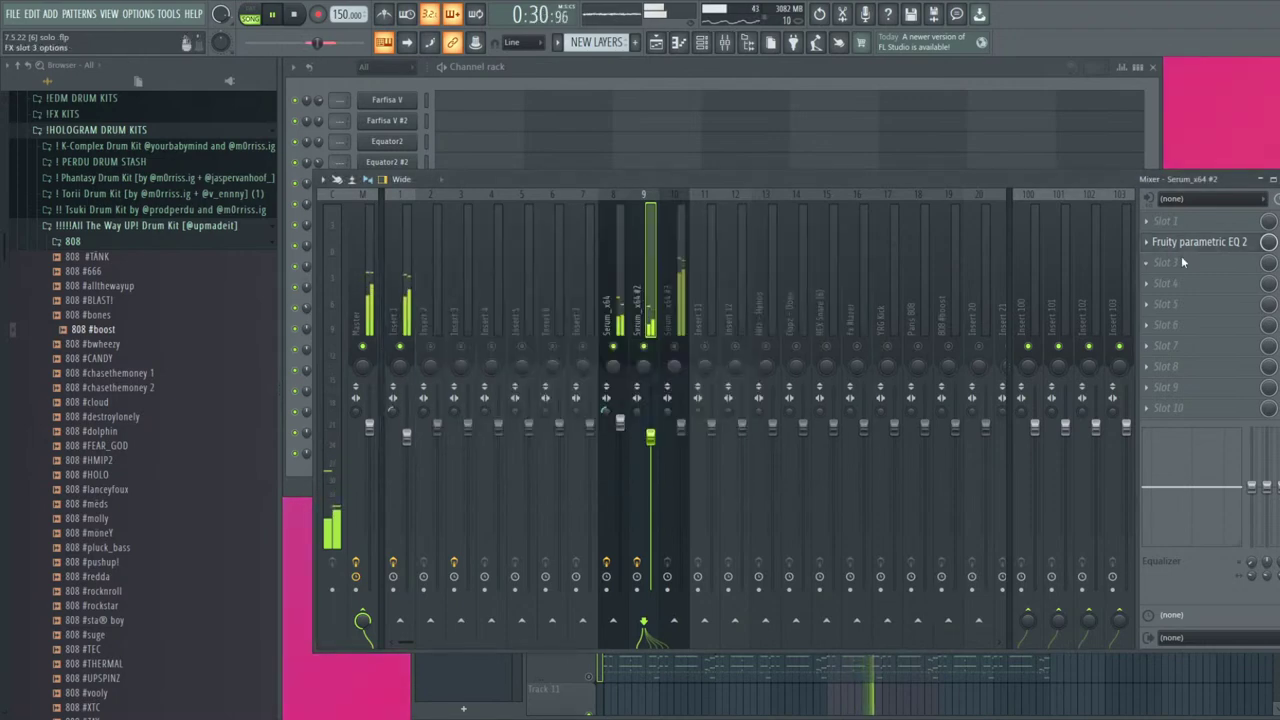
{"action": "left_click_drag", "start_coordinate": [654, 354], "coordinate": [698, 360]}
{"action": "scroll", "coordinate": [664, 377], "scroll_direction": "up", "scroll_amount": 3}
{"action": "left_click", "coordinate": [1195, 263]}
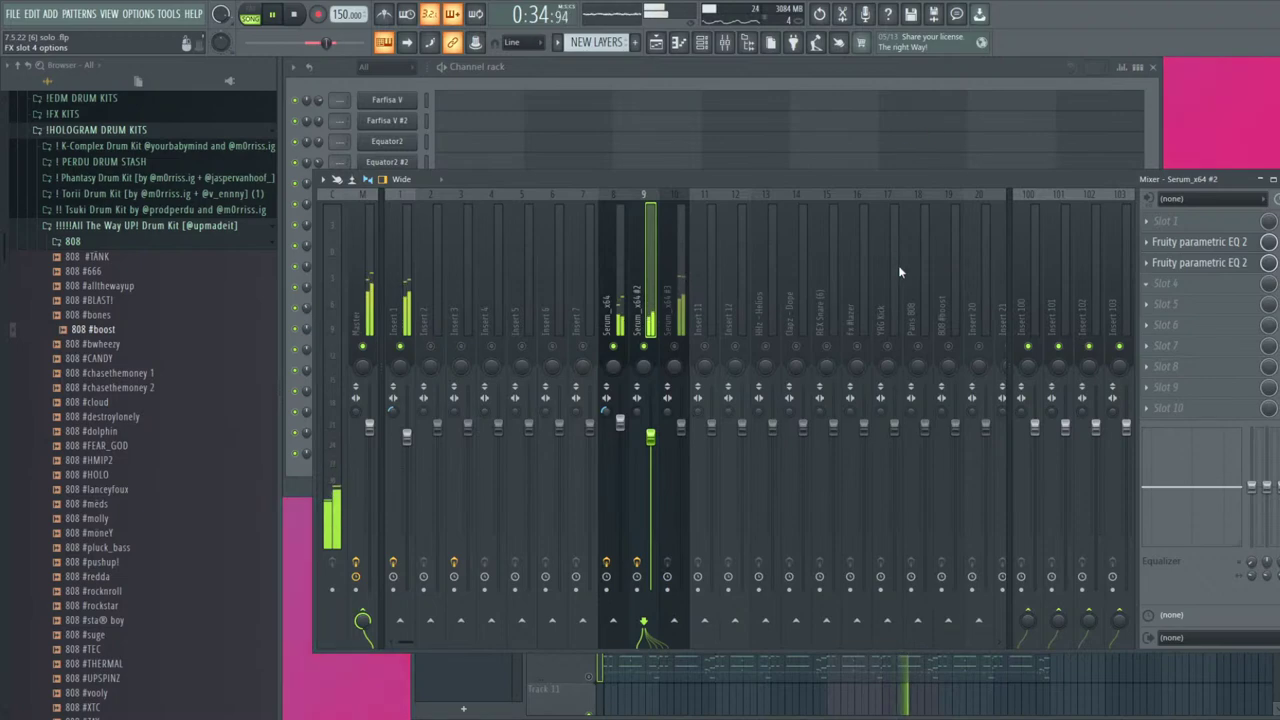
Set up ValhallaVintageVerb on the Serum_x64 #2 track with a 0.02 ms predelay and a shorter decay
{"action": "left_click_drag", "start_coordinate": [468, 446], "coordinate": [468, 505]}
{"action": "left_click_drag", "start_coordinate": [548, 405], "coordinate": [546, 451]}
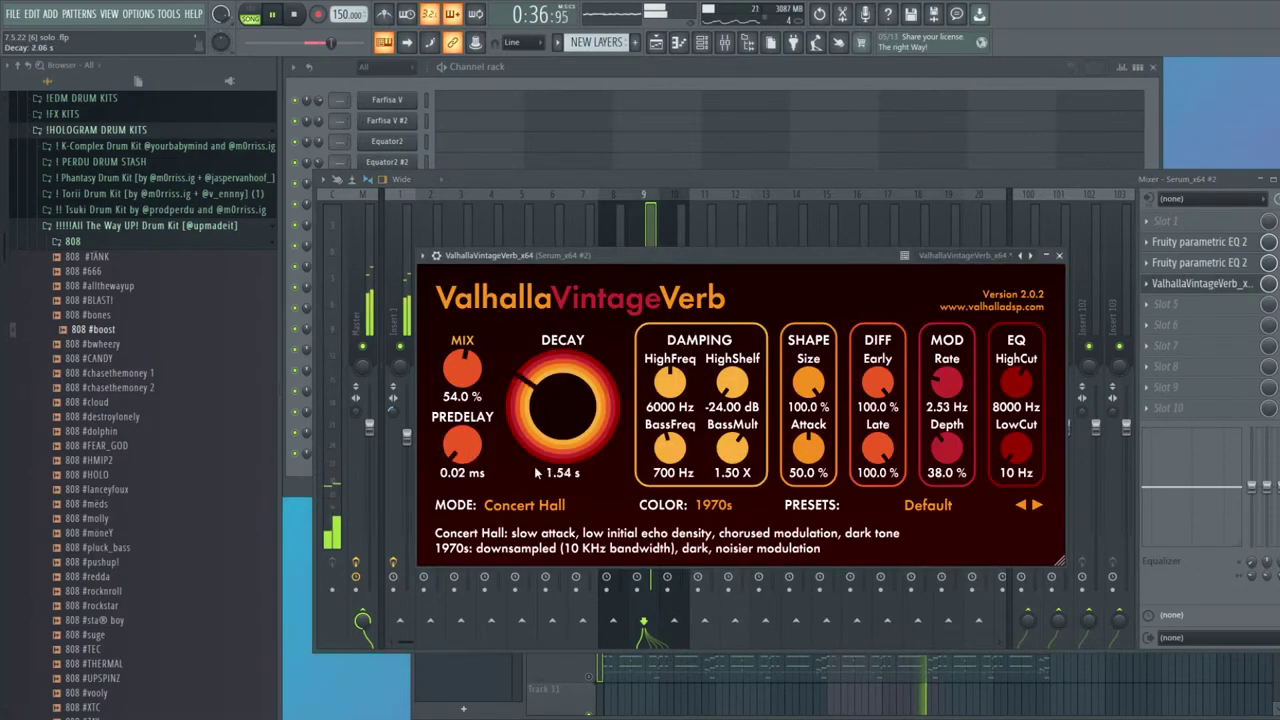
{"action": "key", "text": "Escape"}
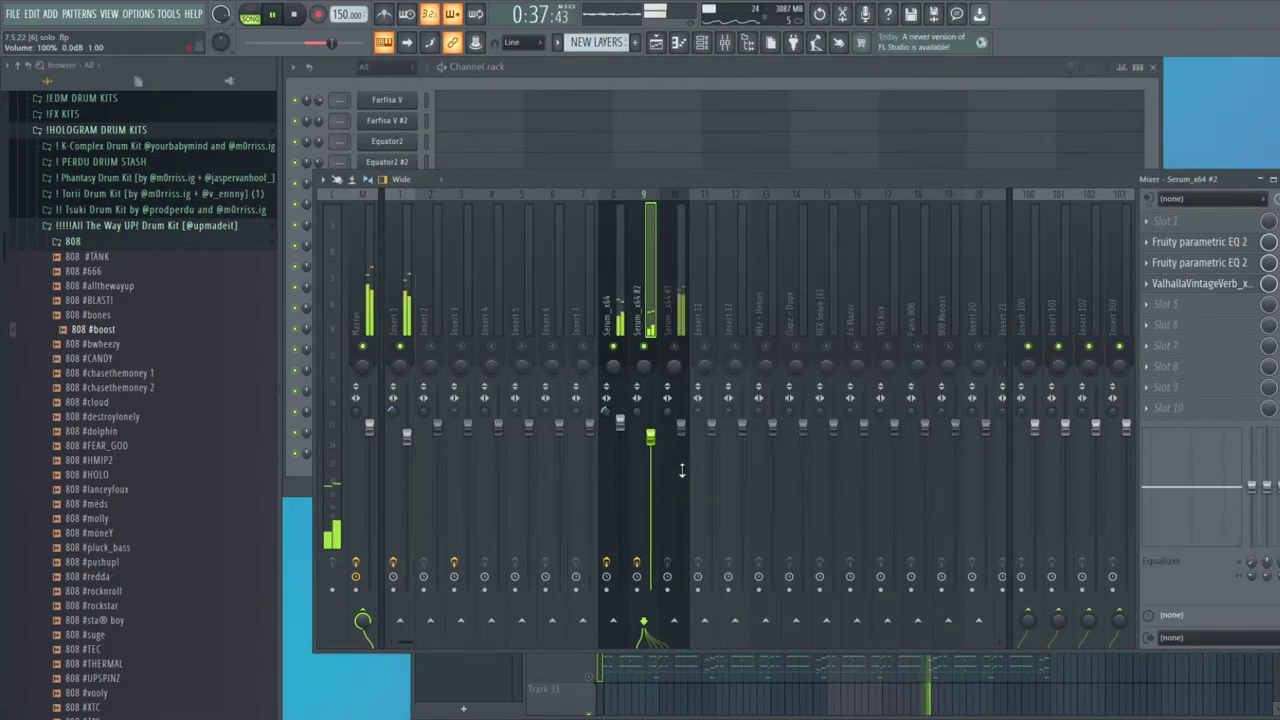
Bring in the Serum_x64 #3 track, rebalance the Serum levels, and add Fruity Phaser in slot 3 with maximum depth about 0.62
{"action": "left_click", "coordinate": [620, 424]}
{"action": "left_click", "coordinate": [673, 399]}
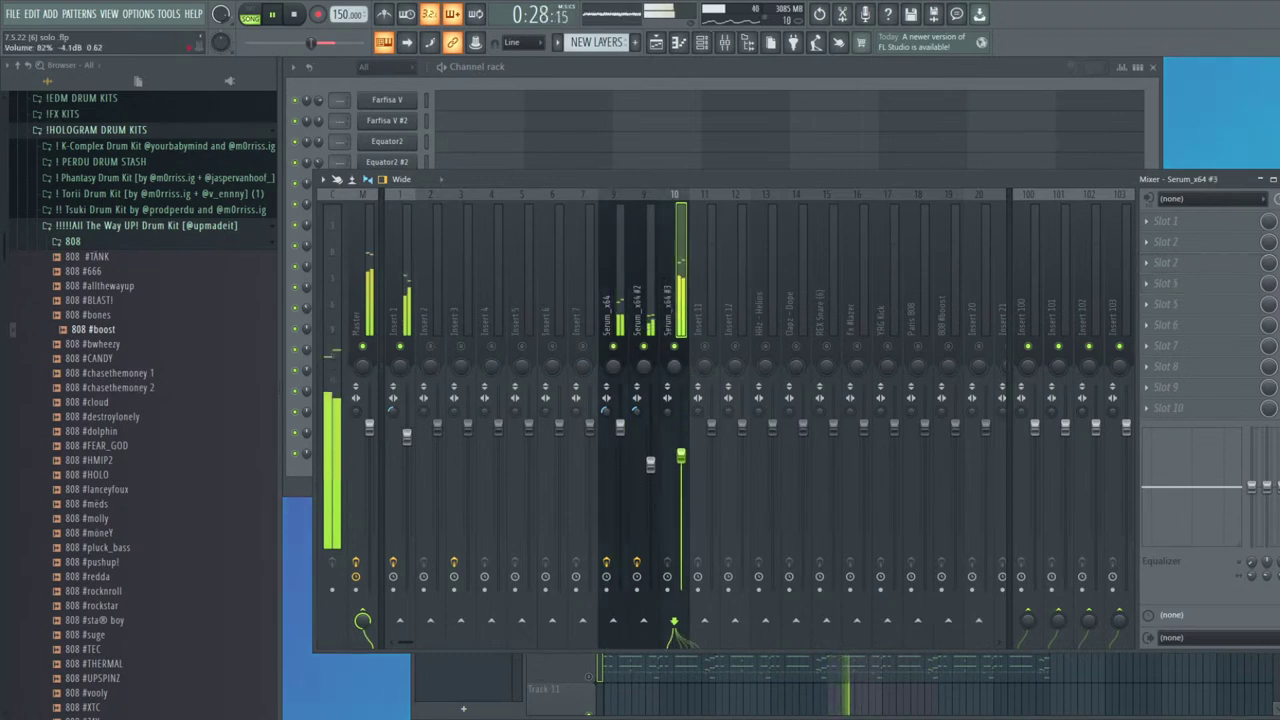
{"action": "left_click", "coordinate": [996, 151]}
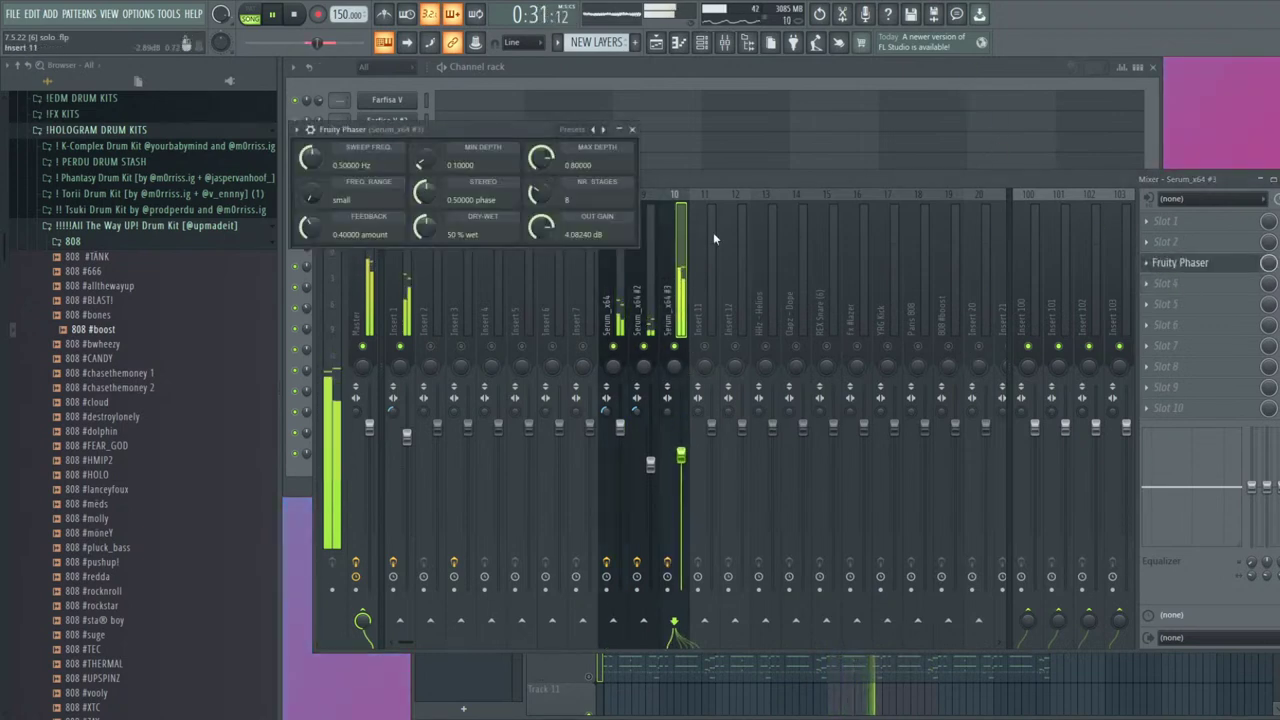
{"action": "left_click", "coordinate": [628, 227]}
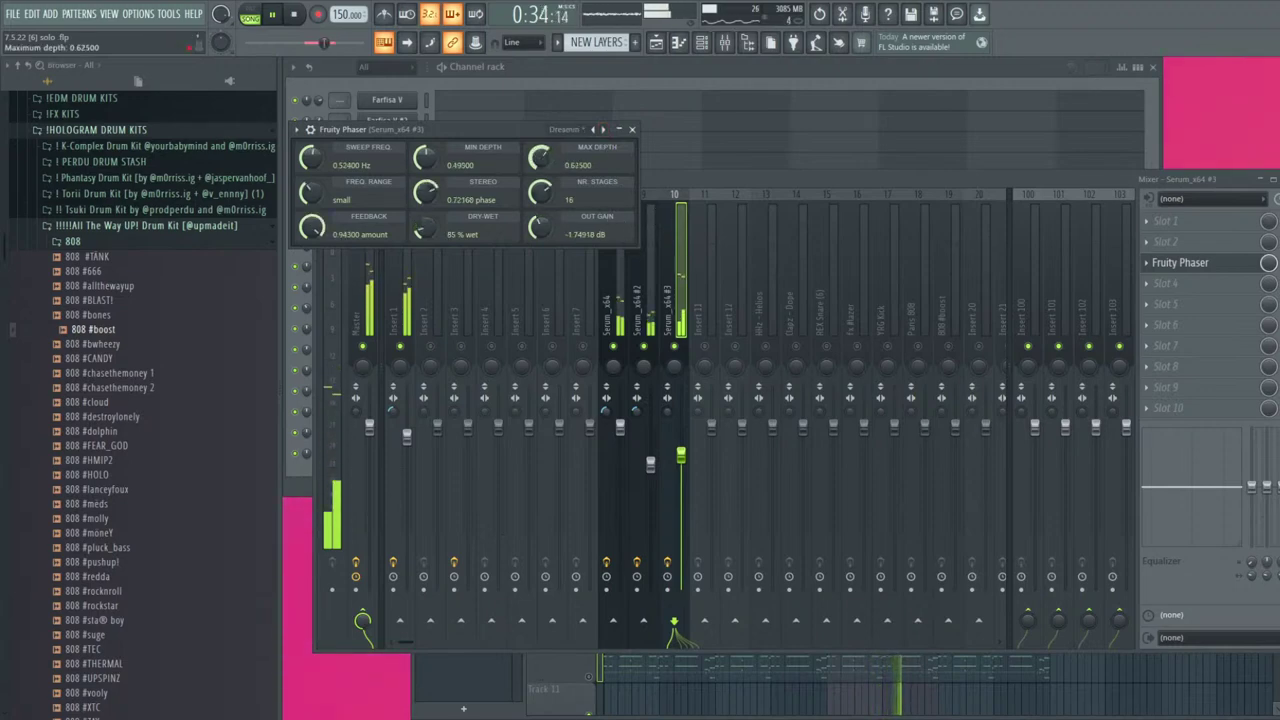
{"action": "left_click", "coordinate": [646, 350]}
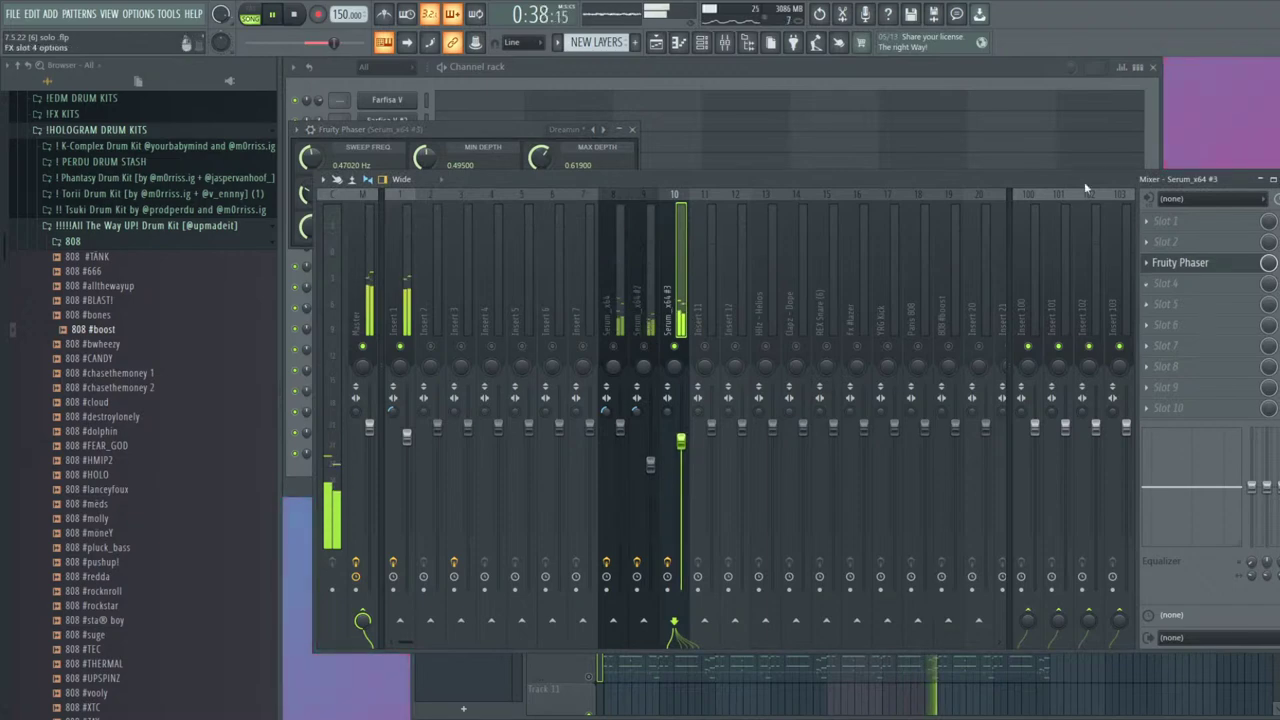
Add Crystalline with an adjusted start and Portal after the phaser, loading Portal's DUCKSANDDRAKES preset from the Grainsynthesis bank
{"action": "left_click", "coordinate": [873, 78]}
{"action": "left_click_drag", "start_coordinate": [556, 312], "coordinate": [586, 312]}
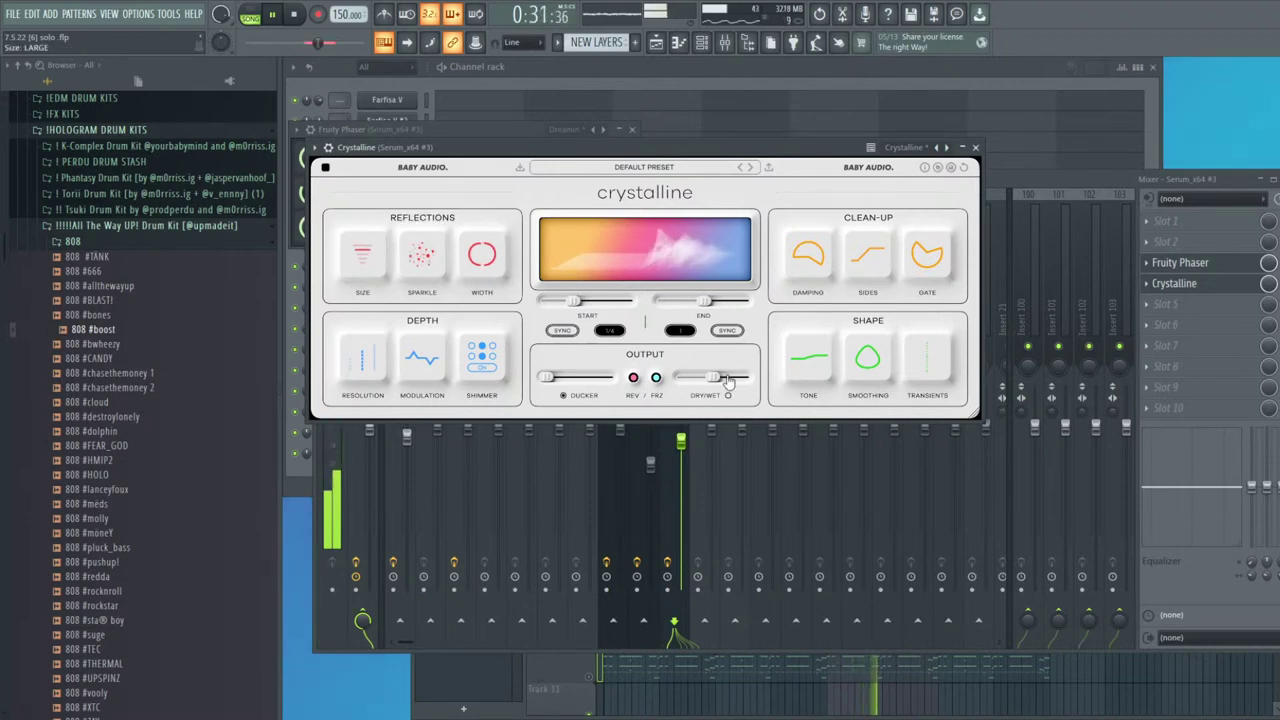
{"action": "left_click", "coordinate": [1176, 283]}
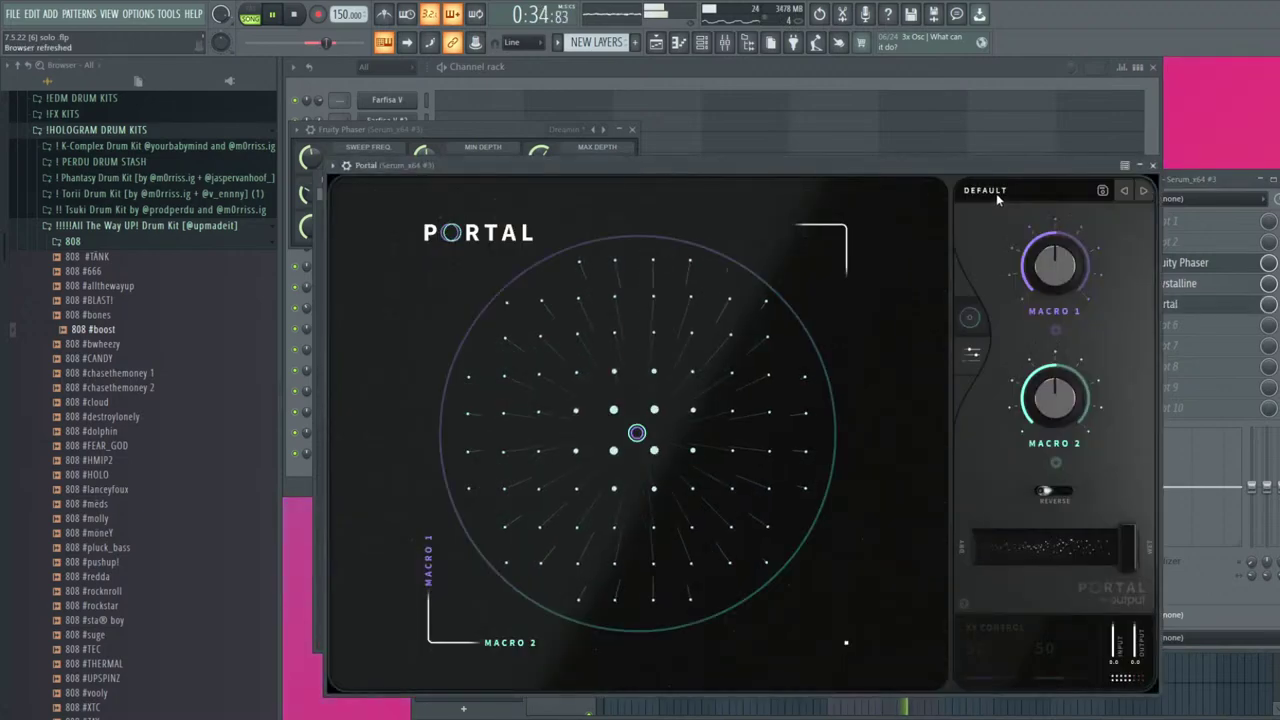
{"action": "left_click", "coordinate": [990, 191]}
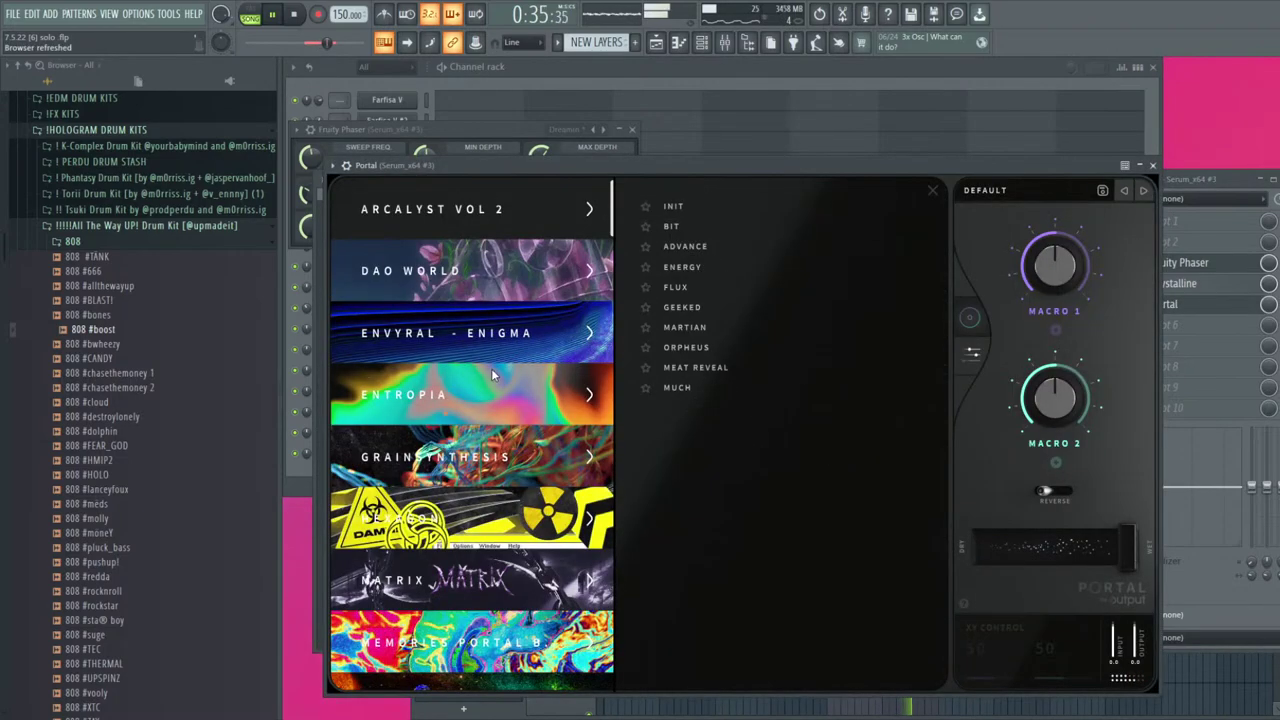
{"action": "left_click", "coordinate": [716, 330]}
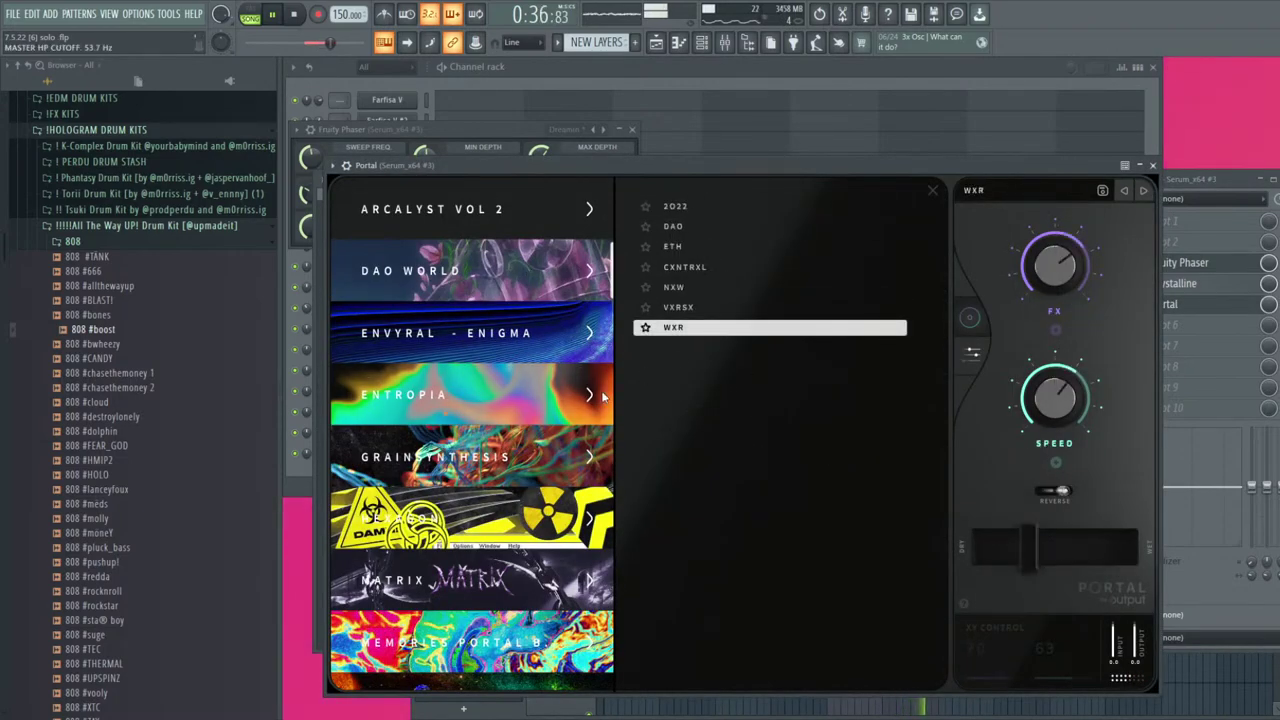
{"action": "left_click", "coordinate": [519, 461]}
{"action": "left_click", "coordinate": [722, 368]}
{"action": "left_click", "coordinate": [757, 347]}
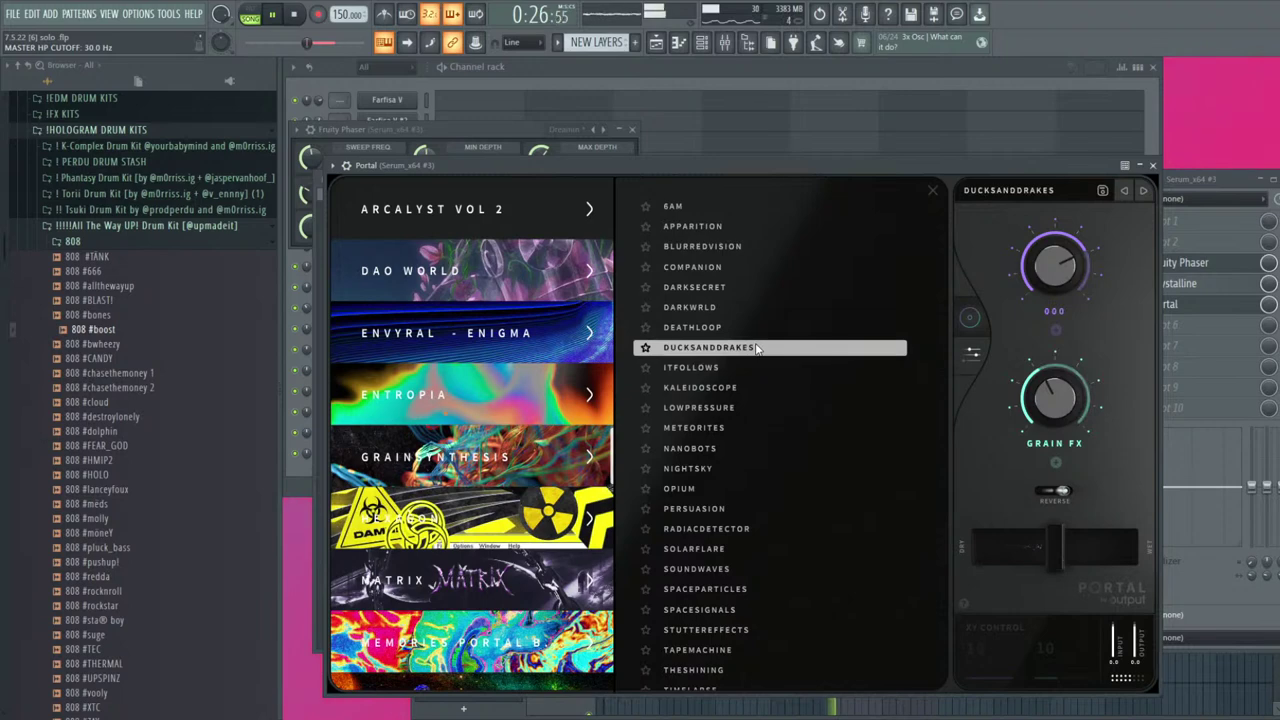
Cut the lows and highs of Serum_x64 #3 with Fruity parametric EQ 2 in slot 6, and add another in slot 7
{"action": "key", "text": "F9"}
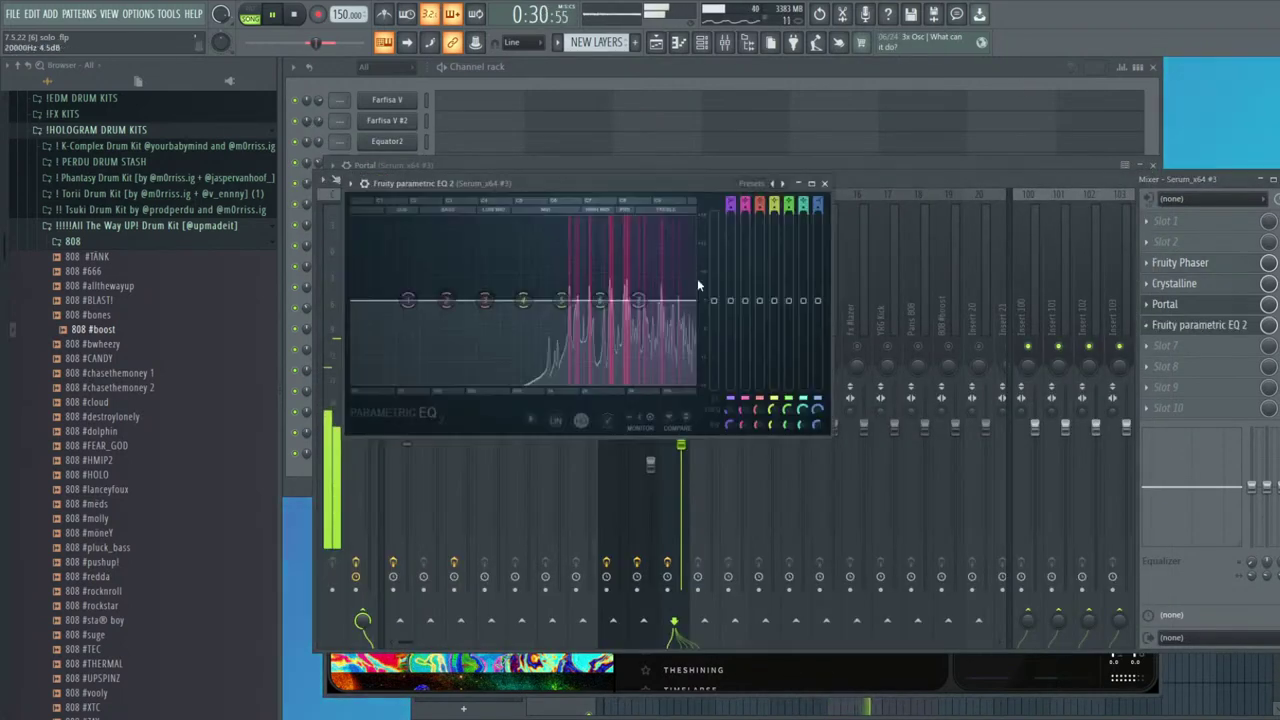
{"action": "left_click_drag", "start_coordinate": [353, 301], "coordinate": [528, 301]}
{"action": "left_click_drag", "start_coordinate": [692, 301], "coordinate": [626, 356]}
{"action": "left_click", "coordinate": [1195, 365]}
{"action": "left_click", "coordinate": [1015, 87]}
{"action": "key", "text": "Escape"}
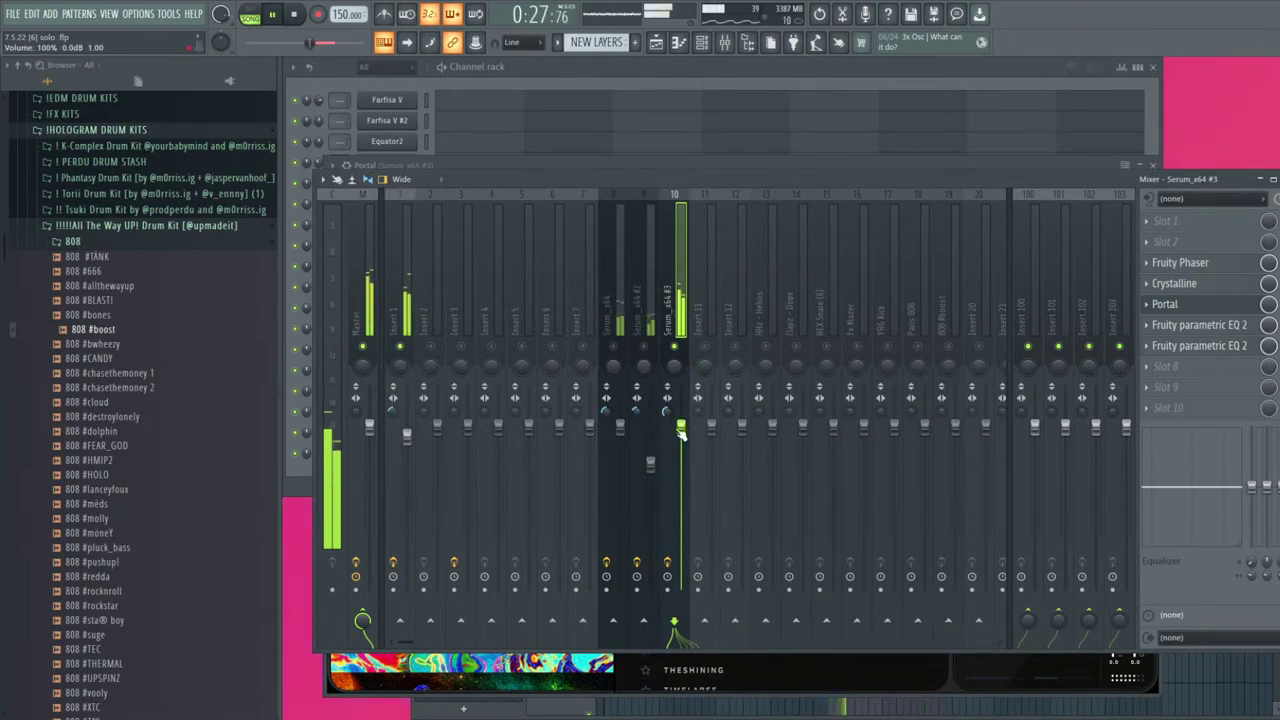
Refine the second EQ on Serum_x64 #3, and lower the Serum_x64 and Serum_x64 #3 levels against Insert 1
{"action": "left_click", "coordinate": [1204, 331]}
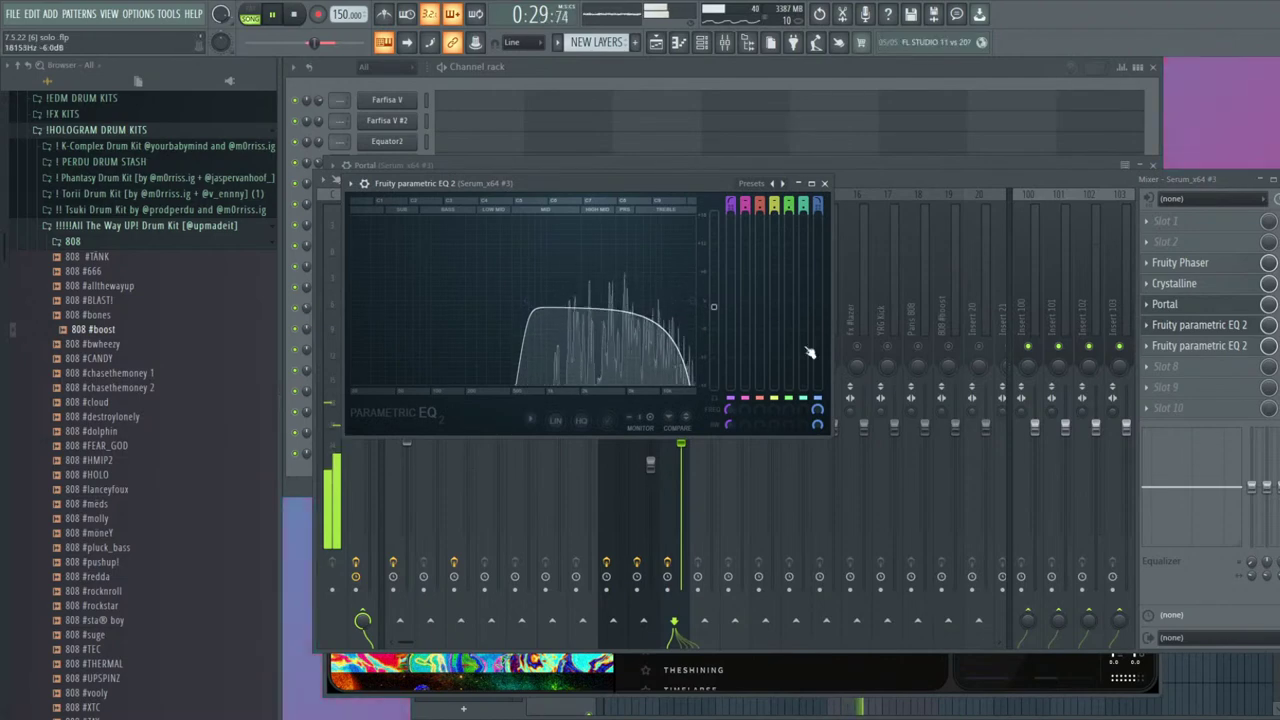
{"action": "left_click", "coordinate": [1204, 331]}
{"action": "left_click", "coordinate": [1212, 343]}
{"action": "left_click_drag", "start_coordinate": [620, 350], "coordinate": [622, 366]}
{"action": "key", "text": "Escape"}
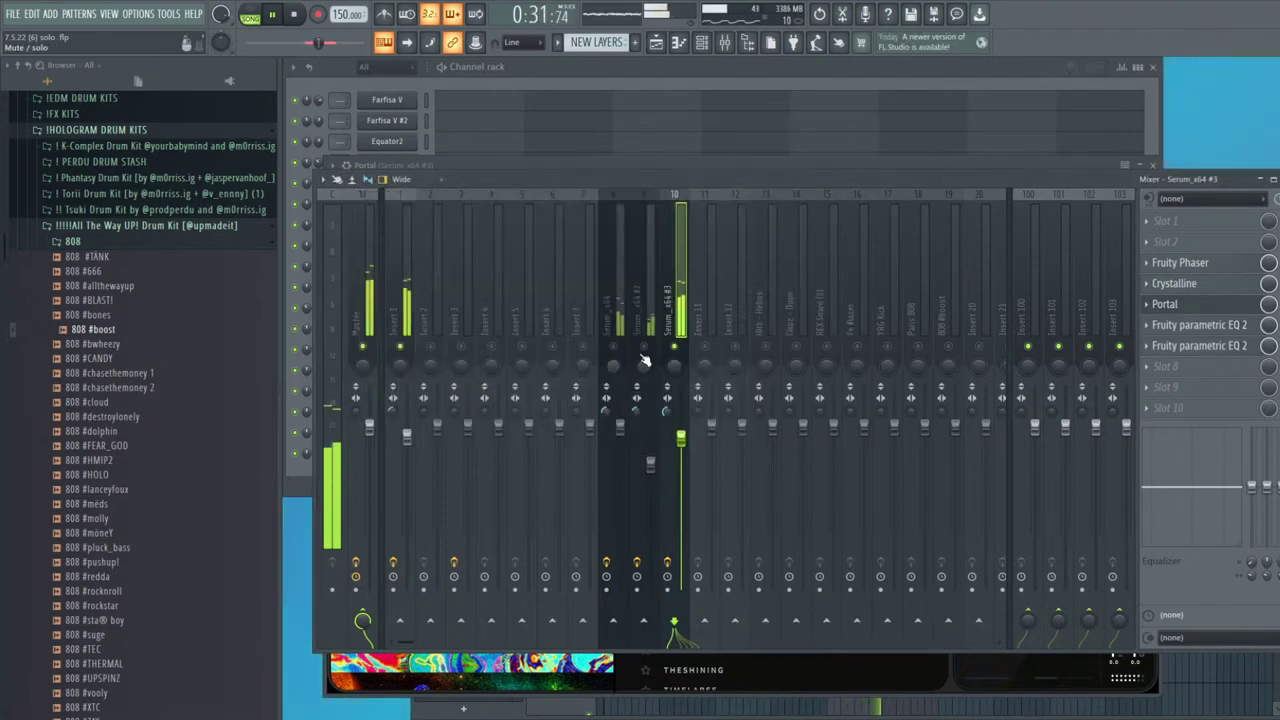
{"action": "left_click_drag", "start_coordinate": [620, 427], "coordinate": [620, 438]}
{"action": "left_click", "coordinate": [410, 330]}
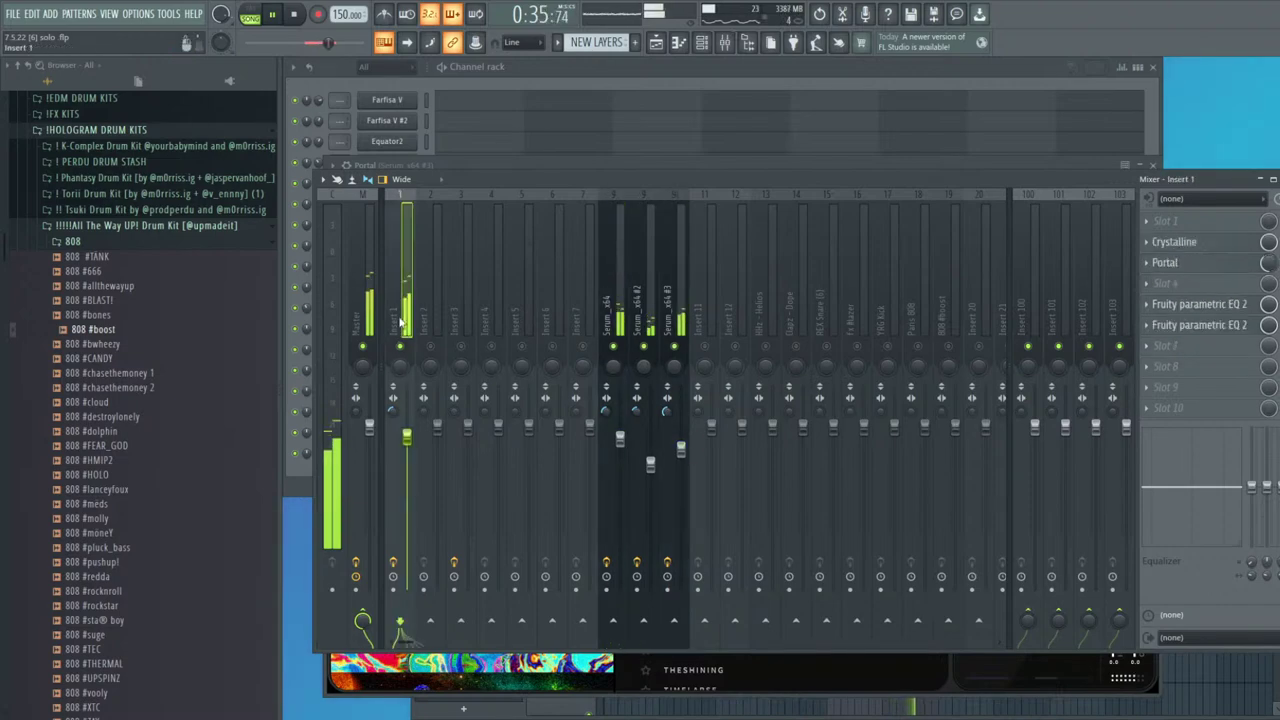
Route the two untitled Master audio channels below the first one to consecutive mixer tracks starting at track 3
{"action": "key", "text": "Escape"}
{"action": "key", "text": "Escape"}
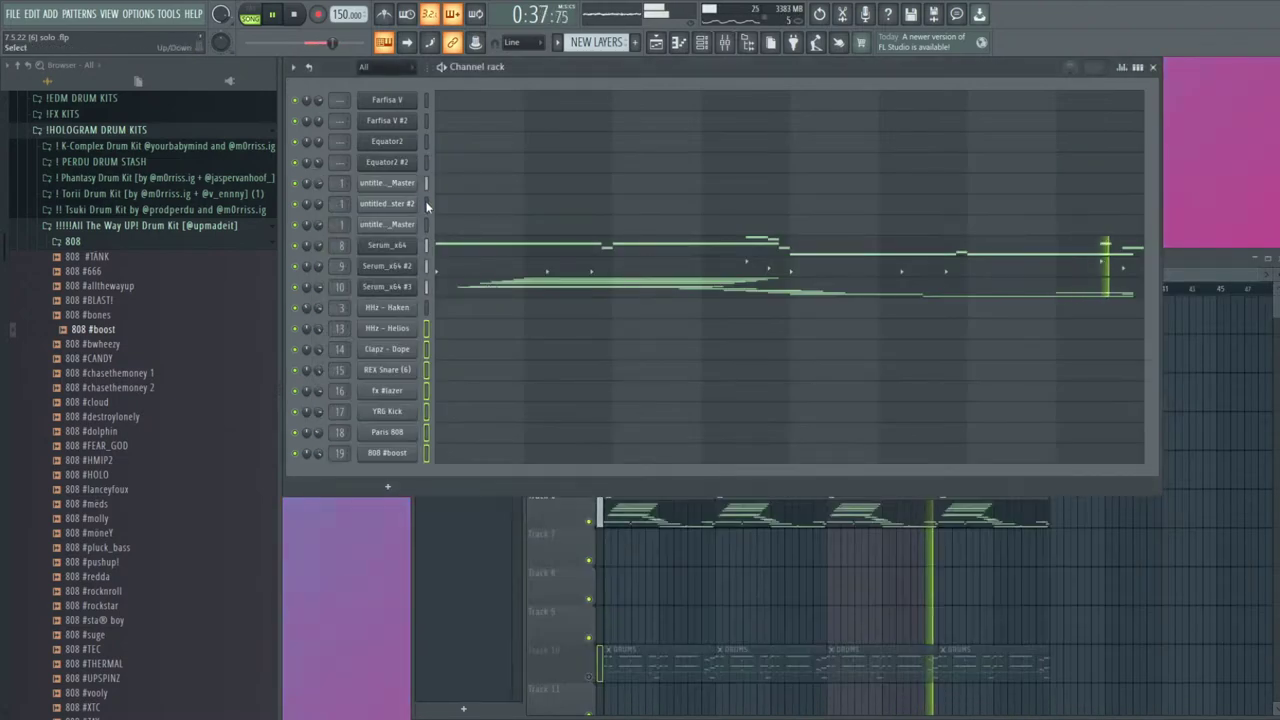
{"action": "left_click", "coordinate": [727, 44]}
{"action": "left_click", "coordinate": [466, 315]}
Copy Insert 1's effects chain and settings to mixer tracks 3 and 4, and lower the levels of both copies
{"action": "left_click", "coordinate": [406, 300]}
{"action": "left_click", "coordinate": [426, 300]}
{"action": "left_click", "coordinate": [405, 298]}
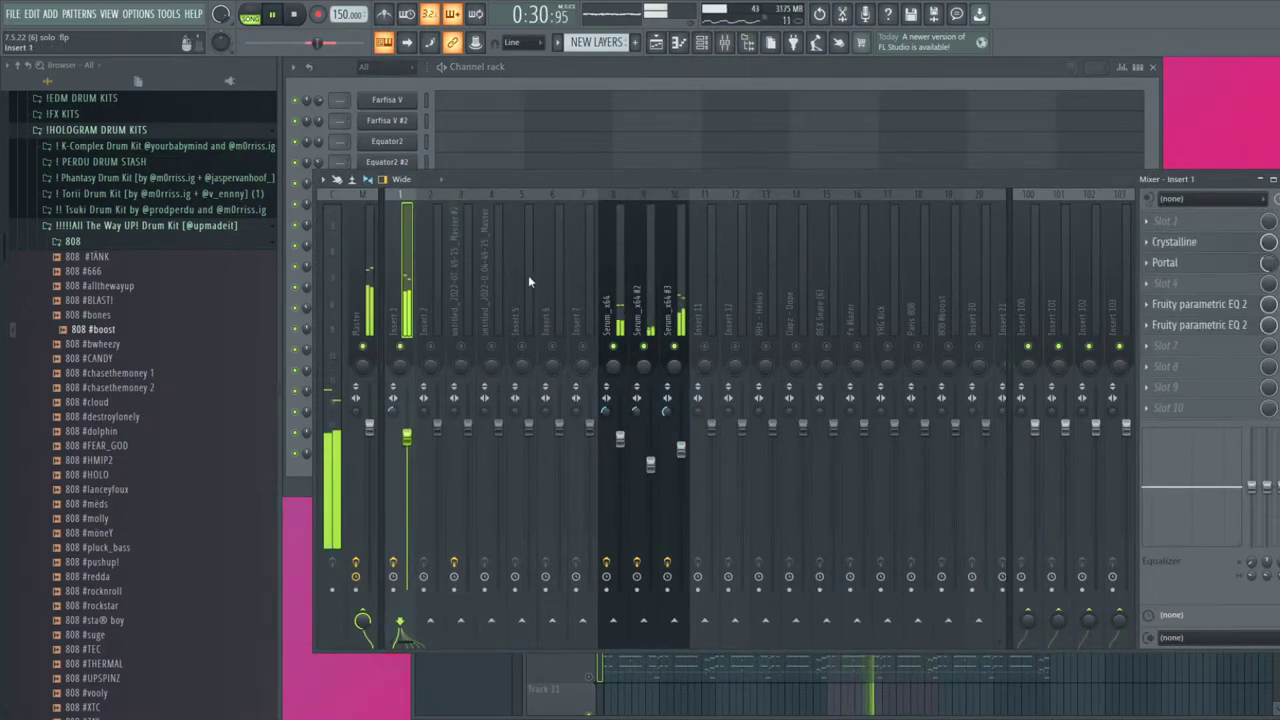
{"action": "left_click", "coordinate": [461, 305]}
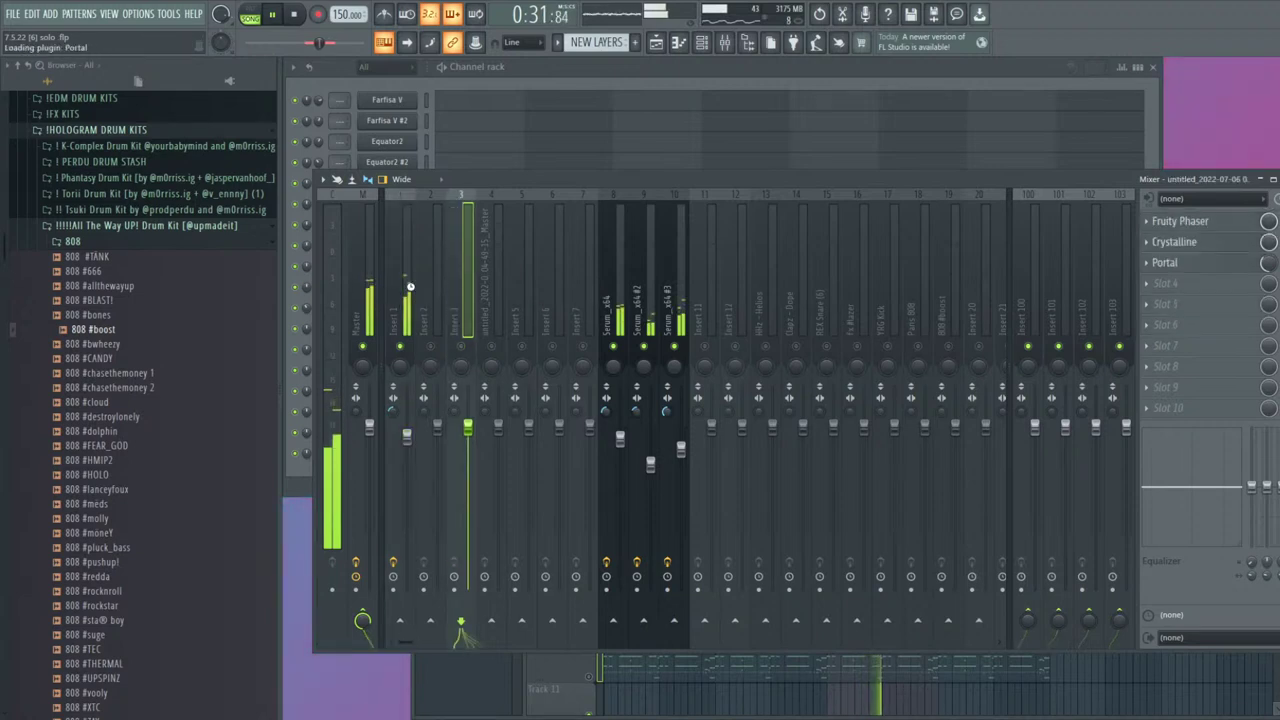
{"action": "left_click", "coordinate": [406, 288]}
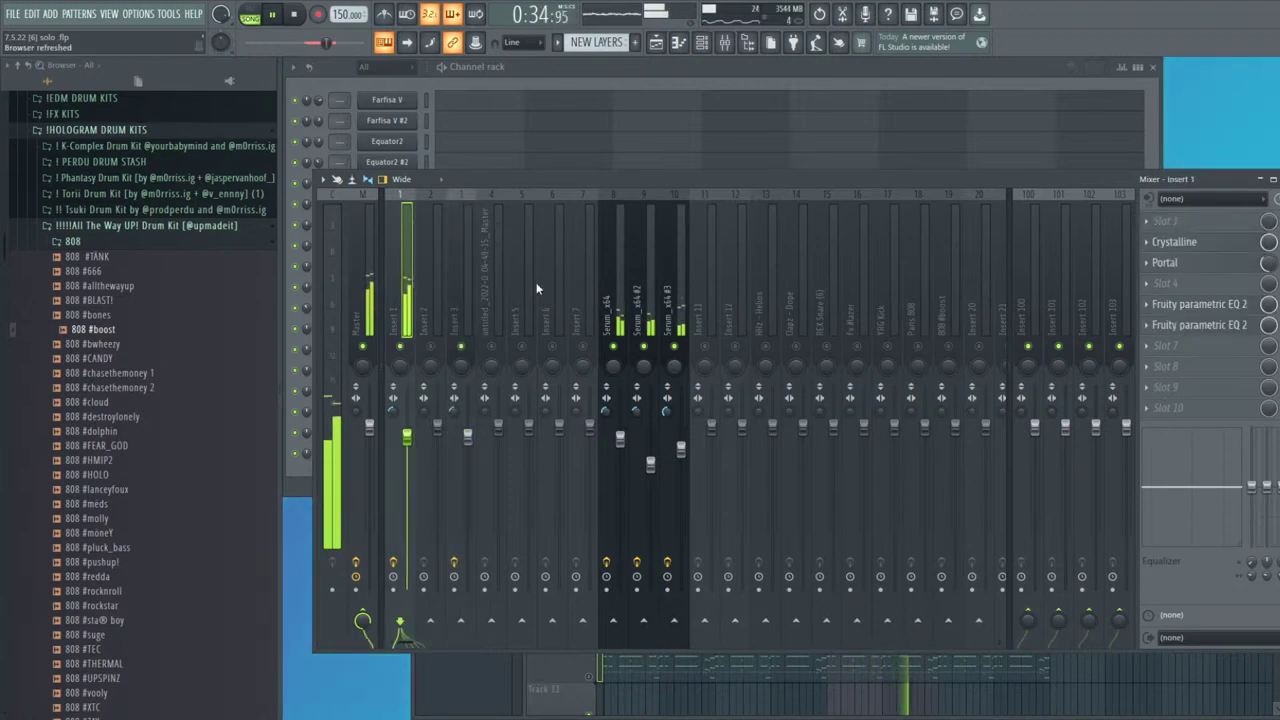
{"action": "left_click_drag", "start_coordinate": [591, 296], "coordinate": [489, 311]}
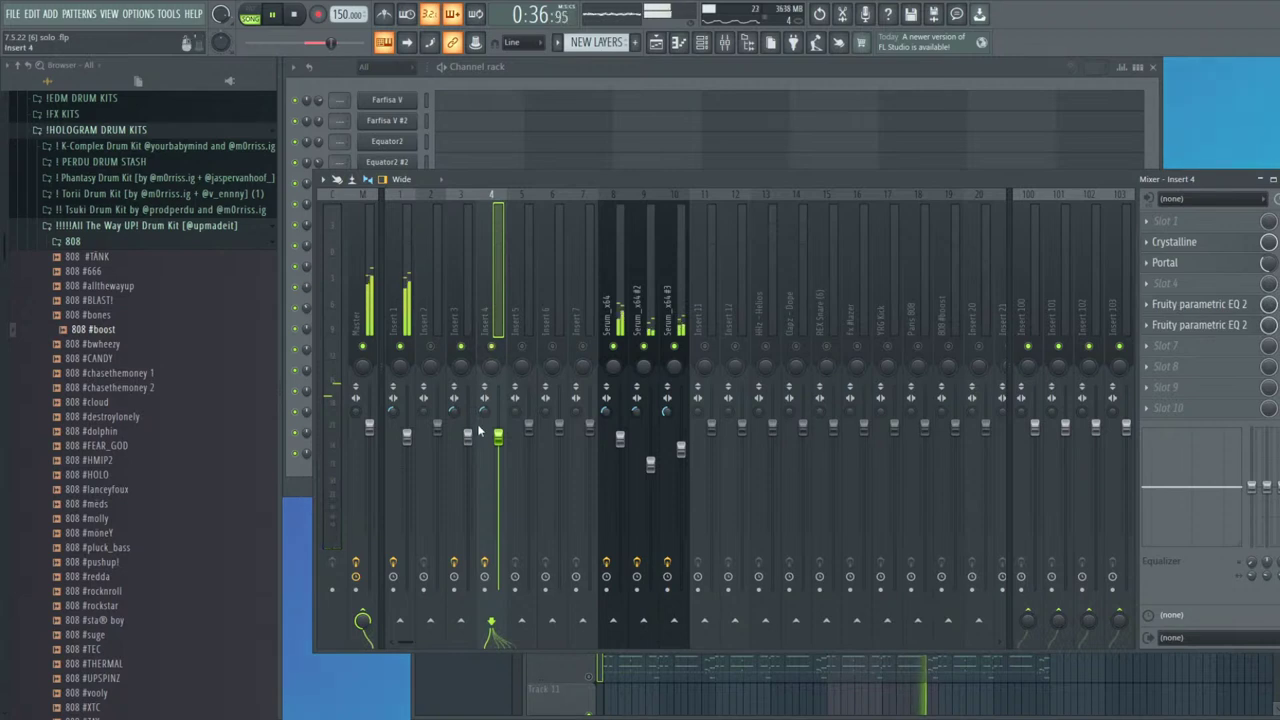
{"action": "left_click", "coordinate": [461, 300]}
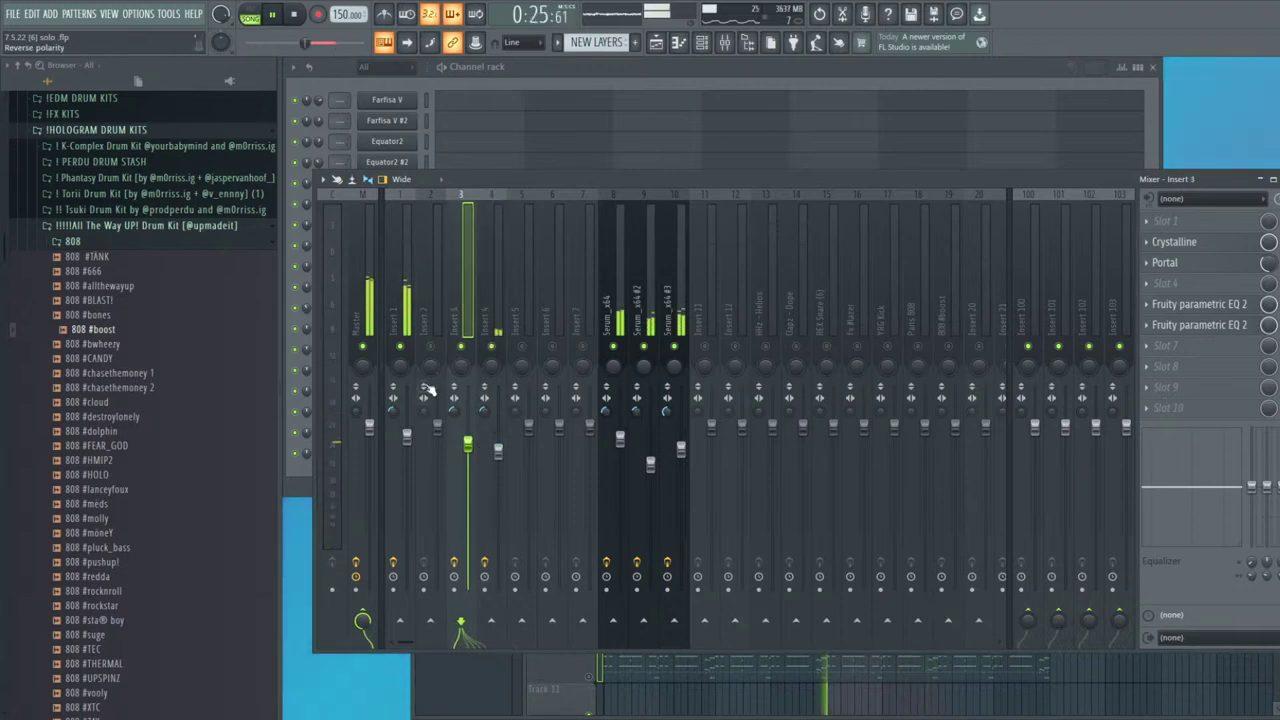
{"action": "left_click", "coordinate": [406, 300]}
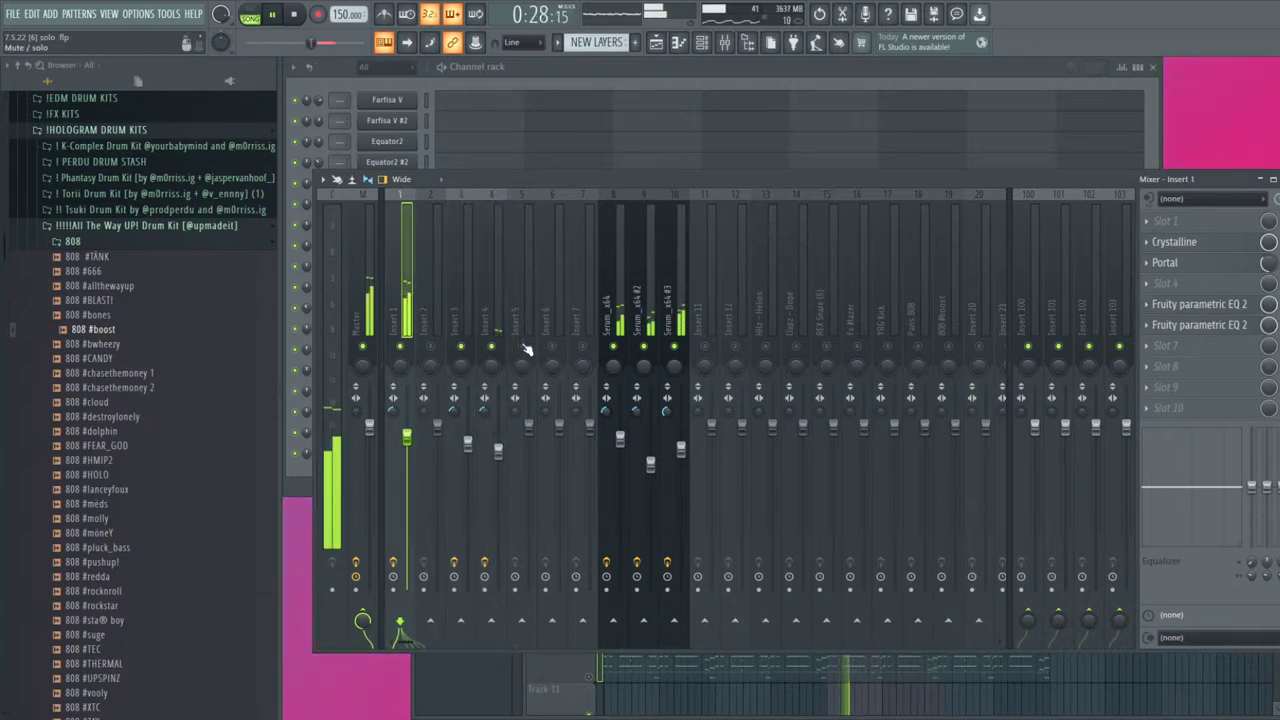
Unmute the DRUMS clips on playlist track 10
{"action": "key", "text": "F9"}
{"action": "left_click", "coordinate": [590, 675]}
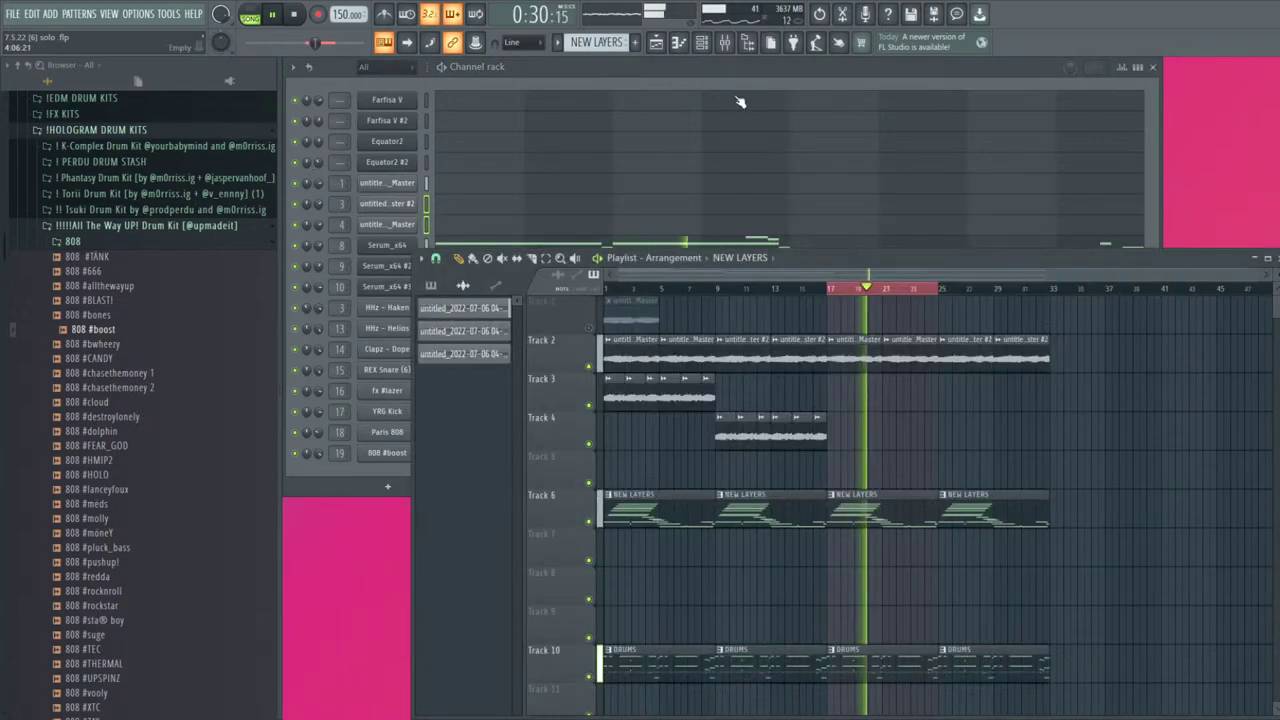
{"action": "left_click", "coordinate": [726, 44]}
{"action": "left_click", "coordinate": [726, 44]}
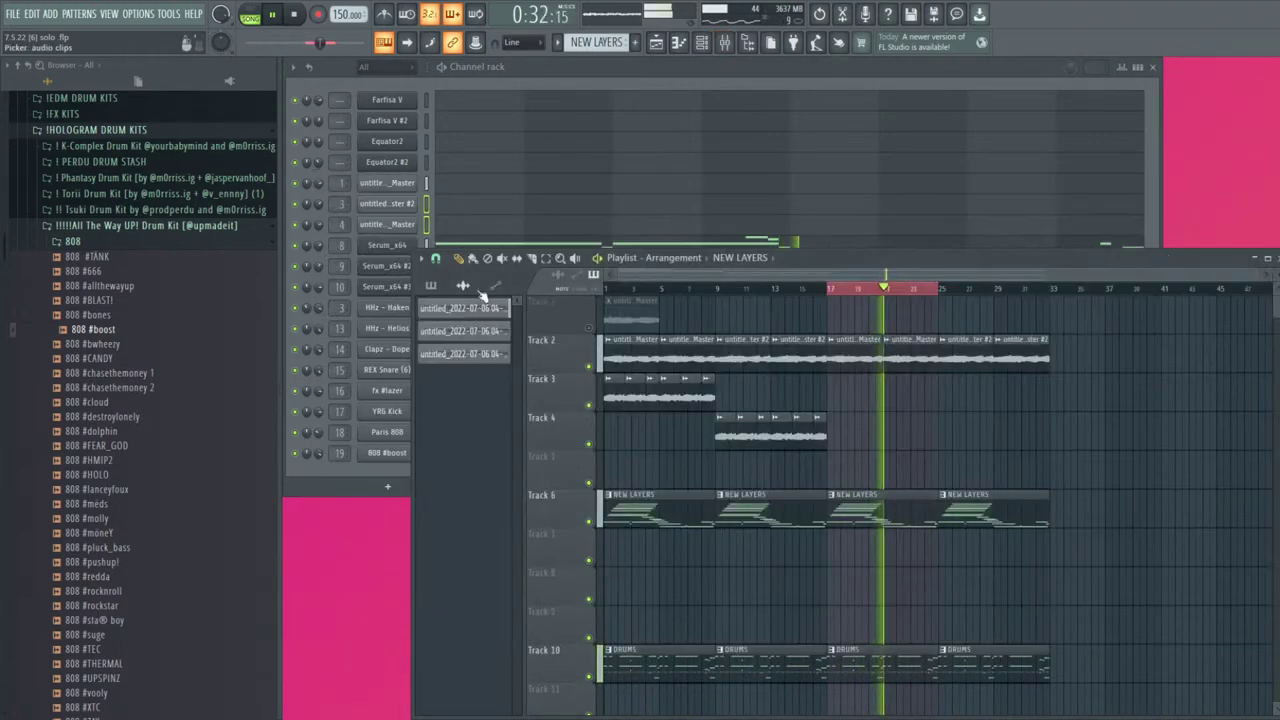
Route the HHz - Haken channel to mixer track 12 and unmute that track
{"action": "left_click", "coordinate": [515, 75]}
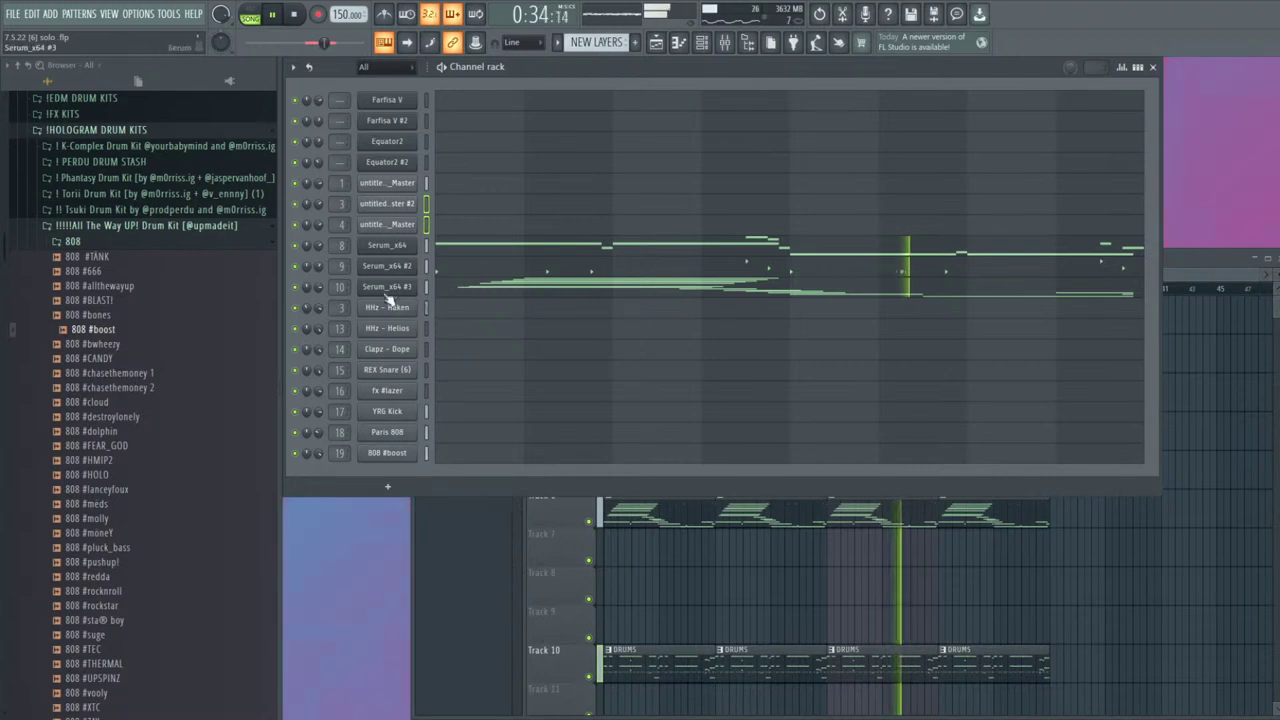
{"action": "left_click_drag", "start_coordinate": [347, 311], "coordinate": [347, 304]}
{"action": "left_click", "coordinate": [427, 308]}
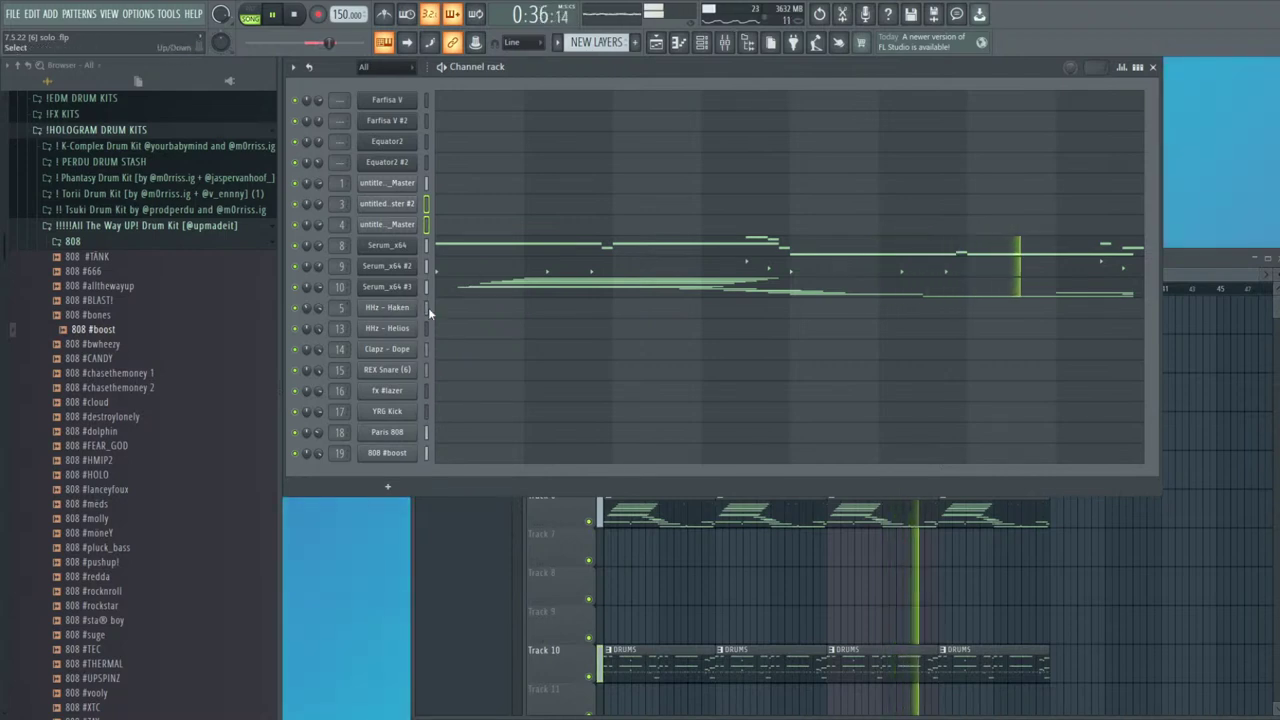
{"action": "left_click", "coordinate": [750, 44]}
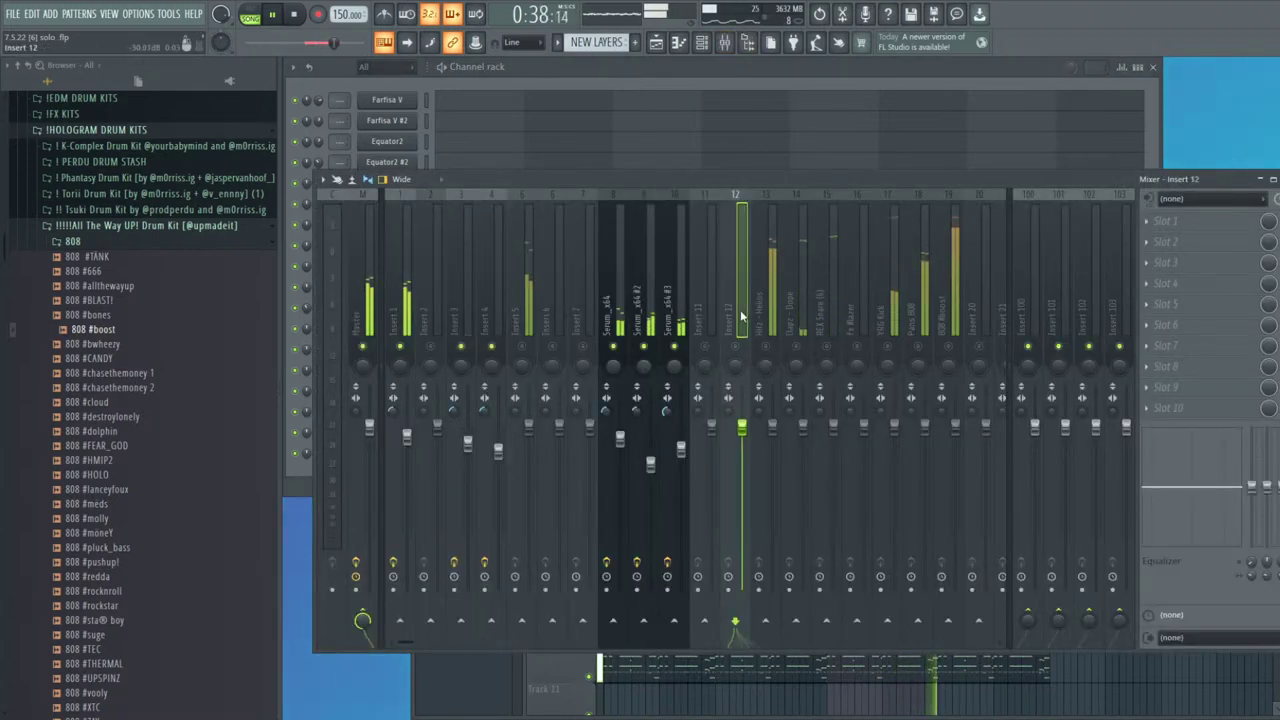
{"action": "key", "text": "ctrl+l"}
{"action": "left_click", "coordinate": [736, 347]}
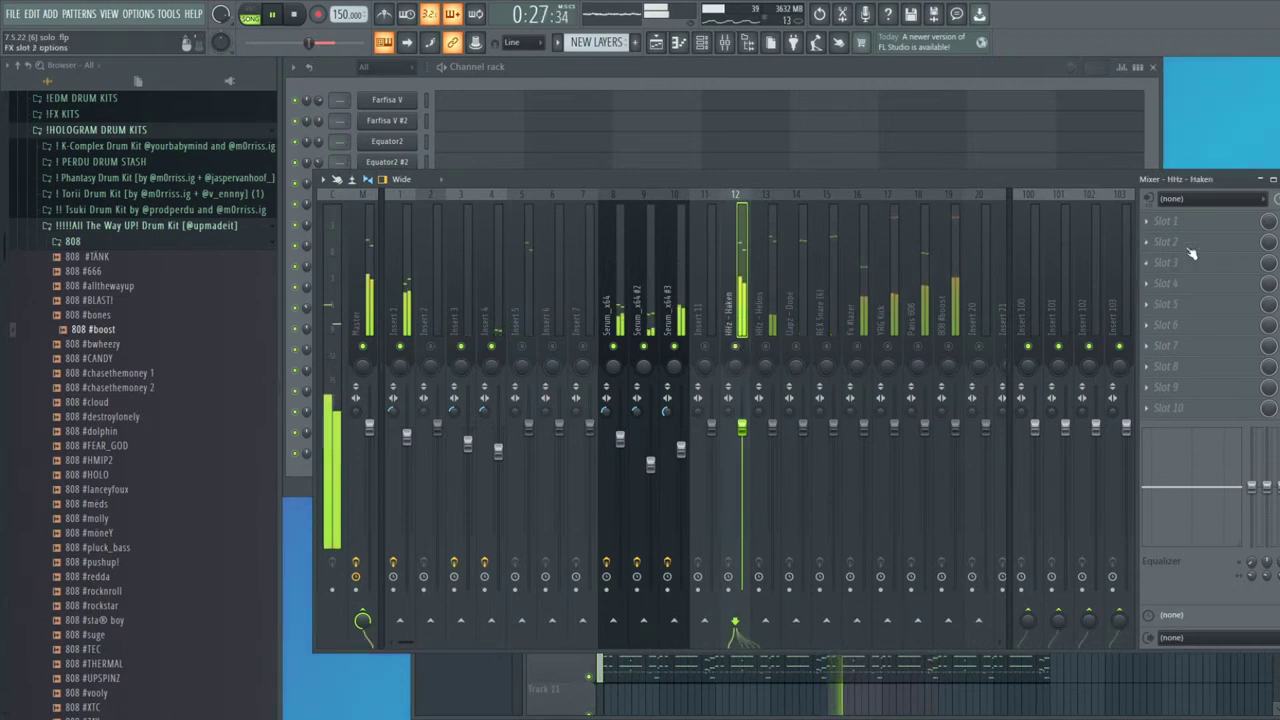
Add Fruity Phaser in slot 2 of the HHz - Haken track and load a preset with 16 stages and 85% wet
{"action": "left_click", "coordinate": [1147, 242]}
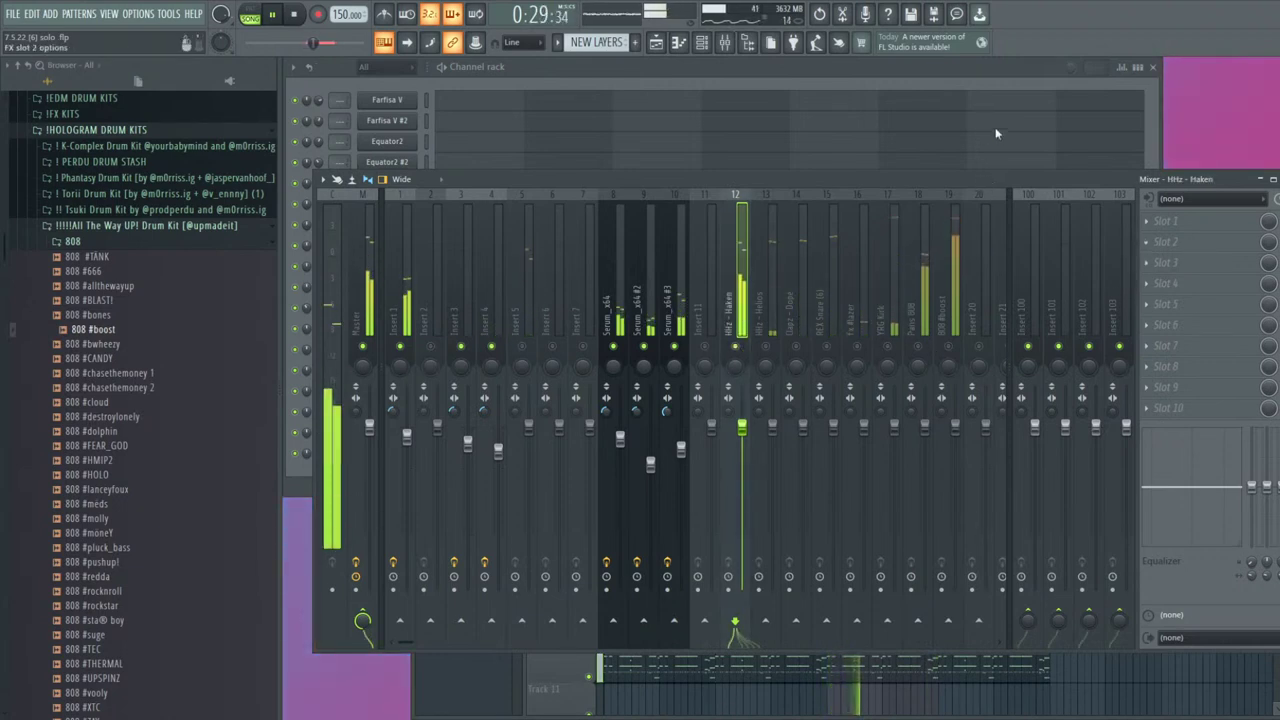
{"action": "left_click", "coordinate": [998, 144]}
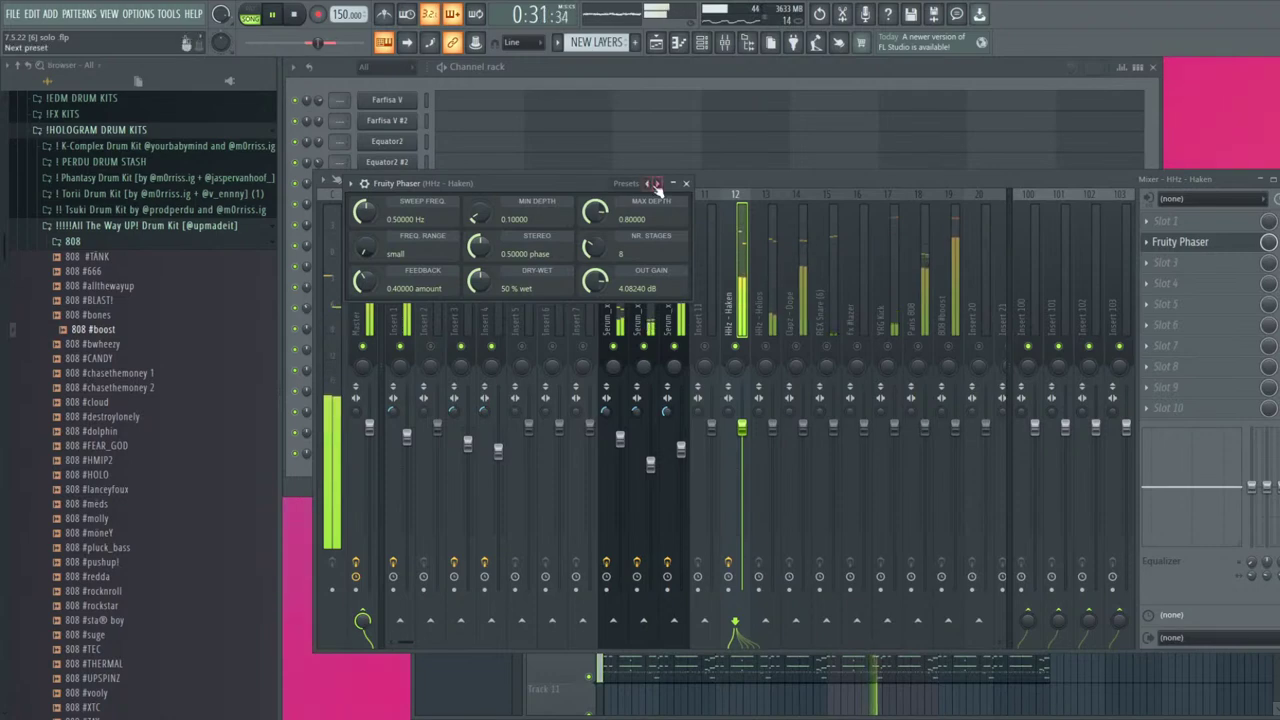
{"action": "right_click", "coordinate": [656, 184]}
{"action": "left_click", "coordinate": [722, 264]}
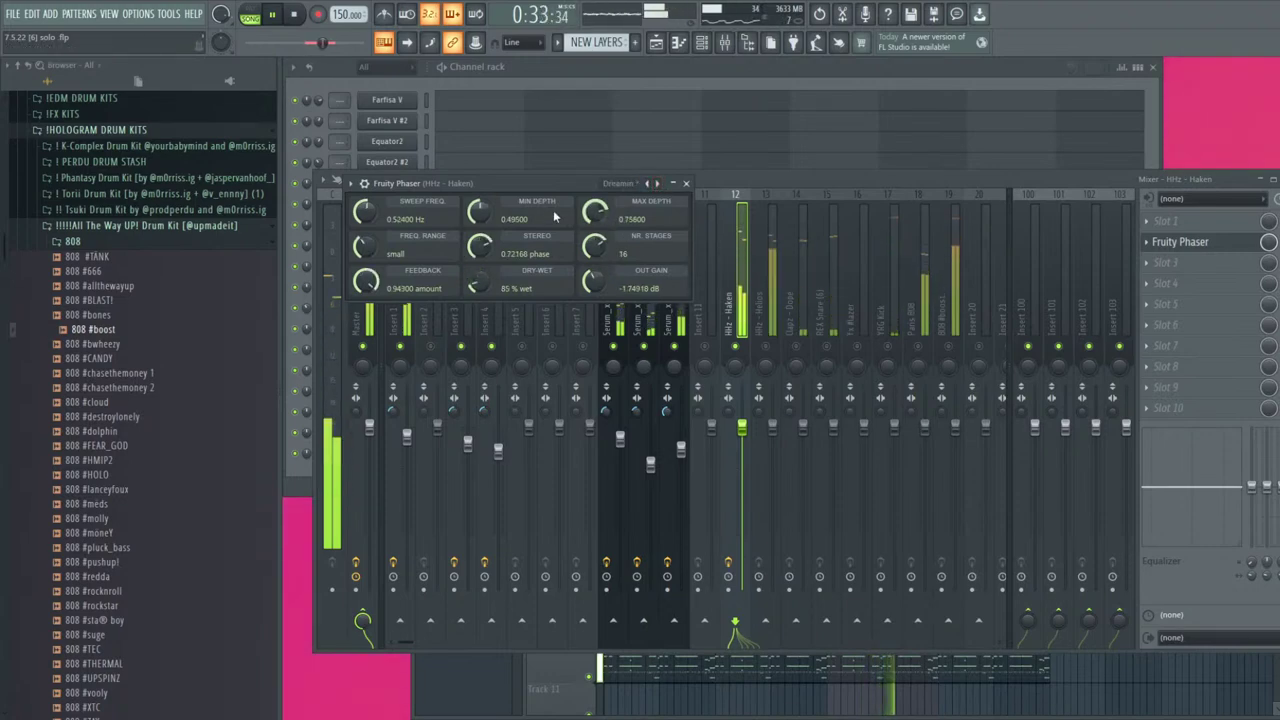
{"action": "left_click", "coordinate": [686, 183]}
Lower the three Serum mixer tracks together, and slightly reduce the levels of Insert 1 and Insert 4
{"action": "left_click_drag", "start_coordinate": [616, 322], "coordinate": [678, 332]}
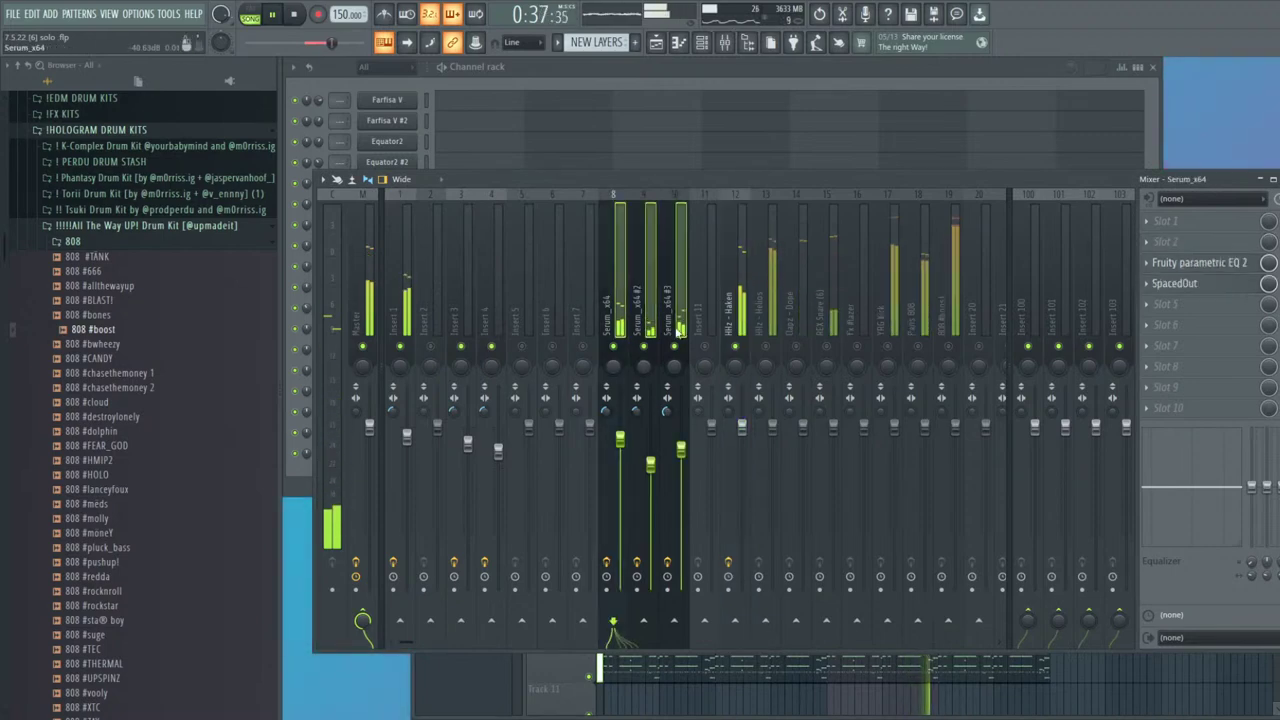
{"action": "left_click_drag", "start_coordinate": [649, 466], "coordinate": [649, 476]}
{"action": "left_click_drag", "start_coordinate": [407, 437], "coordinate": [407, 440]}
{"action": "left_click_drag", "start_coordinate": [498, 451], "coordinate": [498, 454]}
{"action": "left_click", "coordinate": [468, 443]}
Bring in the HHz - Helios mixer track, and lower HHz - Haken's level while adjusting its stereo separation
{"action": "left_click", "coordinate": [772, 428]}
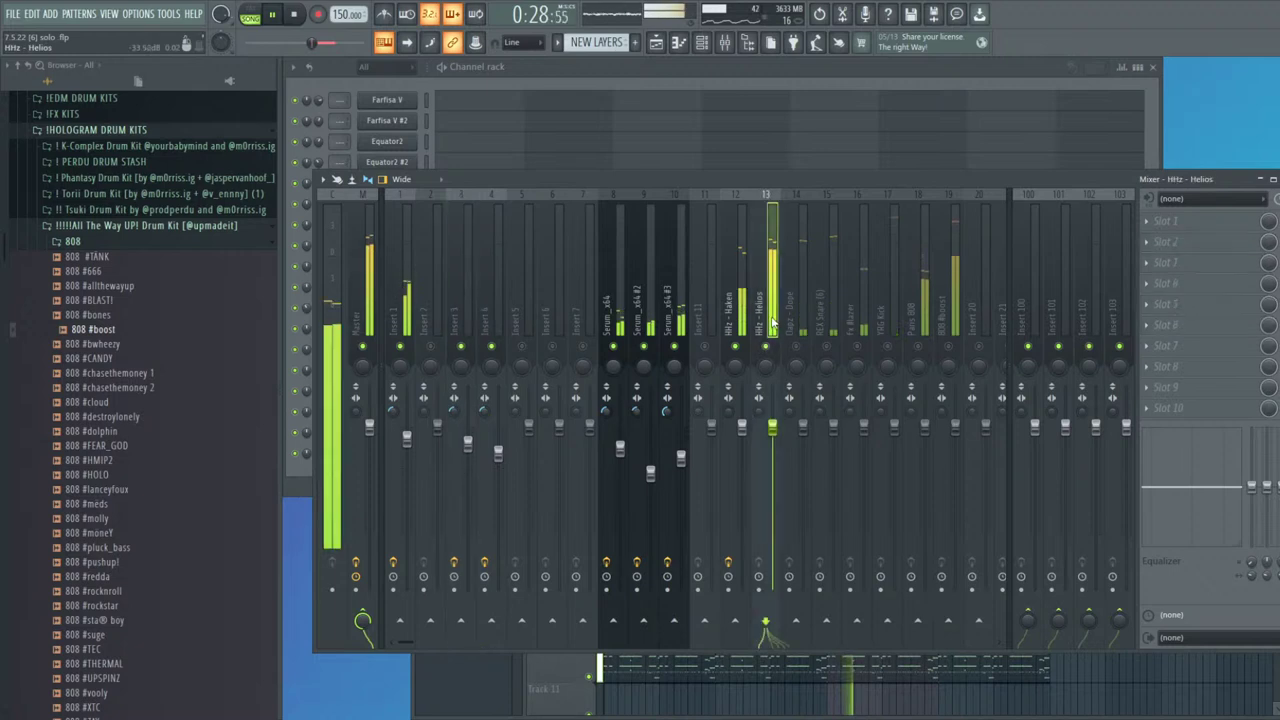
{"action": "mouse_move", "coordinate": [744, 430]}
{"action": "left_mouse_down"}
{"action": "mouse_move", "coordinate": [744, 447]}
{"action": "mouse_move", "coordinate": [733, 416]}
{"action": "left_mouse_up"}
{"action": "left_click", "coordinate": [770, 402]}
{"action": "left_click", "coordinate": [765, 416]}
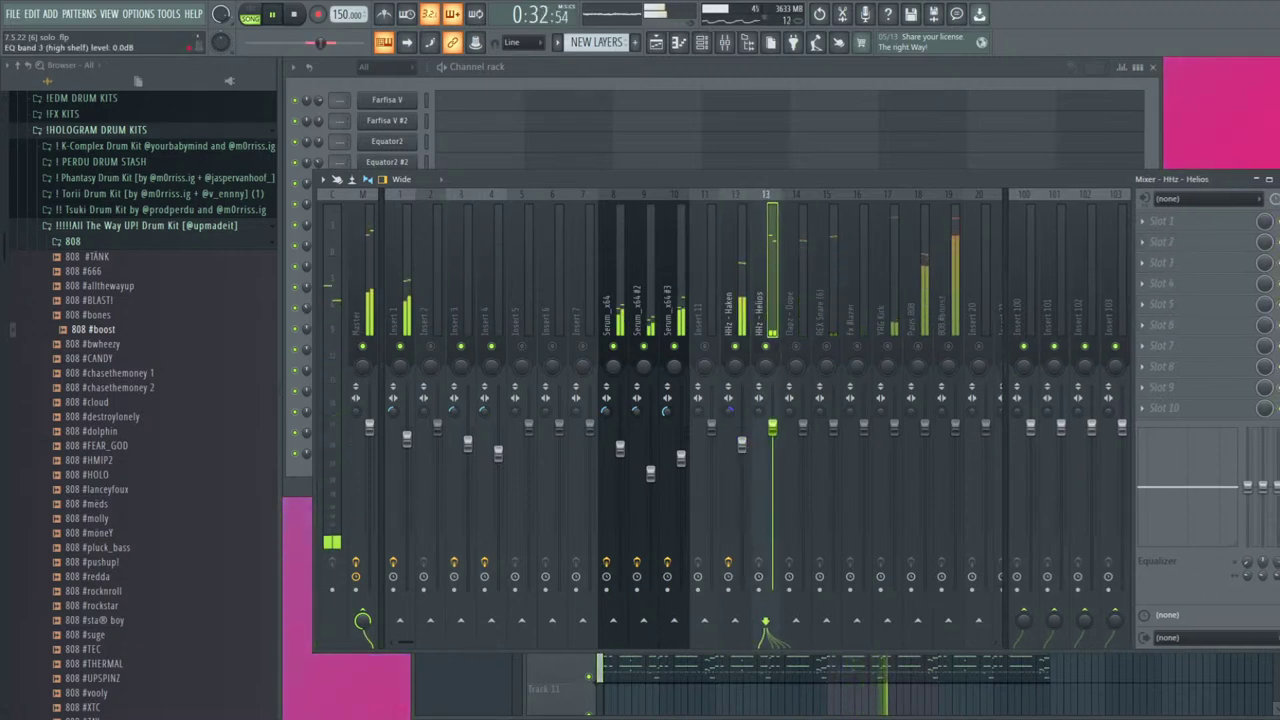
Cut the low EQ band on HHz - Helios and slightly lower the Helios and Clapz - Dope track levels
{"action": "left_click_drag", "start_coordinate": [1247, 488], "coordinate": [1247, 548]}
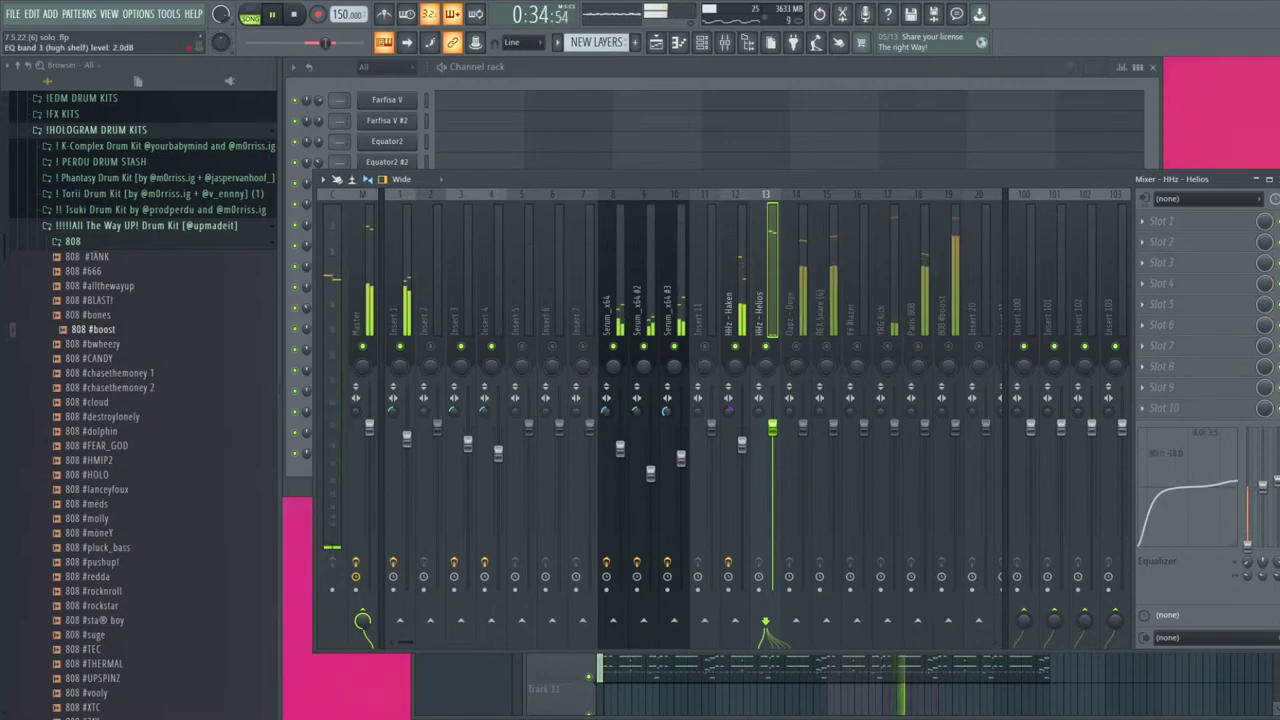
{"action": "left_click_drag", "start_coordinate": [772, 428], "coordinate": [802, 437]}
Bring in the REX Snare (6) track, add EchoBoy in its slot 4 and try the Ambients Echoes preset
{"action": "left_click", "coordinate": [827, 320]}
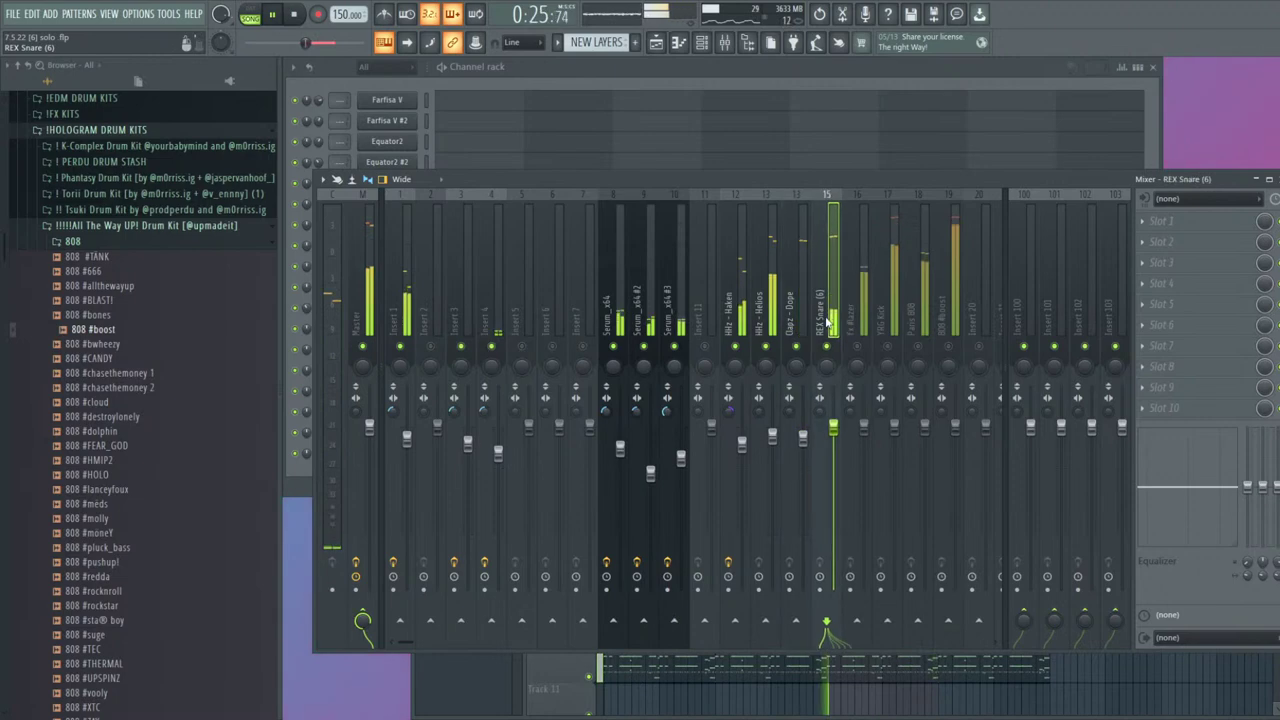
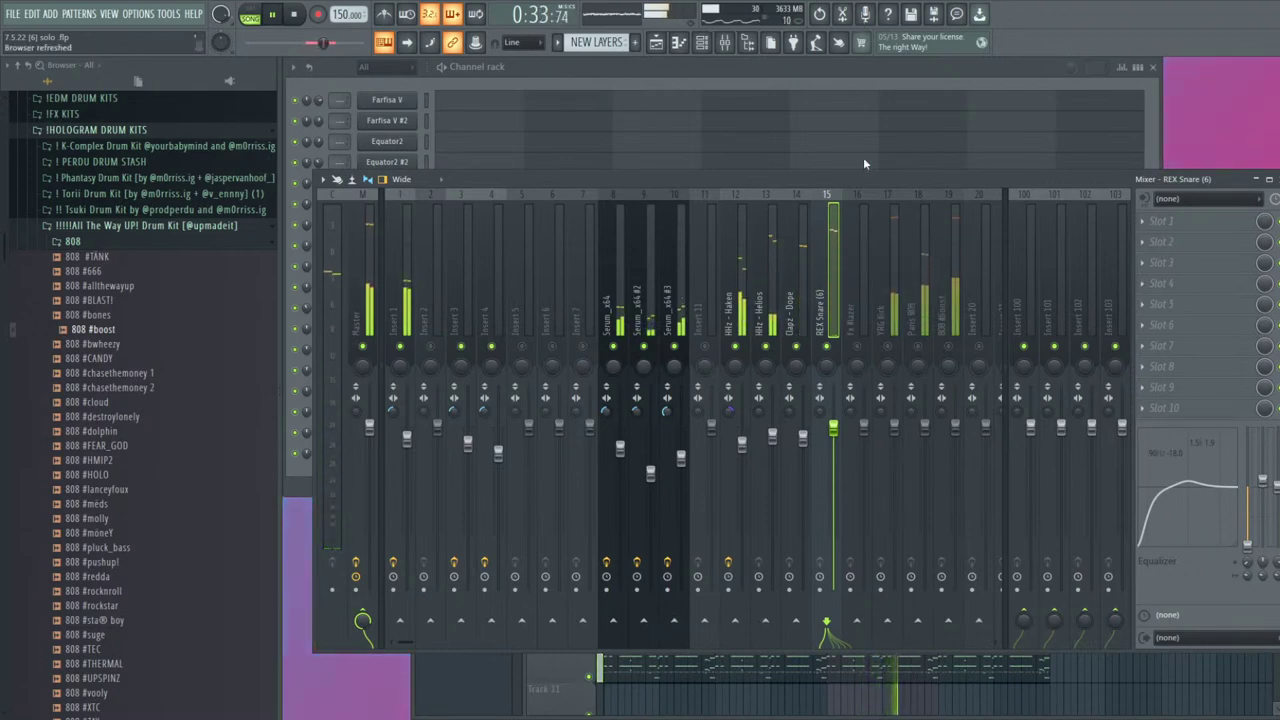
{"action": "left_click", "coordinate": [568, 78]}
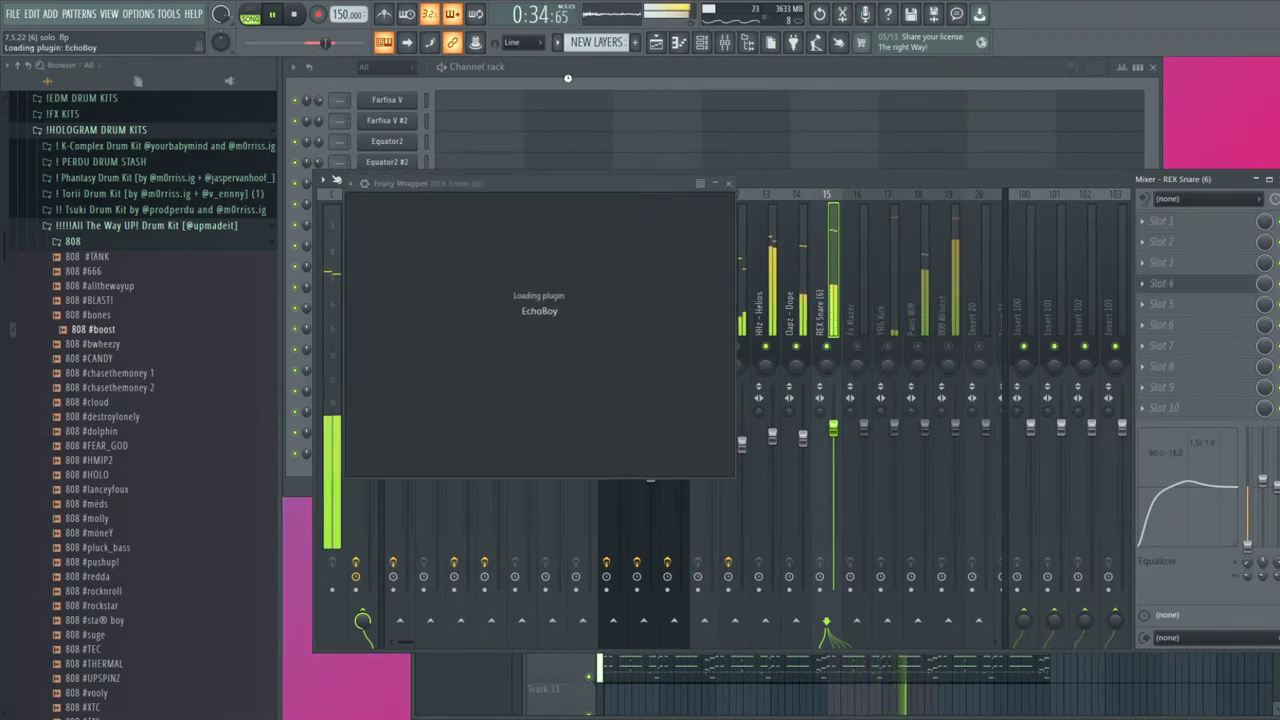
{"action": "left_click", "coordinate": [516, 201]}
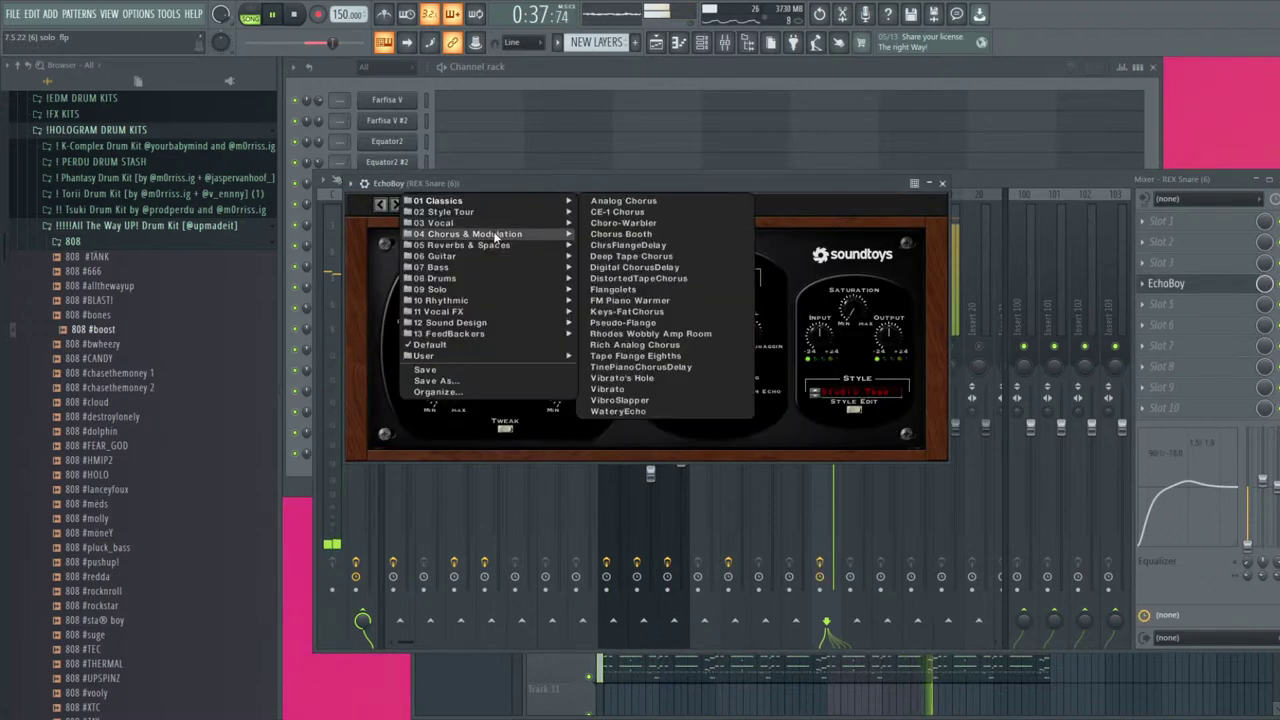
{"action": "mouse_move", "coordinate": [489, 248]}
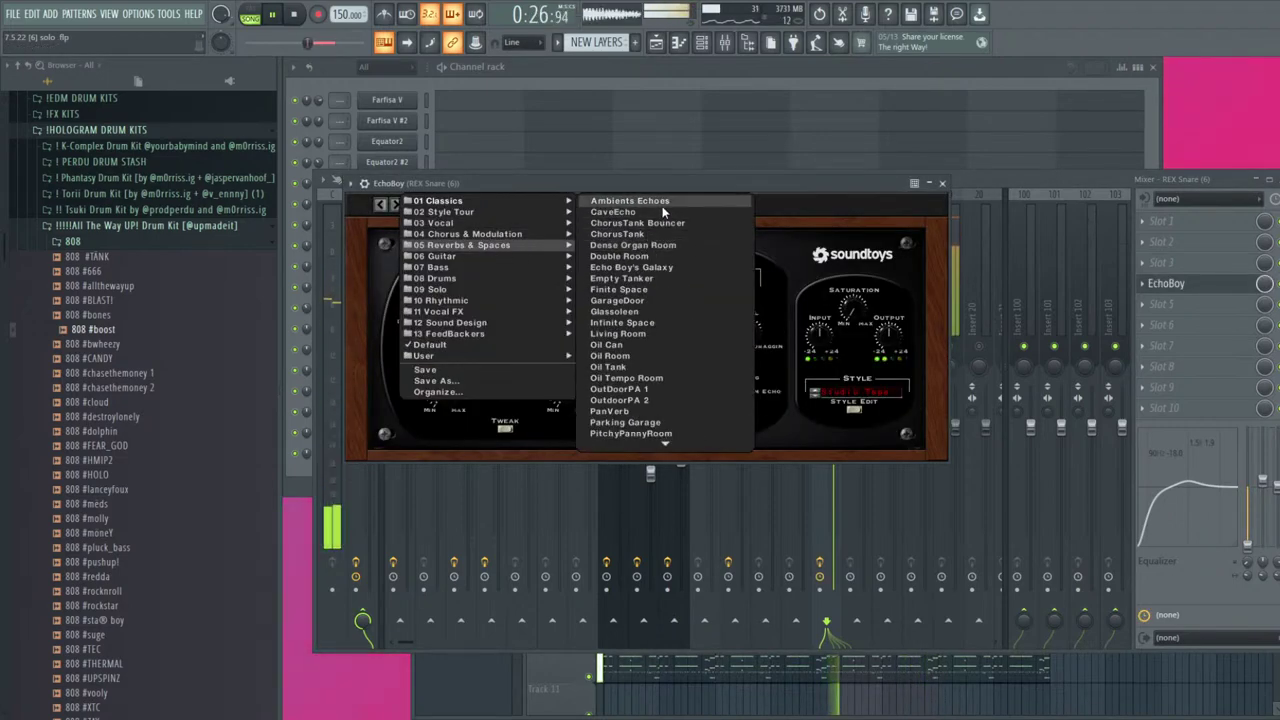
{"action": "left_click", "coordinate": [630, 201]}
Try EchoBoy's 80sSnareSlap drum preset on the snare during playback, moving the plugin window below the mixer meters
{"action": "left_click", "coordinate": [397, 205]}
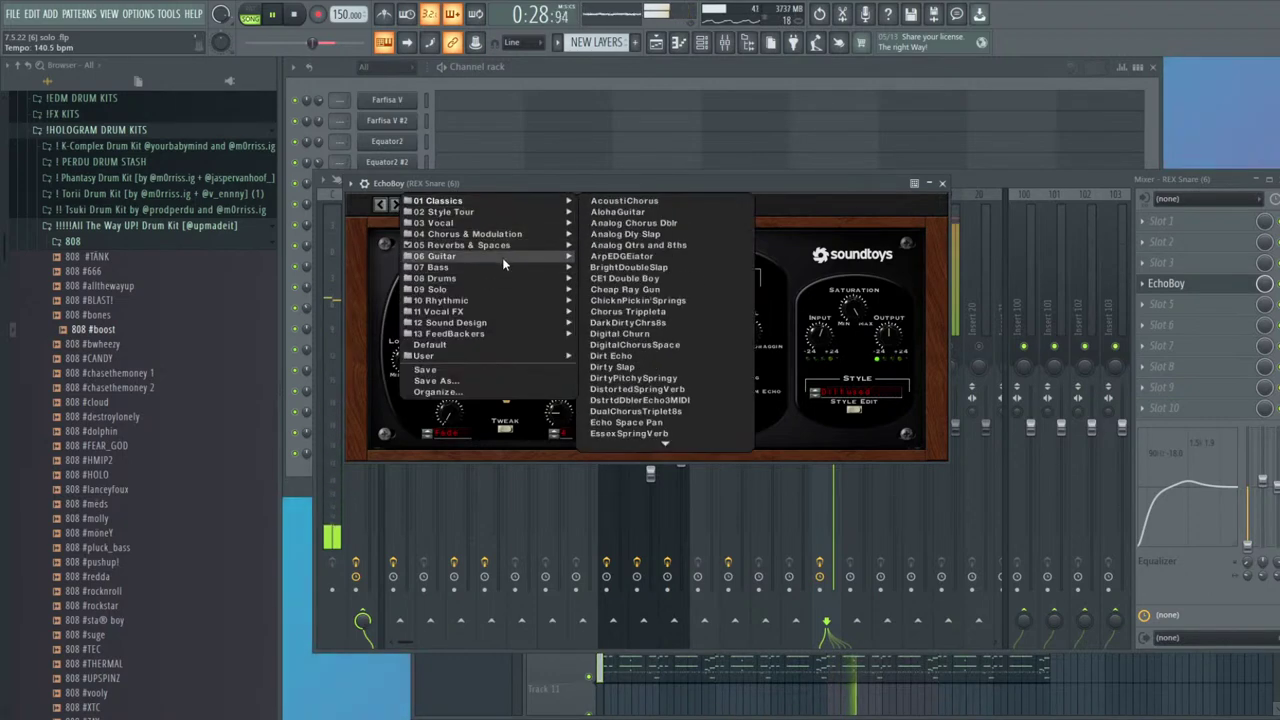
{"action": "mouse_move", "coordinate": [500, 280]}
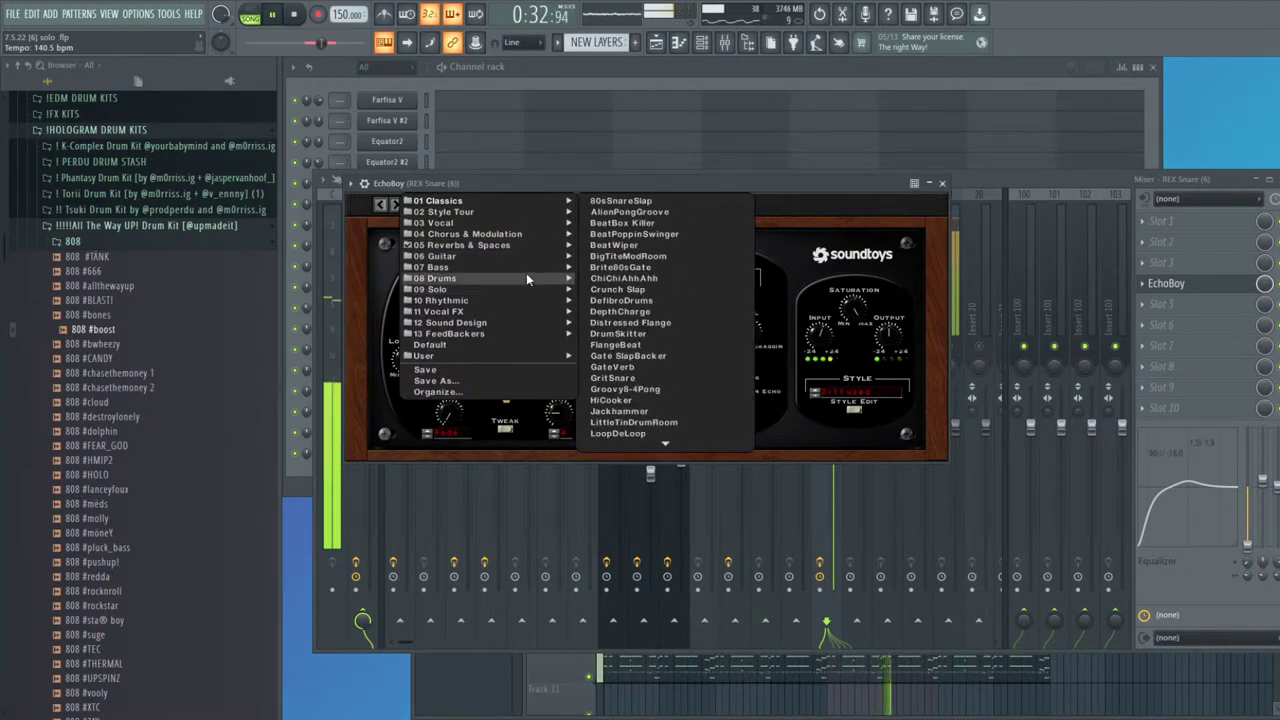
{"action": "left_click", "coordinate": [618, 201]}
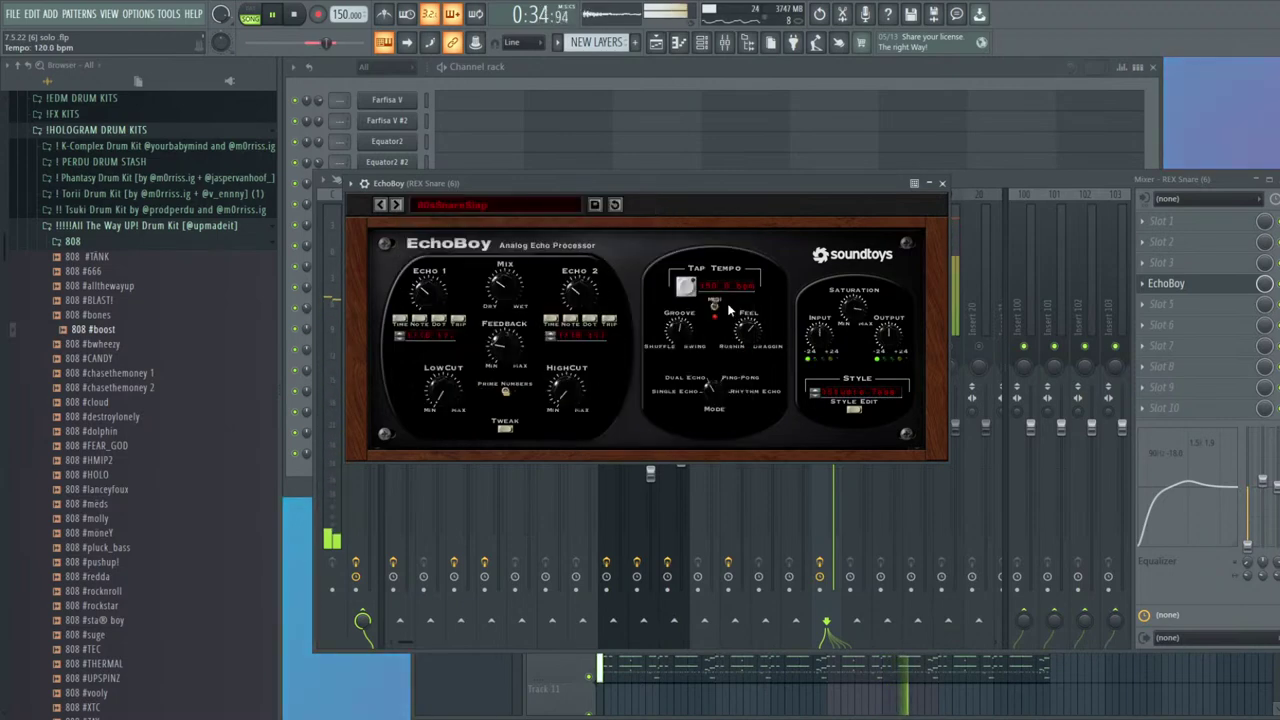
{"action": "left_click", "coordinate": [943, 185]}
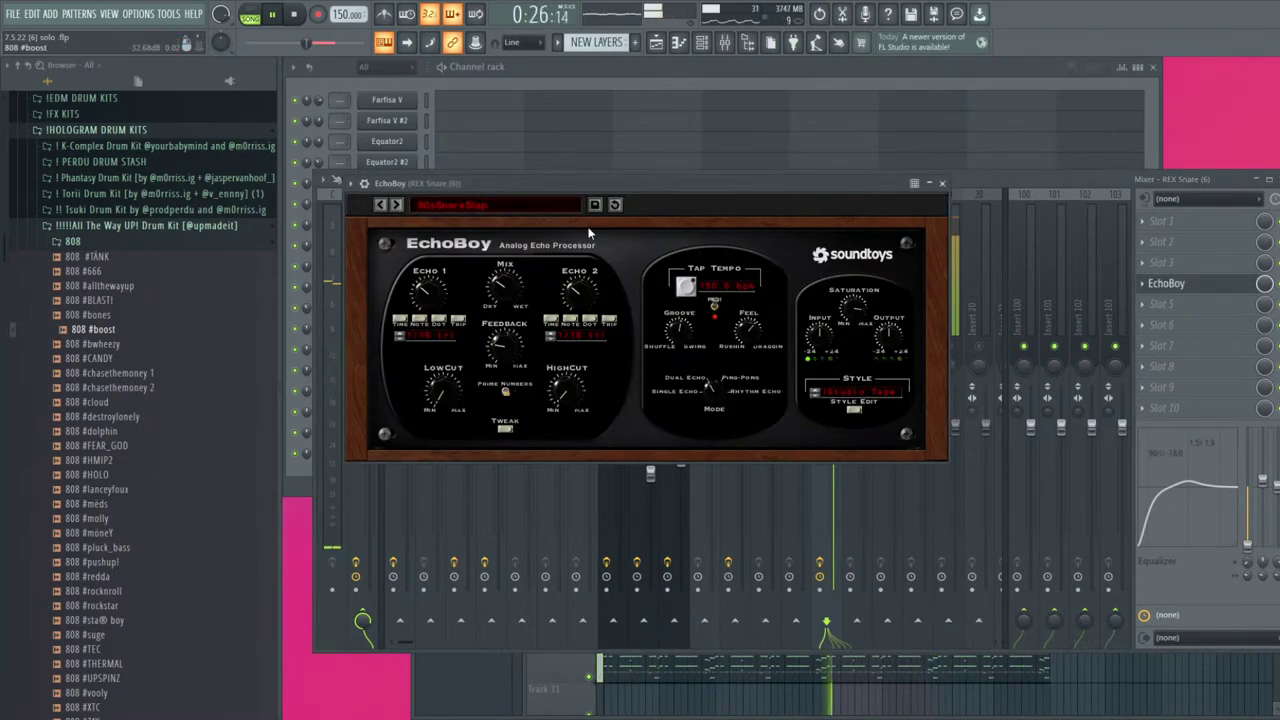
{"action": "key", "text": "space"}
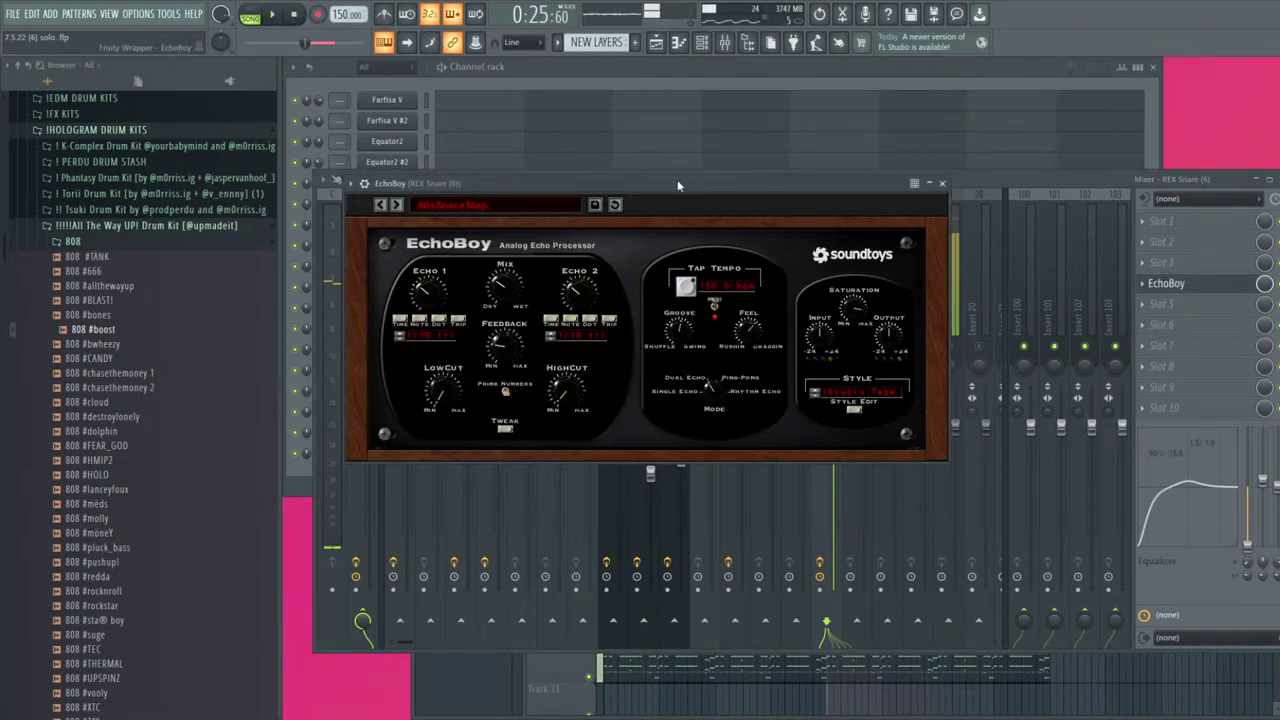
{"action": "left_click_drag", "start_coordinate": [676, 190], "coordinate": [636, 336]}
{"action": "key", "text": "space"}
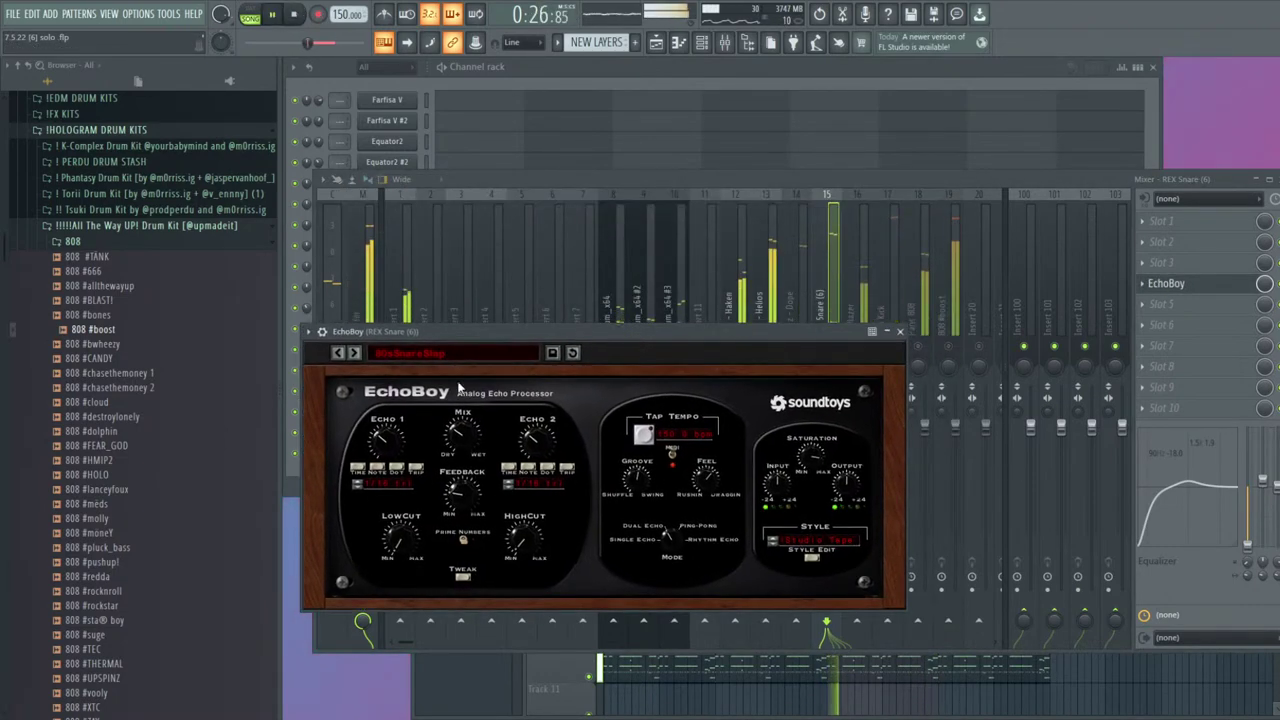
{"action": "left_click_drag", "start_coordinate": [450, 344], "coordinate": [449, 370]}
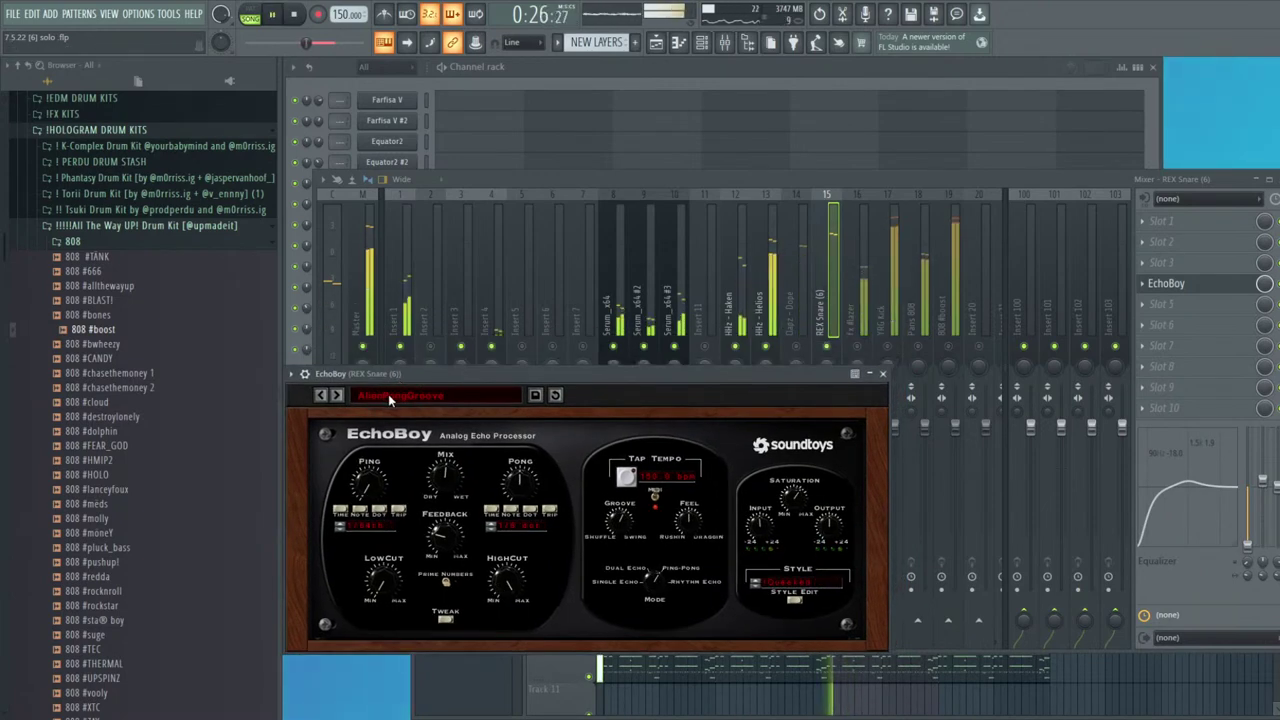
Load EchoBoy's Brite80sGate drum preset on REX Snare (6), and fine-tune its mix and high cut
{"action": "left_click", "coordinate": [388, 394]}
{"action": "mouse_move", "coordinate": [479, 469]}
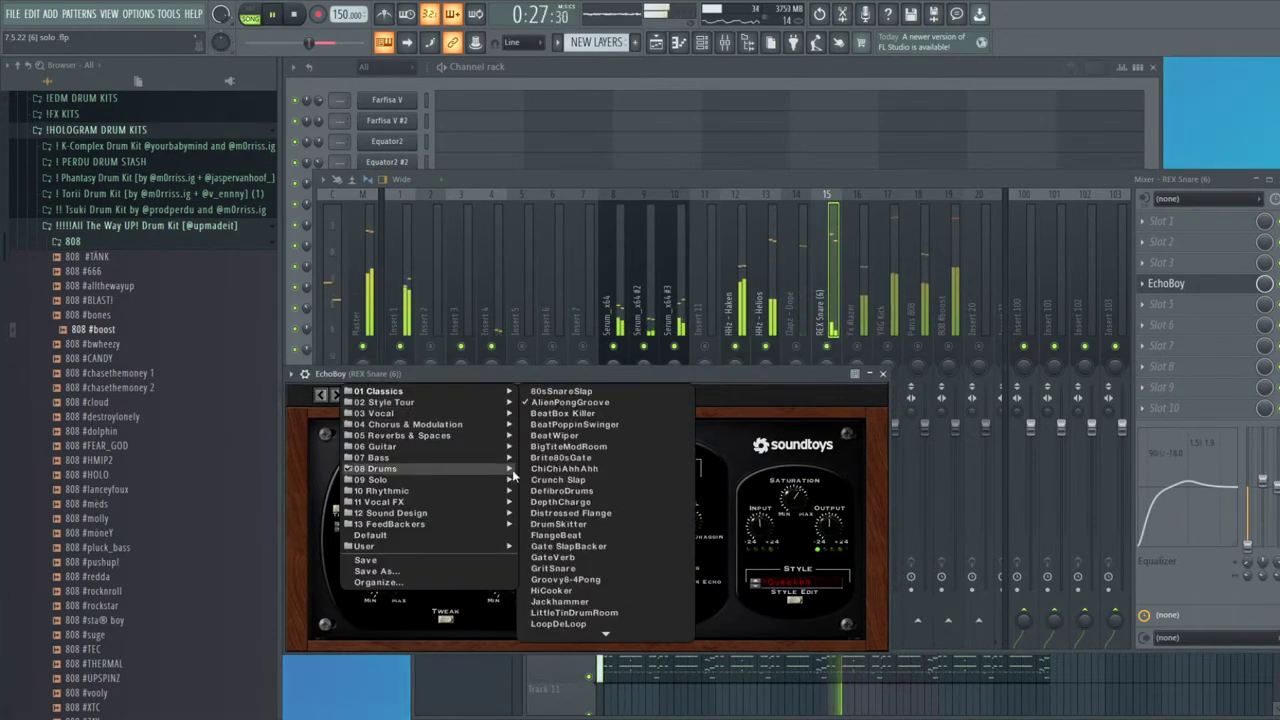
{"action": "left_click", "coordinate": [571, 457]}
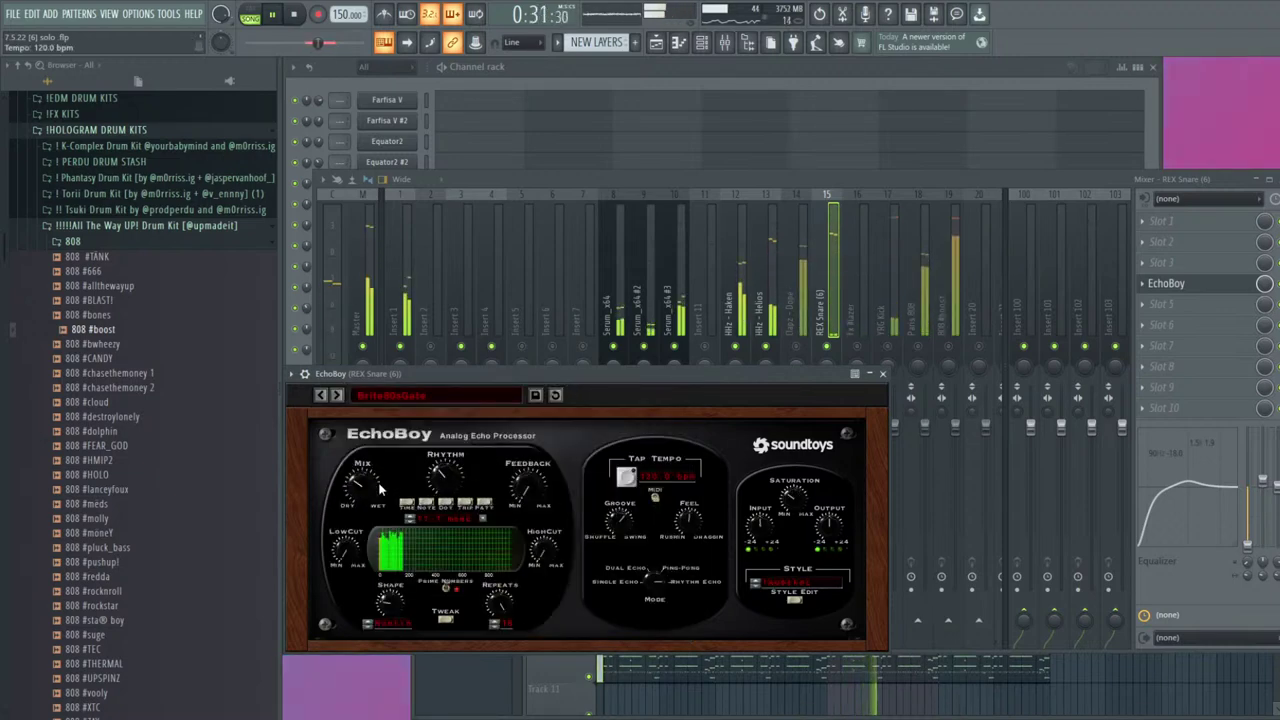
{"action": "left_click", "coordinate": [1172, 284]}
{"action": "left_click", "coordinate": [1180, 285]}
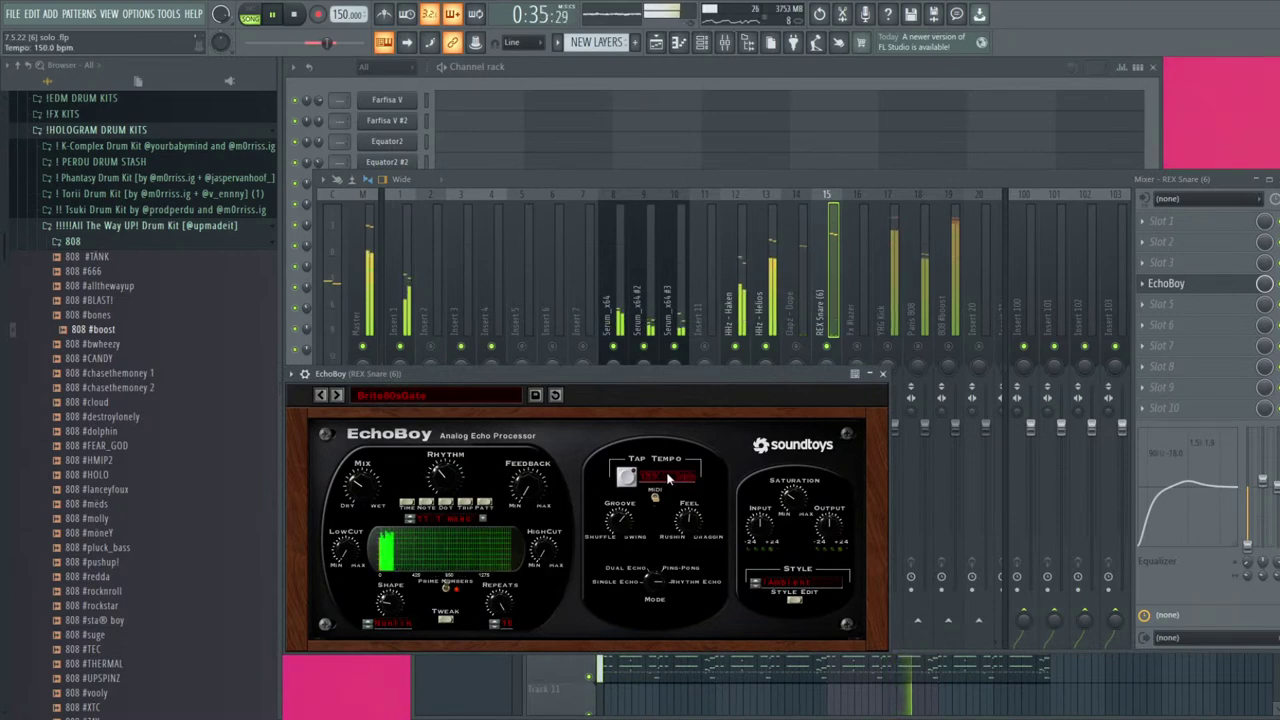
{"action": "left_click_drag", "start_coordinate": [362, 510], "coordinate": [364, 495]}
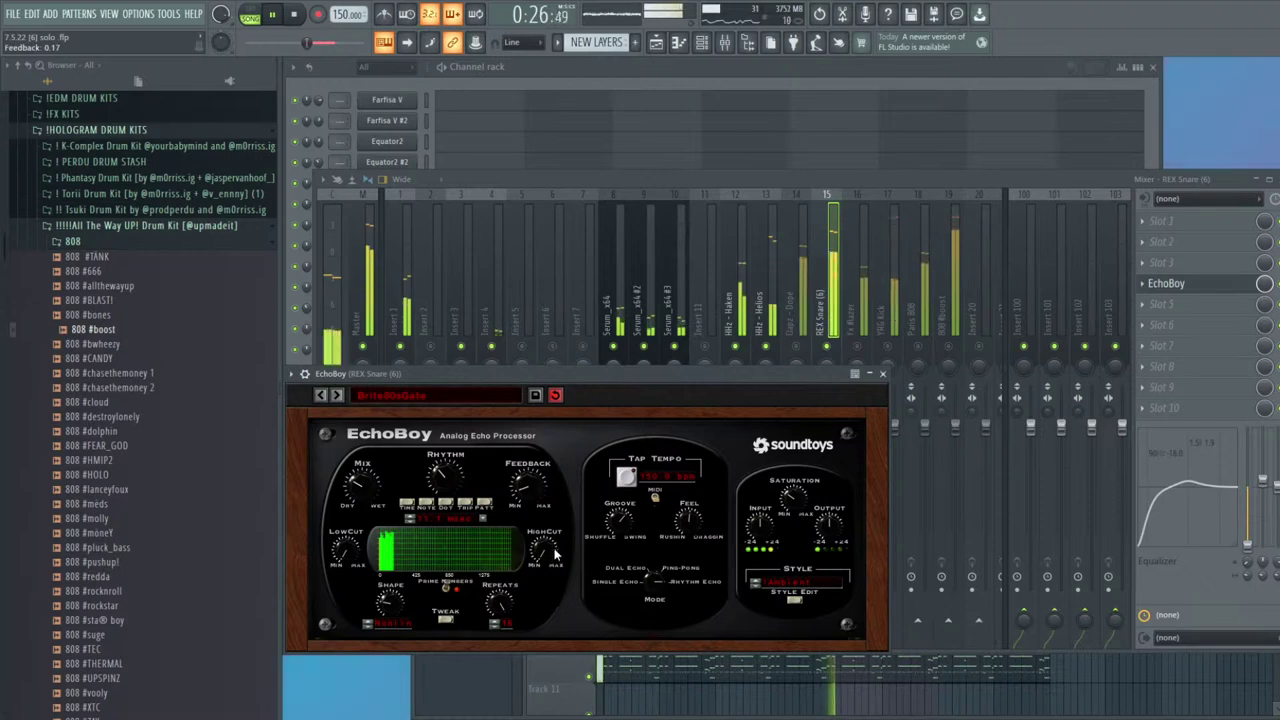
{"action": "left_click", "coordinate": [882, 373]}
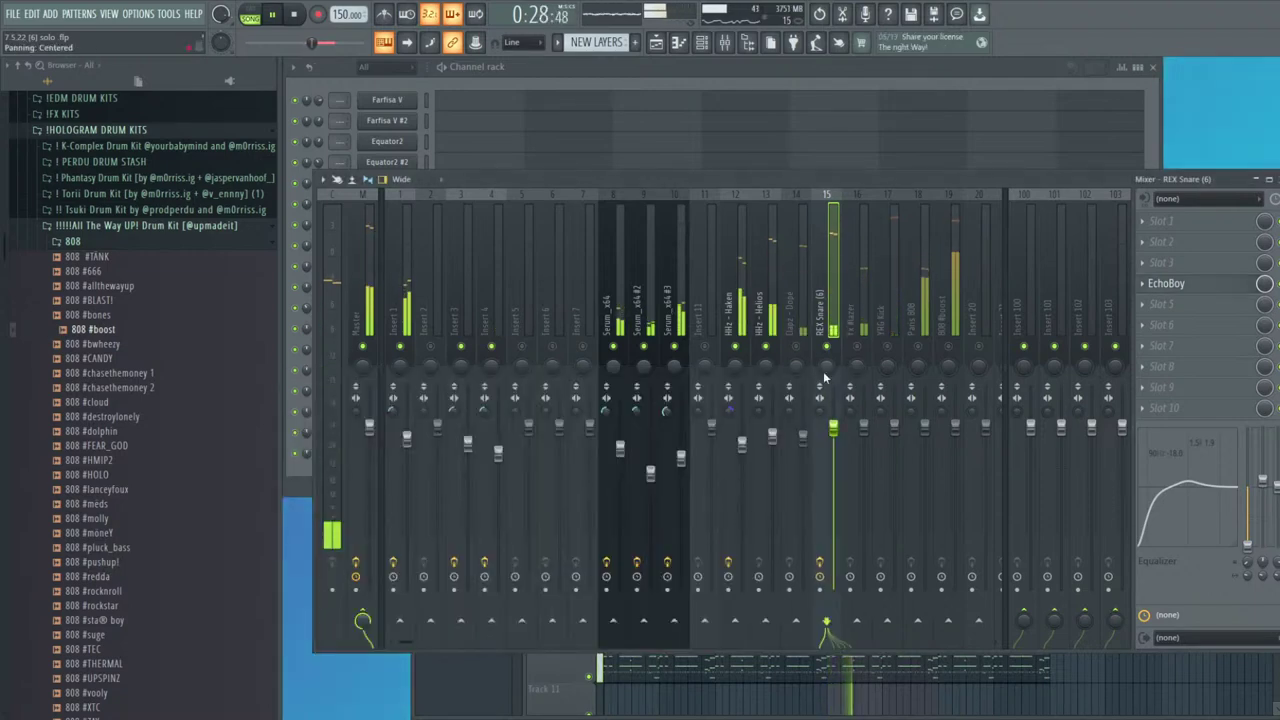
{"action": "left_click", "coordinate": [1188, 287]}
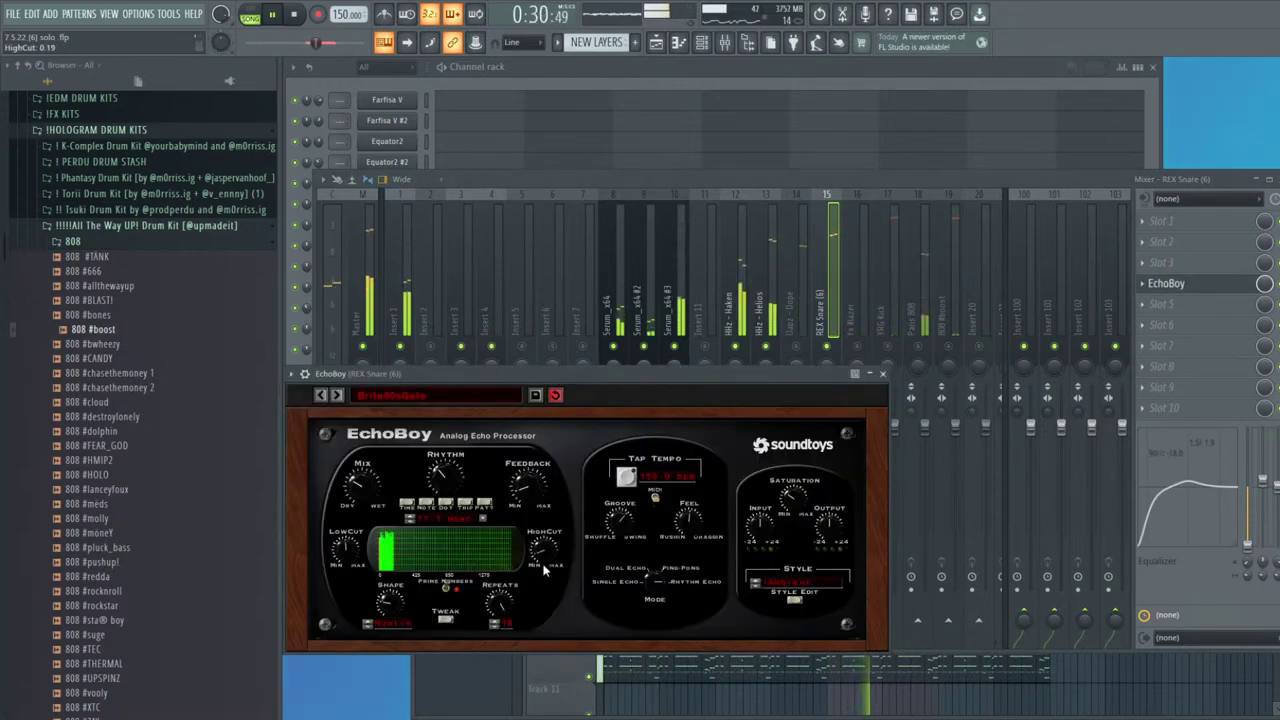
{"action": "left_click_drag", "start_coordinate": [549, 555], "coordinate": [546, 590]}
{"action": "left_click", "coordinate": [882, 373]}
Bring in the Clapz - Dope mixer track and slightly lower REX Snare (6)'s level
{"action": "left_click", "coordinate": [797, 346]}
{"action": "left_click_drag", "start_coordinate": [811, 433], "coordinate": [838, 443]}
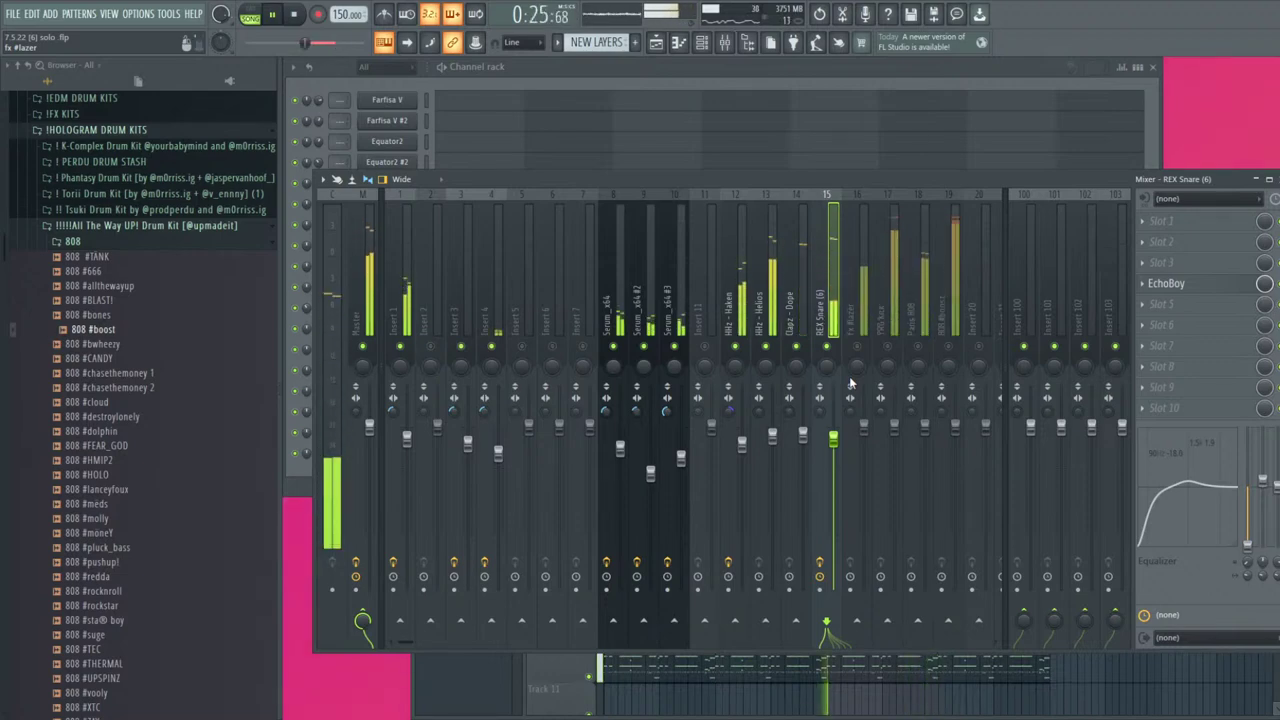
Add Fruity Delay 2 in slot 4 and Fruity Phaser in slot 5 of the fx #lazer track, using the phaser's Dreamin' preset
{"action": "left_click", "coordinate": [862, 385]}
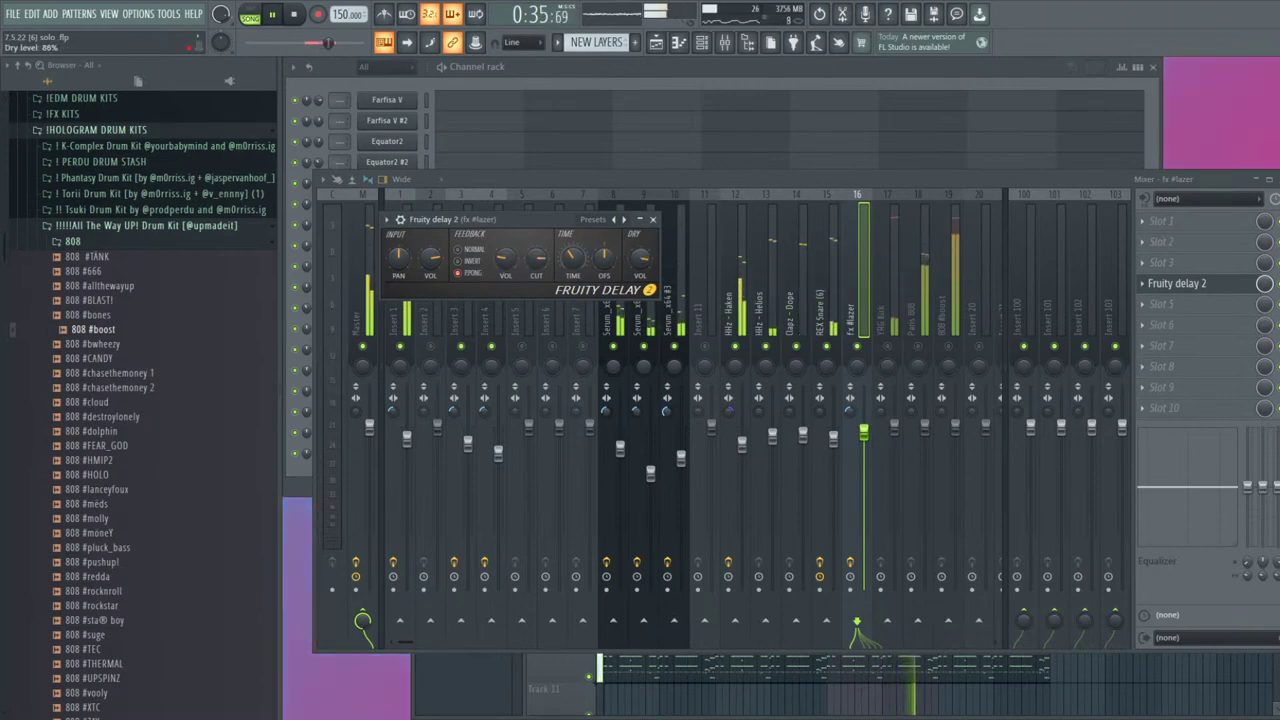
{"action": "key", "text": "Escape"}
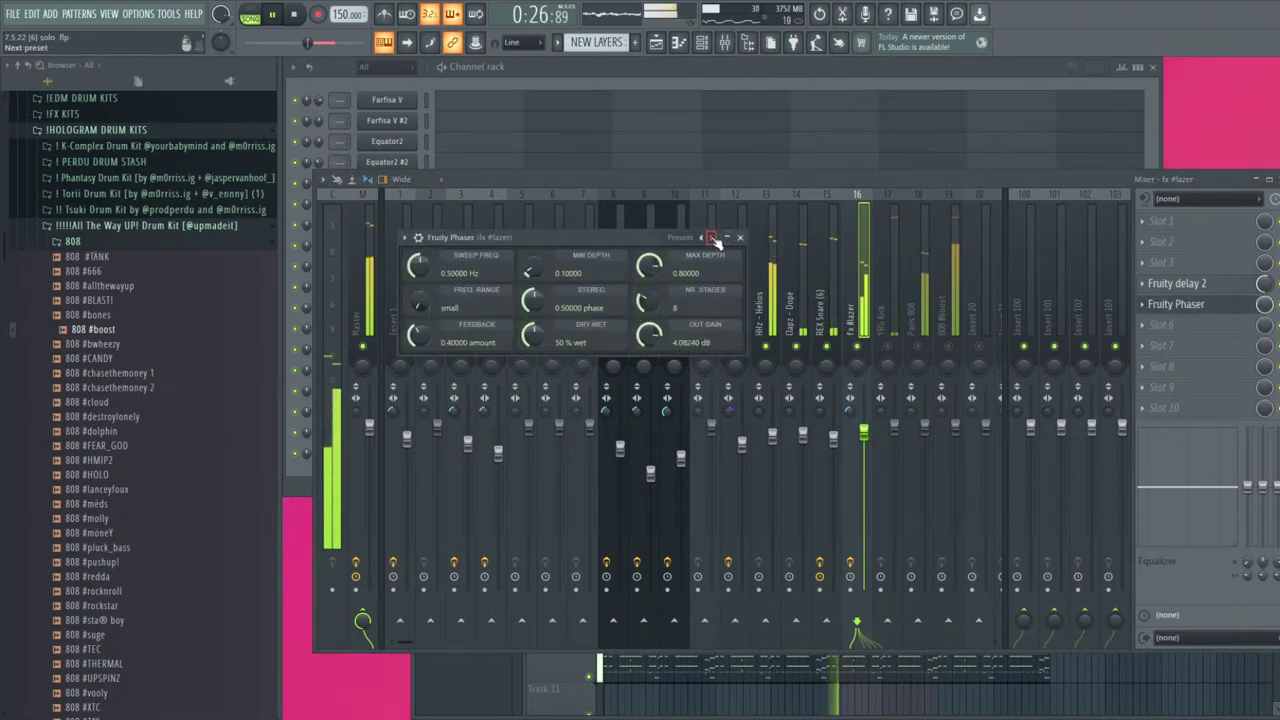
{"action": "left_click", "coordinate": [711, 238]}
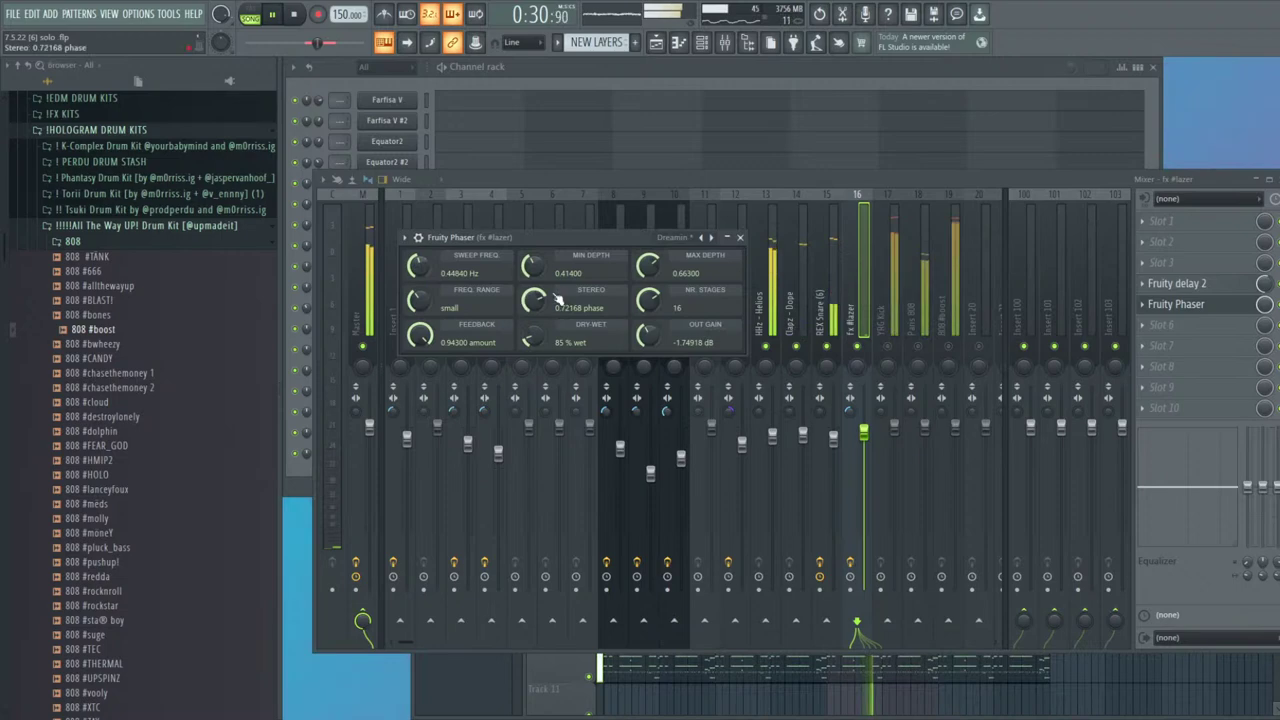
{"action": "key", "text": "Escape"}
Restart playback, bring in the YRG Kick mixer track and lower fx #lazer's level
{"action": "key", "text": "space"}
{"action": "key", "text": "space"}
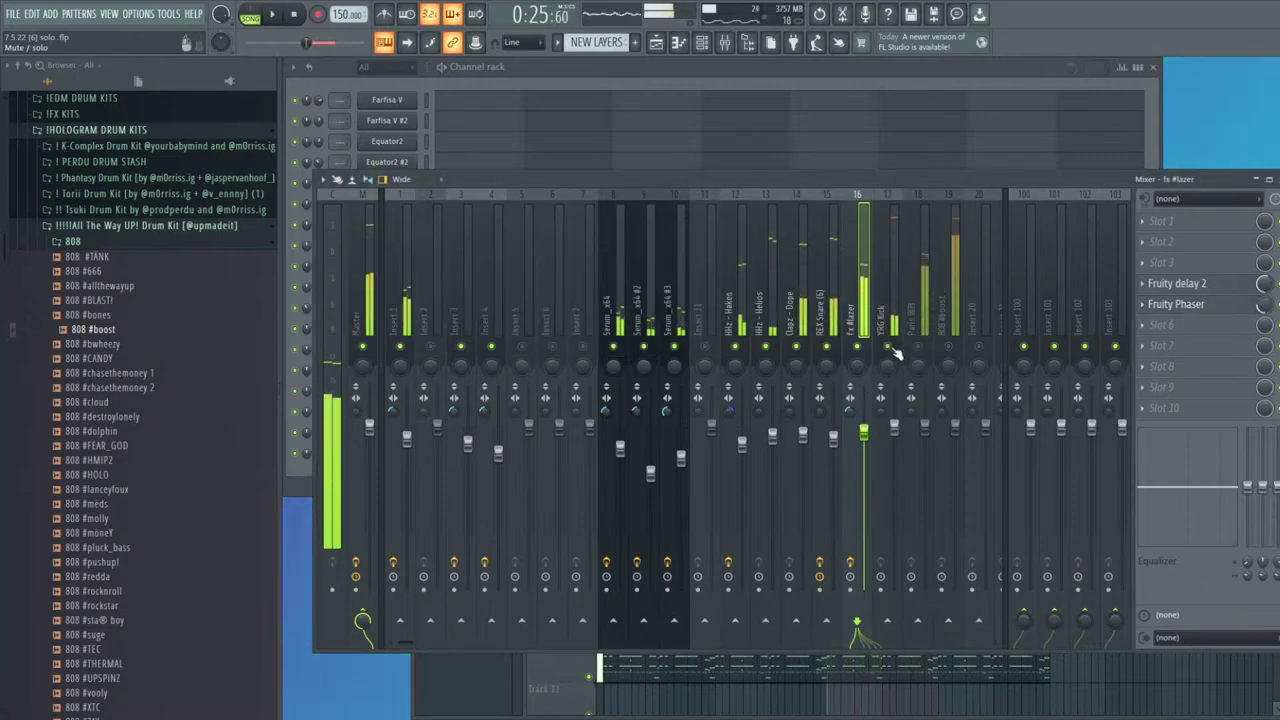
{"action": "left_click", "coordinate": [888, 385]}
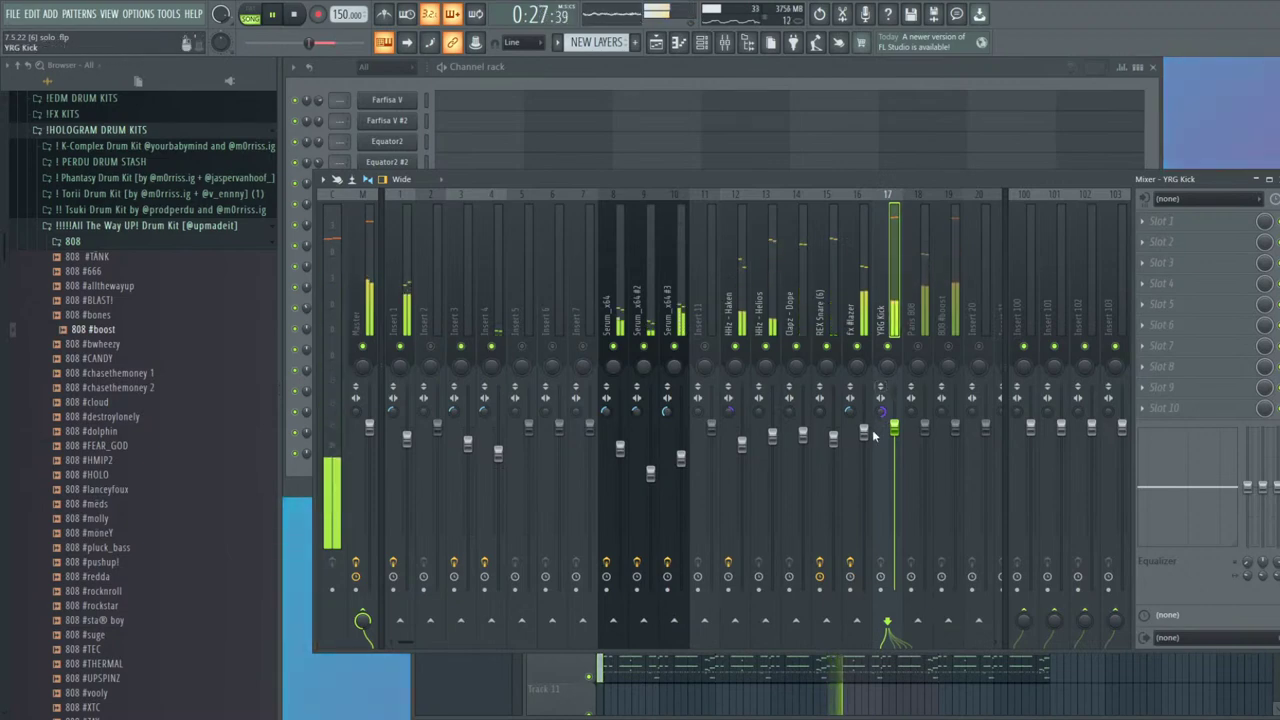
{"action": "left_click_drag", "start_coordinate": [864, 432], "coordinate": [864, 462]}
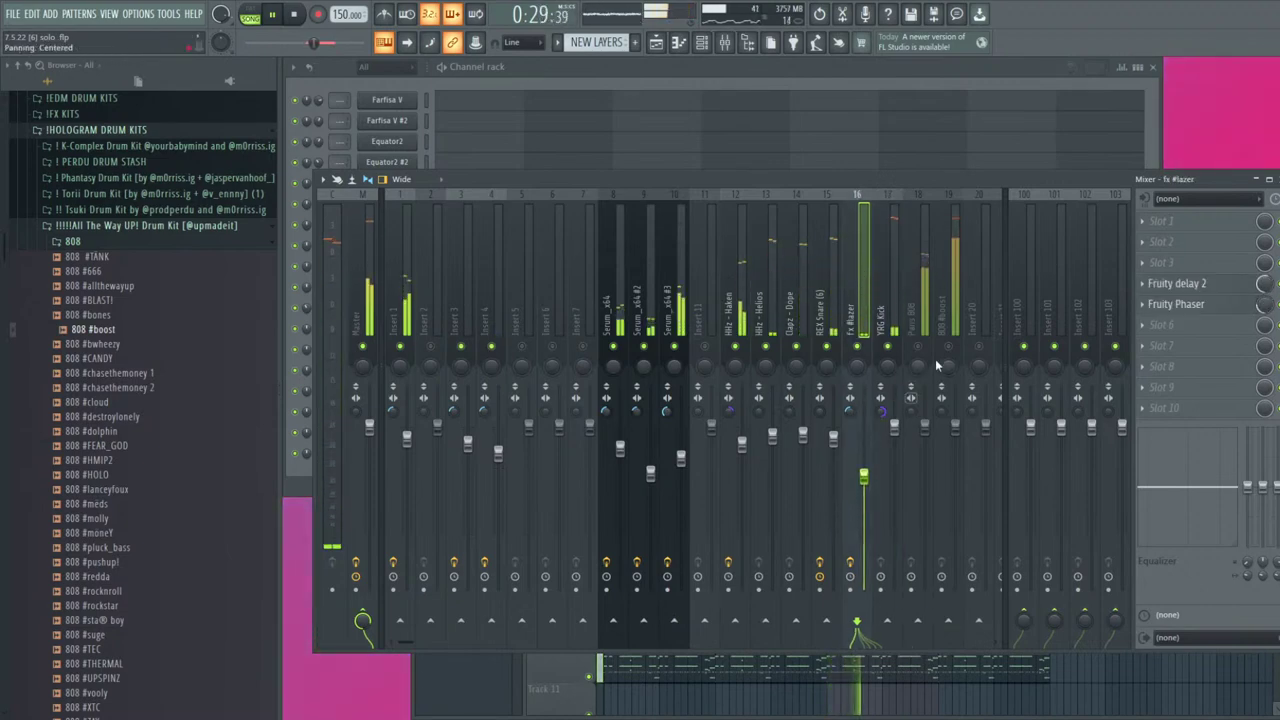
Bring in the 808 #boost and Paris 808 tracks, lowering Paris 808 and setting 808 #boost to about 102% volume
{"action": "left_click_drag", "start_coordinate": [955, 426], "coordinate": [957, 448]}
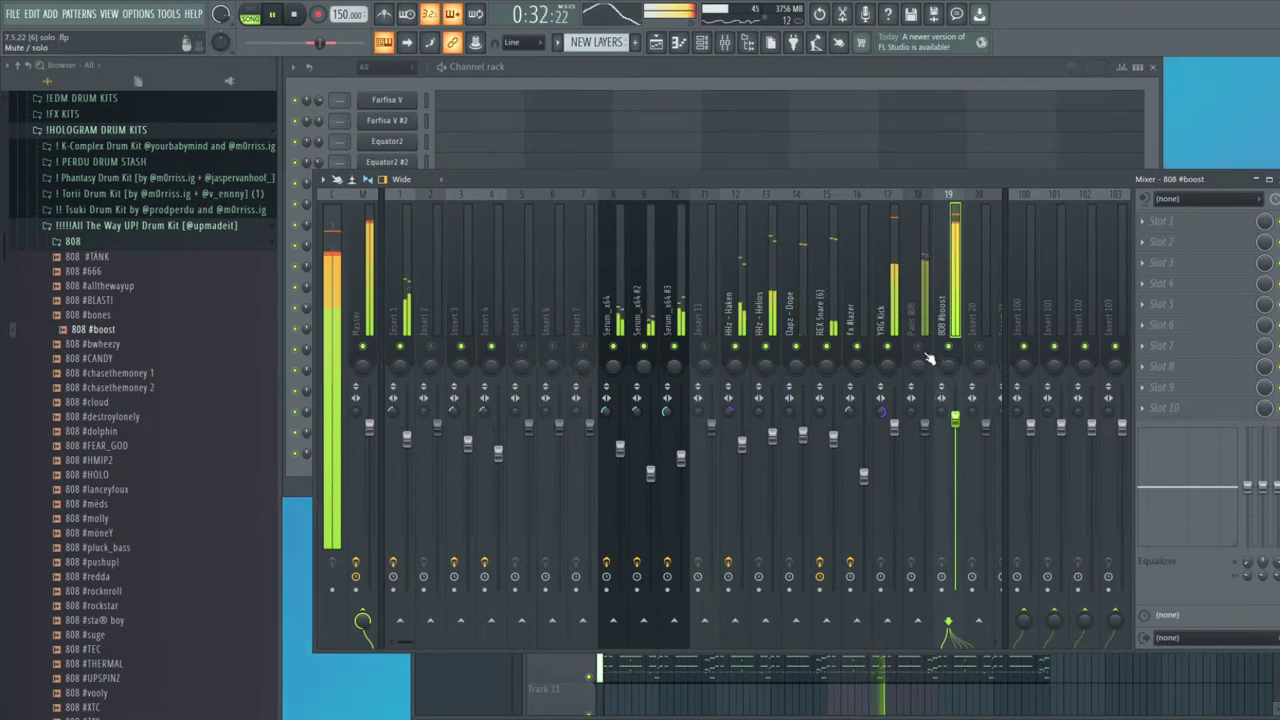
{"action": "left_click", "coordinate": [925, 320]}
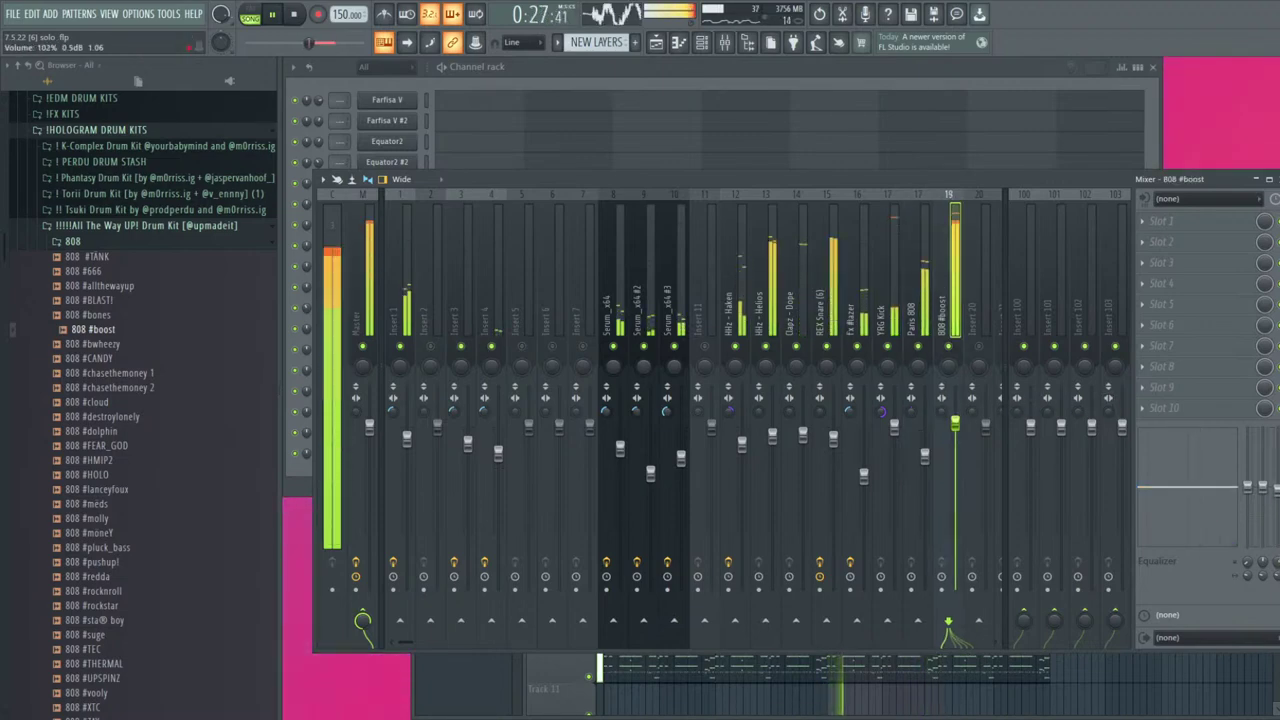
{"action": "key", "text": "F9"}
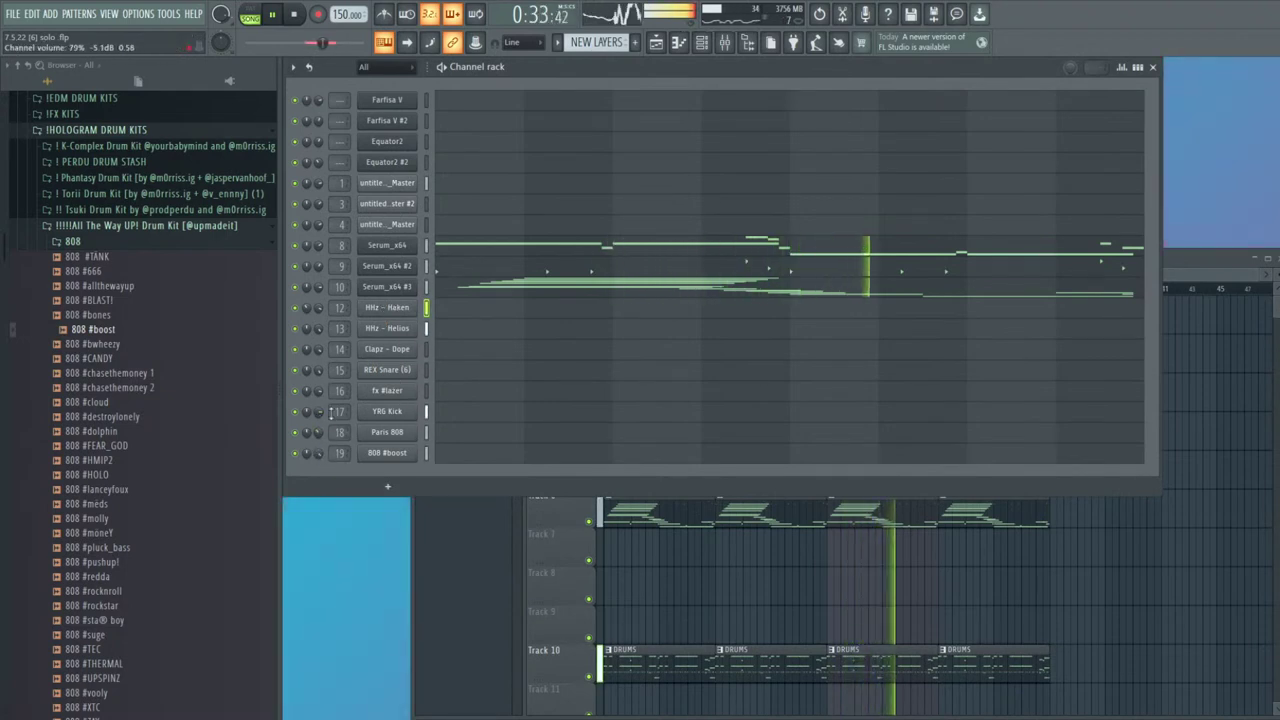
Switch to the DRUMS pattern and examine the YRG Kick notes in the piano roll
{"action": "left_click", "coordinate": [387, 412]}
{"action": "left_click", "coordinate": [761, 219]}
{"action": "left_click", "coordinate": [886, 656]}
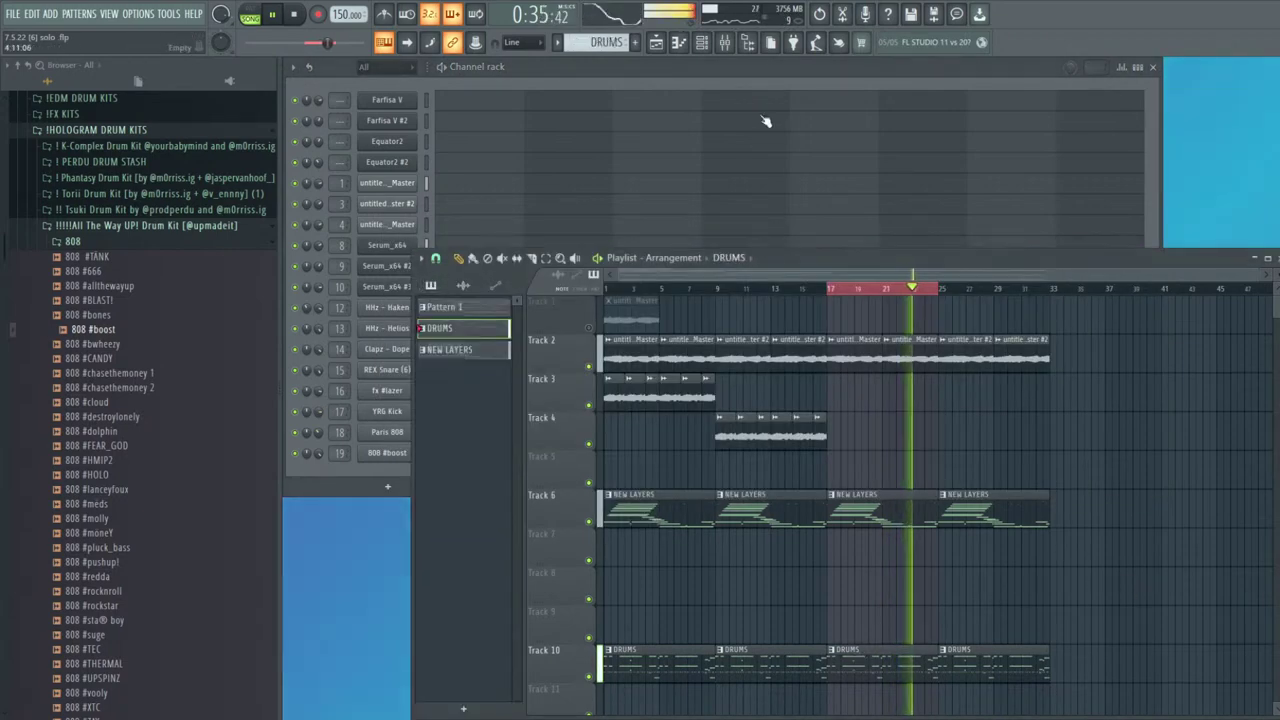
{"action": "left_click", "coordinate": [754, 134]}
{"action": "left_click", "coordinate": [508, 412]}
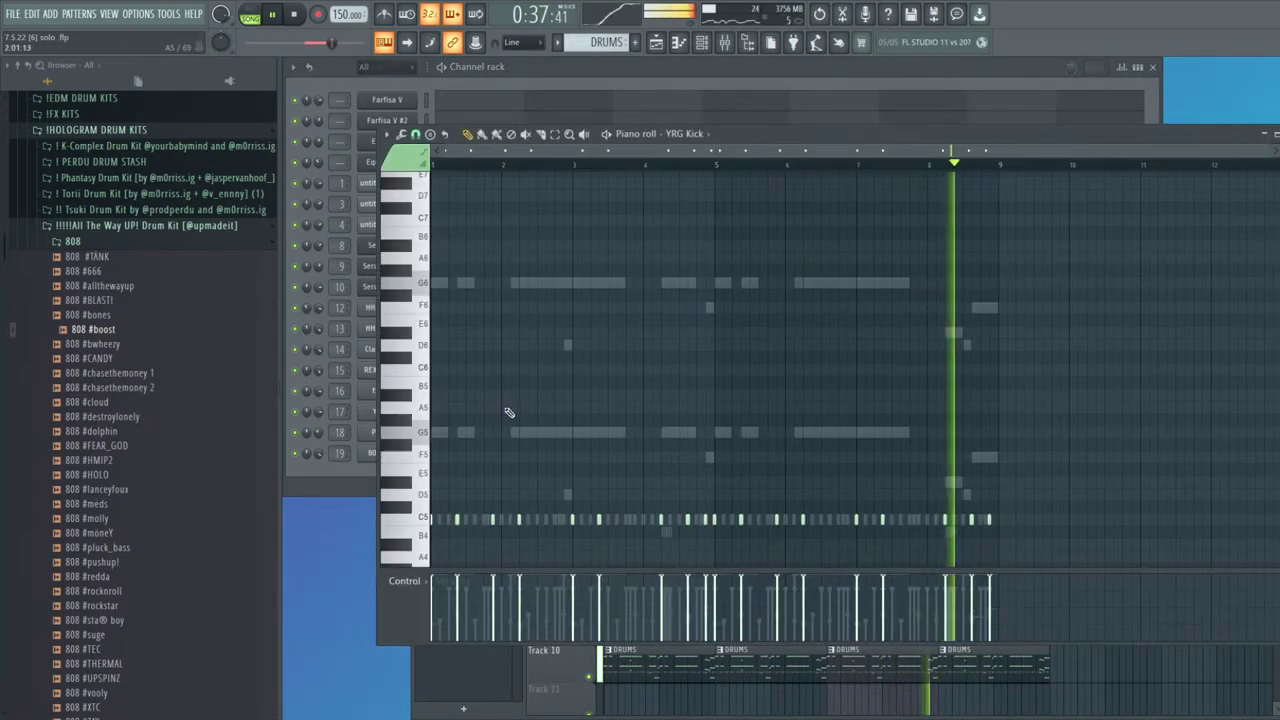
{"action": "key", "text": "shift+Down"}
{"action": "key", "text": "Escape"}
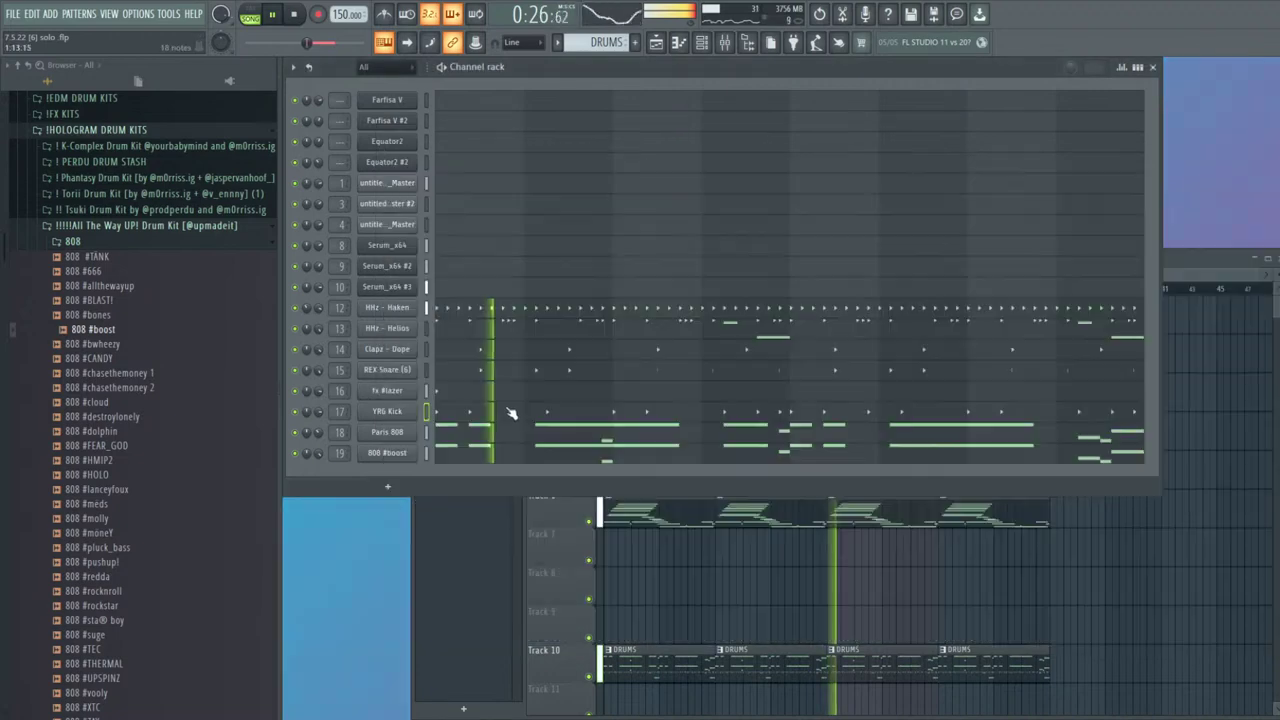
Clear the playlist's time selection and stop playback
{"action": "right_click", "coordinate": [1108, 586]}
{"action": "left_click", "coordinate": [904, 296], "text": "ctrl"}
{"action": "scroll", "coordinate": [1064, 504], "scroll_direction": "down", "scroll_amount": 4}
{"action": "scroll", "coordinate": [1040, 485], "scroll_direction": "up", "scroll_amount": 4}
{"action": "left_click_drag", "start_coordinate": [670, 291], "coordinate": [638, 314]}
{"action": "key", "text": "ctrl+d"}
{"action": "right_click", "coordinate": [645, 306]}
{"action": "key", "text": "space"}
Split the NEW LAYERS pattern by channel and place the three Serum patterns on Tracks 5, 6 and 7 at bar 1
{"action": "scroll", "coordinate": [700, 400], "scroll_direction": "down", "scroll_amount": 3}
{"action": "left_click", "coordinate": [637, 373]}
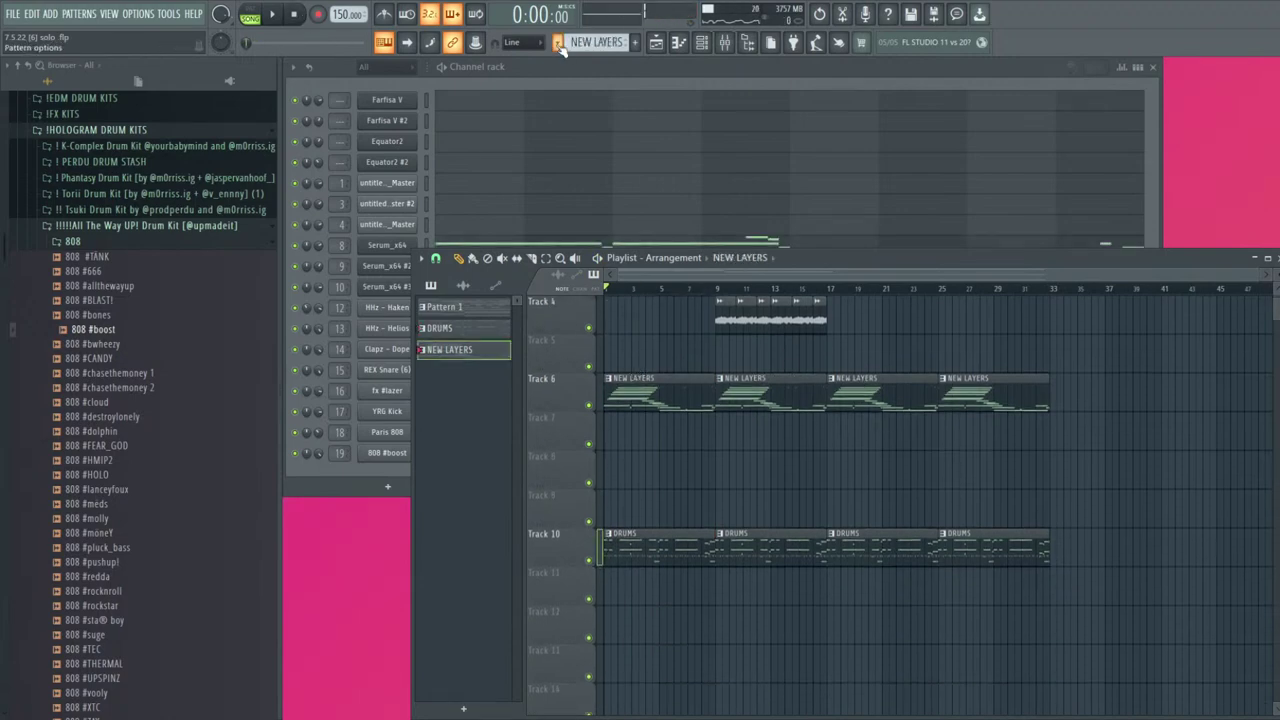
{"action": "scroll", "coordinate": [692, 467], "scroll_direction": "up", "scroll_amount": 2}
{"action": "mouse_move", "coordinate": [656, 461]}
{"action": "left_mouse_down"}
{"action": "mouse_move", "coordinate": [656, 415]}
{"action": "mouse_move", "coordinate": [650, 508]}
{"action": "mouse_move", "coordinate": [636, 463]}
{"action": "left_mouse_up"}
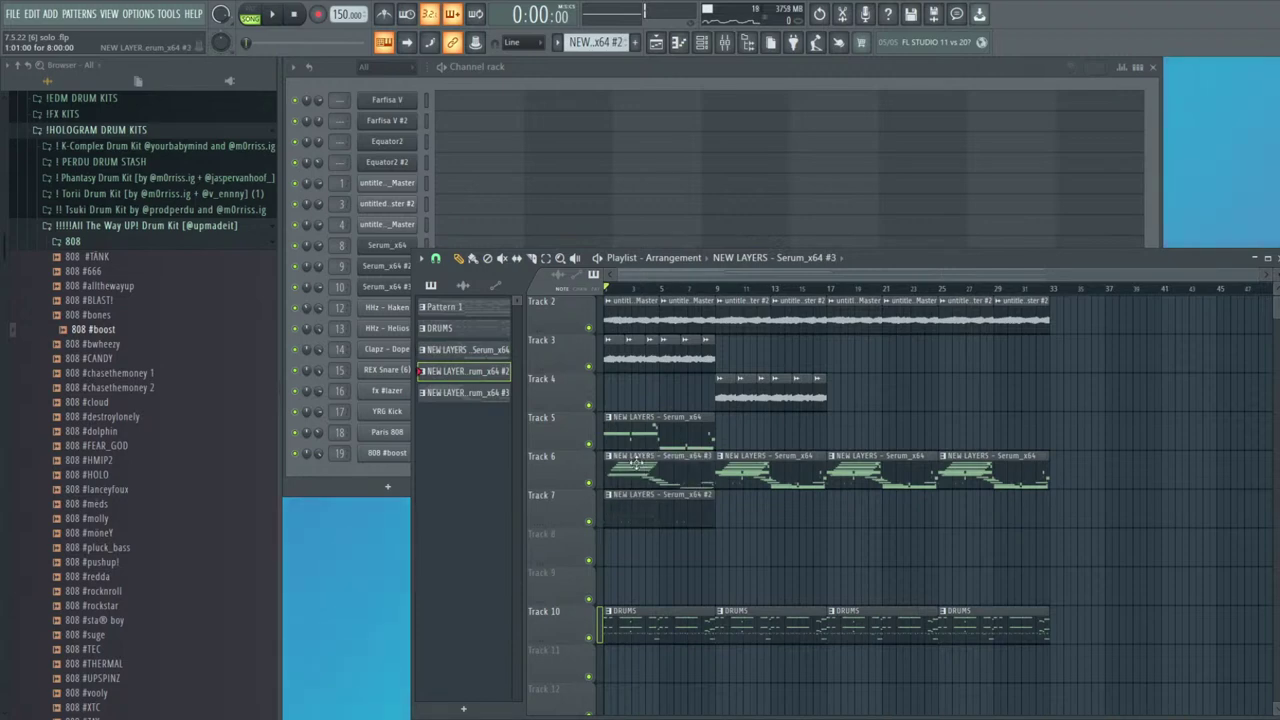
Delete the leftover Track 6 clips after bar 9, and repeat the three Serum layer clips through bar 33
{"action": "left_click_drag", "start_coordinate": [737, 468], "coordinate": [1060, 515]}
{"action": "key", "text": "Delete"}
{"action": "left_click_drag", "start_coordinate": [786, 515], "coordinate": [607, 432]}
{"action": "key", "text": "ctrl+b"}
{"action": "key", "text": "ctrl+b"}
{"action": "key", "text": "ctrl+b"}
Move all playlist clips eight bars later so they start at bar 9, and enable every track again
{"action": "left_click", "coordinate": [1071, 533], "text": "ctrl"}
{"action": "scroll", "coordinate": [645, 561], "scroll_direction": "up", "scroll_amount": 1}
{"action": "key", "text": "ctrl+a"}
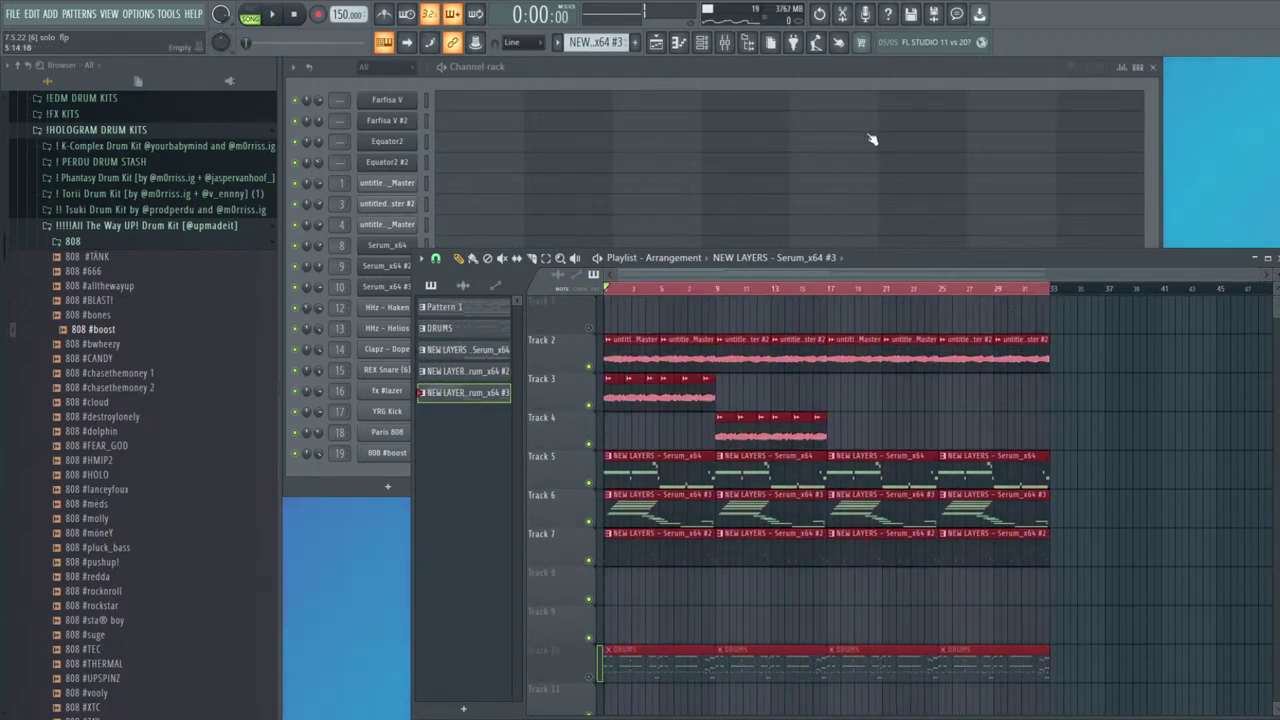
{"action": "left_click", "coordinate": [728, 44]}
{"action": "key", "text": "Escape"}
{"action": "left_click", "coordinate": [1145, 437], "text": "ctrl"}
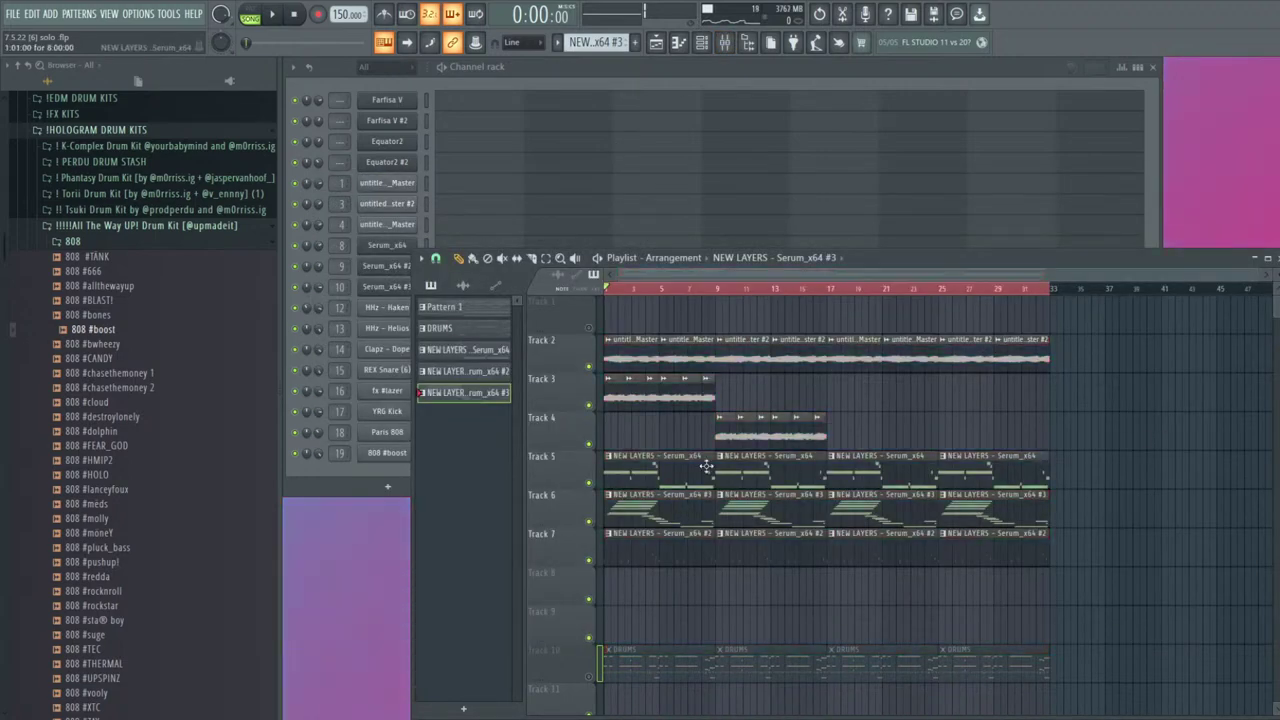
{"action": "left_click_drag", "start_coordinate": [1099, 687], "coordinate": [545, 317]}
{"action": "left_click_drag", "start_coordinate": [619, 355], "coordinate": [805, 369]}
{"action": "right_click", "coordinate": [590, 327]}
{"action": "right_click", "coordinate": [590, 327]}
Duplicate melody clips on Track 2 and place the copies at bar 1 to fill the eight-bar intro
{"action": "left_click", "coordinate": [650, 290], "text": "ctrl"}
{"action": "key", "text": "ctrl+b"}
{"action": "left_click_drag", "start_coordinate": [849, 352], "coordinate": [627, 350]}
{"action": "key", "text": "space"}
{"action": "left_click_drag", "start_coordinate": [699, 378], "coordinate": [832, 398]}
{"action": "key", "text": "ctrl+b"}
{"action": "key", "text": "space"}
{"action": "key", "text": "space"}
{"action": "right_click", "coordinate": [842, 400]}
{"action": "right_click", "coordinate": [890, 399]}
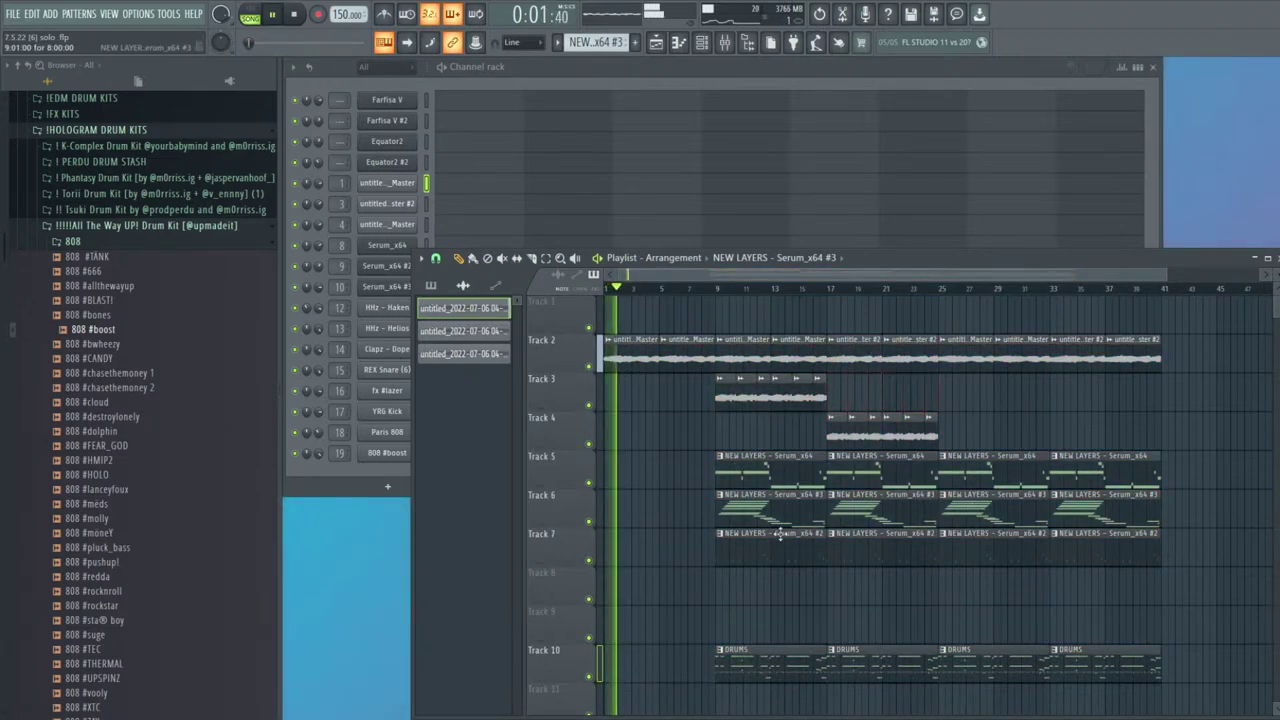
Place a DRUMS clip at bar 1 on Track 10 and play the intro with it
{"action": "left_click", "coordinate": [727, 668]}
{"action": "left_click", "coordinate": [612, 670]}
{"action": "scroll", "coordinate": [625, 658], "scroll_direction": "down", "scroll_amount": 1}
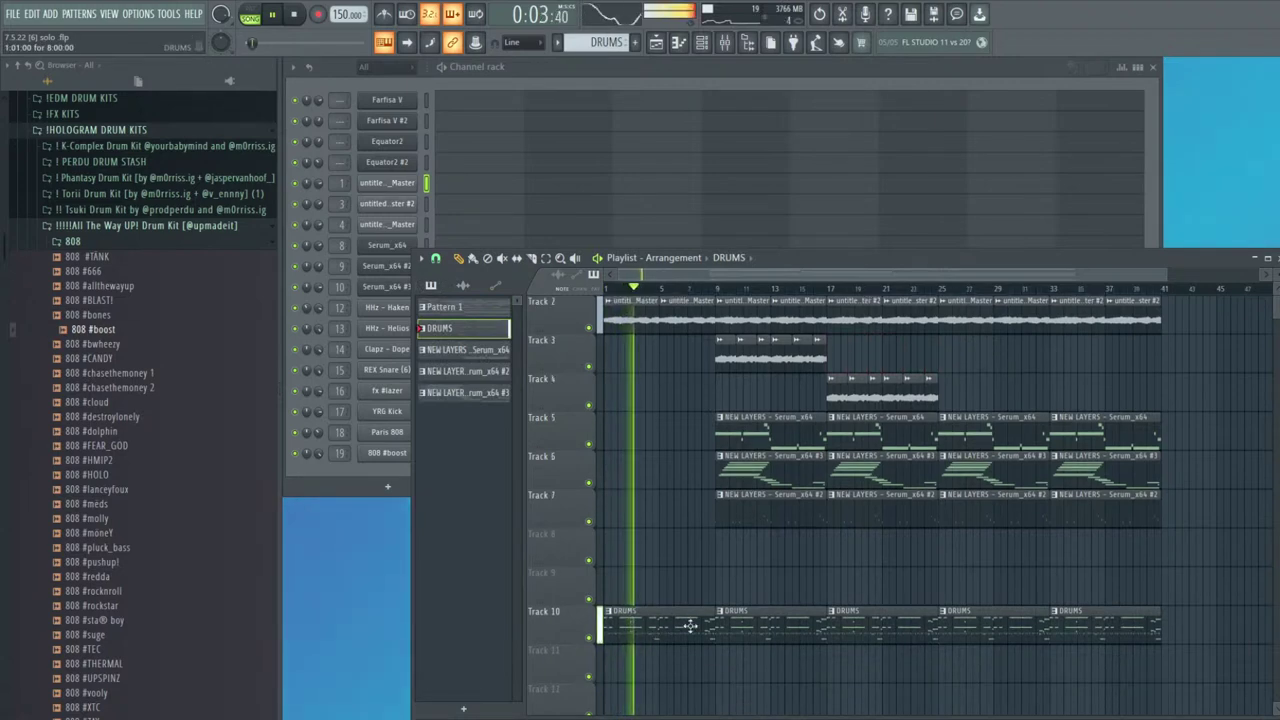
{"action": "scroll", "coordinate": [720, 608], "scroll_direction": "down", "scroll_amount": 1}
{"action": "key", "text": "space"}
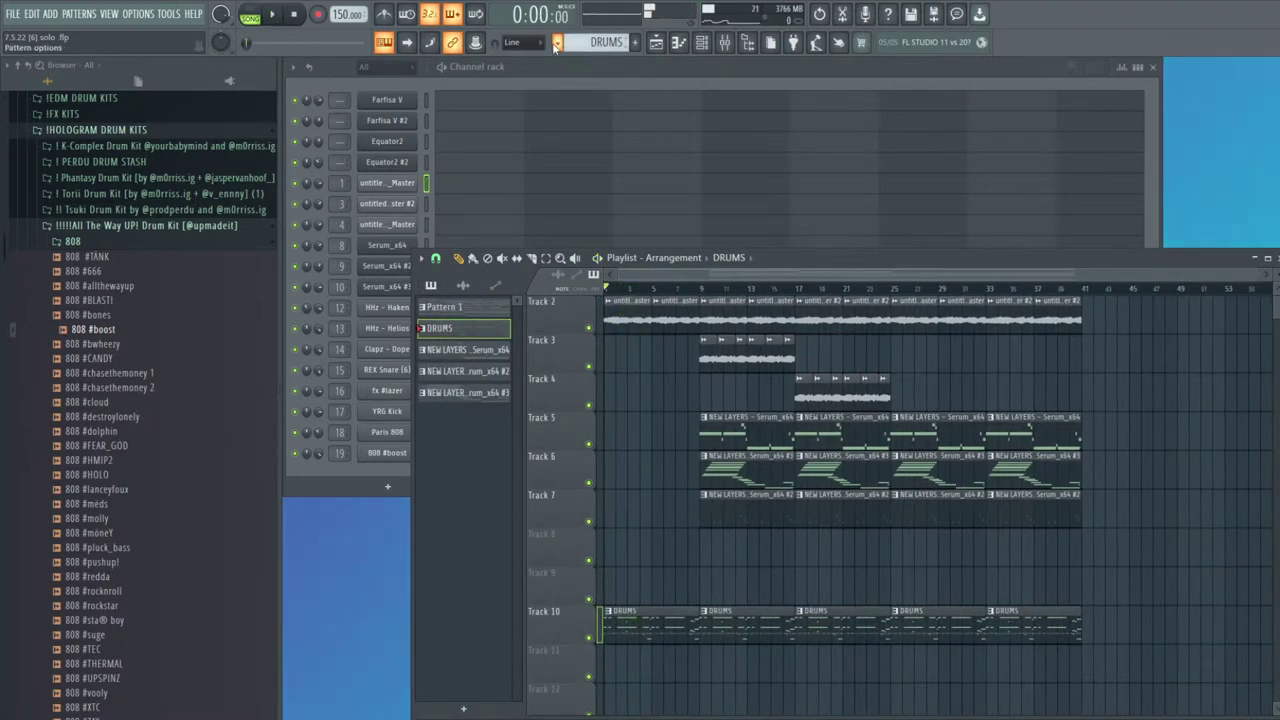
Split the DRUMS pattern by channel, replacing the Track 10 clips with the separate drum patterns on Tracks 9 to 16 at bar 9
{"action": "left_click", "coordinate": [708, 264]}
{"action": "left_click_drag", "start_coordinate": [1106, 567], "coordinate": [617, 643]}
{"action": "key", "text": "Delete"}
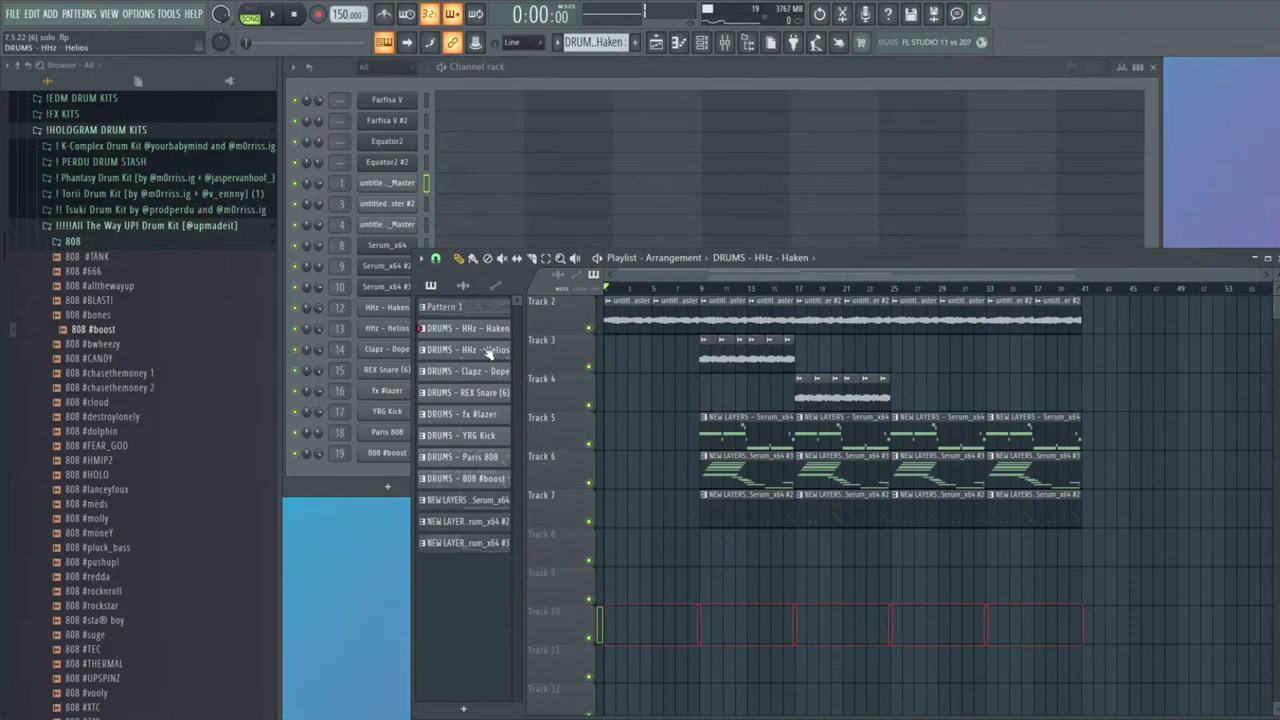
{"action": "left_click_drag", "start_coordinate": [488, 383], "coordinate": [713, 581]}
{"action": "scroll", "coordinate": [854, 557], "scroll_direction": "down", "scroll_amount": 3}
{"action": "key", "text": "ctrl+d"}
{"action": "key", "text": "space"}
Add a short Serum_x64 #2 clip near bar 4 on Track 7 and a Serum_x64 #3 clip over bars 5 to 9 on Track 6
{"action": "scroll", "coordinate": [854, 557], "scroll_direction": "up", "scroll_amount": 2}
{"action": "scroll", "coordinate": [838, 516], "scroll_direction": "up", "scroll_amount": 3}
{"action": "scroll", "coordinate": [803, 469], "scroll_direction": "down", "scroll_amount": 2}
{"action": "scroll", "coordinate": [857, 580], "scroll_direction": "up", "scroll_amount": 4}
{"action": "scroll", "coordinate": [857, 586], "scroll_direction": "down", "scroll_amount": 2}
{"action": "left_click", "coordinate": [717, 463]}
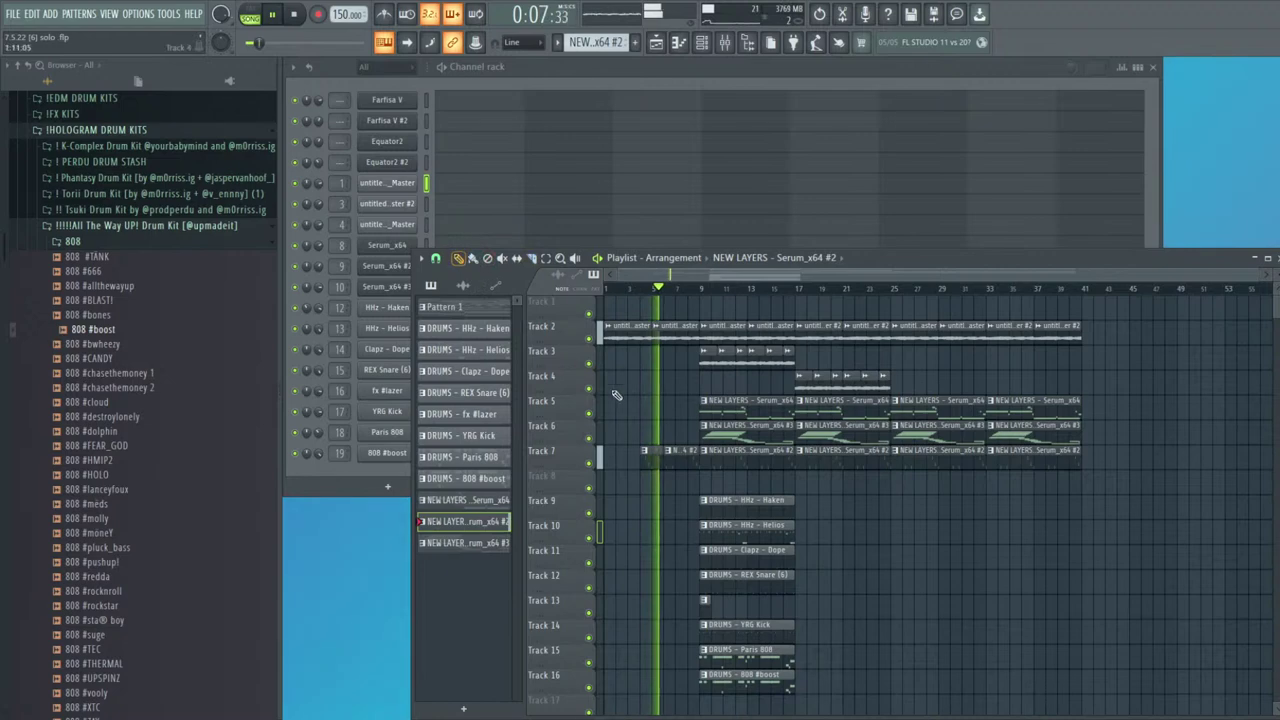
{"action": "left_click", "coordinate": [712, 435]}
{"action": "left_click", "coordinate": [615, 437]}
{"action": "key", "text": "space"}
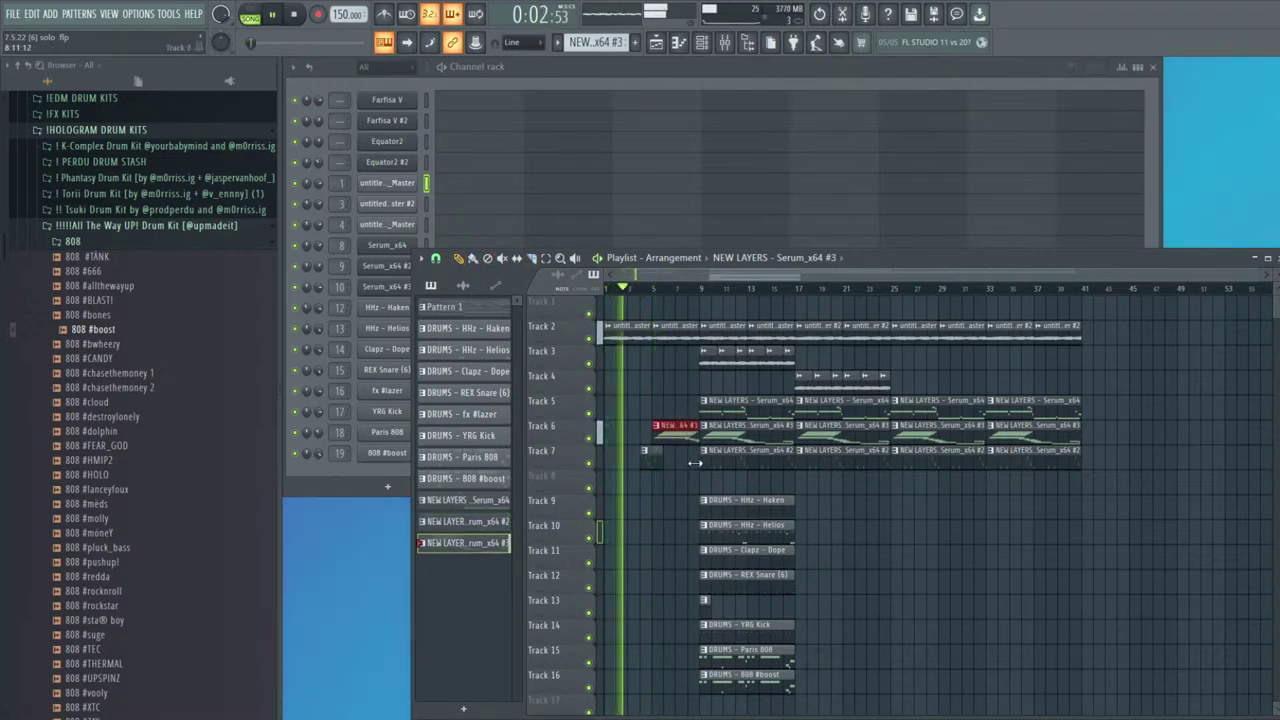
Delete the Serum_x64 #3 clip at bar 9 on Track 6, and trim the start of Track 5's first clip to about bar 12
{"action": "right_click", "coordinate": [727, 434]}
{"action": "left_click_drag", "start_coordinate": [734, 409], "coordinate": [526, 414]}
{"action": "left_click_drag", "start_coordinate": [611, 413], "coordinate": [706, 405]}
{"action": "scroll", "coordinate": [737, 410], "scroll_direction": "up", "scroll_amount": 3}
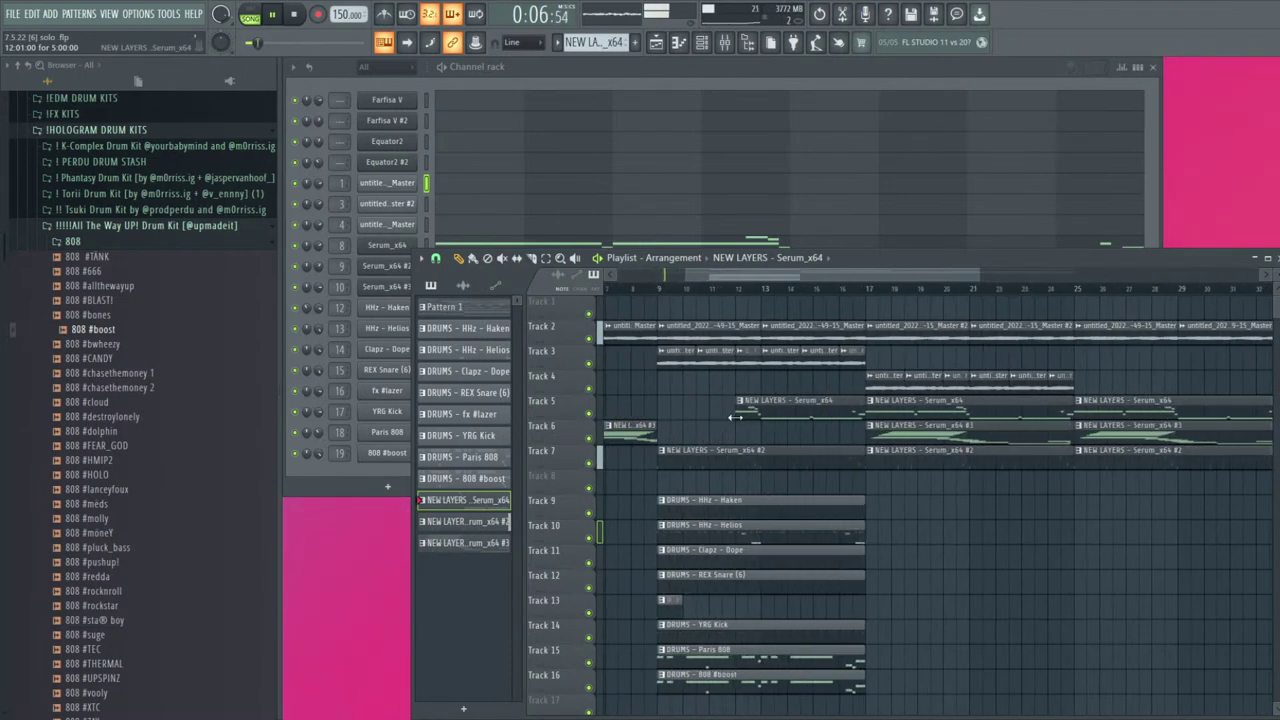
{"action": "scroll", "coordinate": [740, 405], "scroll_direction": "down", "scroll_amount": 3}
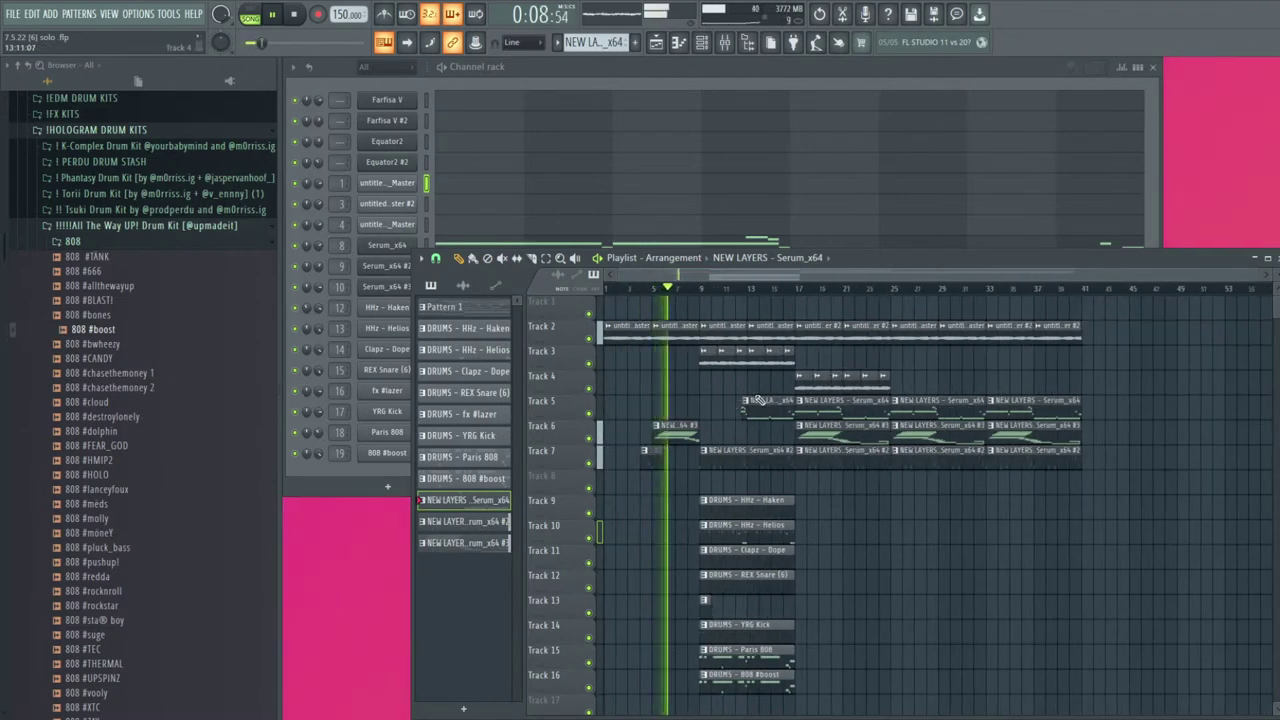
{"action": "key", "text": "ctrl+z"}
Move the Track 4 to 7 clips from bar 9 onward eight bars later and restart playback
{"action": "left_click_drag", "start_coordinate": [1166, 492], "coordinate": [720, 374]}
{"action": "left_click_drag", "start_coordinate": [735, 461], "coordinate": [835, 465]}
{"action": "left_click", "coordinate": [726, 485], "text": "ctrl"}
{"action": "key", "text": "space"}
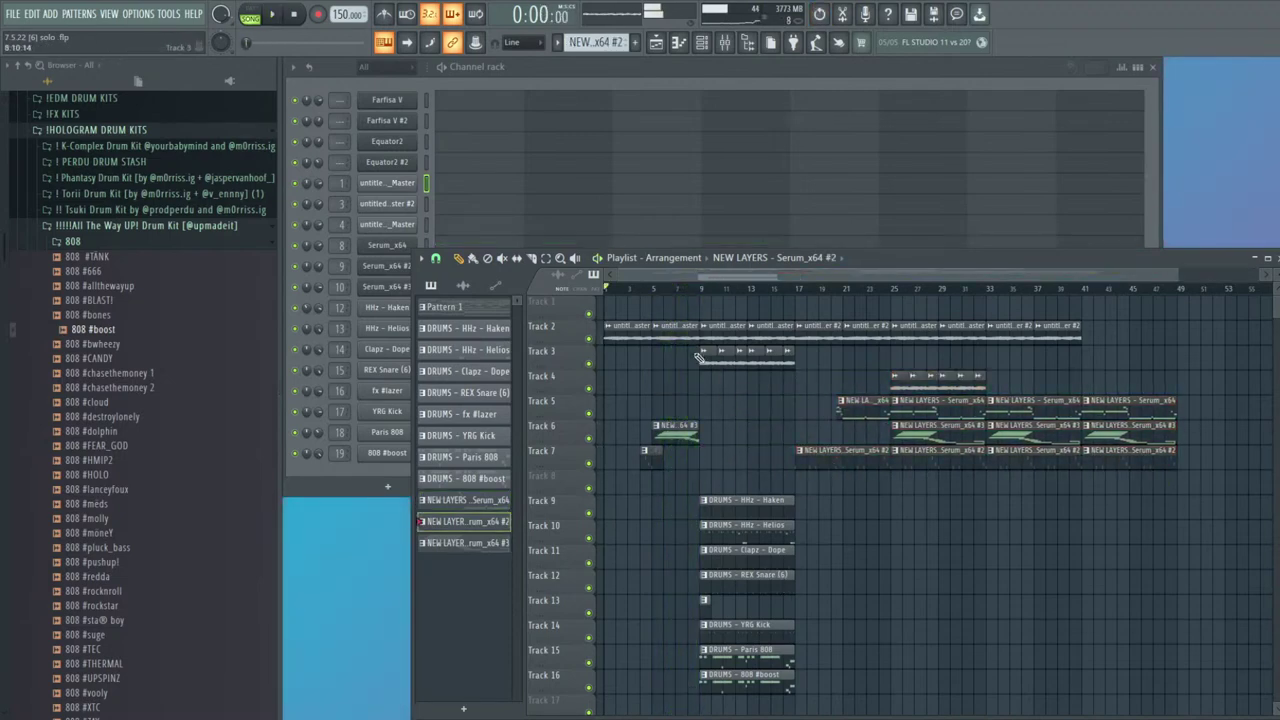
Duplicate the YRG Kick, Paris 808 and 808 #boost clips to bar 17
{"action": "scroll", "coordinate": [731, 485], "scroll_direction": "down", "scroll_amount": 1}
{"action": "left_click_drag", "start_coordinate": [700, 592], "coordinate": [832, 688]}
{"action": "key", "text": "ctrl+b"}
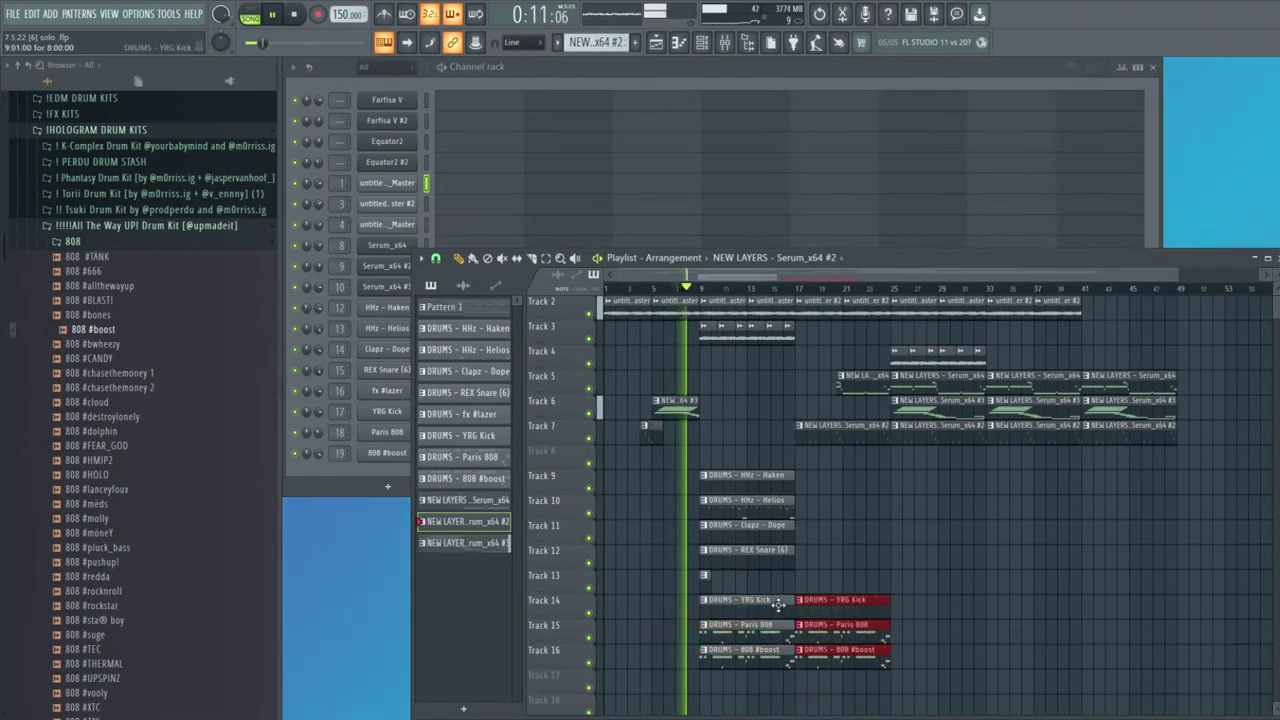
Delete the Paris 808 clip at bar 9, and duplicate the Track 9 to 13 drum clips to bar 17
{"action": "right_click", "coordinate": [758, 632]}
{"action": "left_click", "coordinate": [840, 576], "text": "ctrl"}
{"action": "left_click_drag", "start_coordinate": [825, 596], "coordinate": [695, 466]}
{"action": "key", "text": "ctrl+b"}
{"action": "left_click", "coordinate": [737, 415], "text": "ctrl"}
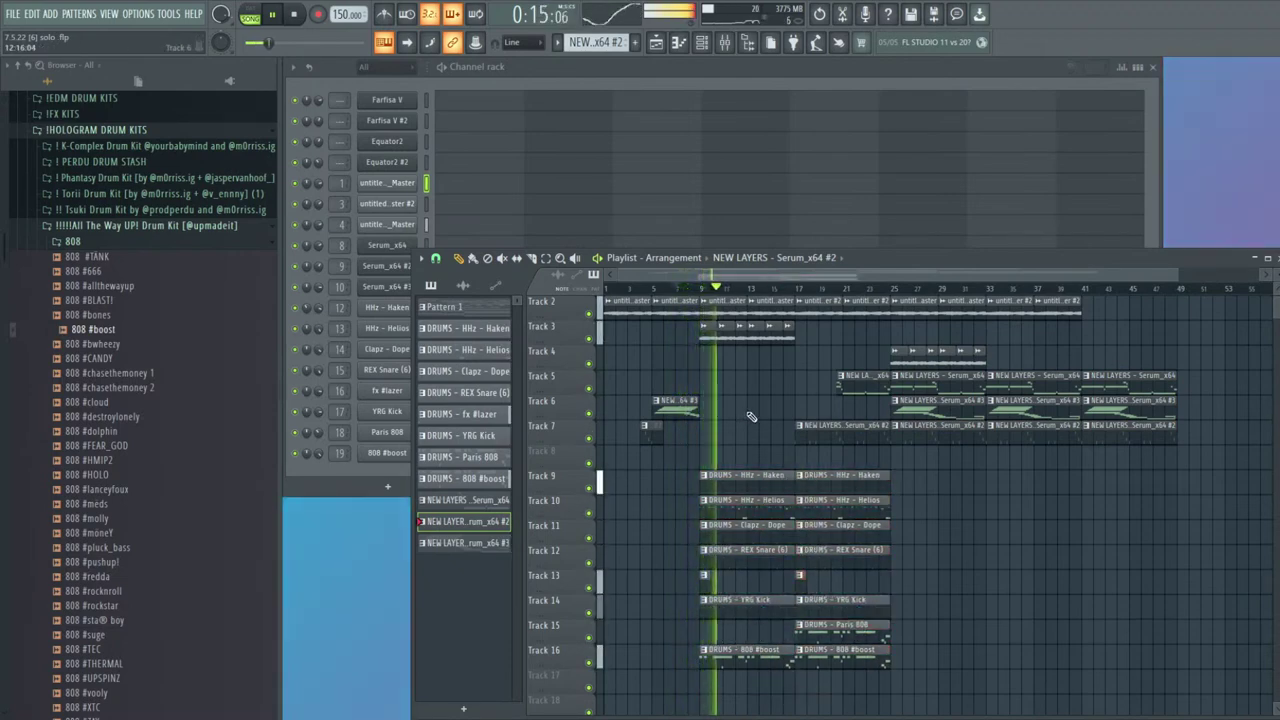
Delete the YRG Kick clip at bar 9 on Track 14 and listen to the section without it
{"action": "scroll", "coordinate": [724, 440], "scroll_direction": "up", "scroll_amount": 2}
{"action": "scroll", "coordinate": [740, 540], "scroll_direction": "down", "scroll_amount": 1}
{"action": "right_click", "coordinate": [757, 612]}
{"action": "scroll", "coordinate": [757, 598], "scroll_direction": "down", "scroll_amount": 3}
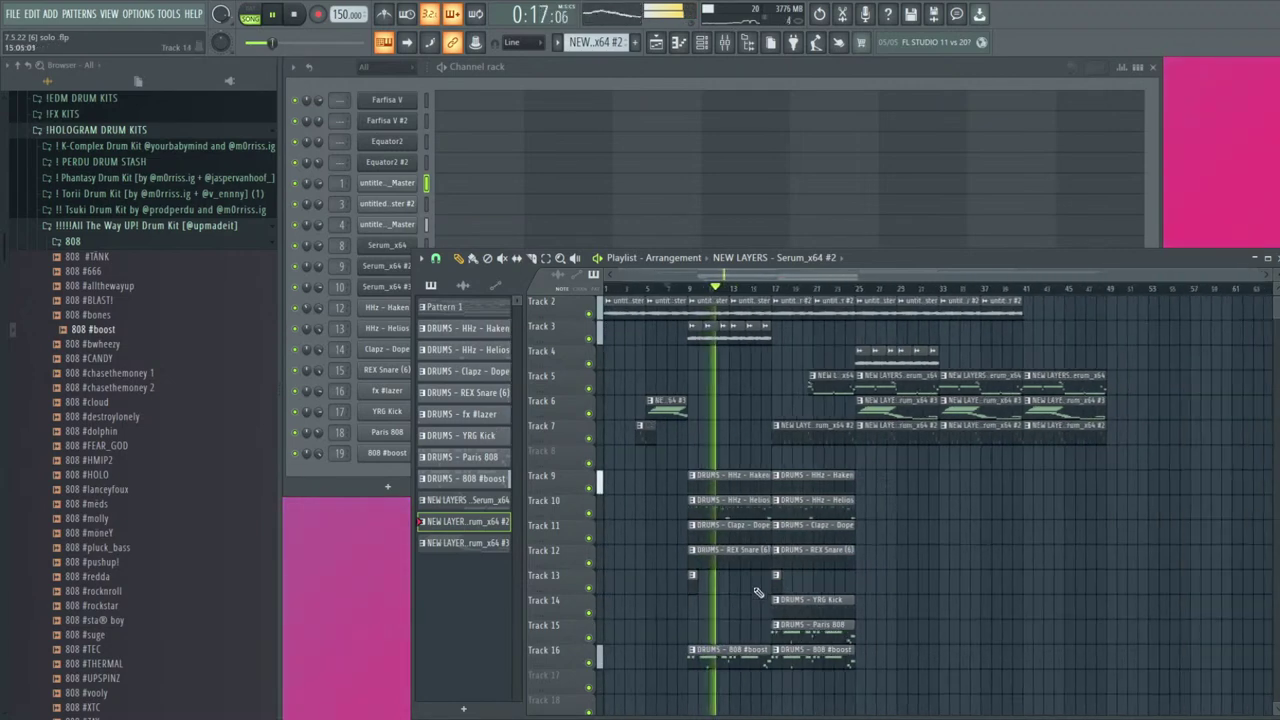
{"action": "scroll", "coordinate": [735, 590], "scroll_direction": "up", "scroll_amount": 1}
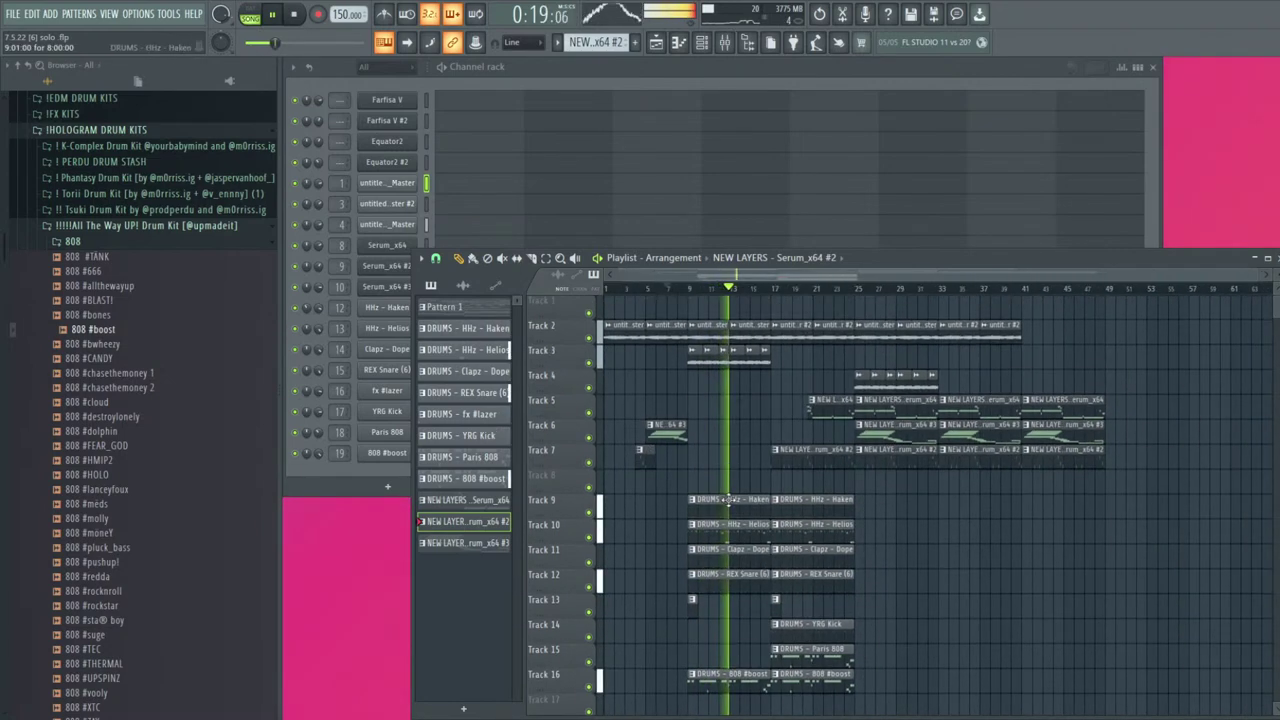
{"action": "scroll", "coordinate": [750, 590], "scroll_direction": "up", "scroll_amount": 2}
Place the YRG Kick clip back at bar 9, and try the section without its REX Snare clip
{"action": "left_click", "coordinate": [814, 636]}
{"action": "key", "text": "space"}
{"action": "key", "text": "space"}
{"action": "left_click", "coordinate": [680, 635]}
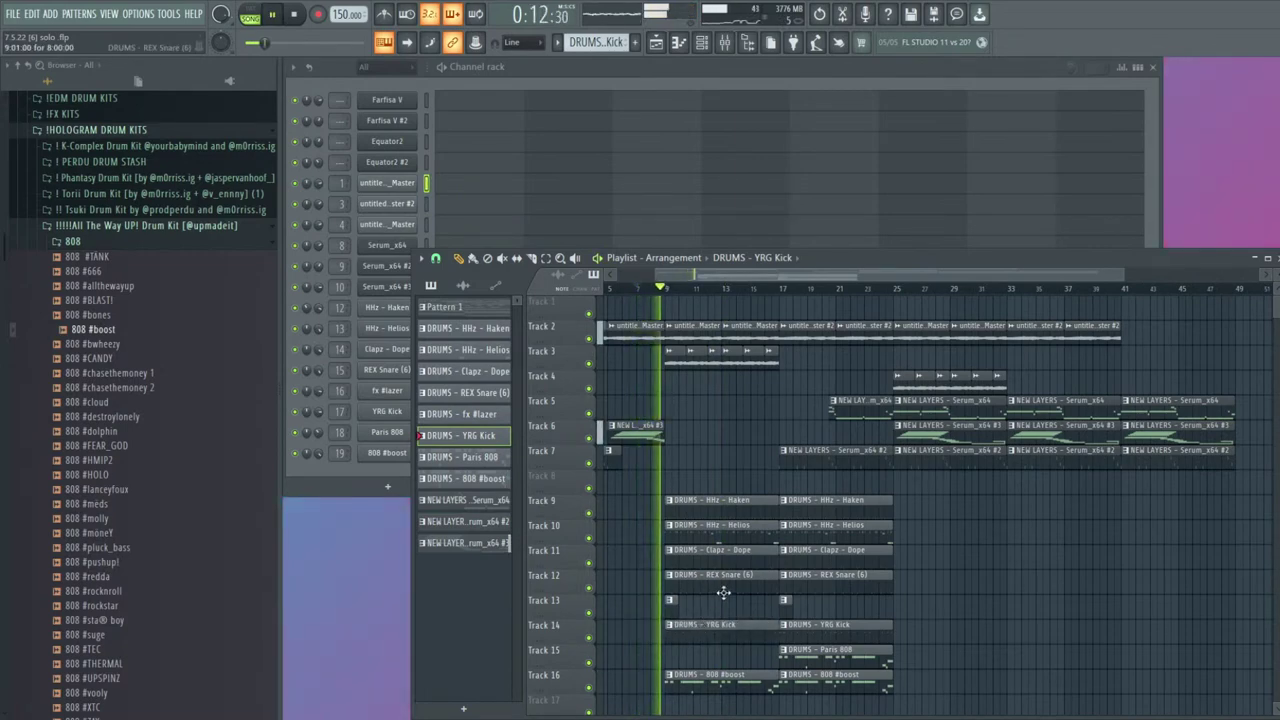
{"action": "right_click", "coordinate": [724, 589]}
{"action": "key", "text": "ctrl+z"}
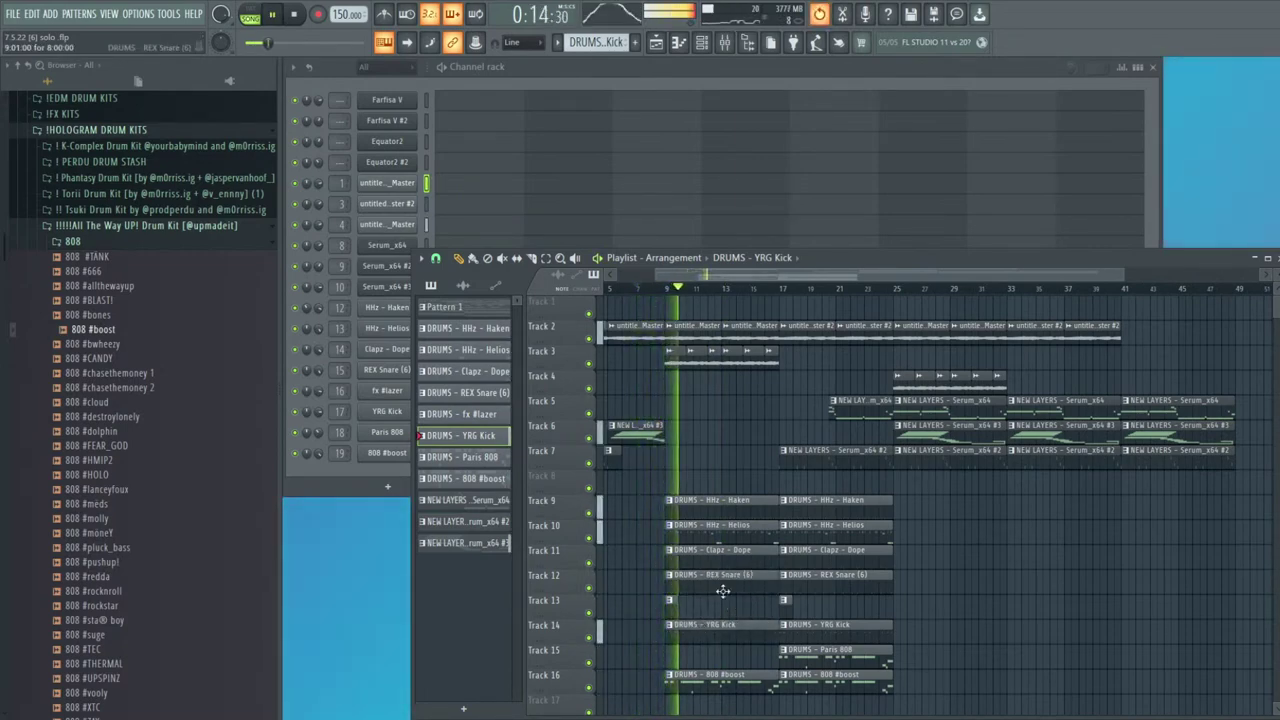
Review EchoBoy on the REX Snare mixer track and set the track's volume to 97% (-0.6 dB)
{"action": "left_click", "coordinate": [725, 43]}
{"action": "left_click", "coordinate": [829, 314]}
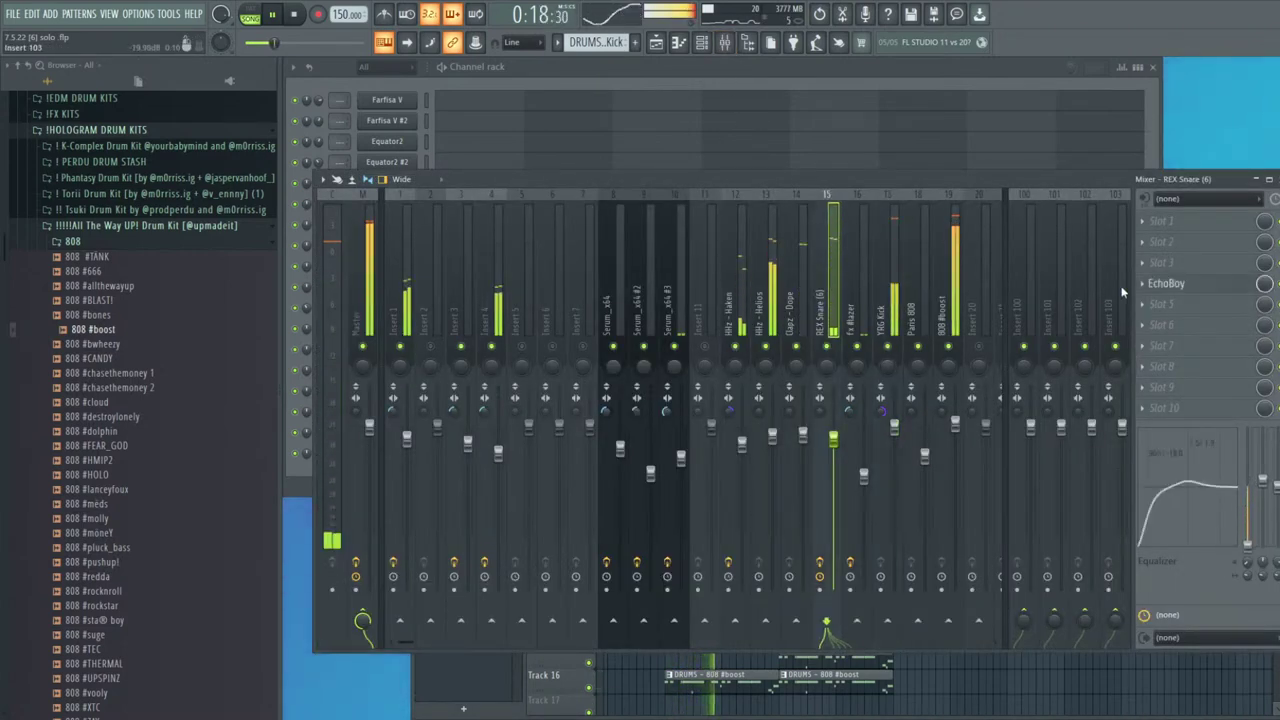
{"action": "left_click", "coordinate": [1164, 284]}
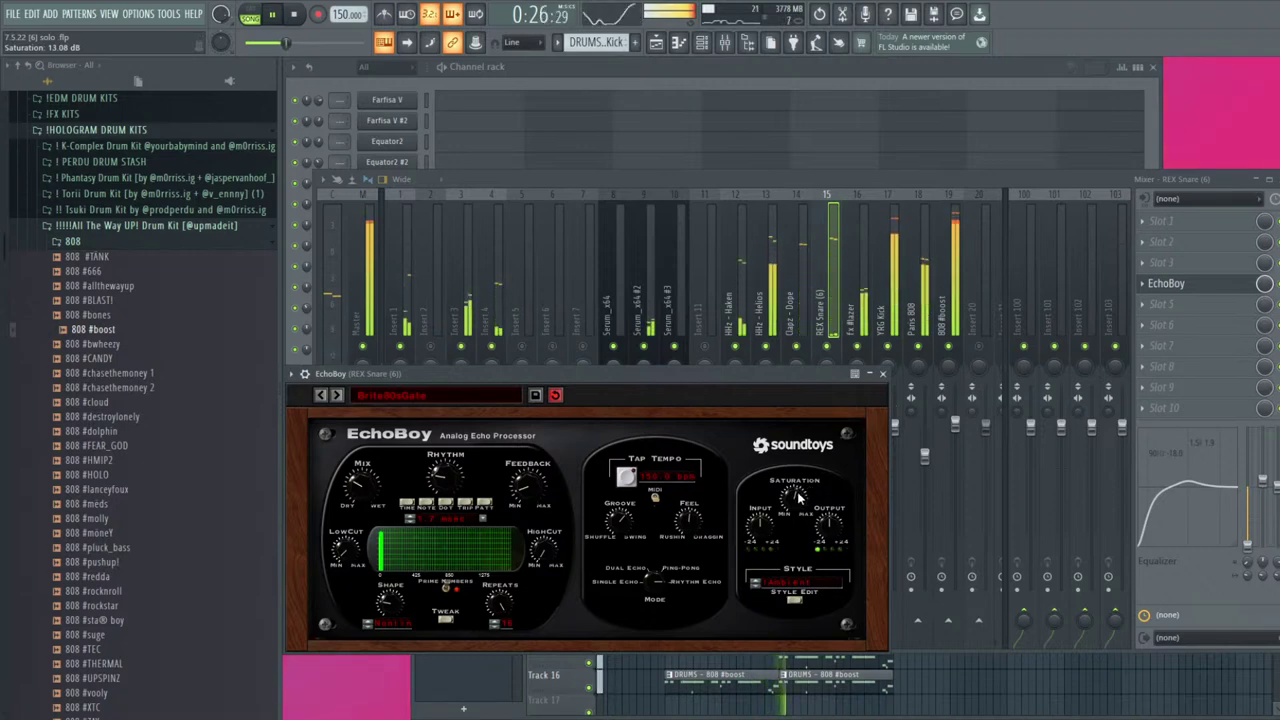
{"action": "key", "text": "Escape"}
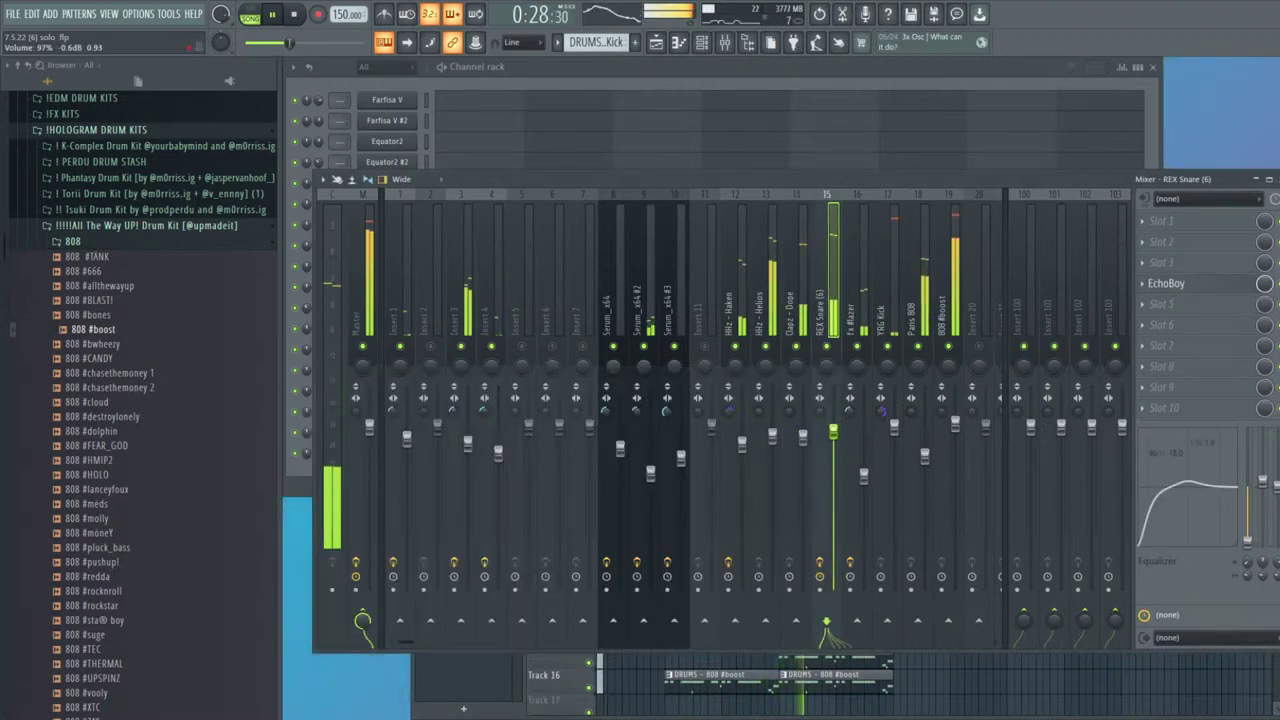
{"action": "key", "text": "F9"}
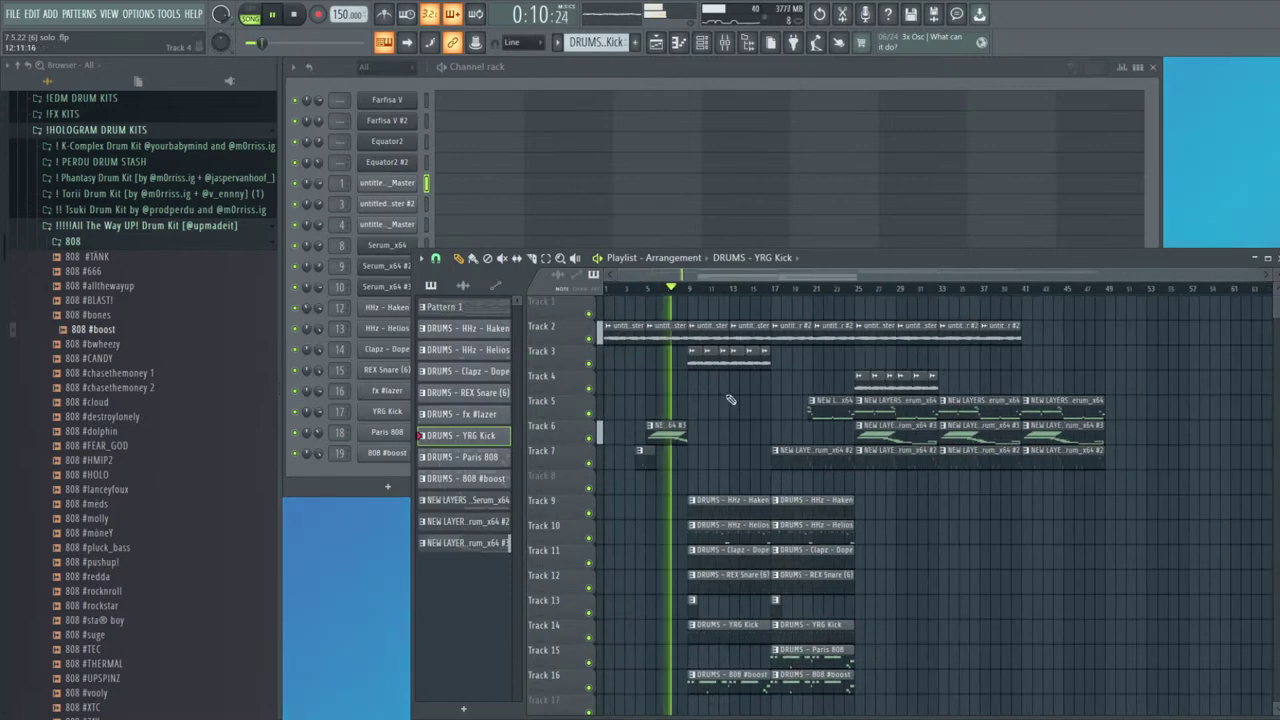
Maximize the playlist, then extend the Track 6 Serum_x64 #3 clip to bar 13 and save the project
{"action": "left_click", "coordinate": [1268, 259]}
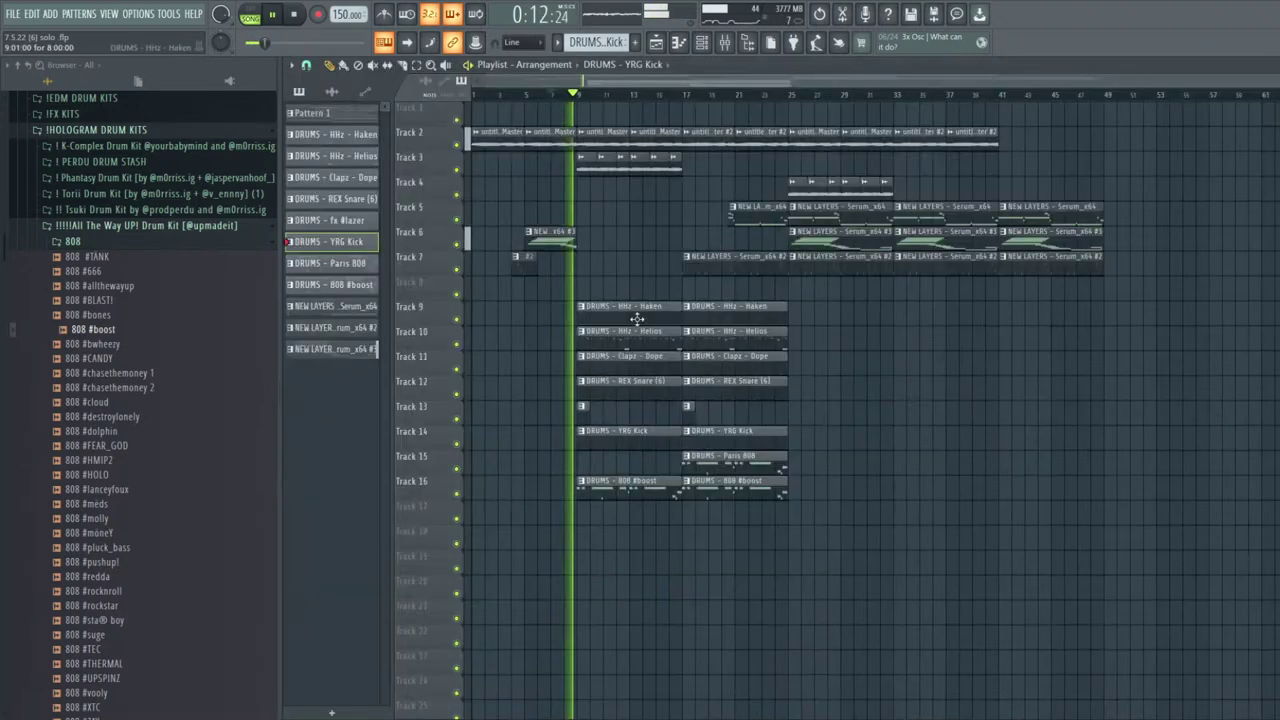
{"action": "left_click_drag", "start_coordinate": [601, 243], "coordinate": [629, 244]}
{"action": "key", "text": "ctrl+s"}
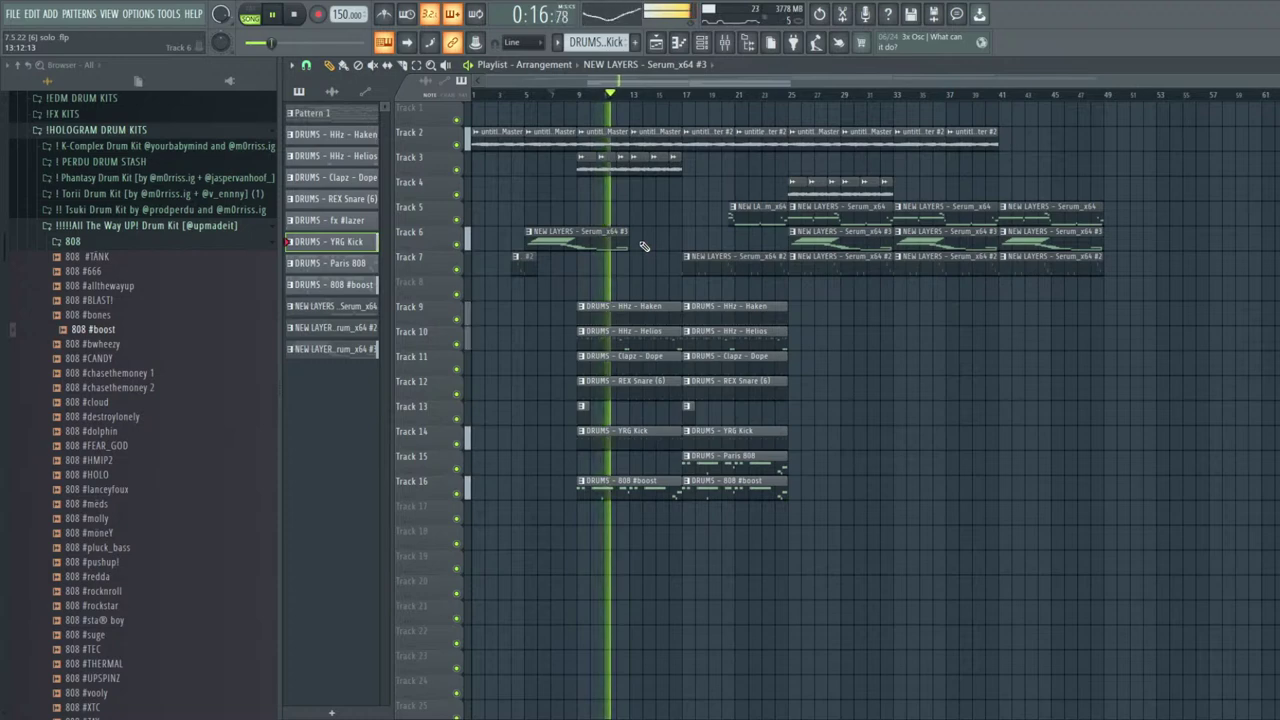
Repeat the Track 9 to 16 drum clips through bar 33, removing the copies beyond it and the fx #lazer clip at bar 17
{"action": "scroll", "coordinate": [648, 249], "scroll_direction": "up", "scroll_amount": 1}
{"action": "scroll", "coordinate": [650, 250], "scroll_direction": "down", "scroll_amount": 1}
{"action": "scroll", "coordinate": [641, 175], "scroll_direction": "up", "scroll_amount": 1}
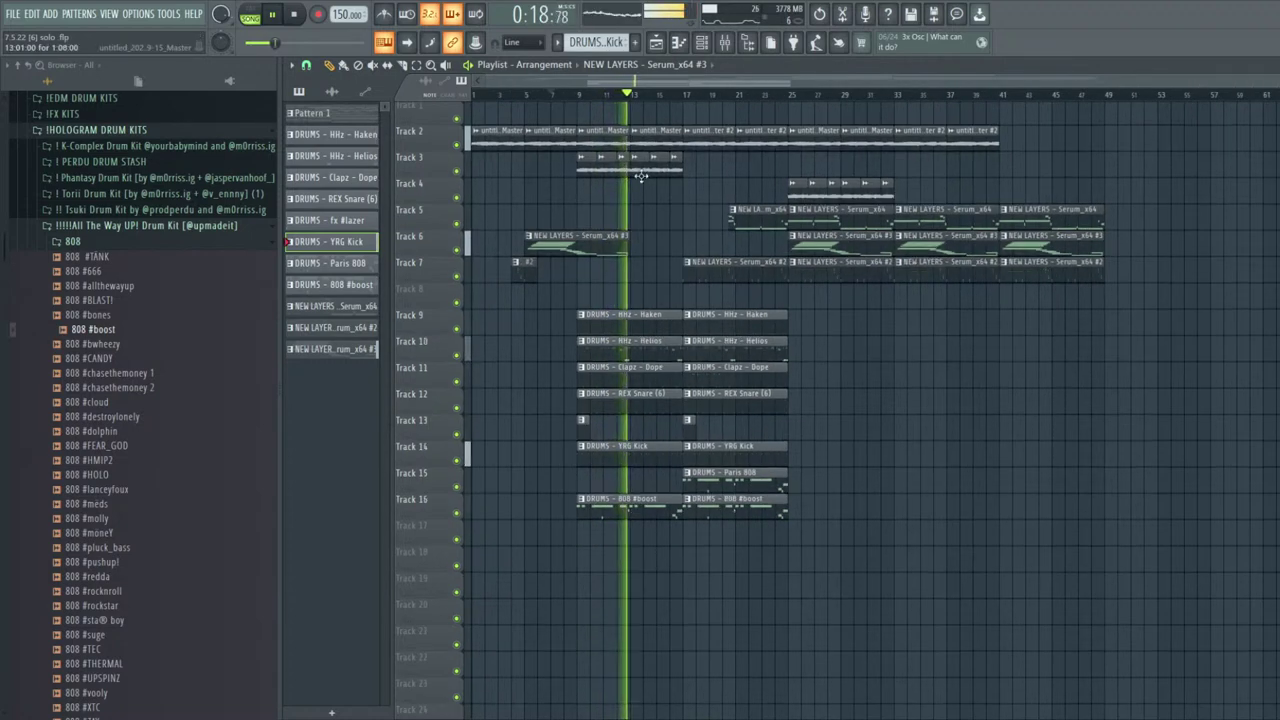
{"action": "scroll", "coordinate": [641, 175], "scroll_direction": "up", "scroll_amount": 1}
{"action": "scroll", "coordinate": [700, 302], "scroll_direction": "up", "scroll_amount": 1}
{"action": "left_click", "coordinate": [700, 302]}
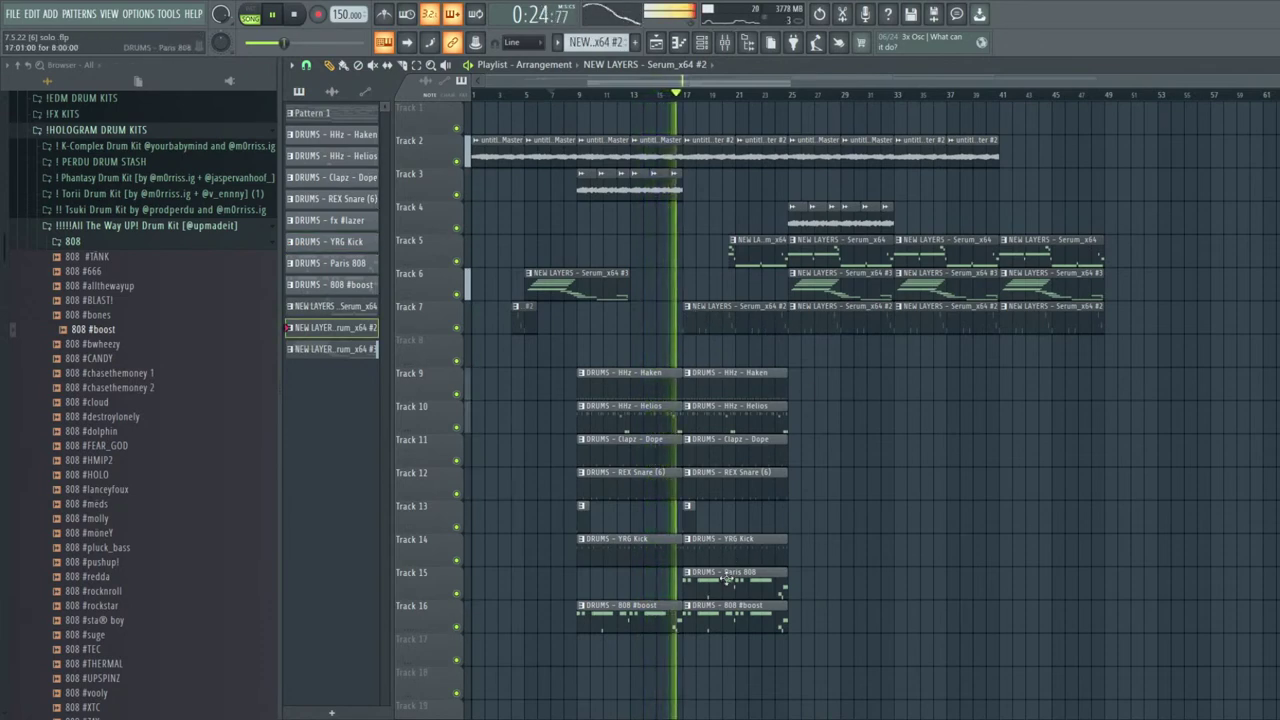
{"action": "left_click_drag", "start_coordinate": [837, 632], "coordinate": [583, 382]}
{"action": "key", "text": "ctrl+b"}
{"action": "left_click_drag", "start_coordinate": [1034, 650], "coordinate": [903, 383]}
{"action": "key", "text": "Delete"}
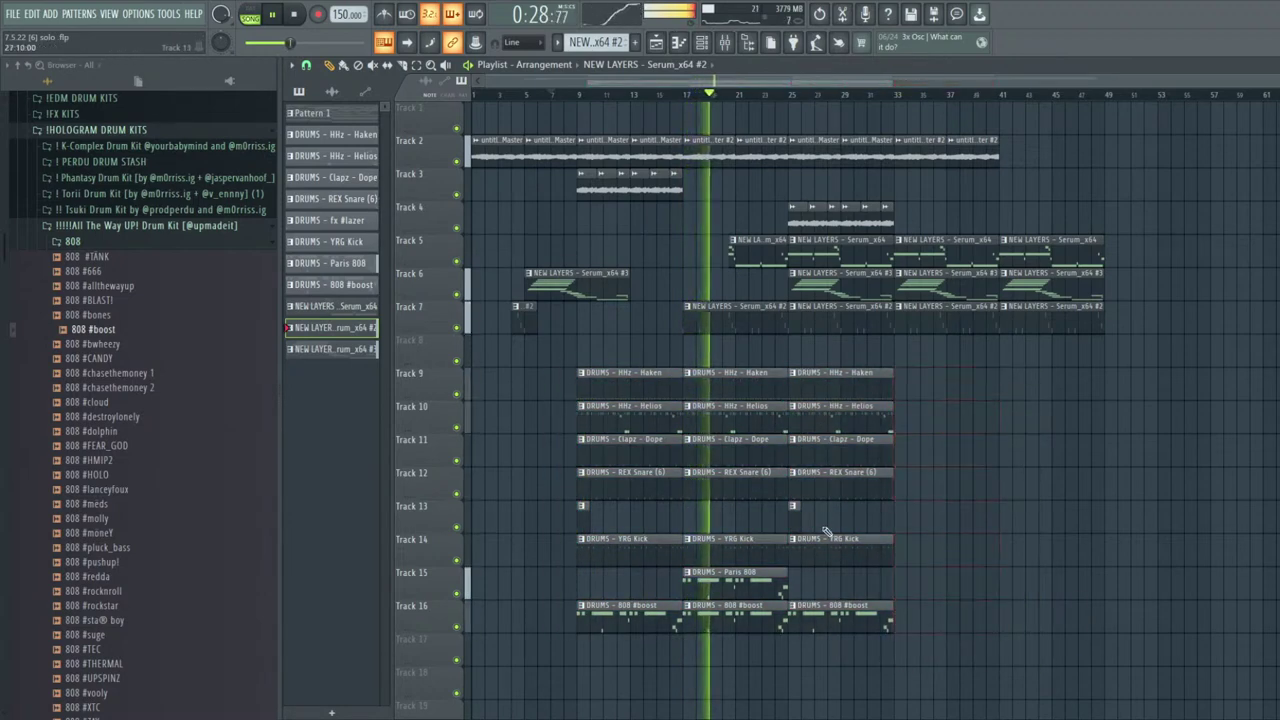
Duplicate the Paris 808 clip to bar 25, and delete the fx #lazer and YRG Kick clips at bar 25
{"action": "left_click_drag", "start_coordinate": [804, 596], "coordinate": [750, 578]}
{"action": "key", "text": "ctrl+b"}
{"action": "key", "text": "ctrl+d"}
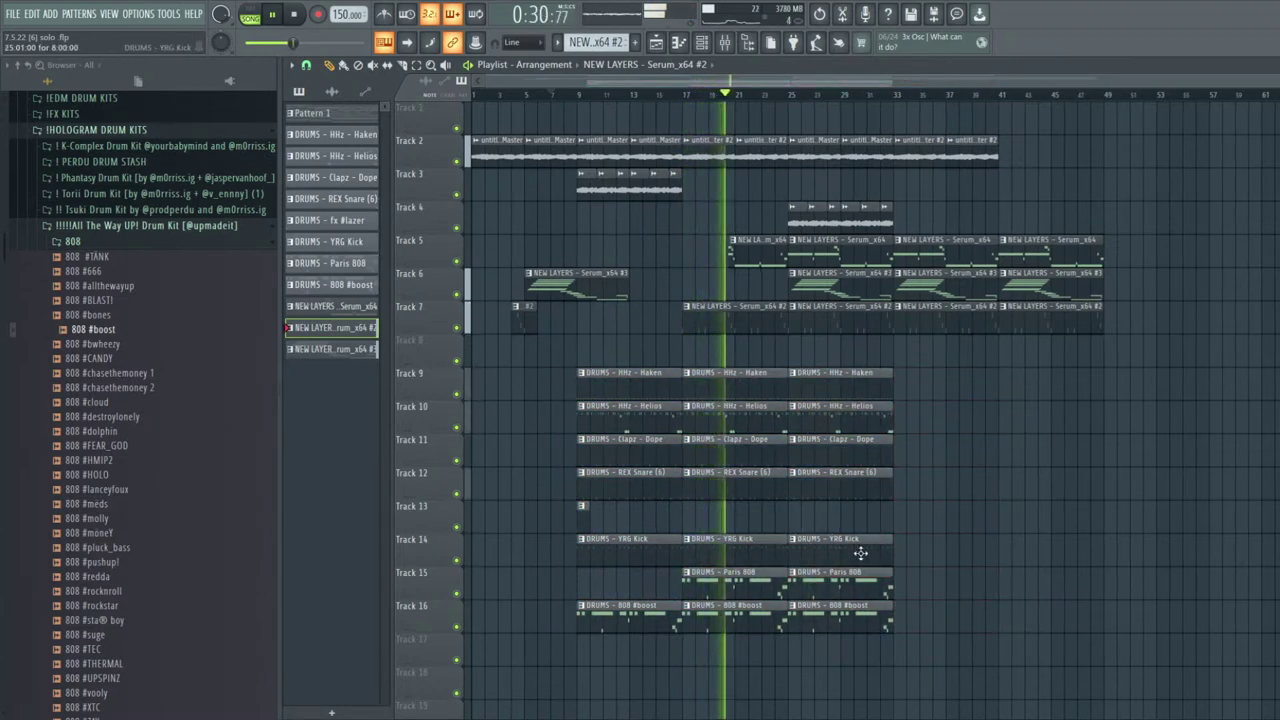
{"action": "right_click", "coordinate": [860, 551]}
{"action": "right_click", "coordinate": [764, 372]}
{"action": "key", "text": "ctrl+z"}
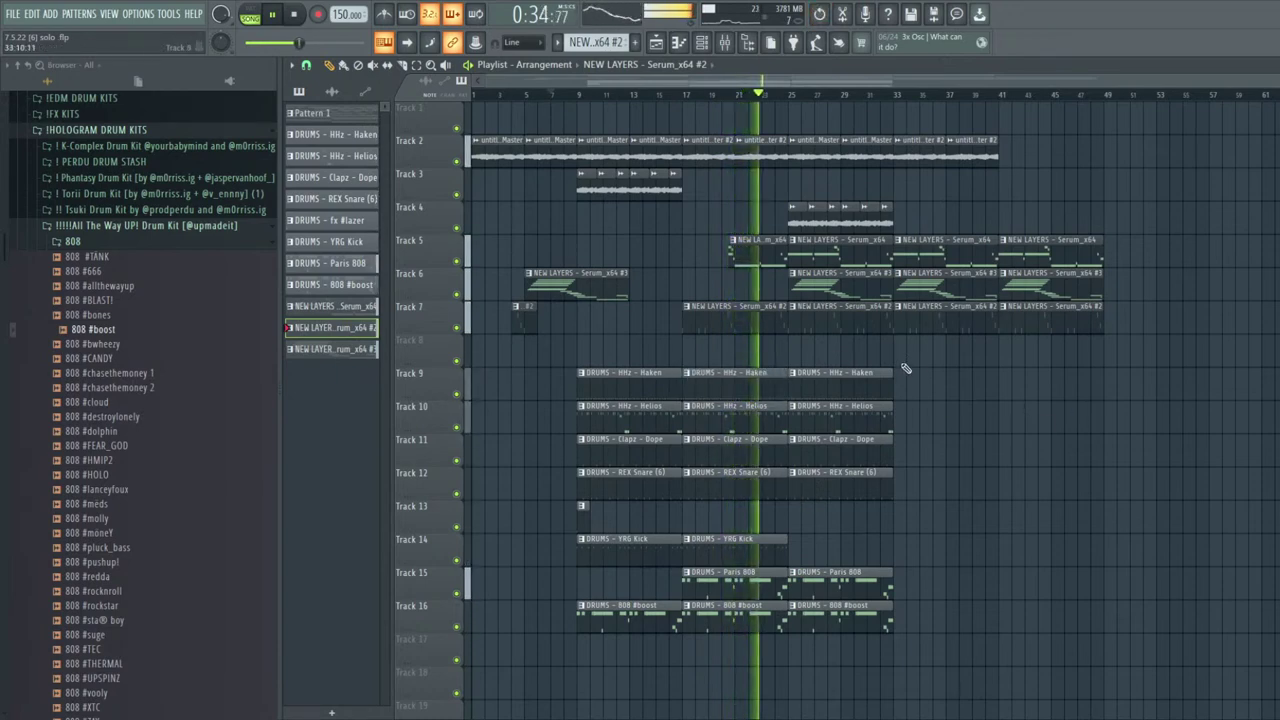
Delete the three Serum layer clips at bar 25 on Tracks 5, 6 and 7
{"action": "right_click", "coordinate": [826, 291]}
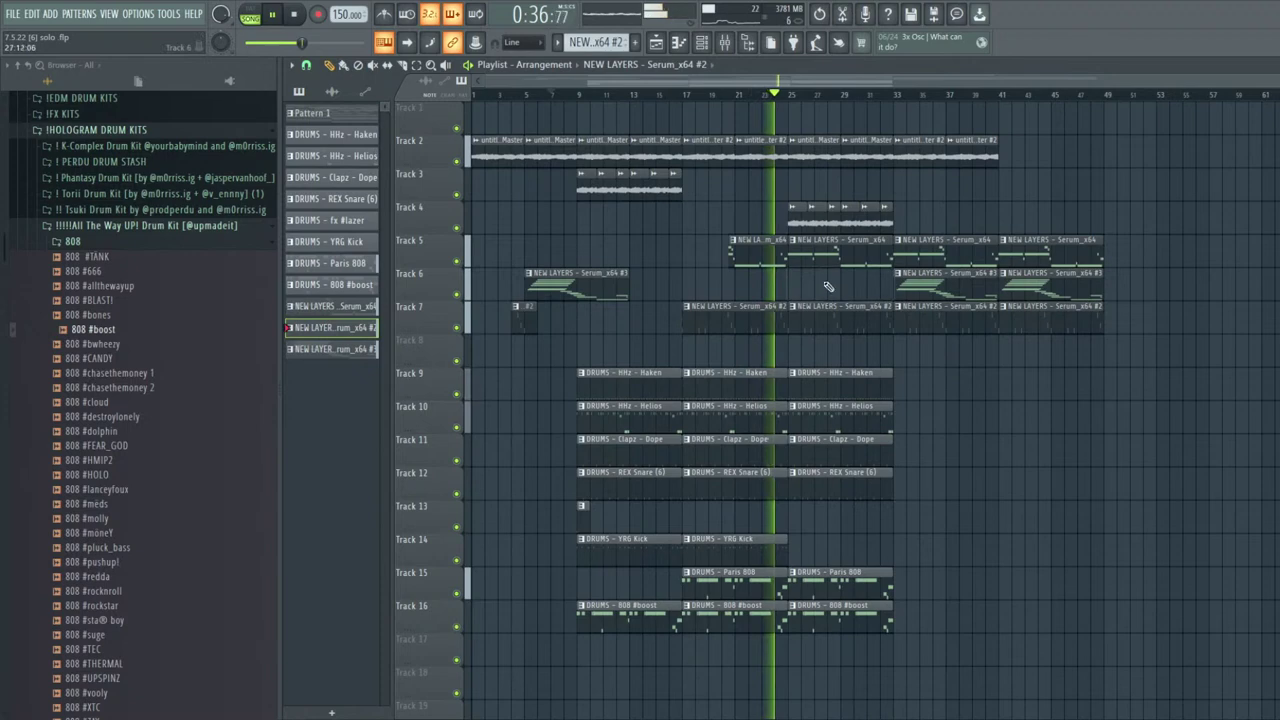
{"action": "right_click", "coordinate": [820, 307]}
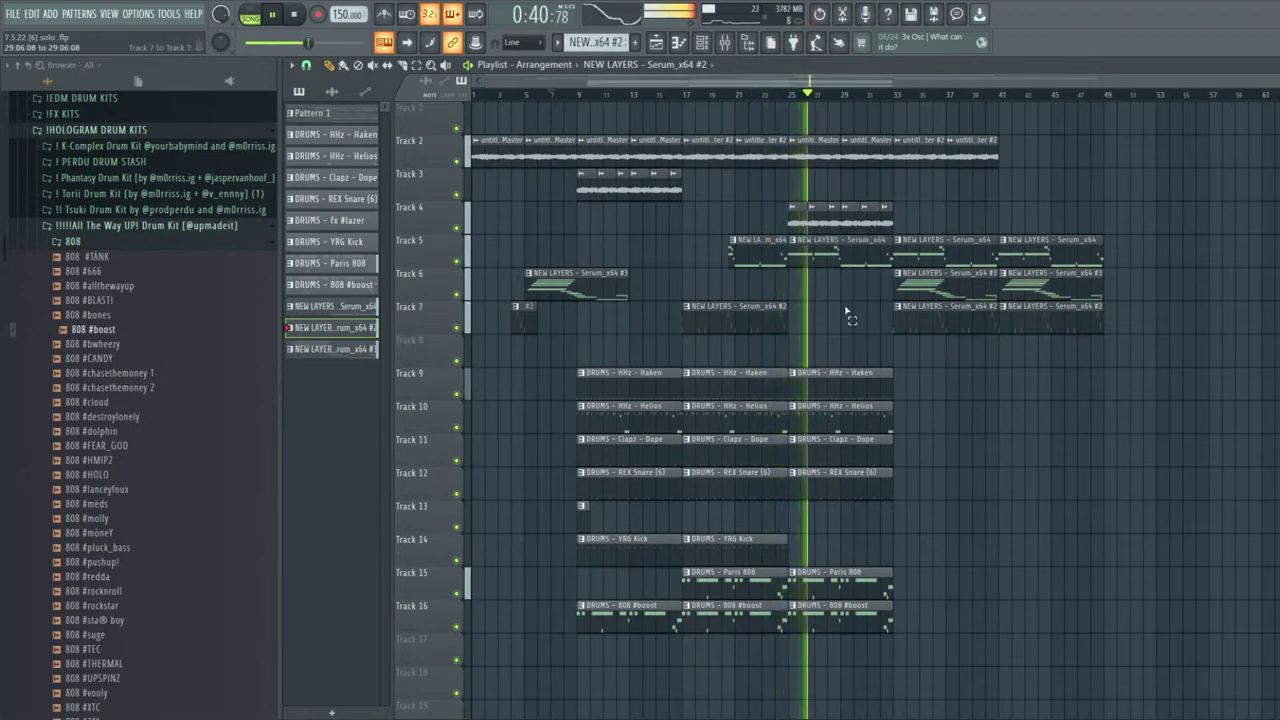
{"action": "right_click", "coordinate": [876, 263]}
Duplicate the Track 4 melody clips to bar 33, and delete the Serum layer clips after bar 41
{"action": "left_click_drag", "start_coordinate": [932, 227], "coordinate": [780, 166]}
{"action": "key", "text": "ctrl+b"}
{"action": "left_click_drag", "start_coordinate": [990, 255], "coordinate": [1100, 365]}
{"action": "key", "text": "Delete"}
Repeat the drum clips over bars 33 to 41 without any copies beyond, and place an fx #lazer clip at bar 33 on Track 13
{"action": "left_click_drag", "start_coordinate": [955, 630], "coordinate": [737, 398]}
{"action": "key", "text": "ctrl+b"}
{"action": "left_click_drag", "start_coordinate": [1112, 613], "coordinate": [1055, 385]}
{"action": "key", "text": "Delete"}
{"action": "left_click", "coordinate": [583, 508]}
{"action": "left_click", "coordinate": [902, 520]}
Trim the starts of the hi-hat, clap and snare clips at bar 33 by about half a bar
{"action": "left_click_drag", "start_coordinate": [955, 495], "coordinate": [910, 404], "text": "ctrl"}
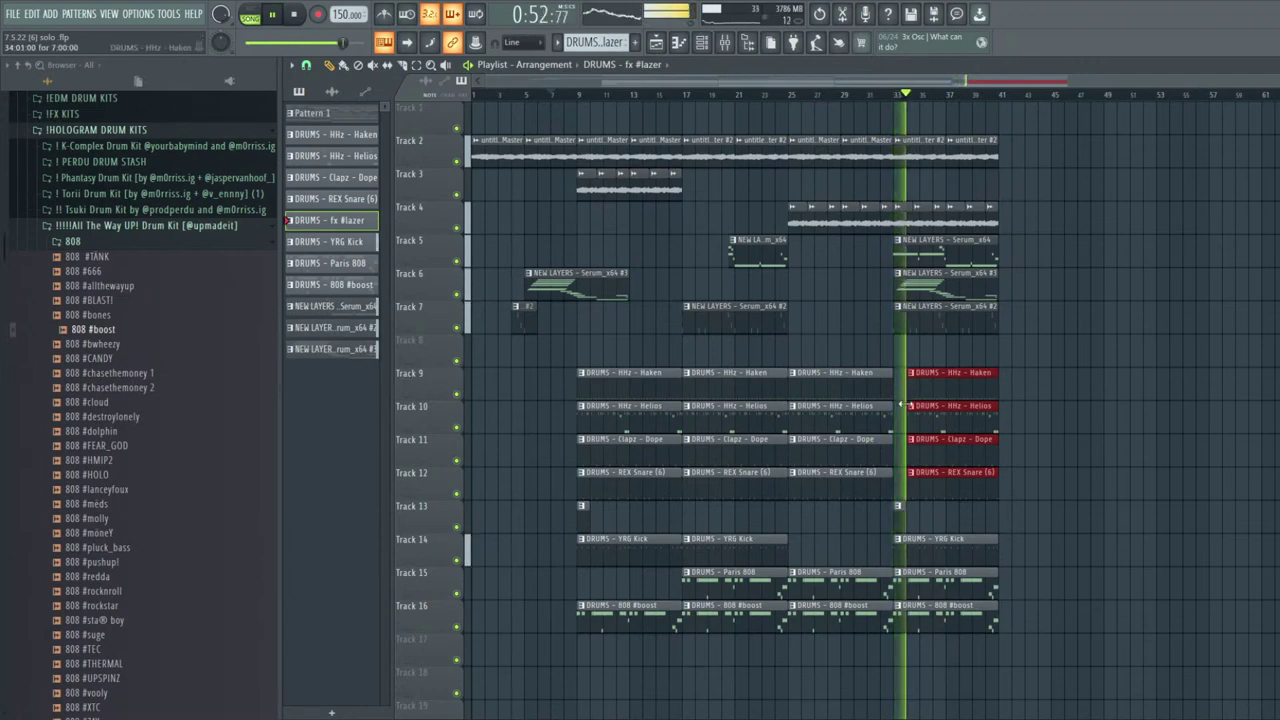
{"action": "scroll", "coordinate": [905, 403], "scroll_direction": "up", "scroll_amount": 3}
{"action": "left_click_drag", "start_coordinate": [998, 394], "coordinate": [982, 397]}
{"action": "scroll", "coordinate": [981, 397], "scroll_direction": "down", "scroll_amount": 3}
{"action": "left_click", "coordinate": [887, 95]}
{"action": "left_click", "coordinate": [1203, 426], "text": "ctrl"}
Trim the start of the Track 14 YRG Kick clip at bar 33 to bar 37
{"action": "scroll", "coordinate": [950, 540], "scroll_direction": "up", "scroll_amount": 3}
{"action": "left_click_drag", "start_coordinate": [961, 545], "coordinate": [1018, 545]}
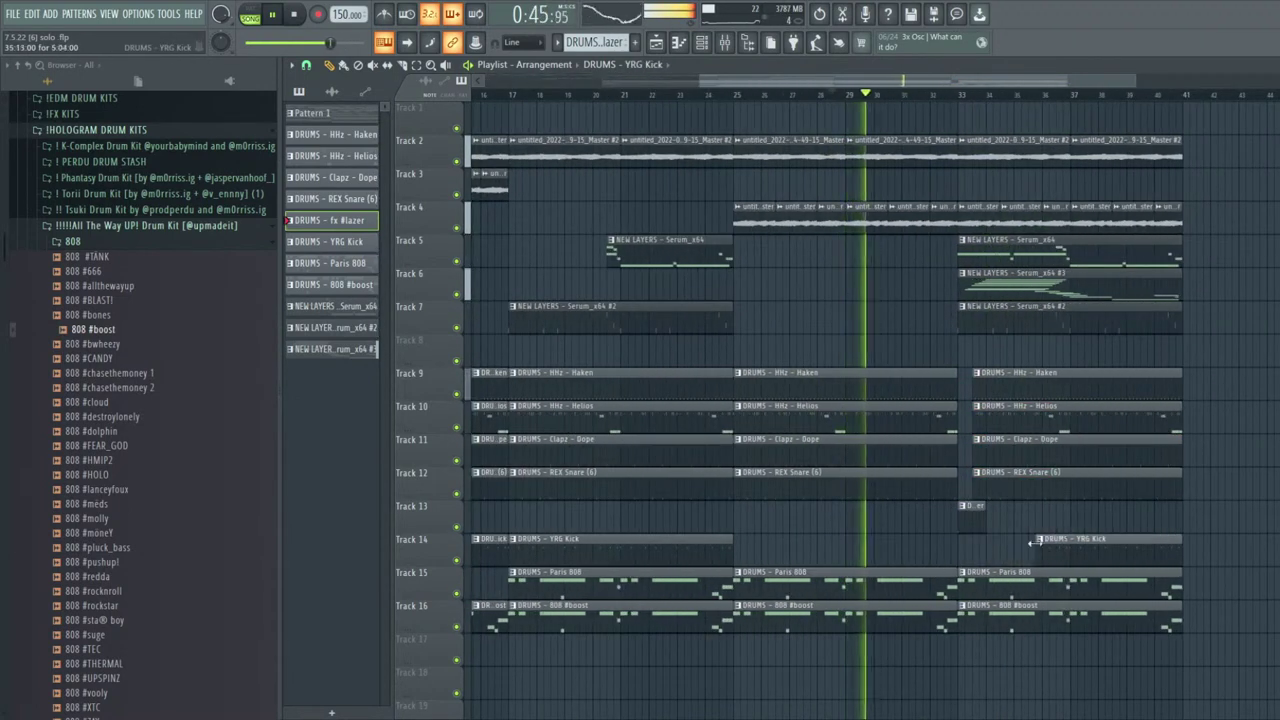
{"action": "scroll", "coordinate": [1016, 560], "scroll_direction": "down", "scroll_amount": 3}
Trim the Paris 808 clip at bar 33 to start at bar 37, and trim the 808 #boost clip's start by almost a bar
{"action": "right_click", "coordinate": [1013, 583]}
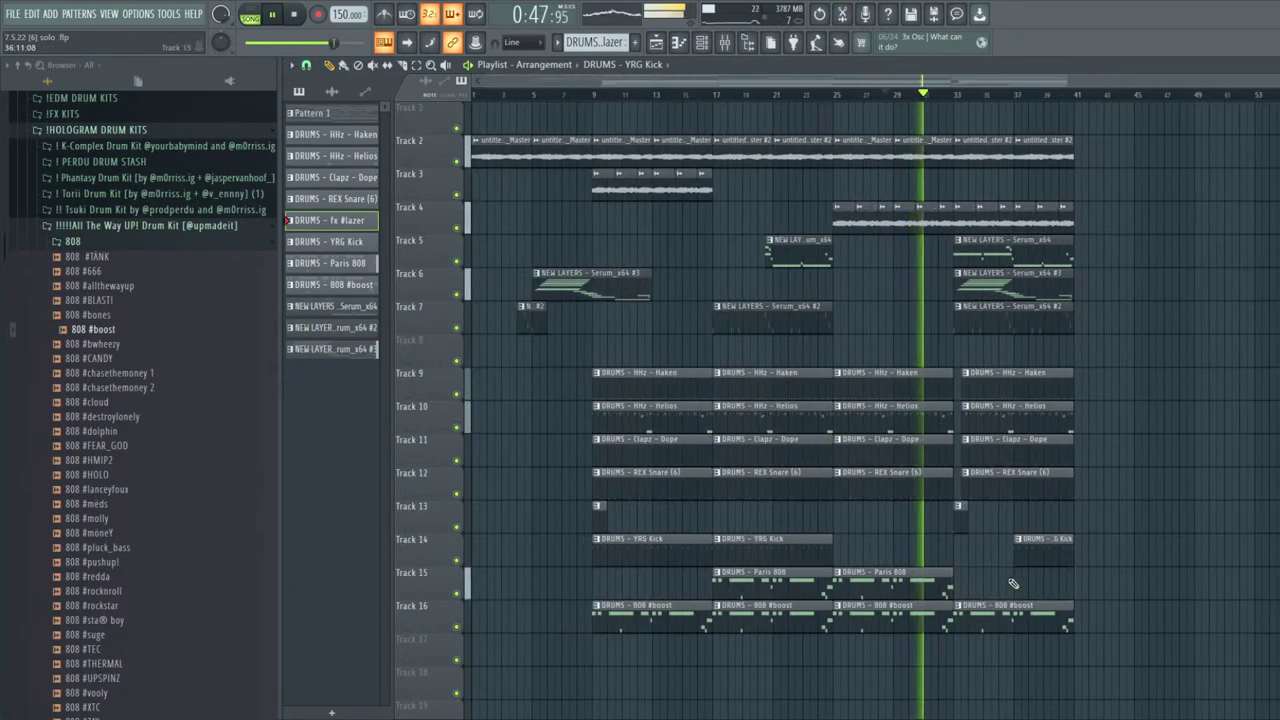
{"action": "left_click", "coordinate": [940, 590]}
{"action": "left_click", "coordinate": [964, 590]}
{"action": "left_click_drag", "start_coordinate": [958, 590], "coordinate": [1018, 590]}
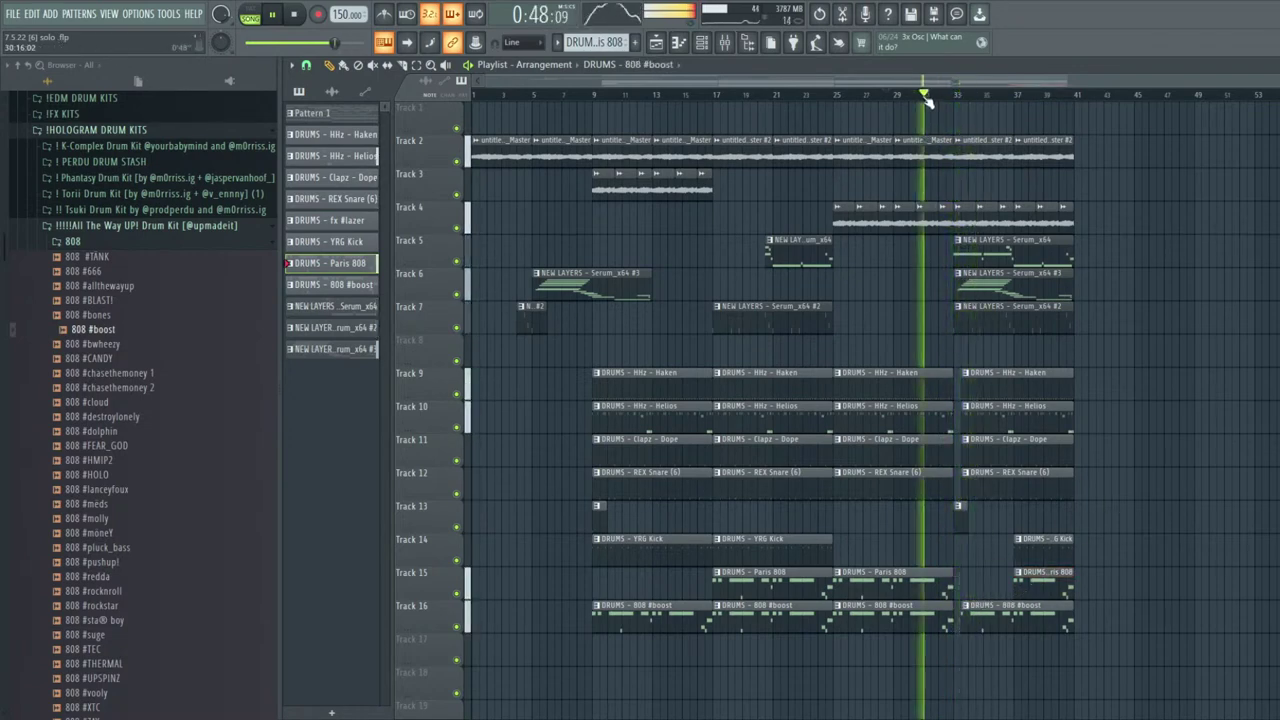
{"action": "scroll", "coordinate": [1011, 590], "scroll_direction": "up", "scroll_amount": 3}
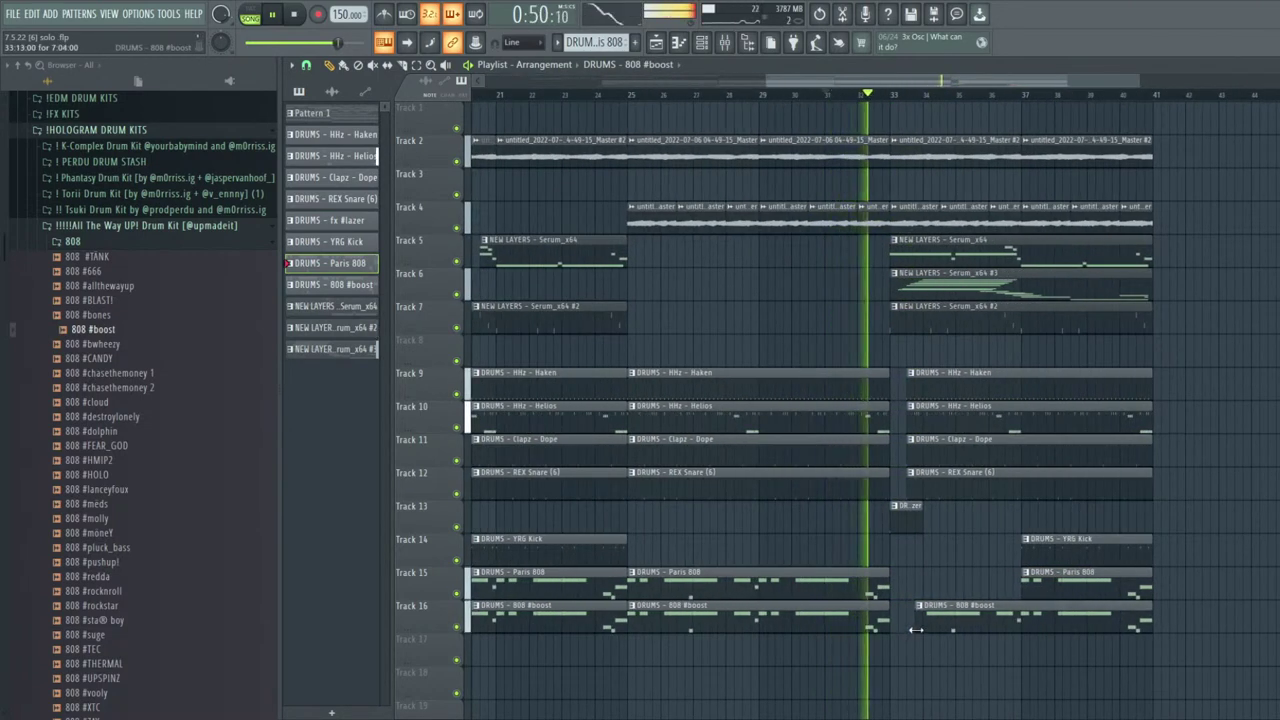
{"action": "scroll", "coordinate": [1011, 560], "scroll_direction": "down", "scroll_amount": 3}
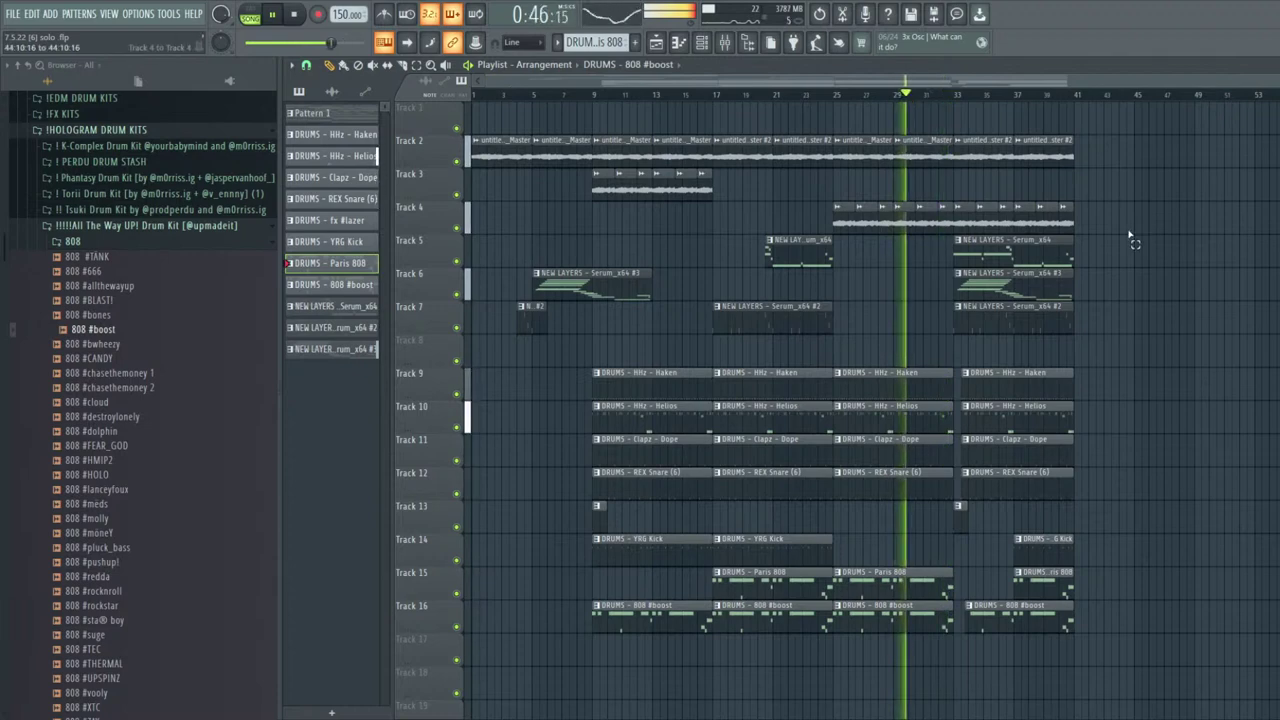
Clear the Serum layers at bar 33 by deleting the Track 7 clip, moving Track 6's to bar 29 and trimming Track 5's to bar 37
{"action": "right_click", "coordinate": [985, 316]}
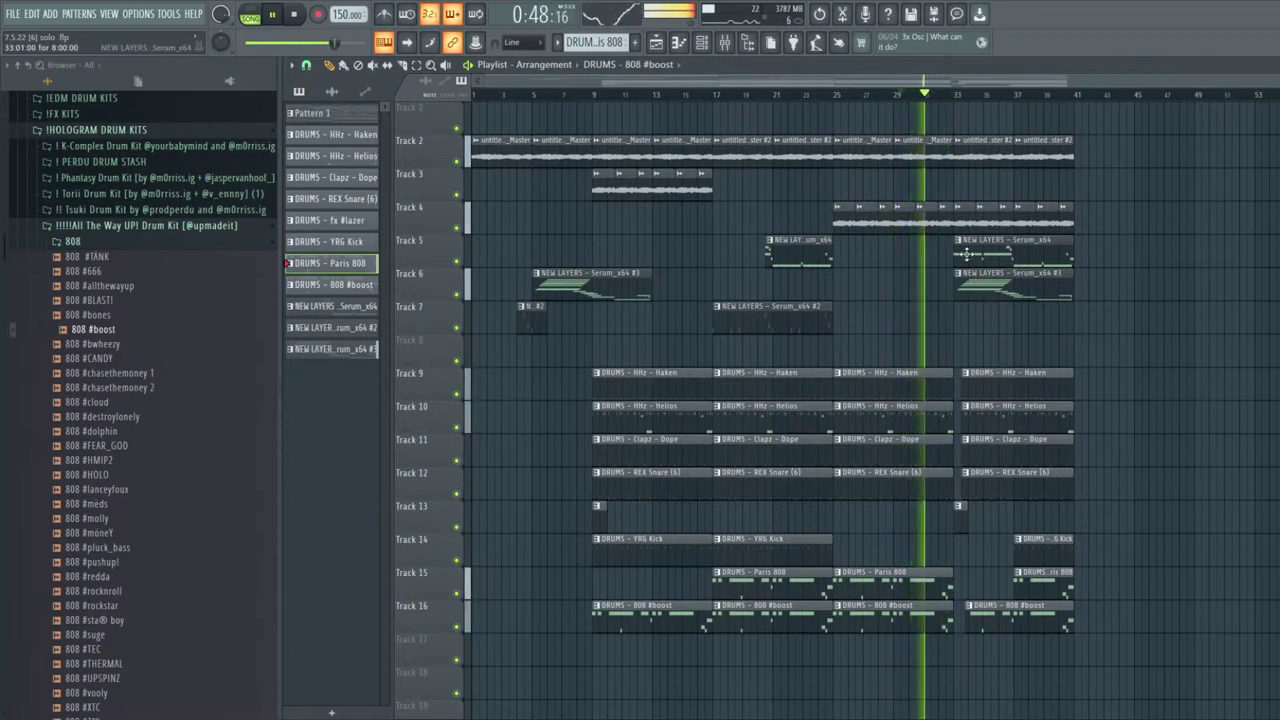
{"action": "left_click_drag", "start_coordinate": [974, 285], "coordinate": [1012, 265]}
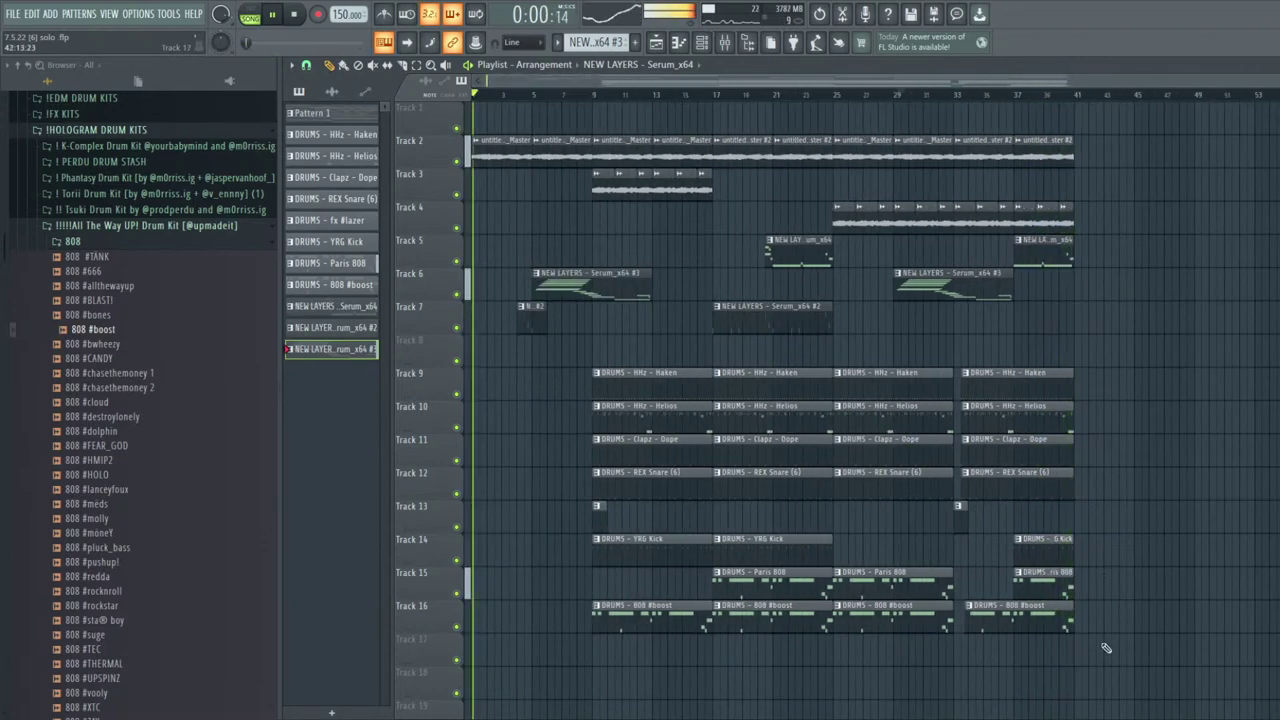
{"action": "left_click_drag", "start_coordinate": [1106, 690], "coordinate": [624, 165]}
Add a very short note at bar 9 in both 808 patterns, on D#6 in Paris 808 and D#5 in 808 #boost
{"action": "double_click", "coordinate": [1045, 574]}
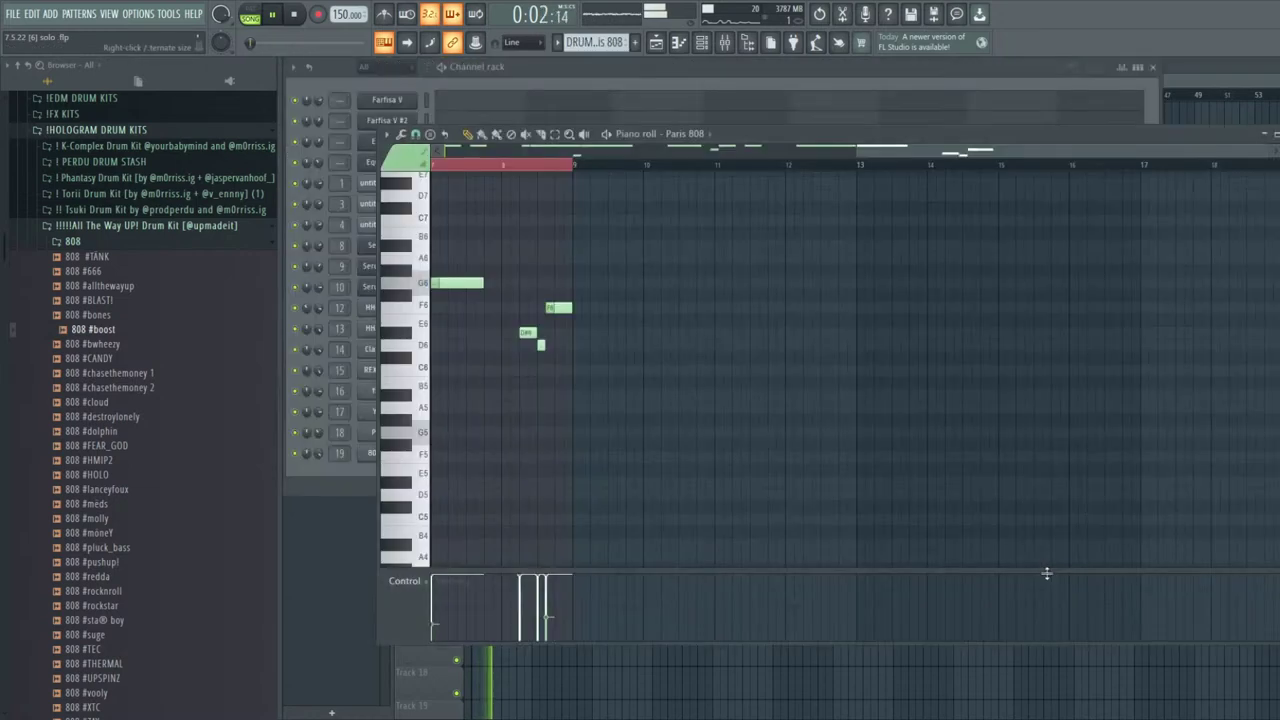
{"action": "scroll", "coordinate": [994, 323], "scroll_direction": "up", "scroll_amount": 4}
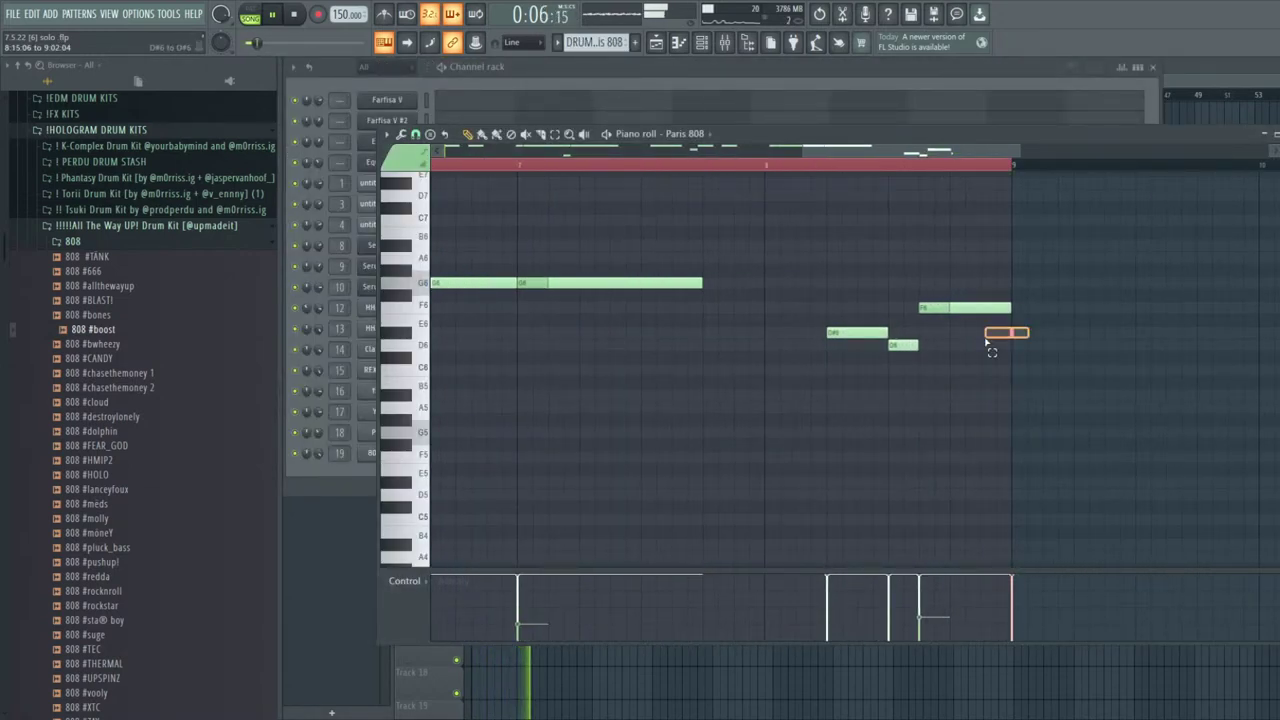
{"action": "key", "text": "Escape"}
{"action": "key", "text": "Escape"}
{"action": "double_click", "coordinate": [1055, 619]}
{"action": "scroll", "coordinate": [1026, 550], "scroll_direction": "down", "scroll_amount": 2}
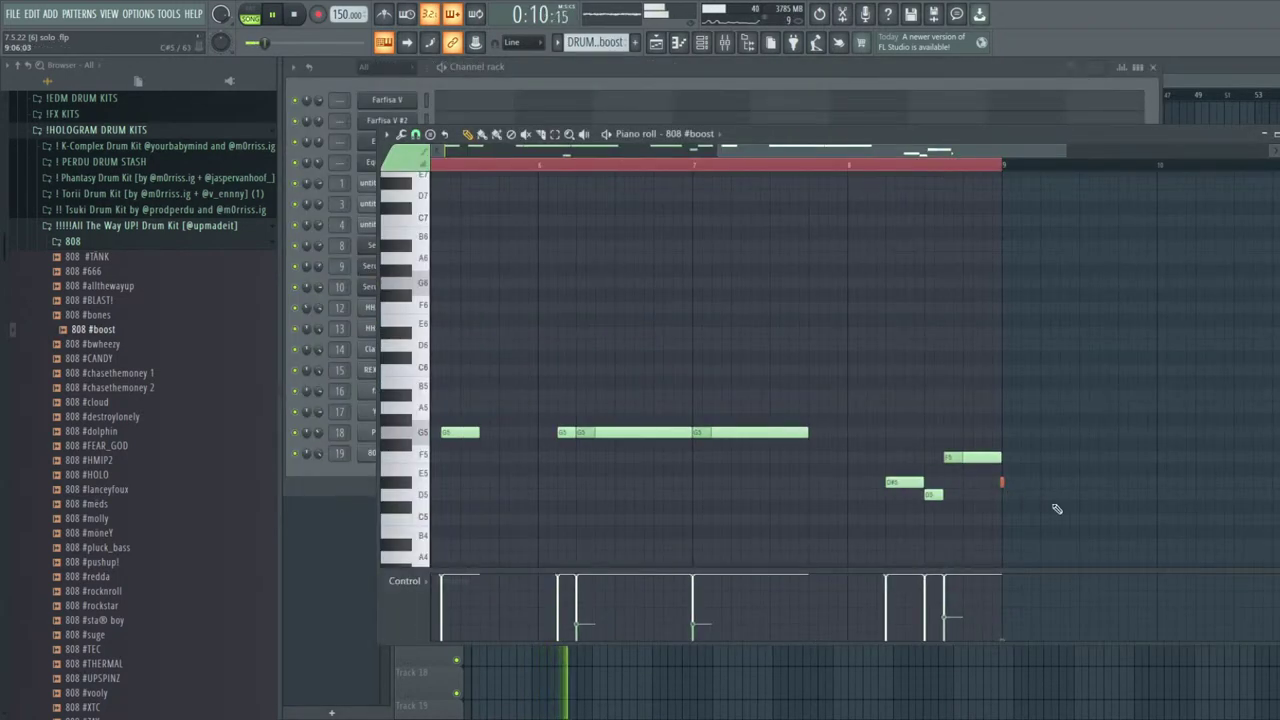
{"action": "key", "text": "Escape"}
{"action": "key", "text": "Escape"}
Duplicate the whole arrangement from bars 1 to 41 onto bars 41 to 81
{"action": "right_click", "coordinate": [1086, 122]}
{"action": "left_click", "coordinate": [1046, 94]}
{"action": "left_click_drag", "start_coordinate": [1196, 695], "coordinate": [485, 125]}
{"action": "key", "text": "ctrl+b"}
{"action": "scroll", "coordinate": [930, 524], "scroll_direction": "down", "scroll_amount": 2}
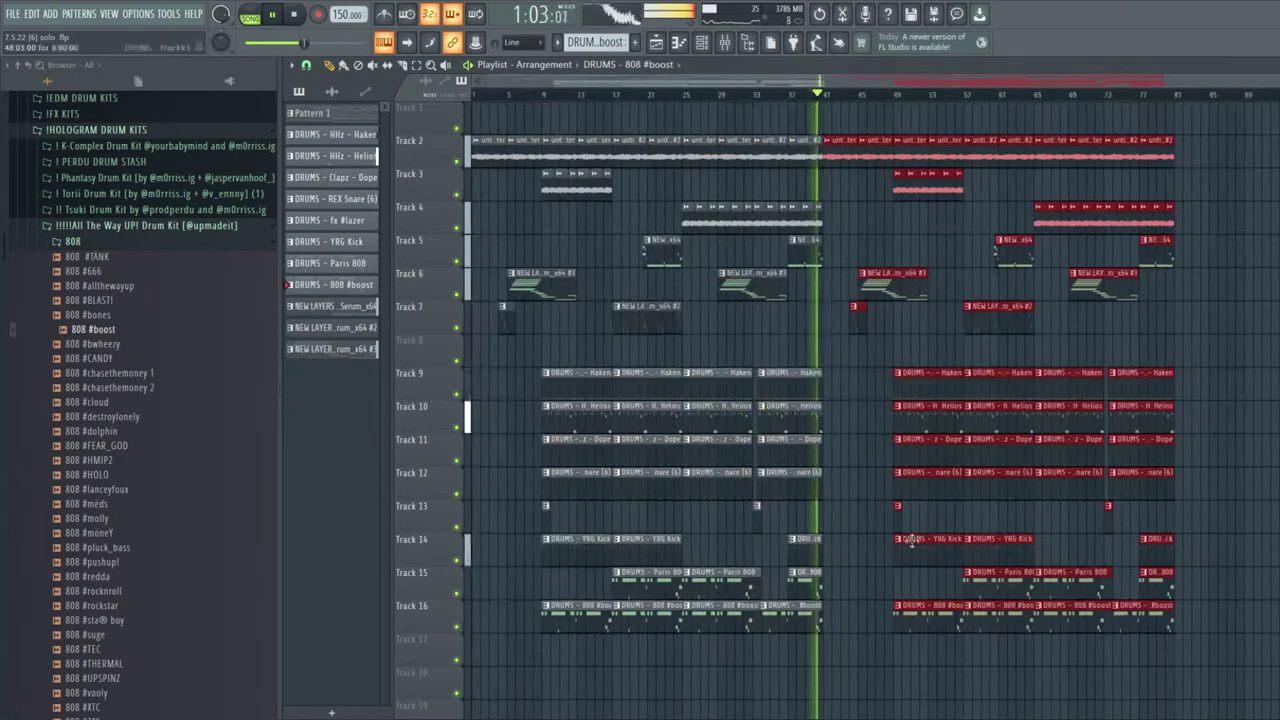
Extend the ends of the Paris 808 and 808 #boost clips about half a bar past bar 41
{"action": "scroll", "coordinate": [856, 560], "scroll_direction": "up", "scroll_amount": 3}
{"action": "left_click_drag", "start_coordinate": [808, 652], "coordinate": [788, 582]}
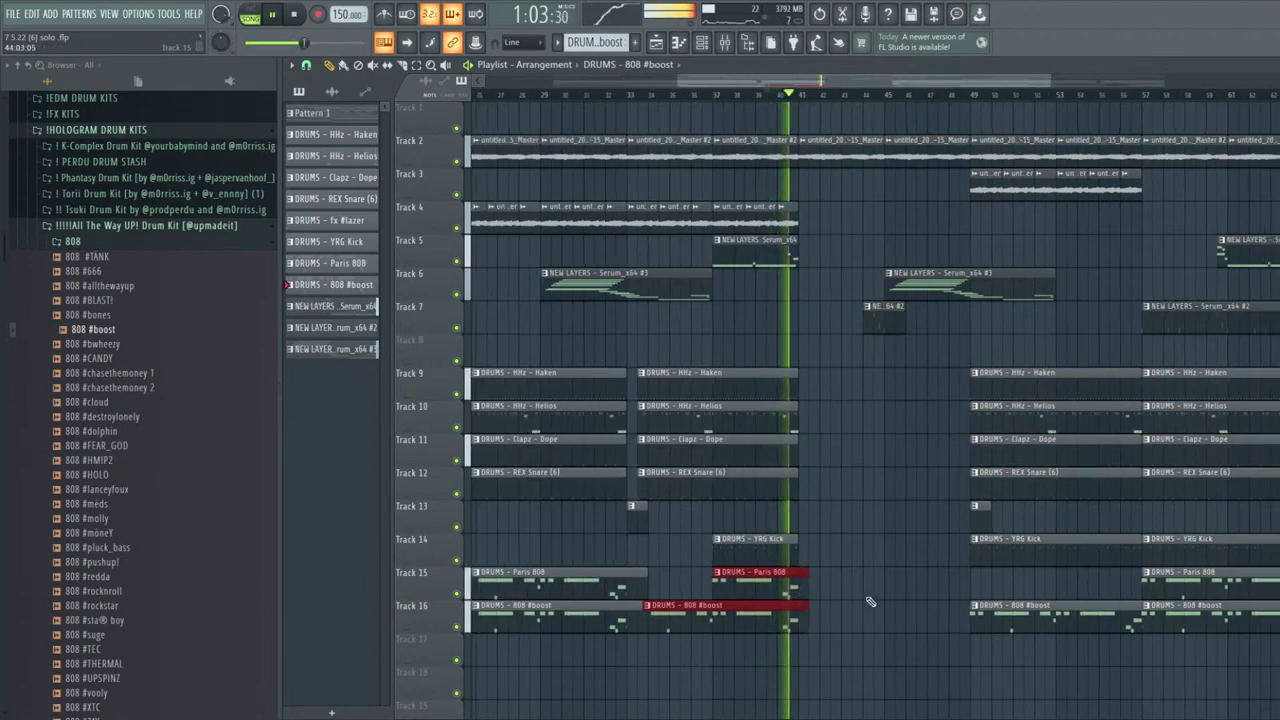
{"action": "scroll", "coordinate": [800, 590], "scroll_direction": "down", "scroll_amount": 3}
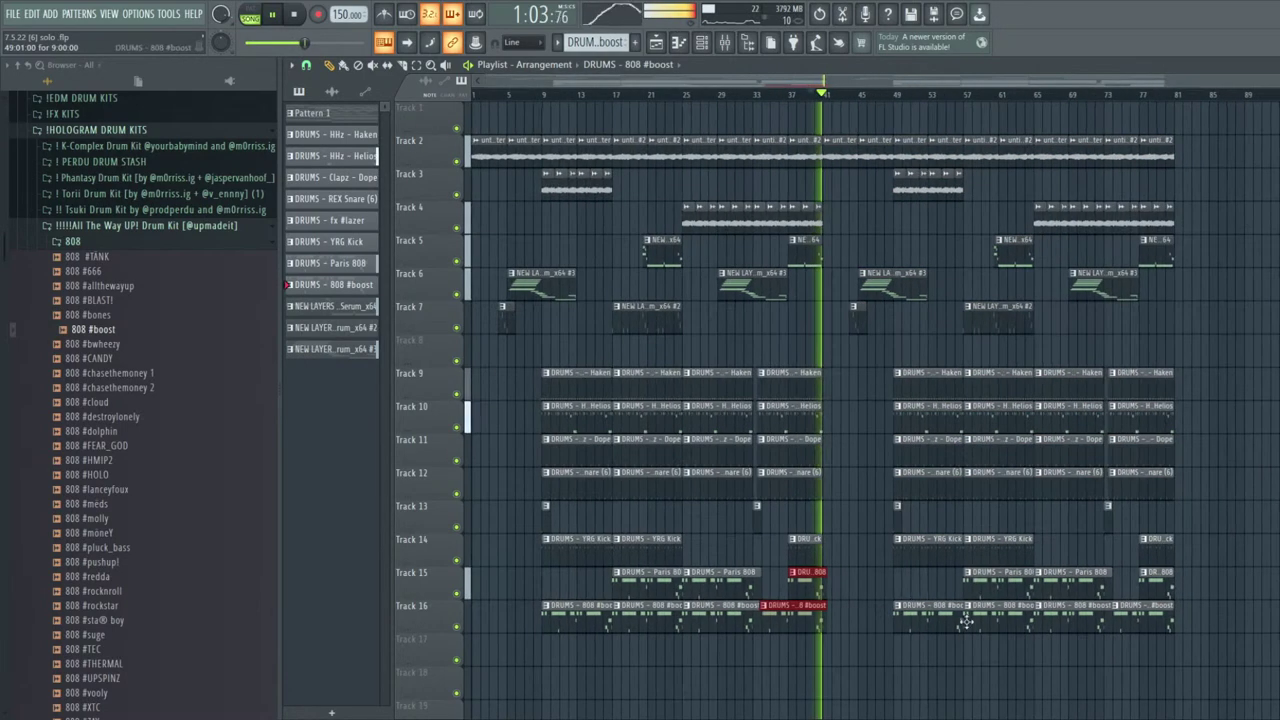
{"action": "left_click", "coordinate": [813, 95]}
Shorten the end of the Track 14 YRG Kick clip to slightly before bar 41
{"action": "scroll", "coordinate": [843, 531], "scroll_direction": "up", "scroll_amount": 5}
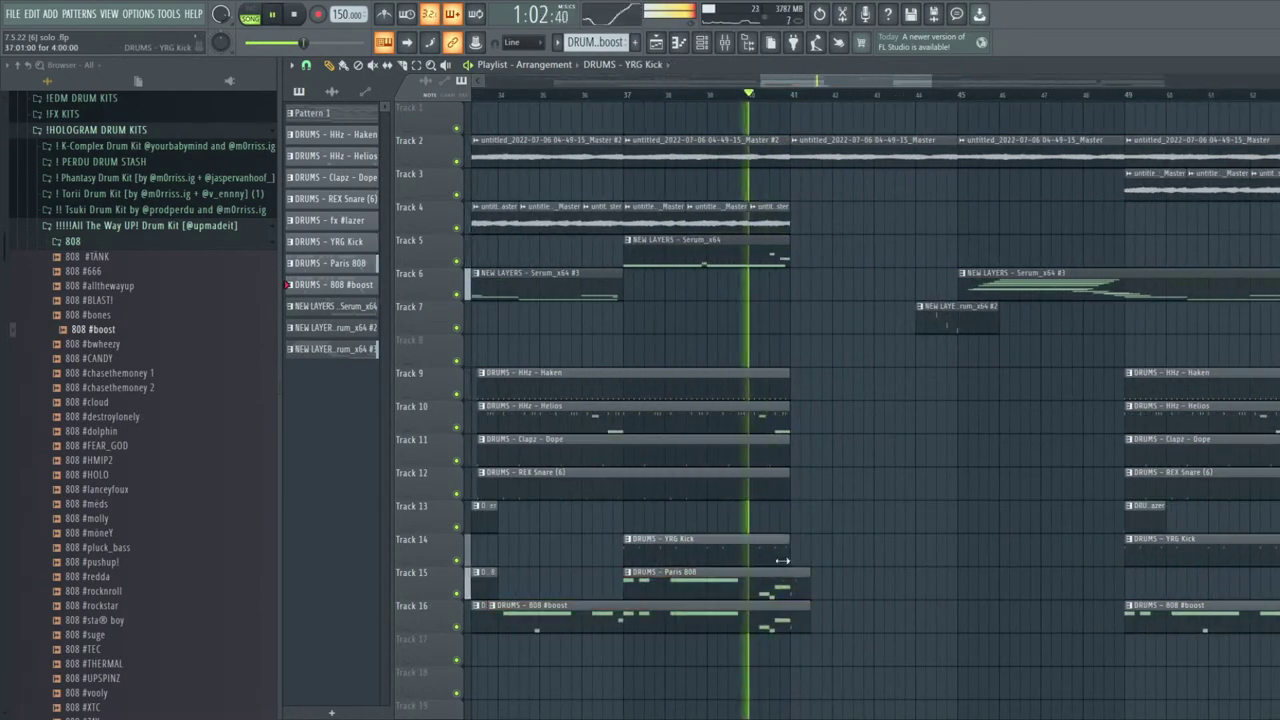
{"action": "scroll", "coordinate": [850, 546], "scroll_direction": "down", "scroll_amount": 1}
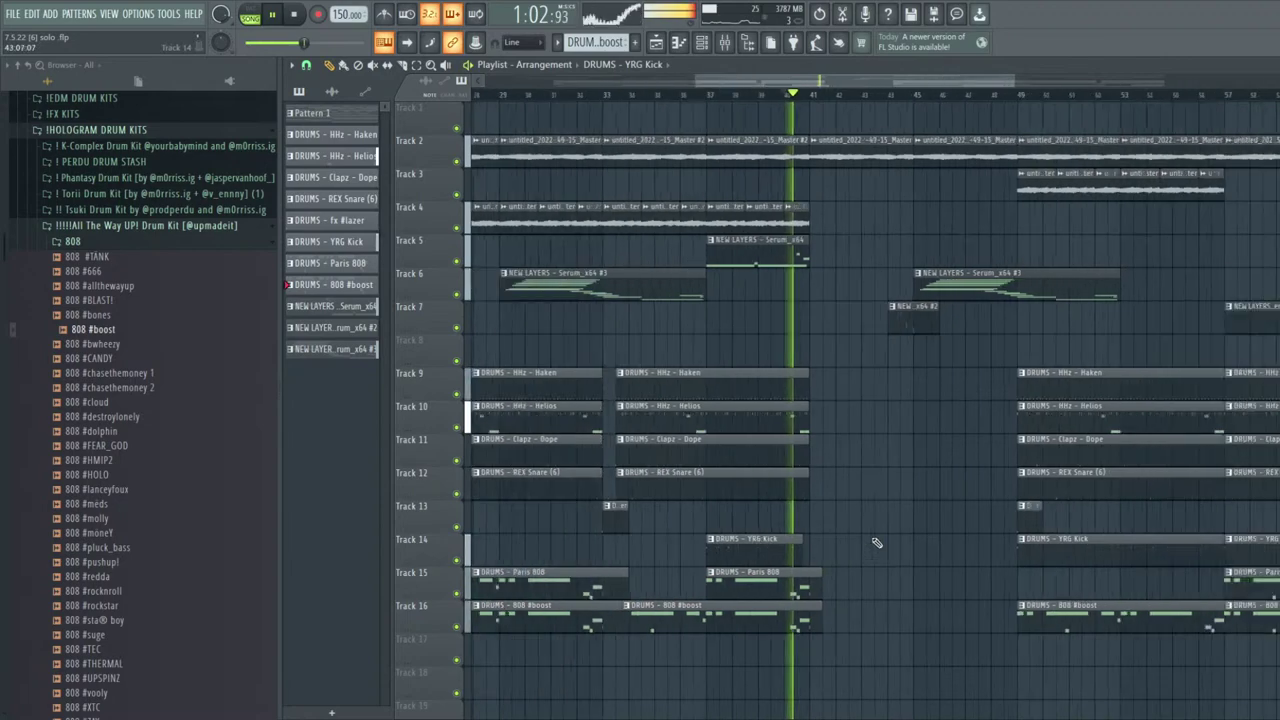
{"action": "scroll", "coordinate": [852, 546], "scroll_direction": "down", "scroll_amount": 4}
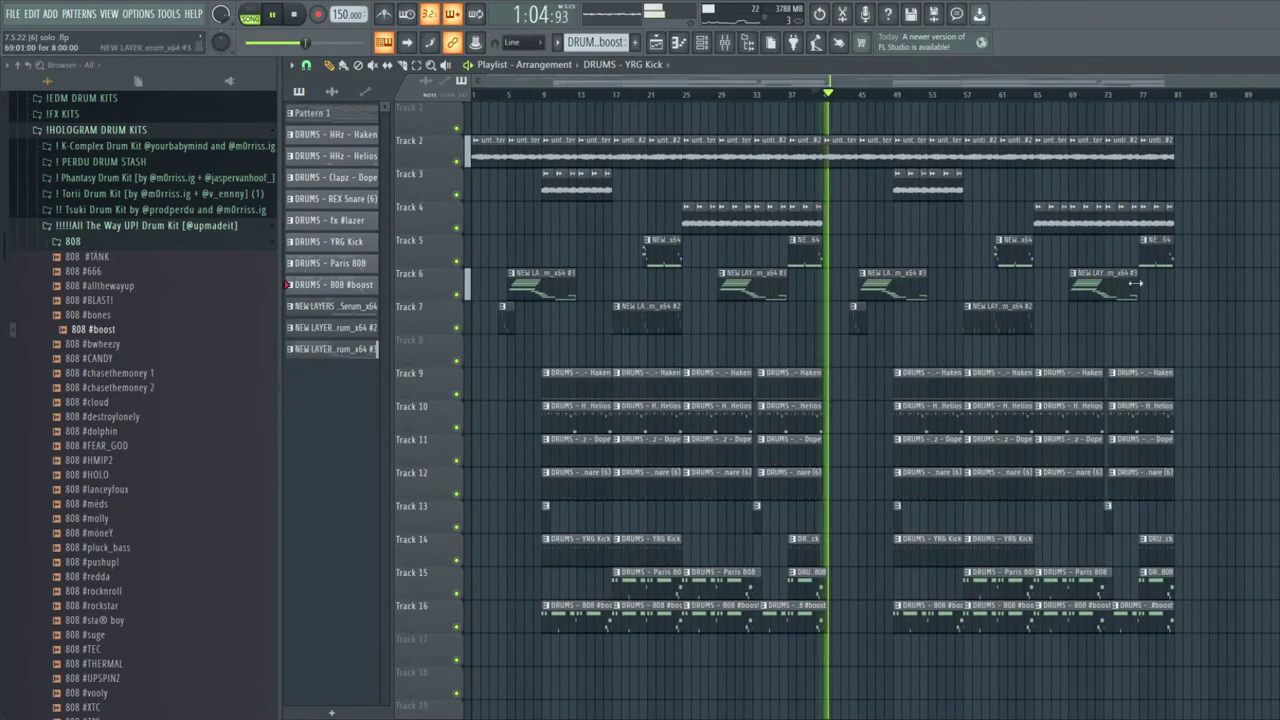
Duplicate the hi-hat, clap and snare clips from bars 33 to 41 into the gap between bars 41 and 49
{"action": "scroll", "coordinate": [889, 407], "scroll_direction": "up", "scroll_amount": 2}
{"action": "left_click_drag", "start_coordinate": [835, 497], "coordinate": [805, 416]}
{"action": "key", "text": "ctrl+b"}
{"action": "scroll", "coordinate": [858, 430], "scroll_direction": "up", "scroll_amount": 3}
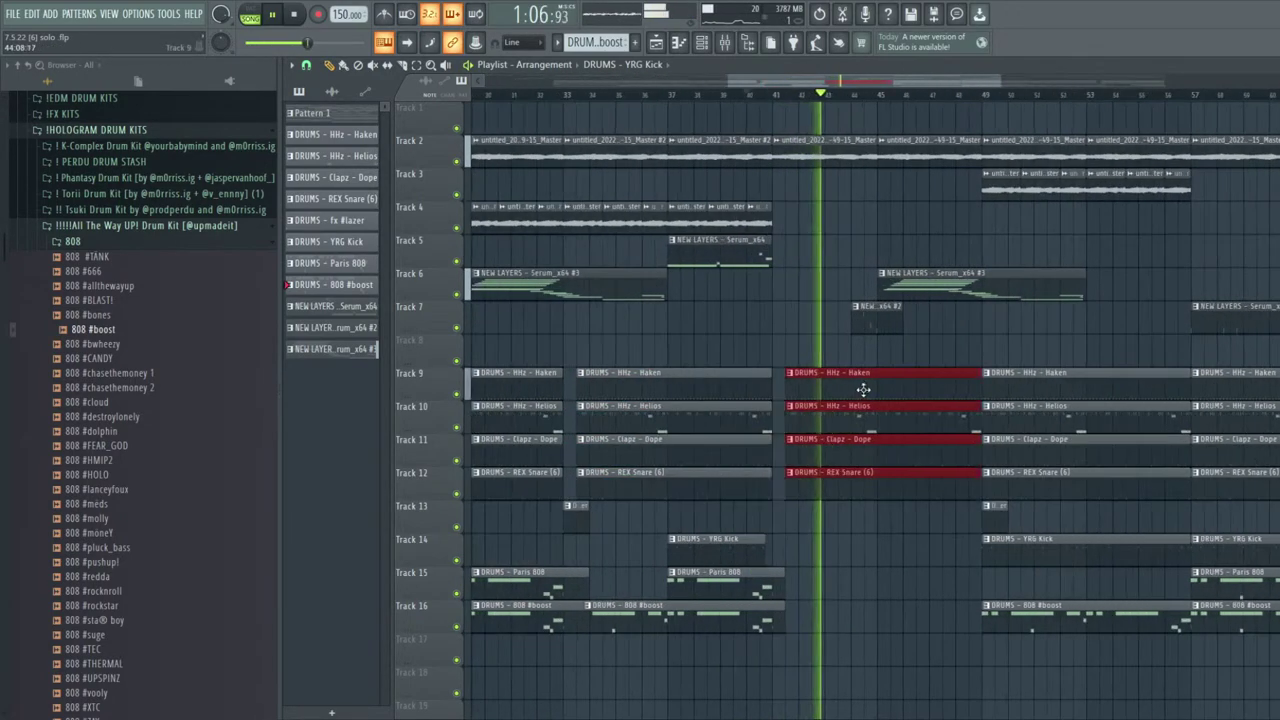
{"action": "left_click", "coordinate": [830, 492], "text": "ctrl"}
{"action": "scroll", "coordinate": [820, 508], "scroll_direction": "down", "scroll_amount": 2}
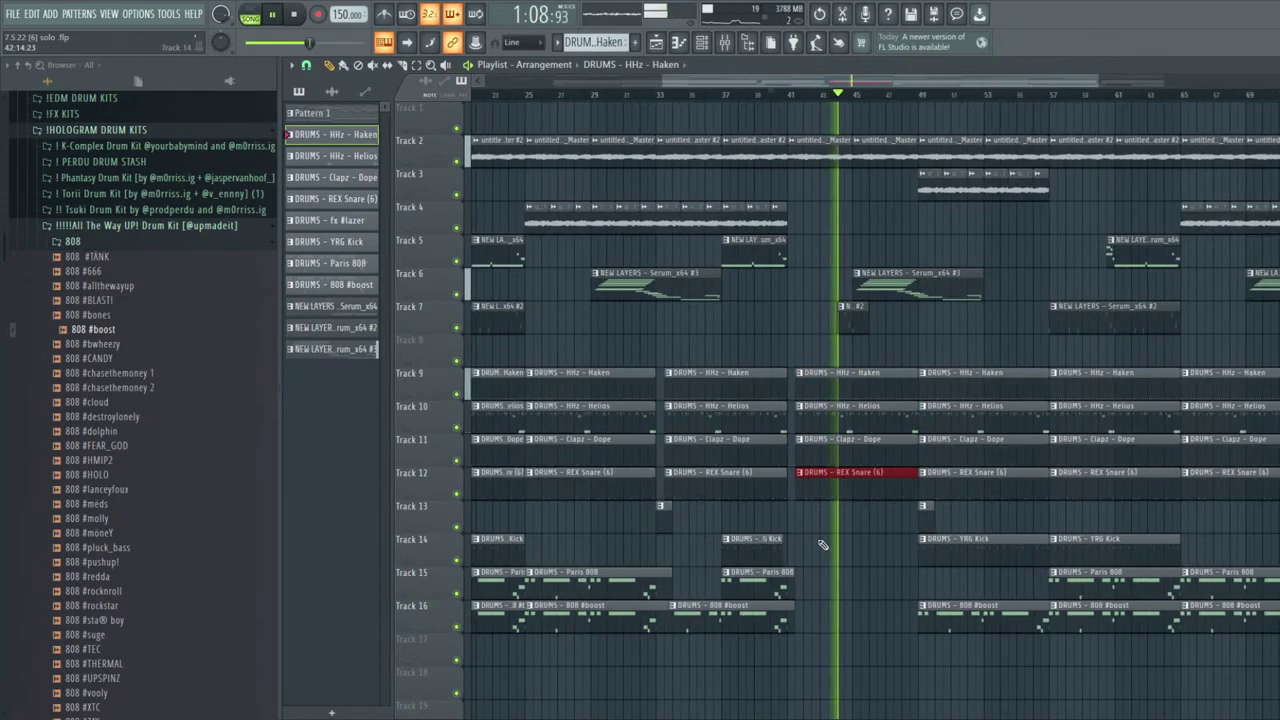
Place a unique Paris 808 clip on Track 18 ending at bar 49, and lower all but its opening notes by an octave
{"action": "left_click_drag", "start_coordinate": [805, 594], "coordinate": [829, 684]}
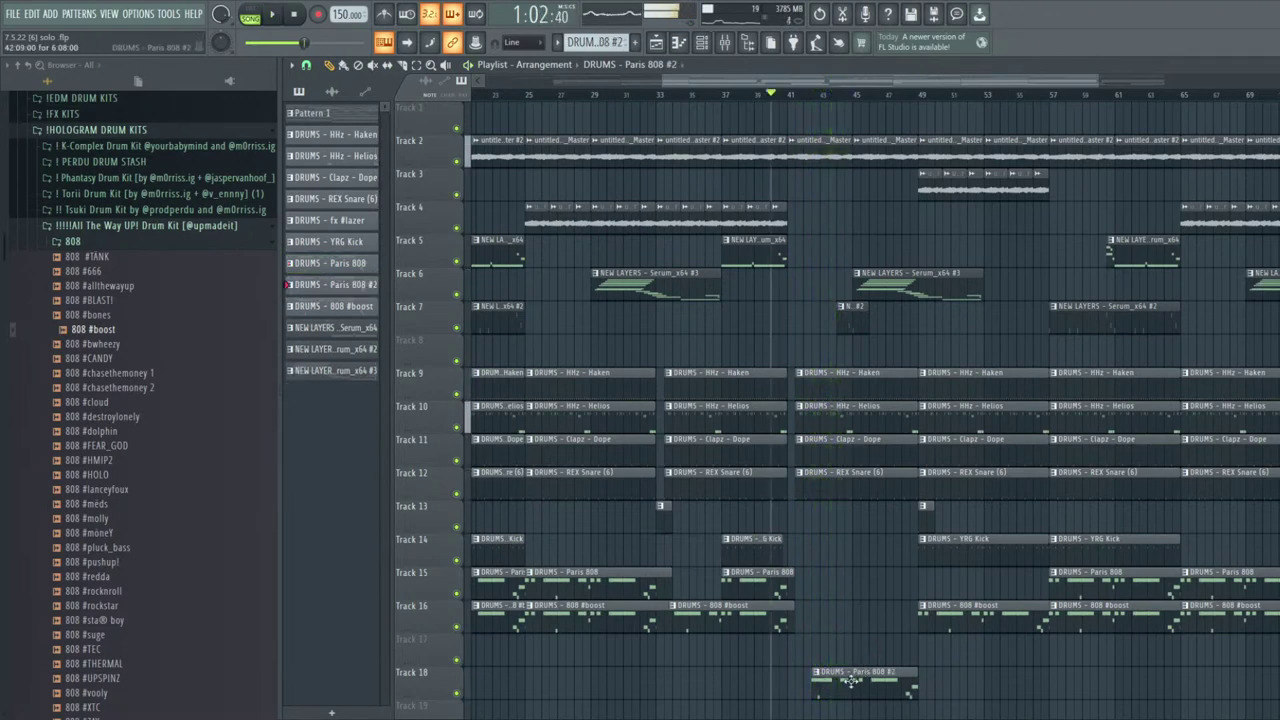
{"action": "double_click", "coordinate": [856, 685]}
{"action": "scroll", "coordinate": [1006, 420], "scroll_direction": "down", "scroll_amount": 2}
{"action": "left_click_drag", "start_coordinate": [1010, 425], "coordinate": [595, 235]}
{"action": "key", "text": "ctrl+Down"}
{"action": "key", "text": "Escape"}
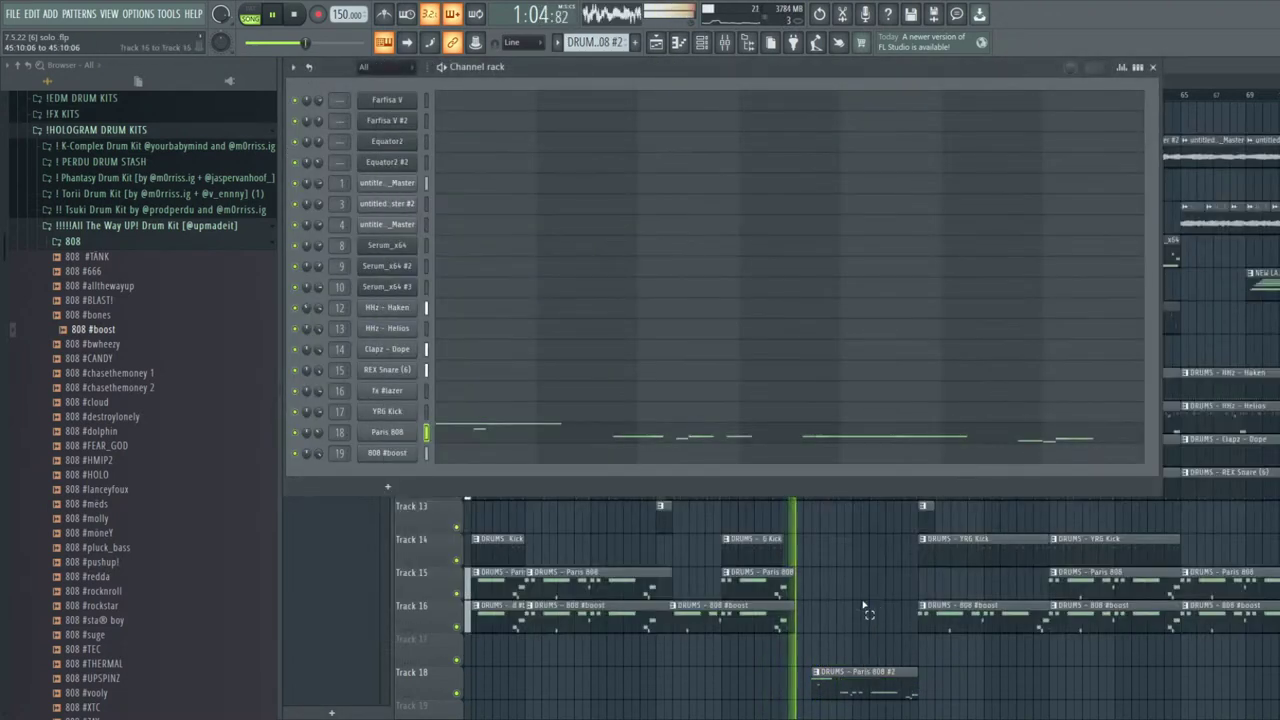
{"action": "key", "text": "Escape"}
Trim the start of the Track 11 Clapz - Dope clip after bar 41 to just past bar 42
{"action": "scroll", "coordinate": [883, 526], "scroll_direction": "down", "scroll_amount": 2}
{"action": "scroll", "coordinate": [840, 425], "scroll_direction": "up", "scroll_amount": 3}
{"action": "scroll", "coordinate": [820, 400], "scroll_direction": "up", "scroll_amount": 2}
{"action": "left_click", "coordinate": [784, 476]}
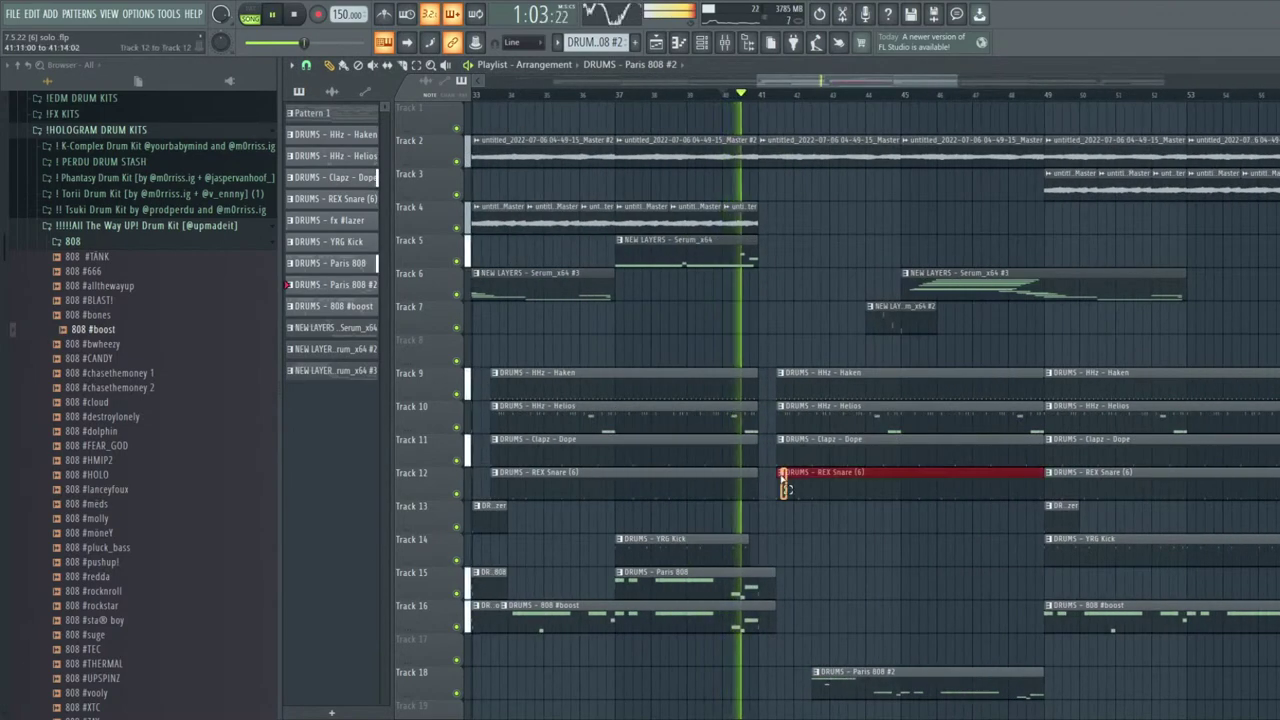
{"action": "left_click_drag", "start_coordinate": [777, 459], "coordinate": [801, 460]}
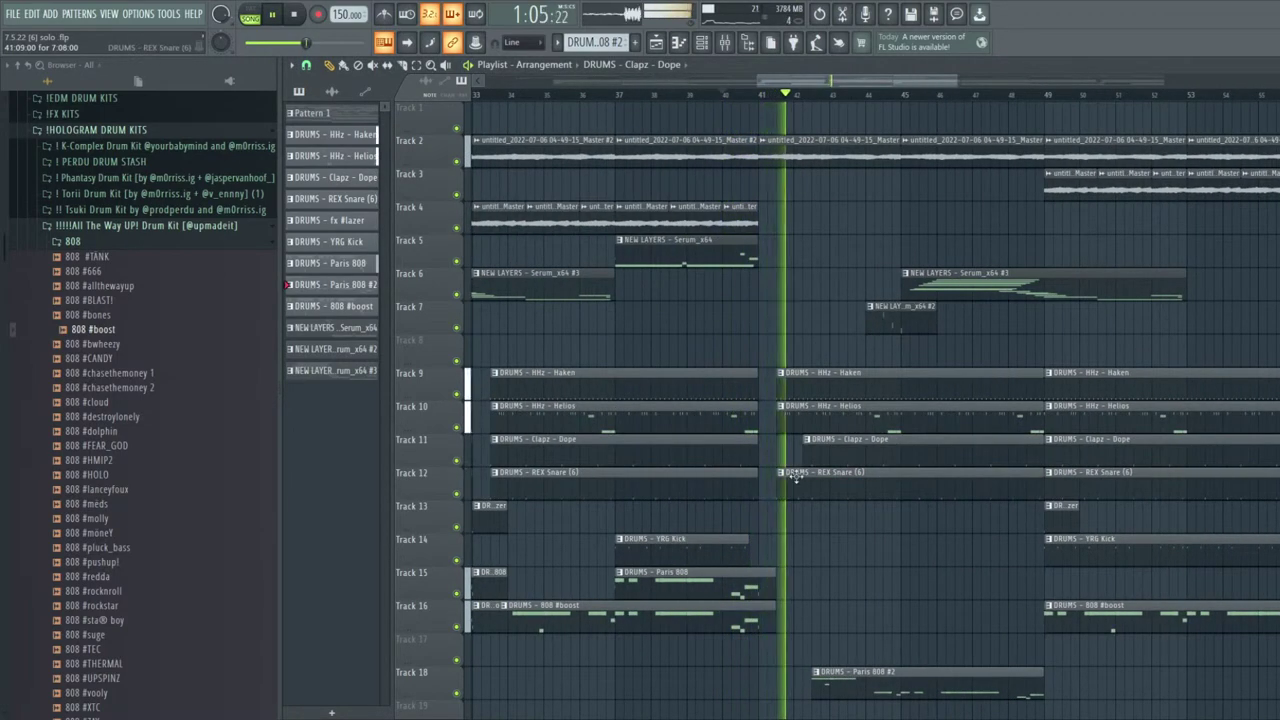
{"action": "scroll", "coordinate": [872, 493], "scroll_direction": "down", "scroll_amount": 3}
{"action": "scroll", "coordinate": [874, 510], "scroll_direction": "down", "scroll_amount": 1}
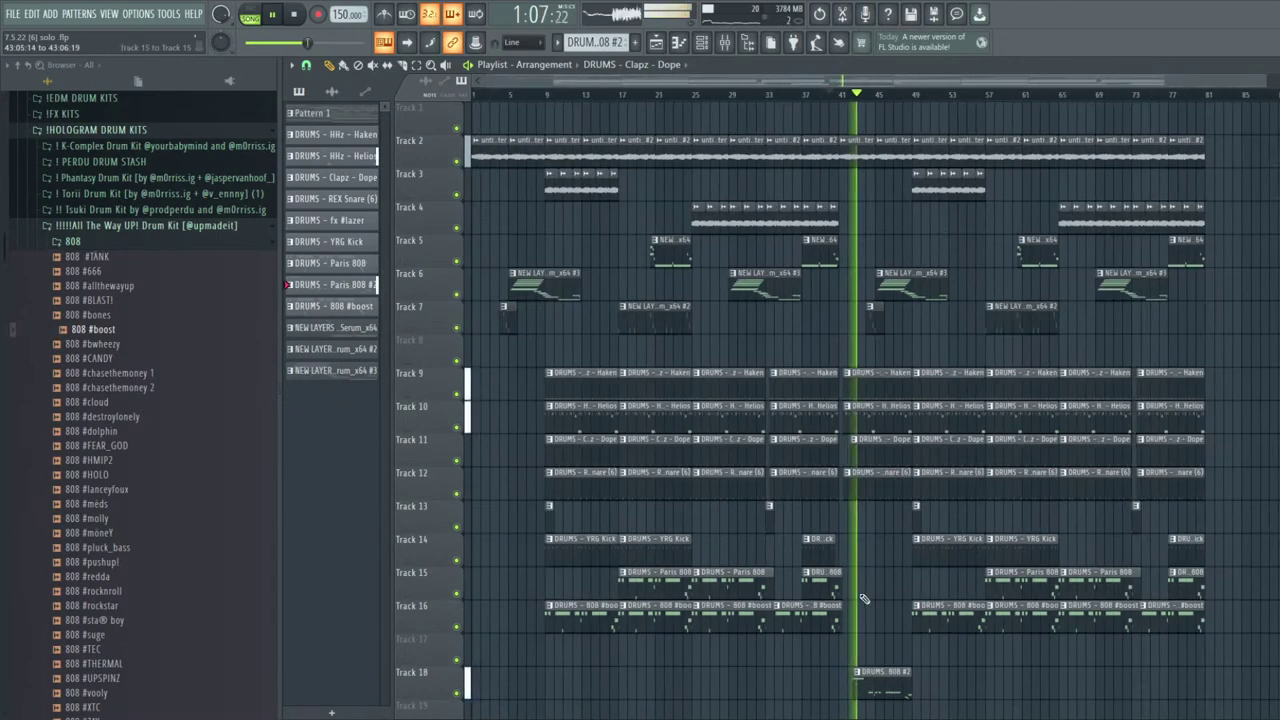
{"action": "scroll", "coordinate": [876, 531], "scroll_direction": "down", "scroll_amount": 1}
Slice the hi-hat, clap and snare clips at bar 44 and trim the starts of the following pieces by about half a bar
{"action": "scroll", "coordinate": [876, 531], "scroll_direction": "up", "scroll_amount": 3}
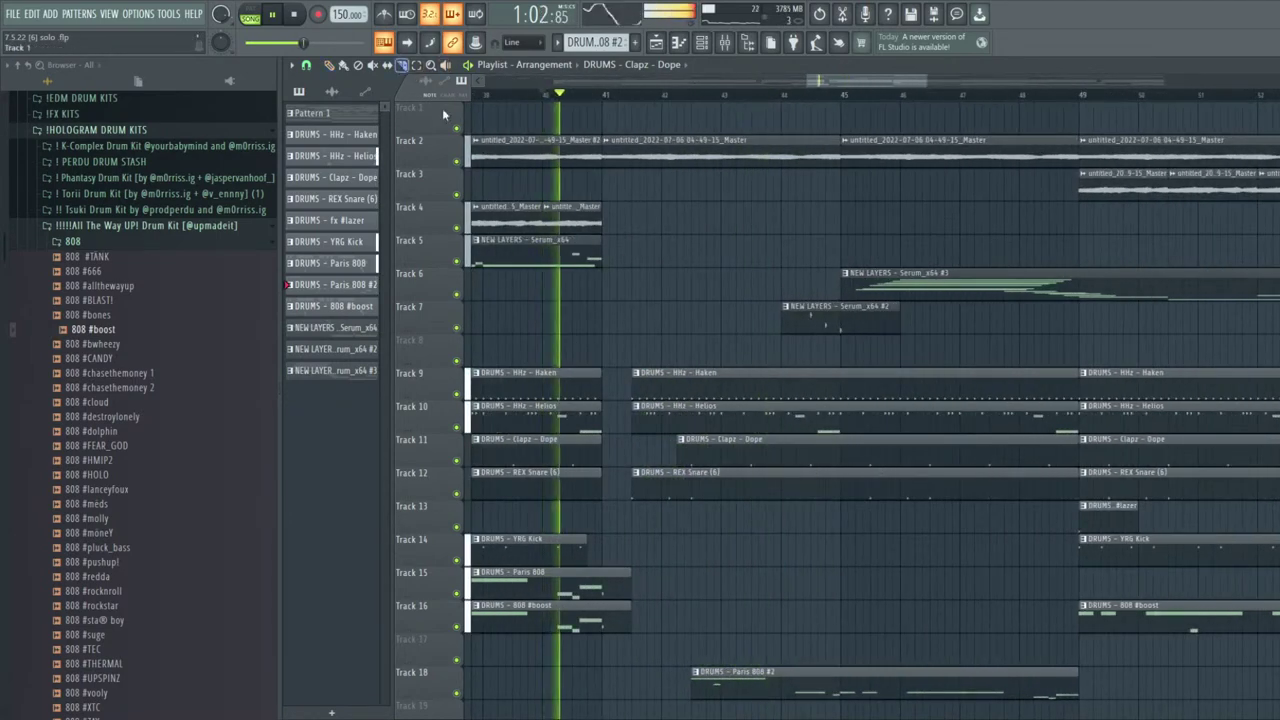
{"action": "left_click_drag", "start_coordinate": [774, 580], "coordinate": [768, 400]}
{"action": "left_click_drag", "start_coordinate": [768, 510], "coordinate": [770, 395]}
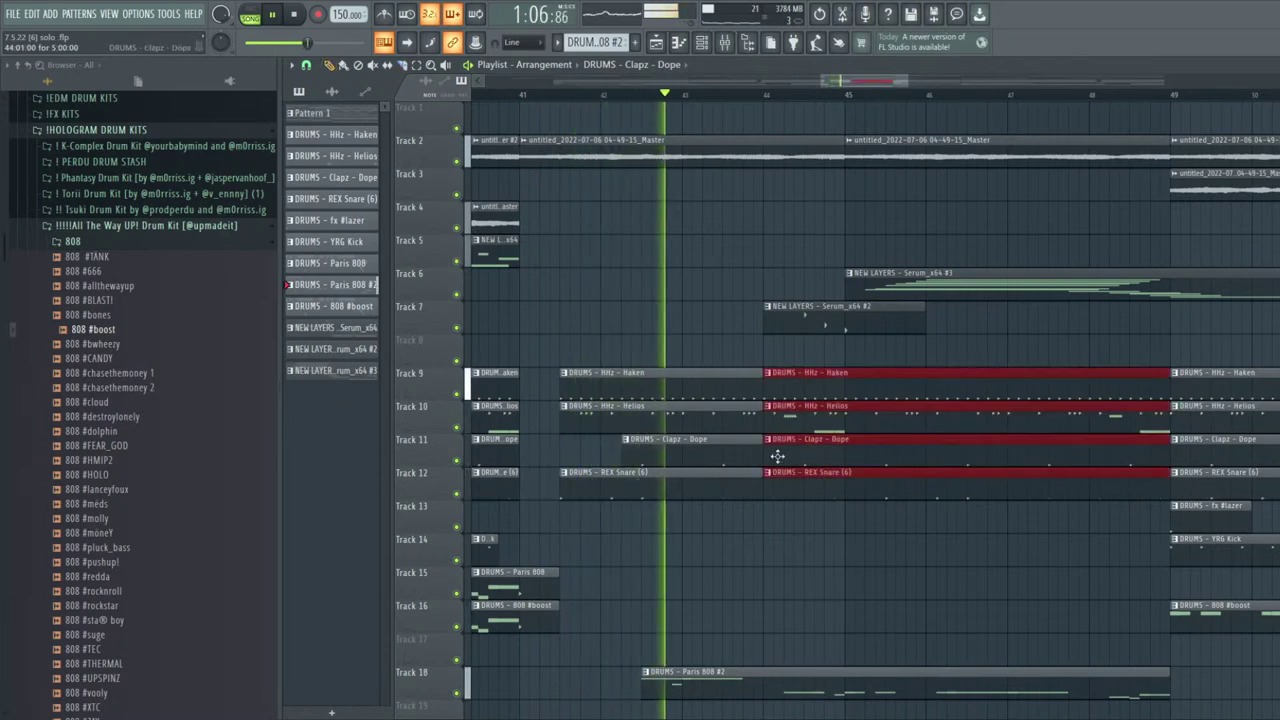
{"action": "left_click", "coordinate": [829, 391], "text": "ctrl"}
{"action": "left_click_drag", "start_coordinate": [840, 369], "coordinate": [850, 518]}
{"action": "left_click_drag", "start_coordinate": [829, 397], "coordinate": [820, 397]}
{"action": "scroll", "coordinate": [815, 423], "scroll_direction": "down", "scroll_amount": 6}
Check the notes of the Track 18 Paris 808 pattern in the piano roll
{"action": "left_click", "coordinate": [874, 612], "text": "ctrl"}
{"action": "double_click", "coordinate": [885, 688]}
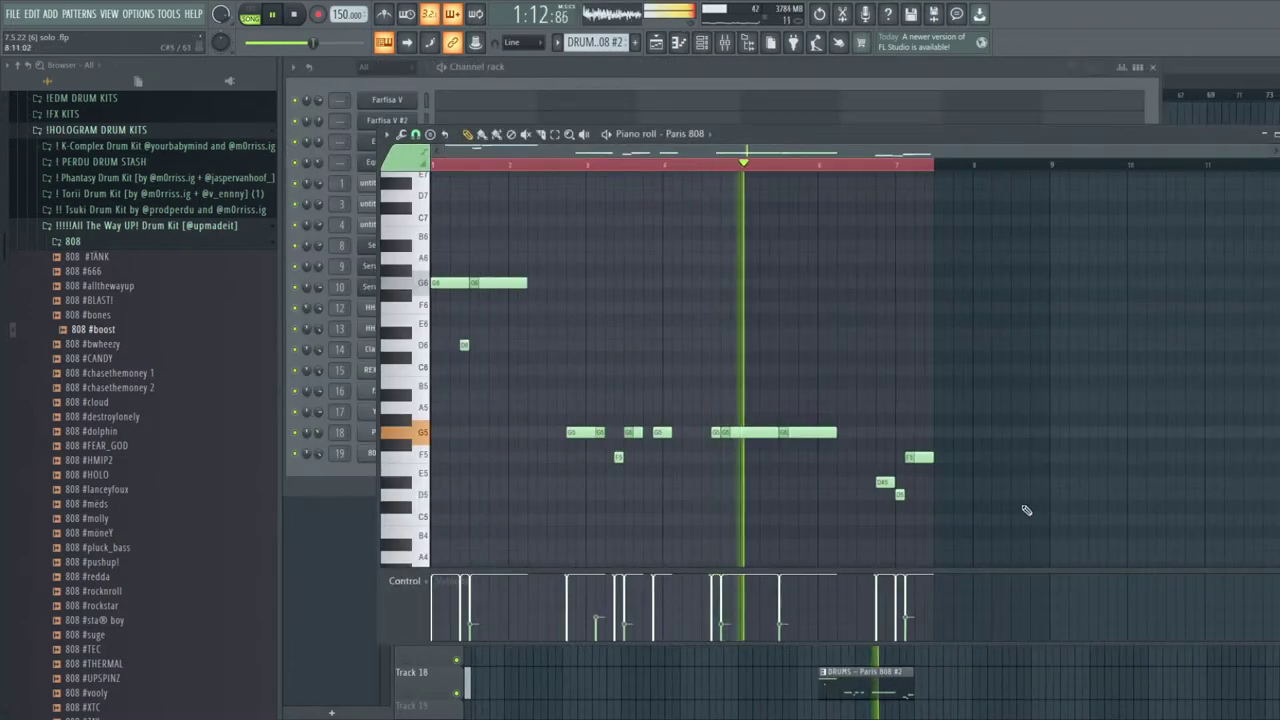
{"action": "key", "text": "Escape"}
{"action": "left_click", "coordinate": [970, 615], "text": "ctrl"}
{"action": "scroll", "coordinate": [1026, 662], "scroll_direction": "down", "scroll_amount": 2}
{"action": "right_click", "coordinate": [1042, 655]}
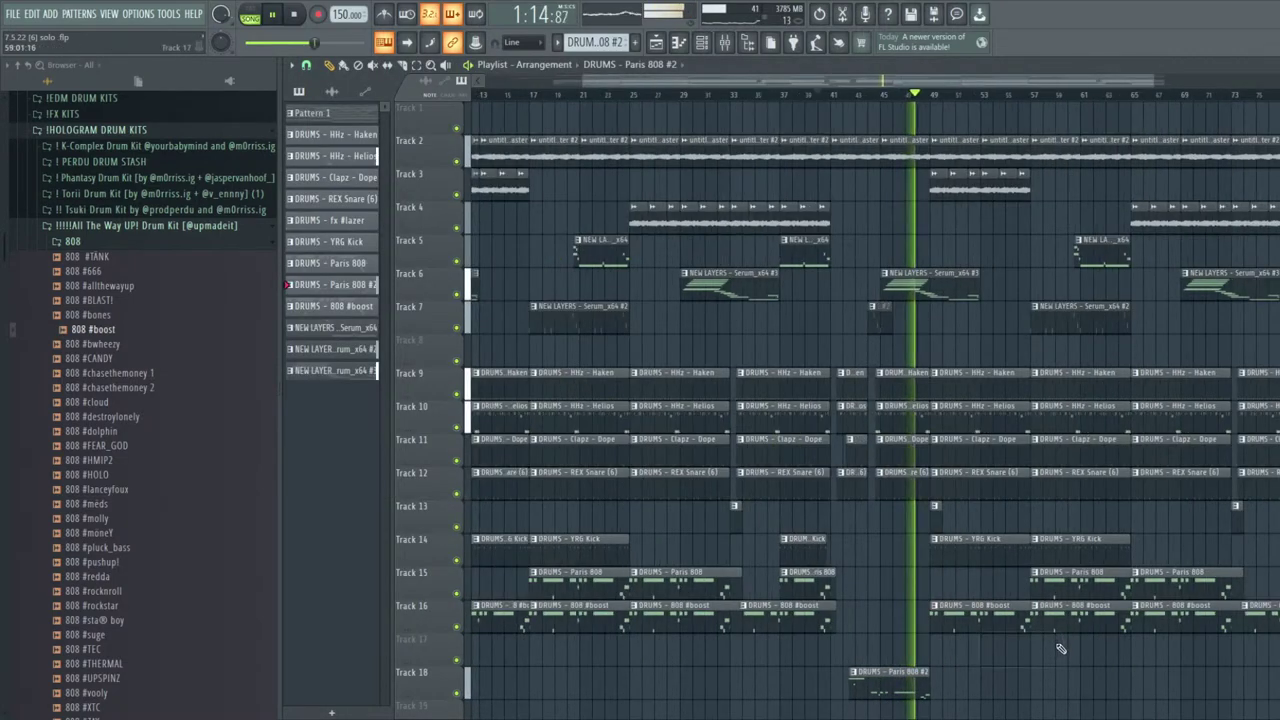
Trim the overhanging ends of the 808 #boost clips between bars 9 and 33 so the last one stops at bar 33
{"action": "scroll", "coordinate": [1072, 635], "scroll_direction": "down", "scroll_amount": 3}
{"action": "left_click_drag", "start_coordinate": [1219, 567], "coordinate": [570, 608]}
{"action": "left_click_drag", "start_coordinate": [752, 628], "coordinate": [536, 594]}
{"action": "scroll", "coordinate": [606, 598], "scroll_direction": "up", "scroll_amount": 6}
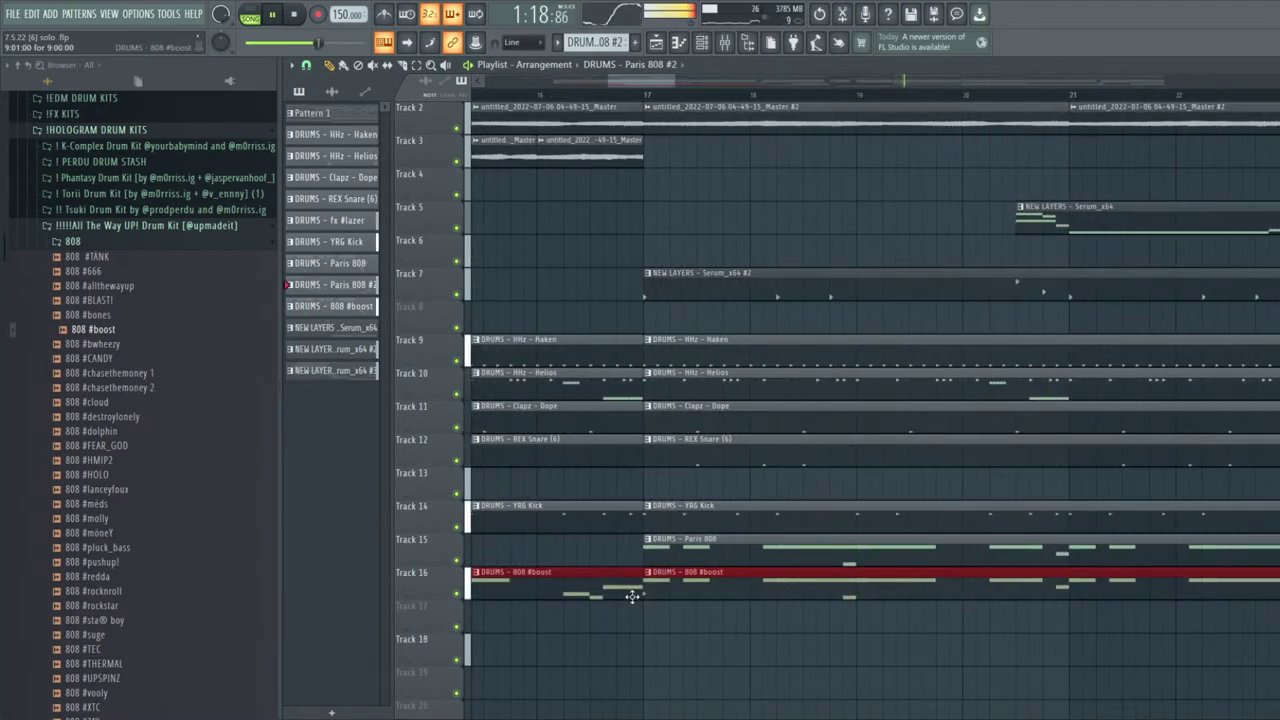
{"action": "scroll", "coordinate": [631, 595], "scroll_direction": "down", "scroll_amount": 6}
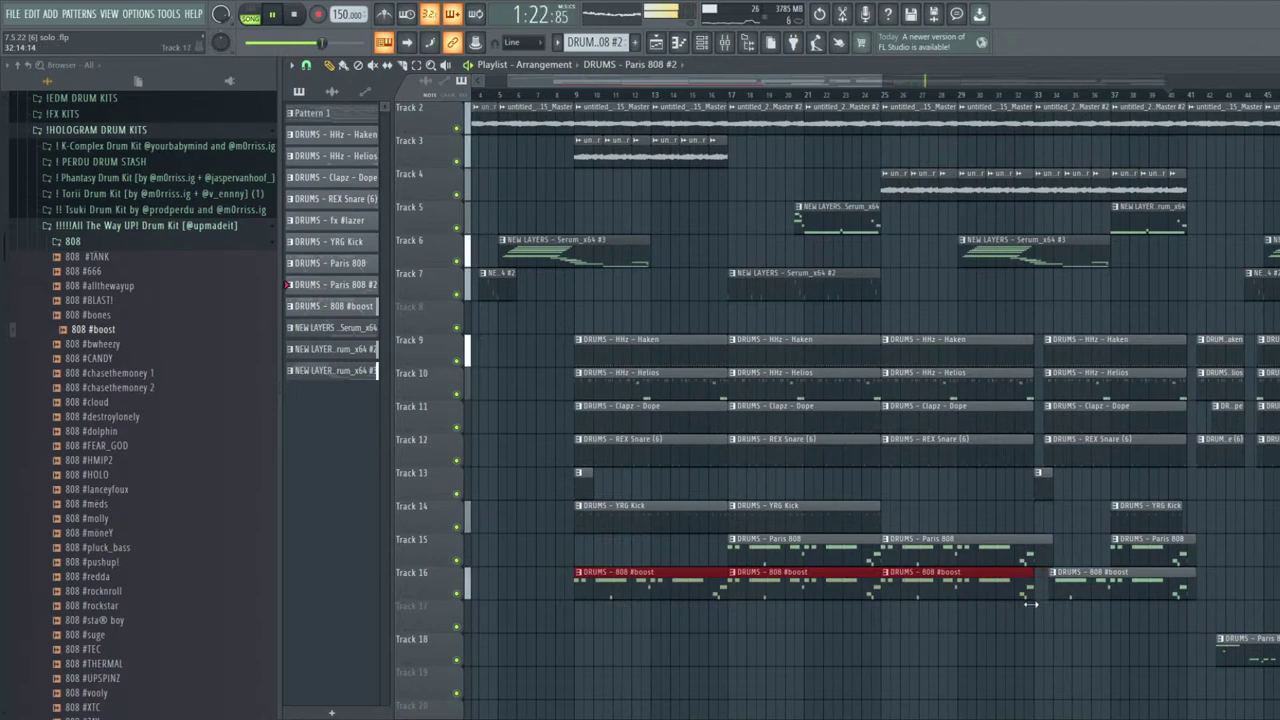
Trim the ends of the Paris 808 clips between bars 17 and 33 so the last one stops at bar 33
{"action": "scroll", "coordinate": [920, 630], "scroll_direction": "down", "scroll_amount": 2}
{"action": "scroll", "coordinate": [914, 580], "scroll_direction": "up", "scroll_amount": 3}
{"action": "left_click_drag", "start_coordinate": [912, 553], "coordinate": [735, 549]}
{"action": "scroll", "coordinate": [903, 549], "scroll_direction": "up", "scroll_amount": 1}
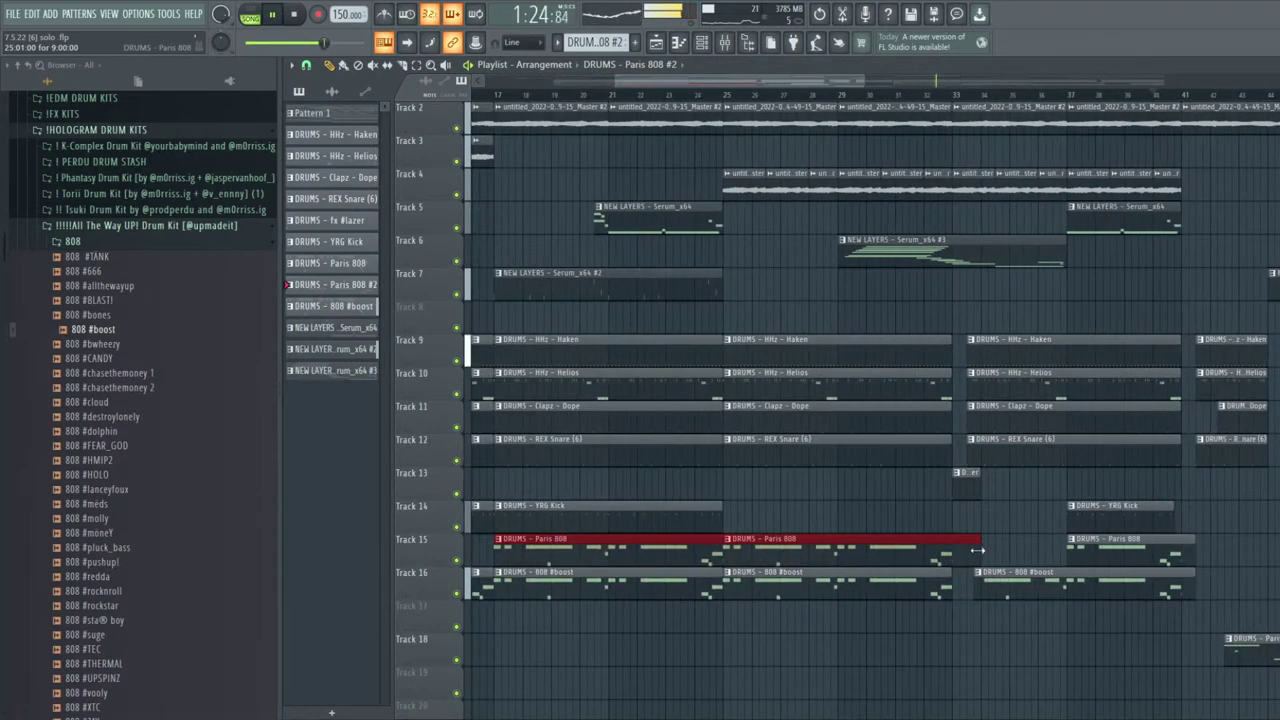
{"action": "scroll", "coordinate": [942, 563], "scroll_direction": "down", "scroll_amount": 4}
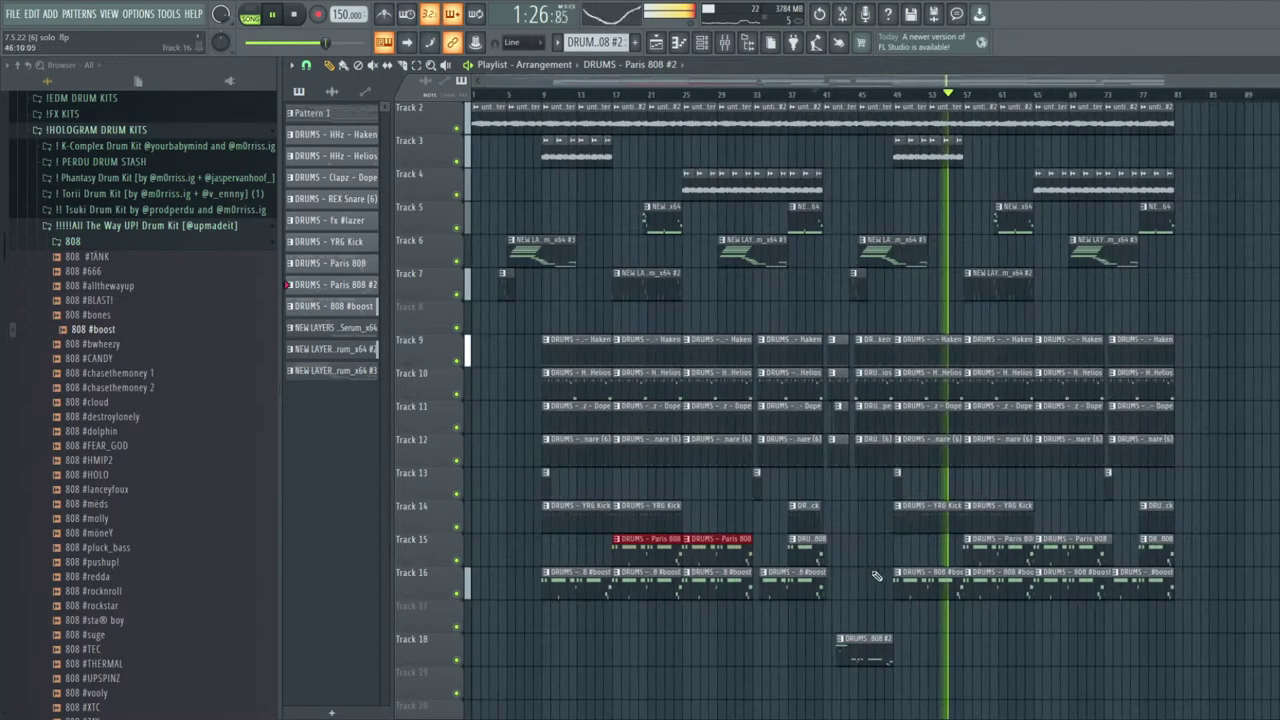
Replace the Paris 808 and 808 #boost clips from bar 49 onward with duplicates of the trimmed clips from bars 9 to 41
{"action": "left_click_drag", "start_coordinate": [1208, 594], "coordinate": [900, 557]}
{"action": "key", "text": "Delete"}
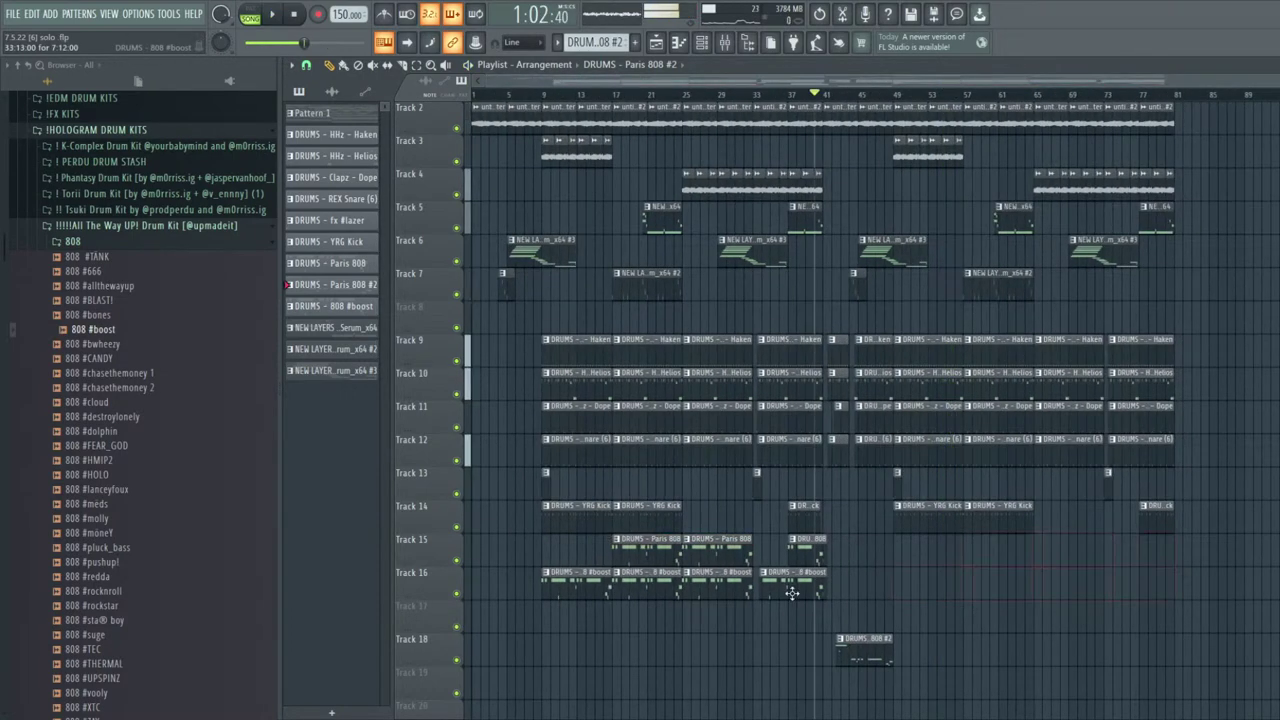
{"action": "left_click_drag", "start_coordinate": [836, 617], "coordinate": [507, 558]}
{"action": "key", "text": "ctrl+b"}
{"action": "scroll", "coordinate": [916, 600], "scroll_direction": "up", "scroll_amount": 3}
{"action": "left_click_drag", "start_coordinate": [832, 588], "coordinate": [974, 589]}
{"action": "scroll", "coordinate": [975, 595], "scroll_direction": "down", "scroll_amount": 1}
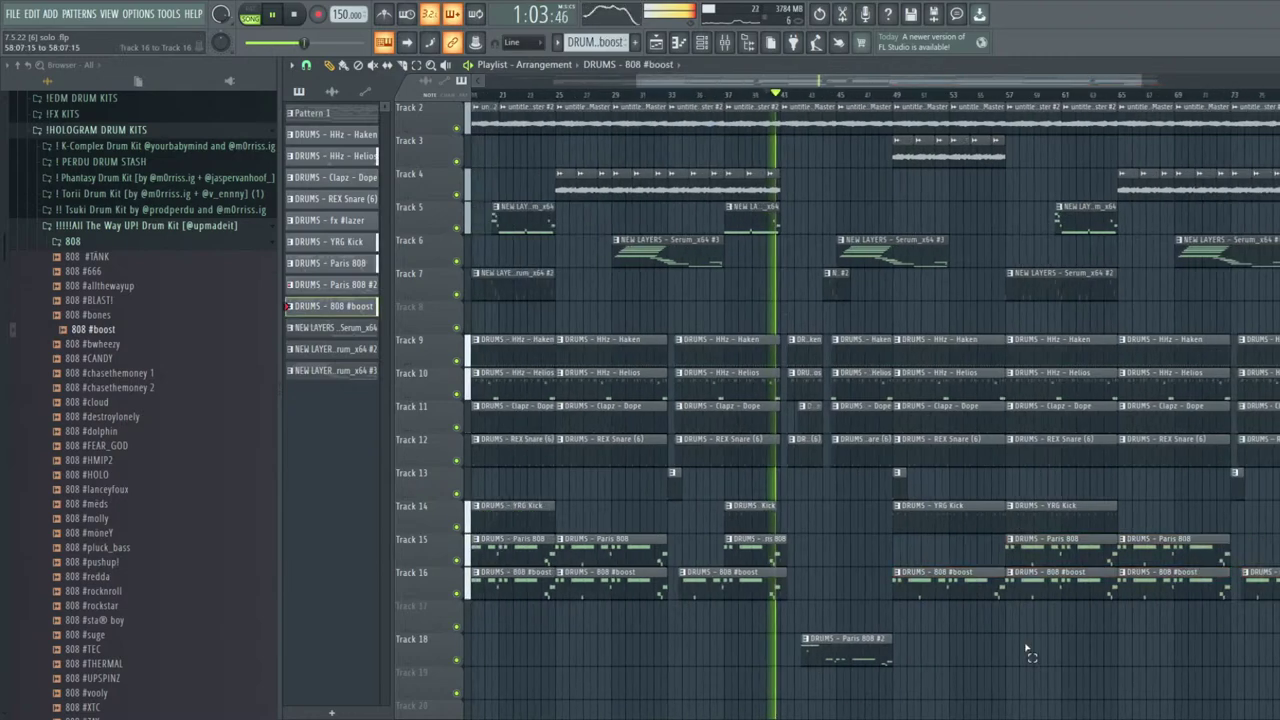
Place an 808 #boost clip on Track 19 ending at bar 49, with its start trimmed to bar 44
{"action": "left_click", "coordinate": [1032, 646], "text": "ctrl"}
{"action": "scroll", "coordinate": [1090, 560], "scroll_direction": "down", "scroll_amount": 3}
{"action": "scroll", "coordinate": [820, 546], "scroll_direction": "up", "scroll_amount": 2}
{"action": "left_click", "coordinate": [750, 540]}
{"action": "left_click_drag", "start_coordinate": [777, 555], "coordinate": [831, 556]}
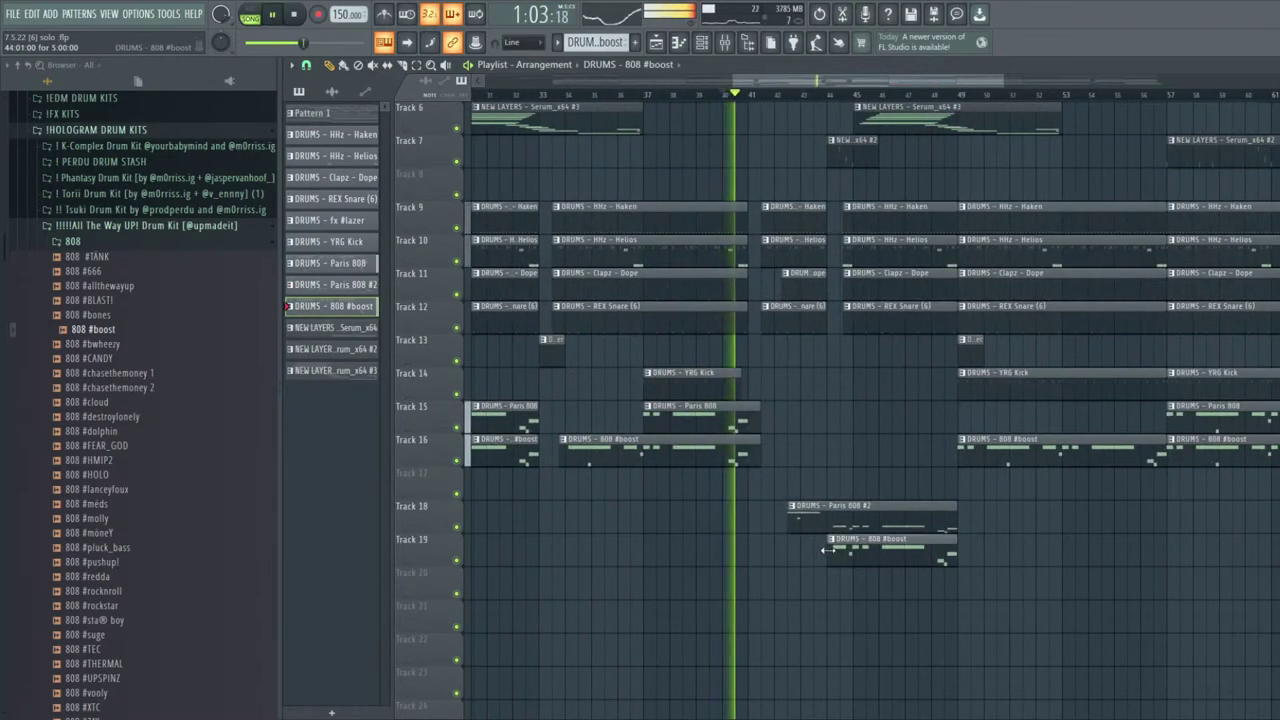
{"action": "scroll", "coordinate": [879, 556], "scroll_direction": "down", "scroll_amount": 3}
Trim the HHz - Haken clip to bar 48.5, slice the HHz - Helios clip there, and shorten the last Helios piece's start
{"action": "scroll", "coordinate": [972, 545], "scroll_direction": "up", "scroll_amount": 4}
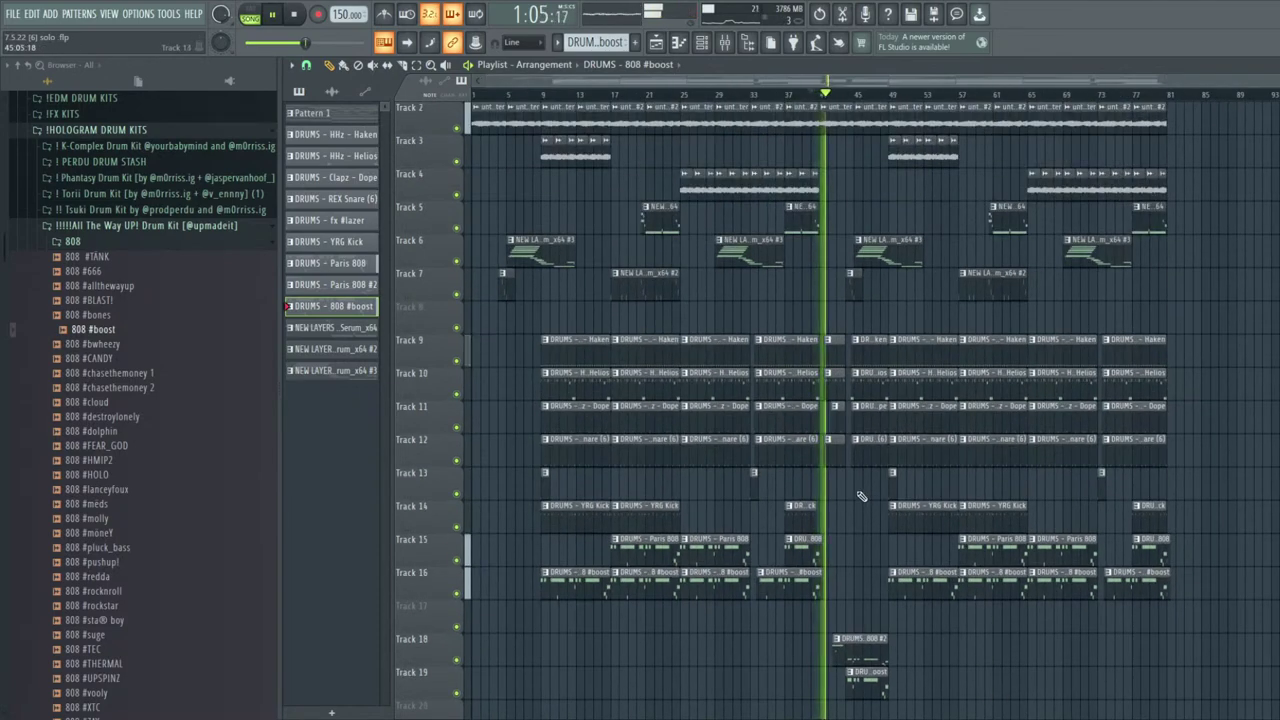
{"action": "scroll", "coordinate": [862, 501], "scroll_direction": "up", "scroll_amount": 5}
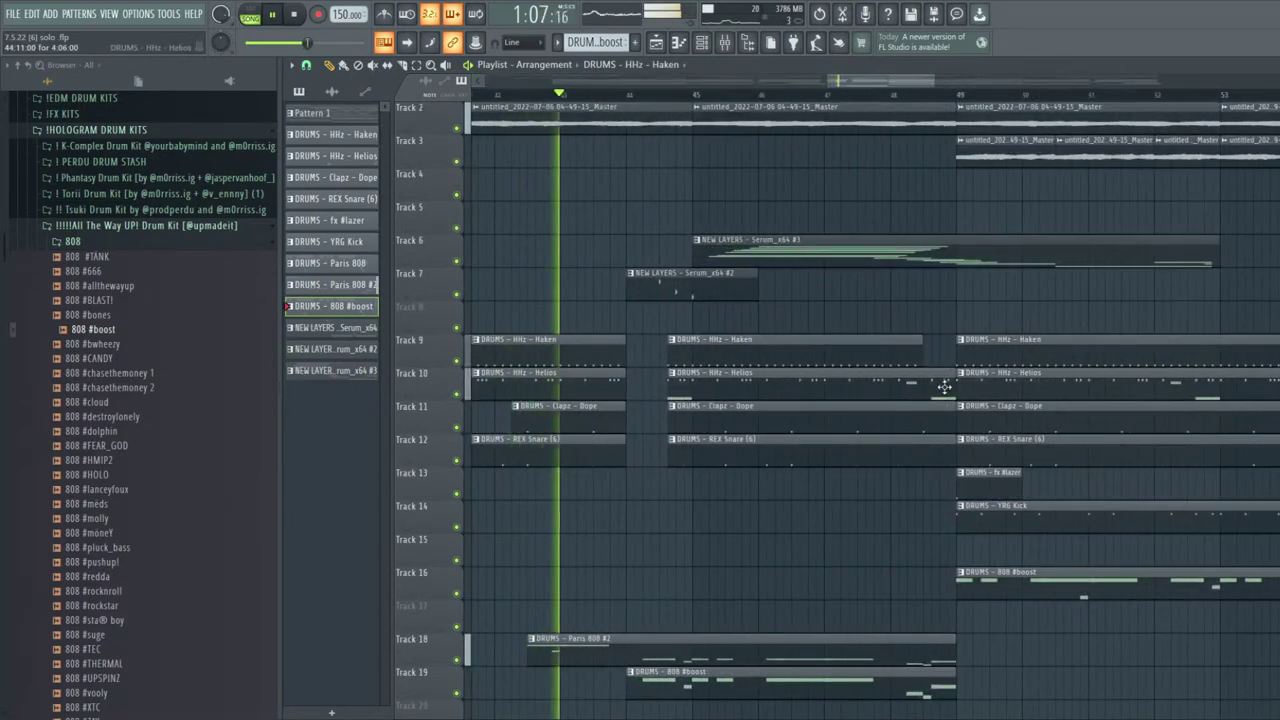
{"action": "left_click_drag", "start_coordinate": [924, 366], "coordinate": [925, 397]}
{"action": "key", "text": "p"}
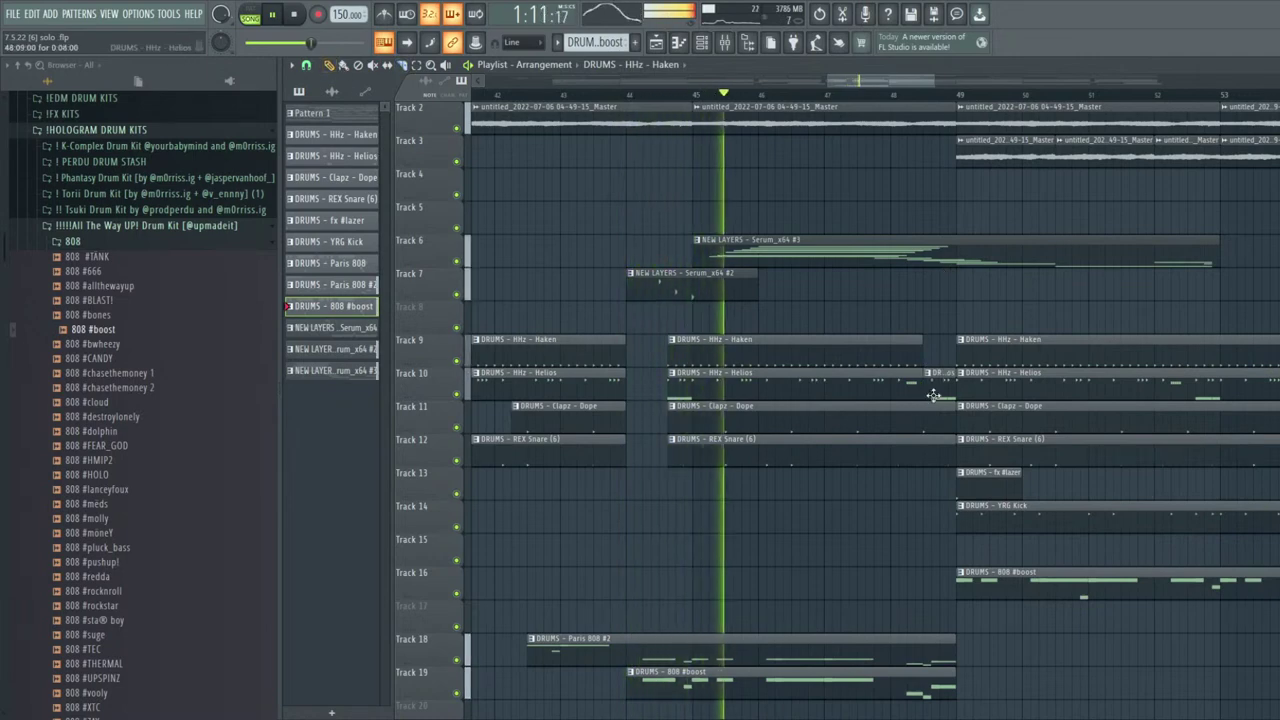
{"action": "scroll", "coordinate": [800, 500], "scroll_direction": "down", "scroll_amount": 3}
{"action": "scroll", "coordinate": [808, 531], "scroll_direction": "down", "scroll_amount": 2}
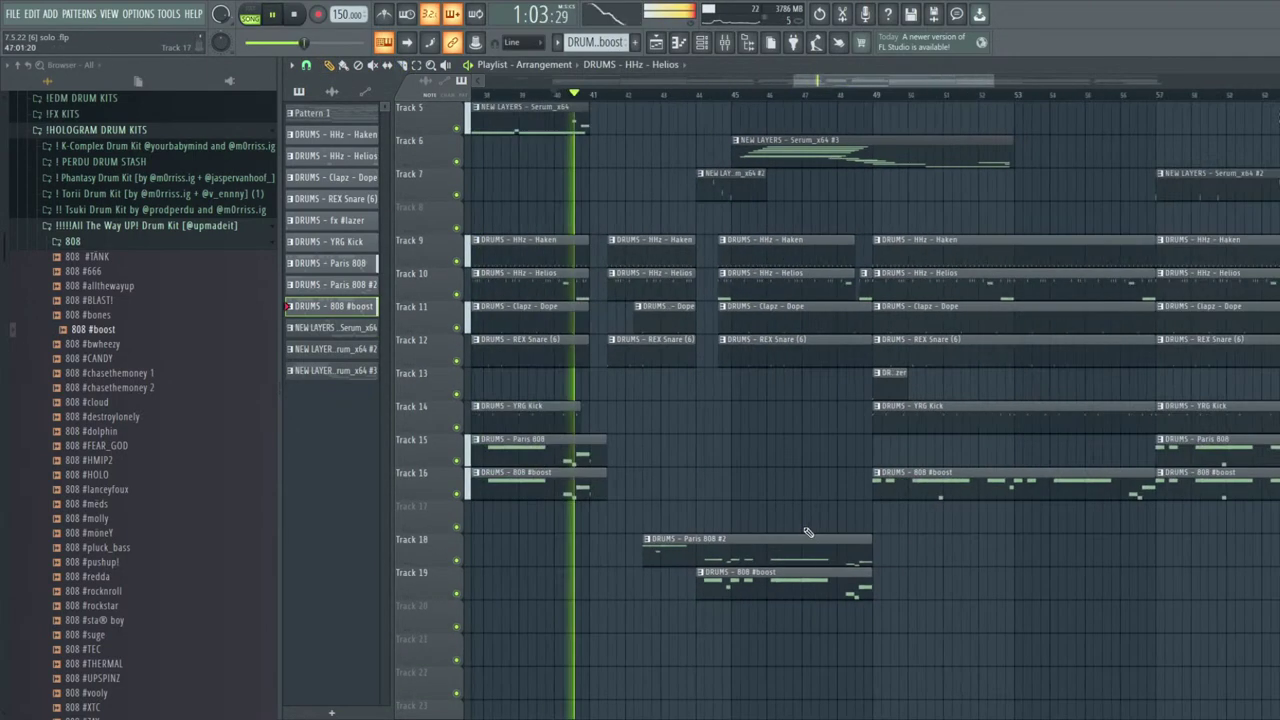
Make the 808 #boost clip on Track 19 a unique pattern and open its notes for editing
{"action": "scroll", "coordinate": [726, 526], "scroll_direction": "up", "scroll_amount": 3}
{"action": "scroll", "coordinate": [755, 616], "scroll_direction": "down", "scroll_amount": 2}
{"action": "left_click", "coordinate": [692, 572]}
{"action": "left_click", "coordinate": [736, 618]}
{"action": "double_click", "coordinate": [715, 571]}
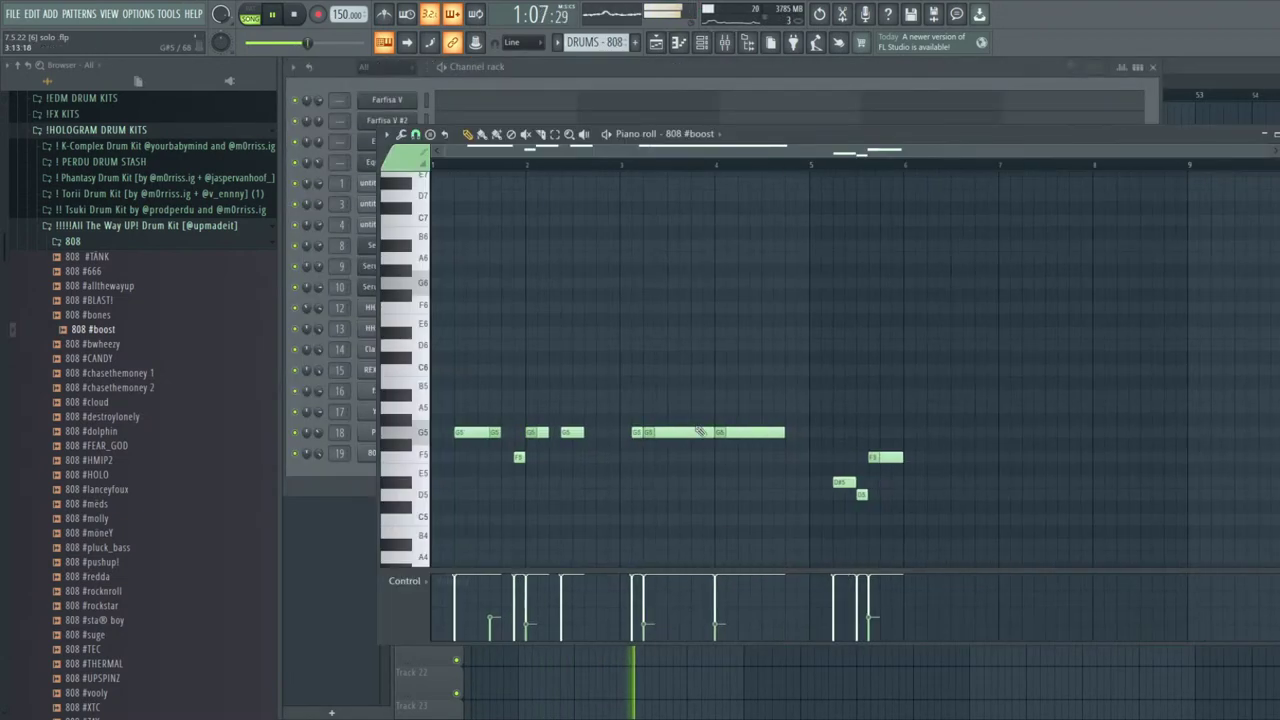
Remove the second G5 note in bar 1 of the Track 19 808 pattern and lengthen the first G5 up to the F5 note
{"action": "left_click", "coordinate": [499, 434]}
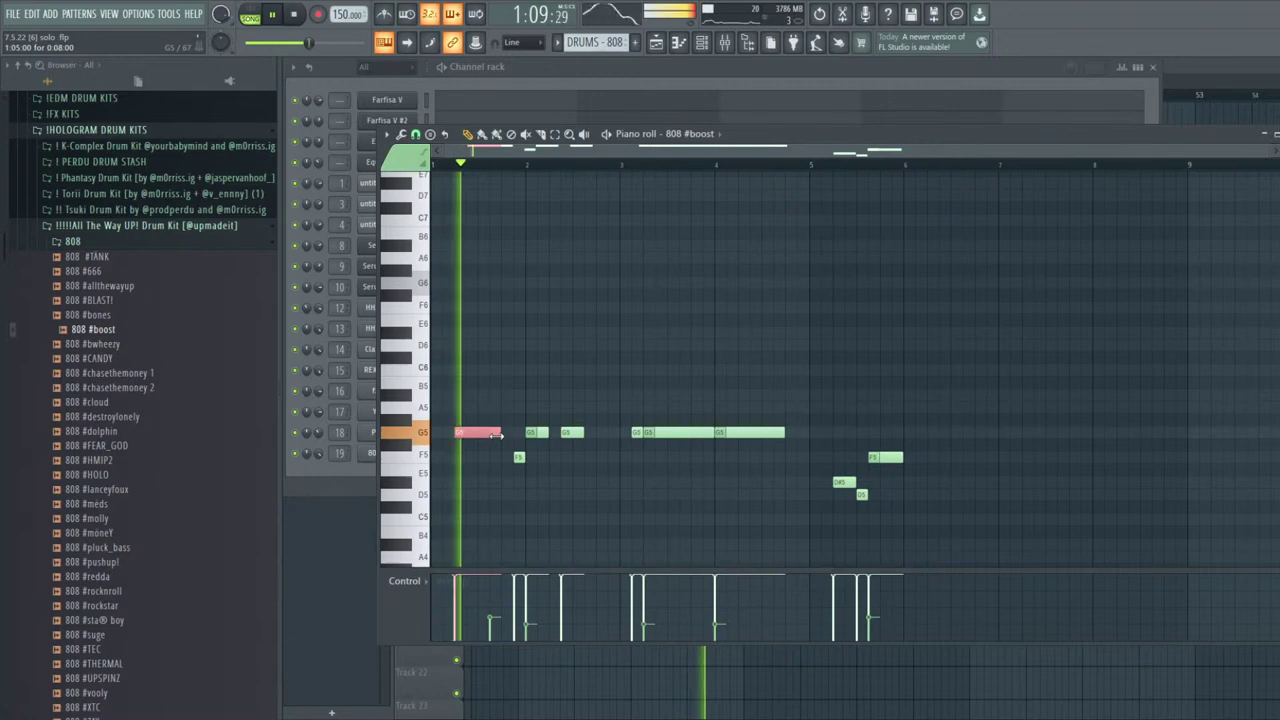
{"action": "key", "text": "ctrl+z"}
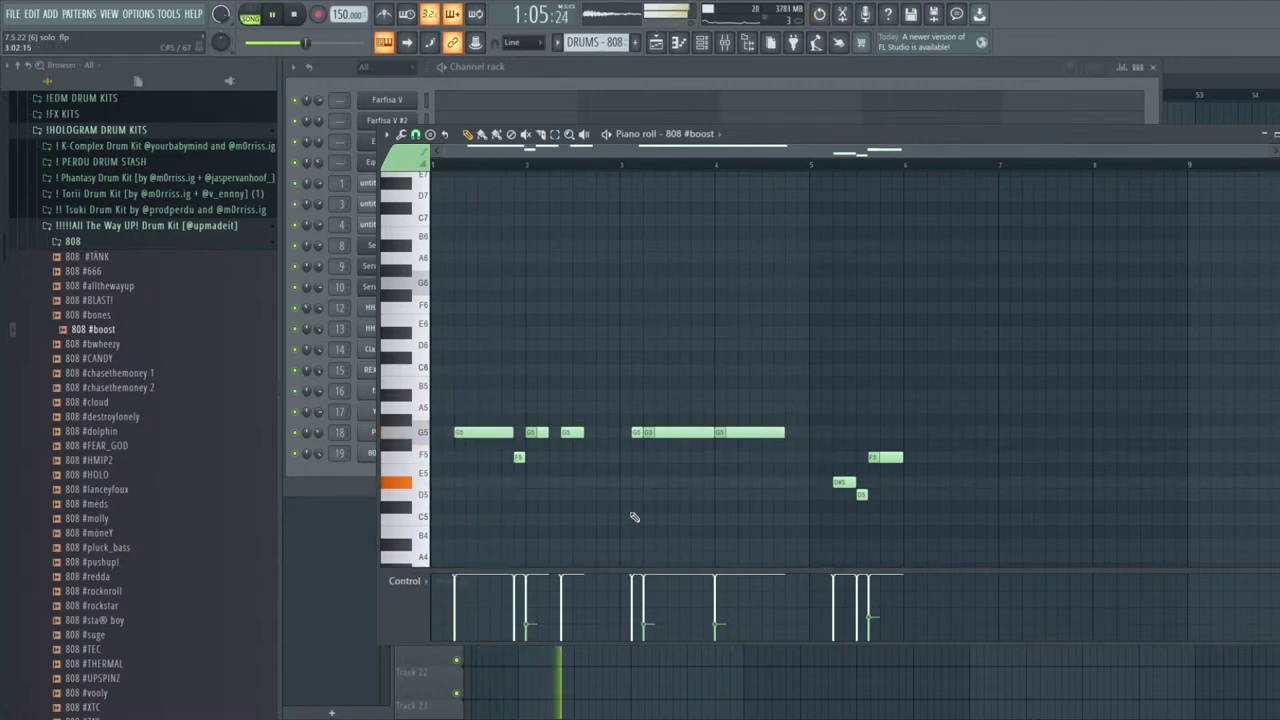
{"action": "key", "text": "Escape"}
{"action": "key", "text": "Escape"}
Shift the Serum_x64 #2 clip before bar 45 on Track 7 slightly earlier and extend its start to bar 43
{"action": "scroll", "coordinate": [955, 593], "scroll_direction": "down", "scroll_amount": 3}
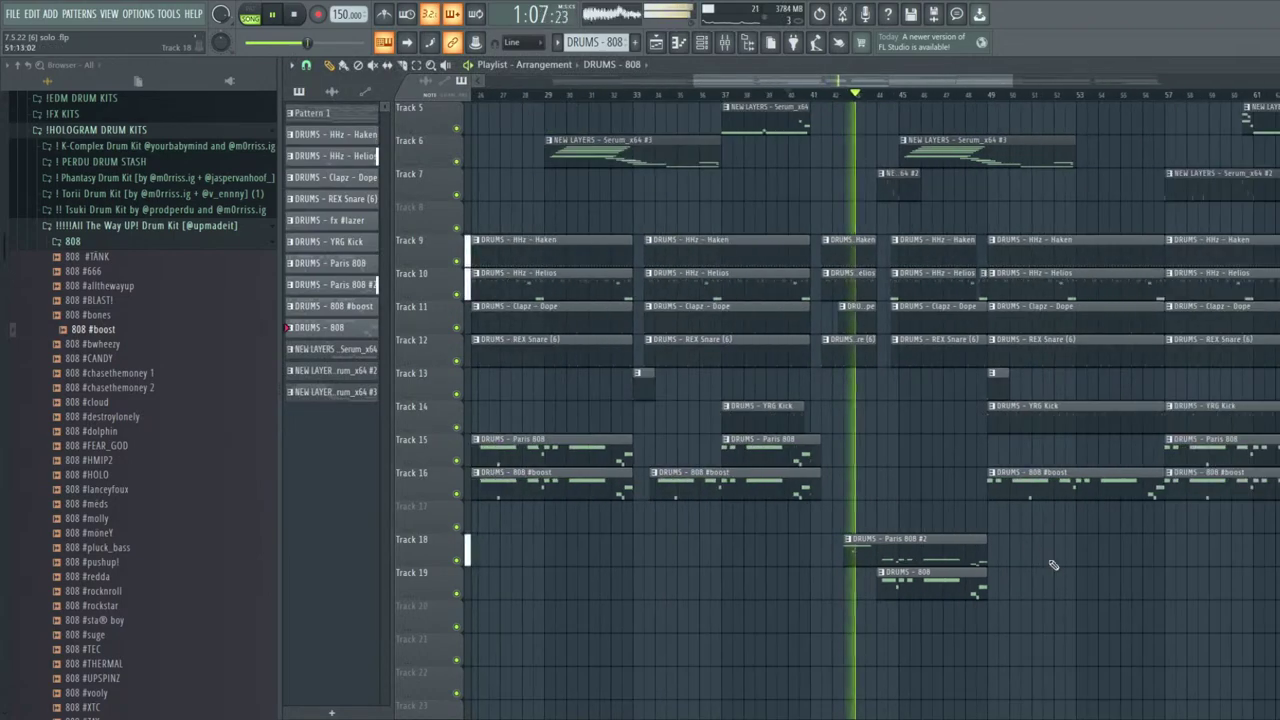
{"action": "scroll", "coordinate": [906, 386], "scroll_direction": "up", "scroll_amount": 2}
{"action": "scroll", "coordinate": [906, 470], "scroll_direction": "down", "scroll_amount": 4}
{"action": "scroll", "coordinate": [909, 450], "scroll_direction": "up", "scroll_amount": 6}
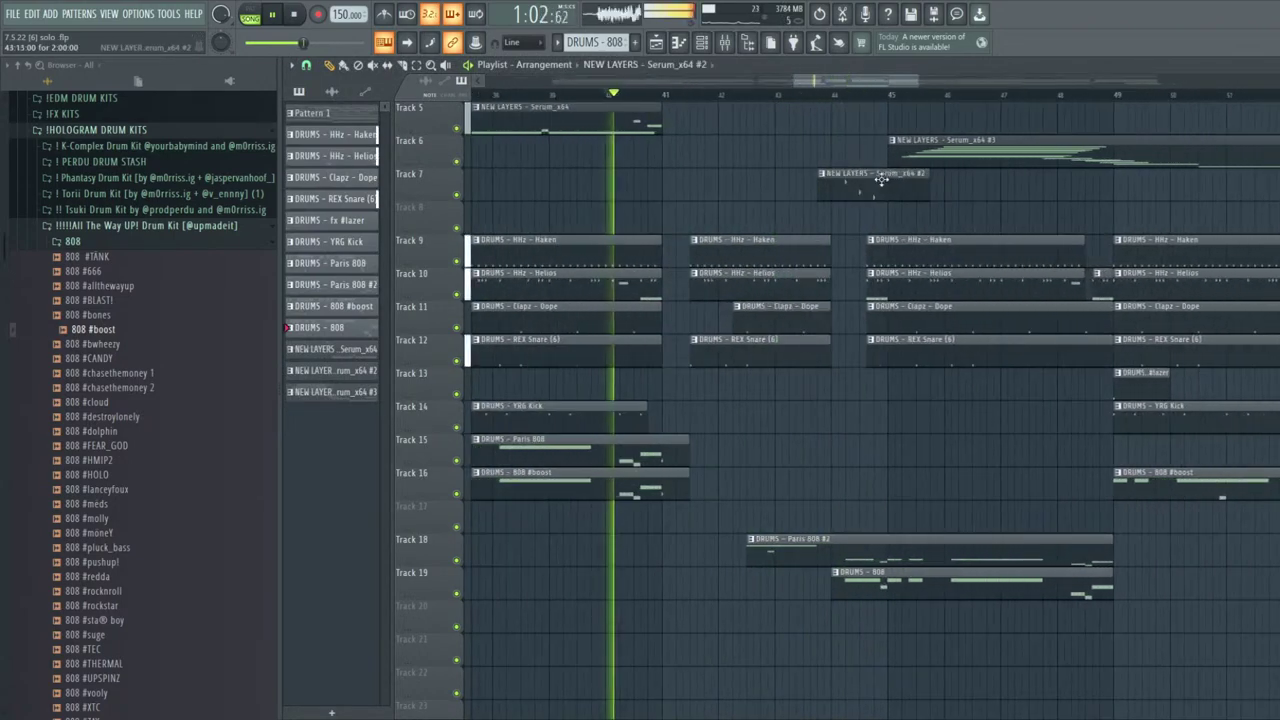
{"action": "left_click_drag", "start_coordinate": [885, 181], "coordinate": [782, 203]}
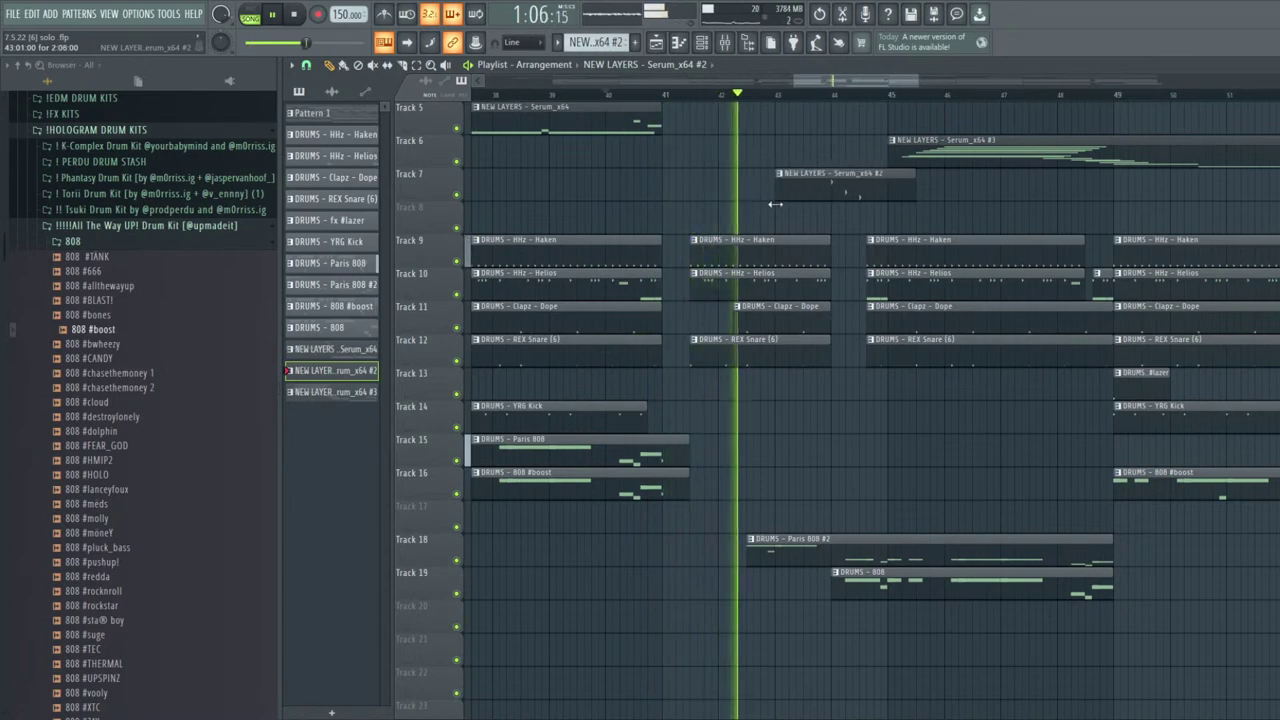
{"action": "scroll", "coordinate": [1035, 197], "scroll_direction": "down", "scroll_amount": 3}
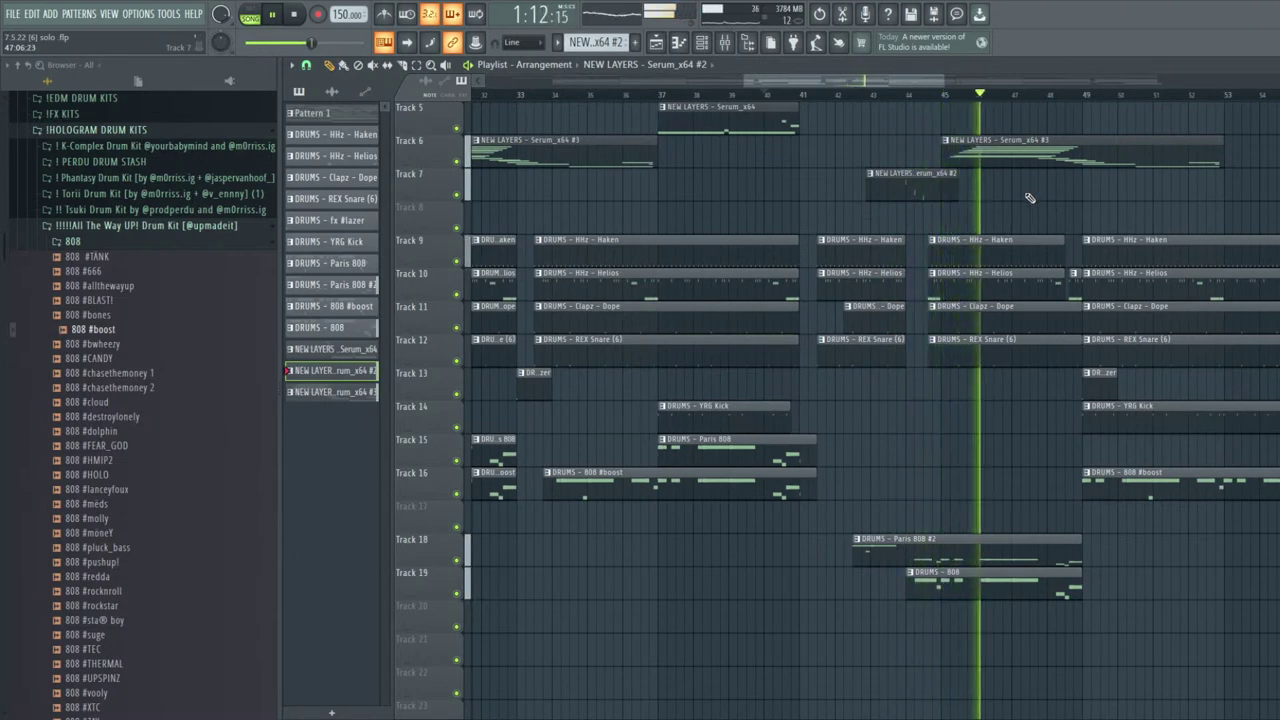
Trim the Clapz - Dope clip to bar 48.75 and slice the REX Snare (6) clip at bars 48.5 and 48.75
{"action": "scroll", "coordinate": [1030, 197], "scroll_direction": "up", "scroll_amount": 4}
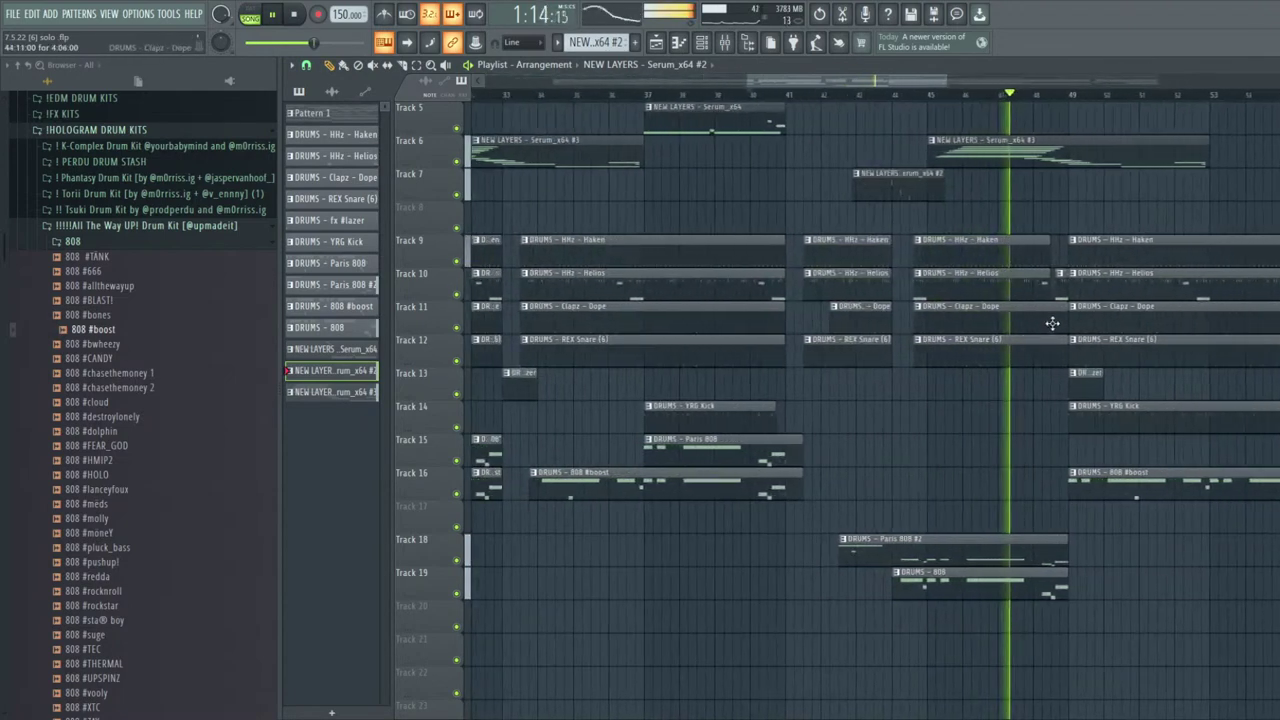
{"action": "left_click_drag", "start_coordinate": [1086, 320], "coordinate": [1074, 359]}
{"action": "key", "text": "ctrl+z"}
{"action": "scroll", "coordinate": [1080, 358], "scroll_direction": "up", "scroll_amount": 2}
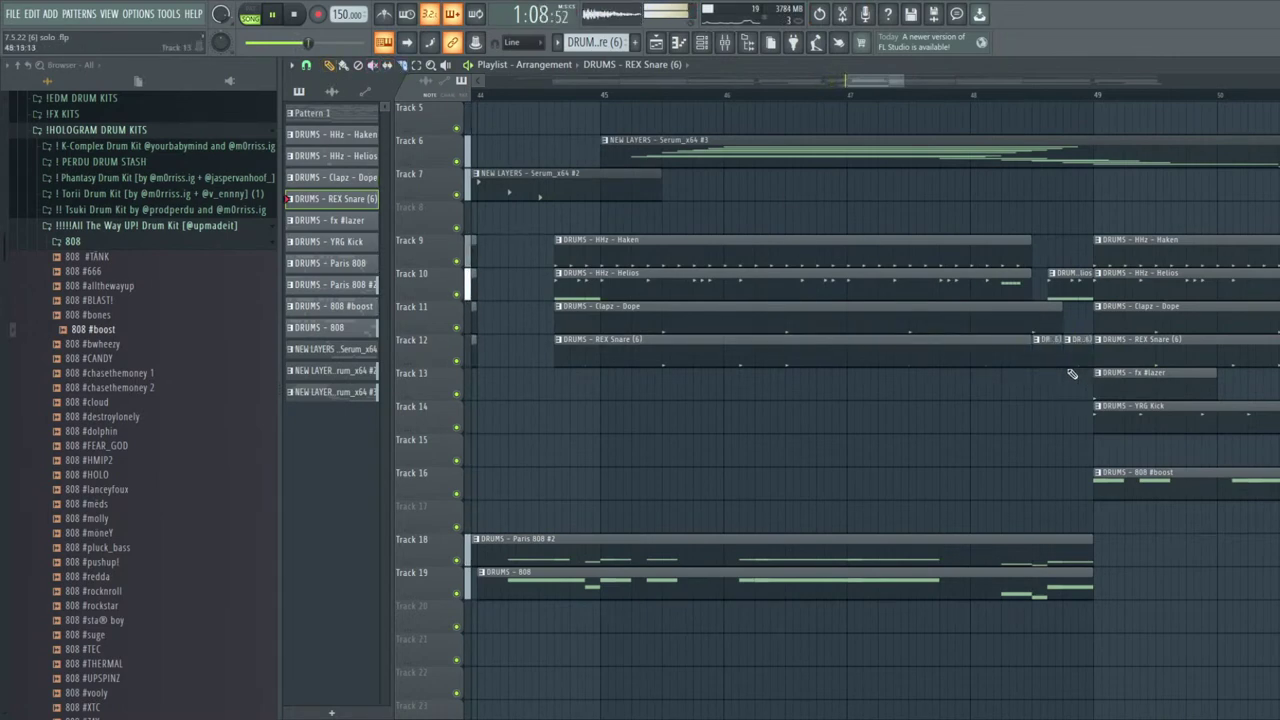
Shorten the first REX Snare (6) slice before bar 49 and reposition it on Track 12 to start at 48:12:00
{"action": "left_click", "coordinate": [1020, 386]}
{"action": "left_click_drag", "start_coordinate": [1030, 389], "coordinate": [1055, 389]}
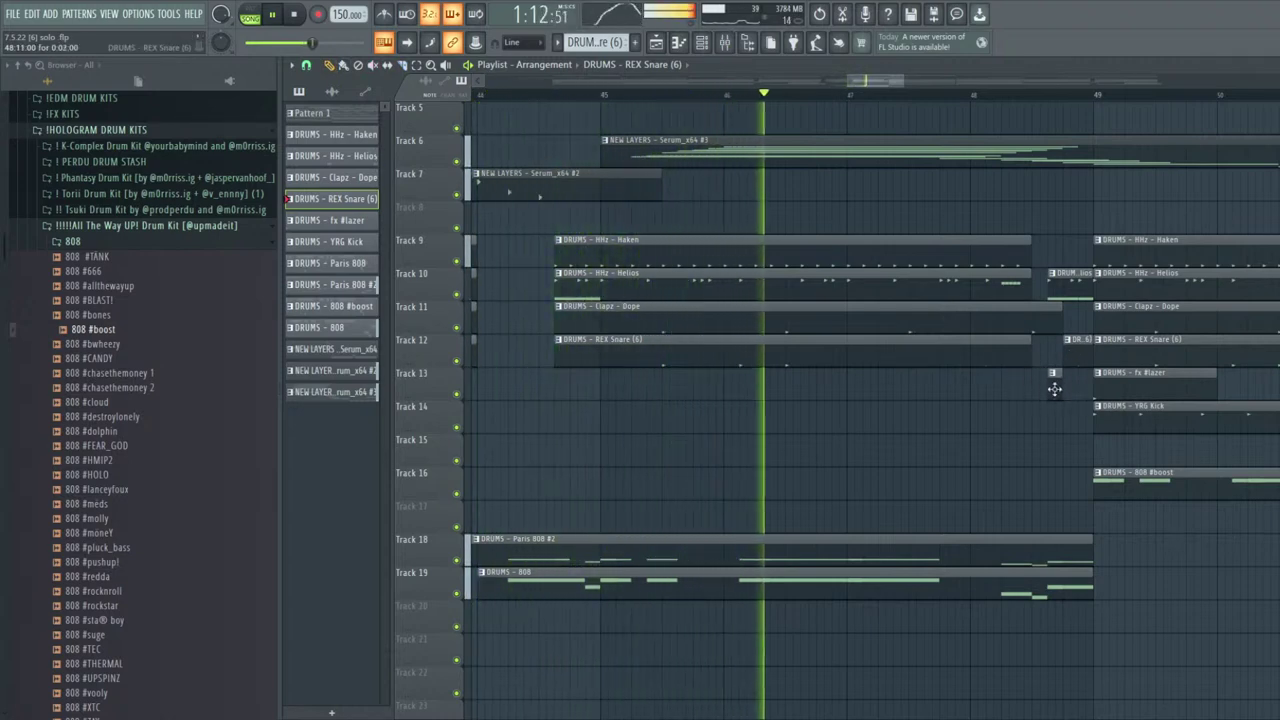
{"action": "mouse_move", "coordinate": [1048, 362]}
{"action": "left_mouse_down"}
{"action": "mouse_move", "coordinate": [1043, 350]}
{"action": "mouse_move", "coordinate": [1059, 357]}
{"action": "left_mouse_up"}
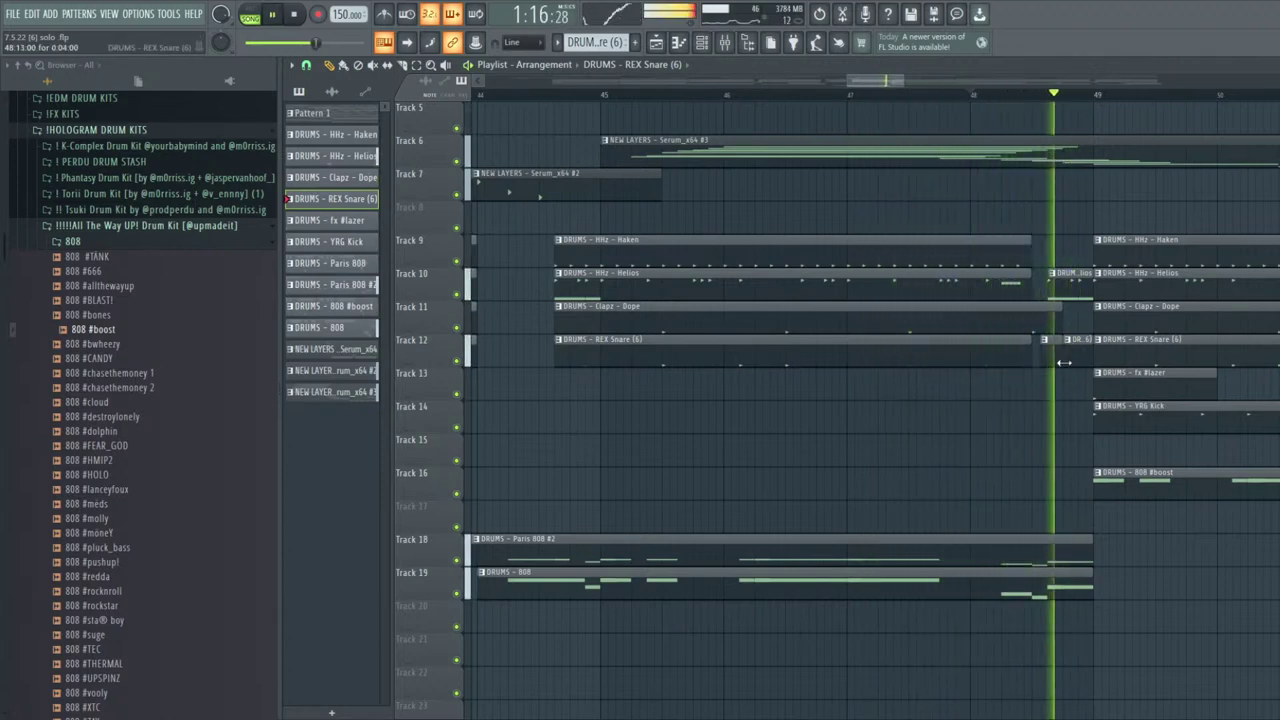
{"action": "left_click_drag", "start_coordinate": [1053, 366], "coordinate": [1073, 364]}
{"action": "key", "text": "space"}
{"action": "key", "text": "space"}
{"action": "left_click", "coordinate": [1070, 362]}
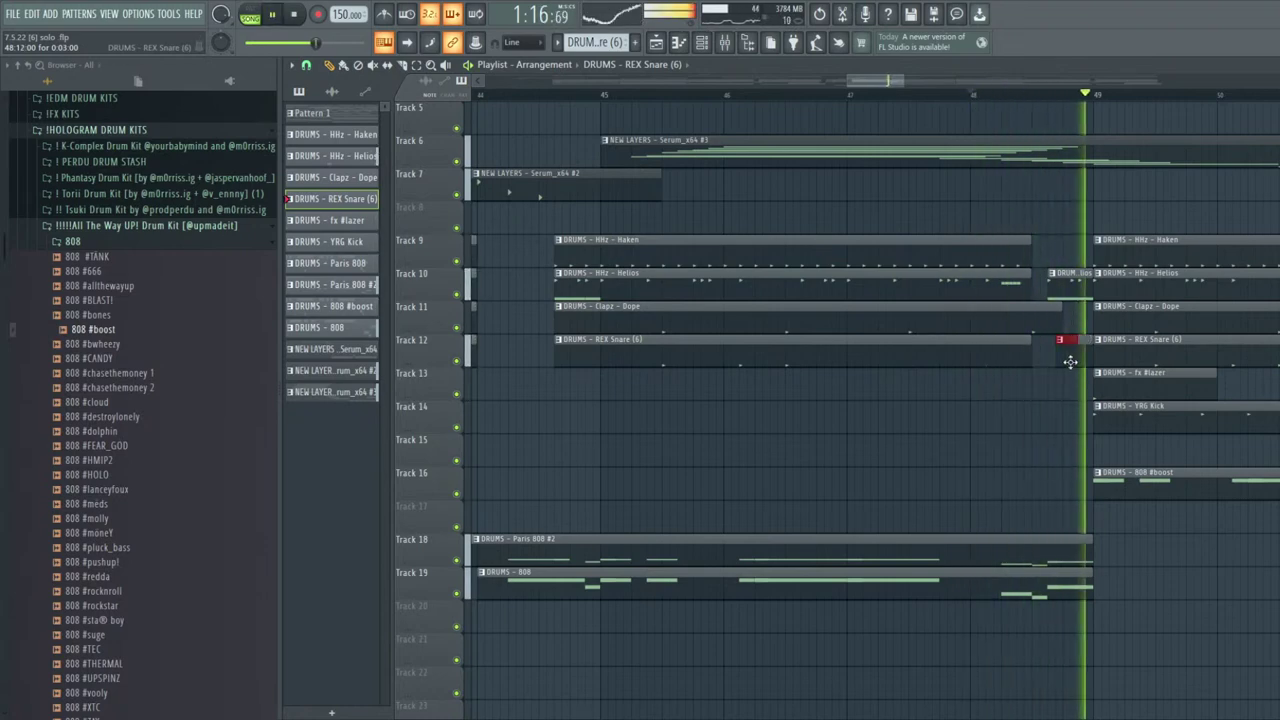
{"action": "scroll", "coordinate": [1063, 343], "scroll_direction": "down", "scroll_amount": 8}
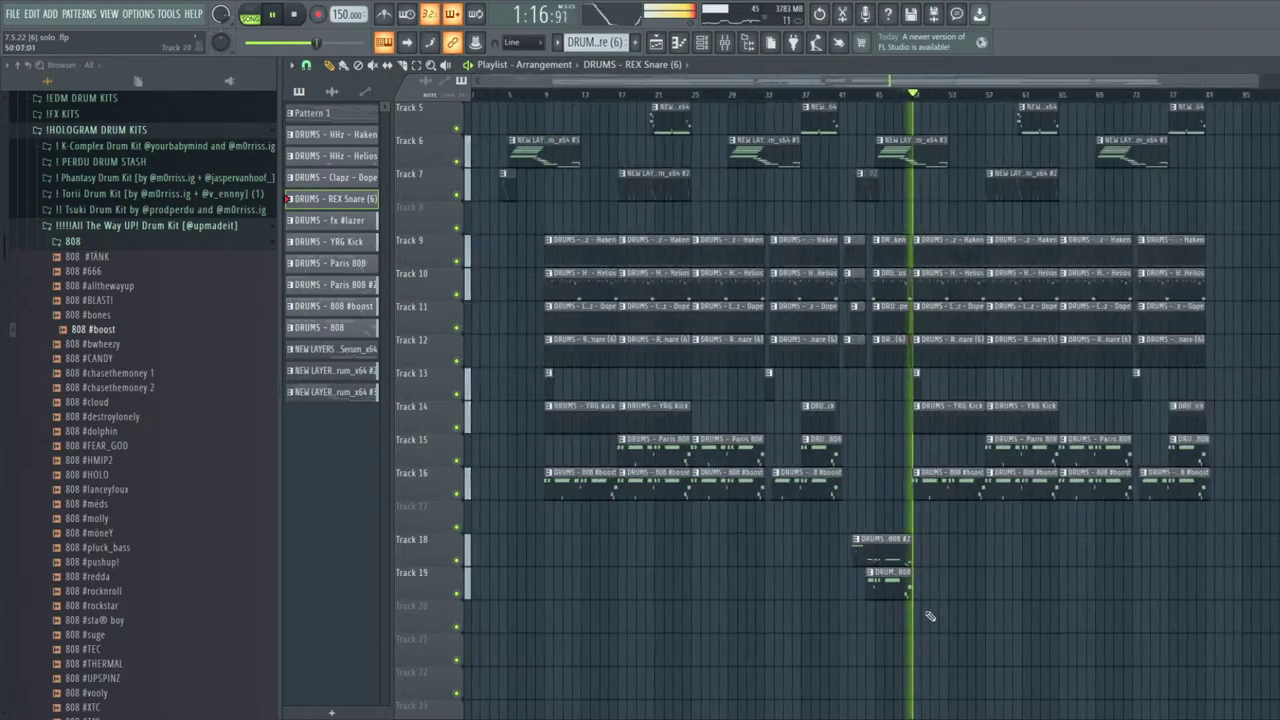
{"action": "scroll", "coordinate": [943, 482], "scroll_direction": "up", "scroll_amount": 5}
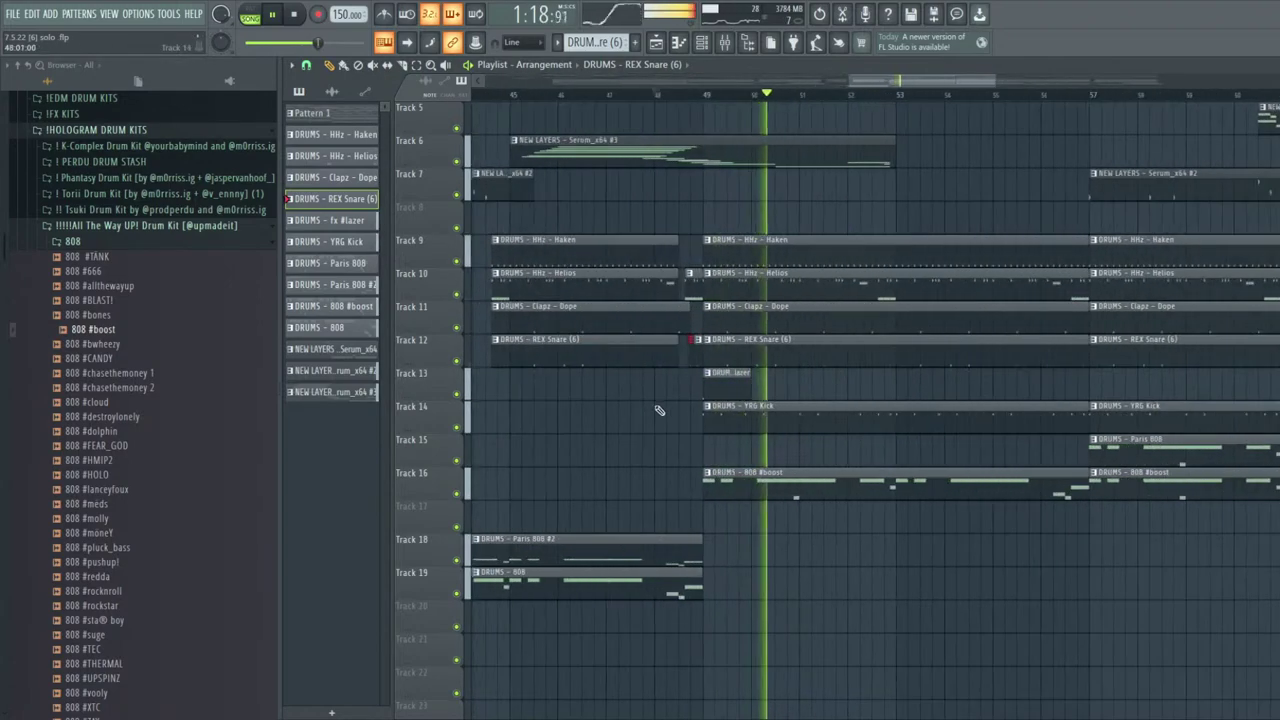
{"action": "scroll", "coordinate": [657, 410], "scroll_direction": "down", "scroll_amount": 3}
{"action": "scroll", "coordinate": [590, 578], "scroll_direction": "up", "scroll_amount": 3}
{"action": "scroll", "coordinate": [884, 600], "scroll_direction": "up", "scroll_amount": 3}
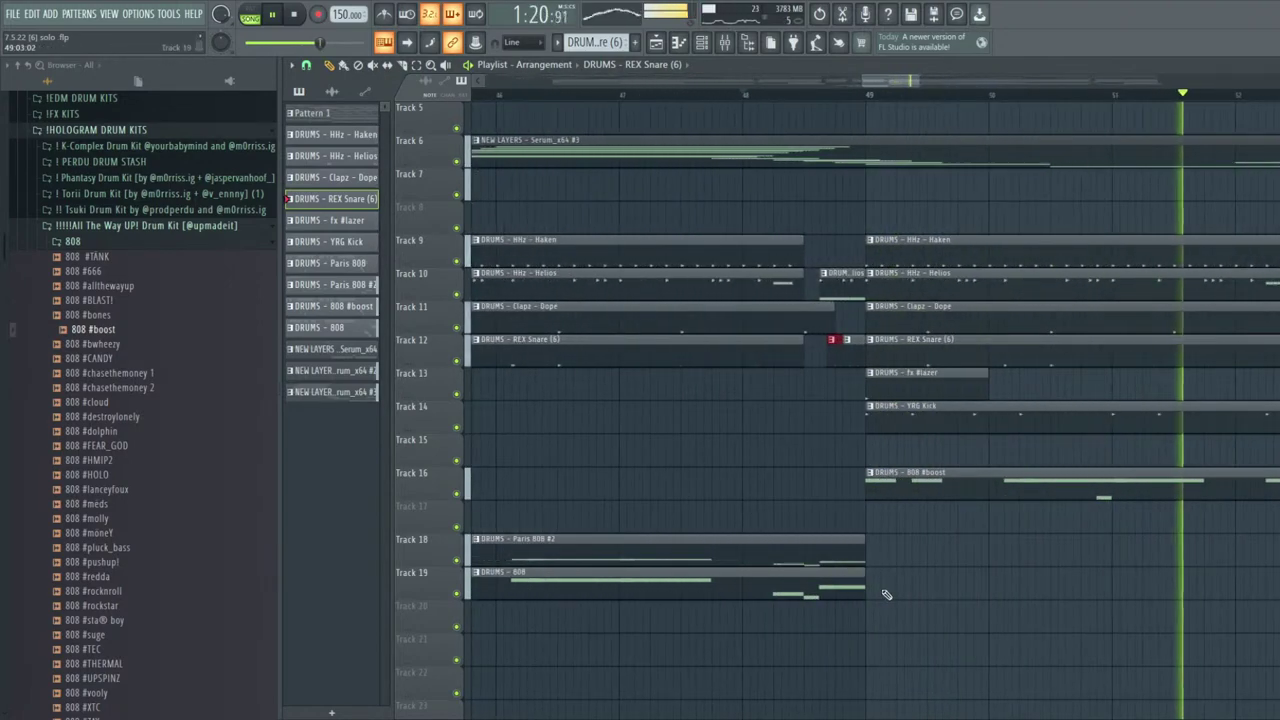
{"action": "left_click_drag", "start_coordinate": [881, 603], "coordinate": [903, 545]}
{"action": "scroll", "coordinate": [890, 545], "scroll_direction": "down", "scroll_amount": 8}
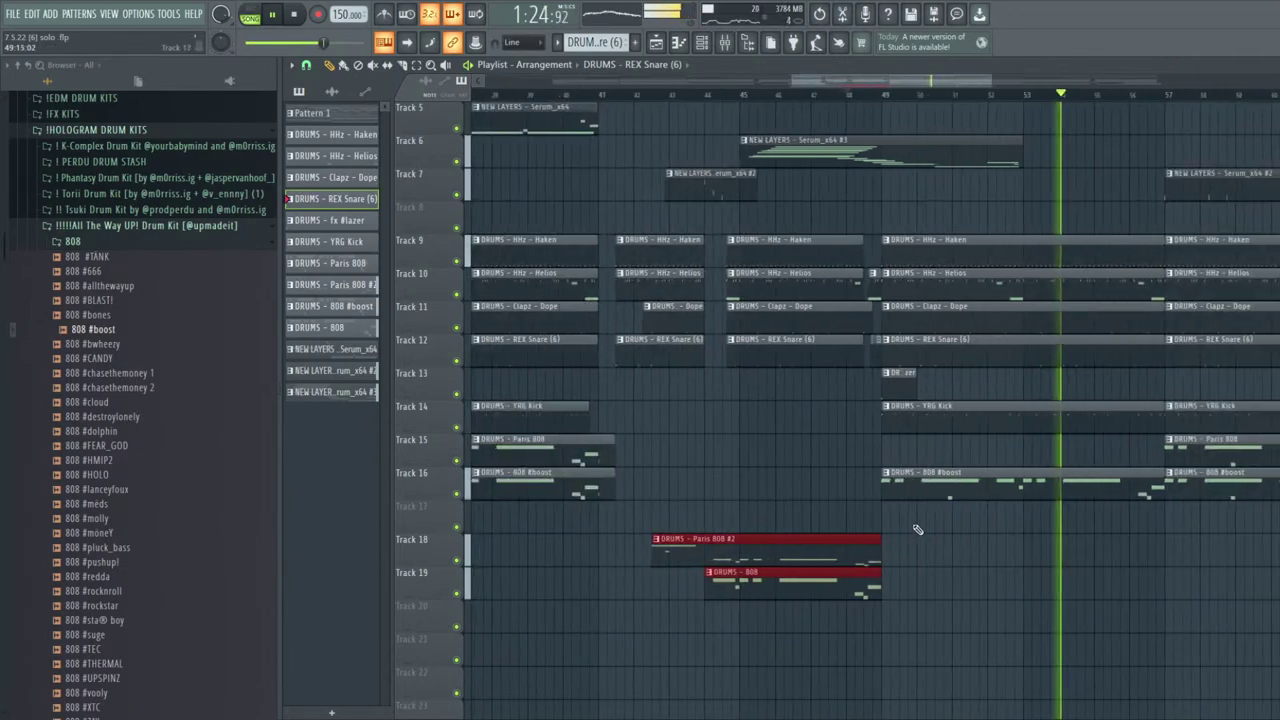
Set the release time of the 808 #boost channel's volume envelope to 31%
{"action": "double_click", "coordinate": [961, 489]}
{"action": "key", "text": "Escape"}
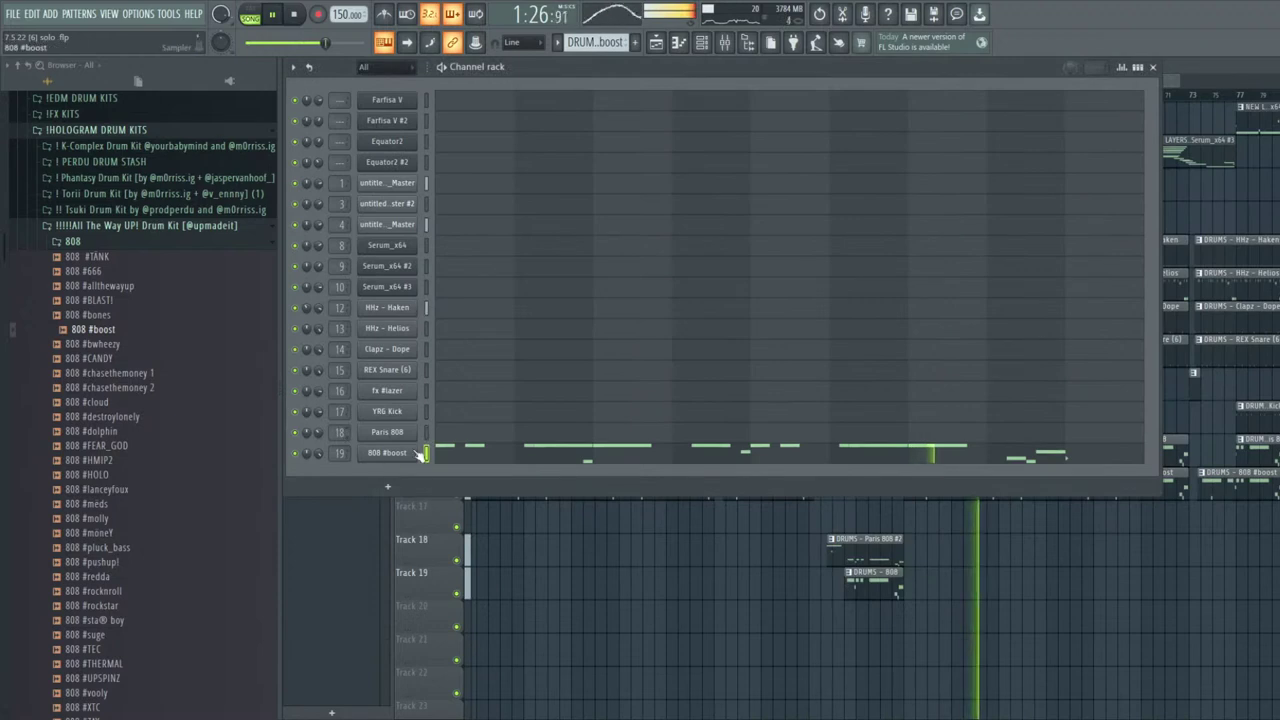
{"action": "left_click", "coordinate": [387, 453]}
{"action": "left_click", "coordinate": [463, 284]}
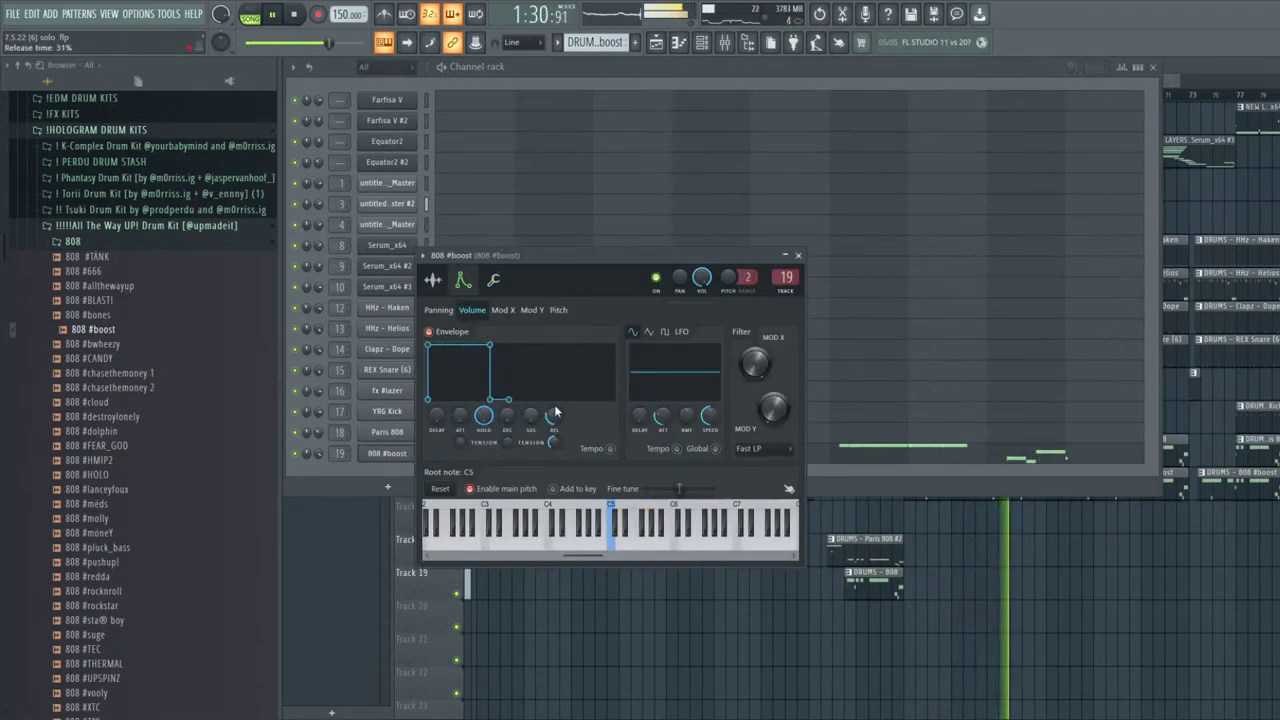
{"action": "key", "text": "Escape"}
Delete the overhanging D5 note at bar 9 from the 808 #boost pattern
{"action": "left_click", "coordinate": [826, 455]}
{"action": "key", "text": "Delete"}
{"action": "left_click_drag", "start_coordinate": [952, 490], "coordinate": [945, 470]}
{"action": "key", "text": "ctrl+z"}
{"action": "key", "text": "Delete"}
{"action": "key", "text": "Escape"}
{"action": "key", "text": "Escape"}
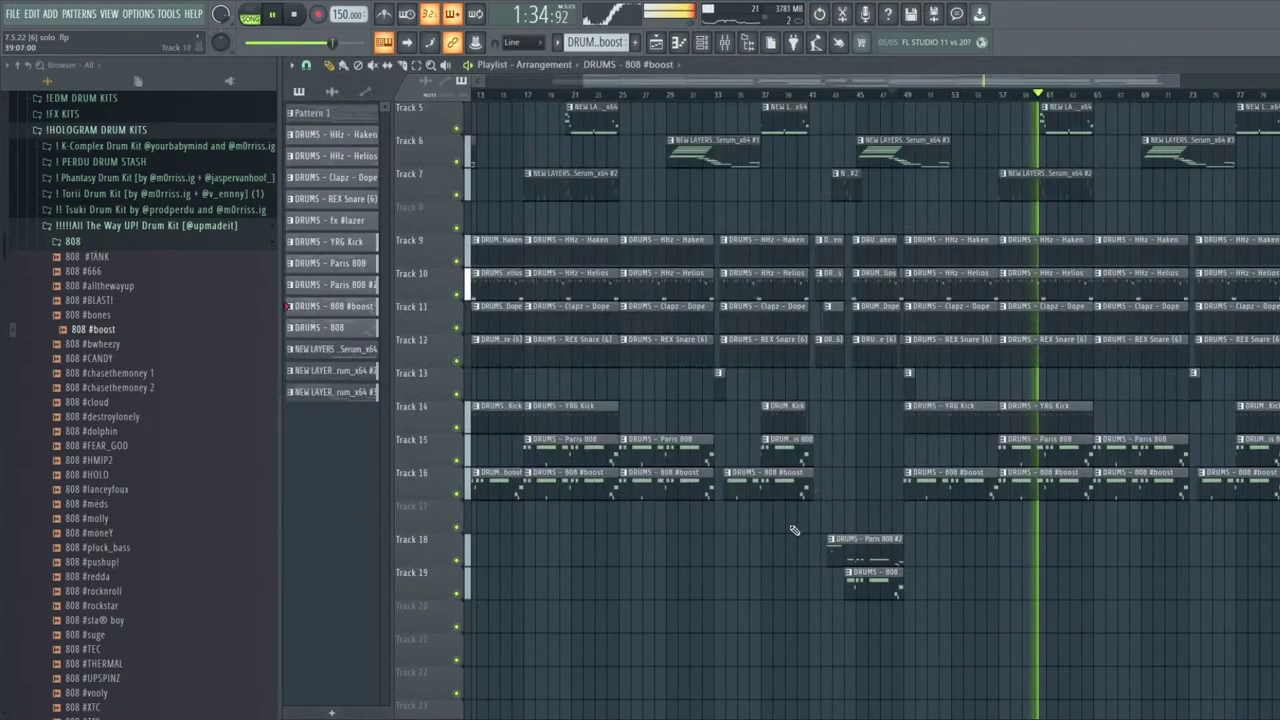
Set the release time of the Paris 808 channel's volume envelope to 0%
{"action": "left_click", "coordinate": [657, 44]}
{"action": "left_click", "coordinate": [400, 436]}
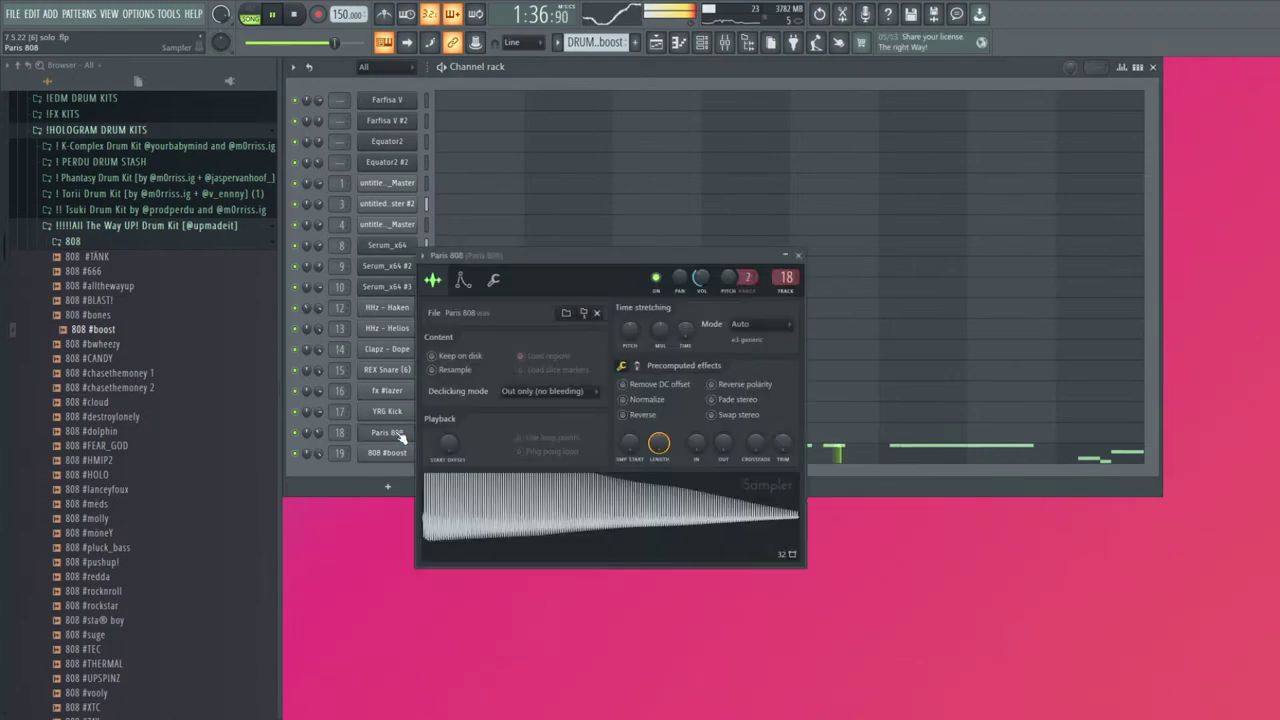
{"action": "left_click", "coordinate": [463, 280]}
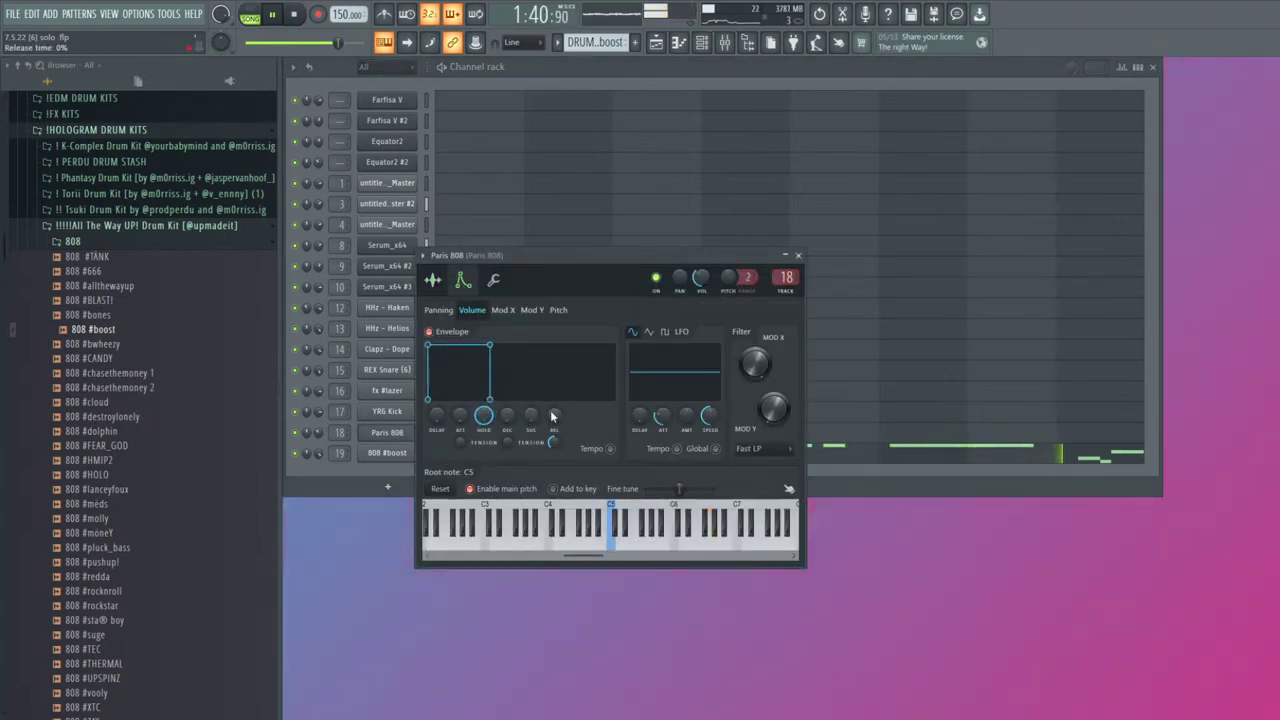
{"action": "key", "text": "Escape"}
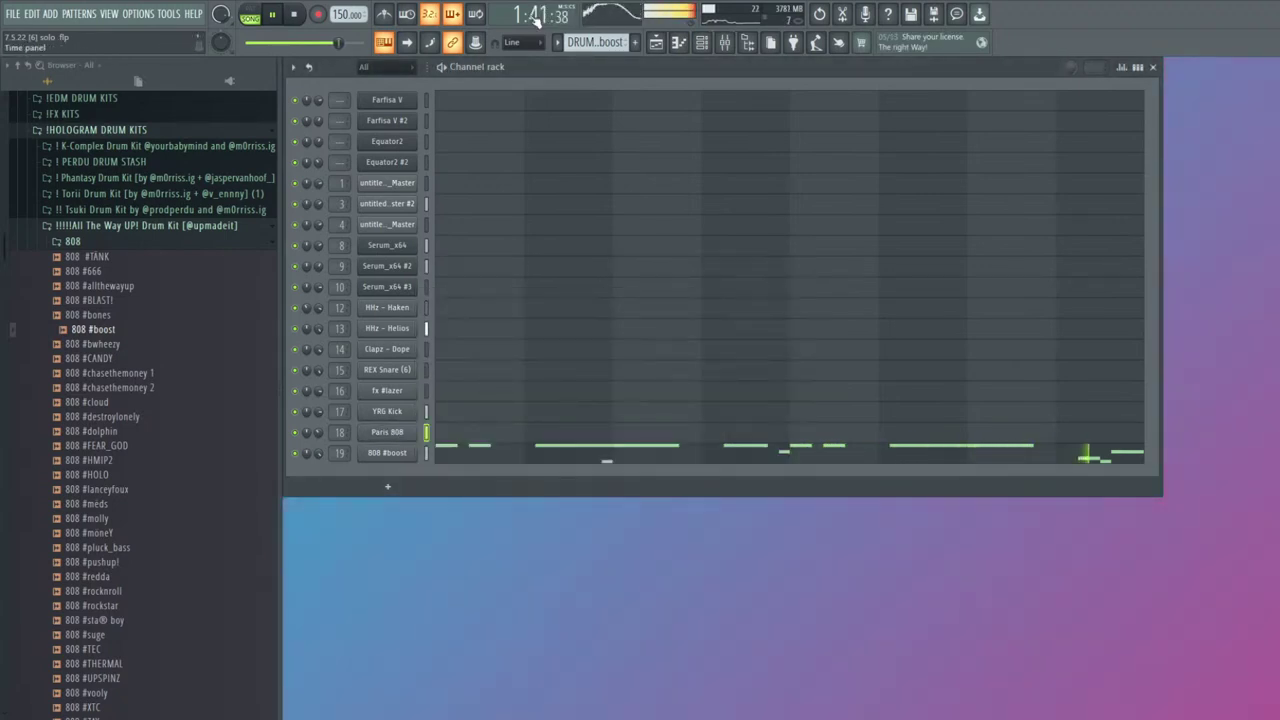
Apply legato to the notes of the Paris 808 pattern and return to the playlist
{"action": "left_click", "coordinate": [626, 150]}
{"action": "left_click", "coordinate": [652, 428]}
{"action": "left_click_drag", "start_coordinate": [952, 318], "coordinate": [965, 352]}
{"action": "key", "text": "Delete"}
{"action": "left_click", "coordinate": [958, 345]}
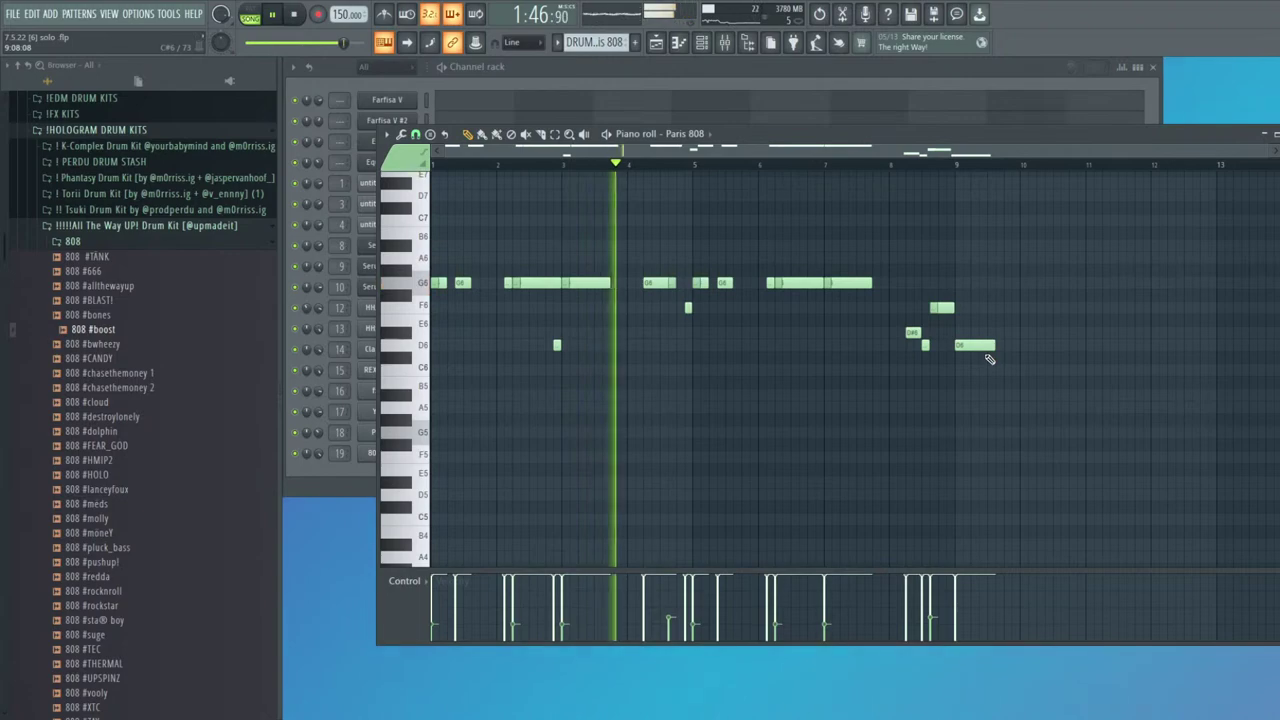
{"action": "key", "text": "ctrl+l"}
{"action": "key", "text": "Escape"}
{"action": "left_click", "coordinate": [659, 50]}
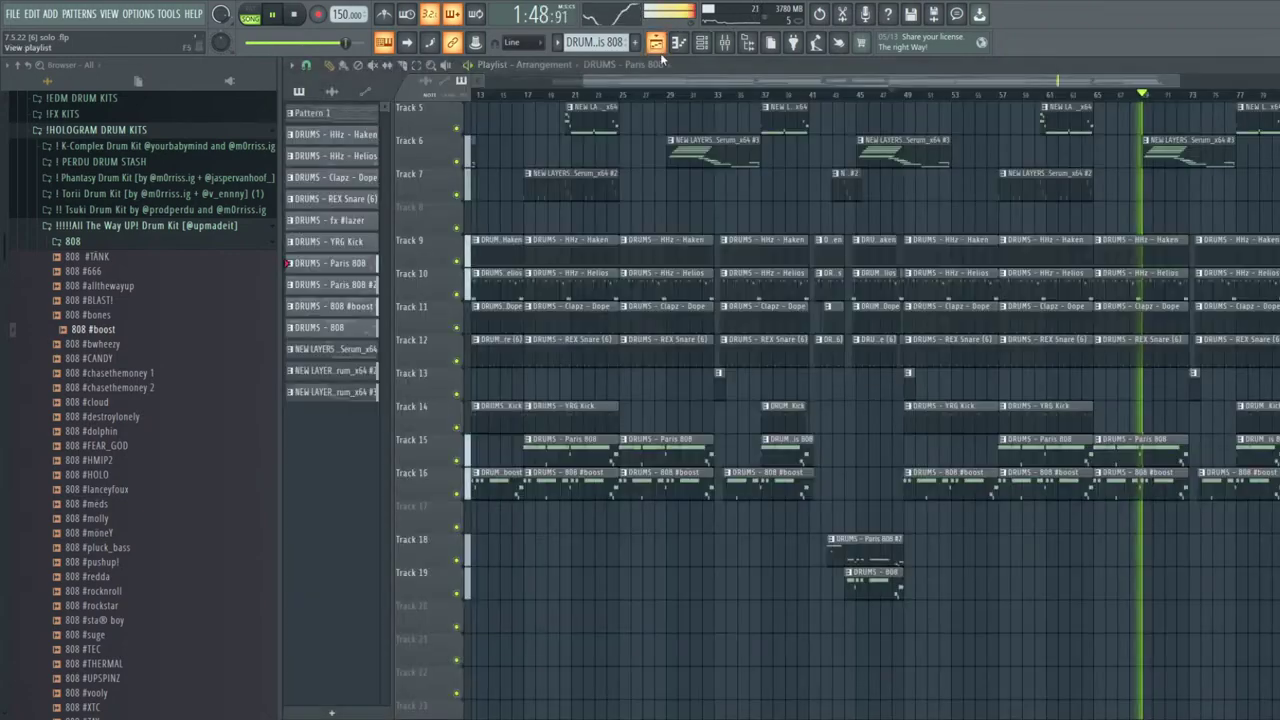
Apply legato to the notes of the unique 808 pattern on Track 19 so each note reaches the following one
{"action": "double_click", "coordinate": [870, 591]}
{"action": "key", "text": "Escape"}
{"action": "key", "text": "Escape"}
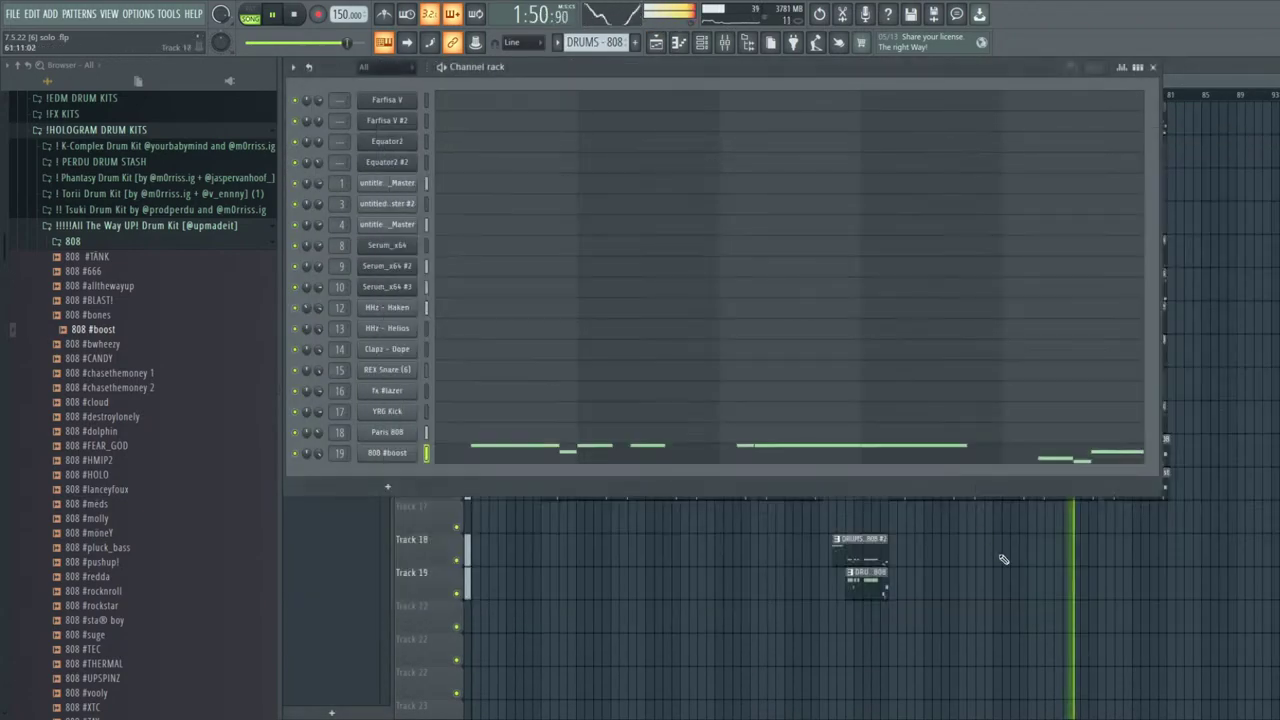
{"action": "left_click", "coordinate": [827, 93]}
{"action": "scroll", "coordinate": [883, 535], "scroll_direction": "up", "scroll_amount": 4}
{"action": "double_click", "coordinate": [856, 592]}
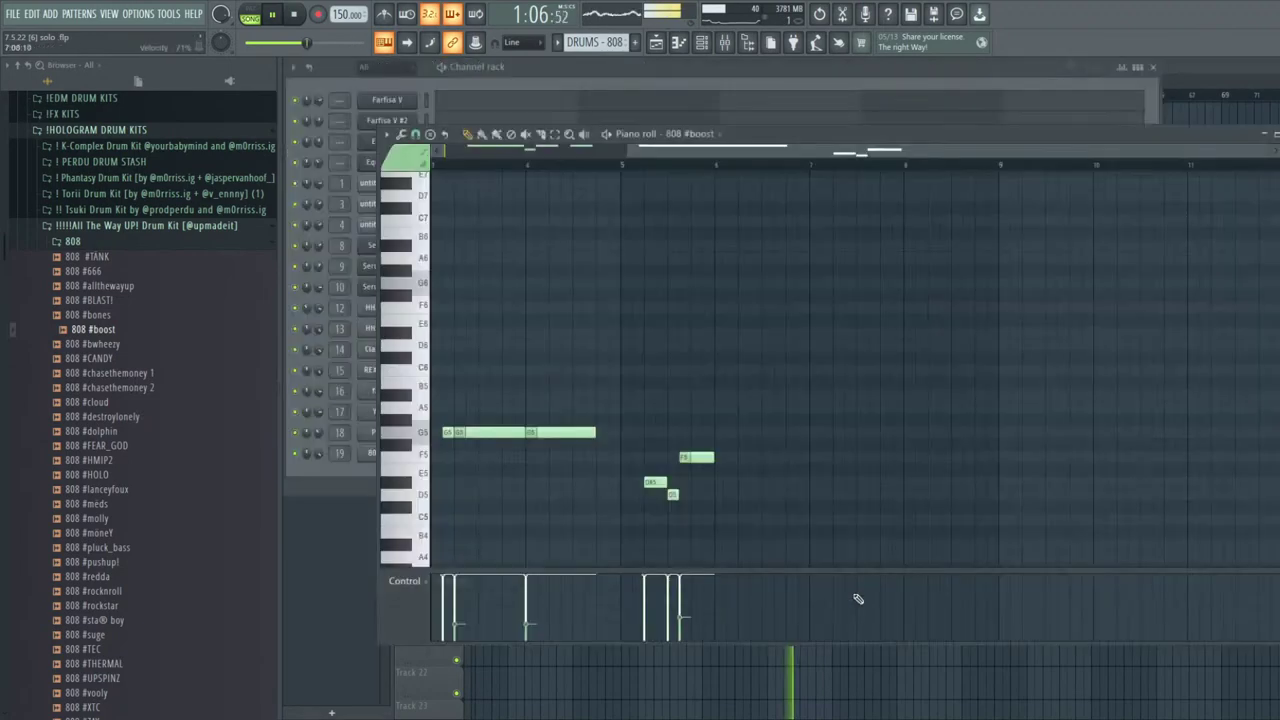
{"action": "scroll", "coordinate": [920, 490], "scroll_direction": "left", "scroll_amount": 2}
{"action": "key", "text": "Escape"}
{"action": "key", "text": "Escape"}
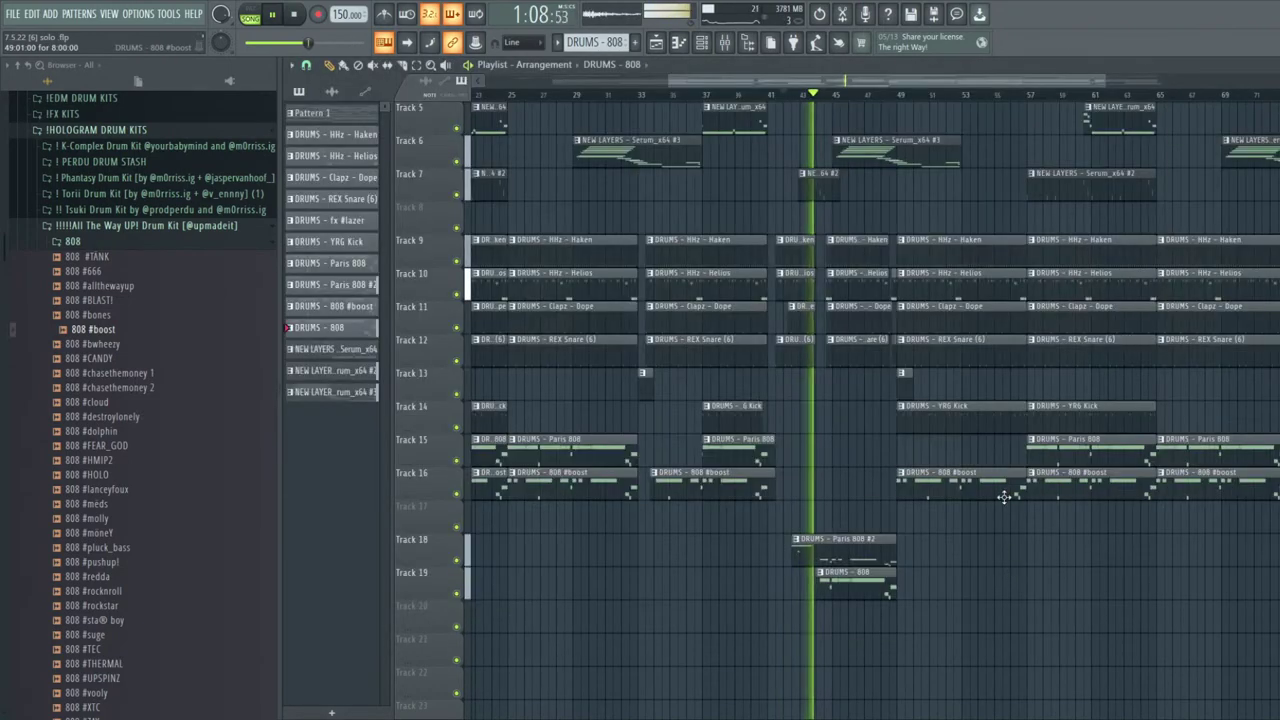
{"action": "double_click", "coordinate": [849, 585]}
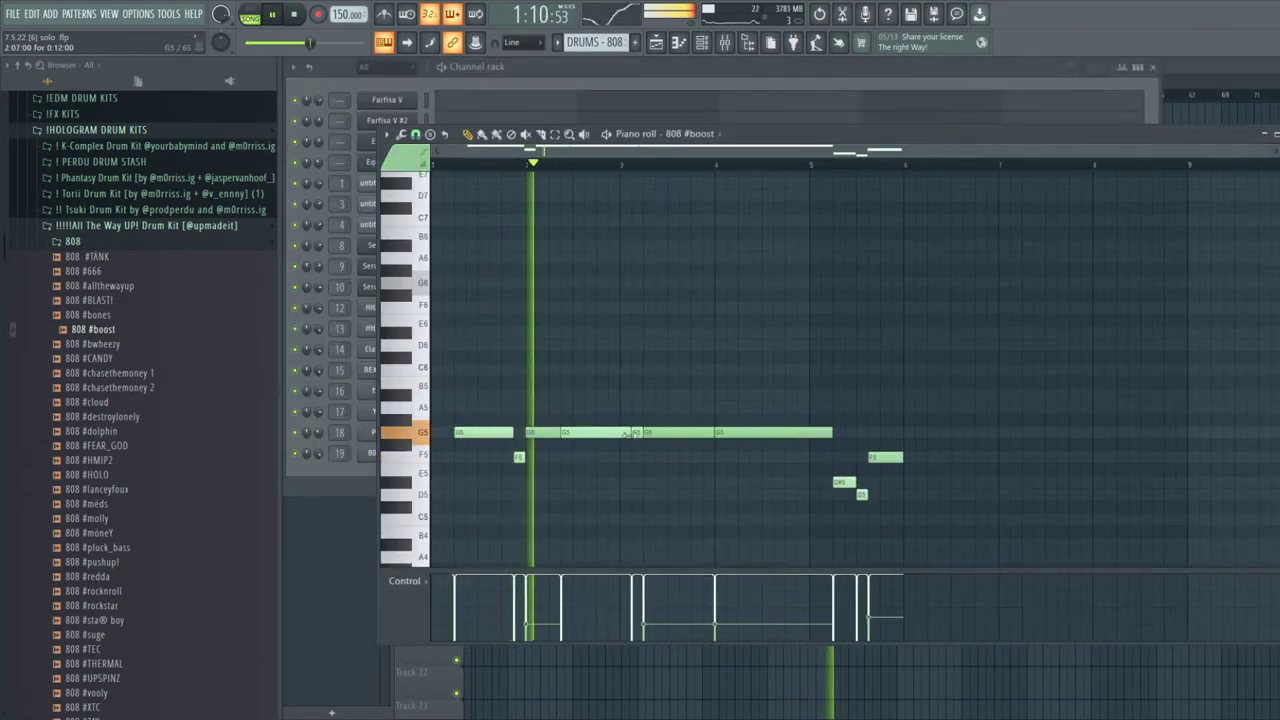
{"action": "key", "text": "Escape"}
{"action": "key", "text": "Escape"}
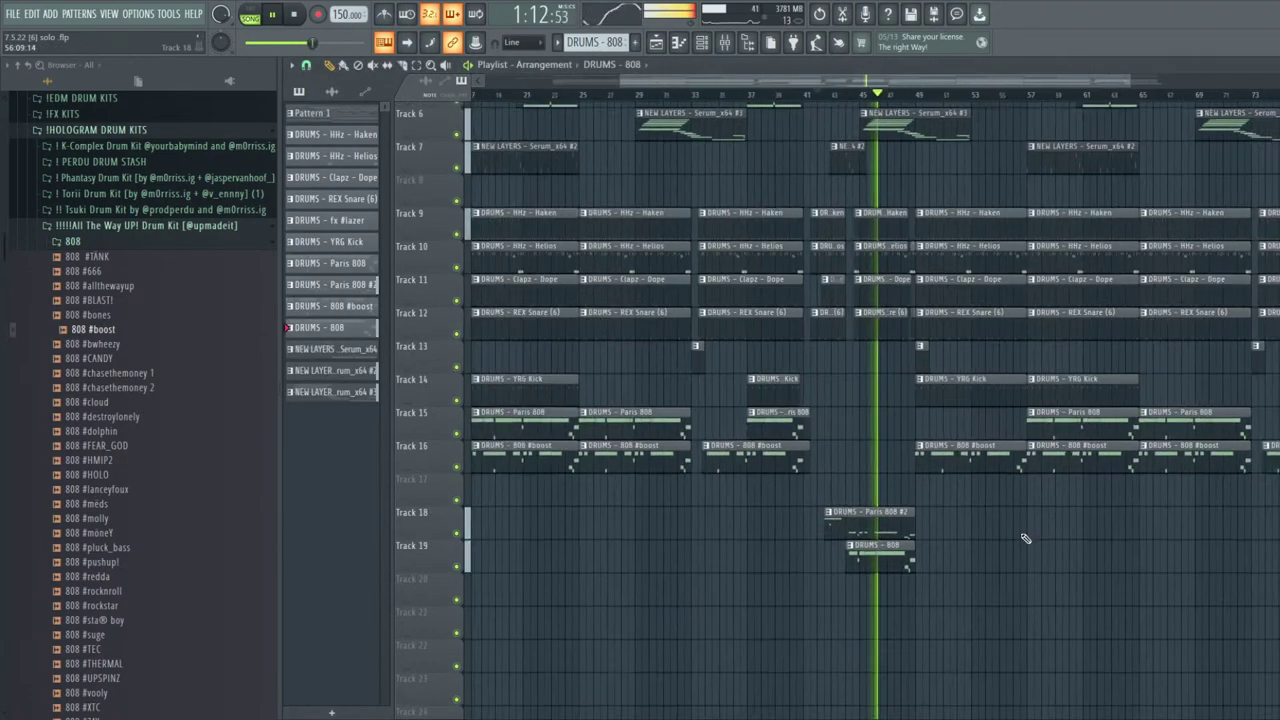
Apply legato to the notes of the 808 #boost pattern used on Track 16
{"action": "key", "text": "F6"}
{"action": "left_click", "coordinate": [995, 444]}
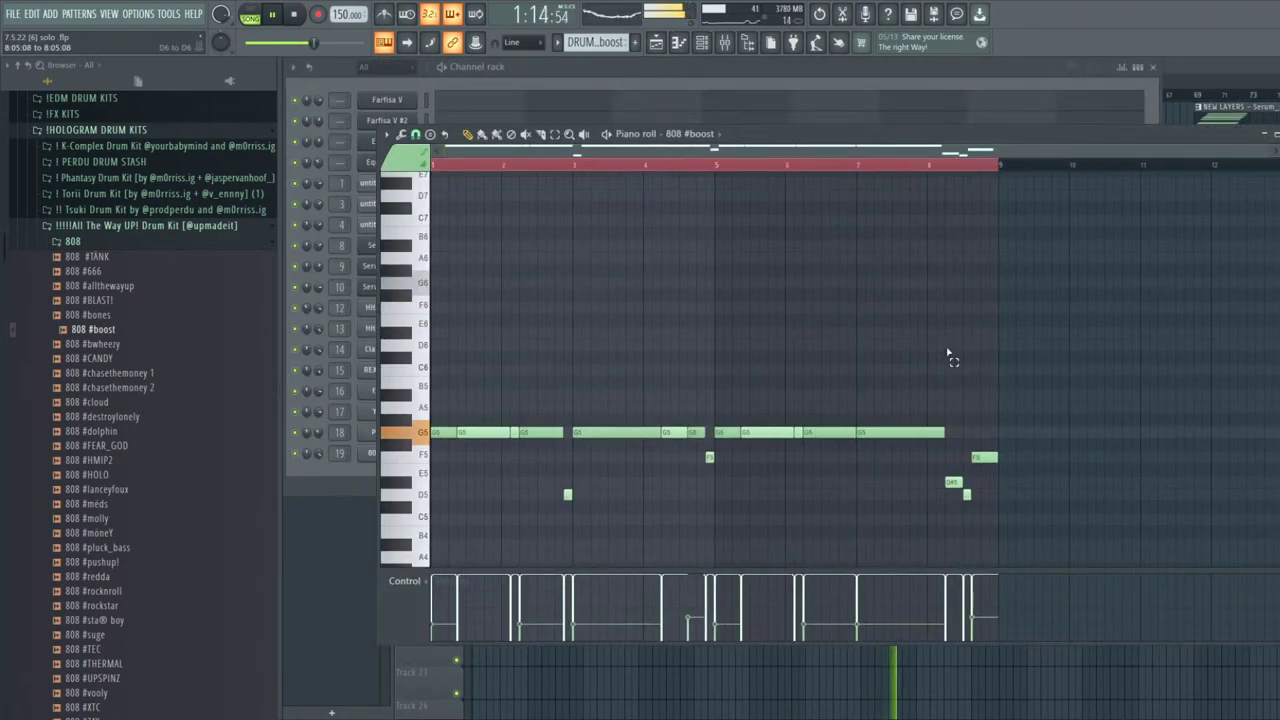
{"action": "key", "text": "Escape"}
{"action": "key", "text": "Escape"}
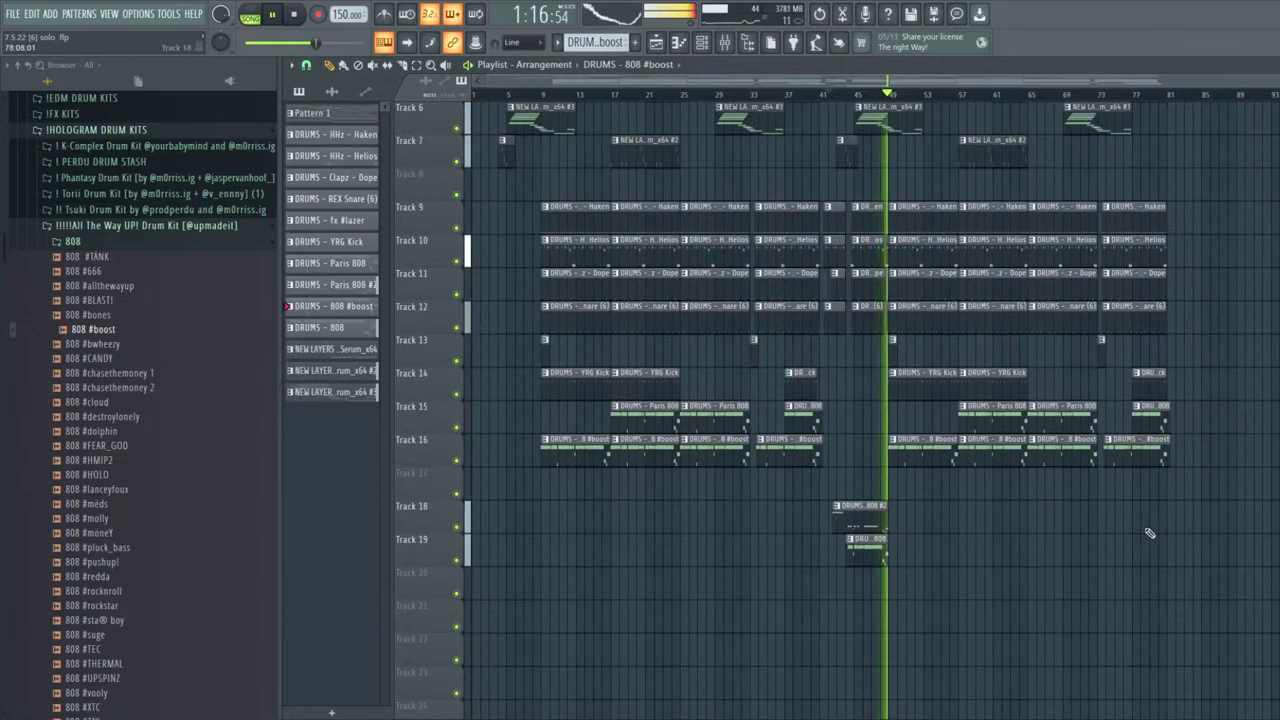
Open the YRG Kick pattern on Track 14 and remove the kicks late in bar 1 and in bar 3
{"action": "scroll", "coordinate": [1198, 476], "scroll_direction": "up", "scroll_amount": 5}
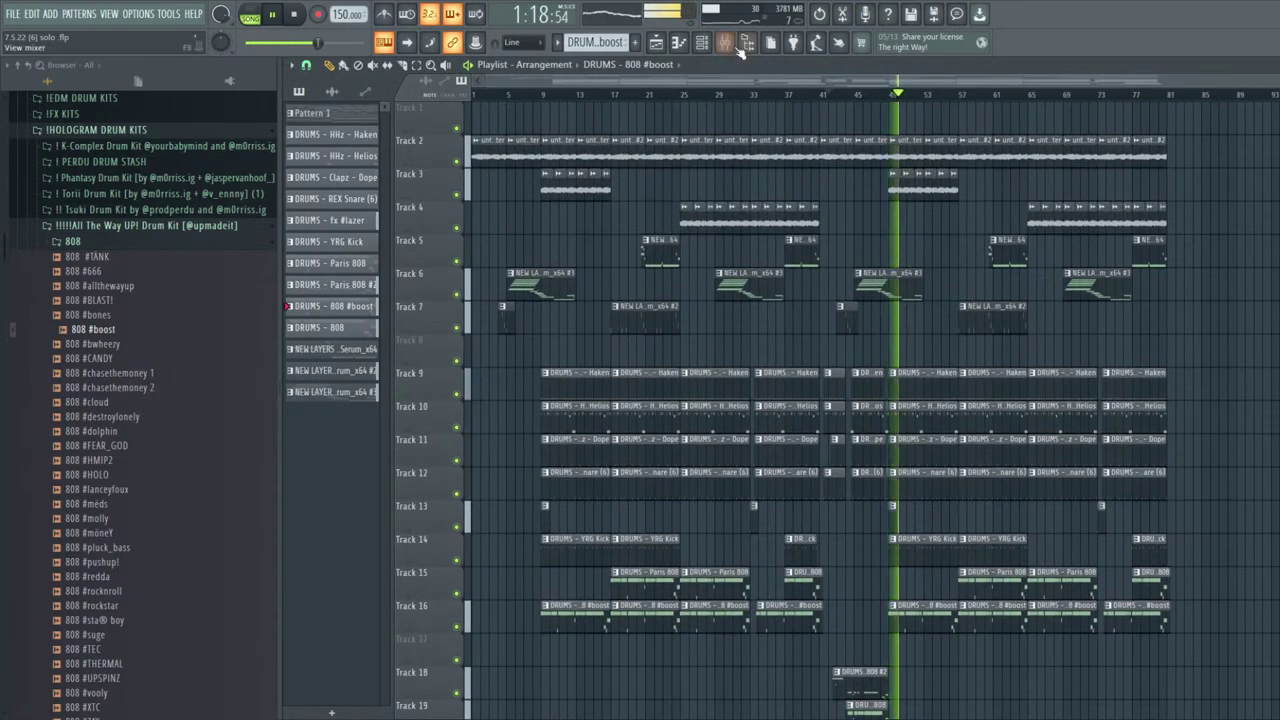
{"action": "scroll", "coordinate": [895, 403], "scroll_direction": "up", "scroll_amount": 3}
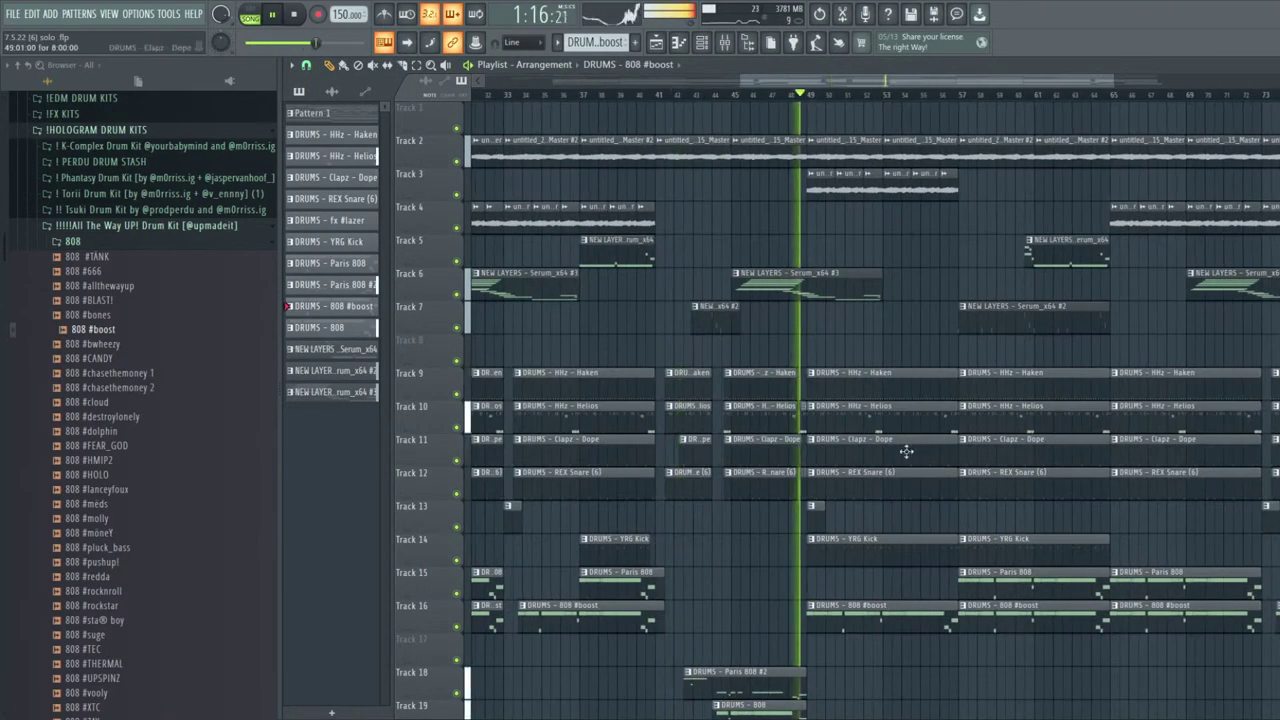
{"action": "double_click", "coordinate": [874, 554]}
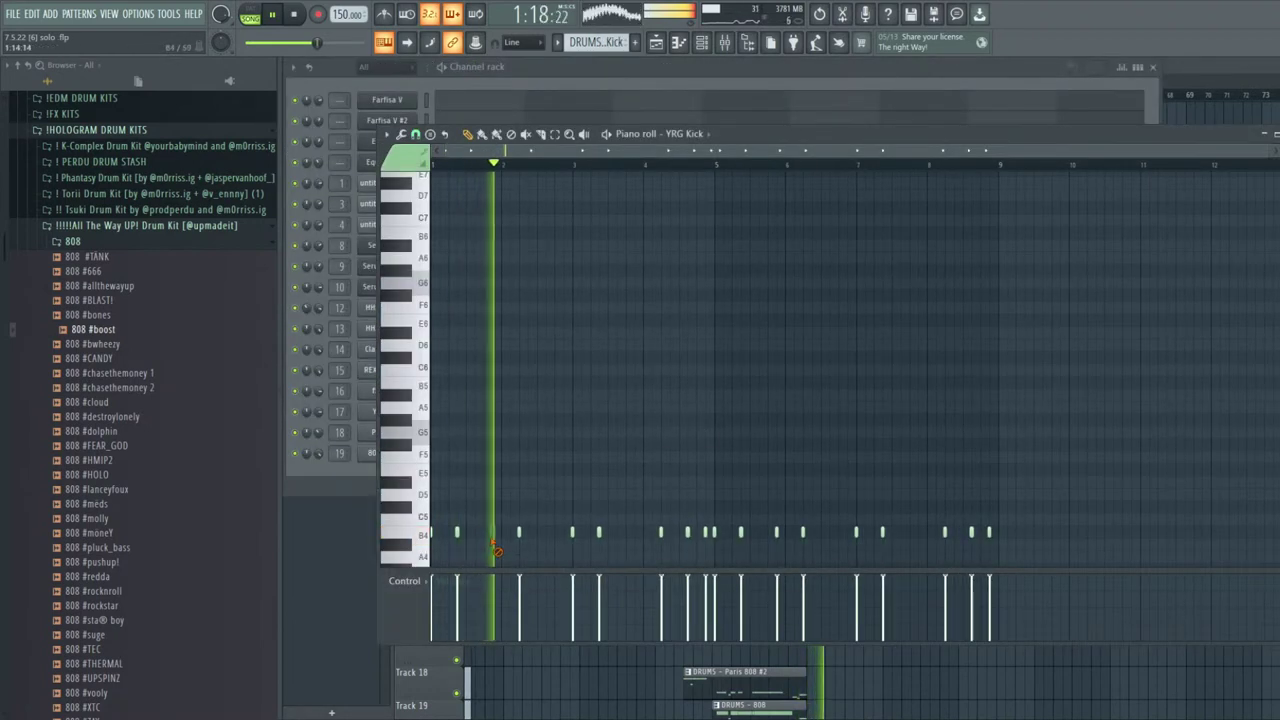
{"action": "scroll", "coordinate": [552, 552], "scroll_direction": "down", "scroll_amount": 3}
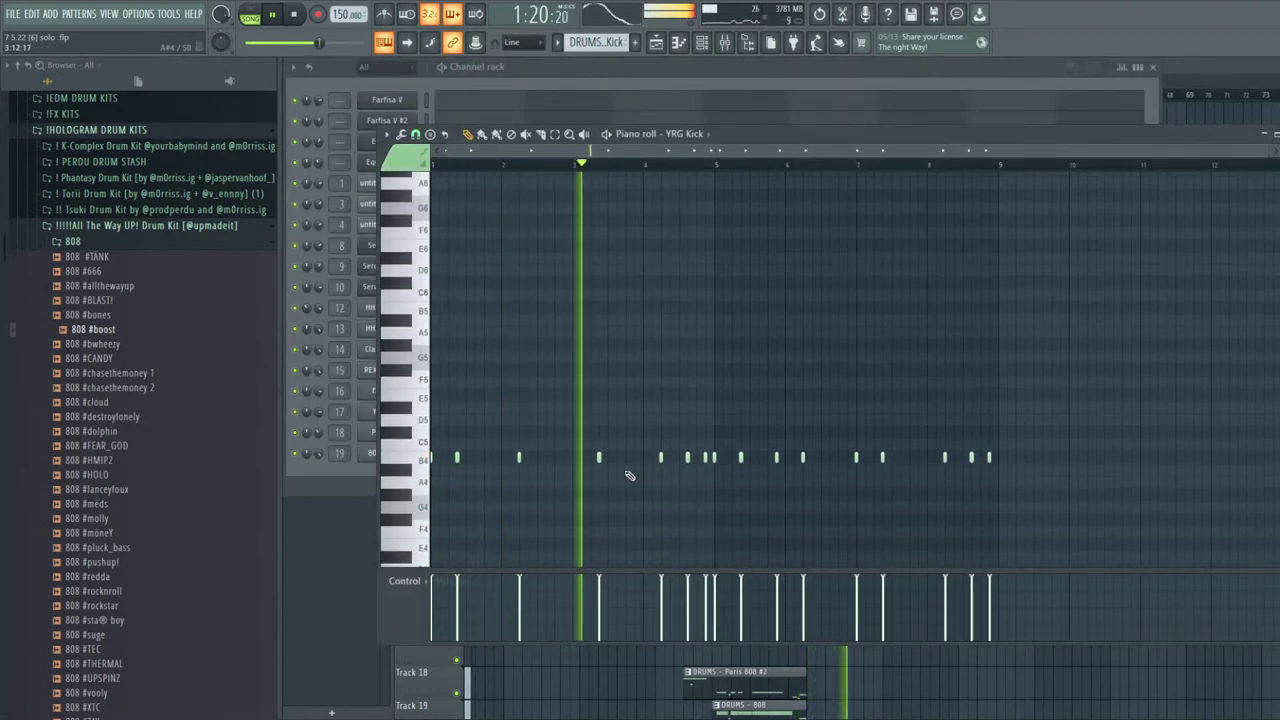
Replace the kick notes in bars 5 to 8 with a copy of bars 1 to 4 and clear the time selection
{"action": "left_click_drag", "start_coordinate": [1081, 488], "coordinate": [717, 352]}
{"action": "key", "text": "Delete"}
{"action": "left_click_drag", "start_coordinate": [714, 165], "coordinate": [433, 166]}
{"action": "key", "text": "ctrl+b"}
{"action": "left_click", "coordinate": [676, 502], "text": "ctrl"}
{"action": "key", "text": "space"}
{"action": "key", "text": "space"}
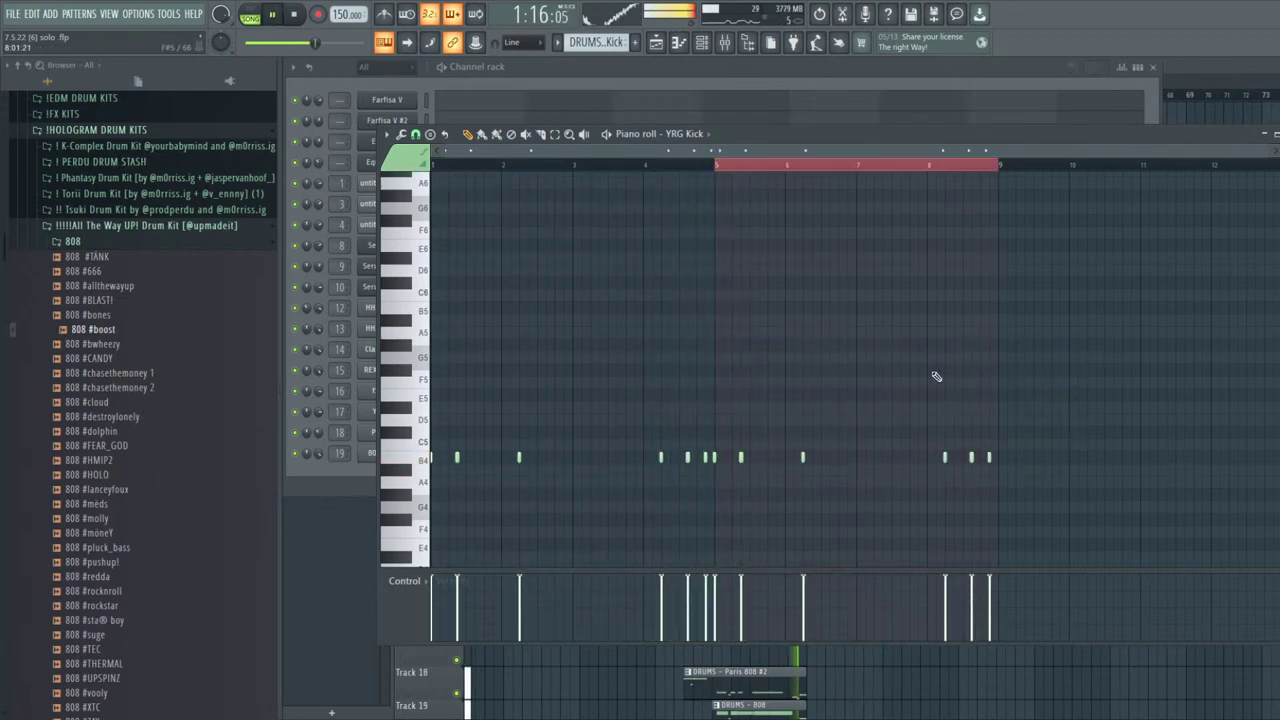
{"action": "right_click", "coordinate": [808, 167]}
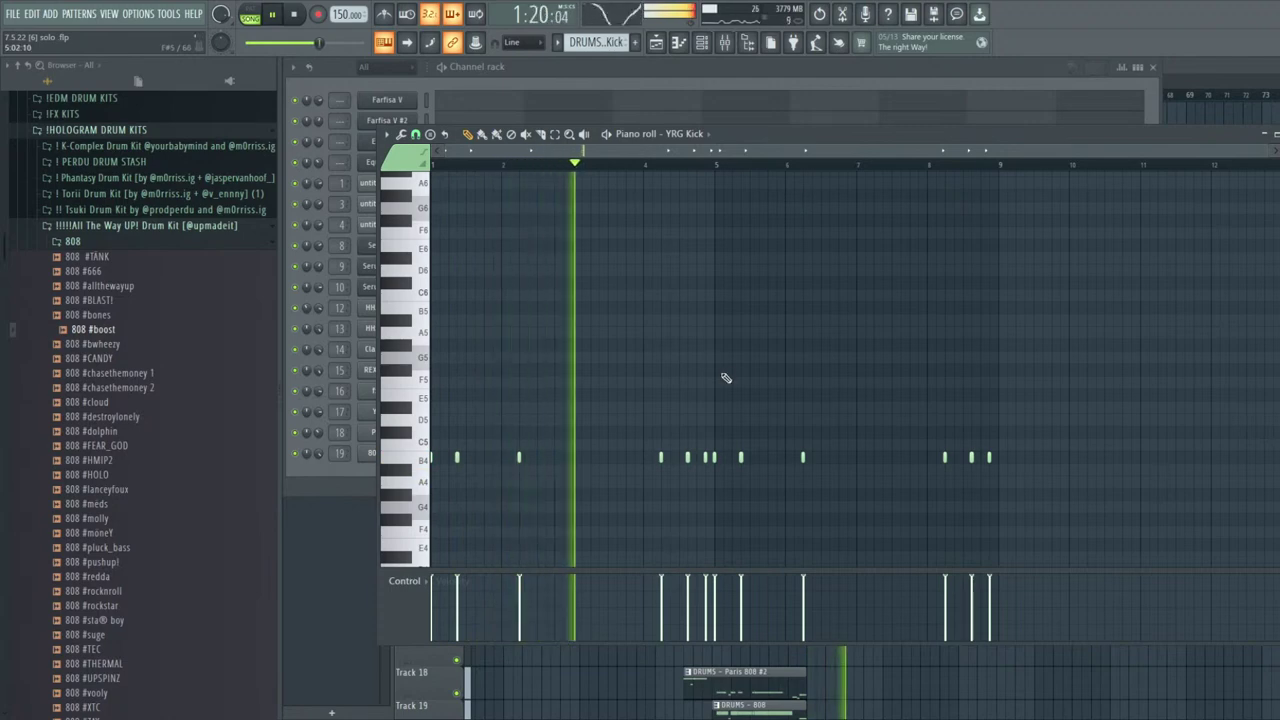
Check the Fruity soft clipper settings on the Master mixer track and return to the YRG Kick piano roll
{"action": "left_click", "coordinate": [722, 44]}
{"action": "left_click", "coordinate": [370, 250]}
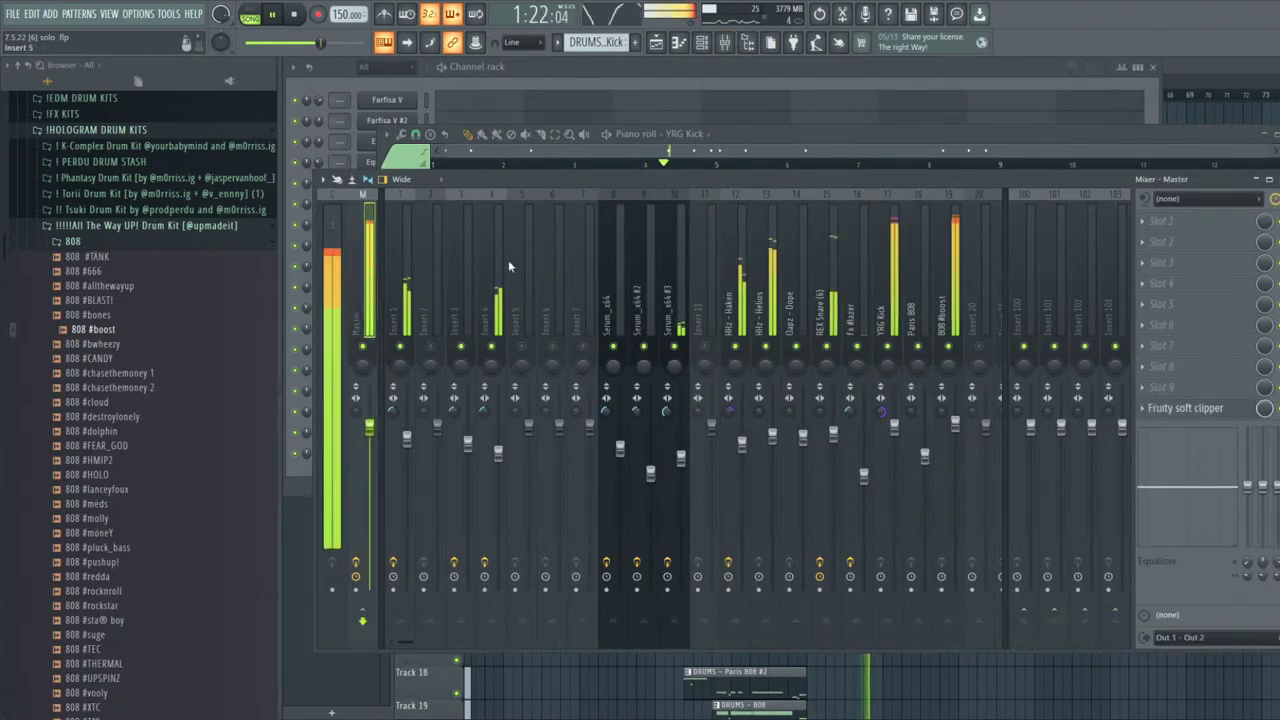
{"action": "left_click", "coordinate": [1212, 404]}
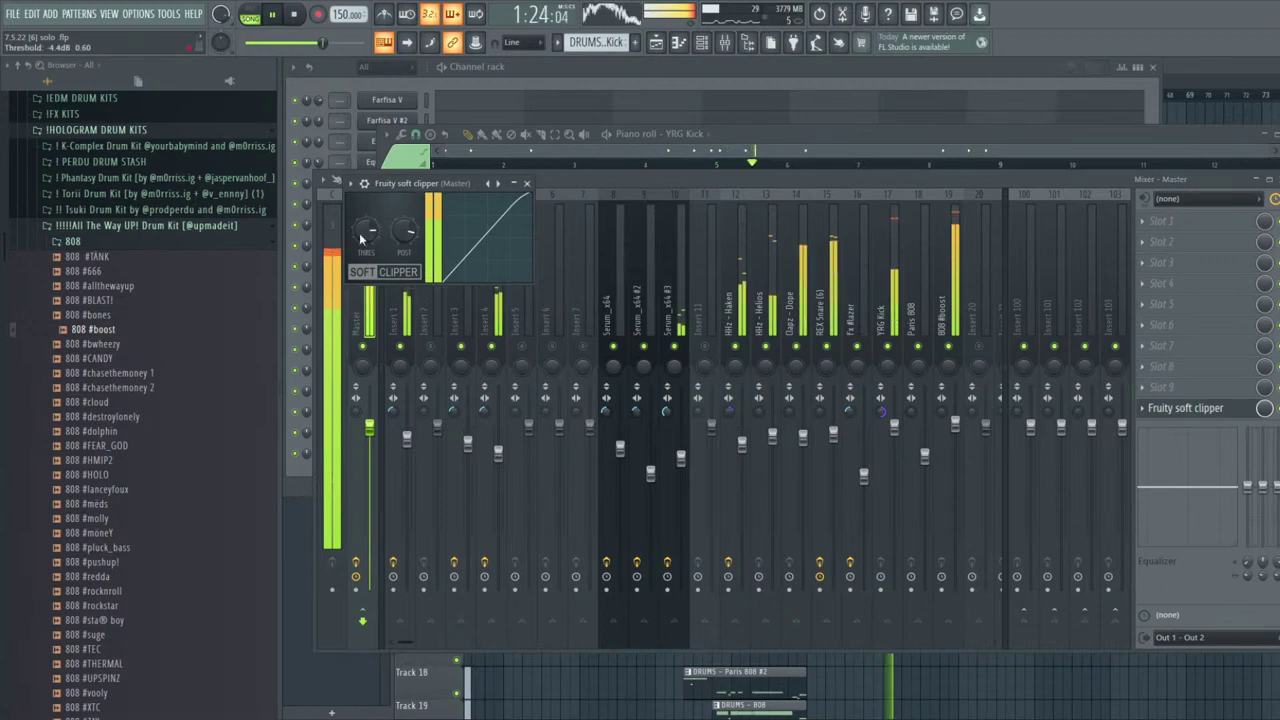
{"action": "key", "text": "Escape"}
{"action": "key", "text": "Escape"}
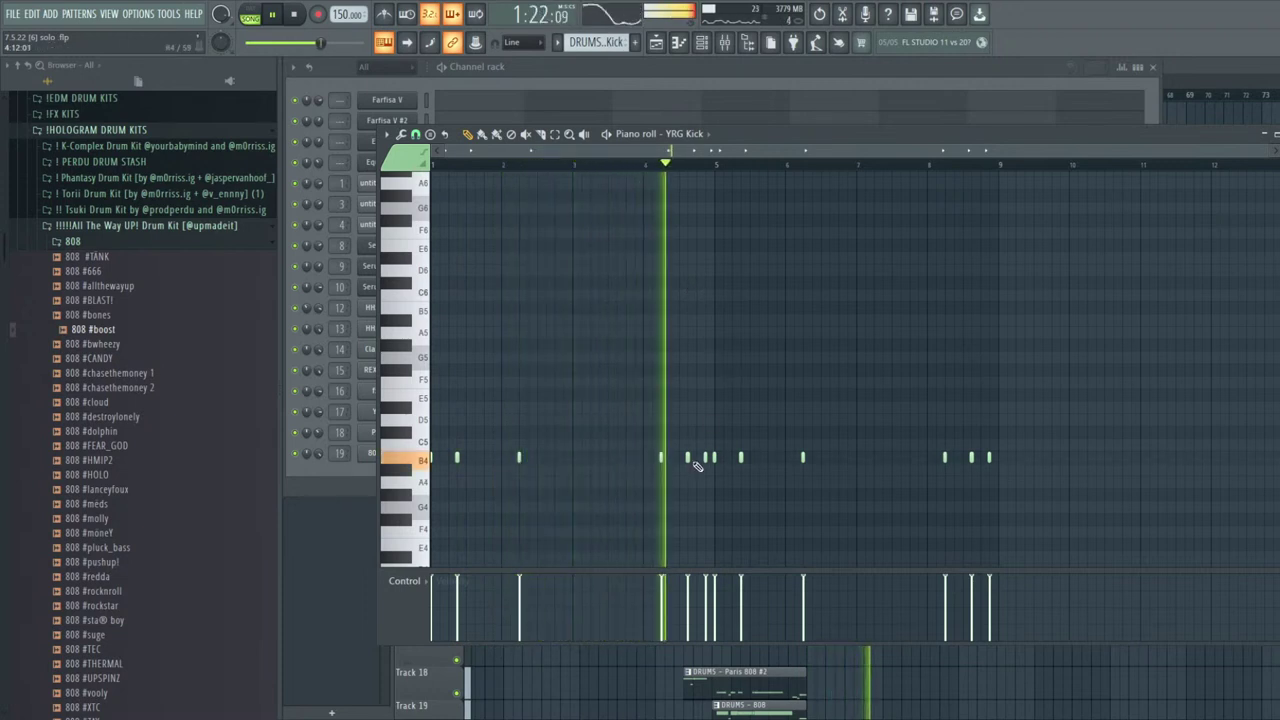
Remove the middle kick in bars 4 and 8 and lower the velocity of the last kick in each
{"action": "right_click", "coordinate": [971, 458]}
{"action": "left_click", "coordinate": [644, 165]}
{"action": "left_click", "coordinate": [709, 585]}
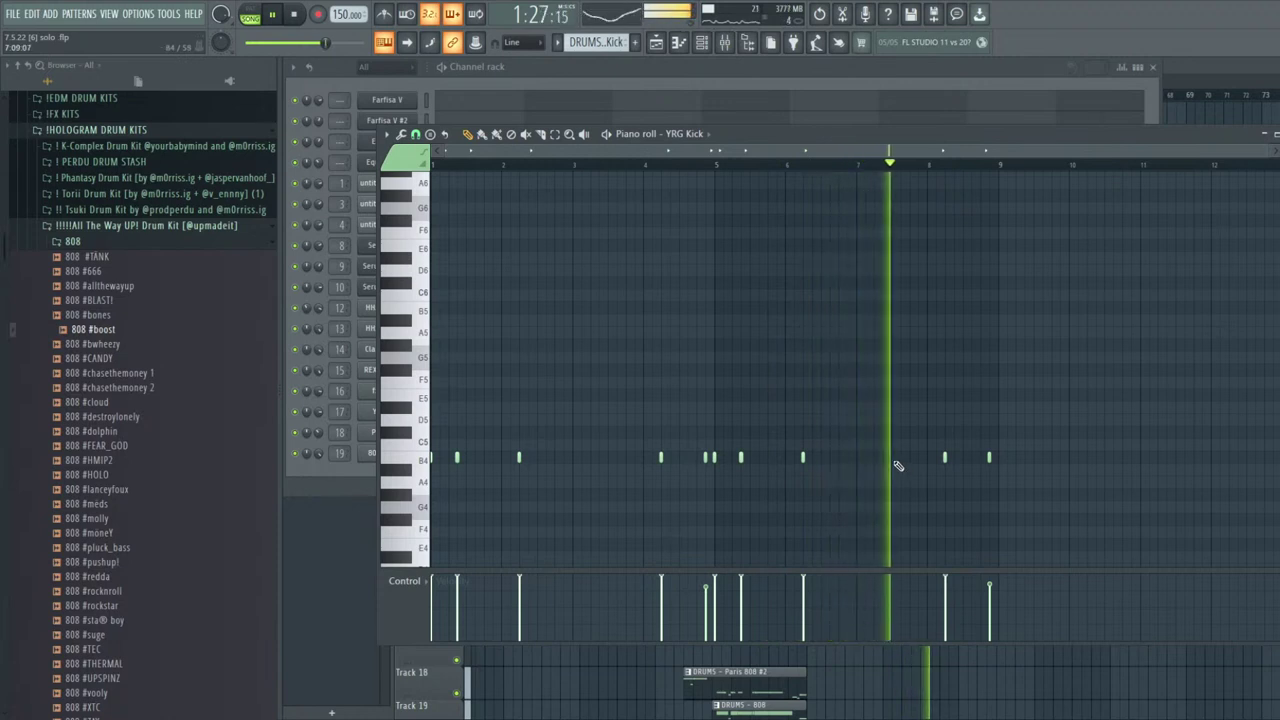
Add a B4 kick at the start of bar 7 and return to the playlist
{"action": "left_click", "coordinate": [856, 458]}
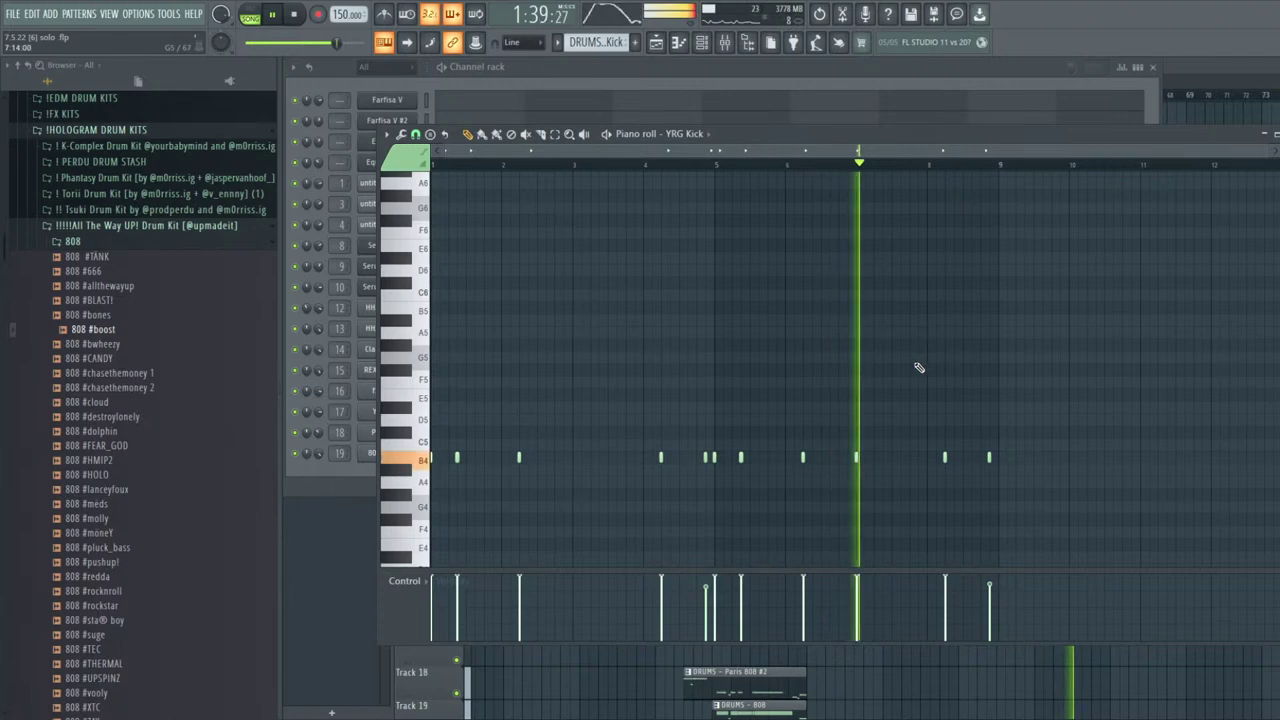
{"action": "key", "text": "Escape"}
{"action": "key", "text": "Escape"}
Duplicate all playlist clips from bar 41 to bar 81 to extend the arrangement to about bar 121
{"action": "scroll", "coordinate": [1020, 660], "scroll_direction": "down", "scroll_amount": 4}
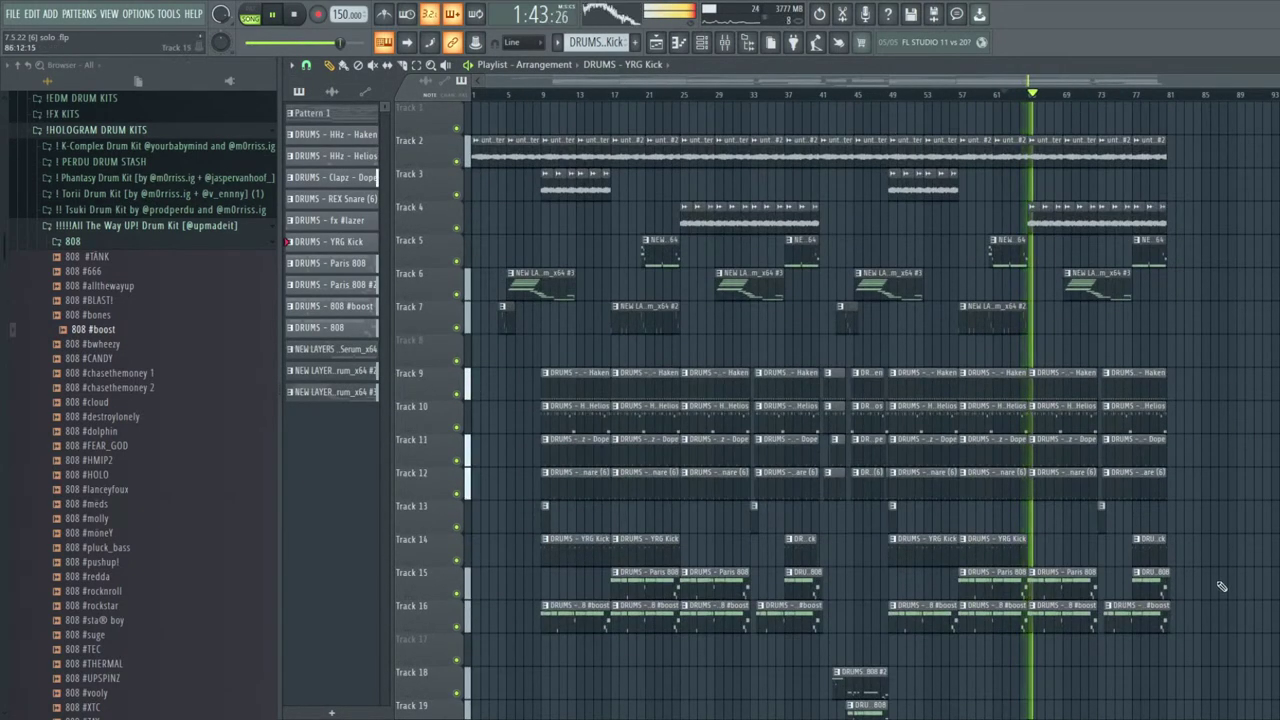
{"action": "scroll", "coordinate": [1234, 641], "scroll_direction": "down", "scroll_amount": 2}
{"action": "left_click_drag", "start_coordinate": [1247, 607], "coordinate": [831, 117]}
{"action": "key", "text": "ctrl+b"}
{"action": "scroll", "coordinate": [1014, 394], "scroll_direction": "down", "scroll_amount": 2}
{"action": "left_click", "coordinate": [1234, 569], "text": "ctrl"}
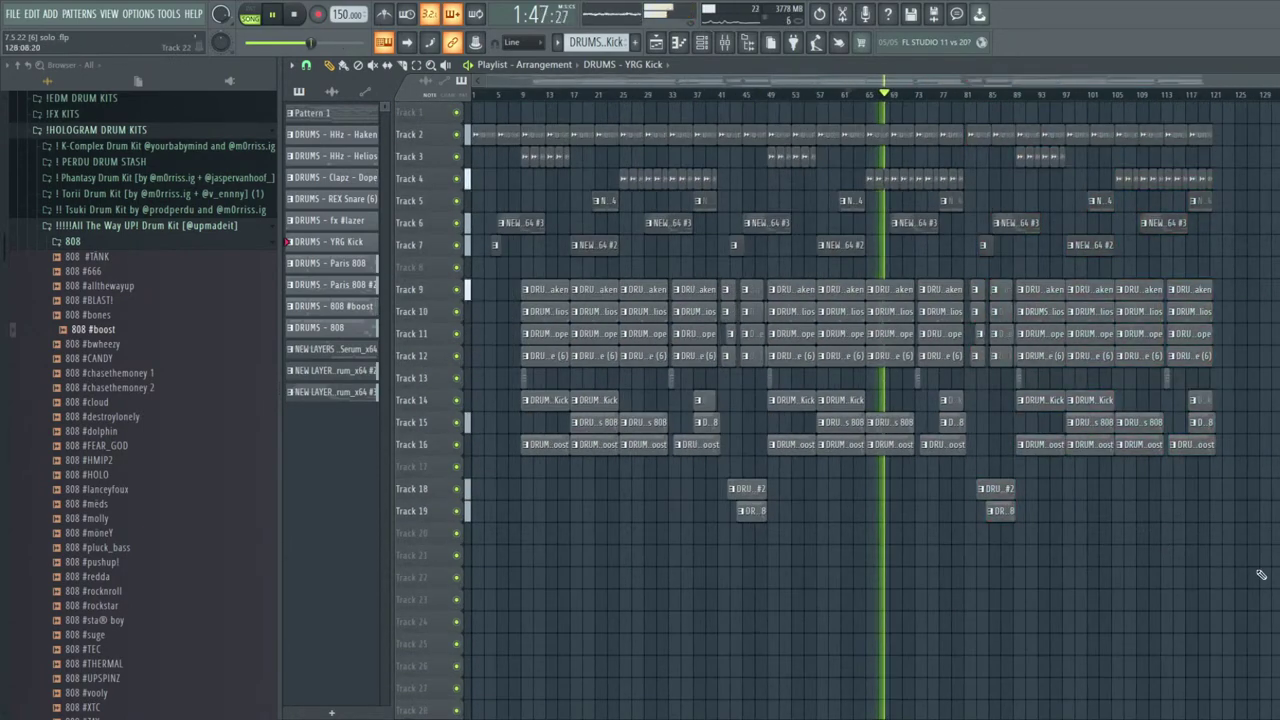
Move the duplicated section earlier on the timeline so its melody clip starts at bar 81, right after the previous section
{"action": "scroll", "coordinate": [1255, 577], "scroll_direction": "up", "scroll_amount": 2}
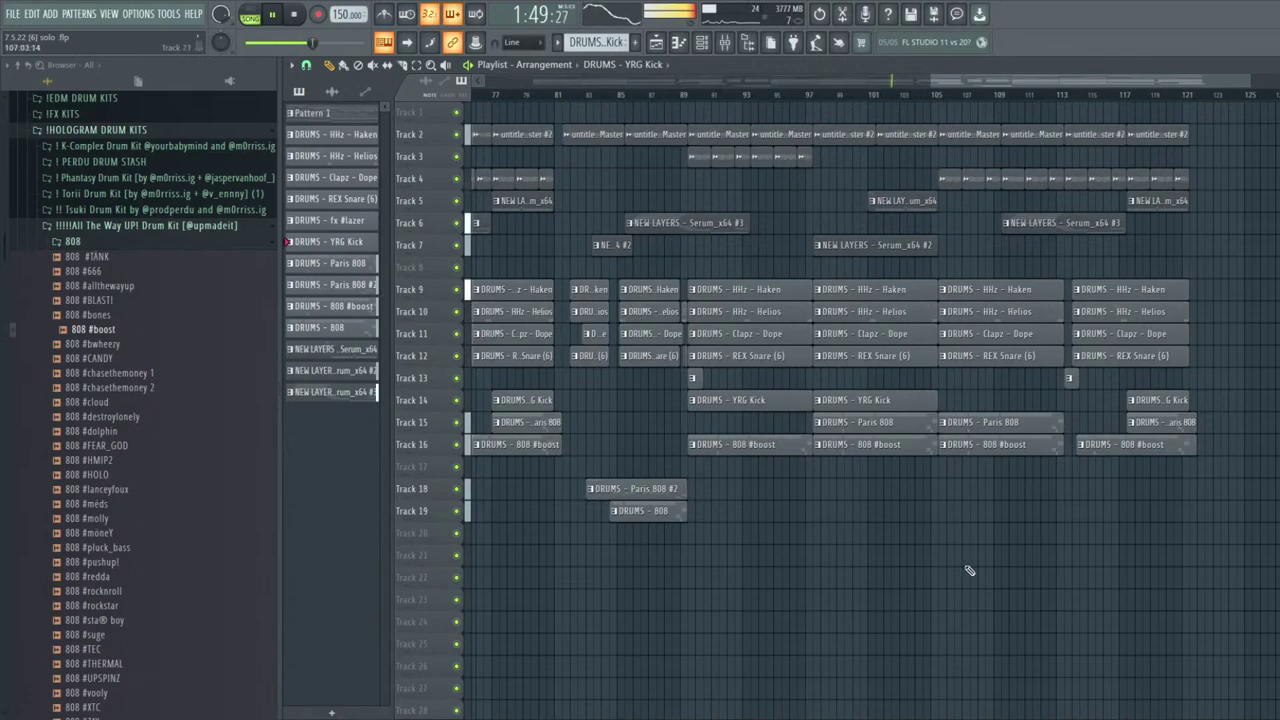
{"action": "left_click_drag", "start_coordinate": [1186, 608], "coordinate": [633, 153]}
{"action": "scroll", "coordinate": [720, 160], "scroll_direction": "up", "scroll_amount": 2}
{"action": "scroll", "coordinate": [697, 162], "scroll_direction": "up", "scroll_amount": 4}
{"action": "left_click", "coordinate": [684, 163], "text": "ctrl"}
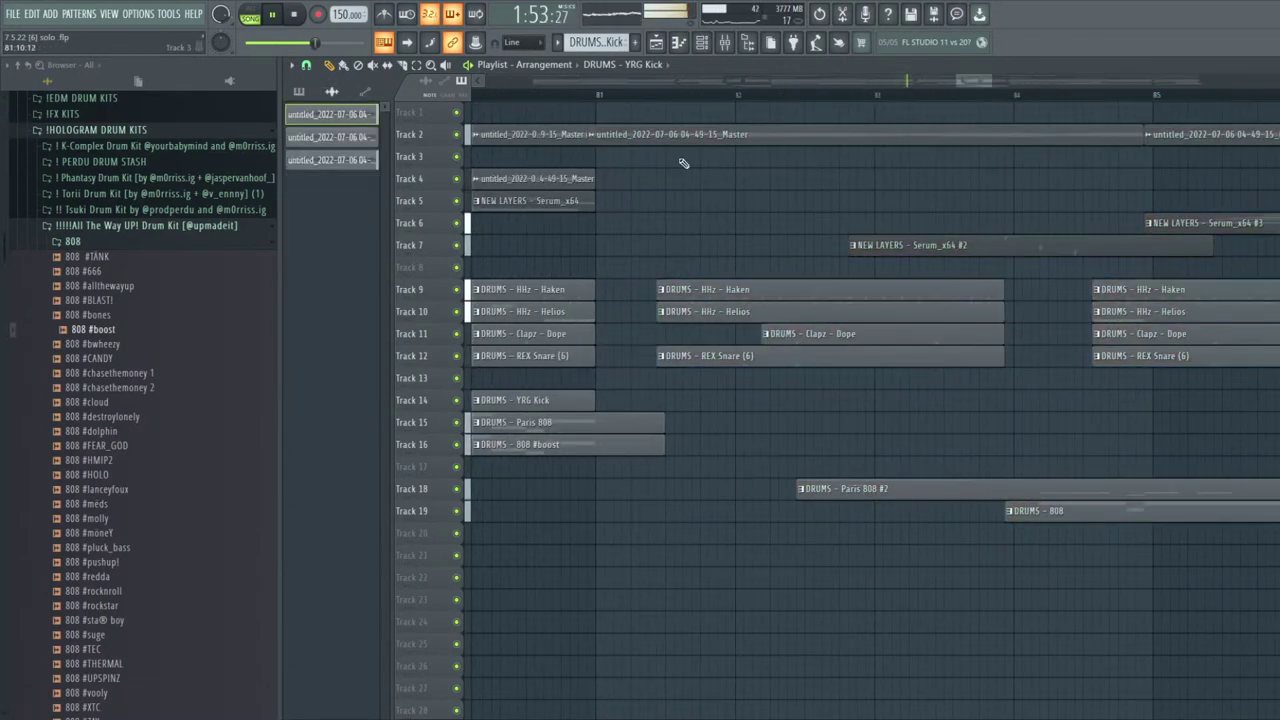
{"action": "scroll", "coordinate": [1114, 529], "scroll_direction": "down", "scroll_amount": 8}
{"action": "left_click_drag", "start_coordinate": [1270, 585], "coordinate": [980, 113]}
{"action": "scroll", "coordinate": [848, 137], "scroll_direction": "up", "scroll_amount": 6}
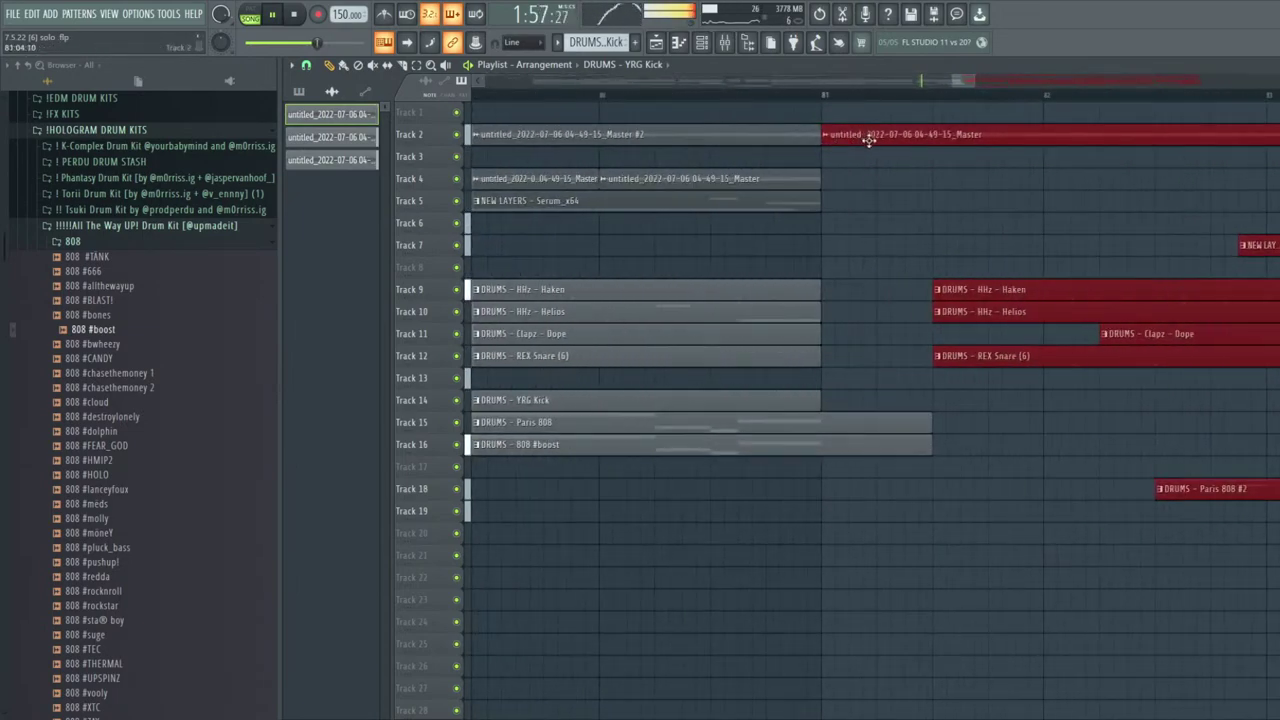
{"action": "left_click", "coordinate": [930, 440], "text": "ctrl"}
Trim the Paris 808 and 808 #boost clips on Tracks 15 and 16 so they end at bar 81
{"action": "scroll", "coordinate": [937, 458], "scroll_direction": "down", "scroll_amount": 8}
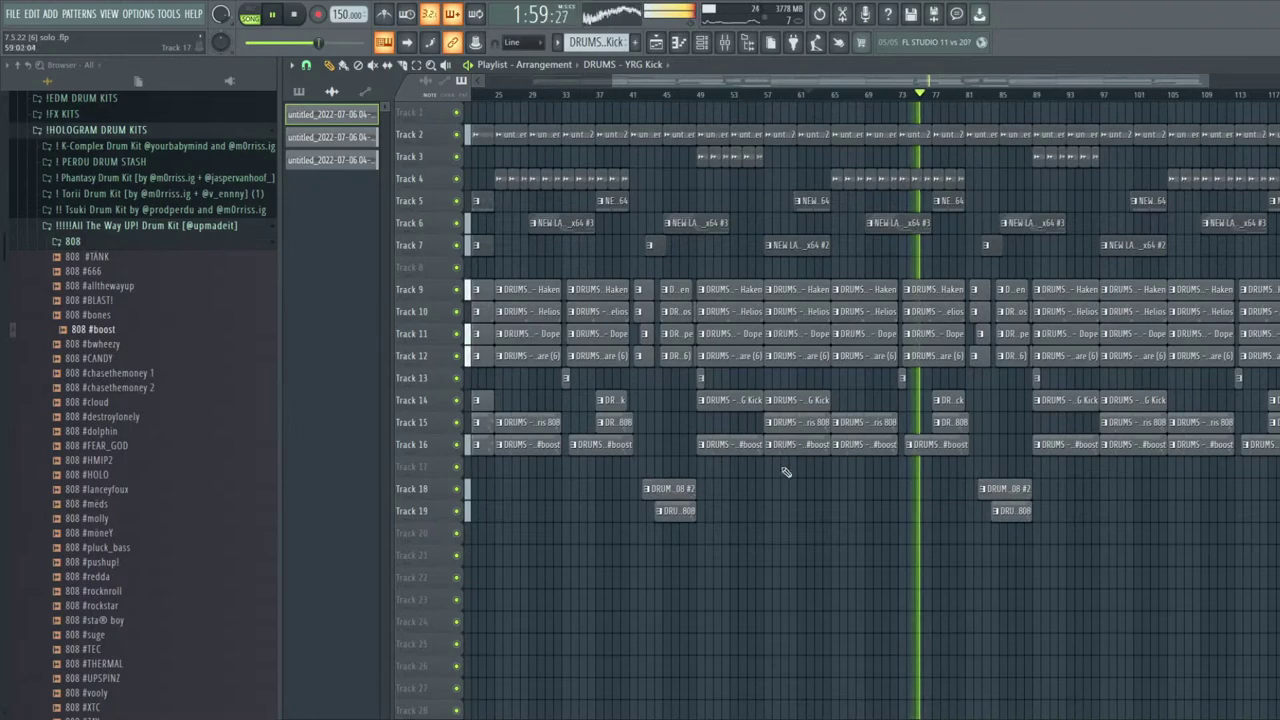
{"action": "scroll", "coordinate": [971, 471], "scroll_direction": "up", "scroll_amount": 4}
{"action": "left_click_drag", "start_coordinate": [973, 470], "coordinate": [974, 433]}
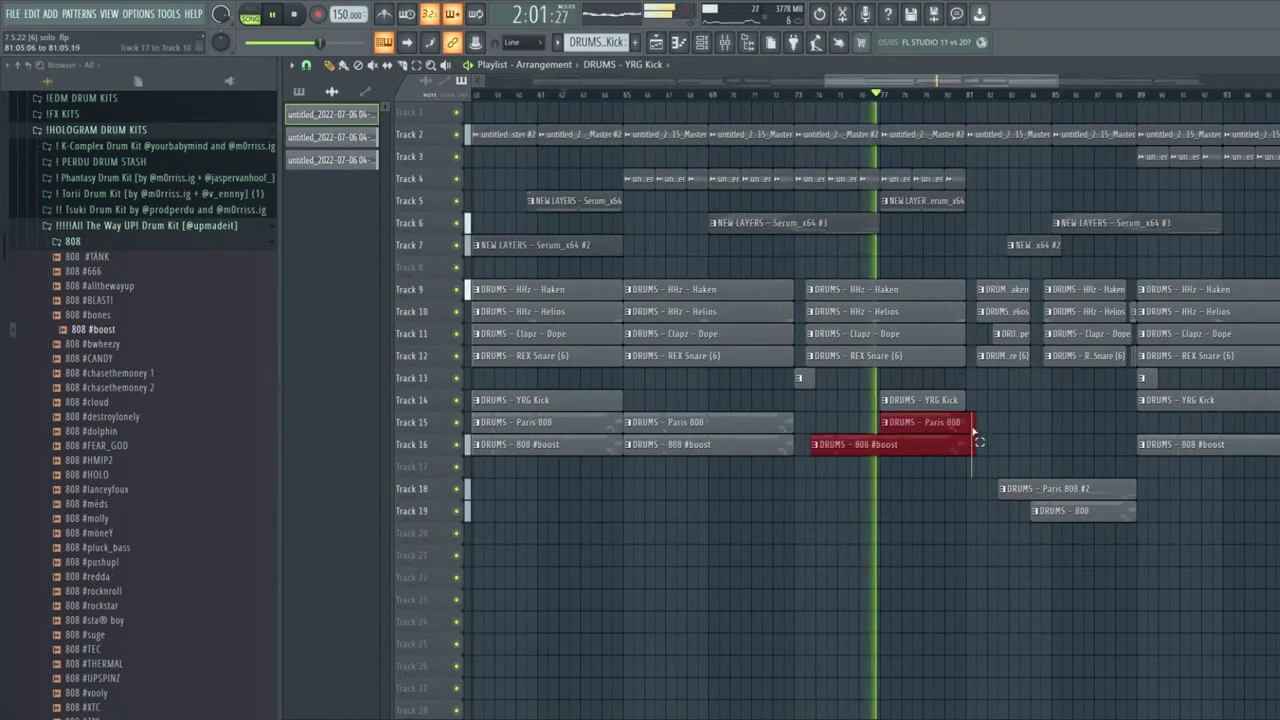
{"action": "scroll", "coordinate": [976, 430], "scroll_direction": "up", "scroll_amount": 5}
{"action": "scroll", "coordinate": [943, 441], "scroll_direction": "down", "scroll_amount": 5}
{"action": "left_click", "coordinate": [985, 450], "text": "ctrl"}
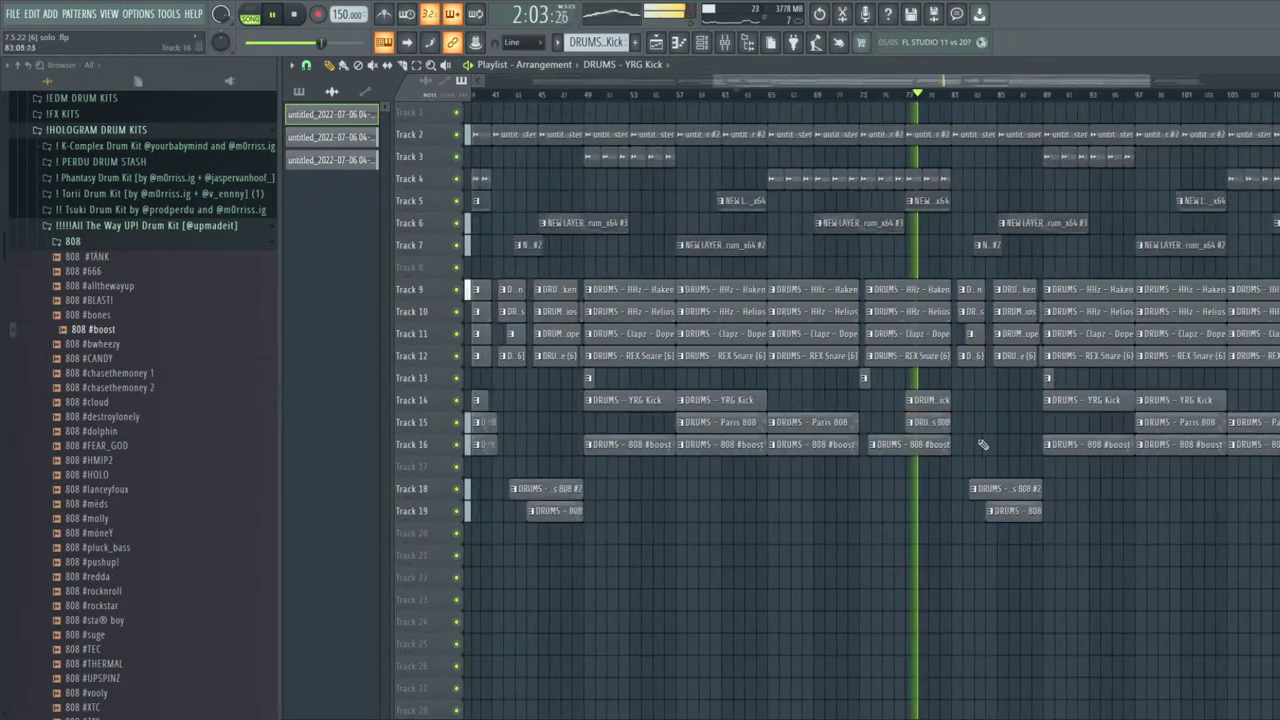
Play the arrangement from about bar 15 and review the kick and 808 clips on Tracks 14 to 16
{"action": "scroll", "coordinate": [937, 425], "scroll_direction": "down", "scroll_amount": 3}
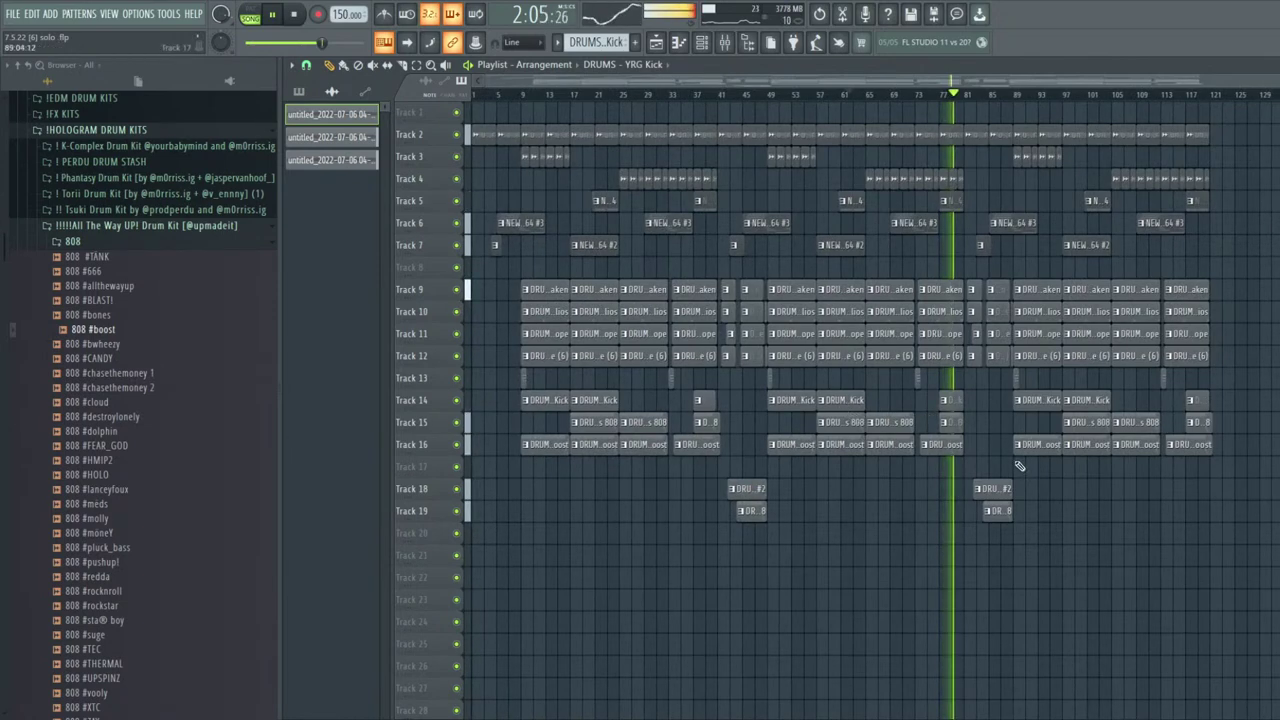
{"action": "left_click", "coordinate": [561, 94]}
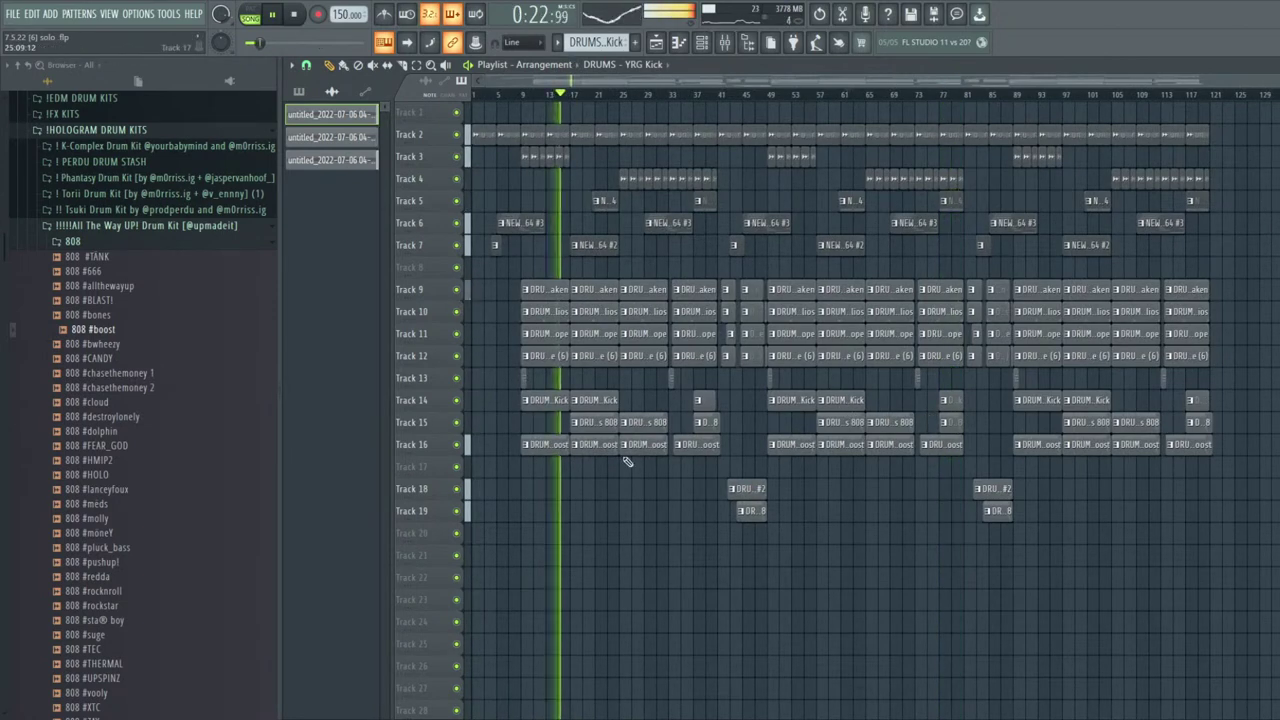
{"action": "scroll", "coordinate": [590, 465], "scroll_direction": "up", "scroll_amount": 5}
{"action": "scroll", "coordinate": [606, 446], "scroll_direction": "down", "scroll_amount": 1}
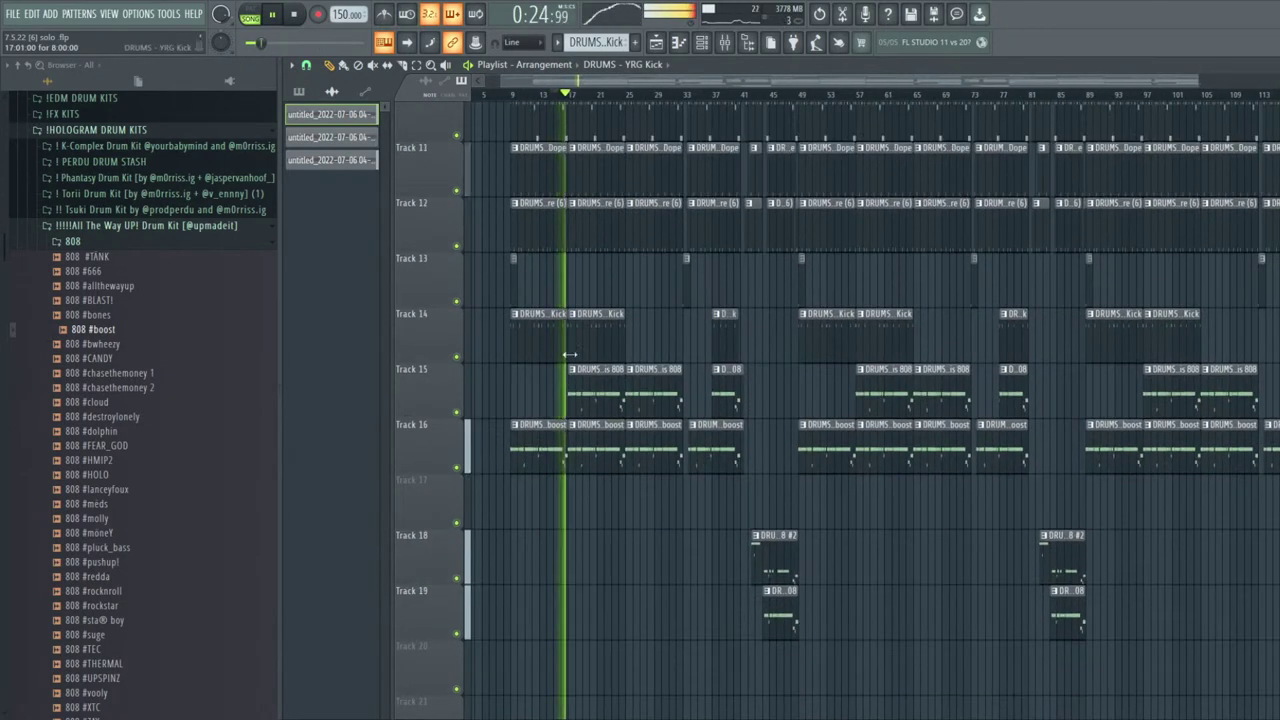
{"action": "scroll", "coordinate": [695, 451], "scroll_direction": "down", "scroll_amount": 3}
{"action": "scroll", "coordinate": [695, 451], "scroll_direction": "down", "scroll_amount": 1}
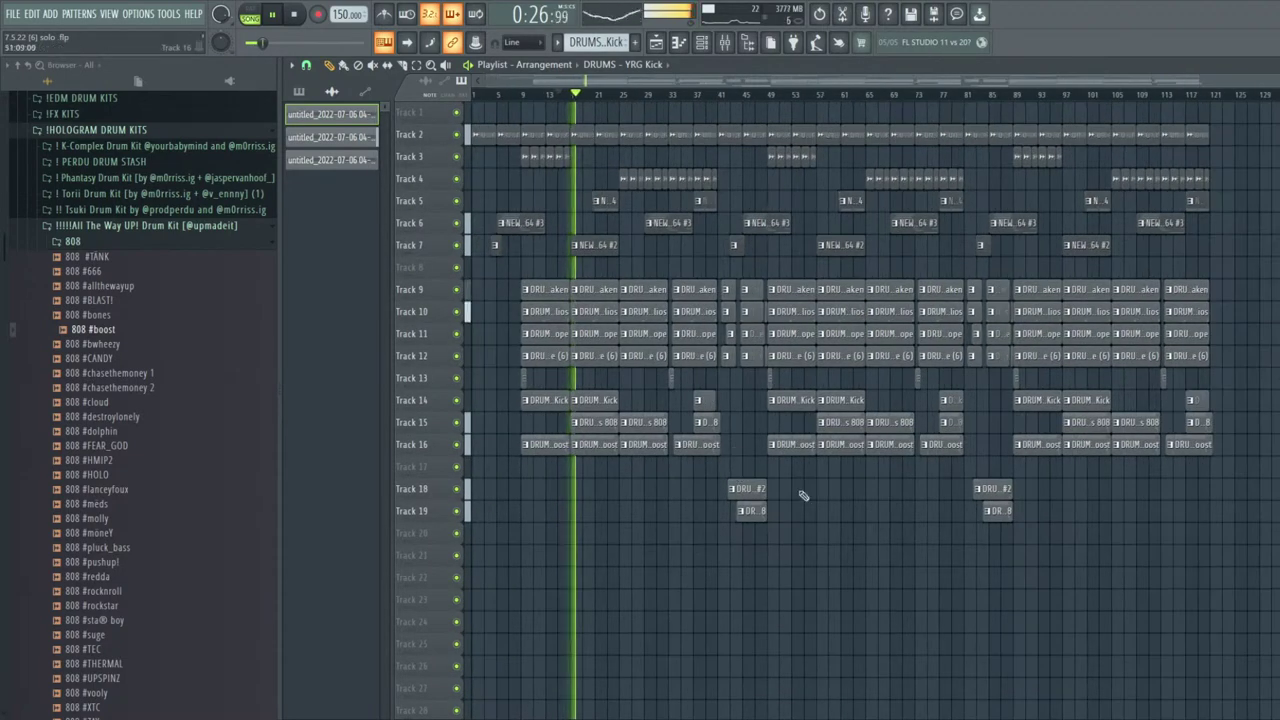
Play from about bar 109 and remove the drum and 808 clips on Tracks 9 to 16 after bar 113
{"action": "left_click", "coordinate": [1140, 91]}
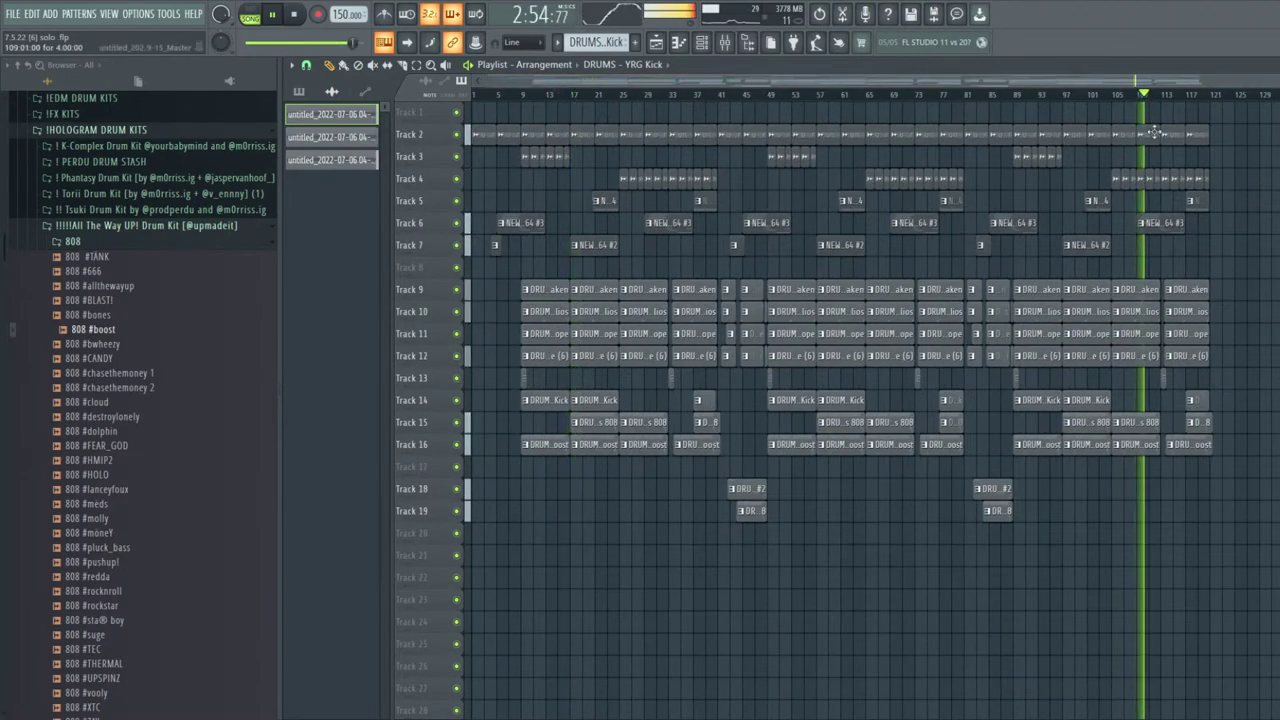
{"action": "scroll", "coordinate": [1140, 200], "scroll_direction": "up", "scroll_amount": 2}
{"action": "scroll", "coordinate": [1232, 295], "scroll_direction": "down", "scroll_amount": 2}
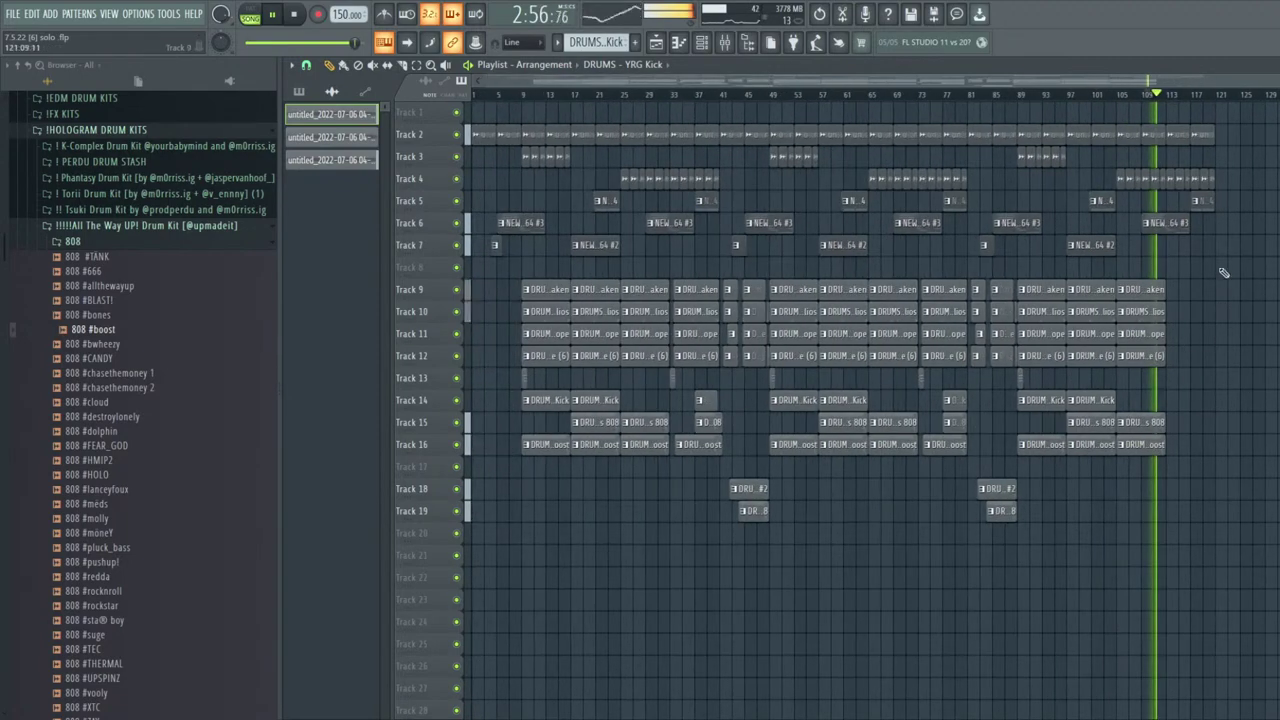
Delete the Track 4 clips past bar 113, duplicate the closing melody clips on Track 2 up to bar 121, and play the ending
{"action": "scroll", "coordinate": [1190, 215], "scroll_direction": "up", "scroll_amount": 3}
{"action": "right_click", "coordinate": [1152, 180]}
{"action": "right_click", "coordinate": [1140, 179]}
{"action": "right_click", "coordinate": [1168, 137]}
{"action": "left_click_drag", "start_coordinate": [1194, 134], "coordinate": [1060, 128]}
{"action": "key", "text": "ctrl+b"}
{"action": "left_click", "coordinate": [1116, 94]}
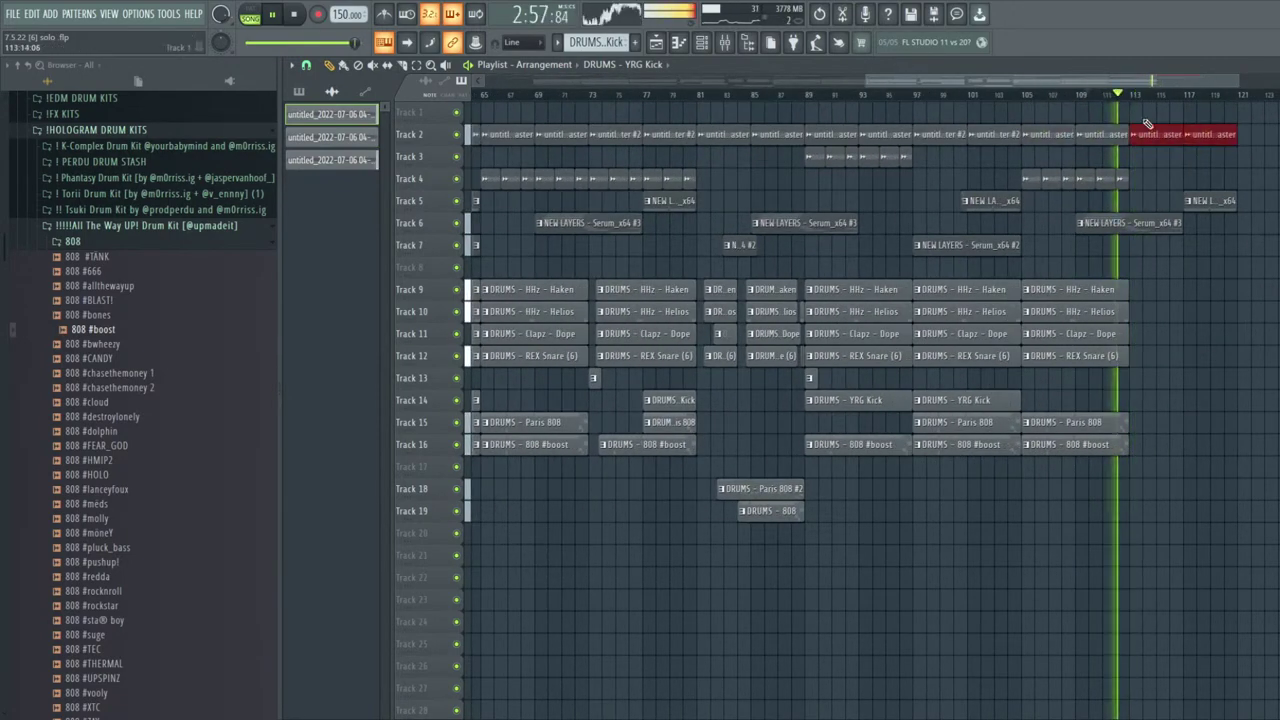
Try deleting the Serum clip at bar 117 on Track 5, and undo the deletion
{"action": "left_click", "coordinate": [1218, 205], "text": "ctrl"}
{"action": "scroll", "coordinate": [1222, 235], "scroll_direction": "down", "scroll_amount": 2}
{"action": "scroll", "coordinate": [1248, 258], "scroll_direction": "up", "scroll_amount": 1}
{"action": "scroll", "coordinate": [1231, 225], "scroll_direction": "down", "scroll_amount": 1}
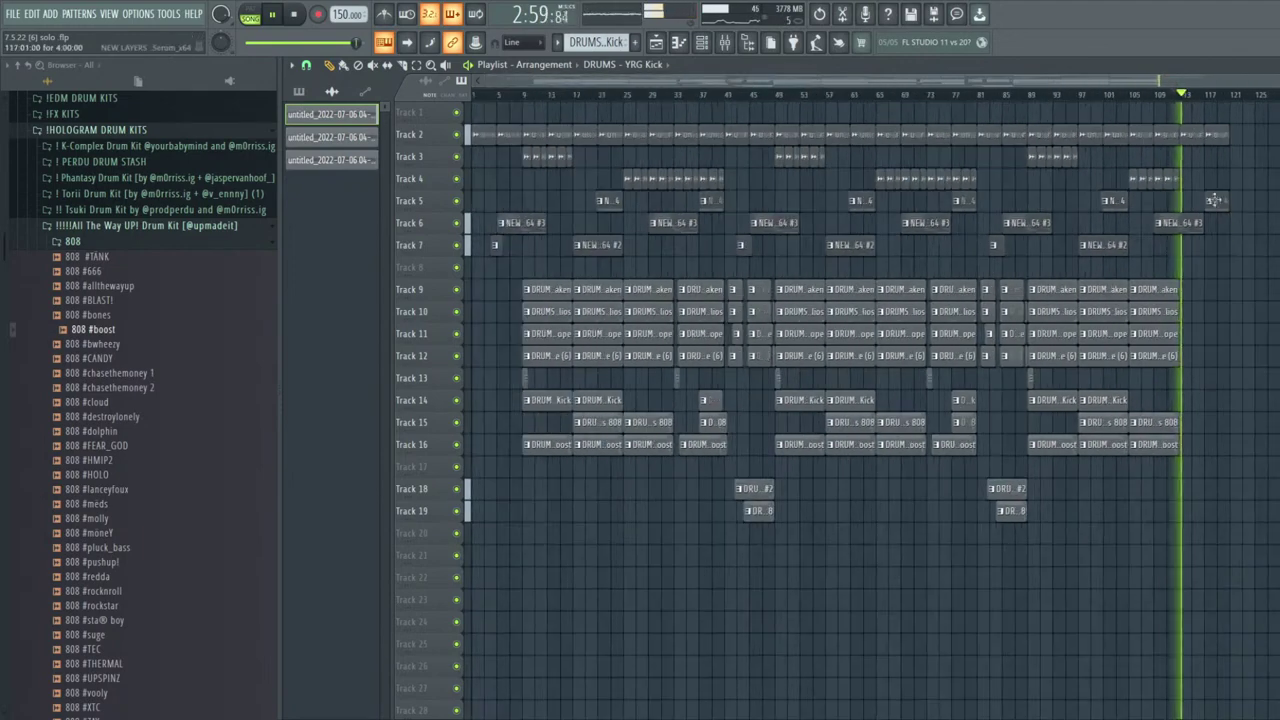
{"action": "right_click", "coordinate": [1220, 202]}
{"action": "scroll", "coordinate": [1246, 304], "scroll_direction": "down", "scroll_amount": 1}
{"action": "key", "text": "ctrl+z"}
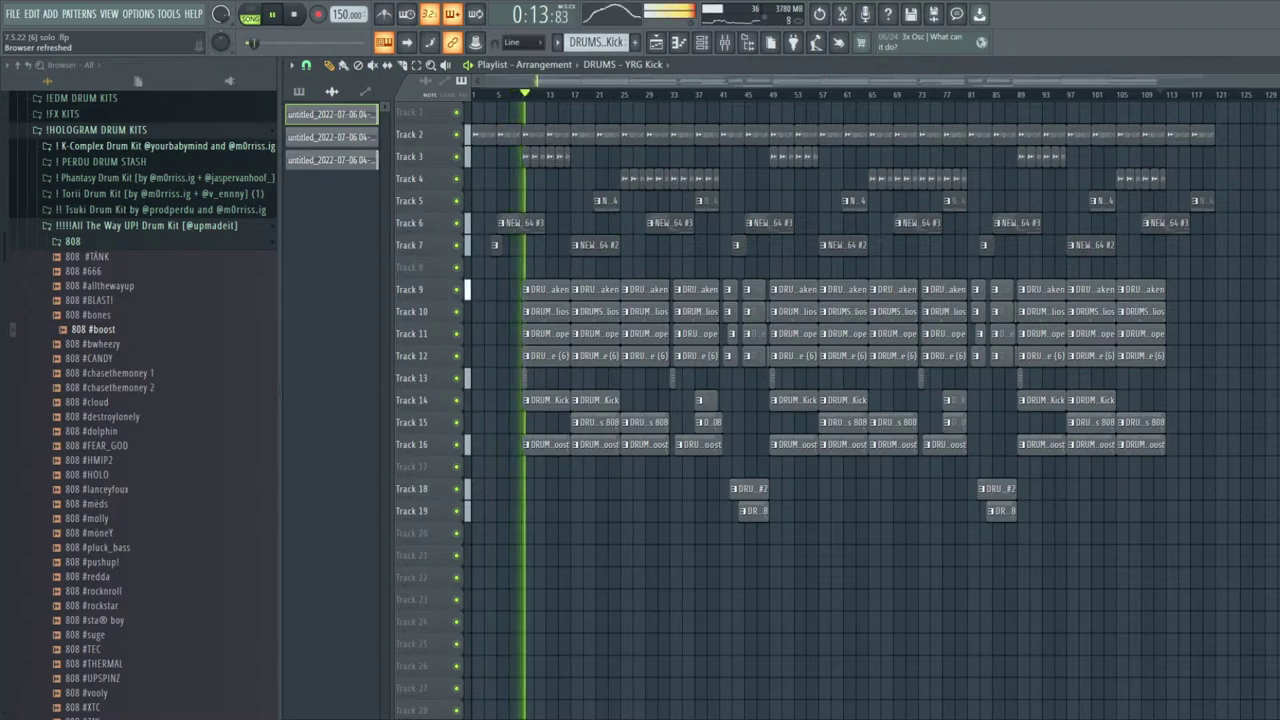
Stop playback and delete all drum and 808 clips on Tracks 9 to 19
{"action": "key", "text": "space"}
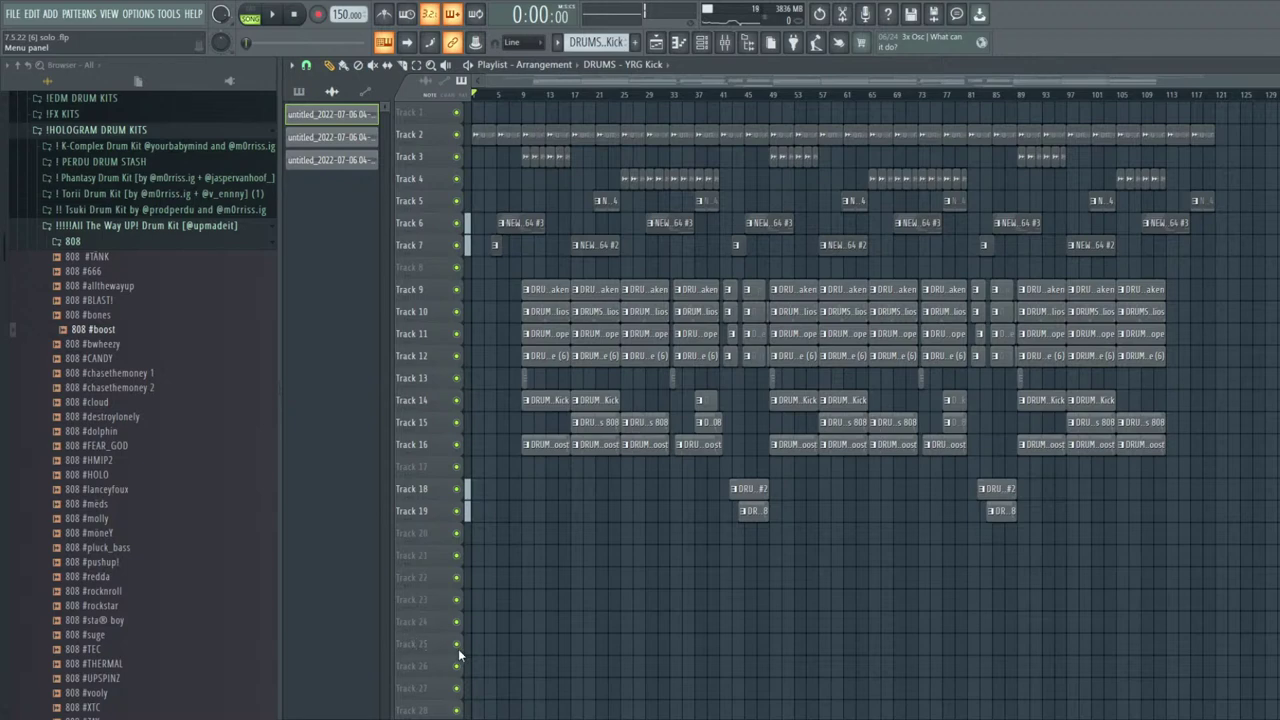
{"action": "left_click_drag", "start_coordinate": [1220, 582], "coordinate": [473, 290]}
{"action": "key", "text": "Delete"}
{"action": "scroll", "coordinate": [623, 292], "scroll_direction": "up", "scroll_amount": 4}
{"action": "scroll", "coordinate": [623, 292], "scroll_direction": "up", "scroll_amount": 5}
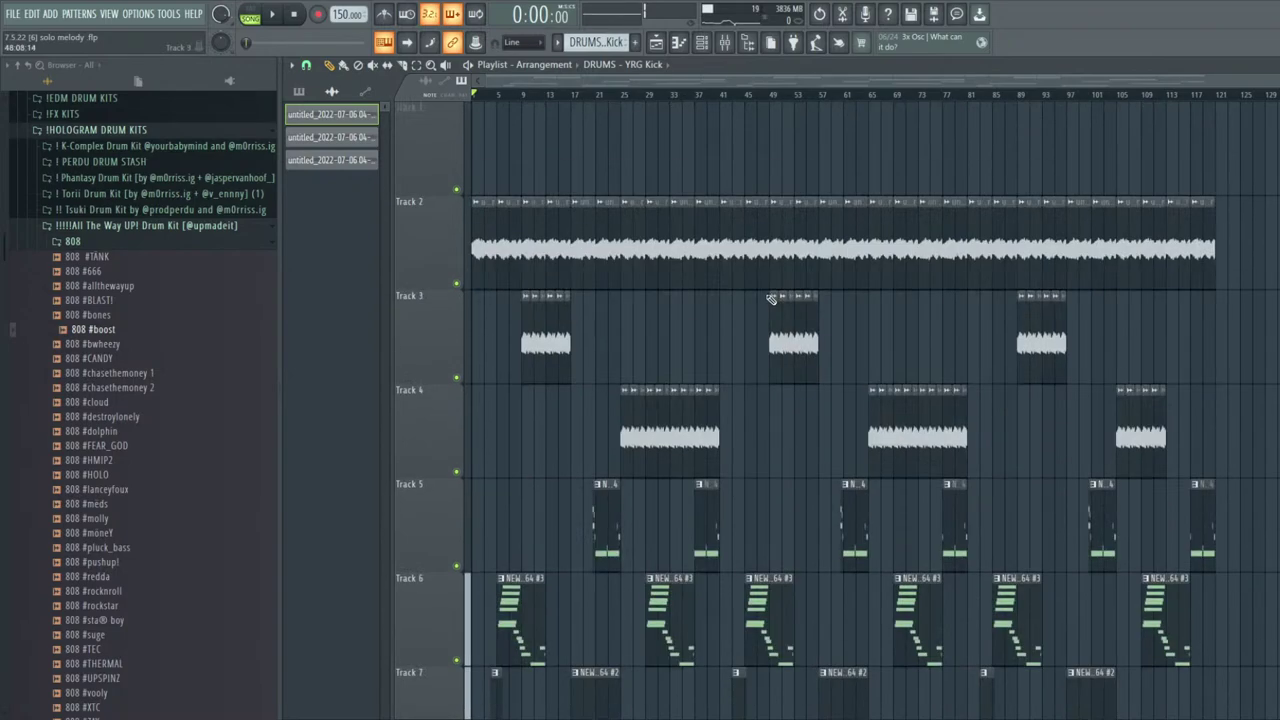
Start playback and delete all remaining melody clips after bar 57
{"action": "key", "text": "space"}
{"action": "left_click_drag", "start_coordinate": [1272, 544], "coordinate": [816, 154]}
{"action": "key", "text": "Delete"}
{"action": "scroll", "coordinate": [560, 263], "scroll_direction": "up", "scroll_amount": 4}
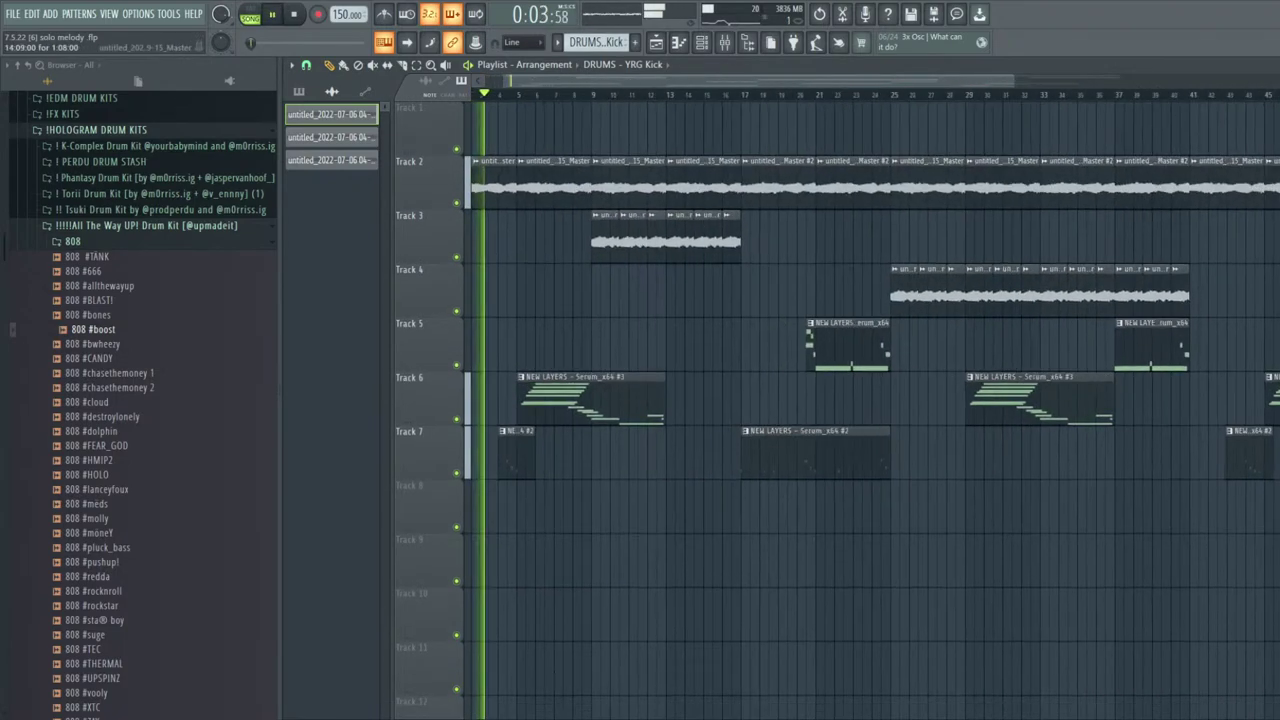
Move the Track 2 melody clips at bars 1–17, 25–33 and 41–57 up to Track 1
{"action": "left_click_drag", "start_coordinate": [662, 180], "coordinate": [503, 115]}
{"action": "key", "text": "ctrl+z"}
{"action": "left_click", "coordinate": [820, 138], "text": "ctrl"}
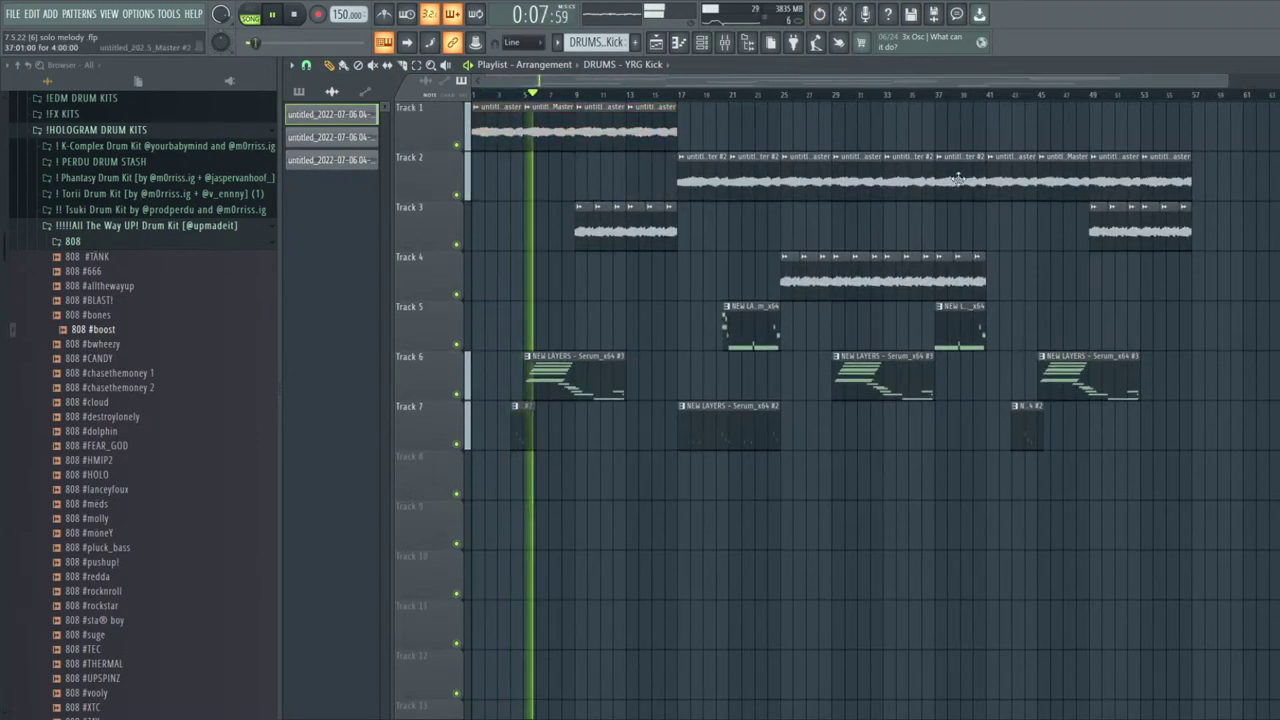
{"action": "left_click_drag", "start_coordinate": [857, 174], "coordinate": [808, 113]}
{"action": "left_click_drag", "start_coordinate": [1194, 183], "coordinate": [1009, 173]}
{"action": "left_click_drag", "start_coordinate": [1031, 163], "coordinate": [1029, 112]}
Place isolated copies of the audio loops after the arrangement: Track 2 at bar 65, Track 3 at bar 77, Track 4 at bar 89
{"action": "scroll", "coordinate": [1060, 125], "scroll_direction": "down", "scroll_amount": 1}
{"action": "left_click_drag", "start_coordinate": [1166, 165], "coordinate": [1164, 198]}
{"action": "key", "text": "ctrl+b"}
{"action": "scroll", "coordinate": [1125, 130], "scroll_direction": "down", "scroll_amount": 1}
{"action": "scroll", "coordinate": [1130, 205], "scroll_direction": "down", "scroll_amount": 1}
{"action": "left_click_drag", "start_coordinate": [917, 176], "coordinate": [1263, 251]}
{"action": "key", "text": "ctrl+b"}
{"action": "scroll", "coordinate": [1071, 283], "scroll_direction": "down", "scroll_amount": 1}
{"action": "left_click_drag", "start_coordinate": [1020, 240], "coordinate": [1223, 282]}
{"action": "key", "text": "ctrl+b"}
{"action": "scroll", "coordinate": [1223, 282], "scroll_direction": "down", "scroll_amount": 1}
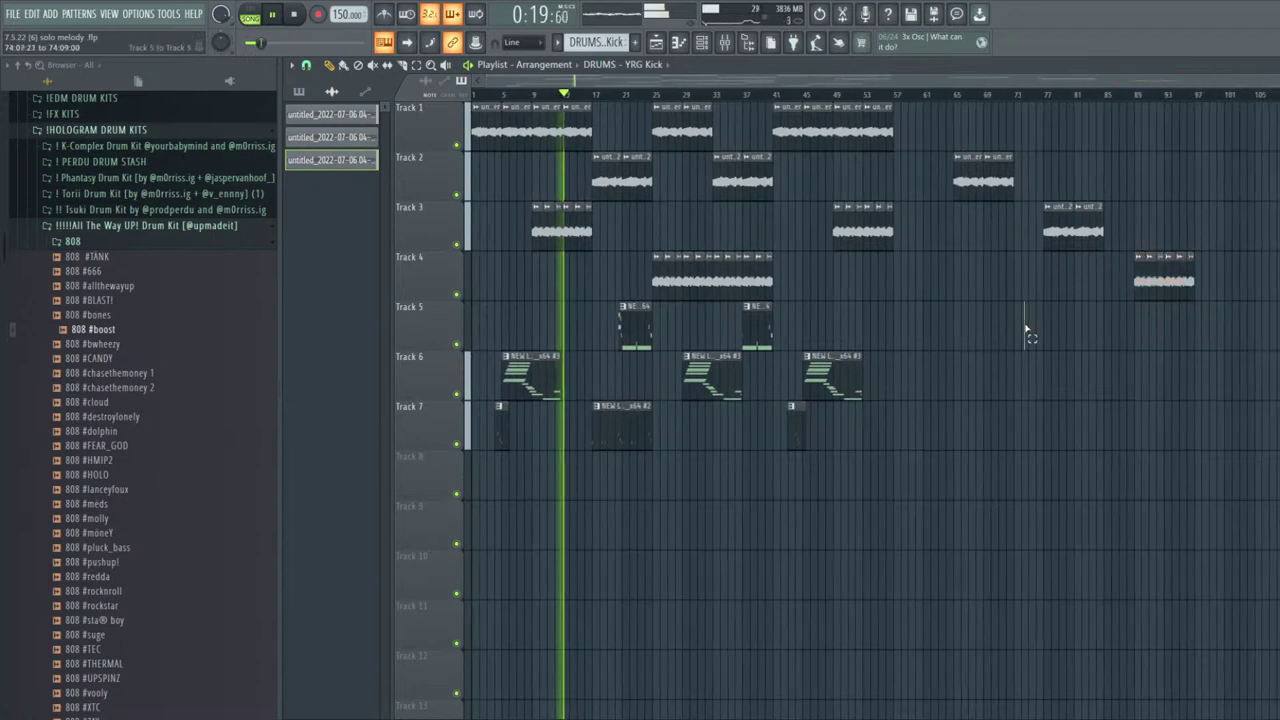
Move the Track 4 loops at bars 25–41 up to Track 3 and place the Serum #3 pattern at bar 101 on Track 5
{"action": "left_click_drag", "start_coordinate": [820, 277], "coordinate": [643, 268]}
{"action": "key", "text": "shift+Up"}
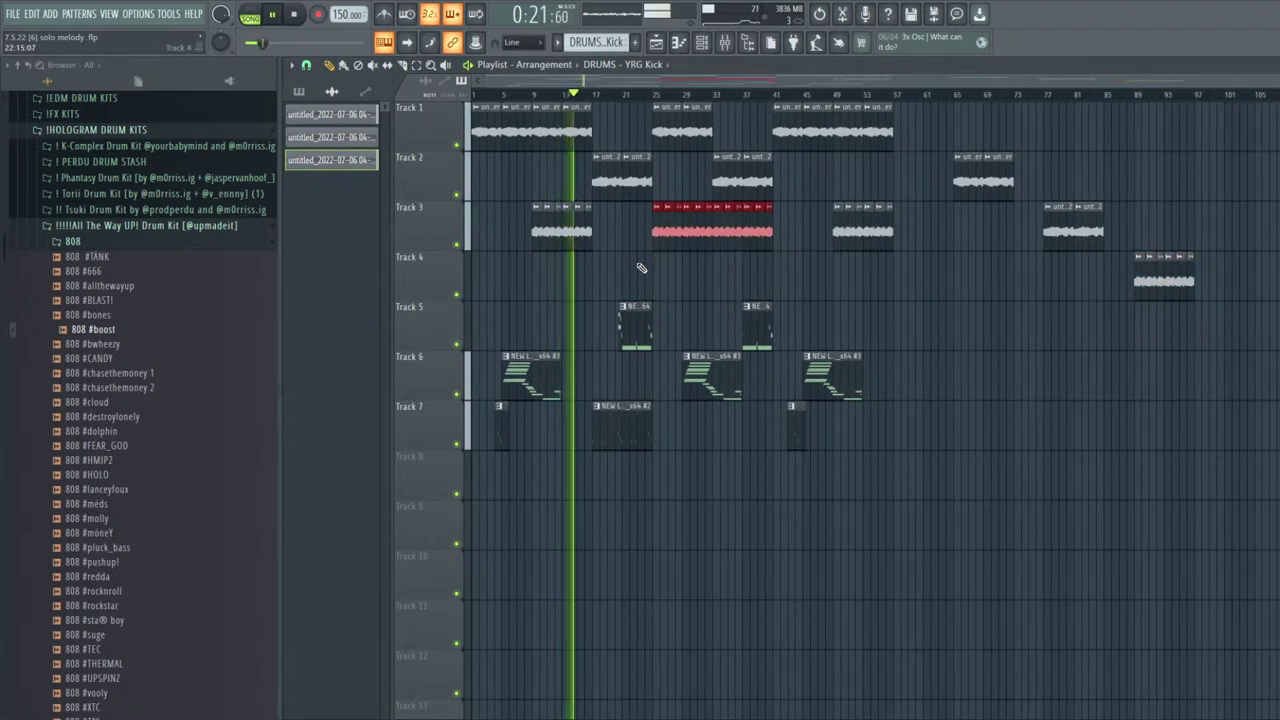
{"action": "left_click", "coordinate": [852, 372]}
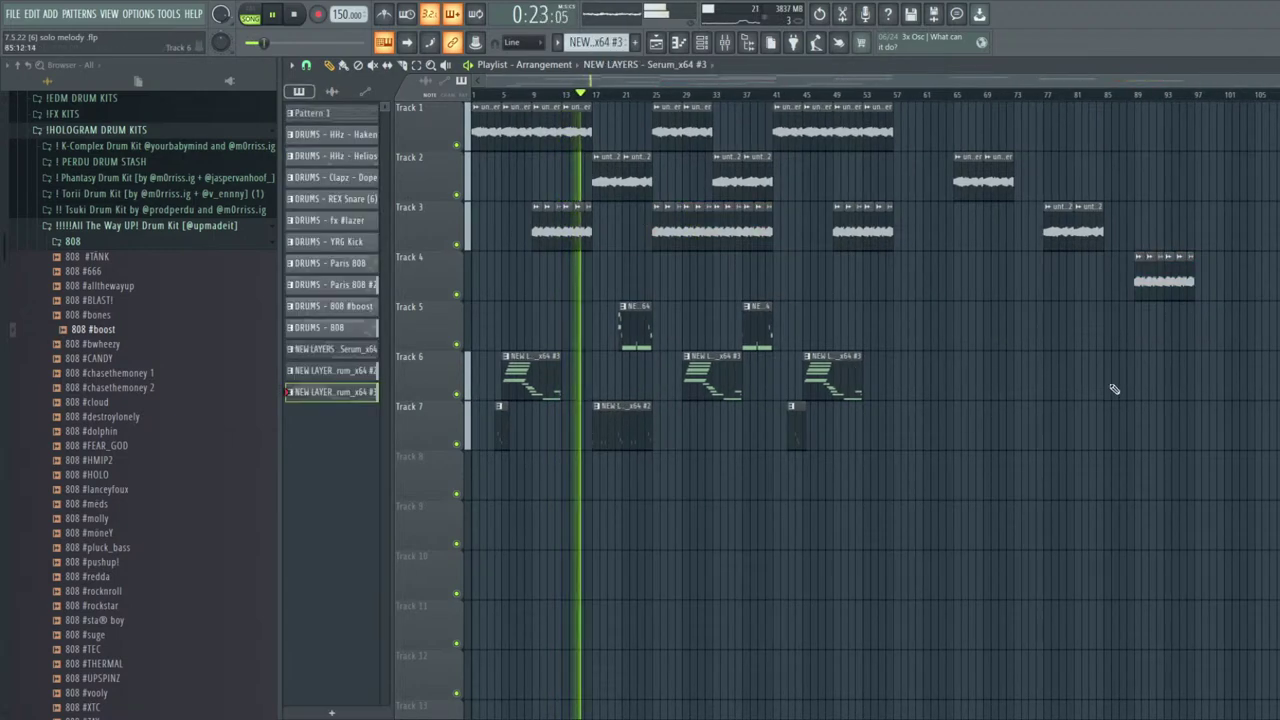
{"action": "left_click", "coordinate": [1260, 334]}
{"action": "scroll", "coordinate": [1264, 335], "scroll_direction": "up", "scroll_amount": 1}
{"action": "left_click_drag", "start_coordinate": [1274, 336], "coordinate": [1254, 338]}
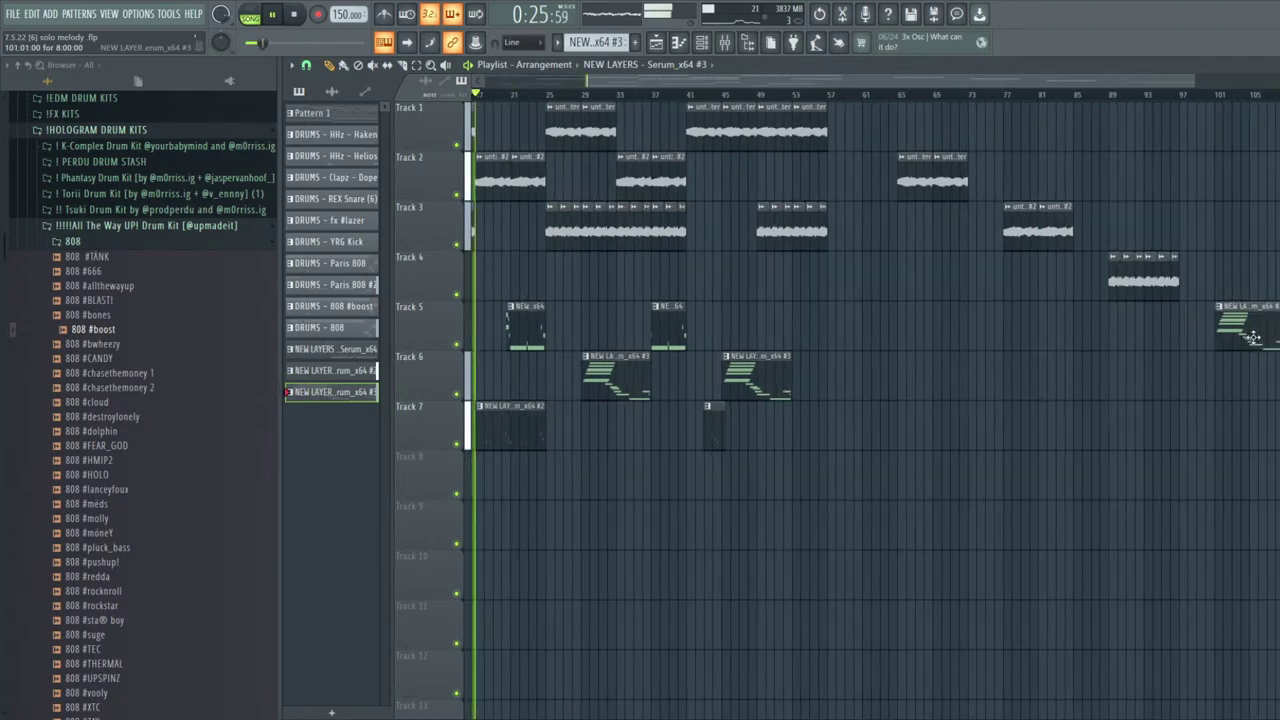
Place a standalone clip of the Serum #2 pattern at bar 113 on Track 6
{"action": "scroll", "coordinate": [1021, 398], "scroll_direction": "down", "scroll_amount": 1}
{"action": "scroll", "coordinate": [1018, 400], "scroll_direction": "down", "scroll_amount": 1}
{"action": "left_click", "coordinate": [603, 406]}
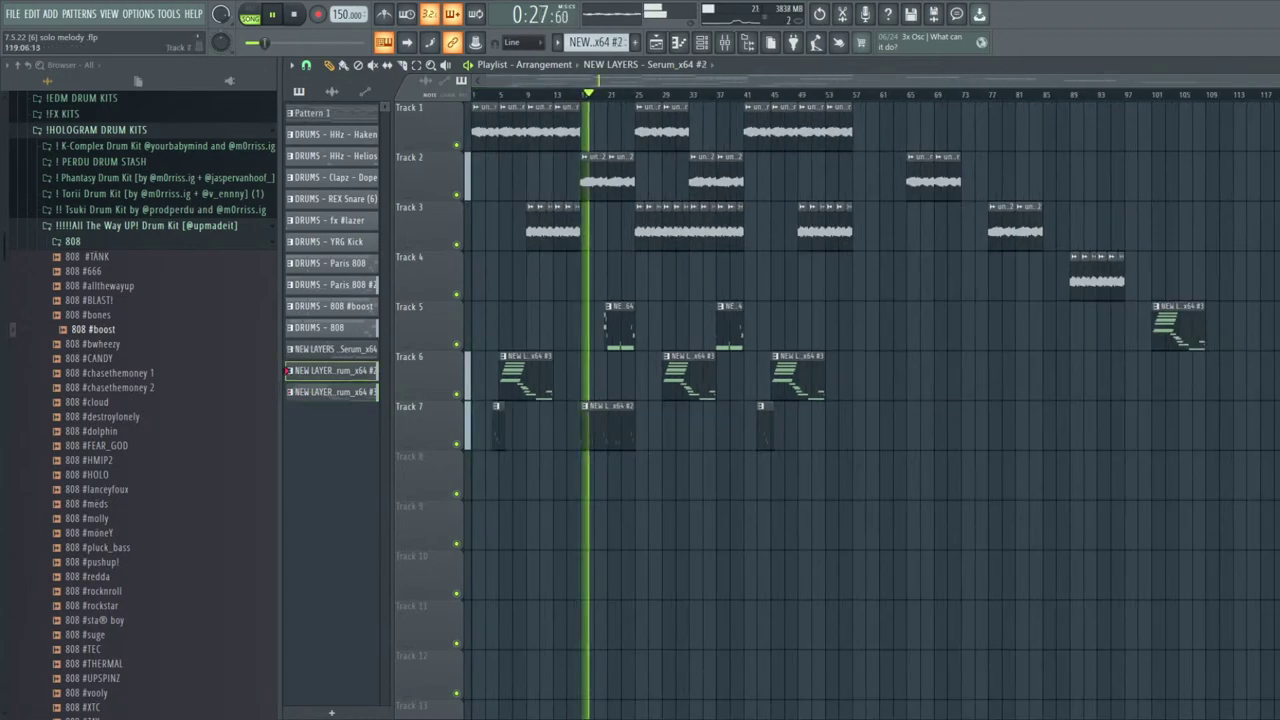
{"action": "scroll", "coordinate": [1240, 330], "scroll_direction": "down", "scroll_amount": 3}
{"action": "scroll", "coordinate": [1258, 287], "scroll_direction": "up", "scroll_amount": 3}
{"action": "left_click", "coordinate": [1205, 230]}
{"action": "scroll", "coordinate": [1139, 248], "scroll_direction": "down", "scroll_amount": 3}
{"action": "scroll", "coordinate": [900, 312], "scroll_direction": "up", "scroll_amount": 2}
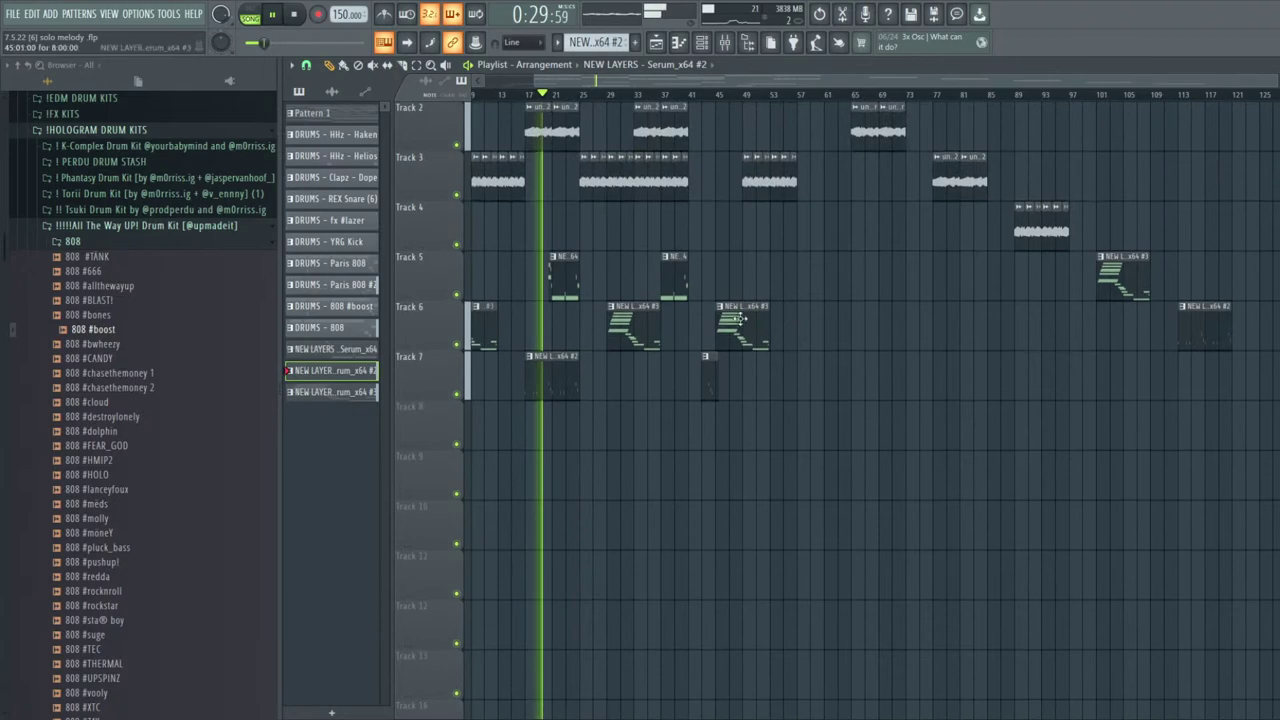
Place a standalone clip of the first Serum layer pattern at bar 133 on Track 7
{"action": "left_click", "coordinate": [564, 290]}
{"action": "scroll", "coordinate": [1050, 335], "scroll_direction": "down", "scroll_amount": 1}
{"action": "scroll", "coordinate": [1220, 368], "scroll_direction": "up", "scroll_amount": 3}
{"action": "scroll", "coordinate": [1260, 380], "scroll_direction": "down", "scroll_amount": 2}
{"action": "left_click", "coordinate": [1278, 384]}
{"action": "scroll", "coordinate": [1260, 388], "scroll_direction": "up", "scroll_amount": 1}
{"action": "scroll", "coordinate": [1223, 391], "scroll_direction": "down", "scroll_amount": 2}
{"action": "scroll", "coordinate": [1274, 391], "scroll_direction": "up", "scroll_amount": 3}
{"action": "left_click_drag", "start_coordinate": [1128, 380], "coordinate": [1139, 380]}
{"action": "scroll", "coordinate": [1185, 378], "scroll_direction": "up", "scroll_amount": 3}
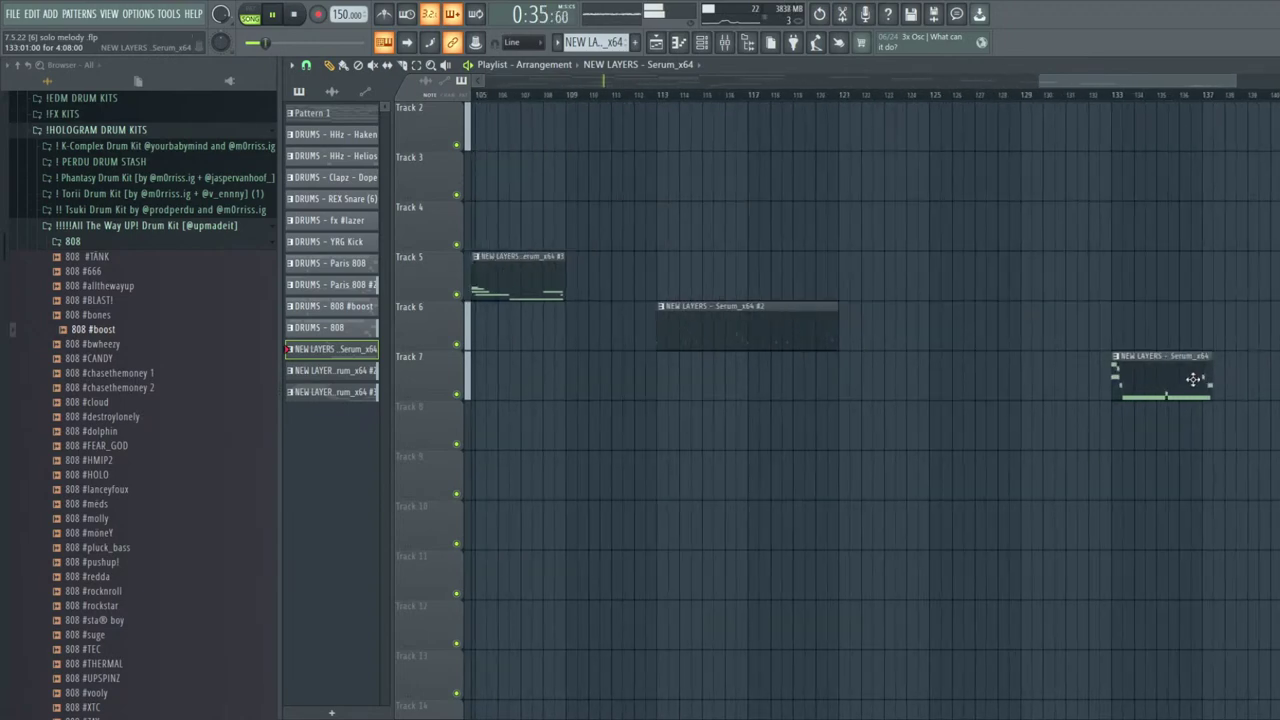
Extend the start of the Track 7 Serum clip to eight bars in total and move it to bar 125
{"action": "left_click_drag", "start_coordinate": [1101, 393], "coordinate": [1020, 393]}
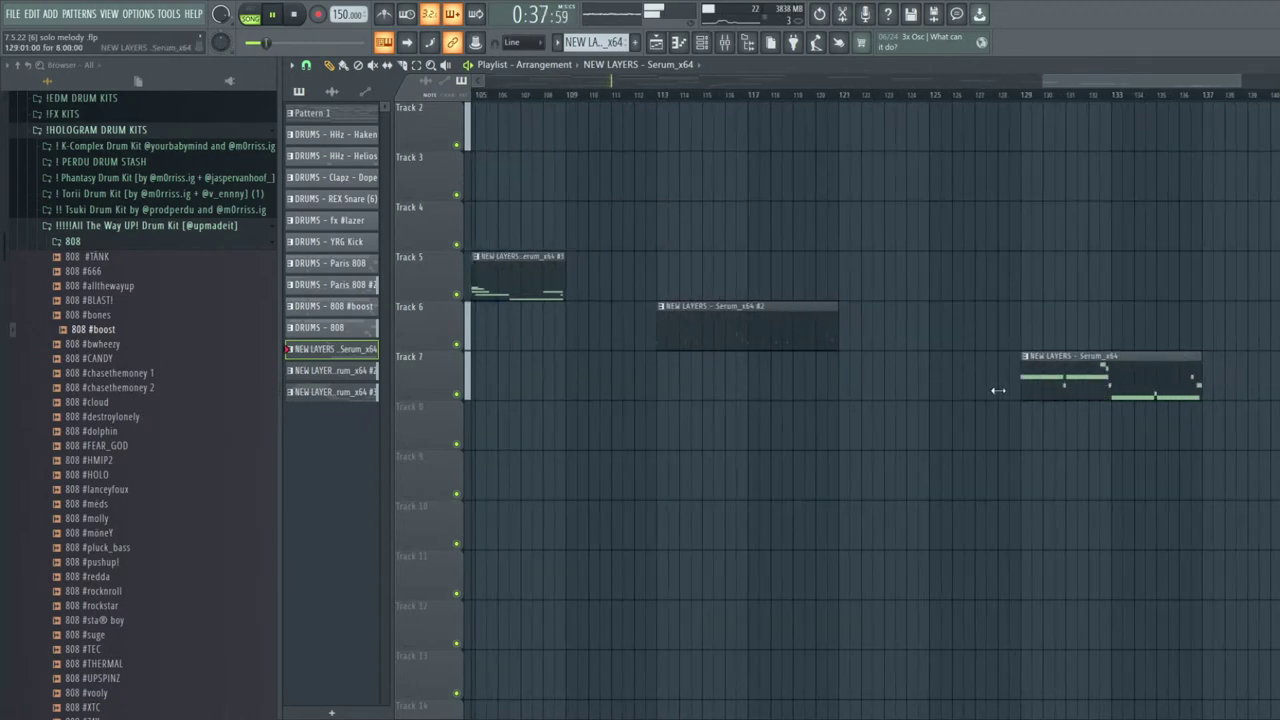
{"action": "scroll", "coordinate": [1143, 388], "scroll_direction": "down", "scroll_amount": 2}
{"action": "left_click_drag", "start_coordinate": [1144, 388], "coordinate": [1077, 384]}
{"action": "scroll", "coordinate": [1071, 416], "scroll_direction": "down", "scroll_amount": 4}
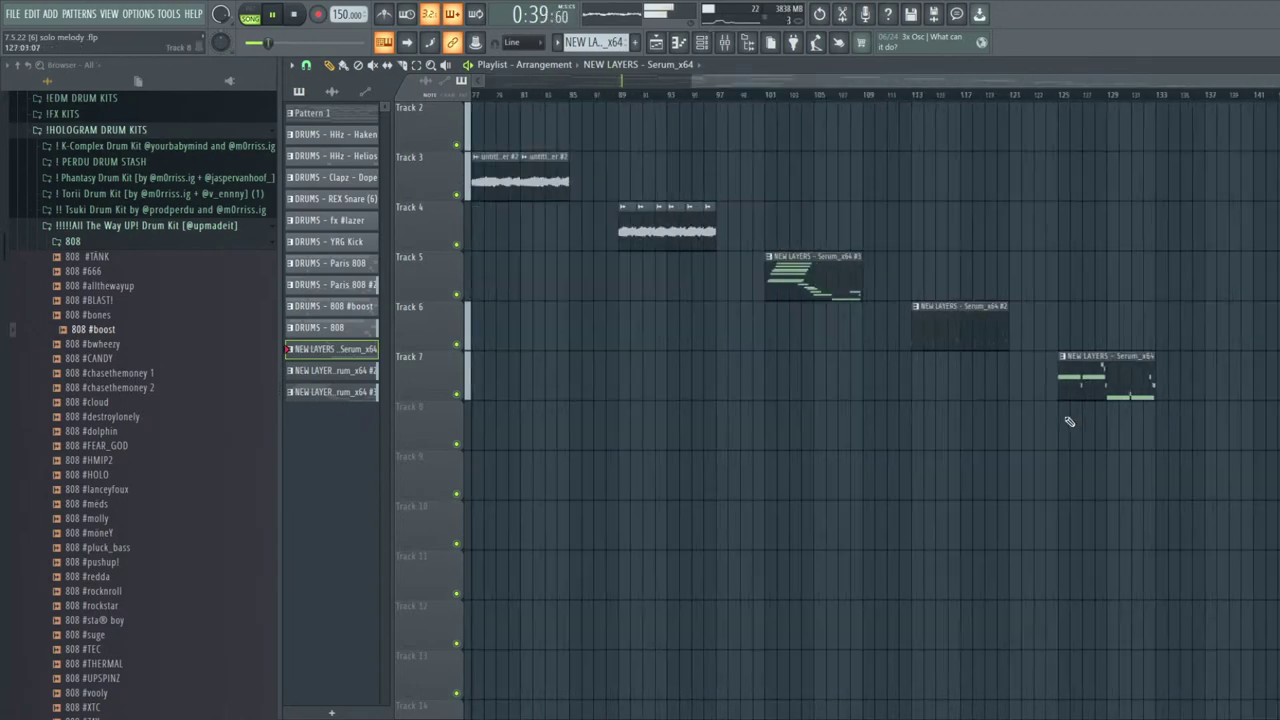
Set a timeline selection across the whole arrangement from bar 1 to bar 133
{"action": "scroll", "coordinate": [623, 395], "scroll_direction": "up", "scroll_amount": 1}
{"action": "scroll", "coordinate": [623, 395], "scroll_direction": "down", "scroll_amount": 2}
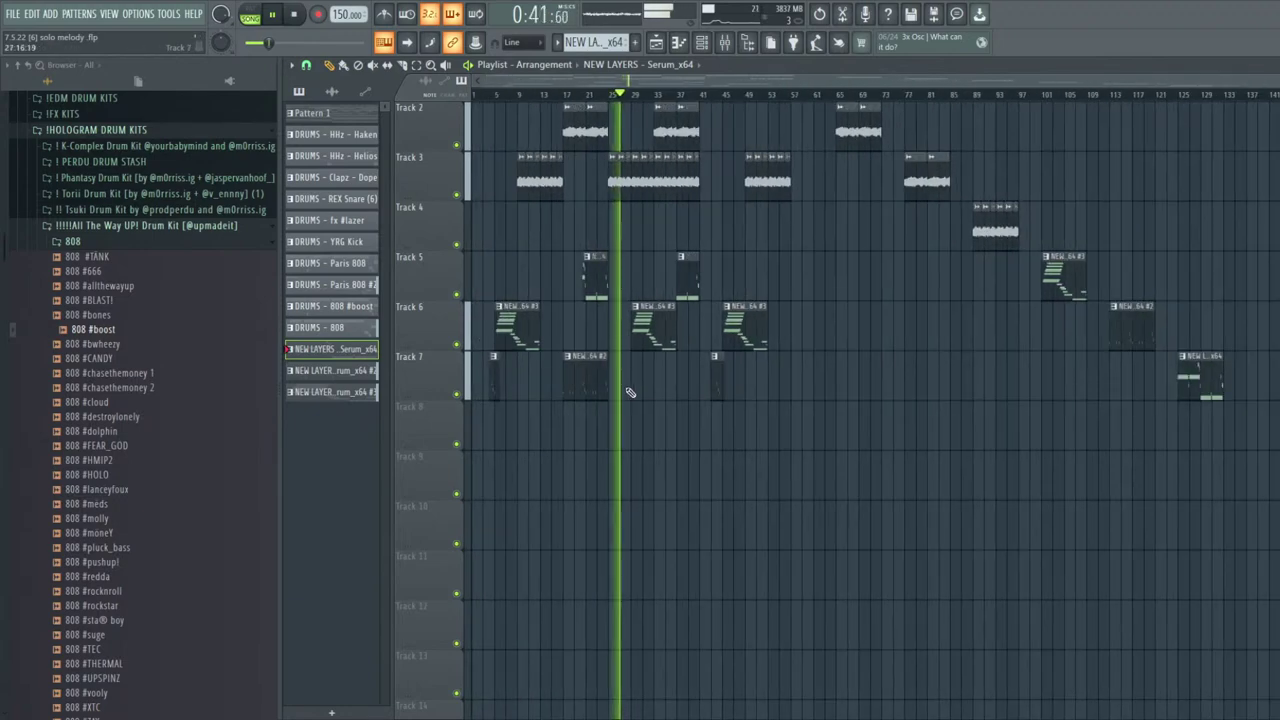
{"action": "left_click_drag", "start_coordinate": [1230, 100], "coordinate": [472, 100]}
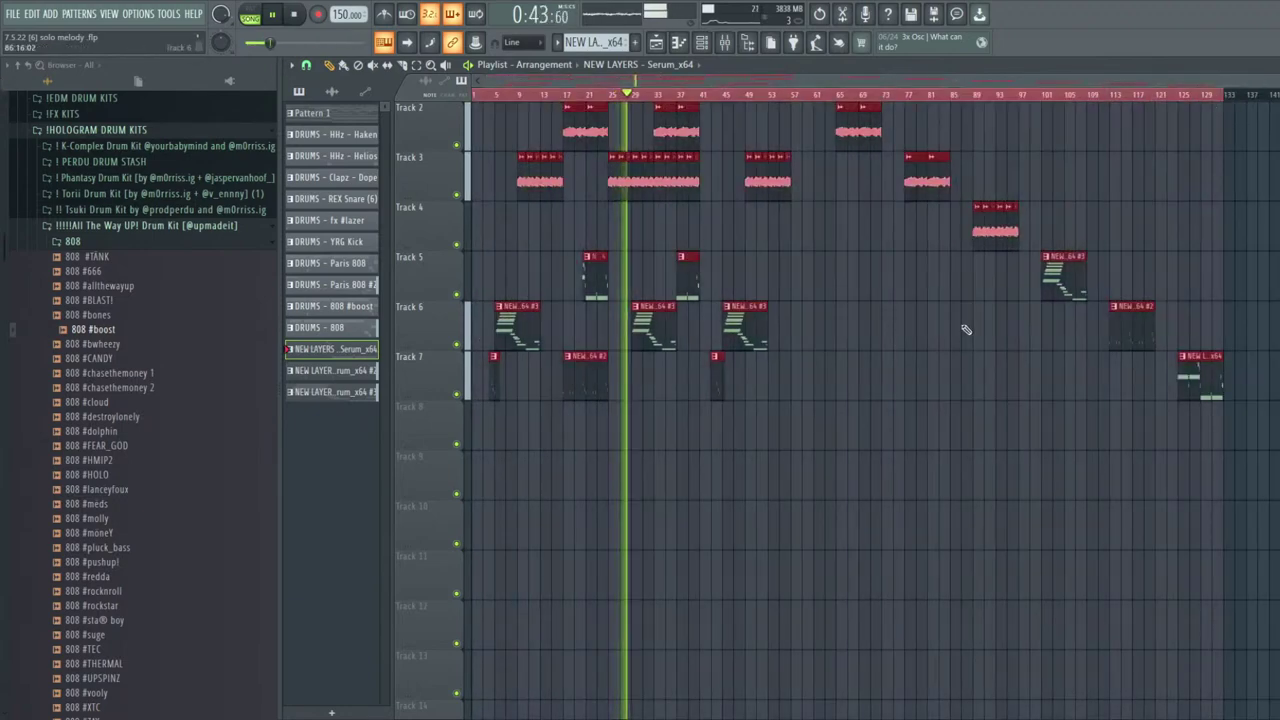
{"action": "scroll", "coordinate": [622, 205], "scroll_direction": "up", "scroll_amount": 1}
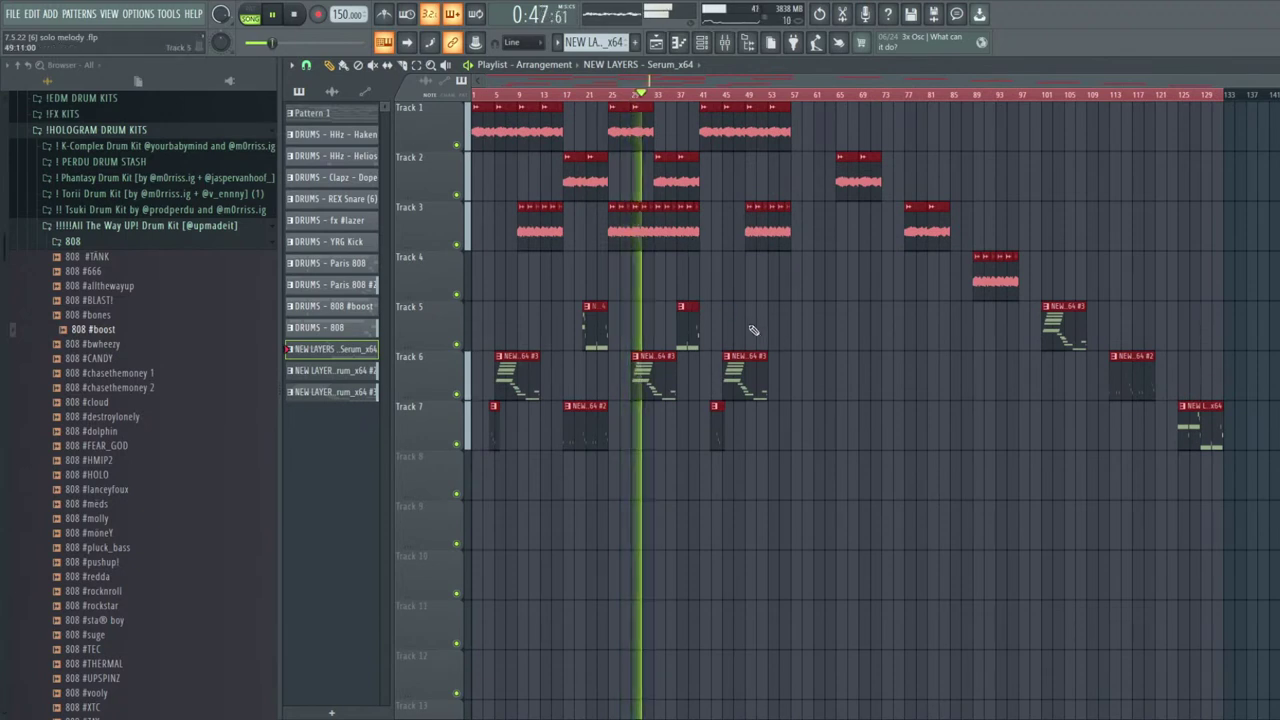
Delete the Track 5 Serum clip at bars 37–41 and the Track 3 loops at bars 33–41, deselect the clips, and stop playback
{"action": "right_click", "coordinate": [688, 318]}
{"action": "right_click", "coordinate": [676, 230]}
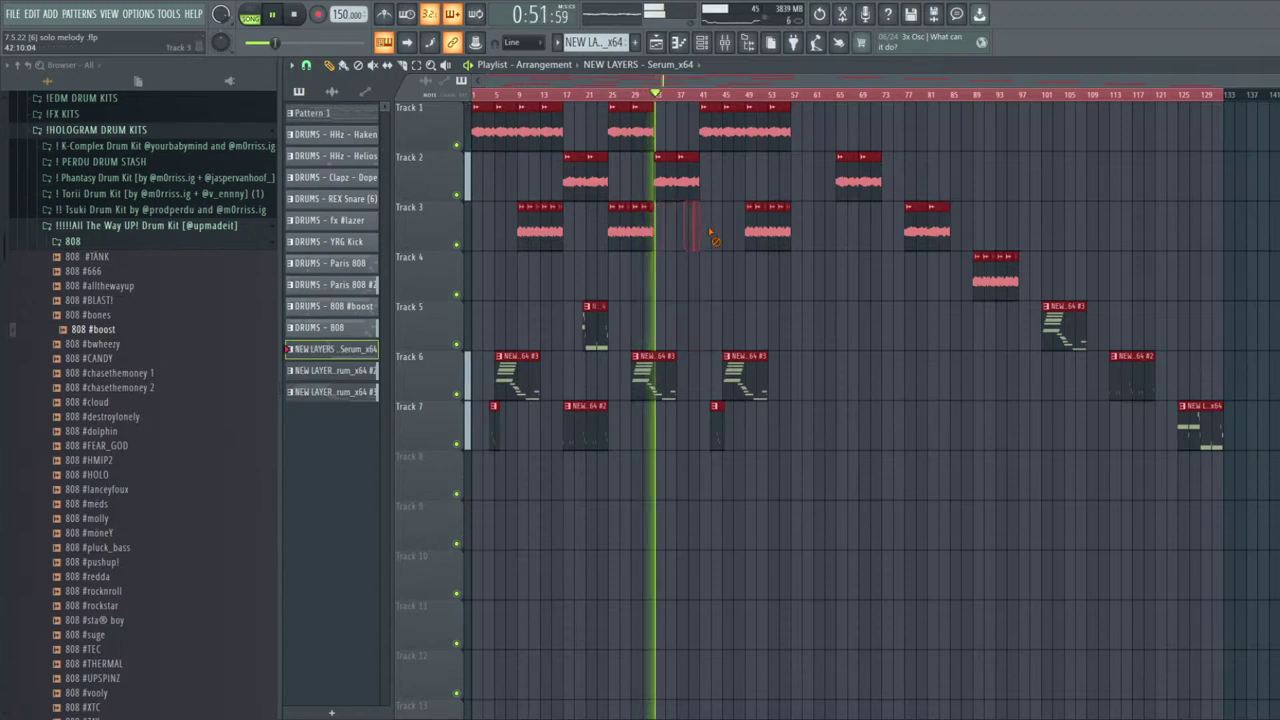
{"action": "left_click", "coordinate": [763, 189], "text": "ctrl"}
{"action": "scroll", "coordinate": [765, 213], "scroll_direction": "up", "scroll_amount": 2}
{"action": "scroll", "coordinate": [766, 215], "scroll_direction": "down", "scroll_amount": 2}
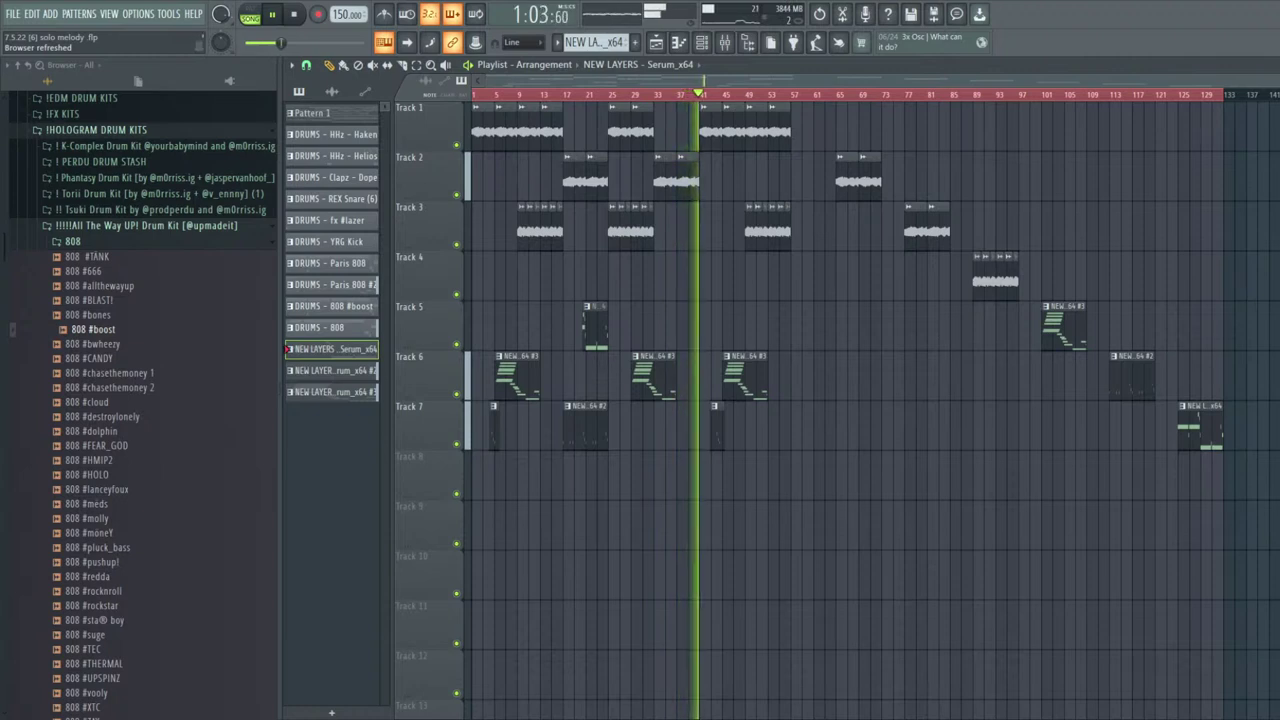
{"action": "key", "text": "space"}
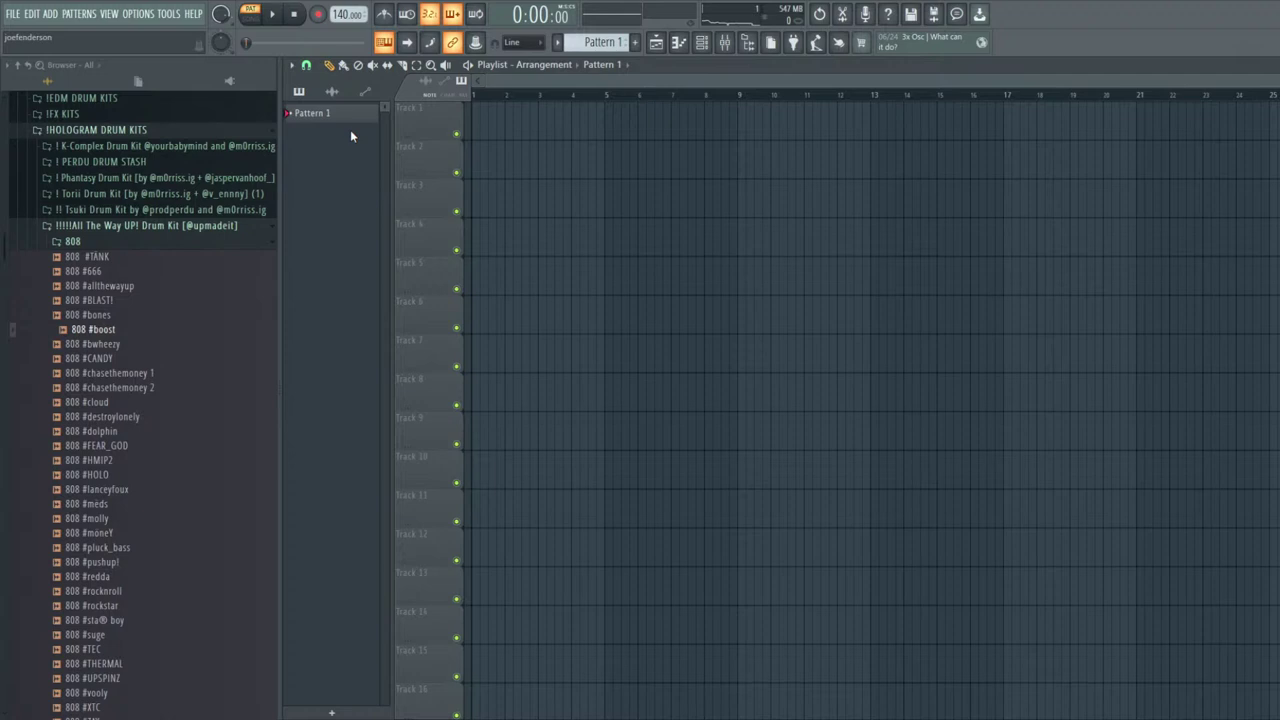
Restore the playlist to a floating window below the channel rack and load OP-Xa V in place of the Sampler
{"action": "left_click", "coordinate": [1278, 65]}
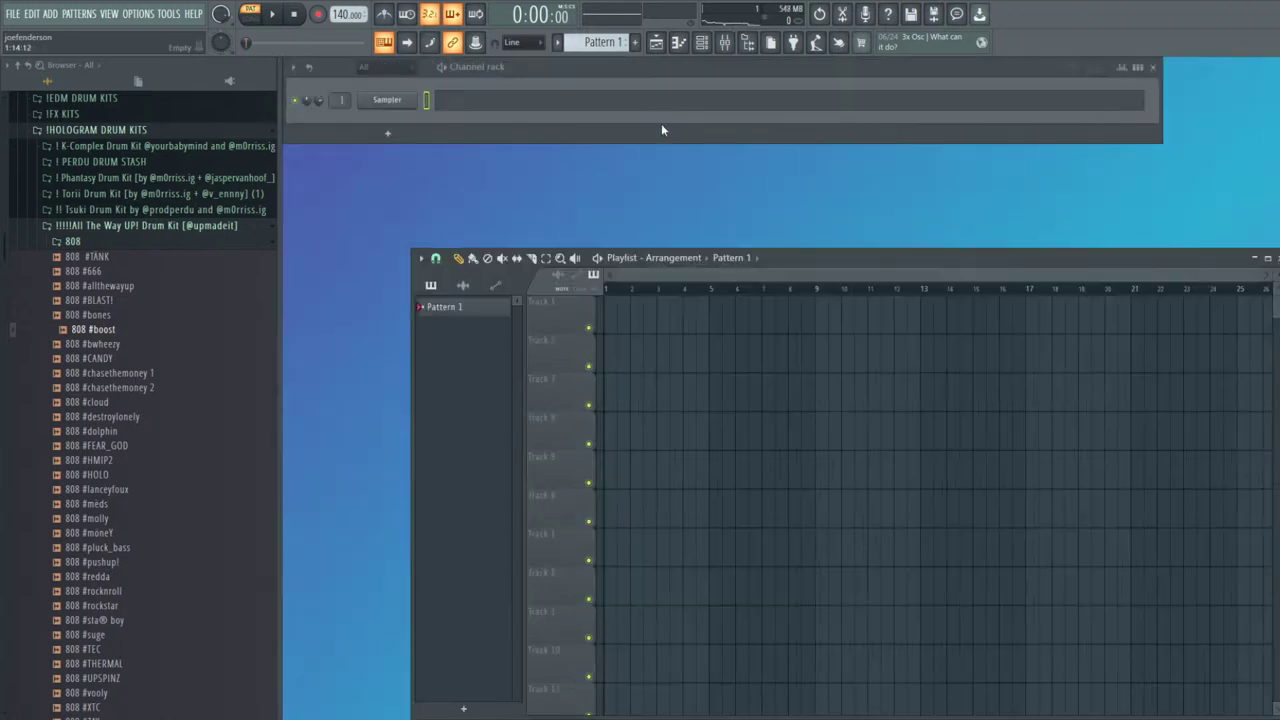
{"action": "left_click_drag", "start_coordinate": [794, 257], "coordinate": [711, 177]}
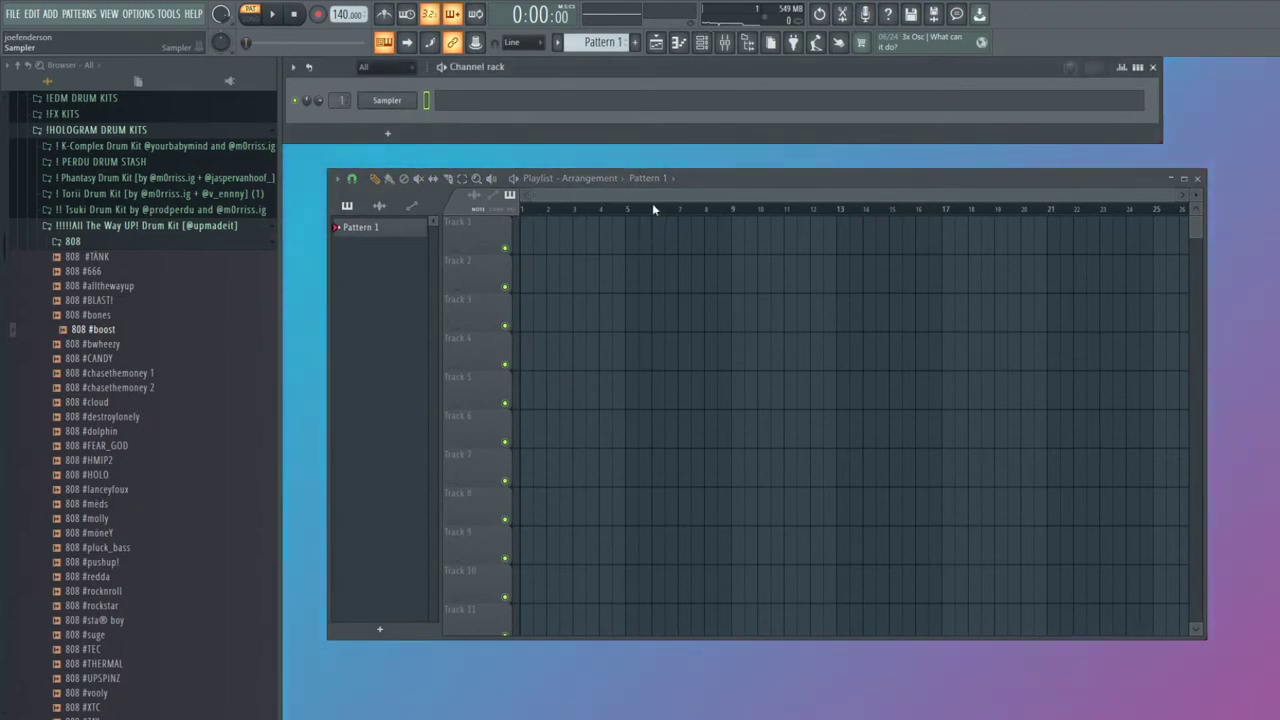
{"action": "left_click", "coordinate": [605, 332]}
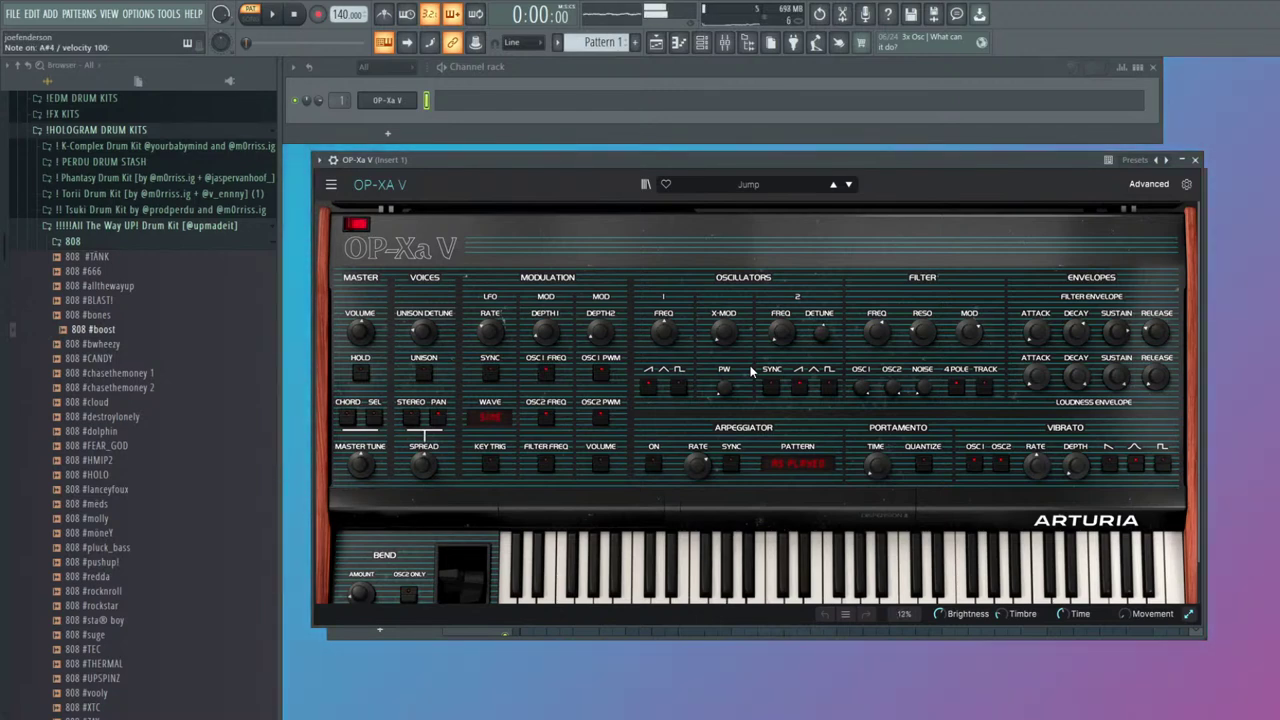
Open the piano roll for OP-Xa V and set the project tempo to 153 BPM
{"action": "key", "text": "F7"}
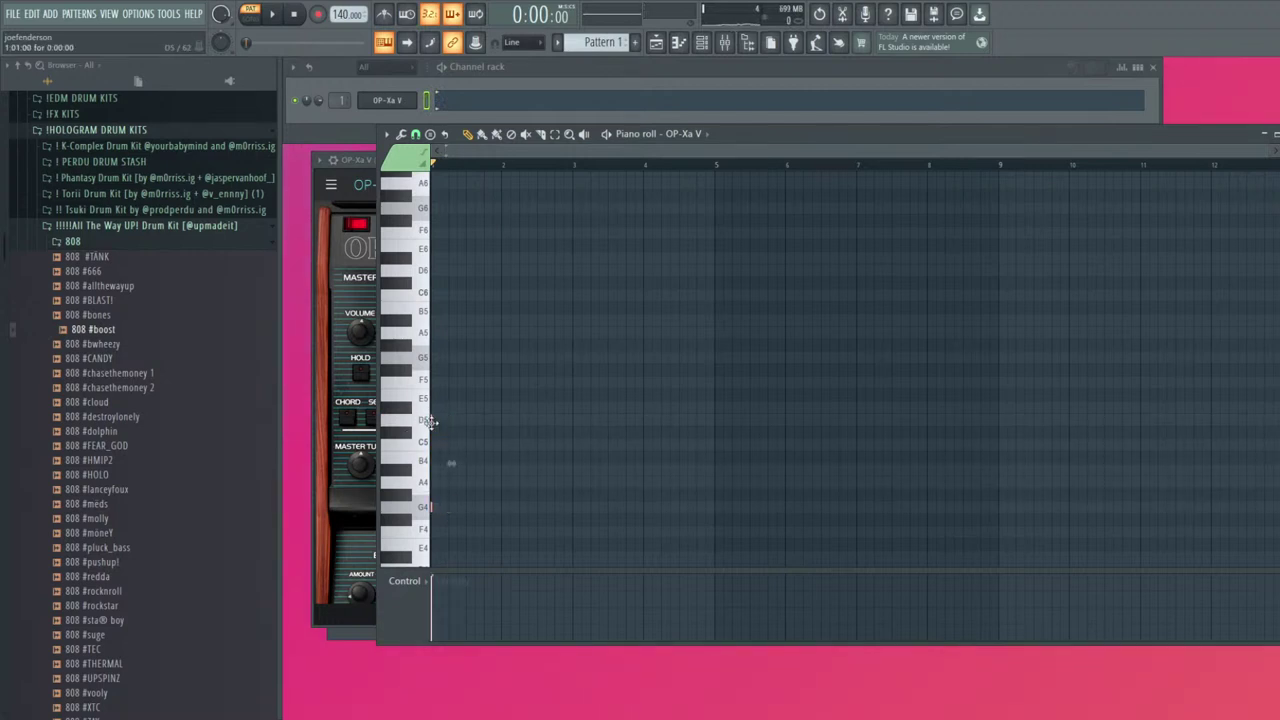
{"action": "scroll", "coordinate": [341, 15], "scroll_direction": "up", "scroll_amount": 1}
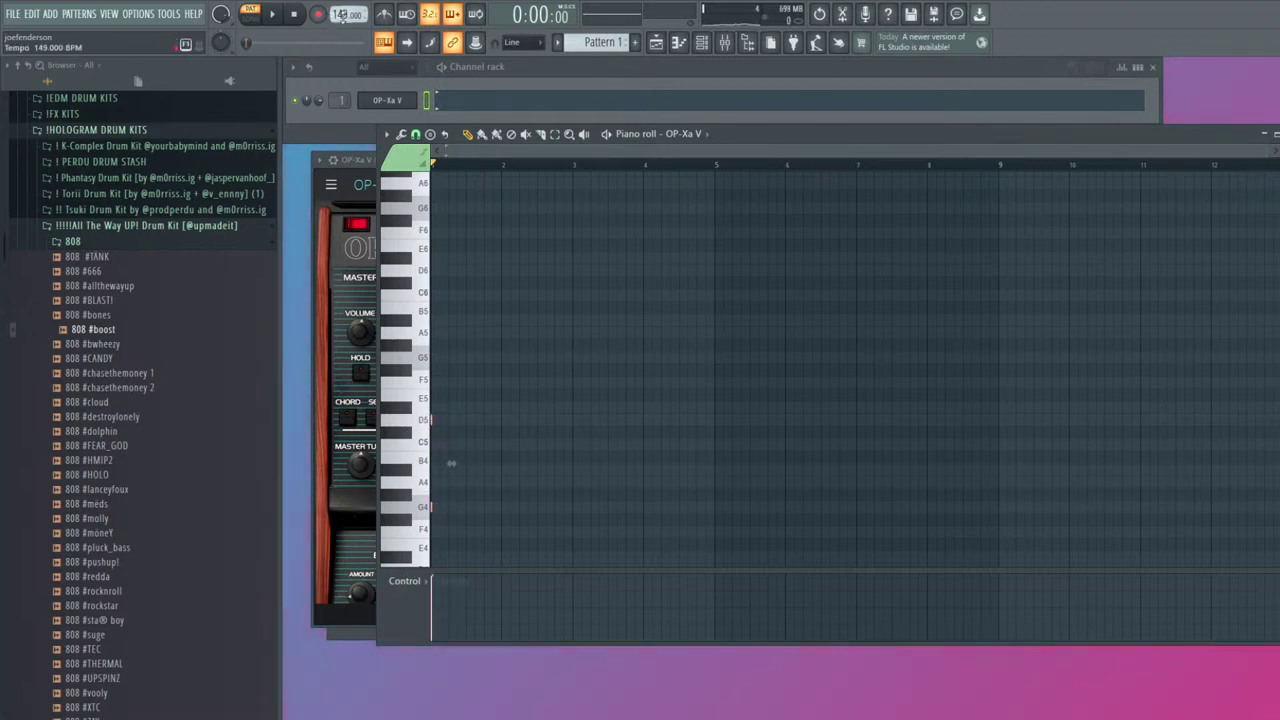
{"action": "scroll", "coordinate": [341, 15], "scroll_direction": "up", "scroll_amount": 1}
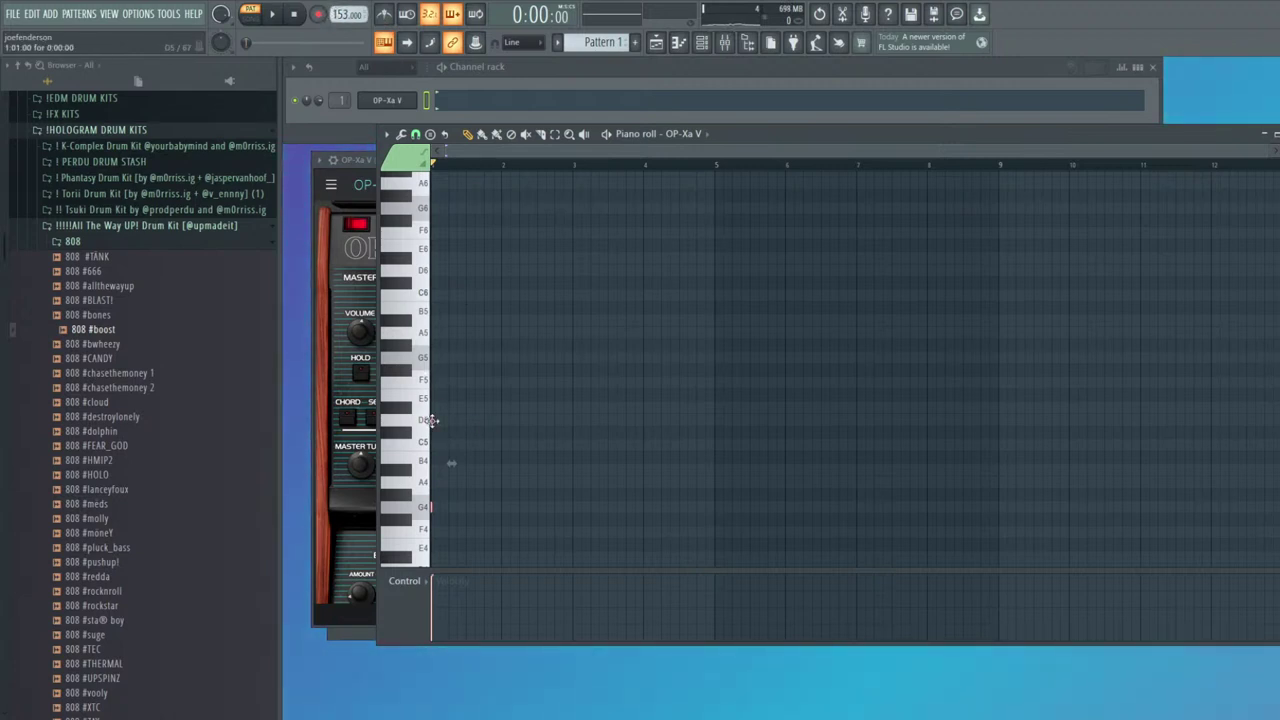
Lengthen the G4 and D5 chord to three beats and add a very short A4 and E5 chord right after it
{"action": "left_click_drag", "start_coordinate": [433, 421], "coordinate": [485, 420]}
{"action": "key", "text": "space"}
{"action": "key", "text": "ctrl+b"}
{"action": "key", "text": "space"}
{"action": "key", "text": "space"}
{"action": "left_click_drag", "start_coordinate": [501, 506], "coordinate": [486, 484]}
{"action": "key", "text": "space"}
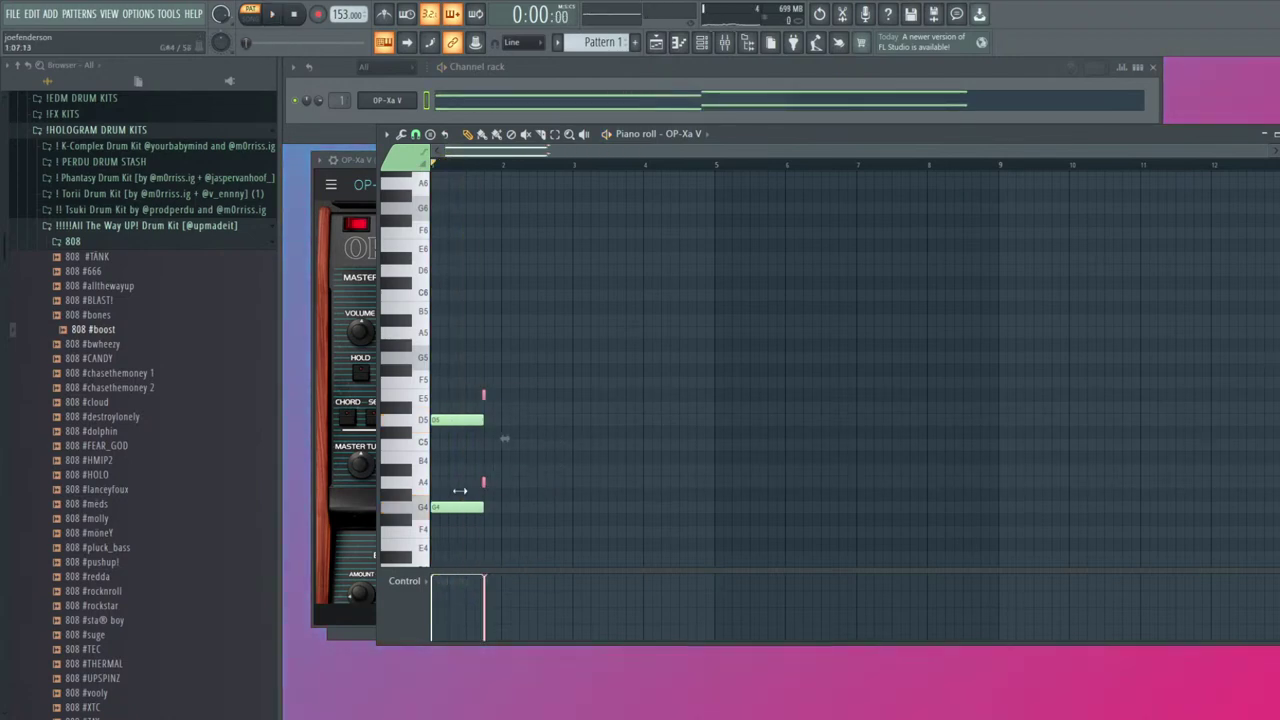
Duplicate the short chord and make it a ten-step A#4 and F5 chord crossing into bar 2
{"action": "scroll", "coordinate": [490, 491], "scroll_direction": "up", "scroll_amount": 4}
{"action": "key", "text": "ctrl+b"}
{"action": "left_click_drag", "start_coordinate": [608, 483], "coordinate": [790, 470]}
{"action": "key", "text": "space"}
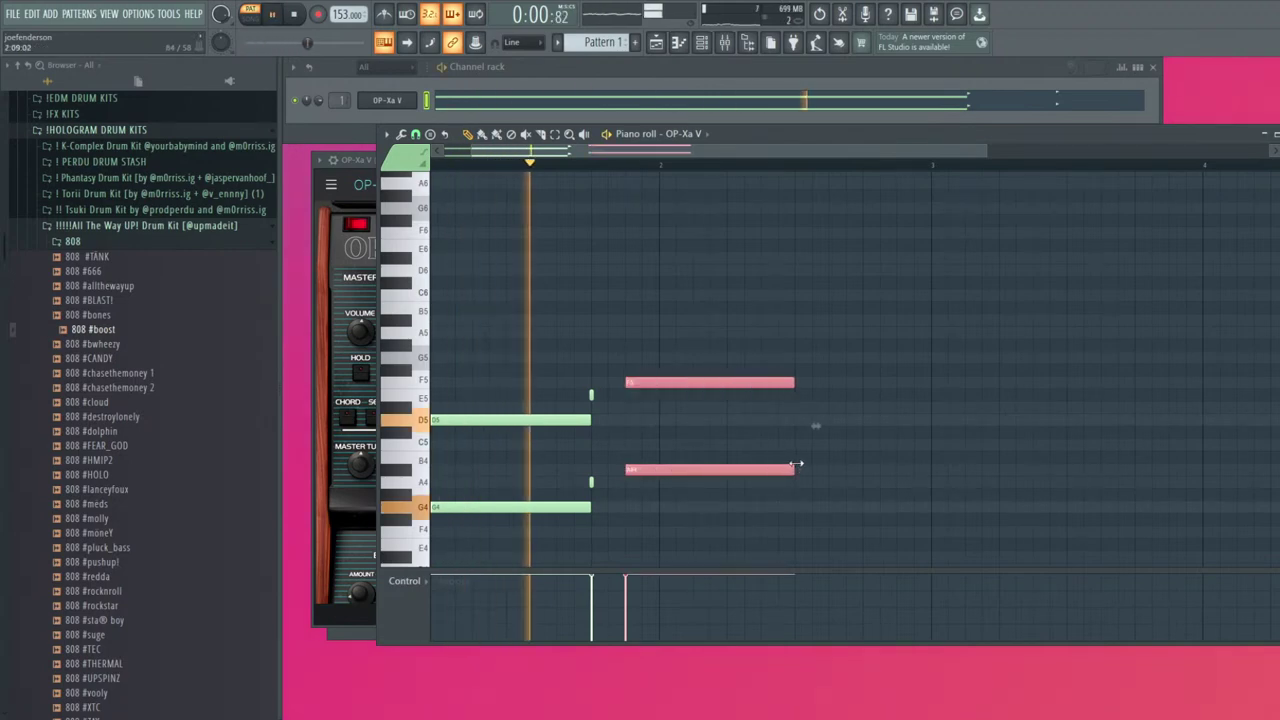
Lower the upper short note from E5 to C5 and play the phrase repeatedly
{"action": "key", "text": "space"}
{"action": "key", "text": "space"}
{"action": "left_click_drag", "start_coordinate": [592, 395], "coordinate": [582, 446]}
{"action": "scroll", "coordinate": [602, 413], "scroll_direction": "down", "scroll_amount": 2}
{"action": "key", "text": "space"}
{"action": "key", "text": "space"}
{"action": "key", "text": "space"}
{"action": "key", "text": "space"}
{"action": "left_click_drag", "start_coordinate": [705, 499], "coordinate": [669, 365]}
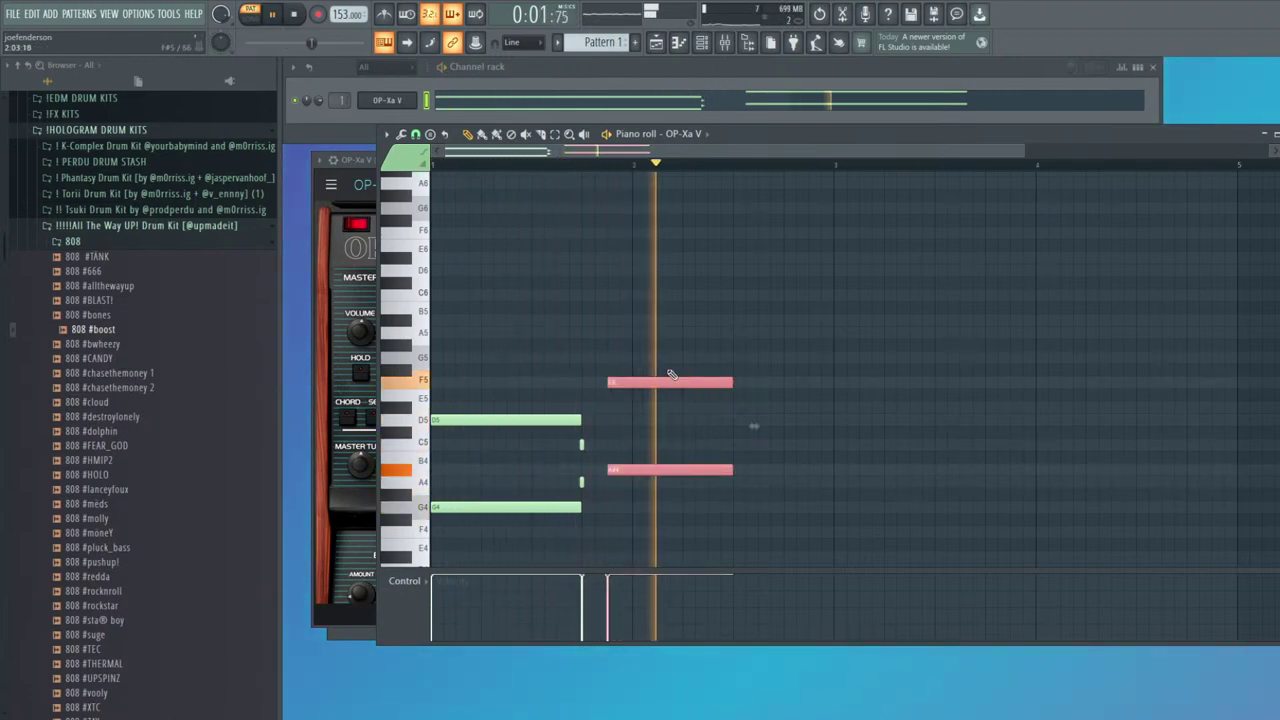
{"action": "key", "text": "space"}
{"action": "key", "text": "space"}
{"action": "scroll", "coordinate": [701, 426], "scroll_direction": "down", "scroll_amount": 2}
Raise the two long upper notes to A5 and C6, lower the second to A#5, and play the phrase with both selected
{"action": "left_click_drag", "start_coordinate": [623, 437], "coordinate": [508, 378]}
{"action": "key", "text": "space"}
{"action": "key", "text": "space"}
{"action": "key", "text": "space"}
{"action": "left_click_drag", "start_coordinate": [466, 422], "coordinate": [465, 332]}
{"action": "key", "text": "space"}
{"action": "key", "text": "ctrl+d"}
{"action": "left_click_drag", "start_coordinate": [574, 297], "coordinate": [575, 322]}
{"action": "mouse_move", "coordinate": [667, 512]}
{"action": "left_mouse_down"}
{"action": "mouse_move", "coordinate": [623, 330]}
{"action": "mouse_move", "coordinate": [646, 330]}
{"action": "mouse_move", "coordinate": [436, 289]}
{"action": "left_mouse_up"}
{"action": "key", "text": "space"}
{"action": "key", "text": "space"}
{"action": "key", "text": "space"}
Try the two selected upper notes an octave lower during playback, and return them an octave up
{"action": "key", "text": "ctrl+Down"}
{"action": "key", "text": "space"}
{"action": "key", "text": "space"}
{"action": "key", "text": "space"}
{"action": "key", "text": "space"}
{"action": "key", "text": "space"}
{"action": "key", "text": "ctrl+Up"}
Lower the two selected upper notes seven semitones to D5 and D#5
{"action": "key", "text": "Down"}
{"action": "key", "text": "Down"}
{"action": "key", "text": "Down"}
{"action": "key", "text": "Down"}
{"action": "key", "text": "Down"}
{"action": "key", "text": "Down"}
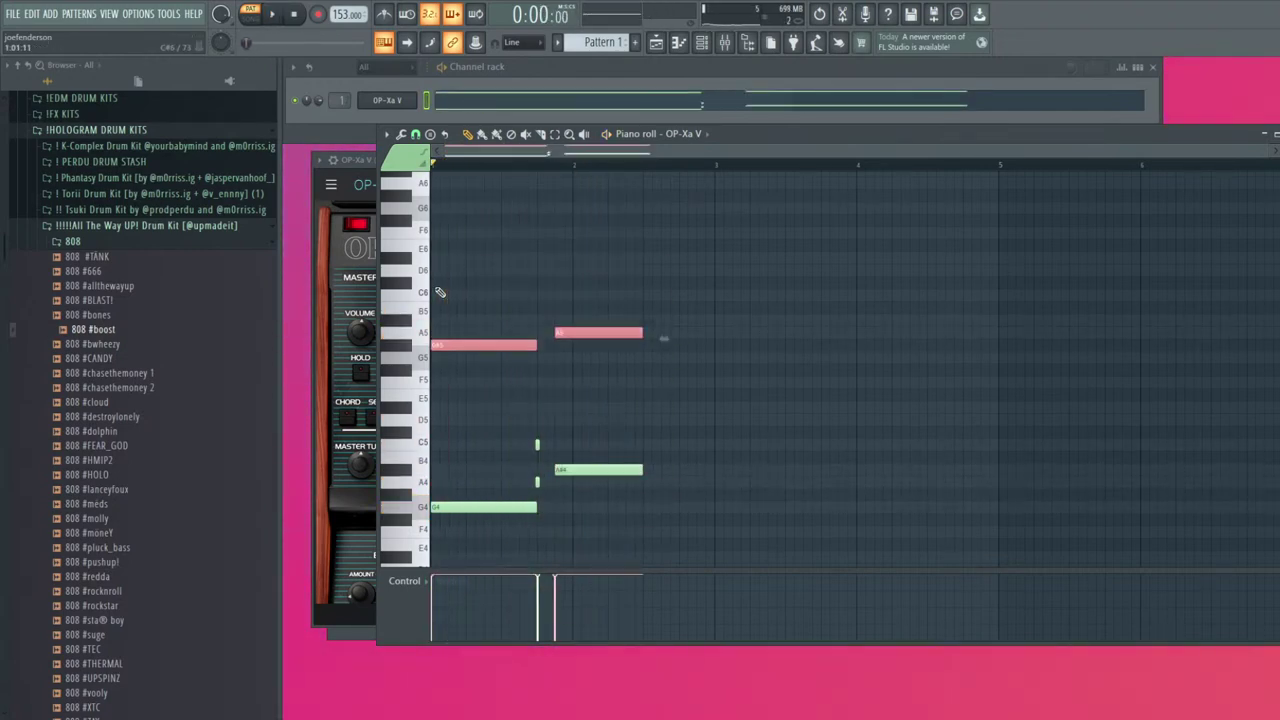
{"action": "key", "text": "Down"}
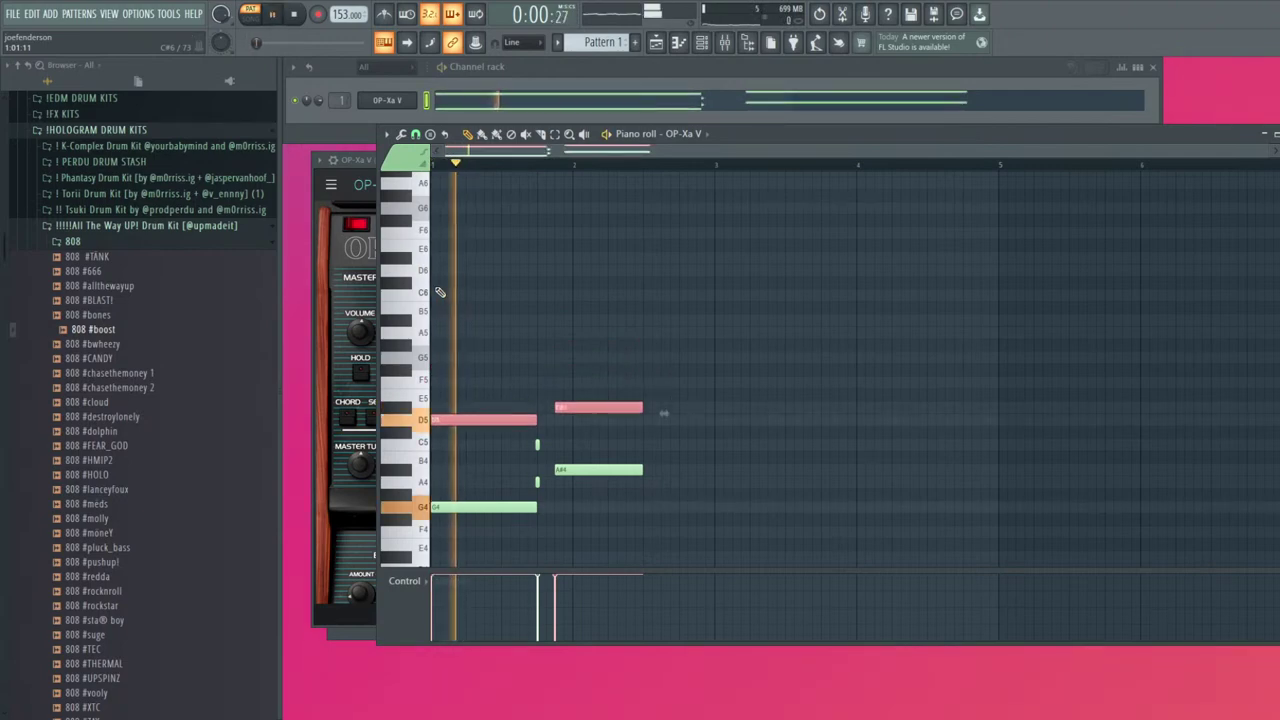
Duplicate the A#4 and D#5 chord directly after itself and trim both chords so the phrase ends at bar 3
{"action": "left_click_drag", "start_coordinate": [695, 523], "coordinate": [630, 400]}
{"action": "key", "text": "ctrl+b"}
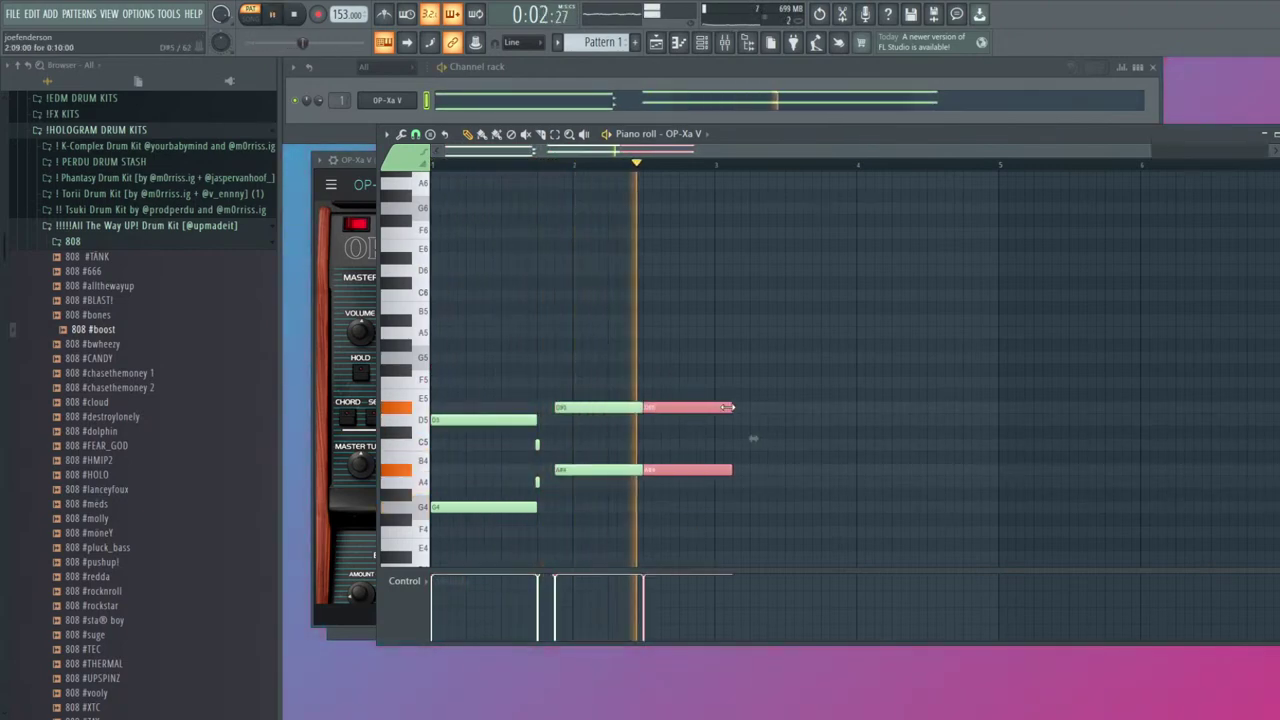
{"action": "left_click_drag", "start_coordinate": [622, 498], "coordinate": [632, 408]}
{"action": "left_click", "coordinate": [735, 543], "text": "ctrl"}
Duplicate the two-bar chord phrase into bars 3 and 4
{"action": "key", "text": "ctrl+b"}
{"action": "scroll", "coordinate": [1018, 456], "scroll_direction": "down", "scroll_amount": 1}
{"action": "left_click_drag", "start_coordinate": [876, 480], "coordinate": [837, 397]}
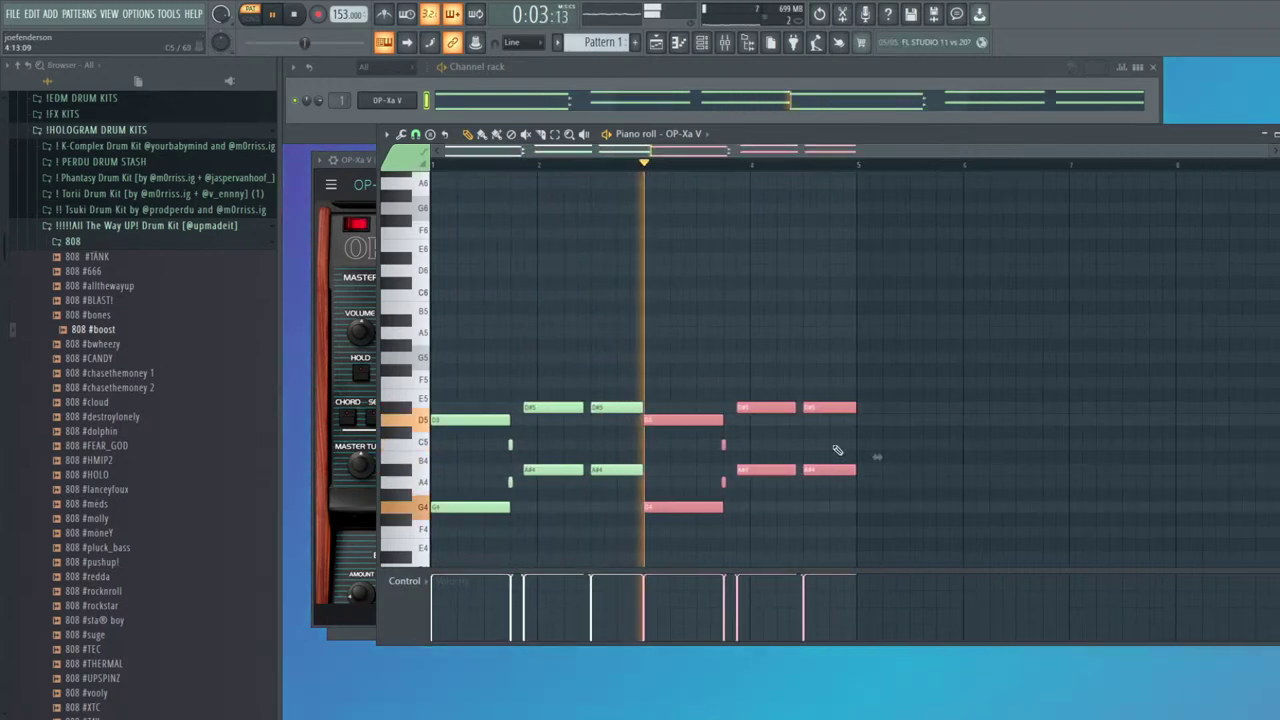
Deselect the chords and draw an A5 note from beat 2 of bar 1 to just before bar 2
{"action": "left_click", "coordinate": [786, 373], "text": "ctrl"}
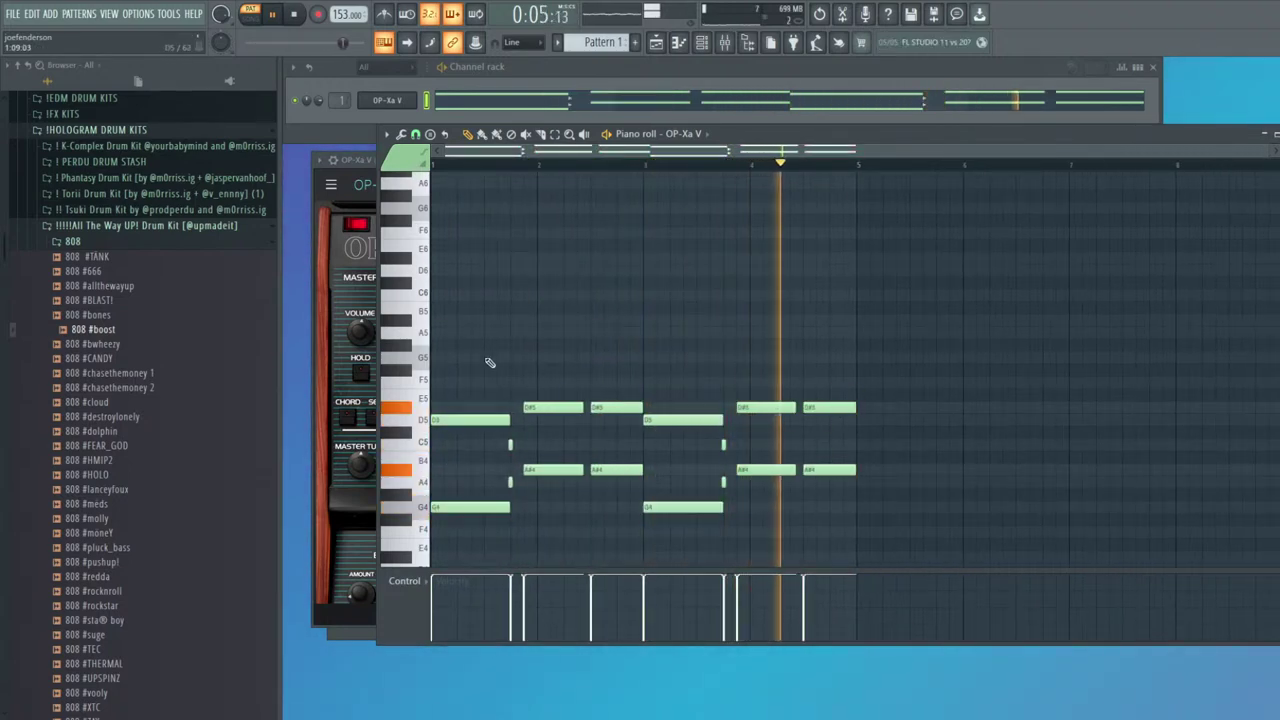
{"action": "left_click", "coordinate": [461, 331]}
{"action": "left_click_drag", "start_coordinate": [508, 332], "coordinate": [520, 333]}
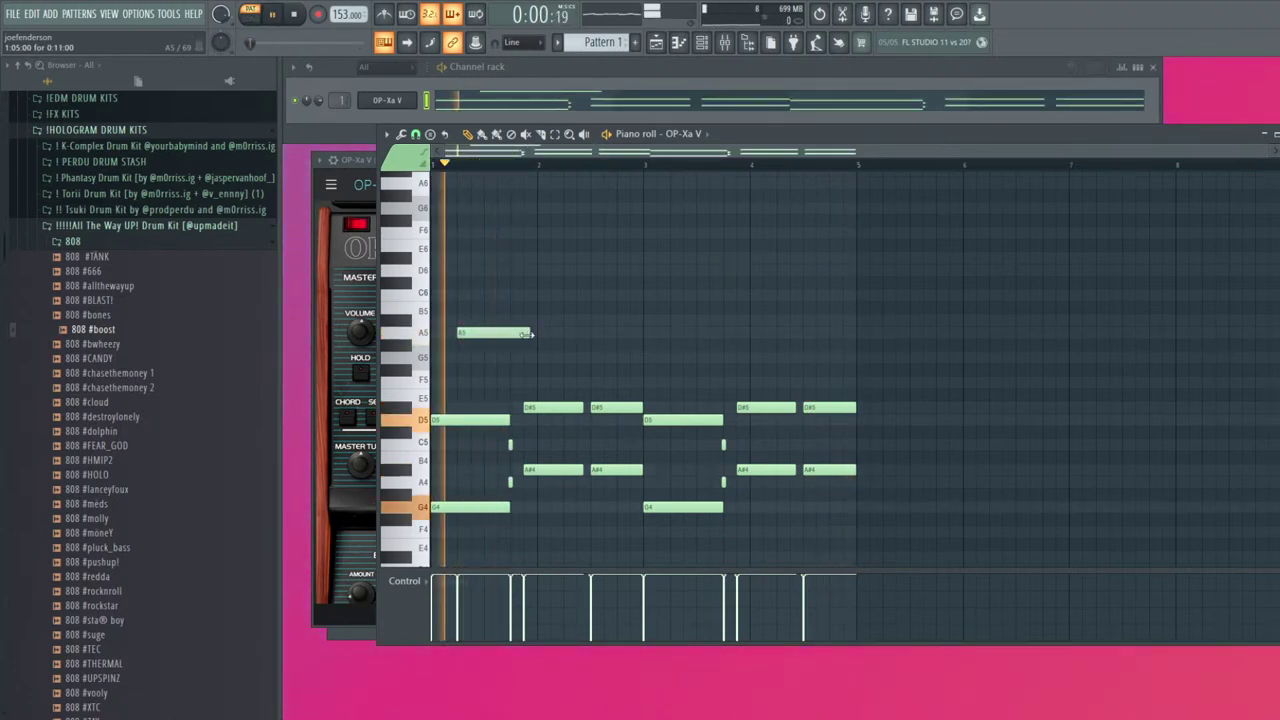
Try short A#5 and A5 notes leading to a long A#5 in bar 2, and duplicate the upper phrase into bars 3 and 4
{"action": "left_click", "coordinate": [552, 321]}
{"action": "left_click_drag", "start_coordinate": [615, 322], "coordinate": [549, 320]}
{"action": "left_click", "coordinate": [564, 295]}
{"action": "left_click", "coordinate": [580, 270]}
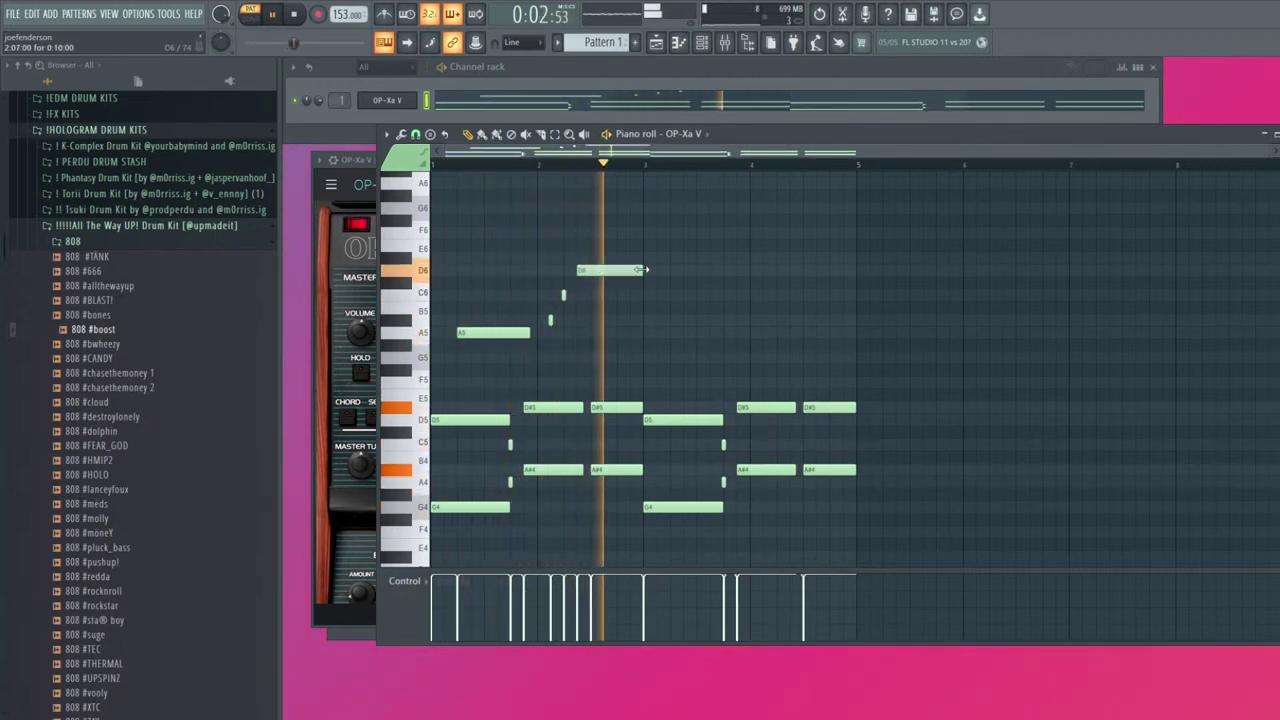
{"action": "left_click_drag", "start_coordinate": [607, 273], "coordinate": [610, 323]}
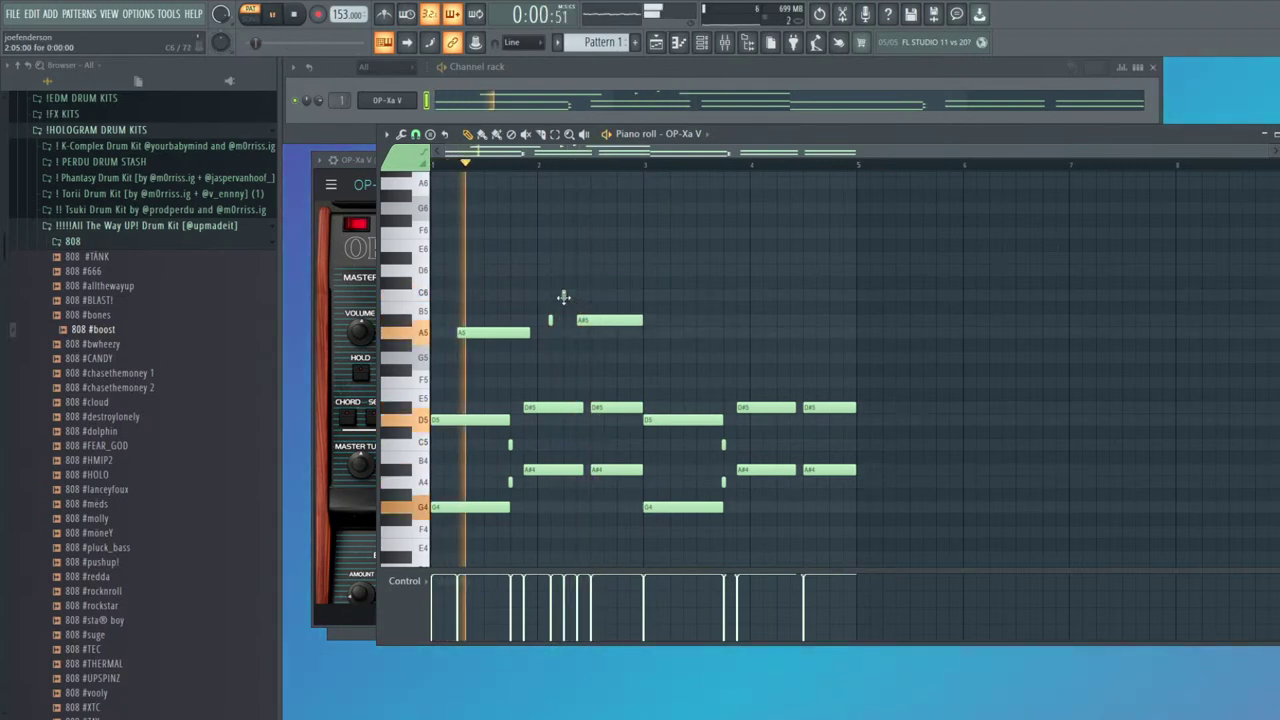
{"action": "left_click_drag", "start_coordinate": [686, 349], "coordinate": [470, 288]}
{"action": "key", "text": "ctrl+b"}
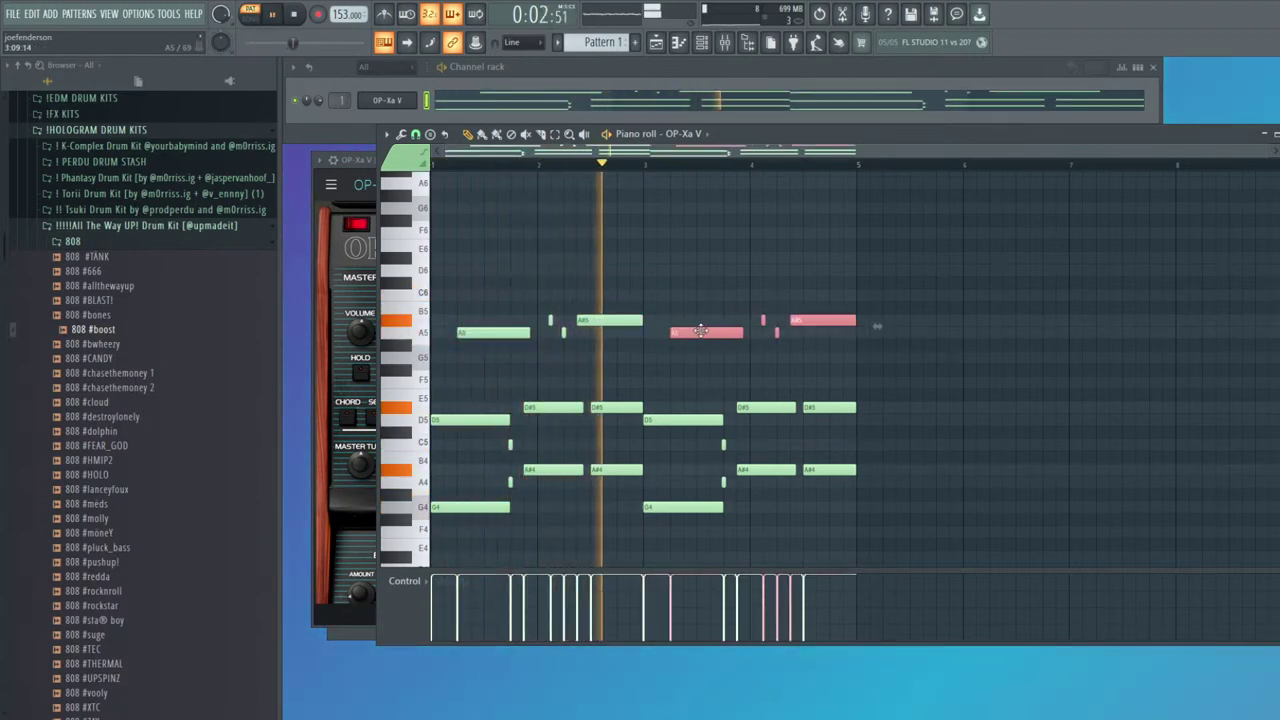
Try bar 2's long upper note at G5 and D6, with its two short notes raised to D6 and D#6
{"action": "left_click_drag", "start_coordinate": [606, 323], "coordinate": [605, 359]}
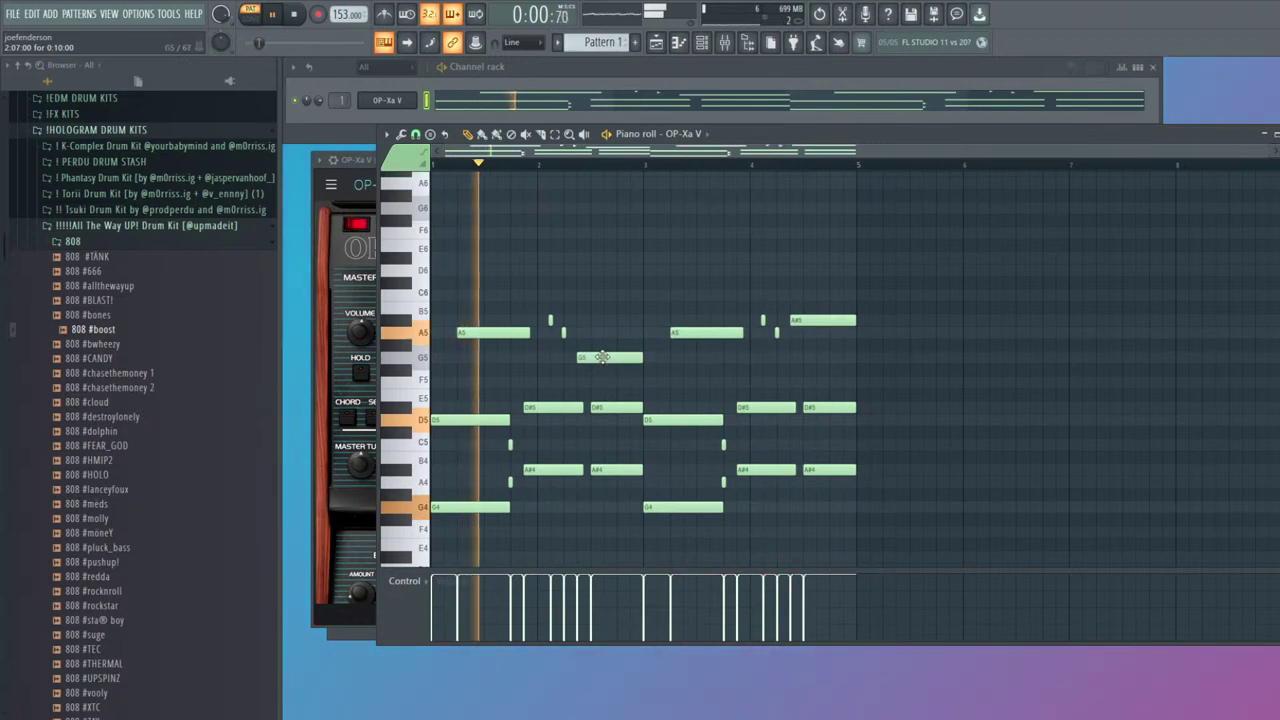
{"action": "left_click_drag", "start_coordinate": [551, 327], "coordinate": [567, 258]}
{"action": "left_click_drag", "start_coordinate": [592, 356], "coordinate": [597, 269]}
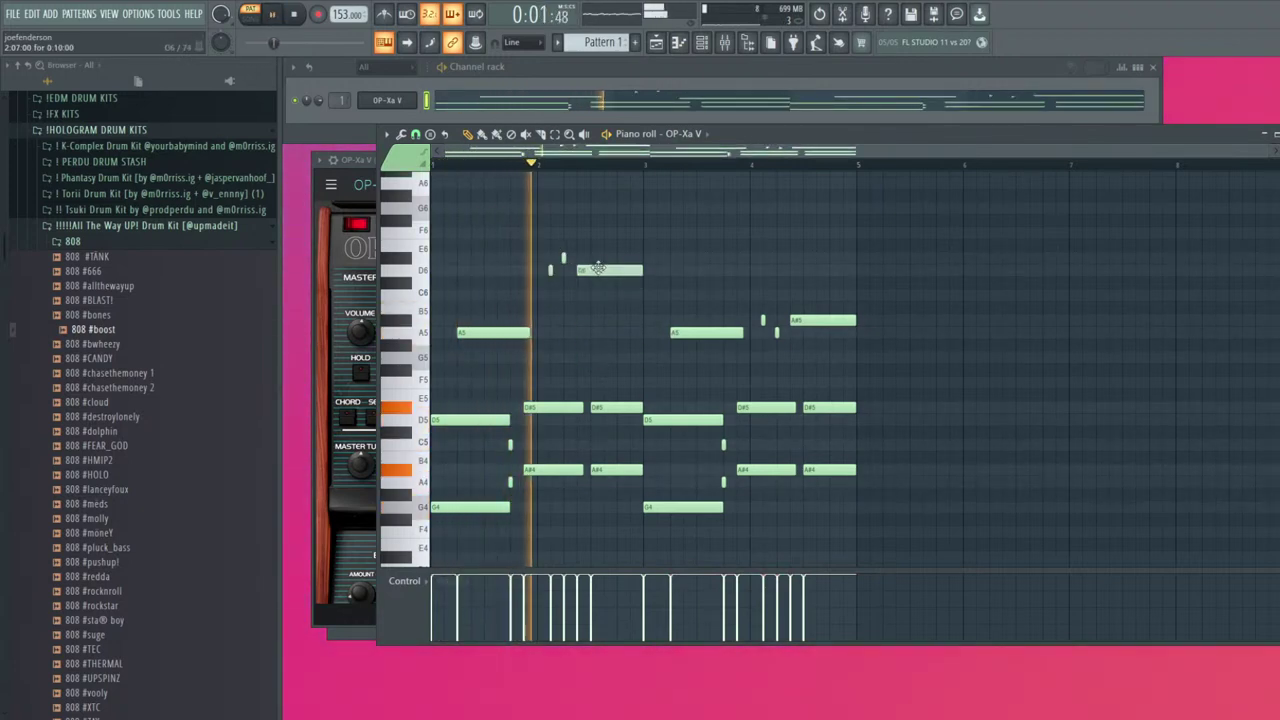
Delete the duplicated upper phrase in bars 3 and 4, plus the two short notes and long D6 in bar 2
{"action": "left_click_drag", "start_coordinate": [829, 354], "coordinate": [690, 281]}
{"action": "key", "text": "Delete"}
{"action": "key", "text": "space"}
{"action": "key", "text": "space"}
{"action": "right_click", "coordinate": [564, 258]}
{"action": "right_click", "coordinate": [551, 270]}
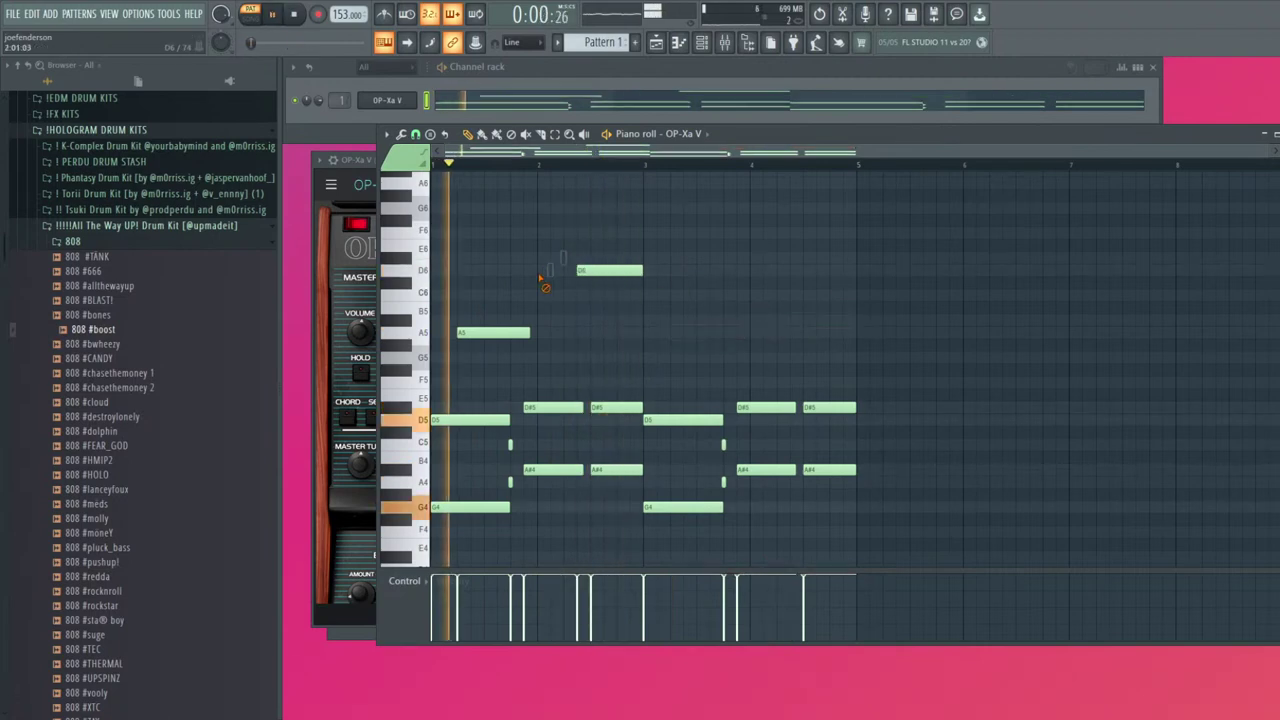
{"action": "right_click", "coordinate": [583, 270]}
Draw a D6 note above the A5 in bar 1, starting on beat 2 and ending at bar 2
{"action": "key", "text": "space"}
{"action": "key", "text": "space"}
{"action": "key", "text": "space"}
{"action": "left_click", "coordinate": [457, 269]}
{"action": "key", "text": "space"}
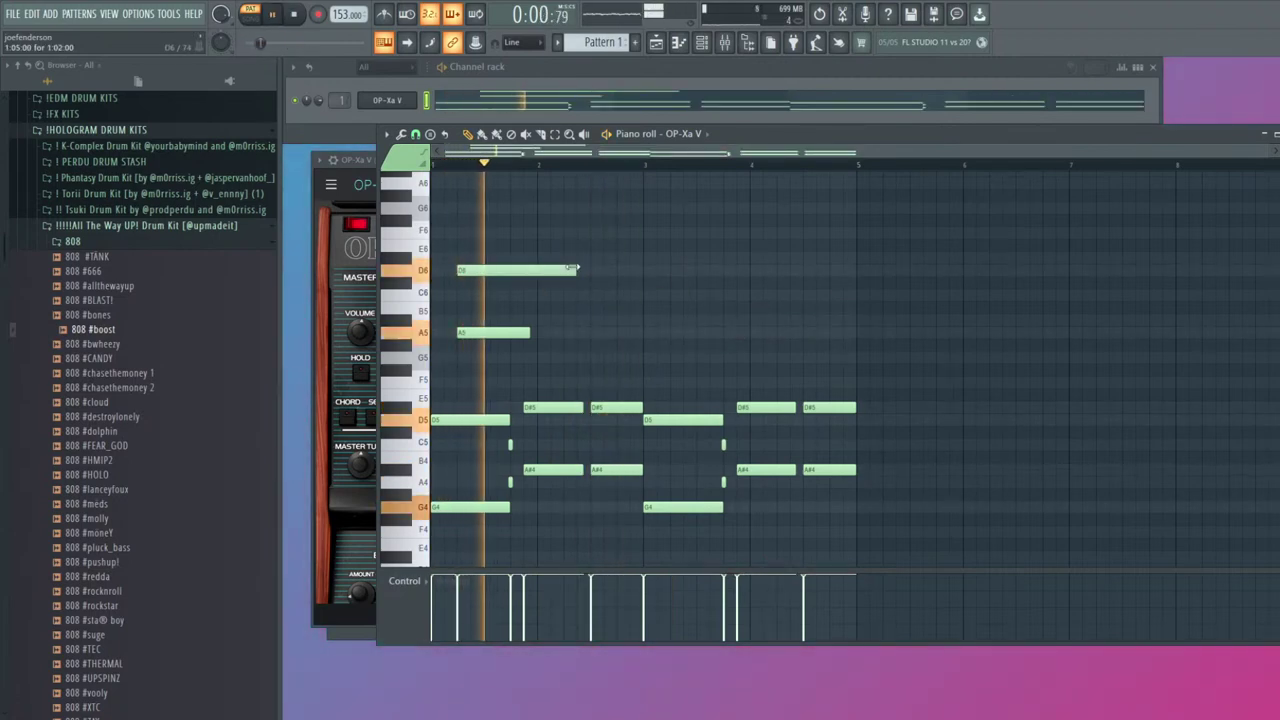
{"action": "left_click_drag", "start_coordinate": [522, 270], "coordinate": [537, 272]}
Add D#6 and A#5 notes from beat 2 of bar 2 to the start of bar 3
{"action": "left_click", "coordinate": [563, 258]}
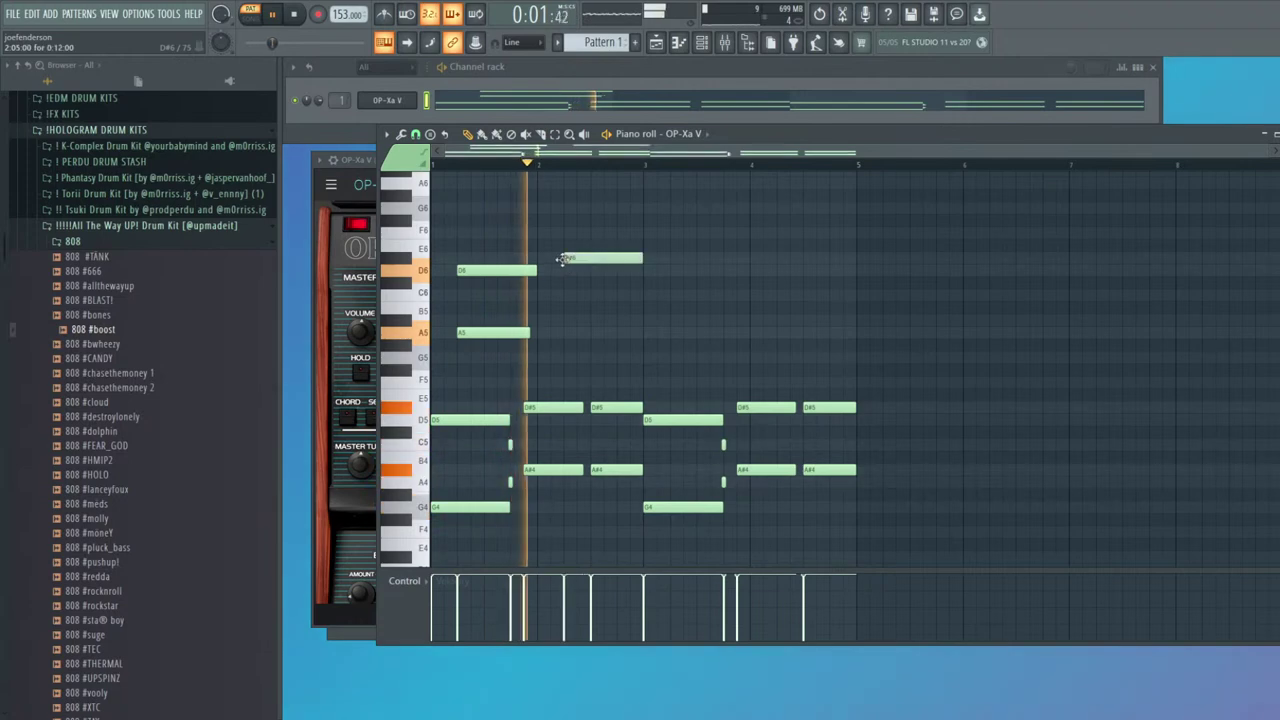
{"action": "left_click", "coordinate": [566, 208]}
{"action": "key", "text": "space"}
{"action": "key", "text": "space"}
{"action": "right_click", "coordinate": [568, 207]}
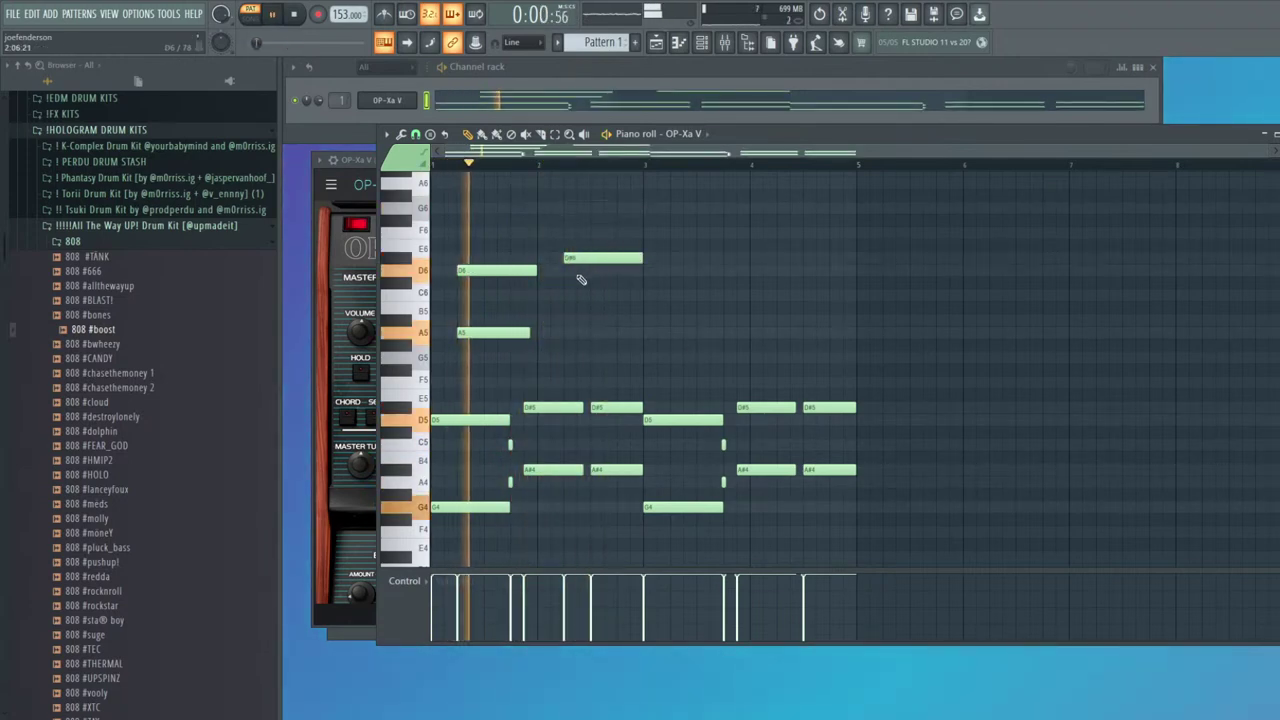
{"action": "left_click", "coordinate": [567, 321]}
Duplicate the four upper notes into bars 3 and 4, shifted to start on beat 2 of bar 3
{"action": "left_click_drag", "start_coordinate": [663, 390], "coordinate": [425, 200]}
{"action": "key", "text": "ctrl+b"}
{"action": "left_click_drag", "start_coordinate": [656, 330], "coordinate": [682, 330]}
{"action": "left_click_drag", "start_coordinate": [885, 366], "coordinate": [360, 213]}
{"action": "left_click", "coordinate": [877, 295], "text": "ctrl"}
Draw a rising run of short G6, A6 and A#6 notes near the end of bar 4
{"action": "scroll", "coordinate": [831, 268], "scroll_direction": "up", "scroll_amount": 1}
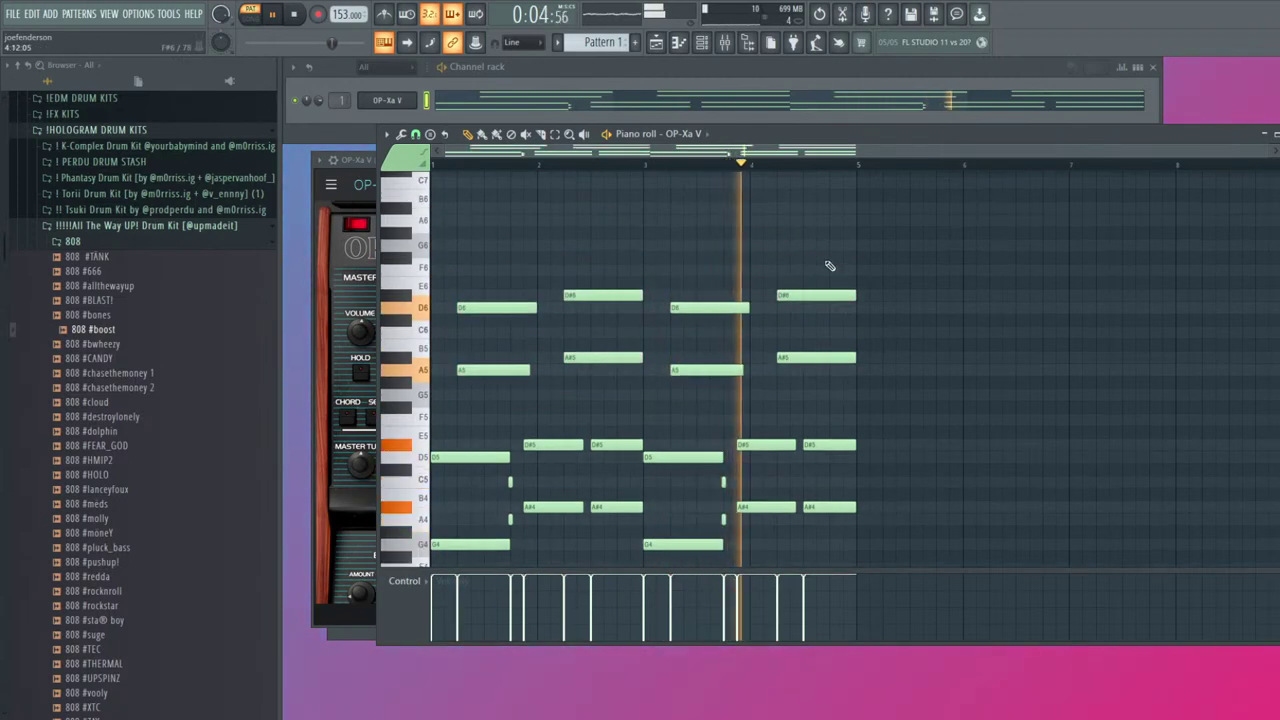
{"action": "left_click", "coordinate": [819, 246]}
{"action": "left_click_drag", "start_coordinate": [889, 246], "coordinate": [820, 246]}
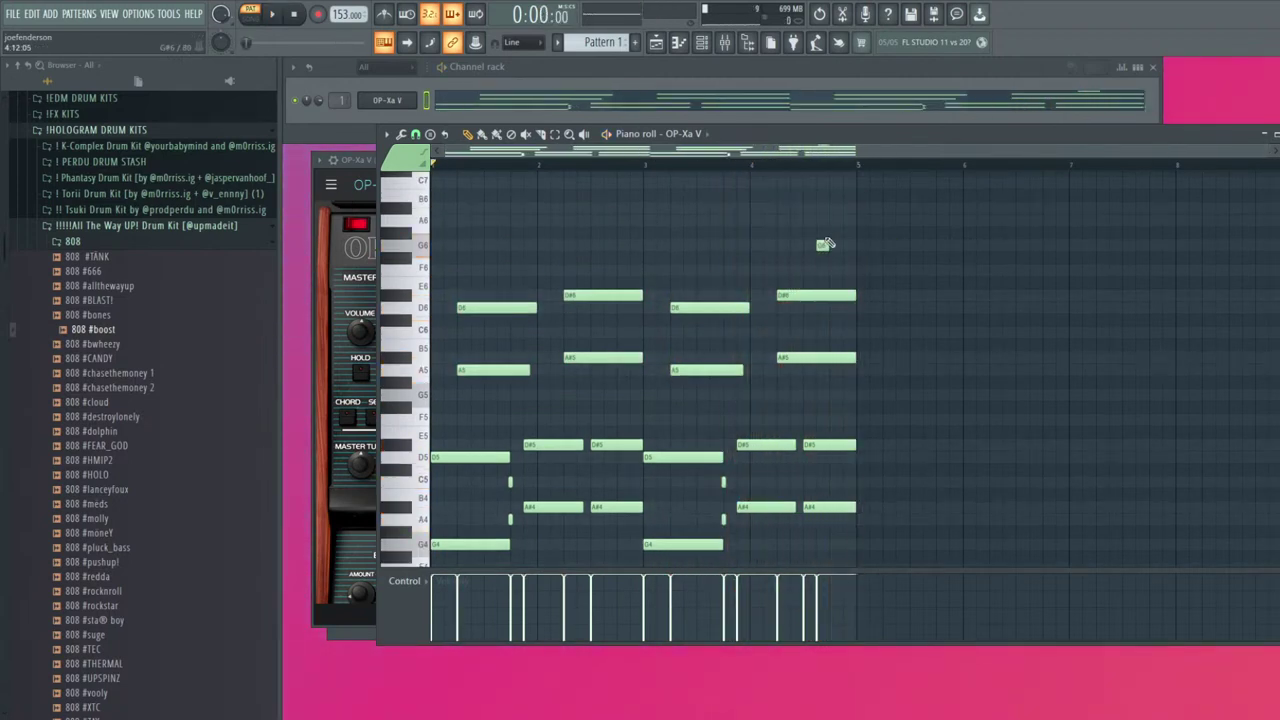
{"action": "left_click", "coordinate": [831, 221]}
{"action": "left_click", "coordinate": [843, 209]}
Interleave short C7, D7 and D#7 notes with the run, and repeat the four-bar melody to fill eight bars
{"action": "left_click_drag", "start_coordinate": [867, 262], "coordinate": [802, 304]}
{"action": "key", "text": "ctrl+b"}
{"action": "key", "text": "space"}
{"action": "key", "text": "space"}
{"action": "scroll", "coordinate": [802, 304], "scroll_direction": "up", "scroll_amount": 2}
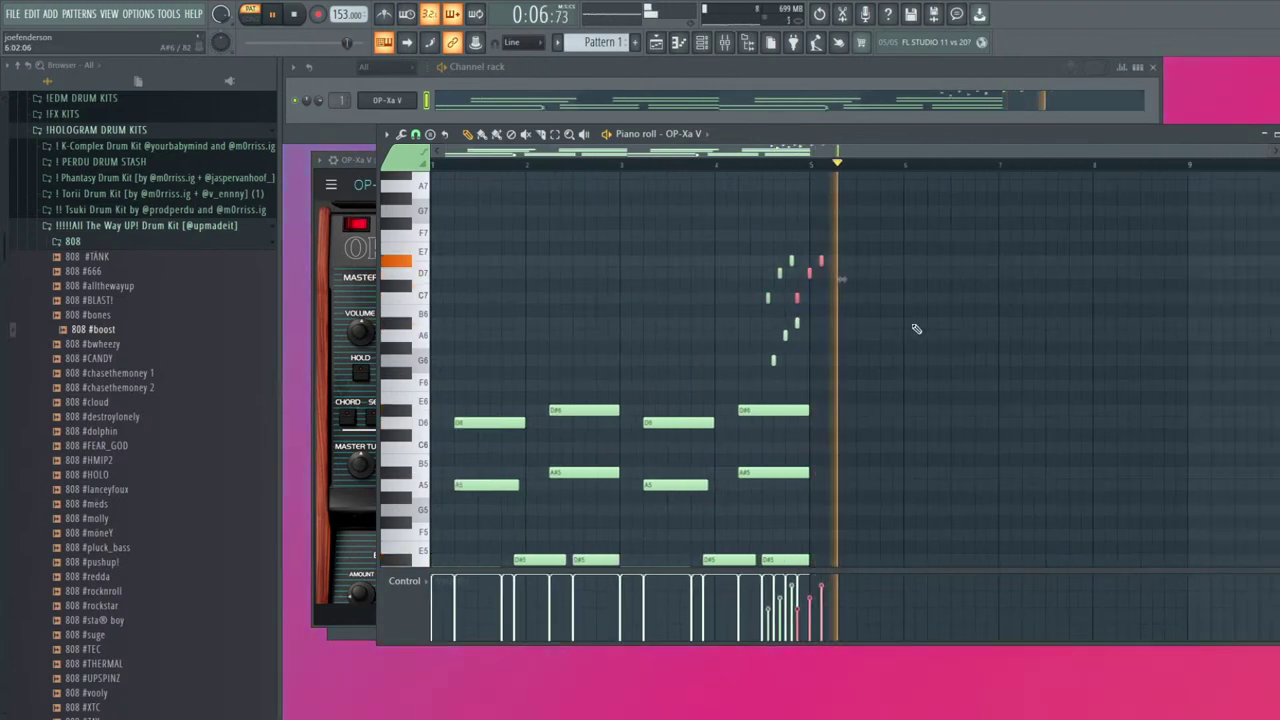
{"action": "scroll", "coordinate": [885, 302], "scroll_direction": "down", "scroll_amount": 3}
Clone the OP-Xa V channel and load the Bubble Gum Lead preset in the copy
{"action": "key", "text": "F7"}
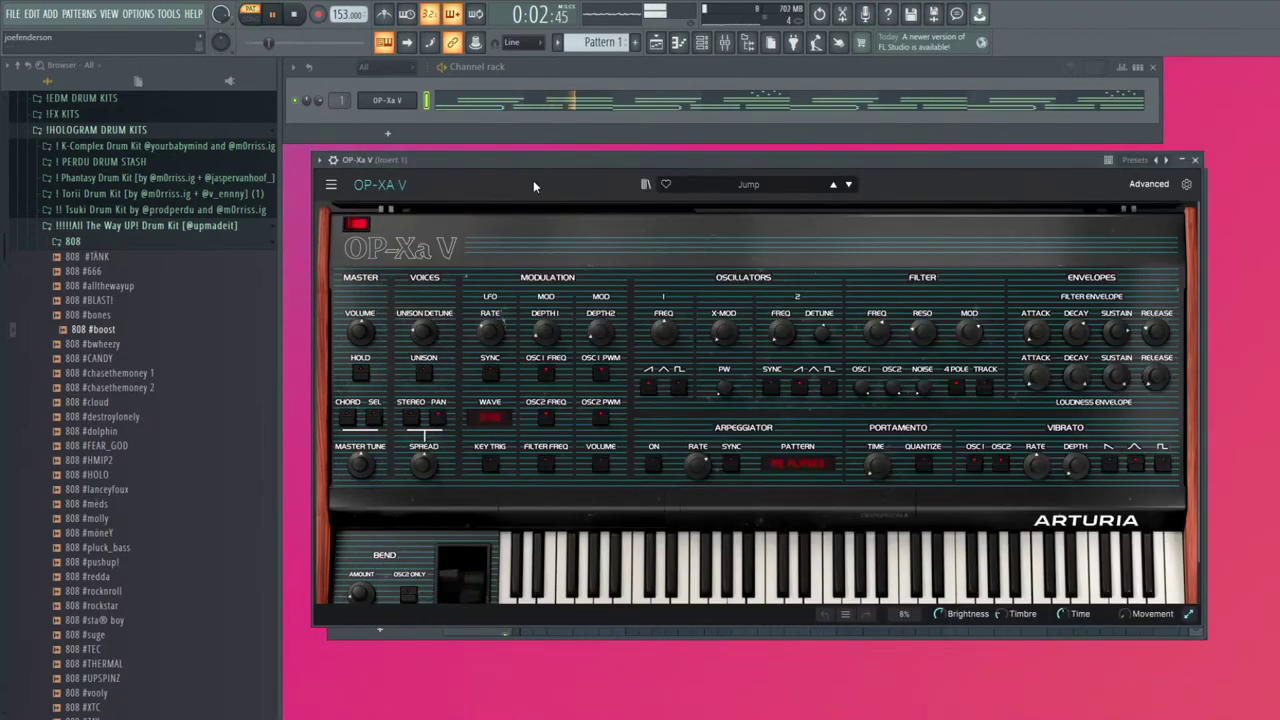
{"action": "key", "text": "alt+c"}
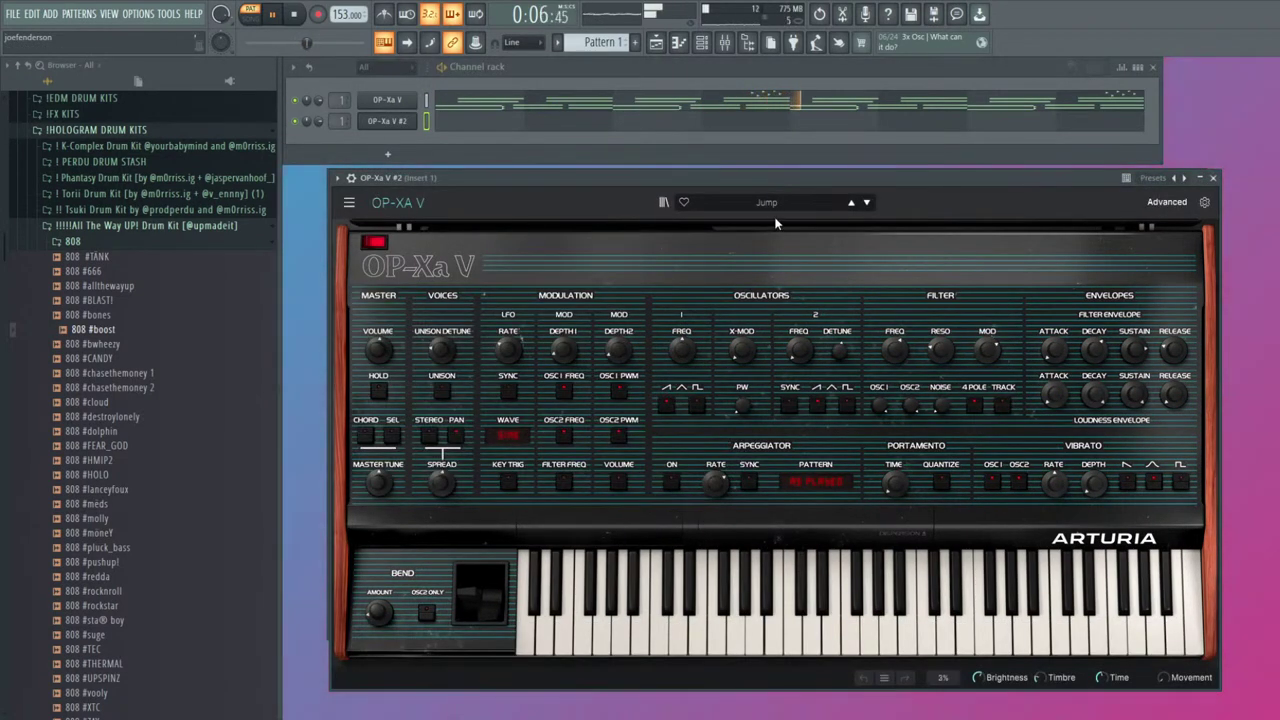
{"action": "left_click", "coordinate": [867, 202]}
{"action": "left_click_drag", "start_coordinate": [827, 588], "coordinate": [994, 626]}
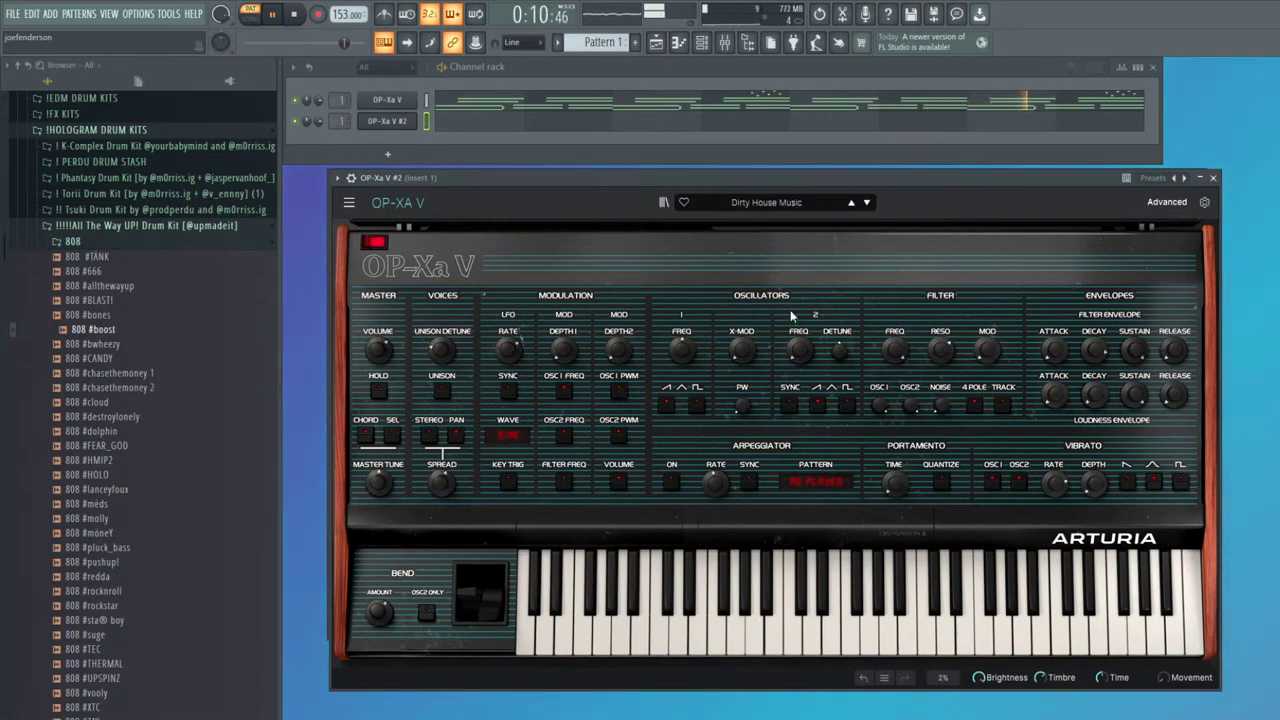
{"action": "left_click", "coordinate": [867, 202]}
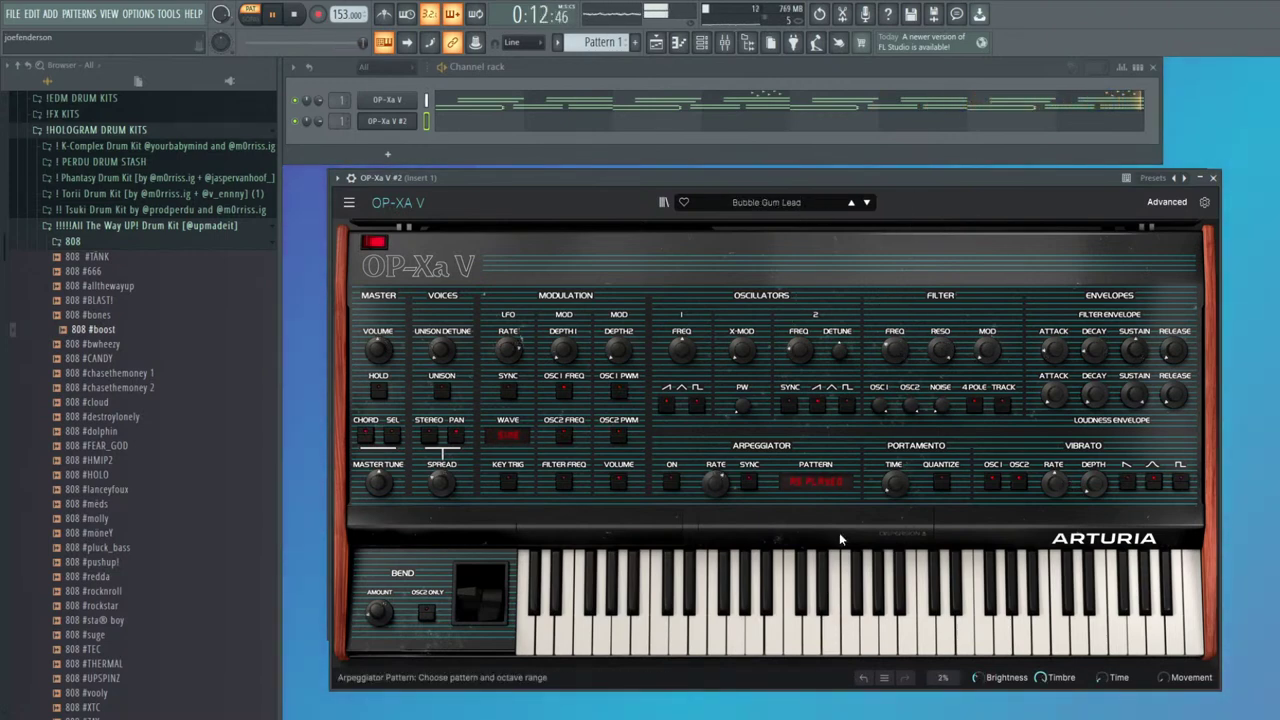
{"action": "left_click", "coordinate": [1213, 178]}
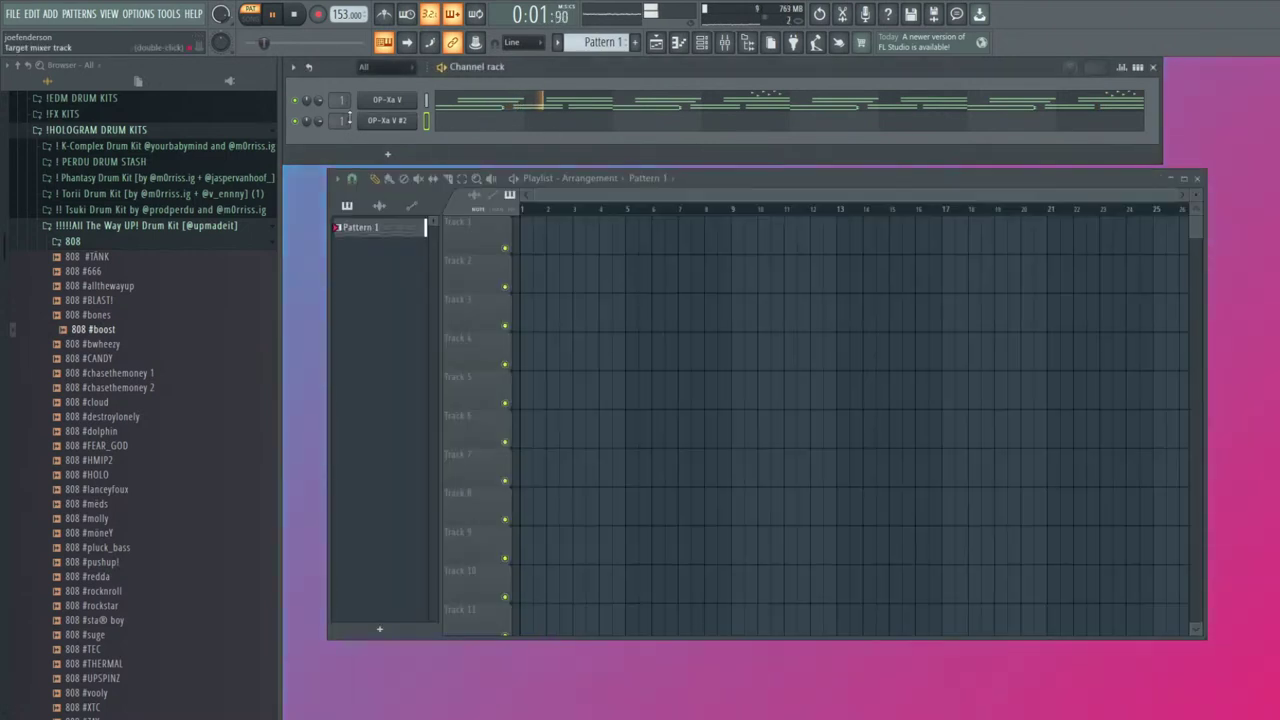
Draw short A5 and A#5 notes followed by a long G6 note in bar 1 of the second OP-Xa V
{"action": "left_click", "coordinate": [477, 125]}
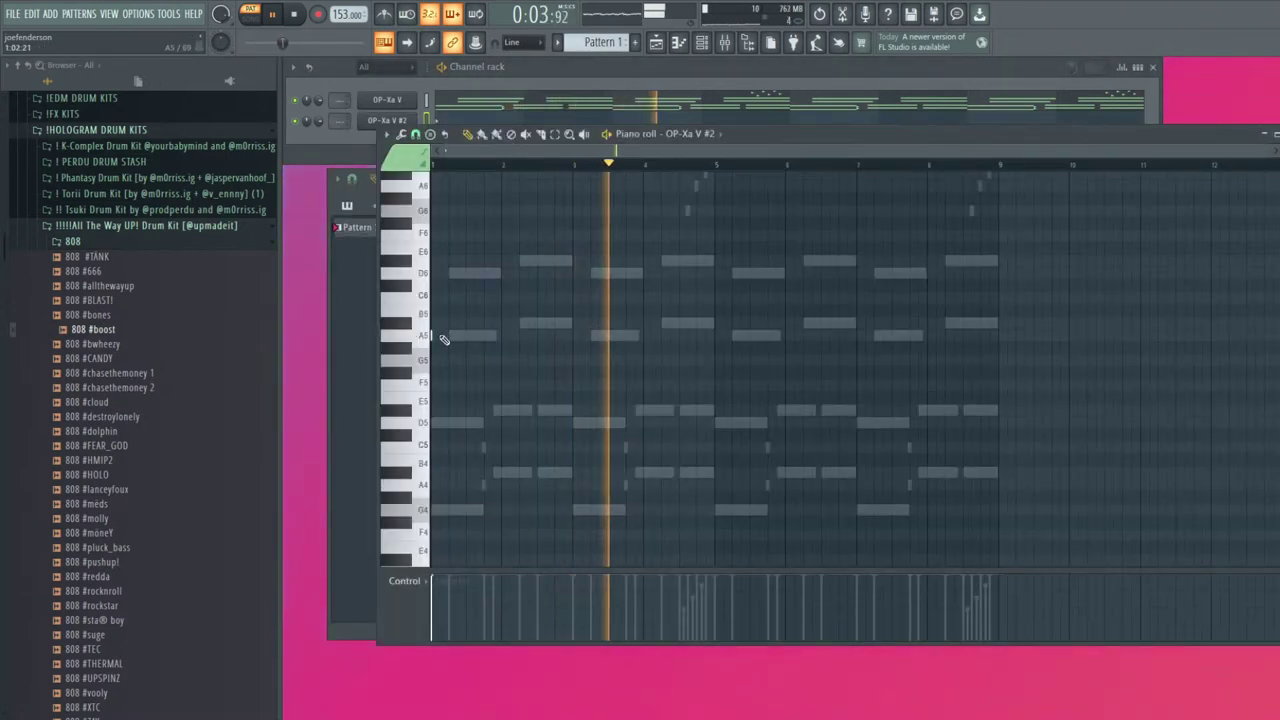
{"action": "scroll", "coordinate": [429, 338], "scroll_direction": "up", "scroll_amount": 3}
{"action": "left_click_drag", "start_coordinate": [432, 338], "coordinate": [448, 337]}
{"action": "key", "text": "space"}
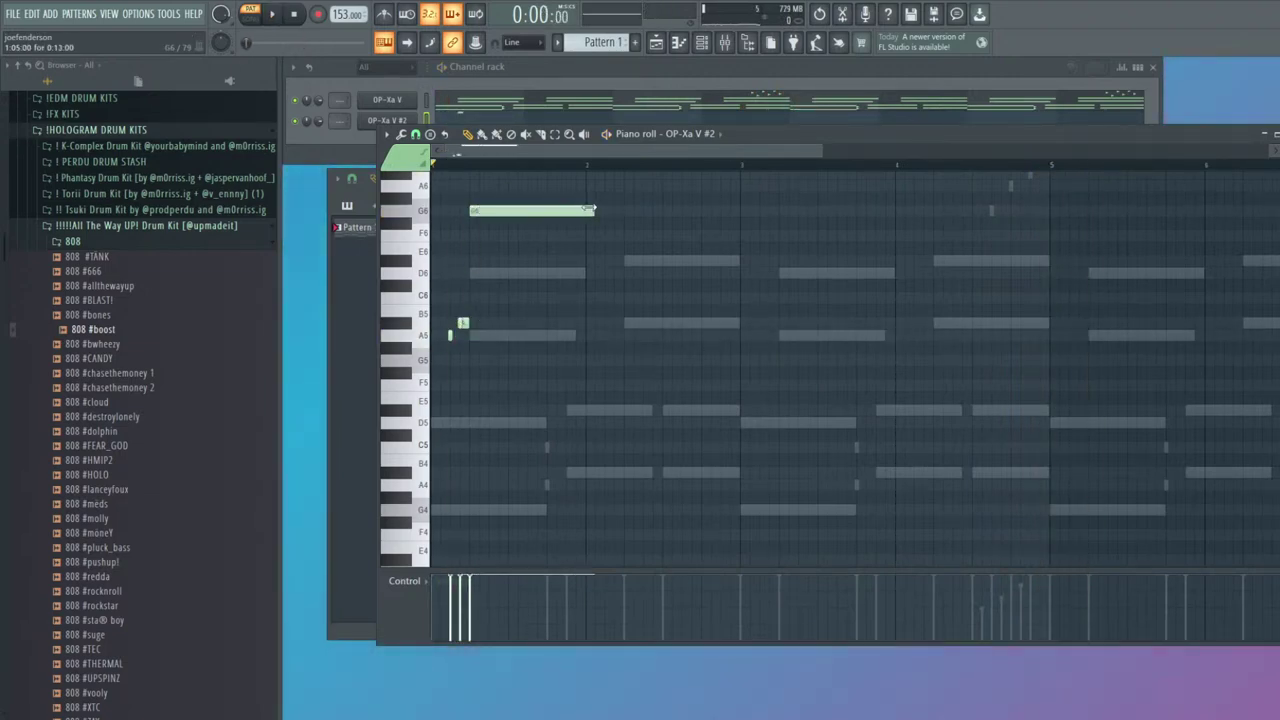
{"action": "left_click_drag", "start_coordinate": [461, 326], "coordinate": [483, 231]}
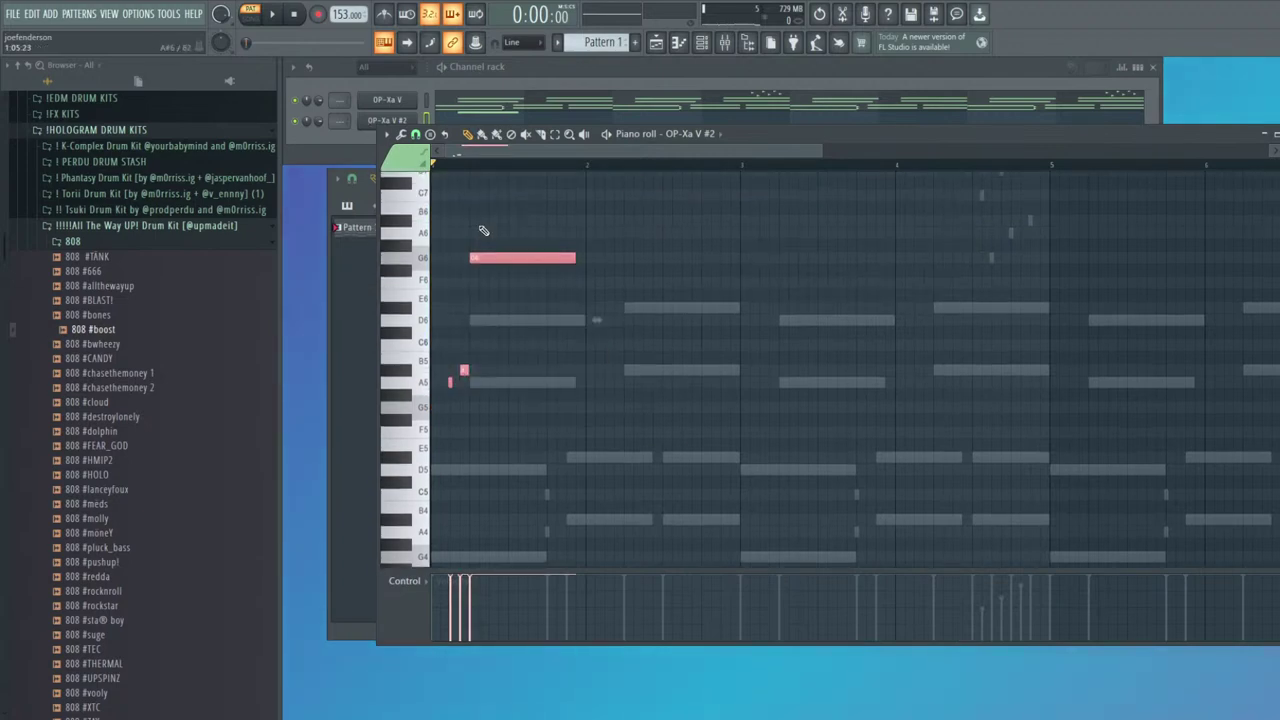
Lower the three selected lead notes by an octave and play them back
{"action": "scroll", "coordinate": [590, 273], "scroll_direction": "down", "scroll_amount": 5}
{"action": "key", "text": "space"}
{"action": "key", "text": "ctrl+Up"}
{"action": "key", "text": "space"}
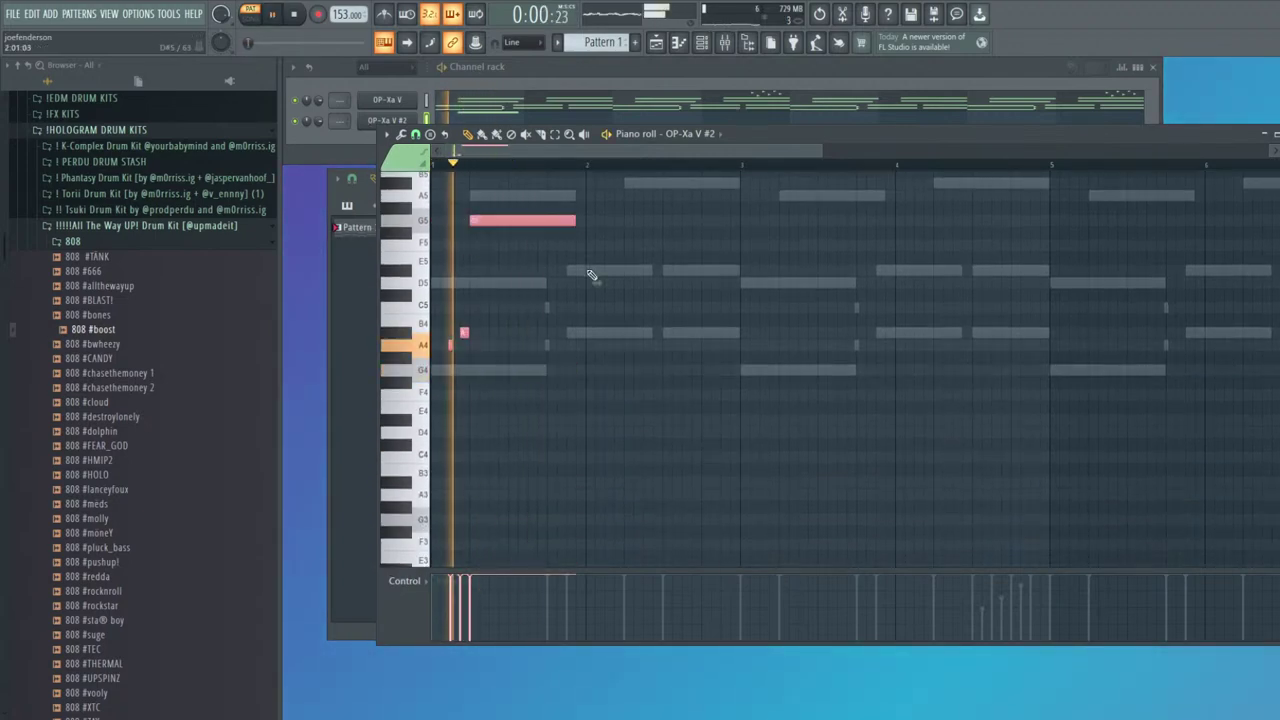
Move the long lead note down to D5 and place a short D#5 directly after its trimmed end
{"action": "scroll", "coordinate": [592, 300], "scroll_direction": "up", "scroll_amount": 3}
{"action": "left_click", "coordinate": [591, 336]}
{"action": "left_click_drag", "start_coordinate": [547, 332], "coordinate": [559, 404]}
{"action": "left_click", "coordinate": [573, 383]}
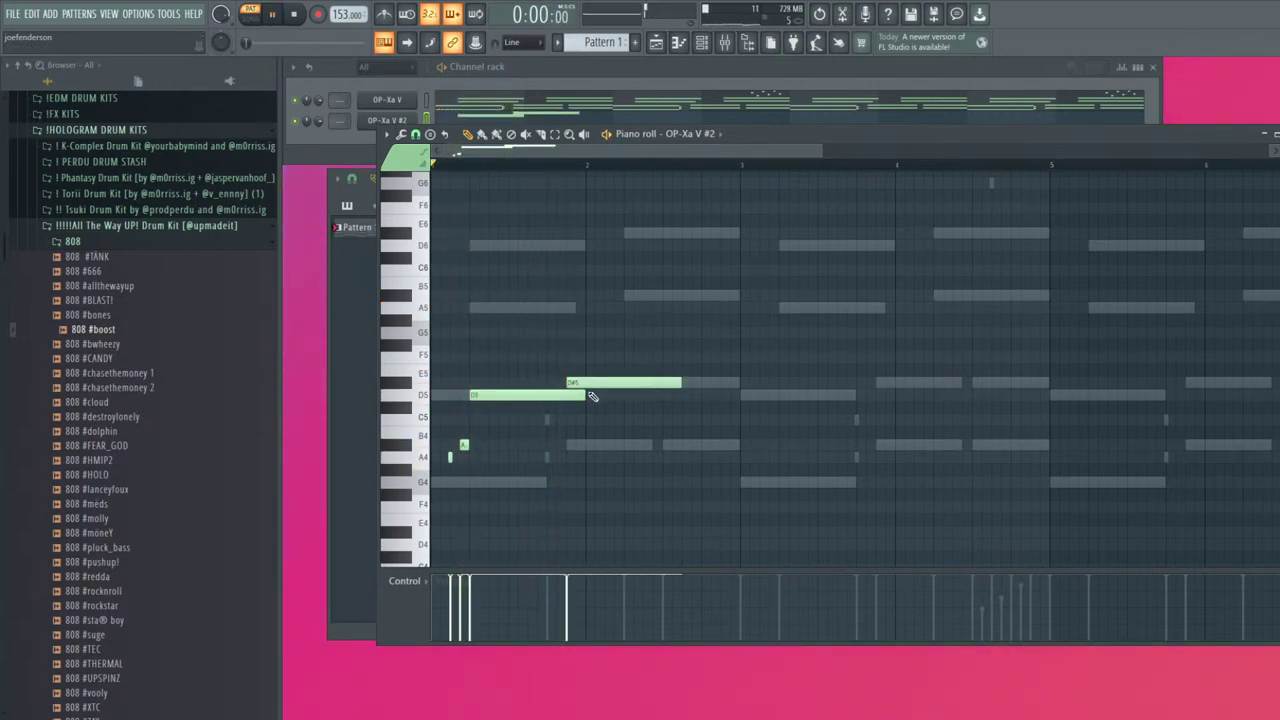
{"action": "left_click_drag", "start_coordinate": [680, 384], "coordinate": [569, 386]}
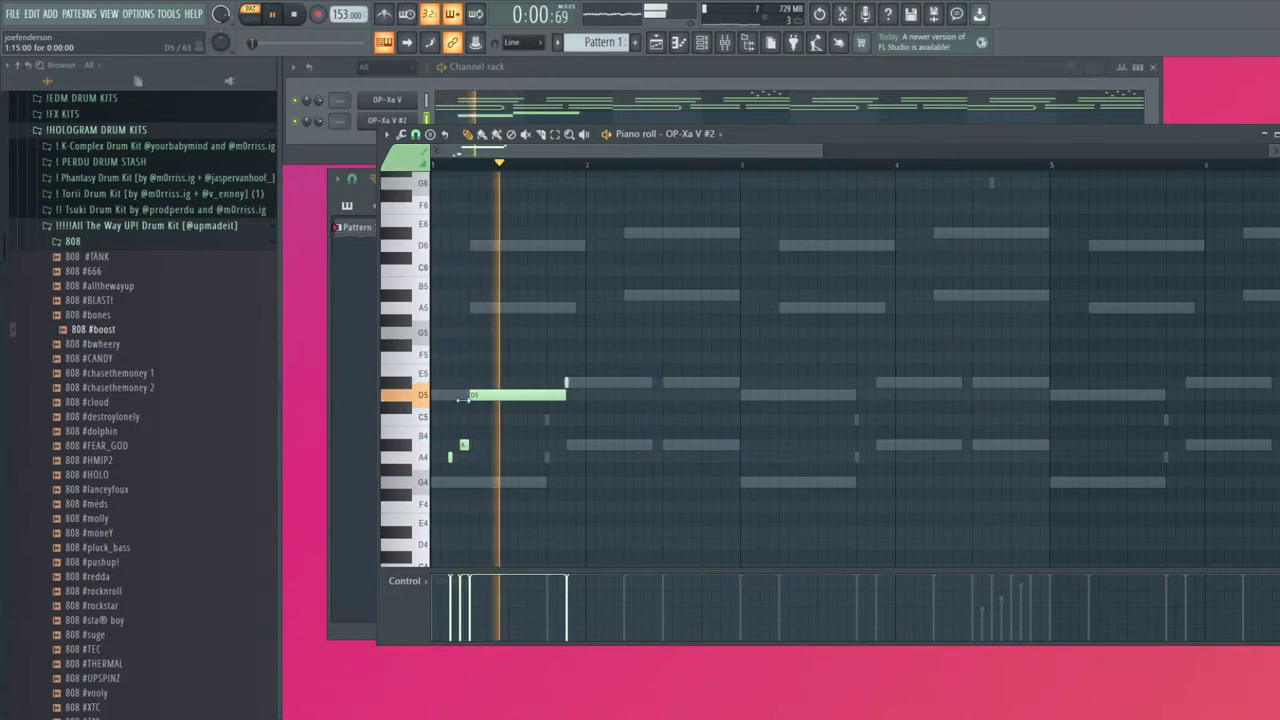
Add a short D5 just before bar 2 and a D#5 filling the first half of bar 2
{"action": "left_click", "coordinate": [580, 396]}
{"action": "left_click", "coordinate": [589, 396]}
{"action": "right_click", "coordinate": [587, 395]}
{"action": "left_click", "coordinate": [587, 385]}
{"action": "left_click_drag", "start_coordinate": [588, 386], "coordinate": [668, 386]}
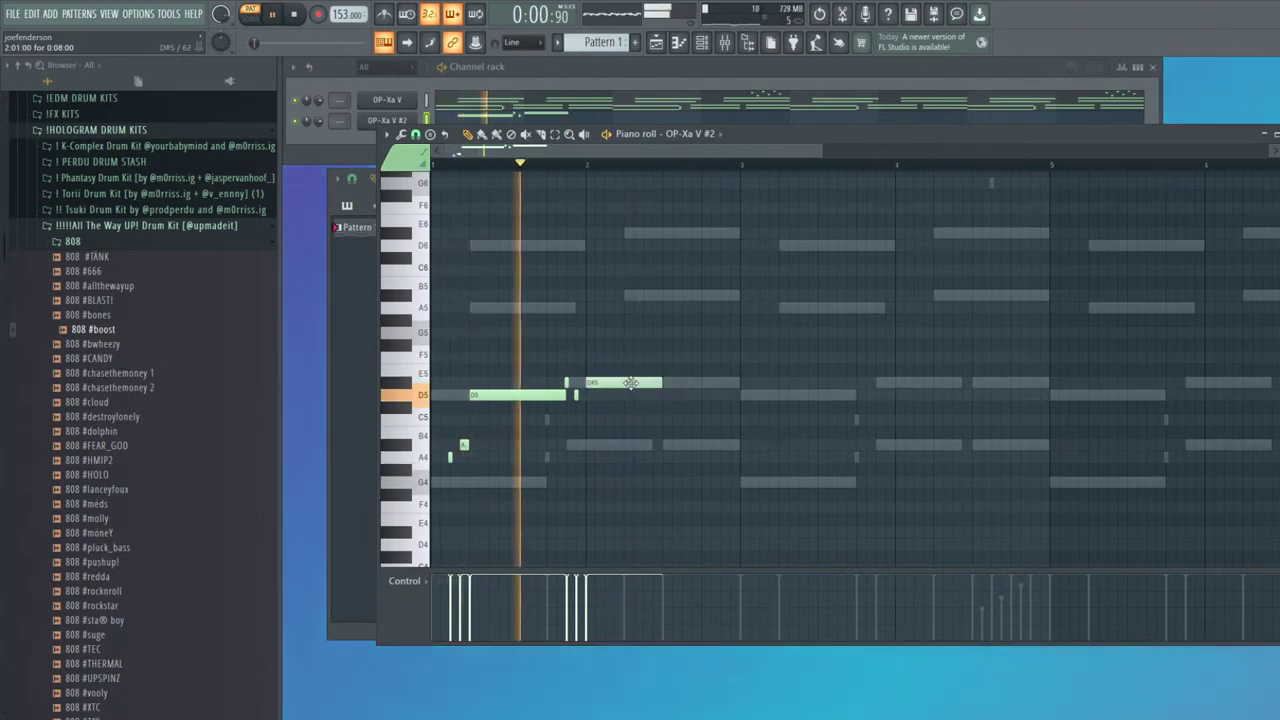
Try an F5 at the end of bar 2, remove it, and duplicate the two-bar lead phrase into bars 3 and 4
{"action": "left_click", "coordinate": [706, 357]}
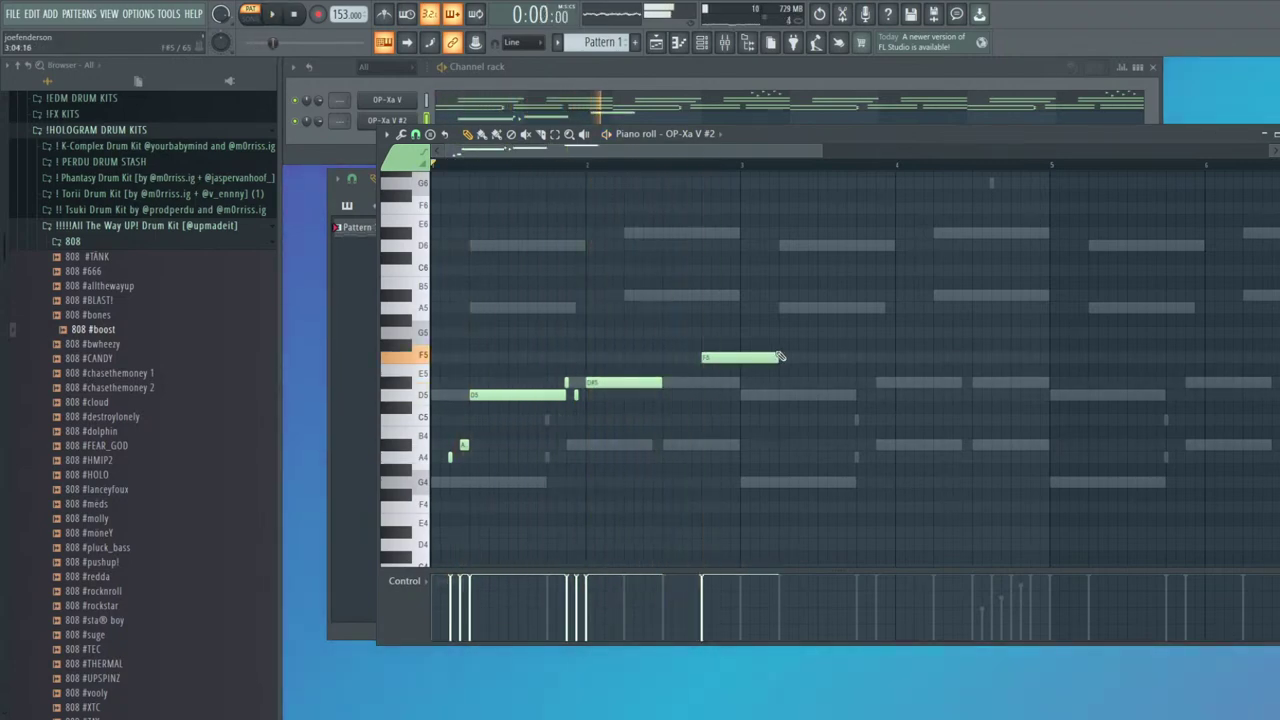
{"action": "left_click_drag", "start_coordinate": [783, 353], "coordinate": [741, 356]}
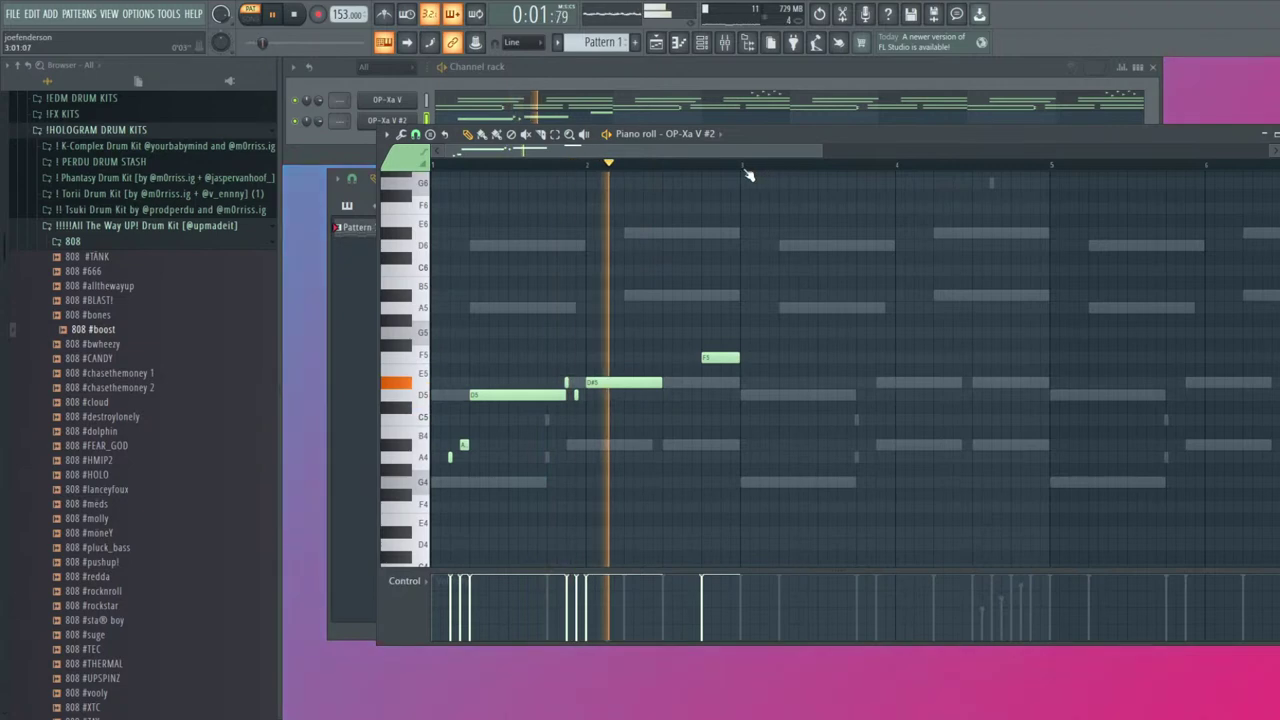
{"action": "key", "text": "ctrl+a"}
{"action": "right_click", "coordinate": [712, 357]}
{"action": "key", "text": "ctrl+b"}
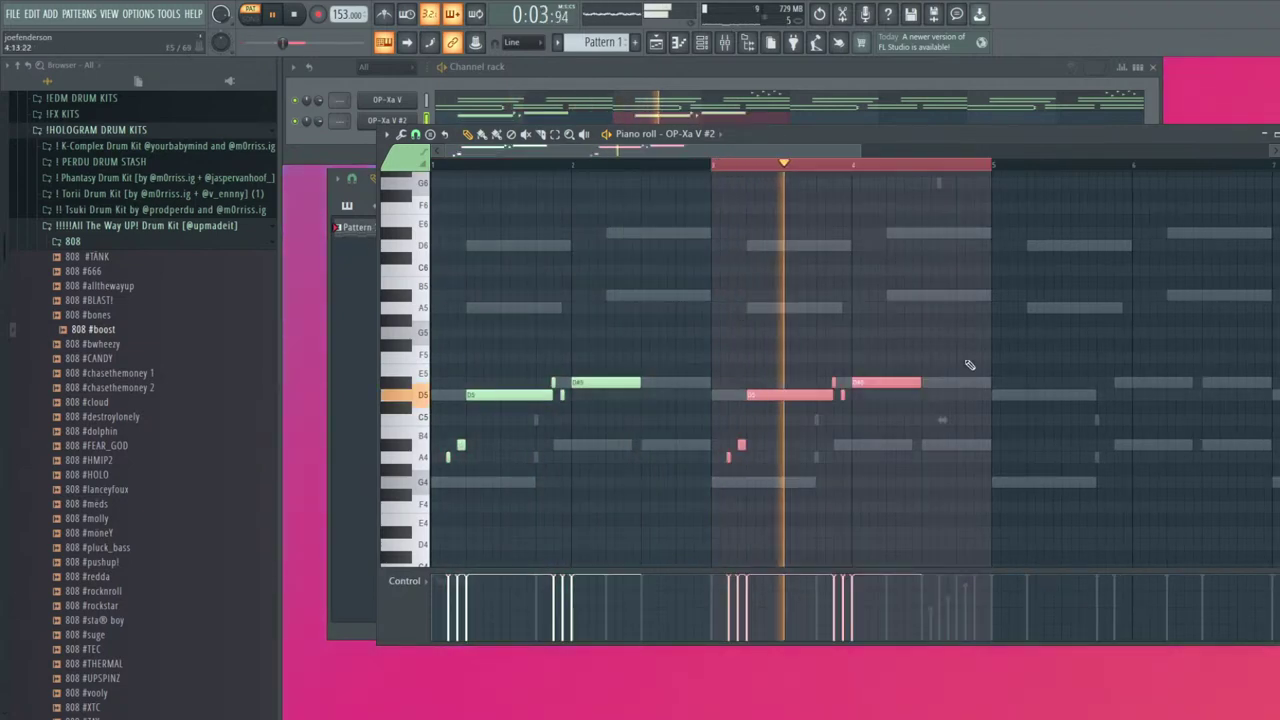
Add an F5 note at the end of bar 4 and duplicate the four-bar lead phrase into bars 5 to 8
{"action": "left_click", "coordinate": [976, 369]}
{"action": "left_click", "coordinate": [969, 360]}
{"action": "right_click", "coordinate": [969, 360]}
{"action": "left_click_drag", "start_coordinate": [978, 369], "coordinate": [962, 357]}
{"action": "scroll", "coordinate": [977, 284], "scroll_direction": "down", "scroll_amount": 3}
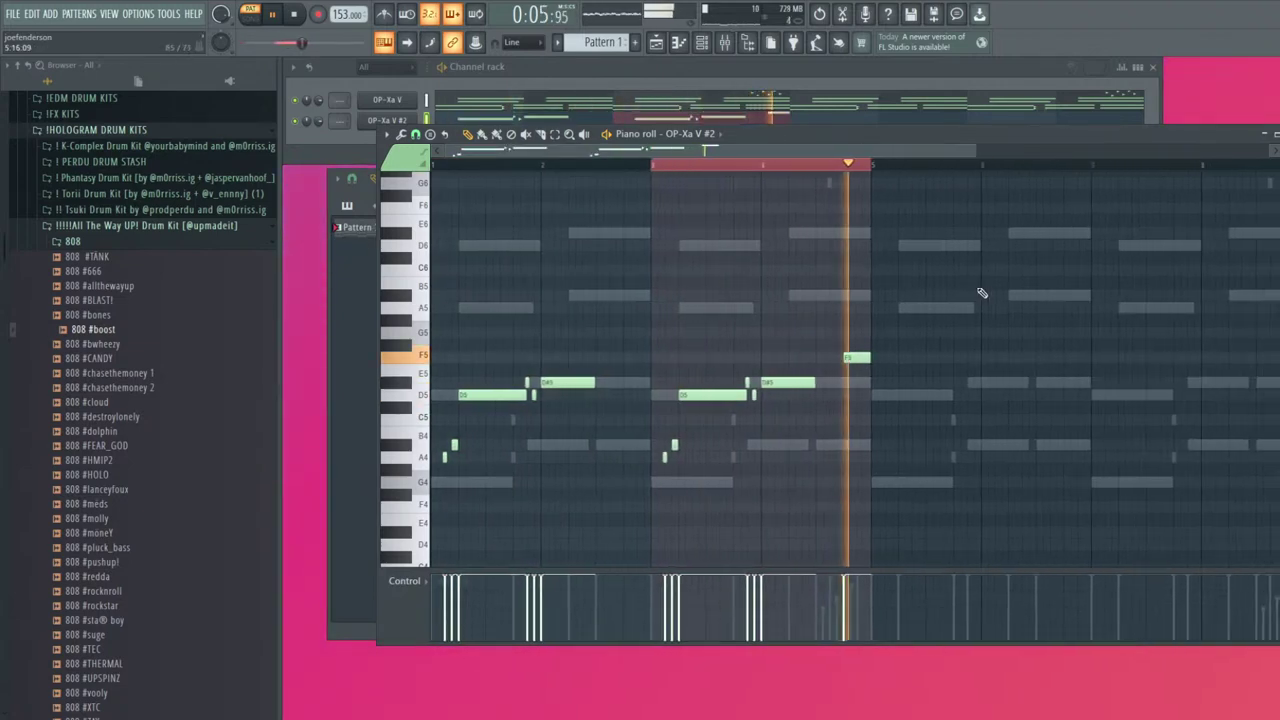
{"action": "key", "text": "ctrl+b"}
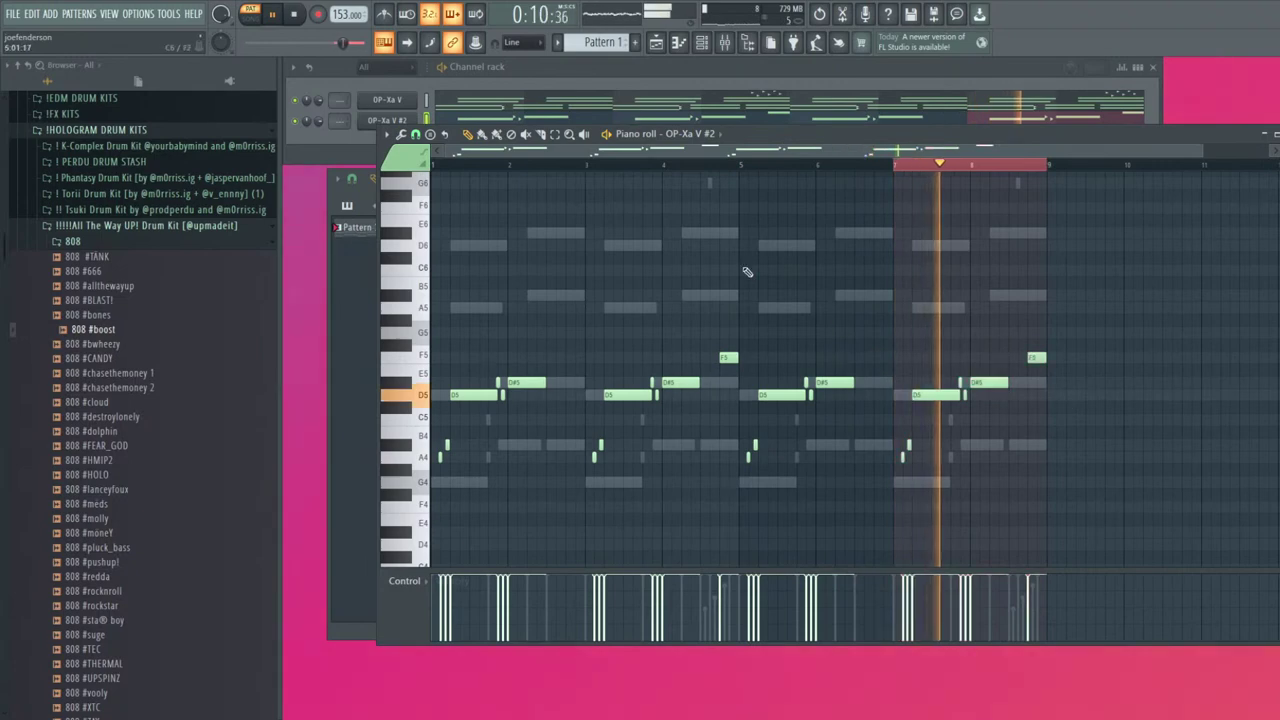
Switch the second OP-Xa V to the BD-6 Tremelo Rezz preset
{"action": "key", "text": "F7"}
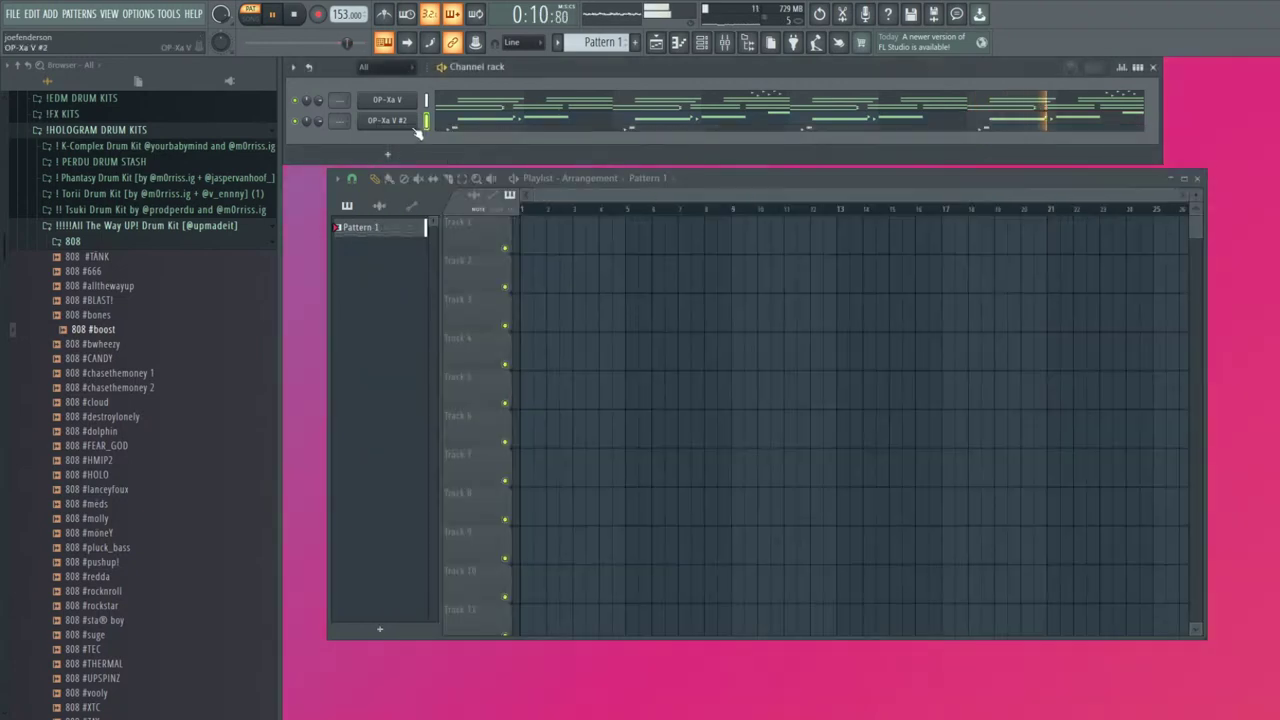
{"action": "left_click", "coordinate": [387, 120]}
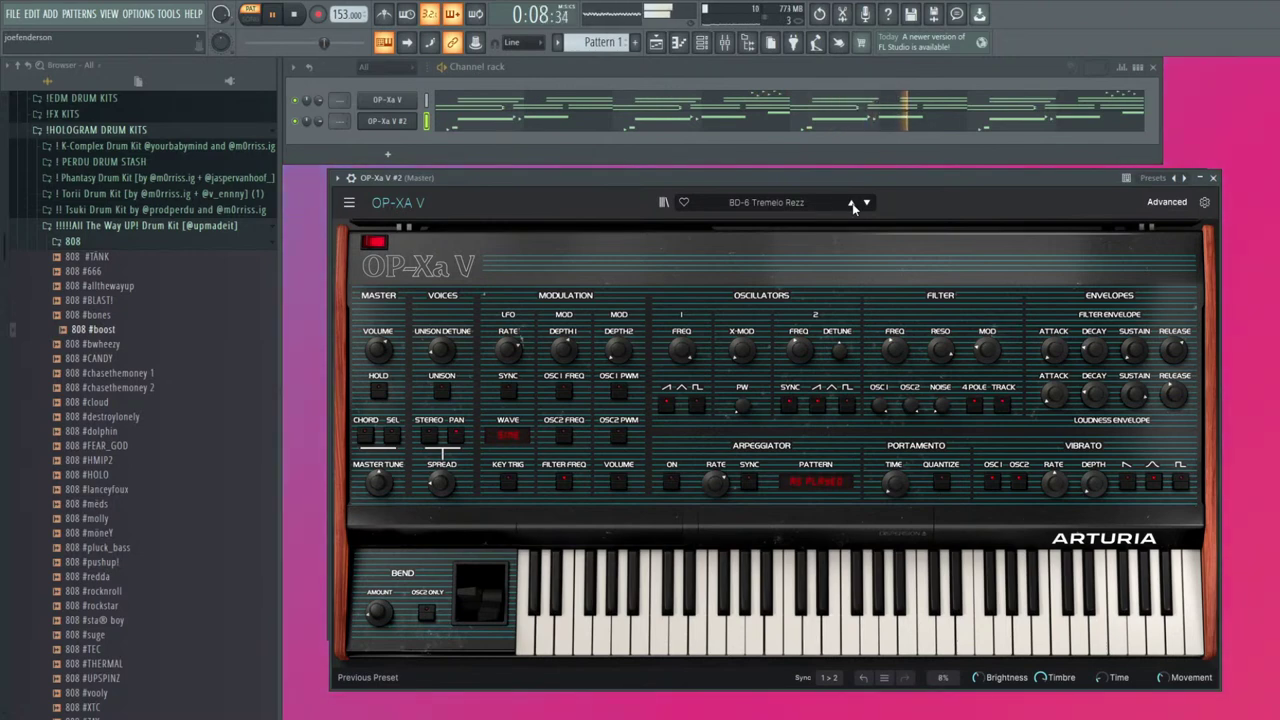
{"action": "left_click", "coordinate": [1212, 178]}
Lower the second OP-Xa V's whole melody by an octave and vary its note velocities
{"action": "left_click", "coordinate": [492, 127]}
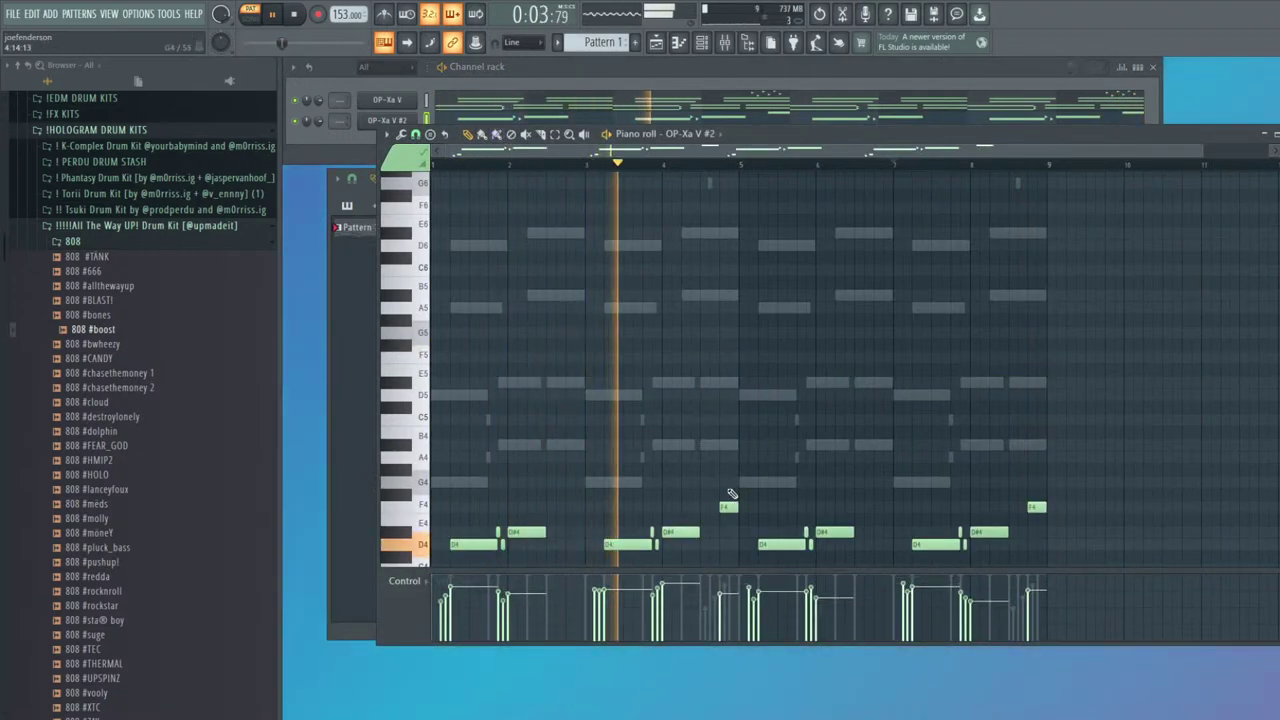
{"action": "key", "text": "Escape"}
{"action": "scroll", "coordinate": [394, 107], "scroll_direction": "up", "scroll_amount": 1}
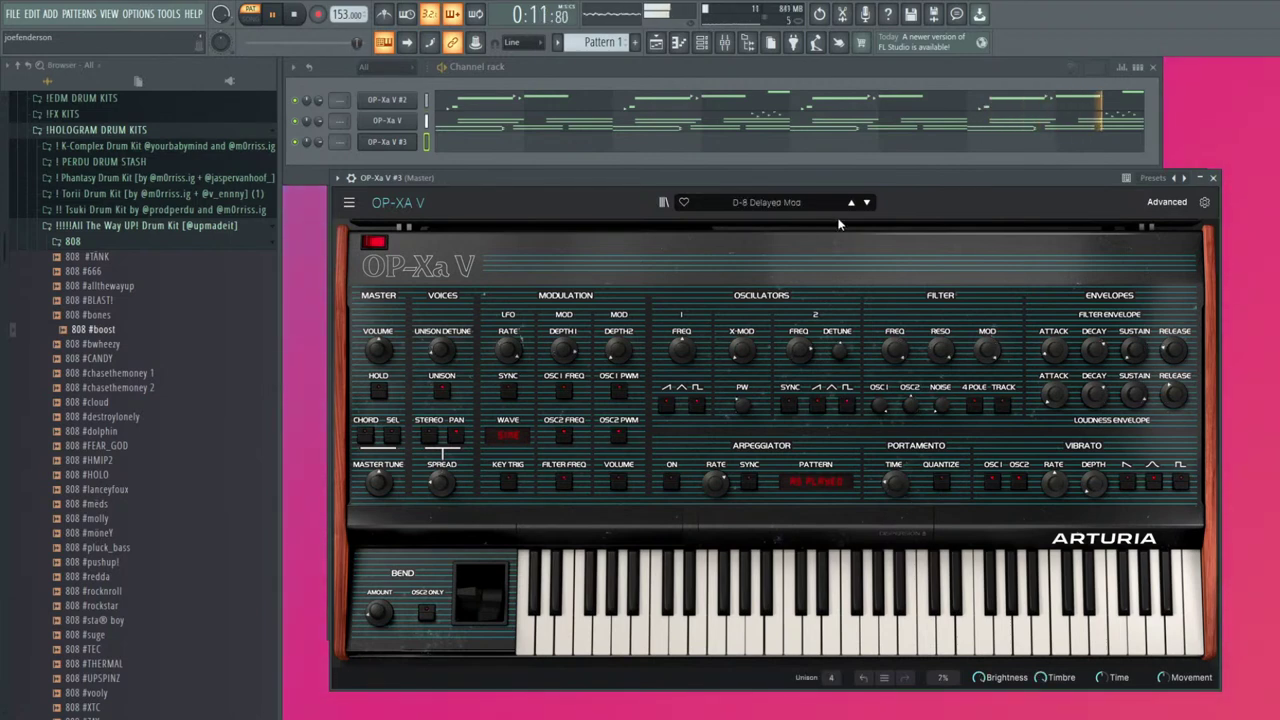
With the D-8 Delayed Mod preset on the third OP-Xa V, place a one-bar D3 note in bar 1
{"action": "left_click_drag", "start_coordinate": [878, 180], "coordinate": [850, 196]}
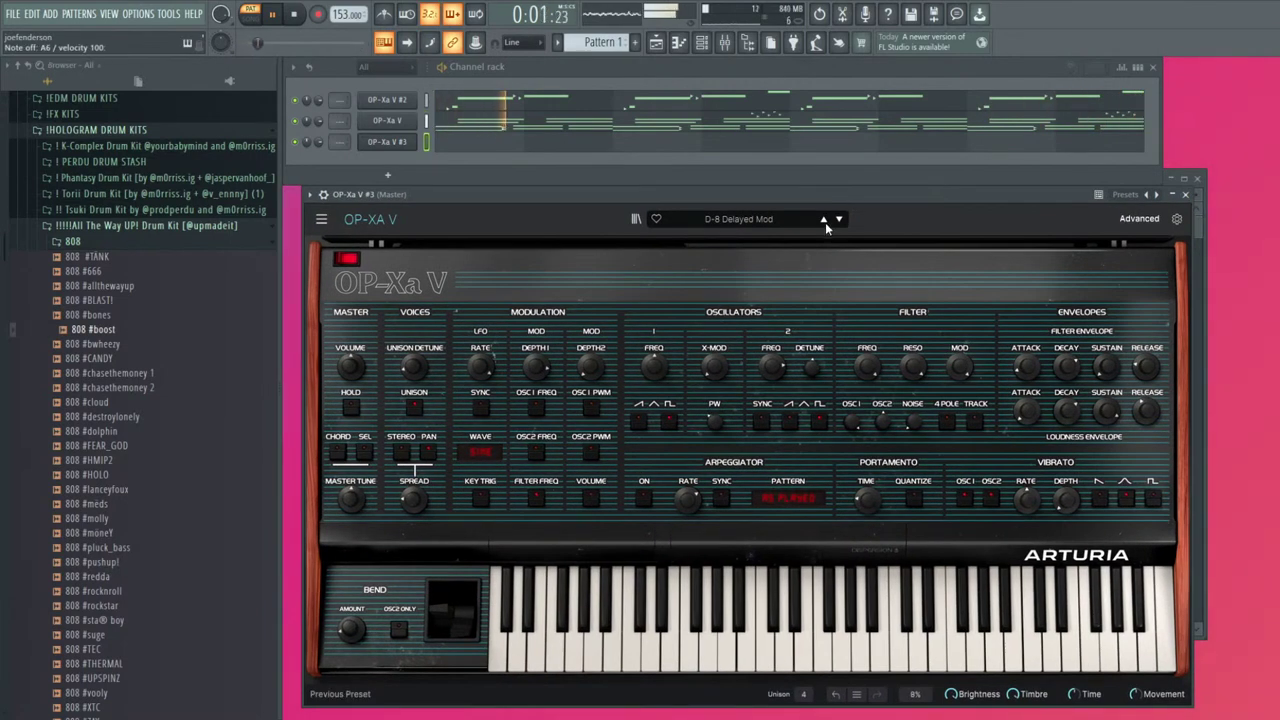
{"action": "left_click", "coordinate": [825, 222]}
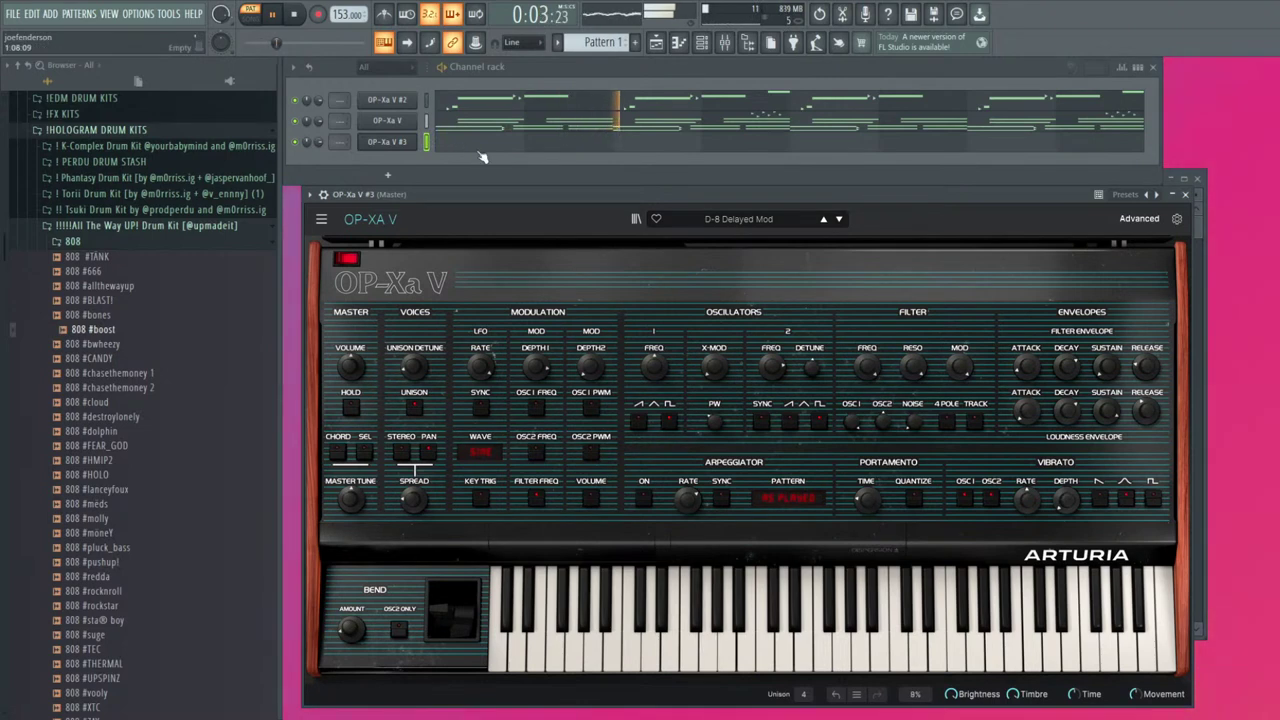
{"action": "key", "text": "F7"}
{"action": "left_click", "coordinate": [486, 334]}
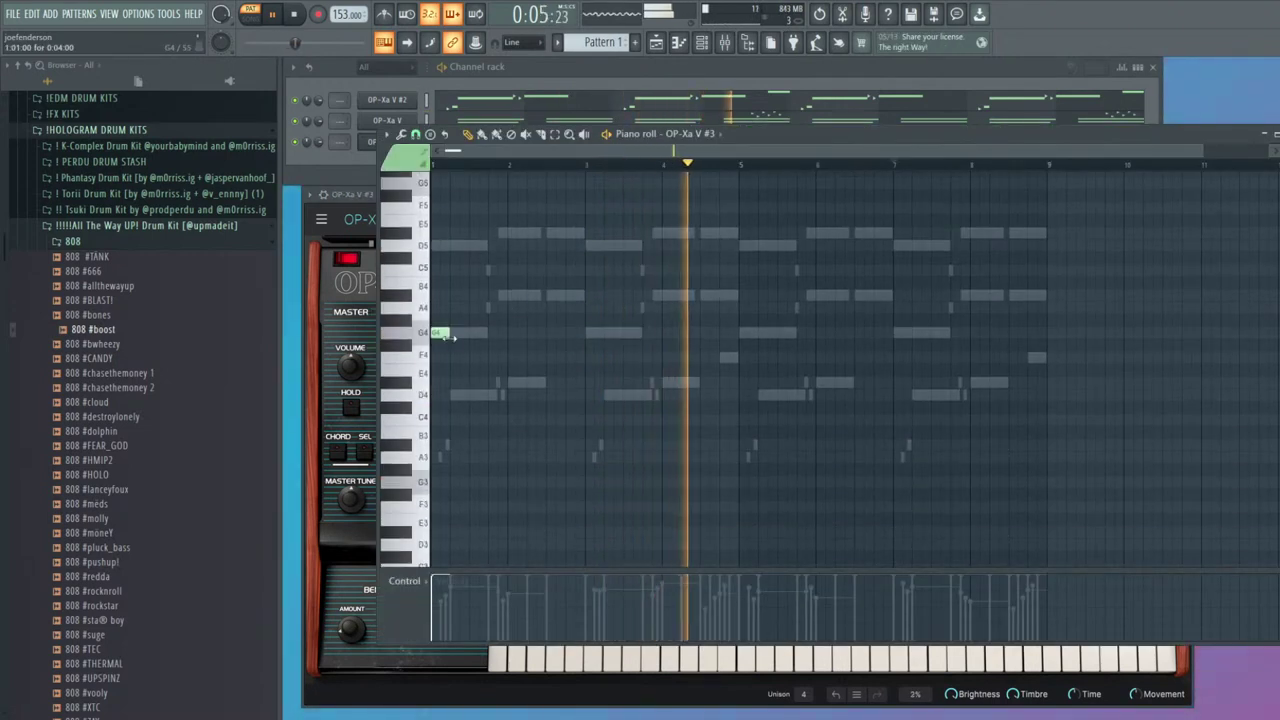
{"action": "key", "text": "ctrl+a"}
{"action": "key", "text": "ctrl+Down"}
{"action": "key", "text": "space"}
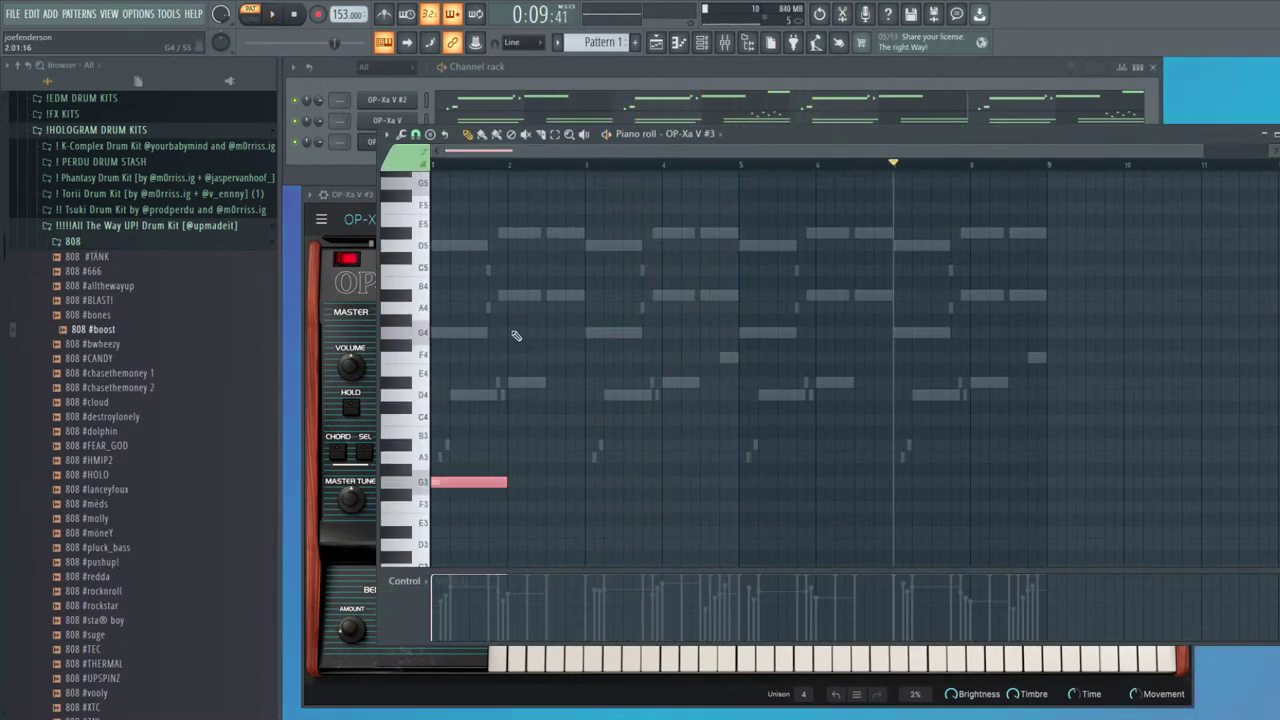
{"action": "scroll", "coordinate": [500, 360], "scroll_direction": "down", "scroll_amount": 2}
{"action": "key", "text": "space"}
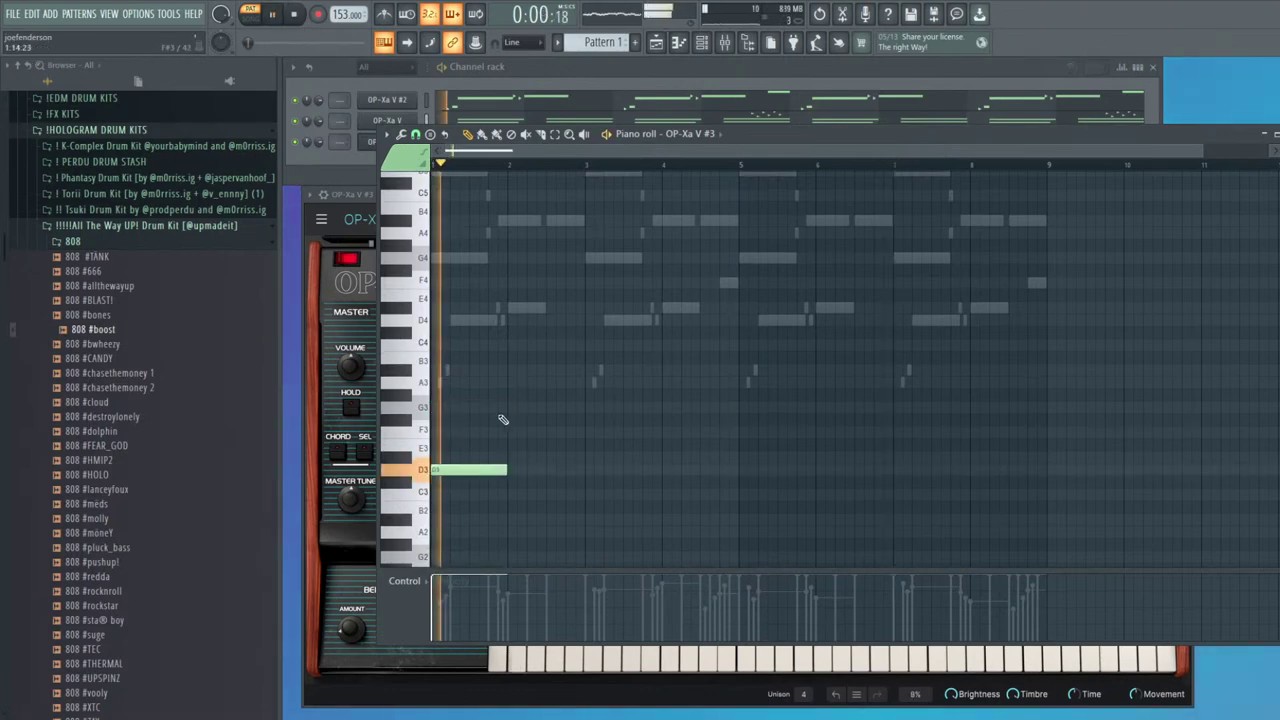
Add a one-bar D#3 note in bar 2 and duplicate the two-note bass phrase through bar 8
{"action": "left_click", "coordinate": [516, 457]}
{"action": "key", "text": "ctrl+b"}
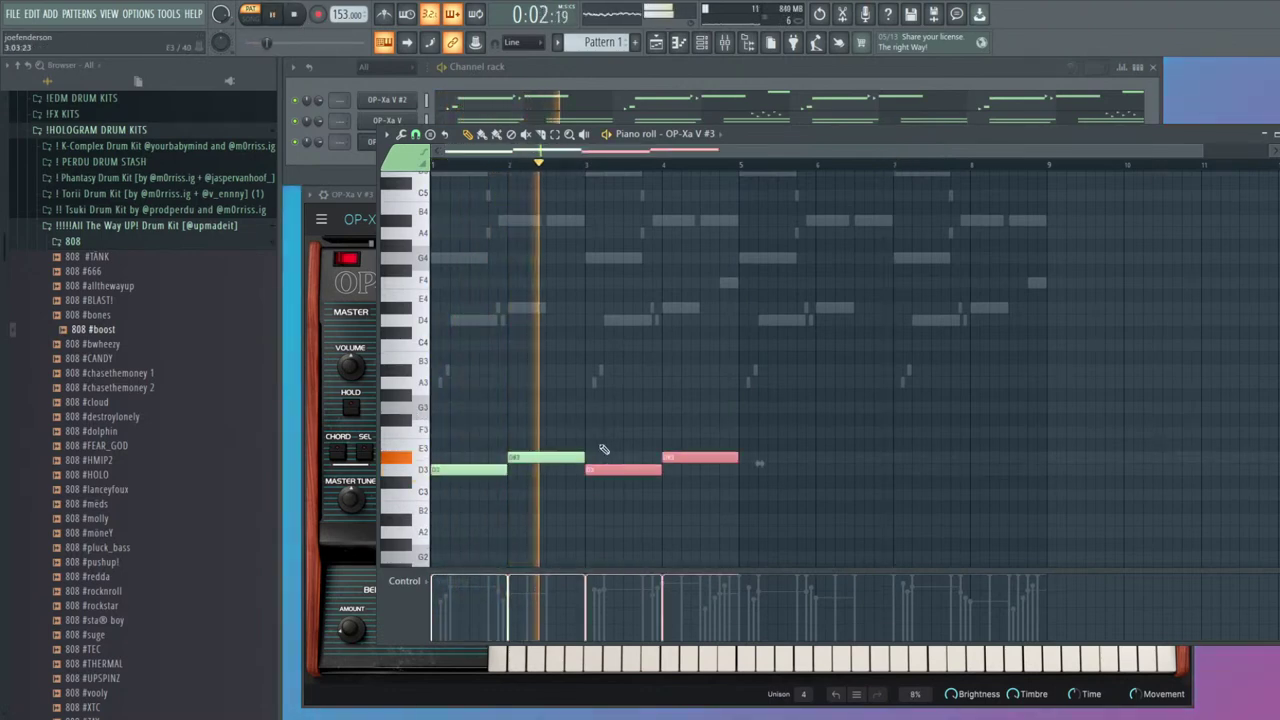
{"action": "scroll", "coordinate": [626, 466], "scroll_direction": "down", "scroll_amount": 1}
{"action": "left_click_drag", "start_coordinate": [777, 497], "coordinate": [433, 391]}
{"action": "key", "text": "ctrl+b"}
Replace the D#3 notes in bars 4 and 8 with half-bar G3 notes at the end of each bar
{"action": "left_click", "coordinate": [690, 413], "text": "ctrl"}
{"action": "right_click", "coordinate": [702, 457]}
{"action": "left_click", "coordinate": [684, 408]}
{"action": "left_click_drag", "start_coordinate": [752, 408], "coordinate": [716, 408]}
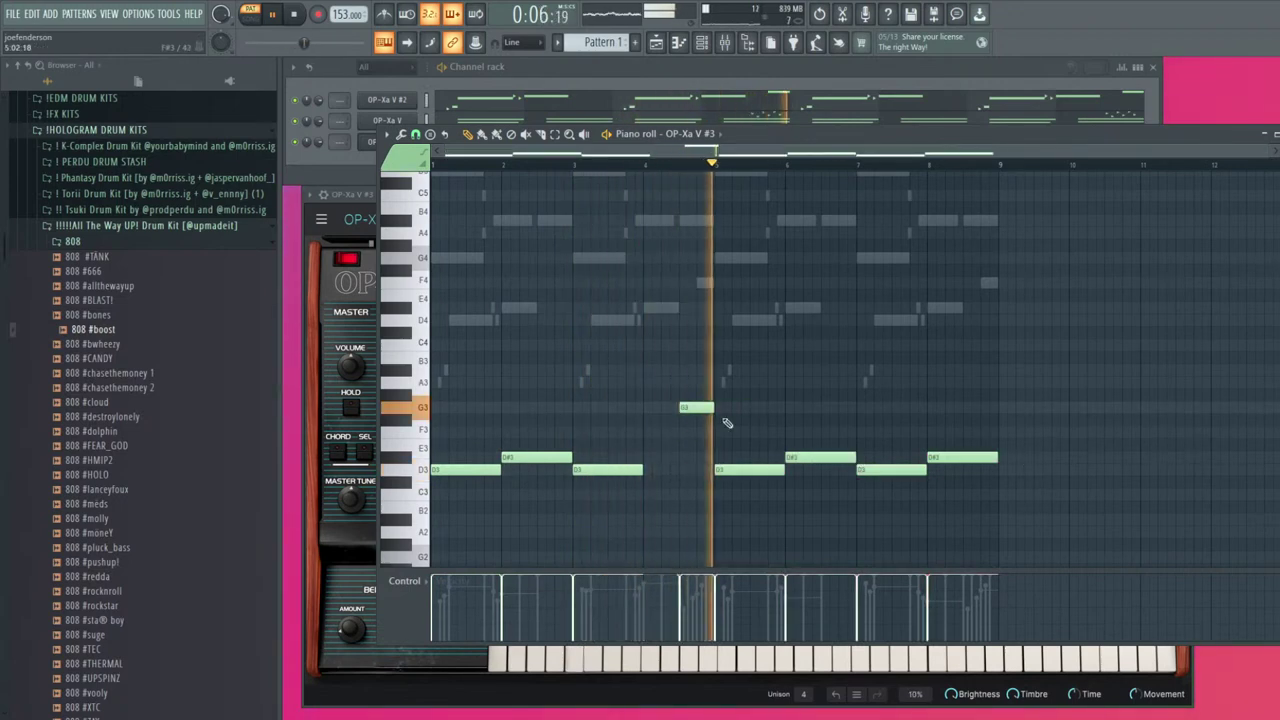
{"action": "left_click", "coordinate": [966, 408]}
{"action": "right_click", "coordinate": [975, 457]}
{"action": "key", "text": "Escape"}
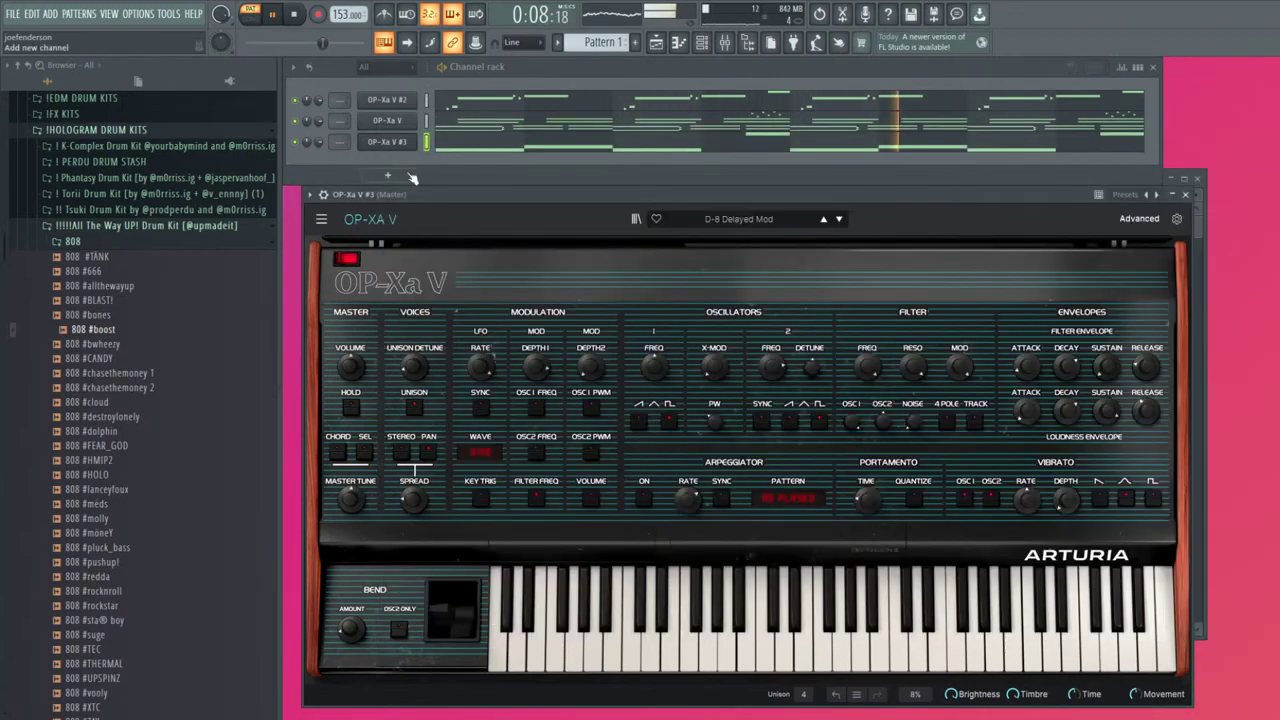
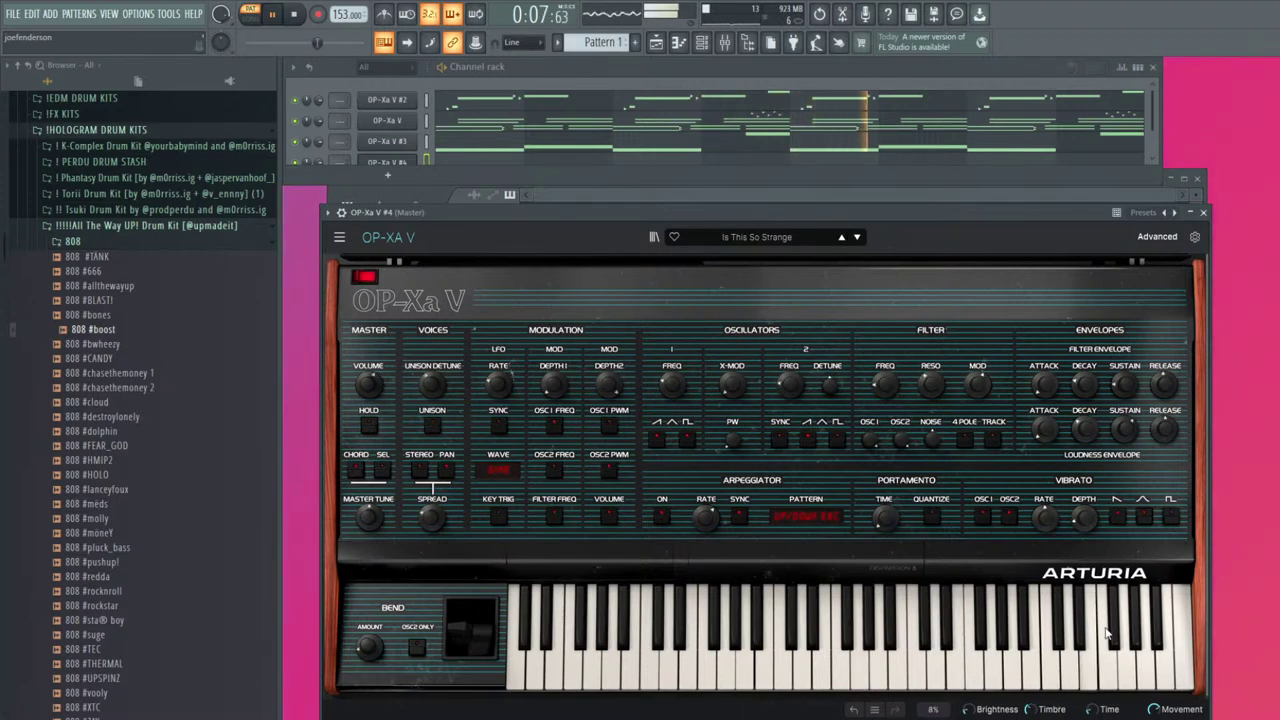
Try a high note at the start of bar 2 in the fourth OP-Xa V's piano roll
{"action": "left_click", "coordinate": [1205, 214]}
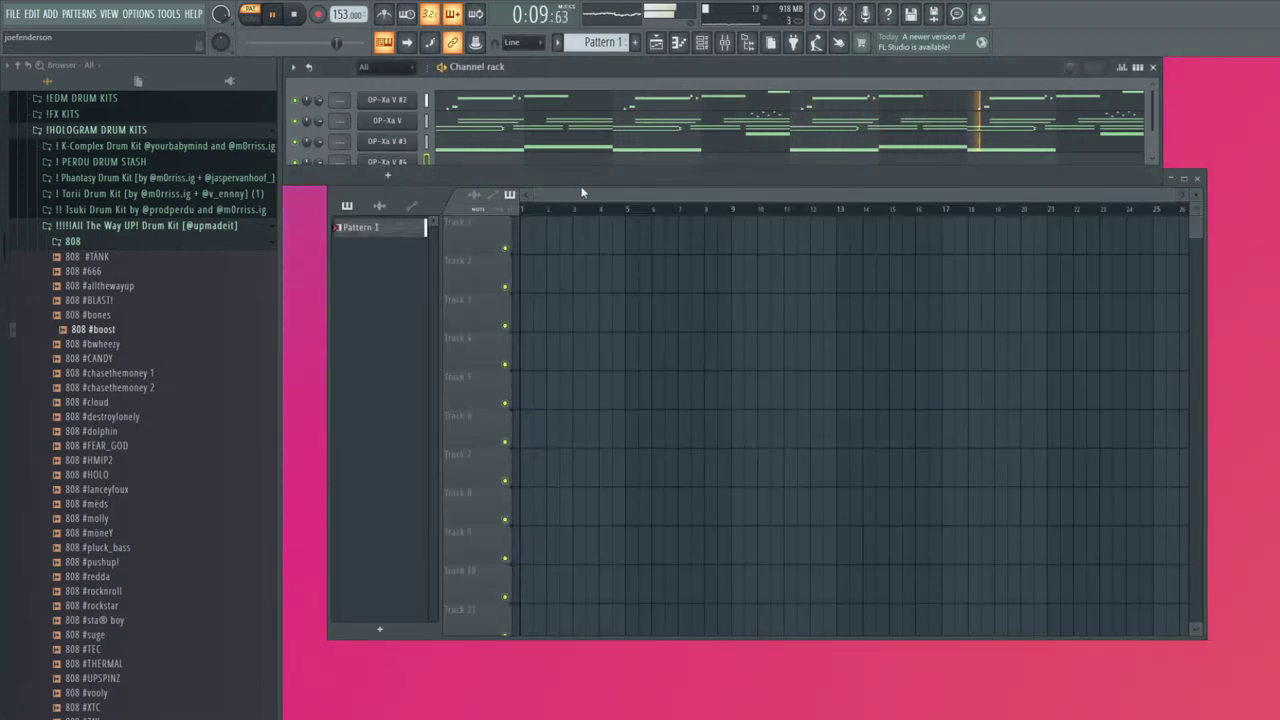
{"action": "left_click_drag", "start_coordinate": [582, 186], "coordinate": [577, 312]}
{"action": "left_click", "coordinate": [508, 164]}
{"action": "scroll", "coordinate": [546, 284], "scroll_direction": "up", "scroll_amount": 4}
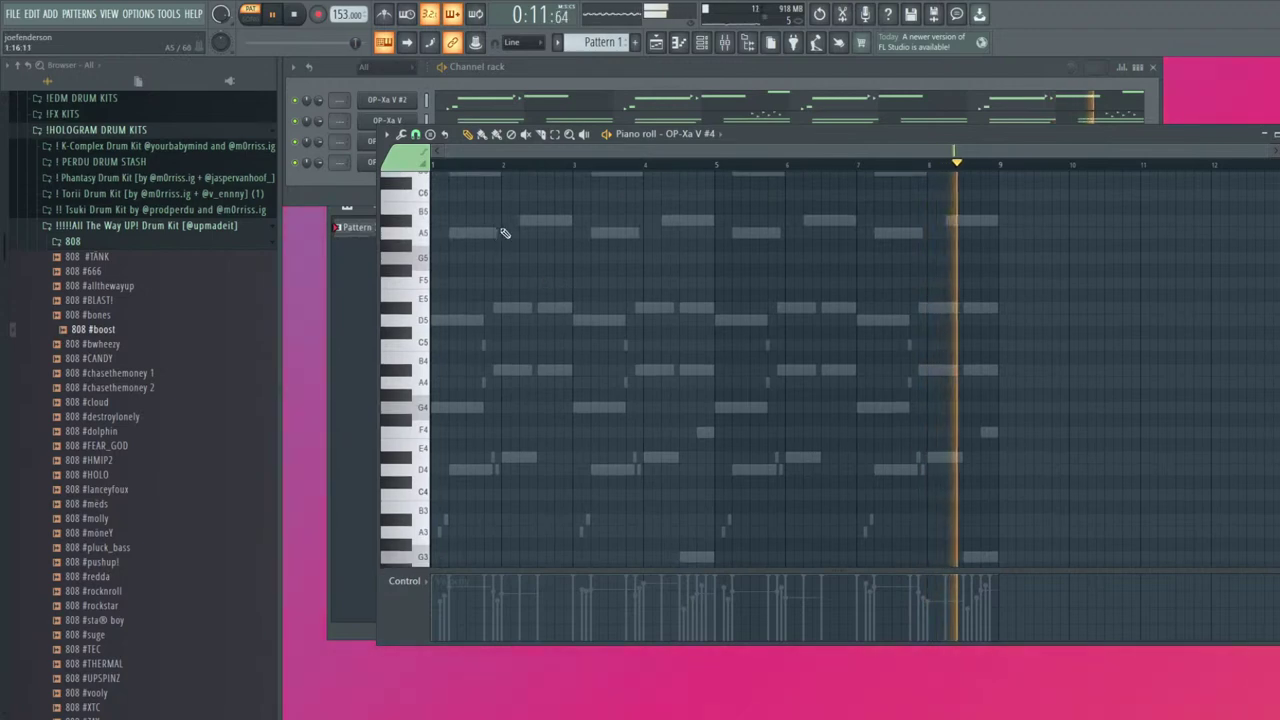
{"action": "scroll", "coordinate": [505, 260], "scroll_direction": "up", "scroll_amount": 2}
{"action": "left_click", "coordinate": [506, 221]}
{"action": "left_click_drag", "start_coordinate": [535, 222], "coordinate": [540, 220]}
{"action": "key", "text": "space"}
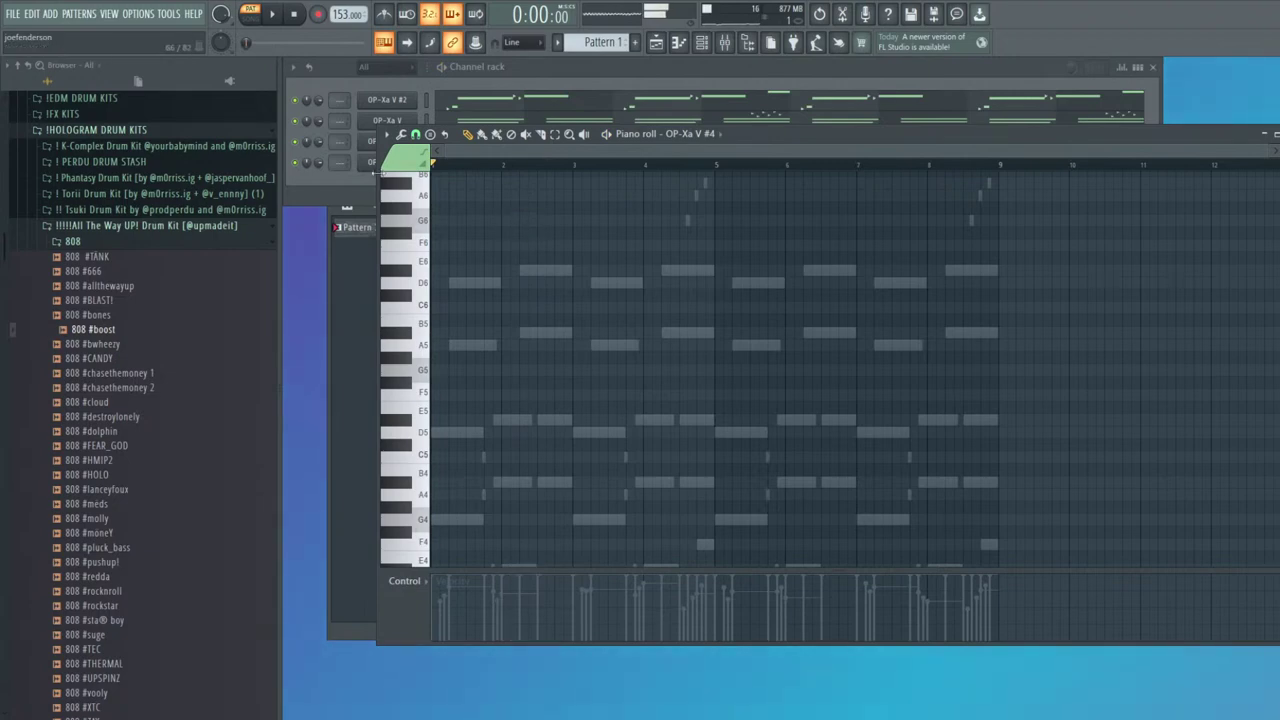
Switch the fourth OP-Xa V to the In The Mud preset
{"action": "left_click", "coordinate": [390, 184]}
{"action": "left_click", "coordinate": [841, 238]}
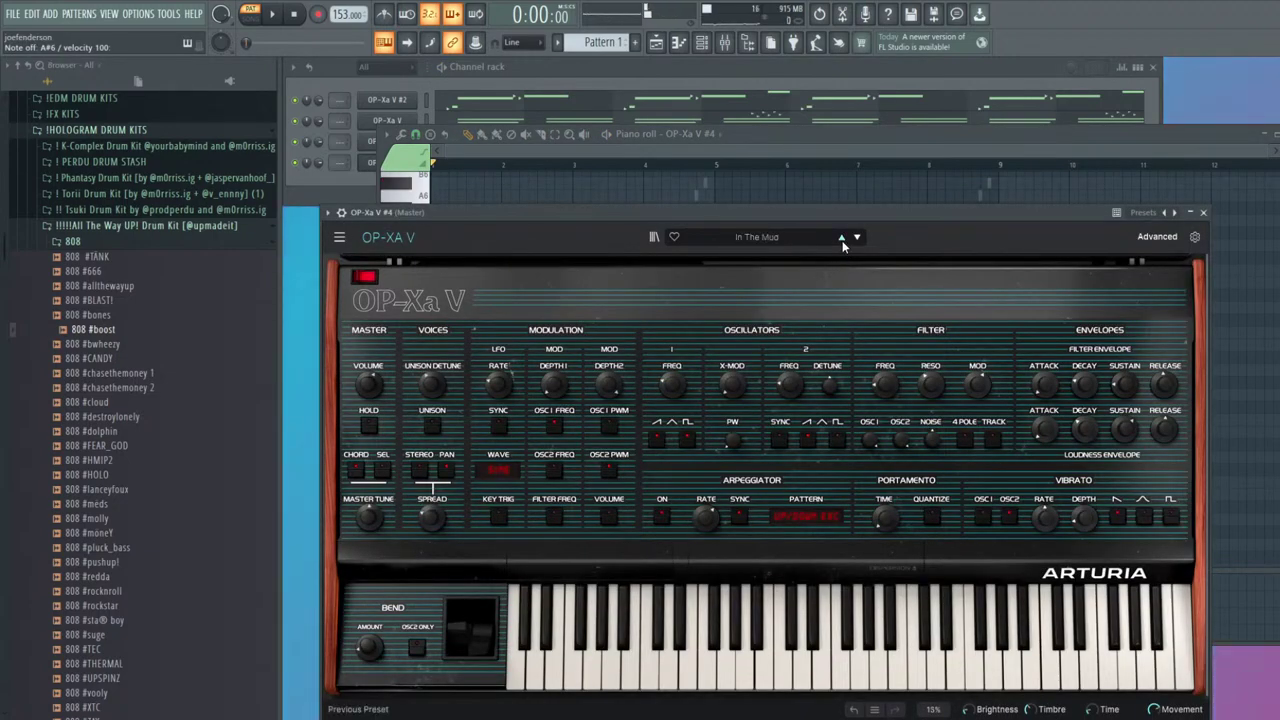
{"action": "left_click_drag", "start_coordinate": [863, 218], "coordinate": [852, 221]}
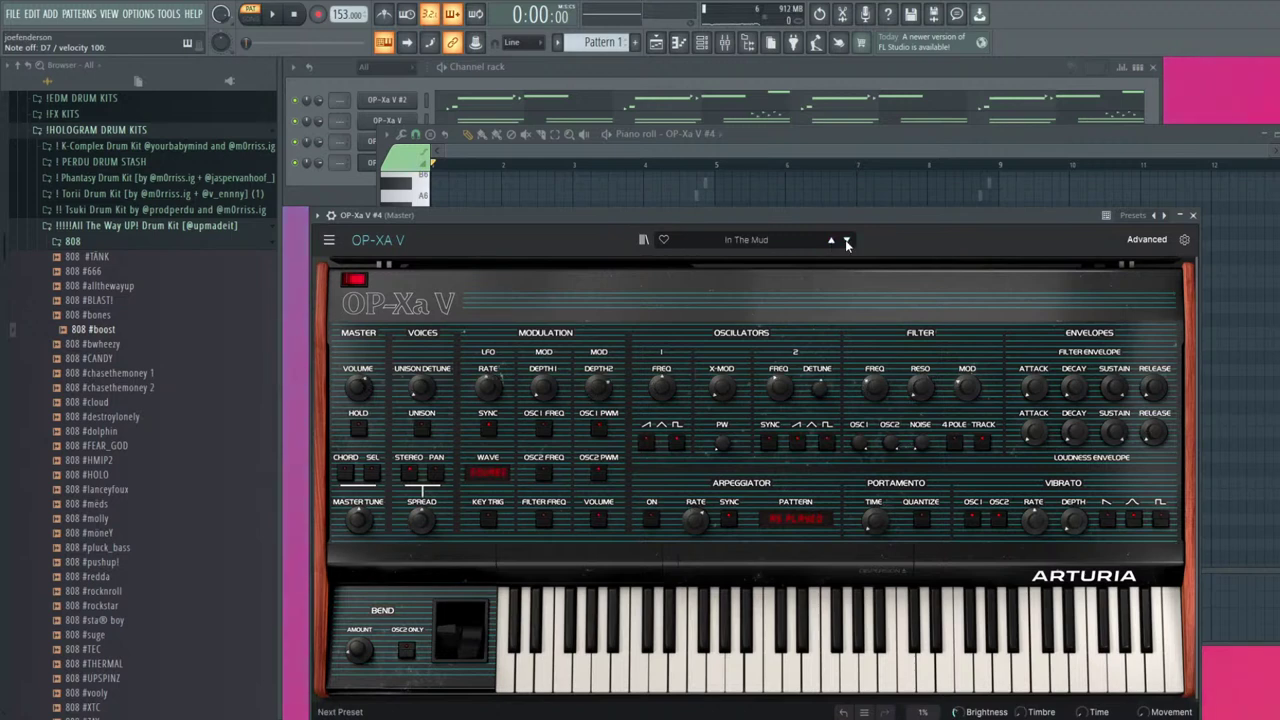
{"action": "left_click", "coordinate": [1190, 216]}
Try one-bar D6 and D#5 notes across bars 1 and 2 for the fourth OP-Xa V, and remove them
{"action": "left_click_drag", "start_coordinate": [466, 220], "coordinate": [500, 220]}
{"action": "right_click", "coordinate": [479, 286]}
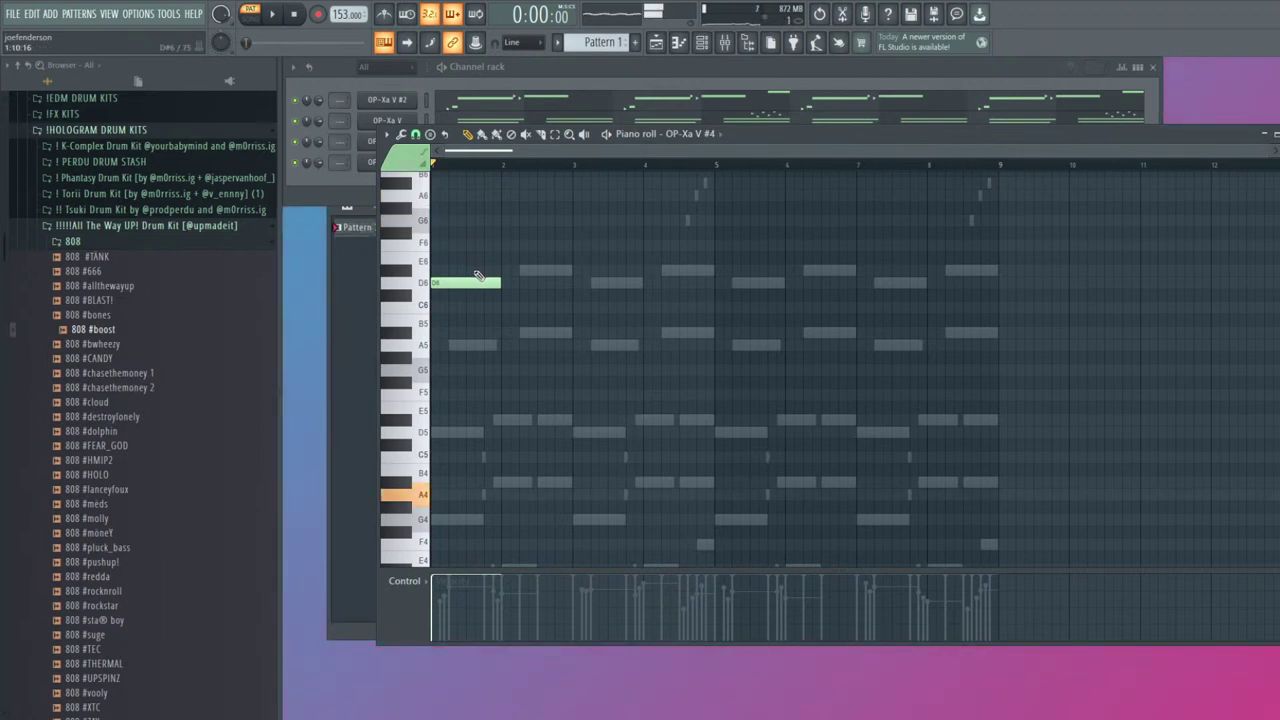
{"action": "scroll", "coordinate": [475, 420], "scroll_direction": "down", "scroll_amount": 1}
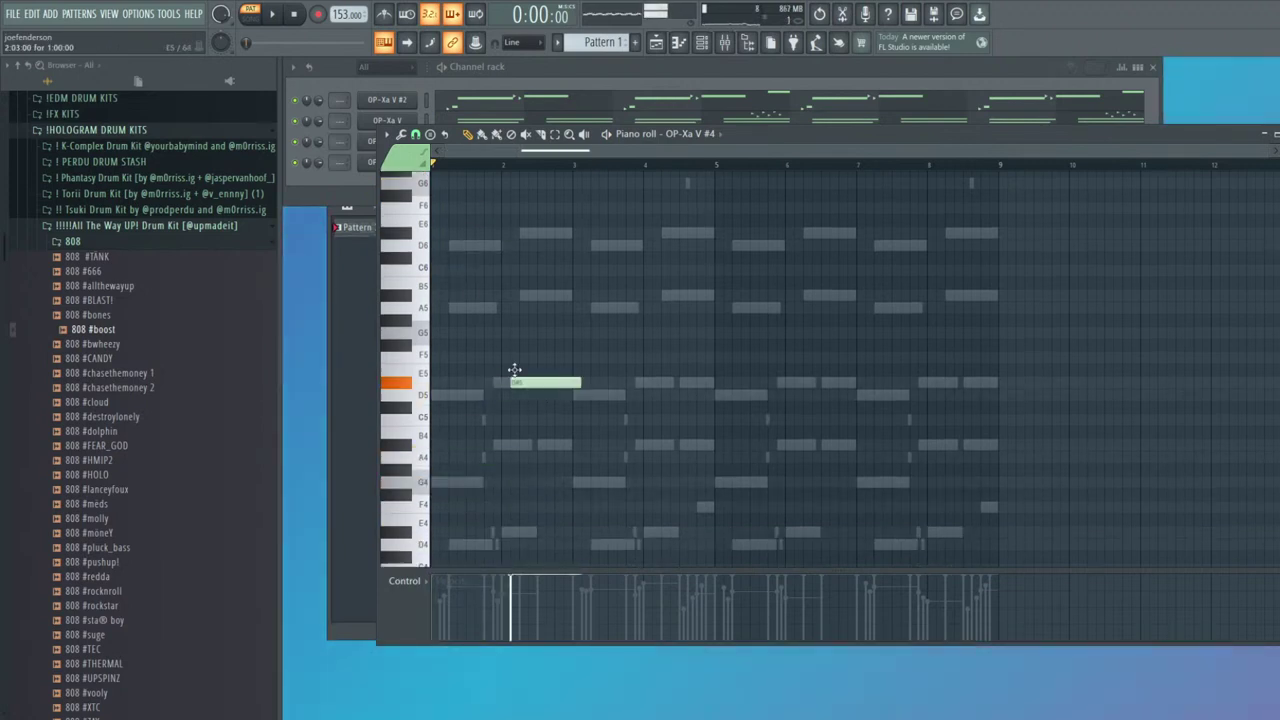
{"action": "right_click", "coordinate": [560, 386]}
{"action": "left_click", "coordinate": [558, 386]}
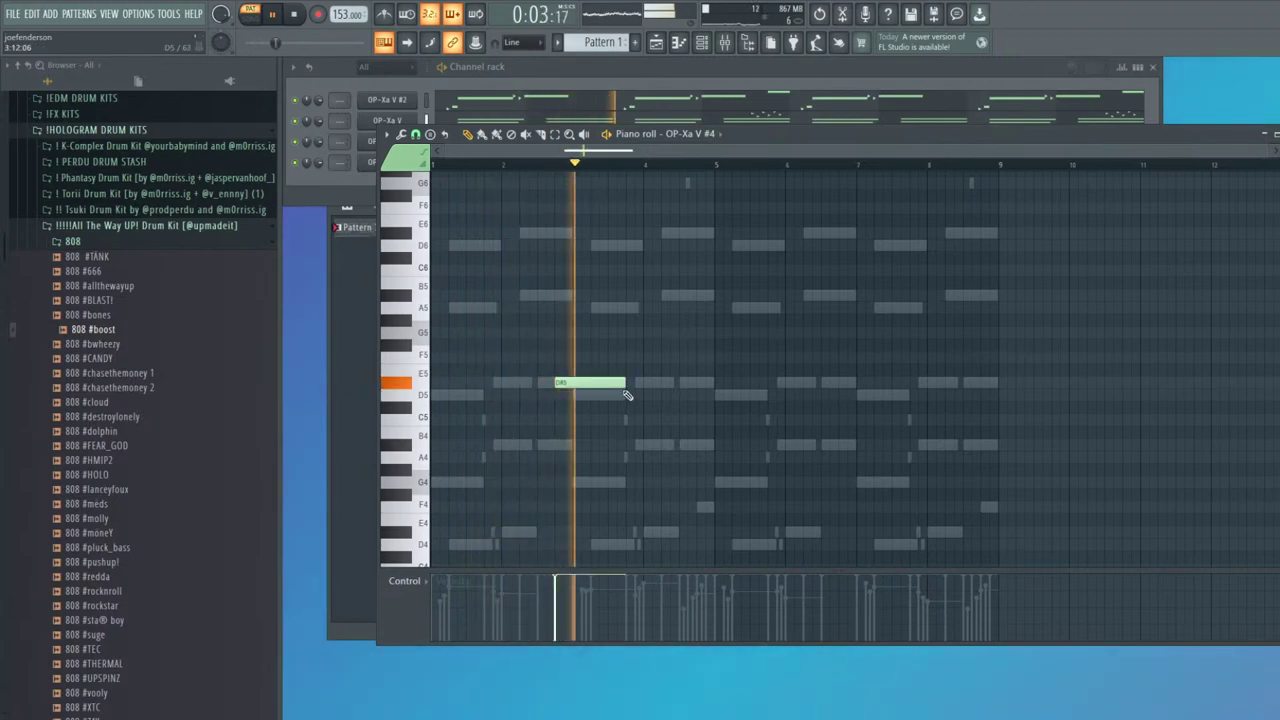
{"action": "key", "text": "ctrl+z"}
Audition presets on the fourth OP-Xa V, from House Abuse through Hard Unity Arp and East Berlin, and select Collier
{"action": "left_click", "coordinate": [371, 164]}
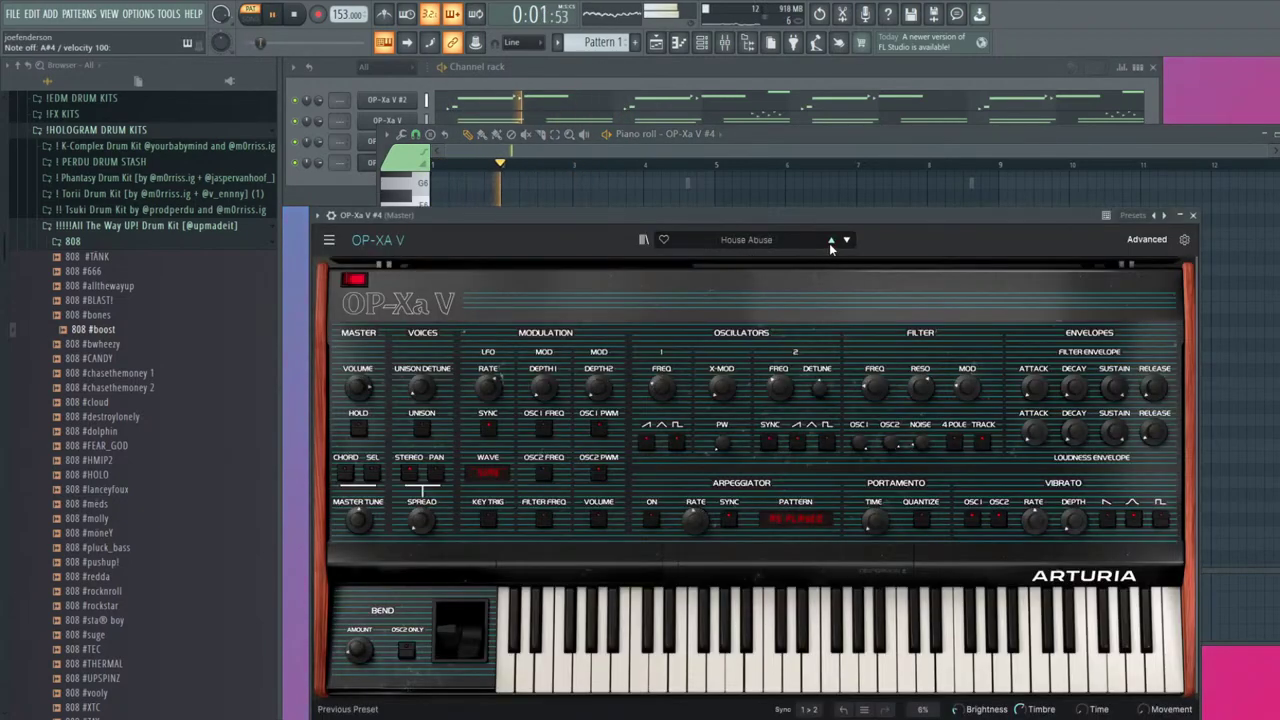
{"action": "left_click", "coordinate": [830, 241]}
{"action": "left_click", "coordinate": [837, 236]}
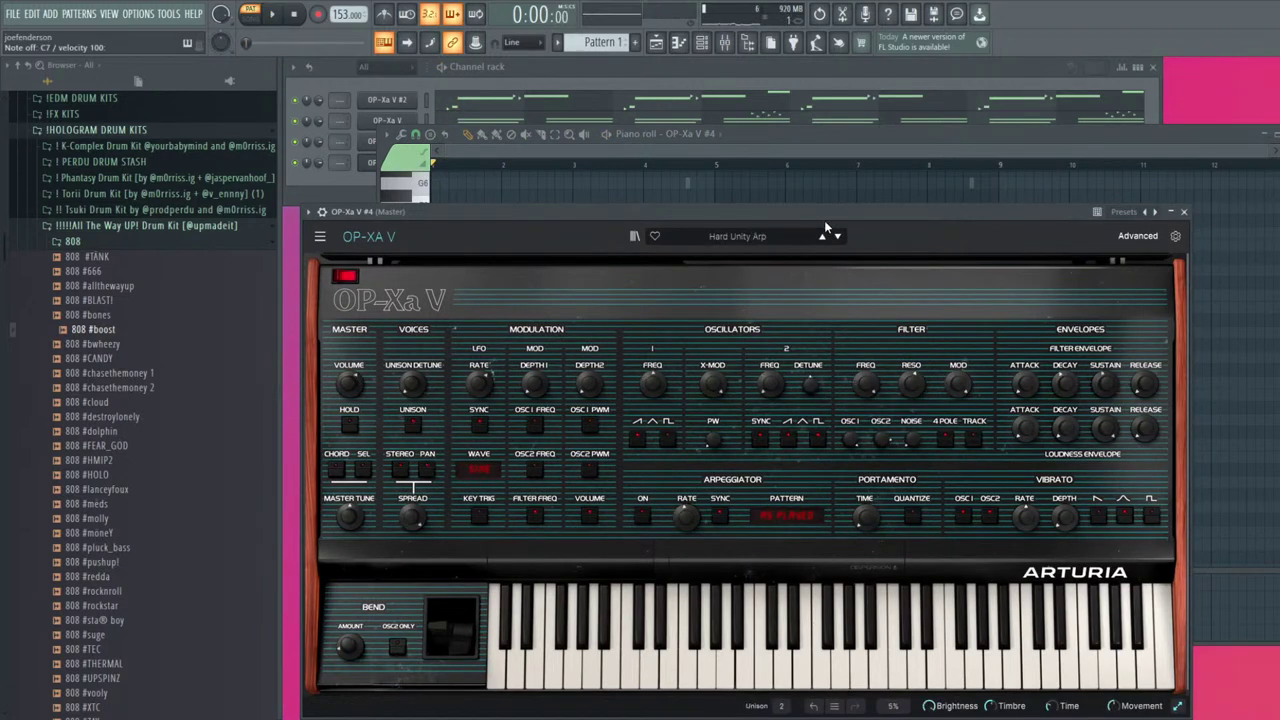
{"action": "left_click_drag", "start_coordinate": [832, 217], "coordinate": [834, 212]}
{"action": "left_click", "coordinate": [830, 238]}
{"action": "left_click", "coordinate": [833, 240]}
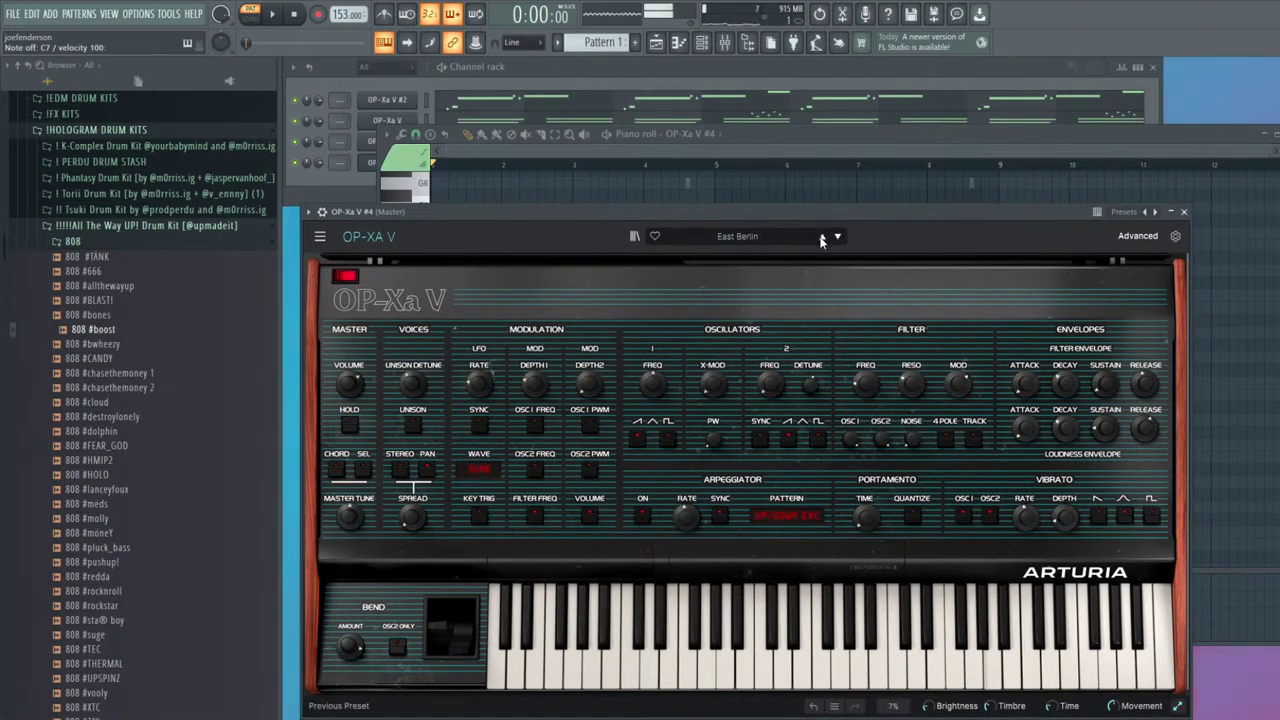
{"action": "left_click", "coordinate": [821, 239]}
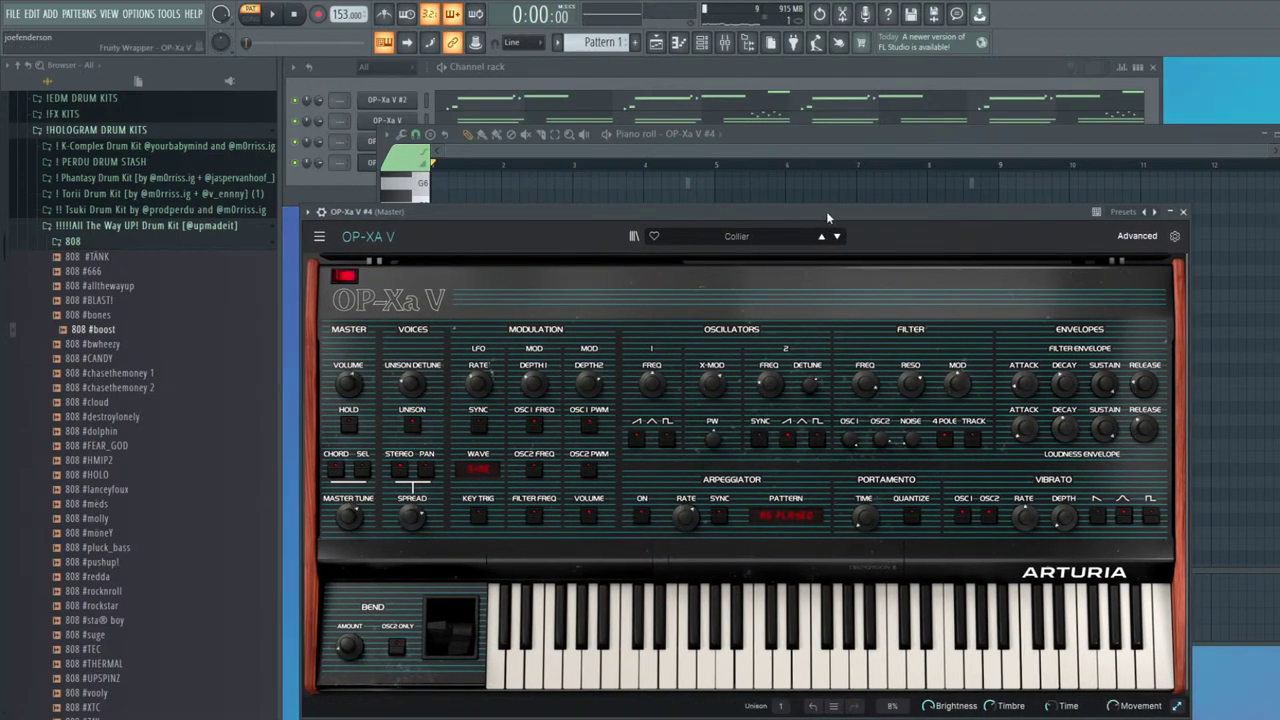
{"action": "left_click", "coordinate": [1182, 212]}
Sketch a counter-melody in bar 1 with a quarter-bar C7 at the start and short A#6 and A6 notes at the end
{"action": "scroll", "coordinate": [523, 380], "scroll_direction": "up", "scroll_amount": 4}
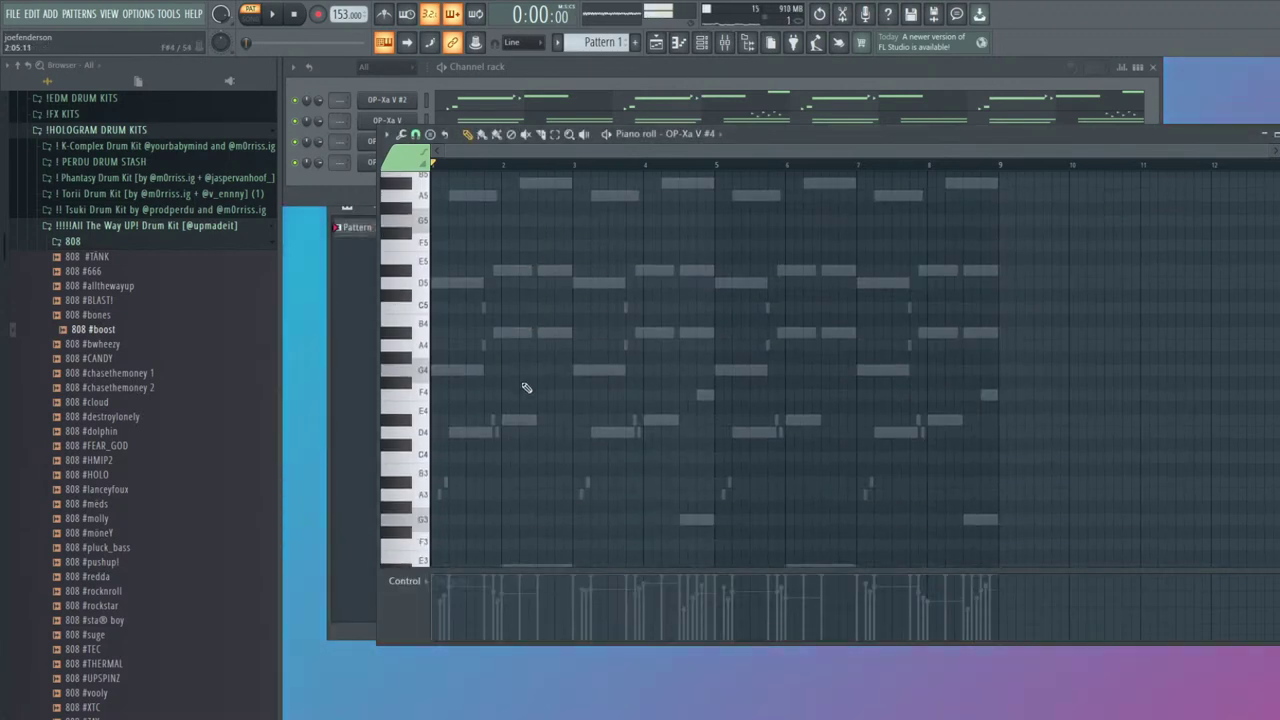
{"action": "scroll", "coordinate": [500, 370], "scroll_direction": "up", "scroll_amount": 3}
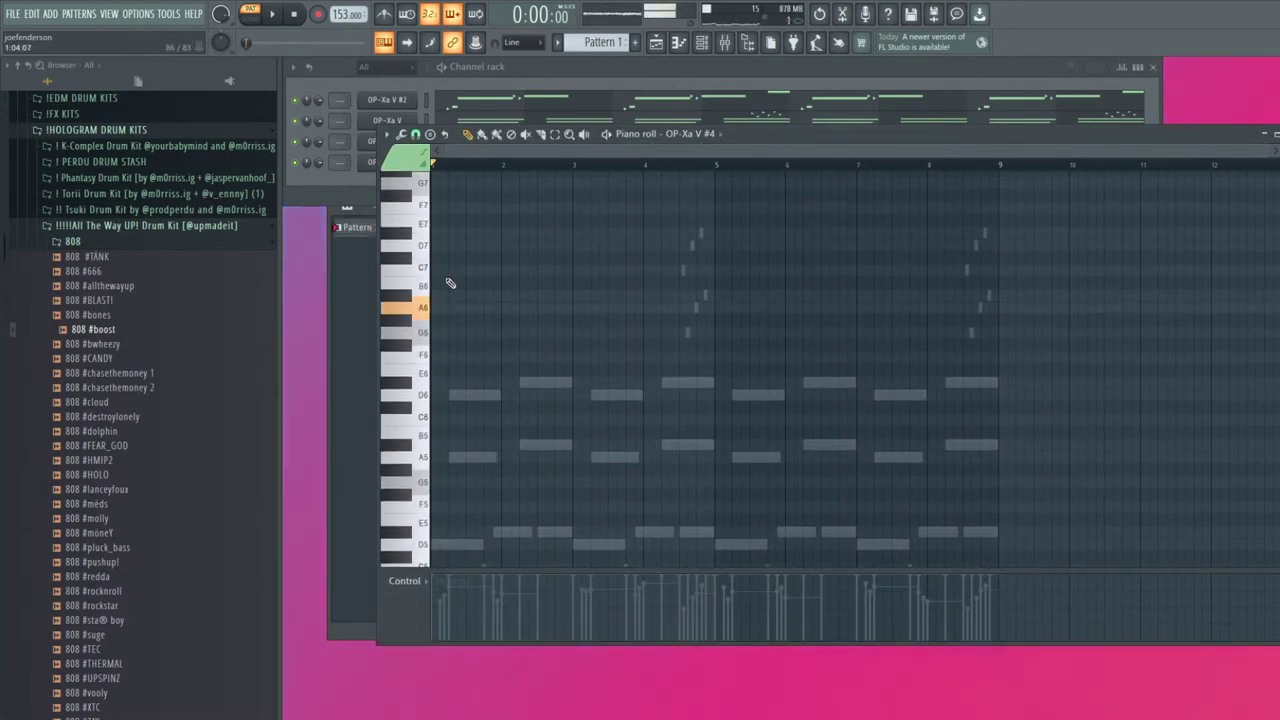
{"action": "left_click_drag", "start_coordinate": [457, 281], "coordinate": [449, 284]}
{"action": "key", "text": "space"}
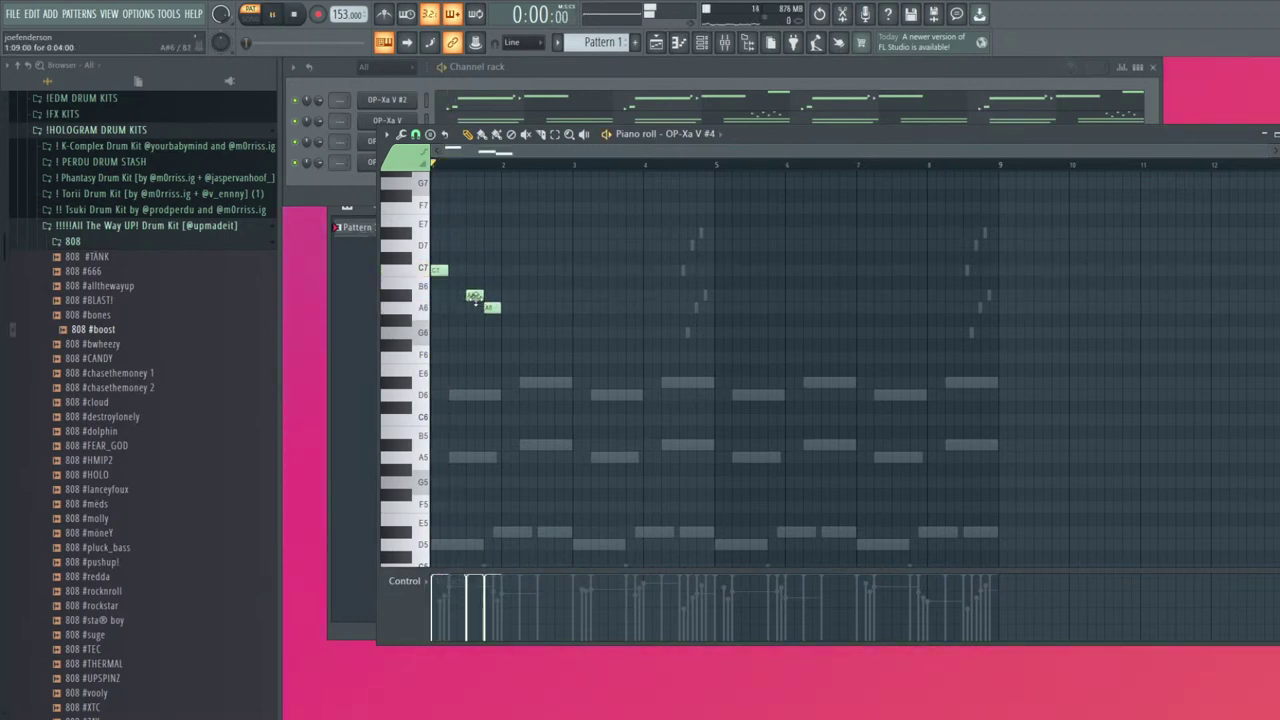
{"action": "key", "text": "space"}
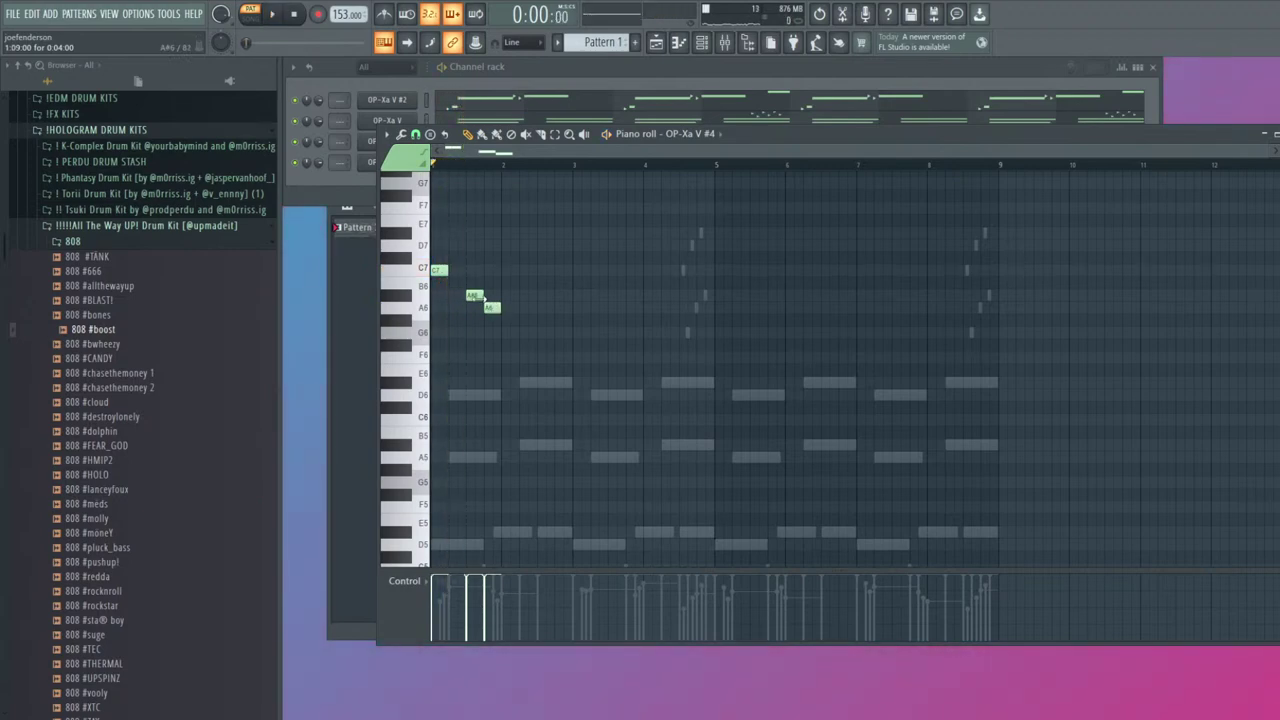
{"action": "right_click", "coordinate": [490, 306]}
{"action": "key", "text": "space"}
{"action": "left_click", "coordinate": [488, 296]}
{"action": "left_click_drag", "start_coordinate": [500, 296], "coordinate": [492, 297]}
{"action": "key", "text": "space"}
{"action": "left_click", "coordinate": [497, 308]}
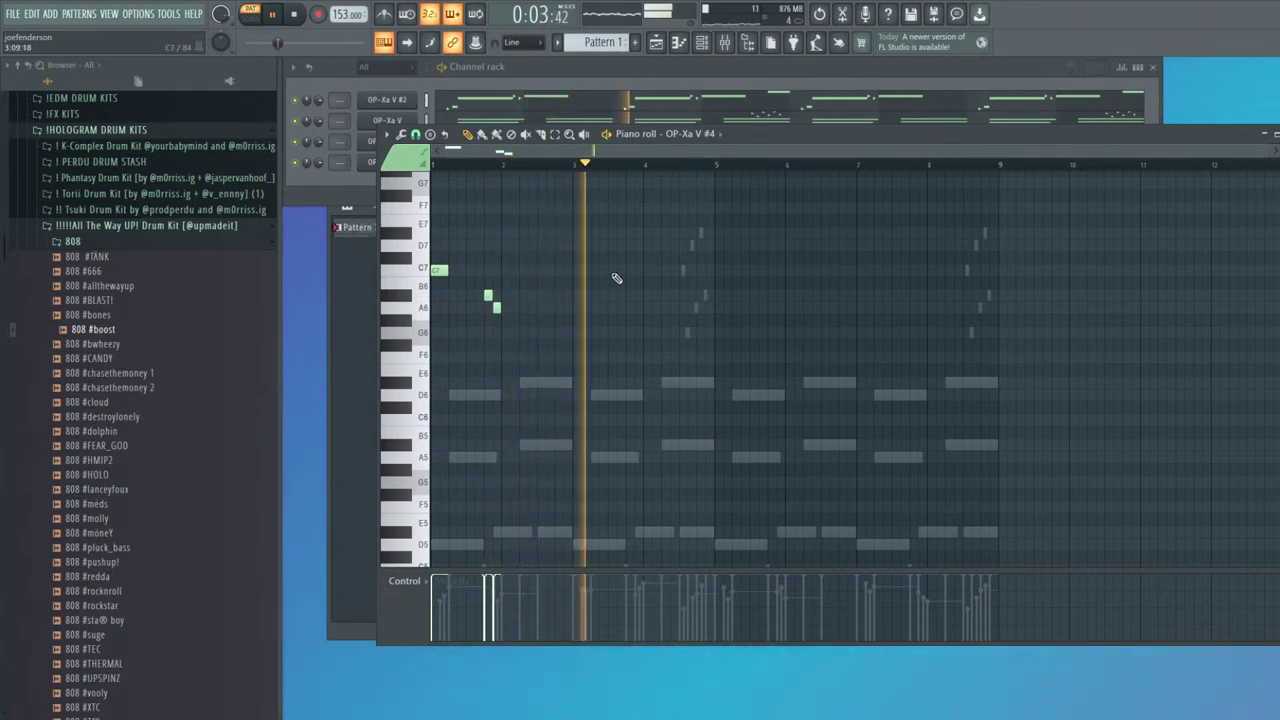
Add a short C7 at bar 4's start, duplicate the four-bar phrase into bars 5 to 8, and keep bars 4 and 8 free of A#6 and A6
{"action": "left_click", "coordinate": [647, 270]}
{"action": "left_click", "coordinate": [701, 296]}
{"action": "left_click", "coordinate": [709, 308]}
{"action": "key", "text": "ctrl+b"}
{"action": "right_click", "coordinate": [701, 296]}
{"action": "right_click", "coordinate": [709, 308]}
{"action": "right_click", "coordinate": [985, 295]}
{"action": "right_click", "coordinate": [993, 308]}
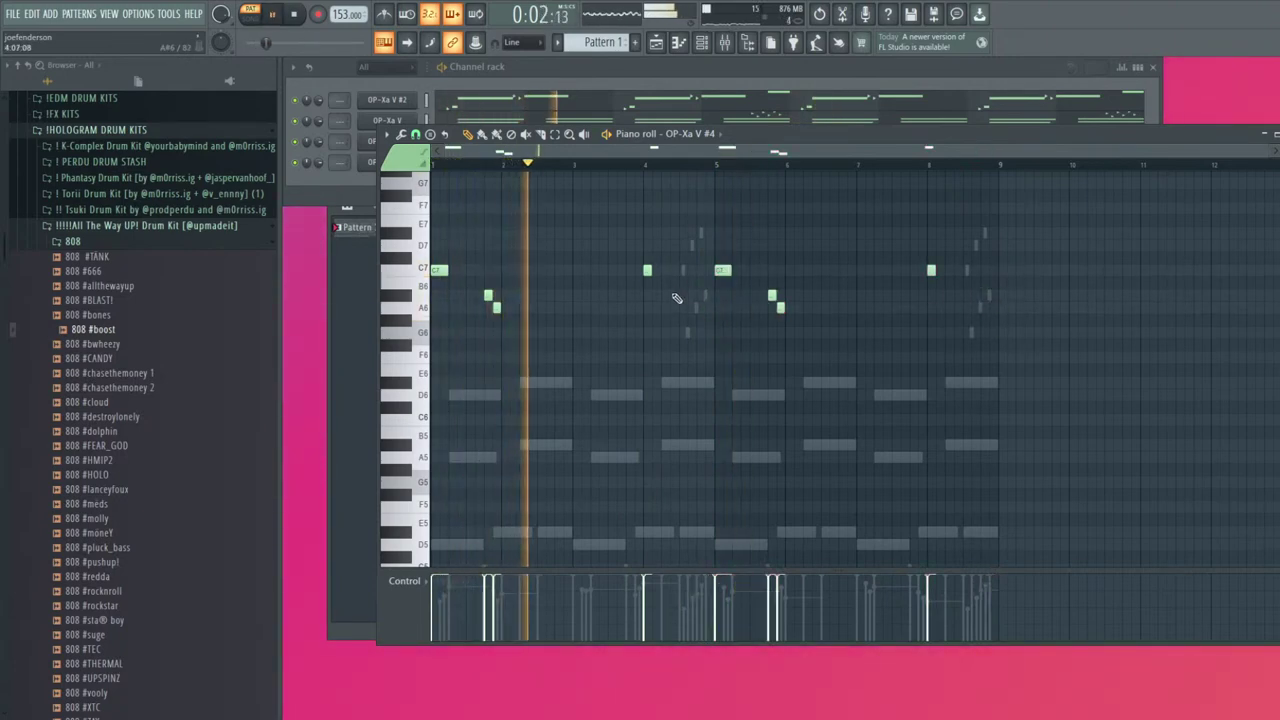
Replace bar 4's opening C7 with a quarter-bar C7 at mid-bar, and delete the C7 in bar 8
{"action": "right_click", "coordinate": [648, 271]}
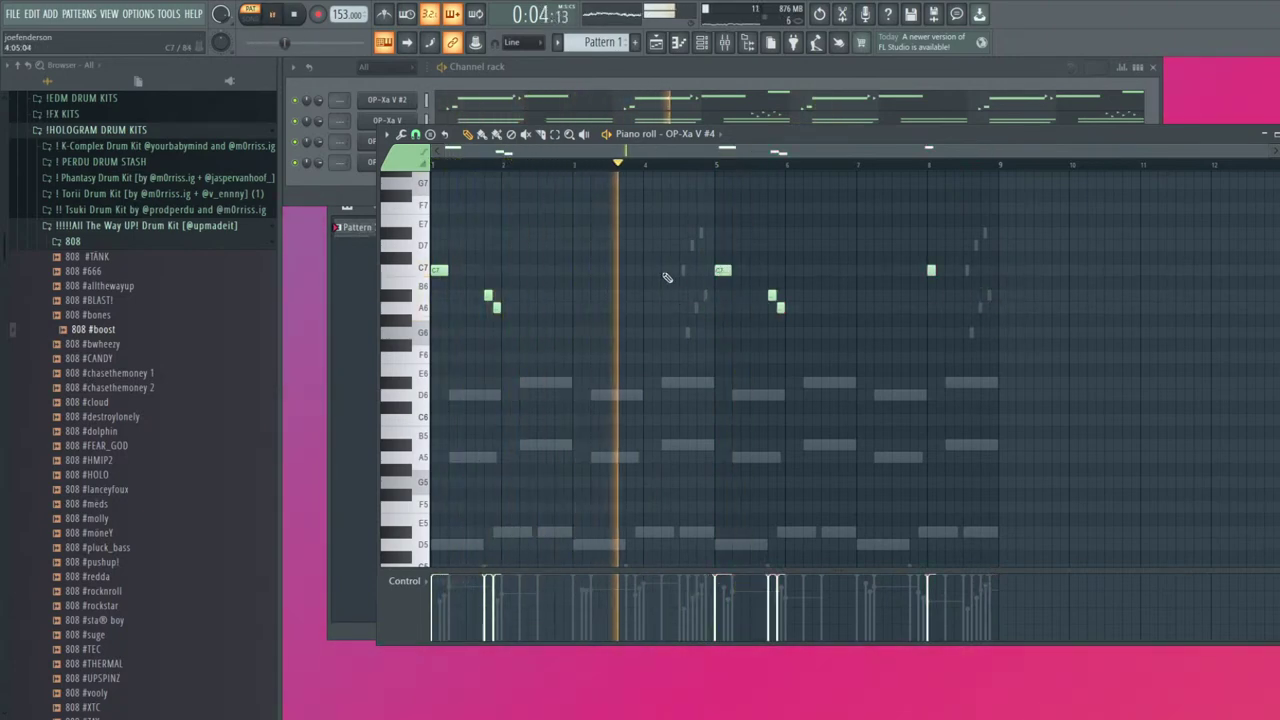
{"action": "left_click", "coordinate": [682, 270]}
{"action": "right_click", "coordinate": [687, 270]}
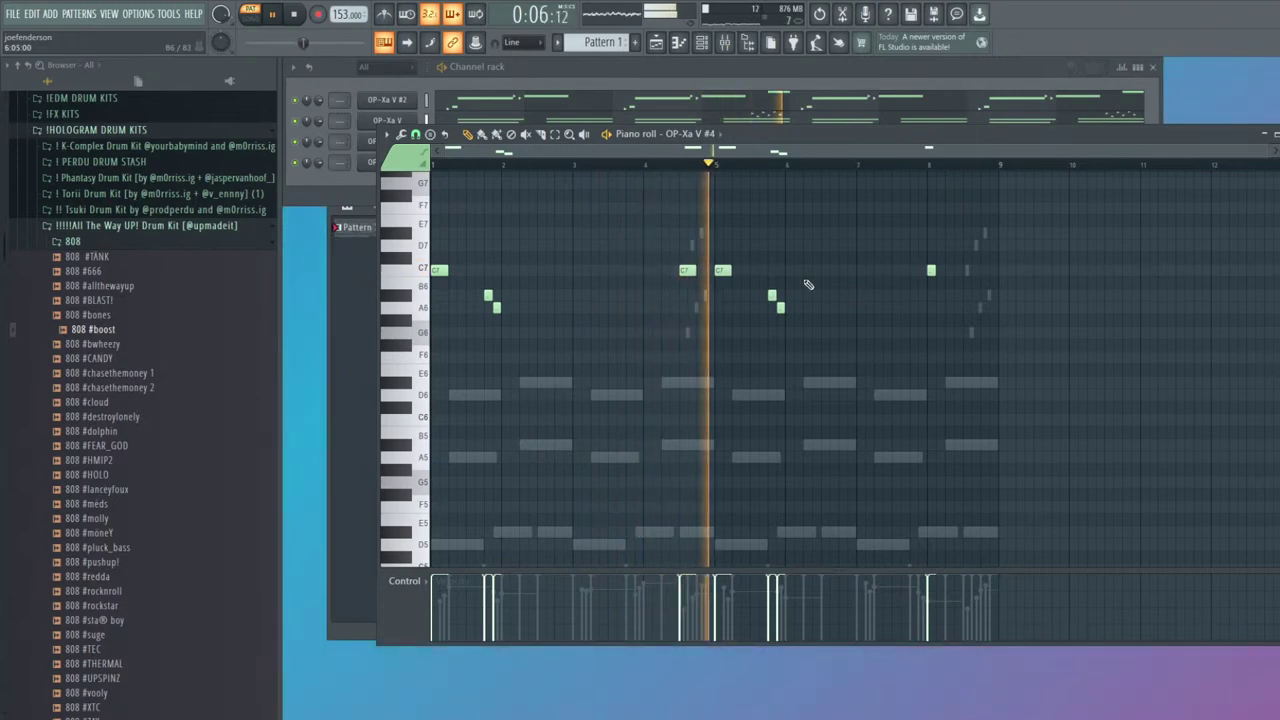
{"action": "right_click", "coordinate": [931, 270]}
{"action": "key", "text": "Escape"}
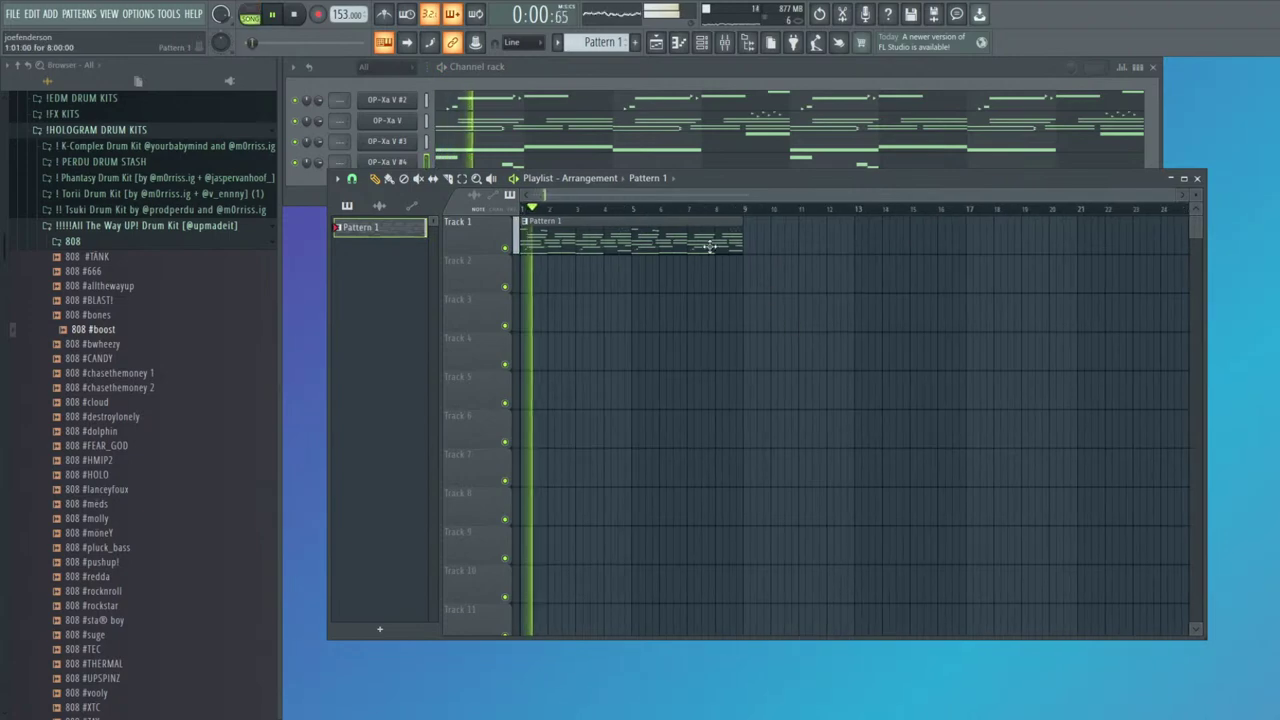
Stop playback and audition other presets on the fourth OP-Xa V, including Climb Westwood and Space Theremin
{"action": "key", "text": "space"}
{"action": "left_click", "coordinate": [390, 162]}
{"action": "left_click", "coordinate": [821, 237]}
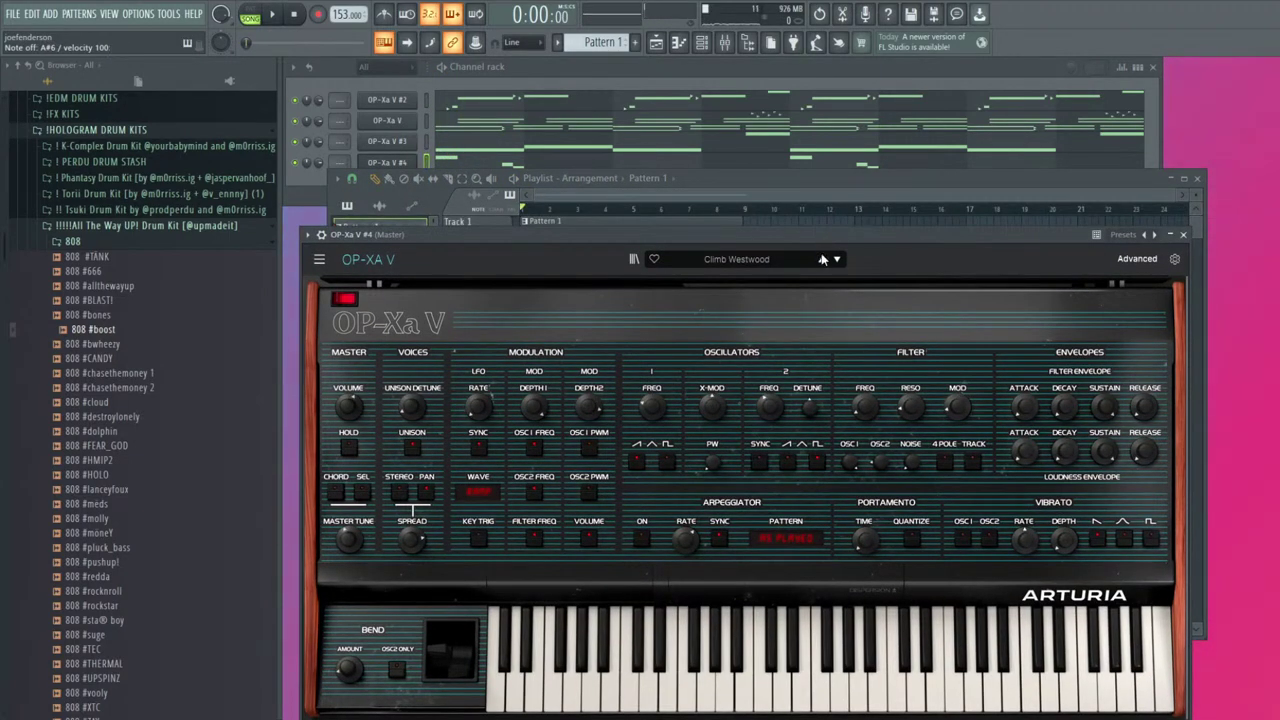
{"action": "left_click_drag", "start_coordinate": [825, 241], "coordinate": [810, 215]}
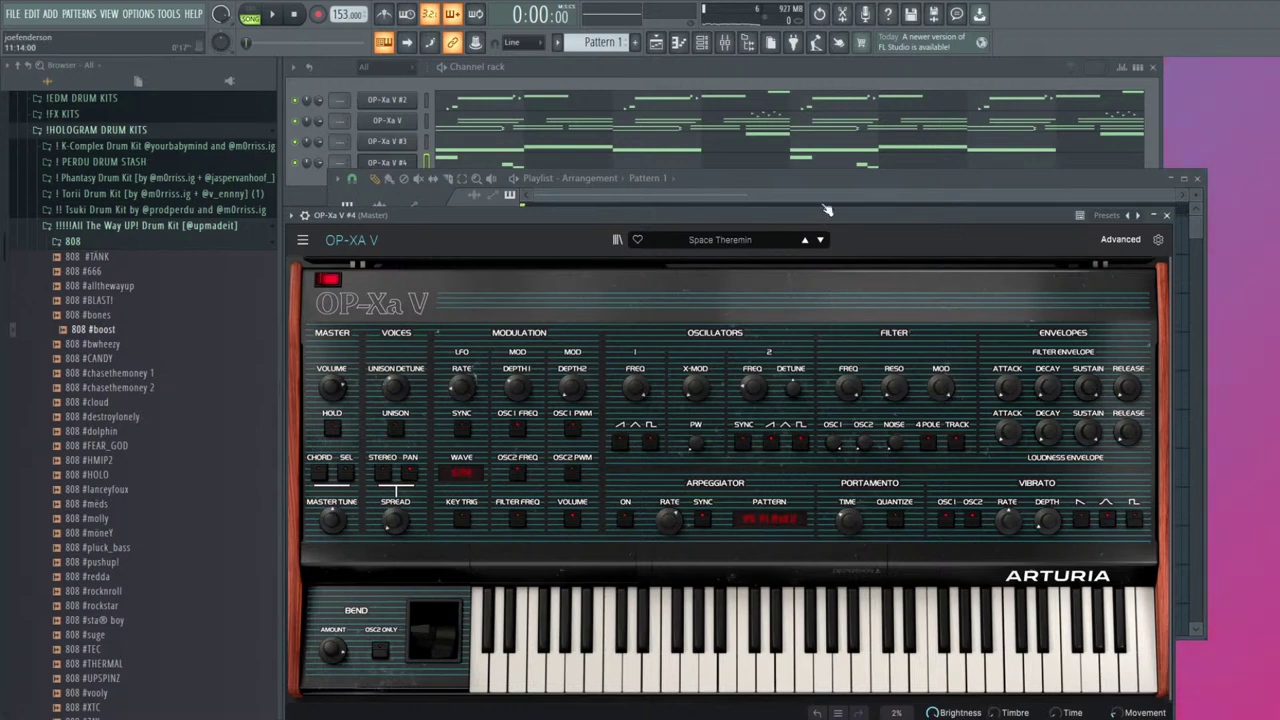
{"action": "left_click_drag", "start_coordinate": [814, 218], "coordinate": [814, 228]}
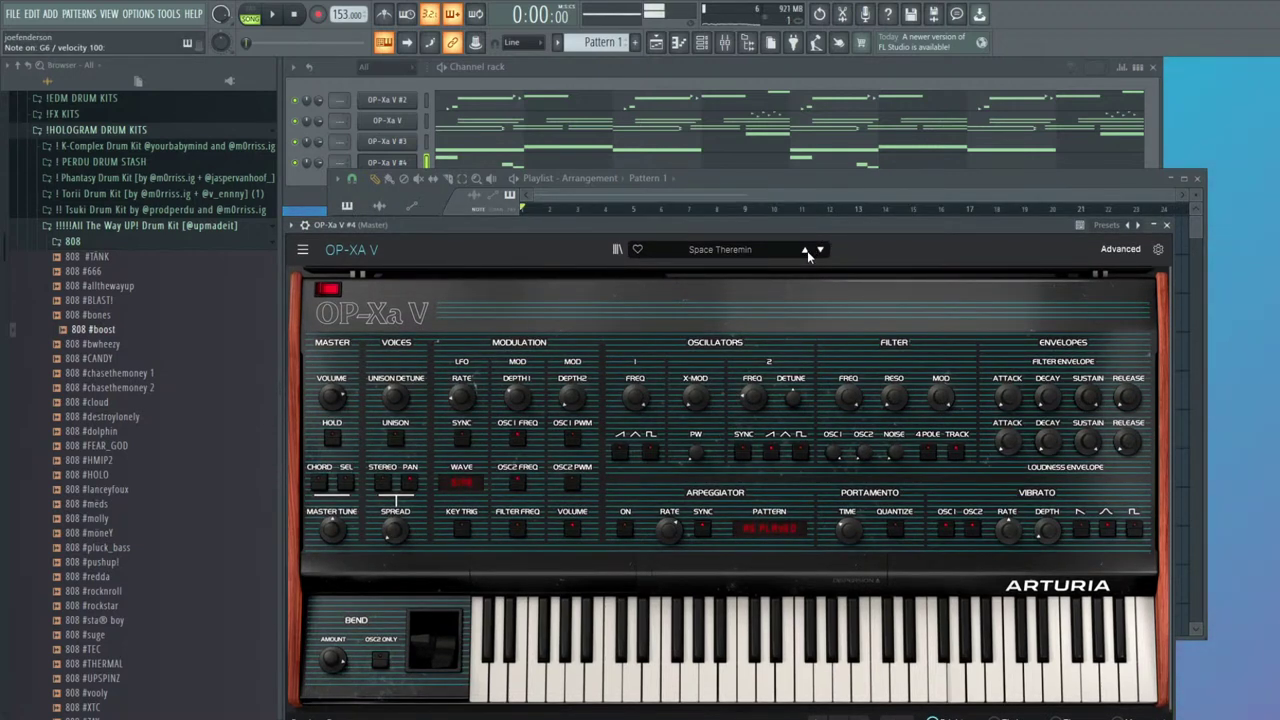
{"action": "left_click_drag", "start_coordinate": [821, 253], "coordinate": [862, 213]}
{"action": "left_click", "coordinate": [820, 241]}
{"action": "left_click", "coordinate": [834, 242]}
{"action": "left_click", "coordinate": [835, 239]}
{"action": "left_click", "coordinate": [839, 239]}
{"action": "key", "text": "Escape"}
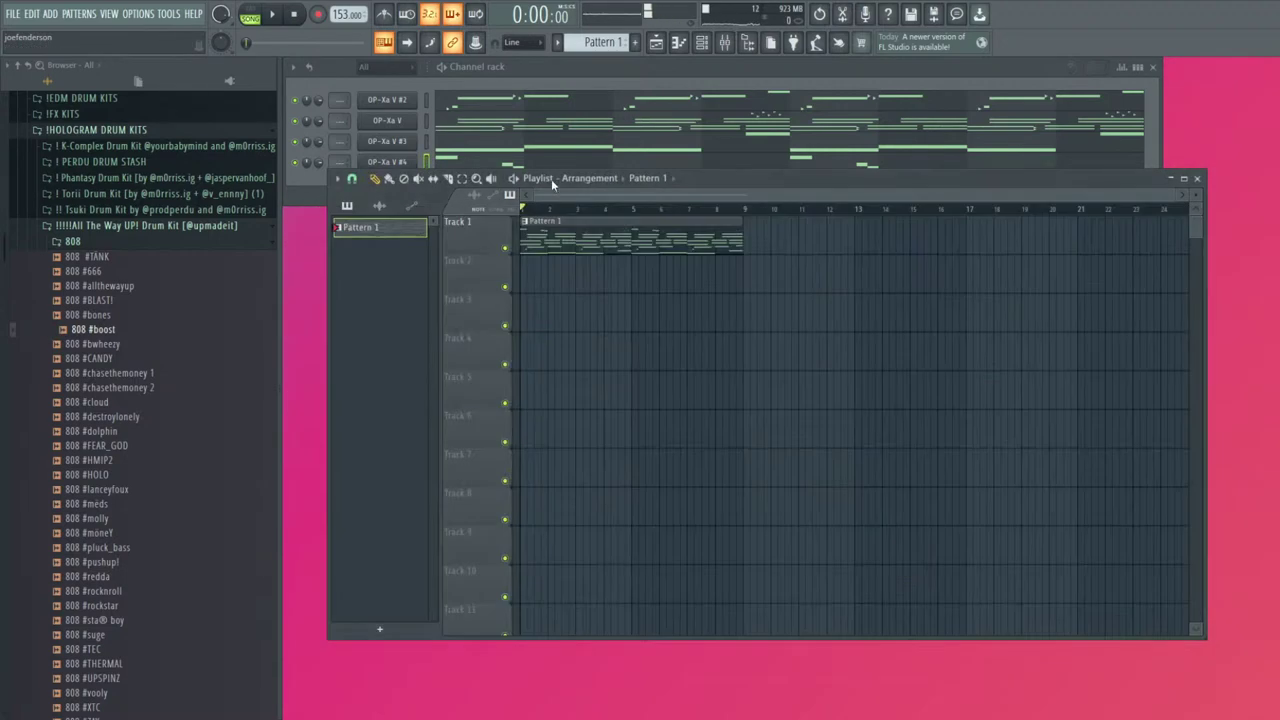
Clear all of the fourth OP-Xa V's notes and draw a two-bar D6 note from the start of bar 1
{"action": "key", "text": "Escape"}
{"action": "left_click", "coordinate": [544, 165]}
{"action": "key", "text": "ctrl+a"}
{"action": "key", "text": "Delete"}
{"action": "left_click_drag", "start_coordinate": [438, 401], "coordinate": [391, 398]}
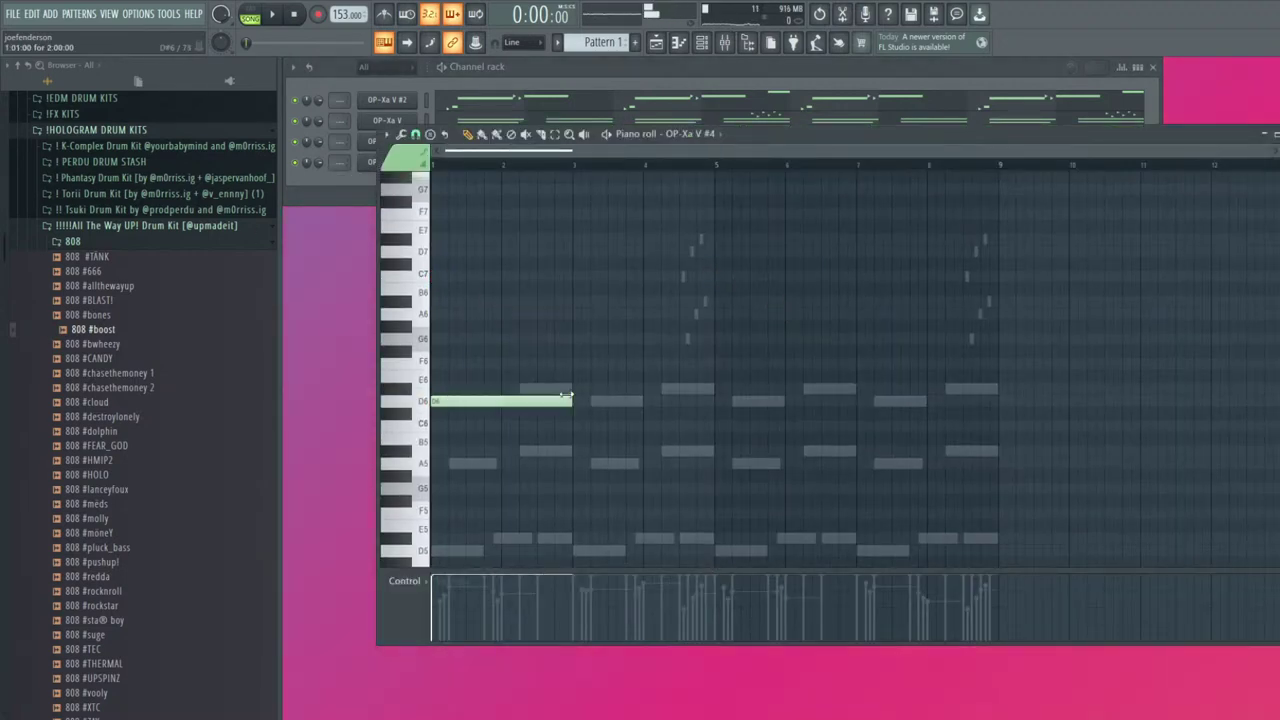
Start playback, move the fourth OP-Xa V to the top of the channel list, and extend its D6 note to three bars
{"action": "left_click", "coordinate": [306, 159]}
{"action": "key", "text": "space"}
{"action": "scroll", "coordinate": [388, 162], "scroll_direction": "up", "scroll_amount": 3}
{"action": "left_click", "coordinate": [482, 106]}
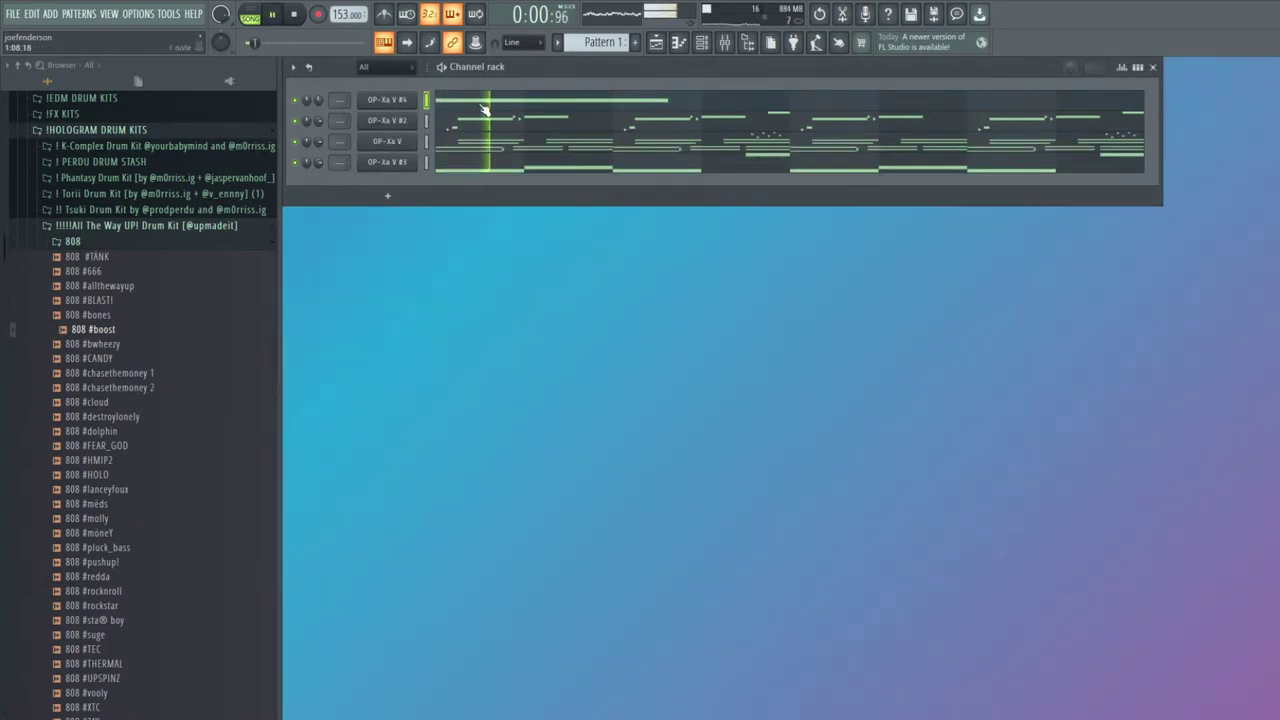
{"action": "left_click", "coordinate": [445, 96]}
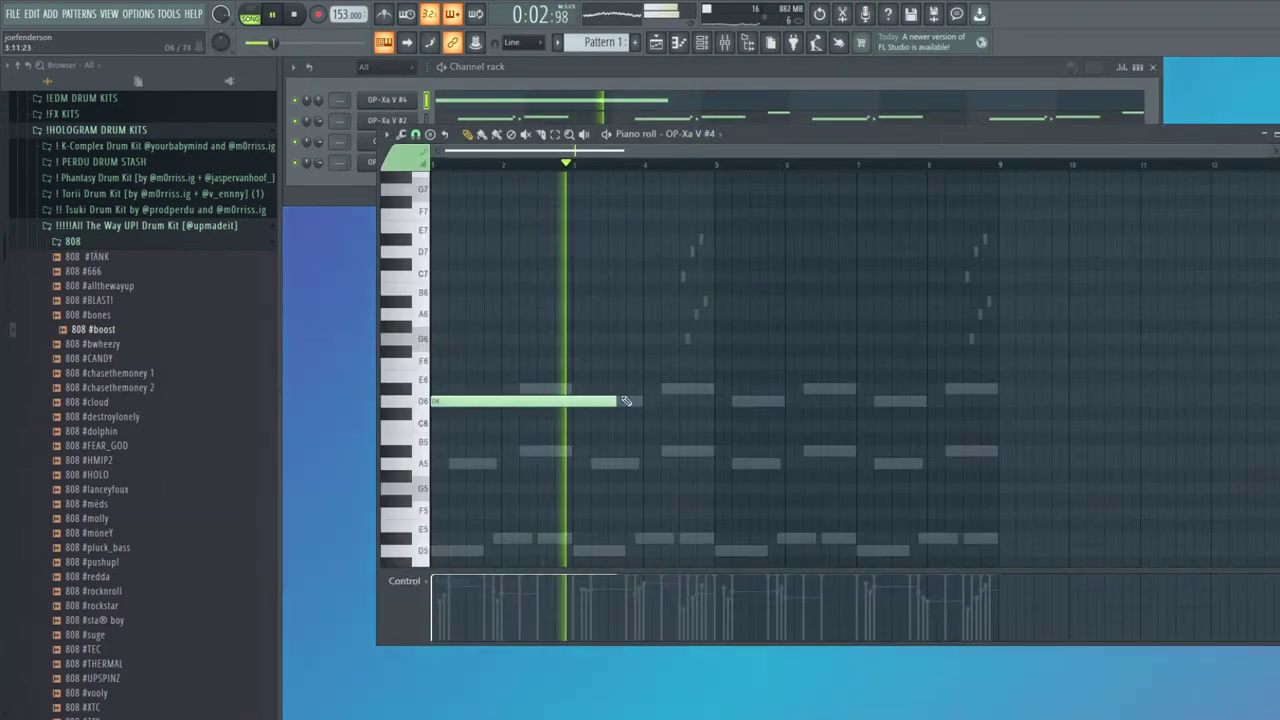
{"action": "left_click_drag", "start_coordinate": [630, 399], "coordinate": [642, 400]}
Add overlapping F6 and G6 notes from late in bar 3, each about two bars long, with the G6 starting slightly after
{"action": "left_click", "coordinate": [634, 363]}
{"action": "left_click", "coordinate": [634, 326]}
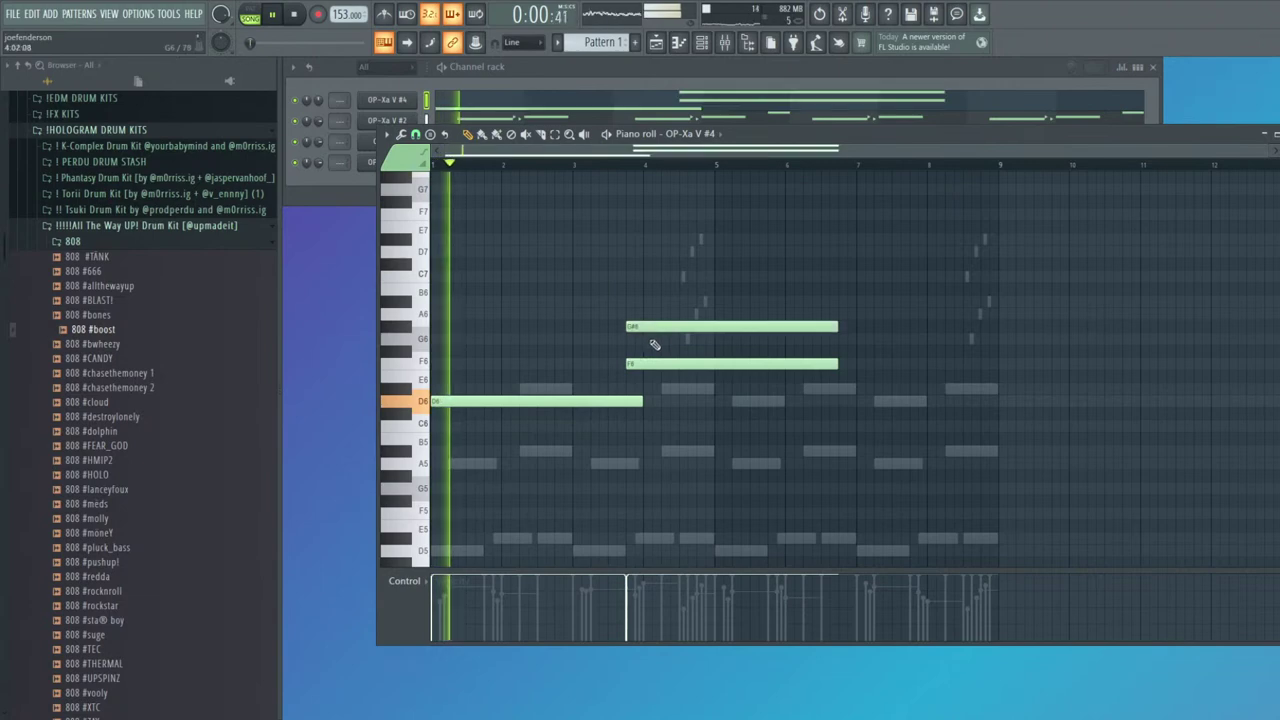
{"action": "left_click_drag", "start_coordinate": [642, 327], "coordinate": [781, 338]}
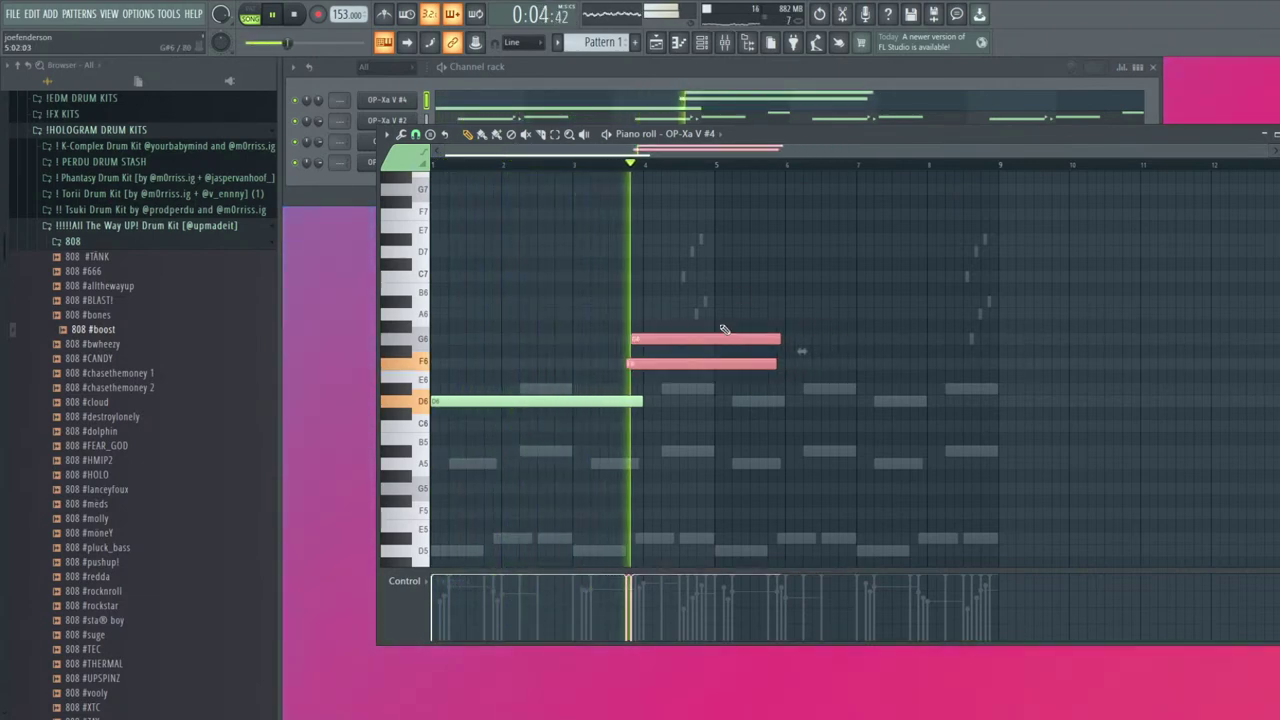
Draw a two-bar C7 from the start of bar 5 and a two-bar D7 from the last quarter of bar 6
{"action": "left_click", "coordinate": [716, 276]}
{"action": "left_click_drag", "start_coordinate": [864, 277], "coordinate": [856, 278]}
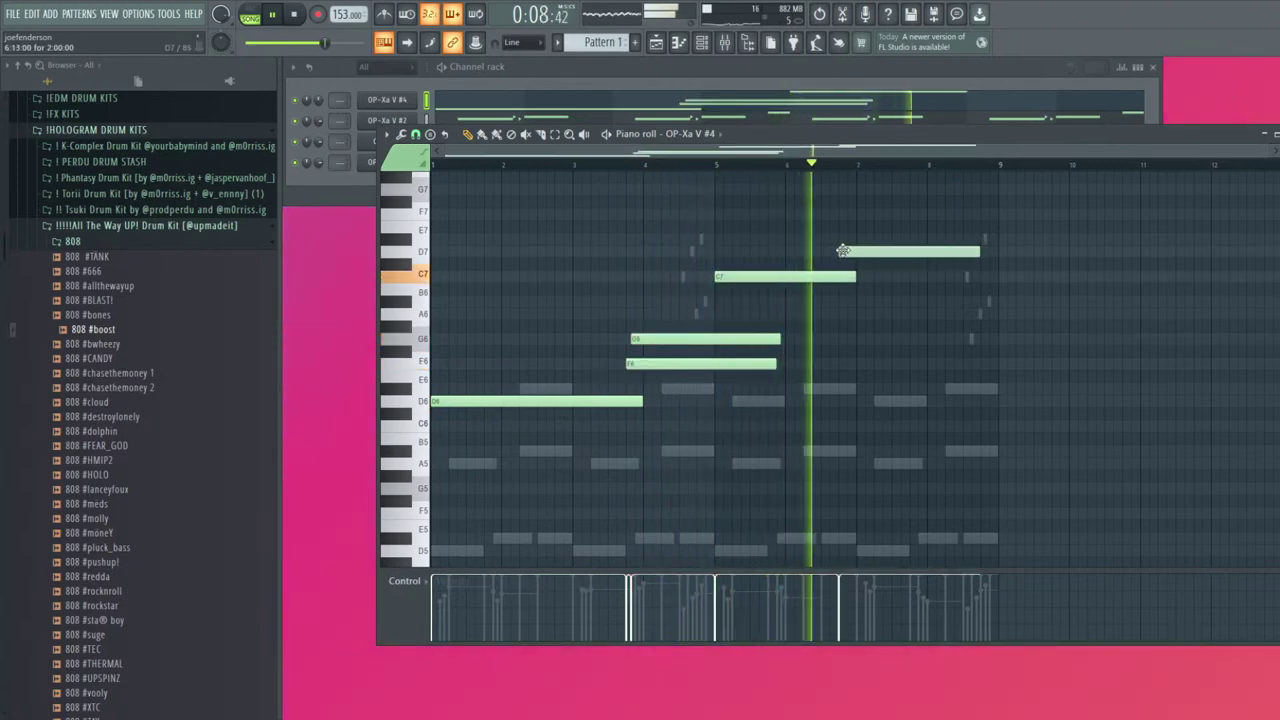
{"action": "left_click", "coordinate": [848, 252]}
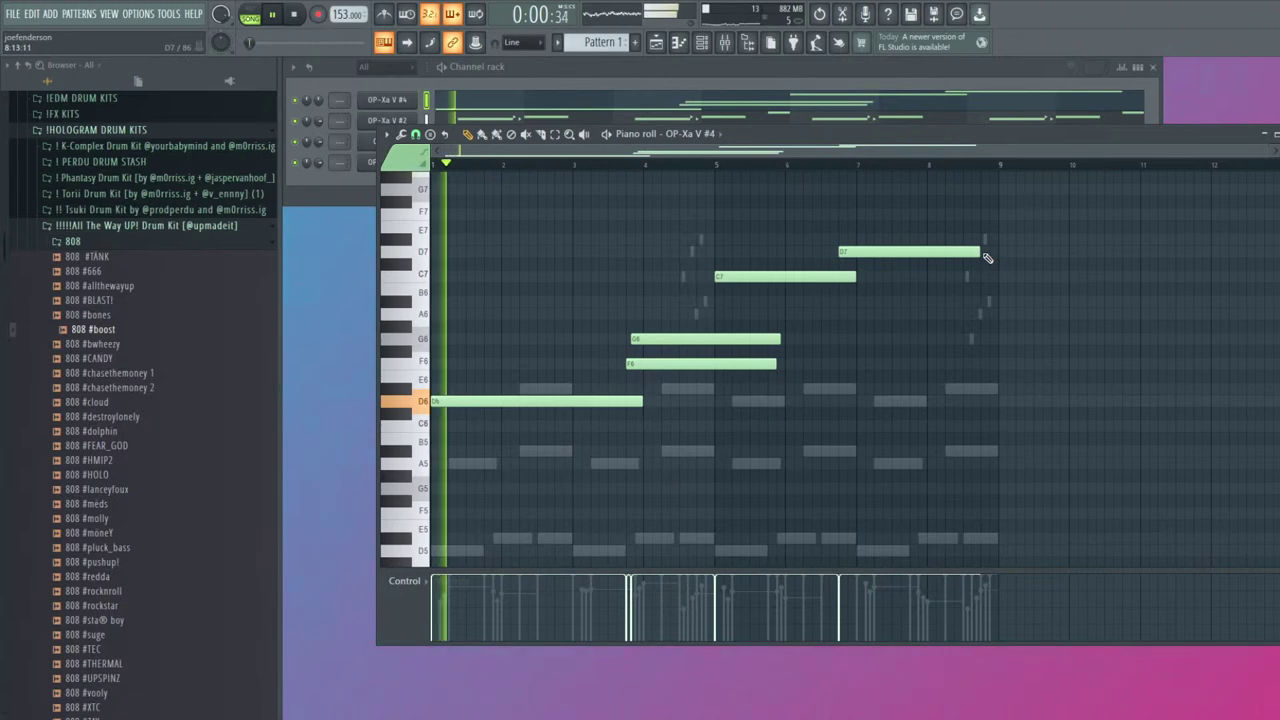
Replace the D7 with short D7 and D#7 notes leading into a long D7 from bar 7, and add a G7 in late bar 8
{"action": "right_click", "coordinate": [862, 253]}
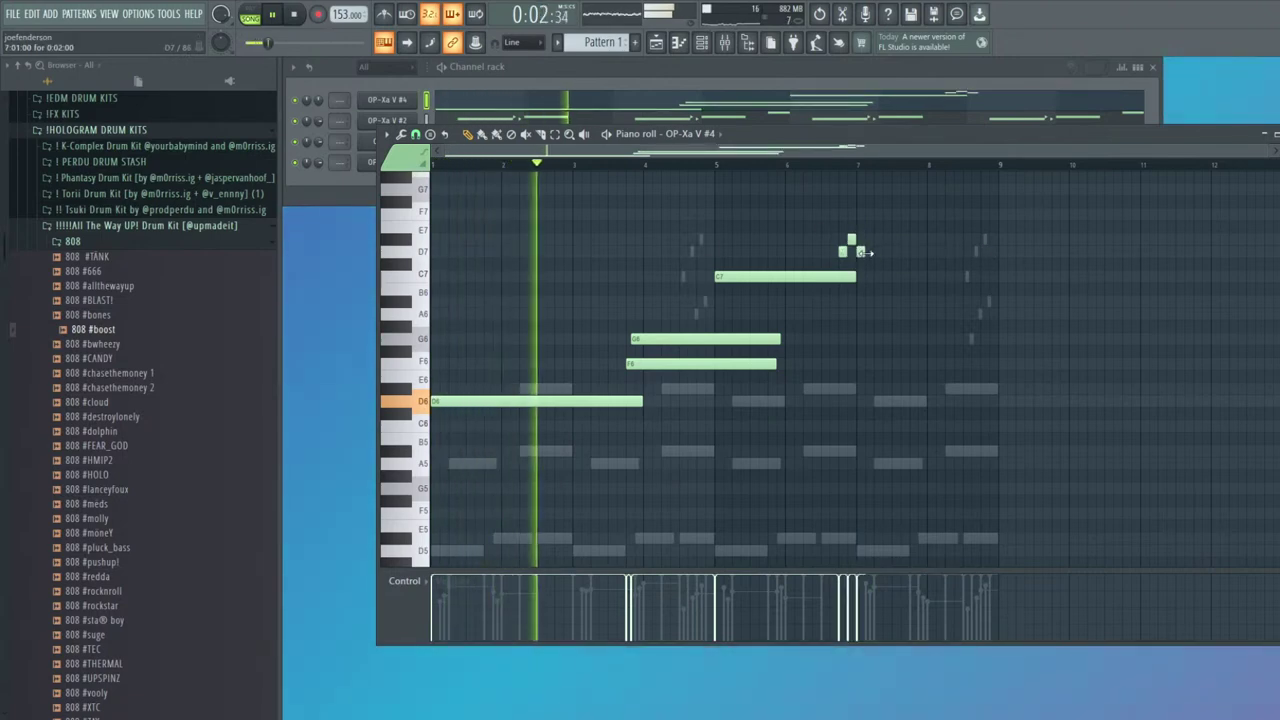
{"action": "left_click_drag", "start_coordinate": [864, 252], "coordinate": [980, 254]}
{"action": "left_click", "coordinate": [966, 190]}
{"action": "left_click_drag", "start_coordinate": [1085, 190], "coordinate": [1006, 190]}
Lower the overlapping pair to D6 and F6, end both and the opening D6 earlier, and add a short D#6 closing bar 4
{"action": "left_click_drag", "start_coordinate": [651, 365], "coordinate": [649, 273]}
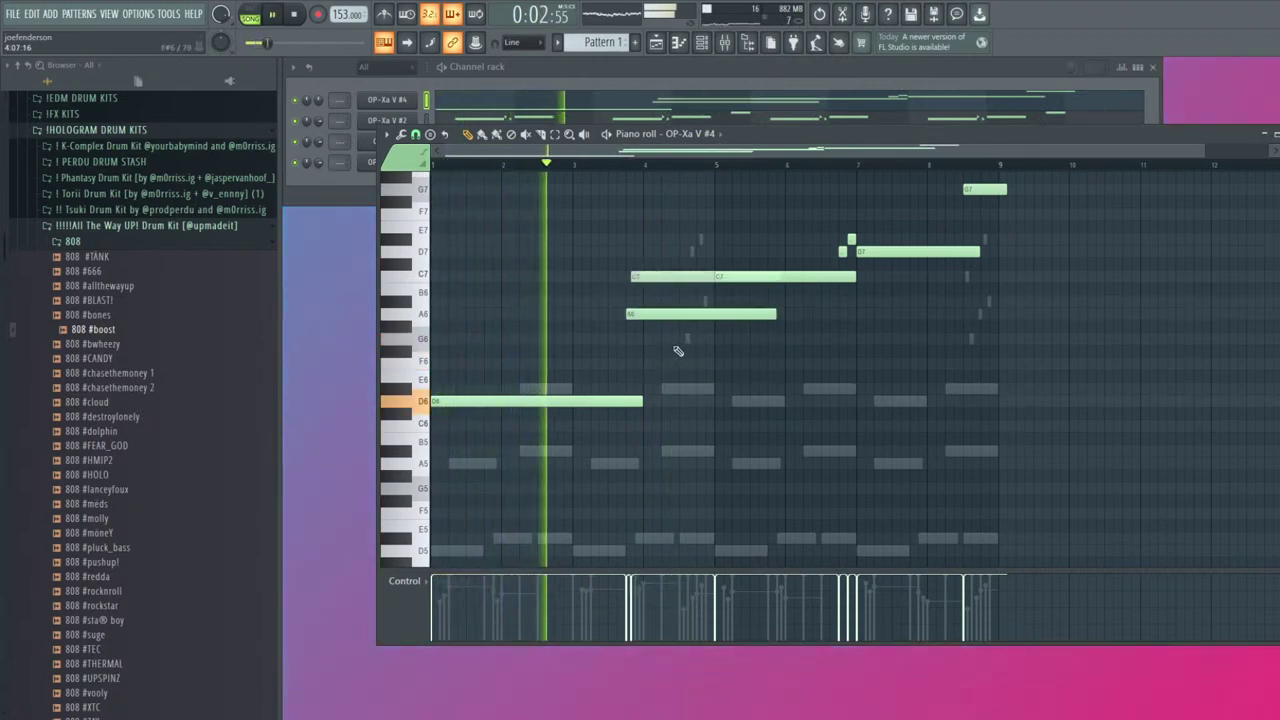
{"action": "left_click_drag", "start_coordinate": [677, 351], "coordinate": [700, 275], "text": "ctrl"}
{"action": "left_click_drag", "start_coordinate": [779, 278], "coordinate": [606, 411]}
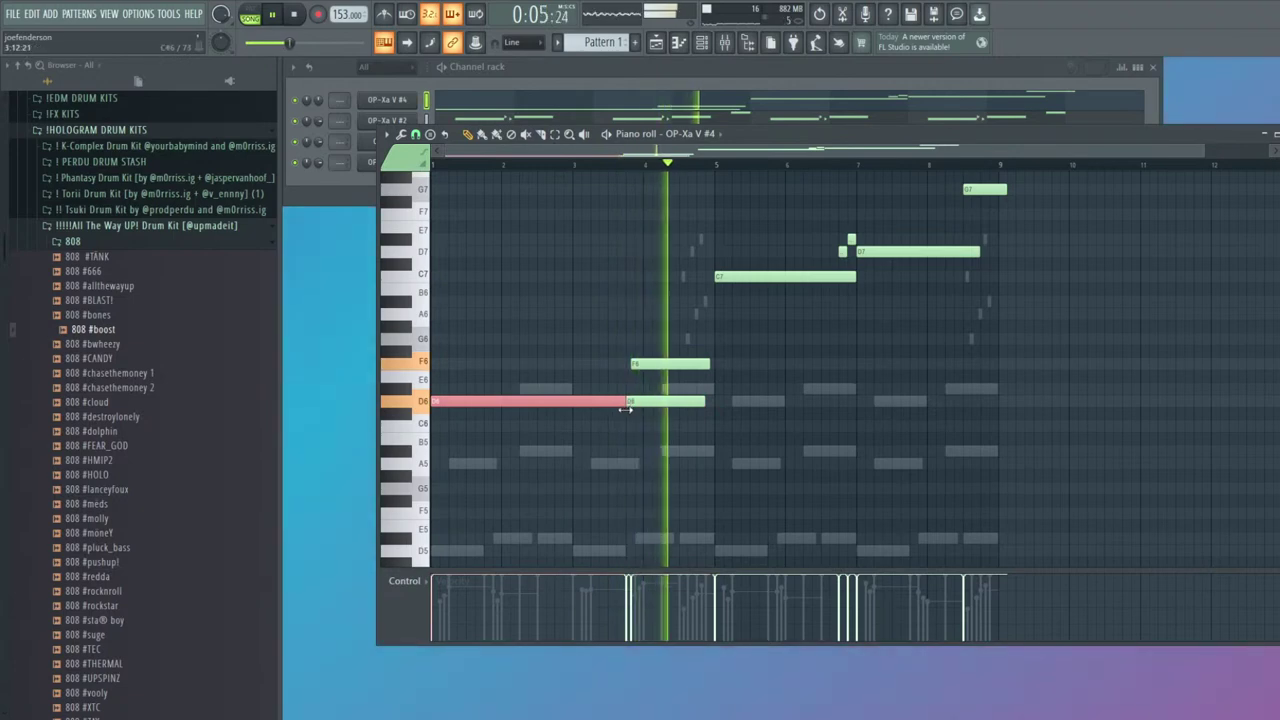
{"action": "left_click", "coordinate": [668, 389]}
{"action": "left_click_drag", "start_coordinate": [897, 392], "coordinate": [713, 391]}
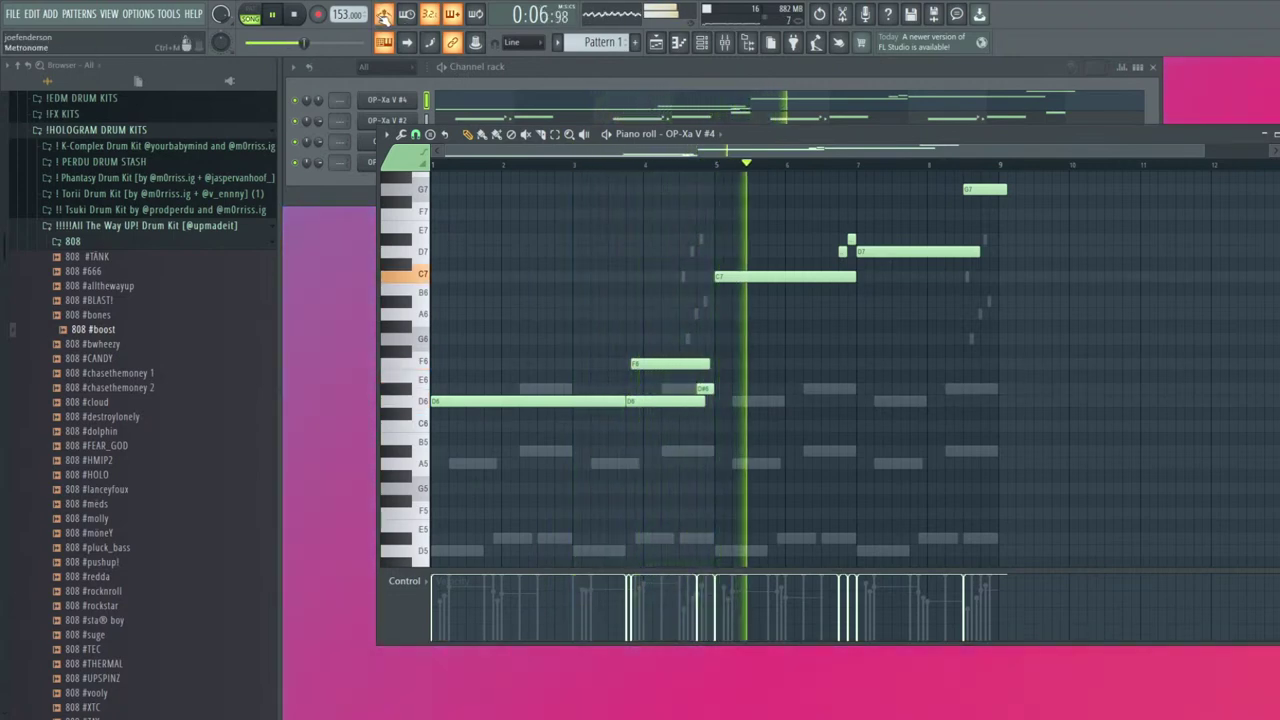
Lower the notes from bar 5 onward, with D6 in bar 5 and an A6, A#6, long A6 figure leading through bar 7
{"action": "left_click", "coordinate": [601, 165]}
{"action": "left_click_drag", "start_coordinate": [737, 171], "coordinate": [1057, 310]}
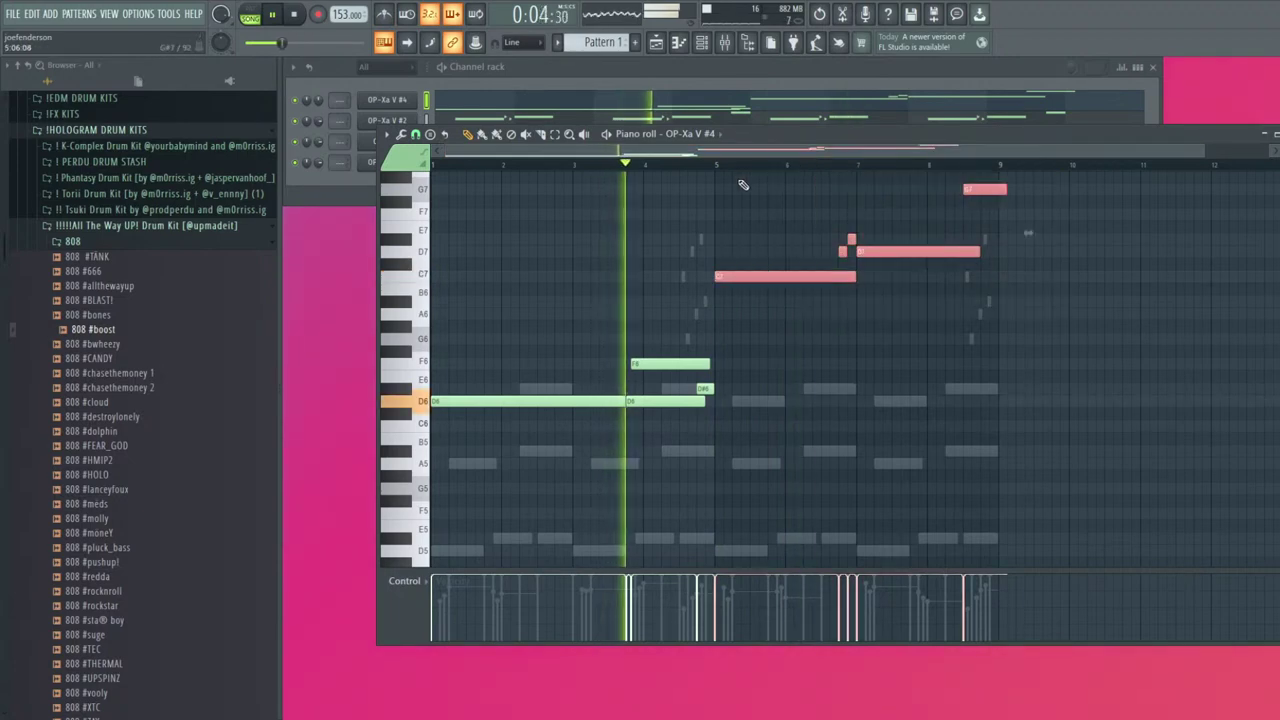
{"action": "left_click_drag", "start_coordinate": [739, 278], "coordinate": [739, 403]}
{"action": "left_click_drag", "start_coordinate": [945, 392], "coordinate": [892, 317]}
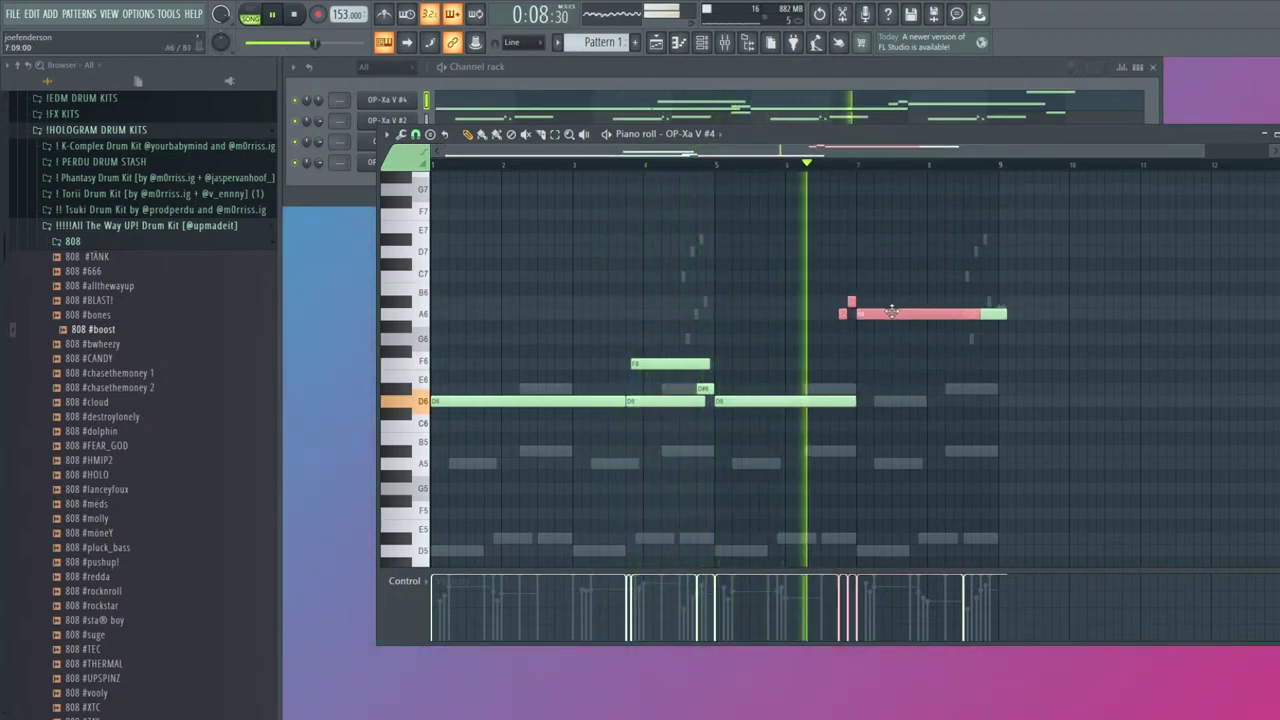
Replace the final short note with a G6 filling the second half of bar 8, and trim the long A6 to meet it
{"action": "left_click", "coordinate": [970, 339]}
{"action": "key", "text": "space"}
{"action": "left_click_drag", "start_coordinate": [978, 339], "coordinate": [962, 314]}
{"action": "key", "text": "space"}
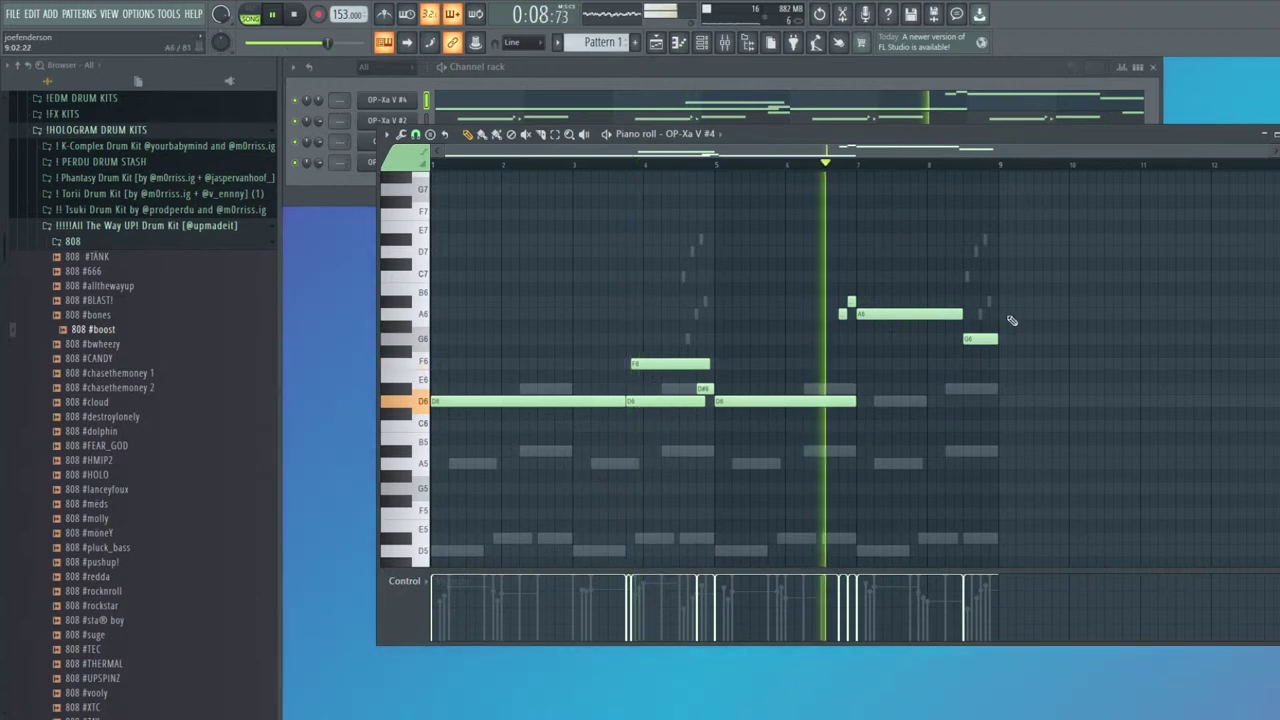
Replace the bar 8 G6 with a run of short G8, A8, A#8 and A8 notes across the bar's second half
{"action": "right_click", "coordinate": [970, 339]}
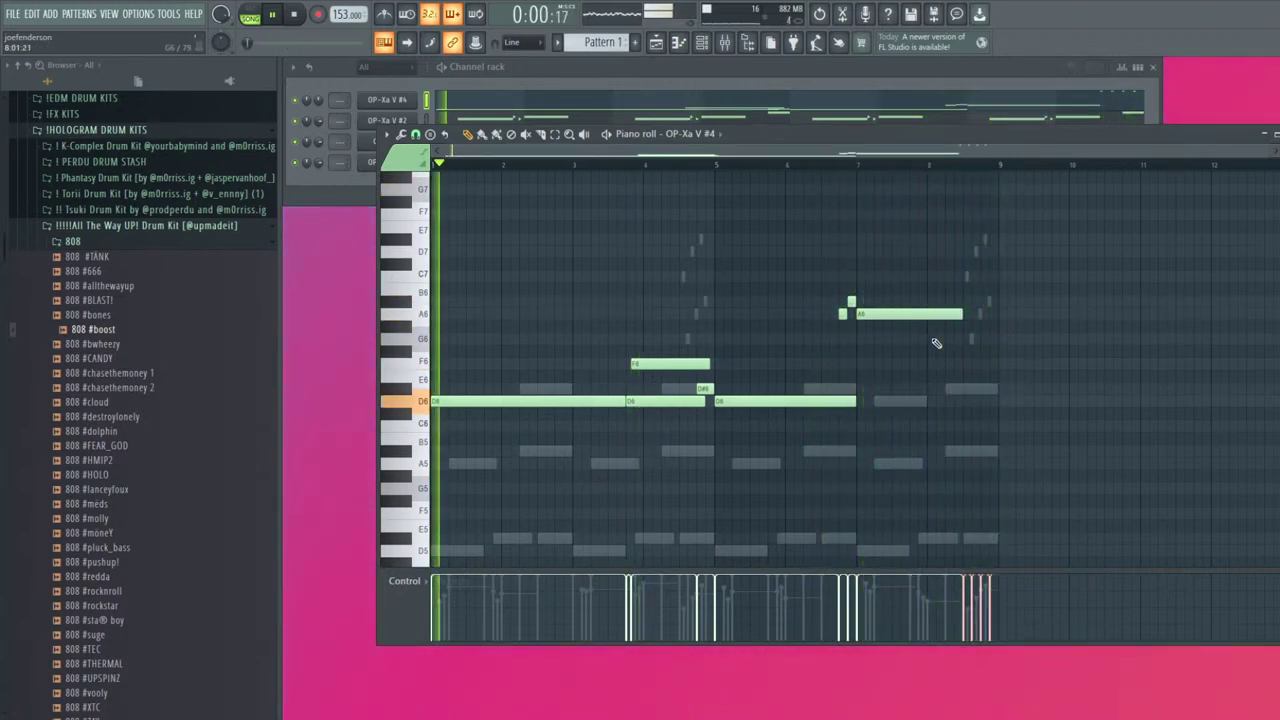
{"action": "scroll", "coordinate": [982, 322], "scroll_direction": "up", "scroll_amount": 6}
{"action": "scroll", "coordinate": [994, 284], "scroll_direction": "up", "scroll_amount": 3}
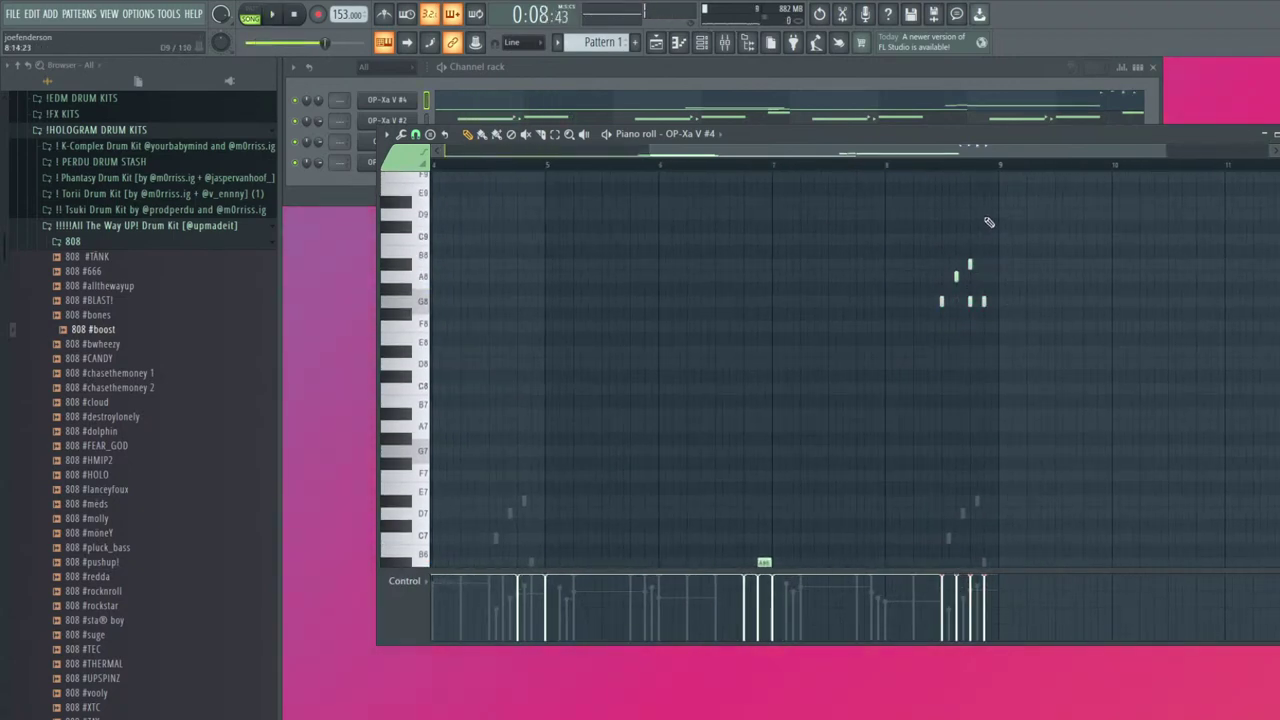
{"action": "right_click", "coordinate": [941, 302]}
{"action": "key", "text": "space"}
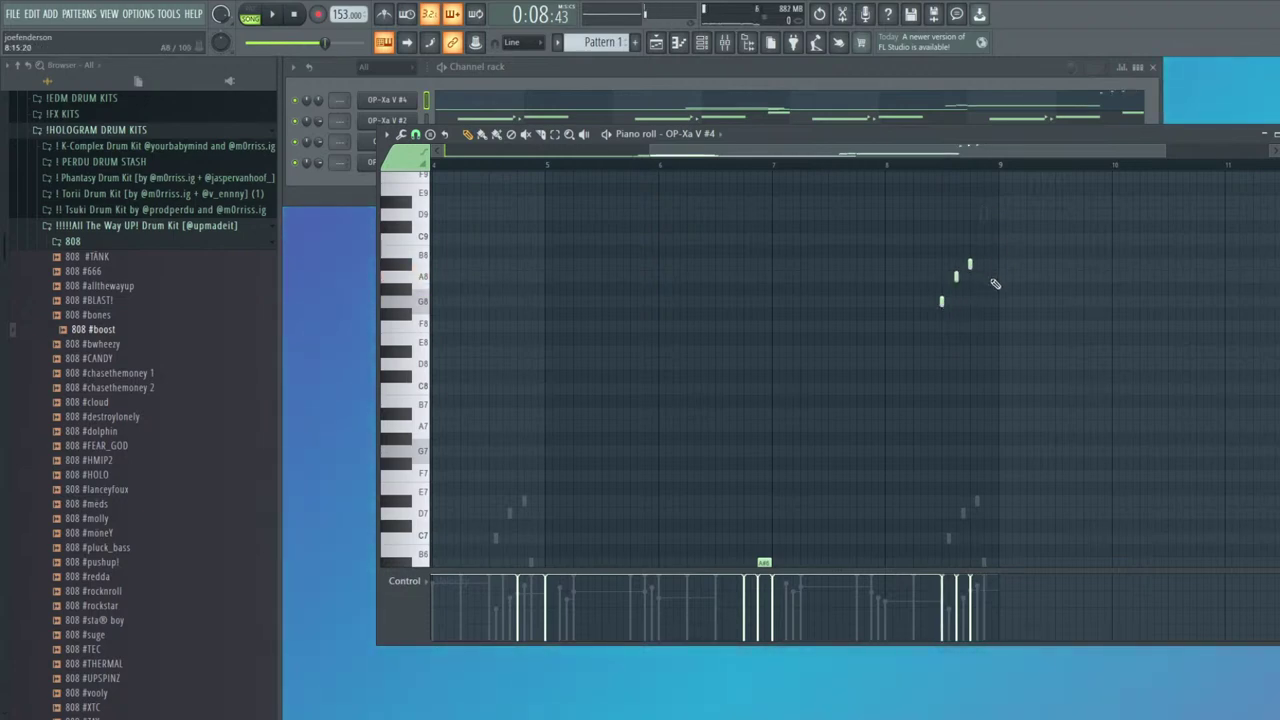
{"action": "key", "text": "space"}
{"action": "left_click_drag", "start_coordinate": [1051, 357], "coordinate": [932, 252]}
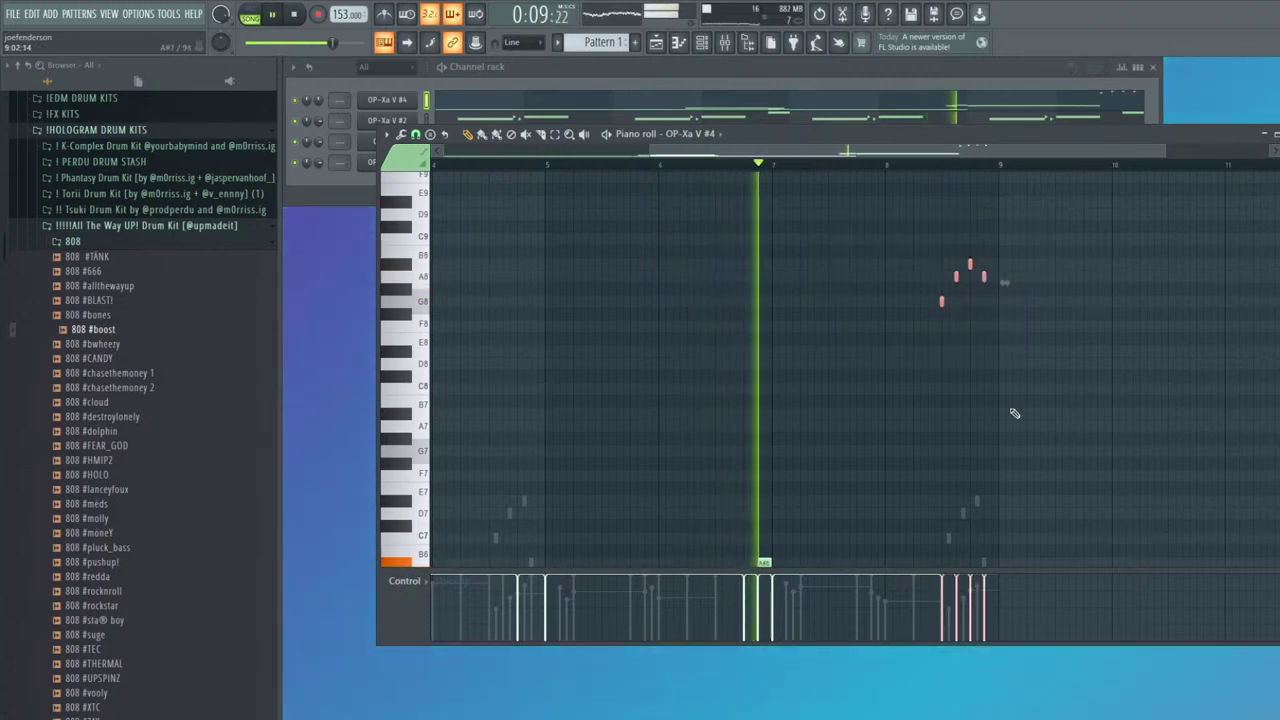
Lower the four-note run one octave, ramp its velocities upward, and close the piano roll to play the melody back
{"action": "scroll", "coordinate": [996, 360], "scroll_direction": "down", "scroll_amount": 1}
{"action": "key", "text": "ctrl+Down"}
{"action": "key", "text": "ctrl+Down"}
{"action": "key", "text": "ctrl+Up"}
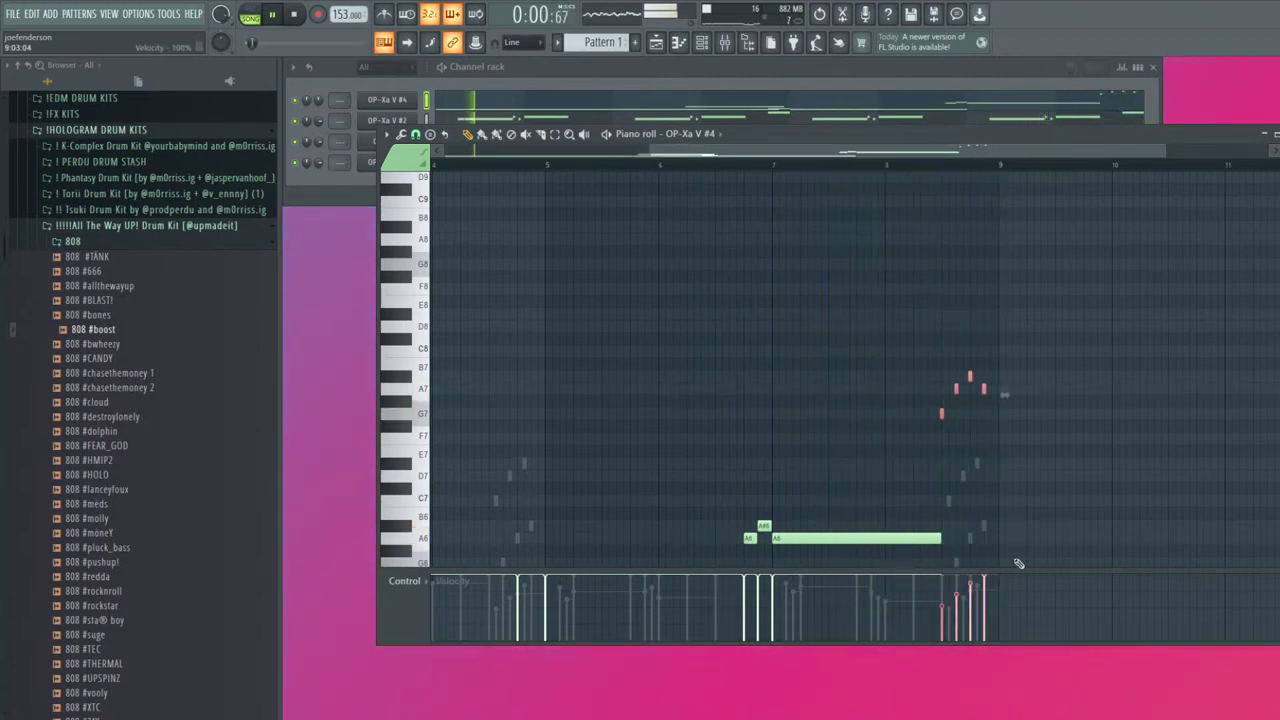
{"action": "key", "text": "F7"}
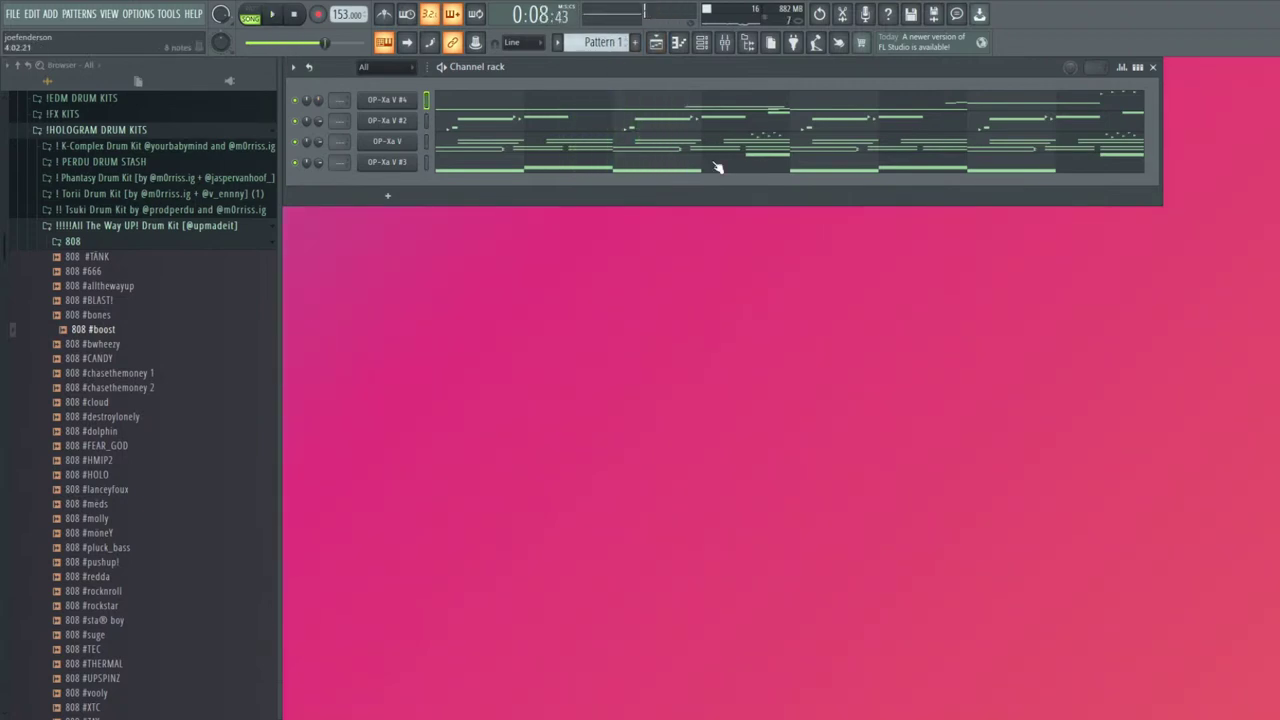
{"action": "key", "text": "space"}
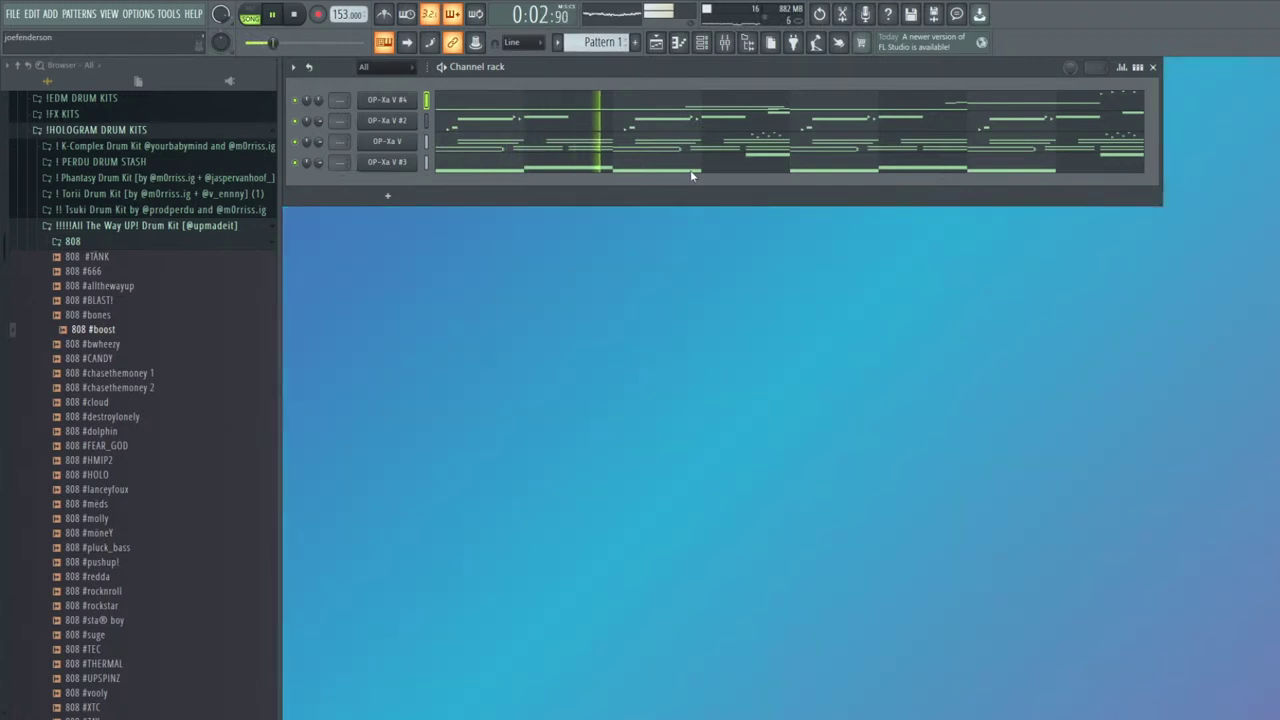
Show the playlist and create a new pattern named DRUMS
{"action": "left_click", "coordinate": [656, 43]}
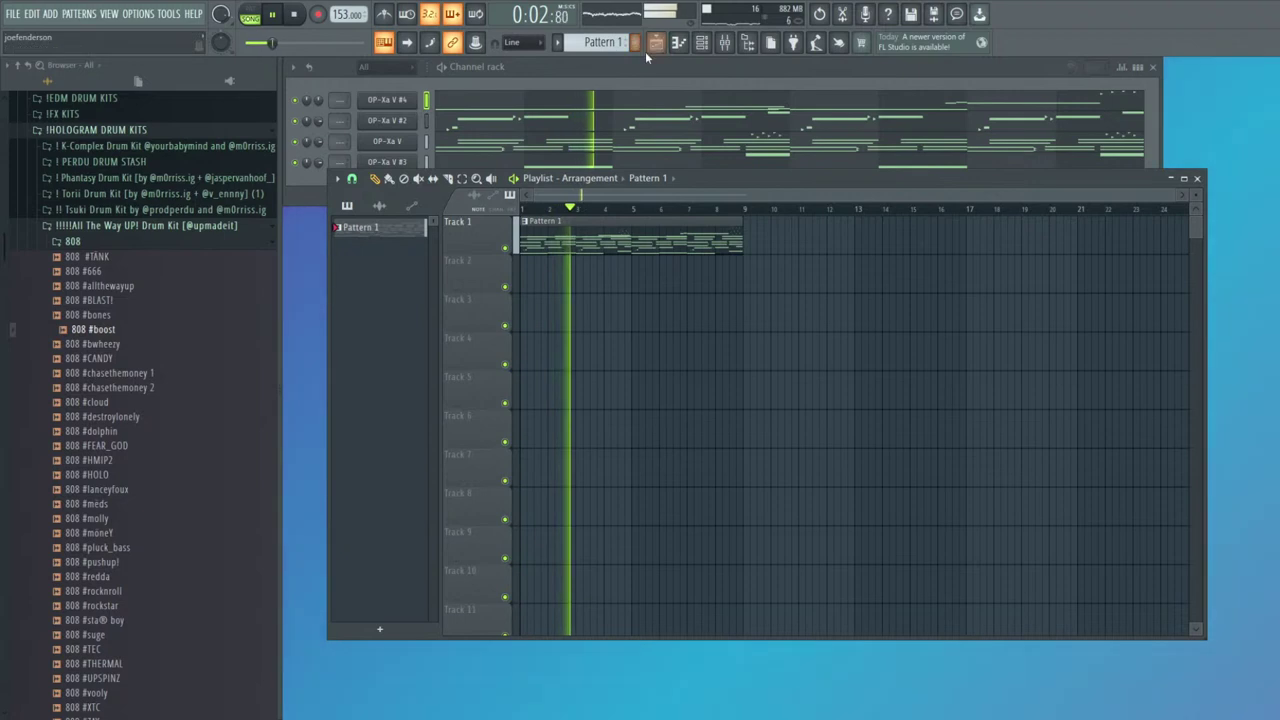
{"action": "left_click", "coordinate": [635, 43]}
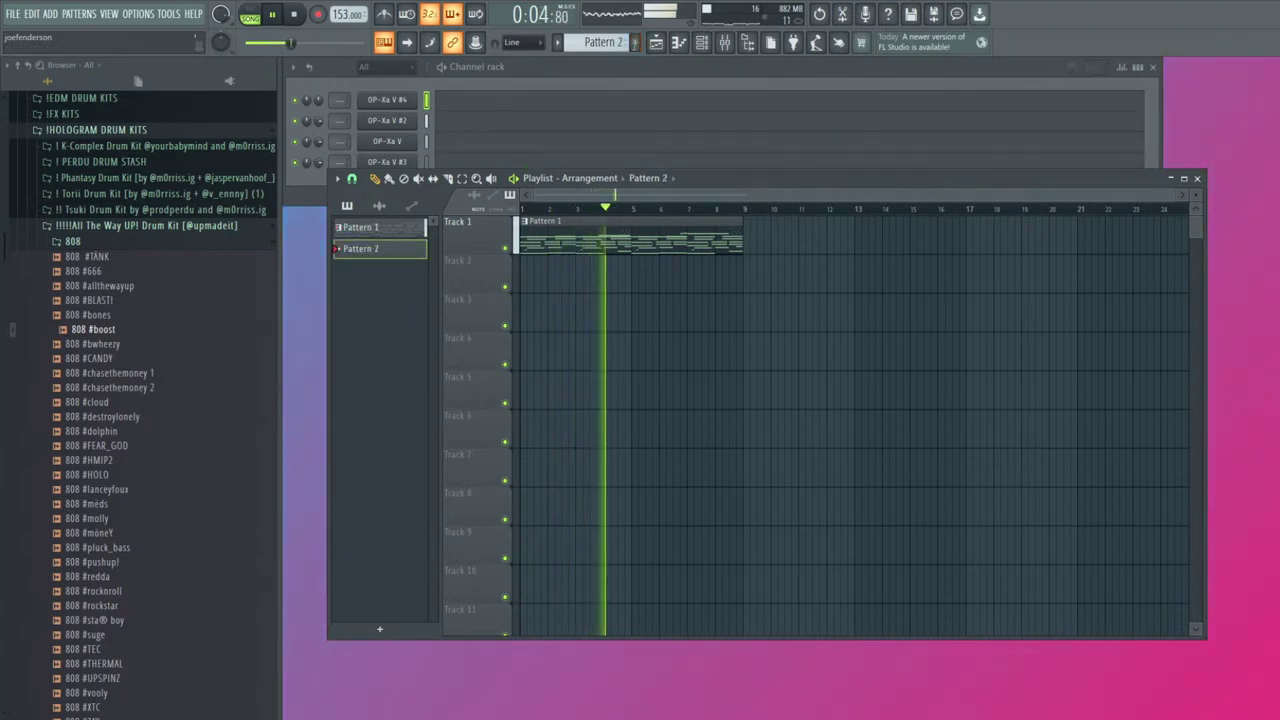
{"action": "type", "text": "DRUMS"}
{"action": "key", "text": "Return"}
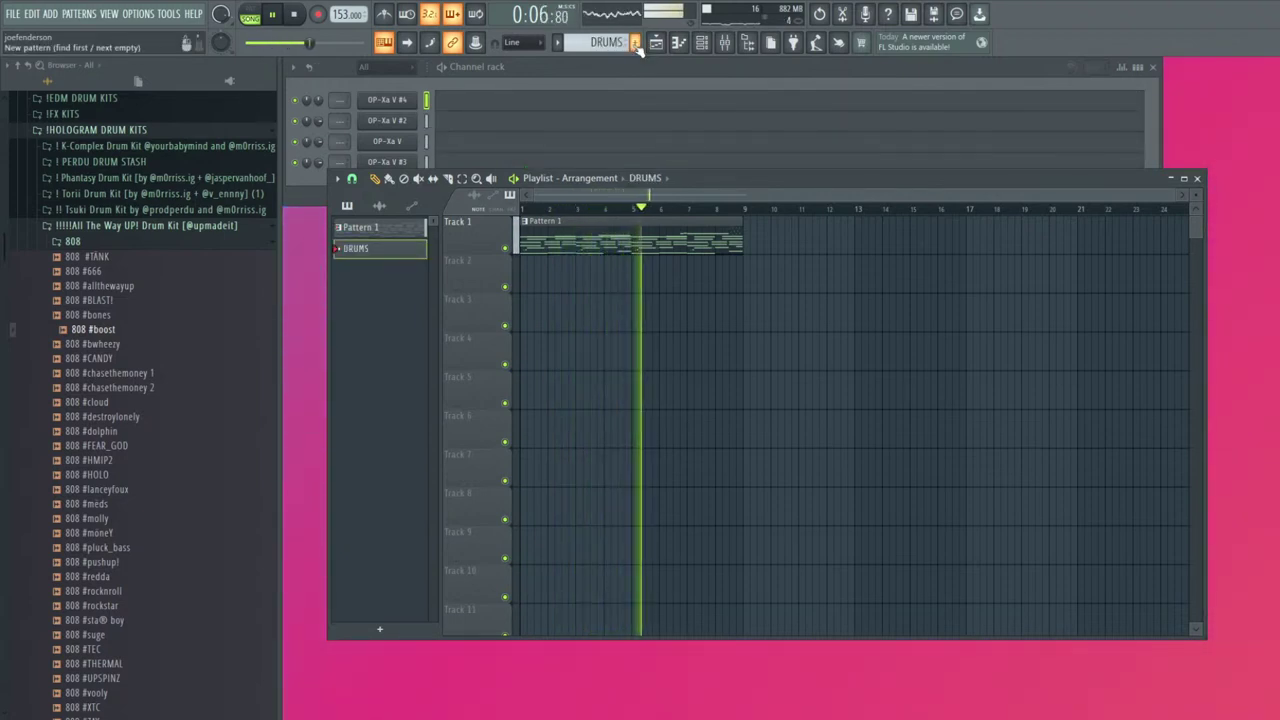
Place a four-bar DRUMS clip at the start of Track 4 and duplicate it to fill bars 5 to 8
{"action": "left_click", "coordinate": [541, 357]}
{"action": "left_click_drag", "start_coordinate": [547, 345], "coordinate": [630, 348]}
{"action": "key", "text": "ctrl+b"}
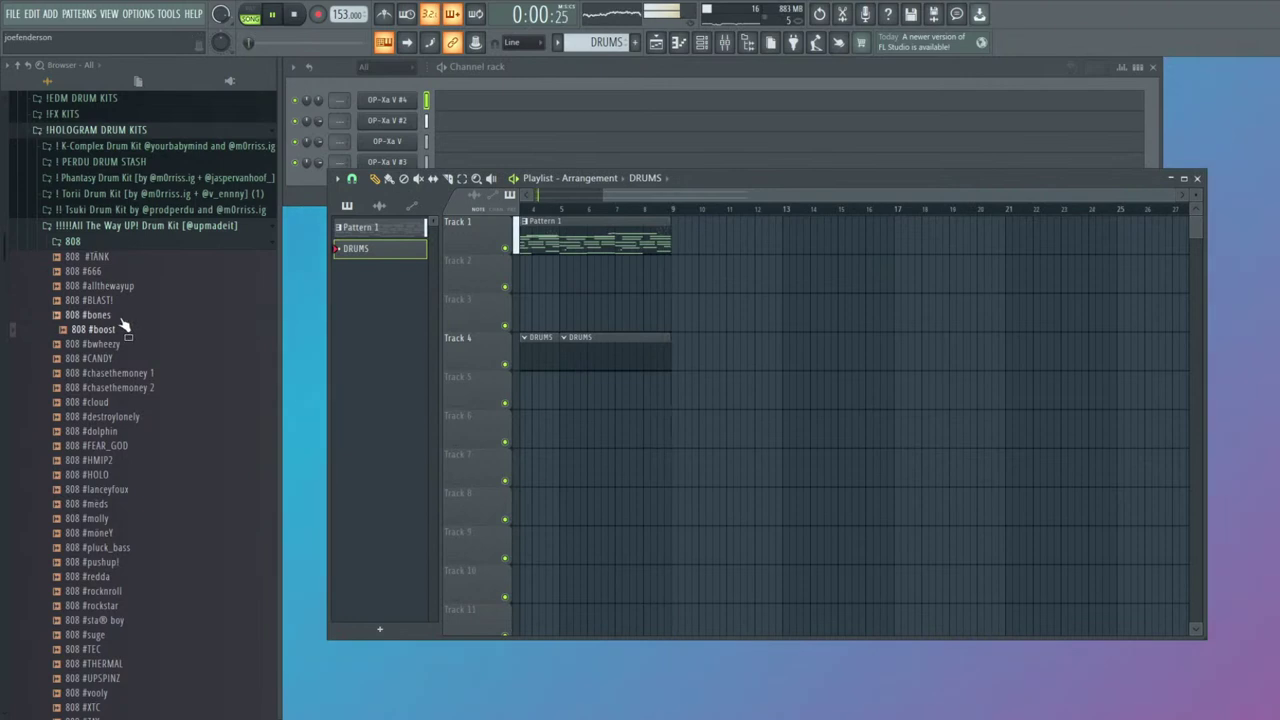
Add the 808 #chasethemoney 1 sample as a new channel, then swap its sample for 808 #moneY
{"action": "left_click_drag", "start_coordinate": [754, 178], "coordinate": [833, 239]}
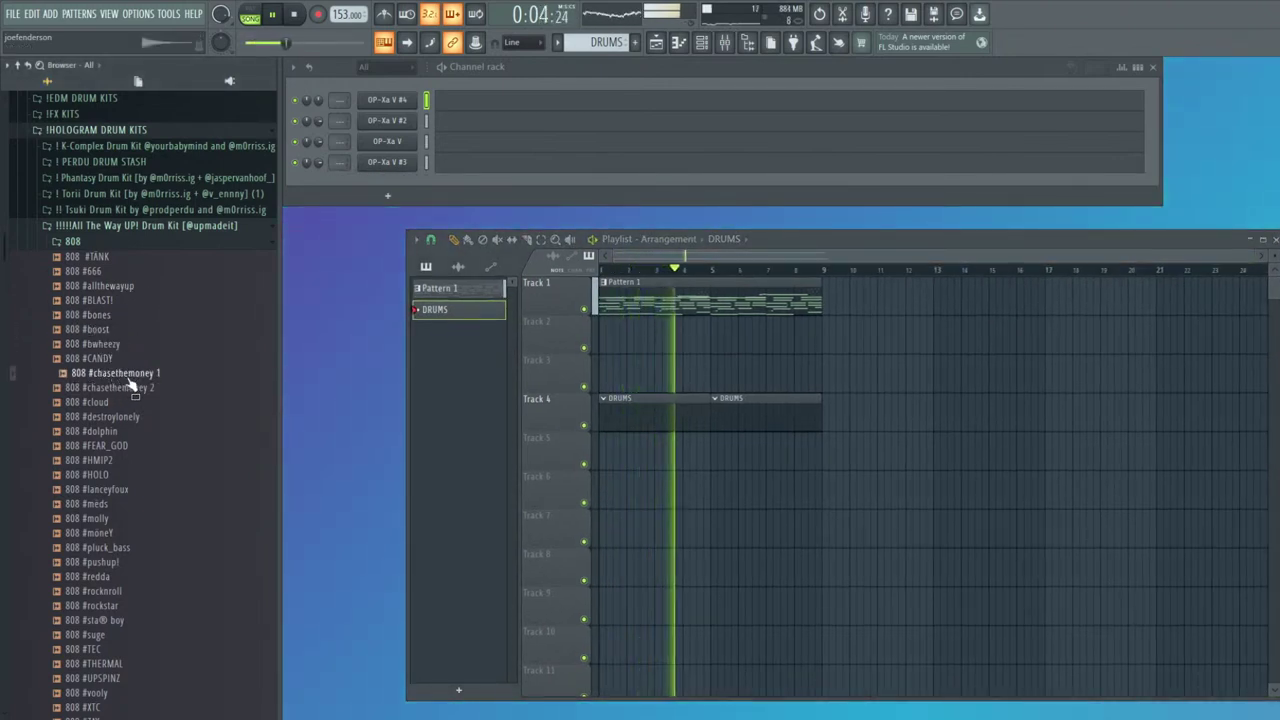
{"action": "left_click_drag", "start_coordinate": [398, 214], "coordinate": [390, 188]}
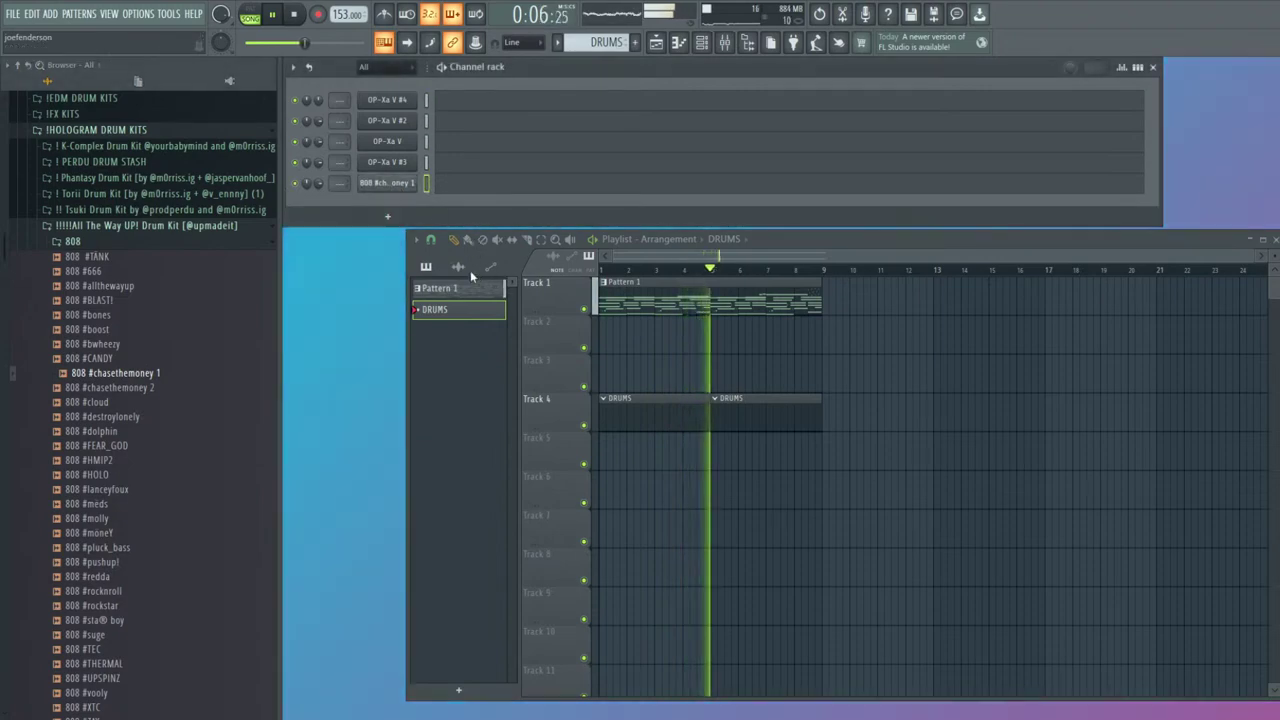
{"action": "left_click", "coordinate": [410, 186]}
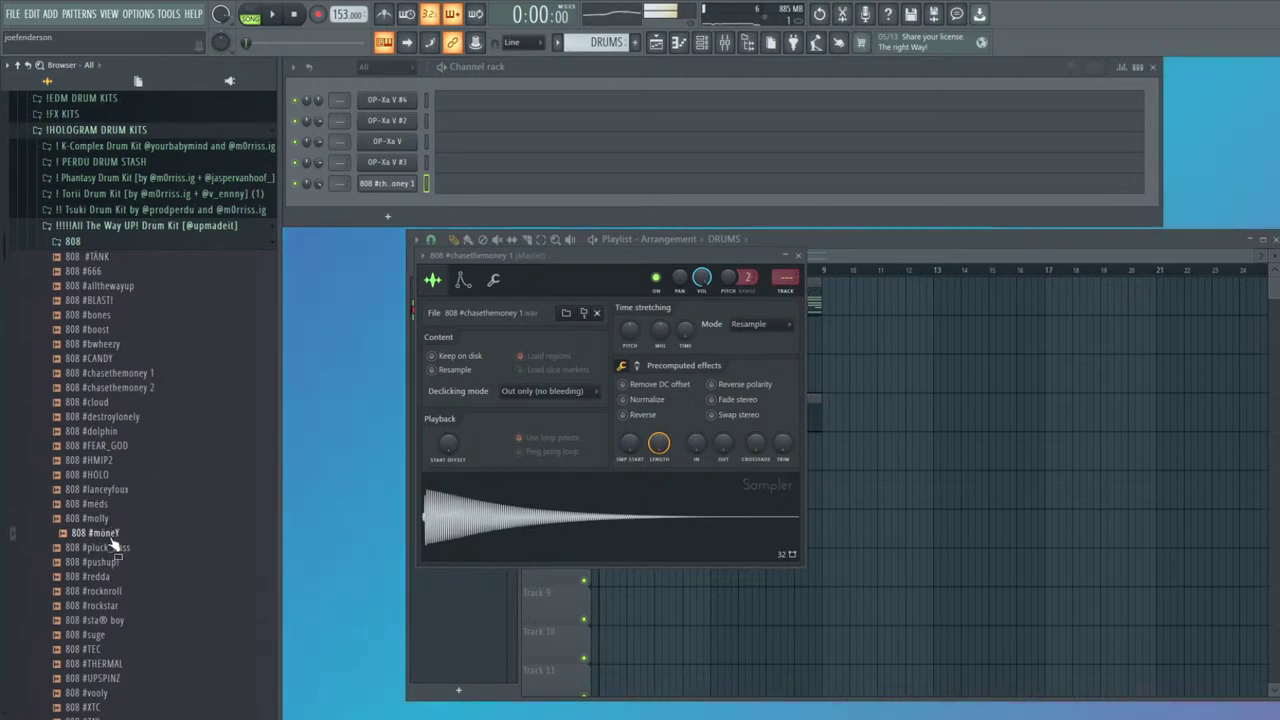
{"action": "middle_click", "coordinate": [111, 537]}
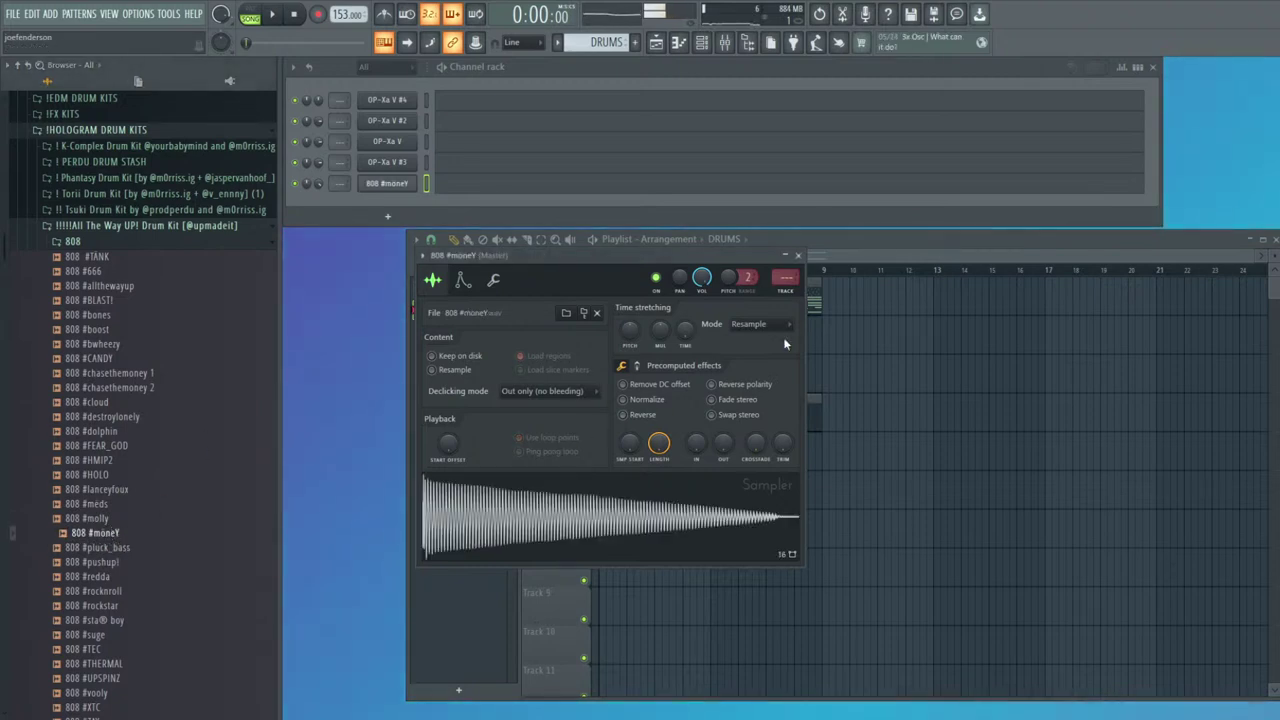
Adjust the envelope of the 808 #moneY sampler channel and close its settings
{"action": "left_click", "coordinate": [463, 281]}
{"action": "left_click_drag", "start_coordinate": [462, 420], "coordinate": [484, 330]}
{"action": "left_click_drag", "start_coordinate": [508, 417], "coordinate": [508, 485]}
{"action": "key", "text": "Escape"}
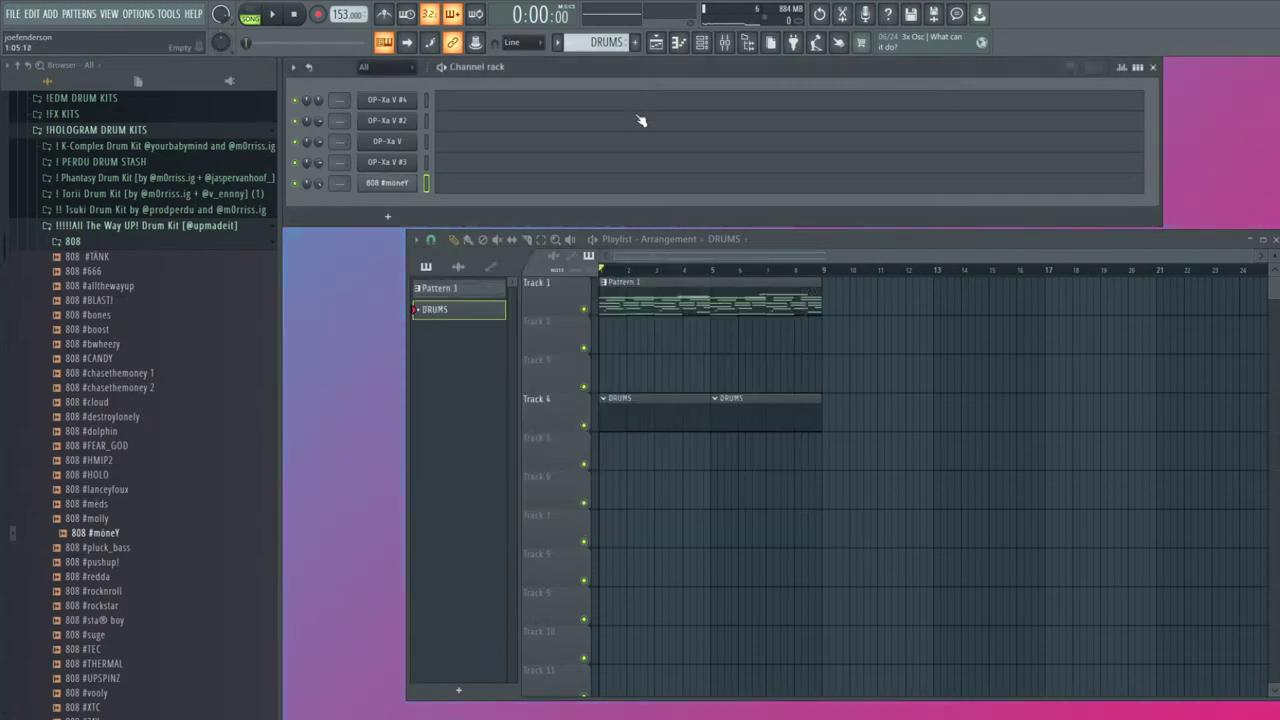
Mute the fourth OP-Xa V in Pattern 1, check the first OP-Xa V's low chord notes, and return to the DRUMS pattern
{"action": "left_click", "coordinate": [557, 44]}
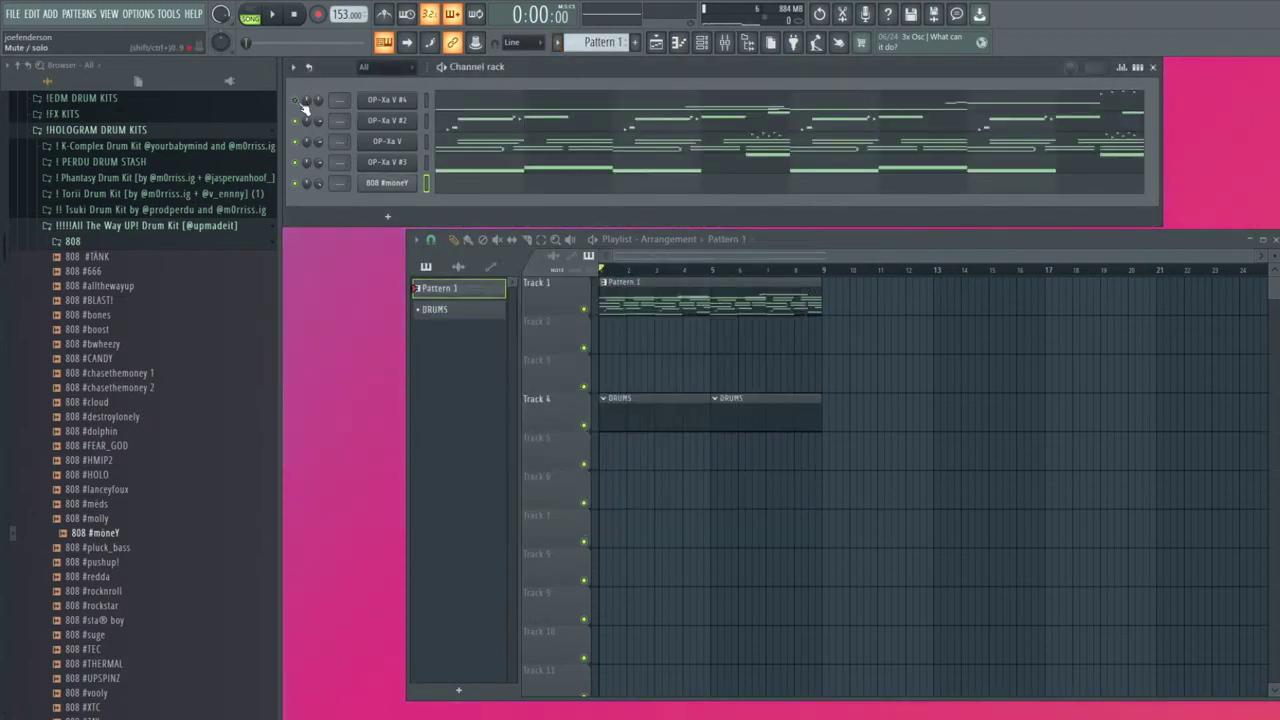
{"action": "left_click", "coordinate": [517, 151]}
{"action": "scroll", "coordinate": [690, 376], "scroll_direction": "down", "scroll_amount": 9}
{"action": "left_click_drag", "start_coordinate": [552, 405], "coordinate": [470, 335]}
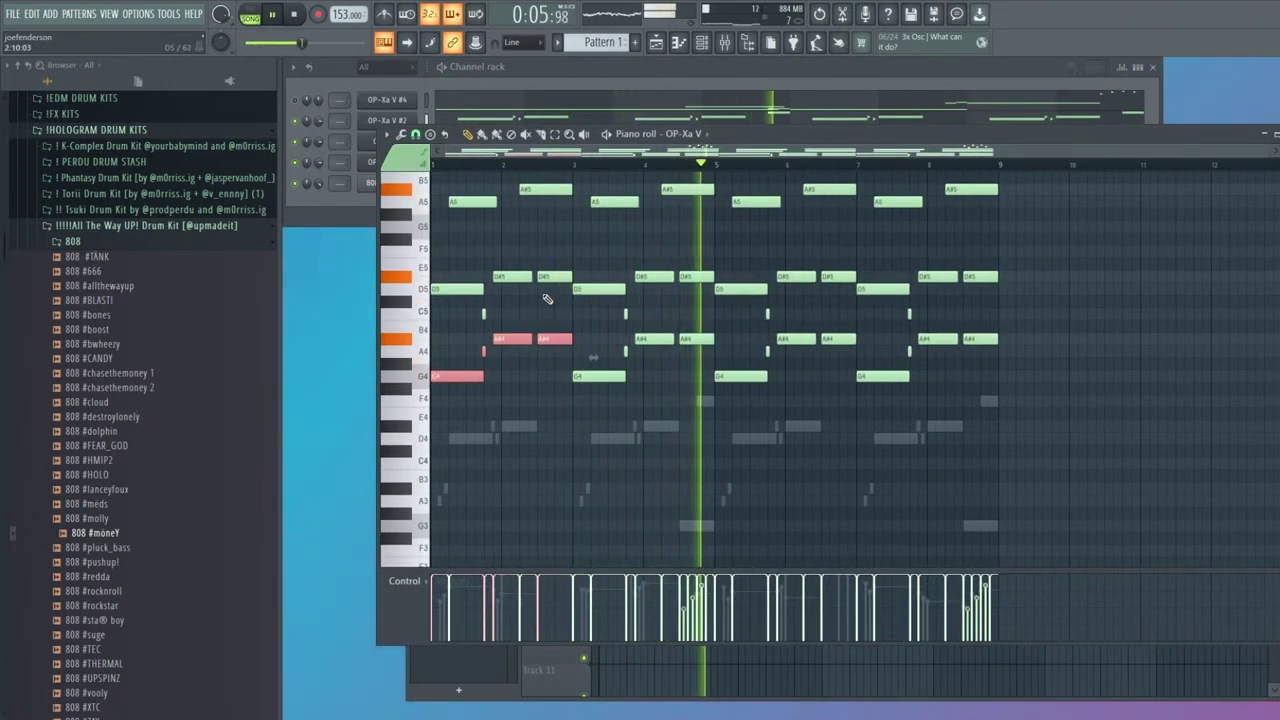
{"action": "key", "text": "Escape"}
{"action": "scroll", "coordinate": [583, 46], "scroll_direction": "down", "scroll_amount": 1}
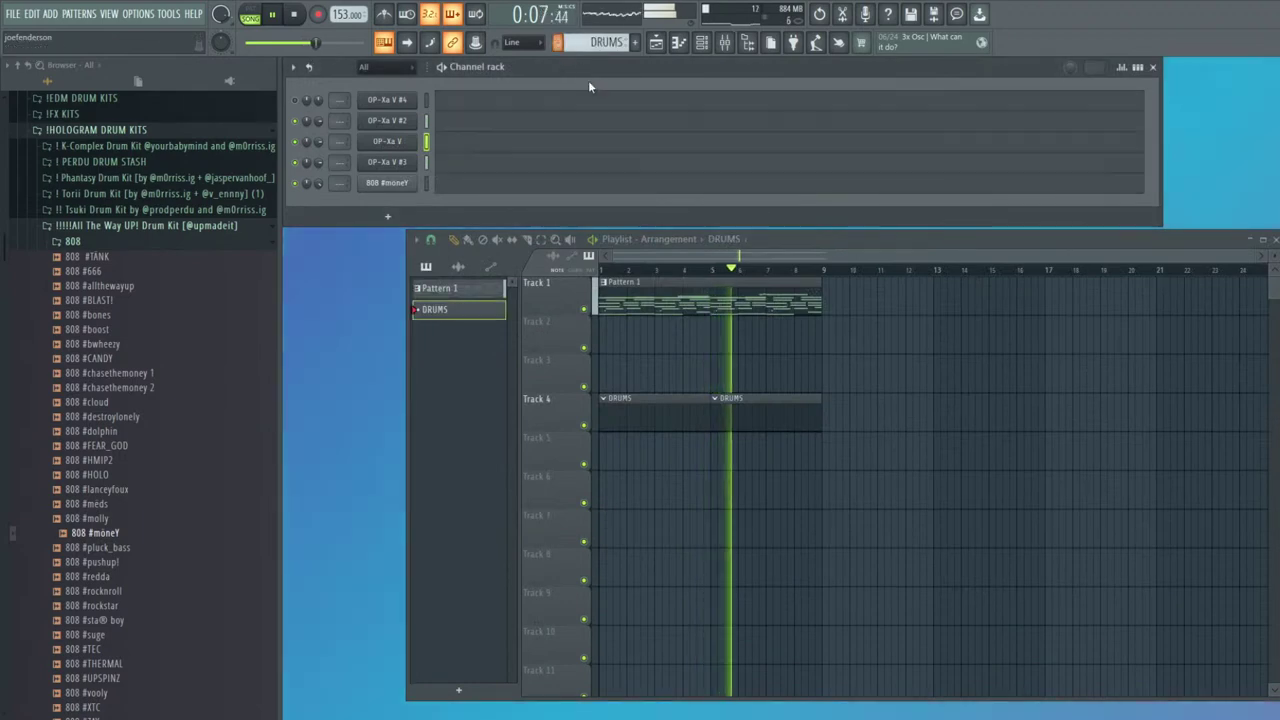
Open the 808 #moneY piano roll and write two D5 notes followed by two D#5 notes in bars 1 and 2, stretched end to end
{"action": "left_click", "coordinate": [454, 186]}
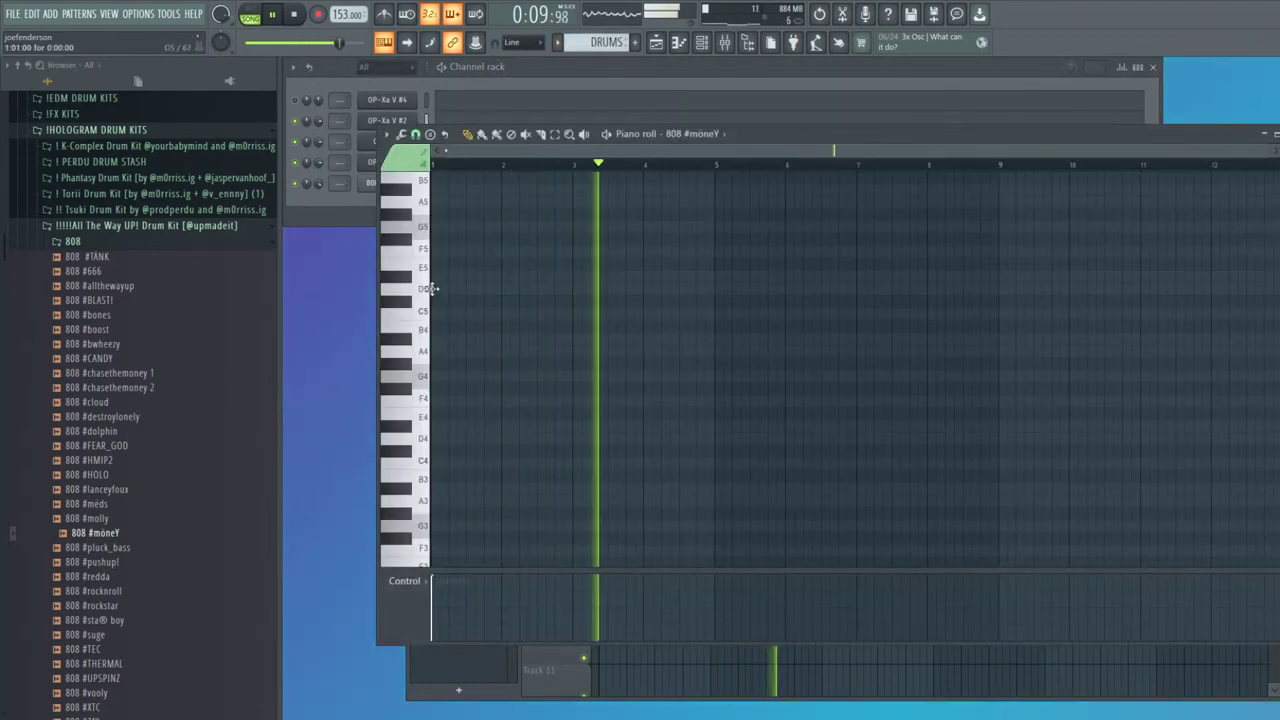
{"action": "left_click", "coordinate": [435, 288]}
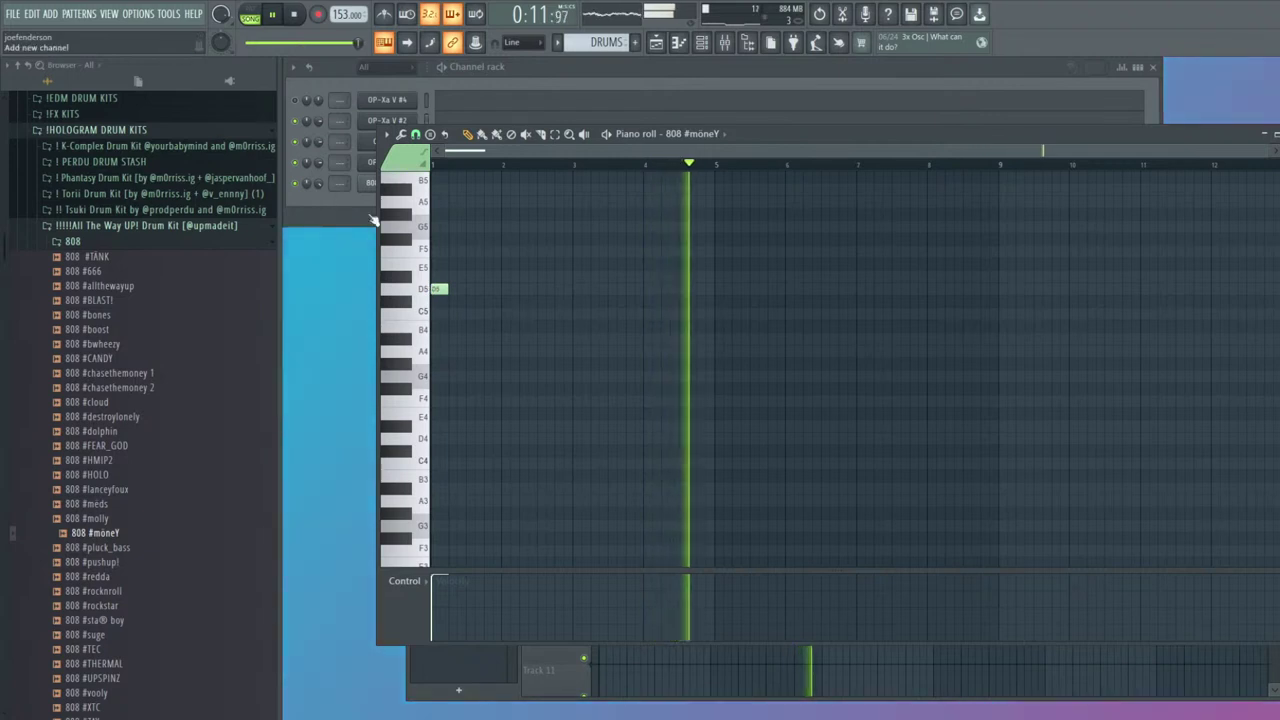
{"action": "left_click", "coordinate": [465, 288]}
{"action": "left_click", "coordinate": [491, 277]}
{"action": "left_click", "coordinate": [524, 278]}
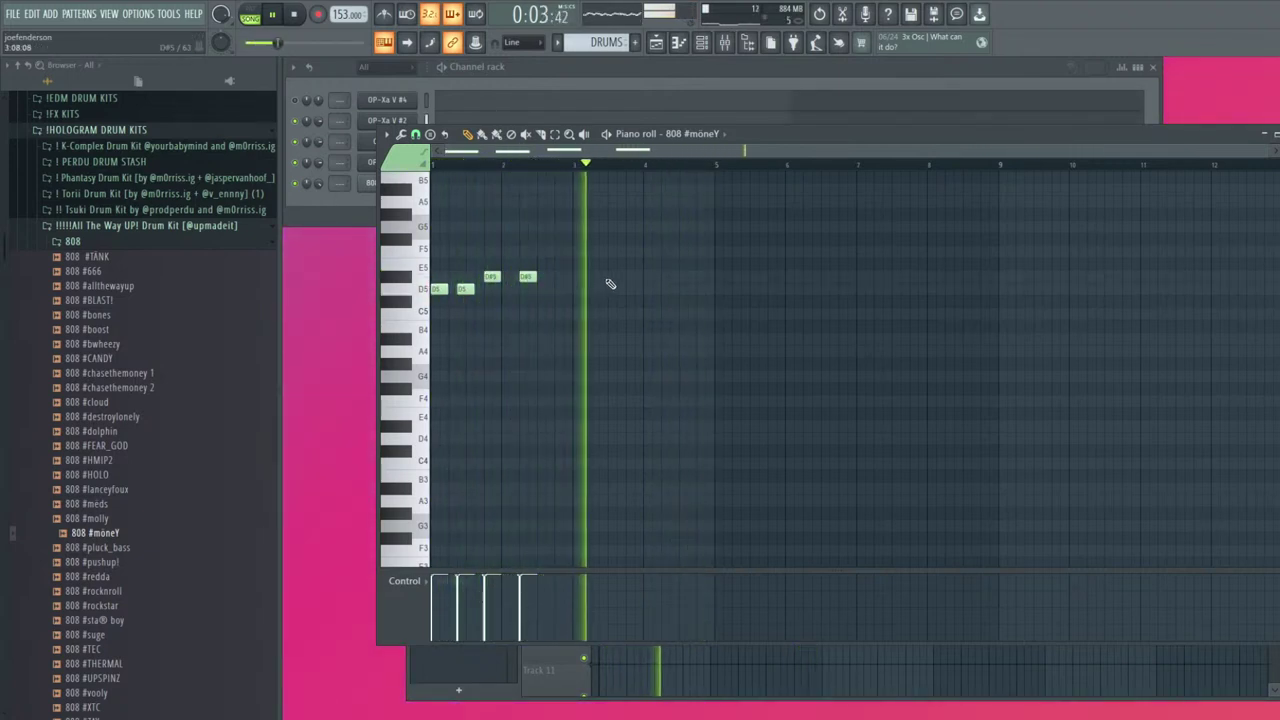
{"action": "left_click", "coordinate": [614, 277]}
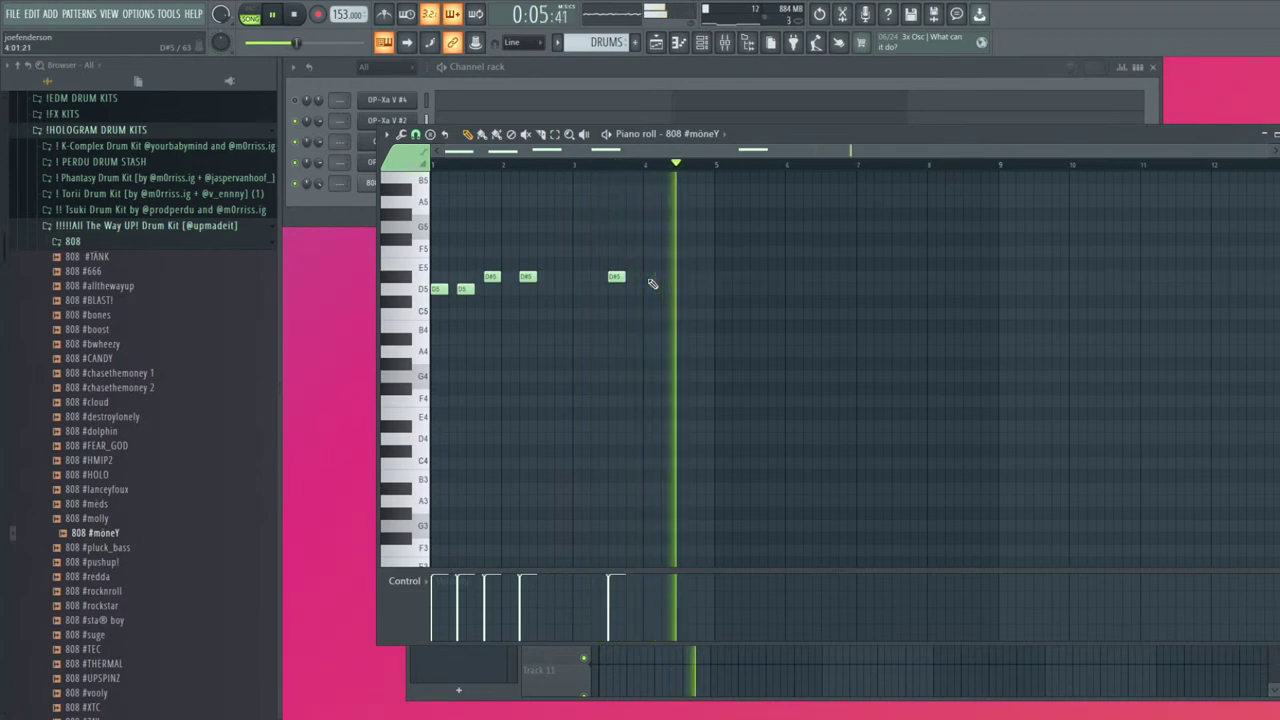
{"action": "right_click", "coordinate": [615, 277]}
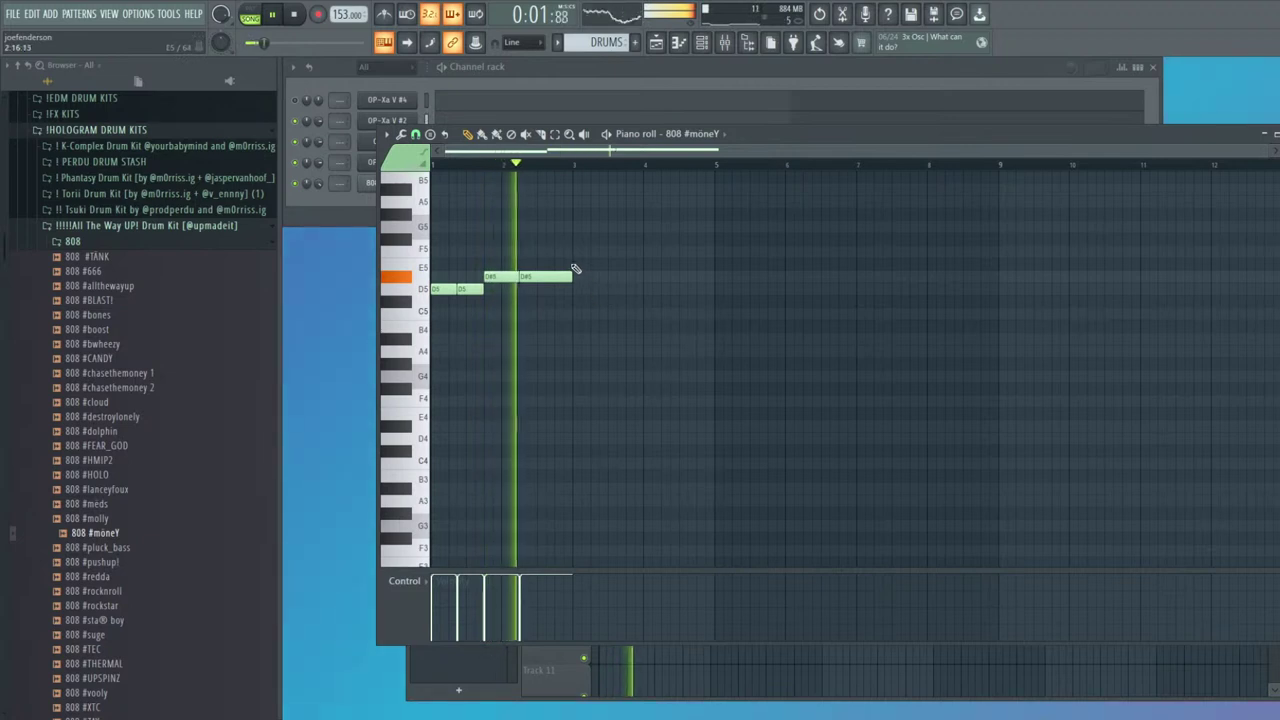
{"action": "left_click", "coordinate": [614, 277]}
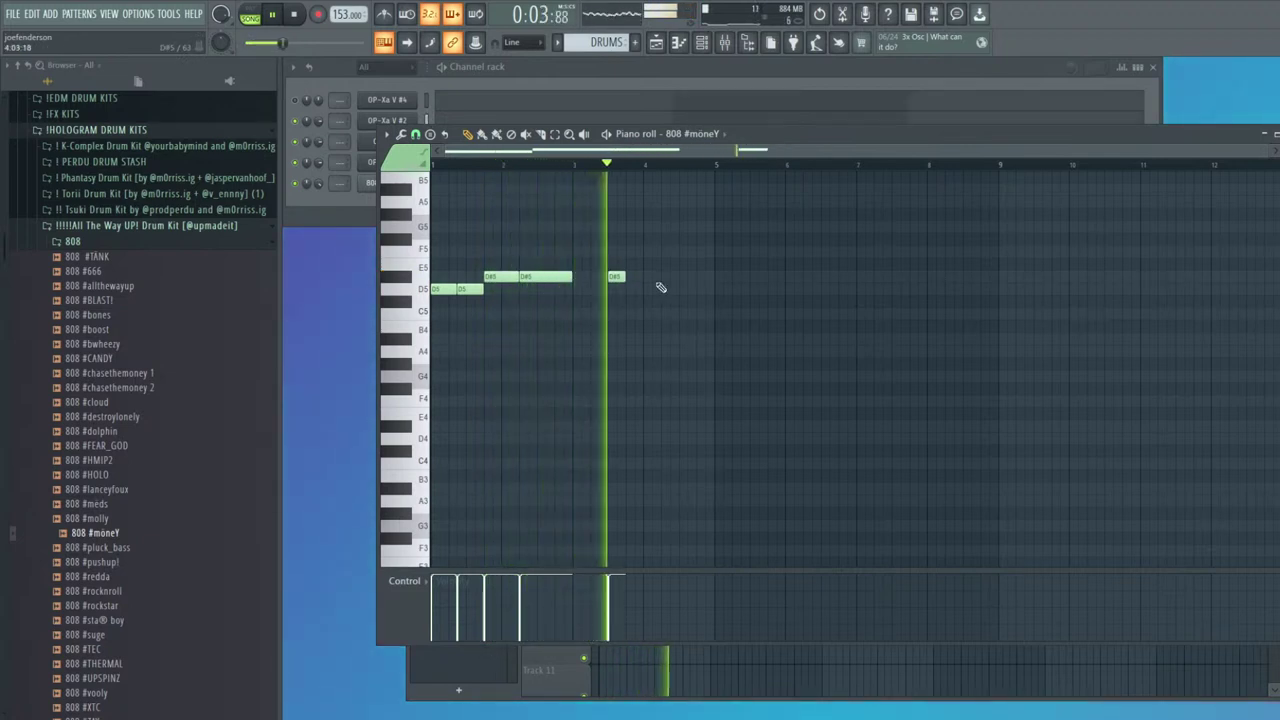
{"action": "left_click", "coordinate": [665, 252]}
{"action": "left_click", "coordinate": [703, 227]}
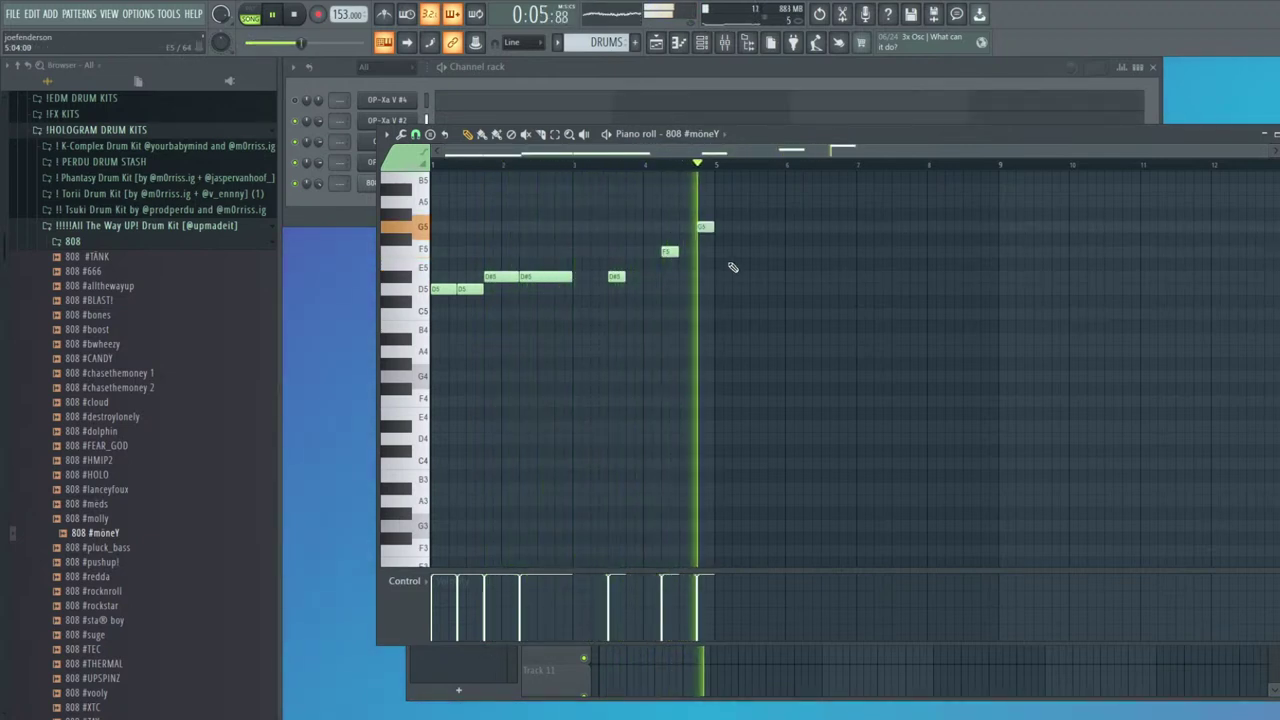
{"action": "key", "text": "space"}
{"action": "right_click", "coordinate": [663, 252]}
{"action": "key", "text": "space"}
{"action": "right_click", "coordinate": [704, 227]}
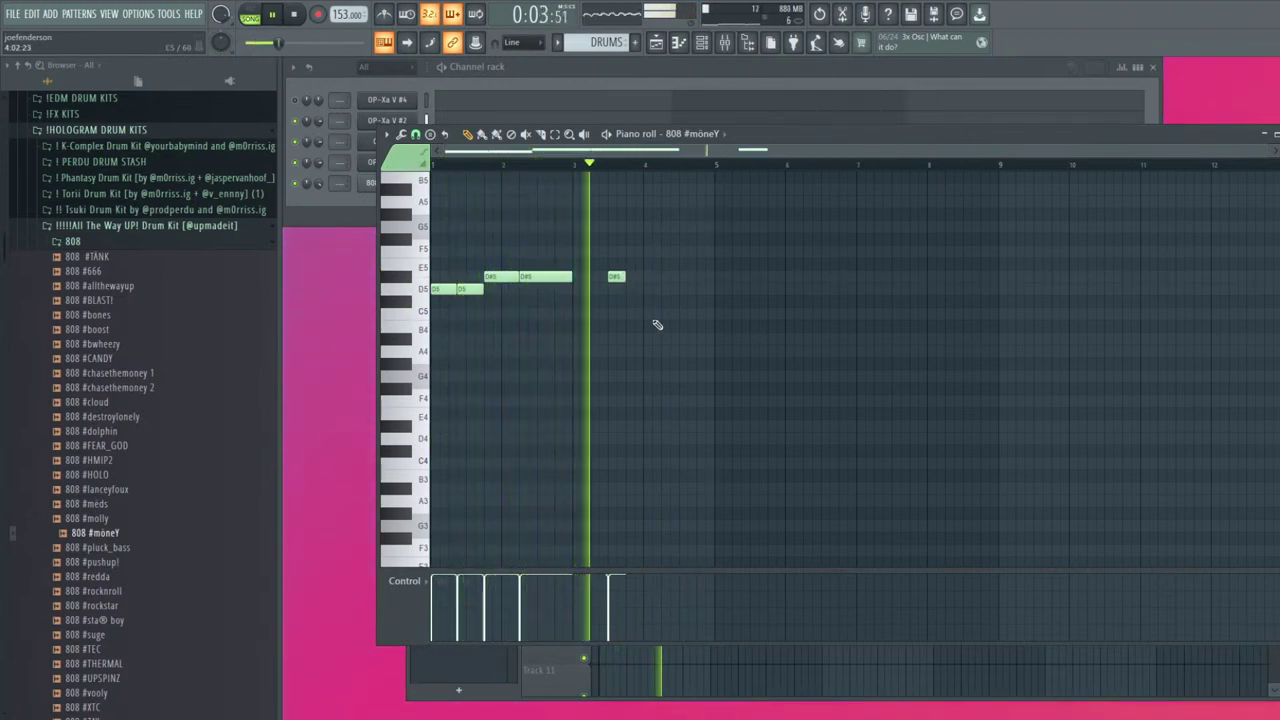
{"action": "left_click", "coordinate": [332, 203]}
{"action": "key", "text": "space"}
{"action": "left_click", "coordinate": [680, 184]}
{"action": "right_click", "coordinate": [618, 277]}
Duplicate the 808 phrase into bars 3 and 4, delete the copy's first D5, and end it with a shortened D#5 and a short G5
{"action": "key", "text": "ctrl+b"}
{"action": "right_click", "coordinate": [587, 289]}
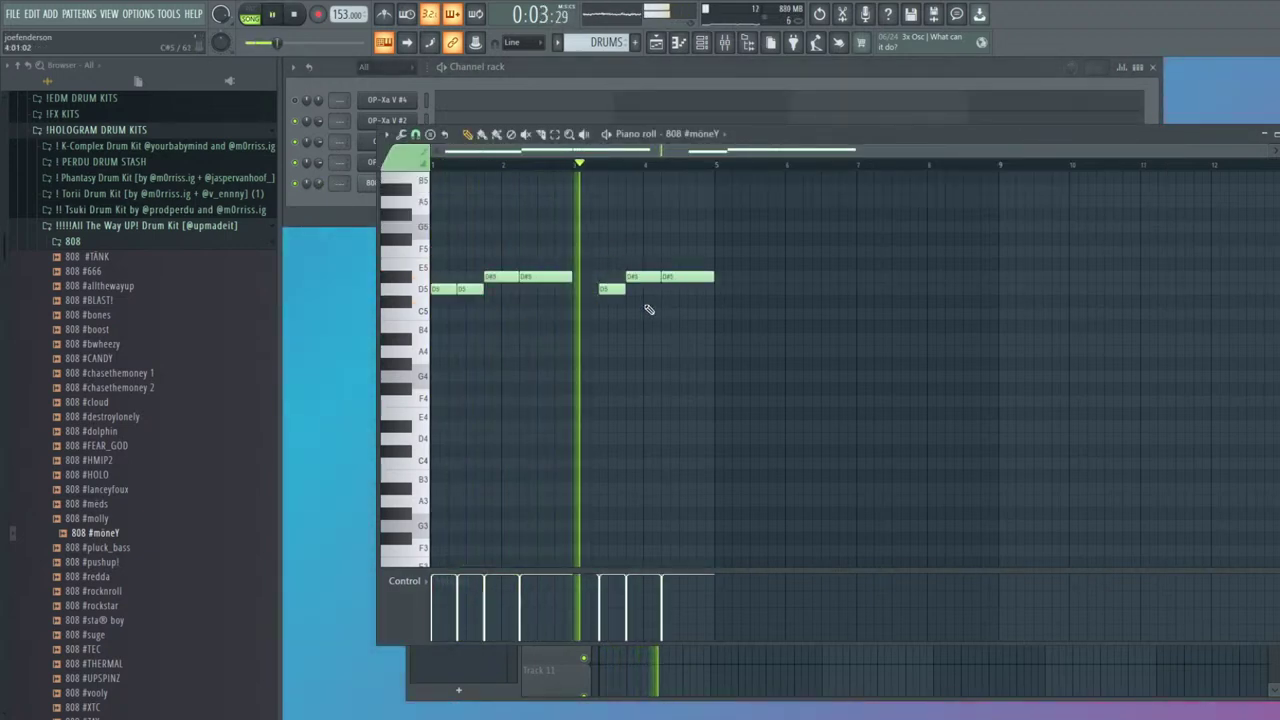
{"action": "left_click_drag", "start_coordinate": [707, 276], "coordinate": [680, 277]}
{"action": "key", "text": "ctrl+b"}
{"action": "left_click", "coordinate": [606, 165]}
{"action": "key", "text": "space"}
{"action": "key", "text": "space"}
{"action": "right_click", "coordinate": [684, 264]}
Copy the 808 bassline to bars 5 to 8 with earlier D5 starts in bars 3 and 7, and delete the second DRUMS clip on Track 4
{"action": "left_click_drag", "start_coordinate": [469, 206], "coordinate": [791, 331]}
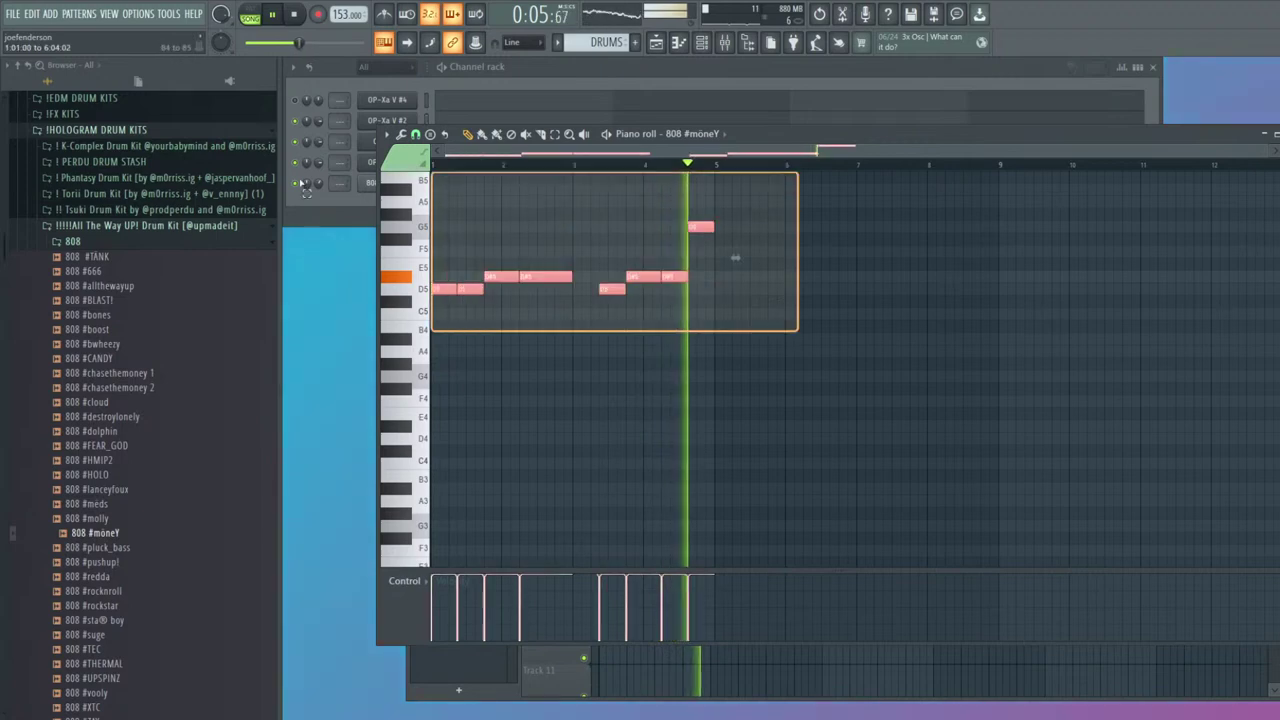
{"action": "key", "text": "ctrl+b"}
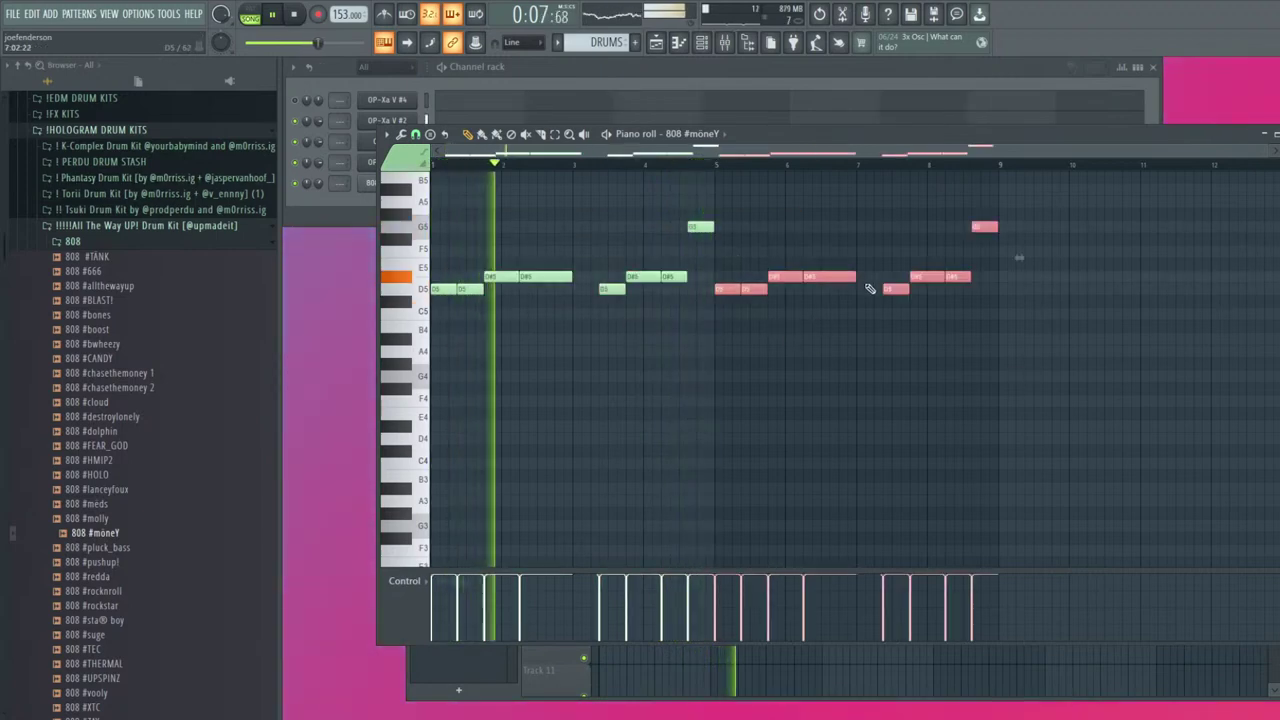
{"action": "left_click", "coordinate": [595, 289]}
{"action": "left_click", "coordinate": [880, 289]}
{"action": "key", "text": "Escape"}
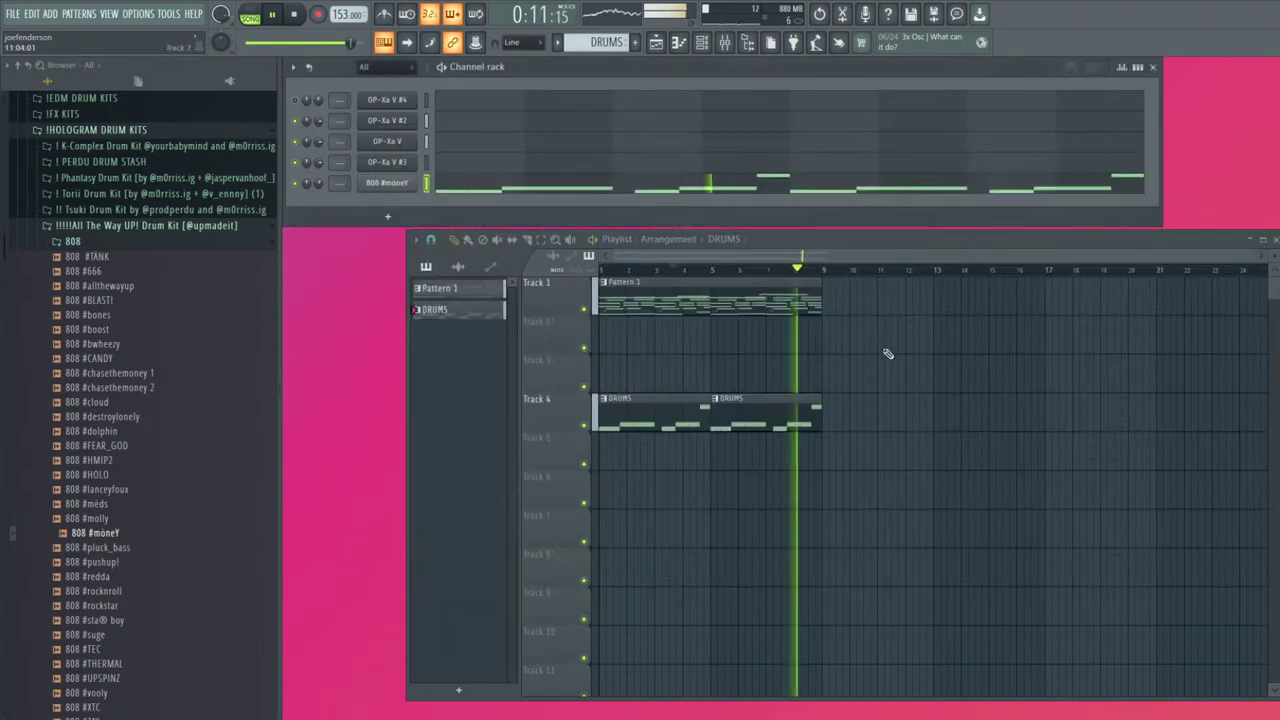
{"action": "right_click", "coordinate": [718, 417]}
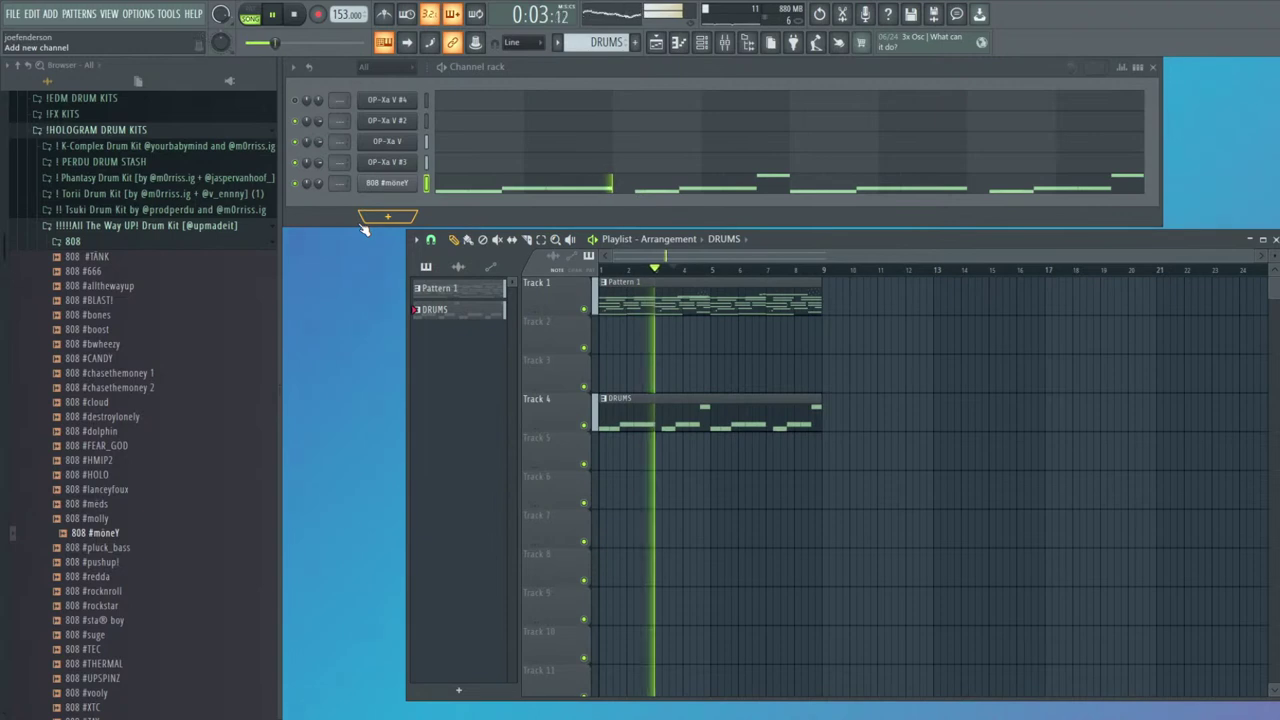
Add hihat #H1 from the kit's hi hats folder as a new channel and fill every second step of the DRUMS pattern
{"action": "left_click", "coordinate": [150, 242]}
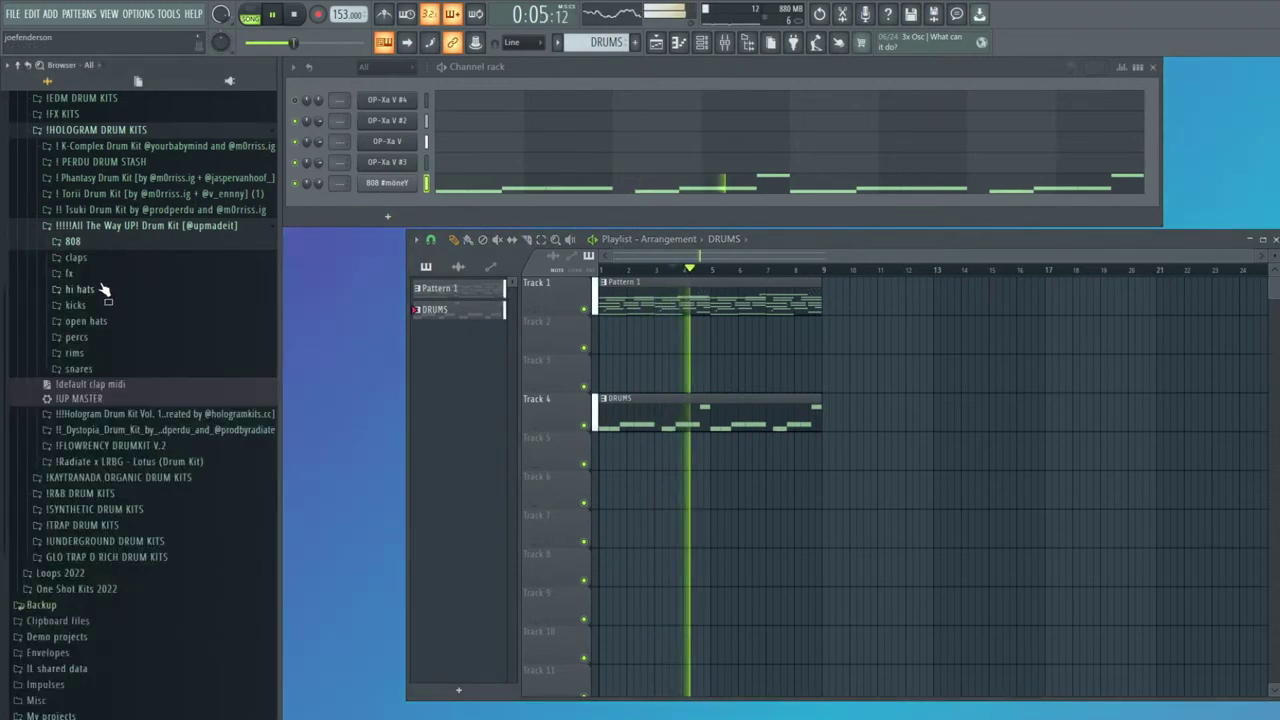
{"action": "left_click", "coordinate": [120, 289]}
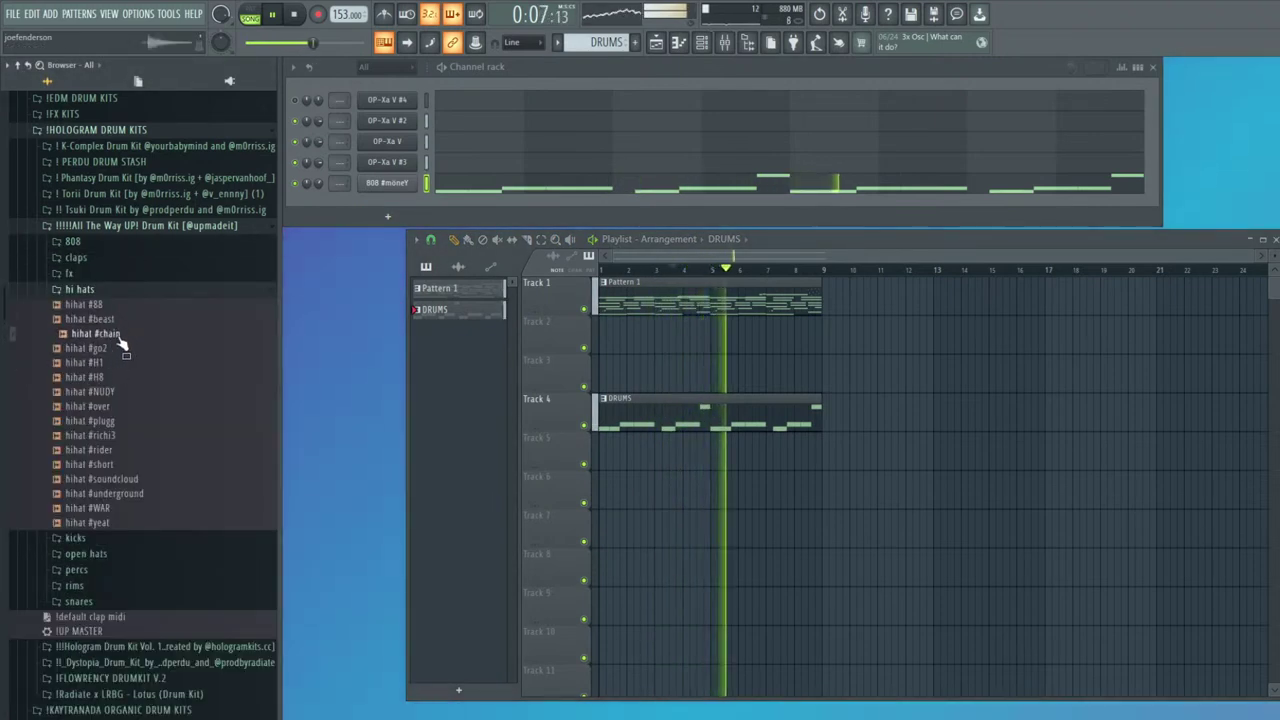
{"action": "left_click", "coordinate": [114, 349]}
{"action": "left_click", "coordinate": [109, 364]}
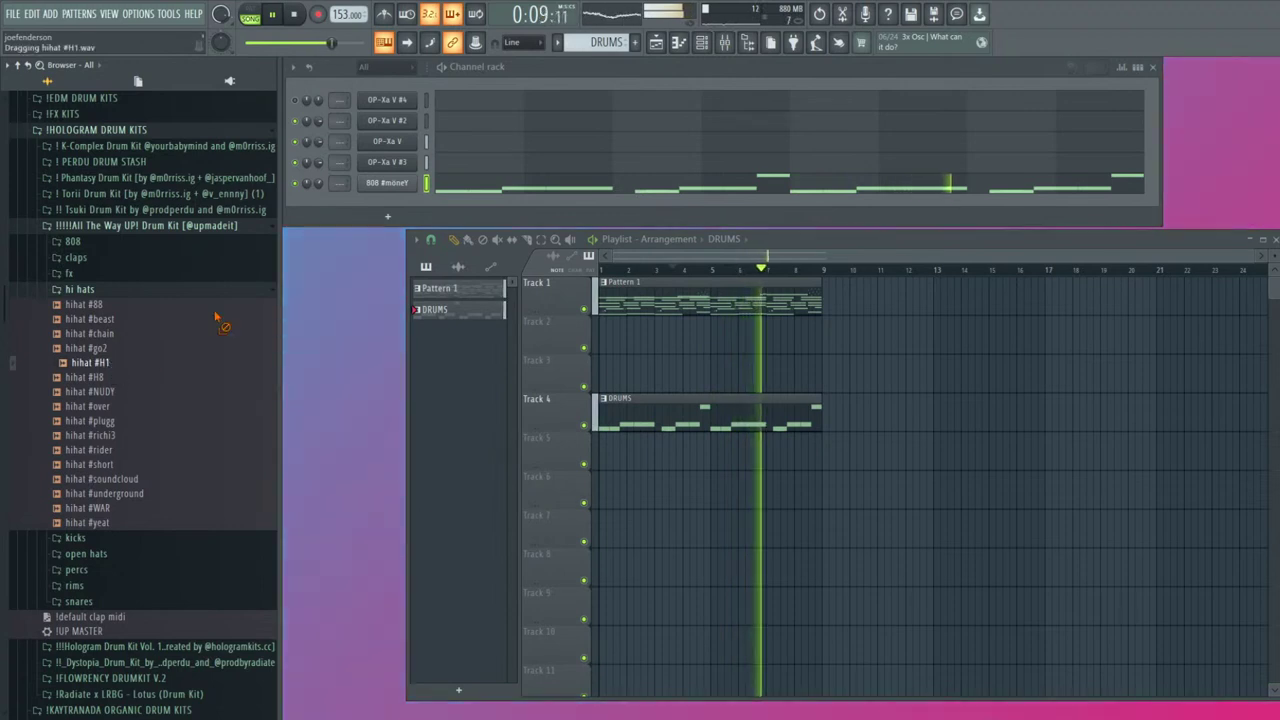
{"action": "left_click_drag", "start_coordinate": [395, 205], "coordinate": [328, 207]}
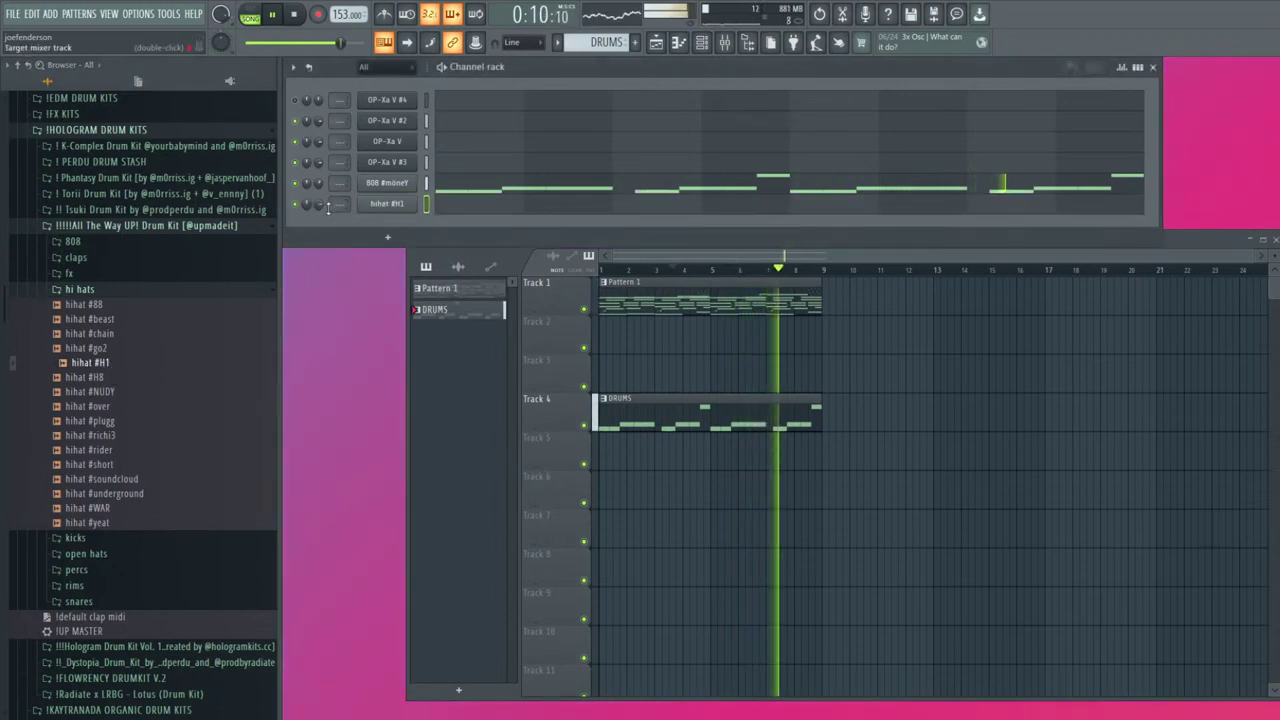
{"action": "left_click", "coordinate": [1146, 70]}
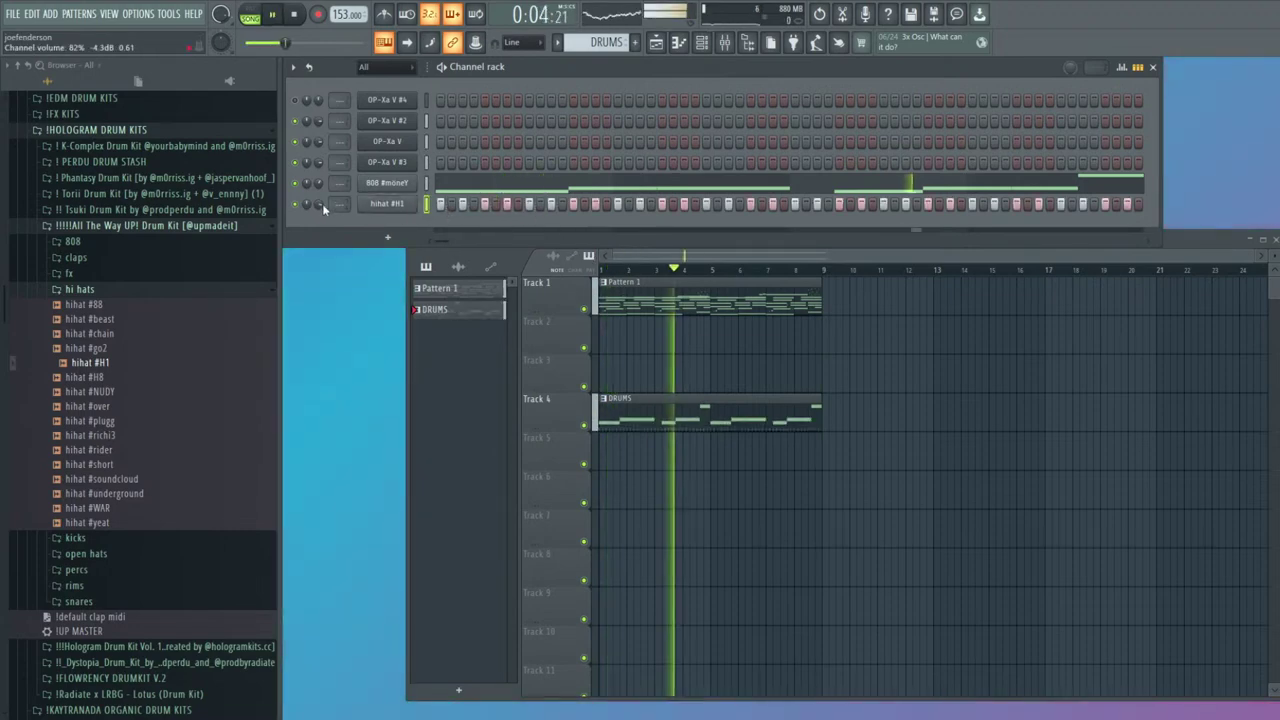
Audition other hi-hats, replace the channel's sample with hihat #88, and collapse the hi hats folder
{"action": "key", "text": "space"}
{"action": "left_click", "coordinate": [112, 320]}
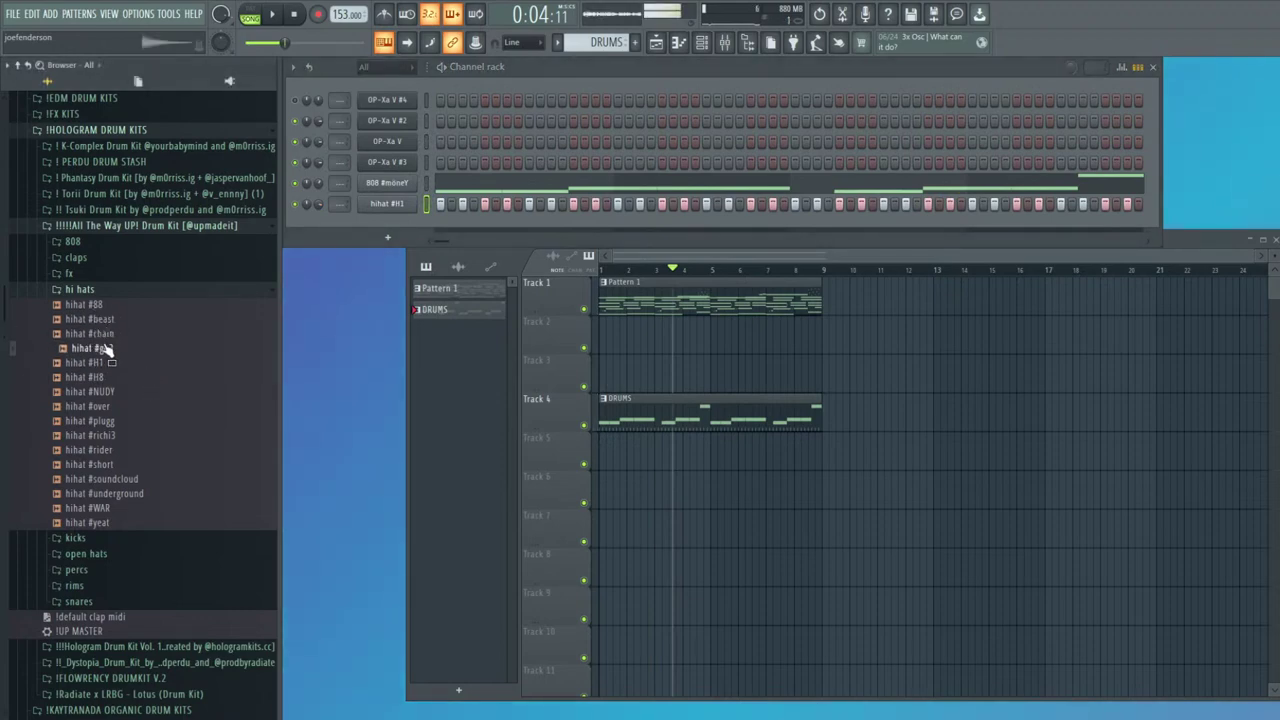
{"action": "key", "text": "space"}
{"action": "left_click", "coordinate": [120, 296]}
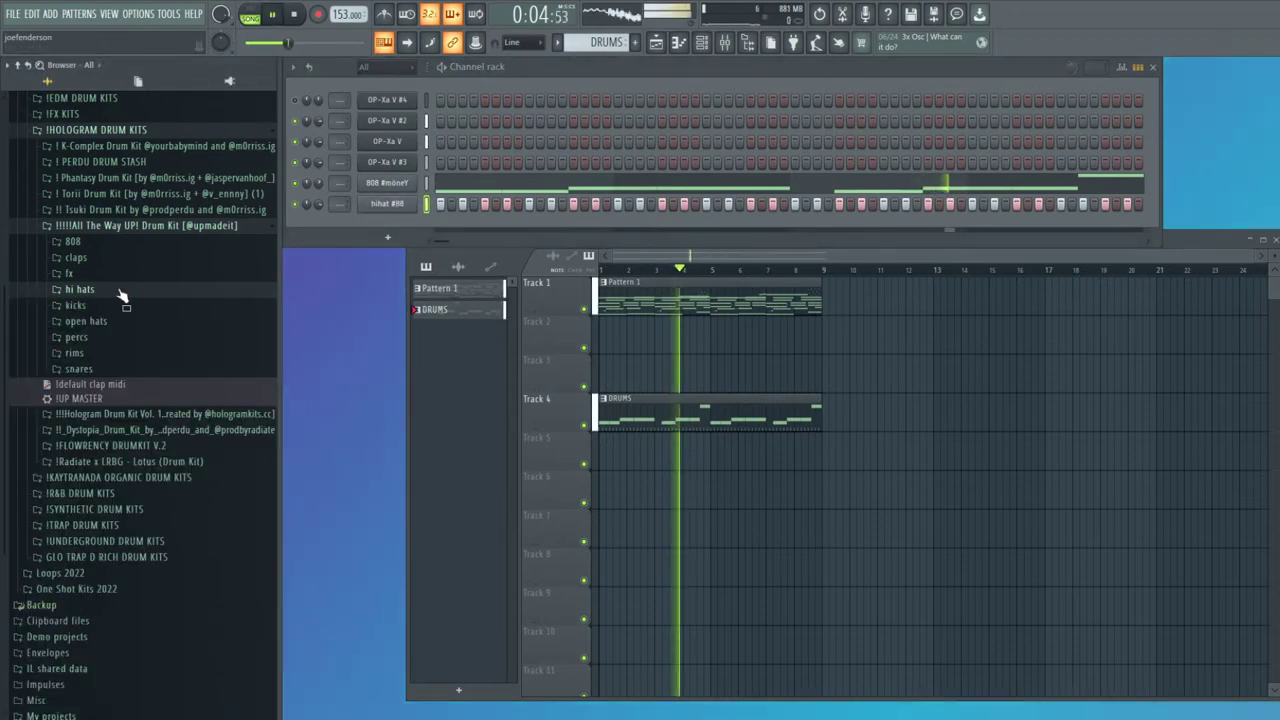
Set hihat #88's time-stretching mode to Auto and raise its channel pitch using a pitch range of 4
{"action": "left_click", "coordinate": [392, 204]}
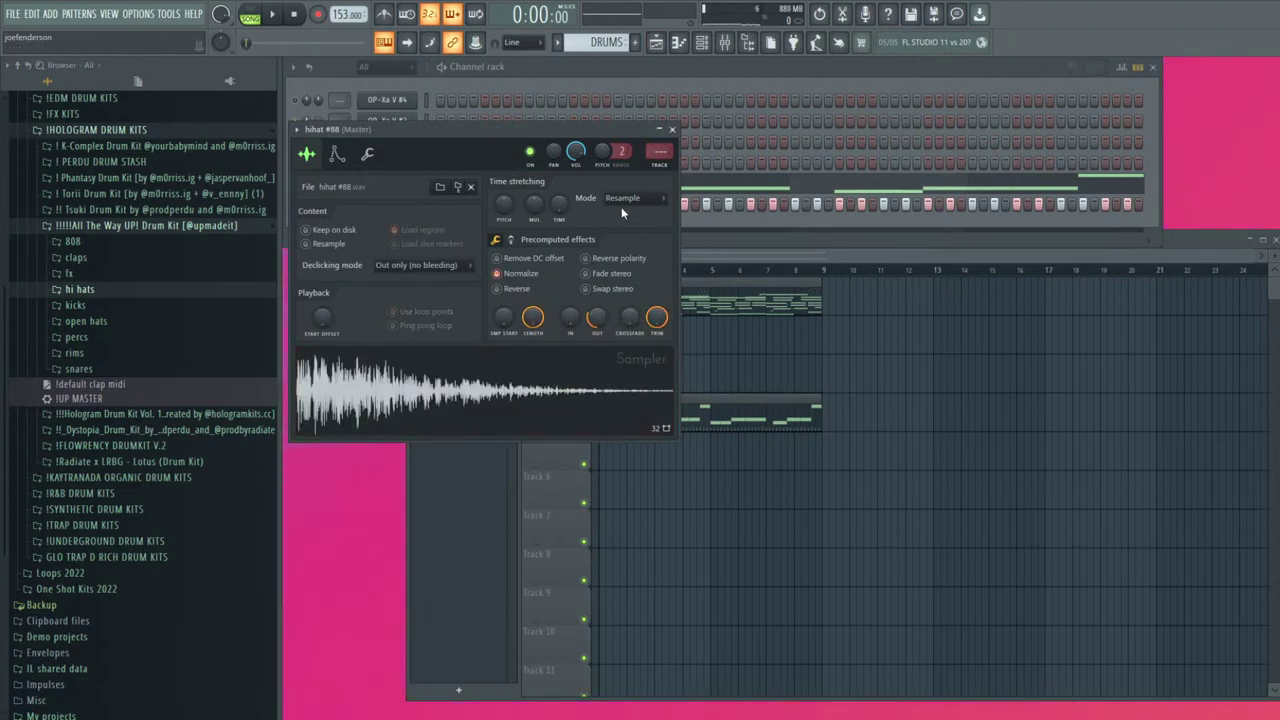
{"action": "key", "text": "Escape"}
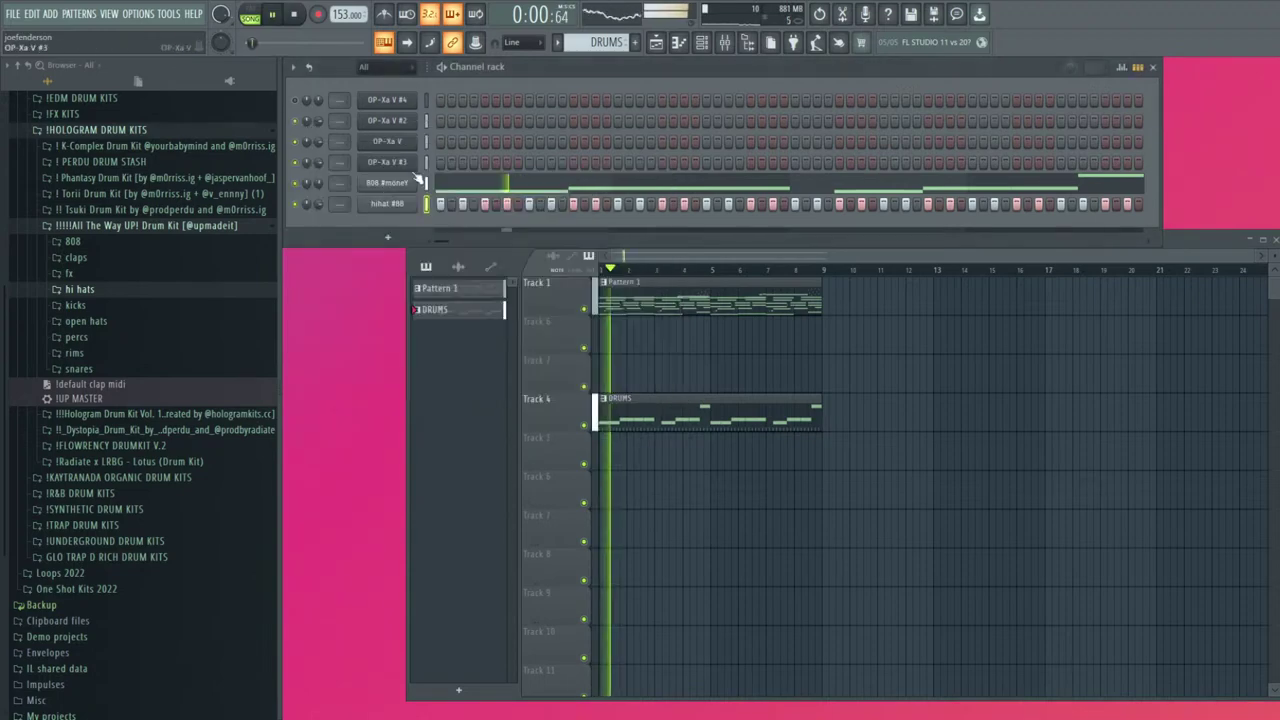
{"action": "left_click", "coordinate": [387, 204]}
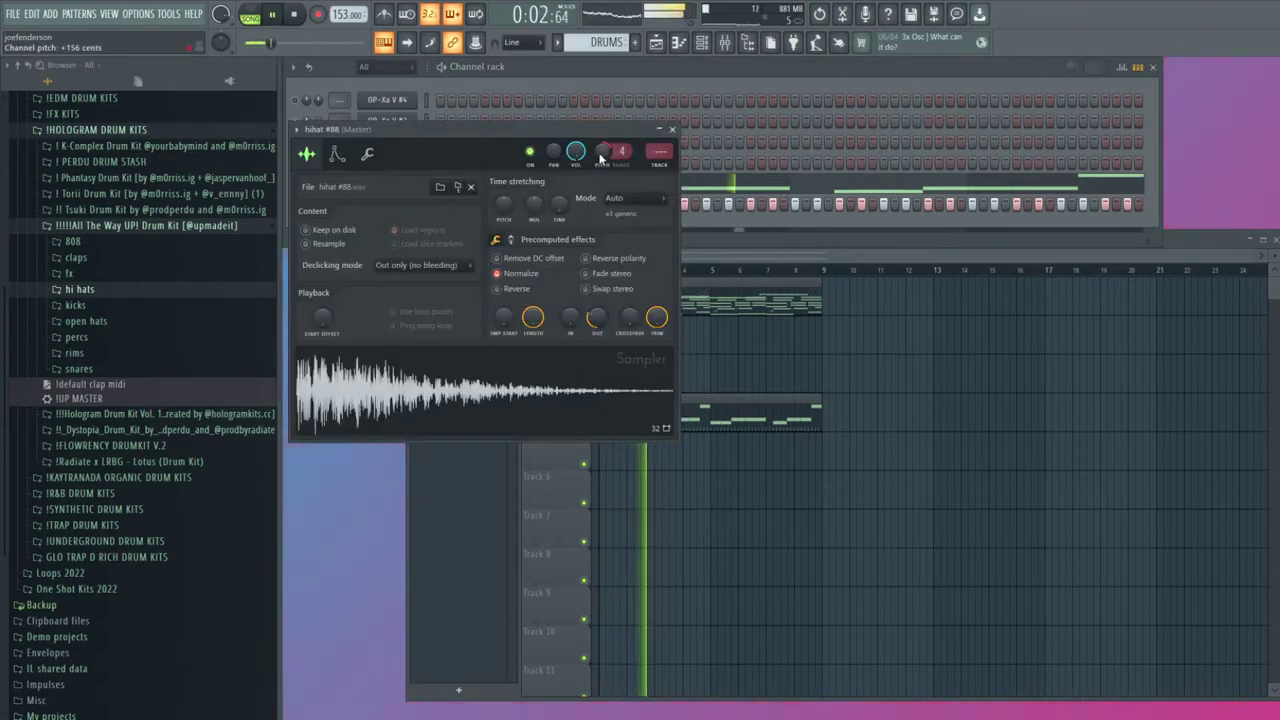
Move the hihat #88 channel above 808 #moneY in the channel rack and check its sampler settings
{"action": "left_click", "coordinate": [390, 184]}
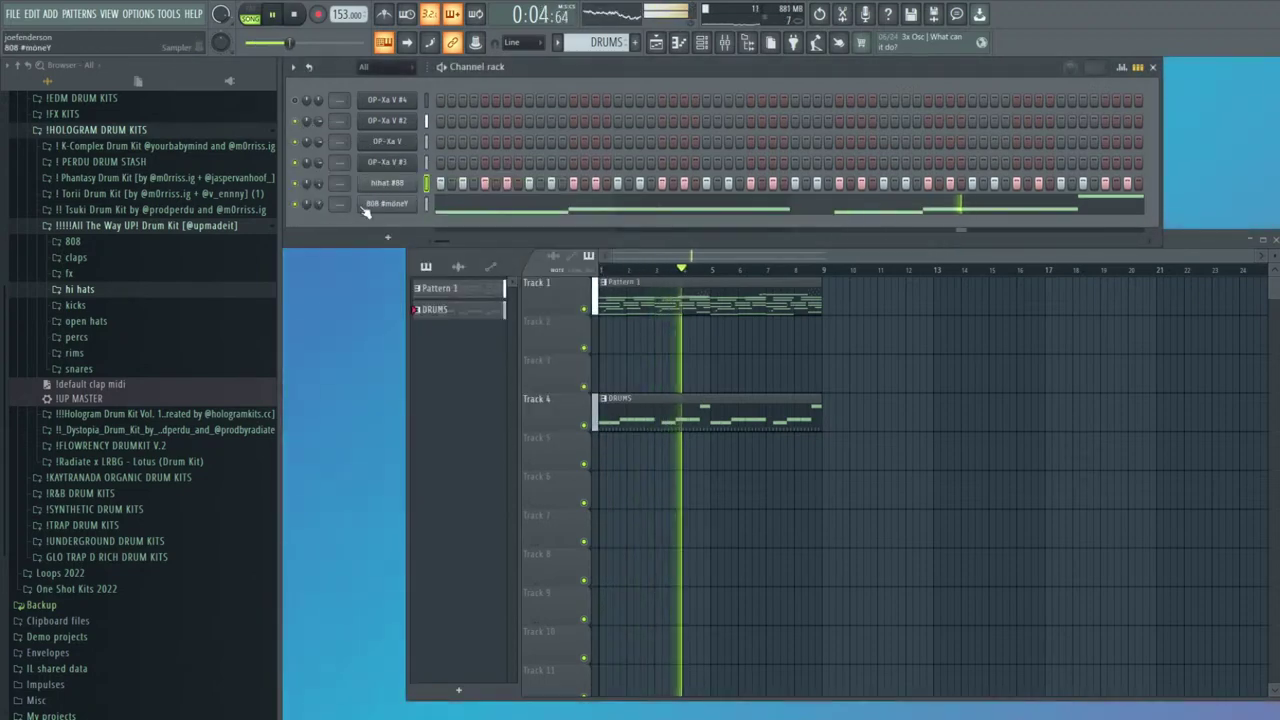
{"action": "left_click", "coordinate": [387, 183]}
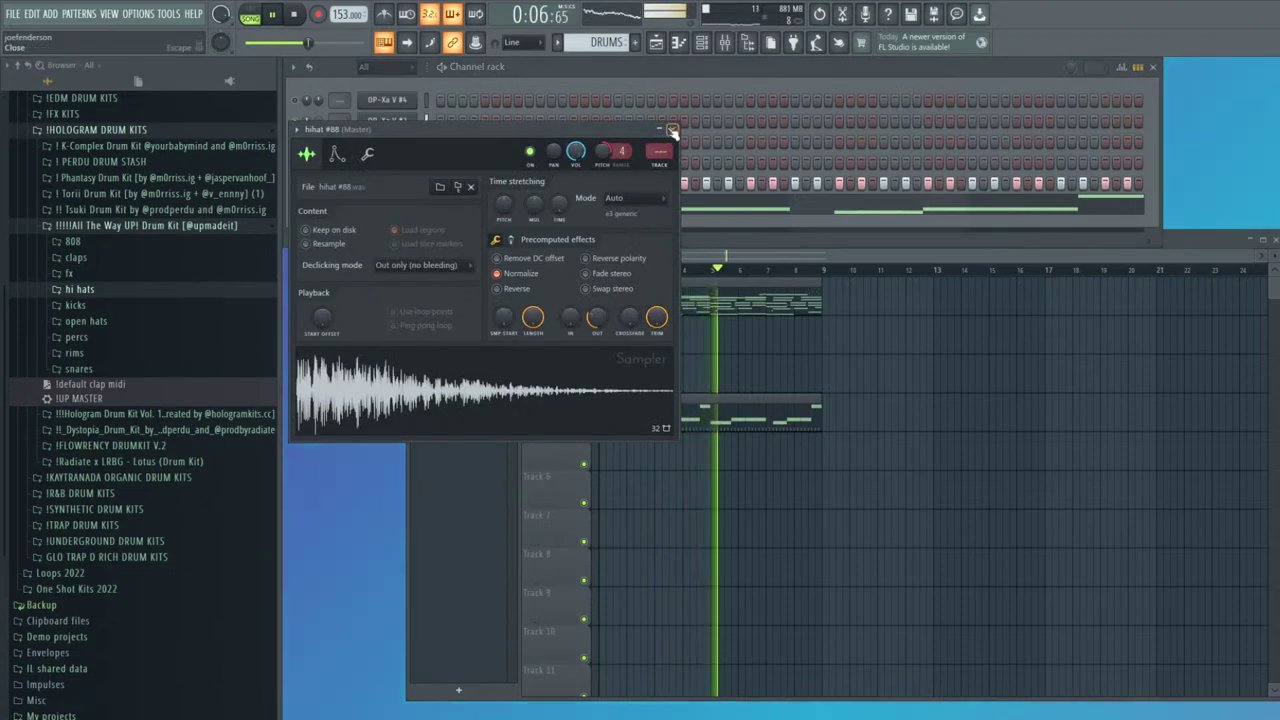
{"action": "left_click", "coordinate": [673, 131]}
Add snare #placement as a channel with a hit on beat 3 of bar 1, and add snare #f1lthy as another channel
{"action": "left_click", "coordinate": [118, 258]}
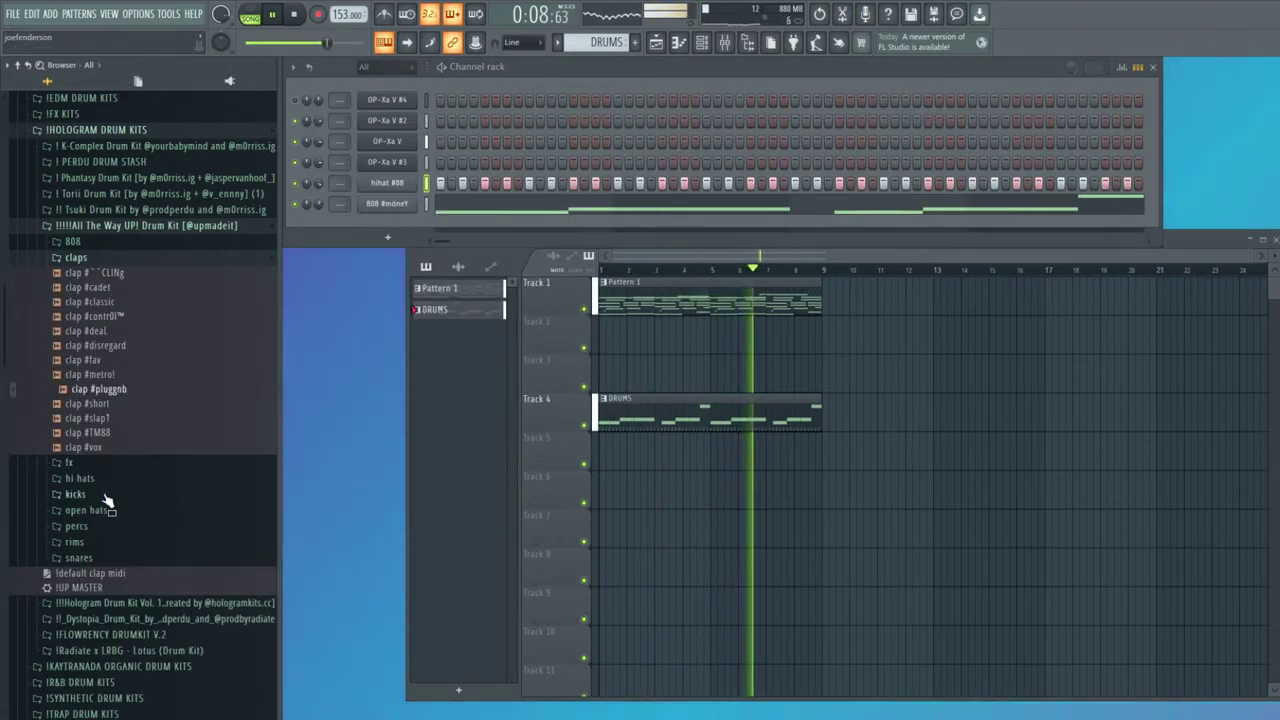
{"action": "left_click", "coordinate": [90, 558]}
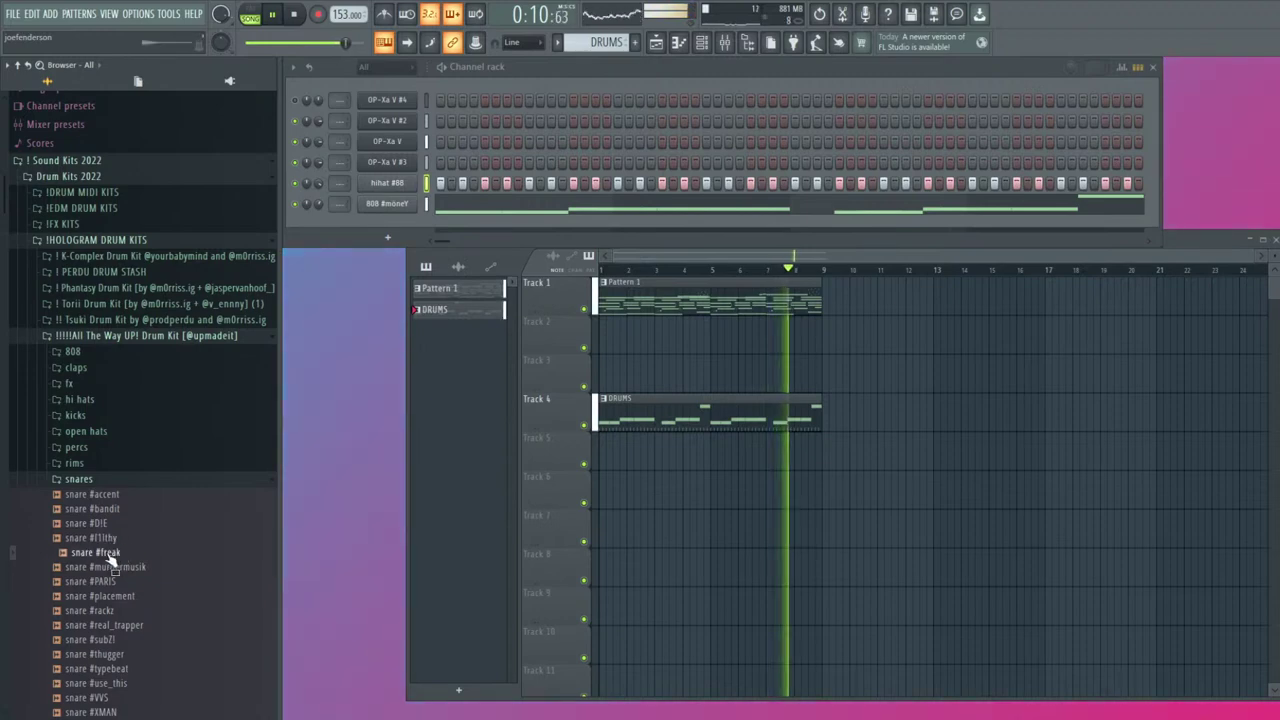
{"action": "scroll", "coordinate": [128, 627], "scroll_direction": "down", "scroll_amount": 3}
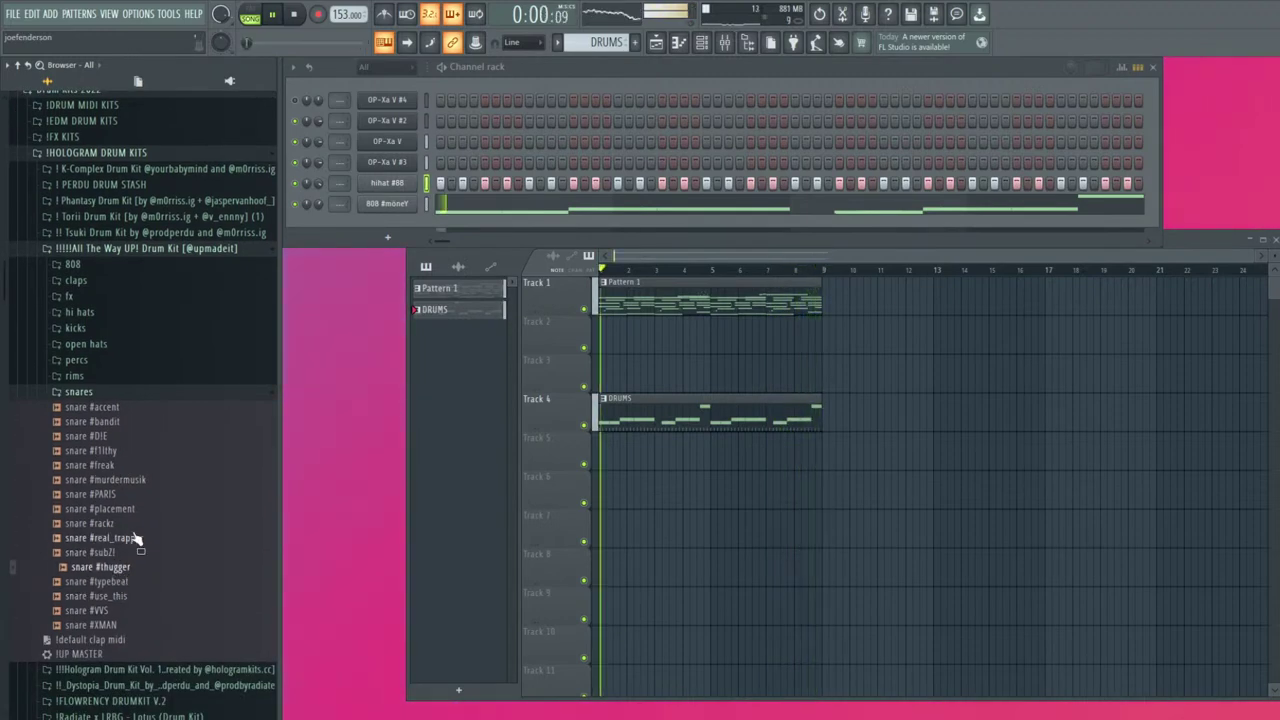
{"action": "left_click_drag", "start_coordinate": [131, 538], "coordinate": [172, 487]}
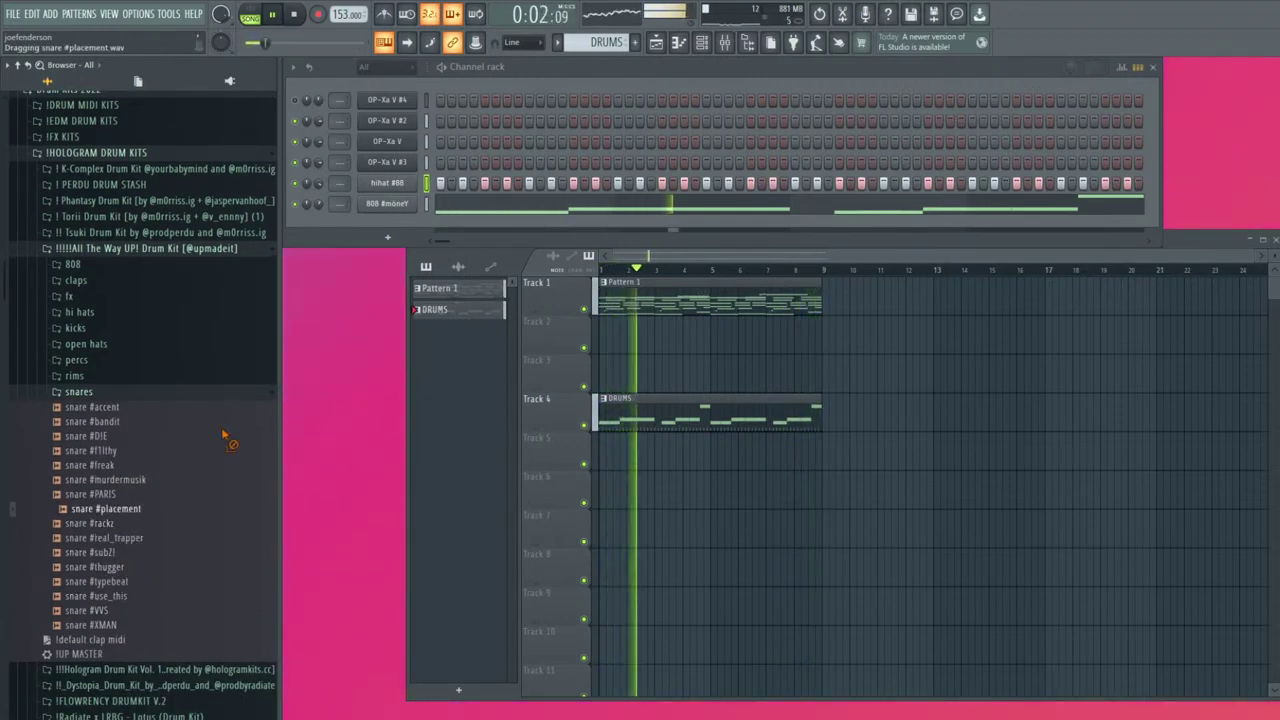
{"action": "left_click_drag", "start_coordinate": [385, 247], "coordinate": [865, 252]}
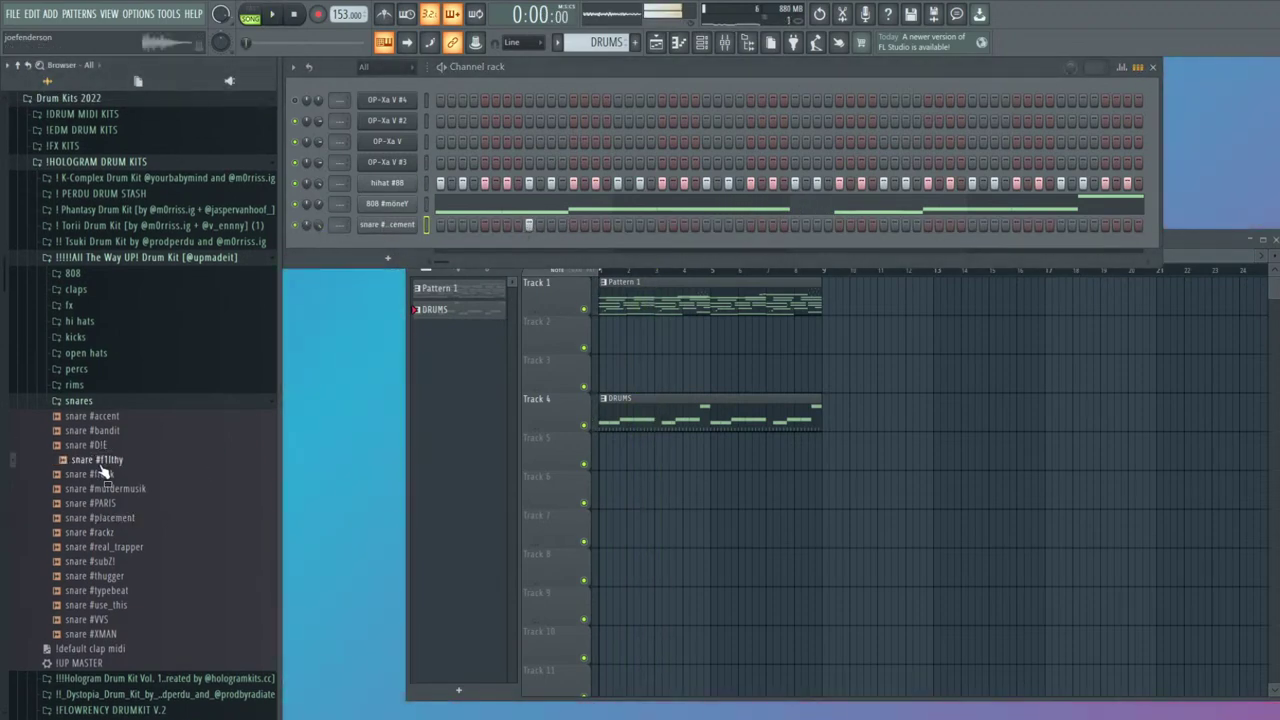
{"action": "left_click_drag", "start_coordinate": [409, 243], "coordinate": [430, 229]}
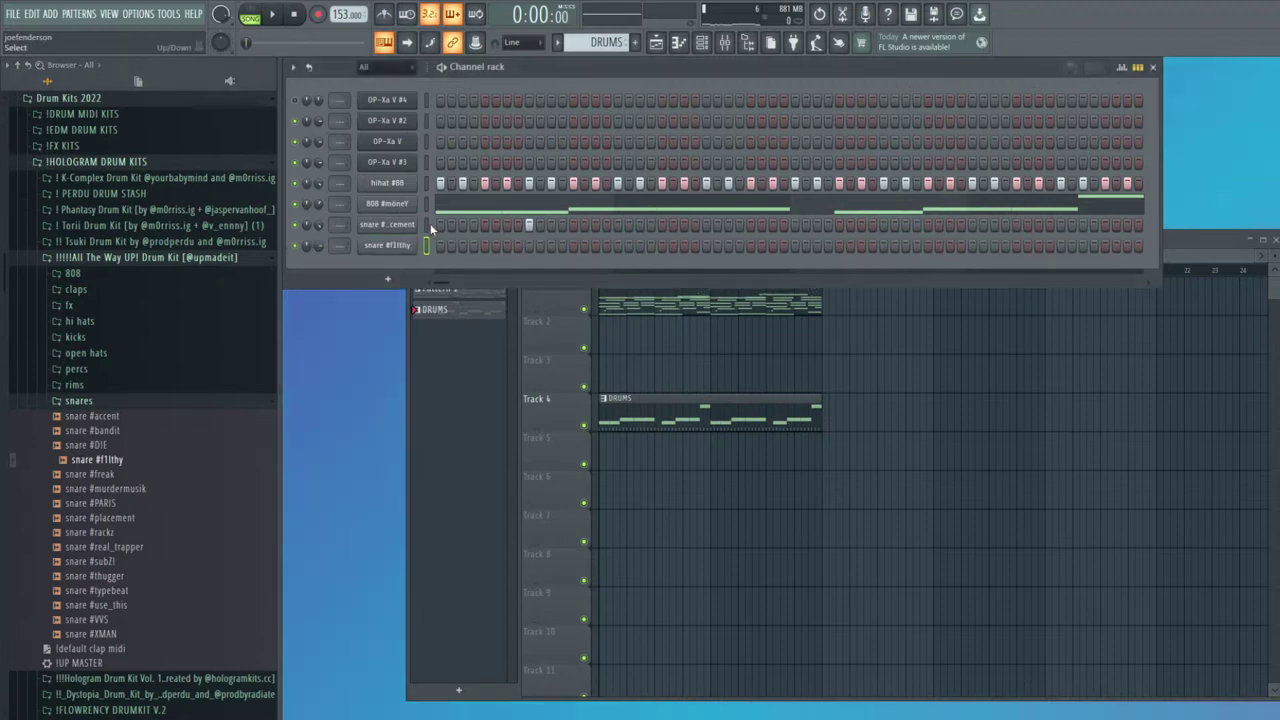
Repeat the beat 3 hit through bar 8 on both snare channels and move 808 #moneY to the last place in the channel rack
{"action": "left_click", "coordinate": [1138, 67]}
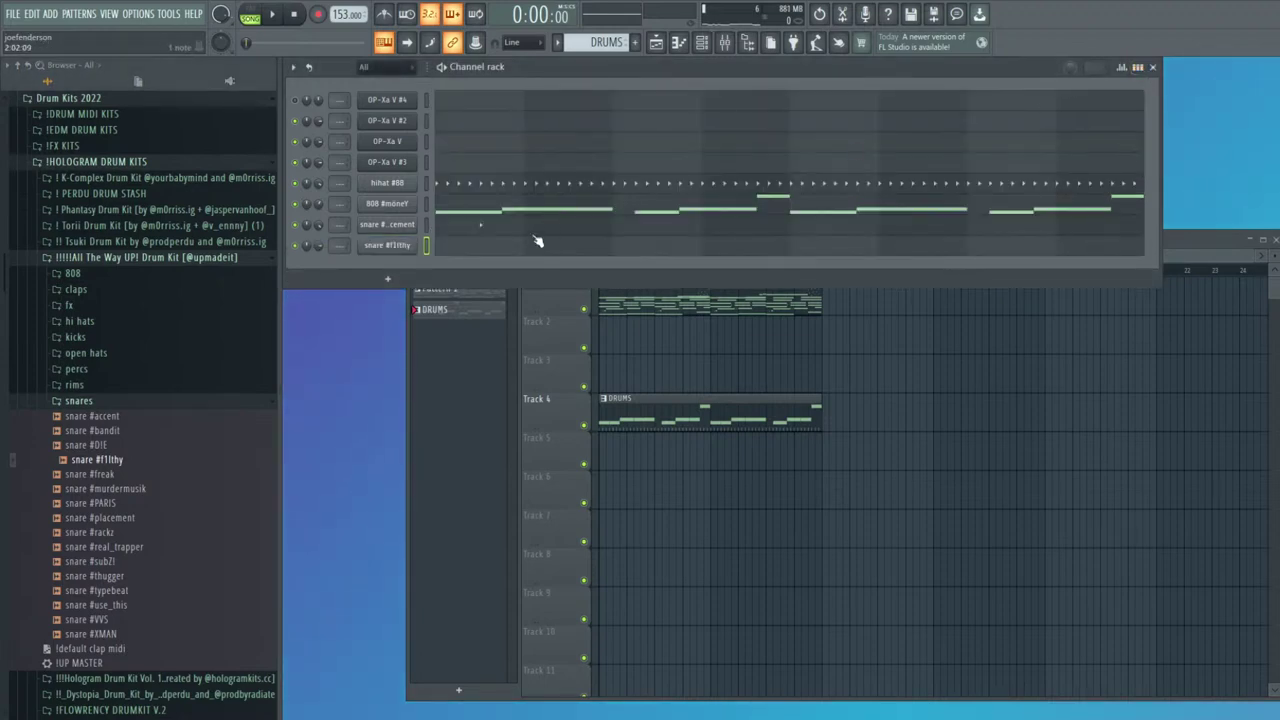
{"action": "left_click", "coordinate": [545, 230]}
{"action": "key", "text": "ctrl+b"}
{"action": "key", "text": "ctrl+b"}
{"action": "key", "text": "ctrl+b"}
{"action": "key", "text": "ctrl+b"}
{"action": "key", "text": "ctrl+b"}
{"action": "key", "text": "ctrl+b"}
{"action": "key", "text": "ctrl+b"}
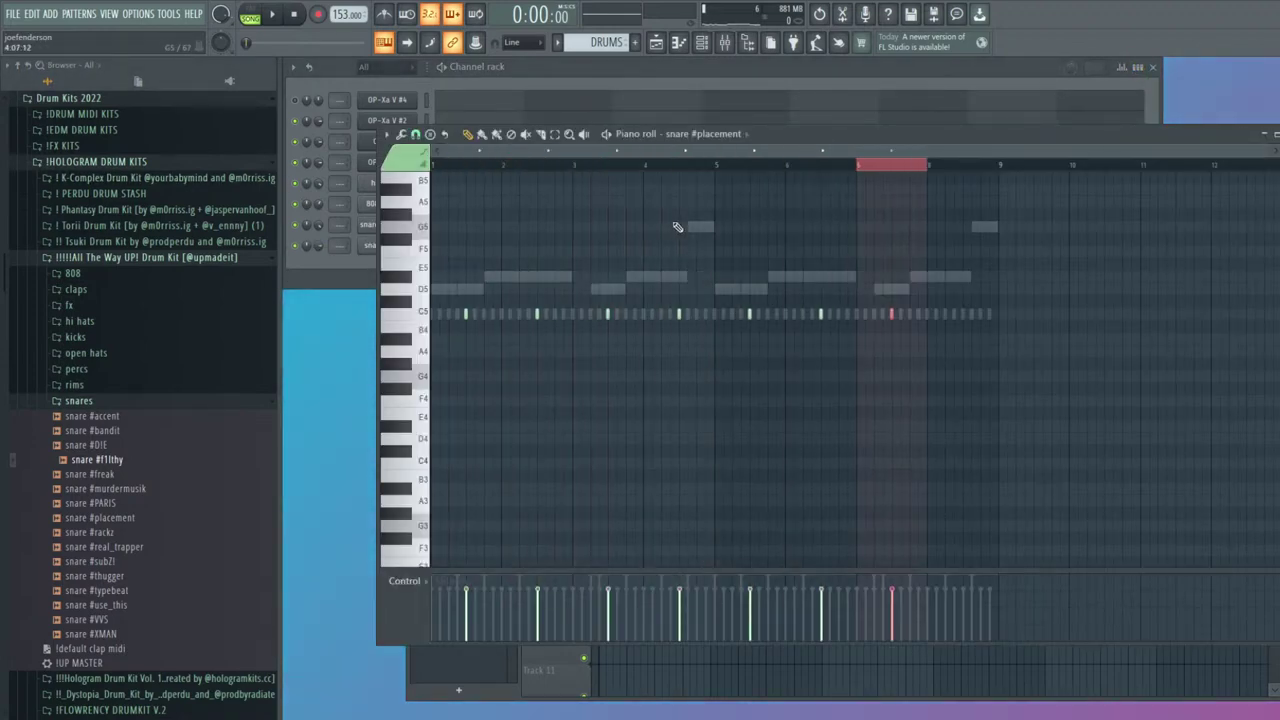
{"action": "key", "text": "Escape"}
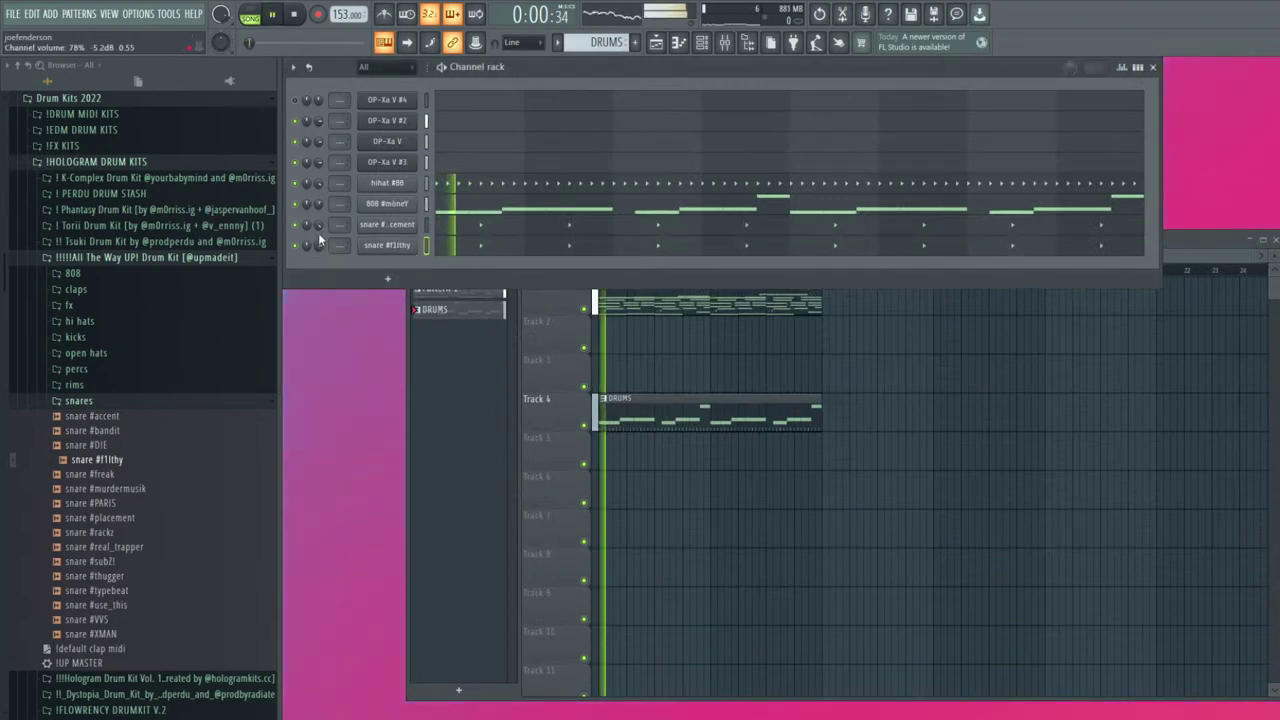
{"action": "left_click_drag", "start_coordinate": [387, 204], "coordinate": [393, 249]}
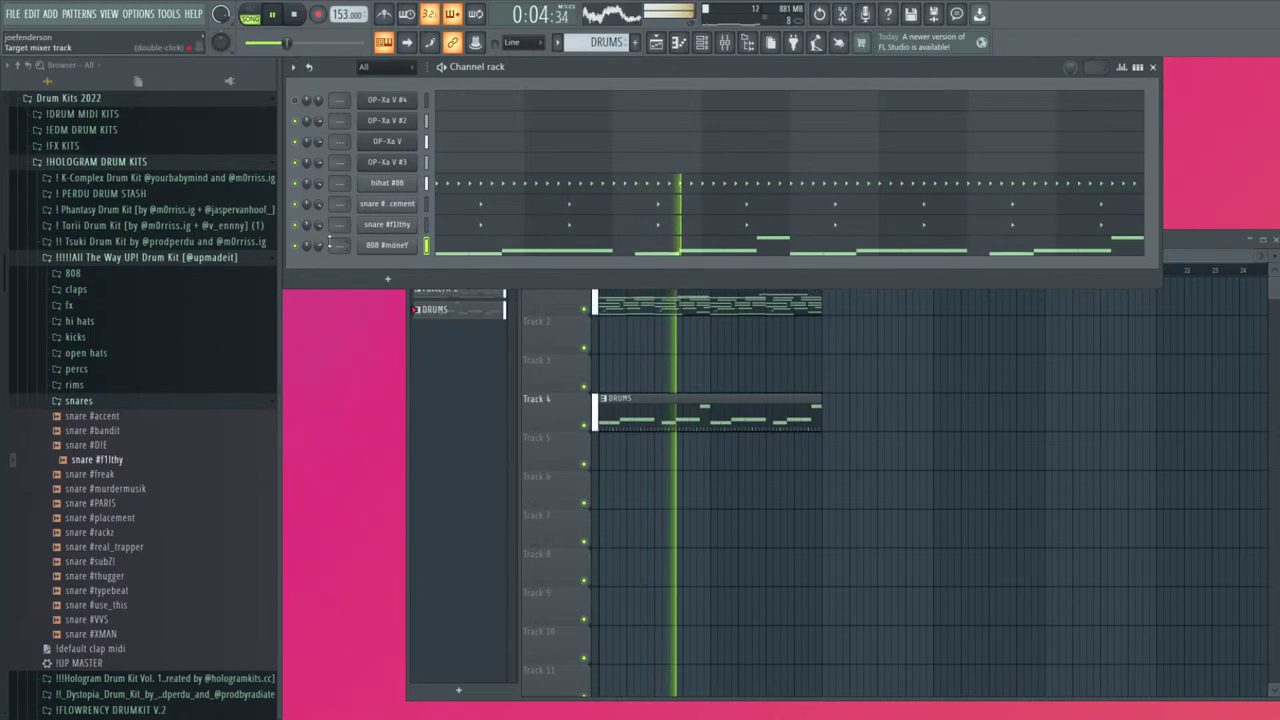
In the 808 #moneY piano roll, merge bar 1's opening D5 notes into one and end bar 4's D#5 notes with a short one before the G5
{"action": "left_click", "coordinate": [457, 249]}
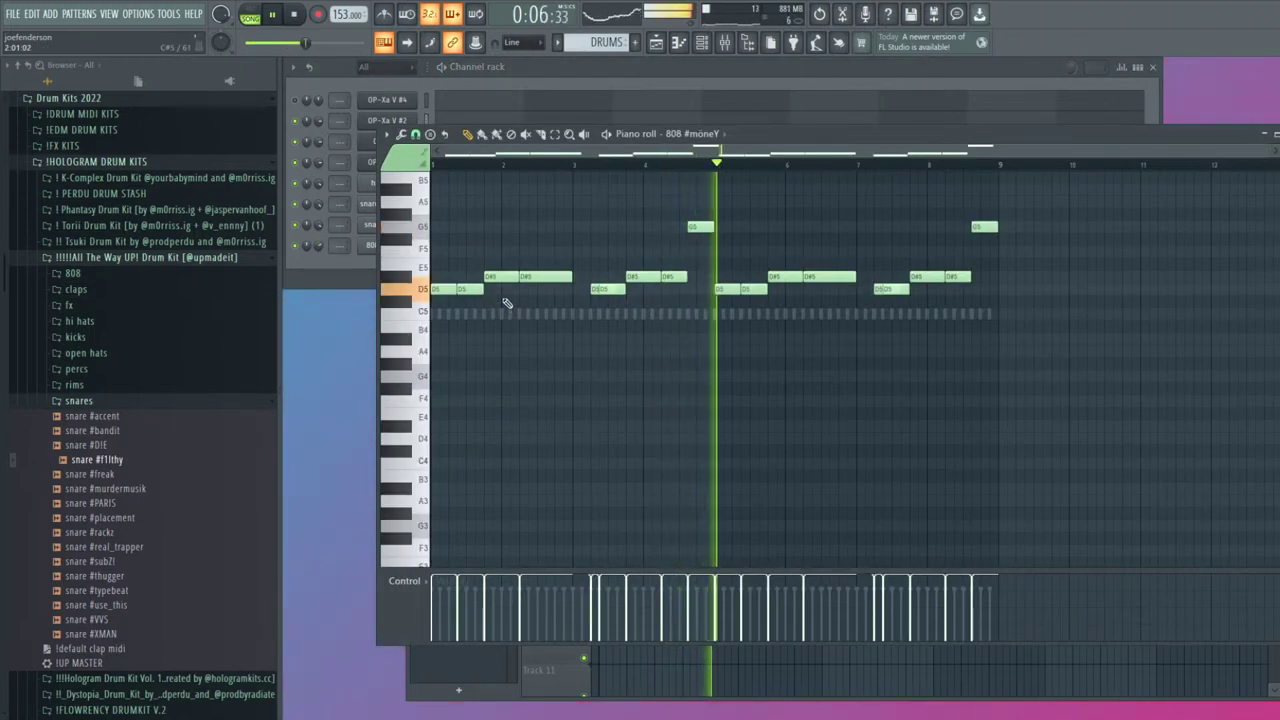
{"action": "left_click", "coordinate": [479, 289]}
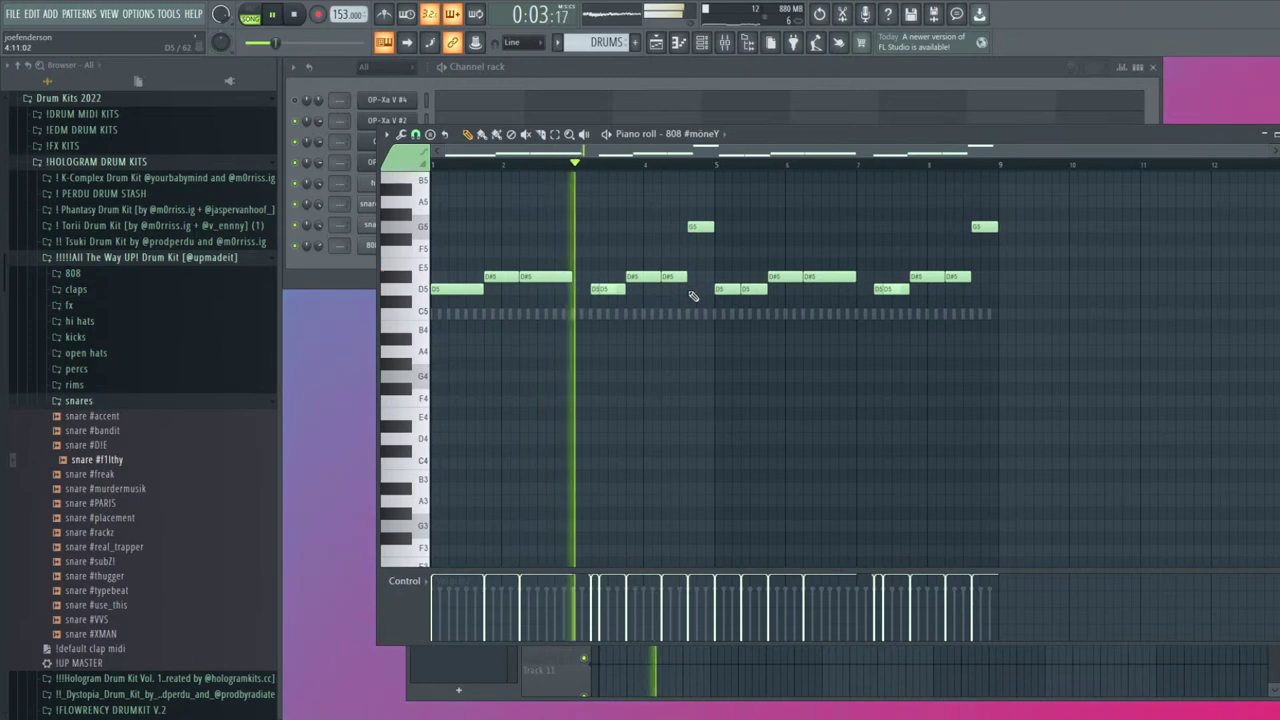
{"action": "right_click", "coordinate": [686, 278]}
{"action": "left_click", "coordinate": [684, 279]}
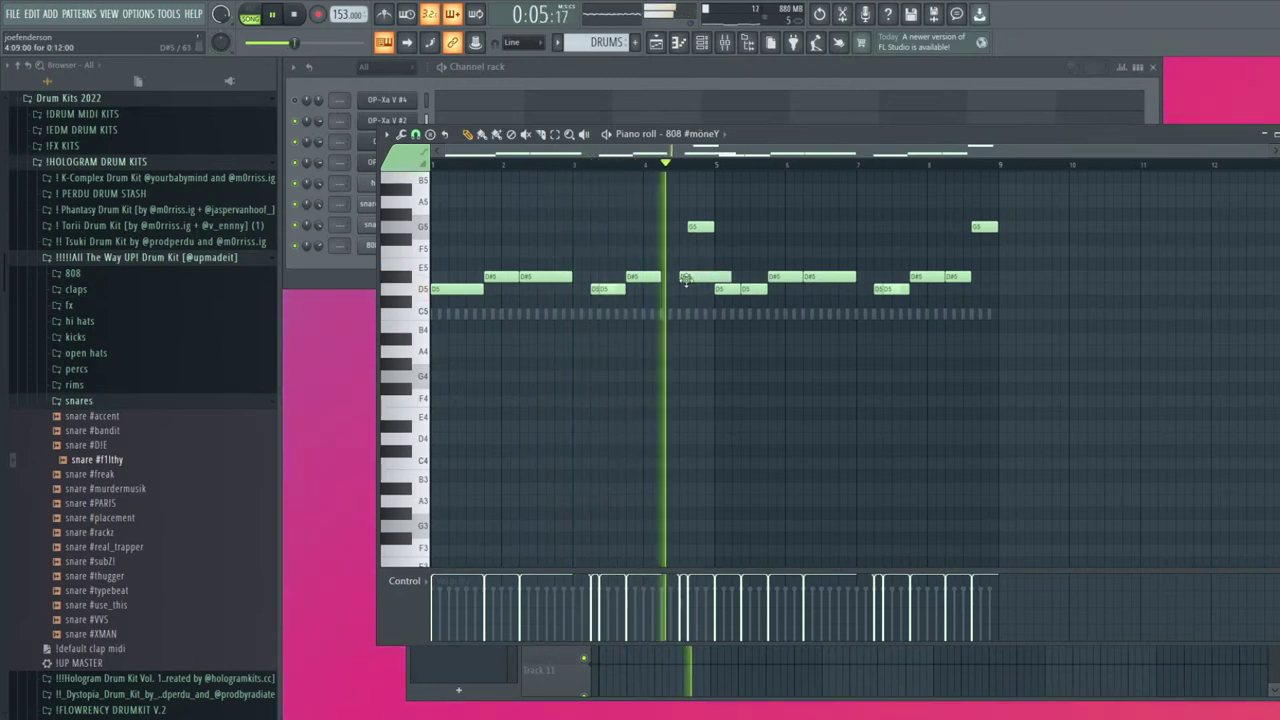
{"action": "left_click_drag", "start_coordinate": [731, 277], "coordinate": [688, 277]}
Replace the bass notes in bars 5 to 8 with a copy of bars 1 to 4 and join the notes with quick legato
{"action": "left_click_drag", "start_coordinate": [998, 316], "coordinate": [718, 187]}
{"action": "key", "text": "Delete"}
{"action": "key", "text": "space"}
{"action": "key", "text": "space"}
{"action": "key", "text": "ctrl+b"}
{"action": "scroll", "coordinate": [880, 326], "scroll_direction": "up", "scroll_amount": 1}
{"action": "key", "text": "ctrl+l"}
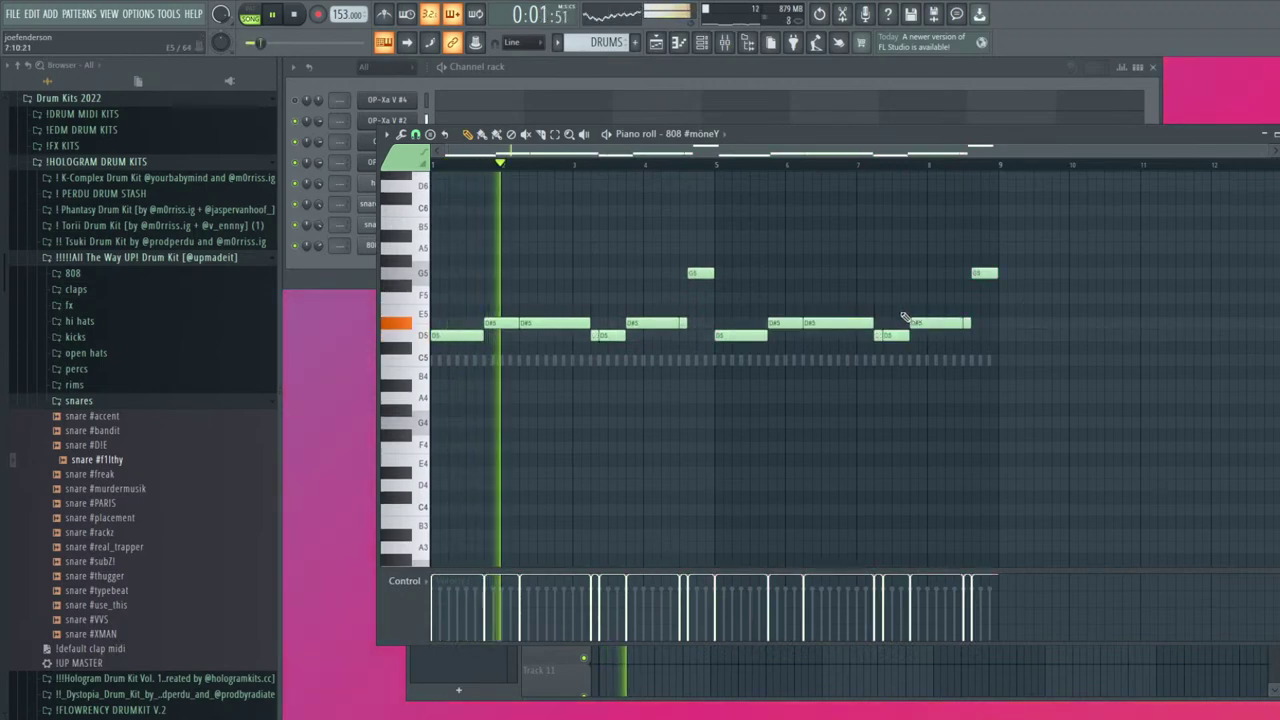
Shorten the second D#5 bass note in bars 2 and 6 so each ends at the following bar line
{"action": "left_click_drag", "start_coordinate": [883, 307], "coordinate": [872, 348]}
{"action": "left_click", "coordinate": [843, 329], "text": "ctrl"}
{"action": "left_click", "coordinate": [571, 327], "text": "ctrl+shift"}
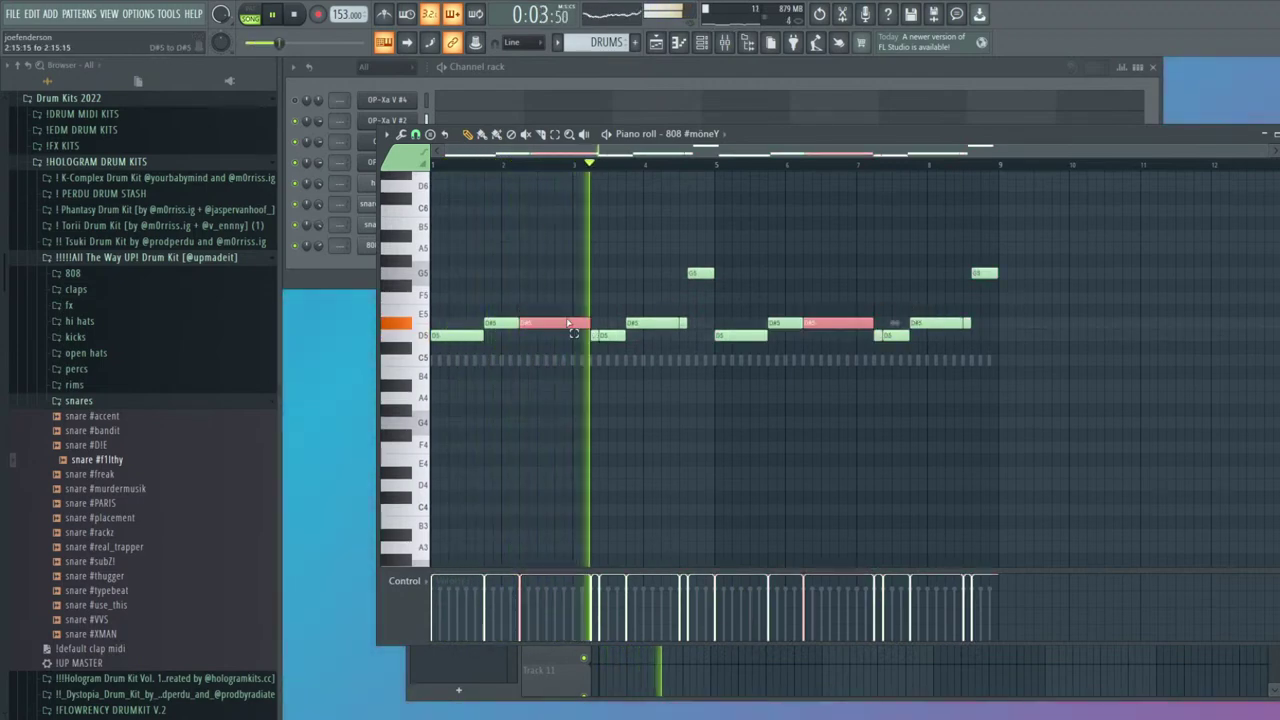
{"action": "left_click_drag", "start_coordinate": [586, 323], "coordinate": [567, 325]}
{"action": "left_click", "coordinate": [745, 263], "text": "ctrl"}
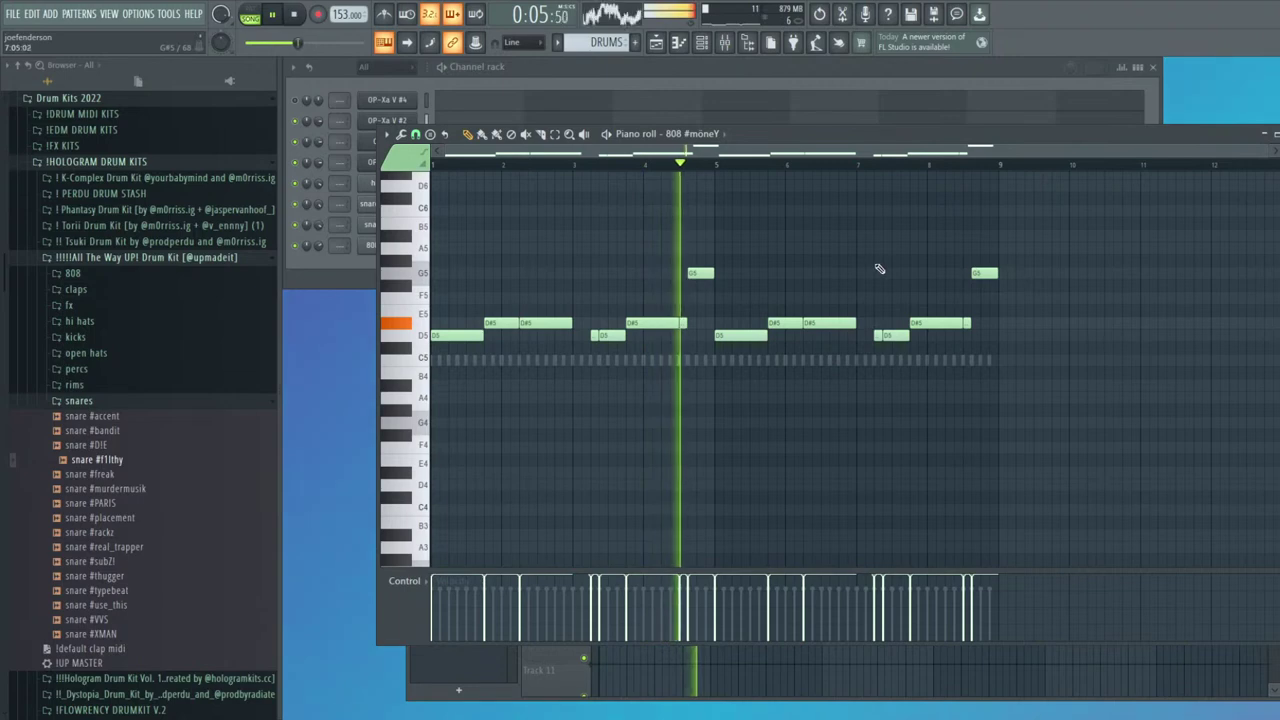
Split the long D5 bass note at the start of bar 5 into two equal D5 notes
{"action": "key", "text": "space"}
{"action": "left_click", "coordinate": [772, 349]}
{"action": "right_click", "coordinate": [775, 350]}
{"action": "left_click_drag", "start_coordinate": [760, 349], "coordinate": [753, 319]}
{"action": "left_click", "coordinate": [758, 336]}
{"action": "key", "text": "ctrl+l"}
{"action": "left_click", "coordinate": [797, 301], "text": "ctrl"}
Restart bar 6's second D#5 bass note later, extend the preceding D#5 up to it, and end it shortly after bar 7 begins
{"action": "right_click", "coordinate": [823, 323]}
{"action": "left_click", "coordinate": [825, 323]}
{"action": "left_click_drag", "start_coordinate": [850, 305], "coordinate": [786, 337]}
{"action": "key", "text": "ctrl+l"}
{"action": "left_click", "coordinate": [879, 312], "text": "ctrl"}
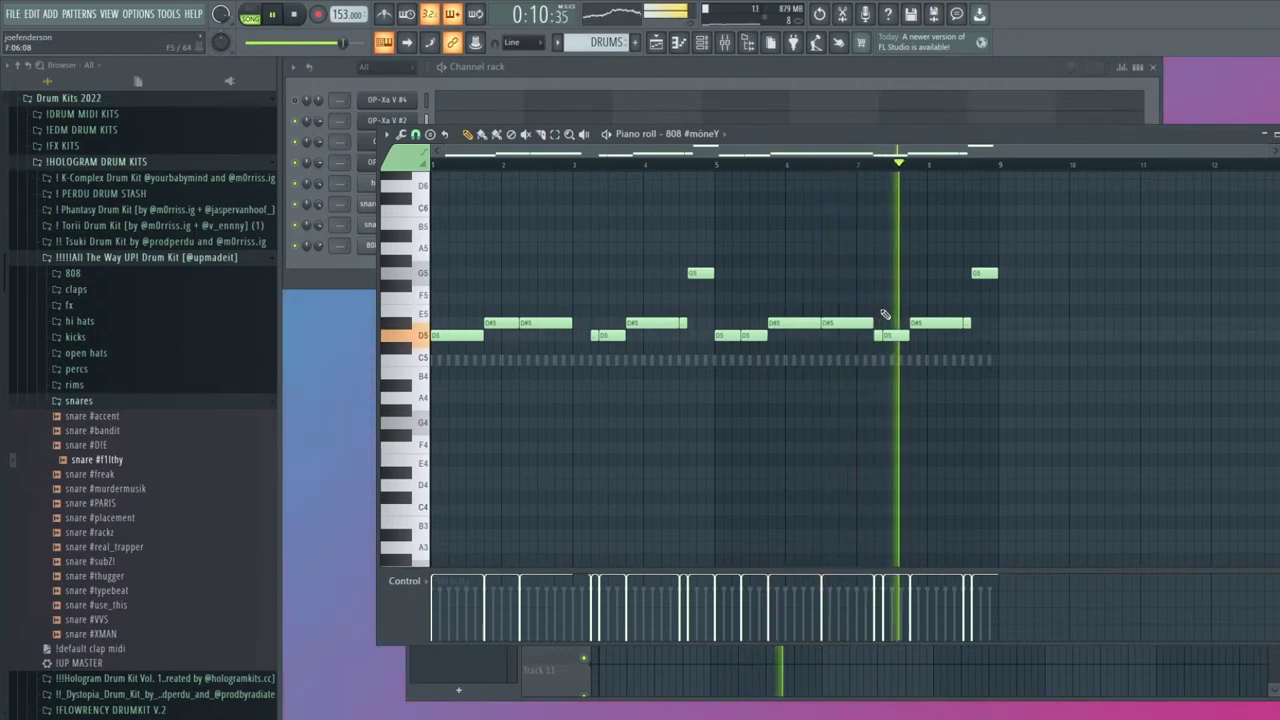
{"action": "left_click_drag", "start_coordinate": [907, 336], "coordinate": [862, 324]}
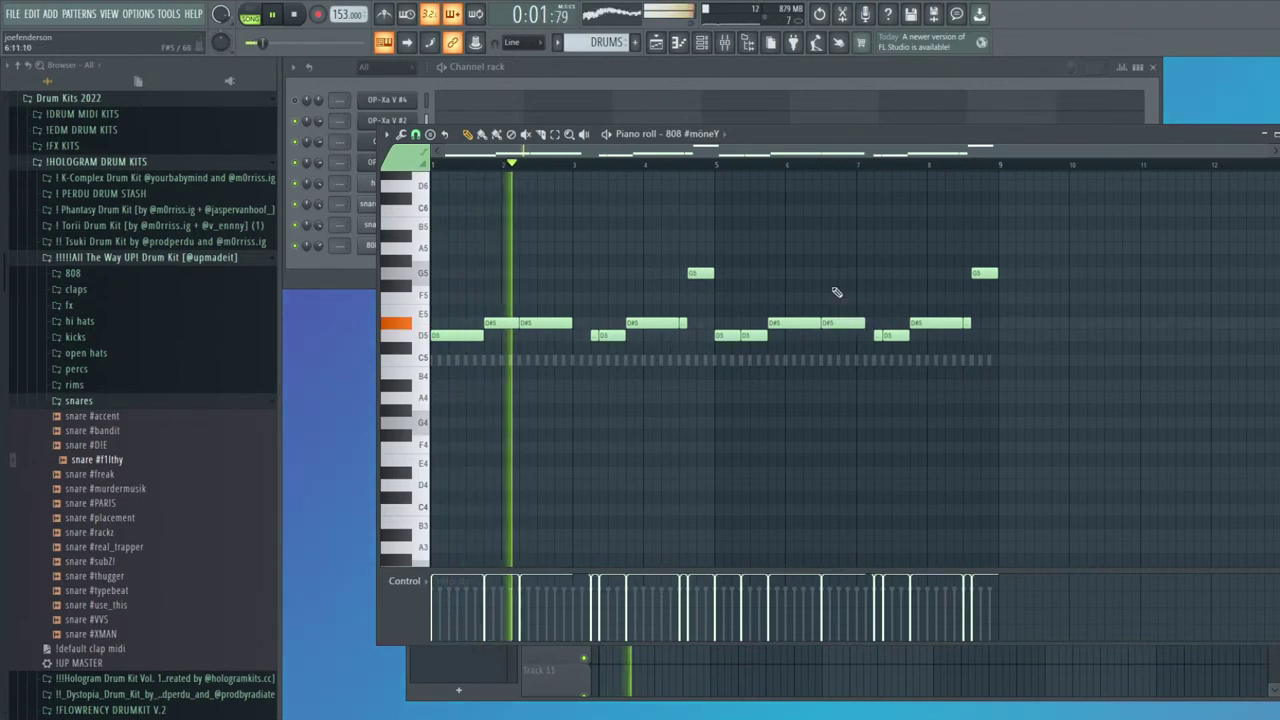
Close the 808 piano roll and adjust the 808 #moneY channel's volume in the channel rack
{"action": "key", "text": "Escape"}
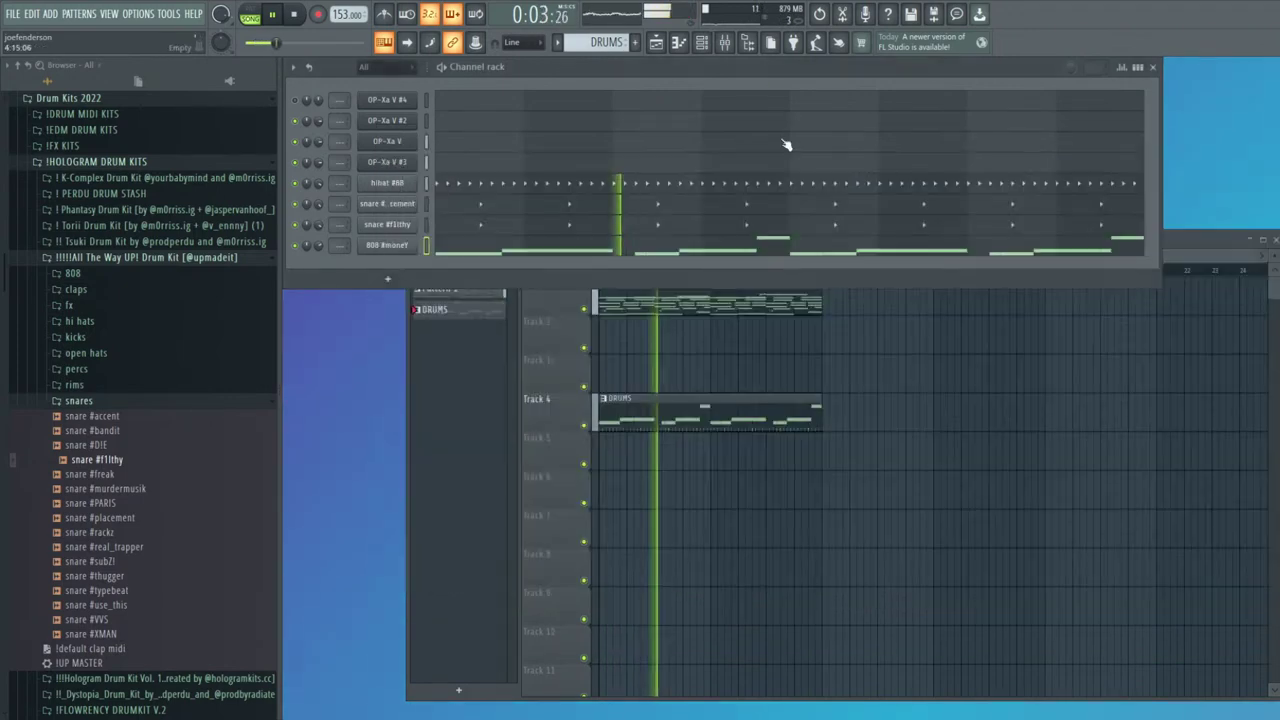
{"action": "left_click", "coordinate": [733, 46]}
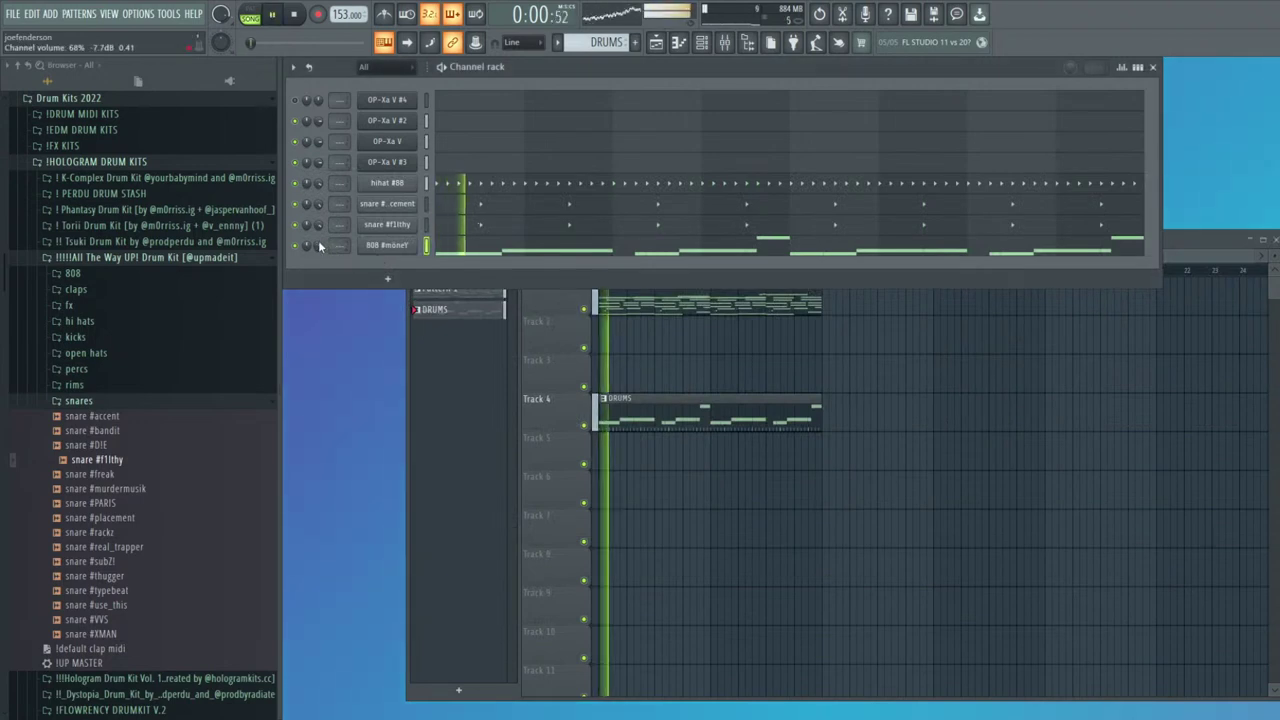
{"action": "left_click_drag", "start_coordinate": [319, 246], "coordinate": [319, 230]}
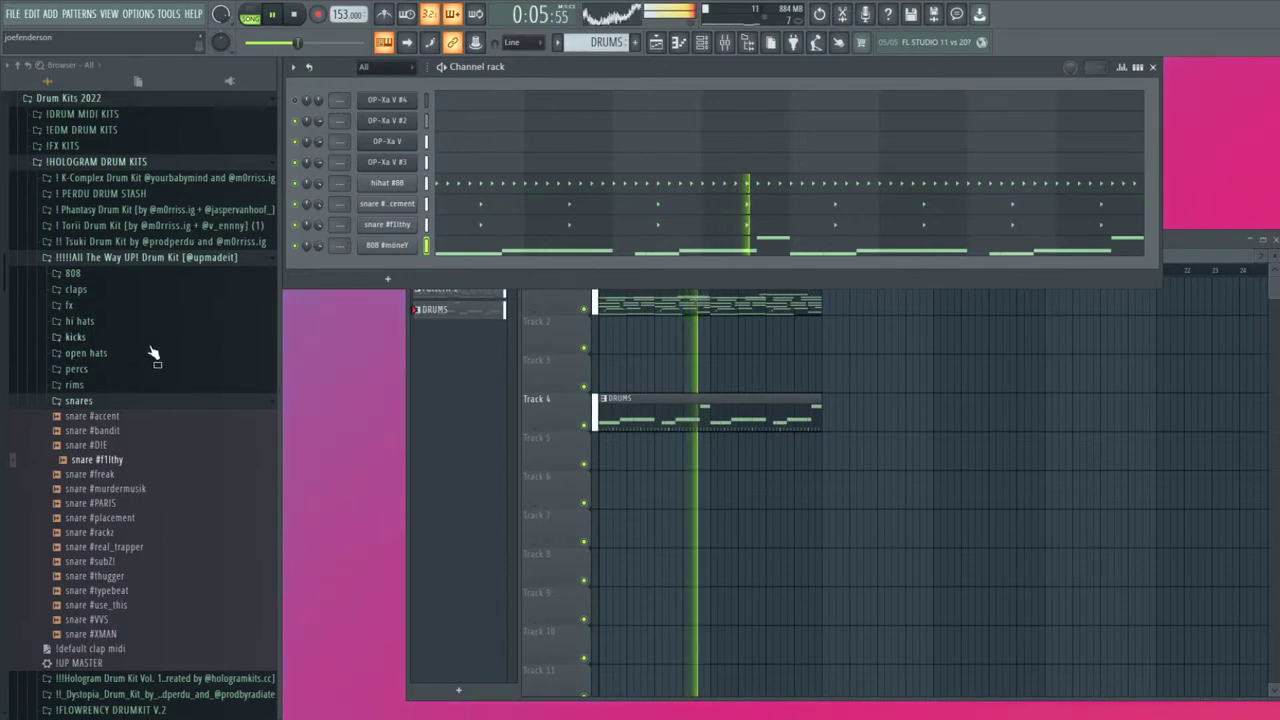
In the hihat #88 piano roll, fill beat 2 of bar 1 with a fast C5 roll and add a G4 hit on beat 3
{"action": "left_click", "coordinate": [490, 185]}
{"action": "left_click_drag", "start_coordinate": [1041, 413], "coordinate": [727, 286]}
{"action": "scroll", "coordinate": [435, 363], "scroll_direction": "up", "scroll_amount": 5}
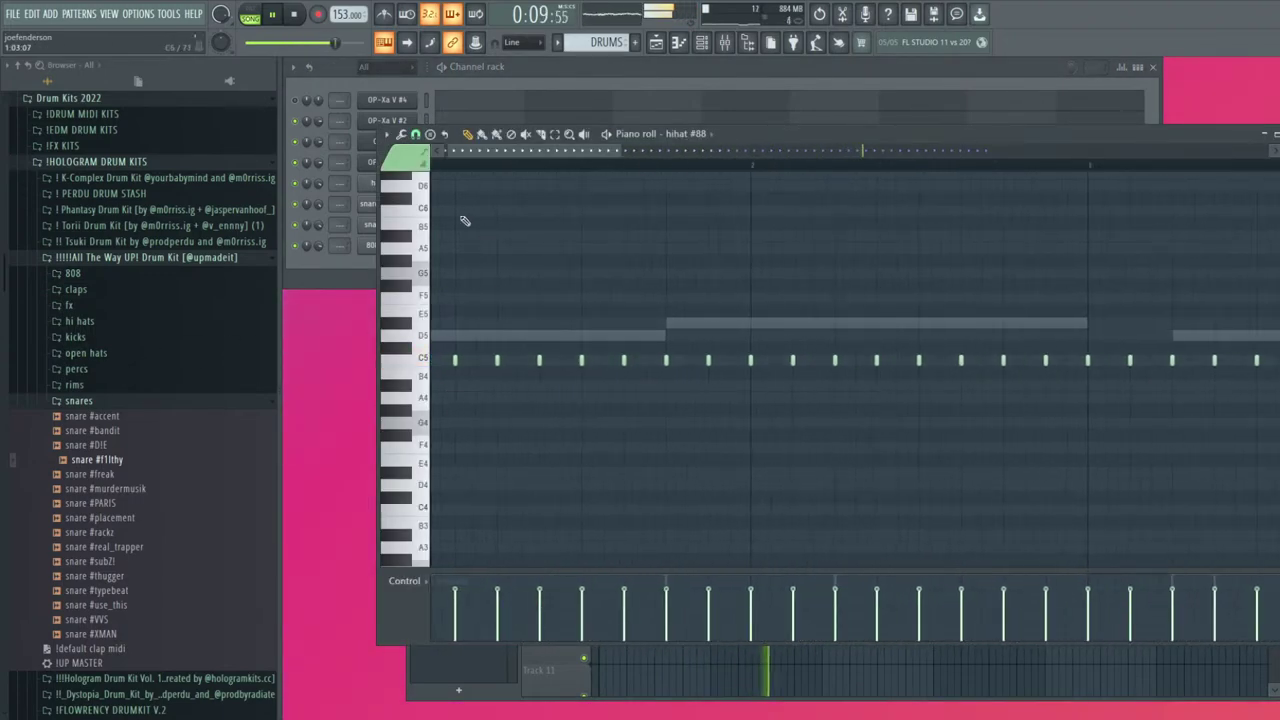
{"action": "left_click", "coordinate": [295, 247]}
{"action": "right_click", "coordinate": [526, 356]}
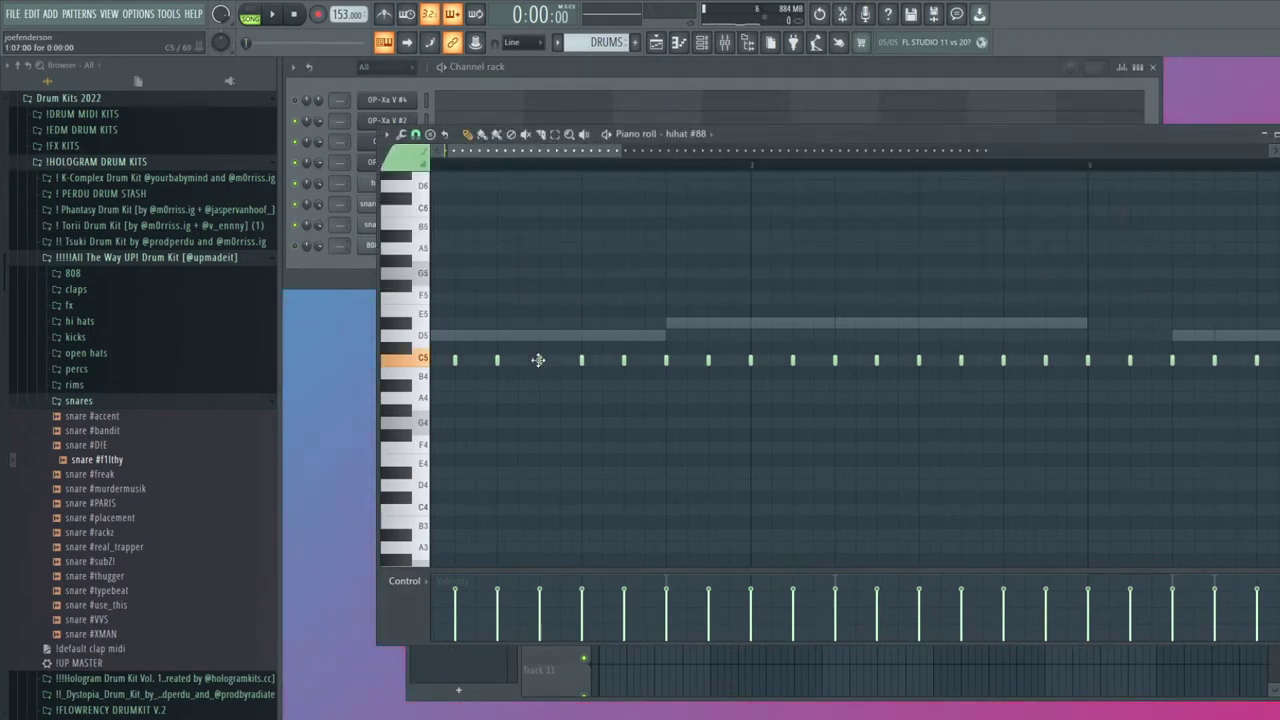
{"action": "left_click_drag", "start_coordinate": [527, 154], "coordinate": [496, 158]}
{"action": "left_click_drag", "start_coordinate": [536, 360], "coordinate": [484, 358]}
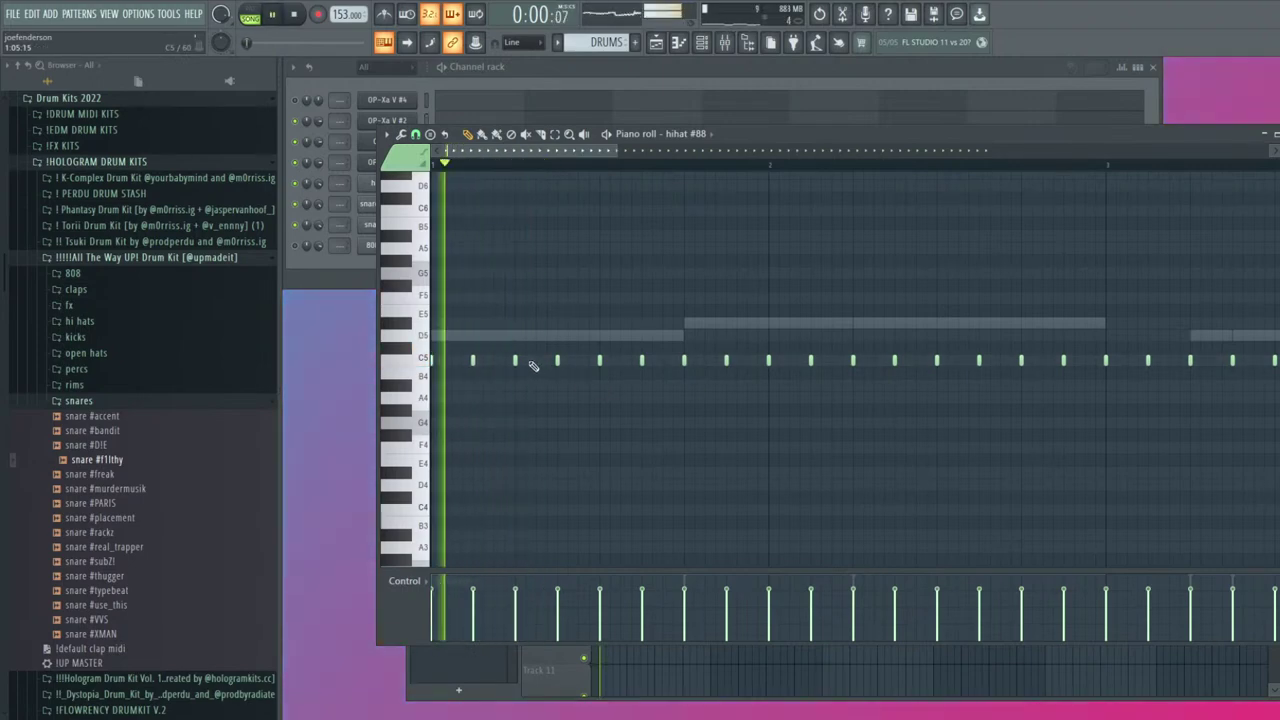
{"action": "left_click", "coordinate": [599, 422]}
{"action": "key", "text": "space"}
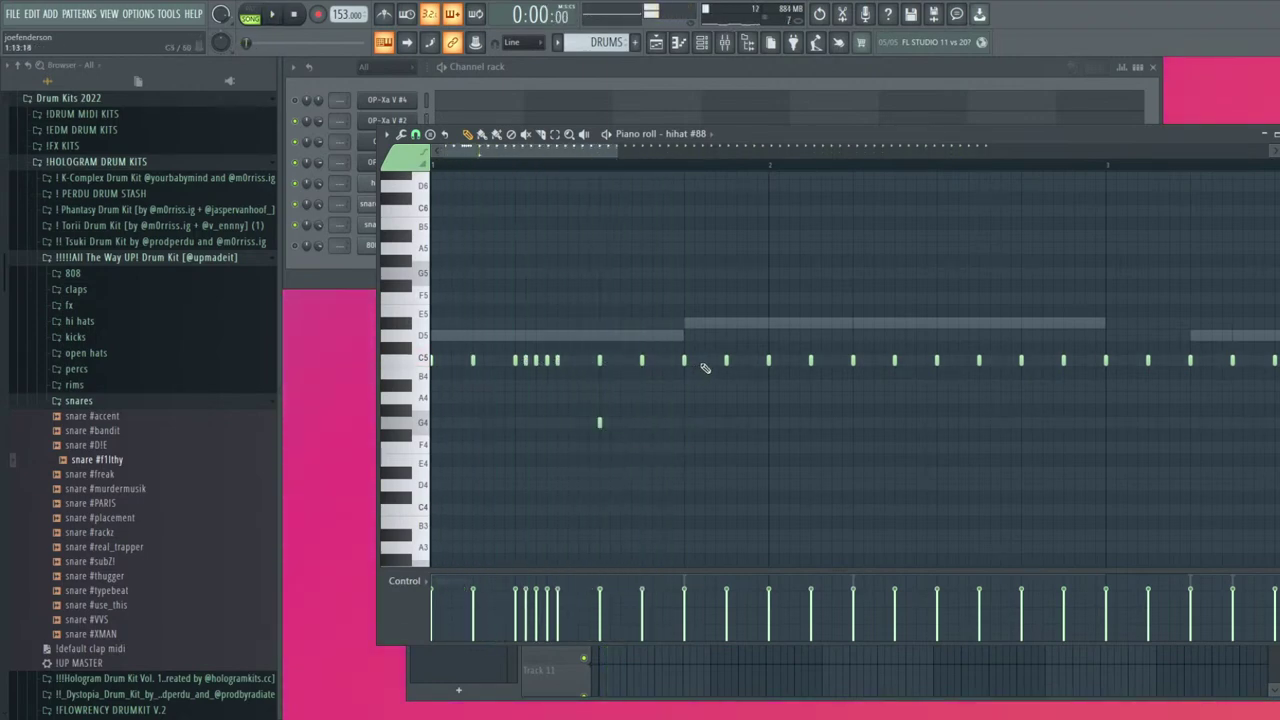
Add a quiet extra C5 hi-hat hit just after the second hat of bar 2
{"action": "left_click", "coordinate": [742, 361]}
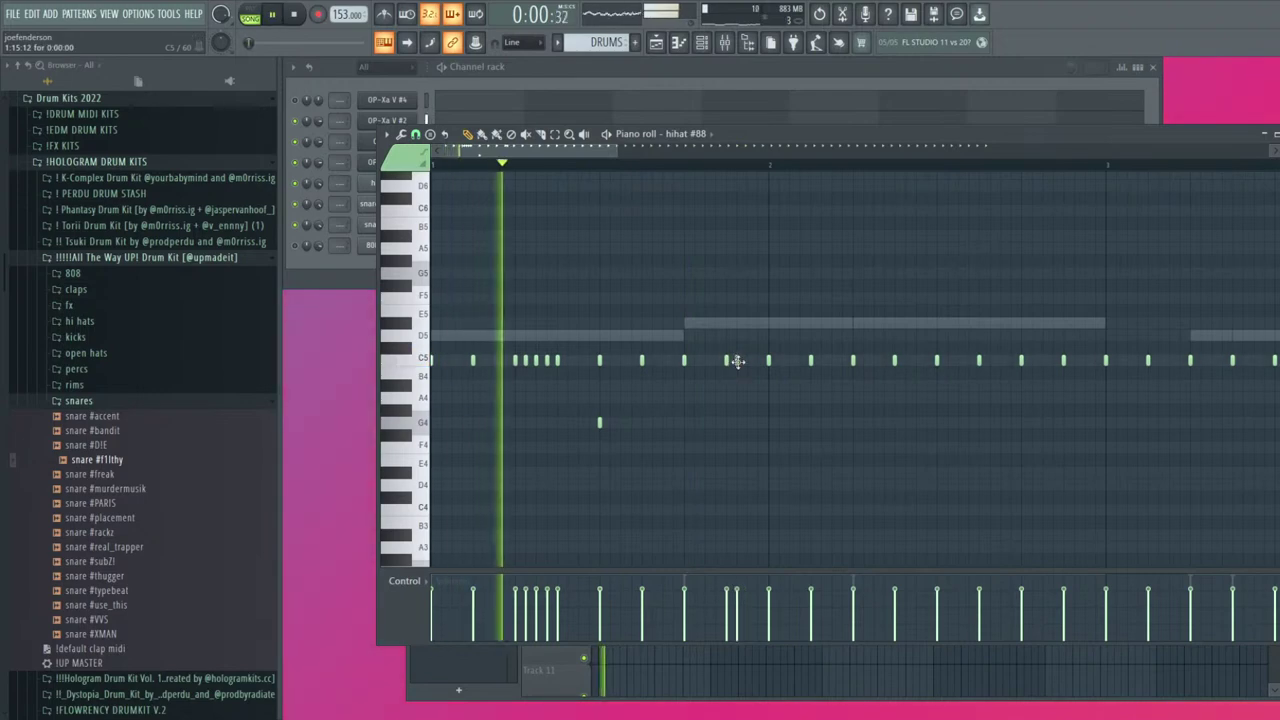
{"action": "right_click", "coordinate": [741, 362]}
{"action": "left_click", "coordinate": [828, 362]}
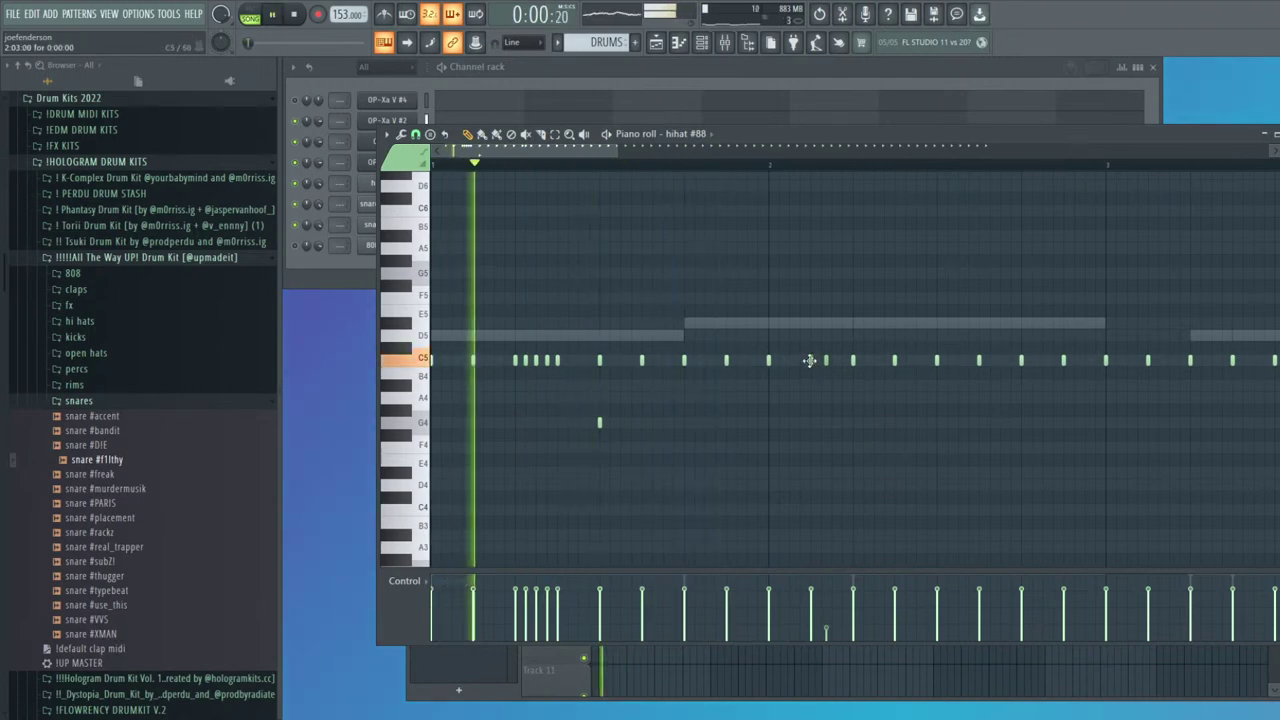
Place a row of D#4 hi-hat notes from beat 1.5 to beat 3.5 of bar 2 and ramp down the repeated notes' velocities
{"action": "mouse_move", "coordinate": [814, 472]}
{"action": "left_mouse_down"}
{"action": "mouse_move", "coordinate": [1013, 487]}
{"action": "mouse_move", "coordinate": [842, 475]}
{"action": "left_mouse_up"}
{"action": "left_click_drag", "start_coordinate": [1062, 485], "coordinate": [873, 473]}
{"action": "left_click_drag", "start_coordinate": [1040, 473], "coordinate": [1003, 477]}
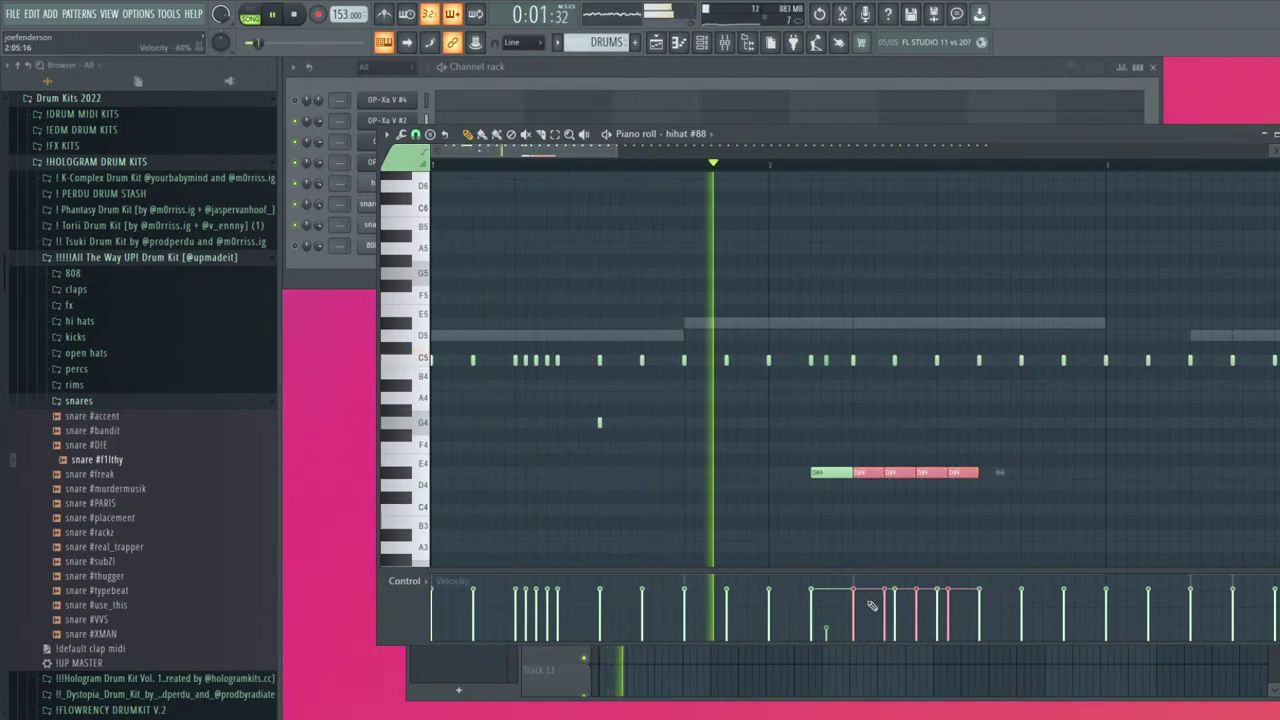
{"action": "left_click_drag", "start_coordinate": [850, 613], "coordinate": [965, 631]}
Chop the repeated D#4 notes in bar 2 into a finer roll with steadily falling velocities
{"action": "left_click", "coordinate": [1085, 485], "text": "ctrl"}
{"action": "scroll", "coordinate": [1072, 446], "scroll_direction": "down", "scroll_amount": 1}
{"action": "left_click_drag", "start_coordinate": [933, 485], "coordinate": [834, 471]}
{"action": "key", "text": "ctrl+u"}
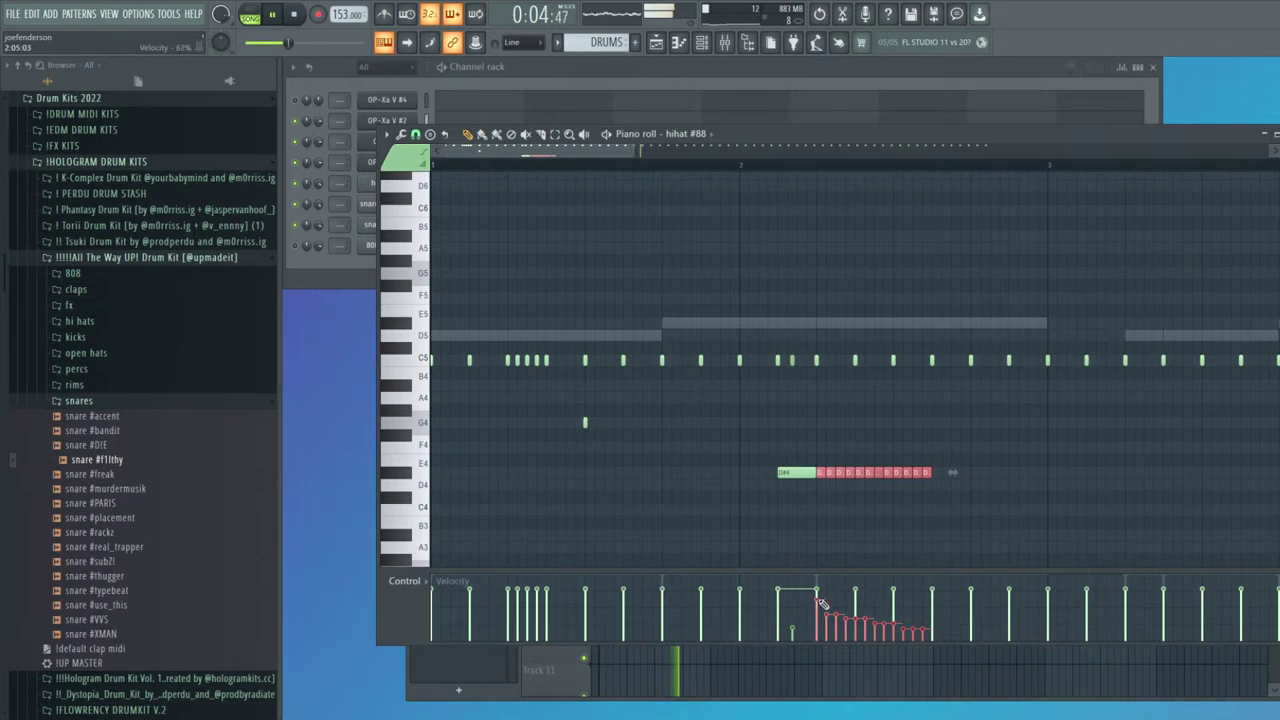
{"action": "scroll", "coordinate": [1016, 432], "scroll_direction": "down", "scroll_amount": 1}
{"action": "left_click", "coordinate": [1015, 431], "text": "ctrl"}
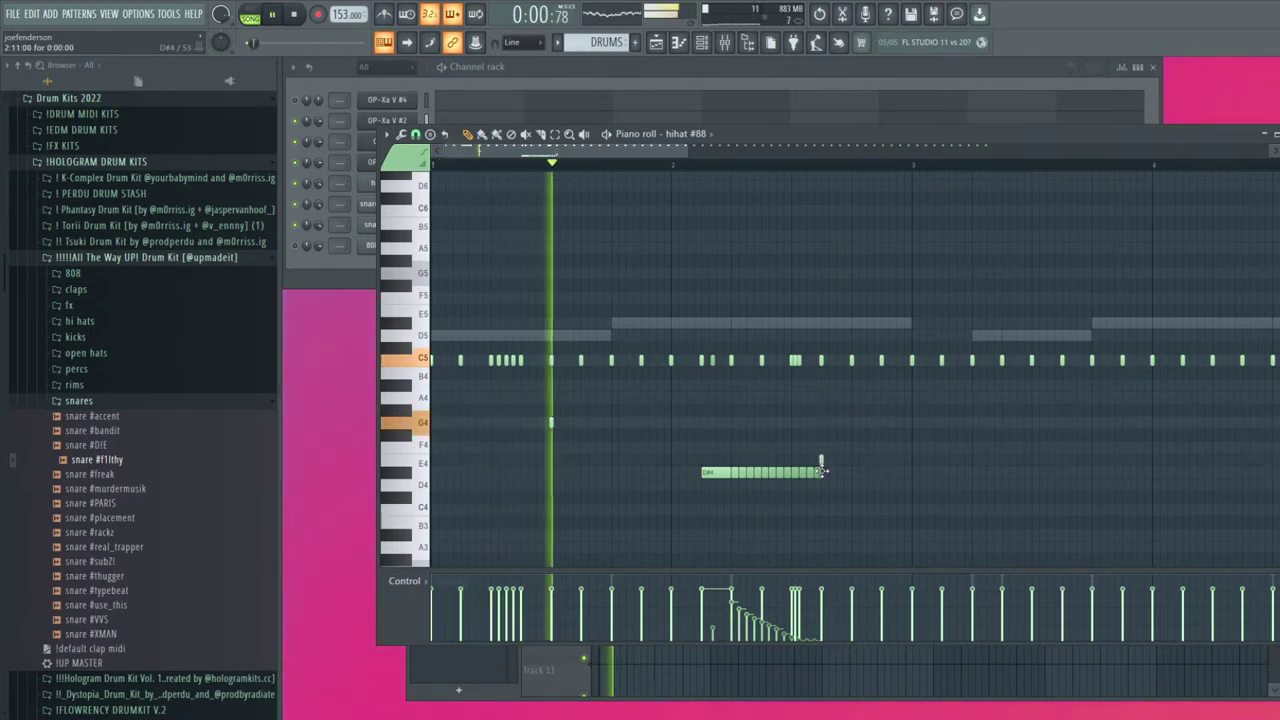
Add a longer F#4 hi-hat note at beat 3.5 of bar 2 and a fast C5 roll at the start of bar 3
{"action": "left_click", "coordinate": [820, 435]}
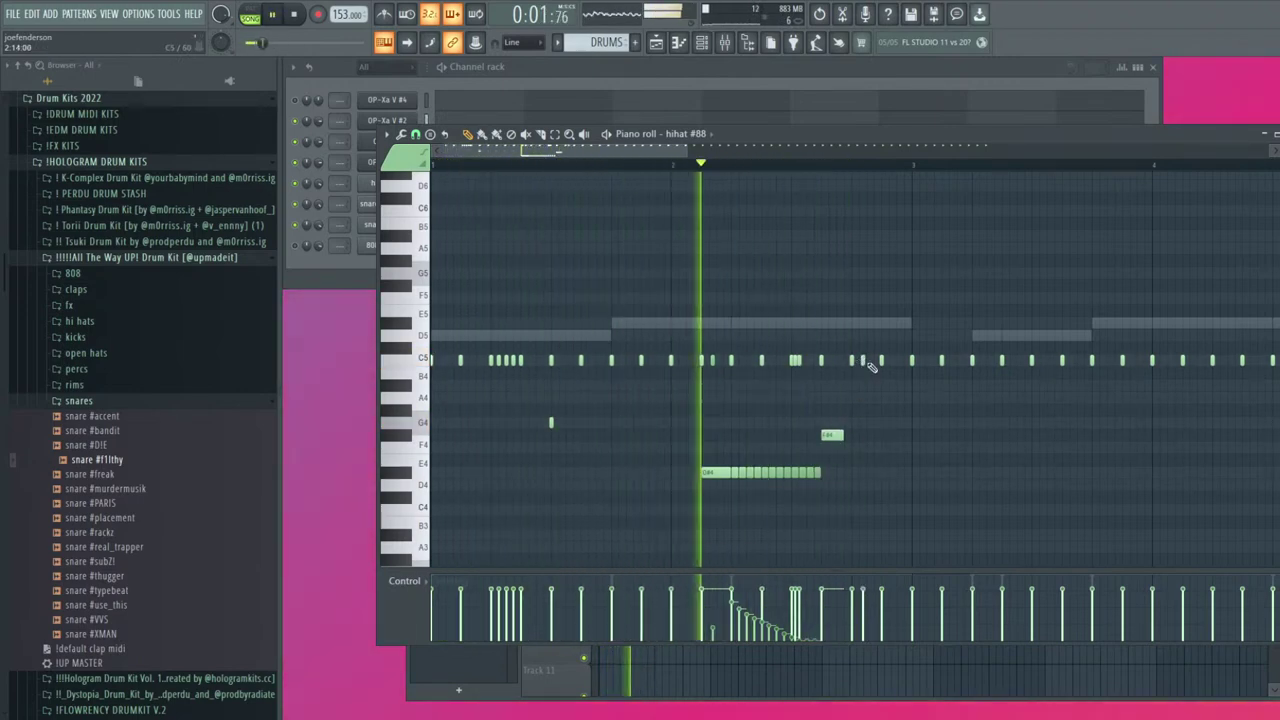
{"action": "scroll", "coordinate": [902, 386], "scroll_direction": "down", "scroll_amount": 2}
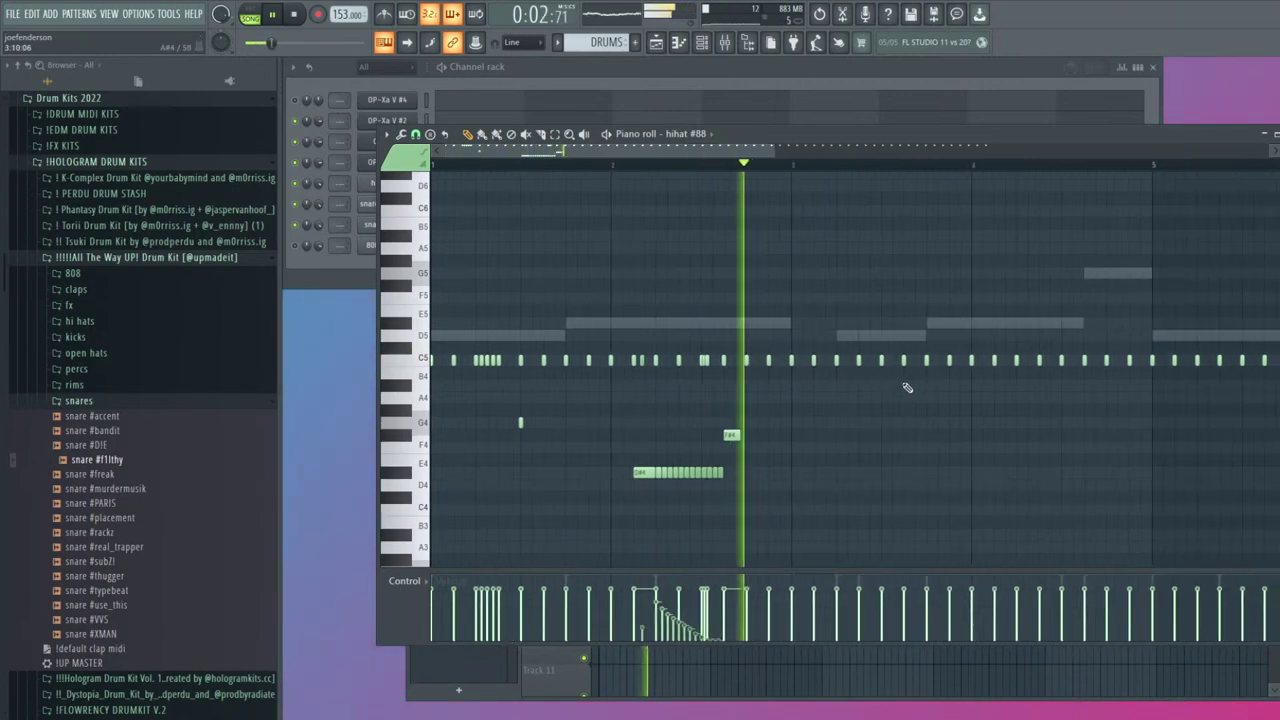
{"action": "scroll", "coordinate": [796, 362], "scroll_direction": "up", "scroll_amount": 4}
{"action": "left_click", "coordinate": [788, 360]}
{"action": "scroll", "coordinate": [812, 375], "scroll_direction": "down", "scroll_amount": 3}
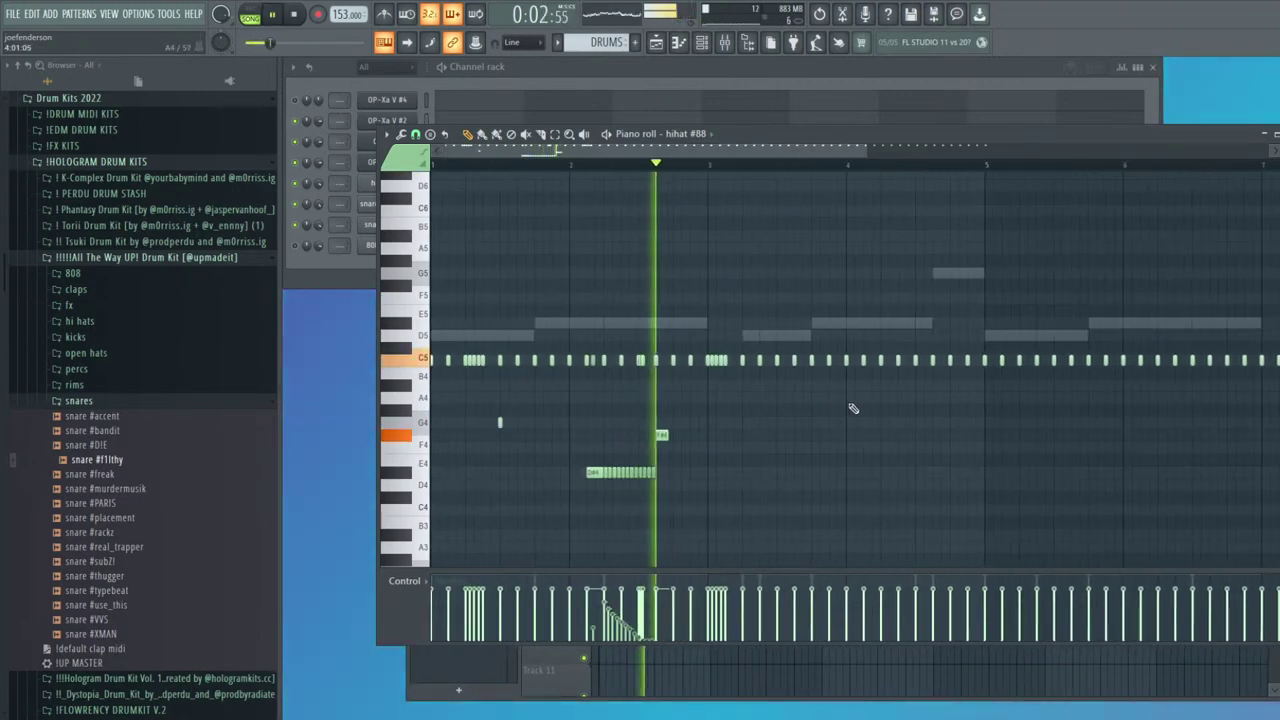
Delete the hi-hat notes in bars 5 to 8 and duplicate bar 3's hi-hat pattern into bar 4
{"action": "left_click_drag", "start_coordinate": [1202, 402], "coordinate": [796, 308]}
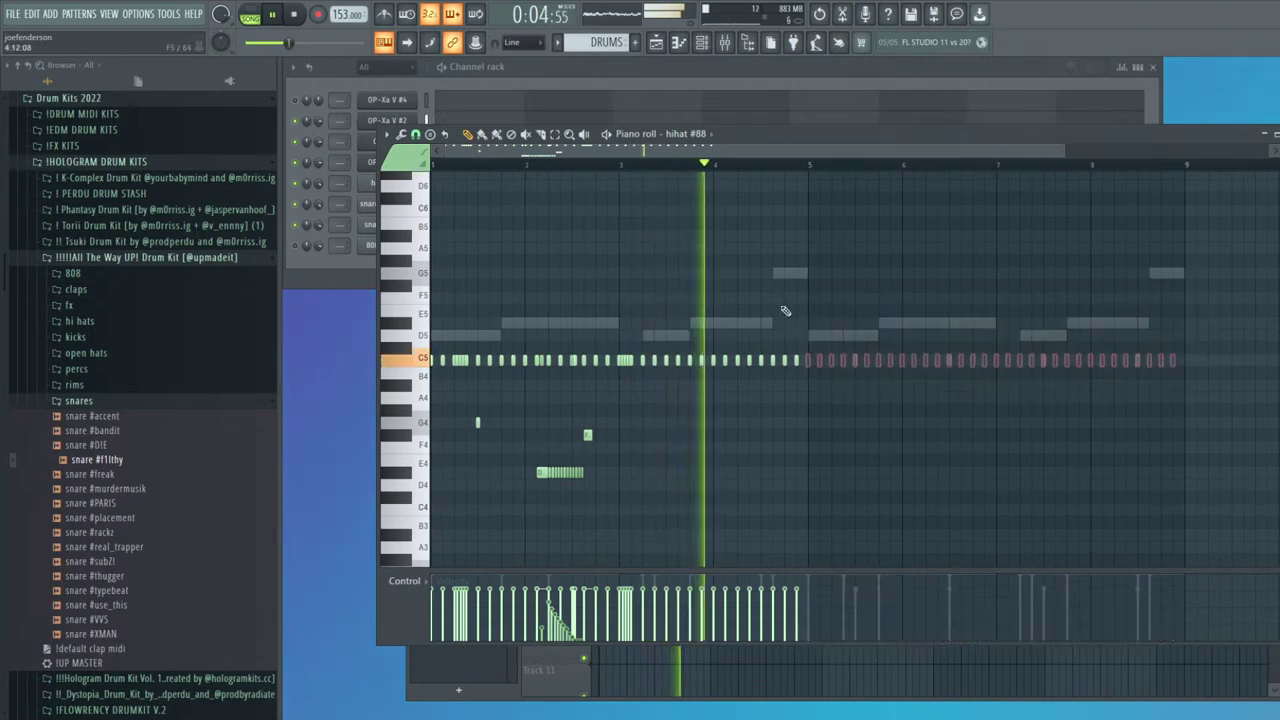
{"action": "scroll", "coordinate": [652, 367], "scroll_direction": "up", "scroll_amount": 3}
{"action": "left_click_drag", "start_coordinate": [778, 367], "coordinate": [930, 368]}
{"action": "left_click_drag", "start_coordinate": [833, 378], "coordinate": [594, 348]}
{"action": "scroll", "coordinate": [766, 371], "scroll_direction": "up", "scroll_amount": 1}
{"action": "key", "text": "ctrl+b"}
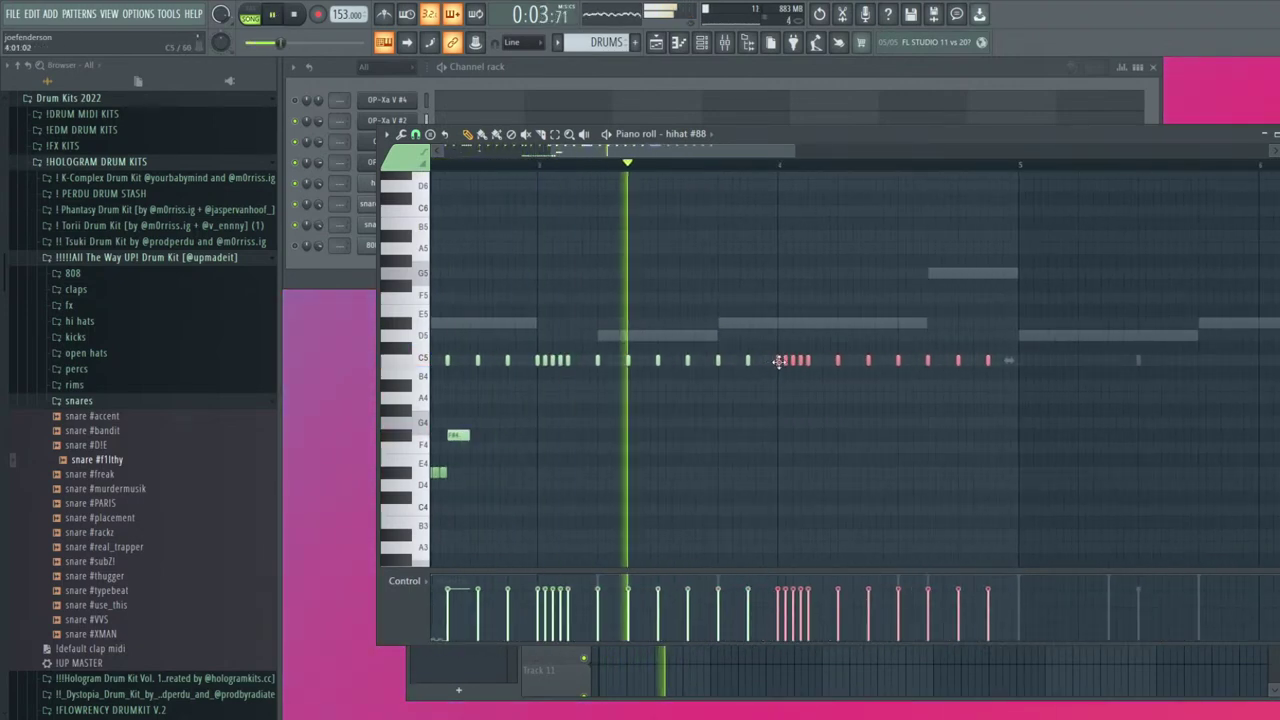
Add descending A#4, G4 and D#4 hi-hat hits in bar 4 and lower the velocities of the G4 and D#4 hits
{"action": "left_click", "coordinate": [868, 385]}
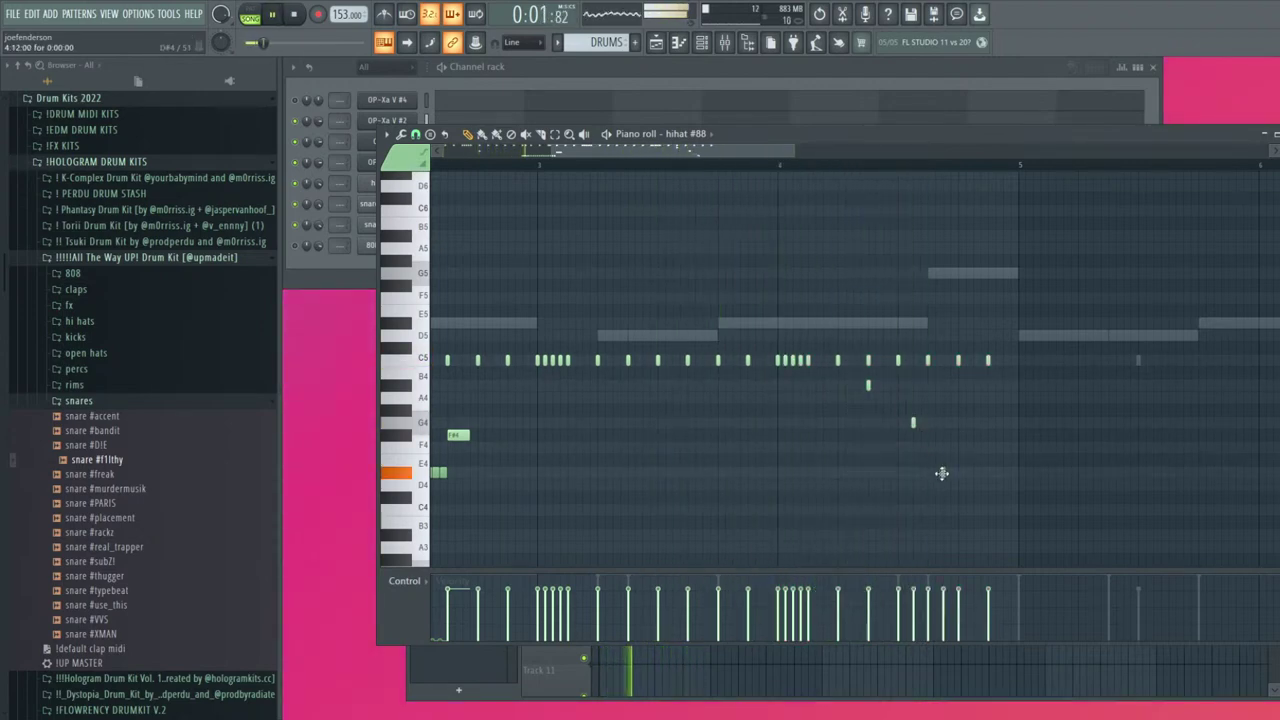
{"action": "left_click_drag", "start_coordinate": [937, 479], "coordinate": [942, 478]}
{"action": "left_click_drag", "start_coordinate": [951, 477], "coordinate": [866, 392]}
{"action": "left_click_drag", "start_coordinate": [910, 613], "coordinate": [943, 629]}
{"action": "key", "text": "ctrl+d"}
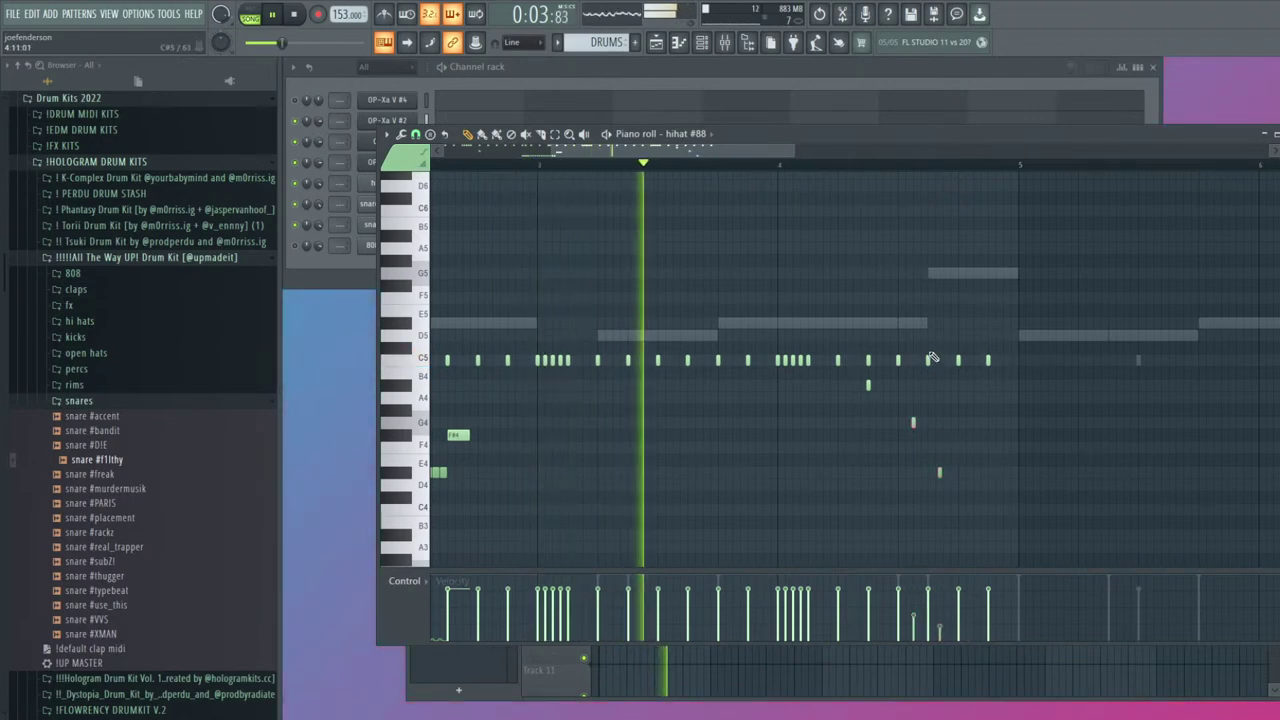
Add two fast C5 hi-hat hits right after the hat at beat 3.5 of bar 4
{"action": "left_click", "coordinate": [936, 363]}
{"action": "left_click", "coordinate": [941, 363]}
{"action": "left_click", "coordinate": [981, 396]}
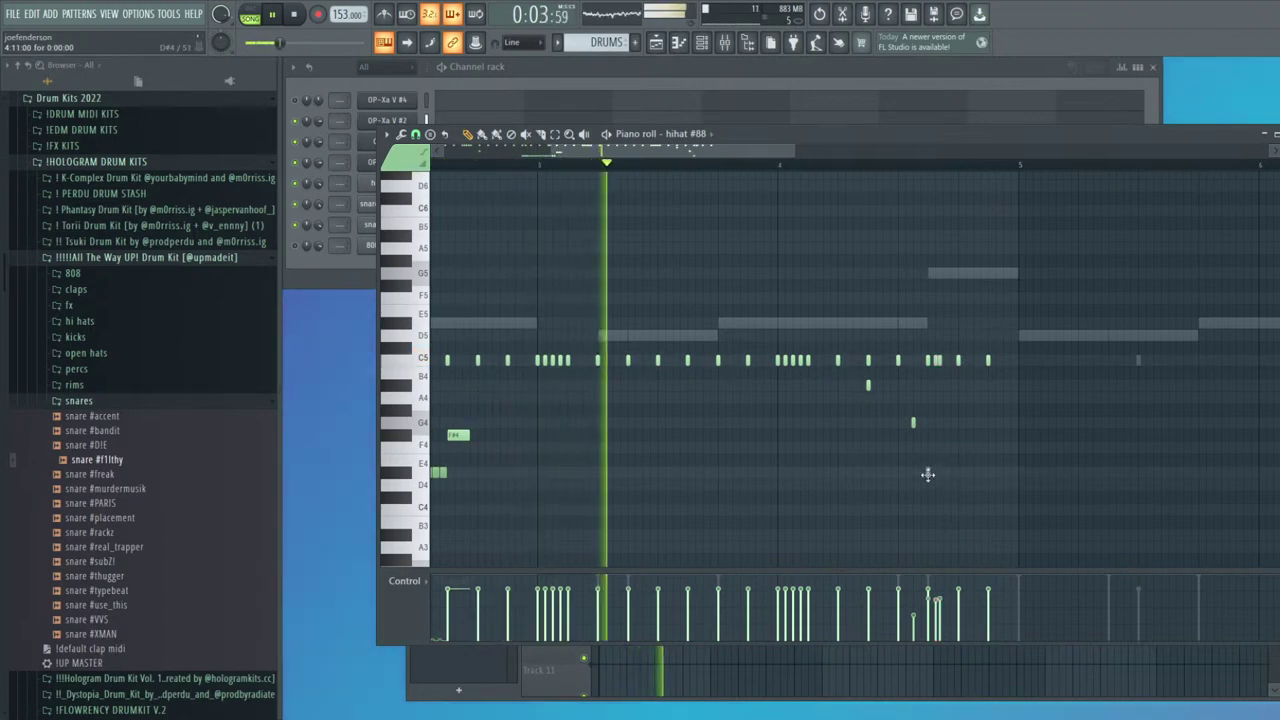
Place longer D#4 and C#4 hi-hat notes near the end of bar 4 and lower their velocities
{"action": "left_click_drag", "start_coordinate": [932, 475], "coordinate": [961, 473]}
{"action": "left_click", "coordinate": [964, 496]}
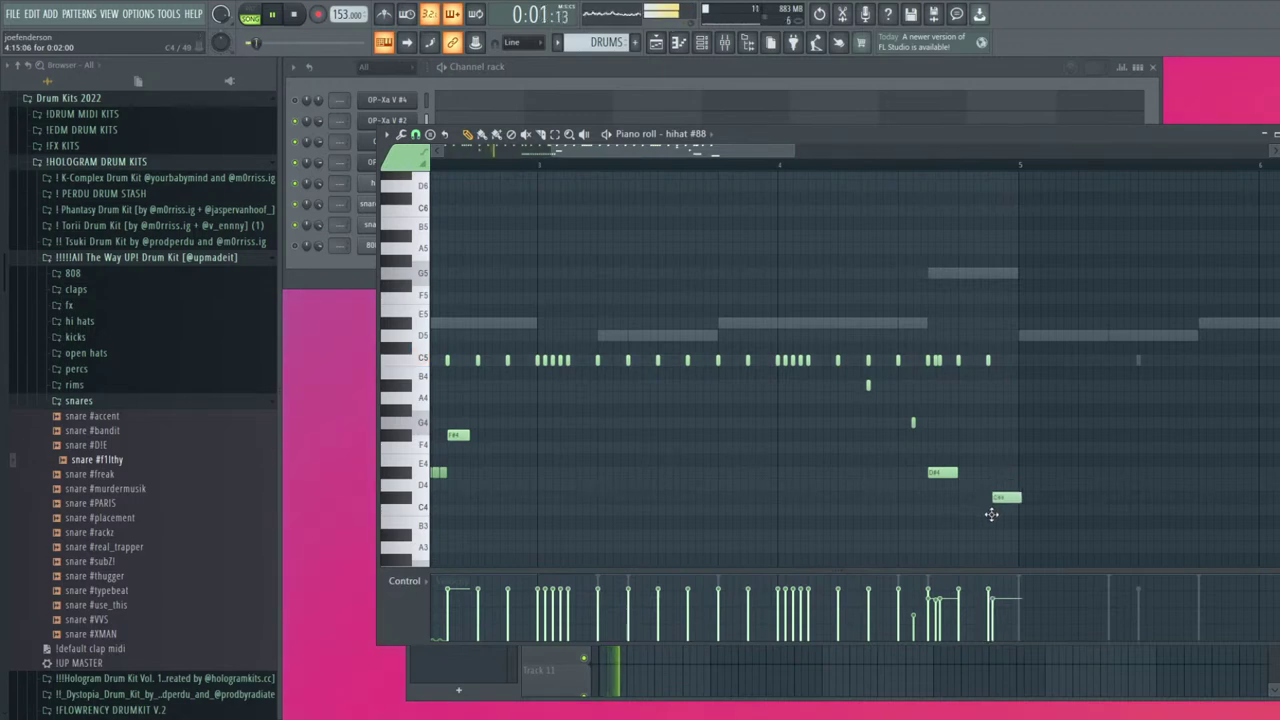
{"action": "left_click_drag", "start_coordinate": [1018, 509], "coordinate": [914, 457]}
{"action": "left_click_drag", "start_coordinate": [925, 604], "coordinate": [989, 619]}
{"action": "left_click", "coordinate": [988, 446], "text": "ctrl"}
Add an A#4 hi-hat note after beat 4 of bar 4 and chop it repeatedly into a very fast roll
{"action": "scroll", "coordinate": [967, 370], "scroll_direction": "up", "scroll_amount": 3}
{"action": "left_click", "coordinate": [962, 386]}
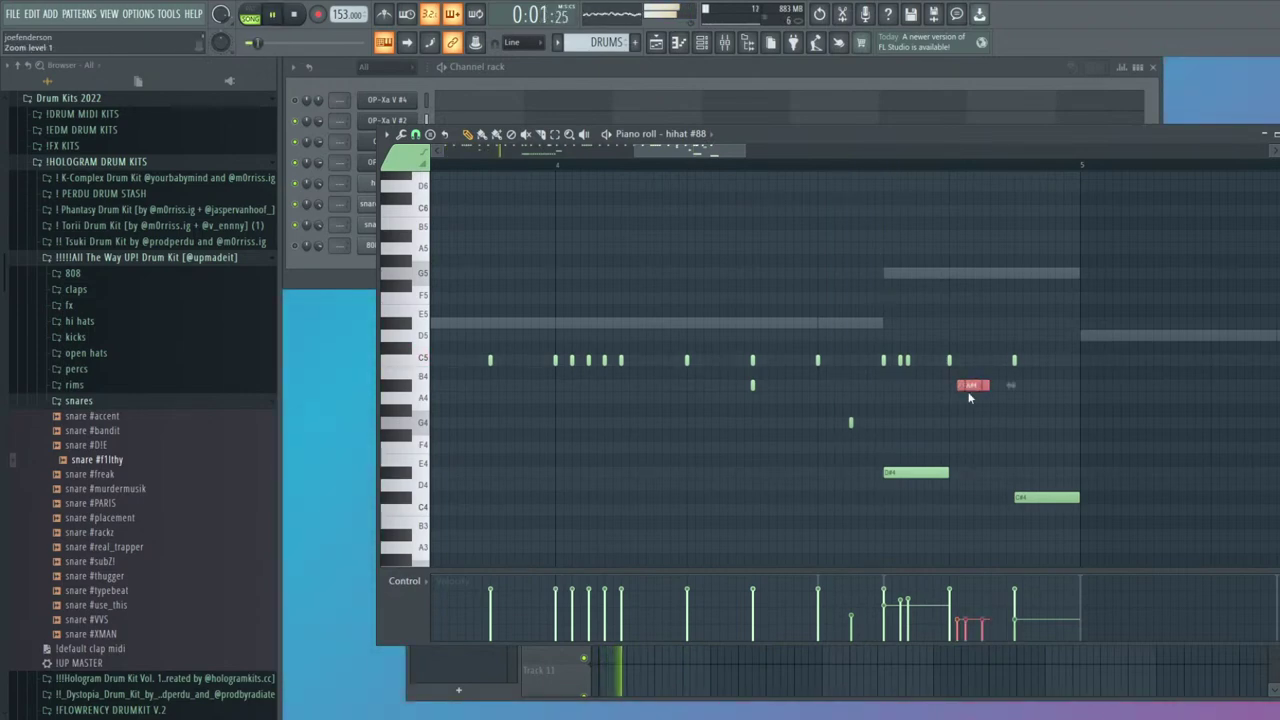
{"action": "key", "text": "ctrl+u"}
{"action": "key", "text": "ctrl+u"}
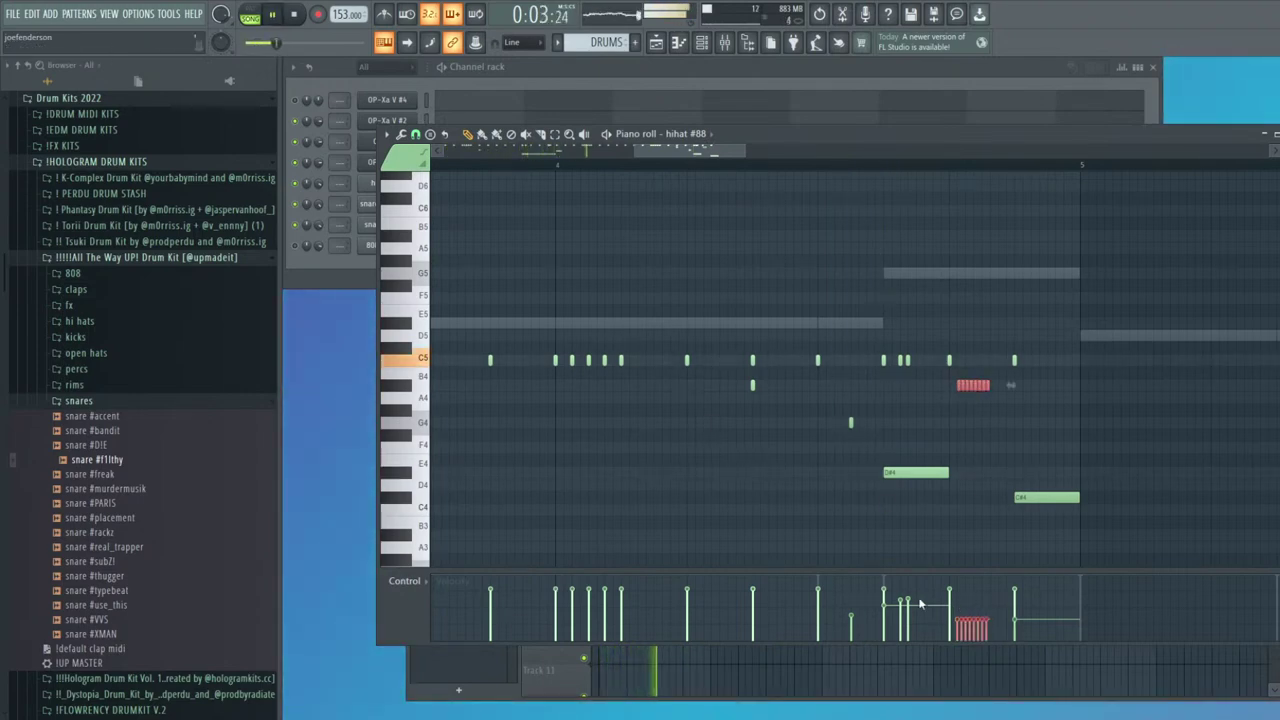
Transpose the chopped A#4 roll down an octave and two semitones to G#3 and replay the pattern from the start
{"action": "key", "text": "shift+Down"}
{"action": "key", "text": "shift+Down"}
{"action": "key", "text": "ctrl+Down"}
{"action": "scroll", "coordinate": [1030, 415], "scroll_direction": "down", "scroll_amount": 3}
{"action": "scroll", "coordinate": [1030, 415], "scroll_direction": "down", "scroll_amount": 2}
{"action": "key", "text": "space"}
{"action": "key", "text": "space"}
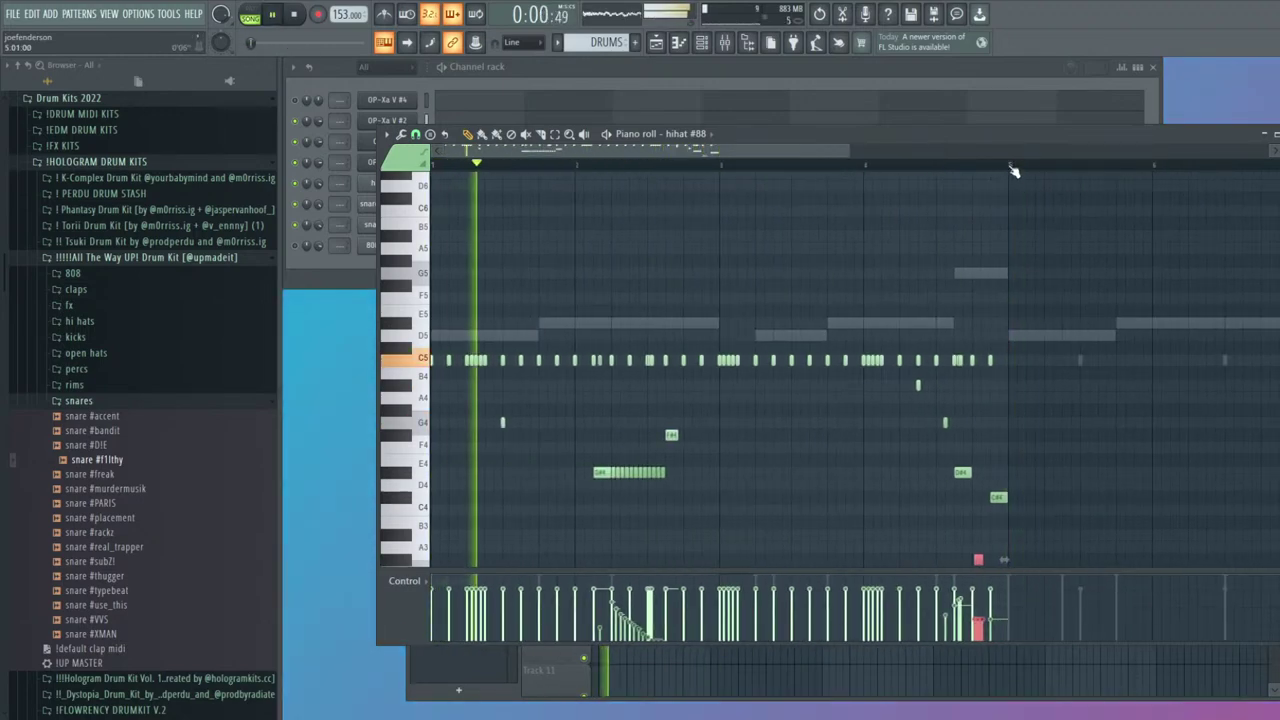
Replay the pattern and delete the C5 hi-hats at beats 3 and 3.5 of bar 1 and beats 3.5 and 4 of bar 2
{"action": "scroll", "coordinate": [957, 232], "scroll_direction": "down", "scroll_amount": 1}
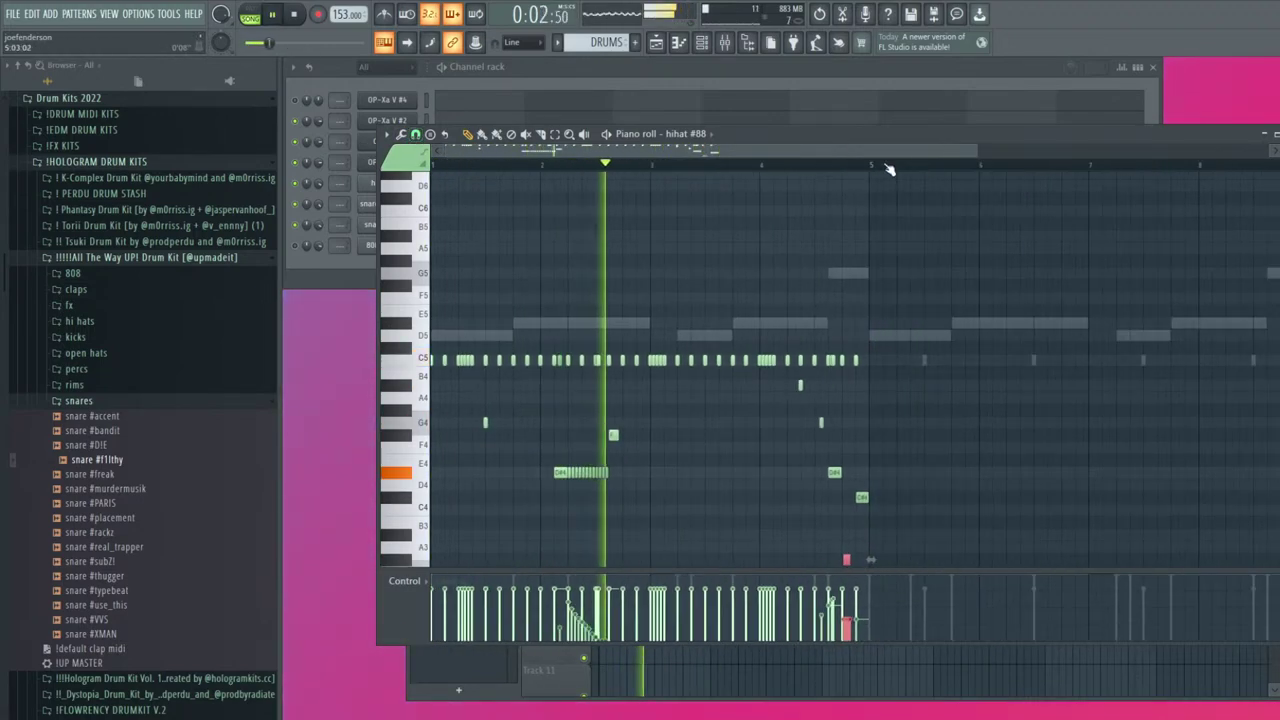
{"action": "key", "text": "space"}
{"action": "key", "text": "space"}
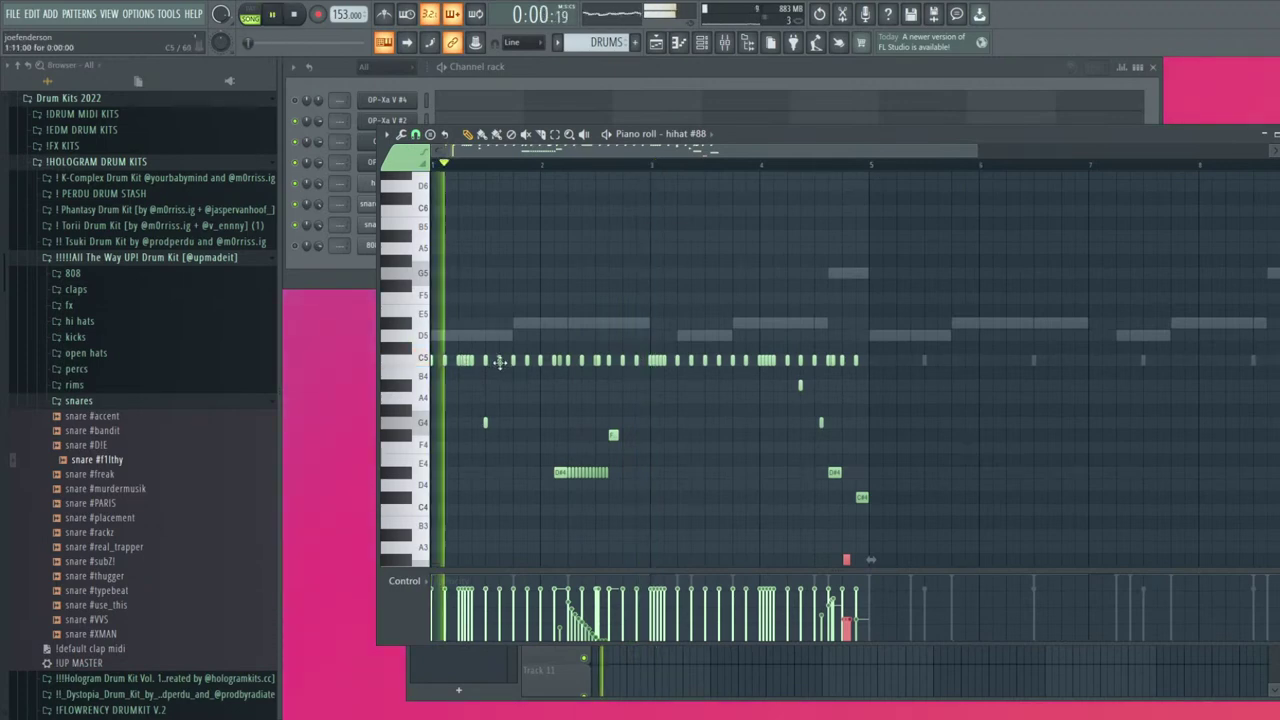
{"action": "right_click", "coordinate": [622, 361]}
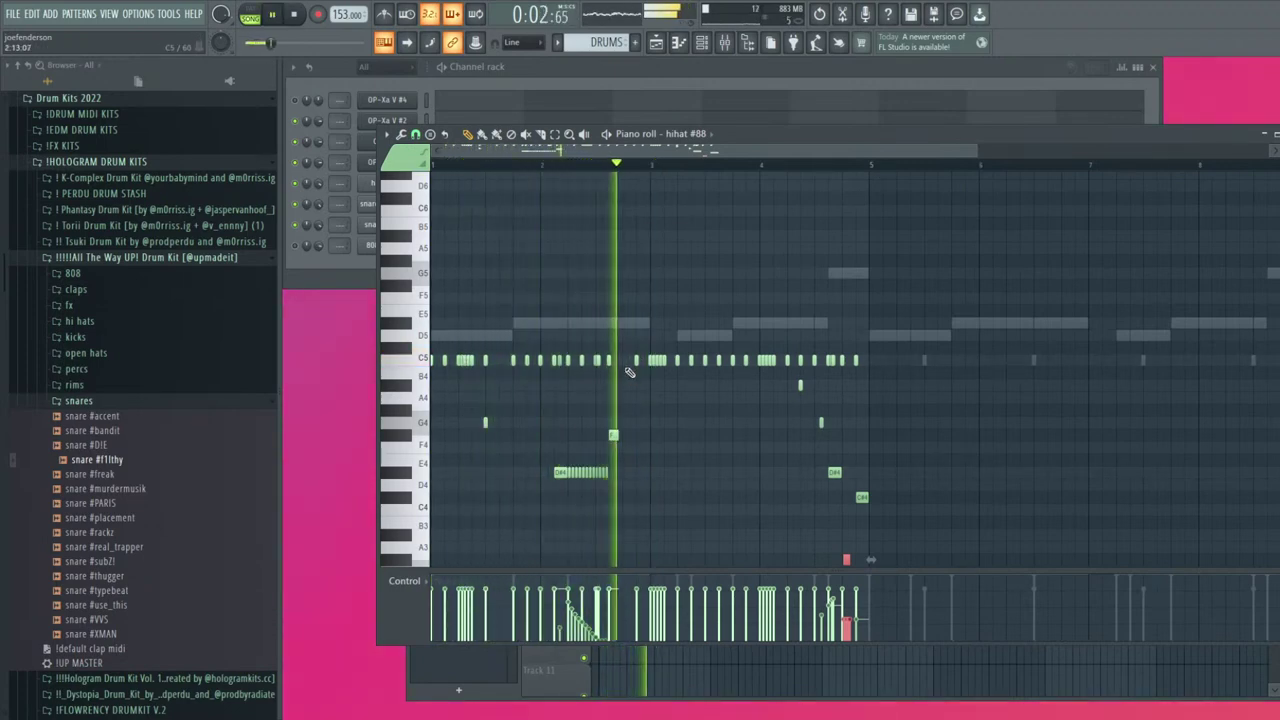
Duplicate the four-bar hi-hat pattern into bars 5 to 8, replay it and leave the hi-hat's piano roll
{"action": "left_click_drag", "start_coordinate": [871, 165], "coordinate": [434, 188]}
{"action": "key", "text": "ctrl+b"}
{"action": "scroll", "coordinate": [795, 315], "scroll_direction": "down", "scroll_amount": 1}
{"action": "scroll", "coordinate": [735, 372], "scroll_direction": "up", "scroll_amount": 3}
{"action": "left_click", "coordinate": [711, 380], "text": "ctrl"}
{"action": "key", "text": "space"}
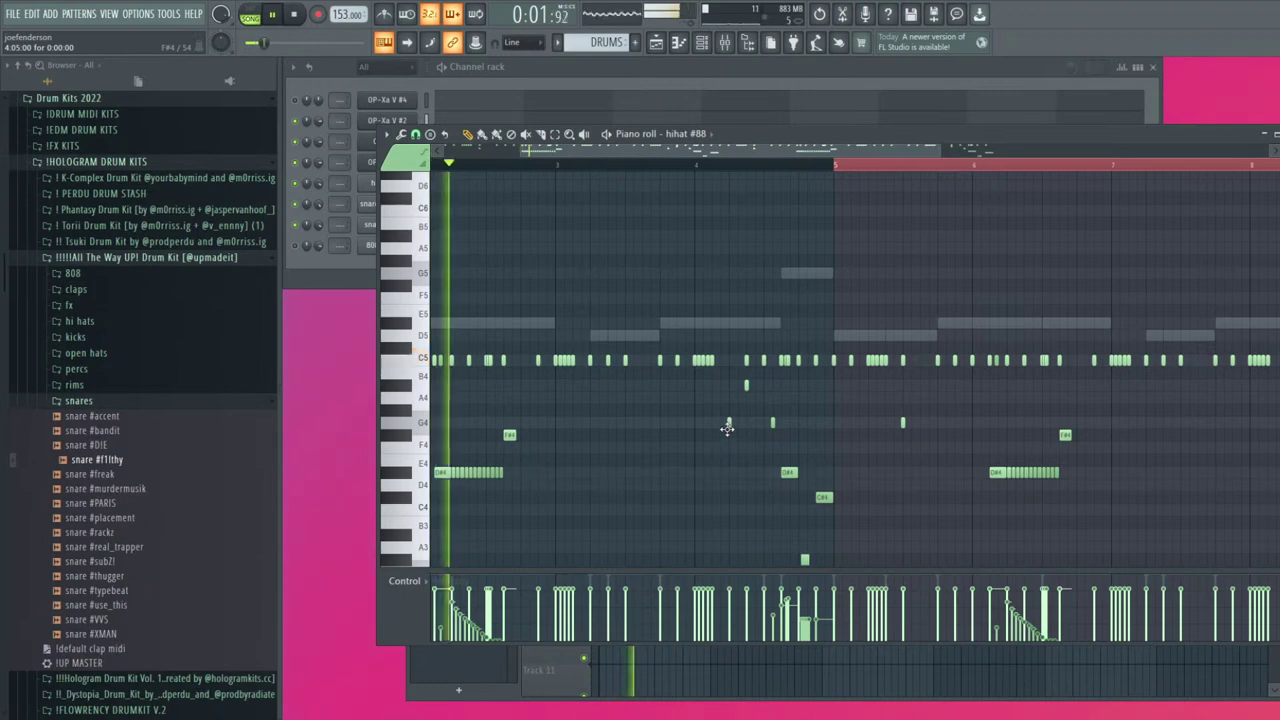
{"action": "scroll", "coordinate": [850, 400], "scroll_direction": "down", "scroll_amount": 2}
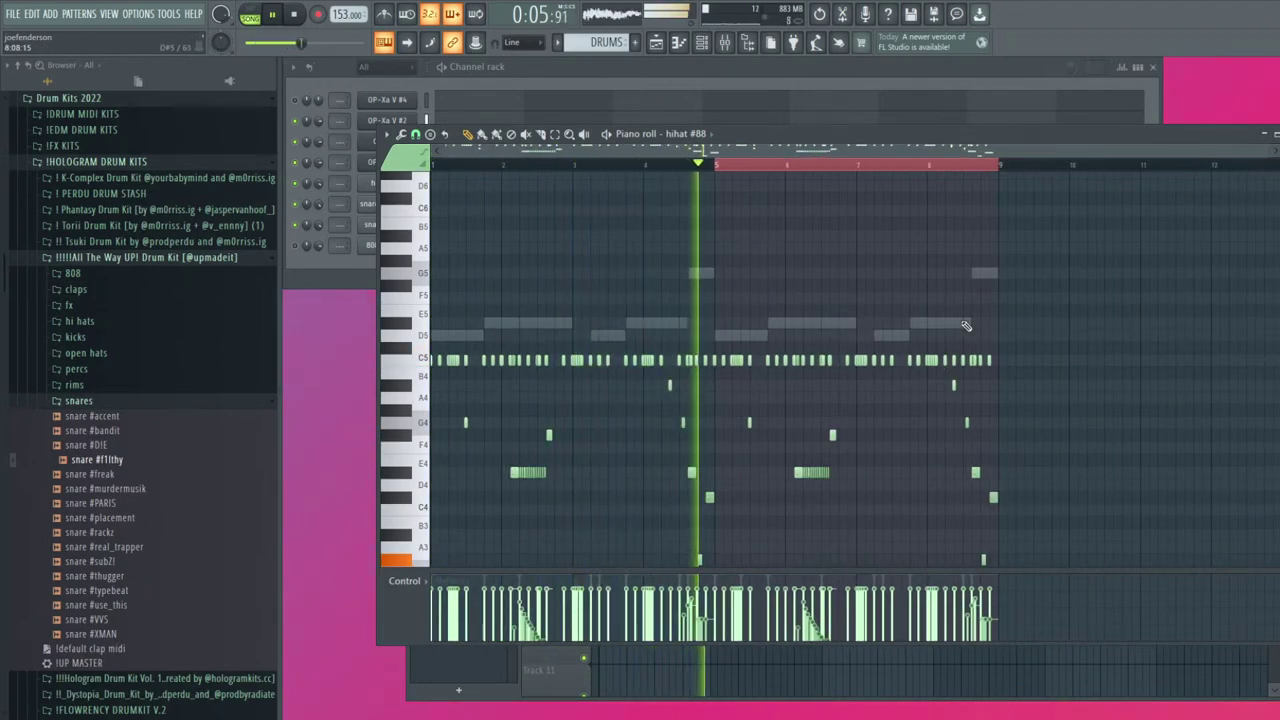
{"action": "key", "text": "Escape"}
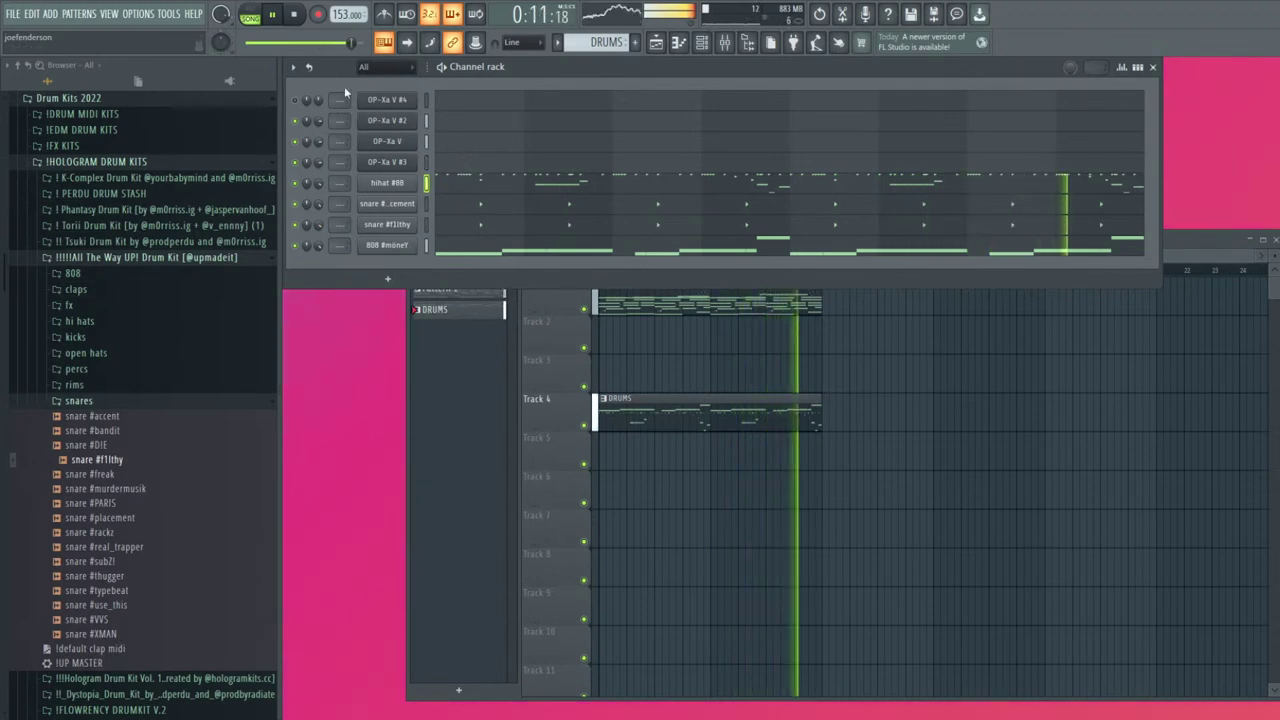
Open the 808's notes and replace the second D#5 in bar 2 with shorter D#5 notes on beats 3 and 4.5
{"action": "left_click", "coordinate": [519, 249]}
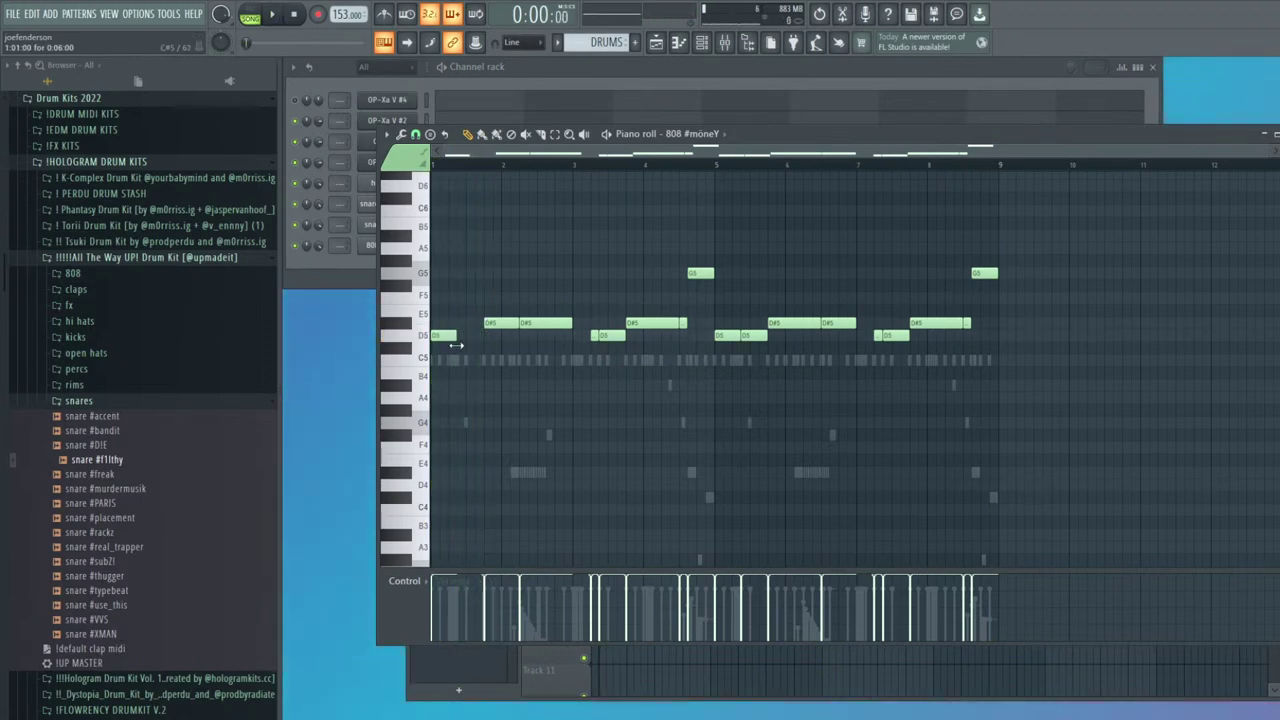
{"action": "right_click", "coordinate": [551, 325]}
{"action": "left_click", "coordinate": [542, 323]}
{"action": "left_click", "coordinate": [568, 323]}
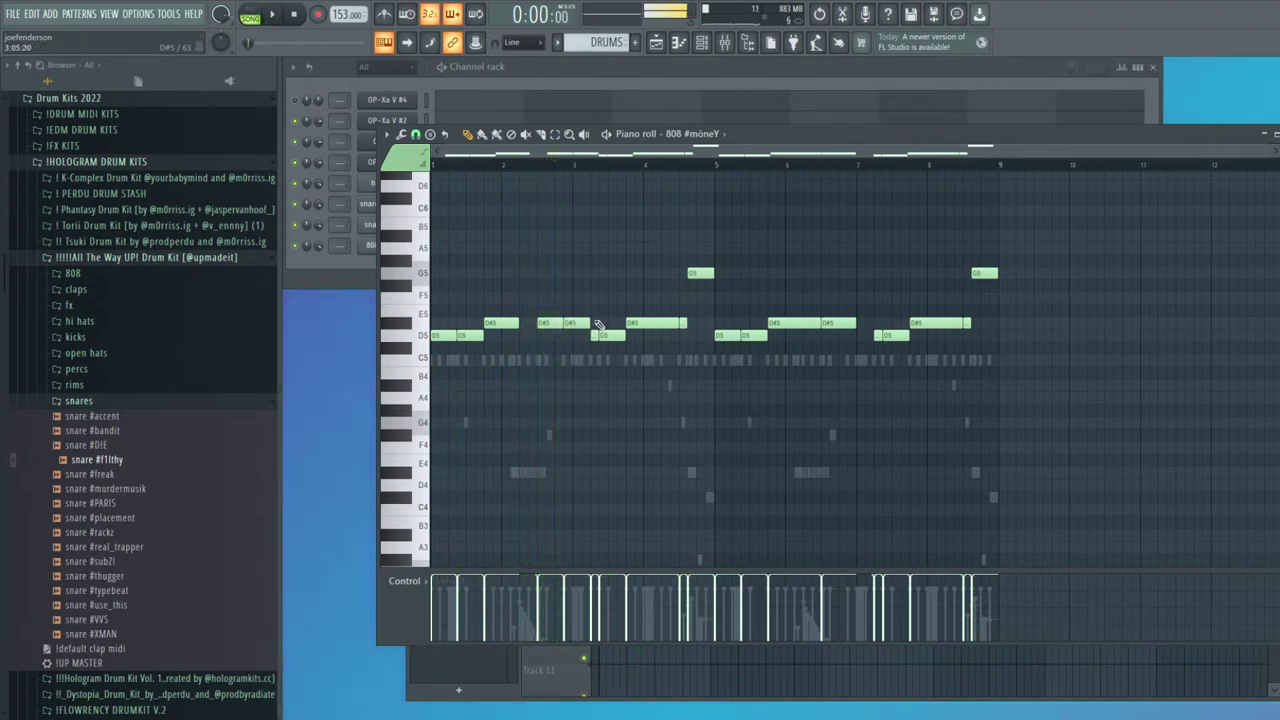
{"action": "left_click_drag", "start_coordinate": [589, 323], "coordinate": [571, 323]}
Rework the 808 in bars 3 and 4 with a D5 starting bar 3 and a short D5 on beat 2 of bar 4
{"action": "right_click", "coordinate": [595, 339]}
{"action": "right_click", "coordinate": [662, 324]}
{"action": "right_click", "coordinate": [684, 324]}
{"action": "left_click_drag", "start_coordinate": [594, 358], "coordinate": [436, 310]}
{"action": "key", "text": "ctrl+b"}
{"action": "left_click", "coordinate": [512, 286], "text": "ctrl"}
{"action": "left_click_drag", "start_coordinate": [612, 338], "coordinate": [676, 341]}
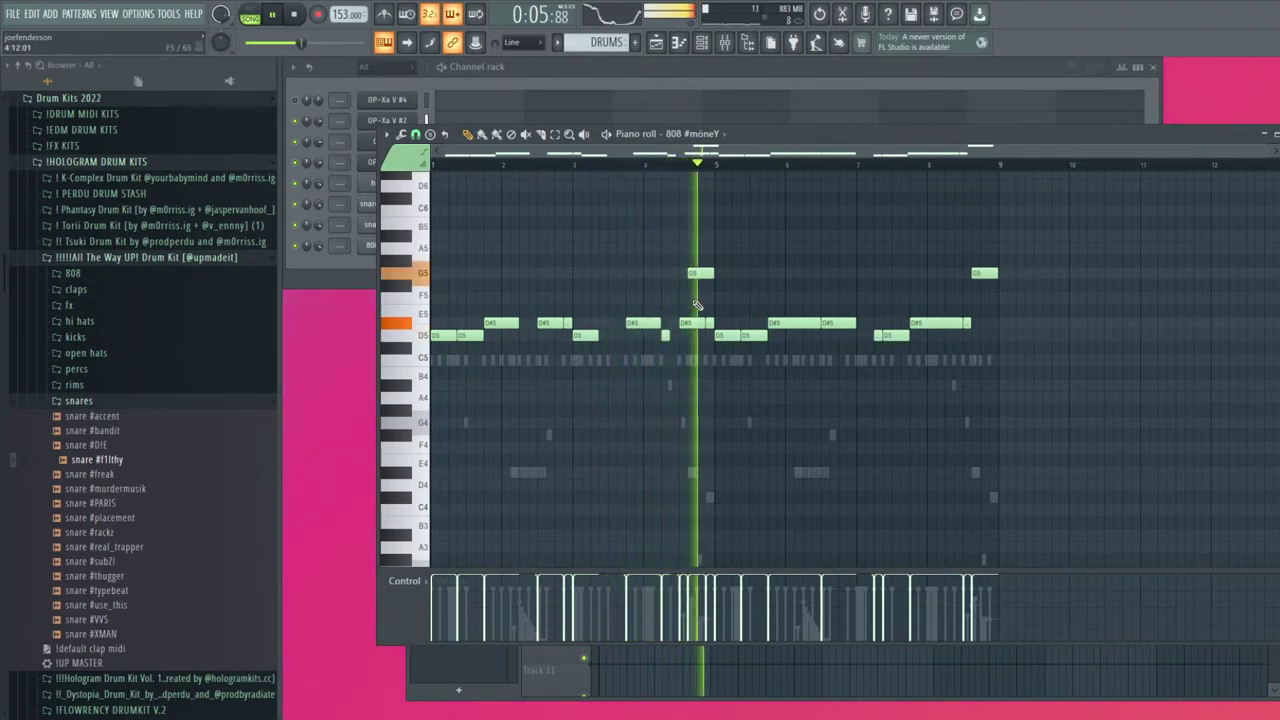
Try the last short D#5 of bar 4 at G#5, and remove the overlapping 808 notes around the G5
{"action": "right_click", "coordinate": [706, 323]}
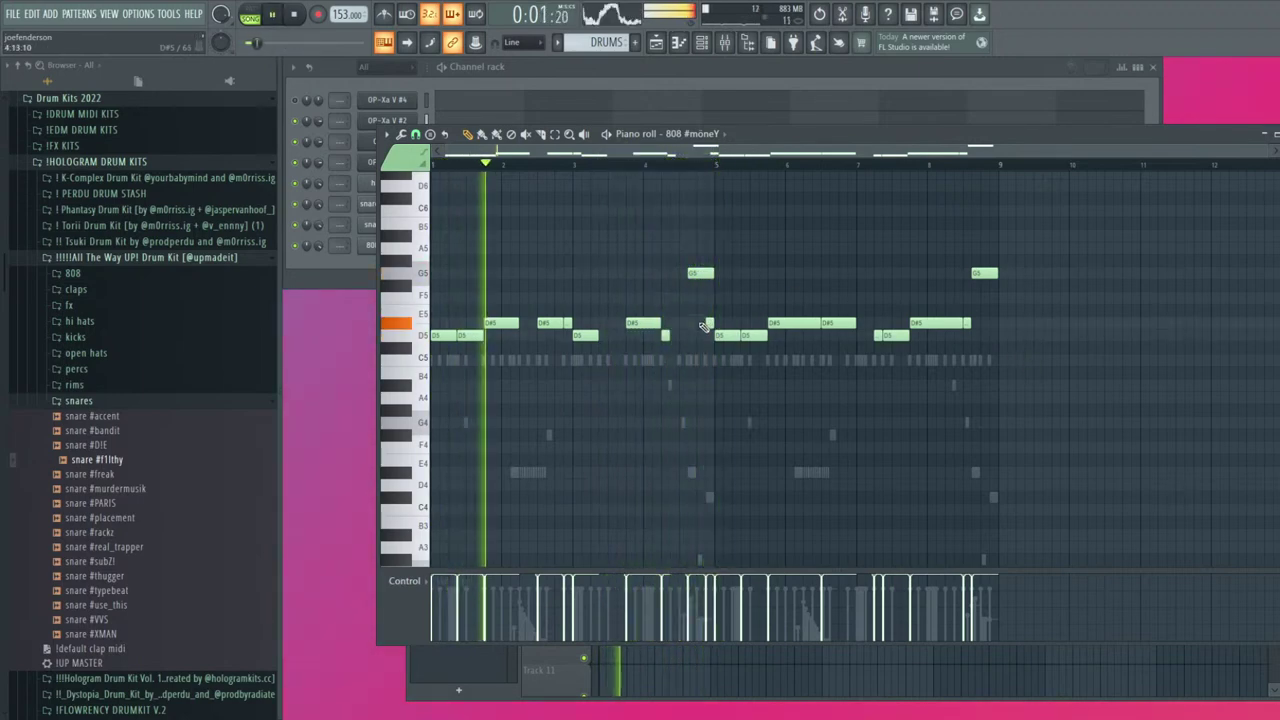
{"action": "left_click_drag", "start_coordinate": [709, 324], "coordinate": [709, 261]}
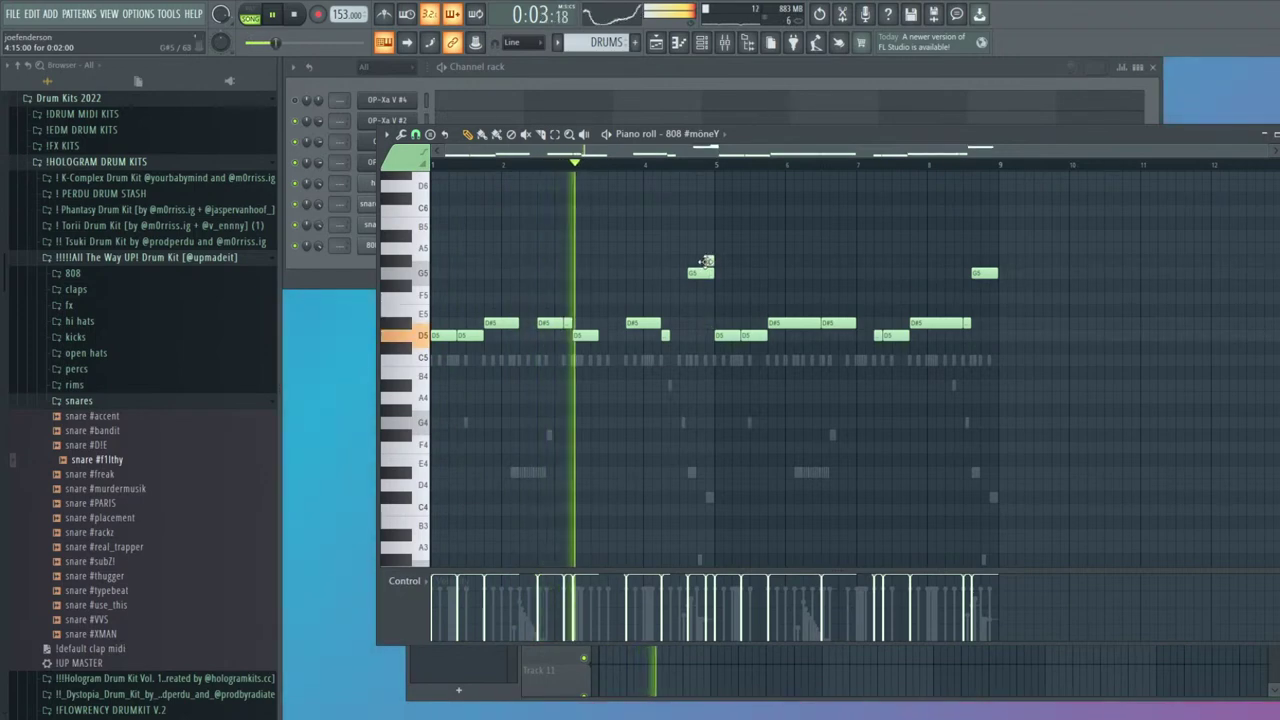
{"action": "left_click", "coordinate": [710, 285]}
{"action": "right_click", "coordinate": [710, 285]}
{"action": "right_click", "coordinate": [710, 261]}
Delete the 808 notes in bars 5 to 8 and replace them with a copy of bars 1 to 4
{"action": "mouse_move", "coordinate": [1063, 378]}
{"action": "left_mouse_down"}
{"action": "mouse_move", "coordinate": [807, 232]}
{"action": "mouse_move", "coordinate": [731, 218]}
{"action": "left_mouse_up"}
{"action": "key", "text": "Delete"}
{"action": "left_click_drag", "start_coordinate": [791, 377], "coordinate": [731, 317]}
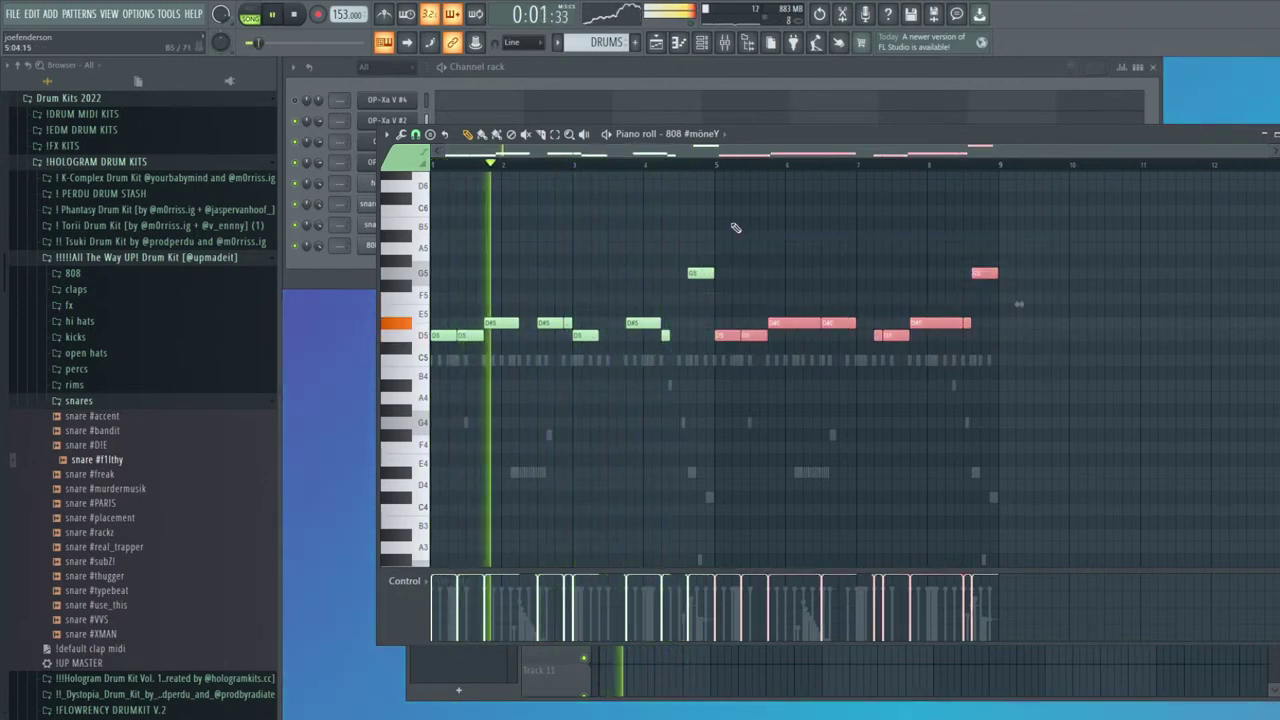
{"action": "key", "text": "ctrl+b"}
{"action": "left_click", "coordinate": [725, 315], "text": "ctrl"}
Add a short D#5 808 note before the G5 in bar 4 and a longer one before the G5 in bar 8
{"action": "scroll", "coordinate": [681, 320], "scroll_direction": "up", "scroll_amount": 2}
{"action": "left_click", "coordinate": [683, 321]}
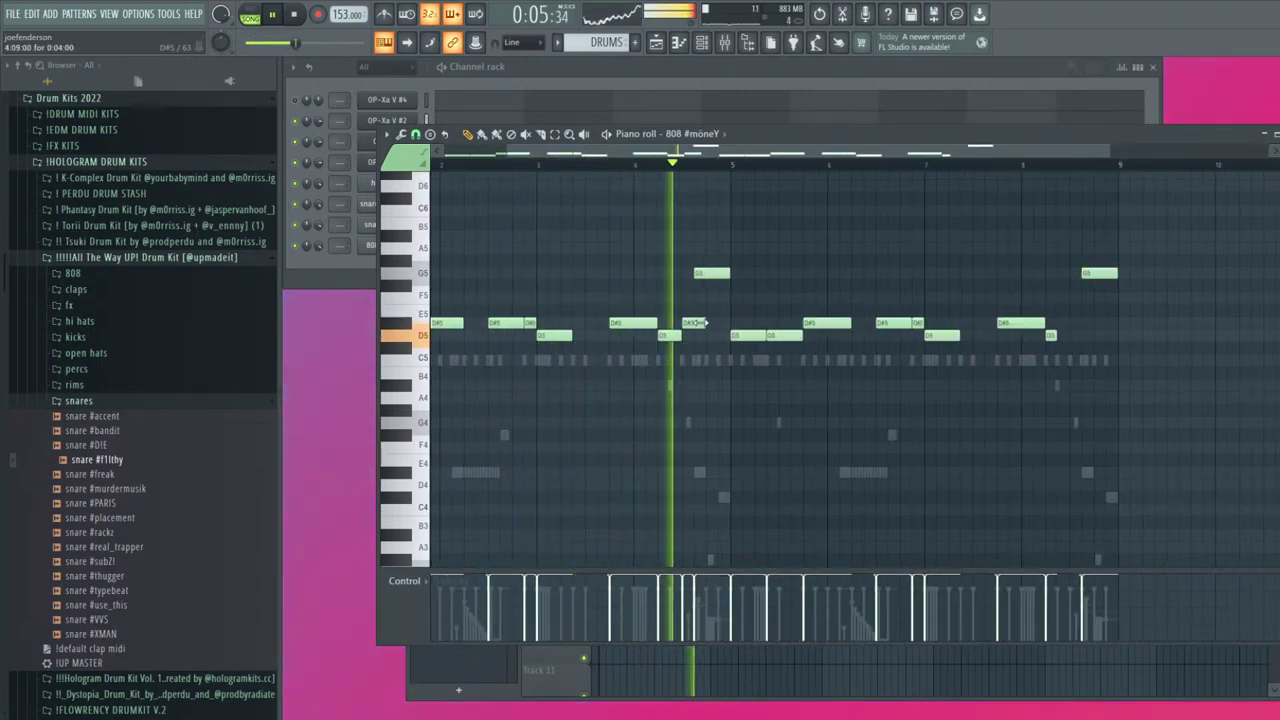
{"action": "scroll", "coordinate": [1080, 380], "scroll_direction": "down", "scroll_amount": 2}
{"action": "scroll", "coordinate": [1034, 308], "scroll_direction": "up", "scroll_amount": 3}
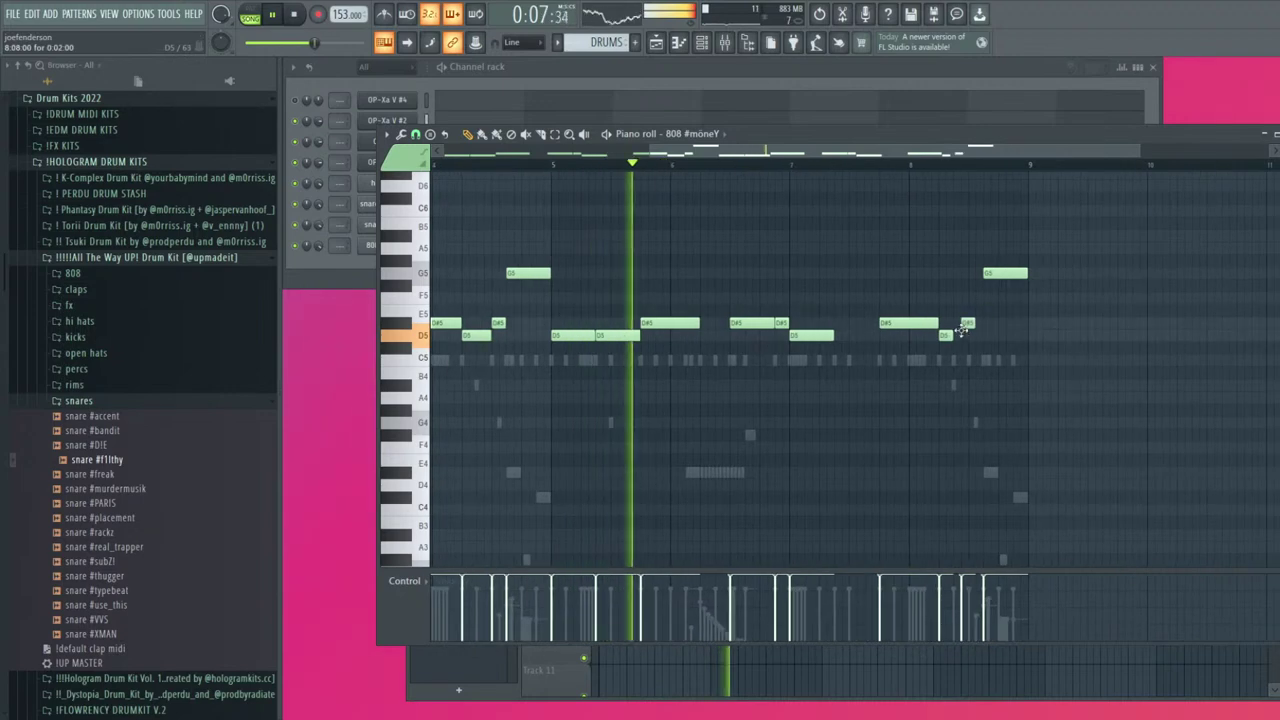
{"action": "left_click", "coordinate": [958, 323]}
{"action": "left_click", "coordinate": [977, 326]}
{"action": "right_click", "coordinate": [977, 326]}
{"action": "left_click_drag", "start_coordinate": [966, 325], "coordinate": [979, 326]}
Chop the G5 808 note at the end of bar 8 into a fast roll with rising velocities, and transpose it up an octave
{"action": "left_click", "coordinate": [1000, 274]}
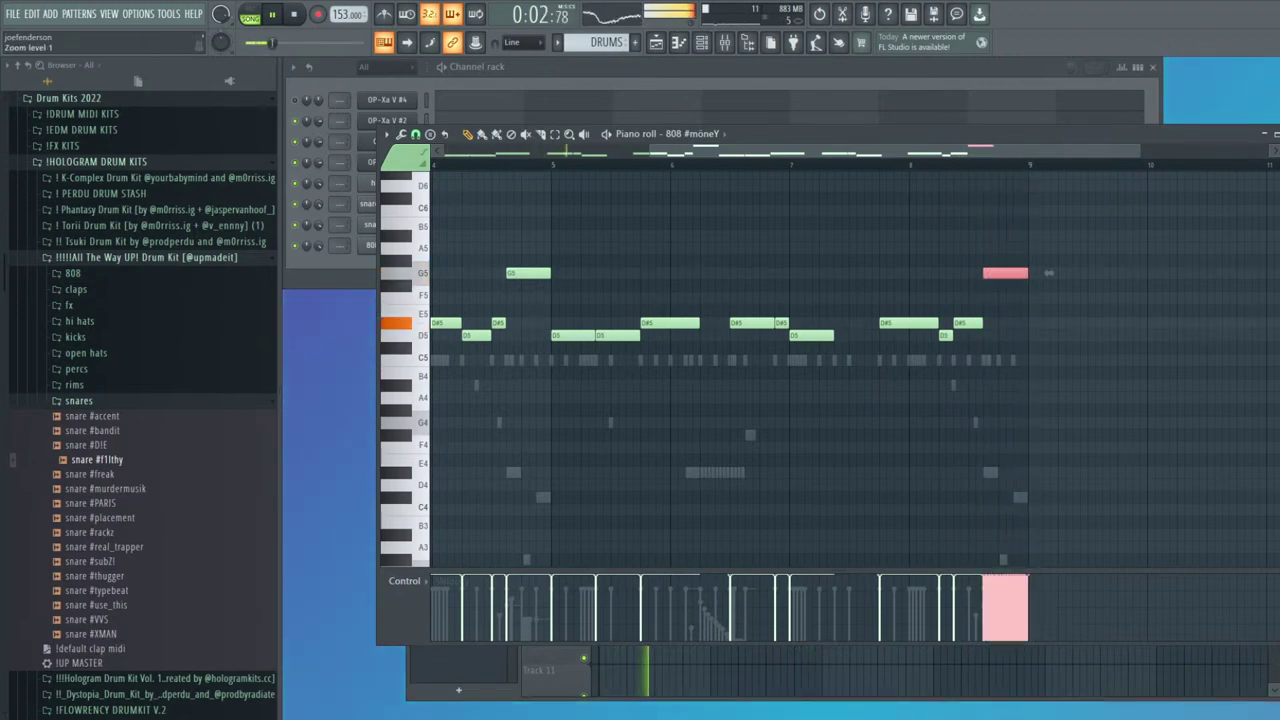
{"action": "scroll", "coordinate": [1030, 580], "scroll_direction": "up", "scroll_amount": 2}
{"action": "left_click_drag", "start_coordinate": [935, 635], "coordinate": [1006, 585]}
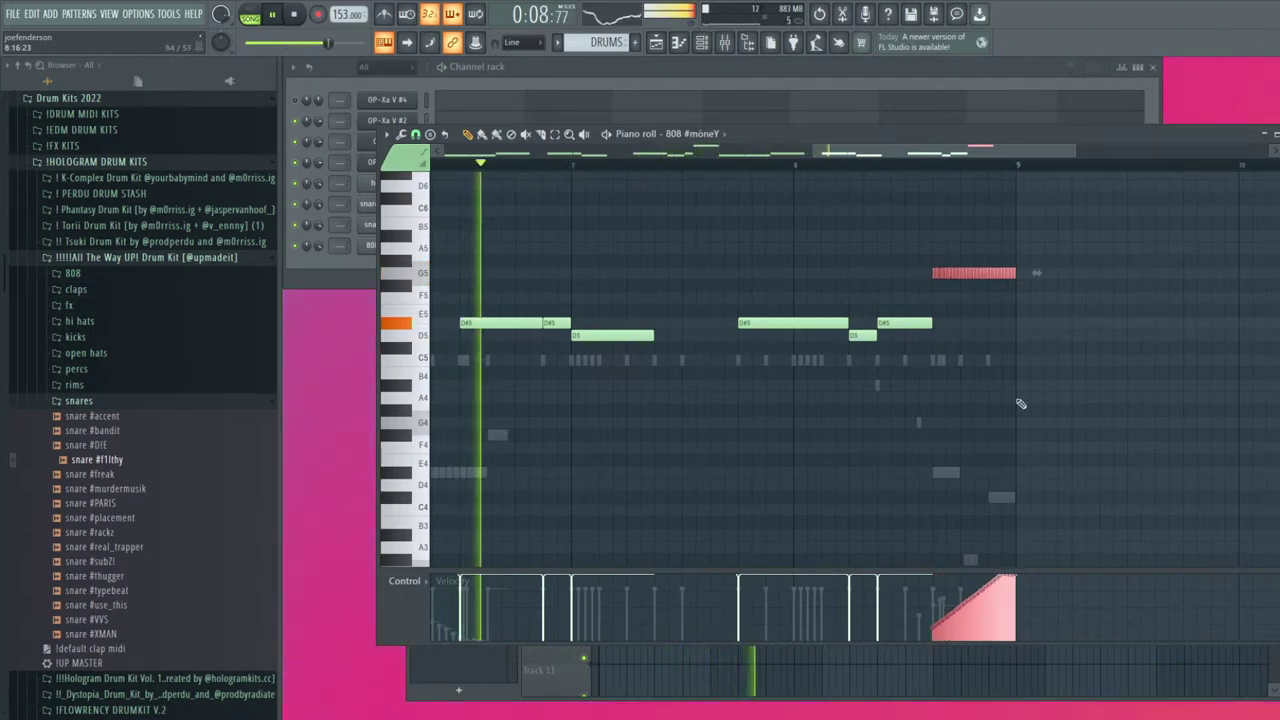
{"action": "key", "text": "ctrl+Up"}
{"action": "left_click", "coordinate": [1018, 312], "text": "ctrl"}
{"action": "scroll", "coordinate": [1017, 312], "scroll_direction": "up", "scroll_amount": 1}
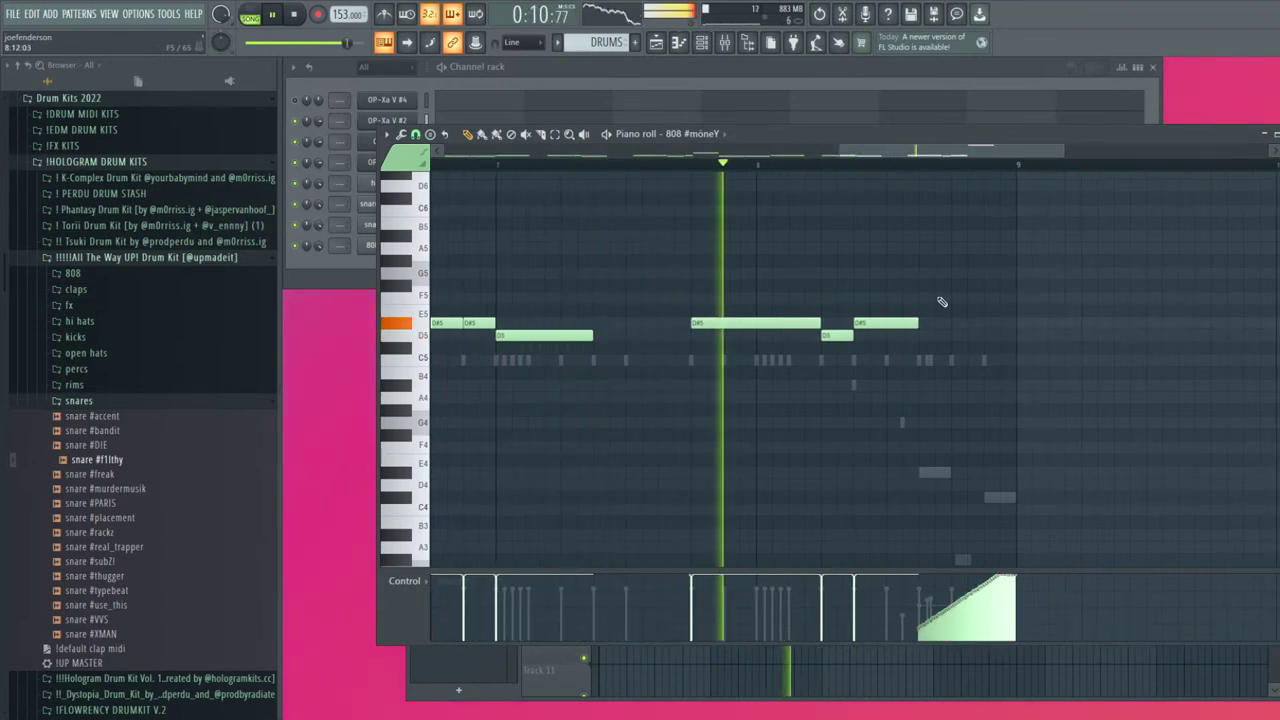
Add a G5 808 note on beat 3 of bar 8, bring the roll back to G5 and curve its velocities upward from near zero
{"action": "left_click", "coordinate": [914, 262]}
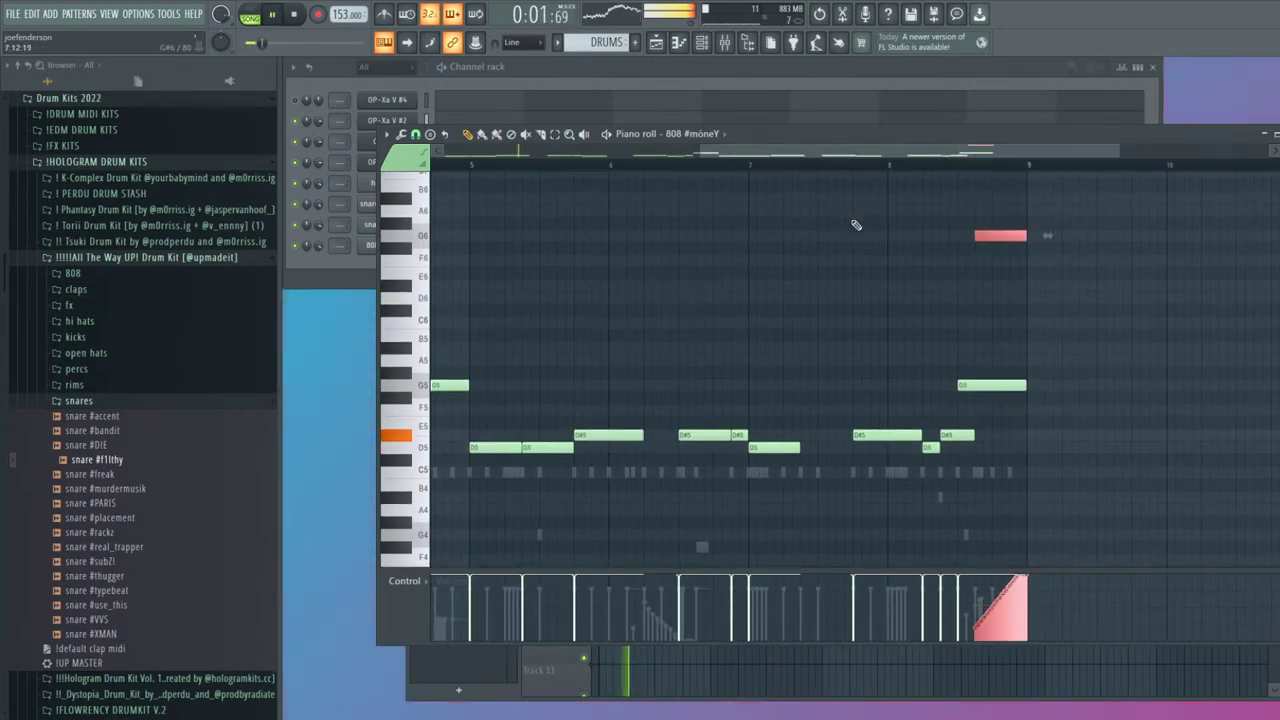
{"action": "key", "text": "ctrl+Down"}
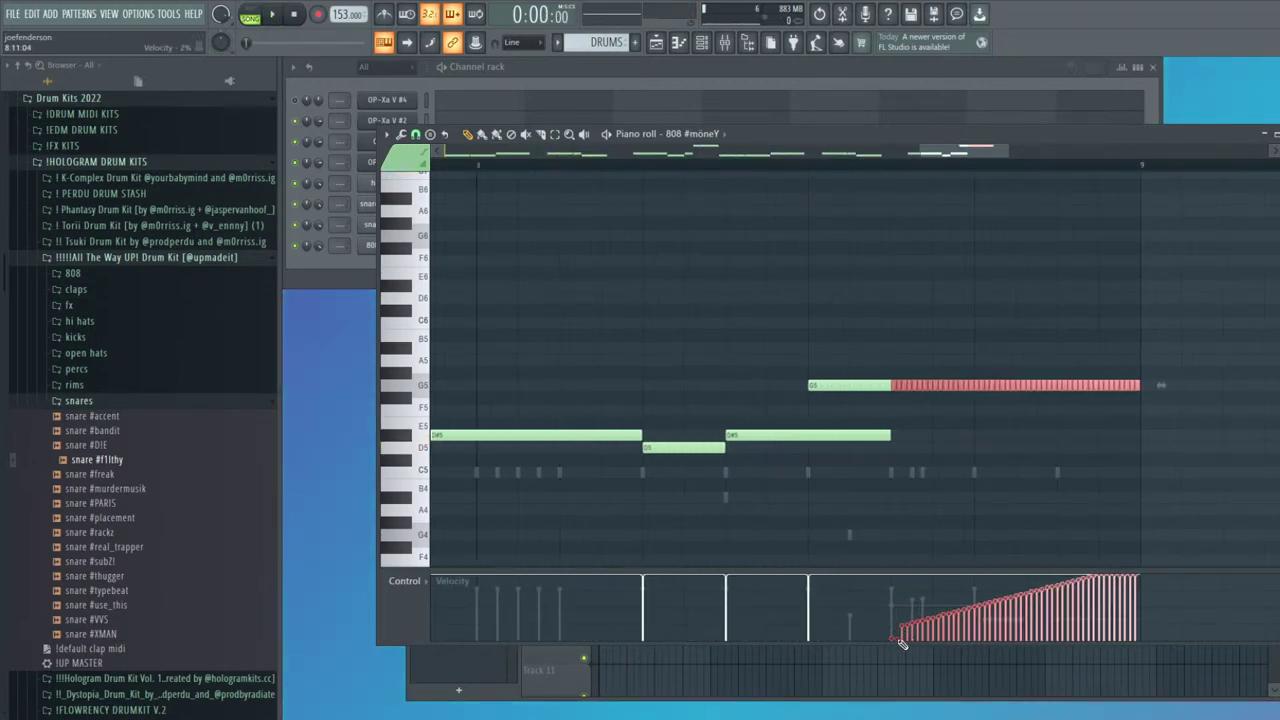
{"action": "key", "text": "space"}
{"action": "scroll", "coordinate": [1003, 491], "scroll_direction": "down", "scroll_amount": 4}
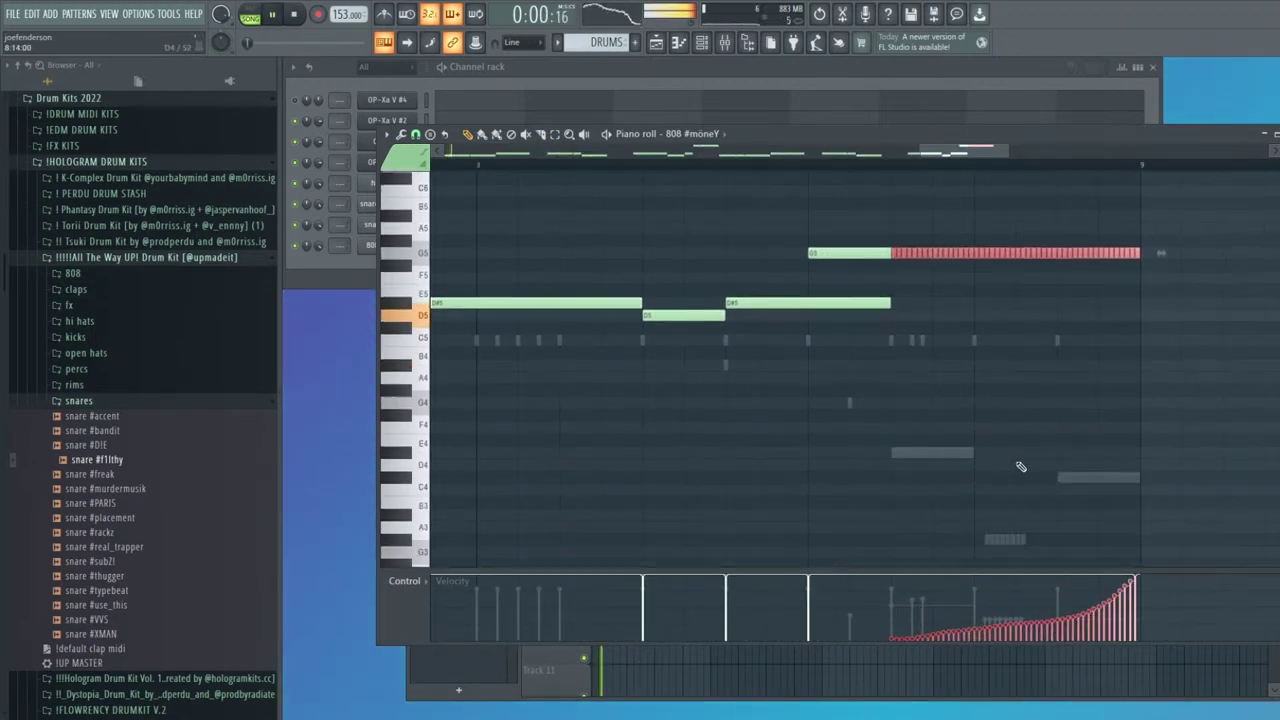
{"action": "scroll", "coordinate": [974, 400], "scroll_direction": "down", "scroll_amount": 2}
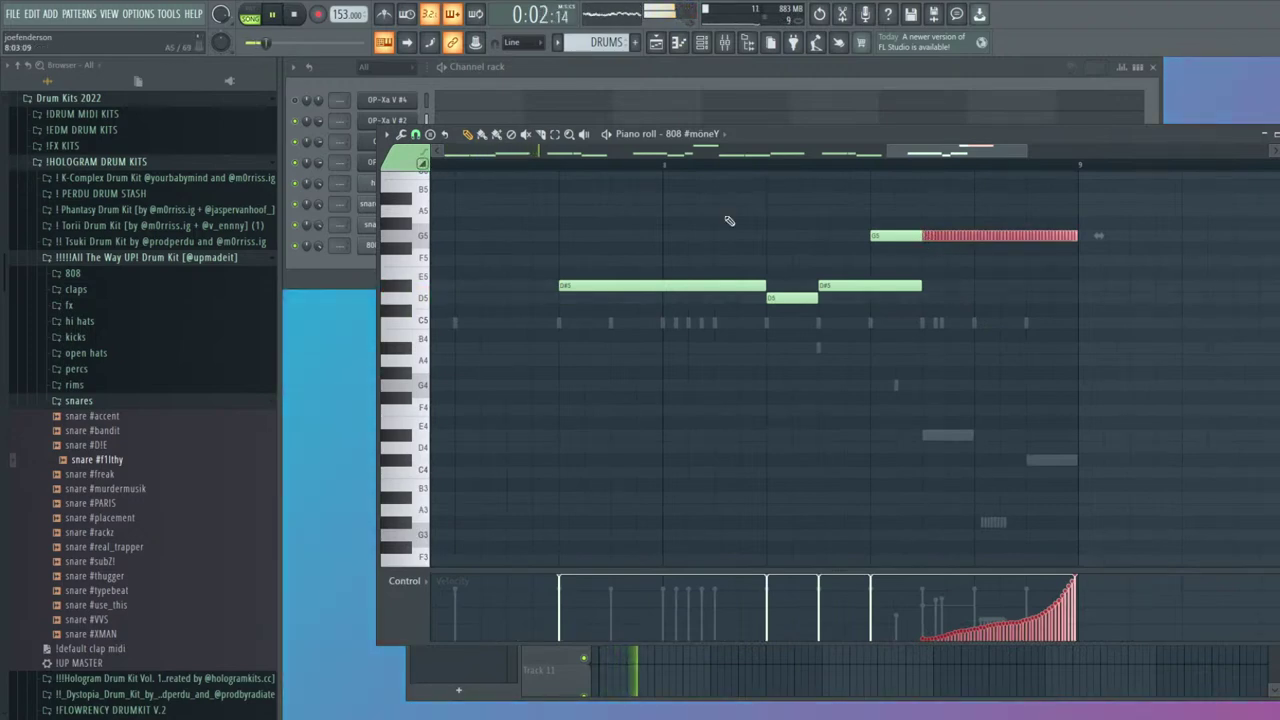
Shorten the G5 roll to the last half beat of bar 8 and fill the space before it with unchopped G5 notes
{"action": "left_click", "coordinate": [909, 238], "text": "ctrl"}
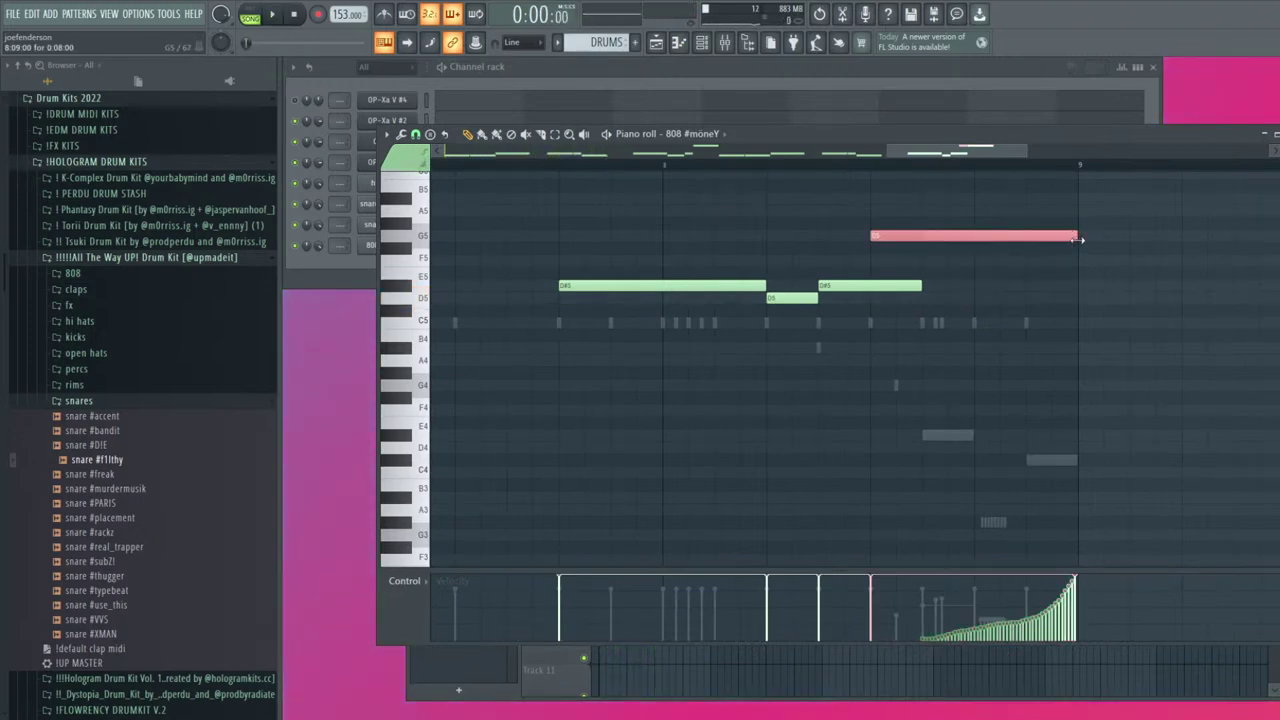
{"action": "left_click_drag", "start_coordinate": [1109, 252], "coordinate": [930, 231]}
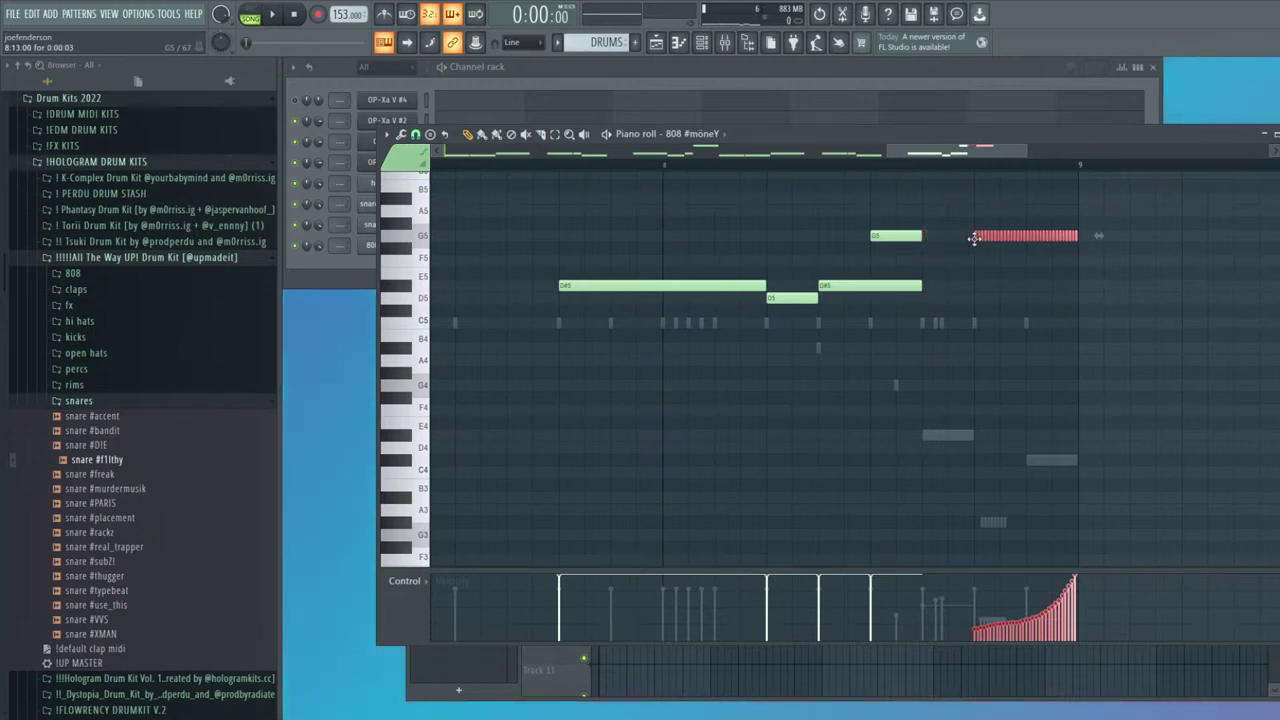
{"action": "right_click", "coordinate": [979, 239]}
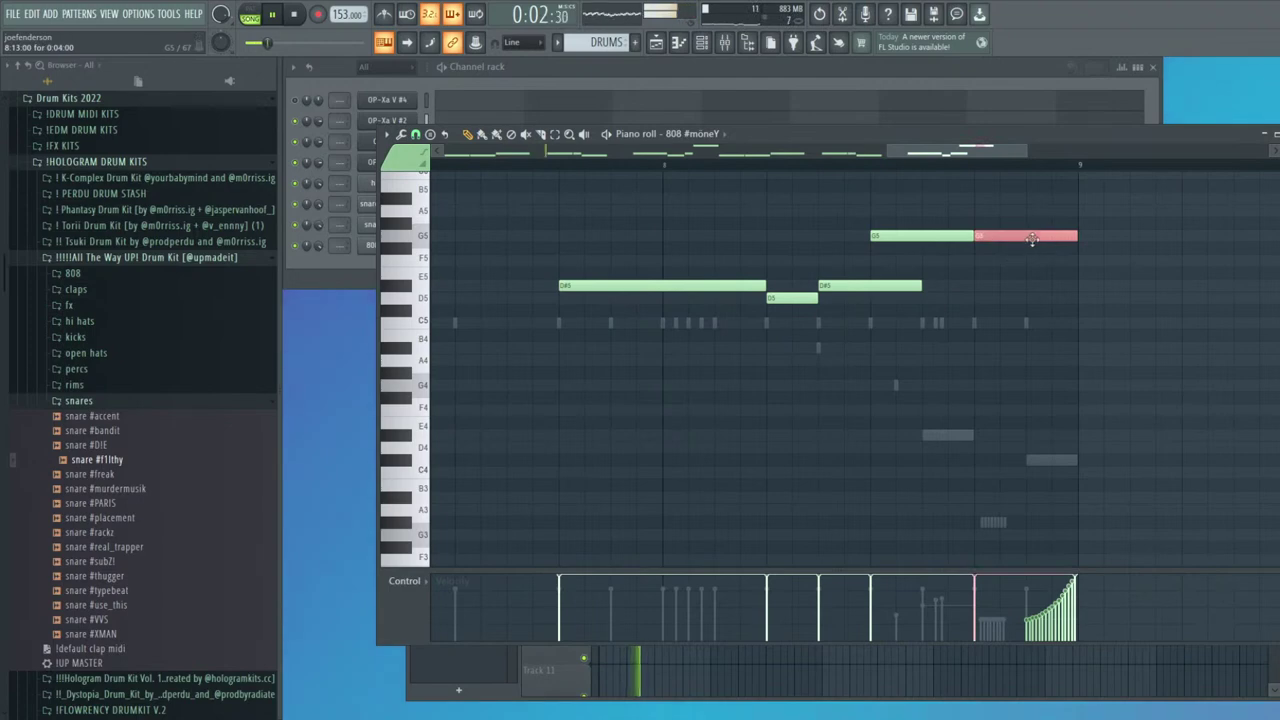
{"action": "left_click_drag", "start_coordinate": [1075, 237], "coordinate": [1009, 240]}
{"action": "key", "text": "ctrl+b"}
{"action": "scroll", "coordinate": [980, 462], "scroll_direction": "down", "scroll_amount": 2}
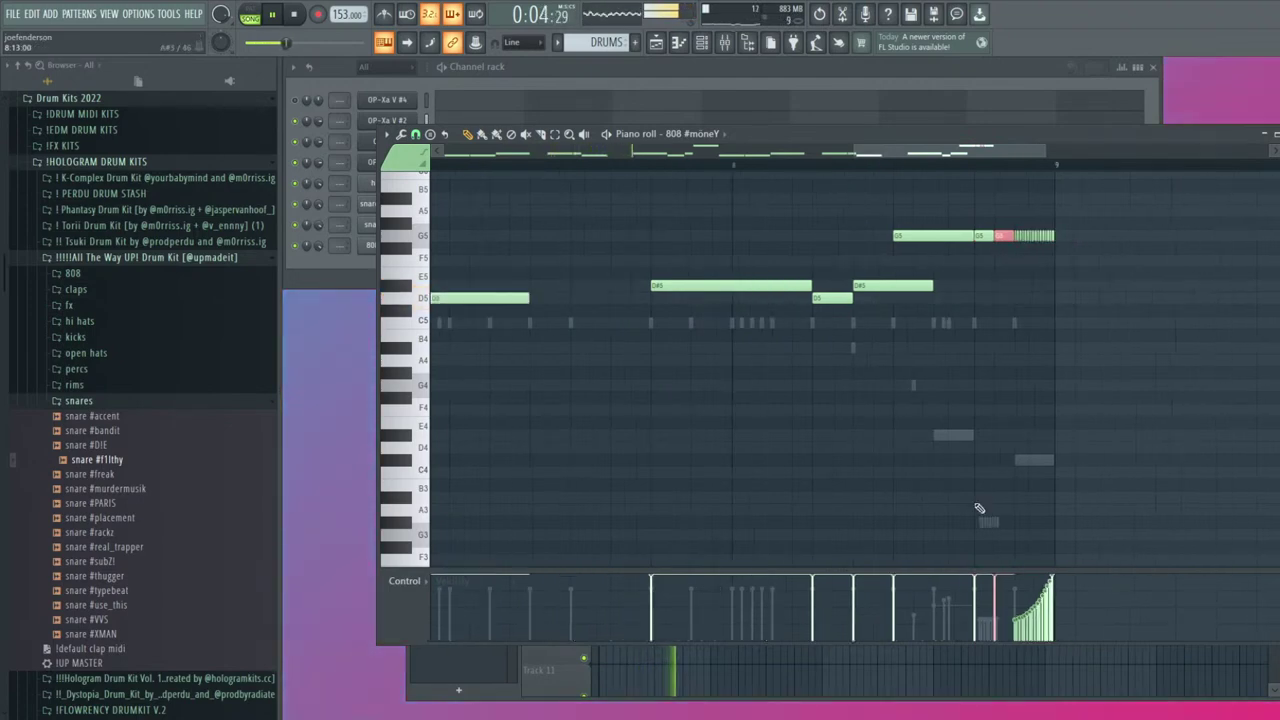
Add a second D5 808 note in bar 7 and replace bar 8's D5 and following D#5 with a D#5 on beat 2
{"action": "scroll", "coordinate": [996, 523], "scroll_direction": "down", "scroll_amount": 1}
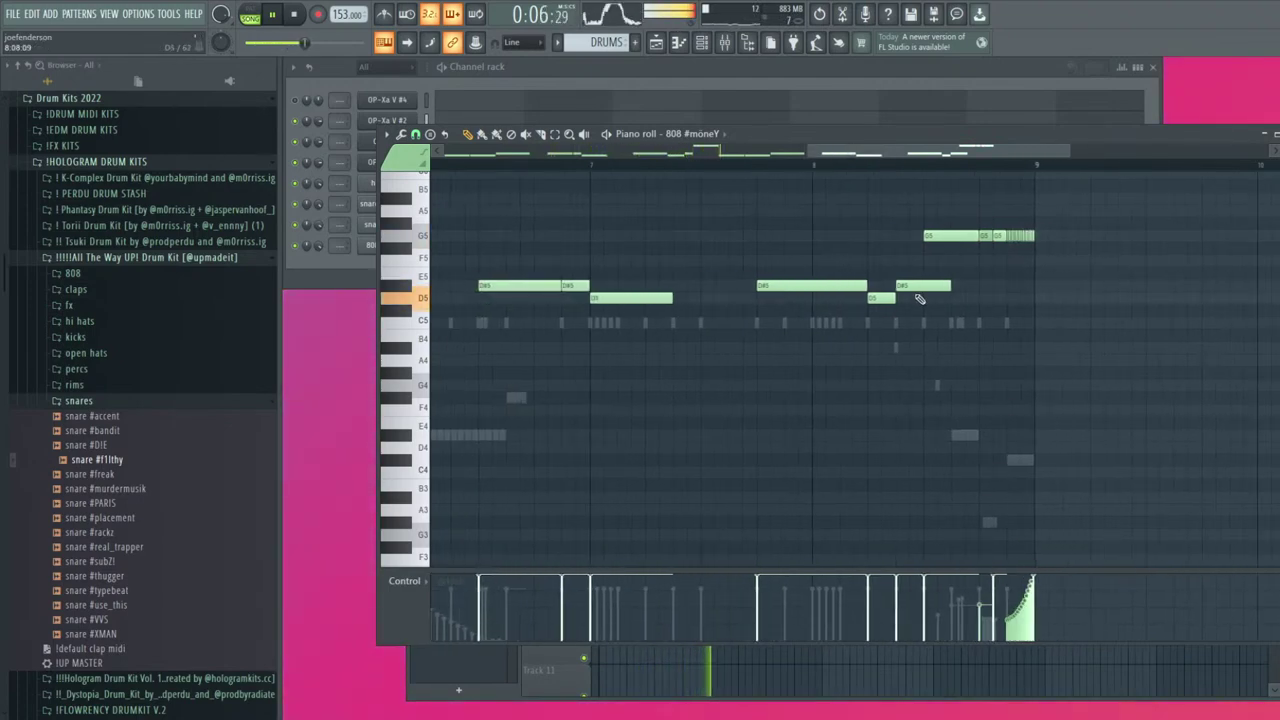
{"action": "scroll", "coordinate": [890, 302], "scroll_direction": "down", "scroll_amount": 3}
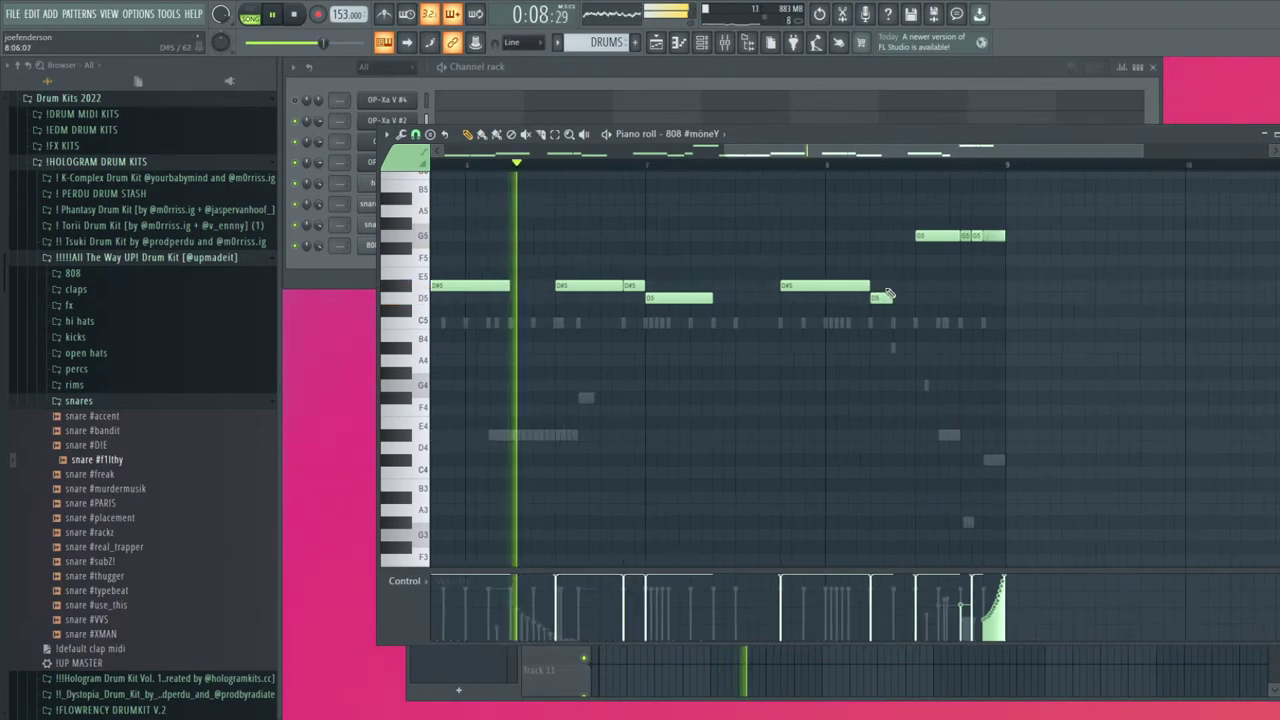
{"action": "mouse_move", "coordinate": [806, 298]}
{"action": "left_mouse_down"}
{"action": "mouse_move", "coordinate": [827, 302]}
{"action": "mouse_move", "coordinate": [810, 300]}
{"action": "left_mouse_up"}
{"action": "key", "text": "space"}
{"action": "right_click", "coordinate": [884, 298]}
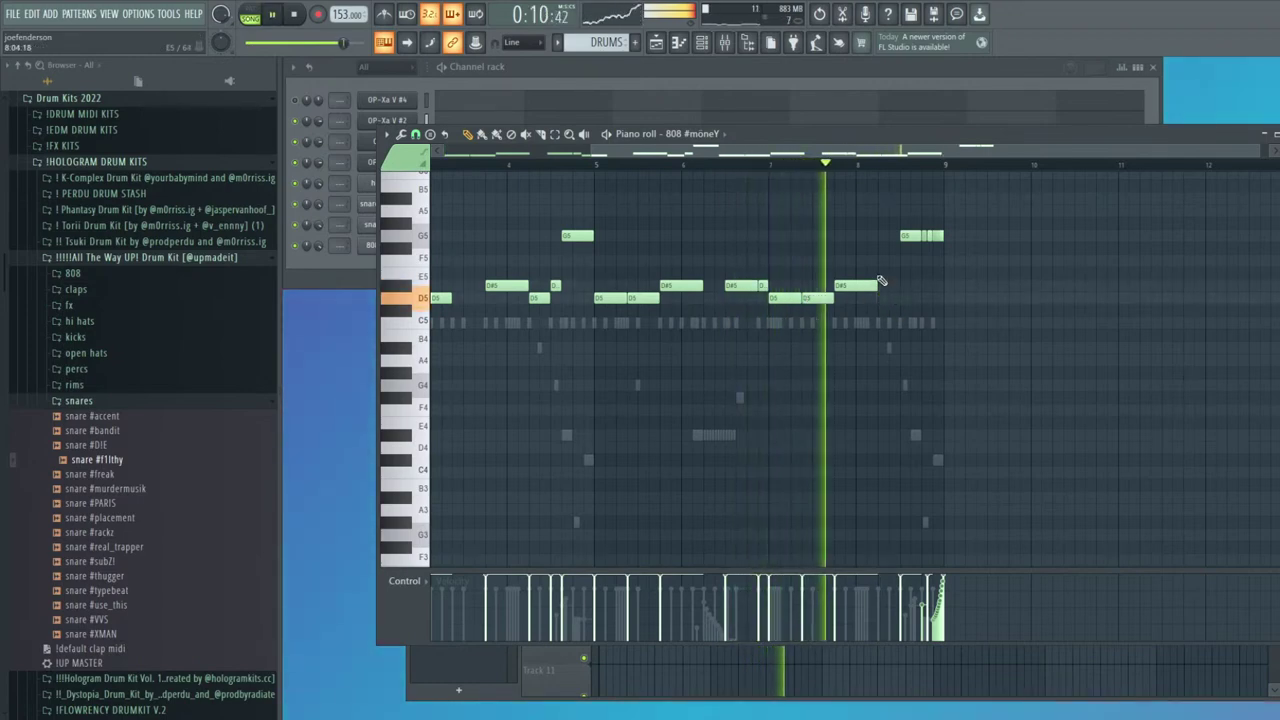
{"action": "left_click", "coordinate": [878, 286]}
{"action": "left_click_drag", "start_coordinate": [865, 299], "coordinate": [895, 282]}
{"action": "left_click", "coordinate": [812, 165]}
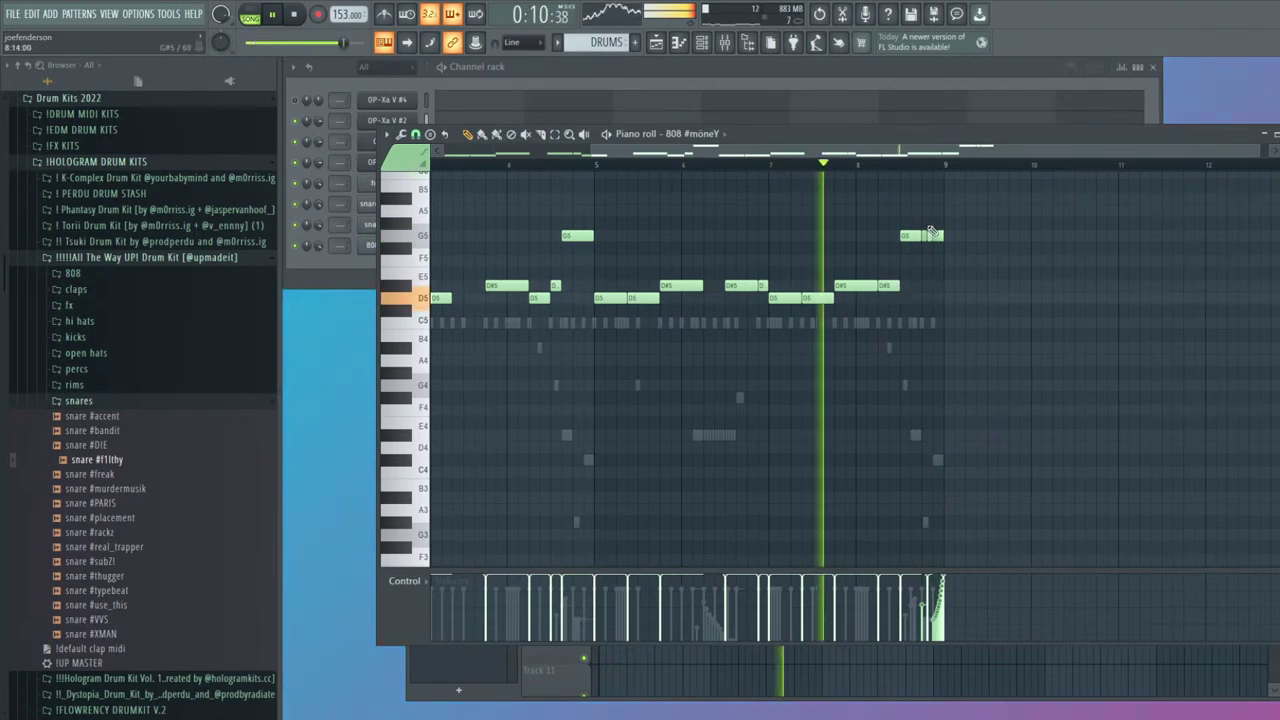
Merge the short G5 808 notes on beat 4 of bar 8 into one and transpose the closing roll down an octave to G4
{"action": "scroll", "coordinate": [925, 235], "scroll_direction": "up", "scroll_amount": 3}
{"action": "right_click", "coordinate": [928, 236]}
{"action": "right_click", "coordinate": [938, 236]}
{"action": "left_click", "coordinate": [925, 236]}
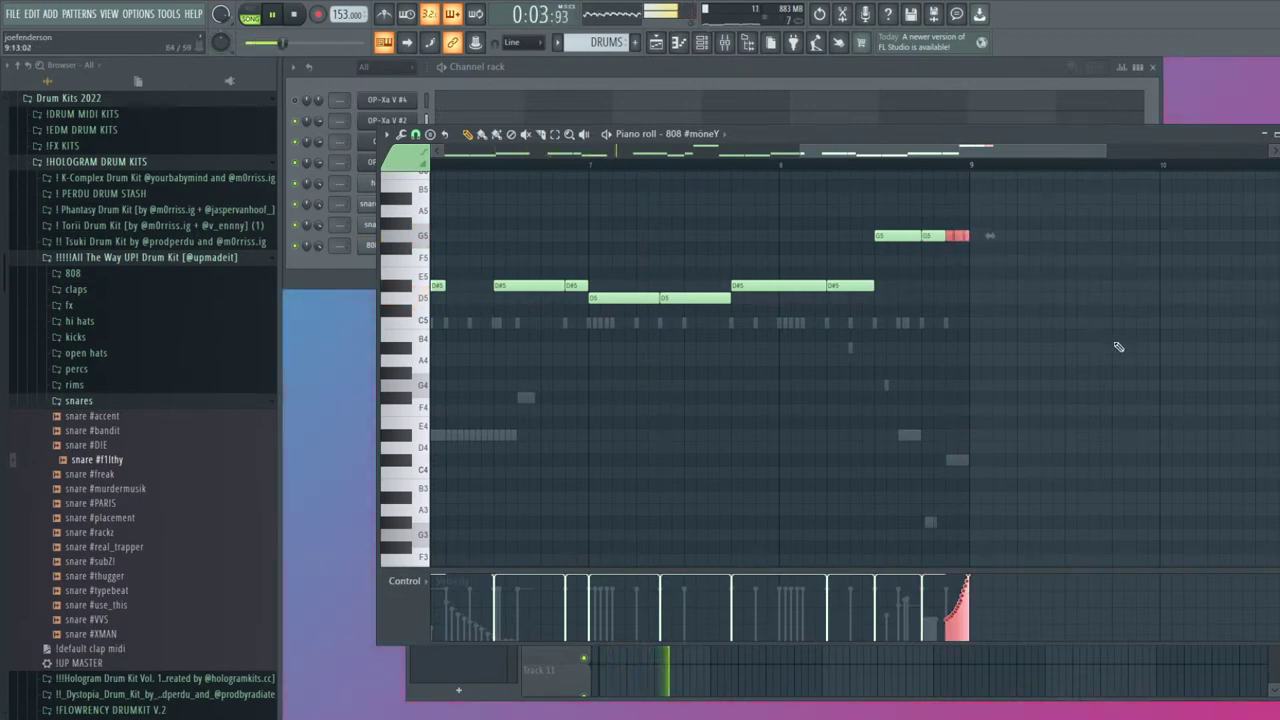
{"action": "key", "text": "ctrl+Down"}
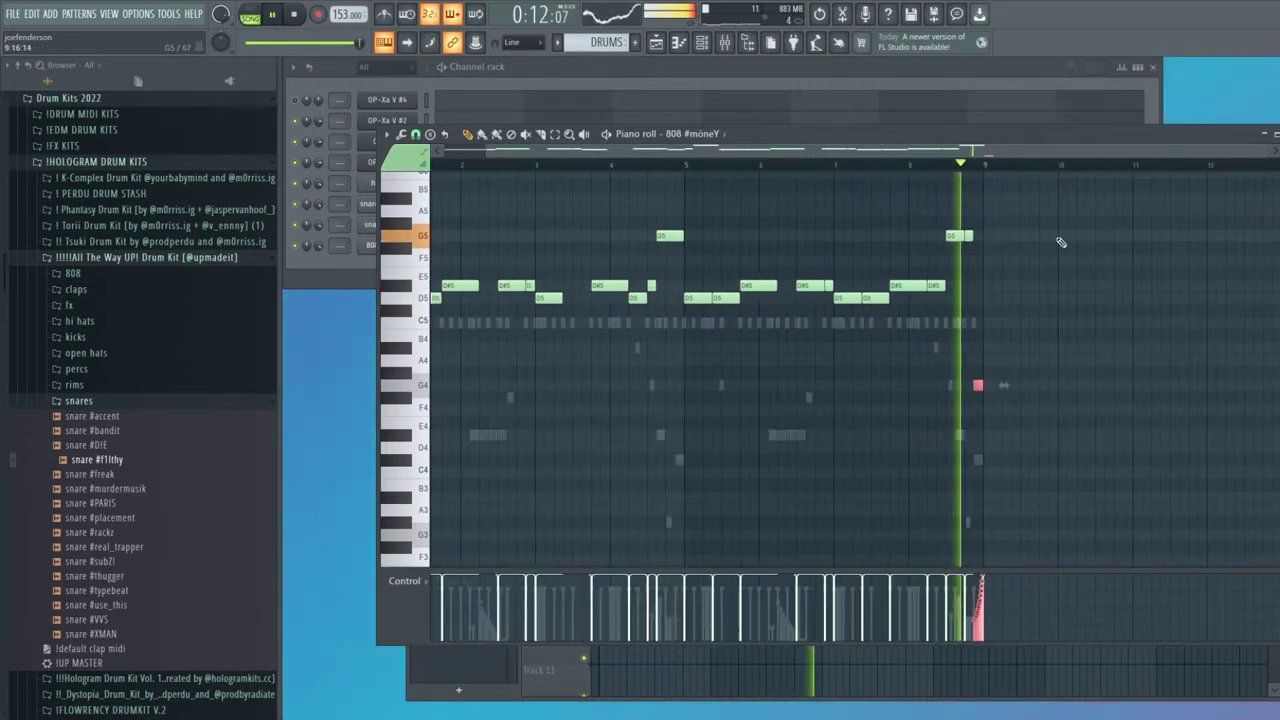
{"action": "key", "text": "Escape"}
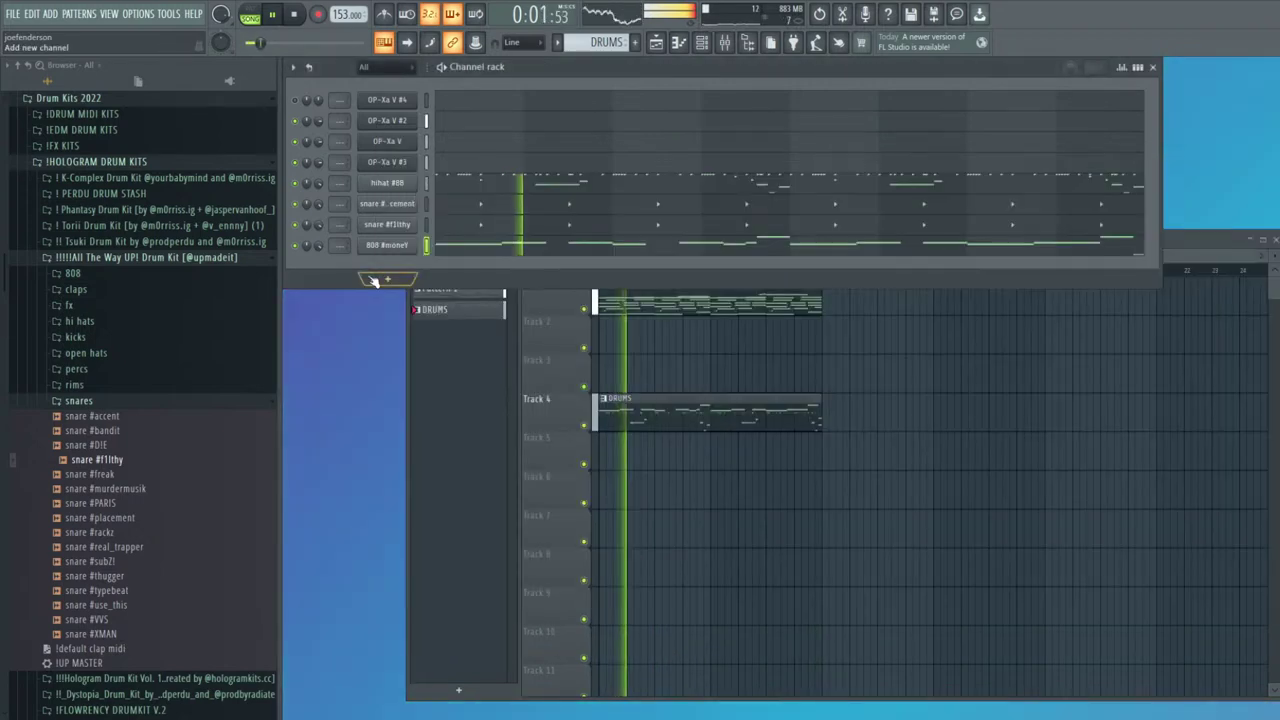
Audition the kit's percs, load perc #bentley as a new channel and place hits on steps 2 and 3
{"action": "left_click", "coordinate": [80, 368]}
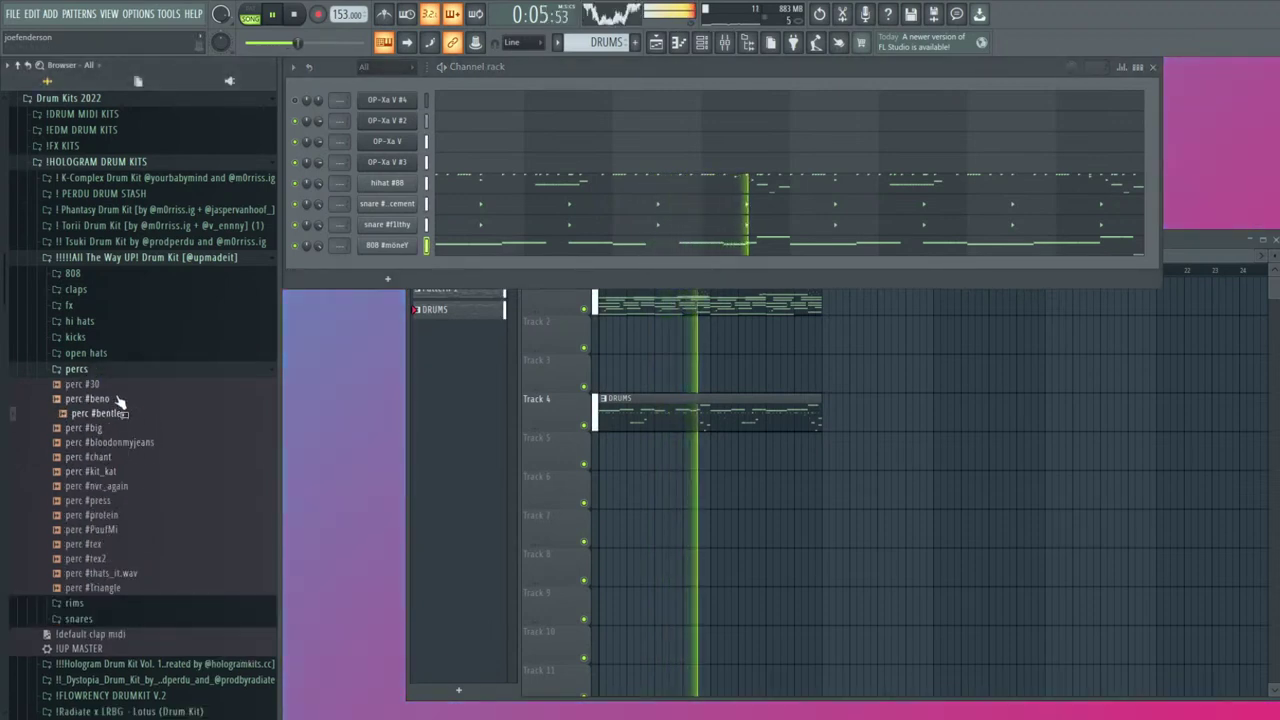
{"action": "mouse_move", "coordinate": [105, 399]}
{"action": "left_mouse_down"}
{"action": "mouse_move", "coordinate": [380, 313]}
{"action": "mouse_move", "coordinate": [125, 408]}
{"action": "left_mouse_up"}
{"action": "left_click_drag", "start_coordinate": [112, 413], "coordinate": [378, 262]}
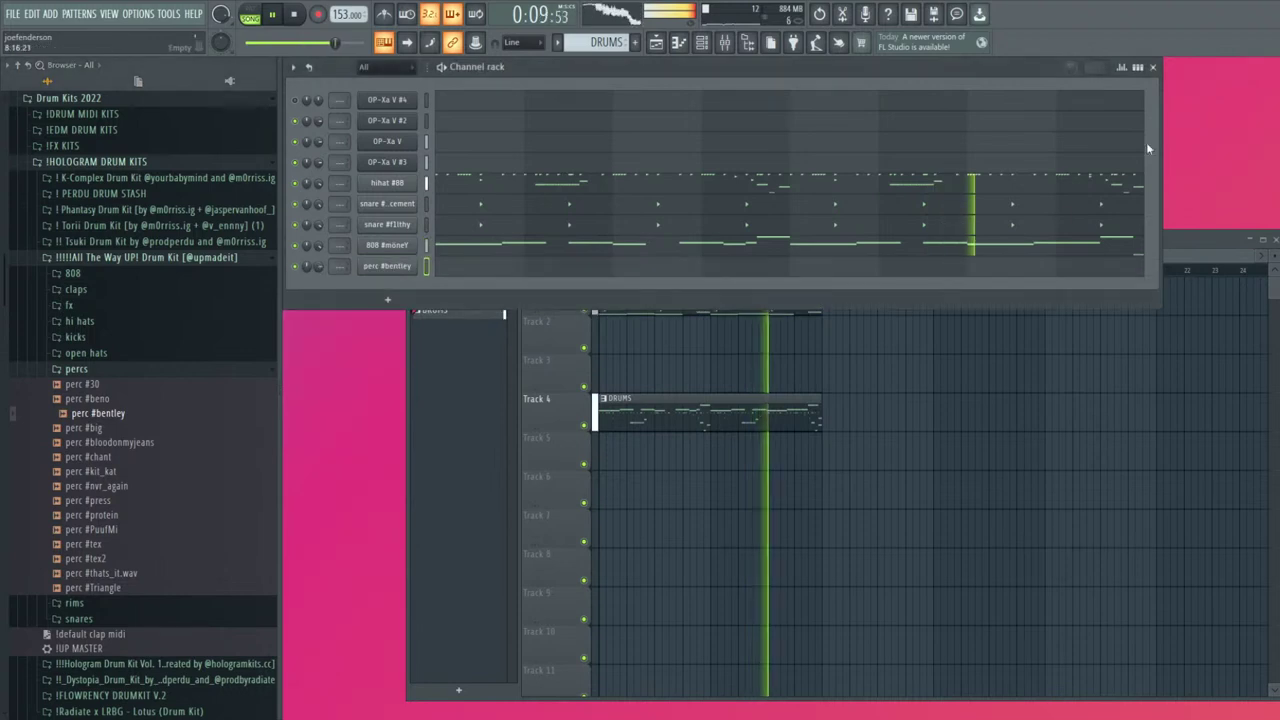
{"action": "left_click_drag", "start_coordinate": [462, 265], "coordinate": [451, 267]}
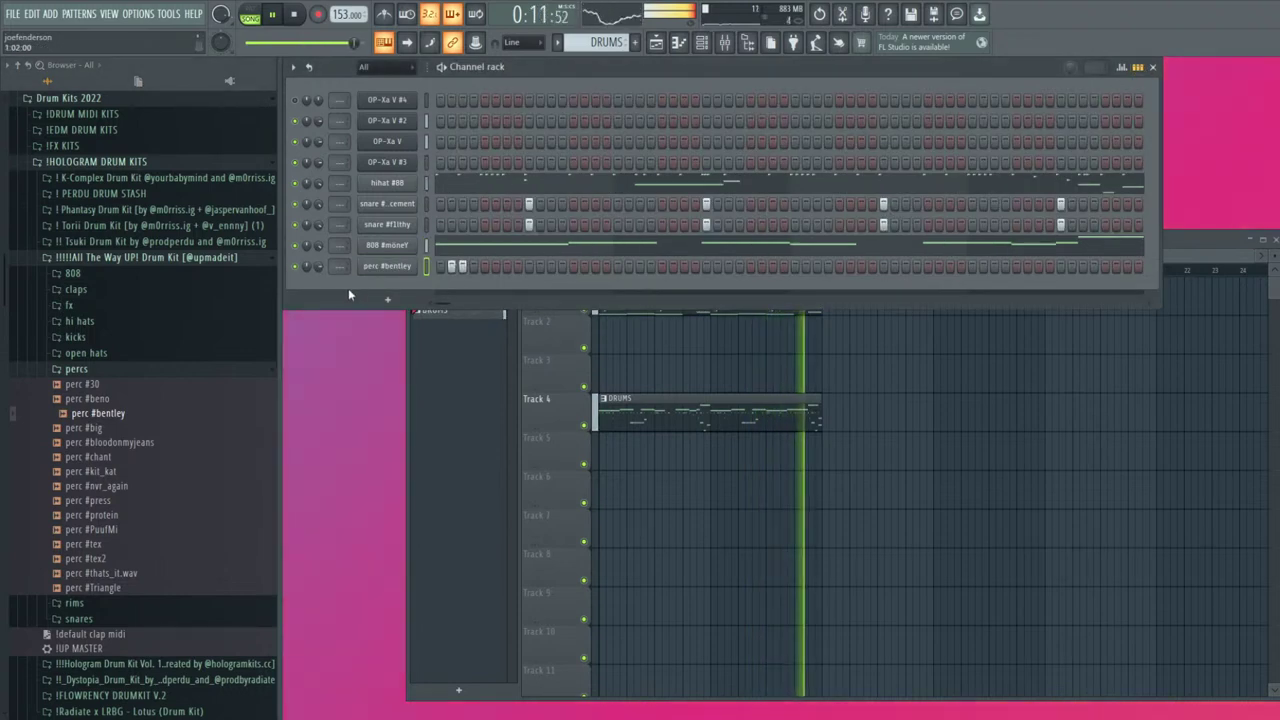
{"action": "mouse_move", "coordinate": [307, 267]}
{"action": "left_mouse_down"}
{"action": "mouse_move", "coordinate": [307, 250]}
{"action": "mouse_move", "coordinate": [319, 263]}
{"action": "left_mouse_up"}
Clear the perc #bentley hits on steps 2 and 3 and place a single hit at the start of bar 2
{"action": "key", "text": "space"}
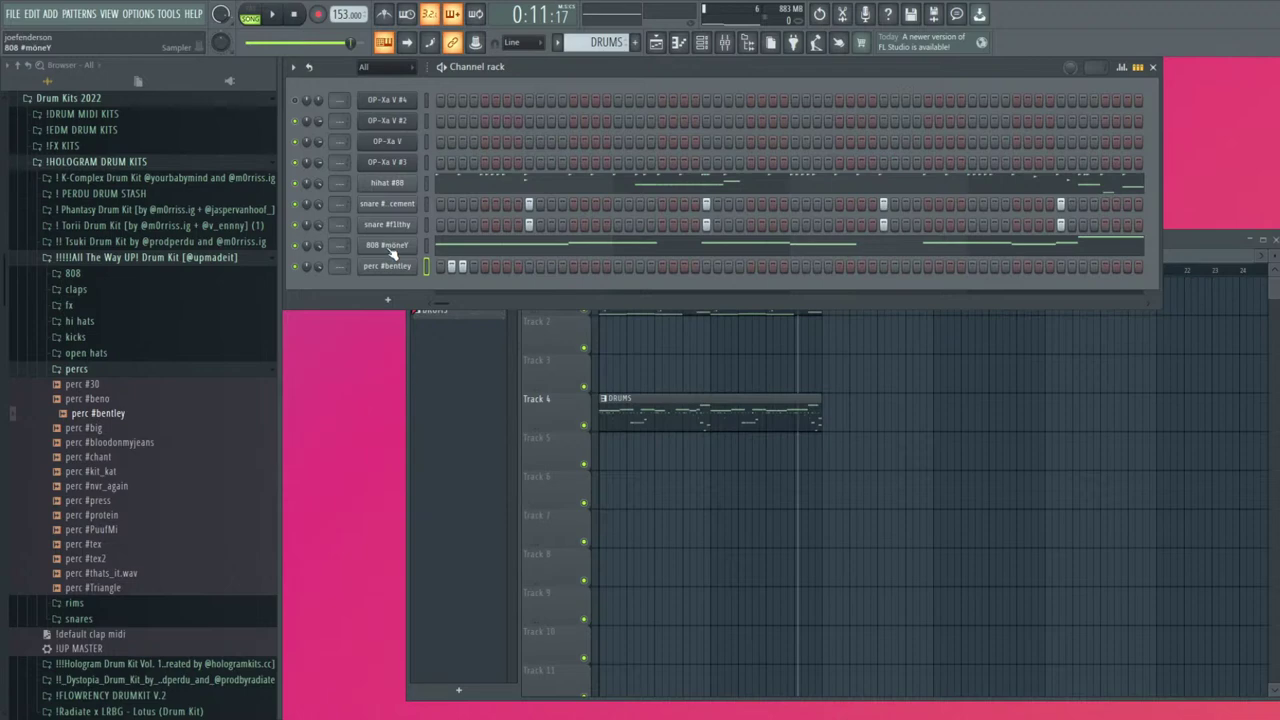
{"action": "right_click", "coordinate": [464, 267]}
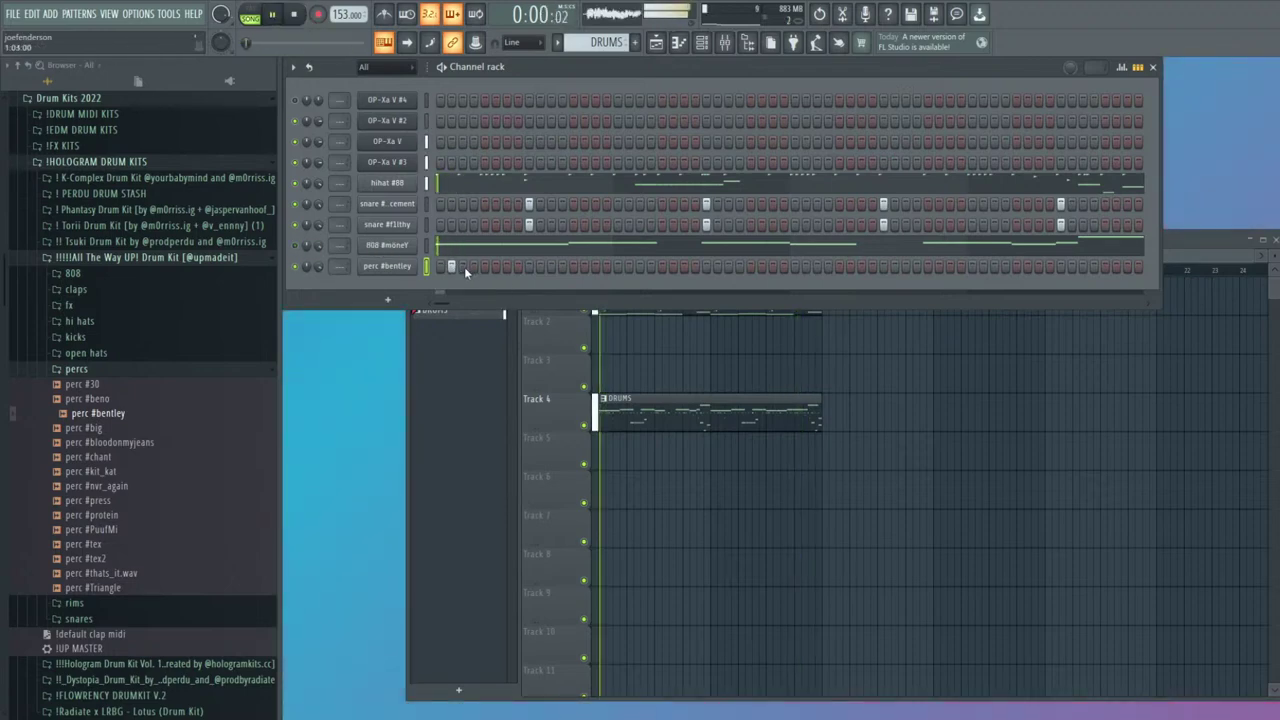
{"action": "right_click", "coordinate": [452, 267]}
{"action": "left_click", "coordinate": [484, 267]}
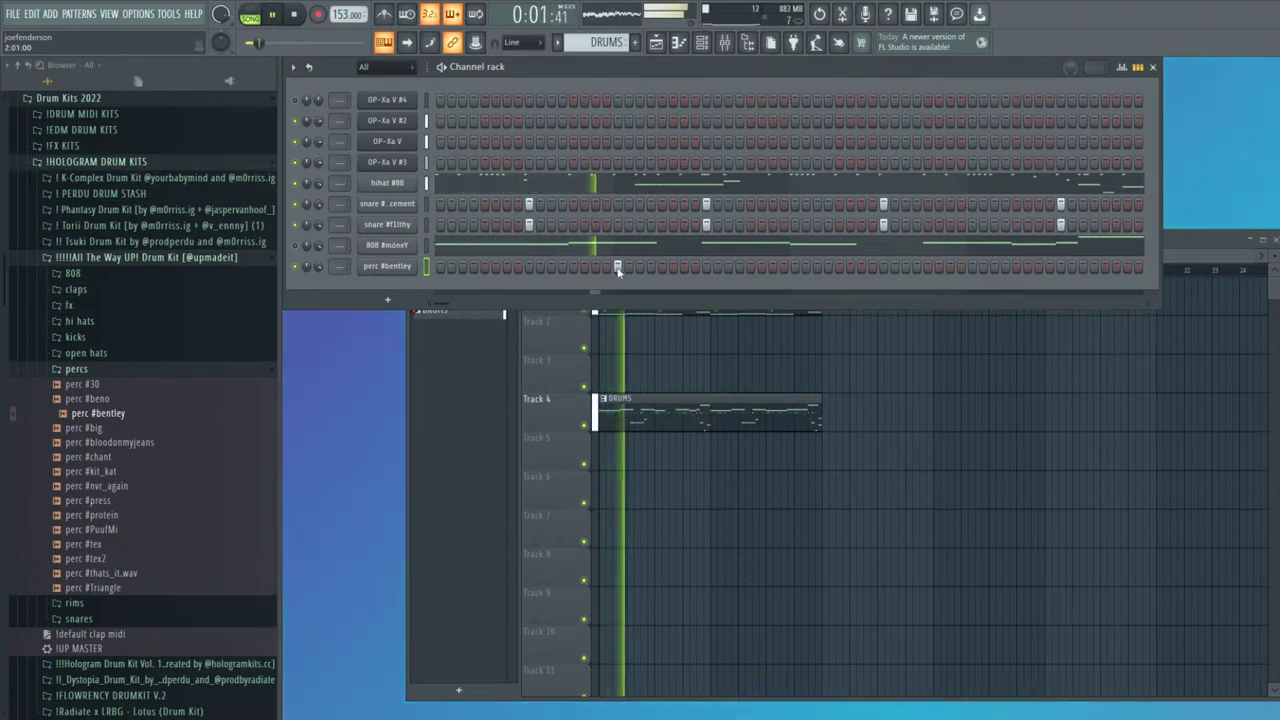
Duplicate the perc #bentley pattern from bars 1–4 into bars 5–8, so a second hit falls at the start of bar 6
{"action": "left_click", "coordinate": [1140, 67]}
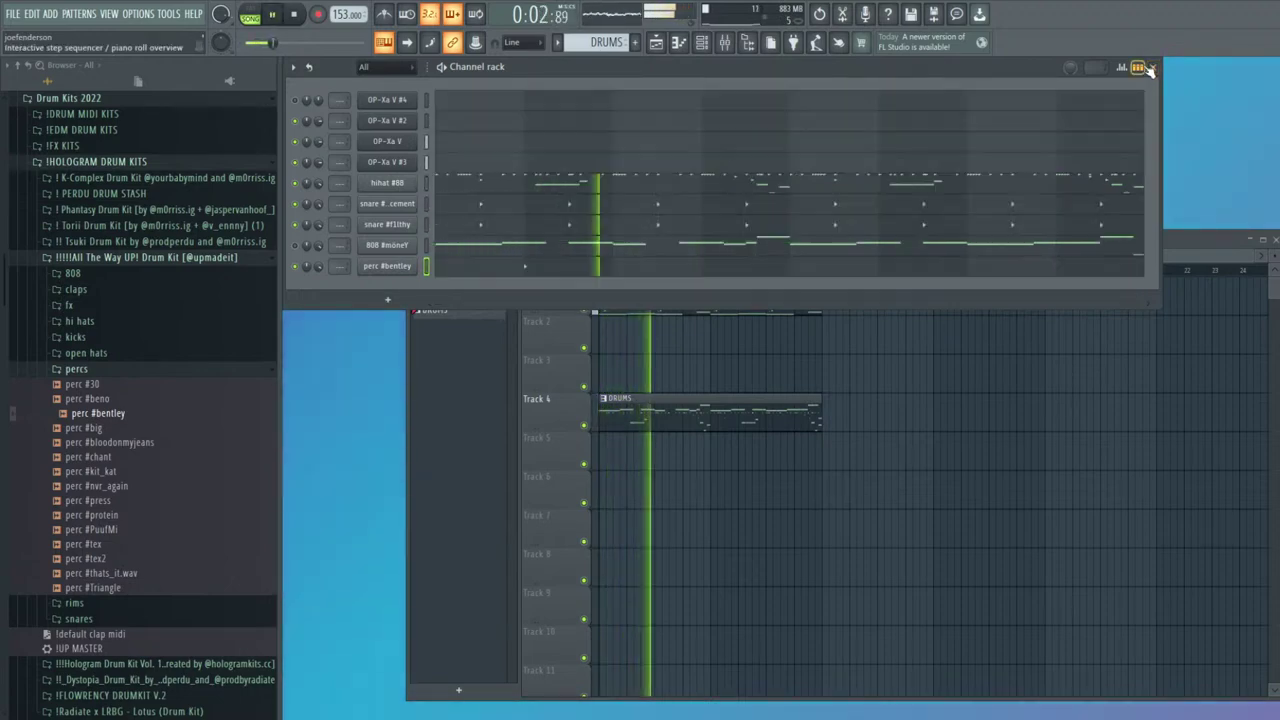
{"action": "left_click", "coordinate": [768, 266]}
{"action": "left_click_drag", "start_coordinate": [735, 165], "coordinate": [2, 193]}
{"action": "key", "text": "ctrl+b"}
{"action": "left_click_drag", "start_coordinate": [1068, 465], "coordinate": [149, 320]}
{"action": "left_click_drag", "start_coordinate": [486, 590], "coordinate": [1086, 591]}
{"action": "left_click_drag", "start_coordinate": [494, 606], "coordinate": [891, 583]}
{"action": "key", "text": "F7"}
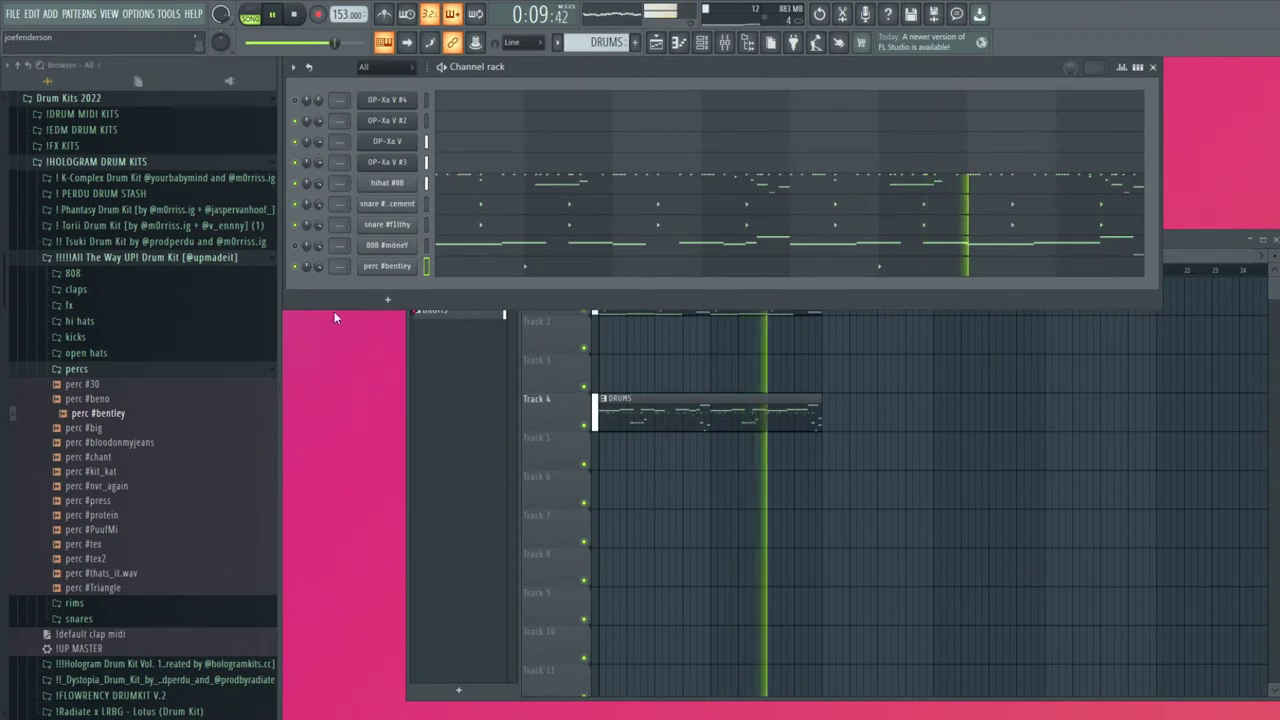
Load openhat #droP from the kit's open hats as a new channel
{"action": "left_click", "coordinate": [78, 368]}
{"action": "left_click", "coordinate": [86, 353]}
{"action": "left_click_drag", "start_coordinate": [140, 408], "coordinate": [391, 314]}
{"action": "left_click", "coordinate": [1146, 67]}
{"action": "key", "text": "space"}
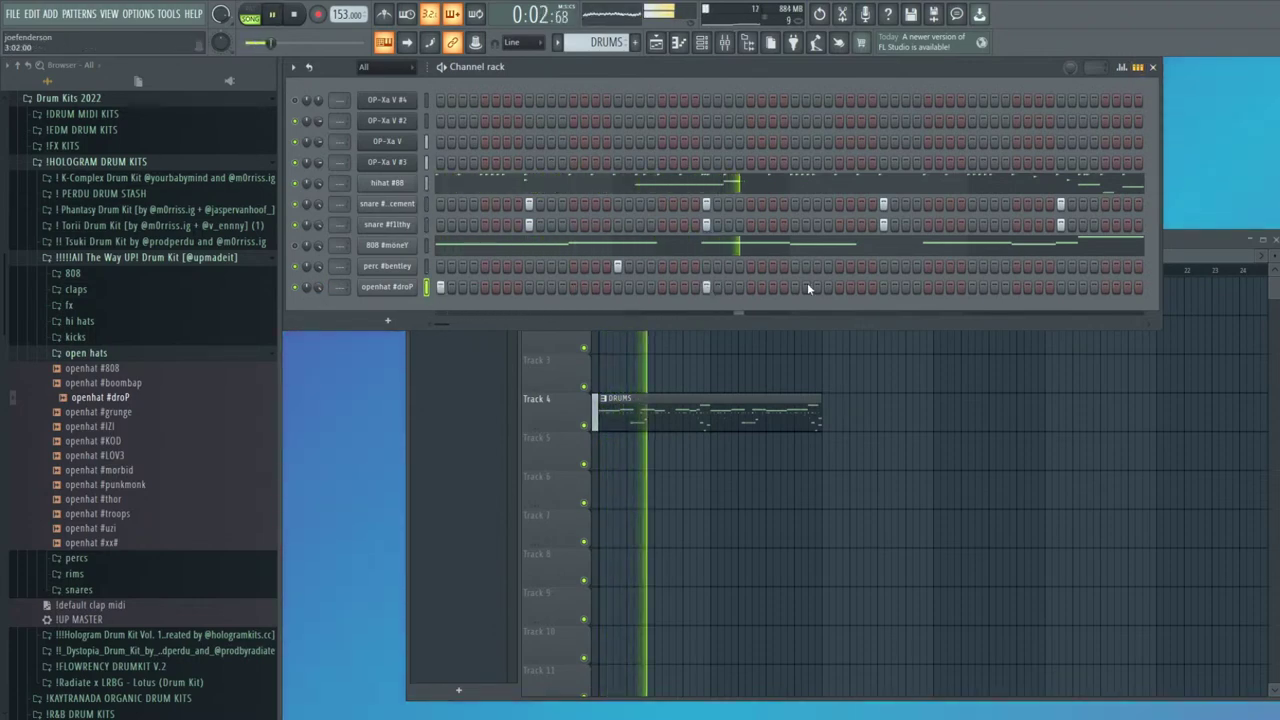
Arrange the openhat #droP hits on steps 1, 13, 45 and 61
{"action": "left_click", "coordinate": [573, 287]}
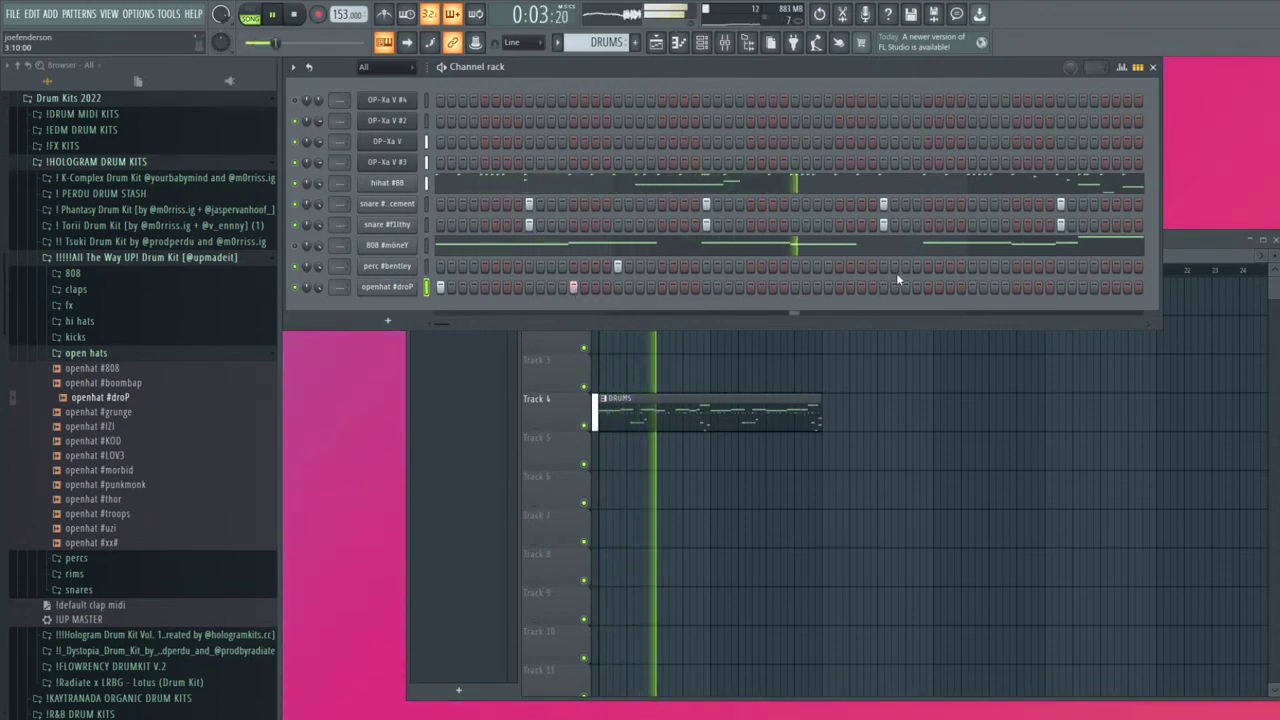
{"action": "left_click", "coordinate": [928, 287]}
{"action": "left_click", "coordinate": [1106, 289]}
{"action": "left_click", "coordinate": [1138, 68]}
{"action": "key", "text": "space"}
{"action": "key", "text": "space"}
Transpose bar 4's openhat #droP hit down an octave to C4 and add a G3 note at the end of the bar
{"action": "left_click", "coordinate": [729, 289]}
{"action": "left_click_drag", "start_coordinate": [711, 165], "coordinate": [216, 157]}
{"action": "key", "text": "ctrl+b"}
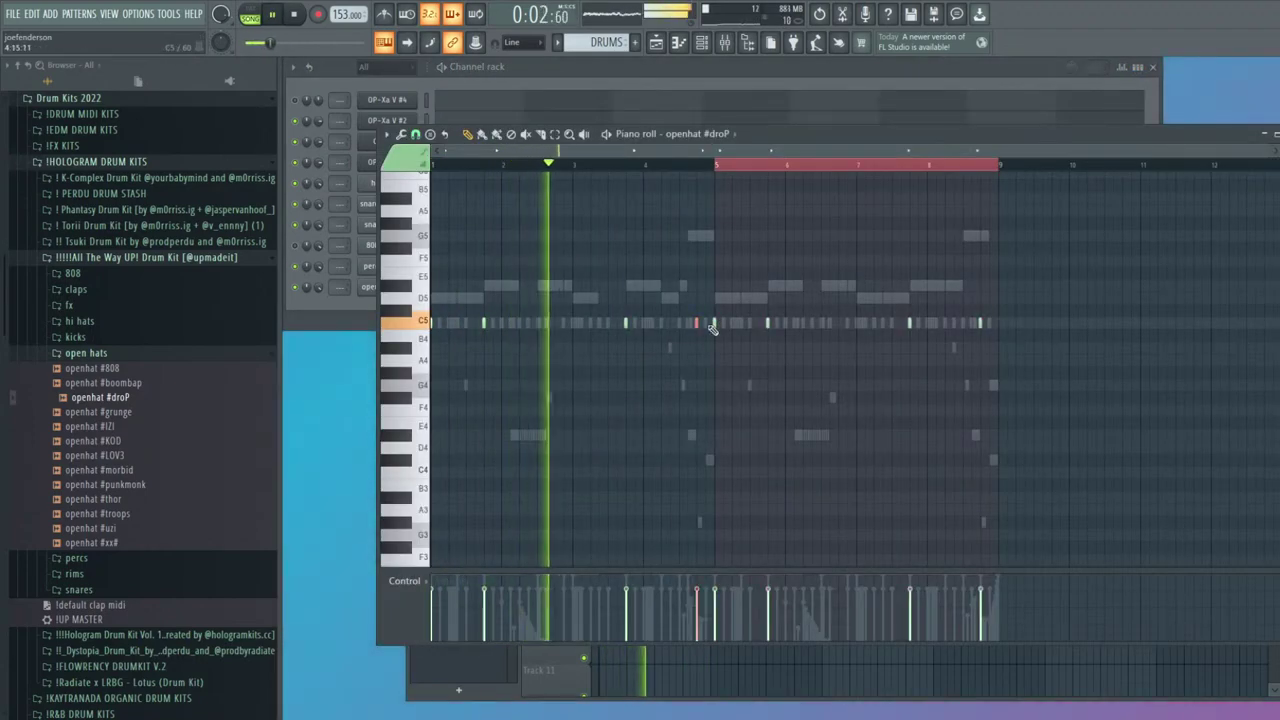
{"action": "left_click_drag", "start_coordinate": [697, 322], "coordinate": [696, 471]}
{"action": "left_click", "coordinate": [708, 534]}
{"action": "left_click_drag", "start_coordinate": [717, 550], "coordinate": [672, 459]}
Replace the openhat #droP notes in bars 5–8 with a copy of bars 1–4 and lower the velocity of bar 4's C4 hit
{"action": "left_click_drag", "start_coordinate": [1070, 339], "coordinate": [706, 296]}
{"action": "key", "text": "Delete"}
{"action": "left_click_drag", "start_coordinate": [716, 166], "coordinate": [6, 171]}
{"action": "key", "text": "ctrl+b"}
{"action": "left_click_drag", "start_coordinate": [1001, 461], "coordinate": [367, 498]}
{"action": "left_click_drag", "start_coordinate": [695, 622], "coordinate": [690, 628]}
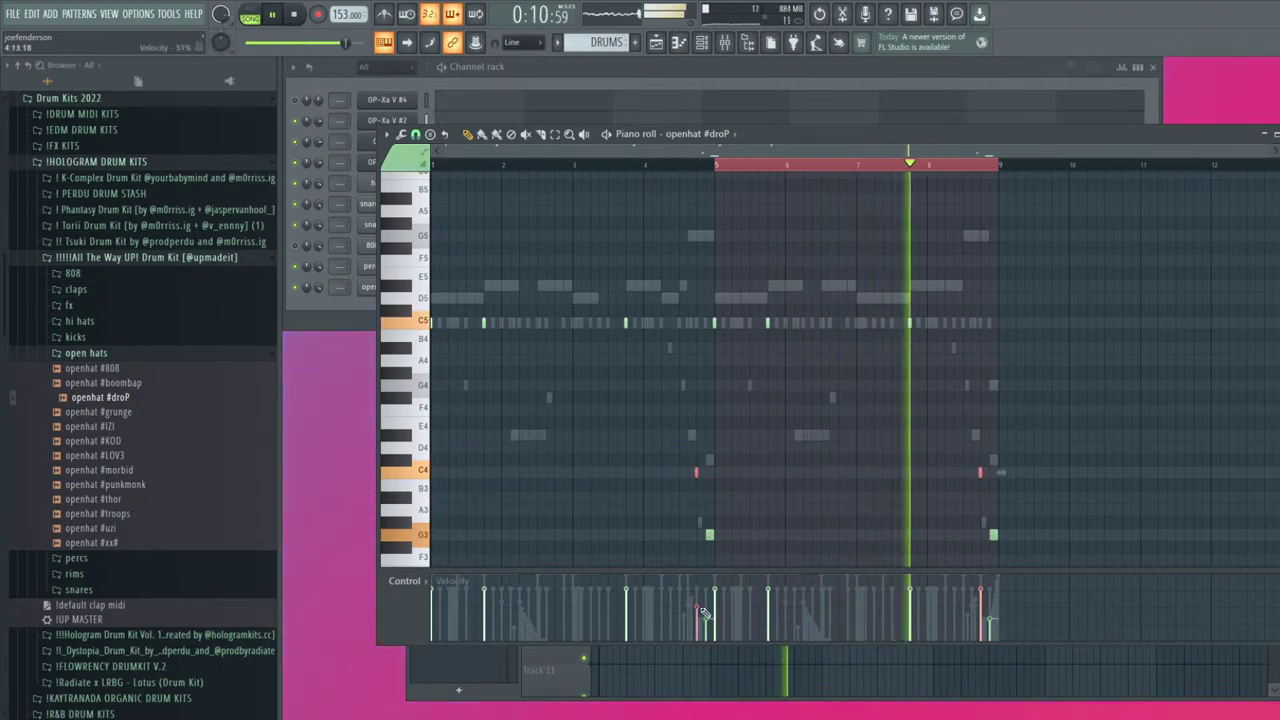
{"action": "scroll", "coordinate": [703, 610], "scroll_direction": "right", "scroll_amount": 1}
{"action": "key", "text": "F7"}
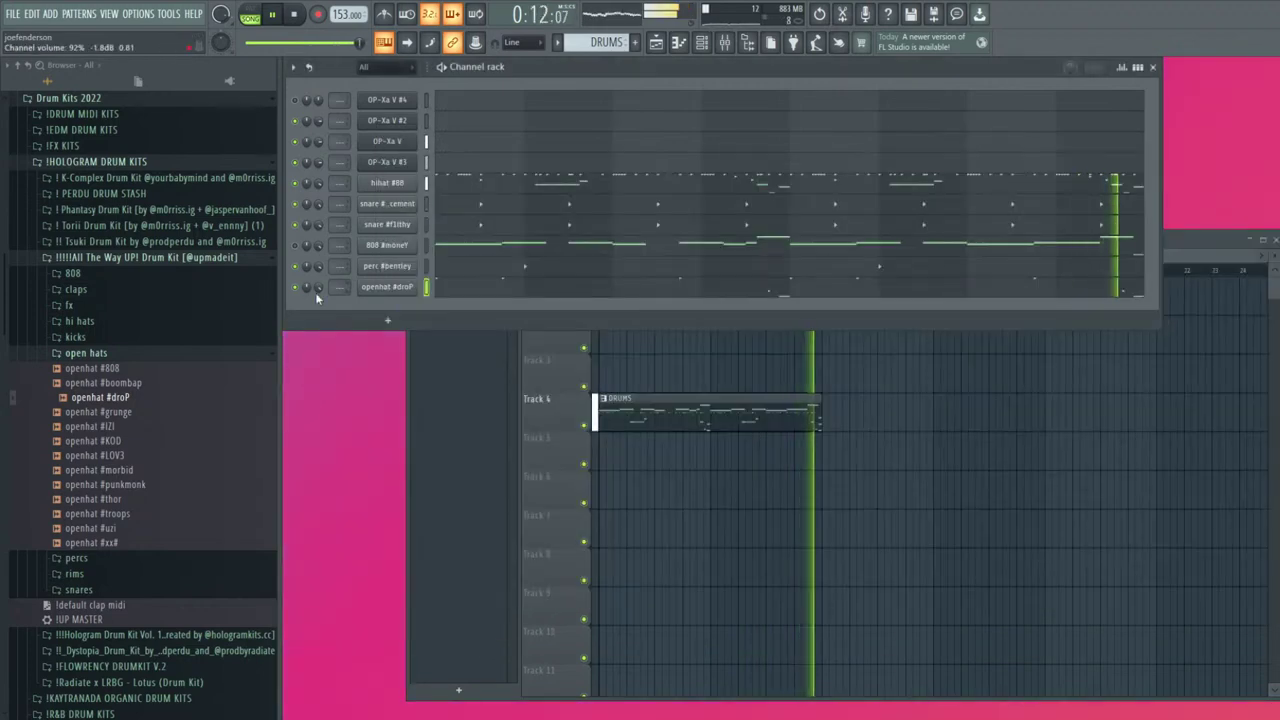
Load snare #thugger from the kit's snares as a new channel
{"action": "left_click", "coordinate": [85, 353]}
{"action": "left_click", "coordinate": [80, 401]}
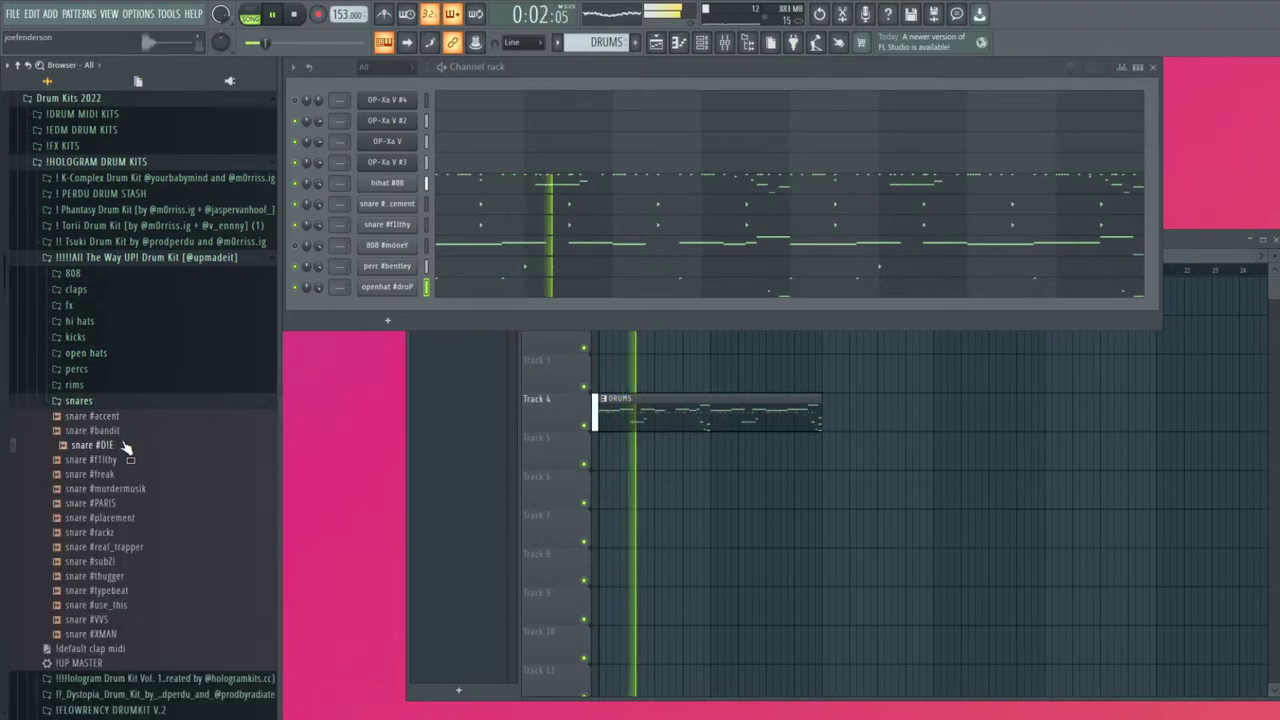
{"action": "left_click", "coordinate": [100, 576]}
{"action": "left_click_drag", "start_coordinate": [100, 576], "coordinate": [390, 305]}
{"action": "left_click", "coordinate": [1138, 67]}
Try snare #thugger hits on steps 6 and 7 of bar 1
{"action": "key", "text": "space"}
{"action": "key", "text": "space"}
{"action": "key", "text": "space"}
{"action": "key", "text": "space"}
{"action": "left_click", "coordinate": [496, 308]}
{"action": "left_click", "coordinate": [507, 308]}
{"action": "key", "text": "space"}
{"action": "key", "text": "space"}
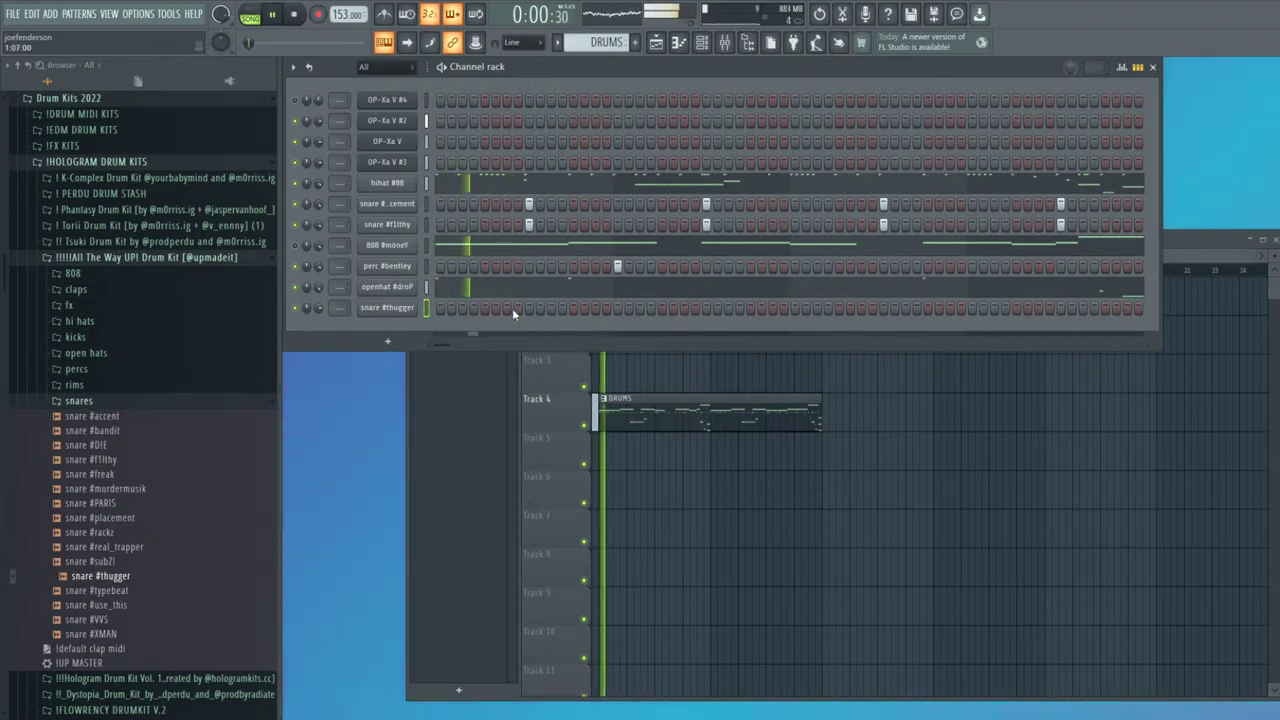
Place snare #thugger hits on steps 15, 29, 30 and 63
{"action": "left_click", "coordinate": [595, 308]}
{"action": "left_click", "coordinate": [751, 308]}
{"action": "left_click", "coordinate": [761, 308]}
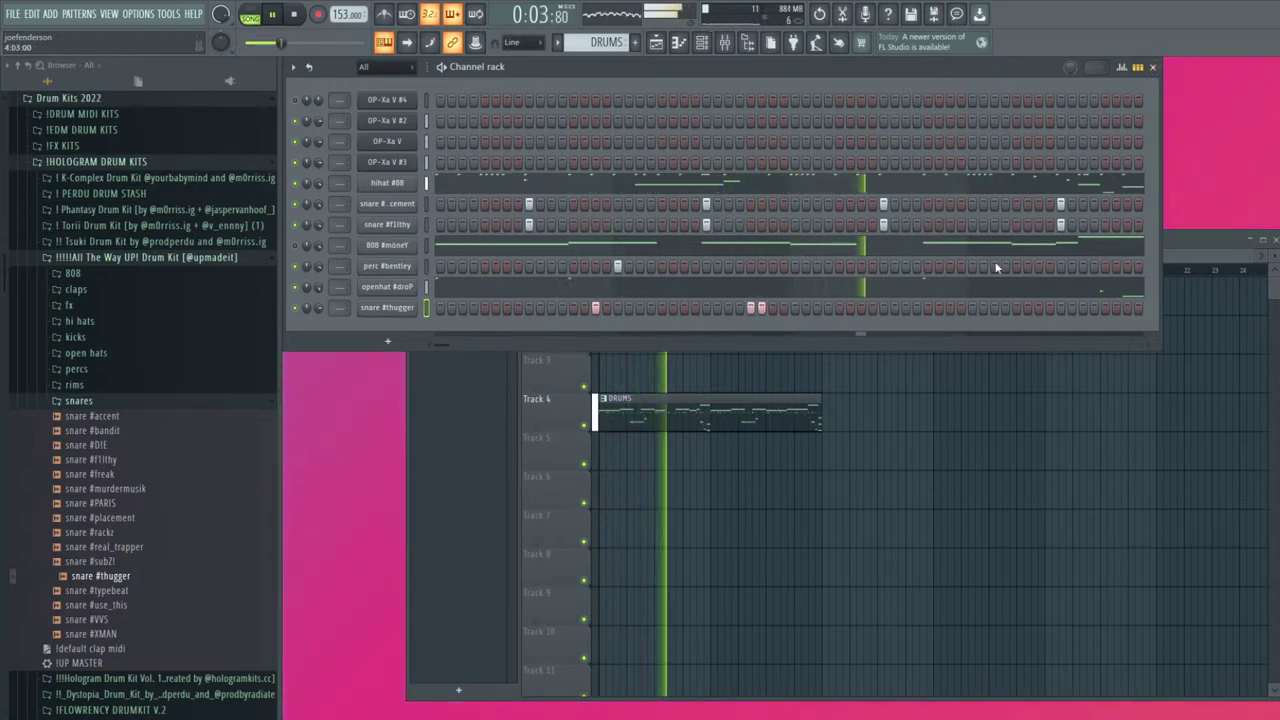
{"action": "left_click", "coordinate": [1105, 308]}
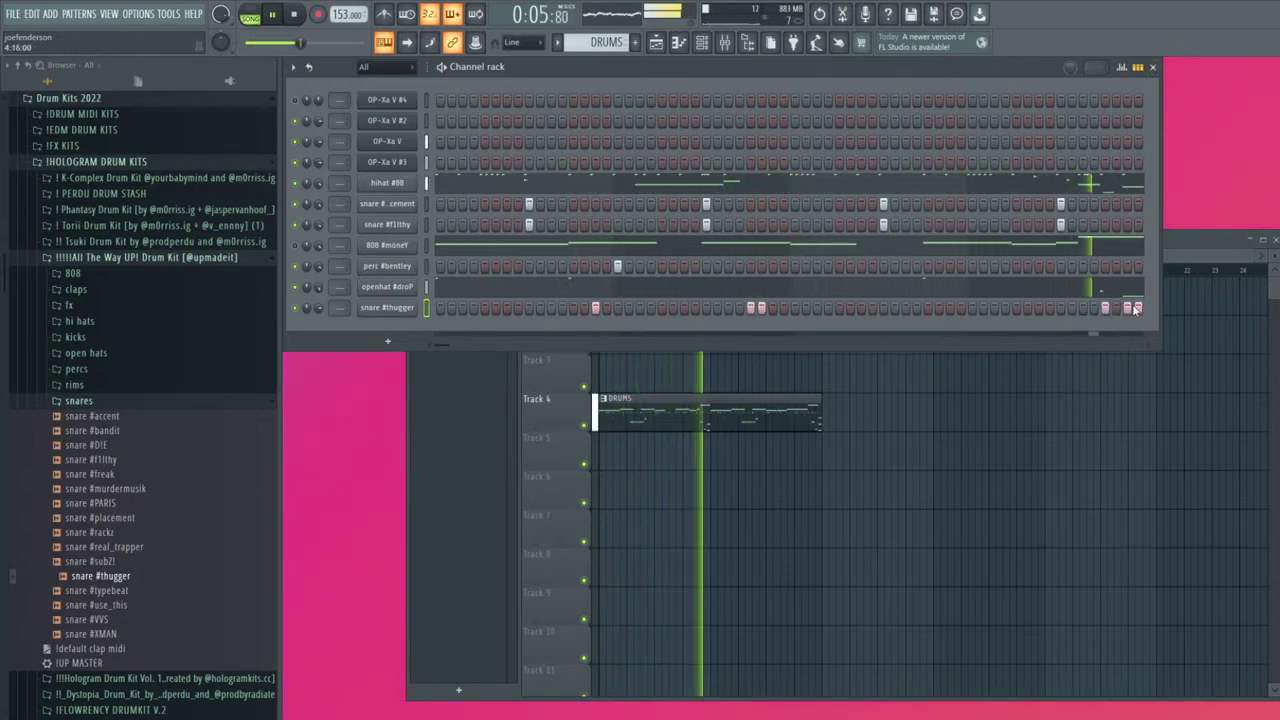
{"action": "right_click", "coordinate": [1106, 310]}
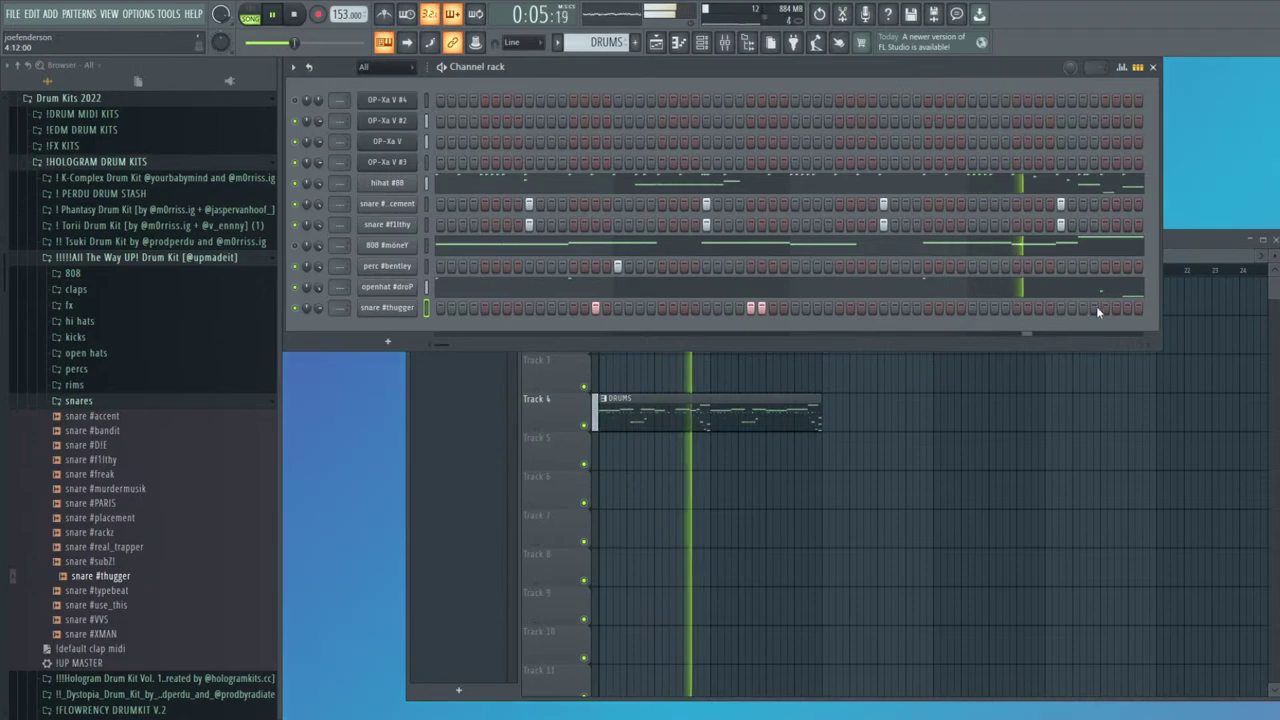
{"action": "left_click", "coordinate": [1127, 308]}
Duplicate the snare #thugger hits from bars 1–4 into bars 5–8 and lower the velocity of the first hit in each double
{"action": "left_click", "coordinate": [1138, 68]}
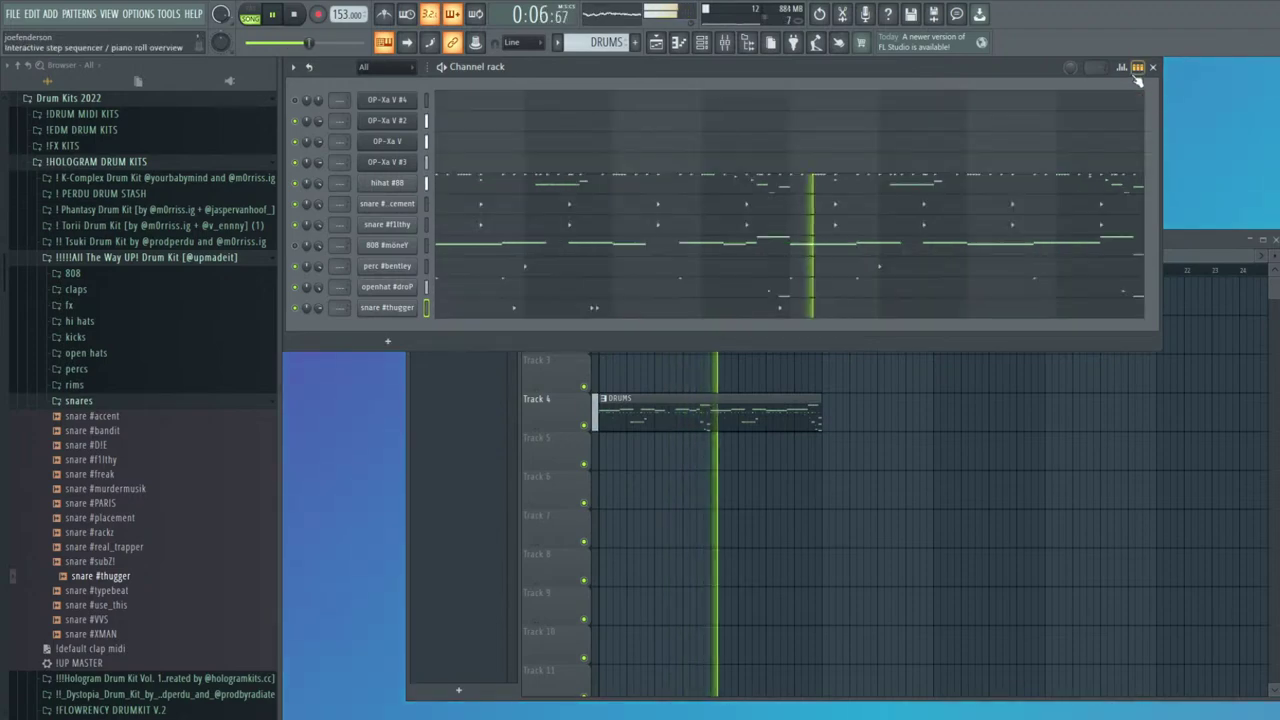
{"action": "left_click", "coordinate": [709, 310]}
{"action": "left_click_drag", "start_coordinate": [717, 166], "coordinate": [285, 152]}
{"action": "key", "text": "ctrl+b"}
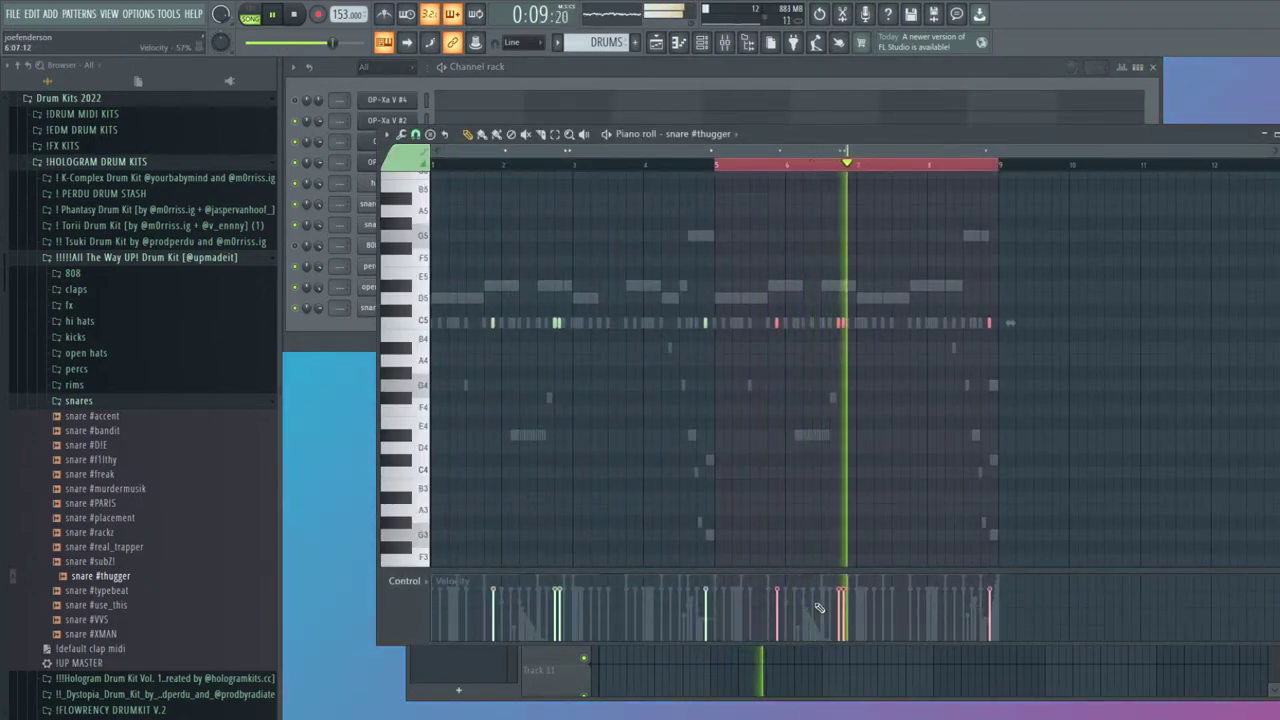
{"action": "left_click", "coordinate": [628, 562], "text": "ctrl"}
{"action": "left_click", "coordinate": [555, 610]}
Add a snare #thugger fill in bar 8 with two short A#4 notes on step 11 and three from step 13, at rising velocities
{"action": "scroll", "coordinate": [975, 321], "scroll_direction": "up", "scroll_amount": 3}
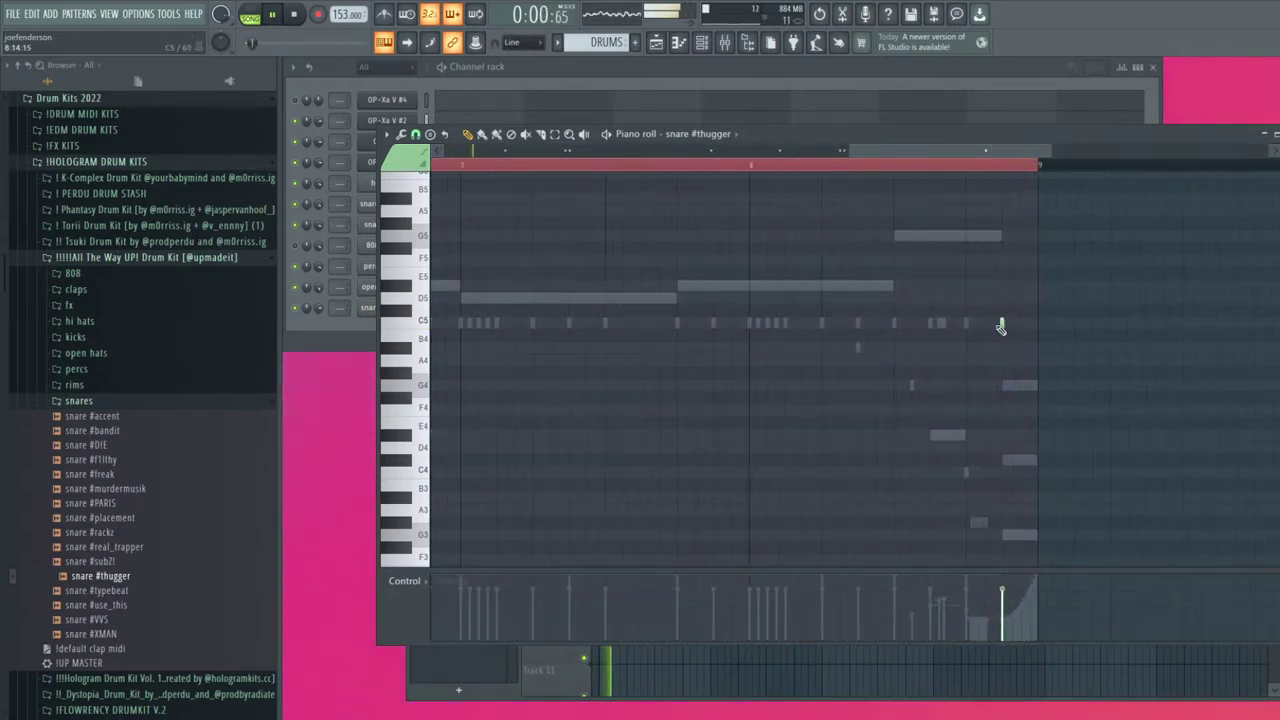
{"action": "left_click", "coordinate": [509, 168]}
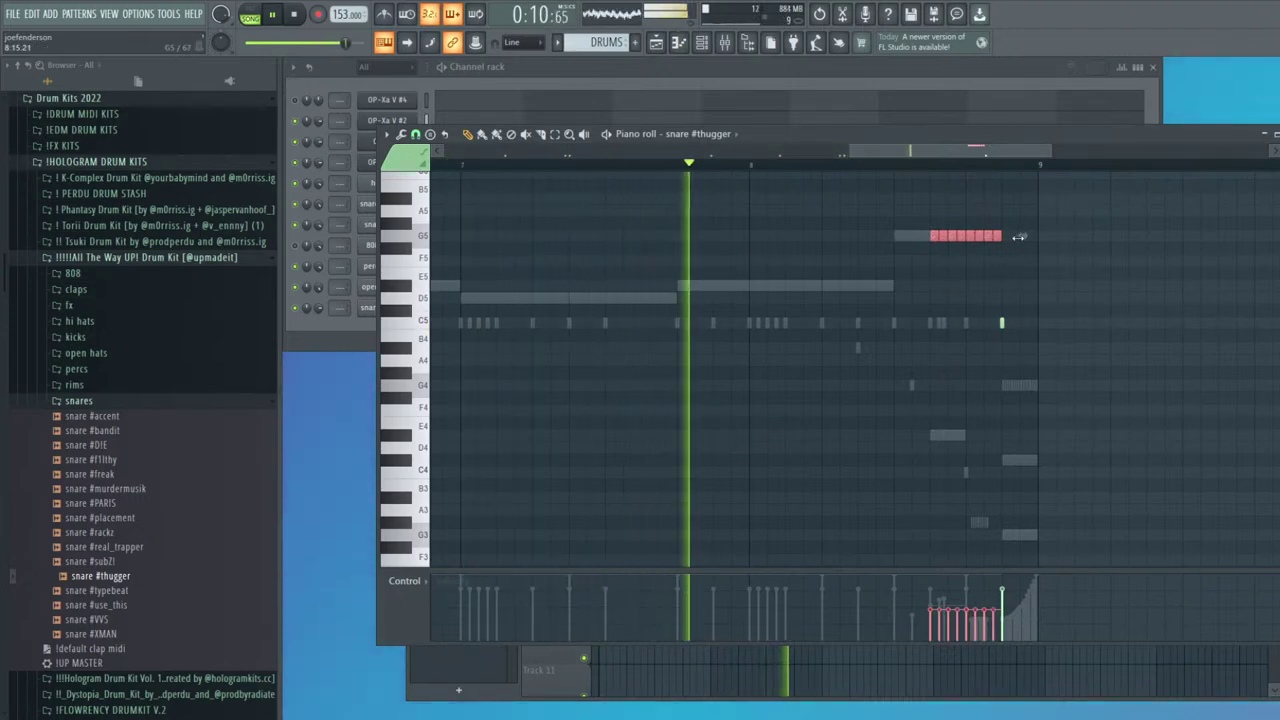
{"action": "right_click", "coordinate": [953, 237]}
{"action": "right_click", "coordinate": [961, 237]}
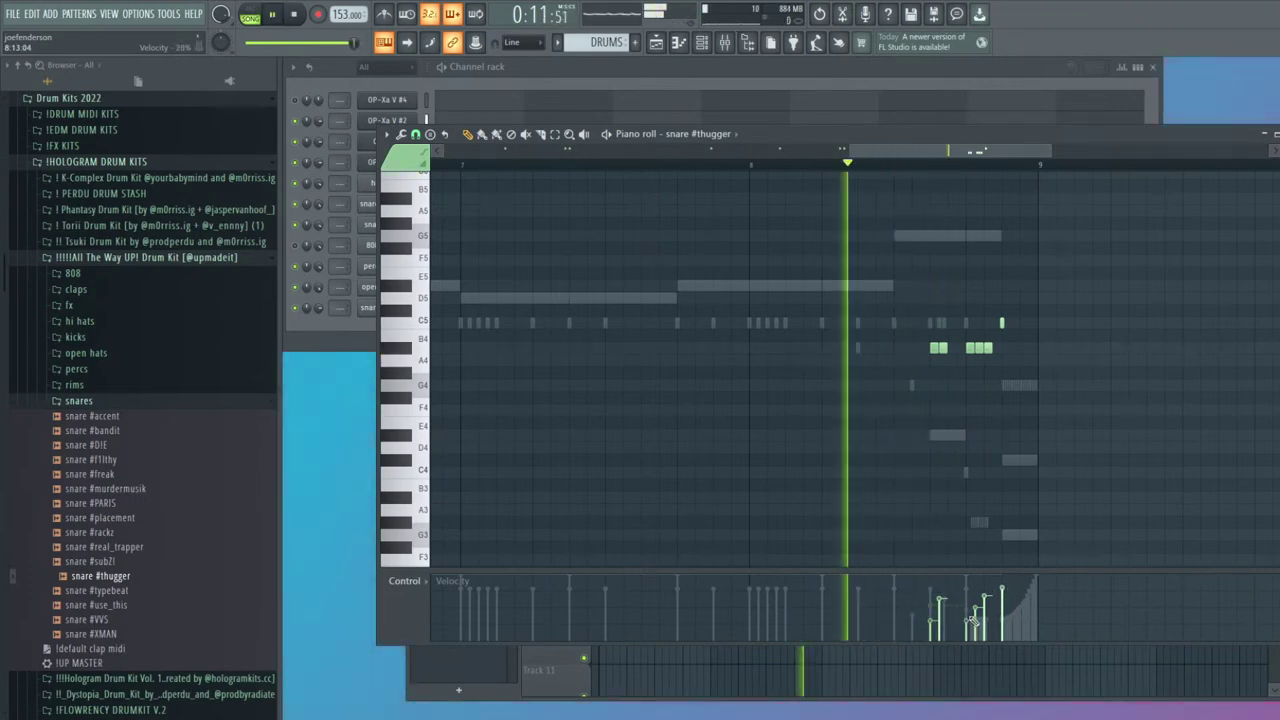
Shift the opening pair of bar 8's snare #thugger fill to step 7, add a hit on step 9, and raise them to C5
{"action": "scroll", "coordinate": [1070, 421], "scroll_direction": "down", "scroll_amount": 2}
{"action": "scroll", "coordinate": [1028, 368], "scroll_direction": "up", "scroll_amount": 3}
{"action": "mouse_move", "coordinate": [984, 347]}
{"action": "left_mouse_down"}
{"action": "mouse_move", "coordinate": [904, 350]}
{"action": "mouse_move", "coordinate": [937, 346]}
{"action": "left_mouse_up"}
{"action": "key", "text": "space"}
{"action": "key", "text": "space"}
{"action": "key", "text": "space"}
{"action": "key", "text": "space"}
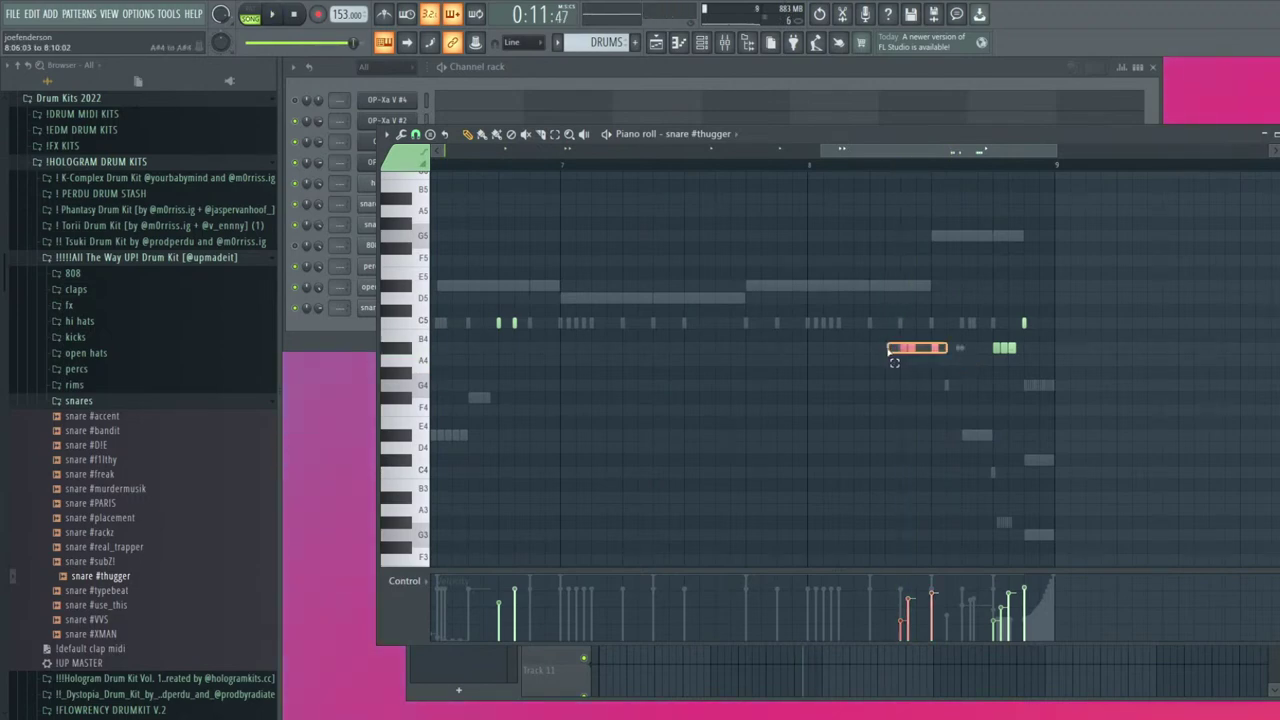
{"action": "left_click_drag", "start_coordinate": [910, 323], "coordinate": [910, 322]}
{"action": "key", "text": "space"}
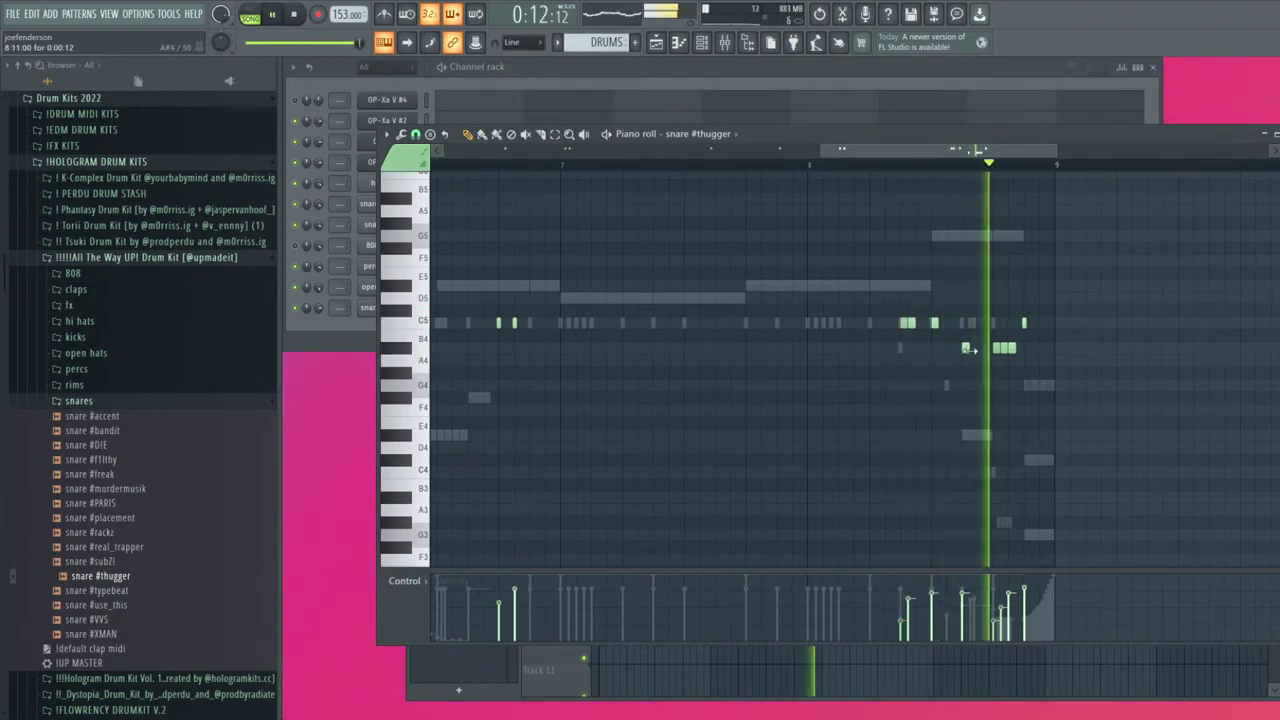
Add a C5 snare #thugger hit on step 11 of bar 8 and remove the last of the three A#4 notes
{"action": "key", "text": "space"}
{"action": "key", "text": "space"}
{"action": "right_click", "coordinate": [968, 351]}
{"action": "key", "text": "space"}
{"action": "key", "text": "space"}
{"action": "left_click", "coordinate": [981, 323]}
{"action": "key", "text": "space"}
{"action": "left_click_drag", "start_coordinate": [981, 323], "coordinate": [966, 324]}
{"action": "key", "text": "space"}
{"action": "key", "text": "space"}
{"action": "key", "text": "space"}
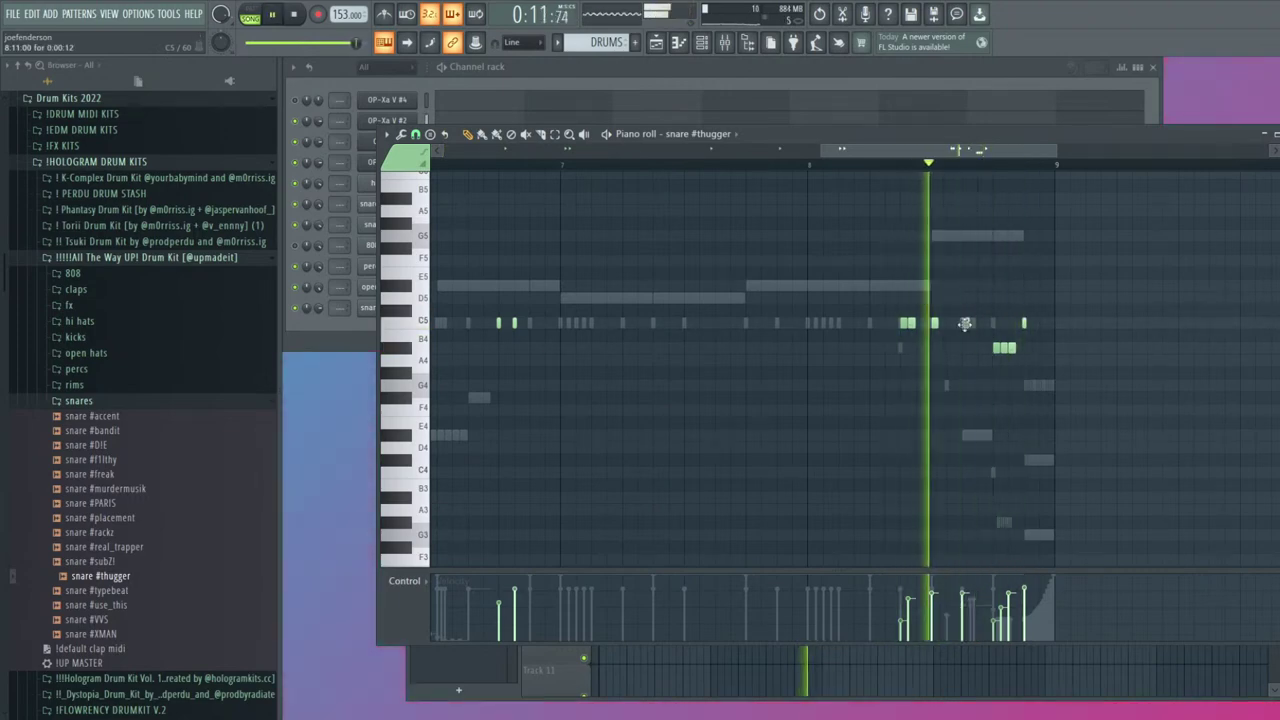
{"action": "key", "text": "space"}
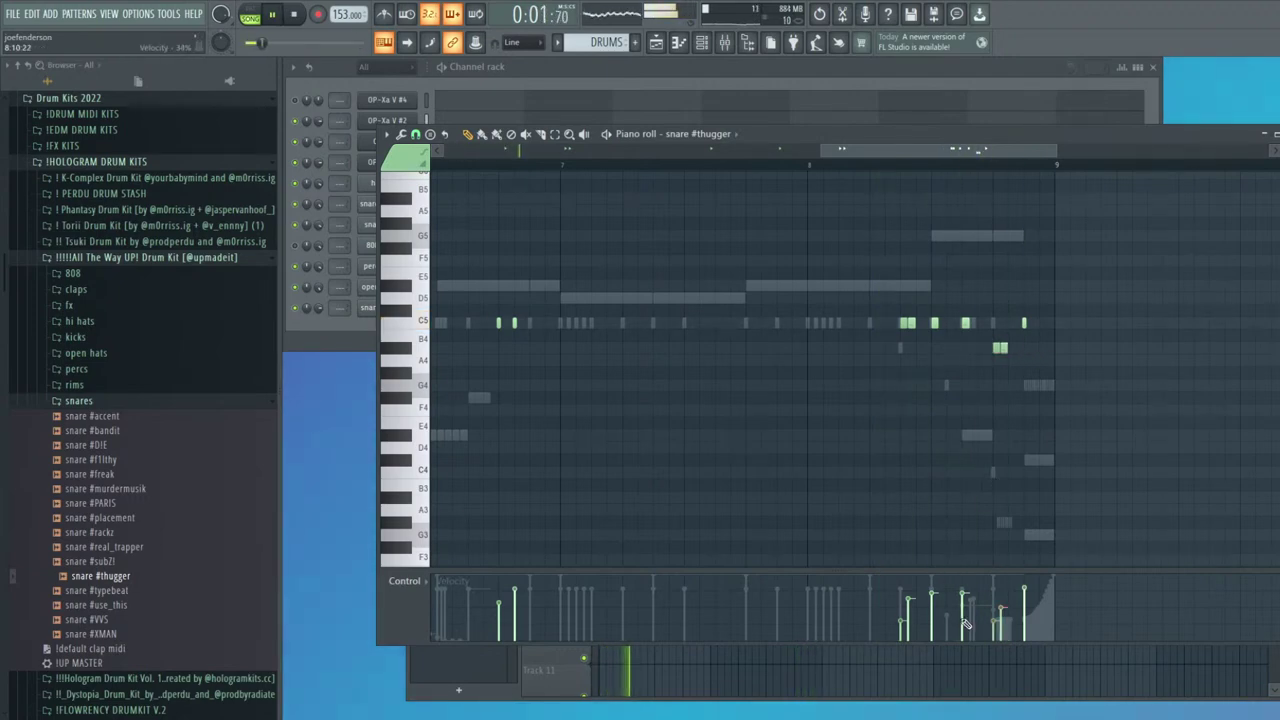
{"action": "scroll", "coordinate": [990, 470], "scroll_direction": "down", "scroll_amount": 3}
{"action": "key", "text": "F7"}
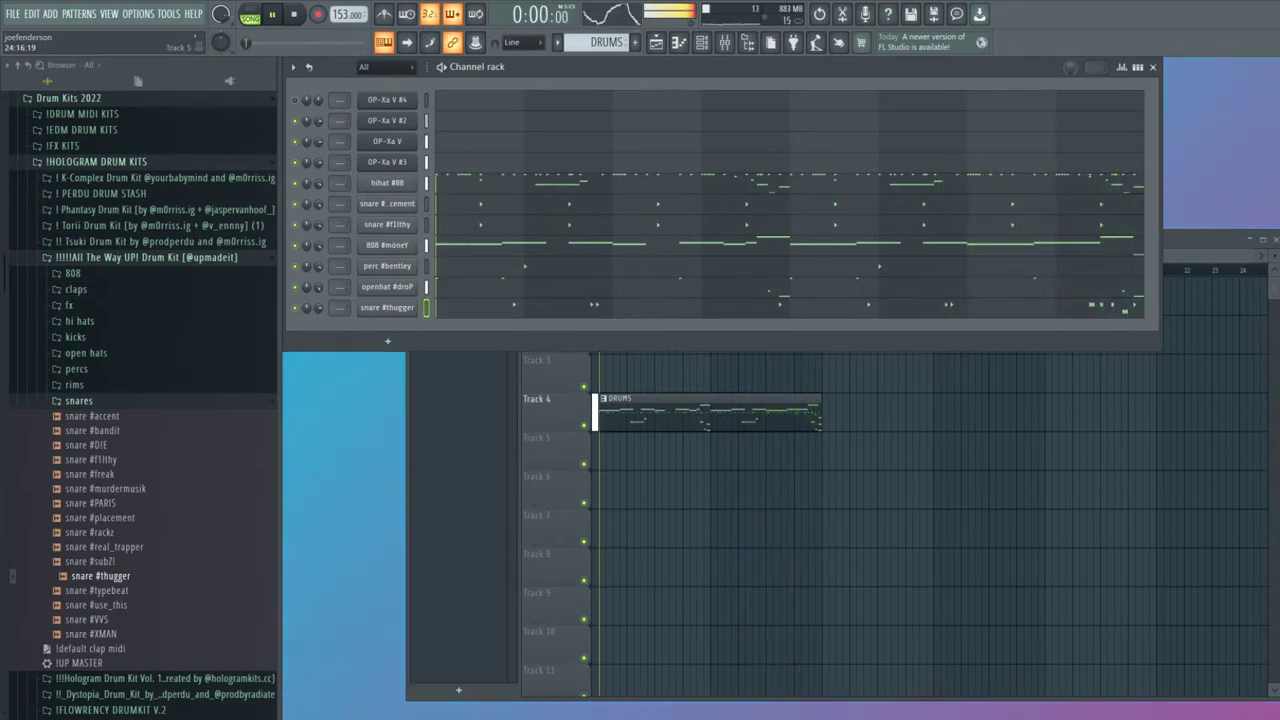
Loop bar 8 in the playlist and play it back
{"action": "right_click", "coordinate": [877, 372]}
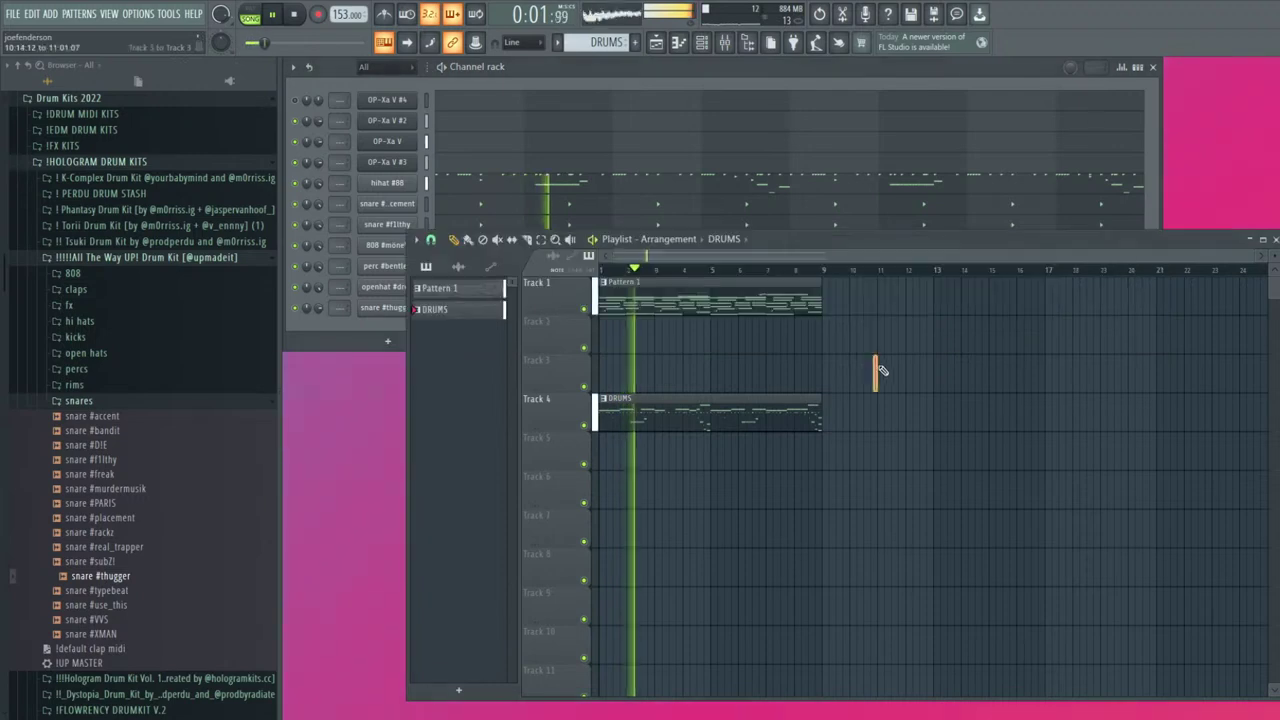
{"action": "key", "text": "space"}
{"action": "left_click_drag", "start_coordinate": [796, 273], "coordinate": [826, 285]}
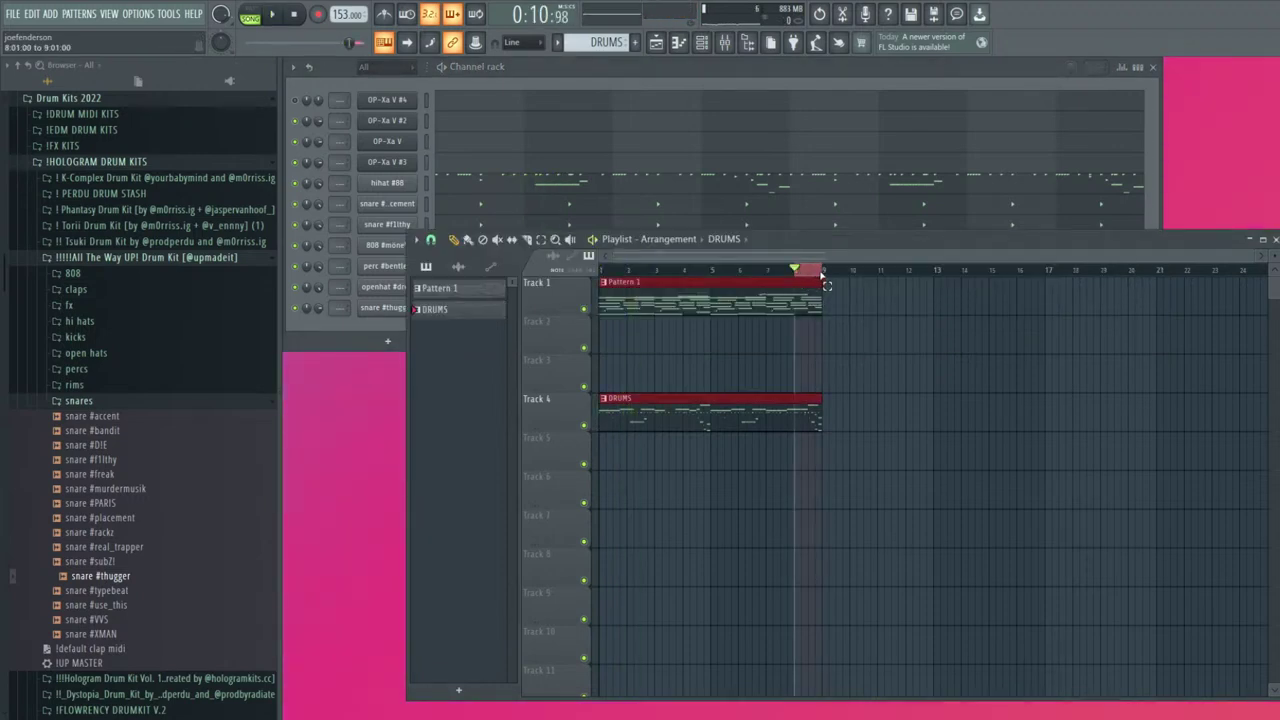
{"action": "left_click", "coordinate": [930, 90]}
{"action": "key", "text": "space"}
{"action": "key", "text": "space"}
{"action": "key", "text": "space"}
{"action": "key", "text": "space"}
Start bar 8's short D#5 808 note on step 7 and extend the preceding D#5 up to it
{"action": "left_click", "coordinate": [960, 243]}
{"action": "key", "text": "space"}
{"action": "left_click", "coordinate": [955, 287]}
{"action": "key", "text": "space"}
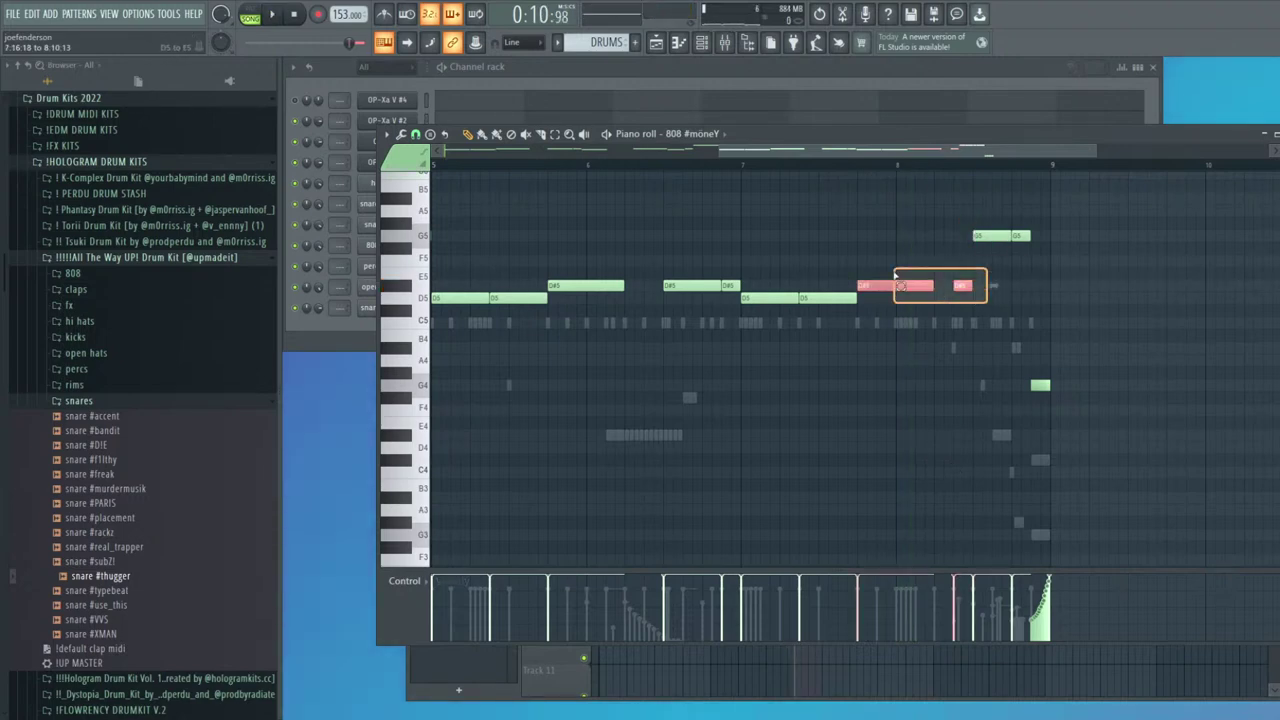
{"action": "left_click_drag", "start_coordinate": [906, 276], "coordinate": [898, 277]}
{"action": "key", "text": "ctrl+l"}
{"action": "key", "text": "space"}
{"action": "left_click", "coordinate": [1076, 296], "text": "ctrl"}
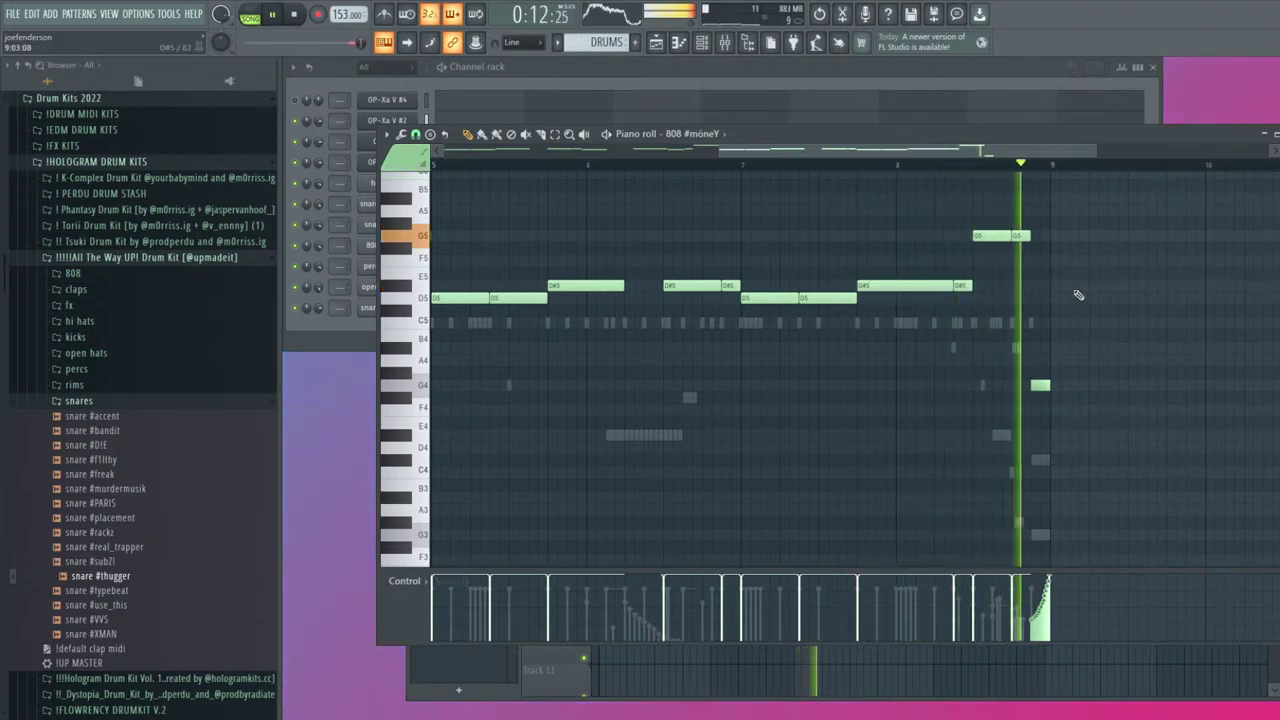
{"action": "key", "text": "space"}
{"action": "key", "text": "space"}
Replace the two G5 808 notes in bar 8 with a single G5 starting on step 11
{"action": "mouse_move", "coordinate": [1020, 235]}
{"action": "left_mouse_down"}
{"action": "mouse_move", "coordinate": [1040, 235]}
{"action": "mouse_move", "coordinate": [1020, 236]}
{"action": "left_mouse_up"}
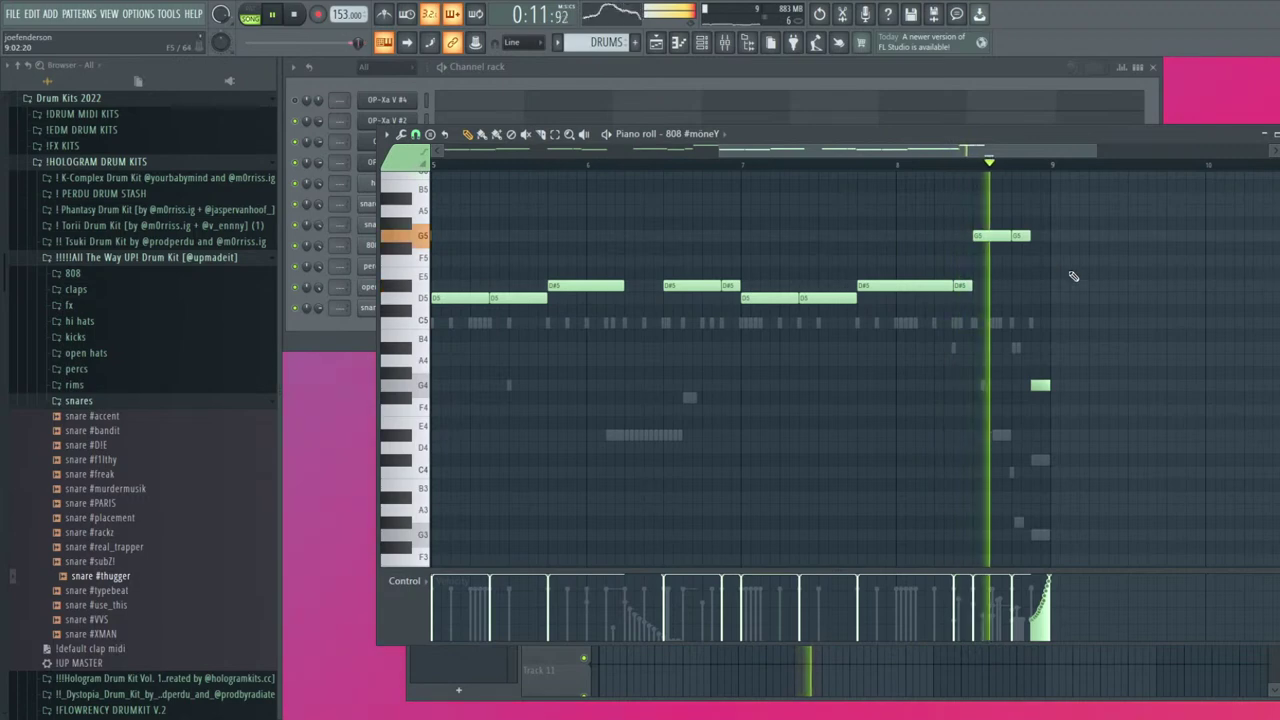
{"action": "right_click", "coordinate": [994, 236]}
{"action": "key", "text": "space"}
{"action": "key", "text": "space"}
{"action": "left_click", "coordinate": [996, 236]}
{"action": "right_click", "coordinate": [1018, 235]}
{"action": "key", "text": "space"}
{"action": "key", "text": "space"}
Try different changeover points between bar 8's closing D#5 and G5 808 notes
{"action": "left_click_drag", "start_coordinate": [970, 285], "coordinate": [993, 288]}
{"action": "key", "text": "space"}
{"action": "key", "text": "space"}
{"action": "left_click_drag", "start_coordinate": [1012, 237], "coordinate": [991, 236]}
{"action": "key", "text": "space"}
{"action": "key", "text": "space"}
{"action": "left_click_drag", "start_coordinate": [990, 286], "coordinate": [976, 288]}
{"action": "left_click_drag", "start_coordinate": [994, 233], "coordinate": [1011, 236]}
{"action": "key", "text": "space"}
{"action": "key", "text": "space"}
{"action": "left_click", "coordinate": [982, 277]}
{"action": "right_click", "coordinate": [982, 277]}
{"action": "key", "text": "space"}
{"action": "key", "text": "space"}
Lengthen bar 8's short D#5 808 note so it ends where the G5 starts on step 11
{"action": "left_click_drag", "start_coordinate": [971, 286], "coordinate": [986, 287]}
{"action": "key", "text": "space"}
{"action": "key", "text": "space"}
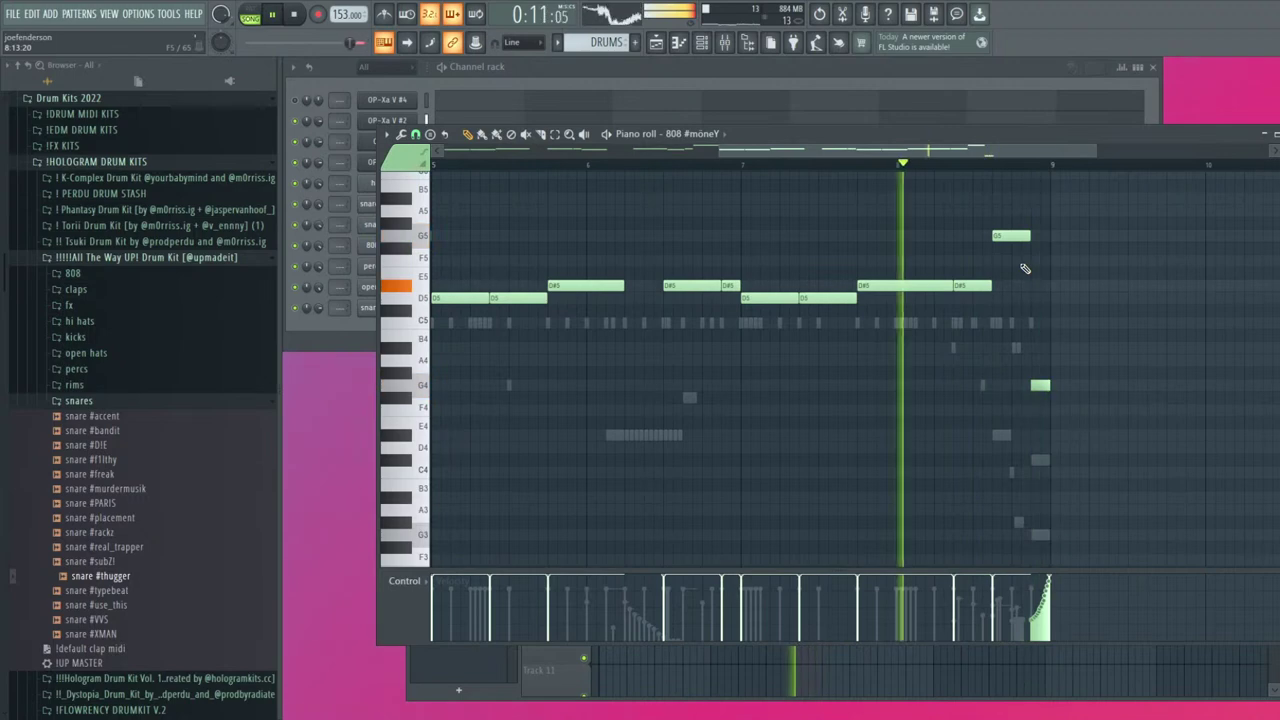
Delete the pair of C5 snare #thugger notes starting on step 7 of bar 8
{"action": "key", "text": "F7"}
{"action": "key", "text": "F7"}
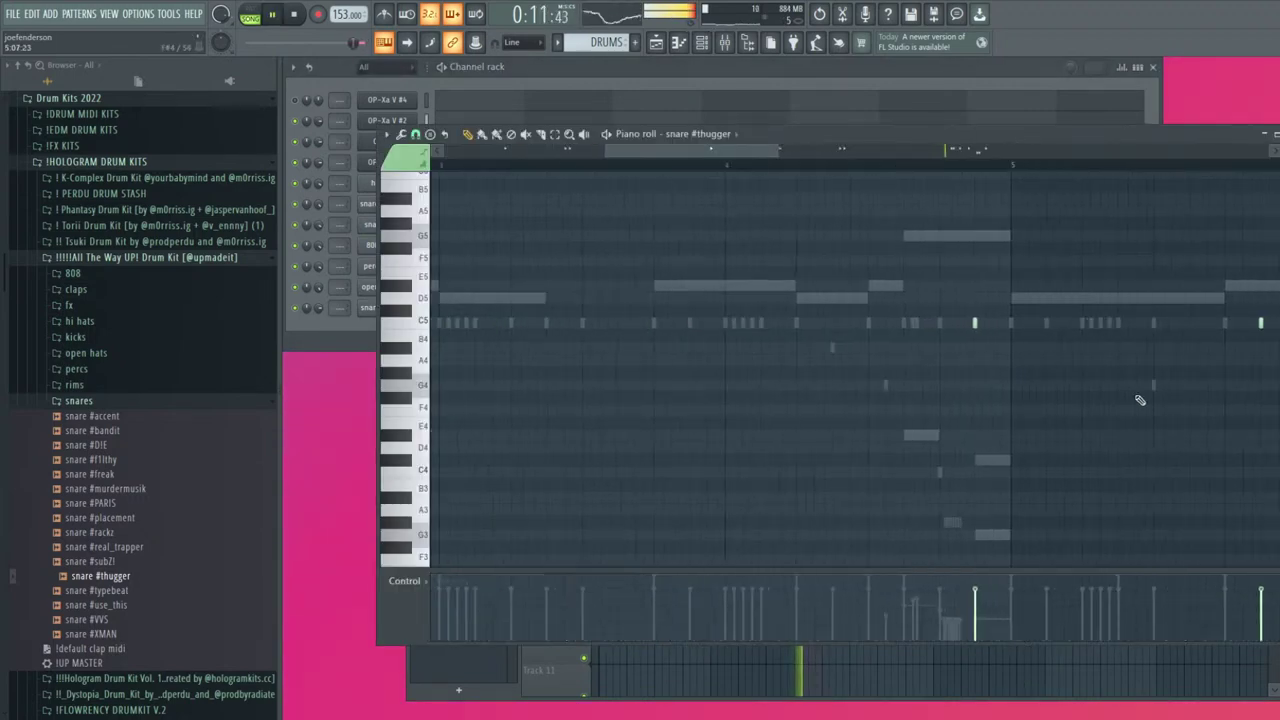
{"action": "scroll", "coordinate": [1151, 426], "scroll_direction": "up", "scroll_amount": 3}
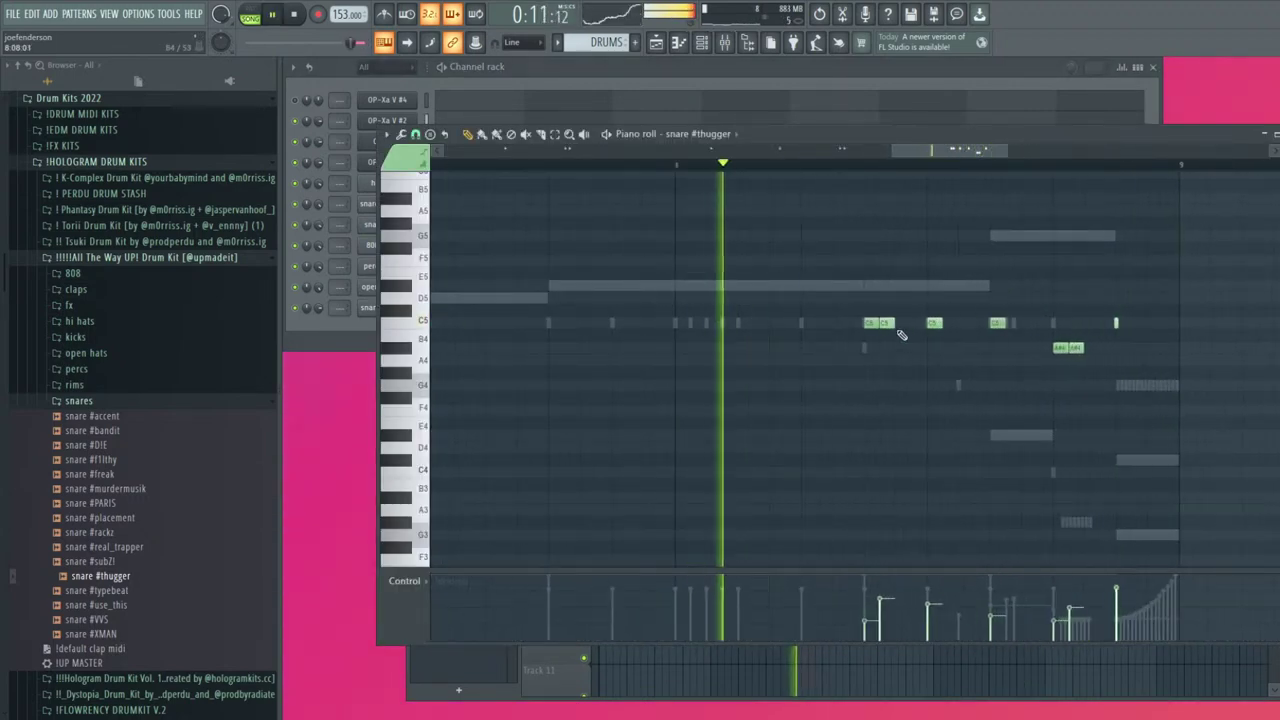
{"action": "scroll", "coordinate": [1021, 343], "scroll_direction": "down", "scroll_amount": 2}
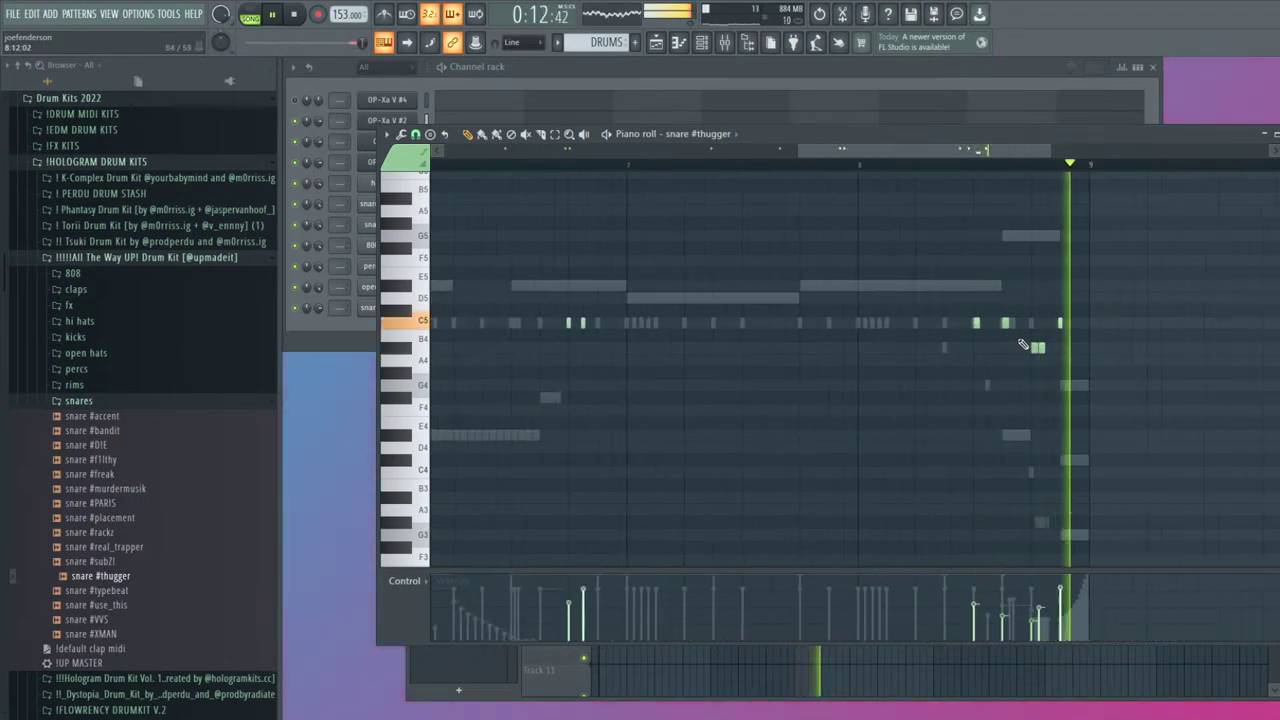
Transpose the step 9 snare #thugger note in bar 8 down an octave to C4 and lower its velocity
{"action": "right_click", "coordinate": [978, 326]}
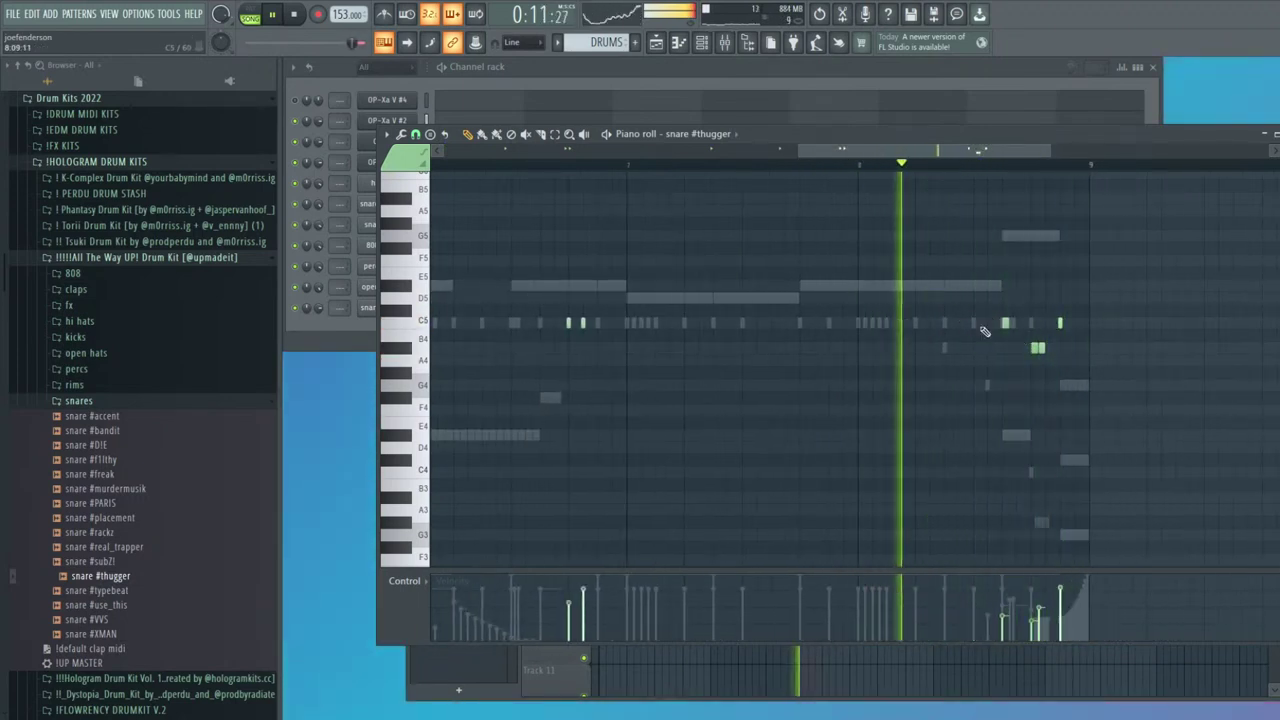
{"action": "key", "text": "ctrl+z"}
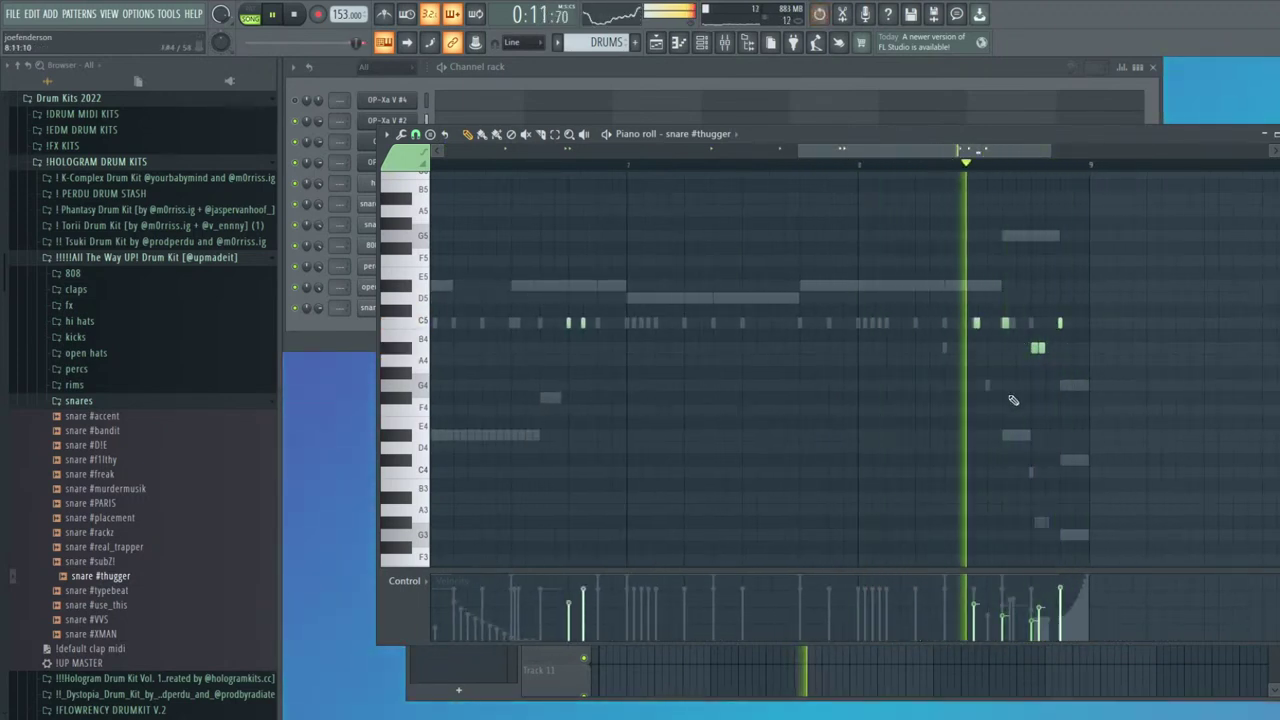
{"action": "left_click", "coordinate": [974, 323], "text": "ctrl"}
{"action": "key", "text": "ctrl+Up"}
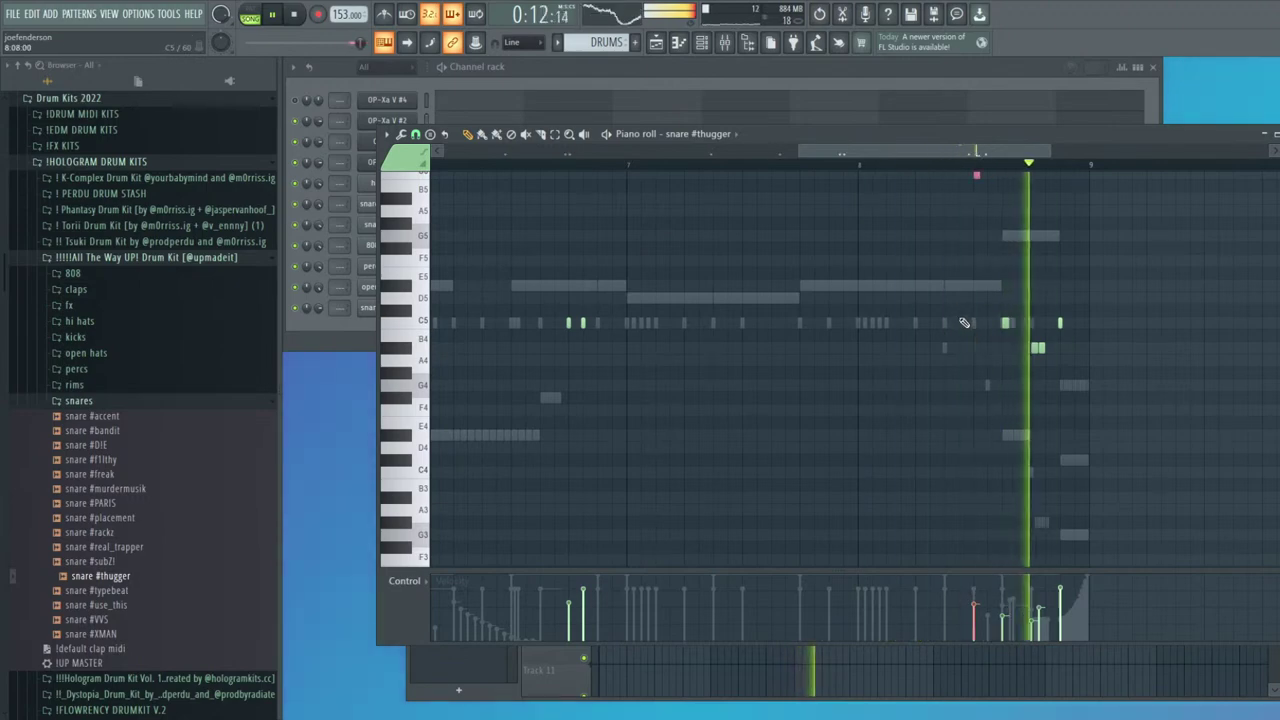
{"action": "key", "text": "ctrl+Down"}
{"action": "key", "text": "ctrl+Down"}
{"action": "left_click", "coordinate": [982, 617]}
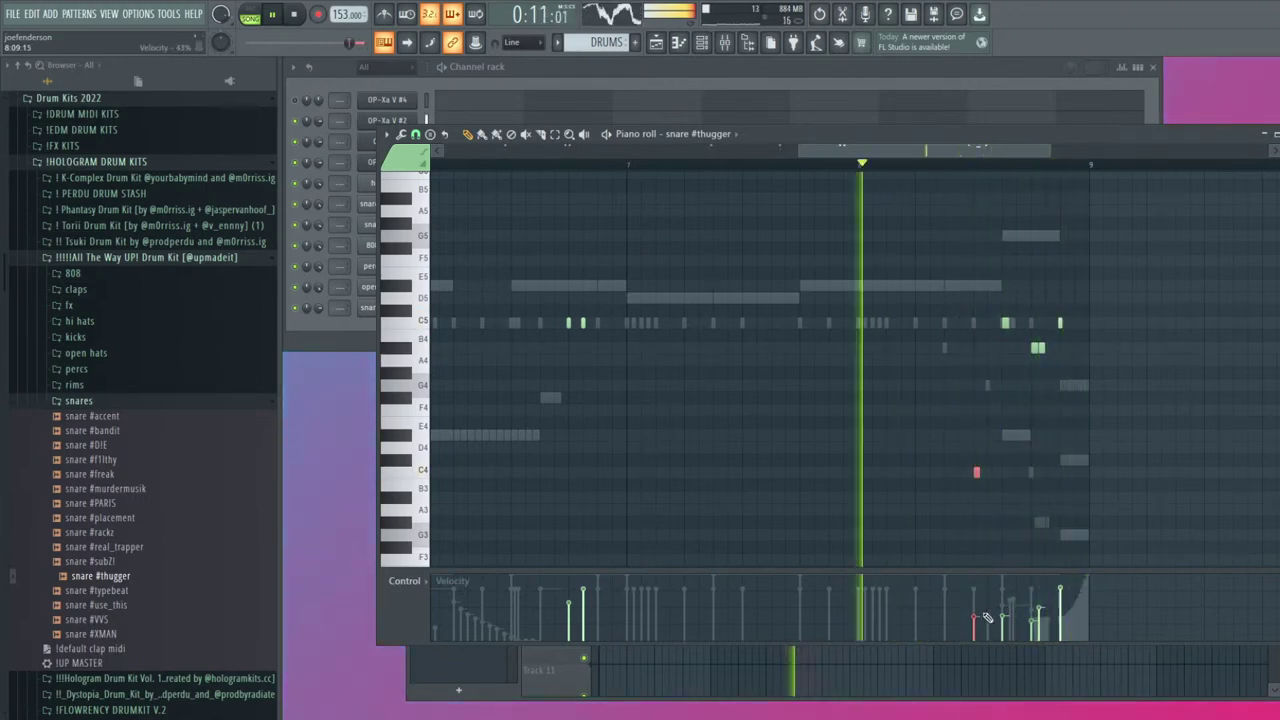
Transpose the C5 snare #thugger note on step 11 of bar 8 down three semitones to A4
{"action": "scroll", "coordinate": [1077, 471], "scroll_direction": "down", "scroll_amount": 3}
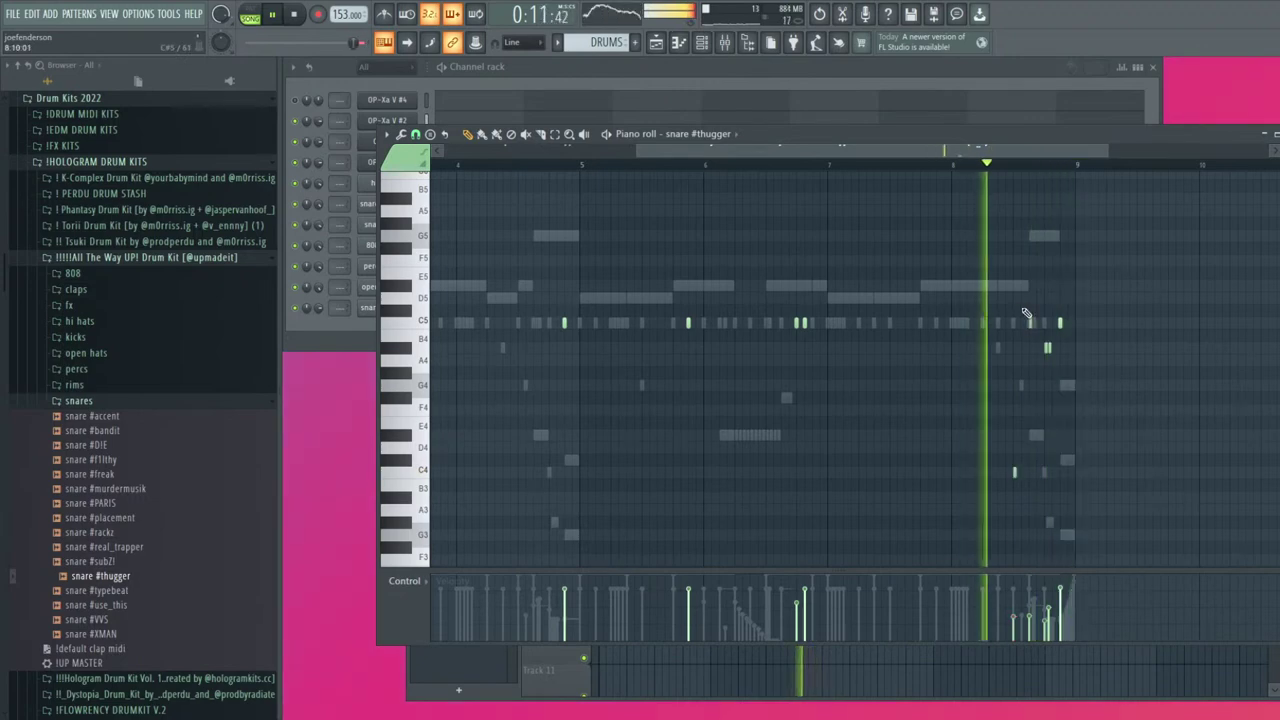
{"action": "scroll", "coordinate": [1025, 312], "scroll_direction": "up", "scroll_amount": 3}
{"action": "left_click_drag", "start_coordinate": [1024, 306], "coordinate": [1040, 327]}
{"action": "key", "text": "shift+Down"}
{"action": "key", "text": "shift+Down"}
{"action": "key", "text": "shift+Down"}
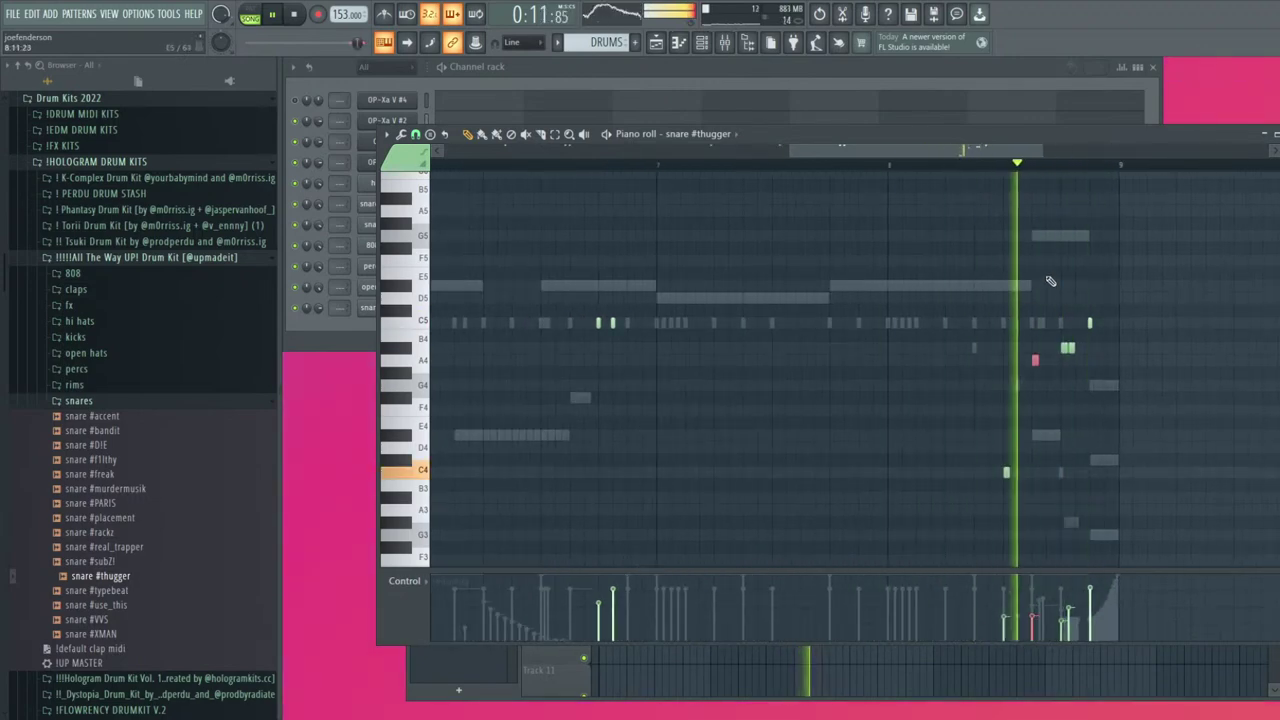
Clear the playlist's time selection on bar 8 so the whole eight-bar section plays
{"action": "key", "text": "F5"}
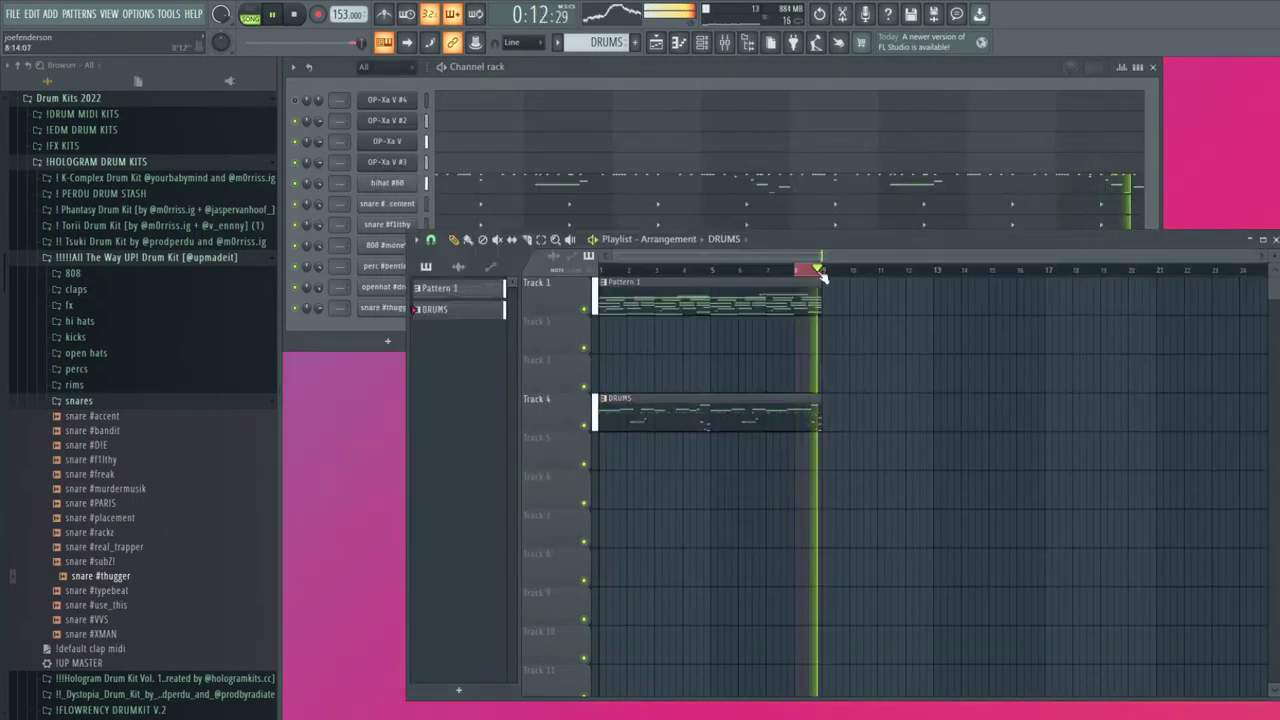
{"action": "scroll", "coordinate": [877, 318], "scroll_direction": "up", "scroll_amount": 10}
{"action": "right_click", "coordinate": [931, 273]}
{"action": "scroll", "coordinate": [989, 411], "scroll_direction": "down", "scroll_amount": 8}
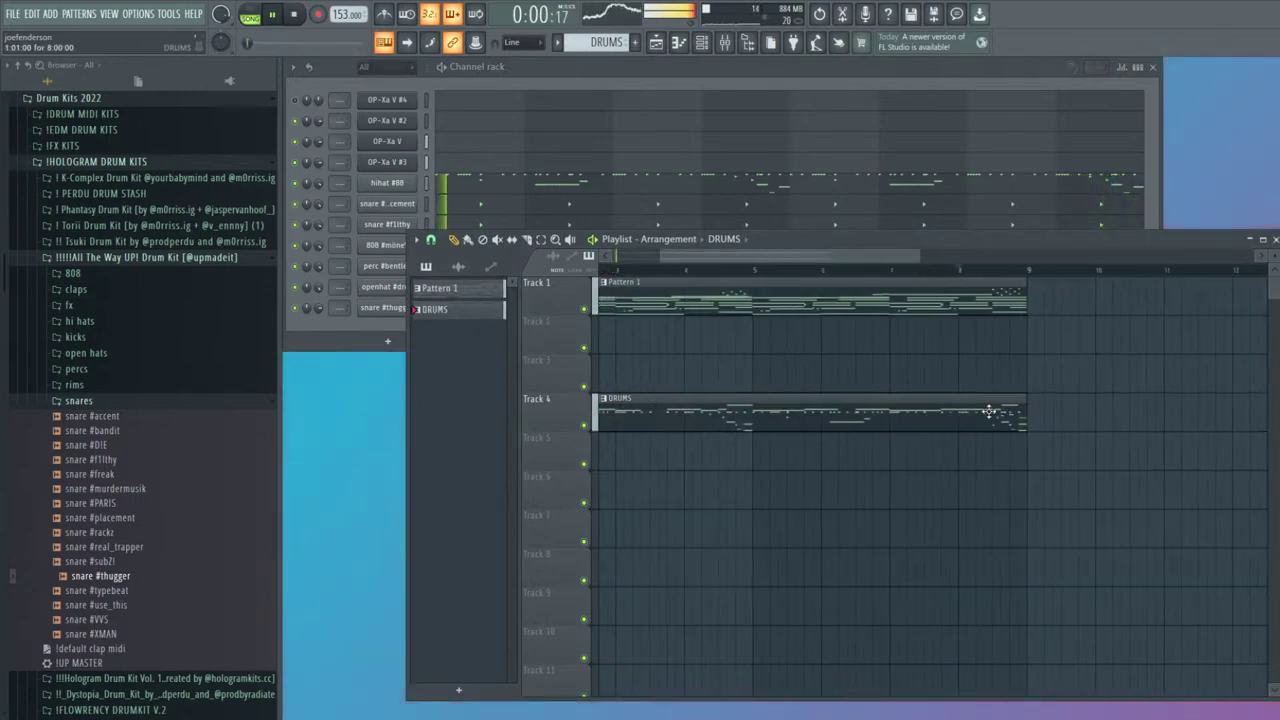
{"action": "scroll", "coordinate": [989, 411], "scroll_direction": "down", "scroll_amount": 4}
Select all eleven channels and route them to their own mixer tracks, 1 to 11
{"action": "left_click", "coordinate": [518, 73]}
{"action": "double_click", "coordinate": [427, 100]}
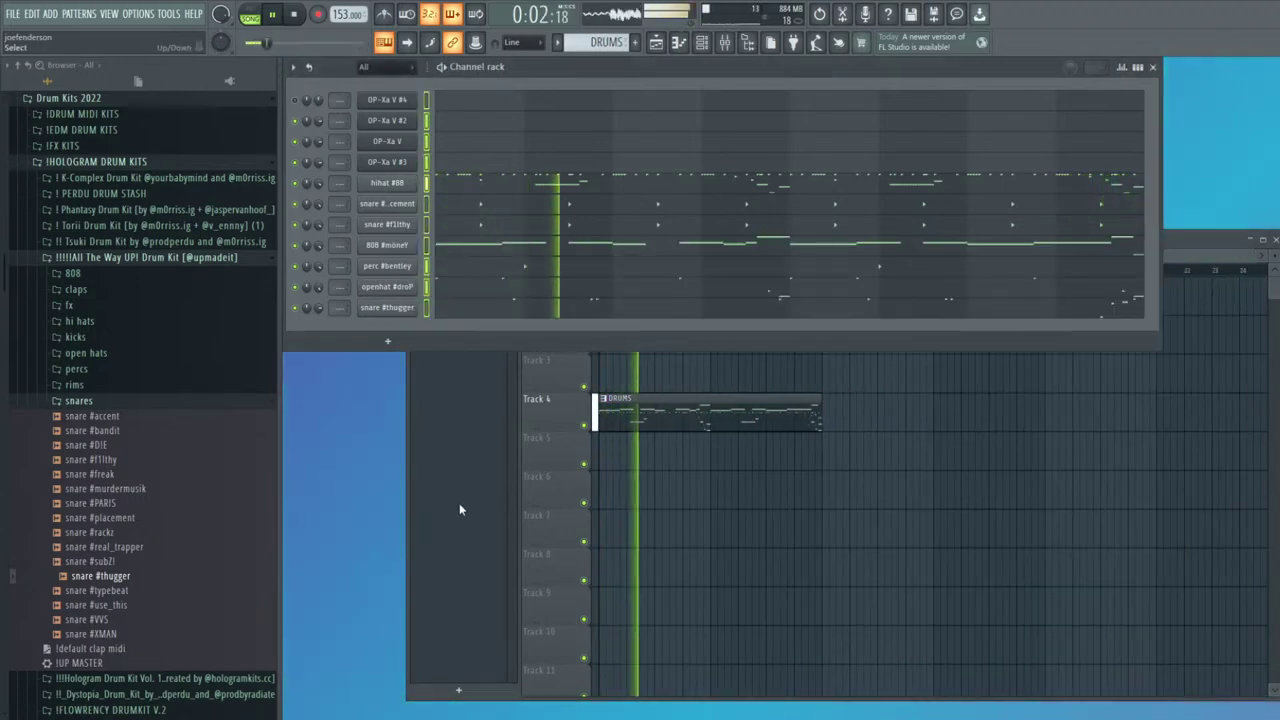
{"action": "key", "text": "F9"}
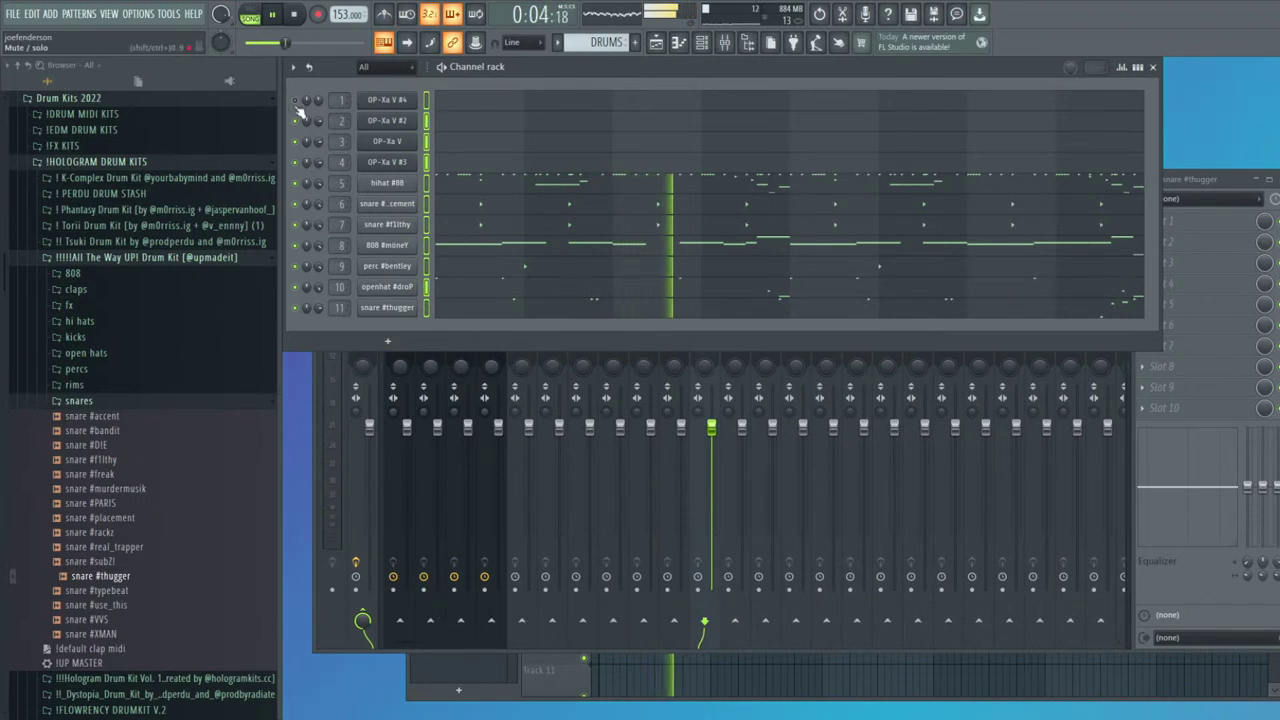
Lower the 808 #moneY mixer fader and solo the OP-Xa V #4 track
{"action": "left_click", "coordinate": [1186, 180]}
{"action": "left_click", "coordinate": [364, 290]}
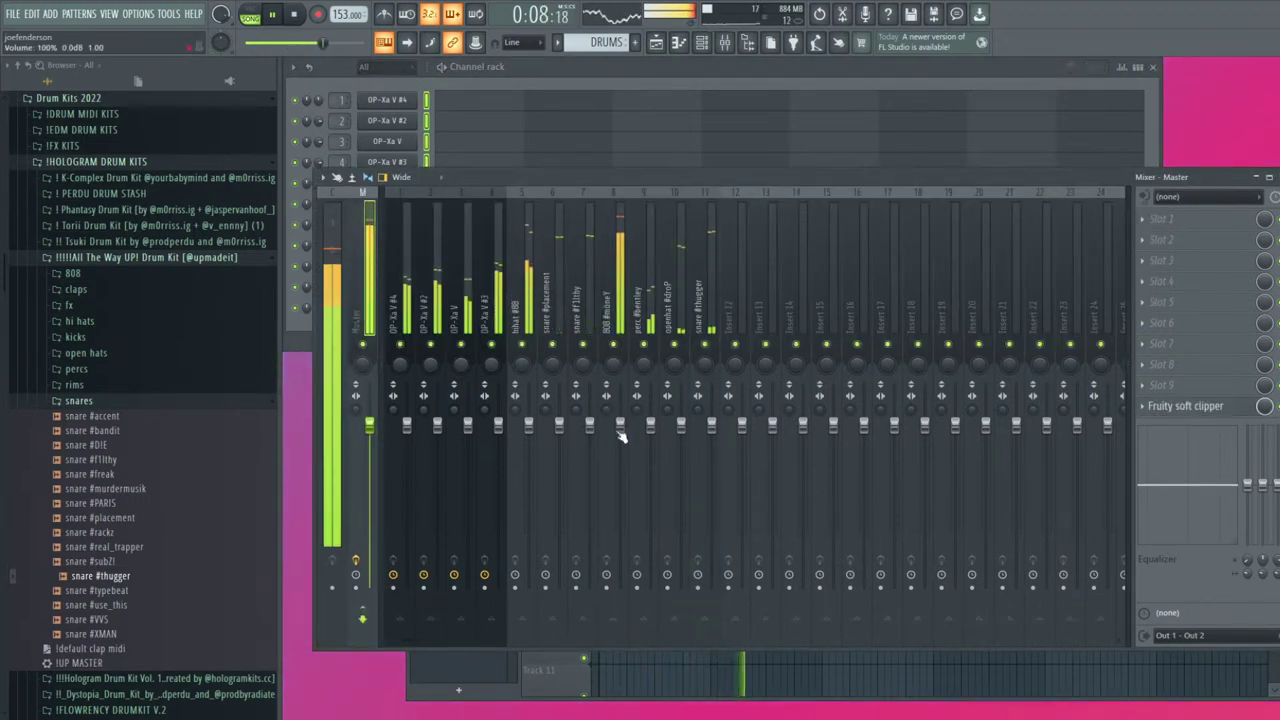
{"action": "left_click_drag", "start_coordinate": [620, 429], "coordinate": [620, 456]}
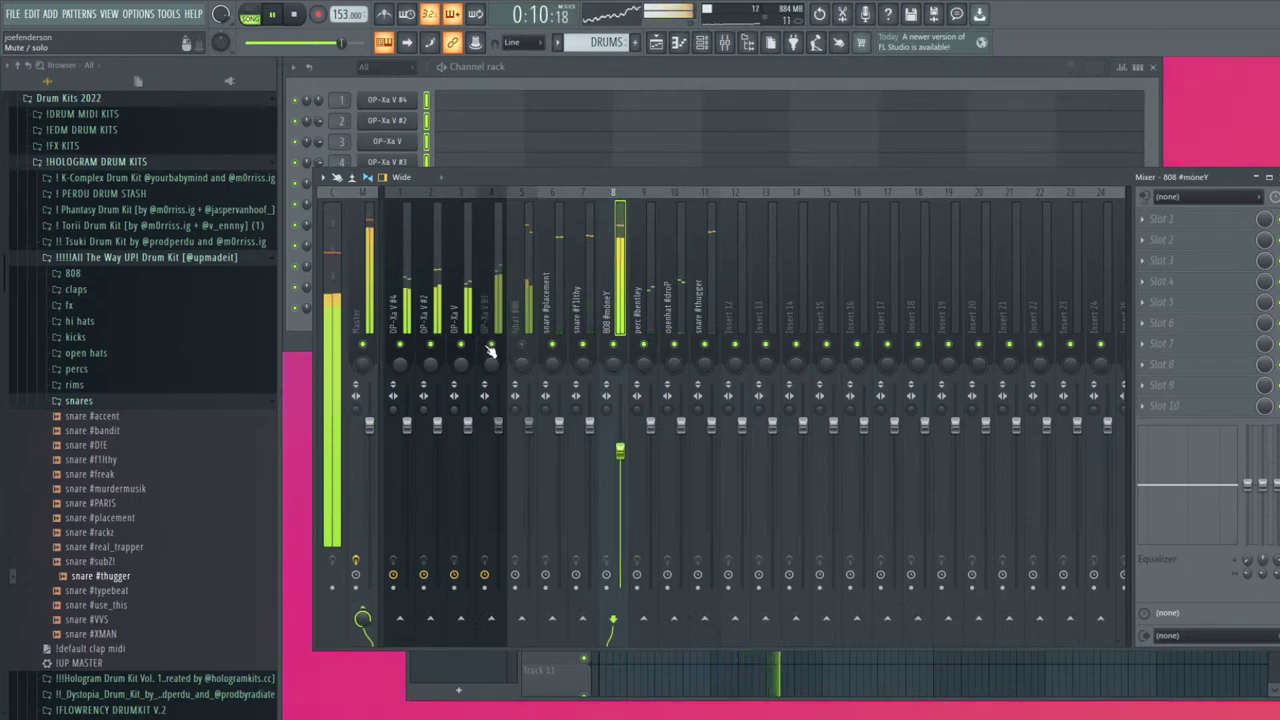
{"action": "left_click", "coordinate": [405, 344]}
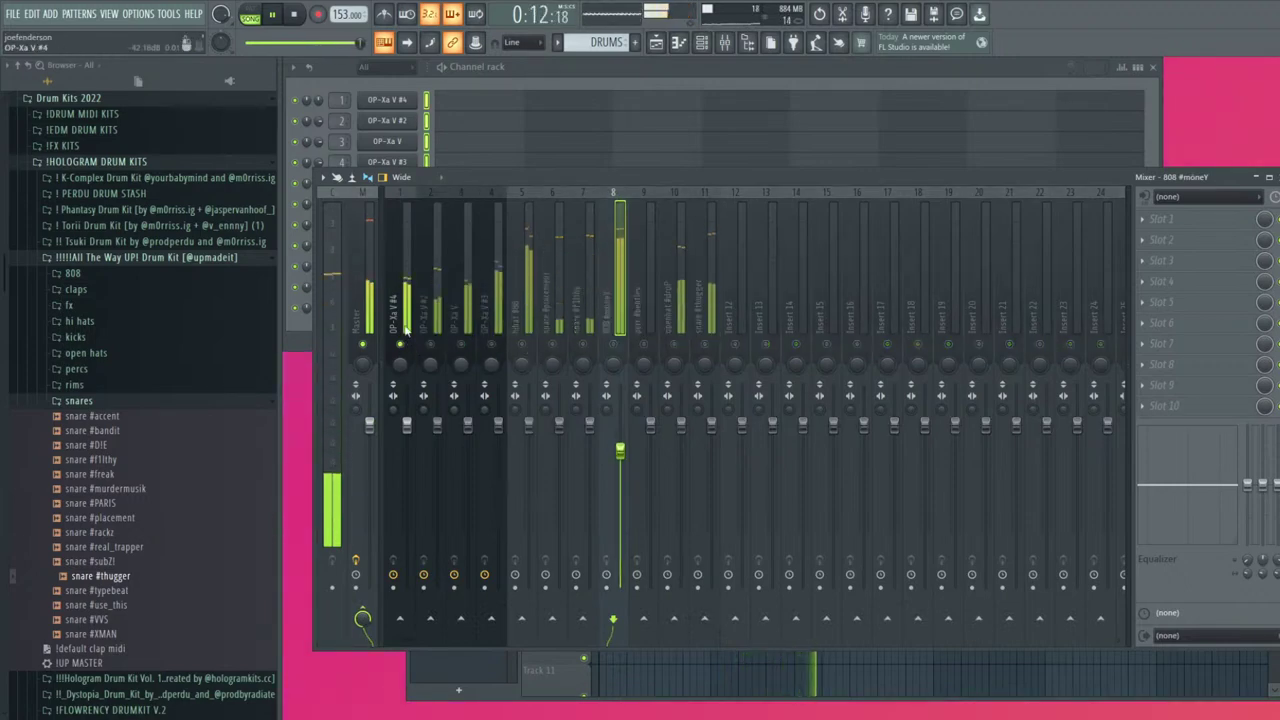
Add two Fruity Parametric EQ 2 effects to OP-Xa V #4, dipping an upper-mid band in one and raising the lowest band's frequency in the other
{"action": "left_click", "coordinate": [1020, 85]}
{"action": "left_click_drag", "start_coordinate": [587, 240], "coordinate": [640, 255]}
{"action": "left_click", "coordinate": [1200, 289]}
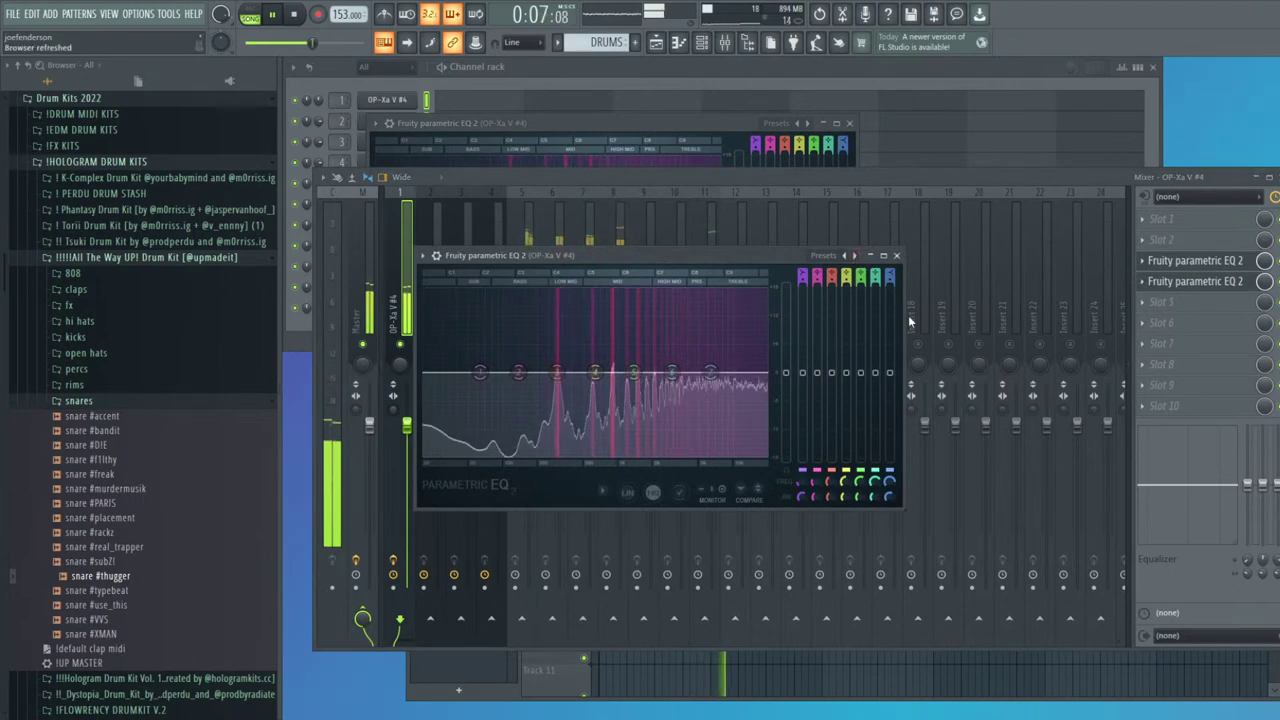
{"action": "left_click", "coordinate": [854, 255]}
{"action": "left_click_drag", "start_coordinate": [433, 371], "coordinate": [530, 373]}
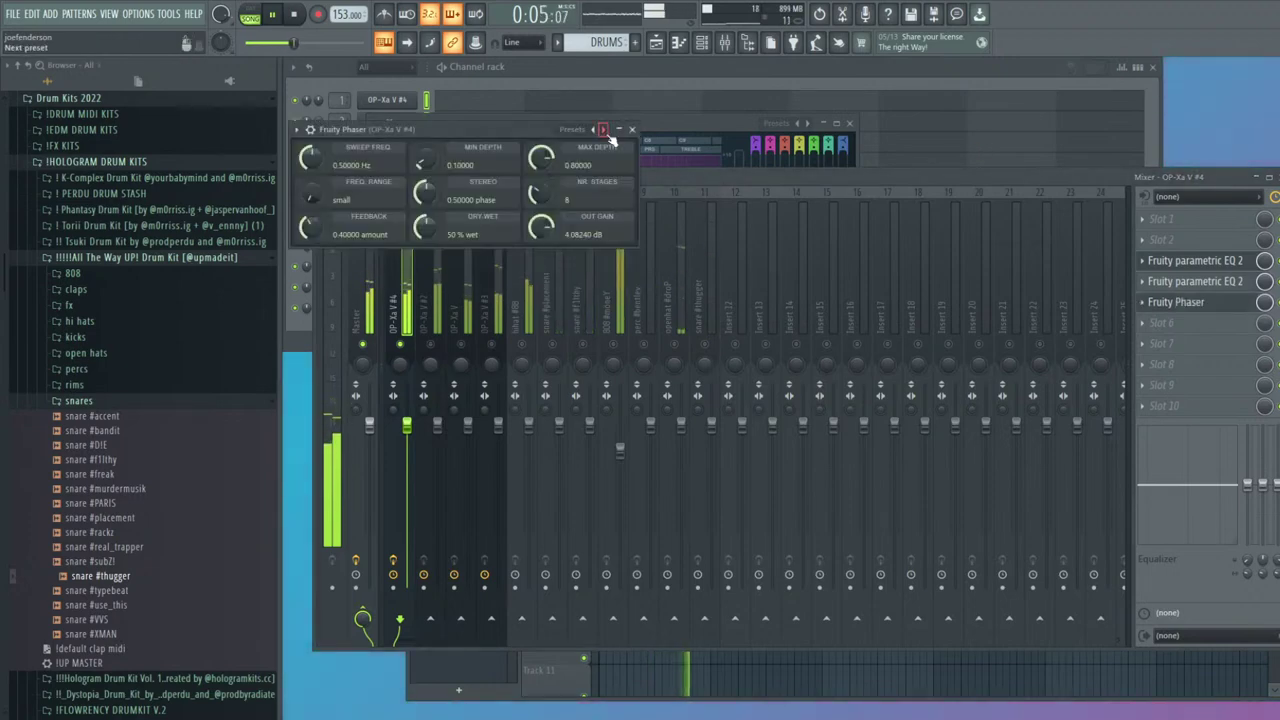
Load the Dreamin preset in OP-Xa V #4's Fruity Phaser and set sweep frequency 0.6672 Hz, min depth 0.728 and max depth 0.367
{"action": "left_click", "coordinate": [603, 130]}
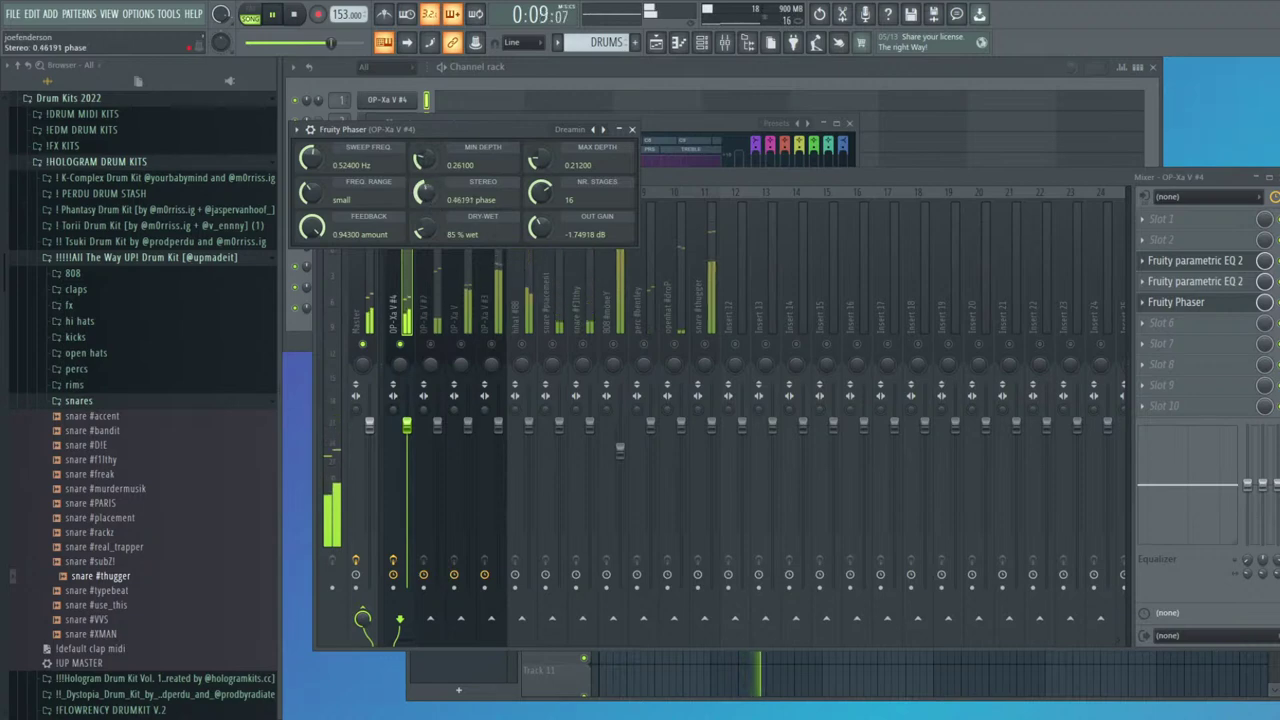
{"action": "left_click_drag", "start_coordinate": [312, 158], "coordinate": [312, 149]}
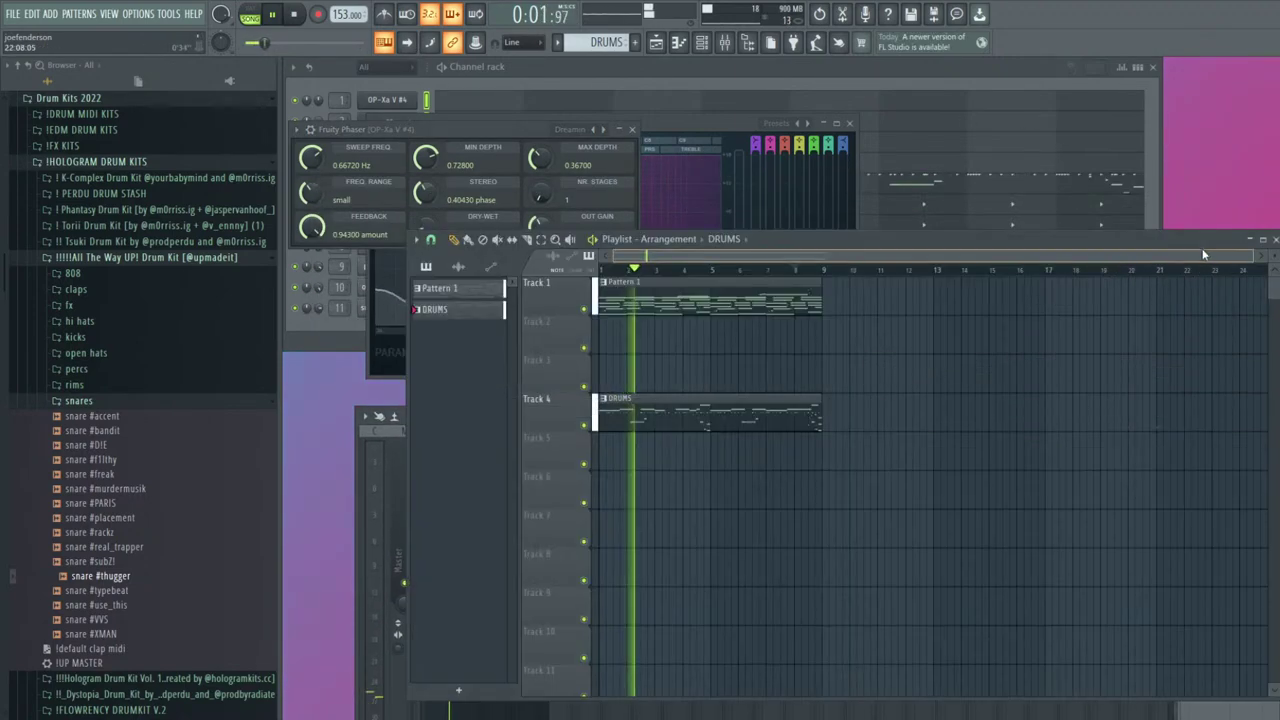
{"action": "left_click_drag", "start_coordinate": [488, 128], "coordinate": [490, 117]}
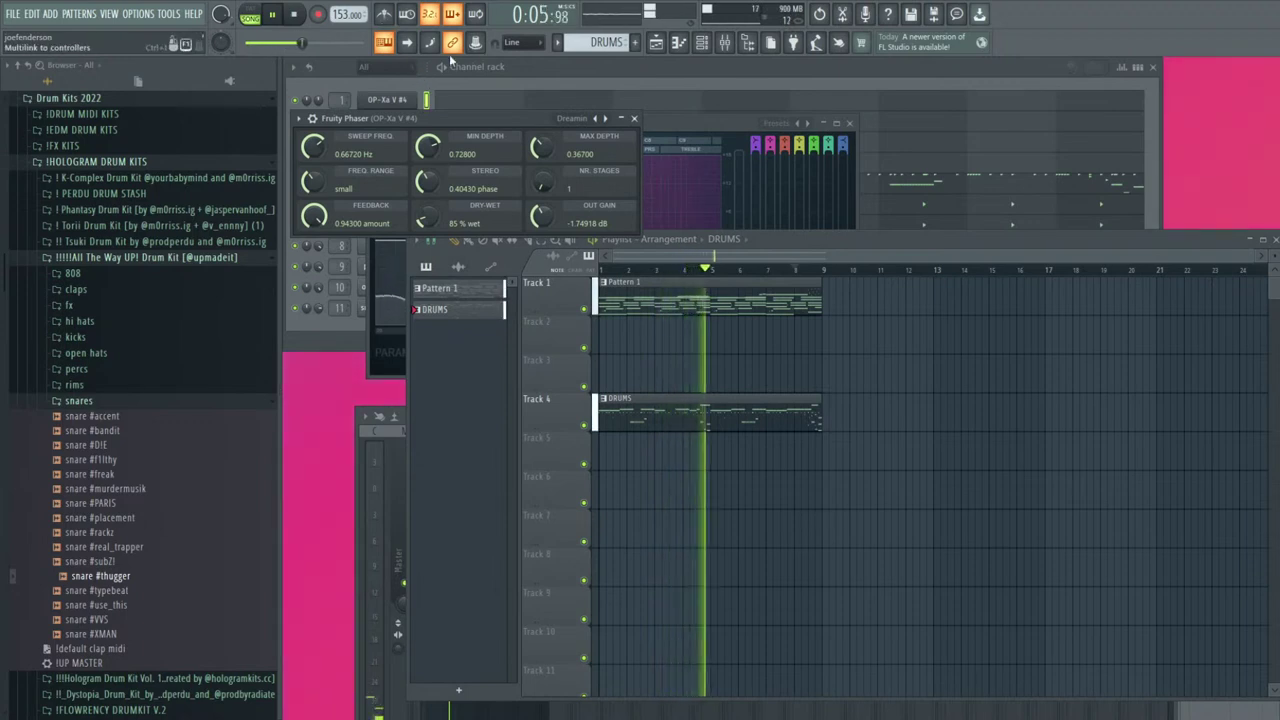
Set the phaser's number of stages to 23, create a playlist automation clip for it and lower the start point into a rising ramp
{"action": "left_click_drag", "start_coordinate": [543, 181], "coordinate": [543, 90]}
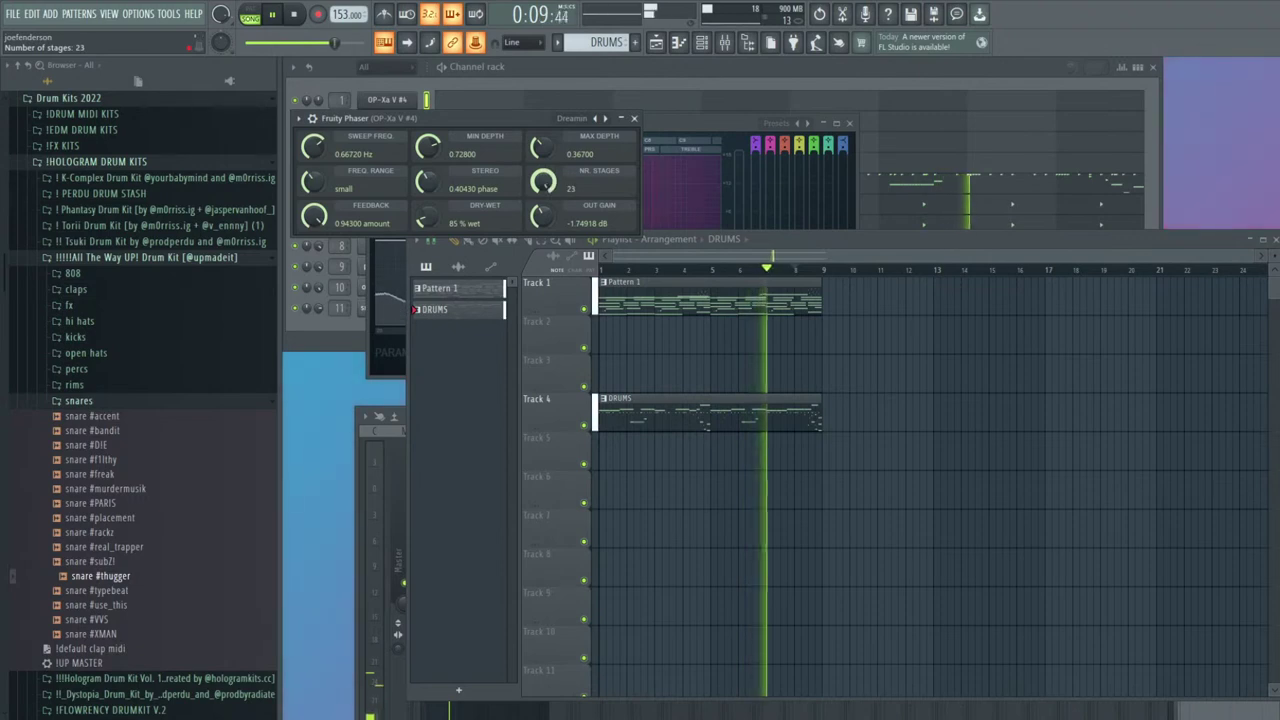
{"action": "right_click", "coordinate": [476, 46]}
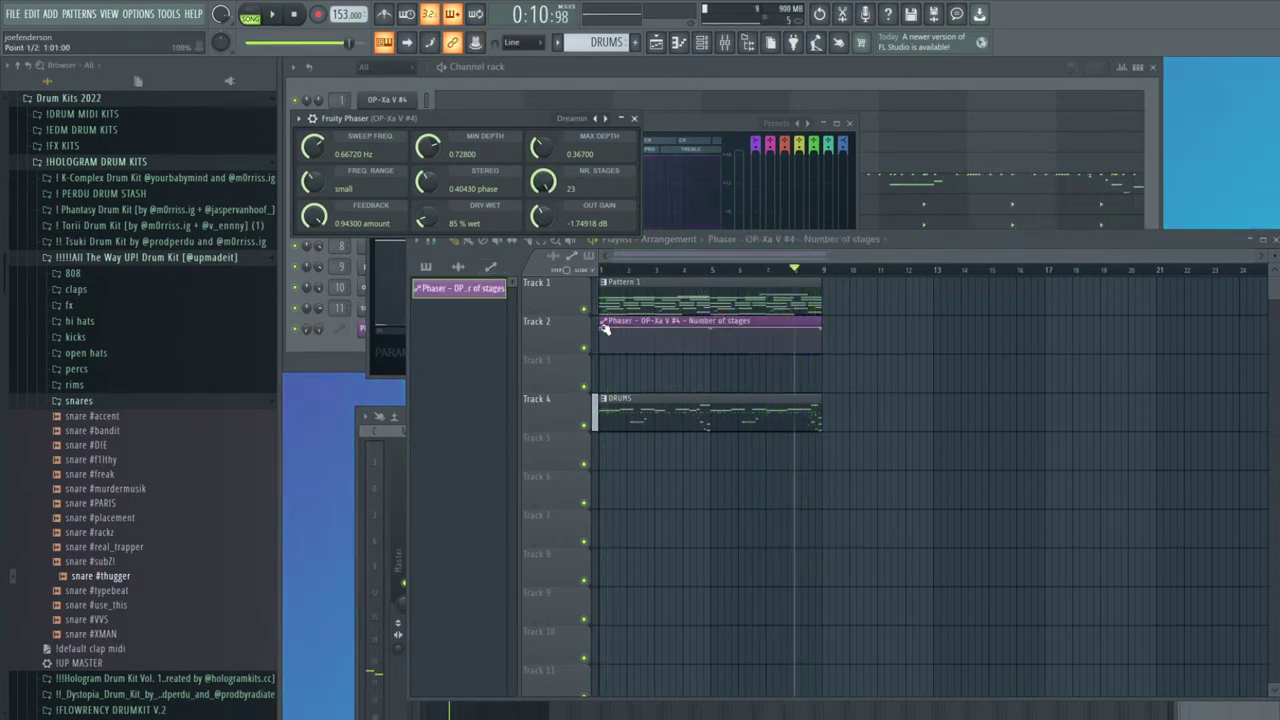
{"action": "left_click", "coordinate": [611, 341]}
{"action": "left_click", "coordinate": [631, 121]}
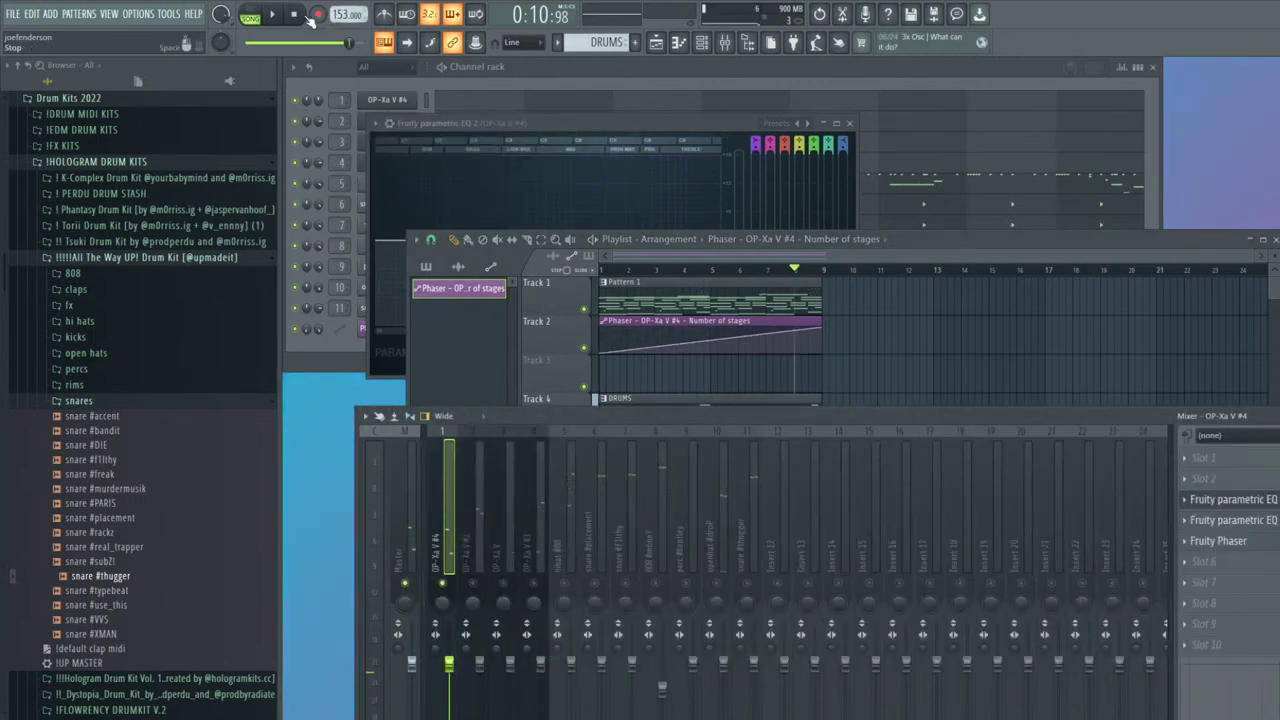
Add and move points in the Number of stages clip so the curve dips early and rises again towards bar 5
{"action": "left_click_drag", "start_coordinate": [660, 346], "coordinate": [703, 323]}
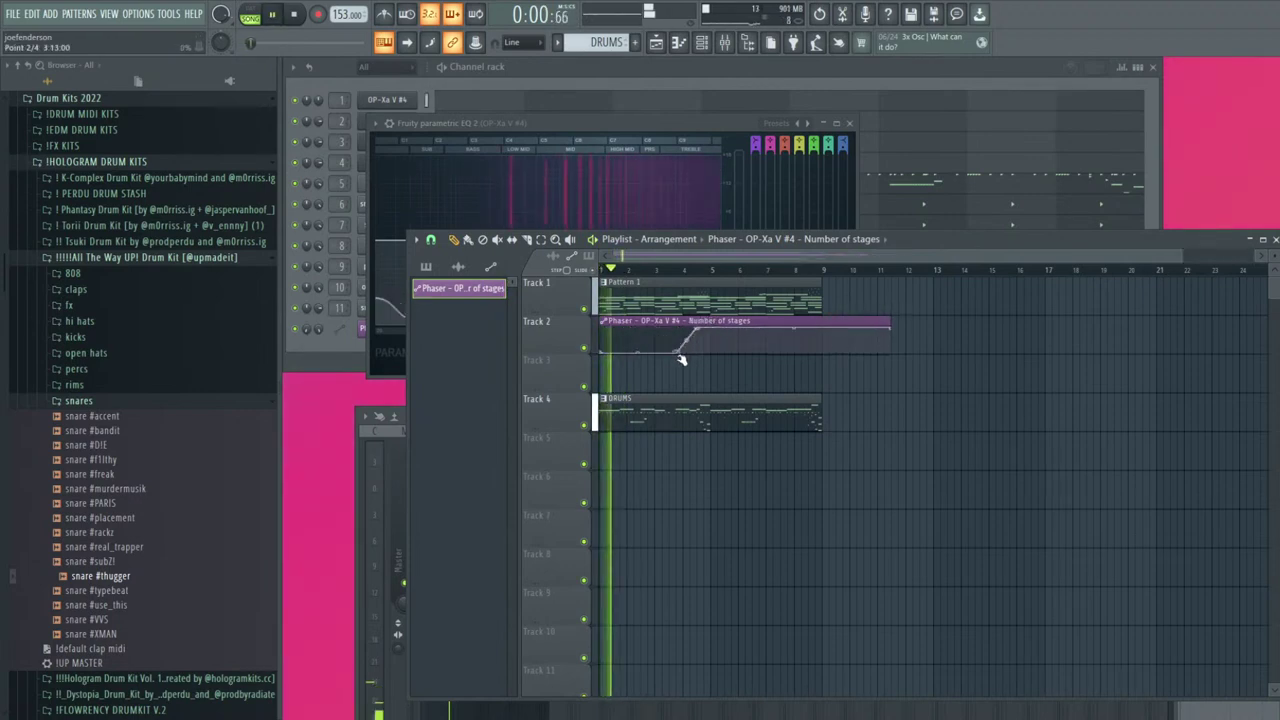
{"action": "key", "text": "space"}
{"action": "left_click_drag", "start_coordinate": [680, 351], "coordinate": [684, 346]}
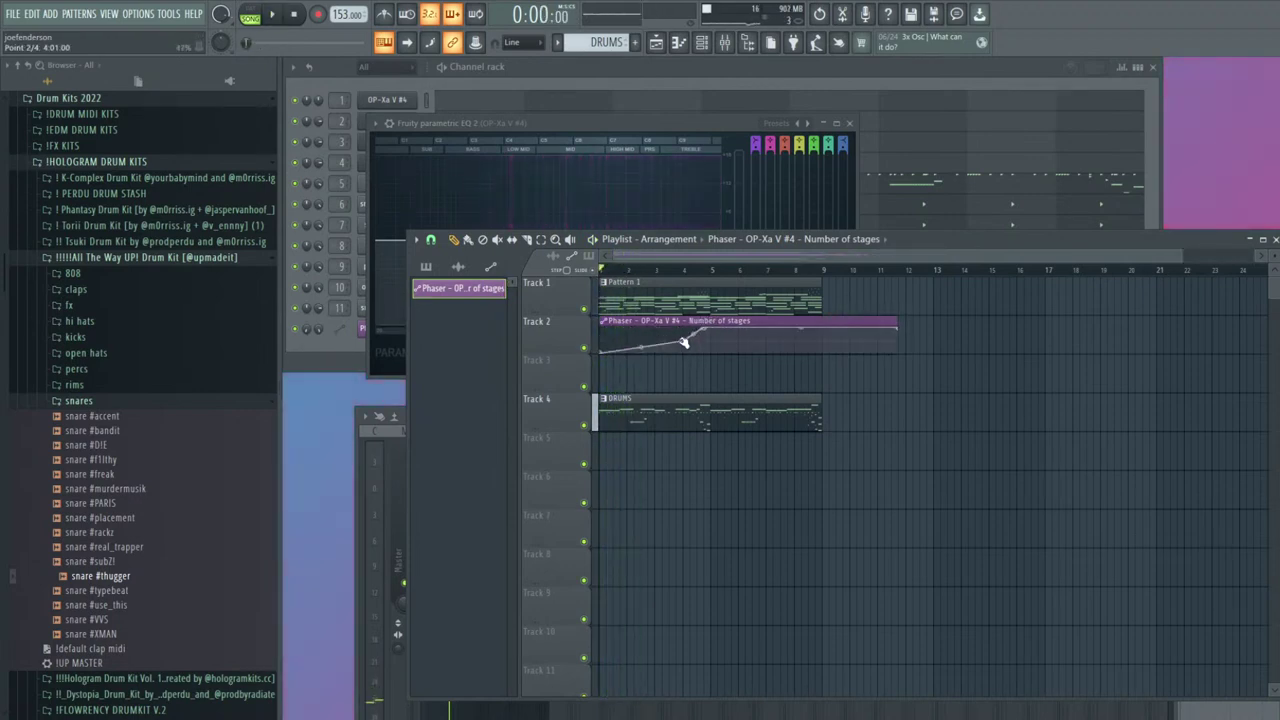
{"action": "key", "text": "space"}
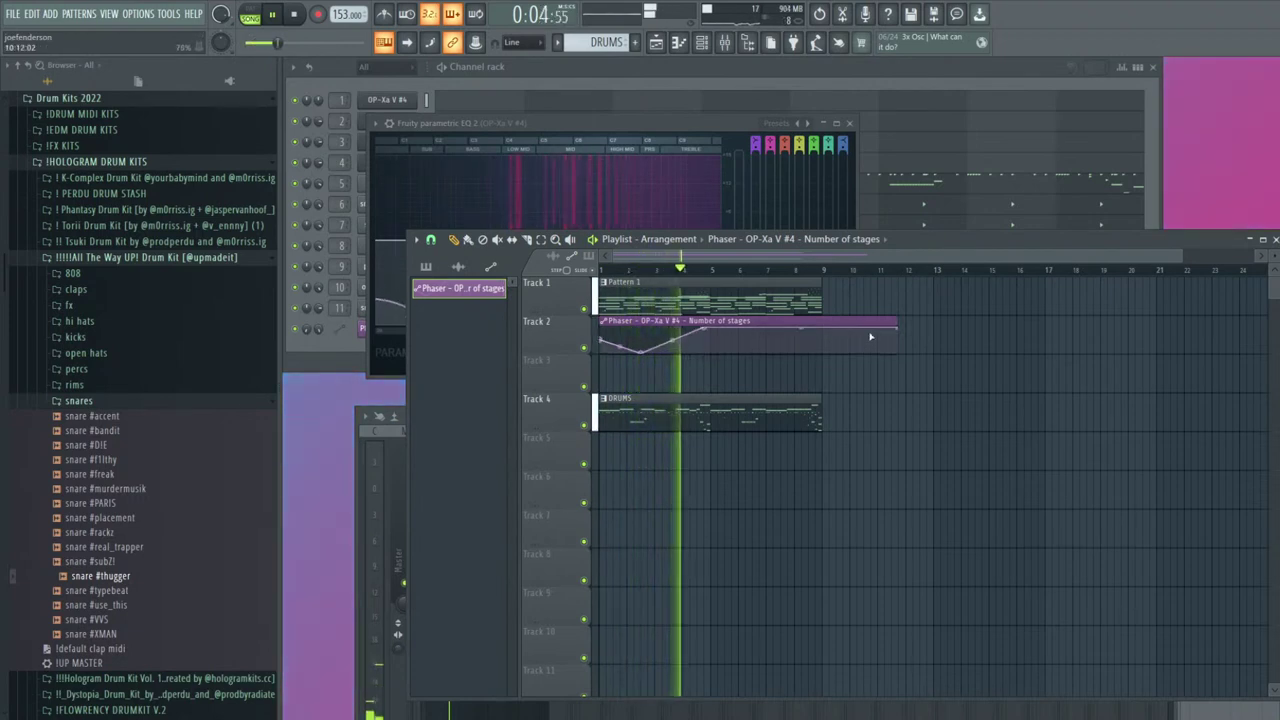
Shorten the Number of stages clip to end at bar 5 and place a copy of it over bars 5 to 8
{"action": "left_click_drag", "start_coordinate": [896, 330], "coordinate": [714, 324]}
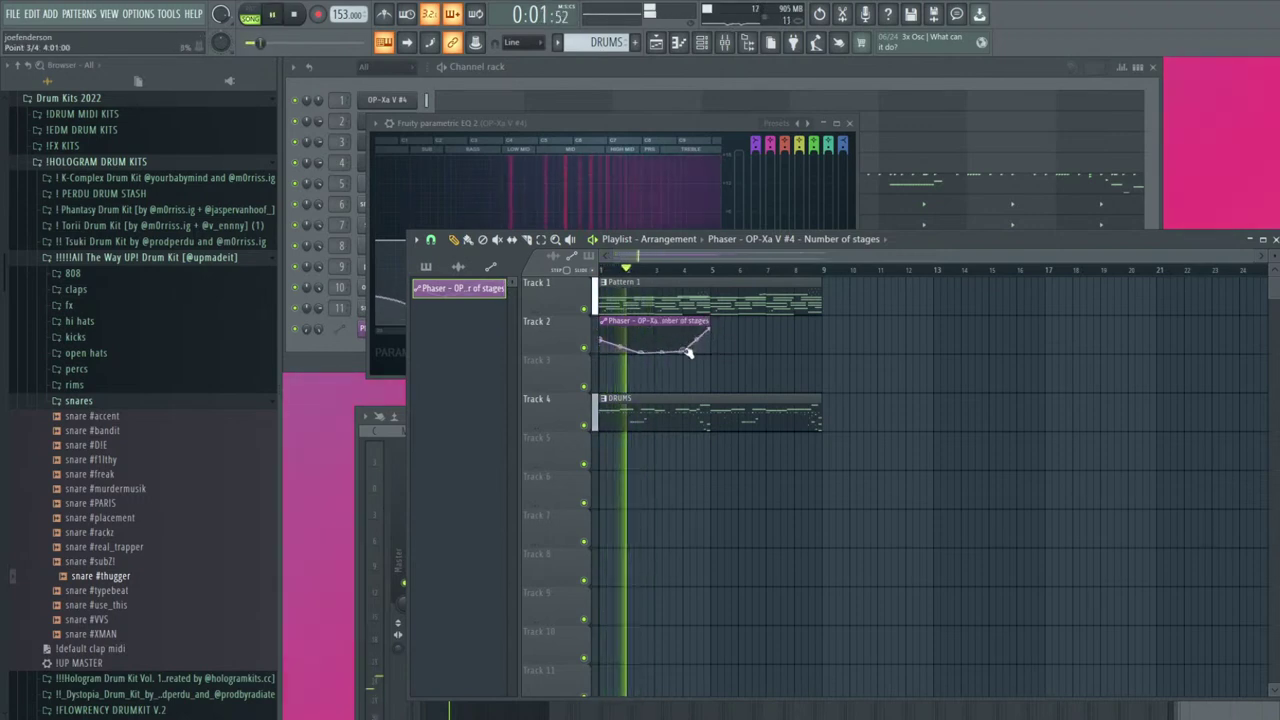
{"action": "left_click", "coordinate": [735, 356]}
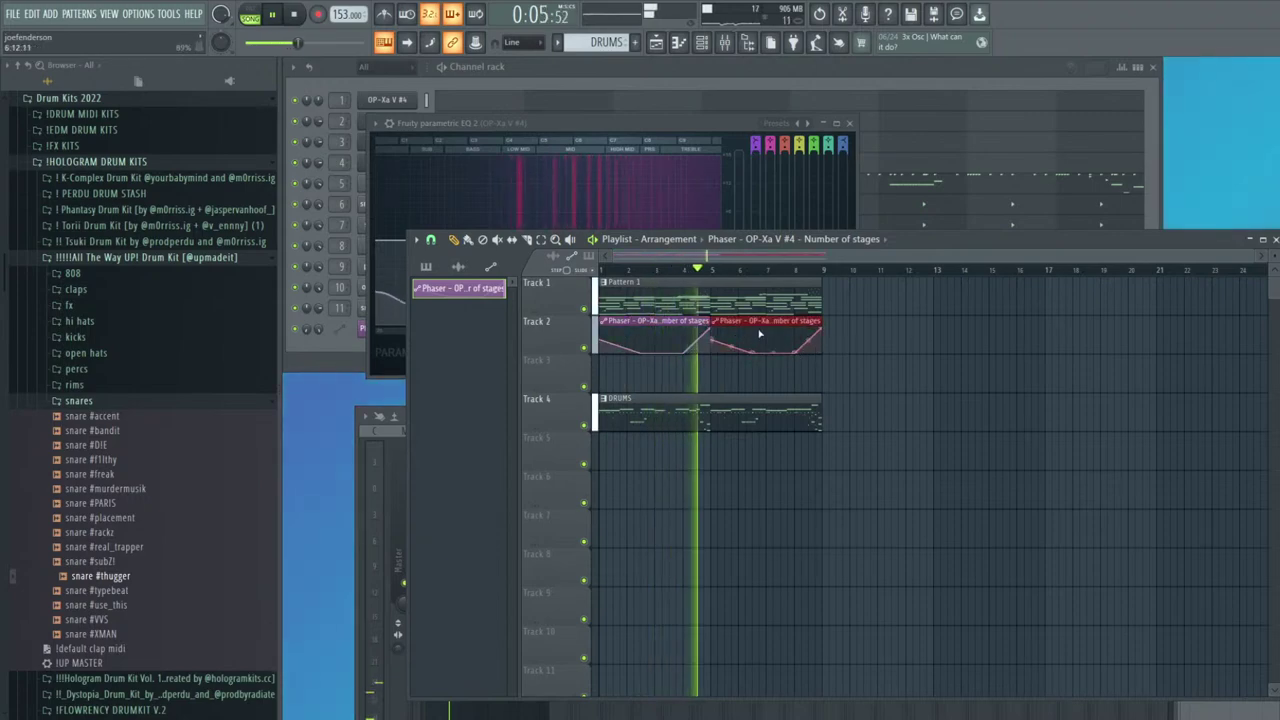
{"action": "left_click", "coordinate": [849, 123]}
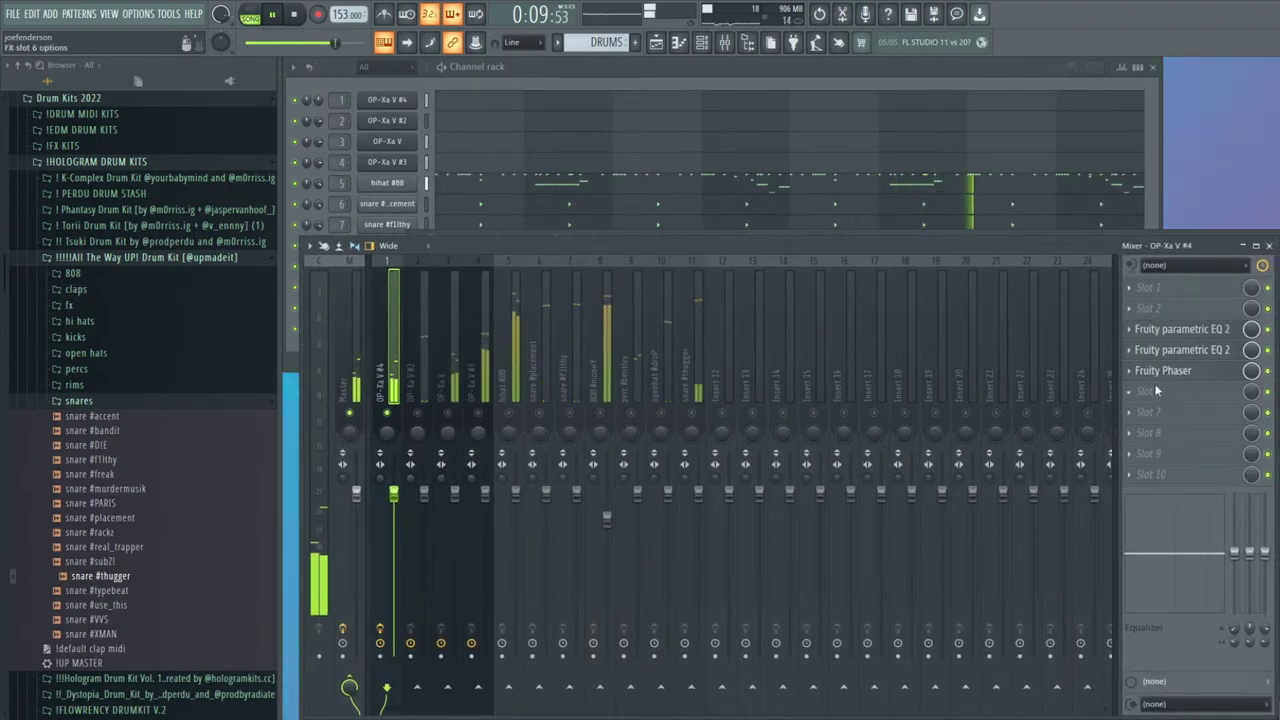
Add Digitalis after the phaser on OP-Xa V #4, try its presets and choose Pitched Echo
{"action": "left_click", "coordinate": [846, 86]}
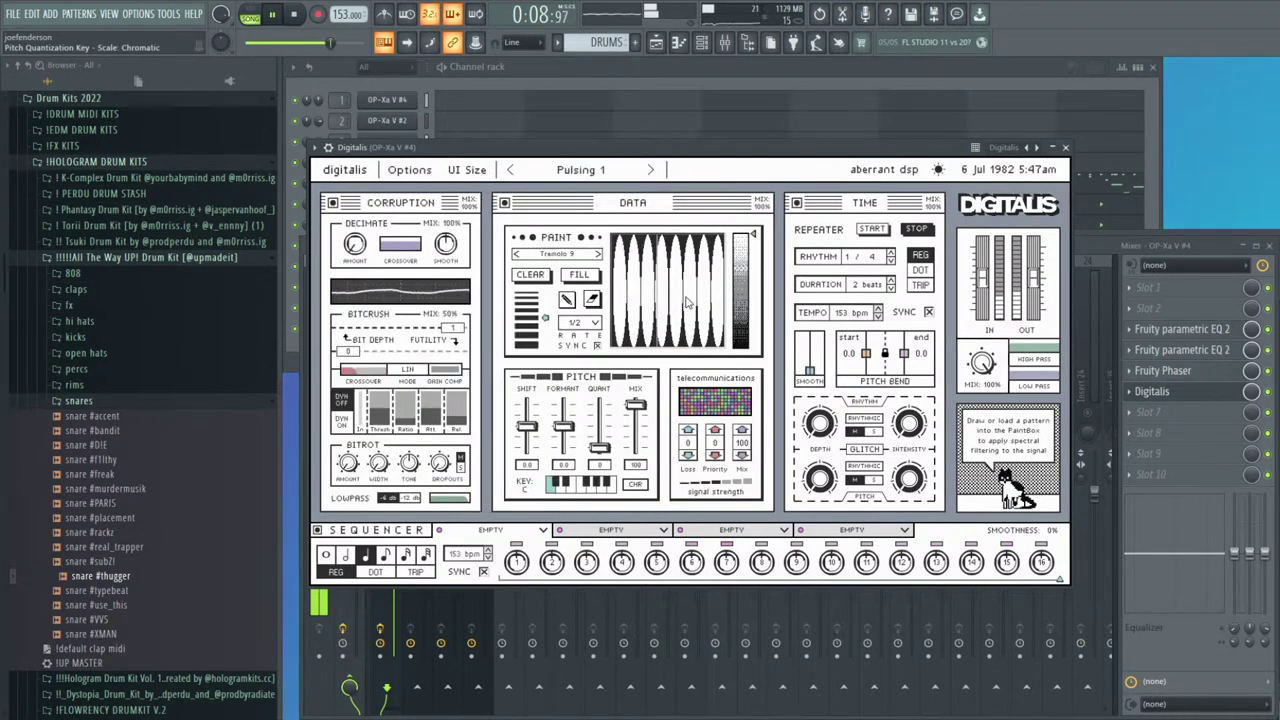
{"action": "left_click_drag", "start_coordinate": [754, 240], "coordinate": [754, 301]}
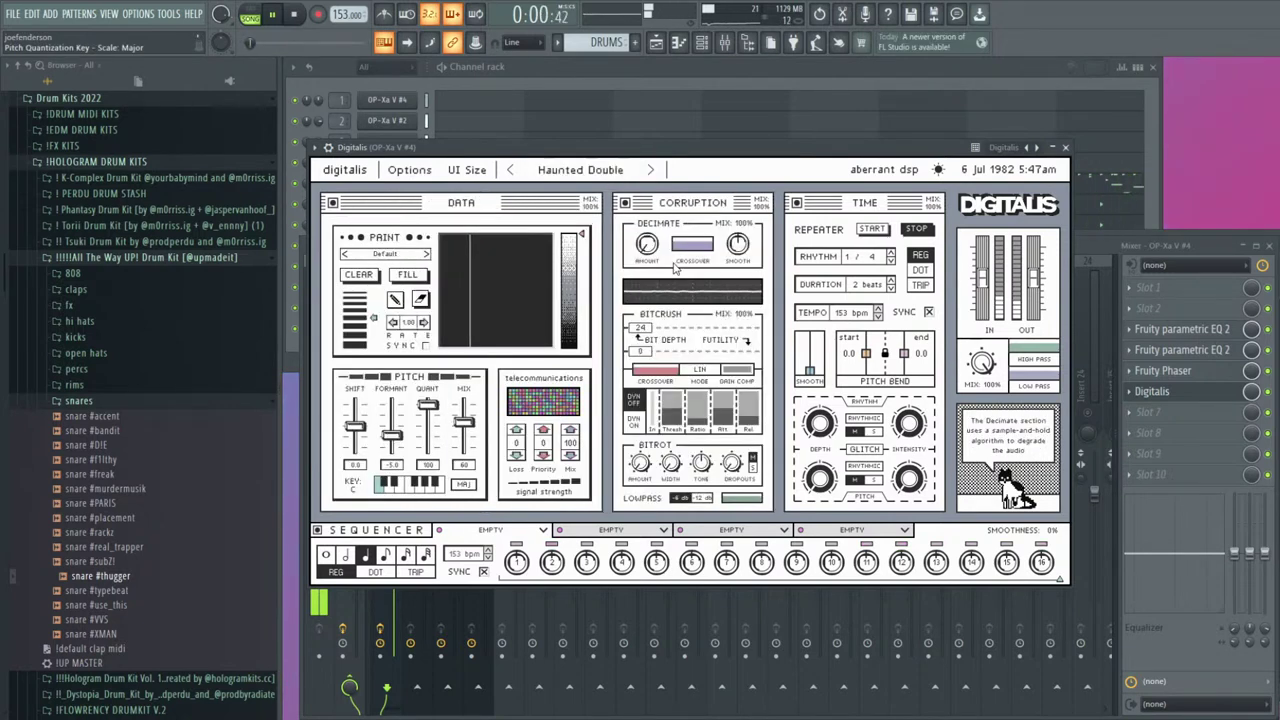
{"action": "left_click", "coordinate": [651, 170]}
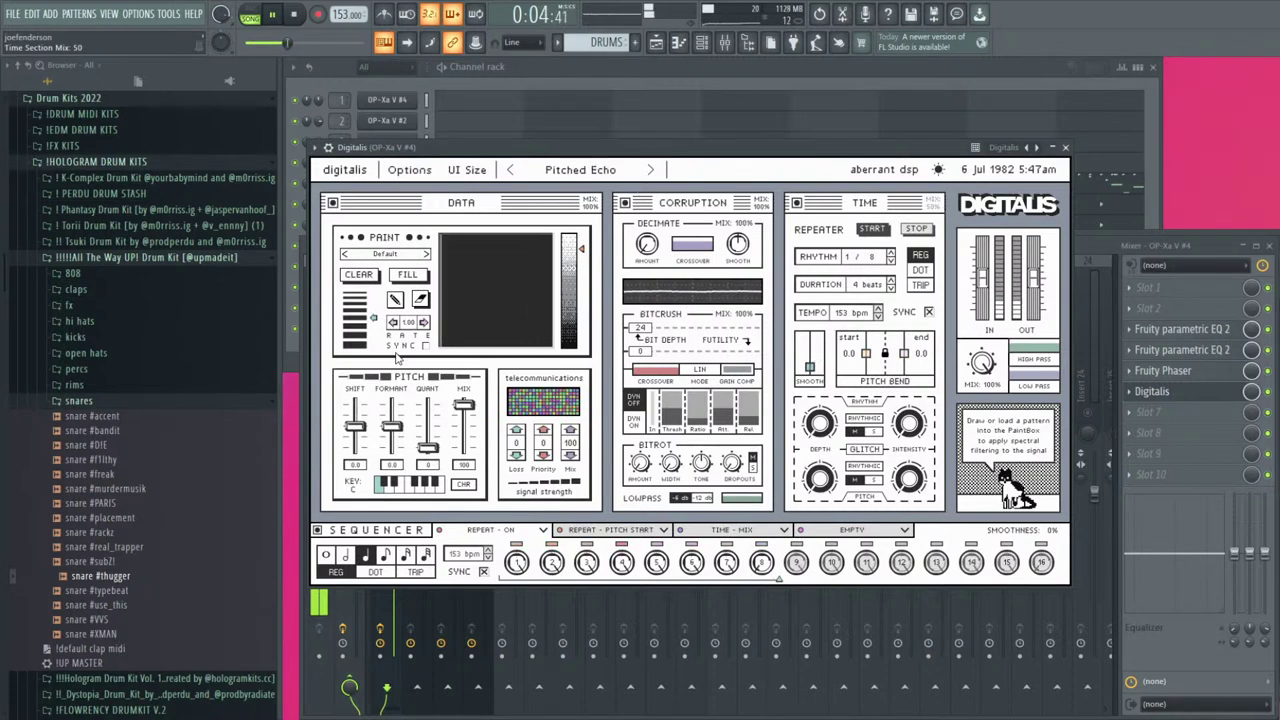
Load the "They Don't Know I'm" paint image in Digitalis, adjust its intensity and set the master mix to 83
{"action": "left_click", "coordinate": [427, 254]}
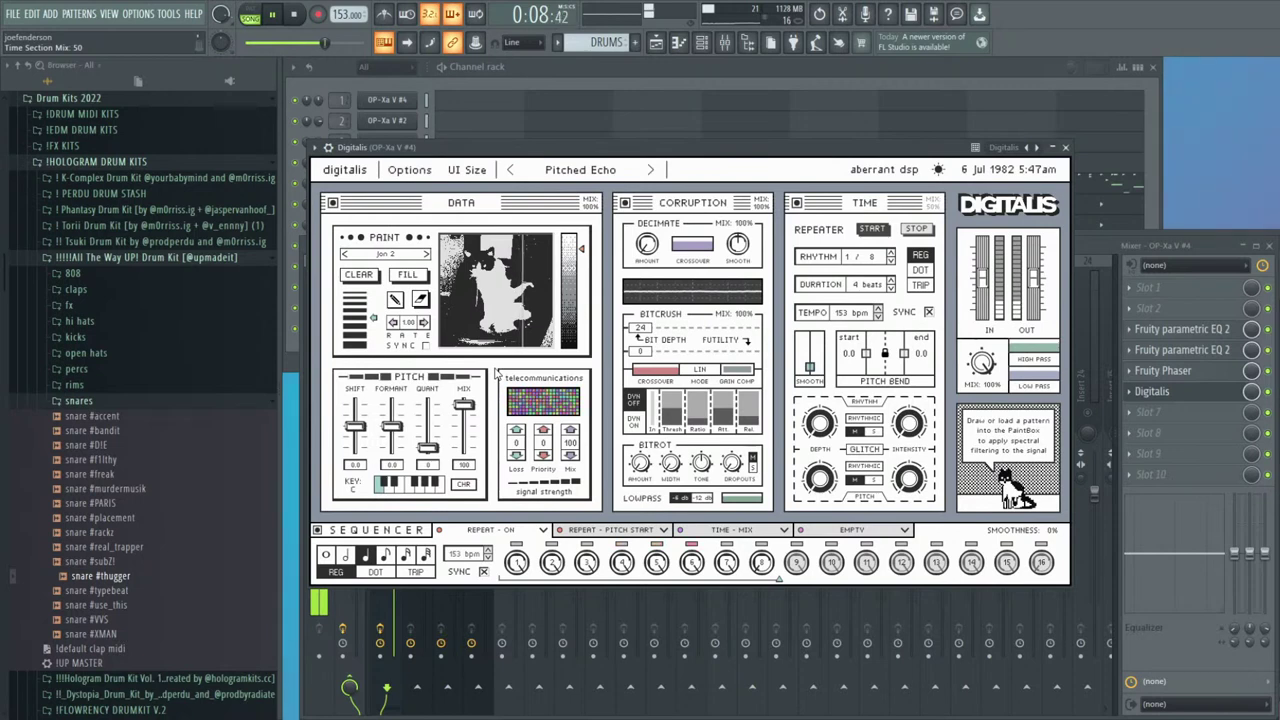
{"action": "left_click", "coordinate": [427, 254]}
{"action": "mouse_move", "coordinate": [582, 250]}
{"action": "left_mouse_down"}
{"action": "mouse_move", "coordinate": [586, 288]}
{"action": "mouse_move", "coordinate": [586, 238]}
{"action": "mouse_move", "coordinate": [586, 282]}
{"action": "mouse_move", "coordinate": [587, 261]}
{"action": "left_mouse_up"}
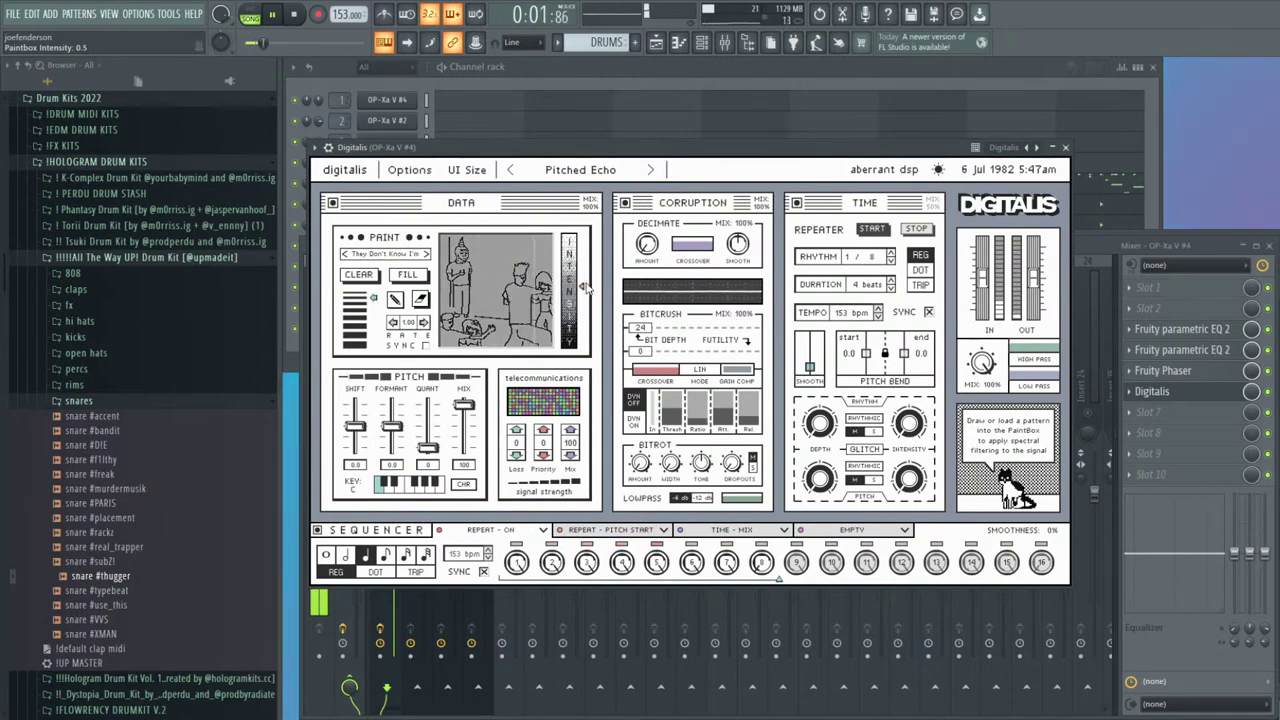
{"action": "left_click_drag", "start_coordinate": [598, 295], "coordinate": [598, 248]}
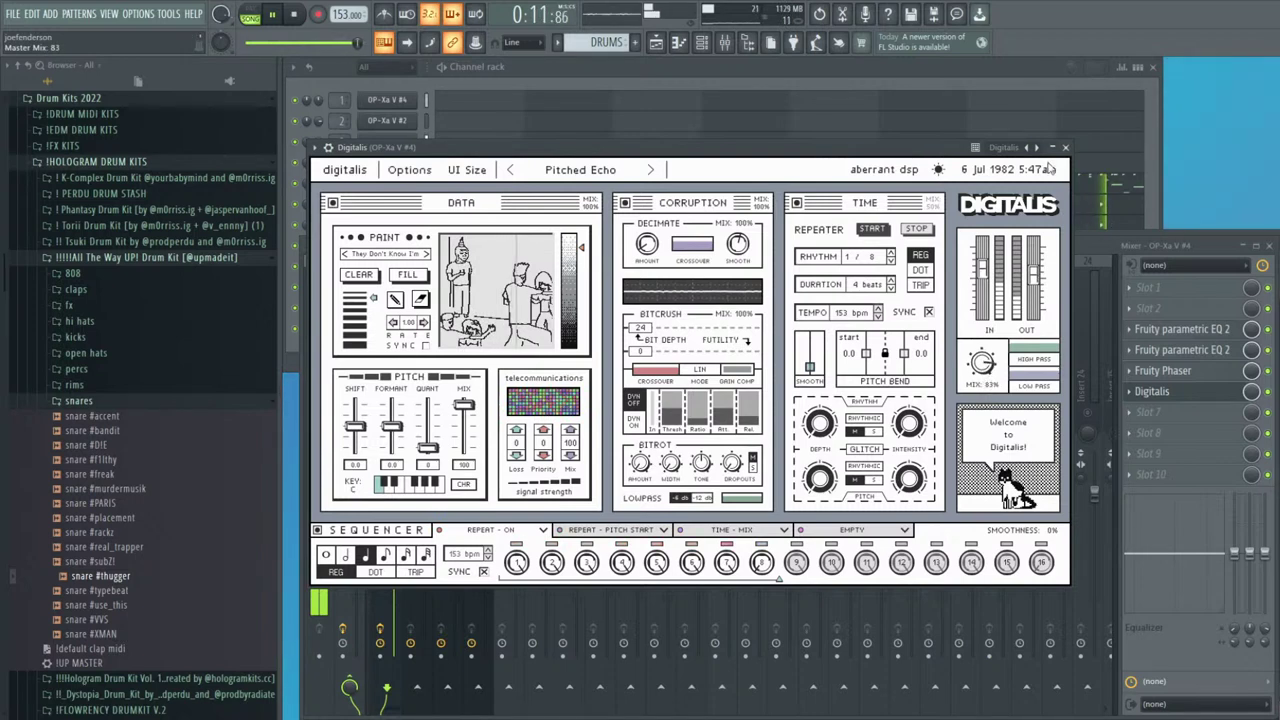
{"action": "left_click", "coordinate": [1066, 147]}
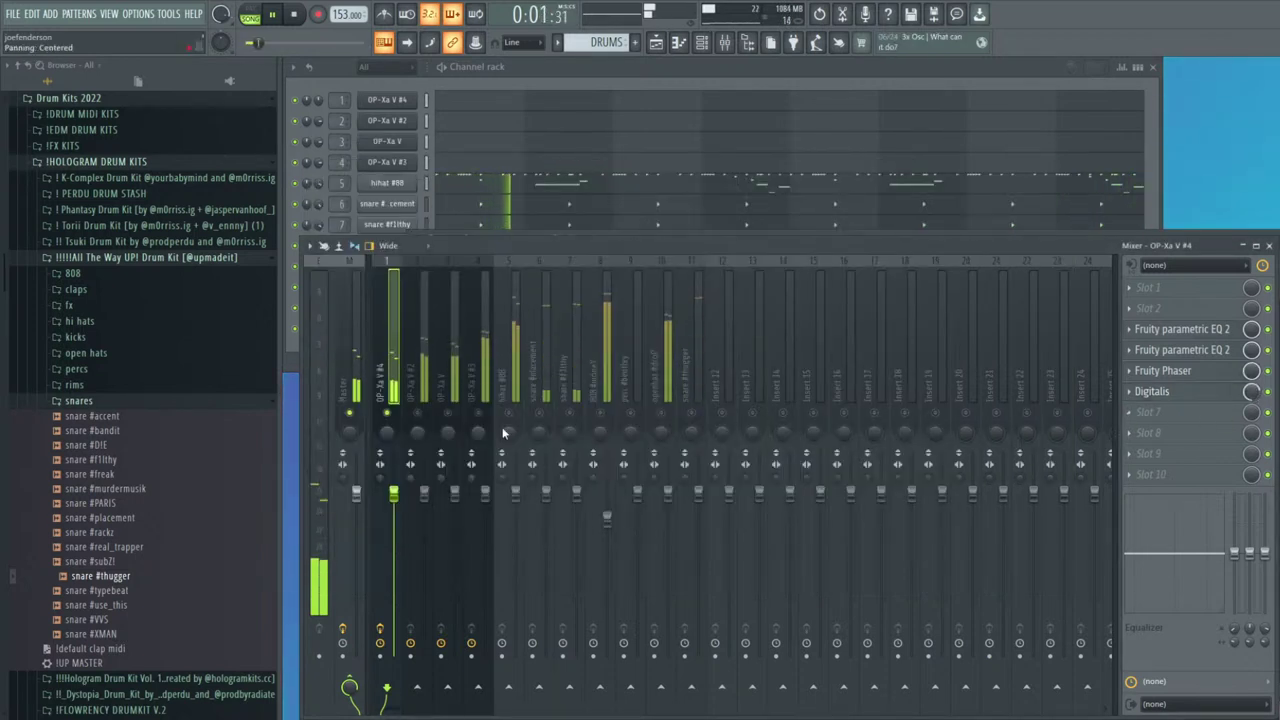
Unmute OP-Xa V #2 at a lower volume and add a Fruity Parametric EQ 2 in slot 2 with its lowest band's frequency raised
{"action": "left_click", "coordinate": [424, 492]}
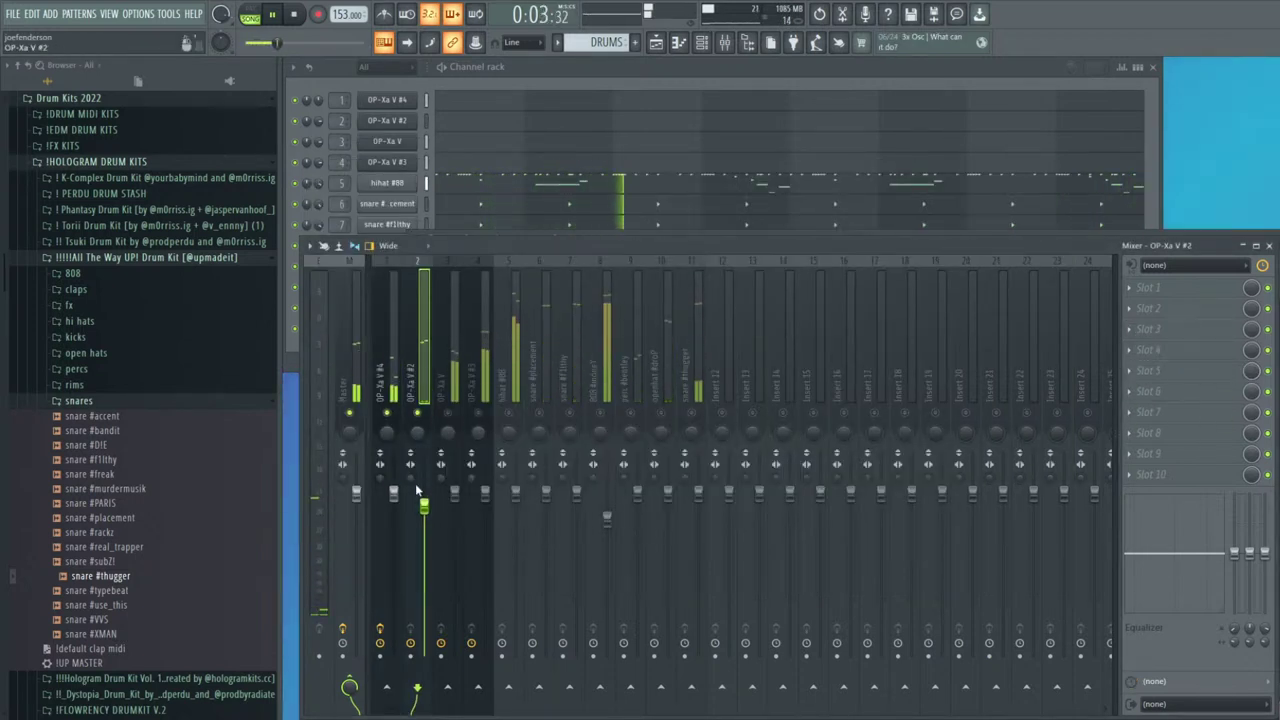
{"action": "left_click", "coordinate": [1180, 308]}
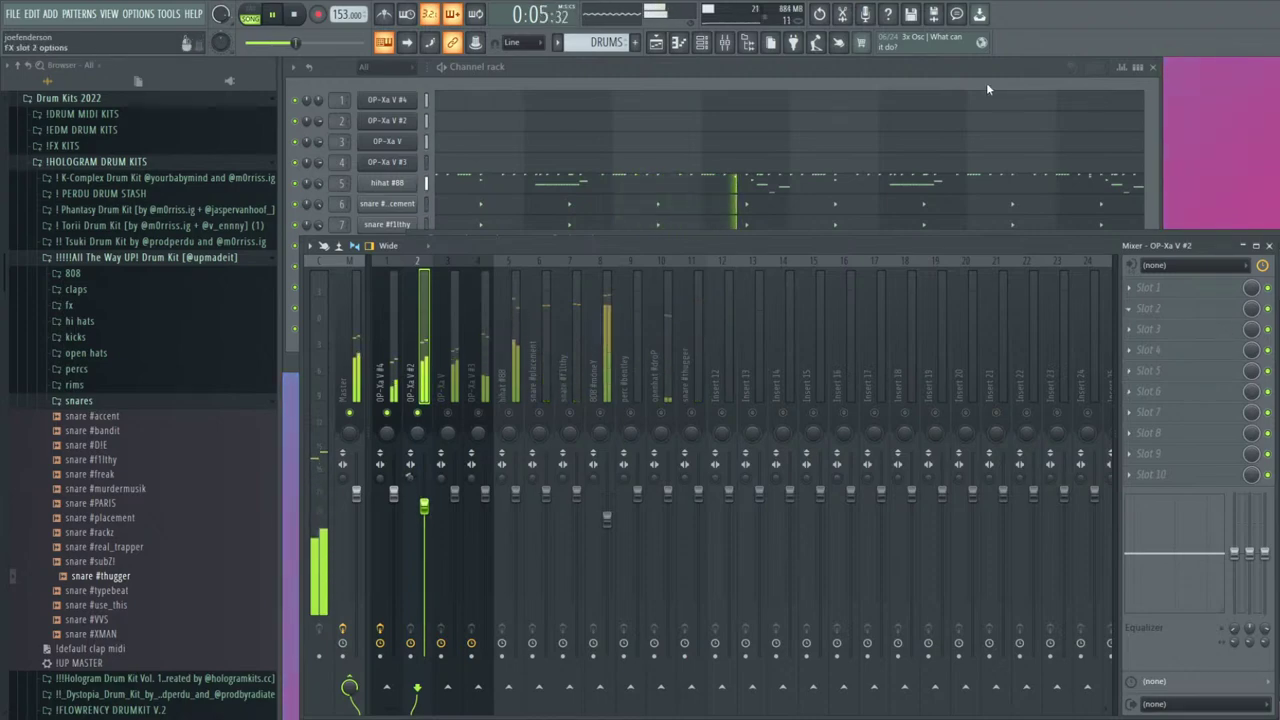
{"action": "left_click", "coordinate": [988, 83]}
{"action": "left_click_drag", "start_coordinate": [480, 373], "coordinate": [549, 373]}
Add a second Fruity Parametric EQ 2 to OP-Xa V #2 with a narrow band 4 cut of about 3.4 dB at 607 Hz
{"action": "left_click", "coordinate": [1185, 310]}
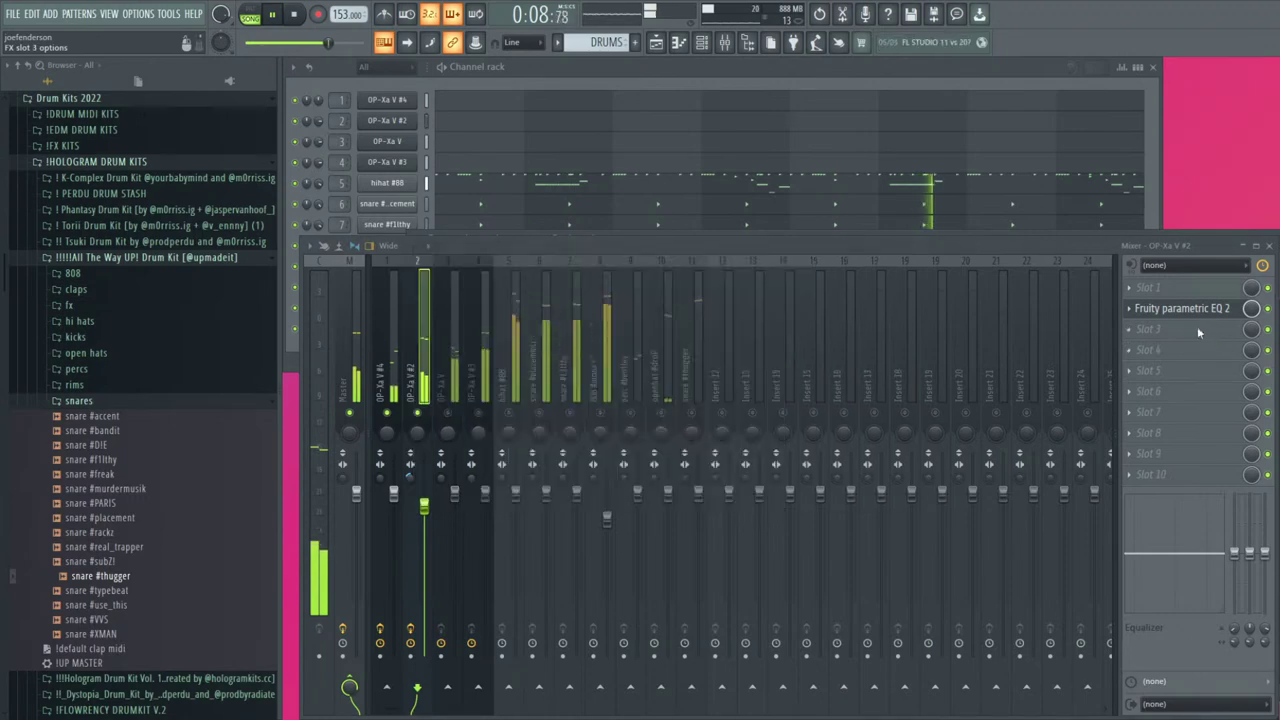
{"action": "left_click", "coordinate": [996, 94]}
{"action": "left_click_drag", "start_coordinate": [470, 248], "coordinate": [468, 264]}
{"action": "scroll", "coordinate": [469, 264], "scroll_direction": "down", "scroll_amount": 10}
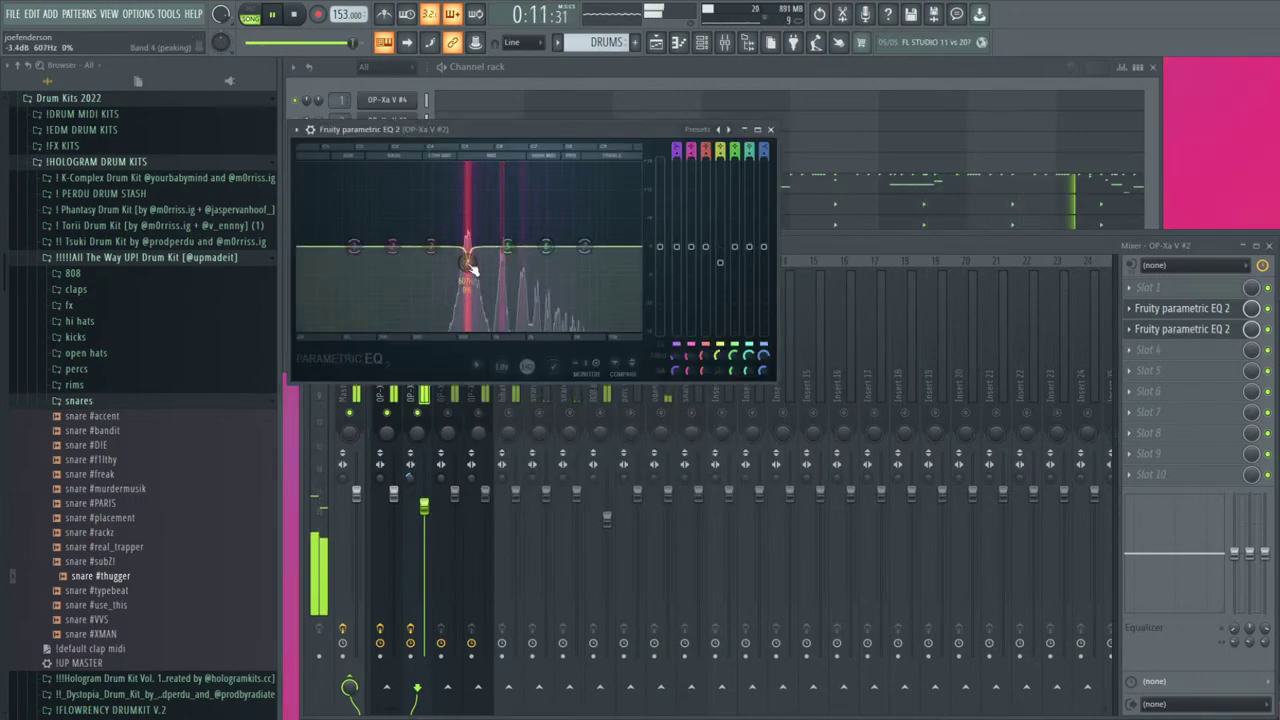
{"action": "left_click", "coordinate": [770, 129]}
Lower the OP-Xa V #2 fader slightly further and select the OP-Xa V mixer track
{"action": "left_click_drag", "start_coordinate": [424, 506], "coordinate": [424, 513]}
{"action": "left_click", "coordinate": [455, 495]}
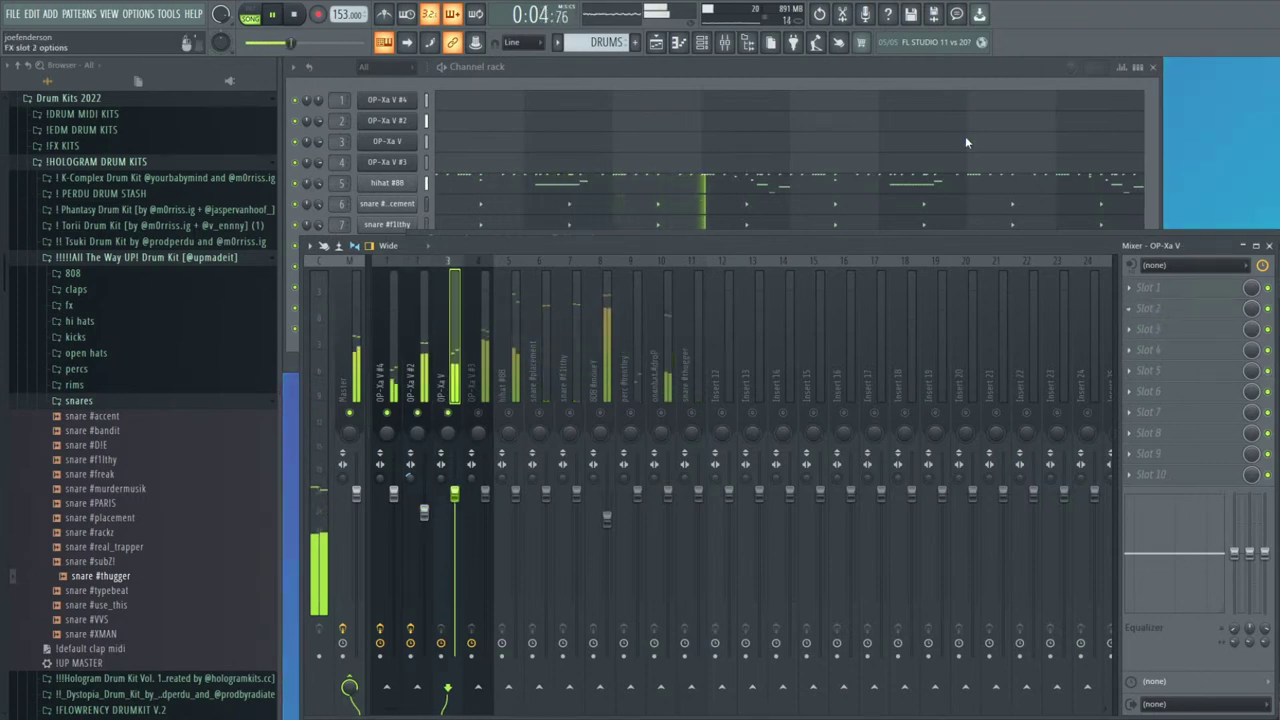
{"action": "left_click", "coordinate": [995, 119]}
{"action": "left_click", "coordinate": [694, 220]}
{"action": "left_click", "coordinate": [1129, 308]}
{"action": "left_click", "coordinate": [1163, 344]}
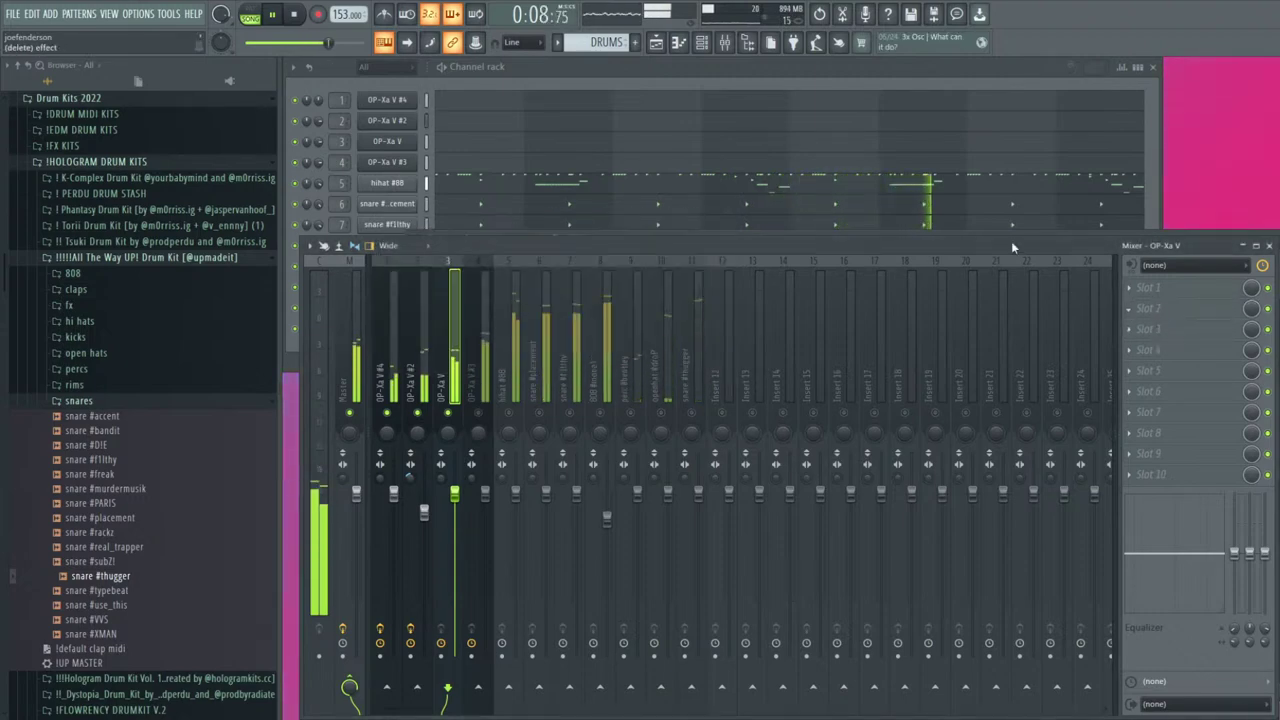
Add Chorus JUN-6 to slot 2 of OP-Xa V with modes I and II combined, a slightly faster rate and the mix at 59.6%
{"action": "left_click", "coordinate": [865, 66]}
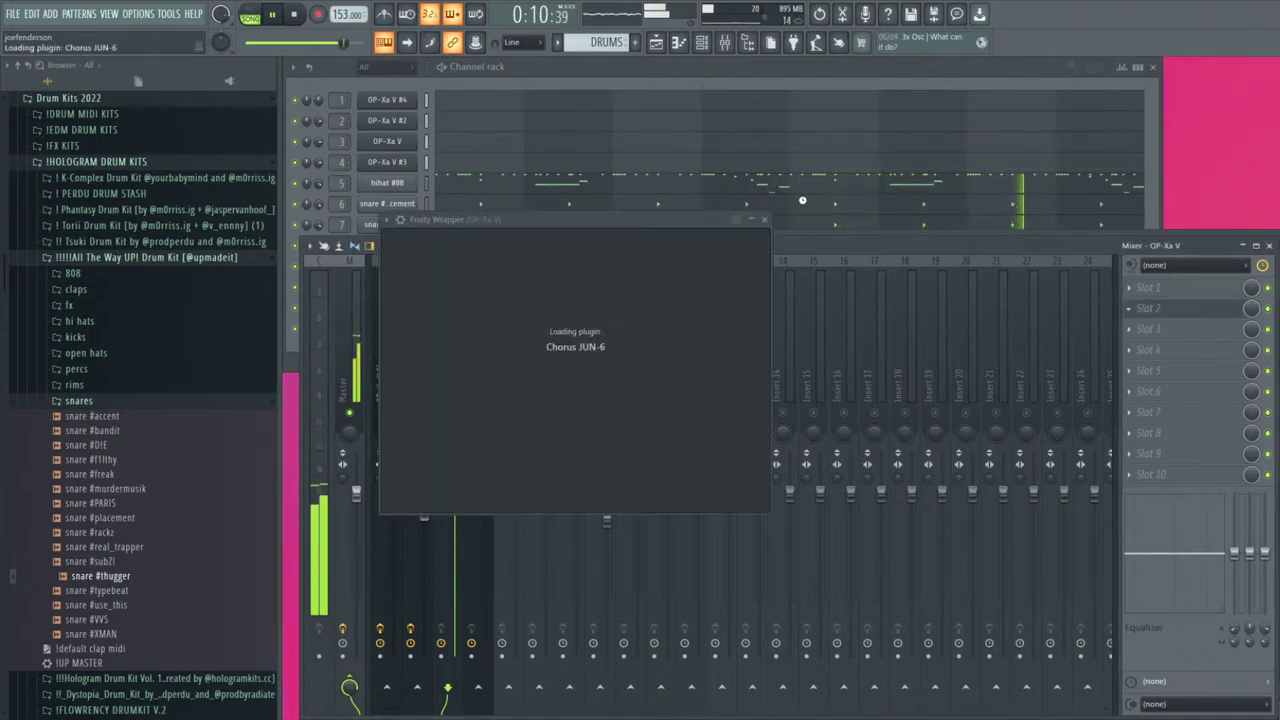
{"action": "left_click", "coordinate": [550, 524]}
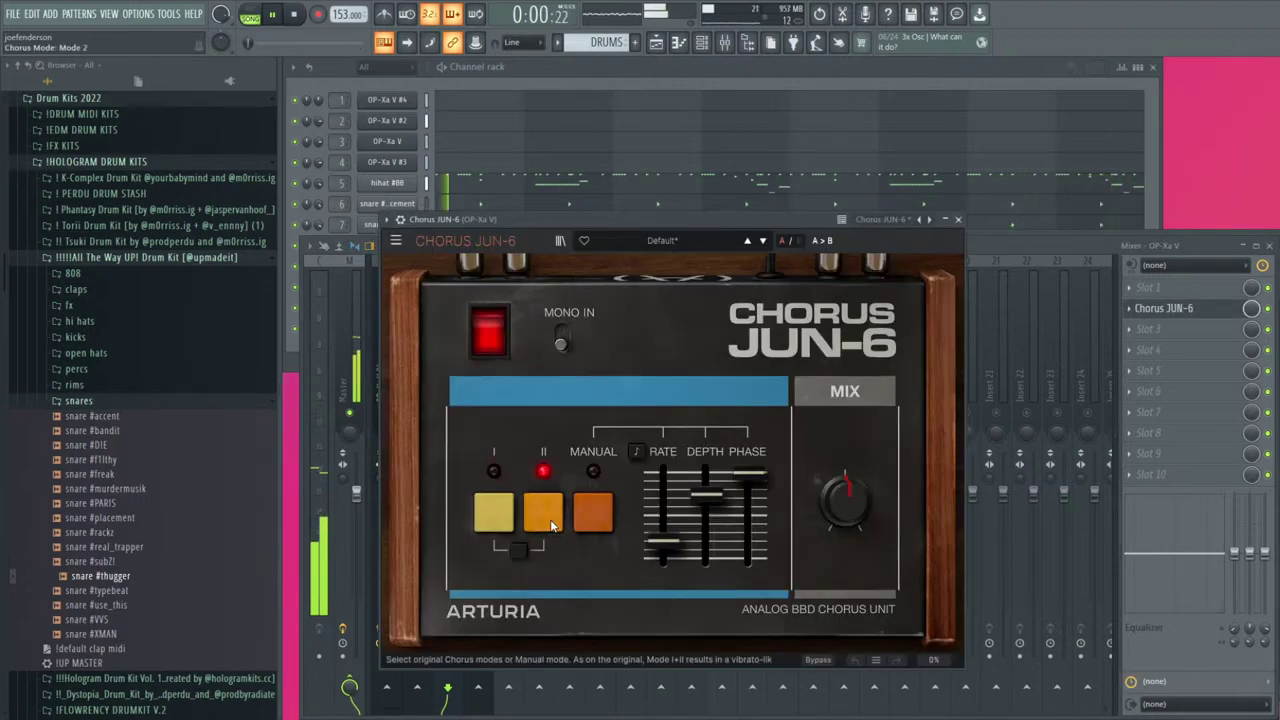
{"action": "left_click", "coordinate": [505, 518]}
{"action": "left_click", "coordinate": [519, 550]}
{"action": "left_click_drag", "start_coordinate": [662, 541], "coordinate": [662, 535]}
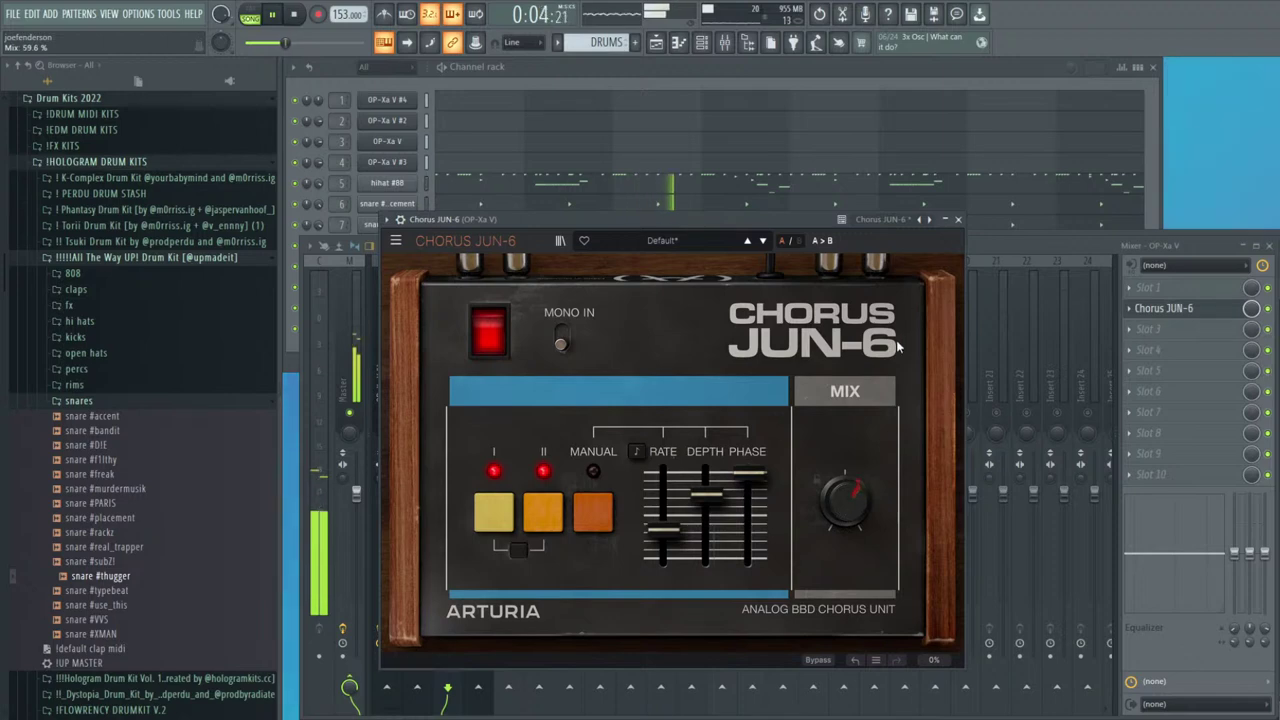
{"action": "left_click", "coordinate": [958, 219]}
Rebalance the melody faders with OP-Xa V #2 slightly lower and OP-Xa V #4 and OP-Xa V slightly higher
{"action": "left_click", "coordinate": [424, 517]}
{"action": "left_click", "coordinate": [383, 485]}
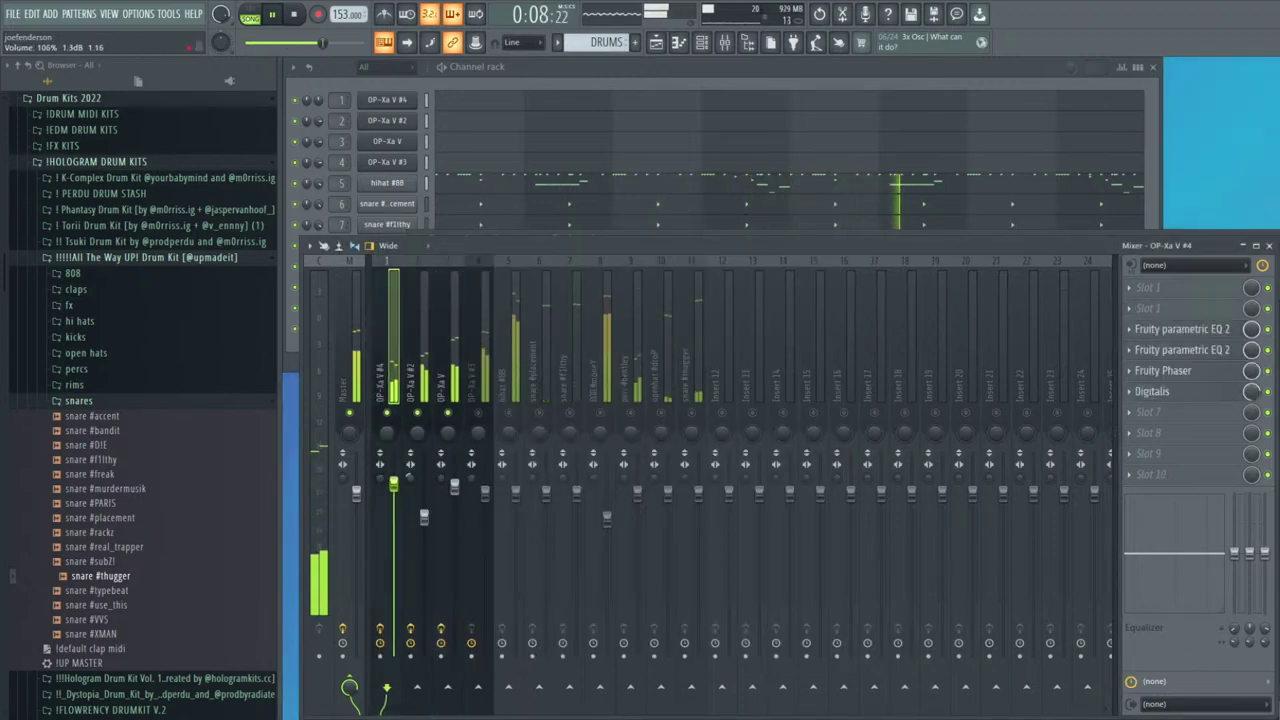
{"action": "left_click", "coordinate": [454, 487]}
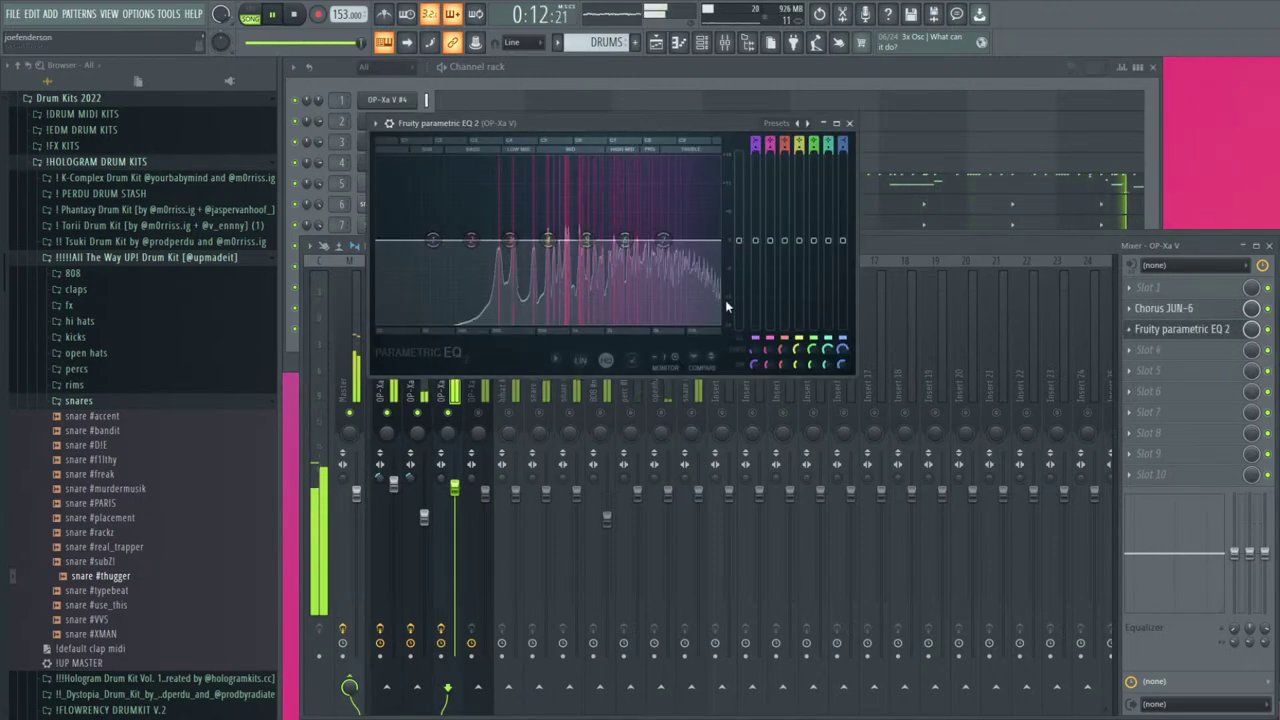
Add two Fruity Parametric EQ 2s to OP-Xa V: a 20Hz – 18kHz cut with 150 Hz high-pass, and a 2.9 dB cut at 3275 Hz
{"action": "left_click", "coordinate": [808, 123]}
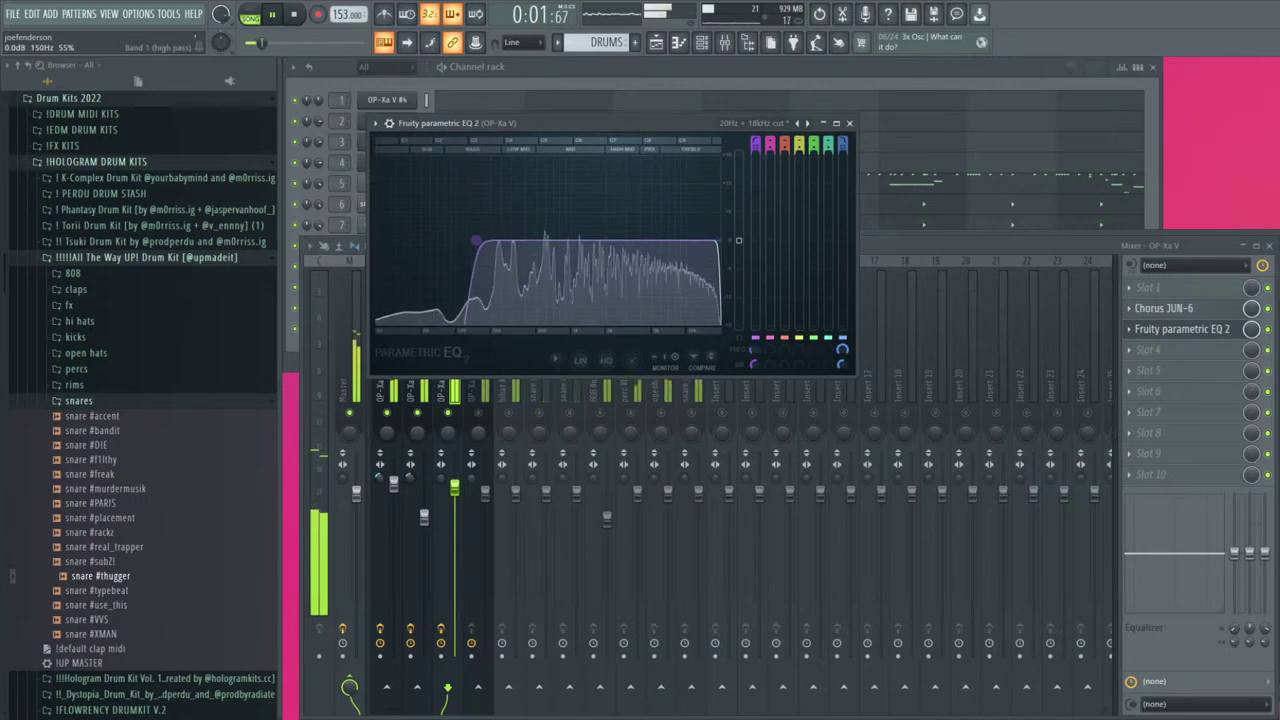
{"action": "left_click", "coordinate": [849, 123]}
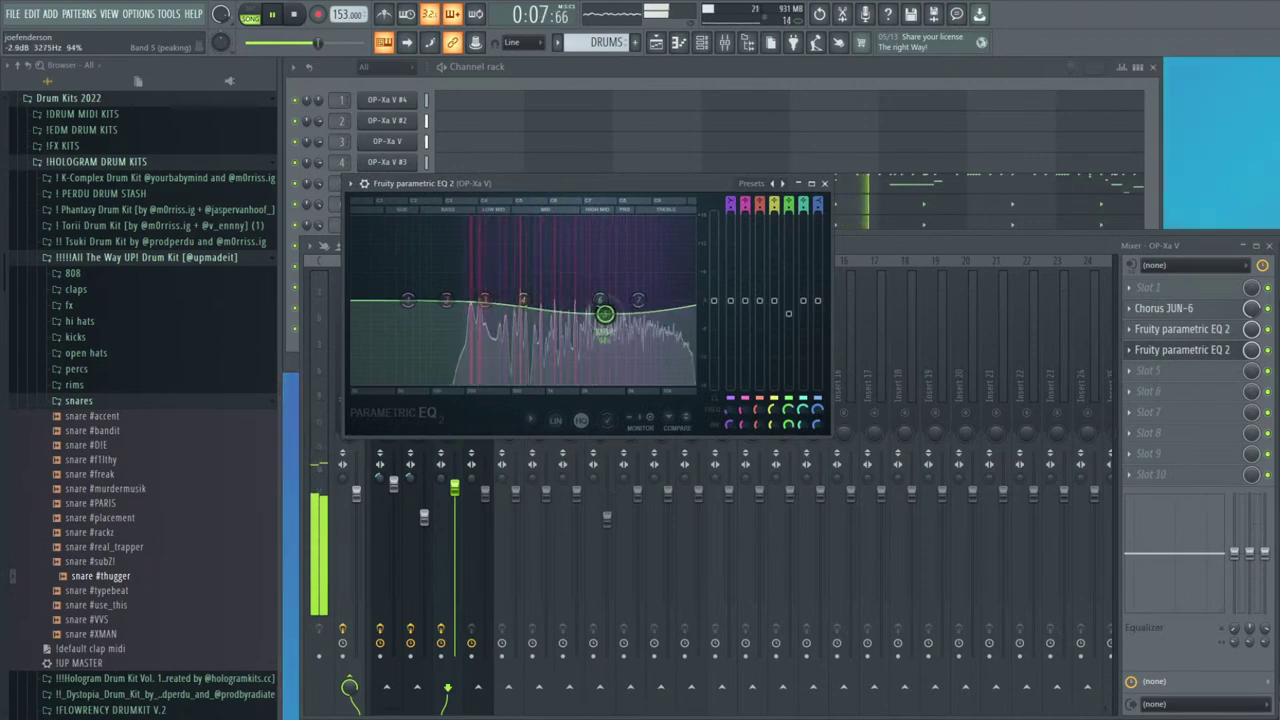
{"action": "left_click_drag", "start_coordinate": [602, 302], "coordinate": [604, 297]}
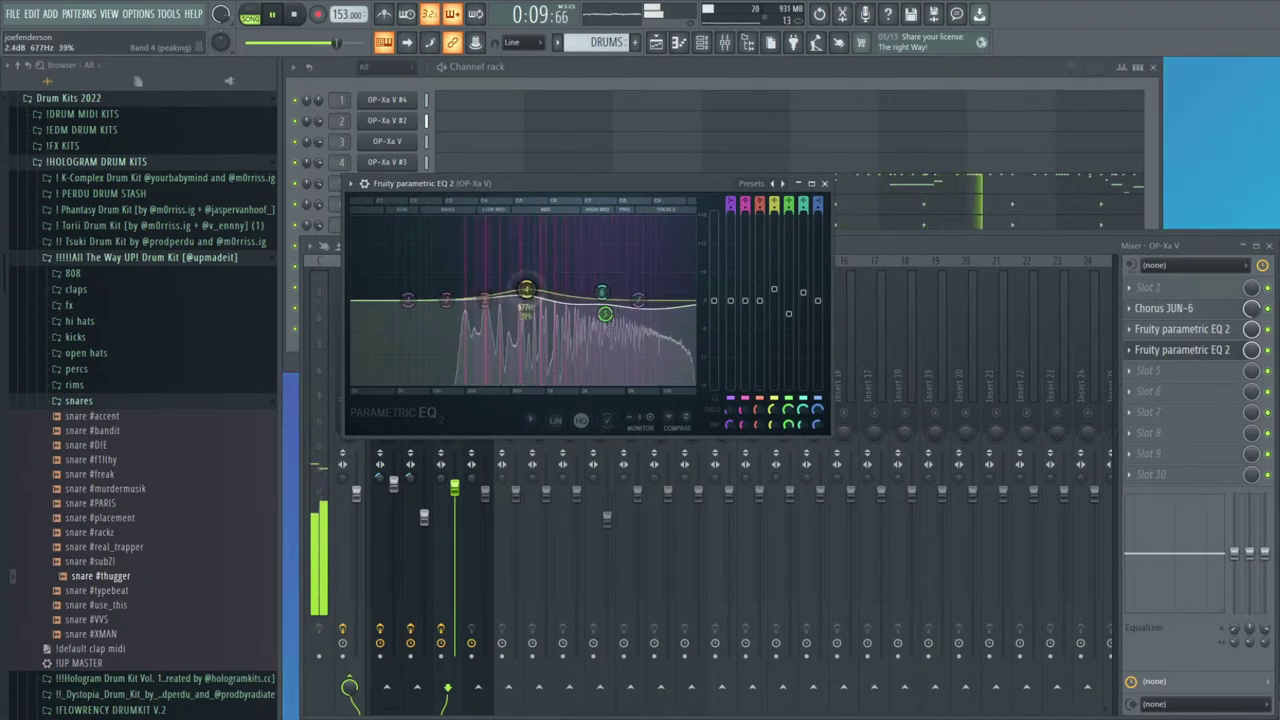
{"action": "left_click", "coordinate": [825, 184]}
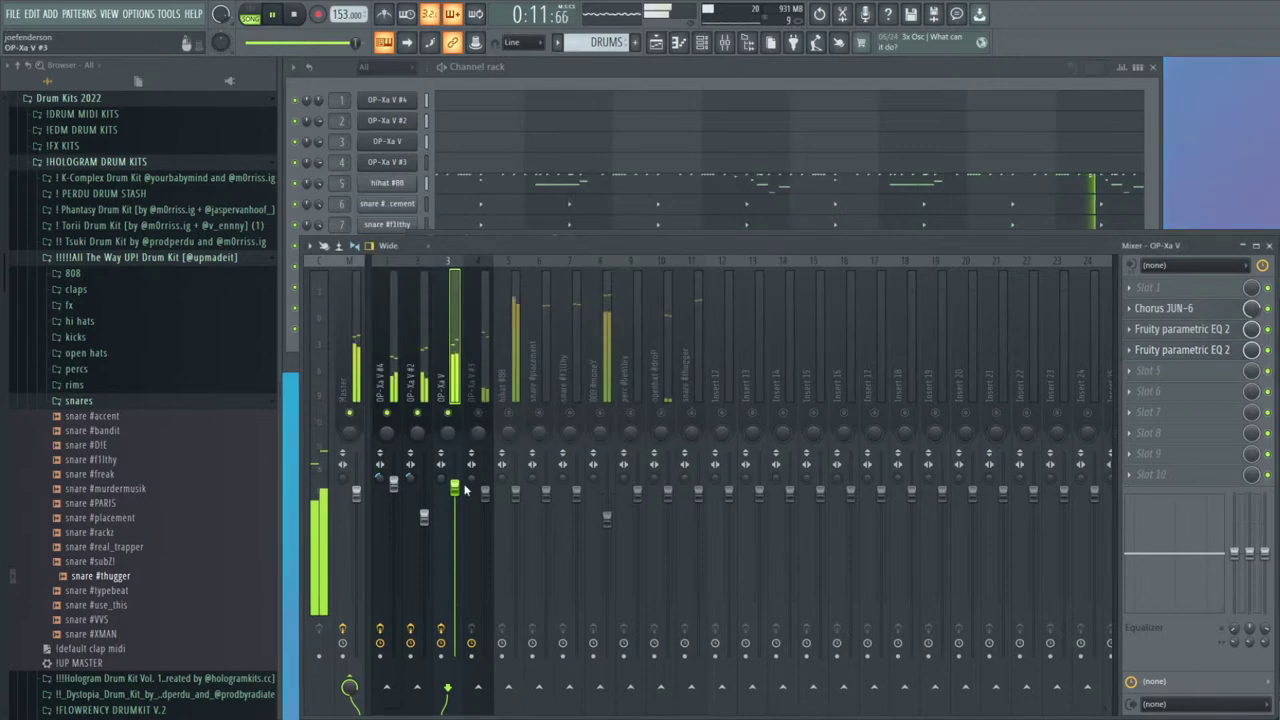
Lower the OP-Xa V #4 and #2 faders slightly, then unmute OP-Xa V #3 at a reduced level
{"action": "left_click_drag", "start_coordinate": [393, 486], "coordinate": [429, 514]}
{"action": "left_click", "coordinate": [424, 517]}
{"action": "left_click", "coordinate": [483, 478]}
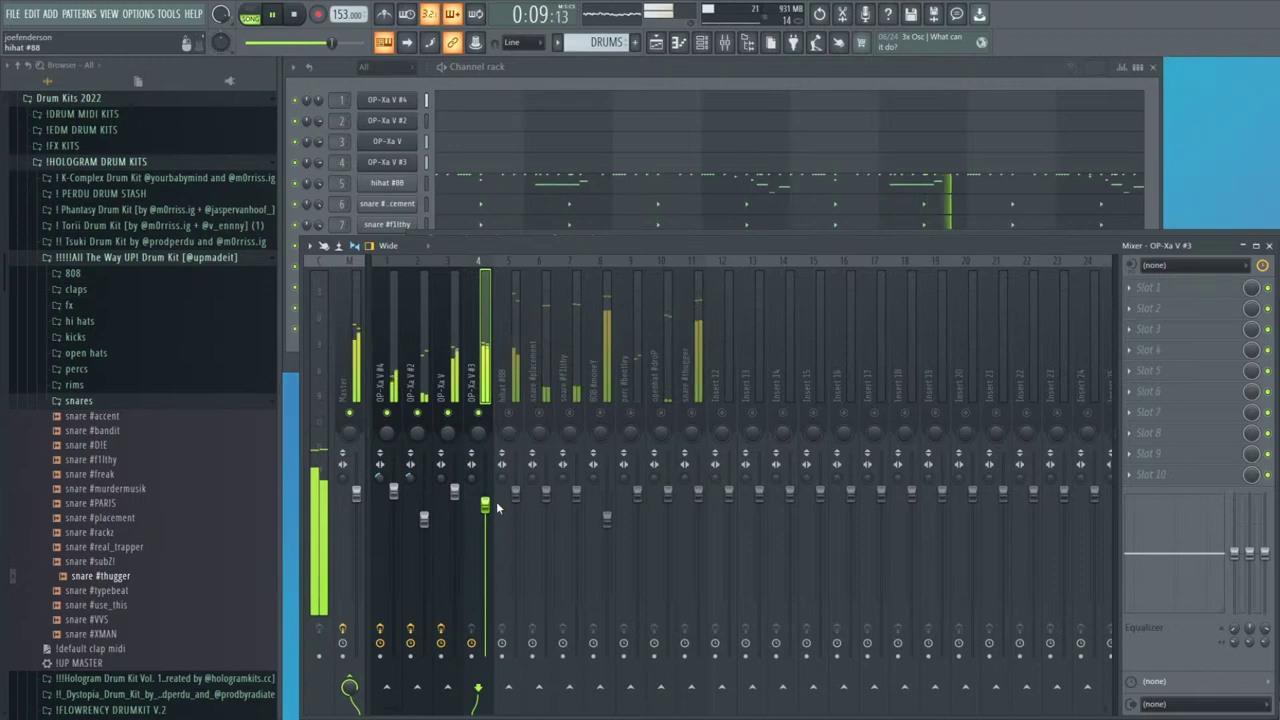
Add a Fruity Parametric EQ 2 to OP-Xa V #3 using the 20Hz – 18kHz cut preset with the high-pass at 70 Hz
{"action": "left_click", "coordinate": [1008, 87]}
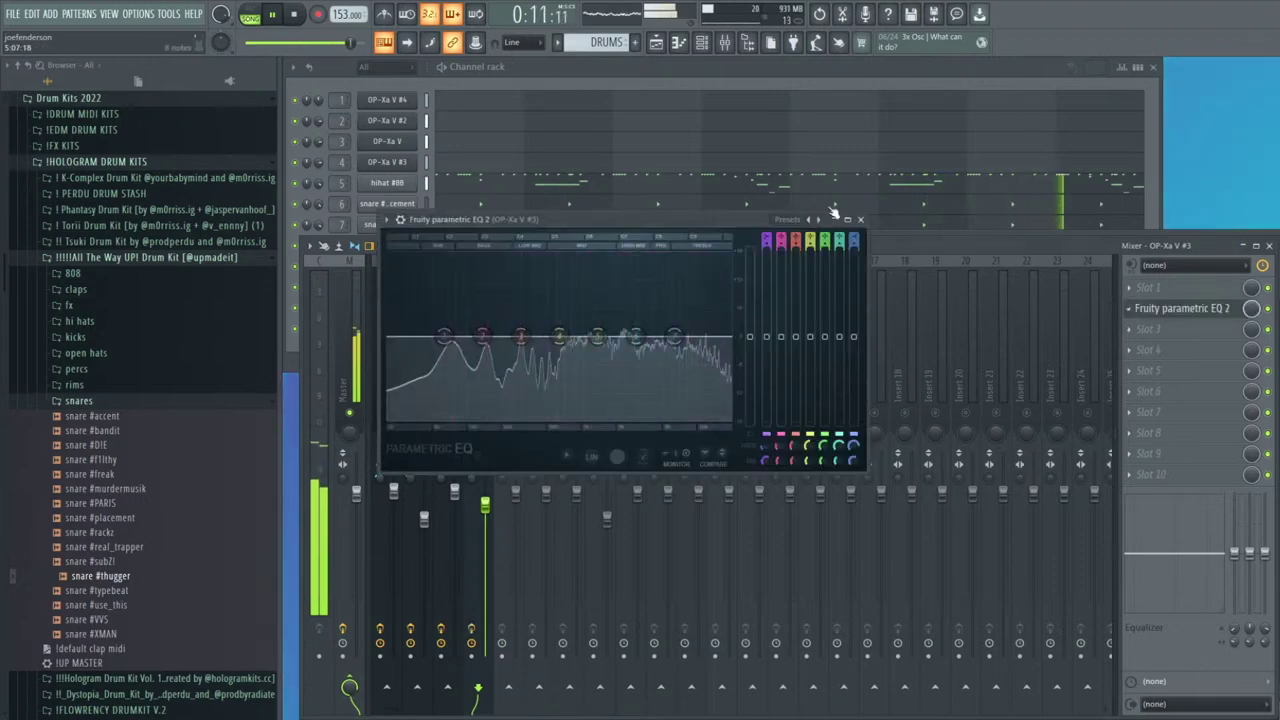
{"action": "left_click", "coordinate": [818, 220]}
{"action": "left_click_drag", "start_coordinate": [390, 336], "coordinate": [467, 336]}
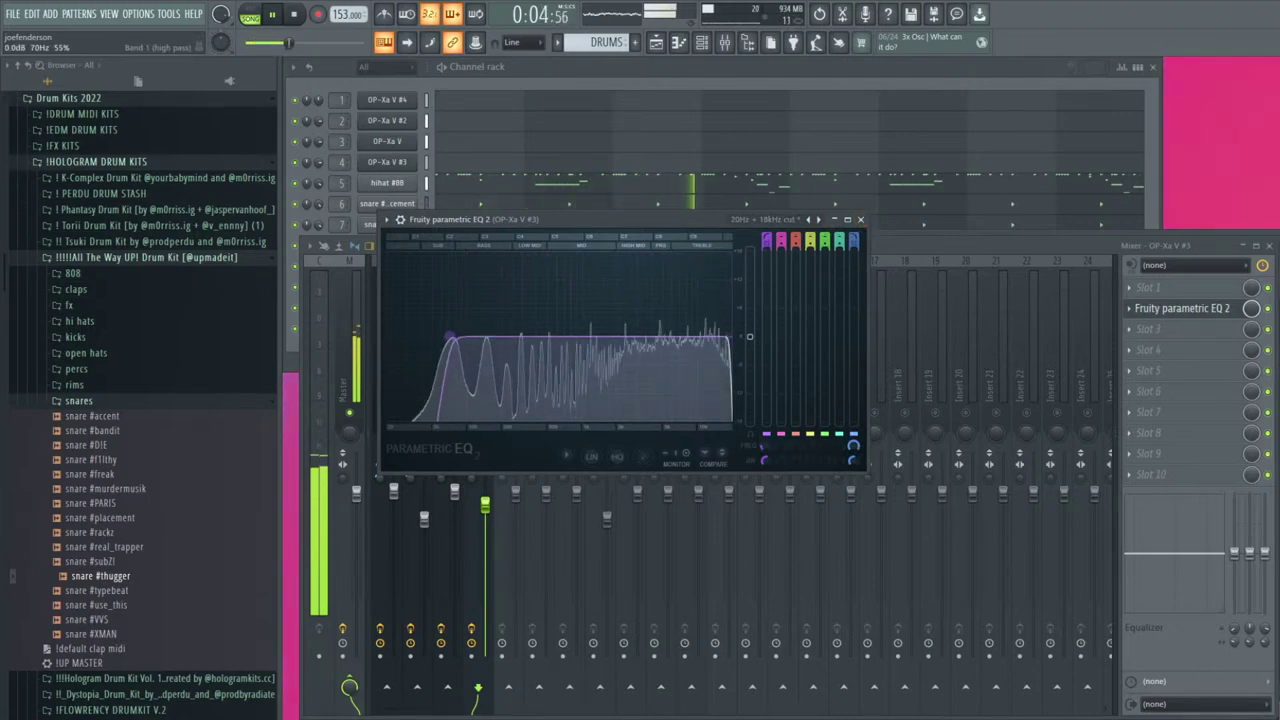
{"action": "left_click", "coordinate": [860, 219]}
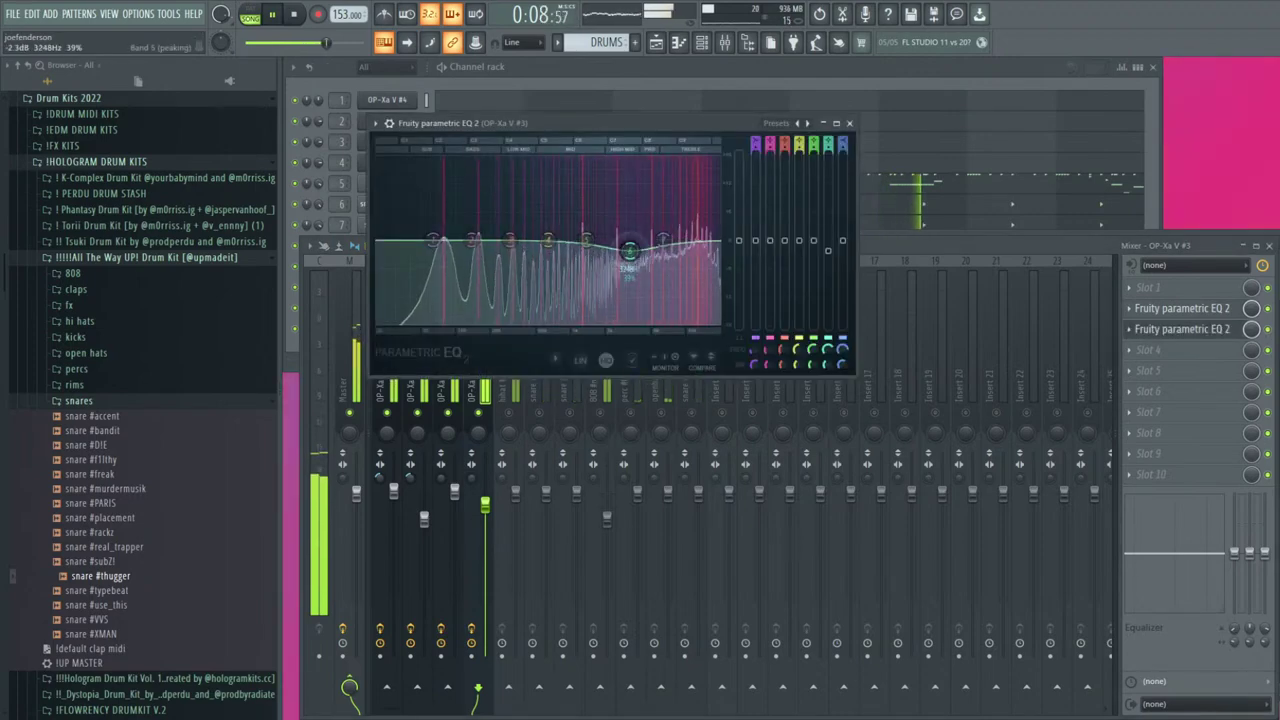
Shape the second OP-Xa V #3 EQ with a cut of about 2.3 dB at 3248 Hz and reposition bands 4 and 5
{"action": "left_click_drag", "start_coordinate": [588, 241], "coordinate": [667, 244]}
{"action": "left_click_drag", "start_coordinate": [548, 241], "coordinate": [597, 257]}
{"action": "left_click", "coordinate": [851, 123]}
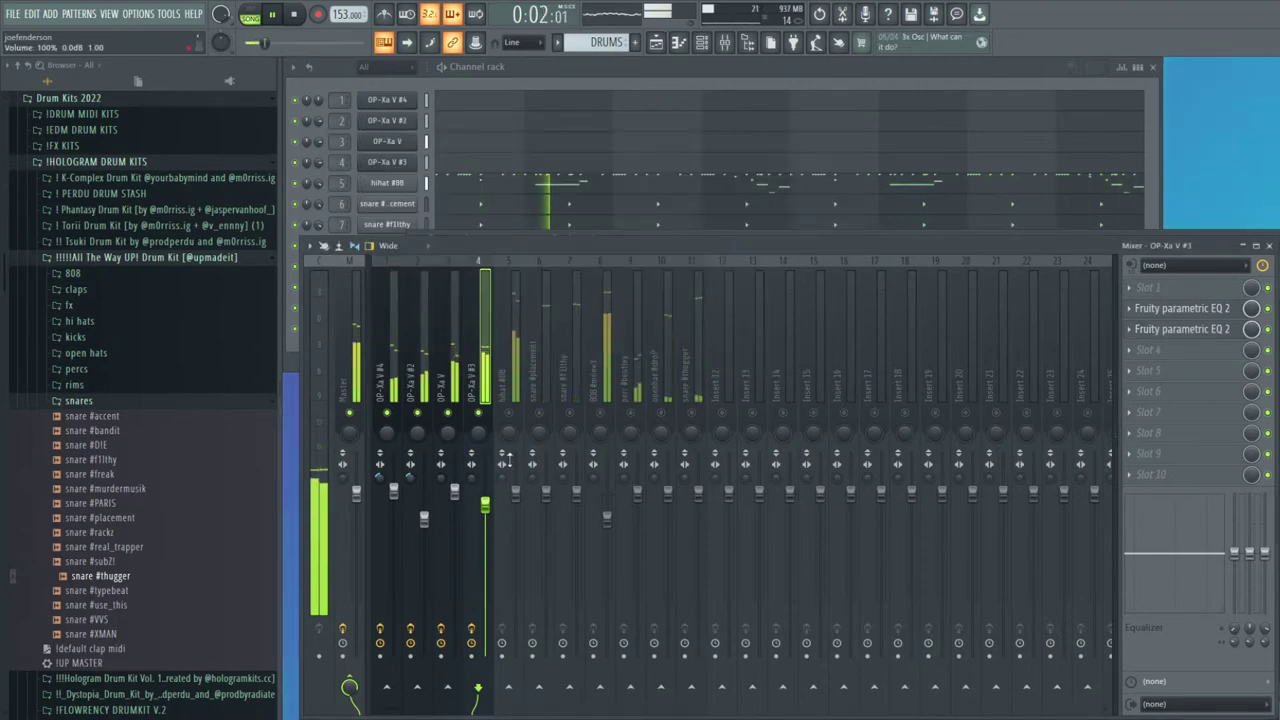
Unmute hihat #88 and both snares, cut the hi-hat and snare #placement low shelves by 18 dB, and lower the hi-hat and snare #f1lthy faders
{"action": "left_click", "coordinate": [516, 386]}
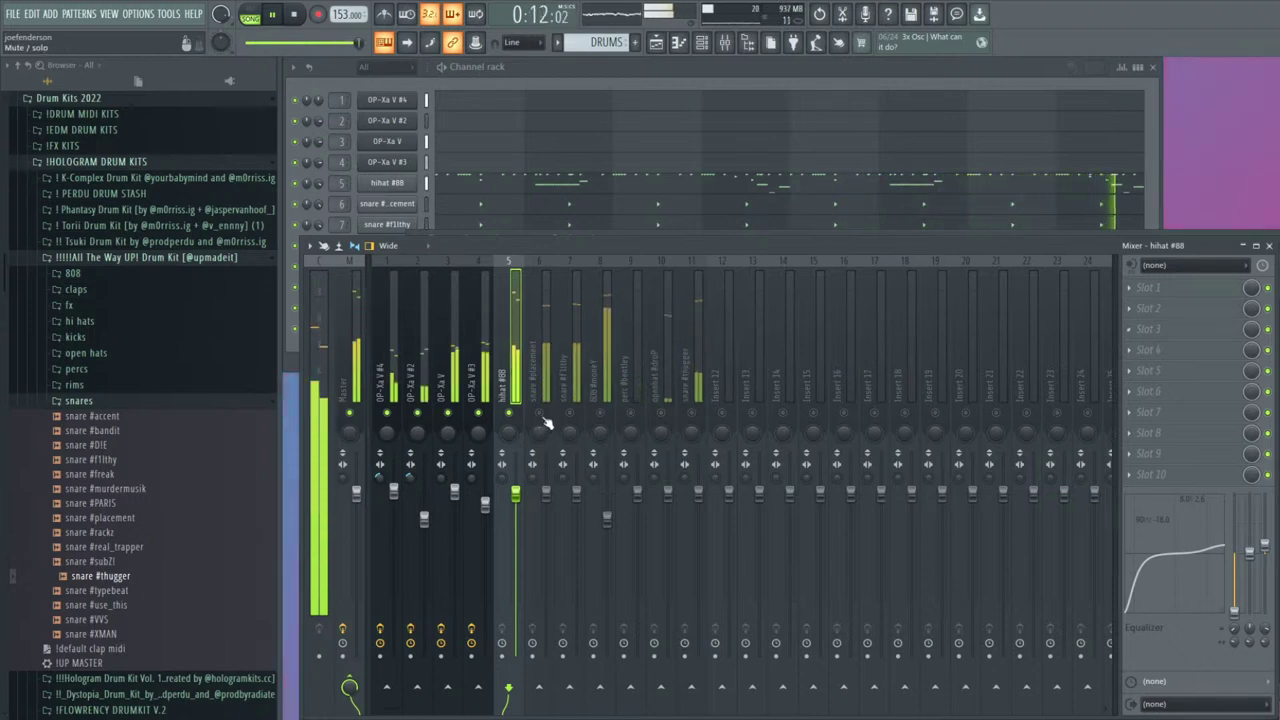
{"action": "left_click", "coordinate": [570, 388]}
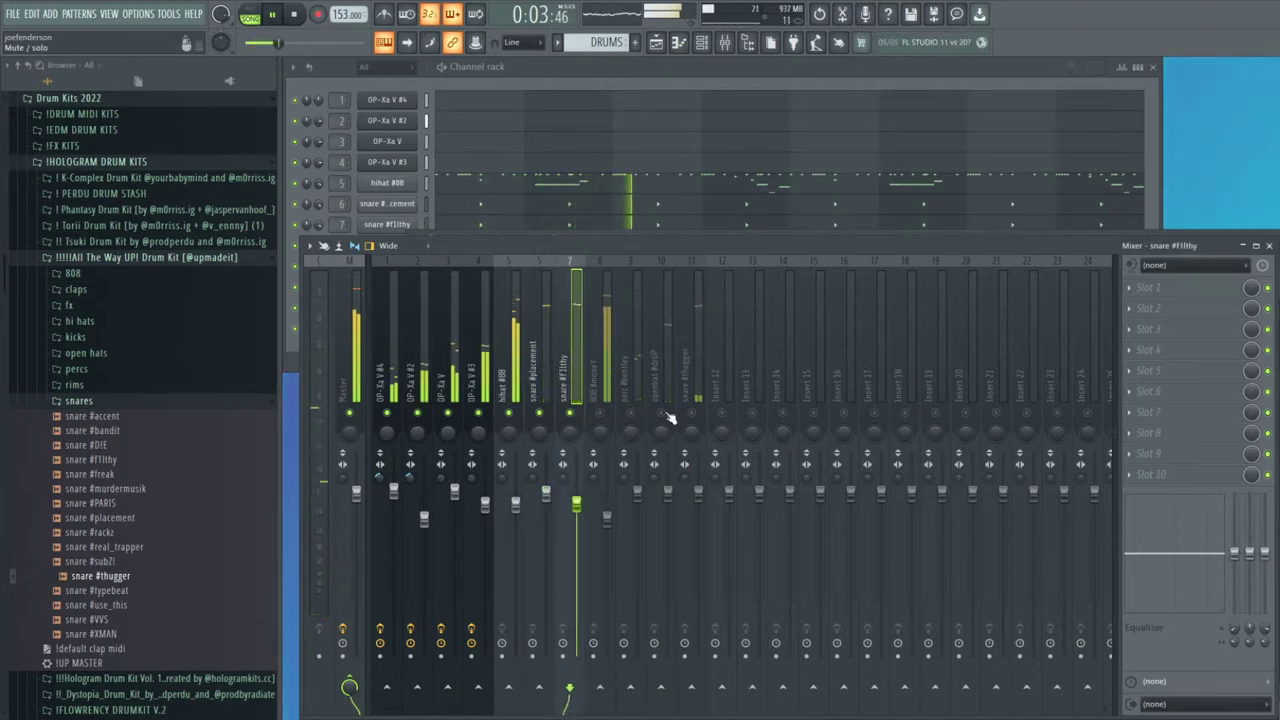
{"action": "left_click", "coordinate": [540, 388]}
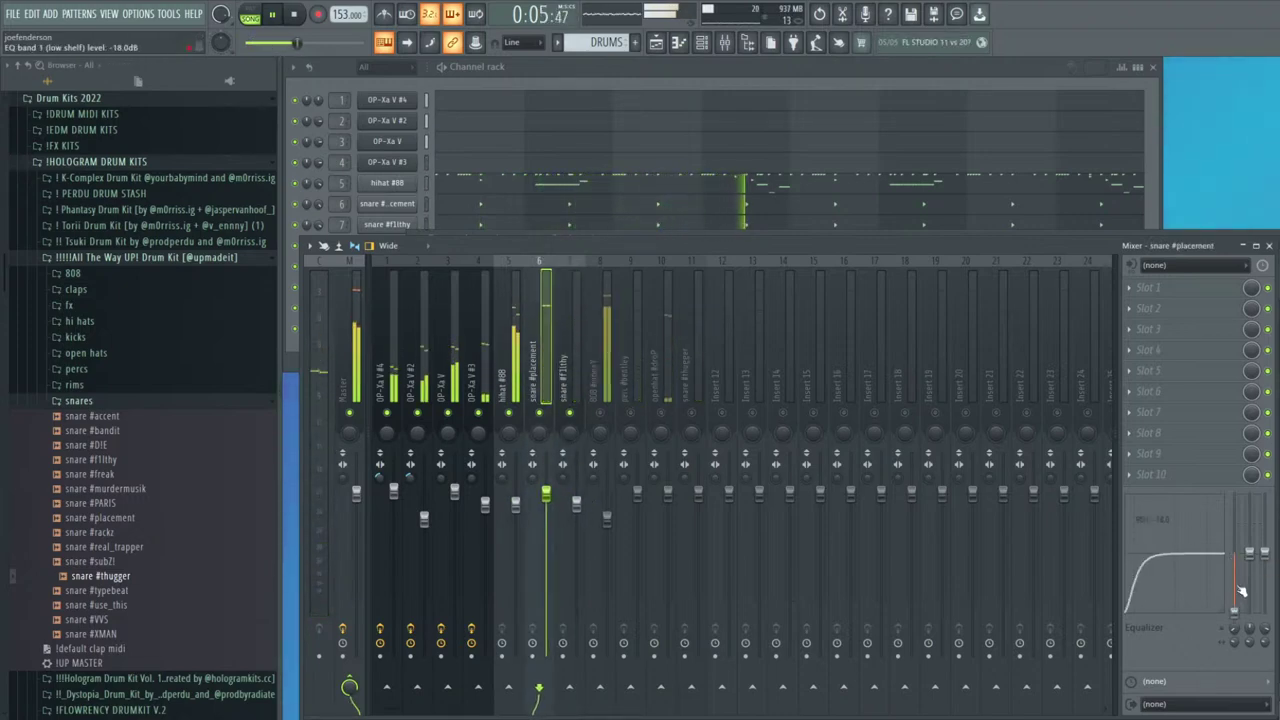
Cut the snare #f1lthy low shelf by 18 dB, trim its mids and highs slightly, and lower its fader further
{"action": "left_click", "coordinate": [560, 372]}
{"action": "left_click_drag", "start_coordinate": [1233, 556], "coordinate": [1266, 563]}
{"action": "left_click_drag", "start_coordinate": [1252, 557], "coordinate": [1255, 563]}
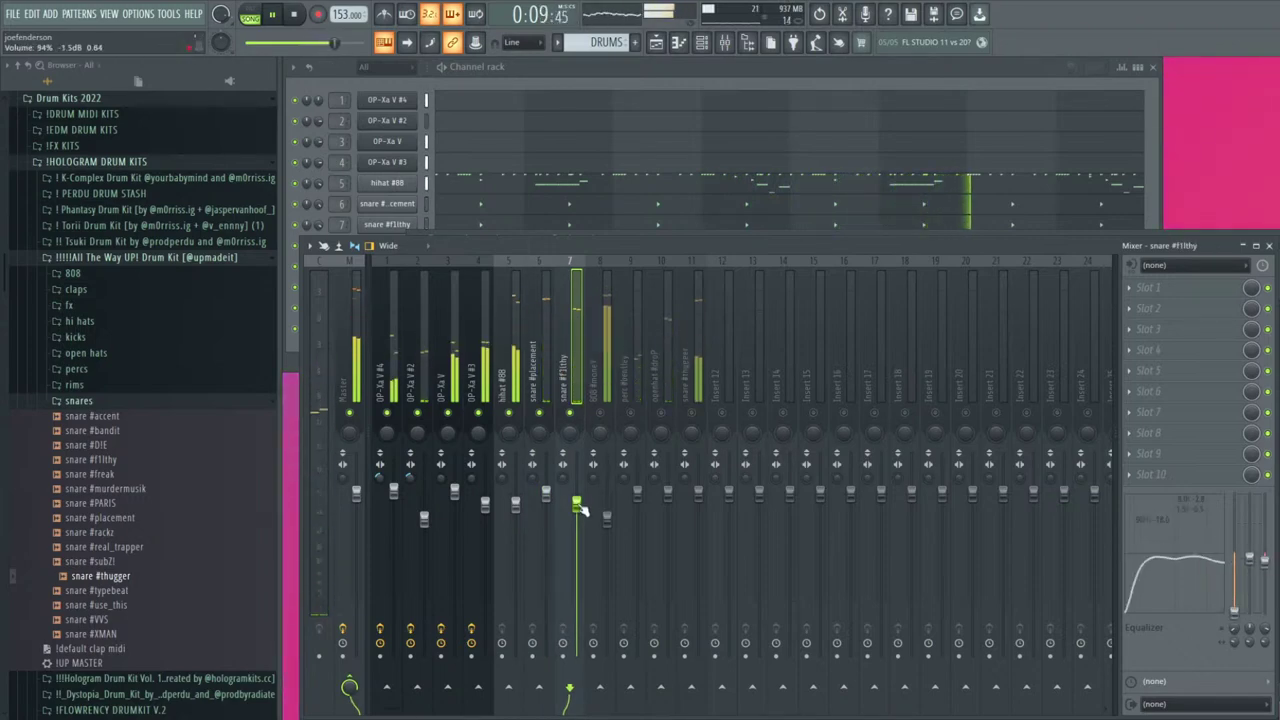
Unmute perc #bentley, cut its low shelf by 18 dB and its highs slightly, adjust its stereo separation and lower its fader
{"action": "left_click", "coordinate": [629, 400]}
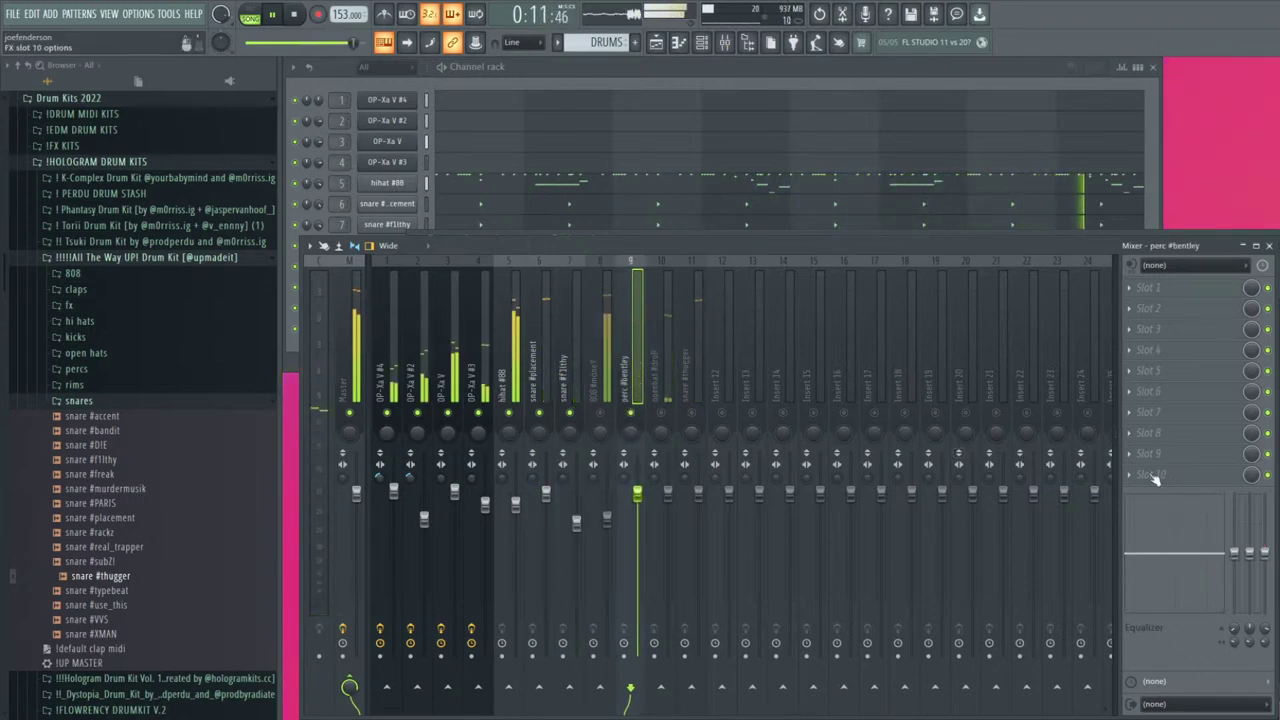
{"action": "left_click_drag", "start_coordinate": [1265, 560], "coordinate": [1236, 614]}
{"action": "left_click_drag", "start_coordinate": [624, 478], "coordinate": [637, 522]}
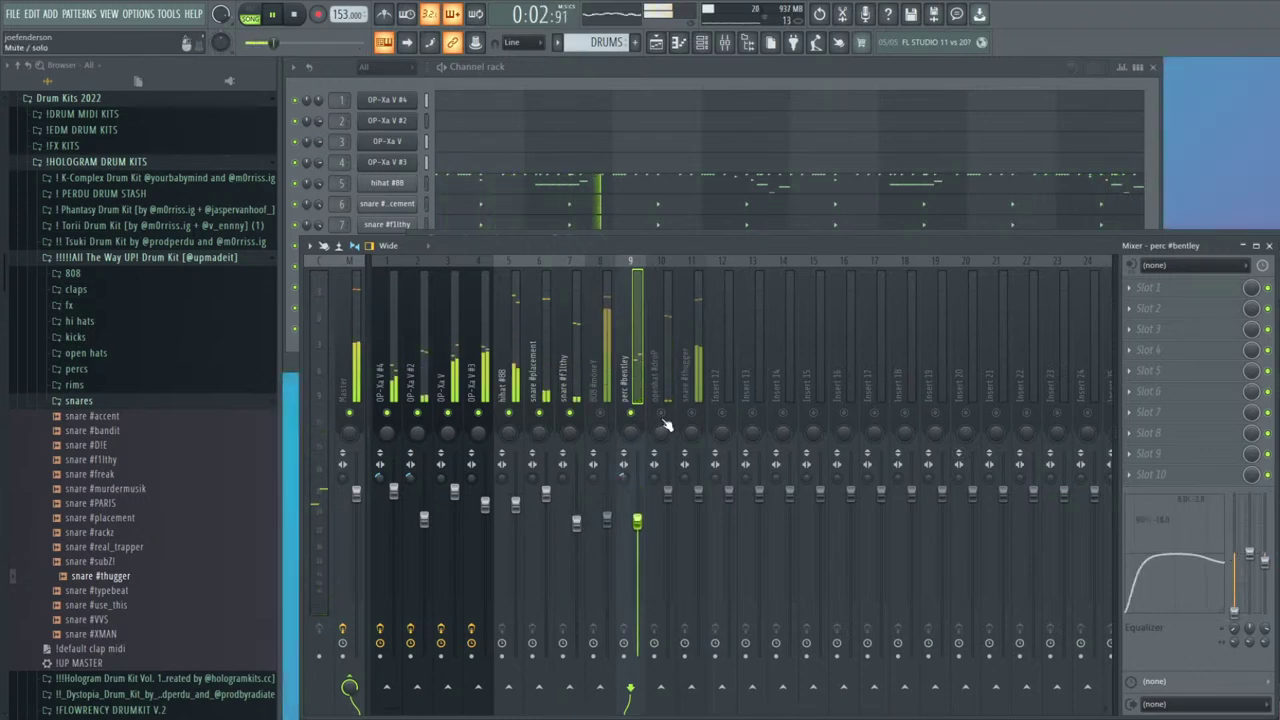
Give perc #bentley an echo delay with a longer time and raised feedback, and make the sample cut itself when retriggered
{"action": "left_click", "coordinate": [604, 76]}
{"action": "left_click", "coordinate": [387, 266]}
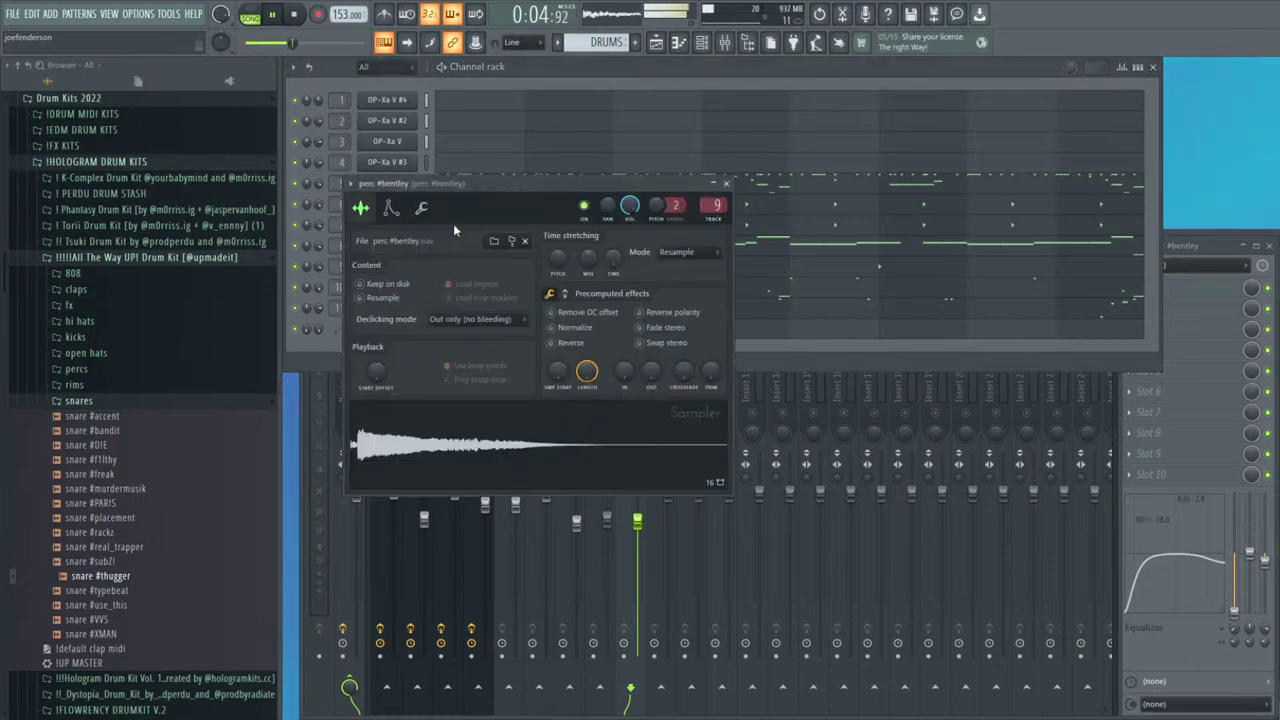
{"action": "left_click", "coordinate": [421, 208]}
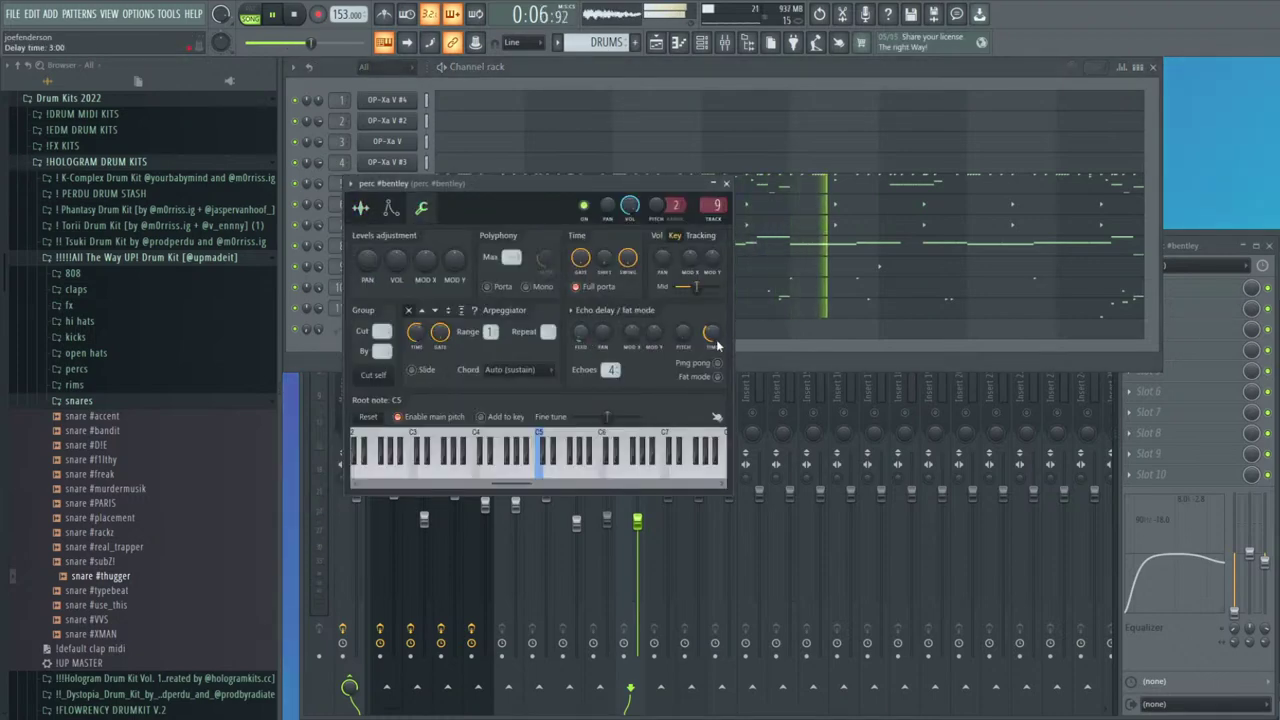
{"action": "left_click_drag", "start_coordinate": [710, 333], "coordinate": [710, 304]}
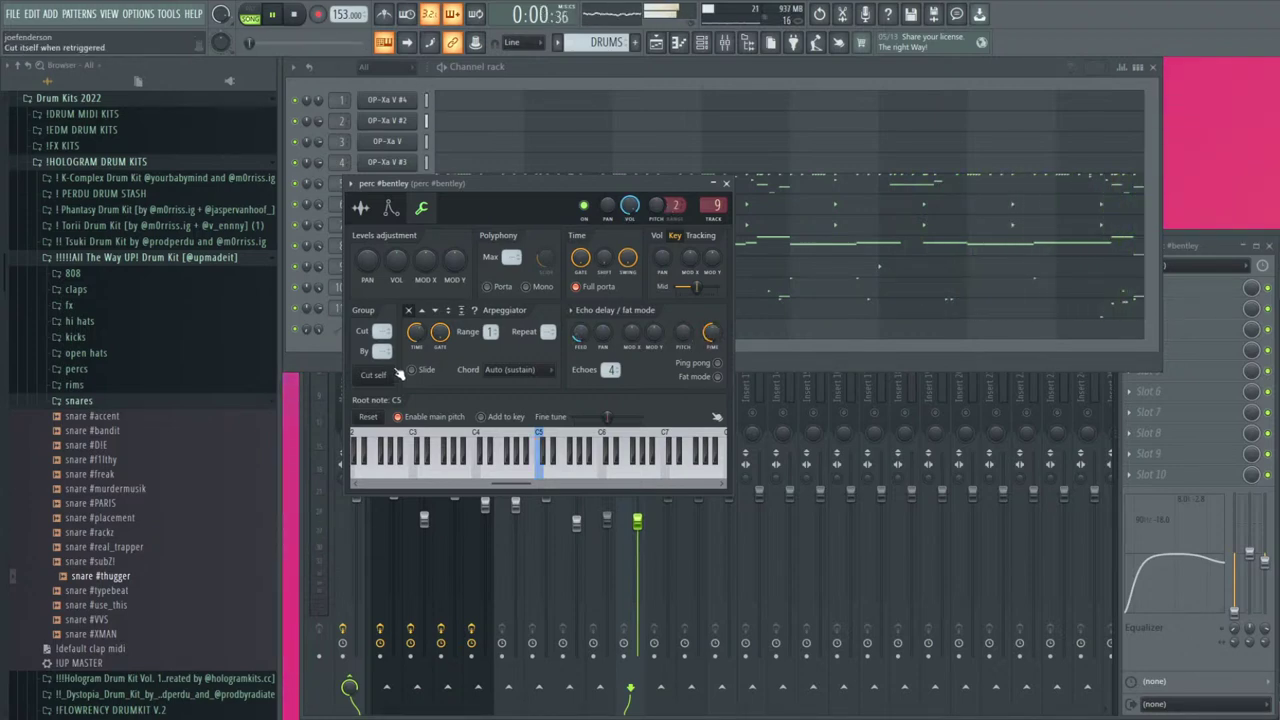
{"action": "left_click", "coordinate": [726, 184]}
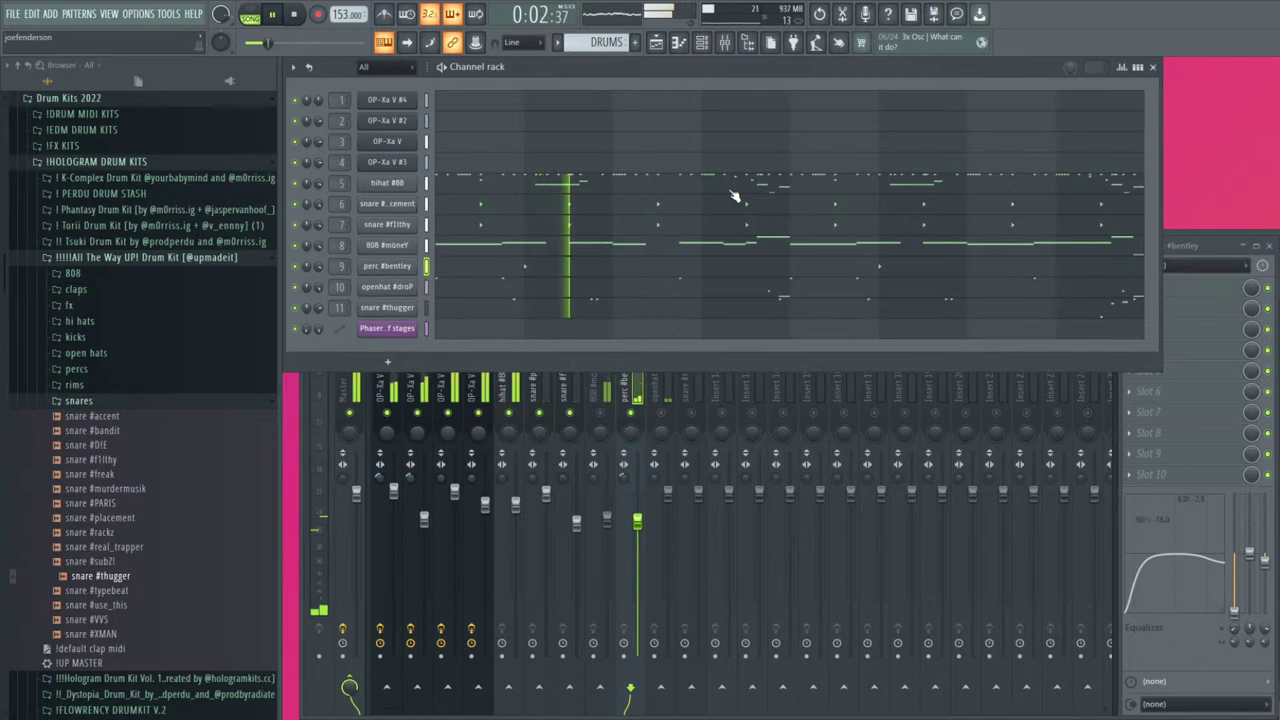
Solo the perc #bentley mixer track and restart the song to listen to its echo
{"action": "key", "text": "space"}
{"action": "key", "text": "space"}
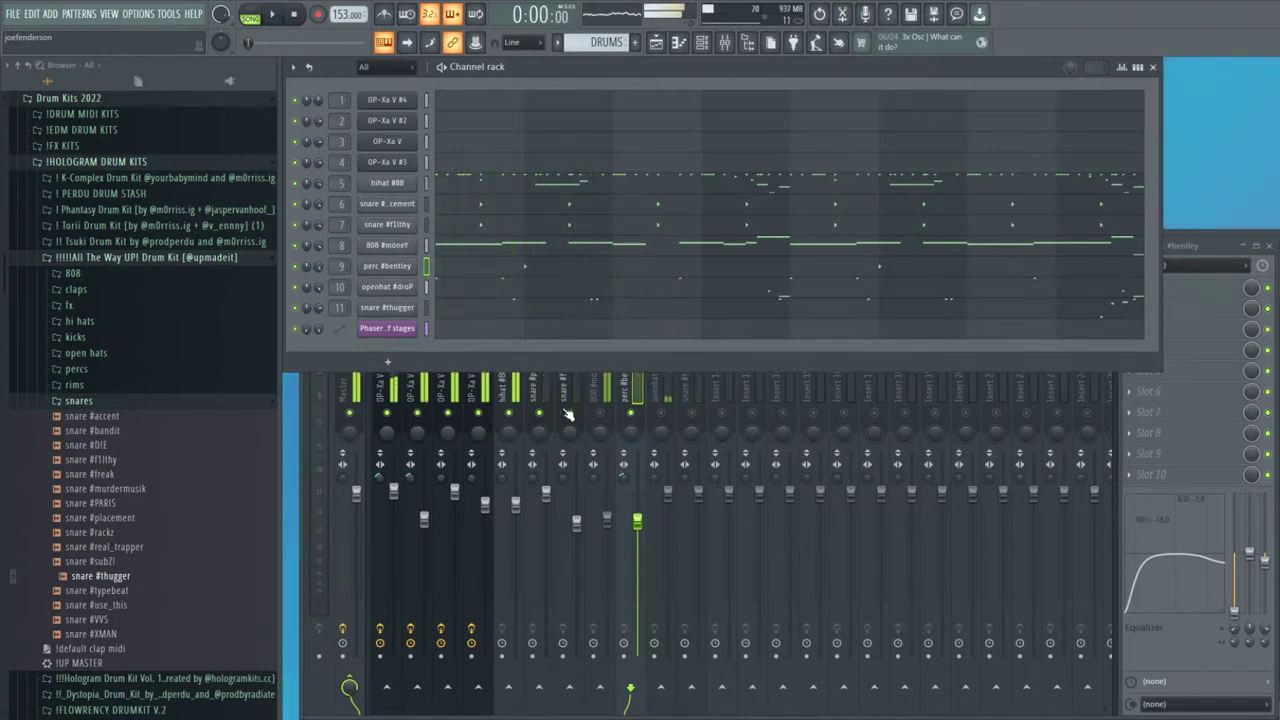
{"action": "left_click", "coordinate": [630, 412]}
{"action": "key", "text": "space"}
{"action": "key", "text": "space"}
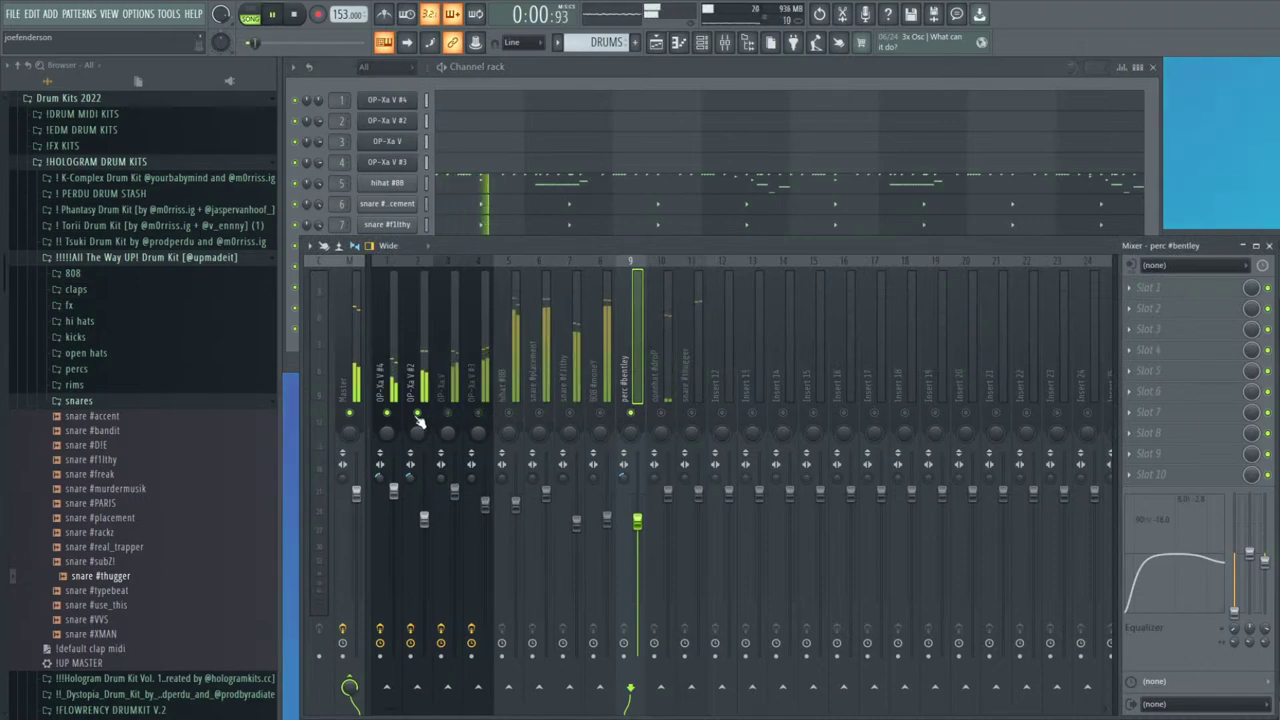
{"action": "key", "text": "space"}
{"action": "key", "text": "space"}
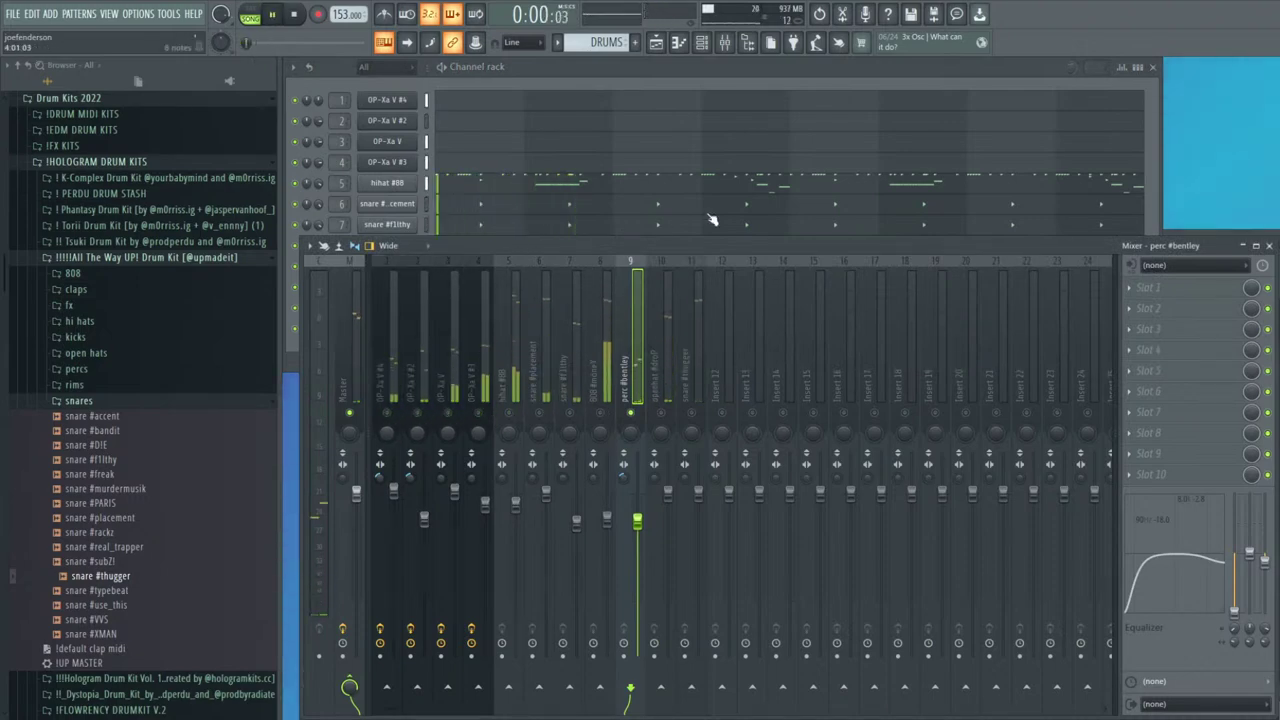
Reopen the perc #bentley channel settings and set its echo delay time to 8:00 while auditioning the song
{"action": "left_click", "coordinate": [838, 73]}
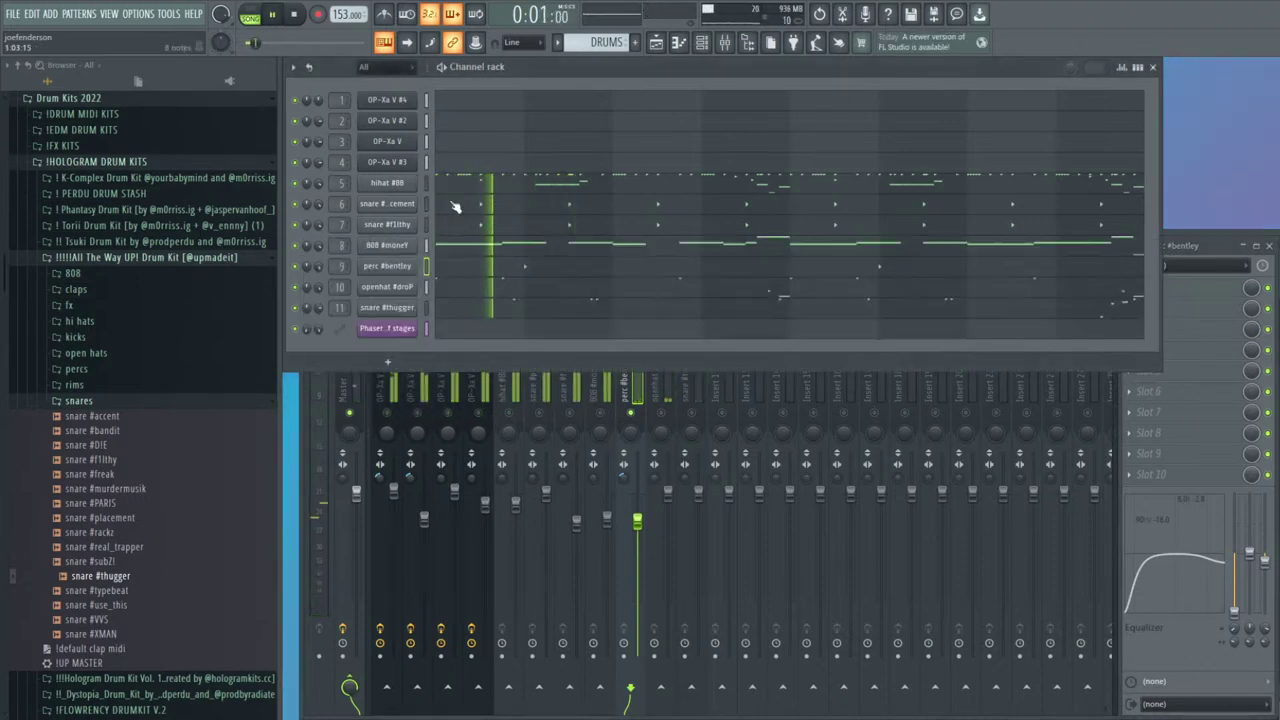
{"action": "left_click", "coordinate": [390, 266]}
{"action": "key", "text": "space"}
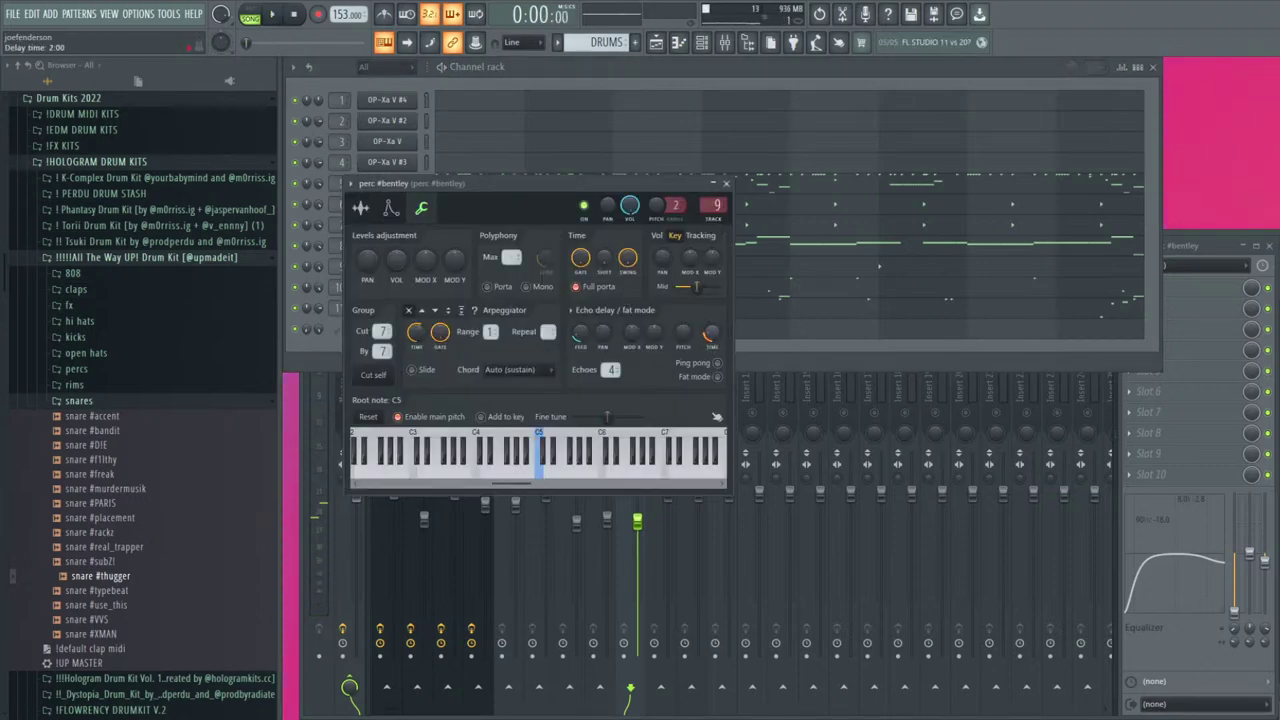
{"action": "left_click_drag", "start_coordinate": [642, 183], "coordinate": [989, 330]}
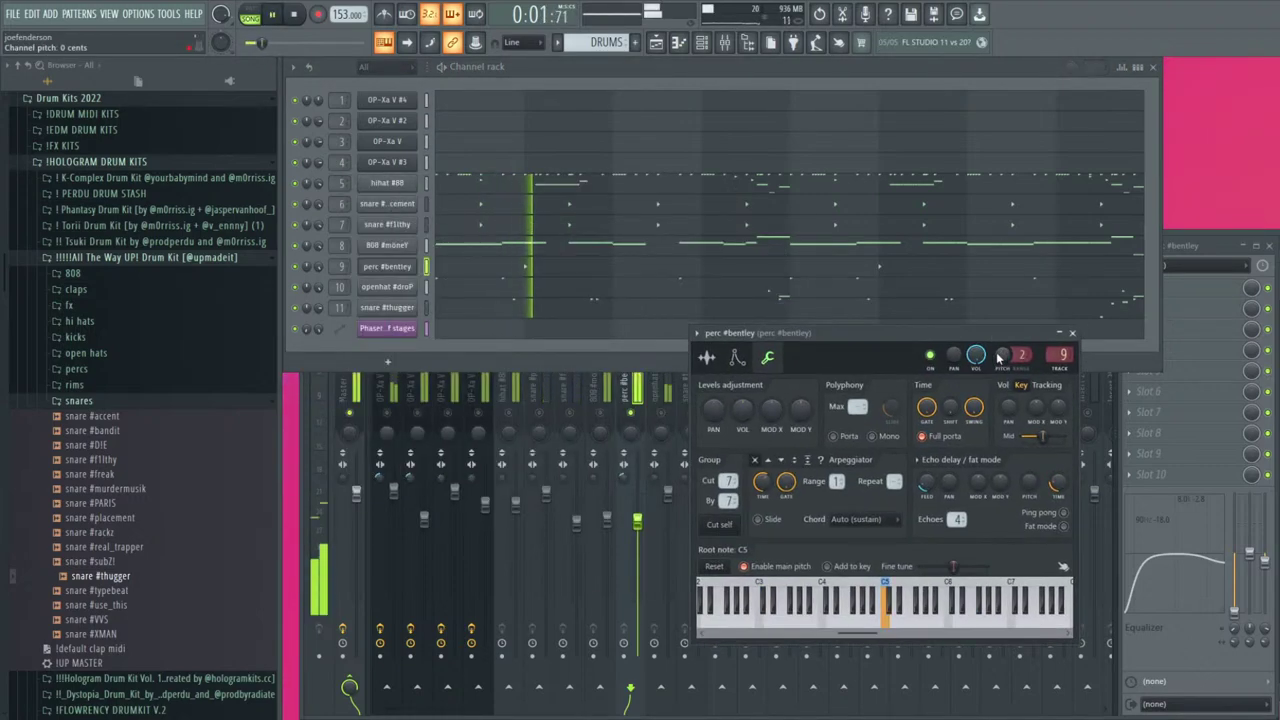
{"action": "key", "text": "space"}
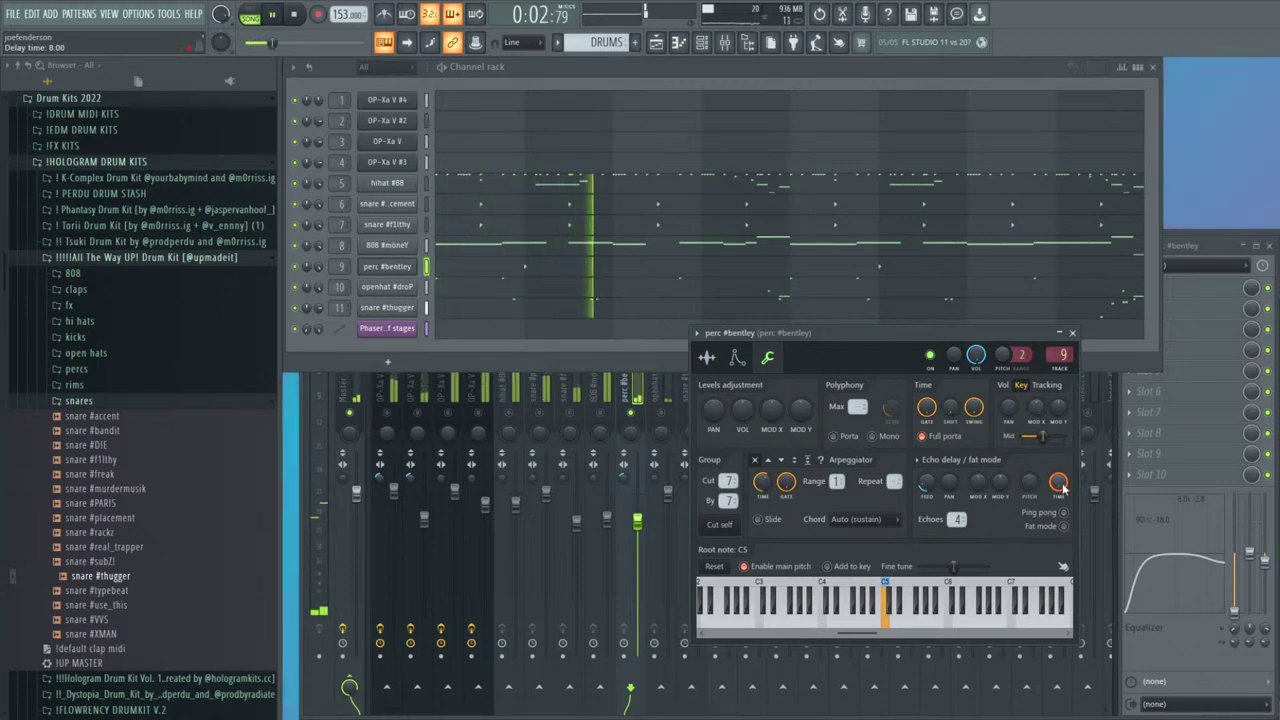
{"action": "key", "text": "Escape"}
Unmute 808 #moneY to hear it with the percussion and raise its fader slightly
{"action": "left_click", "coordinate": [600, 413]}
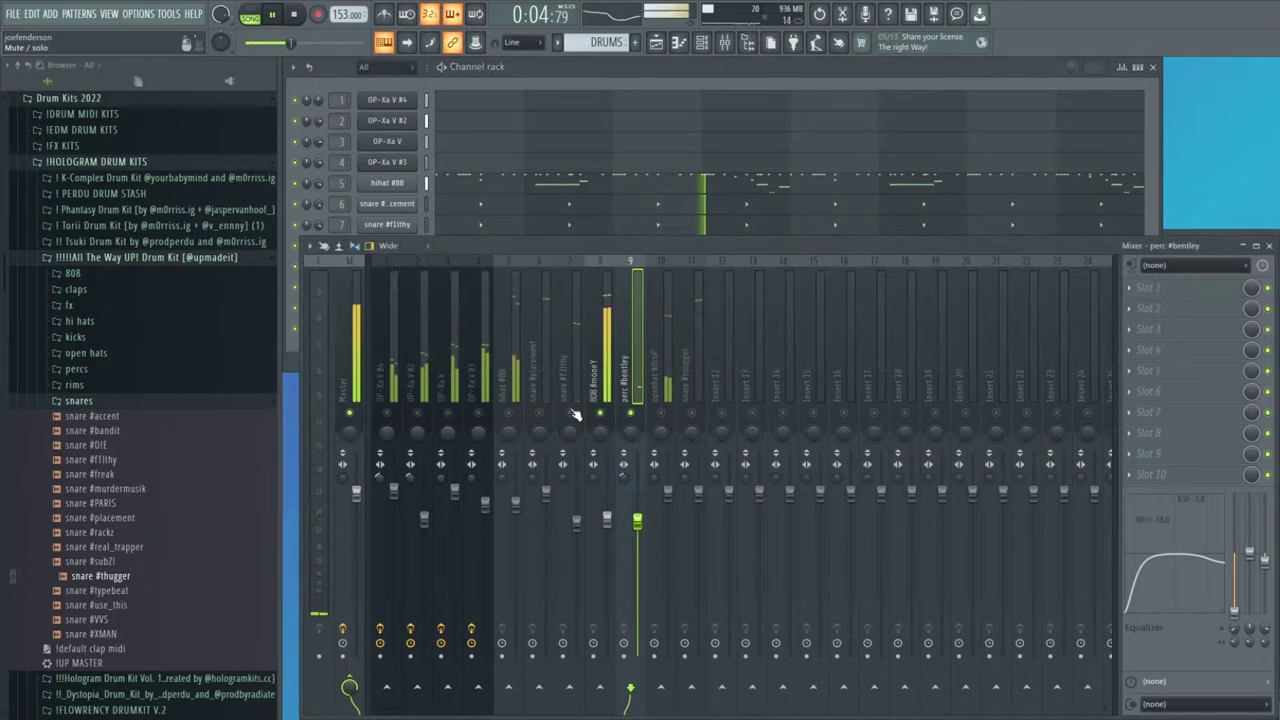
{"action": "left_click", "coordinate": [606, 518]}
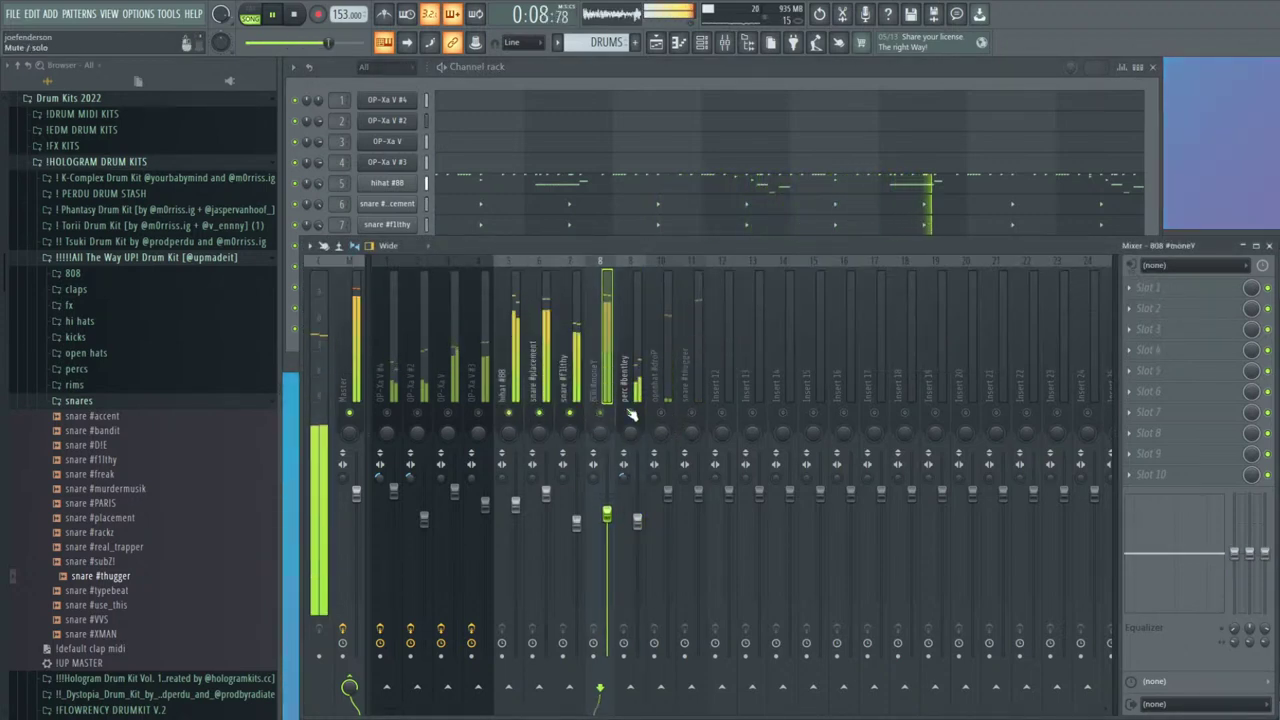
Unmute openhat #droP, adjust its stereo separation, lower its fader slightly, cut its low shelf by 18 dB and trim its highs
{"action": "left_click", "coordinate": [658, 482]}
{"action": "left_click_drag", "start_coordinate": [672, 497], "coordinate": [672, 505]}
{"action": "left_click_drag", "start_coordinate": [1265, 553], "coordinate": [1234, 611]}
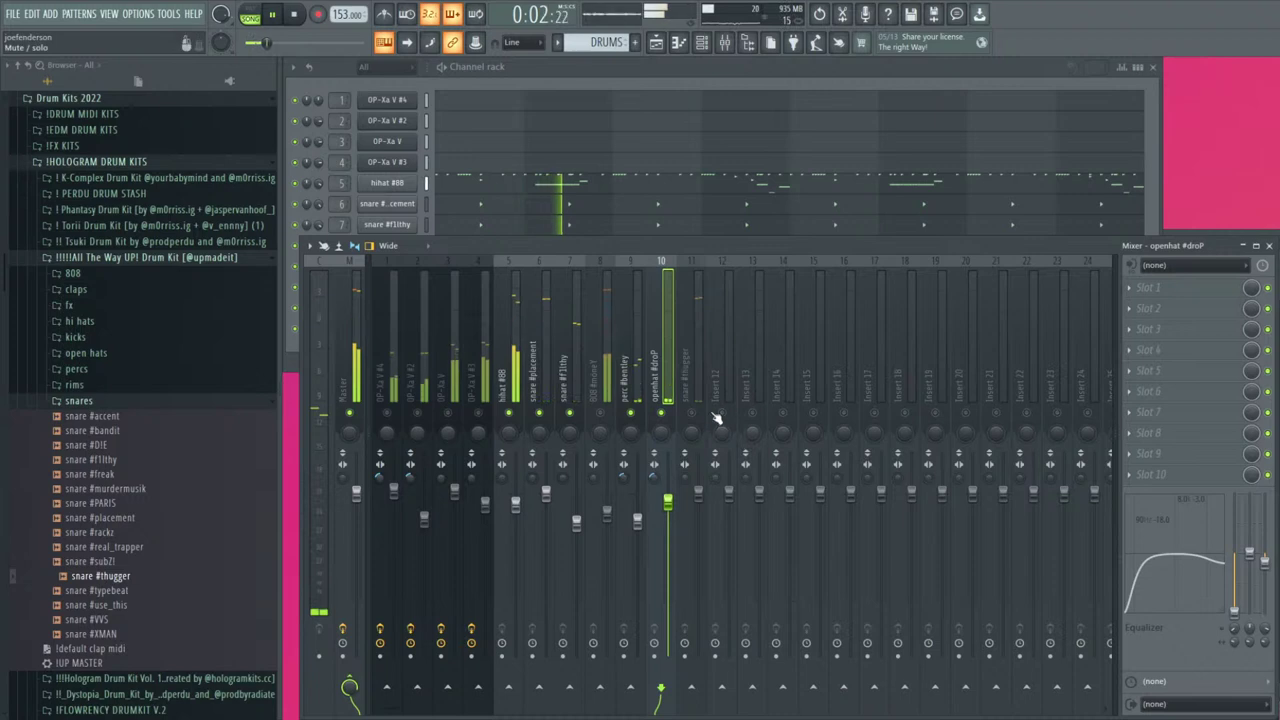
Bring snare #thugger into the mix with its low shelf cut by 18 dB, and raise the 808 #moneY fader
{"action": "left_click", "coordinate": [697, 380]}
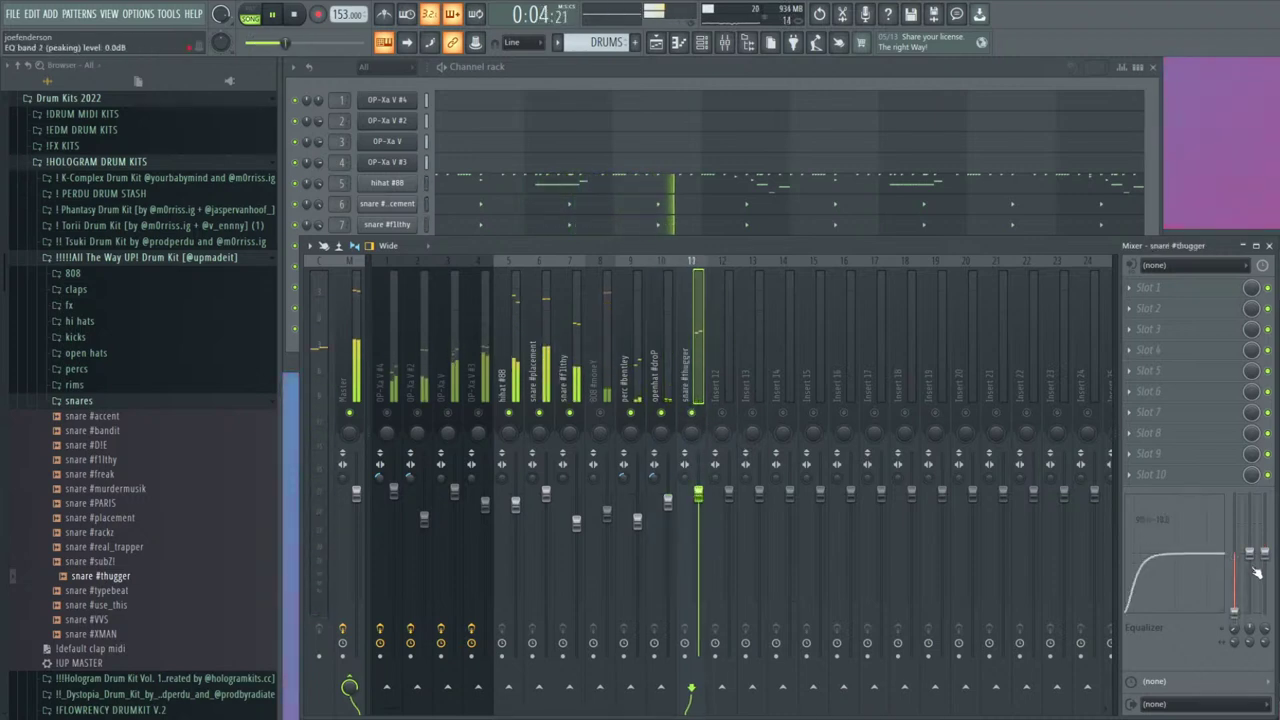
{"action": "left_click_drag", "start_coordinate": [1169, 560], "coordinate": [1185, 560]}
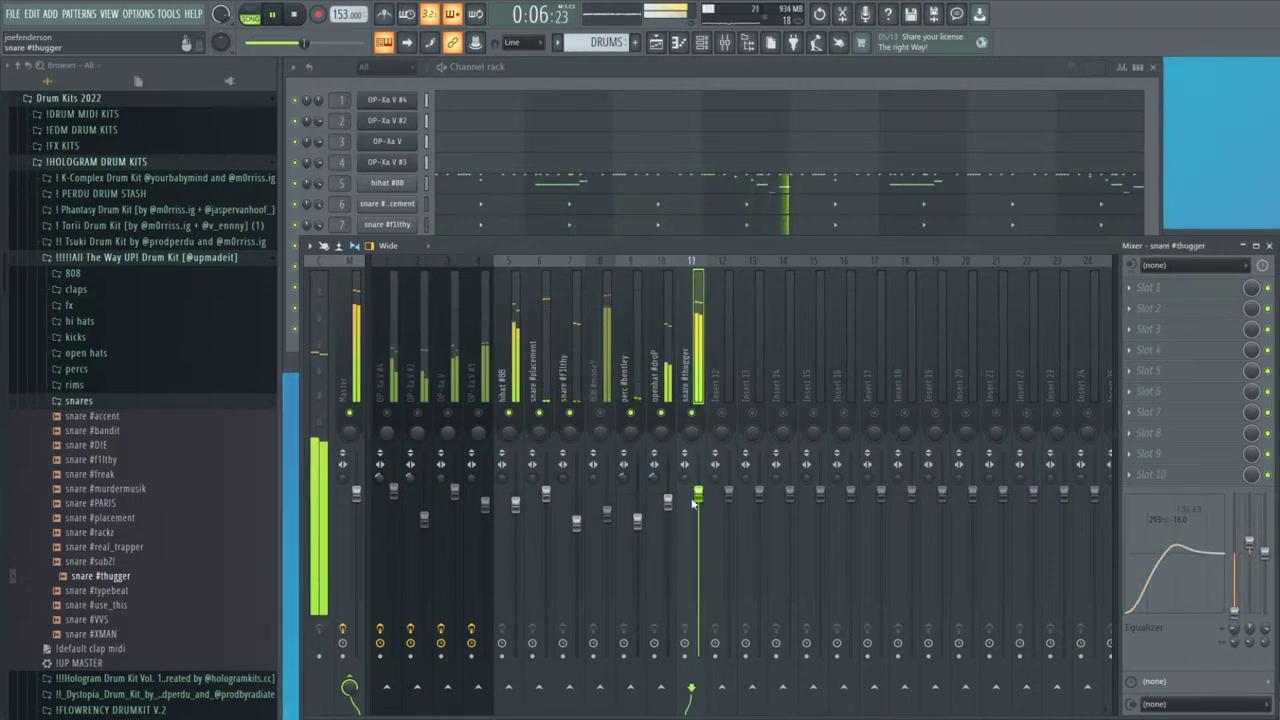
{"action": "left_click_drag", "start_coordinate": [607, 514], "coordinate": [607, 496]}
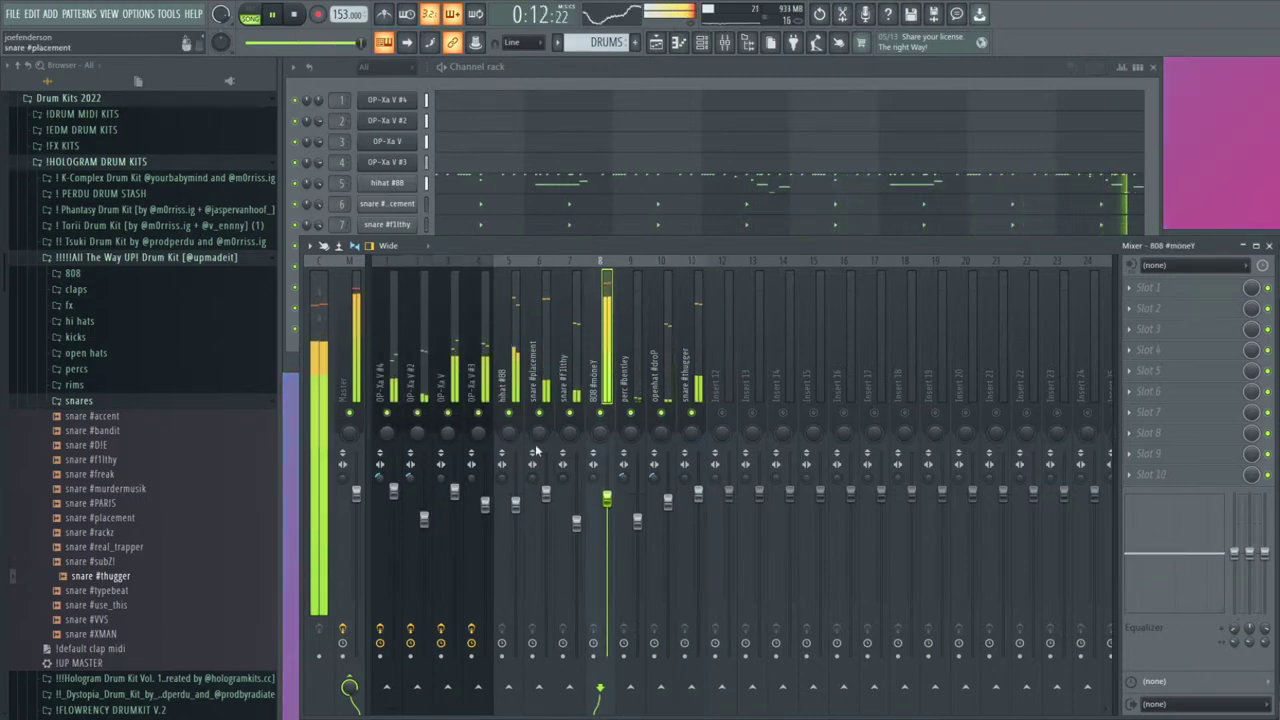
Switch from the mixer to the playlist, move the DRUMS clip down to Track 8 and maximize the playlist
{"action": "key", "text": "F9"}
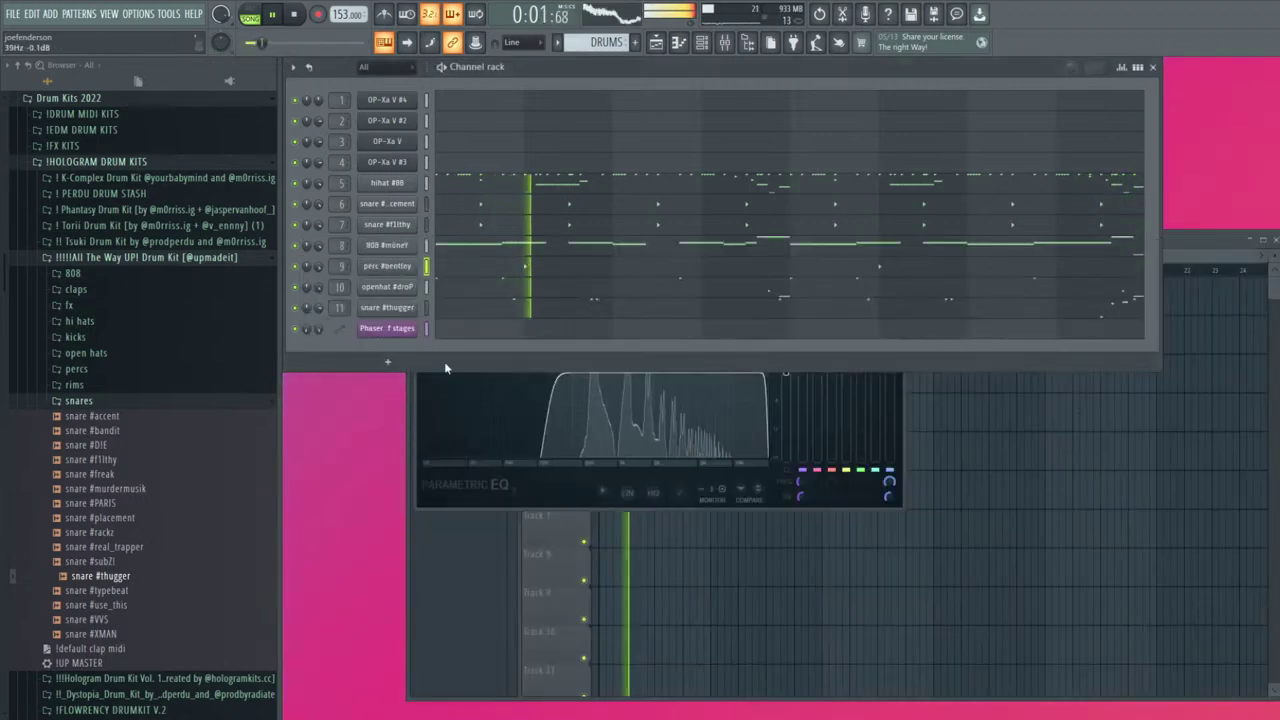
{"action": "key", "text": "F5"}
{"action": "left_click_drag", "start_coordinate": [750, 420], "coordinate": [752, 572]}
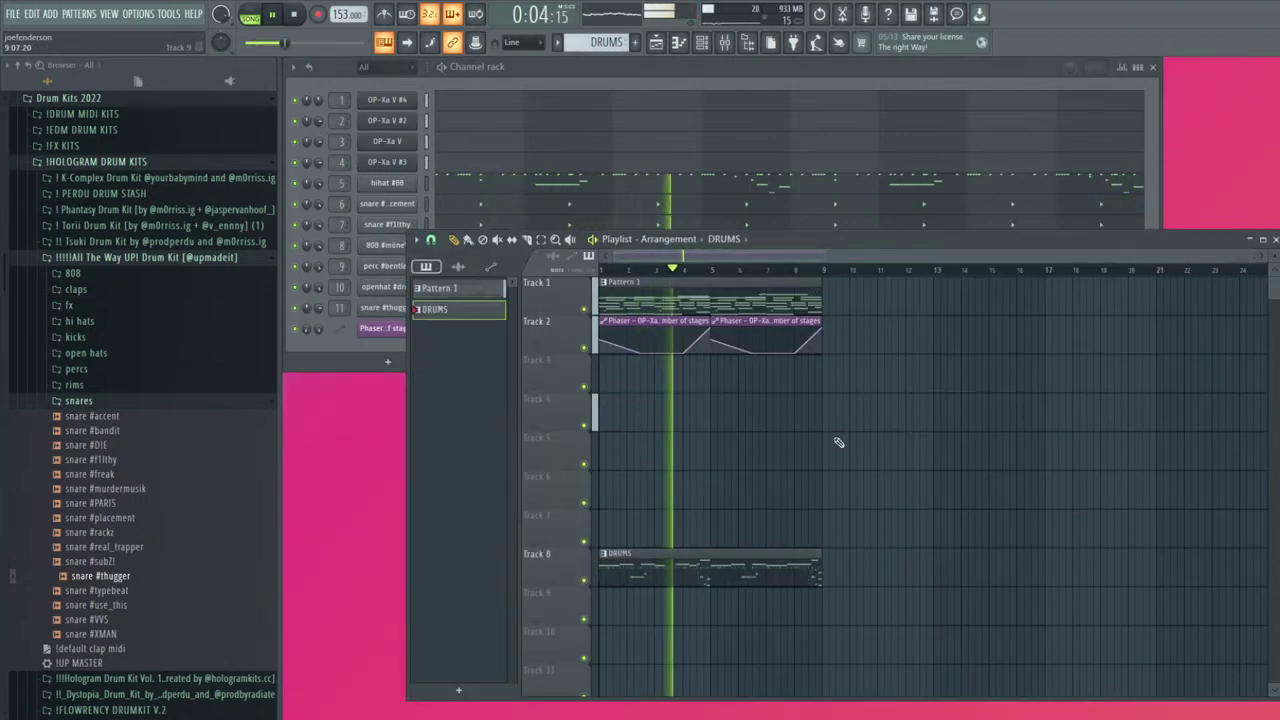
{"action": "left_click", "coordinate": [1264, 241]}
{"action": "left_click", "coordinate": [723, 418]}
{"action": "right_click", "coordinate": [797, 414]}
{"action": "key", "text": "space"}
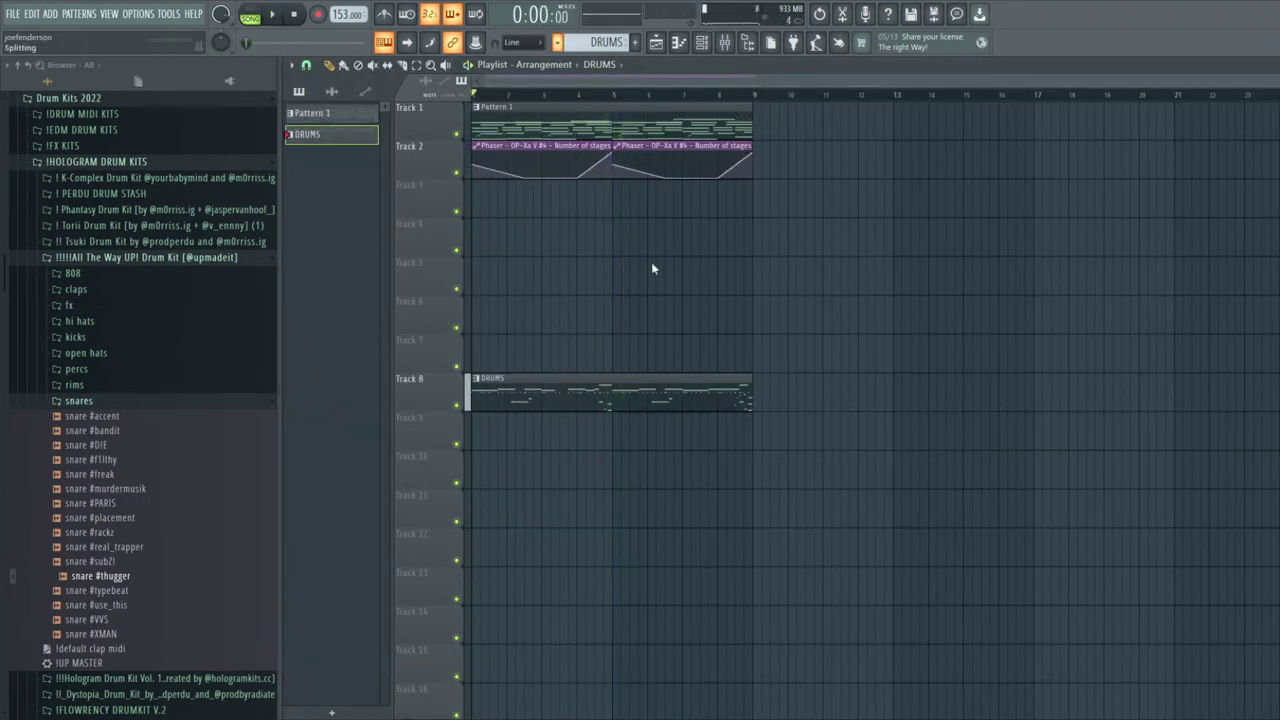
Split the DRUMS pattern by channel onto Tracks 10–16, and arrange the Phaser clips on Track 1 above Pattern 1 on Track 2
{"action": "right_click", "coordinate": [566, 398]}
{"action": "left_click_drag", "start_coordinate": [338, 266], "coordinate": [480, 458]}
{"action": "left_click_drag", "start_coordinate": [610, 124], "coordinate": [537, 191]}
{"action": "left_click_drag", "start_coordinate": [772, 233], "coordinate": [529, 156]}
{"action": "left_click", "coordinate": [714, 237]}
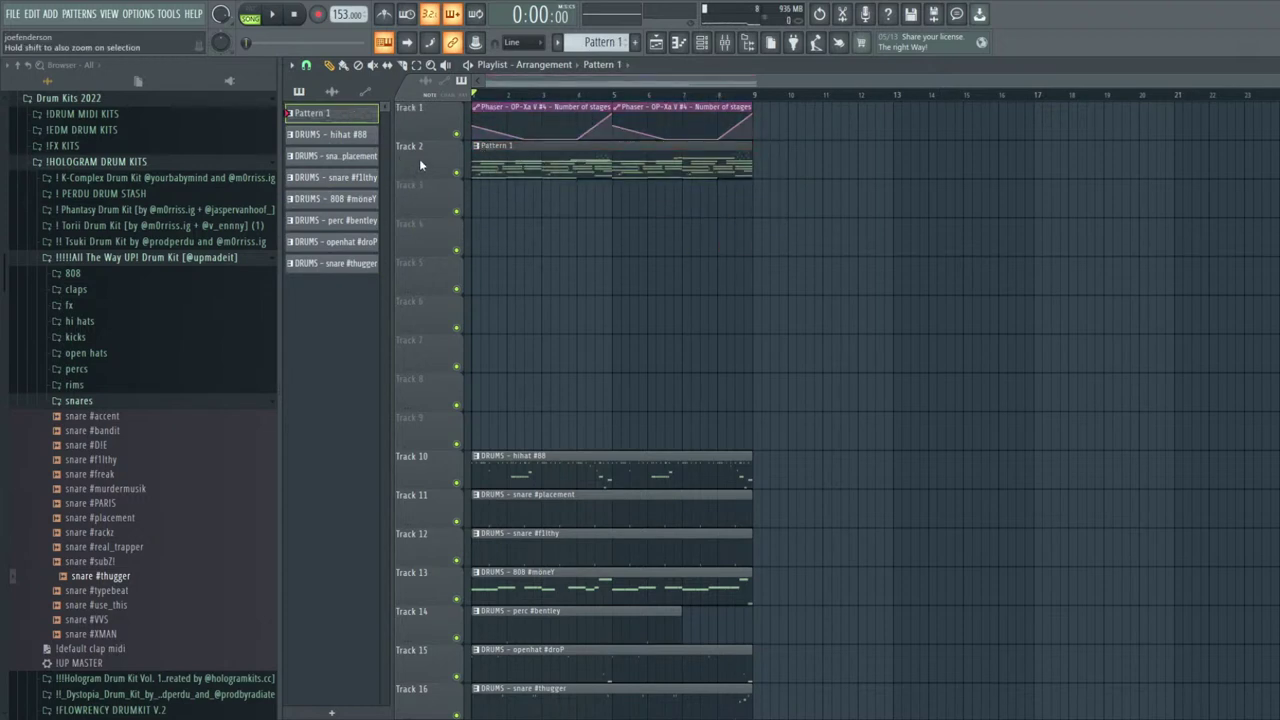
Split Pattern 1 by channel and lay the four OP-Xa V patterns out on Tracks 2–5
{"action": "right_click", "coordinate": [550, 174]}
{"action": "left_click", "coordinate": [348, 181], "text": "shift"}
{"action": "left_click_drag", "start_coordinate": [348, 181], "coordinate": [482, 157]}
Duplicate all the clips from bar 9 onward and extend both perc #bentley clips to a full eight bars
{"action": "left_click_drag", "start_coordinate": [850, 180], "coordinate": [862, 270]}
{"action": "scroll", "coordinate": [865, 275], "scroll_direction": "down", "scroll_amount": 3}
{"action": "left_click_drag", "start_coordinate": [869, 416], "coordinate": [475, 106]}
{"action": "key", "text": "ctrl+b"}
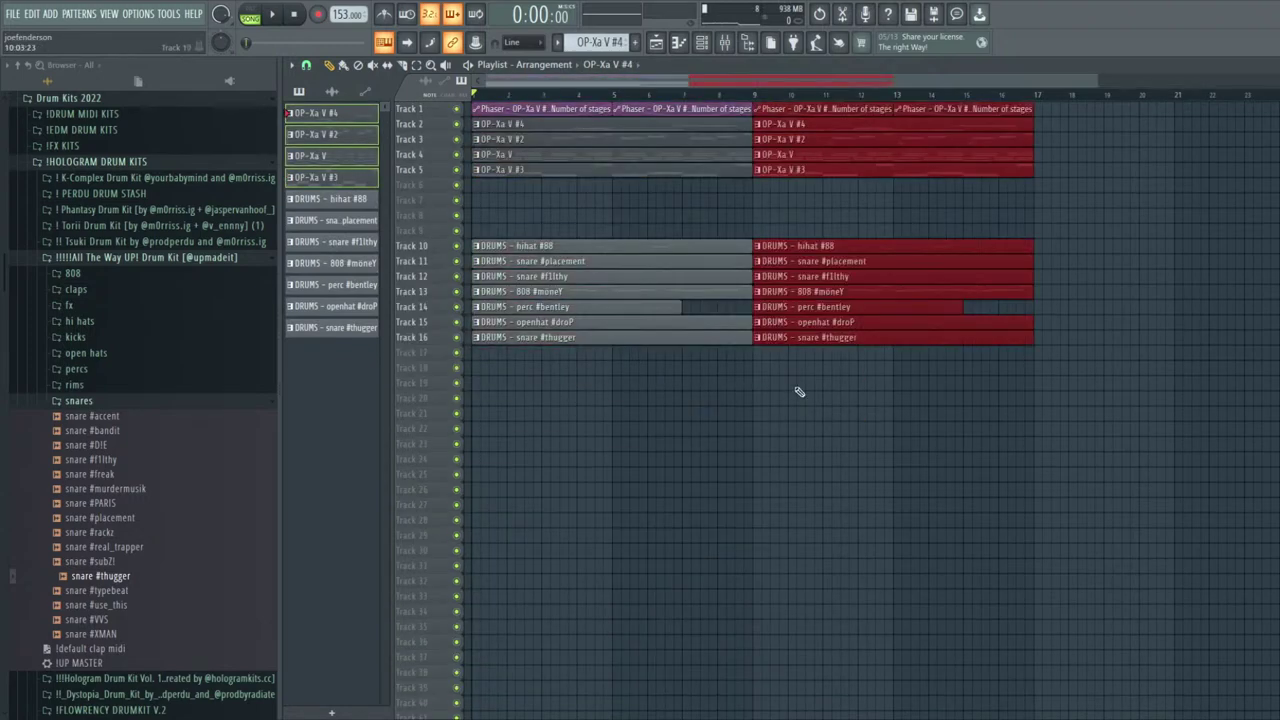
{"action": "scroll", "coordinate": [791, 397], "scroll_direction": "down", "scroll_amount": 1}
{"action": "left_click_drag", "start_coordinate": [847, 311], "coordinate": [628, 311]}
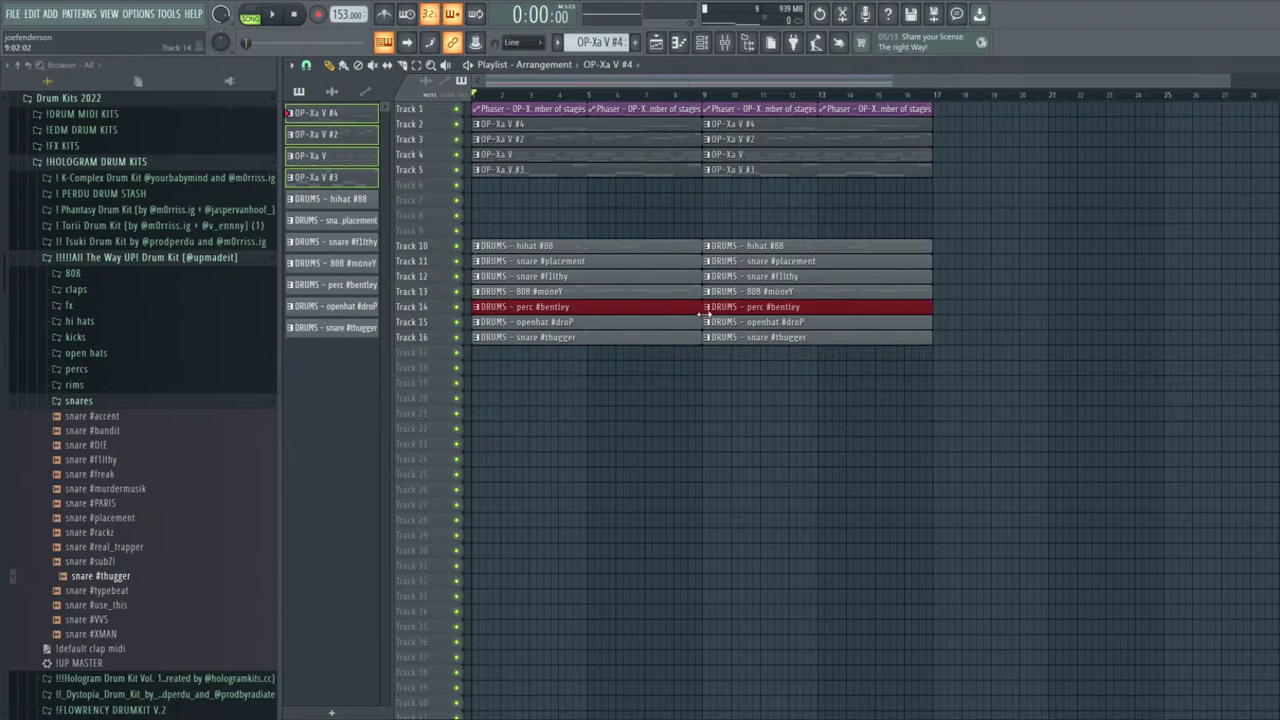
Repeat the 16-bar arrangement twice and delete the final eight-bar block so the song ends at bar 41
{"action": "key", "text": "ctrl+a"}
{"action": "key", "text": "ctrl+b"}
{"action": "key", "text": "ctrl+b"}
{"action": "scroll", "coordinate": [845, 430], "scroll_direction": "down", "scroll_amount": 1}
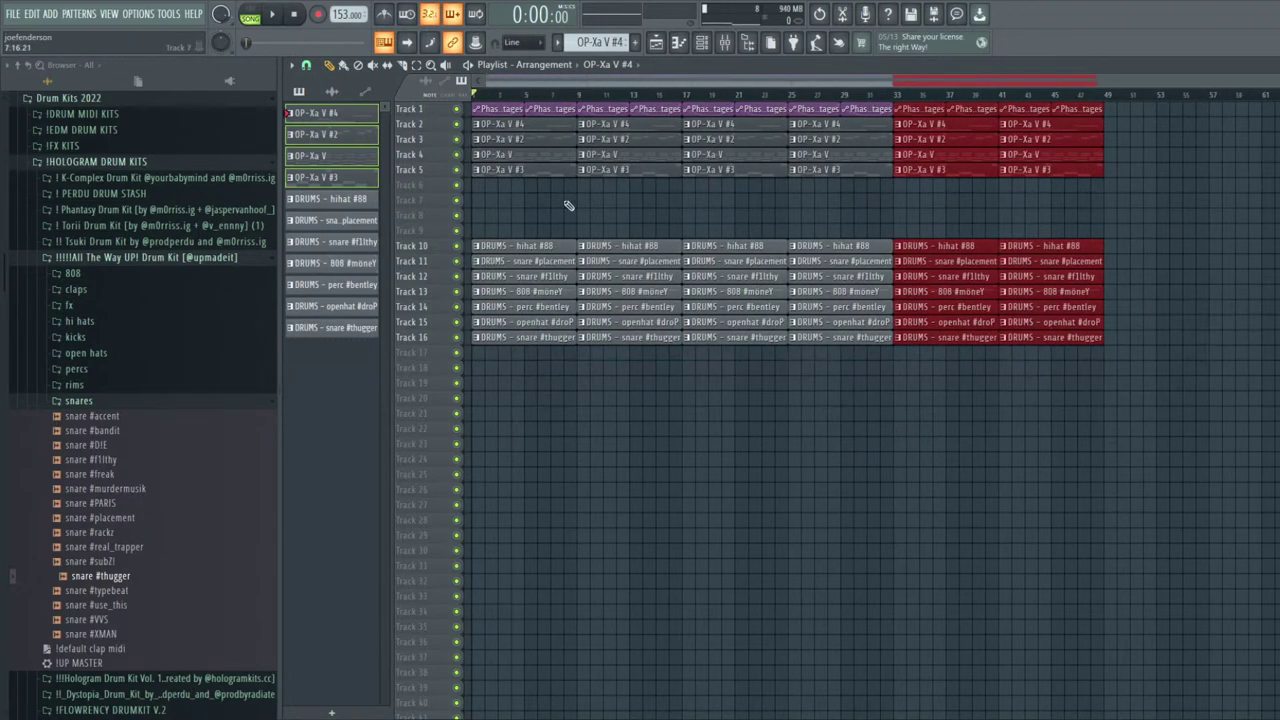
{"action": "left_click_drag", "start_coordinate": [1177, 374], "coordinate": [1015, 102]}
{"action": "key", "text": "Delete"}
In the first eight bars, trim openhat #droP to short hits at bars 1 and 5 and remove snare #thugger
{"action": "scroll", "coordinate": [1209, 148], "scroll_direction": "up", "scroll_amount": 3}
{"action": "scroll", "coordinate": [549, 286], "scroll_direction": "up", "scroll_amount": 4}
{"action": "scroll", "coordinate": [580, 358], "scroll_direction": "down", "scroll_amount": 5}
{"action": "scroll", "coordinate": [525, 372], "scroll_direction": "up", "scroll_amount": 1}
{"action": "scroll", "coordinate": [525, 372], "scroll_direction": "up", "scroll_amount": 2}
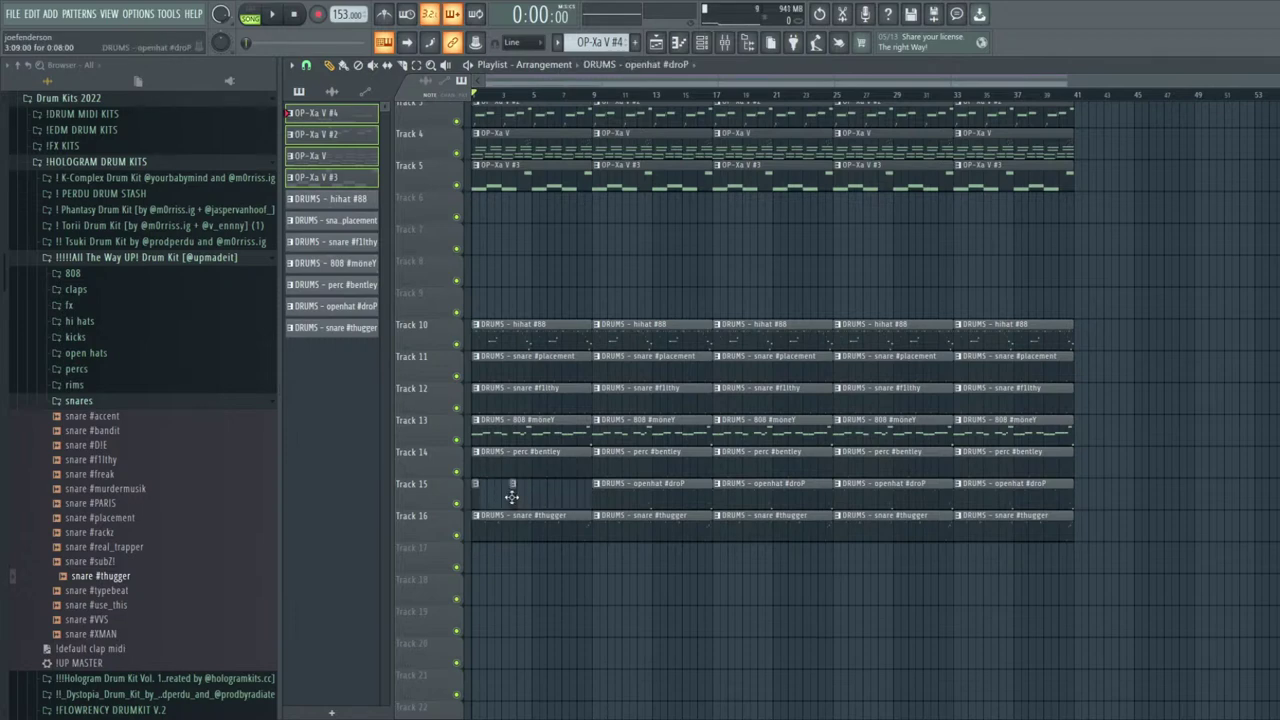
{"action": "scroll", "coordinate": [540, 520], "scroll_direction": "up", "scroll_amount": 2}
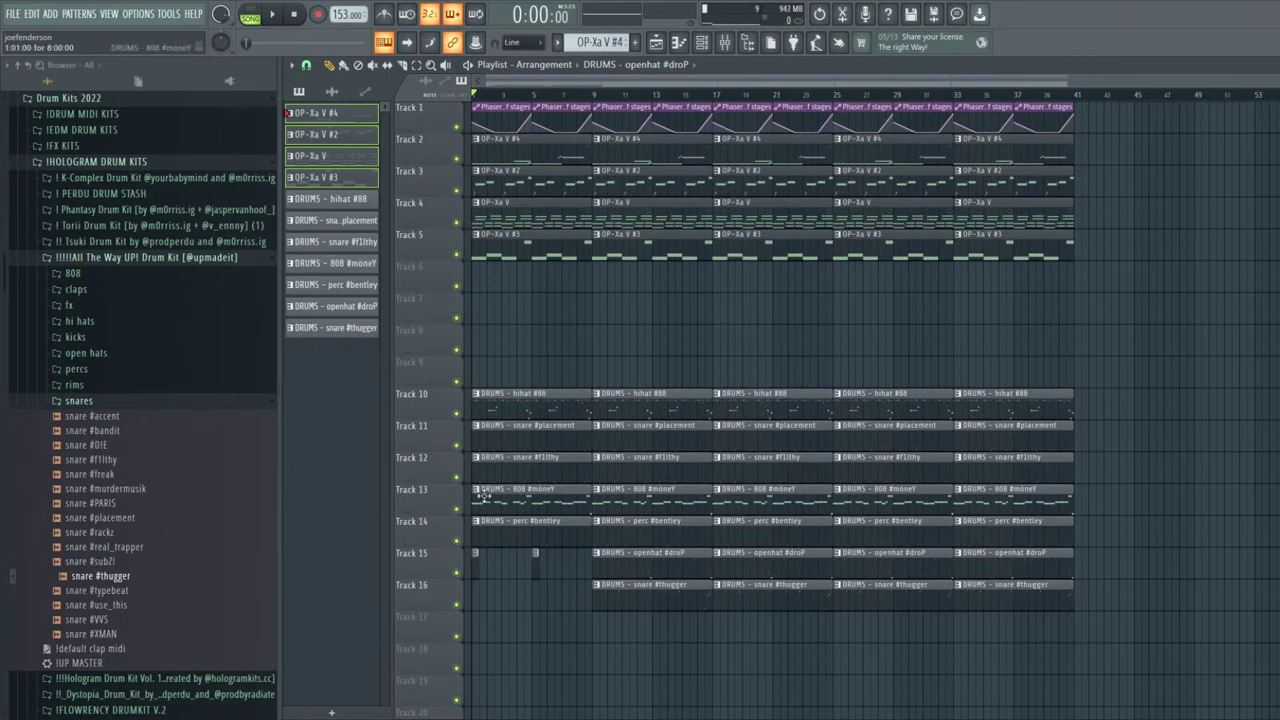
Remove the Phaser, OP-Xa V #4 and OP-Xa V #2 clips from the first eight bars and play the song
{"action": "right_click", "coordinate": [529, 177]}
{"action": "right_click", "coordinate": [530, 161]}
{"action": "key", "text": "space"}
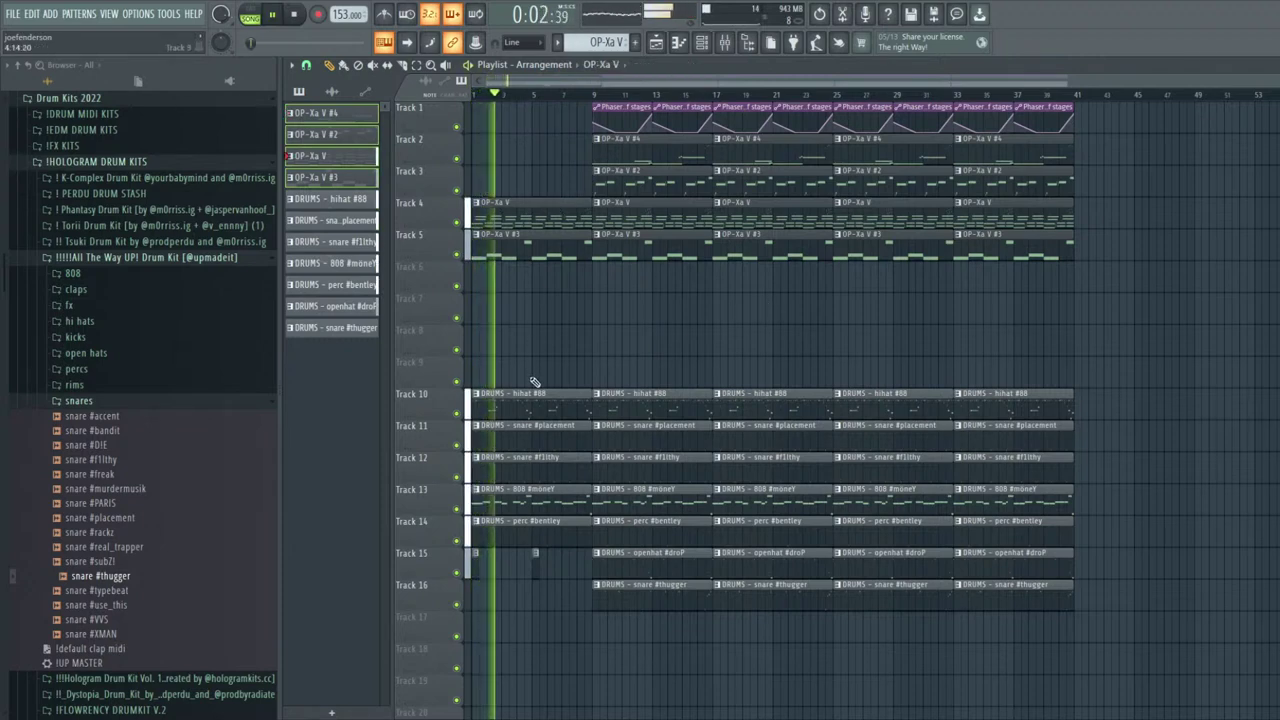
Cut off the start of the first 808 #moneY clip so it enters about three quarters through bar 1, auditioning the intro
{"action": "scroll", "coordinate": [534, 377], "scroll_direction": "up", "scroll_amount": 3}
{"action": "key", "text": "space"}
{"action": "key", "text": "space"}
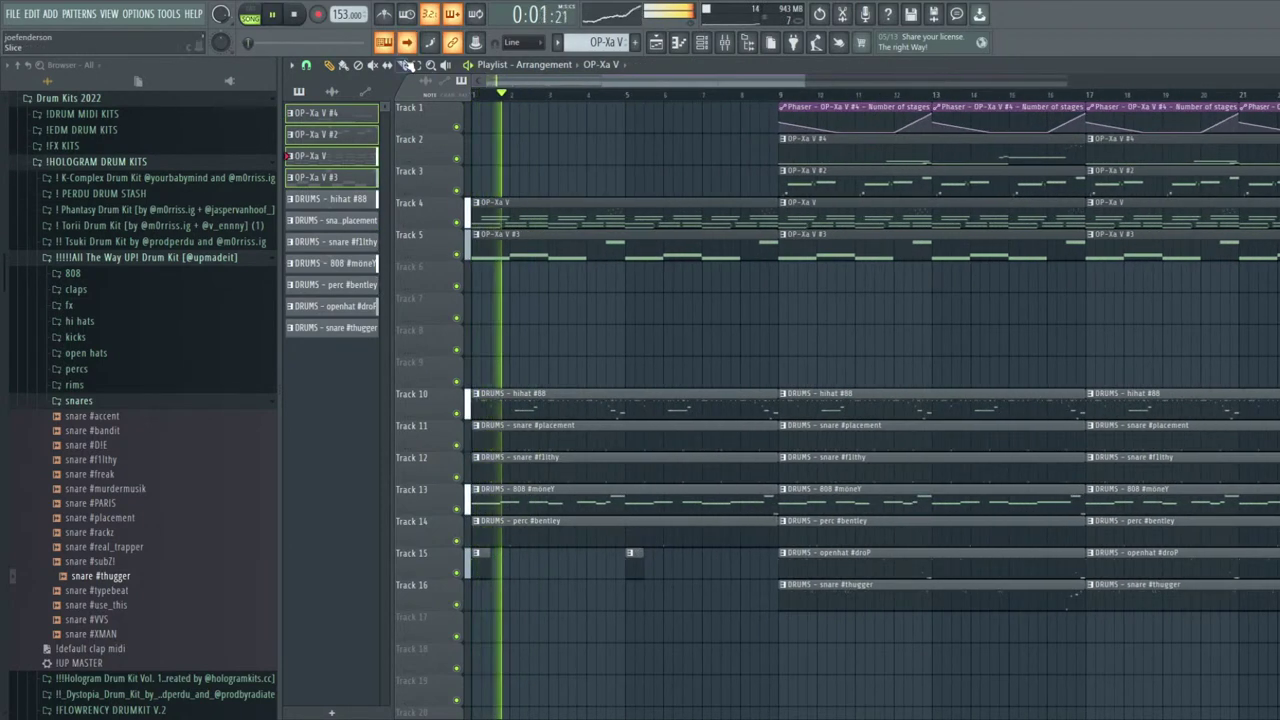
{"action": "key", "text": "space"}
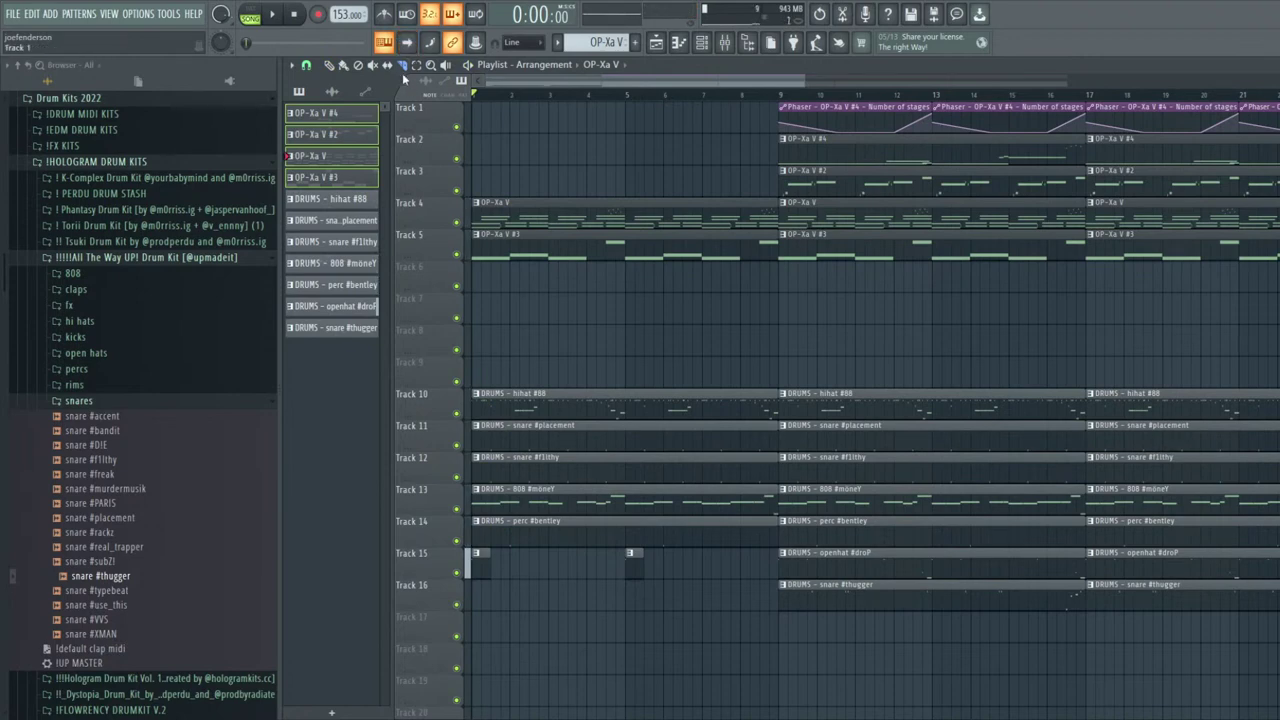
{"action": "scroll", "coordinate": [534, 500], "scroll_direction": "up", "scroll_amount": 2}
{"action": "key", "text": "space"}
{"action": "key", "text": "space"}
{"action": "key", "text": "space"}
{"action": "left_click_drag", "start_coordinate": [495, 508], "coordinate": [516, 508]}
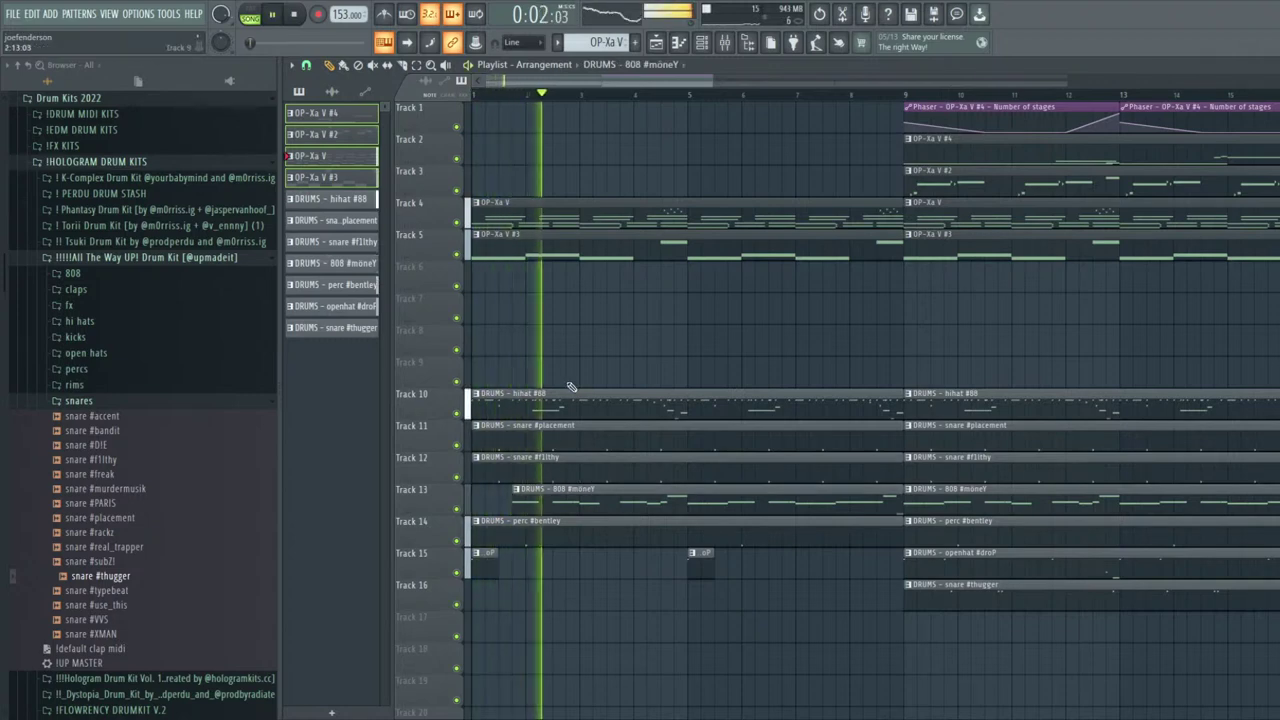
Remove the OP-Xa V #3 and OP-Xa V #2 clips from the second eight-bar block
{"action": "scroll", "coordinate": [614, 400], "scroll_direction": "down", "scroll_amount": 5}
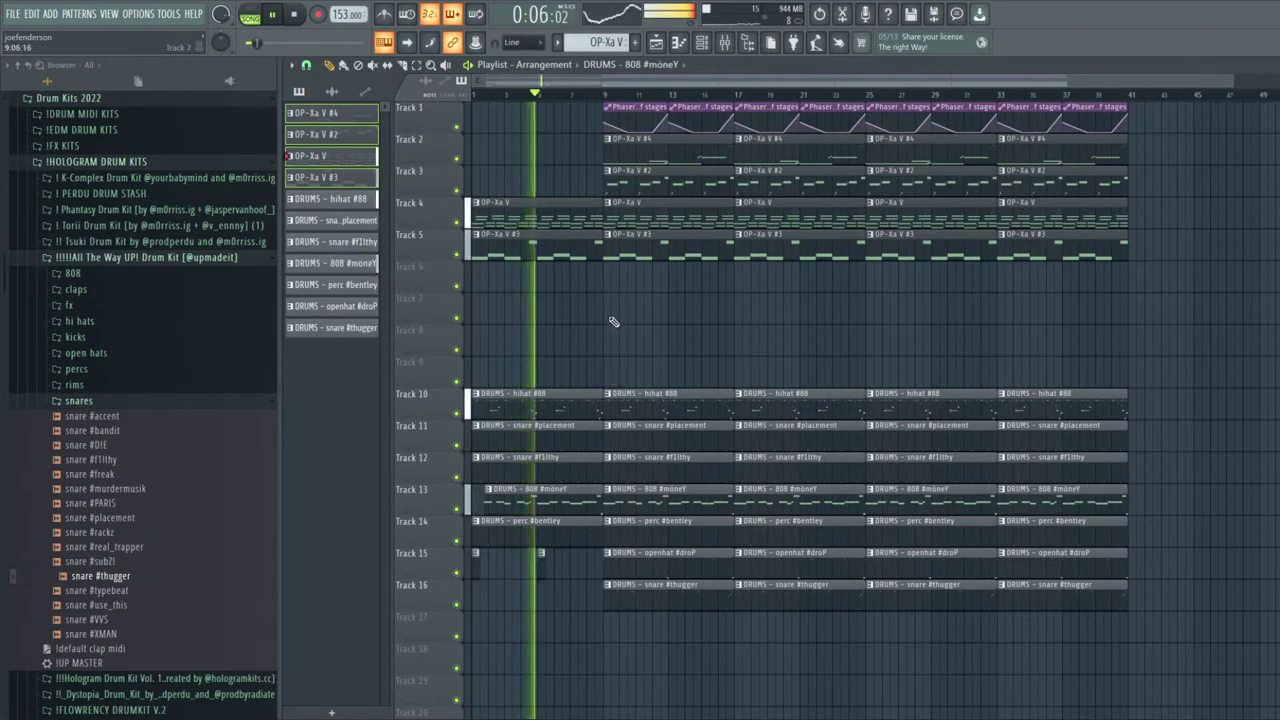
{"action": "right_click", "coordinate": [638, 251]}
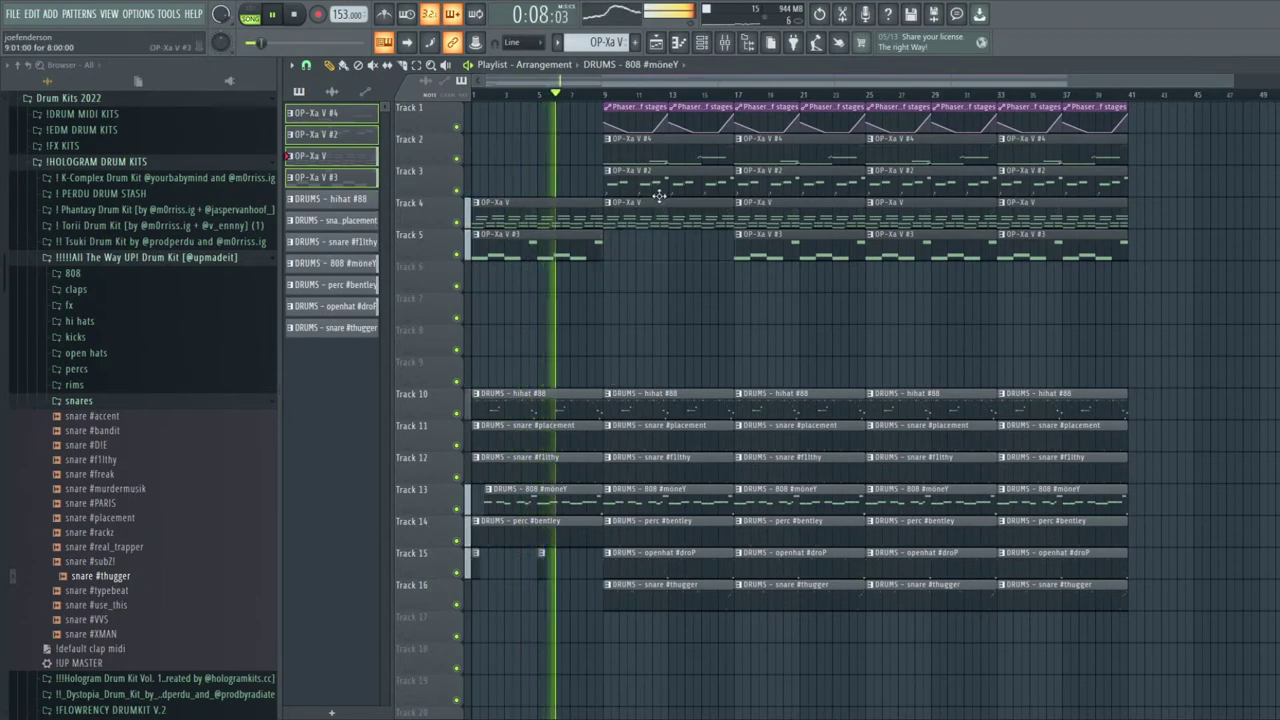
{"action": "right_click", "coordinate": [662, 182]}
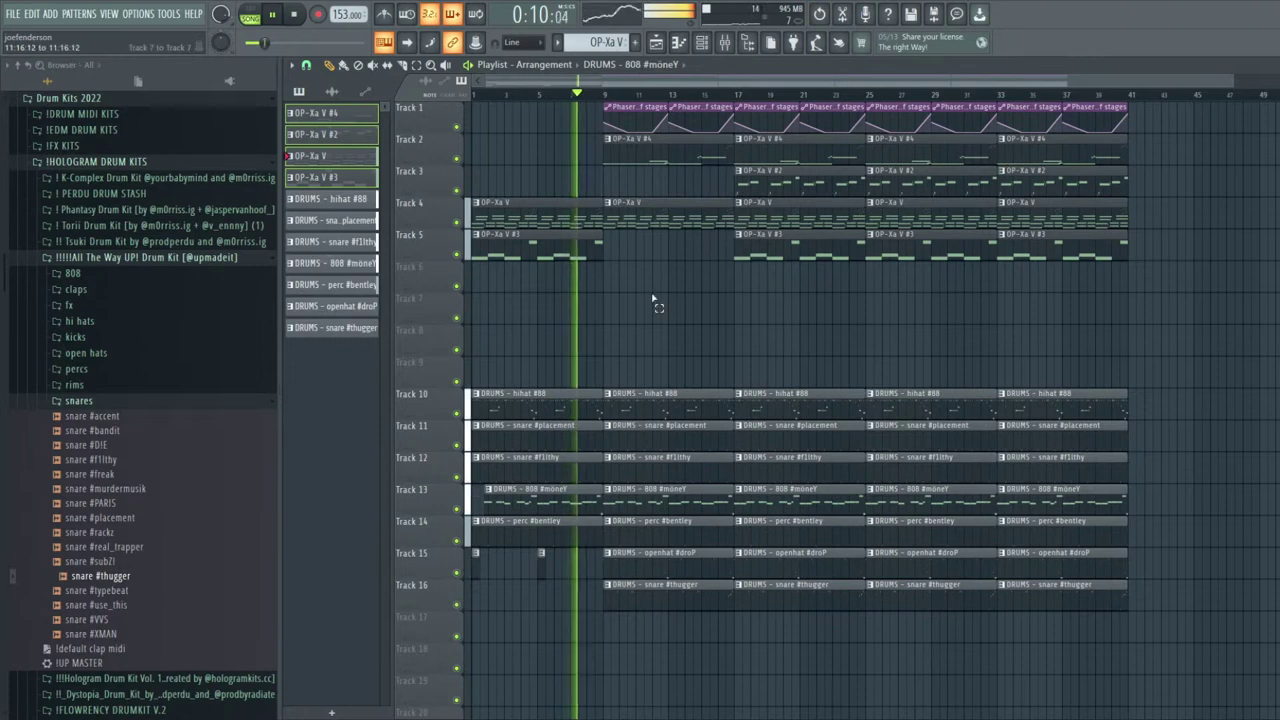
Put a copy of OP-Xa V #3 back on Track 5 at bar 9, stop playback and open the clip's options
{"action": "left_click", "coordinate": [563, 254]}
{"action": "left_click", "coordinate": [611, 247]}
{"action": "key", "text": "space"}
{"action": "left_click", "coordinate": [608, 235]}
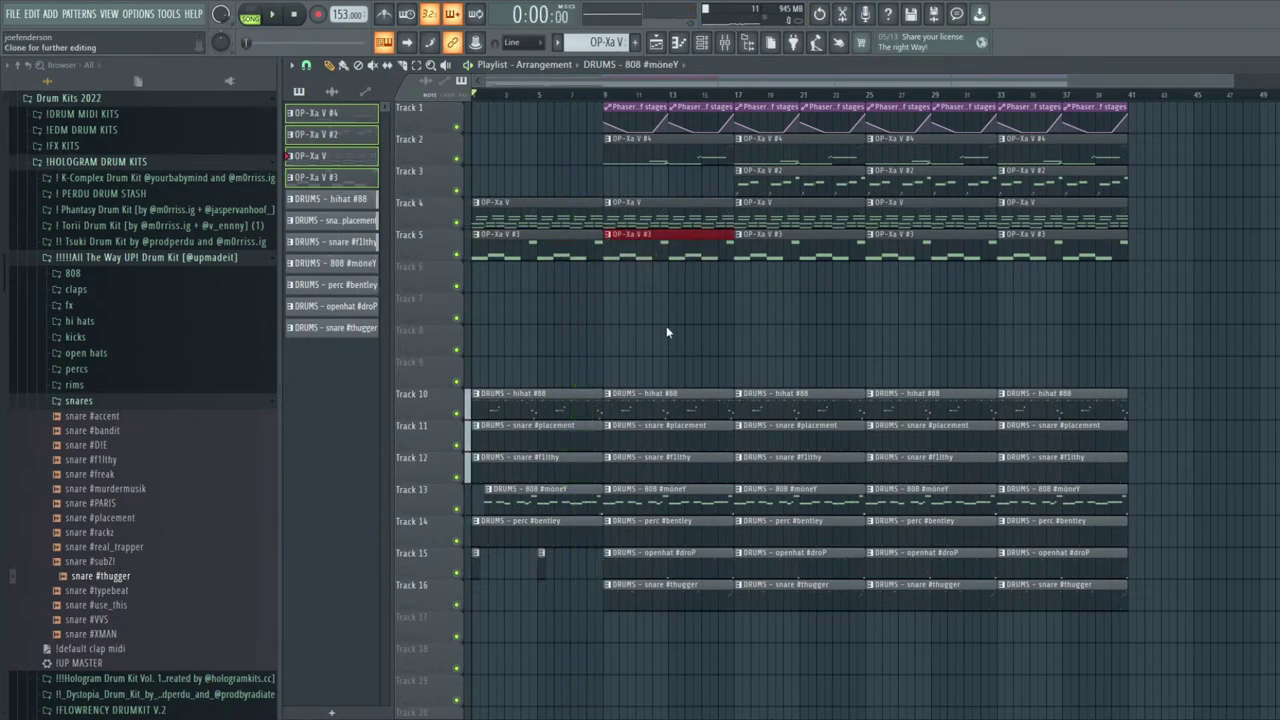
Clone the bar 9 OP-Xa V #3 clip on Track 5 as OP-Xa V #5, view its notes, and move it to Track 6
{"action": "left_click", "coordinate": [668, 331]}
{"action": "key", "text": "space"}
{"action": "double_click", "coordinate": [660, 251]}
{"action": "key", "text": "Escape"}
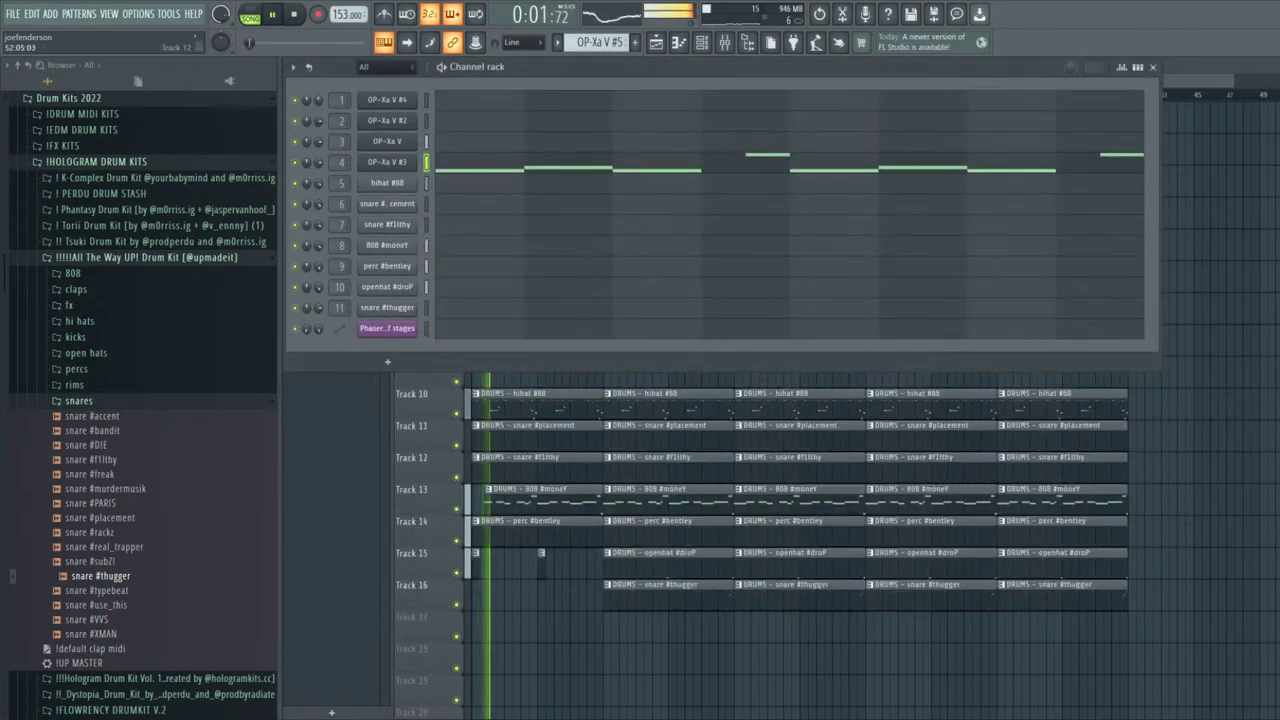
{"action": "key", "text": "Escape"}
{"action": "scroll", "coordinate": [929, 351], "scroll_direction": "down", "scroll_amount": 15}
{"action": "scroll", "coordinate": [929, 351], "scroll_direction": "up", "scroll_amount": 15}
{"action": "scroll", "coordinate": [929, 340], "scroll_direction": "up", "scroll_amount": 2}
{"action": "scroll", "coordinate": [929, 340], "scroll_direction": "down", "scroll_amount": 1}
{"action": "left_click_drag", "start_coordinate": [664, 243], "coordinate": [651, 270]}
Repeat OP-Xa V #5 at bar 17 on Track 6, keeping OP-Xa V #3 on Track 5 only at bars 1 and 25
{"action": "right_click", "coordinate": [775, 248]}
{"action": "right_click", "coordinate": [868, 256]}
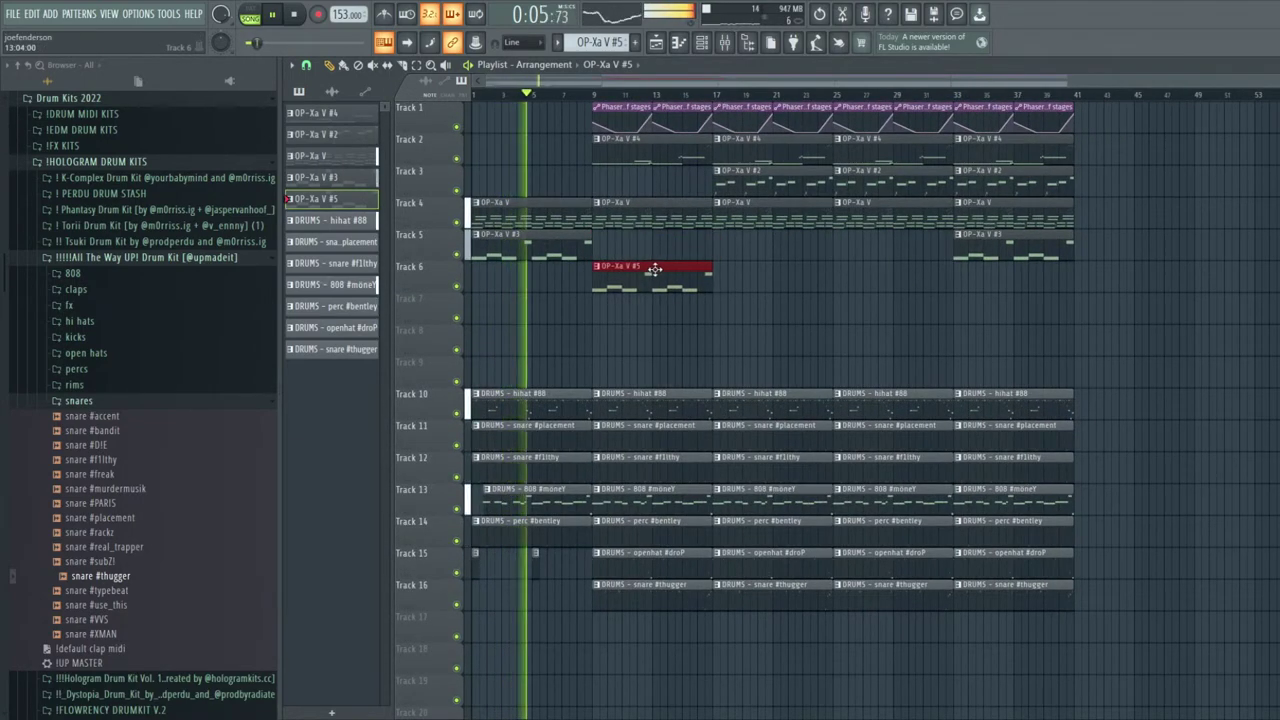
{"action": "key", "text": "ctrl+b"}
{"action": "right_click", "coordinate": [977, 249]}
{"action": "left_click_drag", "start_coordinate": [838, 279], "coordinate": [502, 246]}
{"action": "key", "text": "ctrl+b"}
{"action": "right_click", "coordinate": [1052, 268]}
{"action": "right_click", "coordinate": [1120, 277]}
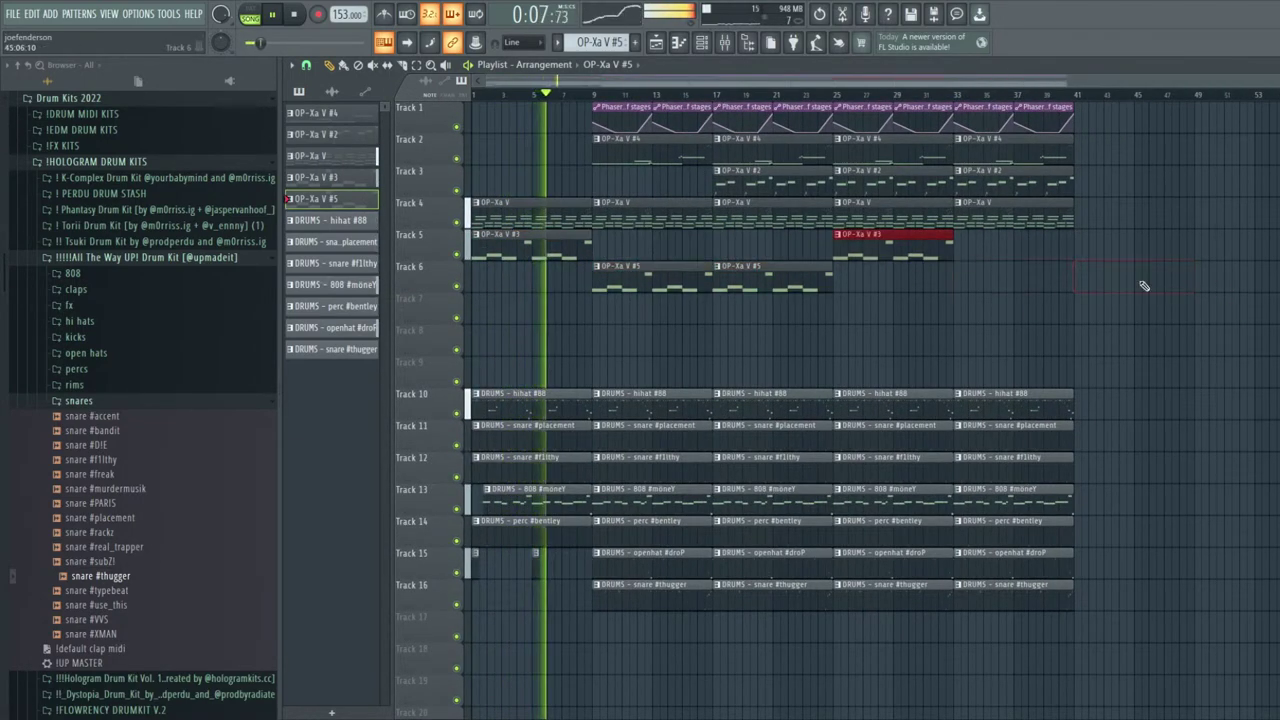
Adjust the low cut in the first Fruity parametric EQ 2 on the OP-Xa V #3 mixer track while it plays soloed
{"action": "key", "text": "F9"}
{"action": "key", "text": "space"}
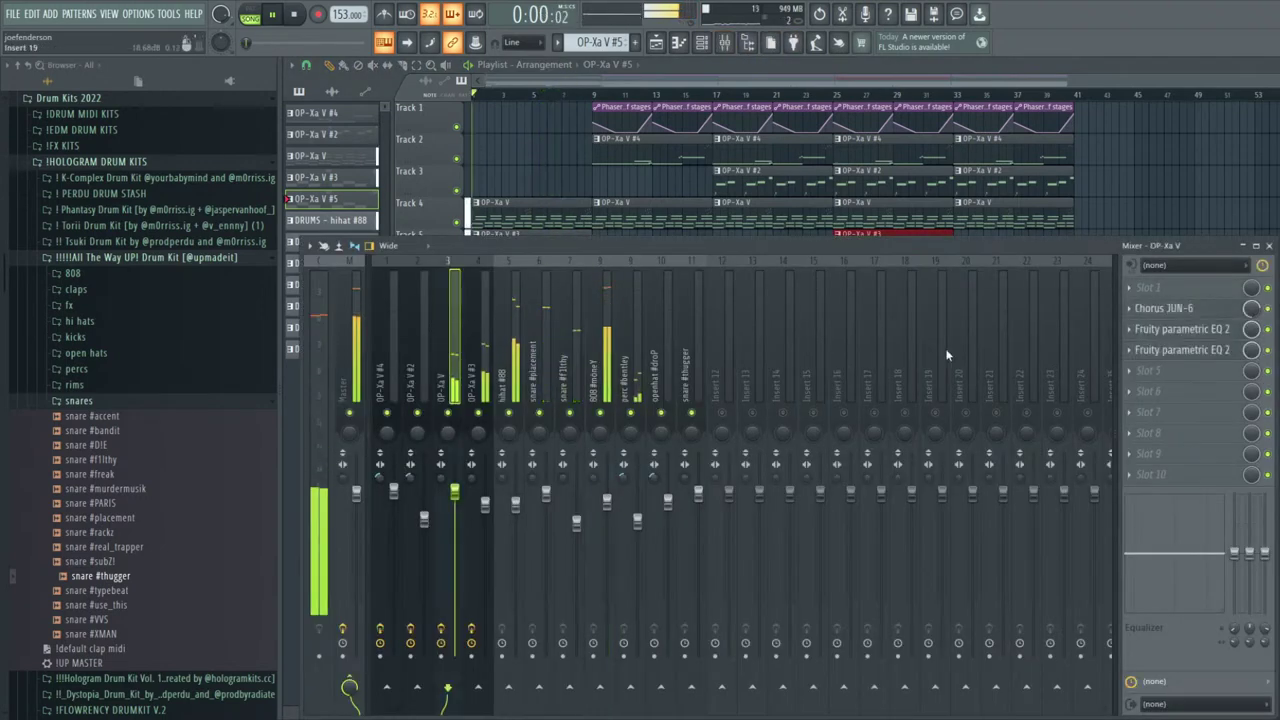
{"action": "left_click", "coordinate": [485, 415]}
{"action": "left_click", "coordinate": [1180, 308]}
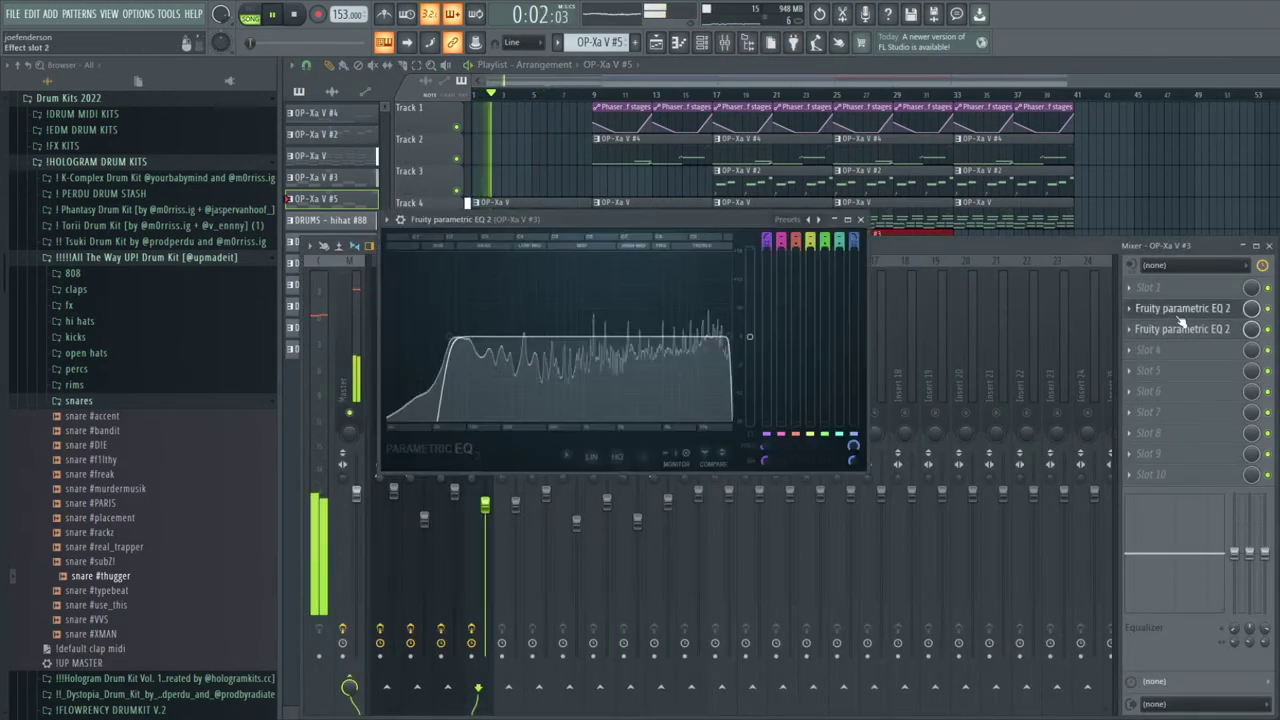
{"action": "left_click_drag", "start_coordinate": [451, 338], "coordinate": [430, 338]}
{"action": "left_click_drag", "start_coordinate": [750, 336], "coordinate": [706, 345]}
{"action": "key", "text": "Escape"}
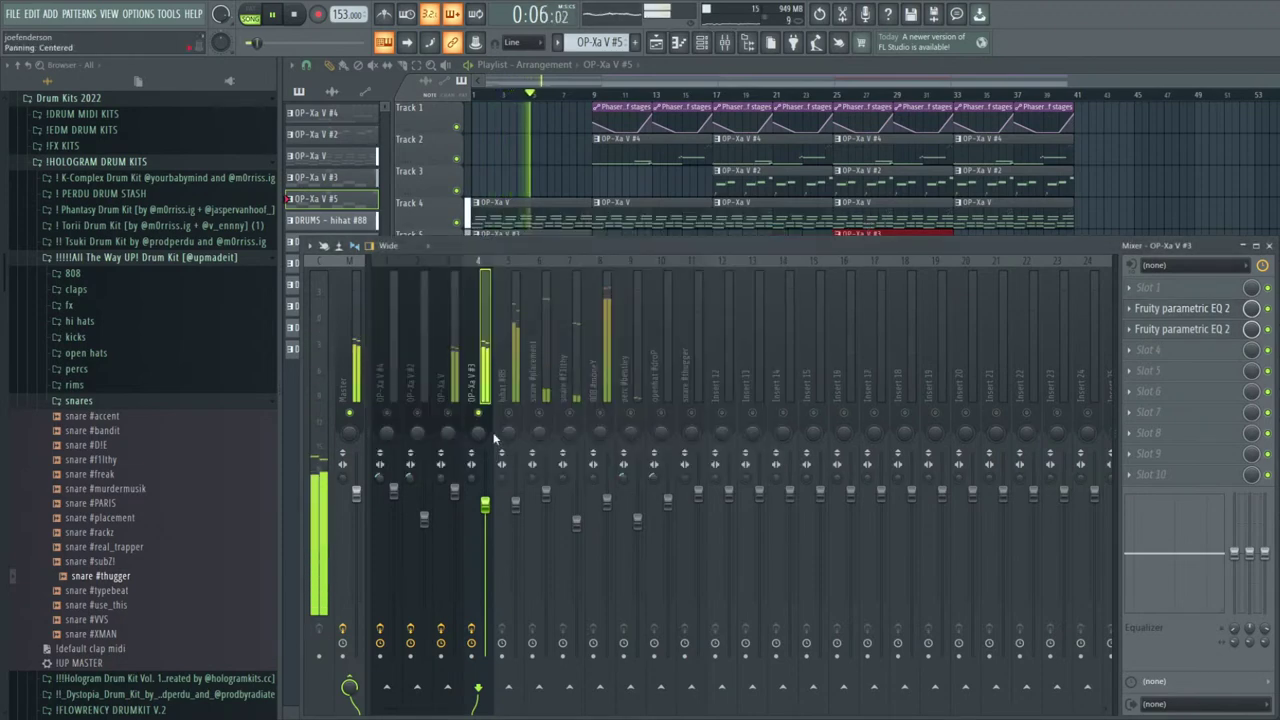
Recheck the first parametric EQ on the OP-Xa V #3 mixer track within the full mix, and close the mixer
{"action": "key", "text": "Escape"}
{"action": "left_click", "coordinate": [725, 42]}
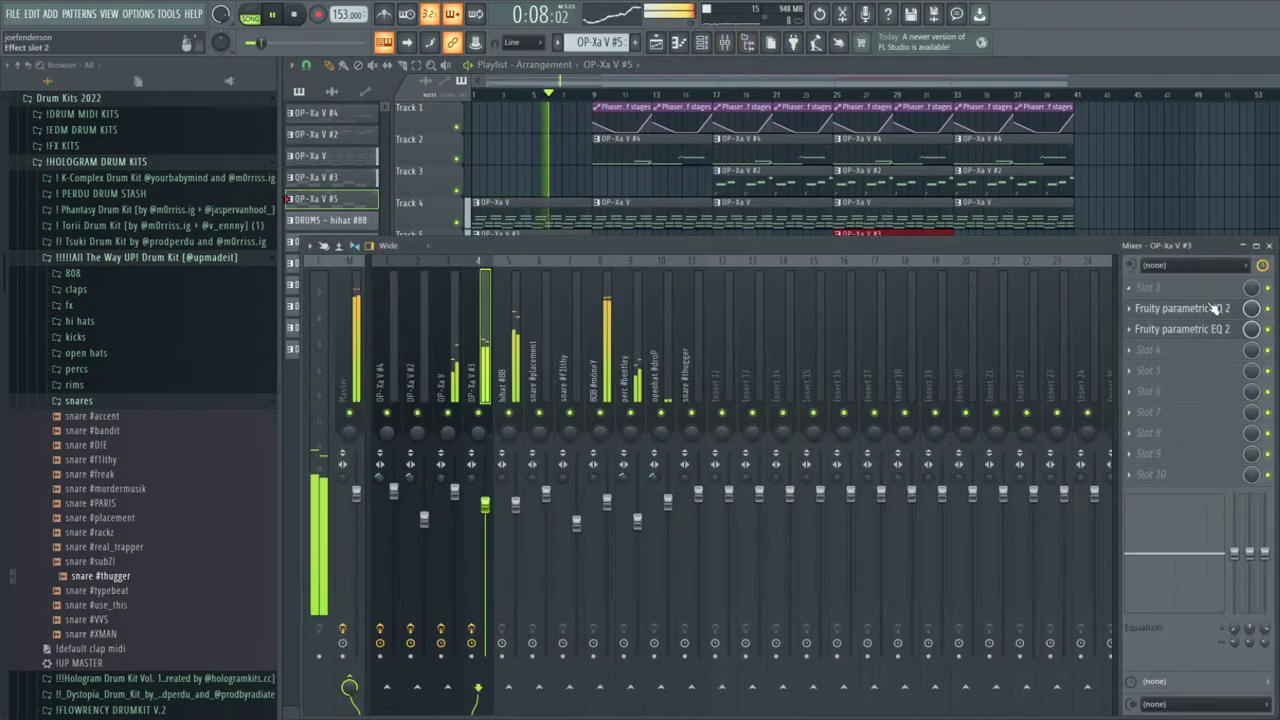
{"action": "left_click", "coordinate": [1214, 308]}
{"action": "key", "text": "Escape"}
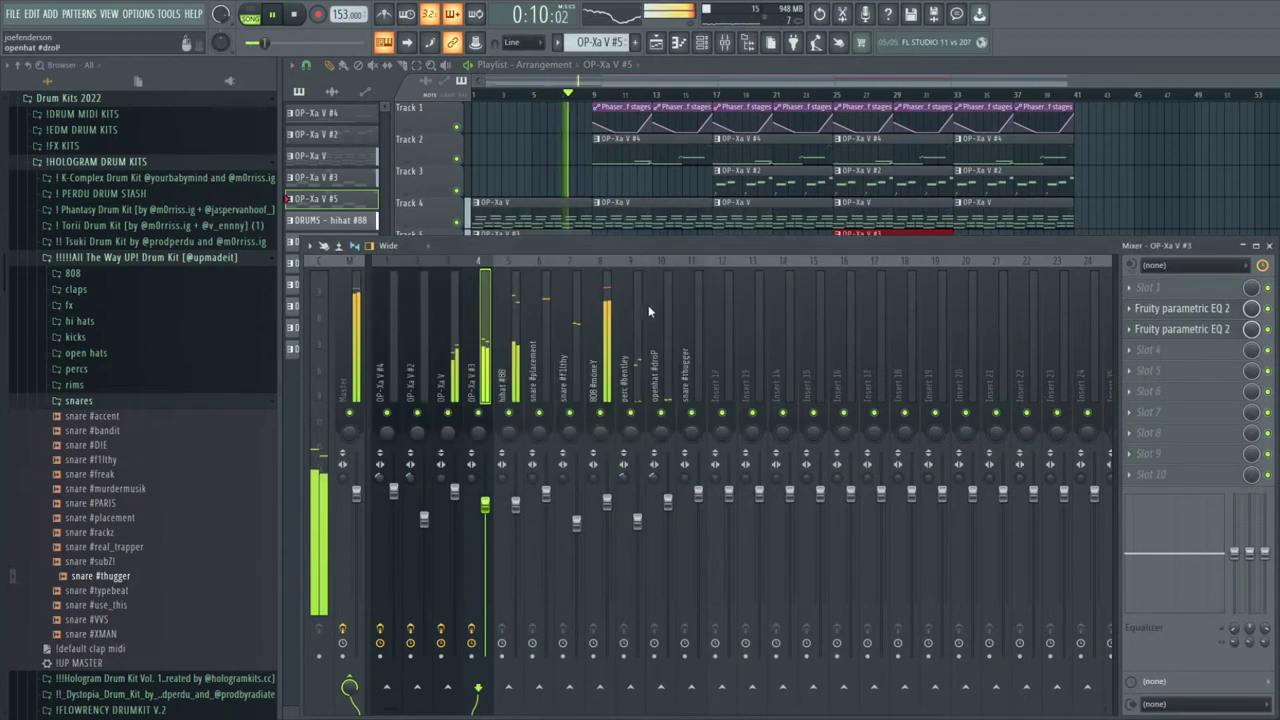
{"action": "key", "text": "Escape"}
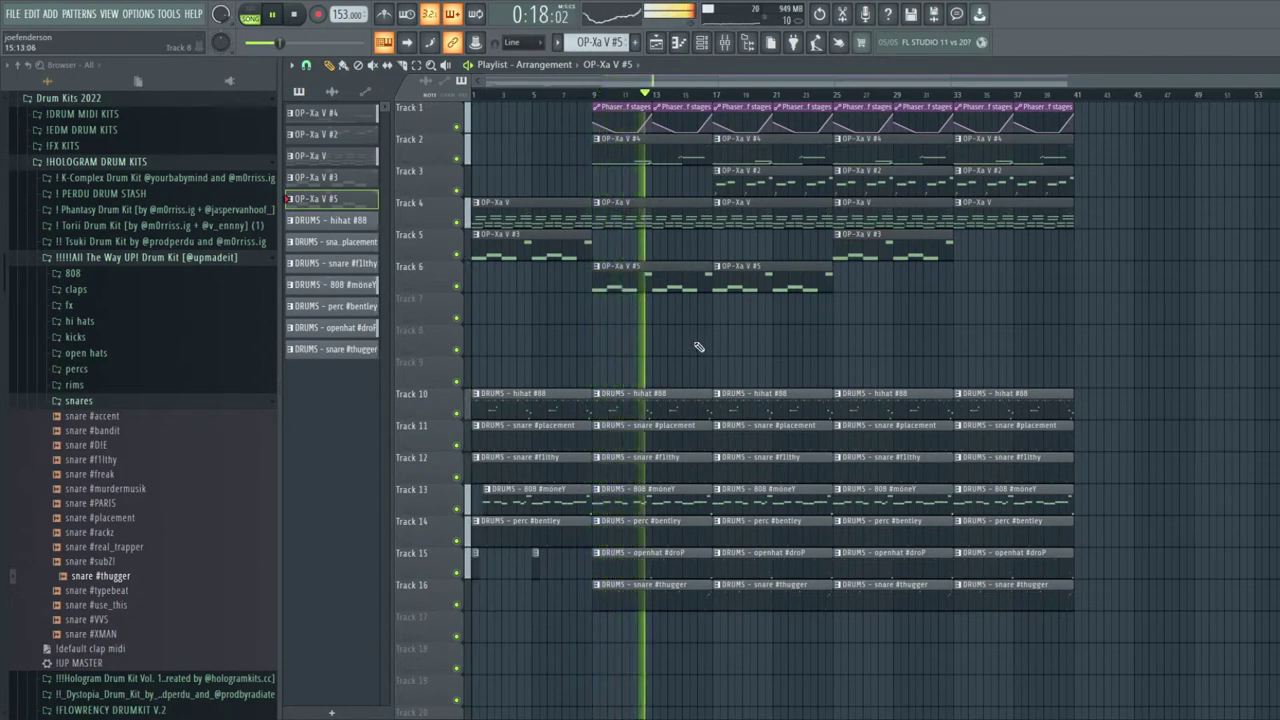
Delete the OP-Xa V, perc #bentley, openhat #droP and snare #thugger clips that start at bar 17
{"action": "right_click", "coordinate": [760, 220]}
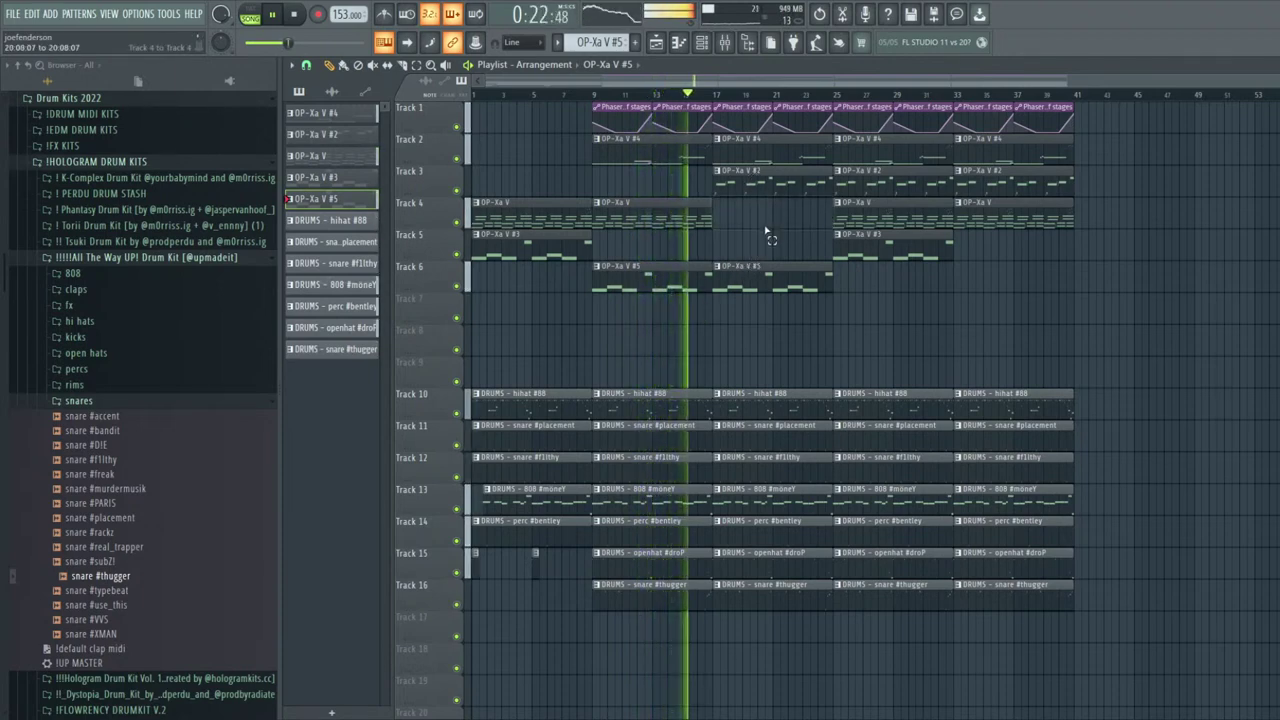
{"action": "right_click", "coordinate": [768, 521]}
{"action": "right_click", "coordinate": [768, 553]}
{"action": "right_click", "coordinate": [768, 584]}
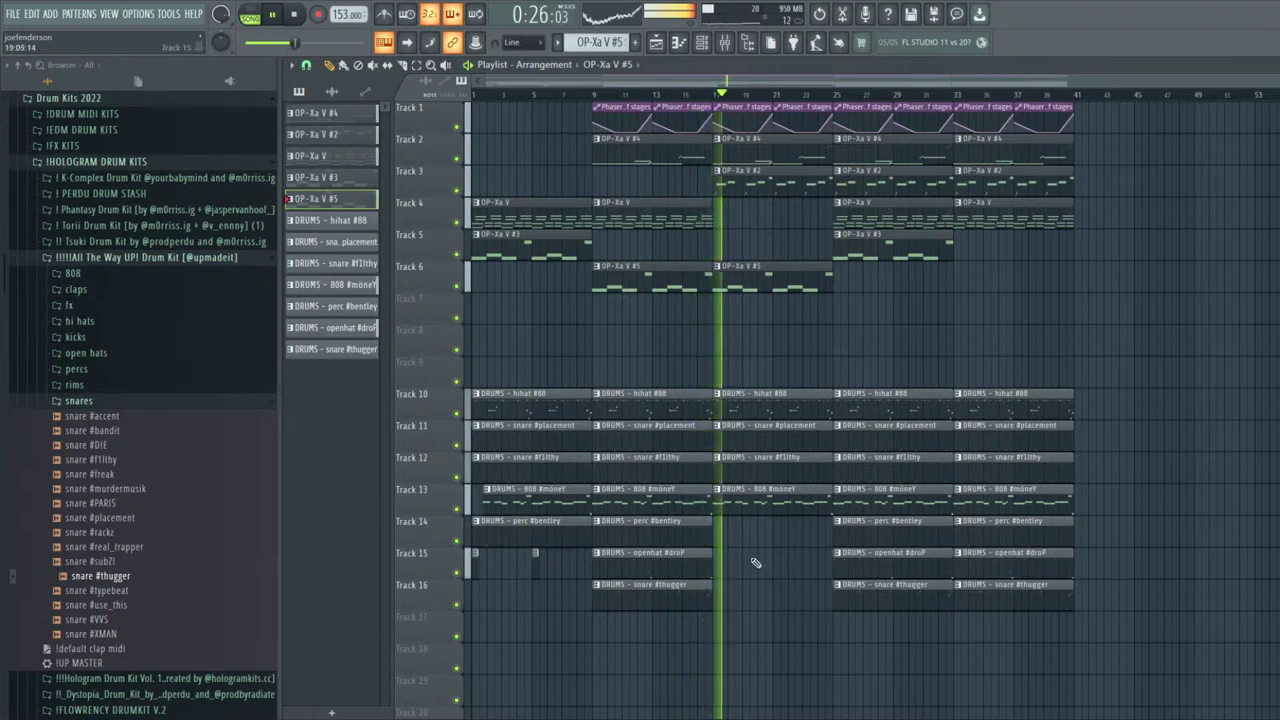
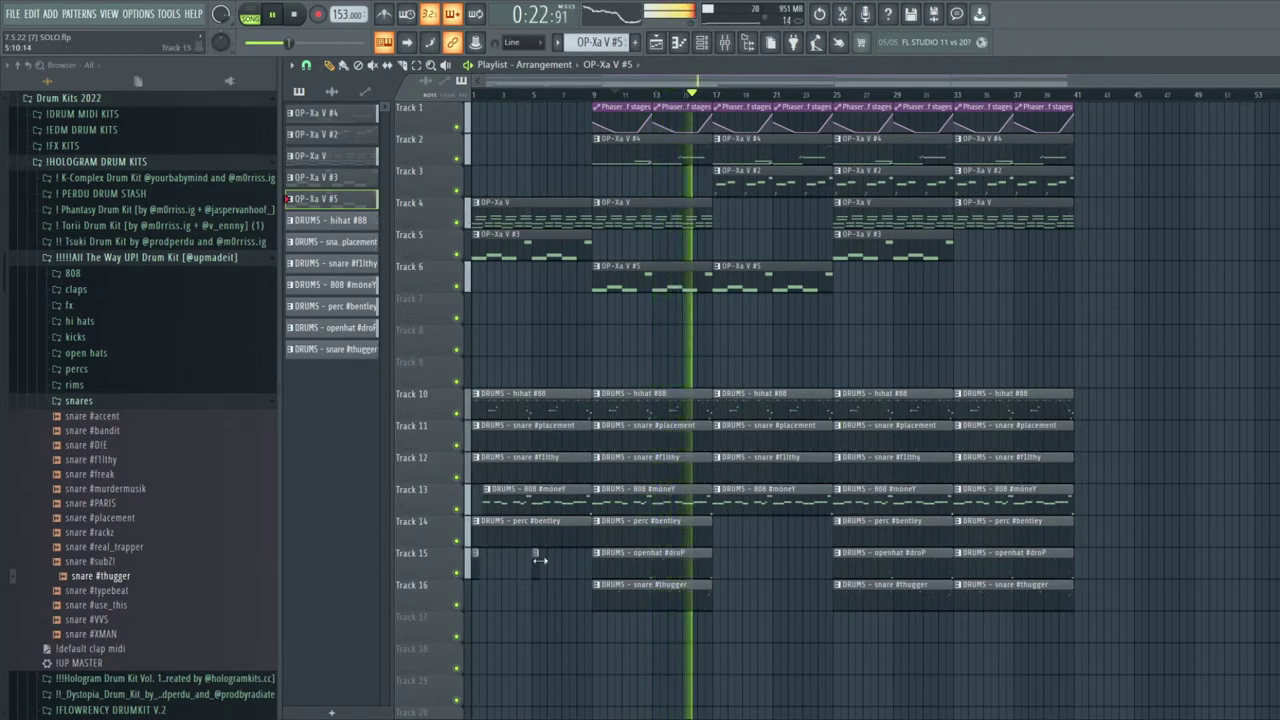
Copy the two short openhat #droP clips to bars 17 and 21 on Track 15, and delete the snare #thugger clip at bar 25
{"action": "key", "text": "space"}
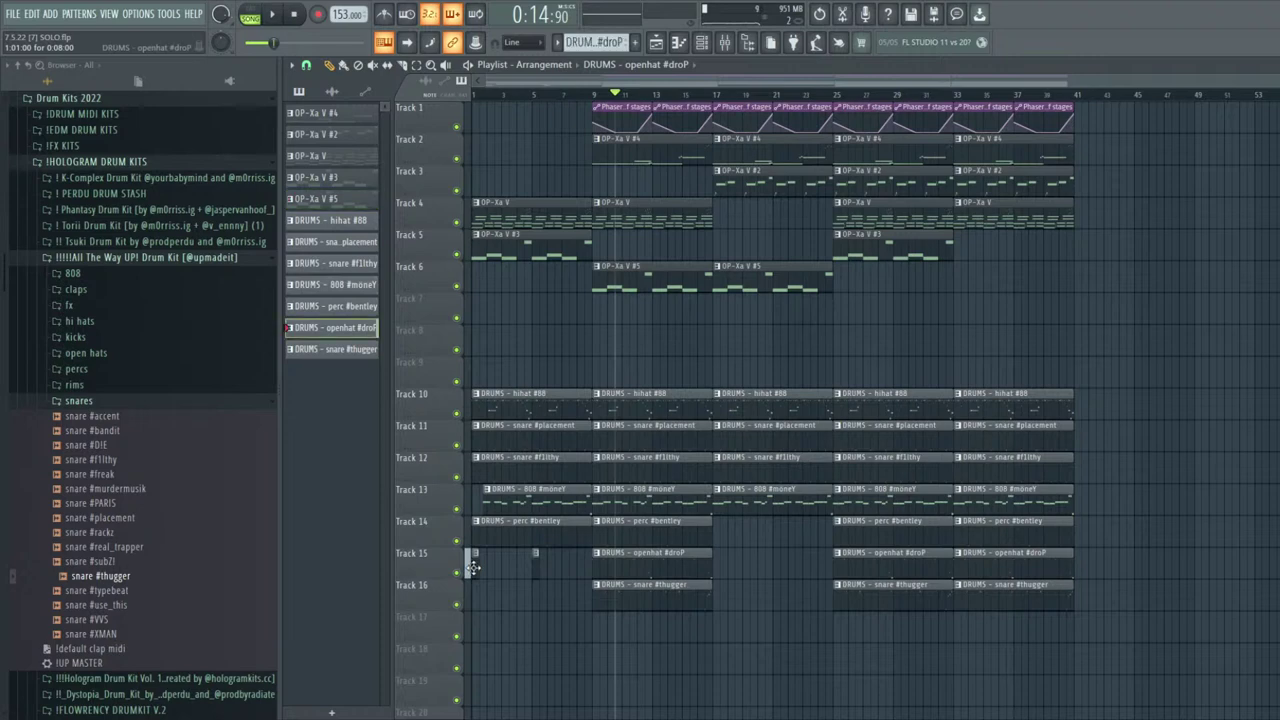
{"action": "key", "text": "space"}
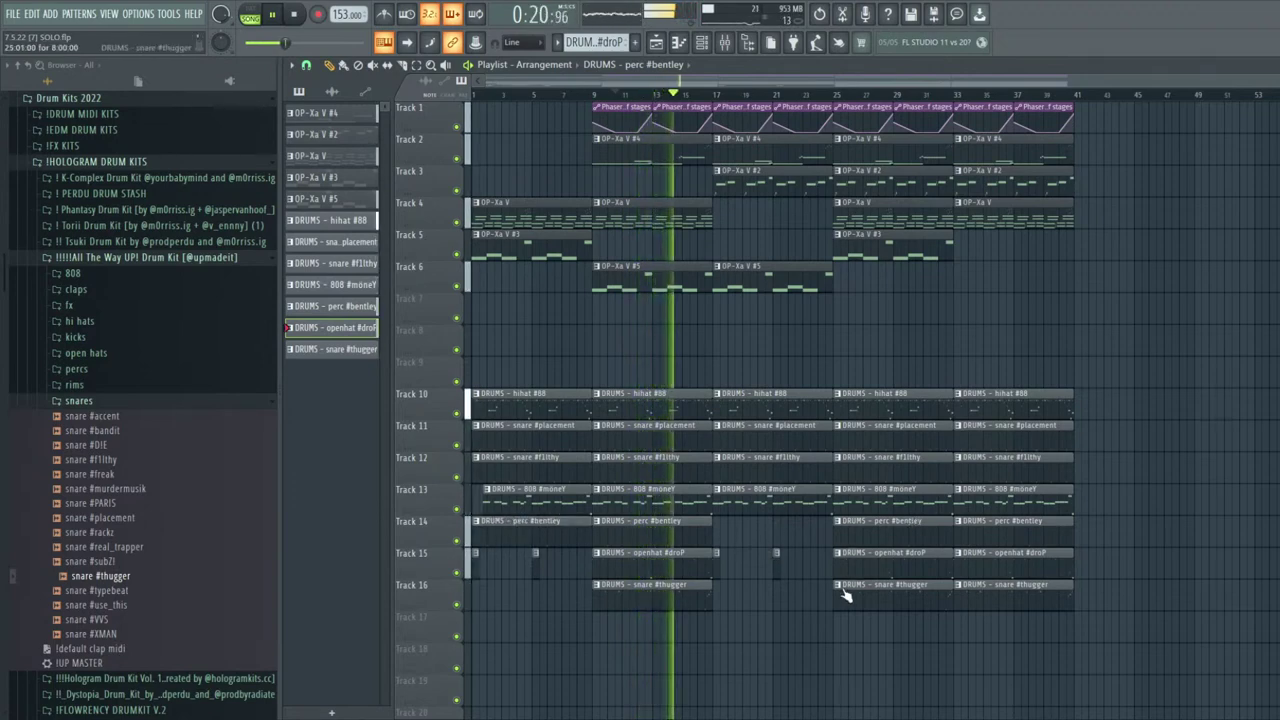
{"action": "right_click", "coordinate": [893, 594]}
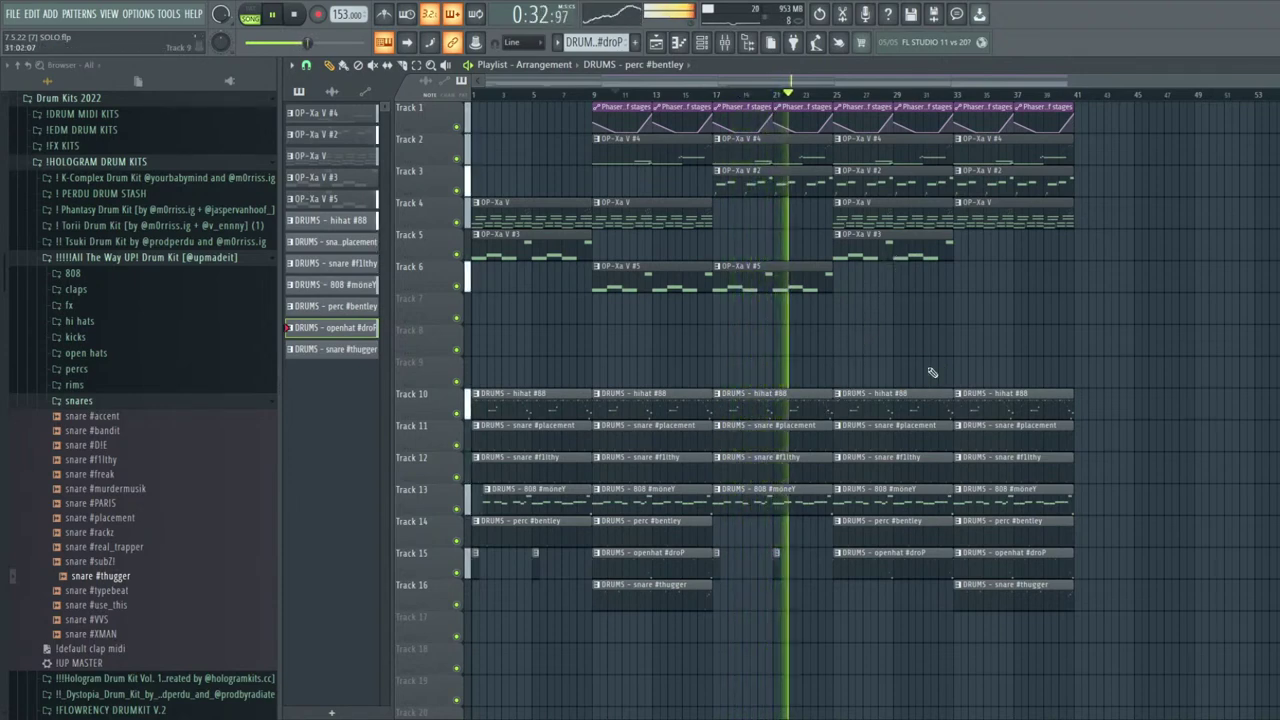
Inspect the OP-Xa V #2 pattern in the channel rack and the Master track in the mixer
{"action": "left_click", "coordinate": [701, 42]}
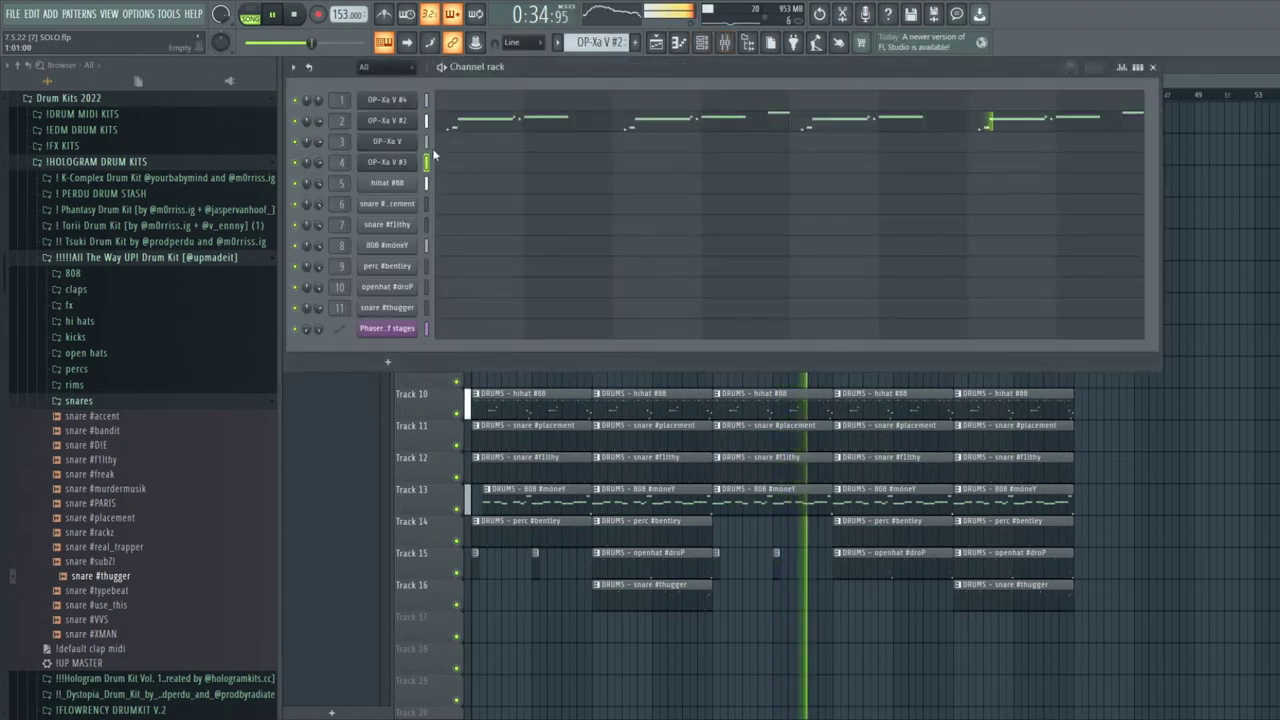
{"action": "key", "text": "space"}
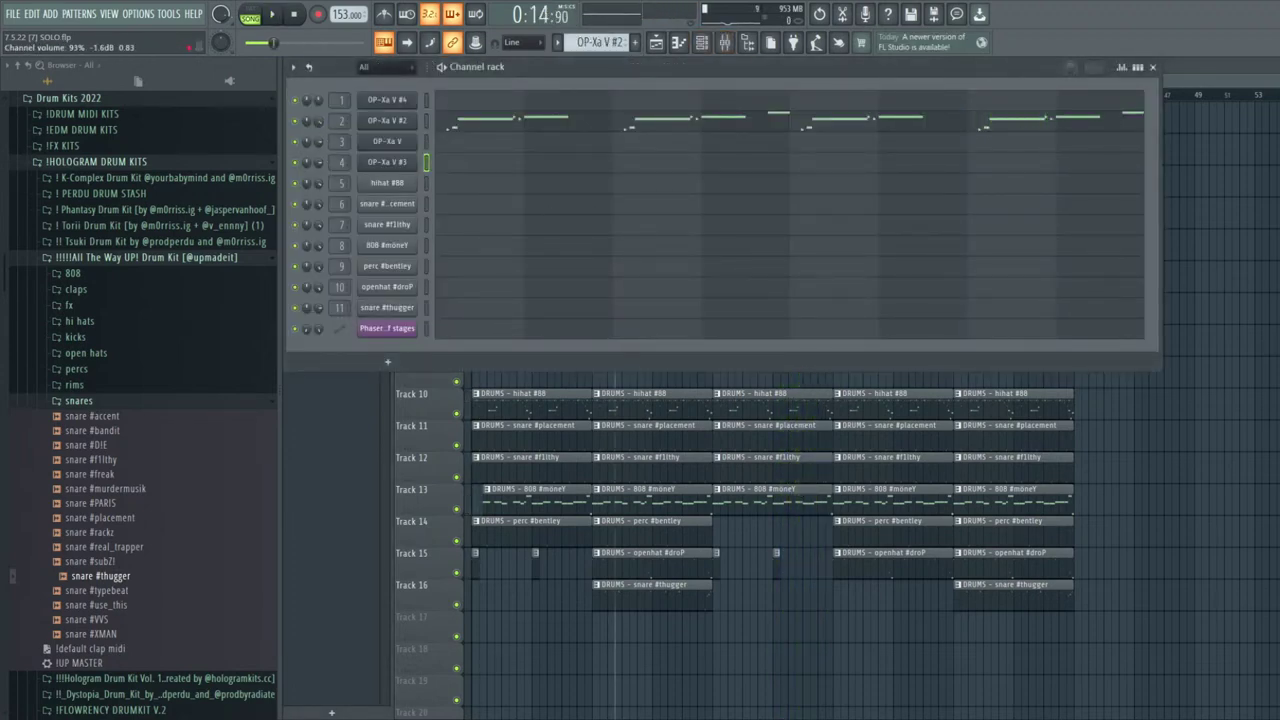
{"action": "right_click", "coordinate": [1173, 492]}
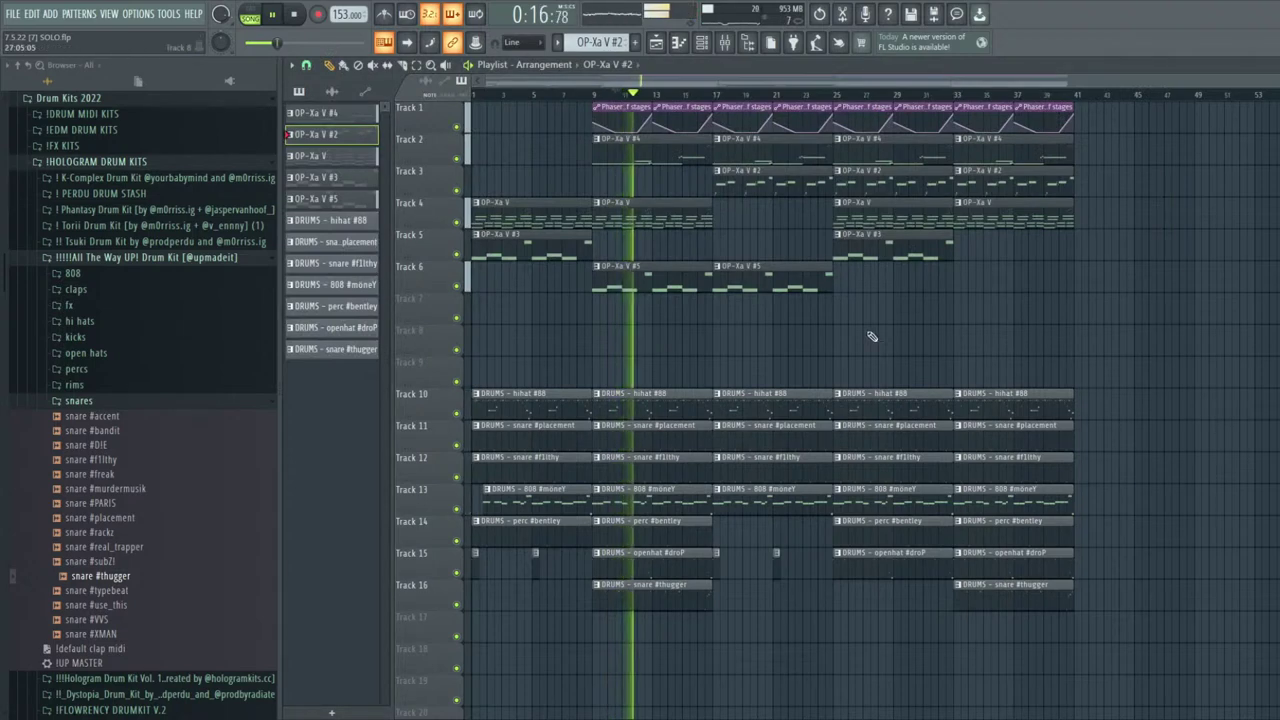
{"action": "left_click", "coordinate": [723, 44]}
{"action": "left_click", "coordinate": [349, 353]}
{"action": "key", "text": "F9"}
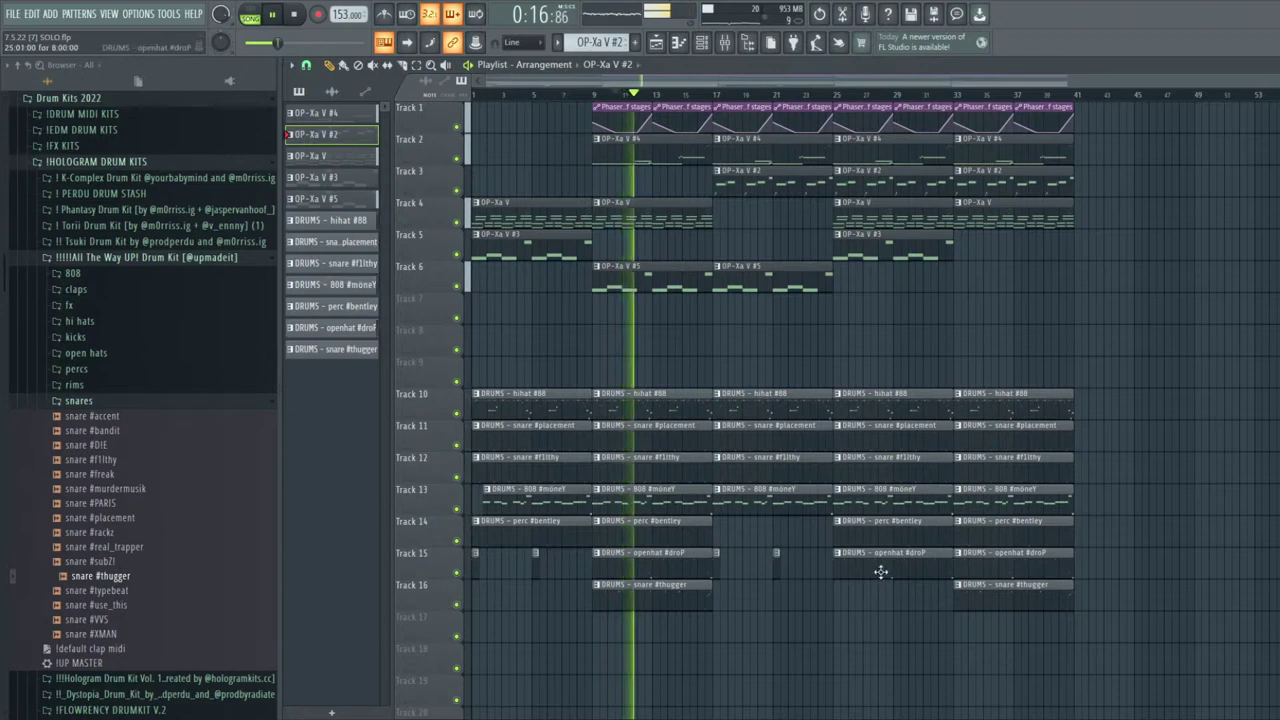
Arrange snare #thugger on Track 16 as four-bar clips starting at bars 29 and 37
{"action": "left_click", "coordinate": [842, 592]}
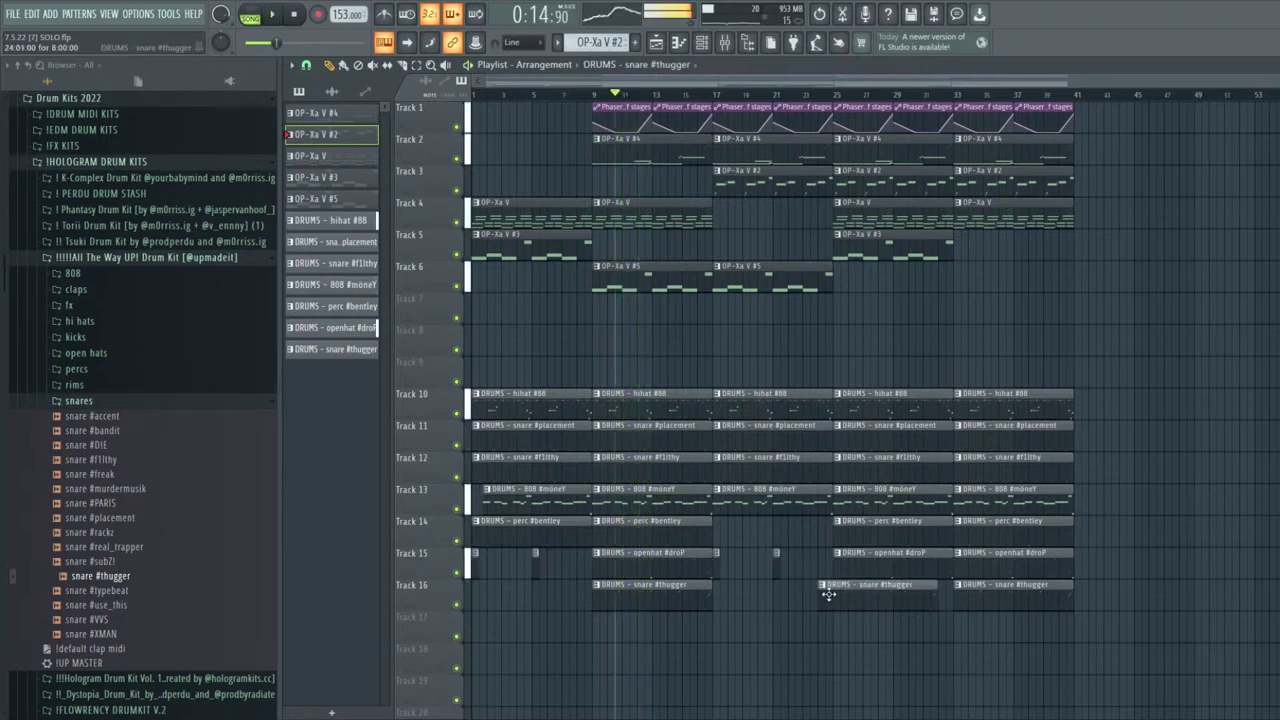
{"action": "key", "text": "space"}
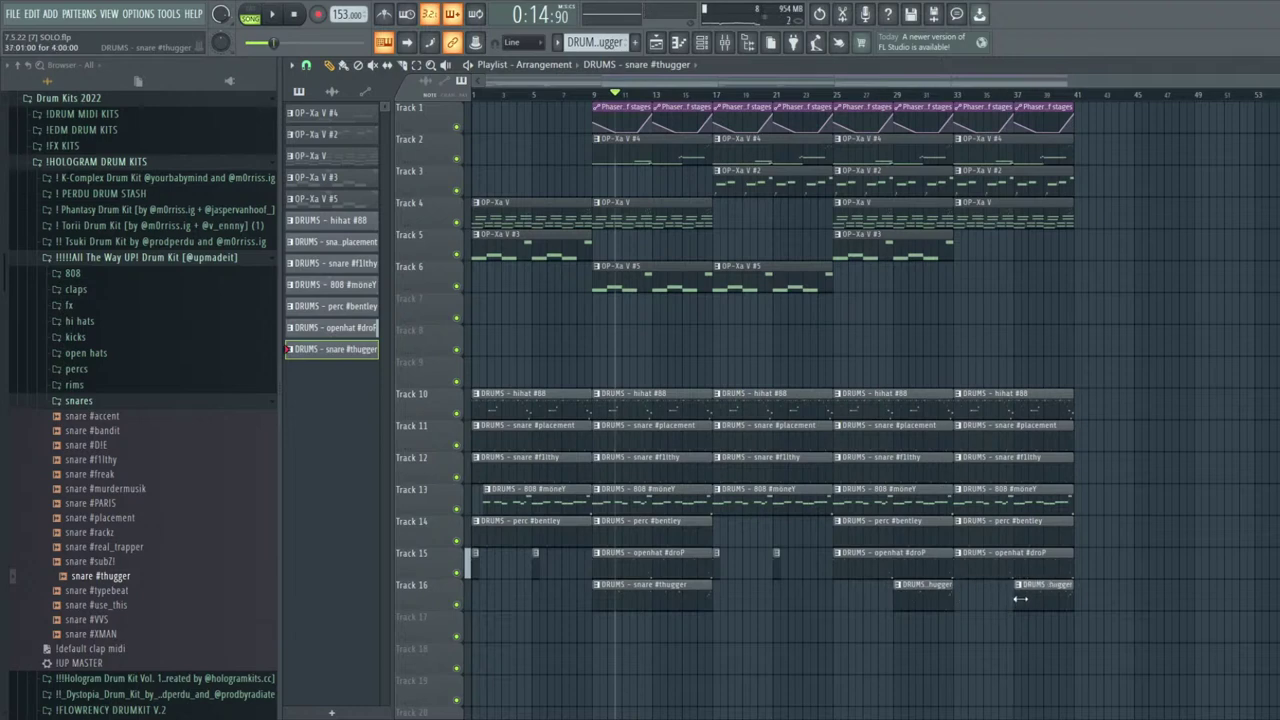
Thin the drums from bar 33 with short openhat #droP clips on Track 15 and perc #bentley trimmed to start at bar 38
{"action": "left_click_drag", "start_coordinate": [970, 550], "coordinate": [716, 579]}
{"action": "key", "text": "ctrl+b"}
{"action": "right_click", "coordinate": [1130, 563]}
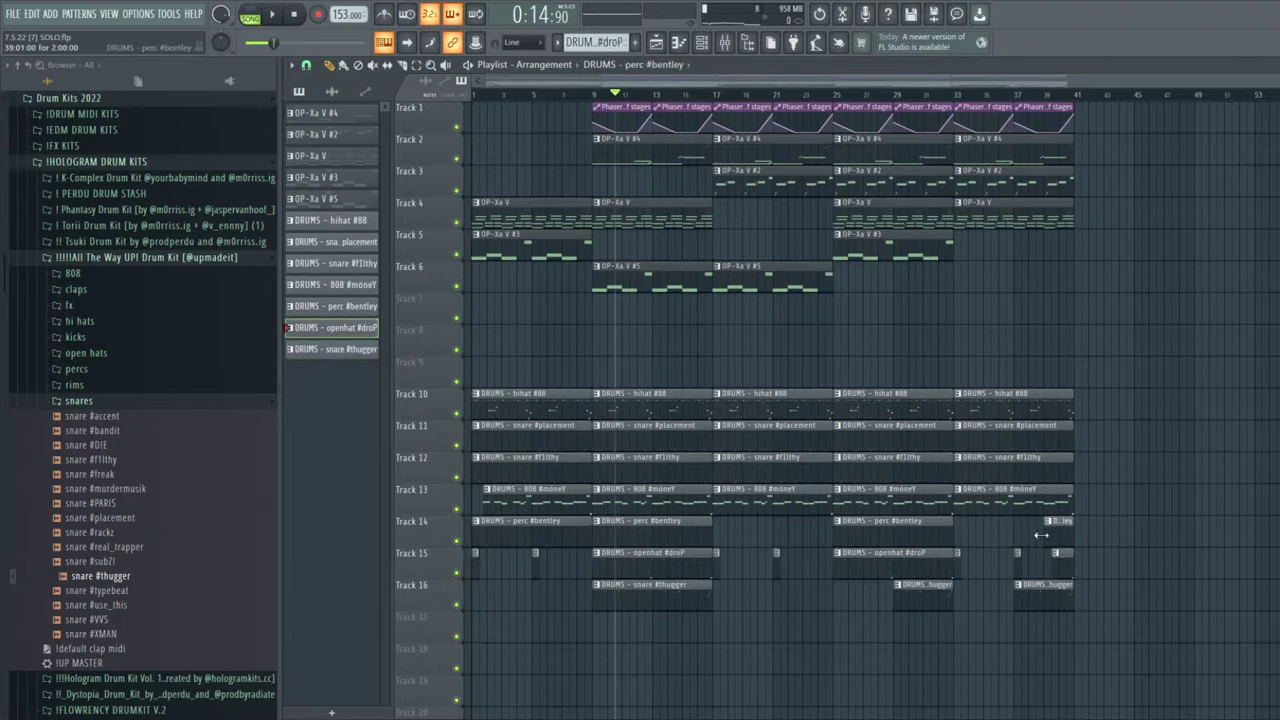
{"action": "key", "text": "space"}
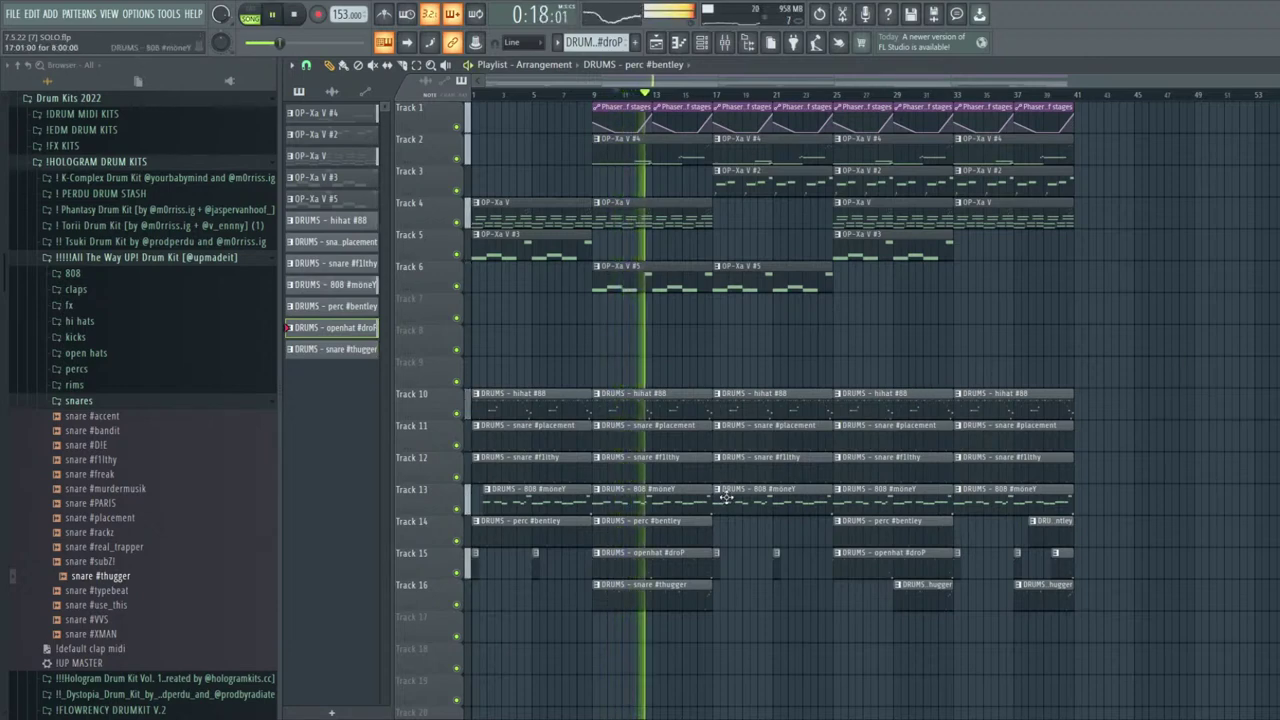
Trim about three quarters of a bar off the start of the bar 17 808 #moneY clip and play back the change
{"action": "scroll", "coordinate": [706, 514], "scroll_direction": "up", "scroll_amount": 2, "text": "ctrl"}
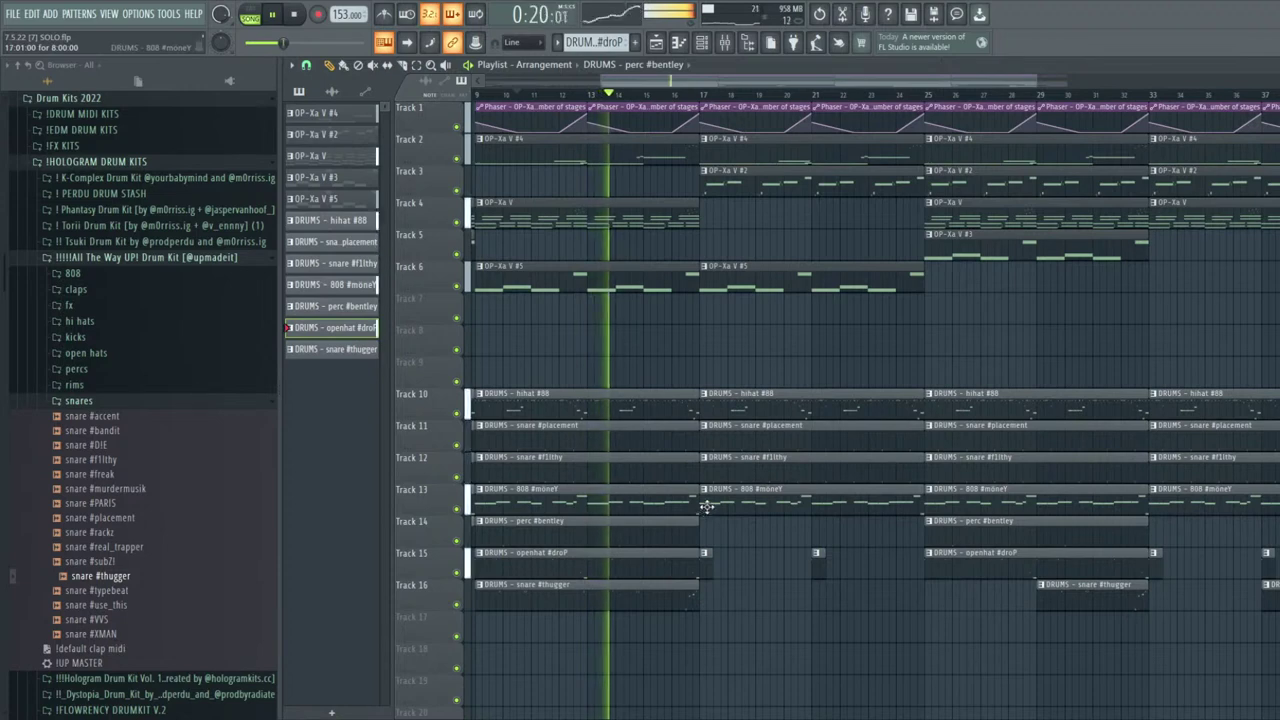
{"action": "key", "text": "space"}
{"action": "key", "text": "space"}
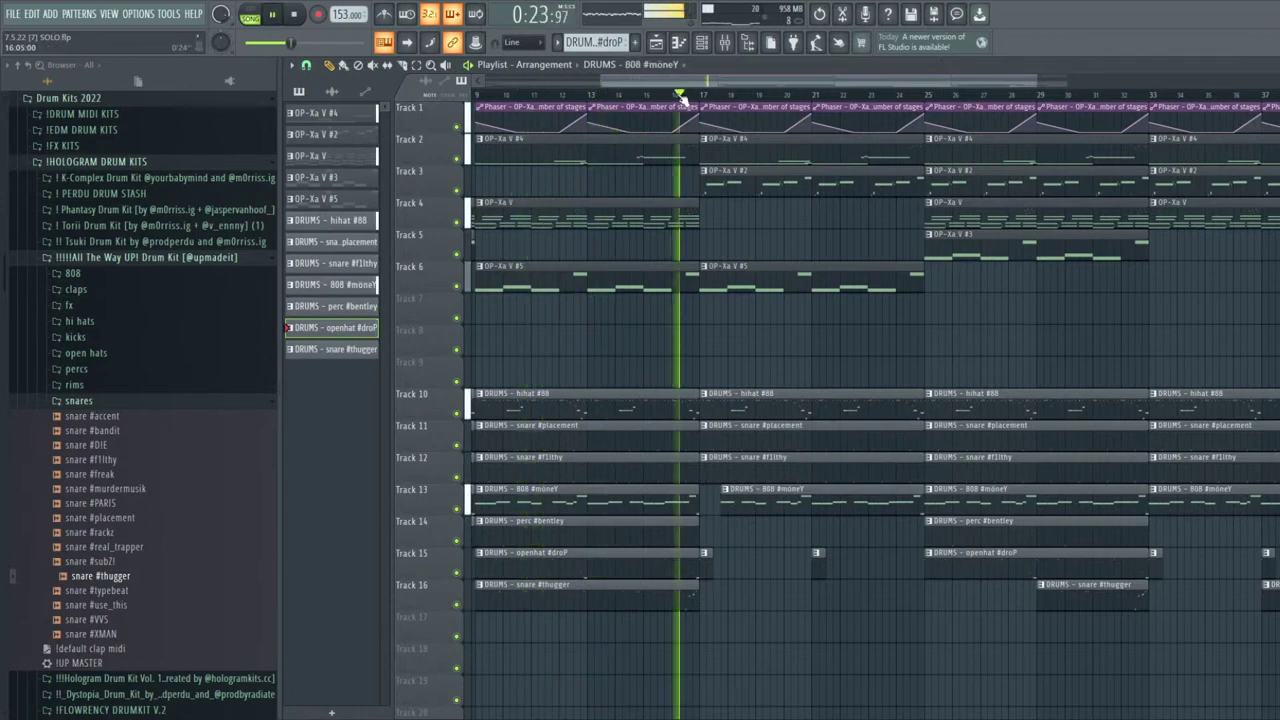
{"action": "scroll", "coordinate": [848, 393], "scroll_direction": "down", "scroll_amount": 3}
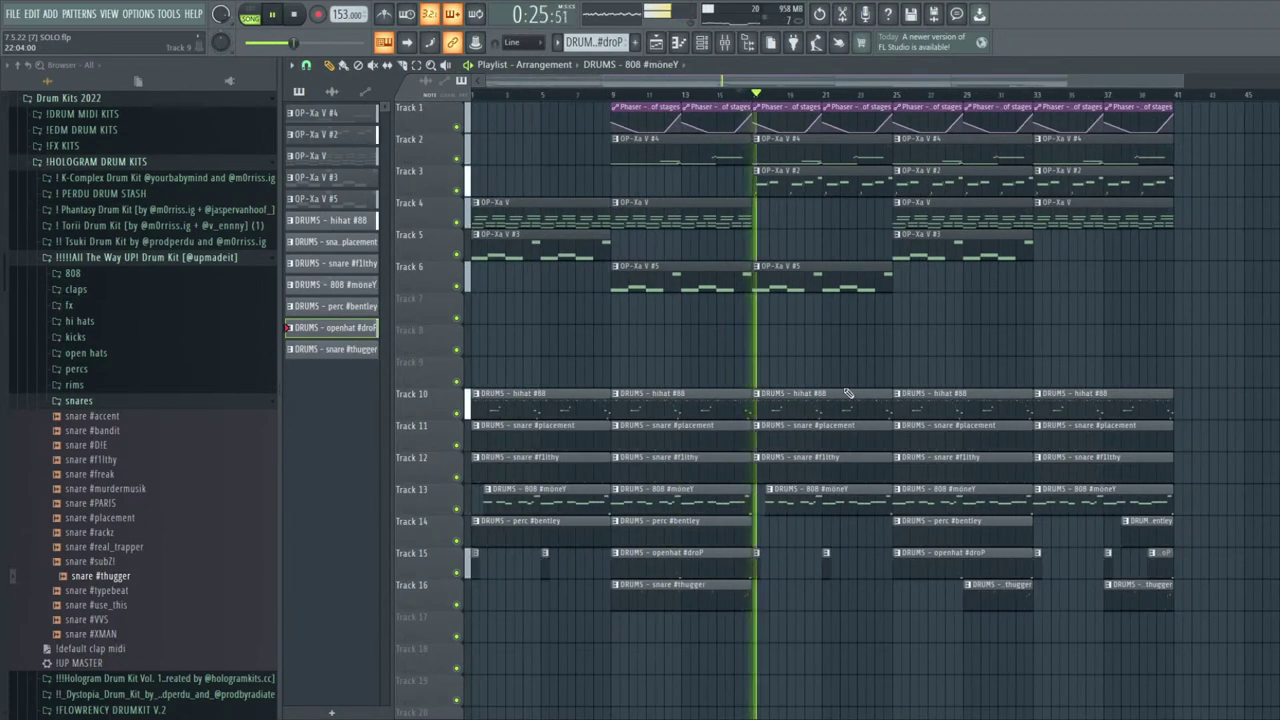
{"action": "scroll", "coordinate": [900, 356], "scroll_direction": "down", "scroll_amount": 1}
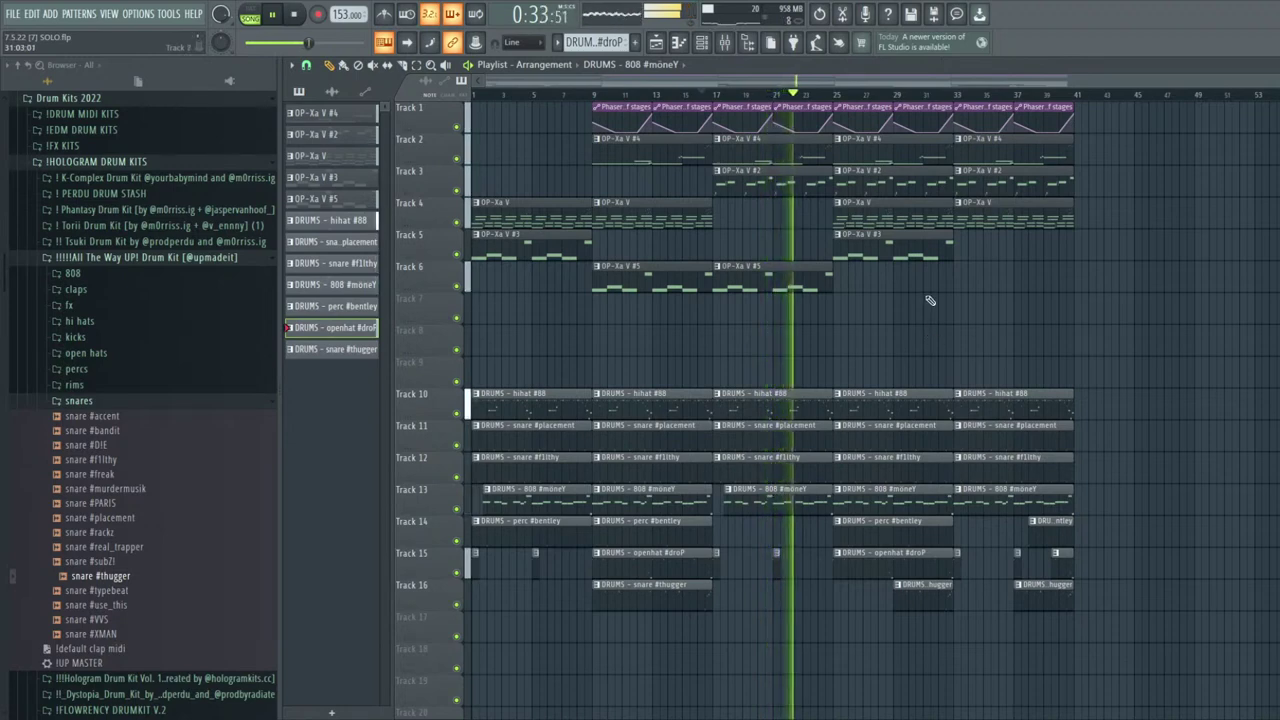
Delete the OP-Xa V clip at bar 25 on Track 4, keeping the OP-Xa V #3 clip below it
{"action": "right_click", "coordinate": [903, 241]}
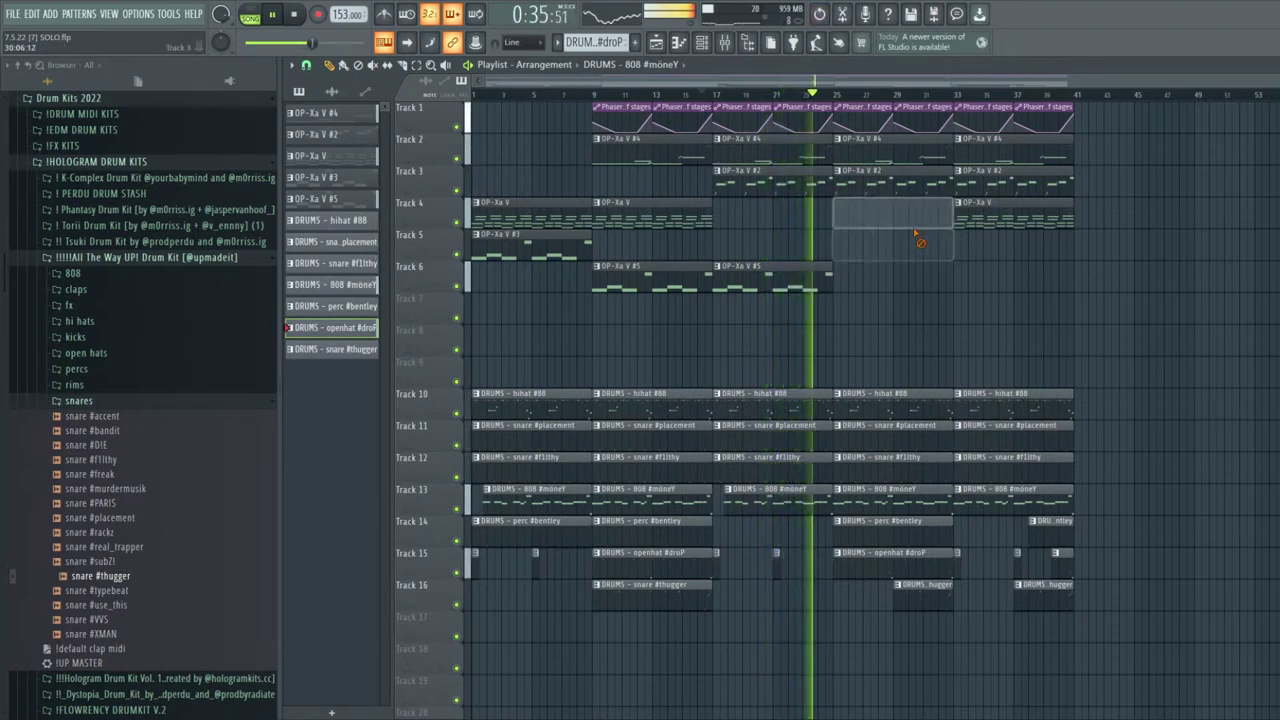
{"action": "key", "text": "ctrl+z"}
{"action": "right_click", "coordinate": [900, 222]}
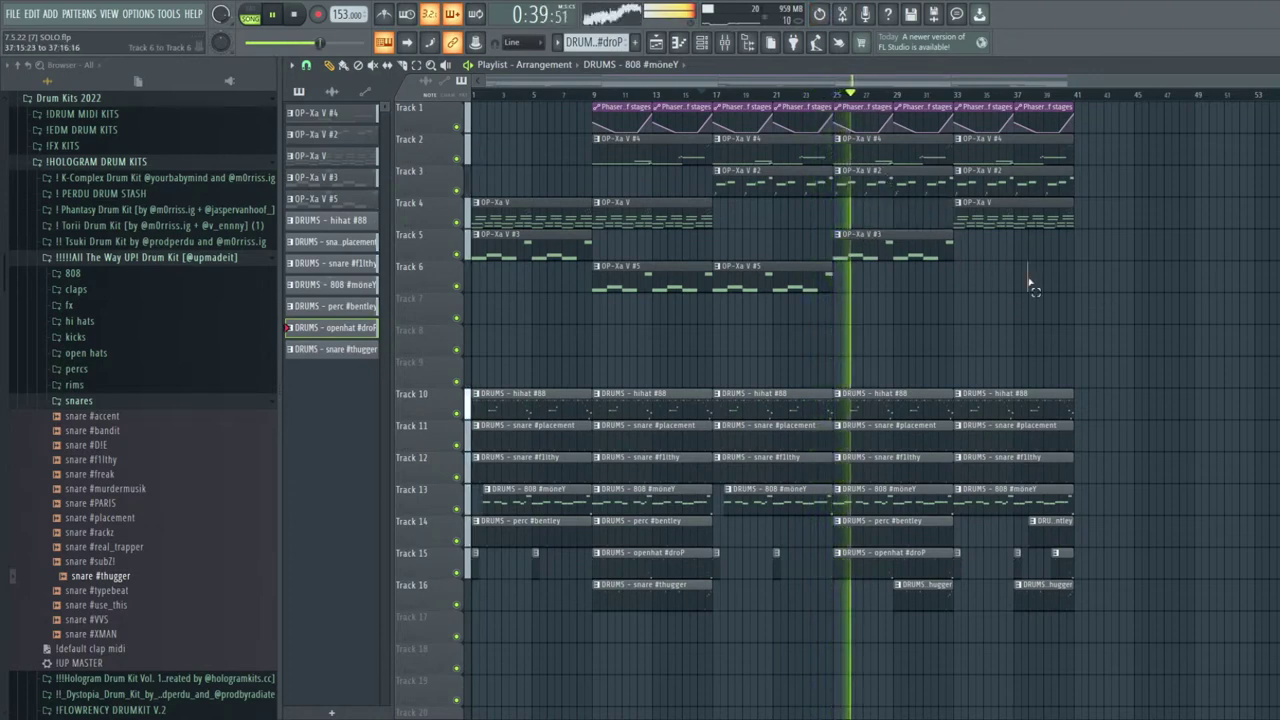
Delete the OP-Xa V #2, OP-Xa V #4 and Phaser automation clips from bar 33 onward
{"action": "right_click", "coordinate": [1022, 177]}
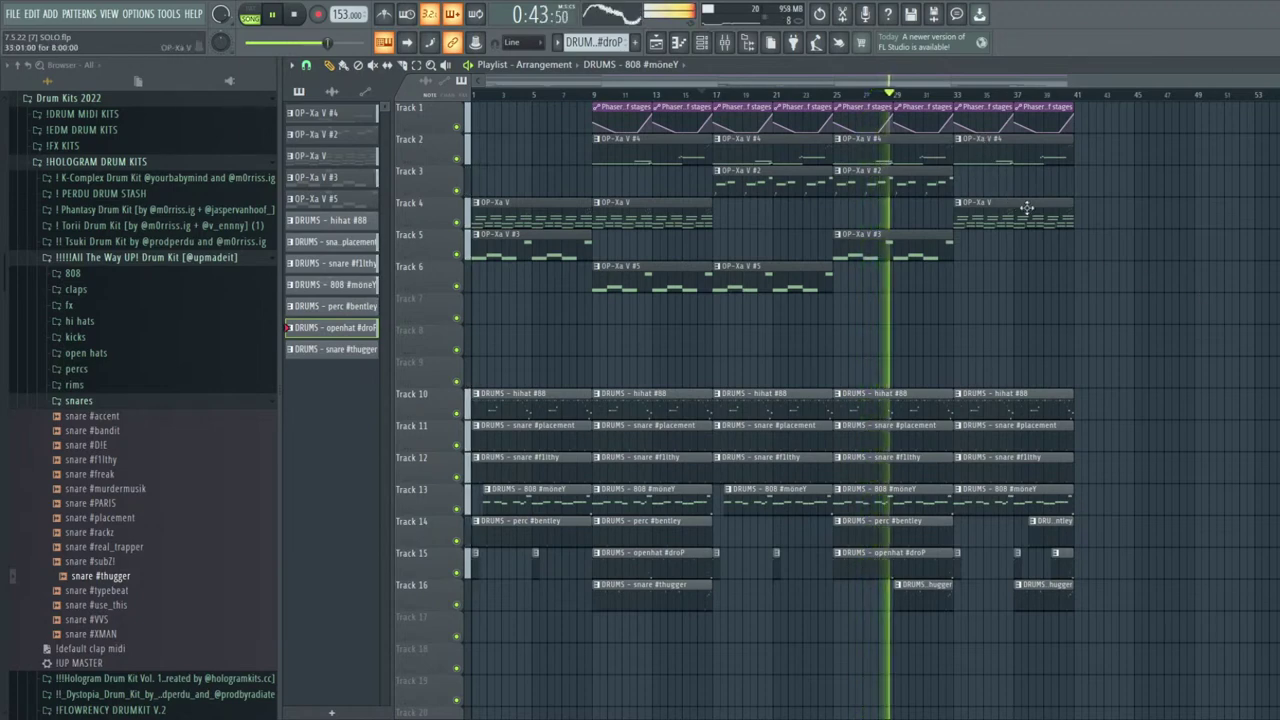
{"action": "left_click_drag", "start_coordinate": [1100, 180], "coordinate": [997, 122]}
{"action": "key", "text": "Delete"}
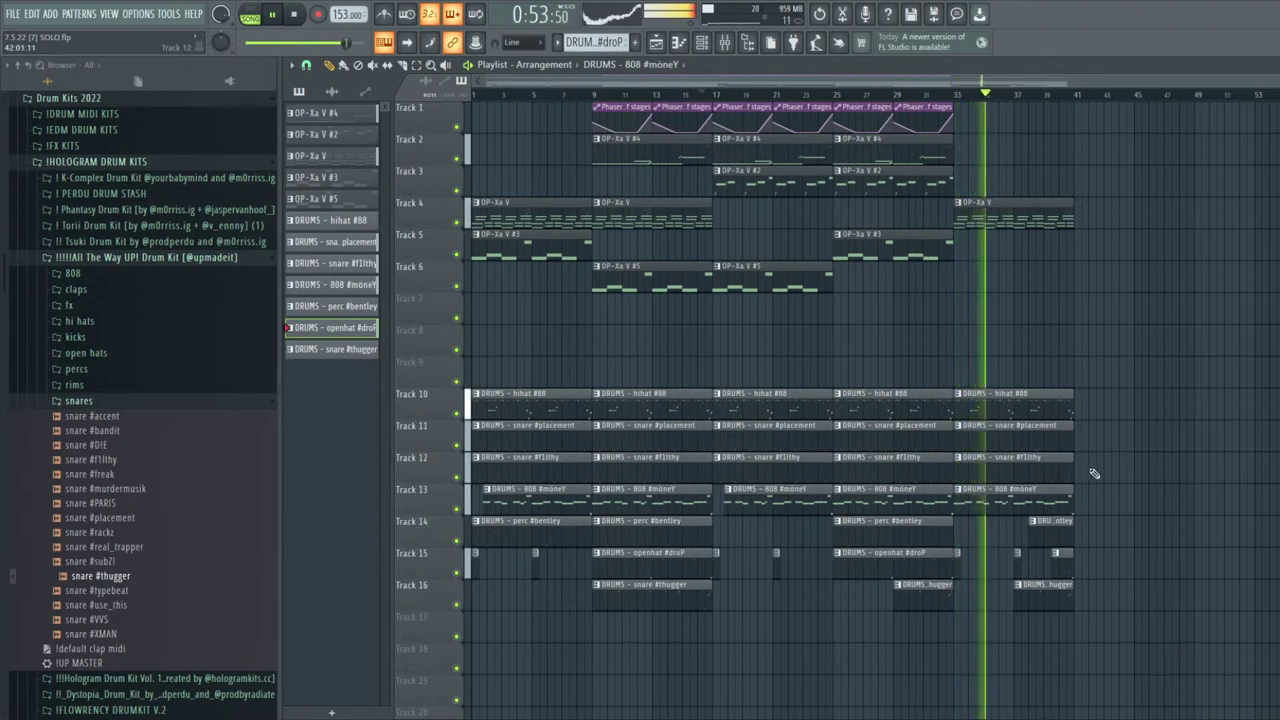
Slice the last 808 #moneY clip at bar 37, trim about three quarters of a bar off the second part's start, and play it back
{"action": "scroll", "coordinate": [1097, 486], "scroll_direction": "up", "scroll_amount": 3}
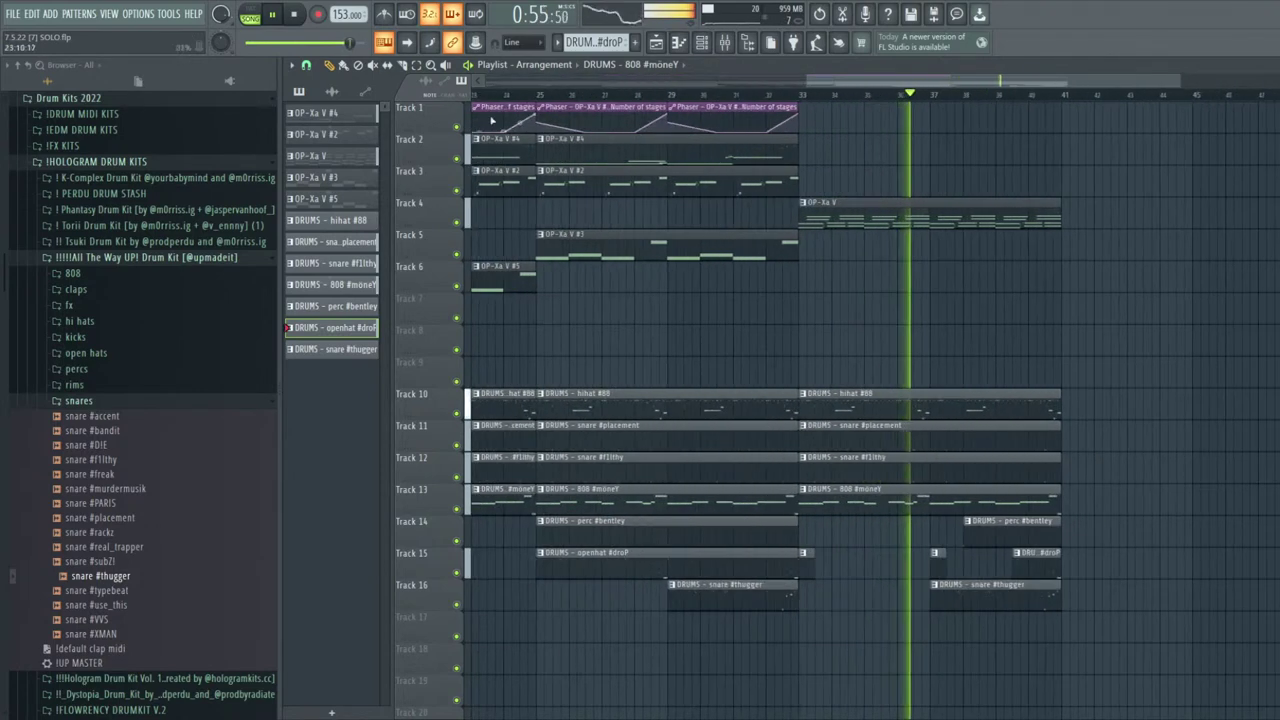
{"action": "key", "text": "space"}
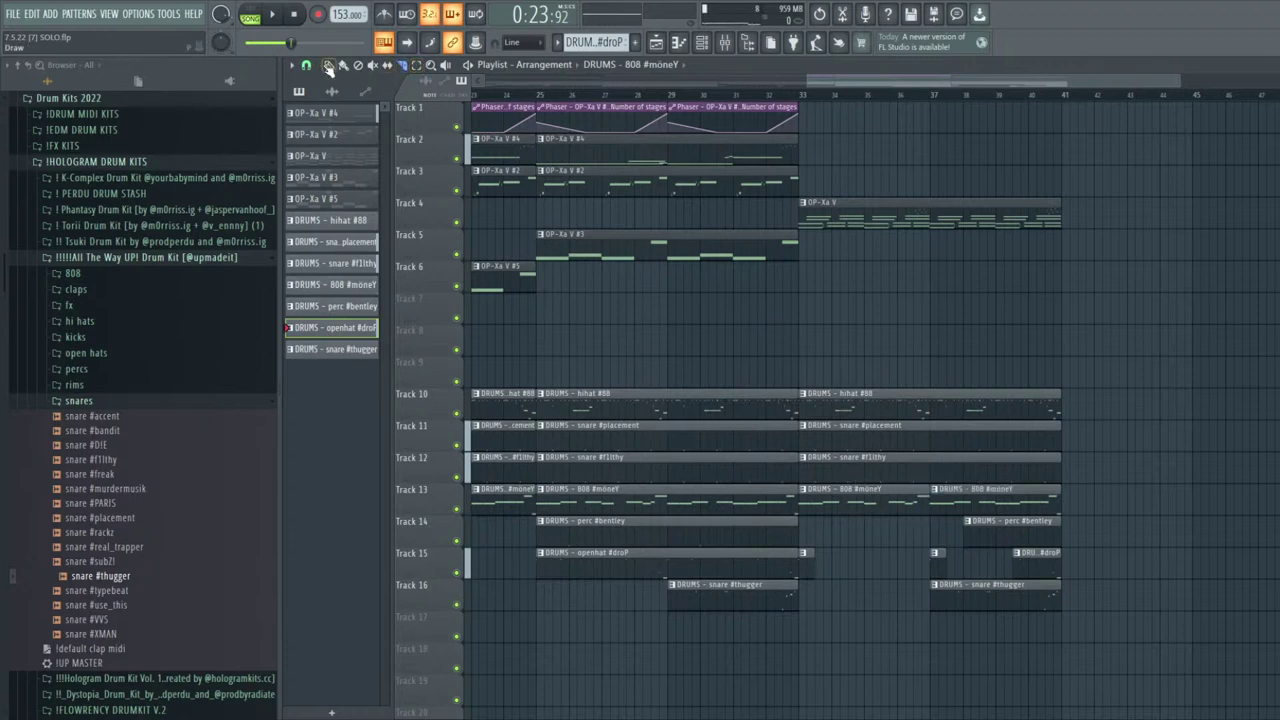
{"action": "left_click_drag", "start_coordinate": [931, 515], "coordinate": [941, 514]}
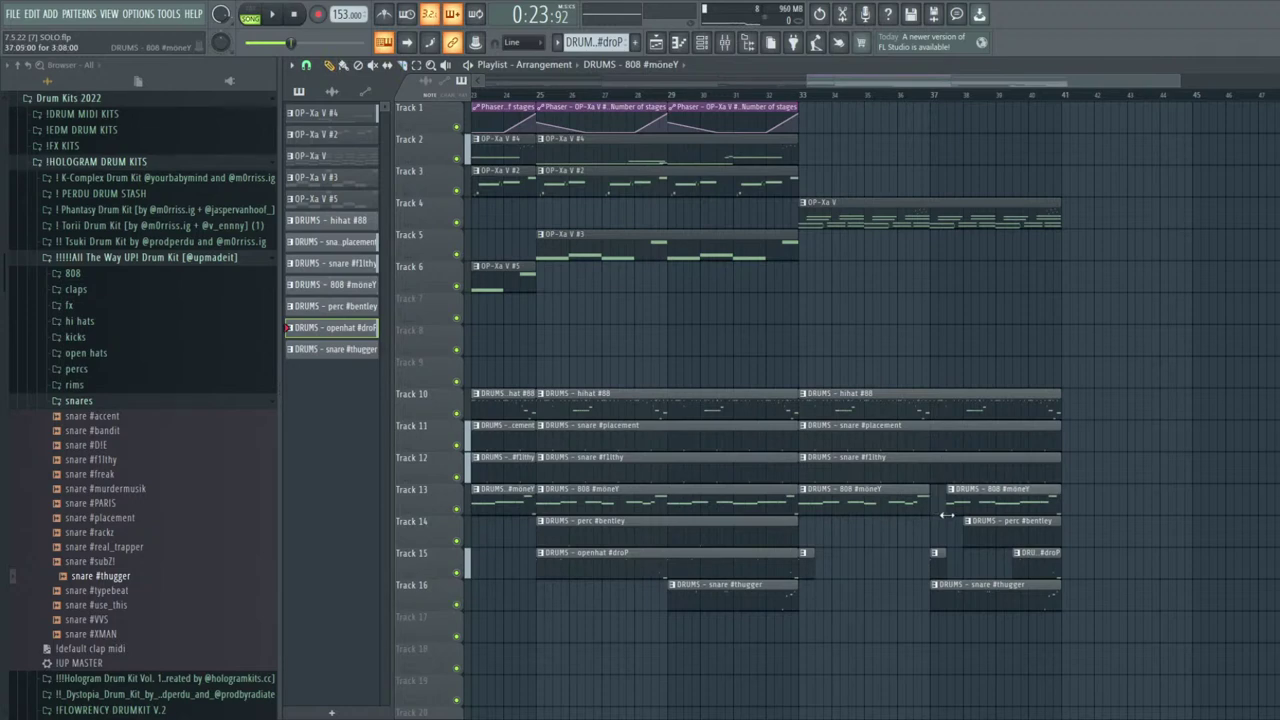
{"action": "key", "text": "space"}
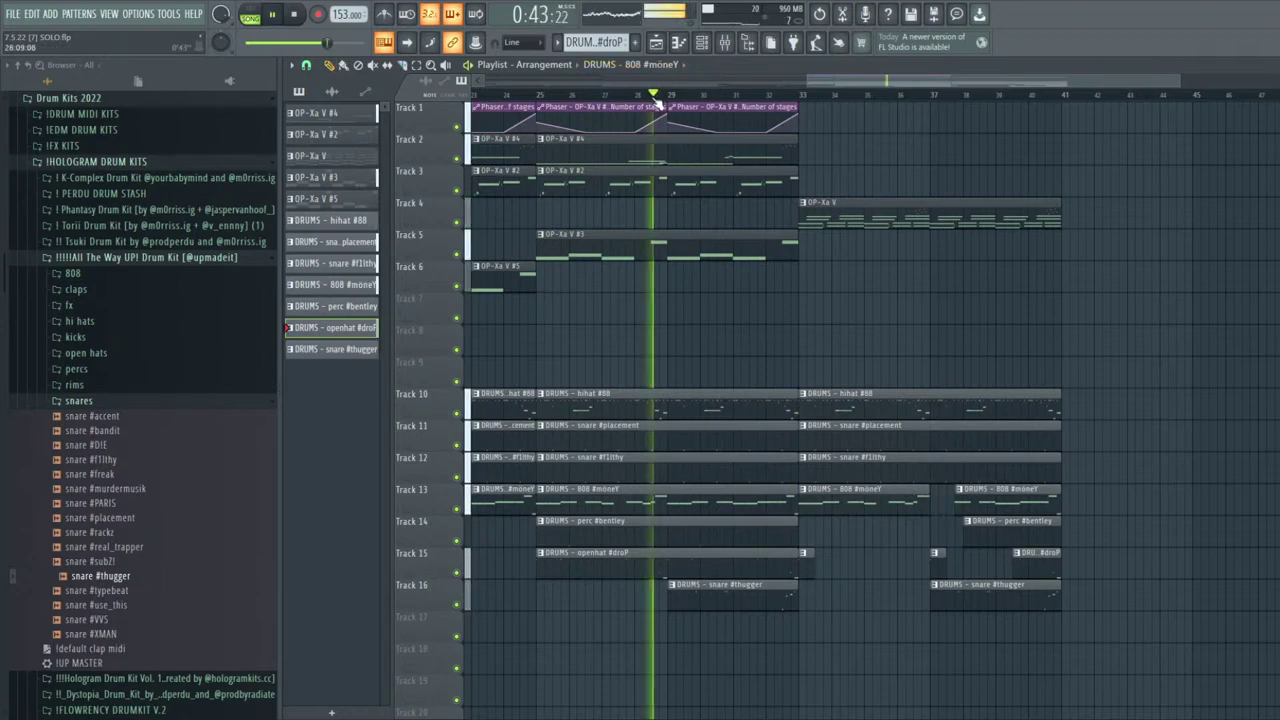
Trim the start of the 808 #moneY clip at bar 33 on Track 13 so the bass enters slightly late
{"action": "left_click_drag", "start_coordinate": [801, 511], "coordinate": [811, 511]}
{"action": "scroll", "coordinate": [1000, 500], "scroll_direction": "down", "scroll_amount": 3}
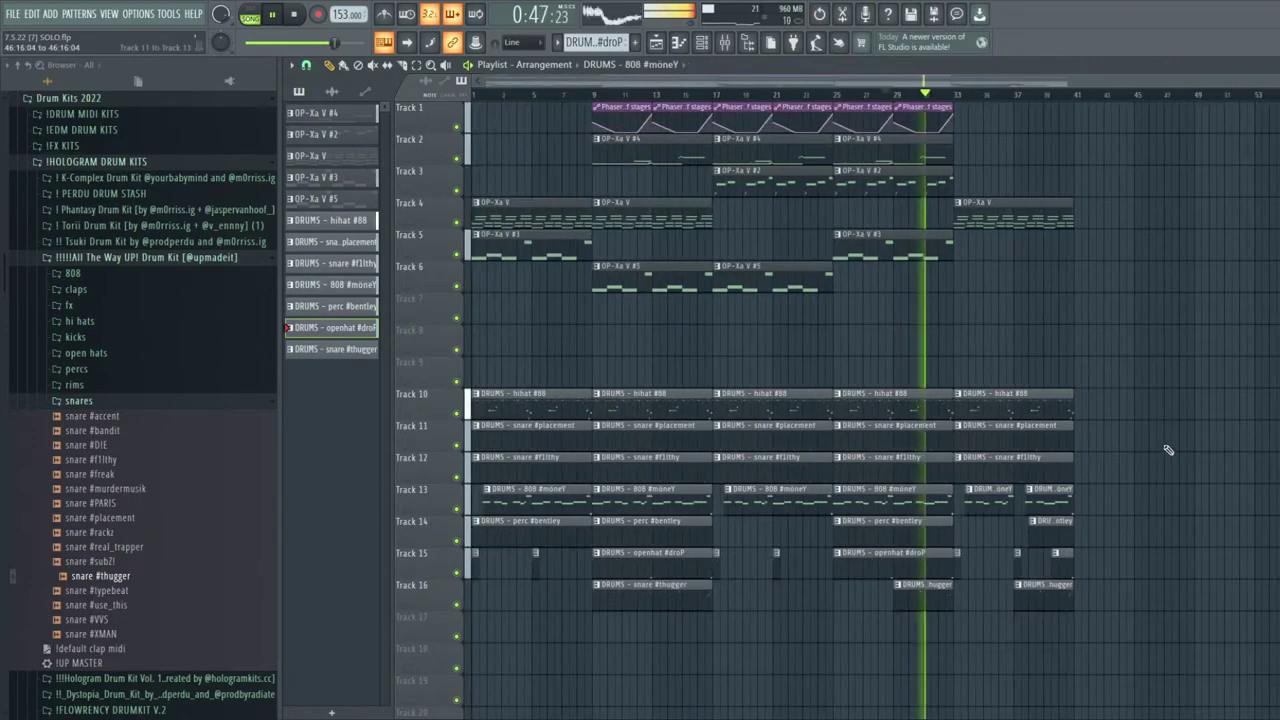
{"action": "scroll", "coordinate": [1108, 446], "scroll_direction": "up", "scroll_amount": 3}
{"action": "scroll", "coordinate": [1095, 445], "scroll_direction": "down", "scroll_amount": 3}
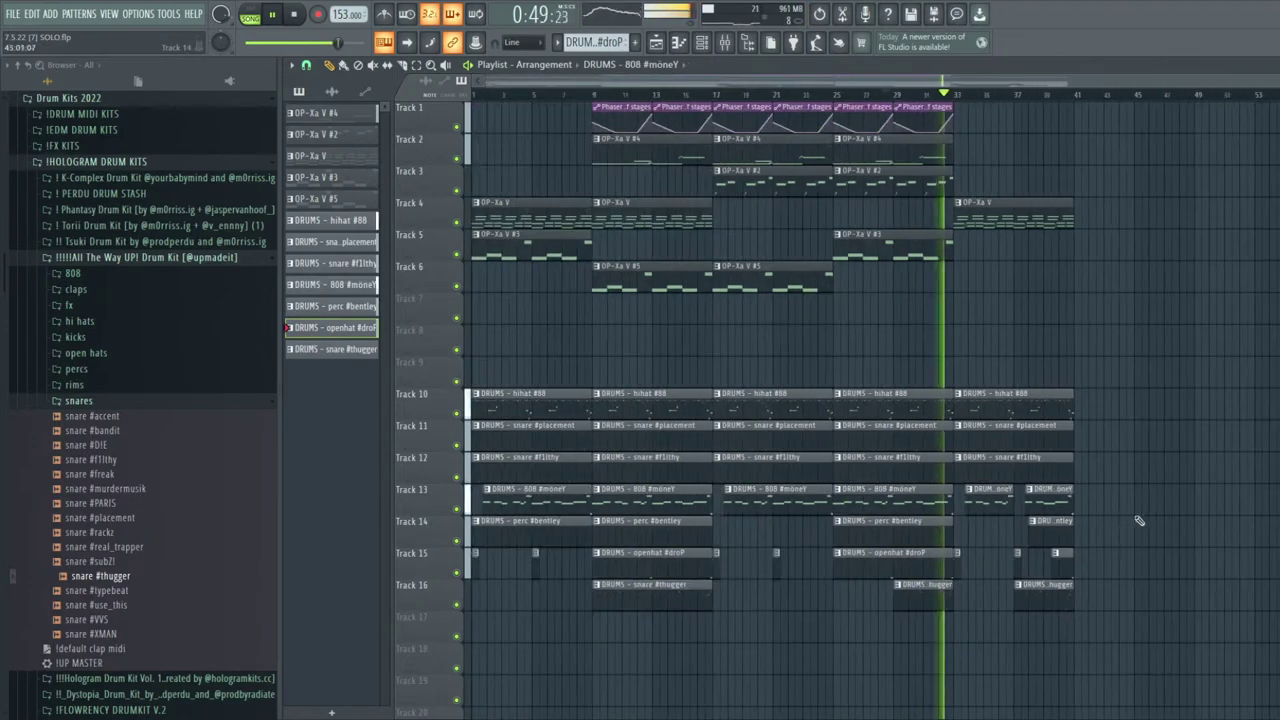
Select the whole 40-bar arrangement and duplicate it twice so three consecutive copies run up to bar 121
{"action": "left_click_drag", "start_coordinate": [1142, 628], "coordinate": [3, 6]}
{"action": "key", "text": "ctrl+b"}
{"action": "scroll", "coordinate": [1000, 450], "scroll_direction": "down", "scroll_amount": 3}
{"action": "key", "text": "ctrl+b"}
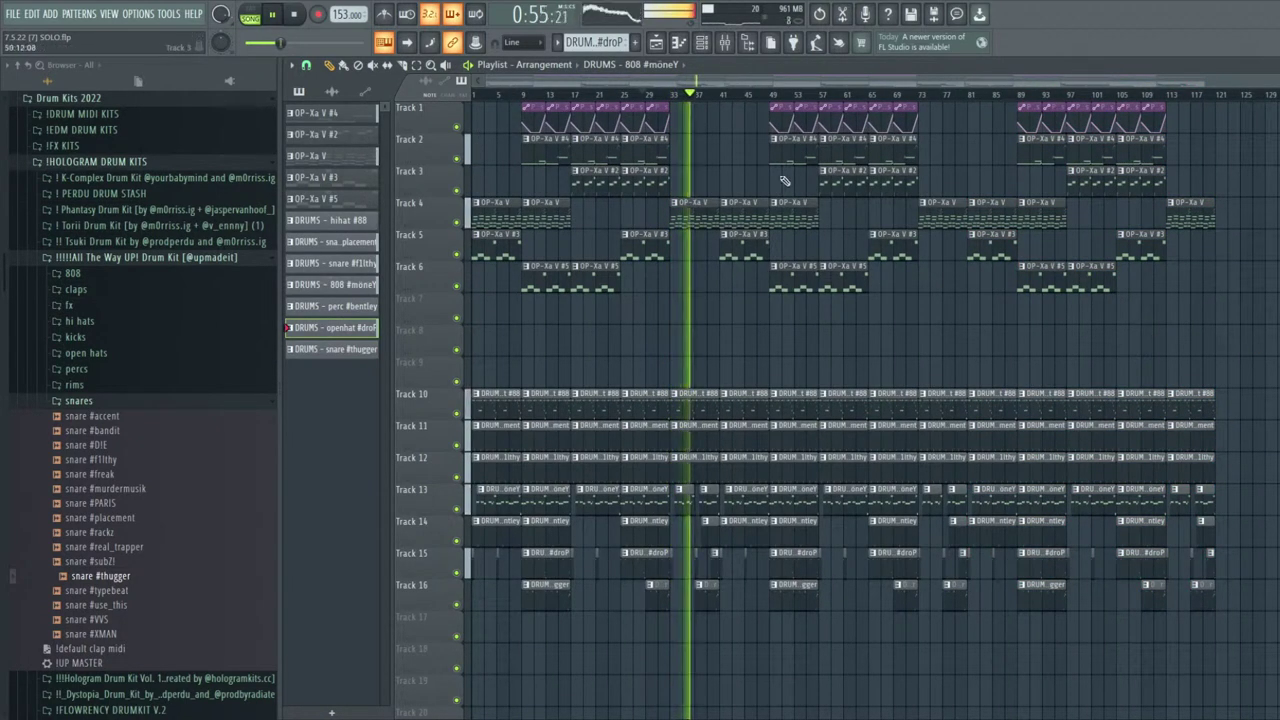
Create a volume automation clip for the OP-Xa V #4 mixer track on Track 7, and stop playback
{"action": "left_click", "coordinate": [726, 44]}
{"action": "left_click", "coordinate": [390, 395]}
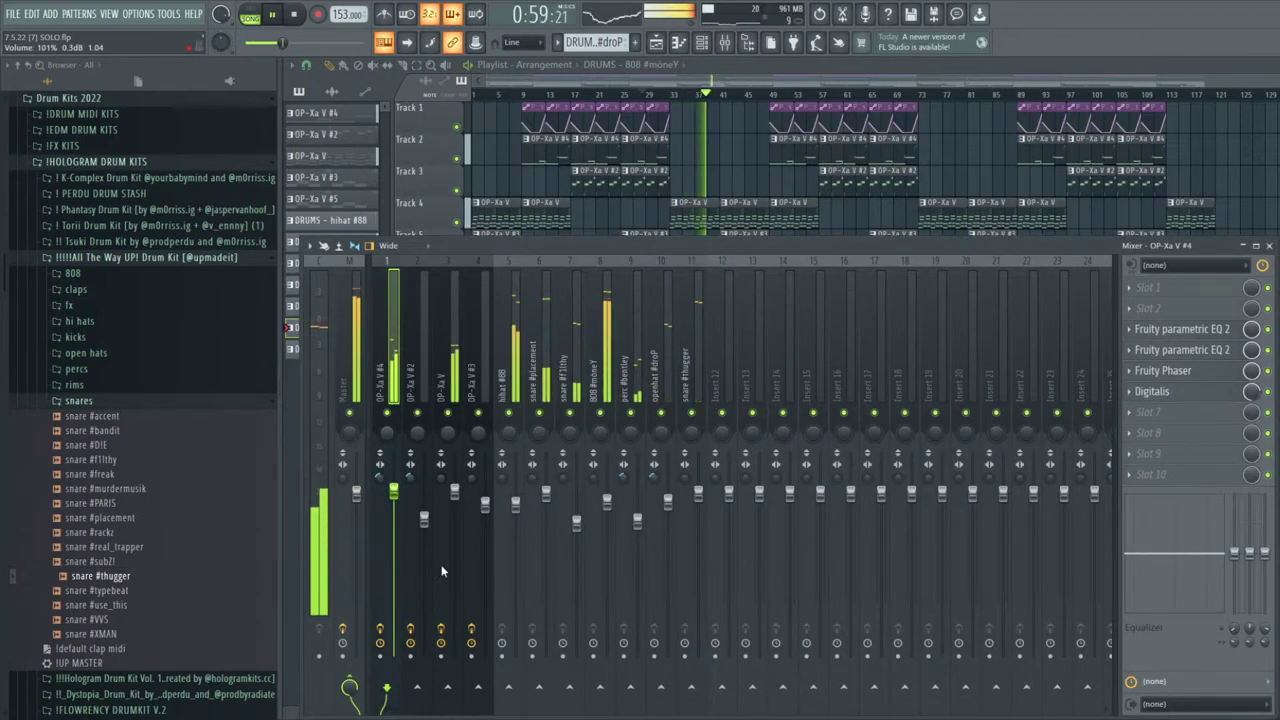
{"action": "left_click", "coordinate": [448, 590]}
{"action": "key", "text": "F9"}
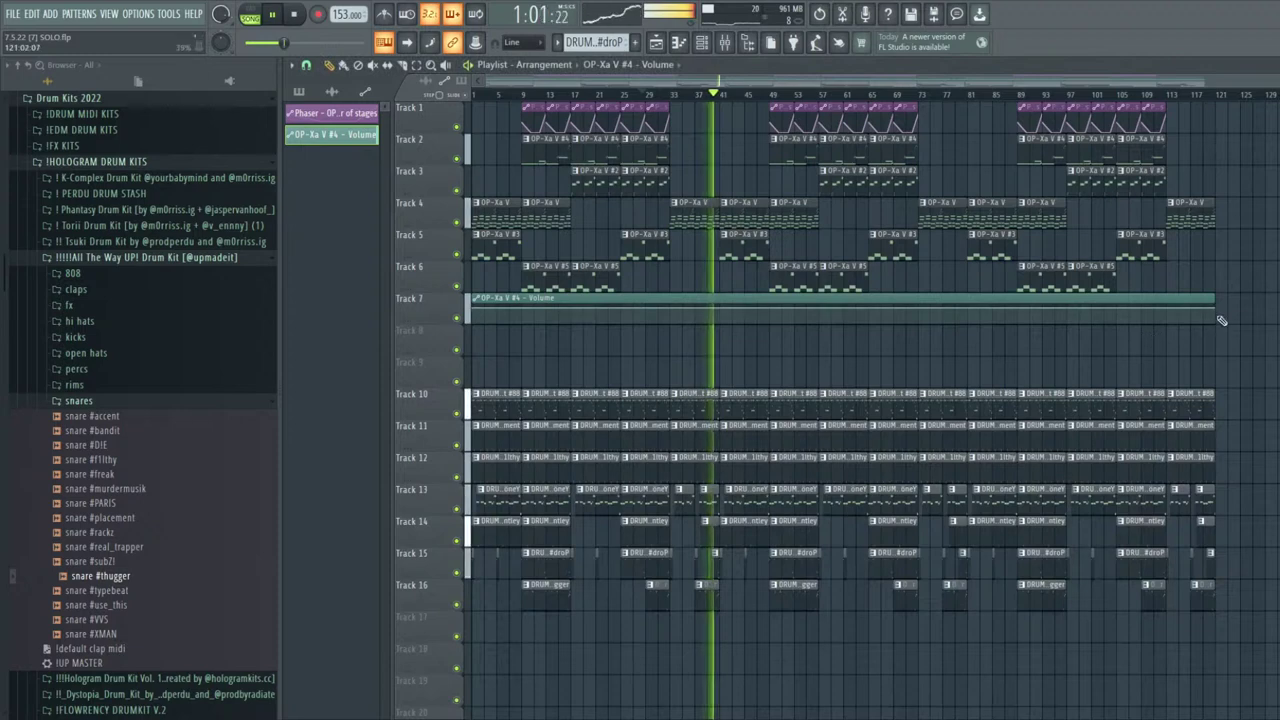
{"action": "key", "text": "space"}
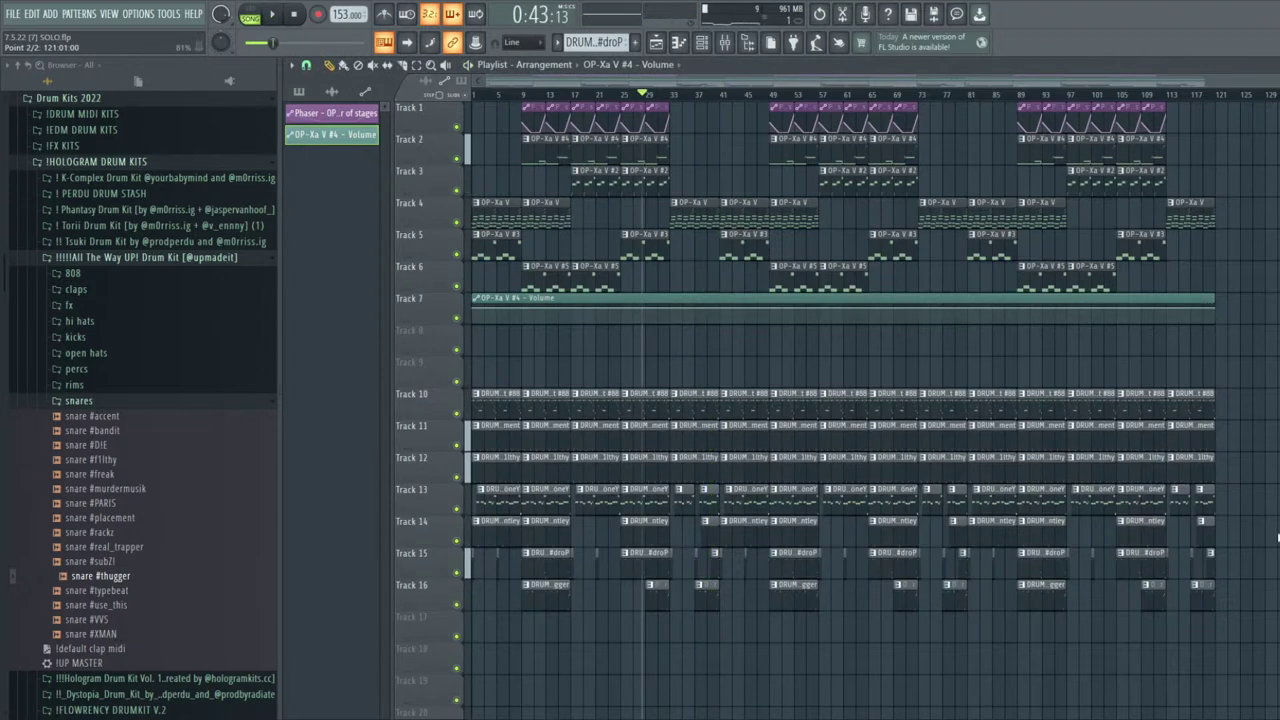
Shorten the volume automation into eight-bar clips on Track 7, using a separate 0% clip at bar 1 and raised-volume clips for bars 9 to 33
{"action": "left_click_drag", "start_coordinate": [1215, 306], "coordinate": [514, 346]}
{"action": "key", "text": "ctrl+z"}
{"action": "key", "text": "ctrl+b"}
{"action": "key", "text": "ctrl+b"}
{"action": "key", "text": "ctrl+b"}
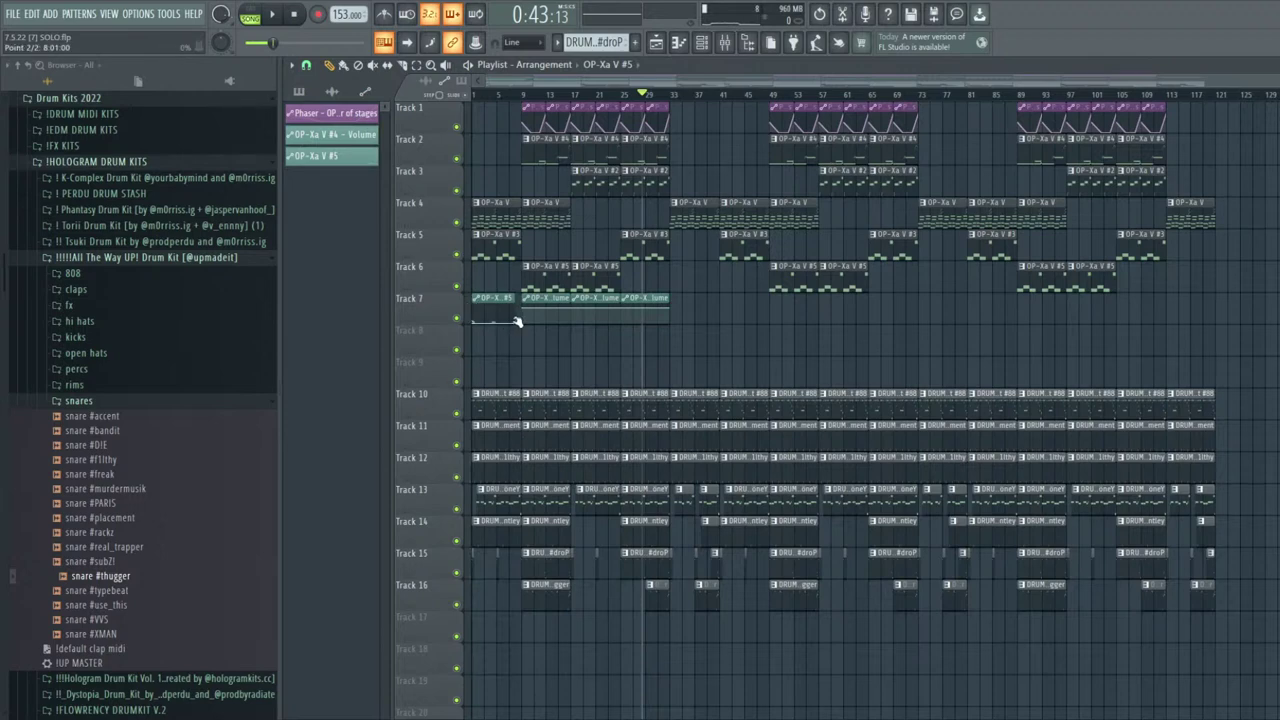
Continue the Track 7 automation with muted OP-Xa V #5 clips from bar 33 to 49 and OP-Xa V #4 - Volume clips from bar 49
{"action": "left_click_drag", "start_coordinate": [728, 319], "coordinate": [502, 312]}
{"action": "key", "text": "ctrl+b"}
{"action": "right_click", "coordinate": [746, 304]}
{"action": "left_click_drag", "start_coordinate": [733, 308], "coordinate": [700, 309]}
{"action": "key", "text": "ctrl+b"}
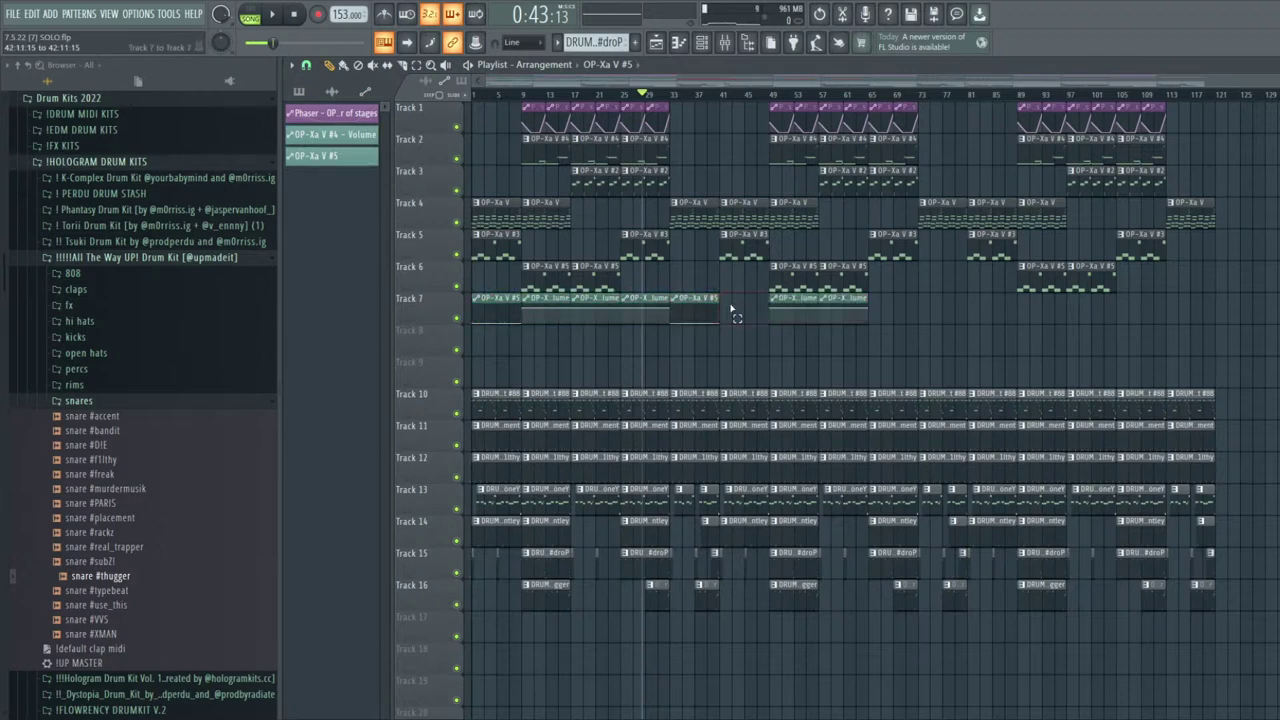
{"action": "key", "text": "ctrl+b"}
Copy the muted and raised automation clips along Track 7 to bar 121, matching the OP-Xa V #4 sections, and play the arrangement back
{"action": "left_click_drag", "start_coordinate": [957, 320], "coordinate": [677, 318]}
{"action": "key", "text": "ctrl+b"}
{"action": "left_click_drag", "start_coordinate": [1190, 322], "coordinate": [987, 312]}
{"action": "key", "text": "ctrl+b"}
{"action": "right_click", "coordinate": [1153, 305]}
{"action": "key", "text": "space"}
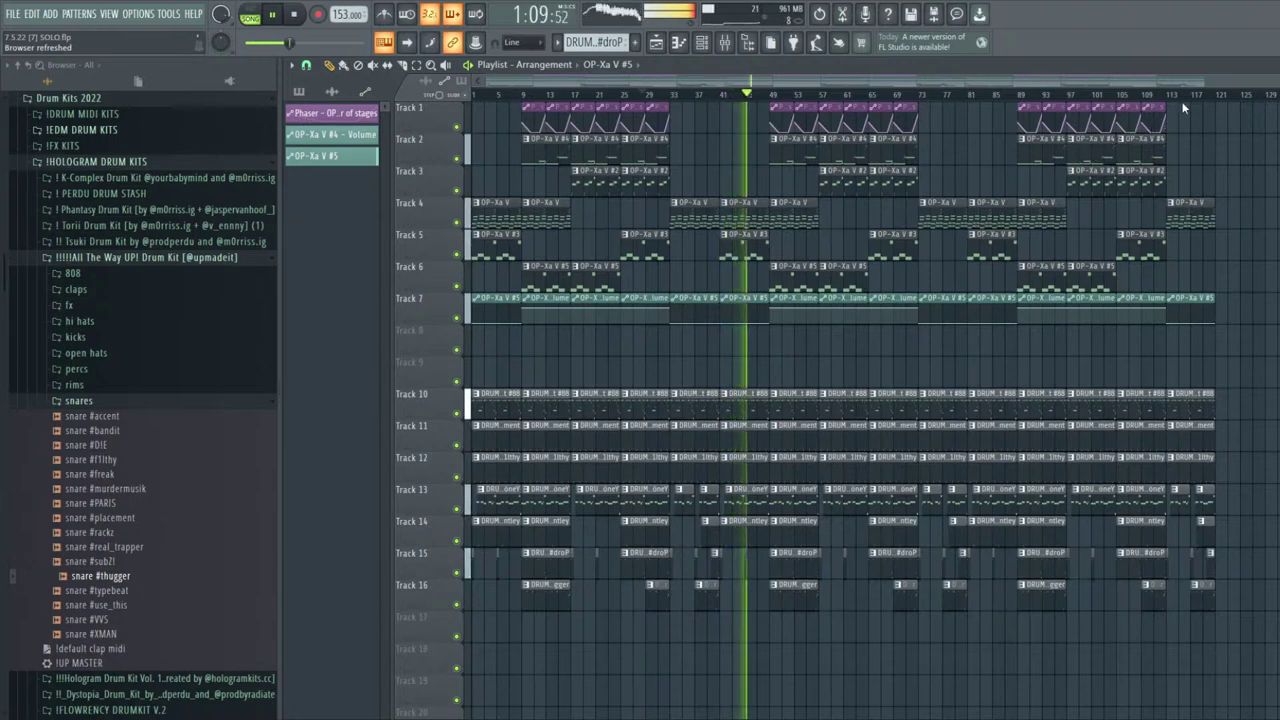
{"action": "key", "text": "space"}
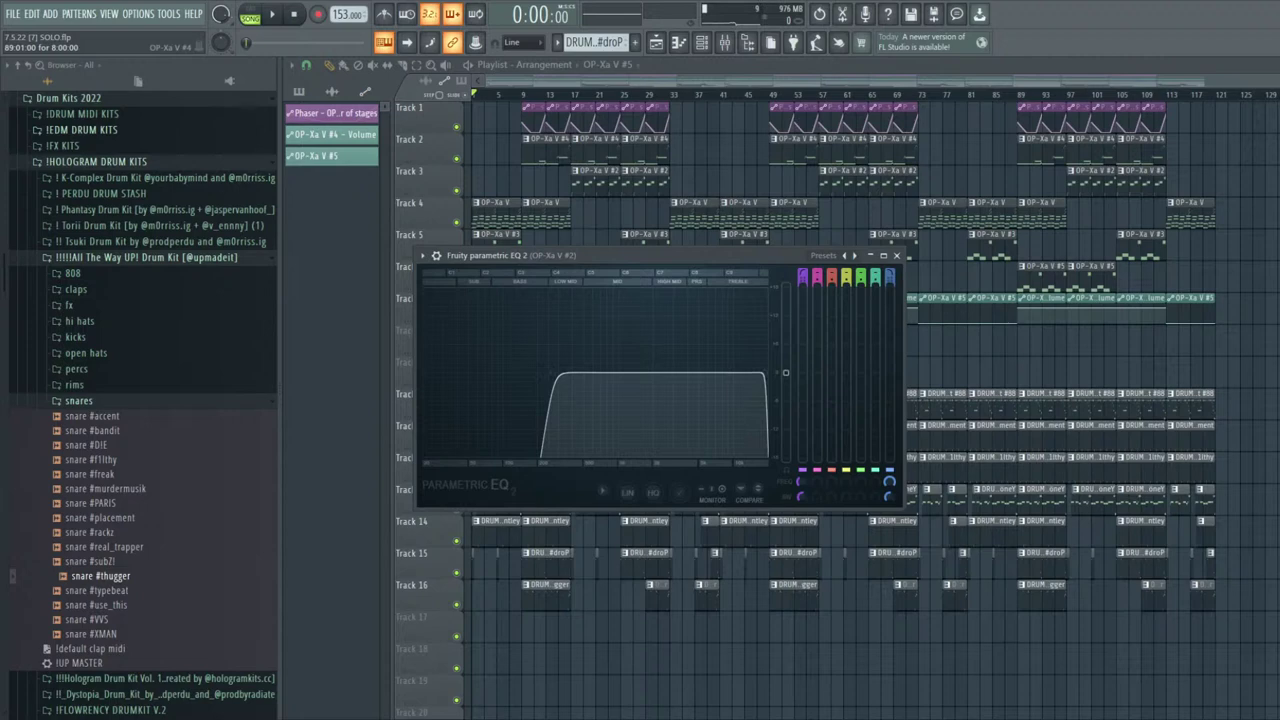
Close the Fruity parametric EQ 2 window and lower the 808 #moneY mixer fader slightly while the arrangement plays
{"action": "left_click", "coordinate": [896, 256]}
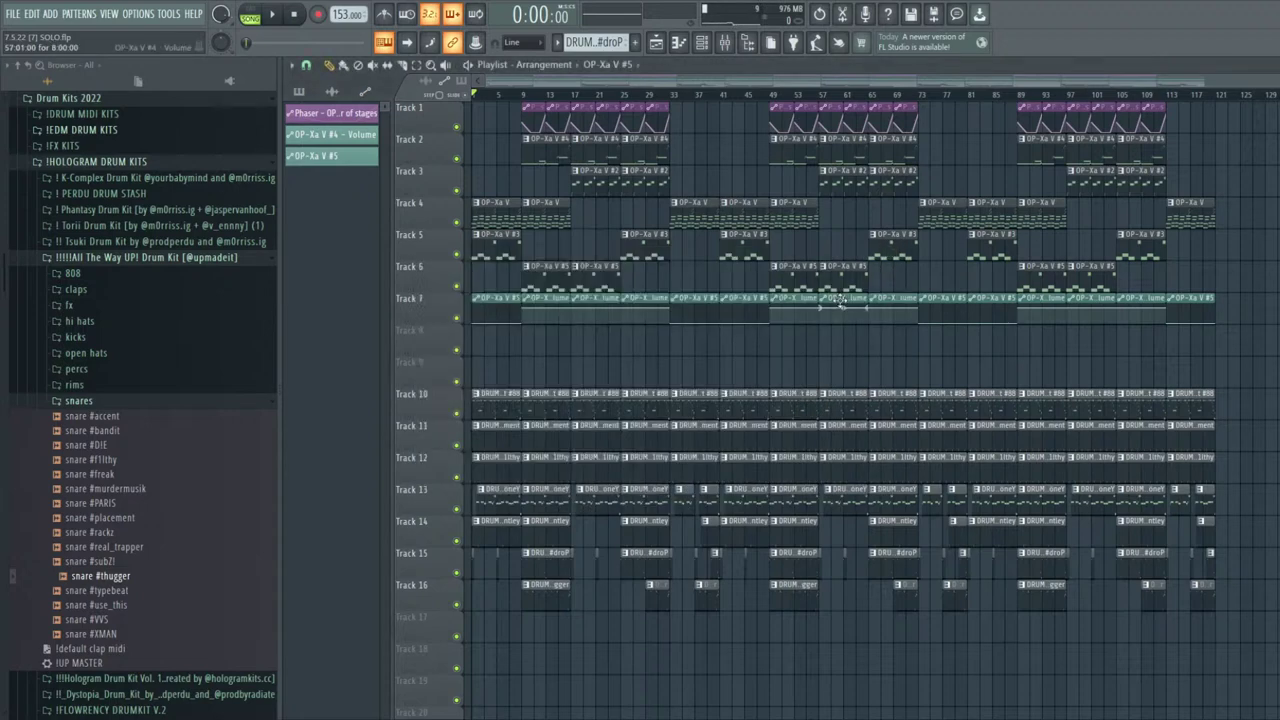
{"action": "key", "text": "space"}
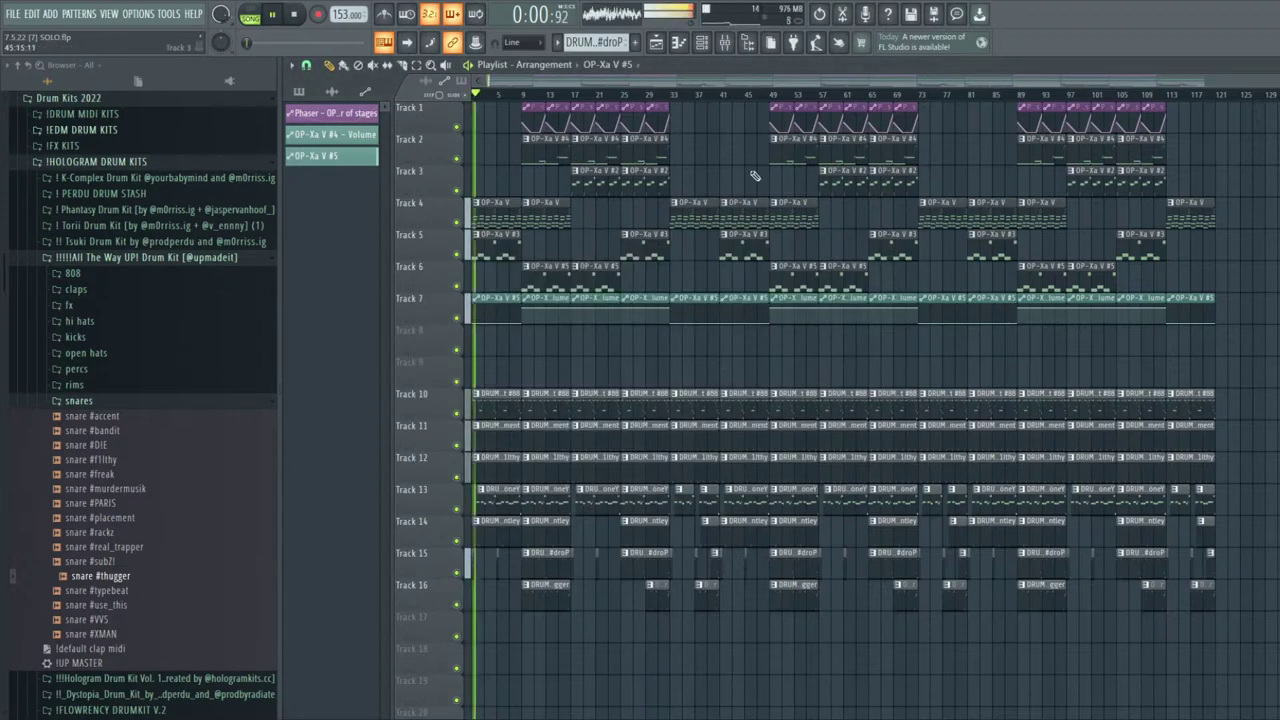
{"action": "key", "text": "F9"}
{"action": "left_click", "coordinate": [600, 345]}
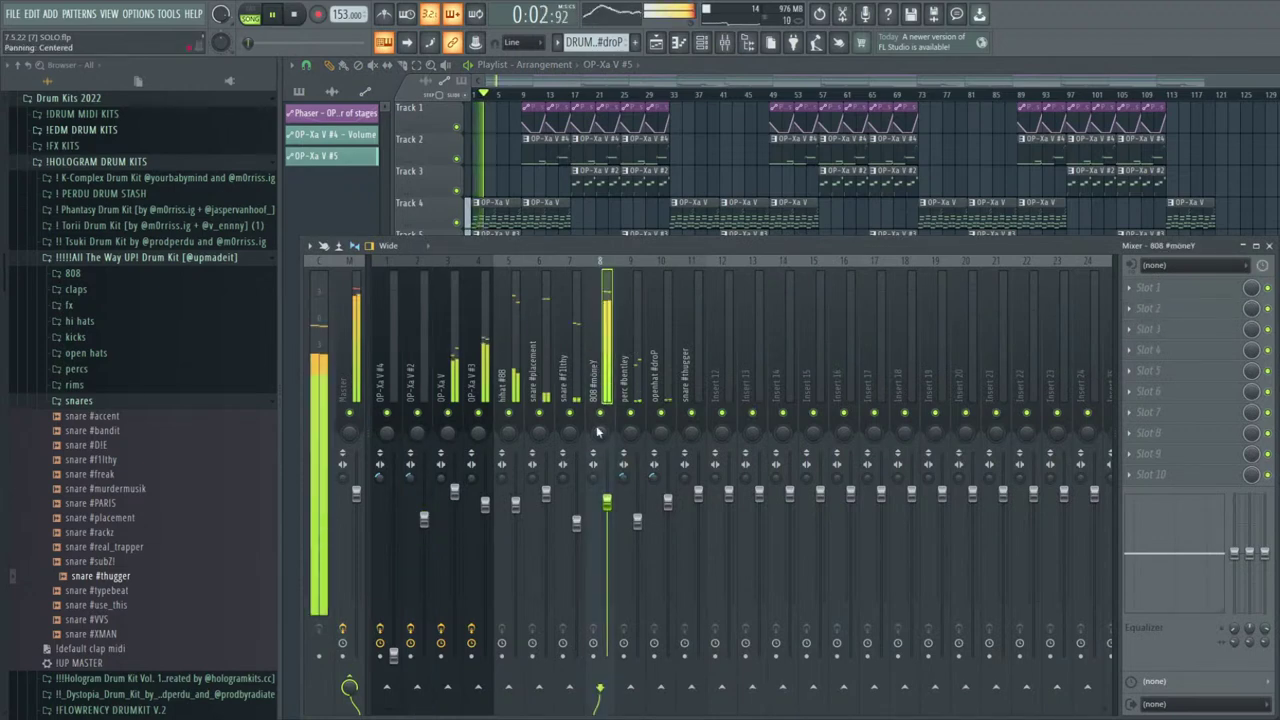
{"action": "left_click_drag", "start_coordinate": [607, 503], "coordinate": [610, 519]}
{"action": "key", "text": "F9"}
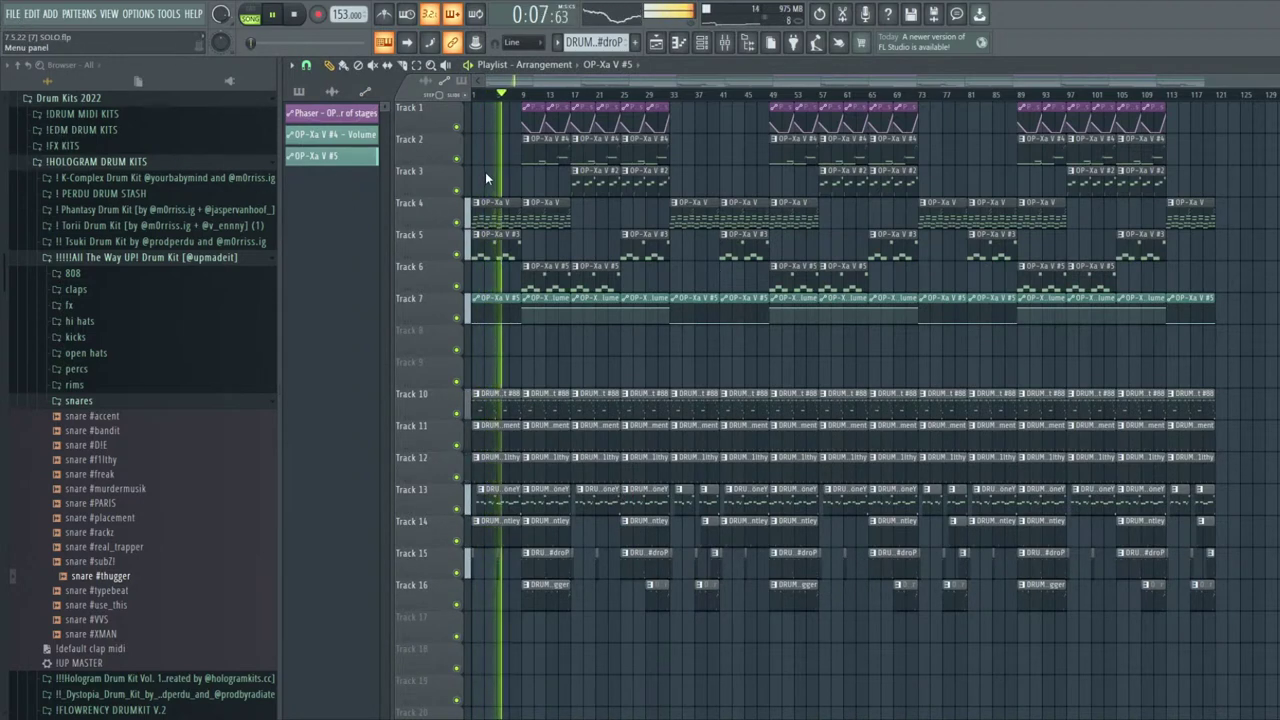
{"action": "key", "text": "space"}
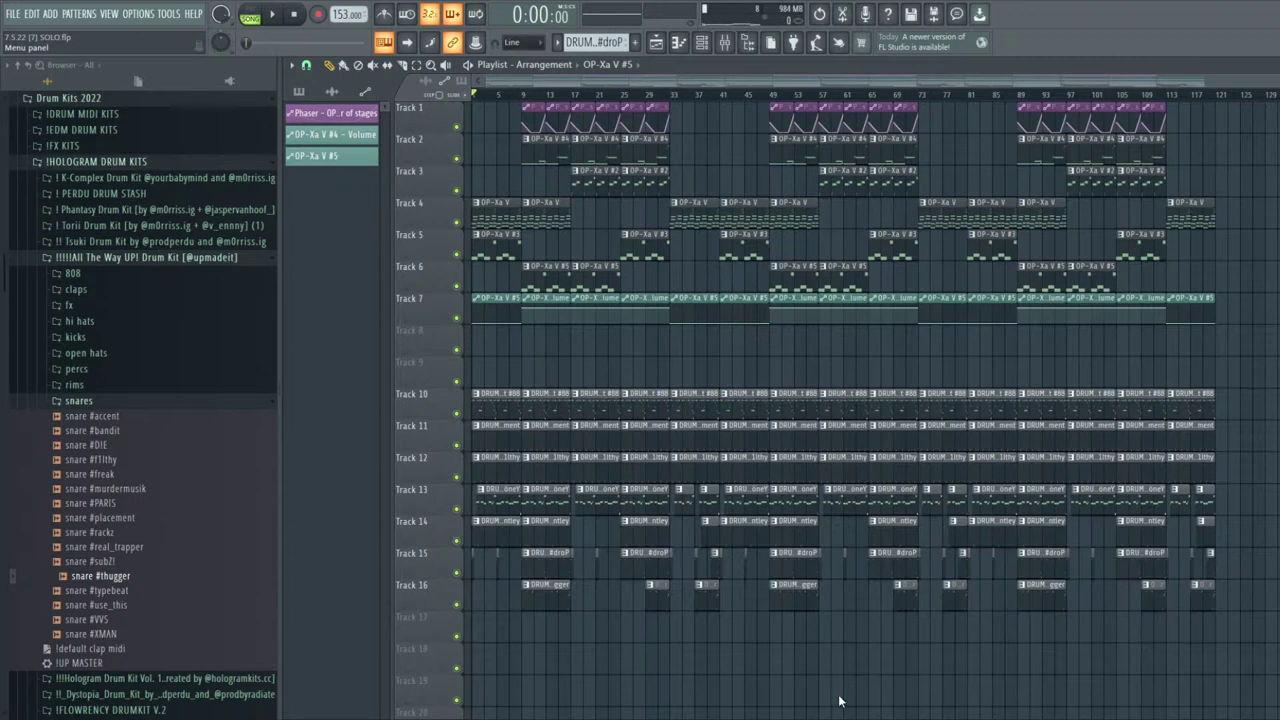
Delete all drum clips on Tracks 10 to 16 and all melody and automation clips after bar 41
{"action": "left_click_drag", "start_coordinate": [1236, 640], "coordinate": [381, 385]}
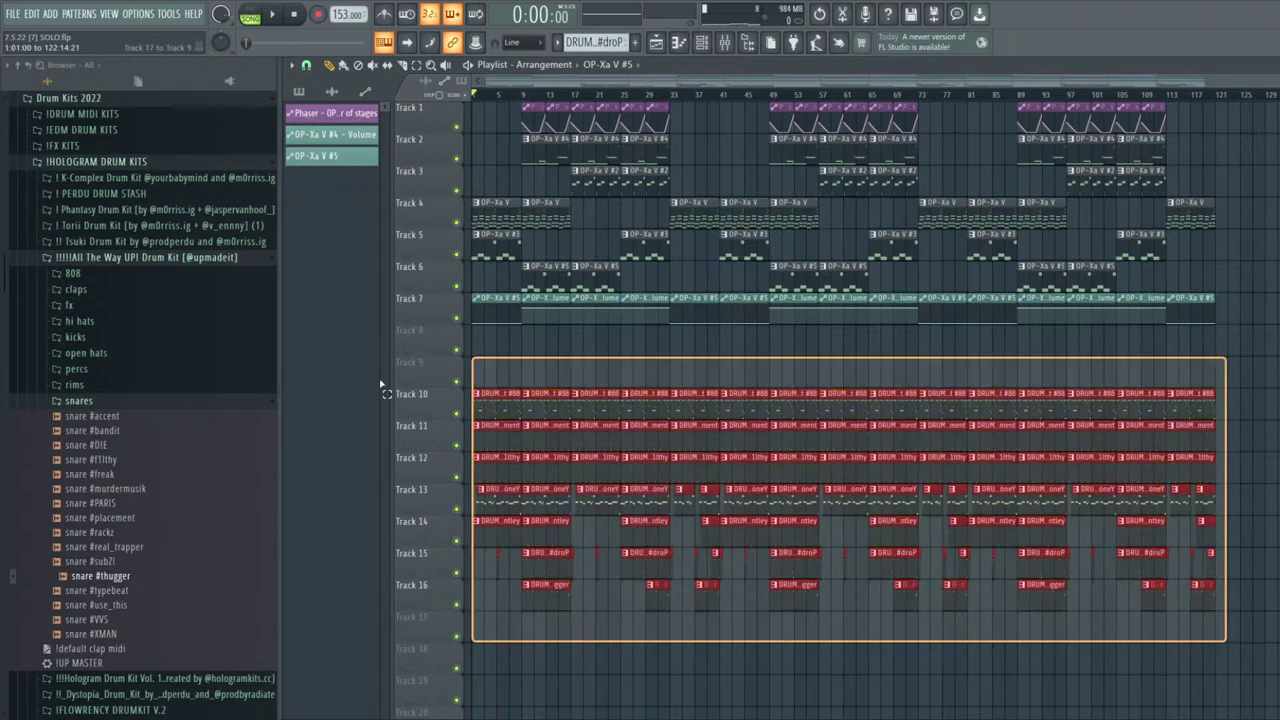
{"action": "key", "text": "Delete"}
{"action": "left_click_drag", "start_coordinate": [1241, 449], "coordinate": [722, 92]}
{"action": "key", "text": "Delete"}
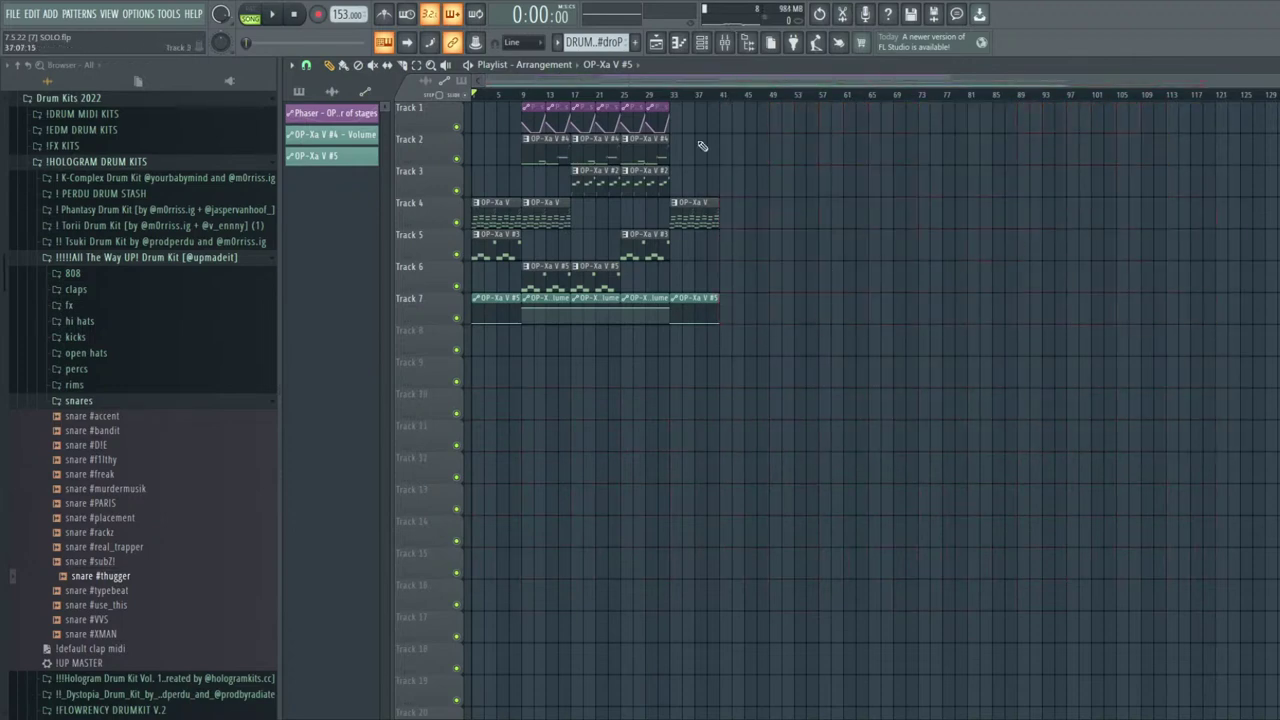
{"action": "scroll", "coordinate": [704, 149], "scroll_direction": "up", "scroll_amount": 3}
{"action": "key", "text": "space"}
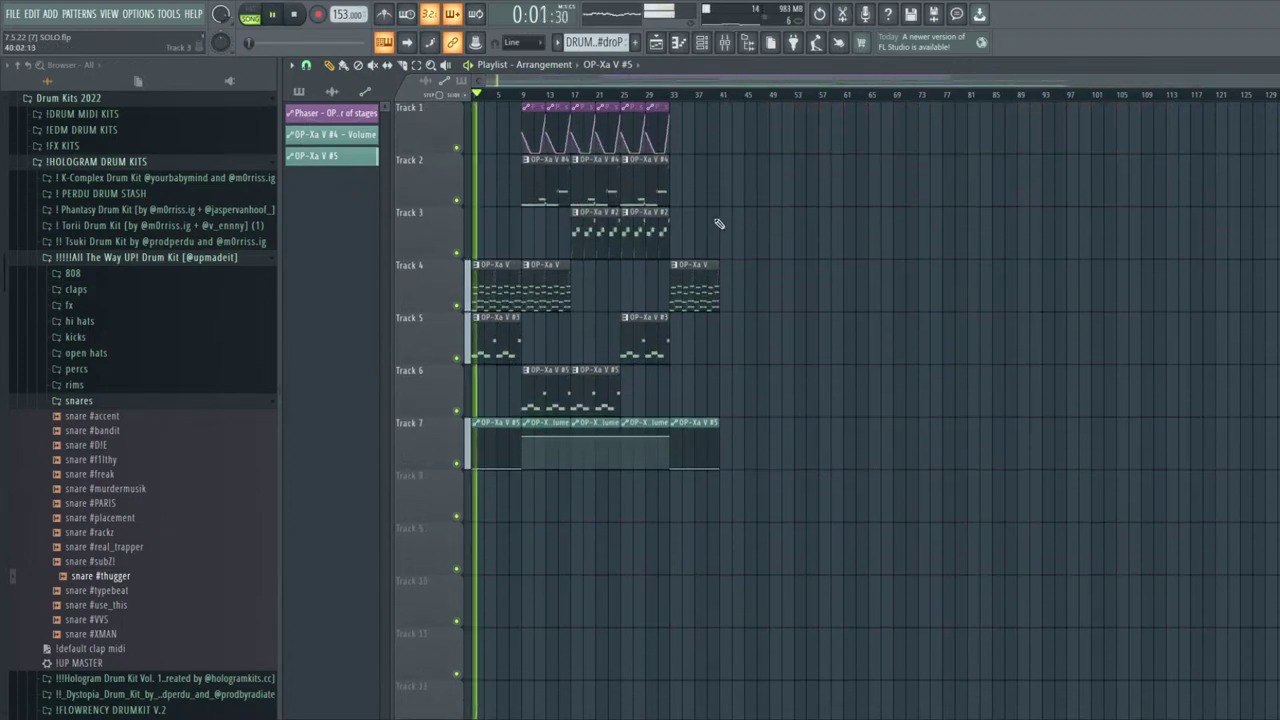
{"action": "left_click_drag", "start_coordinate": [706, 200], "coordinate": [631, 107]}
{"action": "key", "text": "ctrl+b"}
{"action": "mouse_move", "coordinate": [702, 181]}
{"action": "left_mouse_down"}
{"action": "mouse_move", "coordinate": [857, 180]}
{"action": "mouse_move", "coordinate": [716, 170]}
{"action": "left_mouse_up"}
{"action": "key", "text": "Delete"}
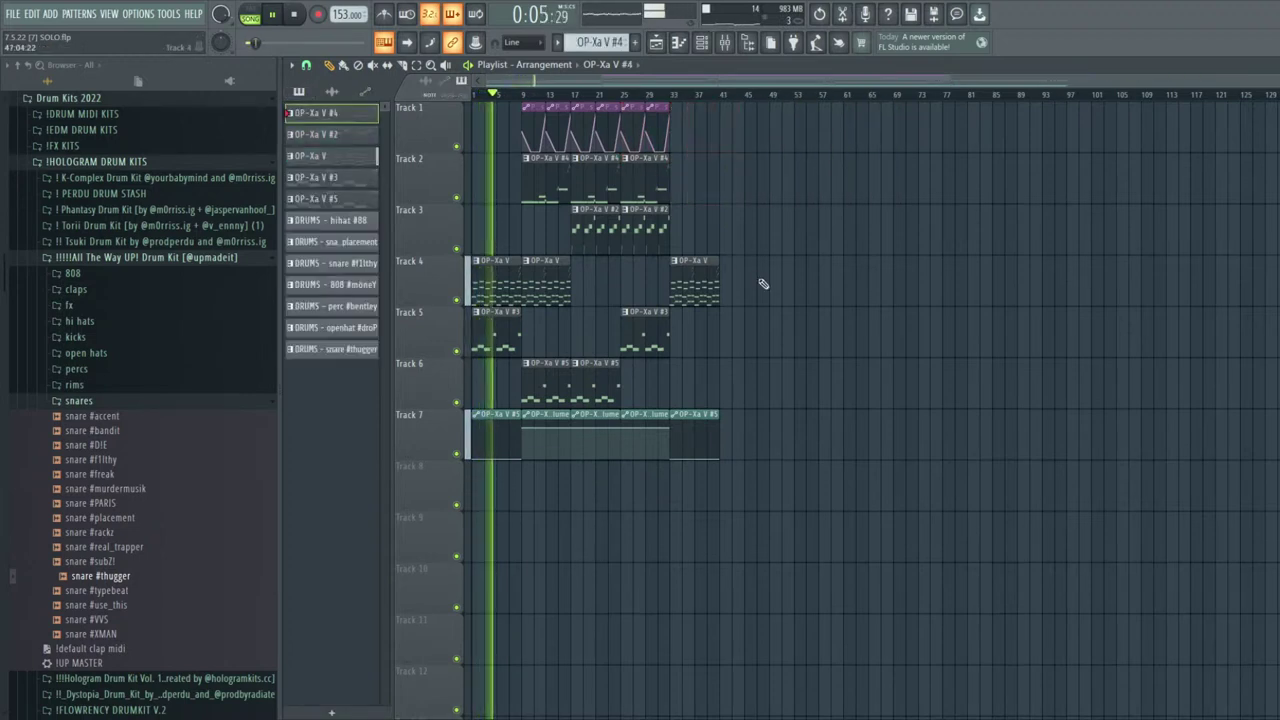
Place a lone OP-Xa V clip at bar 49 on Track 2 and an OP-Xa V #2 clip at bar 61 on Track 3
{"action": "scroll", "coordinate": [763, 284], "scroll_direction": "down", "scroll_amount": 2}
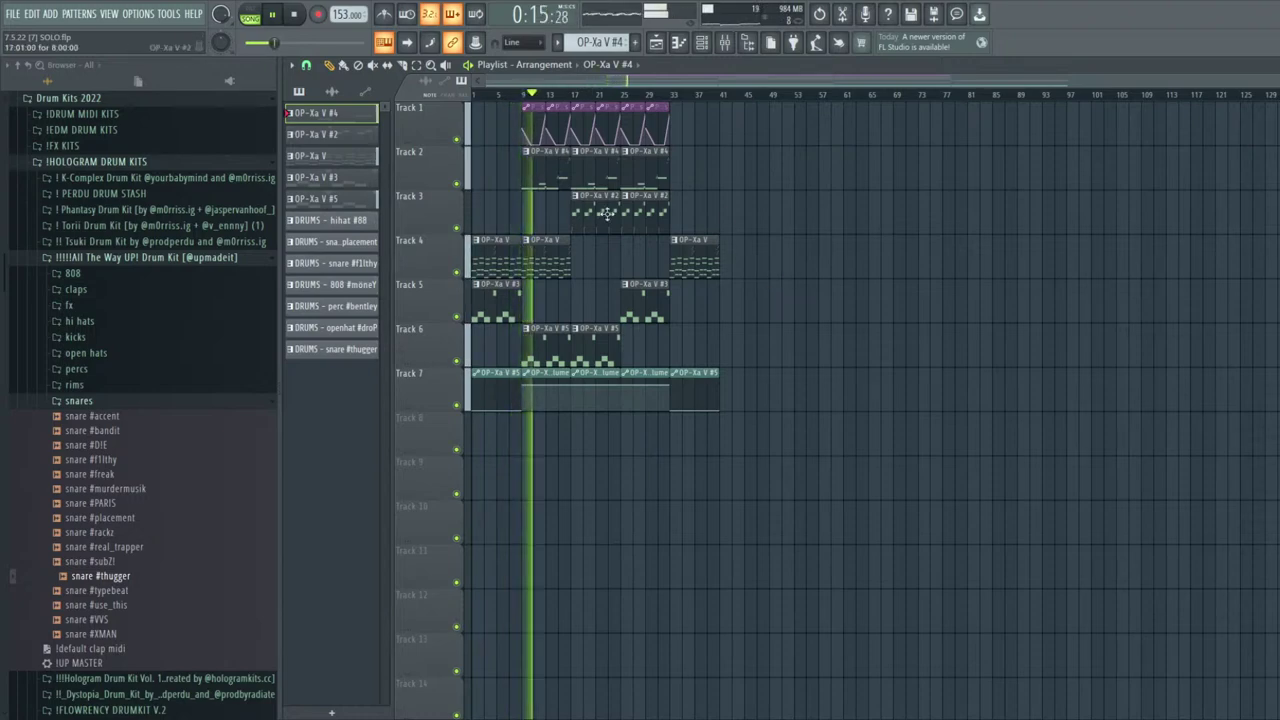
{"action": "scroll", "coordinate": [630, 206], "scroll_direction": "up", "scroll_amount": 4}
{"action": "left_click", "coordinate": [716, 258]}
{"action": "scroll", "coordinate": [917, 266], "scroll_direction": "down", "scroll_amount": 2}
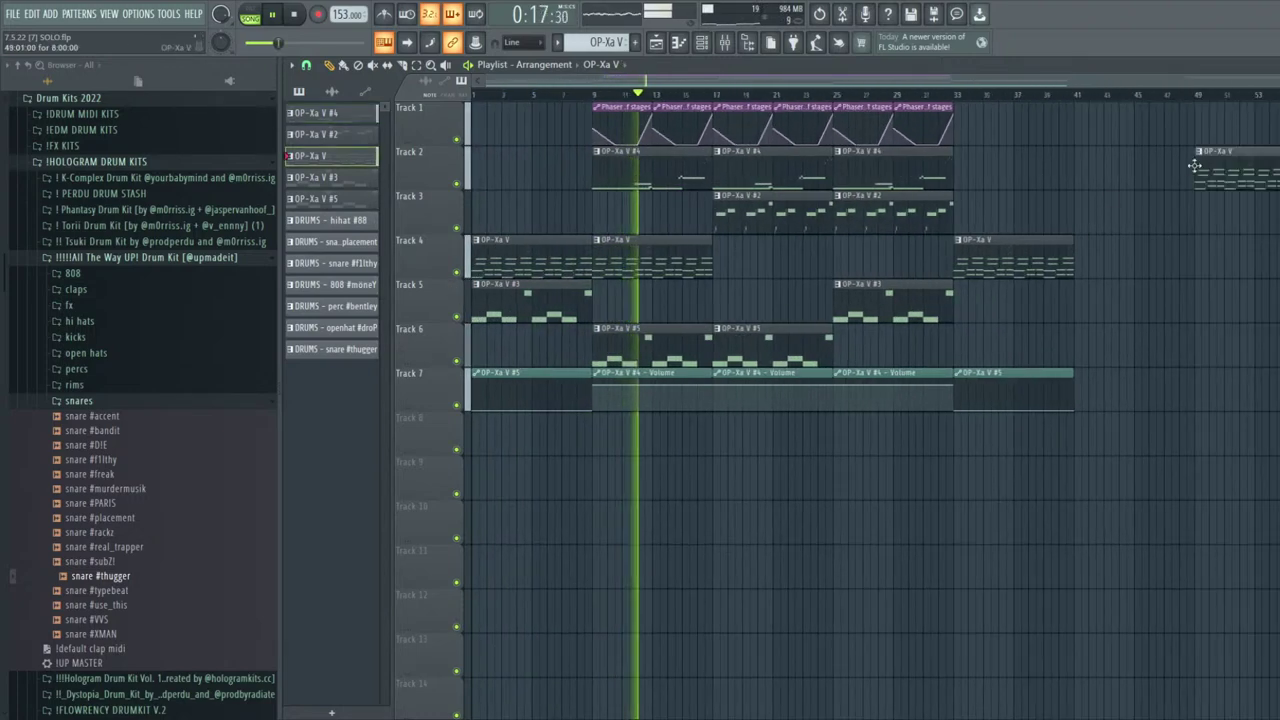
{"action": "left_click", "coordinate": [1200, 171]}
{"action": "scroll", "coordinate": [1195, 180], "scroll_direction": "down", "scroll_amount": 2}
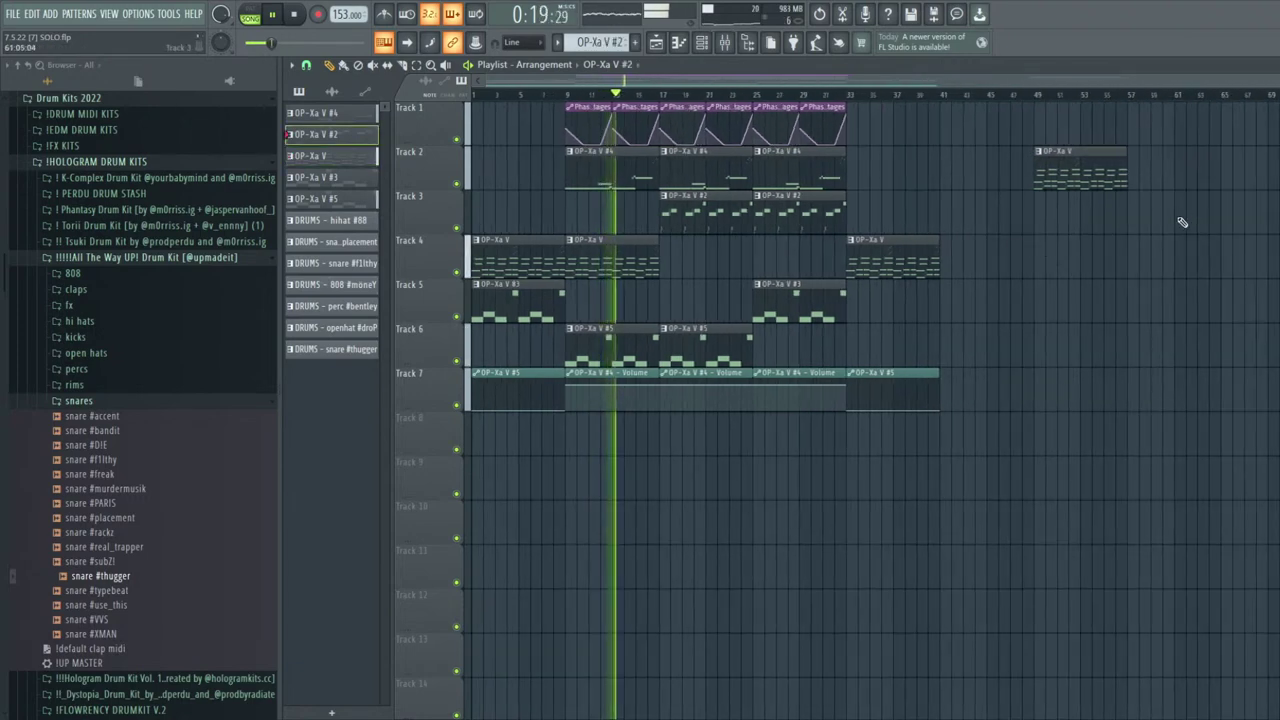
{"action": "left_click", "coordinate": [1184, 222]}
Place a lone OP-Xa V #5 clip at bar 73 on Track 4 and an OP-Xa V #3 clip at bar 85 on Track 5
{"action": "scroll", "coordinate": [1184, 222], "scroll_direction": "down", "scroll_amount": 2}
{"action": "left_click_drag", "start_coordinate": [767, 282], "coordinate": [702, 322]}
{"action": "key", "text": "ctrl+b"}
{"action": "scroll", "coordinate": [834, 343], "scroll_direction": "down", "scroll_amount": 1}
{"action": "left_click_drag", "start_coordinate": [834, 343], "coordinate": [1257, 296]}
{"action": "key", "text": "ctrl+d"}
{"action": "scroll", "coordinate": [1222, 211], "scroll_direction": "down", "scroll_amount": 2}
{"action": "scroll", "coordinate": [1258, 310], "scroll_direction": "down", "scroll_amount": 1}
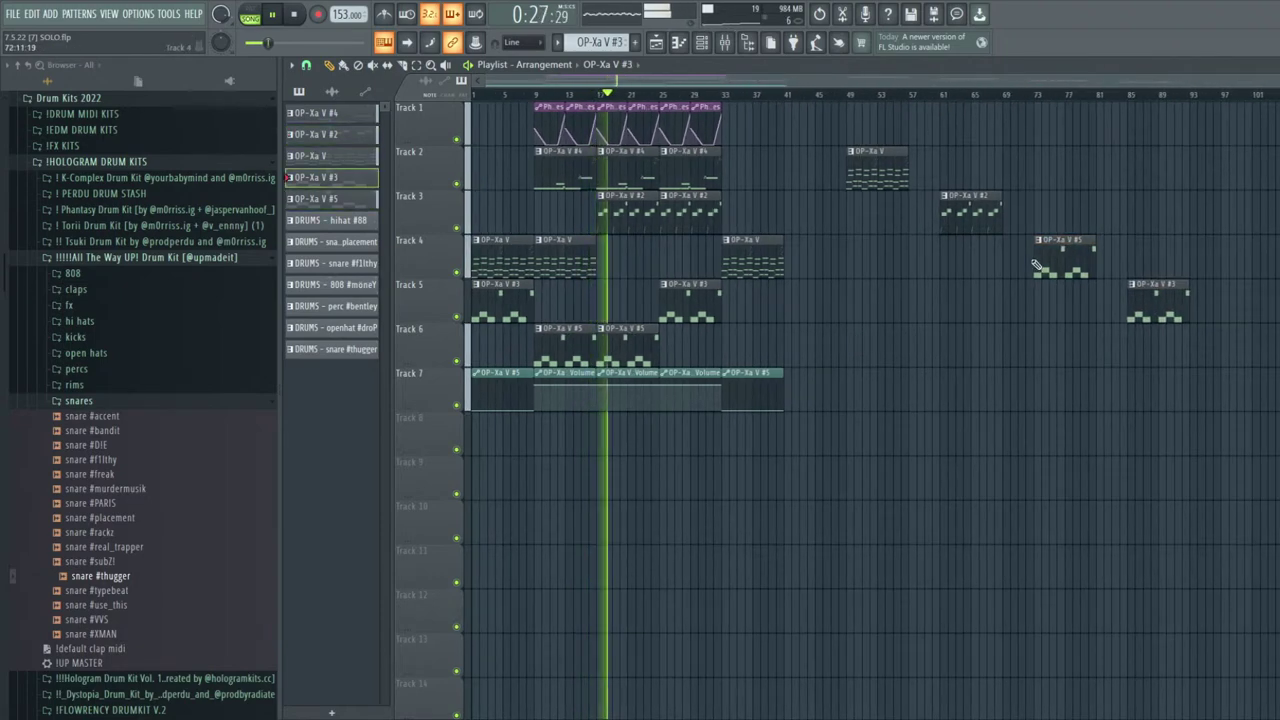
Copy the OP-Xa V #4 clip with its Phaser automation to bar 97 on Tracks 5 and 6
{"action": "left_click_drag", "start_coordinate": [672, 100], "coordinate": [1256, 367]}
{"action": "key", "text": "ctrl+b"}
{"action": "left_click", "coordinate": [1059, 382], "text": "ctrl"}
{"action": "scroll", "coordinate": [1060, 381], "scroll_direction": "down", "scroll_amount": 1}
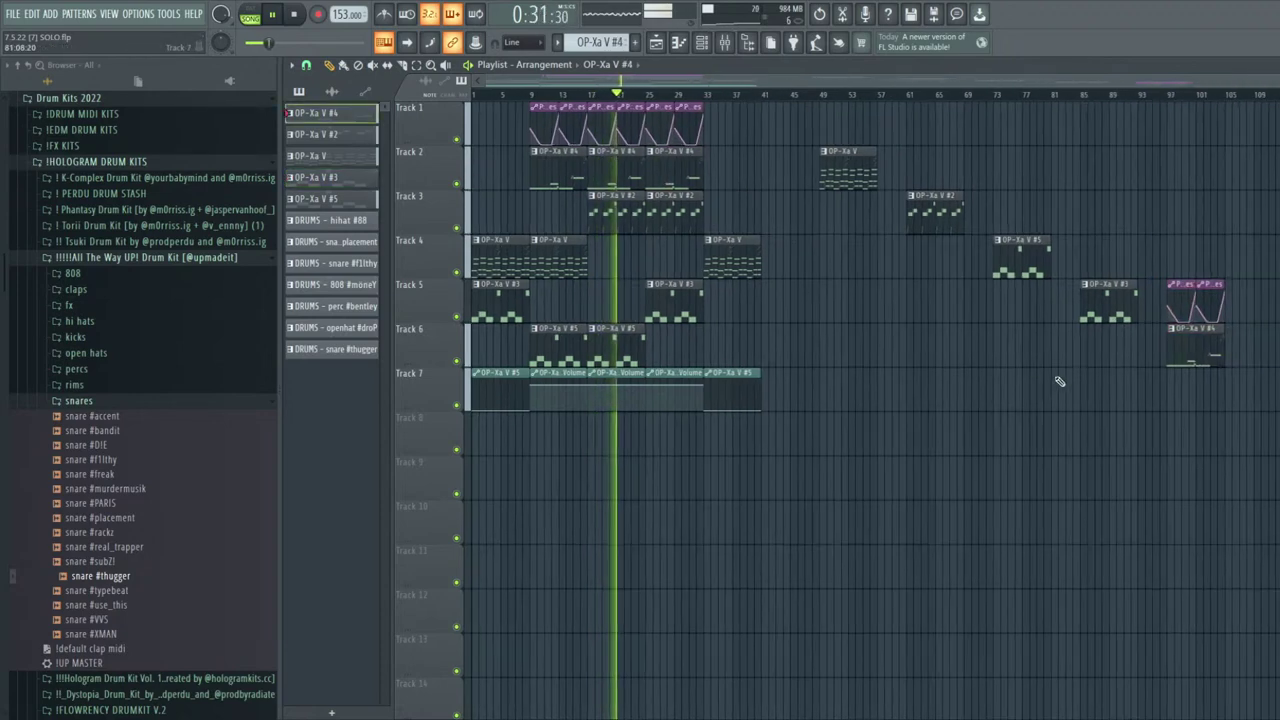
Repeat the muted OP-Xa V #5 automation clip along Track 7 from bar 41 up to bar 97
{"action": "left_click_drag", "start_coordinate": [803, 391], "coordinate": [749, 391]}
{"action": "key", "text": "ctrl+b"}
{"action": "key", "text": "ctrl+b"}
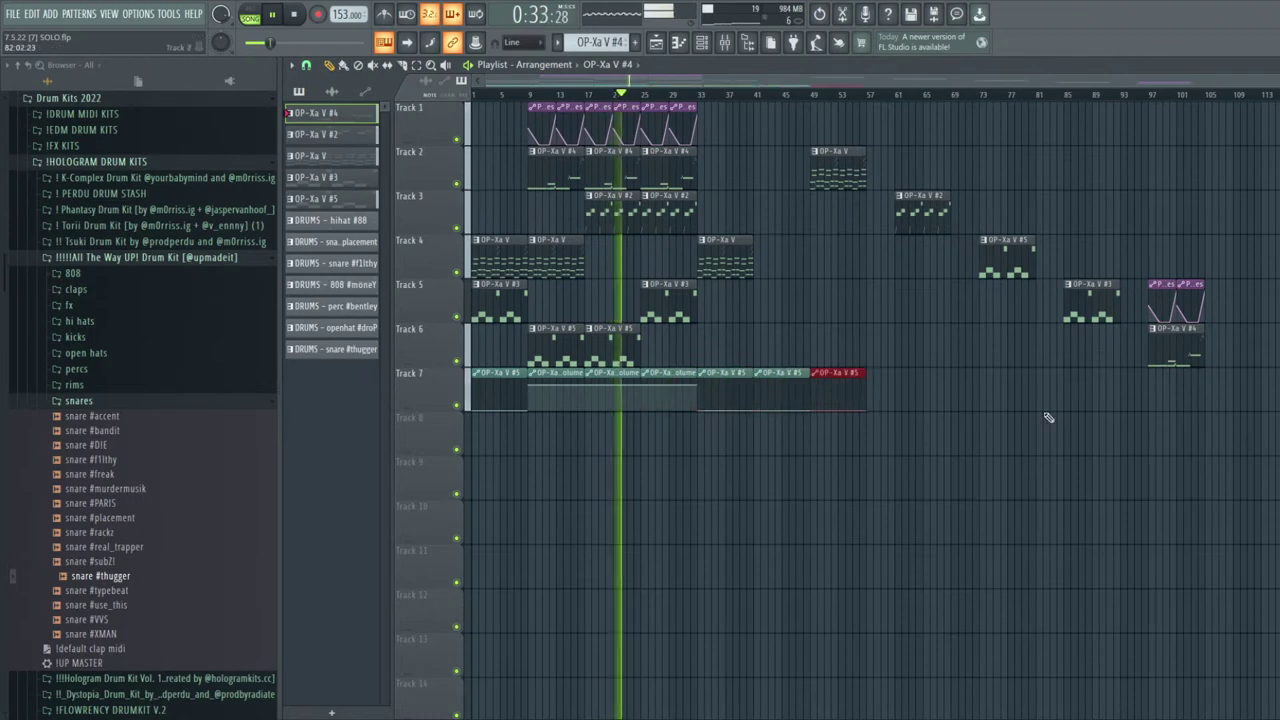
{"action": "key", "text": "ctrl+b"}
{"action": "key", "text": "ctrl+b"}
{"action": "key", "text": "ctrl+b"}
{"action": "key", "text": "ctrl+b"}
{"action": "key", "text": "ctrl+b"}
Add an OP-Xa V #4 - Volume clip at bar 97 on Track 7, followed by a muted OP-Xa V #5 automation clip at bar 105
{"action": "left_click", "coordinate": [669, 375]}
{"action": "left_click_drag", "start_coordinate": [1171, 399], "coordinate": [1148, 403]}
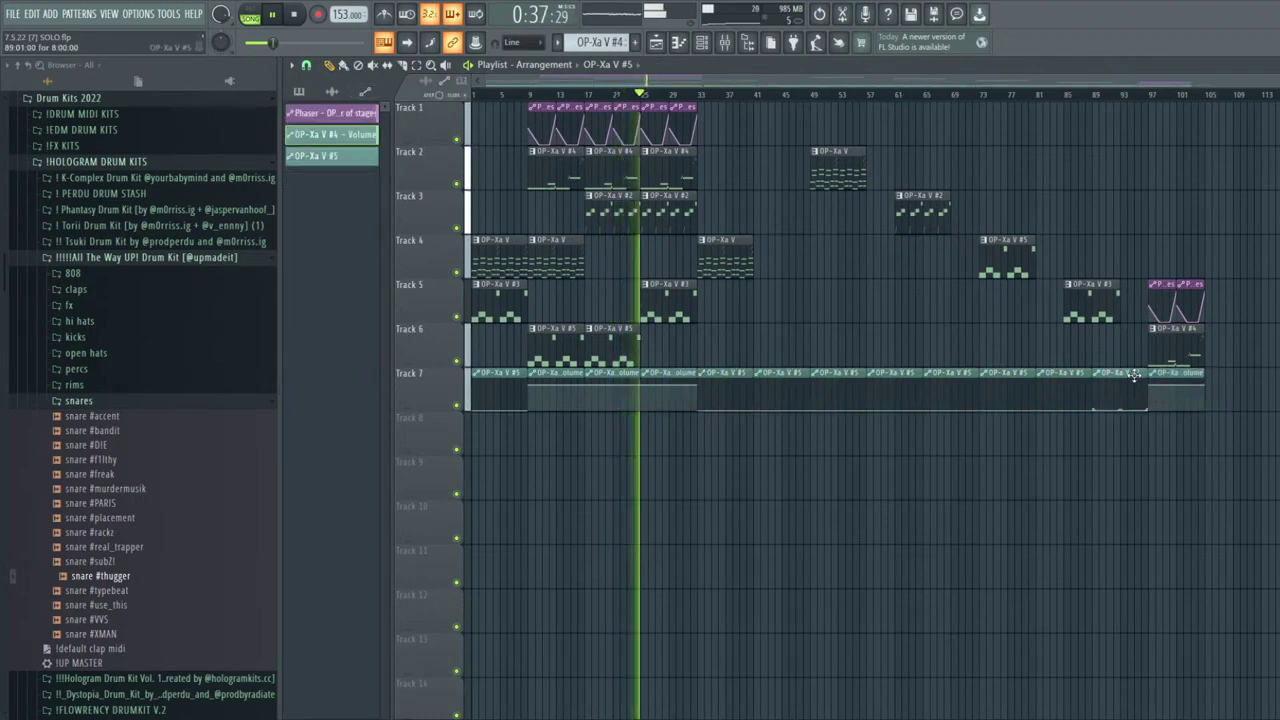
{"action": "left_click", "coordinate": [1134, 376]}
{"action": "left_click", "coordinate": [1207, 384]}
{"action": "scroll", "coordinate": [1265, 410], "scroll_direction": "up", "scroll_amount": 2}
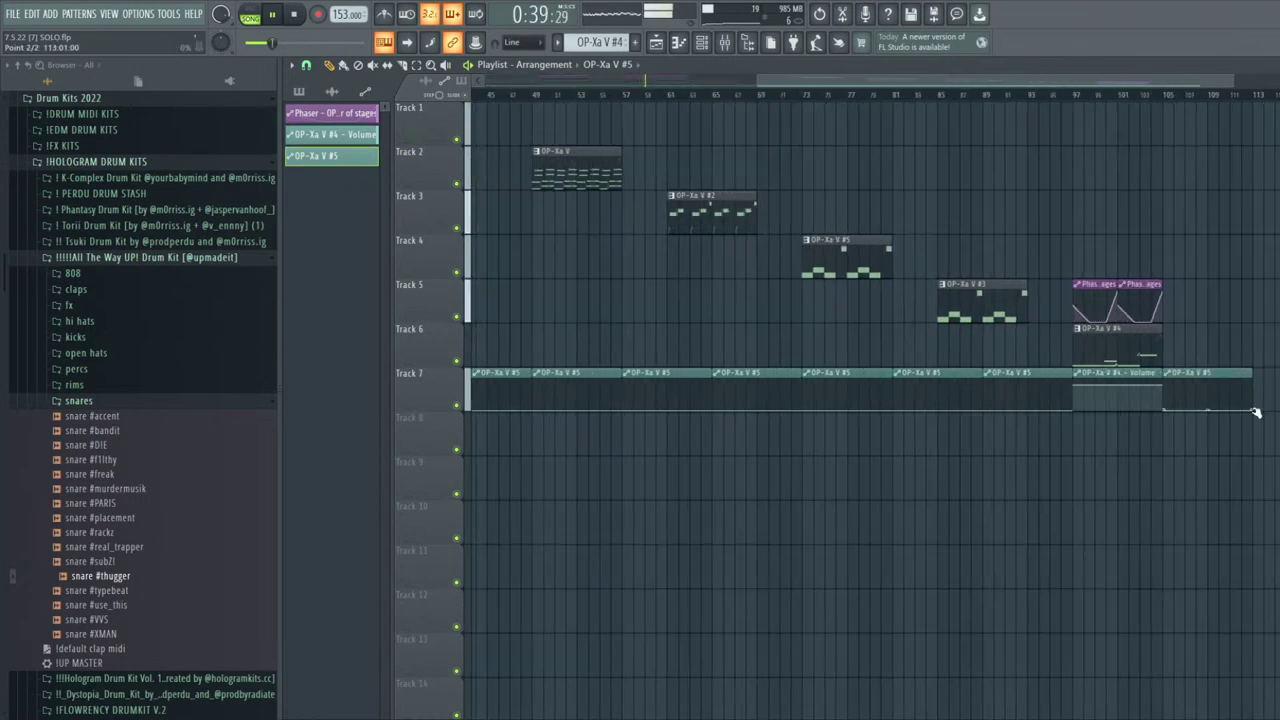
Select every clip in the playlist, listen to the melody arrangement, and stop playback
{"action": "scroll", "coordinate": [1256, 412], "scroll_direction": "down", "scroll_amount": 2}
{"action": "key", "text": "ctrl+a"}
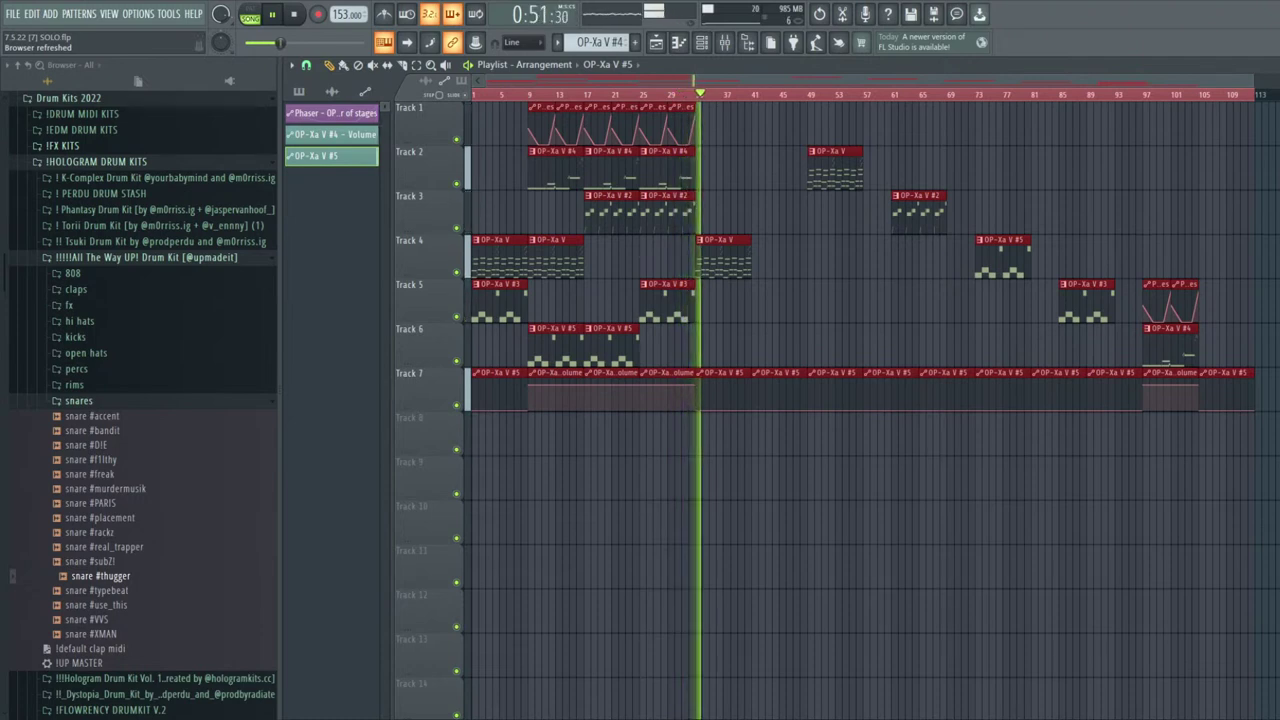
{"action": "key", "text": "space"}
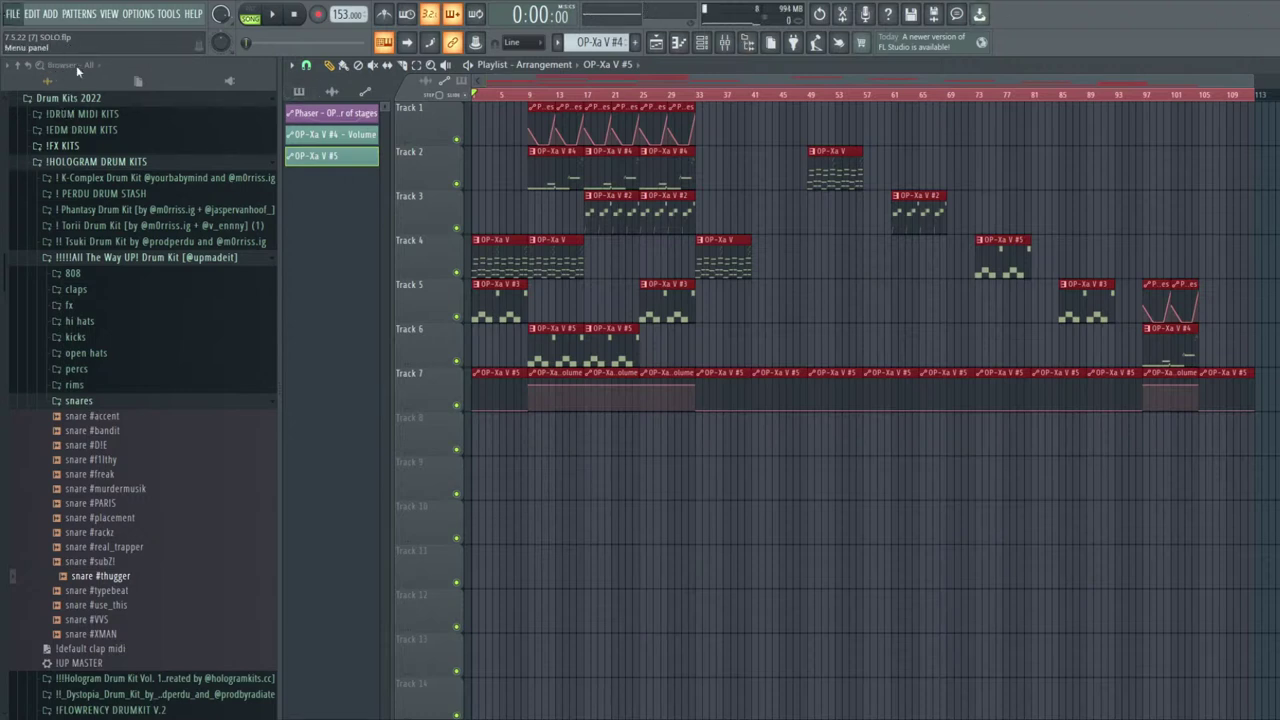
Start a new project, show the Channel rack, and reposition the Playlist window below it
{"action": "key", "text": "ctrl+n"}
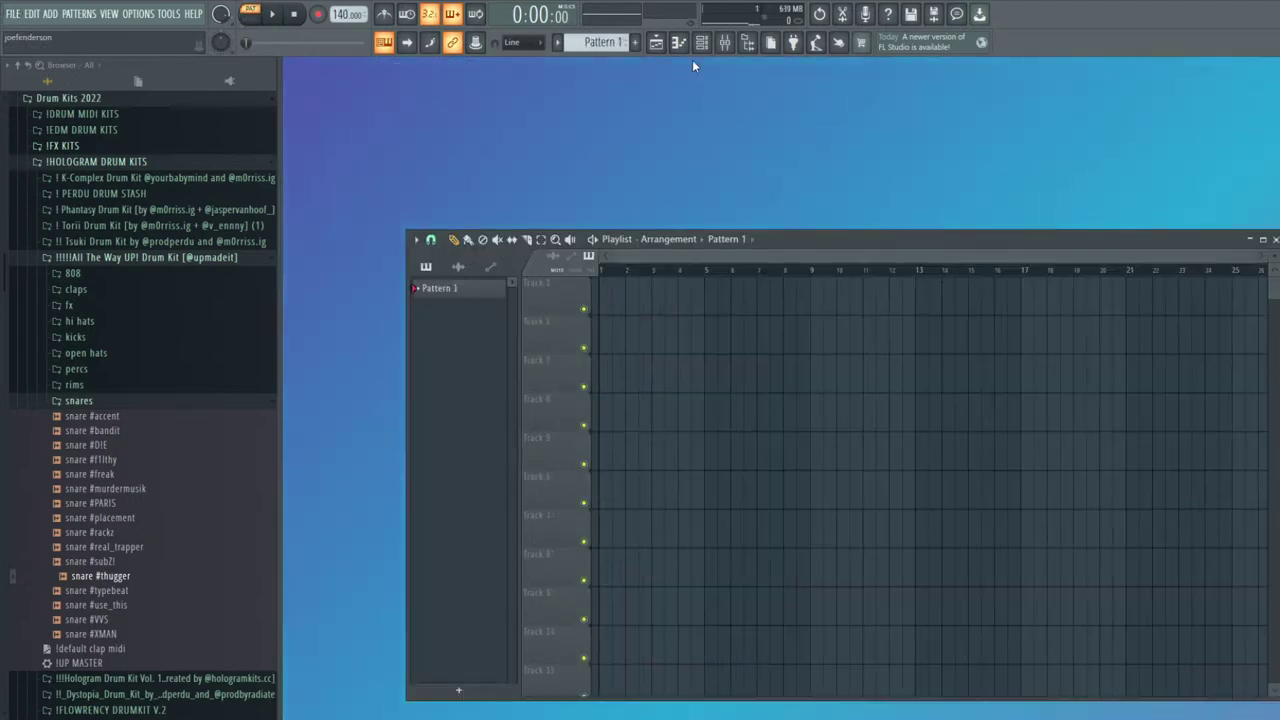
{"action": "left_click", "coordinate": [702, 41]}
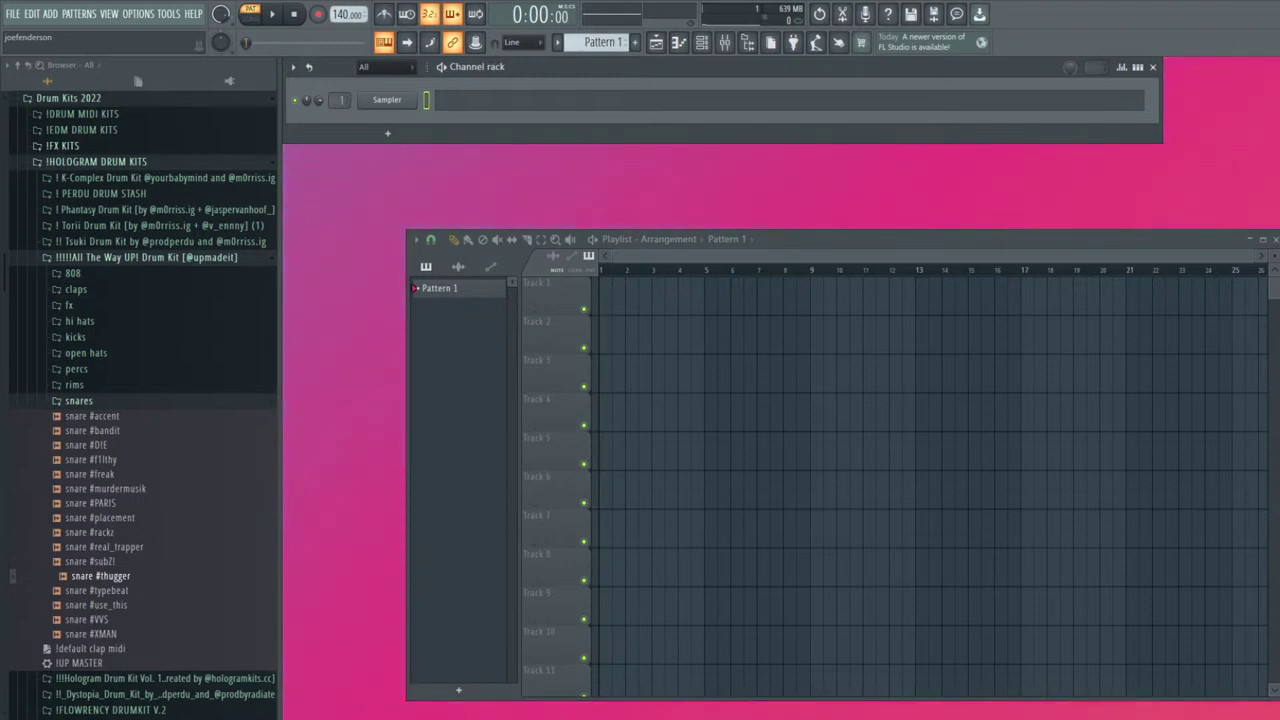
{"action": "left_click_drag", "start_coordinate": [675, 239], "coordinate": [624, 232]}
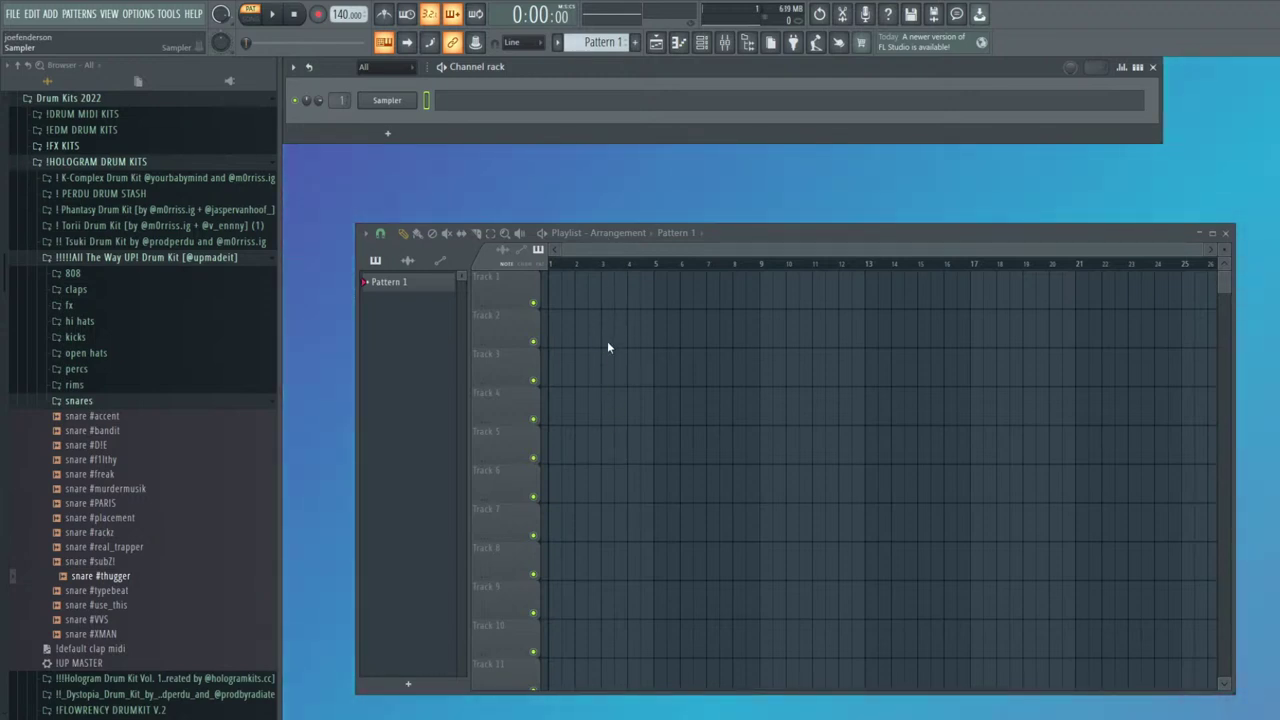
Load SEM V2 in place of the Sampler channel, decline its welcome tour, and close the plugin window
{"action": "left_click", "coordinate": [606, 401]}
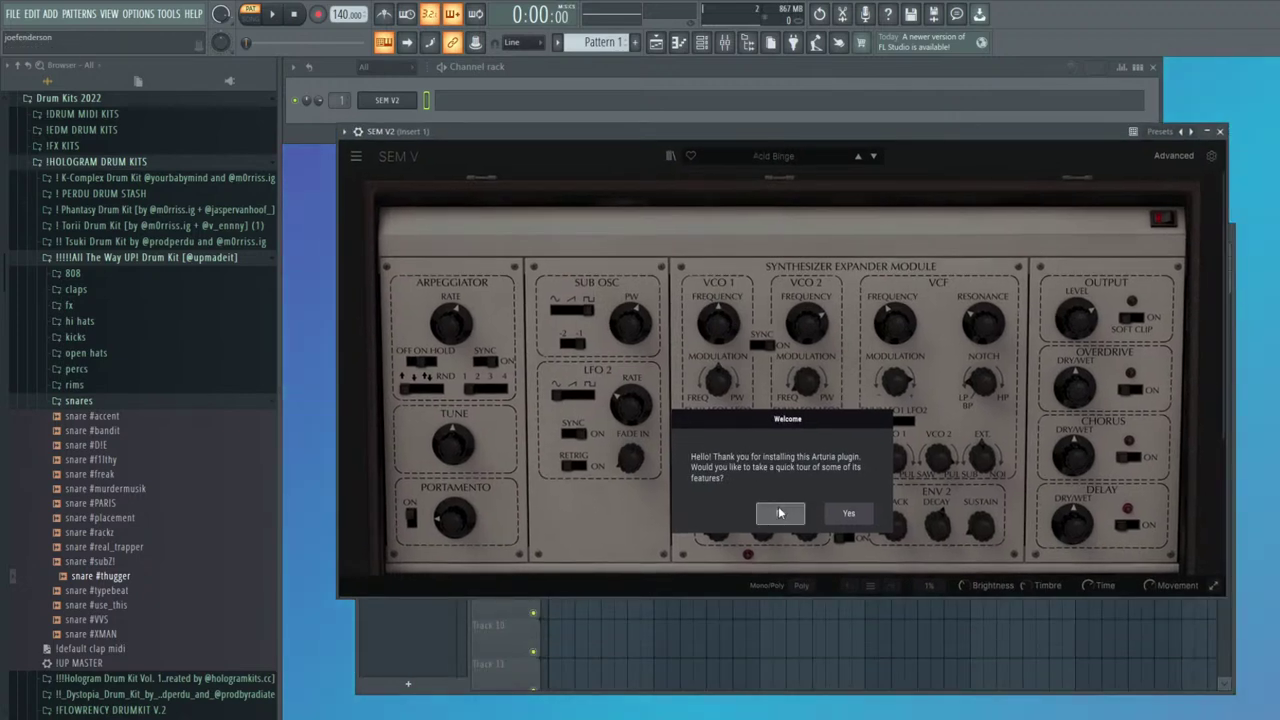
{"action": "left_click", "coordinate": [781, 514]}
{"action": "left_click_drag", "start_coordinate": [805, 193], "coordinate": [808, 193]}
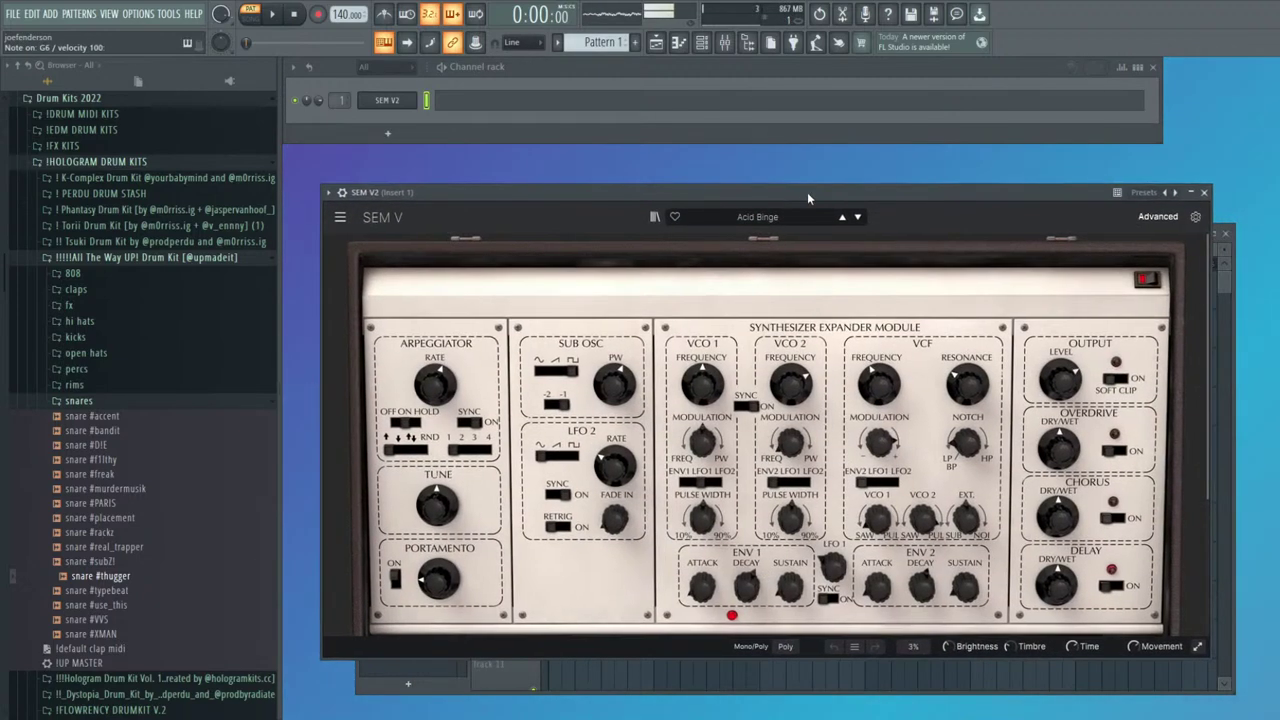
{"action": "left_click", "coordinate": [1204, 193]}
Place Pattern 1 on Track 1 so that it spans the first eight bars
{"action": "left_click_drag", "start_coordinate": [572, 293], "coordinate": [753, 306]}
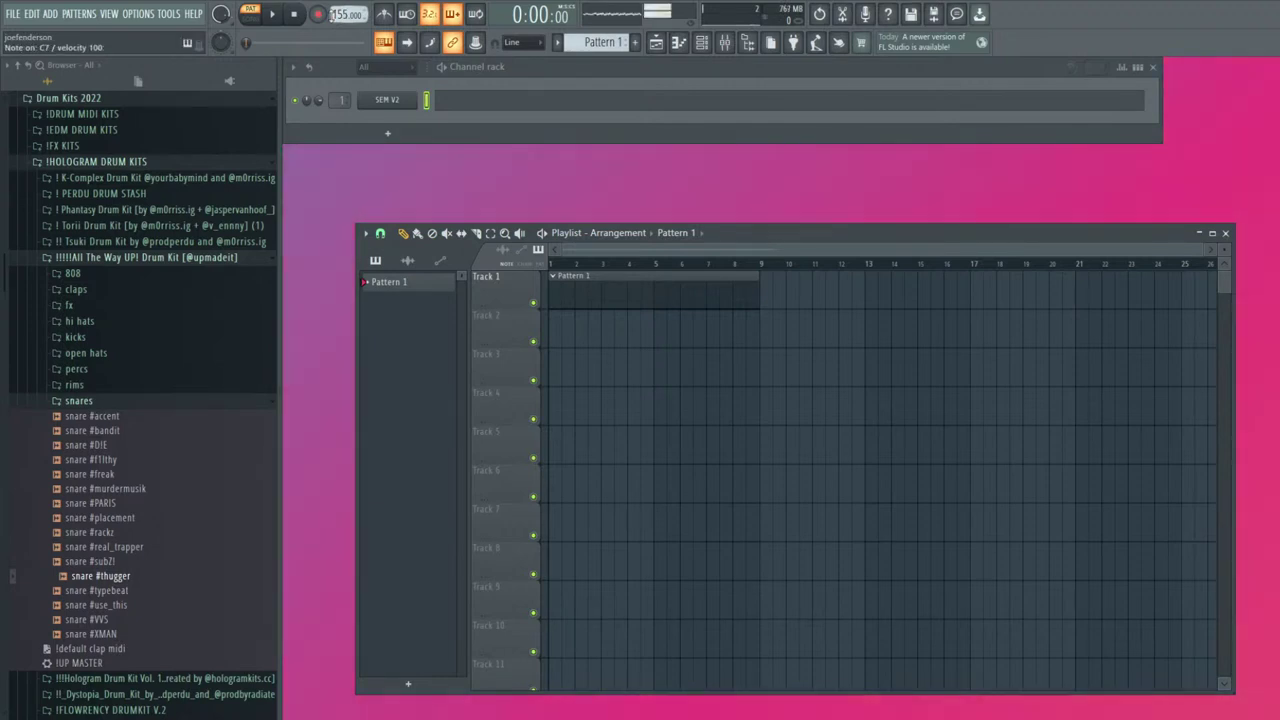
Set the tempo to 147 BPM and draw a C7 note at the start of bar 1 in SEM V2's piano roll
{"action": "left_click", "coordinate": [506, 104]}
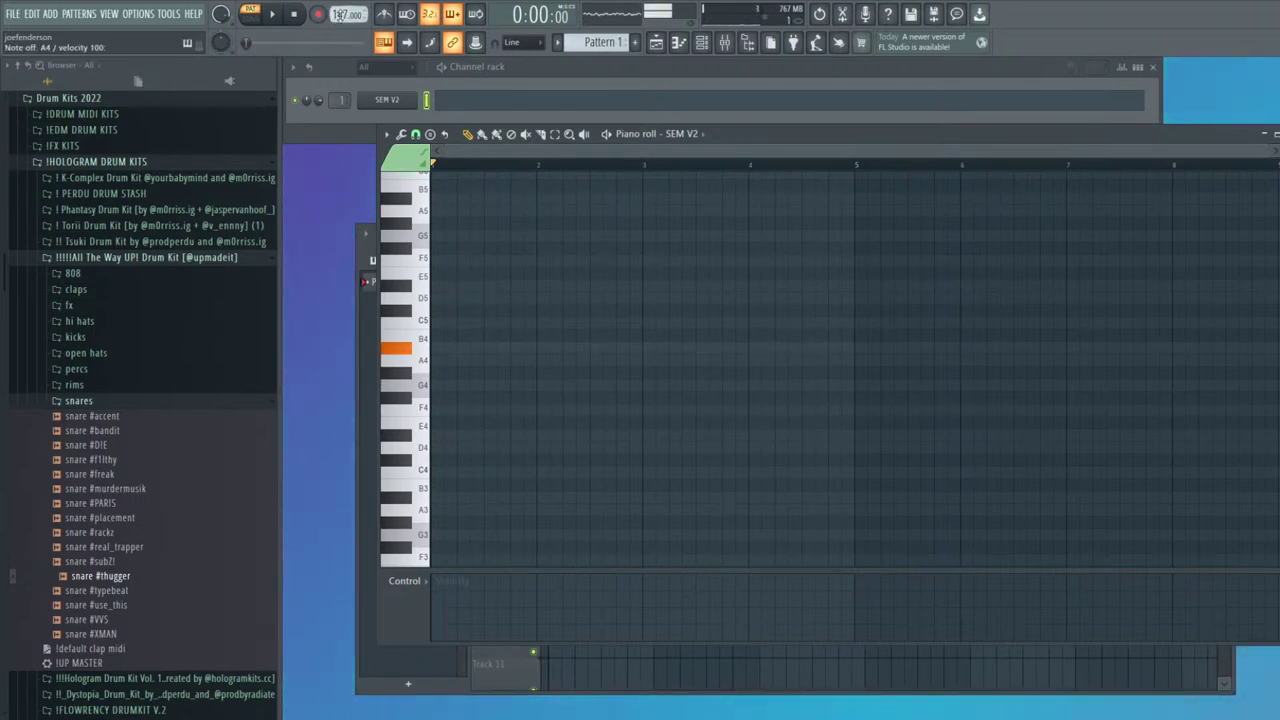
{"action": "scroll", "coordinate": [450, 253], "scroll_direction": "up", "scroll_amount": 6}
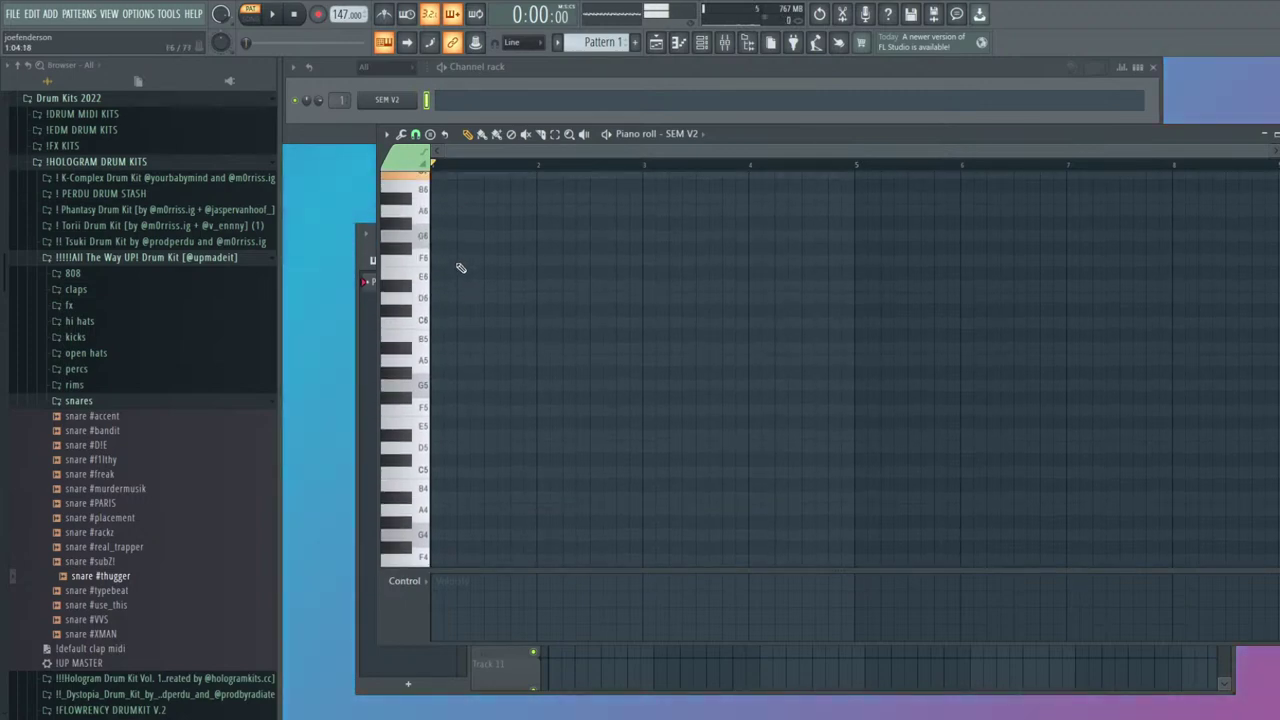
{"action": "left_click", "coordinate": [432, 248]}
{"action": "left_click_drag", "start_coordinate": [505, 248], "coordinate": [507, 248]}
{"action": "key", "text": "i"}
{"action": "key", "text": "7"}
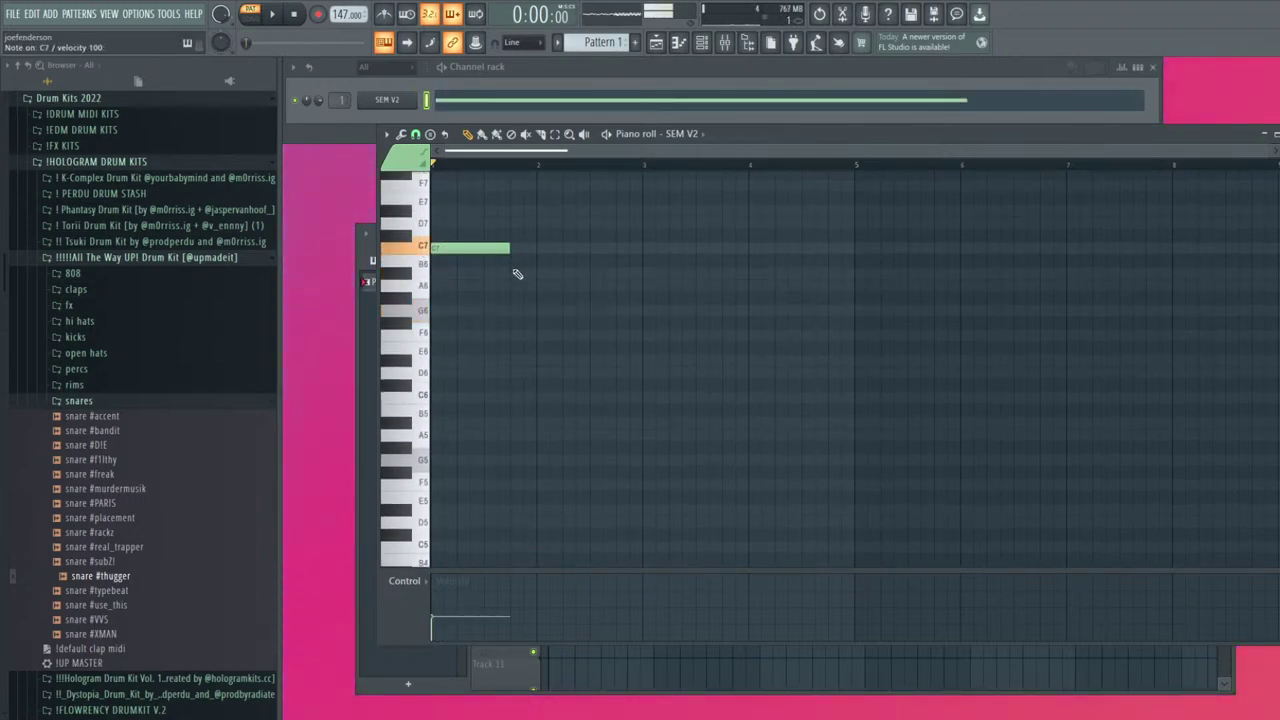
{"action": "key", "text": "i"}
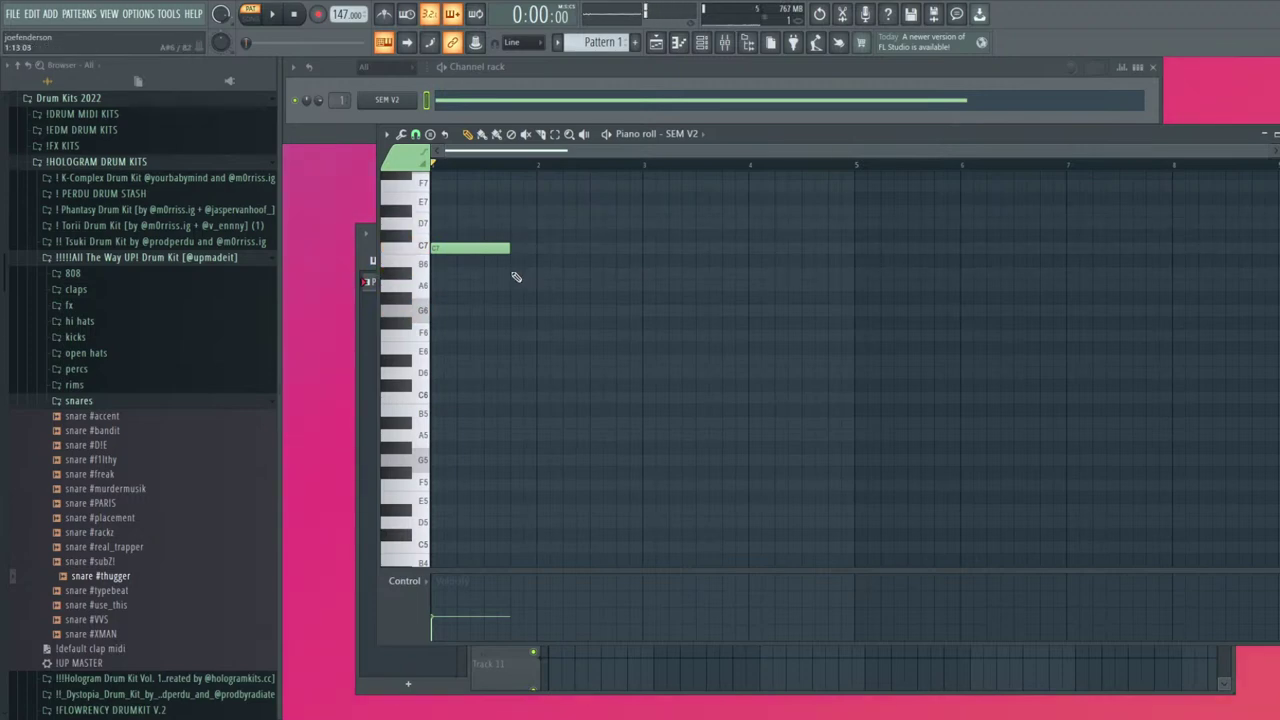
{"action": "key", "text": "space"}
{"action": "left_click", "coordinate": [514, 275]}
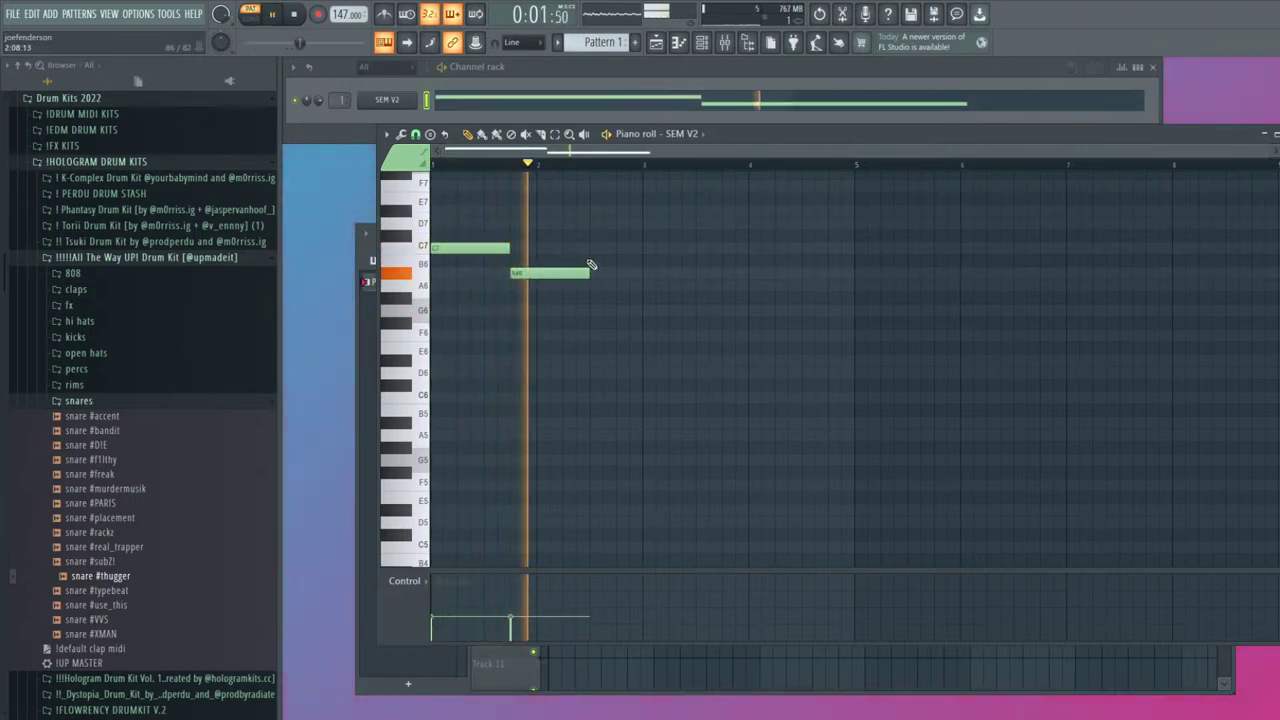
{"action": "key", "text": "space"}
{"action": "right_click", "coordinate": [531, 274]}
Lengthen the C7 note to two bars and duplicate it until the notes fill eight bars
{"action": "left_click_drag", "start_coordinate": [512, 246], "coordinate": [640, 247]}
{"action": "key", "text": "space"}
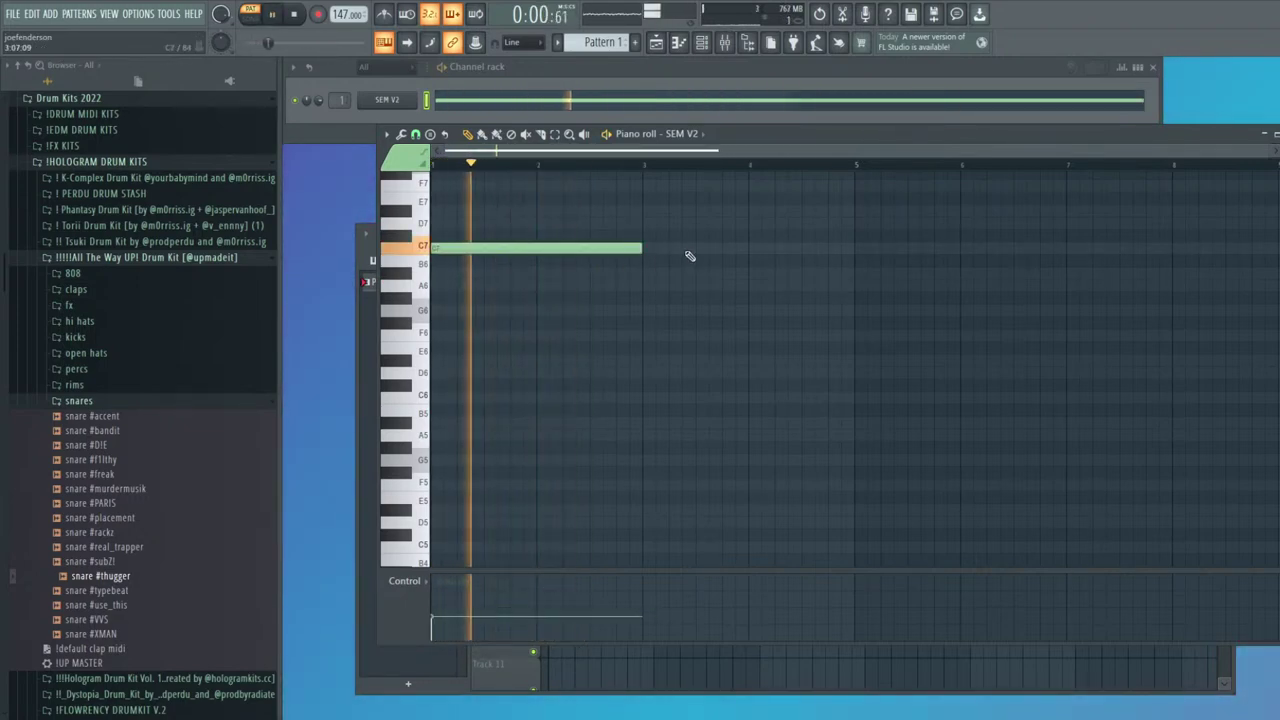
{"action": "key", "text": "ctrl+b"}
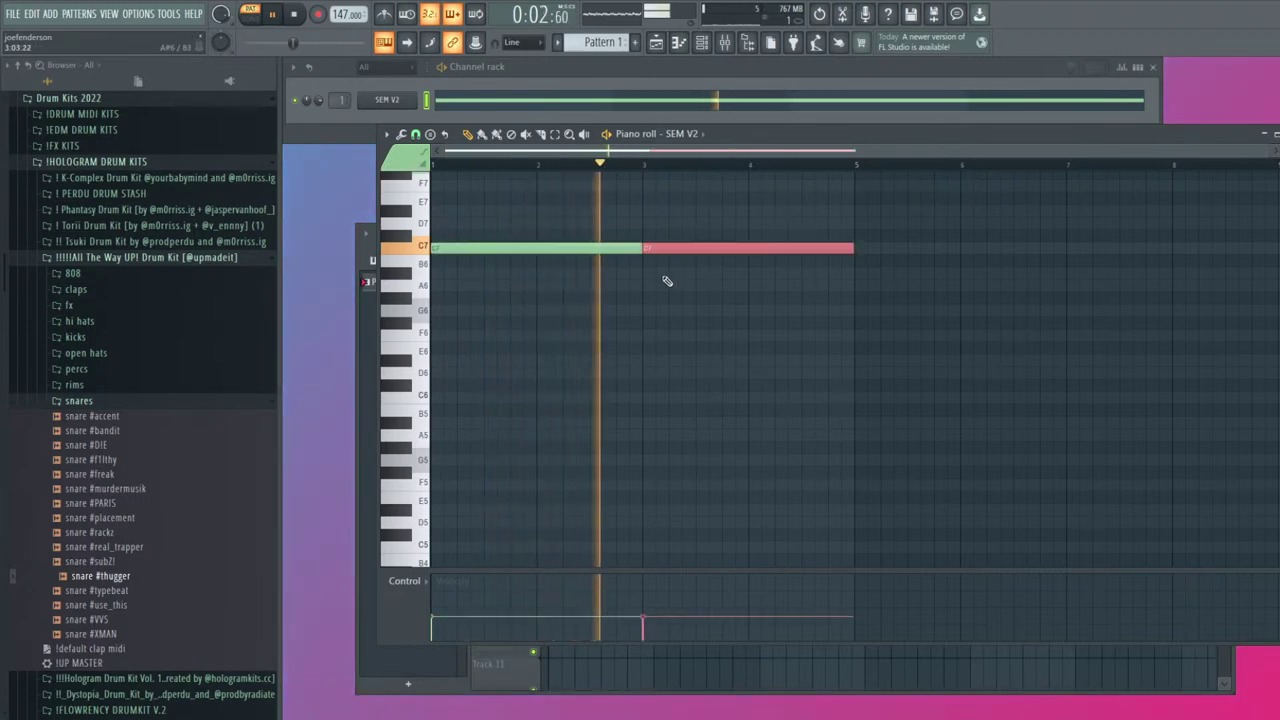
{"action": "key", "text": "ctrl+b"}
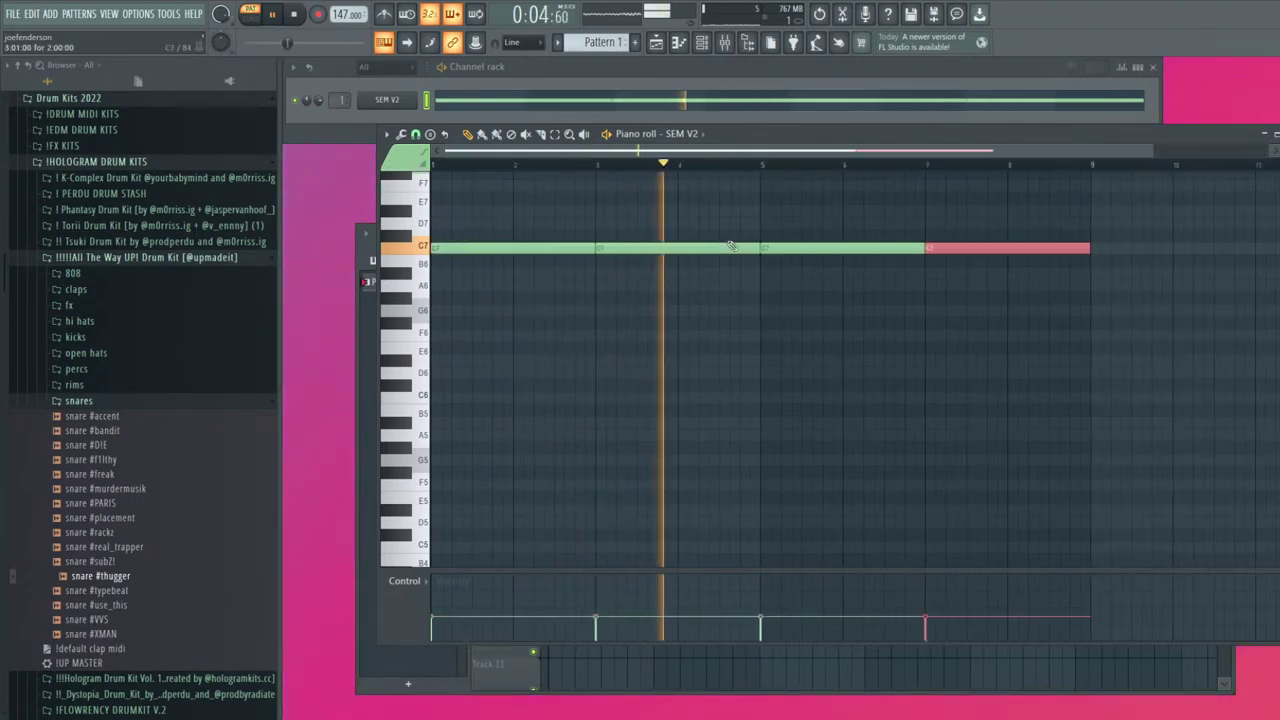
Load Portal in slot 3 of mixer Insert 1 and choose its preset "I Cant Save U But We Can Fall Together"
{"action": "key", "text": "F9"}
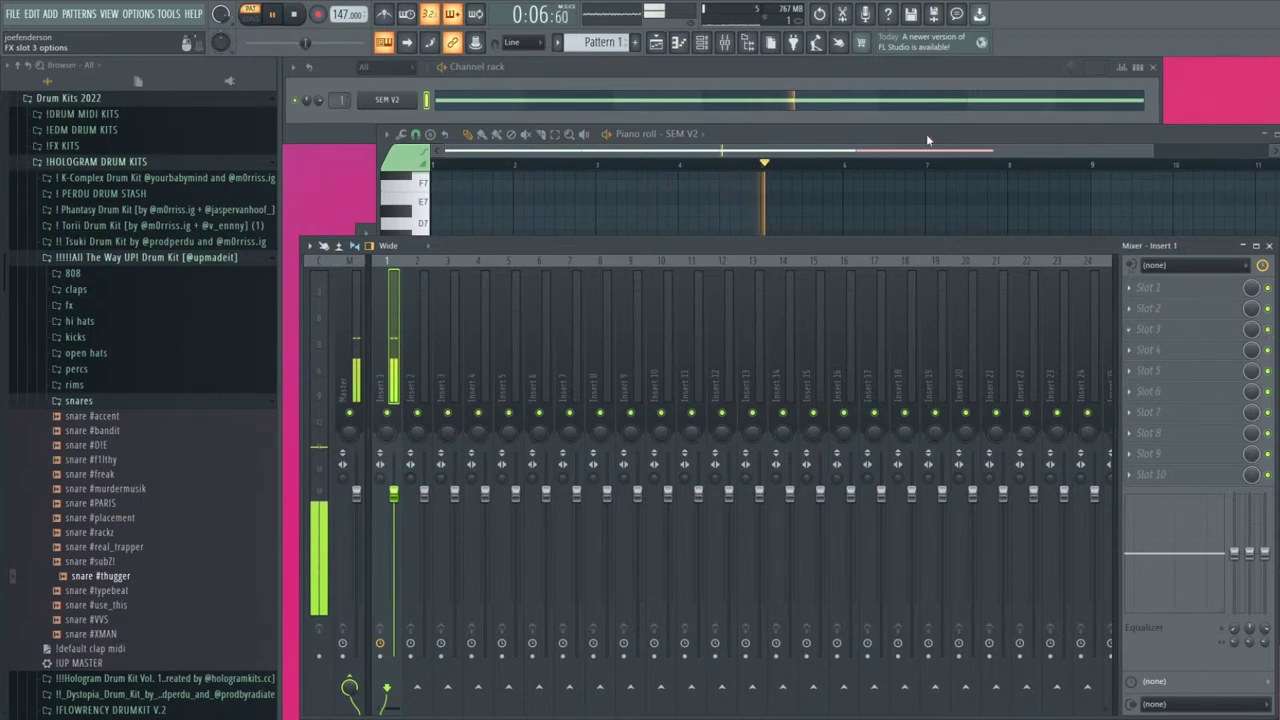
{"action": "left_click", "coordinate": [950, 189]}
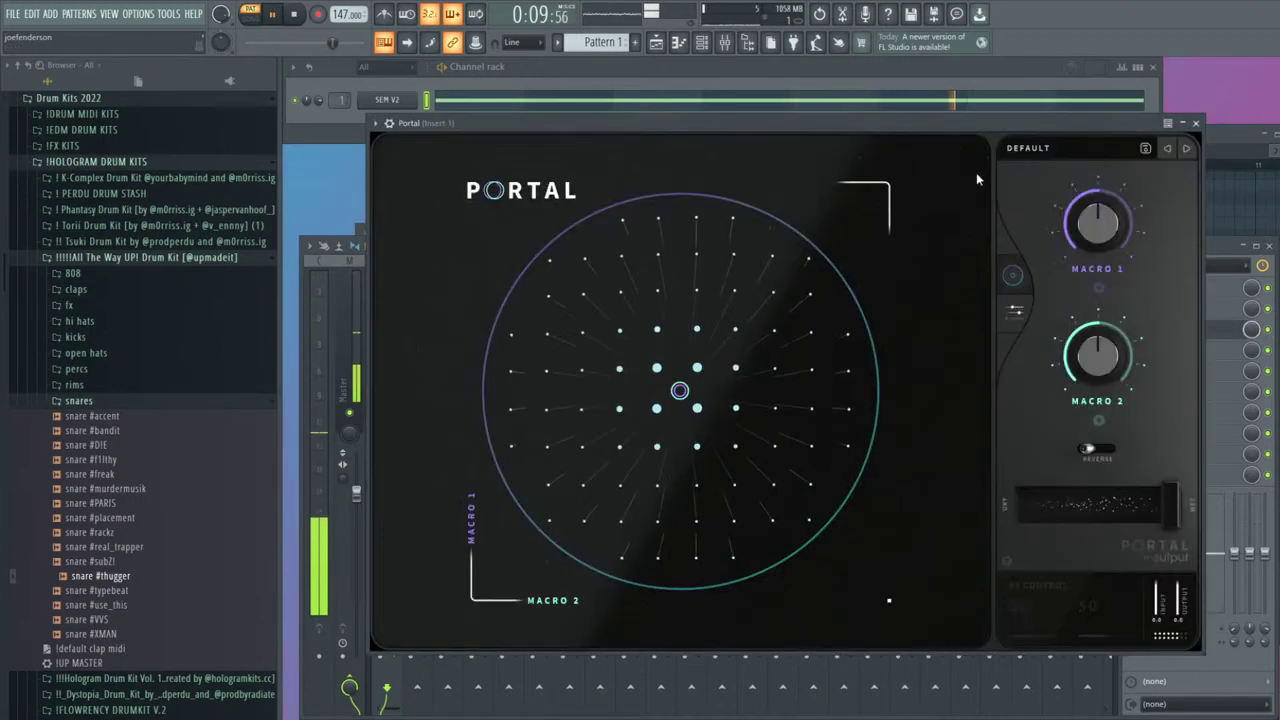
{"action": "left_click", "coordinate": [1026, 148]}
{"action": "left_click", "coordinate": [590, 347]}
{"action": "left_click", "coordinate": [752, 345]}
{"action": "left_click", "coordinate": [786, 244]}
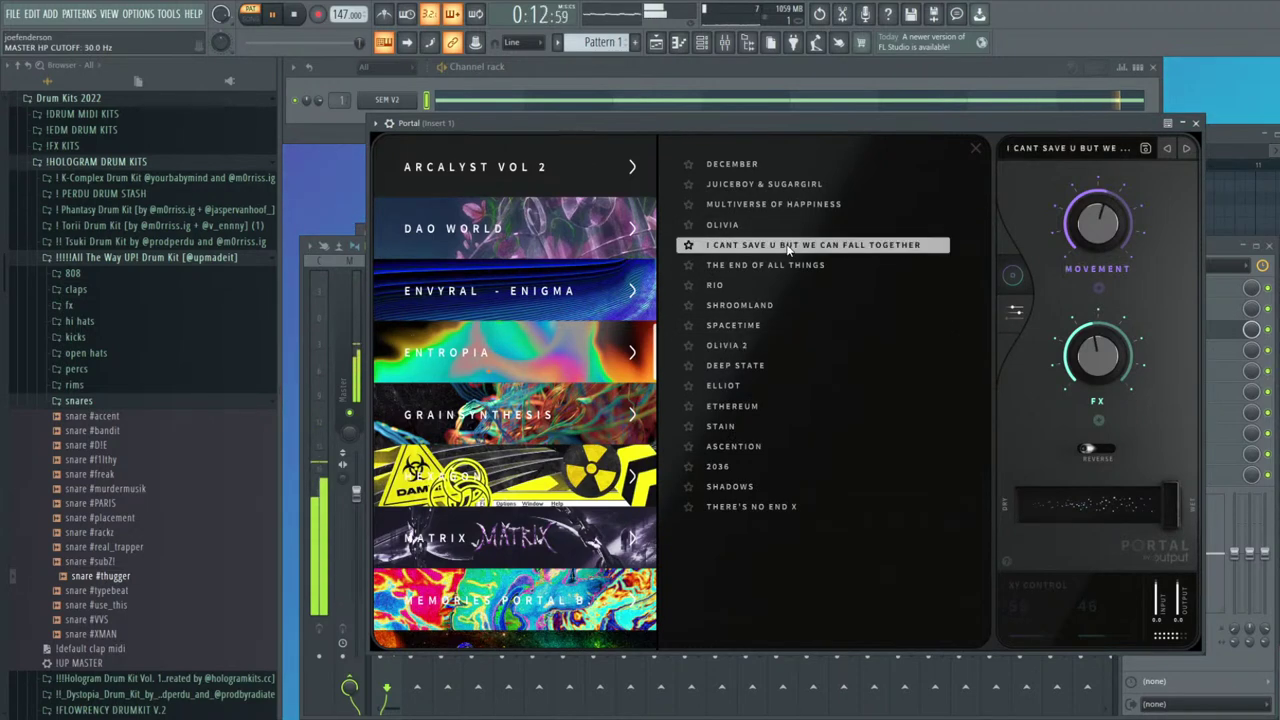
{"action": "left_click", "coordinate": [1195, 122]}
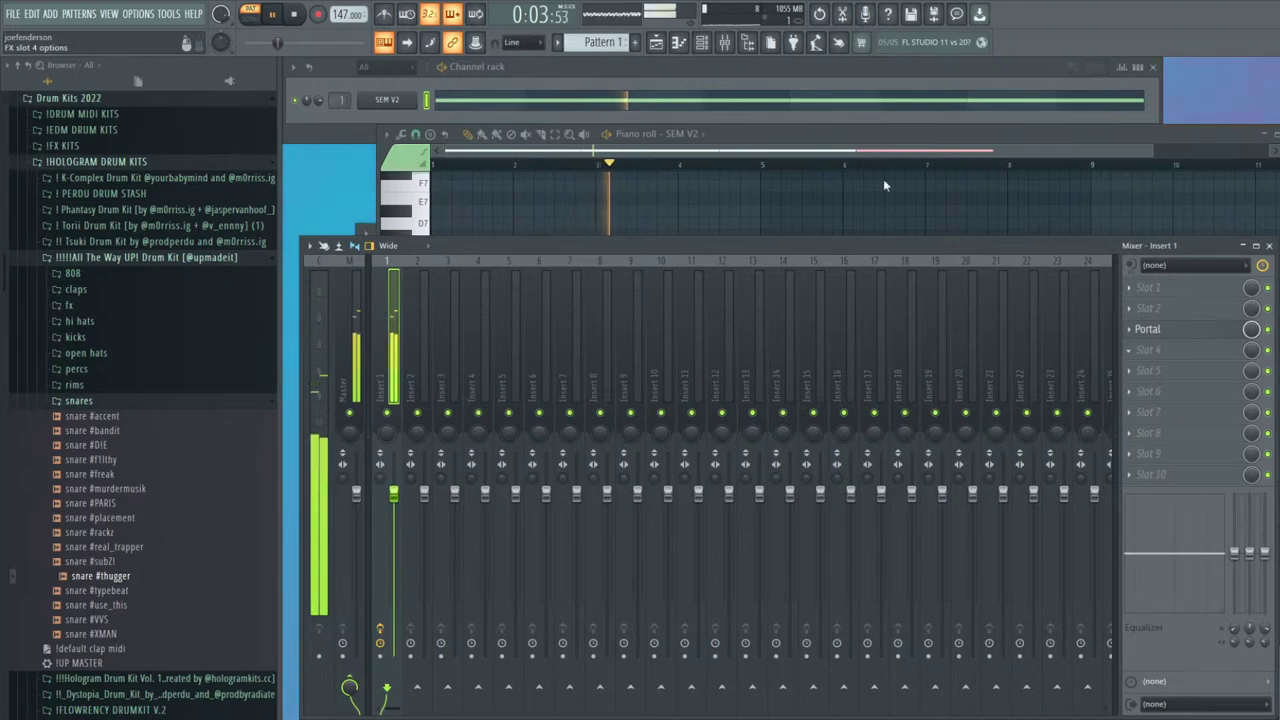
Load Crystalline in slot 4 of Insert 1 and lower the Insert 1 volume to 81% (-4.4 dB)
{"action": "left_click", "coordinate": [847, 82]}
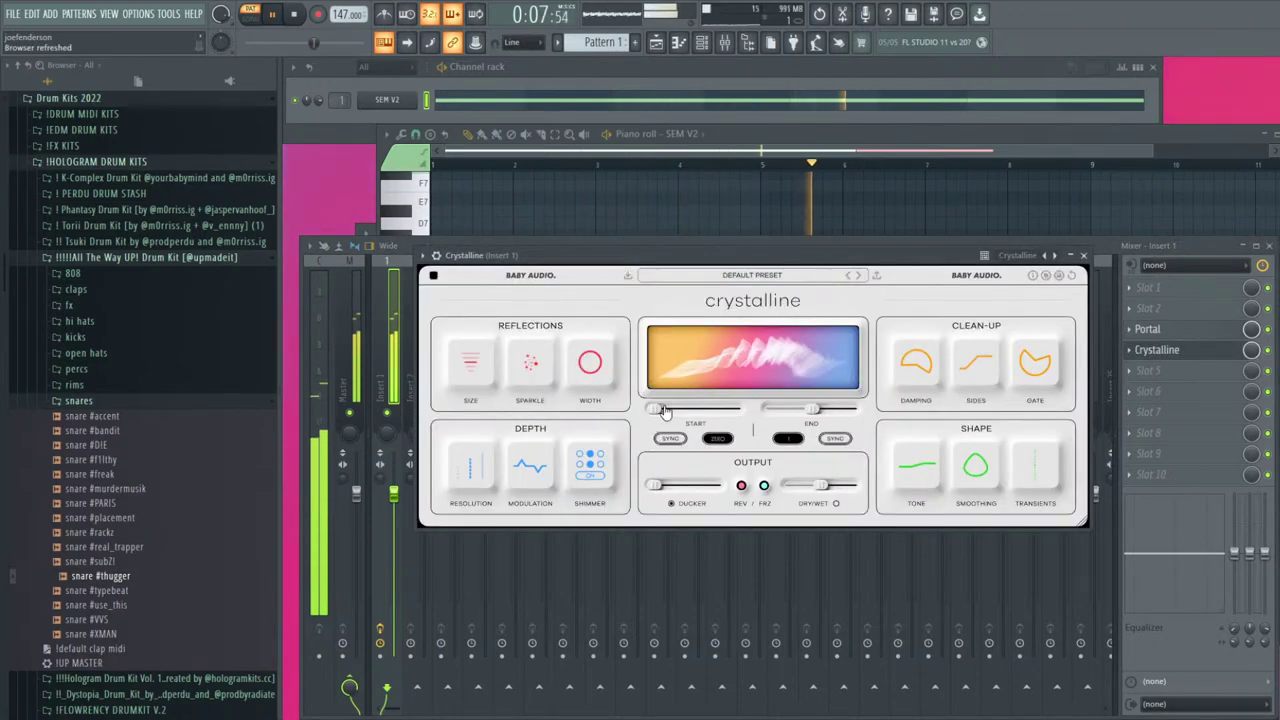
{"action": "left_click", "coordinate": [1083, 255]}
{"action": "left_click_drag", "start_coordinate": [393, 492], "coordinate": [393, 524]}
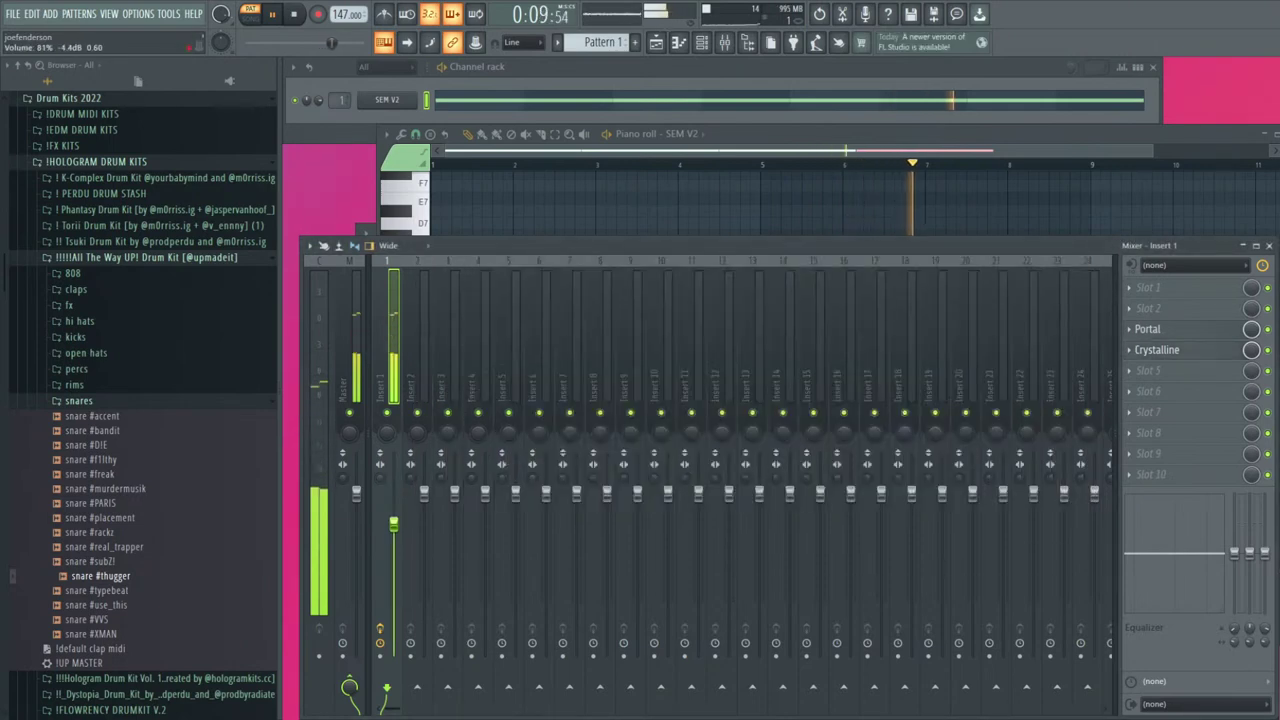
Move Crystalline ahead of Portal and set its dry/wet mix to 60%, width to +54%, and adjust smoothing and damping
{"action": "left_click_drag", "start_coordinate": [1157, 349], "coordinate": [1183, 329]}
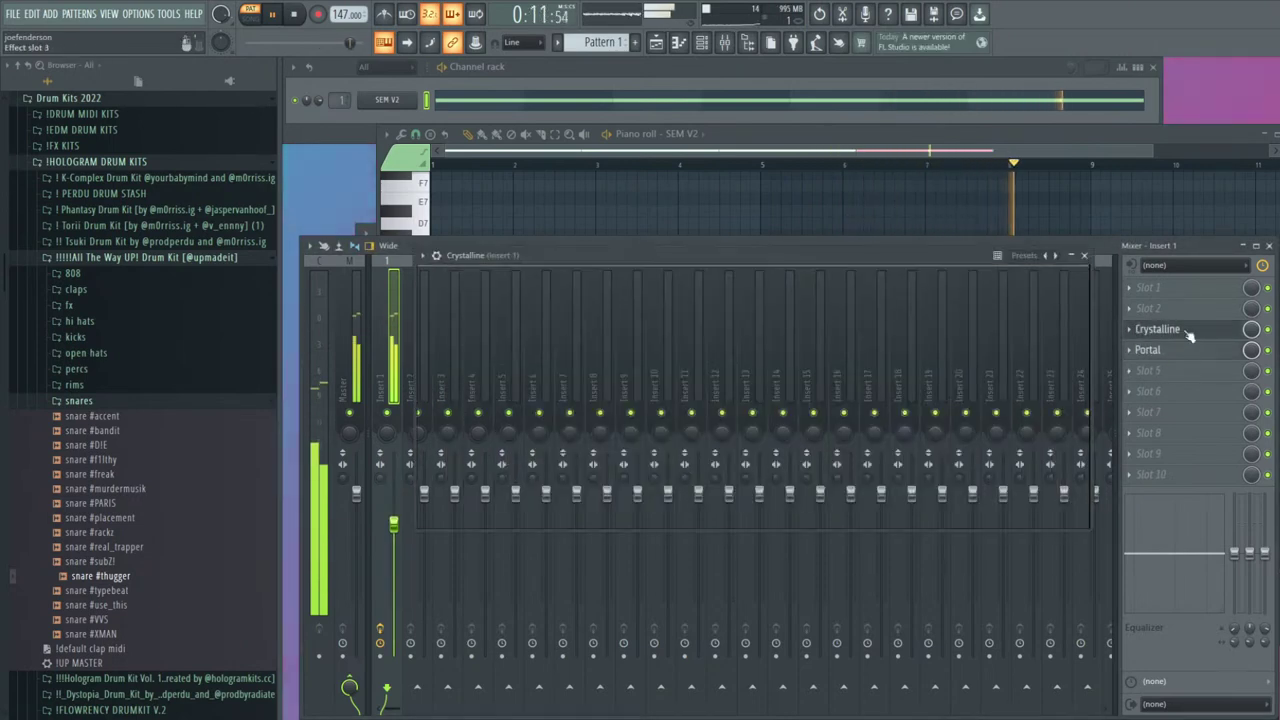
{"action": "left_click", "coordinate": [1183, 329]}
{"action": "left_click_drag", "start_coordinate": [810, 487], "coordinate": [817, 490]}
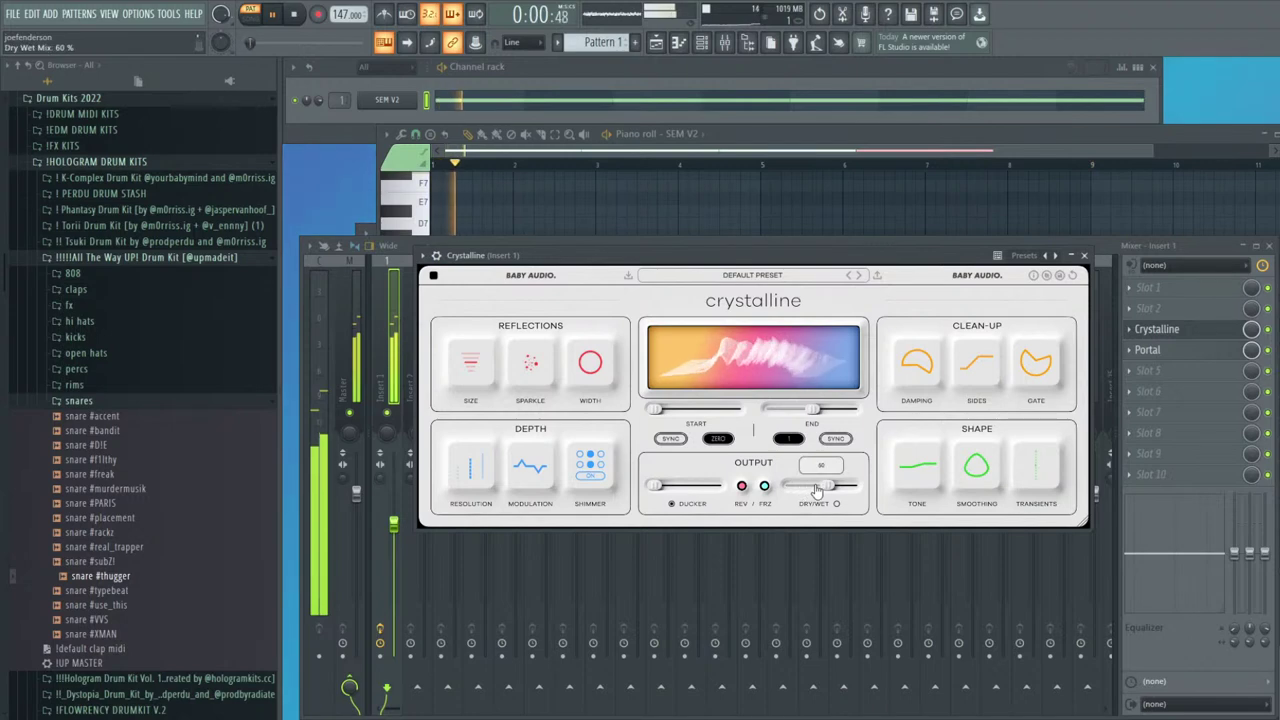
{"action": "left_click_drag", "start_coordinate": [974, 464], "coordinate": [974, 445]}
{"action": "left_click_drag", "start_coordinate": [930, 366], "coordinate": [930, 335]}
{"action": "left_click_drag", "start_coordinate": [606, 366], "coordinate": [602, 390]}
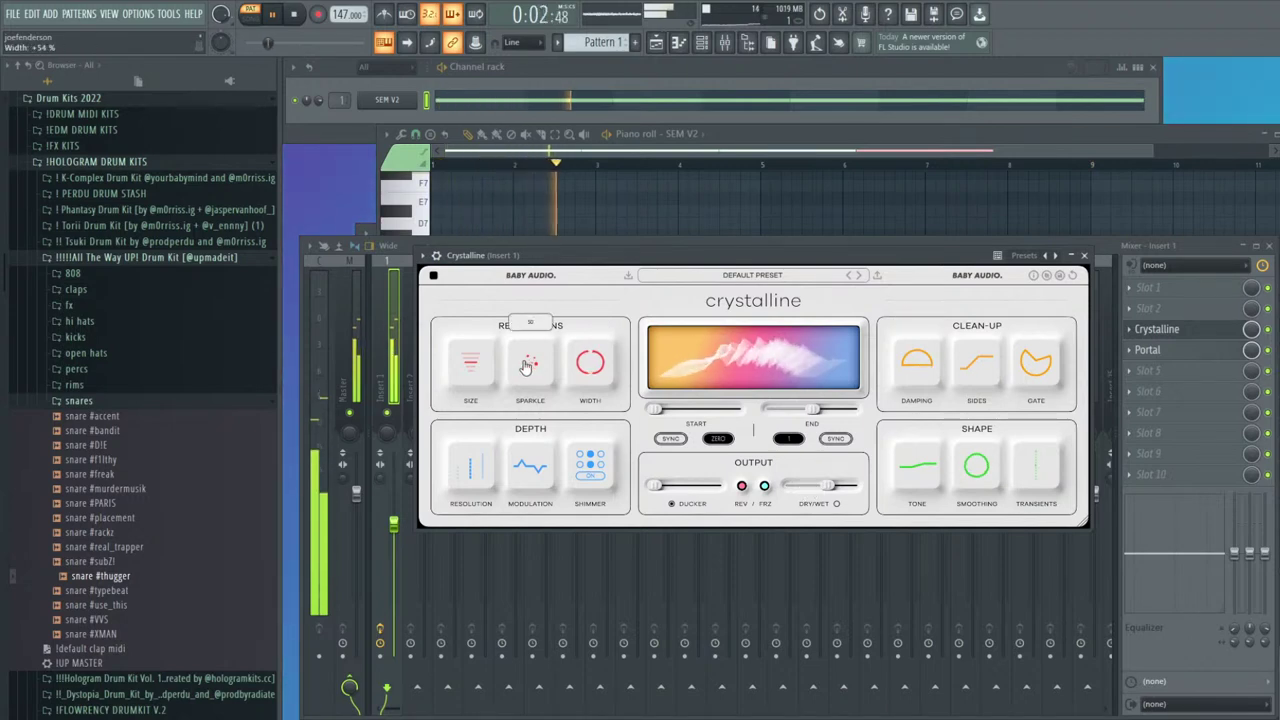
Audition the Portal presets Shroomland, Olivia 2, Deep State and Ethereum, keep Ethereum, and close the plugin window
{"action": "left_click", "coordinate": [1180, 330]}
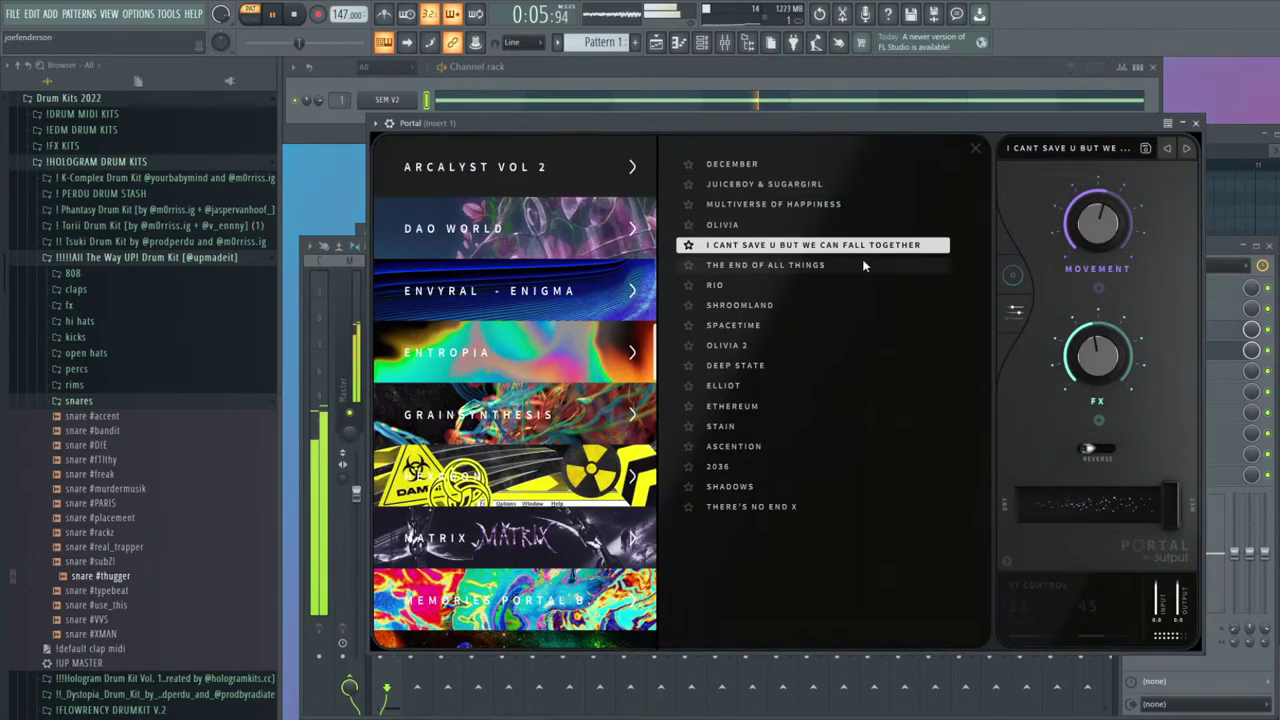
{"action": "left_click", "coordinate": [855, 305]}
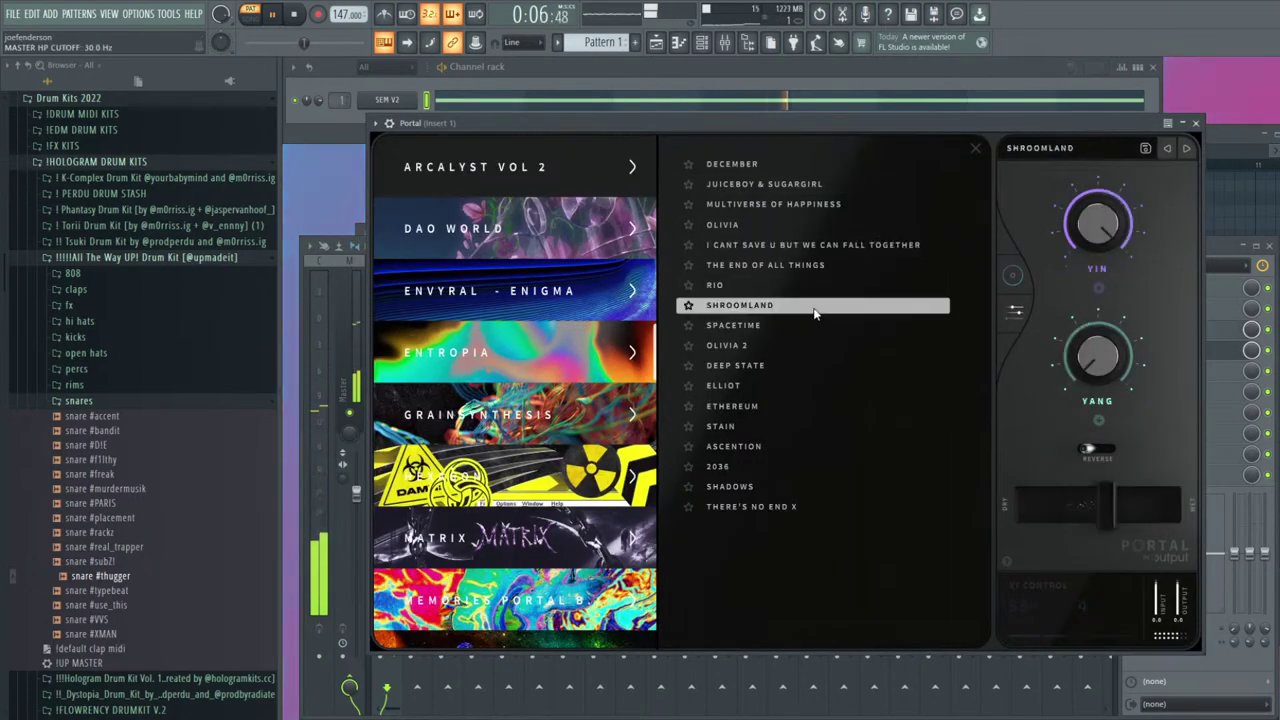
{"action": "left_click", "coordinate": [794, 345]}
{"action": "left_click", "coordinate": [786, 366]}
{"action": "left_click", "coordinate": [771, 405]}
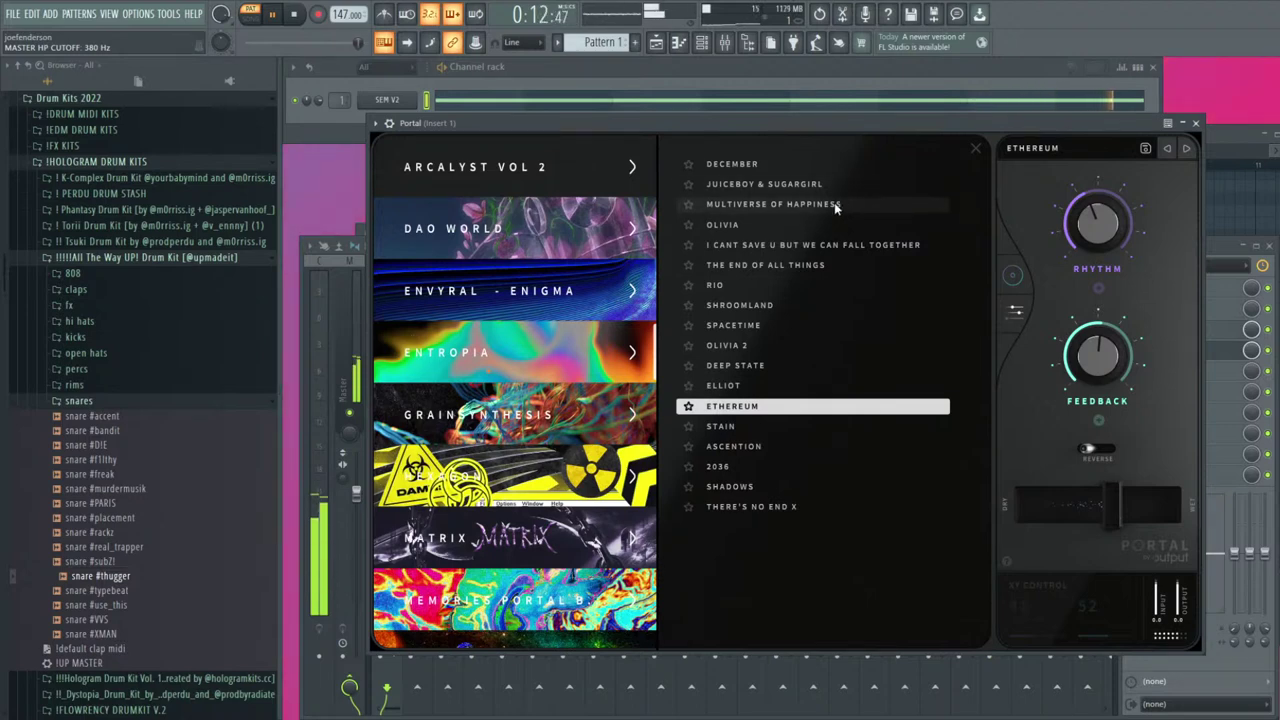
{"action": "left_click", "coordinate": [1195, 122]}
Open SEM V2 and audition its presets during playback, including Beware Of The Wheel, Coming Down and Dotcom
{"action": "left_click", "coordinate": [386, 101]}
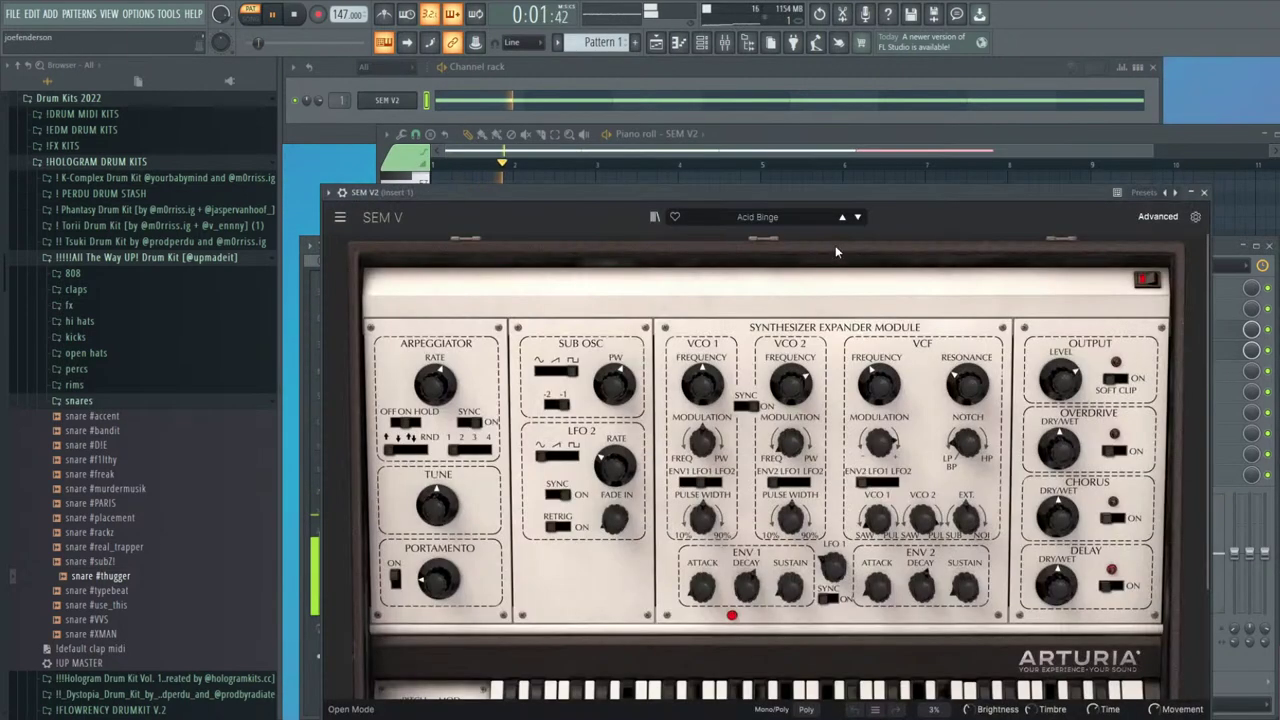
{"action": "left_click", "coordinate": [843, 218]}
{"action": "left_click", "coordinate": [843, 218]}
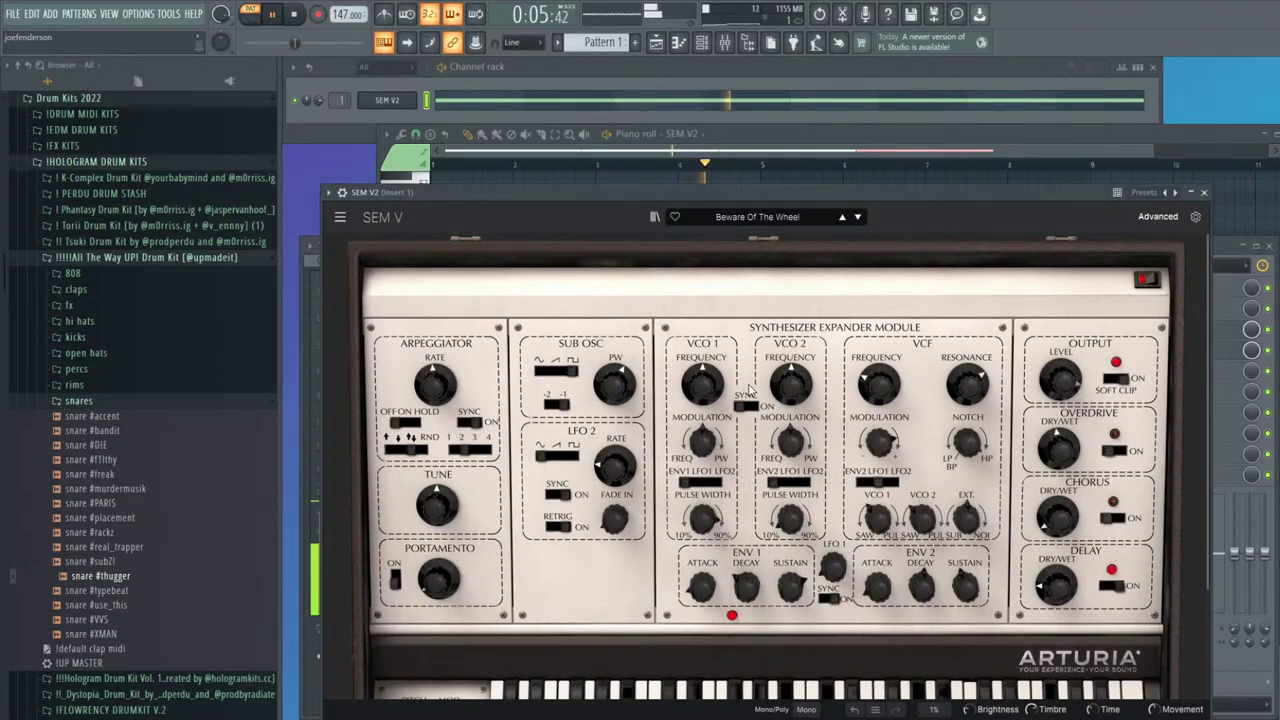
{"action": "left_click", "coordinate": [857, 218]}
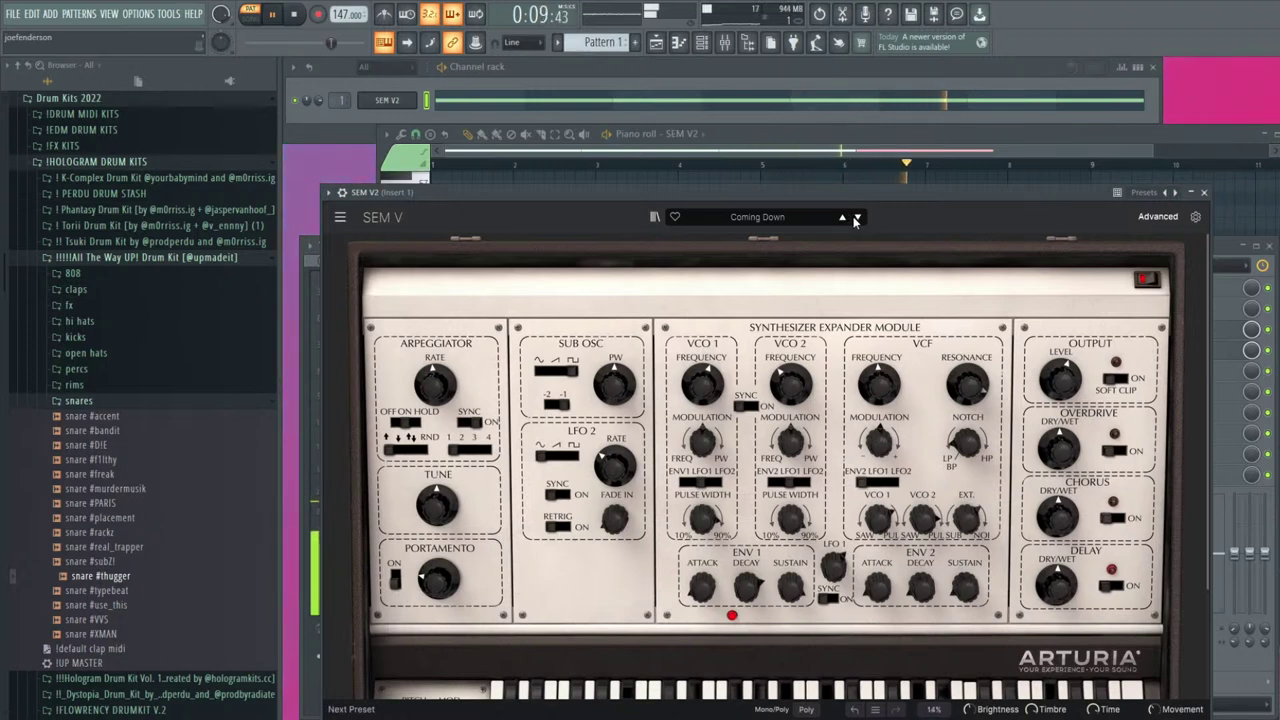
{"action": "left_click", "coordinate": [857, 218]}
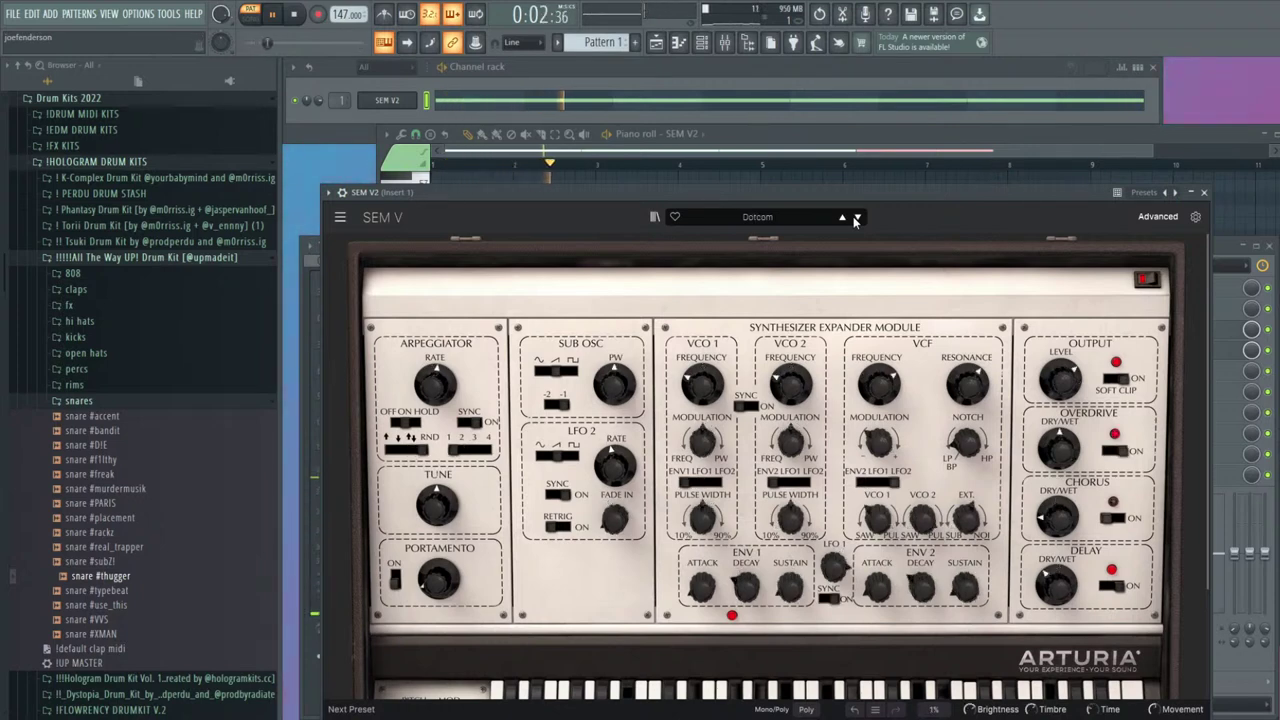
Audition the SEM V2 presets that follow Dotcom through Electronica to Elektro Groove, restarting playback for each
{"action": "key", "text": "space"}
{"action": "left_click_drag", "start_coordinate": [894, 192], "coordinate": [874, 188]}
{"action": "key", "text": "space"}
{"action": "left_click", "coordinate": [853, 214]}
{"action": "key", "text": "space"}
{"action": "key", "text": "space"}
{"action": "left_click", "coordinate": [851, 214]}
{"action": "key", "text": "space"}
{"action": "key", "text": "space"}
{"action": "left_click", "coordinate": [851, 214]}
{"action": "key", "text": "space"}
{"action": "key", "text": "space"}
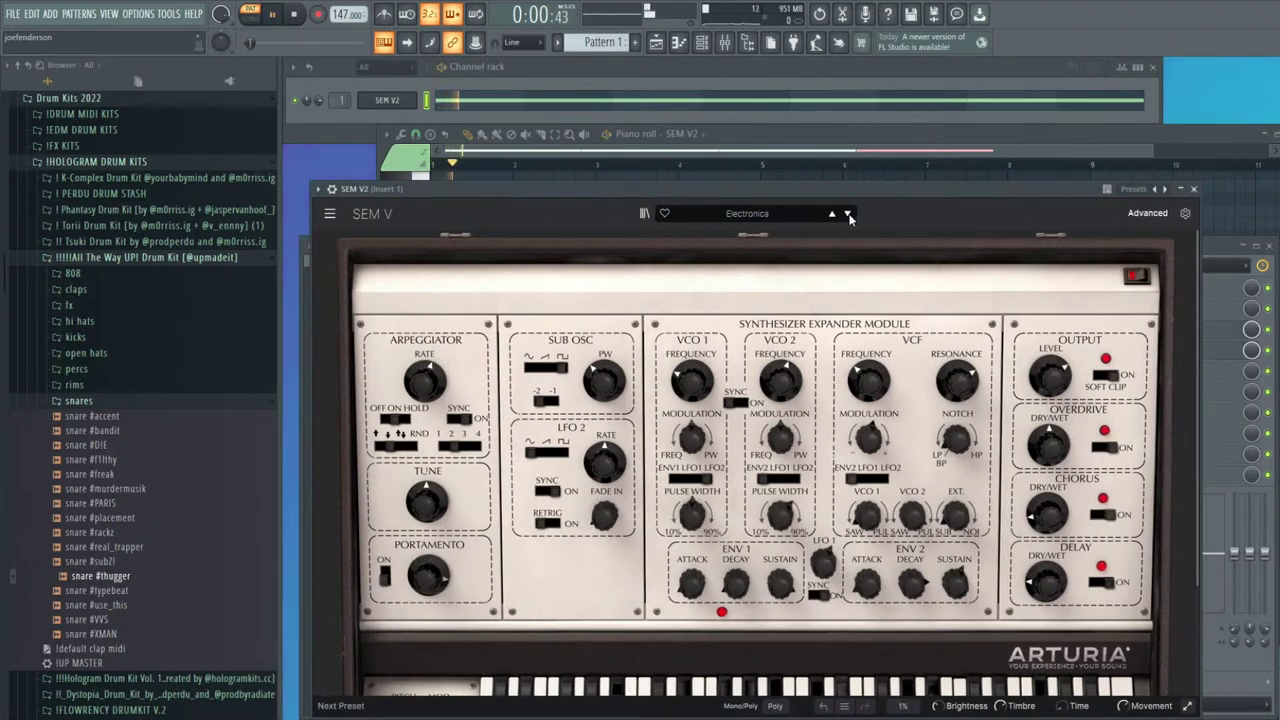
{"action": "left_click", "coordinate": [851, 214]}
{"action": "key", "text": "space"}
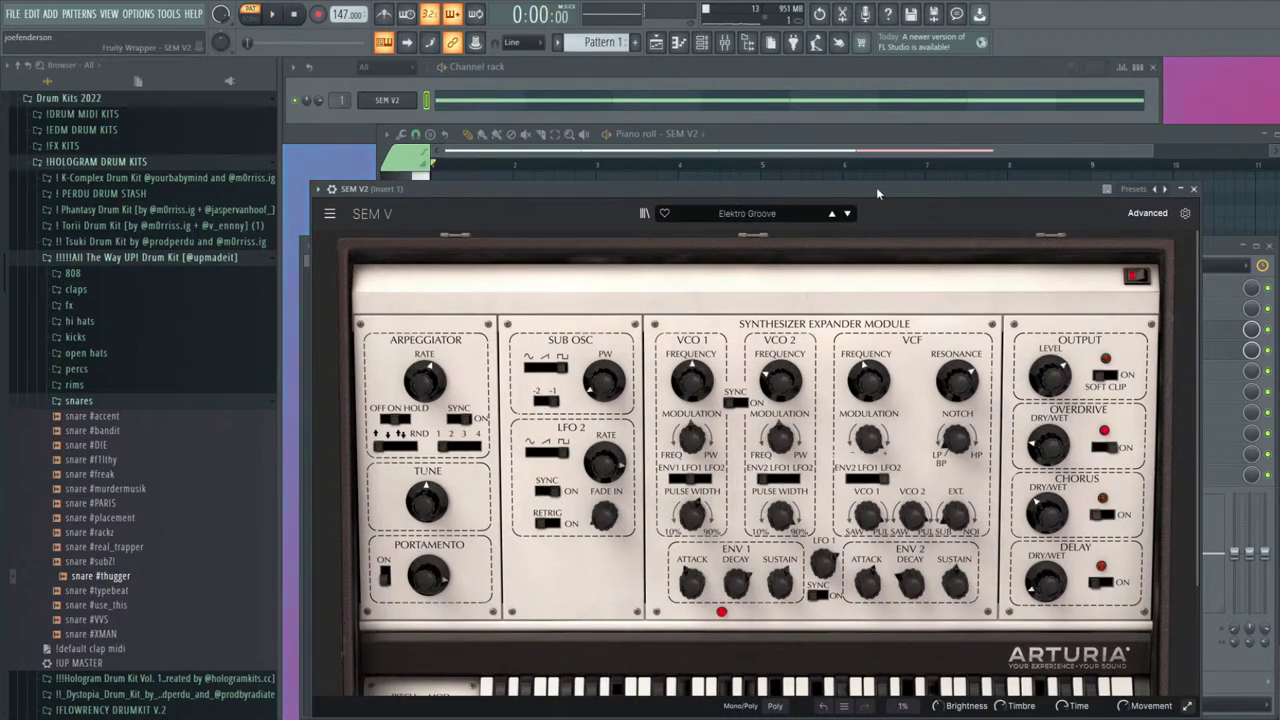
Audition more SEM V2 presets, including En Route and Artificial Dance, restarting playback for each
{"action": "left_click", "coordinate": [849, 216]}
{"action": "left_click_drag", "start_coordinate": [829, 190], "coordinate": [827, 190]}
{"action": "key", "text": "space"}
{"action": "key", "text": "space"}
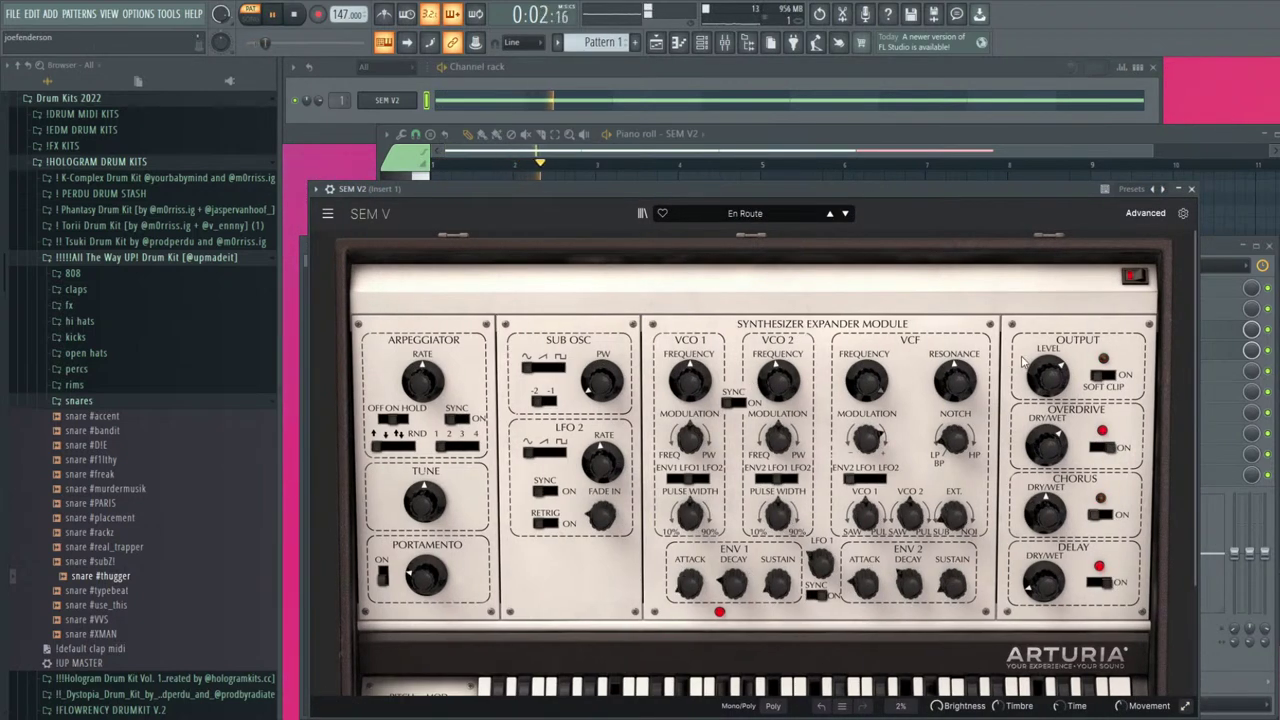
{"action": "left_click", "coordinate": [846, 213]}
{"action": "left_click_drag", "start_coordinate": [876, 189], "coordinate": [846, 186]}
{"action": "key", "text": "space"}
{"action": "key", "text": "space"}
{"action": "key", "text": "space"}
{"action": "key", "text": "space"}
{"action": "left_click", "coordinate": [845, 214]}
{"action": "key", "text": "space"}
{"action": "key", "text": "space"}
{"action": "left_click", "coordinate": [831, 213]}
{"action": "key", "text": "space"}
{"action": "key", "text": "space"}
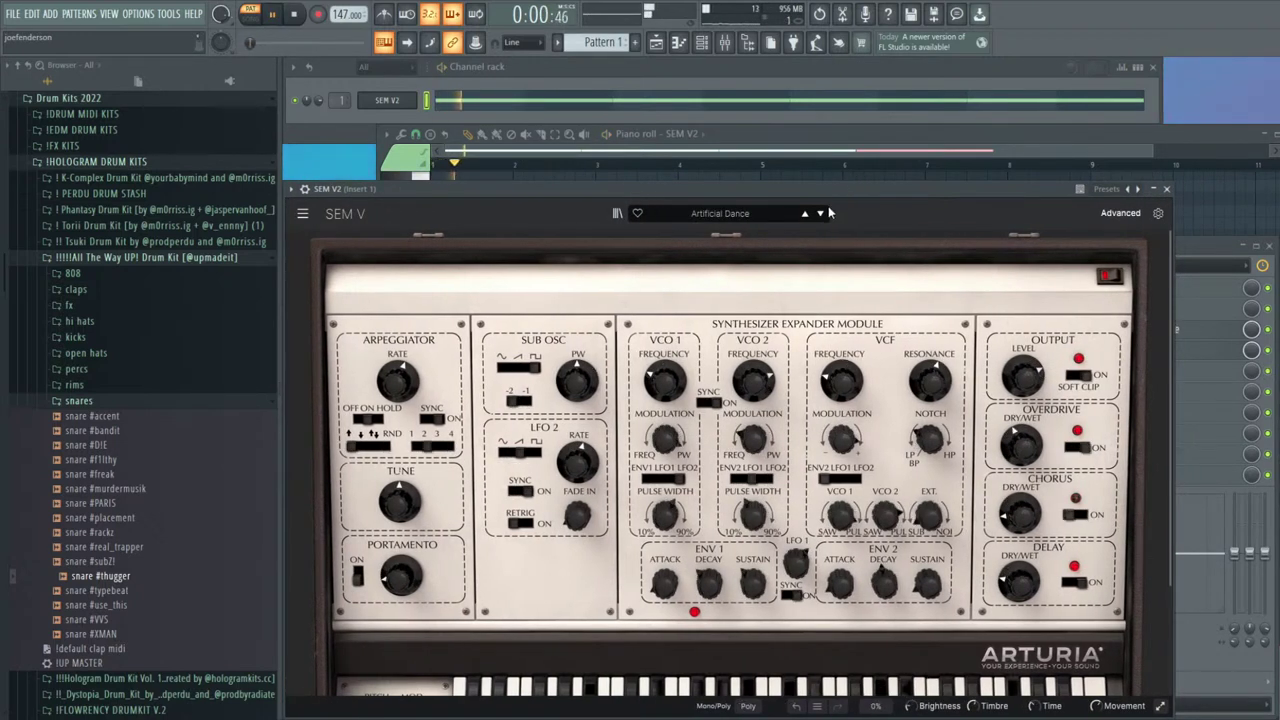
Select the Astral Traveller preset in SEM V2, listen to it, and close the plugin window
{"action": "left_click", "coordinate": [821, 214]}
{"action": "left_click_drag", "start_coordinate": [835, 188], "coordinate": [842, 181]}
{"action": "key", "text": "space"}
{"action": "key", "text": "space"}
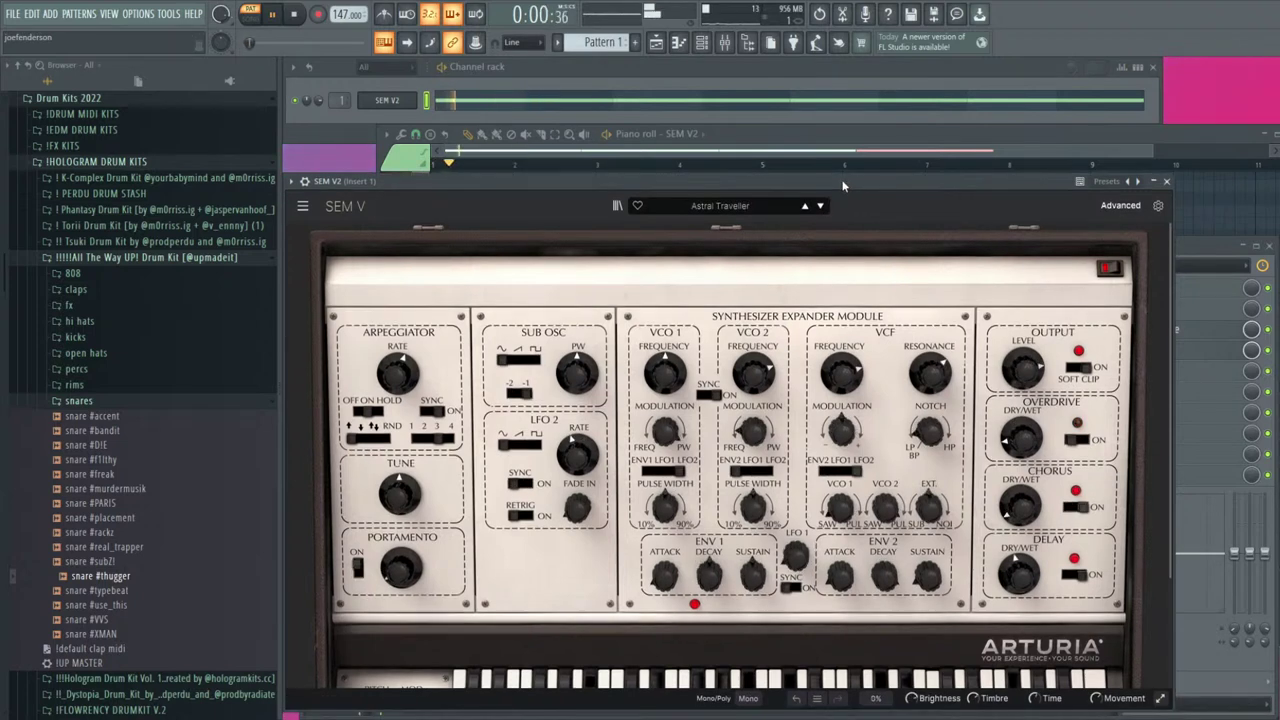
{"action": "left_click", "coordinate": [1166, 181]}
Cut all notes from the pattern, route the SEM V2 channel to the Master track, and stop playback
{"action": "key", "text": "ctrl+x"}
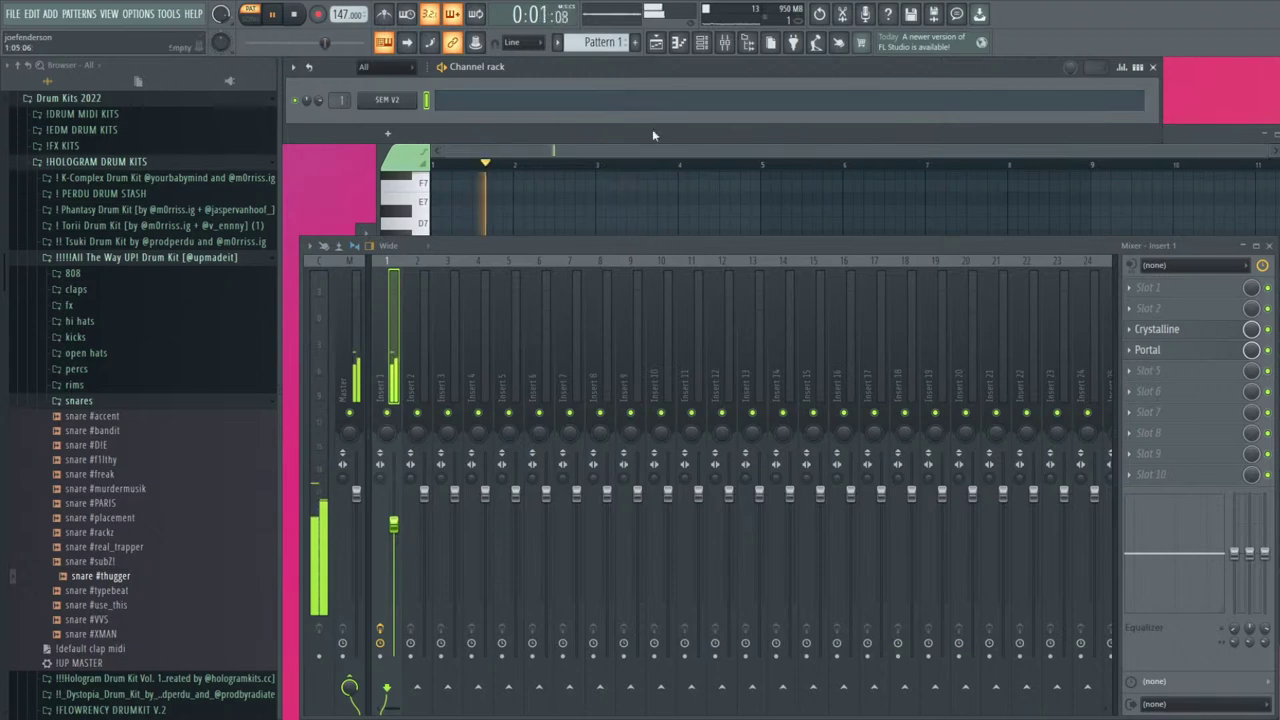
{"action": "left_click_drag", "start_coordinate": [347, 103], "coordinate": [347, 120]}
{"action": "key", "text": "space"}
Remove Crystalline and Portal from the effect slots of Insert 1
{"action": "left_click", "coordinate": [418, 323]}
{"action": "left_click", "coordinate": [396, 338]}
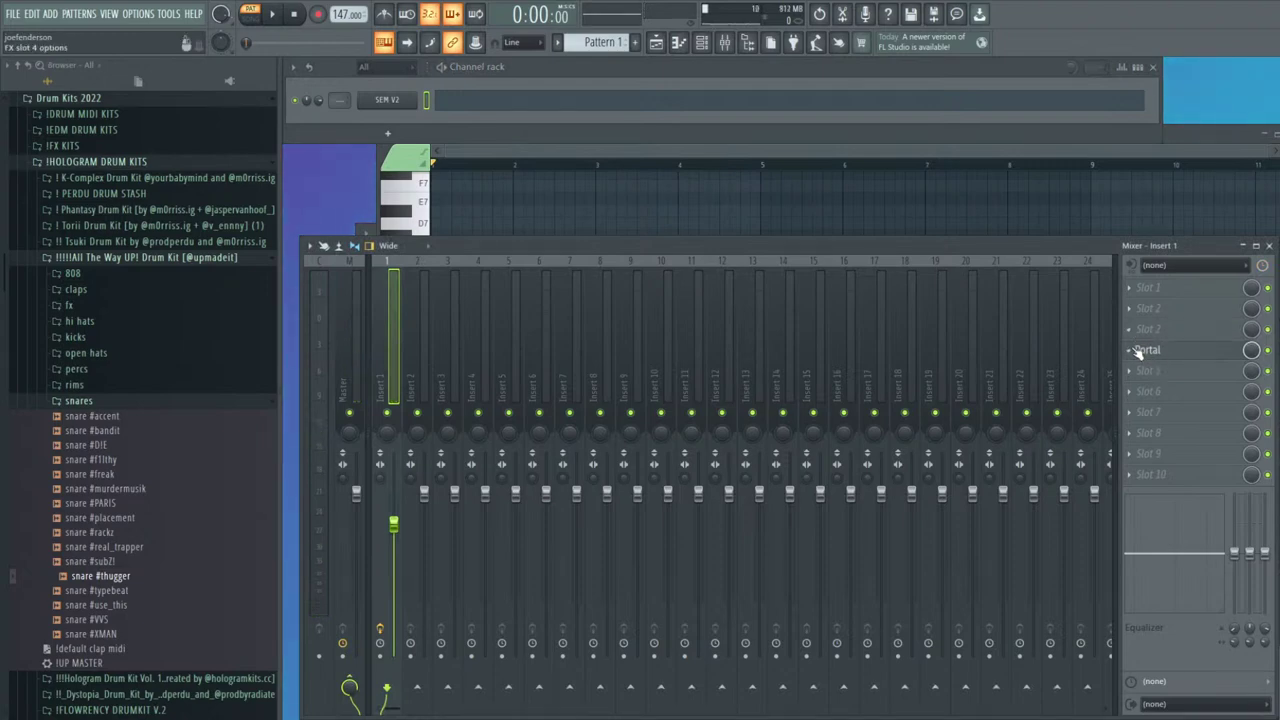
{"action": "left_click", "coordinate": [1060, 333]}
Switch SEM V2 from Astral Traveller to the preceding preset and return to the piano roll
{"action": "left_click", "coordinate": [381, 105]}
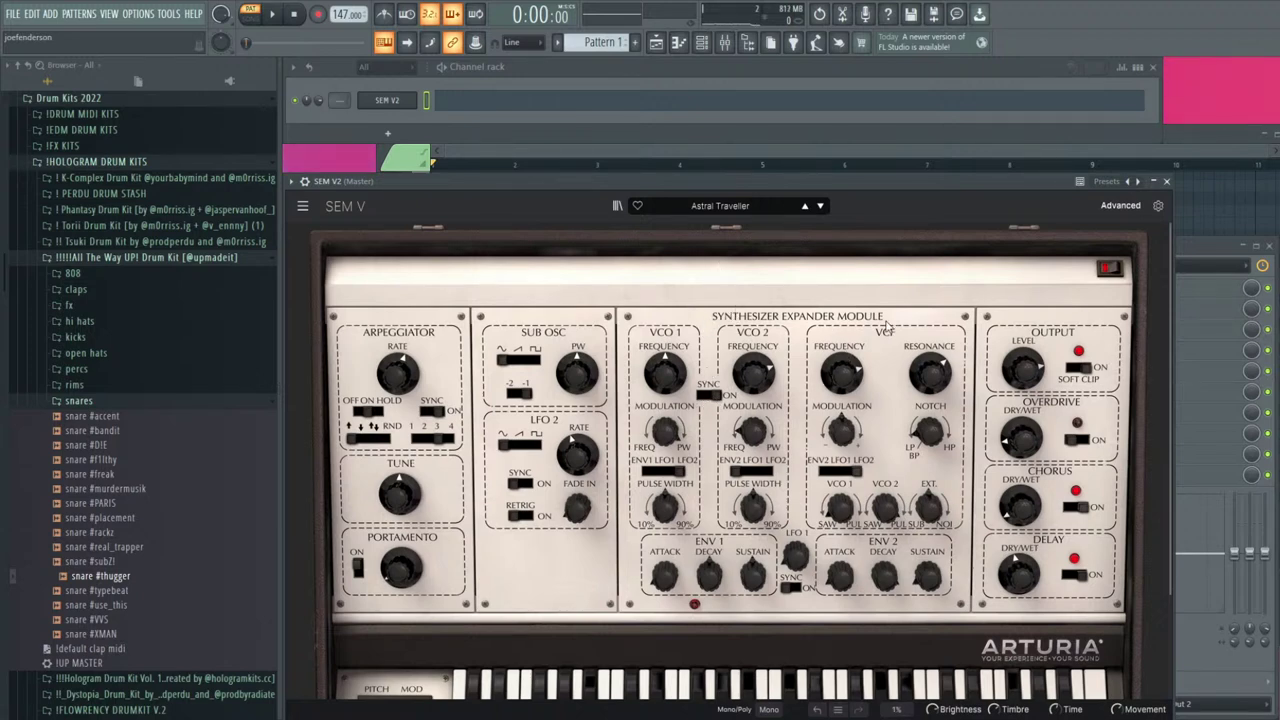
{"action": "left_click", "coordinate": [805, 206]}
{"action": "left_click_drag", "start_coordinate": [850, 184], "coordinate": [846, 180]}
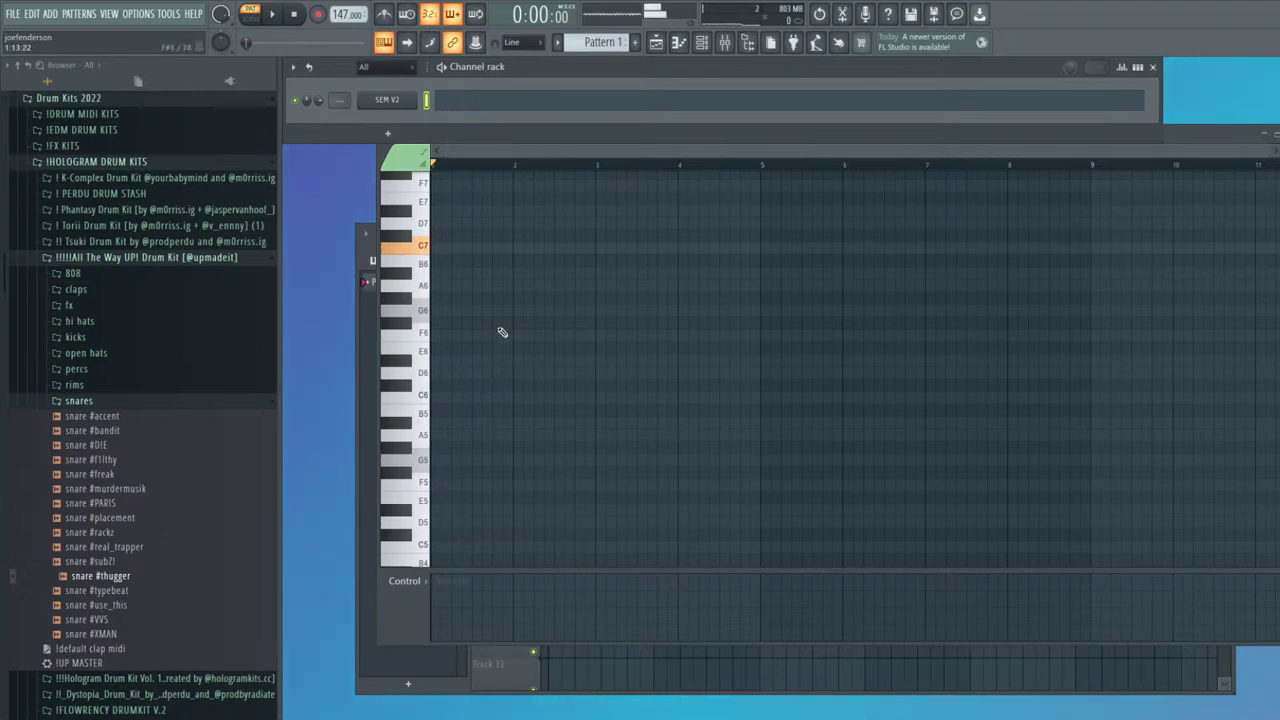
Draw short notes at C7 on the start and C#7 mid-bar 1, plus G6 at the start of bar 2, checking by playback
{"action": "left_click", "coordinate": [460, 237]}
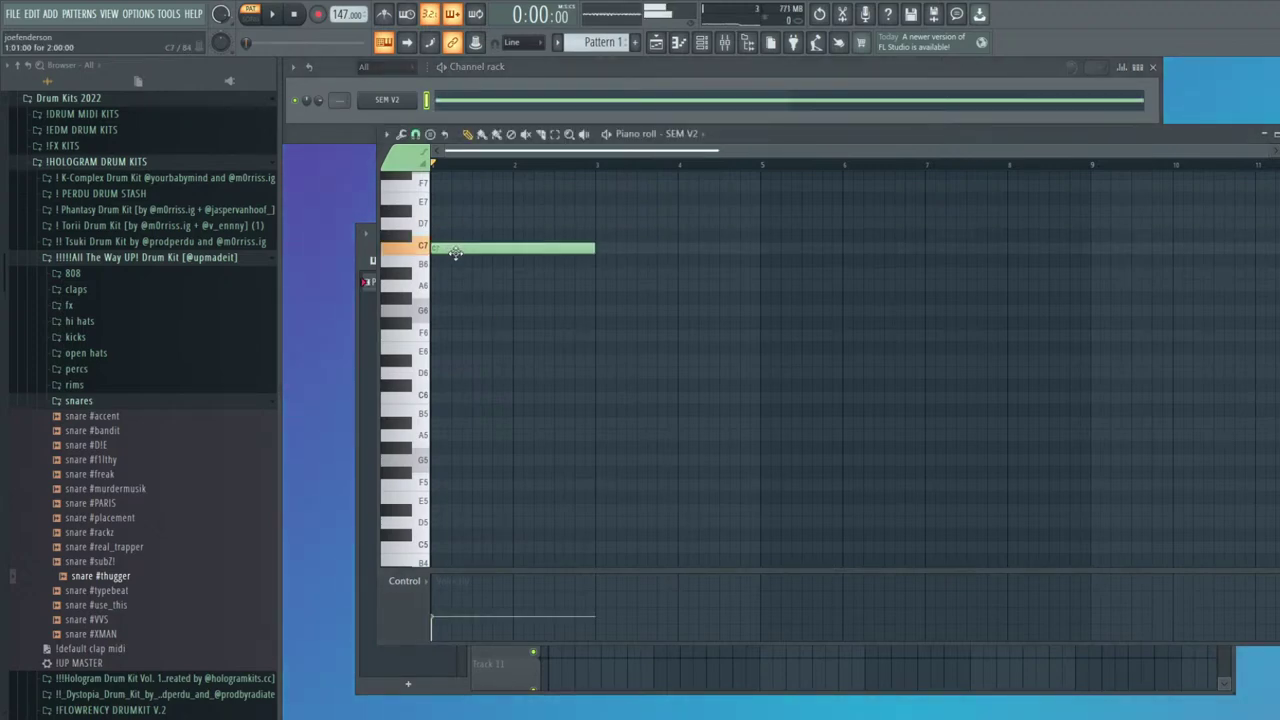
{"action": "left_click_drag", "start_coordinate": [602, 255], "coordinate": [458, 255]}
{"action": "left_click", "coordinate": [476, 236]}
{"action": "left_click", "coordinate": [497, 310]}
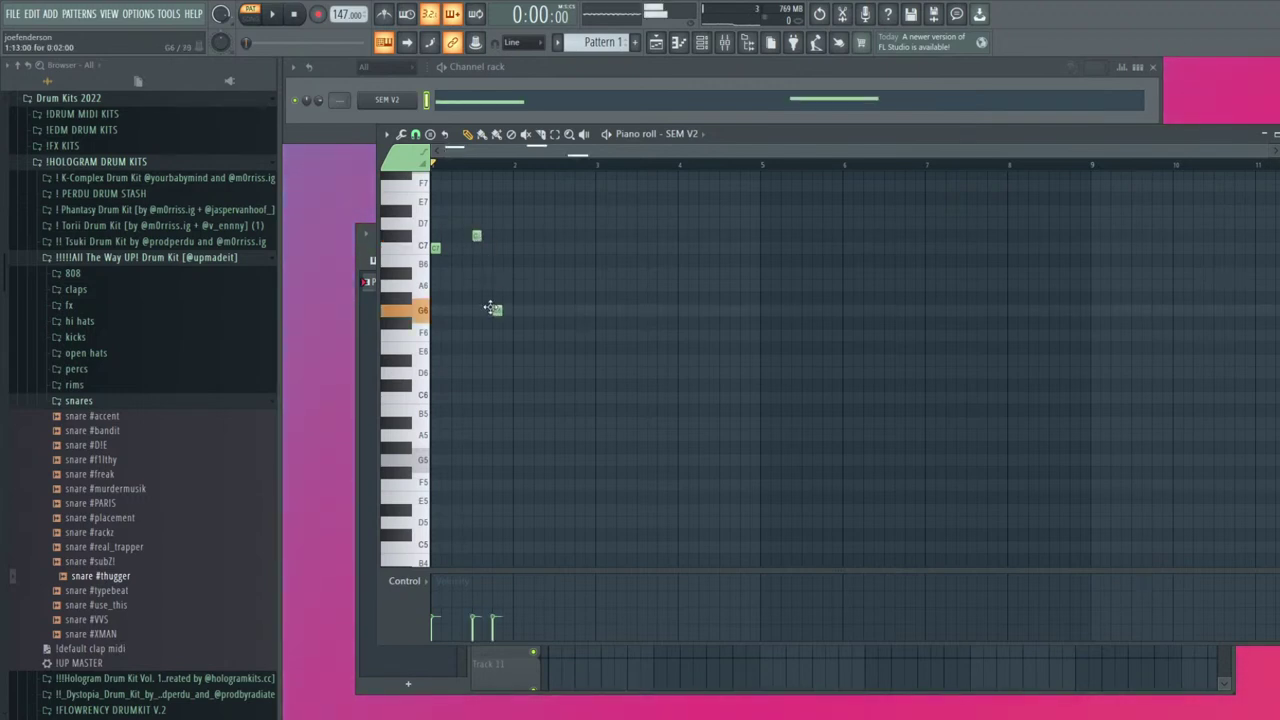
{"action": "key", "text": "space"}
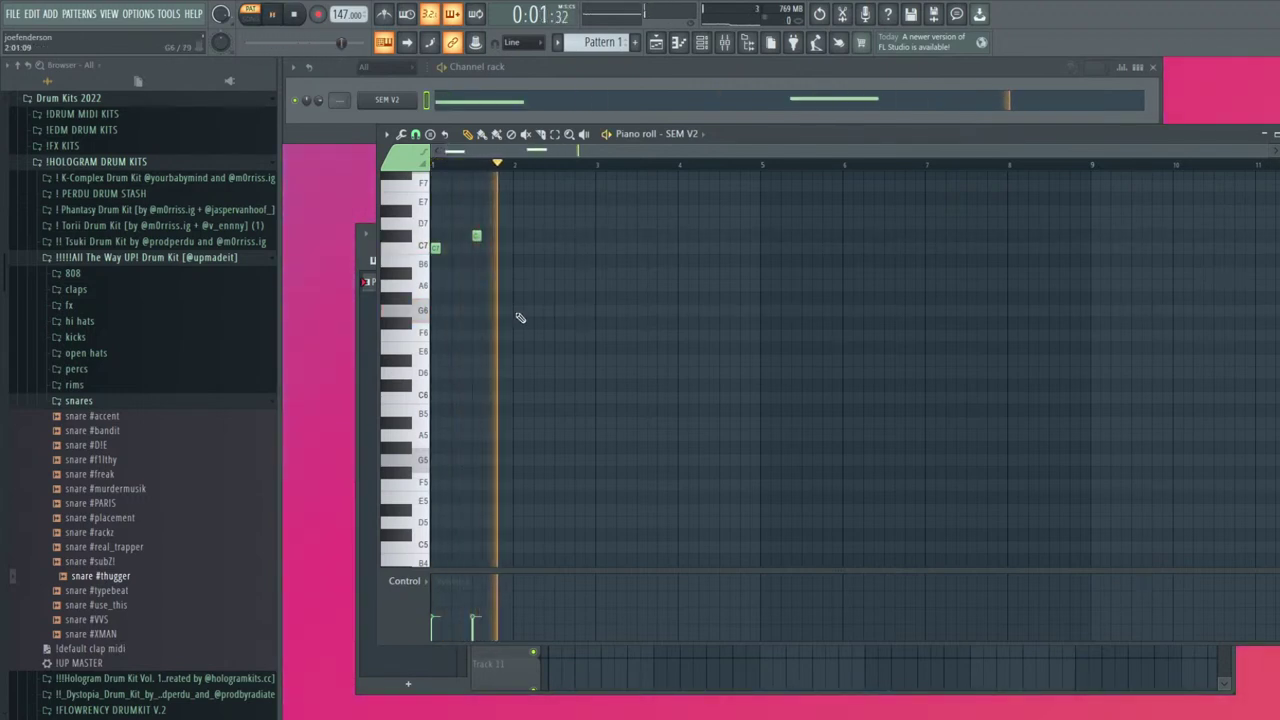
{"action": "left_click_drag", "start_coordinate": [505, 310], "coordinate": [526, 312]}
{"action": "key", "text": "space"}
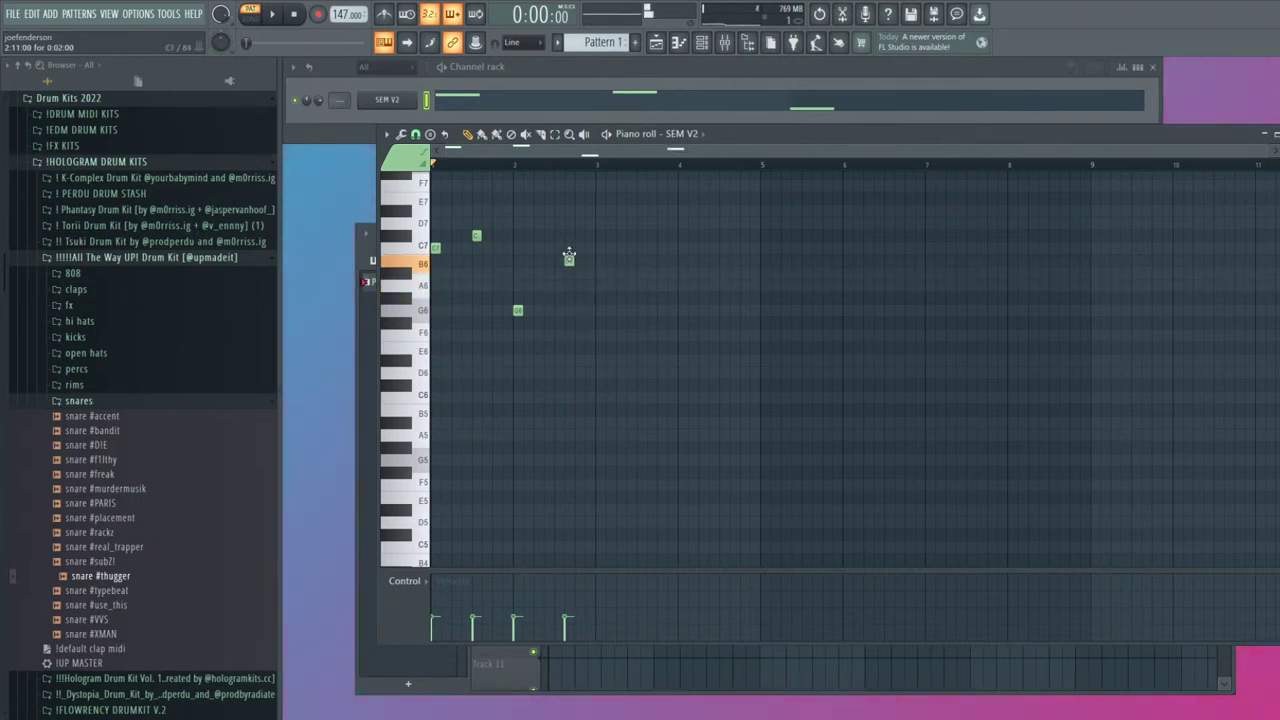
{"action": "key", "text": "space"}
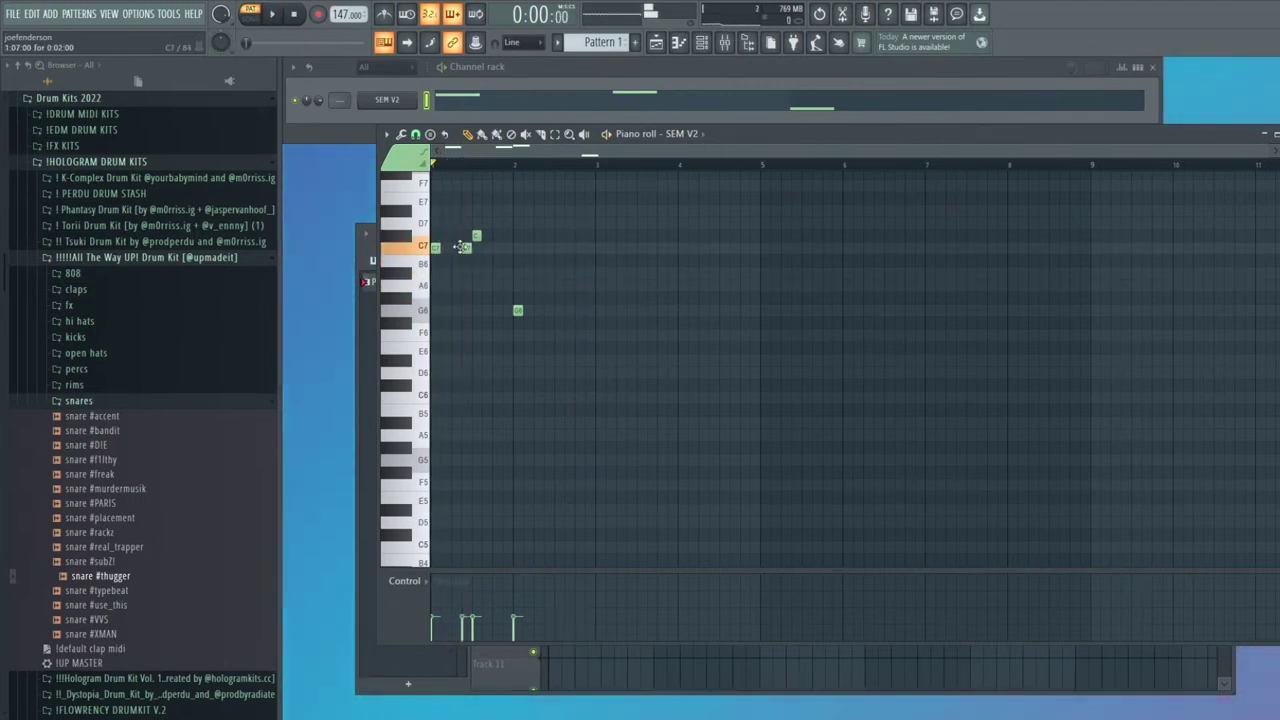
Try replacing the C#7 note in bar 1 with a C7 note at mid-bar and listen to the phrase
{"action": "left_click", "coordinate": [467, 249]}
{"action": "right_click", "coordinate": [477, 237]}
{"action": "right_click", "coordinate": [467, 249]}
{"action": "left_click", "coordinate": [476, 248]}
{"action": "left_click", "coordinate": [507, 238]}
{"action": "right_click", "coordinate": [507, 238]}
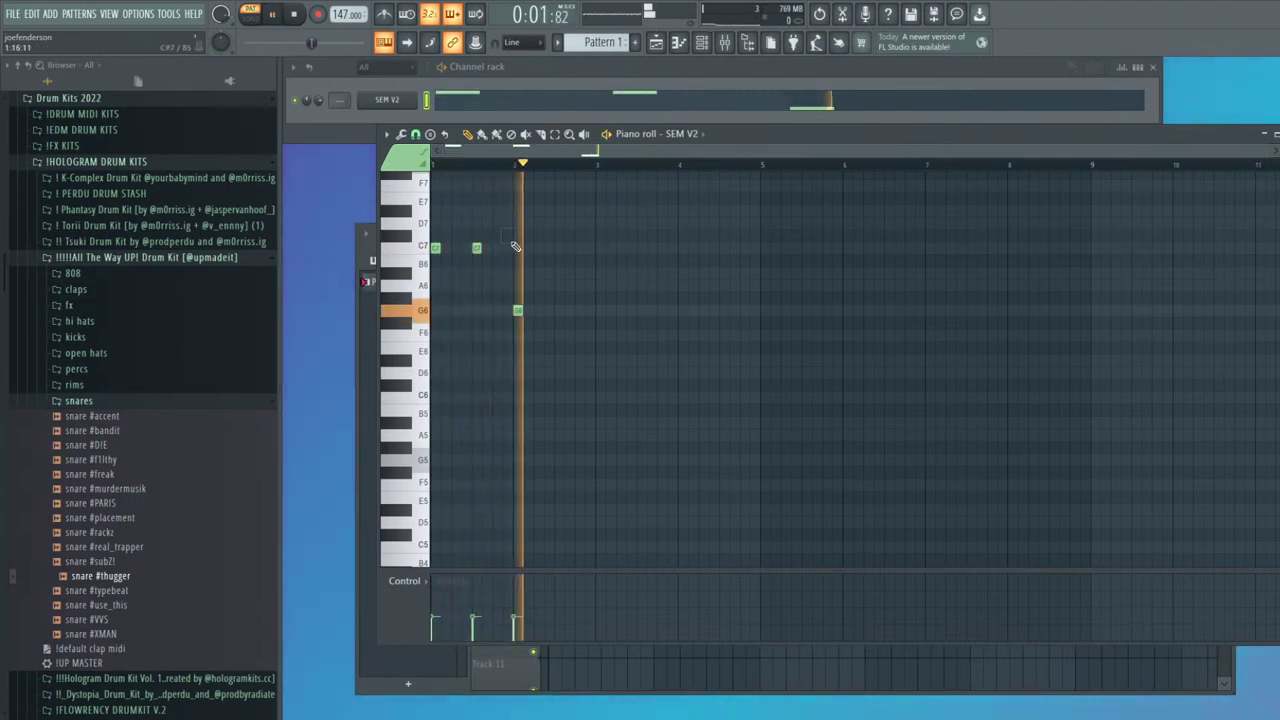
{"action": "key", "text": "space"}
{"action": "key", "text": "space"}
Try a C#7 note in the last quarter of bar 1 in place of the mid-bar C7 and play the phrase
{"action": "right_click", "coordinate": [477, 248]}
{"action": "left_click", "coordinate": [496, 236]}
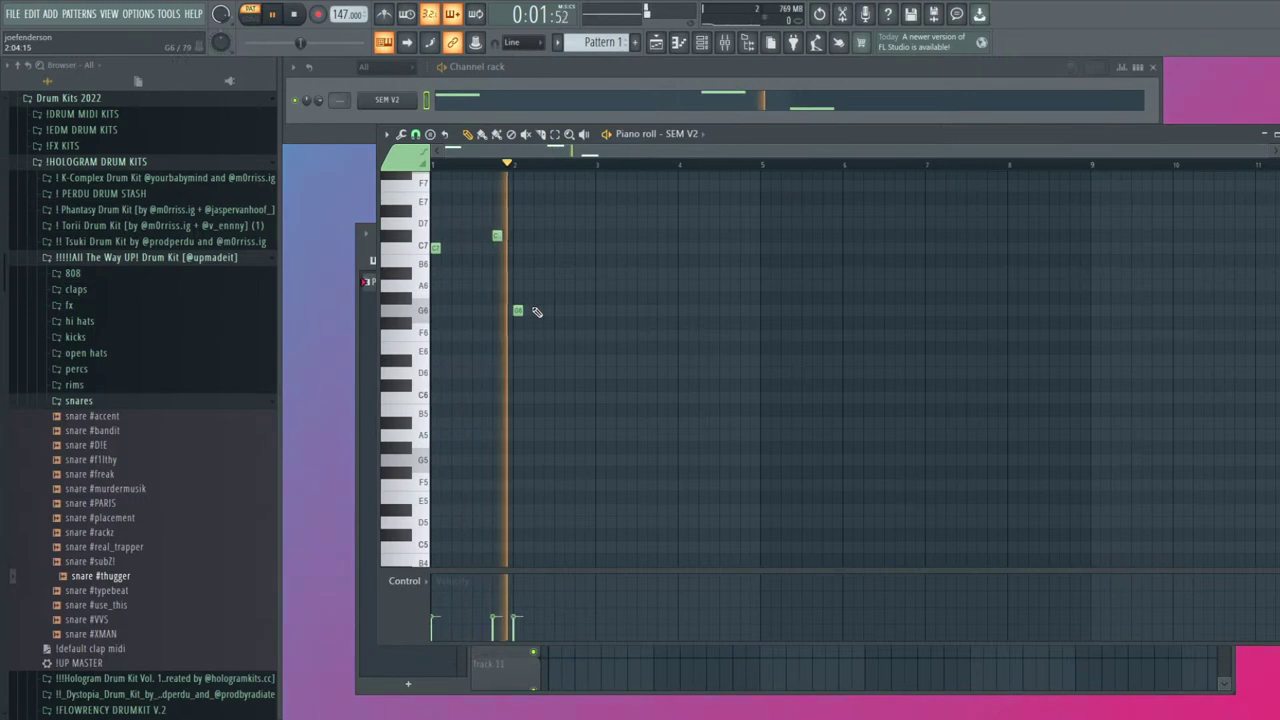
{"action": "key", "text": "space"}
{"action": "left_click", "coordinate": [468, 247]}
{"action": "key", "text": "space"}
Remove the trial notes in bar 1, put the short C#7 back at mid-bar, and replay the phrase
{"action": "right_click", "coordinate": [497, 237]}
{"action": "right_click", "coordinate": [477, 248]}
{"action": "key", "text": "space"}
{"action": "left_click", "coordinate": [475, 237]}
{"action": "key", "text": "space"}
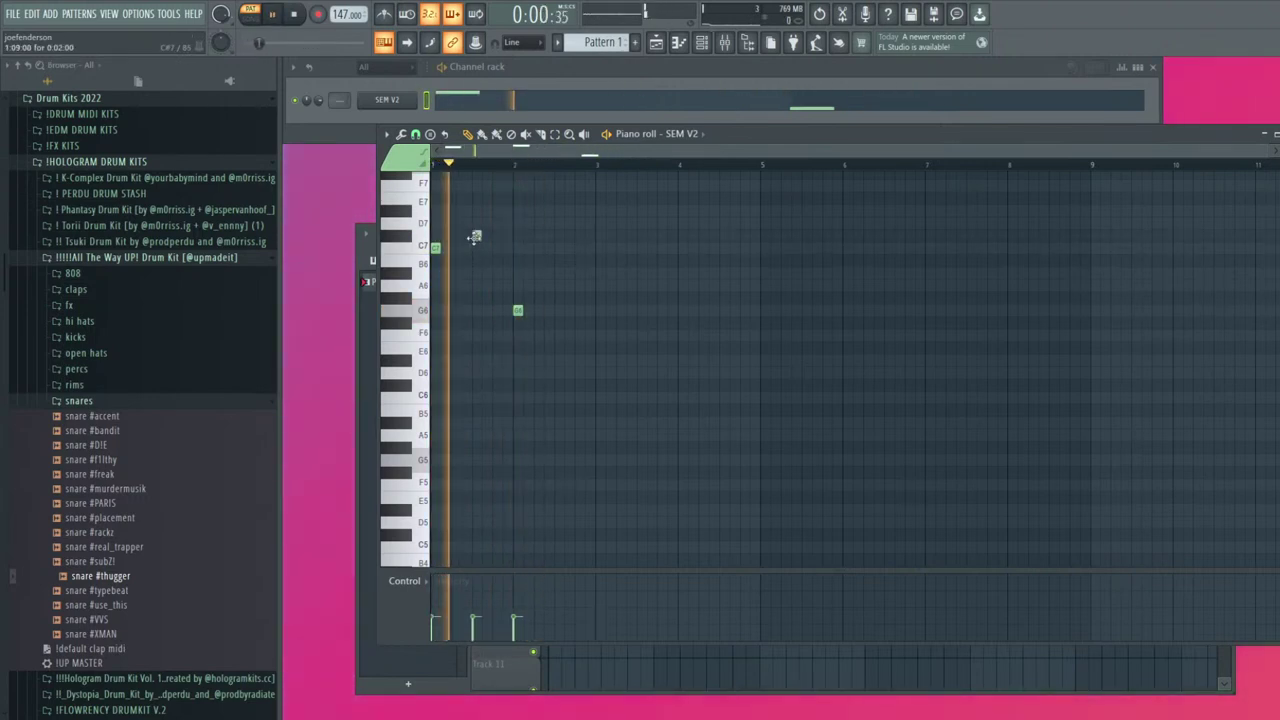
{"action": "key", "text": "space"}
{"action": "key", "text": "space"}
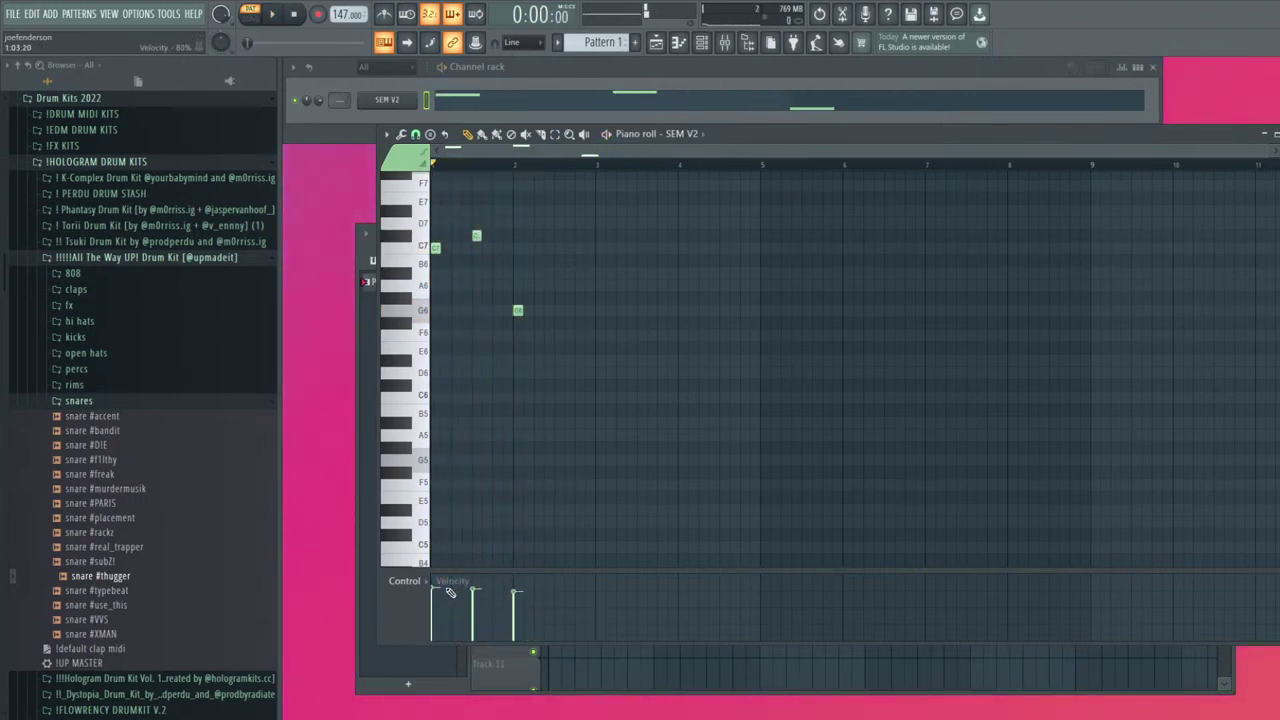
Add a short C#6 note in the middle of bar 2 and a C6 note near the end of bar 2
{"action": "left_click", "coordinate": [562, 312]}
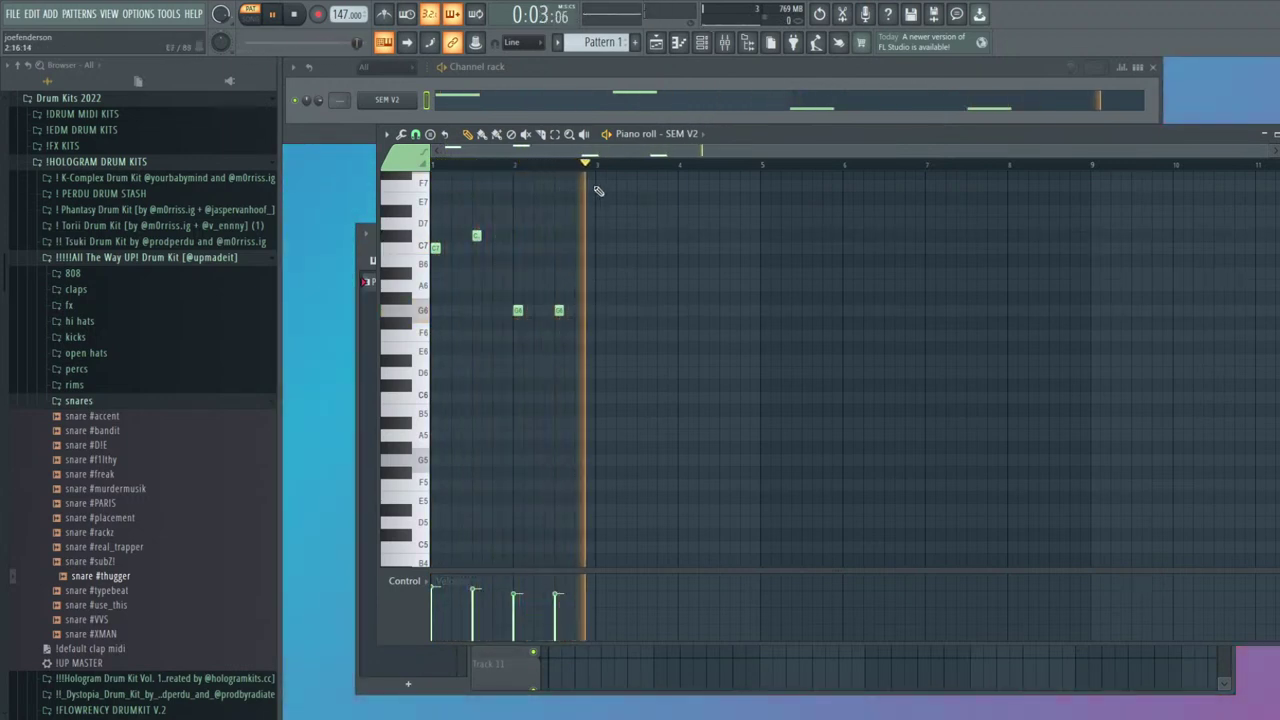
{"action": "right_click", "coordinate": [559, 311]}
{"action": "key", "text": "space"}
{"action": "left_click", "coordinate": [558, 387]}
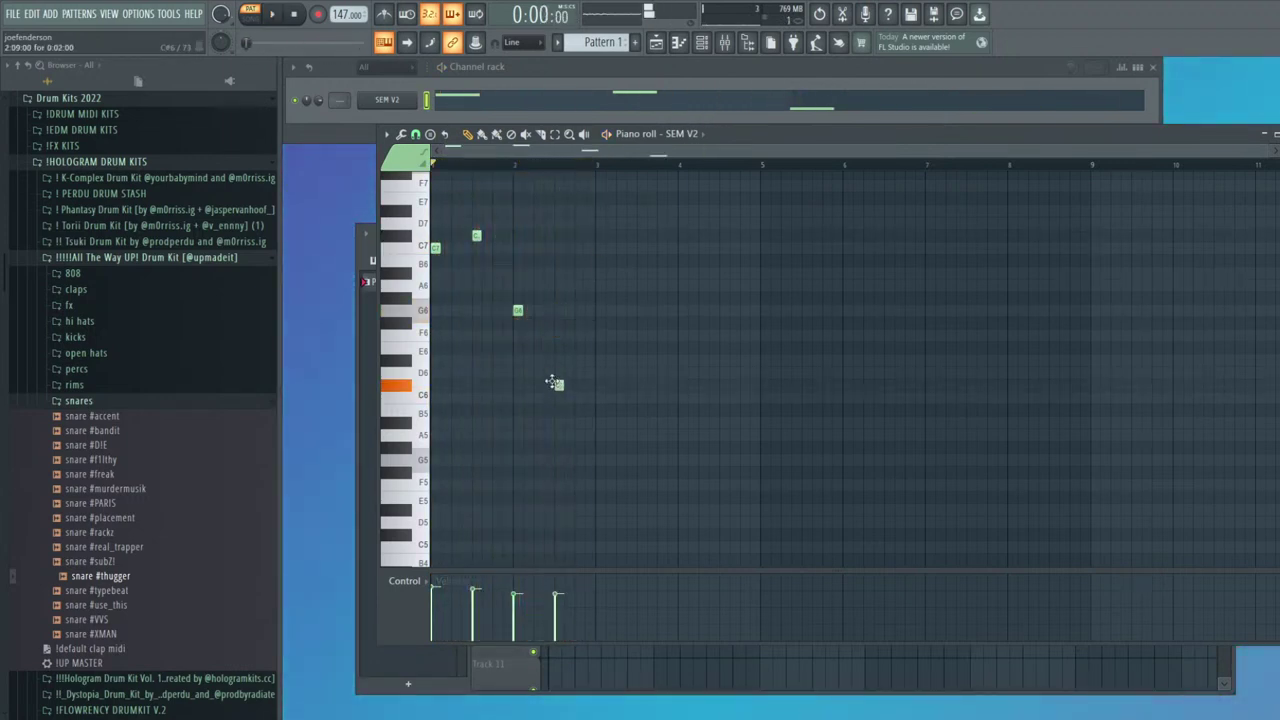
{"action": "key", "text": "space"}
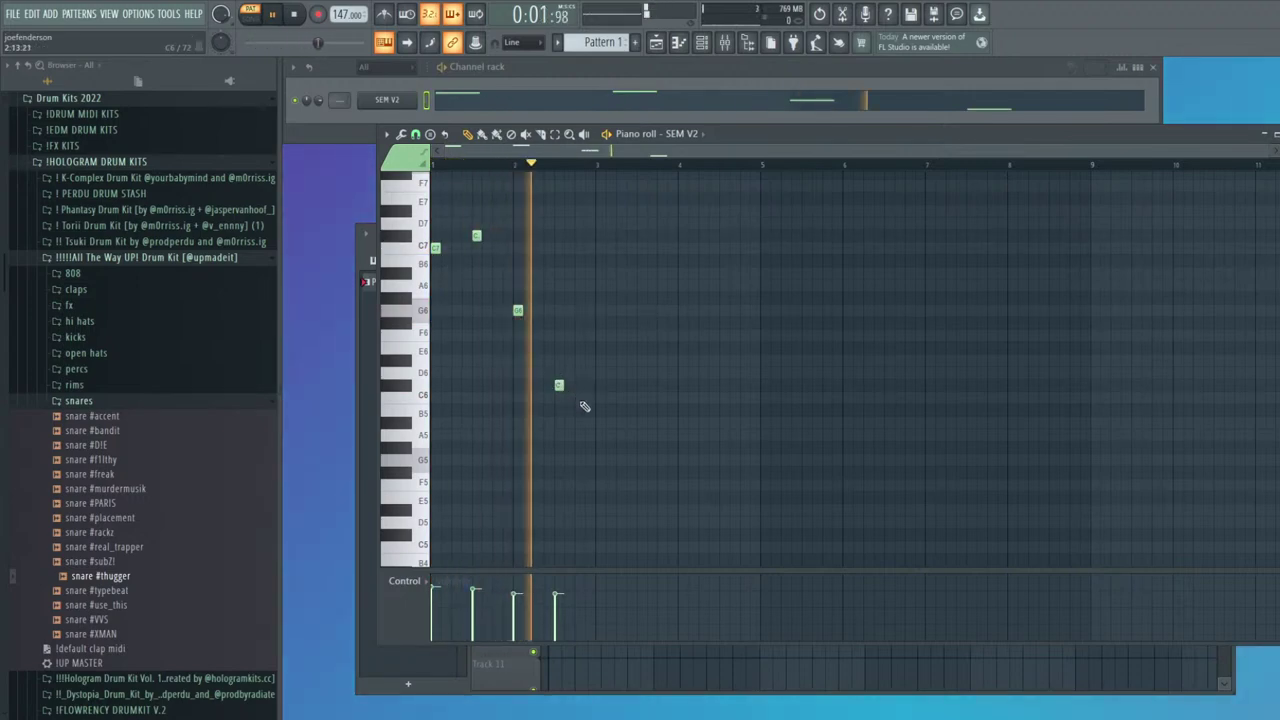
{"action": "left_click", "coordinate": [587, 398]}
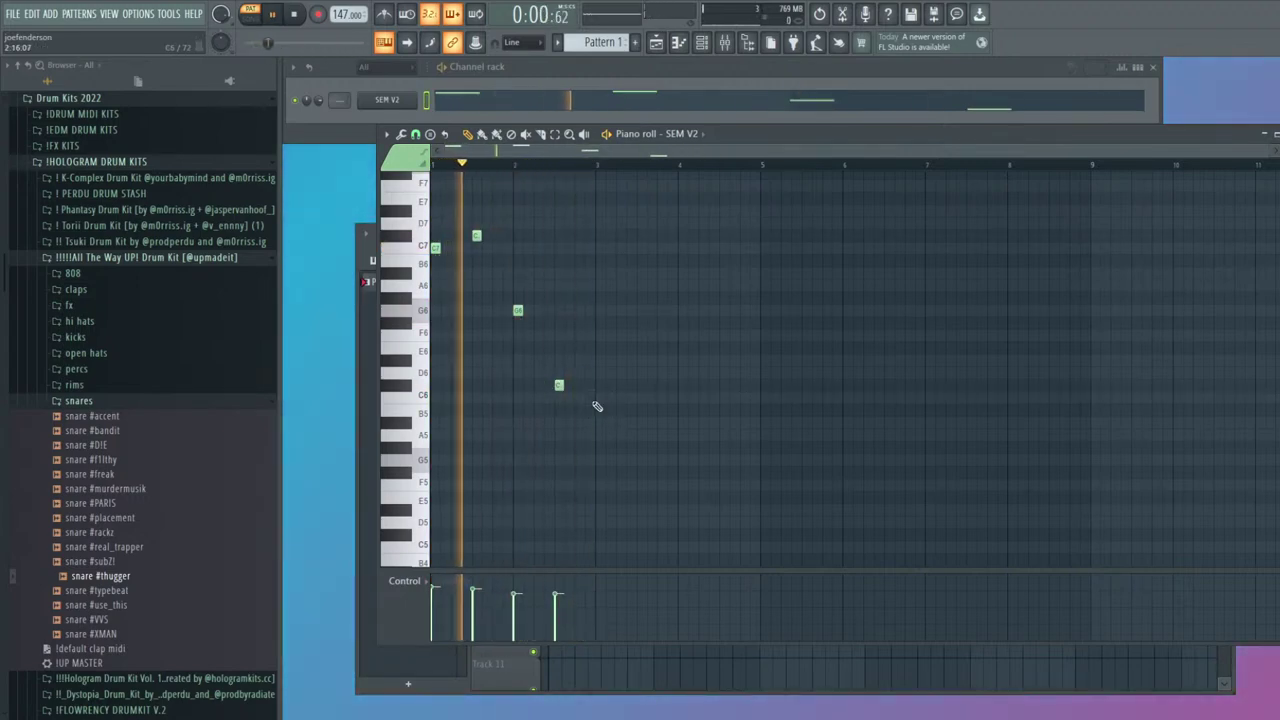
Duplicate the two-bar phrase, then duplicate the resulting four bars to fill bars 1 through 8
{"action": "key", "text": "ctrl+b"}
{"action": "scroll", "coordinate": [742, 380], "scroll_direction": "up", "scroll_amount": 1}
{"action": "left_click_drag", "start_coordinate": [809, 451], "coordinate": [590, 424]}
{"action": "left_click_drag", "start_coordinate": [584, 607], "coordinate": [773, 624]}
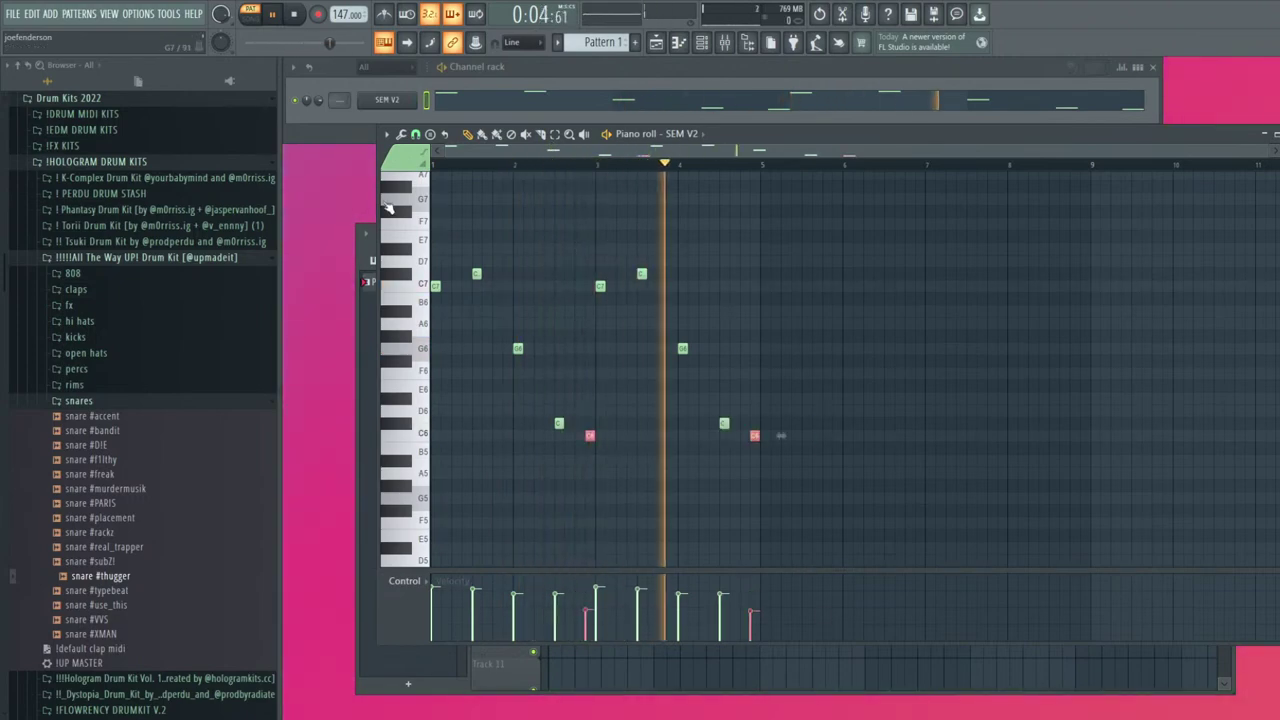
{"action": "key", "text": "F7"}
{"action": "left_click", "coordinate": [473, 111]}
{"action": "key", "text": "ctrl+b"}
{"action": "scroll", "coordinate": [797, 323], "scroll_direction": "down", "scroll_amount": 1}
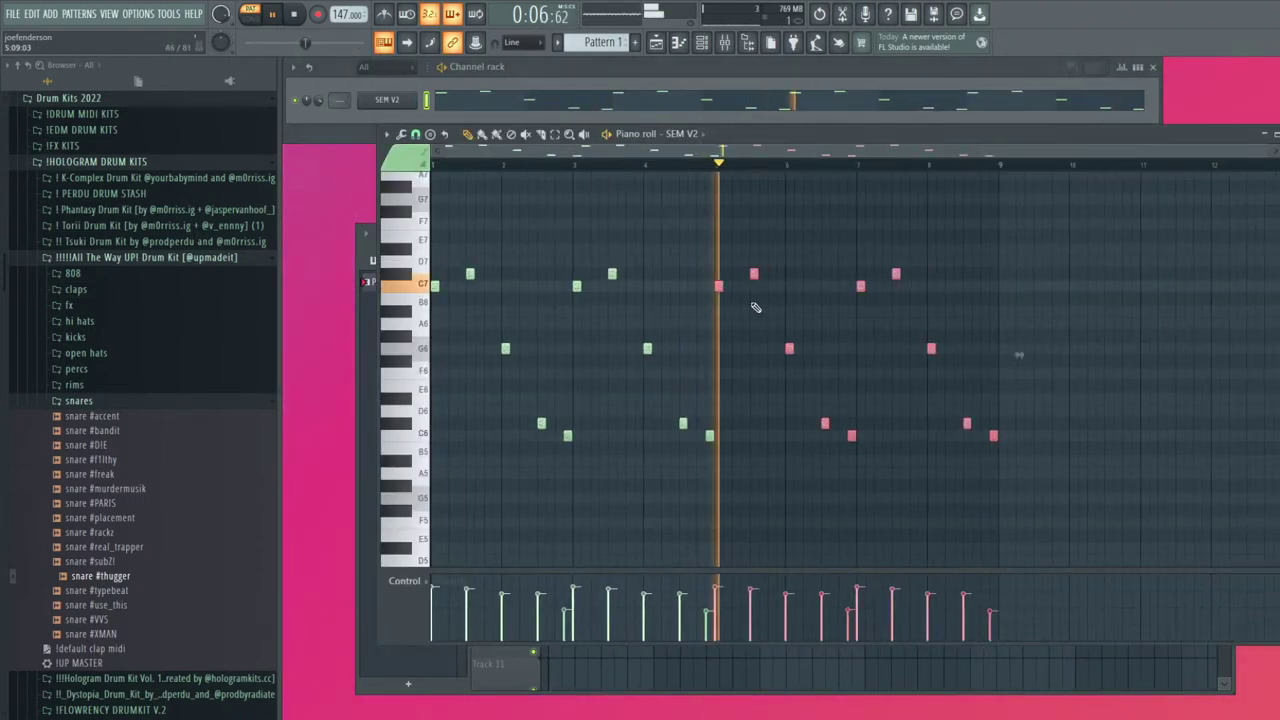
Close the piano roll and audition presets in the second SEM V2 instance, from Activia through Asia to Can't Get Enough
{"action": "key", "text": "F7"}
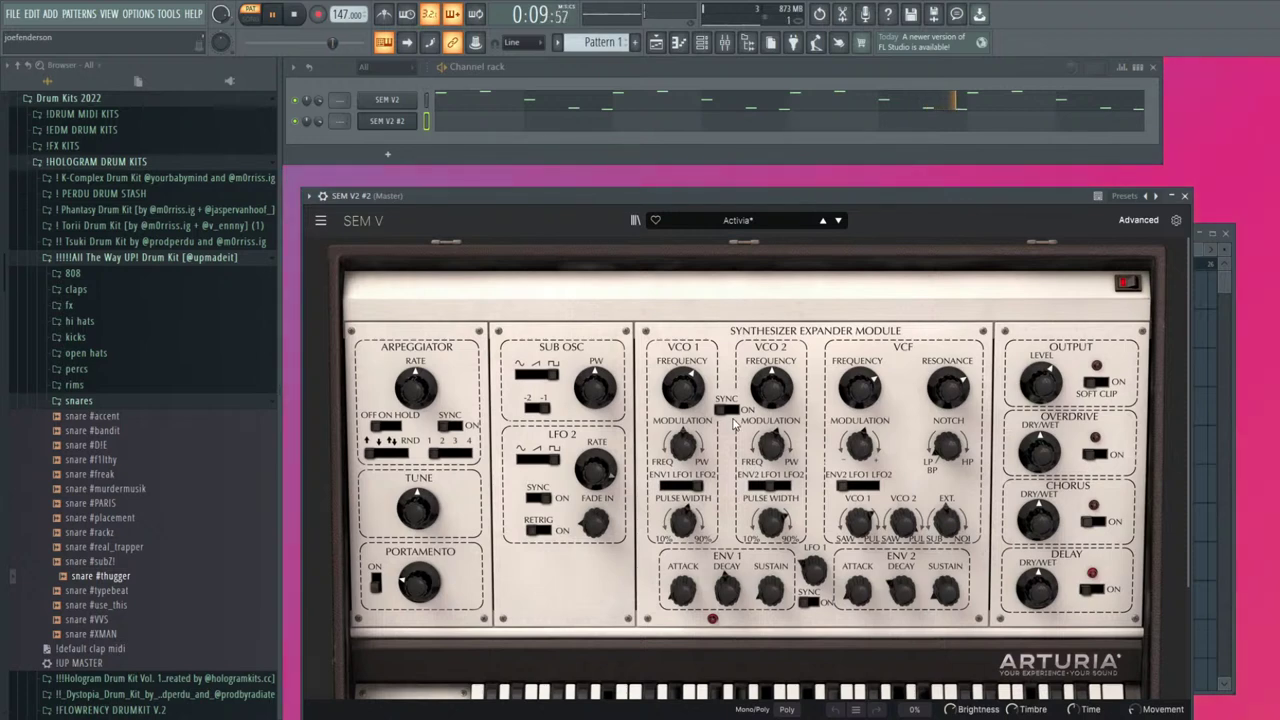
{"action": "left_click", "coordinate": [838, 221]}
{"action": "left_click_drag", "start_coordinate": [773, 197], "coordinate": [743, 175]}
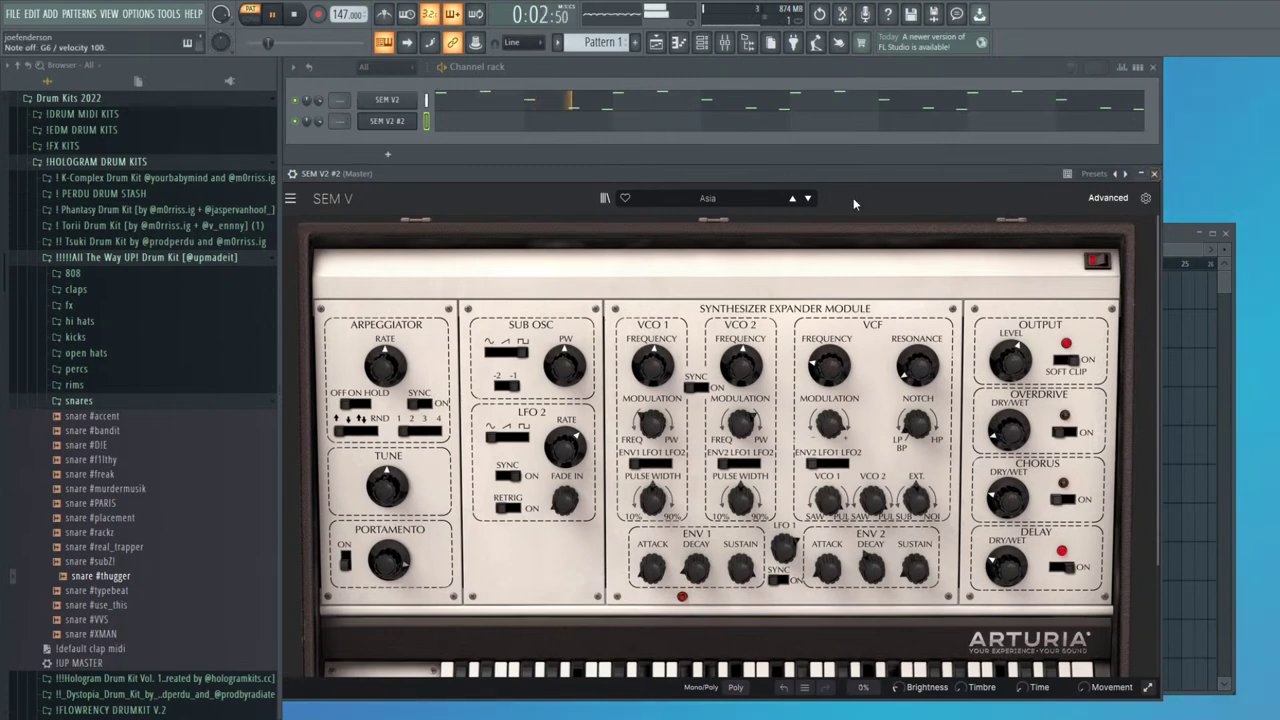
{"action": "left_click", "coordinate": [806, 198]}
{"action": "left_click_drag", "start_coordinate": [802, 173], "coordinate": [832, 187]}
{"action": "left_click", "coordinate": [813, 211]}
{"action": "left_click", "coordinate": [812, 211]}
{"action": "left_click", "coordinate": [814, 211]}
{"action": "left_click", "coordinate": [822, 211]}
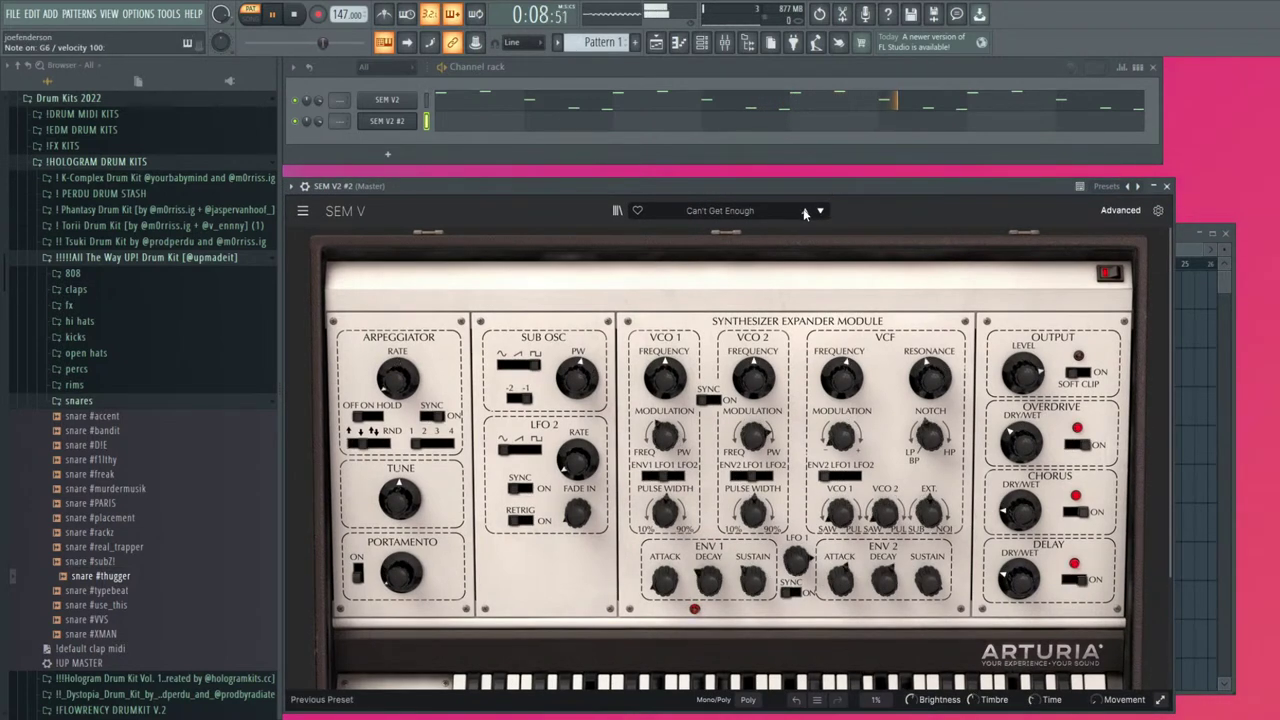
Compare the Celeste and Classico presets and set the second SEM V2 instance to Celeste
{"action": "left_click", "coordinate": [805, 212]}
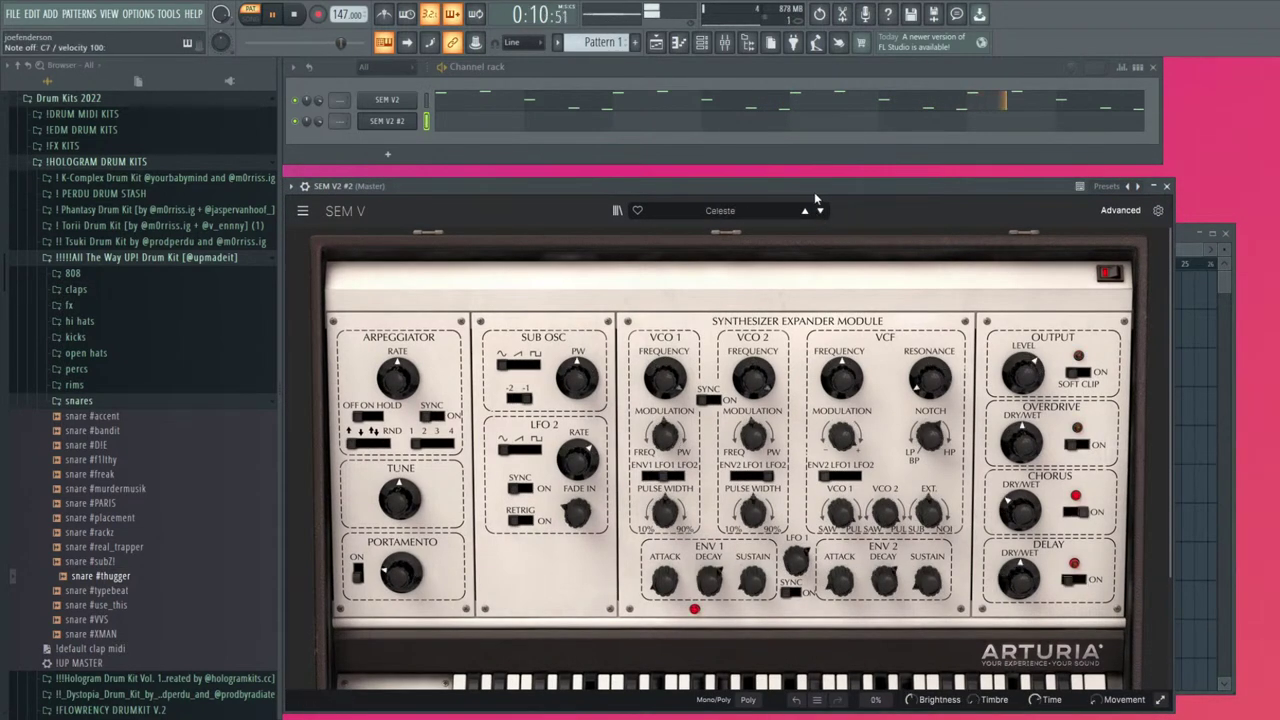
{"action": "left_click", "coordinate": [819, 211]}
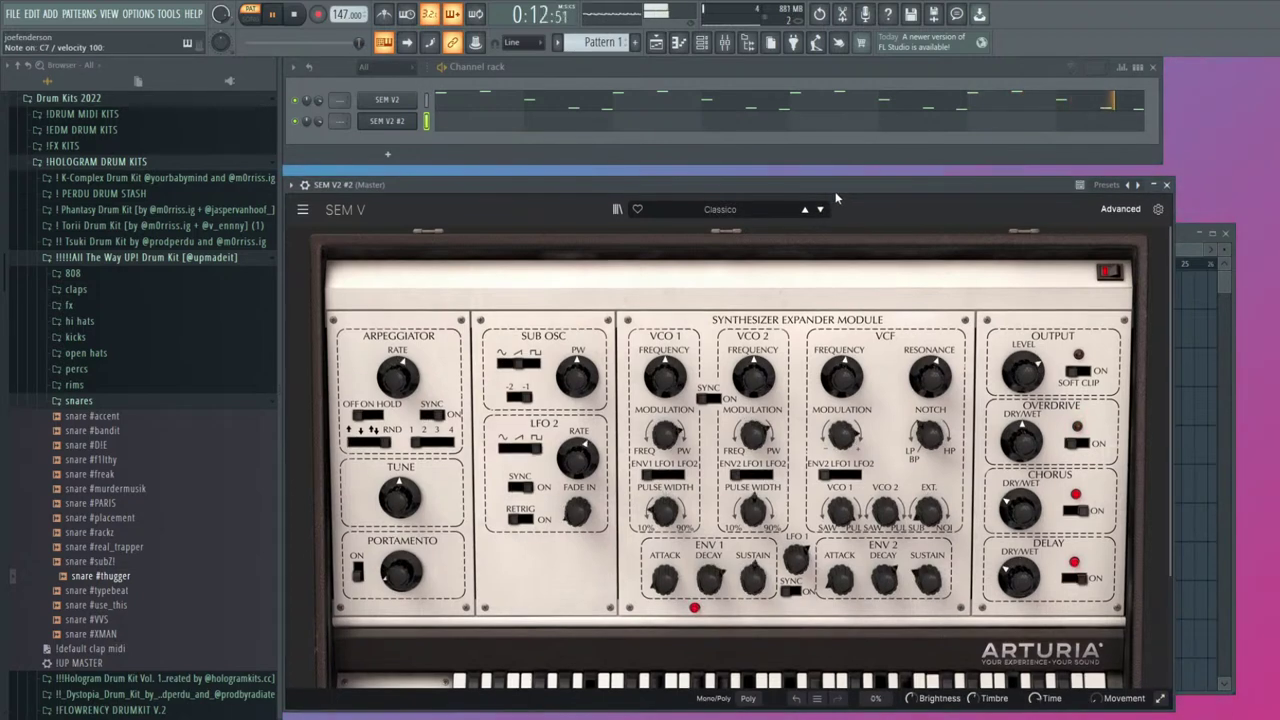
{"action": "left_click", "coordinate": [805, 210]}
{"action": "left_click_drag", "start_coordinate": [818, 179], "coordinate": [824, 187]}
In the first SEM V2 channel's melody, replace the G6 notes at the start of bars 2 and 4 with A#6
{"action": "left_click", "coordinate": [580, 104]}
{"action": "scroll", "coordinate": [621, 296], "scroll_direction": "up", "scroll_amount": 2}
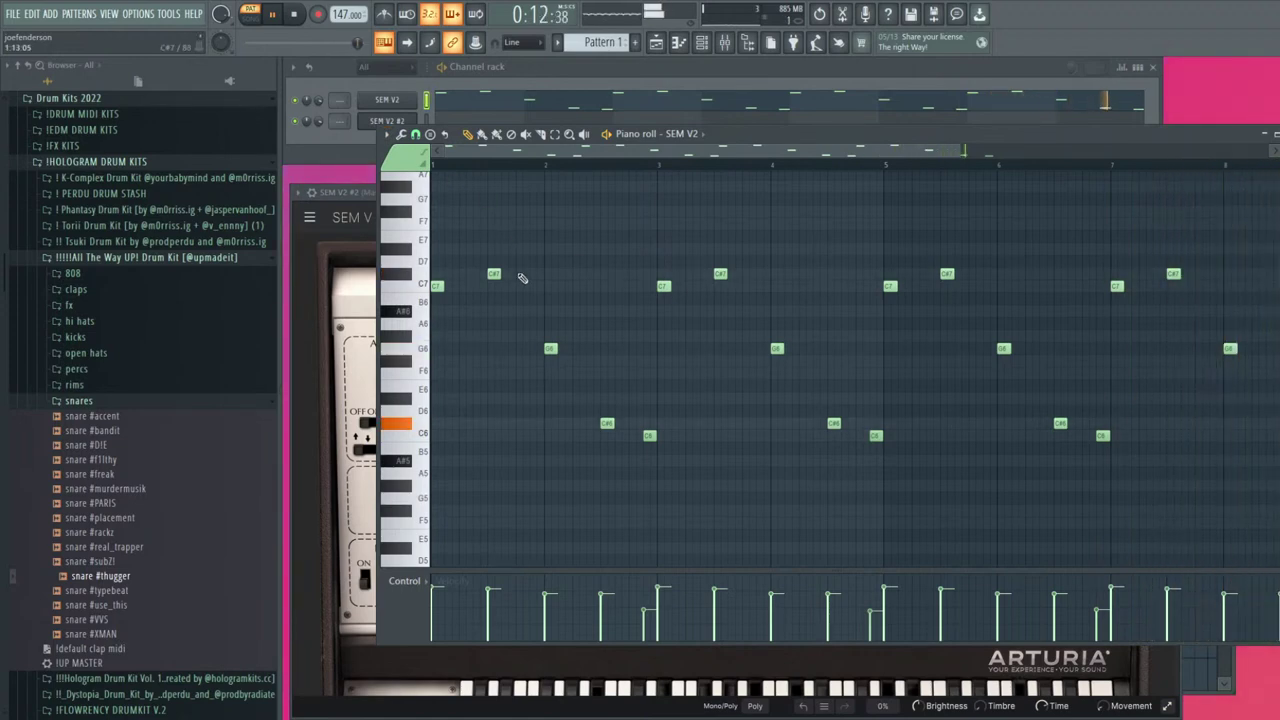
{"action": "left_click", "coordinate": [548, 312]}
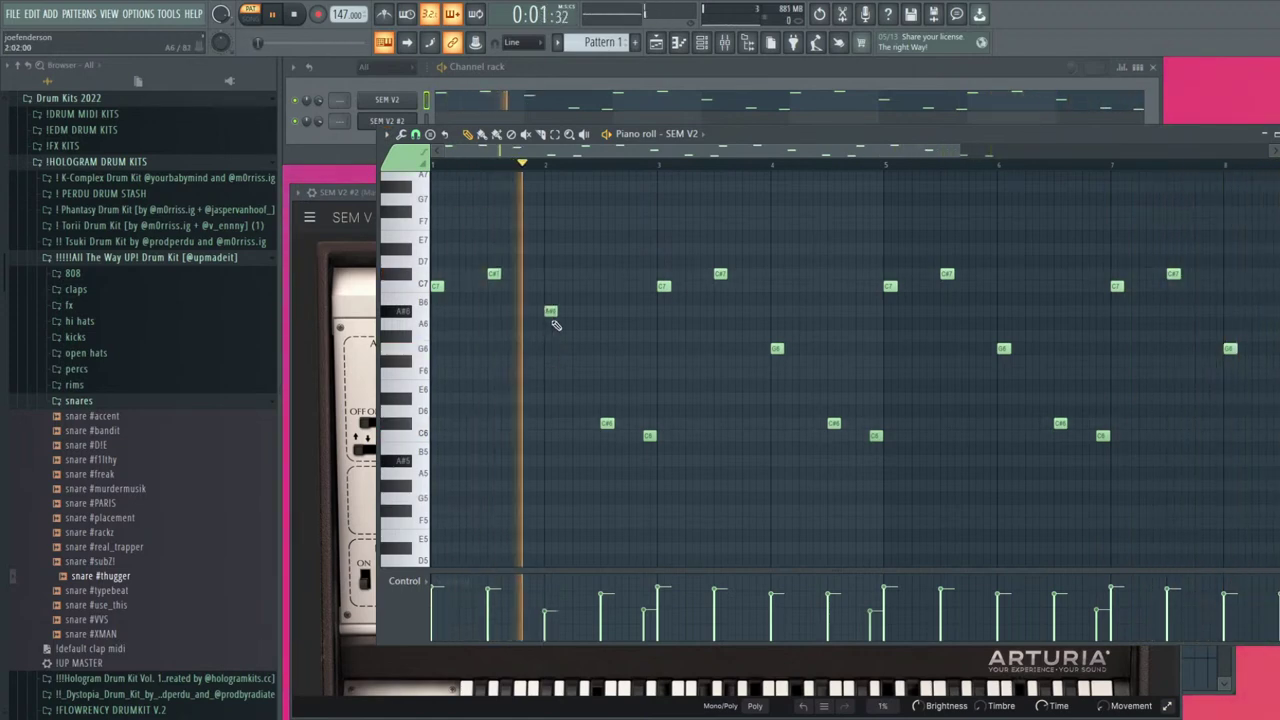
{"action": "right_click", "coordinate": [778, 347]}
{"action": "left_click", "coordinate": [774, 312]}
{"action": "right_click", "coordinate": [780, 314]}
{"action": "left_click", "coordinate": [774, 311]}
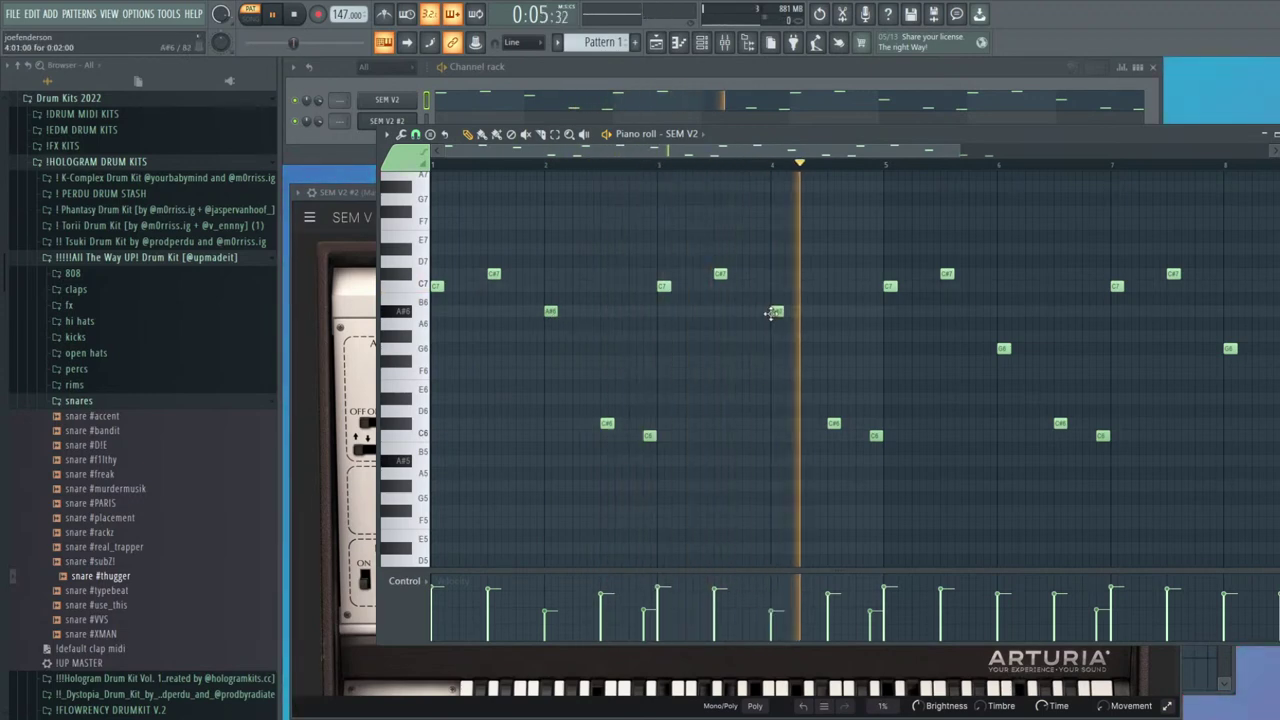
Delete the melody notes in bars 5 to 8 and duplicate the revised first four bars in their place
{"action": "scroll", "coordinate": [862, 386], "scroll_direction": "down", "scroll_amount": 1}
{"action": "scroll", "coordinate": [860, 384], "scroll_direction": "down", "scroll_amount": 1}
{"action": "left_click_drag", "start_coordinate": [1118, 466], "coordinate": [714, 287]}
{"action": "key", "text": "Delete"}
{"action": "key", "text": "Delete"}
{"action": "key", "text": "ctrl+b"}
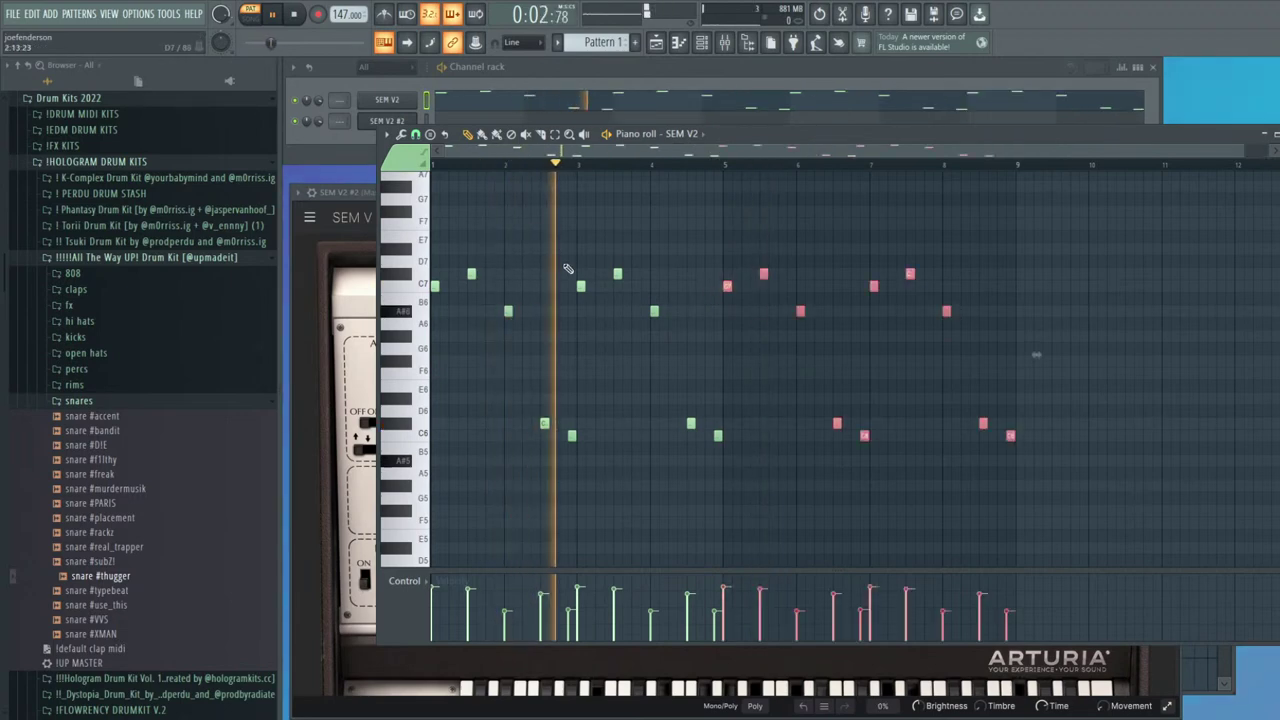
Try transposing the whole first SEM V2 melody down two semitones and listen to it
{"action": "scroll", "coordinate": [462, 332], "scroll_direction": "up", "scroll_amount": 2}
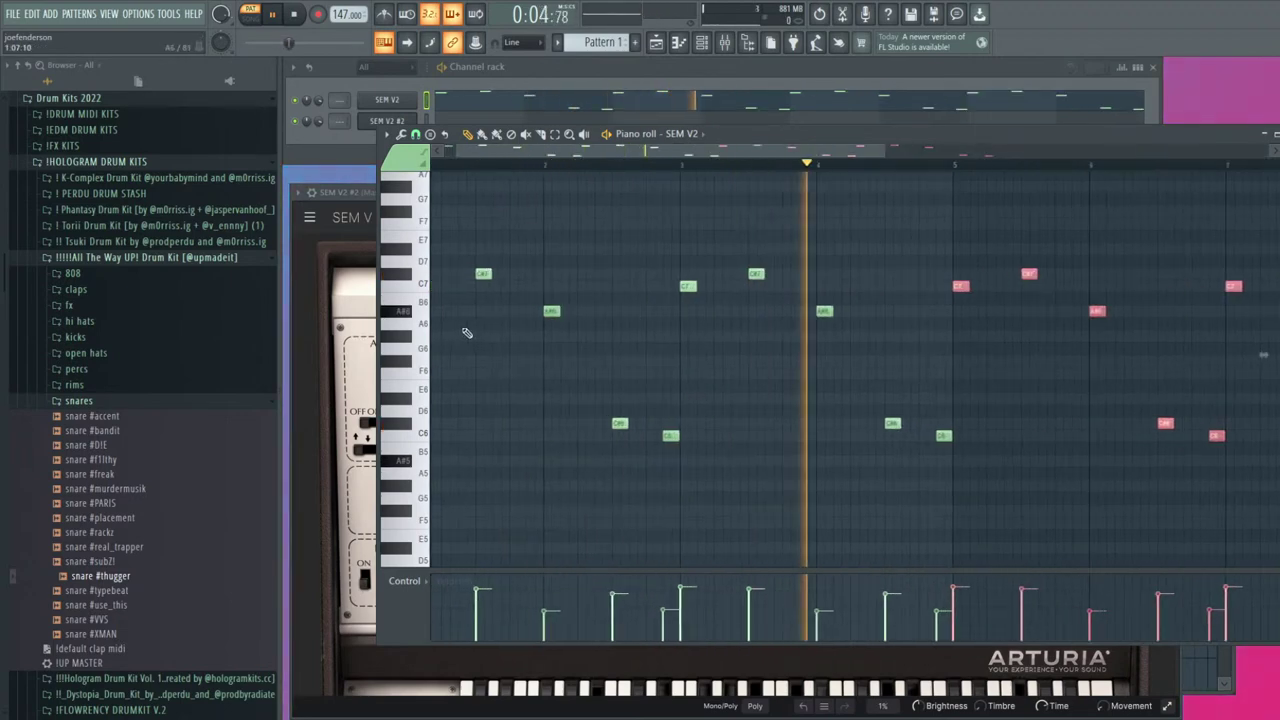
{"action": "key", "text": "shift+Up"}
{"action": "key", "text": "shift+Up"}
{"action": "left_click", "coordinate": [467, 333], "text": "ctrl"}
{"action": "scroll", "coordinate": [543, 354], "scroll_direction": "down", "scroll_amount": 3}
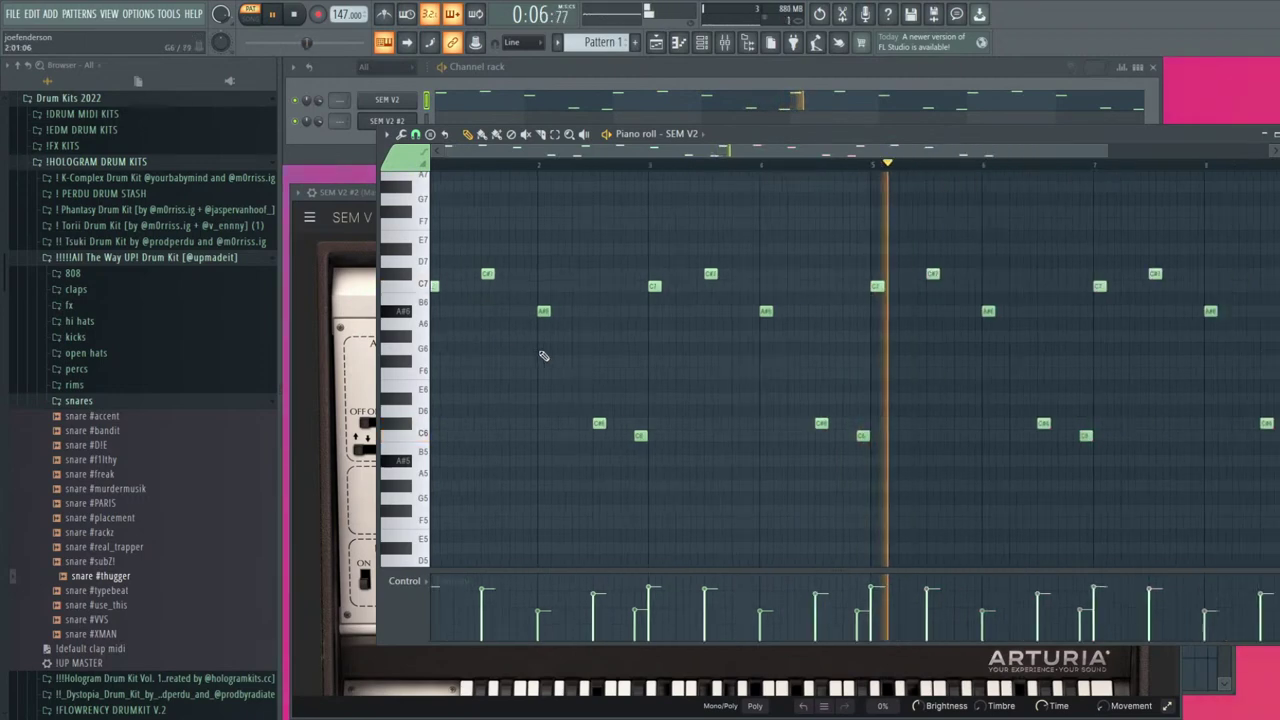
{"action": "key", "text": "shift+Down"}
{"action": "key", "text": "shift+Down"}
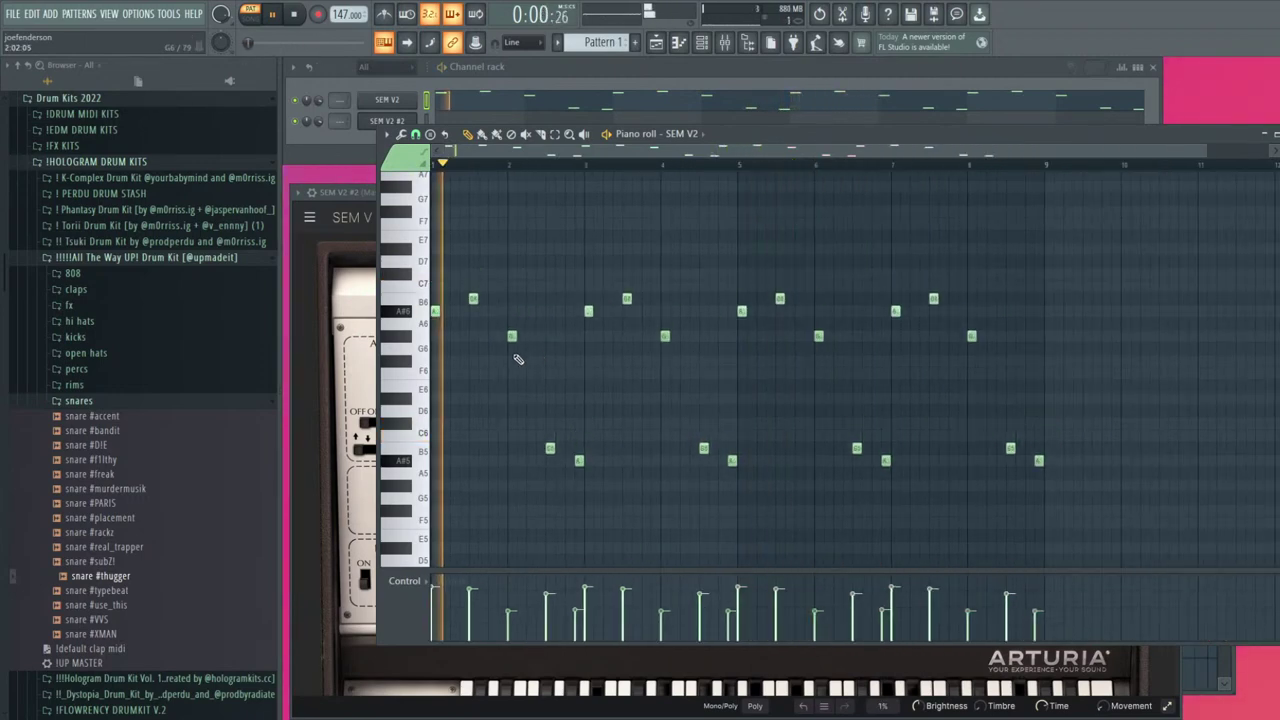
{"action": "key", "text": "space"}
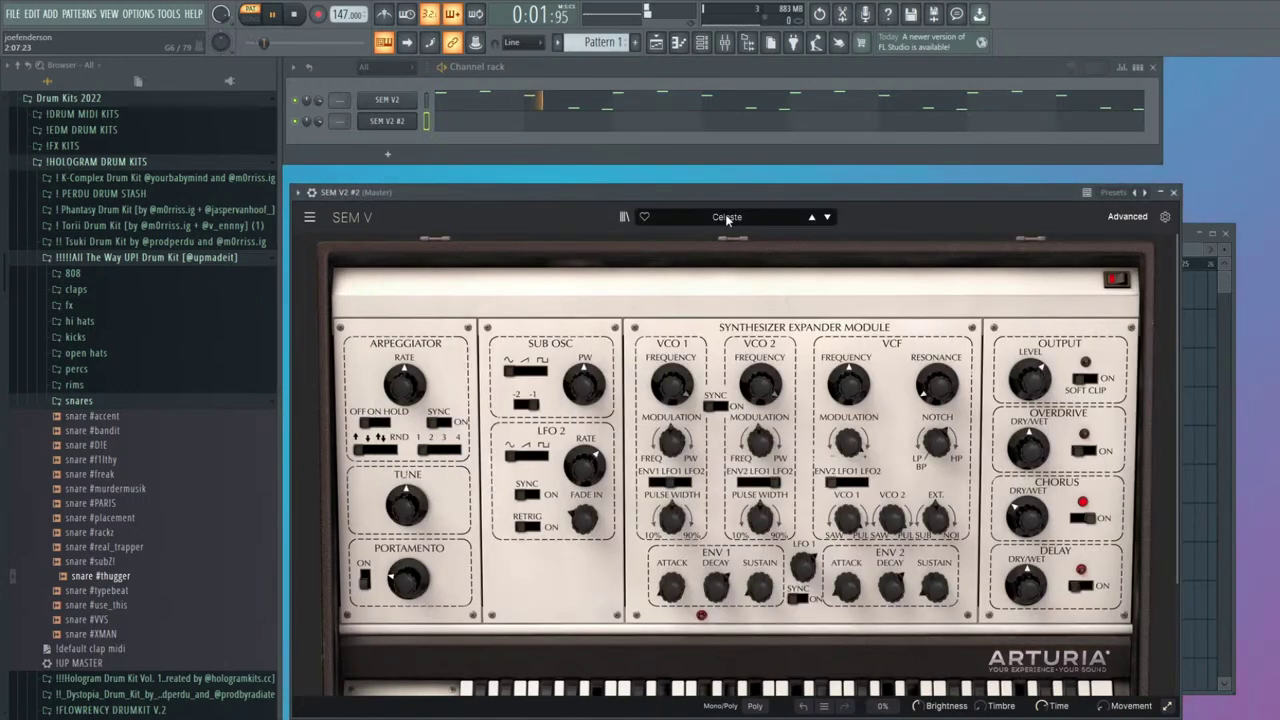
In the second SEM V2 channel's piano roll, draw a C6, a very short C#6, and another C6 in bar 1
{"action": "left_click", "coordinate": [457, 125]}
{"action": "scroll", "coordinate": [456, 366], "scroll_direction": "up", "scroll_amount": 2}
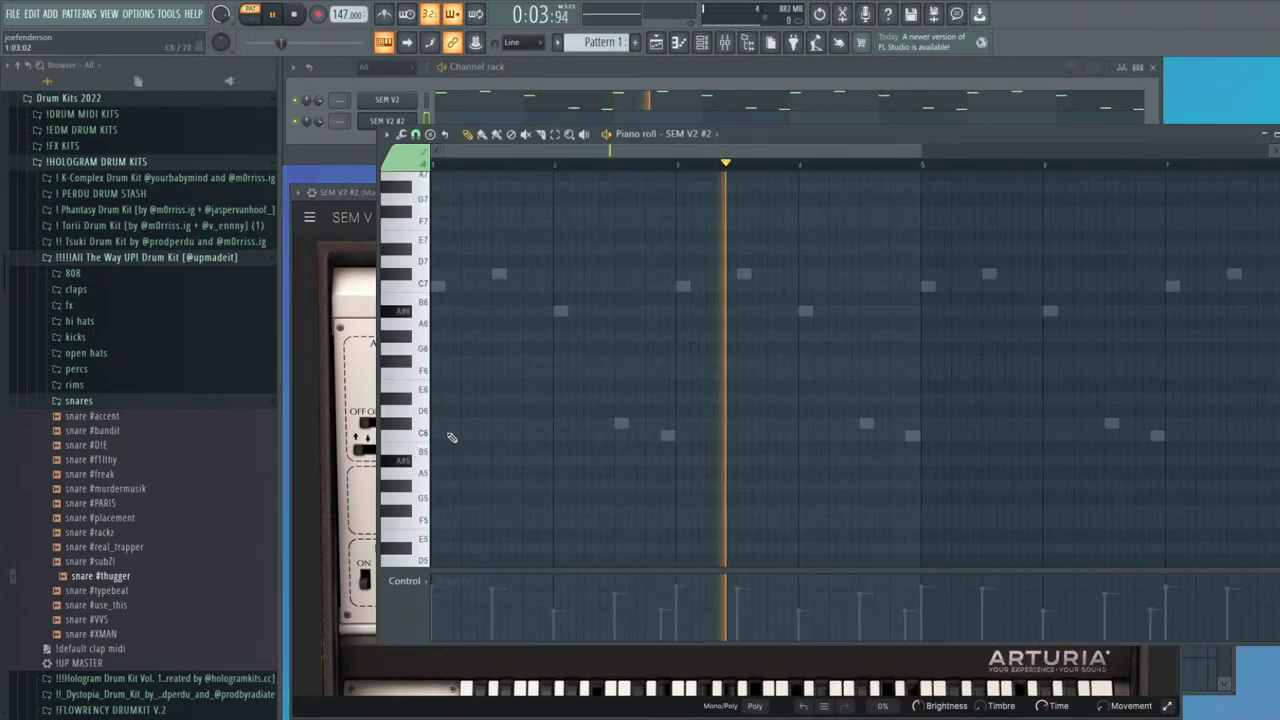
{"action": "left_click", "coordinate": [438, 433]}
{"action": "left_click_drag", "start_coordinate": [474, 420], "coordinate": [497, 435]}
{"action": "left_click", "coordinate": [466, 435]}
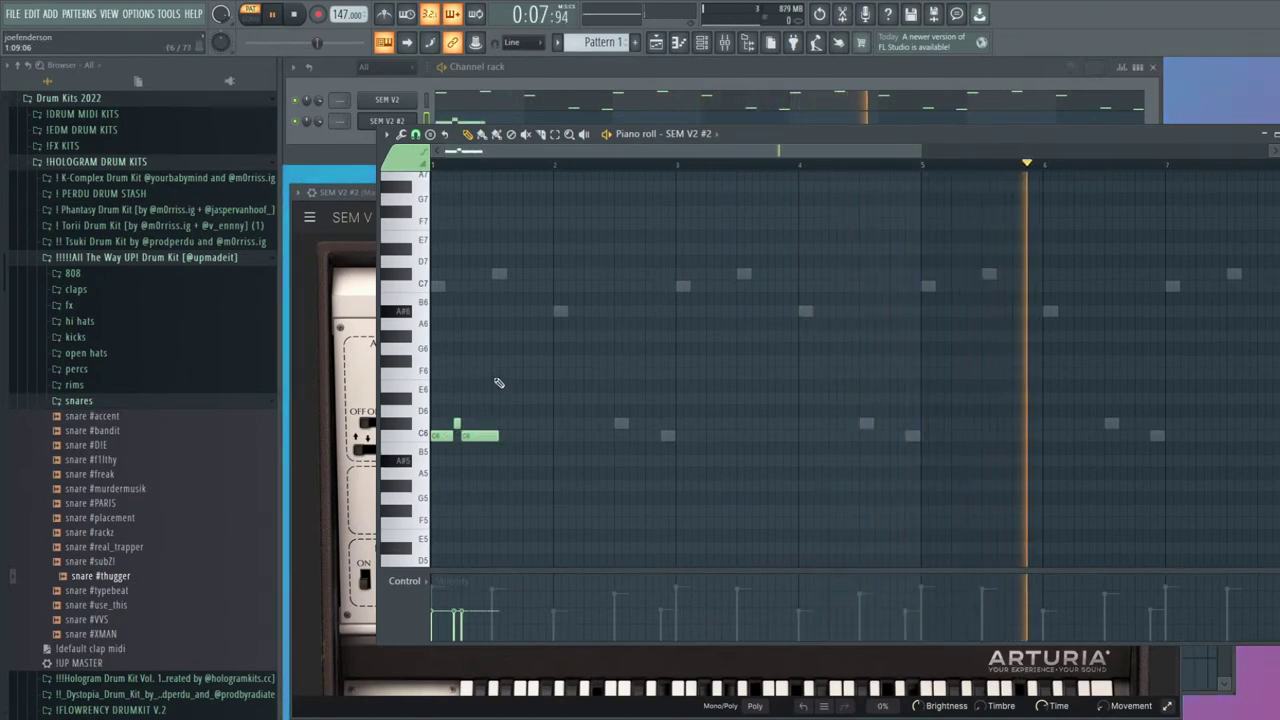
Try adding stacked F6 and A#6 notes, followed by D#7 and F#7, in the second half of bar 1
{"action": "left_click", "coordinate": [497, 373]}
{"action": "left_click", "coordinate": [499, 311]}
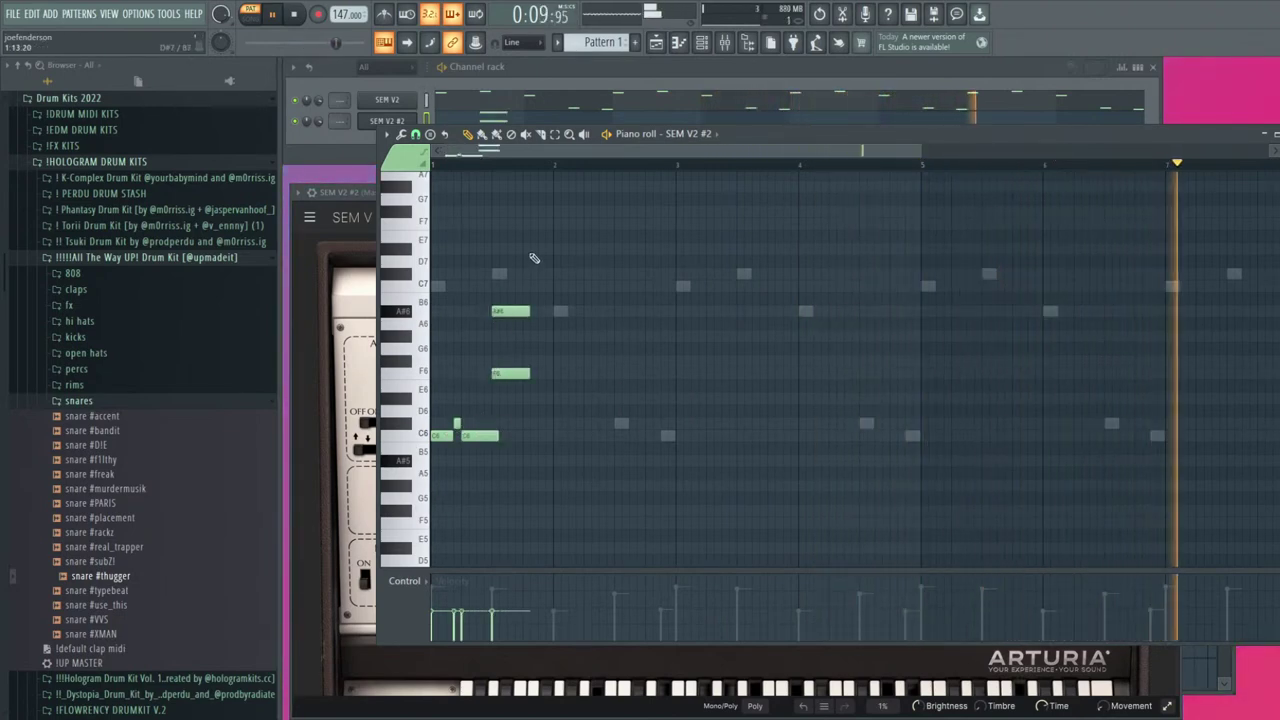
{"action": "left_click", "coordinate": [535, 211]}
{"action": "left_click", "coordinate": [545, 248]}
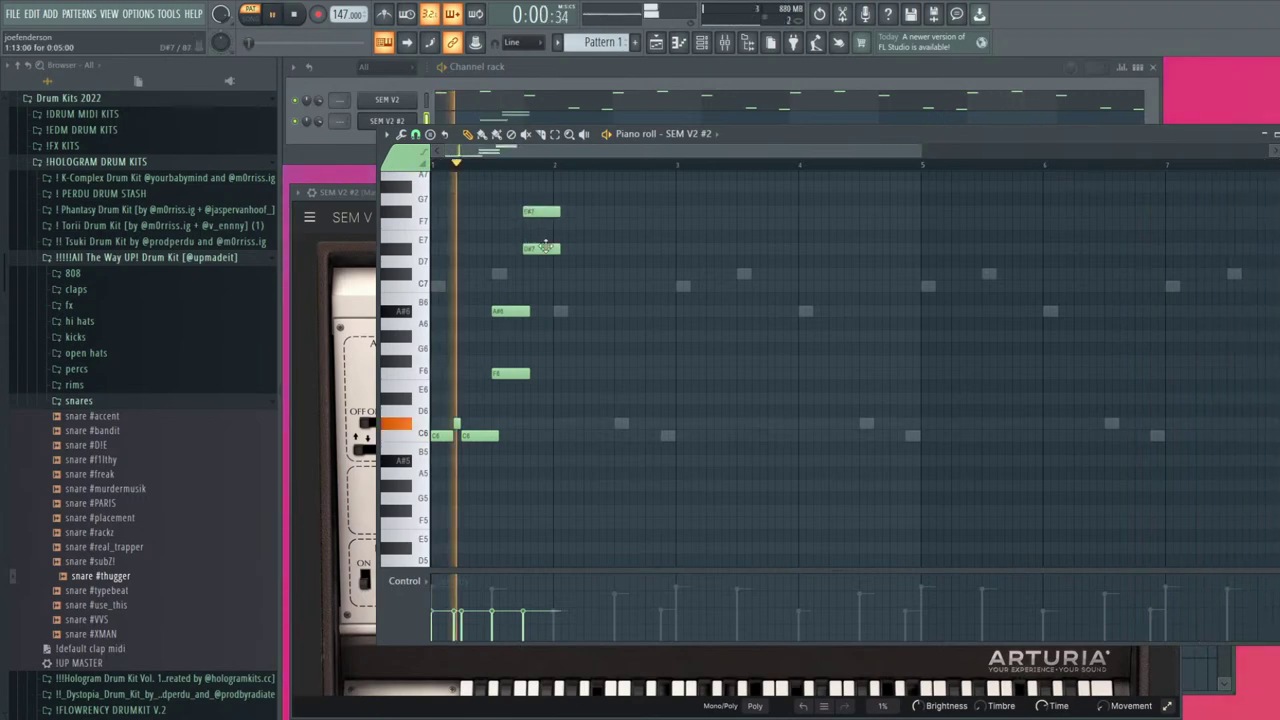
{"action": "key", "text": "space"}
{"action": "key", "text": "space"}
{"action": "right_click", "coordinate": [510, 311]}
{"action": "right_click", "coordinate": [510, 373]}
{"action": "key", "text": "space"}
Extend the last C6 note to the end of bar 1, play it back, and close the piano roll
{"action": "left_click_drag", "start_coordinate": [495, 436], "coordinate": [547, 436]}
{"action": "key", "text": "space"}
{"action": "key", "text": "Escape"}
{"action": "key", "text": "space"}
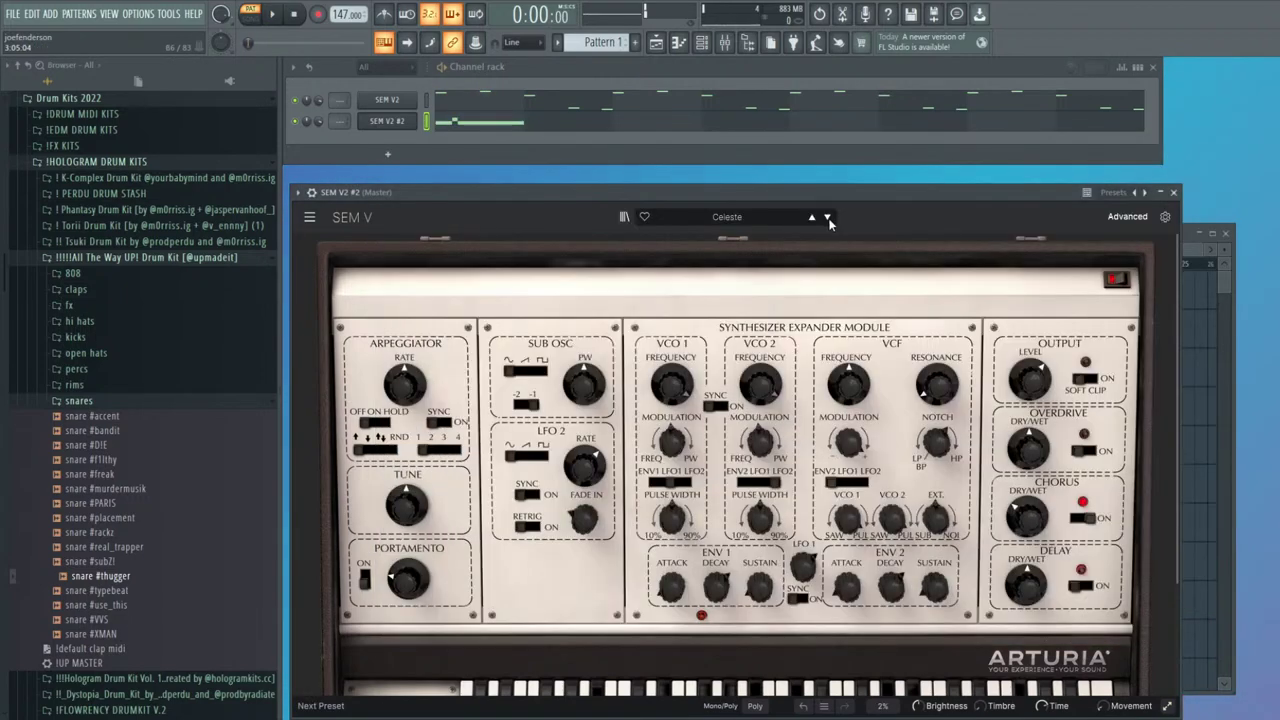
Audition successive presets after Celeste in the second SEM V2 instance, replaying the pattern each time, up to Echo Pluck
{"action": "left_click_drag", "start_coordinate": [836, 204], "coordinate": [823, 201]}
{"action": "key", "text": "space"}
{"action": "key", "text": "space"}
{"action": "left_click", "coordinate": [814, 217]}
{"action": "key", "text": "space"}
{"action": "key", "text": "space"}
{"action": "left_click", "coordinate": [815, 217]}
{"action": "key", "text": "space"}
{"action": "key", "text": "space"}
{"action": "left_click", "coordinate": [815, 217]}
{"action": "key", "text": "space"}
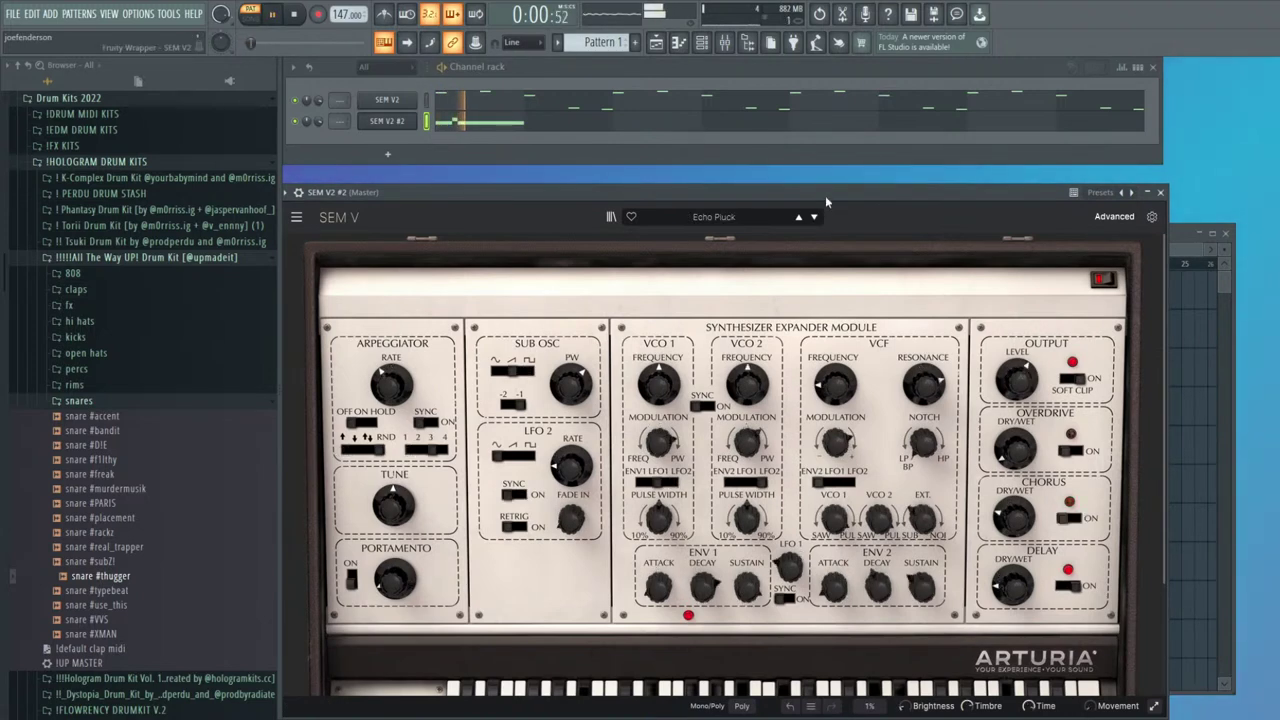
Continue through the second SEM V2 instance's presets from Echo Pluck to Electrical Bell while replaying the pattern
{"action": "left_click", "coordinate": [815, 218]}
{"action": "left_click", "coordinate": [830, 191]}
{"action": "key", "text": "space"}
{"action": "key", "text": "space"}
{"action": "left_click", "coordinate": [816, 218]}
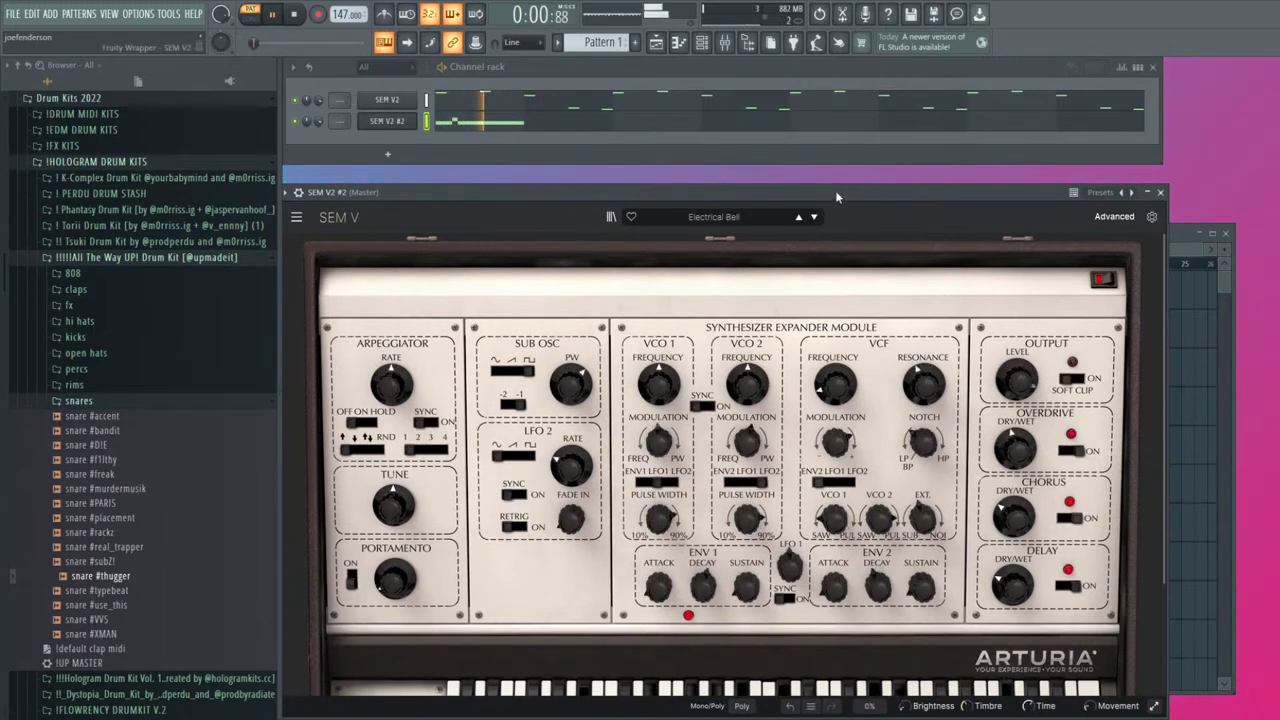
Audition the second SEM V2 instance's presets after Electrical Bell, including Evil Organ and Fake Delay, up to Hi while replaying the pattern
{"action": "left_click_drag", "start_coordinate": [835, 191], "coordinate": [841, 191]}
{"action": "key", "text": "space"}
{"action": "left_click", "coordinate": [821, 218]}
{"action": "key", "text": "space"}
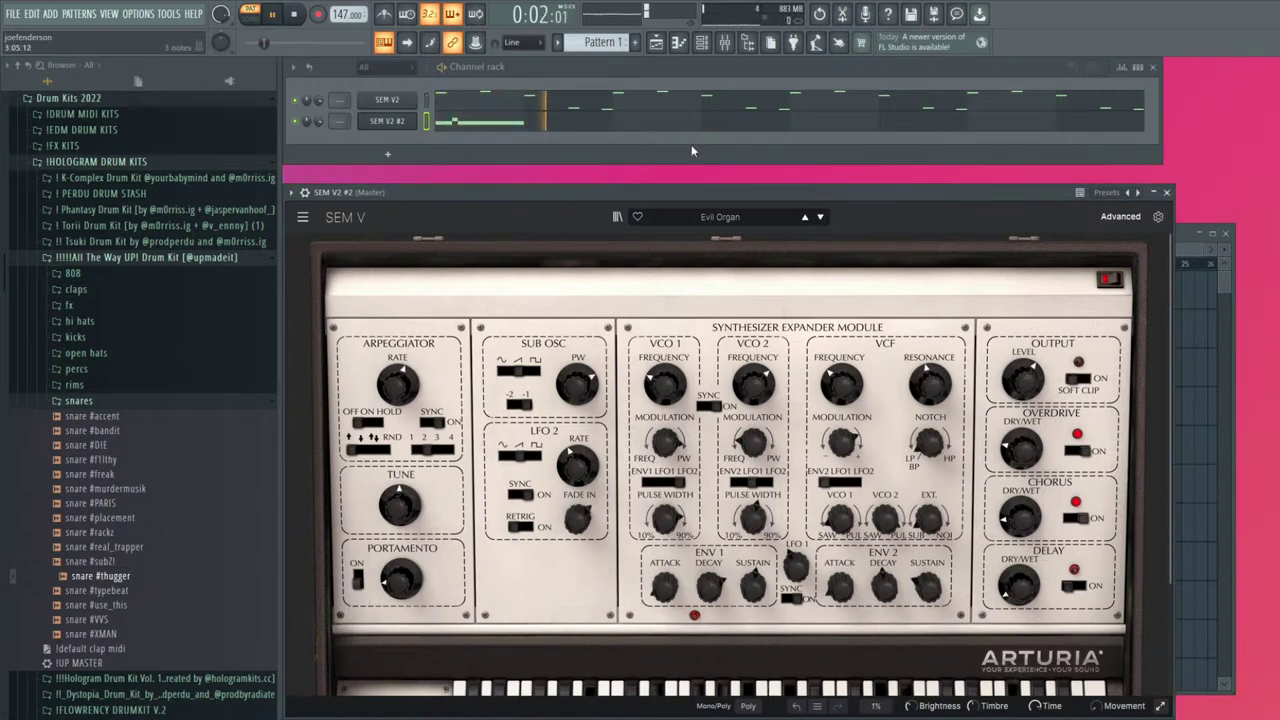
{"action": "left_click", "coordinate": [820, 216]}
{"action": "left_click", "coordinate": [821, 218]}
{"action": "key", "text": "space"}
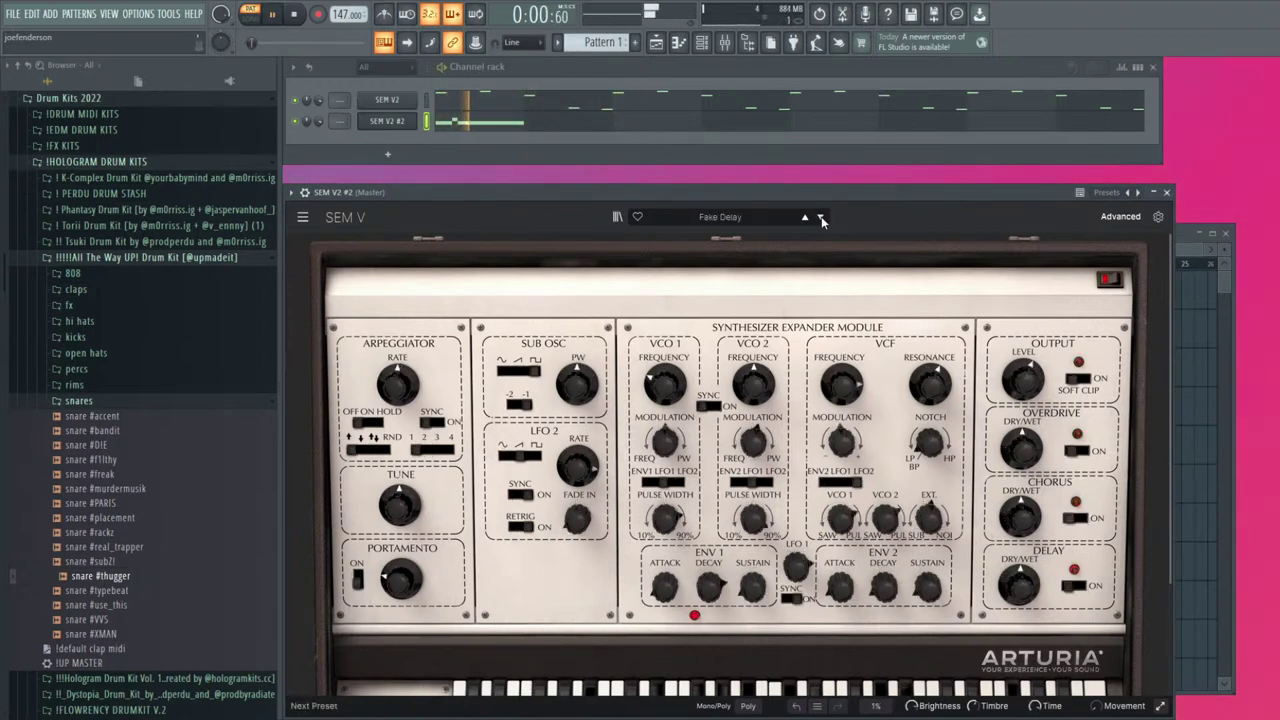
{"action": "left_click", "coordinate": [818, 217]}
{"action": "left_click", "coordinate": [820, 216]}
{"action": "left_click", "coordinate": [820, 217]}
{"action": "key", "text": "space"}
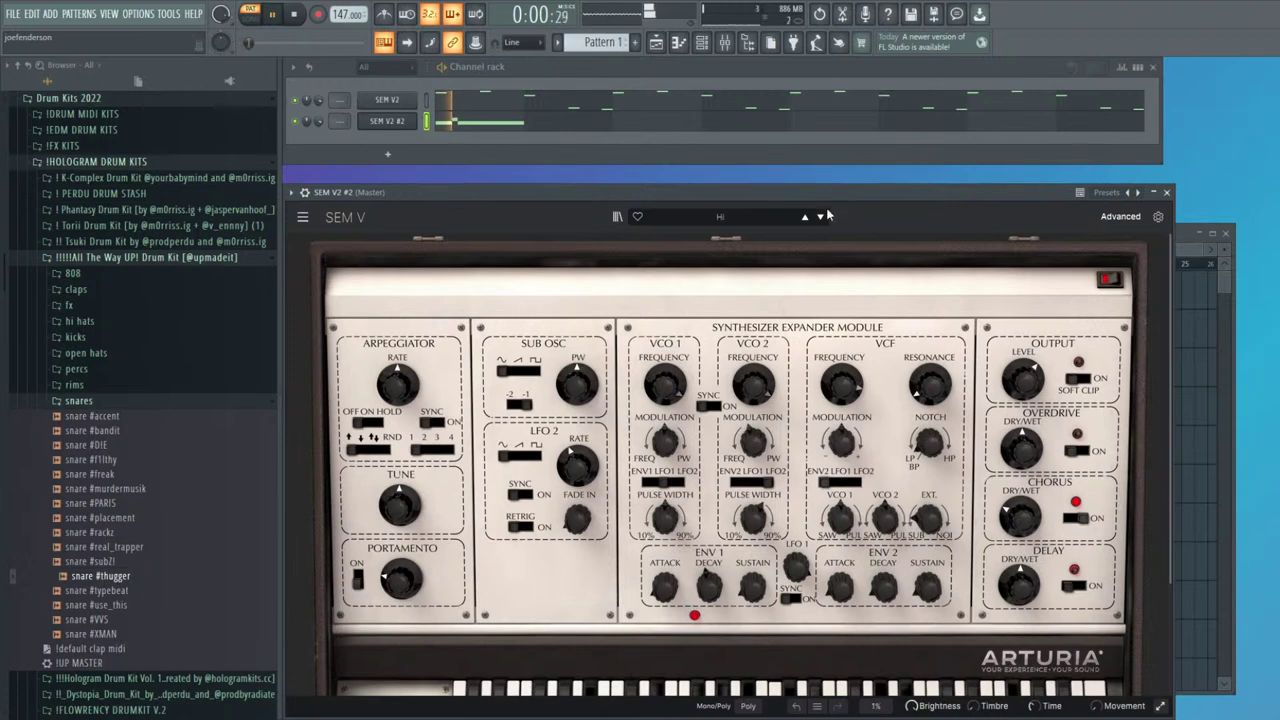
Continue auditioning the second SEM V2 instance's presets from Hi through Iridium to Kengyo, replaying the pattern each time
{"action": "left_click", "coordinate": [821, 216]}
{"action": "left_click", "coordinate": [821, 216]}
{"action": "key", "text": "space"}
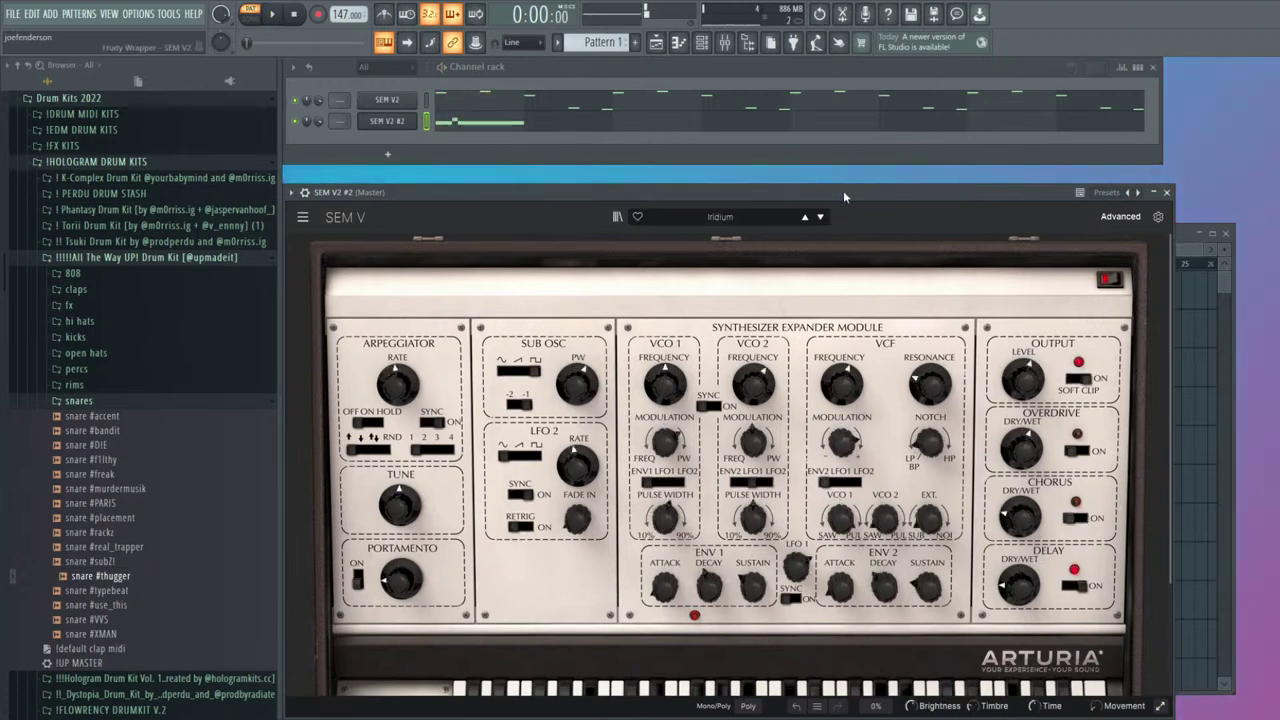
{"action": "left_click", "coordinate": [821, 216]}
{"action": "key", "text": "space"}
{"action": "key", "text": "space"}
{"action": "left_click", "coordinate": [821, 216]}
{"action": "key", "text": "space"}
{"action": "left_click", "coordinate": [821, 216]}
{"action": "key", "text": "space"}
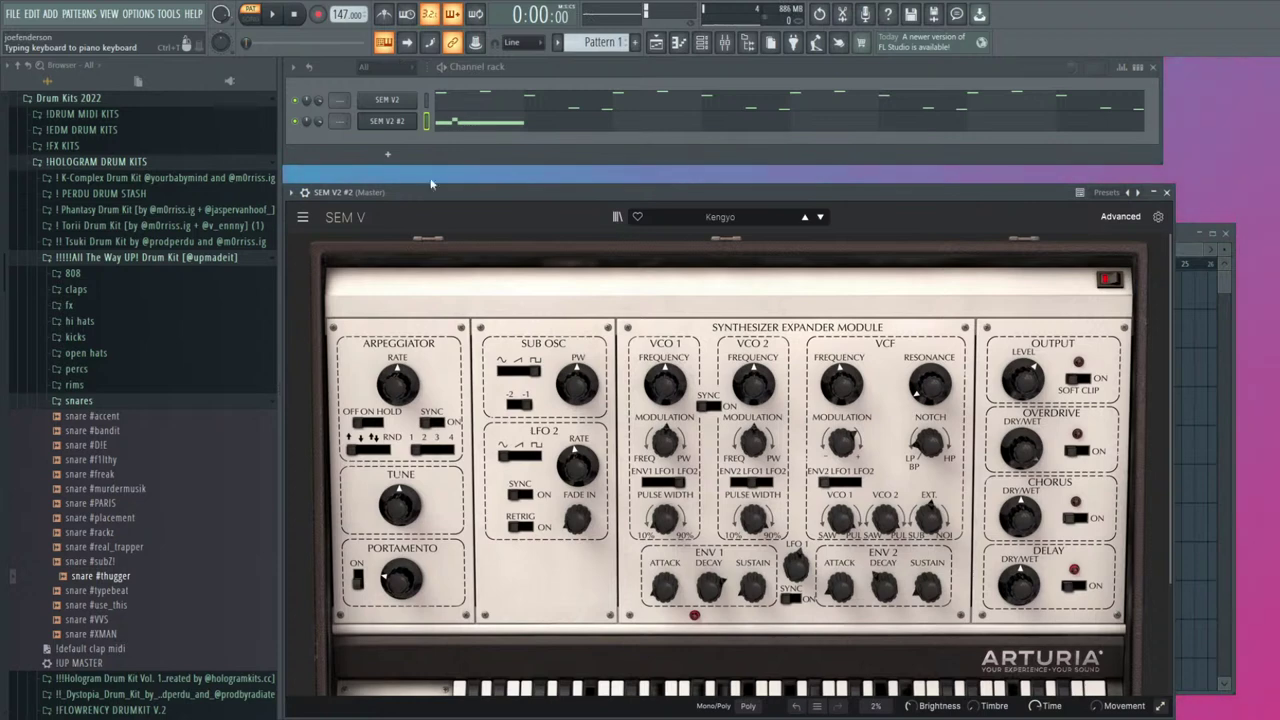
Compare Kengyo with Drain Pad in the second SEM V2 instance by playing single notes, keep Drain Pad, and close the plugin window
{"action": "key", "text": "j"}
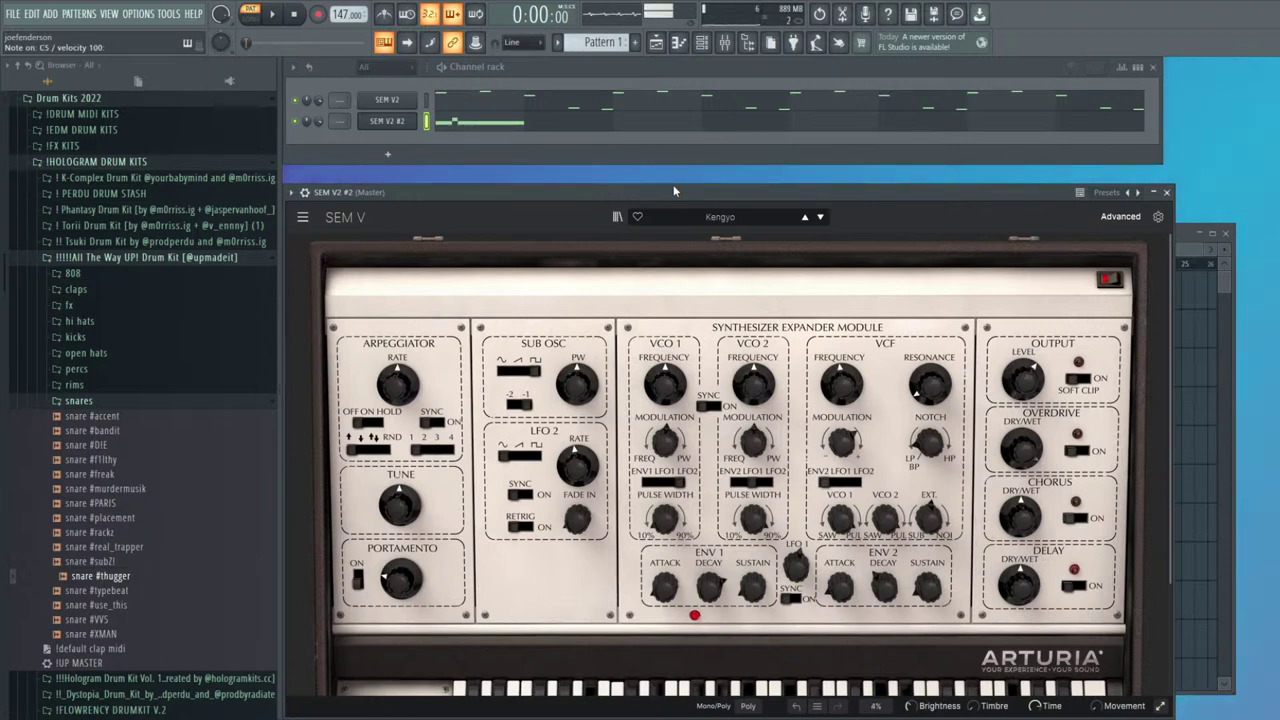
{"action": "key", "text": "z"}
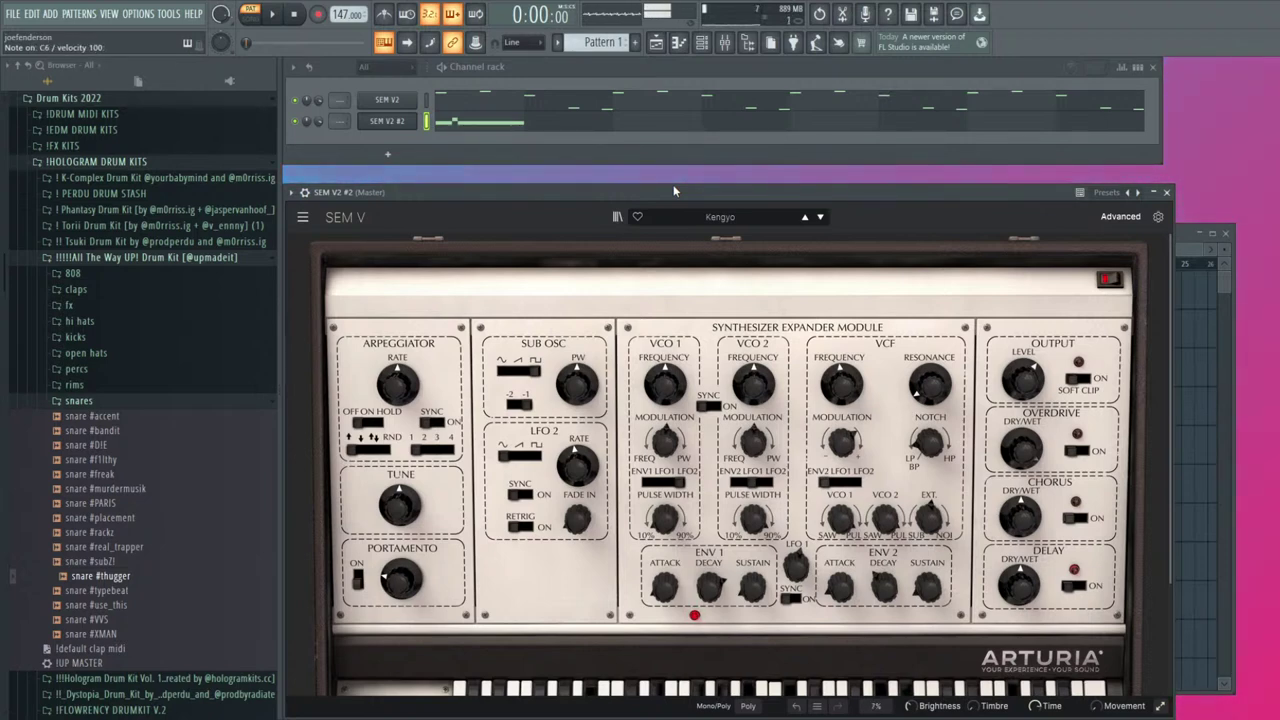
{"action": "key", "text": "j"}
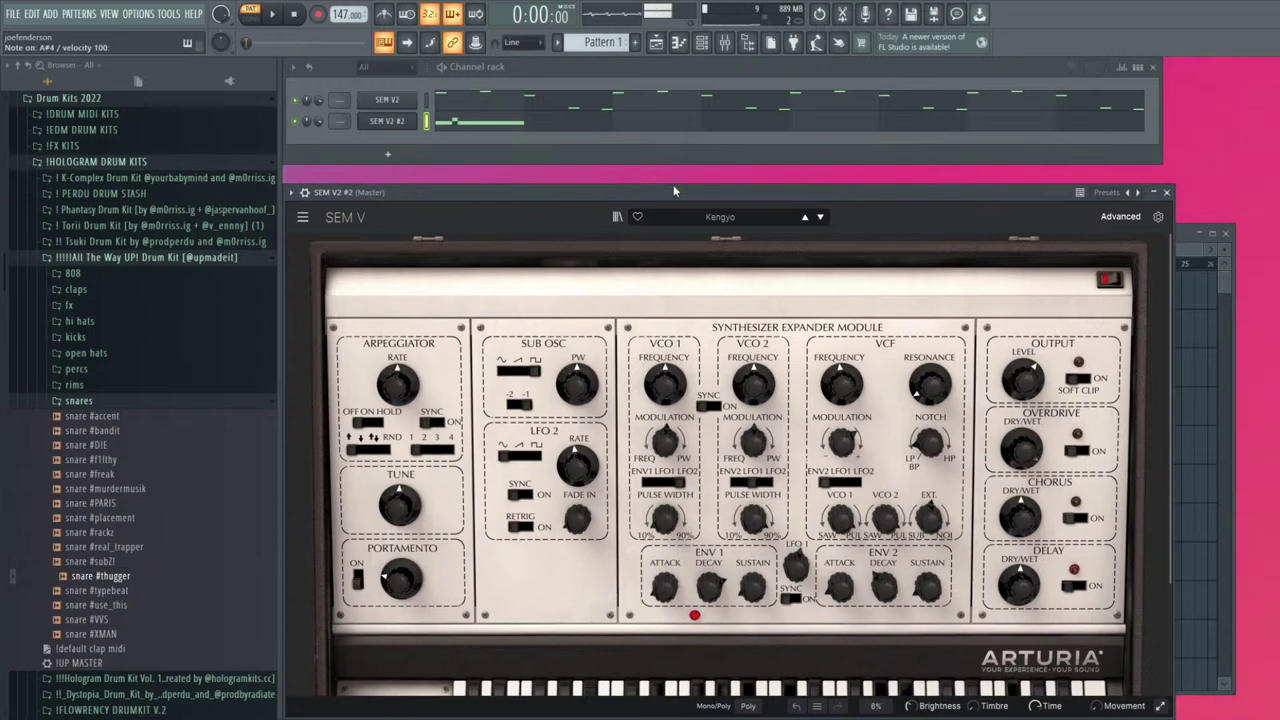
{"action": "key", "text": "s"}
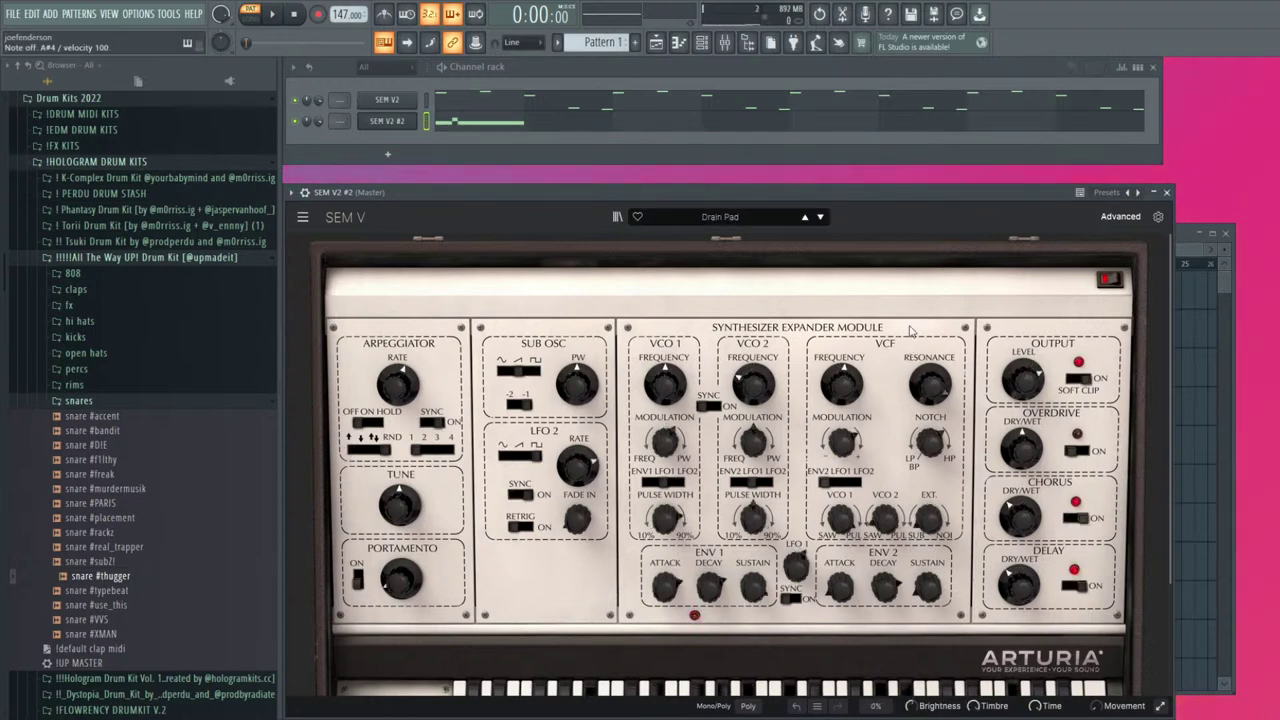
{"action": "left_click_drag", "start_coordinate": [867, 187], "coordinate": [855, 186]}
{"action": "key", "text": "d"}
{"action": "left_click", "coordinate": [1154, 192]}
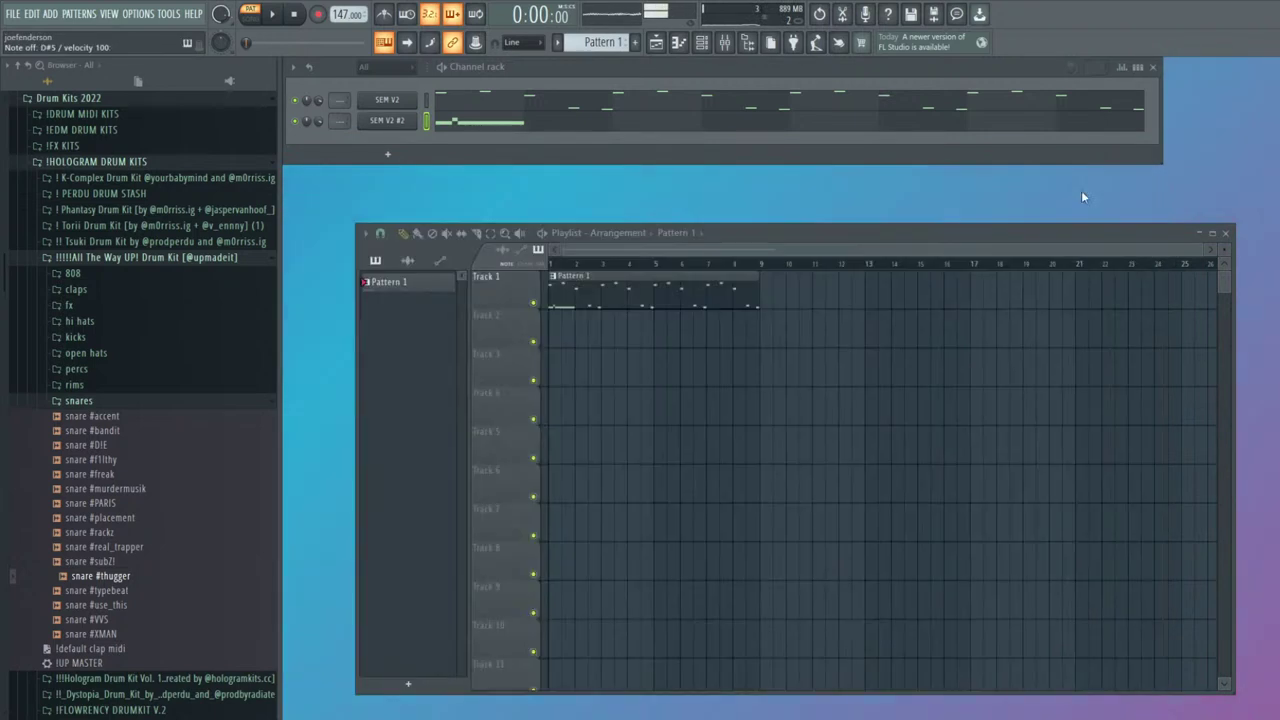
Replace the second SEM V2's old notes with stacked C4 and F5 notes lasting one and a half bars from bar 1
{"action": "left_click", "coordinate": [445, 121]}
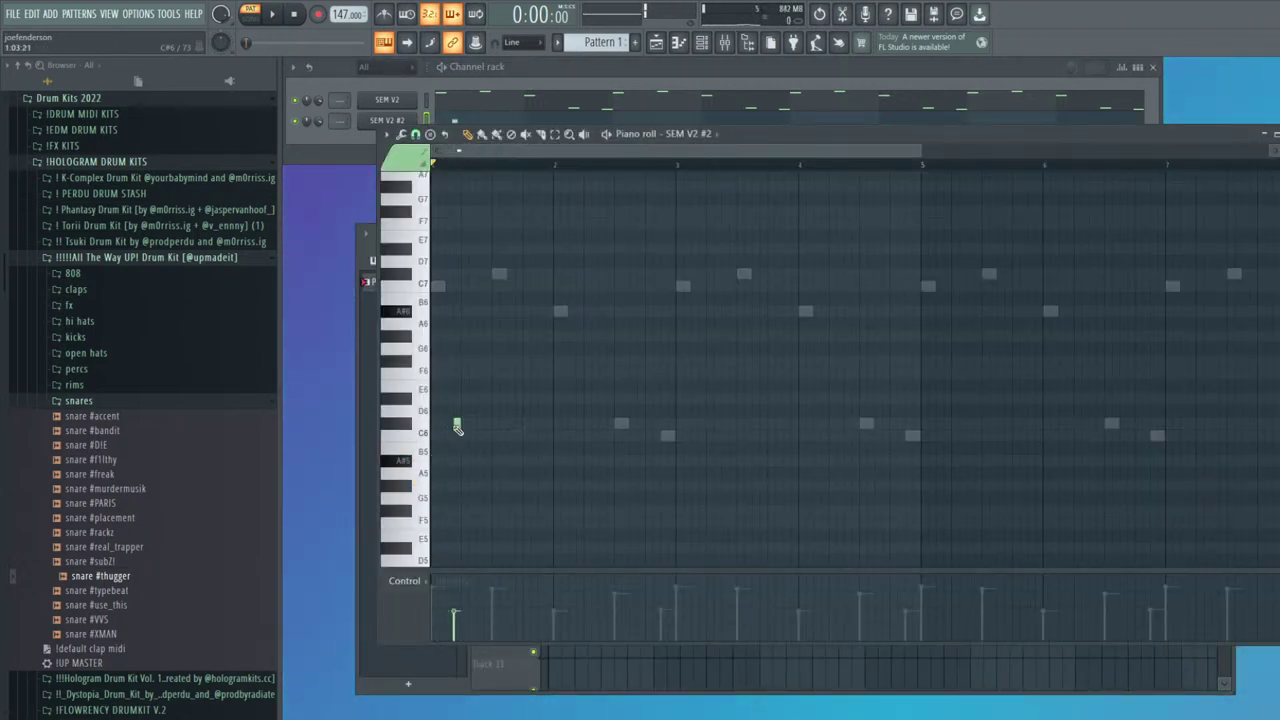
{"action": "left_click_drag", "start_coordinate": [521, 436], "coordinate": [617, 426]}
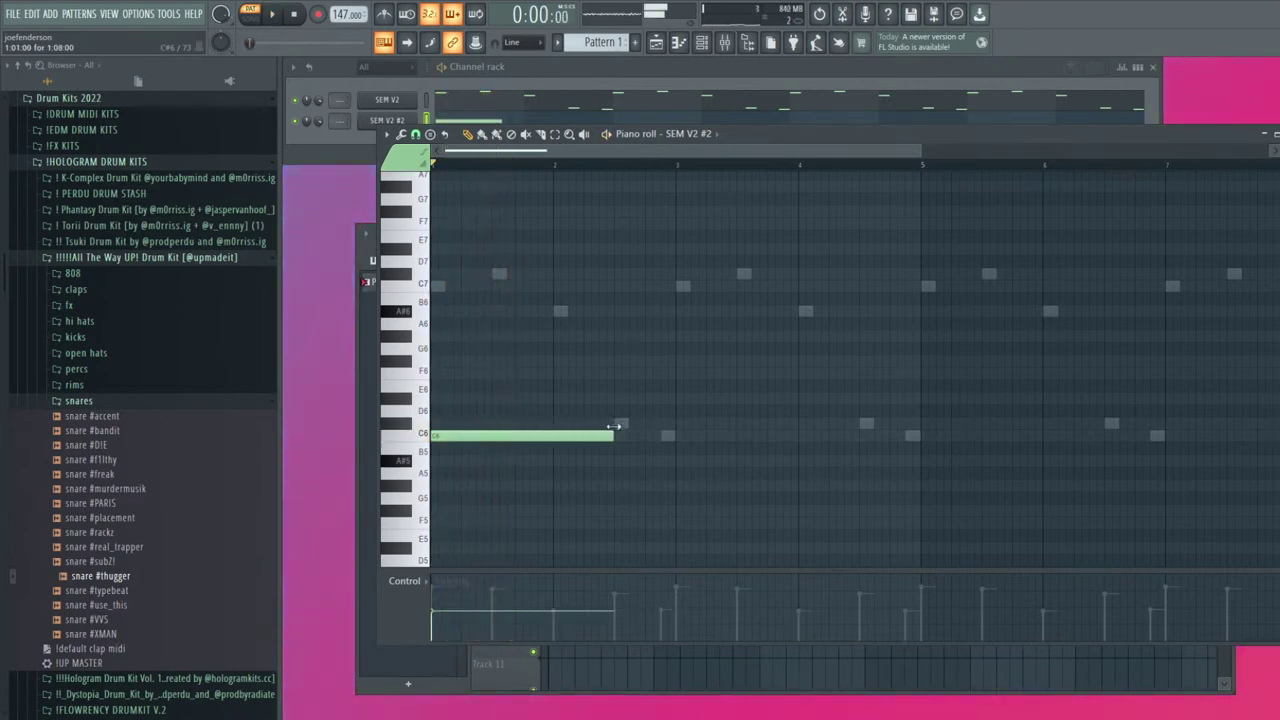
{"action": "key", "text": "space"}
{"action": "key", "text": "ctrl+Down"}
{"action": "scroll", "coordinate": [594, 437], "scroll_direction": "down", "scroll_amount": 2}
{"action": "scroll", "coordinate": [594, 437], "scroll_direction": "down", "scroll_amount": 2}
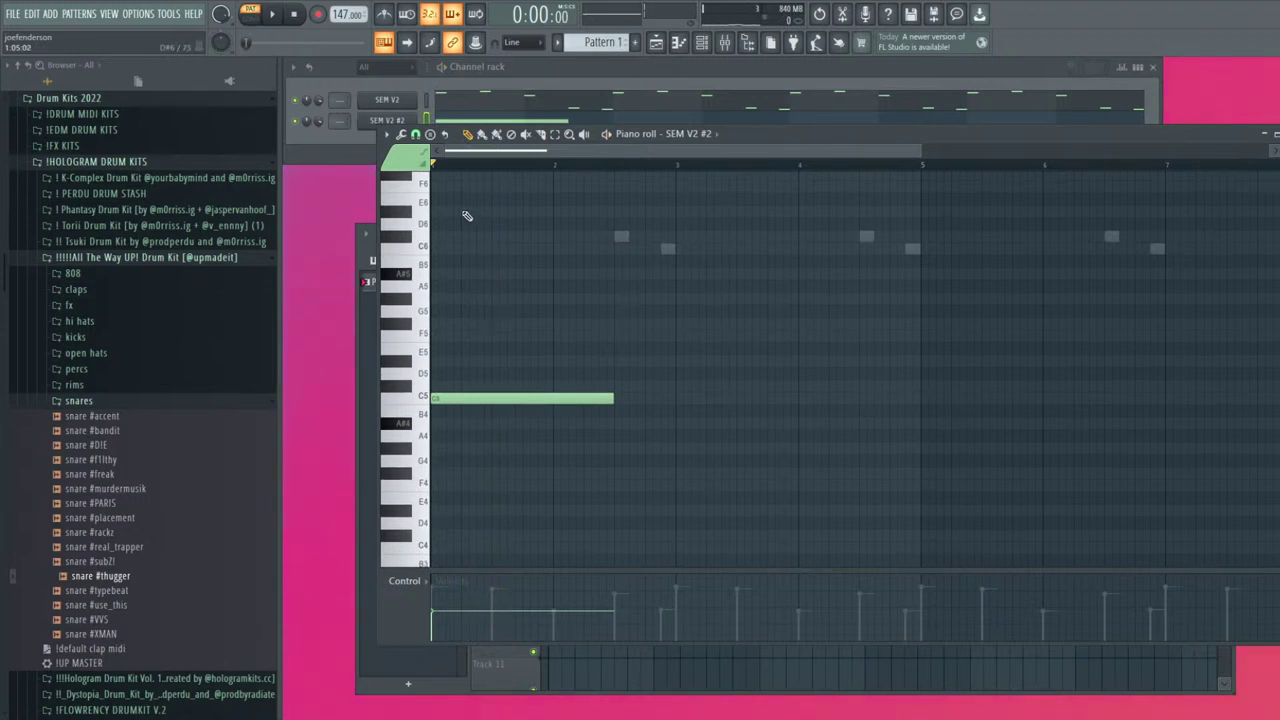
{"action": "key", "text": "ctrl+Down"}
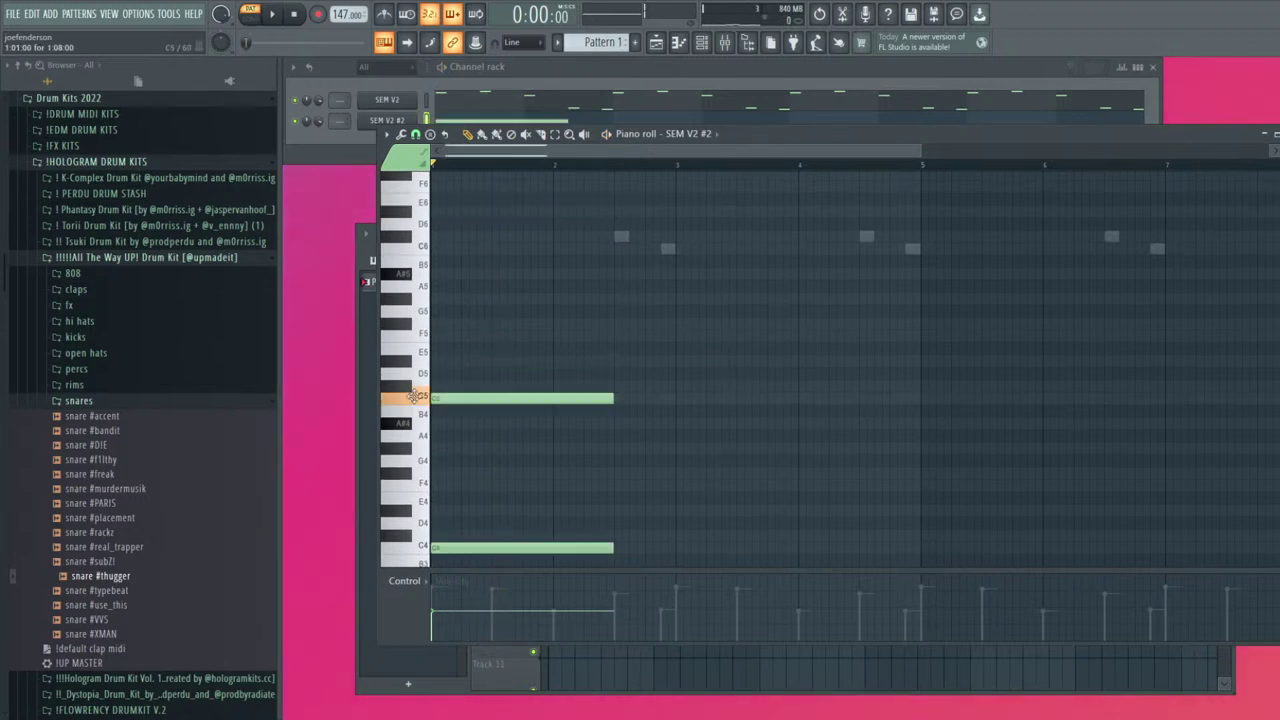
{"action": "key", "text": "ctrl+Up"}
{"action": "key", "text": "space"}
{"action": "scroll", "coordinate": [630, 512], "scroll_direction": "down", "scroll_amount": 3}
Duplicate the C4 and F5 chord directly after itself and raise the copy one semitone to C#4 and F#5
{"action": "left_click_drag", "start_coordinate": [706, 516], "coordinate": [531, 257]}
{"action": "key", "text": "ctrl+b"}
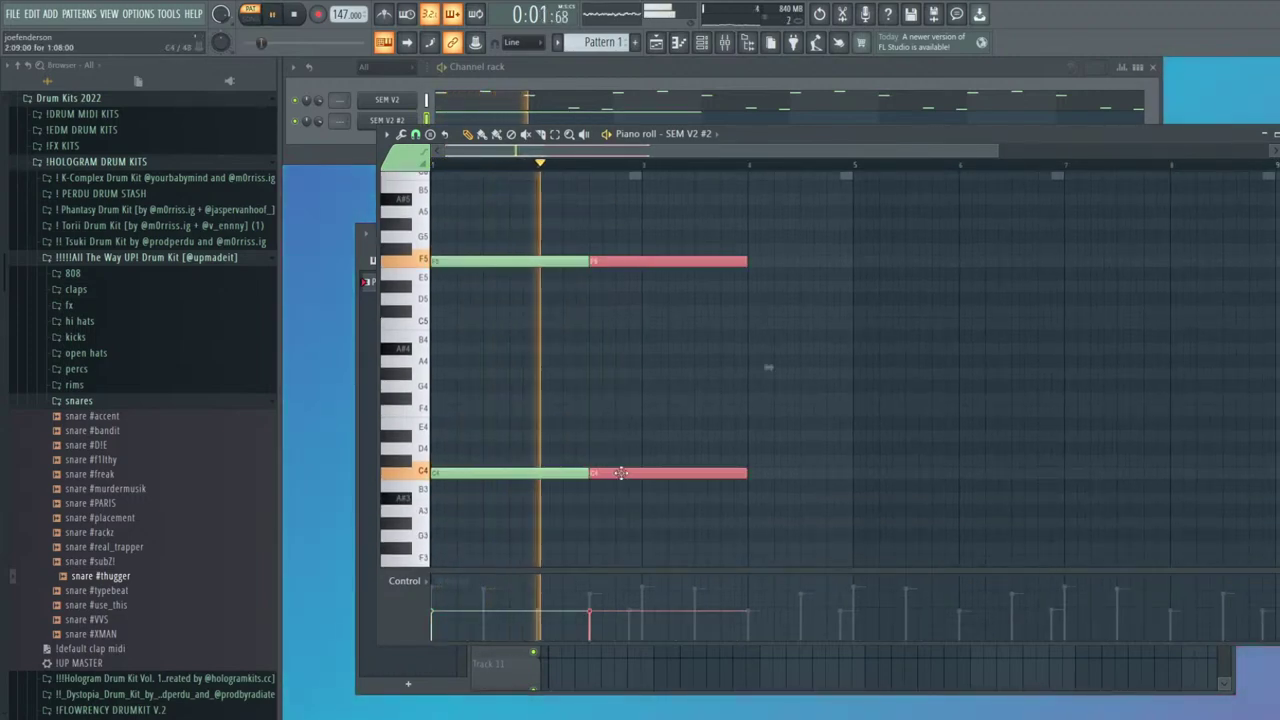
{"action": "left_click_drag", "start_coordinate": [620, 473], "coordinate": [622, 461]}
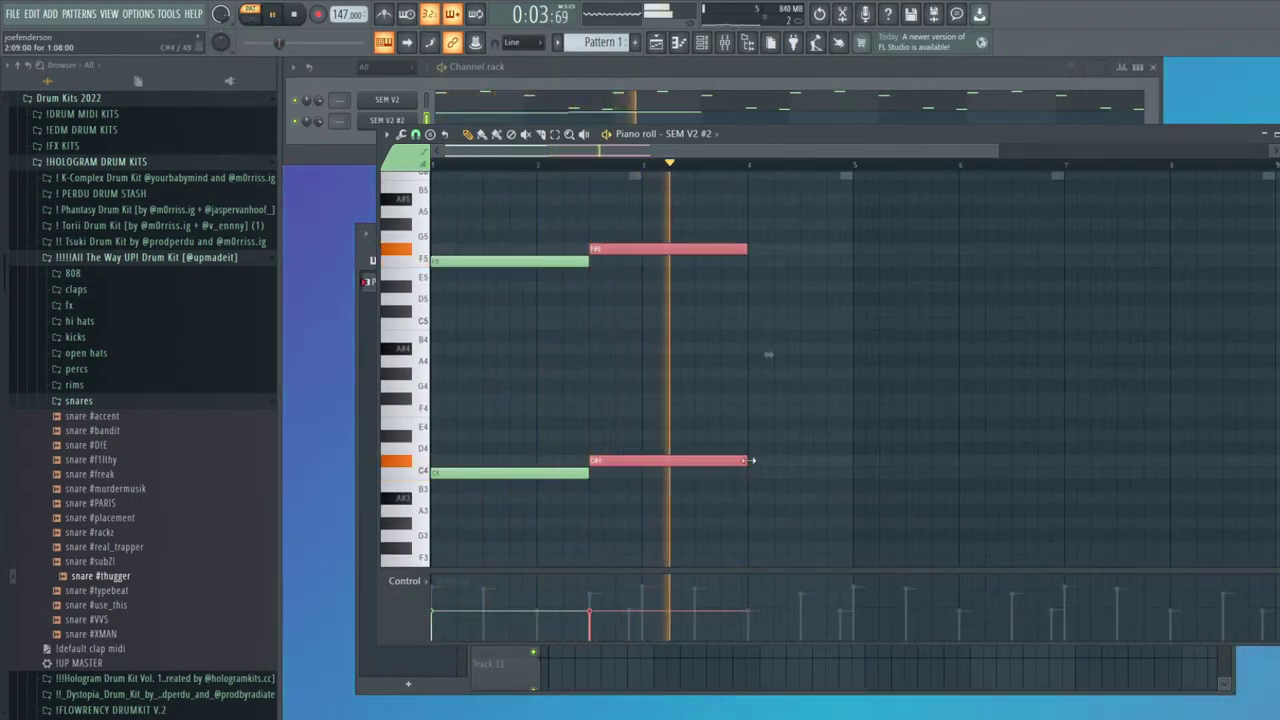
Complete the four-bar progression with a half-bar D#4 and G#5 chord at its end, and duplicate it across bars 5 to 8
{"action": "left_click_drag", "start_coordinate": [752, 460], "coordinate": [815, 437]}
{"action": "key", "text": "ctrl+b"}
{"action": "left_click_drag", "start_coordinate": [908, 443], "coordinate": [857, 447]}
{"action": "left_click_drag", "start_coordinate": [623, 490], "coordinate": [682, 261]}
{"action": "scroll", "coordinate": [851, 471], "scroll_direction": "down", "scroll_amount": 2}
{"action": "key", "text": "ctrl+a"}
{"action": "key", "text": "ctrl+b"}
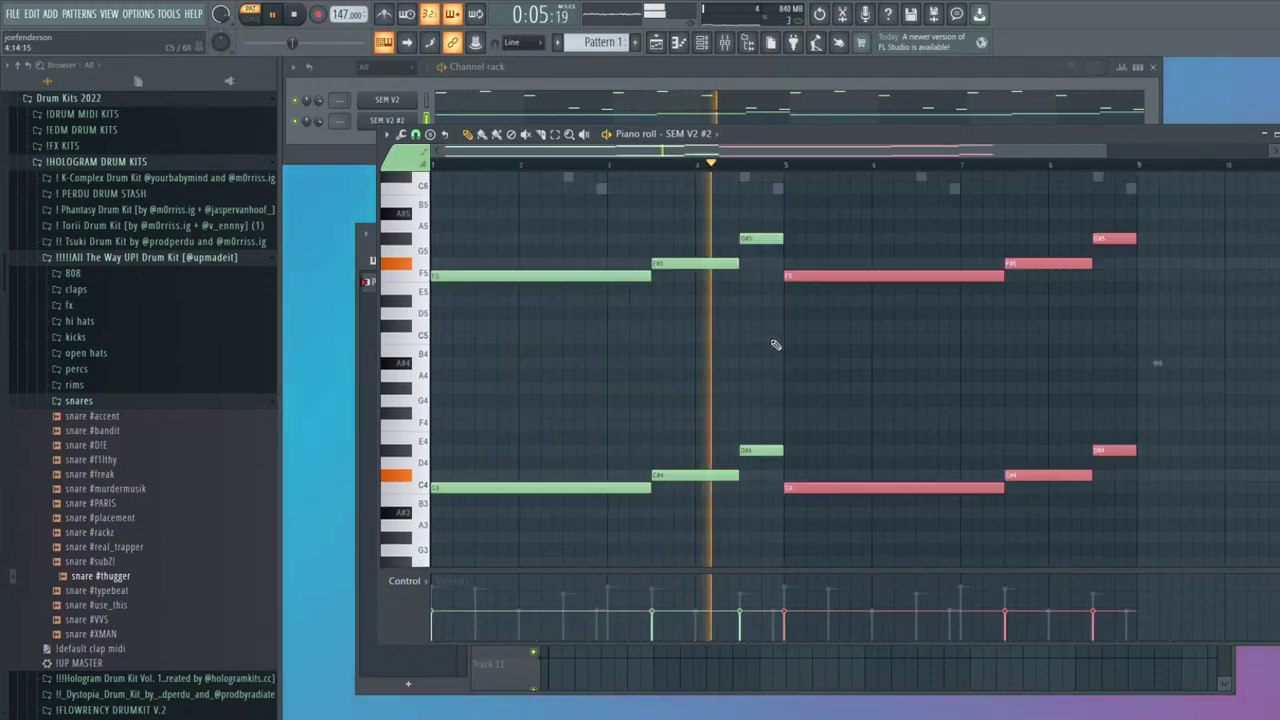
Try adding a higher layer of F#6, G6 and A6 notes over the eight-bar progression and play it back
{"action": "scroll", "coordinate": [724, 331], "scroll_direction": "down", "scroll_amount": 1}
{"action": "key", "text": "ctrl+d"}
{"action": "scroll", "coordinate": [704, 341], "scroll_direction": "up", "scroll_amount": 2}
{"action": "left_click_drag", "start_coordinate": [1023, 403], "coordinate": [565, 292]}
{"action": "scroll", "coordinate": [620, 330], "scroll_direction": "down", "scroll_amount": 2}
{"action": "key", "text": "ctrl+b"}
{"action": "key", "text": "space"}
Delete the higher F#6, G6 and A6 layer above the F5 line
{"action": "left_click_drag", "start_coordinate": [846, 390], "coordinate": [417, 238]}
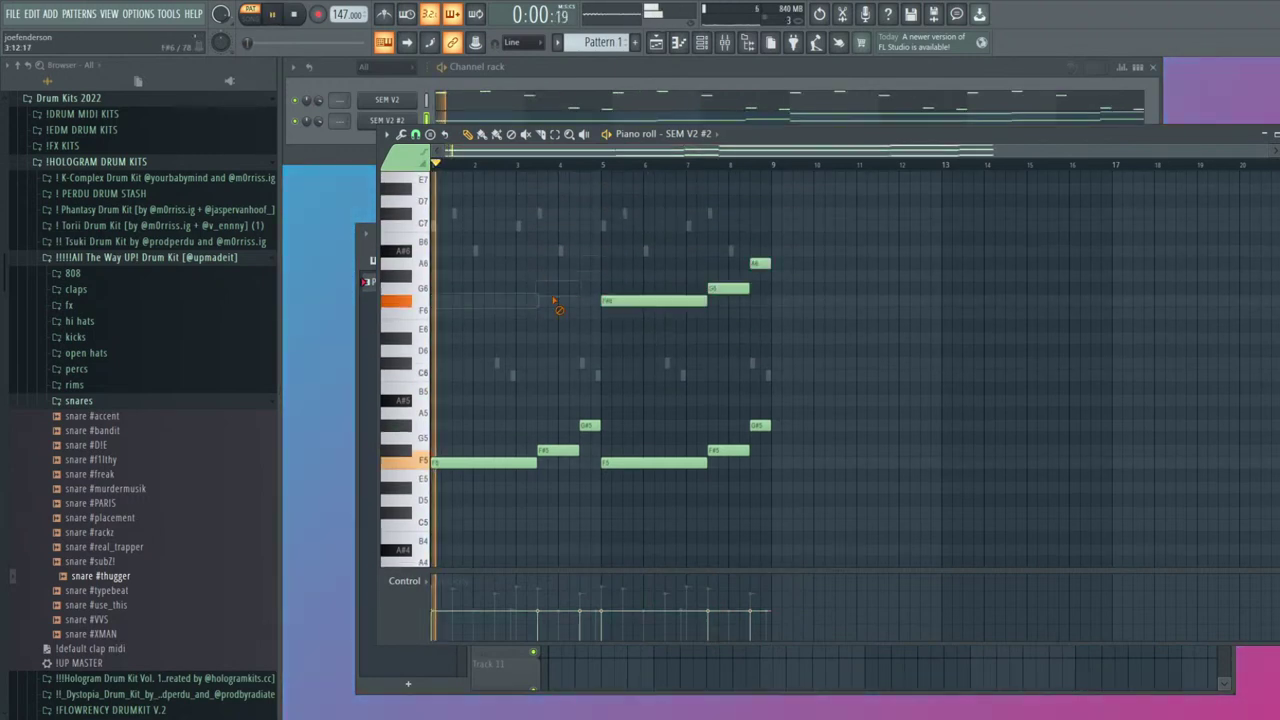
{"action": "right_click", "coordinate": [654, 301]}
{"action": "right_click", "coordinate": [728, 288]}
{"action": "scroll", "coordinate": [640, 262], "scroll_direction": "up", "scroll_amount": 1}
{"action": "key", "text": "space"}
{"action": "right_click", "coordinate": [762, 301]}
{"action": "key", "text": "space"}
Add a two-and-a-half-bar F7 note from bar 1, a short D#8 at bar 2, and an F8 held until bar 4
{"action": "left_click", "coordinate": [446, 203]}
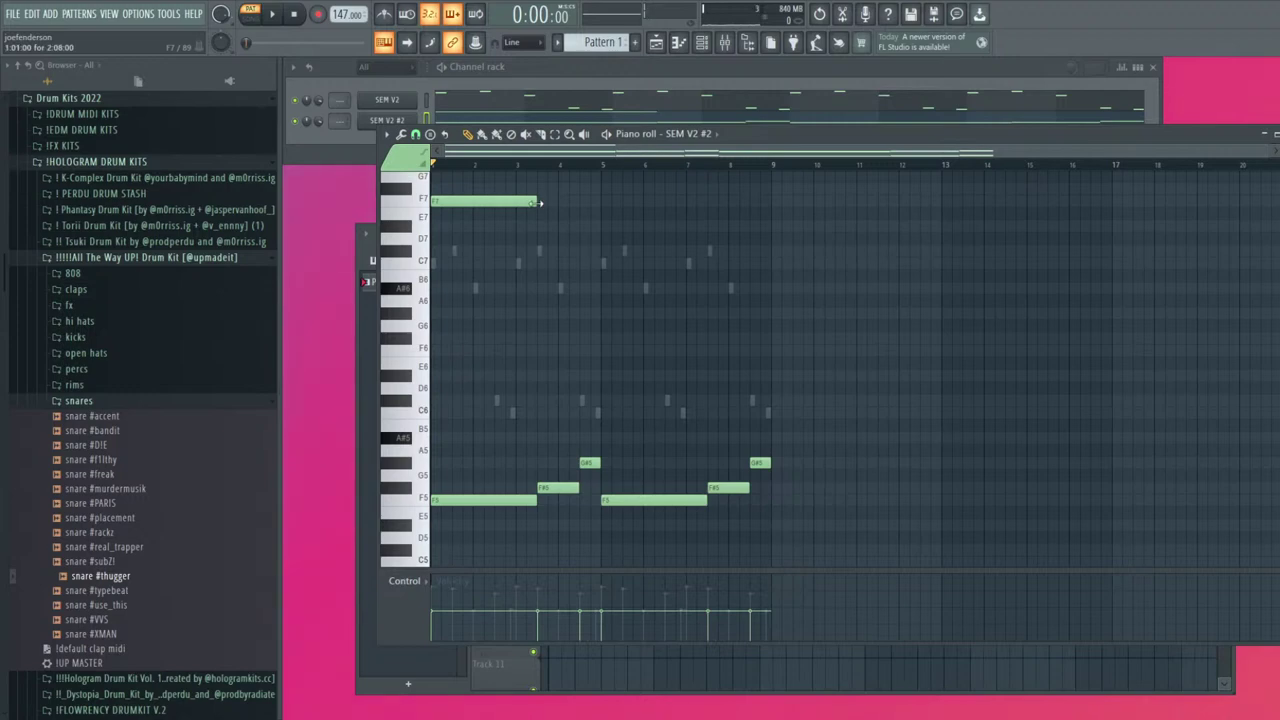
{"action": "scroll", "coordinate": [507, 210], "scroll_direction": "up", "scroll_amount": 3}
{"action": "scroll", "coordinate": [573, 247], "scroll_direction": "up", "scroll_amount": 2}
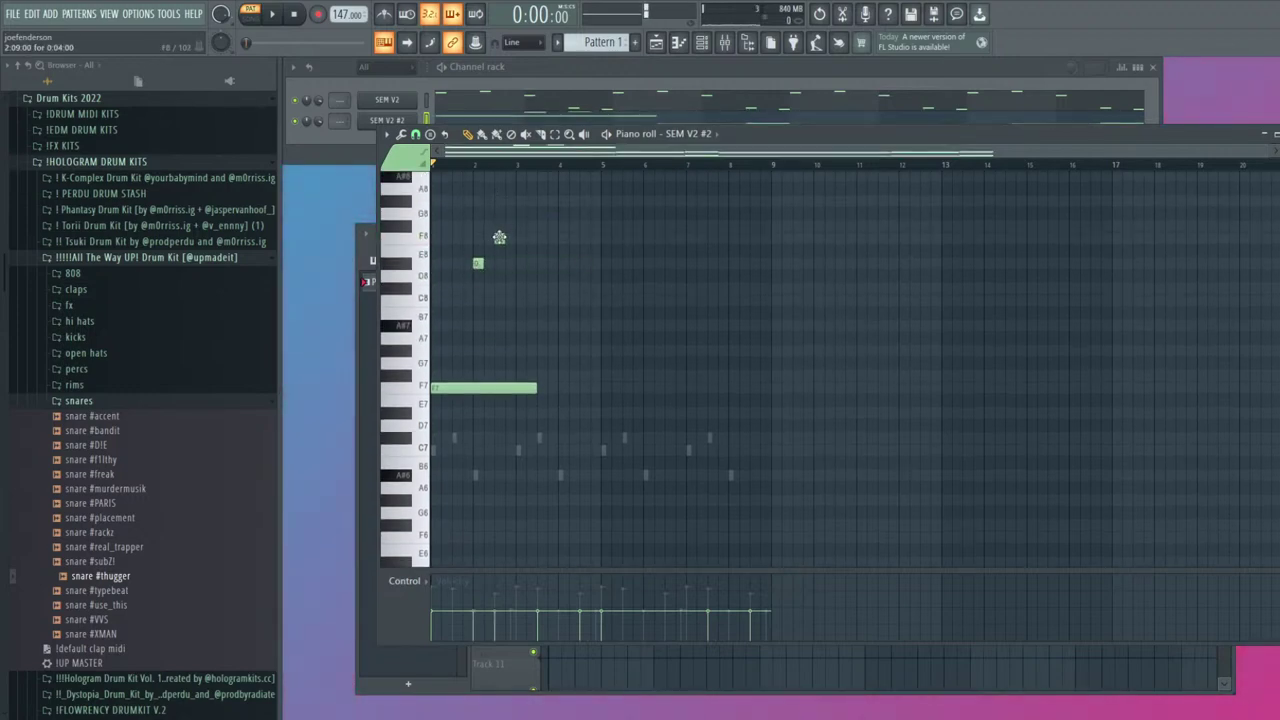
{"action": "left_click_drag", "start_coordinate": [503, 238], "coordinate": [557, 238]}
Duplicate the F7, D#8 and F8 phrase twice and trim its last F7 and F8 notes to the end of bar 8
{"action": "key", "text": "ctrl+a"}
{"action": "key", "text": "ctrl+b"}
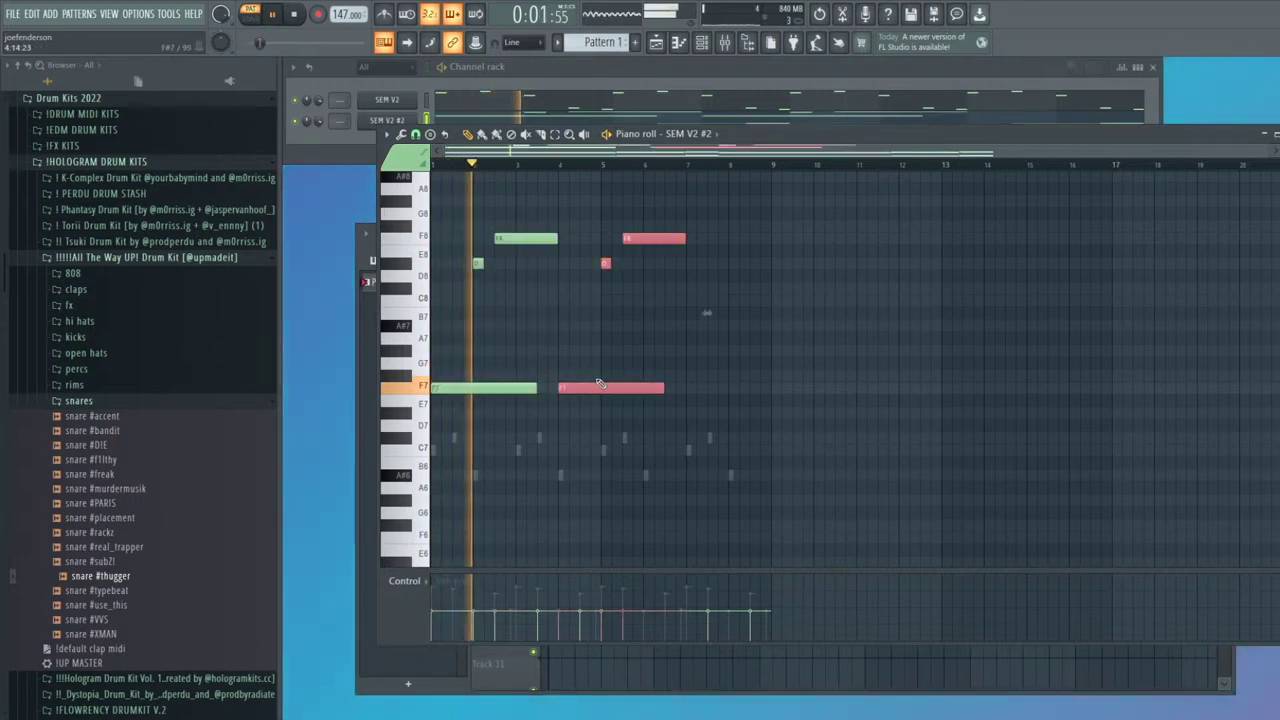
{"action": "key", "text": "ctrl+b"}
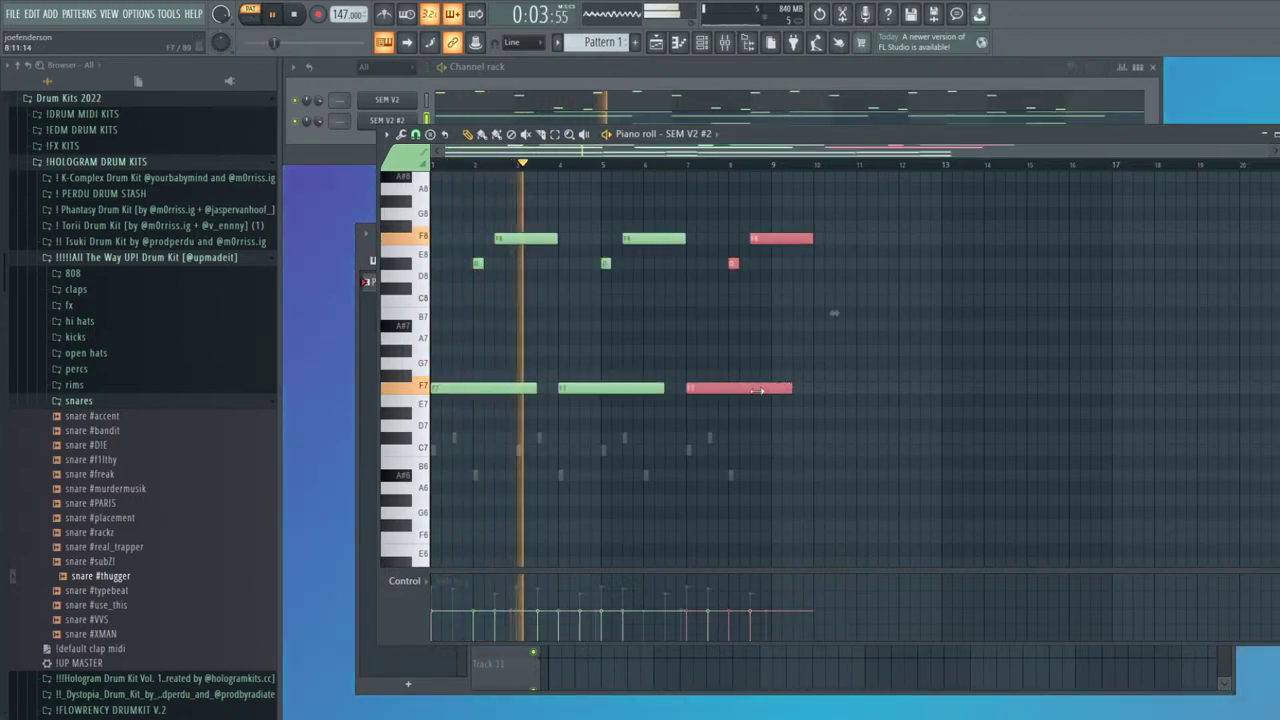
{"action": "left_click", "coordinate": [801, 397]}
{"action": "left_click_drag", "start_coordinate": [792, 389], "coordinate": [770, 389]}
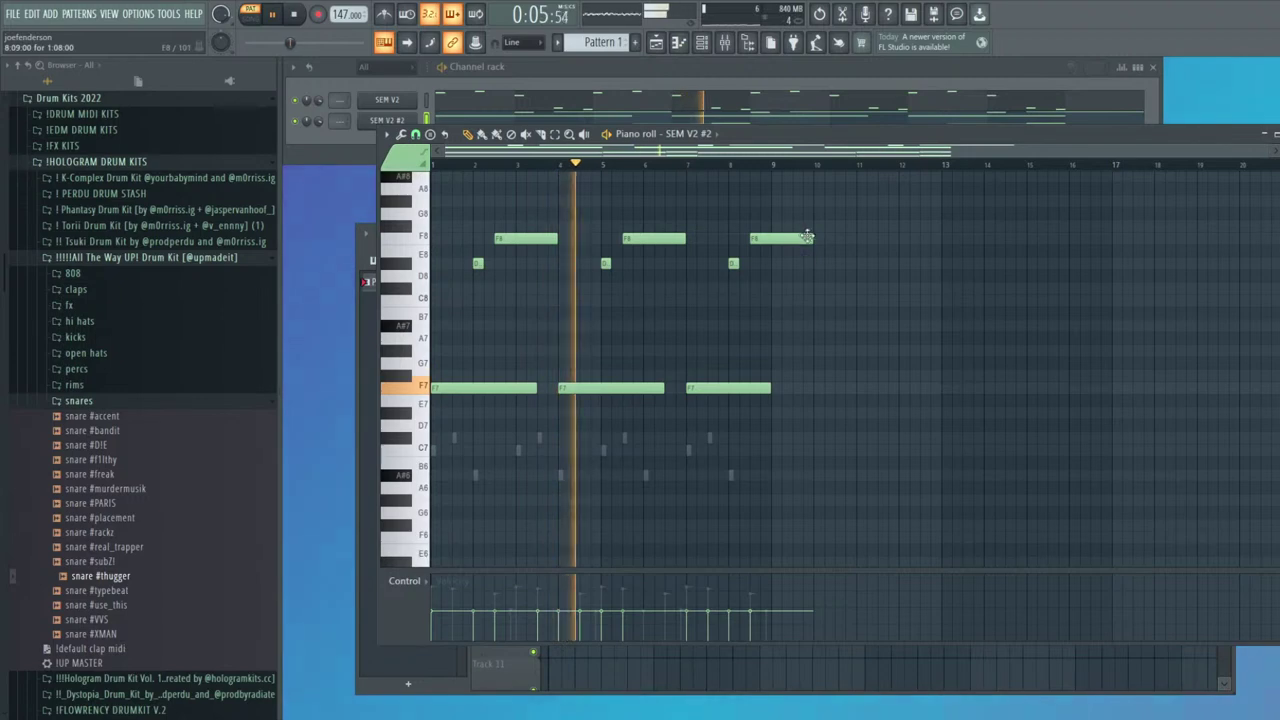
{"action": "left_click_drag", "start_coordinate": [813, 237], "coordinate": [771, 252]}
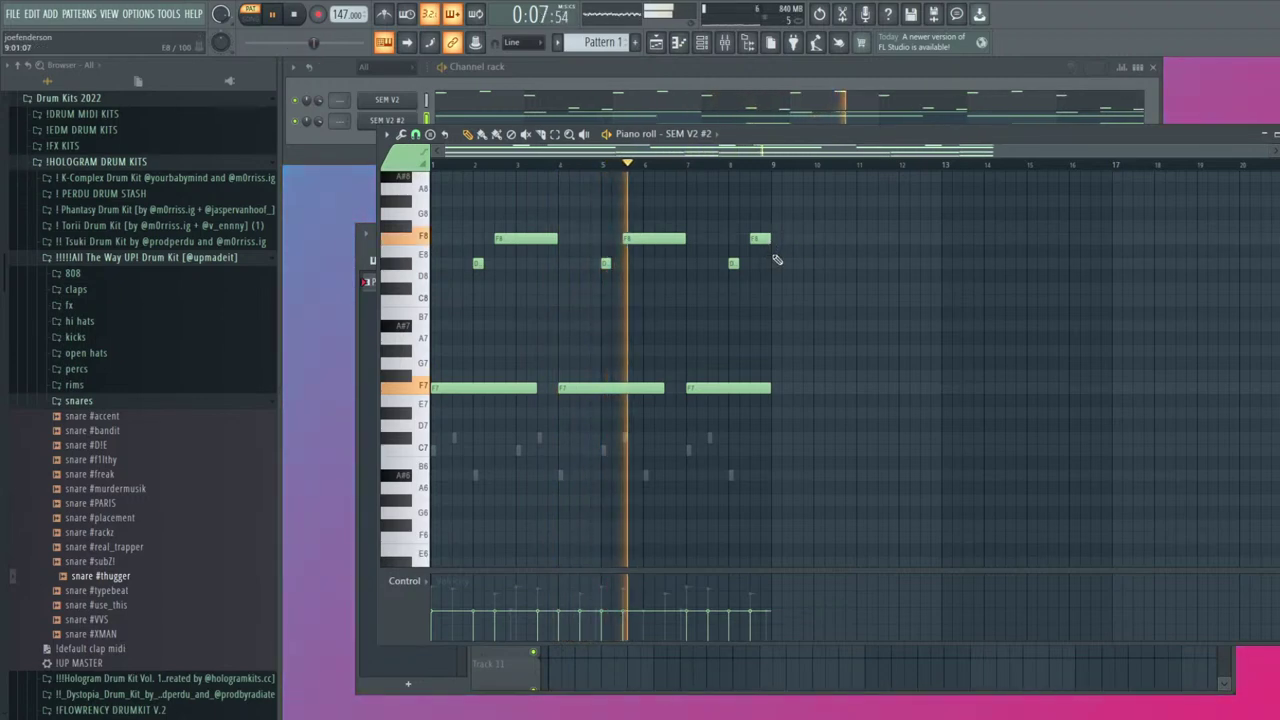
Lower the second SEM V2's channel volume to about 75% and raise the first SEM V2's melody by one octave
{"action": "key", "text": "F7"}
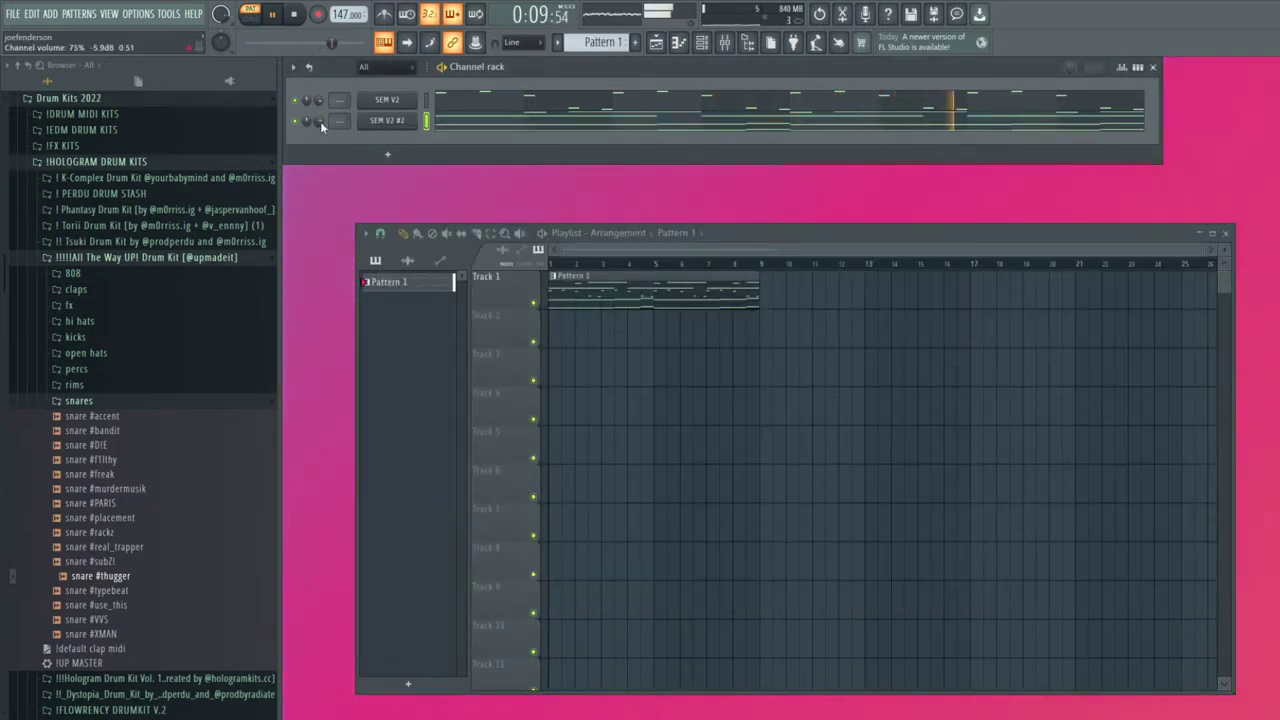
{"action": "key", "text": "F7"}
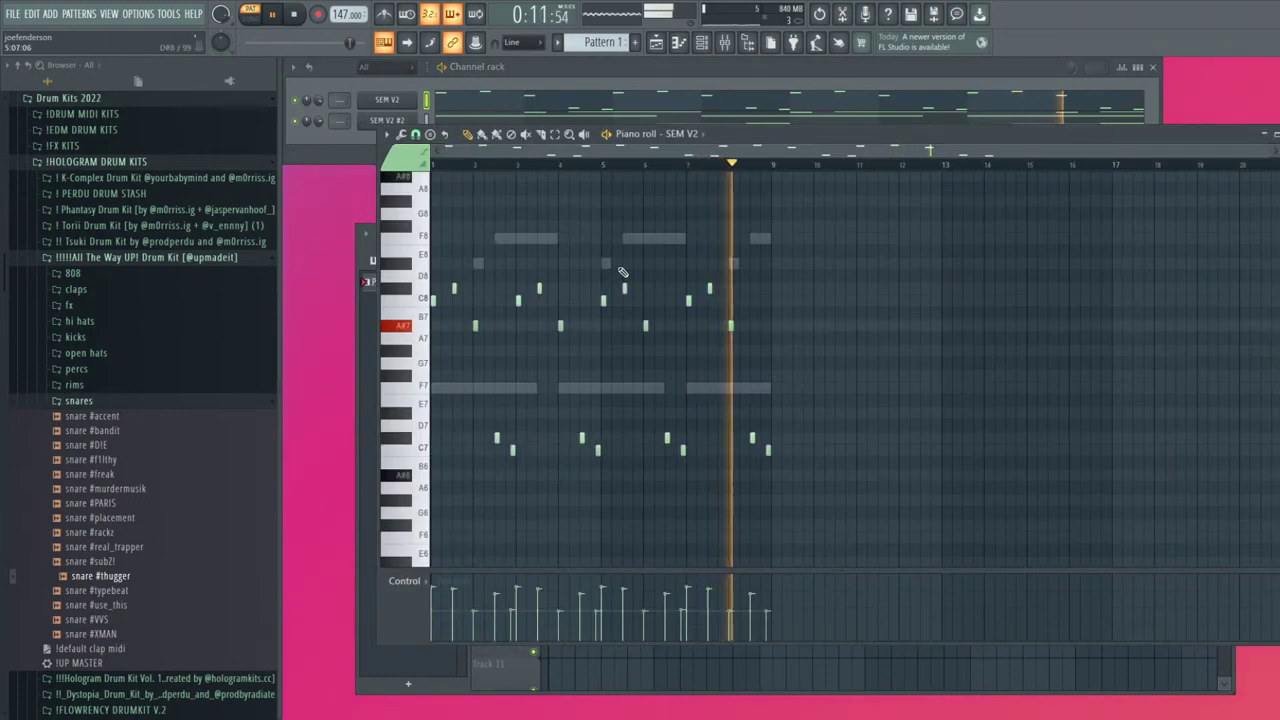
{"action": "key", "text": "F7"}
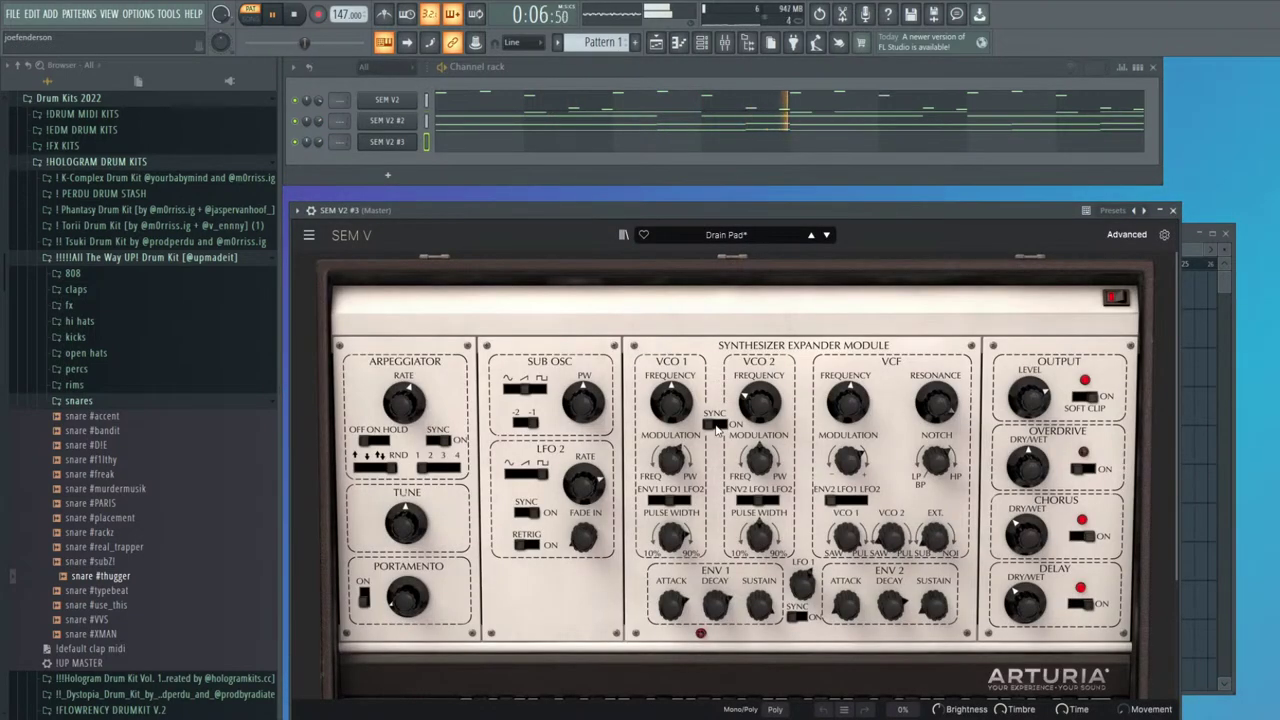
Create a third SEM V2 instance and browse its presets from Drain Pad to Xpressive and Sweeping Strings
{"action": "left_click", "coordinate": [826, 235]}
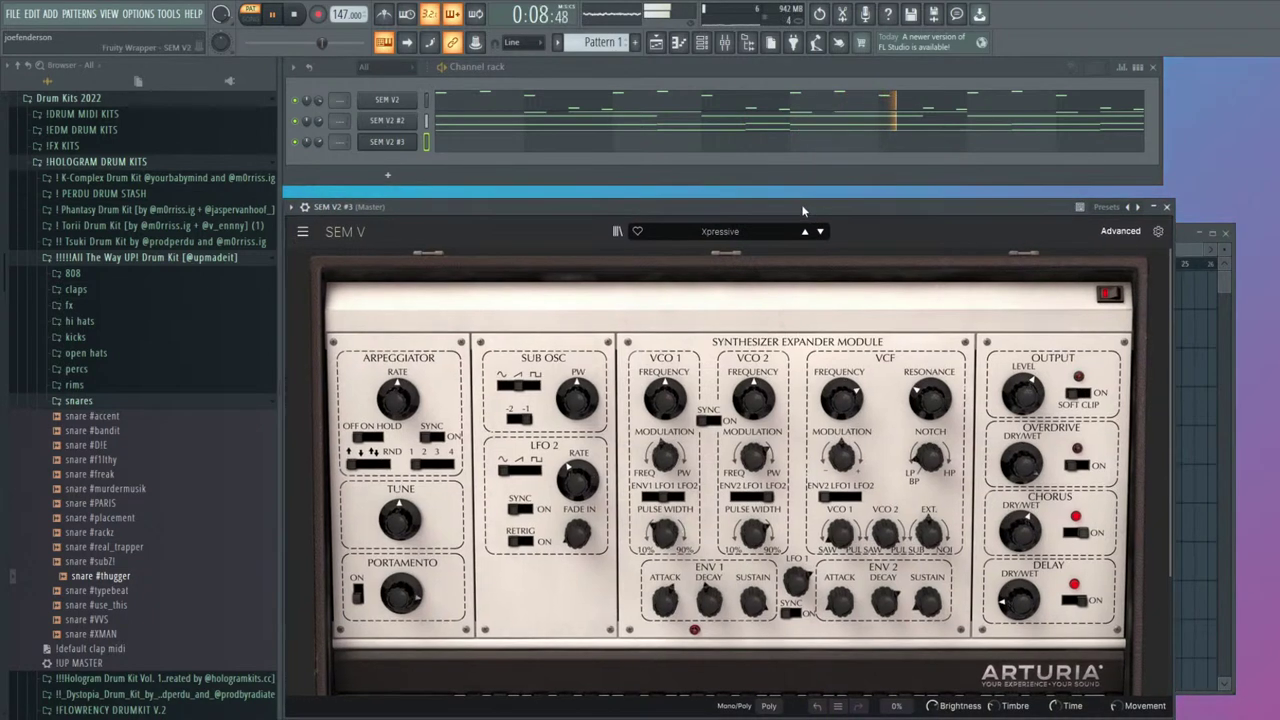
{"action": "mouse_move", "coordinate": [796, 212]}
{"action": "left_mouse_down"}
{"action": "mouse_move", "coordinate": [775, 181]}
{"action": "mouse_move", "coordinate": [799, 191]}
{"action": "mouse_move", "coordinate": [786, 200]}
{"action": "left_mouse_up"}
{"action": "key", "text": "space"}
{"action": "left_click", "coordinate": [792, 219]}
{"action": "double_click", "coordinate": [782, 199]}
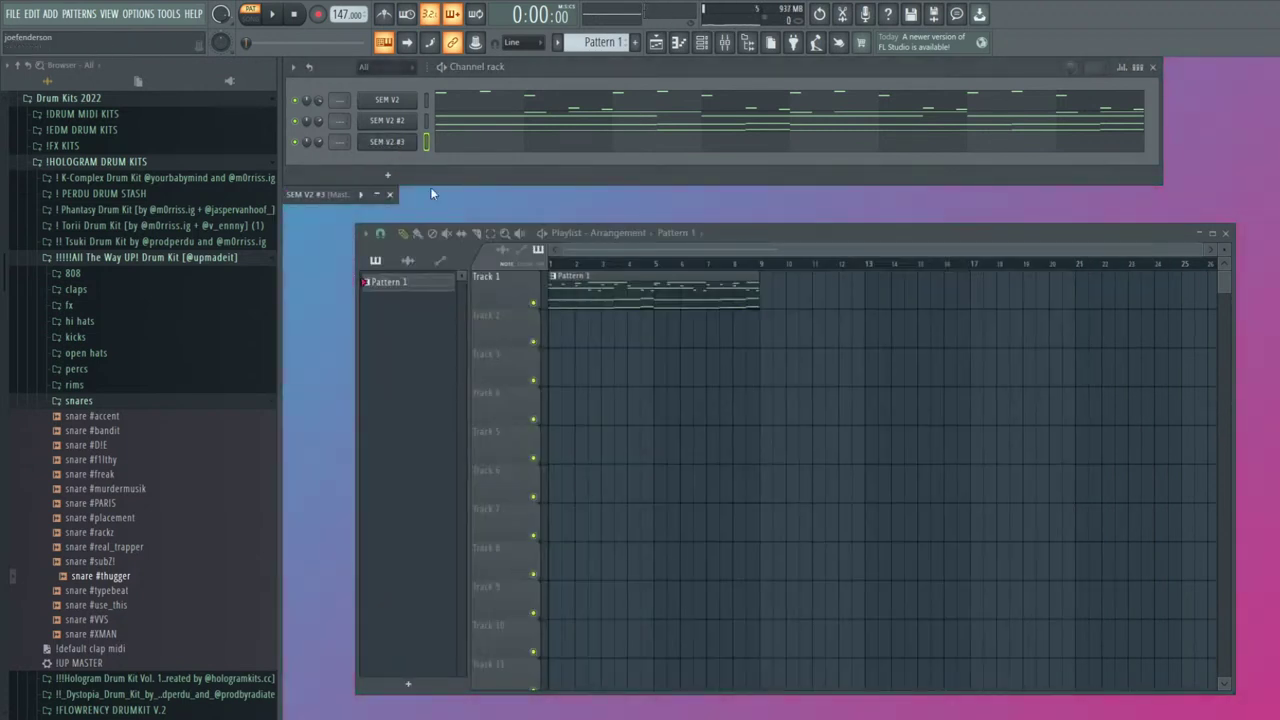
{"action": "left_click", "coordinate": [383, 196]}
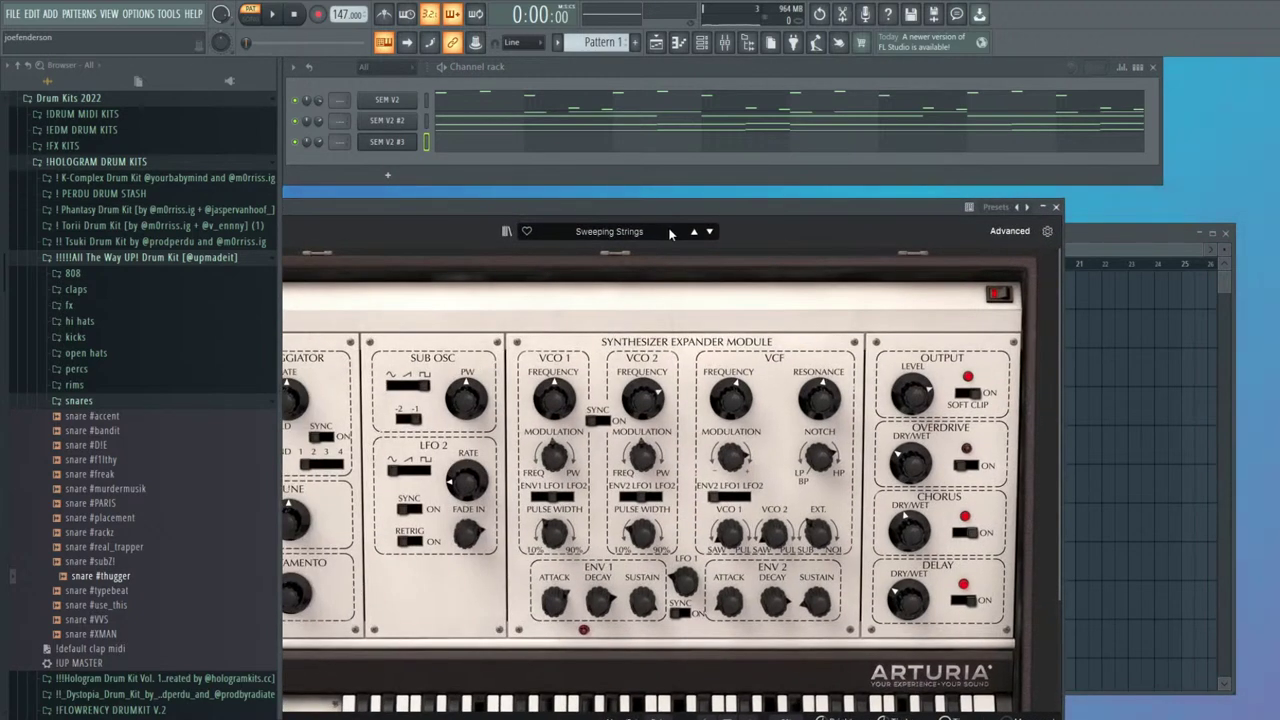
Audition further presets in the third SEM V2 instance, including Sordino Mood and Silver Strings, and close its window
{"action": "left_click", "coordinate": [694, 231]}
{"action": "left_click_drag", "start_coordinate": [692, 212], "coordinate": [724, 210]}
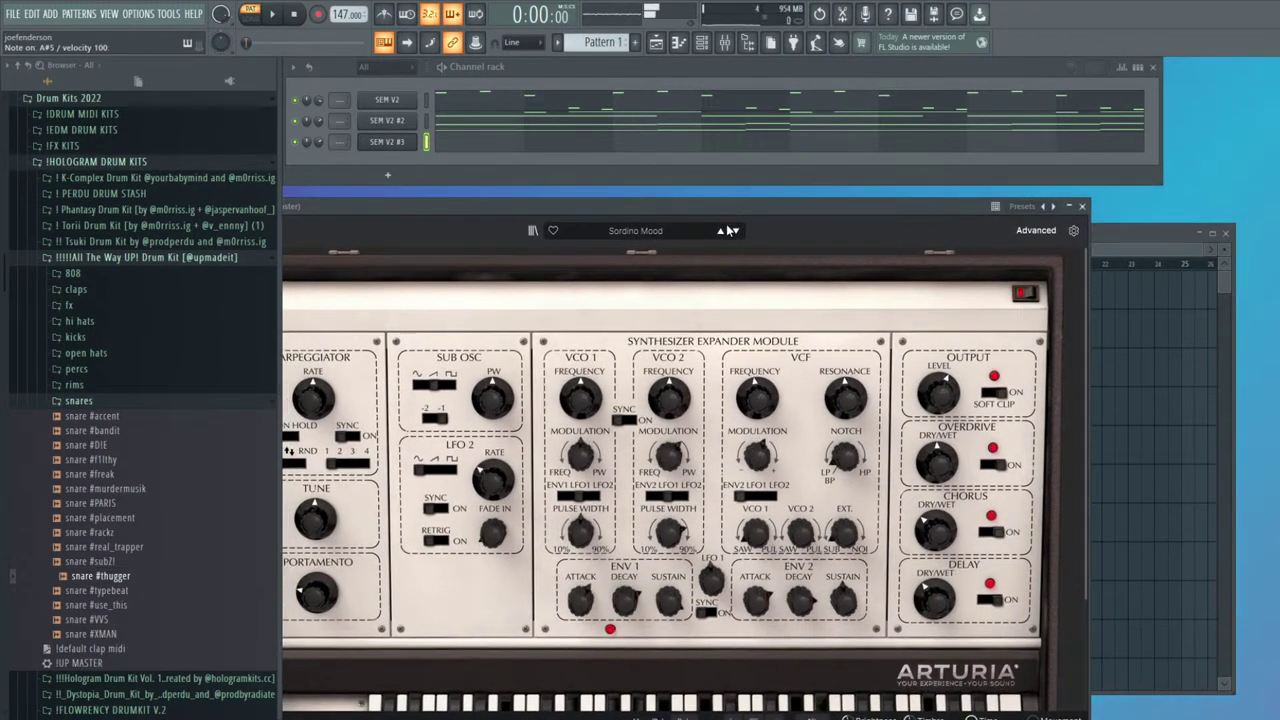
{"action": "left_click", "coordinate": [720, 231]}
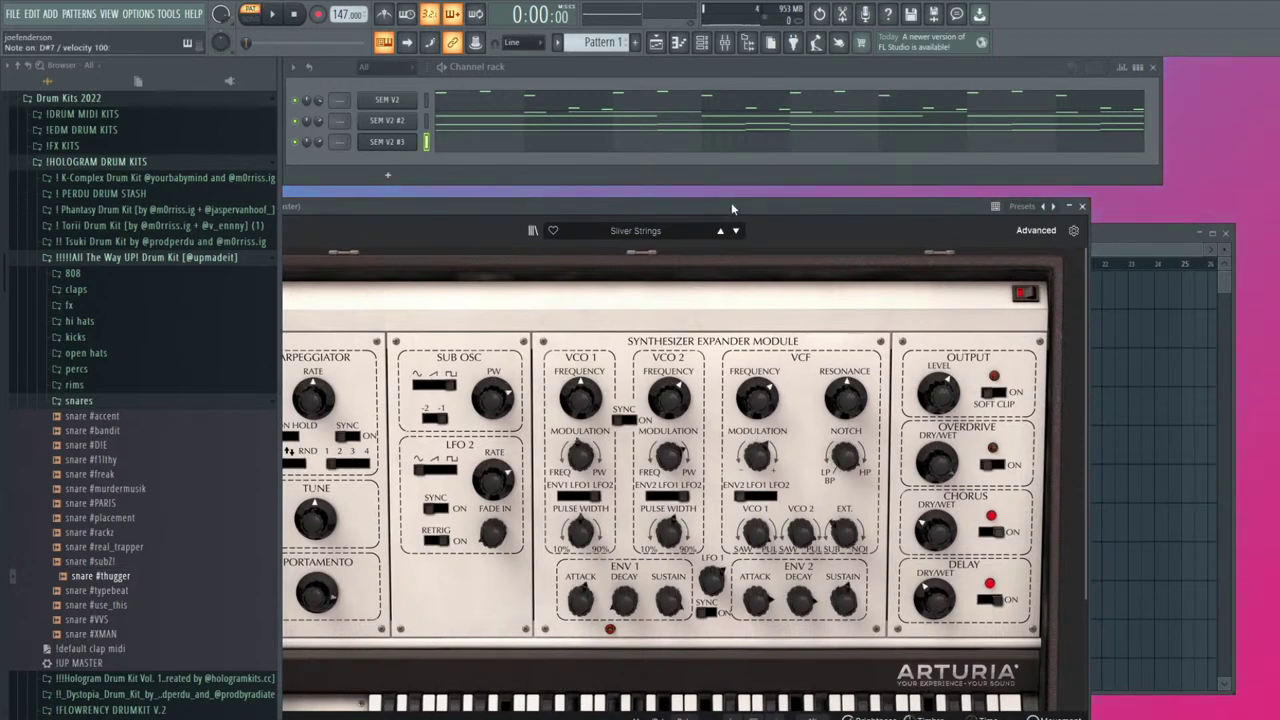
{"action": "left_click", "coordinate": [720, 231]}
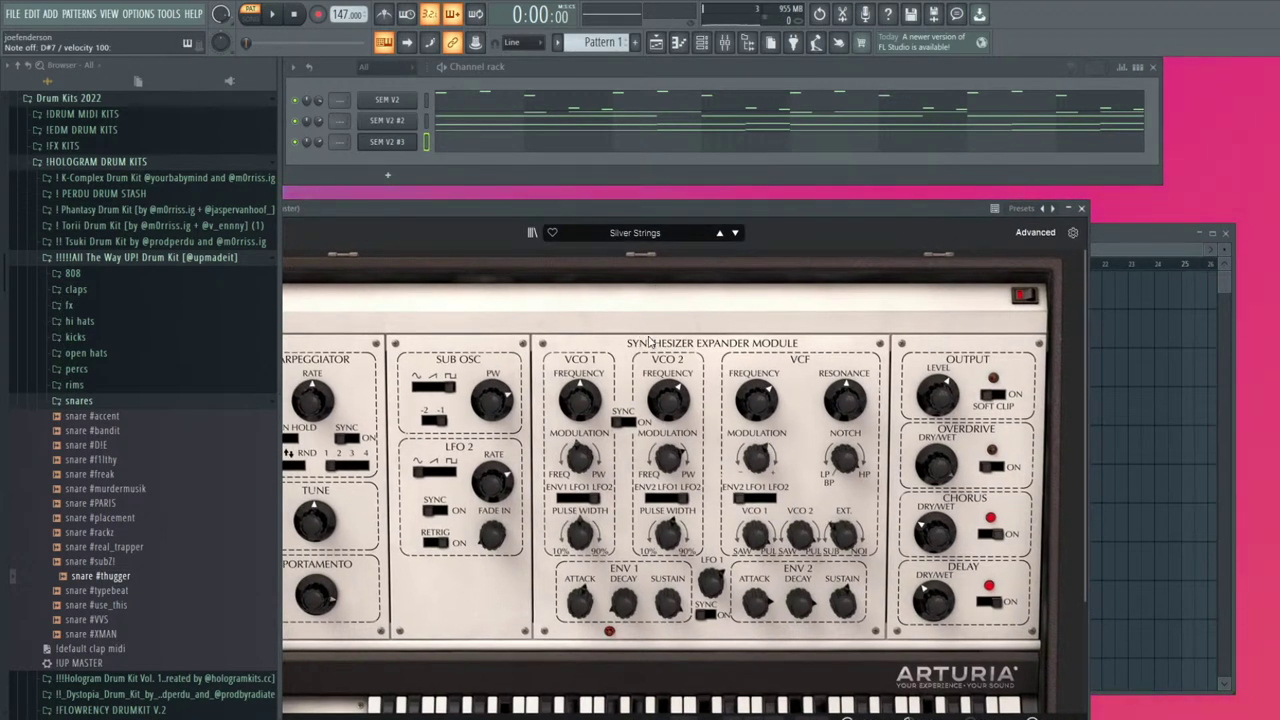
{"action": "left_click", "coordinate": [735, 232]}
{"action": "left_click_drag", "start_coordinate": [744, 214], "coordinate": [777, 210]}
{"action": "left_click", "coordinate": [745, 234]}
{"action": "left_click", "coordinate": [754, 236]}
{"action": "double_click", "coordinate": [776, 208]}
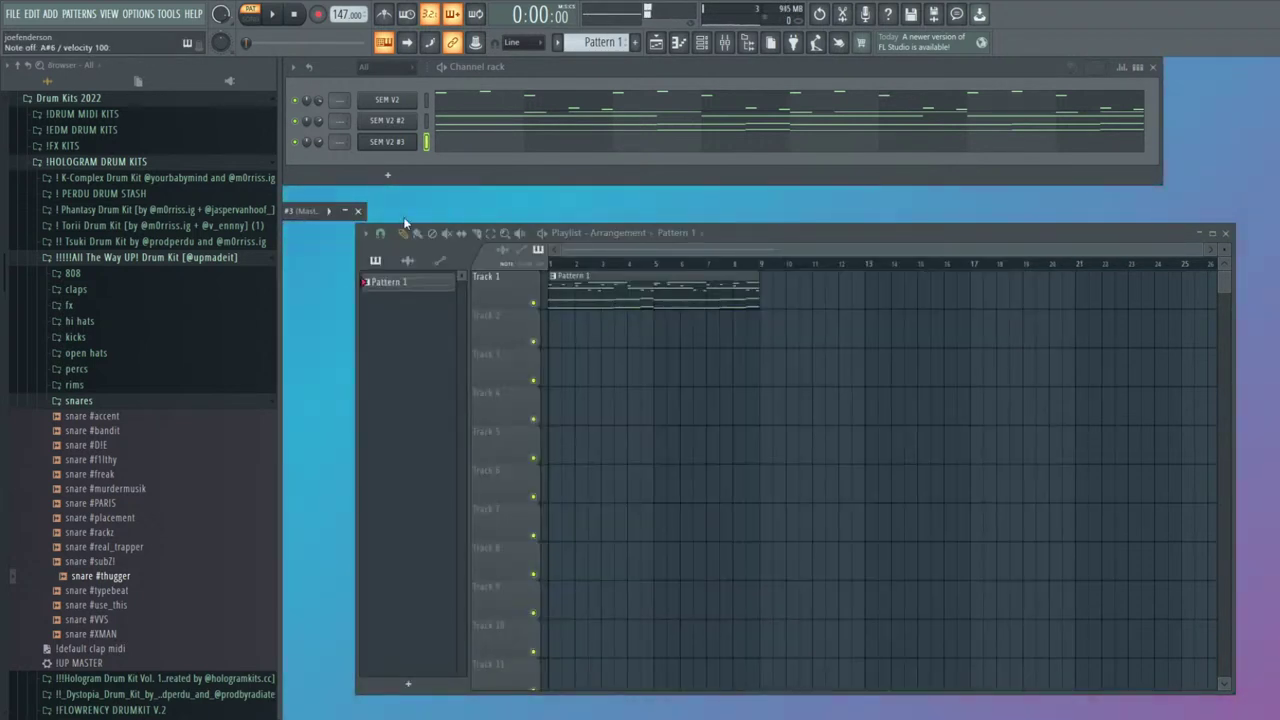
{"action": "left_click", "coordinate": [347, 211]}
{"action": "left_click", "coordinate": [796, 216]}
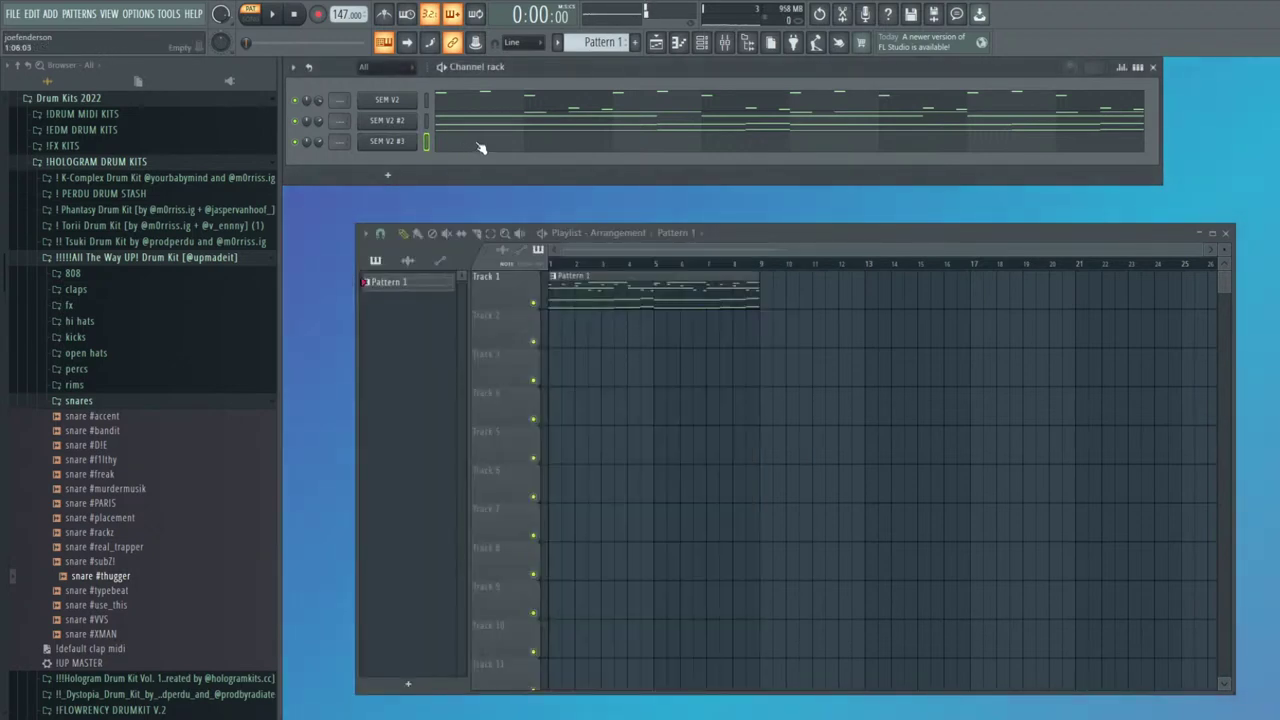
Draw a four-bar phrase starting with D#7, A#6 and C7 in the third SEM V2 and duplicate it to fill eight bars
{"action": "left_click", "coordinate": [481, 148]}
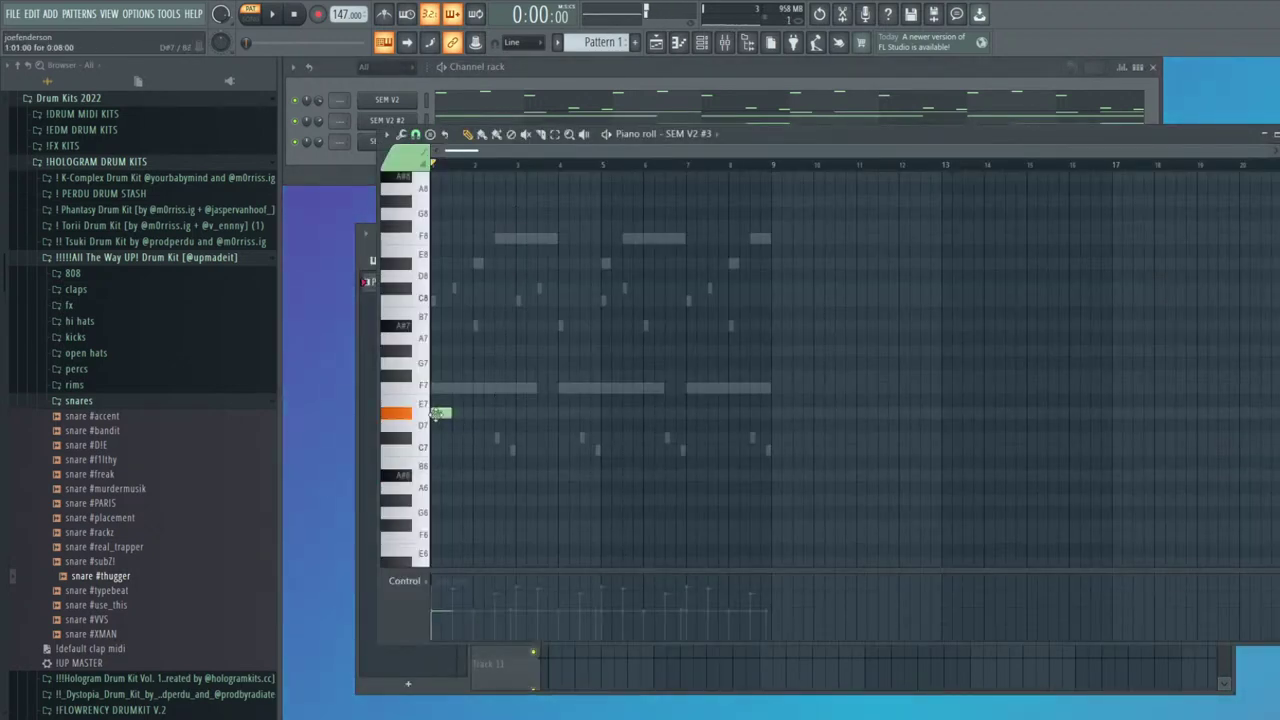
{"action": "left_click_drag", "start_coordinate": [452, 415], "coordinate": [493, 414]}
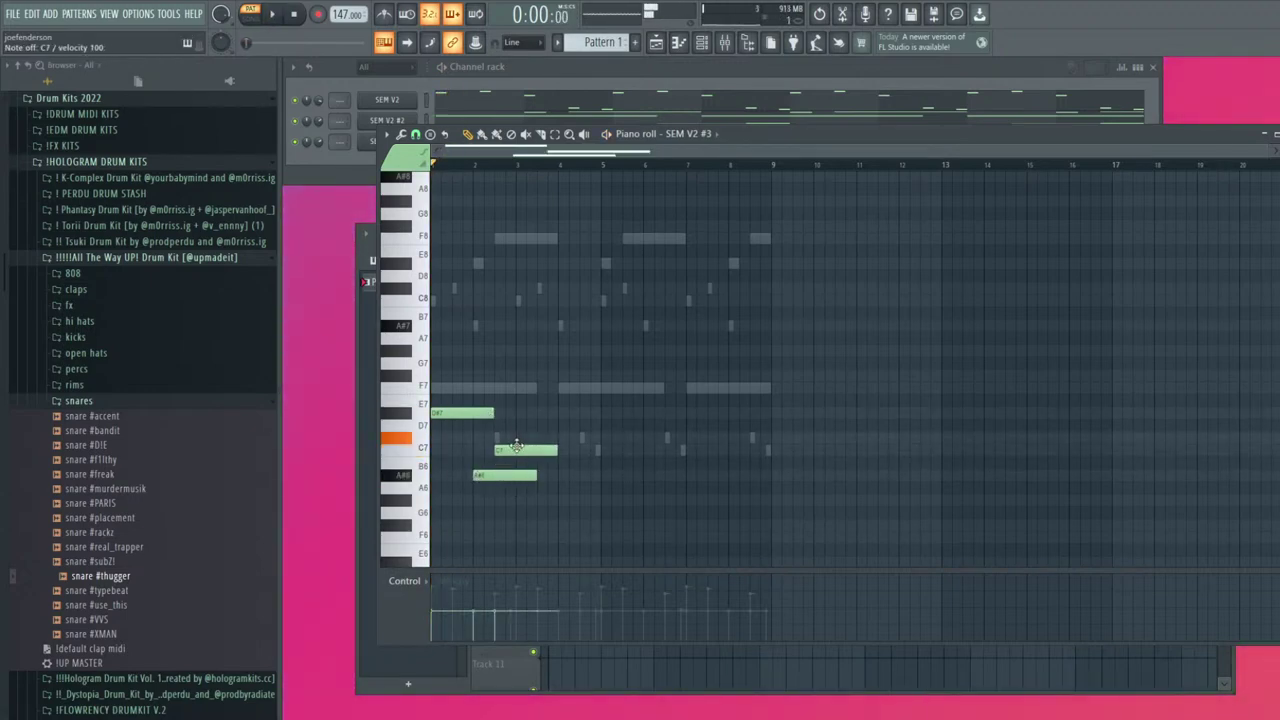
{"action": "left_click_drag", "start_coordinate": [555, 451], "coordinate": [515, 474]}
{"action": "left_click_drag", "start_coordinate": [578, 438], "coordinate": [600, 450]}
{"action": "key", "text": "ctrl+b"}
{"action": "key", "text": "ctrl+d"}
Lower the third SEM V2's phrase by one octave and move its channel above SEM V2 #2
{"action": "key", "text": "F7"}
{"action": "left_click", "coordinate": [498, 149]}
{"action": "key", "text": "ctrl+Down"}
{"action": "key", "text": "F7"}
{"action": "key", "text": "alt+Up"}
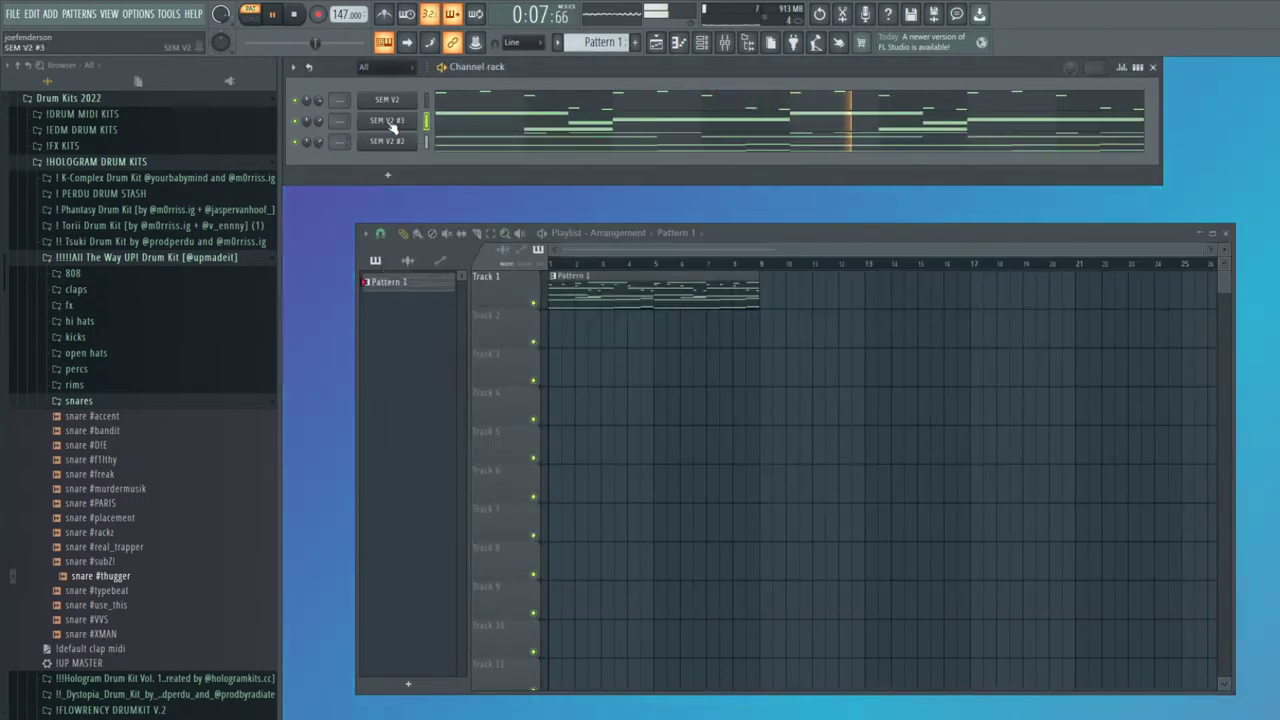
Audition presets in the first SEM V2, including Pulse Echo, Raging Bender and Possibly Reversed, and settle on Overdriven
{"action": "left_click", "coordinate": [393, 102]}
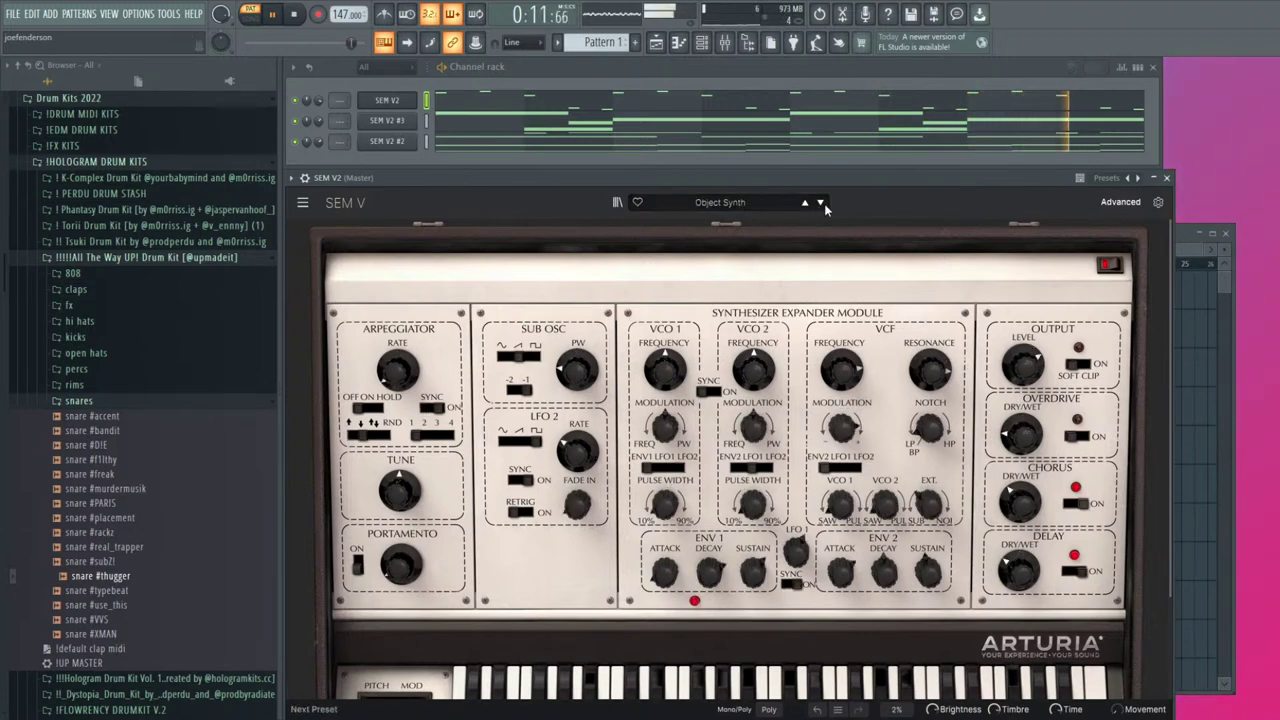
{"action": "left_click", "coordinate": [822, 203]}
{"action": "left_click", "coordinate": [822, 203]}
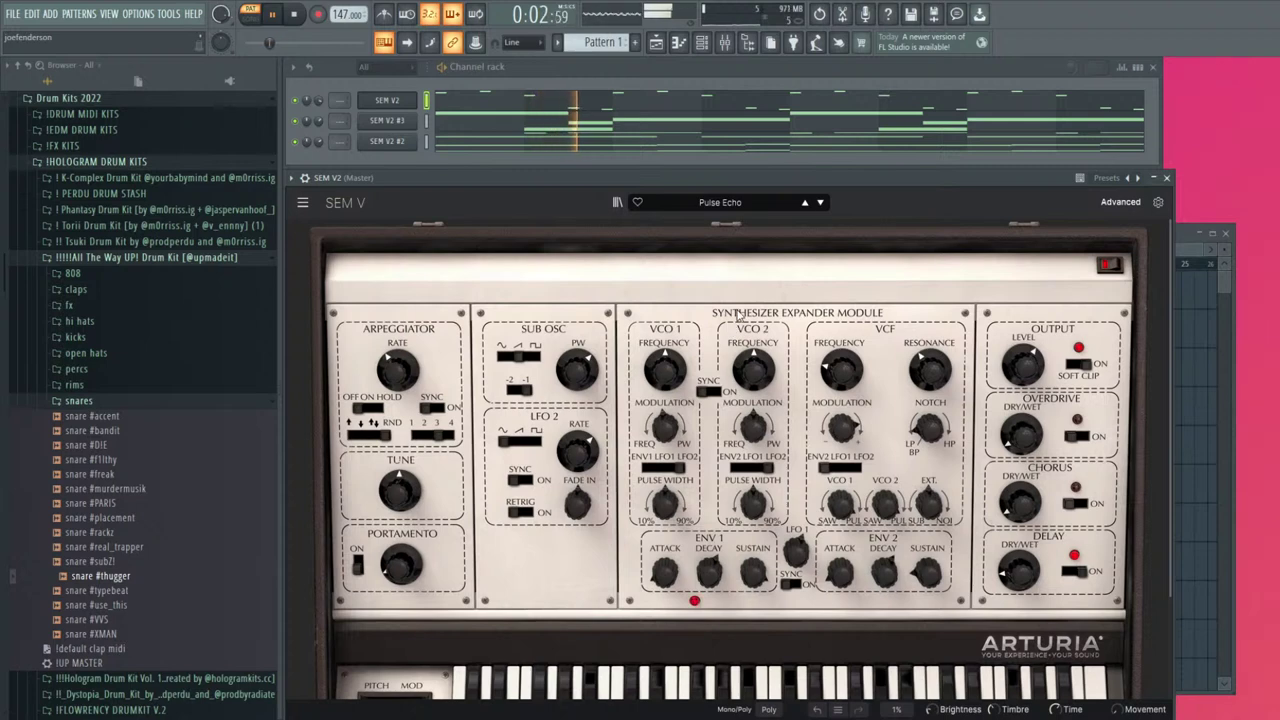
{"action": "left_click", "coordinate": [805, 203]}
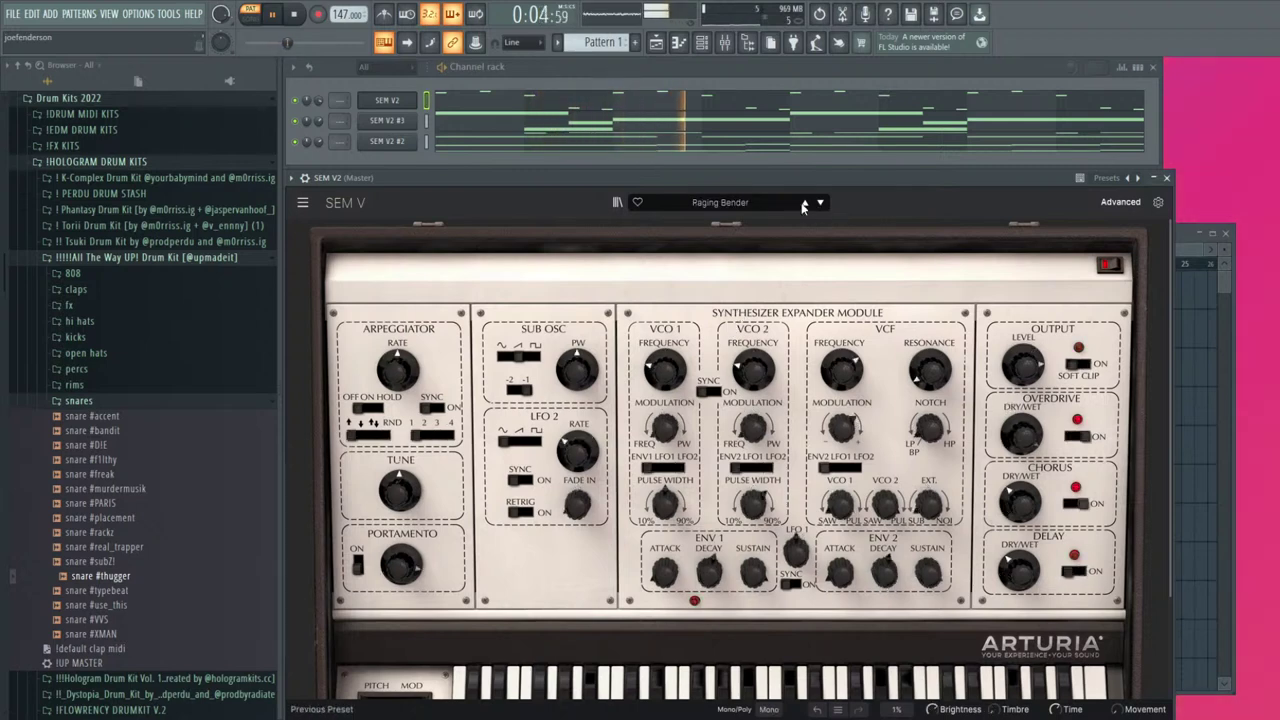
{"action": "left_click", "coordinate": [805, 204]}
{"action": "left_click", "coordinate": [805, 204]}
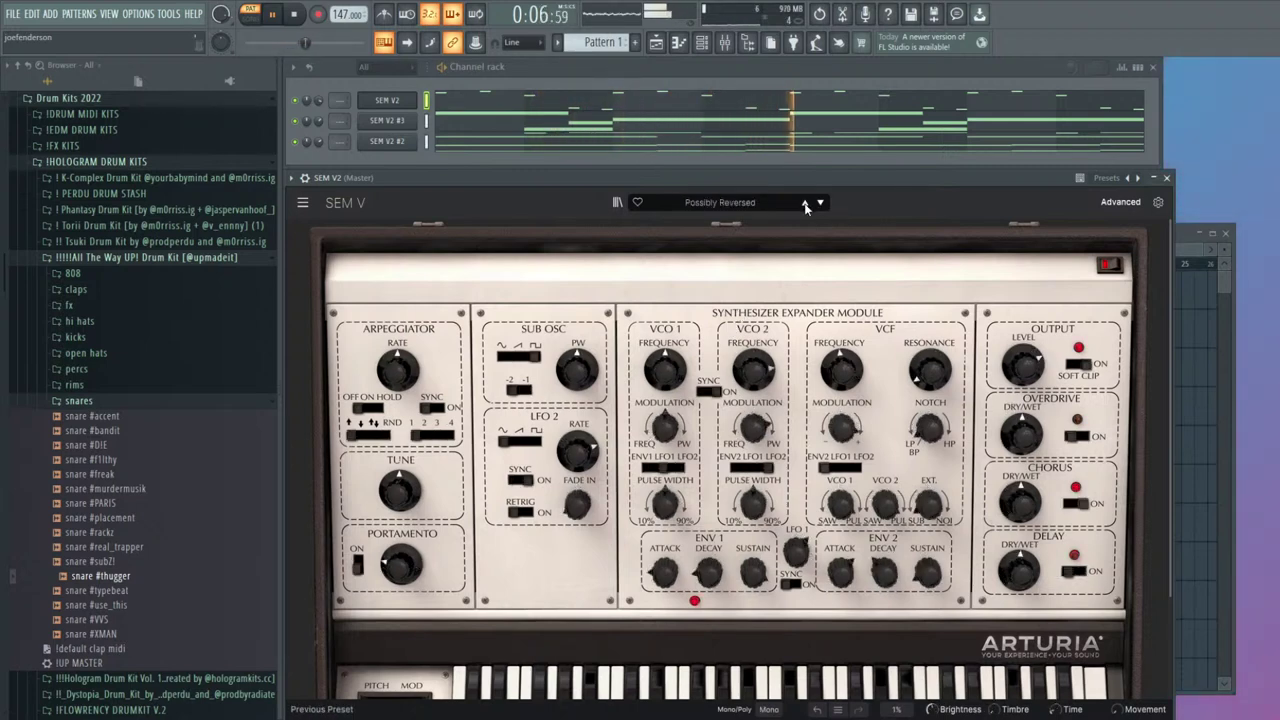
{"action": "left_click", "coordinate": [805, 204]}
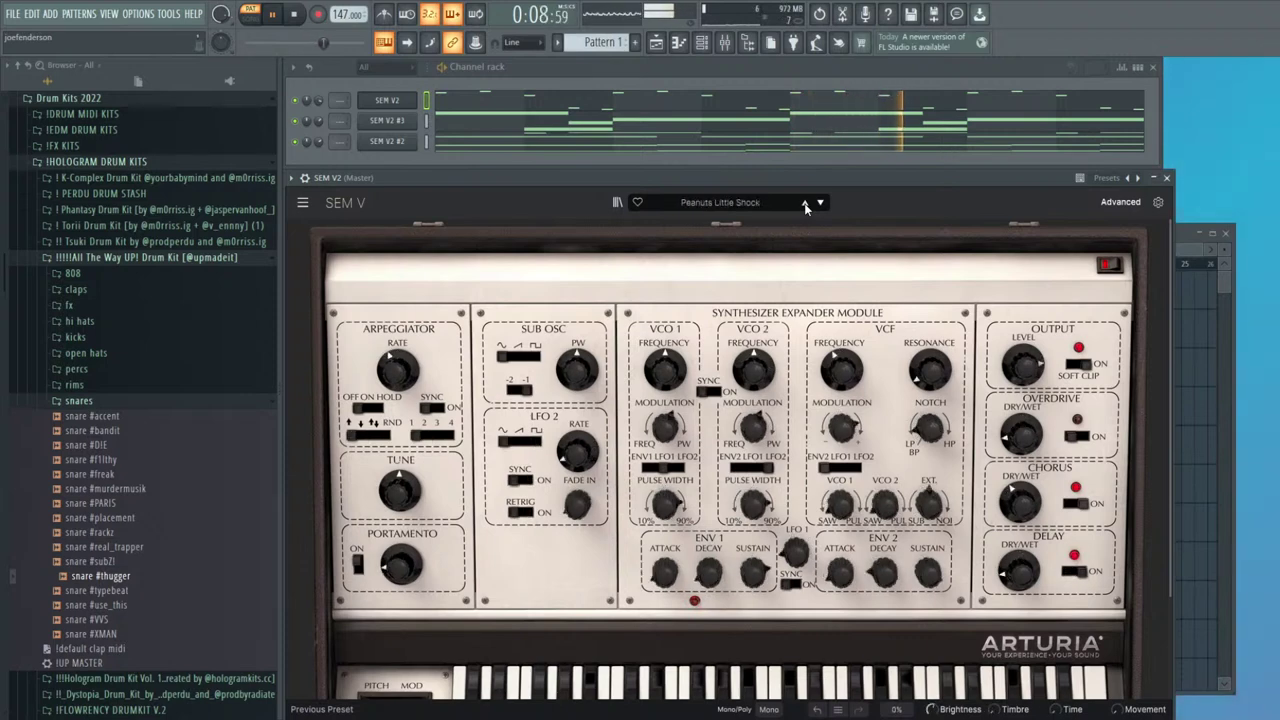
{"action": "left_click", "coordinate": [805, 204]}
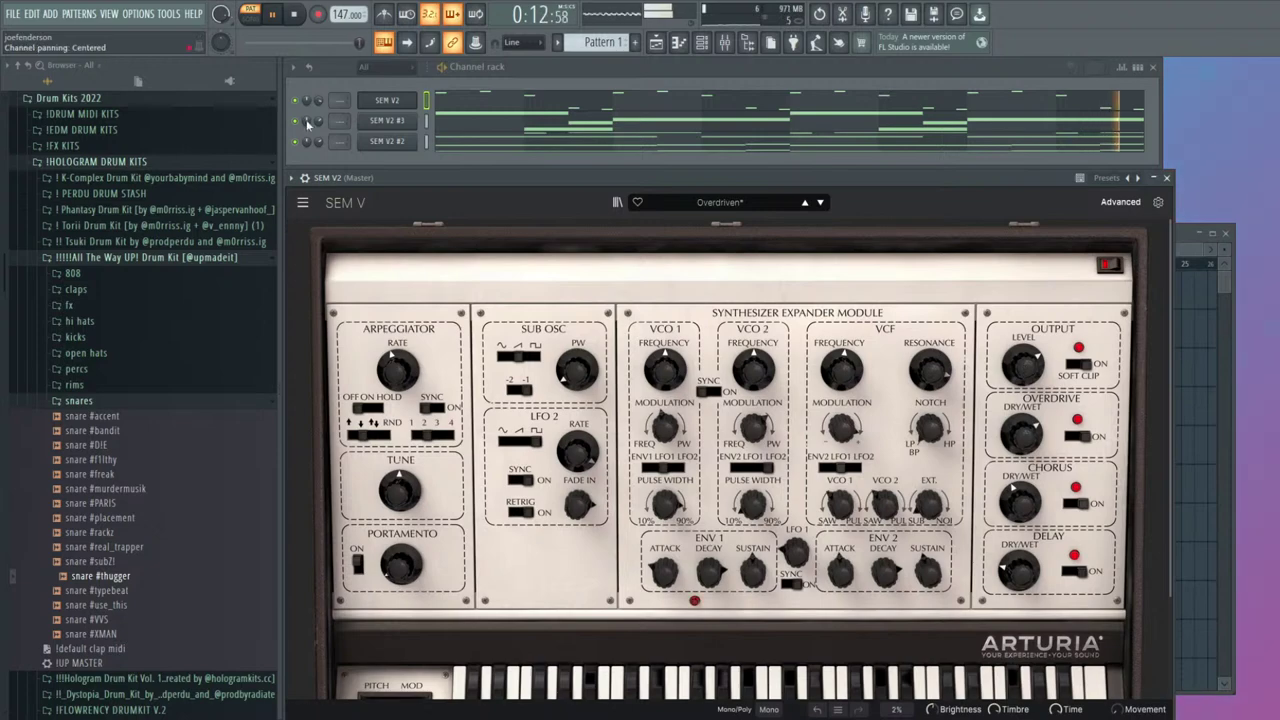
{"action": "left_click", "coordinate": [1167, 178]}
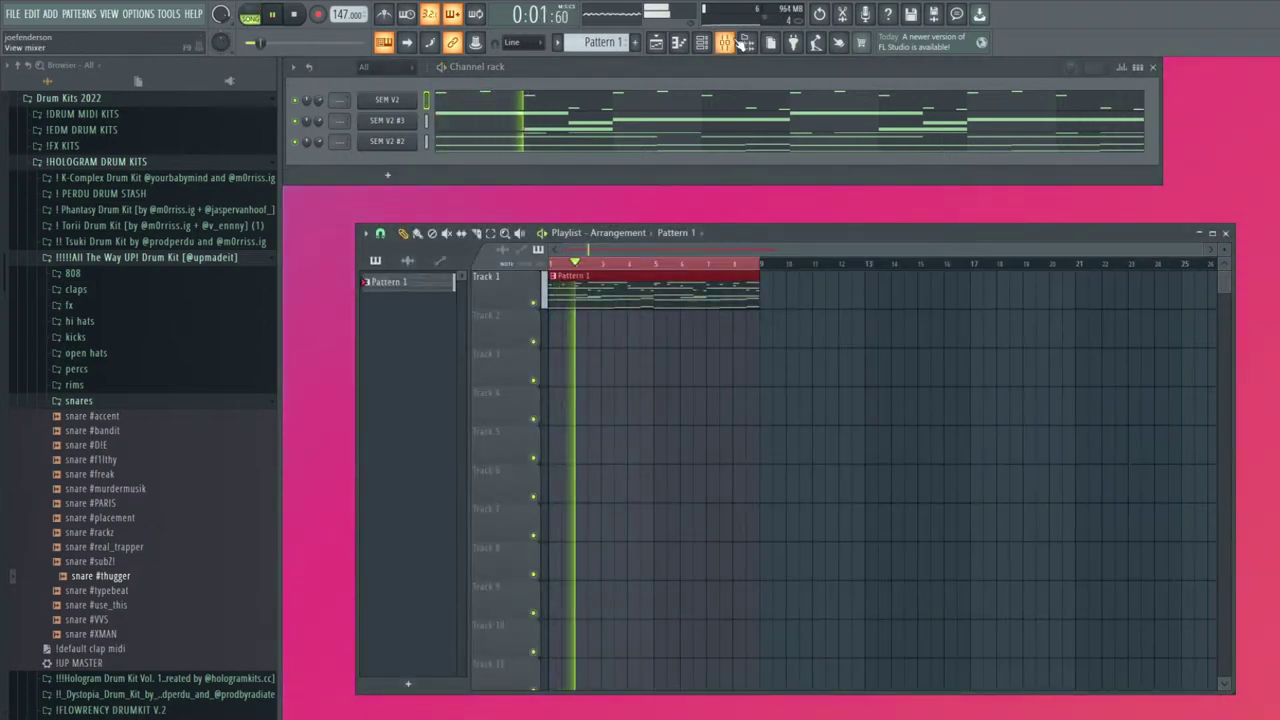
Render the master output to an audio clip on track 2 and remove the Pattern 1 clip from the playlist
{"action": "key", "text": "F9"}
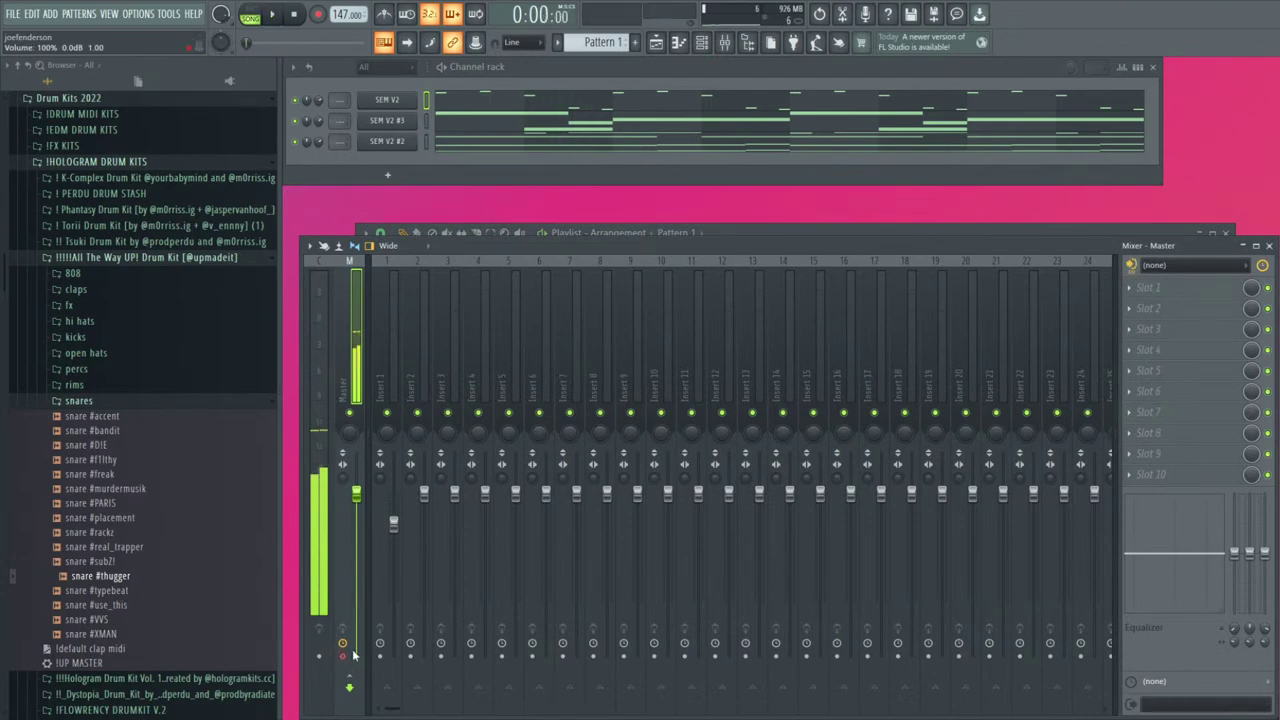
{"action": "key", "text": "F9"}
{"action": "right_click", "coordinate": [680, 297]}
{"action": "left_click", "coordinate": [656, 303]}
{"action": "double_click", "coordinate": [656, 310]}
{"action": "right_click", "coordinate": [756, 292]}
Reverse the rendered master clip and try pitch shifts of +300 and -1200 cents
{"action": "double_click", "coordinate": [681, 313]}
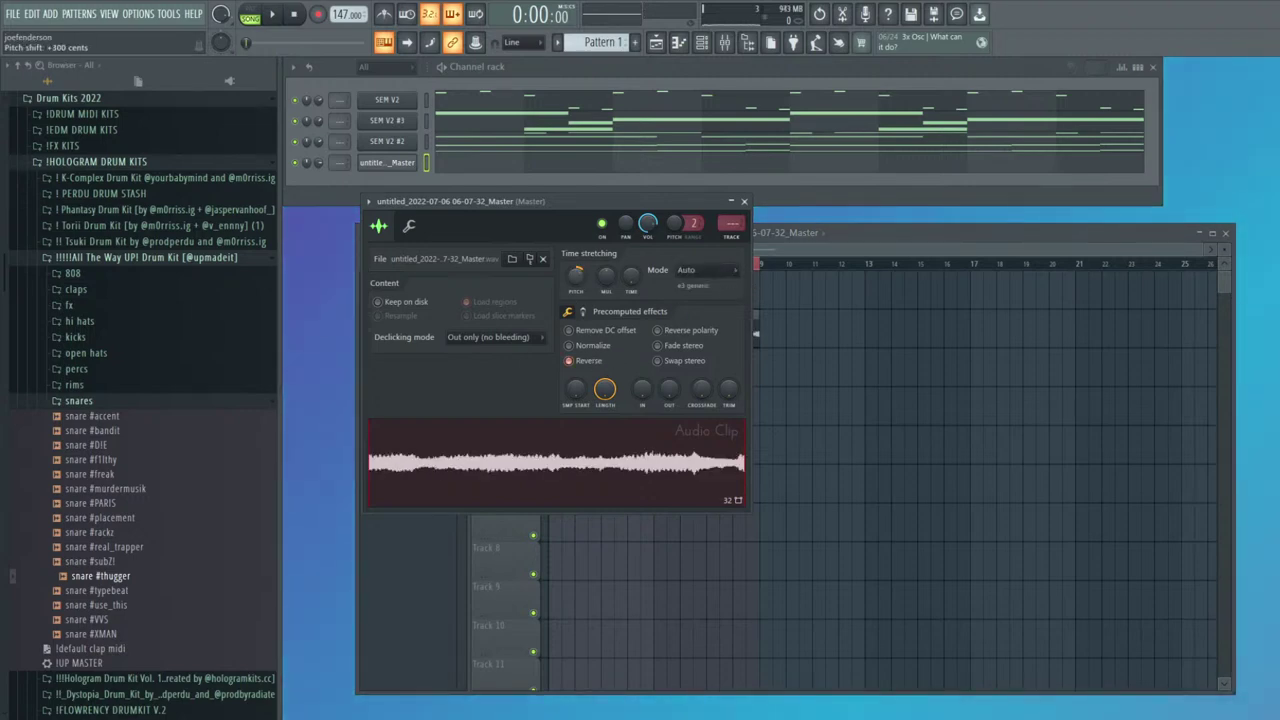
{"action": "left_click", "coordinate": [744, 202]}
{"action": "double_click", "coordinate": [588, 317]}
{"action": "left_click_drag", "start_coordinate": [575, 277], "coordinate": [575, 320]}
{"action": "left_click", "coordinate": [744, 202]}
{"action": "double_click", "coordinate": [603, 315]}
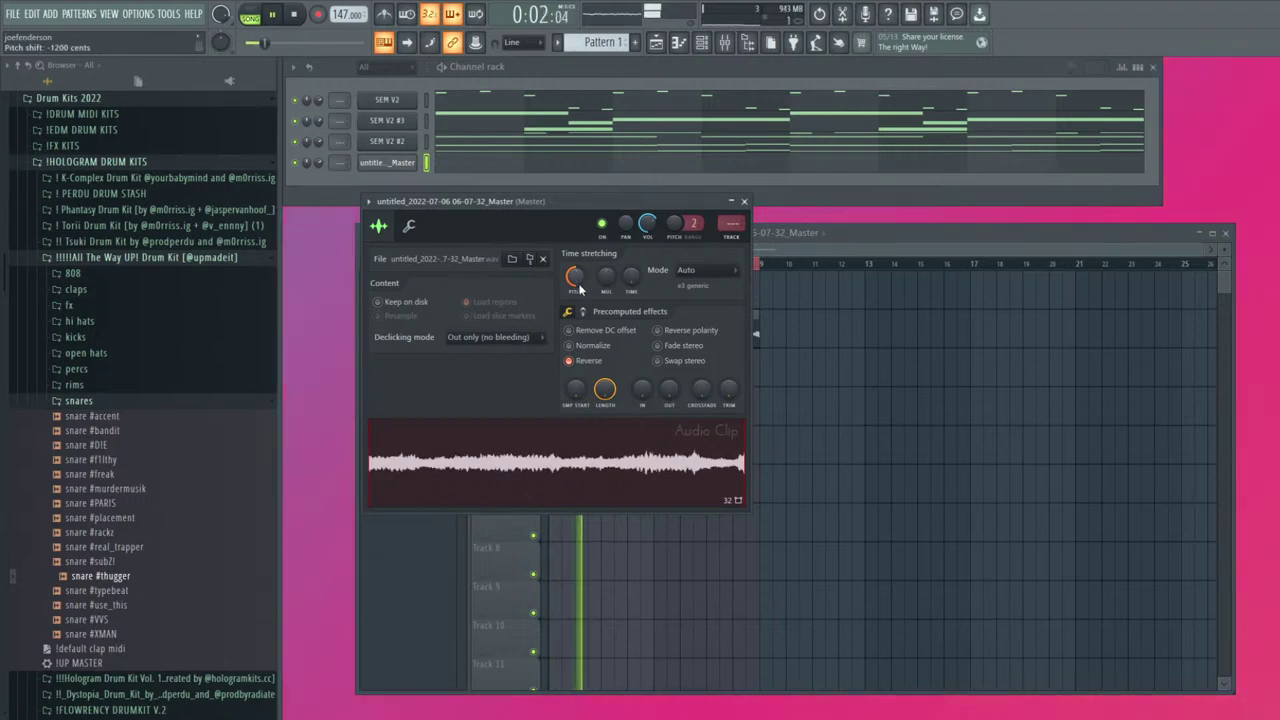
{"action": "key", "text": "Escape"}
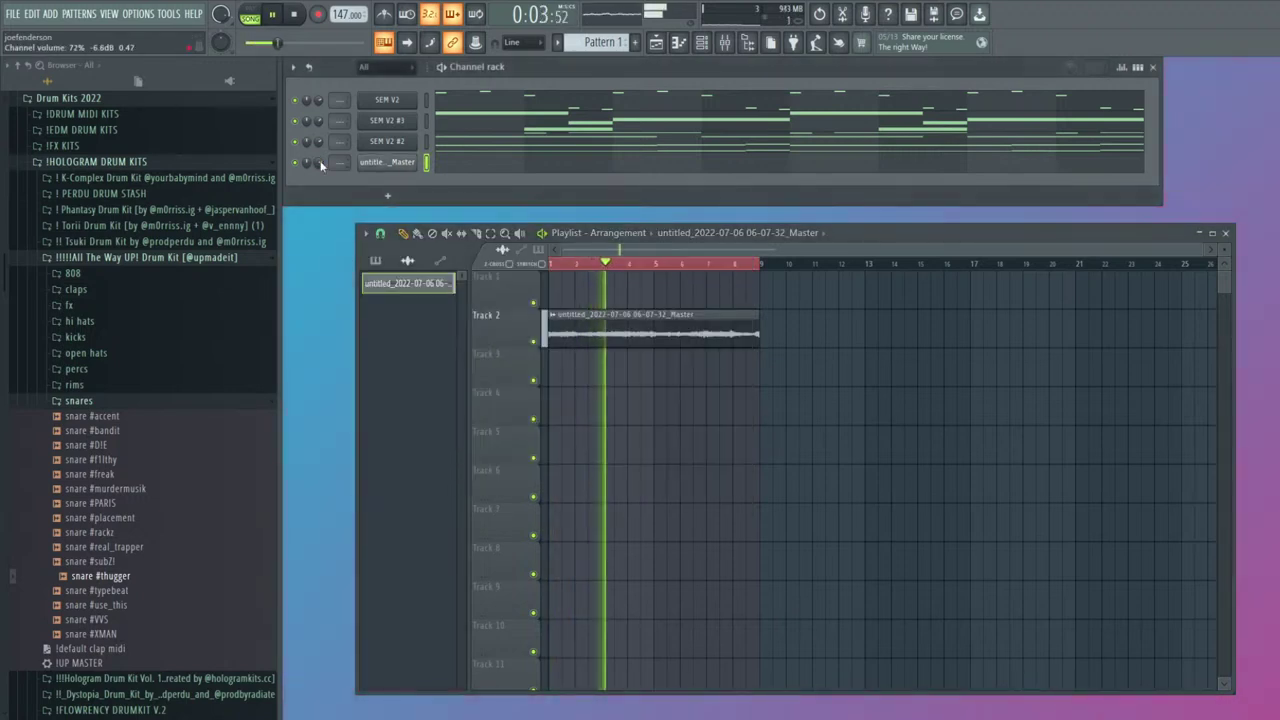
Turn off Reverse on the rendered clip, keep a milder downward pitch shift and play it back
{"action": "double_click", "coordinate": [700, 314]}
{"action": "left_click", "coordinate": [590, 360]}
{"action": "key", "text": "space"}
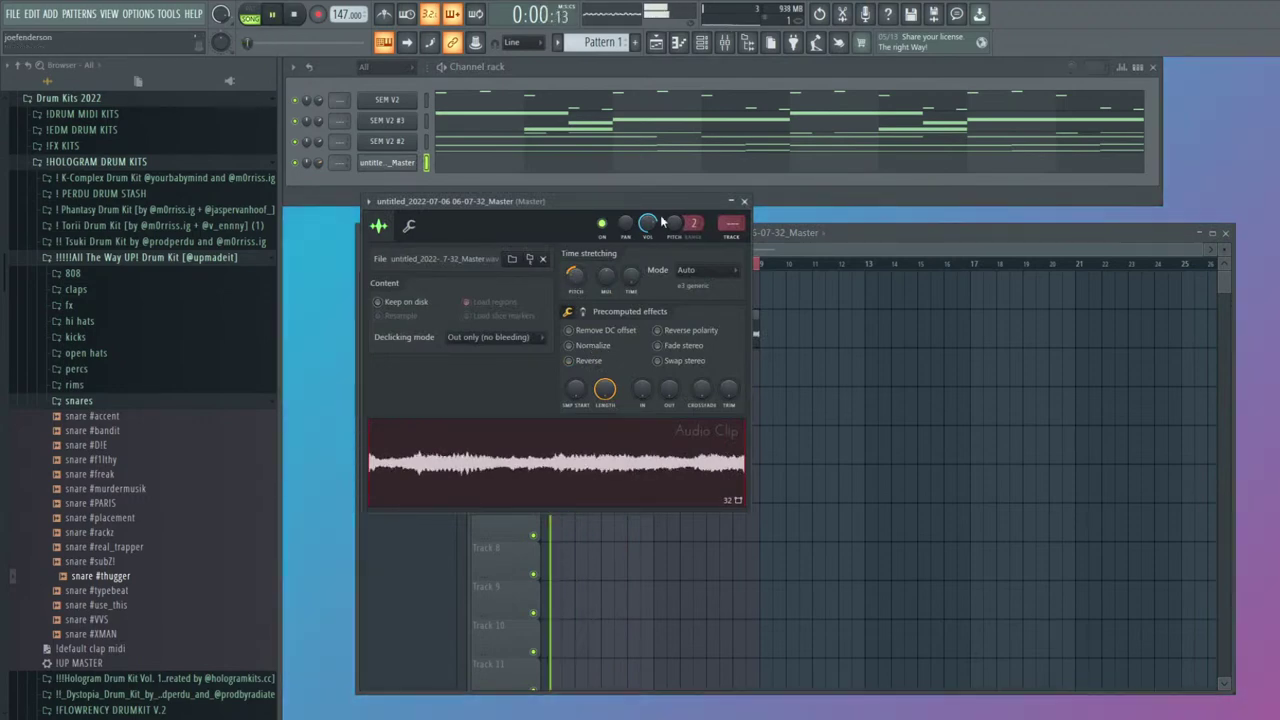
{"action": "key", "text": "Escape"}
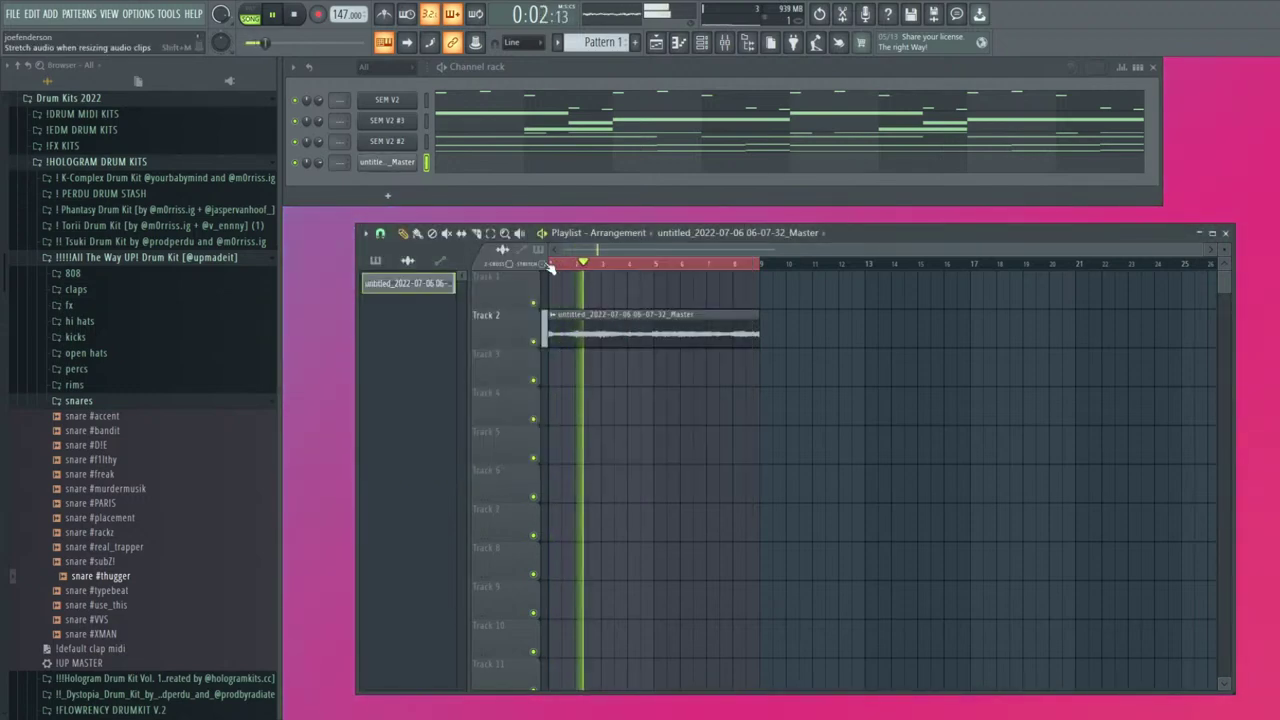
Slice the rendered clip at bars 3 and 5 and trim the three pieces to one, one and two bars
{"action": "left_click", "coordinate": [659, 316]}
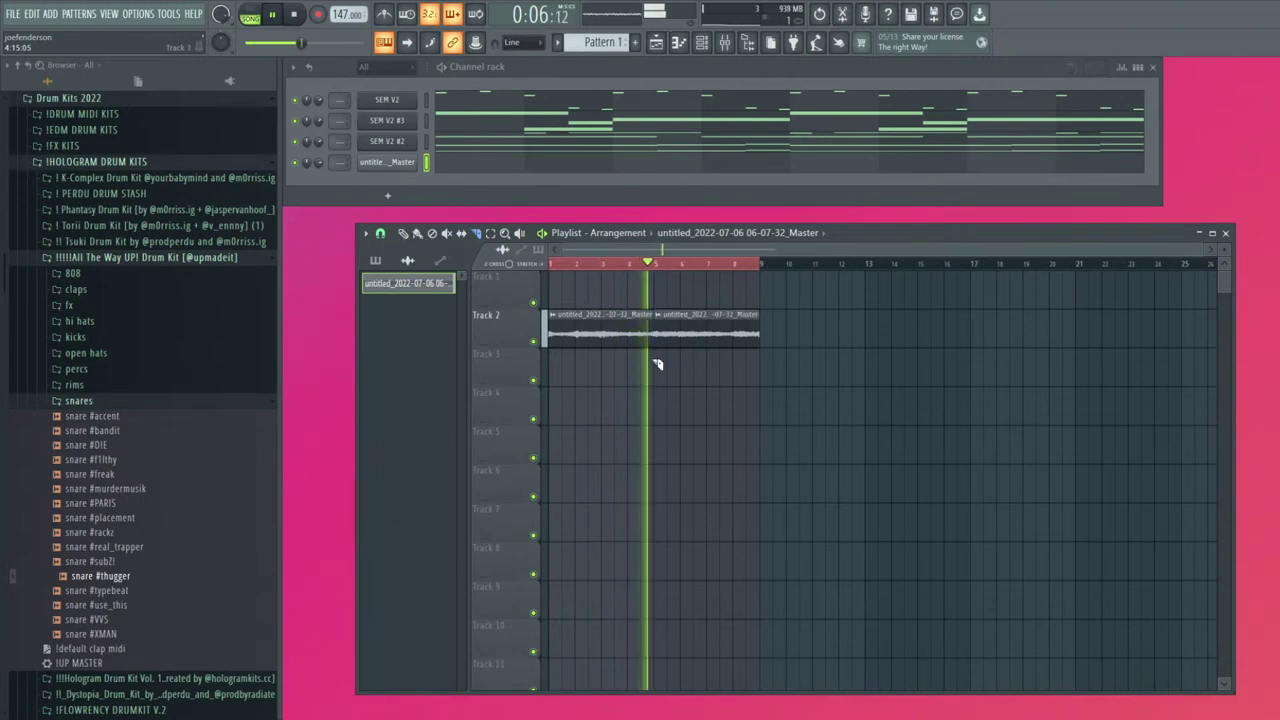
{"action": "left_click", "coordinate": [602, 322]}
{"action": "key", "text": "p"}
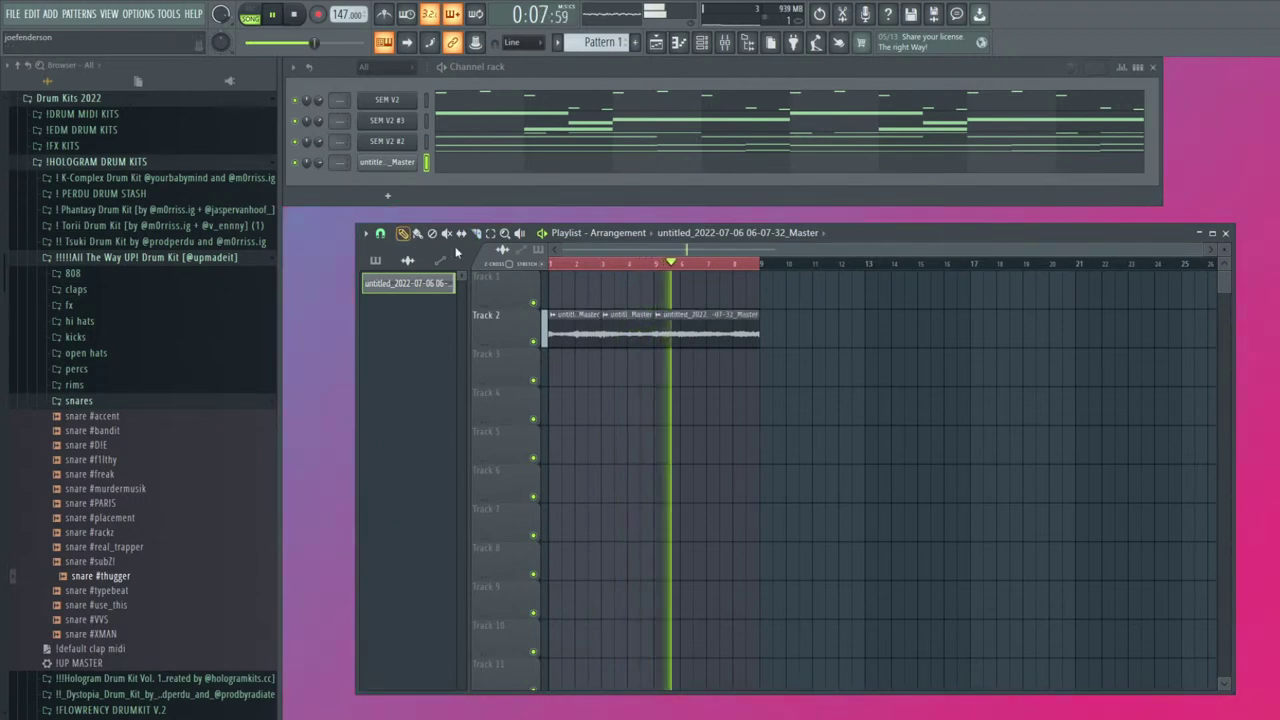
{"action": "double_click", "coordinate": [630, 329]}
{"action": "key", "text": "Escape"}
{"action": "left_click_drag", "start_coordinate": [599, 340], "coordinate": [560, 341]}
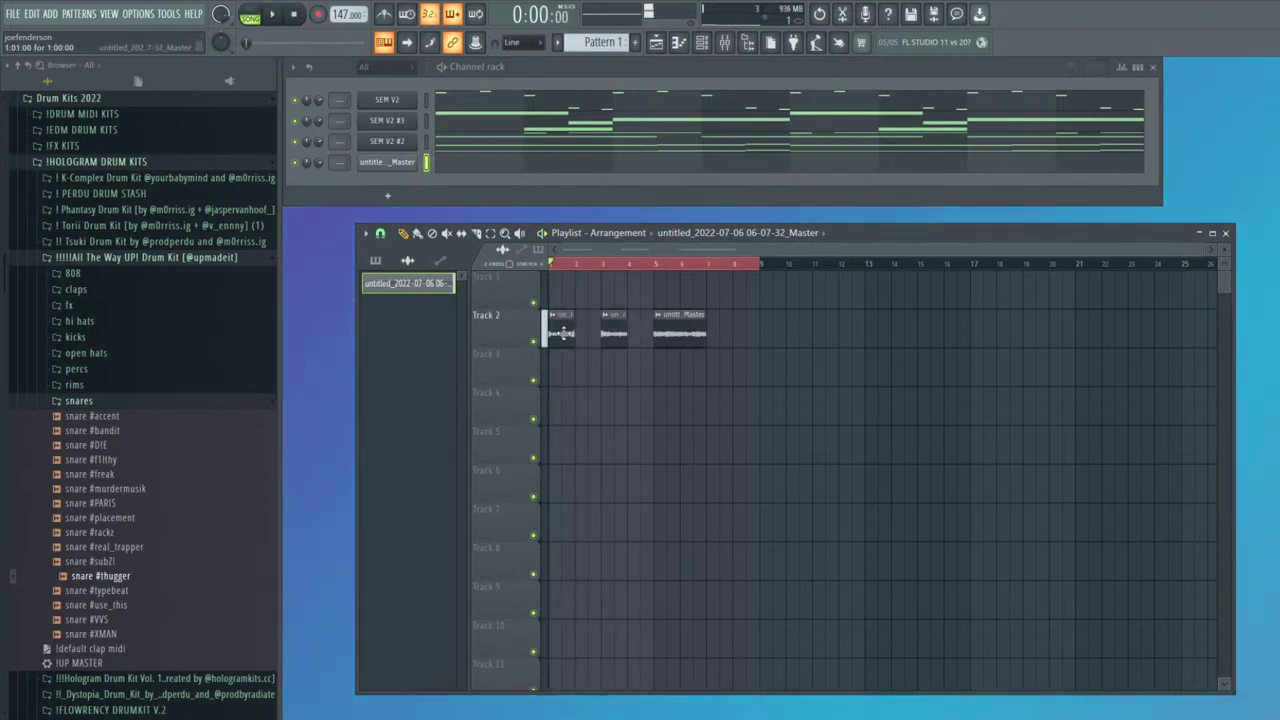
Close the gaps between the three audio pieces and duplicate the four-bar arrangement to fill bars 5 to 8
{"action": "key", "text": "space"}
{"action": "scroll", "coordinate": [568, 334], "scroll_direction": "up", "scroll_amount": 2}
{"action": "right_click", "coordinate": [645, 265]}
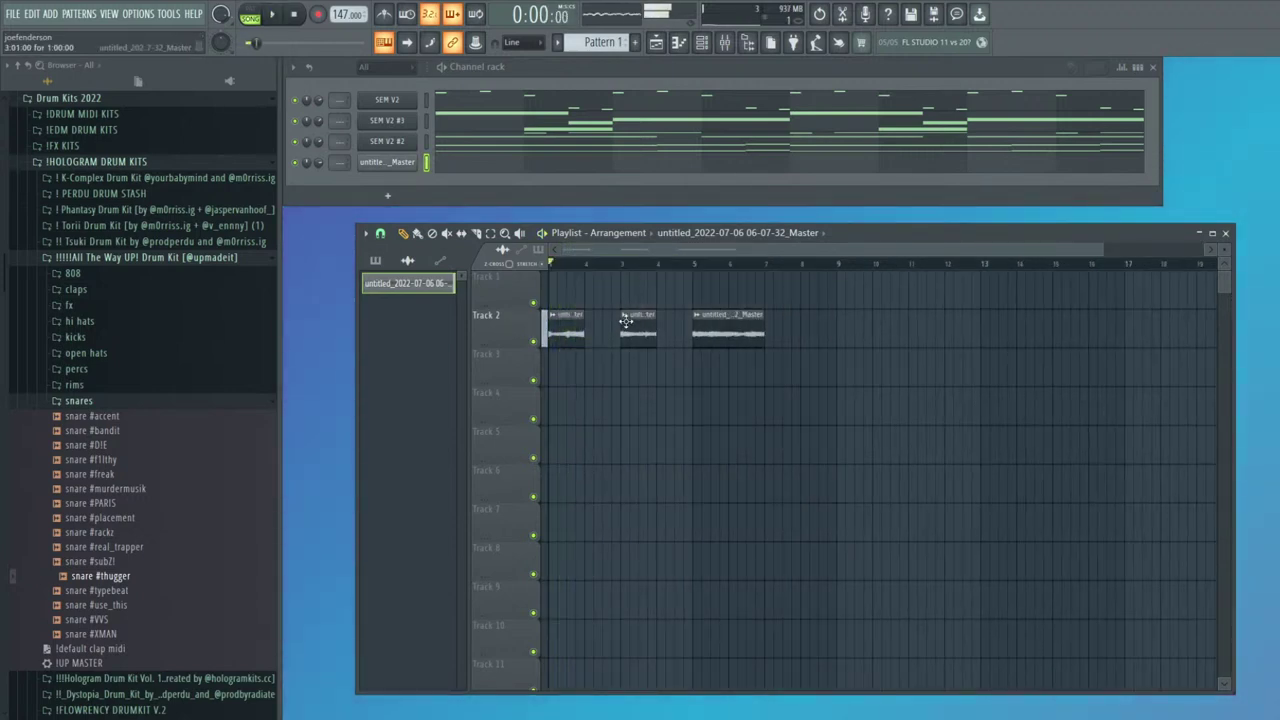
{"action": "left_click_drag", "start_coordinate": [622, 318], "coordinate": [586, 320]}
{"action": "left_click_drag", "start_coordinate": [728, 322], "coordinate": [656, 322]}
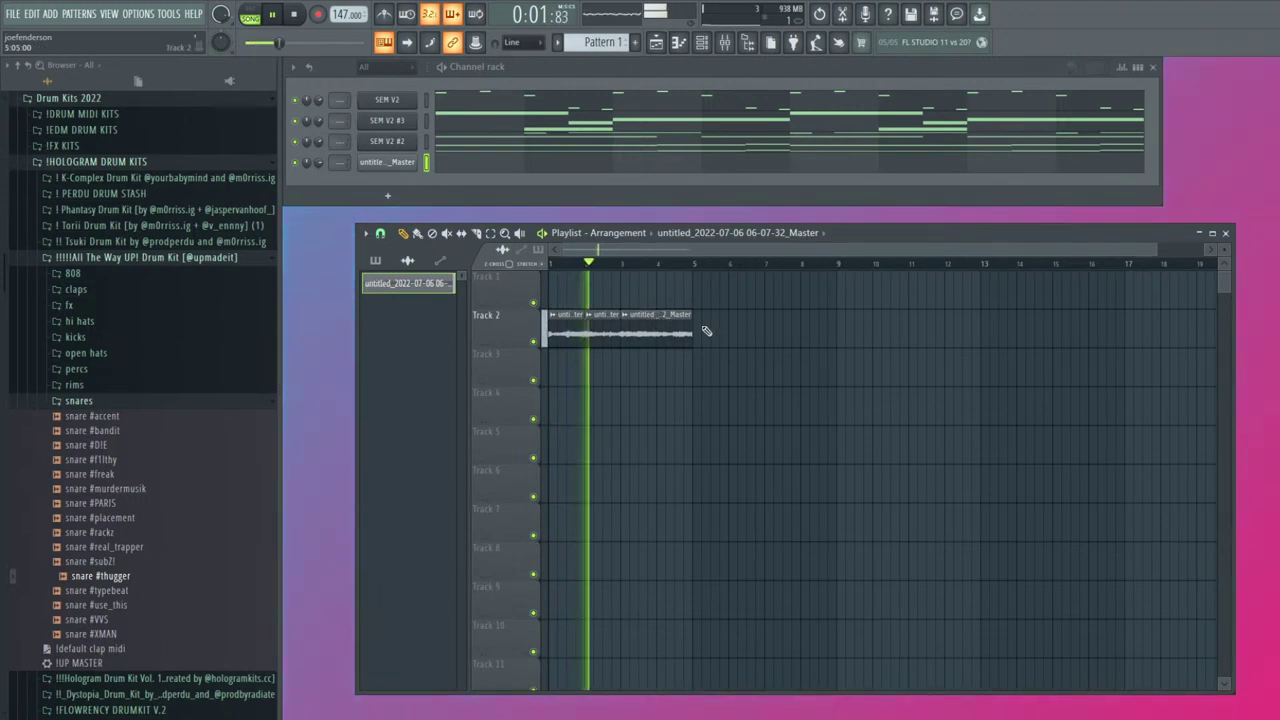
{"action": "key", "text": "ctrl+a"}
{"action": "key", "text": "ctrl+b"}
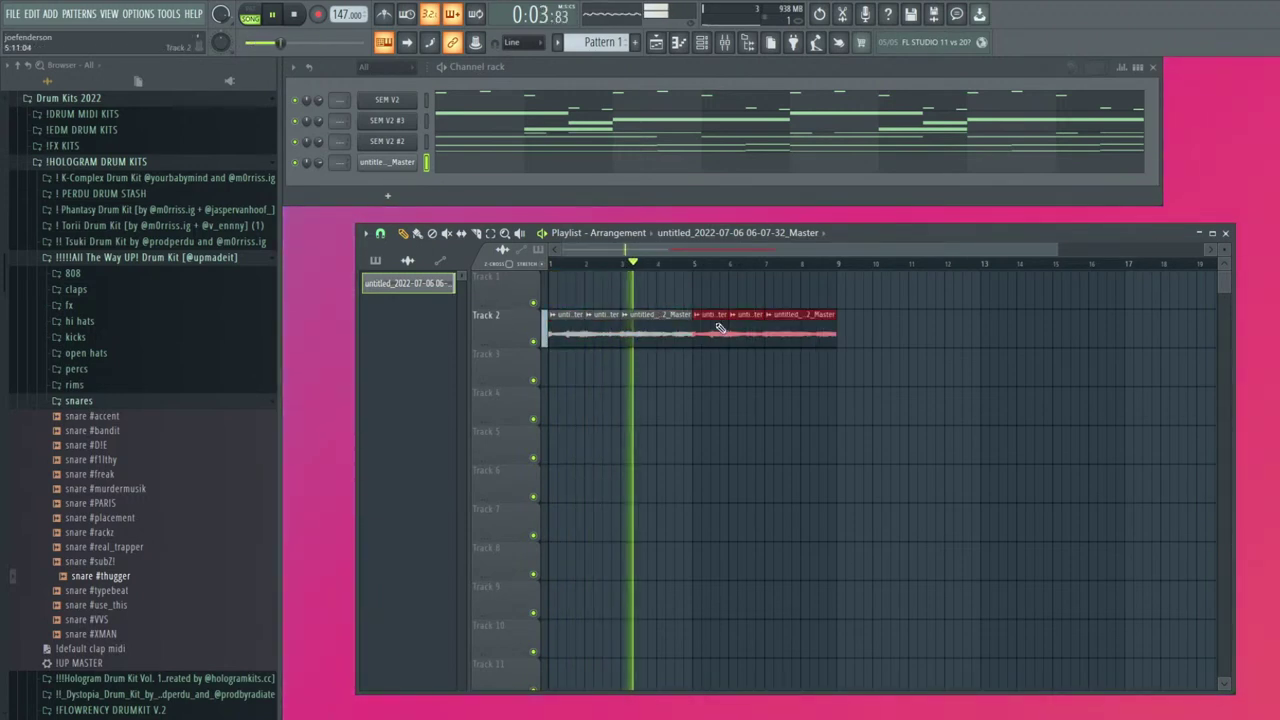
Move all the audio pieces up to track 1 and set the rendered clip's channel volume to about 82%
{"action": "scroll", "coordinate": [826, 357], "scroll_direction": "down", "scroll_amount": 1}
{"action": "key", "text": "ctrl+a"}
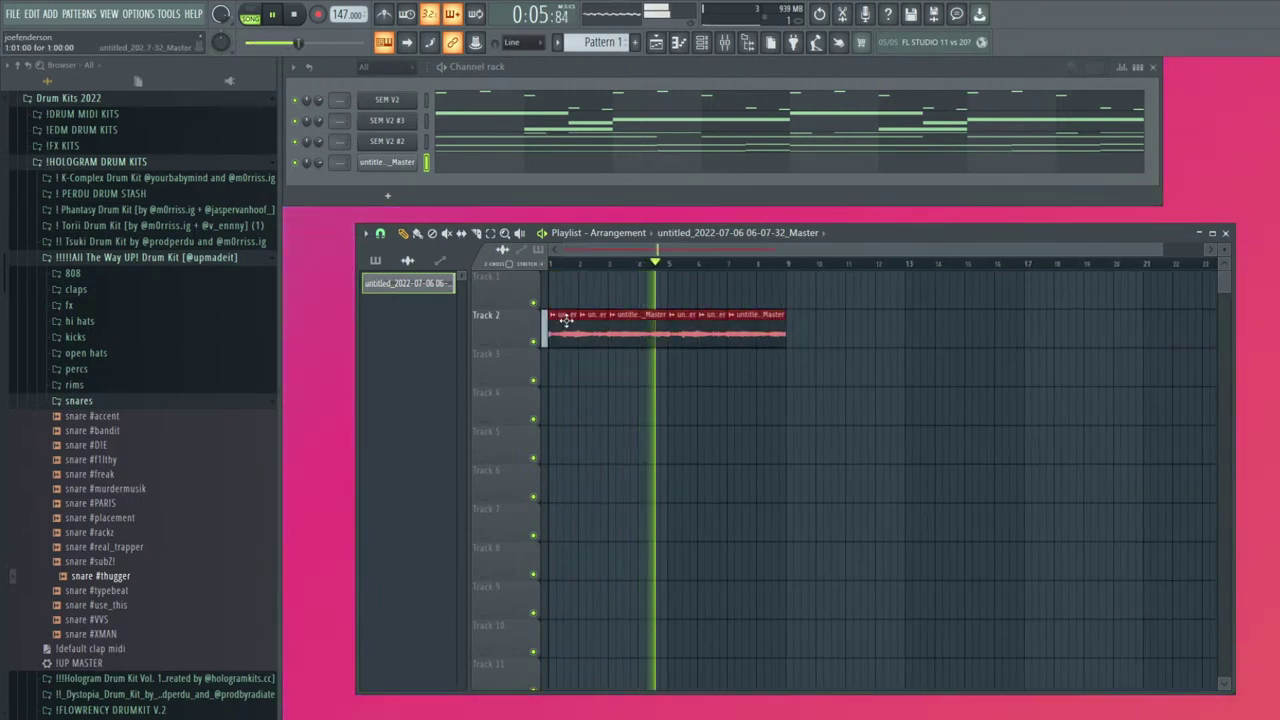
{"action": "double_click", "coordinate": [566, 320]}
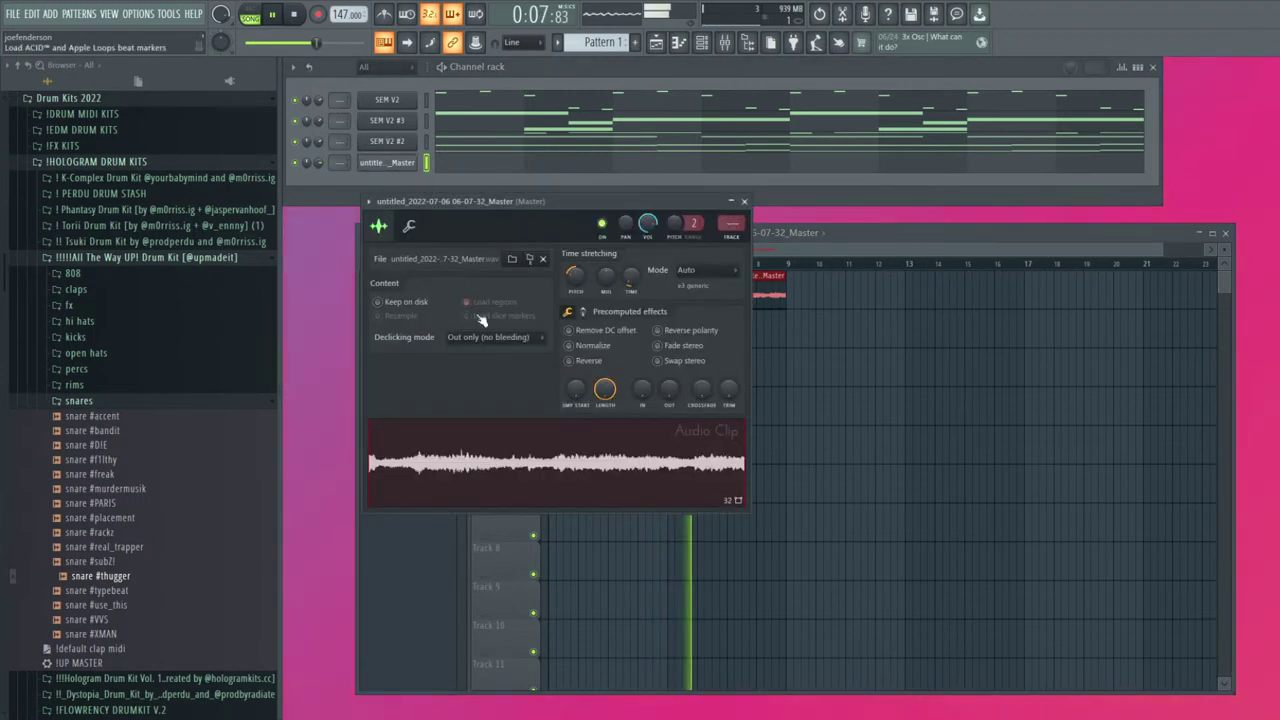
{"action": "left_click", "coordinate": [490, 384]}
{"action": "key", "text": "Escape"}
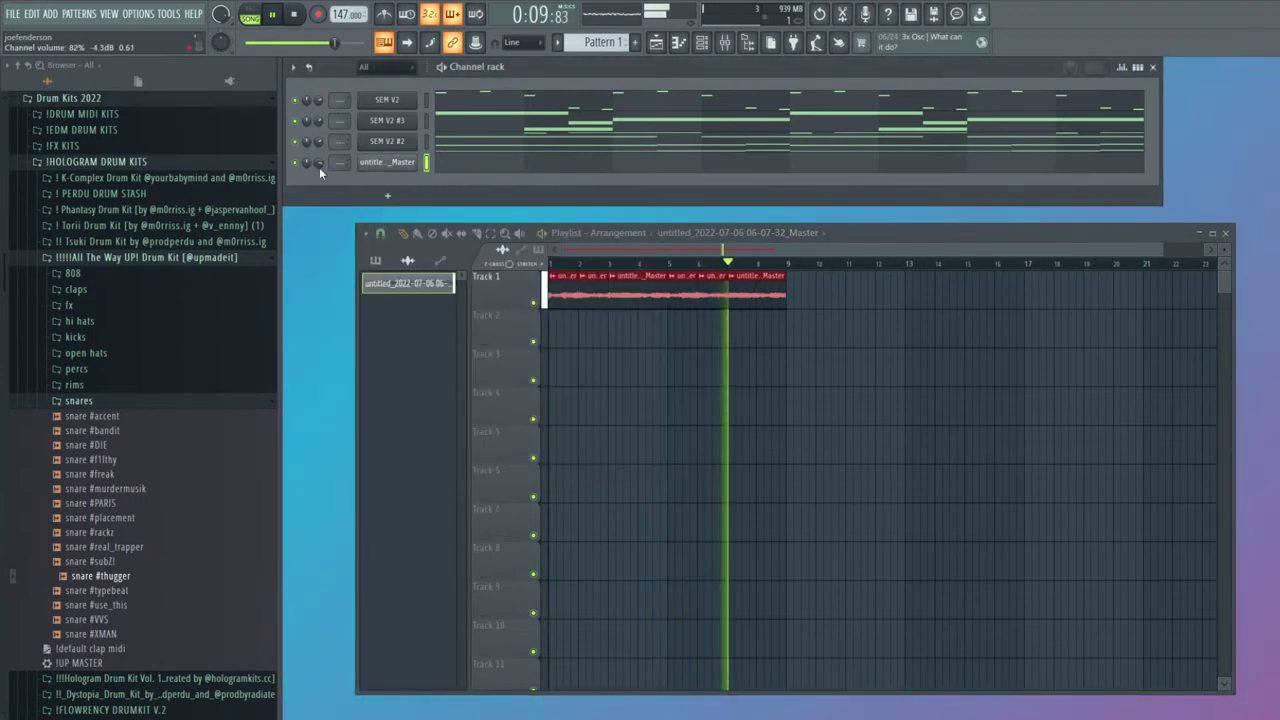
Create a new pattern named DRUMS and place it twice on track 3 to cover bars 1 to 8
{"action": "left_click", "coordinate": [634, 42]}
{"action": "type", "text": "DRUMS"}
{"action": "key", "text": "Return"}
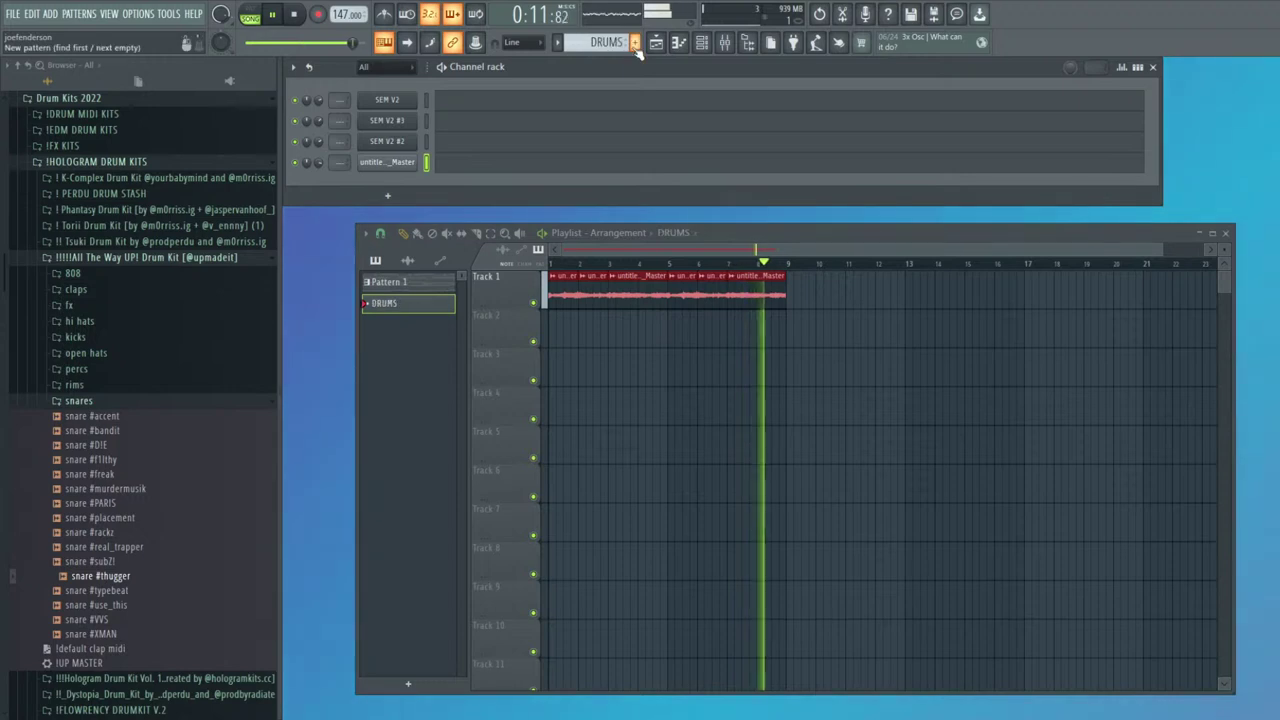
{"action": "left_click", "coordinate": [557, 360]}
{"action": "left_click_drag", "start_coordinate": [591, 365], "coordinate": [751, 353]}
{"action": "double_click", "coordinate": [557, 289]}
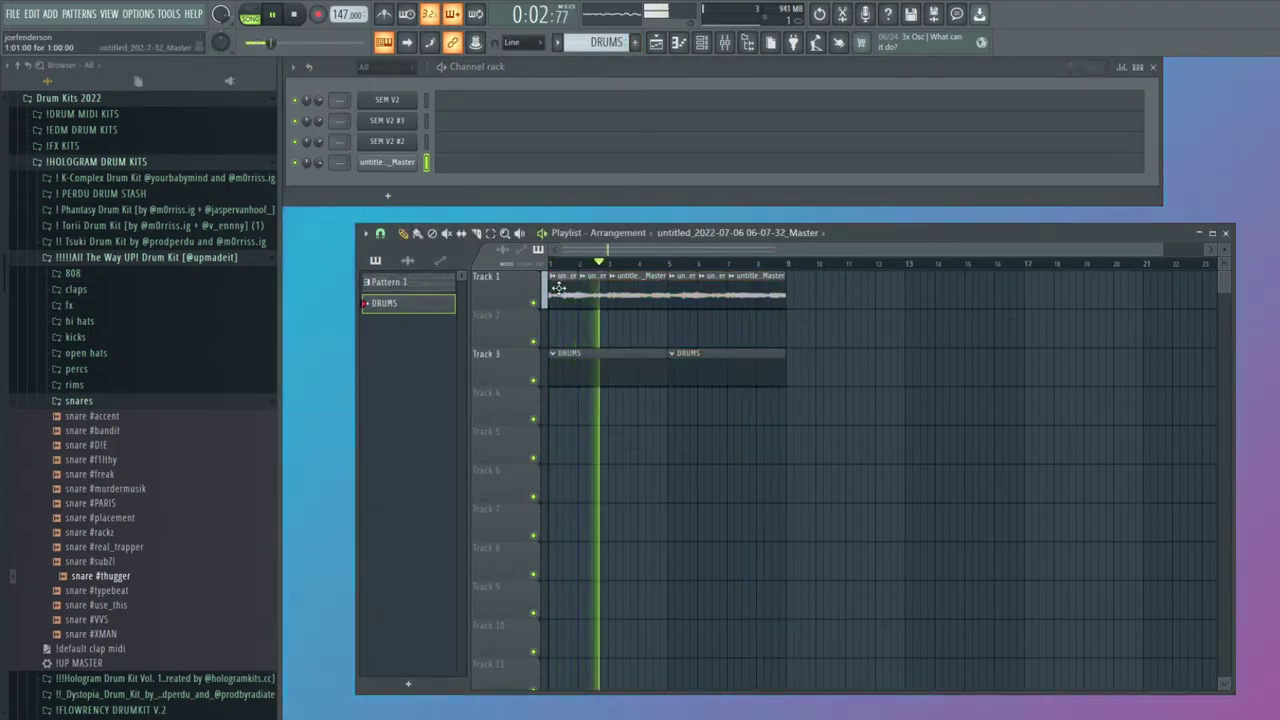
{"action": "key", "text": "Escape"}
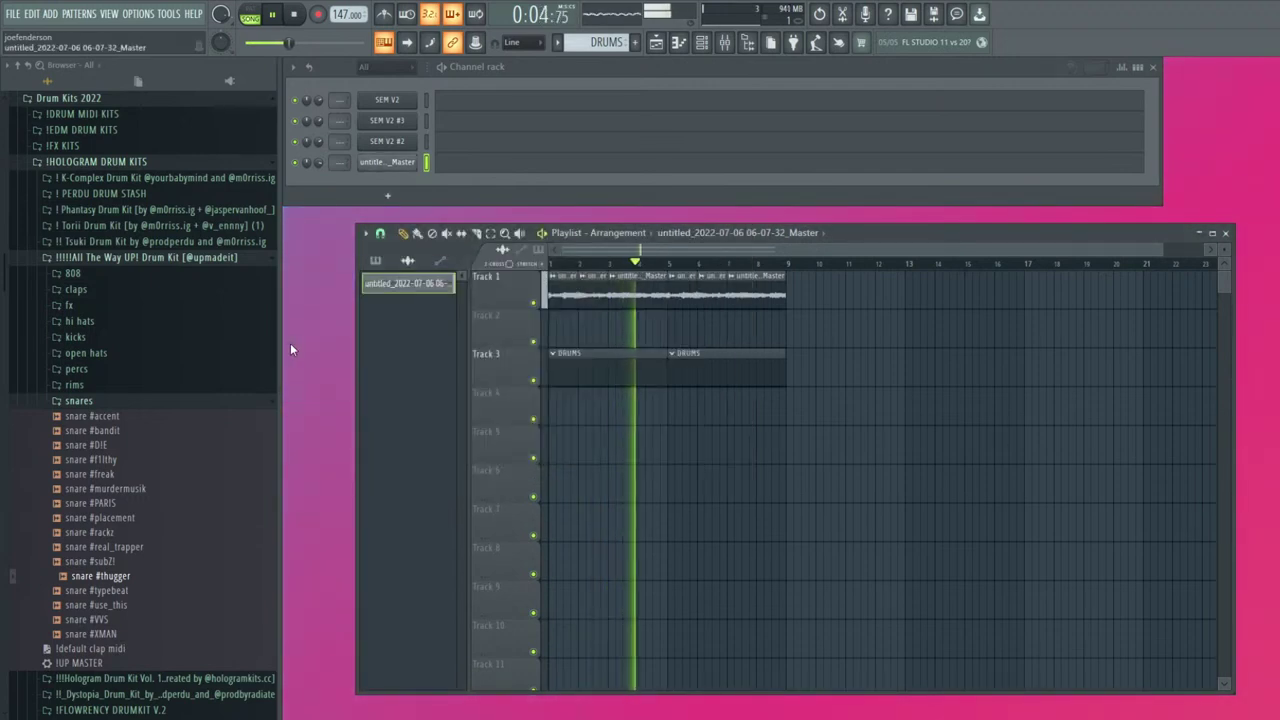
Audition claps from the All The Way UP! drum kit, including clap #slap1, clap #vox and clap #contr0l
{"action": "left_click", "coordinate": [108, 290]}
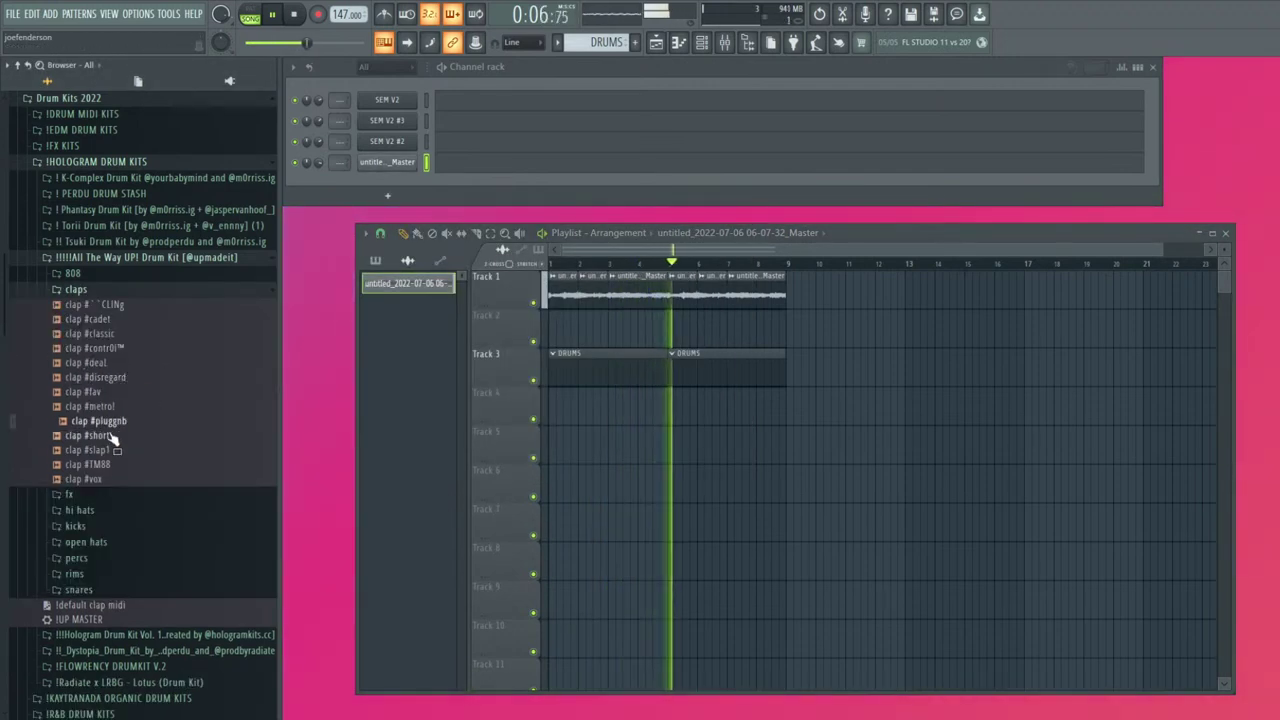
{"action": "left_click", "coordinate": [108, 453]}
{"action": "left_click", "coordinate": [105, 483]}
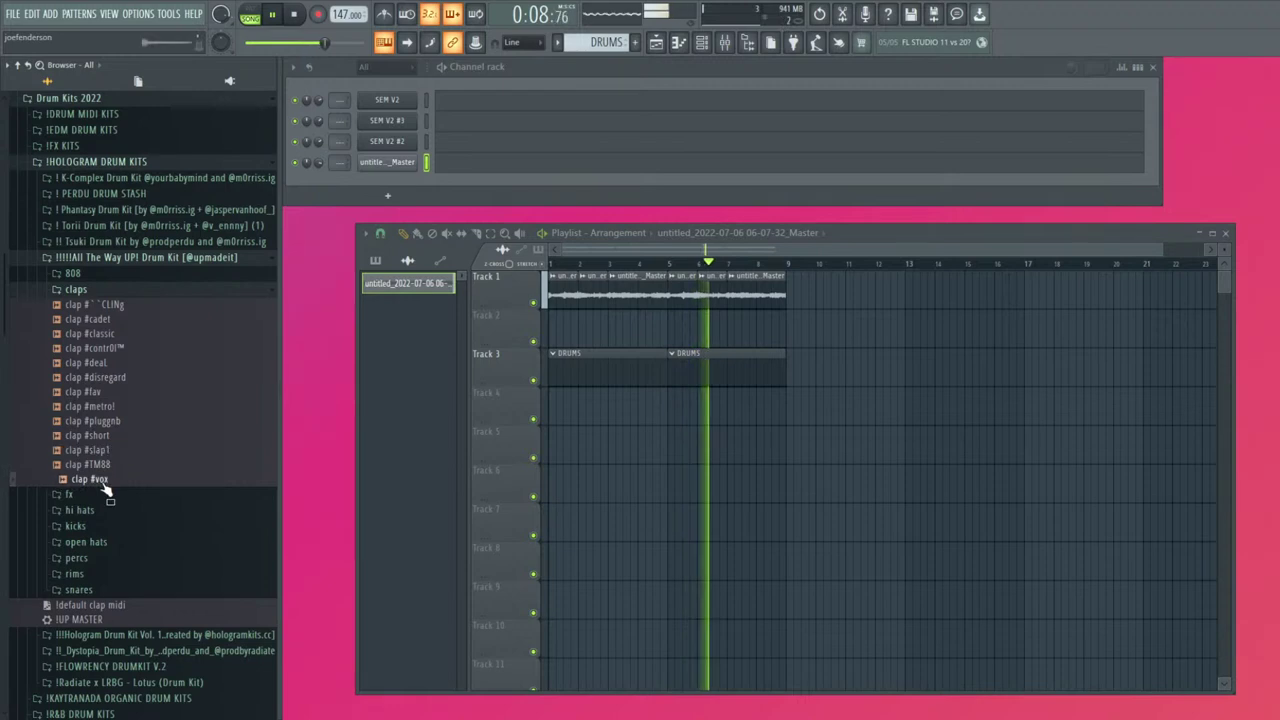
{"action": "left_click", "coordinate": [119, 307]}
{"action": "left_click", "coordinate": [100, 348]}
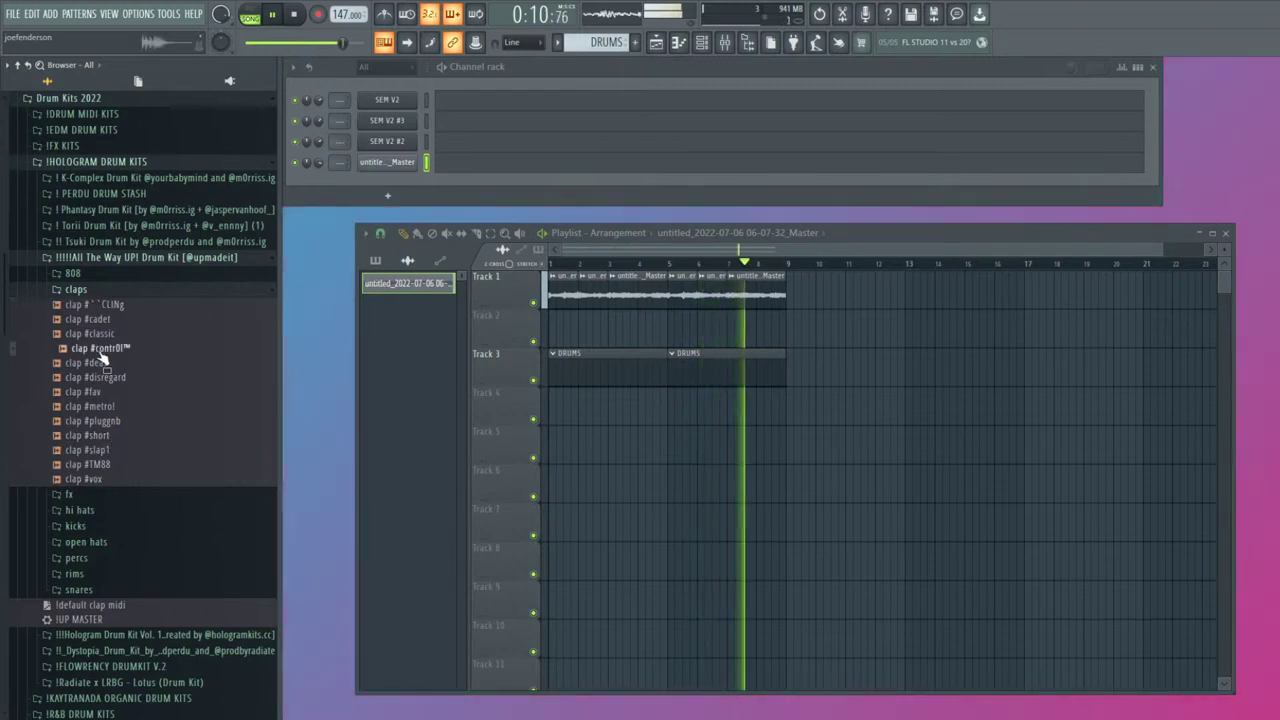
{"action": "left_click", "coordinate": [76, 289]}
Audition the kit's snares from snare #bandit through snare #thugger
{"action": "left_click", "coordinate": [88, 405]}
{"action": "left_click", "coordinate": [120, 431]}
{"action": "left_click", "coordinate": [120, 446]}
{"action": "left_click", "coordinate": [124, 460]}
{"action": "left_click", "coordinate": [118, 474]}
{"action": "left_click", "coordinate": [120, 488]}
{"action": "left_click", "coordinate": [122, 517]}
{"action": "left_click", "coordinate": [124, 532]}
{"action": "left_click", "coordinate": [122, 547]}
{"action": "left_click", "coordinate": [124, 562]}
{"action": "left_click", "coordinate": [126, 577]}
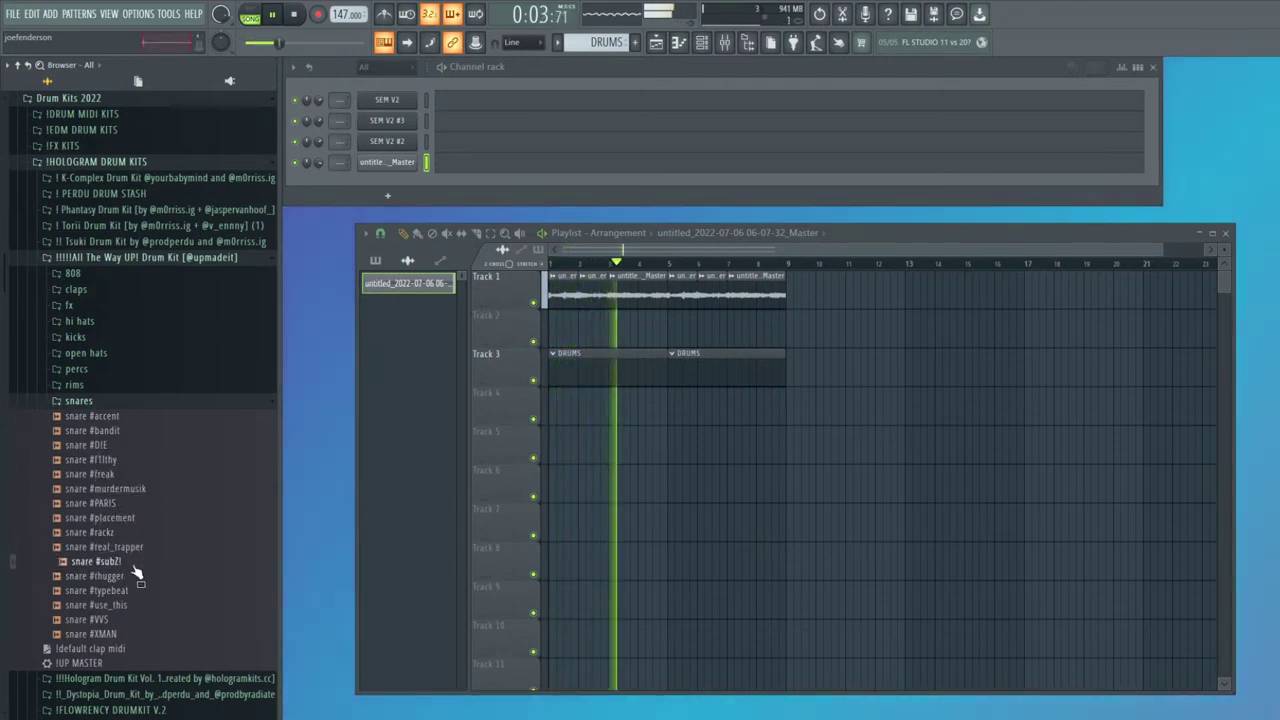
Compare snares #typebeat, #thugger, #use_this, #VVS and #XMAN, and add snare #use_this as a new channel
{"action": "left_click", "coordinate": [127, 591]}
{"action": "left_click", "coordinate": [110, 579]}
{"action": "left_click", "coordinate": [127, 595]}
{"action": "left_click", "coordinate": [124, 581]}
{"action": "left_click", "coordinate": [118, 607]}
{"action": "left_click", "coordinate": [113, 620]}
{"action": "left_click", "coordinate": [113, 635]}
{"action": "left_click", "coordinate": [112, 621]}
{"action": "left_click", "coordinate": [112, 608]}
{"action": "left_click_drag", "start_coordinate": [113, 621], "coordinate": [321, 172]}
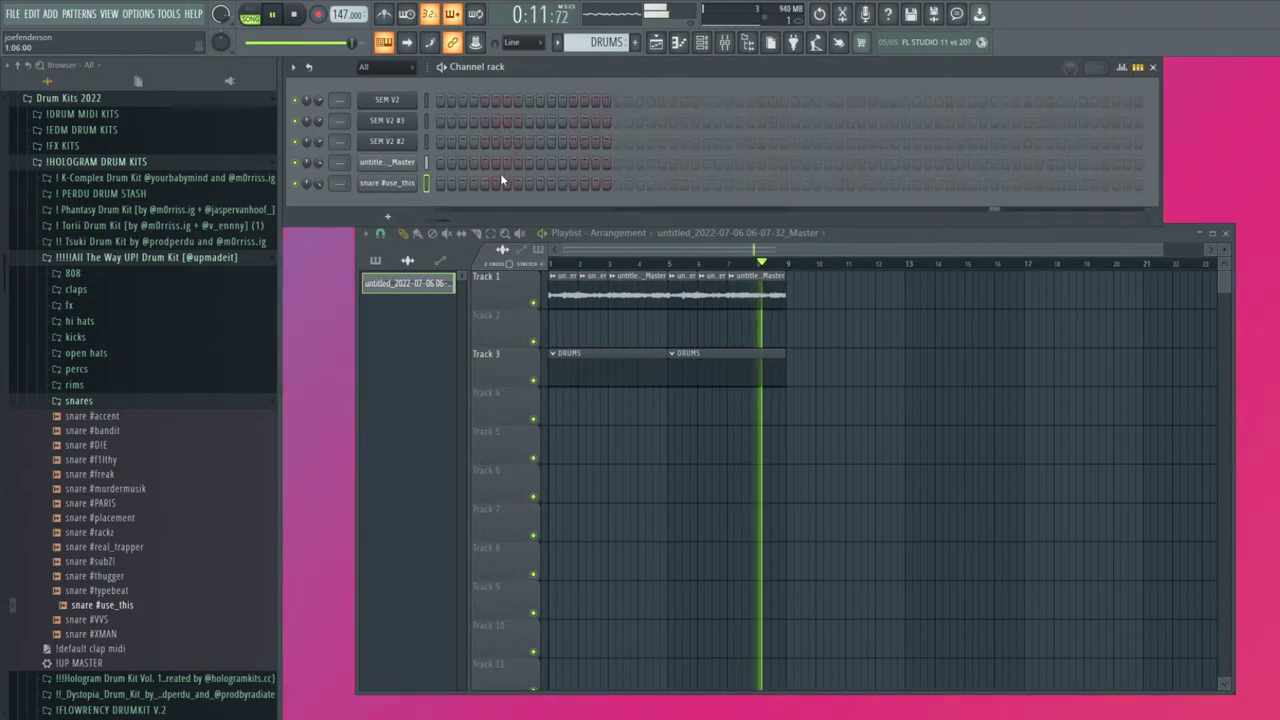
Place snare #use_this hits on steps 9 and 25 of the DRUMS pattern and open that channel's piano roll
{"action": "left_click", "coordinate": [707, 185]}
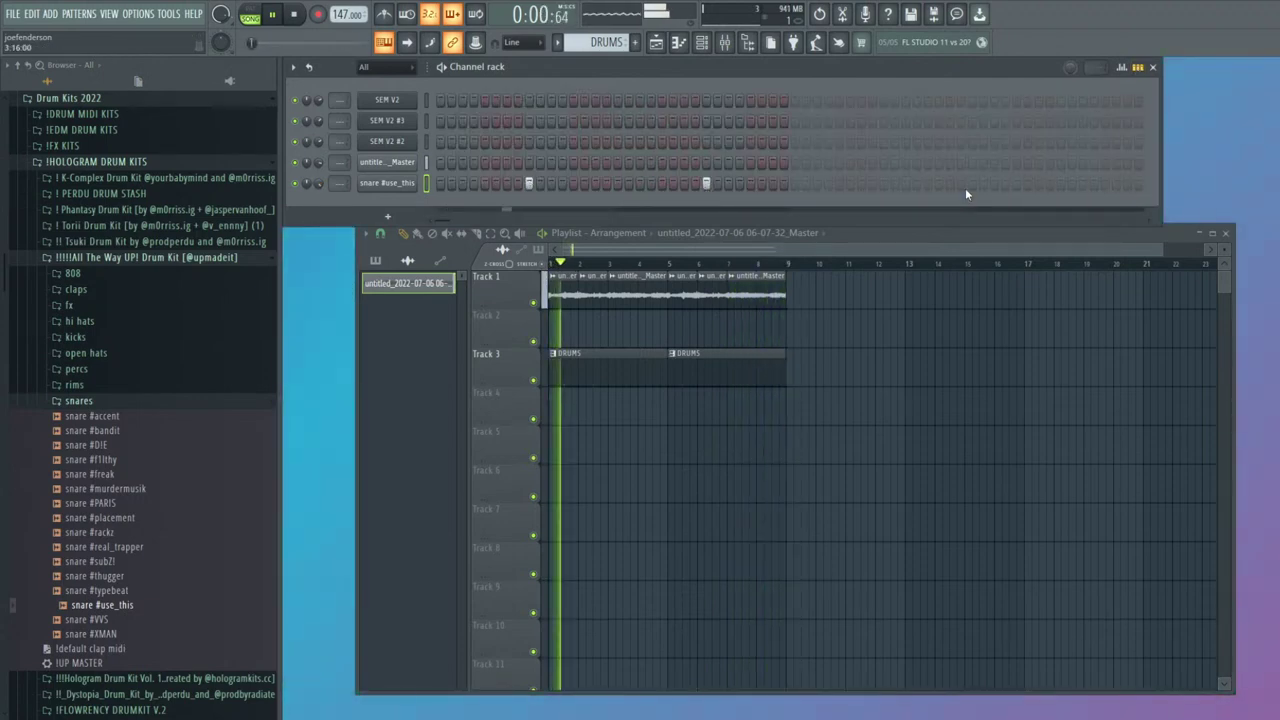
{"action": "left_click", "coordinate": [1139, 68]}
{"action": "left_click", "coordinate": [733, 183]}
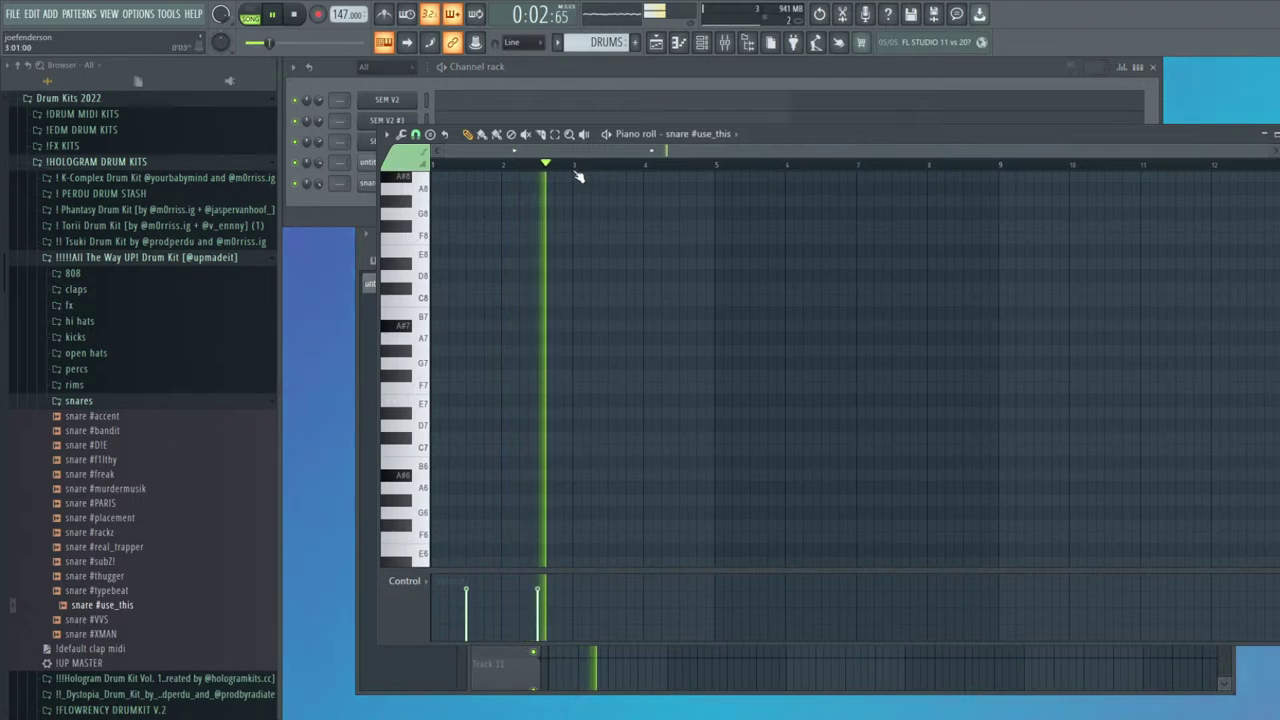
Repeat the snare hits through bar 8 and extend the DRUMS clip on Track 3 to eight bars
{"action": "key", "text": "Escape"}
{"action": "right_click", "coordinate": [738, 363]}
{"action": "left_click_drag", "start_coordinate": [667, 366], "coordinate": [785, 359]}
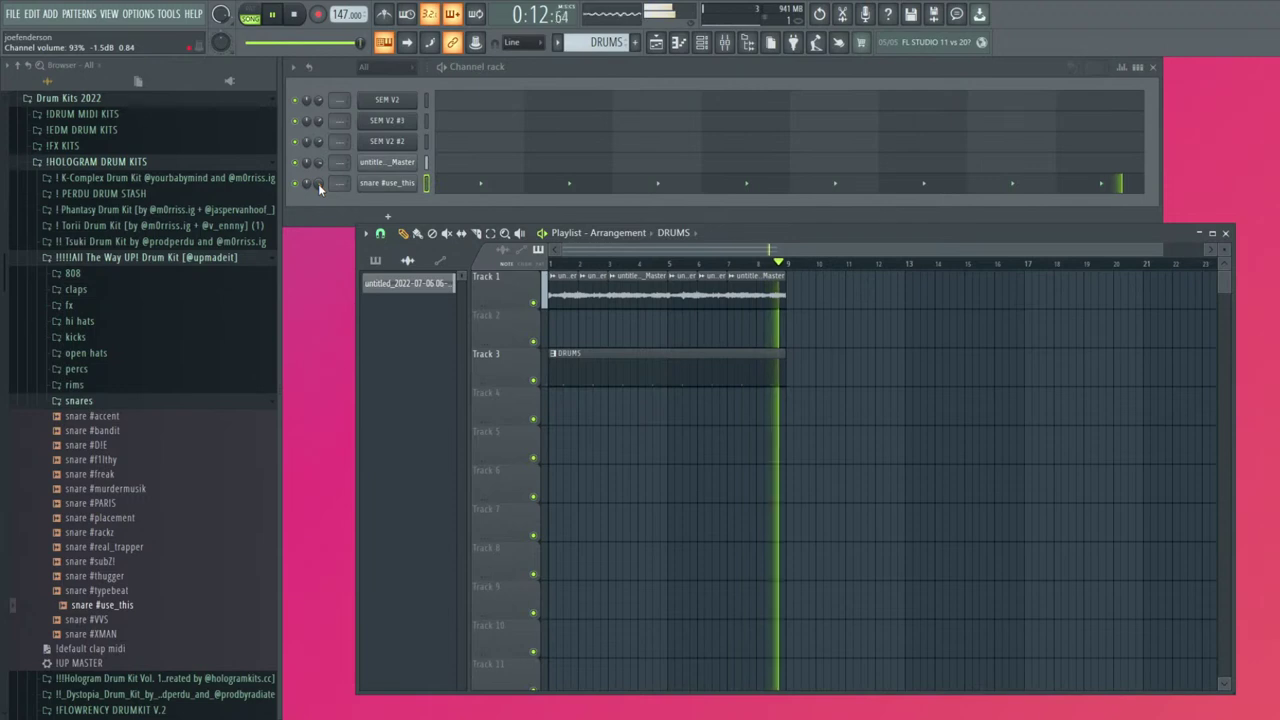
Audition hihat #chain from the kit's hi hats folder and add it as a new channel
{"action": "left_click", "coordinate": [95, 324]}
{"action": "left_click", "coordinate": [128, 367]}
{"action": "left_click_drag", "start_coordinate": [128, 370], "coordinate": [385, 200]}
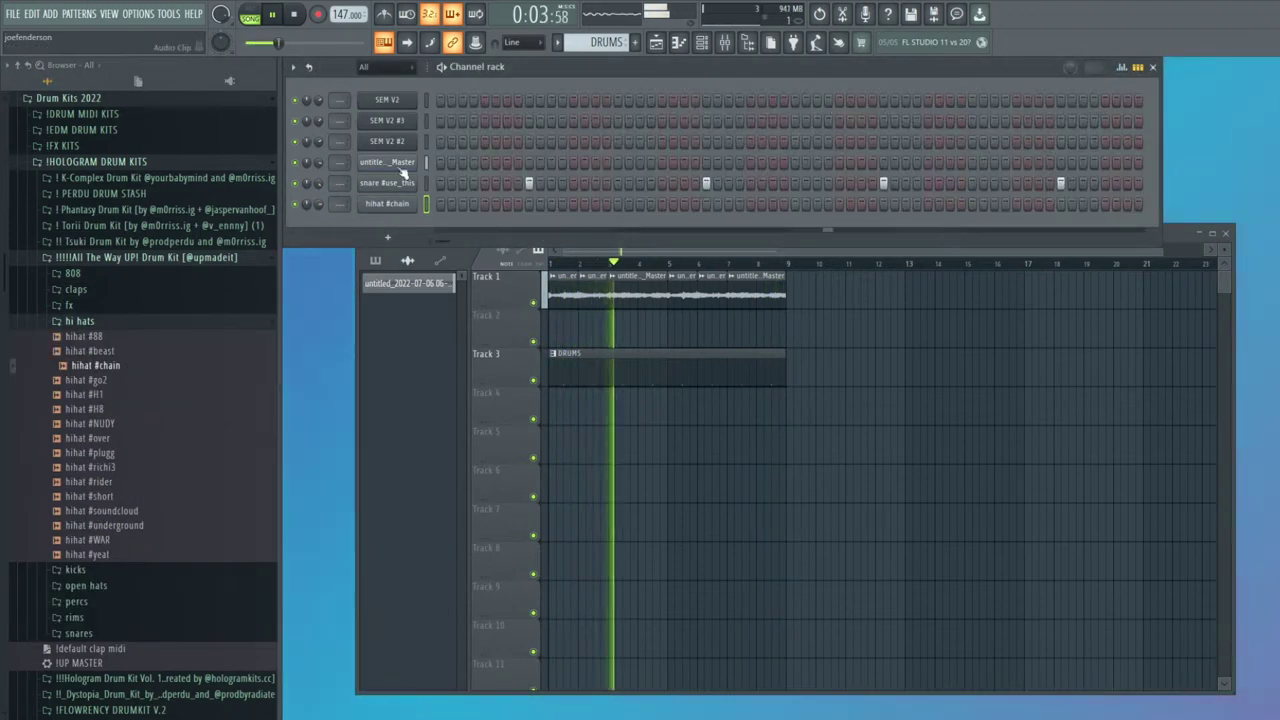
Place hihat #chain hits on steps 2, 5–8, 12, 18, 21–24 and 29–31 of the DRUMS pattern
{"action": "left_click", "coordinate": [451, 204]}
{"action": "left_click", "coordinate": [485, 204]}
{"action": "left_click", "coordinate": [518, 204]}
{"action": "left_click", "coordinate": [507, 204]}
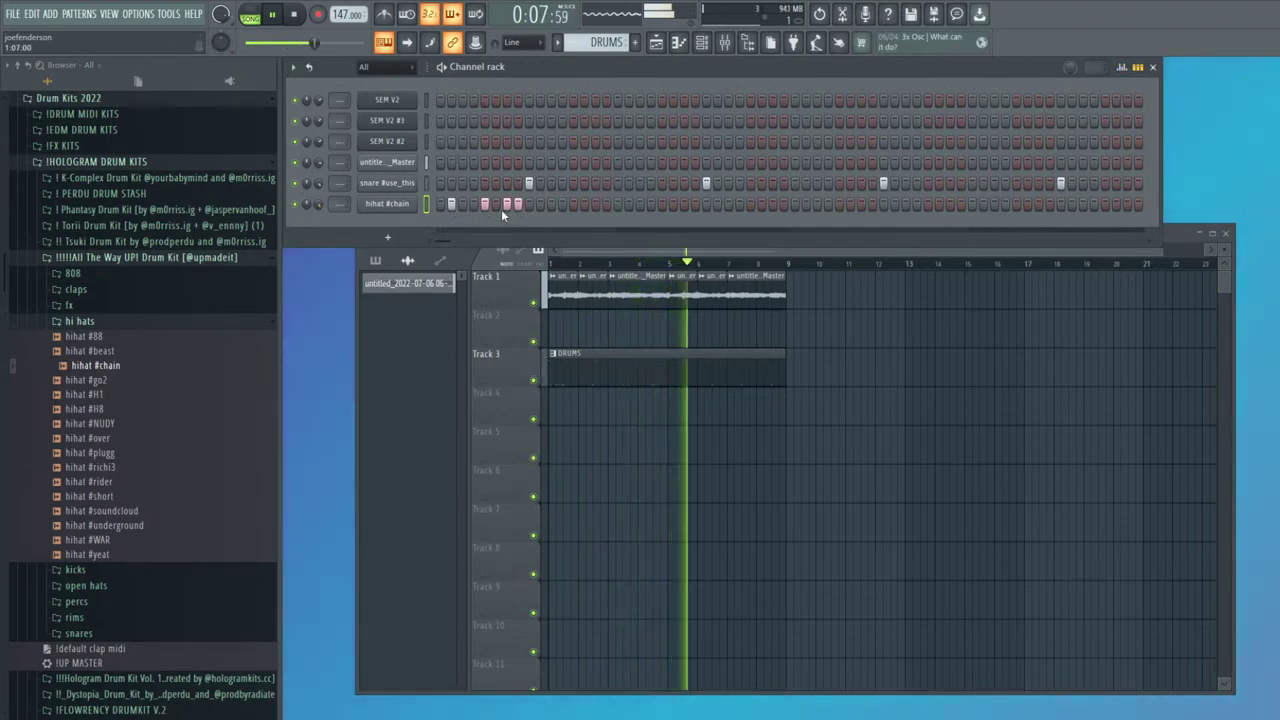
{"action": "left_click", "coordinate": [496, 204]}
{"action": "left_click", "coordinate": [294, 15]}
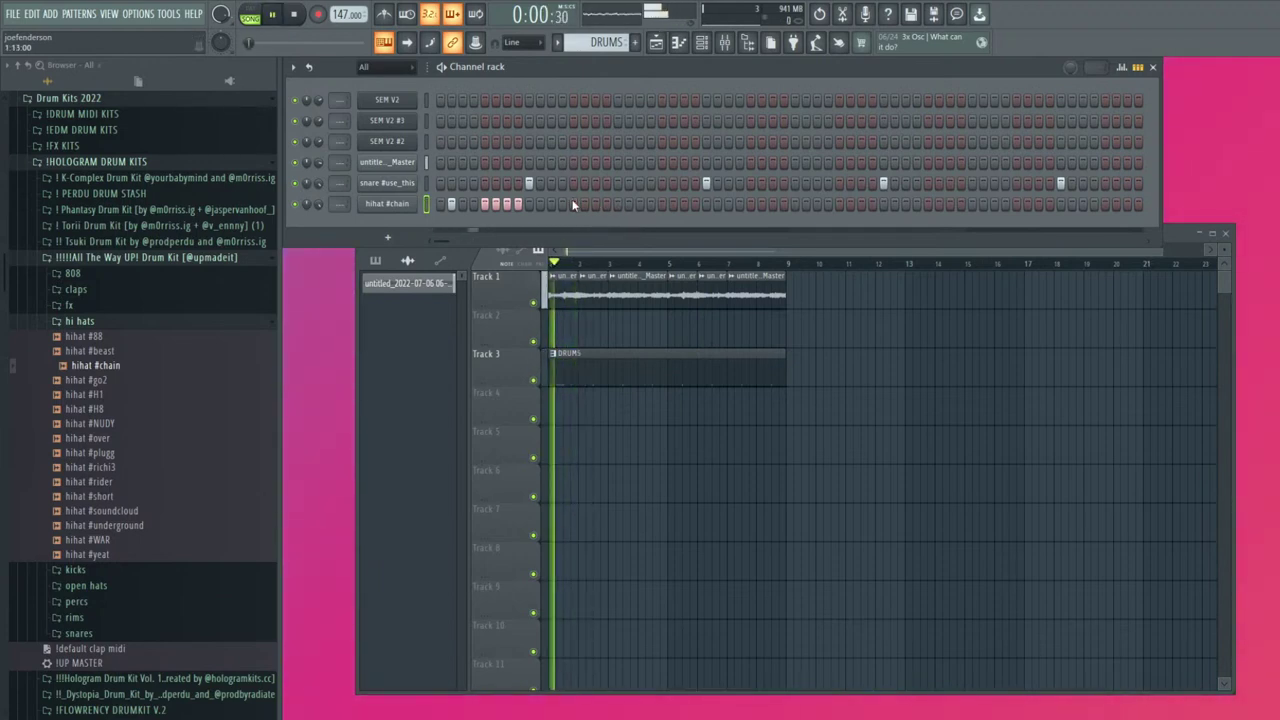
{"action": "key", "text": "space"}
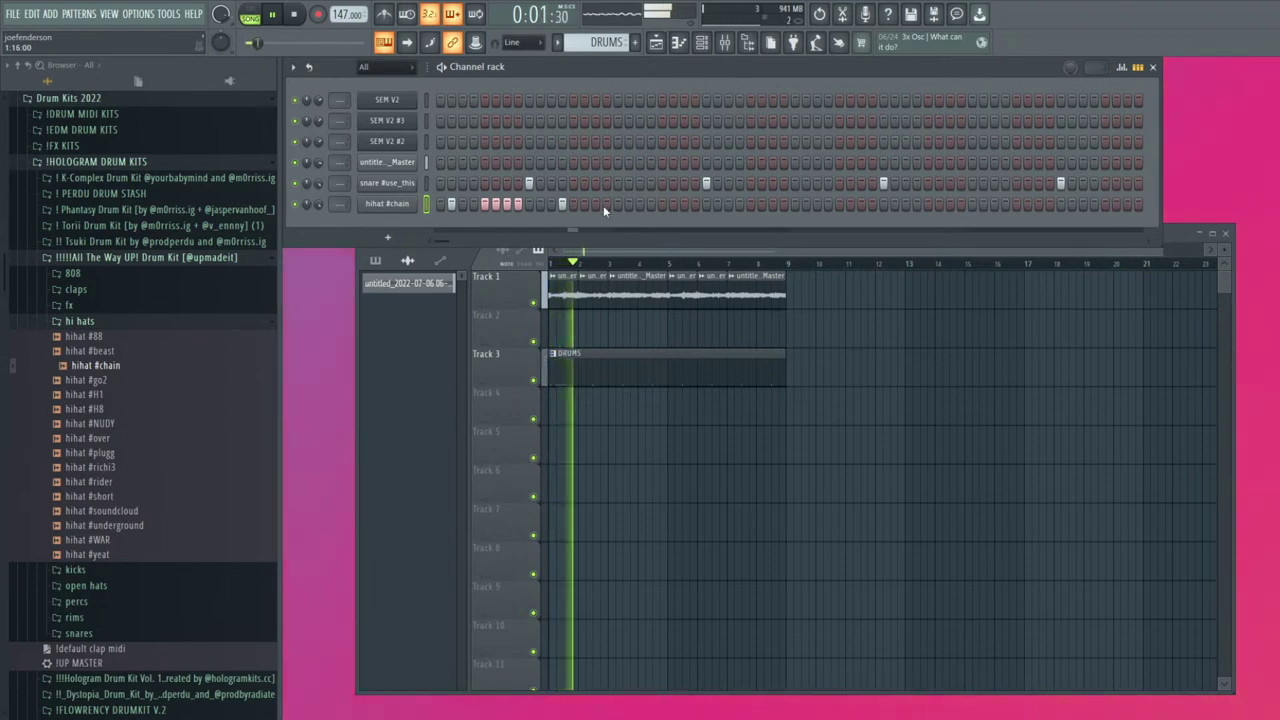
{"action": "left_click", "coordinate": [596, 204]}
{"action": "left_click", "coordinate": [628, 204]}
{"action": "left_click", "coordinate": [640, 204]}
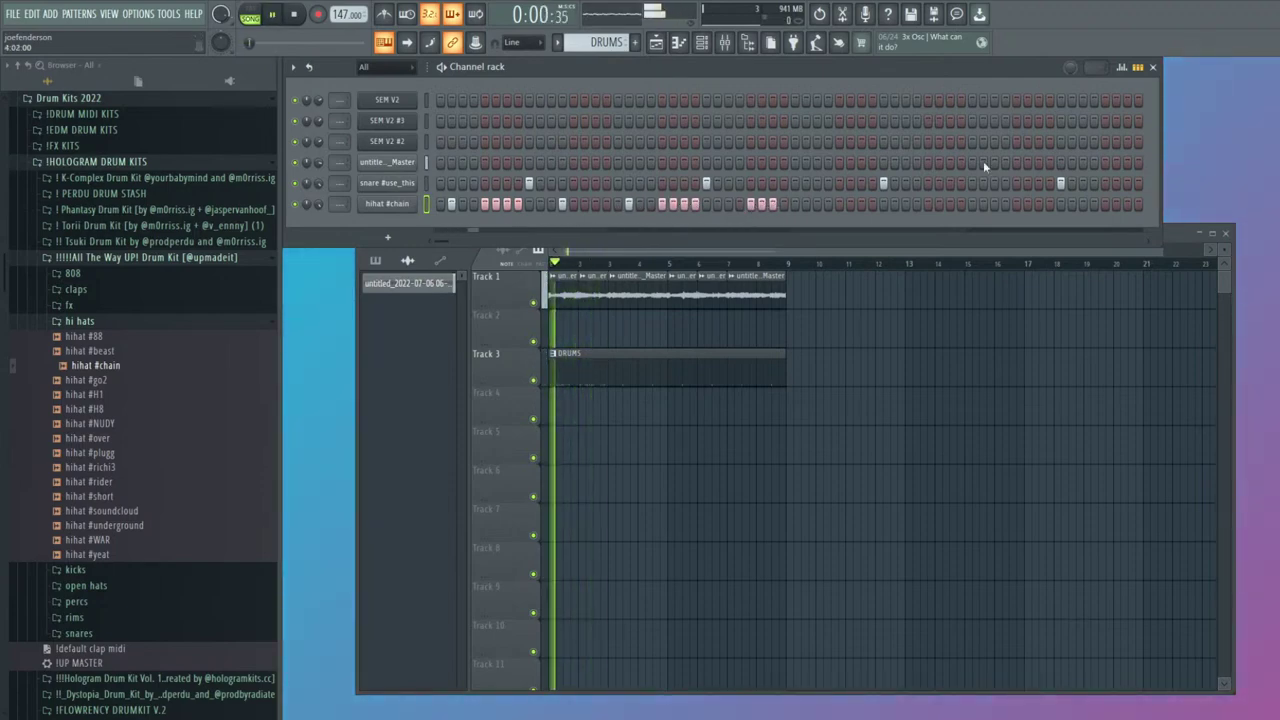
Duplicate the two-bar hihat #chain pattern in the piano roll until it fills eight bars
{"action": "left_click", "coordinate": [1141, 67]}
{"action": "left_click", "coordinate": [657, 210]}
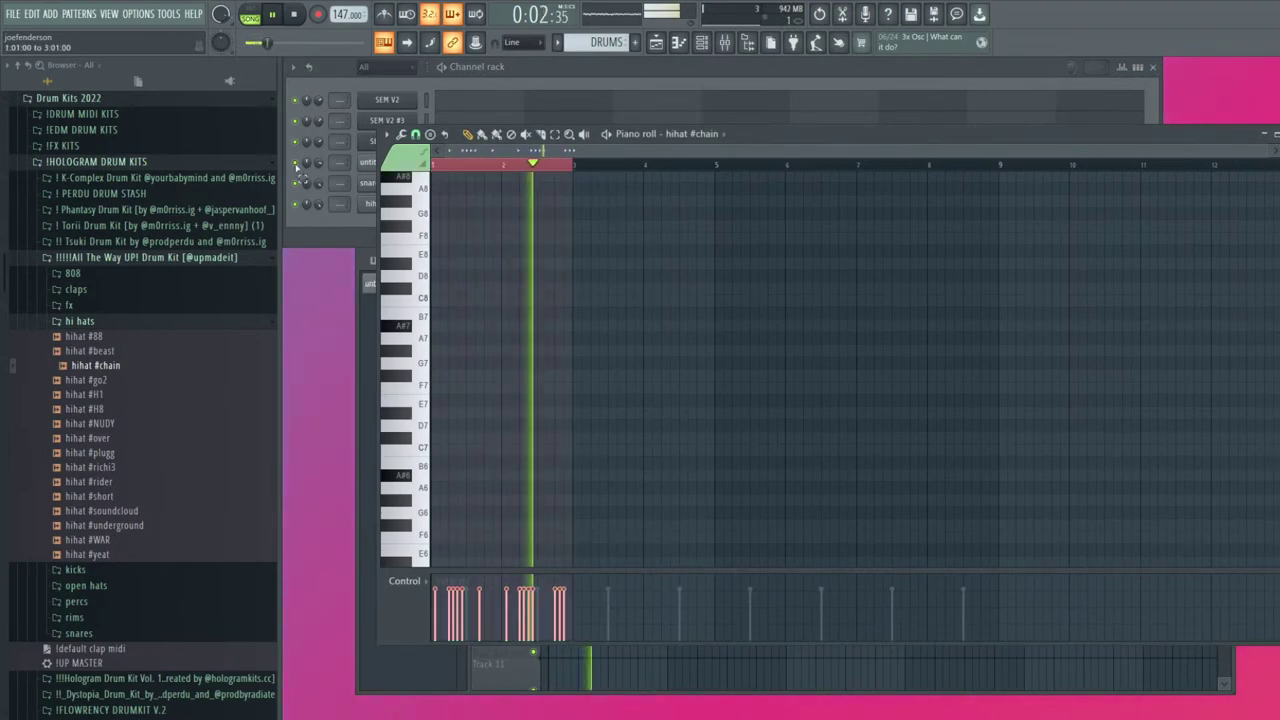
{"action": "scroll", "coordinate": [600, 330], "scroll_direction": "down", "scroll_amount": 3}
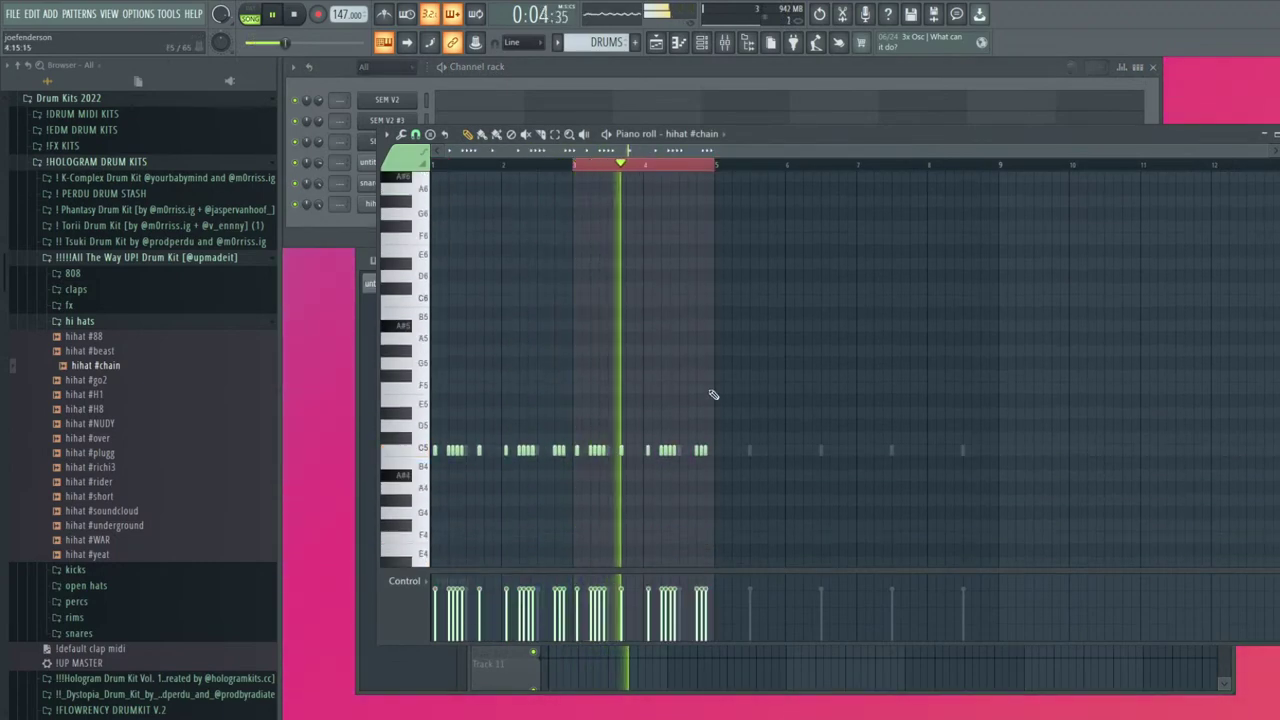
{"action": "key", "text": "Escape"}
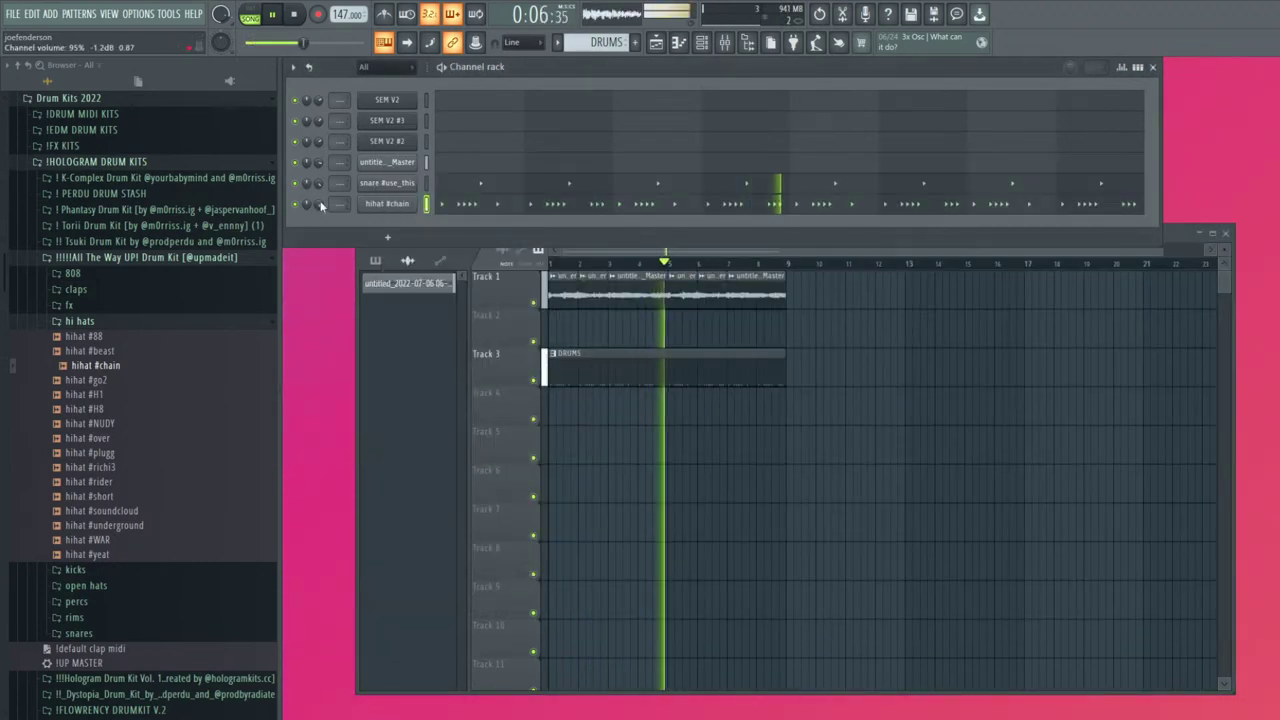
Audition more of the kit's hi-hats, add hihat #H8 as a new channel and swap its sample for hihat #rider
{"action": "left_click", "coordinate": [117, 438]}
{"action": "left_click", "coordinate": [120, 467]}
{"action": "left_click", "coordinate": [120, 452]}
{"action": "left_click", "coordinate": [117, 467]}
{"action": "left_click", "coordinate": [120, 452]}
{"action": "left_click", "coordinate": [105, 409]}
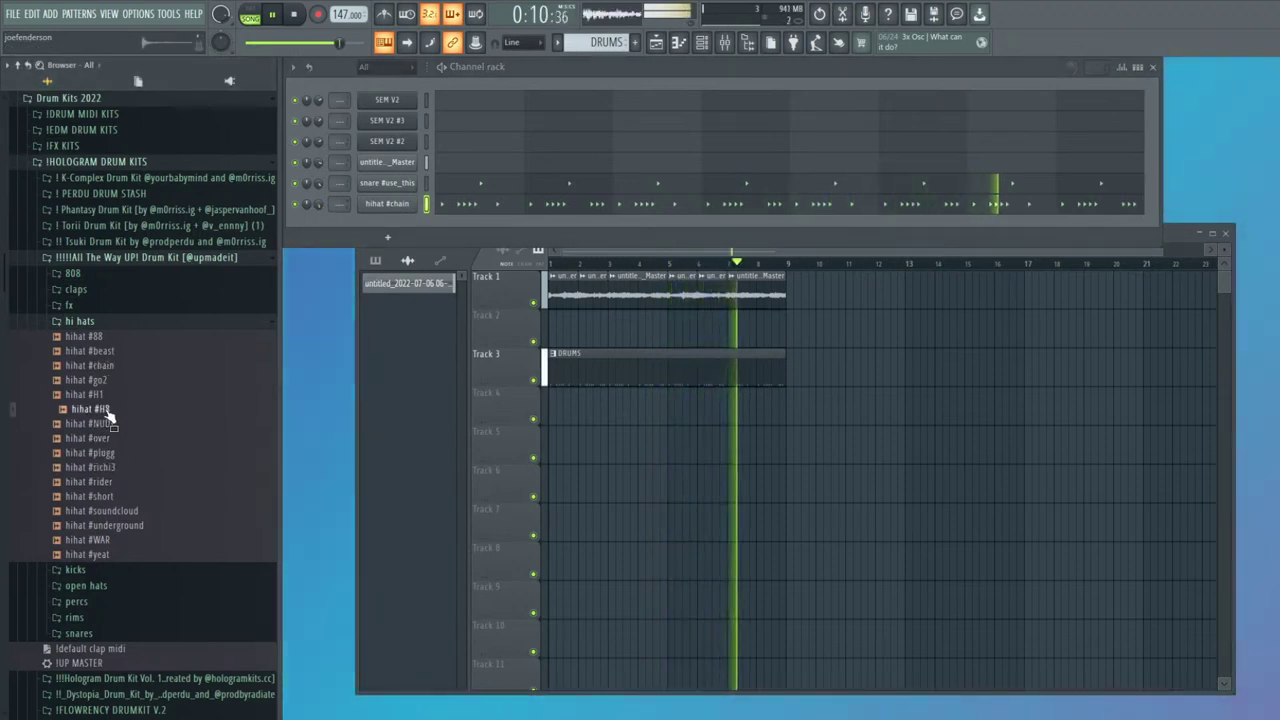
{"action": "left_click_drag", "start_coordinate": [105, 409], "coordinate": [395, 226]}
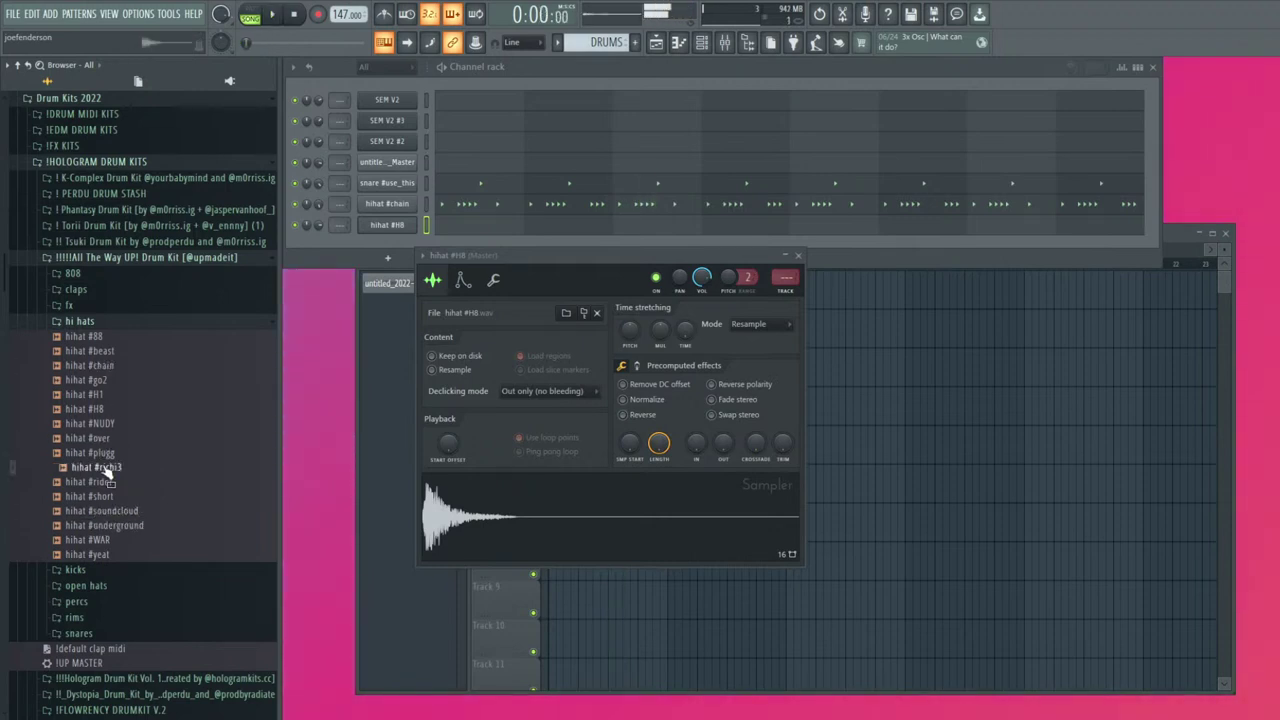
{"action": "left_click_drag", "start_coordinate": [113, 489], "coordinate": [388, 226]}
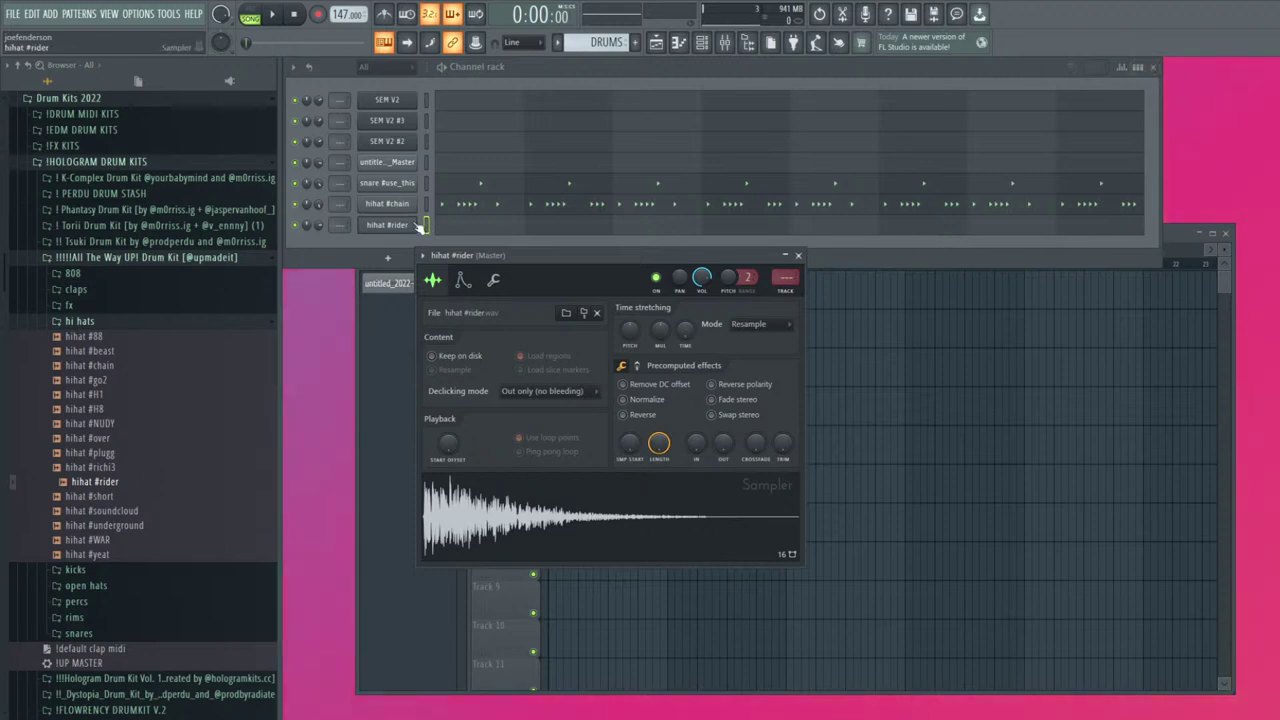
Fill hihat #rider on every fourth step and enable its volume envelope with full hold and zero attack, decay, sustain and release
{"action": "left_click_drag", "start_coordinate": [606, 283], "coordinate": [612, 284]}
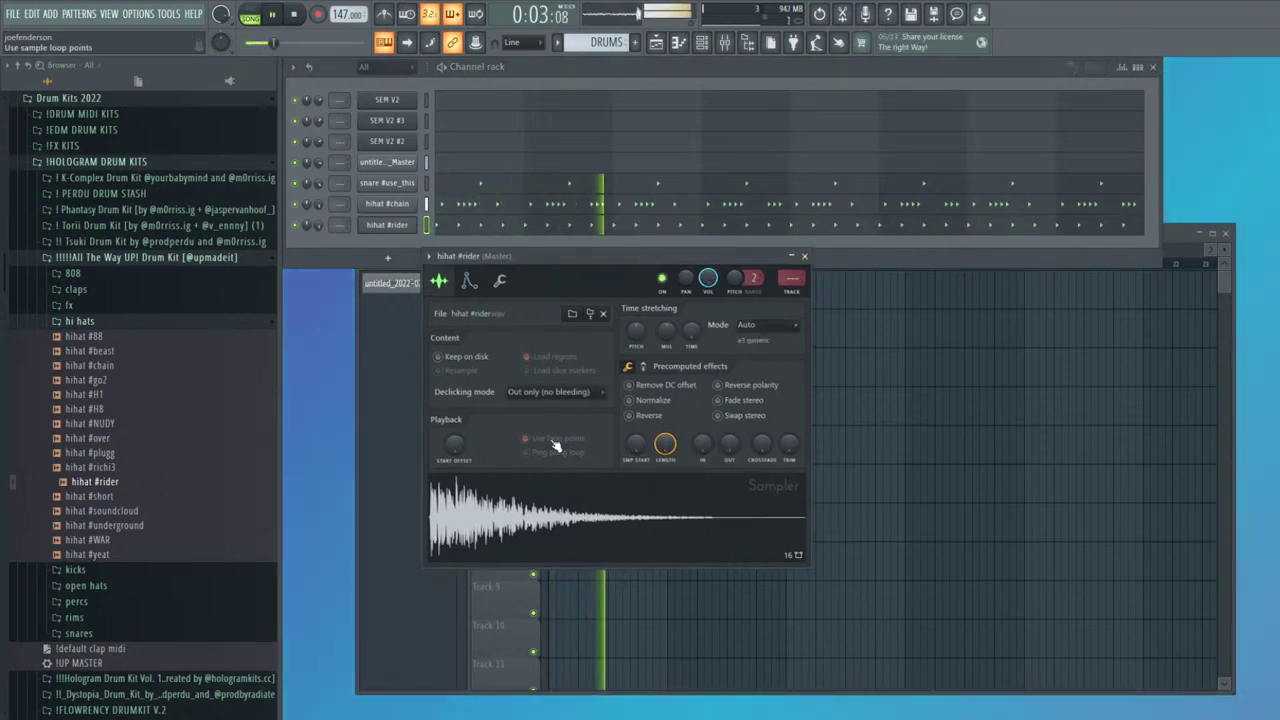
{"action": "left_click", "coordinate": [499, 281]}
{"action": "left_click", "coordinate": [468, 283]}
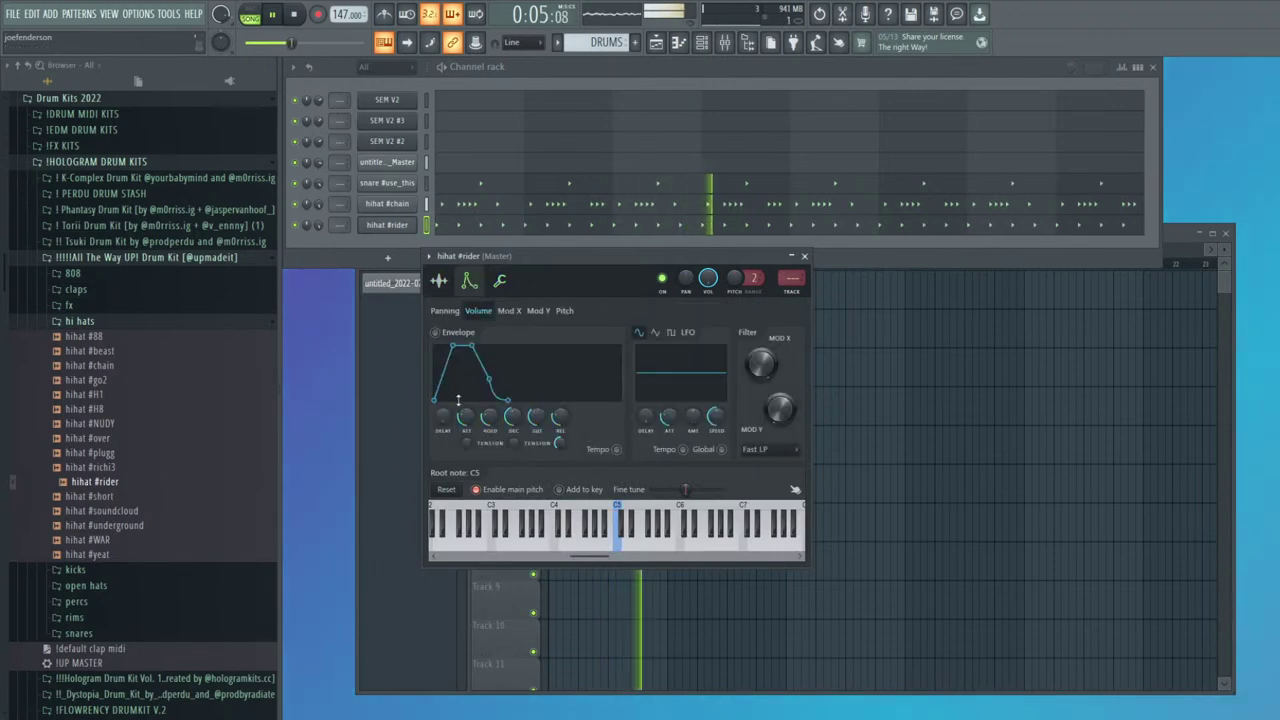
{"action": "left_click_drag", "start_coordinate": [489, 417], "coordinate": [513, 475]}
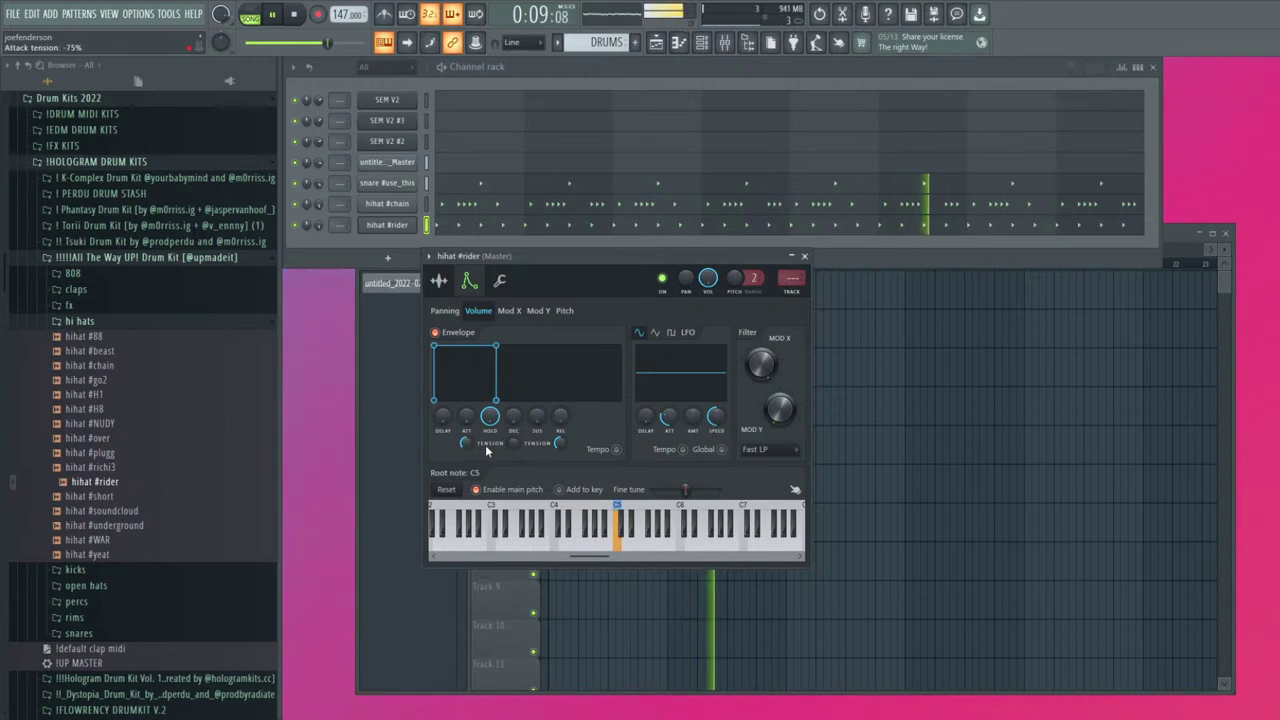
Lower the velocity of the second and fourth hihat #rider hits and delete the hits after the start of bar 2
{"action": "left_click", "coordinate": [385, 225]}
{"action": "left_click", "coordinate": [456, 227]}
{"action": "left_click", "coordinate": [450, 451], "text": "ctrl+shift"}
{"action": "left_click", "coordinate": [484, 453], "text": "ctrl+shift"}
{"action": "left_click_drag", "start_coordinate": [454, 617], "coordinate": [490, 617]}
{"action": "left_click_drag", "start_coordinate": [1071, 523], "coordinate": [509, 297]}
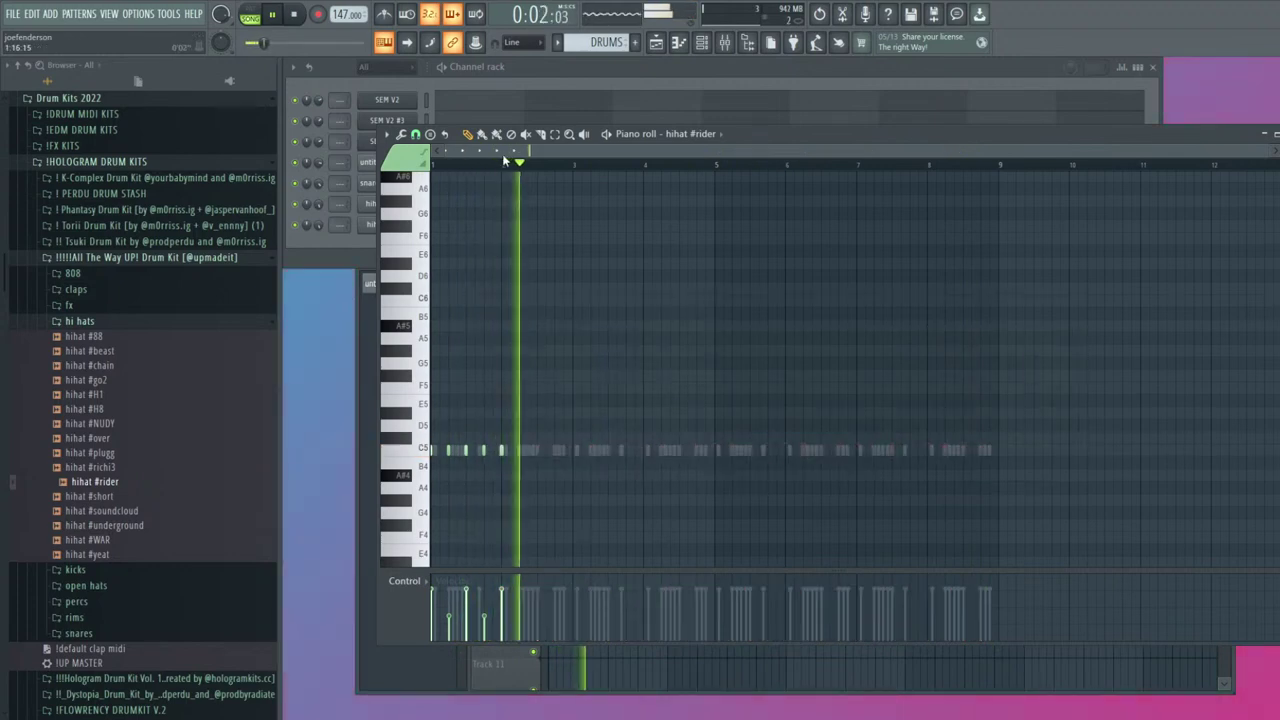
Duplicate the first bar of hihat #rider hits across bars 2 to 8
{"action": "scroll", "coordinate": [506, 162], "scroll_direction": "up", "scroll_amount": 8}
{"action": "scroll", "coordinate": [575, 169], "scroll_direction": "down", "scroll_amount": 7}
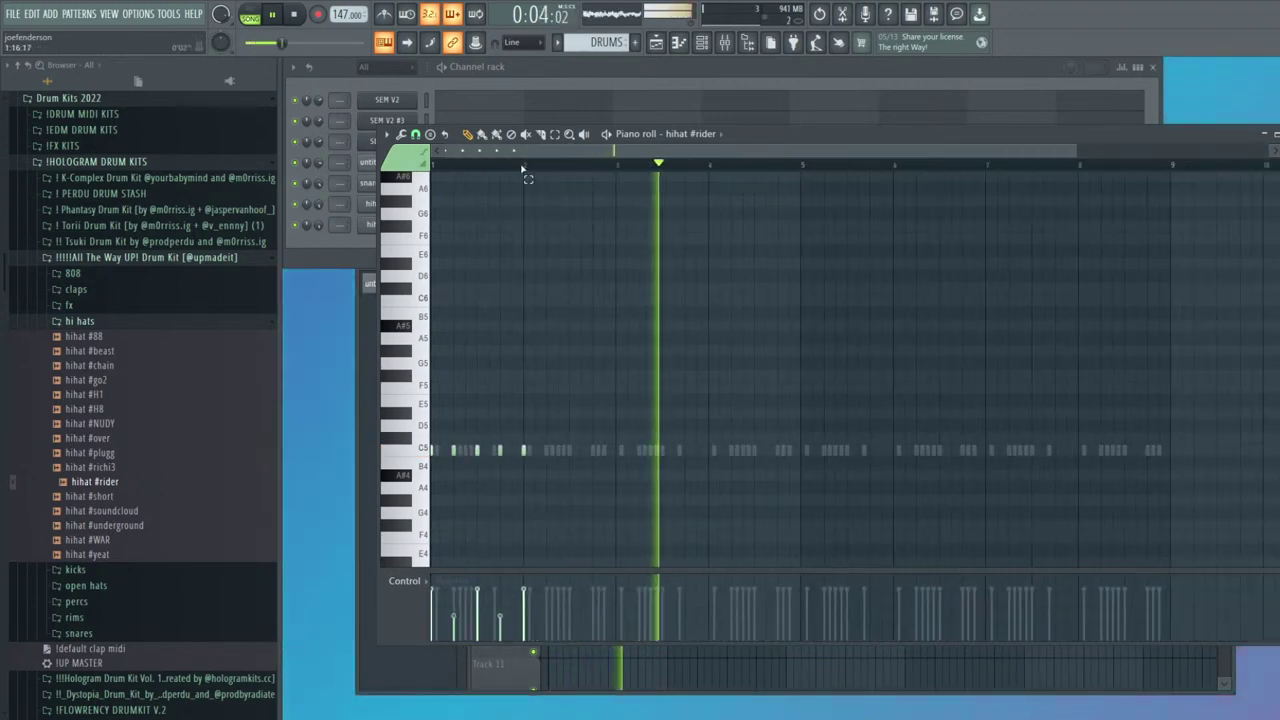
{"action": "left_click_drag", "start_coordinate": [525, 167], "coordinate": [432, 167]}
{"action": "key", "text": "ctrl+b"}
{"action": "key", "text": "ctrl+b"}
{"action": "key", "text": "ctrl+b"}
{"action": "key", "text": "ctrl+b"}
{"action": "key", "text": "ctrl+b"}
{"action": "key", "text": "ctrl+b"}
{"action": "key", "text": "ctrl+b"}
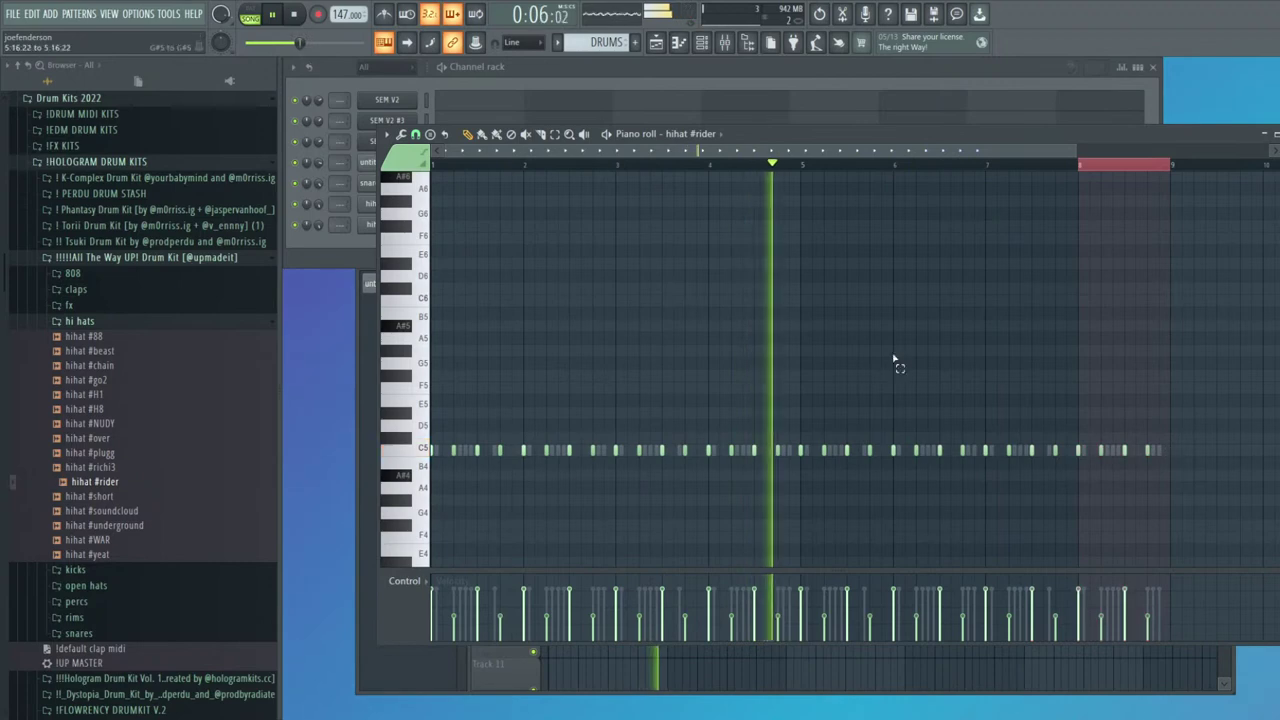
{"action": "key", "text": "F7"}
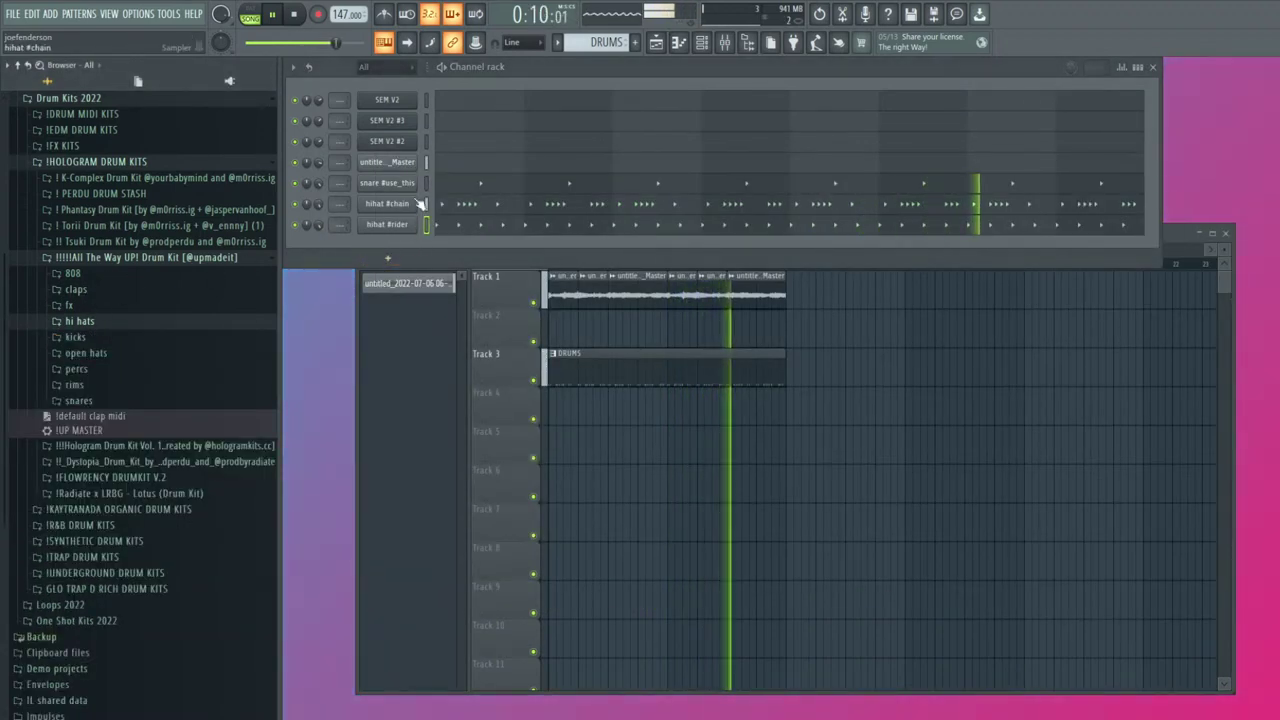
Set snare #use_this to cut itself with pitch at +80 cents and range 4, and move its channel below the hi-hats
{"action": "left_click", "coordinate": [398, 184]}
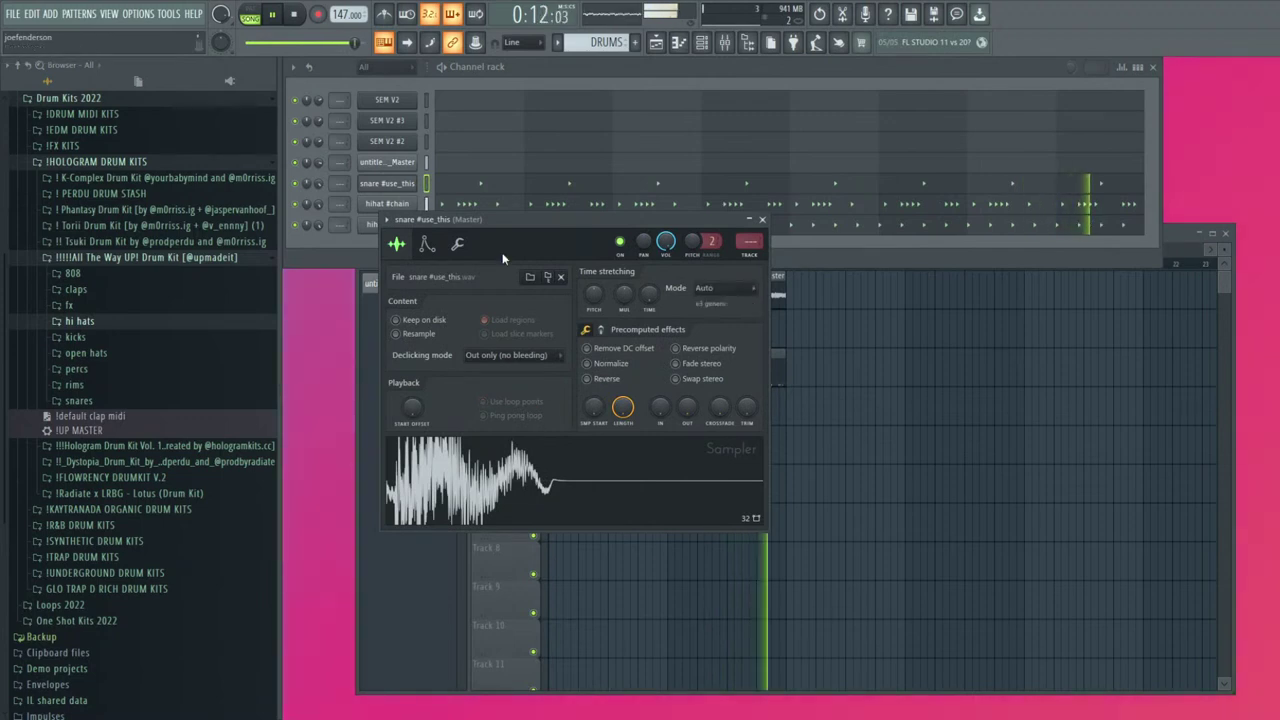
{"action": "left_click", "coordinate": [458, 244]}
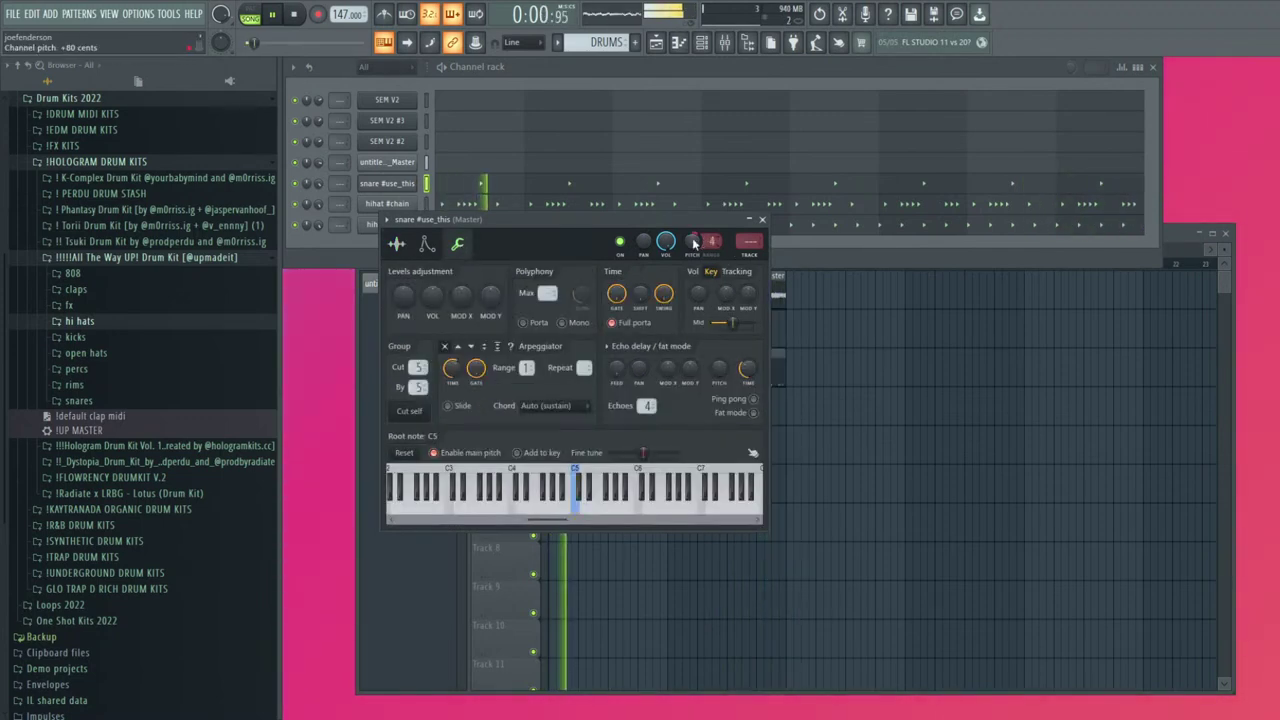
{"action": "left_click", "coordinate": [762, 219]}
{"action": "left_click_drag", "start_coordinate": [387, 183], "coordinate": [405, 228]}
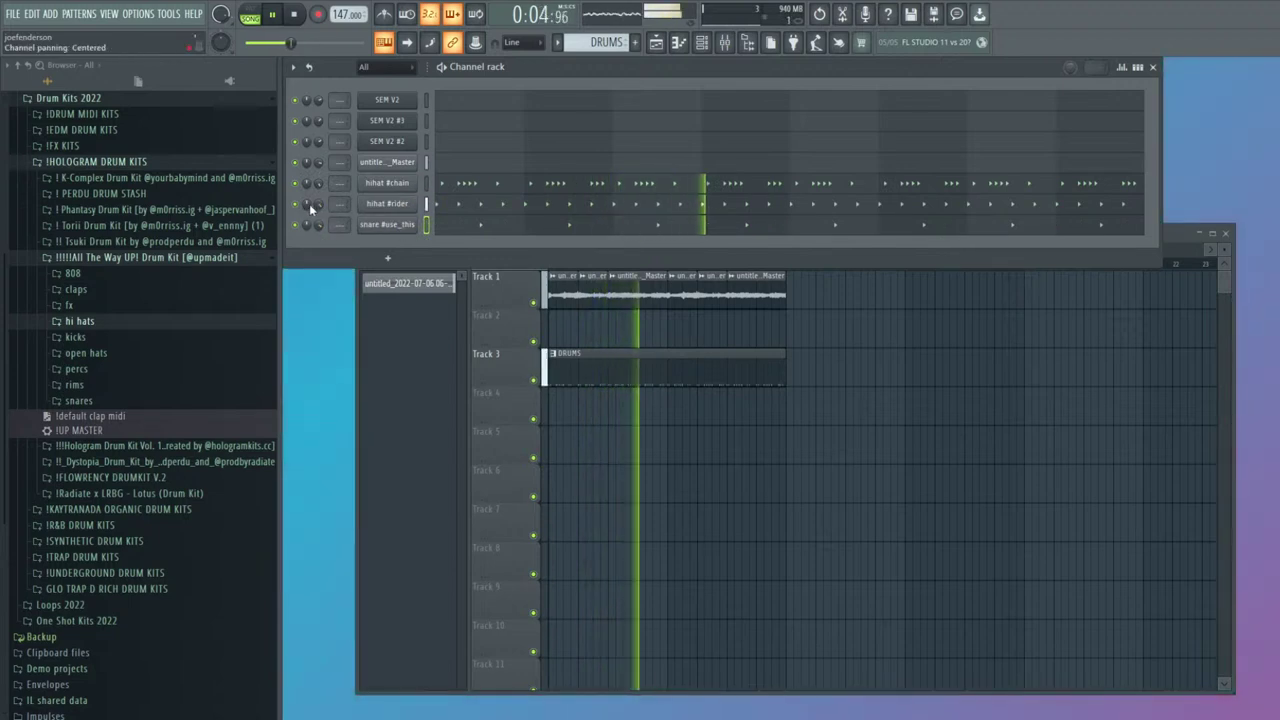
Set the hihat #chain channel to cut itself, using group 6
{"action": "left_click", "coordinate": [399, 184]}
{"action": "left_click", "coordinate": [476, 262]}
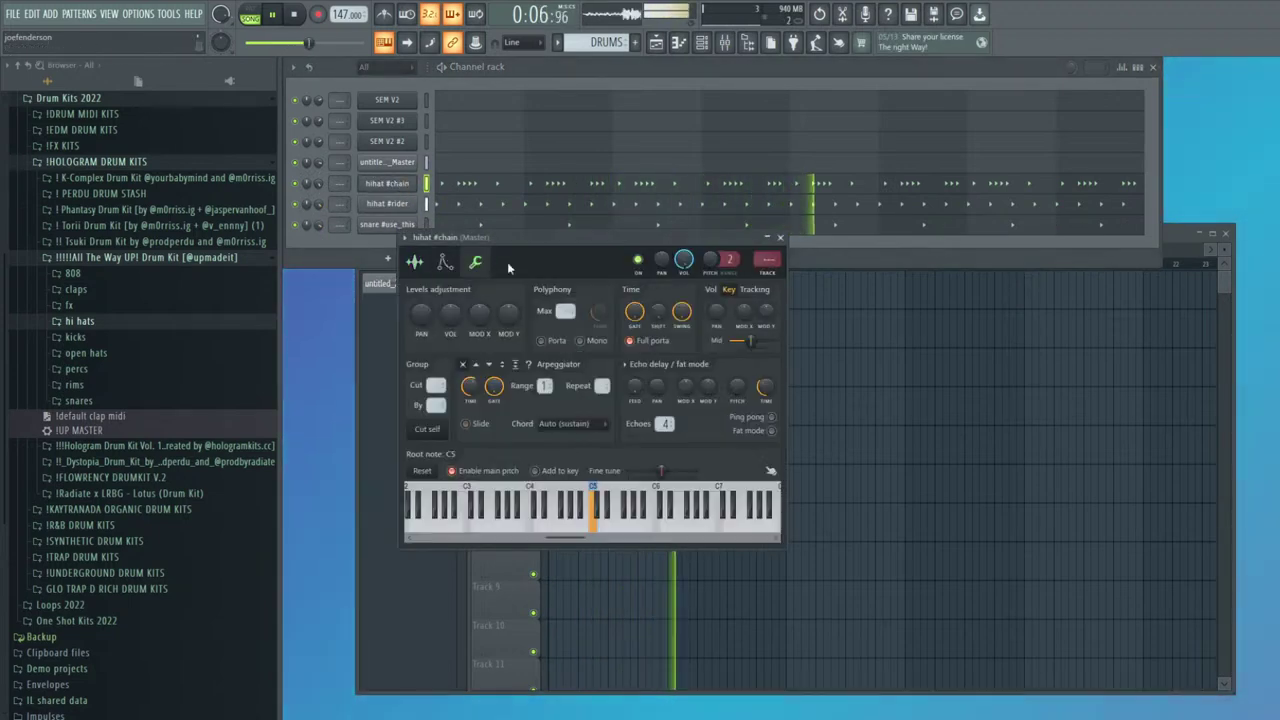
{"action": "left_click", "coordinate": [780, 237]}
{"action": "left_click", "coordinate": [386, 184]}
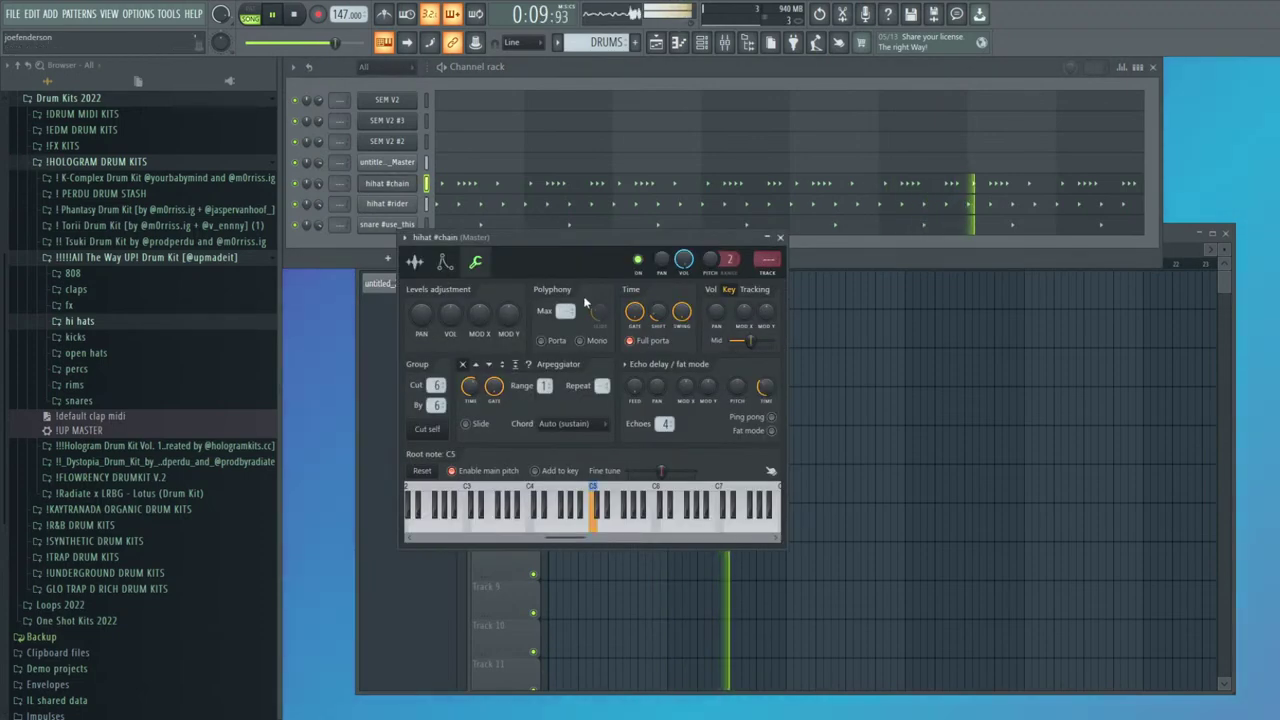
{"action": "left_click", "coordinate": [780, 237]}
Audition 808 #destroylonely from the kit's 808 folder and add it as a new channel
{"action": "left_click", "coordinate": [72, 273]}
{"action": "left_click", "coordinate": [136, 409]}
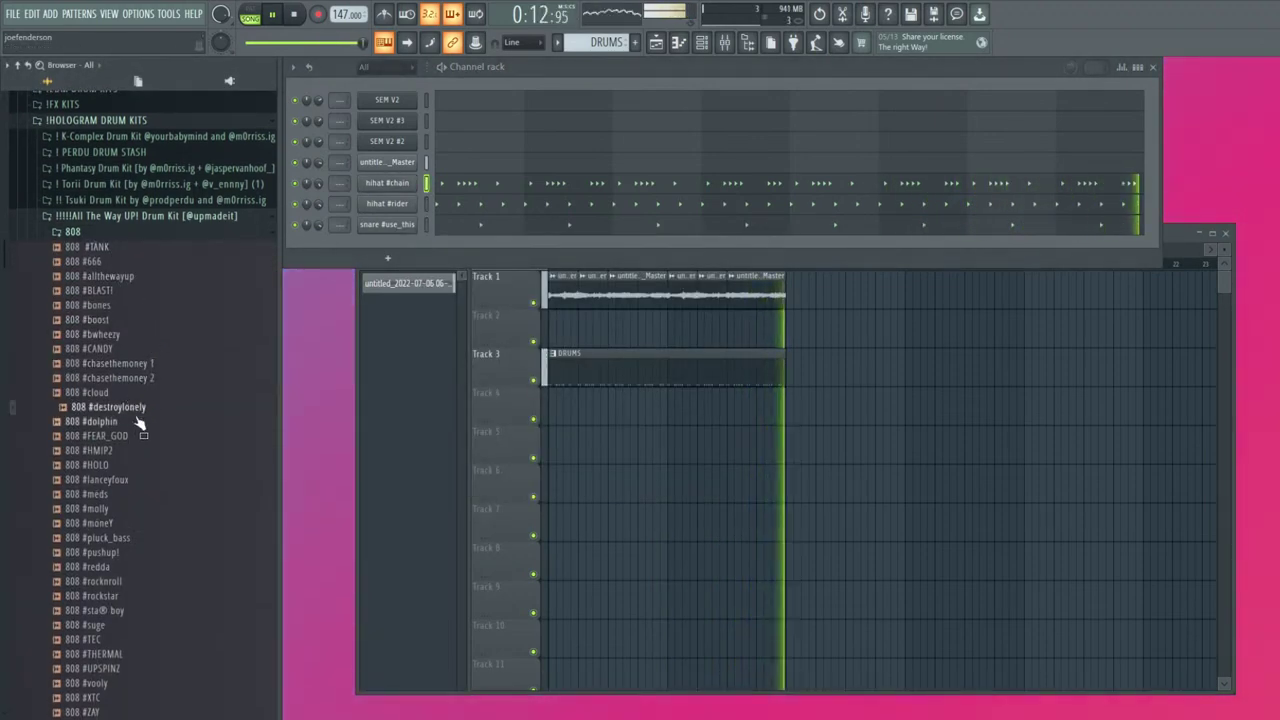
{"action": "left_click_drag", "start_coordinate": [398, 245], "coordinate": [398, 248]}
Audition further 808s down to 808 #UPSPINZ and replace the 808 channel's sample with it
{"action": "left_click", "coordinate": [95, 494]}
{"action": "scroll", "coordinate": [122, 518], "scroll_direction": "down", "scroll_amount": 3}
{"action": "left_click", "coordinate": [121, 447]}
{"action": "left_click", "coordinate": [121, 461]}
{"action": "left_click", "coordinate": [120, 475]}
{"action": "left_click", "coordinate": [113, 490]}
{"action": "left_click", "coordinate": [117, 506]}
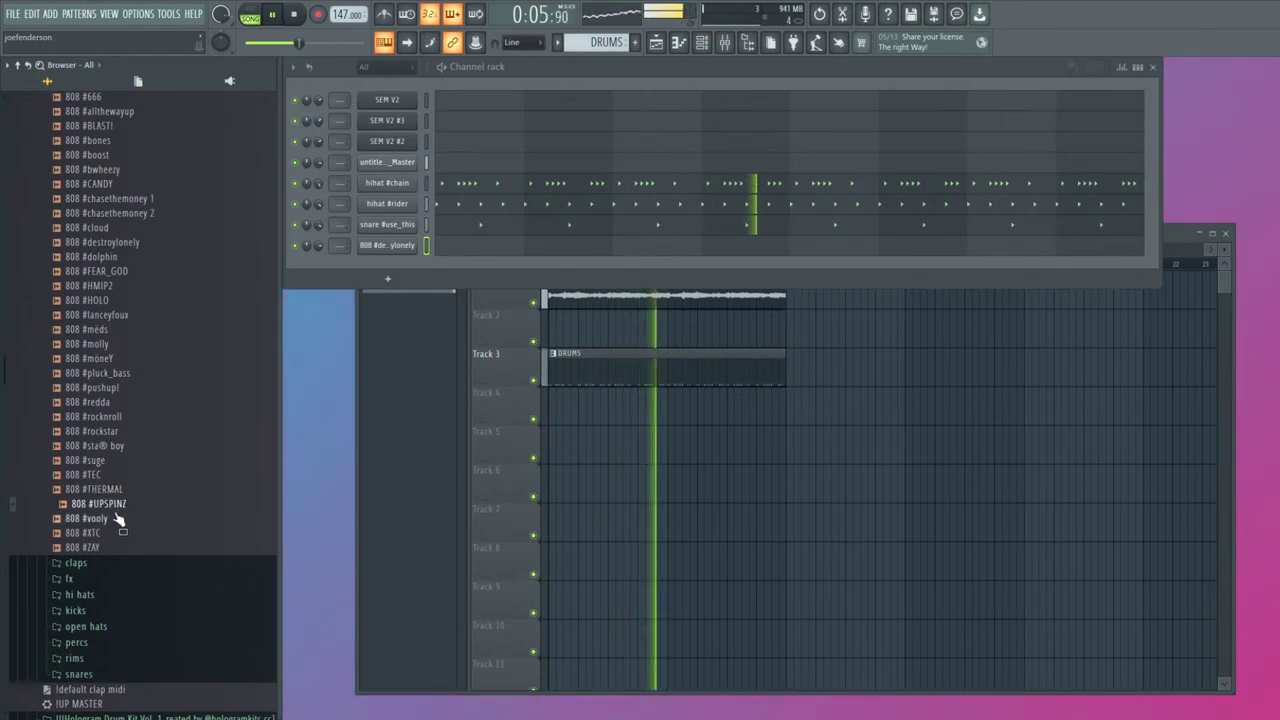
{"action": "left_click_drag", "start_coordinate": [405, 249], "coordinate": [405, 251]}
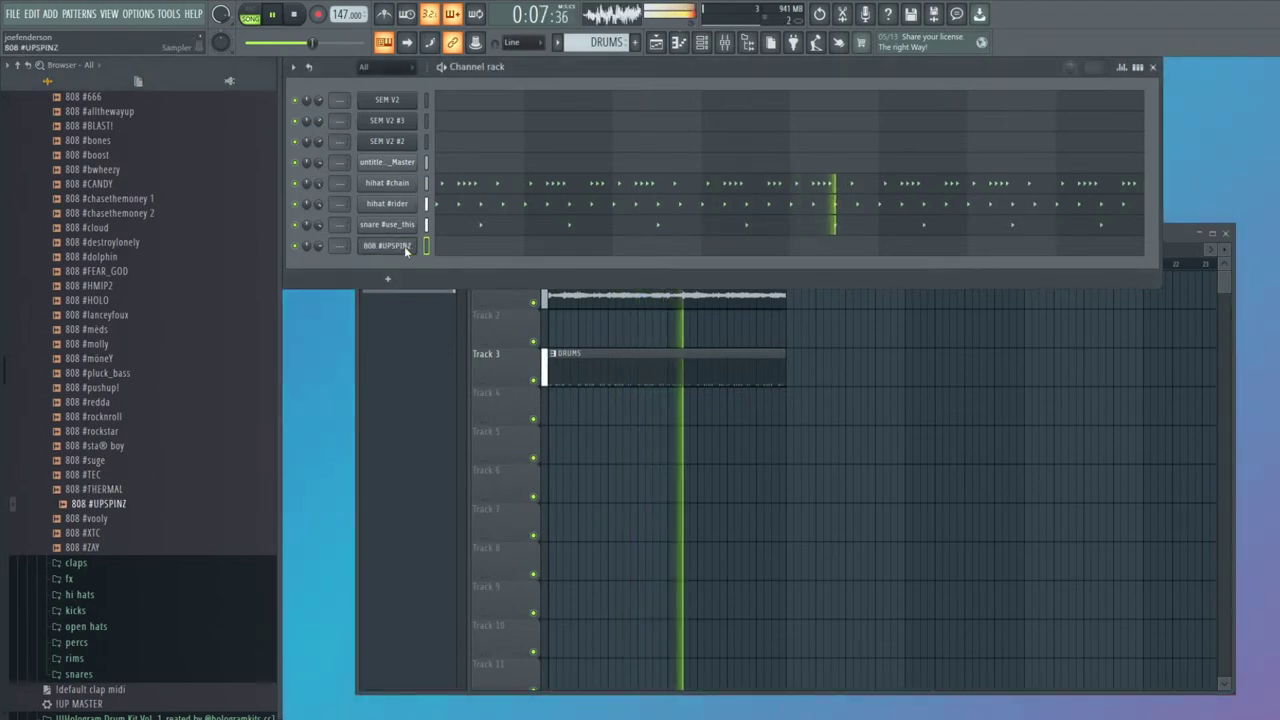
Draw a two-bar A5 note for 808 #UPSPINZ at bar 1 and lower it to F5 at full velocity
{"action": "left_click", "coordinate": [456, 248]}
{"action": "left_click", "coordinate": [460, 336]}
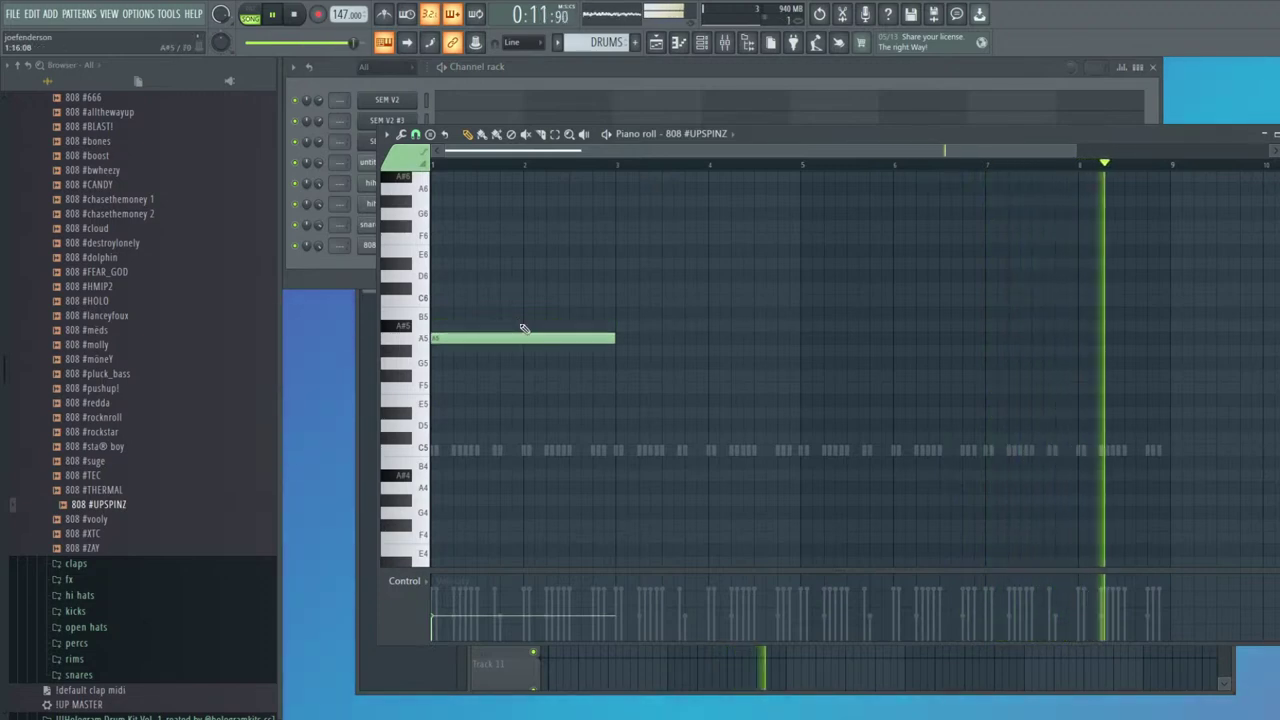
{"action": "key", "text": "shift+Down"}
{"action": "key", "text": "shift+Down"}
{"action": "key", "text": "shift+Down"}
{"action": "key", "text": "shift+Down"}
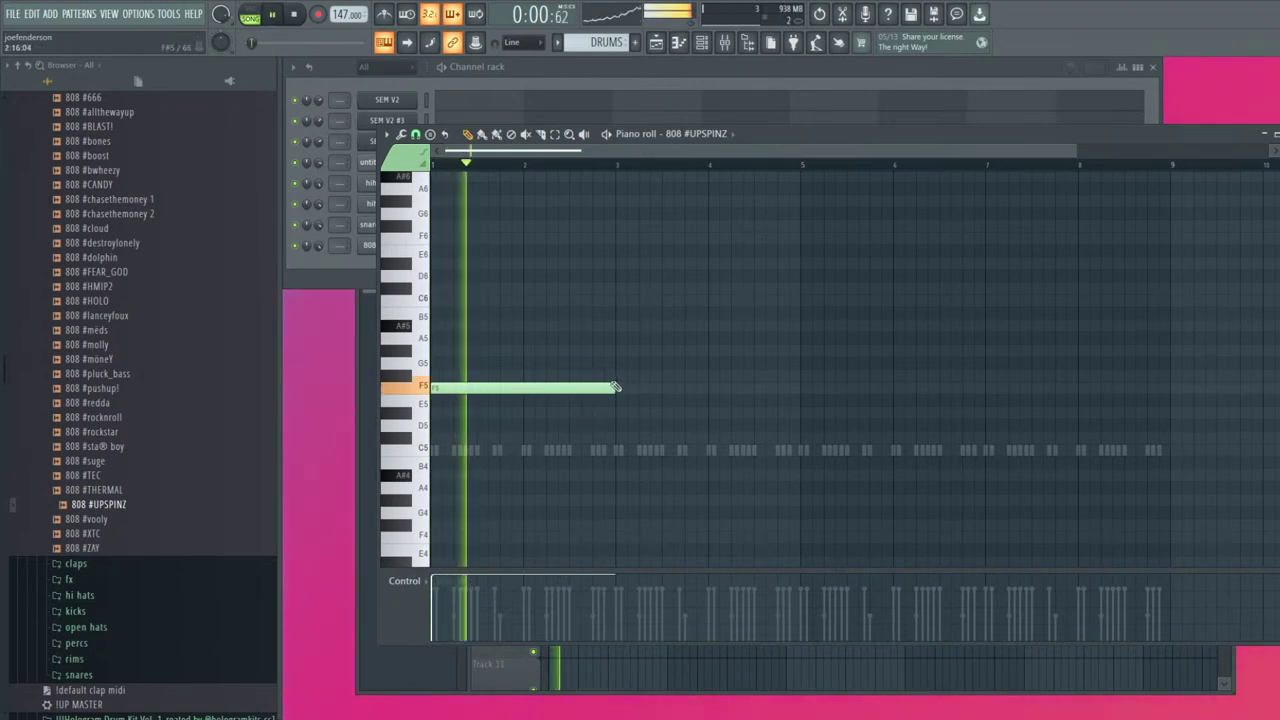
Adjust the 808 #UPSPINZ channel volume, transpose its note up an octave to F6 and check the sampler settings
{"action": "key", "text": "space"}
{"action": "left_click_drag", "start_coordinate": [319, 246], "coordinate": [319, 241]}
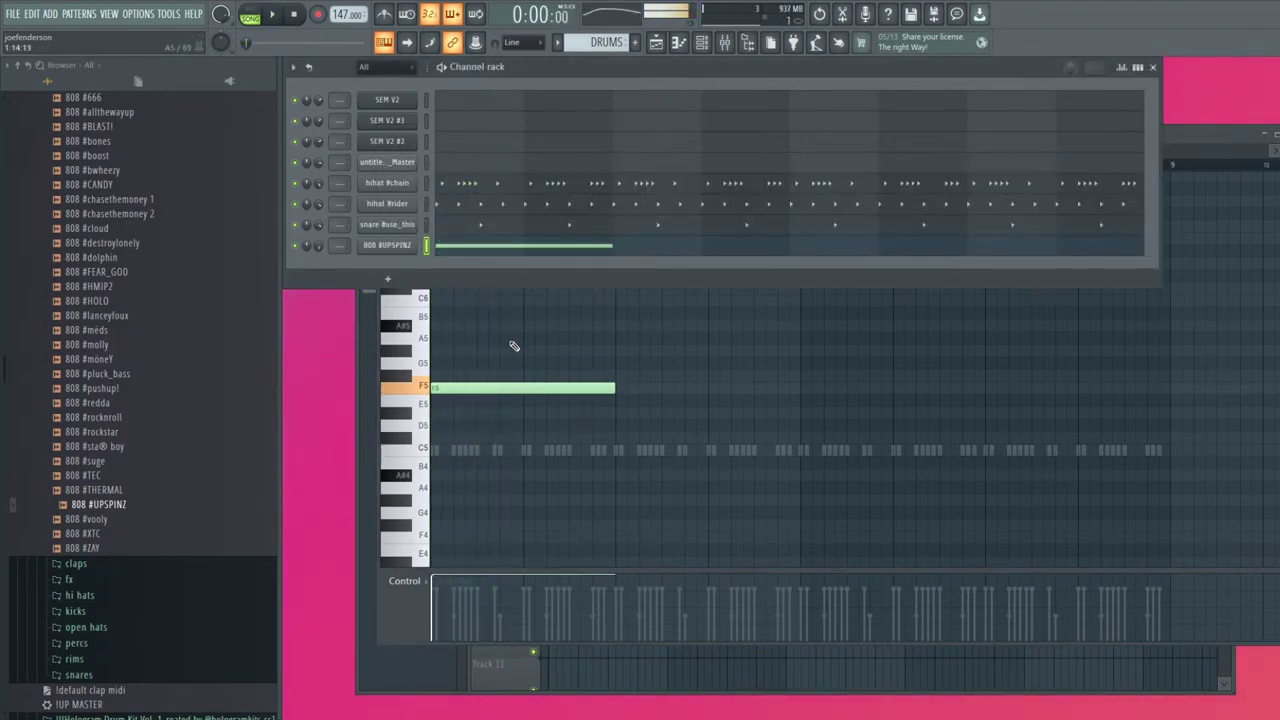
{"action": "key", "text": "F7"}
{"action": "key", "text": "ctrl+Up"}
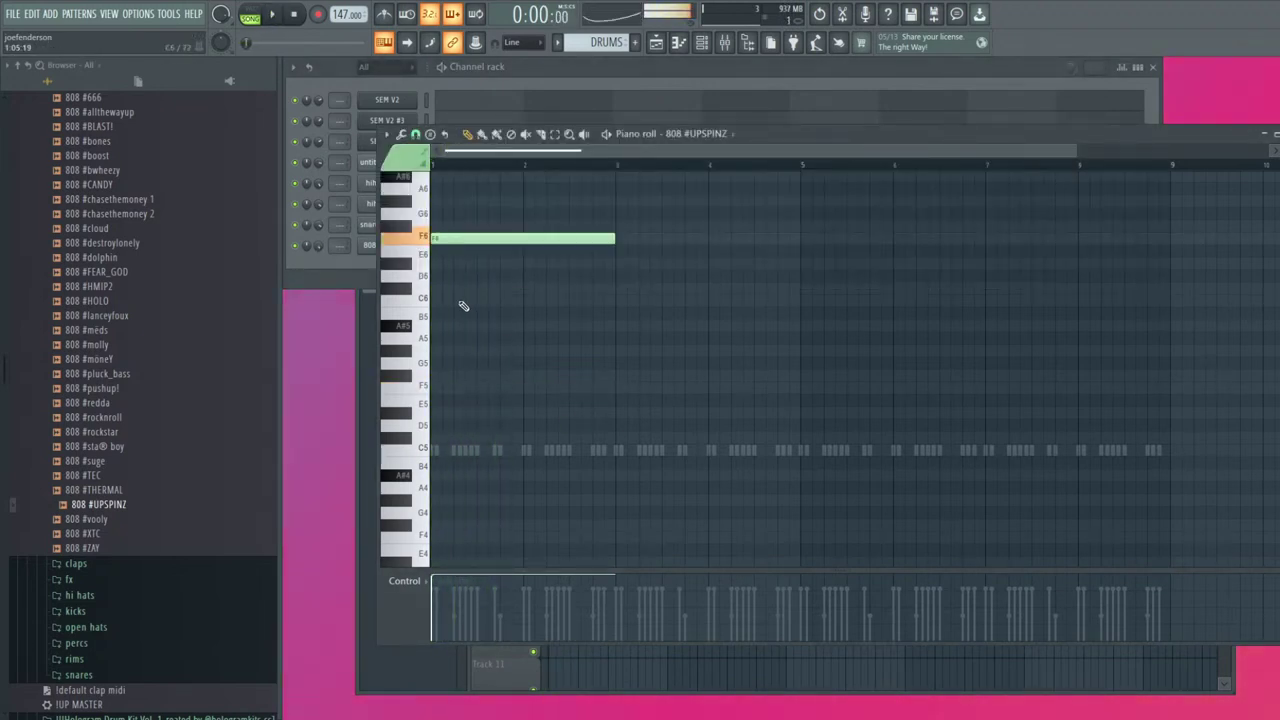
{"action": "key", "text": "space"}
{"action": "left_click", "coordinate": [369, 246]}
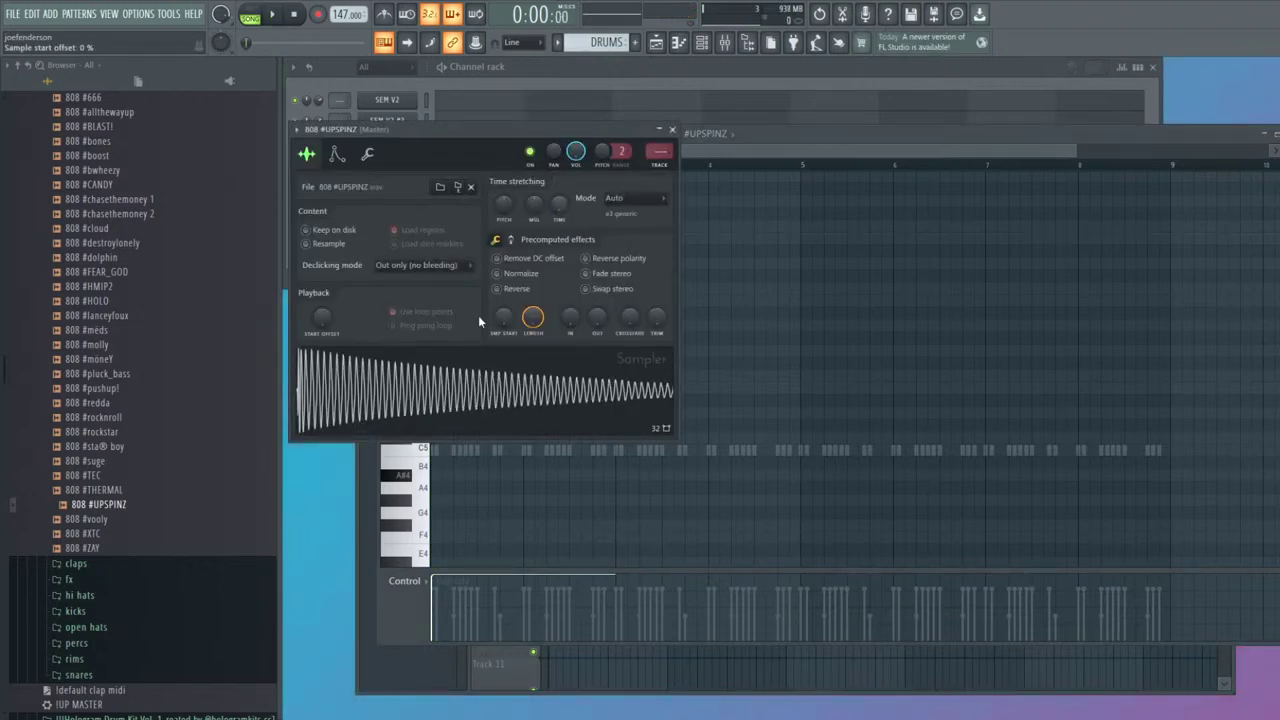
{"action": "key", "text": "Escape"}
Test the 808 #UPSPINZ note against the melody at A5 and C6, and drop it an octave to C5
{"action": "key", "text": "space"}
{"action": "key", "text": "space"}
{"action": "key", "text": "space"}
{"action": "key", "text": "shift+Up"}
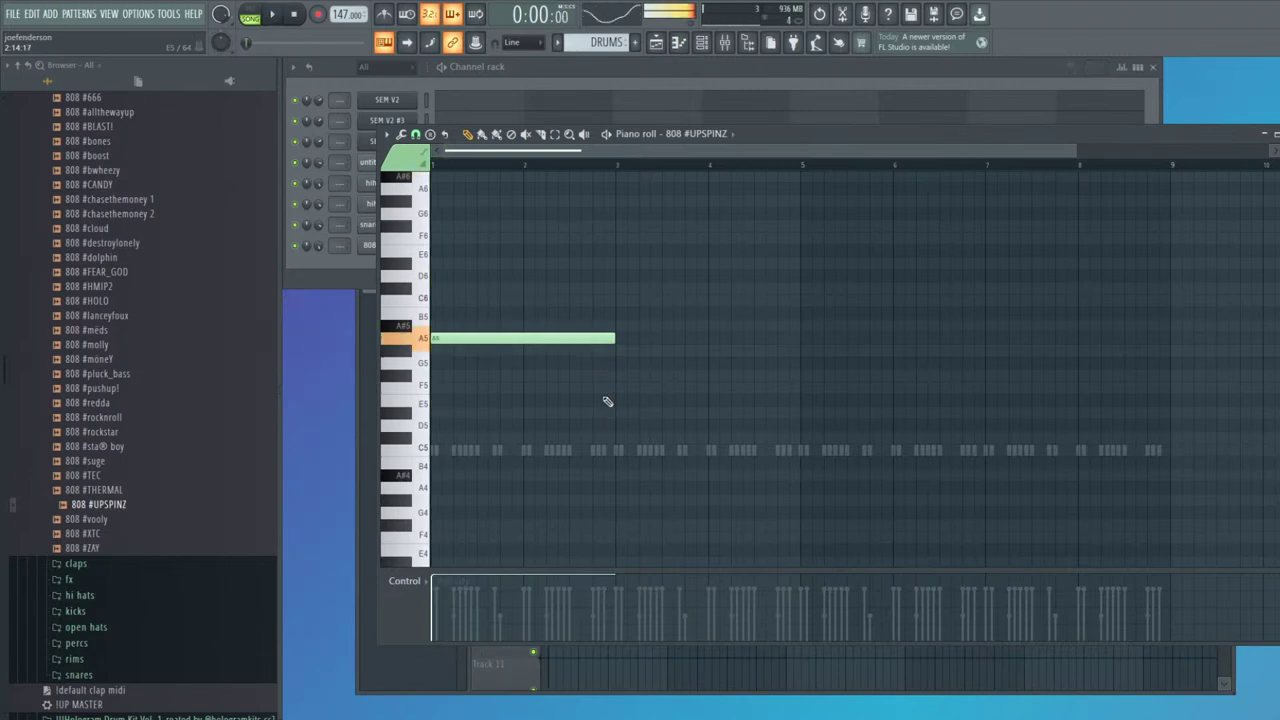
{"action": "key", "text": "shift+Up"}
{"action": "key", "text": "space"}
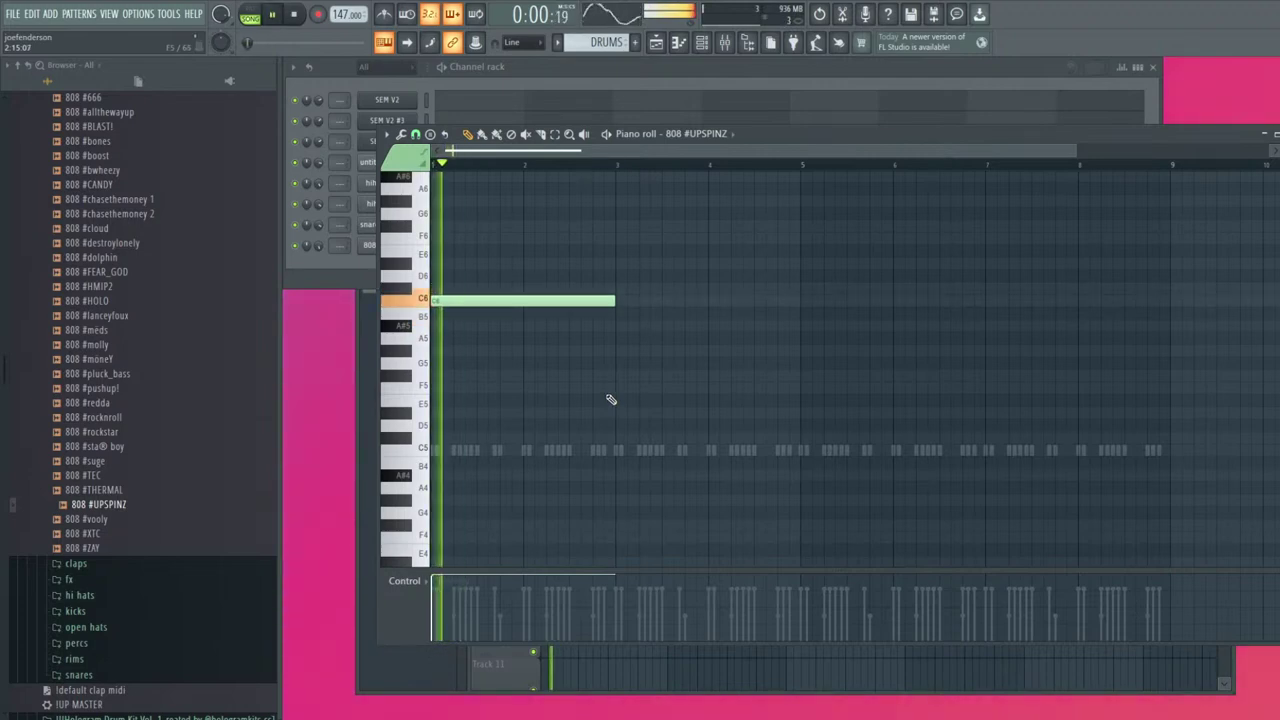
{"action": "left_click", "coordinate": [316, 260]}
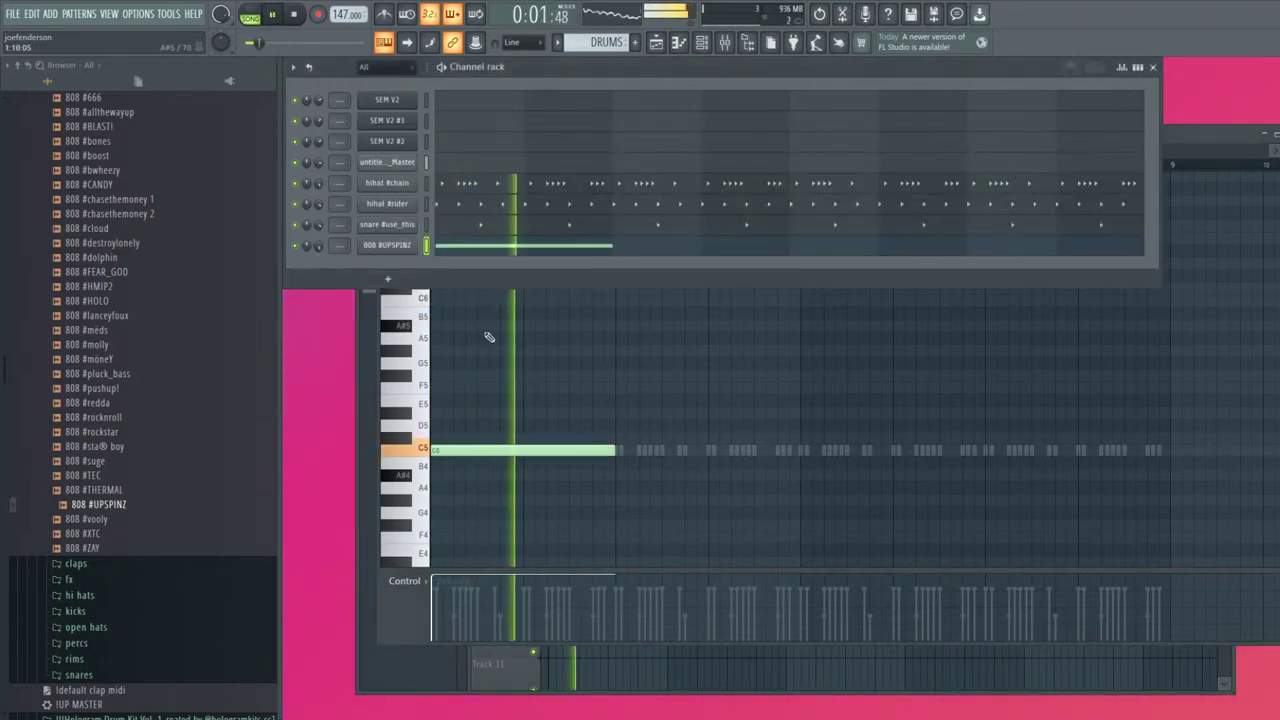
Place long 808 #UPSPINZ notes at bars 1 and 3 and transpose both up two octaves
{"action": "left_click_drag", "start_coordinate": [614, 450], "coordinate": [776, 458]}
{"action": "key", "text": "ctrl+a"}
{"action": "key", "text": "ctrl+Up"}
{"action": "key", "text": "ctrl+Up"}
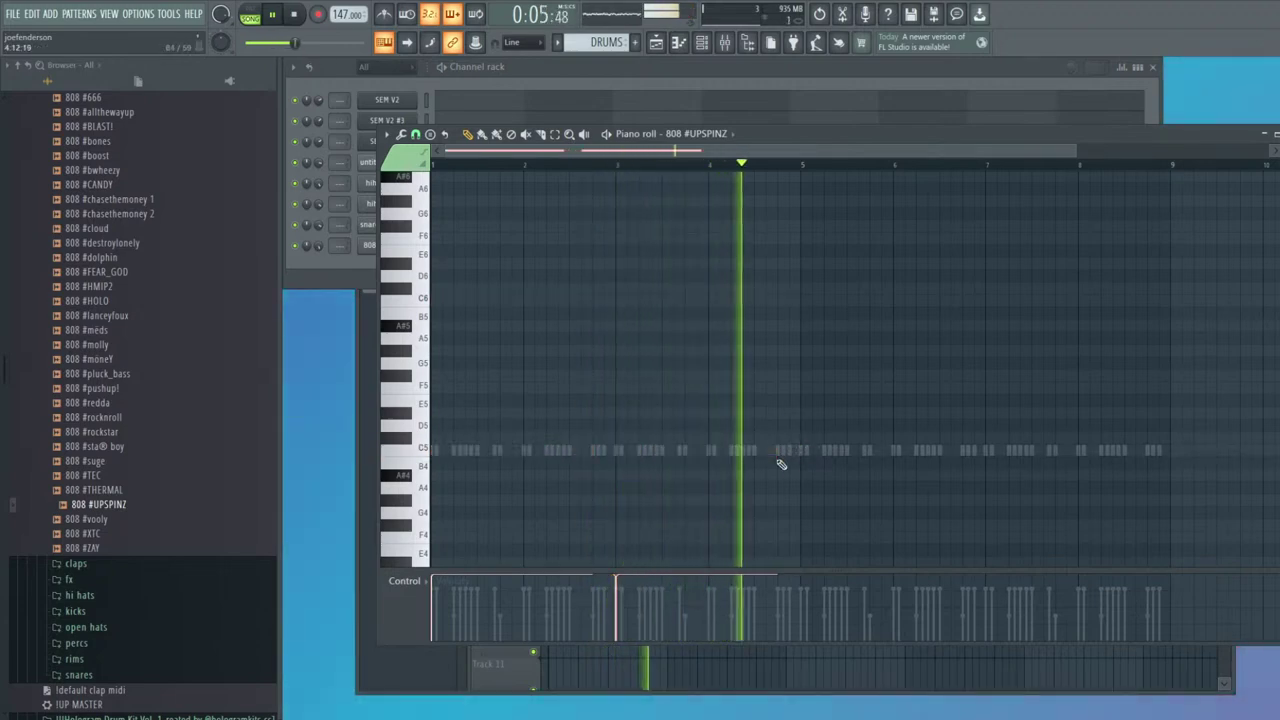
Test the two 808 notes against the melody at G6 and lower them to C6
{"action": "key", "text": "space"}
{"action": "key", "text": "space"}
{"action": "scroll", "coordinate": [771, 451], "scroll_direction": "up", "scroll_amount": 3}
{"action": "key", "text": "space"}
{"action": "left_click_drag", "start_coordinate": [496, 375], "coordinate": [467, 273]}
{"action": "key", "text": "space"}
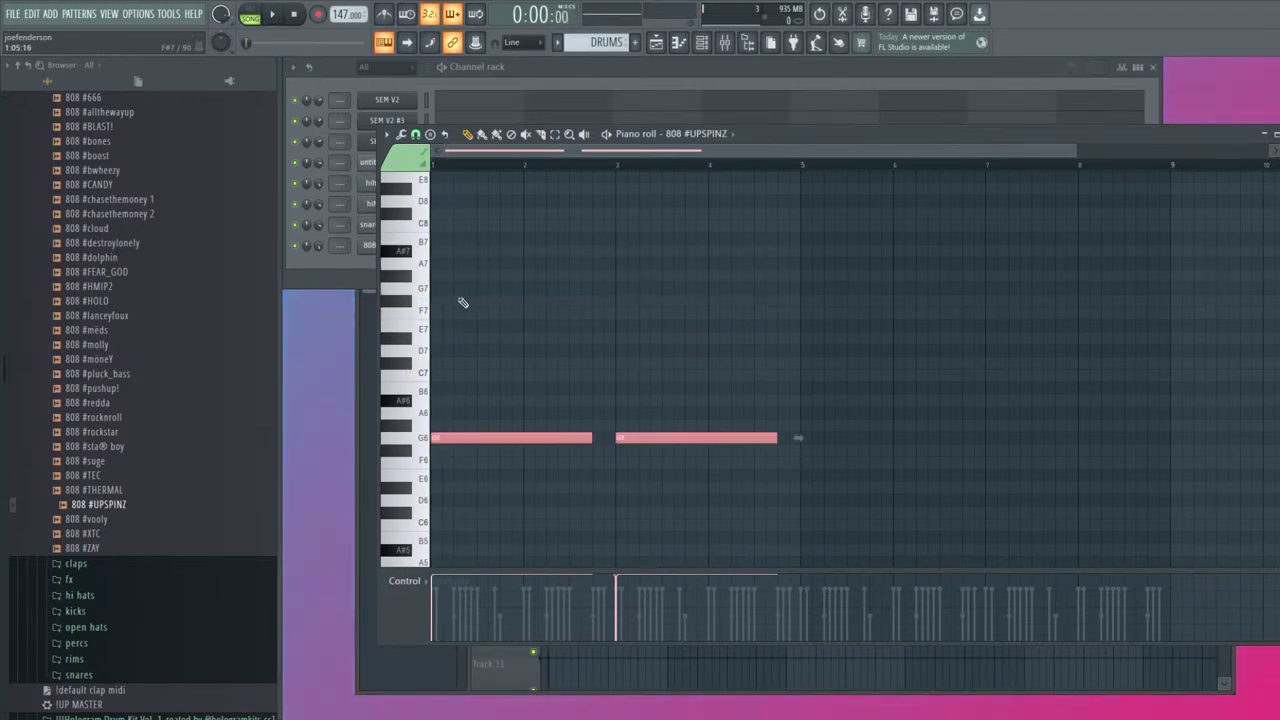
{"action": "scroll", "coordinate": [464, 301], "scroll_direction": "down", "scroll_amount": 3}
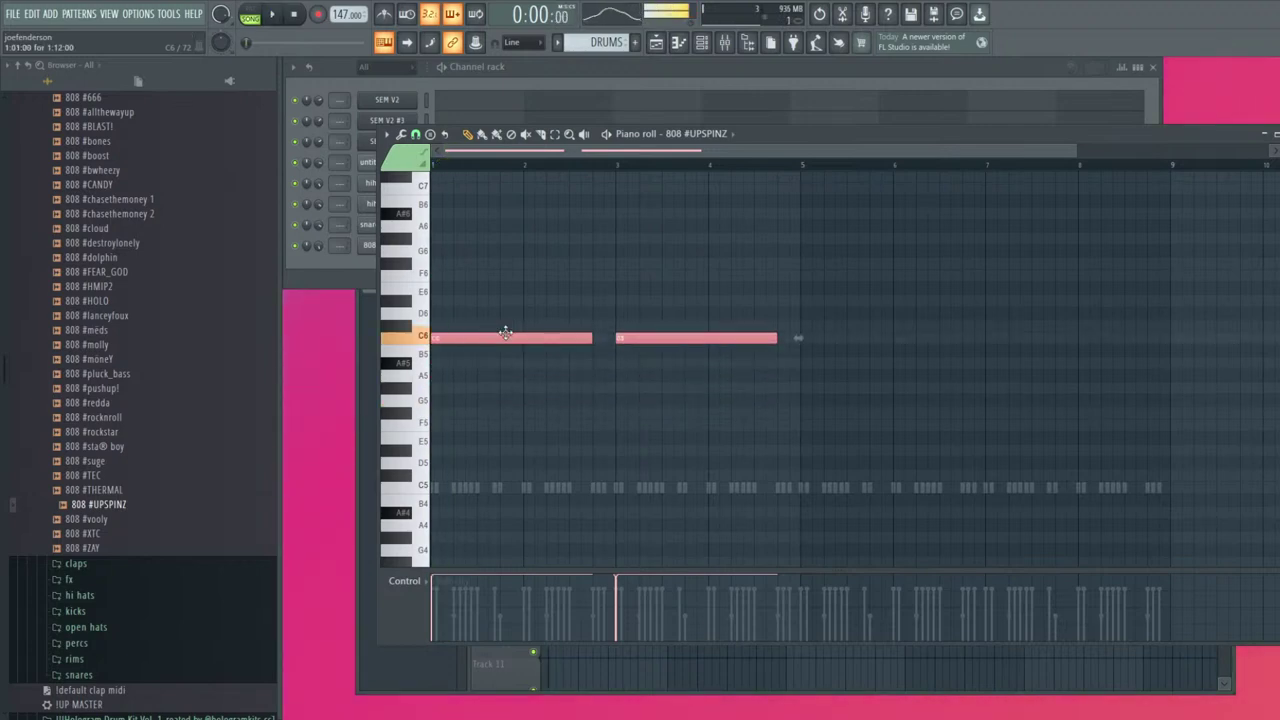
Adjust the trim and slightly boost the gain in the 808 #UPSPINZ sampler's precomputed effects
{"action": "left_click", "coordinate": [368, 245]}
{"action": "left_click_drag", "start_coordinate": [657, 317], "coordinate": [657, 300]}
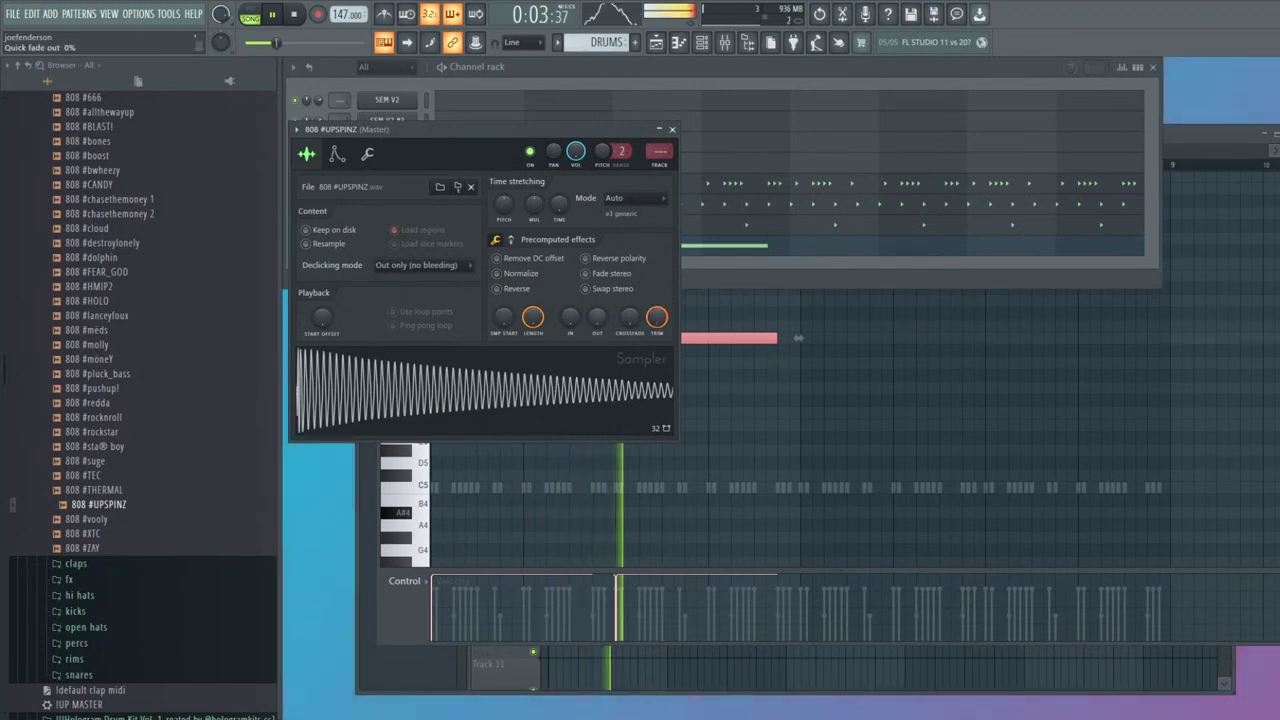
{"action": "left_click", "coordinate": [511, 240]}
{"action": "left_click_drag", "start_coordinate": [512, 262], "coordinate": [512, 245]}
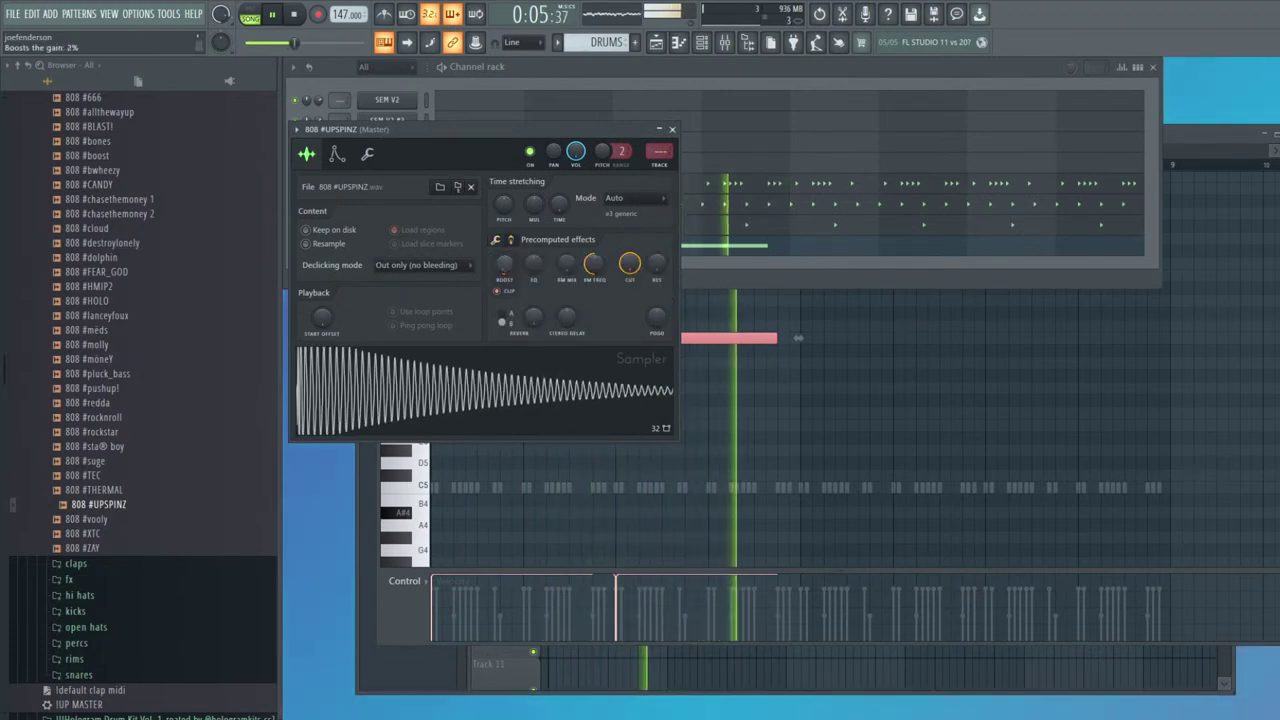
{"action": "key", "text": "Escape"}
Shorten the bar 1 note to one bar and drop both 808 notes an octave to C5
{"action": "left_click", "coordinate": [560, 287]}
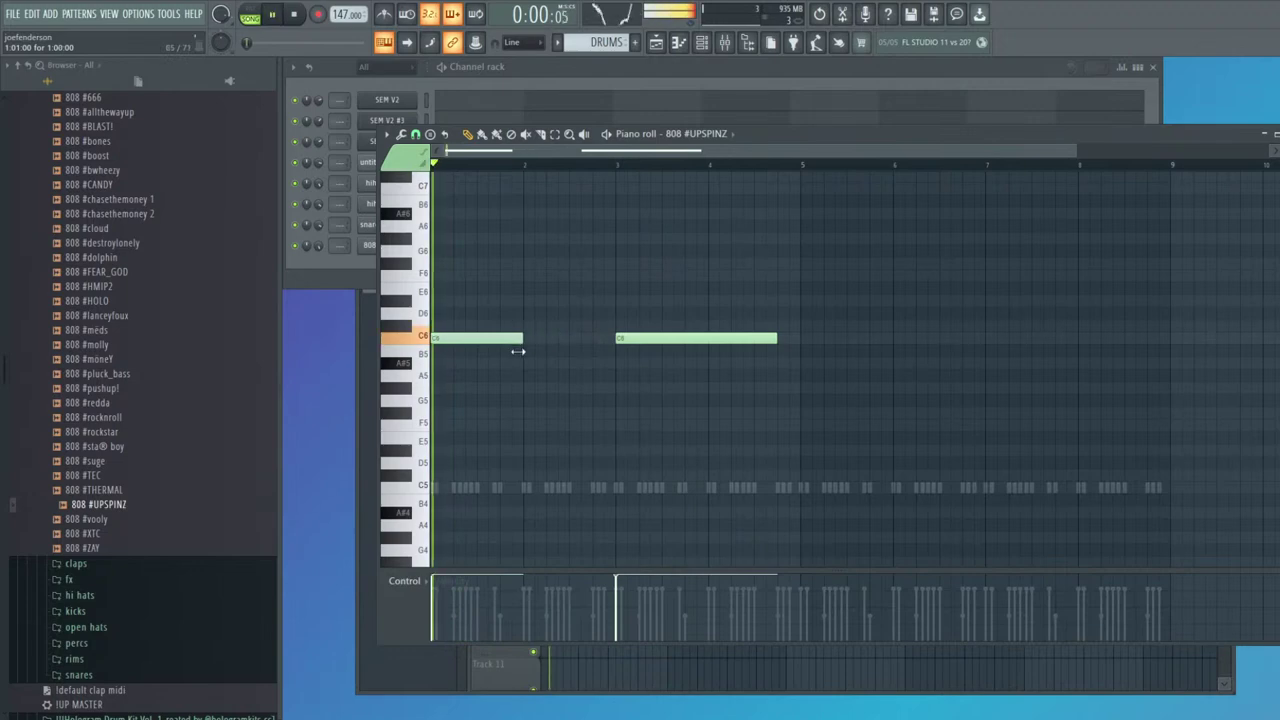
{"action": "key", "text": "ctrl+Down"}
{"action": "key", "text": "space"}
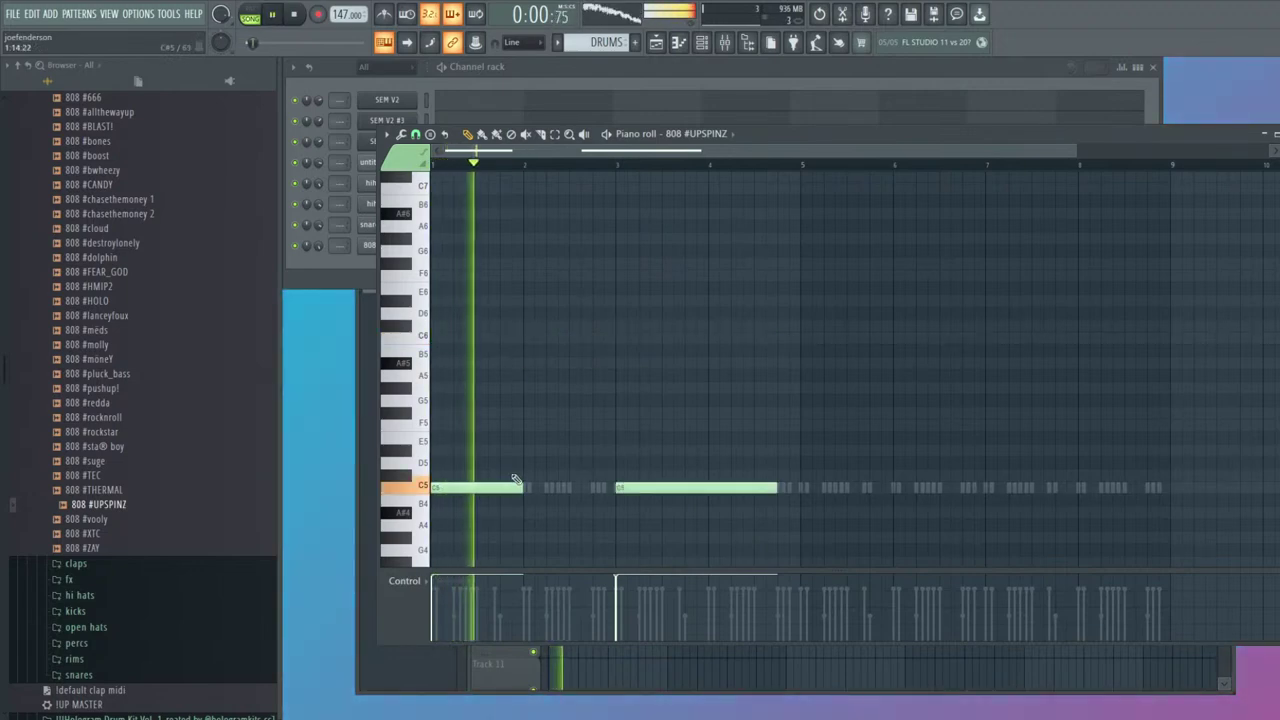
Cut the first note to six steps, follow it with a short B4 and add an eight-step C5 at 1:13
{"action": "left_click", "coordinate": [469, 498]}
{"action": "left_click", "coordinate": [479, 499]}
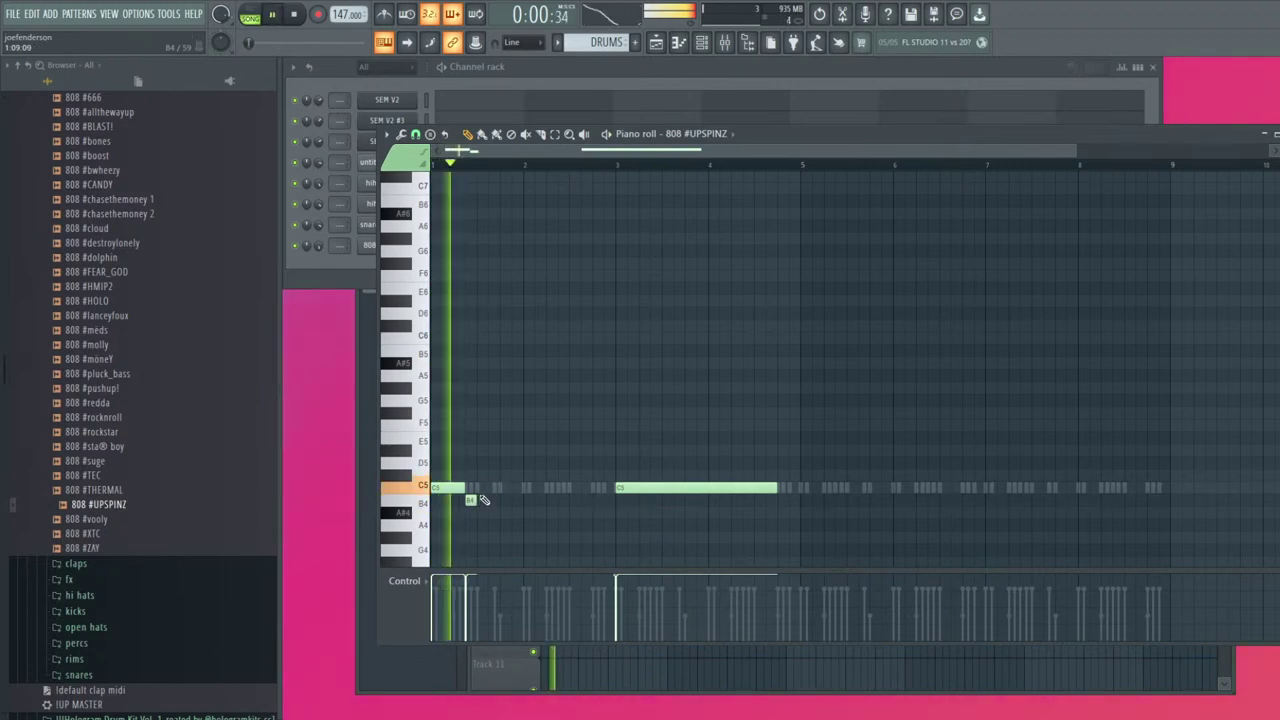
{"action": "left_click", "coordinate": [505, 488]}
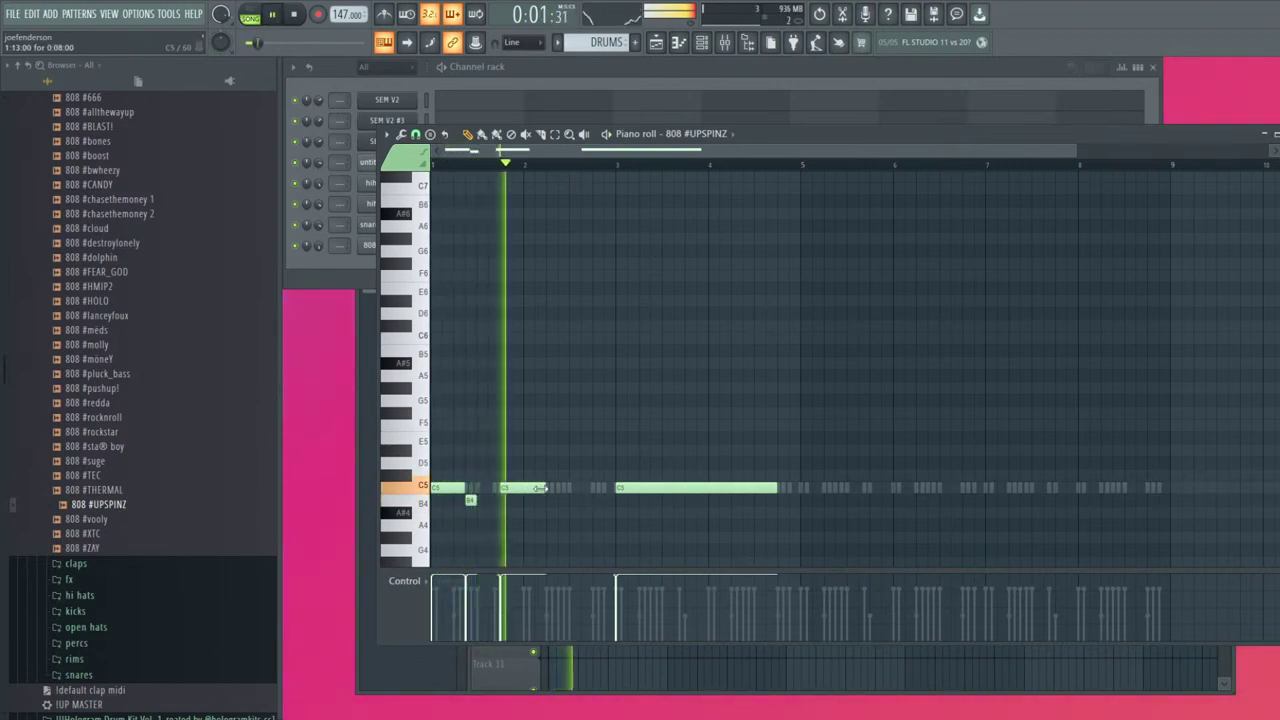
Replace the long bar 3 note with an eight-step C5 and add a matching C5 at 3:13
{"action": "right_click", "coordinate": [620, 489]}
{"action": "left_click", "coordinate": [621, 489]}
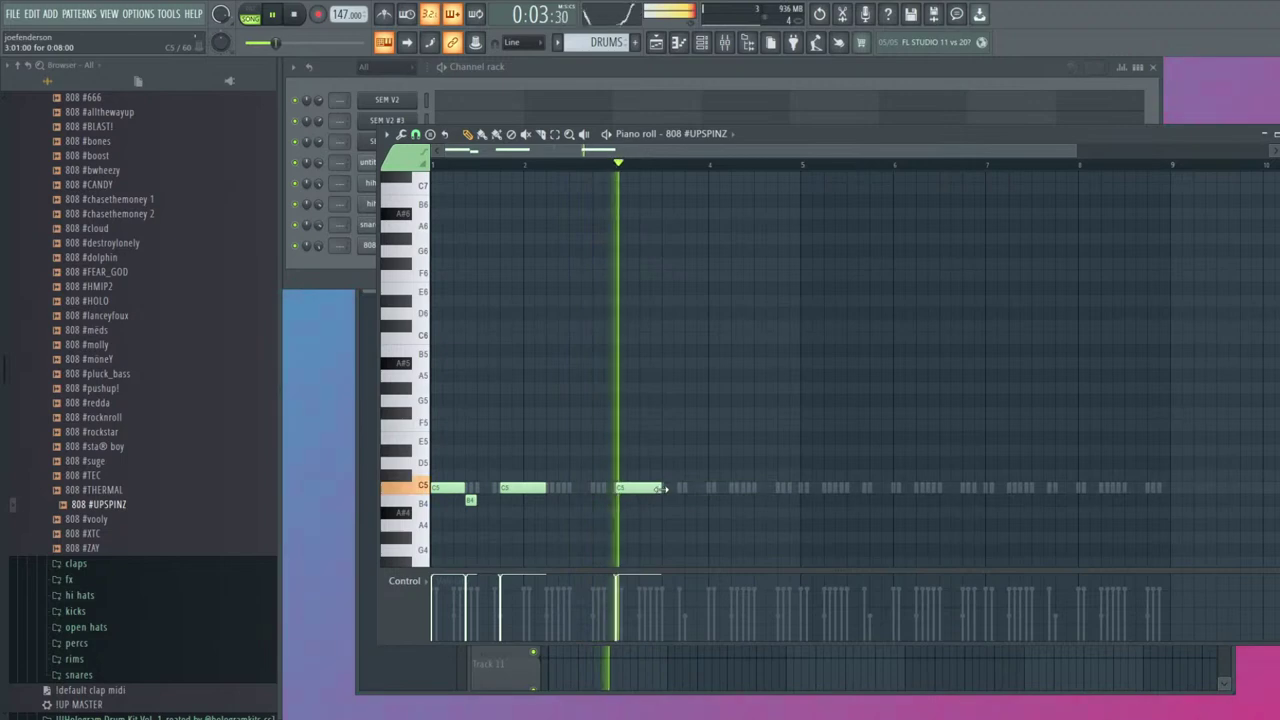
{"action": "left_click", "coordinate": [690, 488]}
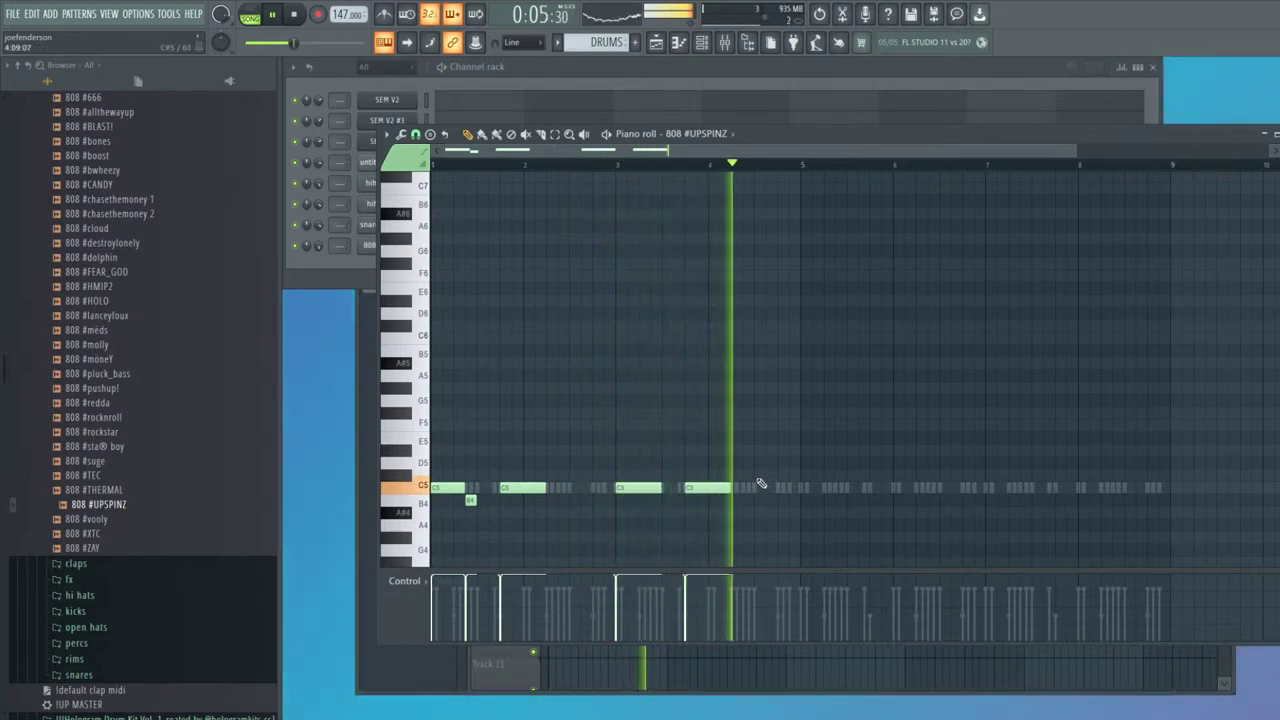
{"action": "left_click", "coordinate": [806, 488]}
{"action": "right_click", "coordinate": [823, 488]}
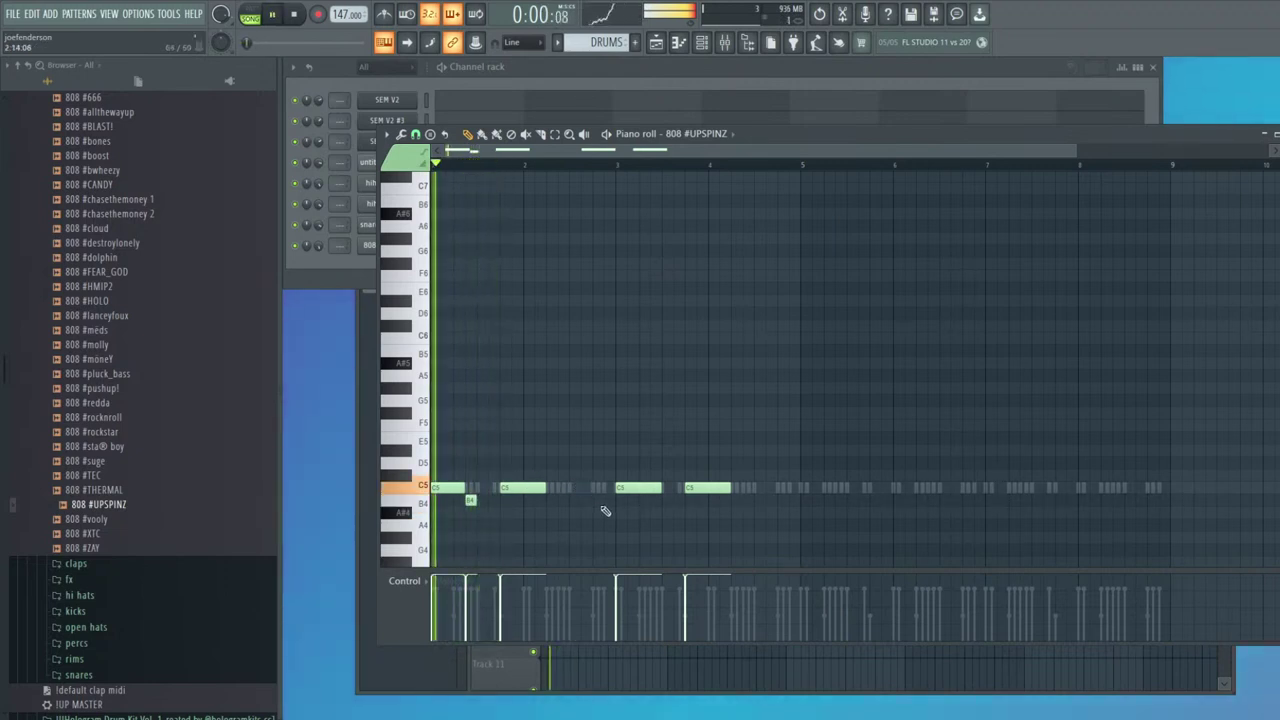
Transpose the 808 pattern up an octave, then test its short second note at G5 and C#6 and delete it
{"action": "key", "text": "ctrl+Up"}
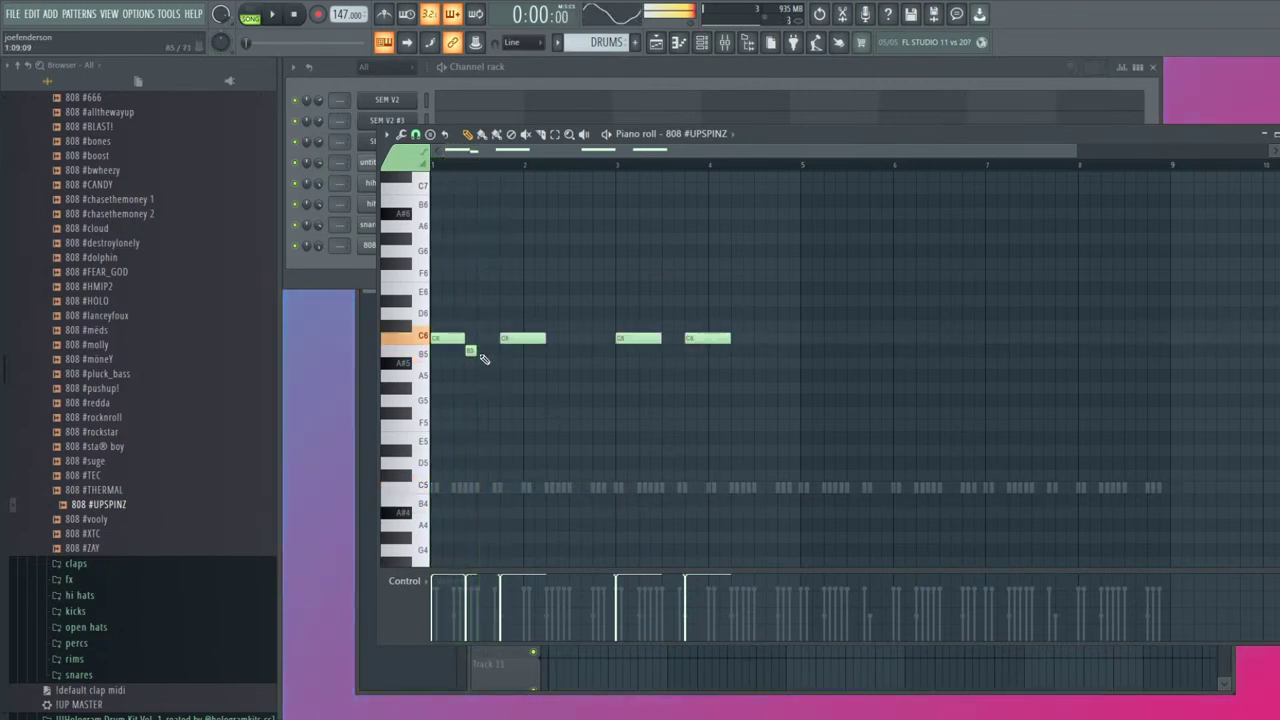
{"action": "left_click_drag", "start_coordinate": [469, 364], "coordinate": [469, 397]}
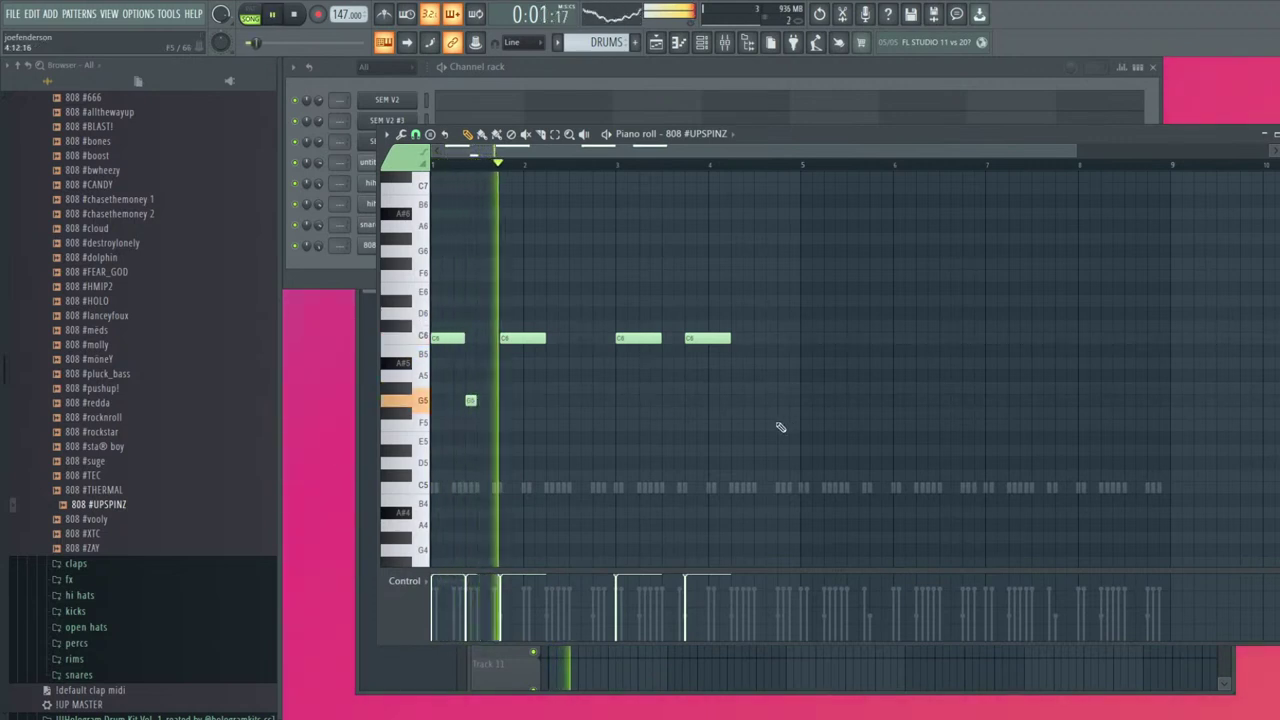
{"action": "left_click_drag", "start_coordinate": [472, 404], "coordinate": [470, 326]}
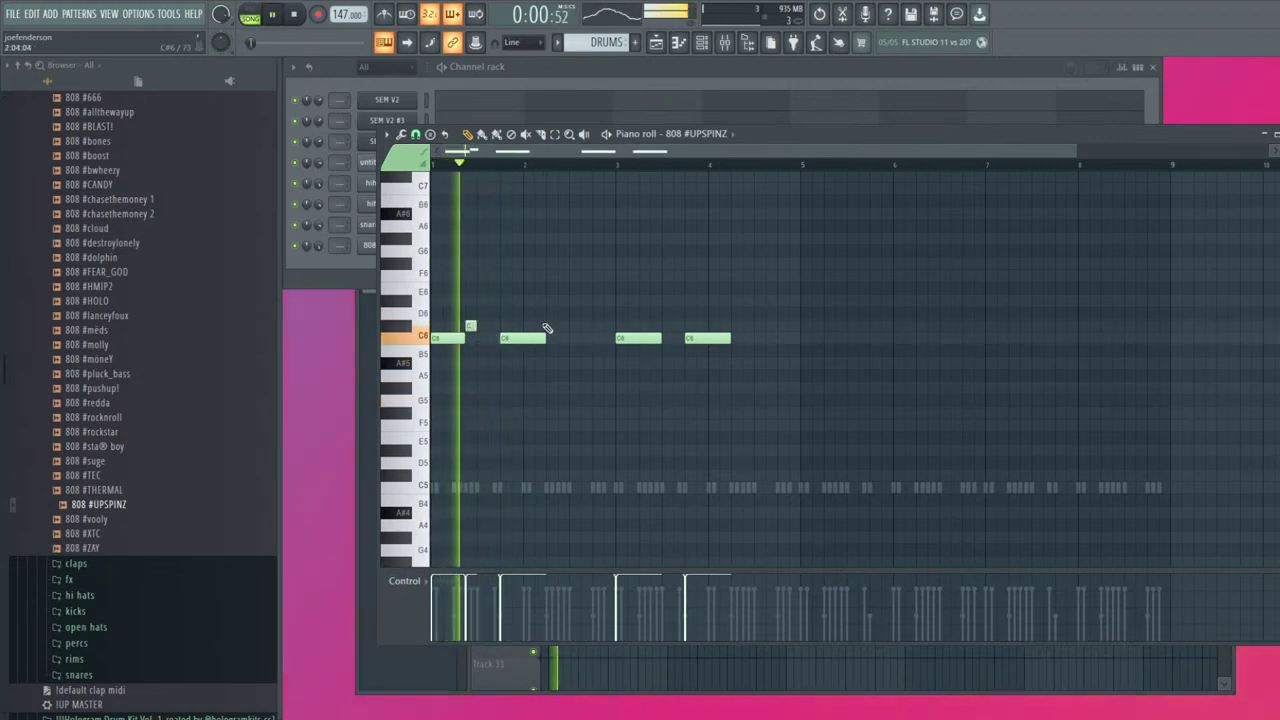
{"action": "right_click", "coordinate": [468, 326]}
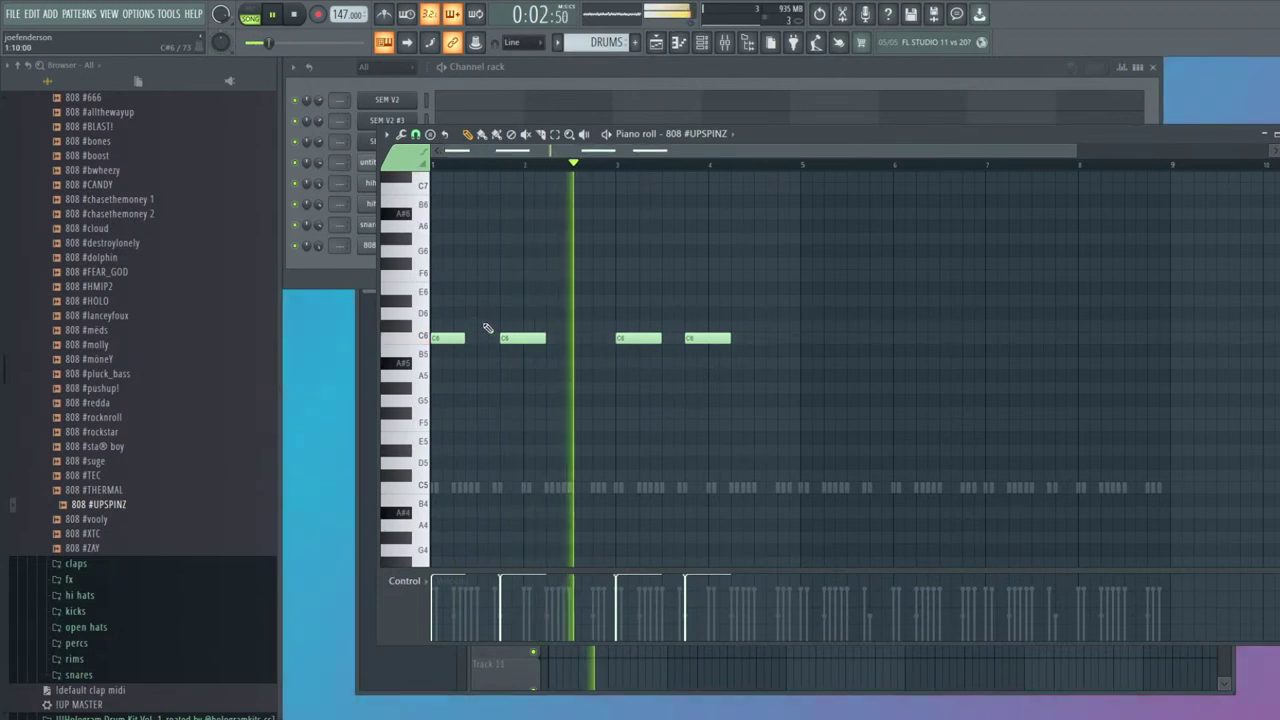
Raise the 3:13 note a semitone with a matching note at 4:09, and drop the whole pattern an octave
{"action": "left_click_drag", "start_coordinate": [679, 335], "coordinate": [680, 325]}
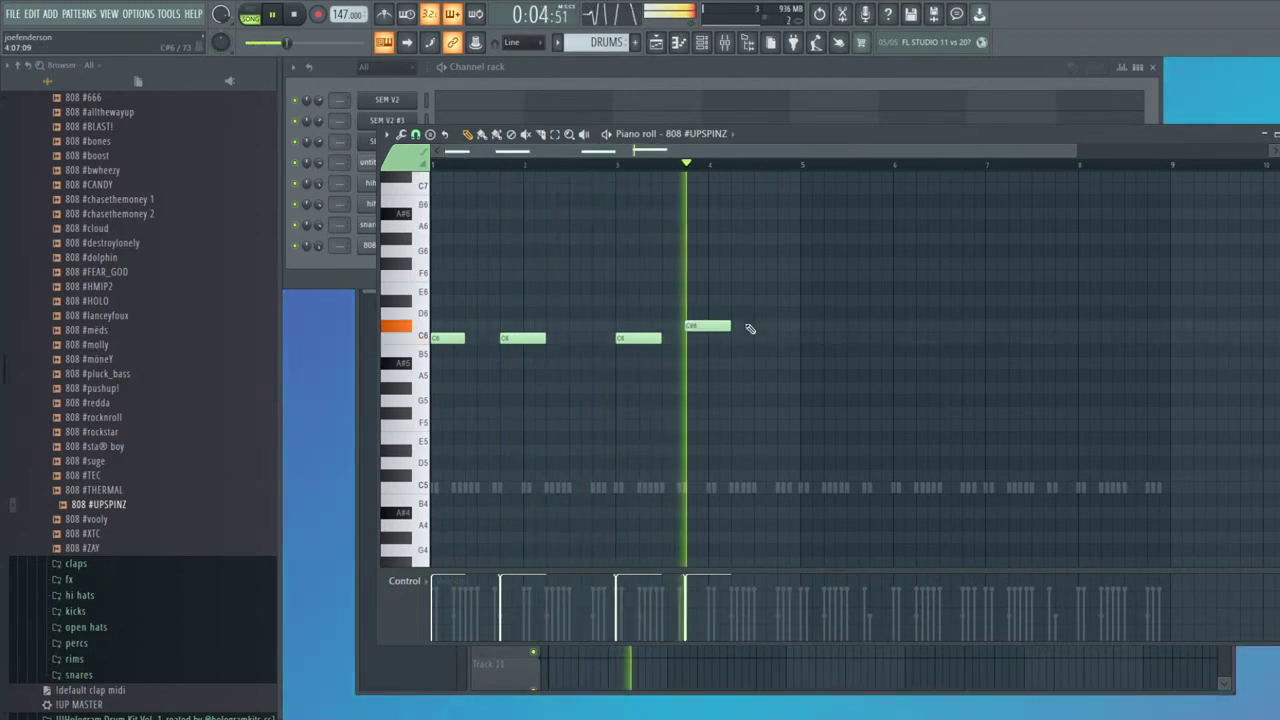
{"action": "left_click", "coordinate": [752, 325]}
{"action": "key", "text": "ctrl+Down"}
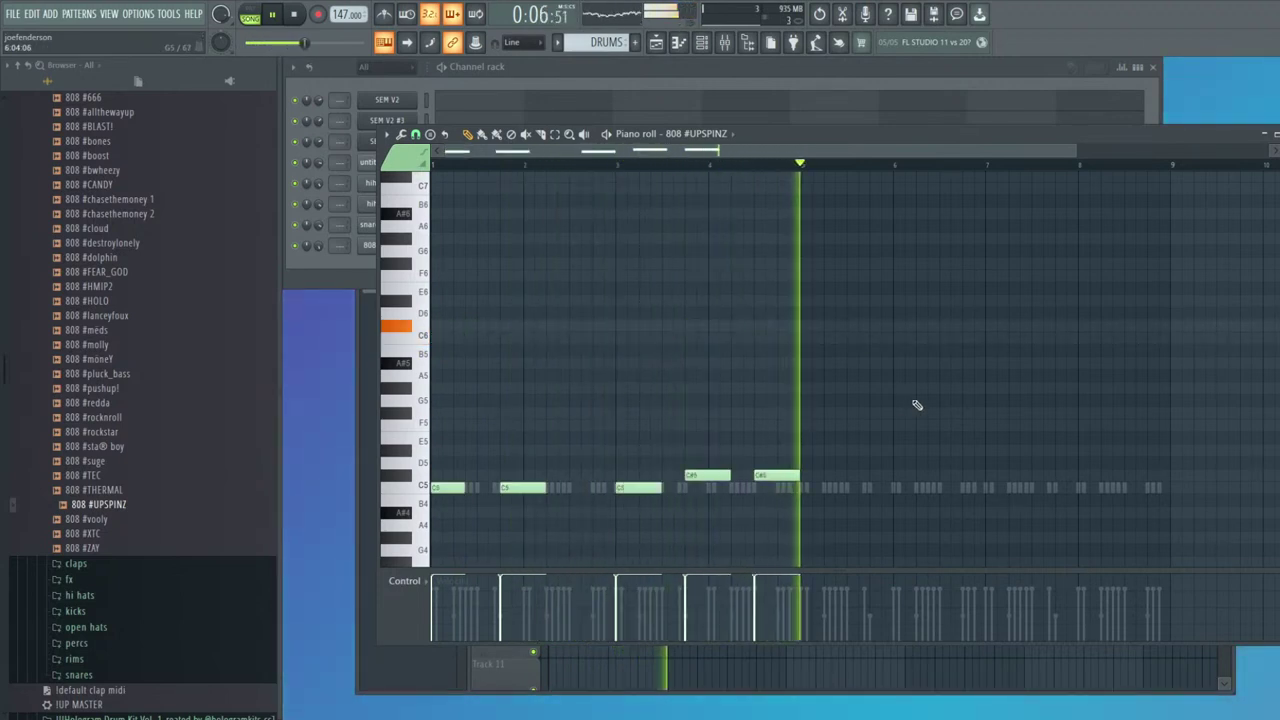
Raise the 1:13 note to C#5 and replace the C#5 at 3:13 with one at 4:03
{"action": "scroll", "coordinate": [580, 414], "scroll_direction": "down", "scroll_amount": 2}
{"action": "left_click_drag", "start_coordinate": [523, 412], "coordinate": [523, 400]}
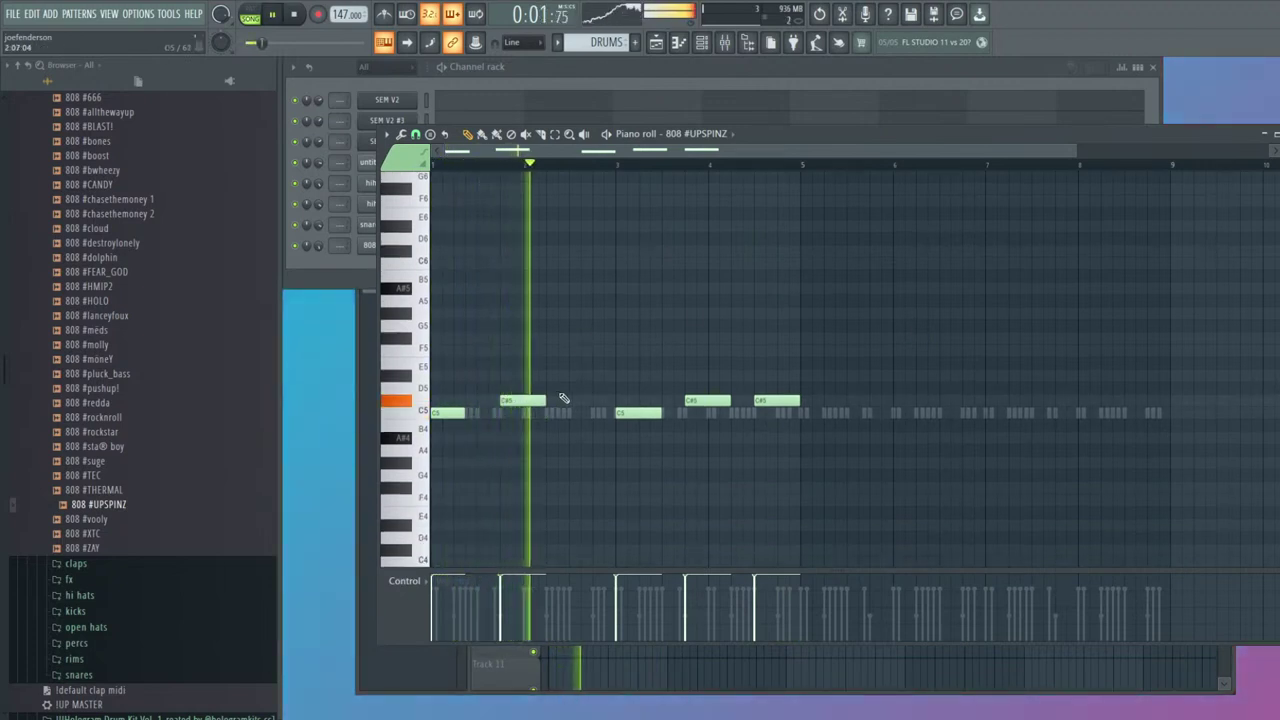
{"action": "right_click", "coordinate": [702, 401]}
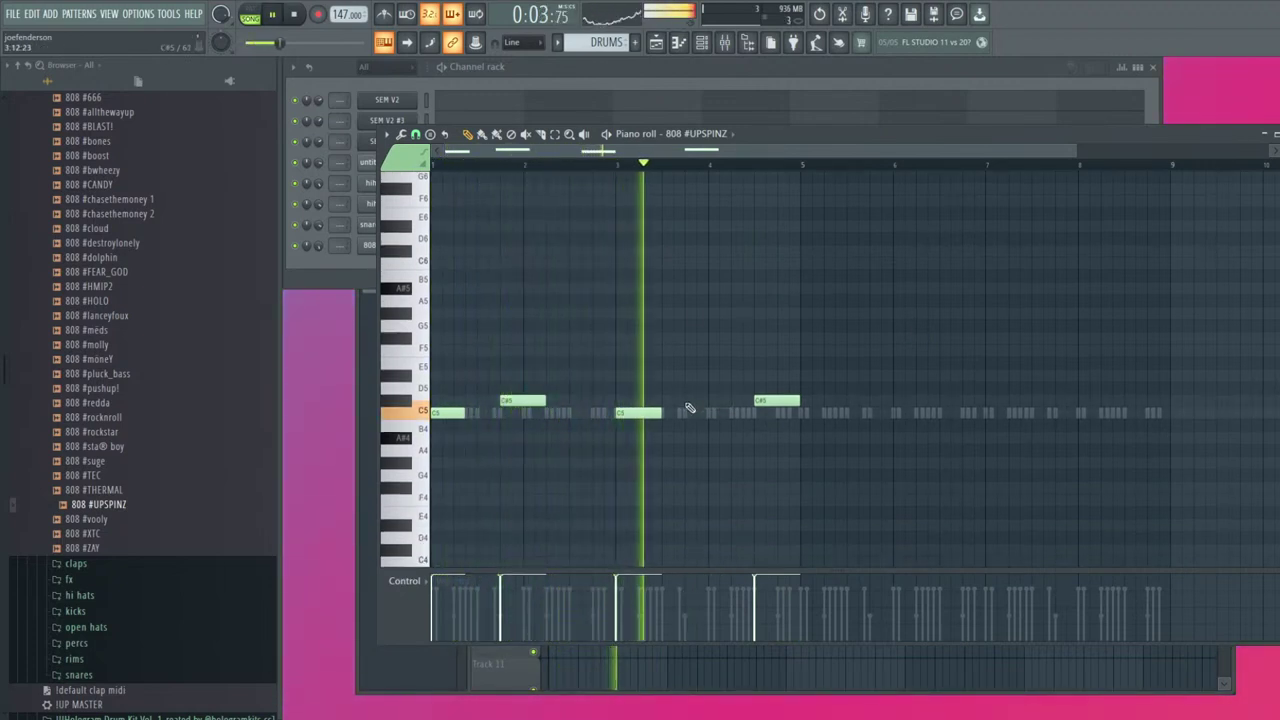
{"action": "left_click", "coordinate": [720, 401]}
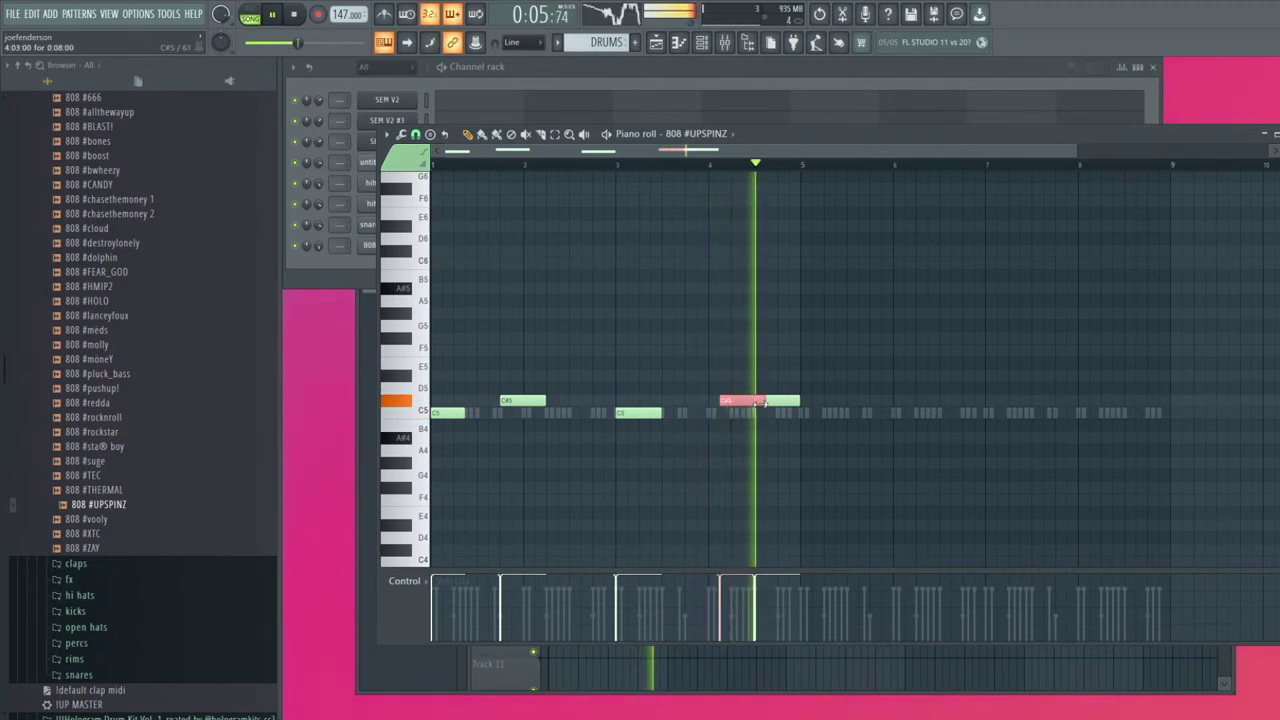
Add a six-step C5 at 1:07 and replace the C#5 at 1:13 with six-step C#5 notes at 2:05 and 2:11
{"action": "left_click_drag", "start_coordinate": [508, 415], "coordinate": [499, 415]}
{"action": "right_click", "coordinate": [530, 402]}
{"action": "left_click", "coordinate": [550, 402]}
{"action": "left_click", "coordinate": [592, 402]}
{"action": "mouse_move", "coordinate": [582, 403]}
{"action": "left_mouse_down"}
{"action": "mouse_move", "coordinate": [597, 403]}
{"action": "mouse_move", "coordinate": [586, 403]}
{"action": "left_mouse_up"}
Replace the notes in bars 3 and 4 with a duplicate of bars 1 and 2, and delete the C#5 at 2:11
{"action": "key", "text": "space"}
{"action": "key", "text": "space"}
{"action": "right_click", "coordinate": [678, 421]}
{"action": "right_click", "coordinate": [765, 402]}
{"action": "right_click", "coordinate": [647, 414]}
{"action": "key", "text": "ctrl+b"}
{"action": "left_click", "coordinate": [495, 318], "text": "ctrl"}
{"action": "right_click", "coordinate": [607, 403]}
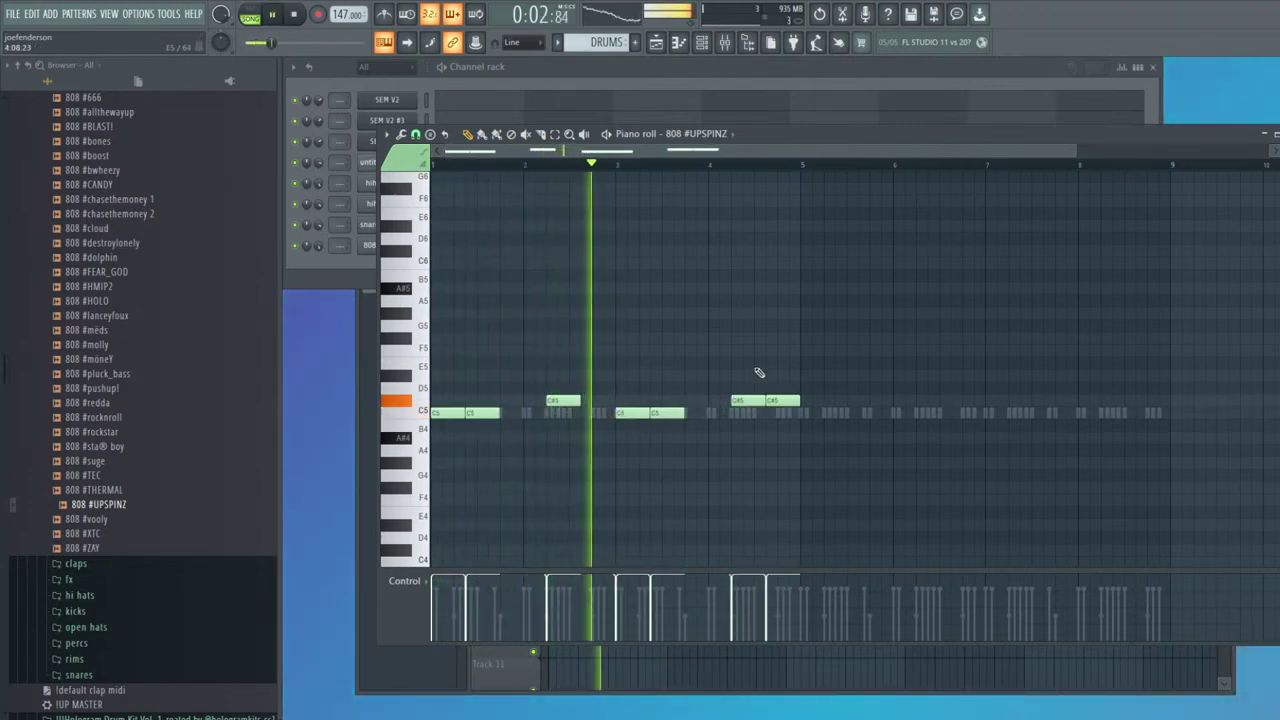
Add a six-step C#5 at 3:13 and raise the last note of bar 4 to D#5
{"action": "scroll", "coordinate": [742, 383], "scroll_direction": "down", "scroll_amount": 1}
{"action": "left_click_drag", "start_coordinate": [815, 441], "coordinate": [203, 270]}
{"action": "left_click", "coordinate": [560, 370], "text": "ctrl"}
{"action": "left_click", "coordinate": [632, 414]}
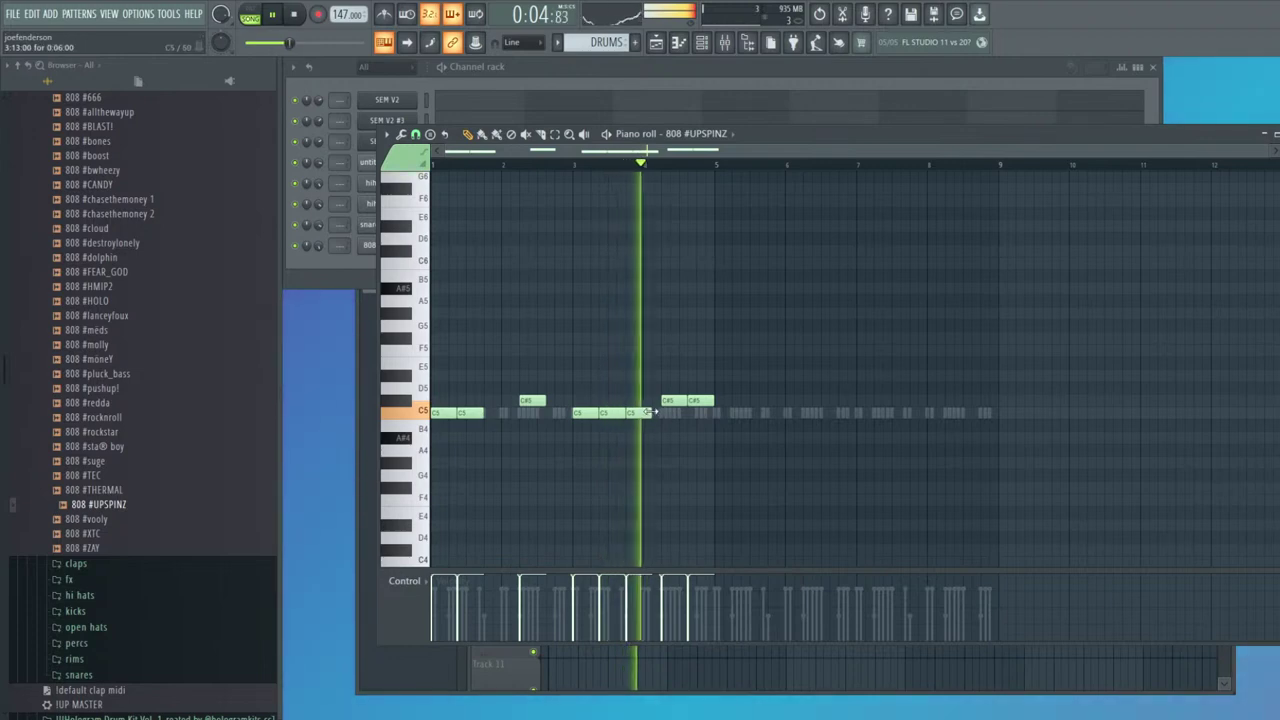
{"action": "key", "text": "space"}
{"action": "key", "text": "space"}
{"action": "left_click_drag", "start_coordinate": [642, 410], "coordinate": [699, 368]}
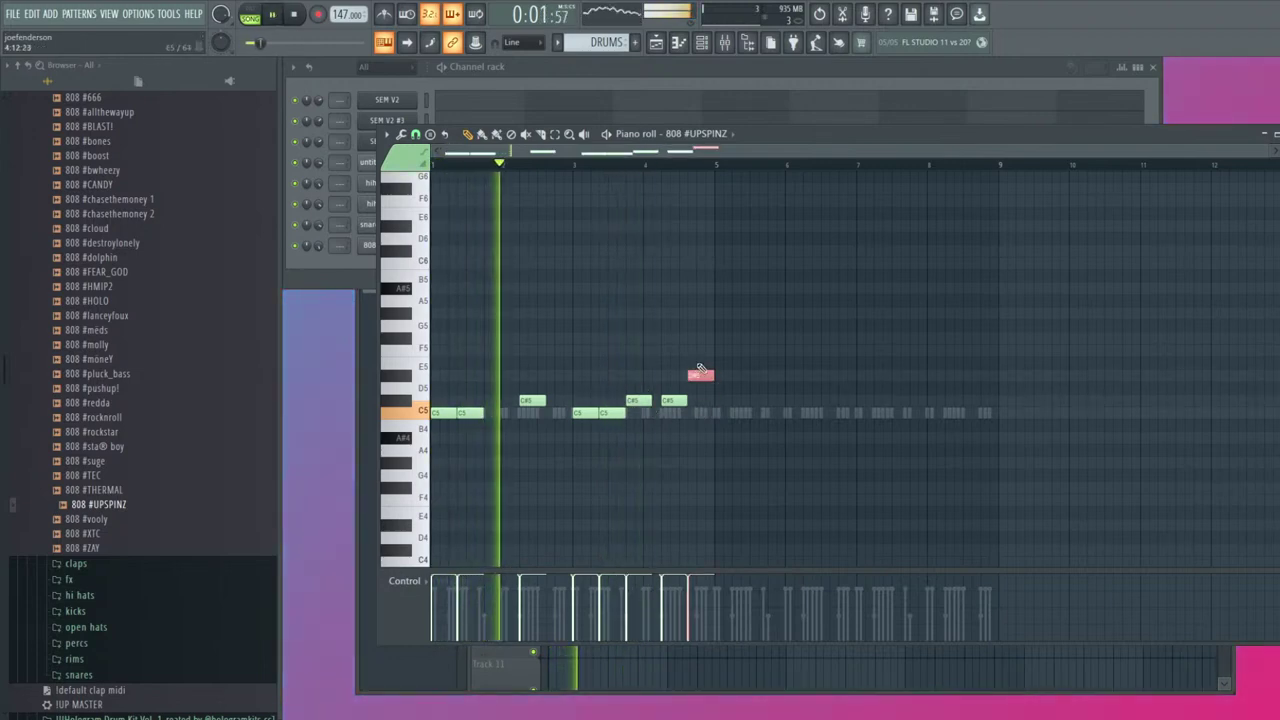
Duplicate the four-bar 808 pattern into bars 5 to 8 and add a short A4 note at 6:03
{"action": "left_click", "coordinate": [616, 164]}
{"action": "left_click", "coordinate": [766, 340], "text": "ctrl"}
{"action": "key", "text": "ctrl+b"}
{"action": "left_click", "coordinate": [800, 451]}
{"action": "left_click_drag", "start_coordinate": [818, 450], "coordinate": [801, 450]}
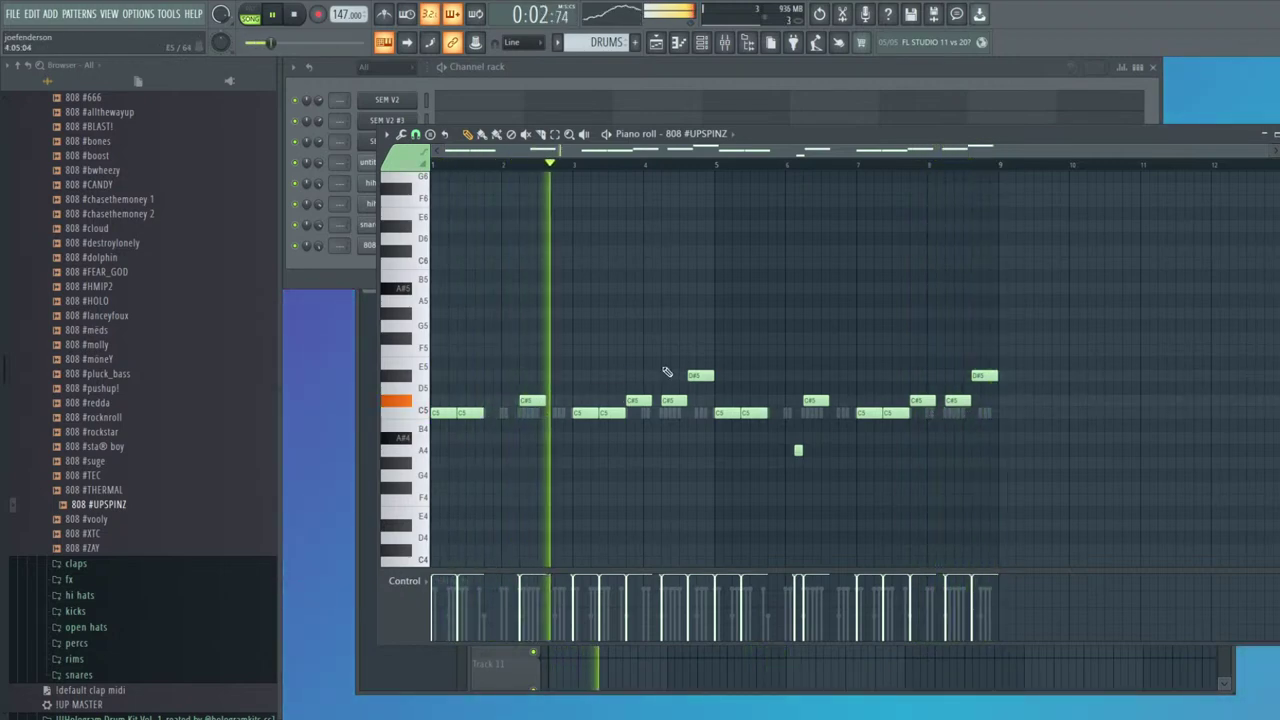
Delete the second C5 in bar 3 and the C#5 notes at 3:13 and 7:13
{"action": "right_click", "coordinate": [618, 414]}
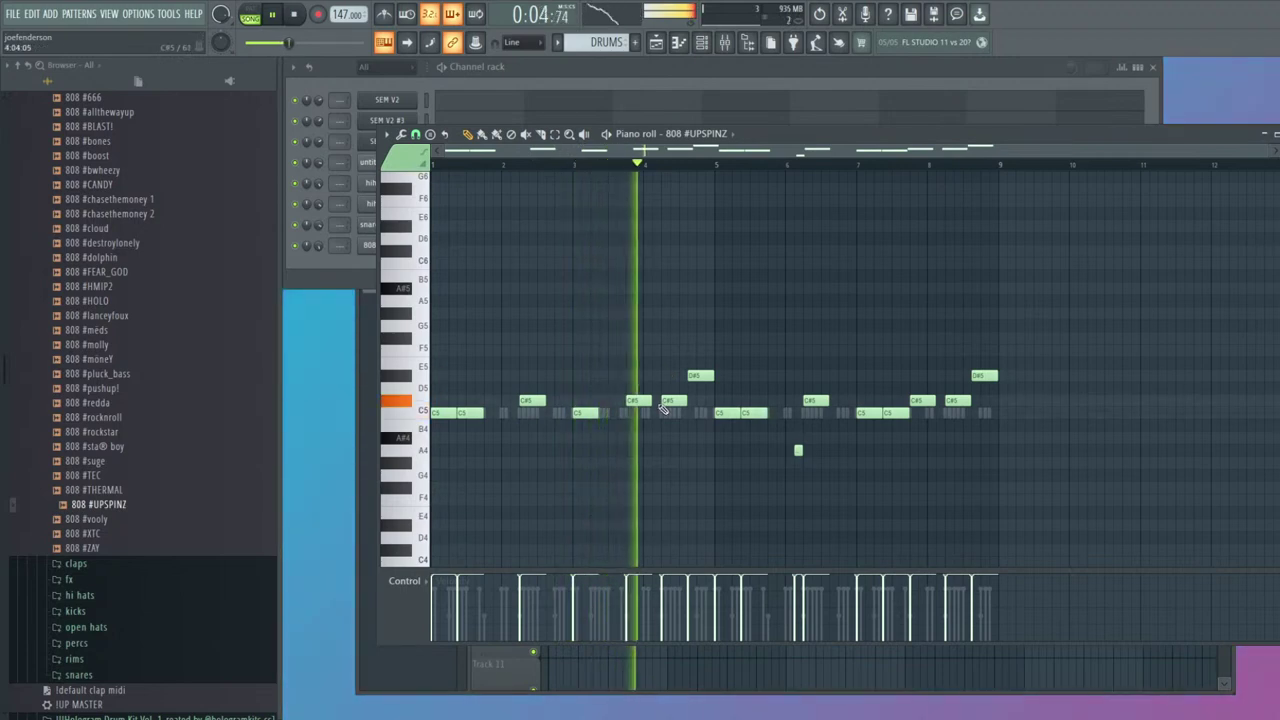
{"action": "scroll", "coordinate": [630, 405], "scroll_direction": "up", "scroll_amount": 3}
{"action": "scroll", "coordinate": [630, 405], "scroll_direction": "down", "scroll_amount": 3}
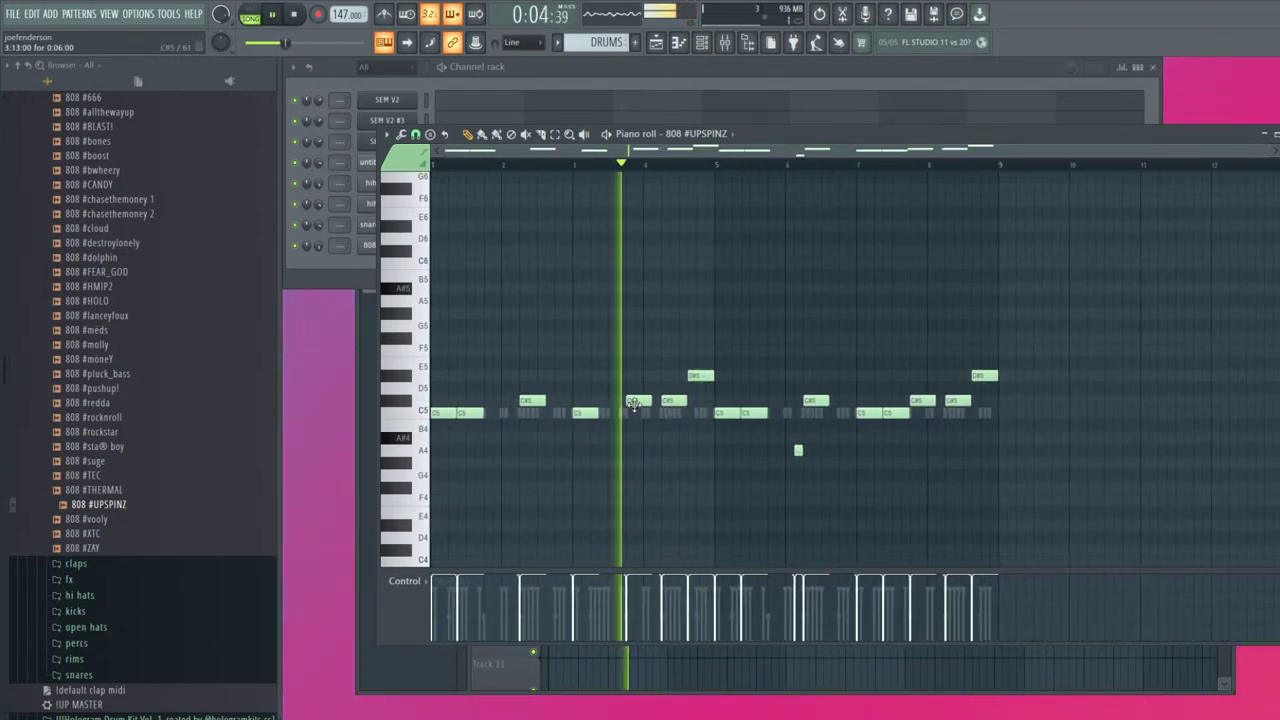
{"action": "right_click", "coordinate": [633, 404]}
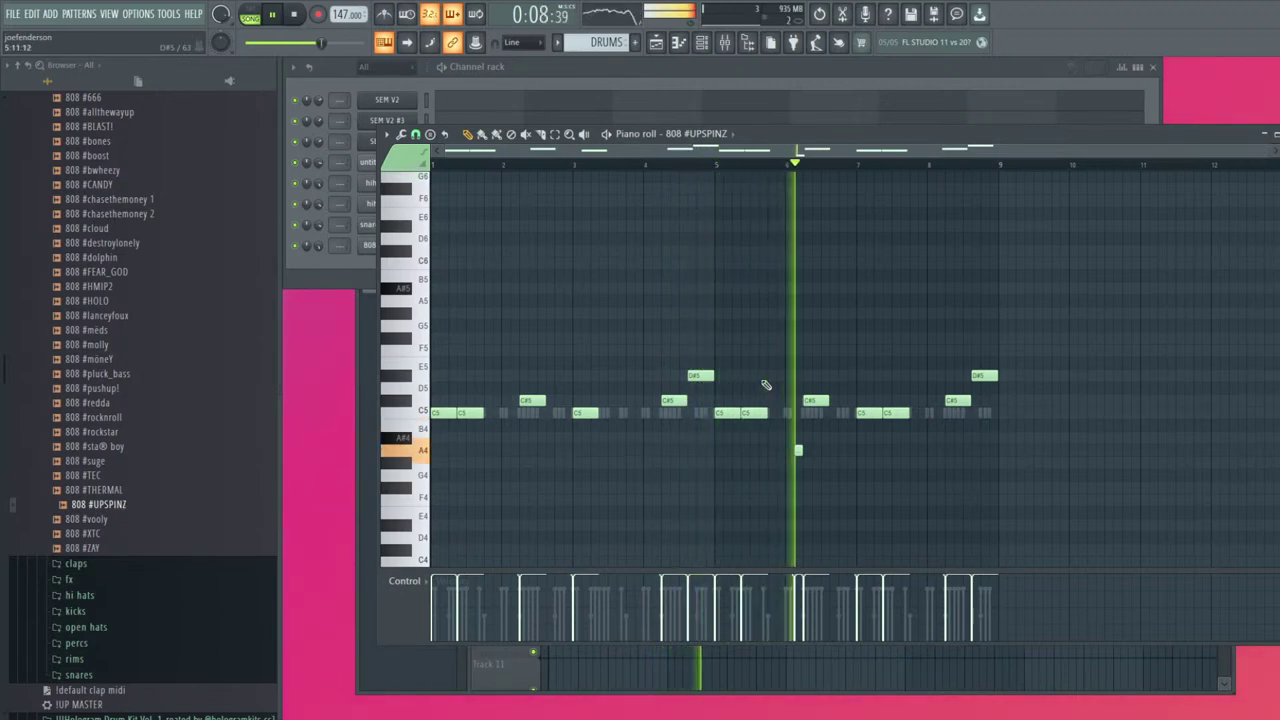
Add a short D#5 at the end of bar 8 and redraw the six-step D#5 at 4:11
{"action": "left_click", "coordinate": [980, 377]}
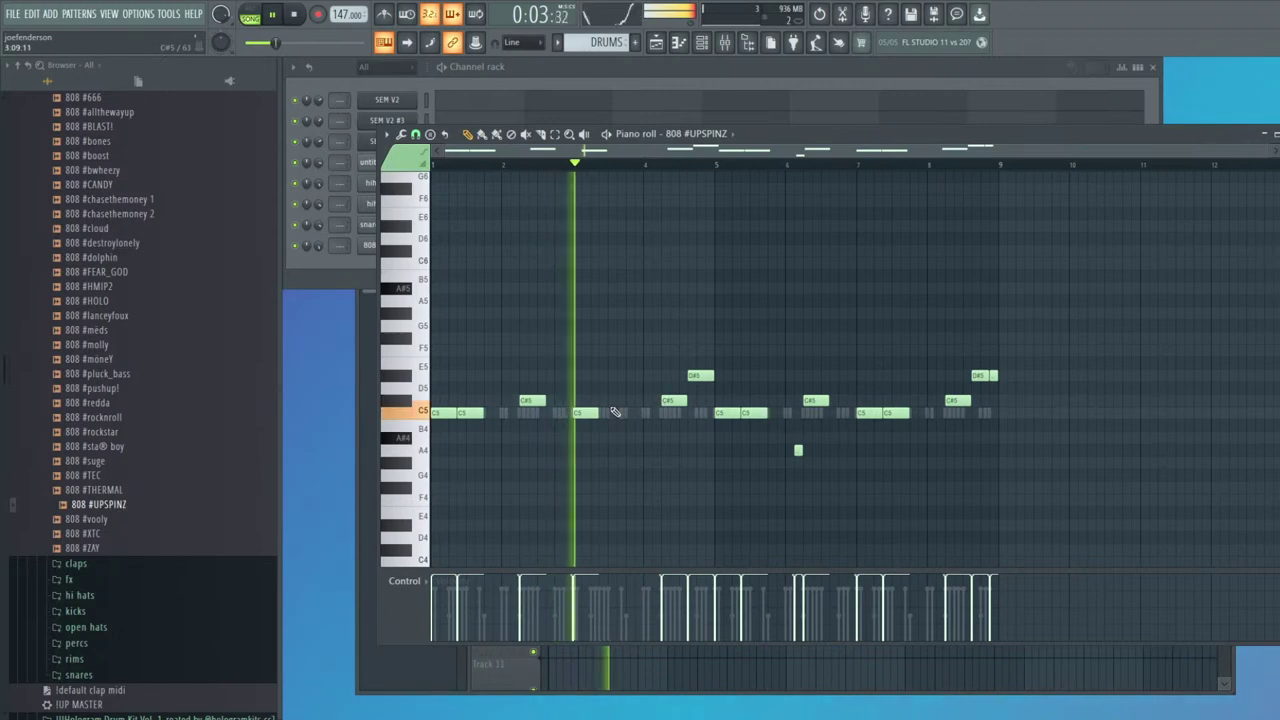
{"action": "right_click", "coordinate": [700, 378]}
{"action": "left_click", "coordinate": [700, 376]}
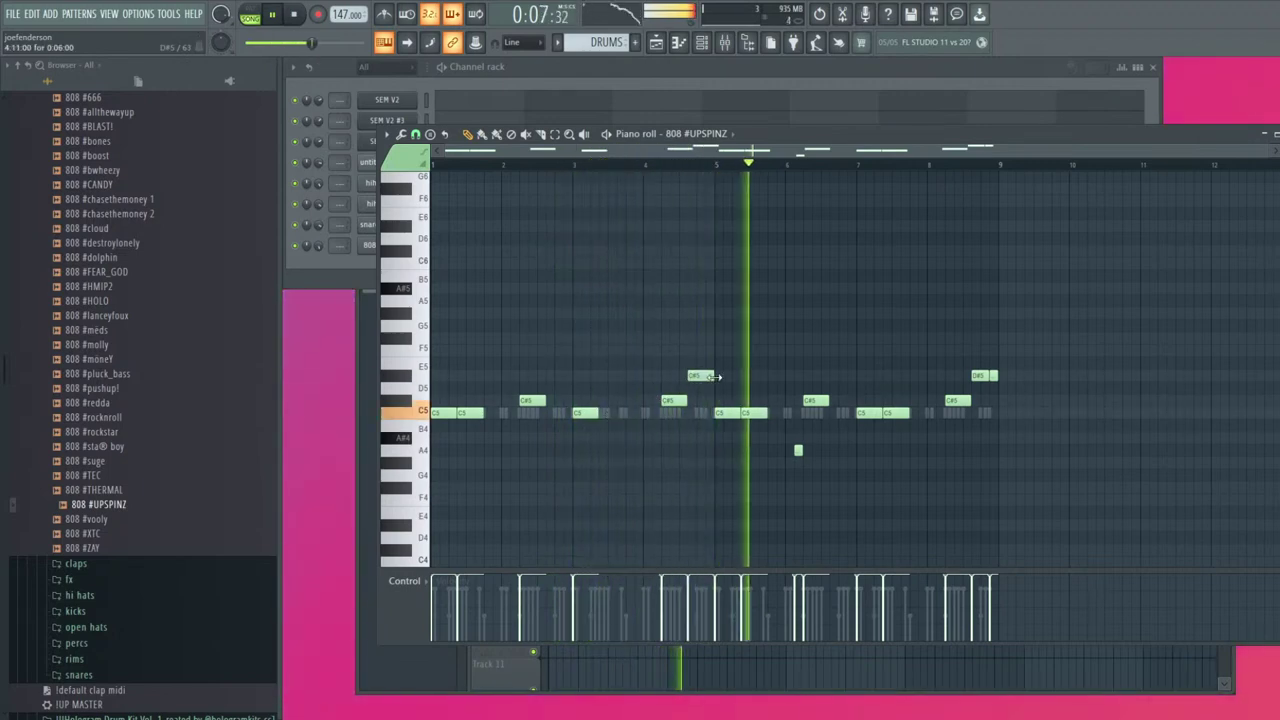
Add openhat #KOD from the kit's open hats folder as a new channel and show the channel rack's step grid
{"action": "key", "text": "F7"}
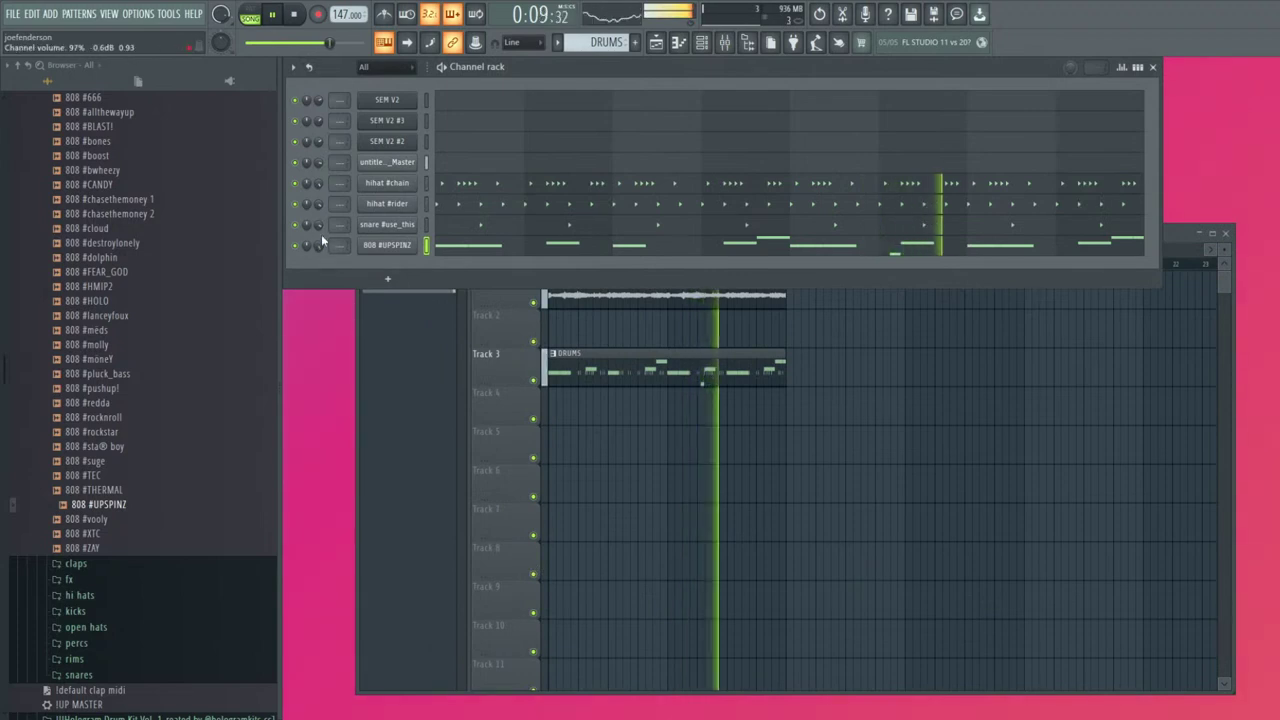
{"action": "scroll", "coordinate": [86, 226], "scroll_direction": "up", "scroll_amount": 3}
{"action": "left_click", "coordinate": [89, 330]}
{"action": "scroll", "coordinate": [103, 314], "scroll_direction": "down", "scroll_amount": 2}
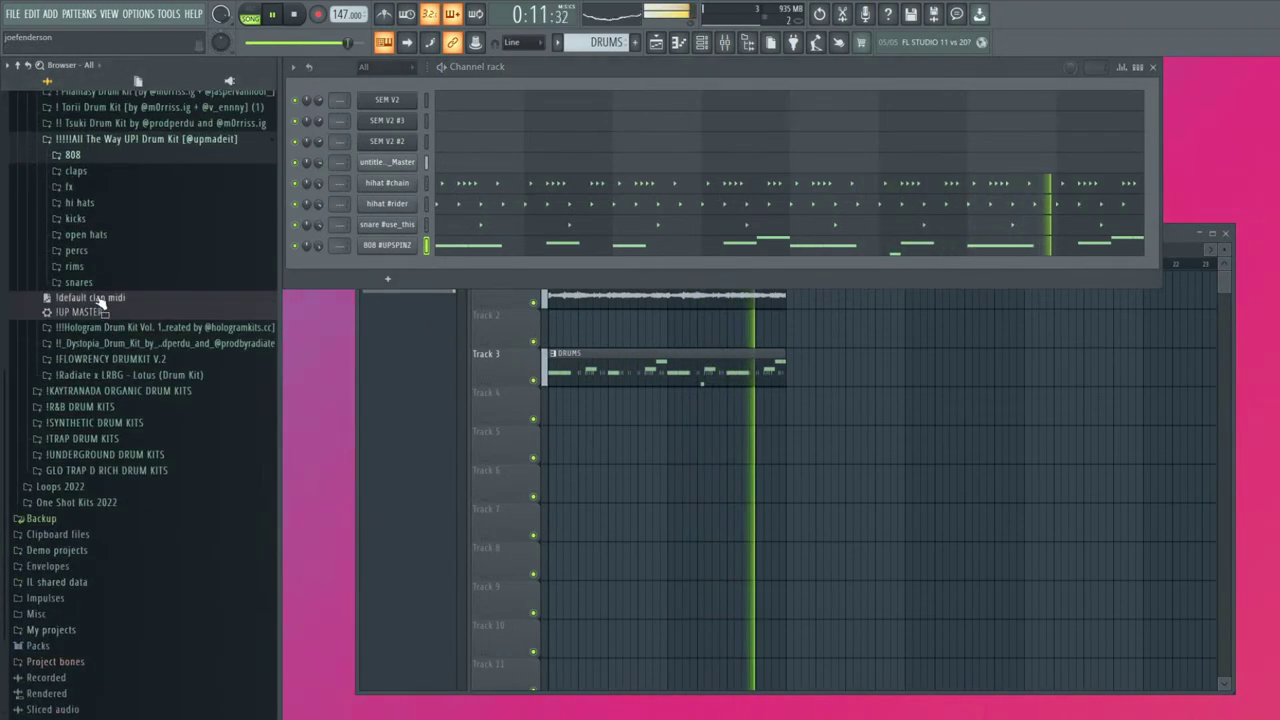
{"action": "left_click", "coordinate": [86, 234]}
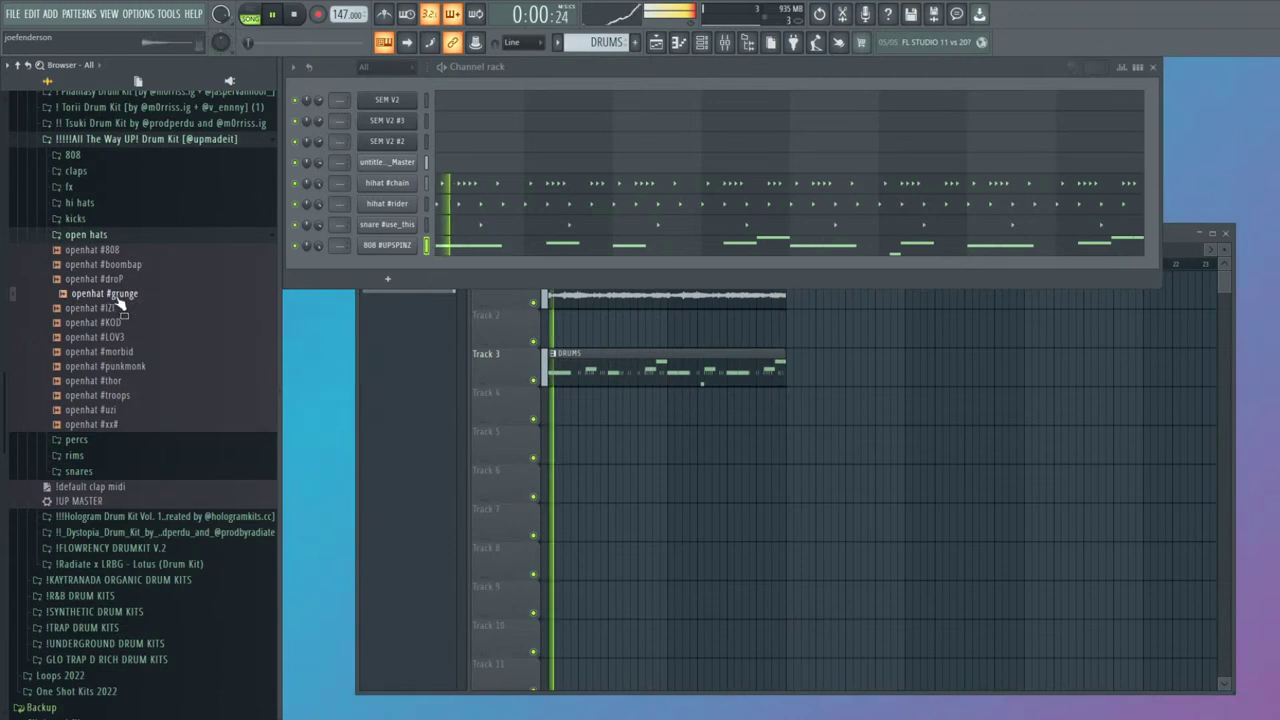
{"action": "left_click_drag", "start_coordinate": [117, 345], "coordinate": [383, 300]}
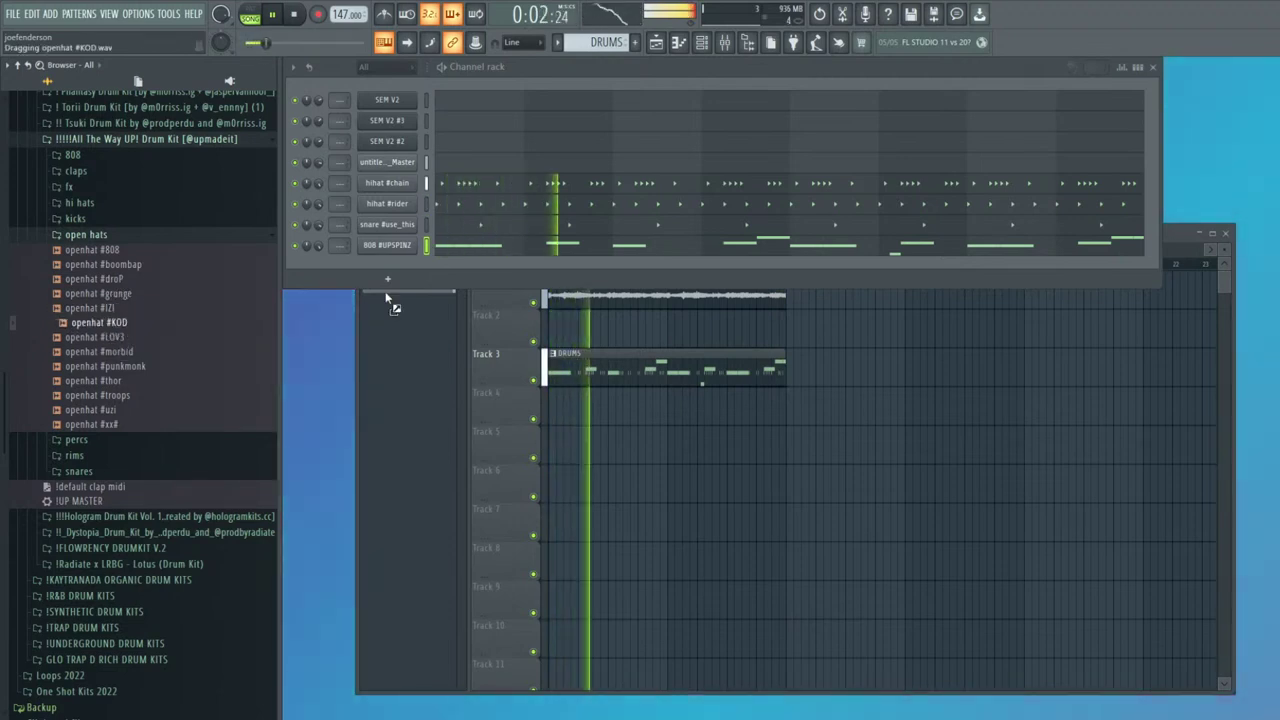
{"action": "left_click", "coordinate": [1138, 67]}
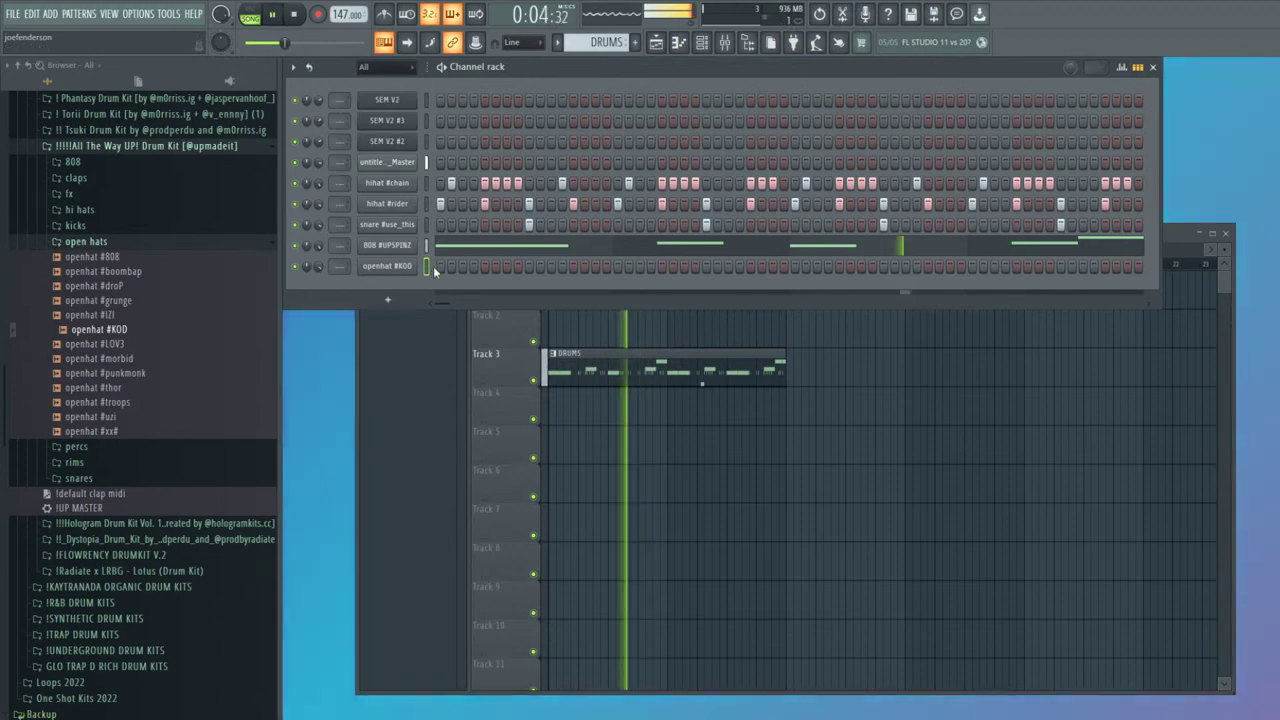
Replace the open hat sample with openhat #808 and enter its hits on steps 5, 13, 21, 37, 45 and 61
{"action": "key", "text": "space"}
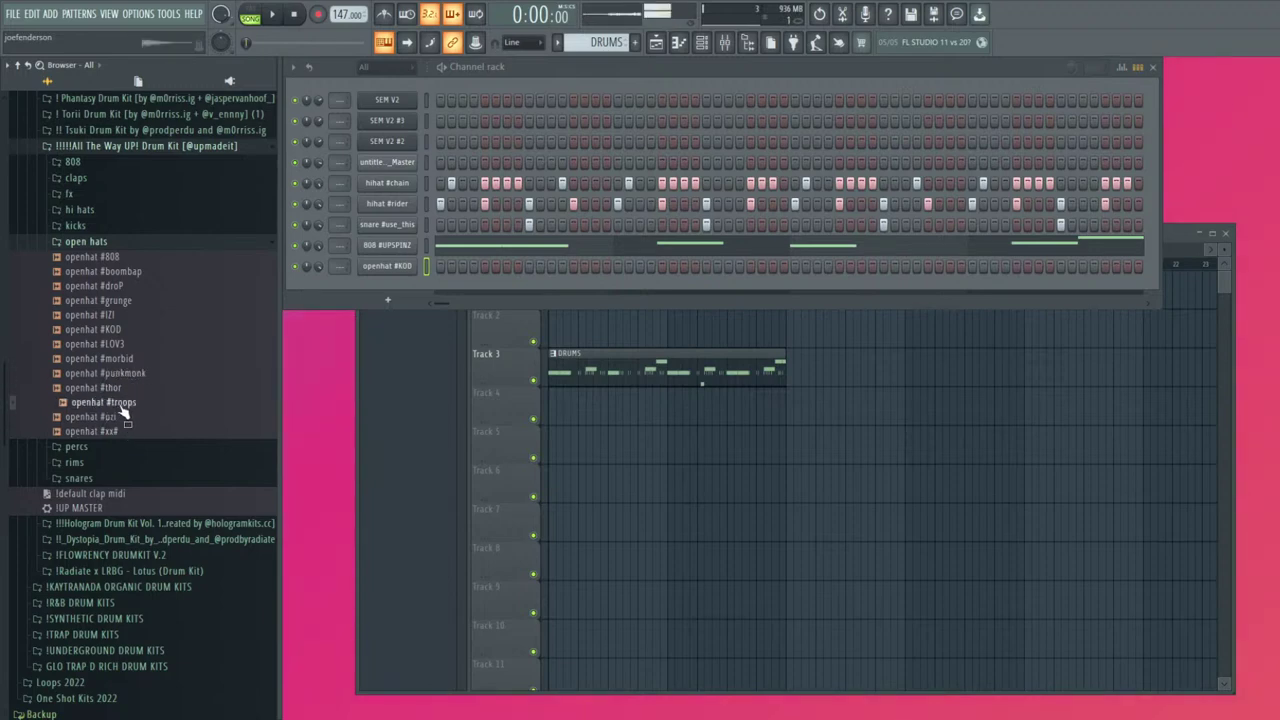
{"action": "left_click_drag", "start_coordinate": [375, 285], "coordinate": [380, 270]}
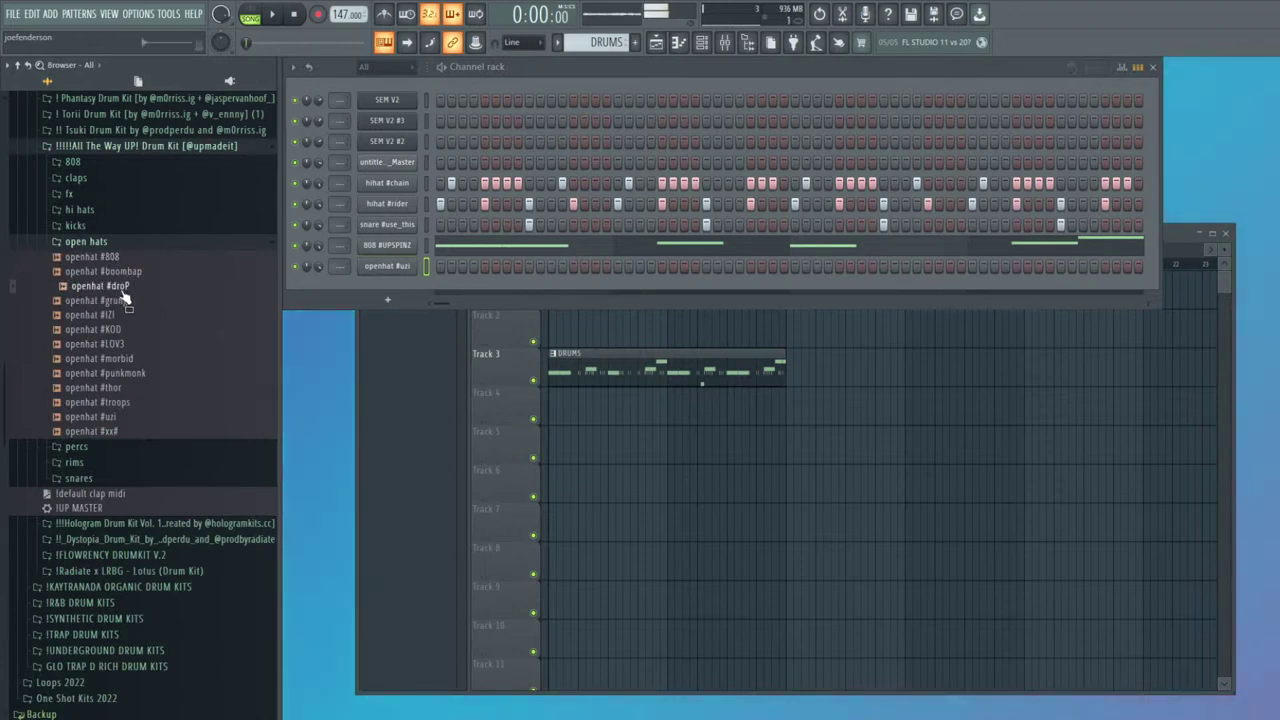
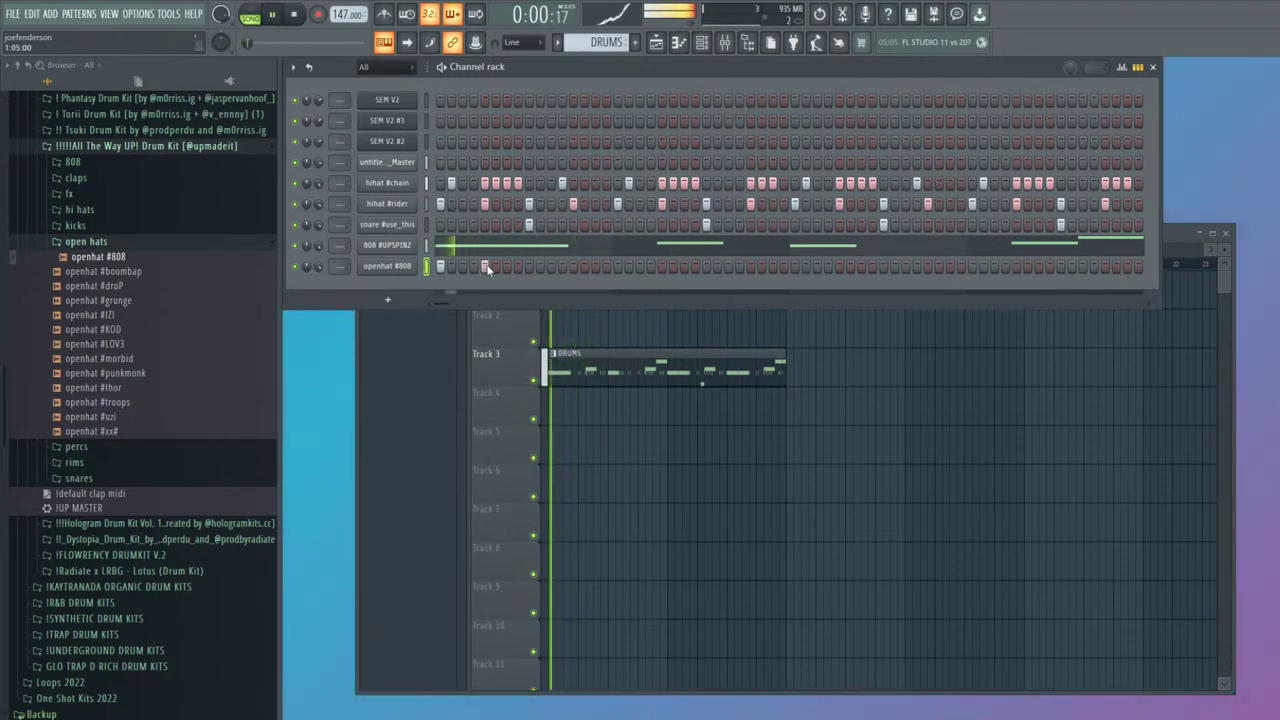
{"action": "left_click", "coordinate": [663, 267]}
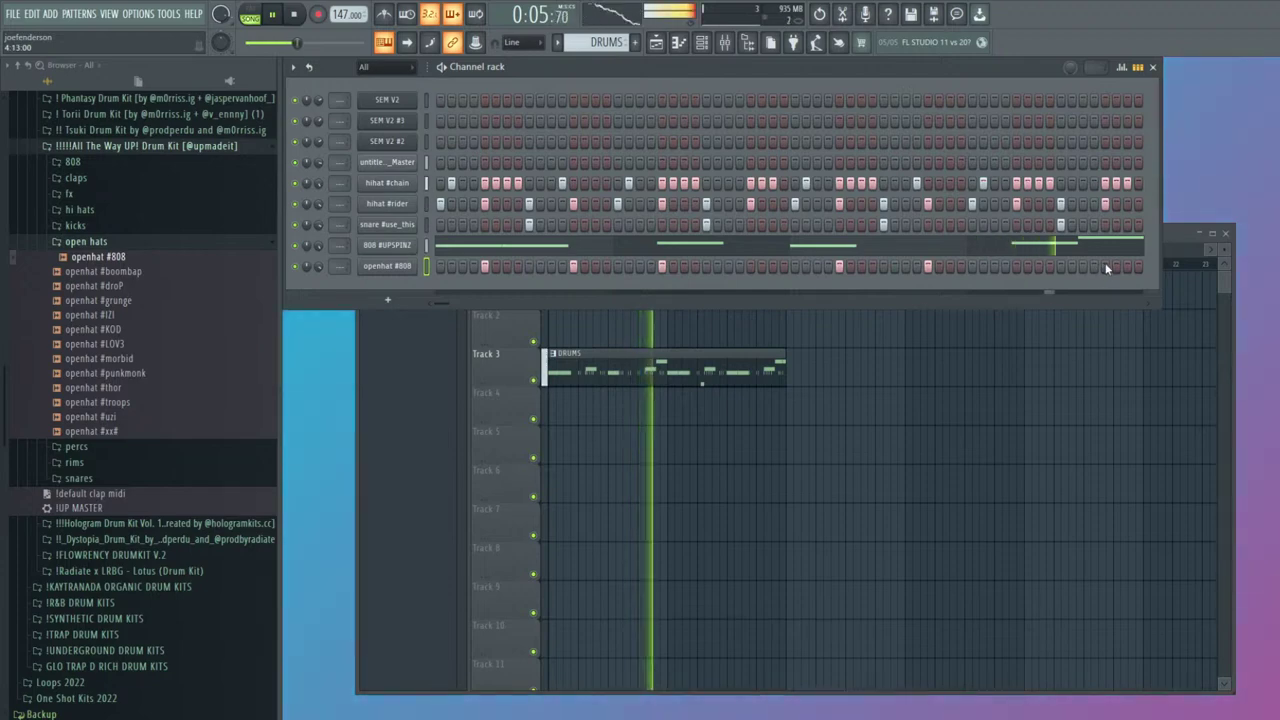
Move the openhat #808 note on step 13 of bar 1 down one octave to C4
{"action": "left_click", "coordinate": [1138, 68]}
{"action": "key", "text": "space"}
{"action": "key", "text": "space"}
{"action": "left_click", "coordinate": [718, 267]}
{"action": "key", "text": "space"}
{"action": "key", "text": "space"}
{"action": "left_click_drag", "start_coordinate": [500, 421], "coordinate": [474, 408]}
{"action": "key", "text": "ctrl+Down"}
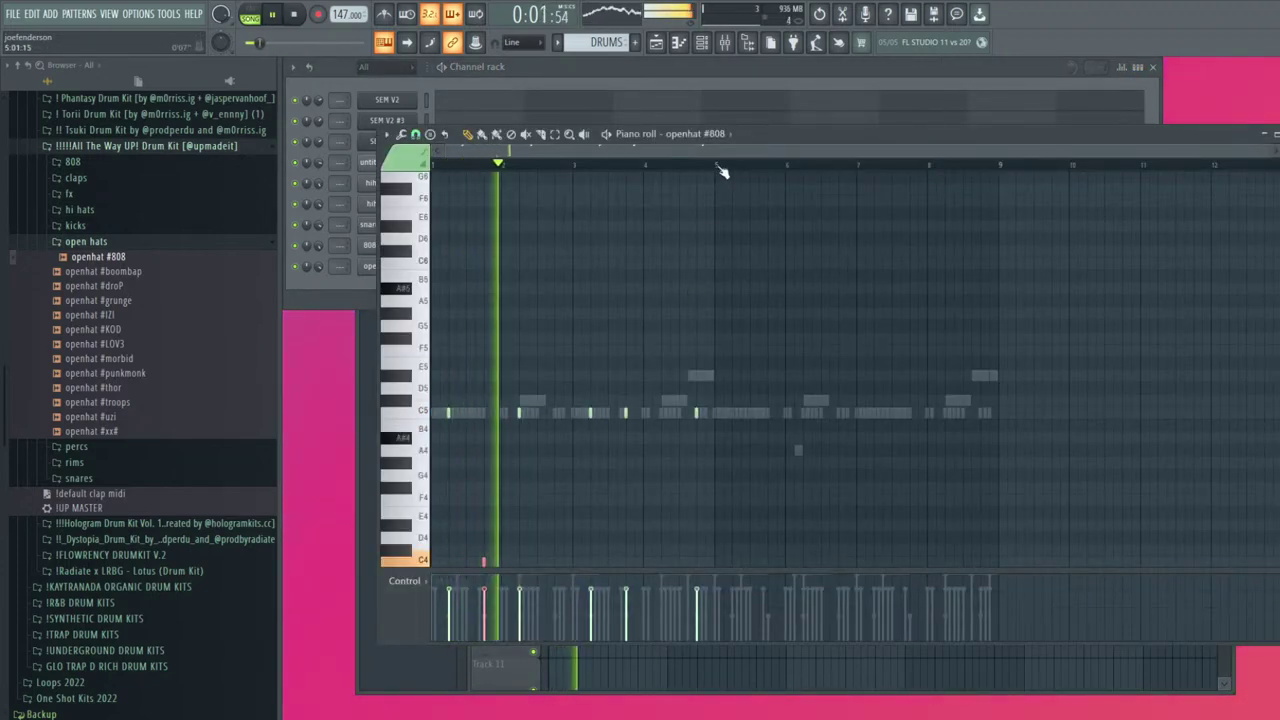
Duplicate the four-bar openhat #808 pattern into bars 5 to 8 and soften the velocity of the C4 hits
{"action": "left_click_drag", "start_coordinate": [717, 166], "coordinate": [435, 168]}
{"action": "key", "text": "ctrl+b"}
{"action": "scroll", "coordinate": [884, 456], "scroll_direction": "down", "scroll_amount": 3}
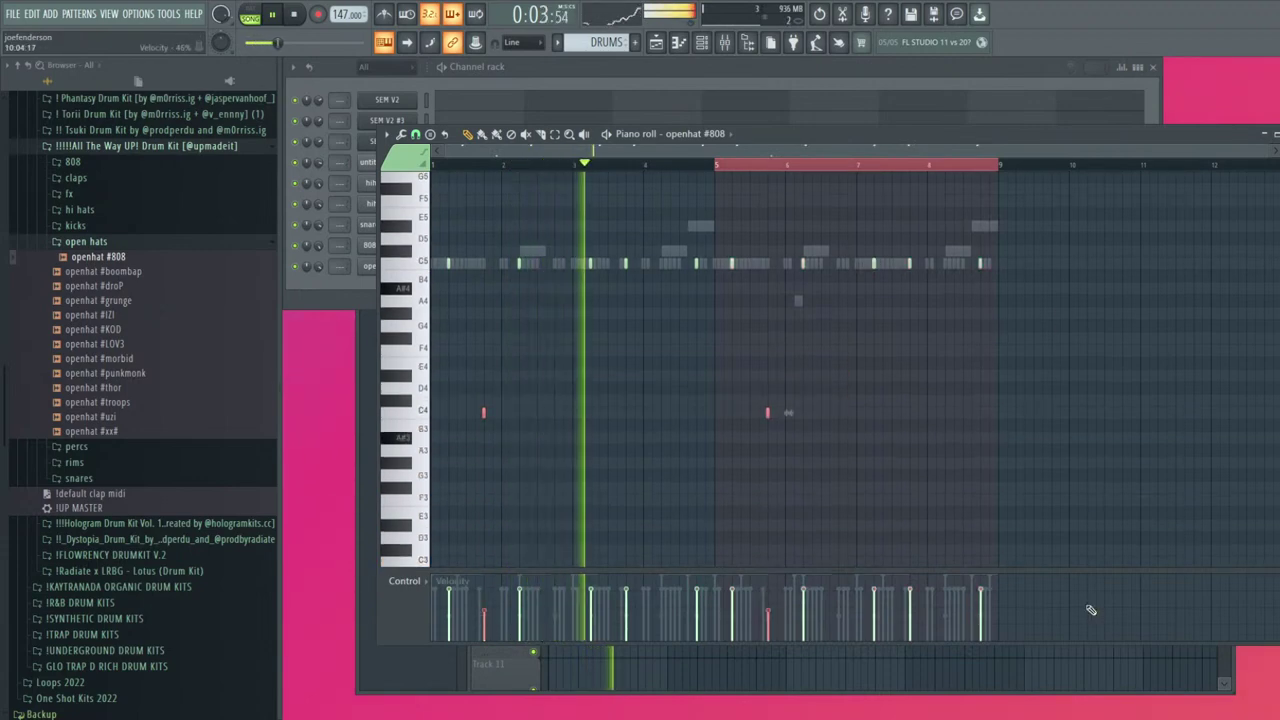
{"action": "key", "text": "Escape"}
Set openhat #808's time stretching mode to Stretch, make the channel cut itself and lower its volume
{"action": "left_click", "coordinate": [386, 265]}
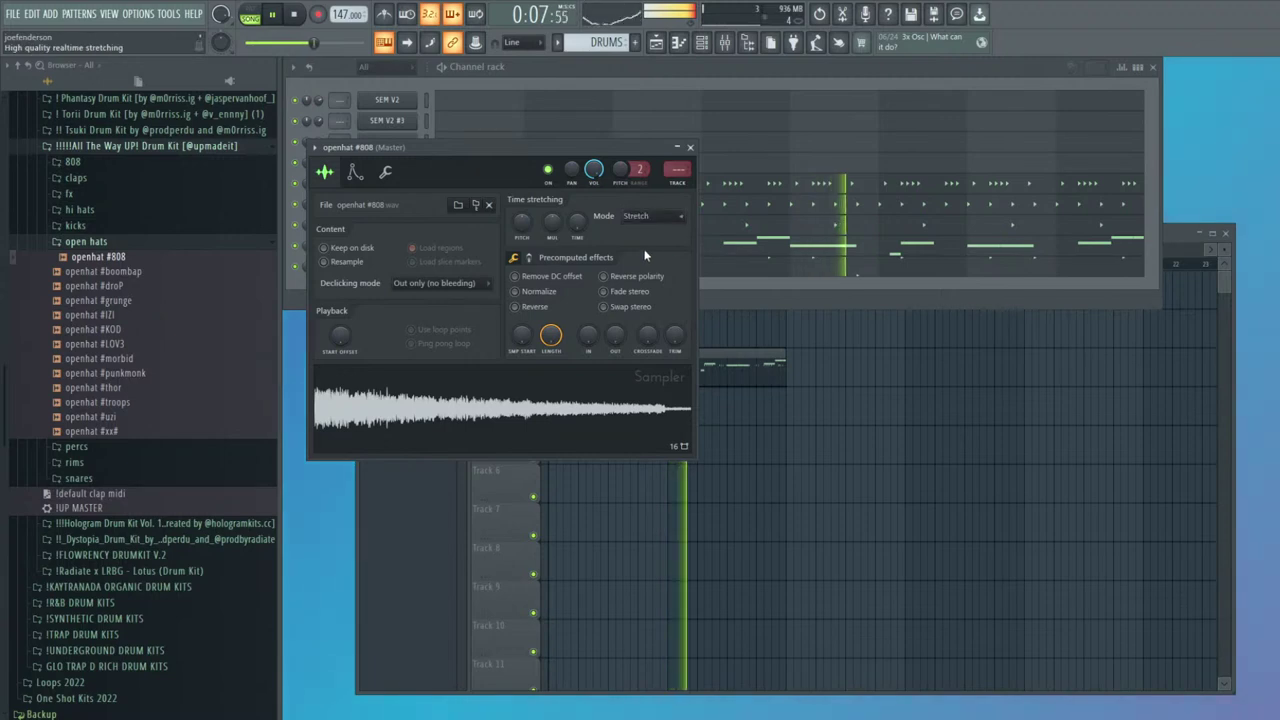
{"action": "left_click", "coordinate": [385, 171]}
{"action": "left_click", "coordinate": [347, 342]}
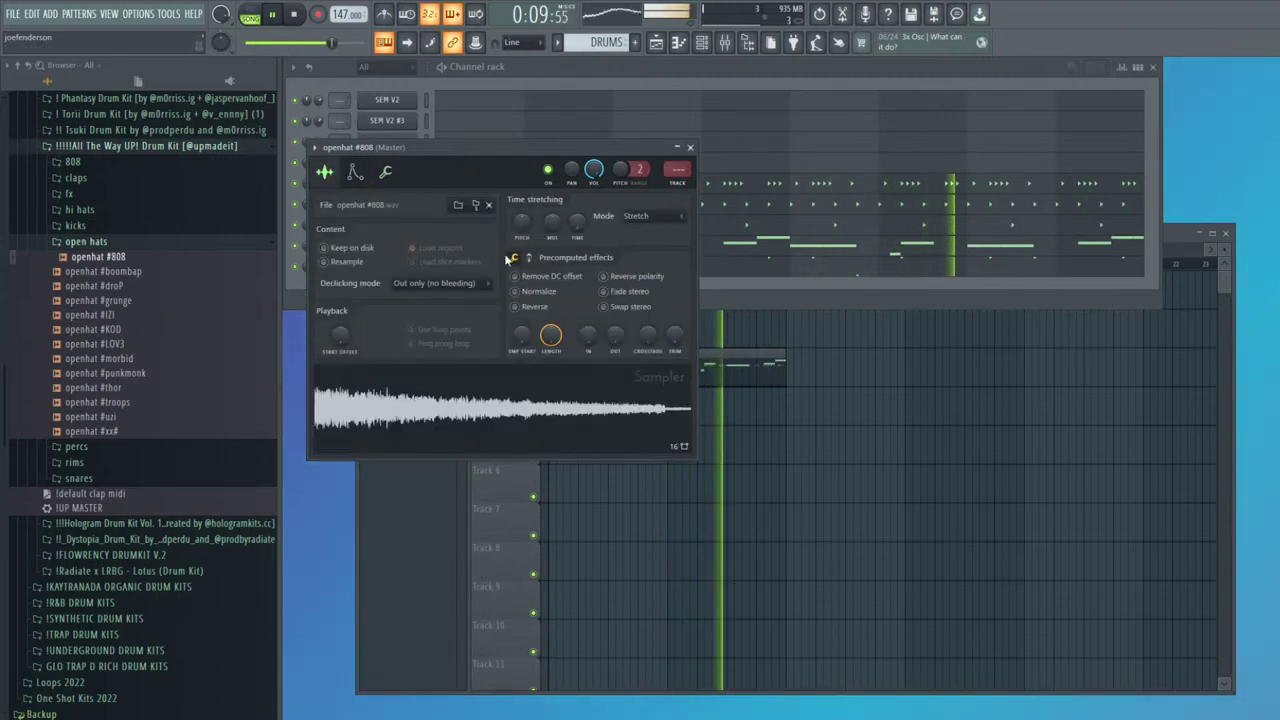
{"action": "left_click_drag", "start_coordinate": [593, 190], "coordinate": [588, 222]}
{"action": "left_click_drag", "start_coordinate": [562, 263], "coordinate": [562, 250]}
{"action": "key", "text": "Escape"}
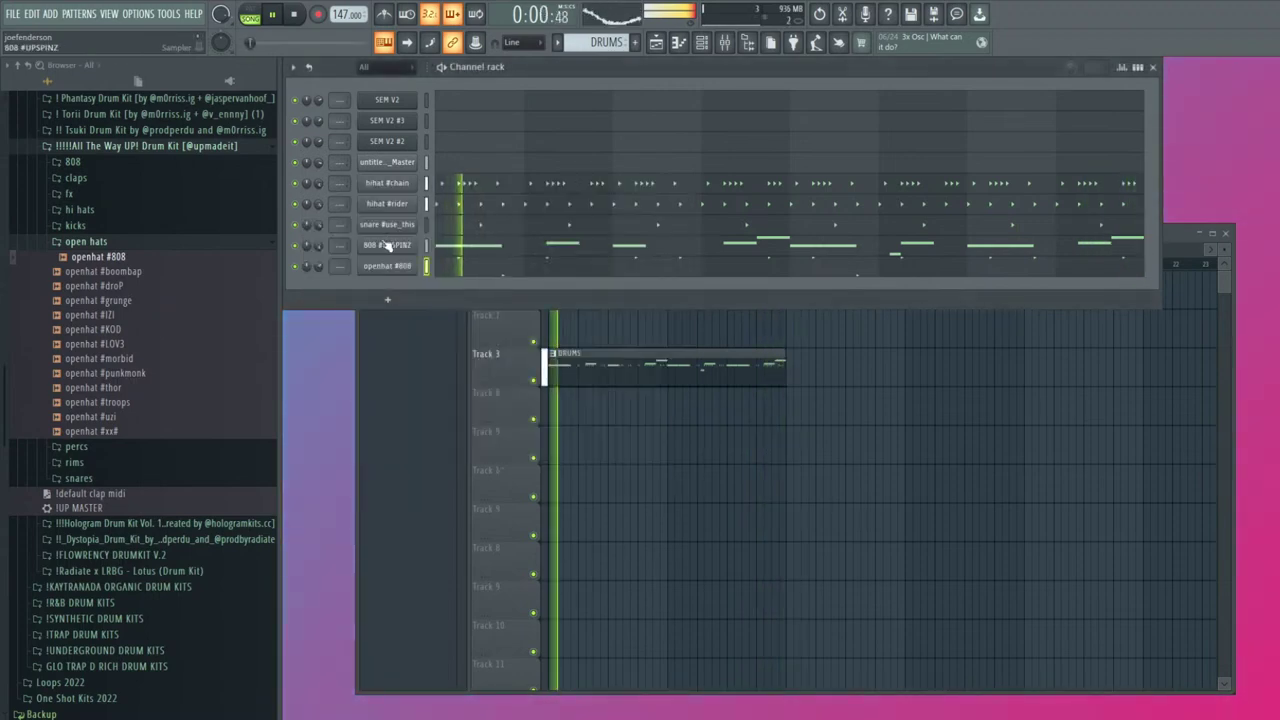
Audition the kit's percs folder and add perc #tex as a new channel below the open hat
{"action": "left_click", "coordinate": [90, 242]}
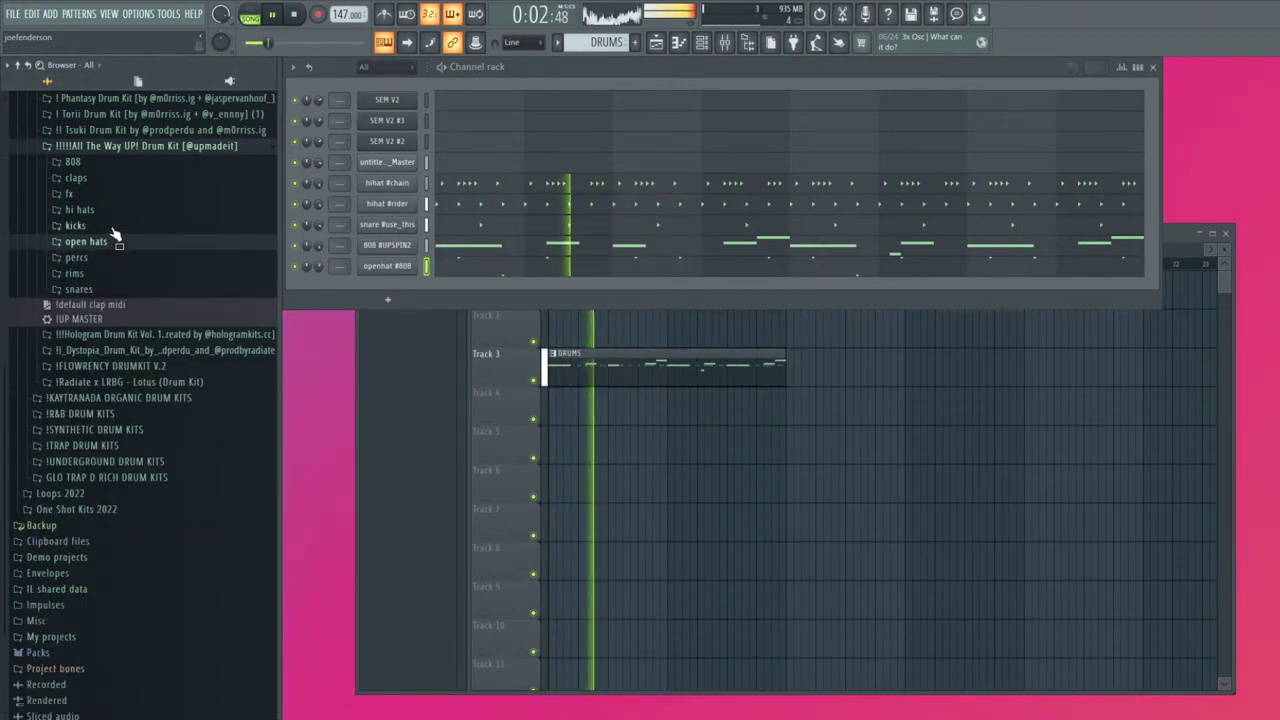
{"action": "left_click", "coordinate": [80, 257]}
{"action": "left_click", "coordinate": [118, 376]}
{"action": "left_click", "coordinate": [118, 405]}
{"action": "left_click", "coordinate": [118, 434]}
{"action": "left_click_drag", "start_coordinate": [116, 440], "coordinate": [393, 276]}
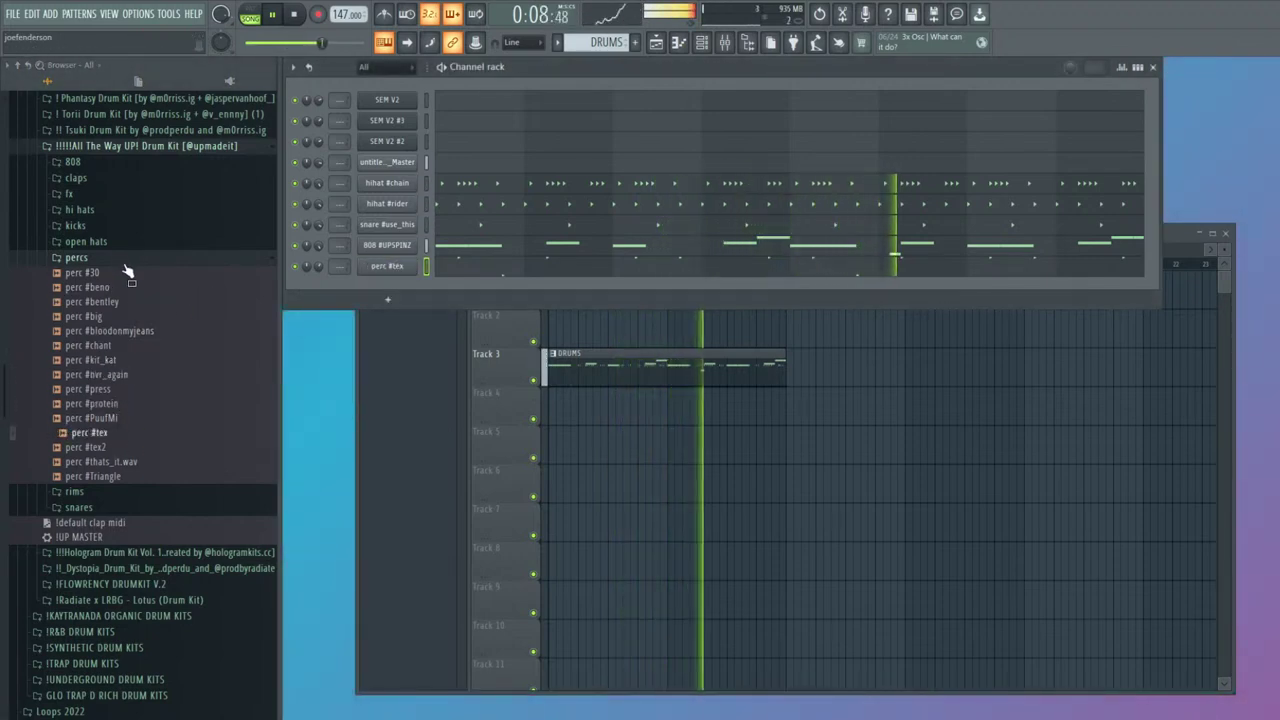
{"action": "left_click_drag", "start_coordinate": [60, 435], "coordinate": [385, 302]}
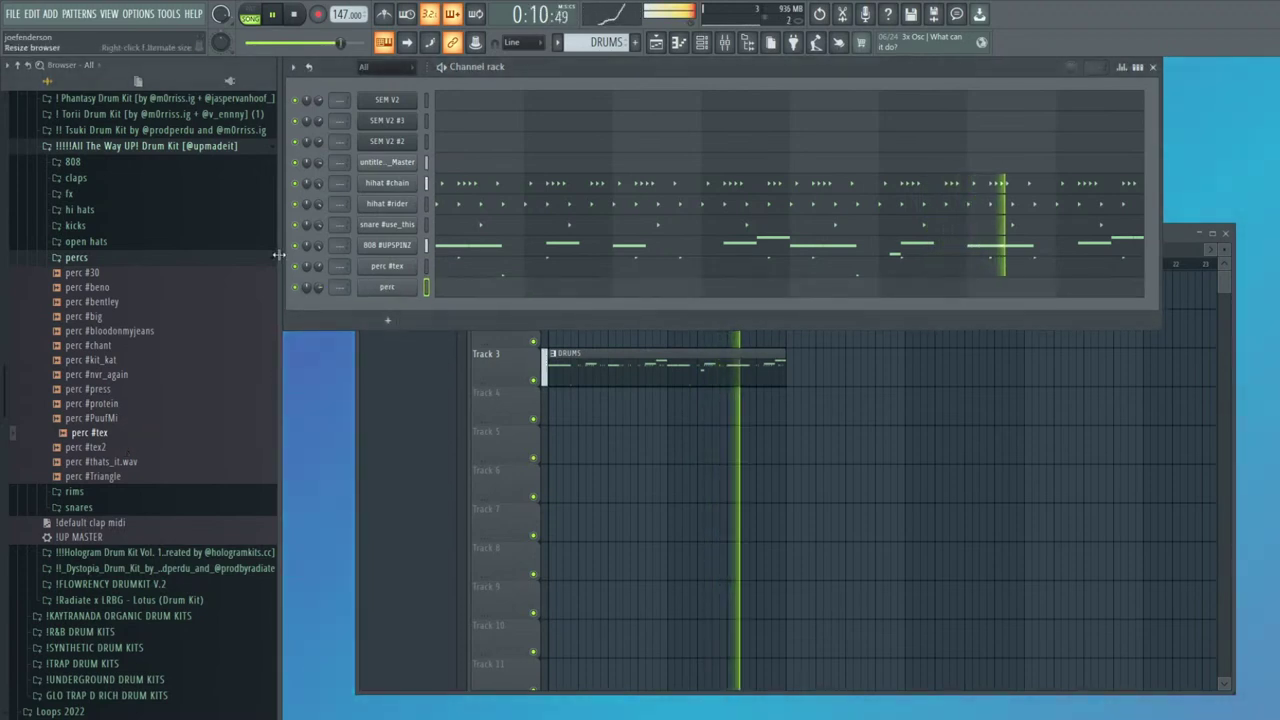
Load openhat #808 from the kit's open hats folder back into the overwritten open hat channel
{"action": "left_click", "coordinate": [100, 242]}
{"action": "key", "text": "space"}
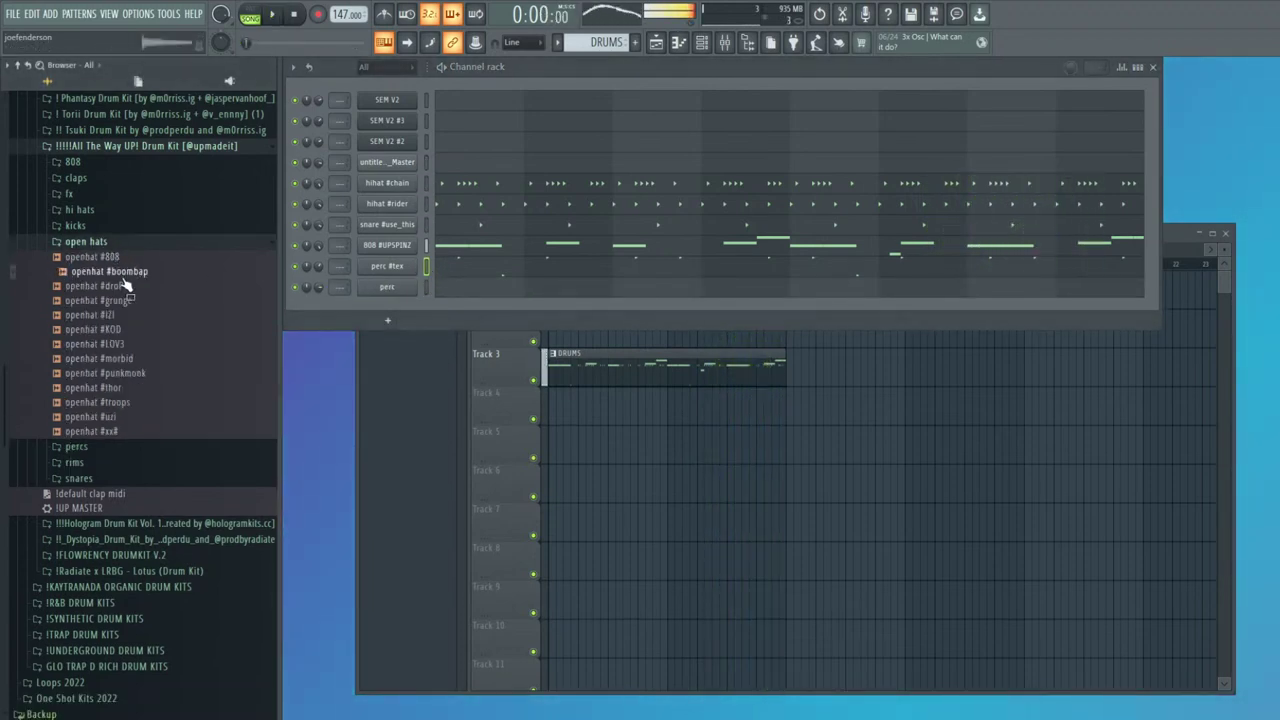
{"action": "left_click", "coordinate": [136, 273]}
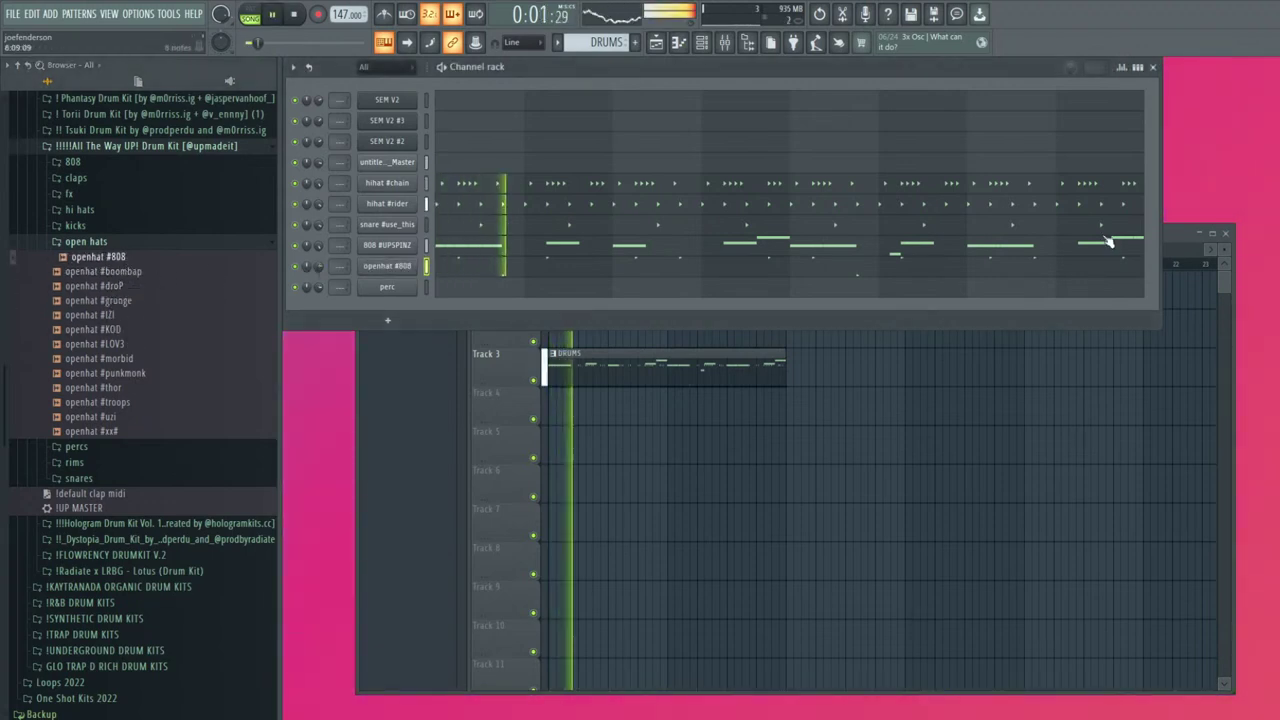
Enter perc hits on steps 7, 19 and 29 to 31 of the step grid
{"action": "left_click", "coordinate": [1138, 68]}
{"action": "left_click", "coordinate": [508, 287]}
{"action": "key", "text": "space"}
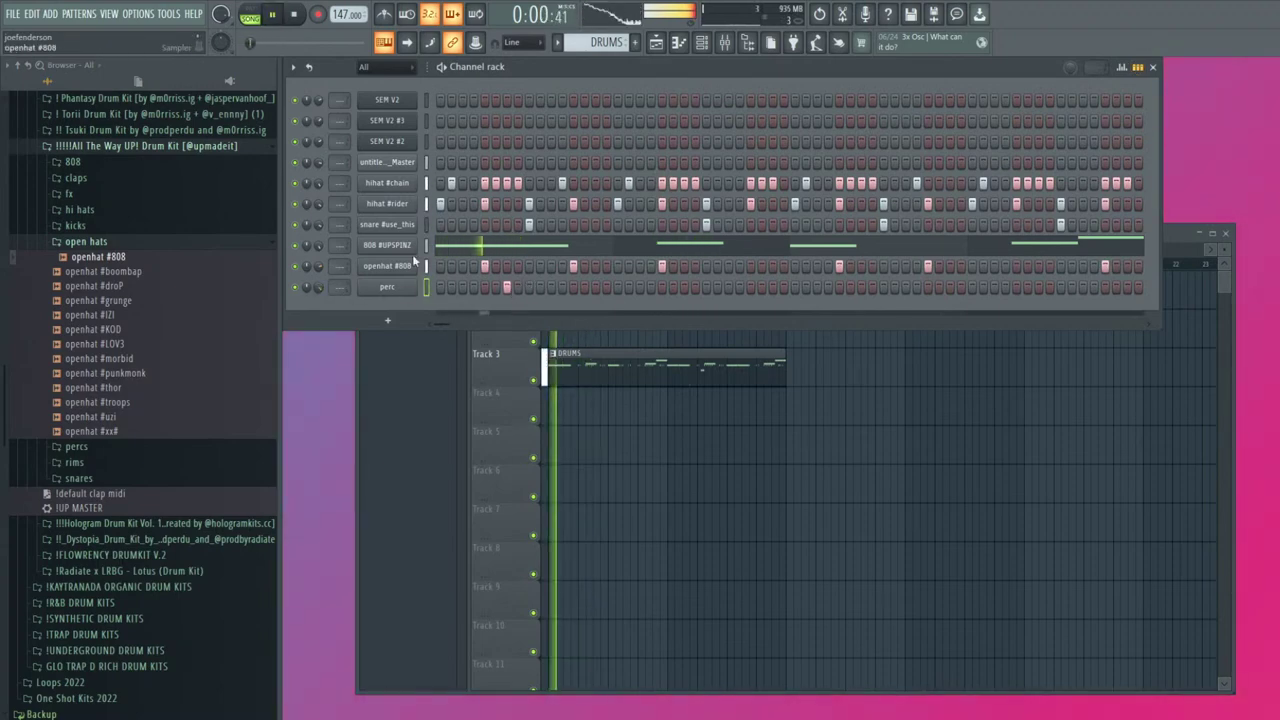
{"action": "left_click", "coordinate": [639, 287]}
{"action": "key", "text": "space"}
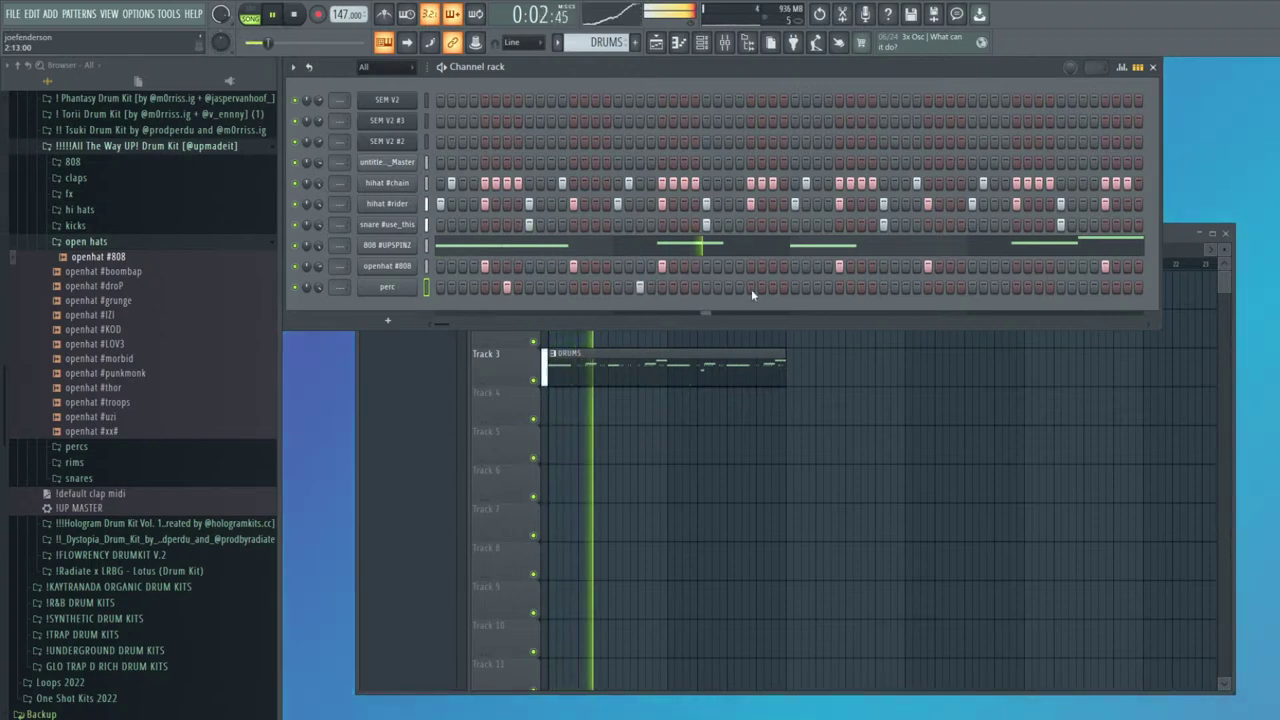
Give the three perc hits ending bar 2 a rising velocity and move all perc notes down an octave to C4
{"action": "left_click", "coordinate": [1136, 67]}
{"action": "left_click", "coordinate": [697, 287]}
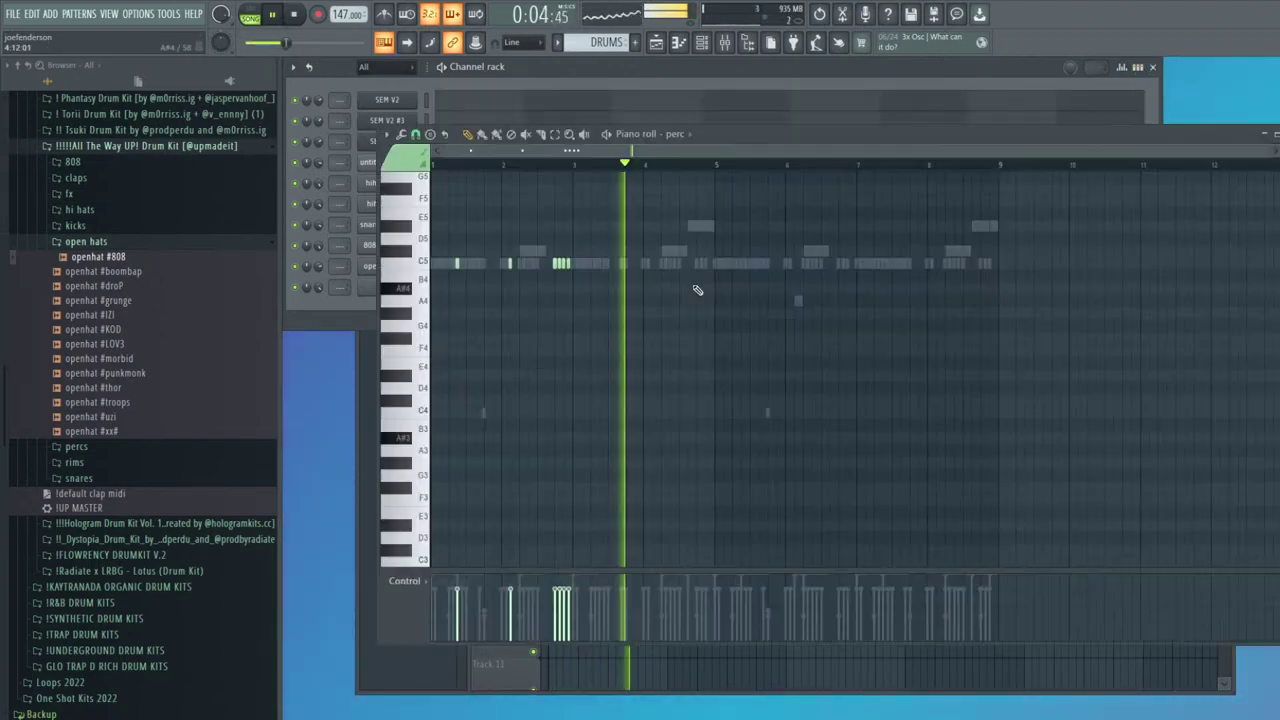
{"action": "scroll", "coordinate": [576, 283], "scroll_direction": "up", "scroll_amount": 3}
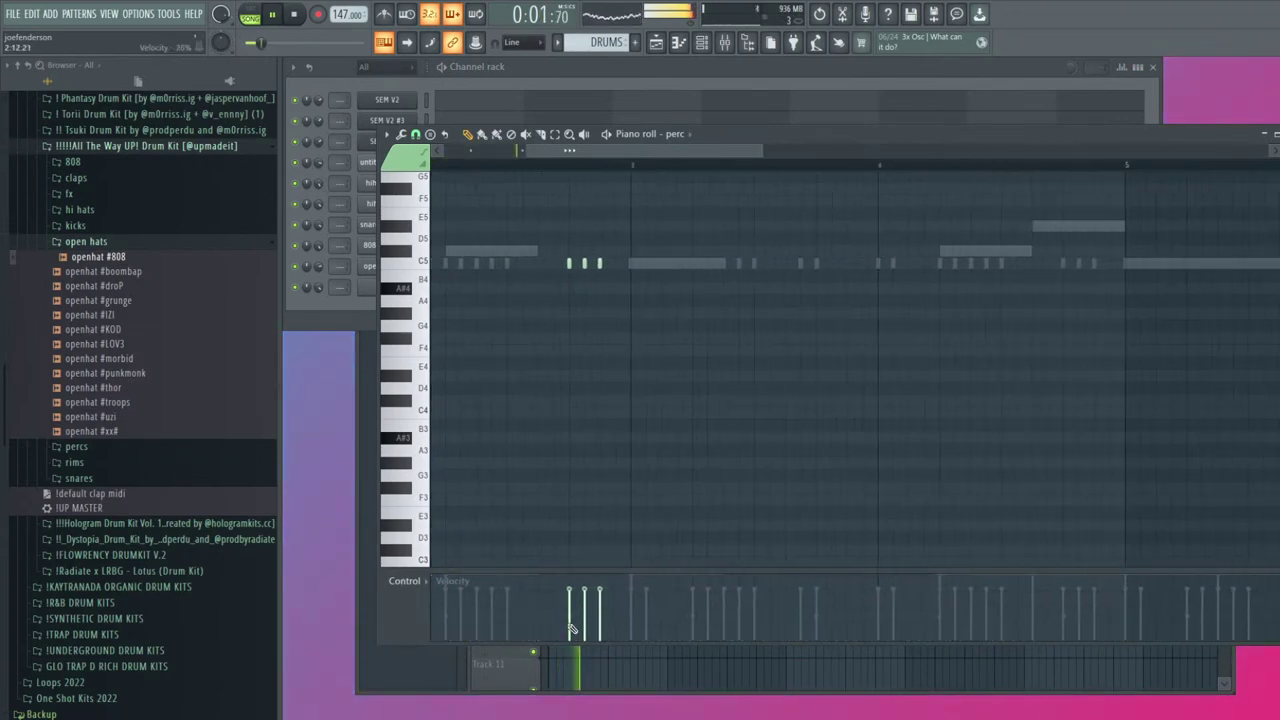
{"action": "scroll", "coordinate": [615, 266], "scroll_direction": "down", "scroll_amount": 2}
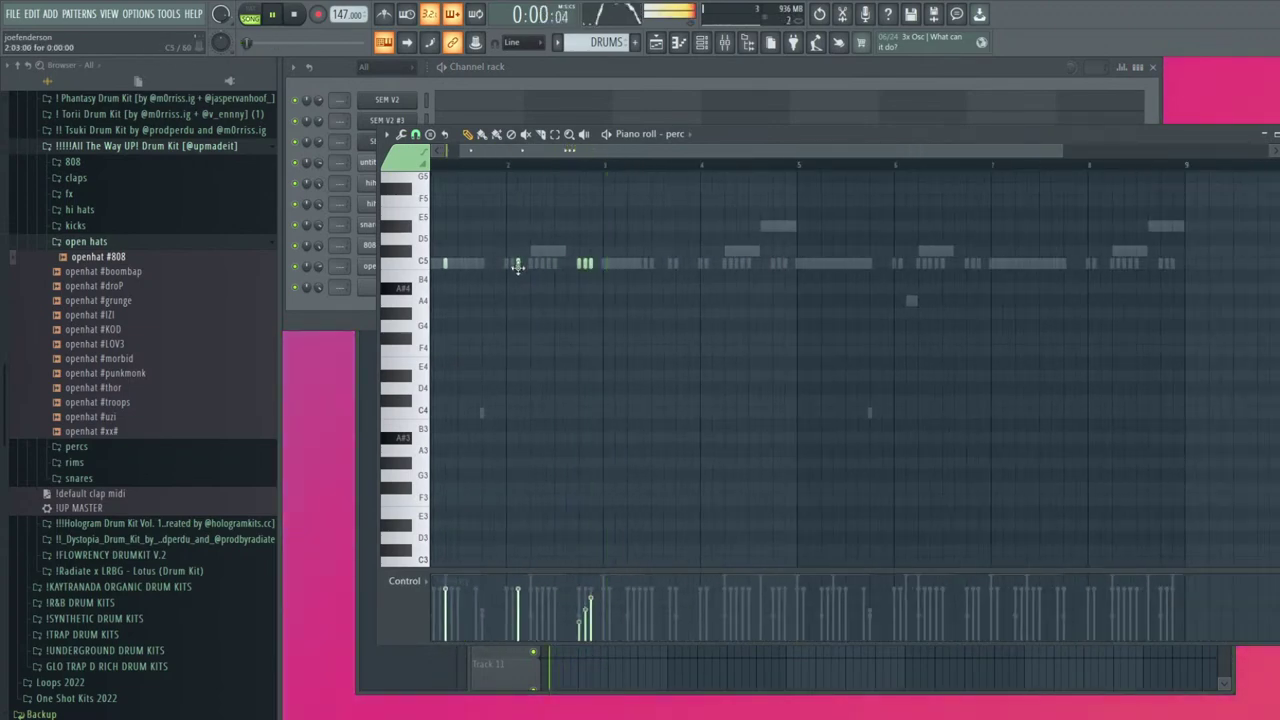
{"action": "scroll", "coordinate": [590, 295], "scroll_direction": "up", "scroll_amount": 3}
{"action": "scroll", "coordinate": [600, 300], "scroll_direction": "down", "scroll_amount": 3}
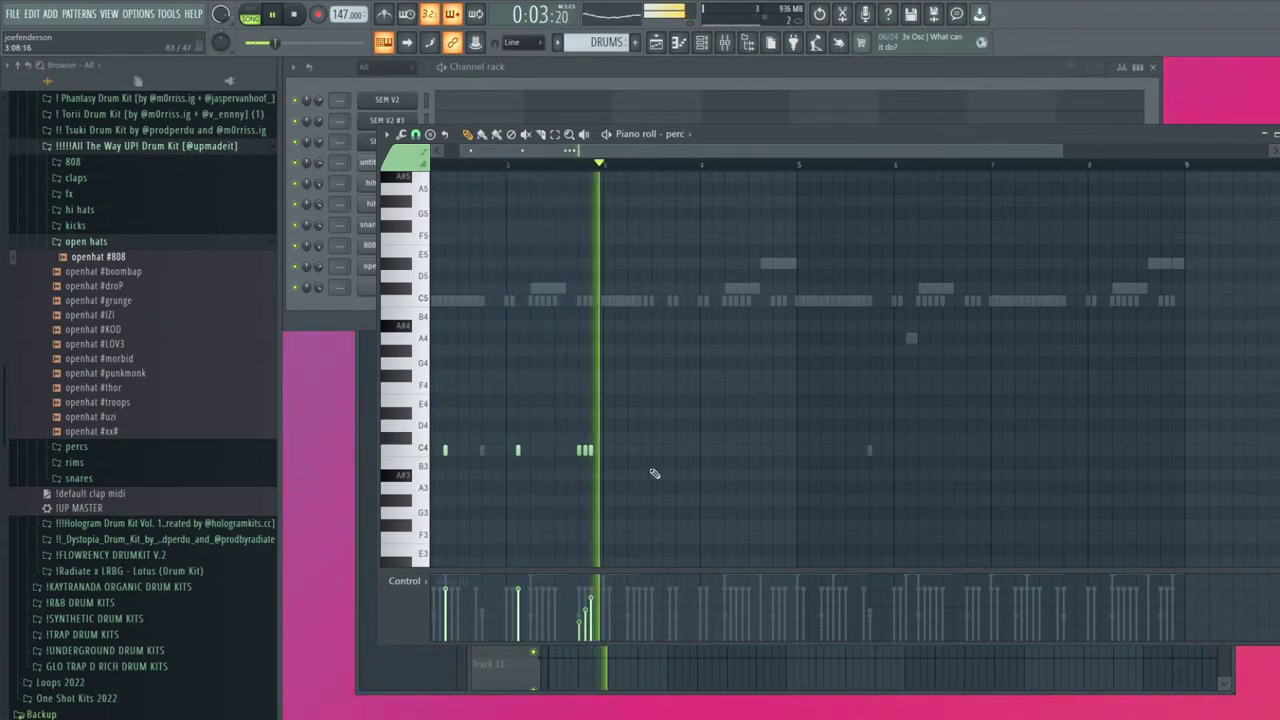
Place three spaced C4 perc hits across the second half of bar 4
{"action": "left_click", "coordinate": [724, 450]}
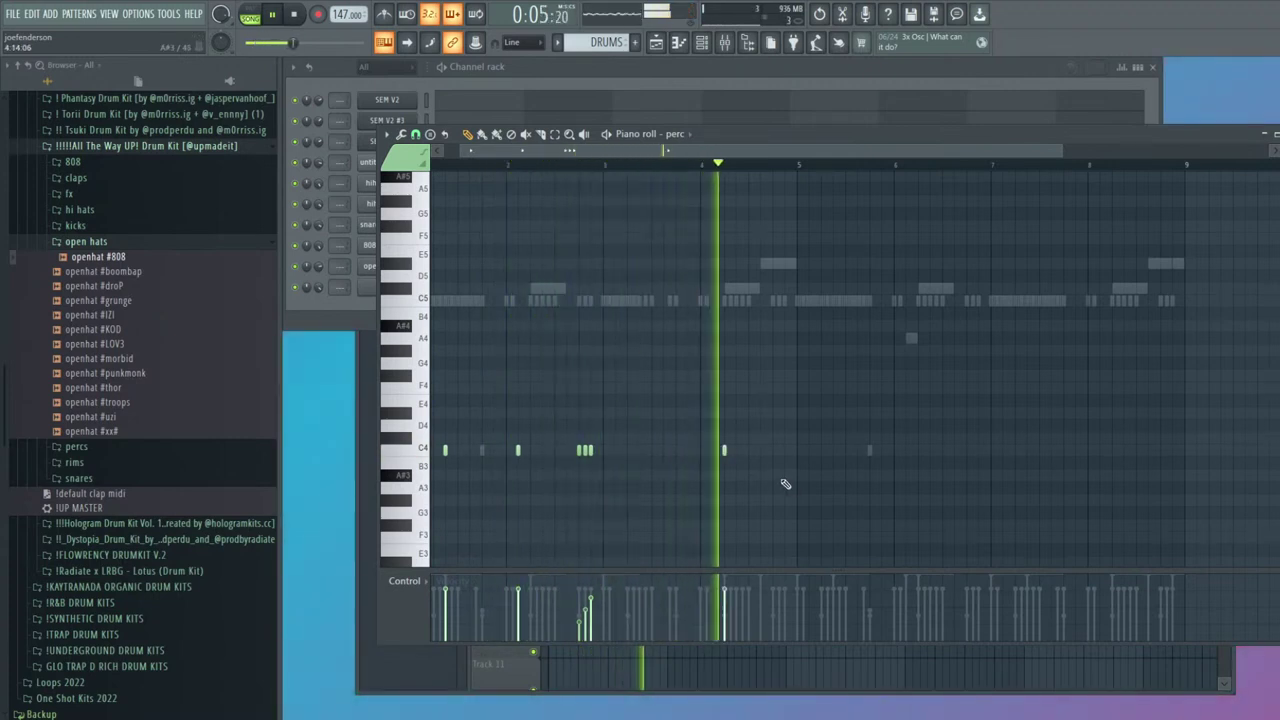
{"action": "left_click", "coordinate": [773, 450]}
{"action": "right_click", "coordinate": [725, 452]}
{"action": "left_click", "coordinate": [760, 452]}
{"action": "left_click", "coordinate": [784, 451]}
{"action": "left_click", "coordinate": [772, 451]}
{"action": "right_click", "coordinate": [773, 453]}
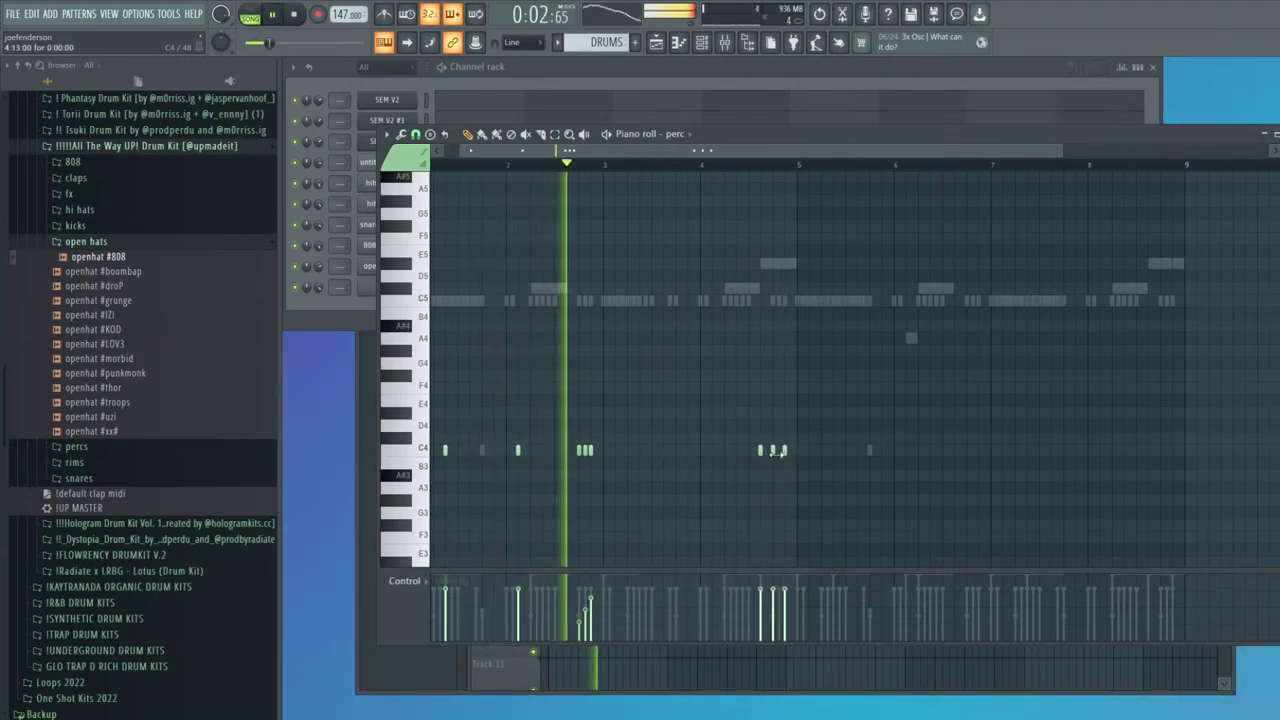
Rework the bar 4 perc hits into two consecutive C4 notes on steps 14 and 15, the first one softer
{"action": "scroll", "coordinate": [785, 460], "scroll_direction": "up", "scroll_amount": 2}
{"action": "right_click", "coordinate": [748, 453]}
{"action": "left_click", "coordinate": [722, 514]}
{"action": "mouse_move", "coordinate": [772, 526]}
{"action": "left_mouse_down"}
{"action": "mouse_move", "coordinate": [679, 514]}
{"action": "mouse_move", "coordinate": [751, 526]}
{"action": "left_mouse_up"}
{"action": "left_click", "coordinate": [820, 557], "text": "ctrl"}
{"action": "left_click", "coordinate": [787, 604]}
{"action": "scroll", "coordinate": [763, 494], "scroll_direction": "down", "scroll_amount": 3}
{"action": "key", "text": "Delete"}
Duplicate the four-bar perc pattern into bars 5 to 8 and close the piano roll
{"action": "scroll", "coordinate": [781, 362], "scroll_direction": "down", "scroll_amount": 1}
{"action": "scroll", "coordinate": [781, 362], "scroll_direction": "down", "scroll_amount": 1}
{"action": "left_click_drag", "start_coordinate": [712, 163], "coordinate": [36, 163]}
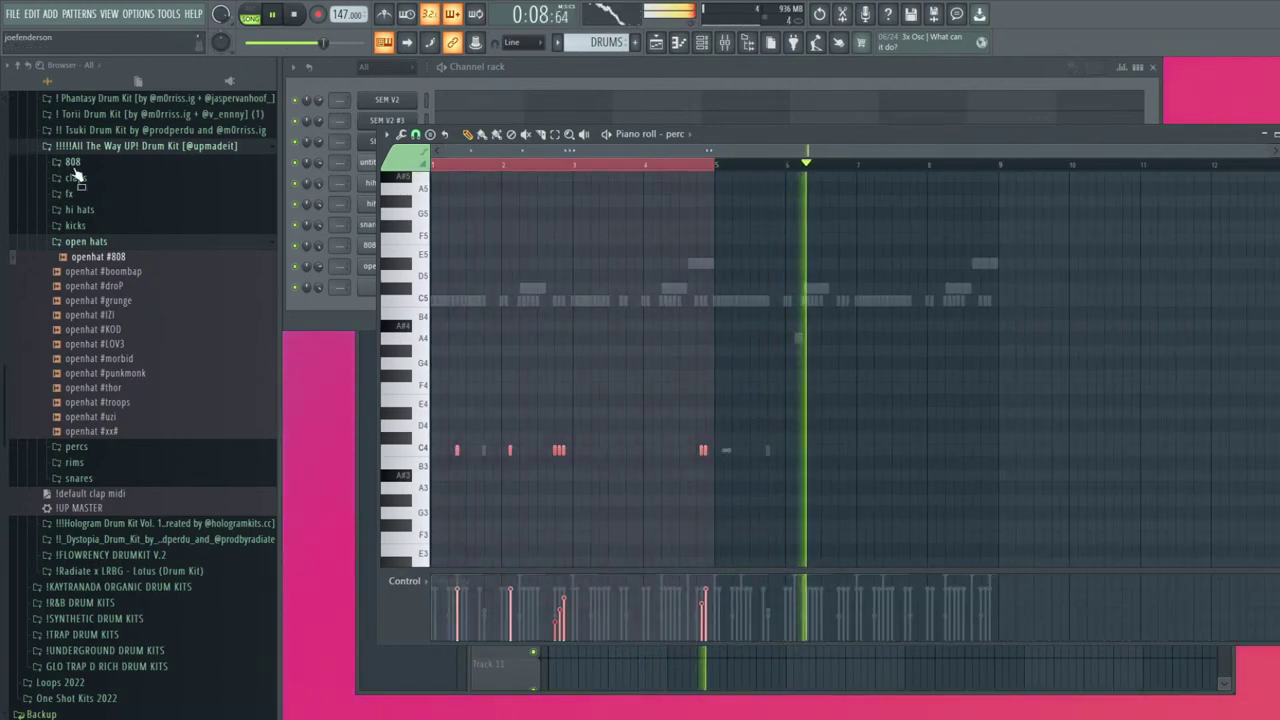
{"action": "key", "text": "ctrl+b"}
{"action": "key", "text": "Escape"}
Add snare #bandit from the kit's snares folder as a new channel with hits on steps 11, 27, 46, 47 and 55
{"action": "left_click", "coordinate": [30, 244]}
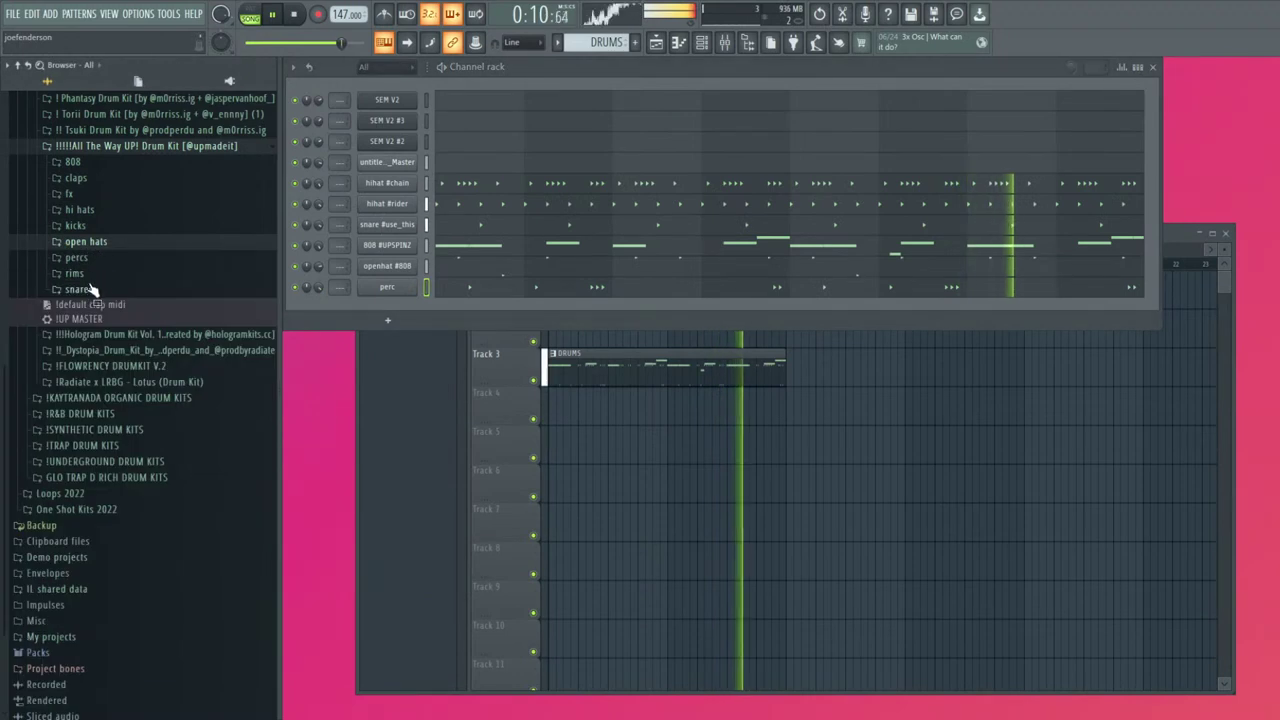
{"action": "left_click", "coordinate": [86, 289]}
{"action": "left_click_drag", "start_coordinate": [98, 319], "coordinate": [490, 295]}
{"action": "left_click", "coordinate": [1137, 67]}
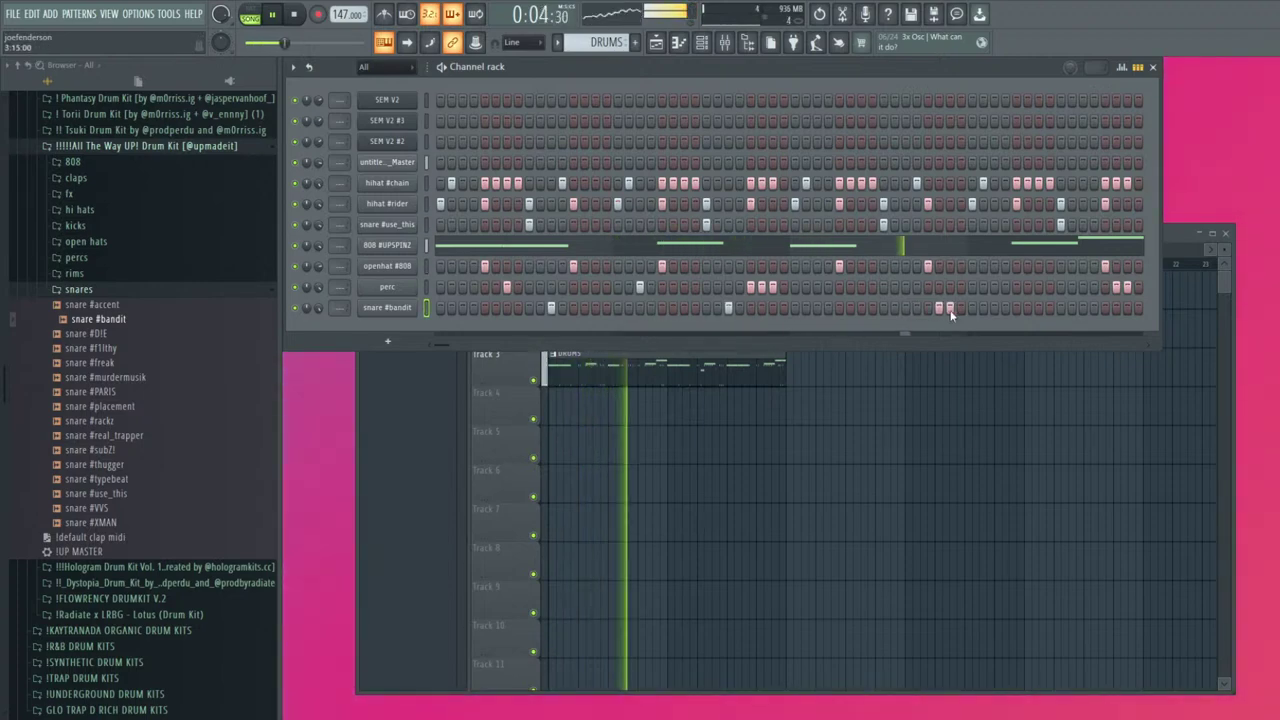
{"action": "left_click", "coordinate": [1037, 310]}
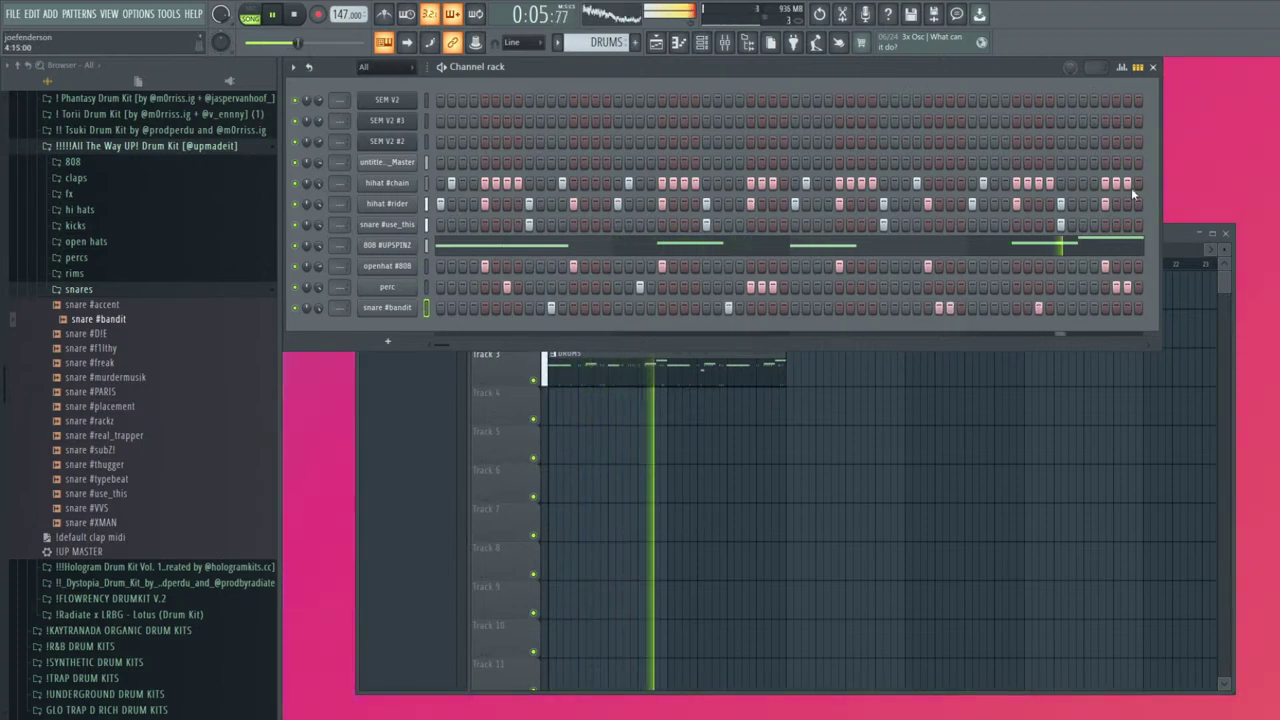
Duplicate the four-bar snare #bandit pattern into bars 5 to 8
{"action": "left_click", "coordinate": [1137, 67]}
{"action": "left_click", "coordinate": [677, 300]}
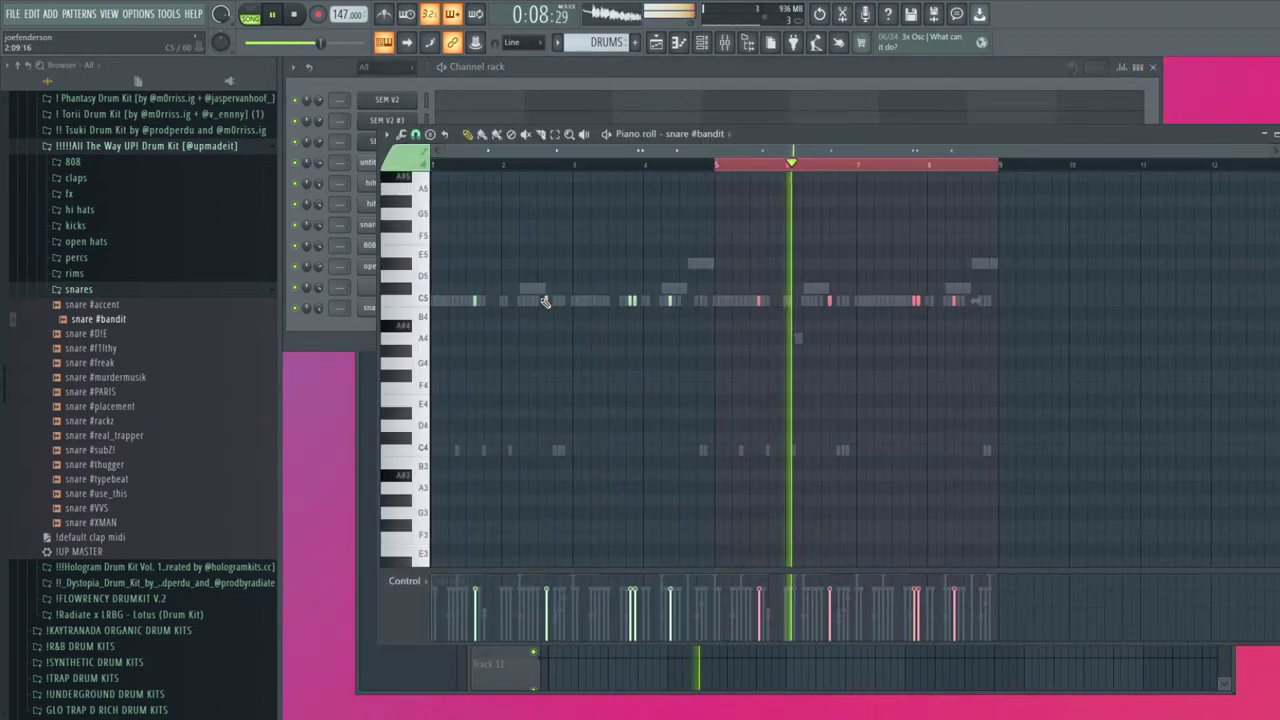
{"action": "key", "text": "F7"}
Normalize snare #bandit, make it cut itself and set its channel volume to 91%
{"action": "left_click", "coordinate": [378, 309]}
{"action": "left_click", "coordinate": [567, 313]}
{"action": "left_click", "coordinate": [576, 328]}
{"action": "left_click", "coordinate": [600, 313]}
{"action": "scroll", "coordinate": [715, 252], "scroll_direction": "down", "scroll_amount": 1}
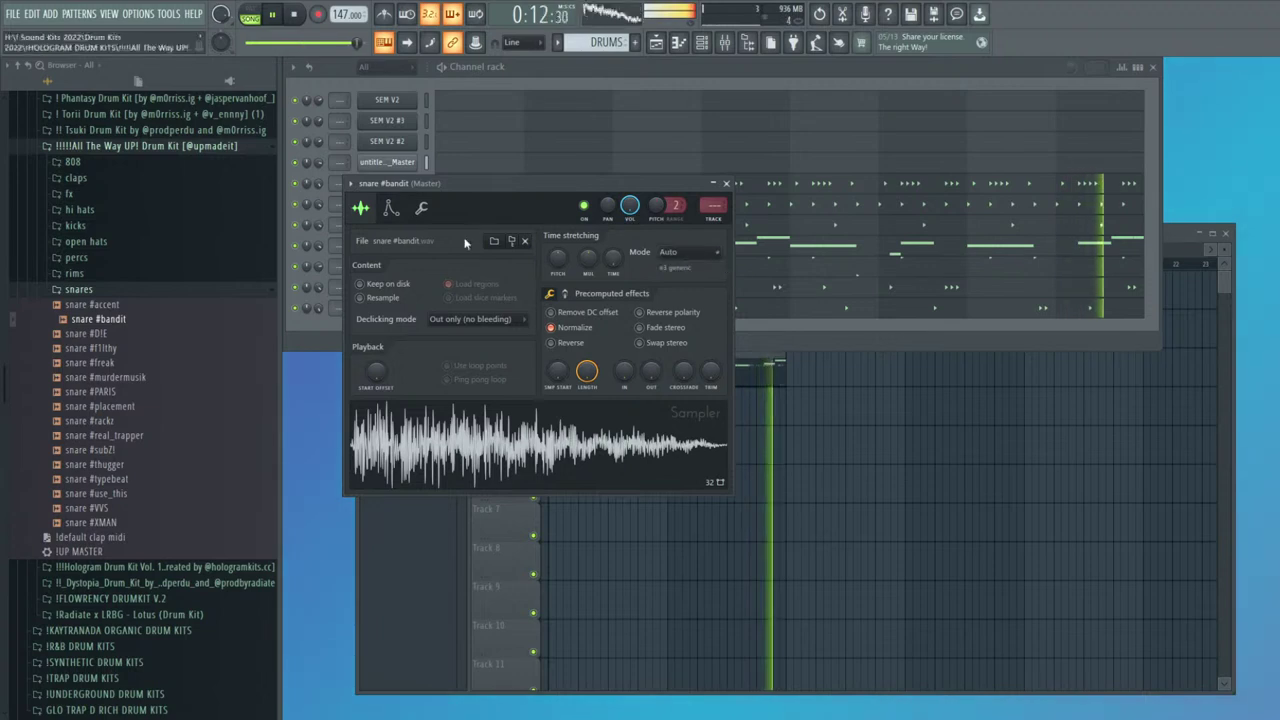
{"action": "left_click", "coordinate": [421, 207]}
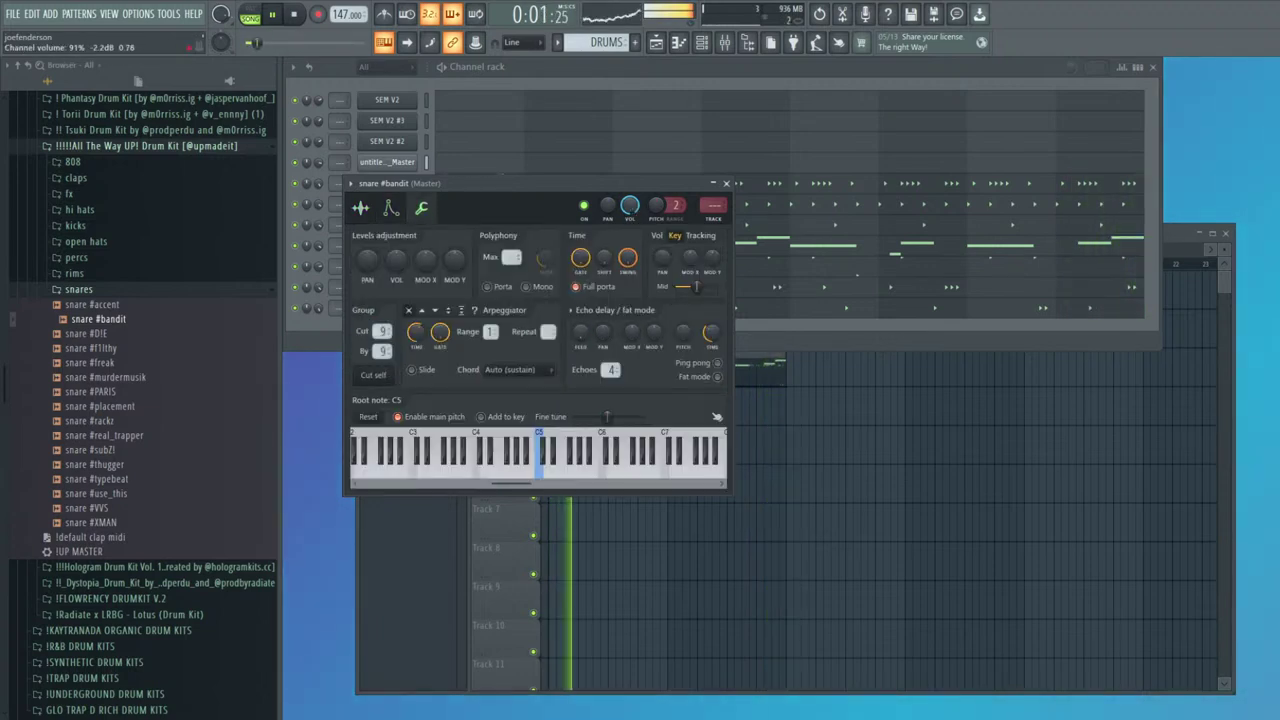
{"action": "key", "text": "Escape"}
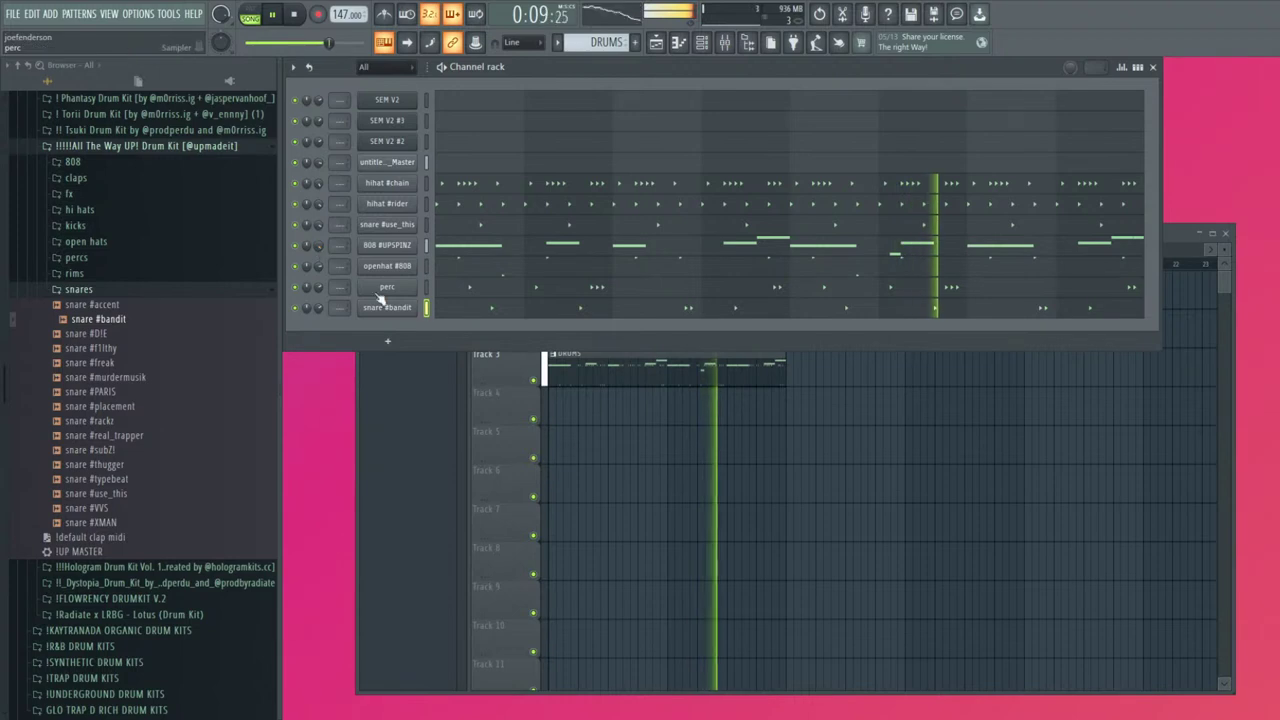
Set the 808 #UPSPINZ channel volume to 86%
{"action": "left_click_drag", "start_coordinate": [316, 247], "coordinate": [317, 249]}
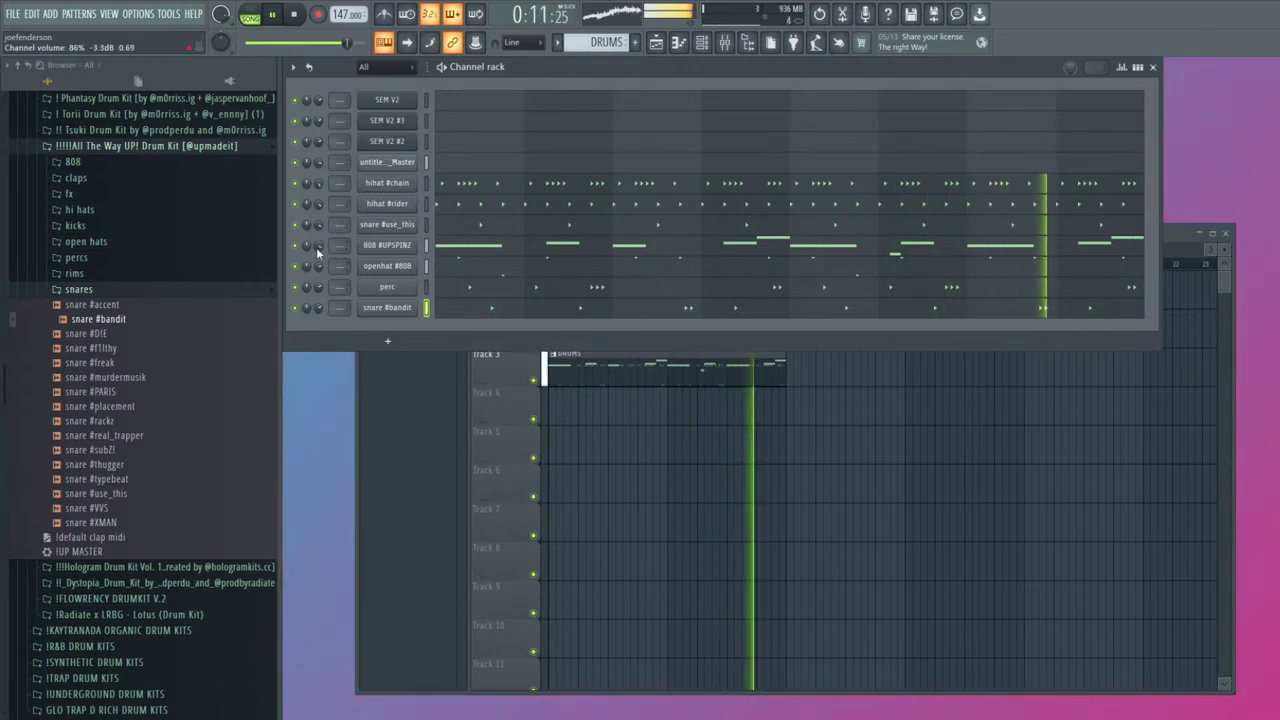
{"action": "left_click", "coordinate": [387, 162]}
{"action": "left_click", "coordinate": [744, 201]}
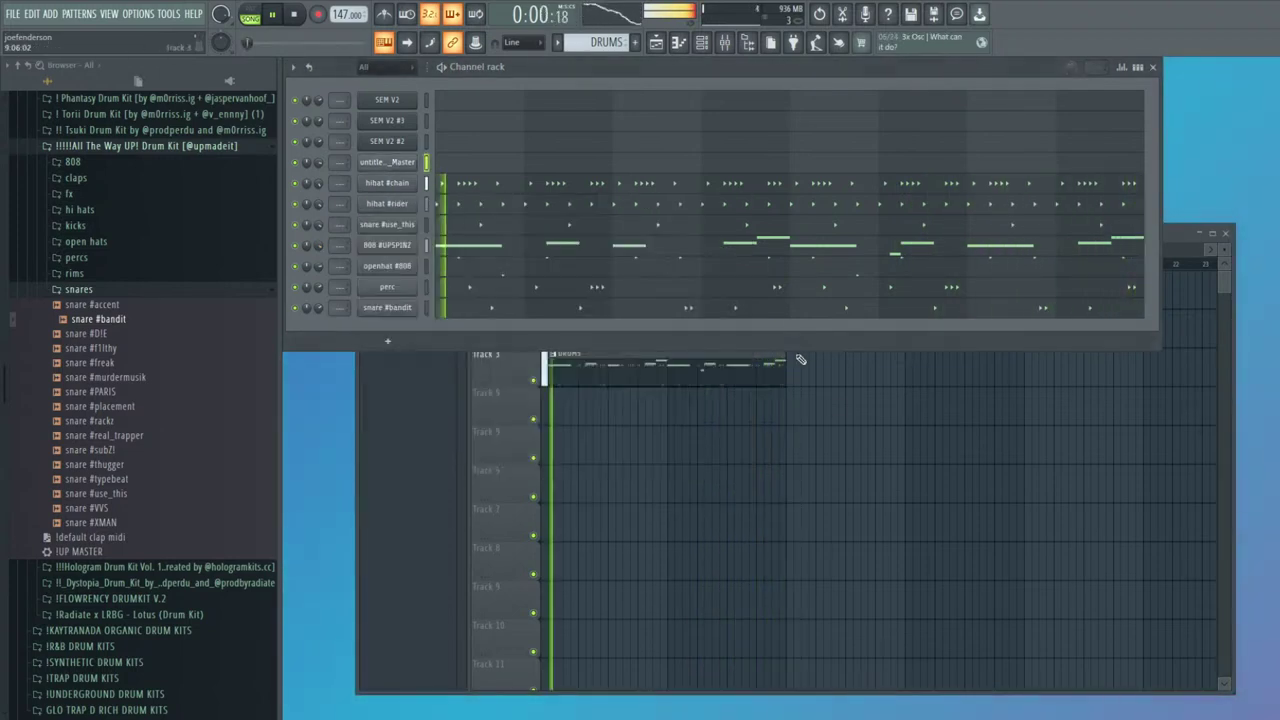
Move the DRUMS clip in the playlist down to Track 5
{"action": "right_click", "coordinate": [832, 403]}
{"action": "left_click_drag", "start_coordinate": [803, 368], "coordinate": [560, 448]}
Solo the Track 1 melody and render bars 1 to 8 through the armed Master into an audio clip on Track 2
{"action": "right_click", "coordinate": [535, 303]}
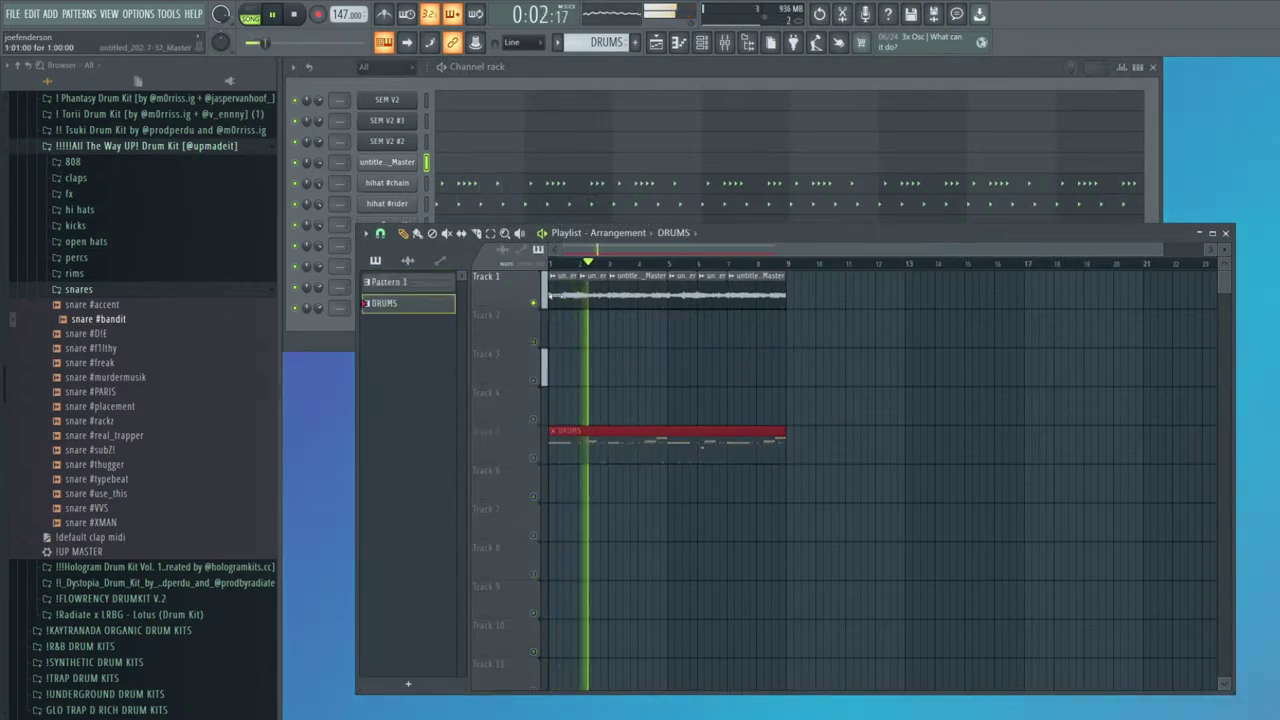
{"action": "key", "text": "F9"}
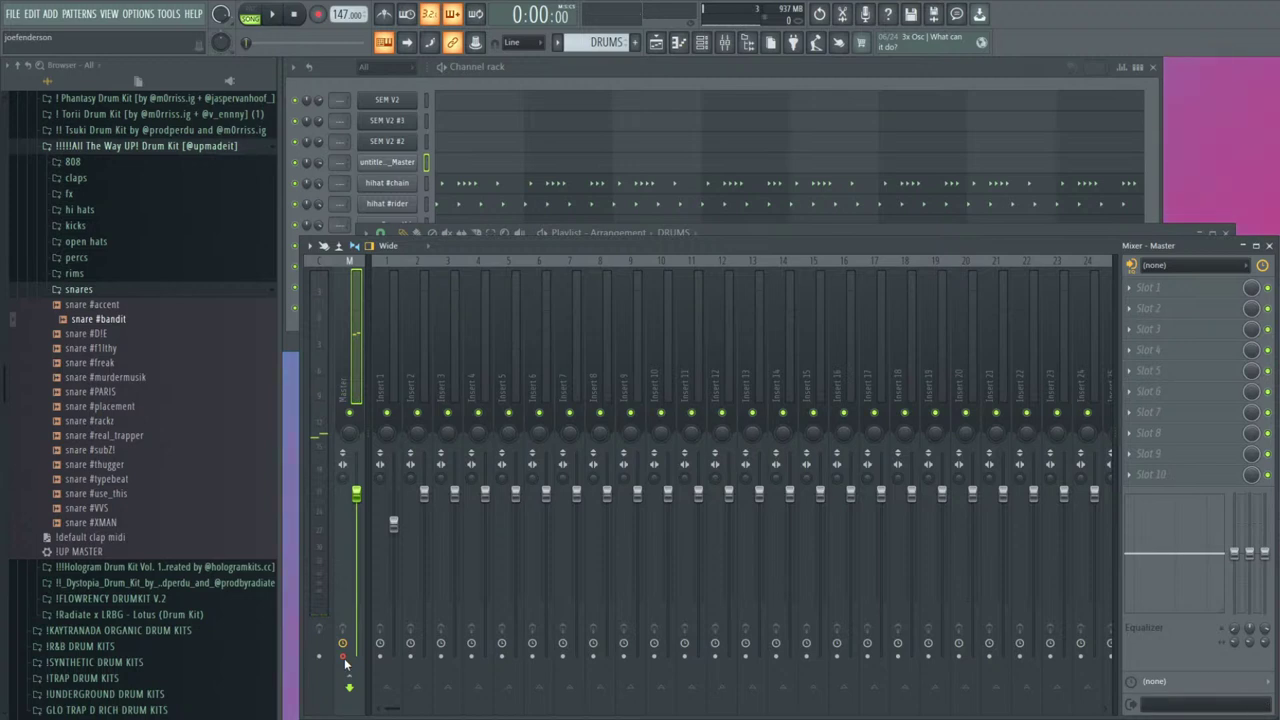
{"action": "key", "text": "F9"}
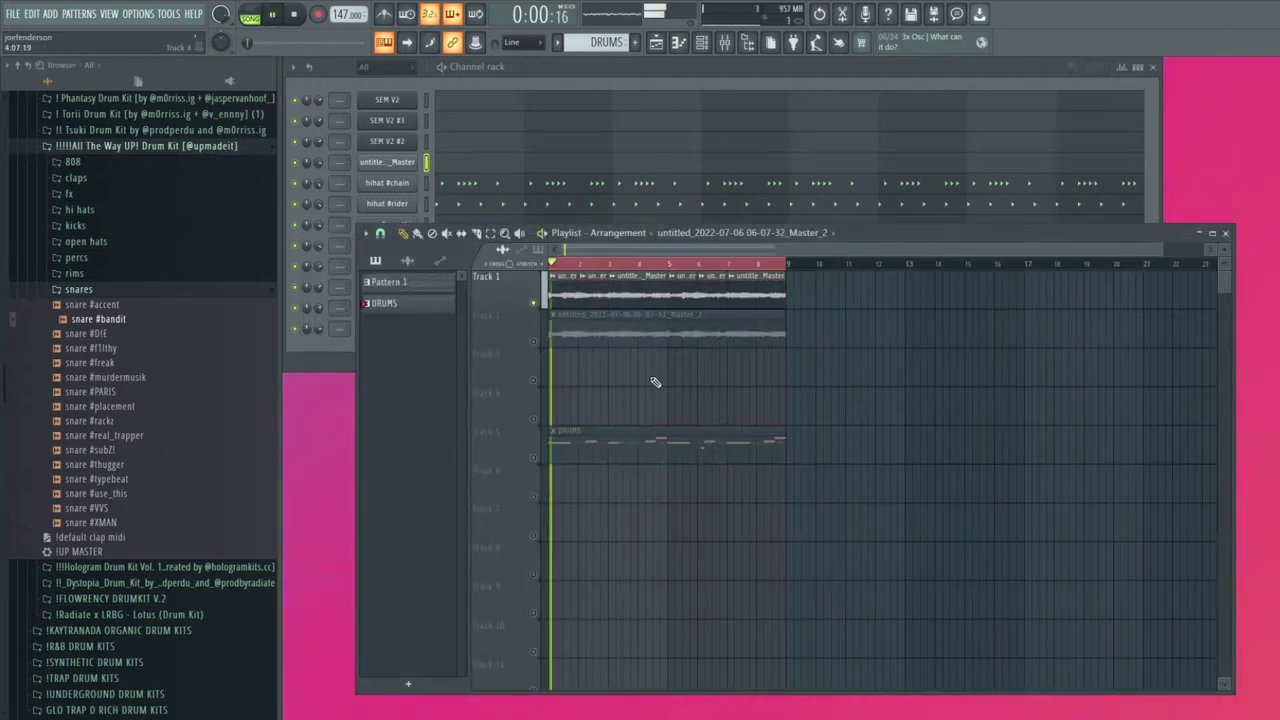
Unmute the DRUMS clip on Track 5 and set the 808 #UPSPINZ channel volume to 88%
{"action": "left_click", "coordinate": [533, 458]}
{"action": "key", "text": "space"}
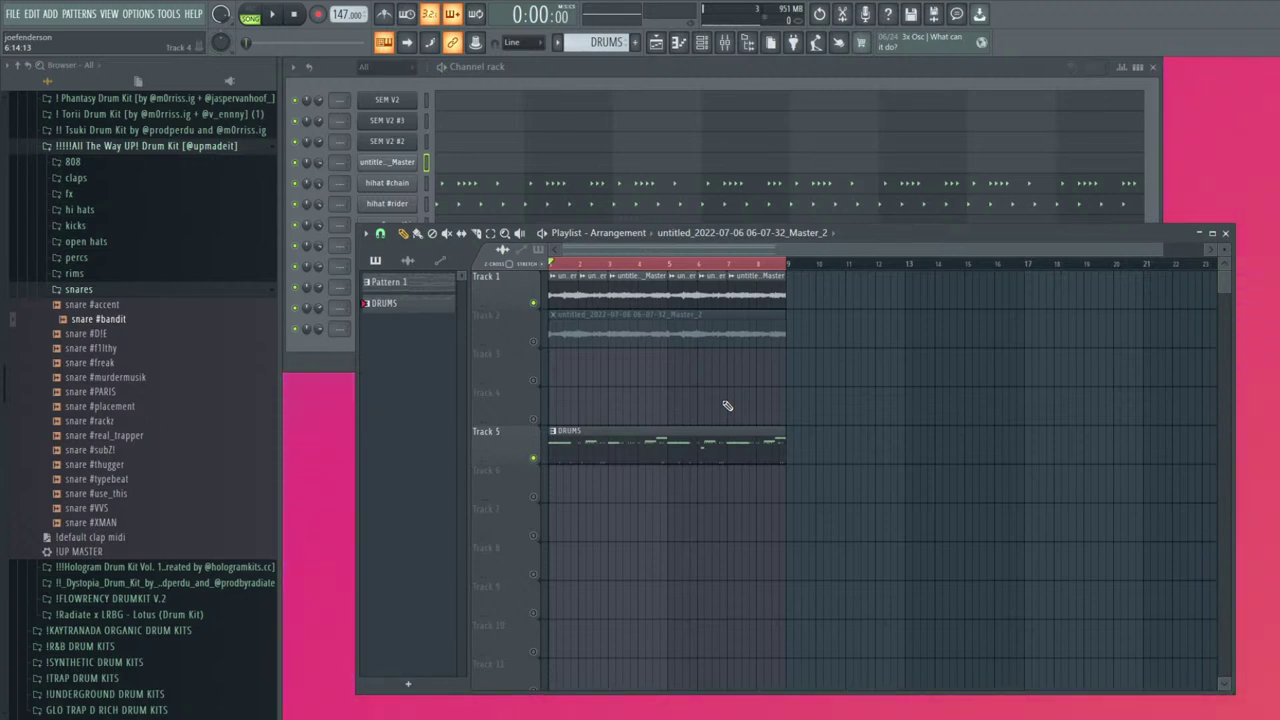
{"action": "left_click", "coordinate": [598, 72]}
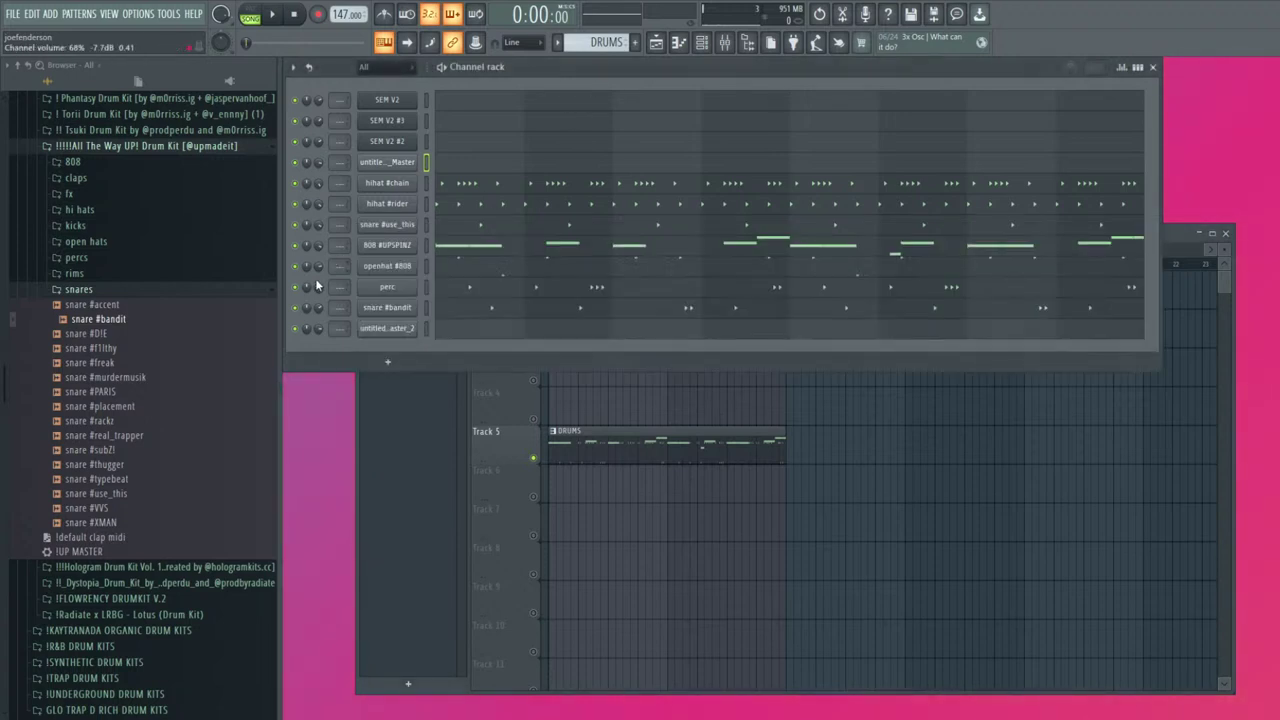
{"action": "left_click_drag", "start_coordinate": [320, 245], "coordinate": [320, 248]}
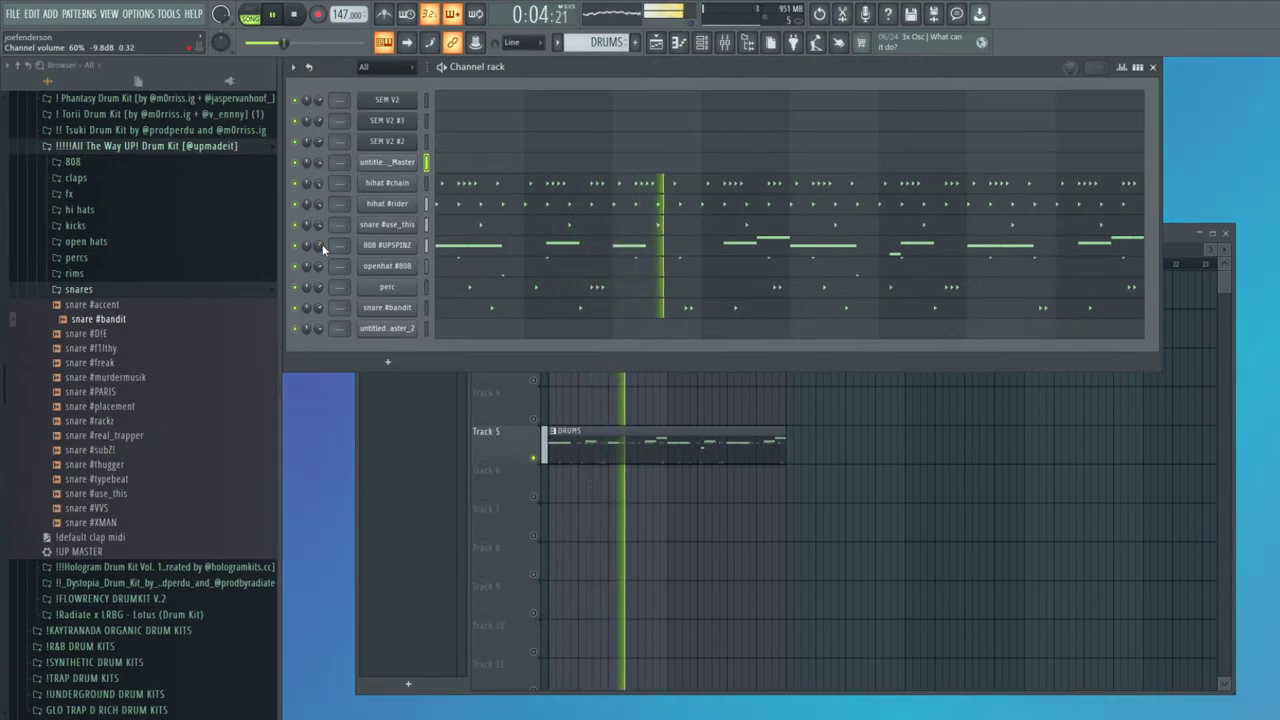
{"action": "left_click_drag", "start_coordinate": [322, 244], "coordinate": [322, 238]}
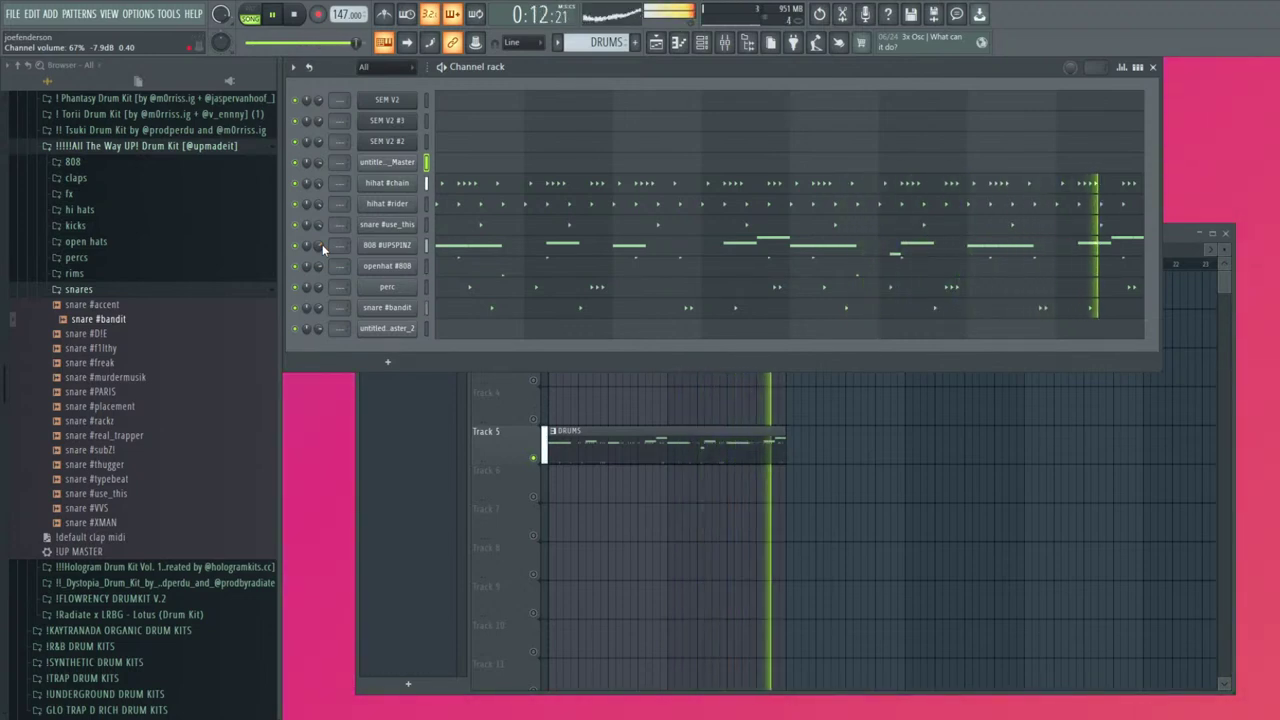
{"action": "key", "text": "space"}
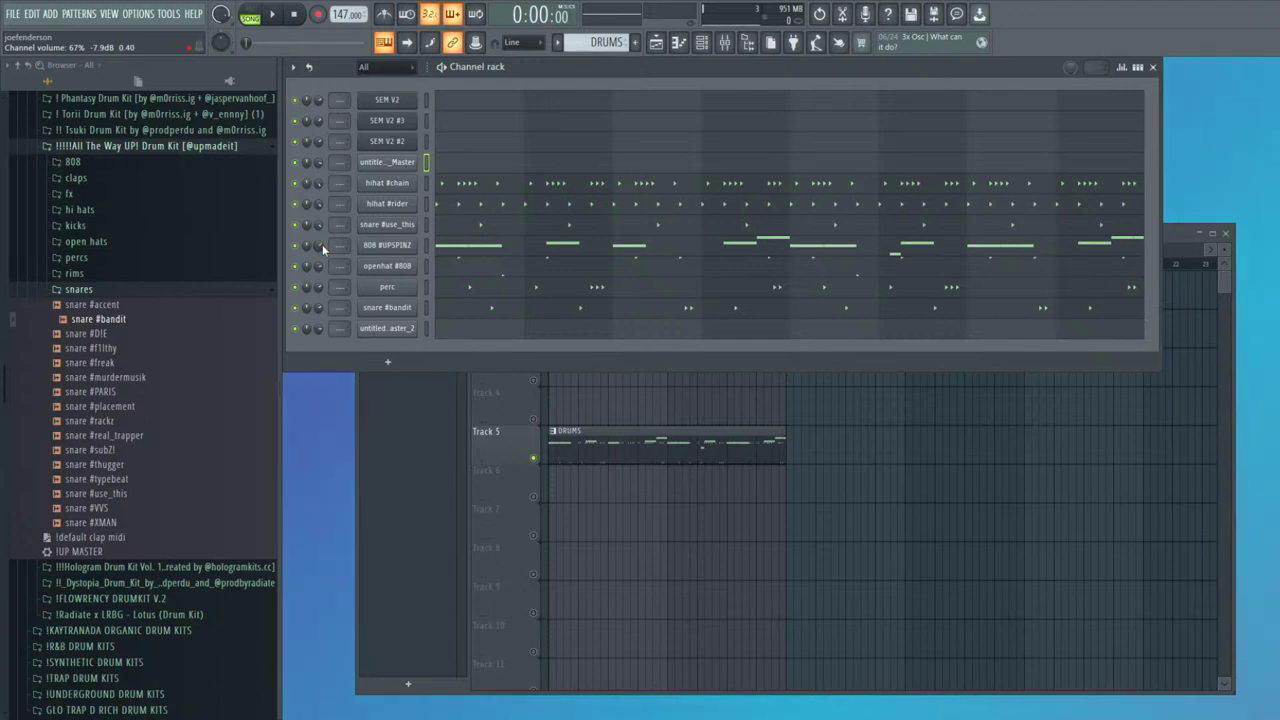
{"action": "key", "text": "space"}
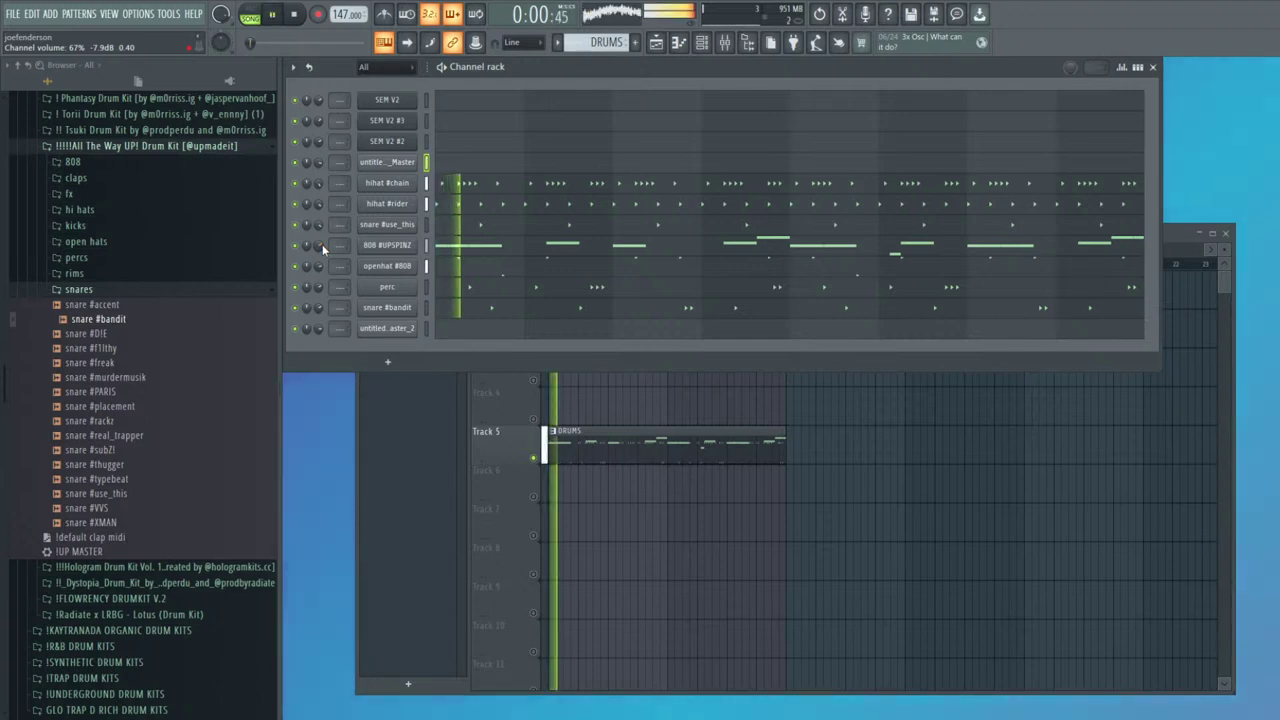
{"action": "left_click_drag", "start_coordinate": [315, 253], "coordinate": [316, 247]}
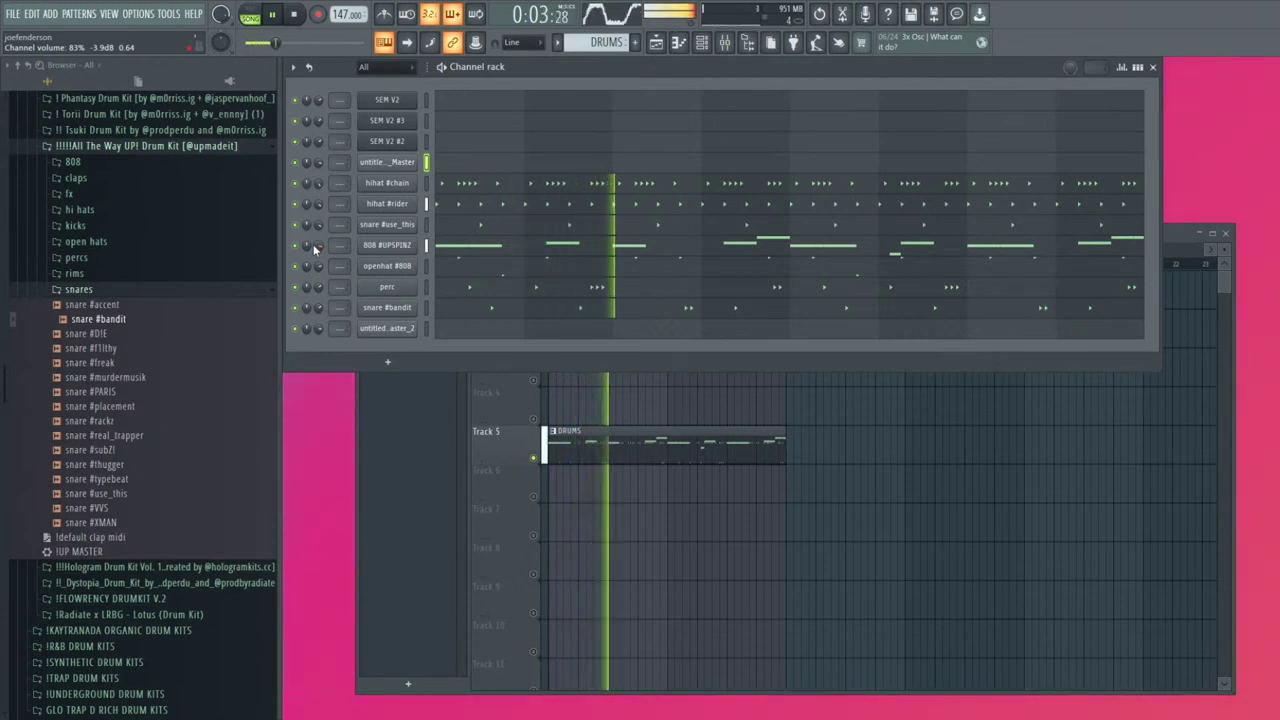
{"action": "left_click_drag", "start_coordinate": [320, 246], "coordinate": [320, 234]}
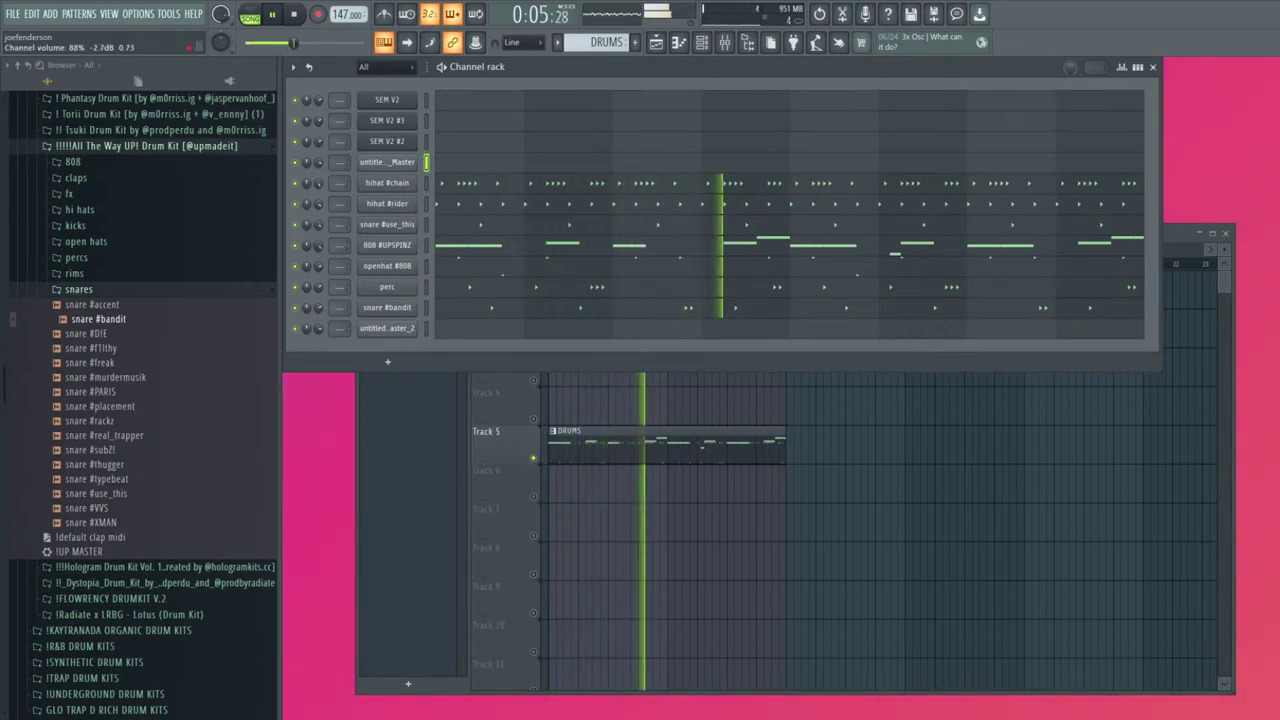
Unsolo the tracks, replace the Track 1 chops with the rendered melody clip and place a copy at bar 9 on Track 2
{"action": "left_click", "coordinate": [703, 437]}
{"action": "right_click", "coordinate": [557, 299]}
{"action": "mouse_move", "coordinate": [703, 326]}
{"action": "left_mouse_down"}
{"action": "mouse_move", "coordinate": [629, 289]}
{"action": "mouse_move", "coordinate": [766, 280]}
{"action": "mouse_move", "coordinate": [797, 320]}
{"action": "left_mouse_up"}
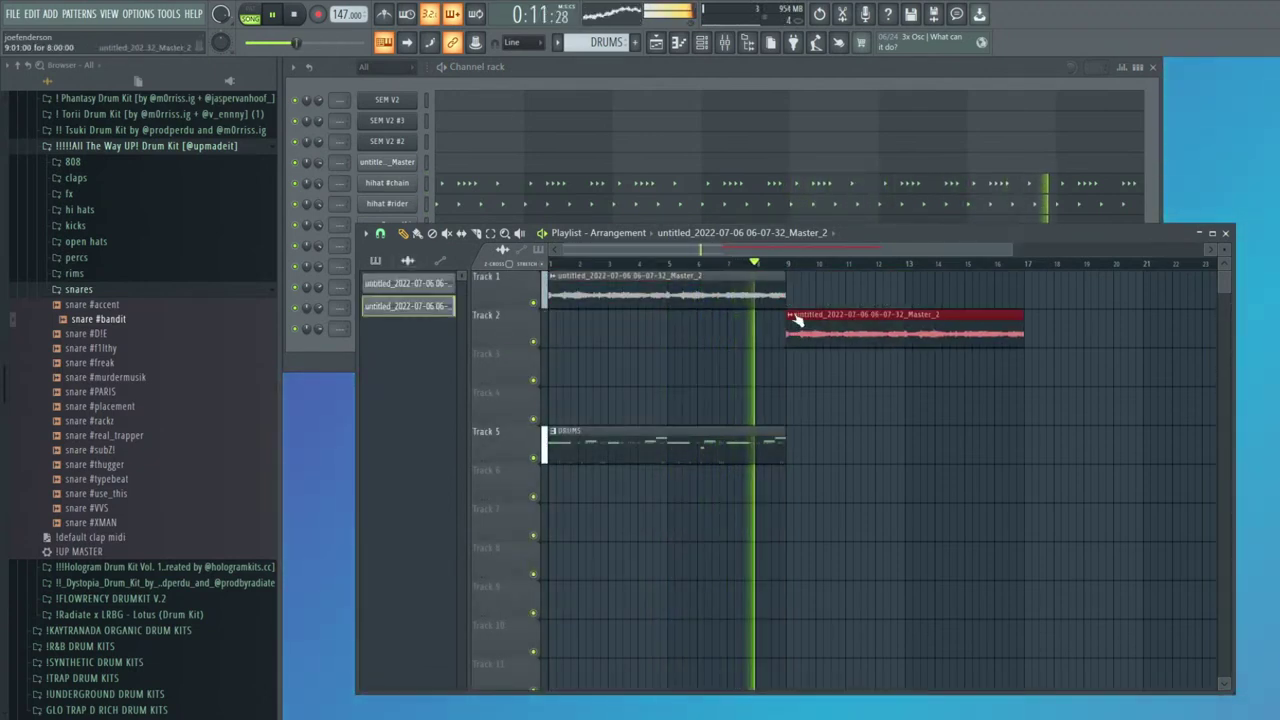
Pitch-shift the melody copy at bar 9 on Track 2 through its audio clip settings
{"action": "double_click", "coordinate": [832, 330]}
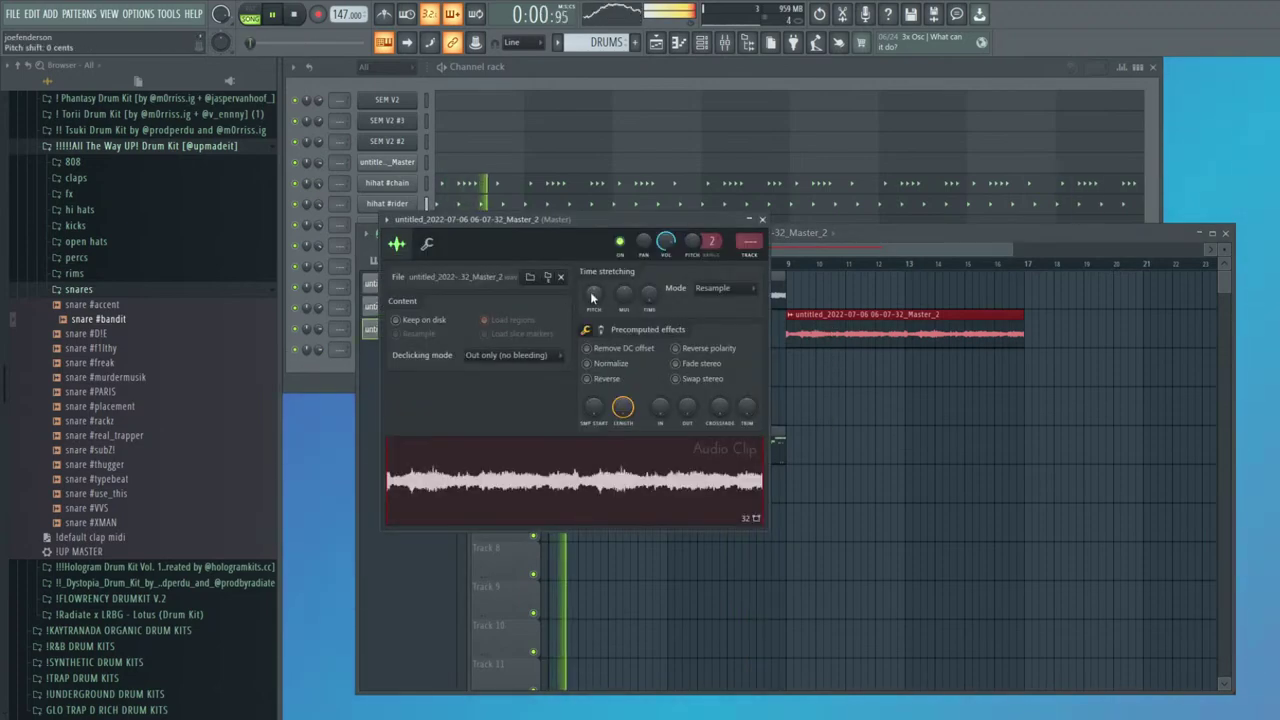
{"action": "left_click_drag", "start_coordinate": [680, 250], "coordinate": [674, 246]}
{"action": "left_click", "coordinate": [758, 218]}
{"action": "double_click", "coordinate": [715, 301]}
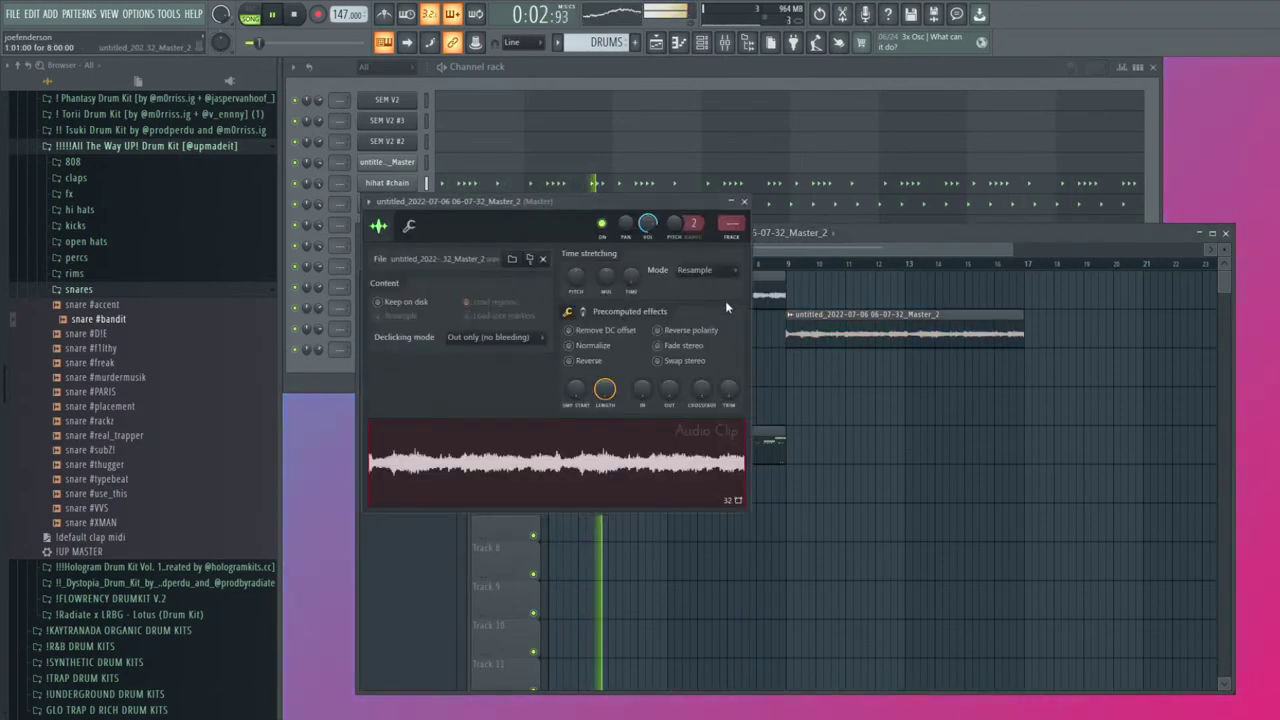
{"action": "left_click", "coordinate": [744, 202]}
Duplicate the eight-bar DRUMS clip on Track 5 so the copy starts at bar 9
{"action": "left_click_drag", "start_coordinate": [836, 434], "coordinate": [757, 391]}
{"action": "key", "text": "ctrl+b"}
{"action": "scroll", "coordinate": [757, 391], "scroll_direction": "down", "scroll_amount": 2}
{"action": "left_click", "coordinate": [757, 391], "text": "ctrl"}
Check the drum channel levels and the Fruity soft clipper settings on the Master
{"action": "left_click", "coordinate": [577, 80]}
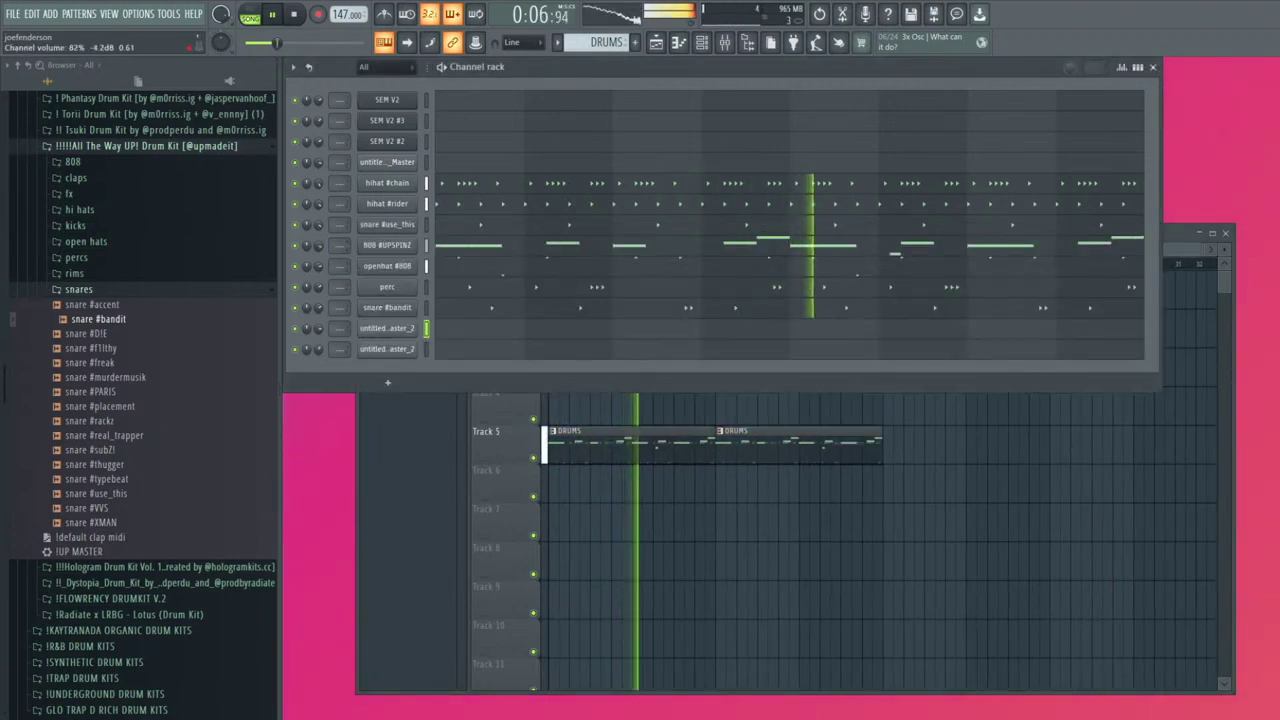
{"action": "left_click", "coordinate": [733, 44]}
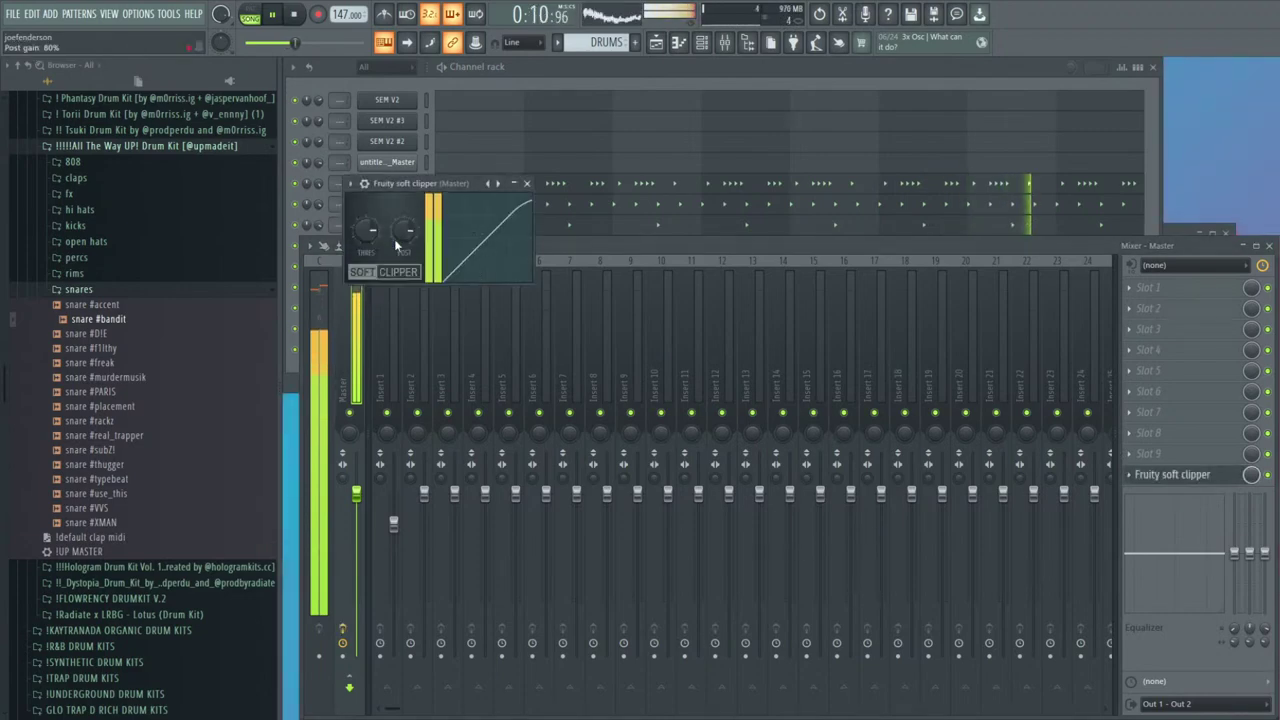
{"action": "key", "text": "Escape"}
{"action": "key", "text": "Escape"}
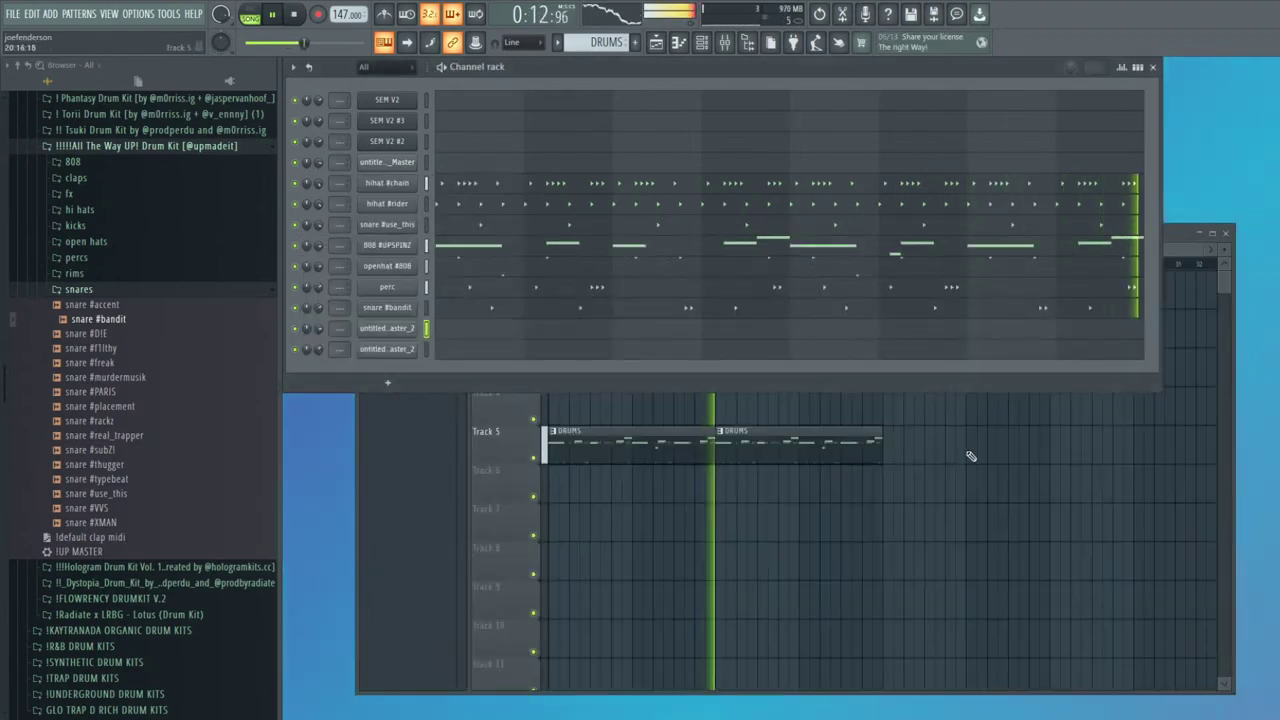
Set the channel volume of the pitched melody clip on Track 2 to 65%
{"action": "right_click", "coordinate": [965, 453]}
{"action": "double_click", "coordinate": [748, 336]}
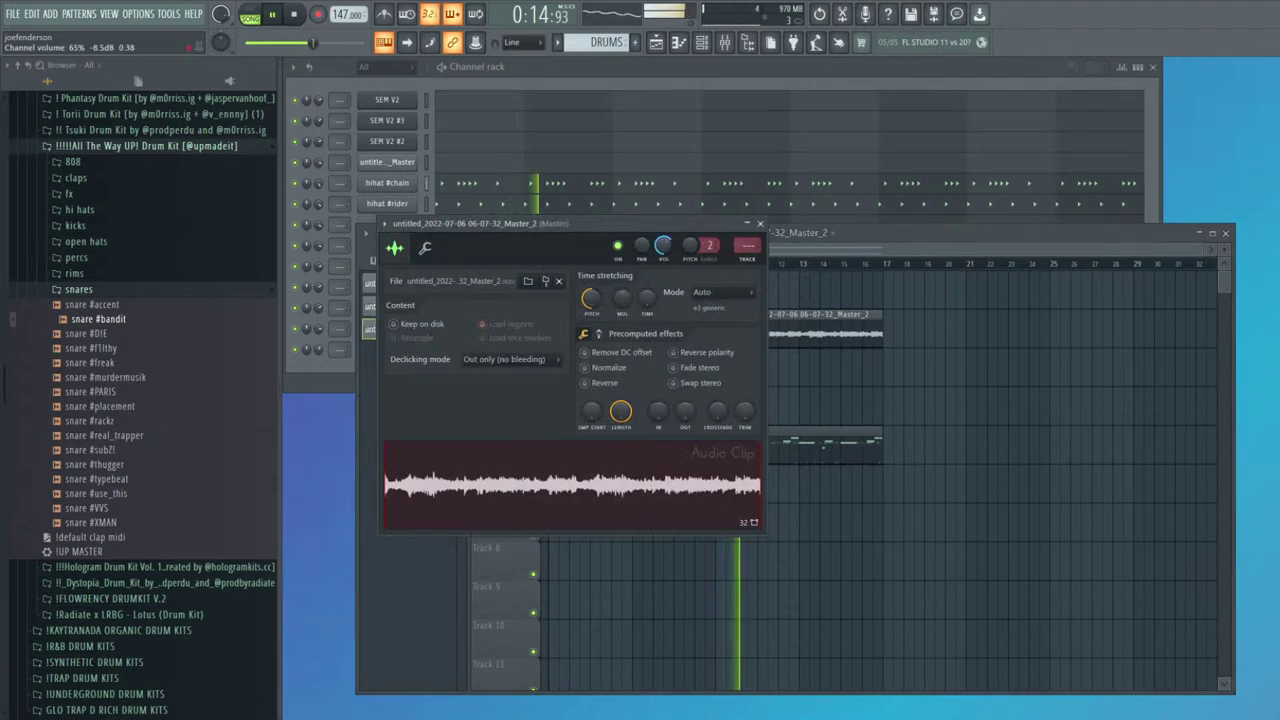
{"action": "key", "text": "Escape"}
Move both DRUMS clips down from Track 5 to Track 6
{"action": "left_click_drag", "start_coordinate": [920, 486], "coordinate": [631, 467]}
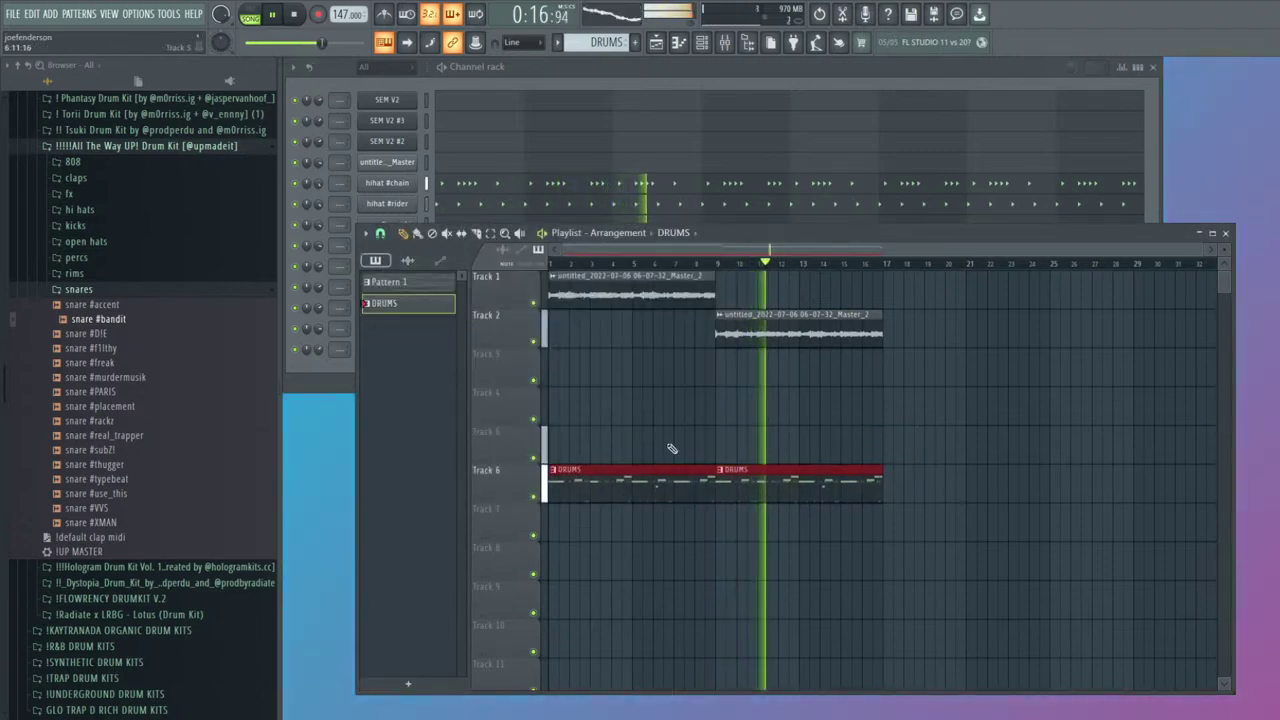
{"action": "left_click", "coordinate": [815, 424], "text": "ctrl"}
{"action": "left_click", "coordinate": [684, 70]}
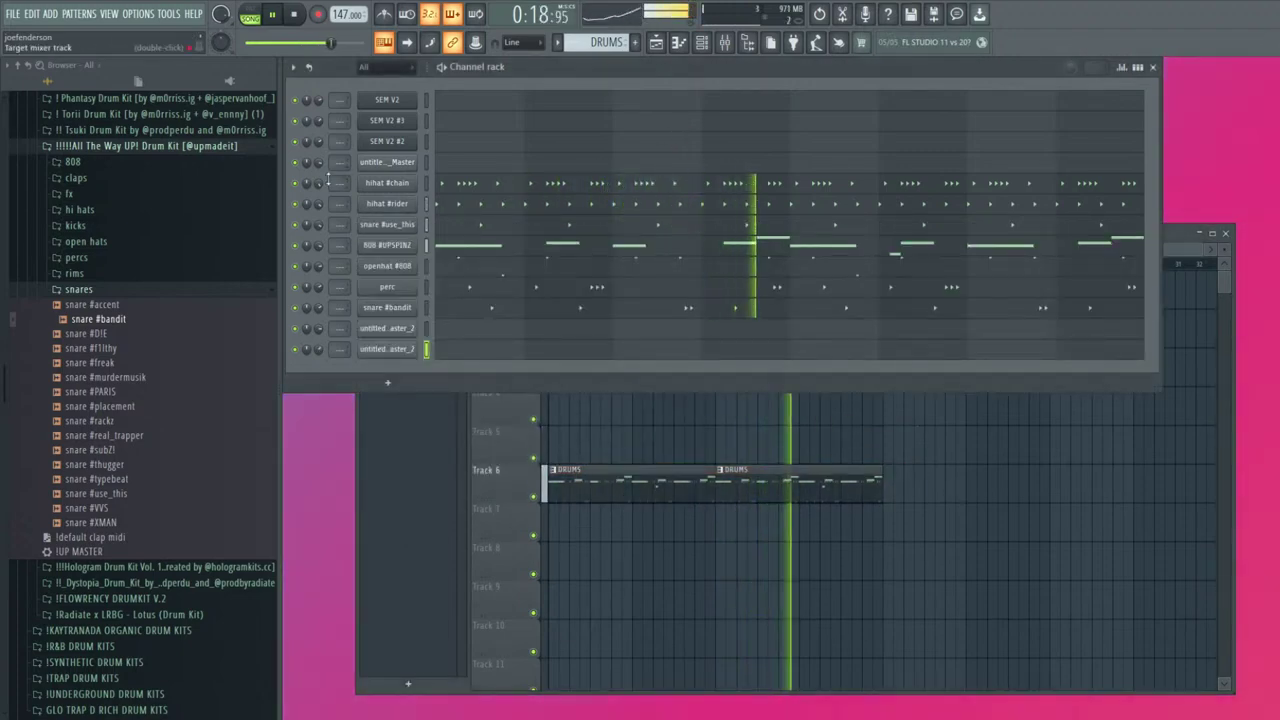
Vary the note velocities of the hihat #chain rolls in the first two bars, auditioning the changes
{"action": "left_click", "coordinate": [524, 187]}
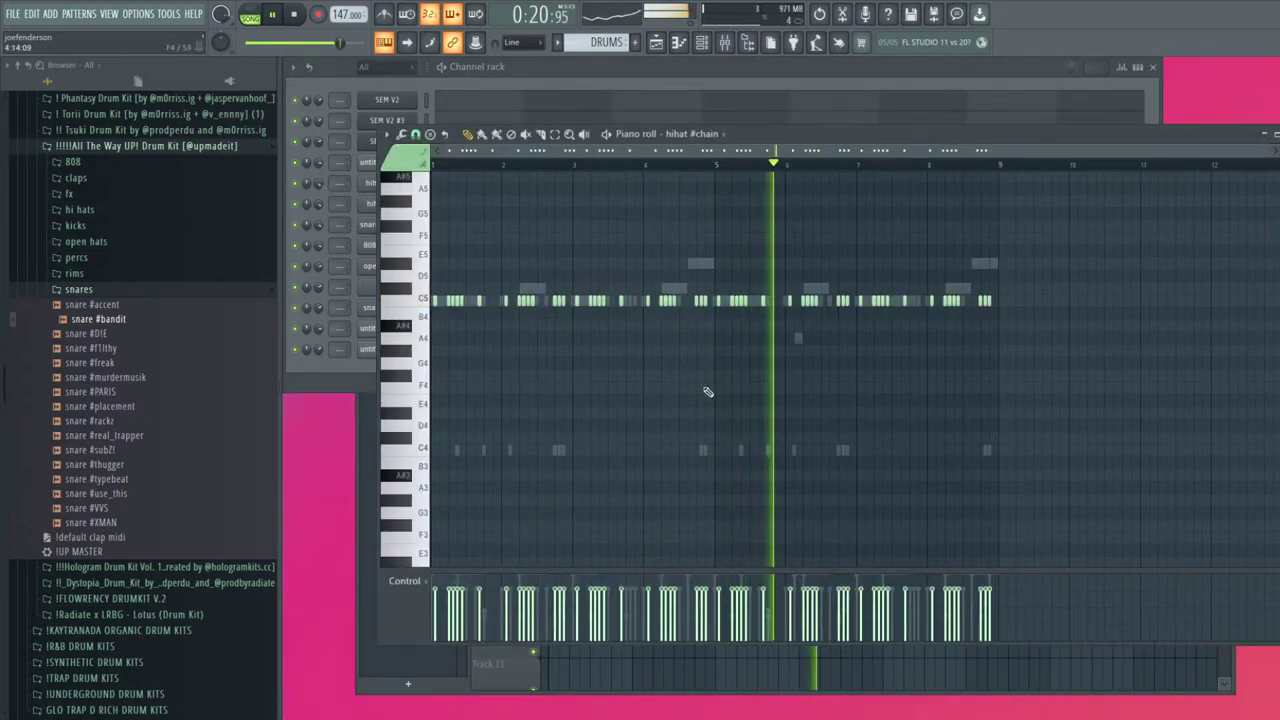
{"action": "scroll", "coordinate": [421, 452], "scroll_direction": "up", "scroll_amount": 3}
{"action": "scroll", "coordinate": [421, 452], "scroll_direction": "up", "scroll_amount": 1}
{"action": "key", "text": "space"}
{"action": "key", "text": "space"}
{"action": "left_click_drag", "start_coordinate": [481, 600], "coordinate": [497, 602]}
{"action": "key", "text": "space"}
{"action": "key", "text": "space"}
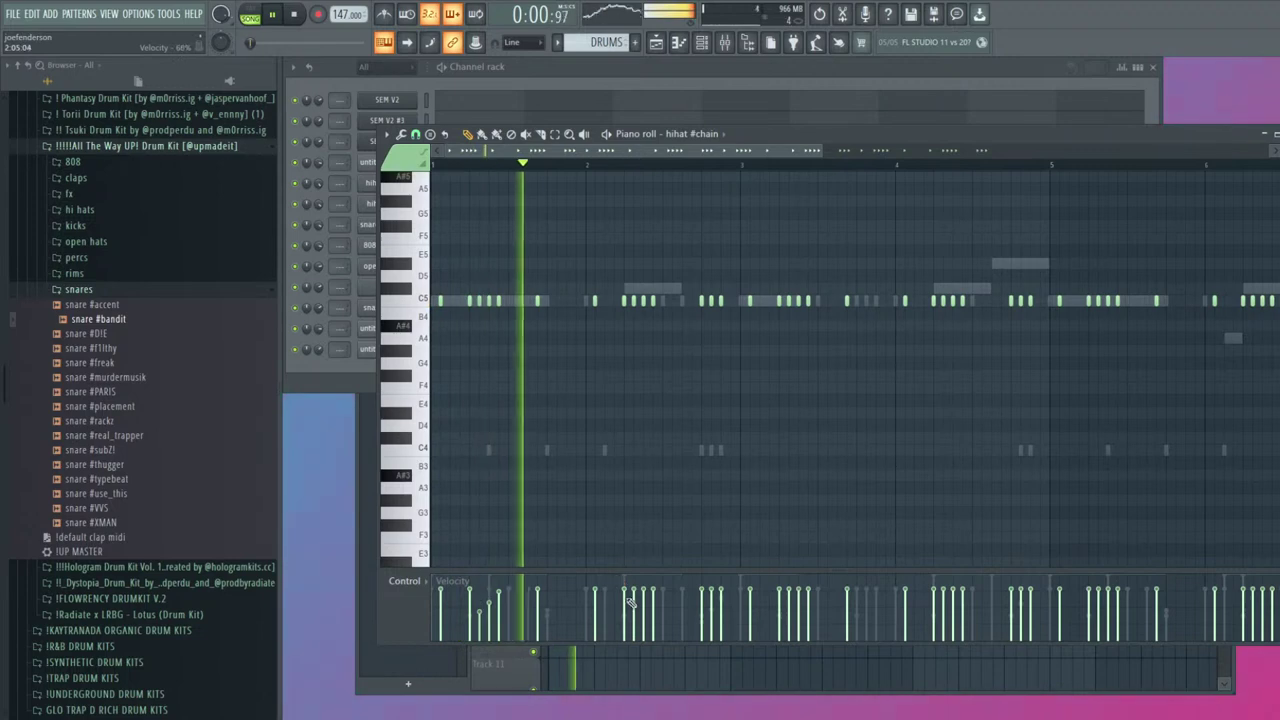
{"action": "left_click_drag", "start_coordinate": [630, 598], "coordinate": [724, 612]}
{"action": "key", "text": "space"}
{"action": "key", "text": "space"}
Delete the remaining hihat #chain notes and repeat the edited two-bar pattern through bar 8
{"action": "scroll", "coordinate": [808, 460], "scroll_direction": "down", "scroll_amount": 3}
{"action": "left_click_drag", "start_coordinate": [1194, 368], "coordinate": [618, 222]}
{"action": "key", "text": "Delete"}
{"action": "key", "text": "space"}
{"action": "key", "text": "space"}
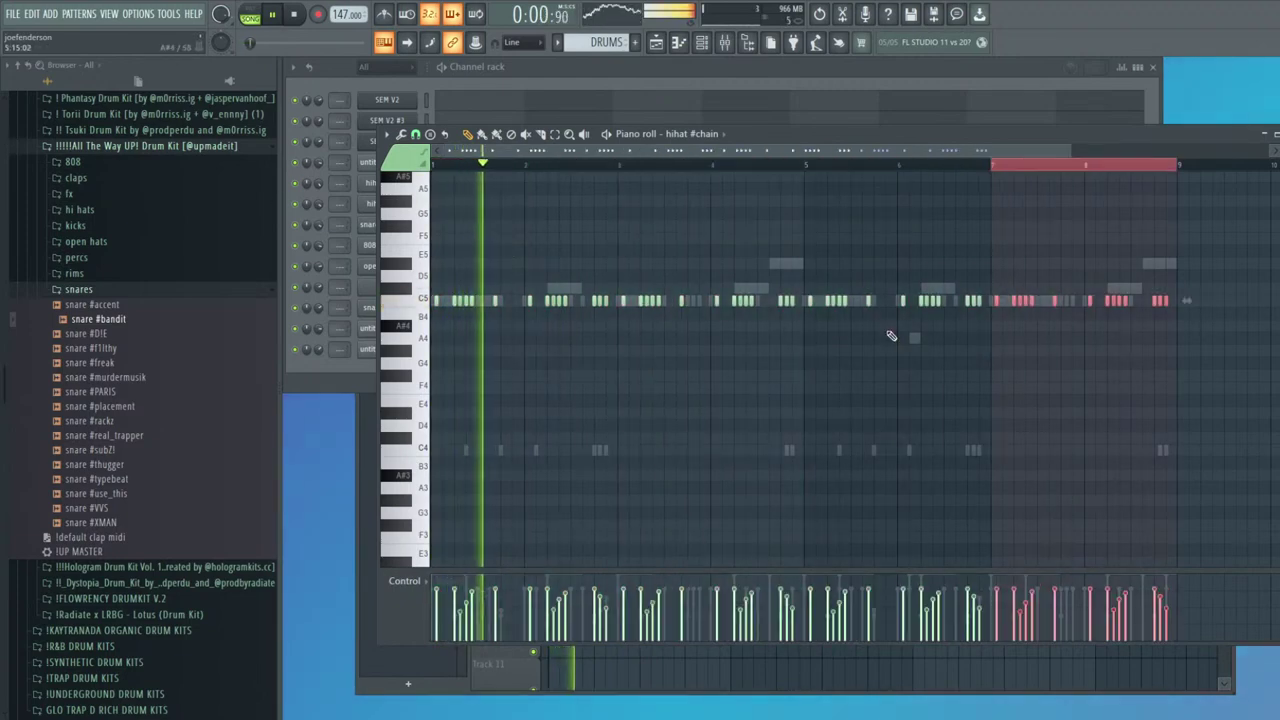
{"action": "key", "text": "F7"}
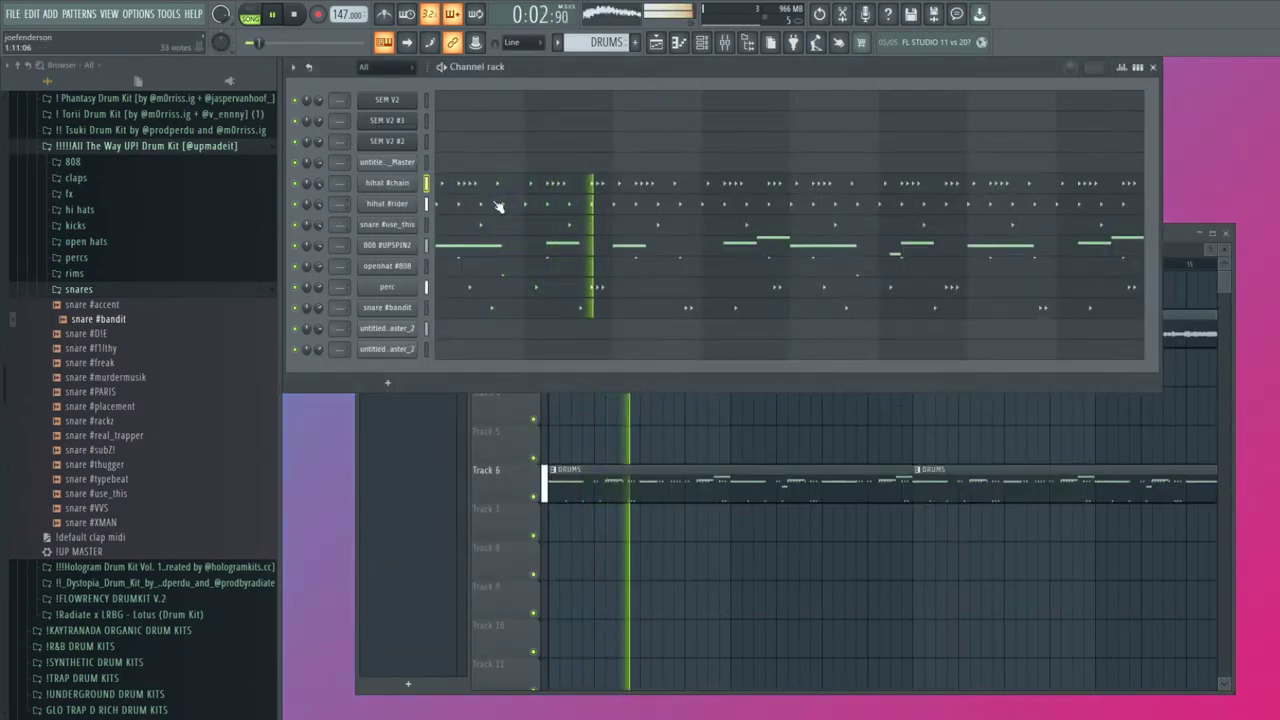
{"action": "key", "text": "F7"}
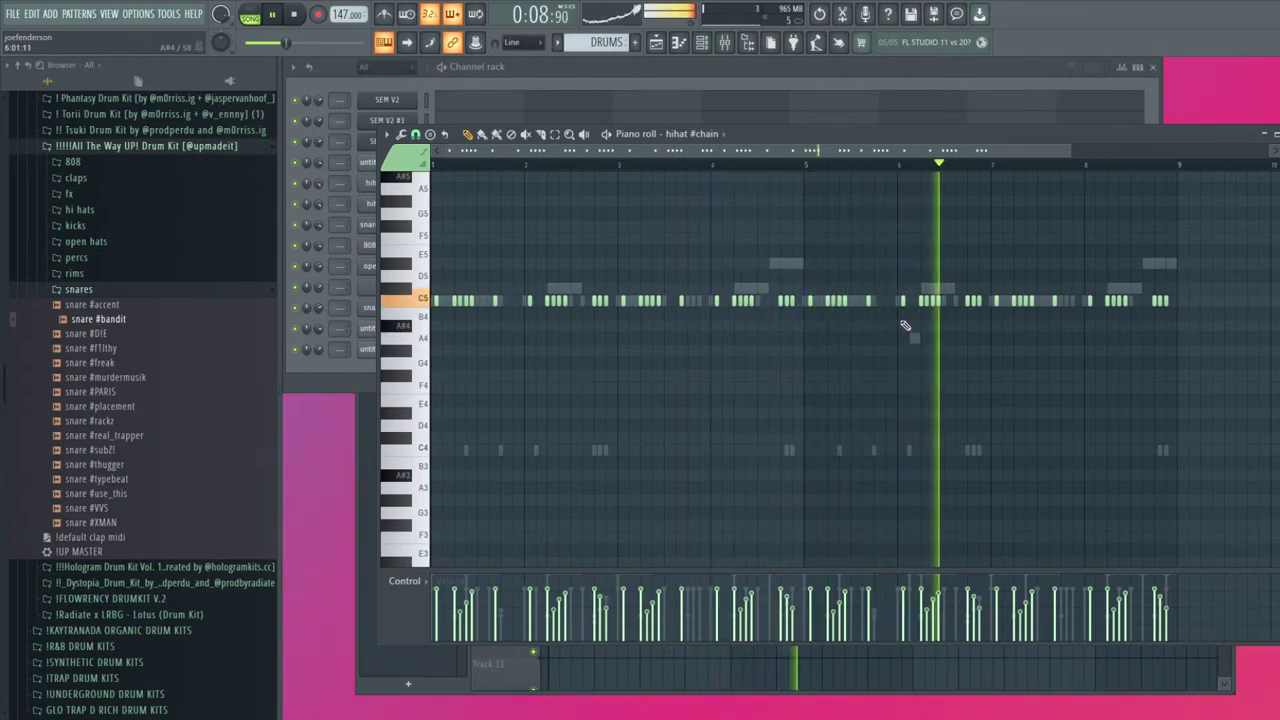
Move the two melody clips down to Tracks 3 and 4 and place a unique melody copy at bar 9 on Track 1
{"action": "key", "text": "F7"}
{"action": "right_click", "coordinate": [888, 423]}
{"action": "scroll", "coordinate": [890, 425], "scroll_direction": "down", "scroll_amount": 4}
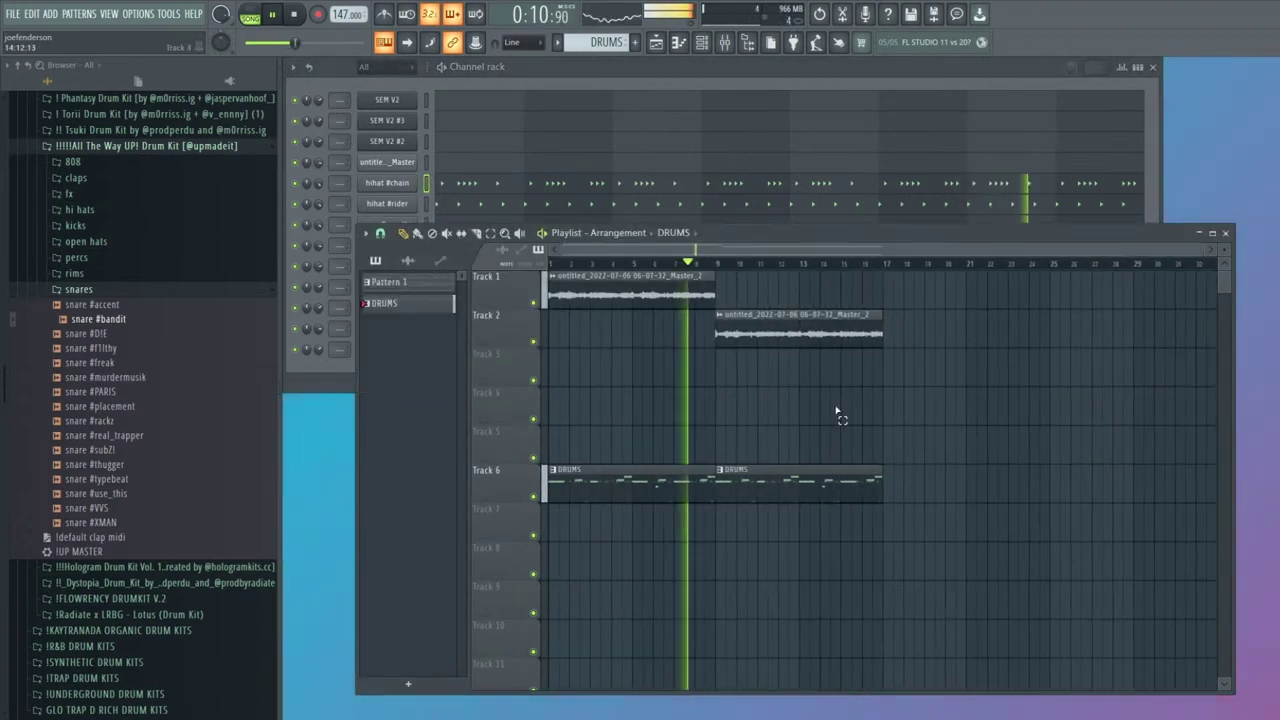
{"action": "left_click", "coordinate": [771, 323]}
{"action": "left_click_drag", "start_coordinate": [960, 432], "coordinate": [622, 370]}
{"action": "key", "text": "ctrl+d"}
{"action": "mouse_move", "coordinate": [732, 290]}
{"action": "left_mouse_down"}
{"action": "mouse_move", "coordinate": [742, 287]}
{"action": "mouse_move", "coordinate": [727, 285]}
{"action": "left_mouse_up"}
{"action": "key", "text": "space"}
{"action": "key", "text": "space"}
{"action": "left_click", "coordinate": [720, 276]}
{"action": "left_click", "coordinate": [760, 385]}
Reverse the new melody copy on Track 1 and shift its pitch
{"action": "double_click", "coordinate": [795, 283]}
{"action": "left_click", "coordinate": [620, 395]}
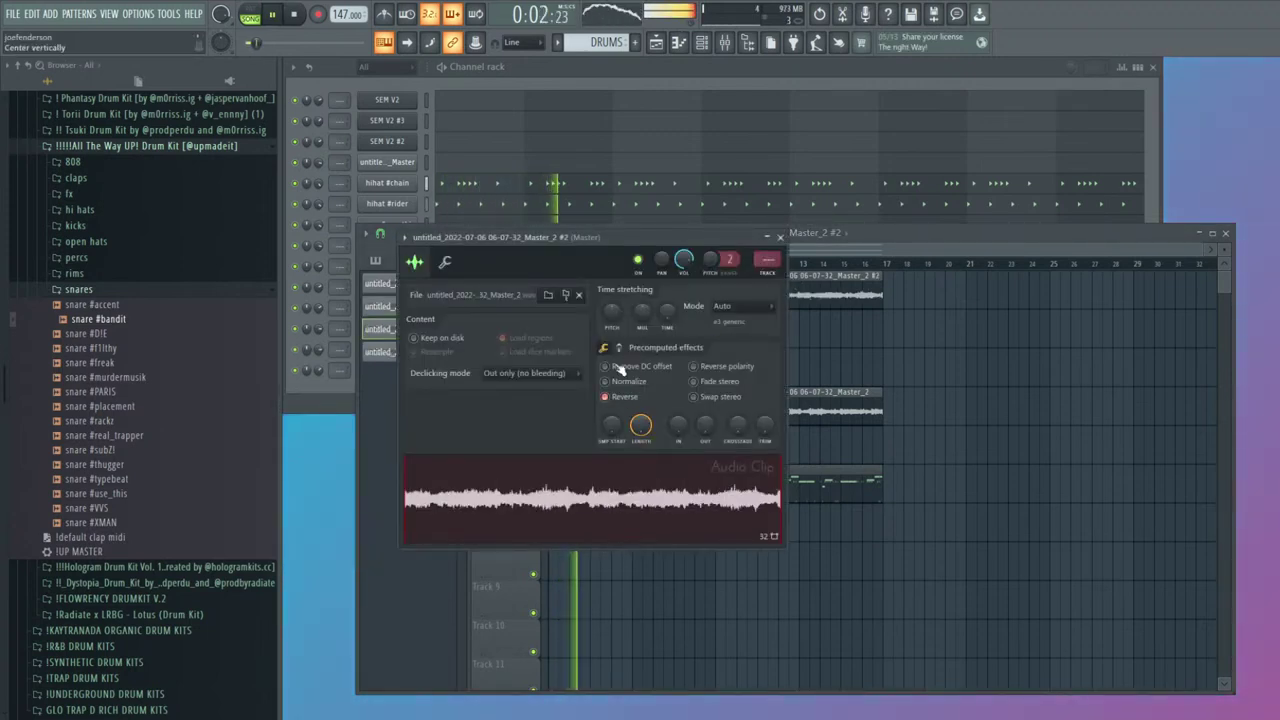
{"action": "key", "text": "Escape"}
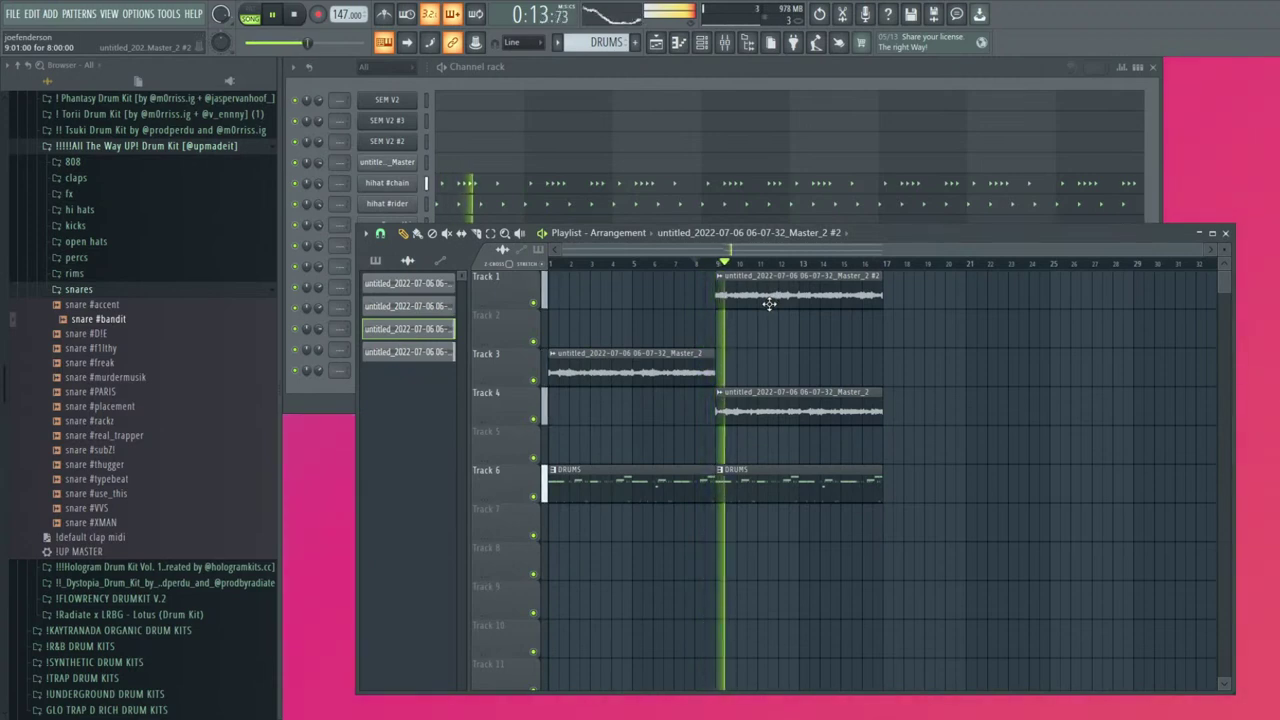
{"action": "double_click", "coordinate": [769, 304]}
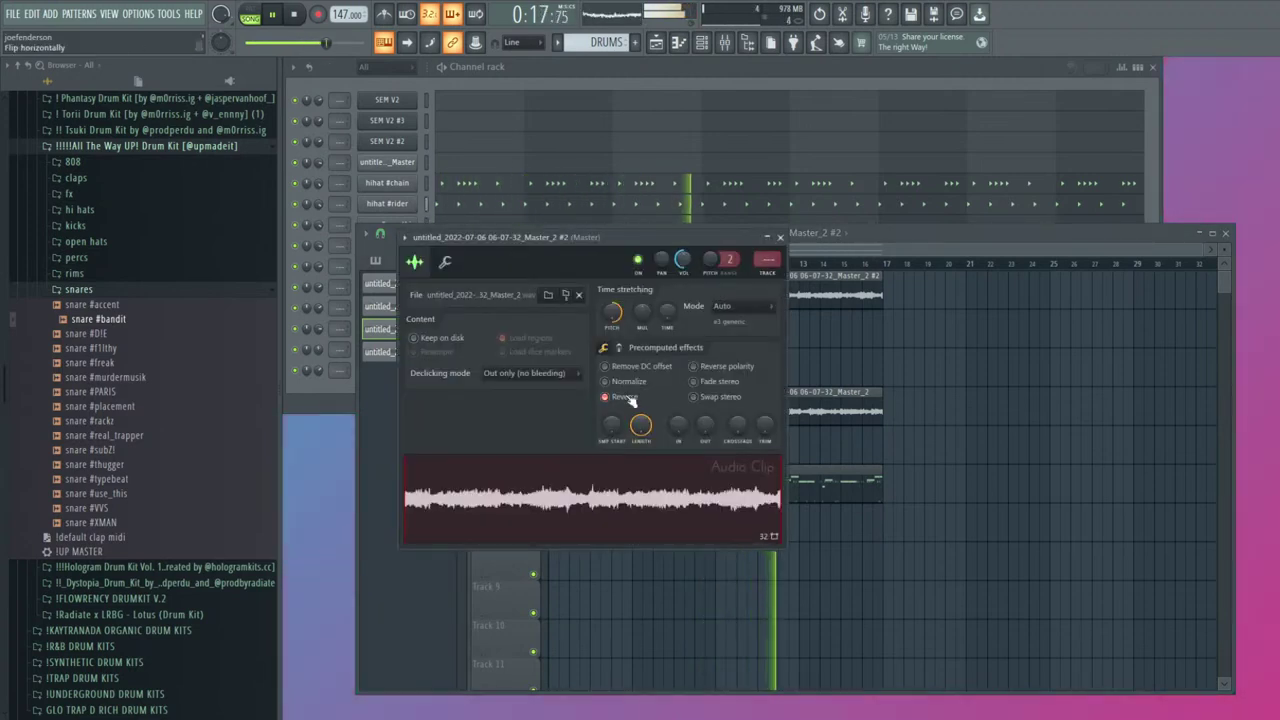
{"action": "key", "text": "Escape"}
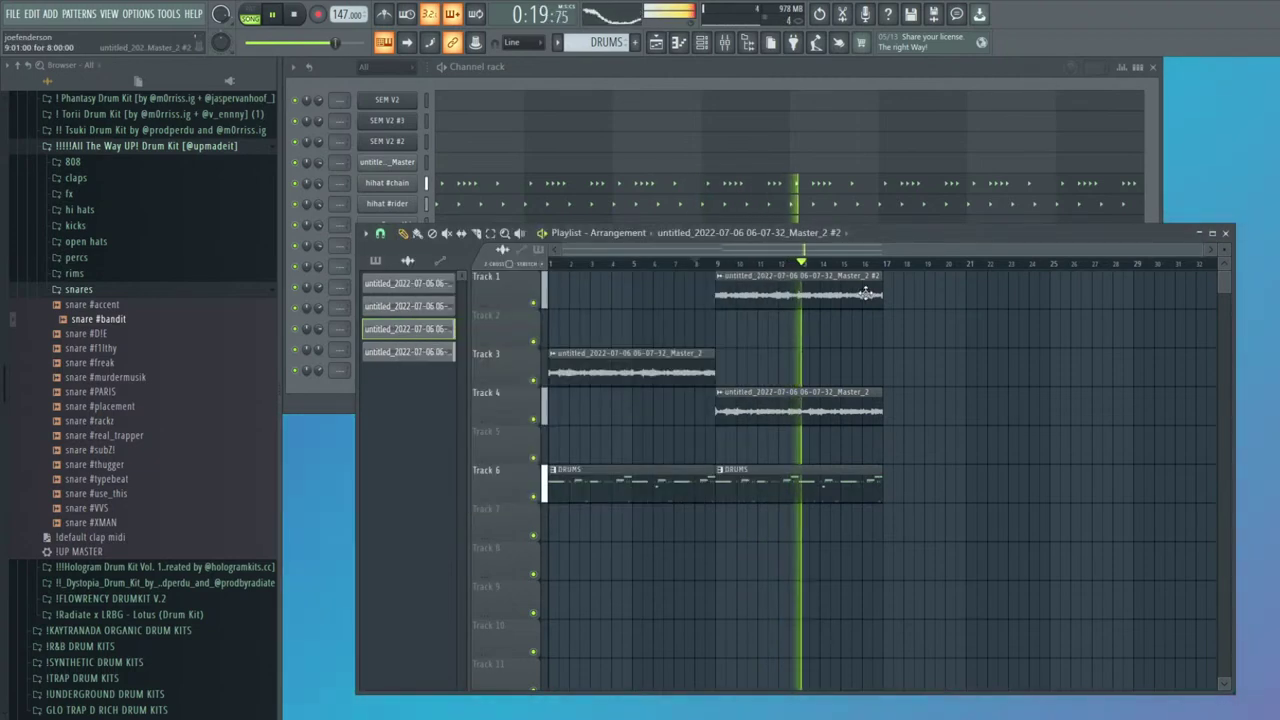
Solo Track 1 and trim the reversed melody clip to two bars starting at bar 9
{"action": "left_click_drag", "start_coordinate": [880, 291], "coordinate": [798, 292]}
{"action": "left_click", "coordinate": [722, 264]}
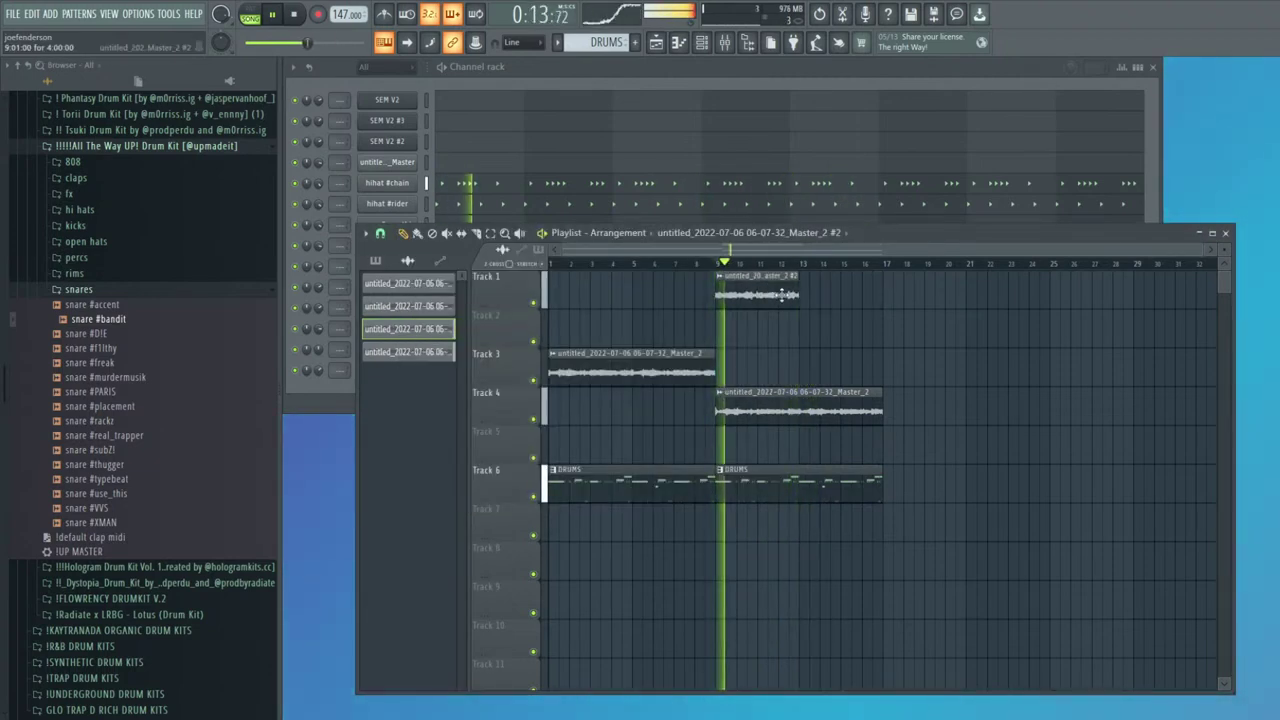
{"action": "right_click", "coordinate": [534, 302]}
{"action": "left_click", "coordinate": [712, 264]}
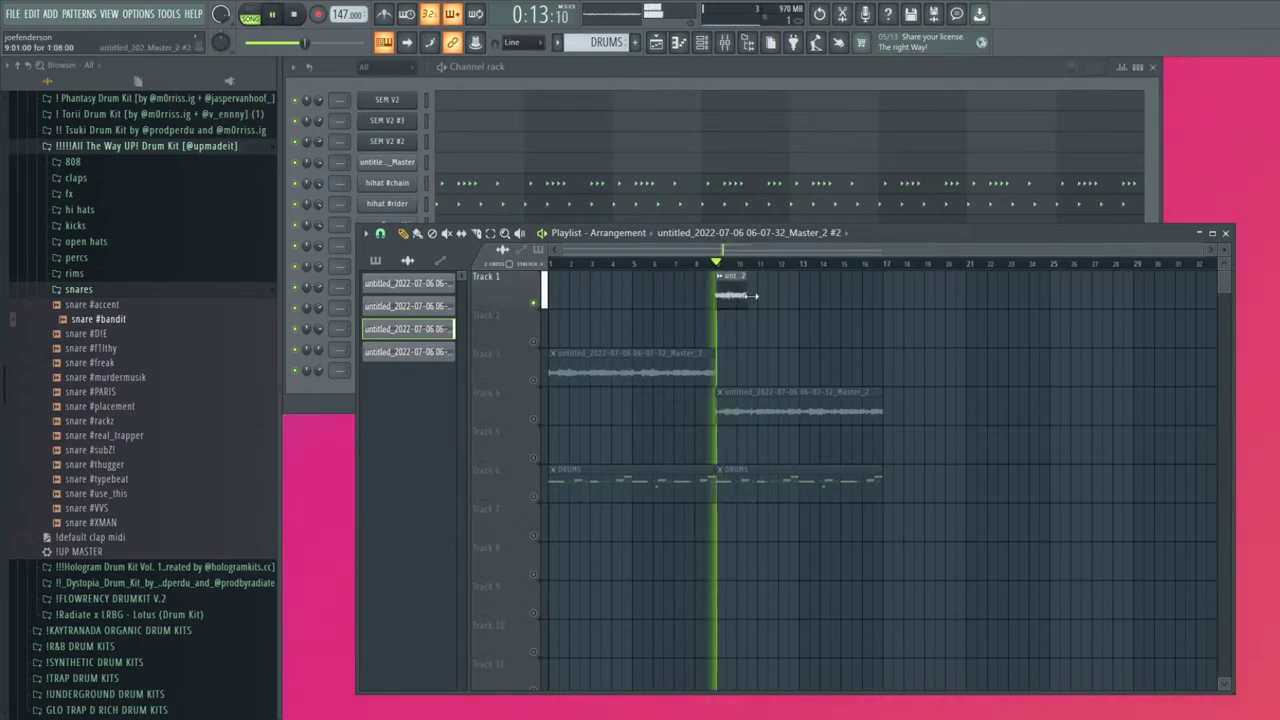
{"action": "key", "text": "space"}
{"action": "double_click", "coordinate": [736, 294]}
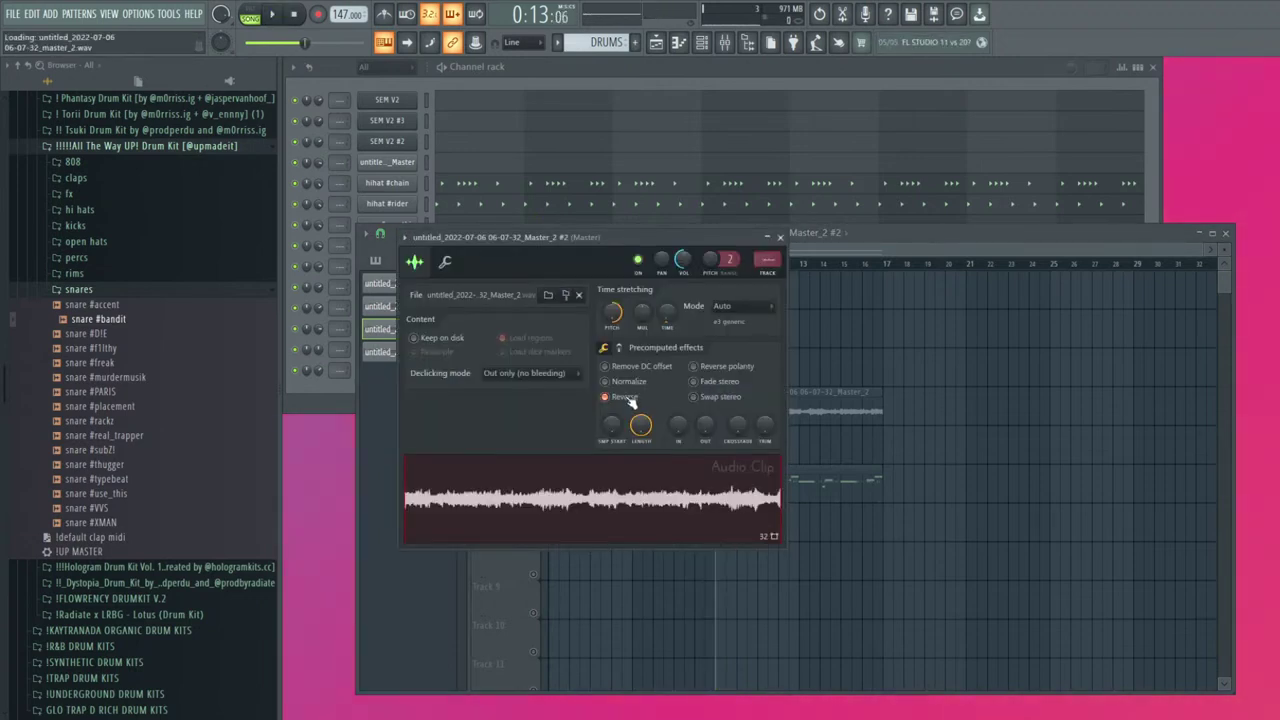
{"action": "key", "text": "Escape"}
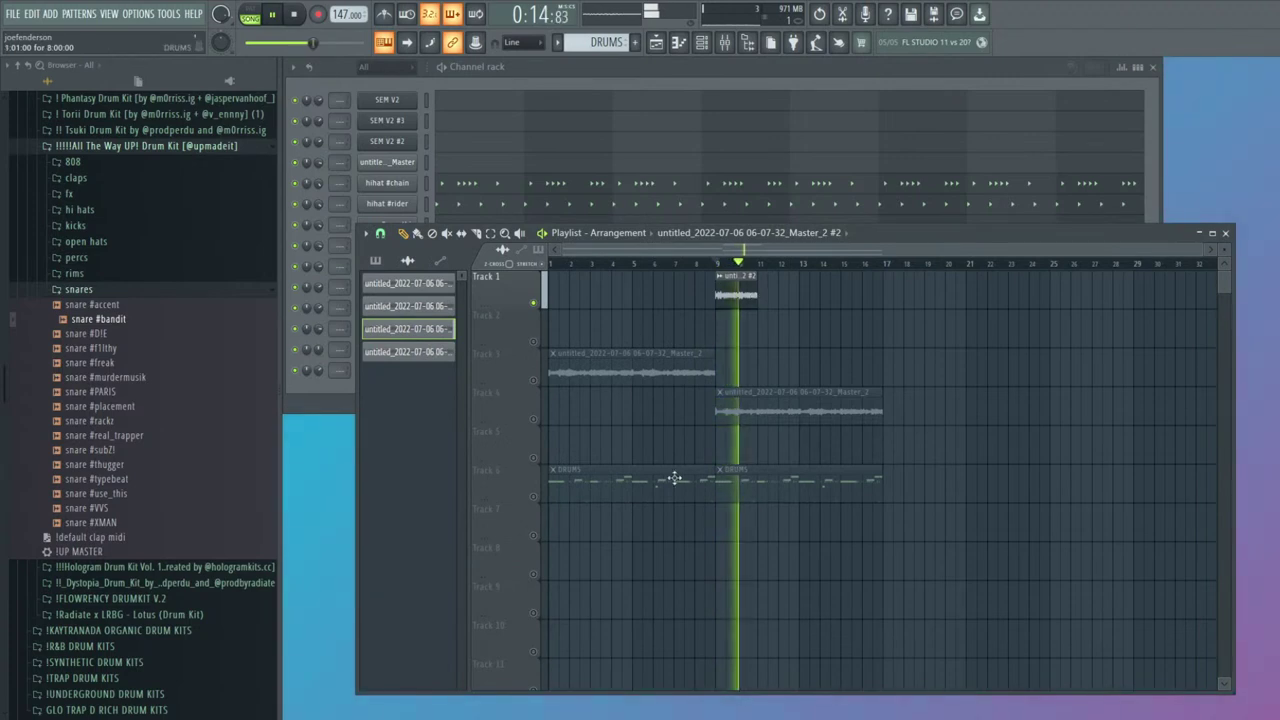
Unmute the DRUMS on Track 6 and slice the reversed Track 1 melody at 9:09 and 9:13
{"action": "key", "text": "space"}
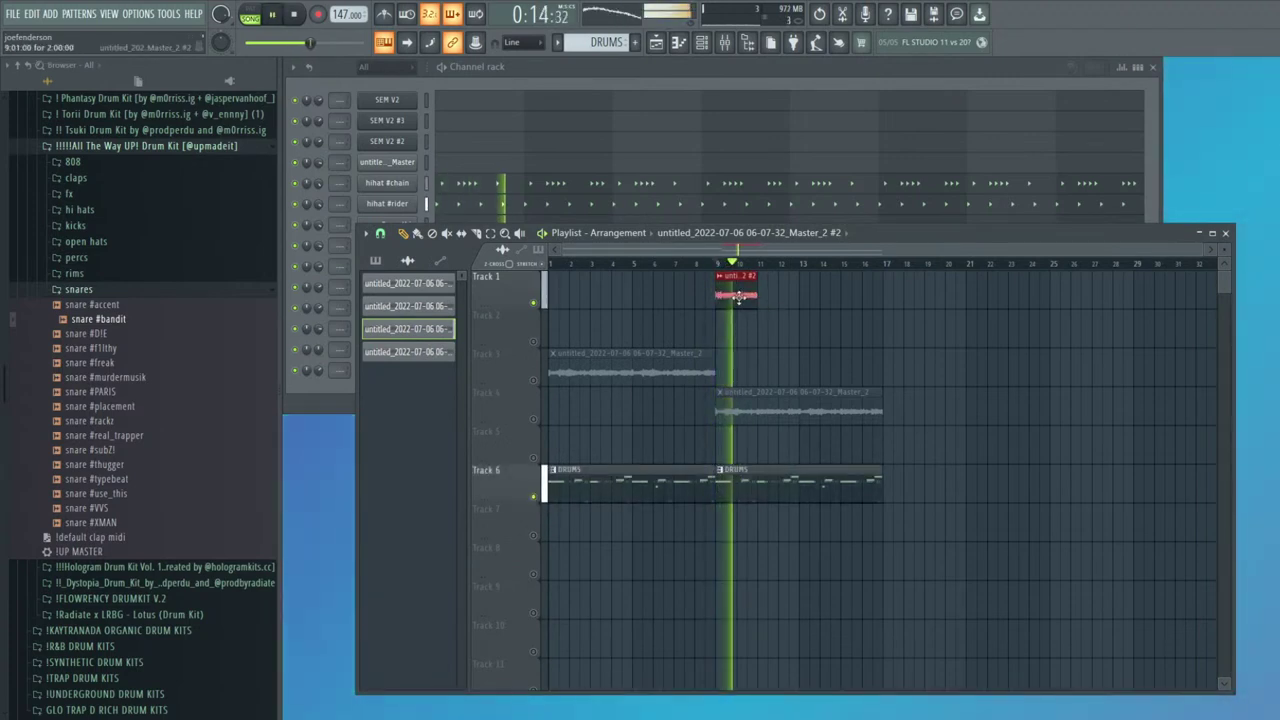
{"action": "key", "text": "space"}
{"action": "key", "text": "space"}
{"action": "scroll", "coordinate": [749, 306], "scroll_direction": "up", "scroll_amount": 4}
{"action": "key", "text": "space"}
{"action": "left_click", "coordinate": [789, 317], "text": "ctrl"}
{"action": "key", "text": "space"}
{"action": "mouse_move", "coordinate": [702, 282]}
{"action": "left_mouse_down"}
{"action": "mouse_move", "coordinate": [703, 306]}
{"action": "mouse_move", "coordinate": [747, 294]}
{"action": "left_mouse_up"}
{"action": "left_click", "coordinate": [403, 233]}
Audition the reversed melody slices from bar 9 and rearrange them into shorter chops, using Track 2 for the trimmed slice
{"action": "key", "text": "space"}
{"action": "key", "text": "space"}
{"action": "key", "text": "space"}
{"action": "key", "text": "space"}
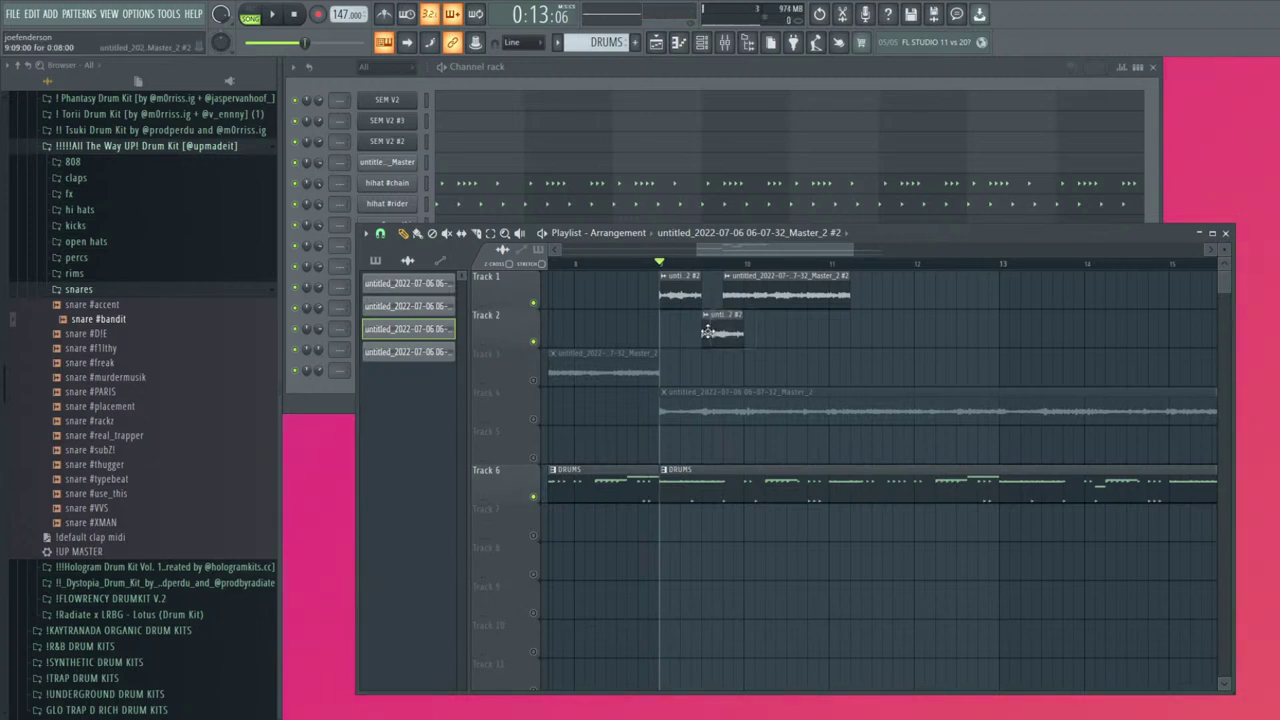
{"action": "key", "text": "space"}
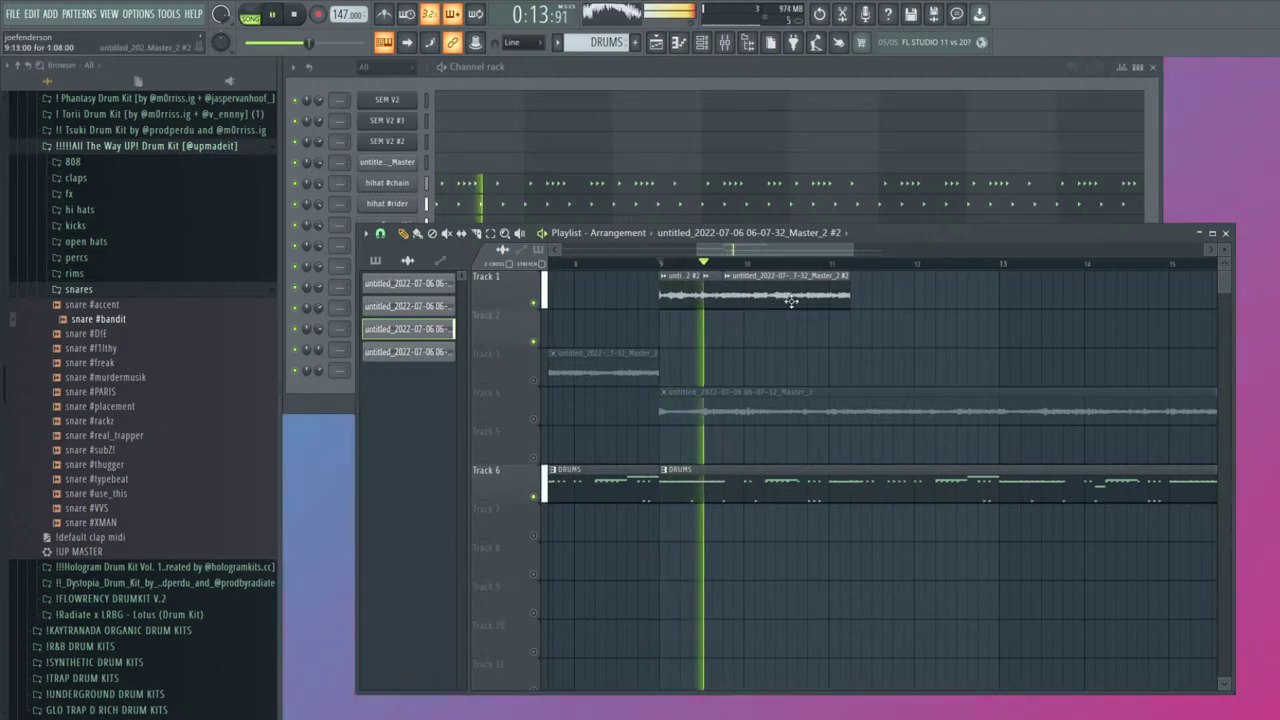
{"action": "key", "text": "space"}
{"action": "key", "text": "space"}
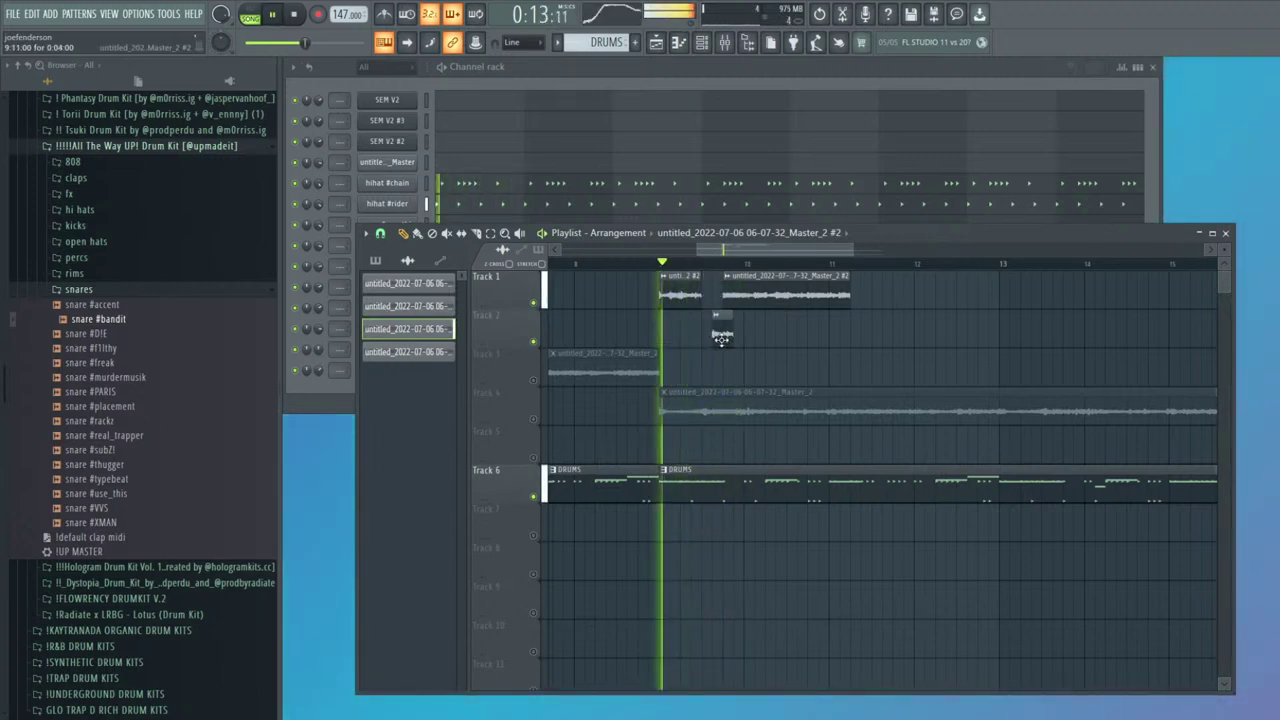
{"action": "left_click_drag", "start_coordinate": [743, 327], "coordinate": [721, 330]}
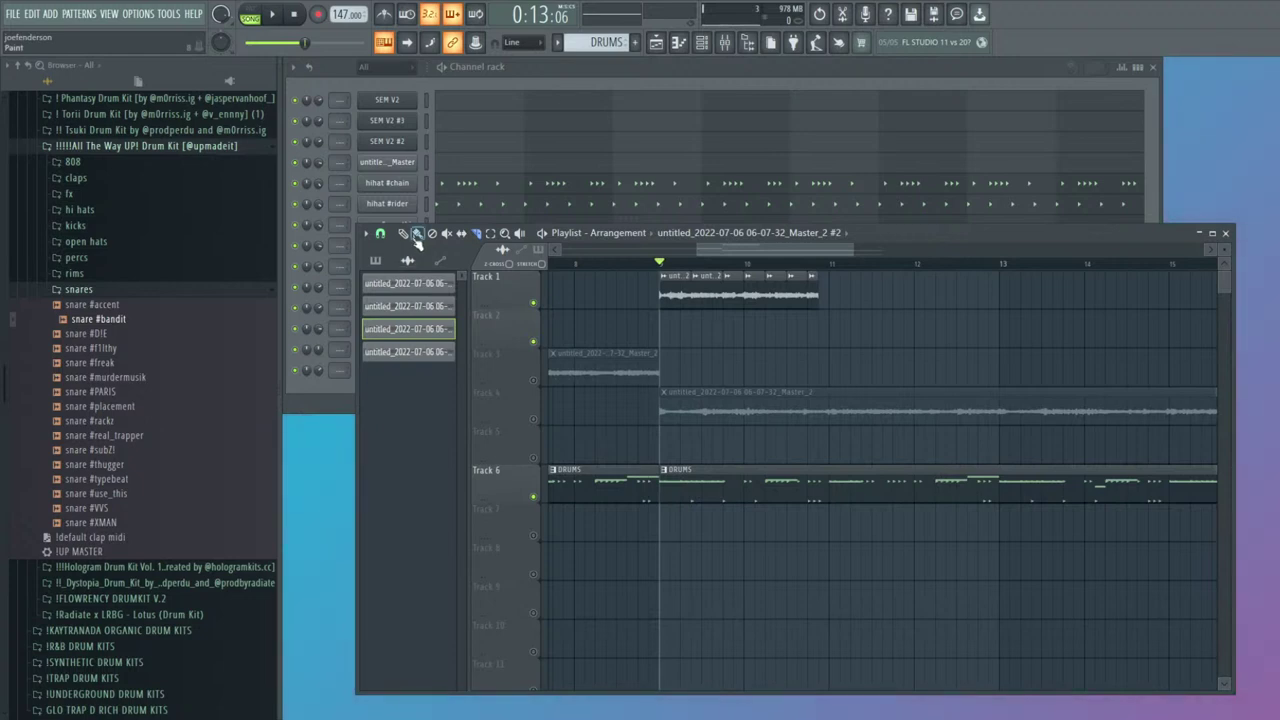
Rework the Track 1 melody chops into a one-bar pattern in bar 9, deleting the unwanted slices
{"action": "key", "text": "space"}
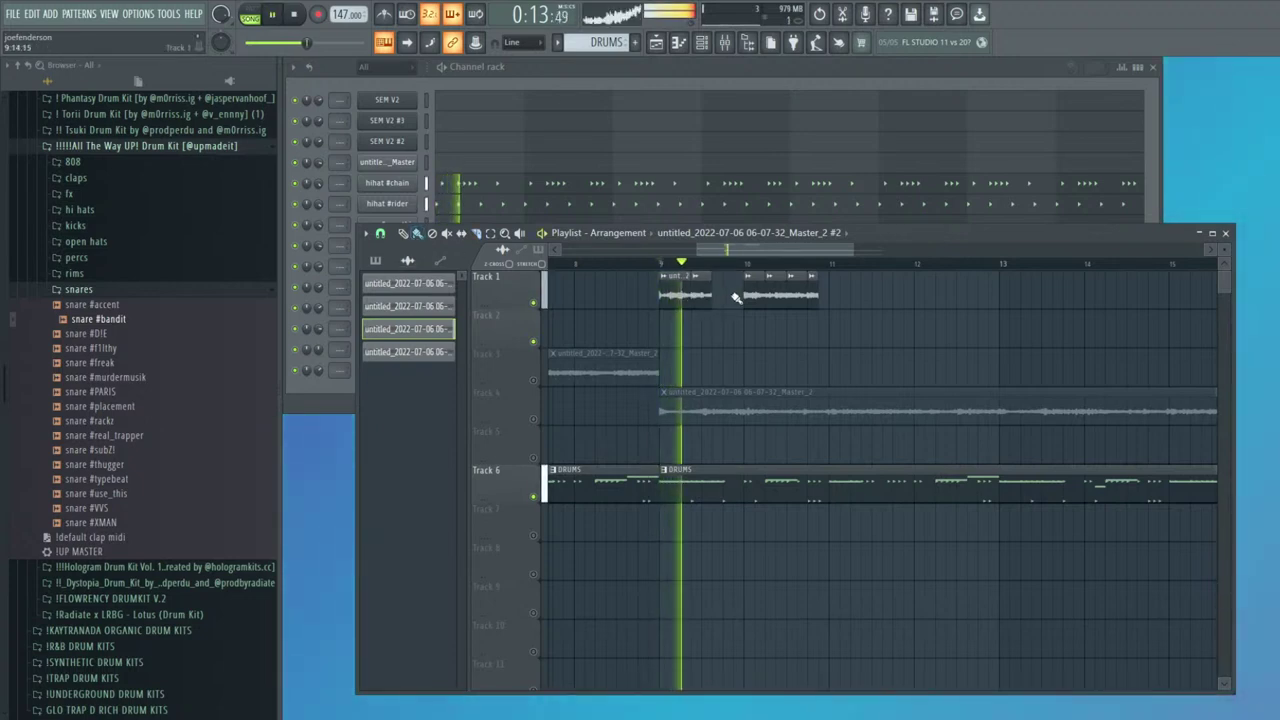
{"action": "key", "text": "space"}
{"action": "key", "text": "space"}
{"action": "left_click_drag", "start_coordinate": [752, 296], "coordinate": [590, 296]}
{"action": "key", "text": "space"}
{"action": "key", "text": "space"}
{"action": "right_click", "coordinate": [734, 297]}
Delete the leftover slices in bar 10 on Track 1 and duplicate the preceding melody chops there
{"action": "key", "text": "space"}
{"action": "key", "text": "space"}
{"action": "key", "text": "space"}
{"action": "right_click", "coordinate": [811, 297]}
{"action": "right_click", "coordinate": [797, 297]}
{"action": "key", "text": "space"}
{"action": "key", "text": "ctrl+b"}
{"action": "right_click", "coordinate": [818, 296]}
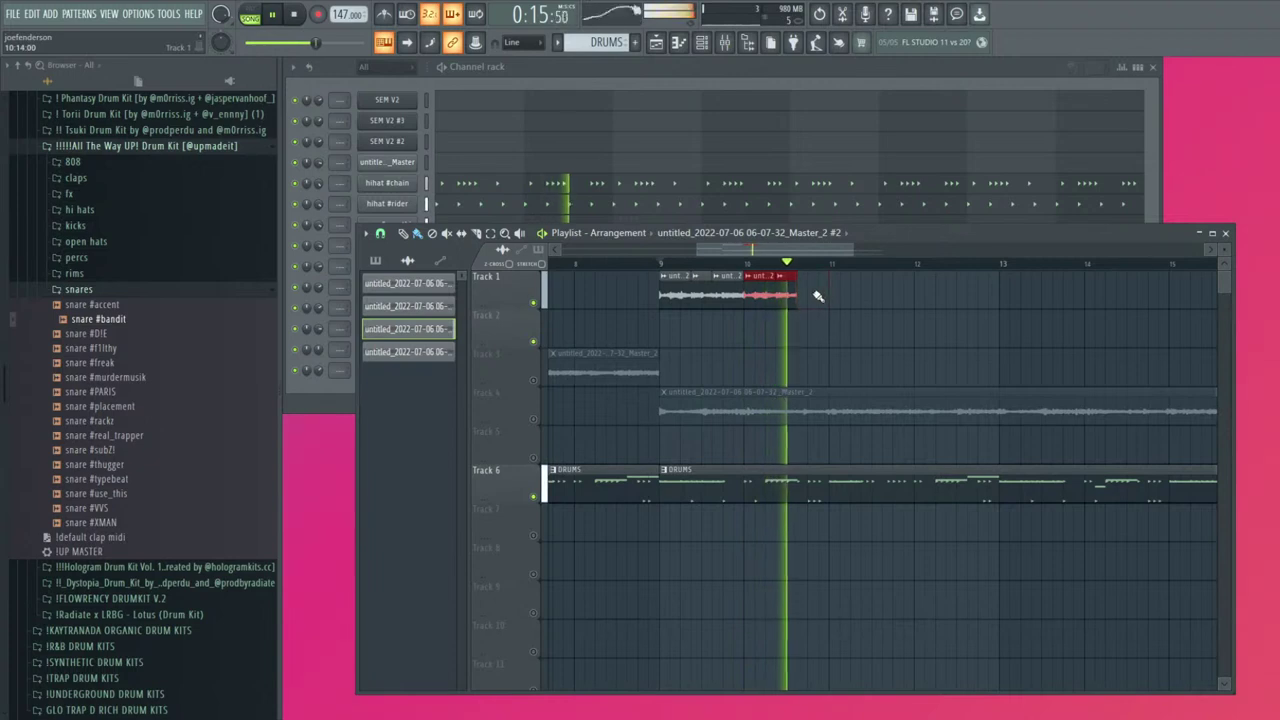
Duplicate the Track 1 melody chops until they fill bars 9 to 12
{"action": "key", "text": "space"}
{"action": "left_click", "coordinate": [835, 299], "text": "ctrl"}
{"action": "left_click_drag", "start_coordinate": [828, 299], "coordinate": [692, 290]}
{"action": "left_click", "coordinate": [817, 299], "text": "ctrl"}
{"action": "key", "text": "ctrl+b"}
{"action": "scroll", "coordinate": [856, 307], "scroll_direction": "down", "scroll_amount": 1}
{"action": "key", "text": "ctrl+b"}
{"action": "left_click", "coordinate": [797, 314], "text": "ctrl"}
Set the chopped melody's declicking mode to Generic (bleeding) and duplicate the four-bar chop pattern across bars 13 to 16
{"action": "double_click", "coordinate": [774, 292]}
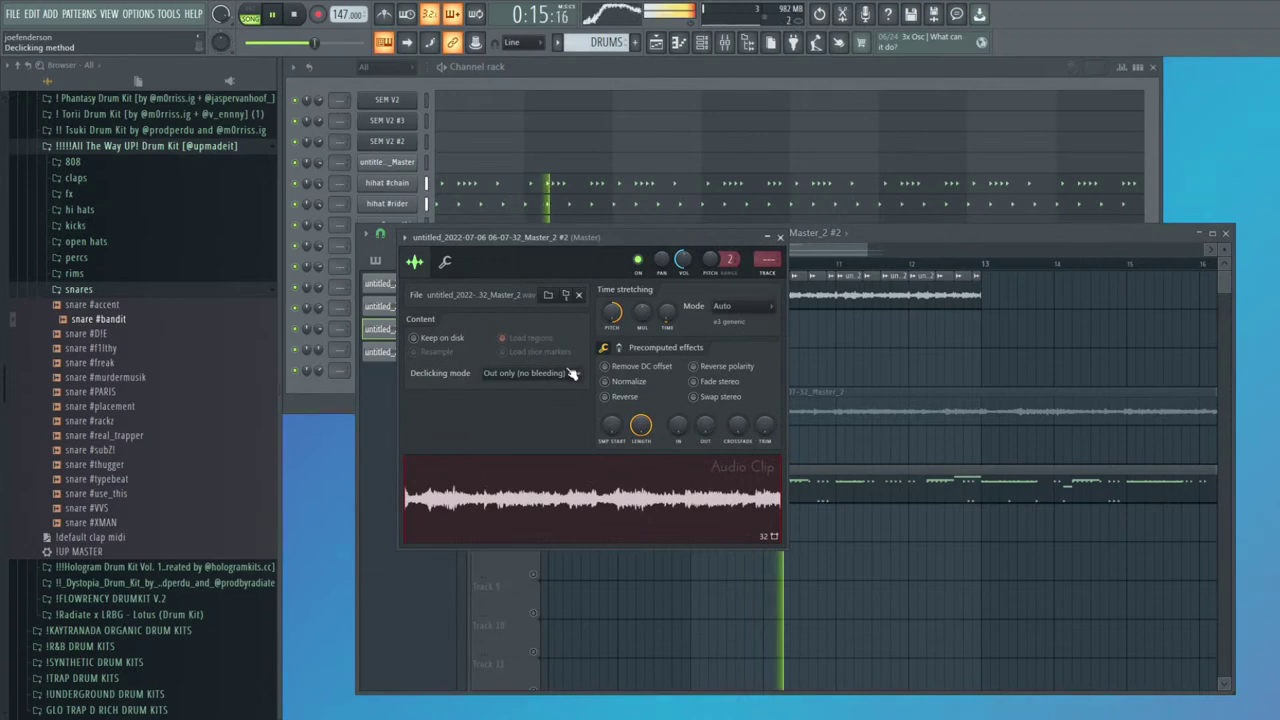
{"action": "key", "text": "Escape"}
{"action": "left_click_drag", "start_coordinate": [998, 324], "coordinate": [660, 301], "text": "ctrl"}
{"action": "key", "text": "ctrl+b"}
{"action": "scroll", "coordinate": [844, 371], "scroll_direction": "down", "scroll_amount": 3}
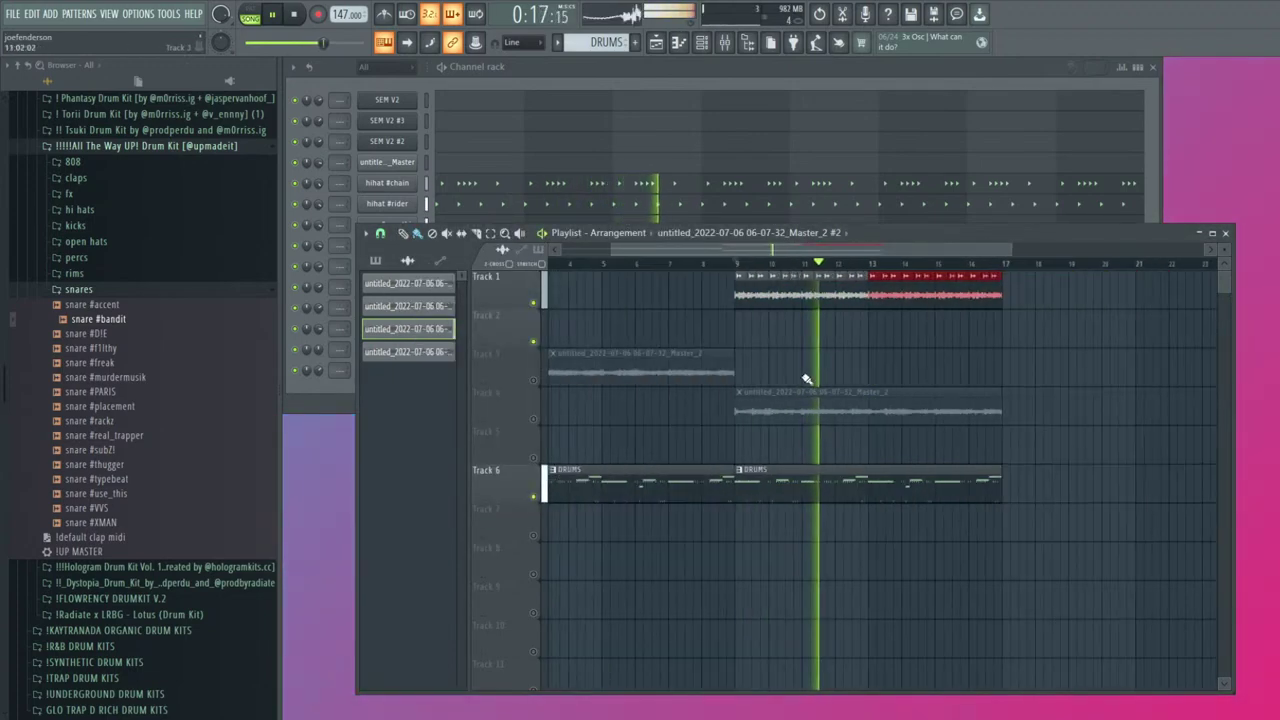
Unmute the melody on Track 4 to layer it with the Track 1 chops
{"action": "left_click", "coordinate": [533, 420]}
{"action": "scroll", "coordinate": [743, 363], "scroll_direction": "down", "scroll_amount": 3}
{"action": "left_click", "coordinate": [835, 351], "text": "ctrl"}
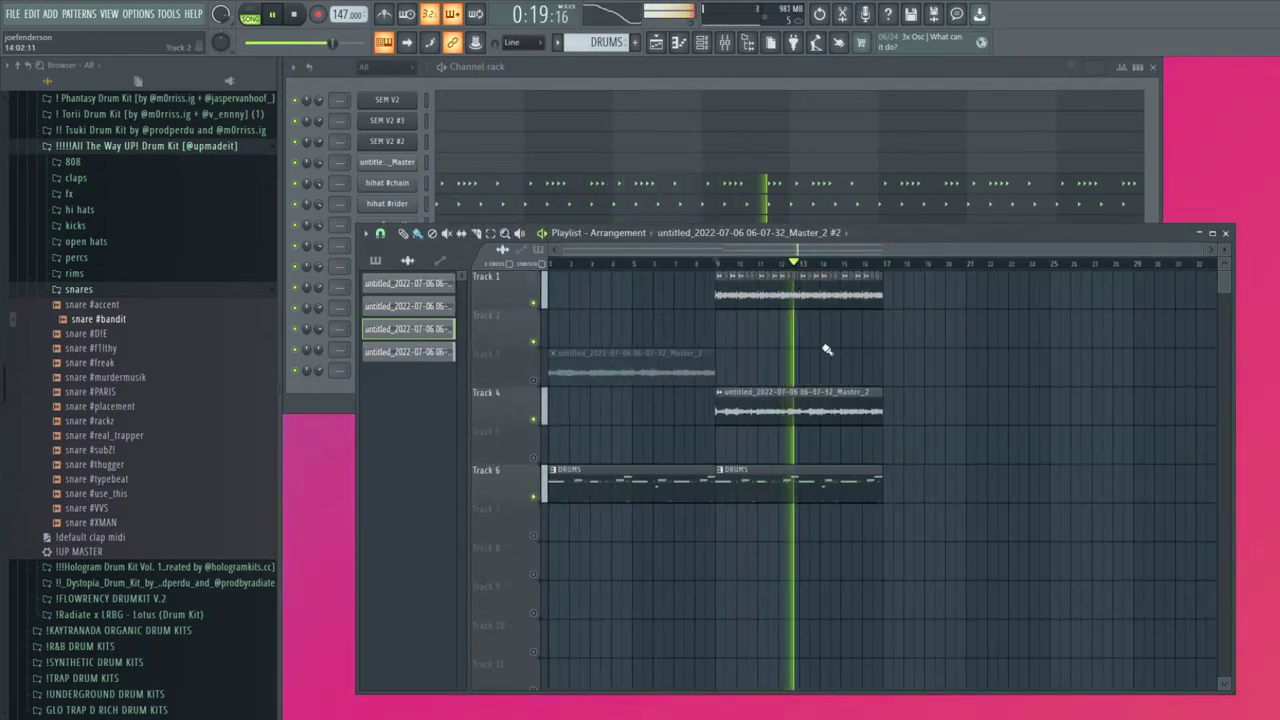
{"action": "scroll", "coordinate": [719, 306], "scroll_direction": "up", "scroll_amount": 4}
Try toggling the reverse effect on the Track 1 melody chops
{"action": "double_click", "coordinate": [723, 300]}
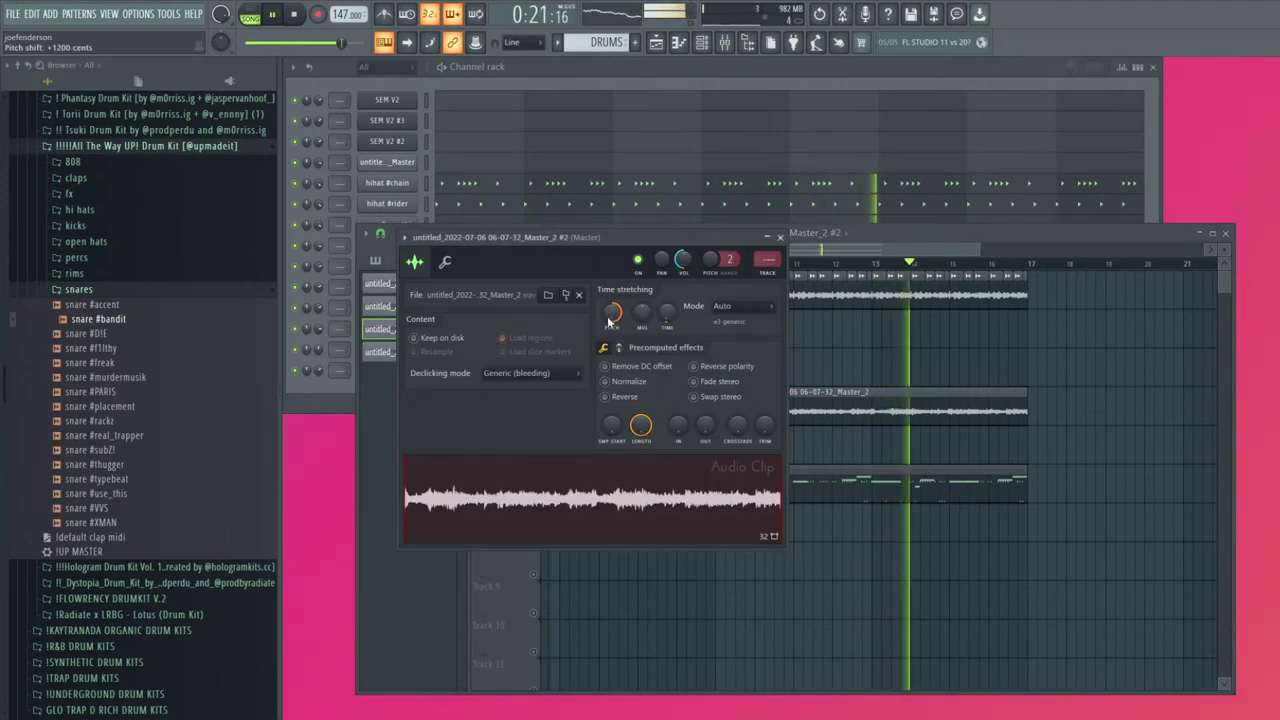
{"action": "left_click", "coordinate": [628, 399]}
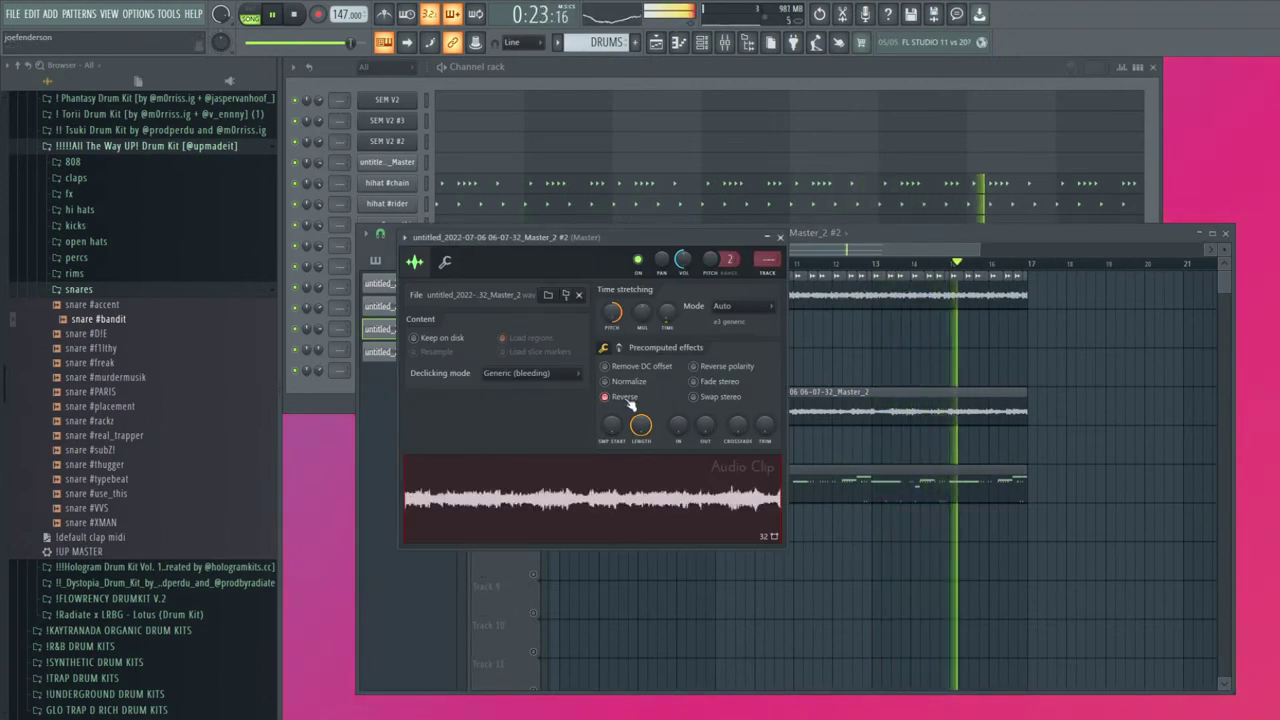
{"action": "left_click", "coordinate": [628, 399]}
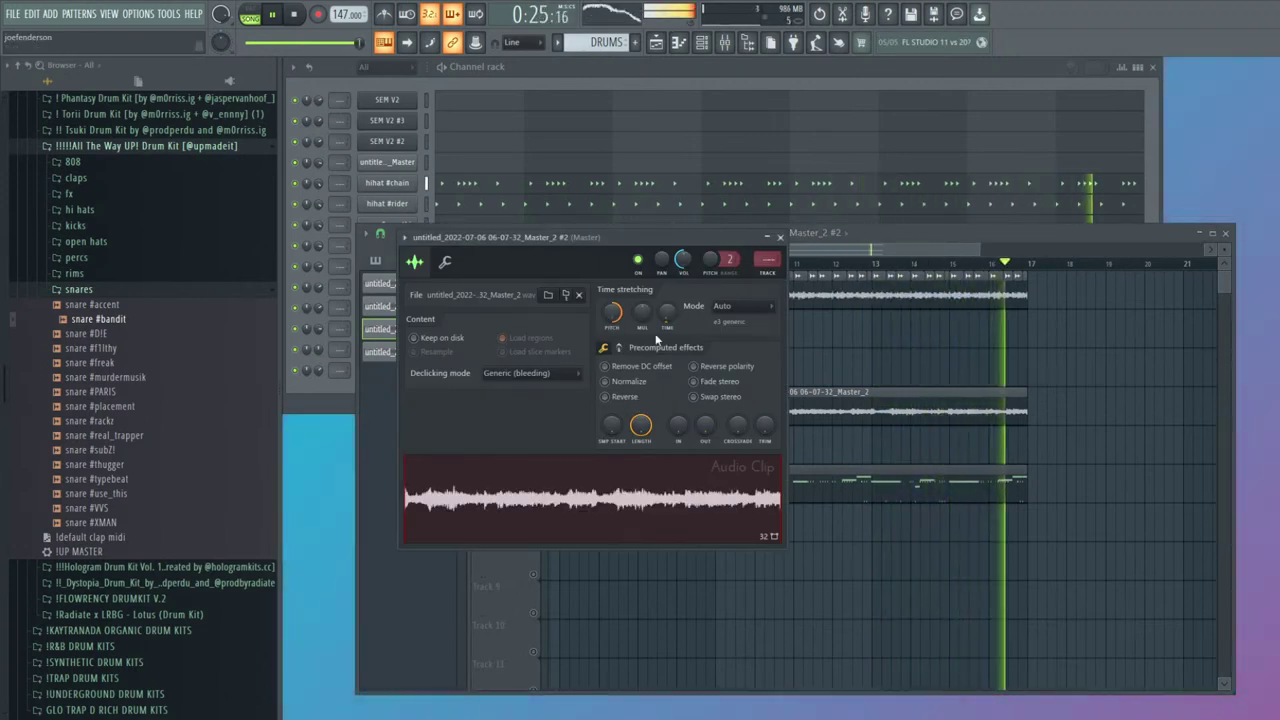
{"action": "key", "text": "Escape"}
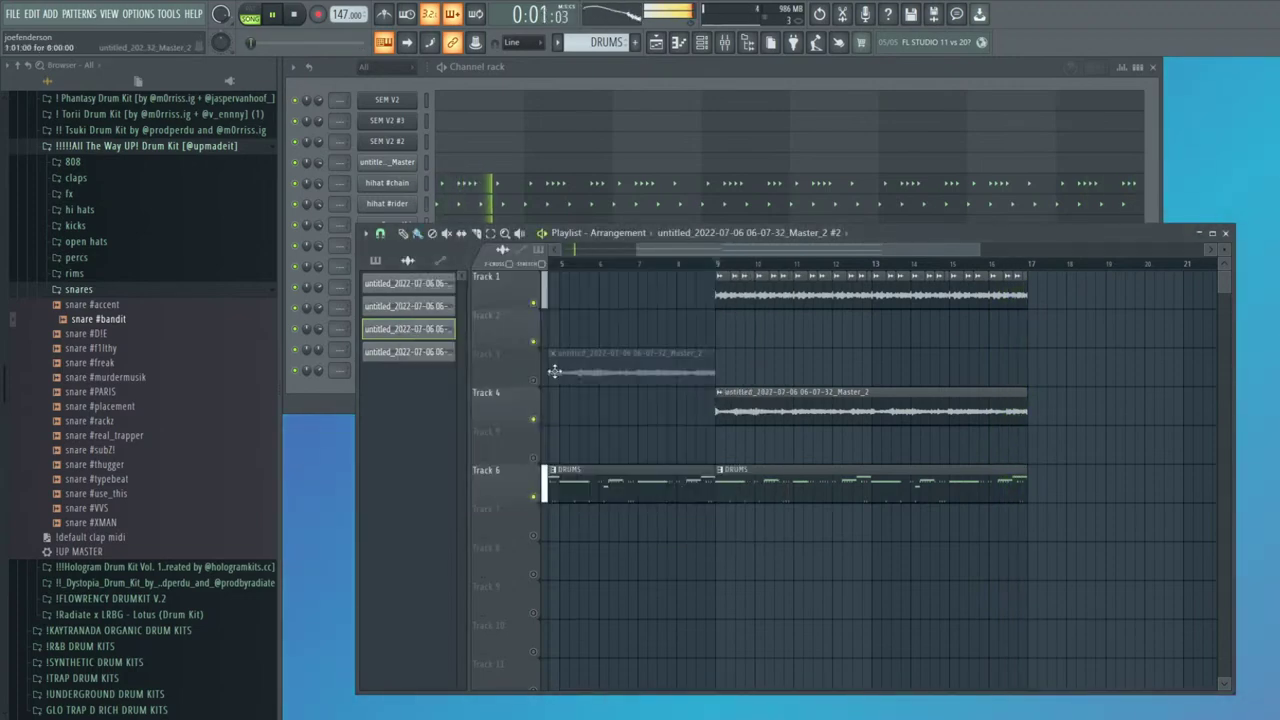
Unmute all the remaining playlist tracks and move the Track 4 melody clip to bar 17
{"action": "left_click", "coordinate": [536, 381]}
{"action": "scroll", "coordinate": [586, 400], "scroll_direction": "down", "scroll_amount": 3}
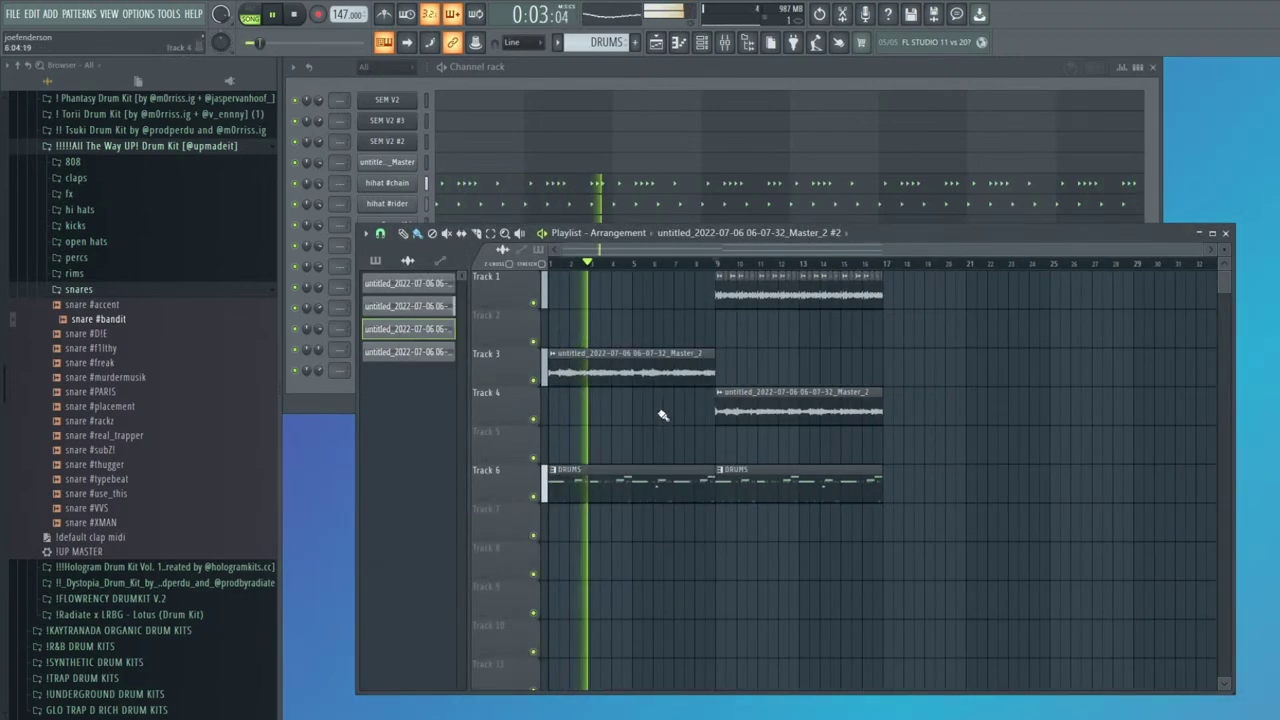
{"action": "left_click_drag", "start_coordinate": [735, 412], "coordinate": [903, 412]}
{"action": "scroll", "coordinate": [648, 268], "scroll_direction": "down", "scroll_amount": 2}
Play the chopped melody section and set the chops' channel volume to 53% (-11.8 dB)
{"action": "left_click", "coordinate": [656, 263]}
{"action": "double_click", "coordinate": [714, 292]}
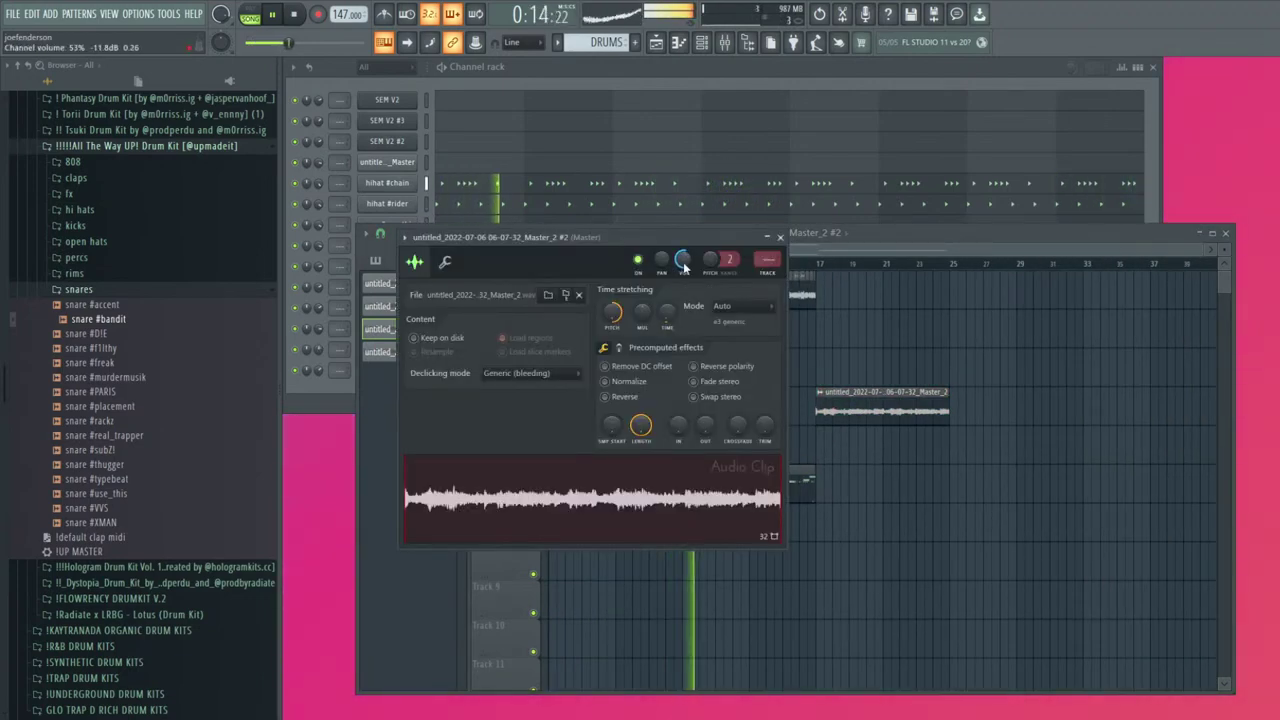
{"action": "key", "text": "Escape"}
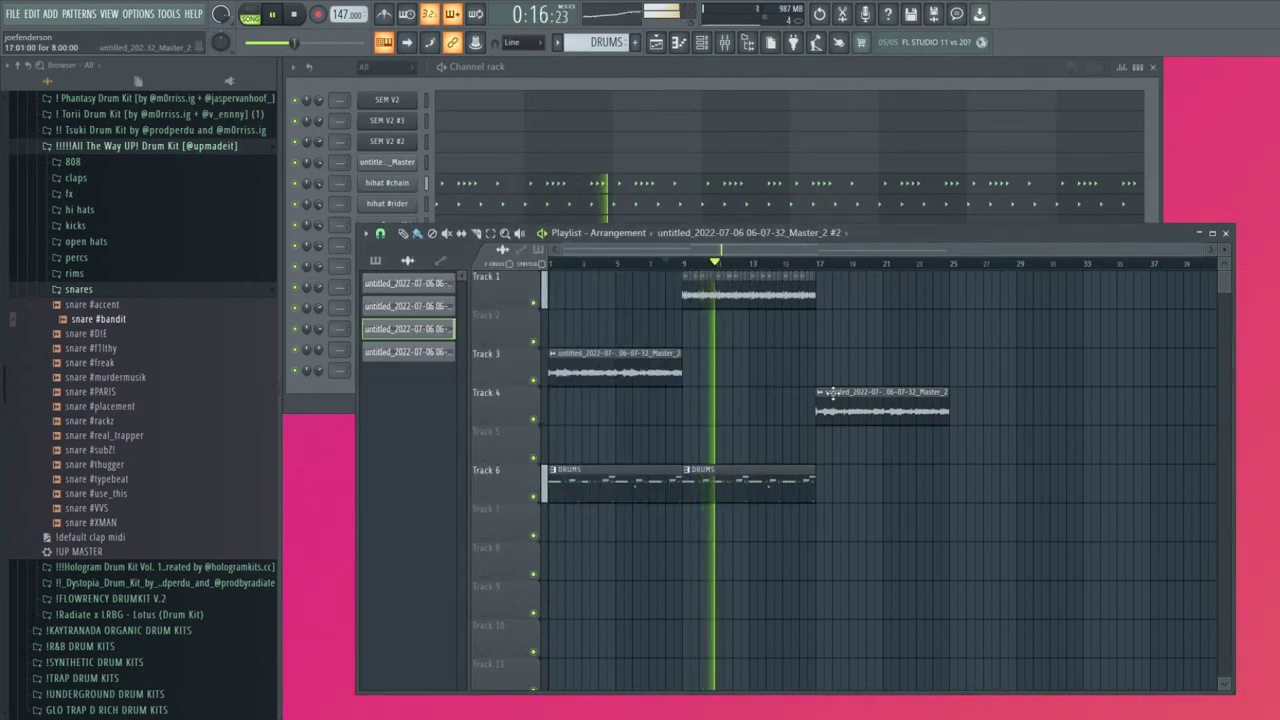
Duplicate the DRUMS pattern on Track 6 at bar 17 and remove the surplus copy after bar 24
{"action": "left_click_drag", "start_coordinate": [792, 451], "coordinate": [660, 480]}
{"action": "key", "text": "ctrl+b"}
{"action": "right_click", "coordinate": [974, 478]}
{"action": "left_click", "coordinate": [850, 341], "text": "ctrl"}
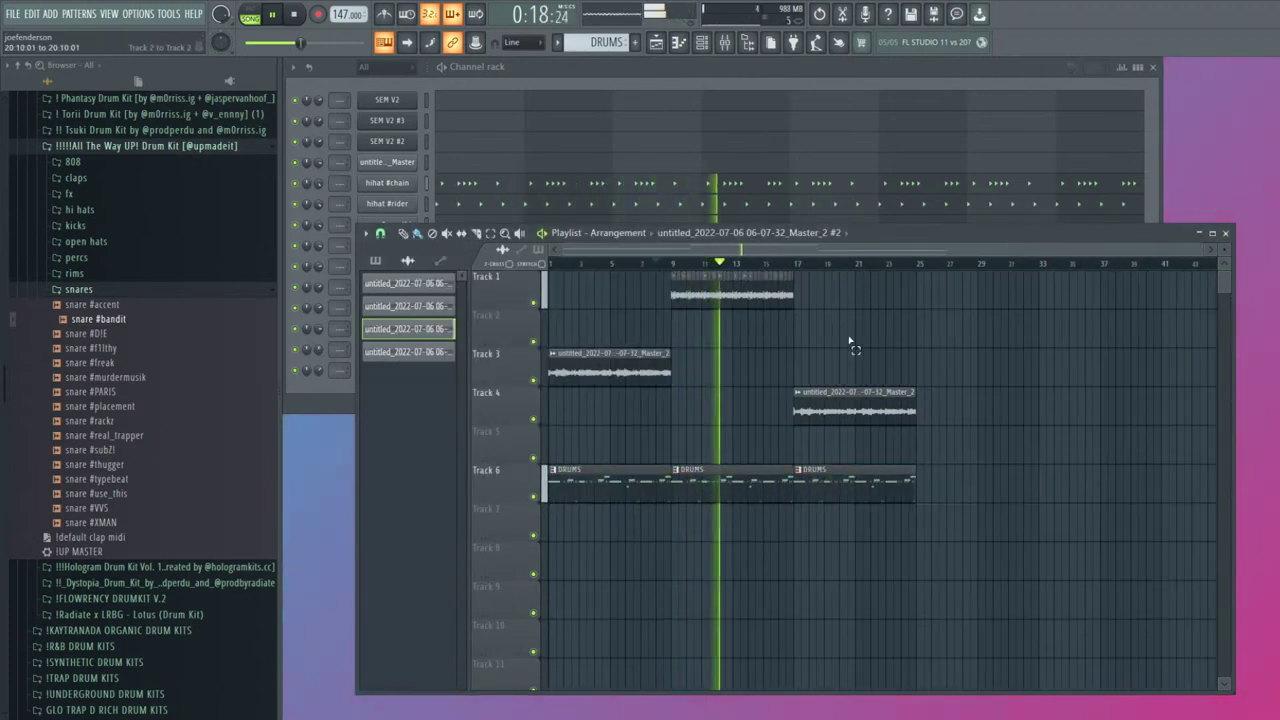
{"action": "scroll", "coordinate": [800, 318], "scroll_direction": "up", "scroll_amount": 1}
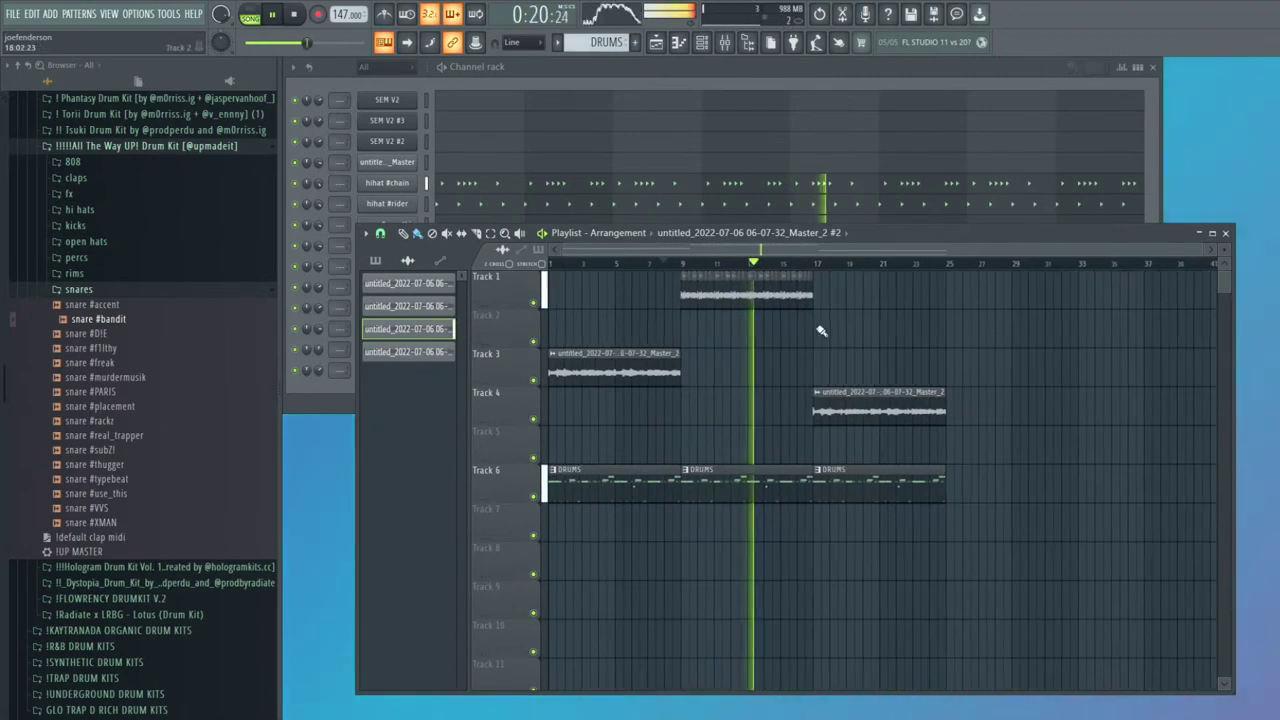
Maximize the playlist, trim the Track 4 melody clip to four bars and duplicate it at bar 21
{"action": "left_click", "coordinate": [1213, 234]}
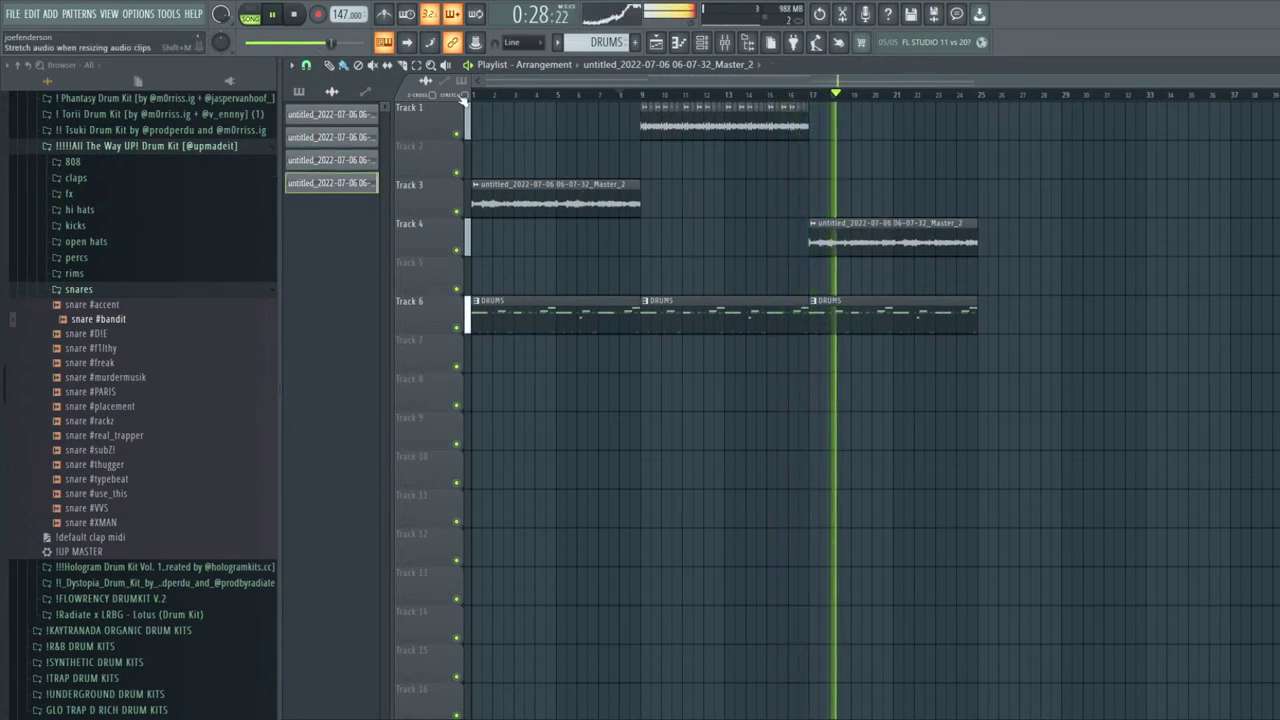
{"action": "left_click_drag", "start_coordinate": [983, 242], "coordinate": [893, 242]}
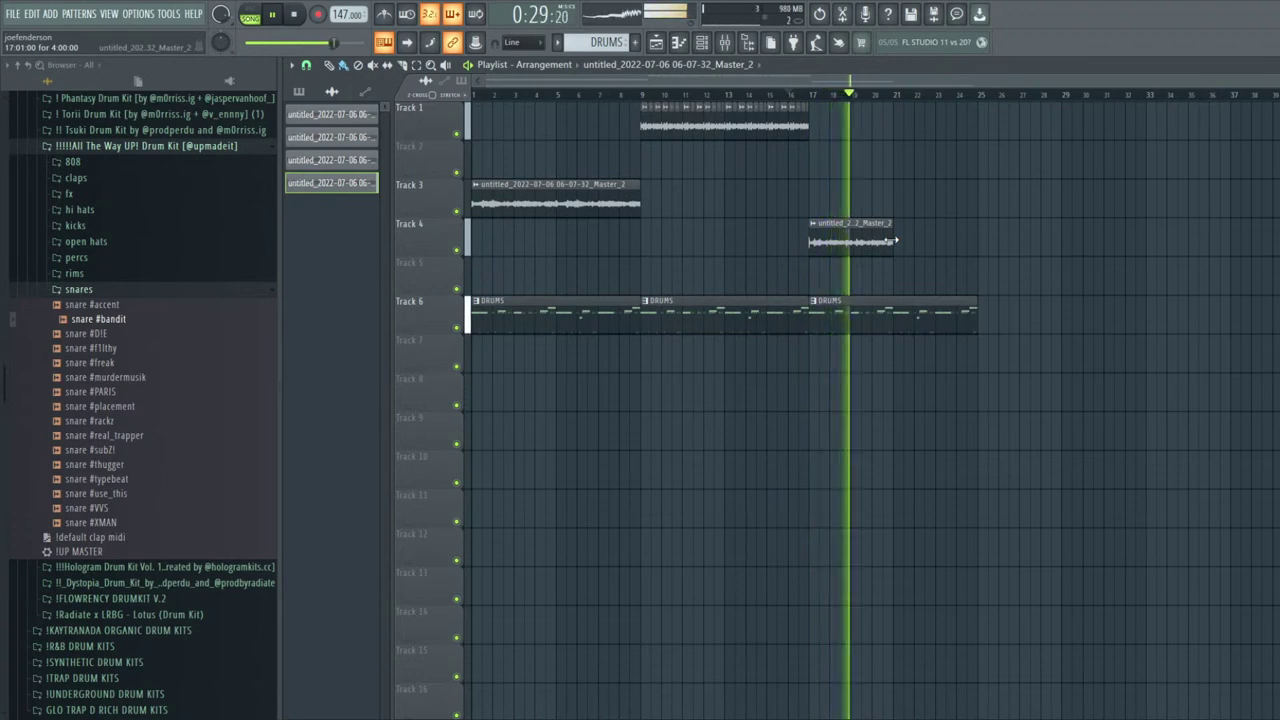
{"action": "left_click", "coordinate": [893, 241]}
{"action": "key", "text": "ctrl+b"}
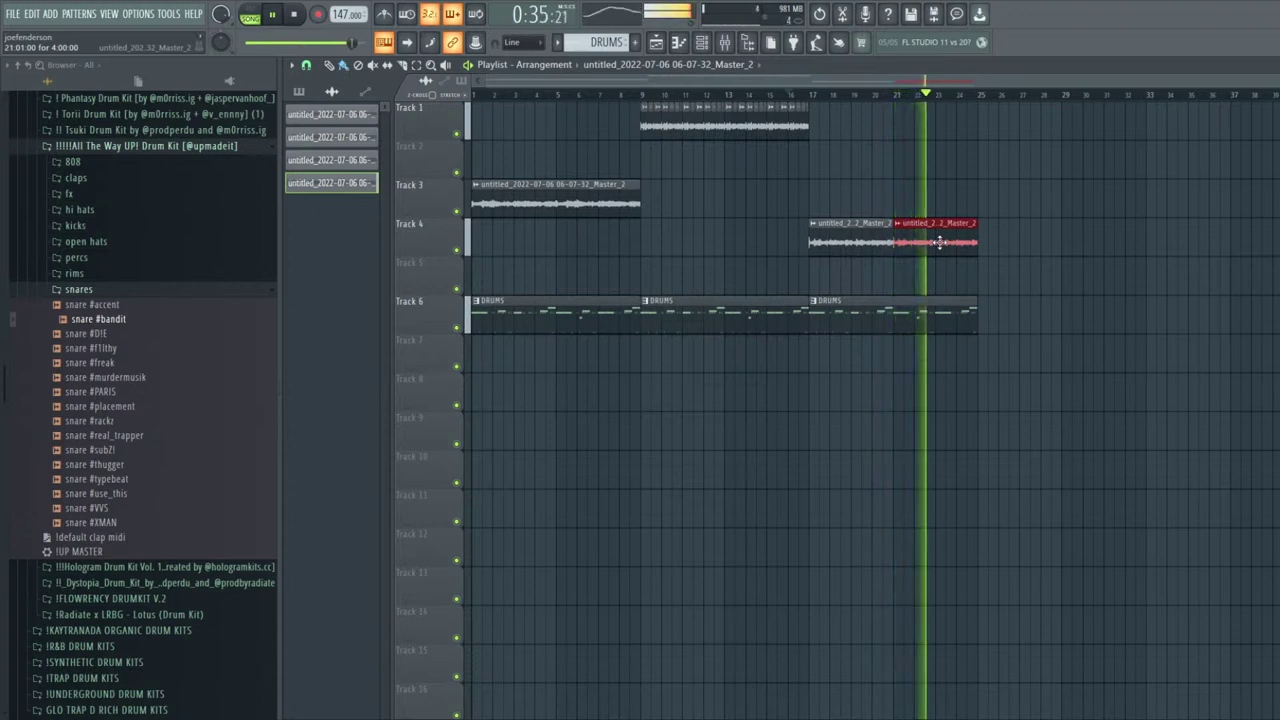
Trim the Track 3 melody clip to four bars starting at bar 1 and play the arrangement from the beginning
{"action": "left_click_drag", "start_coordinate": [983, 316], "coordinate": [555, 192]}
{"action": "left_click", "coordinate": [869, 198], "text": "ctrl"}
{"action": "key", "text": "space"}
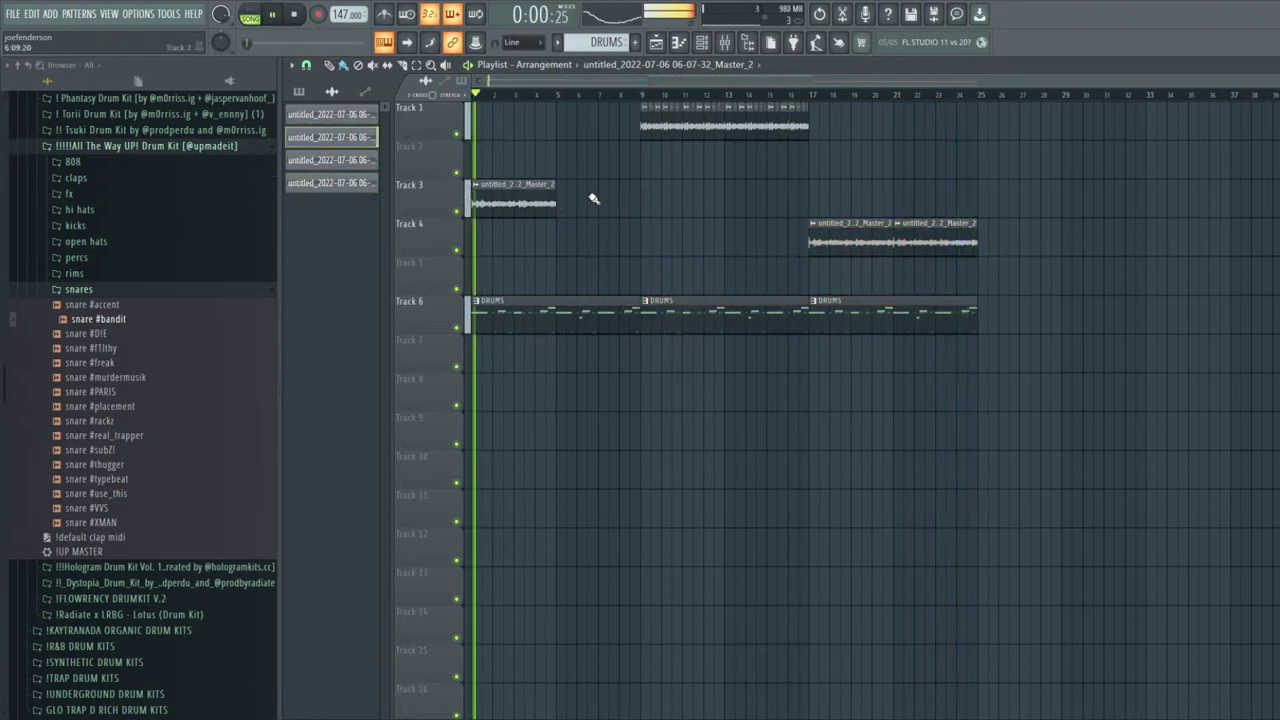
Duplicate the Track 3 audio clip so the copy starts at bar 5
{"action": "double_click", "coordinate": [521, 203]}
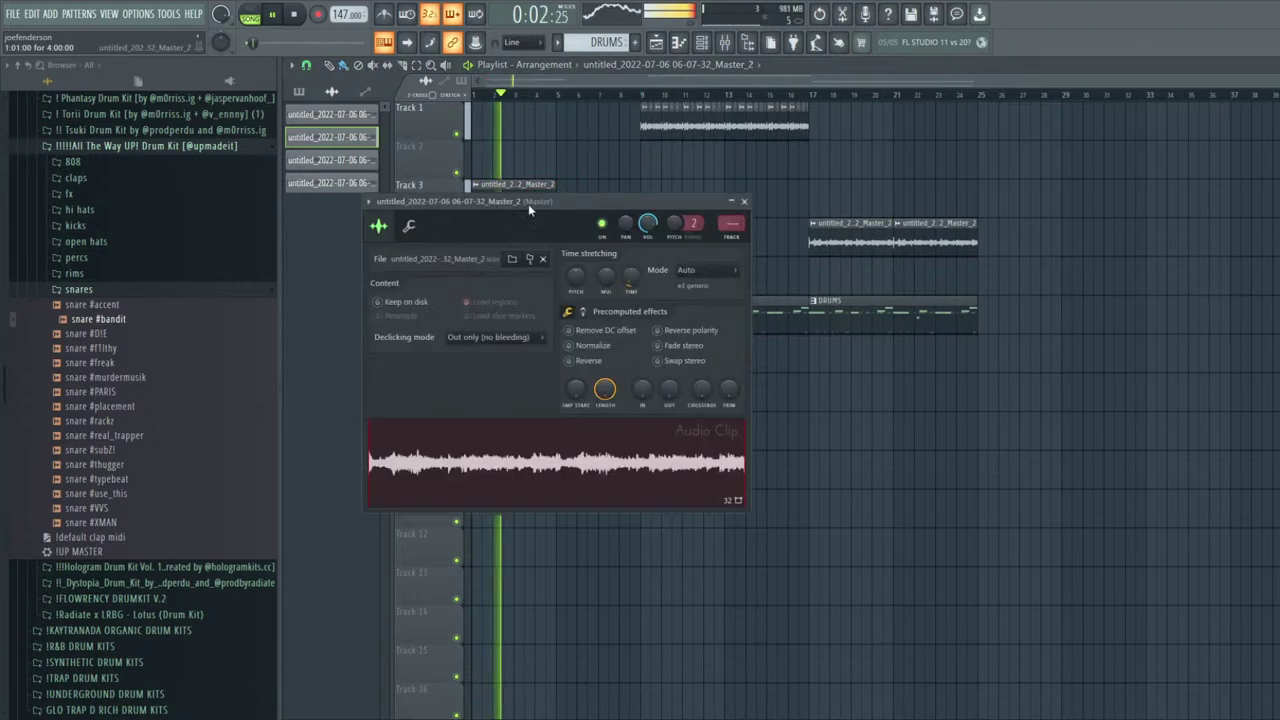
{"action": "key", "text": "Escape"}
{"action": "left_click_drag", "start_coordinate": [577, 201], "coordinate": [537, 206]}
{"action": "key", "text": "ctrl+b"}
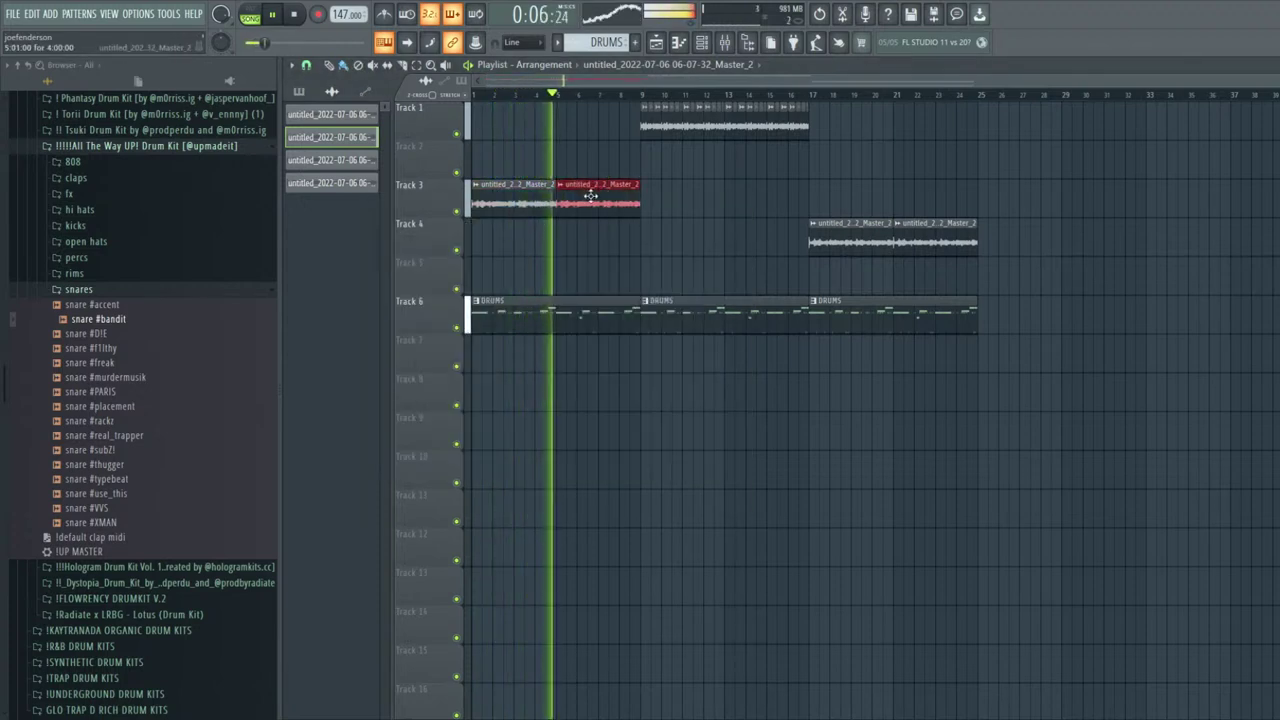
{"action": "key", "text": "Escape"}
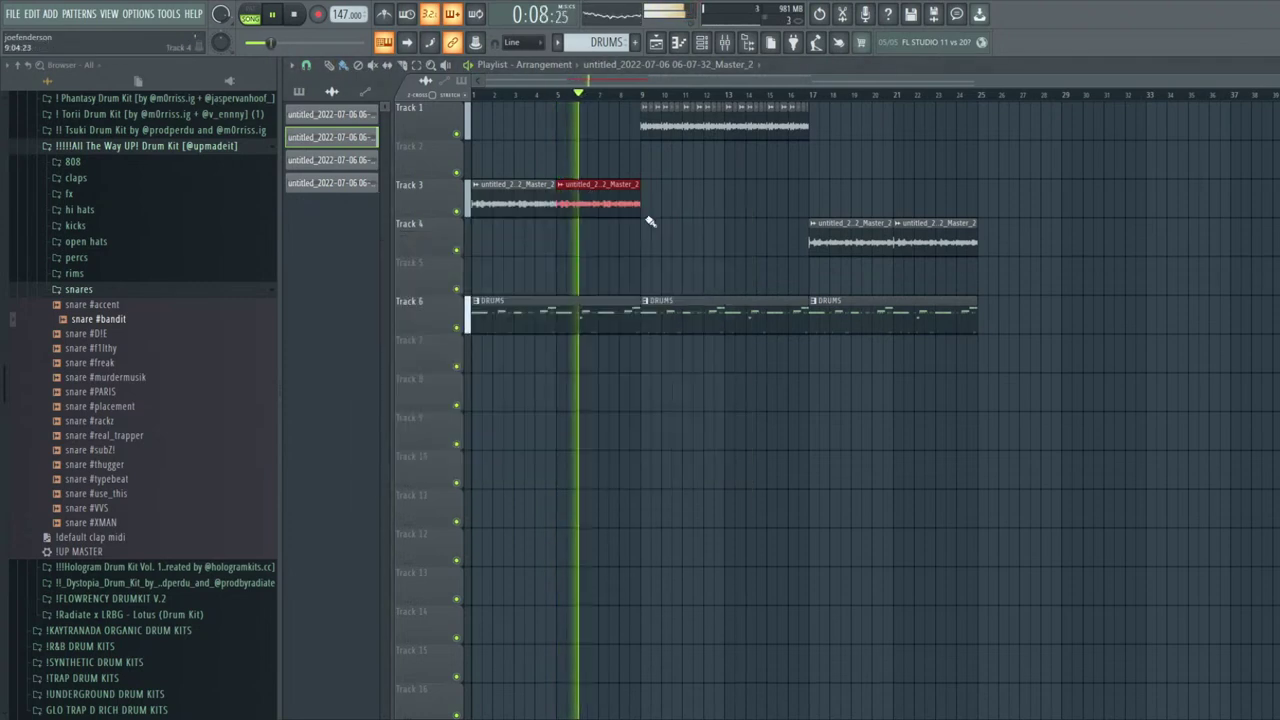
{"action": "left_click_drag", "start_coordinate": [810, 213], "coordinate": [920, 240]}
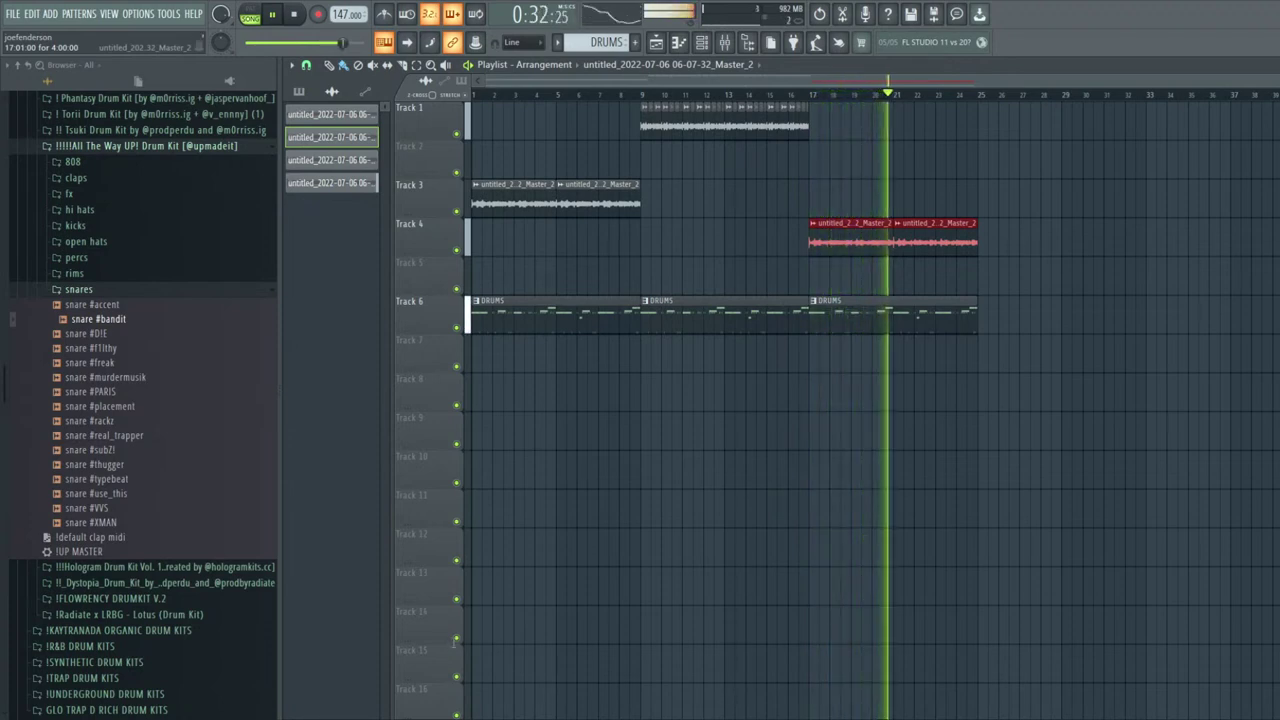
{"action": "left_click", "coordinate": [1008, 279]}
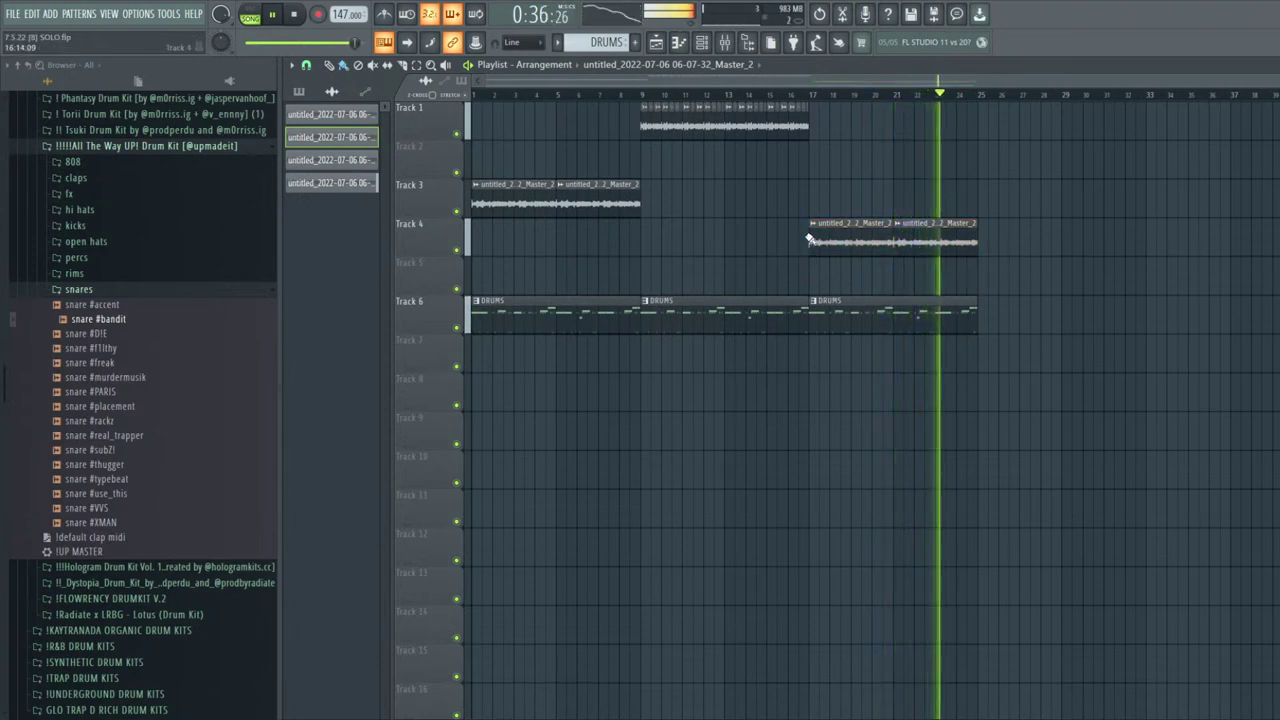
Move the unused untitled Master channel down to the other audio-clip channels in the channel rack and delete it
{"action": "left_click", "coordinate": [725, 42]}
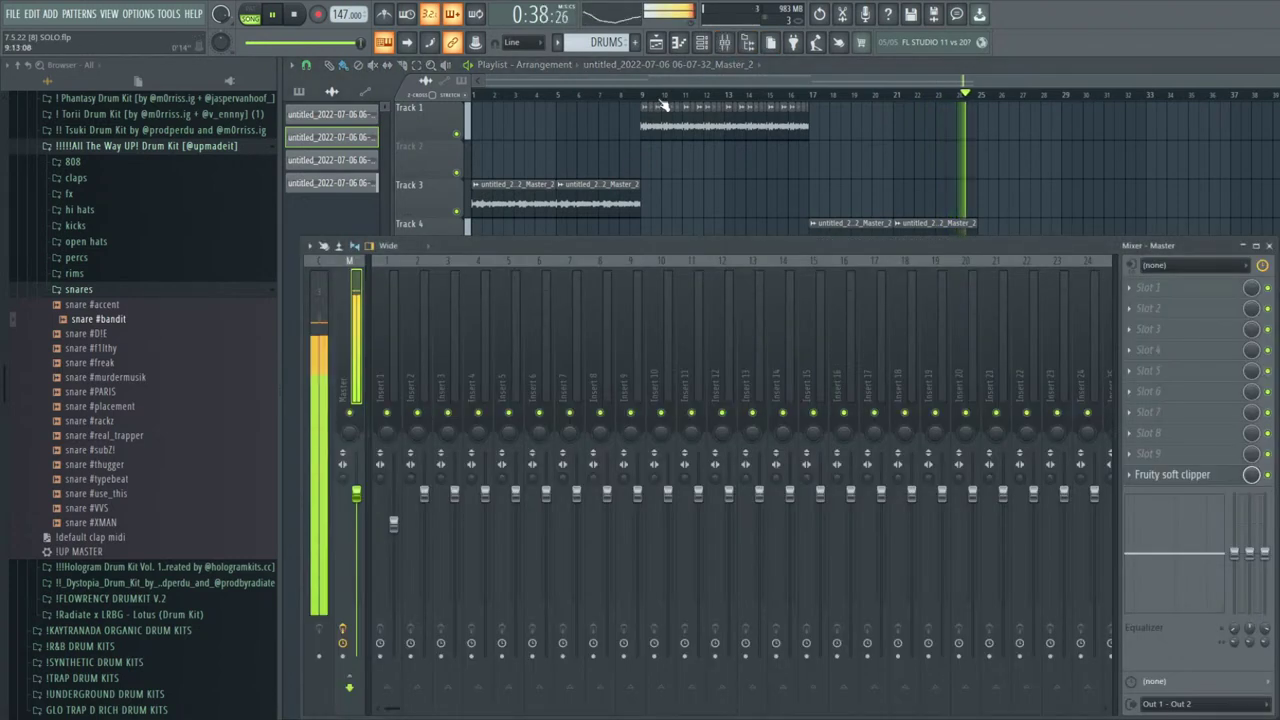
{"action": "left_click", "coordinate": [702, 50]}
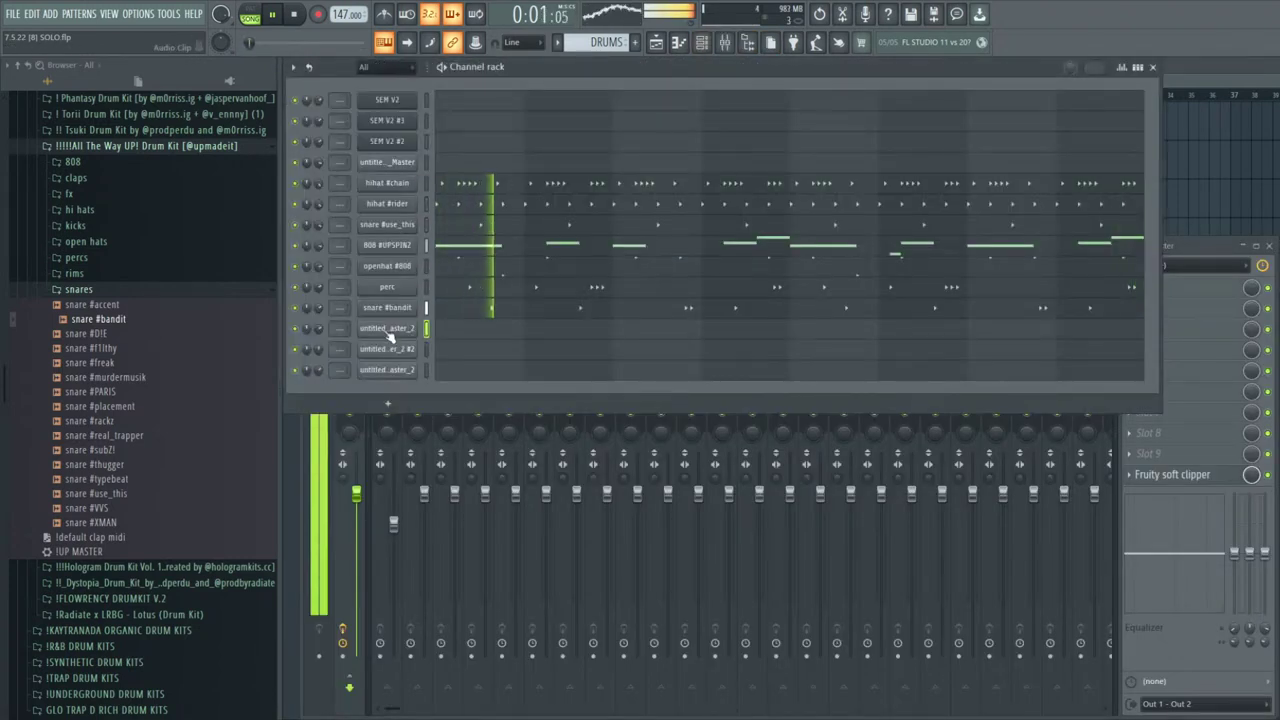
{"action": "left_click_drag", "start_coordinate": [407, 172], "coordinate": [408, 308]}
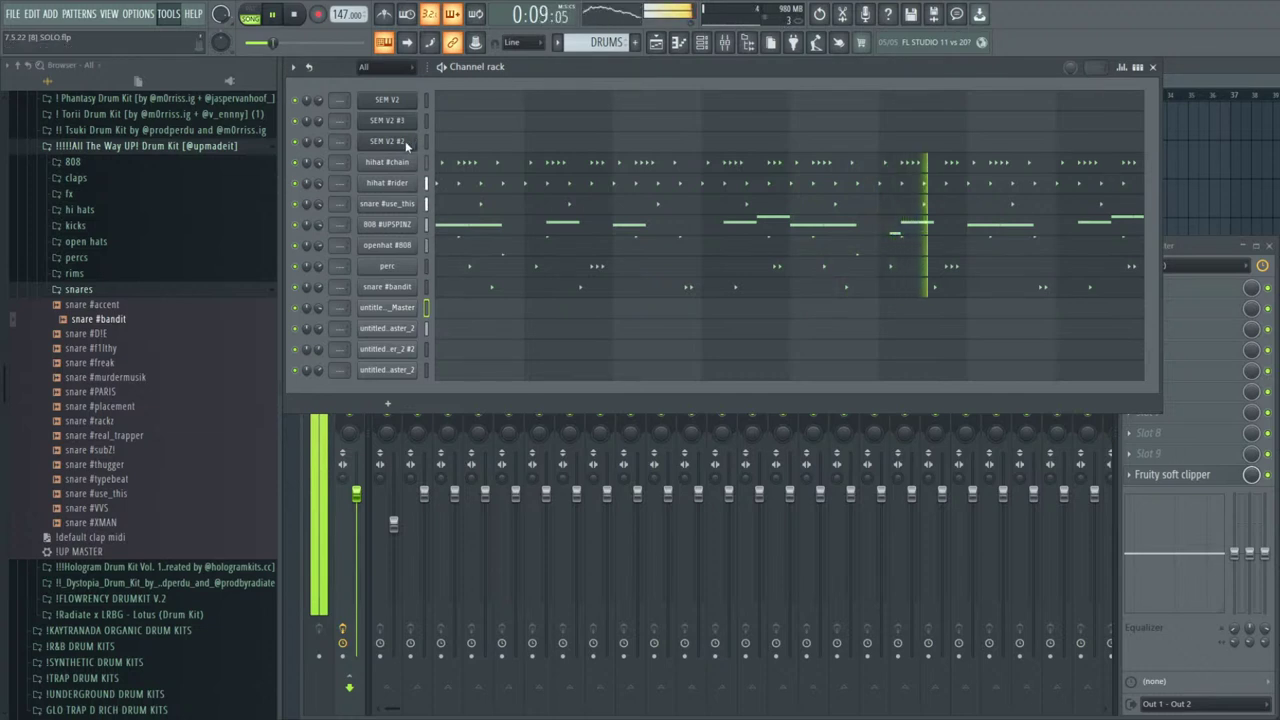
{"action": "key", "text": "alt+Delete"}
Color the three audio-clip channels with a pink-to-purple gradient and route the drum and audio channels to mixer tracks 5 to 14
{"action": "left_click_drag", "start_coordinate": [428, 307], "coordinate": [427, 349]}
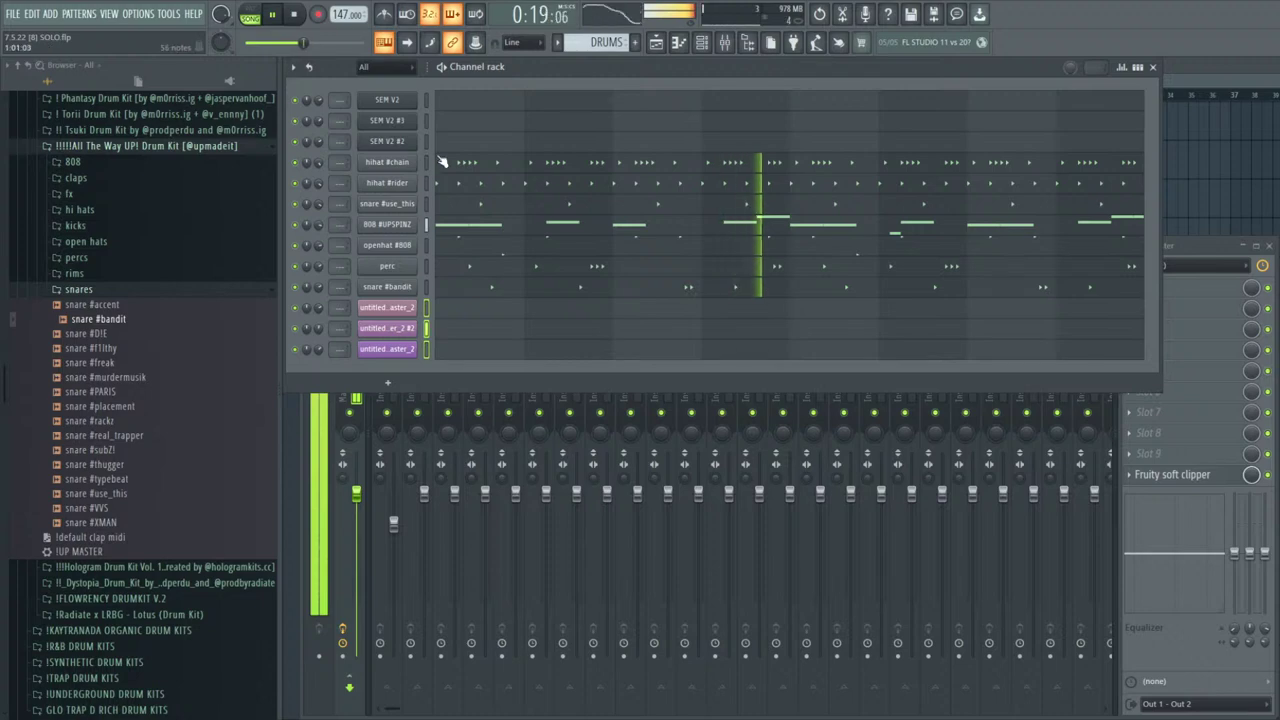
{"action": "left_click", "coordinate": [455, 430]}
{"action": "left_click", "coordinate": [512, 385]}
{"action": "key", "text": "ctrl+shift+l"}
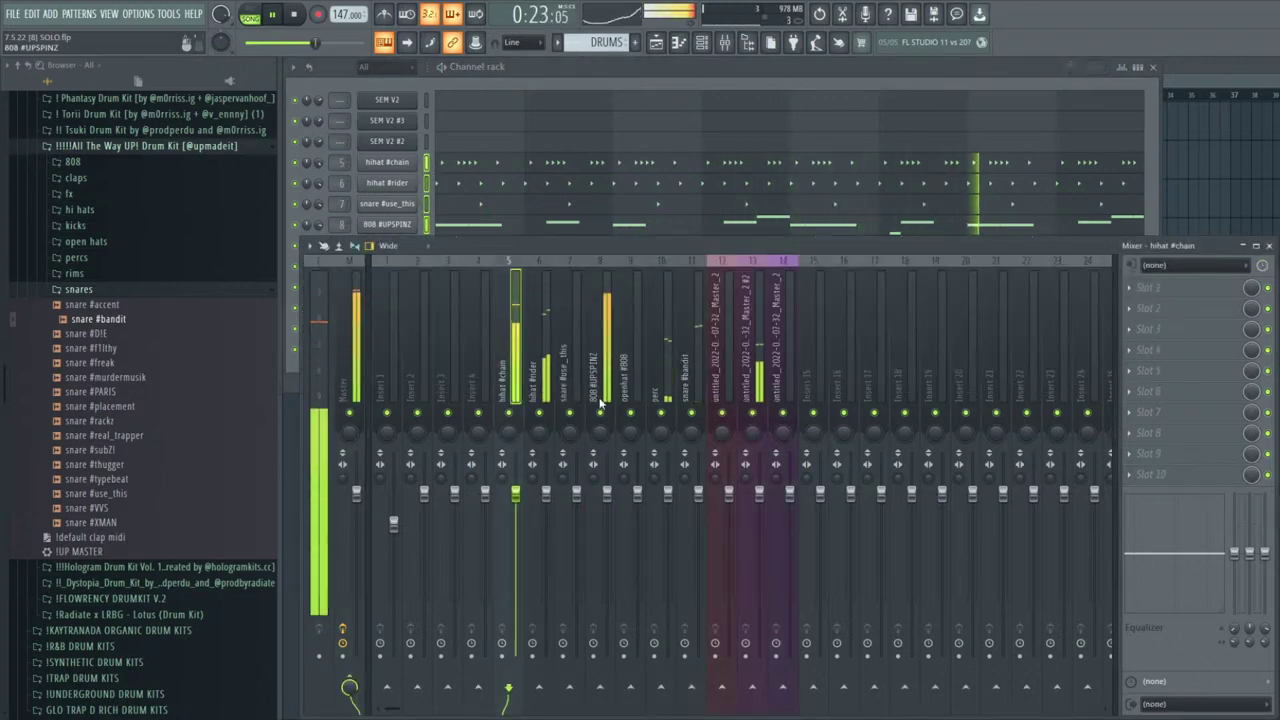
Cut the lows and raise the highs on the hihat #chain mixer track and lower its fader slightly
{"action": "left_click_drag", "start_coordinate": [1265, 553], "coordinate": [1234, 612]}
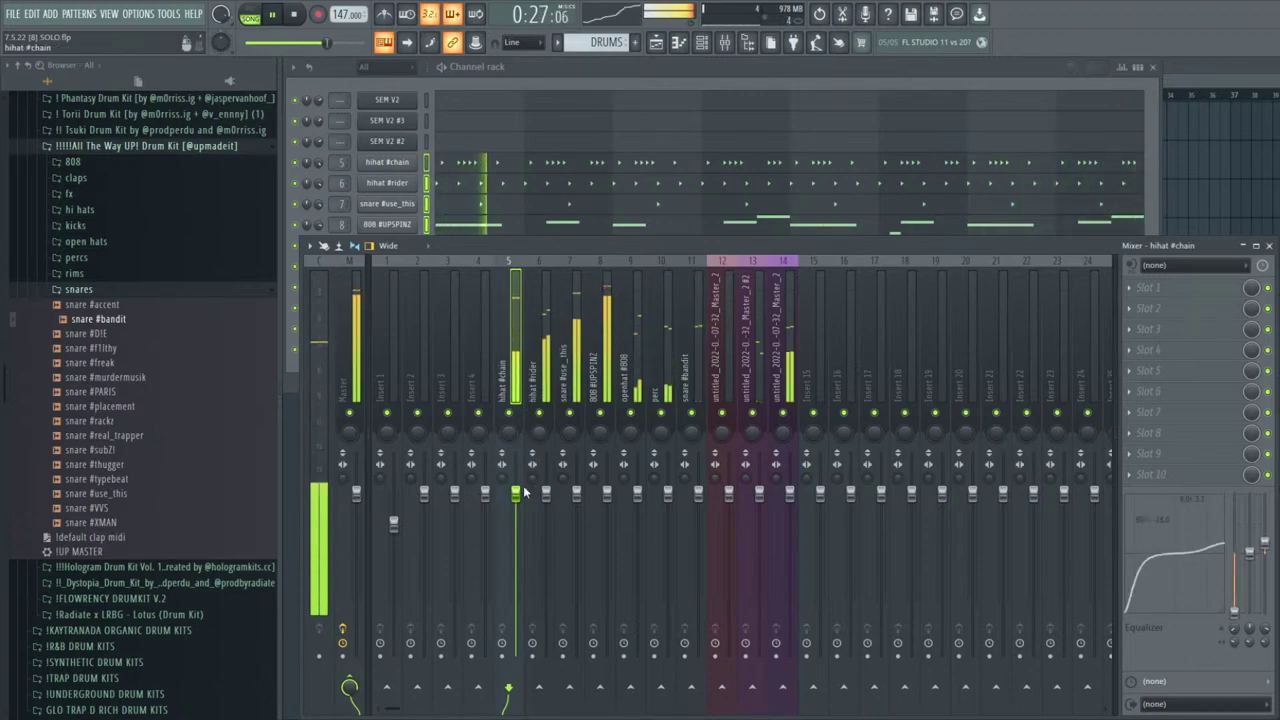
{"action": "scroll", "coordinate": [520, 450], "scroll_direction": "down", "scroll_amount": 1}
Mute hihat #rider and add a Fruity Phaser to hihat #chain with the Dreamin' preset
{"action": "left_click", "coordinate": [539, 412]}
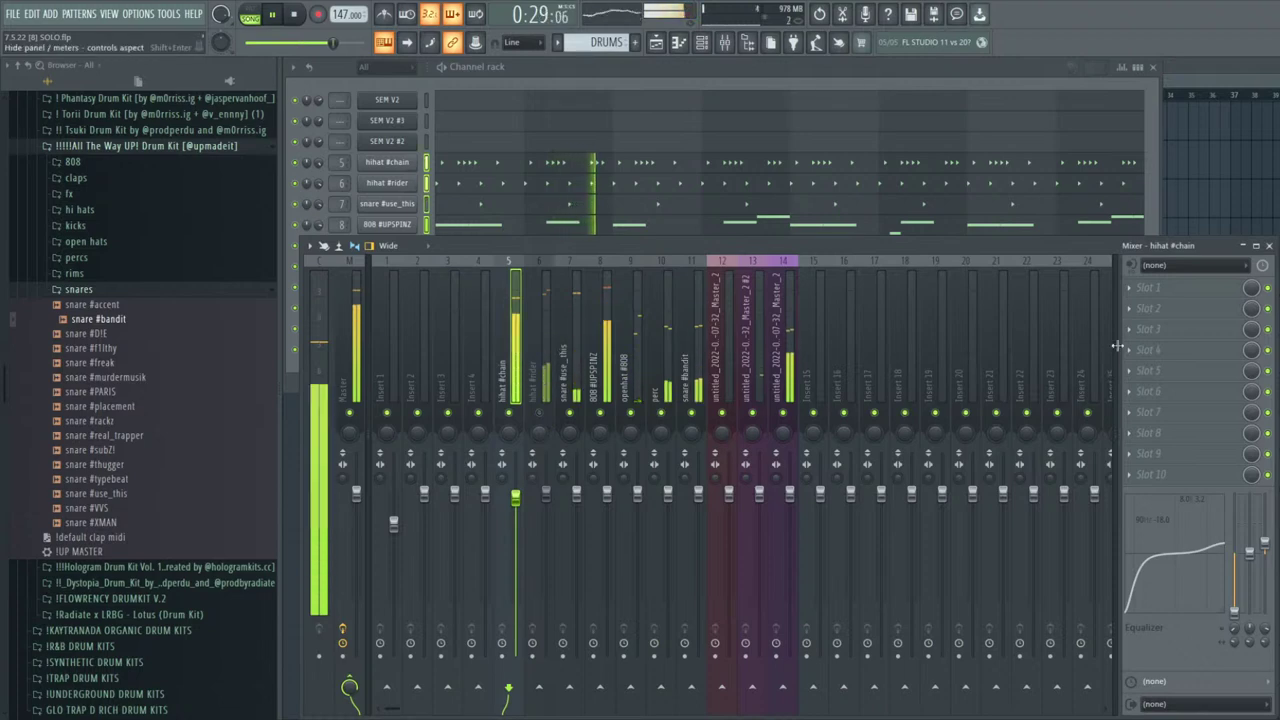
{"action": "left_click", "coordinate": [977, 149]}
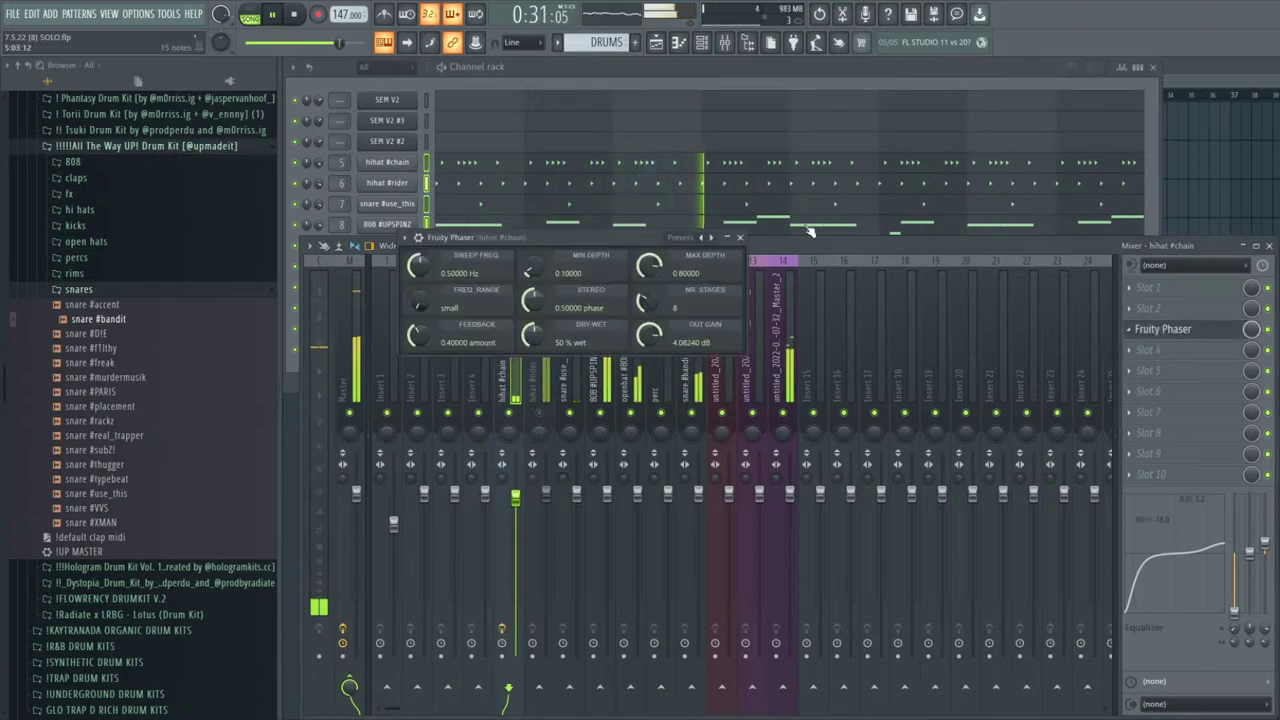
{"action": "left_click", "coordinate": [711, 238]}
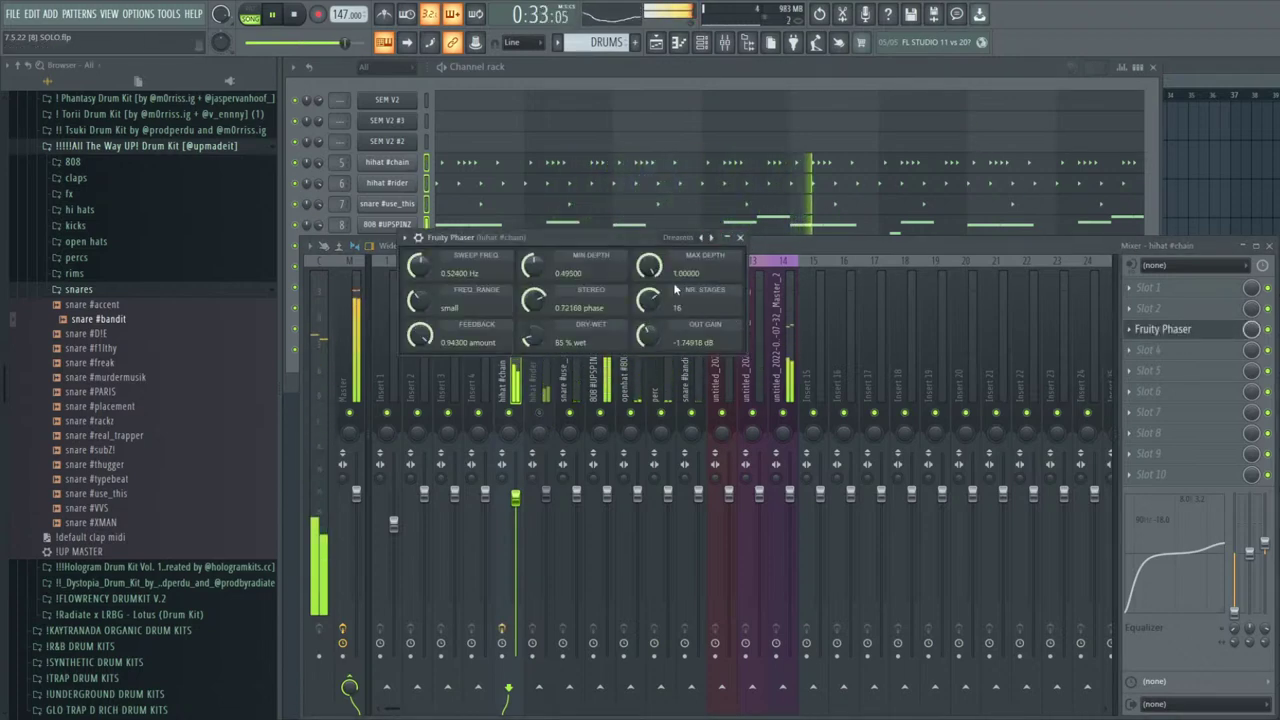
Set the Fruity Phaser to 0.269 Hz sweep frequency, 0.324 minimum depth, 0.743 maximum depth and 14 stages
{"action": "left_click_drag", "start_coordinate": [647, 265], "coordinate": [647, 264]}
{"action": "left_click_drag", "start_coordinate": [534, 265], "coordinate": [534, 277]}
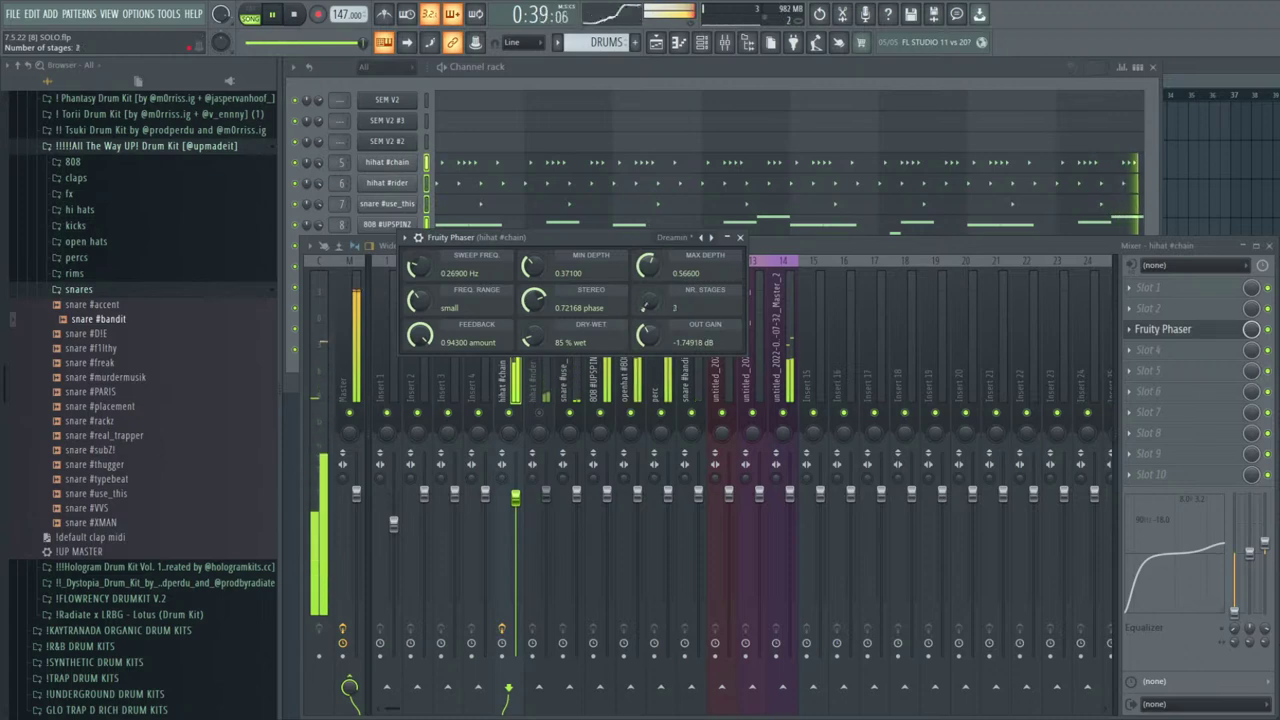
{"action": "left_click_drag", "start_coordinate": [649, 302], "coordinate": [649, 300]}
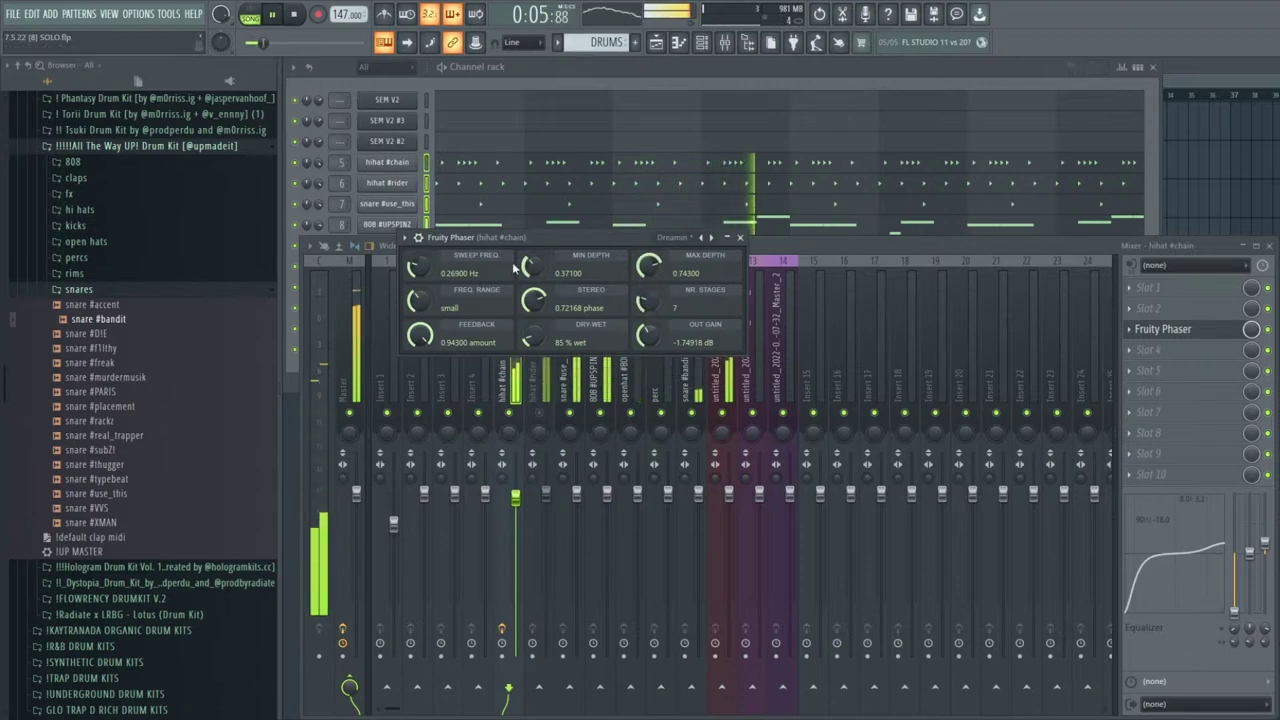
{"action": "left_click_drag", "start_coordinate": [535, 268], "coordinate": [535, 290]}
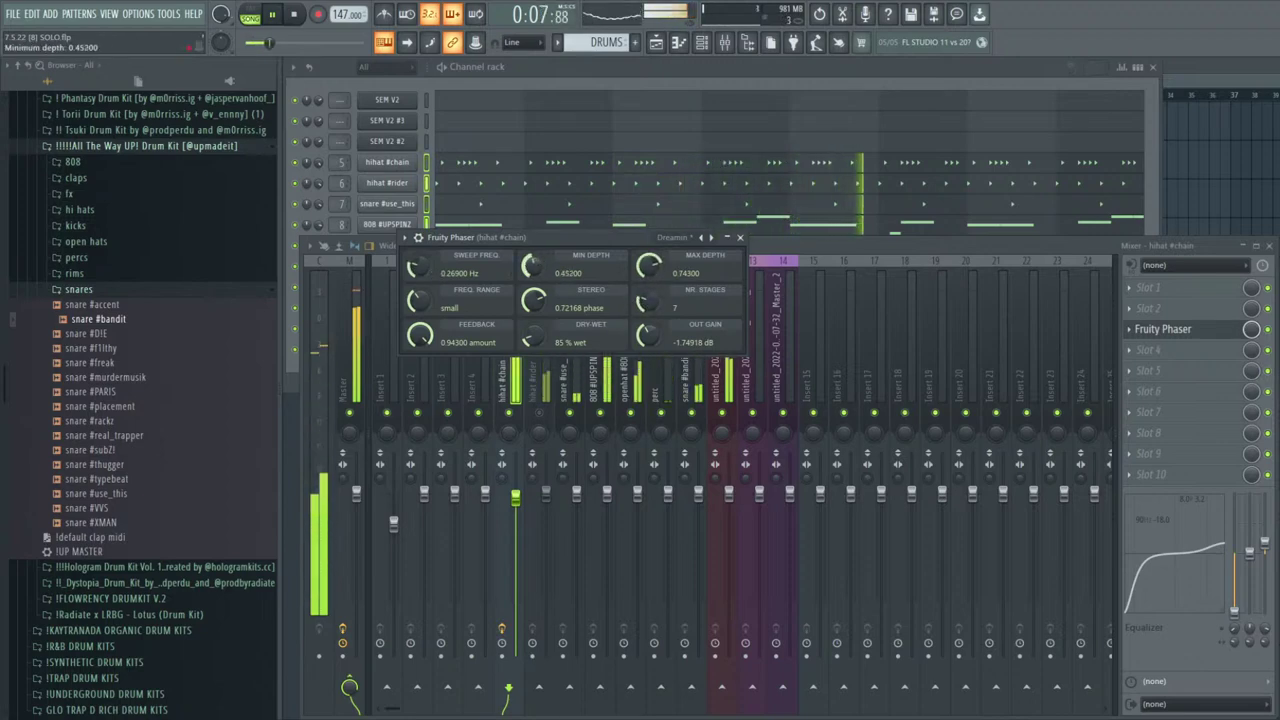
{"action": "left_click_drag", "start_coordinate": [648, 300], "coordinate": [648, 280]}
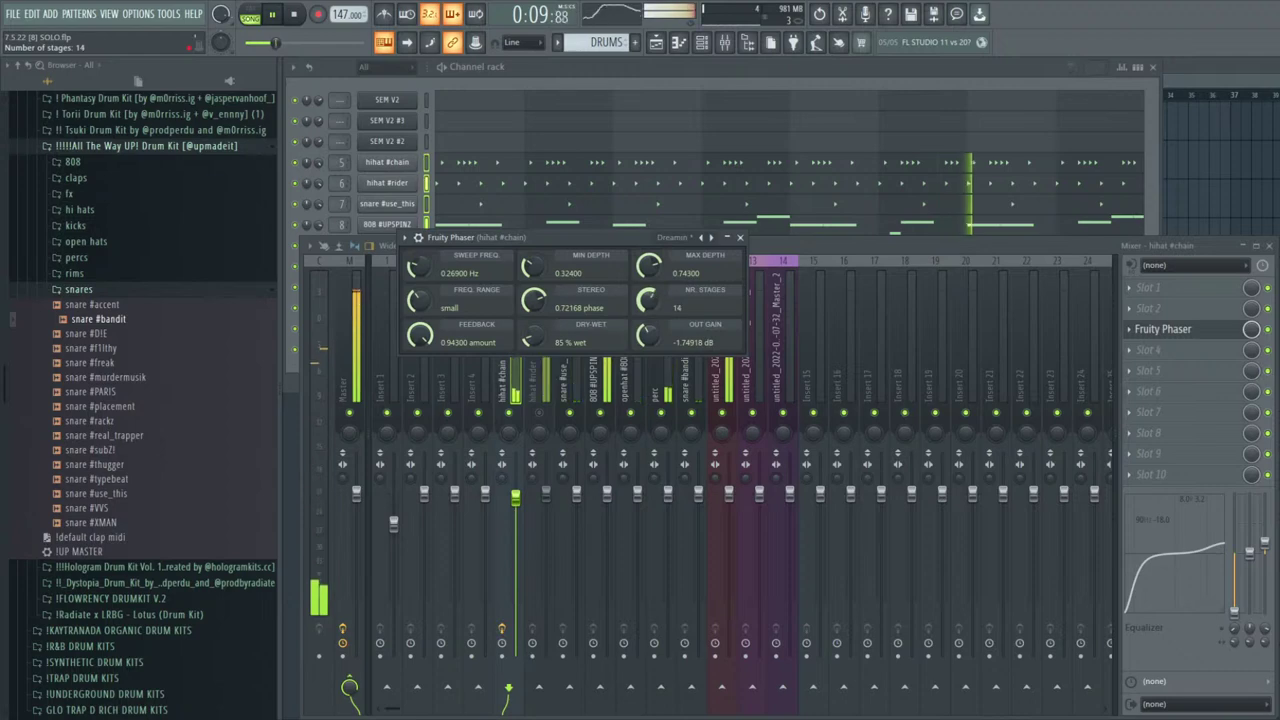
{"action": "key", "text": "Escape"}
Unmute hihat #rider, raise its high EQ band slightly, and lower both hi-hat faders in the mixer
{"action": "left_click", "coordinate": [540, 413]}
{"action": "left_click_drag", "start_coordinate": [515, 497], "coordinate": [515, 508]}
{"action": "left_click", "coordinate": [546, 366]}
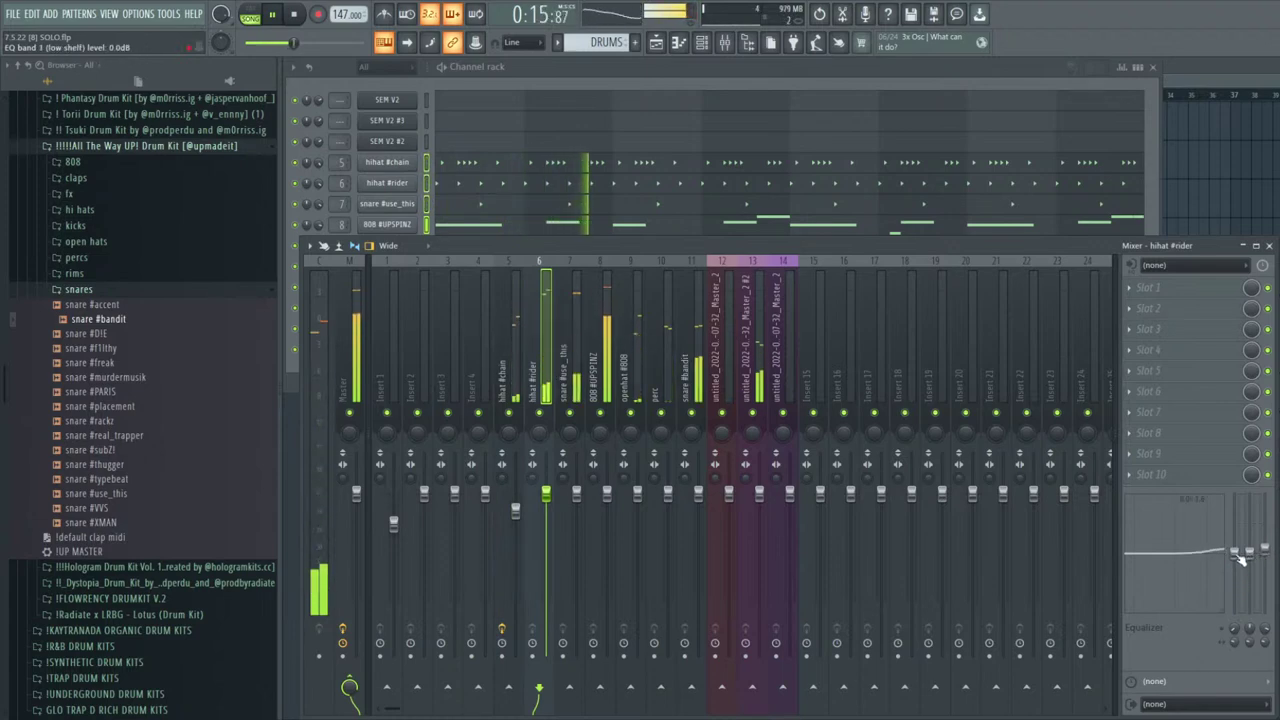
Boost the mids slightly on the snare #use_this mixer track and lower the 808 #UPSPINZ fader
{"action": "left_click", "coordinate": [586, 455]}
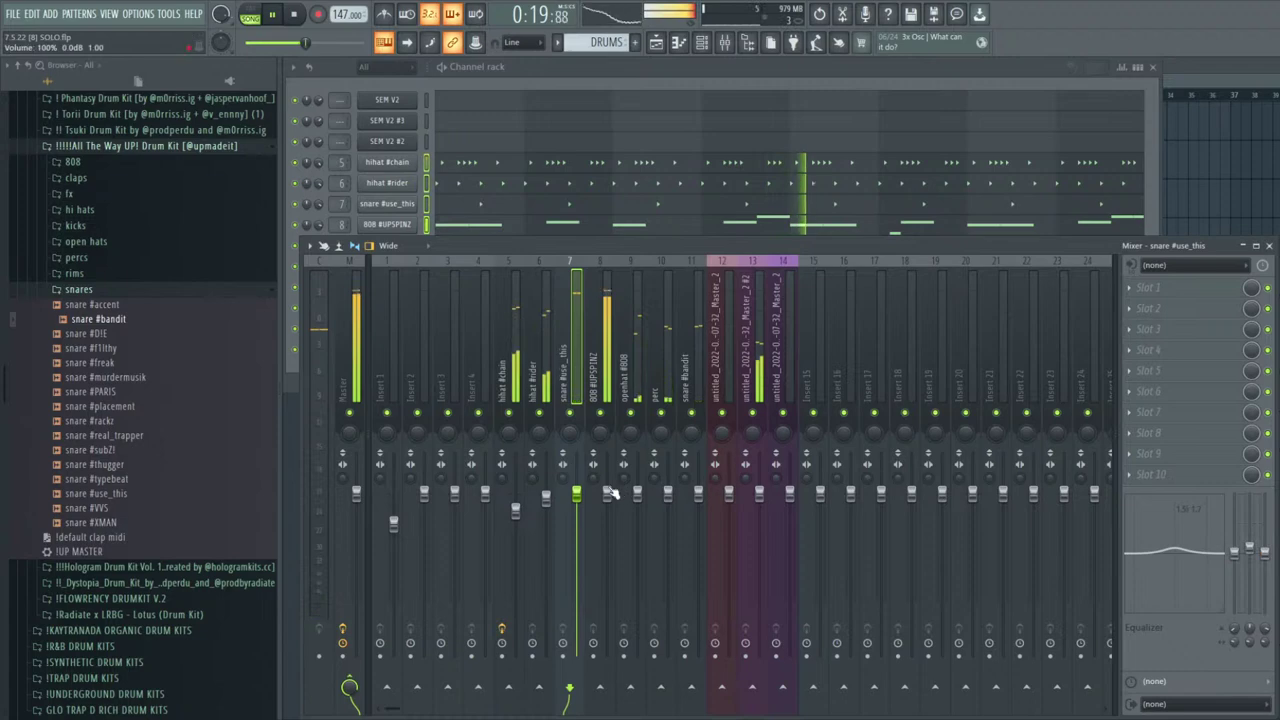
{"action": "left_click_drag", "start_coordinate": [609, 494], "coordinate": [609, 517]}
{"action": "left_click", "coordinate": [532, 78]}
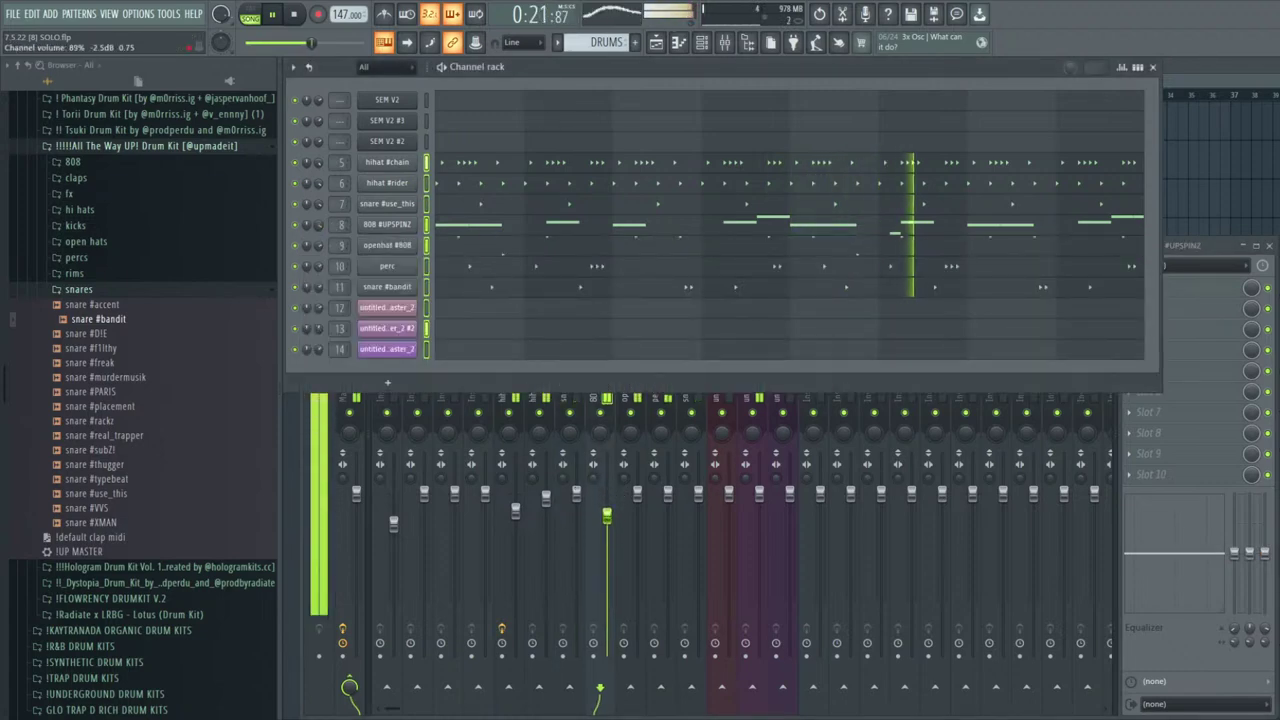
{"action": "left_click", "coordinate": [603, 455]}
{"action": "left_click_drag", "start_coordinate": [608, 515], "coordinate": [608, 517]}
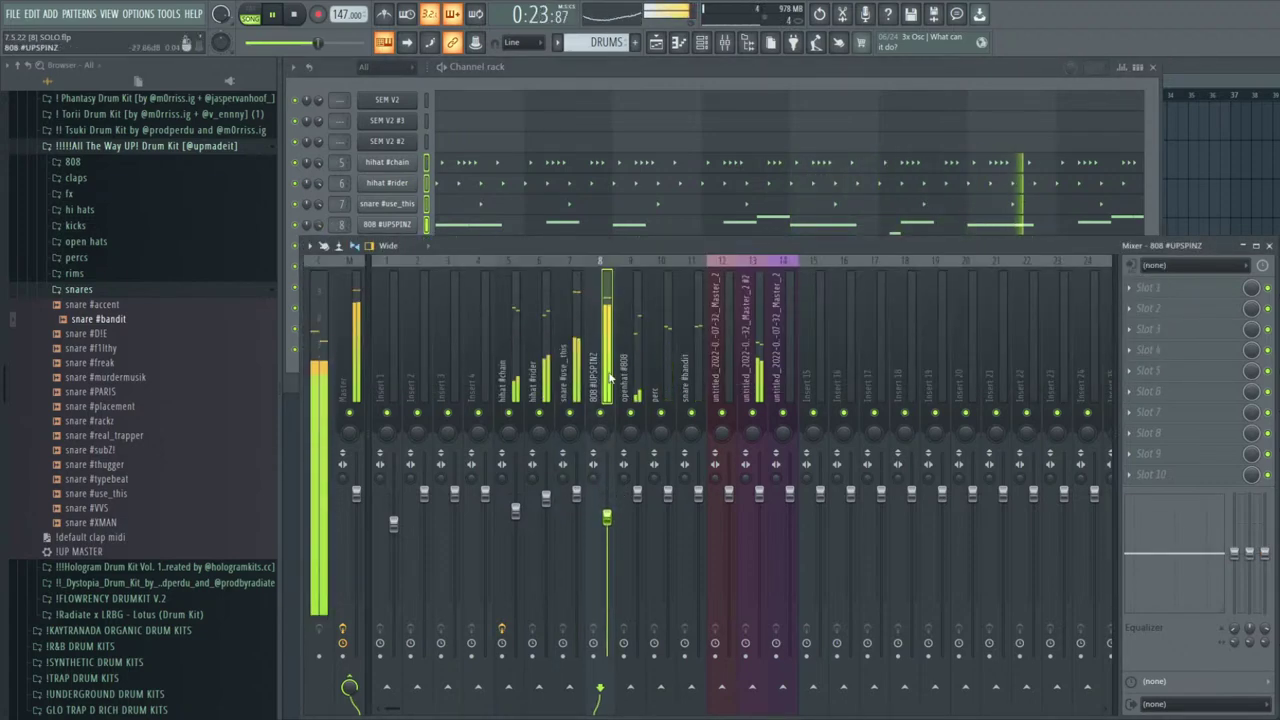
Reduce the highs on openhat #808, and give perc a low cut, a mid boost and a lower fader
{"action": "left_click", "coordinate": [630, 380]}
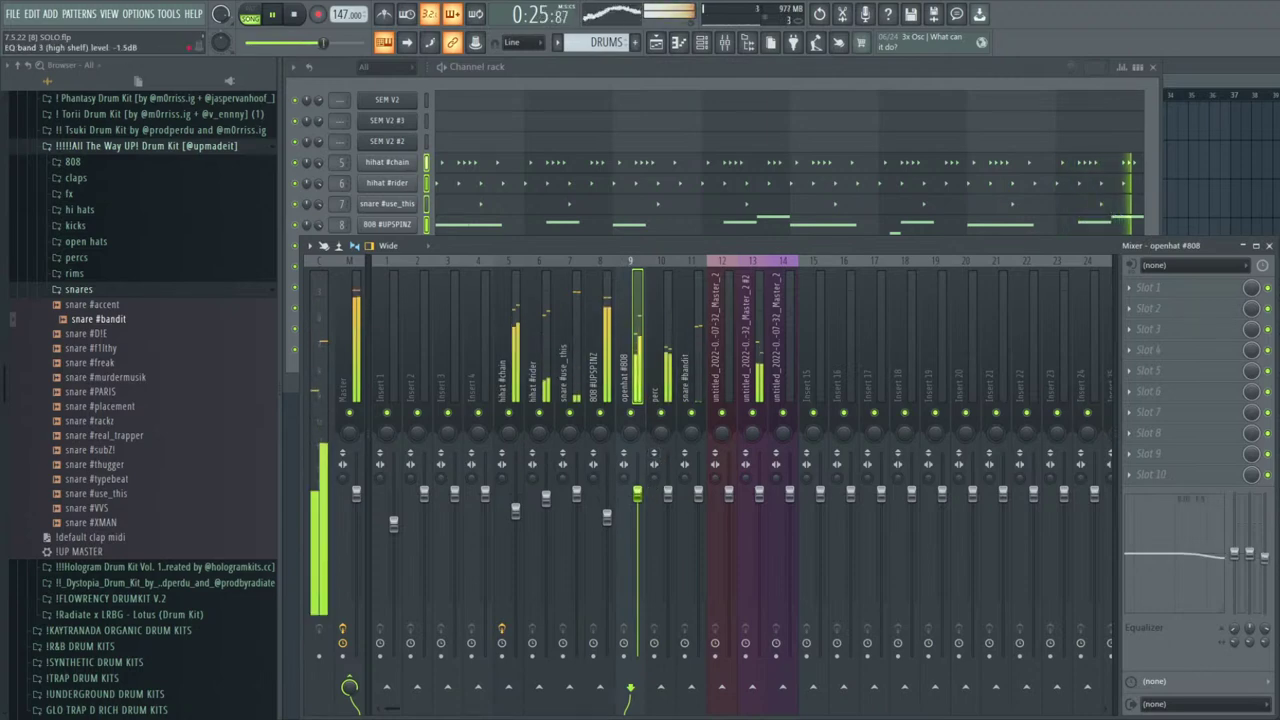
{"action": "left_click", "coordinate": [668, 372]}
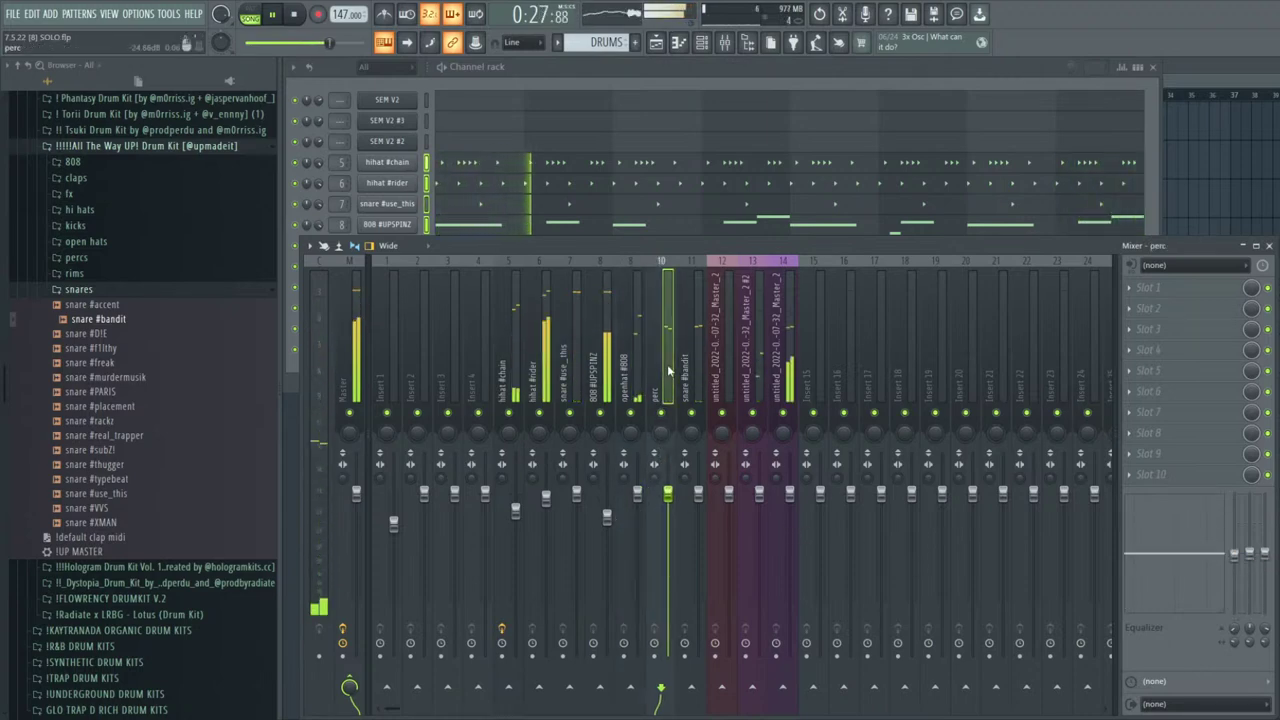
{"action": "left_click_drag", "start_coordinate": [1244, 545], "coordinate": [1244, 530]}
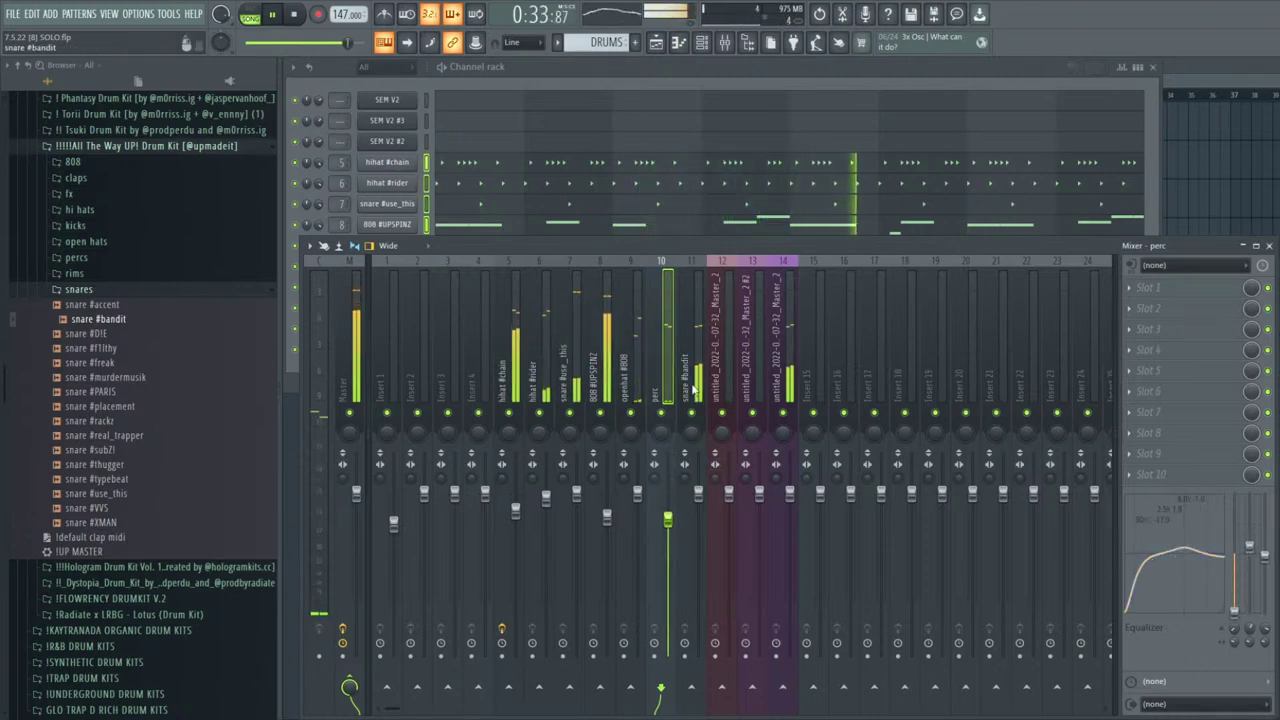
Cut the lows and boost the mids on the snare #bandit mixer track and lower its fader
{"action": "left_click", "coordinate": [693, 462]}
{"action": "left_click_drag", "start_coordinate": [1249, 541], "coordinate": [1249, 543]}
{"action": "left_click_drag", "start_coordinate": [1234, 553], "coordinate": [1172, 544]}
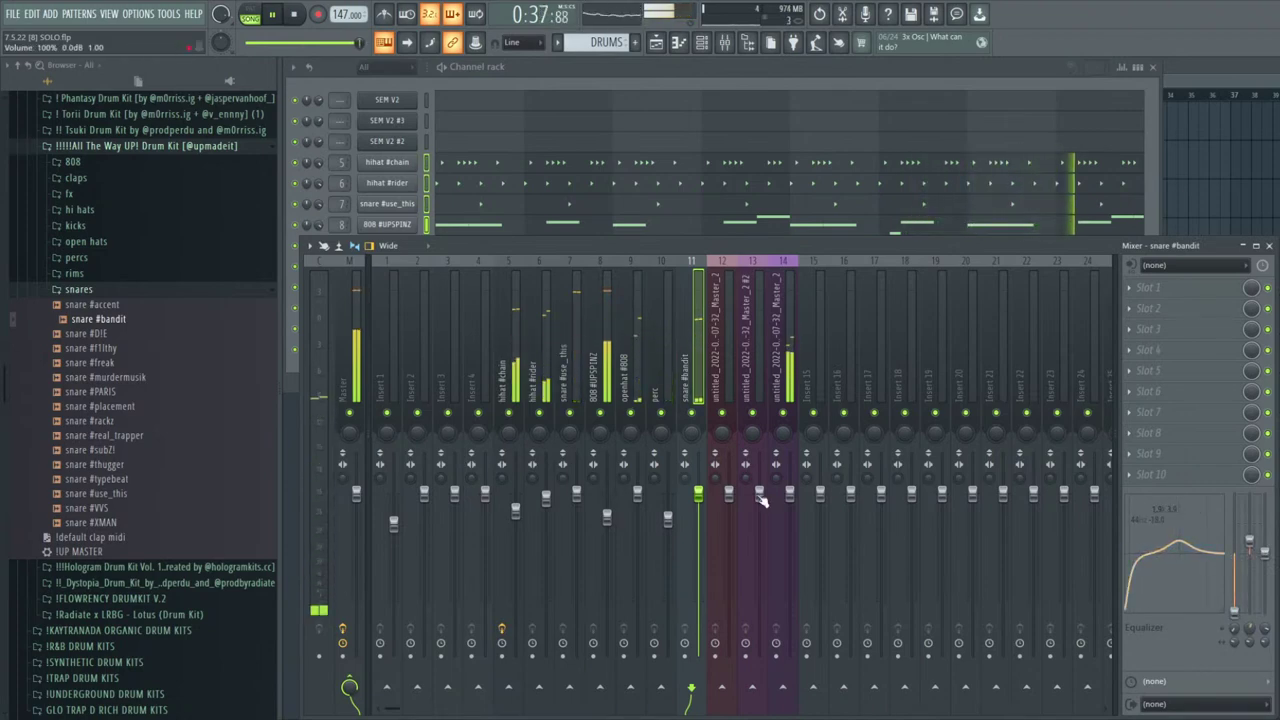
{"action": "left_click_drag", "start_coordinate": [699, 495], "coordinate": [699, 509]}
Add two Fruity parametric EQ 2 effects to mixer track 12: a 20Hz - 18kHz cut, and one dipping band 5 while raising bands 4 and 6
{"action": "left_click", "coordinate": [721, 383]}
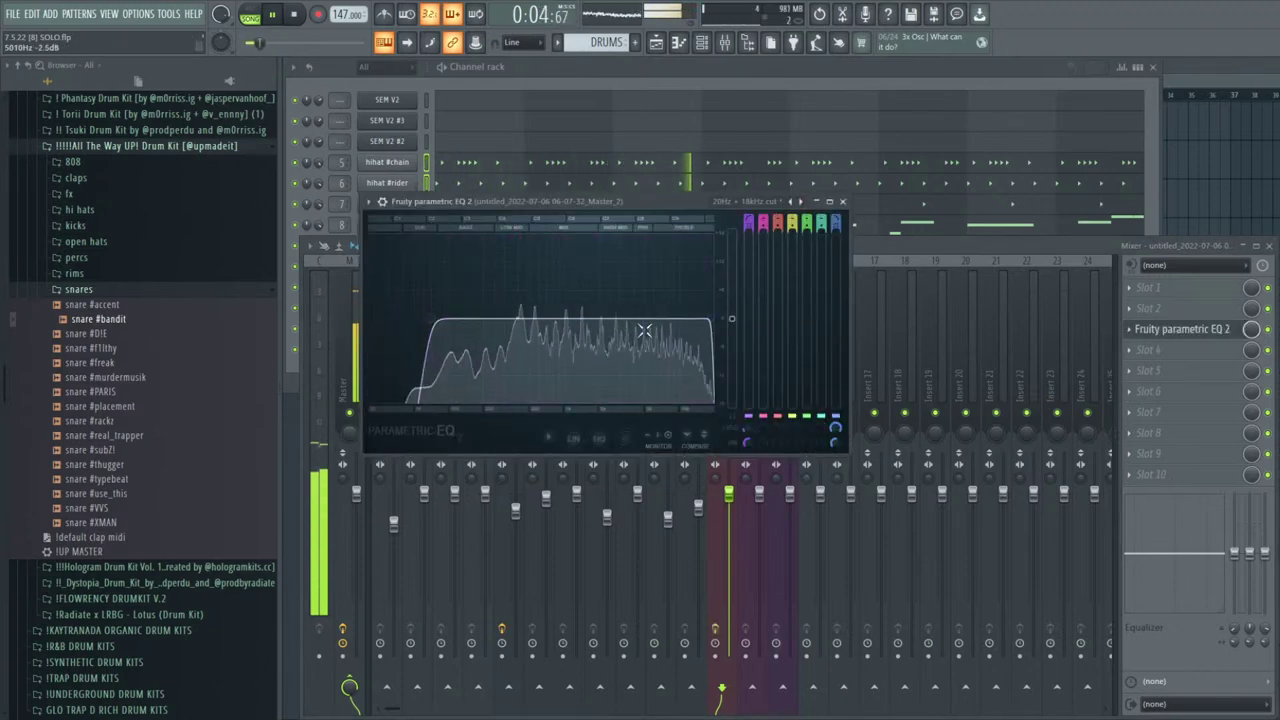
{"action": "left_click", "coordinate": [1177, 331]}
{"action": "left_click_drag", "start_coordinate": [599, 337], "coordinate": [640, 330]}
{"action": "left_click_drag", "start_coordinate": [560, 337], "coordinate": [553, 327]}
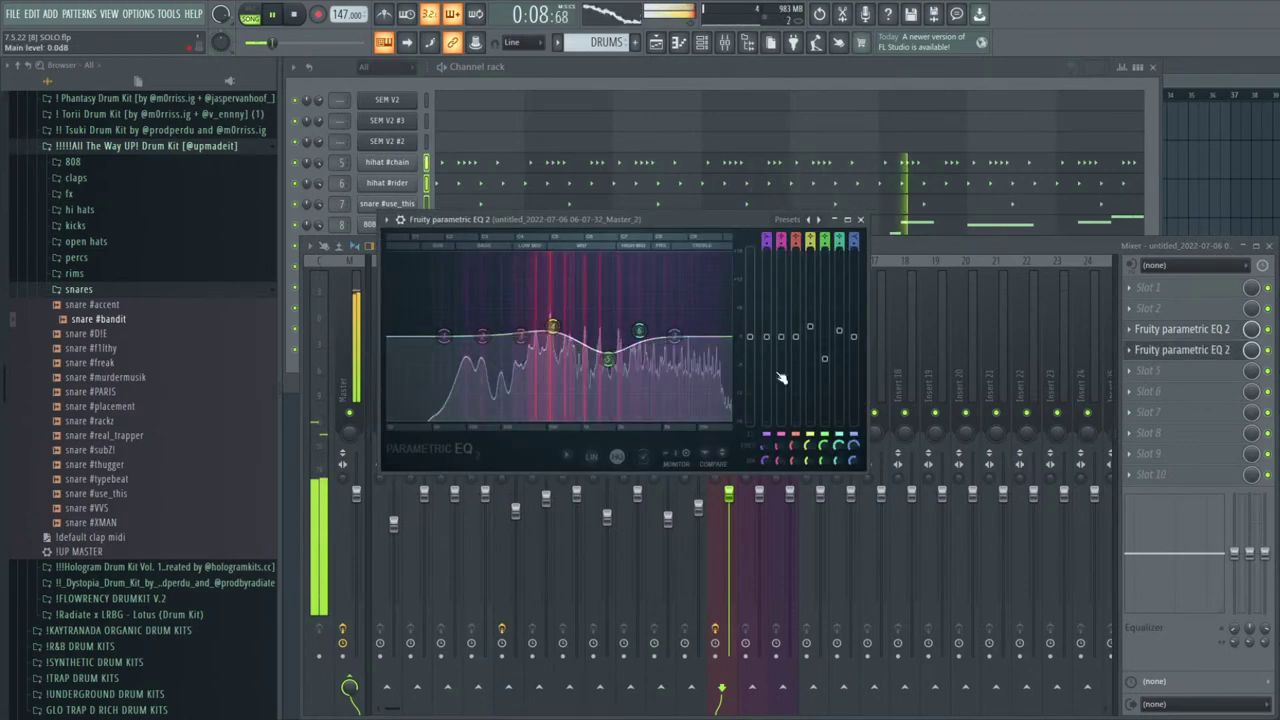
{"action": "left_click", "coordinate": [1180, 350]}
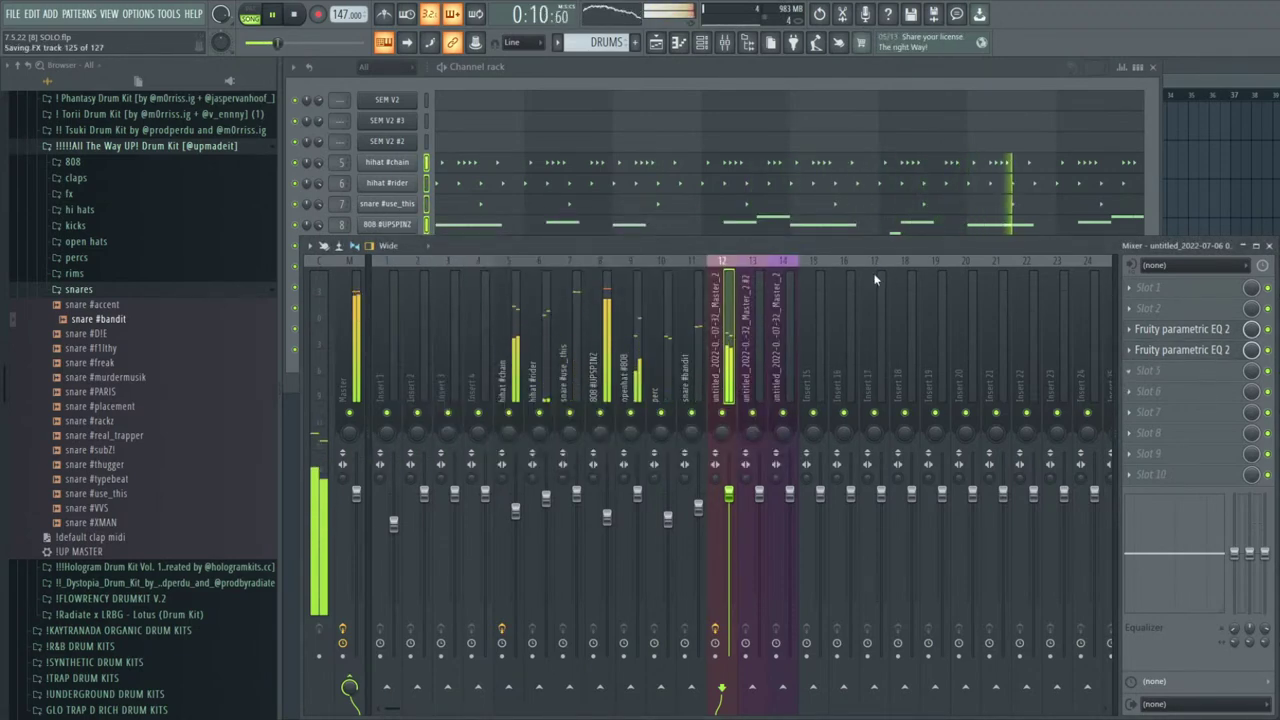
Add ValhallaVintageVerb to mixer track 12 with a 21.6% mix, 2.97 ms predelay and 0.36 s decay
{"action": "left_click_drag", "start_coordinate": [446, 348], "coordinate": [446, 474]}
{"action": "left_click_drag", "start_coordinate": [535, 390], "coordinate": [476, 463]}
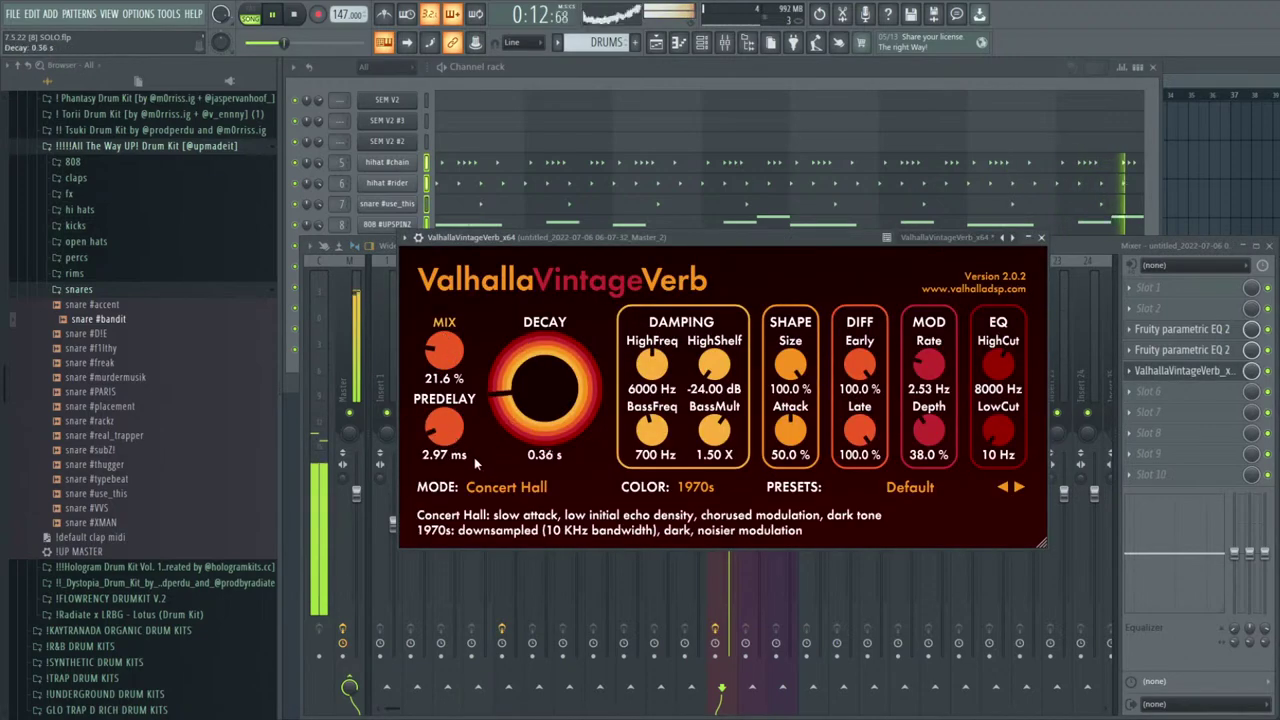
{"action": "key", "text": "Escape"}
Add a Fruity parametric EQ 2 to mixer track 13, the second audio clip's track
{"action": "left_click", "coordinate": [766, 370]}
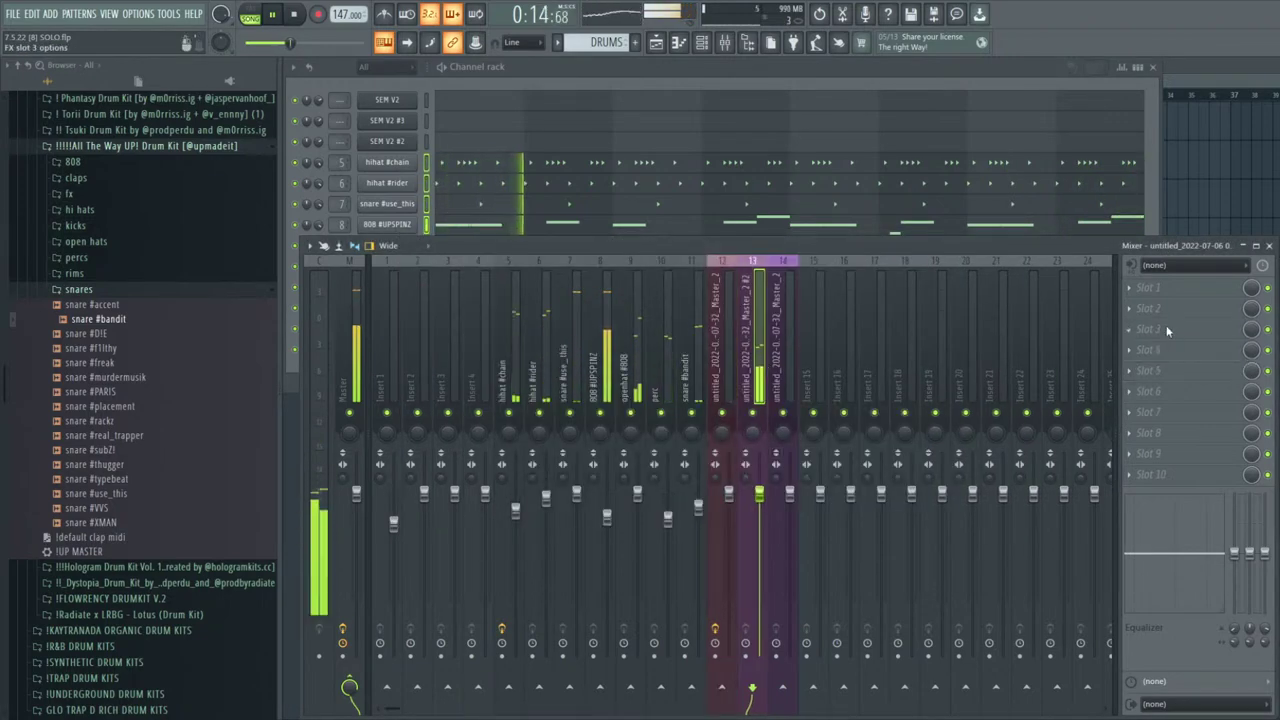
{"action": "left_click", "coordinate": [1000, 93]}
{"action": "right_click", "coordinate": [838, 238]}
{"action": "left_click", "coordinate": [897, 286]}
{"action": "key", "text": "Escape"}
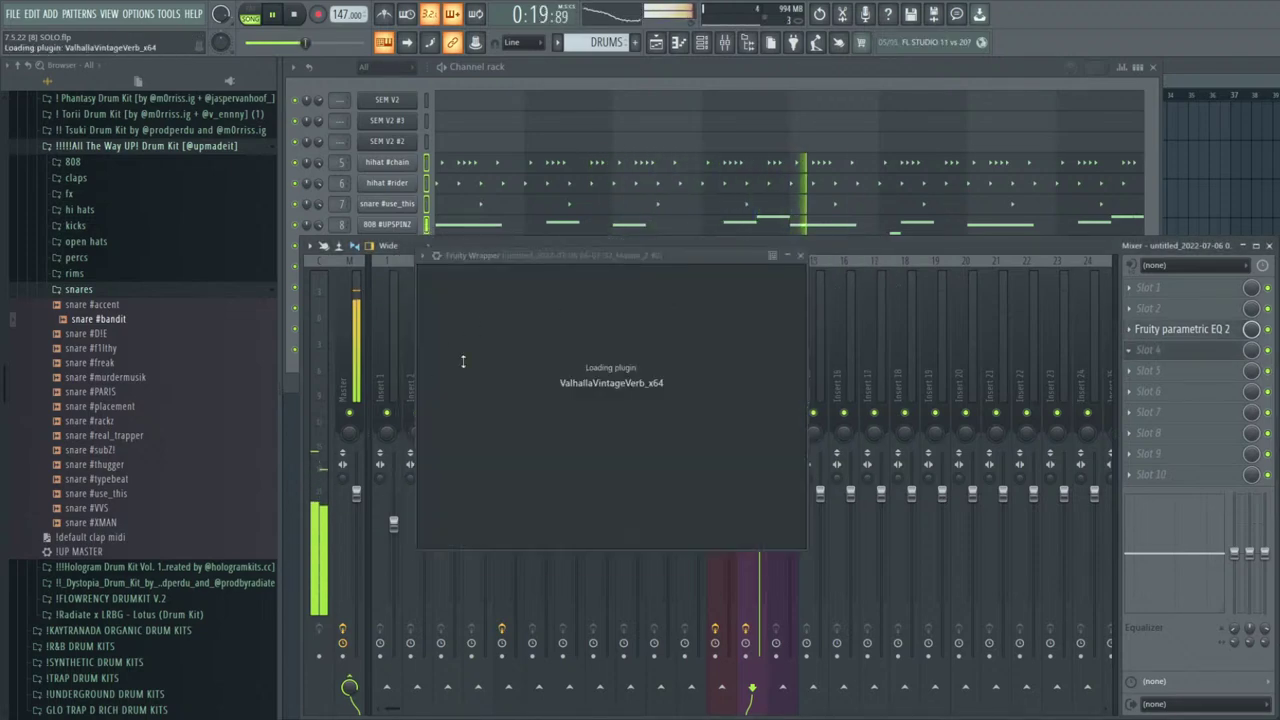
Reduce the mix, predelay and decay of ValhallaVintageVerb on mixer track 13 and insert Portal after it
{"action": "left_click_drag", "start_coordinate": [458, 367], "coordinate": [471, 498]}
{"action": "left_click_drag", "start_coordinate": [463, 436], "coordinate": [466, 500]}
{"action": "left_click_drag", "start_coordinate": [560, 394], "coordinate": [563, 515]}
{"action": "key", "text": "Escape"}
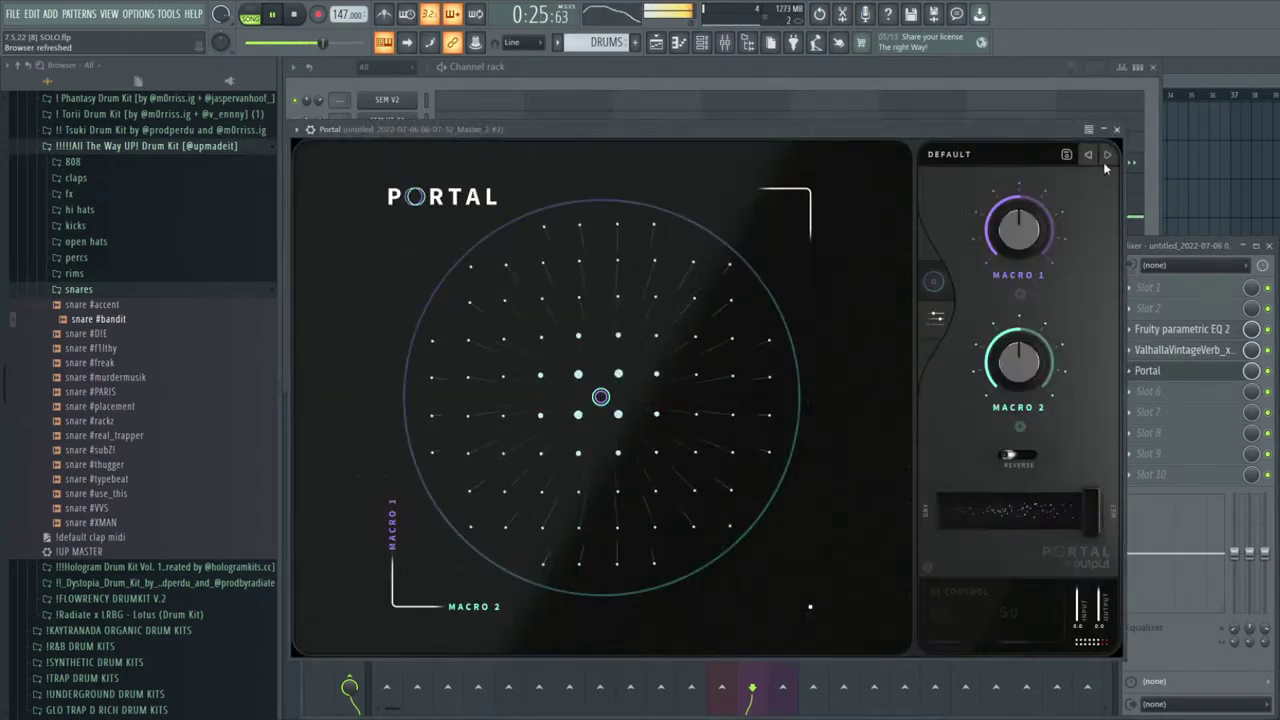
Select bars 9 to 17 on the playlist timeline for looped playback and bring the mixer back up
{"action": "left_click", "coordinate": [1225, 64]}
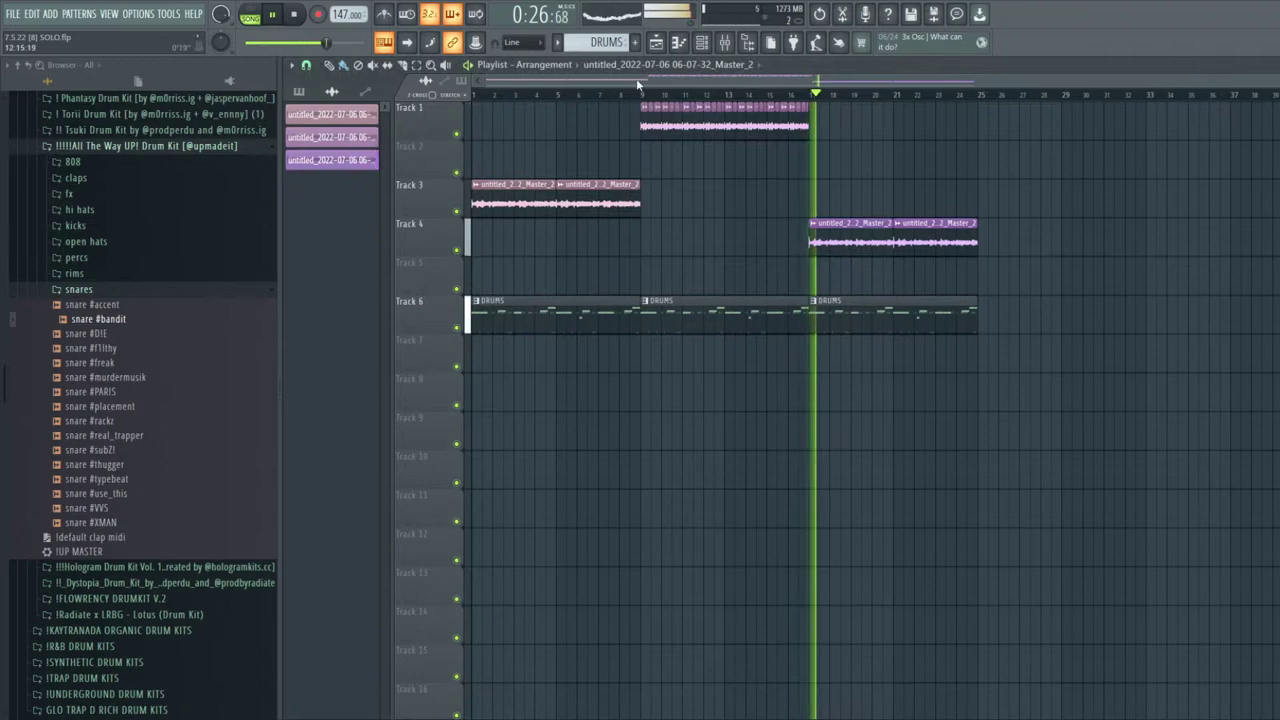
{"action": "left_click_drag", "start_coordinate": [644, 96], "coordinate": [812, 105]}
{"action": "left_click", "coordinate": [727, 43]}
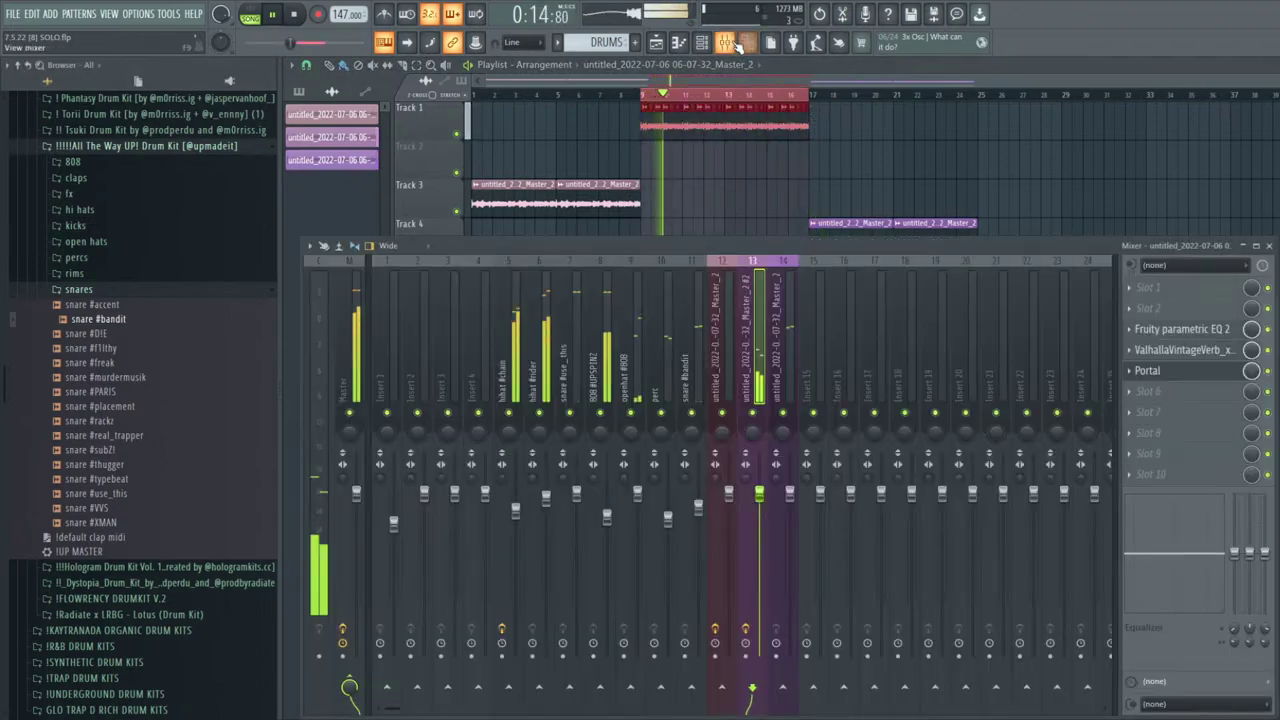
Check the Fruity parametric EQ 2 on mixer track 13 and move it up to effect slot 1
{"action": "left_click", "coordinate": [1228, 332]}
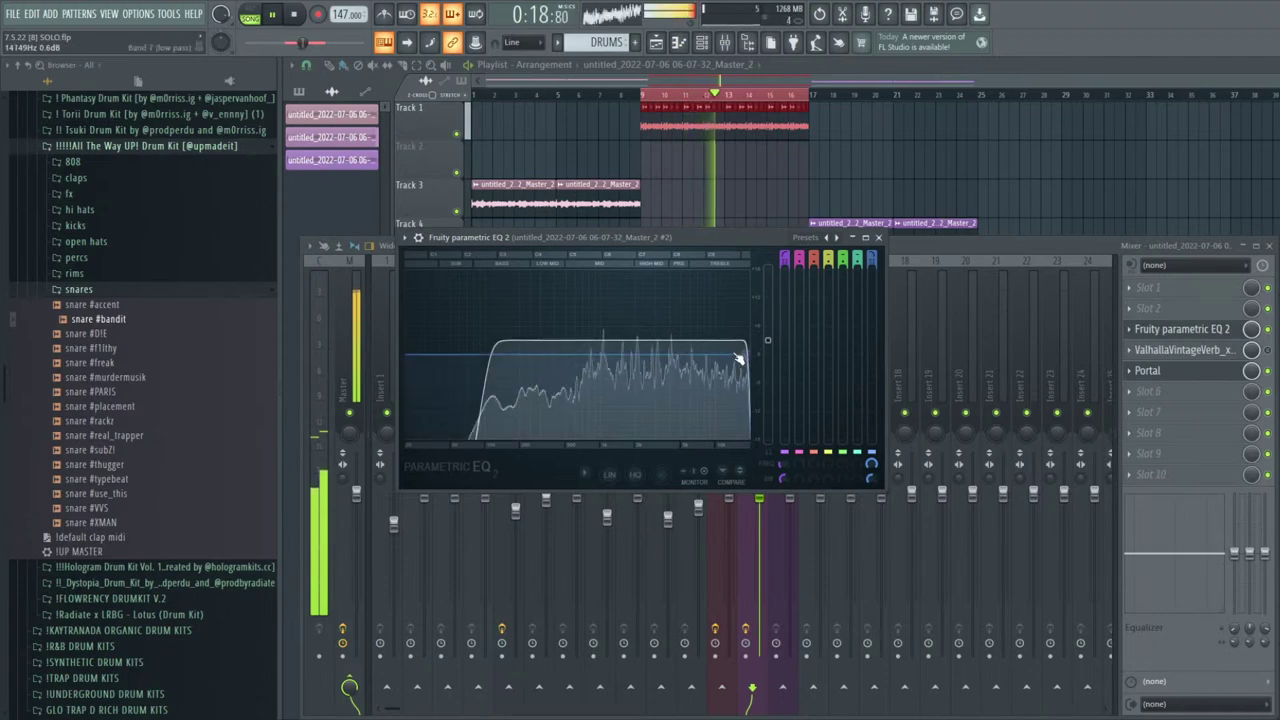
{"action": "left_click", "coordinate": [1220, 330]}
{"action": "left_click_drag", "start_coordinate": [1220, 330], "coordinate": [1220, 290]}
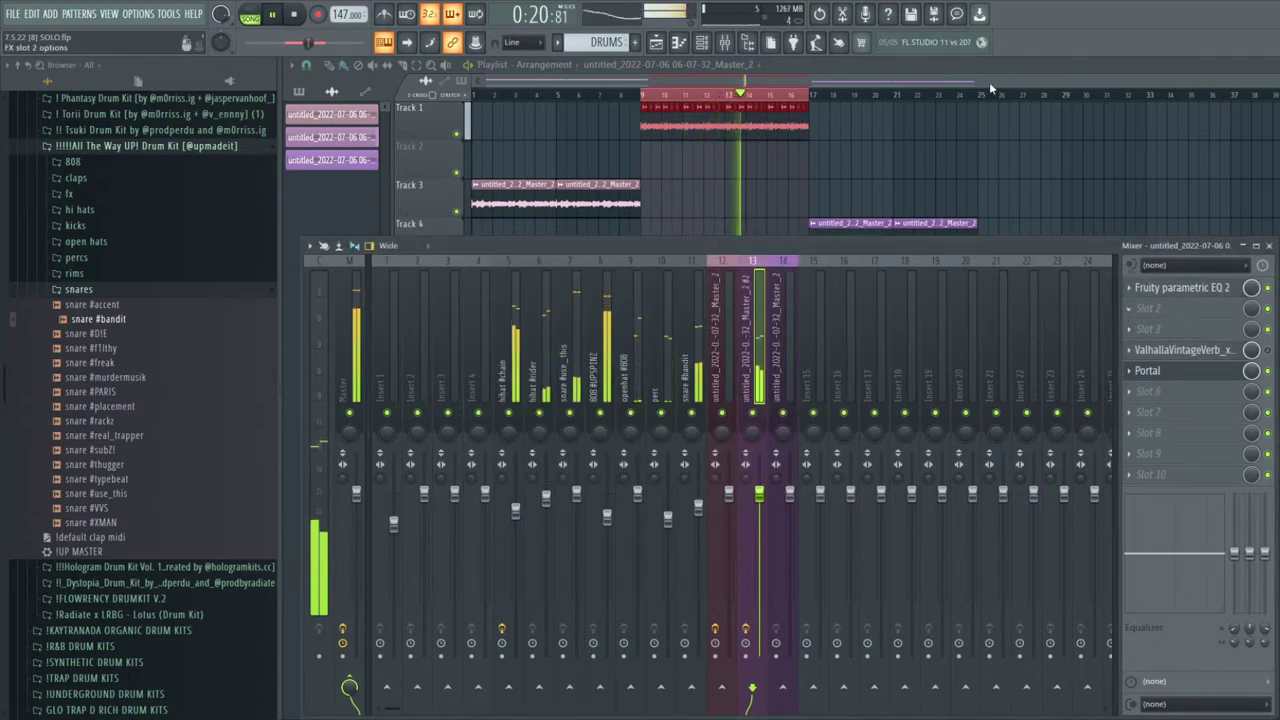
Replace ValhallaVintageVerb in slot 4 of track 13 with a fresh instance in slot 3, set to 28.4% mix and 0.35 s decay
{"action": "left_click", "coordinate": [1131, 351]}
{"action": "left_click", "coordinate": [1154, 372]}
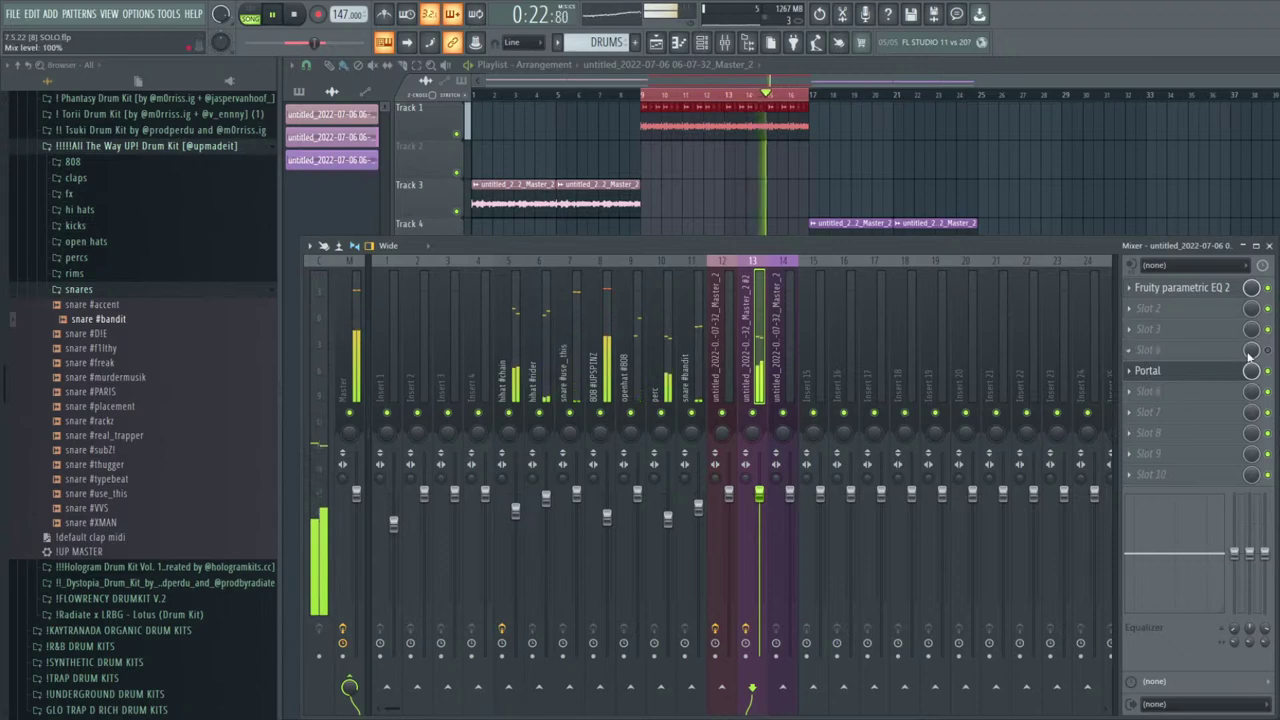
{"action": "left_click", "coordinate": [886, 281]}
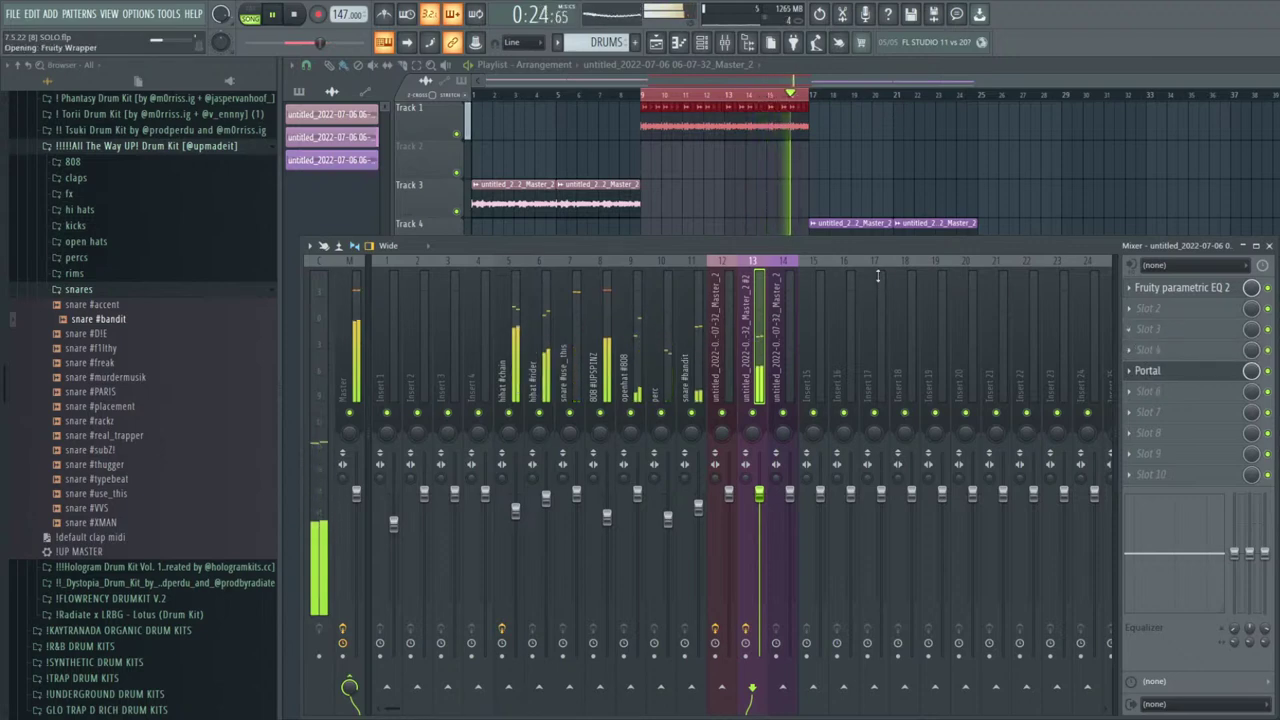
{"action": "left_click_drag", "start_coordinate": [421, 335], "coordinate": [428, 470]}
{"action": "left_click_drag", "start_coordinate": [524, 374], "coordinate": [518, 470]}
{"action": "left_click_drag", "start_coordinate": [430, 343], "coordinate": [433, 314]}
{"action": "left_click", "coordinate": [1023, 219]}
Try the SPACETIME and I CANT SAVE U BUT WE CAN FALL TOGETHER presets of the Entropia pack in Portal
{"action": "left_click", "coordinate": [1180, 374]}
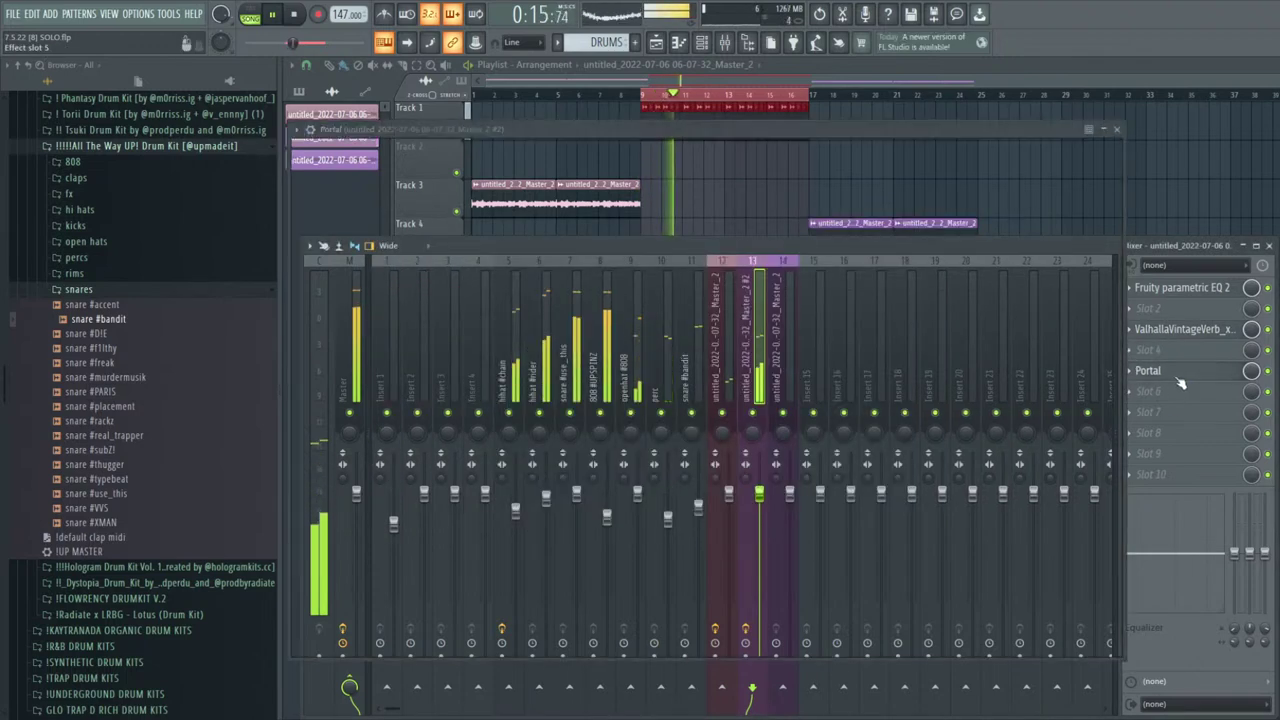
{"action": "left_click", "coordinate": [958, 158]}
{"action": "left_click", "coordinate": [450, 343]}
{"action": "left_click", "coordinate": [728, 335]}
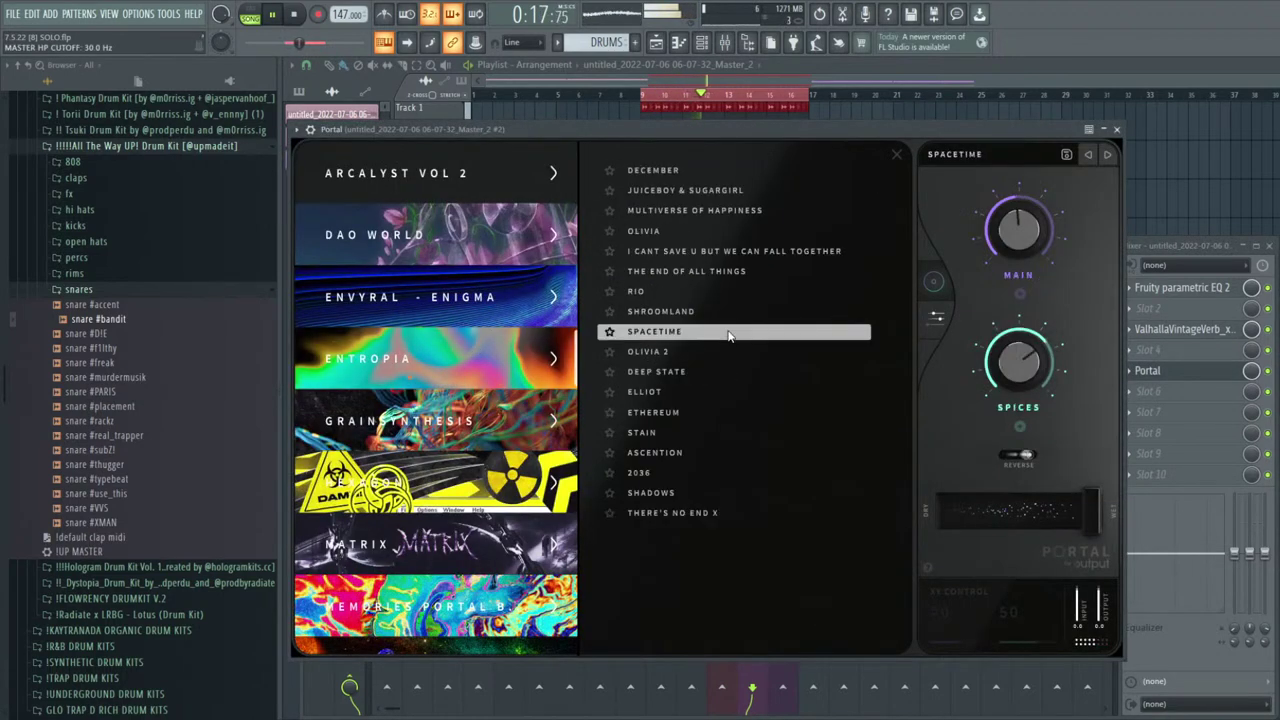
{"action": "left_click", "coordinate": [727, 252]}
{"action": "key", "text": "Escape"}
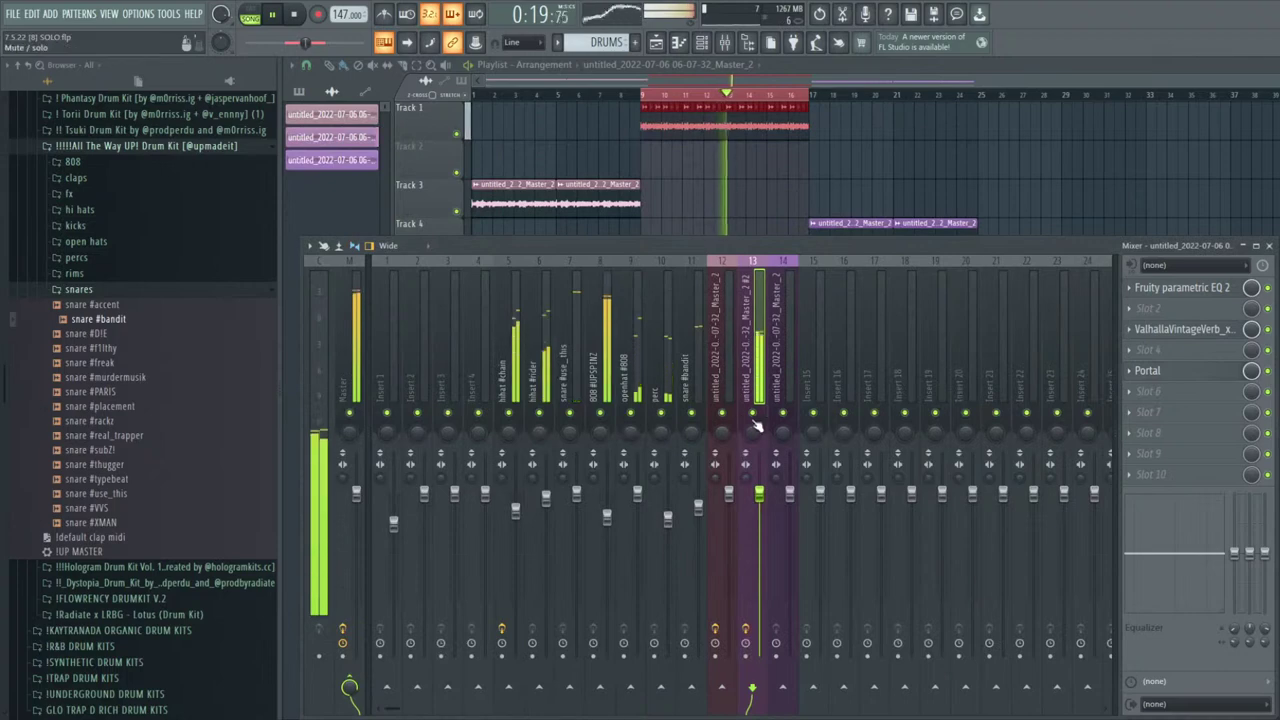
Audition the Portal presets DEEP STATE, ETHEREUM, ASCENTION and THERE'S NO END X on mixer track 13
{"action": "left_click", "coordinate": [1212, 374]}
{"action": "left_click", "coordinate": [684, 372]}
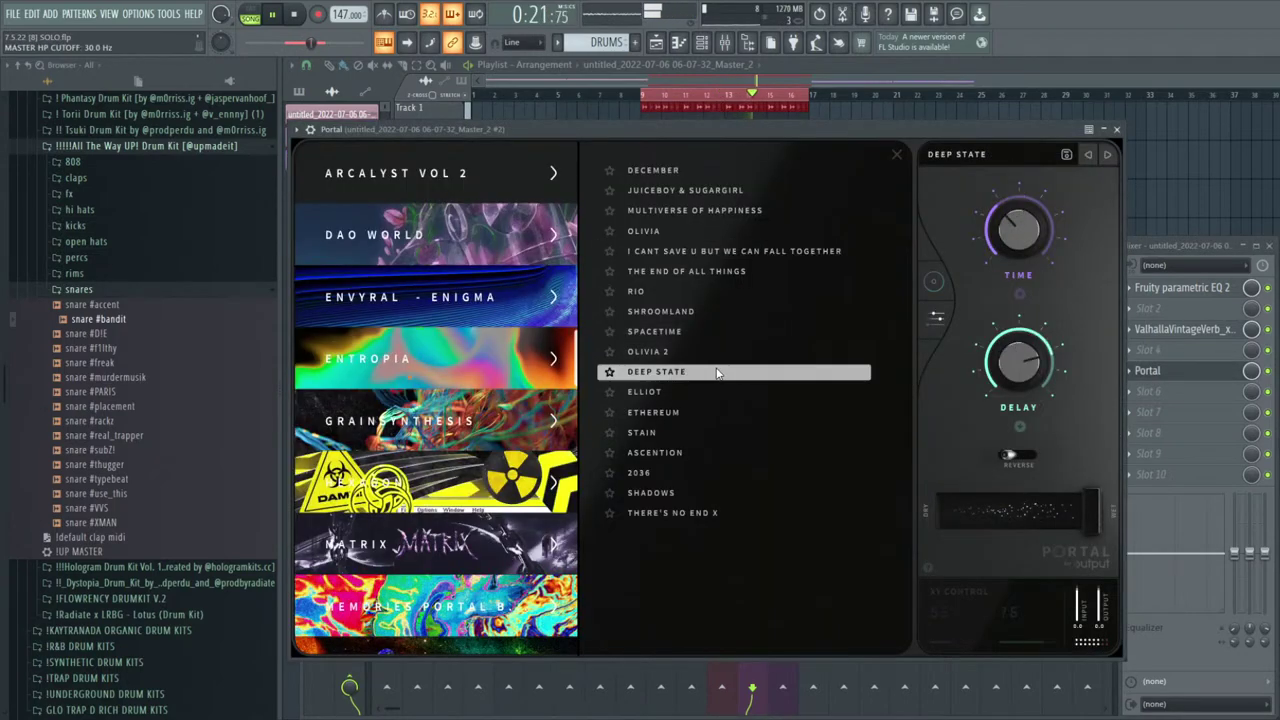
{"action": "left_click", "coordinate": [697, 416]}
{"action": "left_click", "coordinate": [697, 452]}
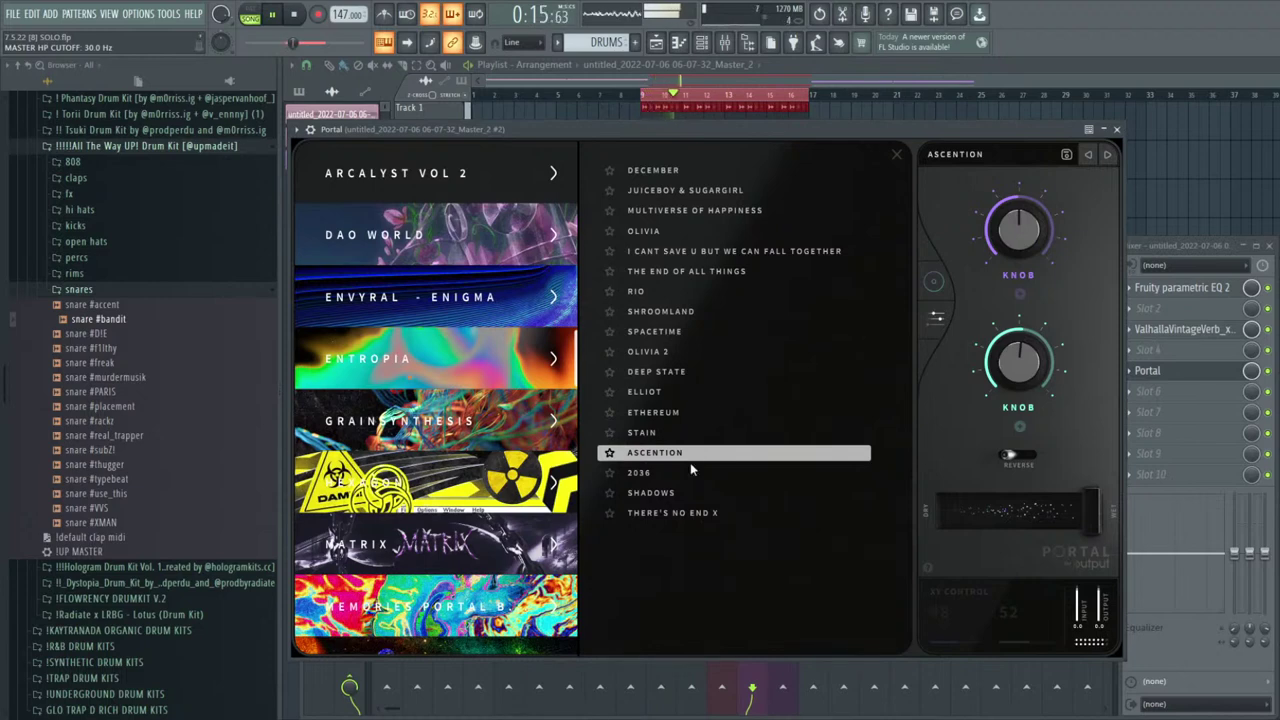
{"action": "left_click", "coordinate": [700, 512]}
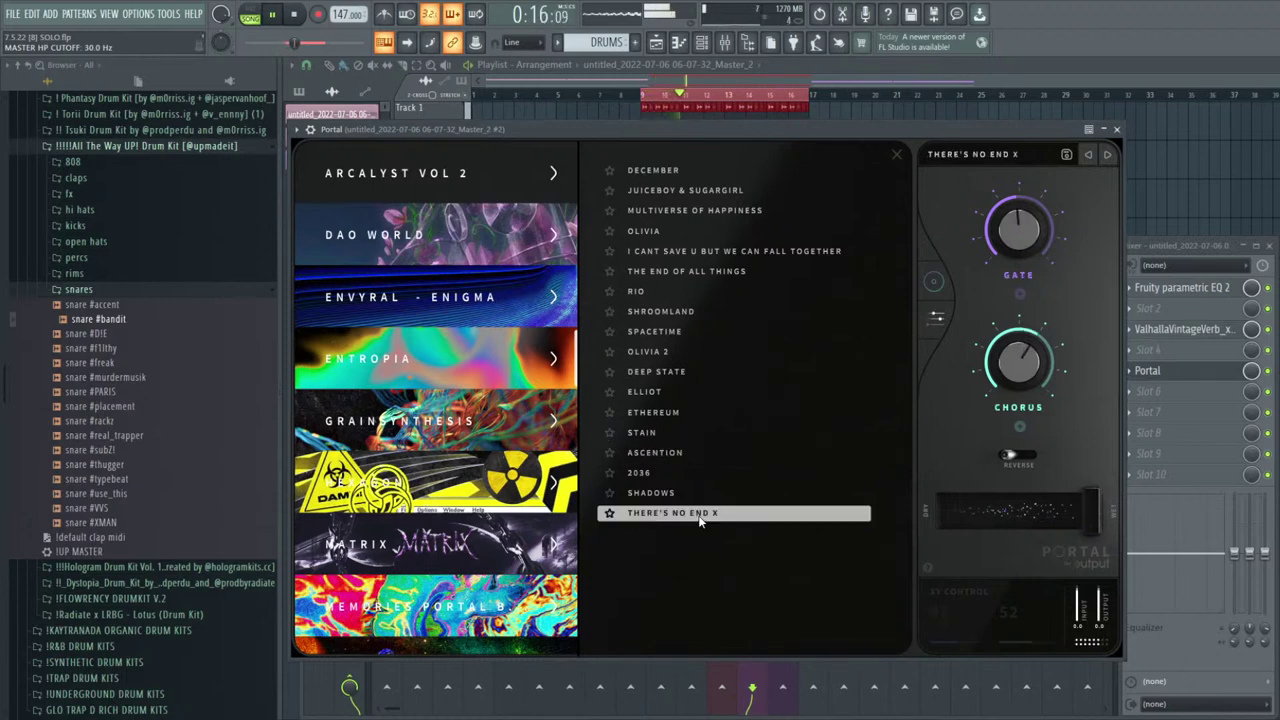
Switch to another Portal pack and try LOWPRESSURE, KALEIDOSCOPE, DUCKSANDDRAKES, ITFOLLOWS, DEATHLOOP and DARKSECRET
{"action": "left_click", "coordinate": [497, 468]}
{"action": "left_click", "coordinate": [704, 372]}
{"action": "left_click", "coordinate": [697, 352]}
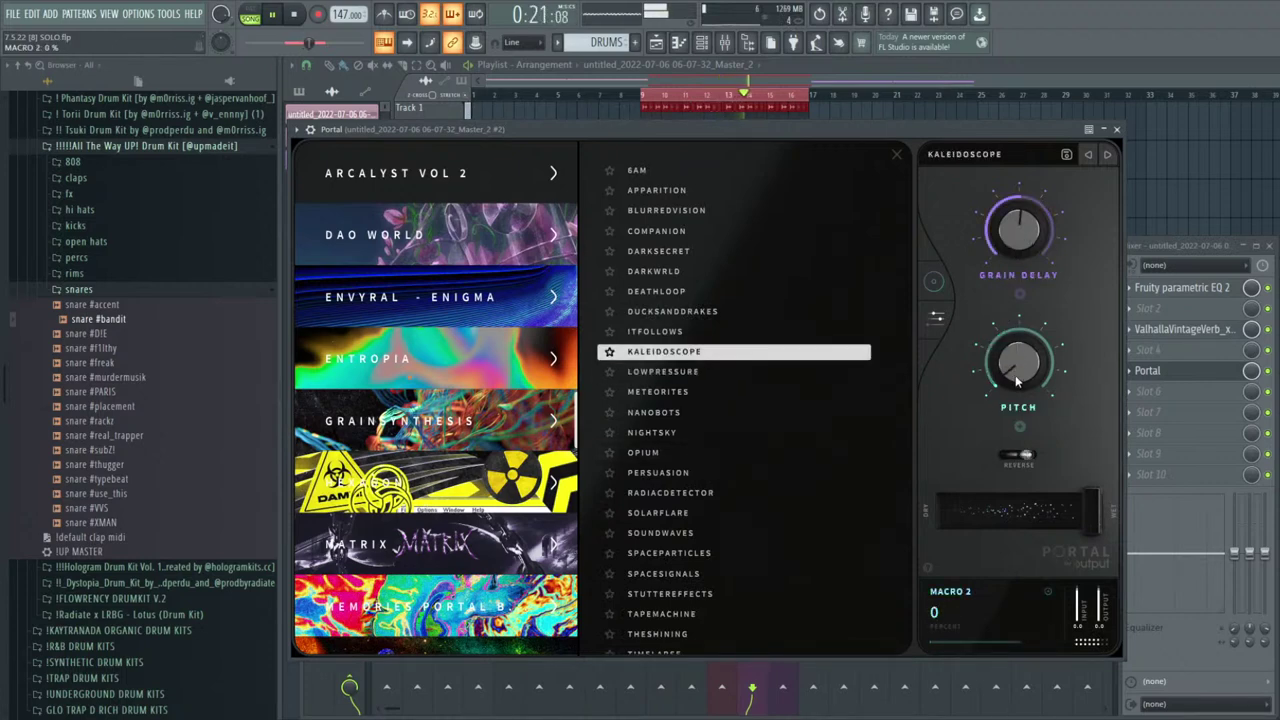
{"action": "left_click", "coordinate": [700, 311]}
{"action": "left_click", "coordinate": [684, 332]}
{"action": "left_click", "coordinate": [694, 289]}
{"action": "left_click", "coordinate": [711, 250]}
Audition the Portal presets PERSUASION, SOLARFLARE, SPACESIGNALS, SPACEPARTICLES and SOUNDWAVES
{"action": "left_click", "coordinate": [701, 473]}
{"action": "left_click", "coordinate": [703, 512]}
{"action": "scroll", "coordinate": [695, 530], "scroll_direction": "down", "scroll_amount": 2}
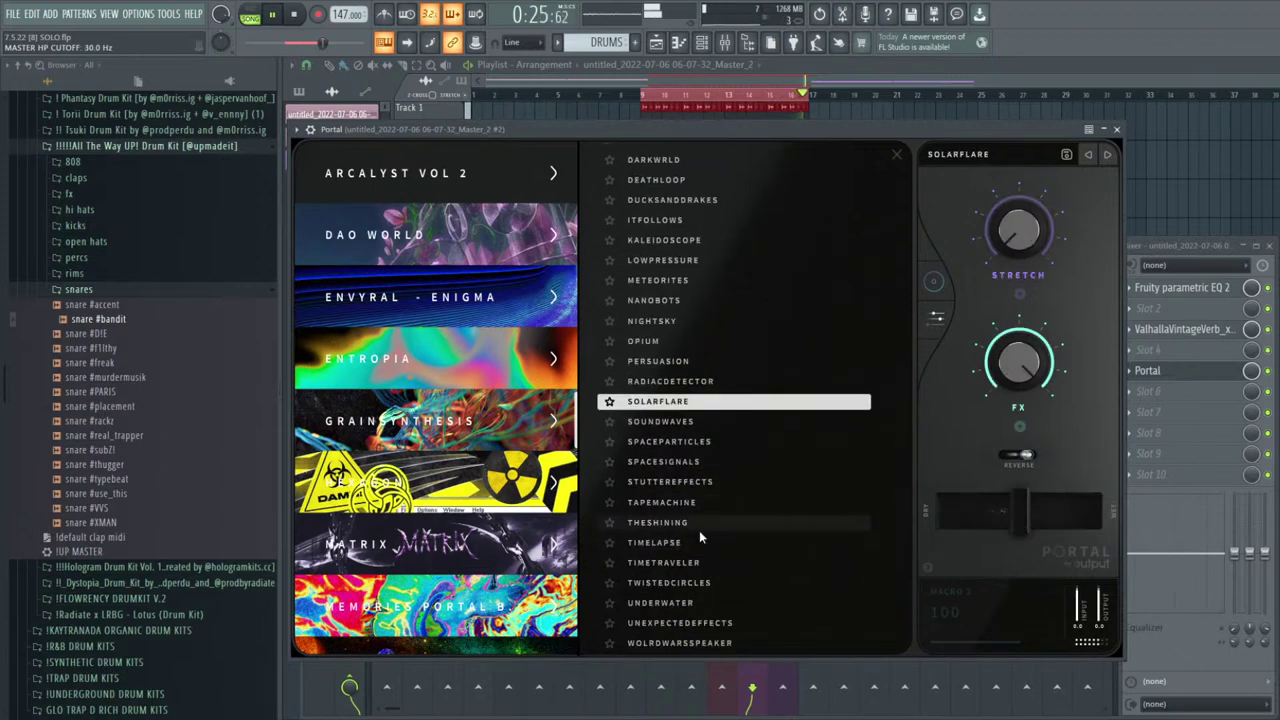
{"action": "left_click", "coordinate": [703, 462]}
{"action": "left_click", "coordinate": [704, 441]}
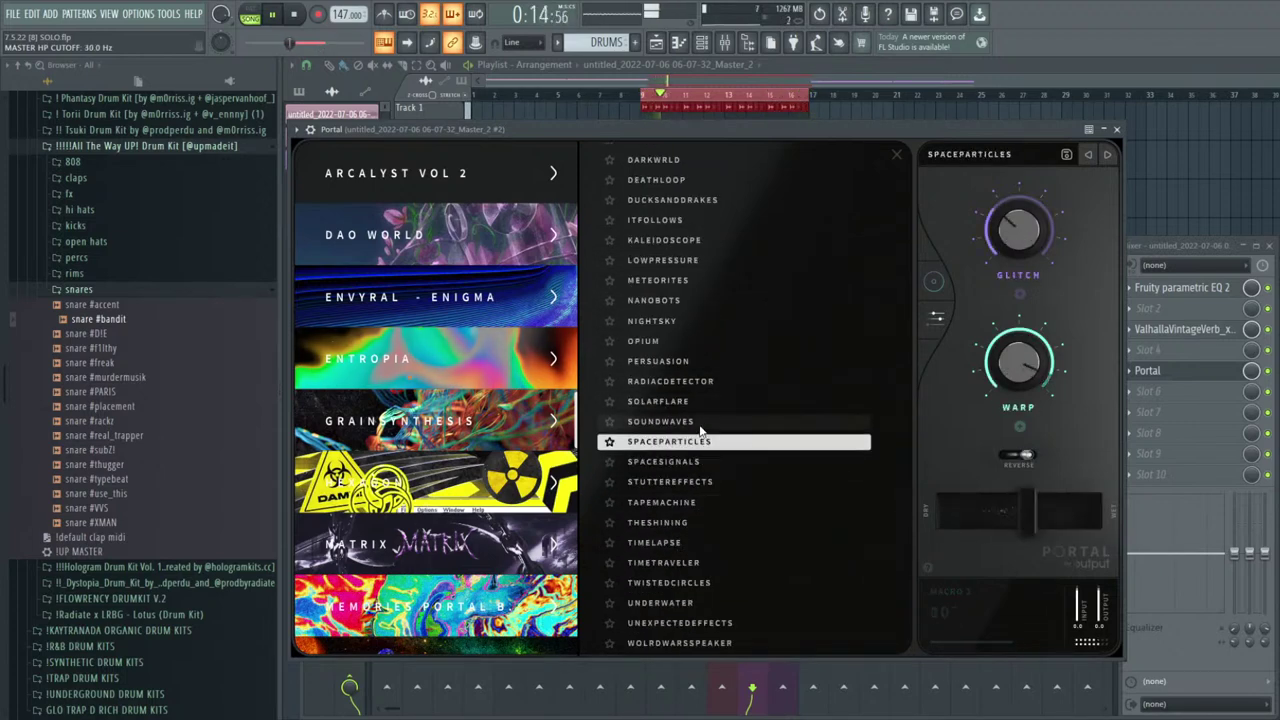
{"action": "left_click", "coordinate": [700, 421]}
Load the STAIN preset from the Entropia pack in Portal and adjust its second macro
{"action": "scroll", "coordinate": [700, 425], "scroll_direction": "down", "scroll_amount": 5}
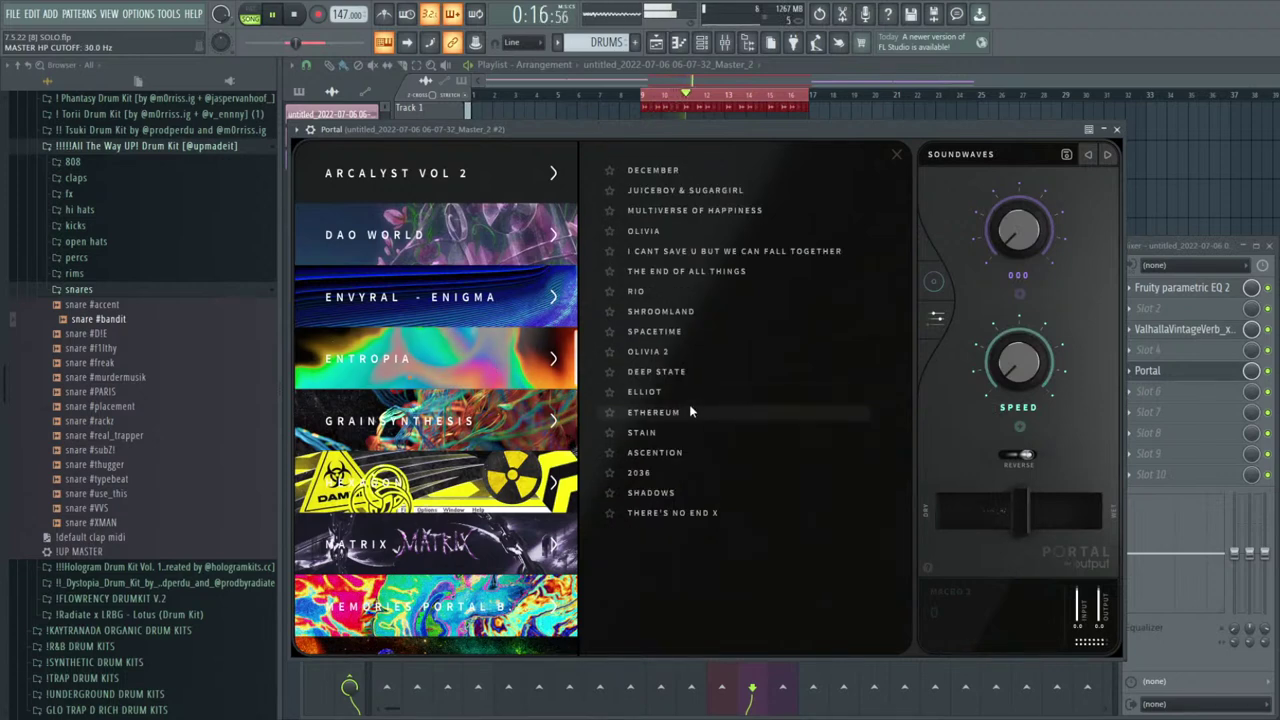
{"action": "left_click", "coordinate": [675, 440]}
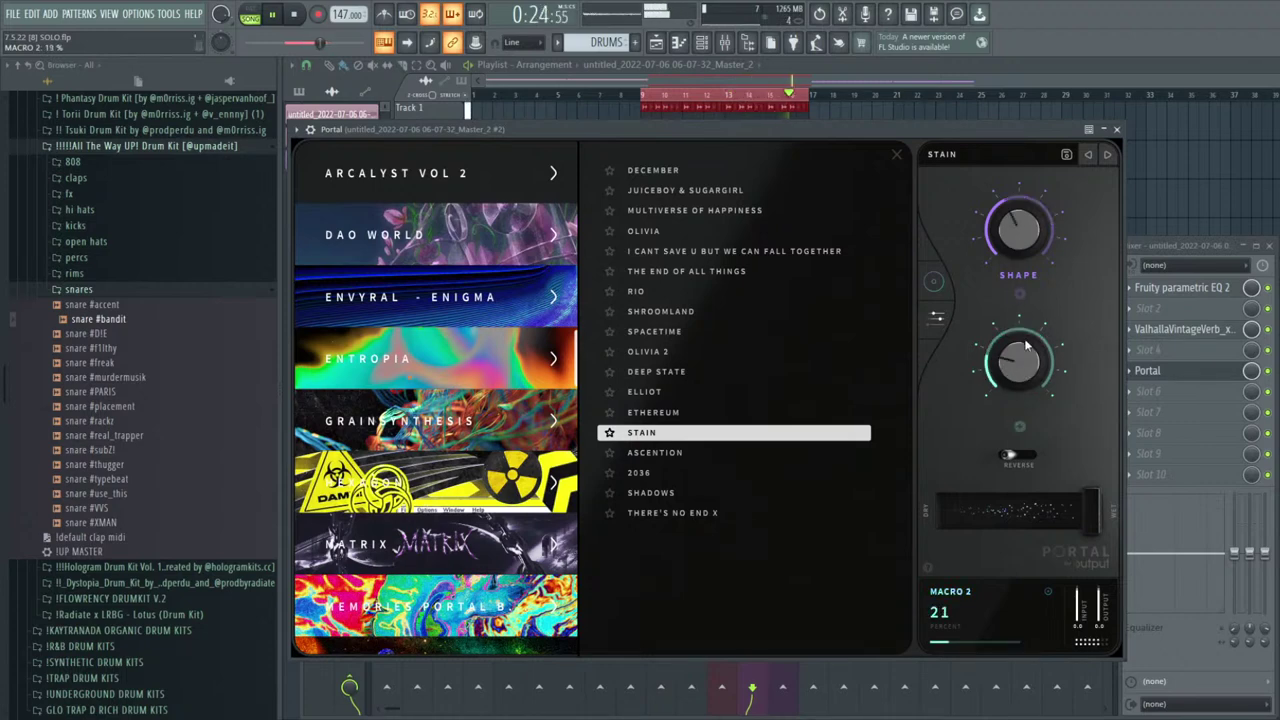
{"action": "key", "text": "Escape"}
{"action": "right_click", "coordinate": [753, 413]}
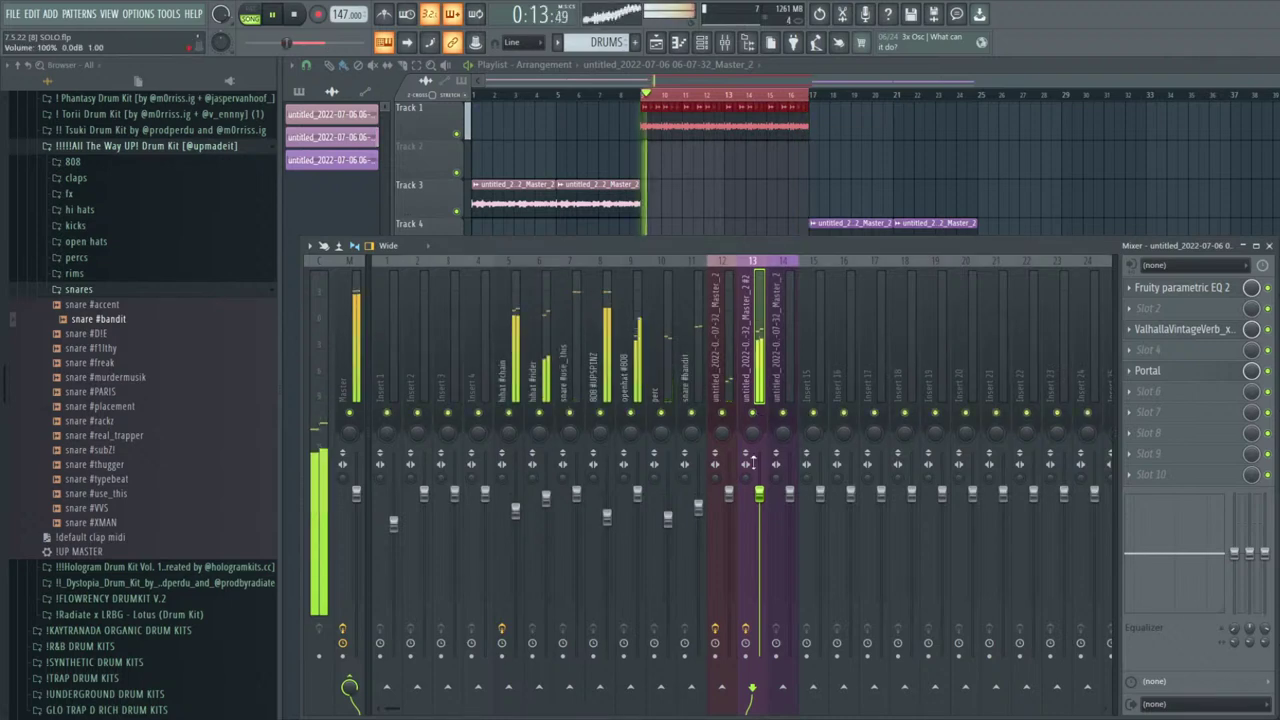
Recheck Portal and ValhallaVintageVerb on mixer track 13, reduce Portal's mix level to 79% and lower the track's volume slightly
{"action": "left_click", "coordinate": [1191, 372]}
{"action": "key", "text": "Escape"}
{"action": "left_click", "coordinate": [1178, 330]}
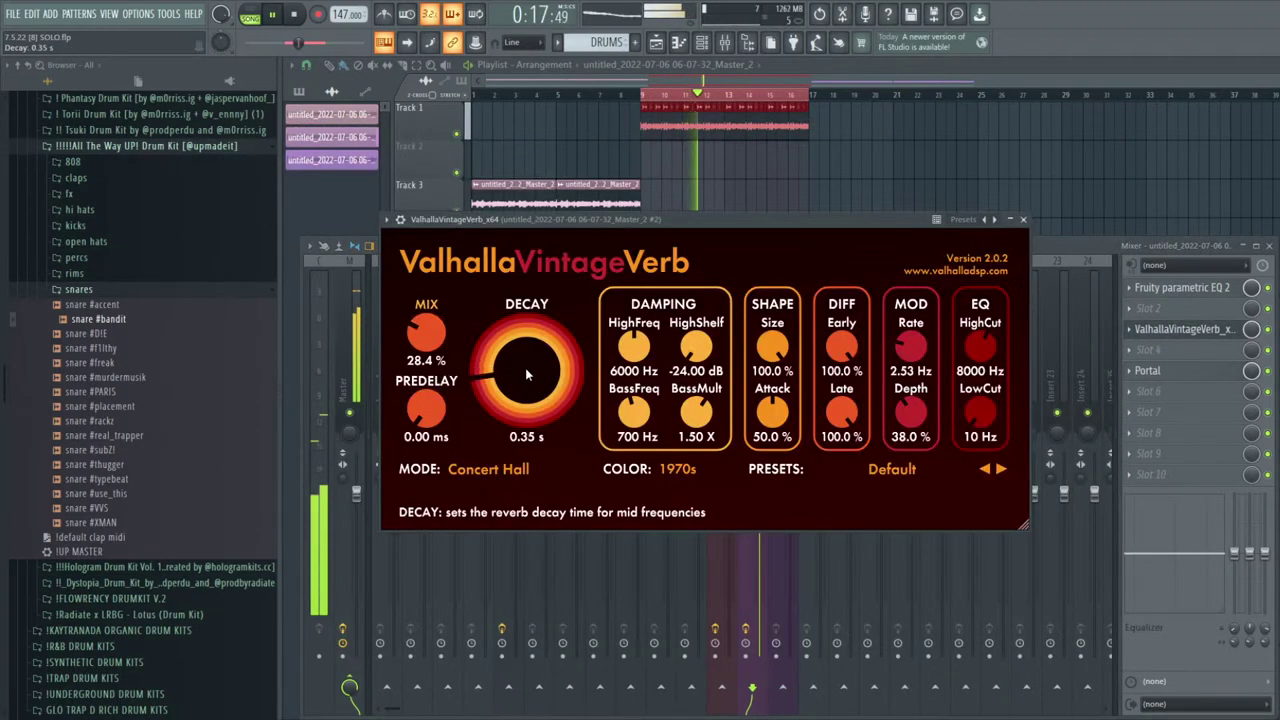
{"action": "key", "text": "Escape"}
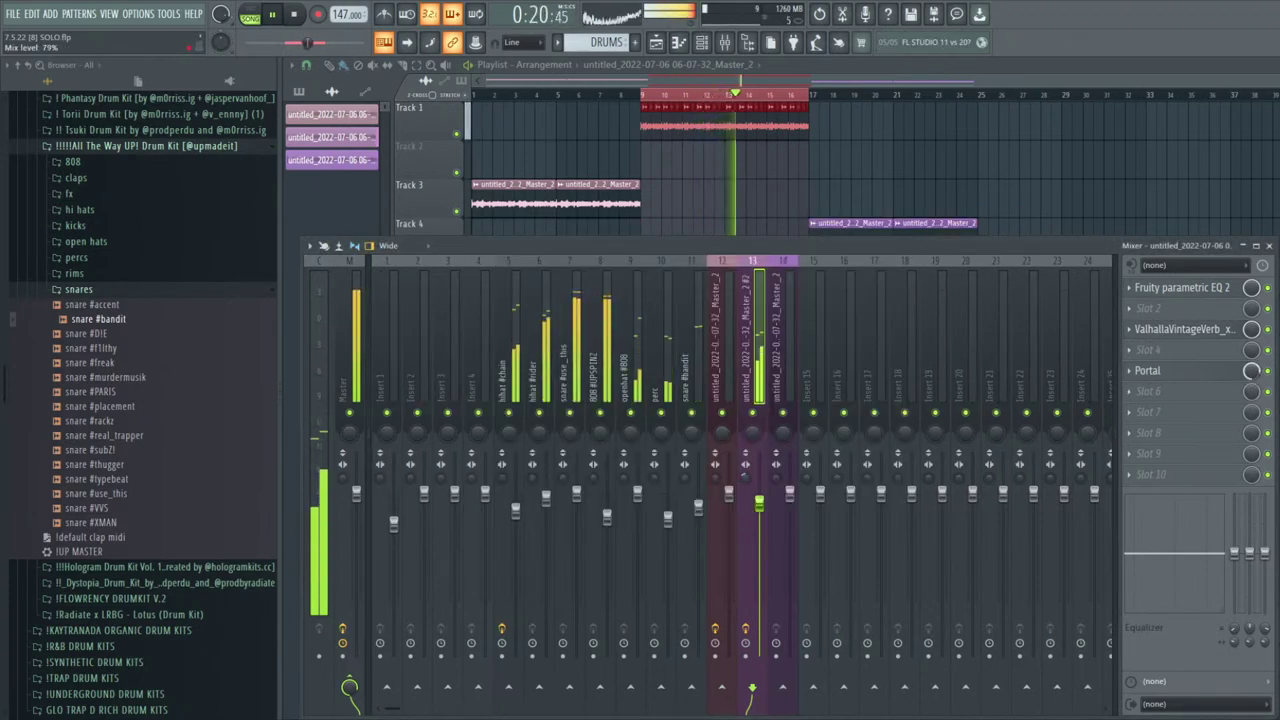
Set the Shape macro of Portal's STAIN preset to 32% and close the plugin
{"action": "left_click", "coordinate": [1226, 373]}
{"action": "left_click_drag", "start_coordinate": [1034, 217], "coordinate": [1049, 193]}
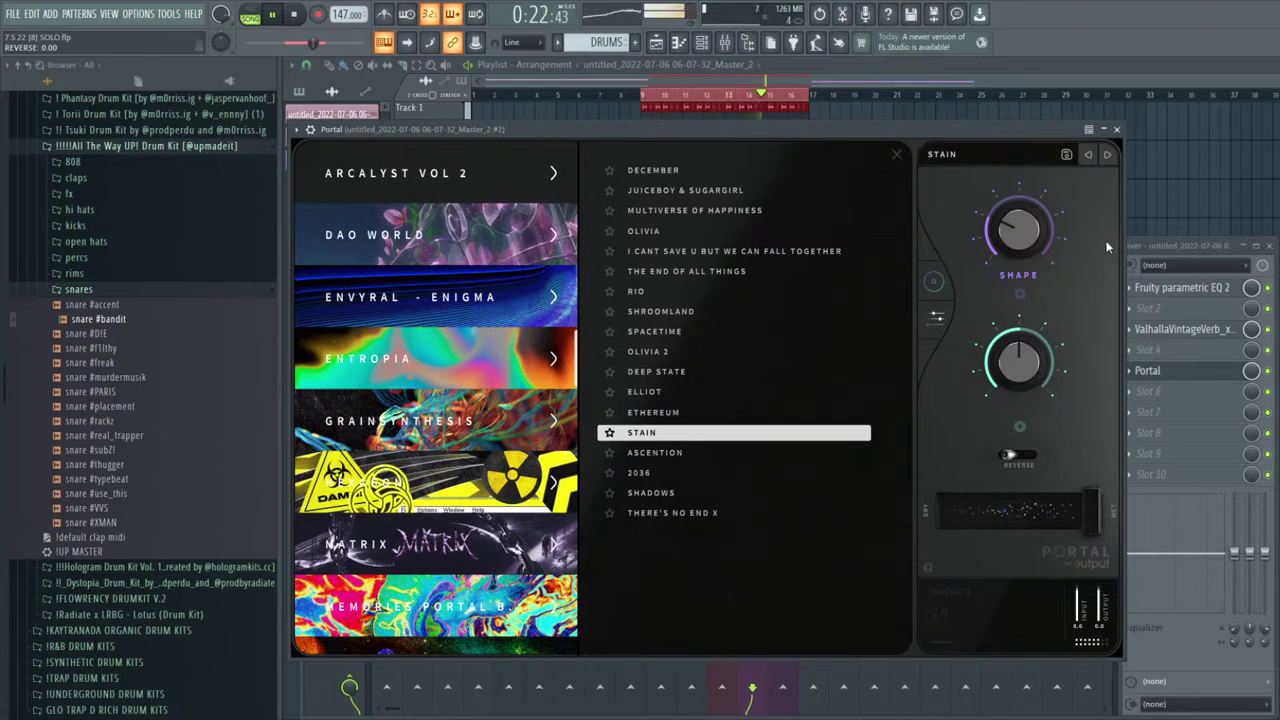
{"action": "left_click_drag", "start_coordinate": [1022, 234], "coordinate": [1023, 221]}
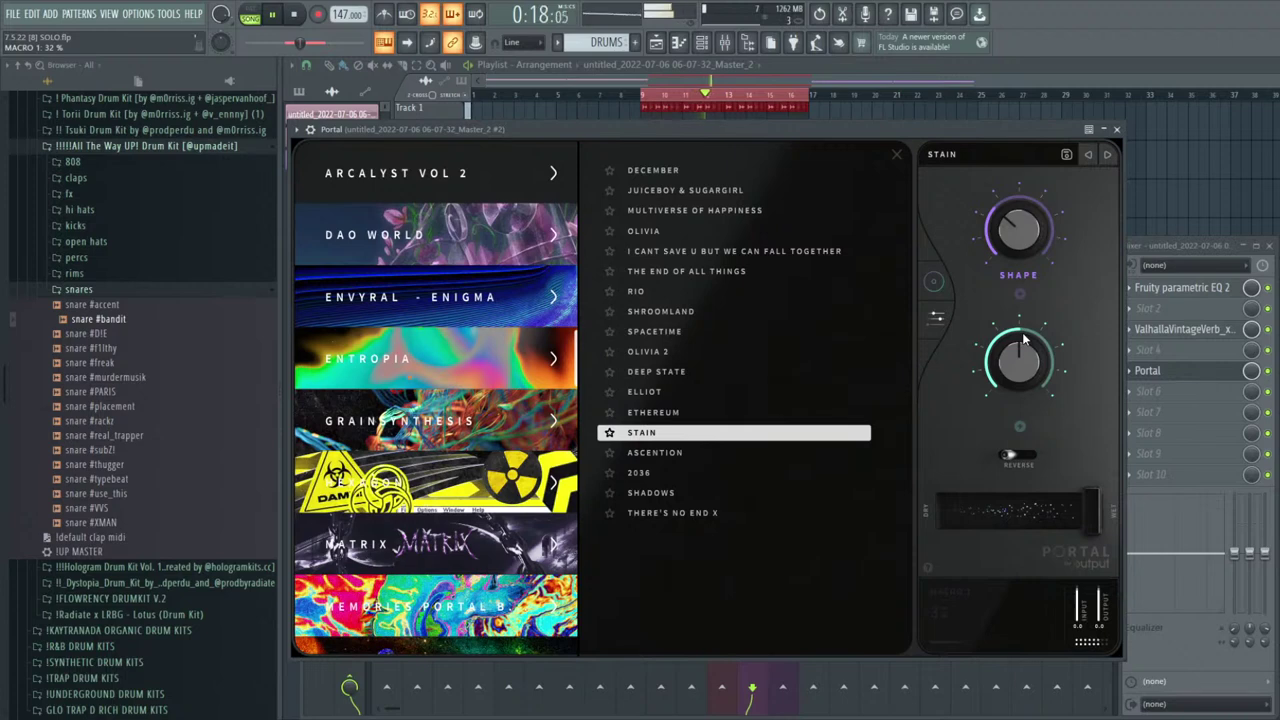
{"action": "left_click", "coordinate": [1117, 130]}
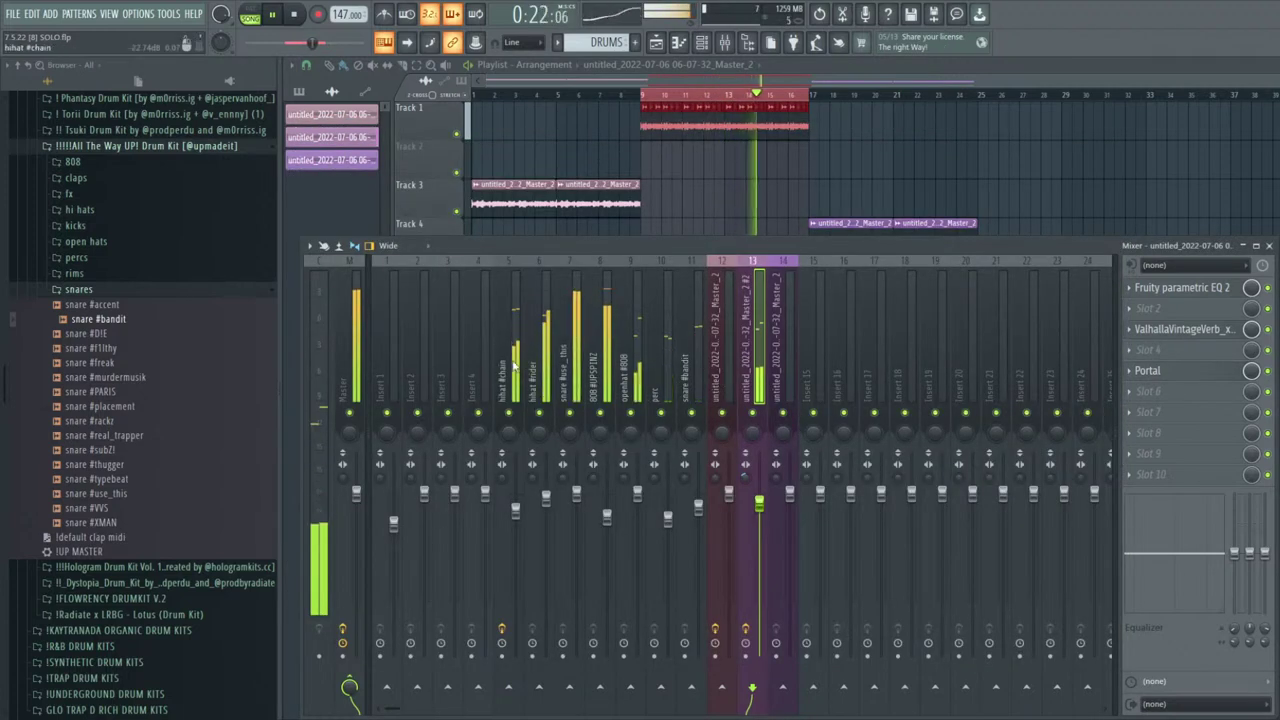
Select the Master track, clear the playlist's time selection and restart playback from around bar 6
{"action": "left_click", "coordinate": [359, 370]}
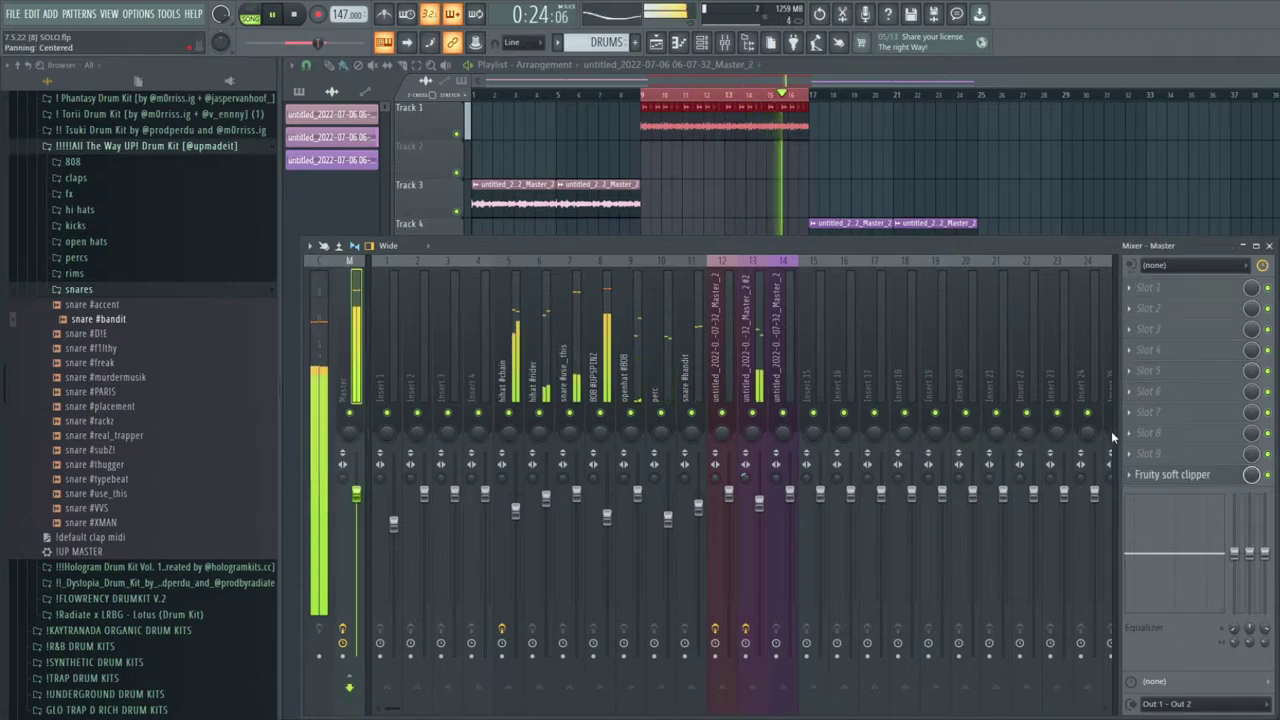
{"action": "key", "text": "F9"}
{"action": "right_click", "coordinate": [774, 98]}
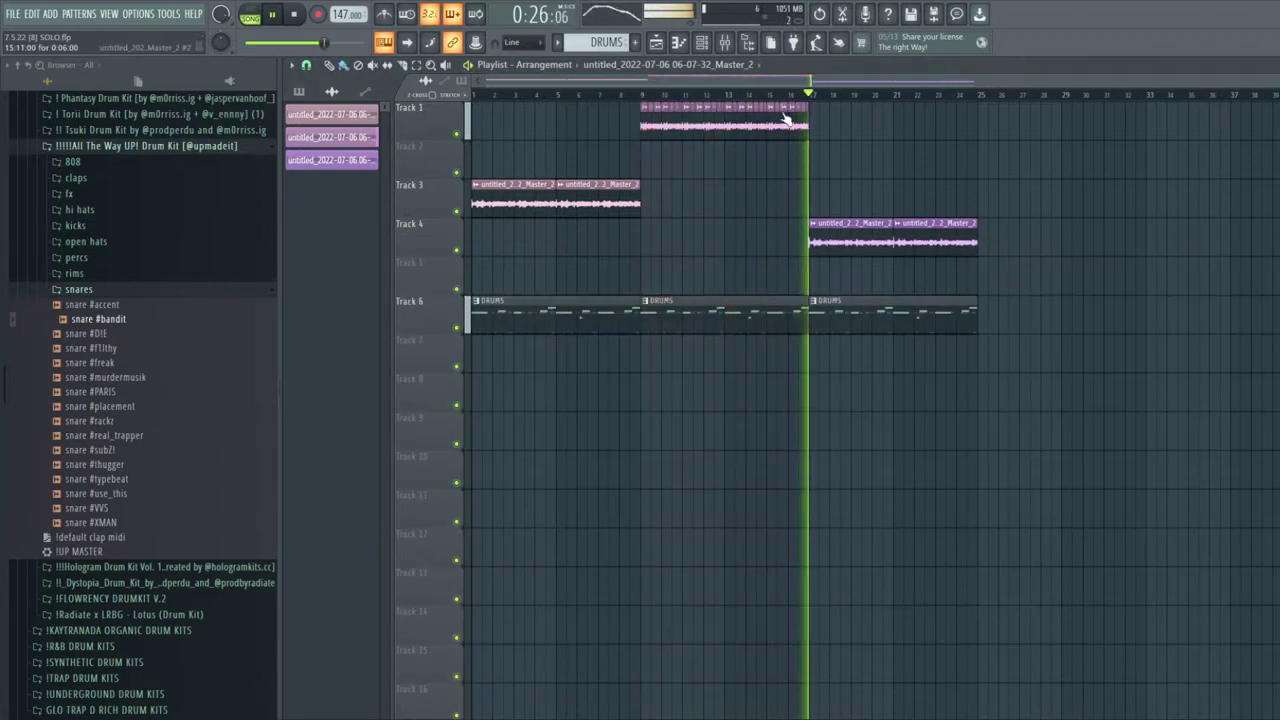
{"action": "left_click", "coordinate": [576, 96]}
Duplicate the two Track 3 audio clips into bars 9 to 17
{"action": "left_click_drag", "start_coordinate": [684, 174], "coordinate": [482, 212]}
{"action": "key", "text": "ctrl+b"}
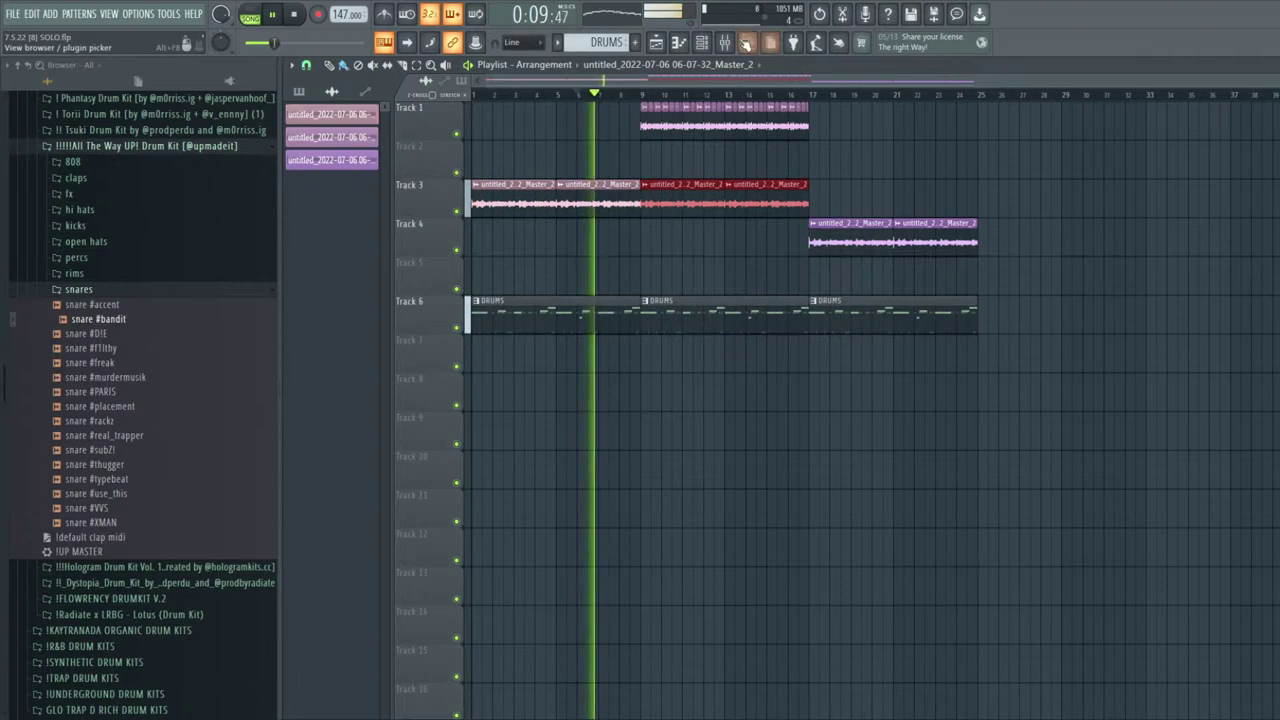
Copy mixer track 12's effects chain to track 14 and lower track 12's volume slightly
{"action": "key", "text": "F9"}
{"action": "left_click", "coordinate": [733, 372]}
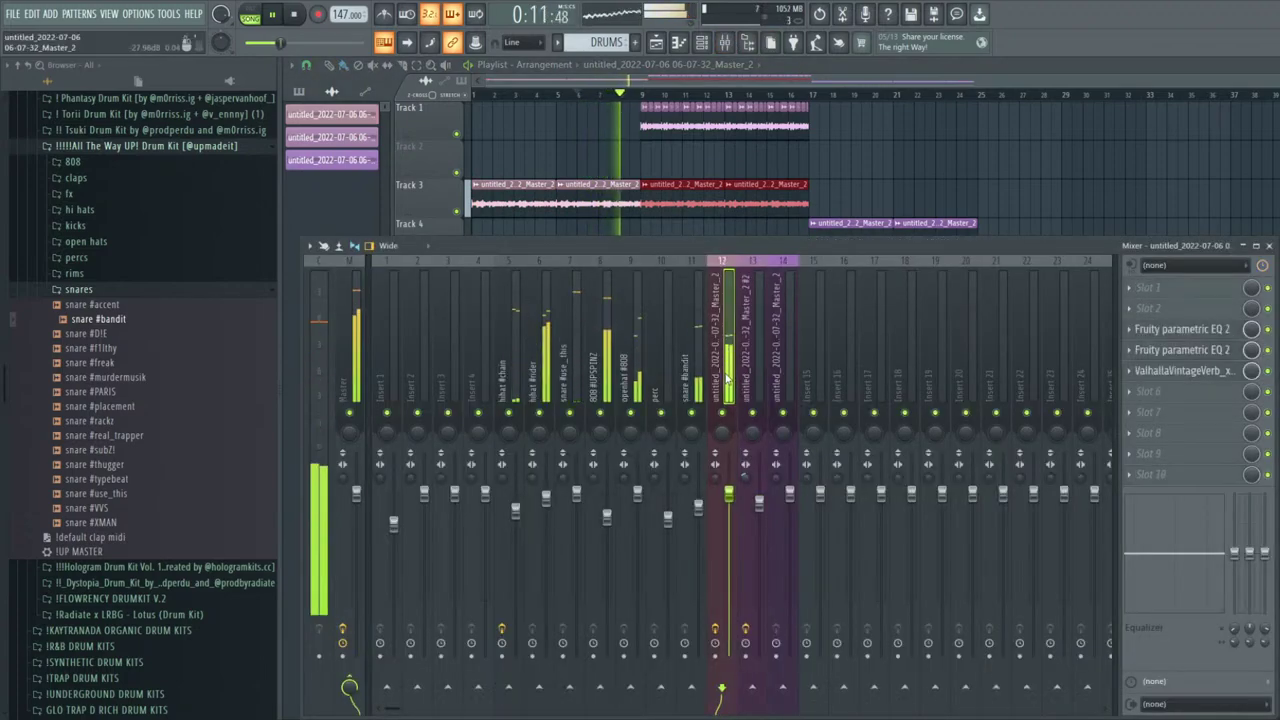
{"action": "left_click", "coordinate": [783, 350]}
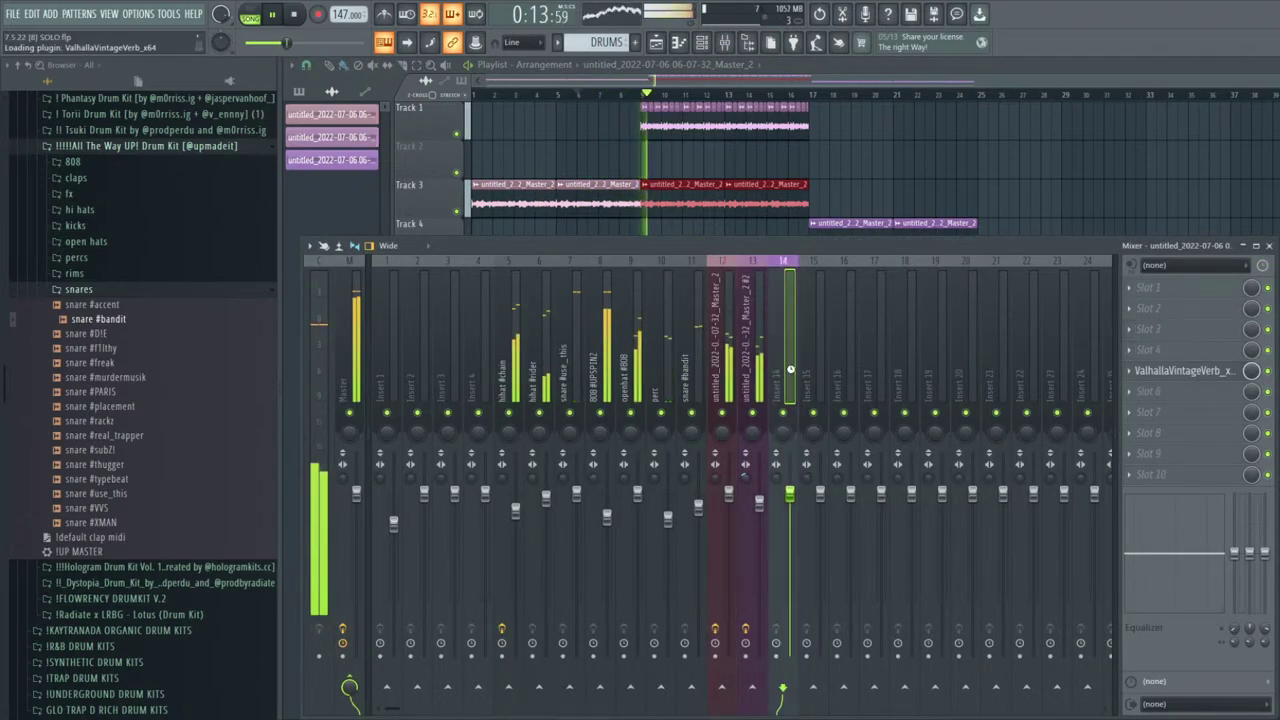
{"action": "left_click", "coordinate": [729, 507]}
Delete the duplicated Track 3 clips at bars 9 to 17 and move the two Track 4 clips to those bars
{"action": "left_click_drag", "start_coordinate": [843, 186], "coordinate": [692, 211]}
{"action": "key", "text": "Delete"}
{"action": "left_click_drag", "start_coordinate": [952, 224], "coordinate": [850, 250]}
{"action": "left_click_drag", "start_coordinate": [825, 248], "coordinate": [655, 250]}
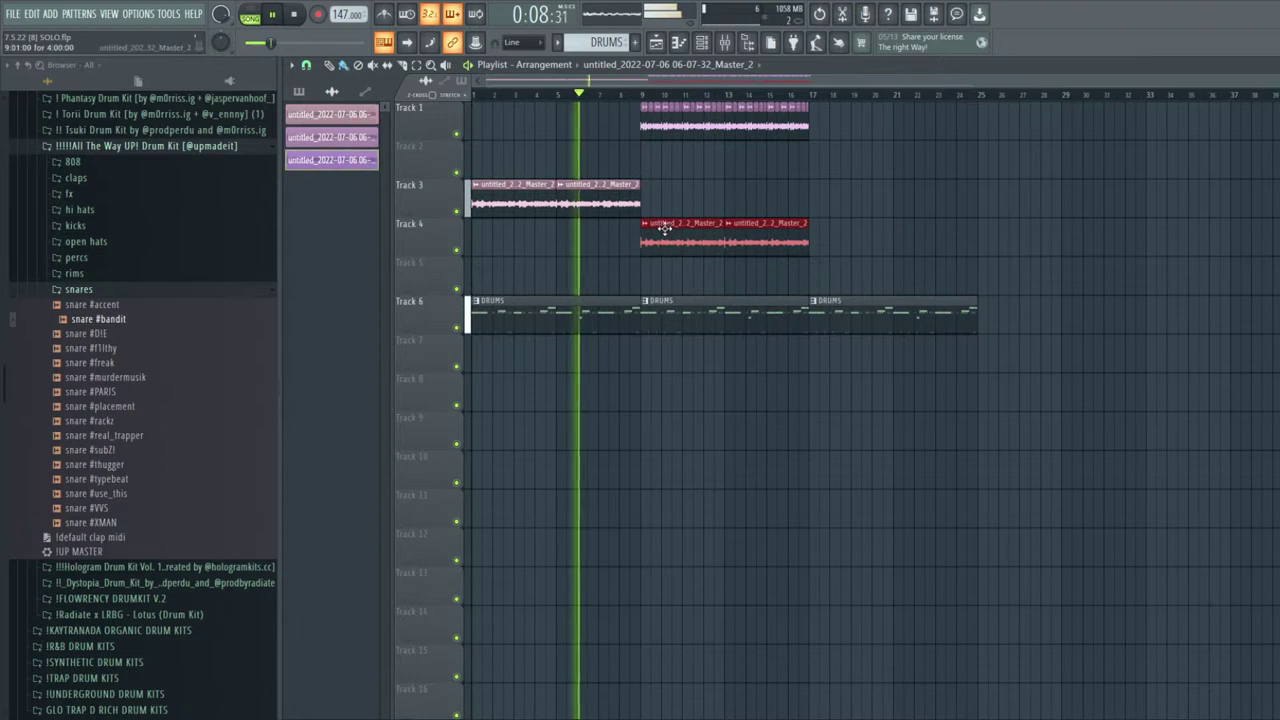
Lower mixer track 13's volume slightly and check both Fruity parametric EQ 2 instances on track 14
{"action": "key", "text": "F9"}
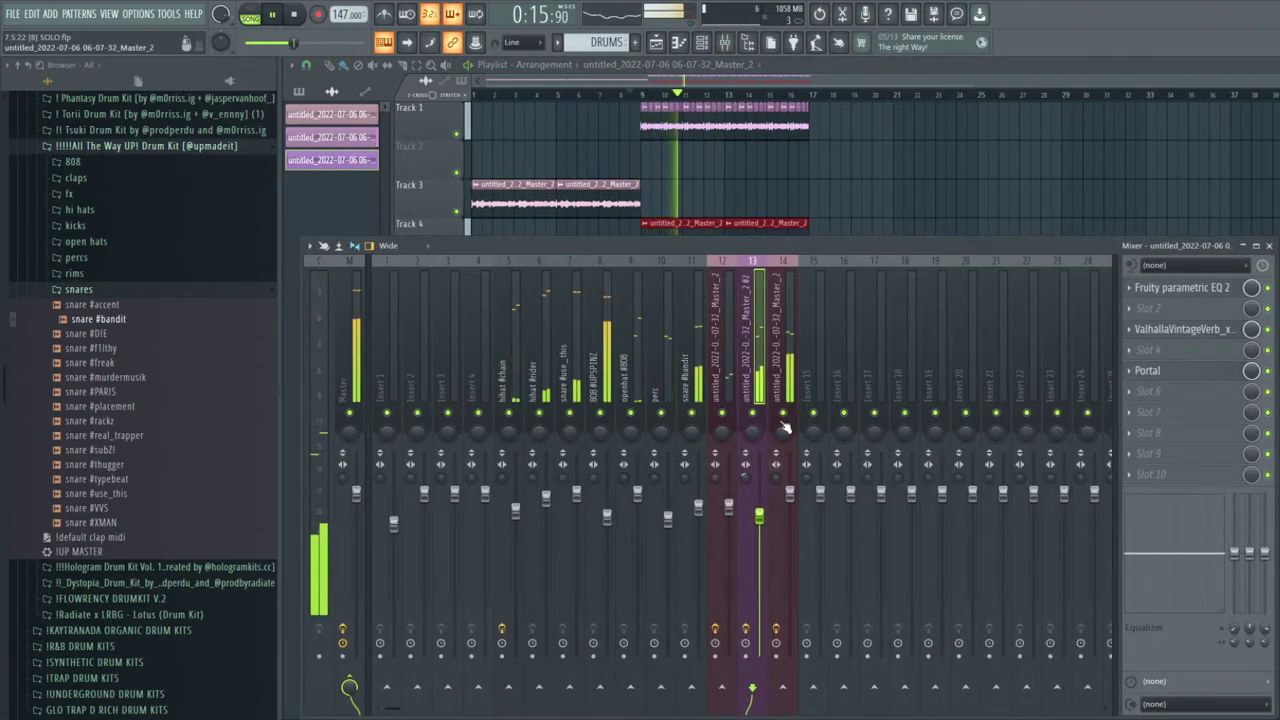
{"action": "left_click", "coordinate": [776, 340]}
{"action": "left_click", "coordinate": [1180, 349]}
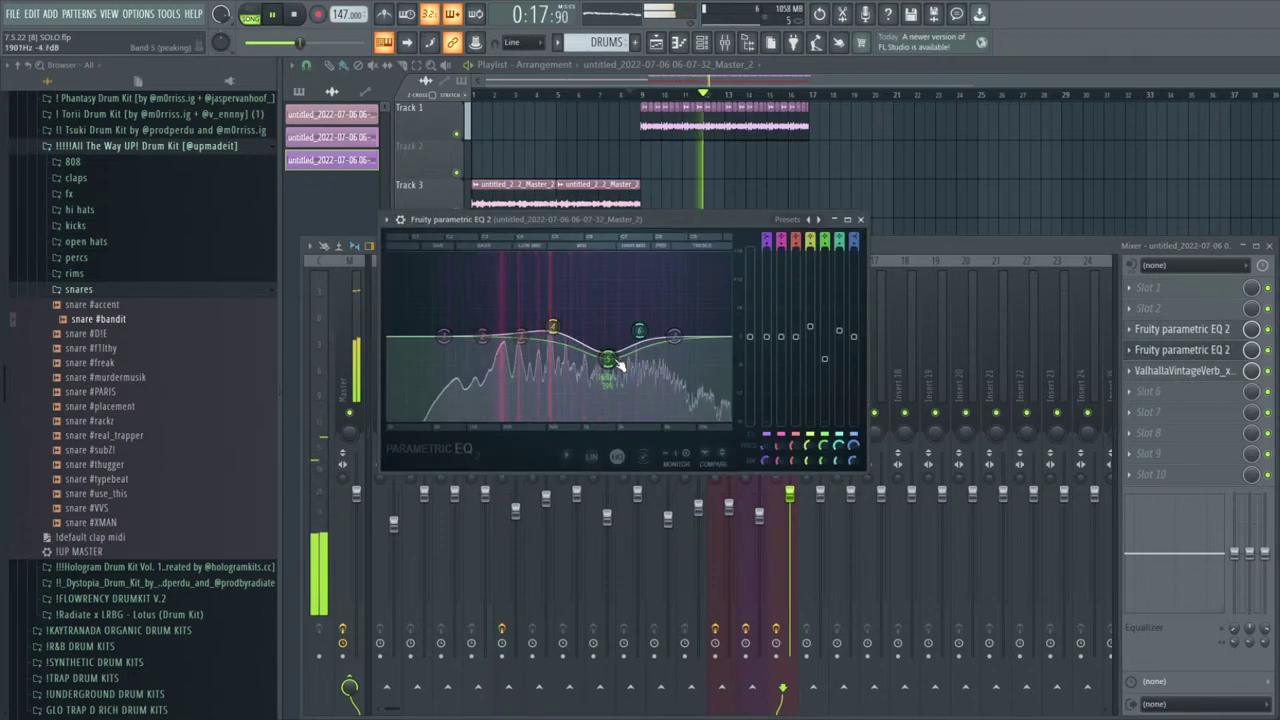
{"action": "left_click", "coordinate": [1160, 330]}
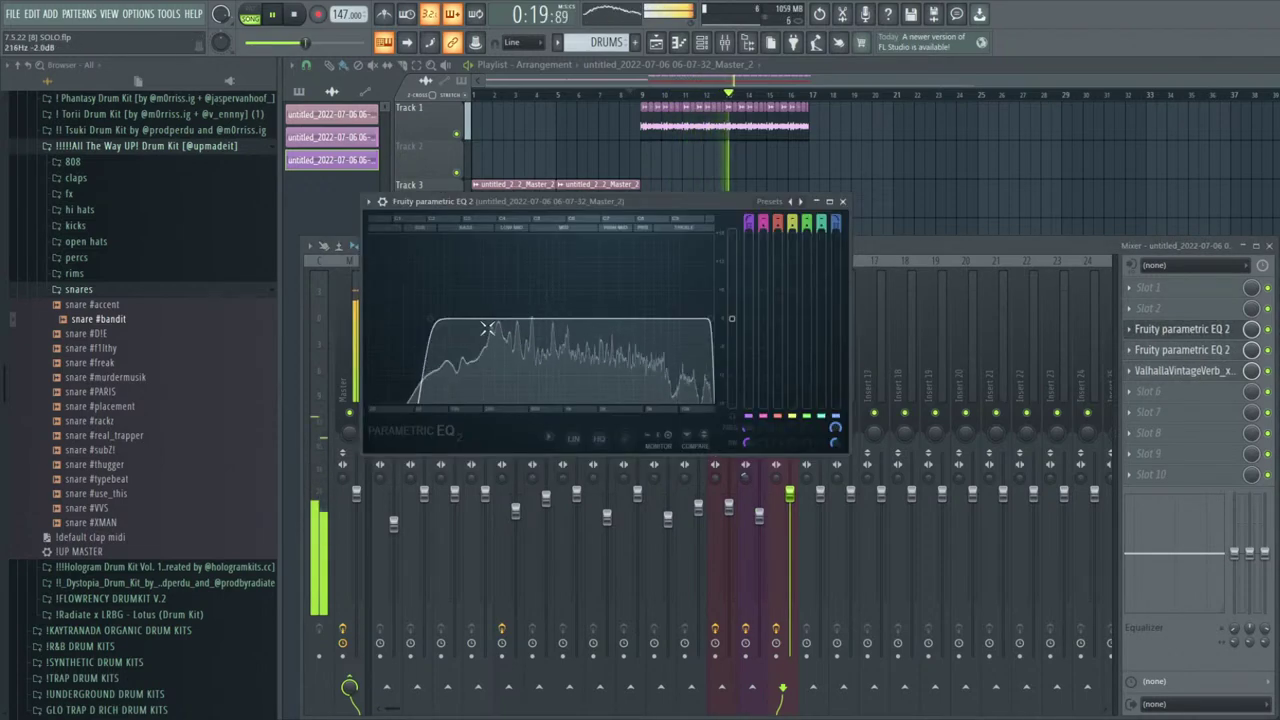
{"action": "left_click", "coordinate": [1160, 330]}
{"action": "left_click", "coordinate": [1180, 349]}
In track 14's second EQ, deepen the band 5 cut near 1743 Hz and raise bands 4, 6 and 7 slightly
{"action": "left_click_drag", "start_coordinate": [605, 353], "coordinate": [603, 367]}
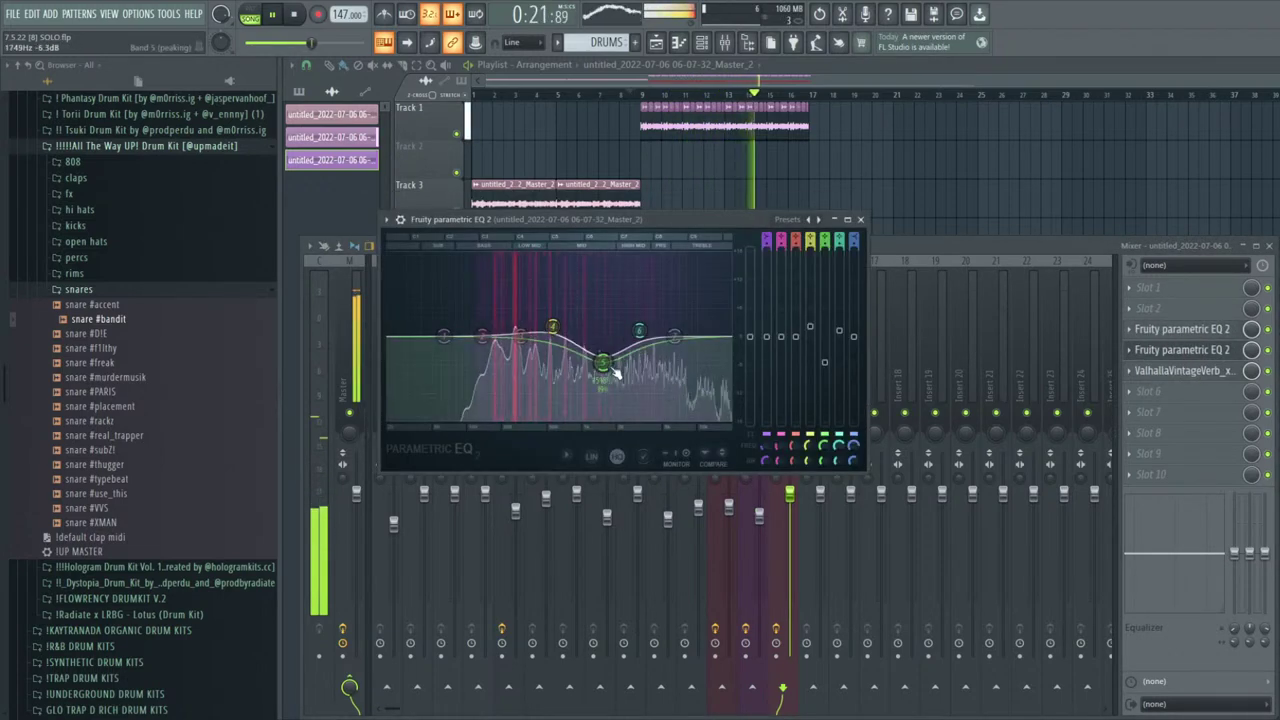
{"action": "left_click_drag", "start_coordinate": [681, 336], "coordinate": [680, 316]}
{"action": "left_click_drag", "start_coordinate": [603, 367], "coordinate": [600, 376]}
{"action": "mouse_move", "coordinate": [553, 327]}
{"action": "left_mouse_down"}
{"action": "mouse_move", "coordinate": [553, 342]}
{"action": "mouse_move", "coordinate": [484, 364]}
{"action": "mouse_move", "coordinate": [521, 357]}
{"action": "mouse_move", "coordinate": [553, 325]}
{"action": "left_mouse_up"}
{"action": "left_click_drag", "start_coordinate": [639, 331], "coordinate": [640, 326]}
{"action": "key", "text": "Escape"}
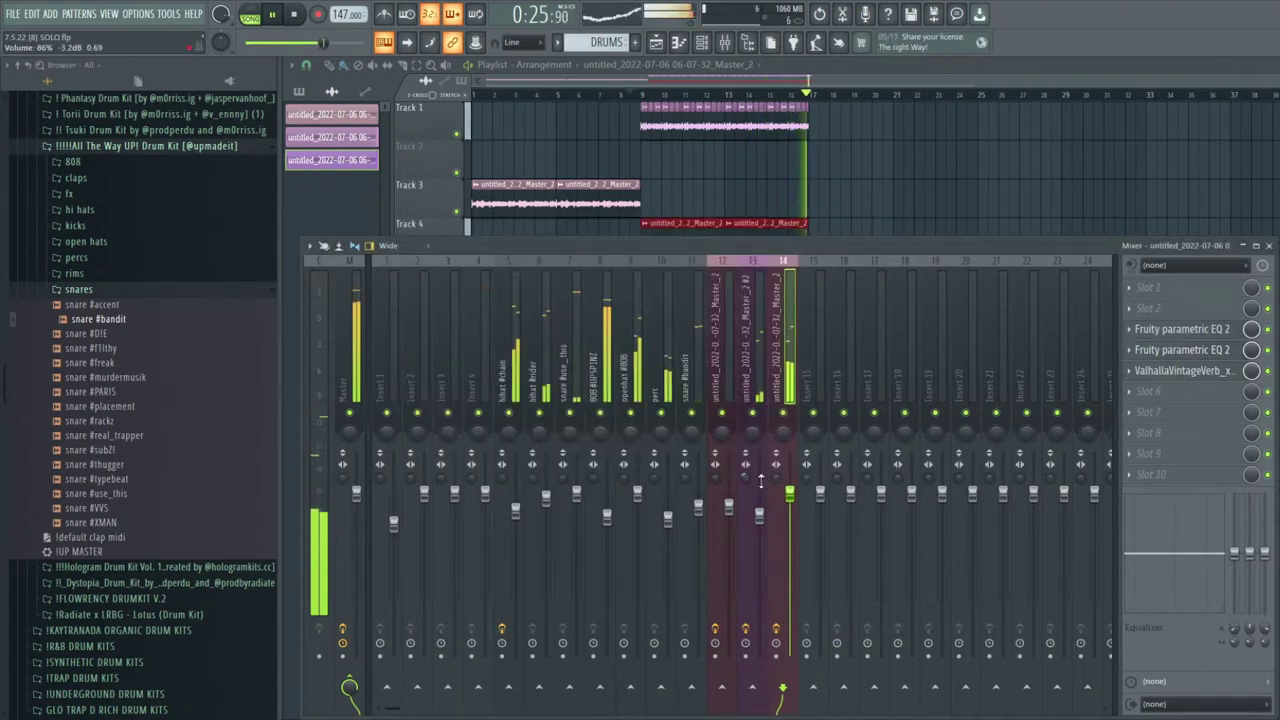
Duplicate the Track 4 audio clips from bars 9 to 17 into bars 17 to 25
{"action": "key", "text": "F9"}
{"action": "key", "text": "ctrl+b"}
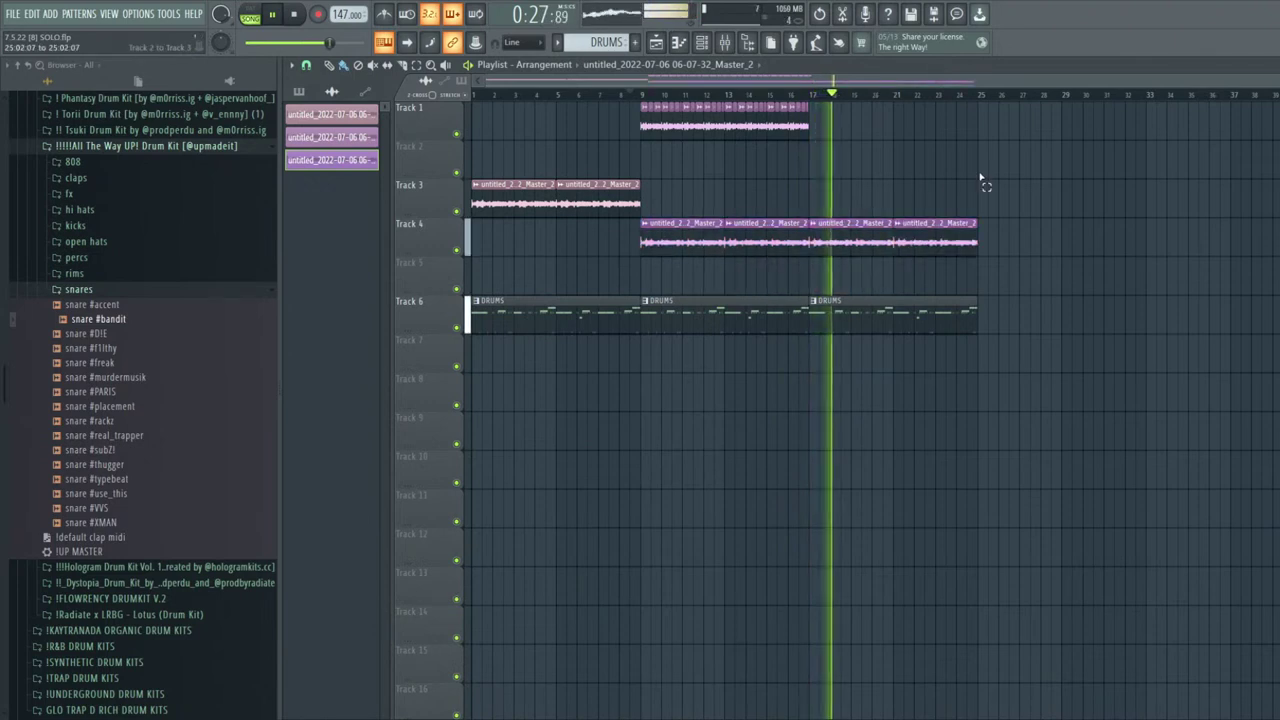
Set the Track 4 audio clip's channel volume to 72% and bring the mixer back up
{"action": "double_click", "coordinate": [900, 235]}
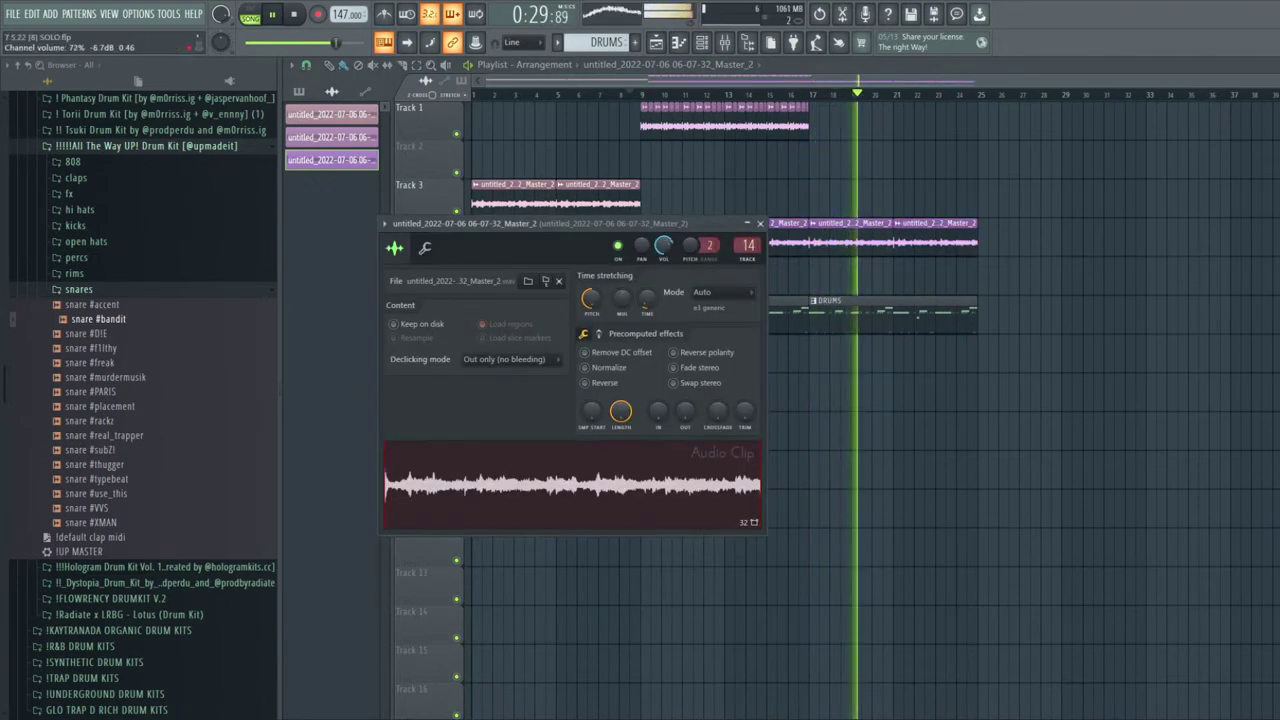
{"action": "key", "text": "Escape"}
{"action": "left_click", "coordinate": [725, 48]}
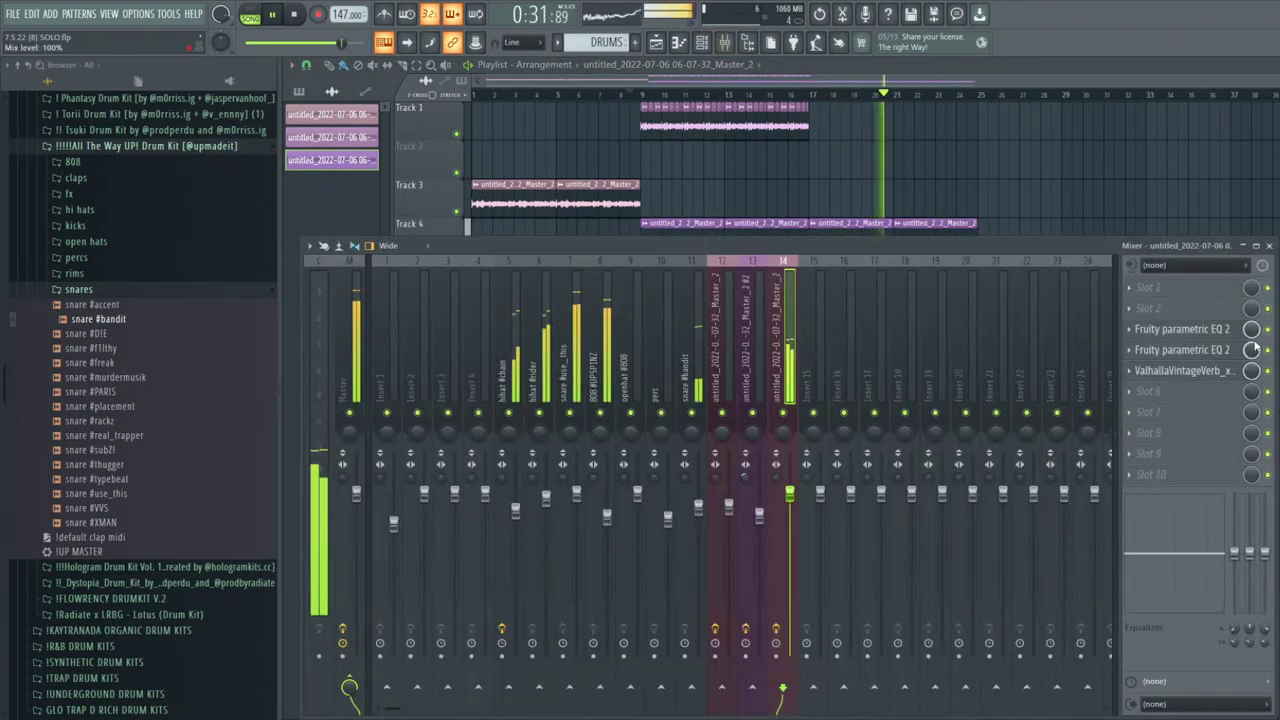
Set track 14's ValhallaVintageVerb decay to 0.26 s, then lower track 14's volume and adjust the 808 #UPSPINZ track to 90%
{"action": "left_click", "coordinate": [1203, 371]}
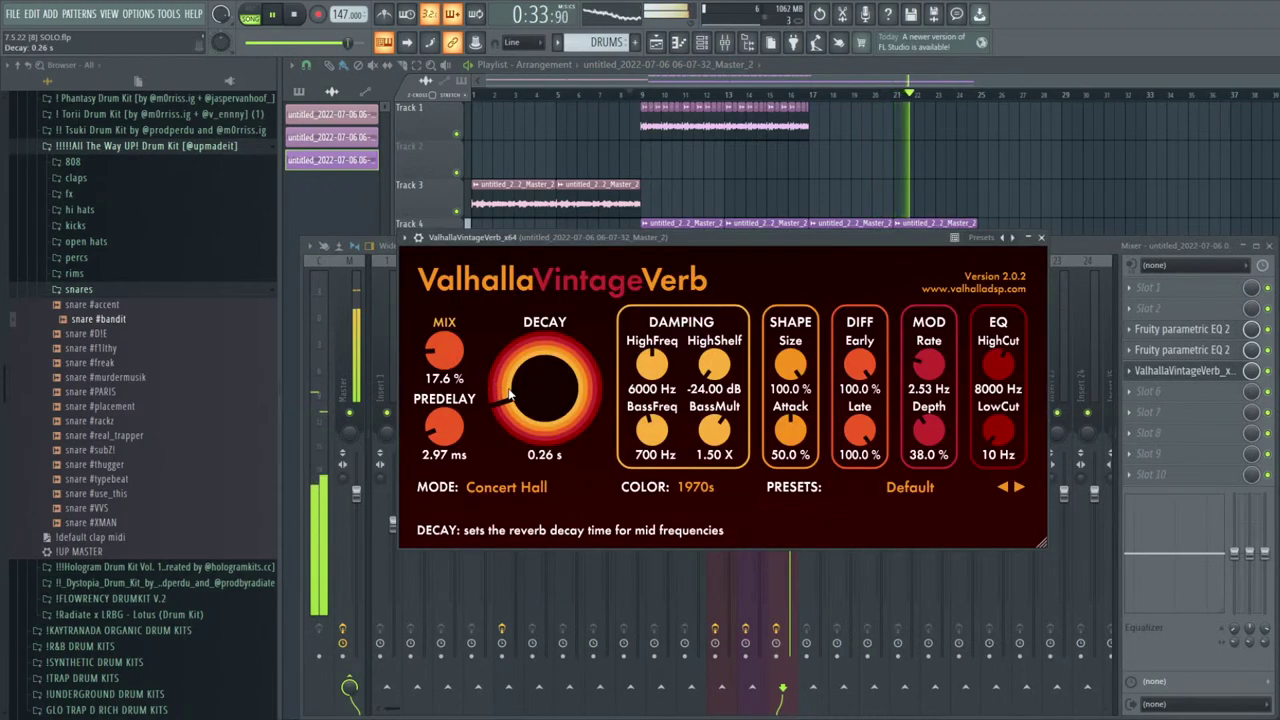
{"action": "key", "text": "Escape"}
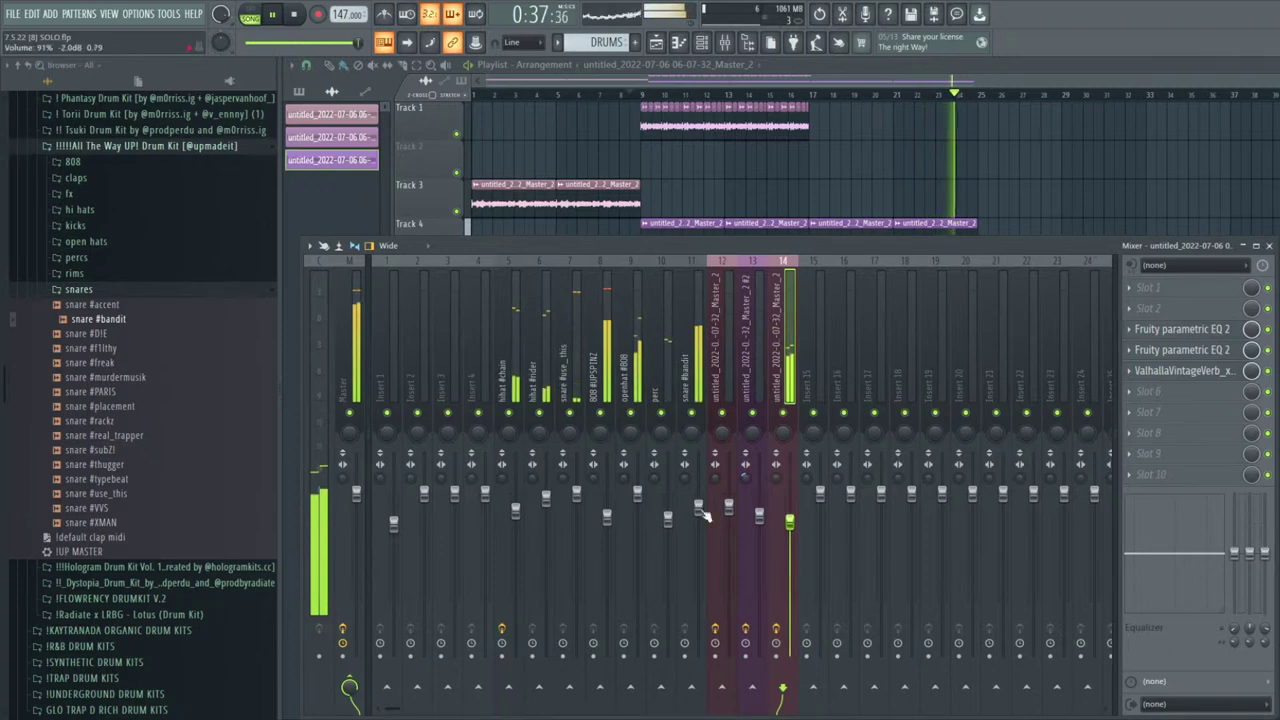
{"action": "left_click", "coordinate": [607, 511]}
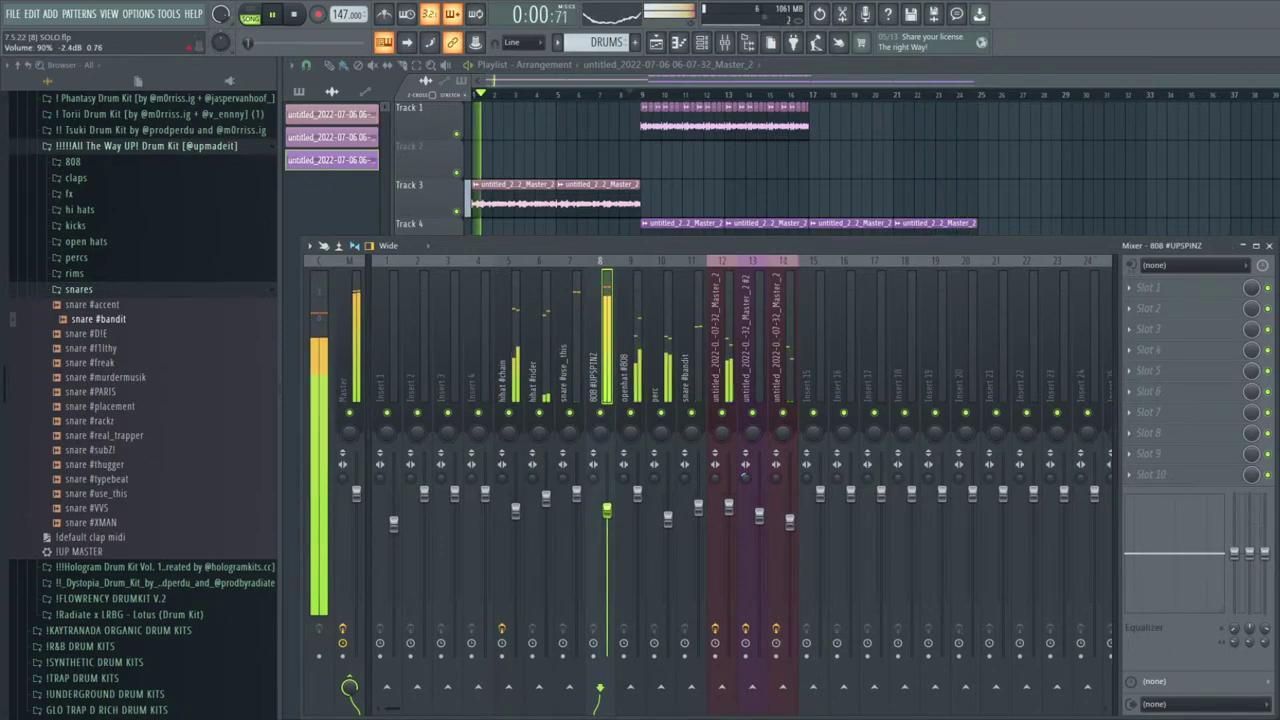
Split the DRUMS pattern by channel and place the resulting separate drum patterns on Tracks 8 to 14 in place of the combined clips
{"action": "key", "text": "F9"}
{"action": "left_click_drag", "start_coordinate": [1024, 300], "coordinate": [556, 430]}
{"action": "left_click", "coordinate": [620, 312], "text": "ctrl"}
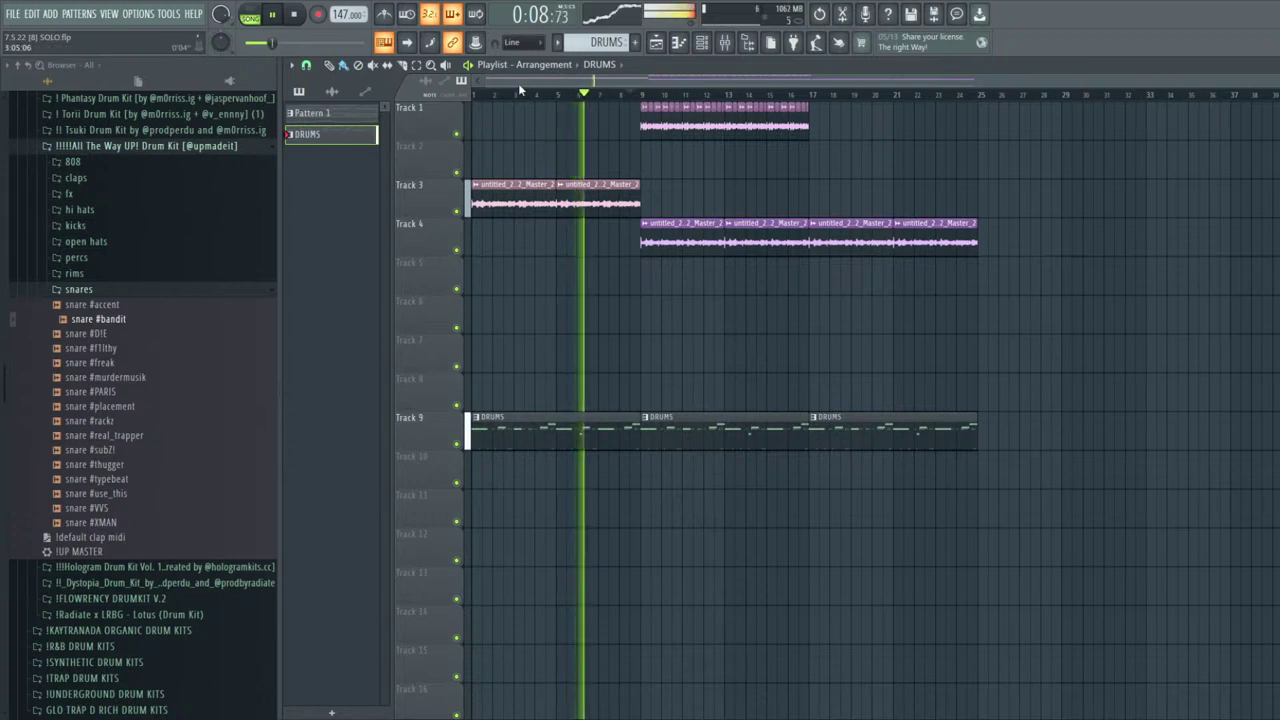
{"action": "left_click", "coordinate": [697, 272]}
{"action": "left_click_drag", "start_coordinate": [915, 407], "coordinate": [580, 488]}
{"action": "key", "text": "Delete"}
{"action": "left_click", "coordinate": [354, 270], "text": "shift"}
{"action": "left_click_drag", "start_coordinate": [354, 268], "coordinate": [754, 386]}
{"action": "left_click_drag", "start_coordinate": [786, 386], "coordinate": [682, 386]}
Duplicate the separated drum clips on Tracks 8 to 14 to fill bars 1 to 25
{"action": "left_click_drag", "start_coordinate": [866, 664], "coordinate": [558, 250]}
{"action": "key", "text": "ctrl+b"}
{"action": "left_click_drag", "start_coordinate": [1038, 646], "coordinate": [870, 375]}
{"action": "key", "text": "ctrl+b"}
{"action": "left_click_drag", "start_coordinate": [1026, 406], "coordinate": [500, 390]}
Extend the drum clips on Tracks 8 to 14 by one more eight-bar block, deleting the surplus duplicates
{"action": "left_click_drag", "start_coordinate": [1086, 643], "coordinate": [323, 331]}
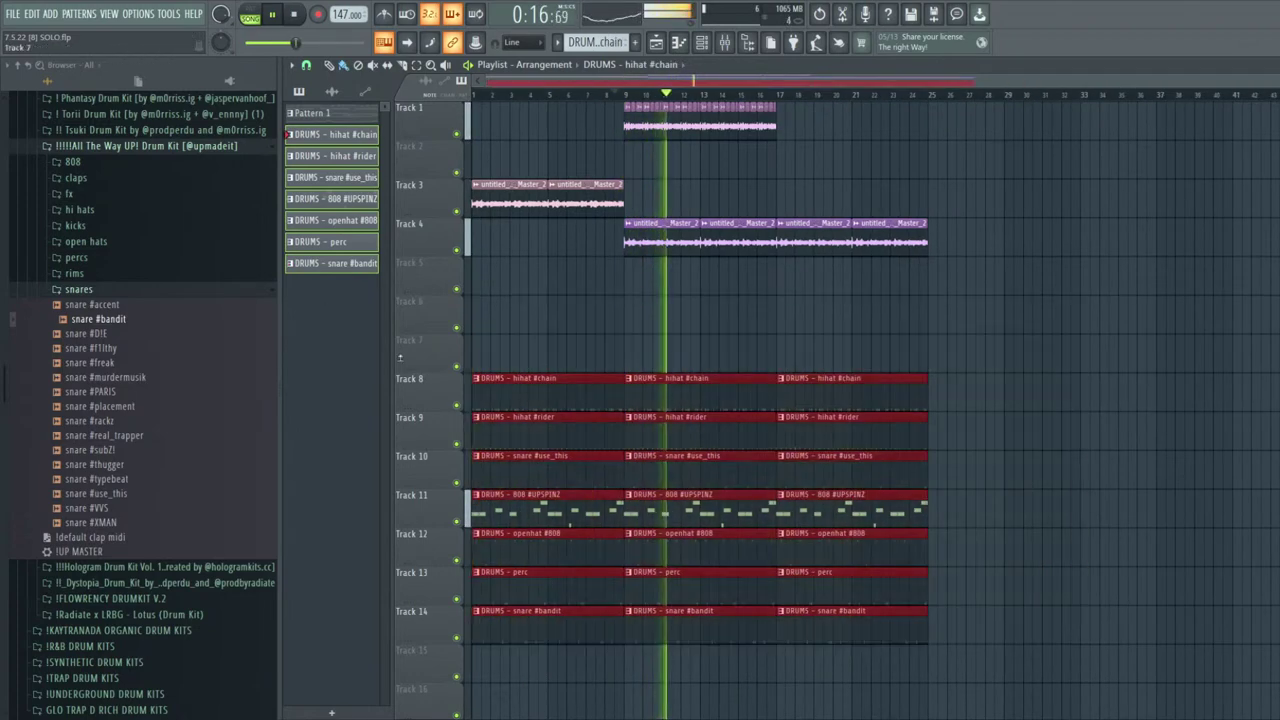
{"action": "key", "text": "ctrl+b"}
{"action": "scroll", "coordinate": [991, 326], "scroll_direction": "down", "scroll_amount": 2}
{"action": "right_click", "coordinate": [1040, 392]}
{"action": "key", "text": "ctrl+z"}
{"action": "left_click_drag", "start_coordinate": [1132, 628], "coordinate": [1046, 383]}
{"action": "key", "text": "Delete"}
Move all drum and audio clips eight bars later, leaving bars 1 to 9 free for an intro
{"action": "left_click_drag", "start_coordinate": [1131, 632], "coordinate": [358, 327]}
{"action": "left_click_drag", "start_coordinate": [502, 389], "coordinate": [516, 626]}
{"action": "left_click", "coordinate": [293, 14]}
{"action": "left_click", "coordinate": [293, 14]}
{"action": "left_click_drag", "start_coordinate": [834, 250], "coordinate": [476, 116]}
{"action": "mouse_move", "coordinate": [483, 199]}
{"action": "left_mouse_down"}
{"action": "mouse_move", "coordinate": [591, 203]}
{"action": "mouse_move", "coordinate": [457, 205]}
{"action": "mouse_move", "coordinate": [492, 194]}
{"action": "left_mouse_up"}
Add a unique clone of the Track 3 audio clip on Track 2, stretched across bars 1 to 9, and play it
{"action": "left_click", "coordinate": [597, 202]}
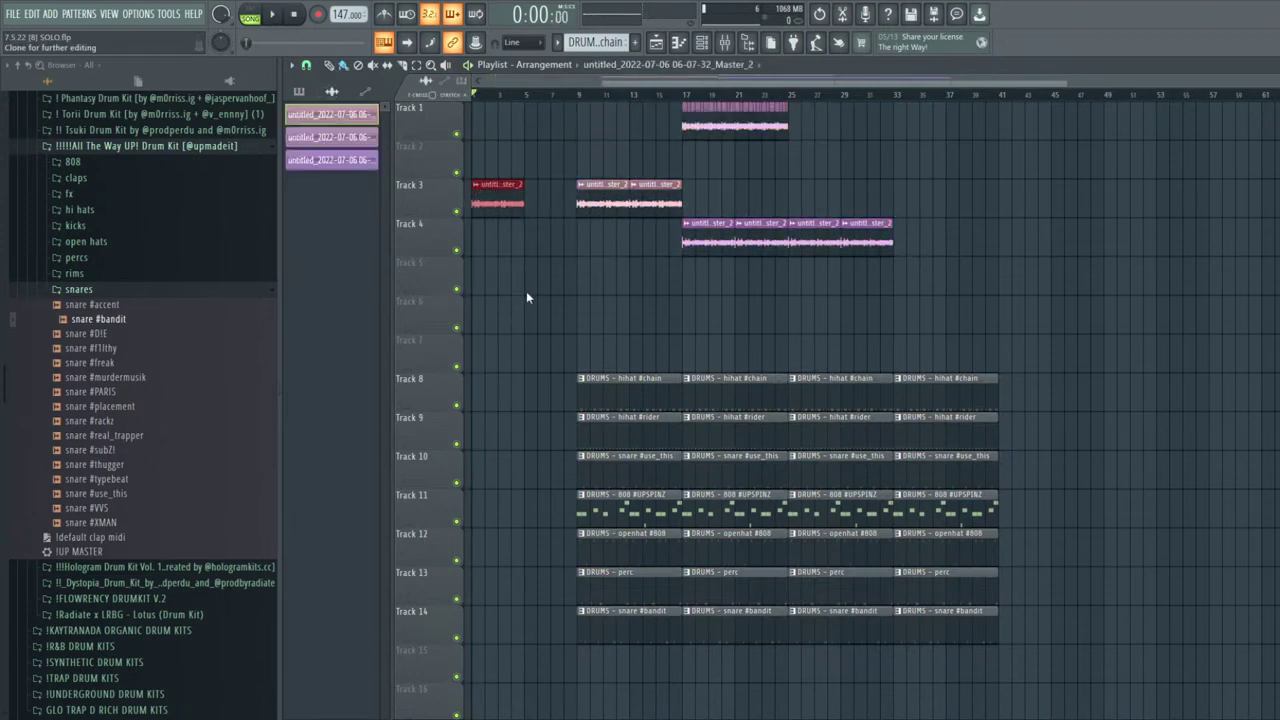
{"action": "double_click", "coordinate": [511, 190]}
{"action": "key", "text": "Escape"}
{"action": "mouse_move", "coordinate": [522, 204]}
{"action": "left_mouse_down"}
{"action": "mouse_move", "coordinate": [560, 206]}
{"action": "mouse_move", "coordinate": [536, 160]}
{"action": "left_mouse_up"}
{"action": "key", "text": "space"}
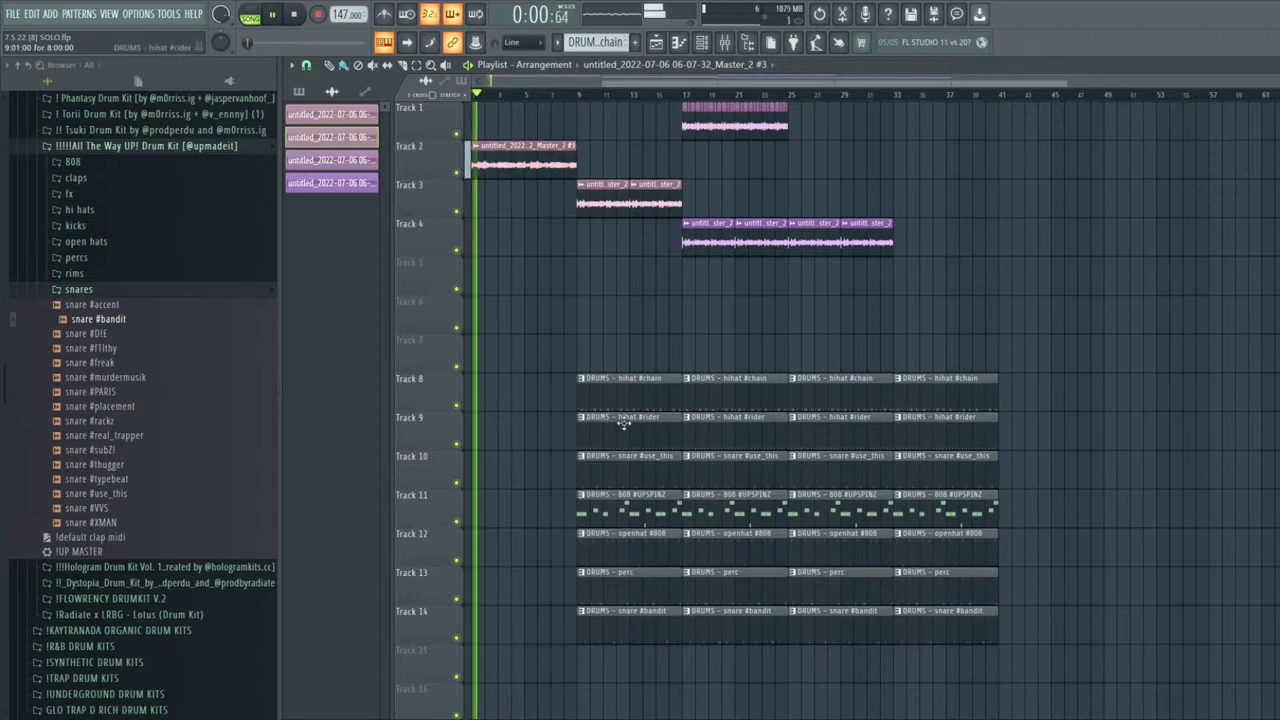
Copy the drum clips into the intro before bar 9, trimmed to start midway through bar 2 with the 808 entering slightly later
{"action": "left_click_drag", "start_coordinate": [657, 627], "coordinate": [536, 391]}
{"action": "scroll", "coordinate": [438, 398], "scroll_direction": "up", "scroll_amount": 3}
{"action": "left_click", "coordinate": [503, 369], "text": "ctrl"}
{"action": "left_click_drag", "start_coordinate": [542, 511], "coordinate": [553, 511]}
{"action": "scroll", "coordinate": [740, 262], "scroll_direction": "down", "scroll_amount": 2}
Rebalance the mixer: raise hihat #chain, snare #use_this and track 12, set the 808 to 88% and openhat #808 to 92%
{"action": "left_click", "coordinate": [724, 42]}
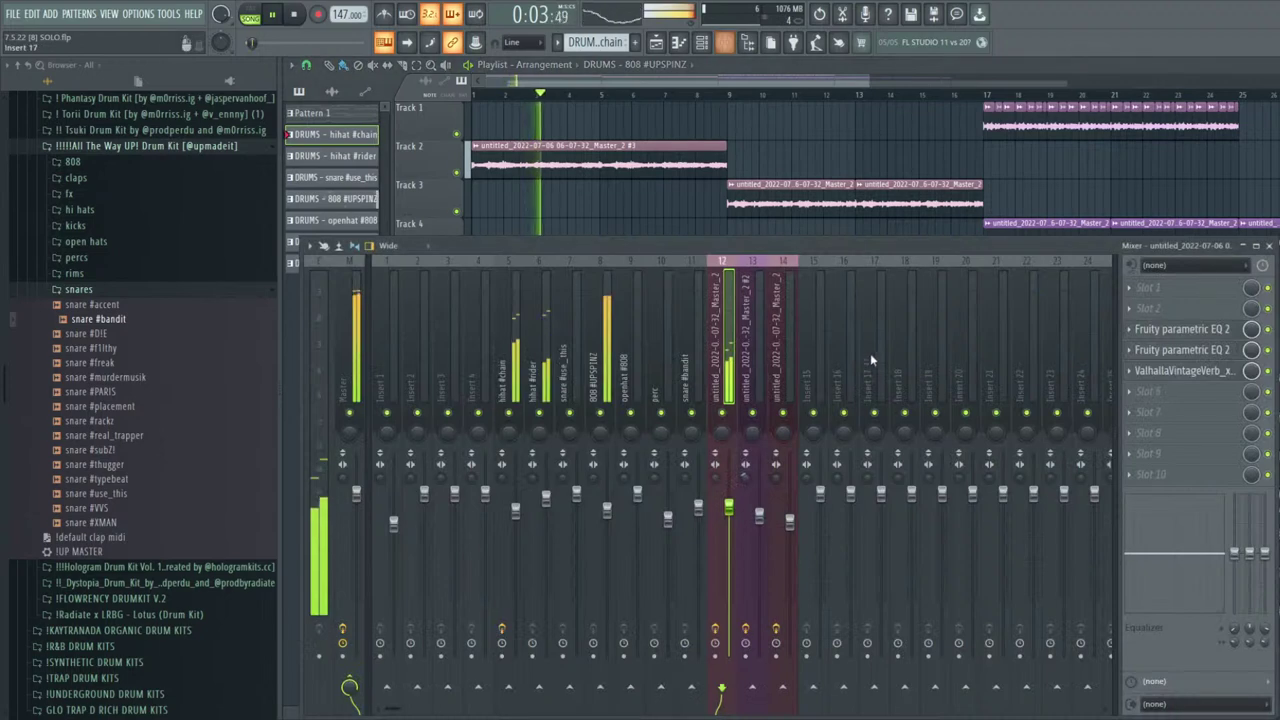
{"action": "left_click_drag", "start_coordinate": [512, 398], "coordinate": [566, 397]}
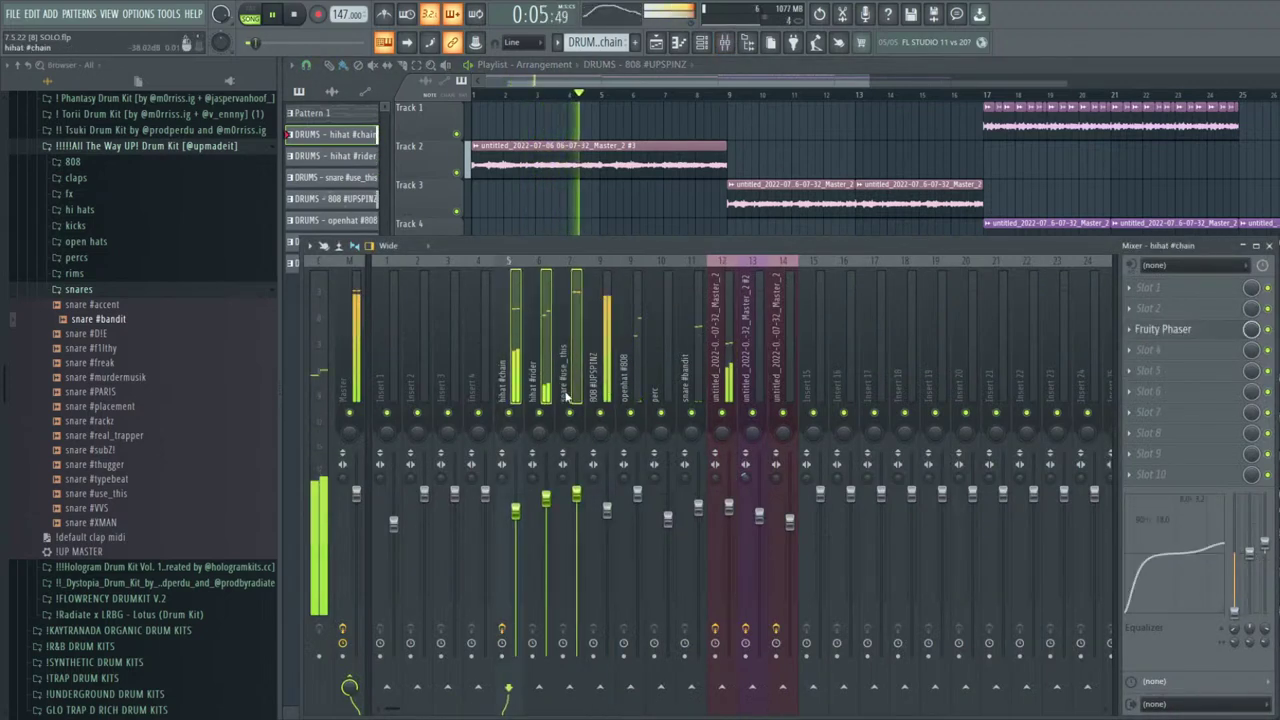
{"action": "left_click_drag", "start_coordinate": [550, 500], "coordinate": [607, 502]}
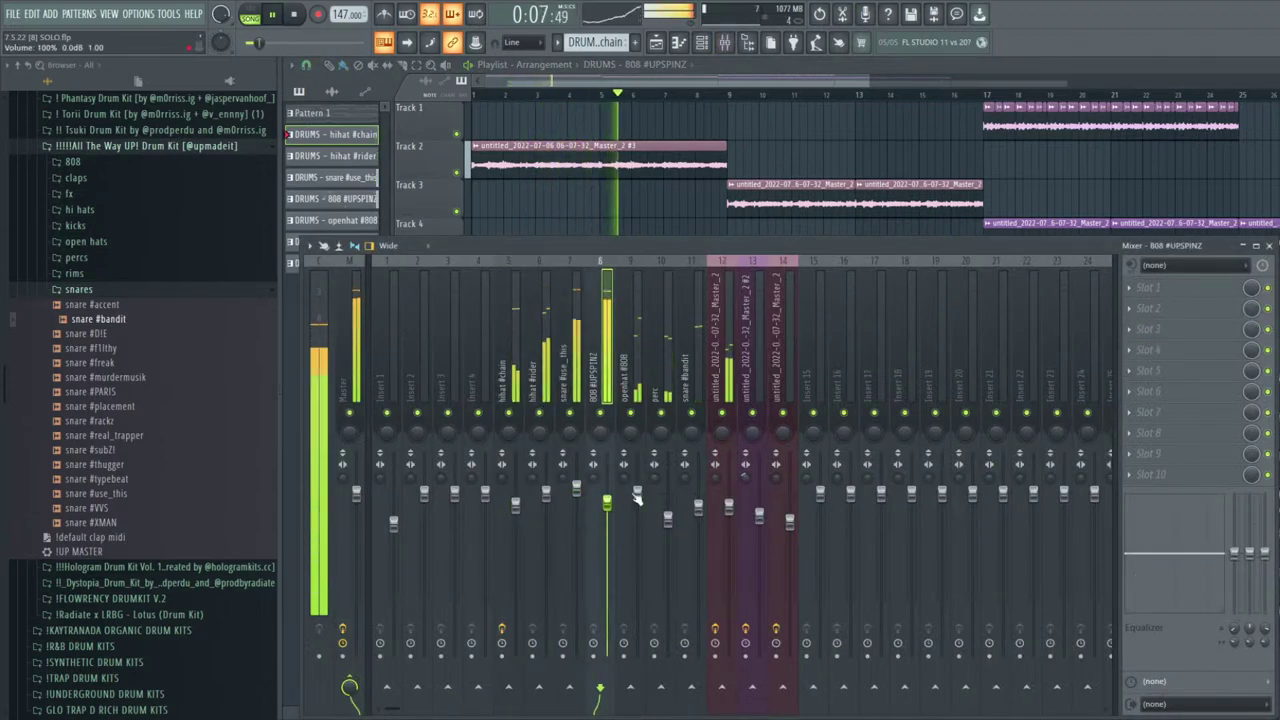
{"action": "left_click", "coordinate": [718, 358]}
{"action": "left_click_drag", "start_coordinate": [729, 507], "coordinate": [729, 496]}
{"action": "left_click_drag", "start_coordinate": [607, 503], "coordinate": [607, 515]}
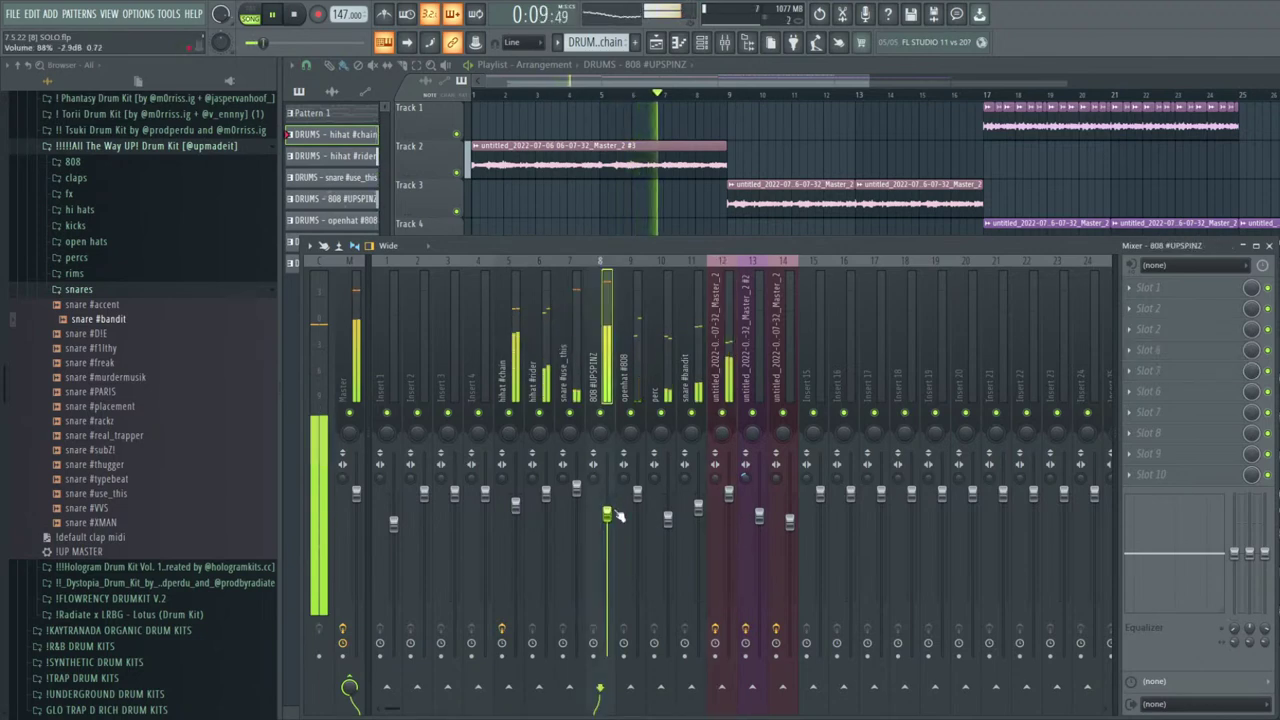
{"action": "left_click", "coordinate": [637, 496]}
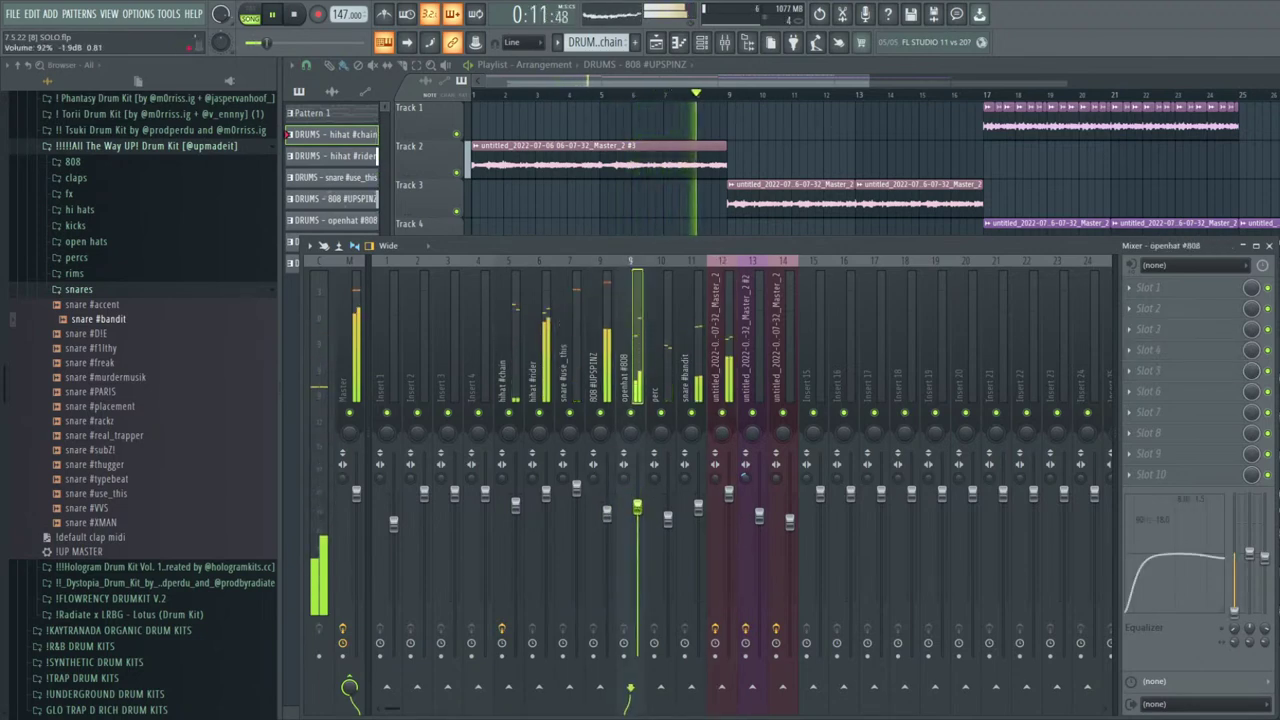
{"action": "key", "text": "F9"}
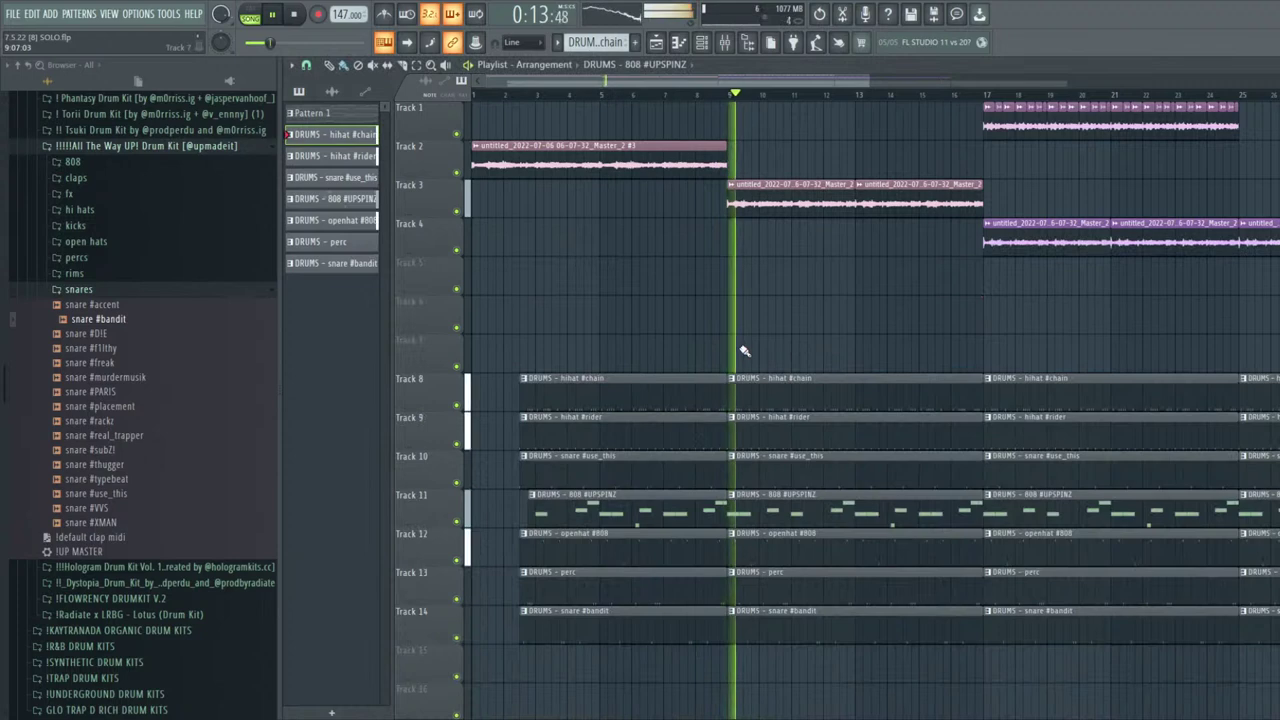
Move the audio clips on Tracks 1, 3 and 4 eight bars later so they start from bar 17
{"action": "scroll", "coordinate": [743, 349], "scroll_direction": "down", "scroll_amount": 3}
{"action": "left_click", "coordinate": [640, 200]}
{"action": "key", "text": "space"}
{"action": "key", "text": "space"}
{"action": "left_click_drag", "start_coordinate": [1002, 296], "coordinate": [644, 130]}
{"action": "left_click_drag", "start_coordinate": [621, 207], "coordinate": [743, 207]}
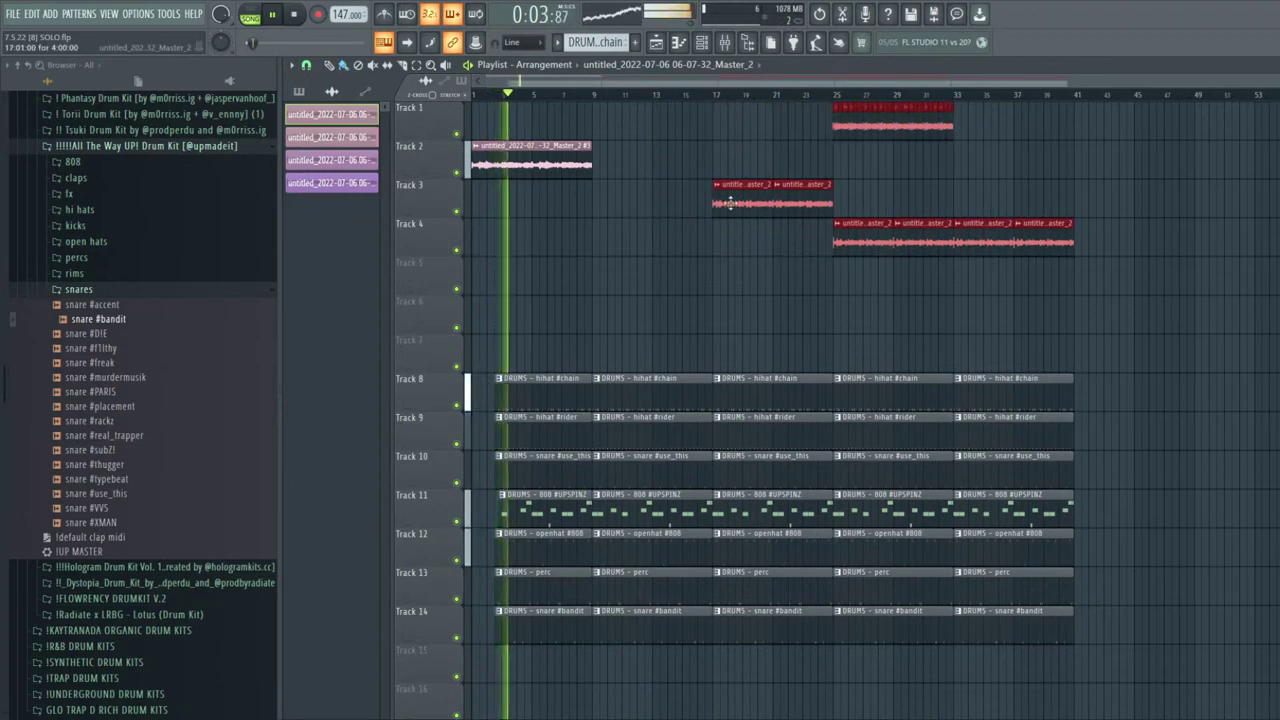
Duplicate the Track 2 audio clip into bars 9 to 17
{"action": "left_click", "coordinate": [586, 163], "text": "ctrl"}
{"action": "key", "text": "ctrl+b"}
{"action": "left_click", "coordinate": [616, 250], "text": "ctrl"}
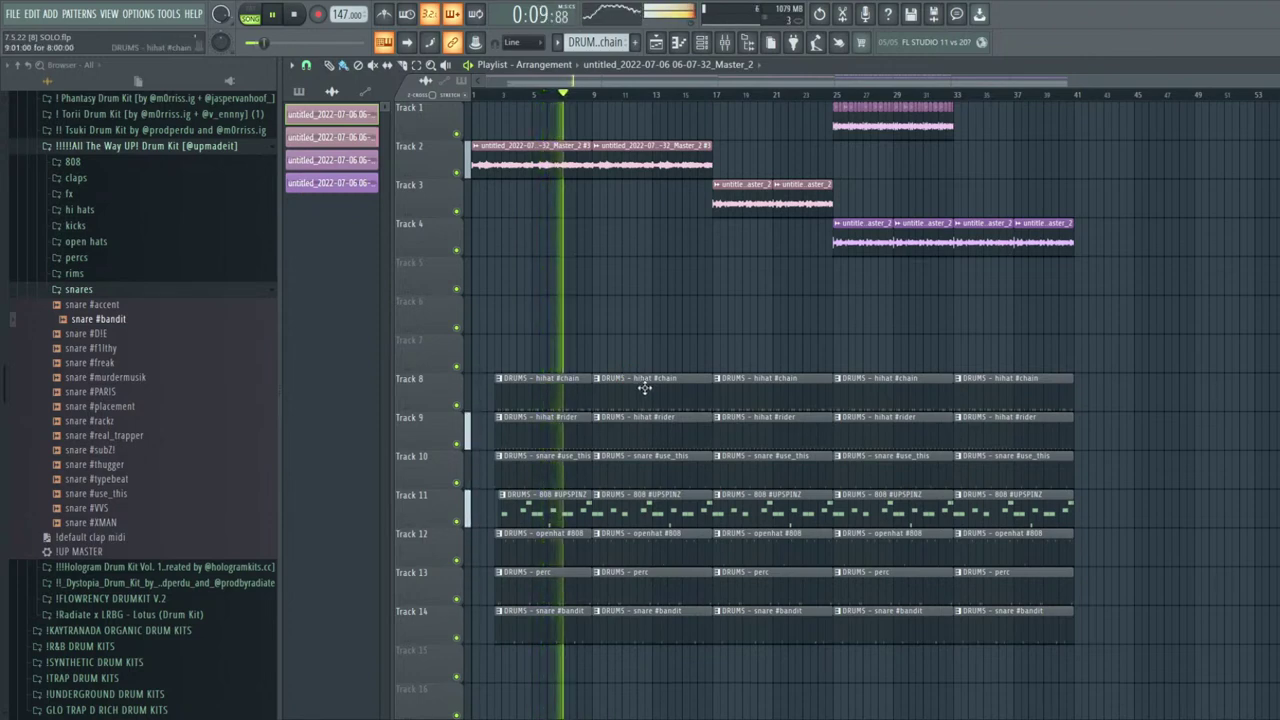
Try removing the hihat #rider, perc and snare #bandit clips from bars 9 to 17
{"action": "right_click", "coordinate": [636, 430]}
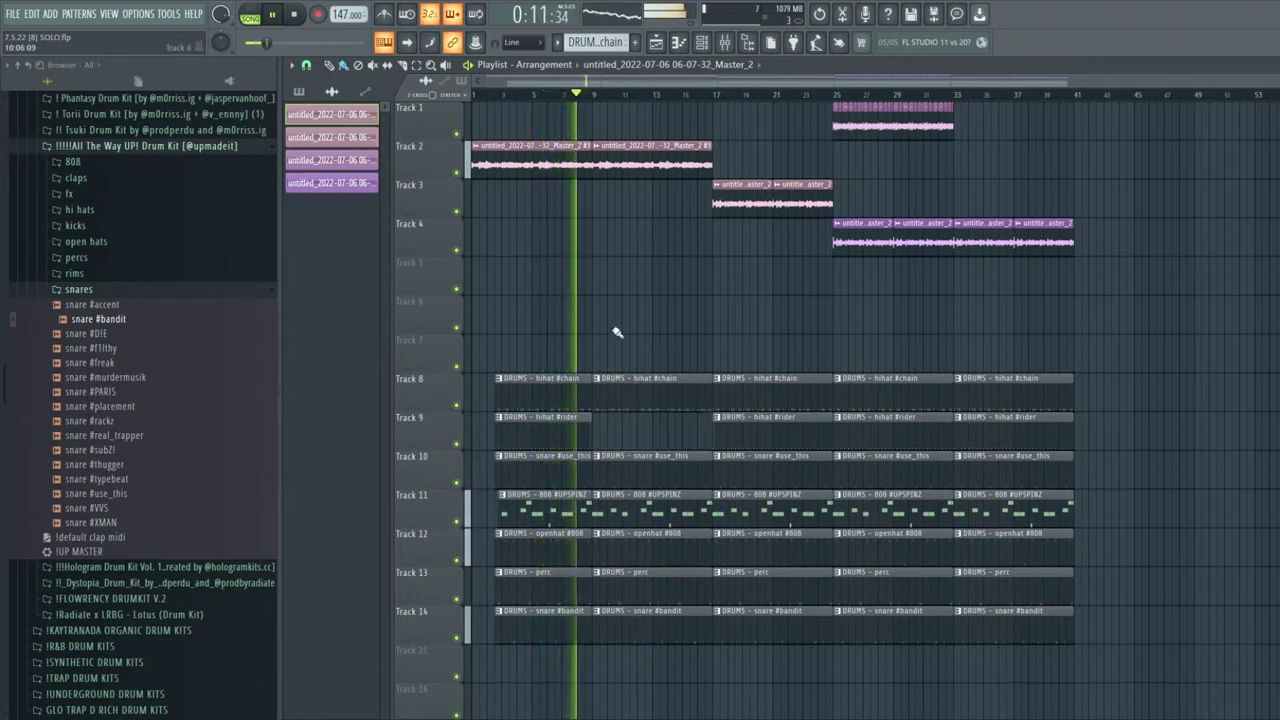
{"action": "right_click", "coordinate": [621, 585]}
{"action": "right_click", "coordinate": [635, 624]}
{"action": "key", "text": "space"}
Trim the start of the openhat #808 clip in bars 9 to 17 and remove the one in bars 25 to 33
{"action": "left_click_drag", "start_coordinate": [709, 552], "coordinate": [599, 566]}
{"action": "scroll", "coordinate": [596, 562], "scroll_direction": "up", "scroll_amount": 3}
{"action": "scroll", "coordinate": [602, 558], "scroll_direction": "down", "scroll_amount": 2}
{"action": "right_click", "coordinate": [604, 560]}
{"action": "scroll", "coordinate": [610, 572], "scroll_direction": "down", "scroll_amount": 2}
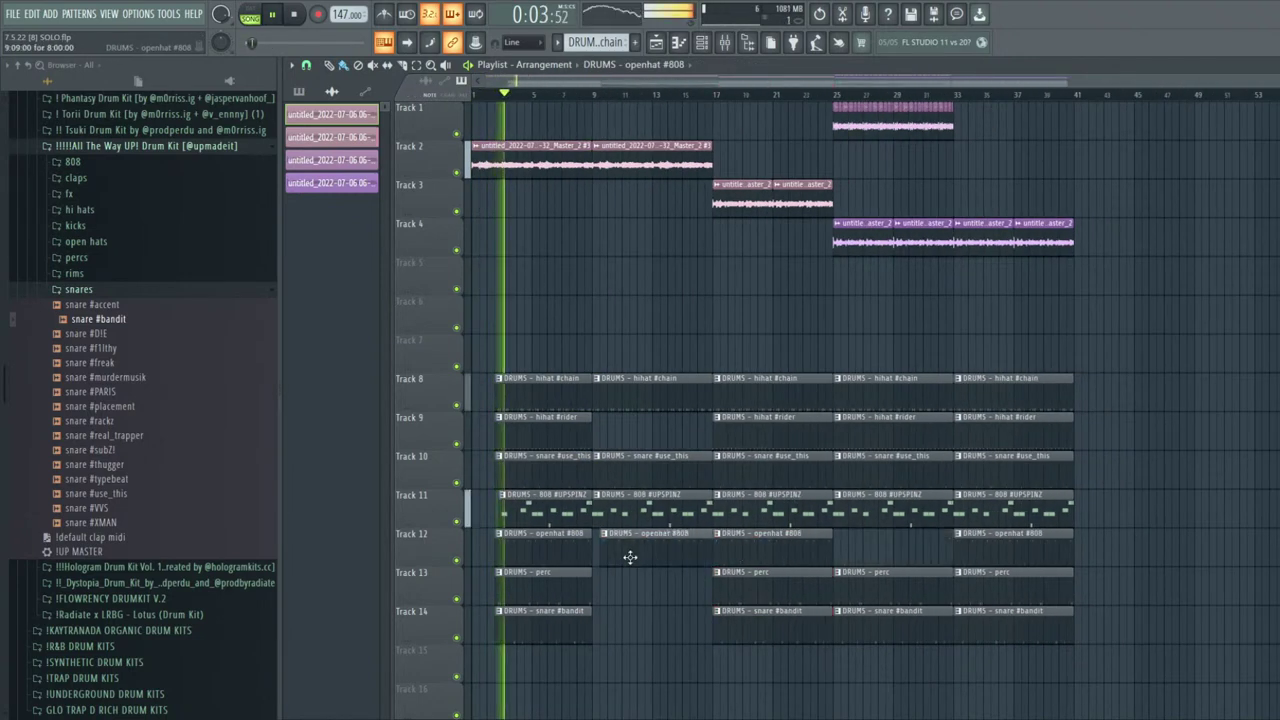
Refill bars 9 to 17 with full openhat #808, snare #bandit and hihat #rider clips, leaving out the perc clip
{"action": "mouse_move", "coordinate": [750, 652]}
{"action": "left_mouse_down"}
{"action": "mouse_move", "coordinate": [757, 546]}
{"action": "mouse_move", "coordinate": [623, 549]}
{"action": "left_mouse_up"}
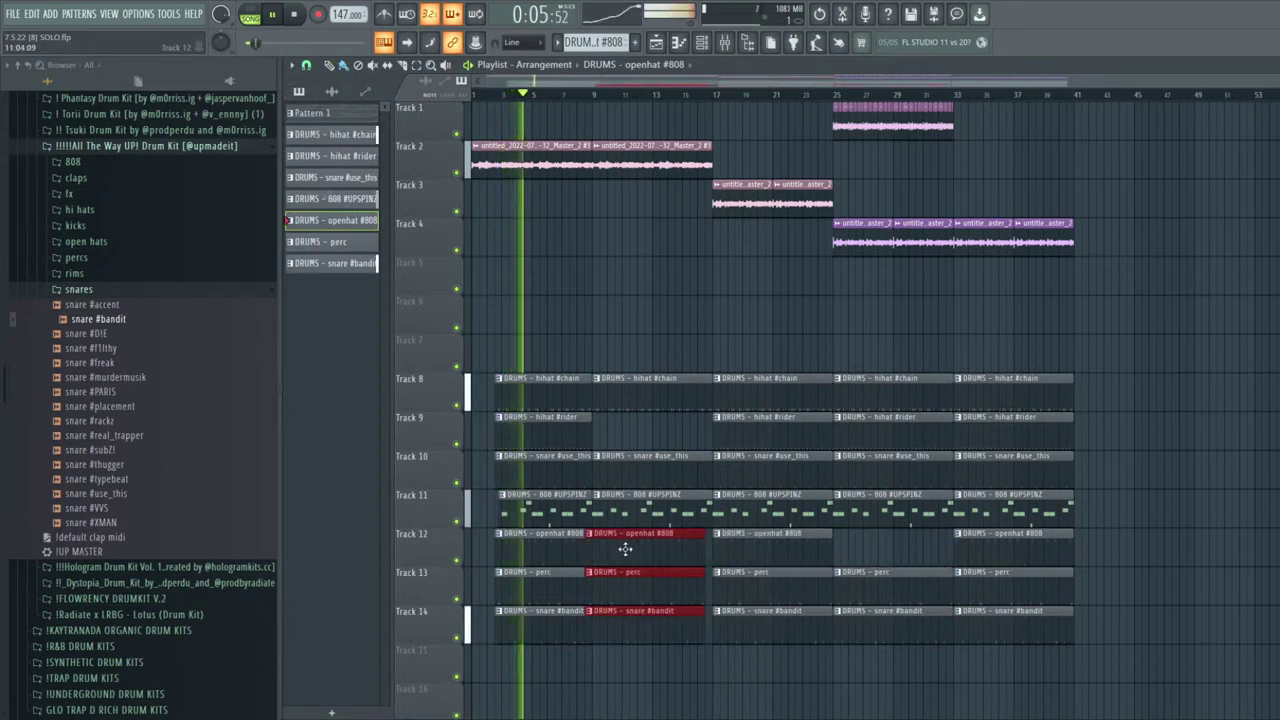
{"action": "left_click", "coordinate": [640, 656], "text": "ctrl"}
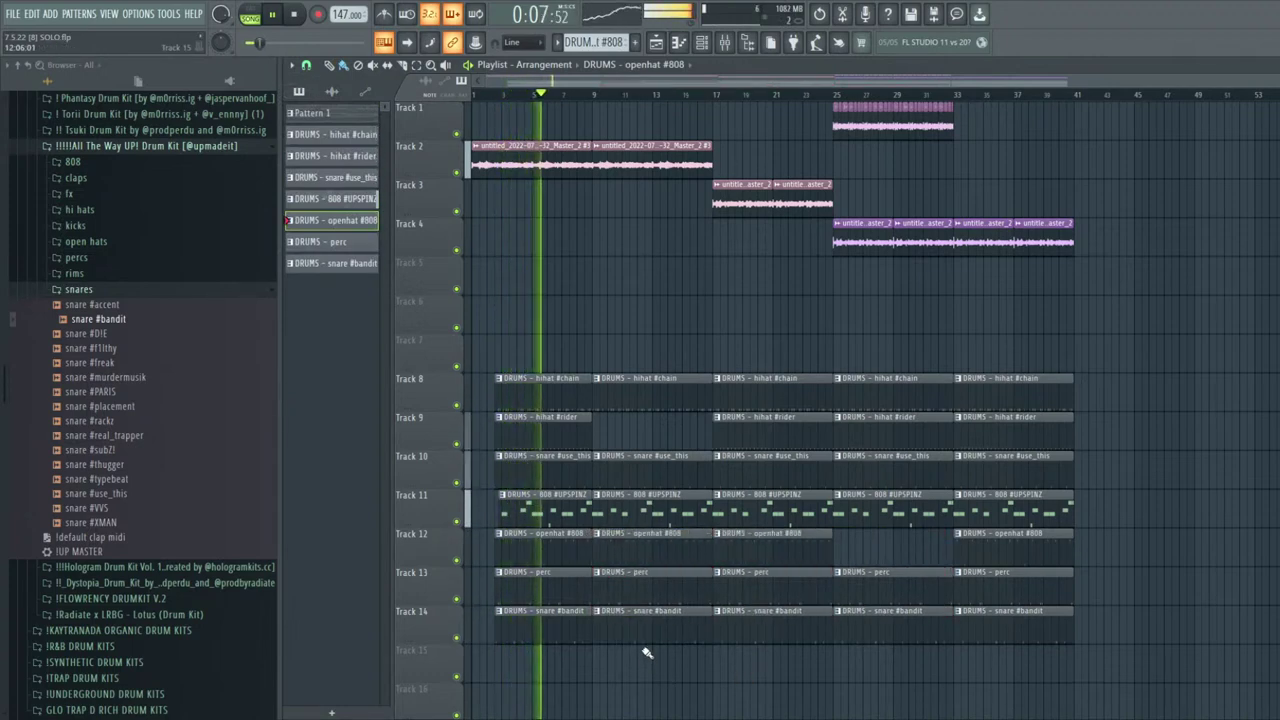
{"action": "right_click", "coordinate": [625, 597]}
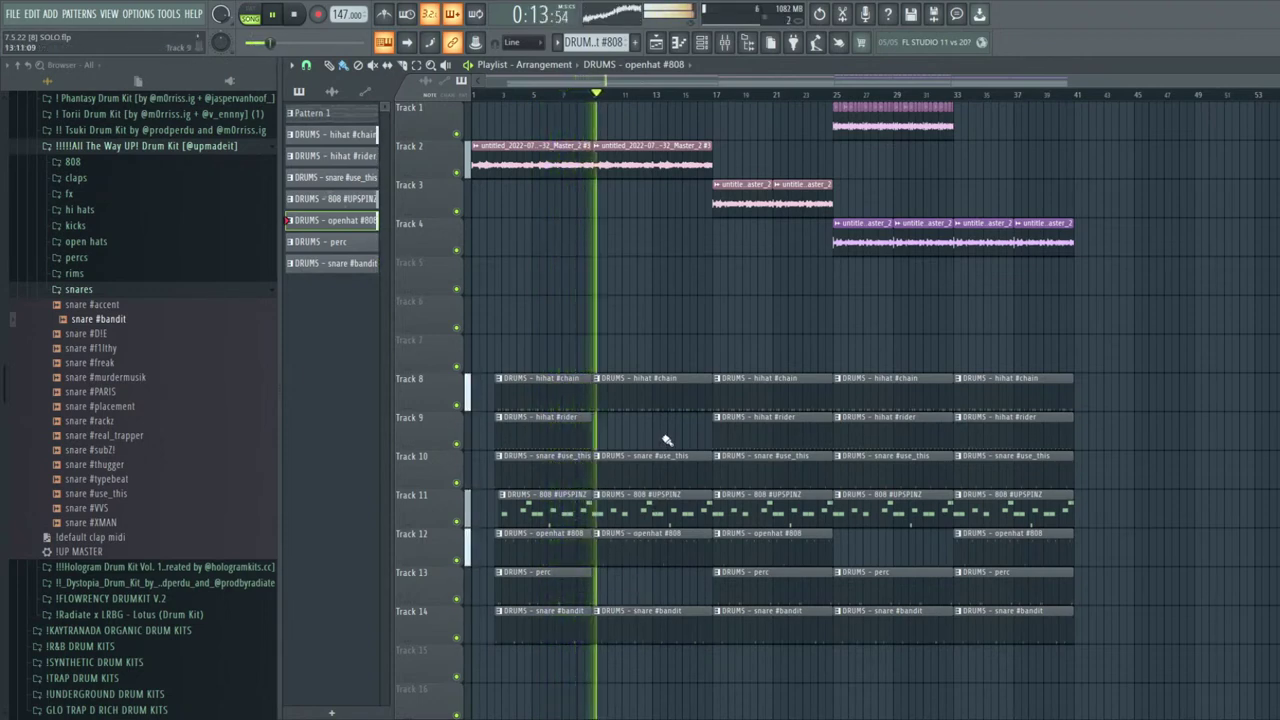
{"action": "left_click", "coordinate": [774, 445]}
{"action": "left_click", "coordinate": [598, 424]}
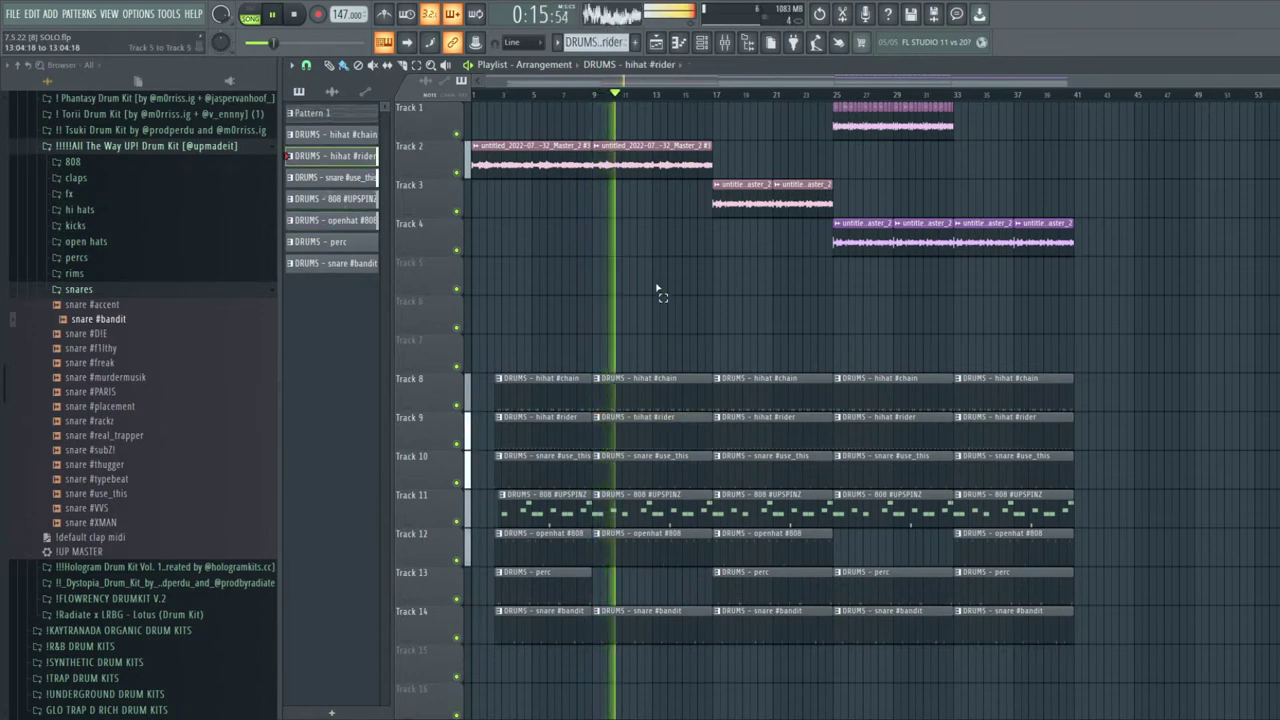
Try bars 9 to 17 without the hihat #chain clip, playing from bar 7, and put the clip back
{"action": "left_click", "coordinate": [571, 95]}
{"action": "right_click", "coordinate": [637, 381]}
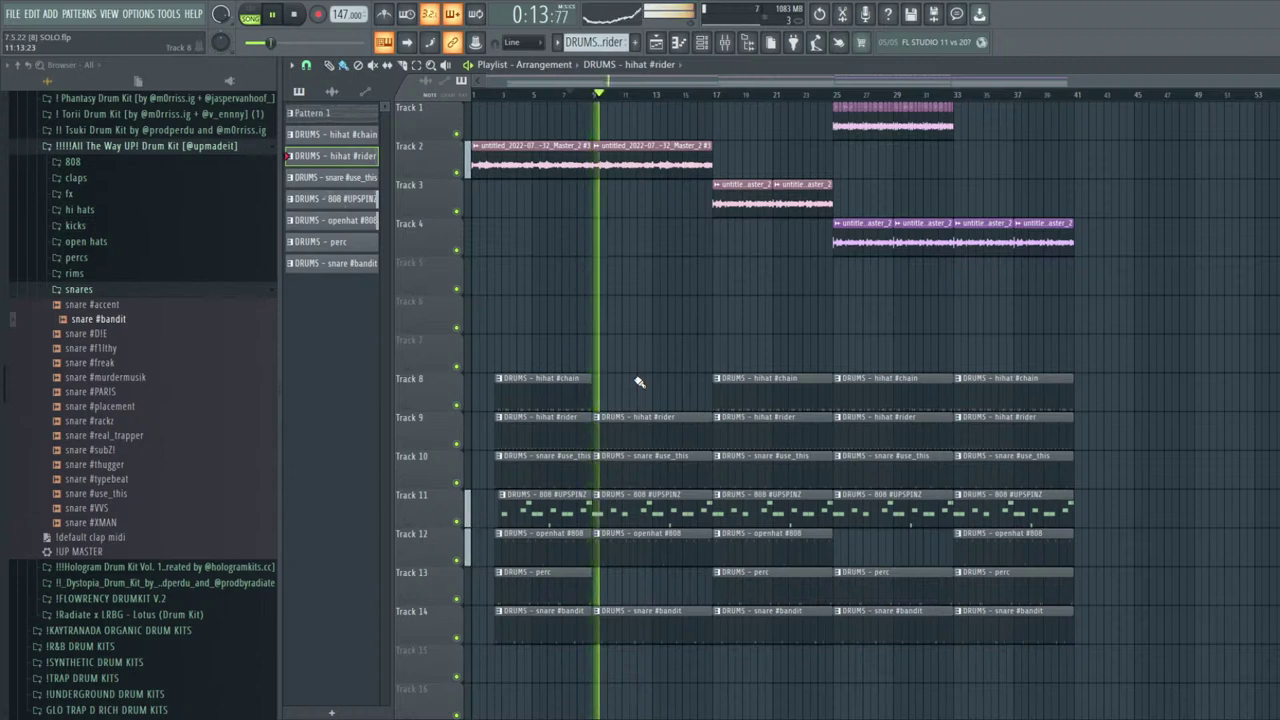
{"action": "left_click", "coordinate": [603, 382]}
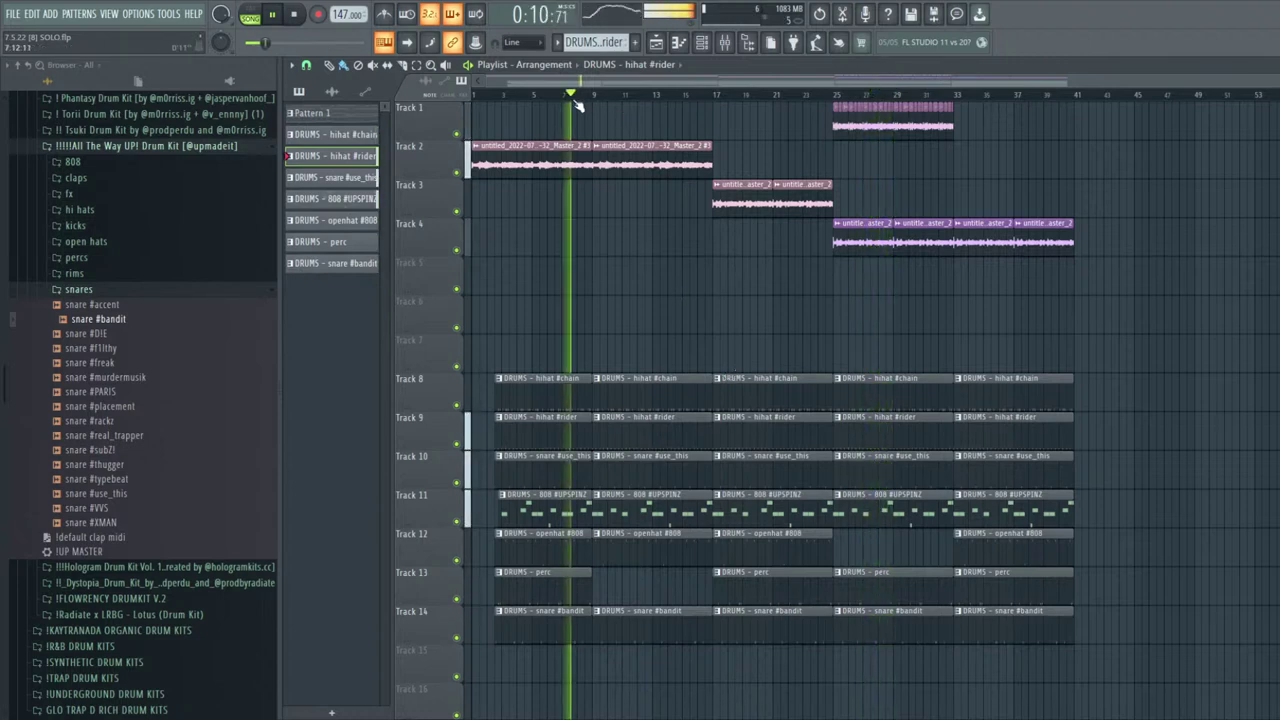
Place two copies of the Track 4 audio clip across bars 9 to 17 and set their channel volume to 70%
{"action": "left_click", "coordinate": [853, 243]}
{"action": "left_click", "coordinate": [590, 242]}
{"action": "left_click_drag", "start_coordinate": [598, 241], "coordinate": [583, 248]}
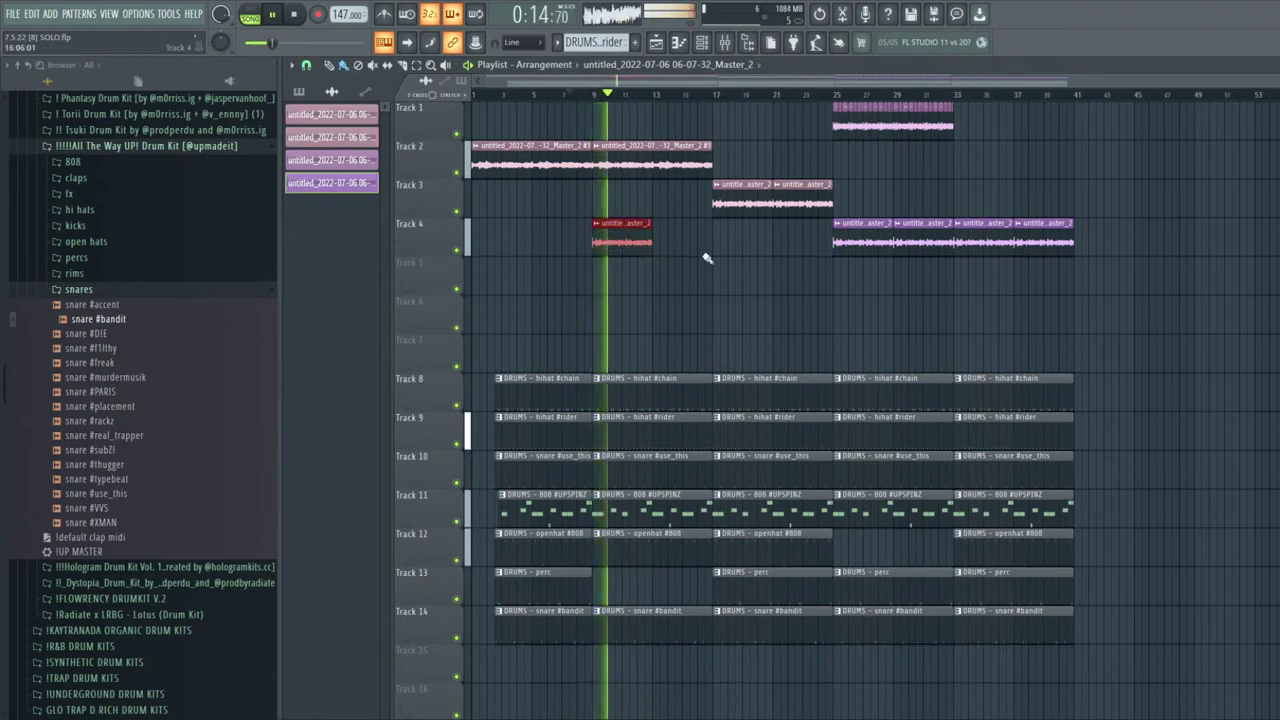
{"action": "key", "text": "ctrl+b"}
{"action": "key", "text": "ctrl+d"}
{"action": "double_click", "coordinate": [617, 230]}
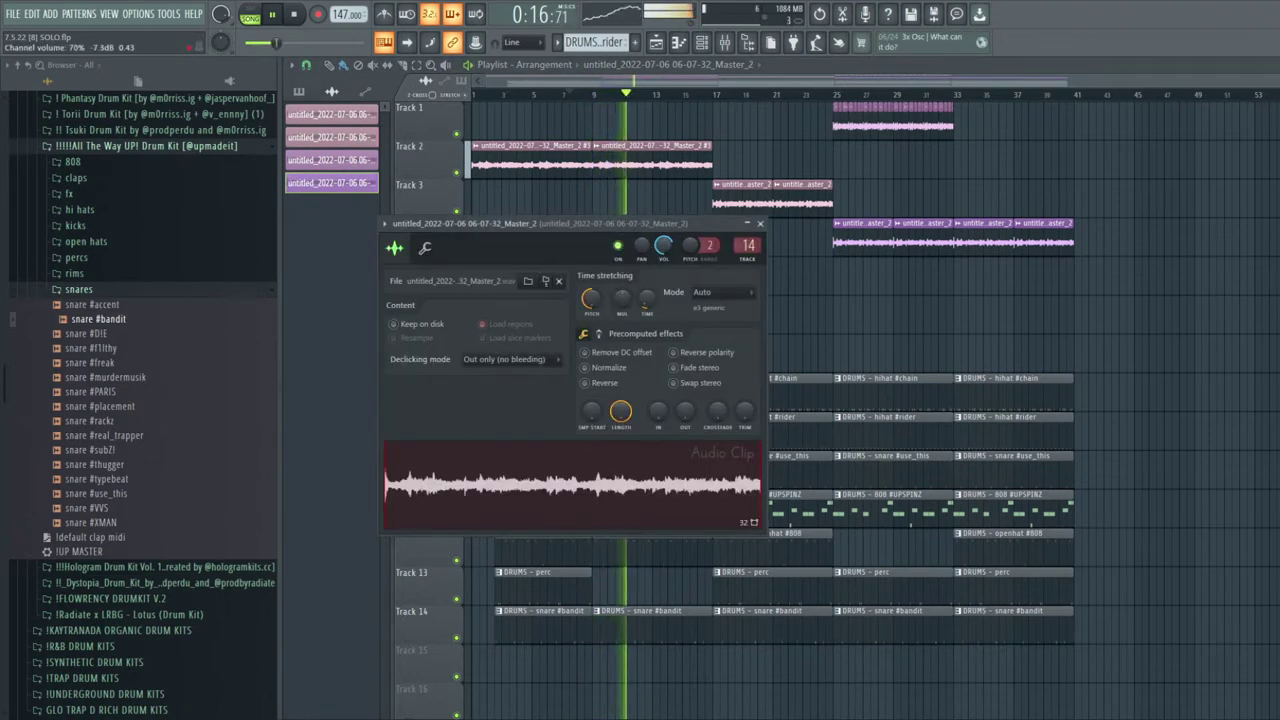
{"action": "left_click", "coordinate": [760, 223]}
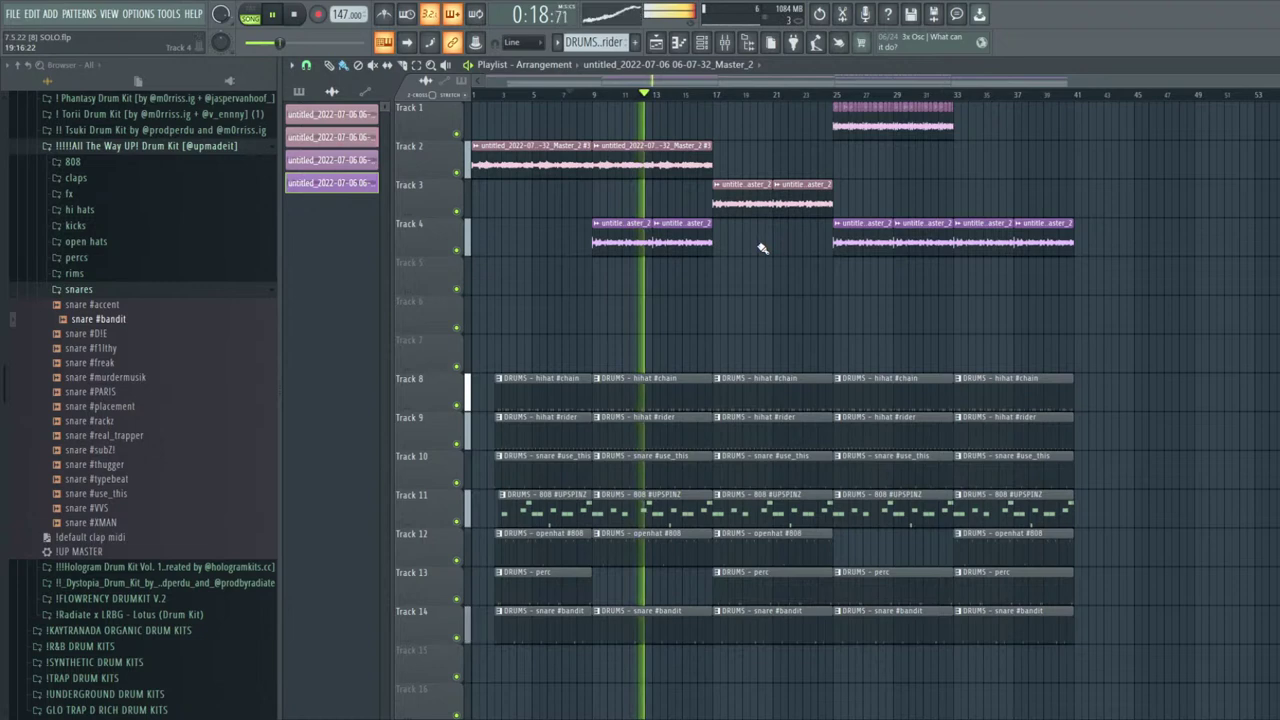
In bars 17 to 25, replace the Track 3 clips with the Track 1 clips and delete the openhat #808, perc and snare #bandit clips
{"action": "right_click", "coordinate": [748, 203]}
{"action": "left_click_drag", "start_coordinate": [1012, 128], "coordinate": [721, 122]}
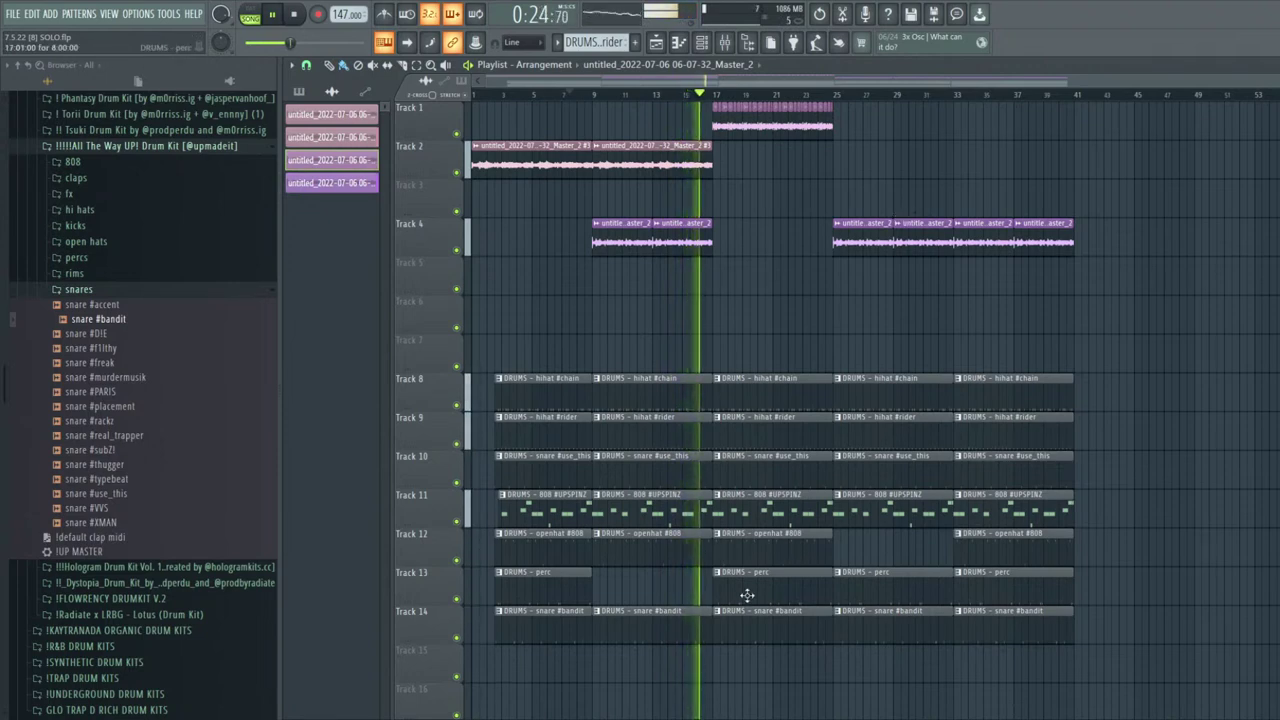
{"action": "right_click", "coordinate": [738, 545]}
{"action": "right_click", "coordinate": [745, 580]}
{"action": "right_click", "coordinate": [752, 625]}
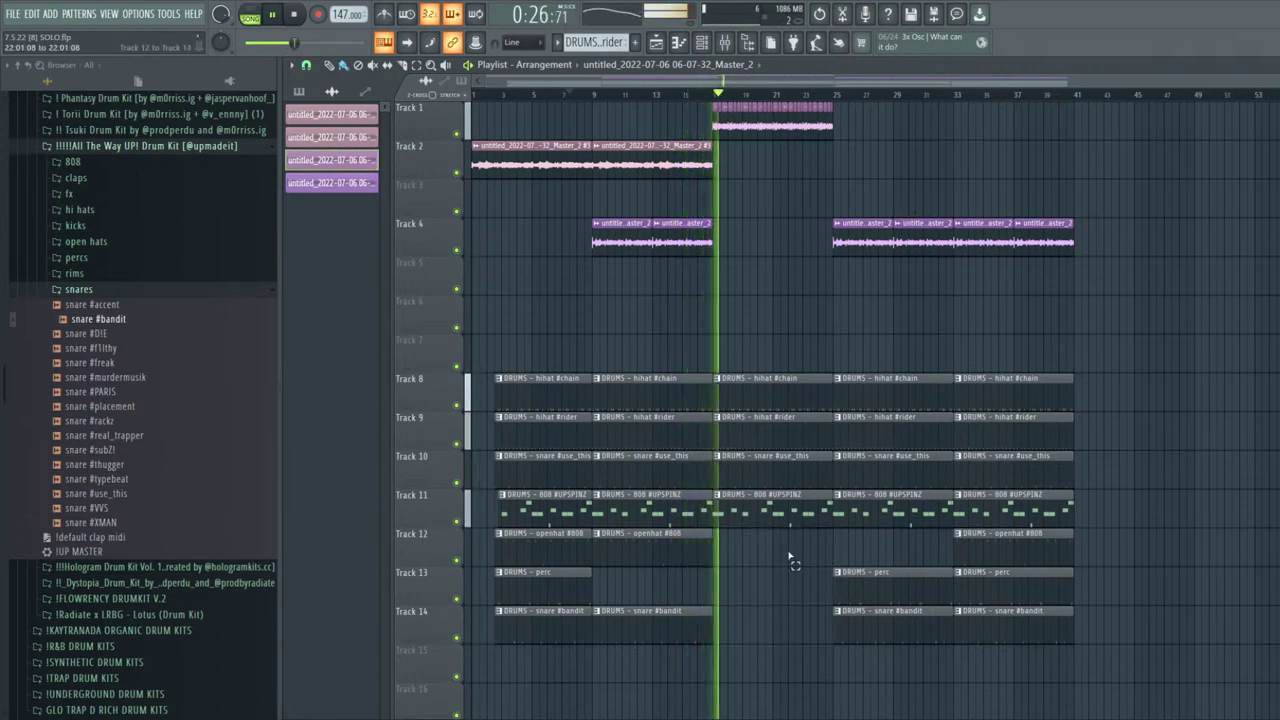
Try duplicating the Track 4 audio clips into bars 17 to 25, play from bar 13, and remove the copies
{"action": "left_click_drag", "start_coordinate": [734, 229], "coordinate": [640, 252]}
{"action": "key", "text": "ctrl+b"}
{"action": "left_click", "coordinate": [700, 266], "text": "ctrl"}
{"action": "left_click", "coordinate": [657, 94]}
{"action": "right_click", "coordinate": [762, 226]}
{"action": "right_click", "coordinate": [784, 231]}
Place a copy of the Track 2 audio clip on Track 3 at bars 17 to 25
{"action": "left_click", "coordinate": [700, 166]}
{"action": "left_click", "coordinate": [717, 194]}
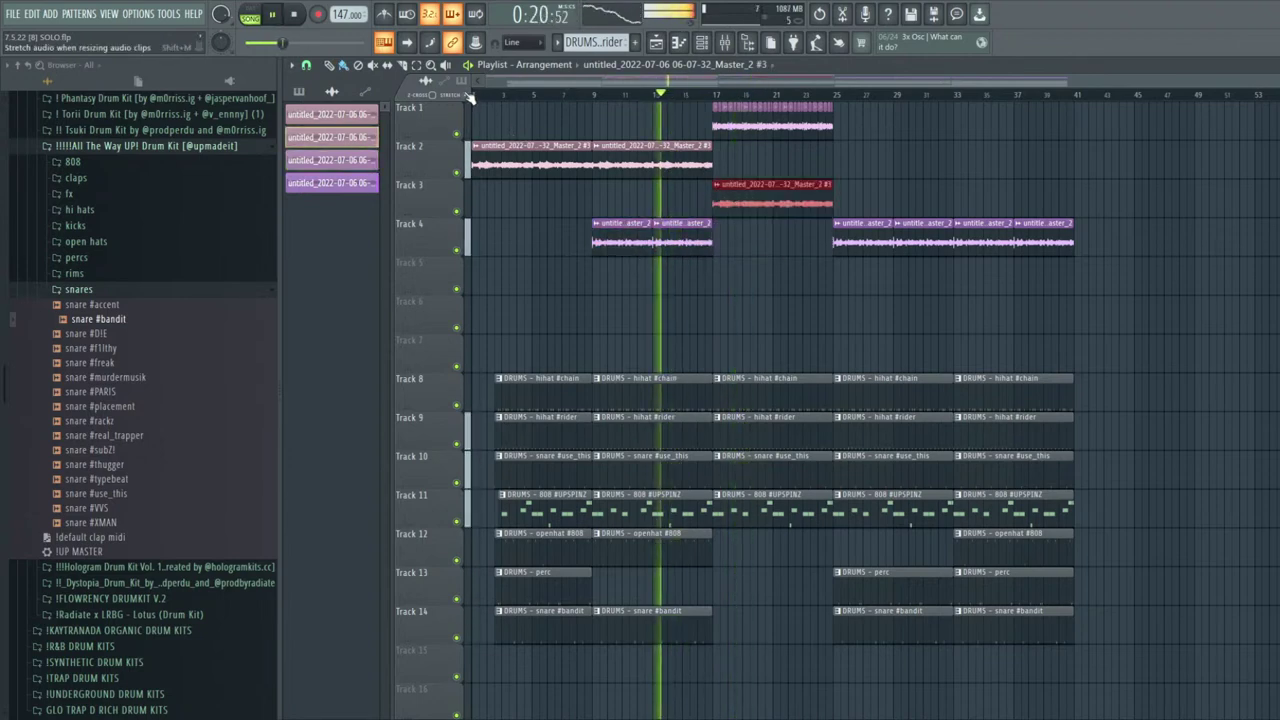
{"action": "scroll", "coordinate": [760, 236], "scroll_direction": "up", "scroll_amount": 4}
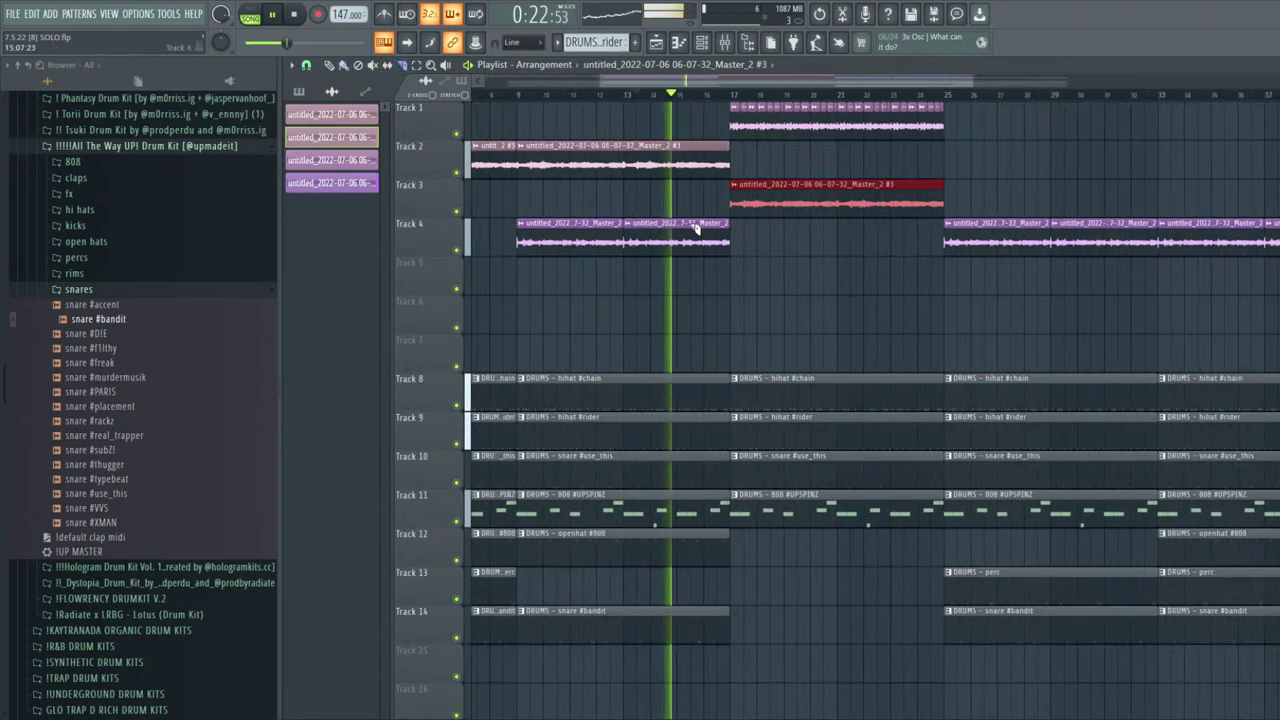
Slice the new Track 3 clip into half-bar pieces between bars 17 and 21 and play the section
{"action": "mouse_move", "coordinate": [755, 231]}
{"action": "left_mouse_down"}
{"action": "mouse_move", "coordinate": [757, 203]}
{"action": "mouse_move", "coordinate": [811, 223]}
{"action": "mouse_move", "coordinate": [811, 209]}
{"action": "left_mouse_up"}
{"action": "left_click", "coordinate": [775, 212]}
{"action": "left_click", "coordinate": [827, 214]}
{"action": "left_click", "coordinate": [840, 216]}
{"action": "left_click", "coordinate": [857, 218]}
{"action": "left_click", "coordinate": [874, 213]}
{"action": "left_click", "coordinate": [880, 214]}
{"action": "key", "text": "space"}
{"action": "key", "text": "space"}
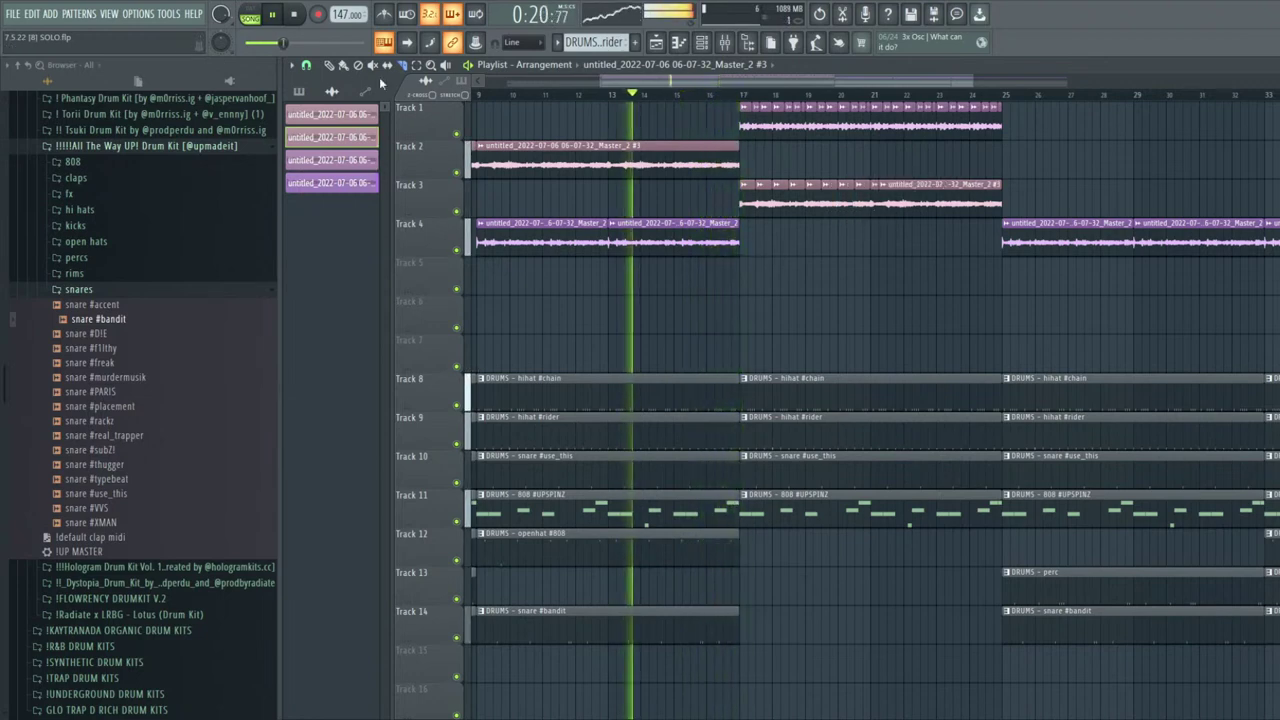
Delete every second half-bar slice and the remainder after bar 21 on Track 3, keeping four slices
{"action": "right_click", "coordinate": [875, 205]}
{"action": "right_click", "coordinate": [886, 205]}
{"action": "right_click", "coordinate": [765, 203]}
{"action": "right_click", "coordinate": [797, 203]}
{"action": "right_click", "coordinate": [827, 204]}
{"action": "right_click", "coordinate": [862, 207]}
Duplicate the four Track 3 slices into bars 21 to 25
{"action": "left_click_drag", "start_coordinate": [926, 212], "coordinate": [738, 186]}
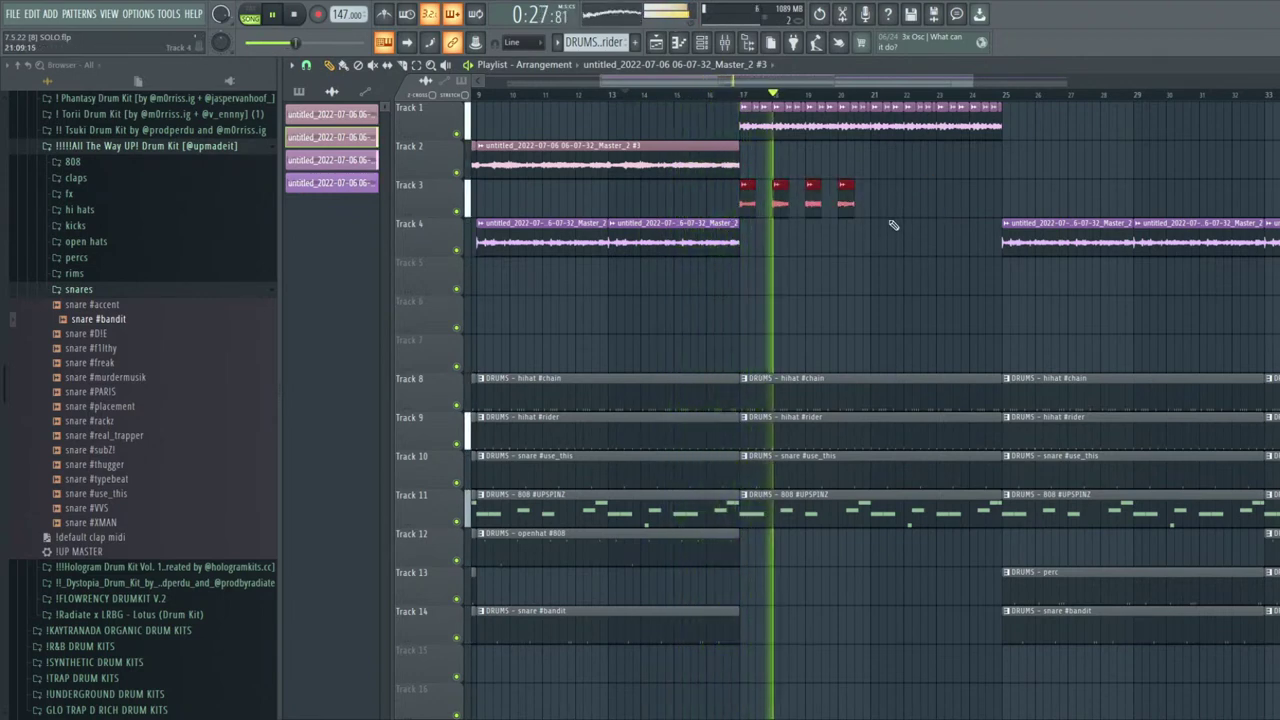
{"action": "key", "text": "ctrl+b"}
{"action": "scroll", "coordinate": [893, 245], "scroll_direction": "up", "scroll_amount": 2}
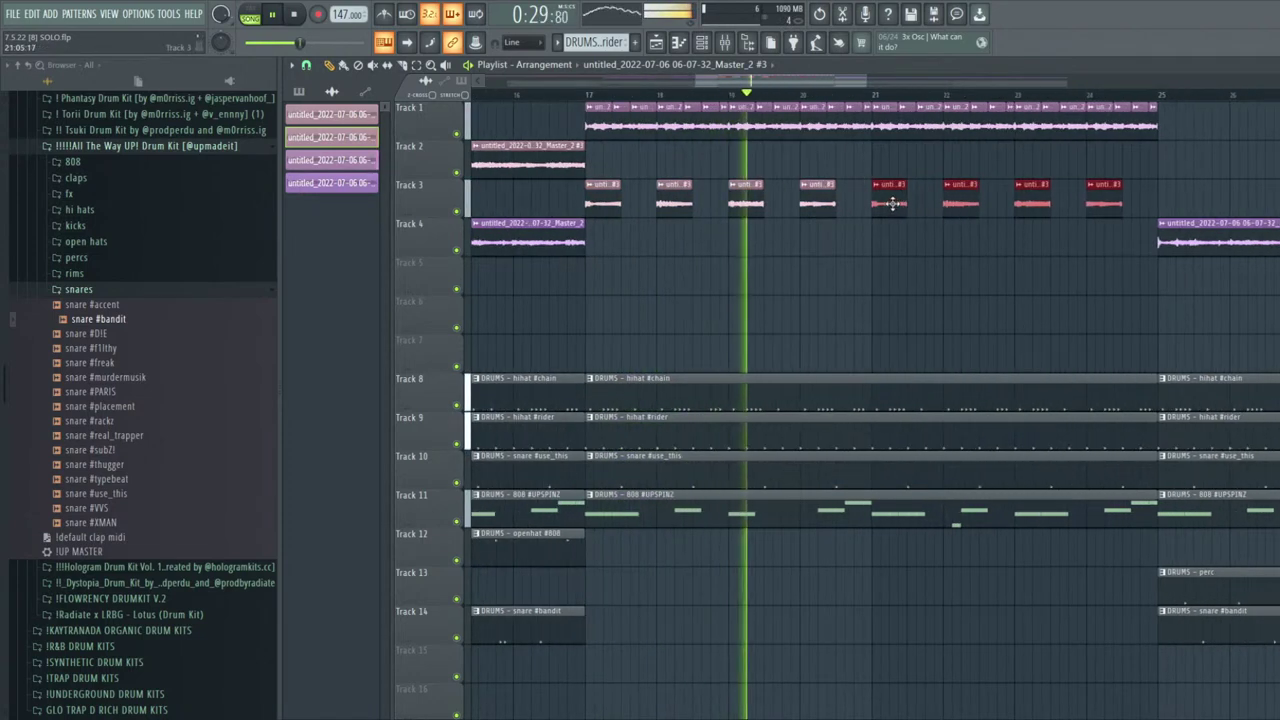
{"action": "scroll", "coordinate": [920, 275], "scroll_direction": "down", "scroll_amount": 2}
{"action": "scroll", "coordinate": [1005, 203], "scroll_direction": "down", "scroll_amount": 1}
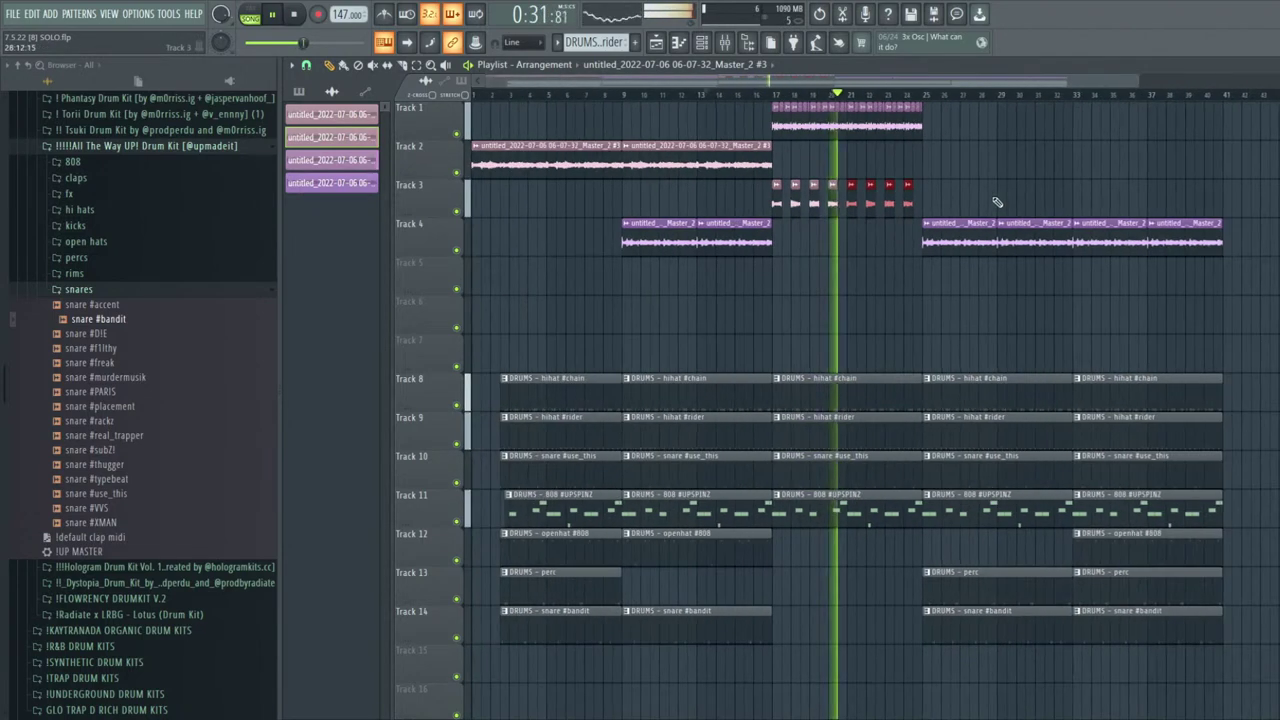
Duplicate the Track 1 and Track 3 slices from bars 17–25 into bars 25–33
{"action": "left_click_drag", "start_coordinate": [970, 208], "coordinate": [776, 104]}
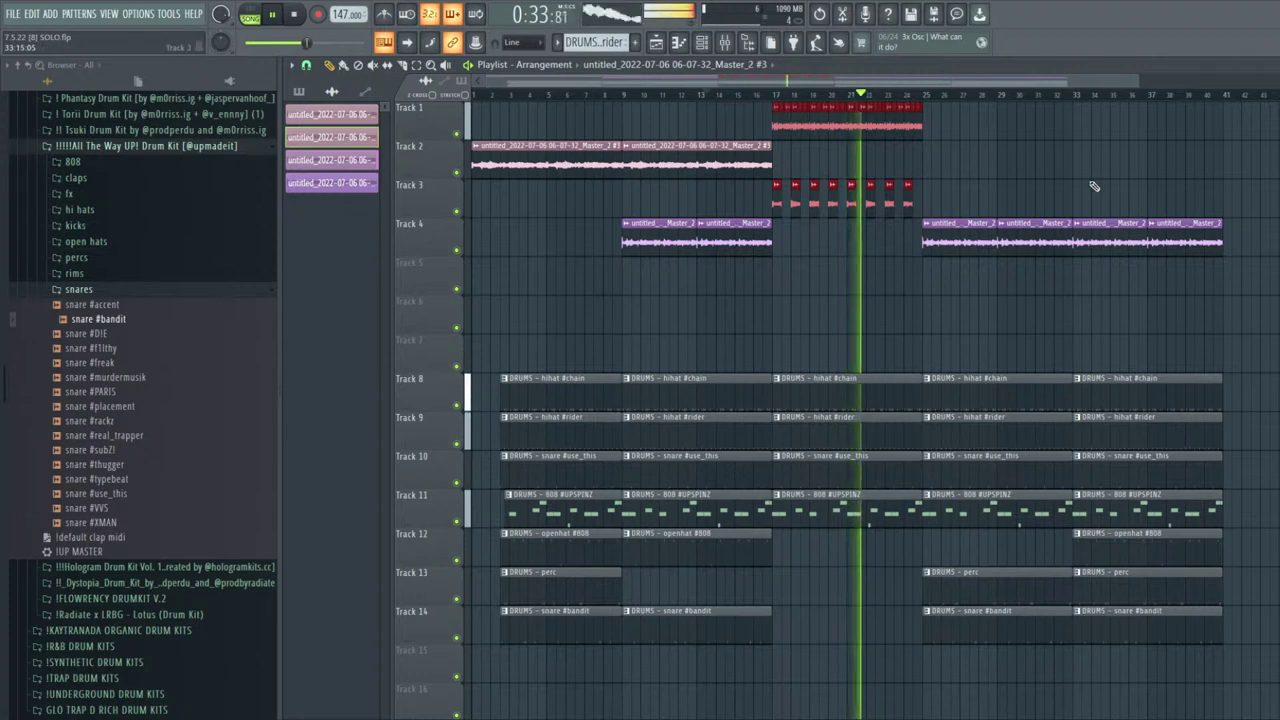
{"action": "key", "text": "ctrl+b"}
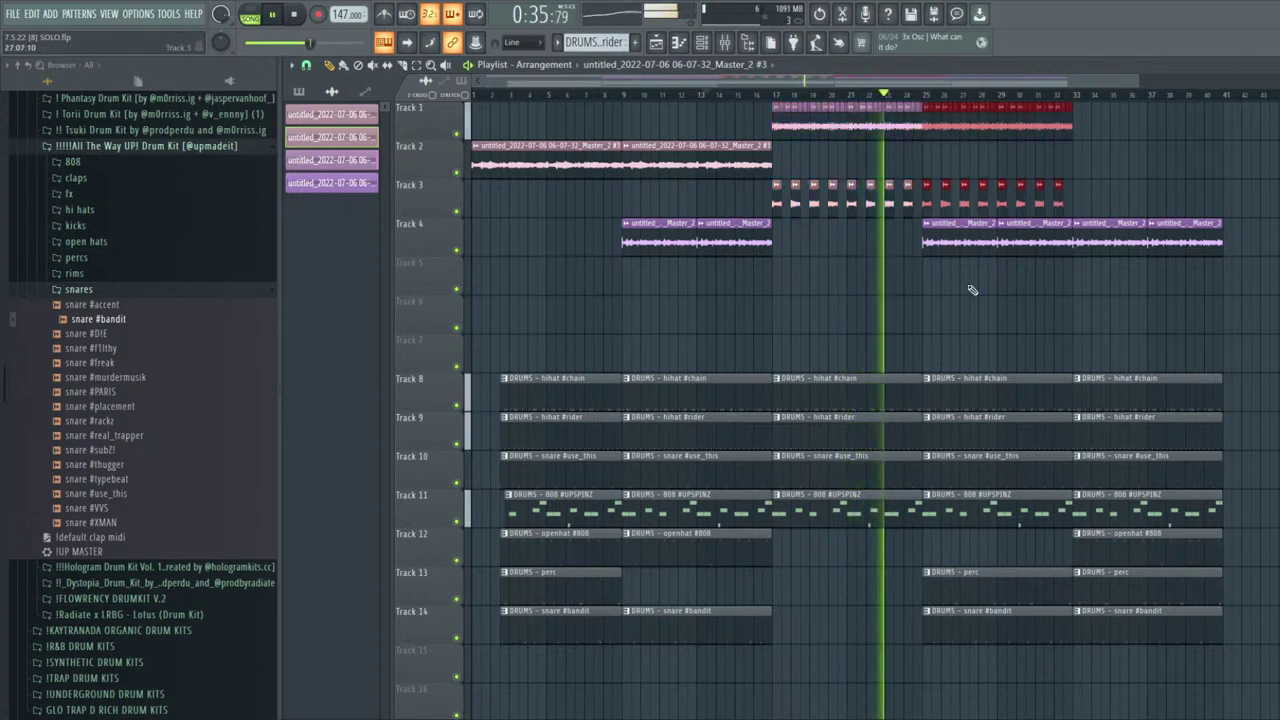
{"action": "left_click", "coordinate": [934, 344], "text": "ctrl"}
Trim about half a bar off the end of the Track 9 hihat #rider clip that finishes at bar 25
{"action": "scroll", "coordinate": [918, 370], "scroll_direction": "up", "scroll_amount": 2}
{"action": "left_click_drag", "start_coordinate": [930, 437], "coordinate": [908, 435]}
{"action": "scroll", "coordinate": [949, 383], "scroll_direction": "down", "scroll_amount": 4}
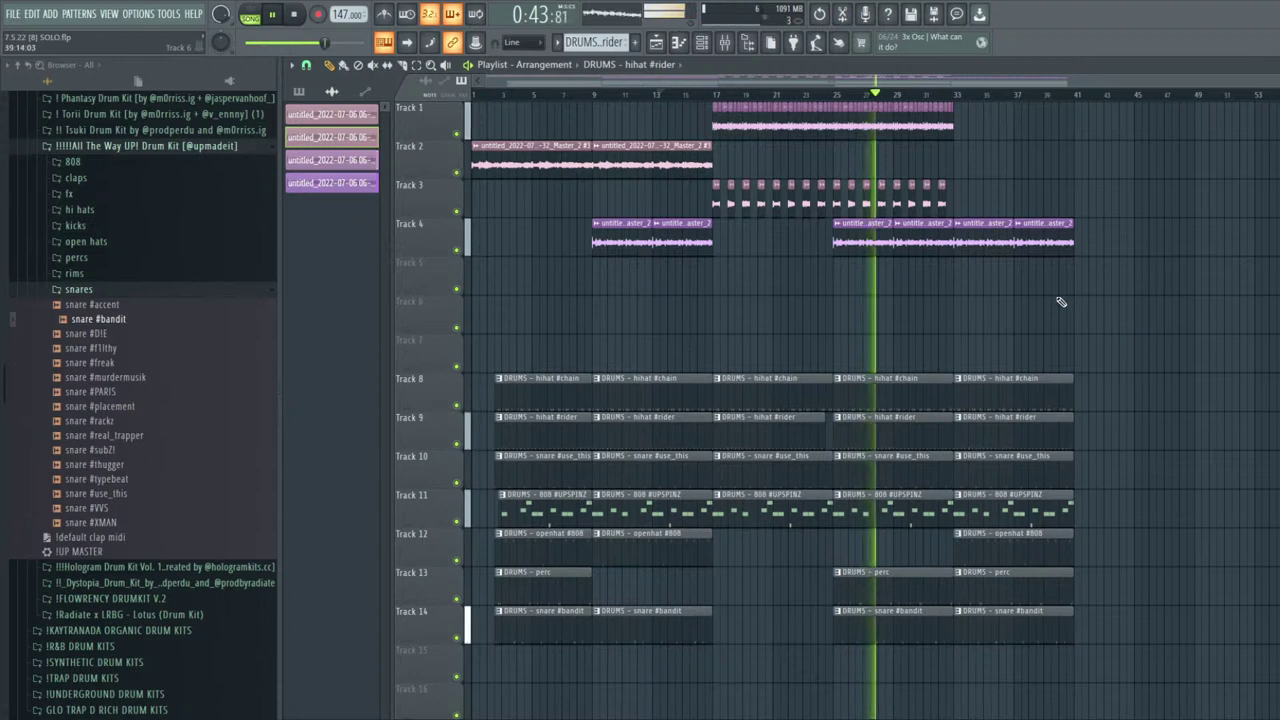
Delete the two Track 4 clips after bar 33 and place the Track 2 audio clip on Track 2 at bar 33
{"action": "right_click", "coordinate": [1000, 244]}
{"action": "right_click", "coordinate": [1058, 246]}
{"action": "left_click", "coordinate": [694, 163]}
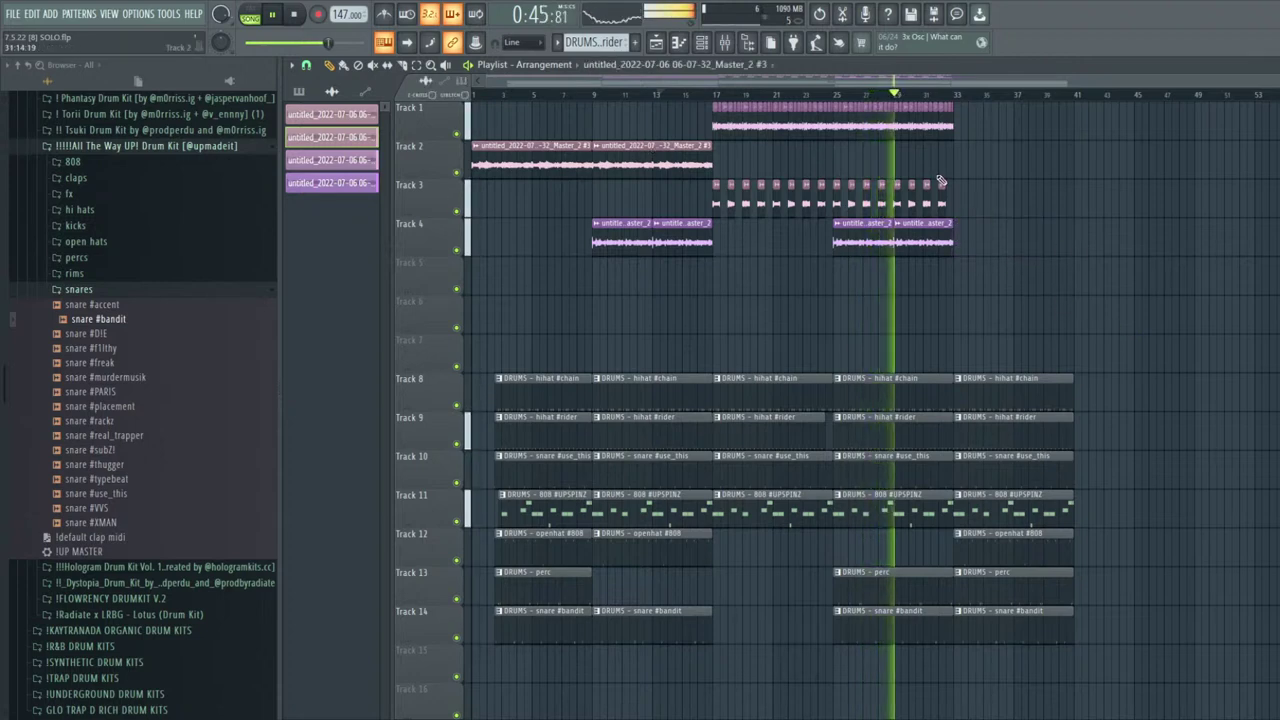
{"action": "left_click", "coordinate": [958, 165]}
Fill Track 4 between bars 33 and 41 with duplicates of its preceding audio clip
{"action": "left_click", "coordinate": [930, 240], "text": "ctrl"}
{"action": "key", "text": "ctrl+b"}
{"action": "key", "text": "ctrl+b"}
{"action": "left_click", "coordinate": [1050, 272], "text": "ctrl"}
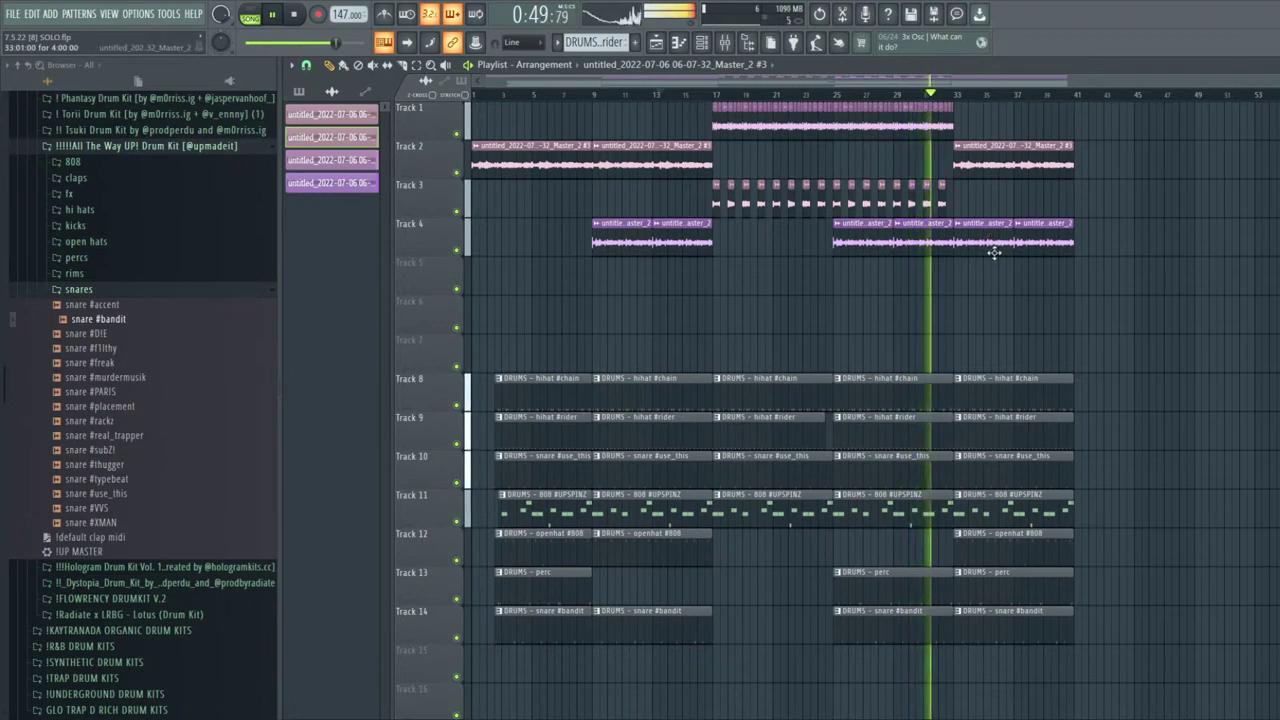
Trim the start of the final 808 #UPSPINZ clip on Track 11 to about half a bar after bar 33
{"action": "scroll", "coordinate": [963, 505], "scroll_direction": "up", "scroll_amount": 3}
{"action": "left_click_drag", "start_coordinate": [949, 514], "coordinate": [963, 515]}
{"action": "scroll", "coordinate": [968, 515], "scroll_direction": "down", "scroll_amount": 2}
{"action": "scroll", "coordinate": [1006, 514], "scroll_direction": "down", "scroll_amount": 1}
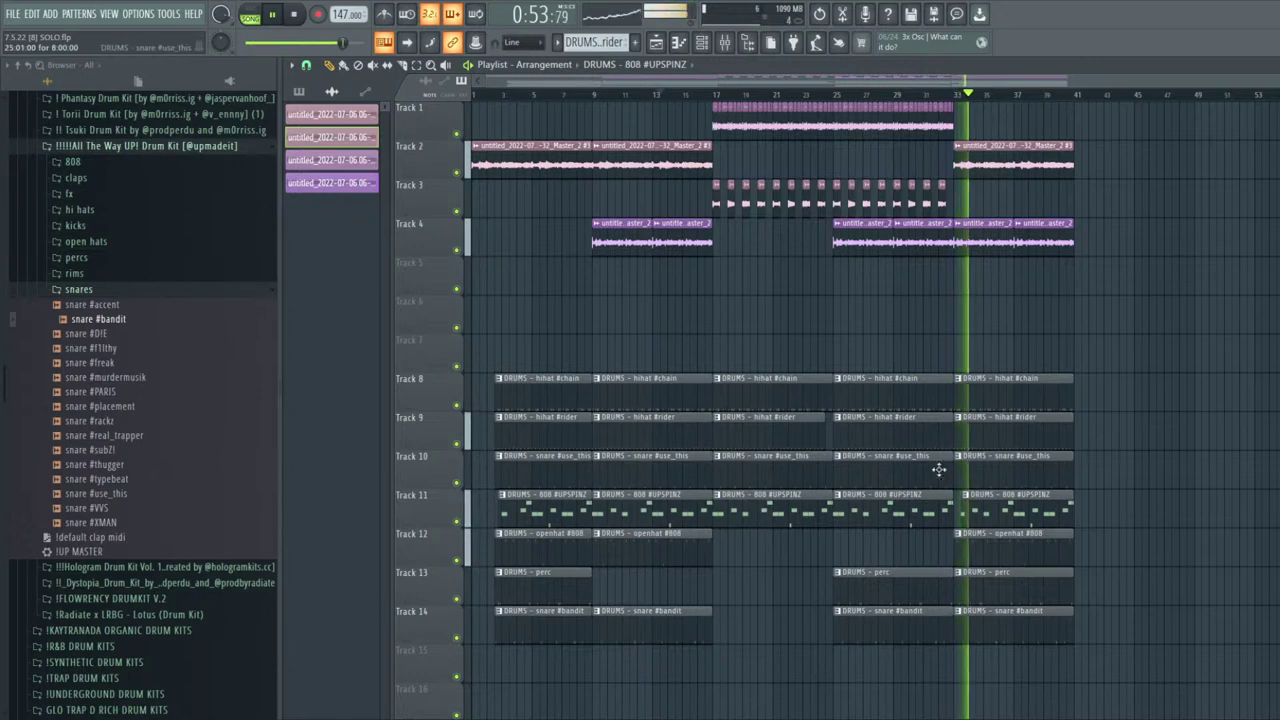
Check the 808 #UPSPINZ sampler's volume envelope settings
{"action": "double_click", "coordinate": [902, 504]}
{"action": "key", "text": "Escape"}
{"action": "left_click", "coordinate": [401, 226]}
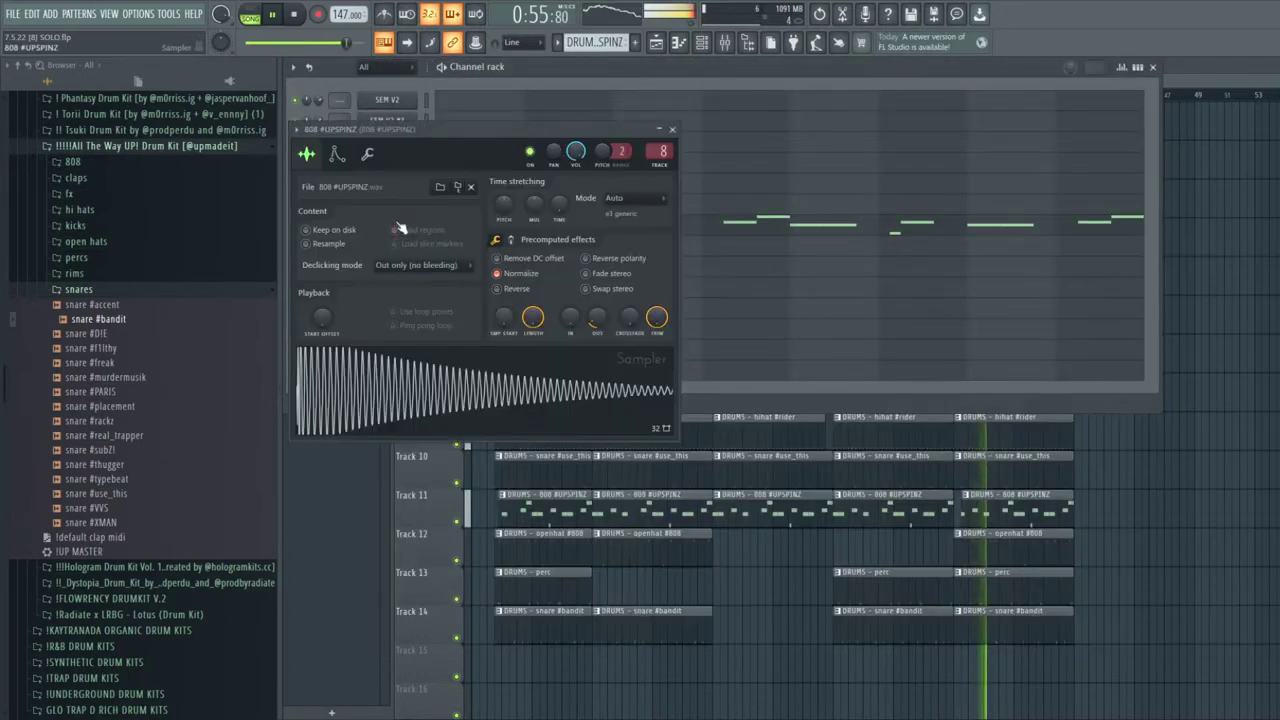
{"action": "left_click", "coordinate": [337, 153]}
{"action": "left_click", "coordinate": [367, 153]}
{"action": "left_click", "coordinate": [337, 153]}
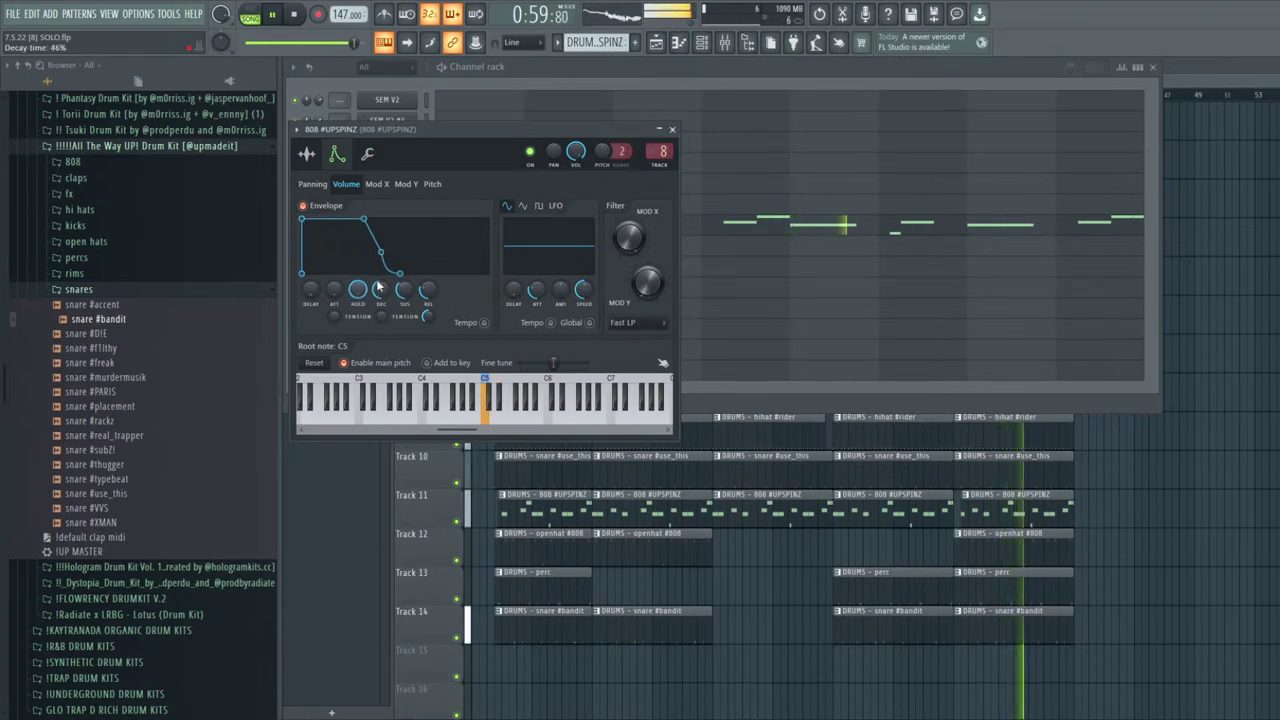
{"action": "key", "text": "Escape"}
Lengthen the 808 #UPSPINZ notes so that each one extends to the start of the following note
{"action": "left_click", "coordinate": [645, 229]}
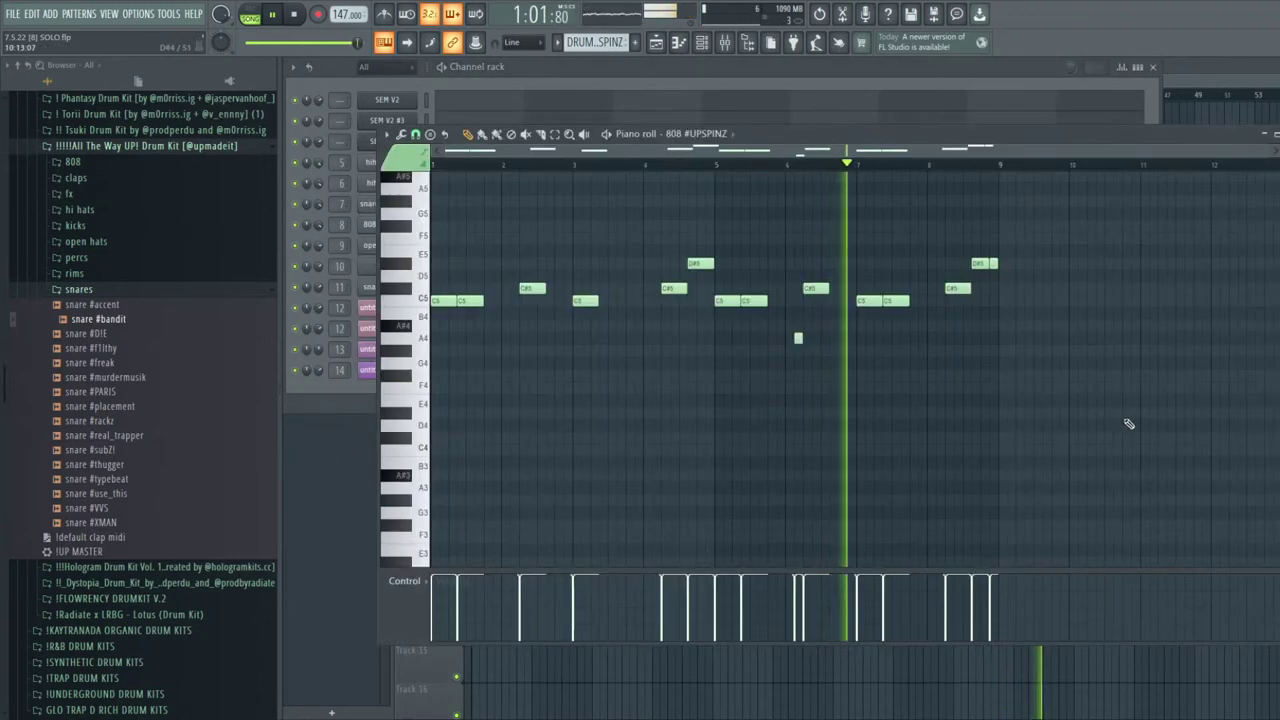
{"action": "key", "text": "Escape"}
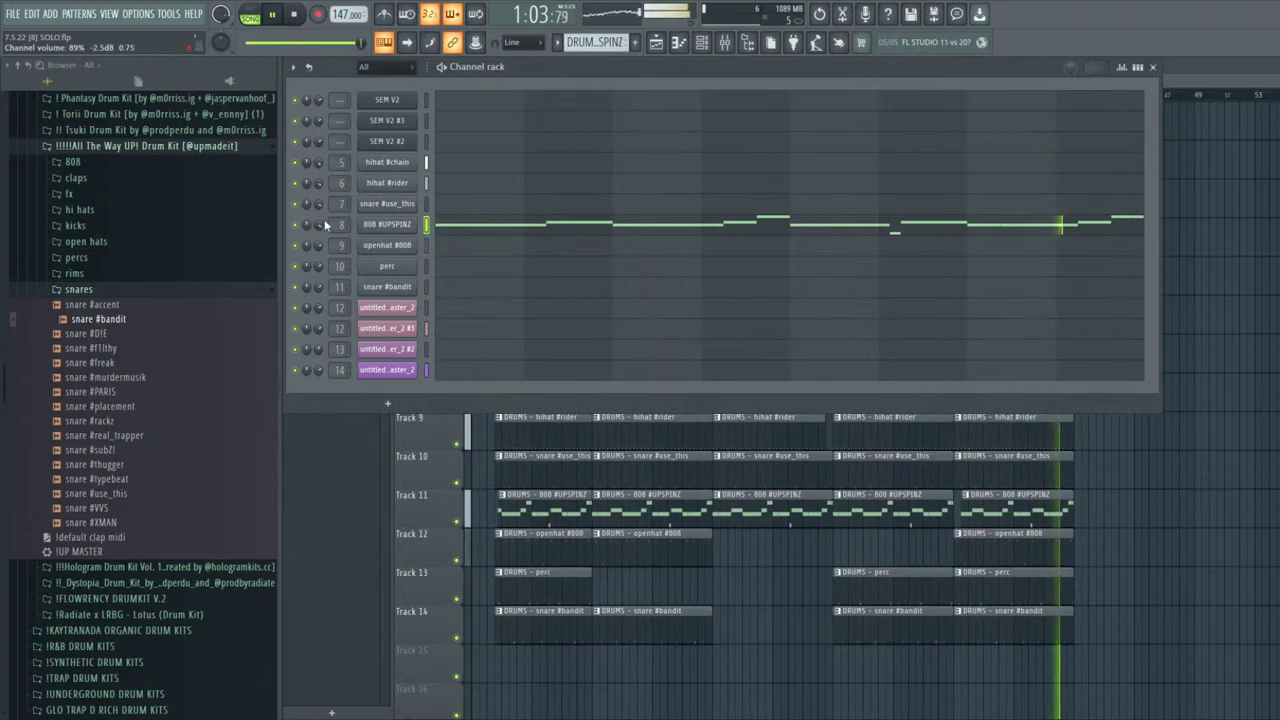
{"action": "key", "text": "Escape"}
Play from about bar 25 and lower the 808 #UPSPINZ mixer volume to 82%
{"action": "left_click", "coordinate": [828, 95]}
{"action": "left_click", "coordinate": [736, 42]}
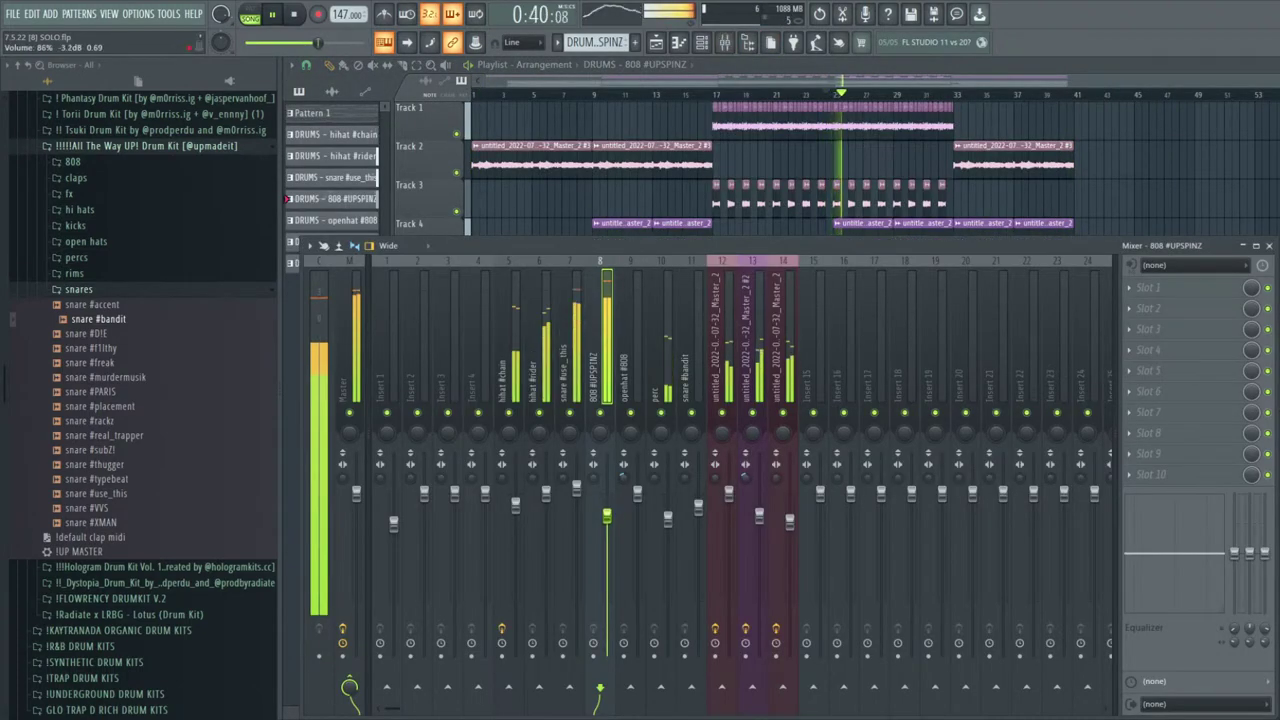
{"action": "left_click_drag", "start_coordinate": [606, 520], "coordinate": [608, 474]}
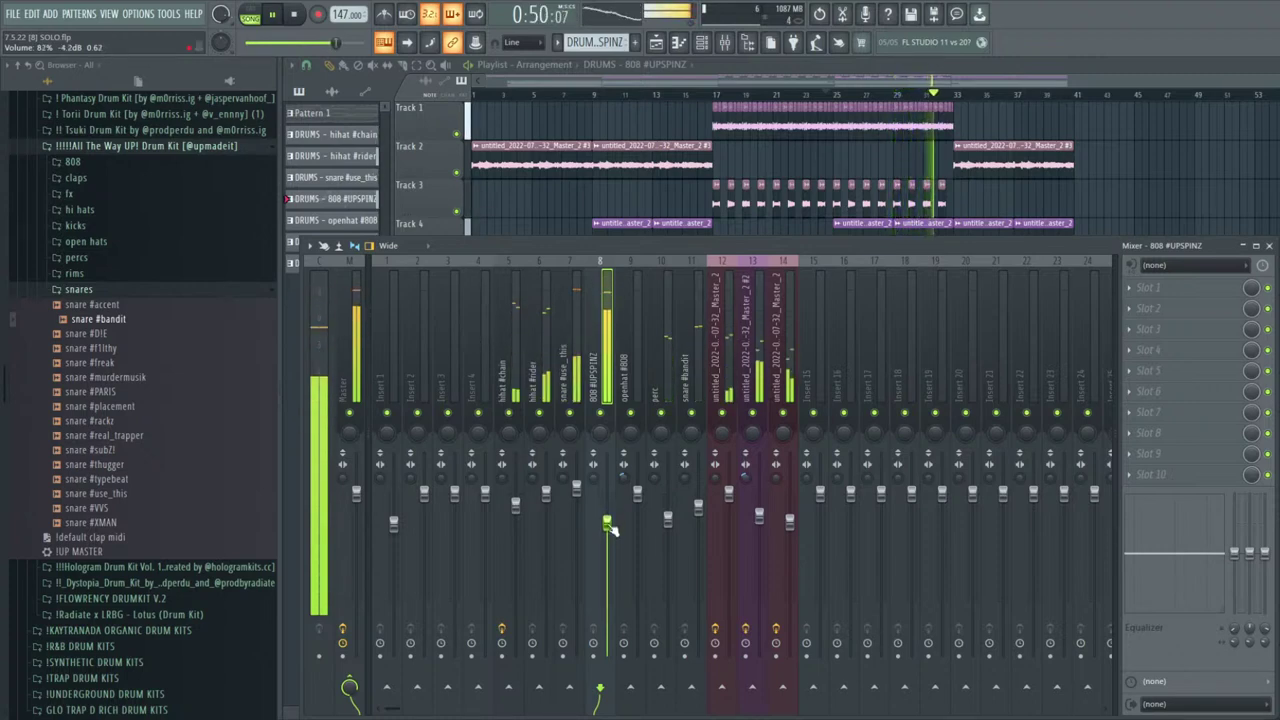
Lower the mixer volumes of snare #use_this to 95% and hihat #chain to 76%, and reduce hihat #rider slightly
{"action": "left_click", "coordinate": [532, 480]}
{"action": "left_click", "coordinate": [561, 483], "text": "ctrl+shift"}
{"action": "left_click_drag", "start_coordinate": [515, 506], "coordinate": [515, 518]}
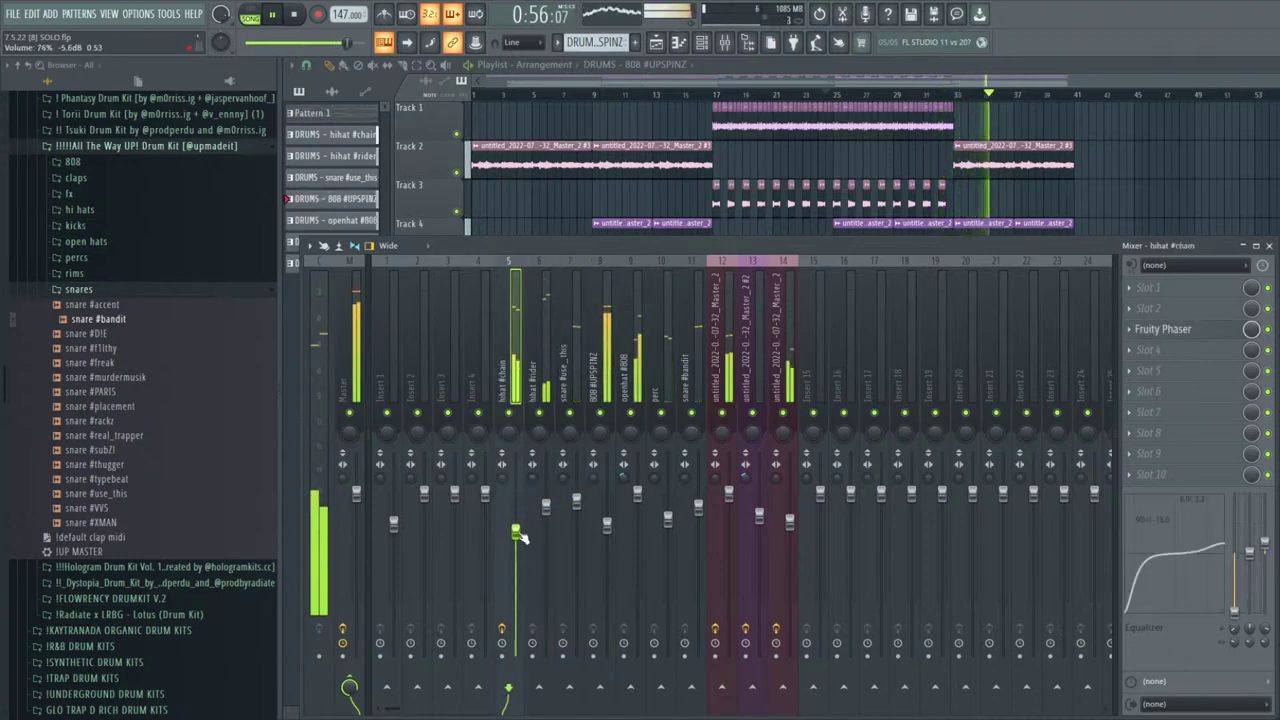
{"action": "left_click", "coordinate": [546, 507]}
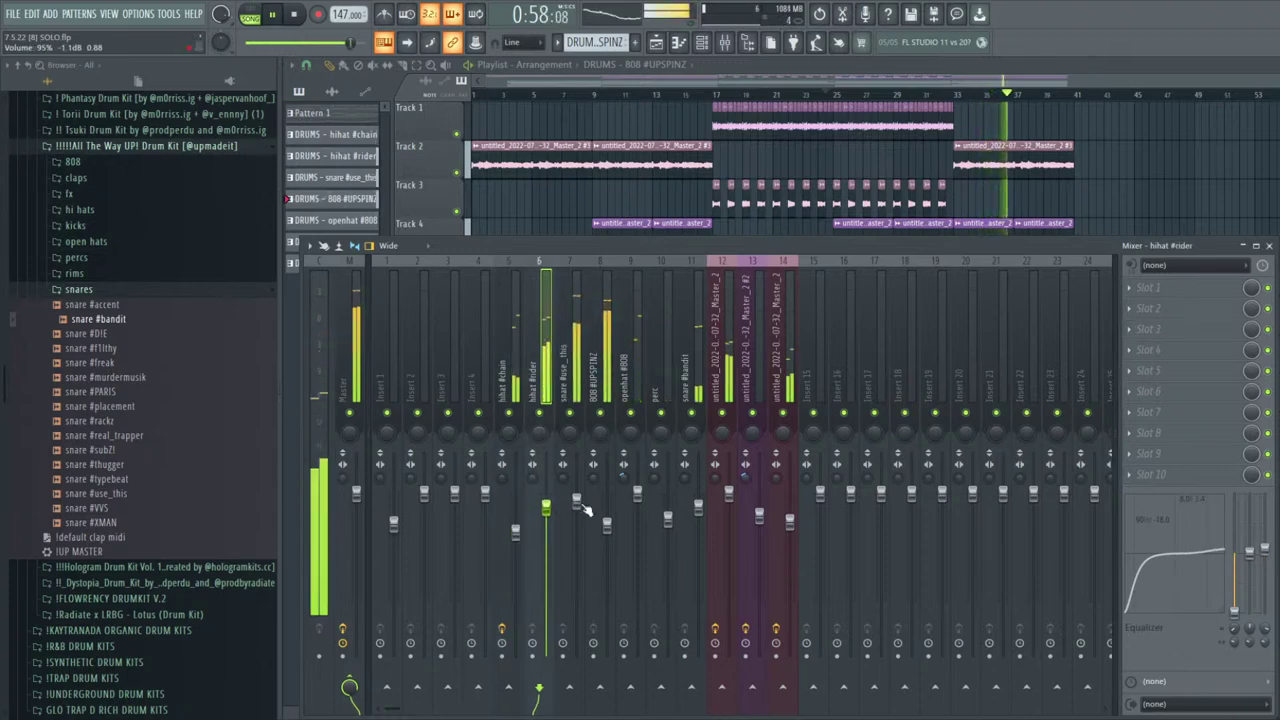
Lower the mixer volumes of 808 #UPSPINZ, openhat #808 and perc
{"action": "left_click", "coordinate": [607, 527]}
{"action": "left_click_drag", "start_coordinate": [637, 496], "coordinate": [609, 532]}
{"action": "left_click", "coordinate": [669, 524]}
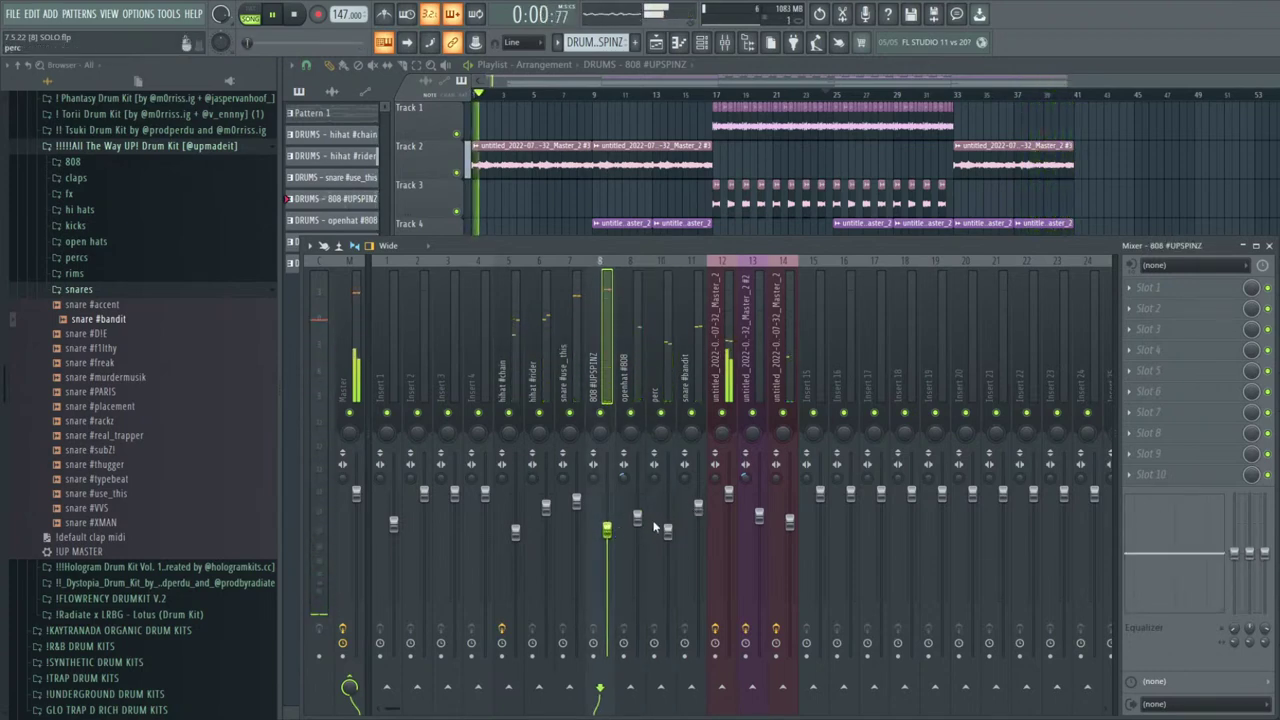
Set the 808 #UPSPINZ mixer volume to 80% and save the project
{"action": "key", "text": "F9"}
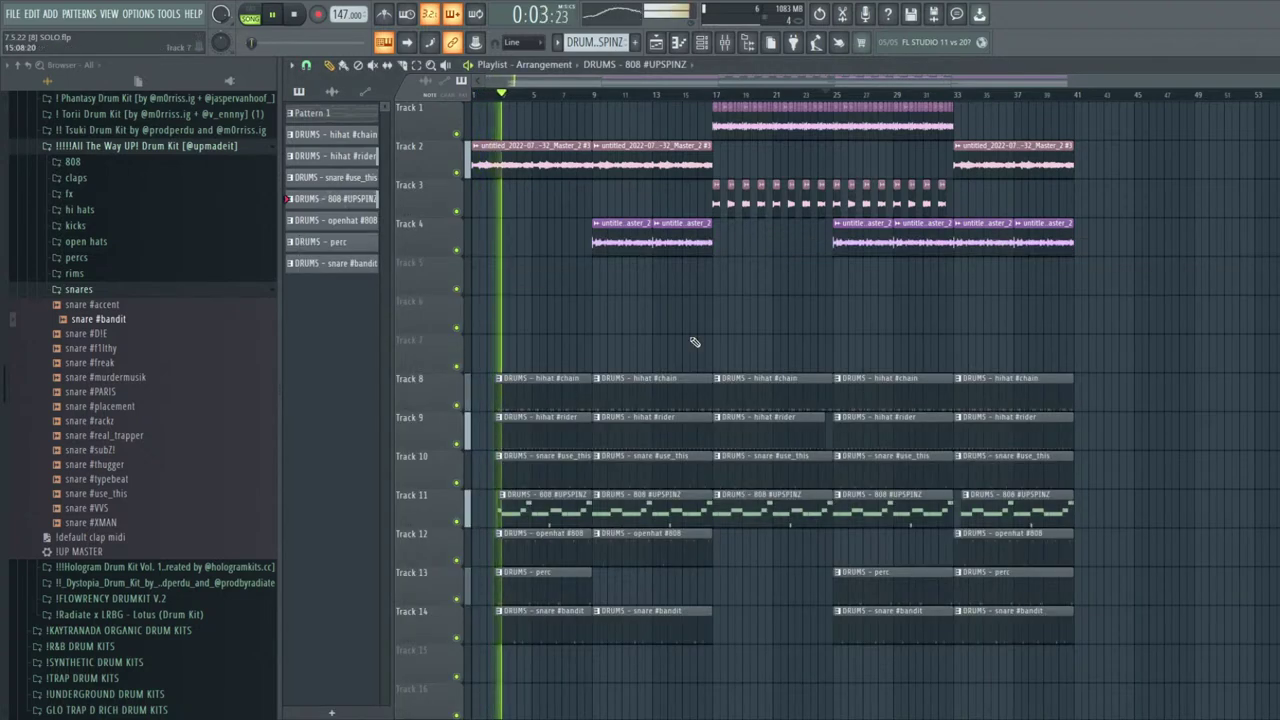
{"action": "left_click", "coordinate": [725, 43]}
{"action": "left_click", "coordinate": [607, 529]}
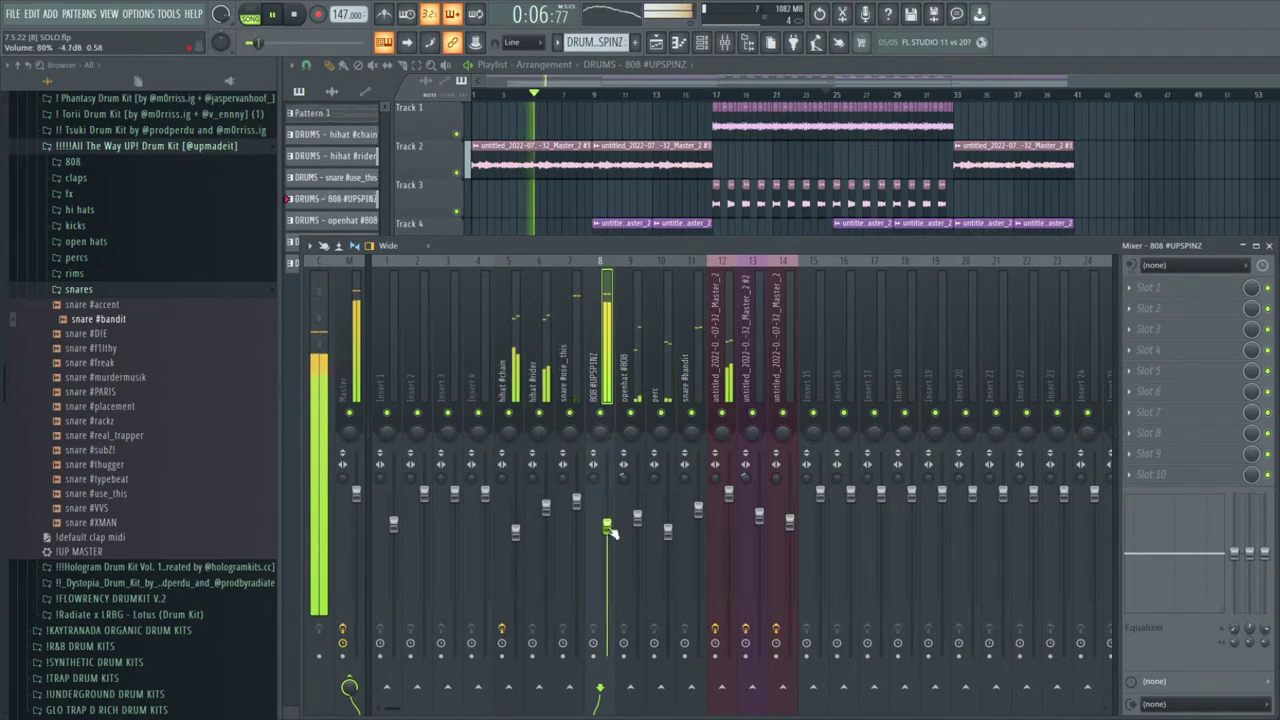
{"action": "key", "text": "ctrl+s"}
{"action": "key", "text": "F9"}
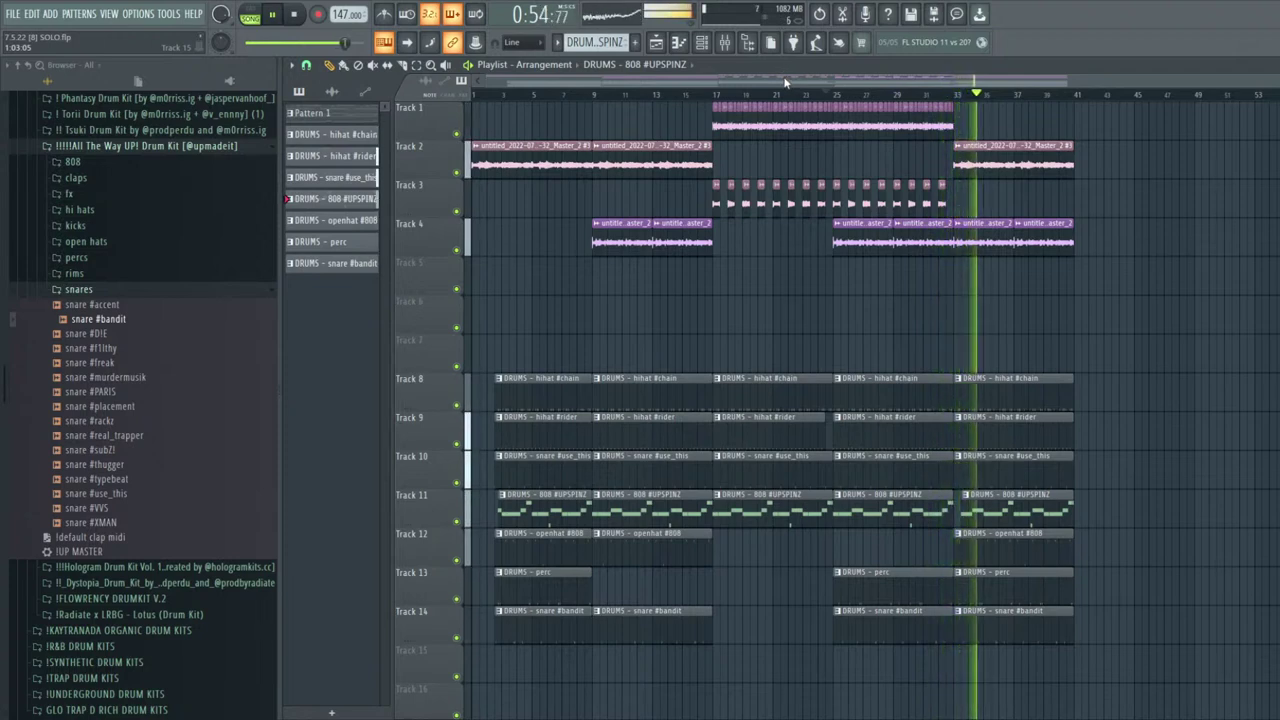
Duplicate the whole 40-bar arrangement twice so it extends to bar 121, and stop playback
{"action": "left_click_drag", "start_coordinate": [1137, 683], "coordinate": [505, 115]}
{"action": "key", "text": "ctrl+b"}
{"action": "scroll", "coordinate": [746, 400], "scroll_direction": "down", "scroll_amount": 3}
{"action": "key", "text": "ctrl+b"}
{"action": "left_click", "coordinate": [975, 412]}
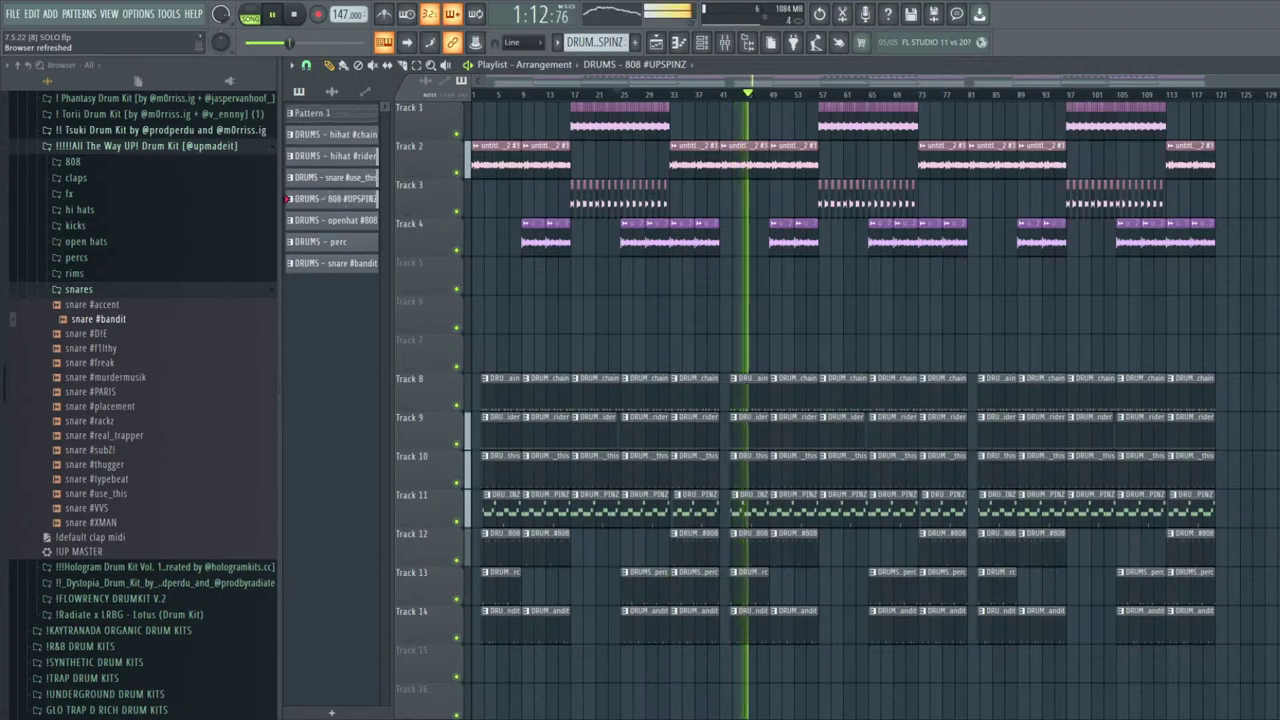
{"action": "key", "text": "space"}
{"action": "left_click", "coordinate": [783, 566]}
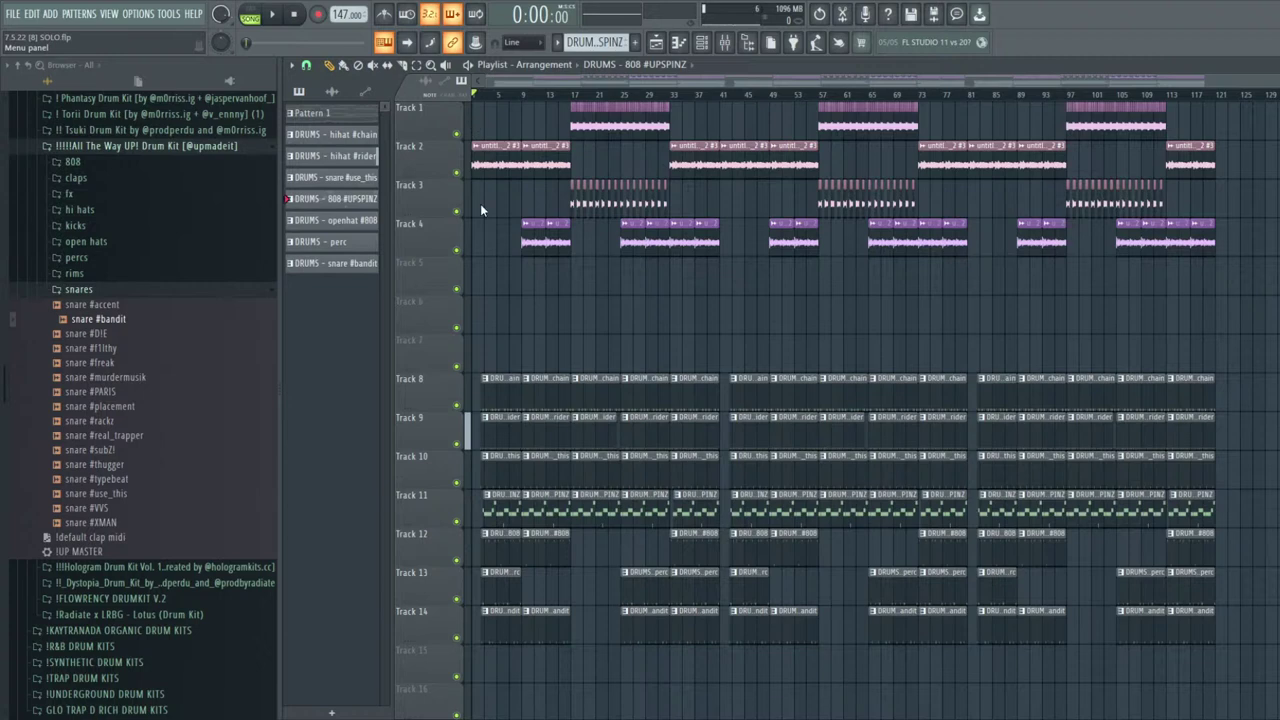
Delete all drum clips on Tracks 8 to 14 and every audio clip after bar 41
{"action": "left_click_drag", "start_coordinate": [1271, 664], "coordinate": [304, 362]}
{"action": "key", "text": "Delete"}
{"action": "left_click_drag", "start_coordinate": [1270, 362], "coordinate": [724, 107]}
{"action": "key", "text": "Delete"}
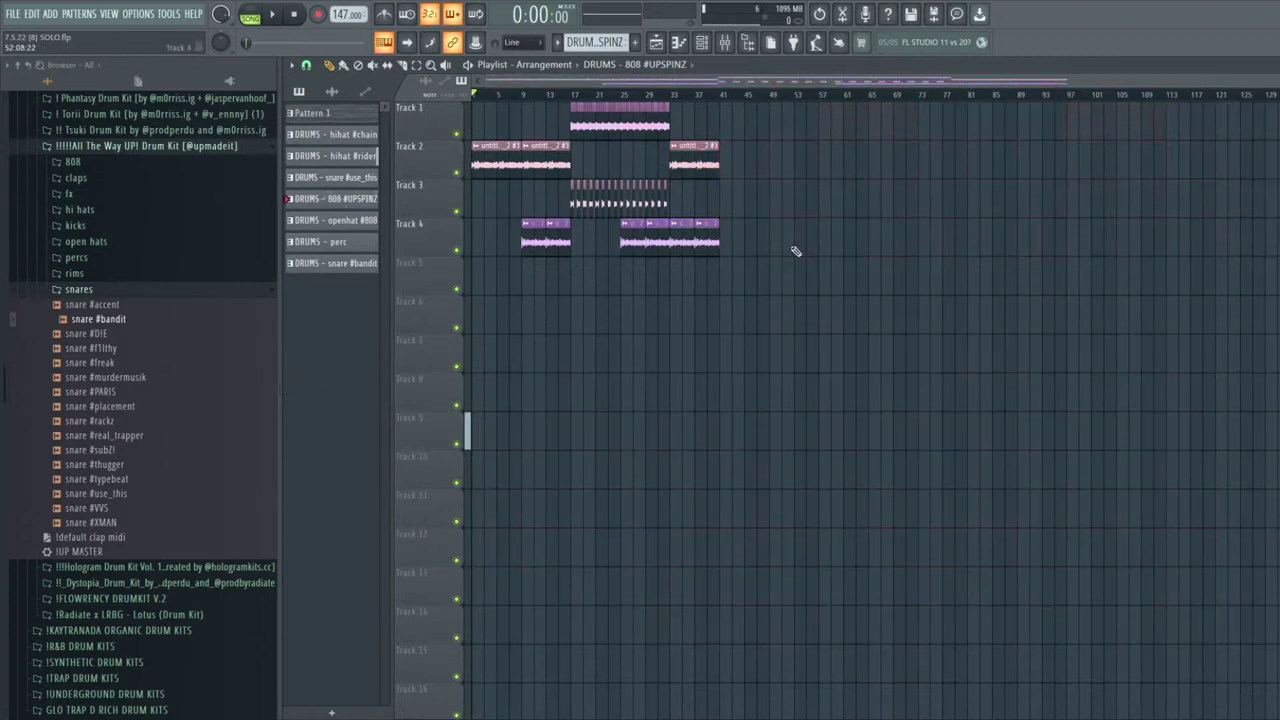
Play the melody clips and place a copy of the Track 2 audio clip on Track 1 at bar 57
{"action": "key", "text": "space"}
{"action": "scroll", "coordinate": [775, 200], "scroll_direction": "up", "scroll_amount": 3}
{"action": "scroll", "coordinate": [784, 178], "scroll_direction": "down", "scroll_amount": 2}
{"action": "left_click", "coordinate": [703, 172]}
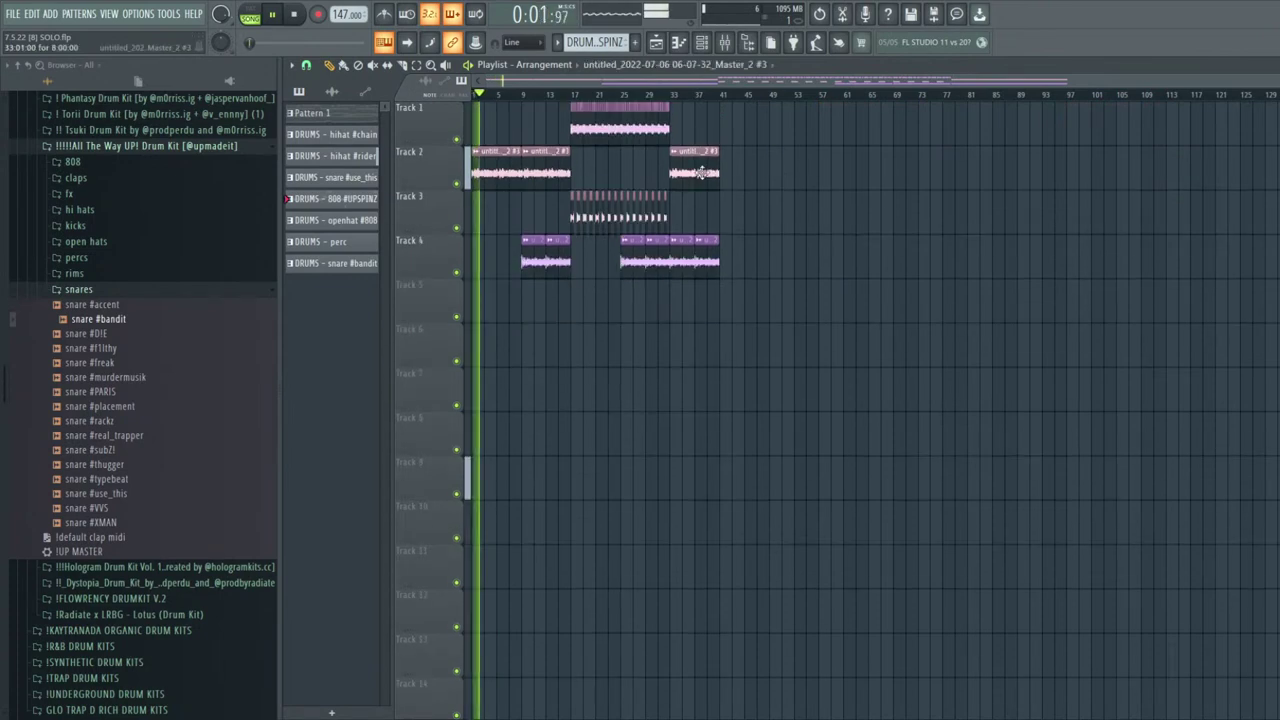
{"action": "left_click", "coordinate": [825, 130]}
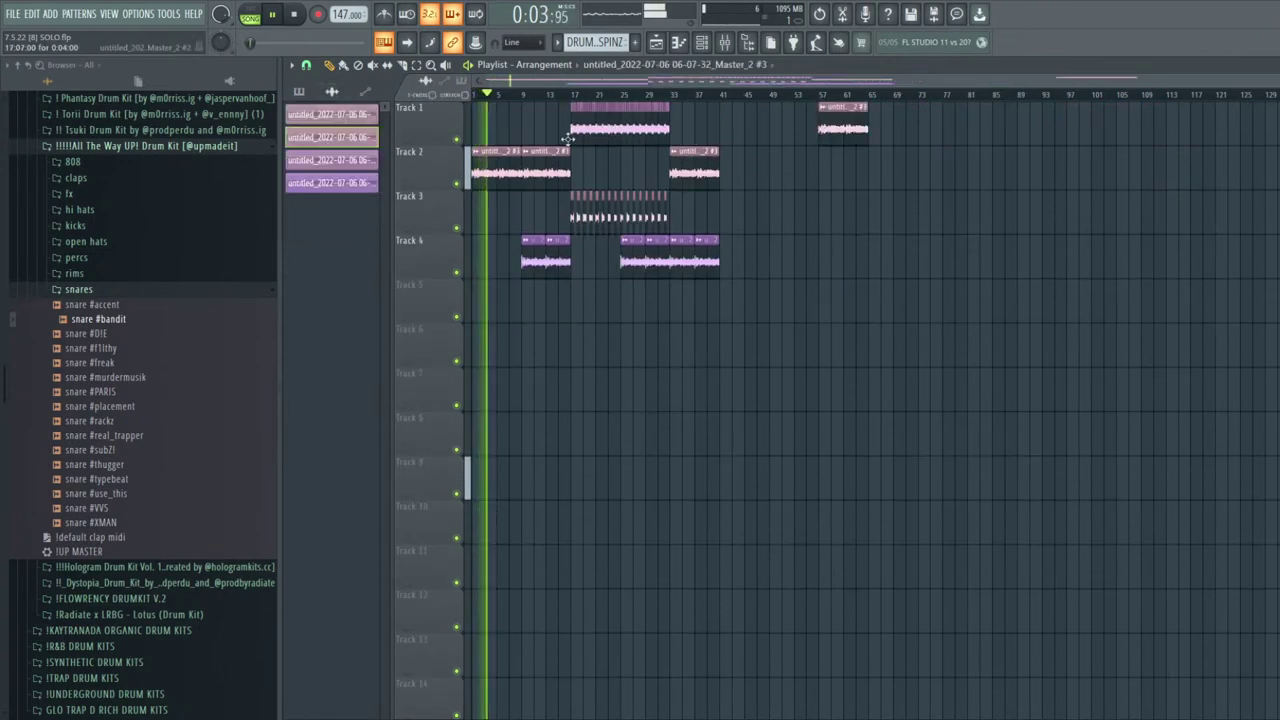
Copy eight bars of Track 1 slices to Track 2 at bar 69 and two Track 4 clips to Track 3 at bar 81
{"action": "scroll", "coordinate": [628, 132], "scroll_direction": "up", "scroll_amount": 3}
{"action": "left_click_drag", "start_coordinate": [935, 136], "coordinate": [1277, 174]}
{"action": "key", "text": "ctrl+b"}
{"action": "scroll", "coordinate": [876, 128], "scroll_direction": "down", "scroll_amount": 2}
{"action": "scroll", "coordinate": [1160, 197], "scroll_direction": "down", "scroll_amount": 2}
{"action": "left_click_drag", "start_coordinate": [616, 243], "coordinate": [1229, 198]}
{"action": "key", "text": "ctrl+b"}
Copy eight half-bar slices from Track 3 to Track 4 at bar 93, removing the surplus piece
{"action": "left_click_drag", "start_coordinate": [694, 194], "coordinate": [1252, 271]}
{"action": "key", "text": "ctrl+b"}
{"action": "scroll", "coordinate": [775, 267], "scroll_direction": "down", "scroll_amount": 2}
{"action": "right_click", "coordinate": [1246, 270]}
{"action": "scroll", "coordinate": [1272, 266], "scroll_direction": "down", "scroll_amount": 1}
{"action": "left_click_drag", "start_coordinate": [1246, 216], "coordinate": [1246, 262]}
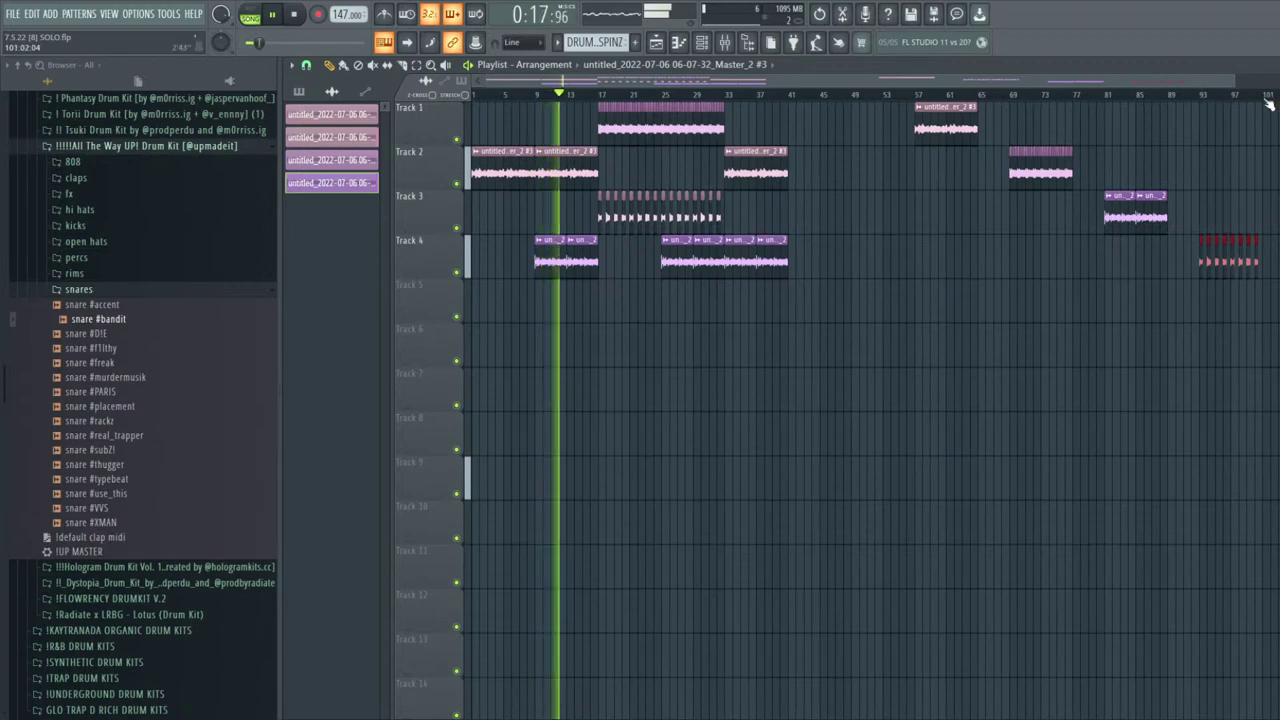
Select all clips in the playlist and stop playback
{"action": "key", "text": "ctrl+a"}
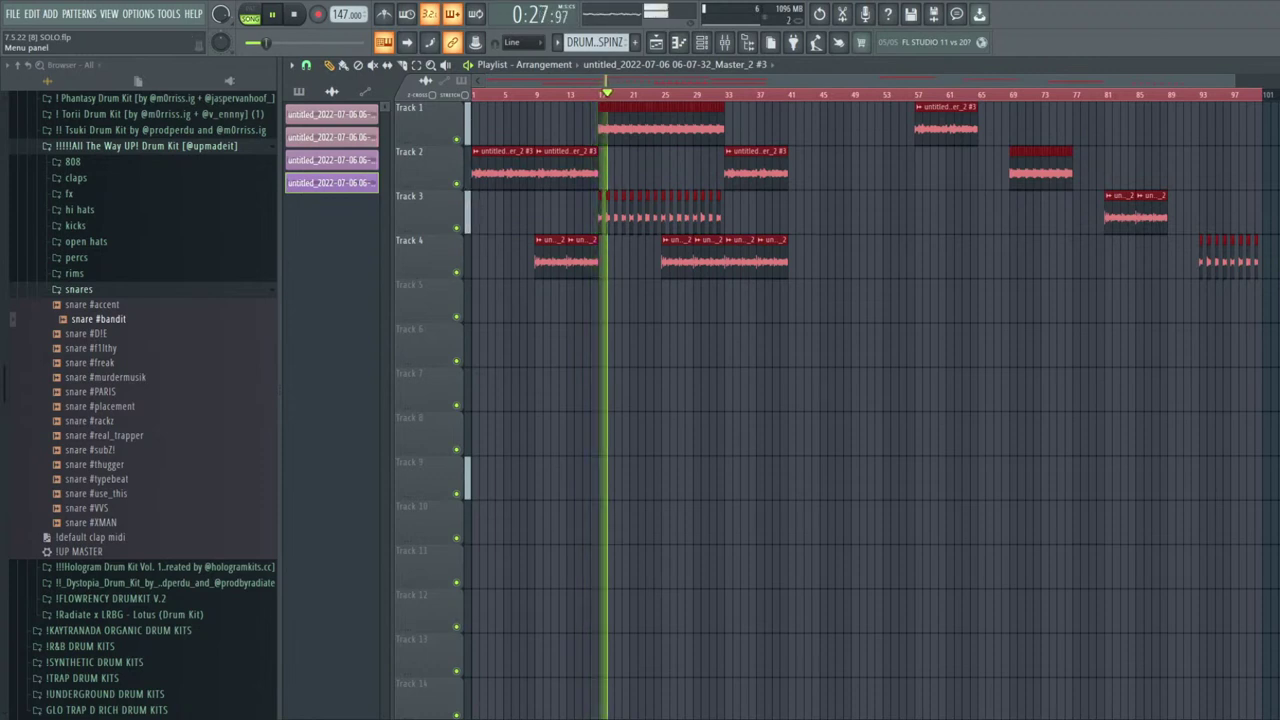
{"action": "key", "text": "space"}
{"action": "key", "text": "Return"}
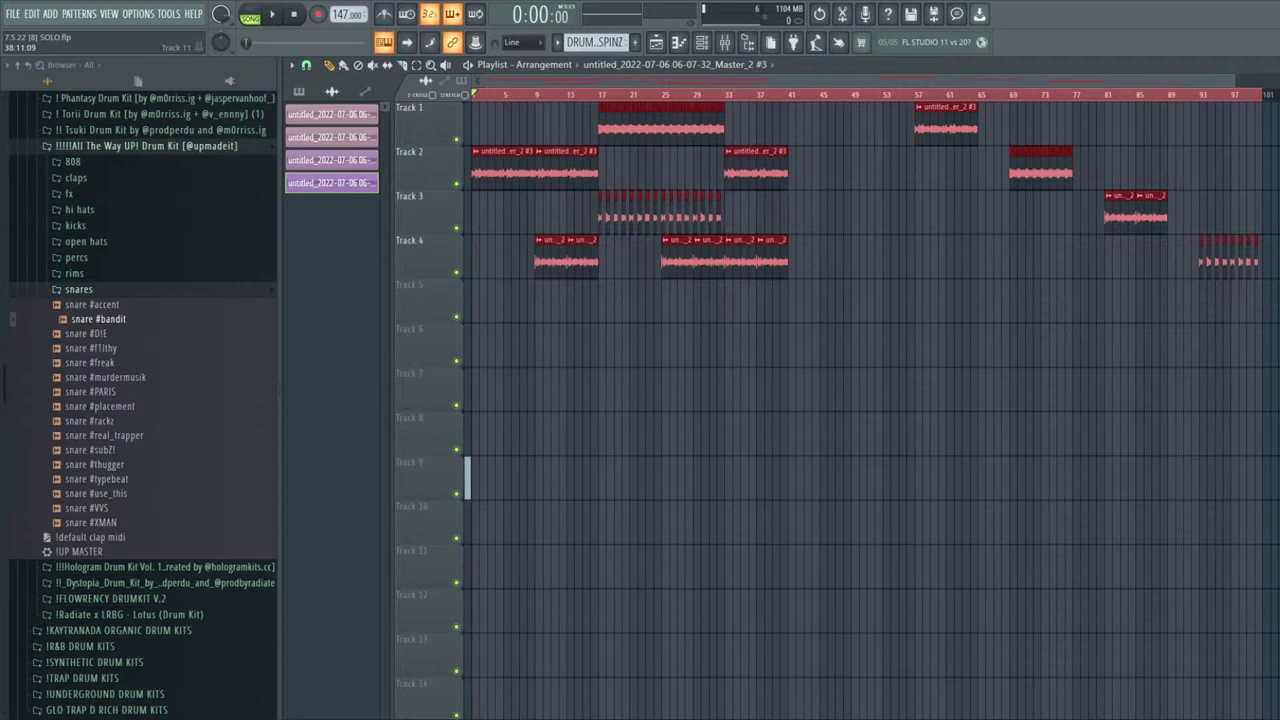
Start a new empty project and load Jup-8 V4 with the Different Waze preset
{"action": "left_click", "coordinate": [1279, 65]}
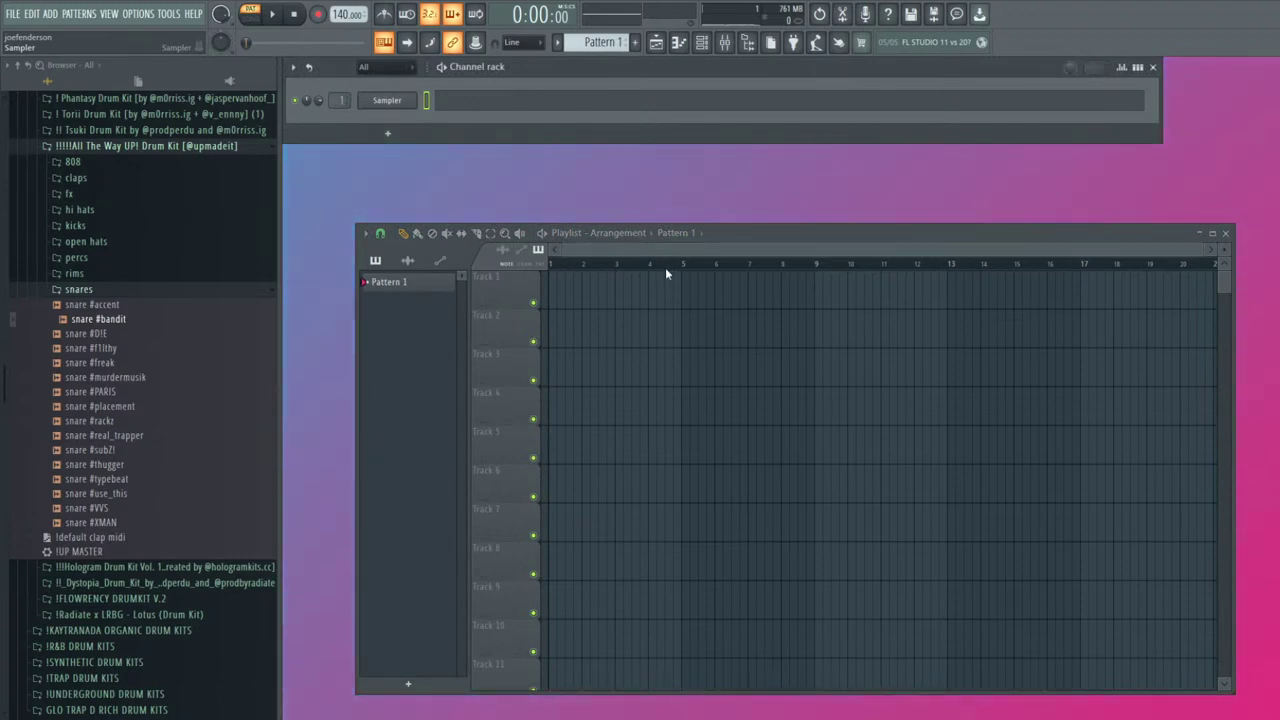
{"action": "left_click", "coordinate": [625, 235]}
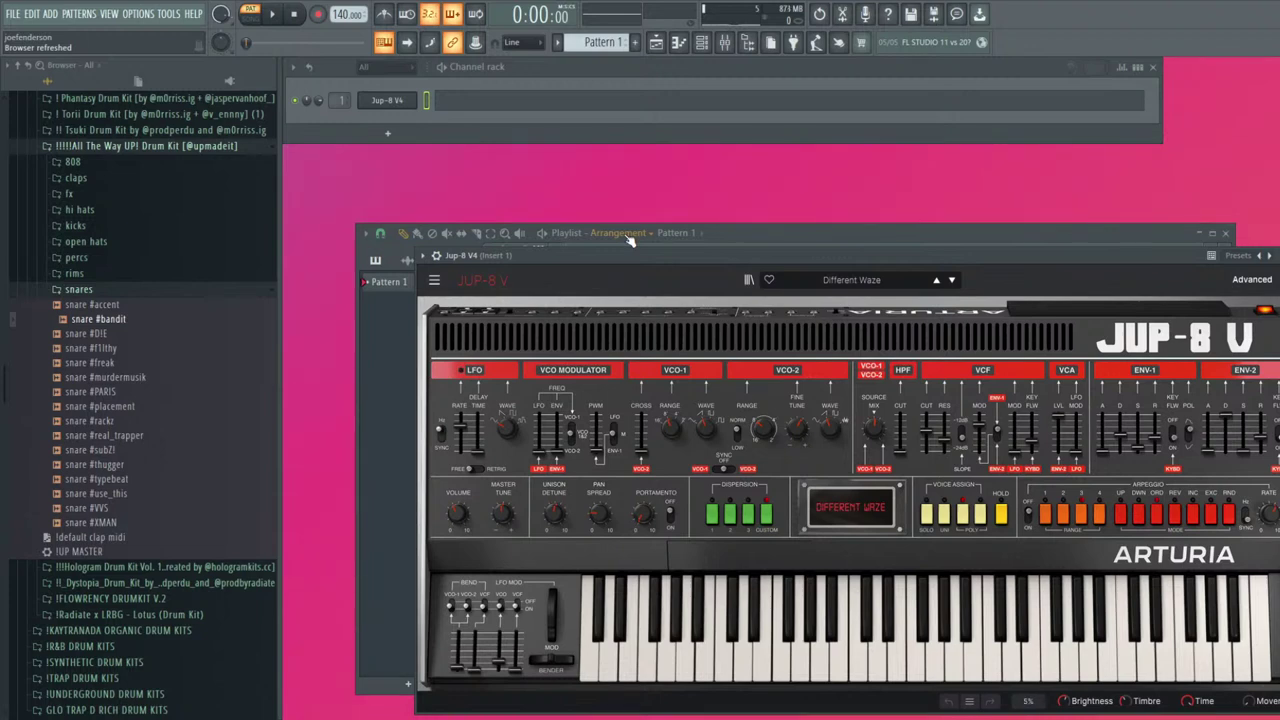
{"action": "left_click_drag", "start_coordinate": [628, 241], "coordinate": [609, 202]}
Try out melody ideas with the Jup-8 V4 Different Waze preset, playing notes from around C5 upward
{"action": "key", "text": "z"}
{"action": "key", "text": "v"}
{"action": "key", "text": "z"}
{"action": "key", "text": "d"}
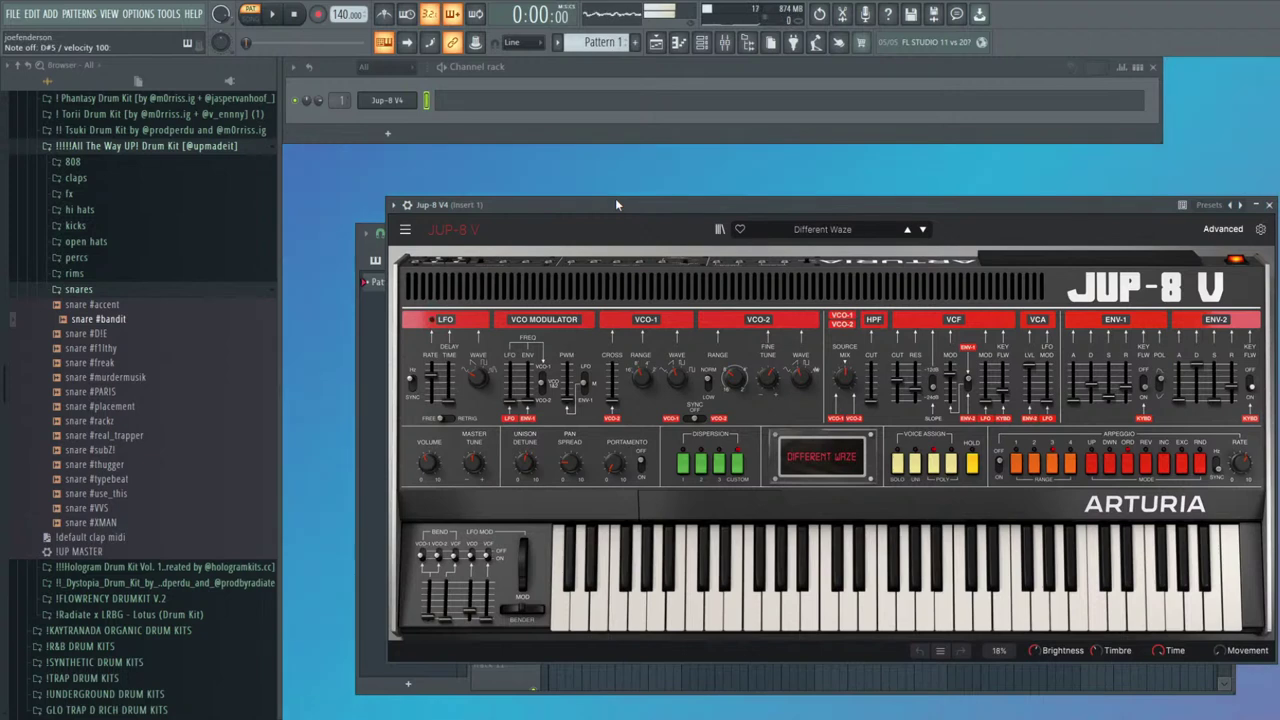
{"action": "key", "text": "q"}
{"action": "key", "text": "z"}
{"action": "key", "text": "v"}
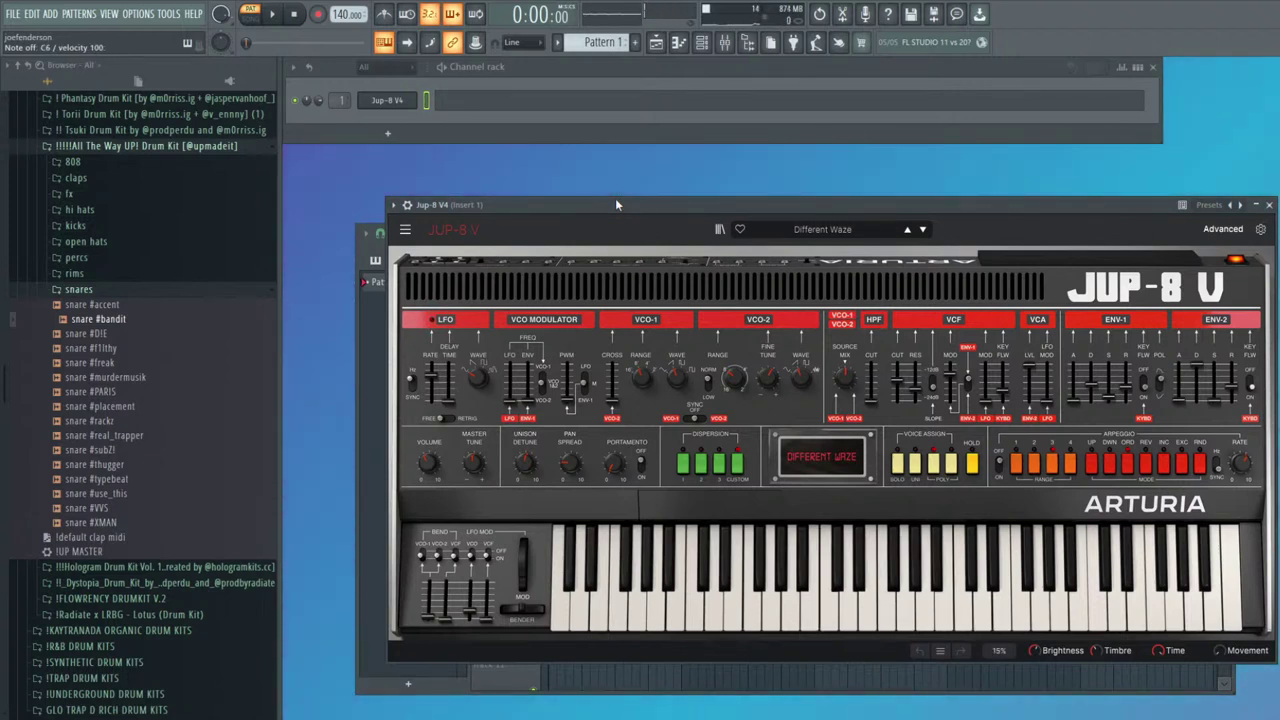
{"action": "key", "text": "z"}
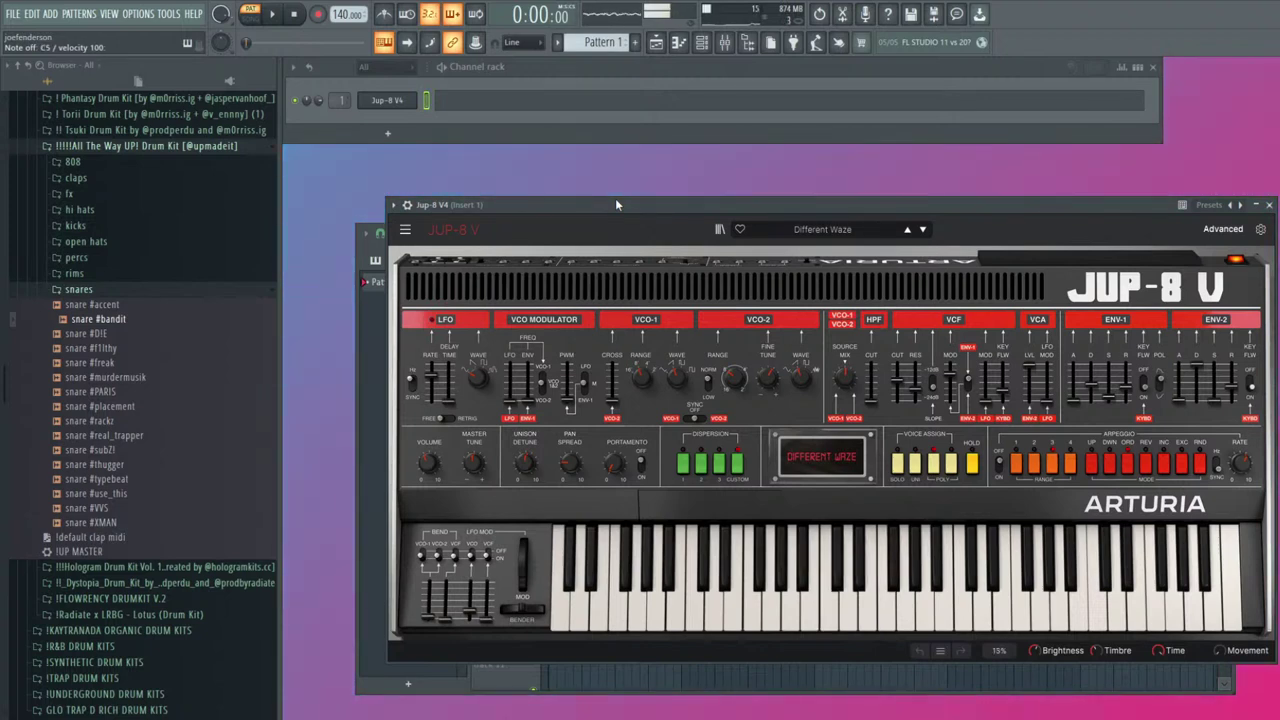
{"action": "key", "text": "z"}
{"action": "key", "text": "v"}
{"action": "key", "text": "d"}
{"action": "key", "text": "h"}
{"action": "key", "text": "q"}
{"action": "key", "text": "v"}
{"action": "key", "text": "h"}
{"action": "key", "text": "q"}
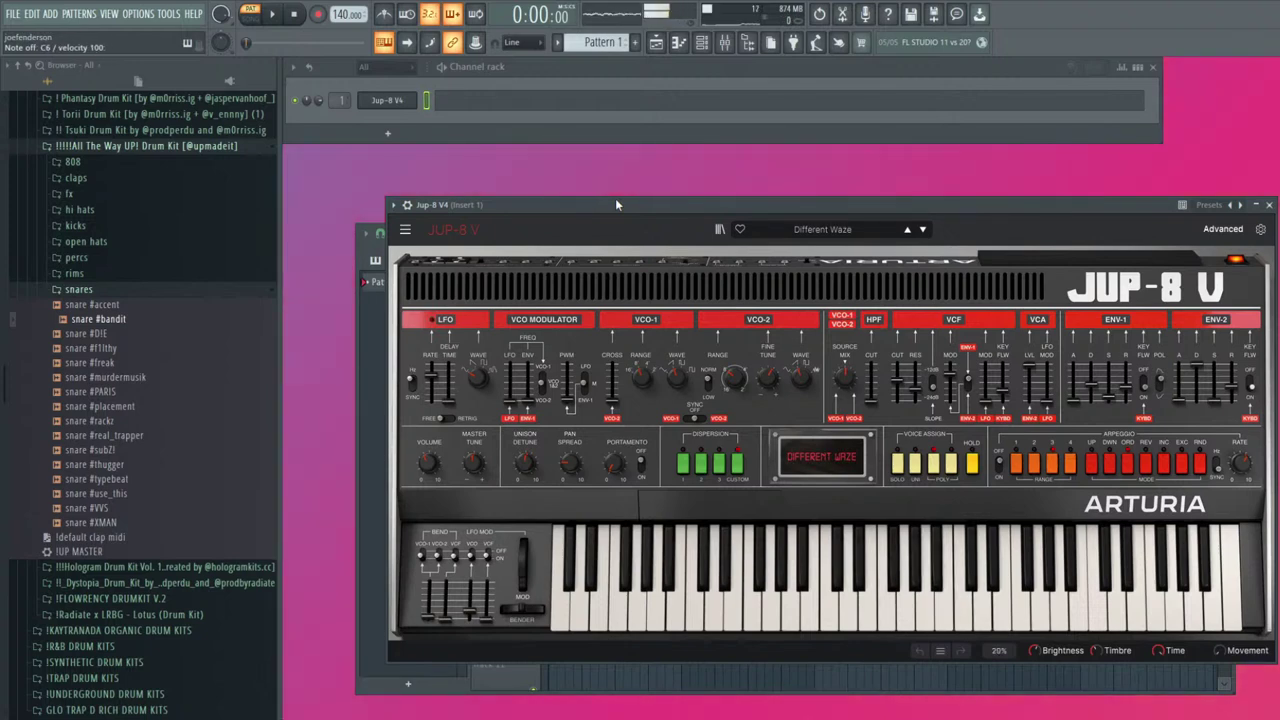
{"action": "key", "text": "z"}
{"action": "key", "text": "v"}
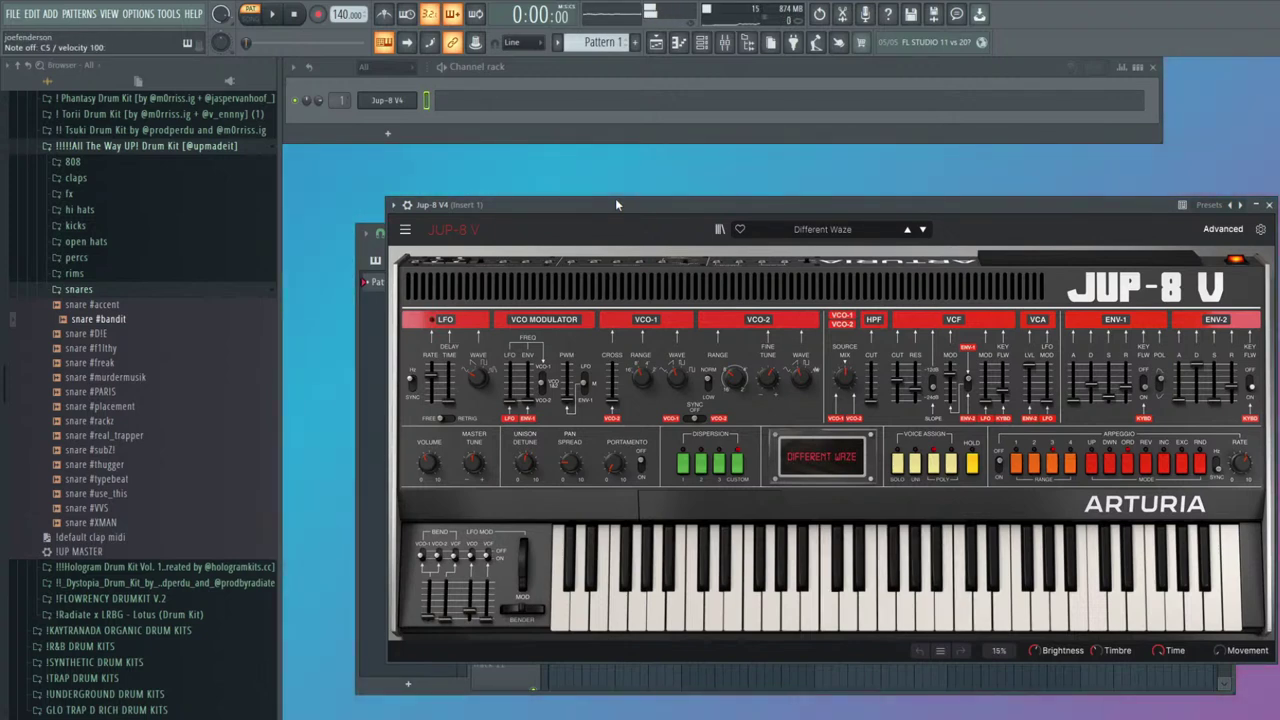
{"action": "key", "text": "q"}
{"action": "key", "text": "z"}
{"action": "key", "text": "v"}
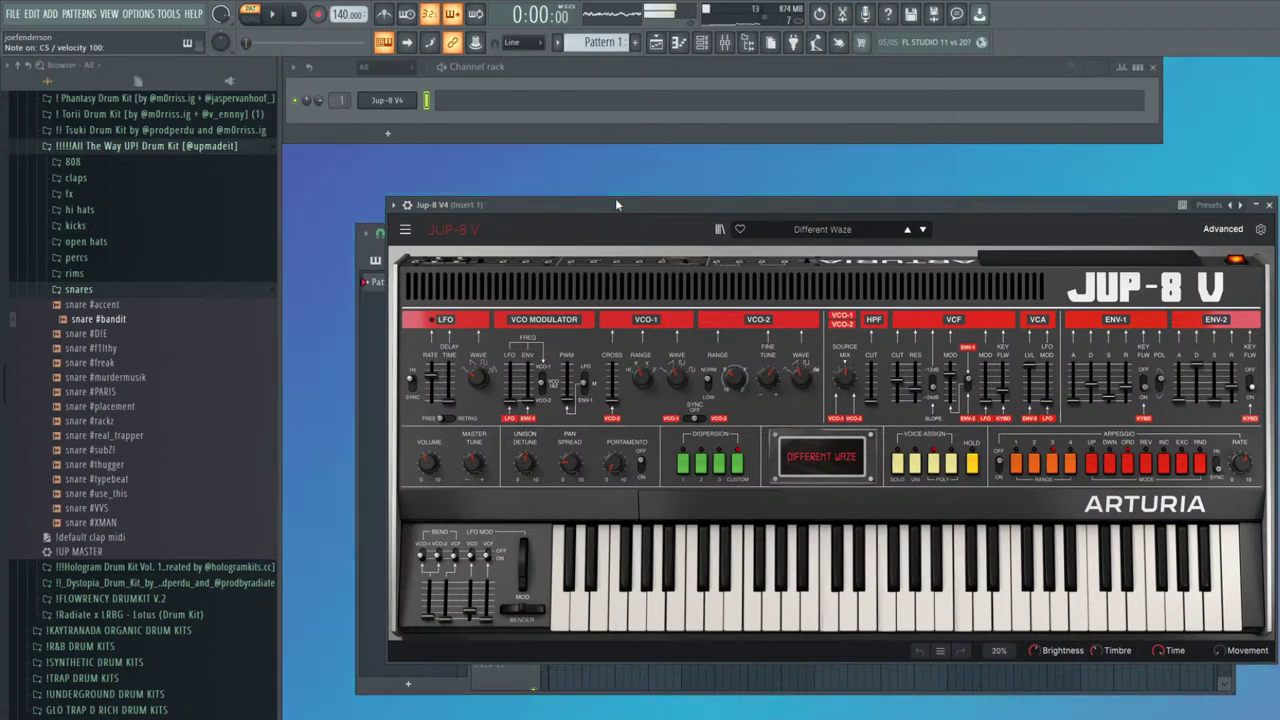
{"action": "key", "text": "z"}
{"action": "key", "text": "g"}
{"action": "key", "text": "v"}
{"action": "key", "text": "g"}
{"action": "key", "text": "2"}
{"action": "key", "text": "5"}
{"action": "key", "text": "i"}
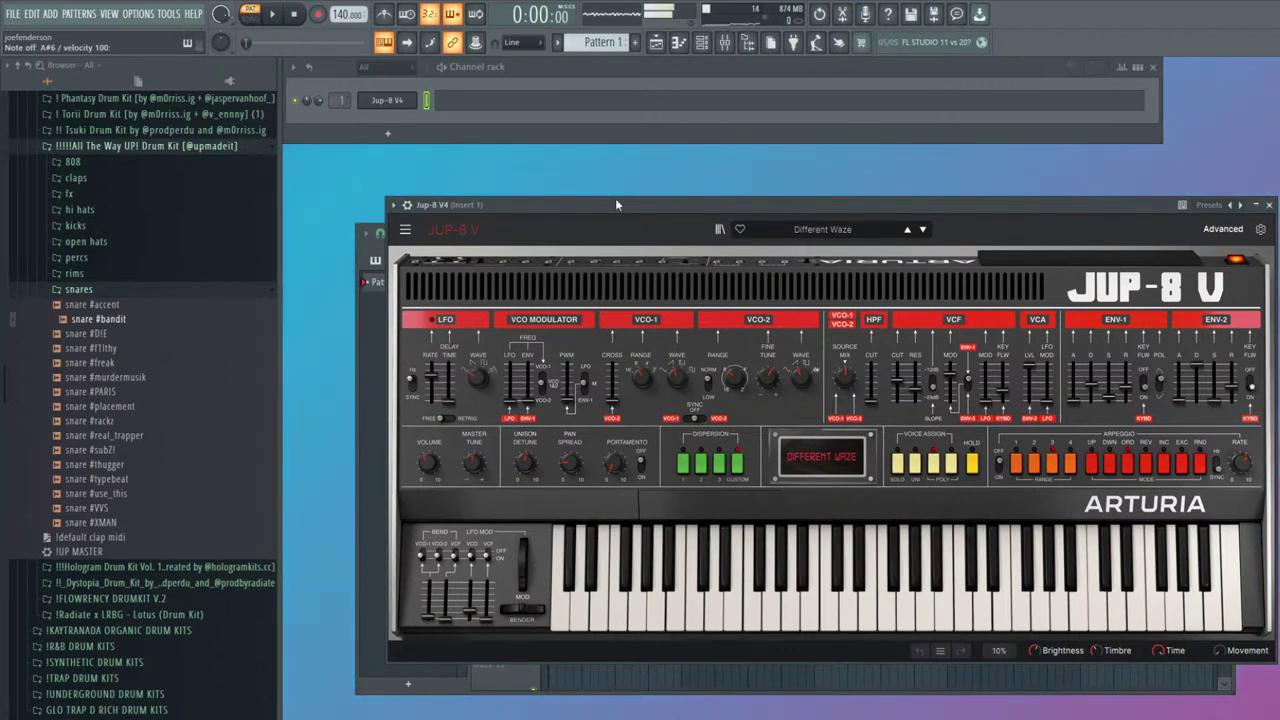
Improvise further melody phrases on the Different Waze preset of Jup-8 V4
{"action": "key", "text": "5"}
{"action": "key", "text": "7"}
{"action": "key", "text": "q"}
{"action": "key", "text": "6"}
{"action": "key", "text": "i"}
{"action": "key", "text": "r"}
{"action": "key", "text": "3"}
{"action": "key", "text": "v"}
{"action": "key", "text": "h"}
{"action": "key", "text": "6"}
{"action": "key", "text": "r"}
{"action": "key", "text": "5"}
{"action": "key", "text": "3"}
{"action": "key", "text": "v"}
{"action": "key", "text": "q"}
{"action": "key", "text": "2"}
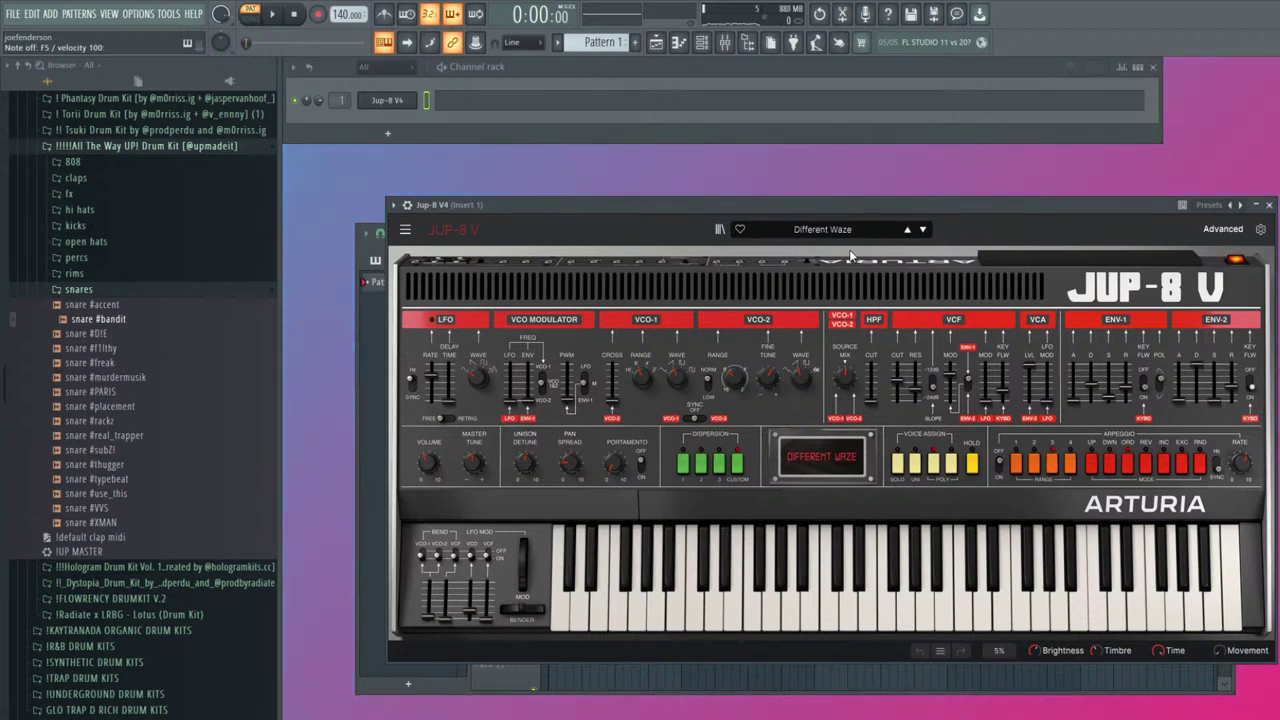
Audition the Jup-8 V4 presets Digital Thunder, E.P 7070, Glocken, Marigold and Memories
{"action": "left_click_drag", "start_coordinate": [839, 204], "coordinate": [789, 210]}
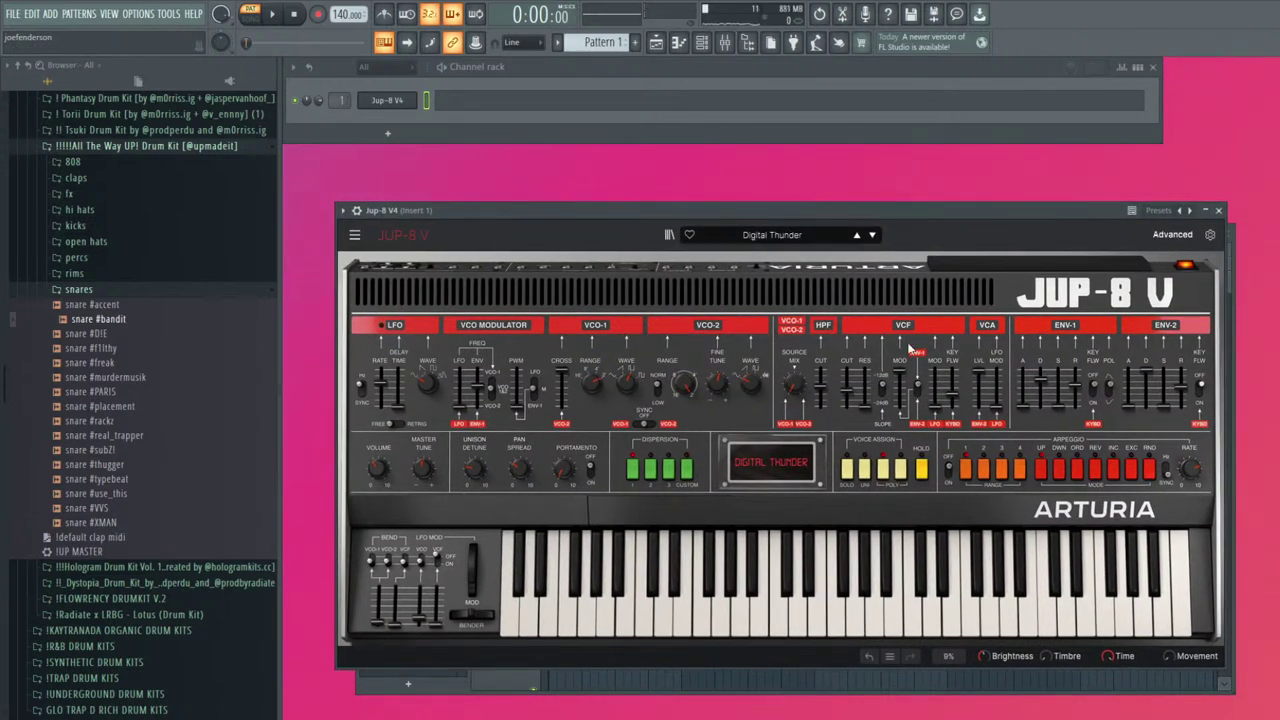
{"action": "left_click_drag", "start_coordinate": [868, 214], "coordinate": [830, 215]}
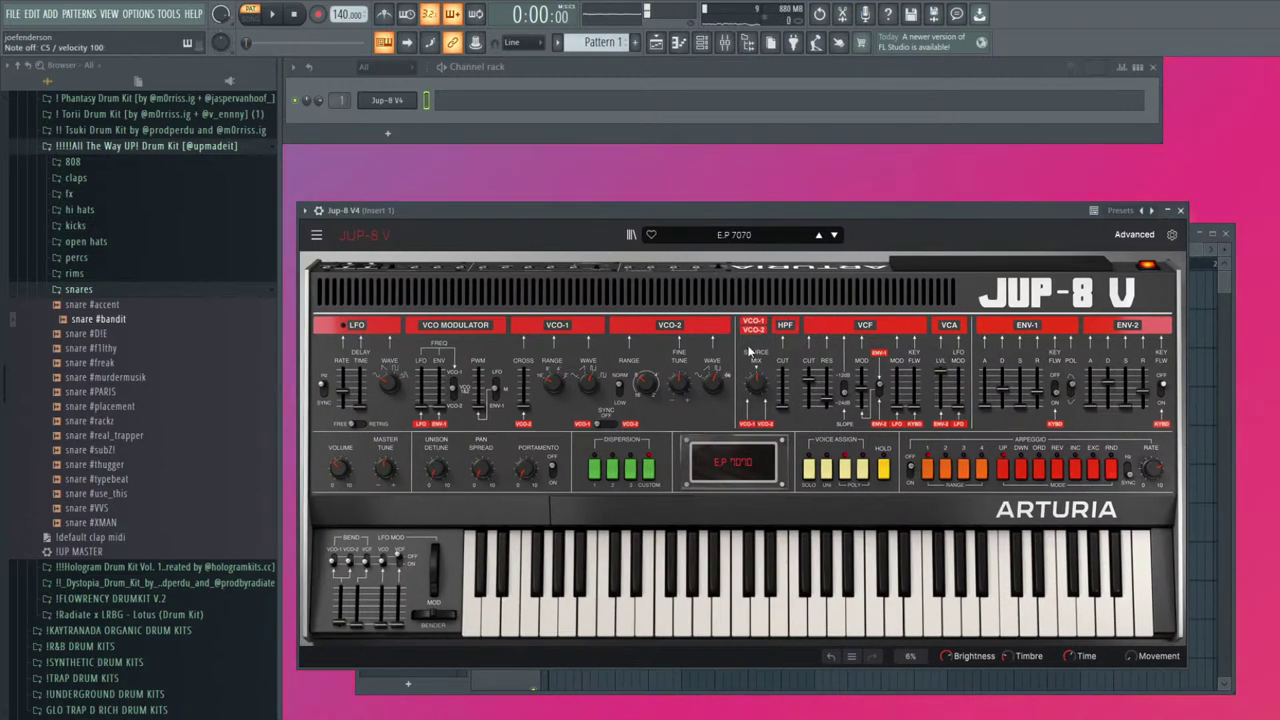
{"action": "mouse_move", "coordinate": [828, 230]}
{"action": "left_mouse_down"}
{"action": "mouse_move", "coordinate": [803, 234]}
{"action": "mouse_move", "coordinate": [820, 237]}
{"action": "left_mouse_up"}
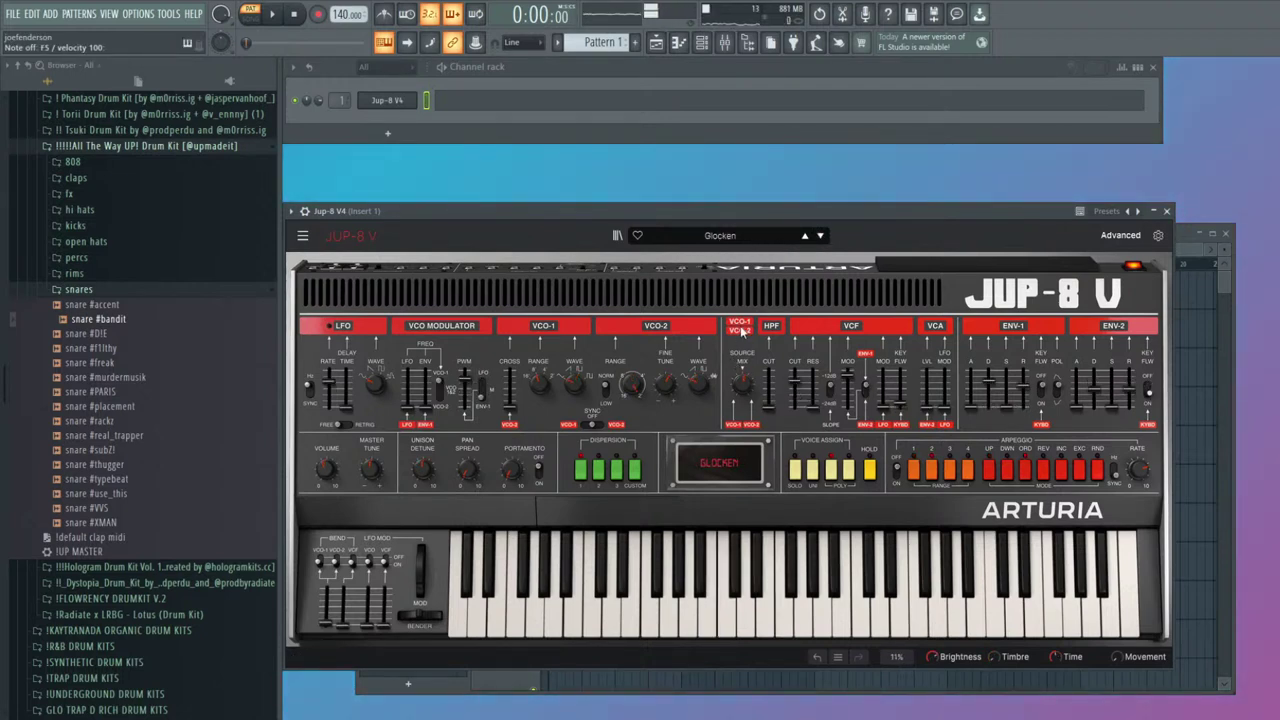
{"action": "left_click_drag", "start_coordinate": [837, 214], "coordinate": [861, 207]}
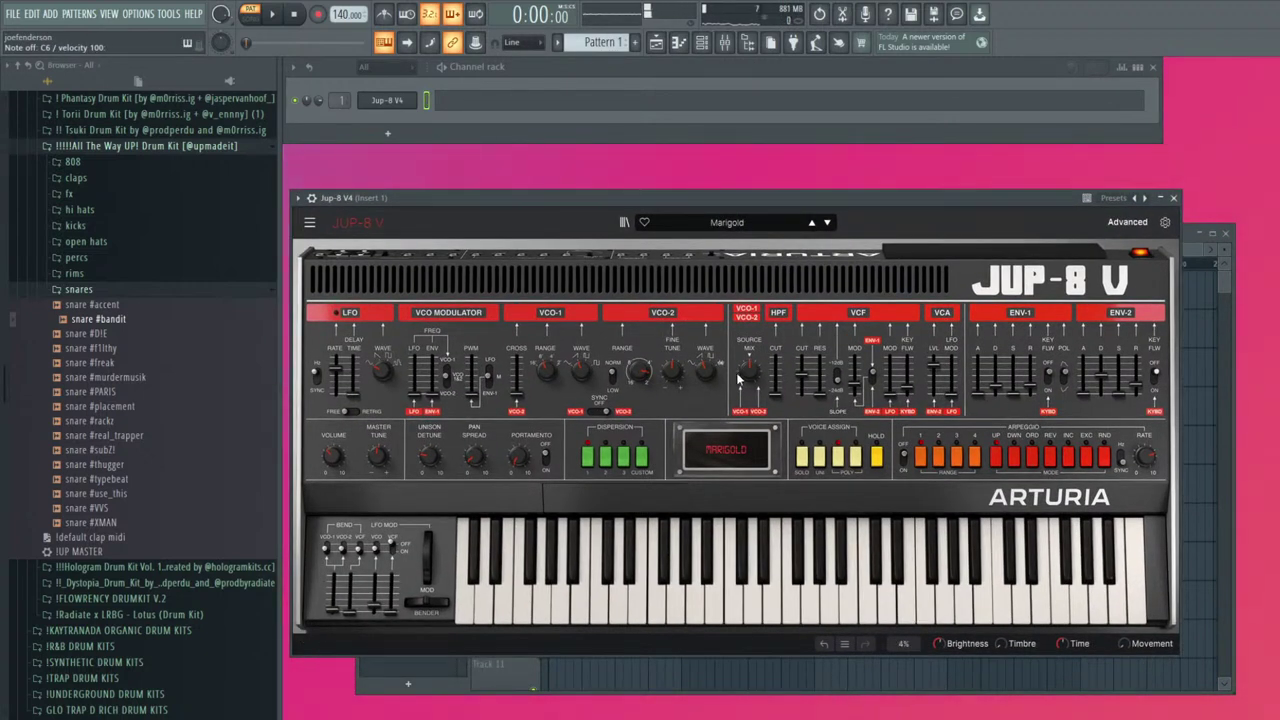
{"action": "left_click_drag", "start_coordinate": [812, 198], "coordinate": [827, 208]}
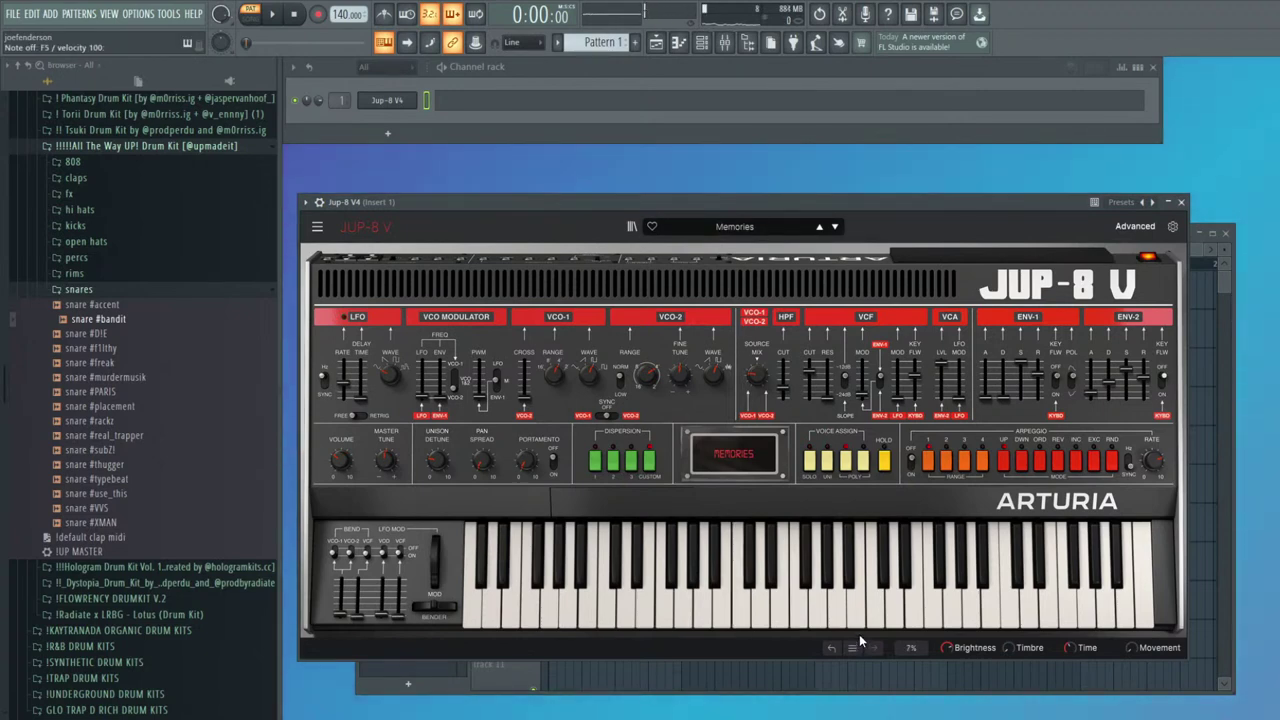
Continue through the Jup-8 V4 presets and load Bells And Strings
{"action": "left_click", "coordinate": [819, 226]}
{"action": "left_click_drag", "start_coordinate": [808, 199], "coordinate": [873, 215]}
{"action": "left_click", "coordinate": [828, 229]}
{"action": "left_click", "coordinate": [848, 236]}
{"action": "left_click", "coordinate": [851, 240]}
{"action": "left_click", "coordinate": [848, 242]}
{"action": "left_click", "coordinate": [853, 241]}
{"action": "left_click", "coordinate": [855, 244]}
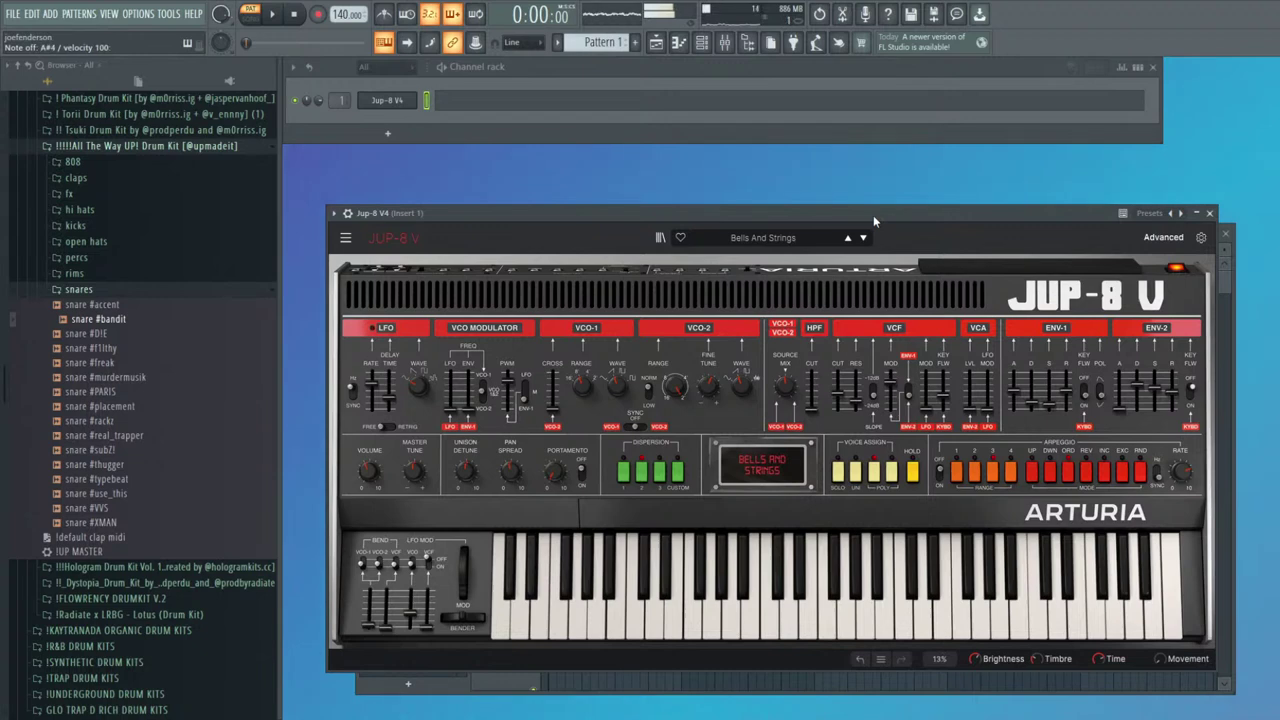
Open the Jup-8 V4 piano roll and enter one-bar D#3 and F4 notes with short A#3 and B3 notes in bar 1
{"action": "left_click", "coordinate": [522, 102]}
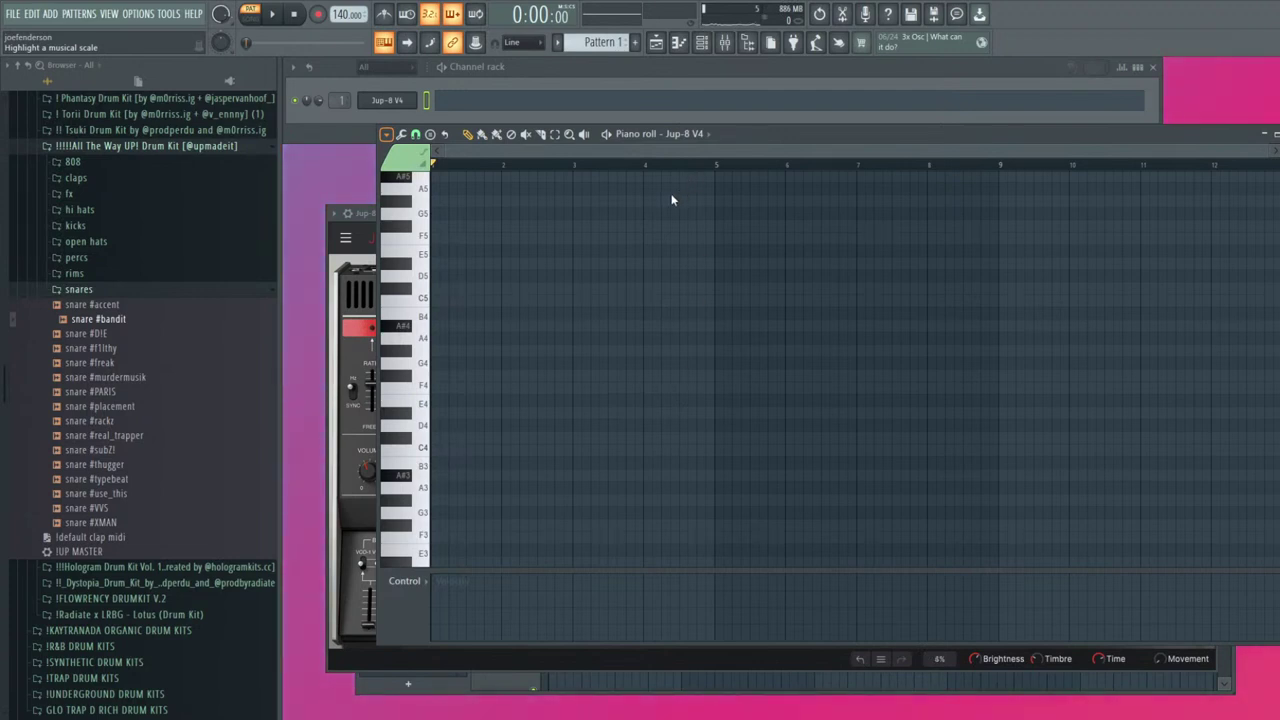
{"action": "left_click", "coordinate": [455, 328]}
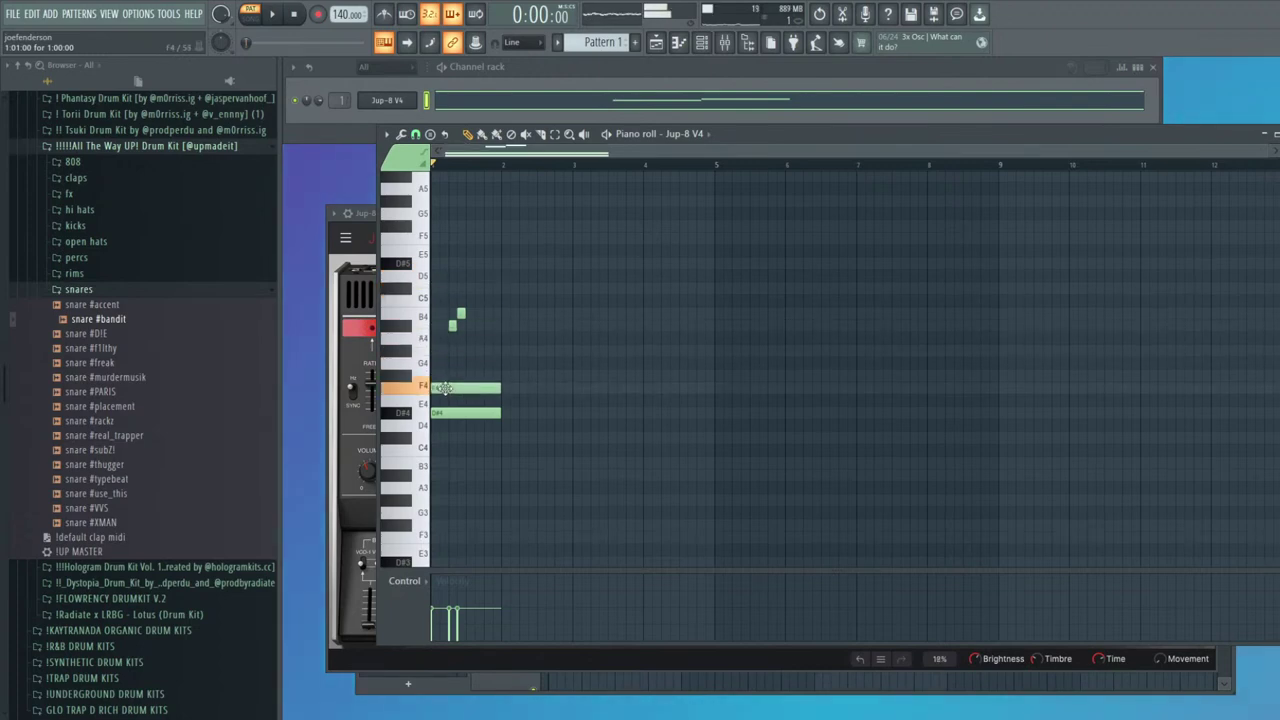
{"action": "left_click", "coordinate": [456, 389], "text": "ctrl"}
{"action": "key", "text": "ctrl+Up"}
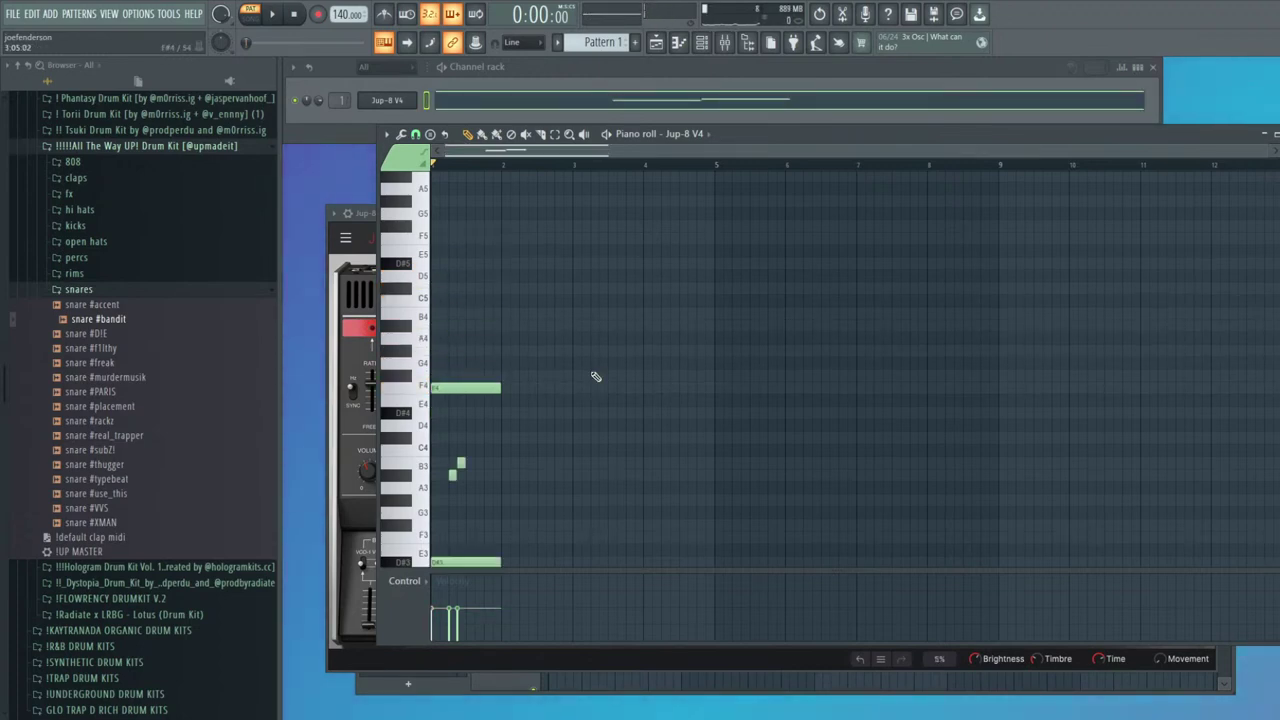
{"action": "key", "text": "space"}
{"action": "scroll", "coordinate": [660, 352], "scroll_direction": "down", "scroll_amount": 1}
{"action": "key", "text": "space"}
Lower the F4 note to D#4 and replace the short A#3 and B3 notes with longer C5 and F5 notes
{"action": "scroll", "coordinate": [440, 420], "scroll_direction": "up", "scroll_amount": 3}
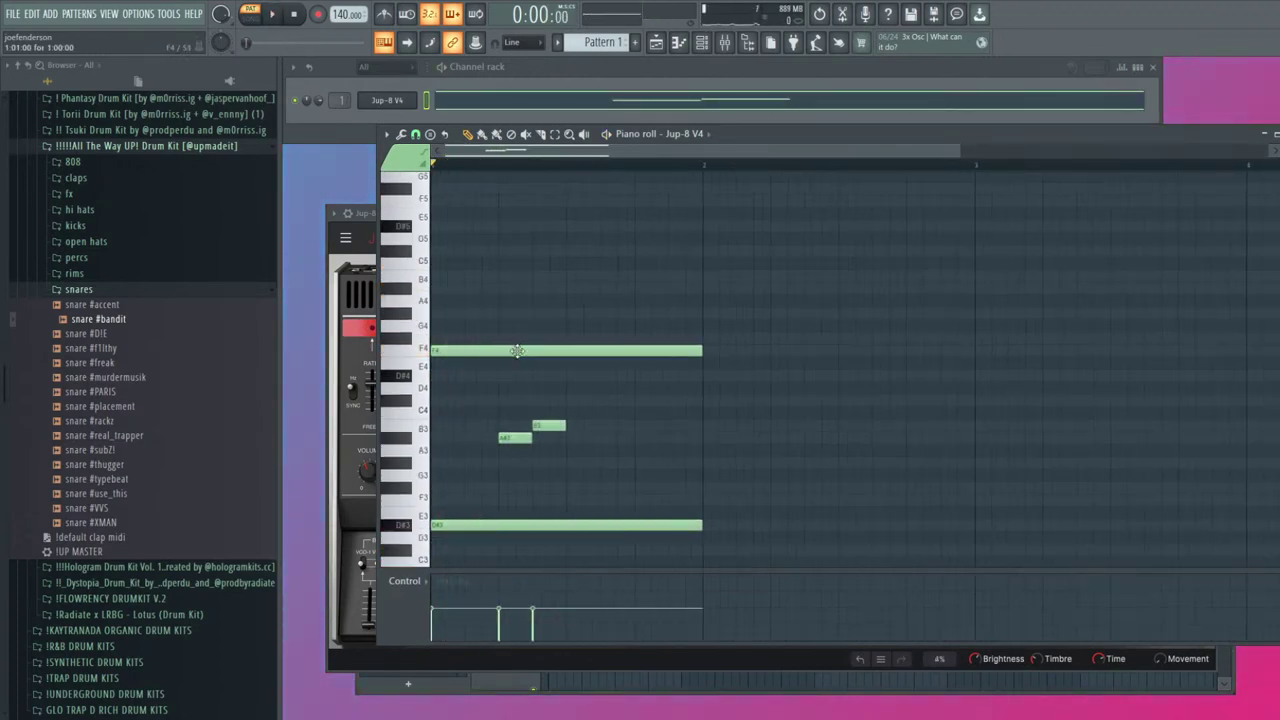
{"action": "left_click_drag", "start_coordinate": [517, 350], "coordinate": [506, 372]}
{"action": "scroll", "coordinate": [569, 429], "scroll_direction": "down", "scroll_amount": 1}
{"action": "right_click", "coordinate": [539, 427]}
{"action": "right_click", "coordinate": [508, 437]}
{"action": "scroll", "coordinate": [592, 429], "scroll_direction": "down", "scroll_amount": 2}
{"action": "key", "text": "space"}
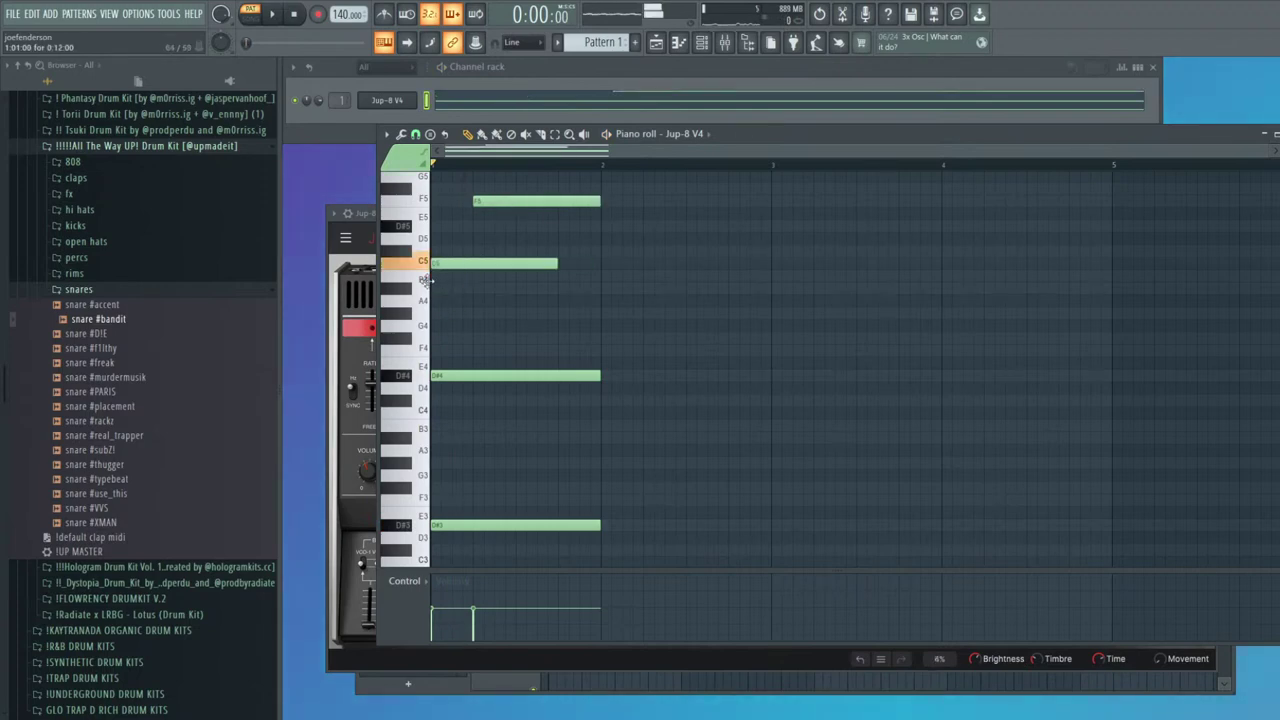
Complete the one-bar chord as D#3, D#4, A#4 and F#5, replacing the C5 and F5 notes
{"action": "right_click", "coordinate": [530, 201]}
{"action": "key", "text": "space"}
{"action": "key", "text": "space"}
{"action": "left_click_drag", "start_coordinate": [557, 288], "coordinate": [608, 287]}
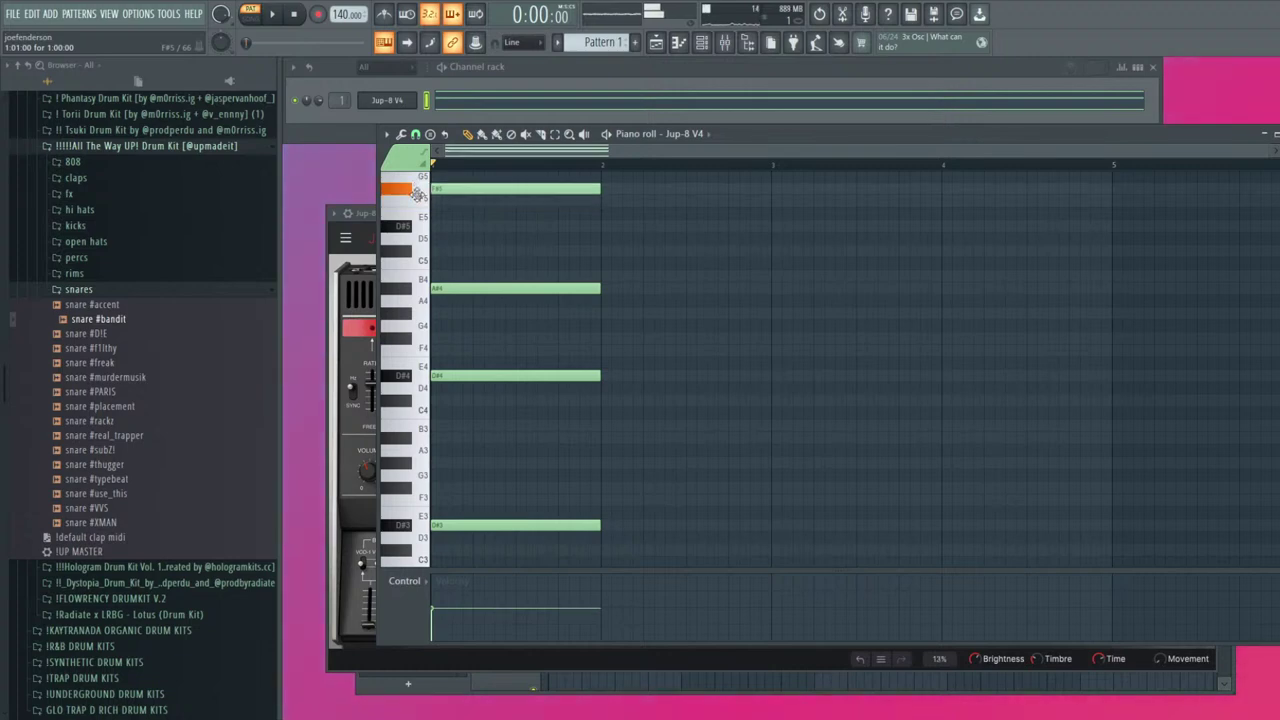
Duplicate the chord into bar 2 and lower the copy's top note to F5
{"action": "key", "text": "space"}
{"action": "key", "text": "ctrl+b"}
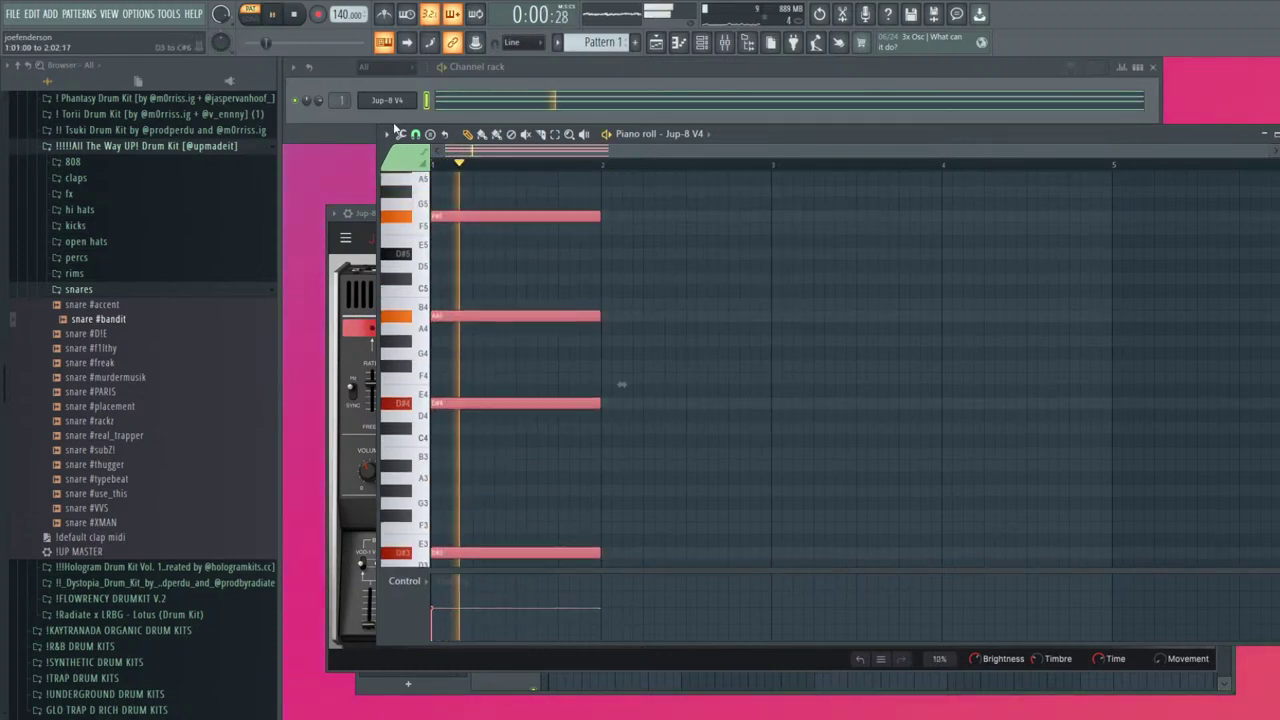
{"action": "key", "text": "ctrl+d"}
{"action": "left_click_drag", "start_coordinate": [600, 228], "coordinate": [595, 239]}
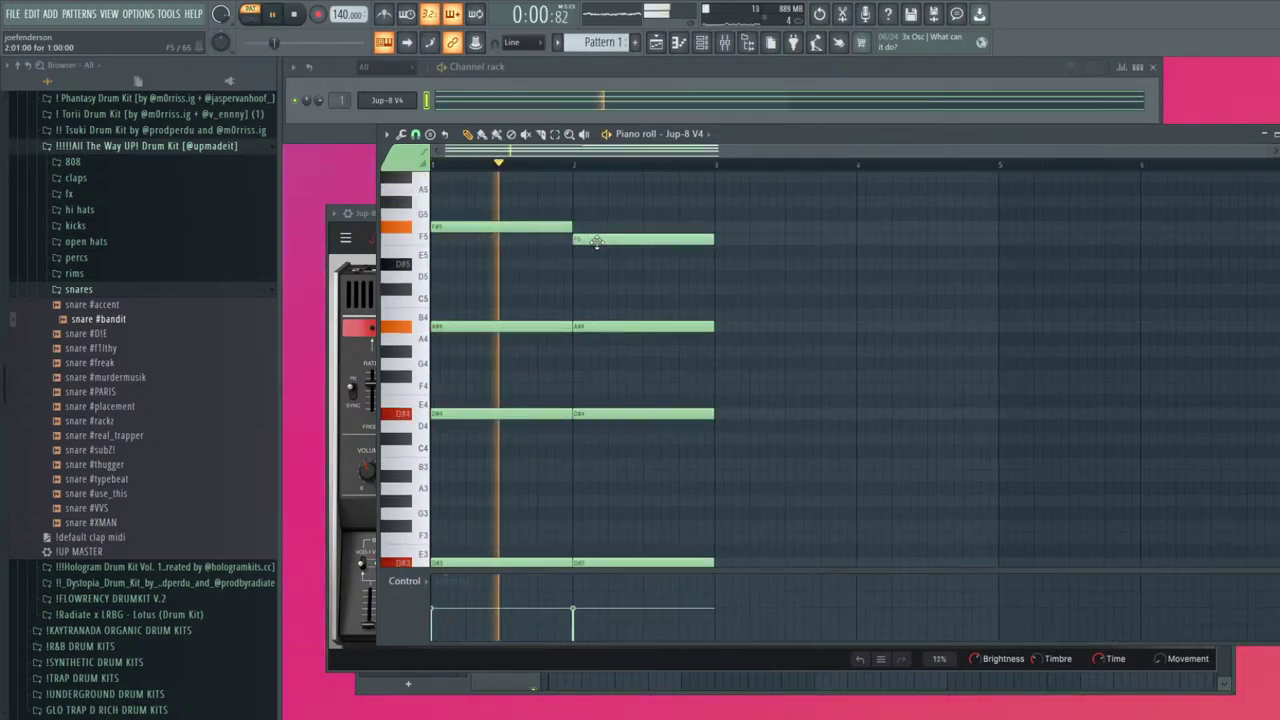
Maximize the piano roll and play back the two chords, selecting the bar 2 chord for editing
{"action": "scroll", "coordinate": [1147, 239], "scroll_direction": "down", "scroll_amount": 2}
{"action": "left_click", "coordinate": [1275, 134]}
{"action": "key", "text": "space"}
{"action": "key", "text": "space"}
{"action": "scroll", "coordinate": [600, 250], "scroll_direction": "up", "scroll_amount": 1}
{"action": "left_click_drag", "start_coordinate": [509, 118], "coordinate": [614, 480], "text": "ctrl"}
{"action": "scroll", "coordinate": [600, 490], "scroll_direction": "up", "scroll_amount": 1}
{"action": "key", "text": "space"}
{"action": "key", "text": "space"}
{"action": "key", "text": "ctrl+d"}
{"action": "key", "text": "space"}
{"action": "key", "text": "space"}
Shorten the first chord to 13 steps and turn the F5 chord into a two-step stab at the end of bar 1
{"action": "left_click_drag", "start_coordinate": [602, 528], "coordinate": [504, 115], "text": "ctrl"}
{"action": "left_click_drag", "start_coordinate": [485, 537], "coordinate": [462, 176], "text": "ctrl"}
{"action": "key", "text": "space"}
{"action": "key", "text": "space"}
{"action": "key", "text": "space"}
{"action": "key", "text": "space"}
{"action": "left_click_drag", "start_coordinate": [583, 550], "coordinate": [550, 116], "text": "ctrl"}
{"action": "key", "text": "space"}
{"action": "key", "text": "space"}
{"action": "left_click_drag", "start_coordinate": [554, 182], "coordinate": [534, 183]}
{"action": "key", "text": "space"}
{"action": "left_click_drag", "start_coordinate": [637, 185], "coordinate": [491, 231]}
{"action": "key", "text": "space"}
Duplicate the bar 1 chord and stab into bar 2
{"action": "left_click_drag", "start_coordinate": [540, 523], "coordinate": [335, 152], "text": "ctrl"}
{"action": "key", "text": "ctrl+b"}
{"action": "key", "text": "space"}
Transpose the long bar 2 chord down four semitones so its bass note is B2
{"action": "left_click_drag", "start_coordinate": [543, 520], "coordinate": [528, 116], "text": "ctrl"}
{"action": "key", "text": "space"}
{"action": "key", "text": "space"}
{"action": "left_click_drag", "start_coordinate": [512, 508], "coordinate": [513, 560]}
{"action": "key", "text": "space"}
{"action": "left_click", "coordinate": [545, 458], "text": "ctrl"}
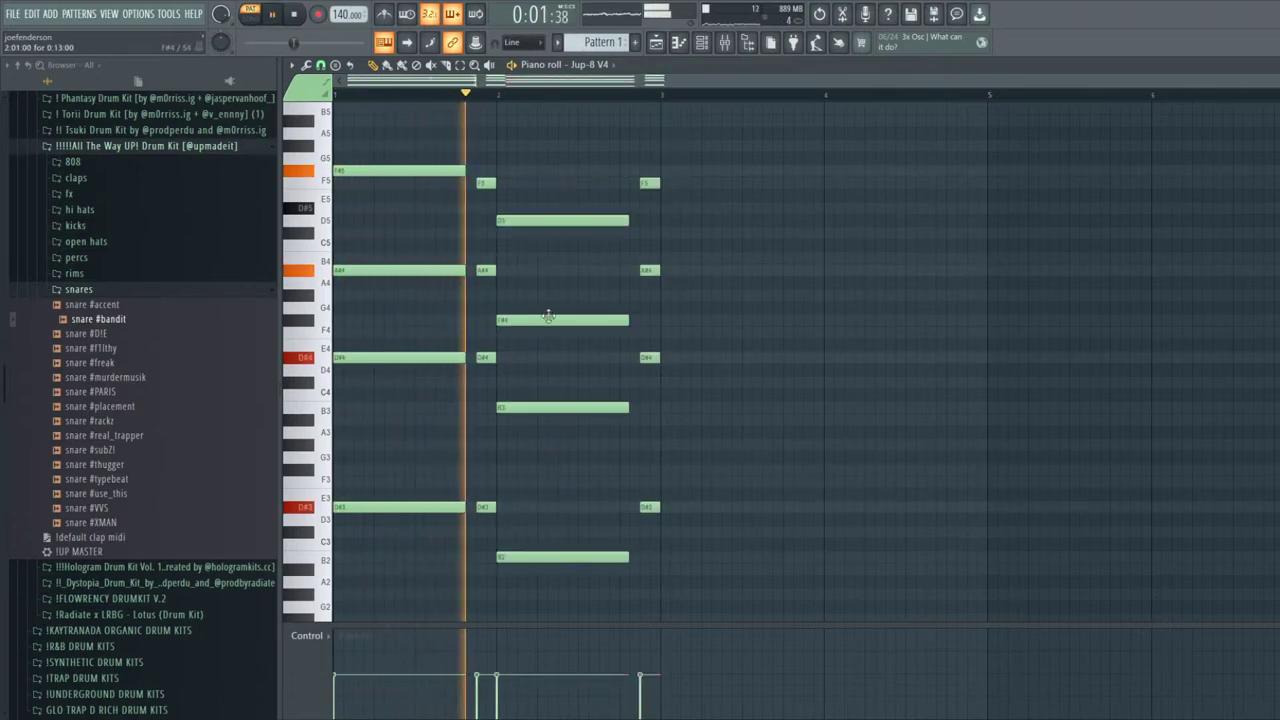
Lower the bar 2 chord's top note to C#5 and delete the stab at the end of bar 2
{"action": "left_click_drag", "start_coordinate": [521, 224], "coordinate": [520, 235]}
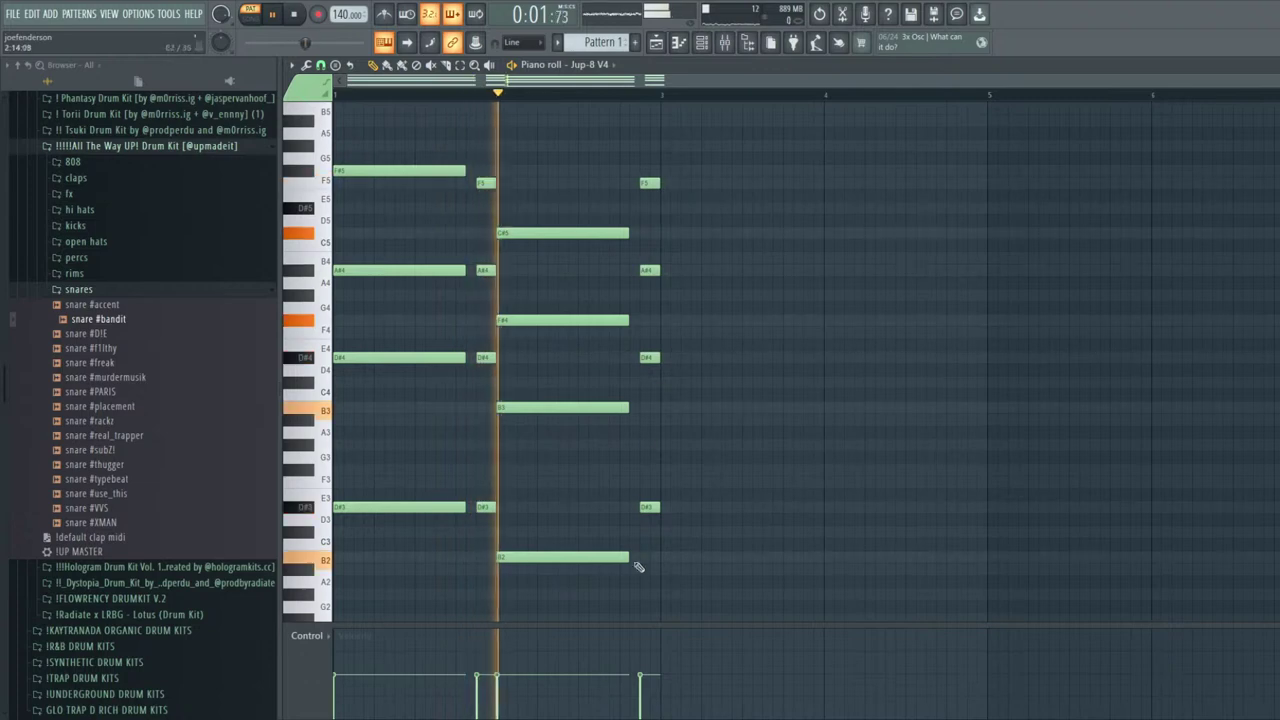
{"action": "left_click_drag", "start_coordinate": [687, 555], "coordinate": [651, 157], "text": "ctrl"}
{"action": "key", "text": "Delete"}
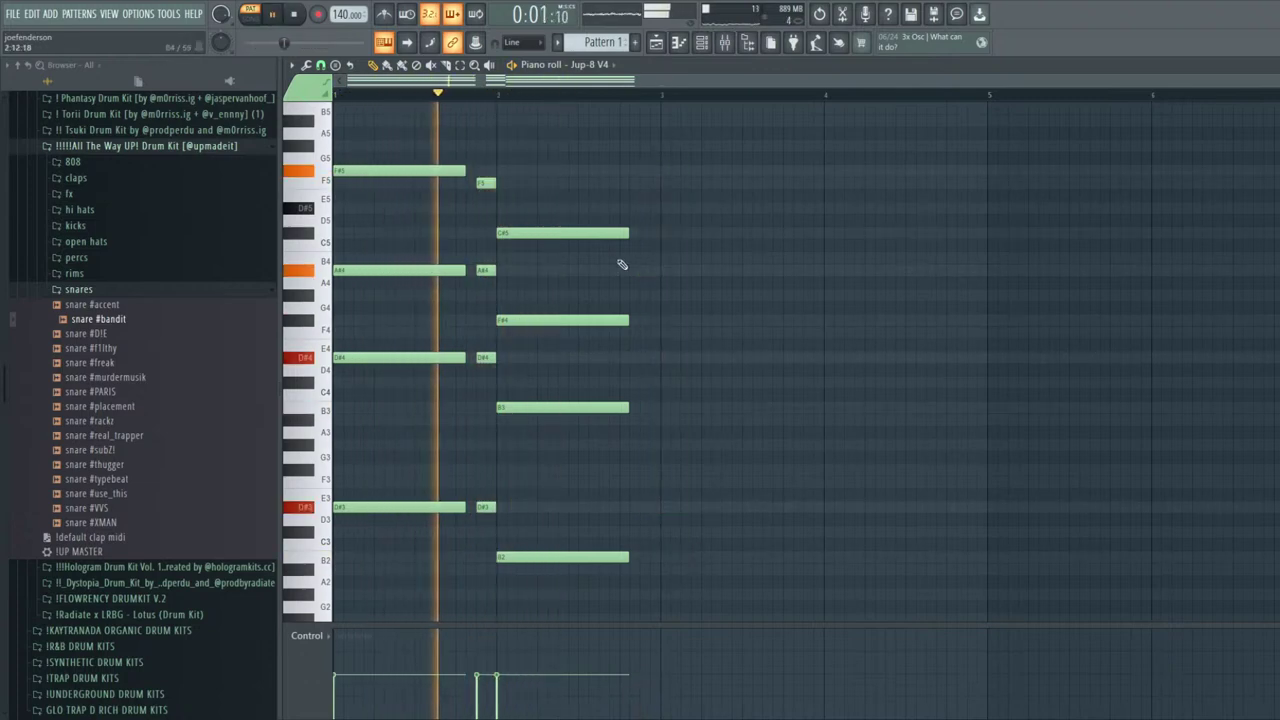
Try B4 and A#4 as the top note of the bar 2 chord
{"action": "key", "text": "space"}
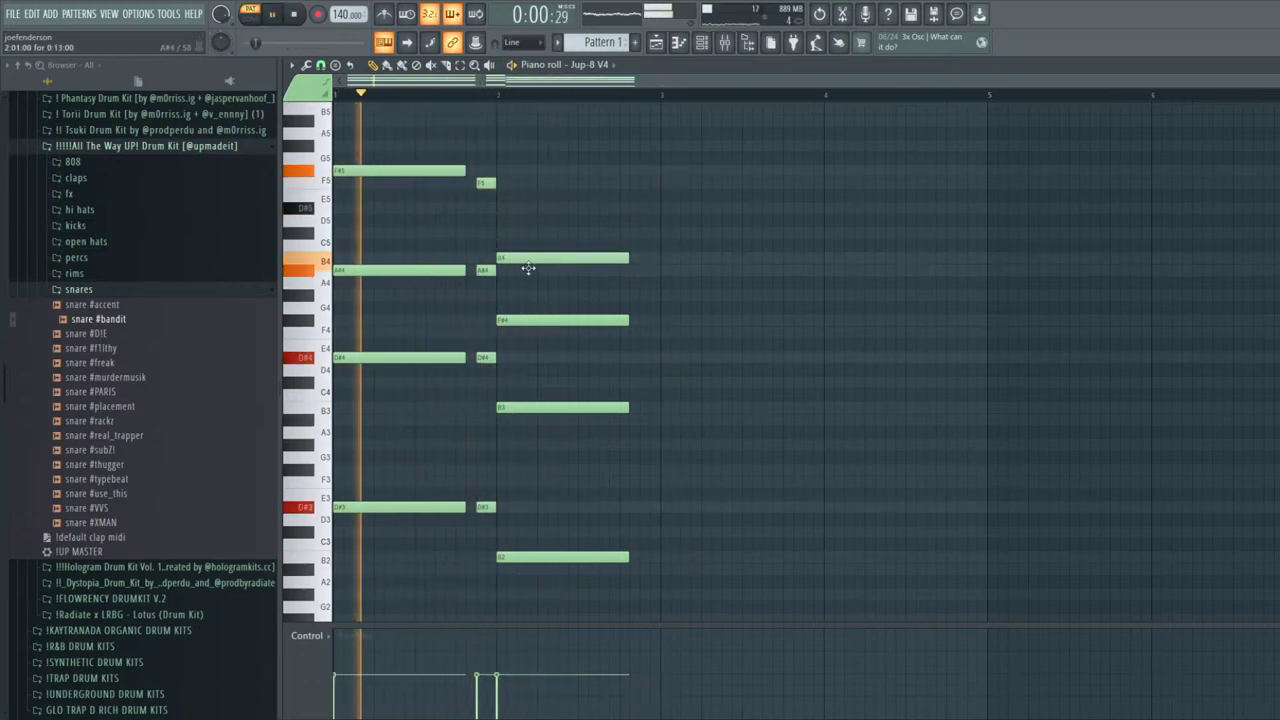
{"action": "key", "text": "space"}
{"action": "key", "text": "space"}
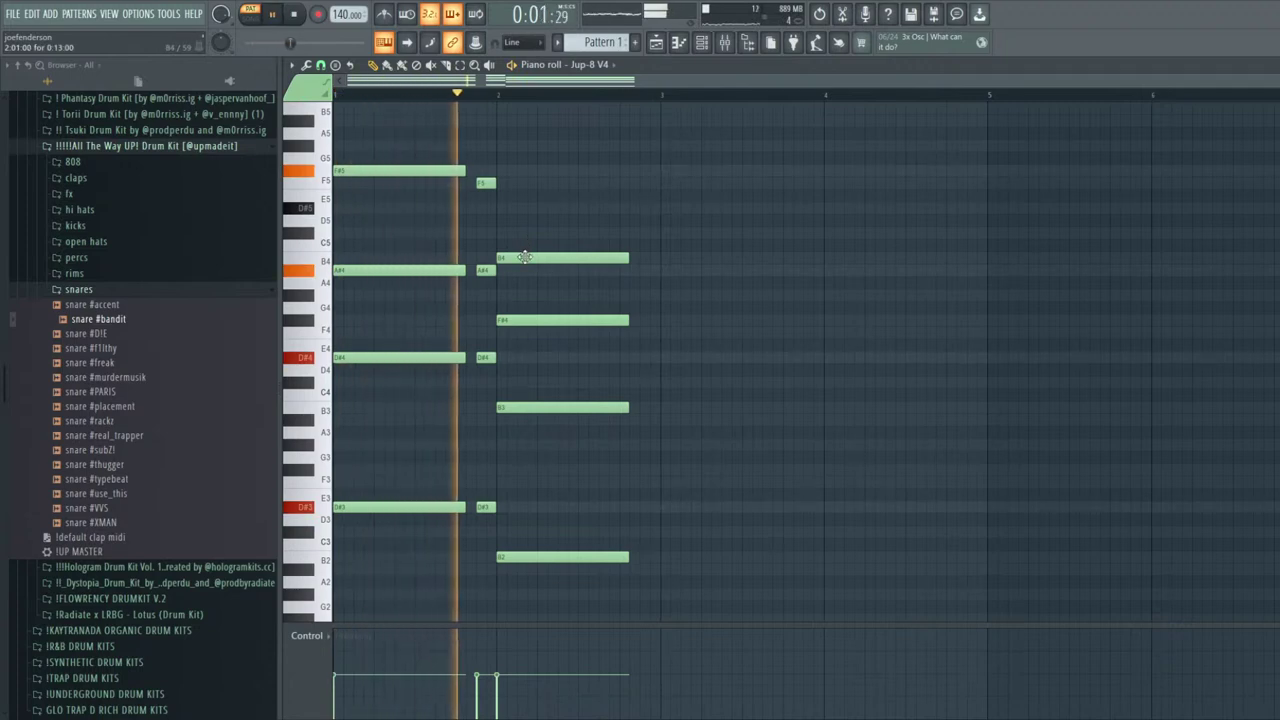
{"action": "key", "text": "space"}
{"action": "left_click_drag", "start_coordinate": [525, 257], "coordinate": [528, 271]}
{"action": "key", "text": "space"}
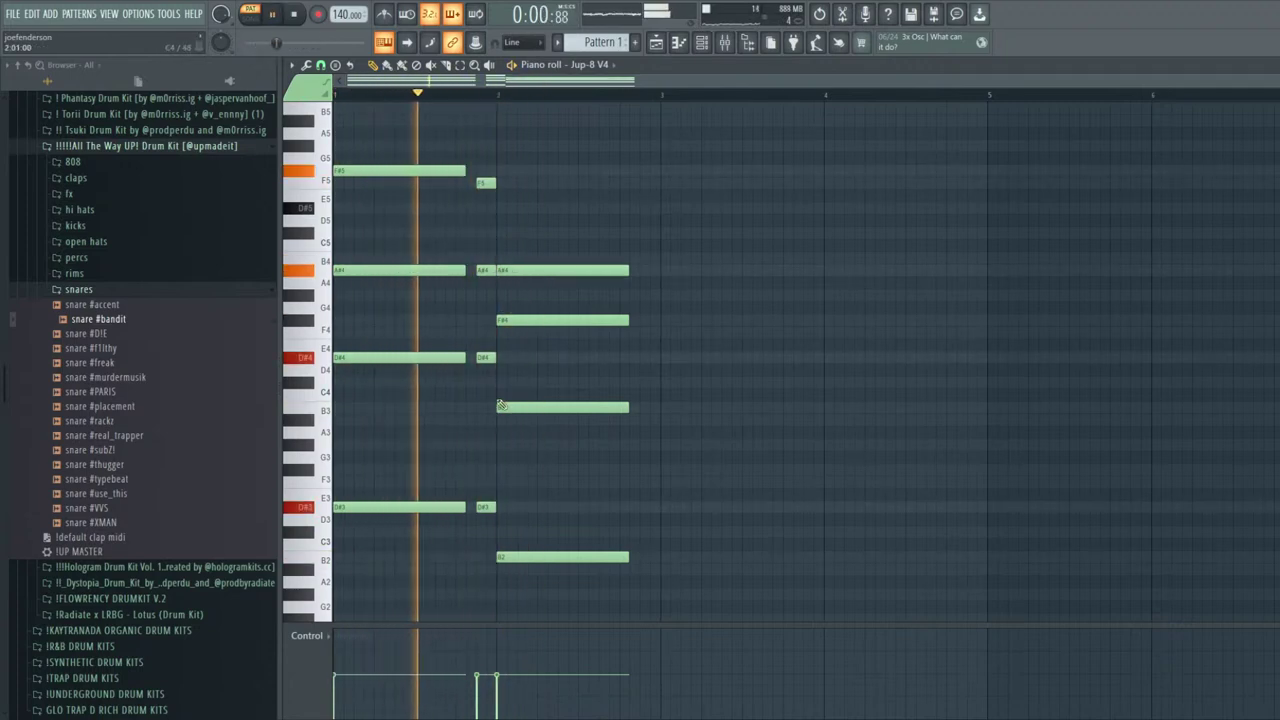
Shorten the stab before bar 2 to one step and the bar 2 chord to 12 steps
{"action": "left_click_drag", "start_coordinate": [488, 511], "coordinate": [485, 185], "text": "ctrl"}
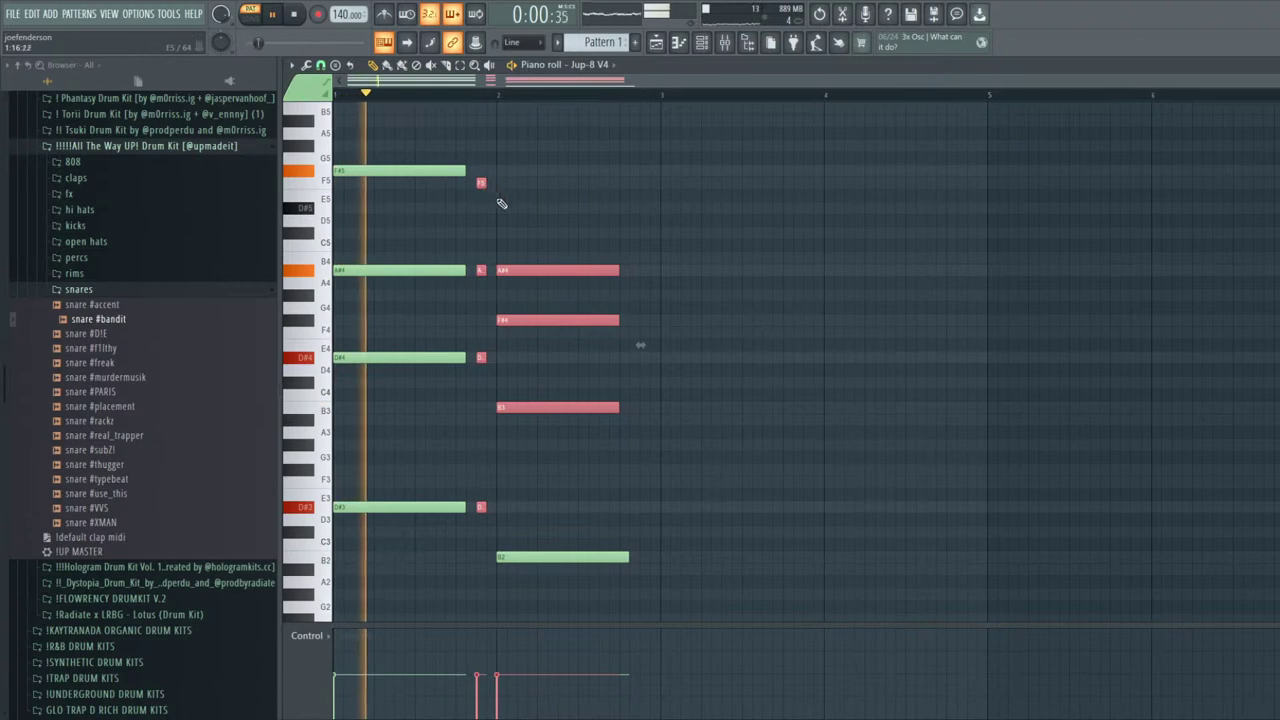
{"action": "left_click", "coordinate": [498, 199], "text": "ctrl"}
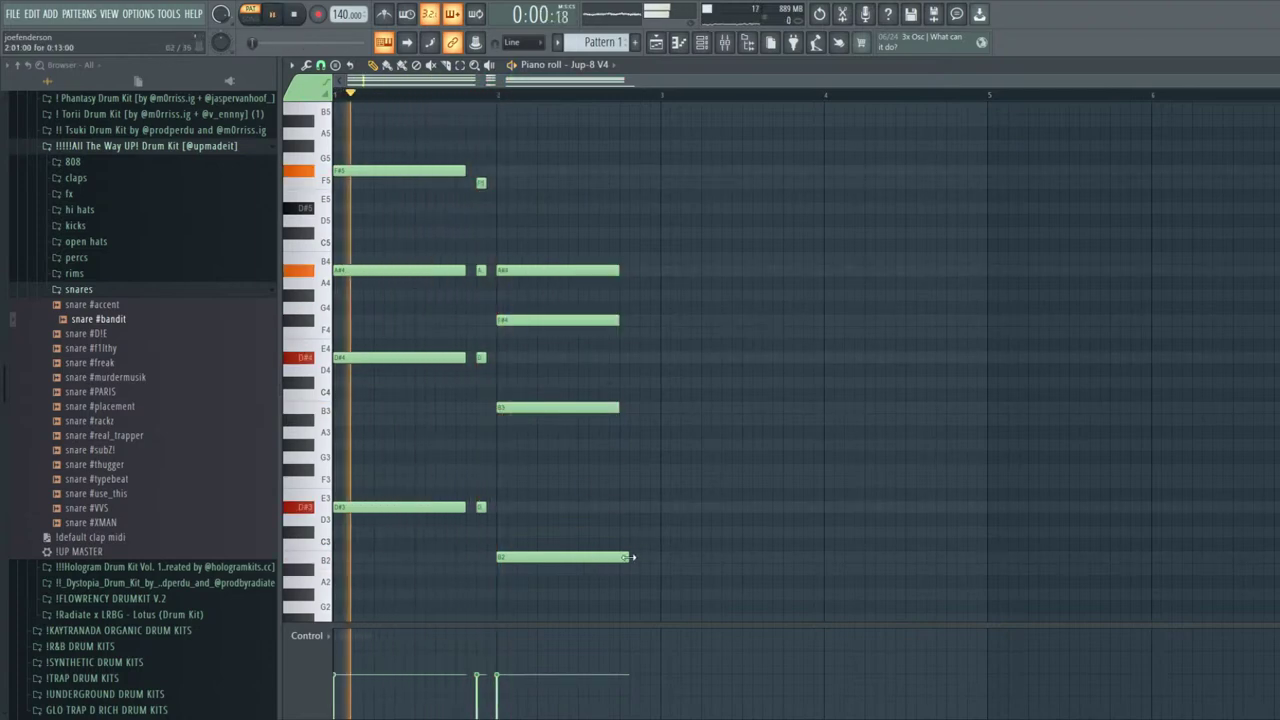
{"action": "key", "text": "space"}
Set the top notes to F5 in both long chords and F#5 in the stab, removing the bar 2 C#5
{"action": "left_click_drag", "start_coordinate": [531, 268], "coordinate": [530, 233]}
{"action": "key", "text": "space"}
{"action": "left_click_drag", "start_coordinate": [420, 171], "coordinate": [619, 183]}
{"action": "left_click", "coordinate": [501, 184]}
{"action": "right_click", "coordinate": [526, 231]}
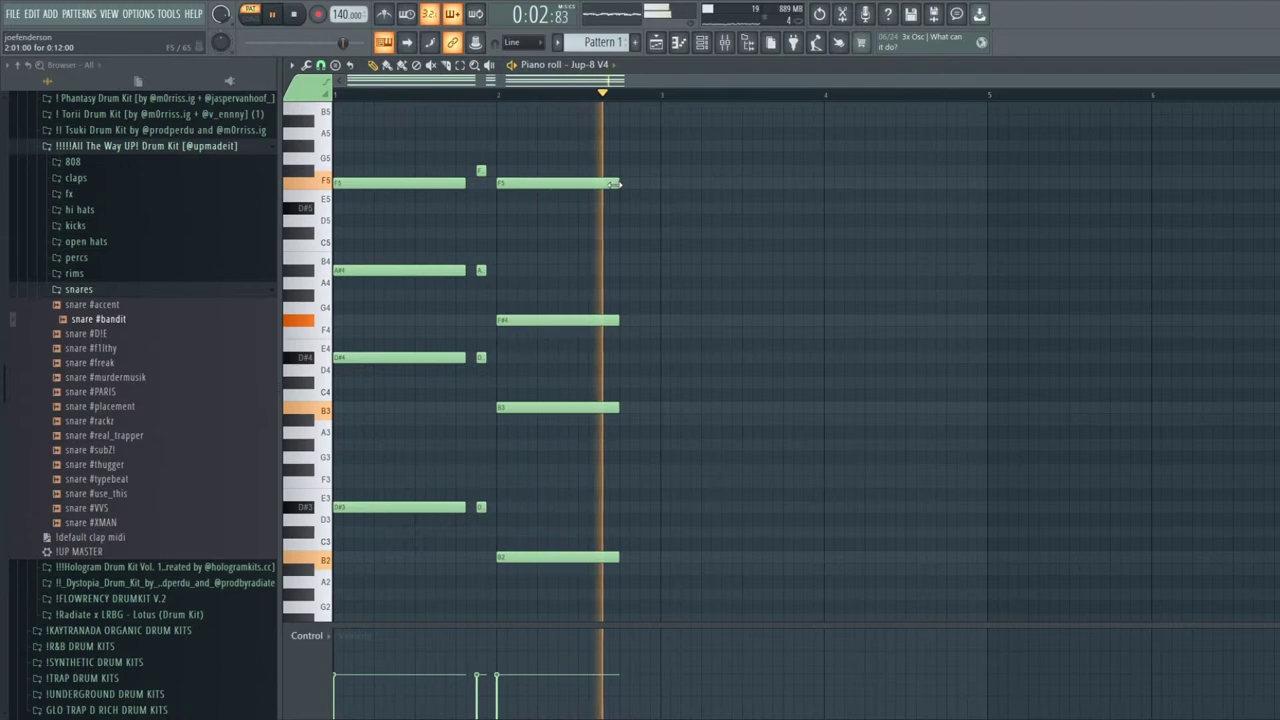
{"action": "key", "text": "space"}
{"action": "key", "text": "space"}
Try shortening the bar 2 chord to 10 steps and adding a copy transposed up to C#3 right behind it
{"action": "left_click_drag", "start_coordinate": [646, 594], "coordinate": [595, 185]}
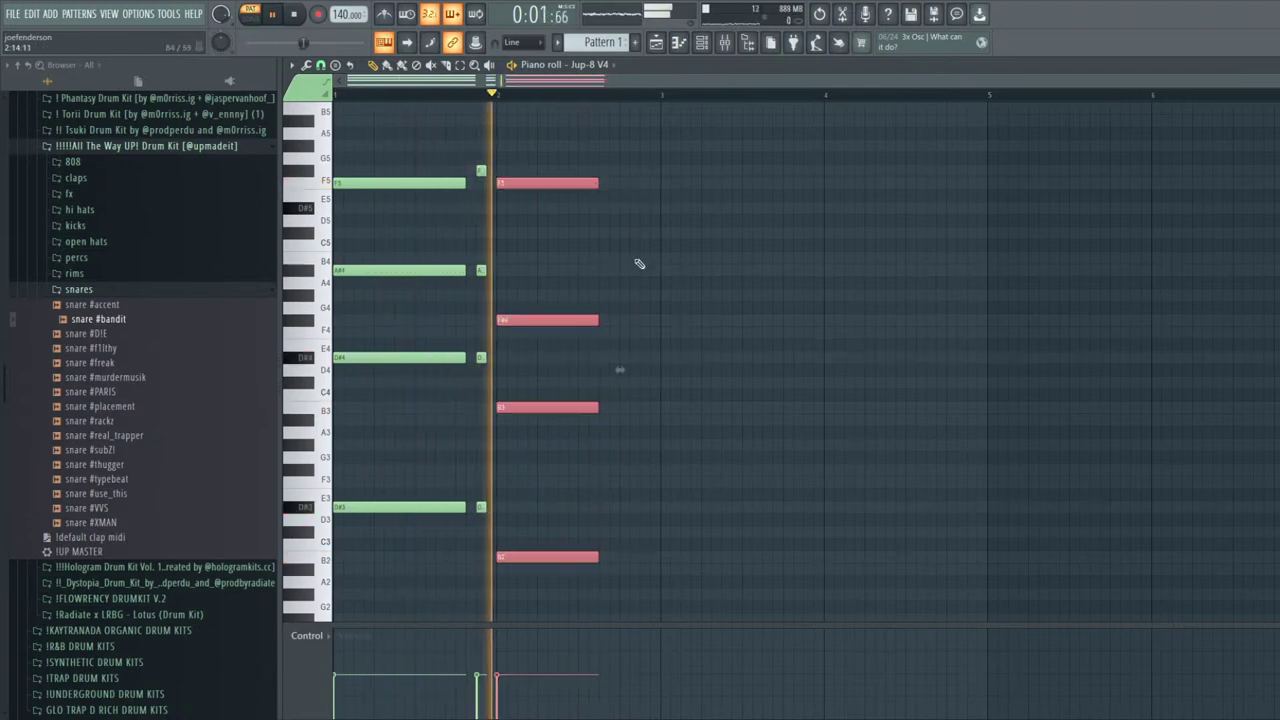
{"action": "key", "text": "ctrl+b"}
{"action": "left_click_drag", "start_coordinate": [630, 546], "coordinate": [626, 523]}
{"action": "key", "text": "space"}
{"action": "right_click", "coordinate": [627, 521]}
{"action": "key", "text": "space"}
{"action": "left_click_drag", "start_coordinate": [689, 587], "coordinate": [665, 172]}
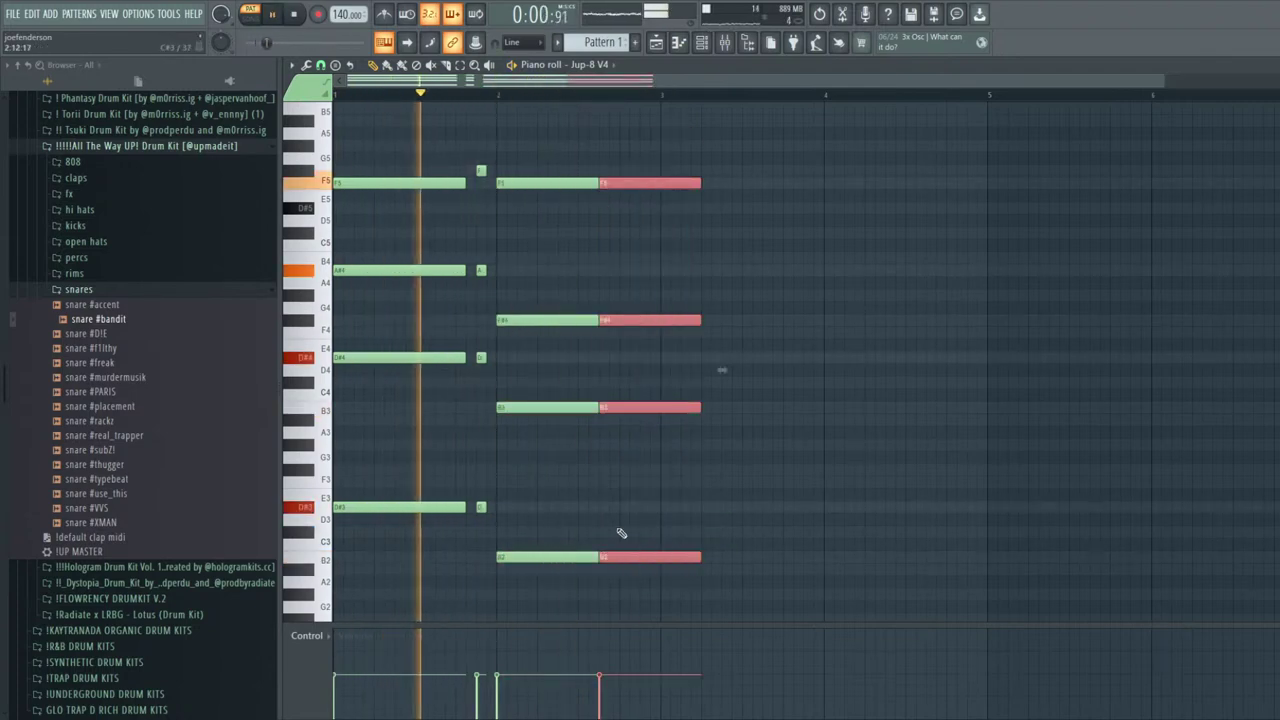
{"action": "left_click_drag", "start_coordinate": [697, 557], "coordinate": [697, 531]}
{"action": "key", "text": "space"}
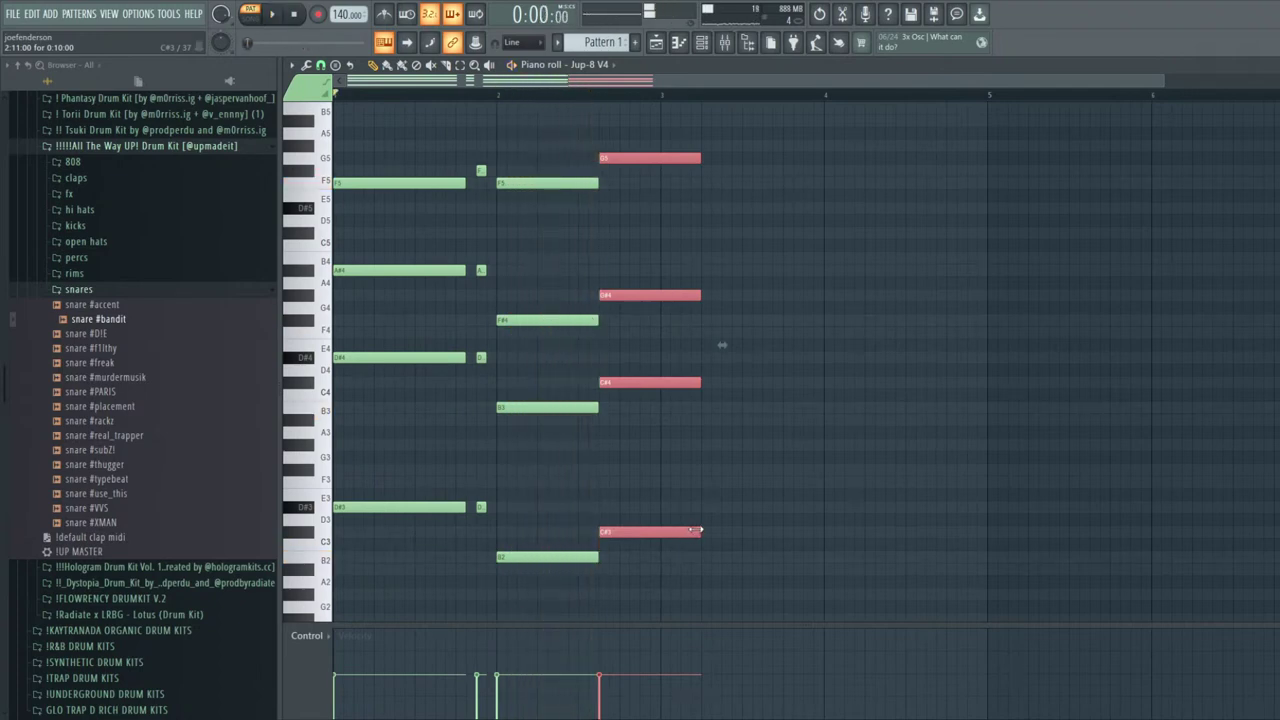
{"action": "key", "text": "space"}
Try G#5 as the copied C#3 chord's top note, and delete the copied chord
{"action": "left_click", "coordinate": [629, 194], "text": "ctrl"}
{"action": "left_click_drag", "start_coordinate": [618, 158], "coordinate": [618, 146]}
{"action": "mouse_move", "coordinate": [711, 588]}
{"action": "left_mouse_down"}
{"action": "mouse_move", "coordinate": [654, 150]}
{"action": "mouse_move", "coordinate": [778, 141]}
{"action": "left_mouse_up"}
{"action": "key", "text": "space"}
{"action": "key", "text": "space"}
{"action": "key", "text": "space"}
{"action": "right_click", "coordinate": [765, 146]}
{"action": "right_click", "coordinate": [703, 532]}
{"action": "key", "text": "space"}
Shorten the bar 2 chord to eight steps and duplicate it directly behind itself
{"action": "left_click_drag", "start_coordinate": [620, 552], "coordinate": [556, 166]}
{"action": "left_click_drag", "start_coordinate": [592, 573], "coordinate": [537, 155]}
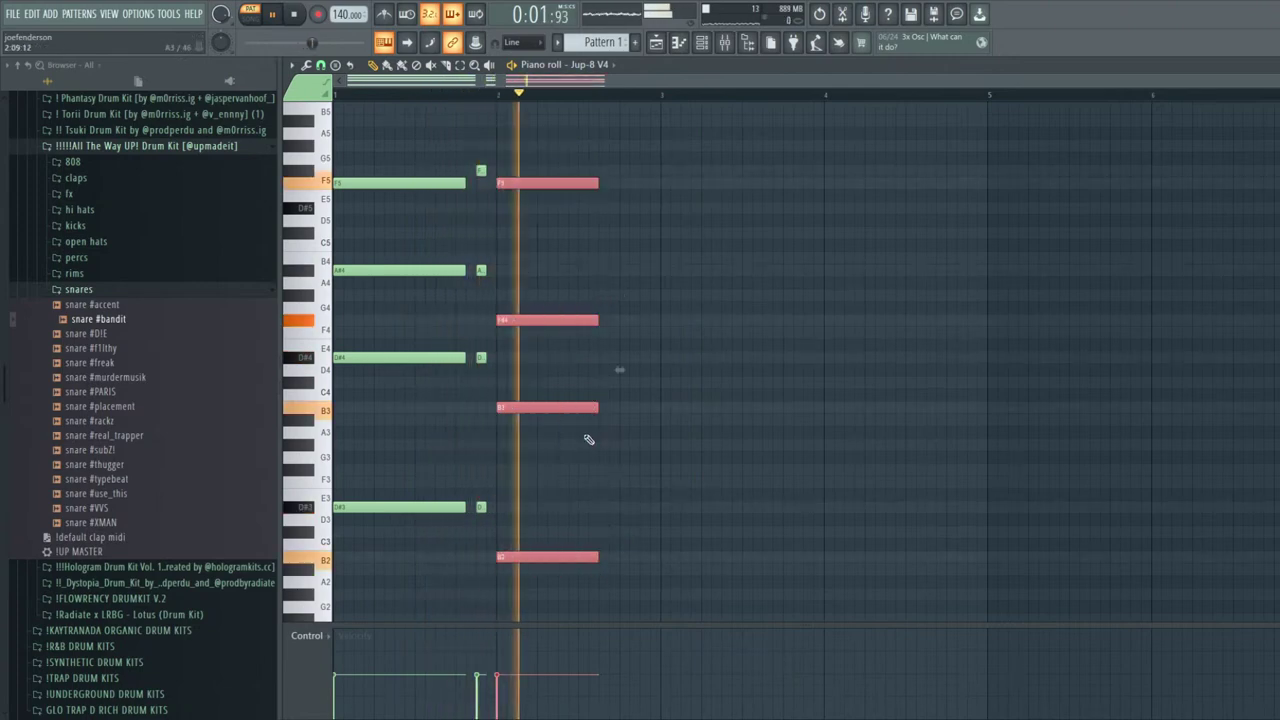
{"action": "left_click_drag", "start_coordinate": [597, 407], "coordinate": [577, 408]}
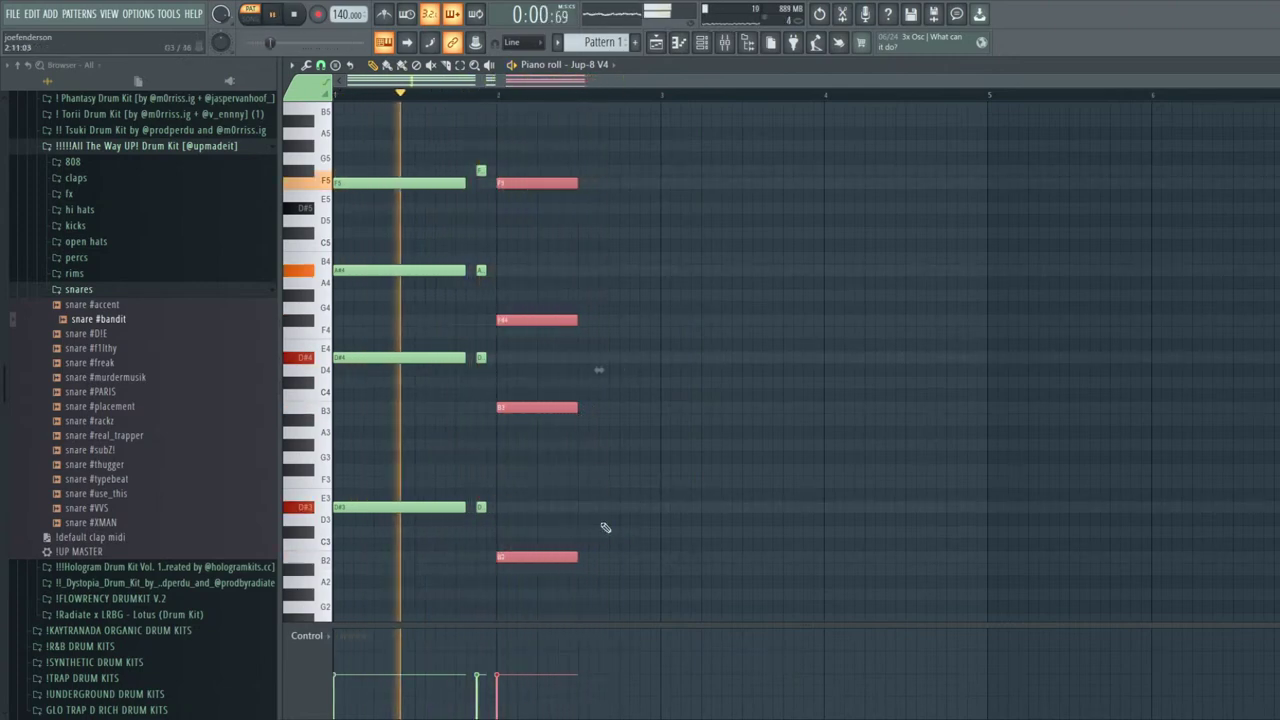
{"action": "key", "text": "ctrl+b"}
Try the copied chord a semitone lower on A#2 with D#5 on top, and delete it
{"action": "key", "text": "space"}
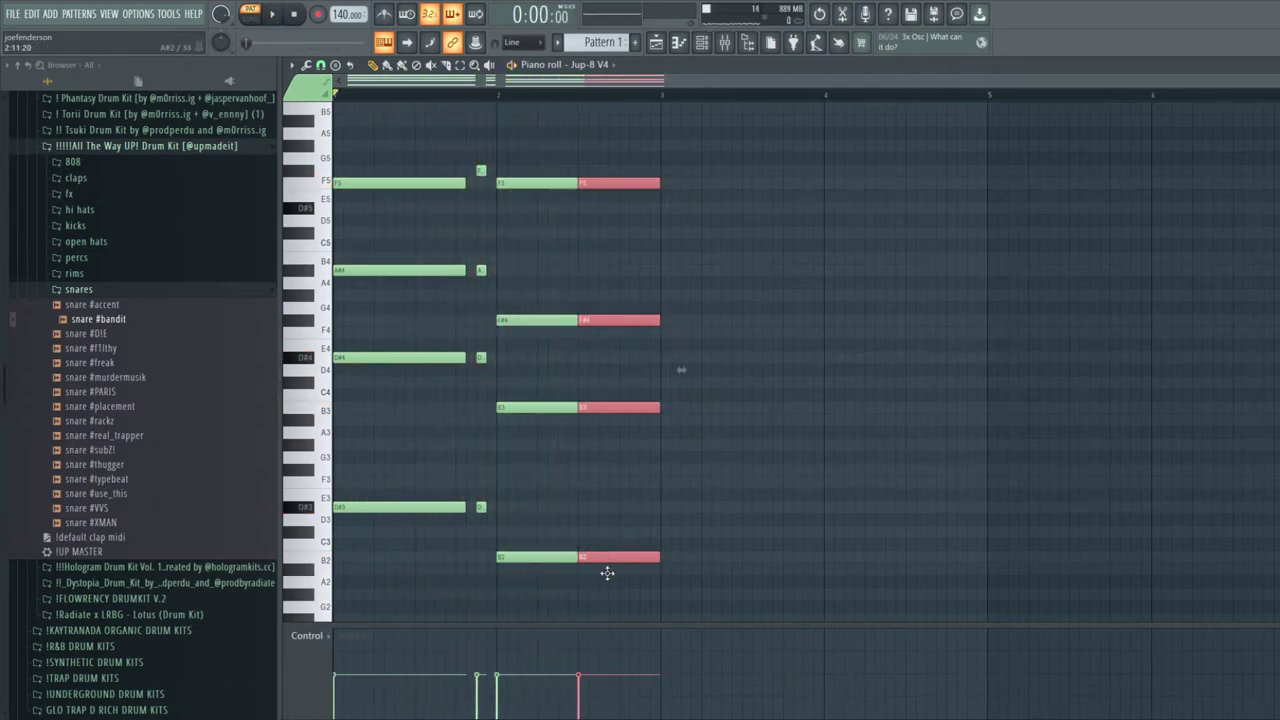
{"action": "key", "text": "space"}
{"action": "left_click_drag", "start_coordinate": [605, 568], "coordinate": [608, 580]}
{"action": "key", "text": "space"}
{"action": "key", "text": "space"}
{"action": "left_click", "coordinate": [606, 232], "text": "ctrl"}
{"action": "left_click_drag", "start_coordinate": [606, 197], "coordinate": [606, 211]}
{"action": "left_click_drag", "start_coordinate": [661, 593], "coordinate": [625, 185]}
{"action": "key", "text": "space"}
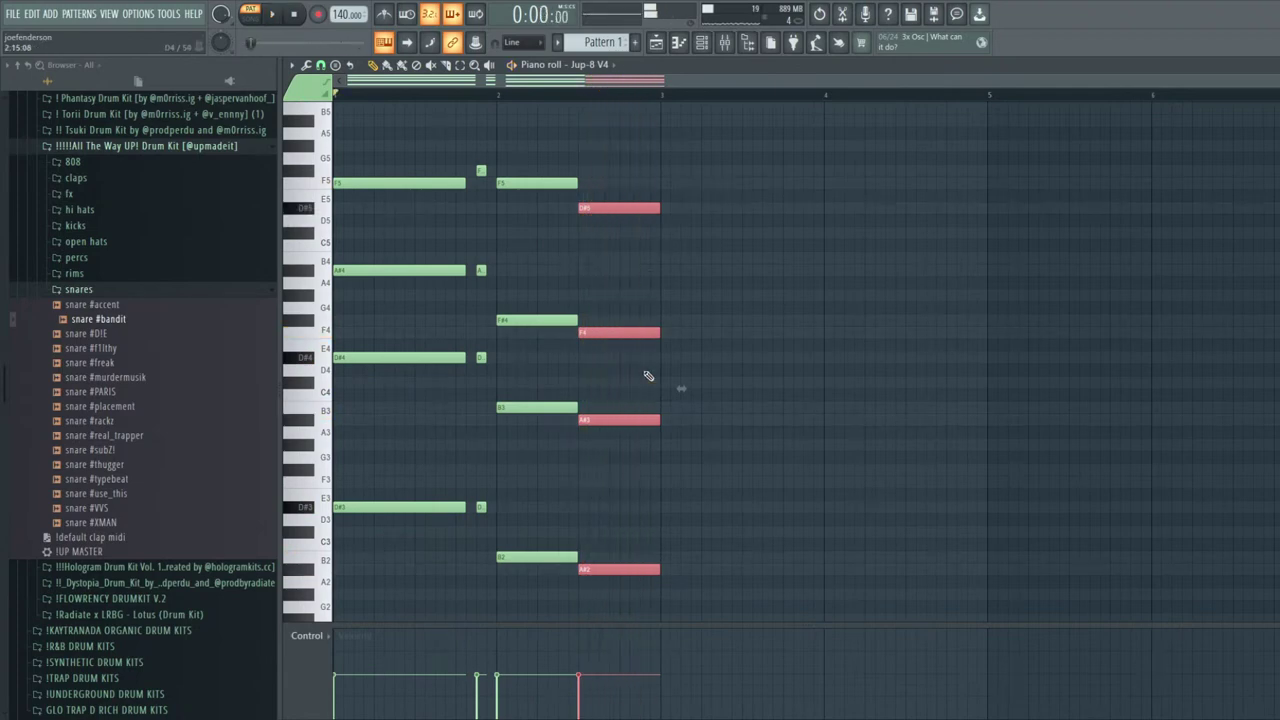
{"action": "key", "text": "space"}
{"action": "key", "text": "Delete"}
Set the project tempo to 145 BPM
{"action": "left_click_drag", "start_coordinate": [603, 560], "coordinate": [550, 194]}
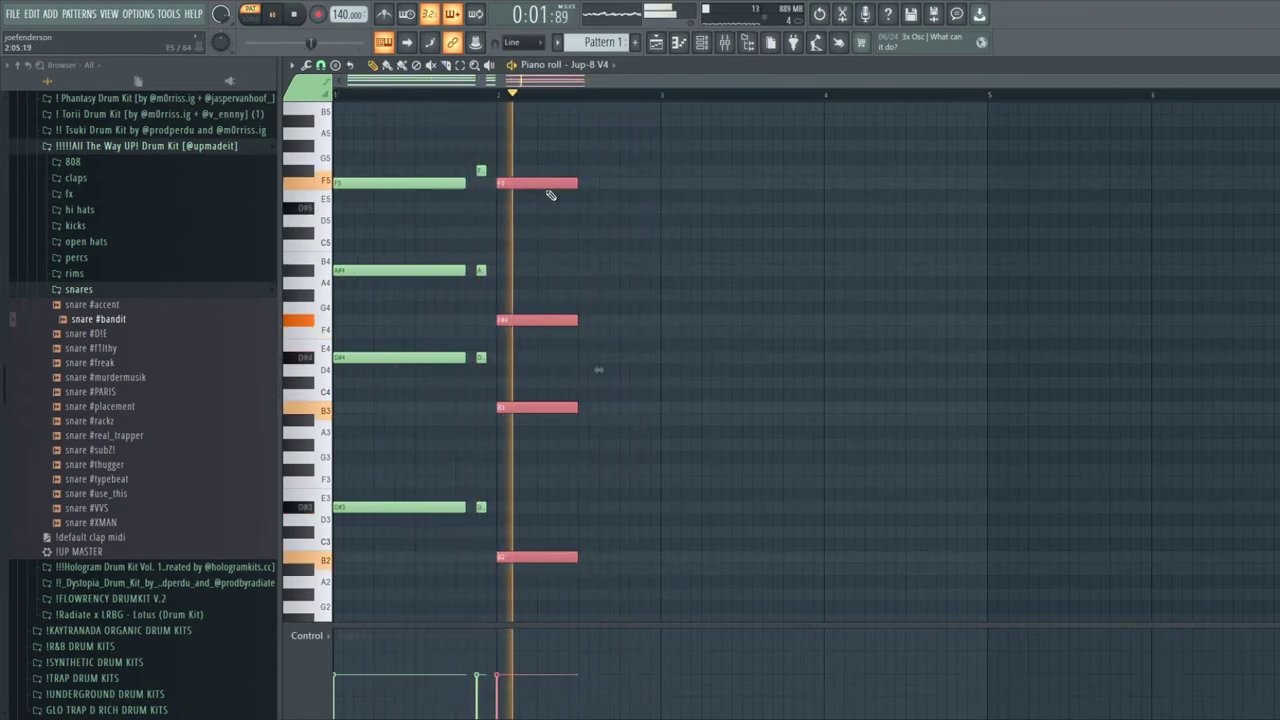
{"action": "left_click_drag", "start_coordinate": [608, 580], "coordinate": [479, 150]}
{"action": "key", "text": "space"}
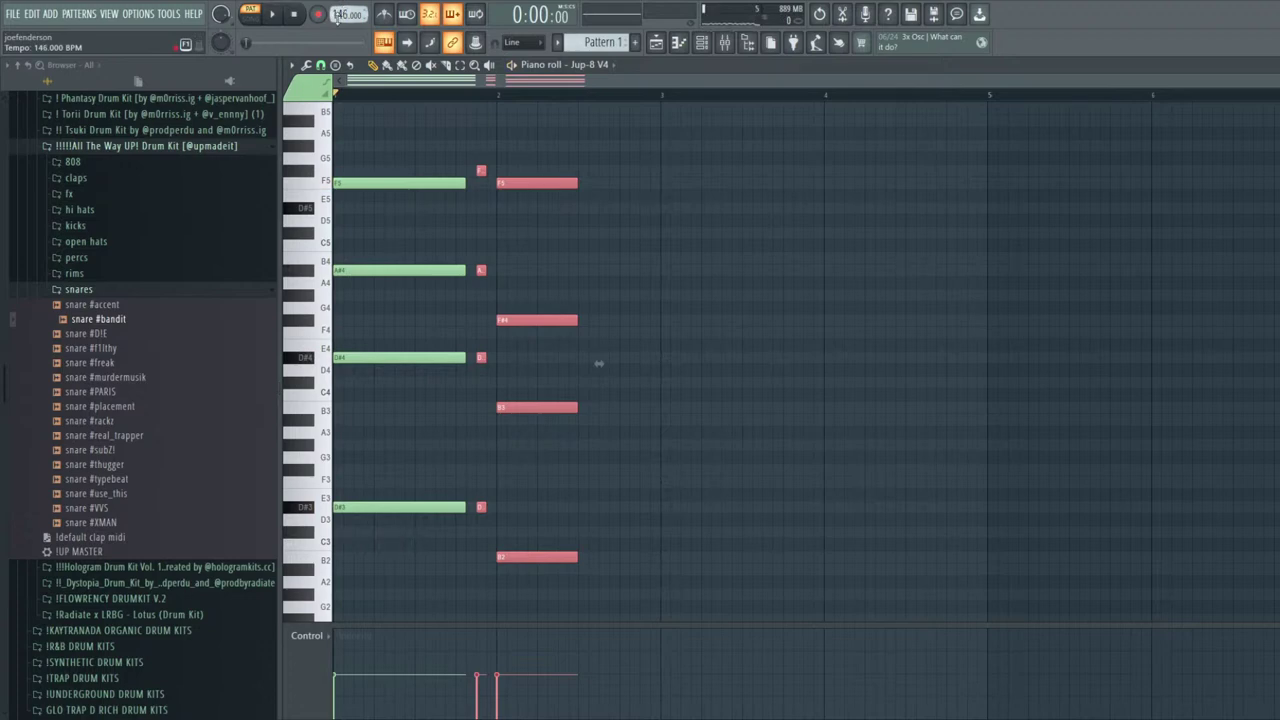
{"action": "key", "text": "space"}
Turn on the metronome and move the one-step stab and the bar 2 chord four steps later
{"action": "left_click_drag", "start_coordinate": [591, 591], "coordinate": [479, 128]}
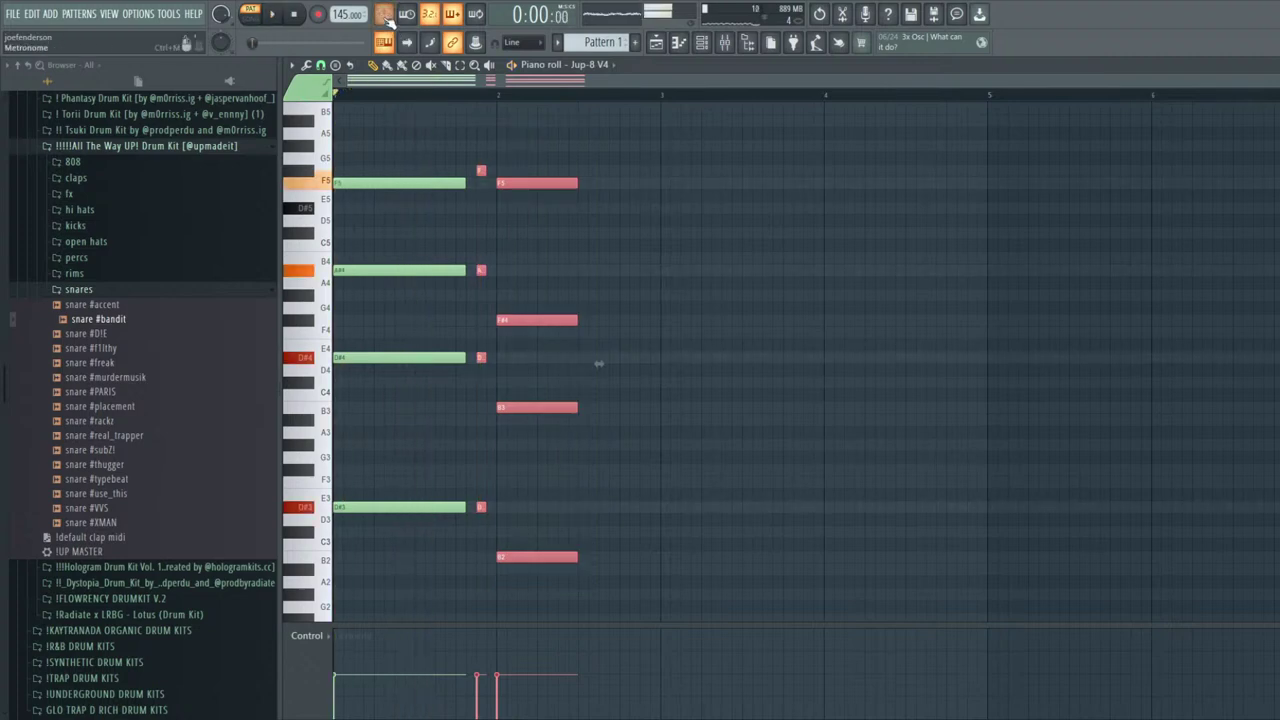
{"action": "left_click_drag", "start_coordinate": [505, 180], "coordinate": [546, 181]}
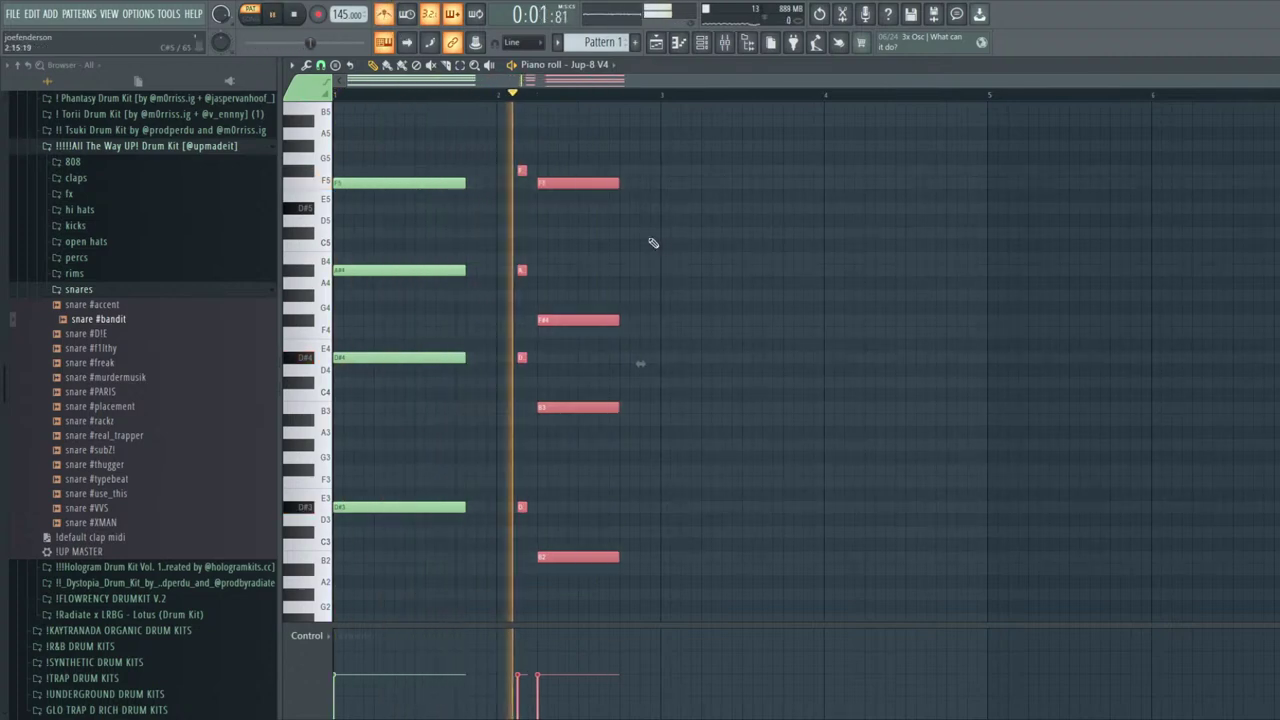
Duplicate the two-bar chord phrase into bars 3 and 4 and raise the last chord's top note to G#5
{"action": "key", "text": "ctrl+a"}
{"action": "key", "text": "ctrl+b"}
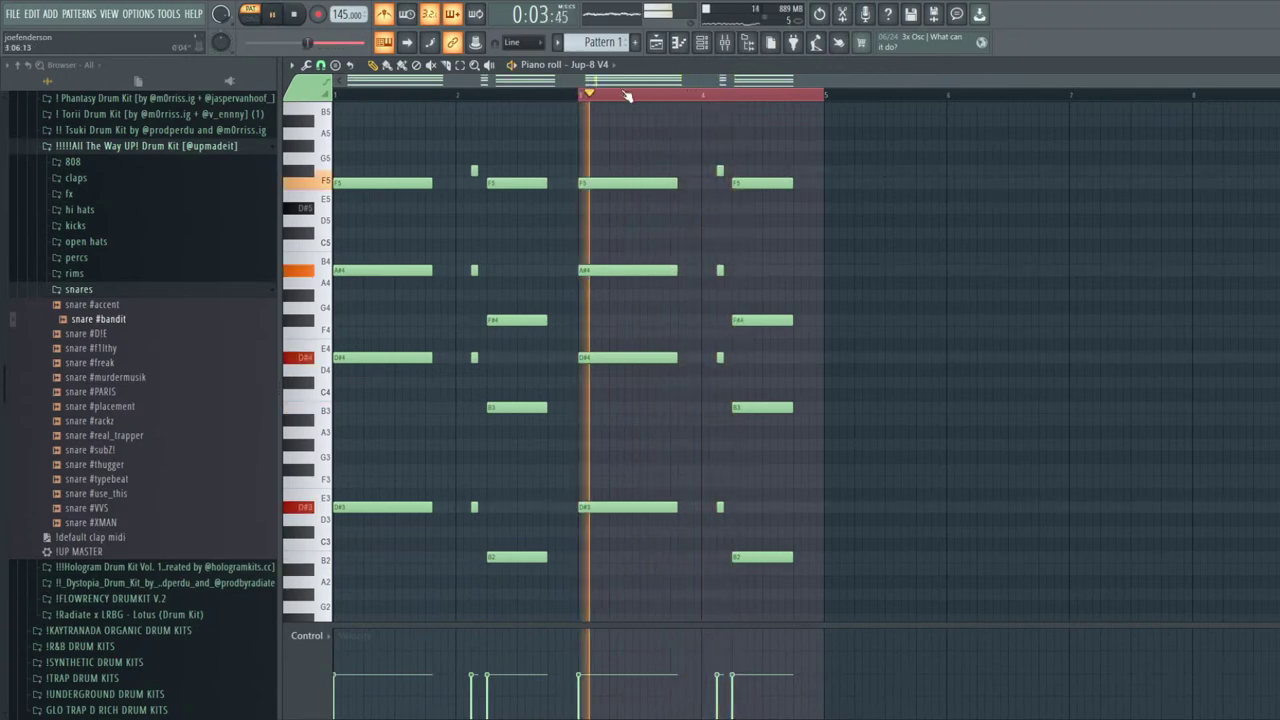
{"action": "left_click_drag", "start_coordinate": [754, 183], "coordinate": [754, 145]}
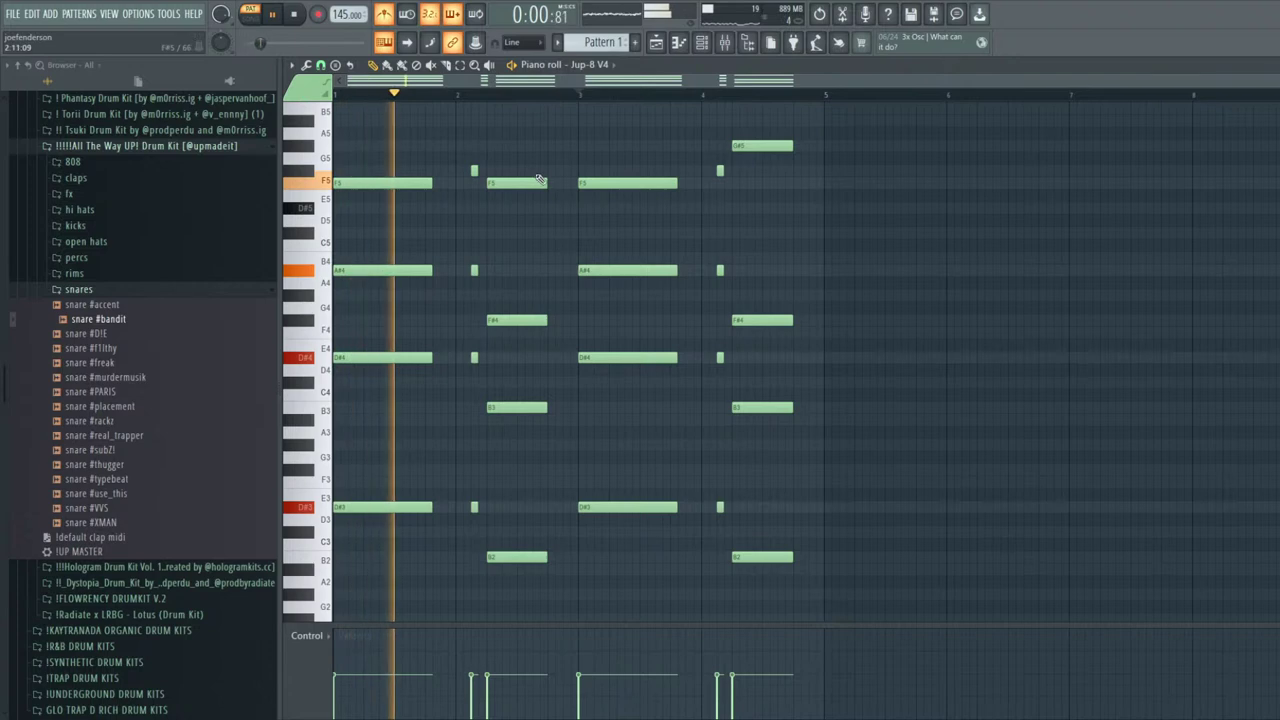
Draw a descending run of one-step notes, F#6, C#6, B5 and A#5, from late bar 2 to the start of bar 3
{"action": "scroll", "coordinate": [552, 137], "scroll_direction": "up", "scroll_amount": 3}
{"action": "left_click", "coordinate": [554, 136]}
{"action": "left_click_drag", "start_coordinate": [603, 135], "coordinate": [556, 142]}
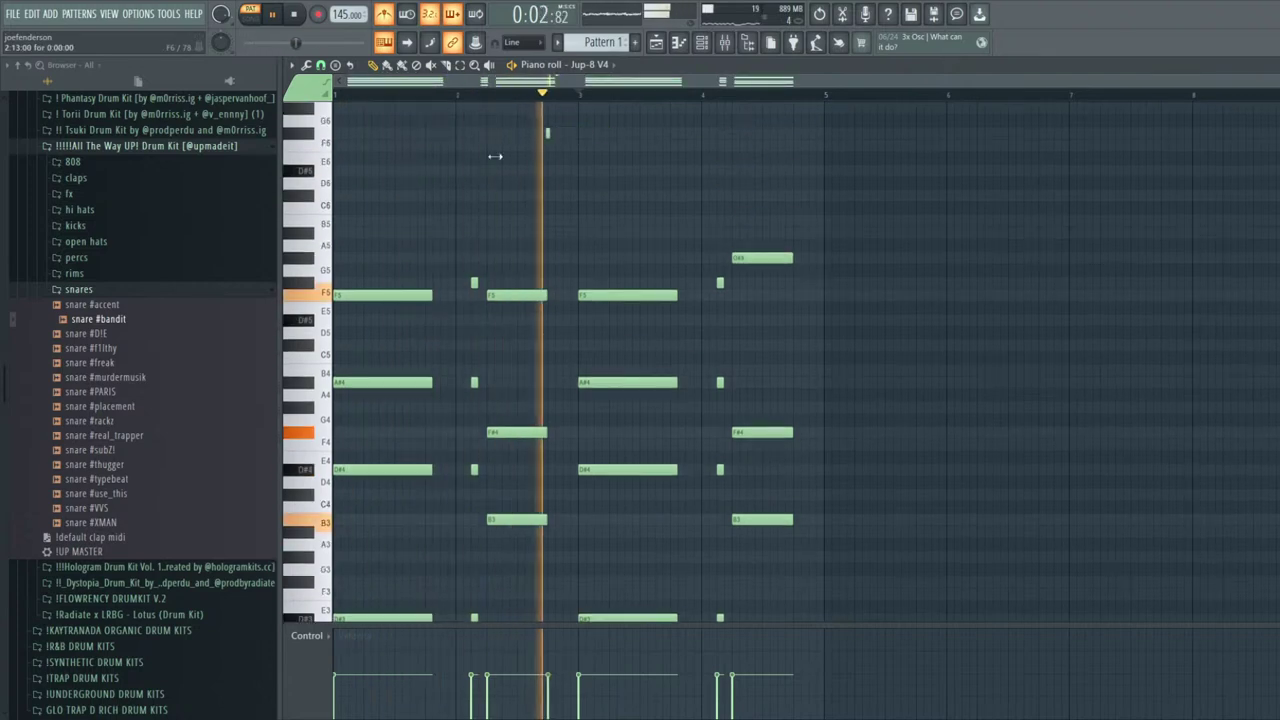
{"action": "scroll", "coordinate": [555, 141], "scroll_direction": "up", "scroll_amount": 3}
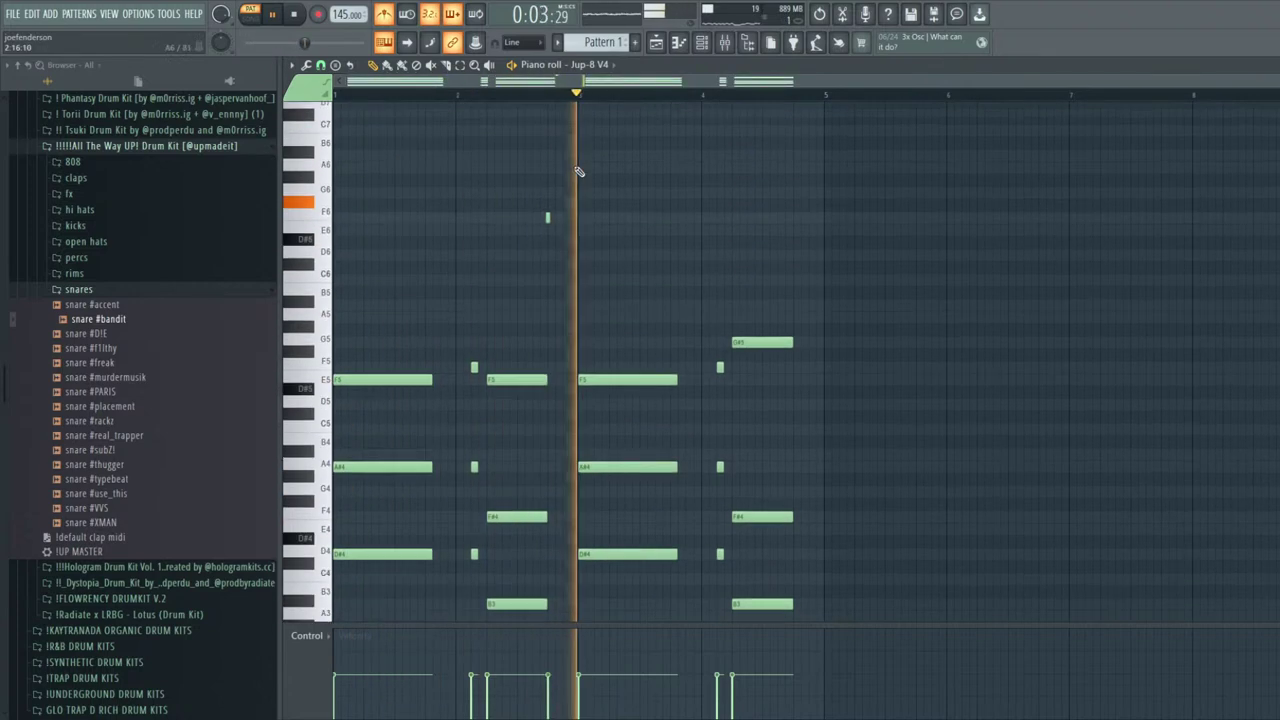
{"action": "left_click", "coordinate": [555, 308]}
{"action": "left_click", "coordinate": [563, 333]}
{"action": "left_click", "coordinate": [578, 346]}
Raise the run an octave and layer a copy two steps earlier on B7, F#7, D#7 and D#7
{"action": "left_click_drag", "start_coordinate": [586, 354], "coordinate": [534, 126]}
{"action": "key", "text": "ctrl+Up"}
{"action": "scroll", "coordinate": [600, 366], "scroll_direction": "up", "scroll_amount": 3}
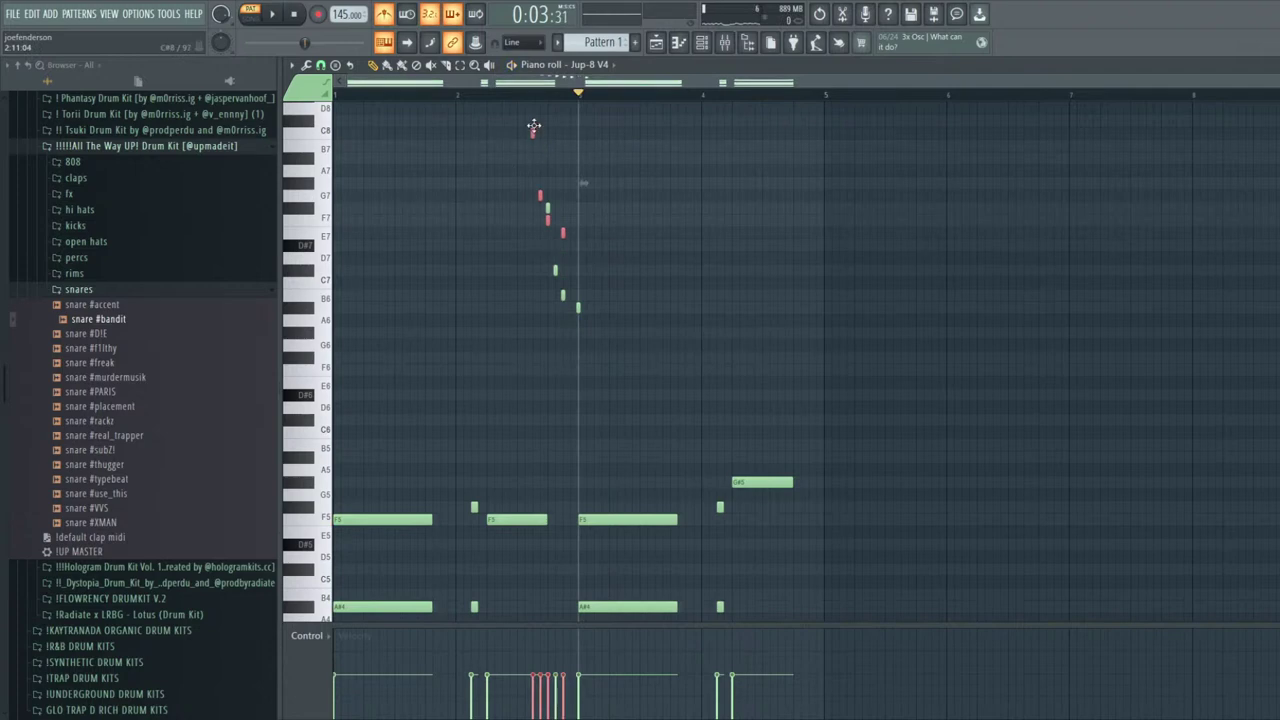
{"action": "scroll", "coordinate": [451, 214], "scroll_direction": "up", "scroll_amount": 3}
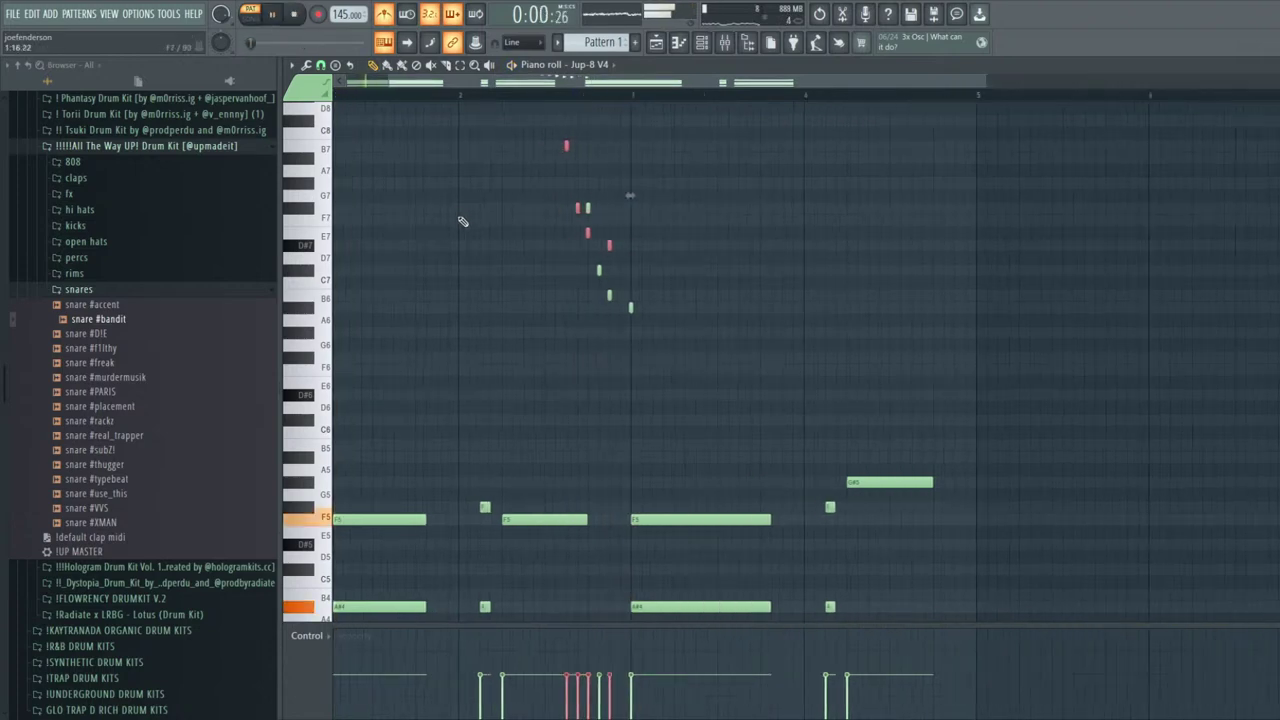
{"action": "key", "text": "space"}
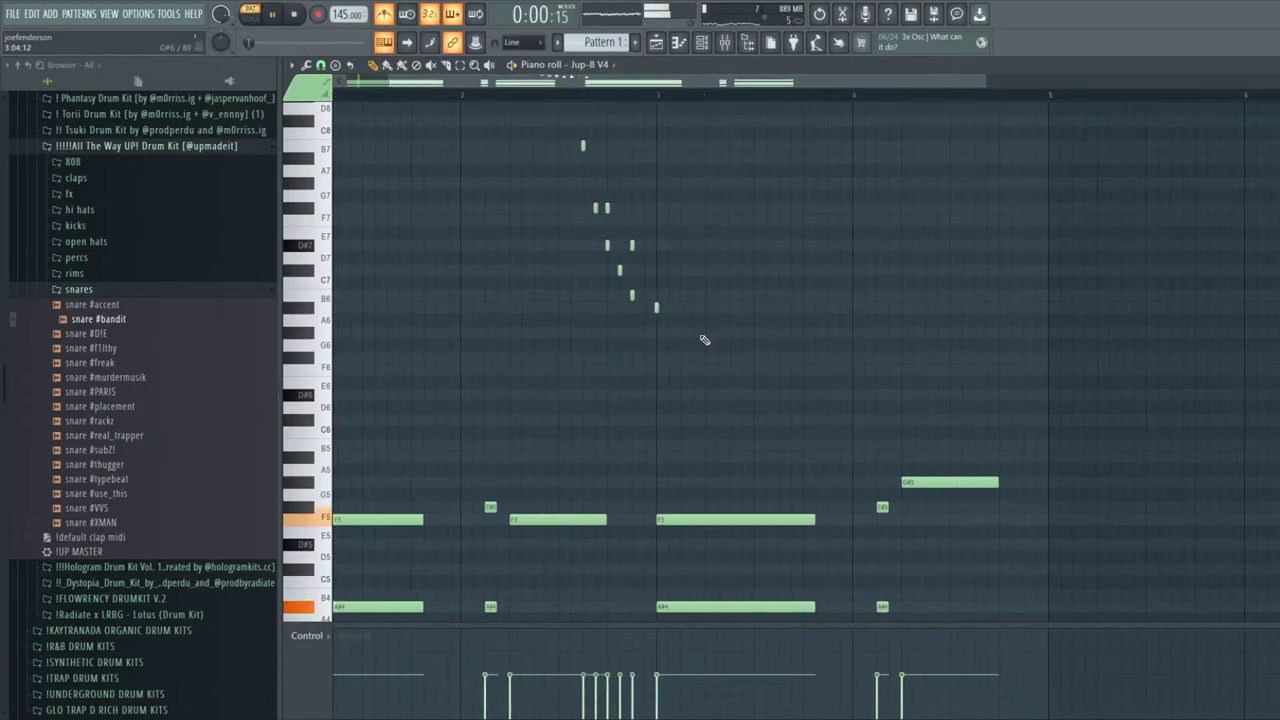
Ramp the velocities of the high run upward from its first note to its last
{"action": "left_click_drag", "start_coordinate": [705, 350], "coordinate": [449, 92]}
{"action": "left_click_drag", "start_coordinate": [585, 710], "coordinate": [709, 689]}
{"action": "scroll", "coordinate": [690, 400], "scroll_direction": "down", "scroll_amount": 1}
Copy the high run to the end of bar 4 and delete the copy's last note
{"action": "left_click_drag", "start_coordinate": [702, 336], "coordinate": [574, 132]}
{"action": "scroll", "coordinate": [755, 295], "scroll_direction": "down", "scroll_amount": 2}
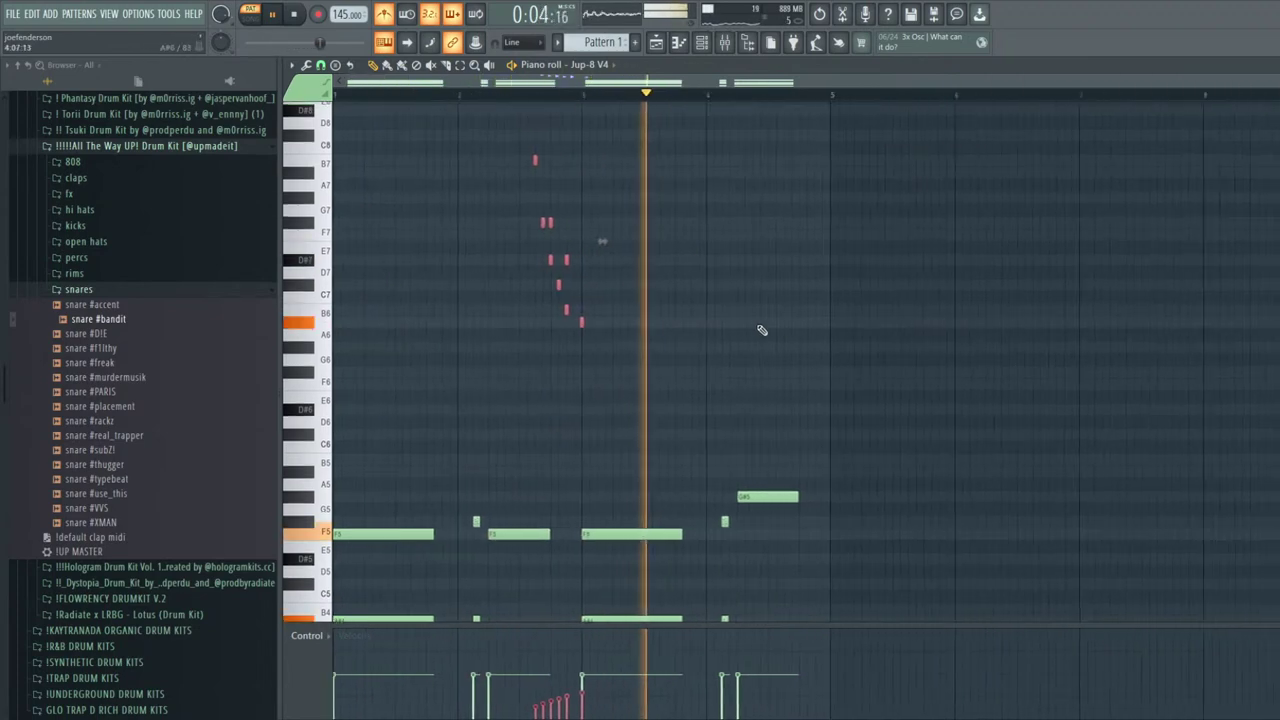
{"action": "key", "text": "ctrl+b"}
{"action": "left_click_drag", "start_coordinate": [633, 324], "coordinate": [818, 324]}
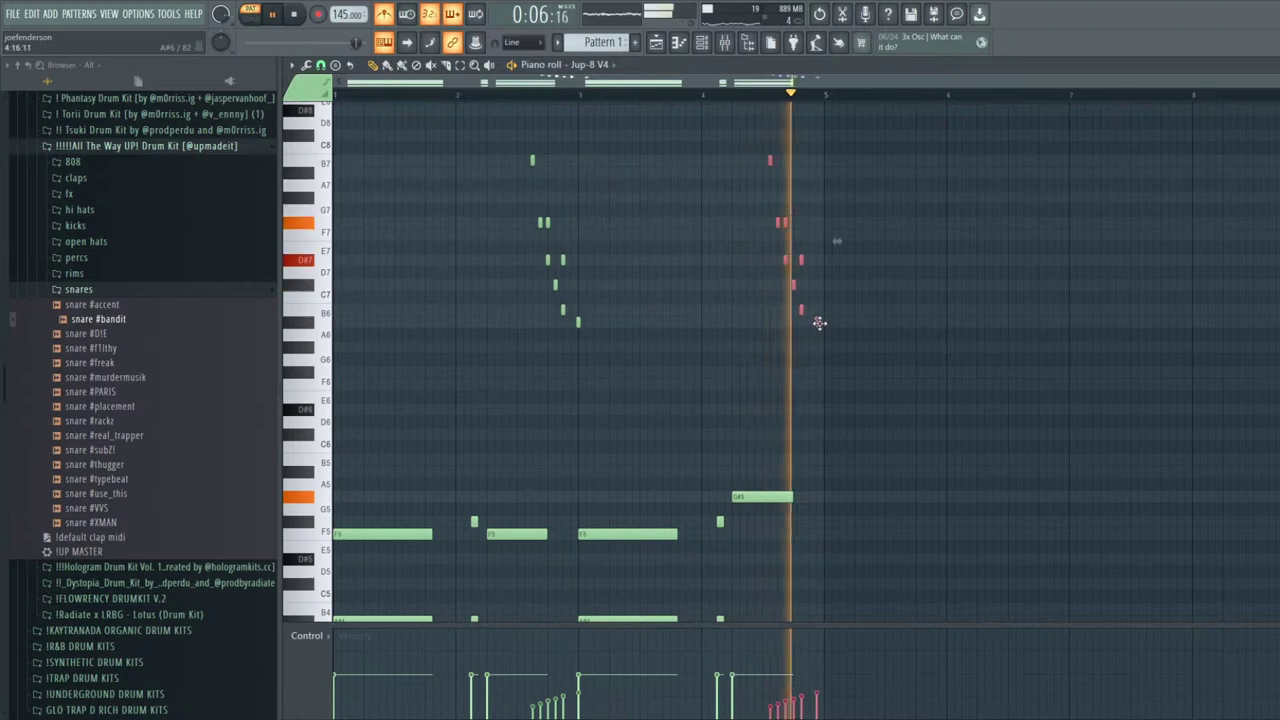
{"action": "right_click", "coordinate": [824, 323]}
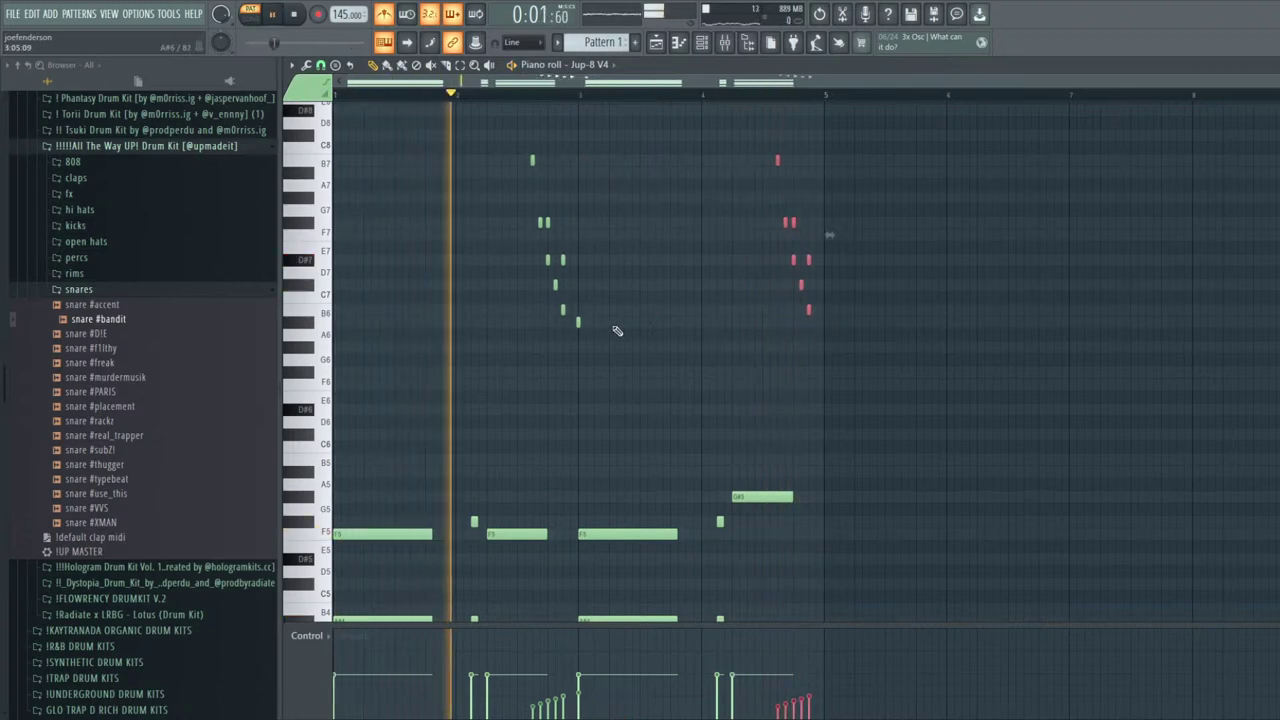
Lengthen the A#6 note at bar 3 to about 23 steps, and delete the copied run after trying it an octave higher
{"action": "left_click_drag", "start_coordinate": [581, 322], "coordinate": [851, 118]}
{"action": "key", "text": "ctrl+Up"}
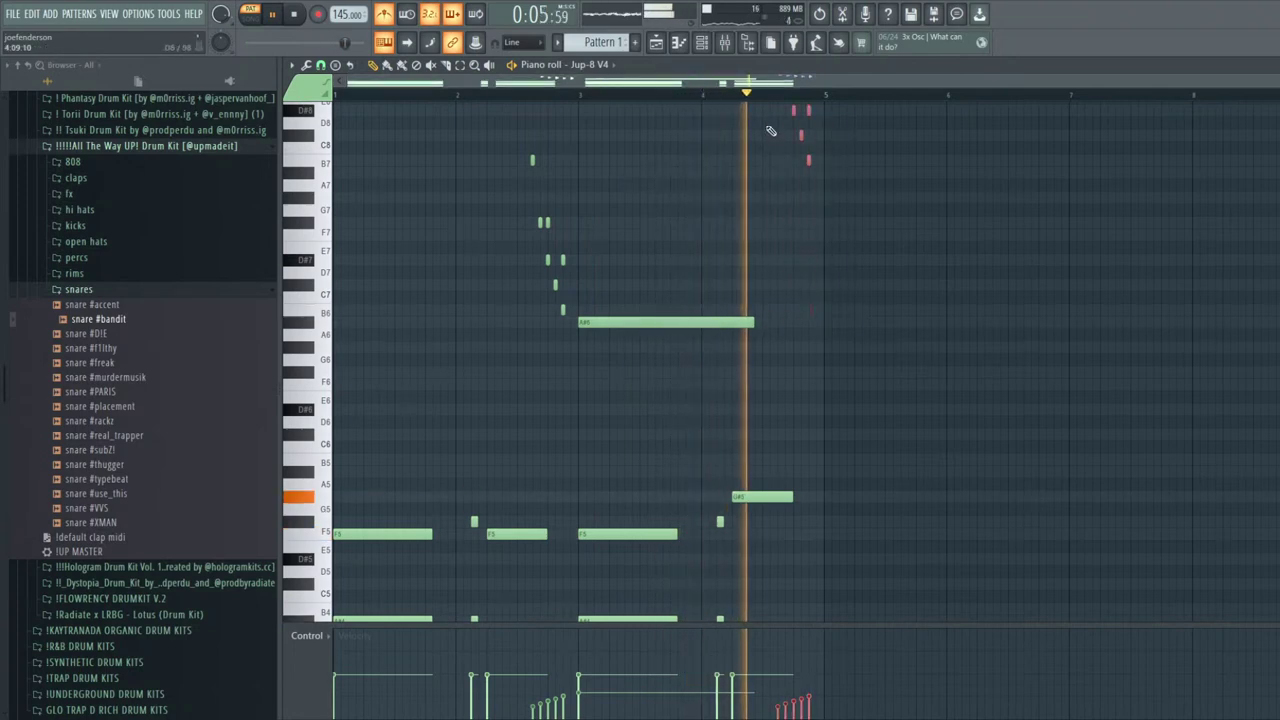
{"action": "scroll", "coordinate": [812, 292], "scroll_direction": "up", "scroll_amount": 4}
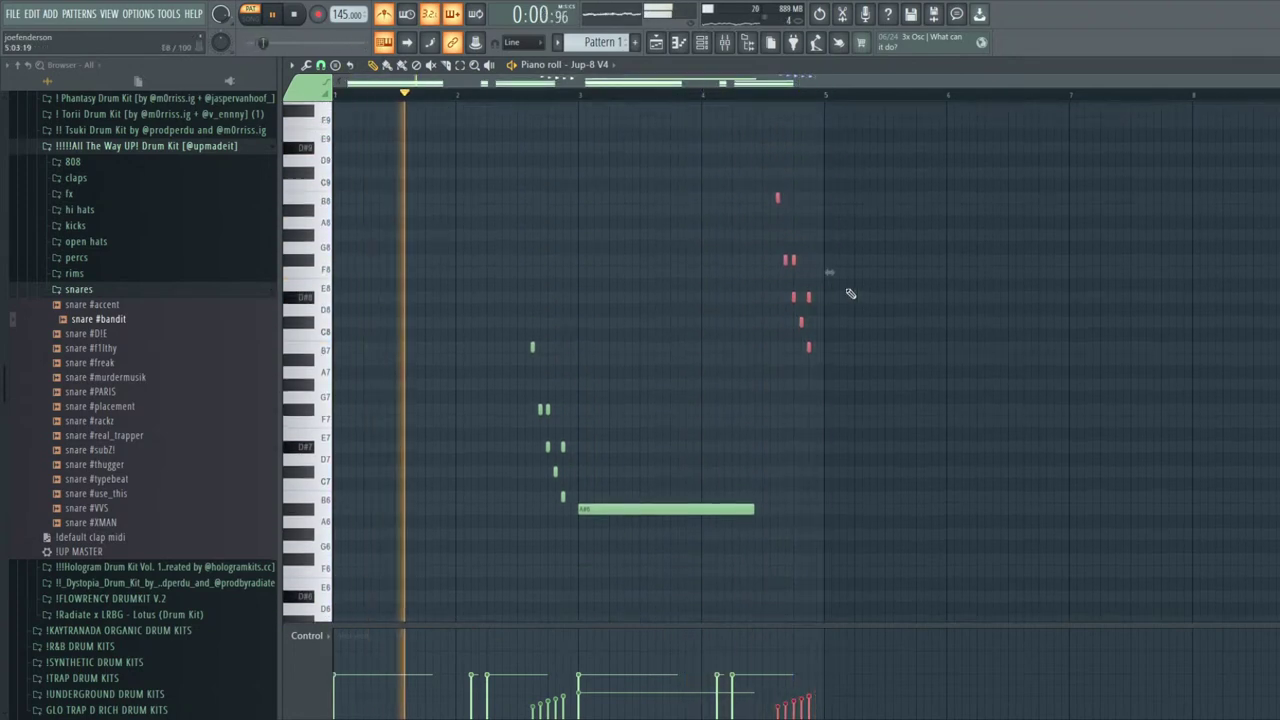
{"action": "key", "text": "Delete"}
Duplicate the whole four-bar melody into bars 5 to 8
{"action": "scroll", "coordinate": [840, 306], "scroll_direction": "down", "scroll_amount": 6}
{"action": "scroll", "coordinate": [843, 150], "scroll_direction": "down", "scroll_amount": 3}
{"action": "key", "text": "ctrl+a"}
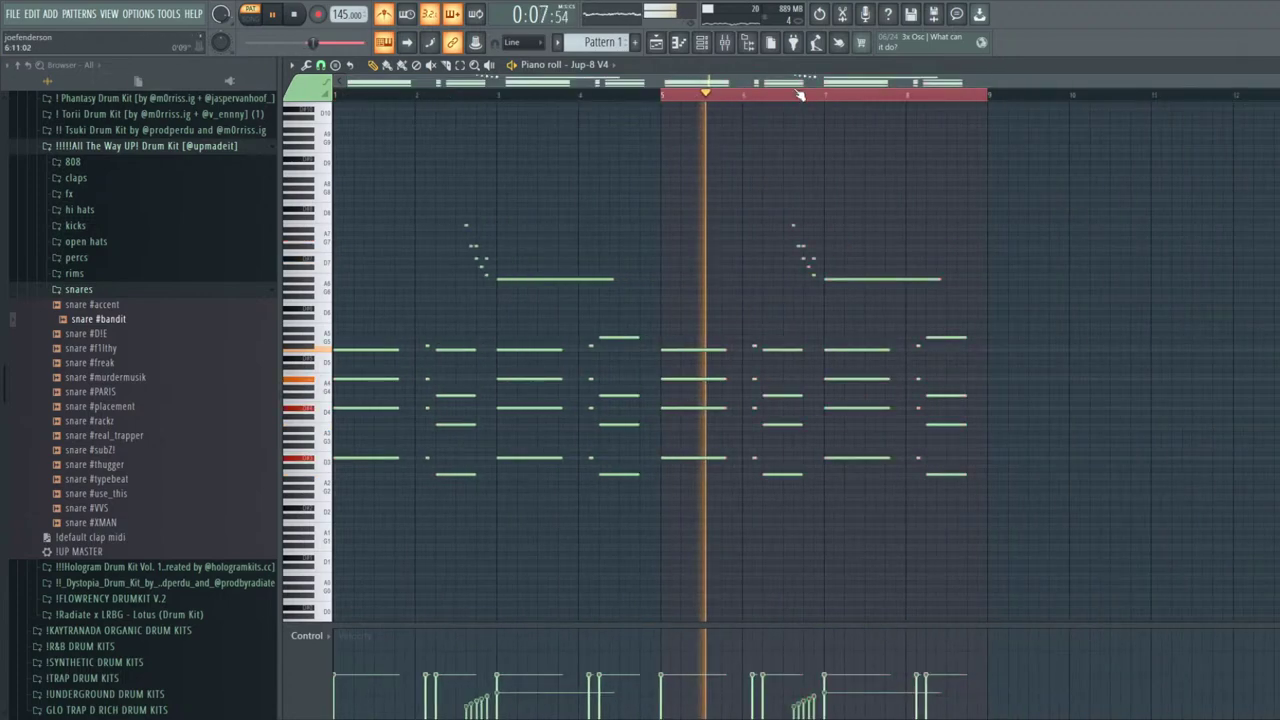
{"action": "scroll", "coordinate": [790, 97], "scroll_direction": "up", "scroll_amount": 5}
{"action": "scroll", "coordinate": [818, 146], "scroll_direction": "down", "scroll_amount": 3}
{"action": "key", "text": "ctrl+d"}
Try a D#6 melody note about one bar long at the start of bar 5
{"action": "scroll", "coordinate": [811, 146], "scroll_direction": "down", "scroll_amount": 5}
{"action": "scroll", "coordinate": [811, 180], "scroll_direction": "up", "scroll_amount": 3}
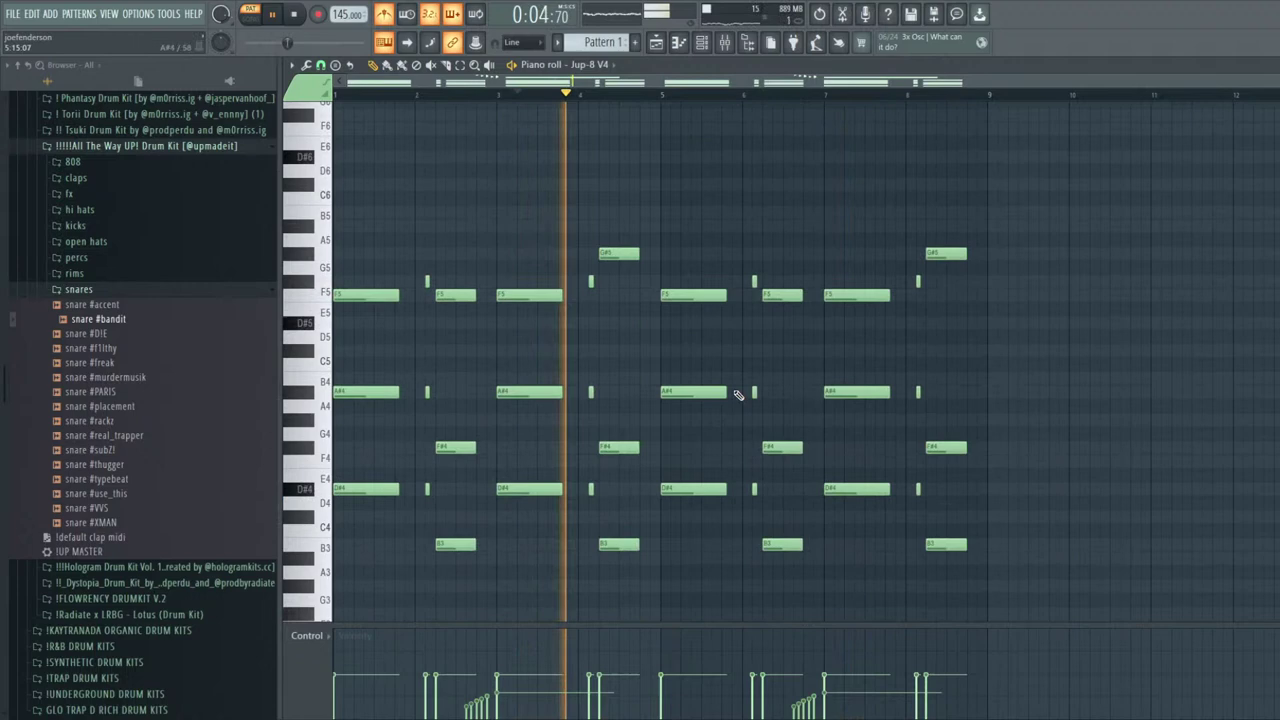
{"action": "scroll", "coordinate": [790, 380], "scroll_direction": "down", "scroll_amount": 2}
{"action": "scroll", "coordinate": [813, 375], "scroll_direction": "up", "scroll_amount": 5}
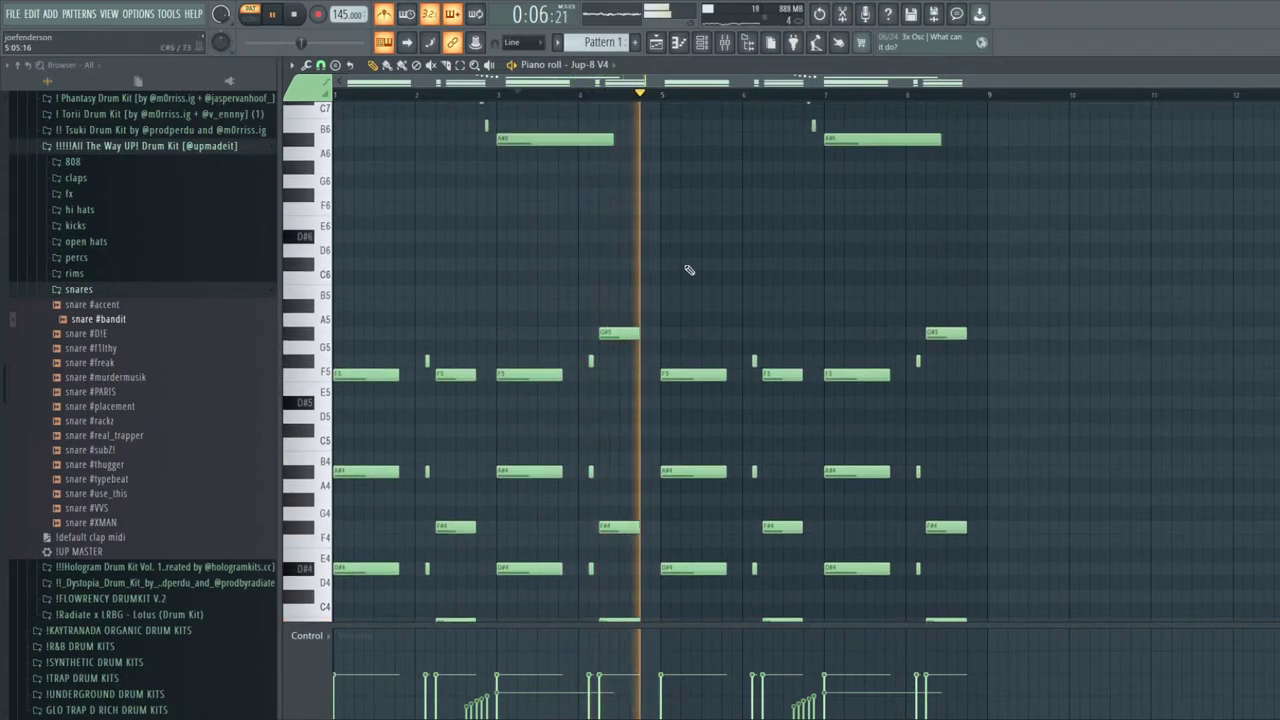
{"action": "left_click", "coordinate": [686, 276]}
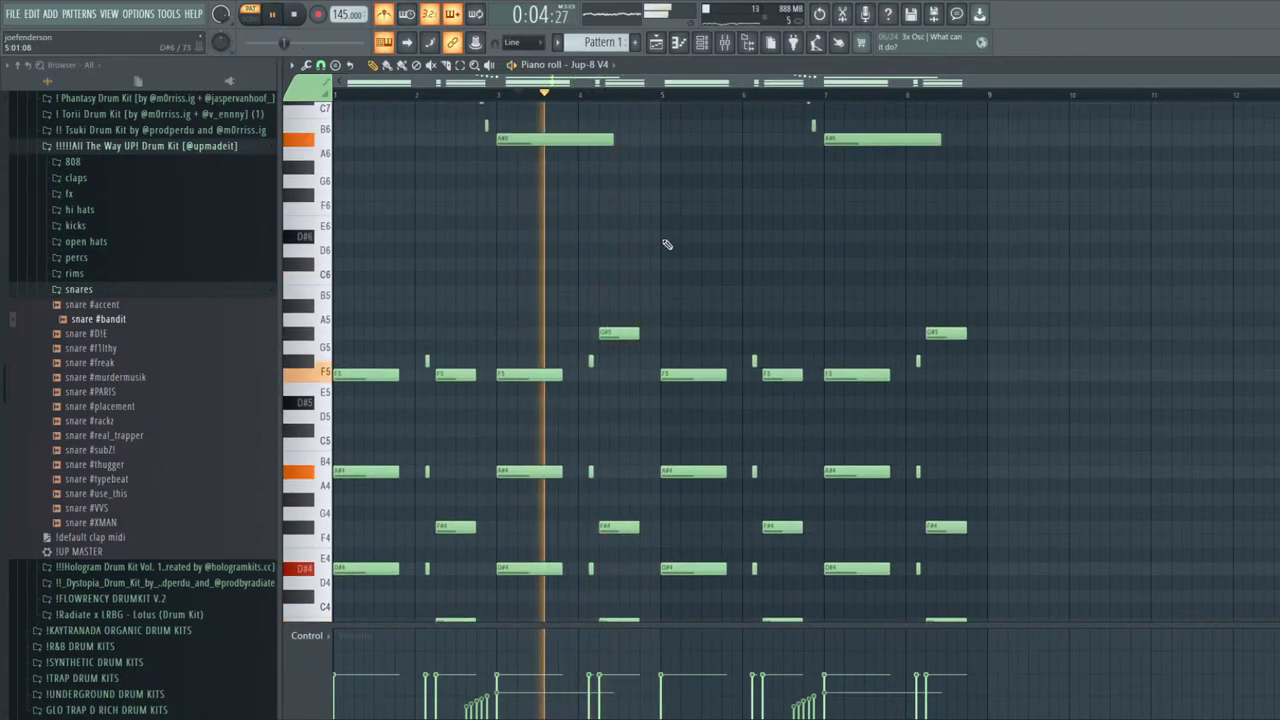
{"action": "left_click", "coordinate": [668, 264]}
{"action": "left_click_drag", "start_coordinate": [772, 266], "coordinate": [707, 233]}
{"action": "key", "text": "space"}
{"action": "key", "text": "space"}
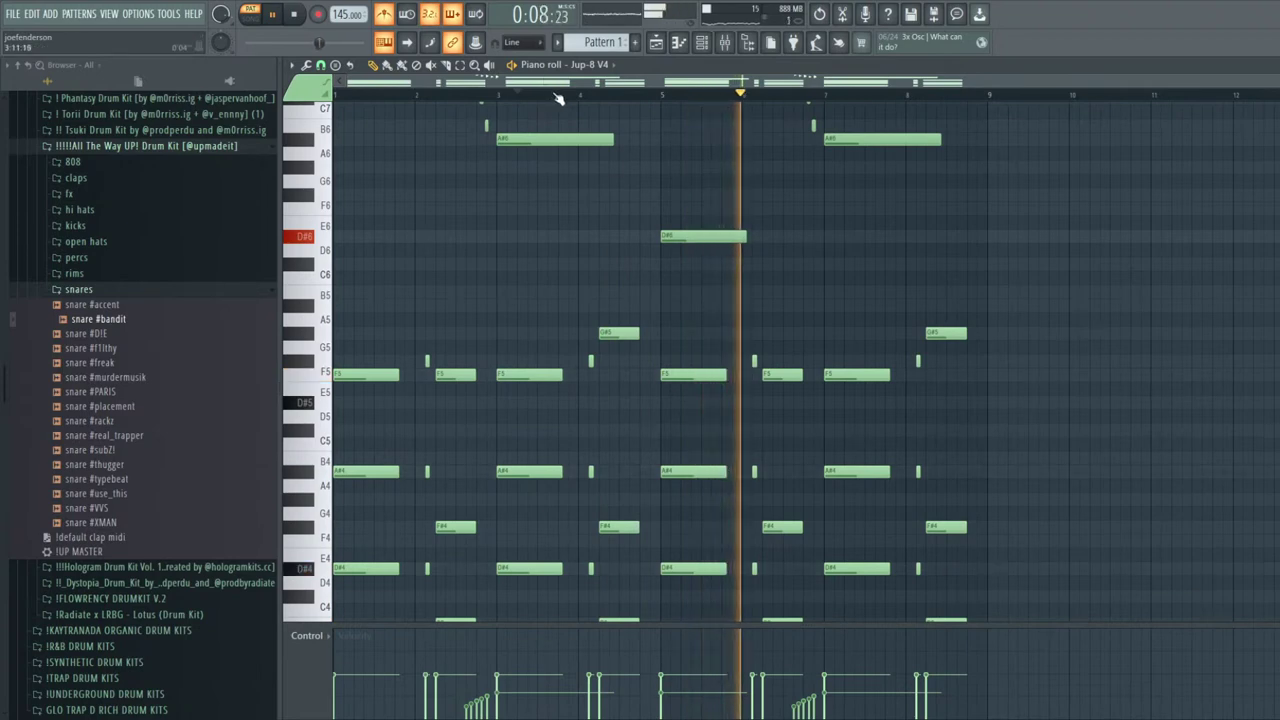
Try F6 for the bar 5 melody note with an F#6 note following in bar 6, and delete both
{"action": "left_click_drag", "start_coordinate": [695, 236], "coordinate": [704, 207]}
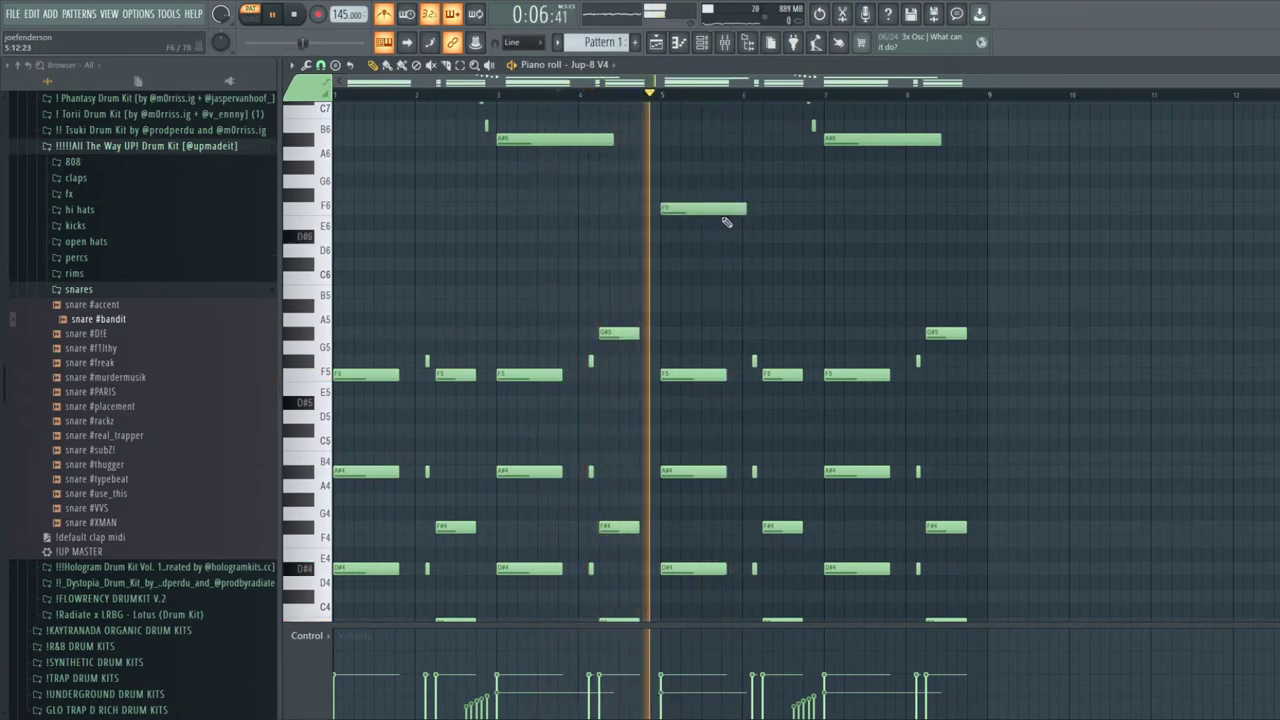
{"action": "left_click", "coordinate": [763, 199]}
{"action": "left_click_drag", "start_coordinate": [847, 198], "coordinate": [826, 197]}
{"action": "right_click", "coordinate": [765, 201]}
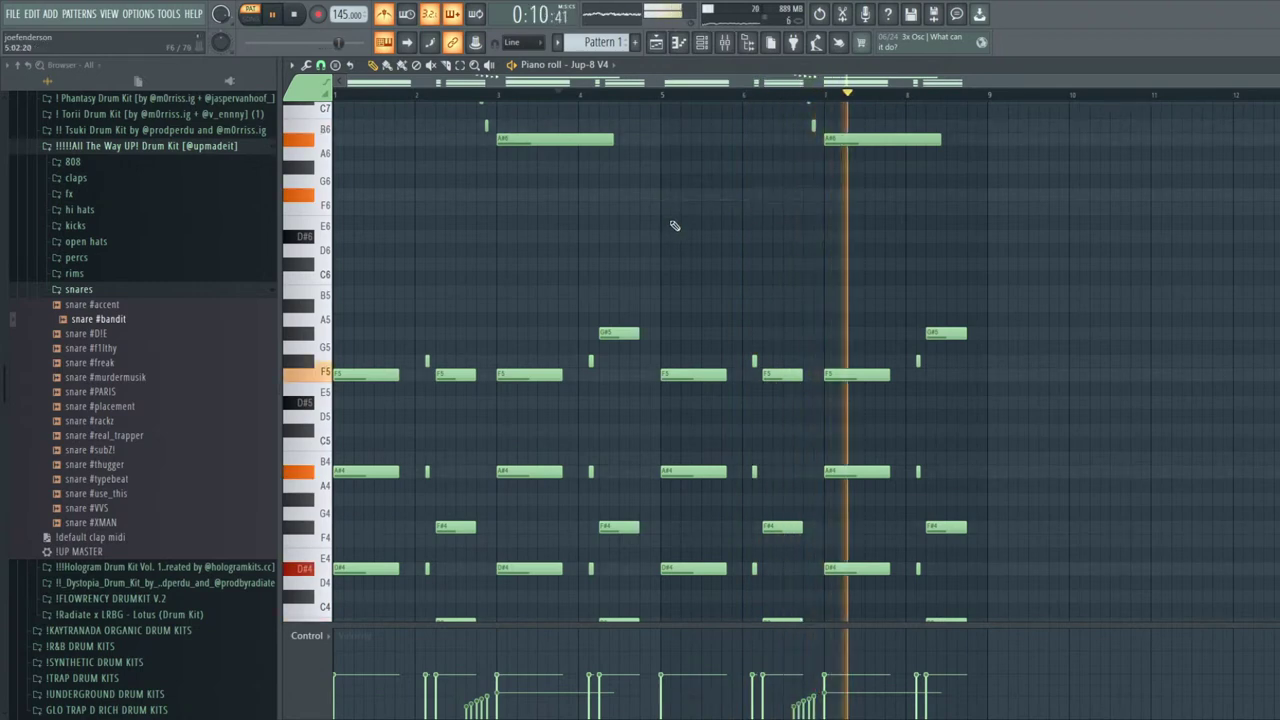
Try the whole melody an octave lower and raise it back
{"action": "scroll", "coordinate": [1065, 390], "scroll_direction": "down", "scroll_amount": 8}
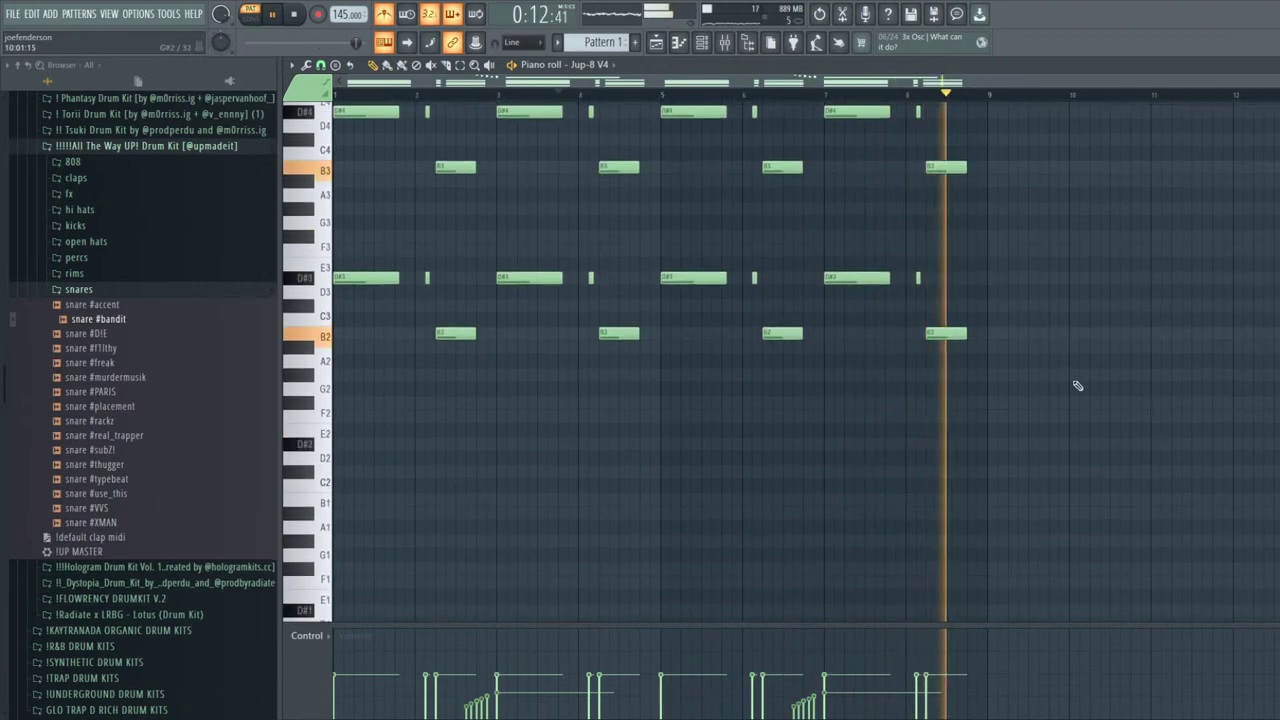
{"action": "key", "text": "ctrl+Down"}
{"action": "key", "text": "ctrl+Up"}
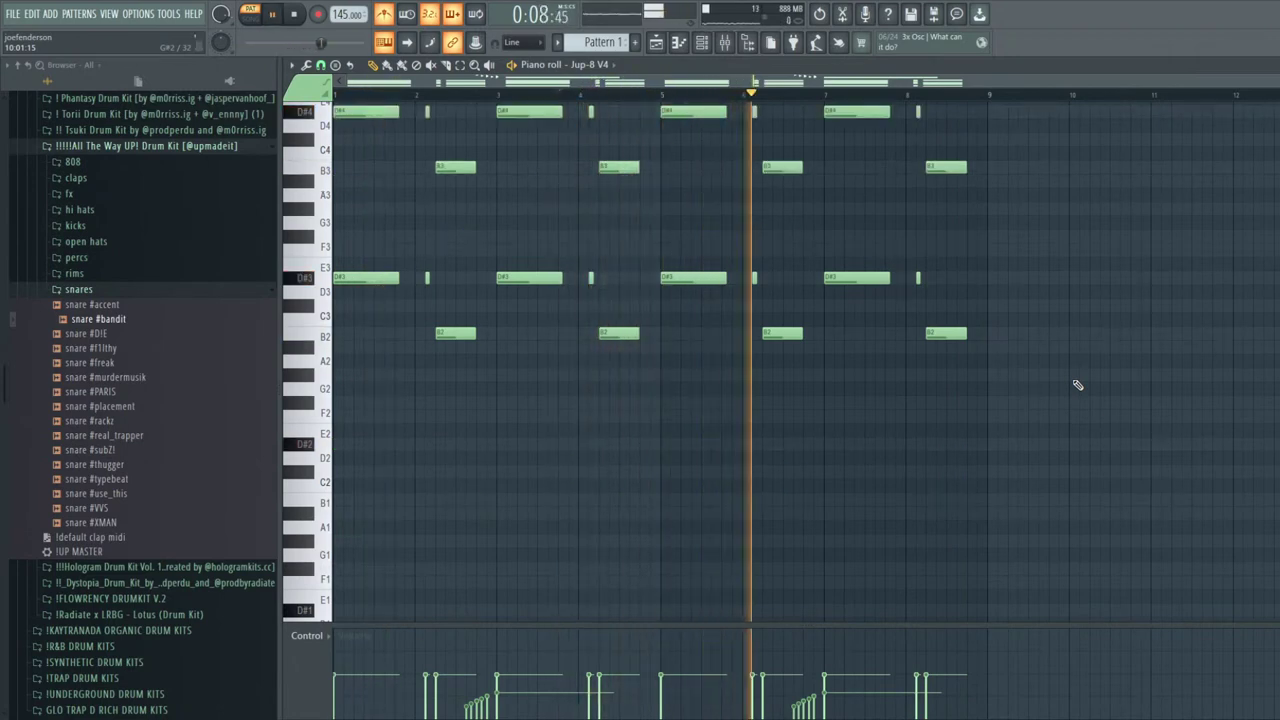
Set the Jup-8 V4 filter's VCF cutoff to about 0.552 and its resonance to about 0.320
{"action": "key", "text": "F7"}
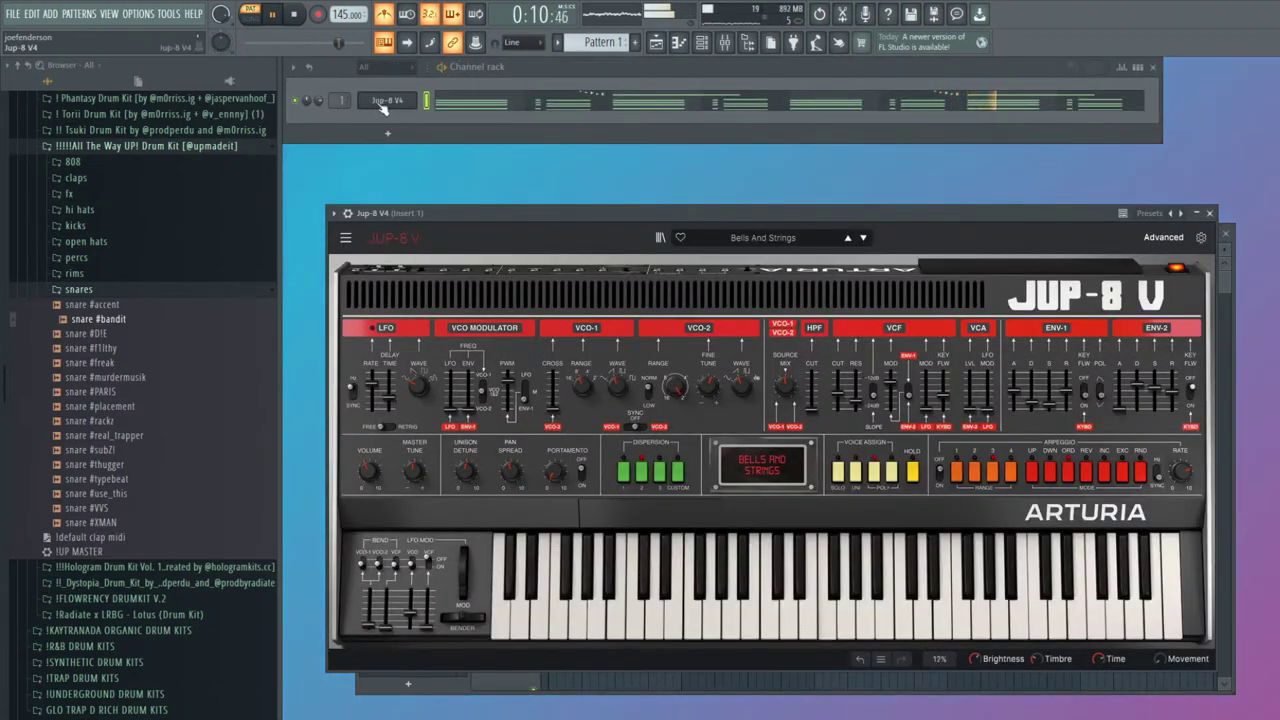
{"action": "left_click_drag", "start_coordinate": [839, 393], "coordinate": [839, 391]}
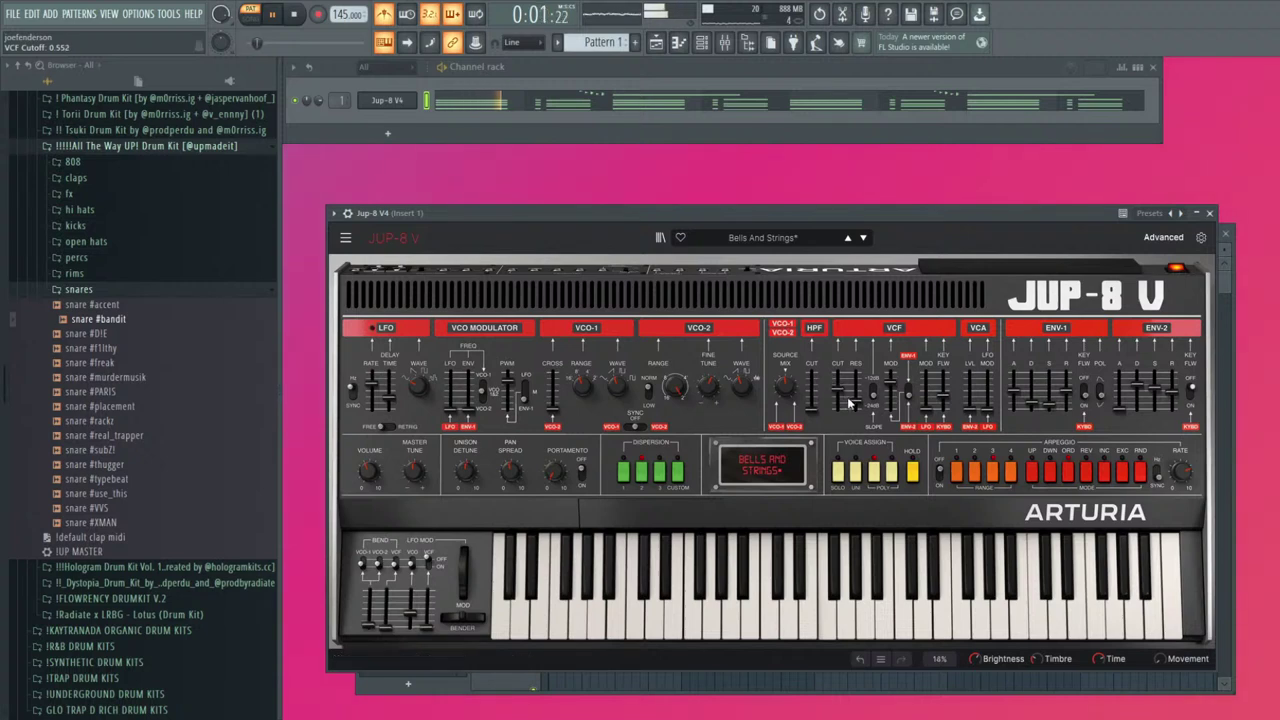
{"action": "left_click_drag", "start_coordinate": [856, 396], "coordinate": [856, 398]}
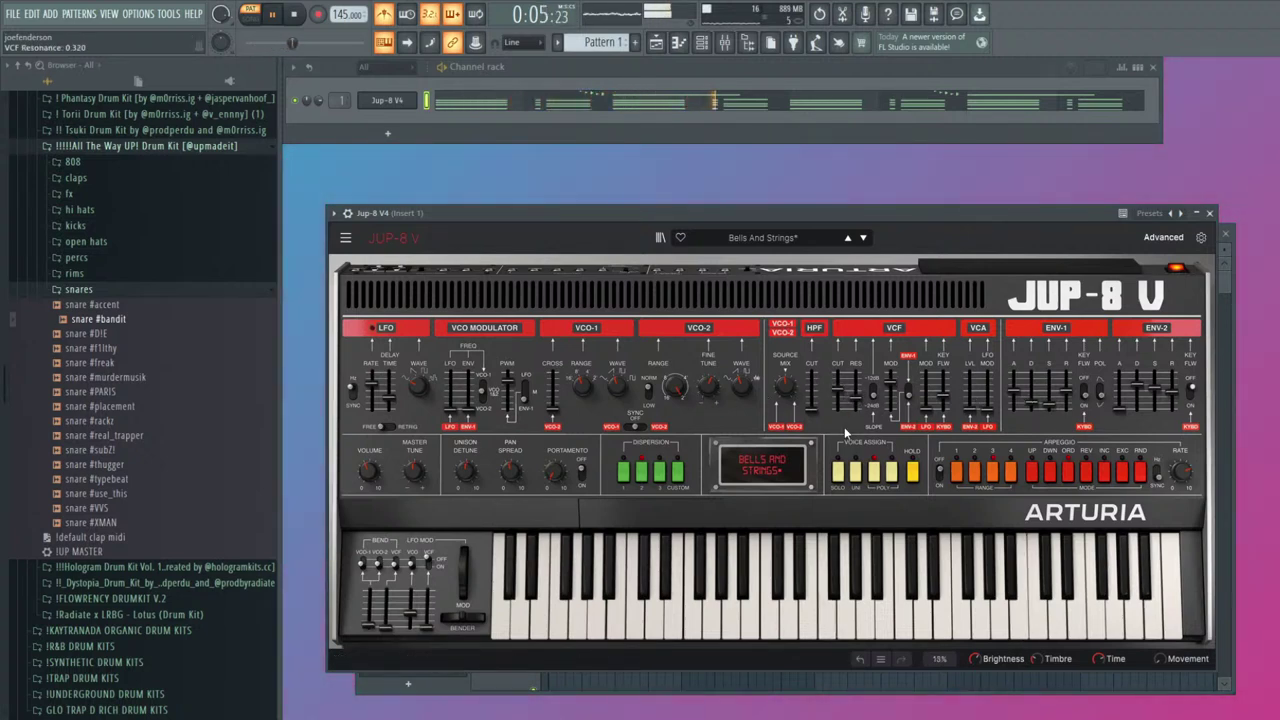
Clone the Jup-8 V4 channel and load the Classic Brass preset in the clone
{"action": "left_click", "coordinate": [412, 102]}
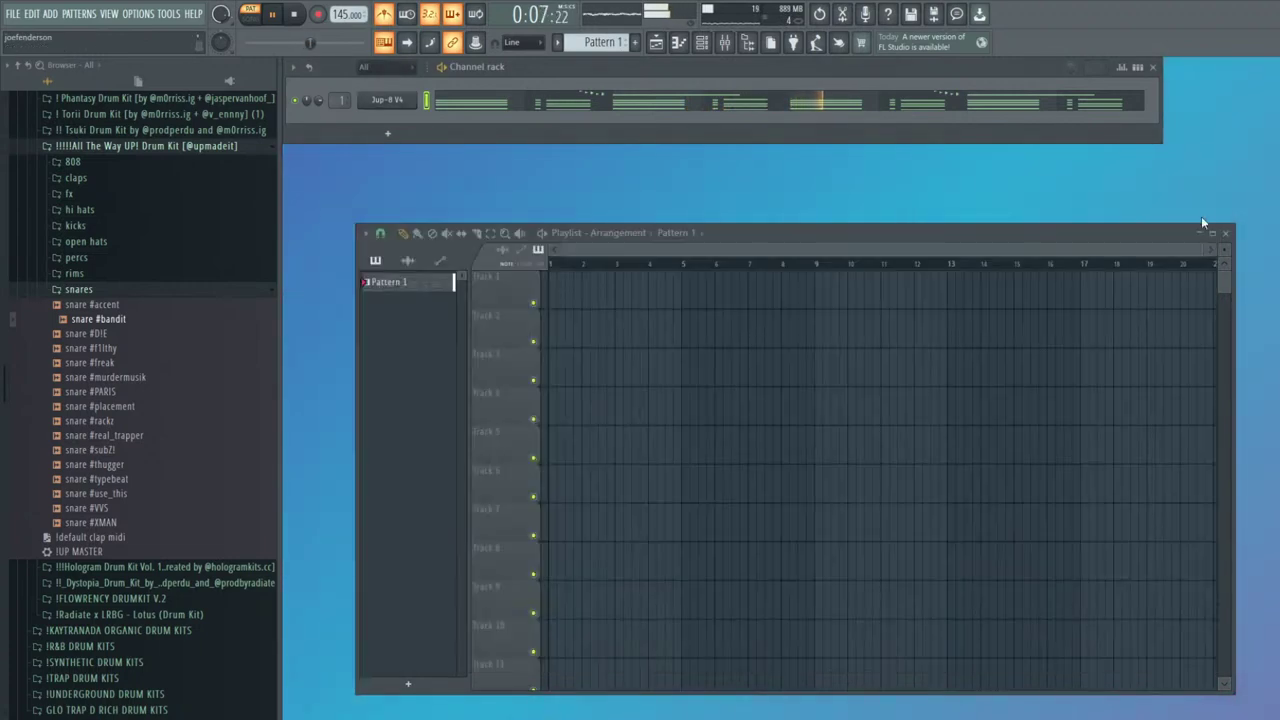
{"action": "key", "text": "alt+c"}
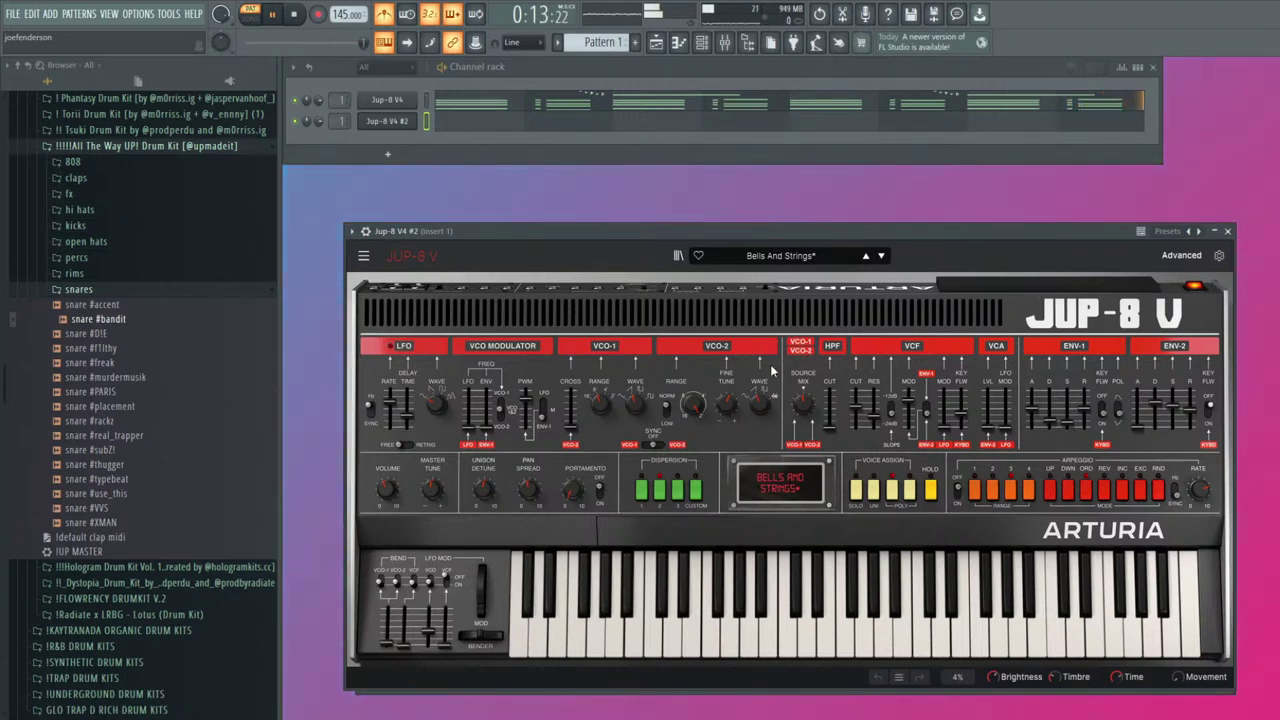
{"action": "left_click", "coordinate": [881, 255]}
{"action": "left_click_drag", "start_coordinate": [871, 227], "coordinate": [831, 232]}
Route both Jup-8 V4 channels straight to the Master mixer track
{"action": "left_click_drag", "start_coordinate": [331, 114], "coordinate": [331, 116]}
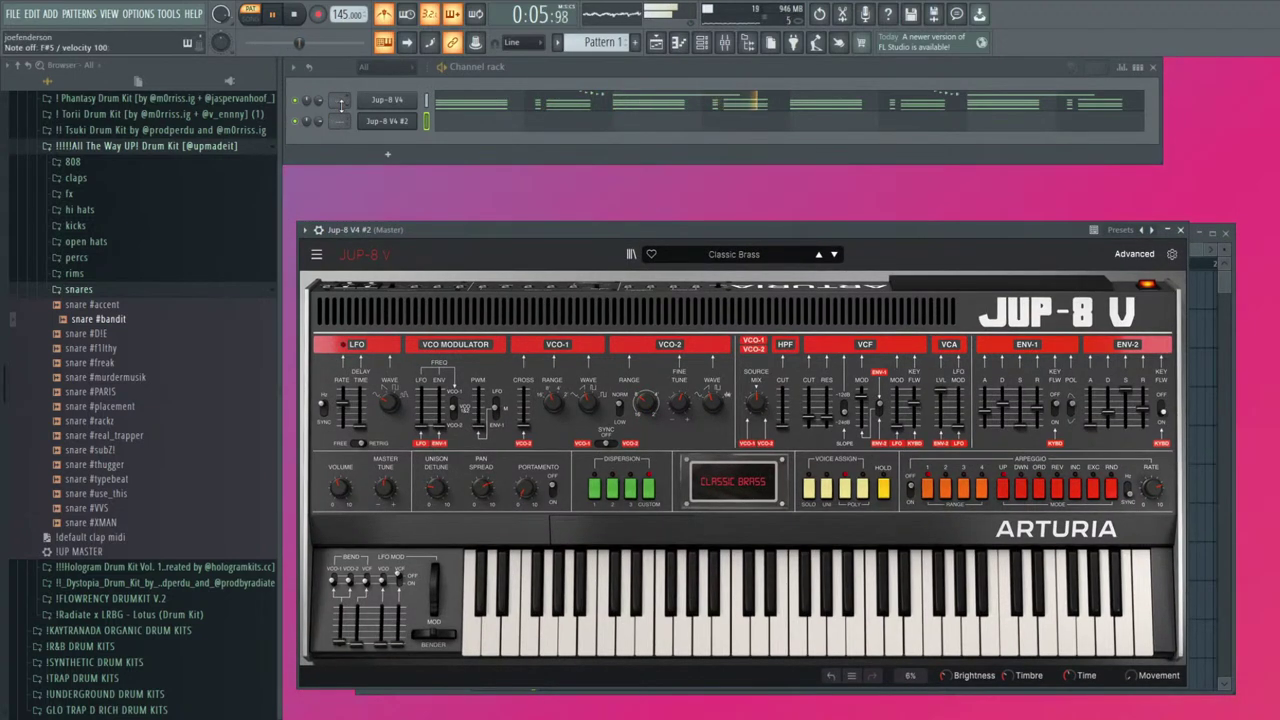
{"action": "left_click", "coordinate": [477, 106]}
{"action": "key", "text": "Escape"}
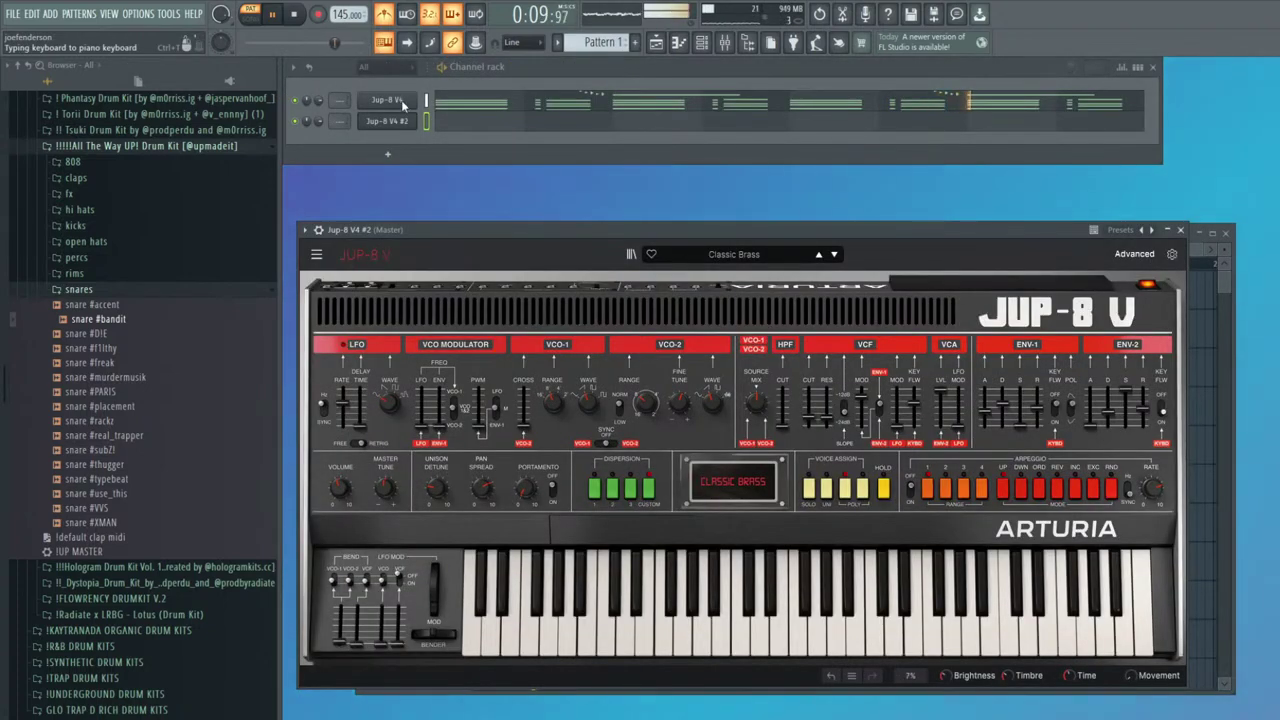
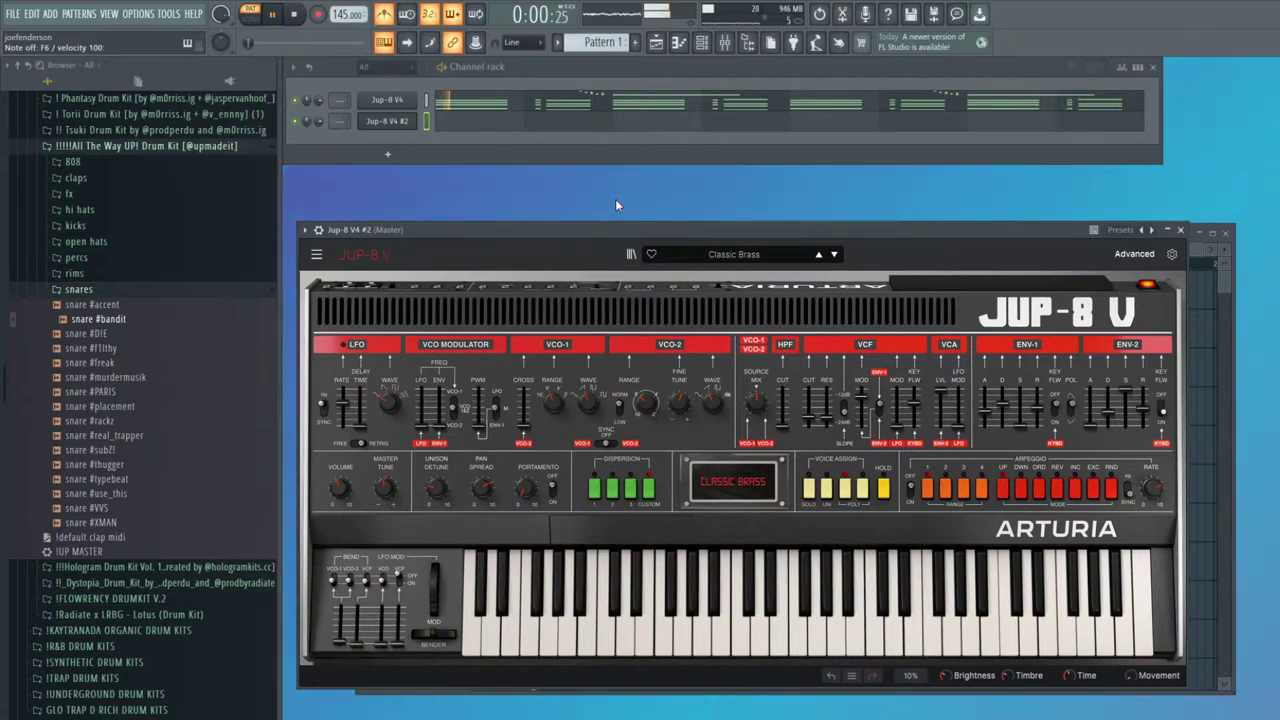
Place short F6, C#6 and A#5 notes half a bar apart from bar 1 in the cloned channel
{"action": "left_click", "coordinate": [520, 122]}
{"action": "scroll", "coordinate": [380, 200], "scroll_direction": "up", "scroll_amount": 2}
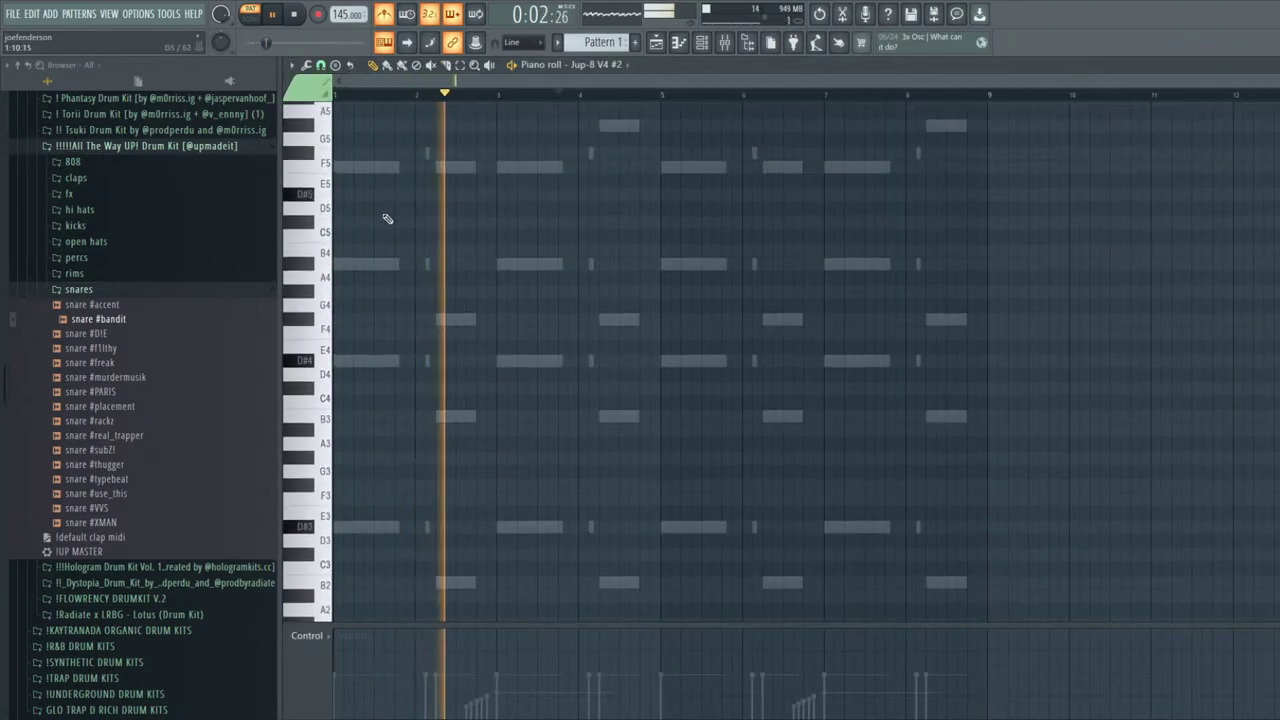
{"action": "scroll", "coordinate": [371, 177], "scroll_direction": "up", "scroll_amount": 4}
{"action": "left_click", "coordinate": [385, 207]}
{"action": "left_click_drag", "start_coordinate": [385, 207], "coordinate": [331, 206]}
{"action": "left_click", "coordinate": [376, 264]}
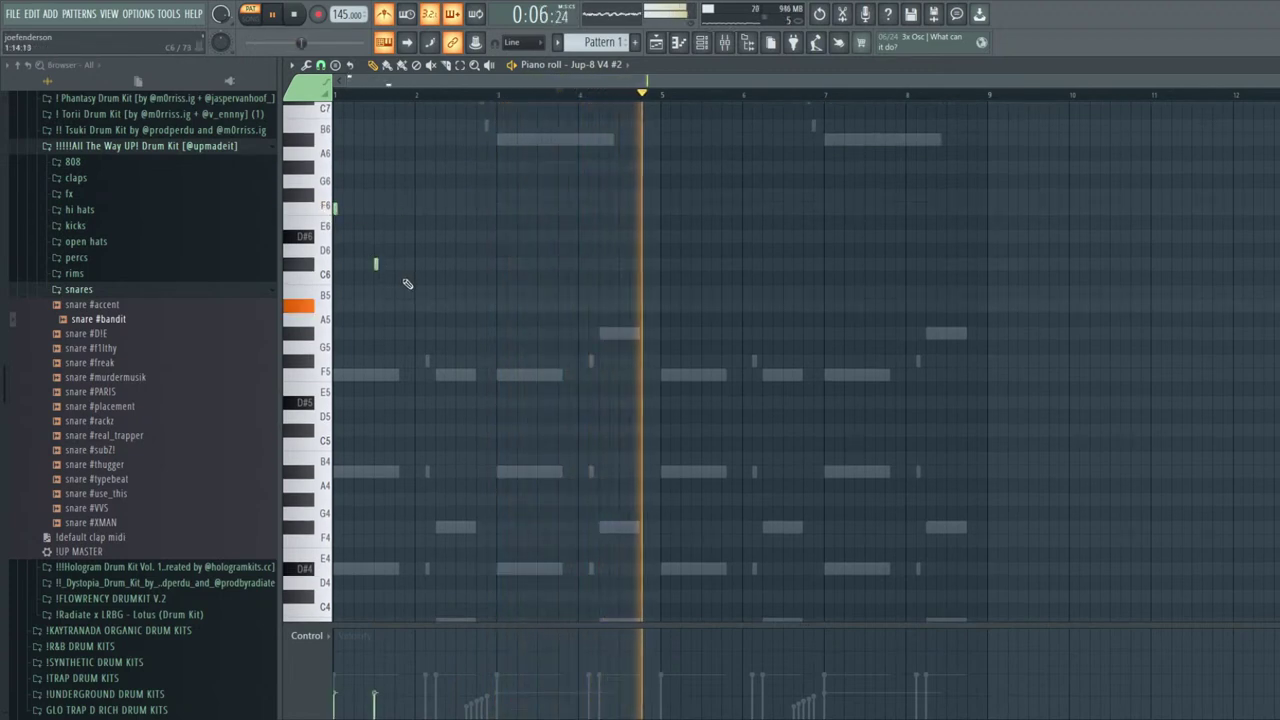
{"action": "left_click", "coordinate": [417, 304]}
Add a higher voice of short B6, A#6 and G#6 notes above the three brass notes and audition it
{"action": "scroll", "coordinate": [367, 233], "scroll_direction": "up", "scroll_amount": 3}
{"action": "left_click", "coordinate": [376, 222]}
{"action": "left_click", "coordinate": [417, 250]}
{"action": "key", "text": "space"}
{"action": "left_click", "coordinate": [294, 14]}
{"action": "key", "text": "space"}
{"action": "left_click_drag", "start_coordinate": [494, 438], "coordinate": [324, 160]}
{"action": "key", "text": "space"}
{"action": "left_click_drag", "start_coordinate": [436, 262], "coordinate": [344, 190]}
{"action": "left_click_drag", "start_coordinate": [486, 277], "coordinate": [337, 206]}
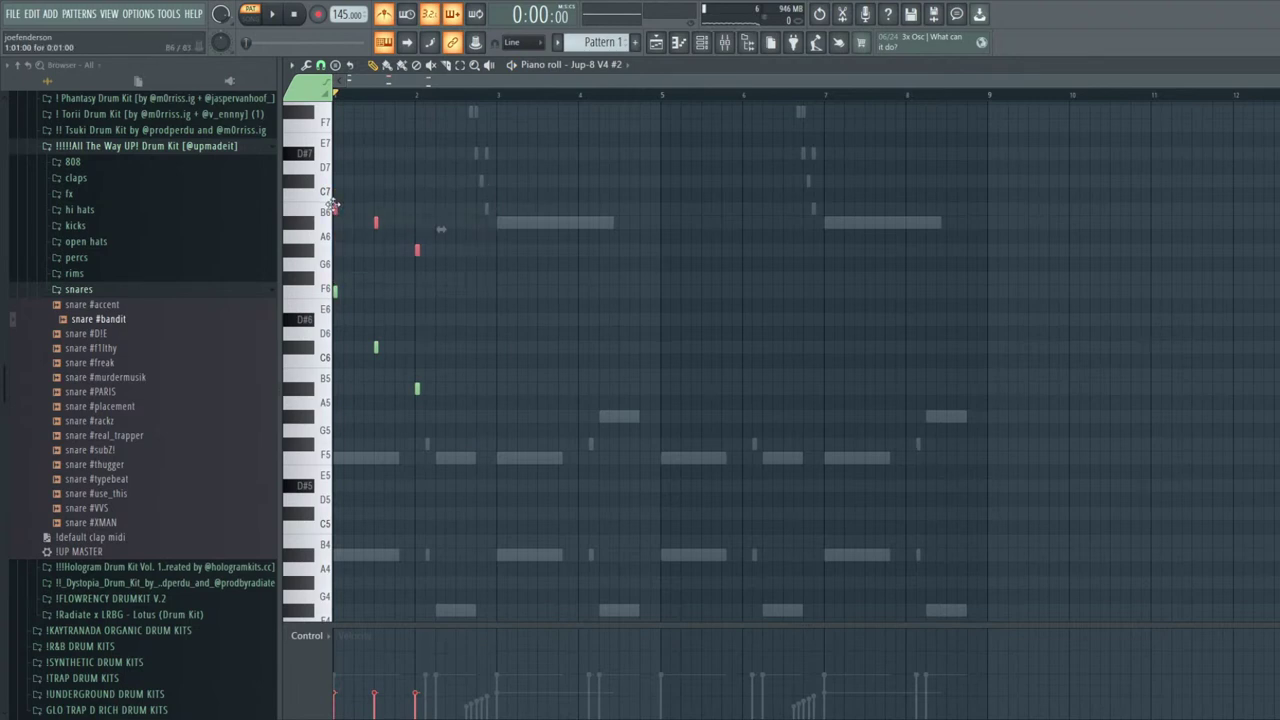
Rework the upper voice with B6 in mid bar 1 and A#6 at bar 2, and repeat the brass phrase through bar 8
{"action": "right_click", "coordinate": [375, 194]}
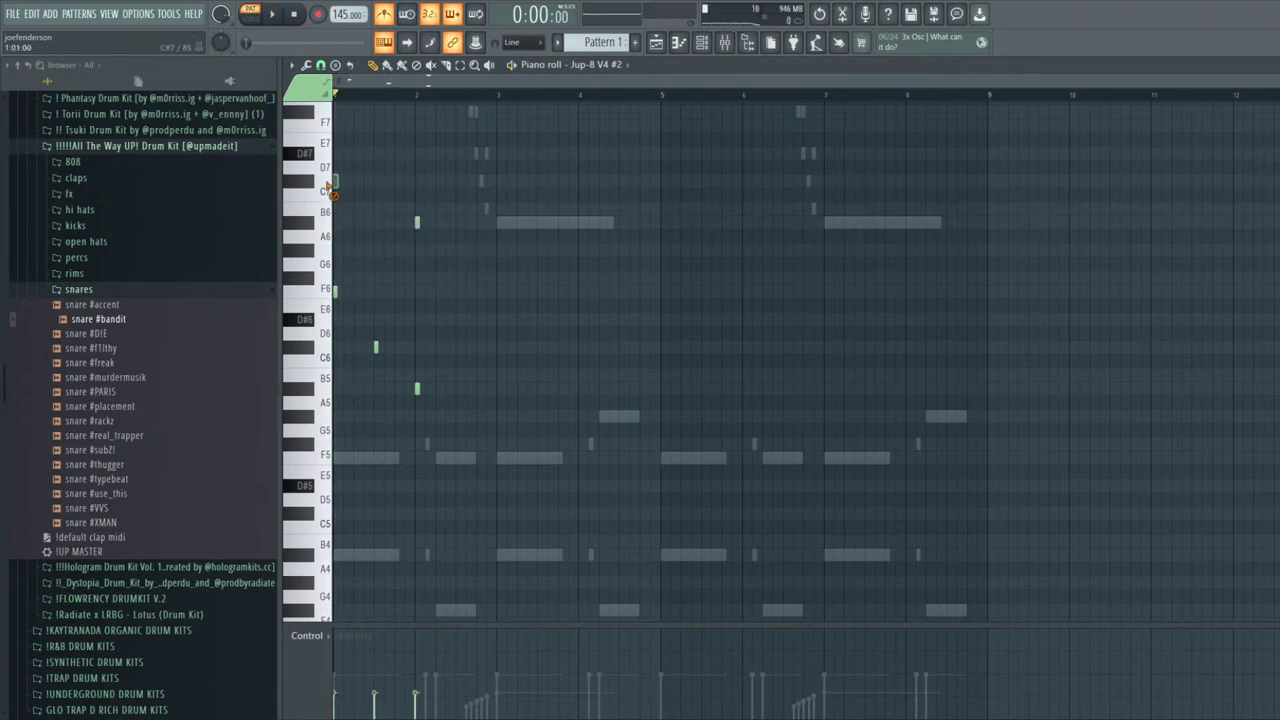
{"action": "key", "text": "space"}
{"action": "key", "text": "space"}
{"action": "key", "text": "space"}
{"action": "left_click", "coordinate": [376, 210]}
{"action": "left_click", "coordinate": [416, 223]}
{"action": "left_click_drag", "start_coordinate": [498, 95], "coordinate": [335, 94]}
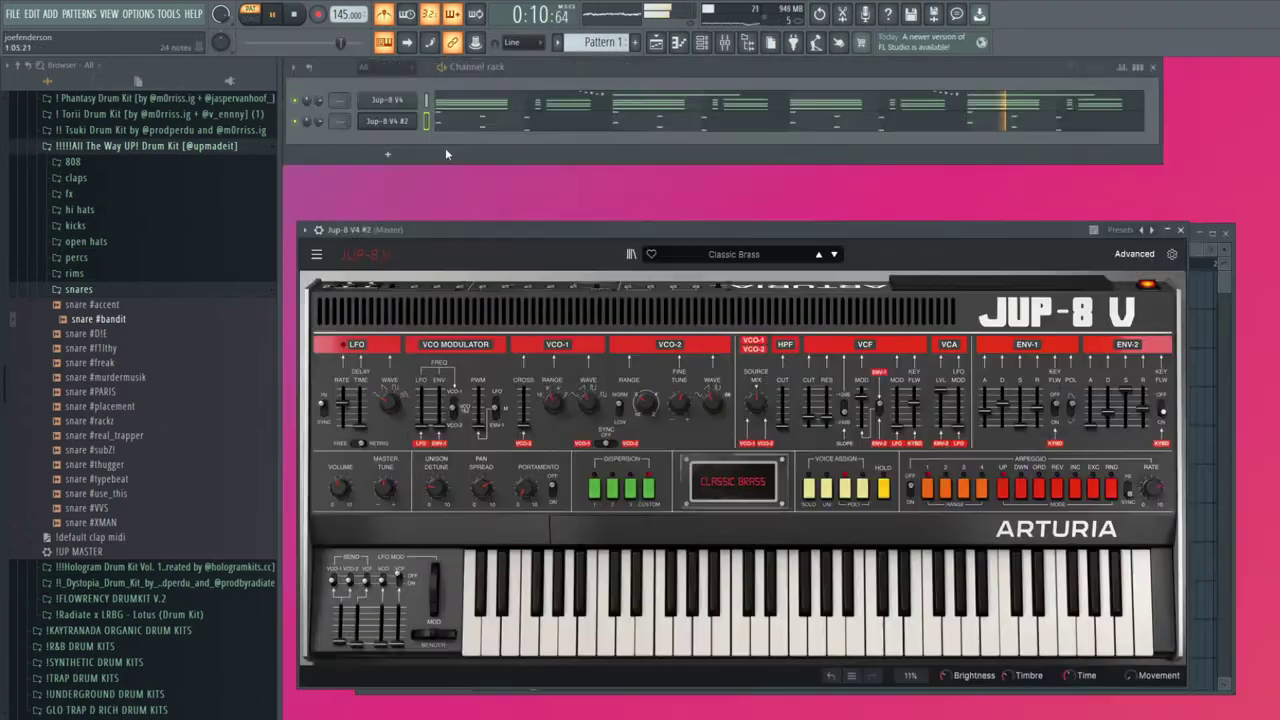
Switch the cloned Jup-8 V4 to the Electronic Flute preset
{"action": "left_click", "coordinate": [834, 255]}
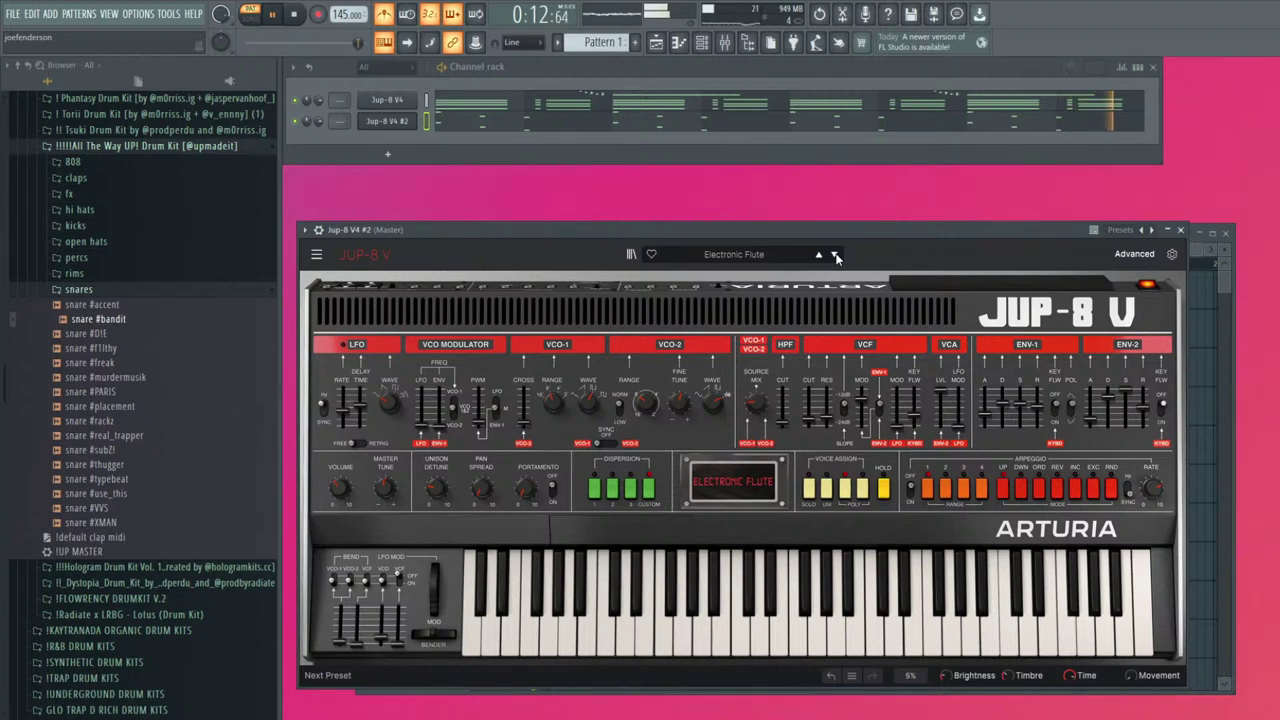
Audition the flute and blip presets on the cloned Jup-8 V4 and switch it to Hi Brass
{"action": "left_click", "coordinate": [836, 257]}
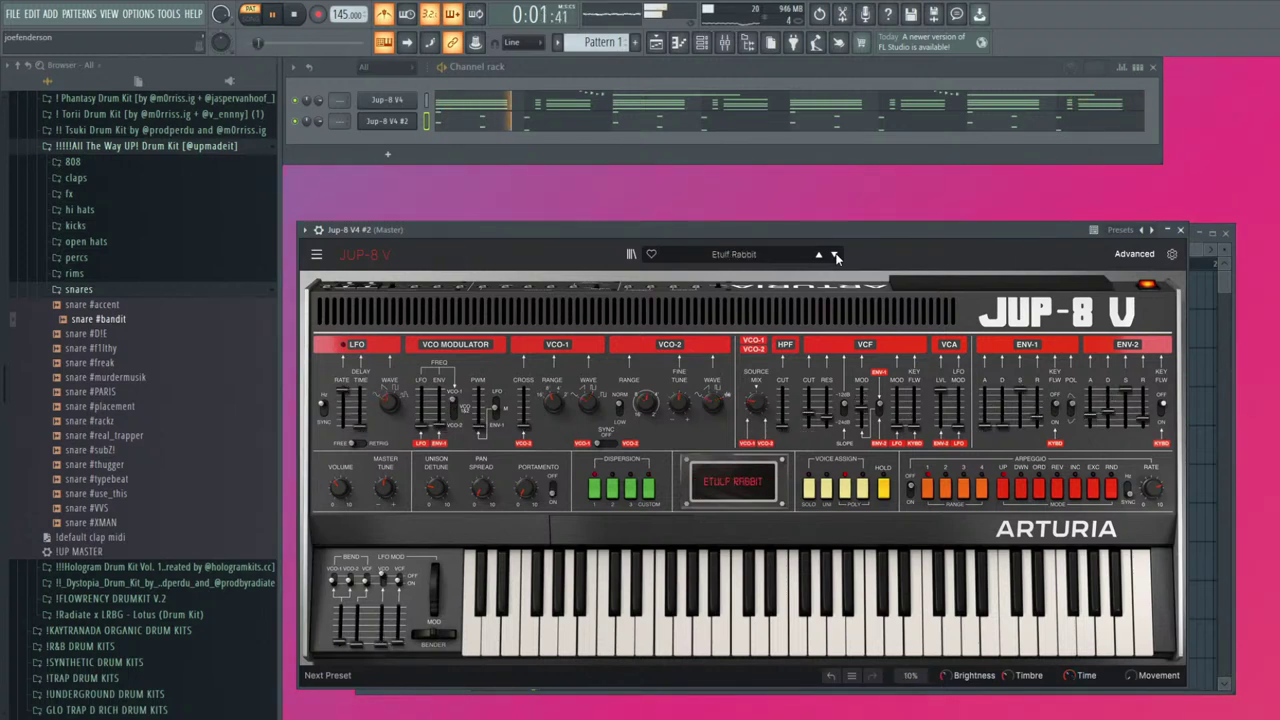
{"action": "left_click", "coordinate": [836, 256]}
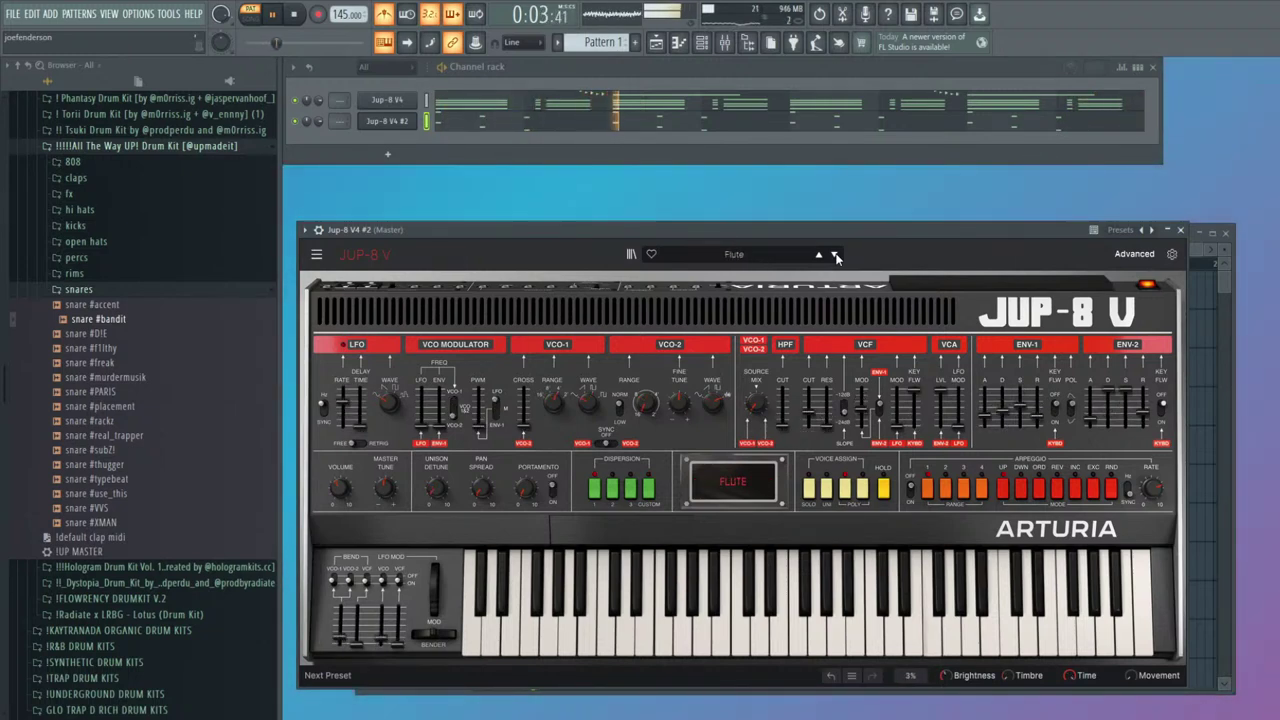
{"action": "left_click", "coordinate": [836, 256]}
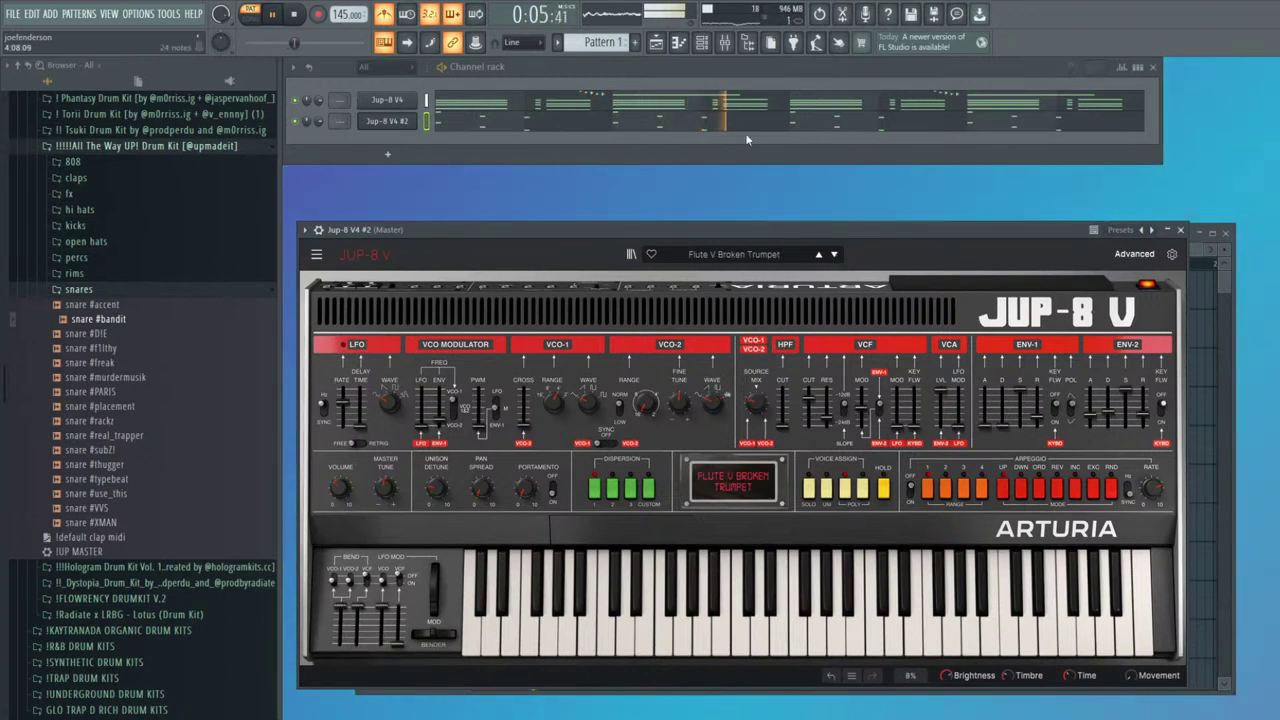
{"action": "left_click", "coordinate": [836, 256]}
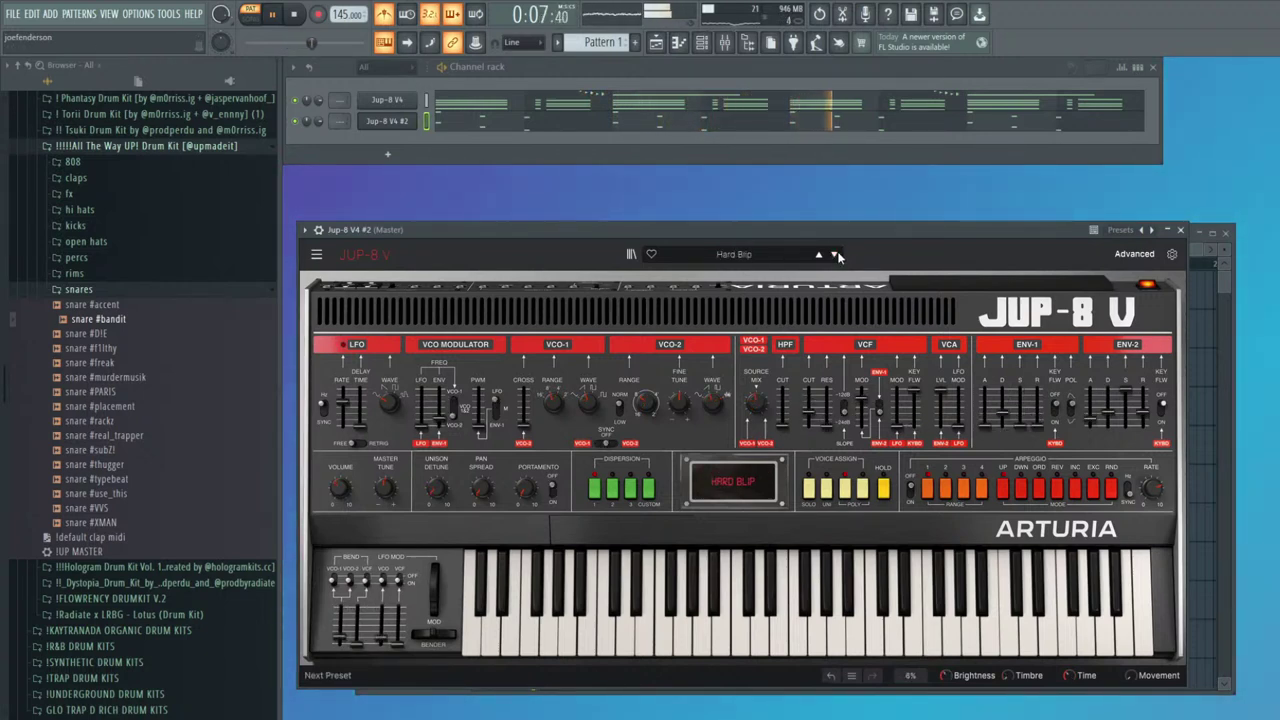
{"action": "left_click", "coordinate": [836, 256]}
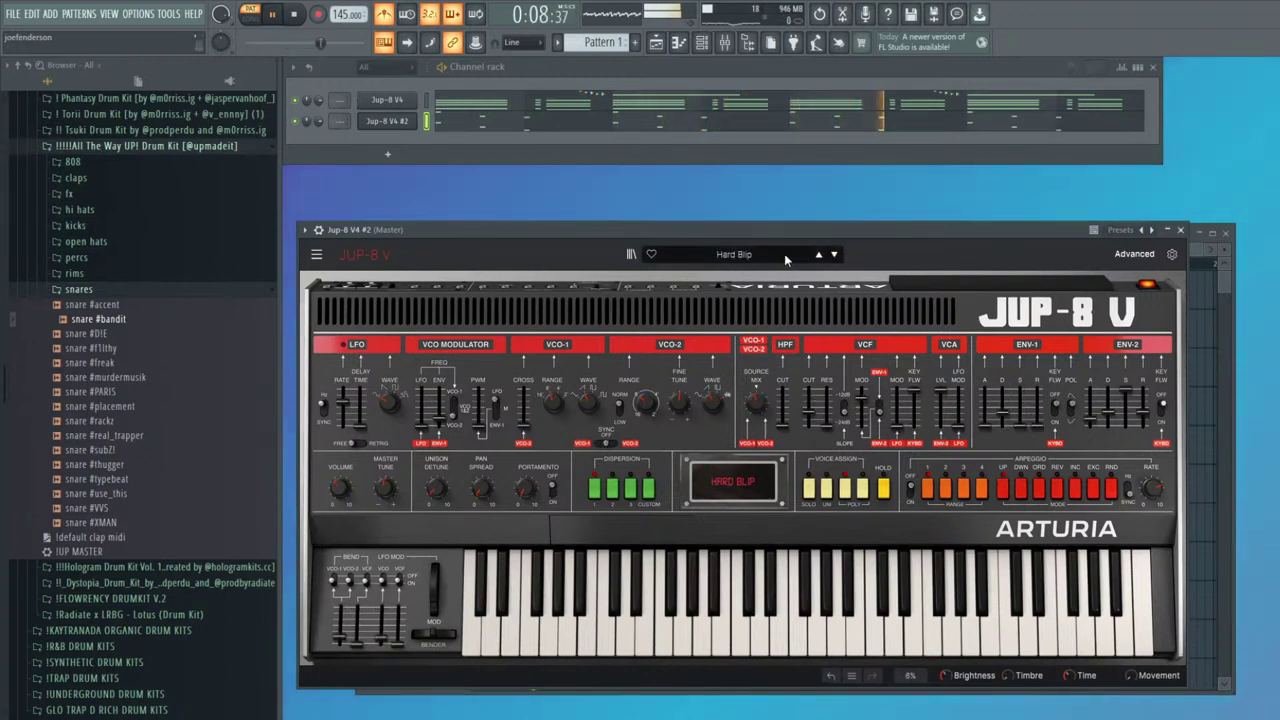
{"action": "left_click", "coordinate": [836, 256]}
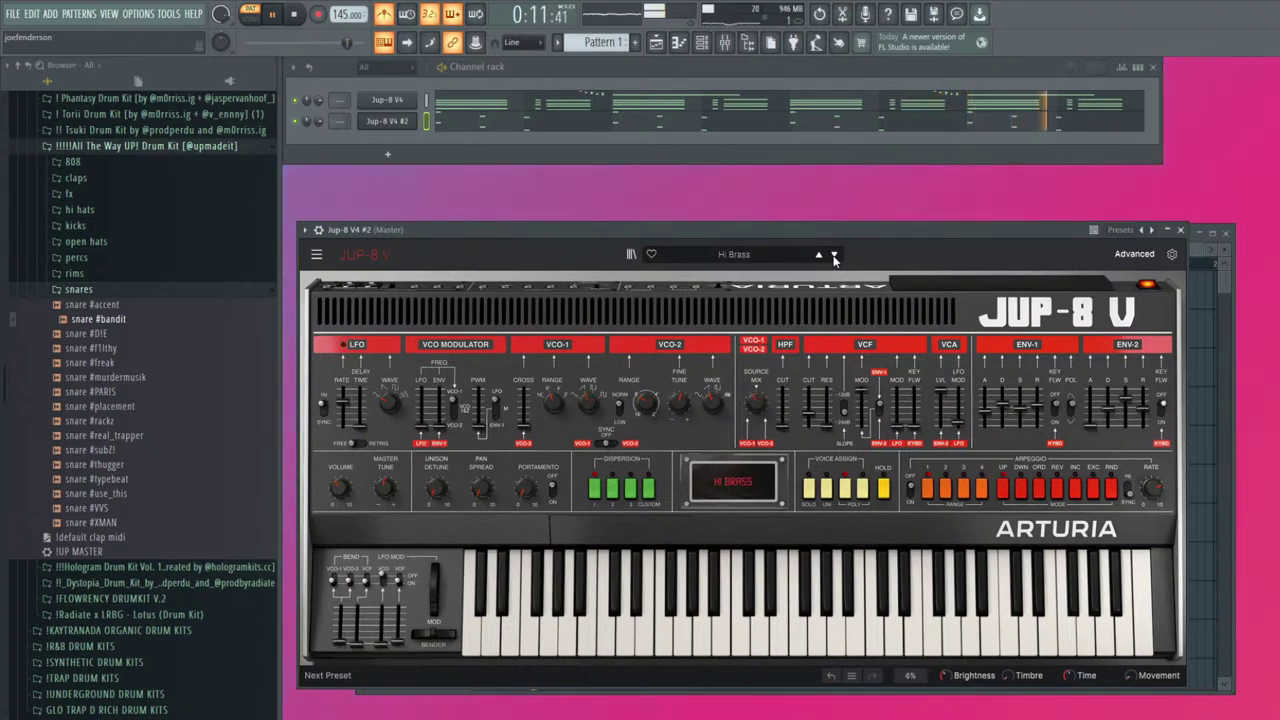
Reshape the Hi Brass tone with VCF resonance 0.784 and VCF keyboard follow 0.440, adjusting the VCF cutoff and VCO 2 coarse tuning
{"action": "left_click_drag", "start_coordinate": [805, 424], "coordinate": [799, 428]}
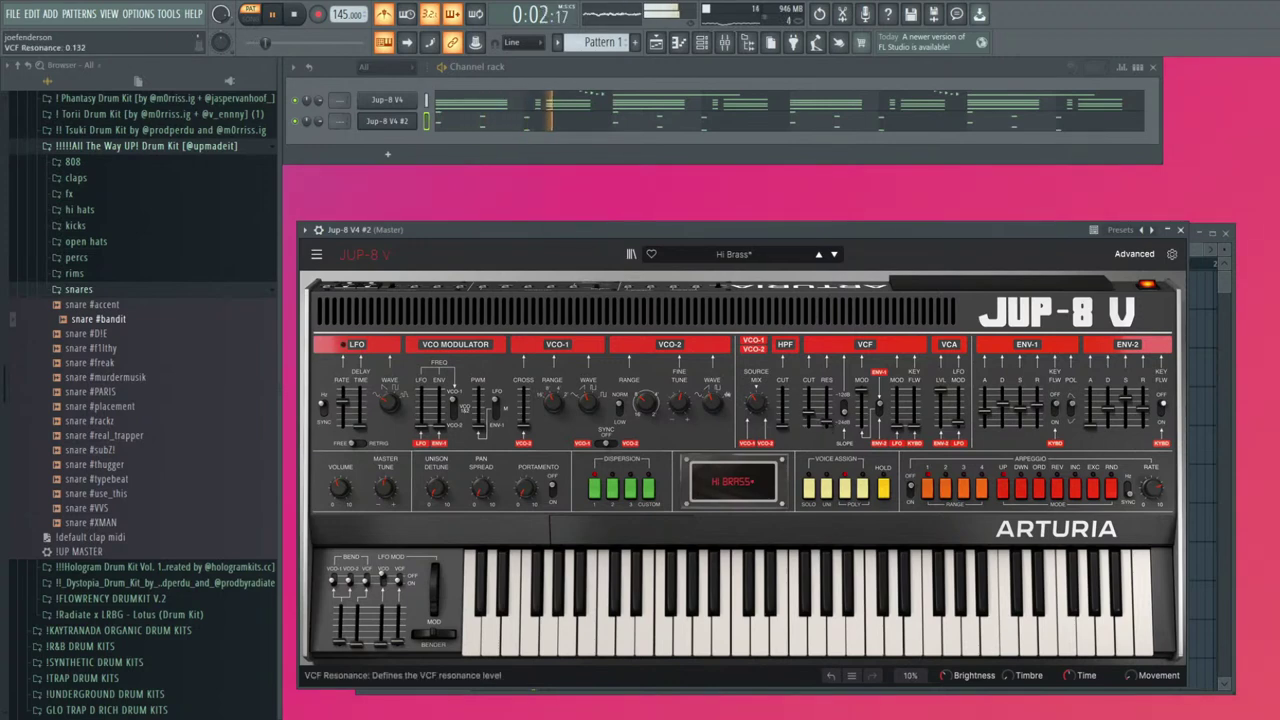
{"action": "left_click_drag", "start_coordinate": [825, 410], "coordinate": [826, 401]}
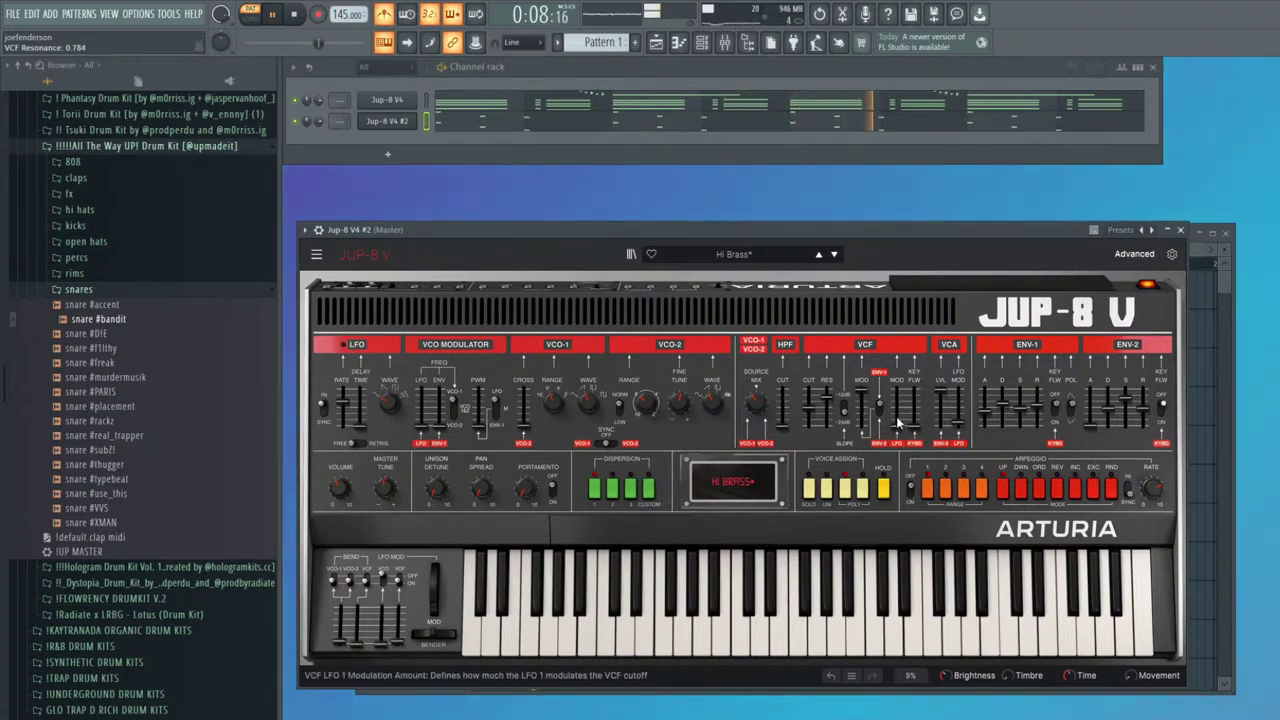
{"action": "left_click_drag", "start_coordinate": [942, 390], "coordinate": [914, 411]}
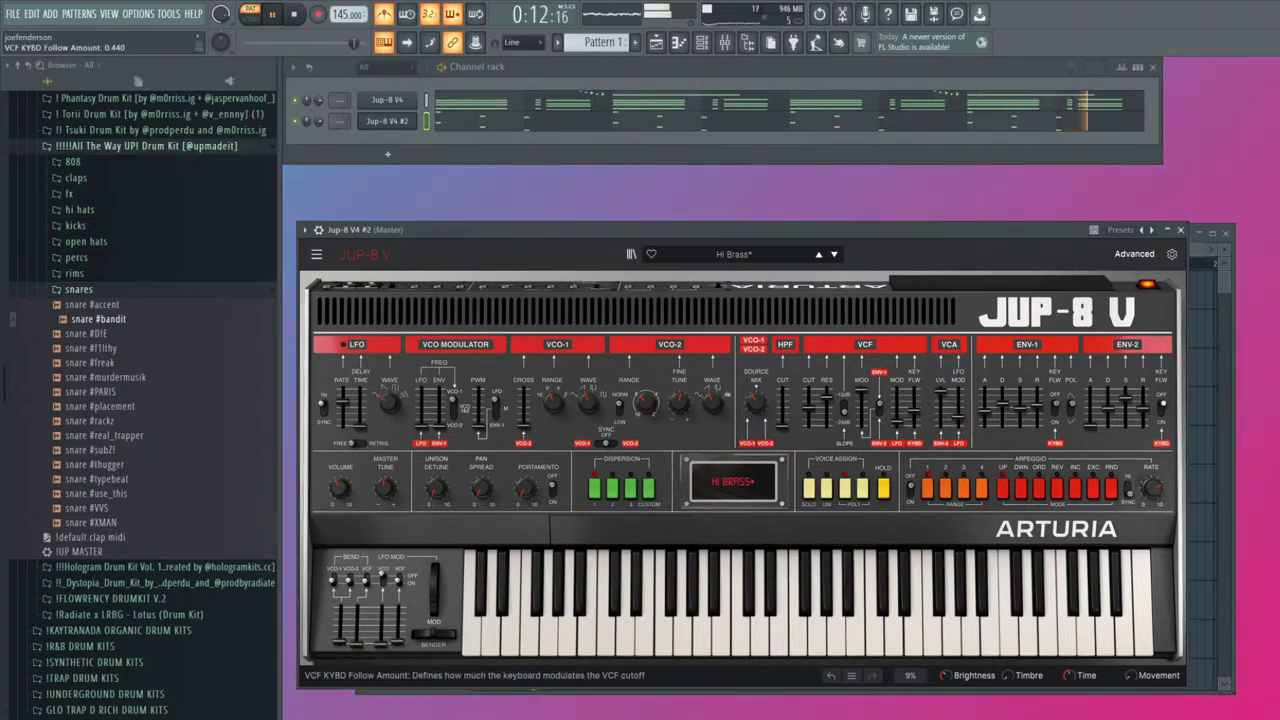
{"action": "left_click_drag", "start_coordinate": [1143, 409], "coordinate": [1143, 408]}
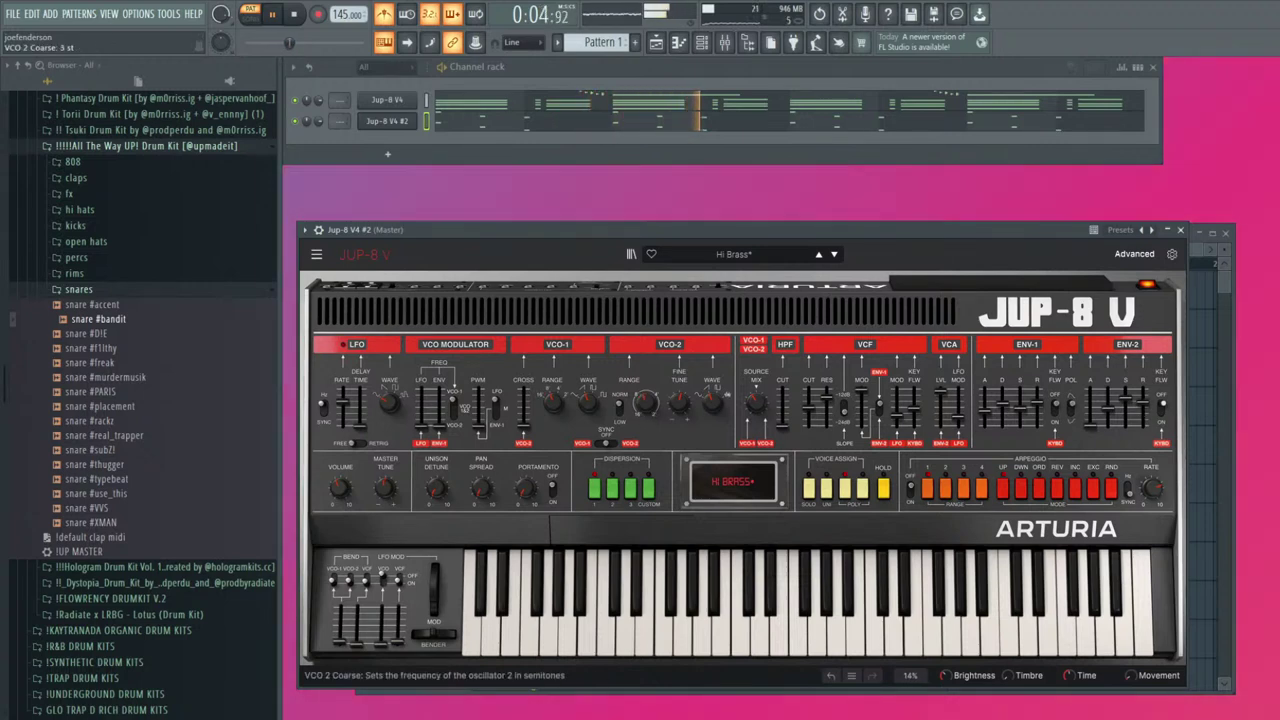
{"action": "left_click_drag", "start_coordinate": [646, 402], "coordinate": [646, 400]}
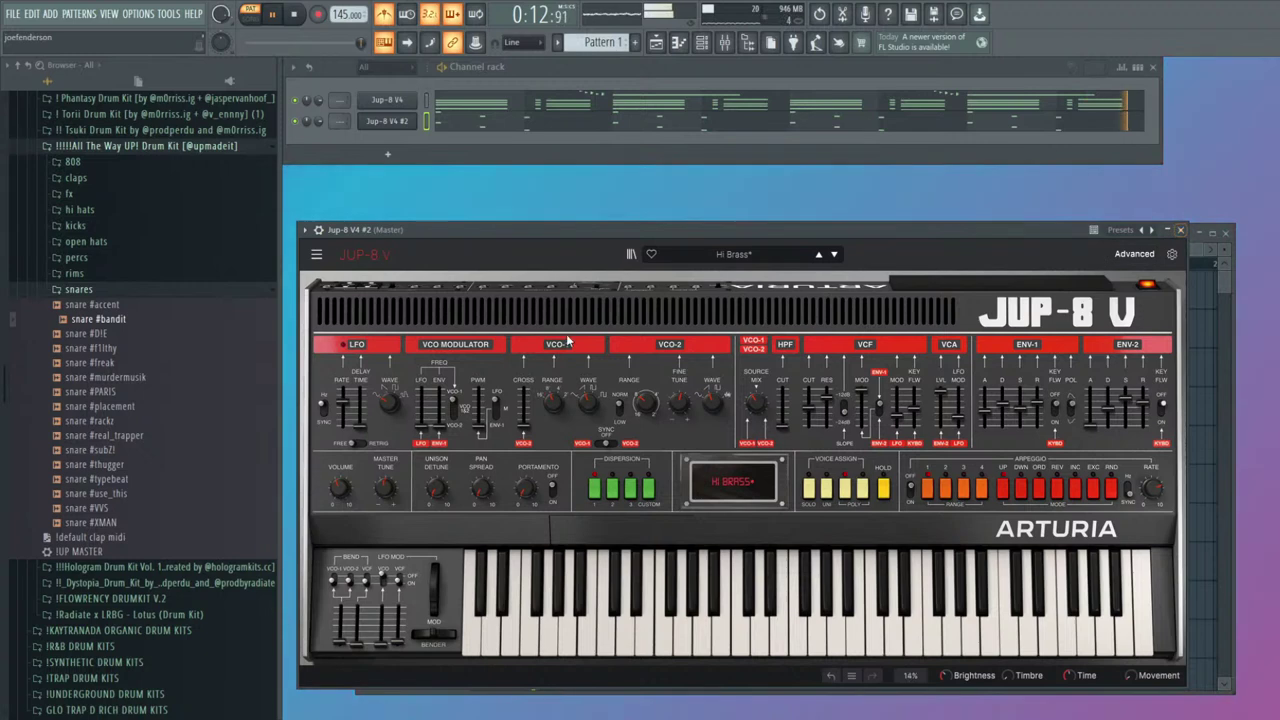
Lower the Hi Brass envelope modulation and master volume to -11.8 dB, and select dispersion 1
{"action": "left_click_drag", "start_coordinate": [438, 412], "coordinate": [438, 426]}
{"action": "left_click_drag", "start_coordinate": [339, 487], "coordinate": [339, 498]}
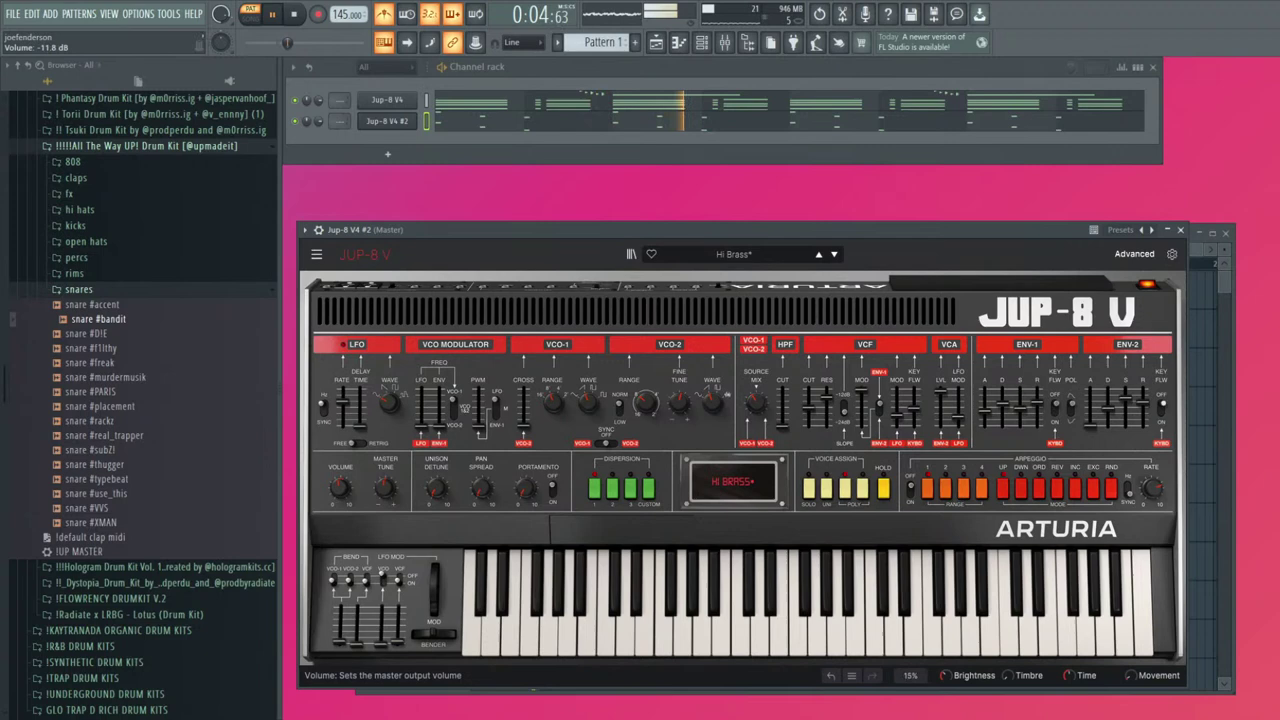
{"action": "left_click", "coordinate": [596, 490]}
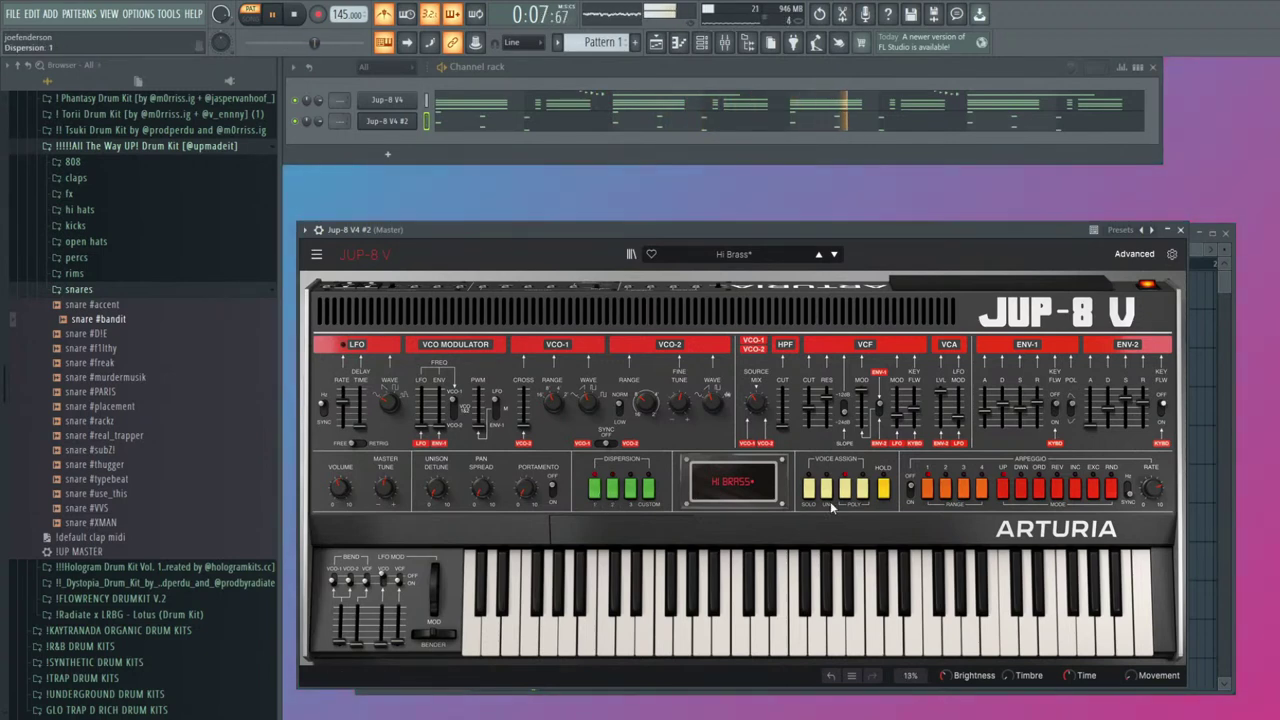
Try the arpeggiator in Up mode on the Hi Brass sound and close the synth
{"action": "left_click_drag", "start_coordinate": [963, 231], "coordinate": [957, 140]}
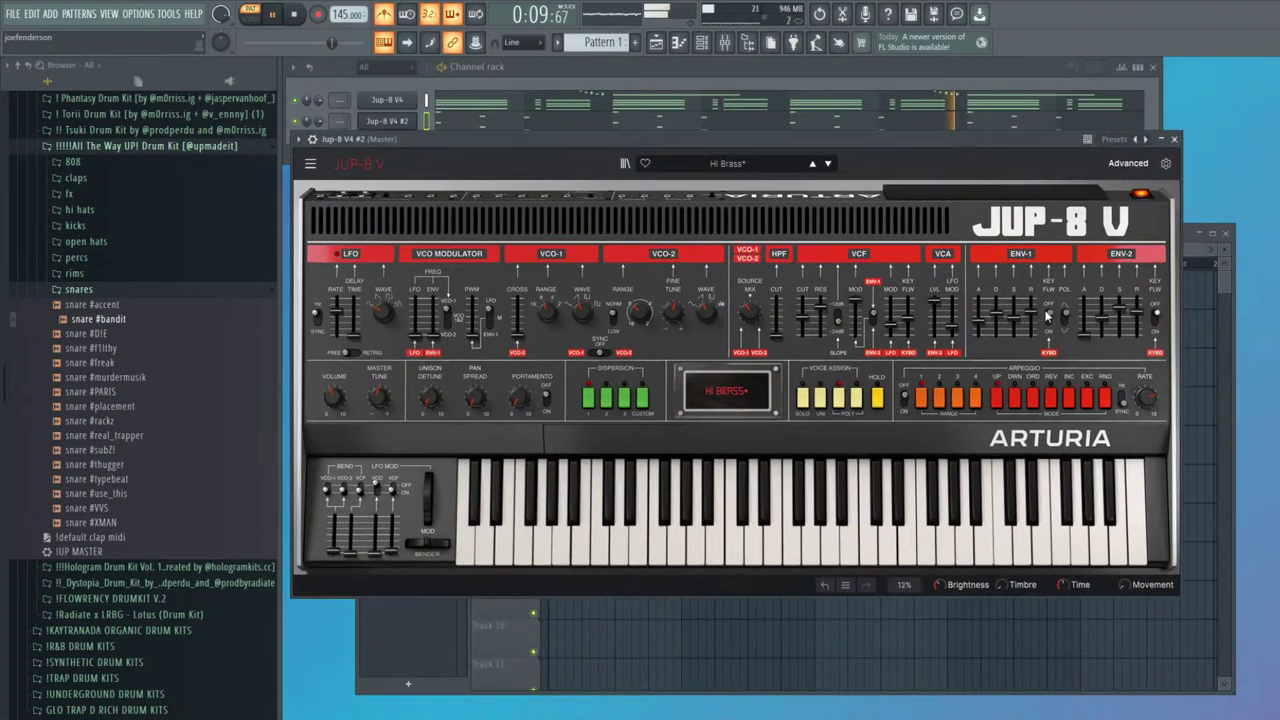
{"action": "left_click", "coordinate": [905, 399]}
{"action": "left_click", "coordinate": [905, 399]}
{"action": "left_click", "coordinate": [1017, 404]}
{"action": "left_click", "coordinate": [998, 402]}
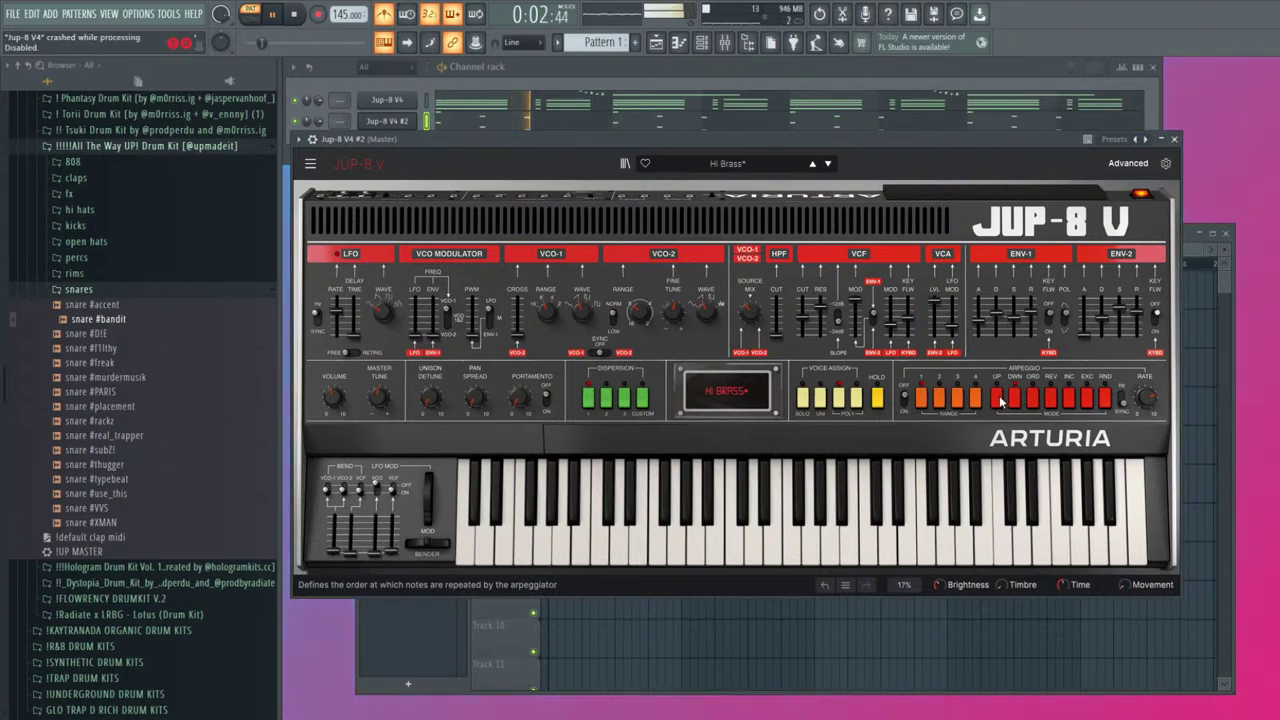
{"action": "left_click", "coordinate": [1174, 139]}
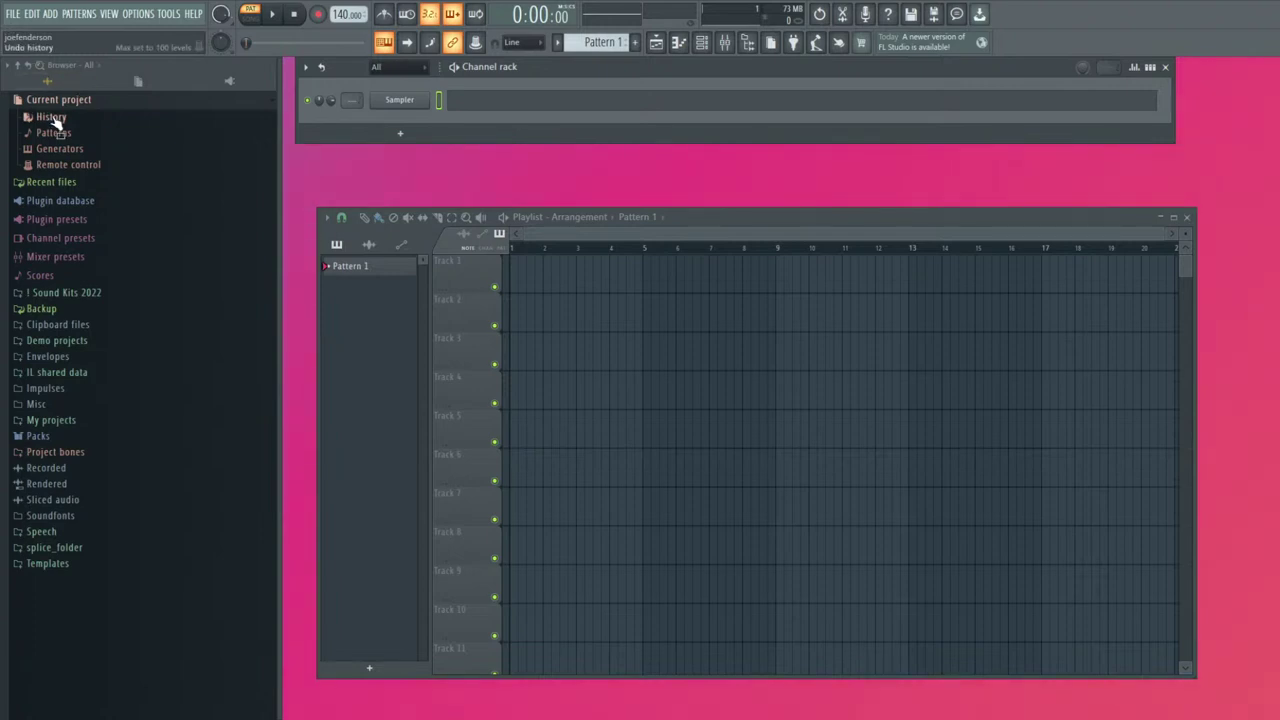
{"action": "left_click", "coordinate": [72, 184]}
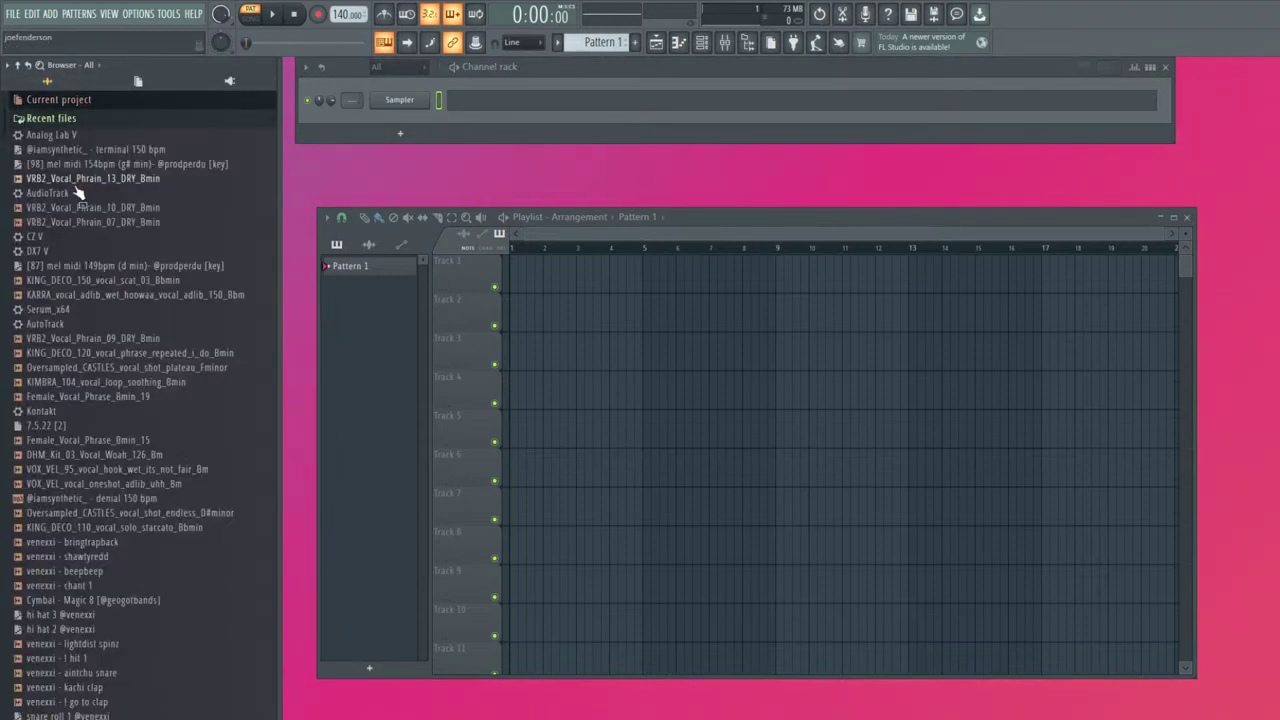
{"action": "left_click", "coordinate": [77, 120]}
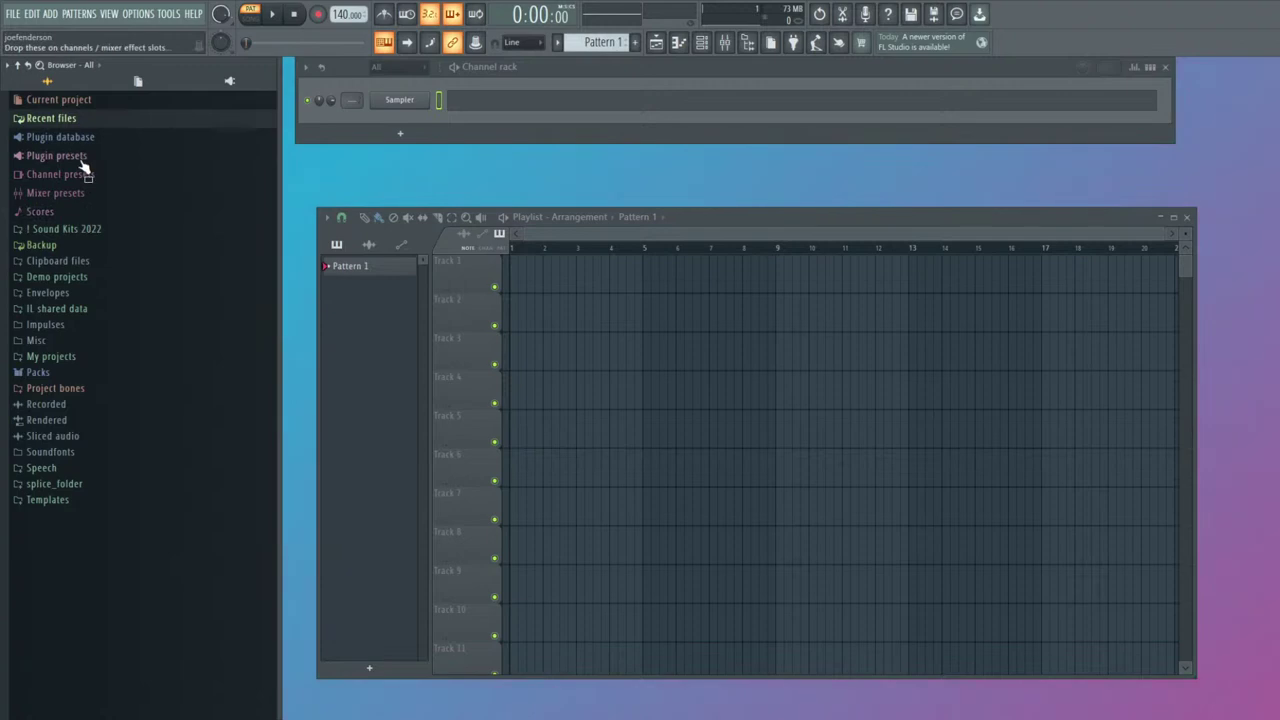
{"action": "left_click", "coordinate": [77, 105]}
{"action": "left_click", "coordinate": [79, 105]}
{"action": "left_click", "coordinate": [83, 138]}
{"action": "left_click", "coordinate": [83, 138]}
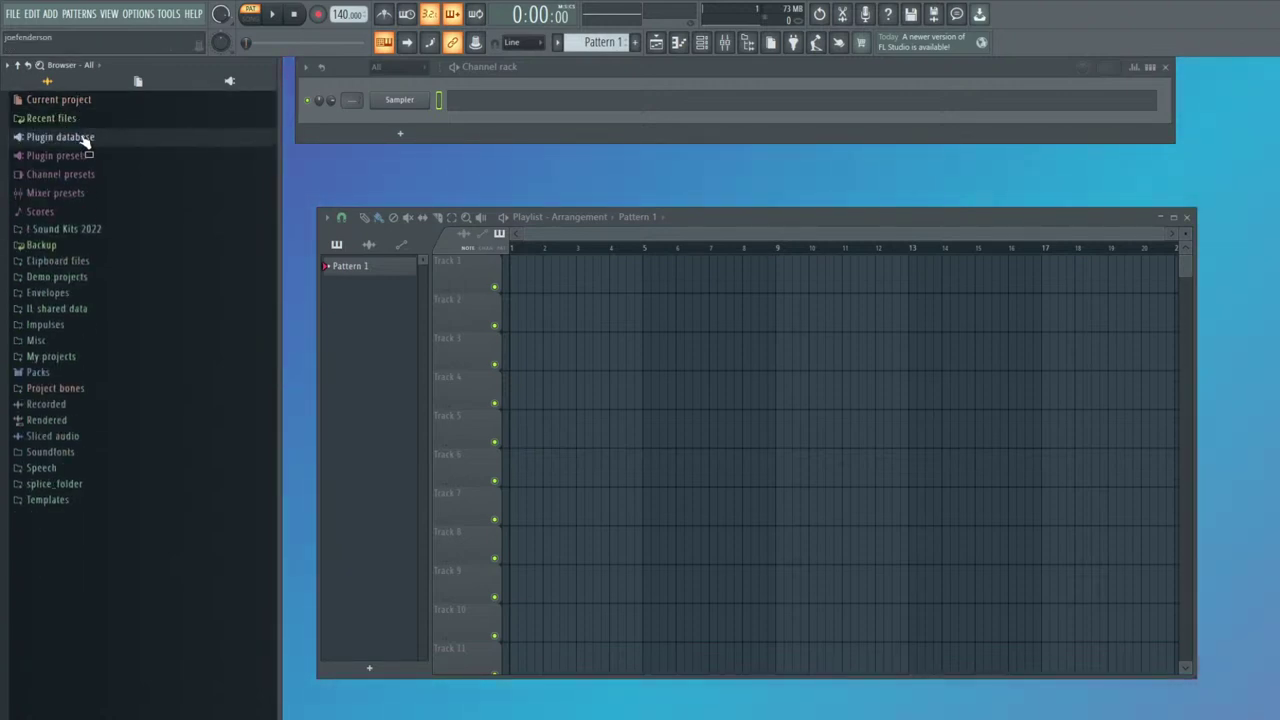
{"action": "left_click", "coordinate": [82, 119]}
{"action": "left_click", "coordinate": [82, 119]}
{"action": "left_click", "coordinate": [86, 101]}
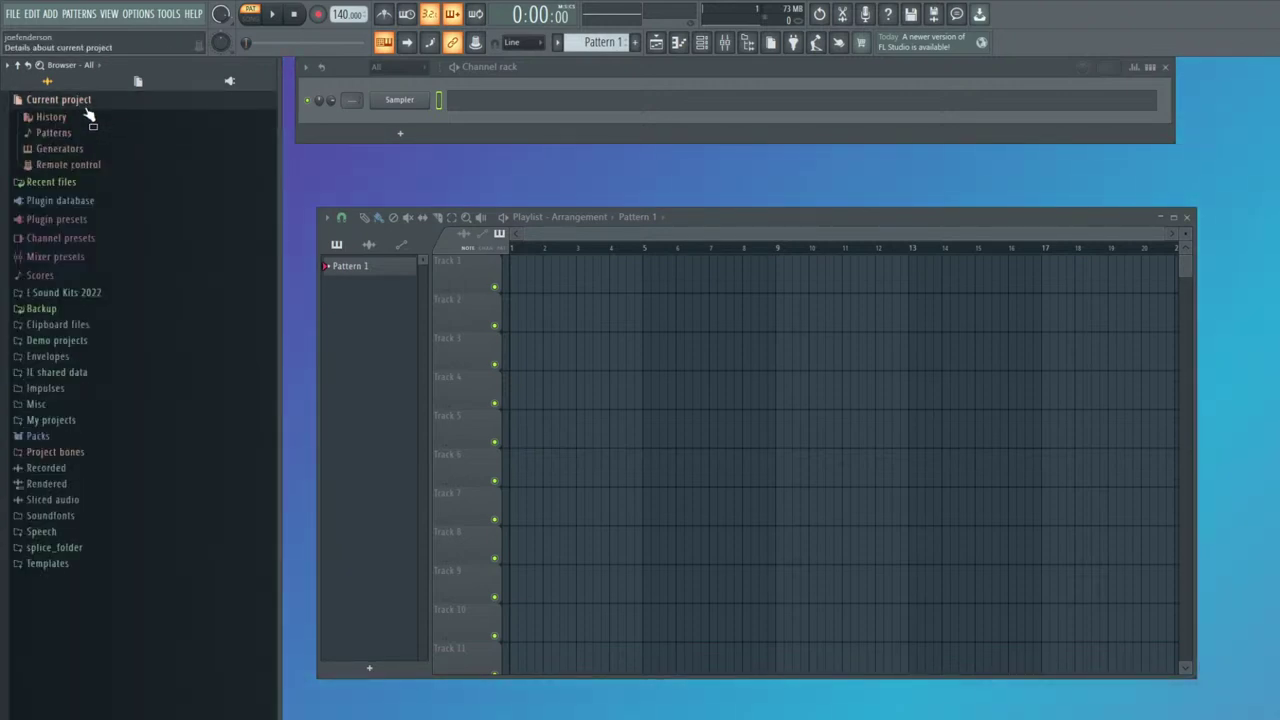
{"action": "left_click", "coordinate": [86, 106]}
{"action": "left_click", "coordinate": [87, 106]}
{"action": "left_click", "coordinate": [88, 106]}
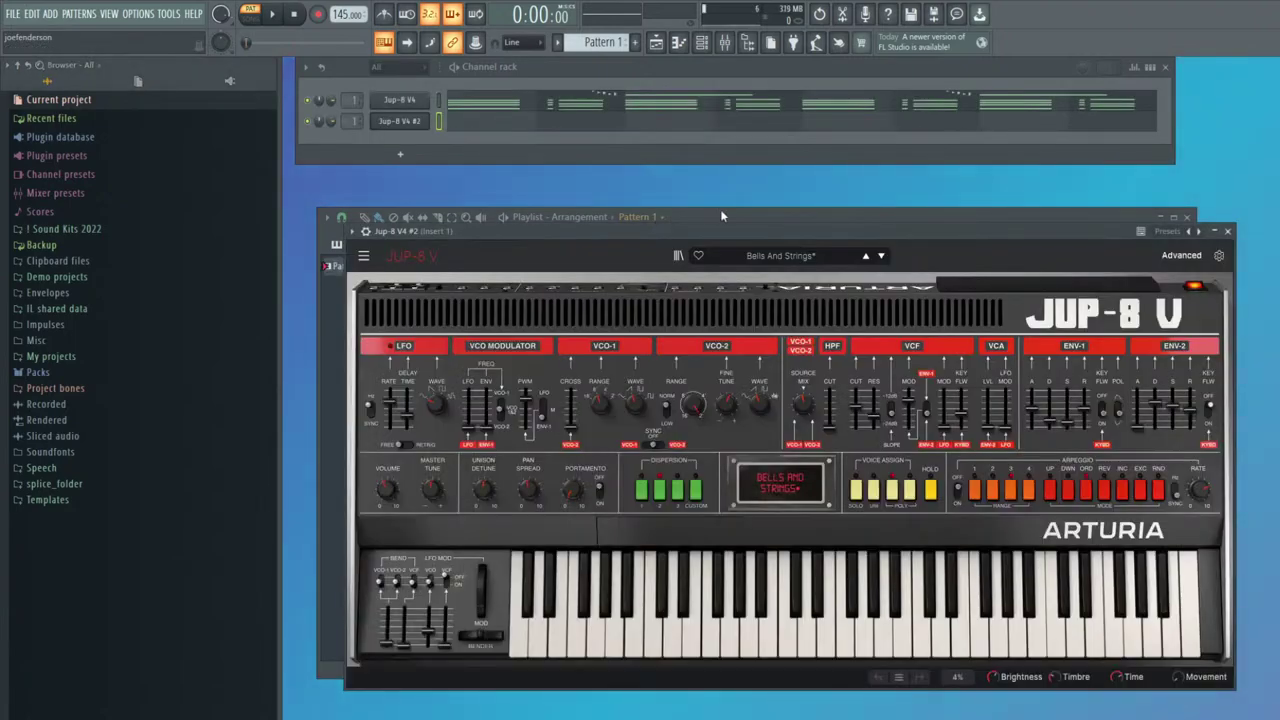
Play the restored melody, clear the open synth window and place Pattern 1 at bar 1 of Track 1 in the playlist
{"action": "key", "text": "space"}
{"action": "left_click", "coordinate": [720, 216]}
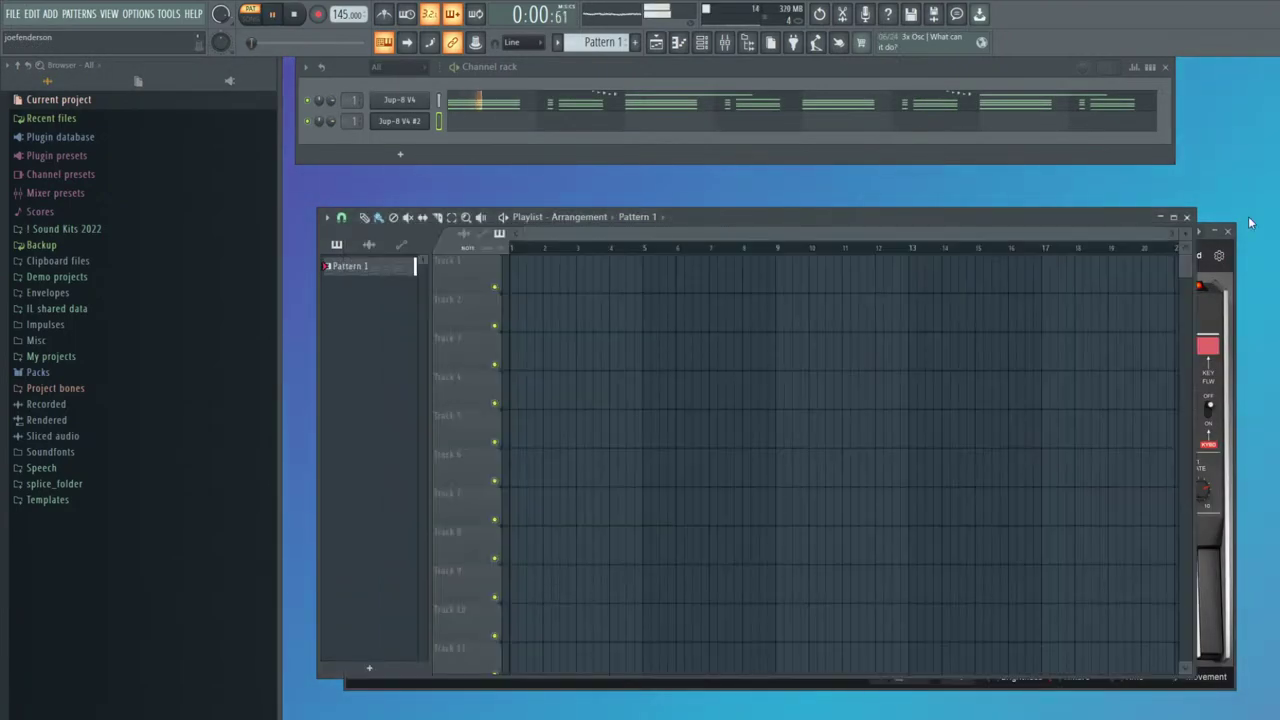
{"action": "left_click", "coordinate": [1187, 217]}
{"action": "left_click", "coordinate": [1228, 231]}
{"action": "left_click", "coordinate": [656, 41]}
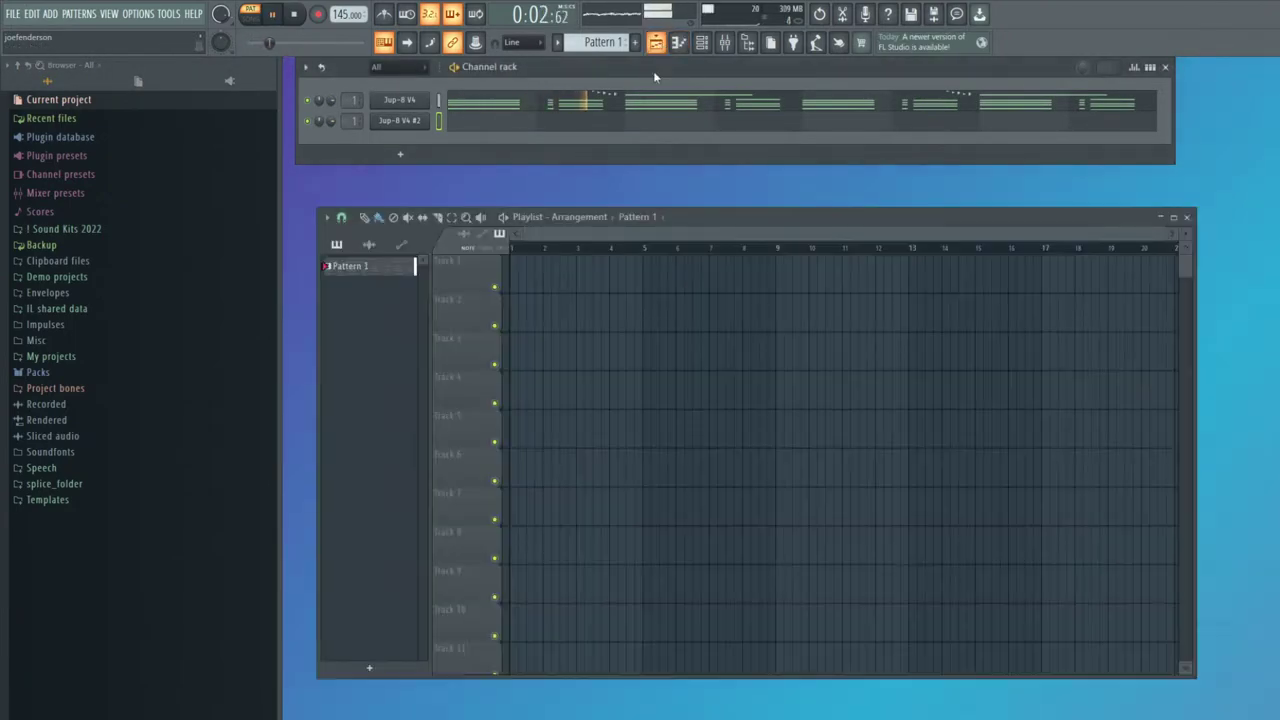
{"action": "left_click", "coordinate": [613, 278]}
{"action": "left_click_drag", "start_coordinate": [613, 278], "coordinate": [529, 278]}
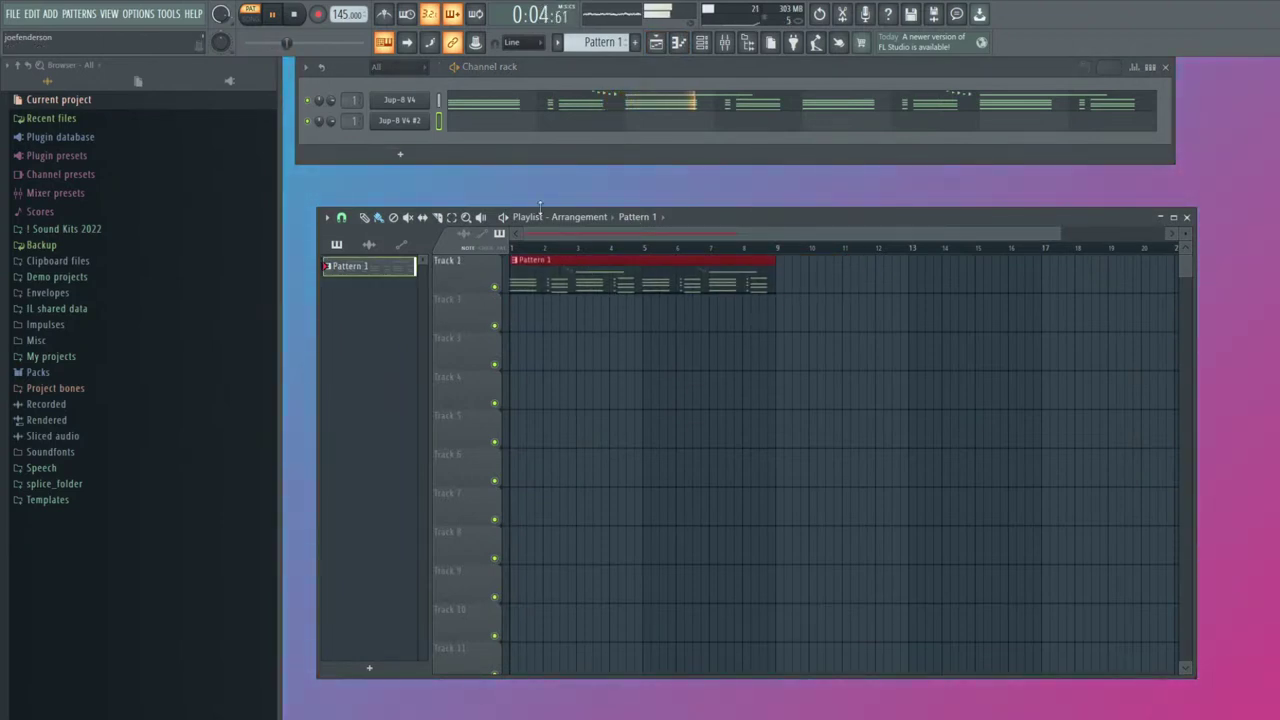
Create a new pattern named DRUMS and lay it on Track 4 across bars 1 to 8
{"action": "left_click", "coordinate": [634, 42]}
{"action": "type", "text": "DRUMS"}
{"action": "key", "text": "Return"}
{"action": "left_click", "coordinate": [517, 381]}
{"action": "left_click_drag", "start_coordinate": [551, 390], "coordinate": [776, 388]}
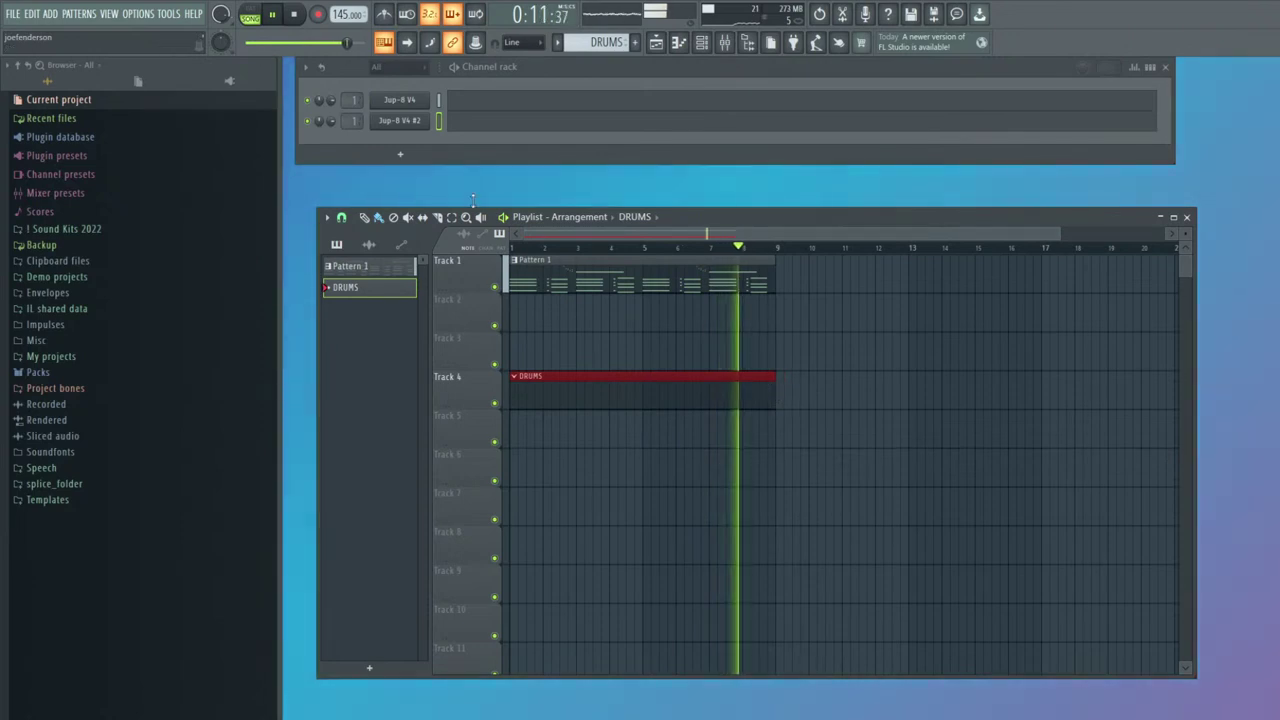
Open the All The Way UP! Drum Kit folder inside the Hologram kits of Drum Kits 2022
{"action": "left_click", "coordinate": [92, 228]}
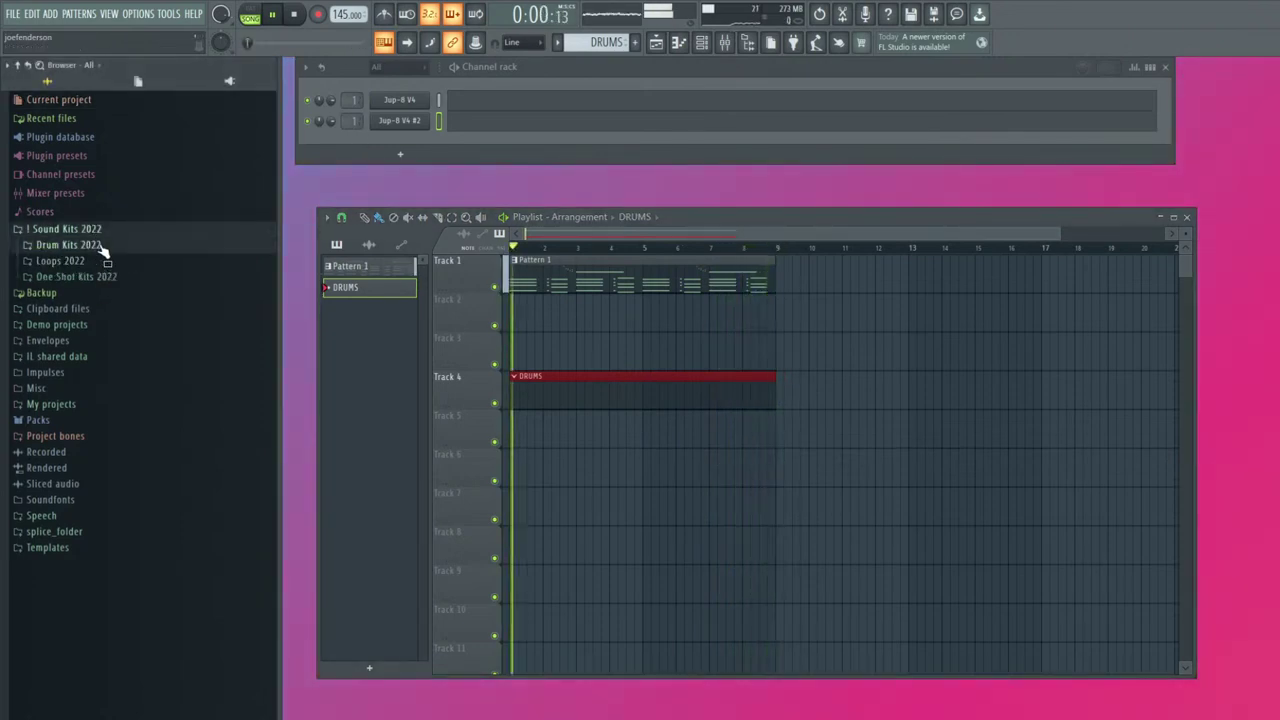
{"action": "left_click", "coordinate": [90, 245]}
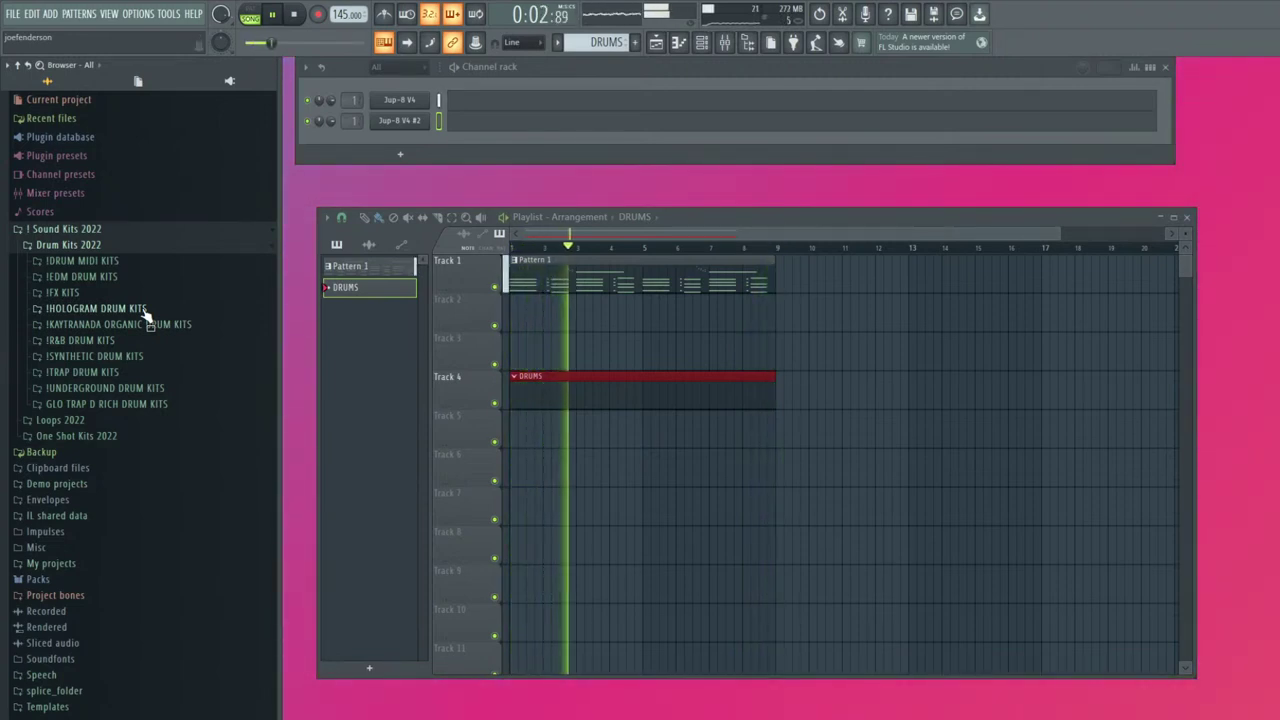
{"action": "left_click", "coordinate": [90, 356]}
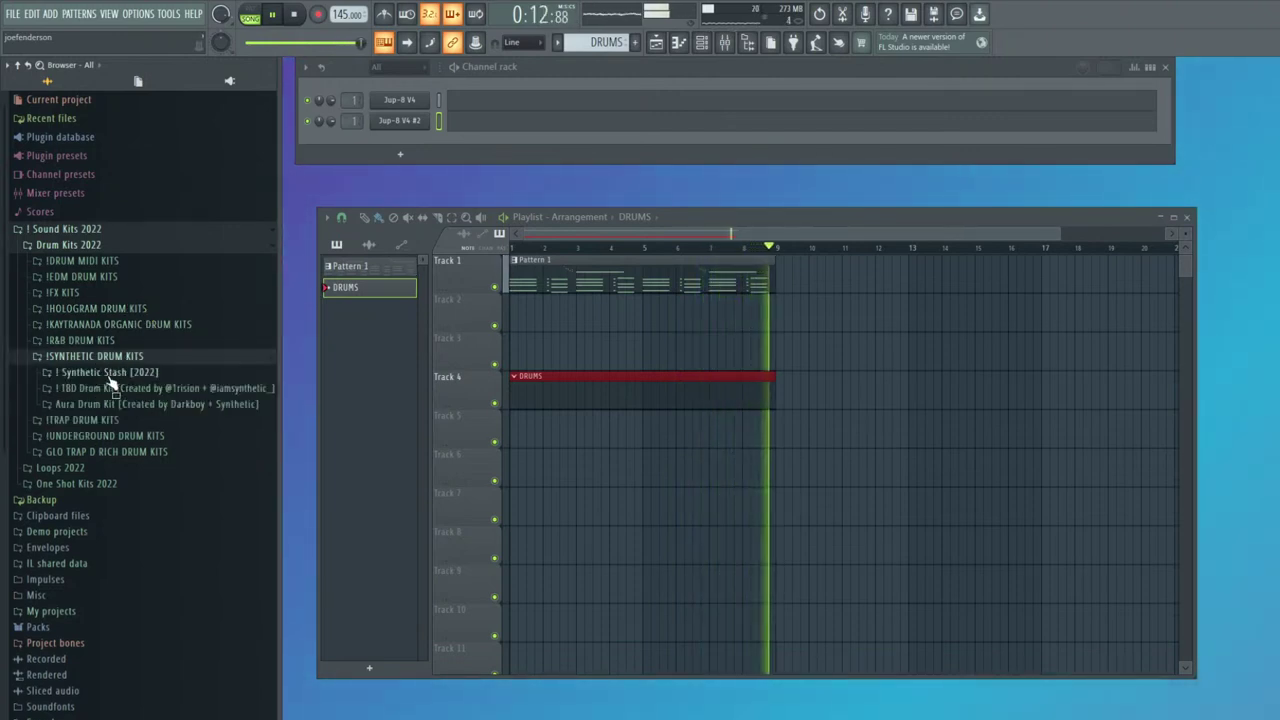
{"action": "left_click", "coordinate": [137, 358]}
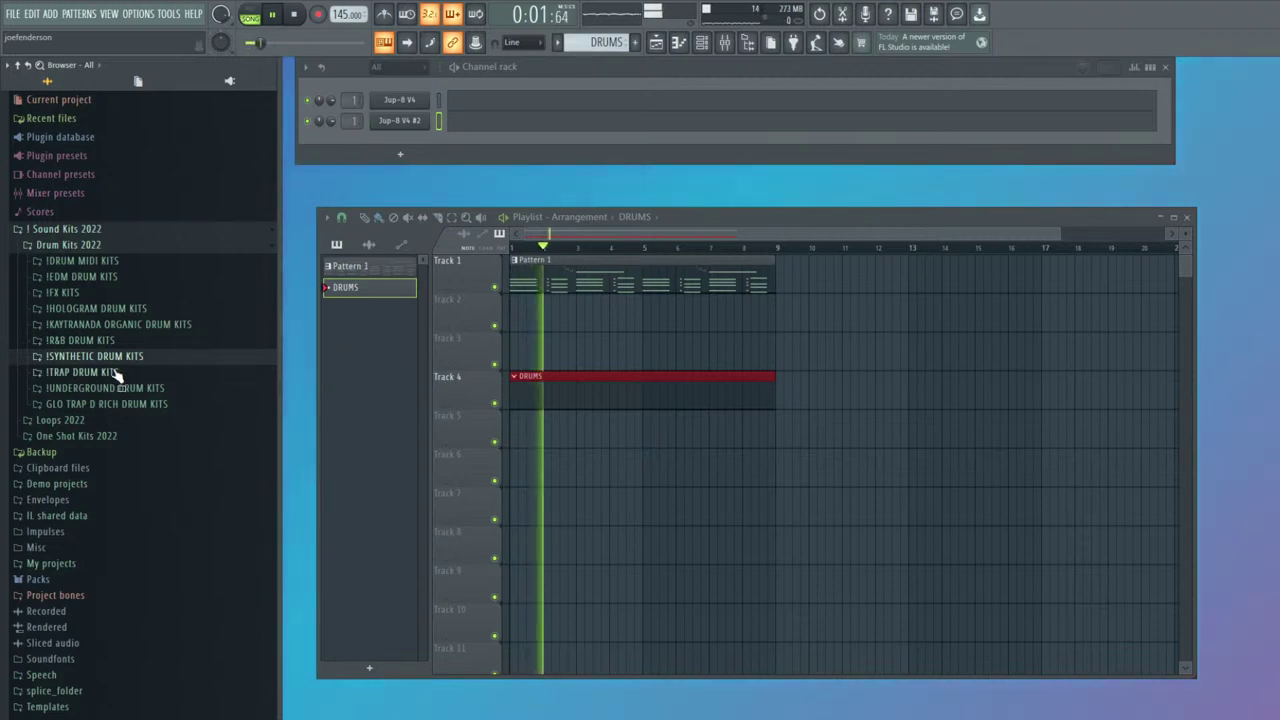
{"action": "left_click", "coordinate": [132, 388]}
{"action": "left_click", "coordinate": [110, 388]}
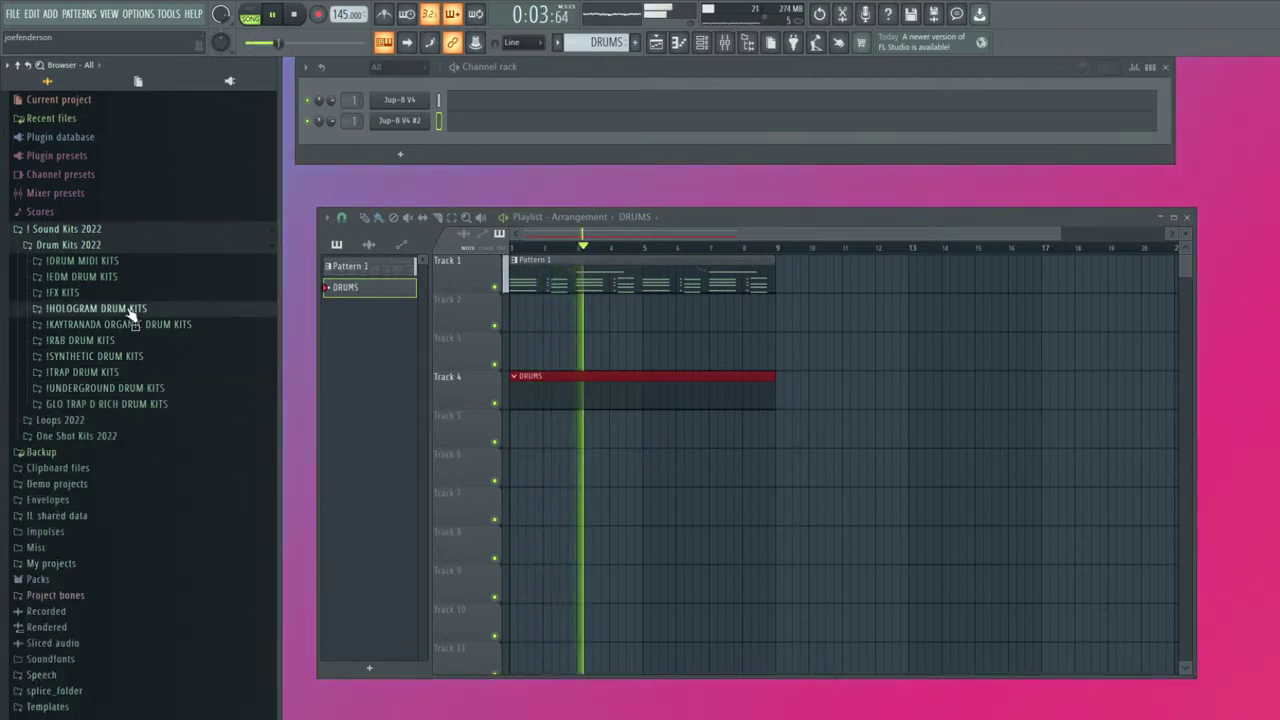
{"action": "left_click", "coordinate": [96, 308]}
{"action": "left_click", "coordinate": [128, 406]}
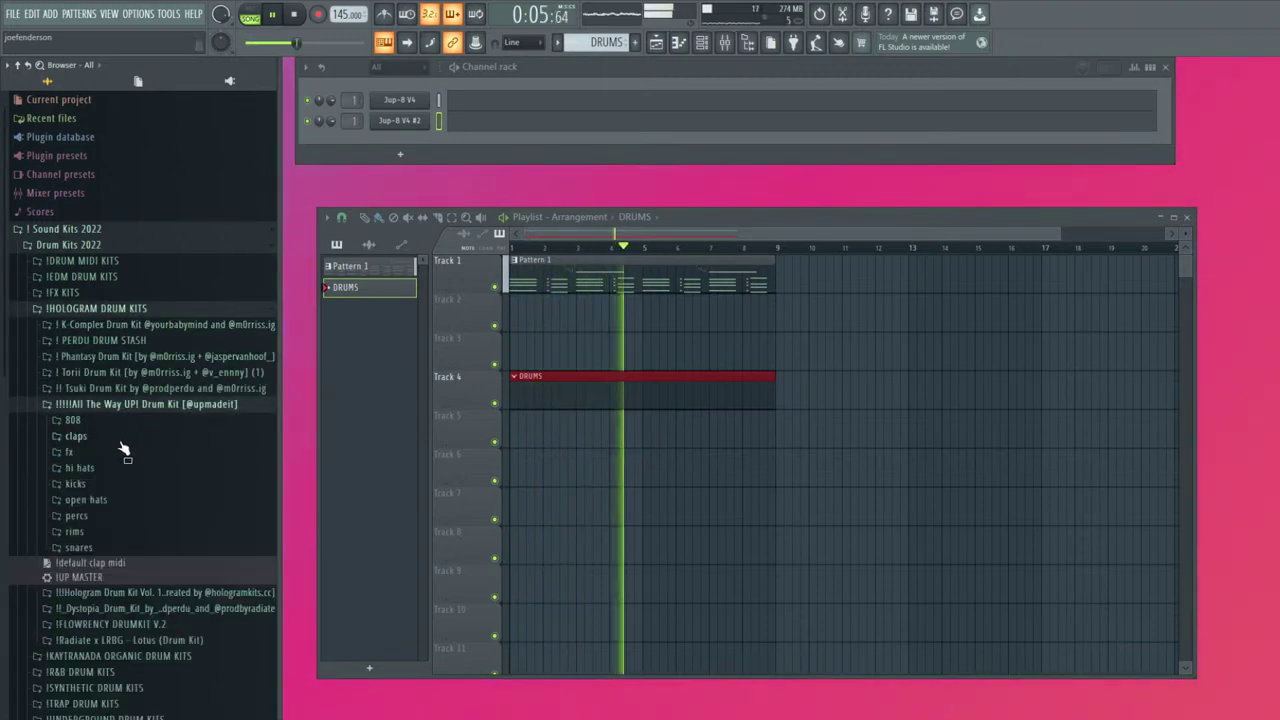
Audition the clap samples in the All The Way UP! kit against the melody
{"action": "left_click", "coordinate": [118, 437]}
{"action": "left_click", "coordinate": [118, 452]}
{"action": "left_click", "coordinate": [116, 496]}
{"action": "left_click", "coordinate": [115, 510]}
{"action": "left_click", "coordinate": [115, 540]}
{"action": "left_click", "coordinate": [114, 553]}
{"action": "left_click", "coordinate": [112, 567]}
{"action": "left_click", "coordinate": [110, 524]}
{"action": "left_click", "coordinate": [112, 466]}
{"action": "left_click", "coordinate": [76, 436]}
Add snare #placement from the kit's snares as a new channel with a hit on step 9 of DRUMS
{"action": "left_click", "coordinate": [94, 549]}
{"action": "left_click", "coordinate": [118, 538]}
{"action": "left_click", "coordinate": [120, 495]}
{"action": "left_click", "coordinate": [122, 509]}
{"action": "left_click", "coordinate": [118, 538]}
{"action": "left_click", "coordinate": [120, 552]}
{"action": "left_click", "coordinate": [127, 567]}
{"action": "left_click", "coordinate": [126, 597]}
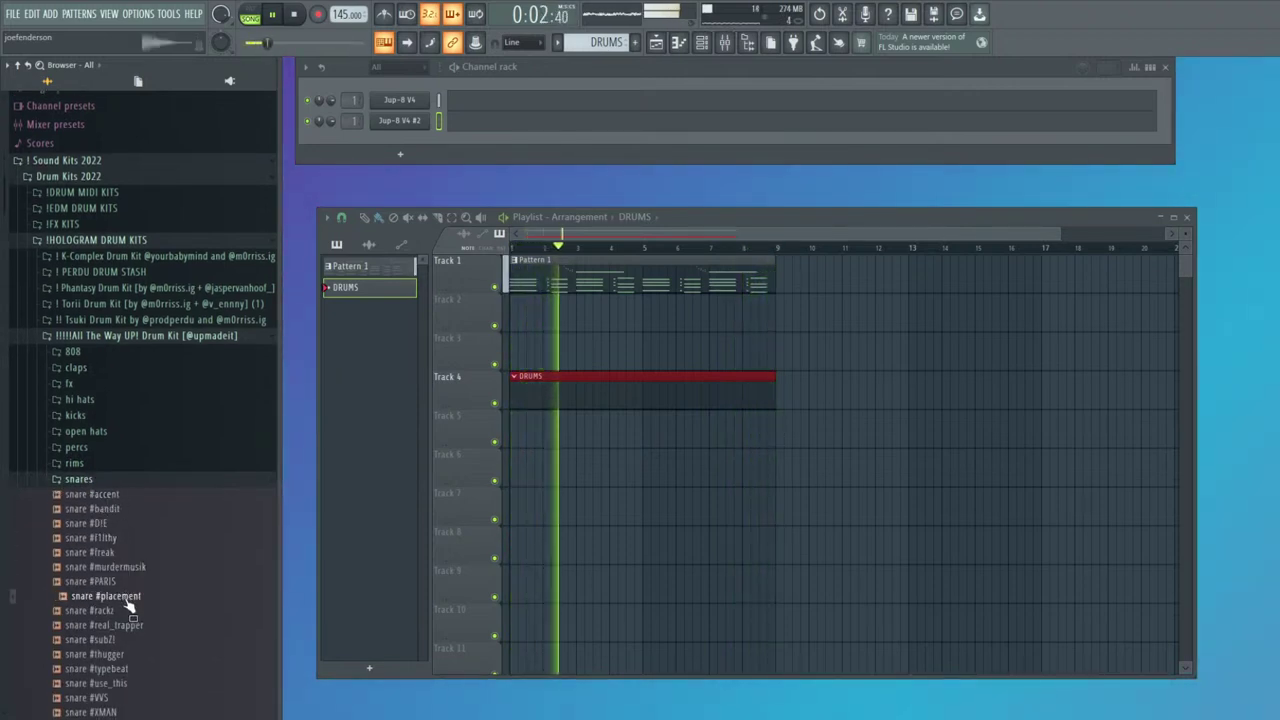
{"action": "left_click", "coordinate": [116, 582]}
{"action": "left_click_drag", "start_coordinate": [112, 597], "coordinate": [400, 145]}
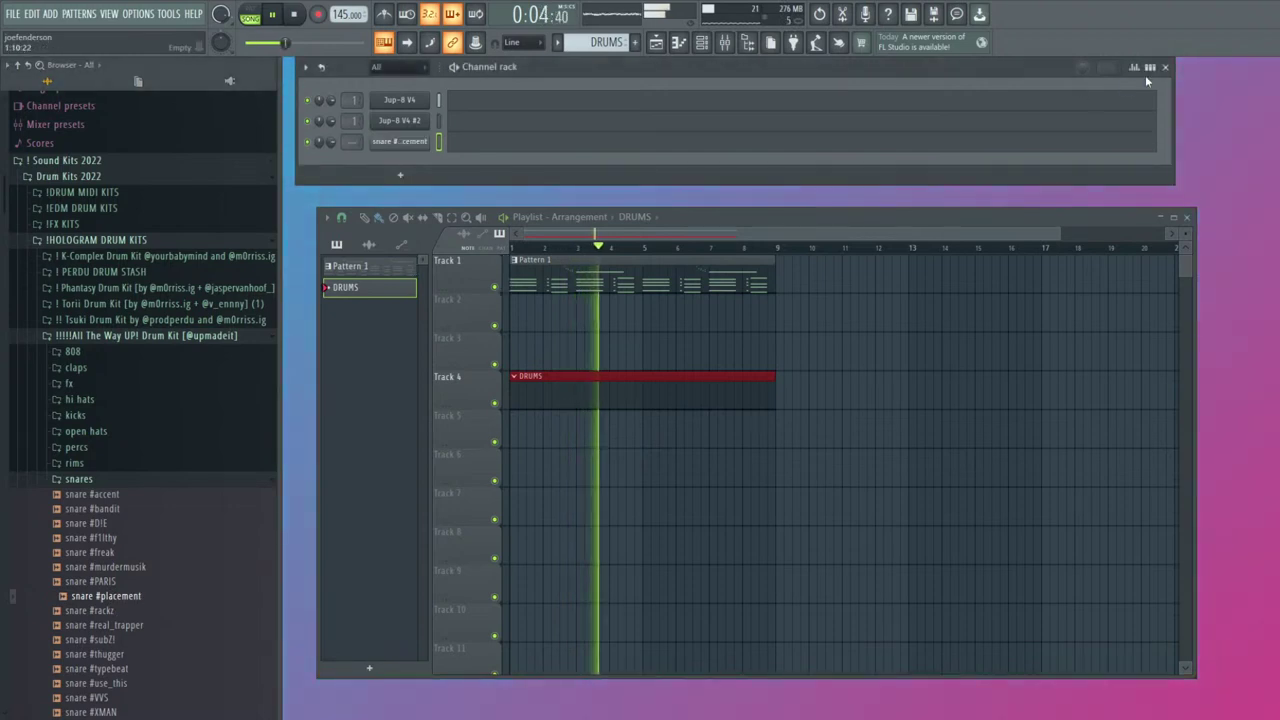
{"action": "left_click", "coordinate": [531, 142]}
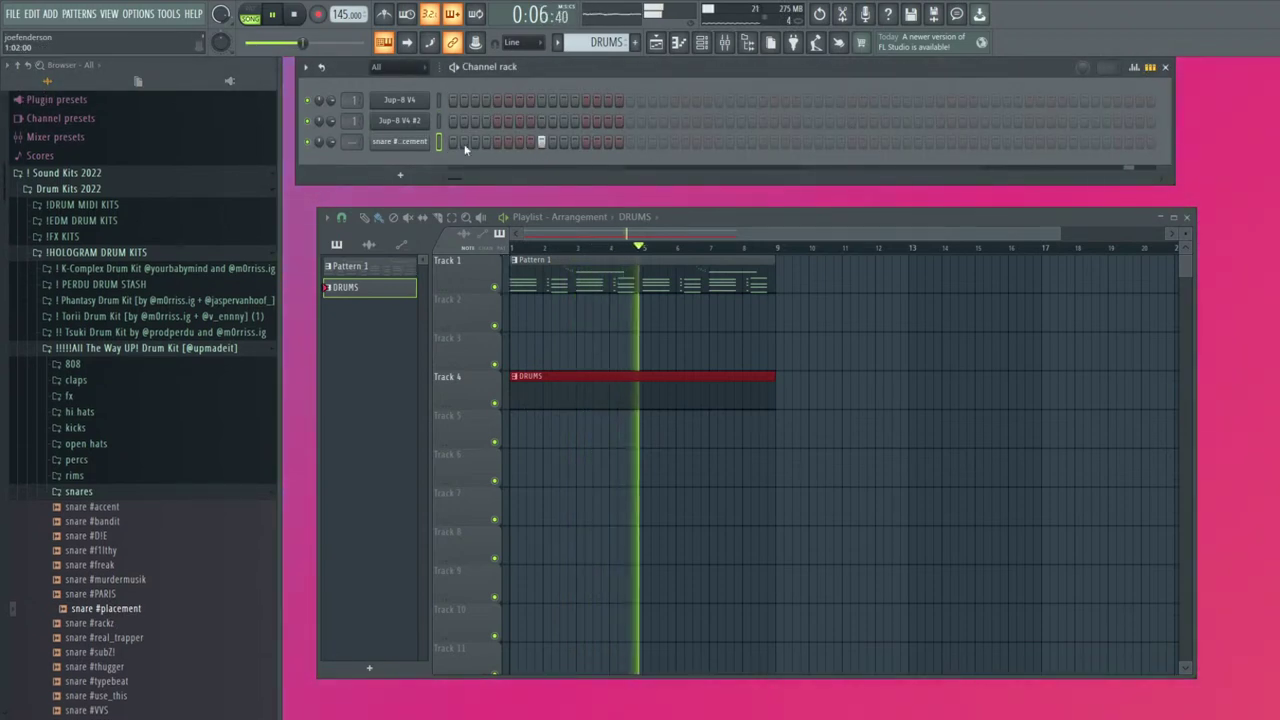
Set the time-stretching mode of the snare #placement sample to Auto
{"action": "left_click", "coordinate": [400, 143]}
{"action": "left_click_drag", "start_coordinate": [701, 223], "coordinate": [673, 218]}
{"action": "left_click", "coordinate": [725, 270]}
{"action": "scroll", "coordinate": [738, 278], "scroll_direction": "down", "scroll_amount": 1}
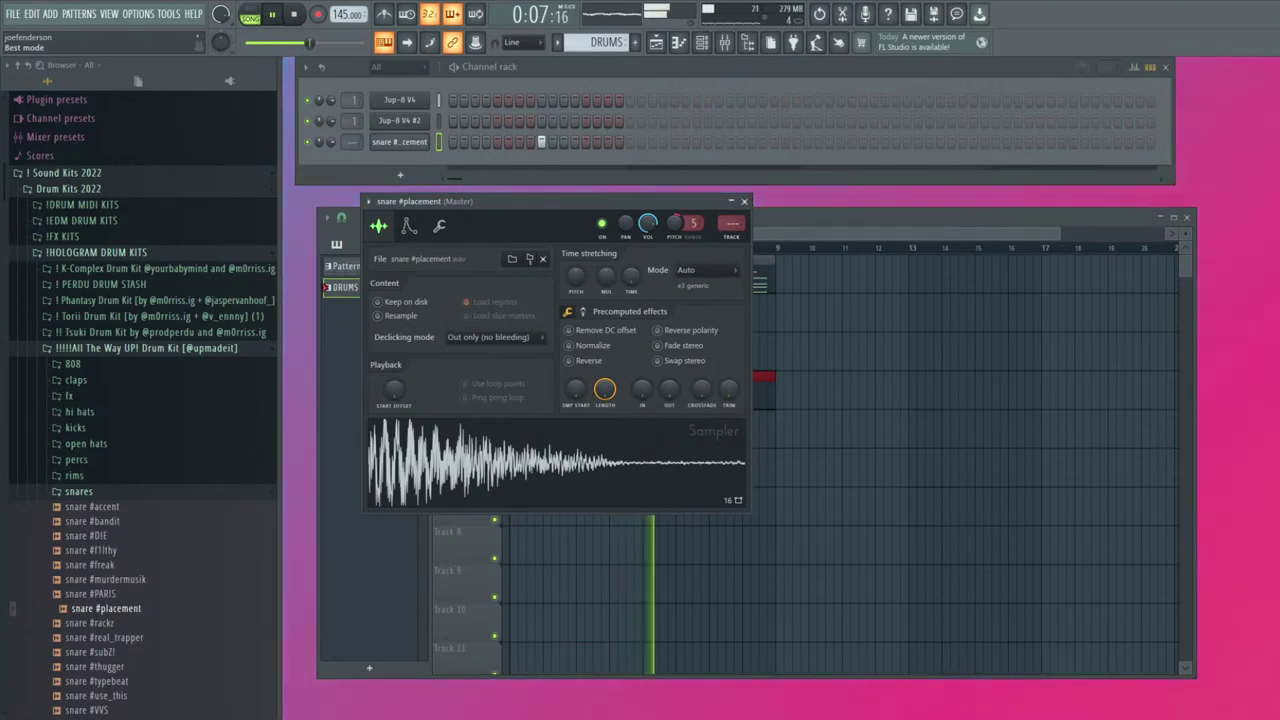
Repeat the snare #placement hit in the middle of every bar across all eight bars of DRUMS
{"action": "left_click", "coordinate": [744, 202]}
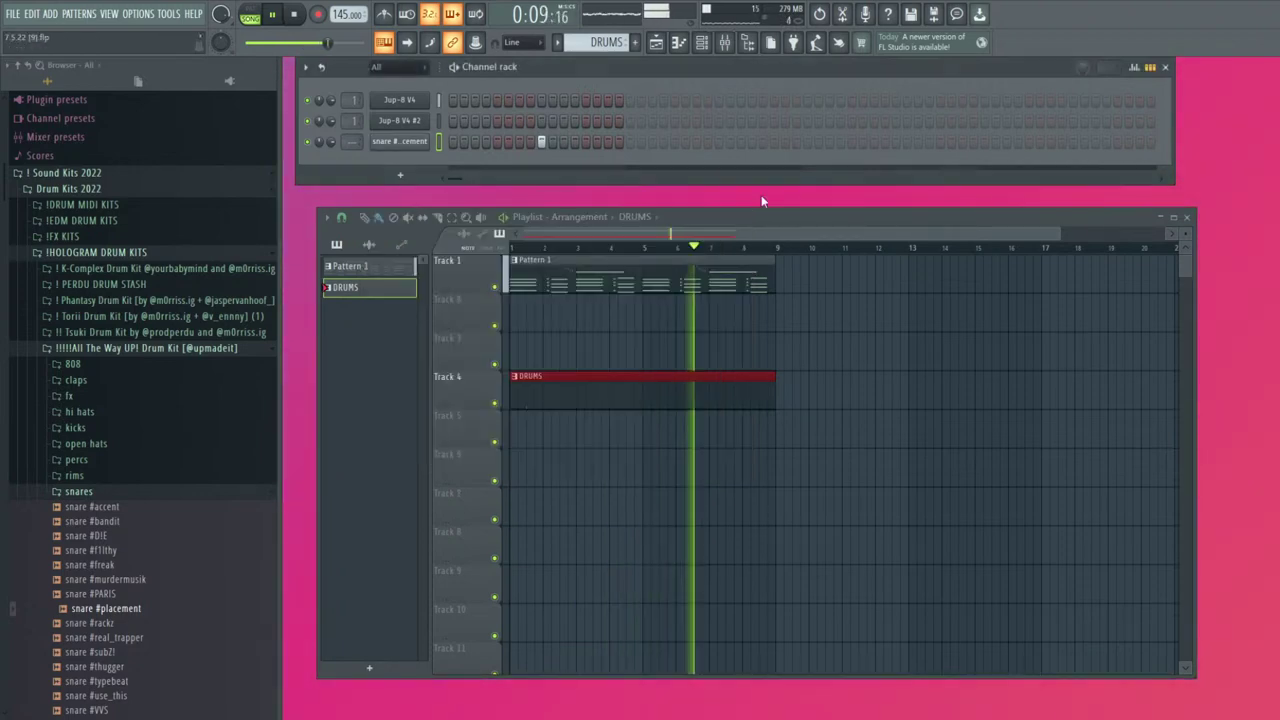
{"action": "left_click", "coordinate": [1150, 67]}
{"action": "left_click", "coordinate": [697, 144]}
{"action": "key", "text": "ctrl+a"}
{"action": "key", "text": "ctrl+b"}
{"action": "key", "text": "ctrl+b"}
{"action": "key", "text": "ctrl+b"}
{"action": "key", "text": "ctrl+b"}
{"action": "key", "text": "ctrl+b"}
{"action": "key", "text": "ctrl+b"}
{"action": "key", "text": "ctrl+b"}
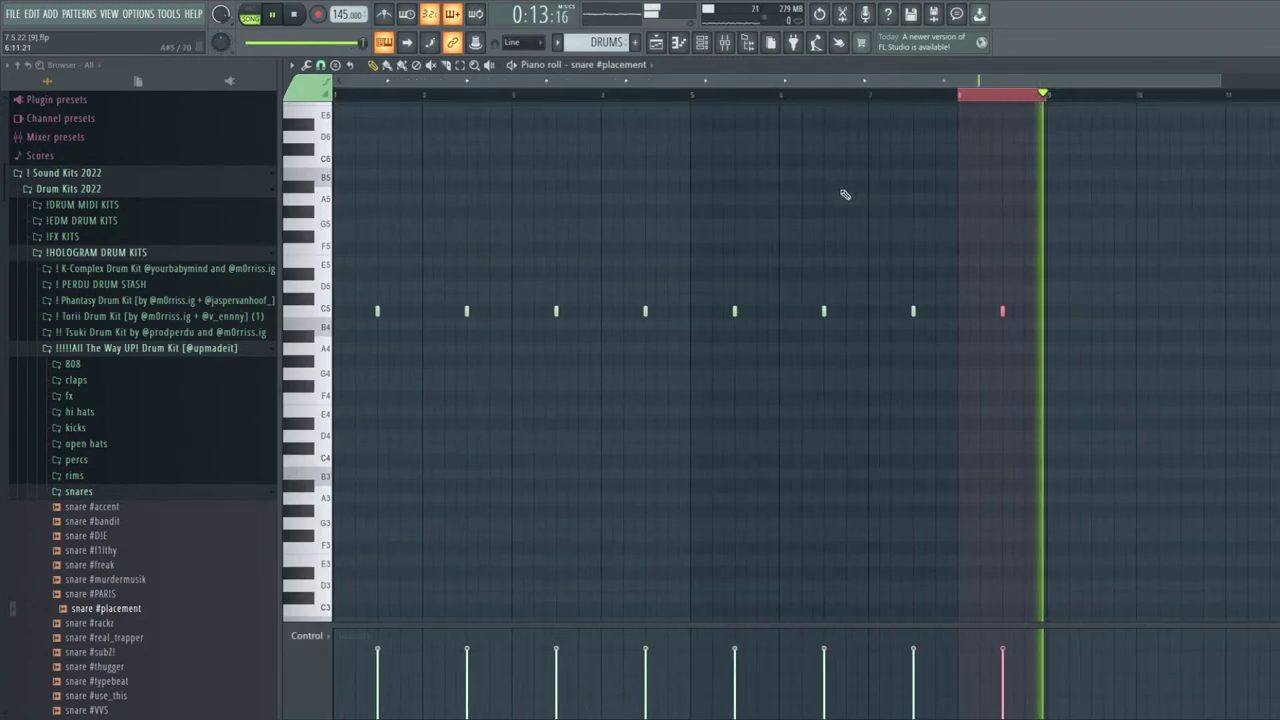
{"action": "key", "text": "Escape"}
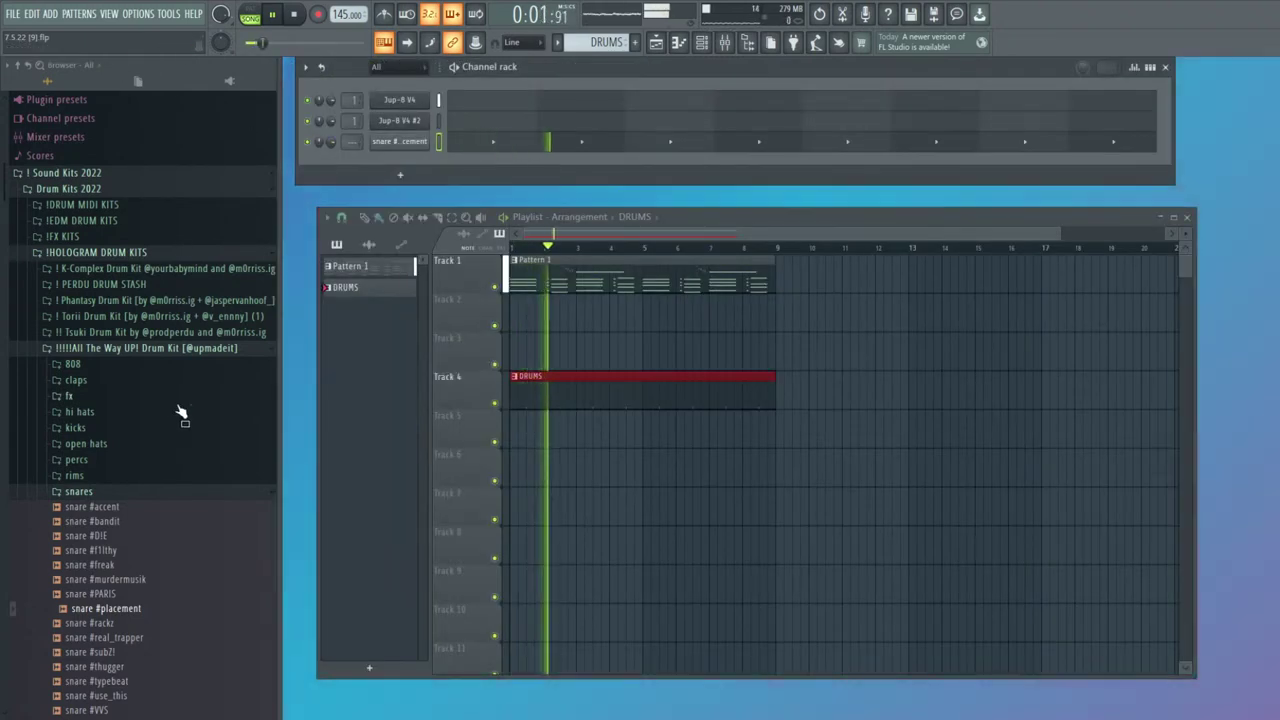
Add hihat #H1 from the kit's hi hats as a channel above the snare, with hits every two steps throughout DRUMS
{"action": "left_click", "coordinate": [106, 411]}
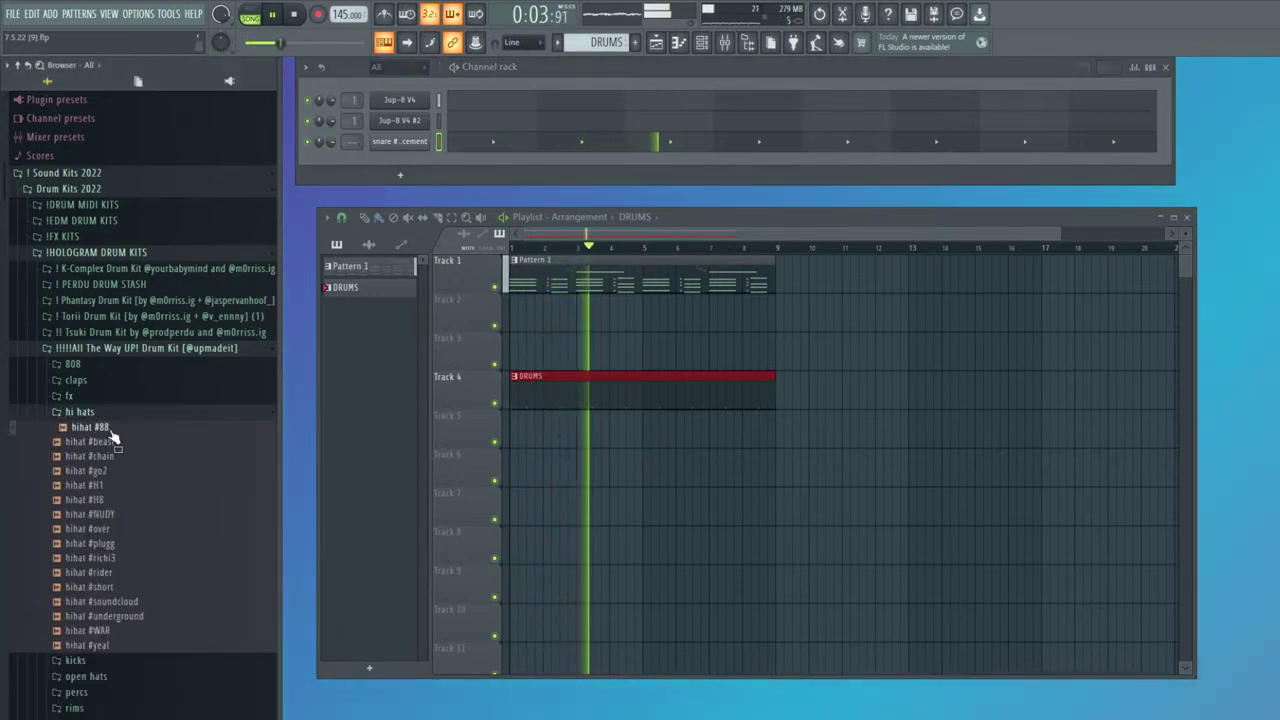
{"action": "left_click_drag", "start_coordinate": [114, 486], "coordinate": [408, 156]}
{"action": "key", "text": "space"}
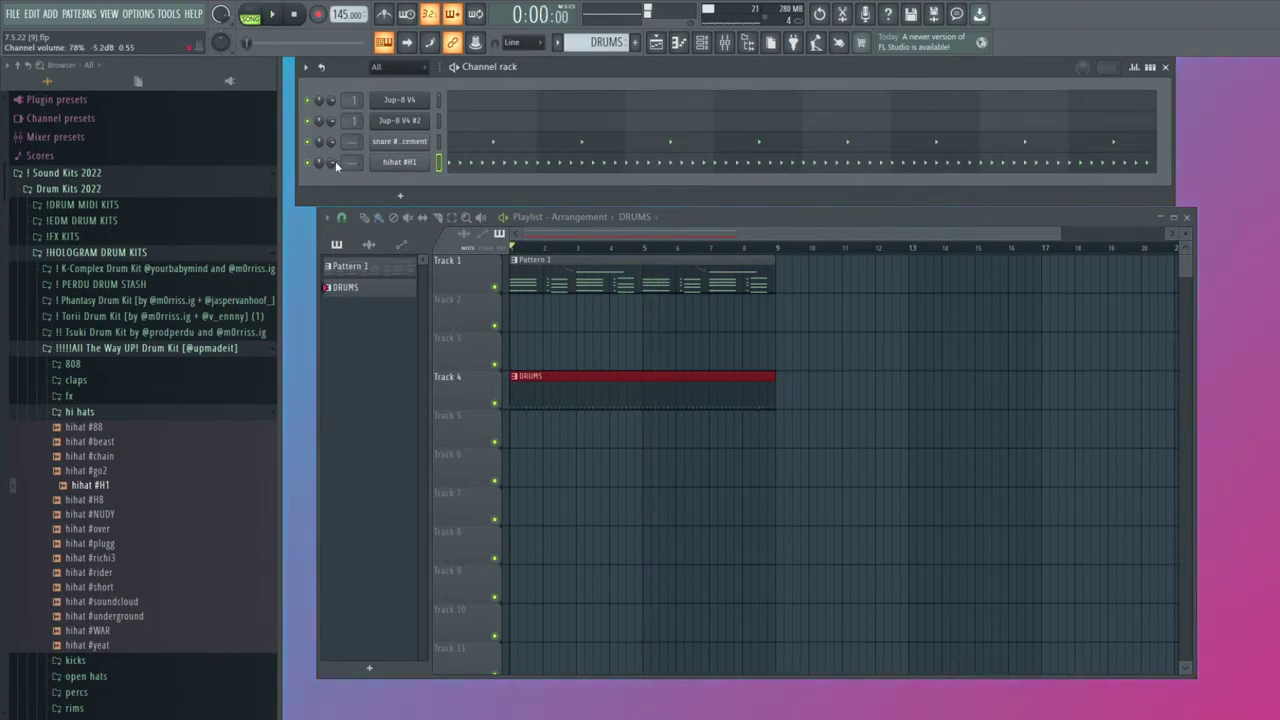
{"action": "scroll", "coordinate": [401, 168], "scroll_direction": "up", "scroll_amount": 1}
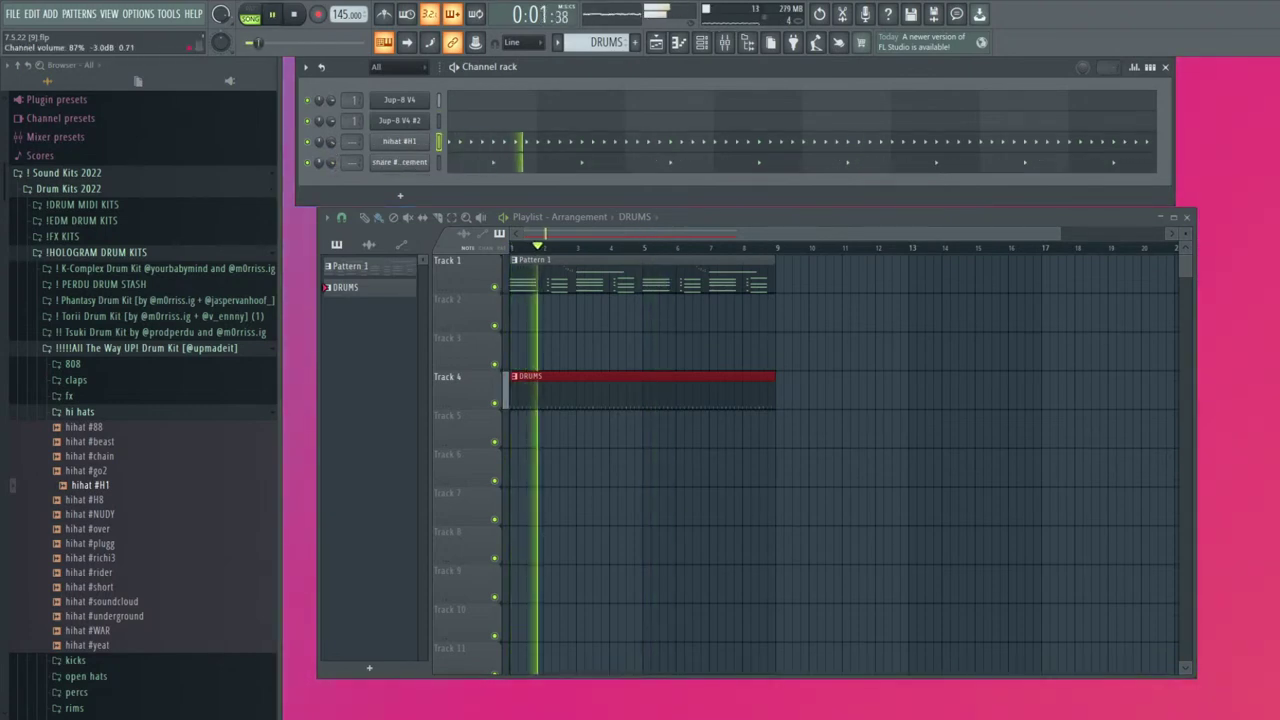
{"action": "left_click", "coordinate": [400, 162]}
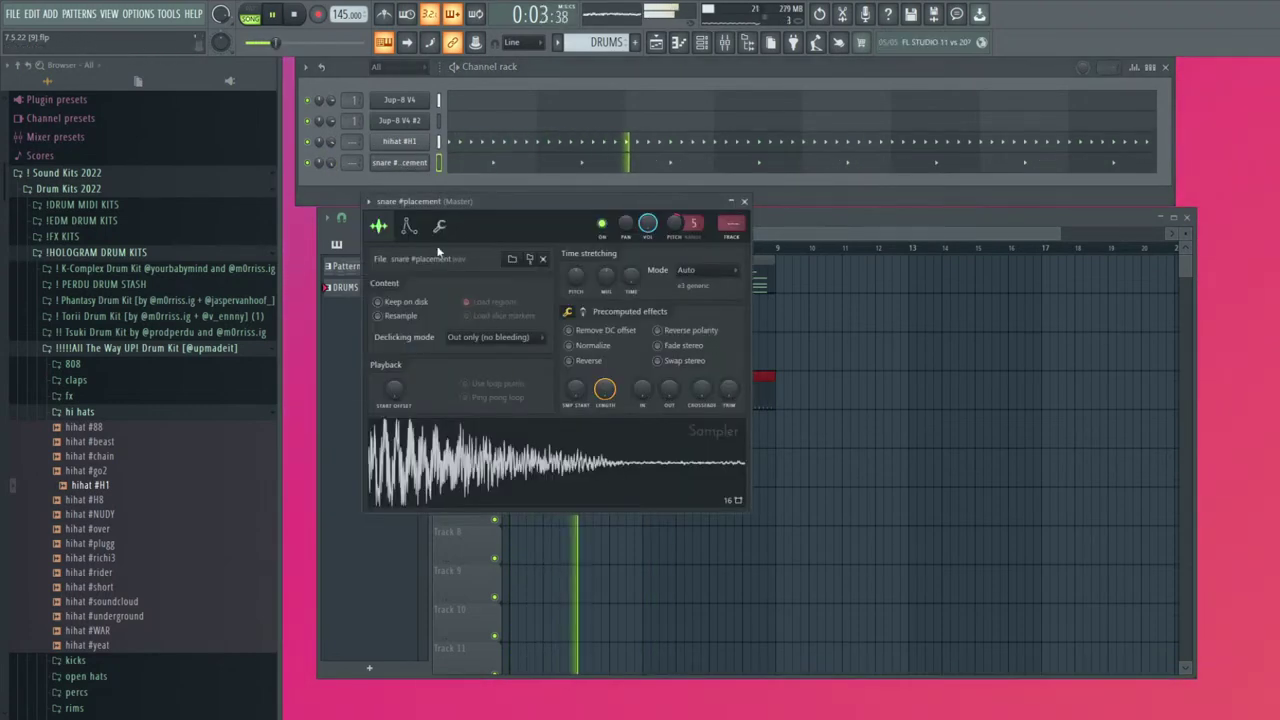
{"action": "left_click", "coordinate": [439, 226]}
{"action": "left_click", "coordinate": [744, 202]}
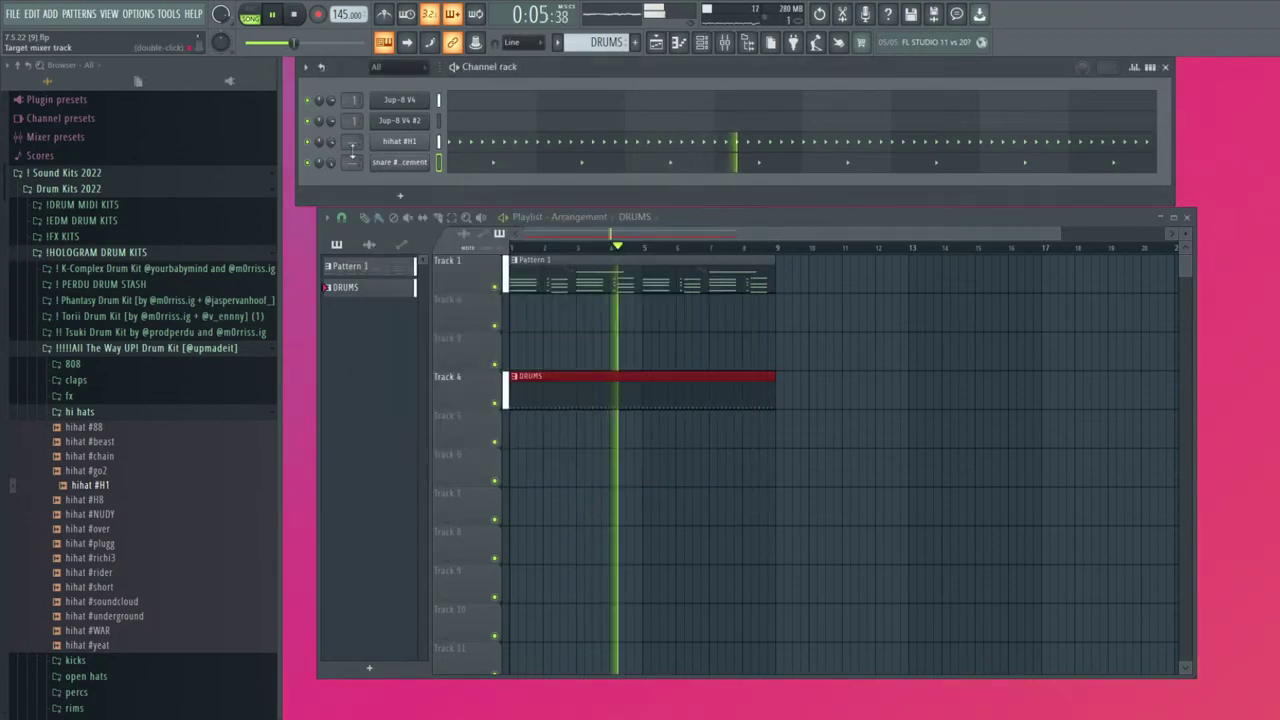
Set the hihat #H1 sample's time-stretching mode to Auto and raise its channel pitch to about +160 cents
{"action": "left_click", "coordinate": [400, 141]}
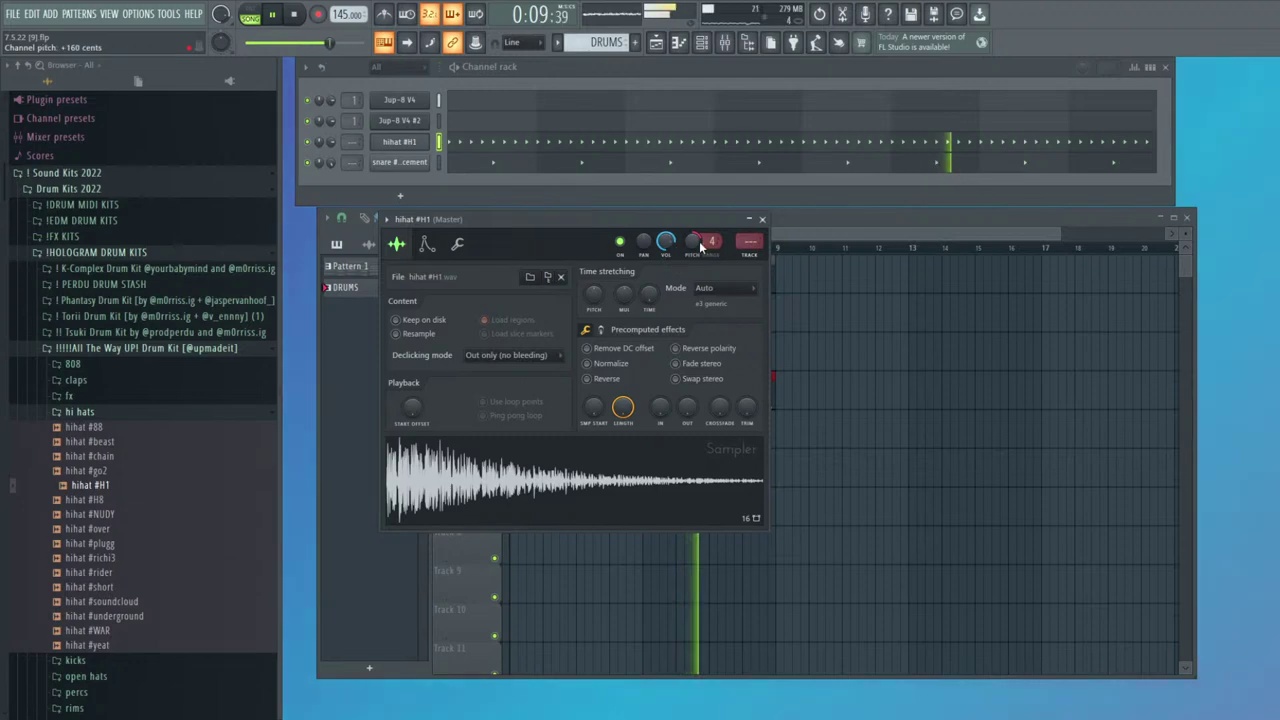
{"action": "left_click", "coordinate": [762, 219]}
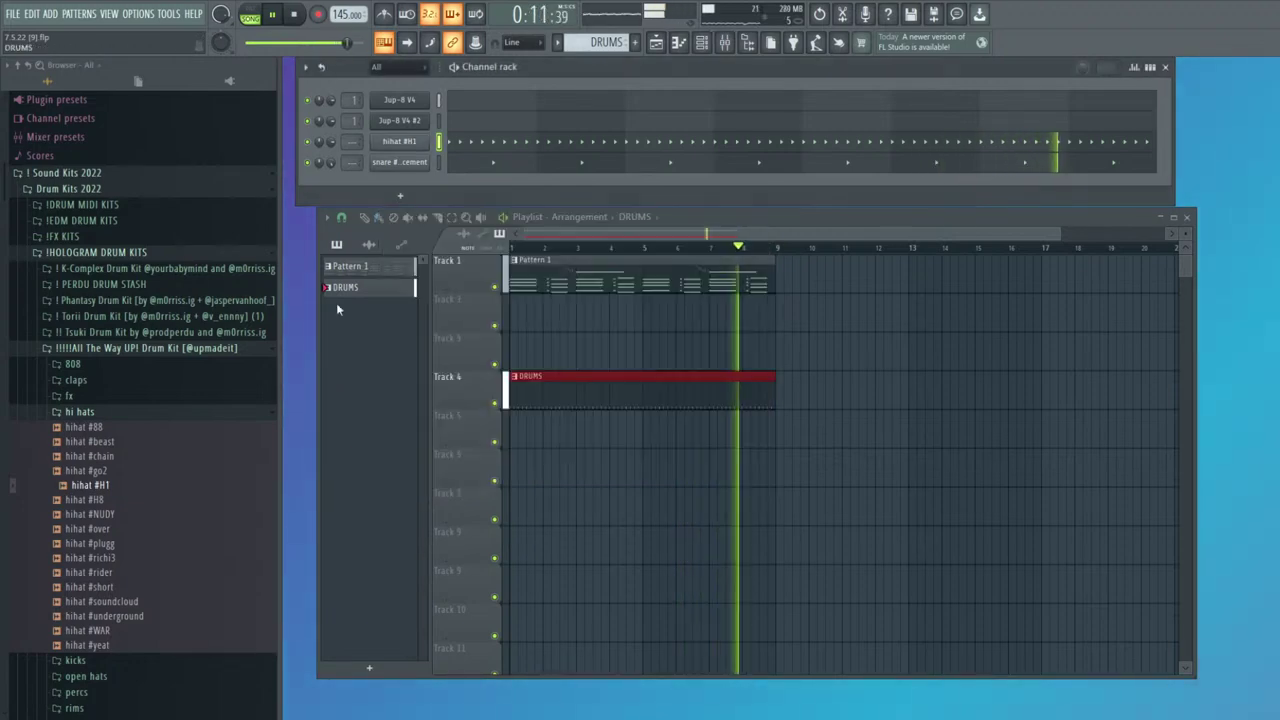
Audition the 808 samples in the All The Way UP! kit against the beat
{"action": "left_click", "coordinate": [120, 366]}
{"action": "left_click", "coordinate": [110, 464]}
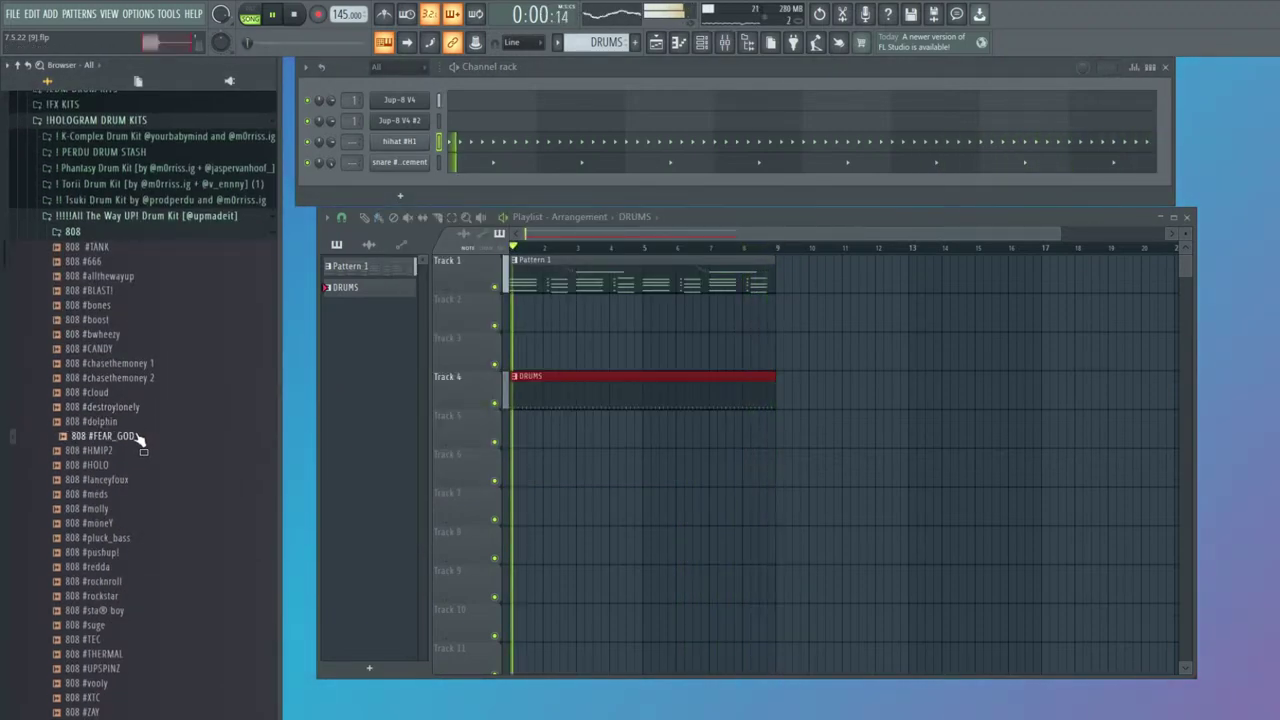
{"action": "left_click", "coordinate": [126, 480]}
{"action": "left_click", "coordinate": [126, 494]}
{"action": "left_click", "coordinate": [126, 508]}
{"action": "left_click", "coordinate": [125, 523]}
{"action": "scroll", "coordinate": [125, 537], "scroll_direction": "down", "scroll_amount": 2}
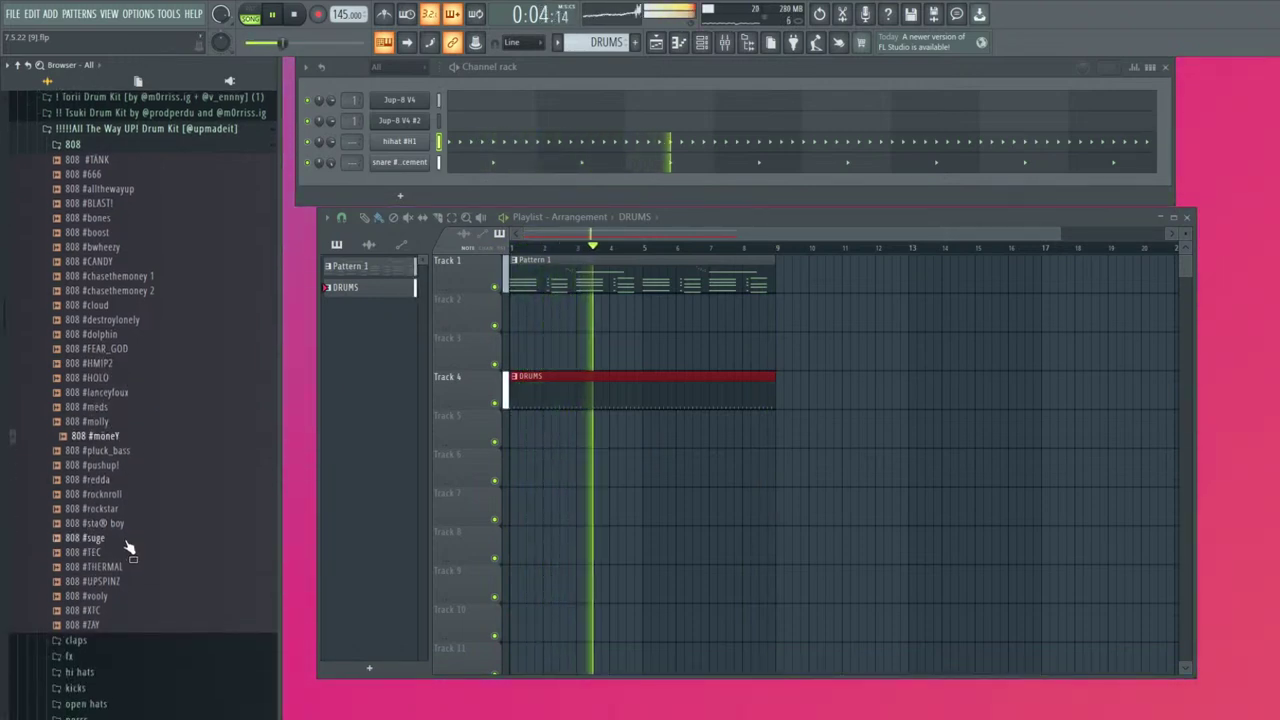
Add 808 #chasethemoney 1 from the kit as a new channel beneath the snare
{"action": "left_click", "coordinate": [145, 290]}
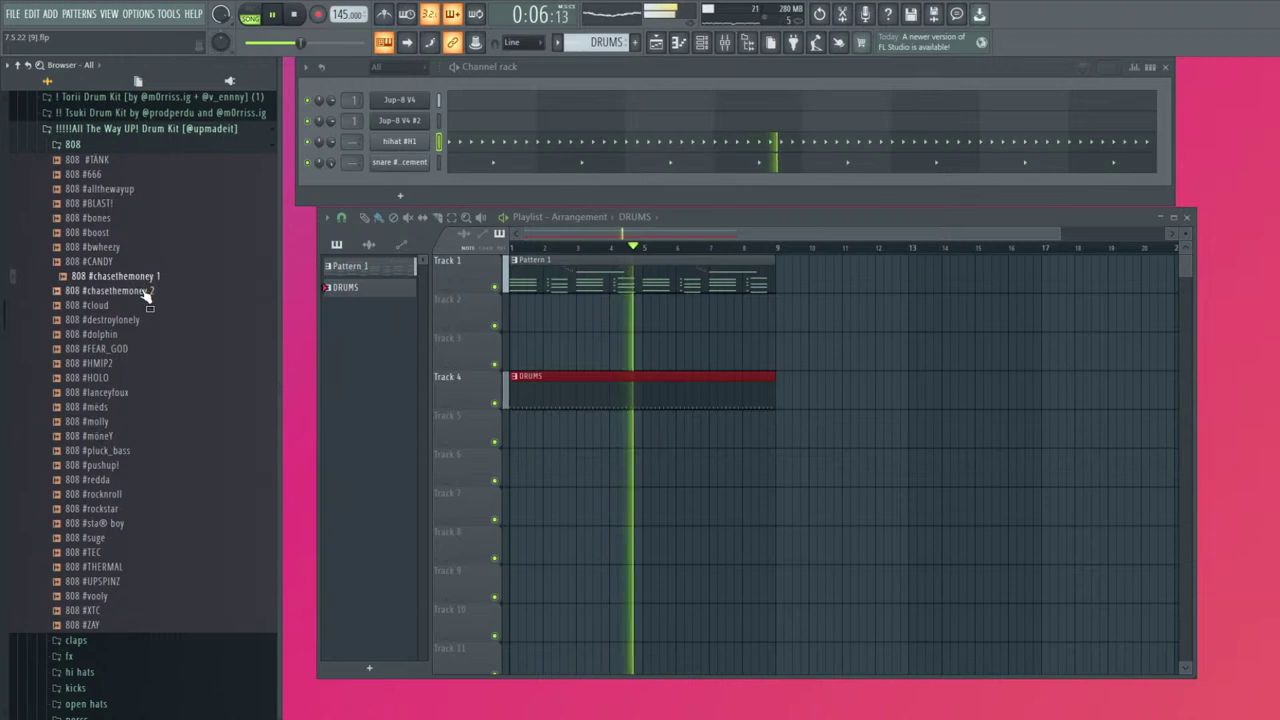
{"action": "left_click", "coordinate": [148, 279]}
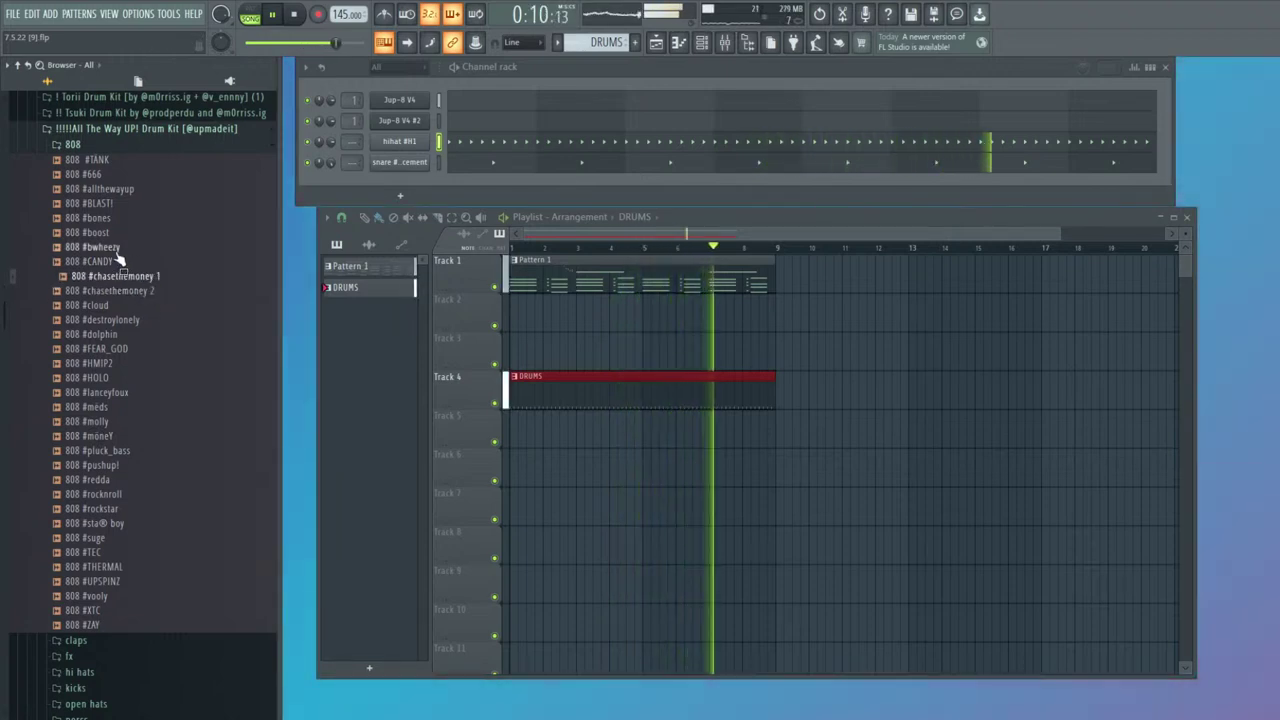
{"action": "left_click_drag", "start_coordinate": [138, 284], "coordinate": [372, 184]}
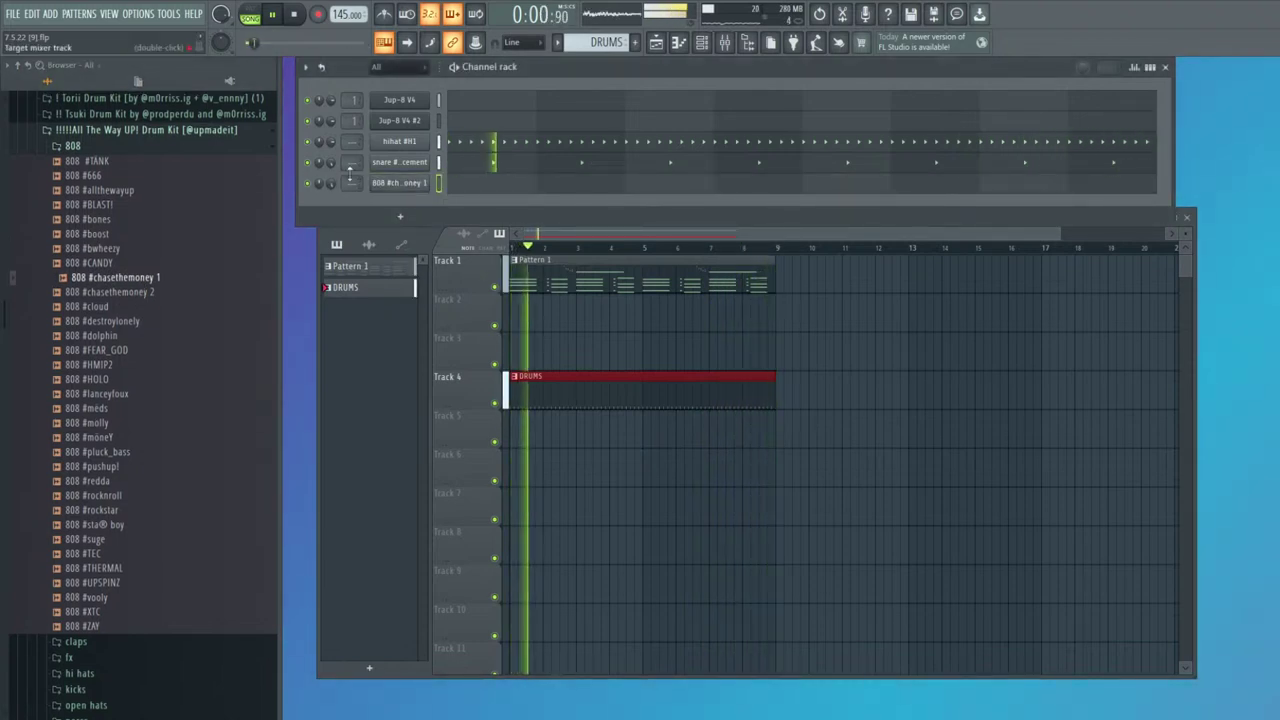
Copy the lowest line of melody notes, on D# and B, from the Jup-8 V4 channel in Pattern 1
{"action": "left_click", "coordinate": [570, 62]}
{"action": "left_click", "coordinate": [517, 120]}
{"action": "scroll", "coordinate": [537, 363], "scroll_direction": "down", "scroll_amount": 4}
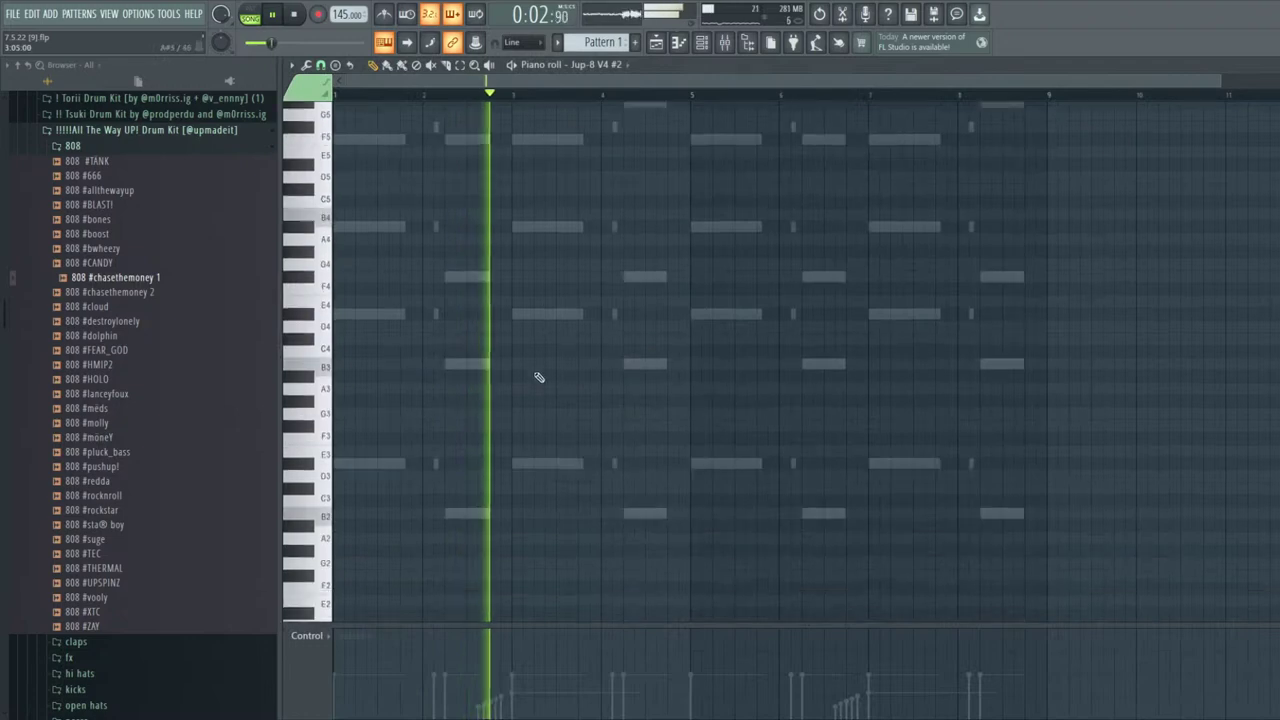
{"action": "key", "text": "Escape"}
{"action": "left_click", "coordinate": [562, 105]}
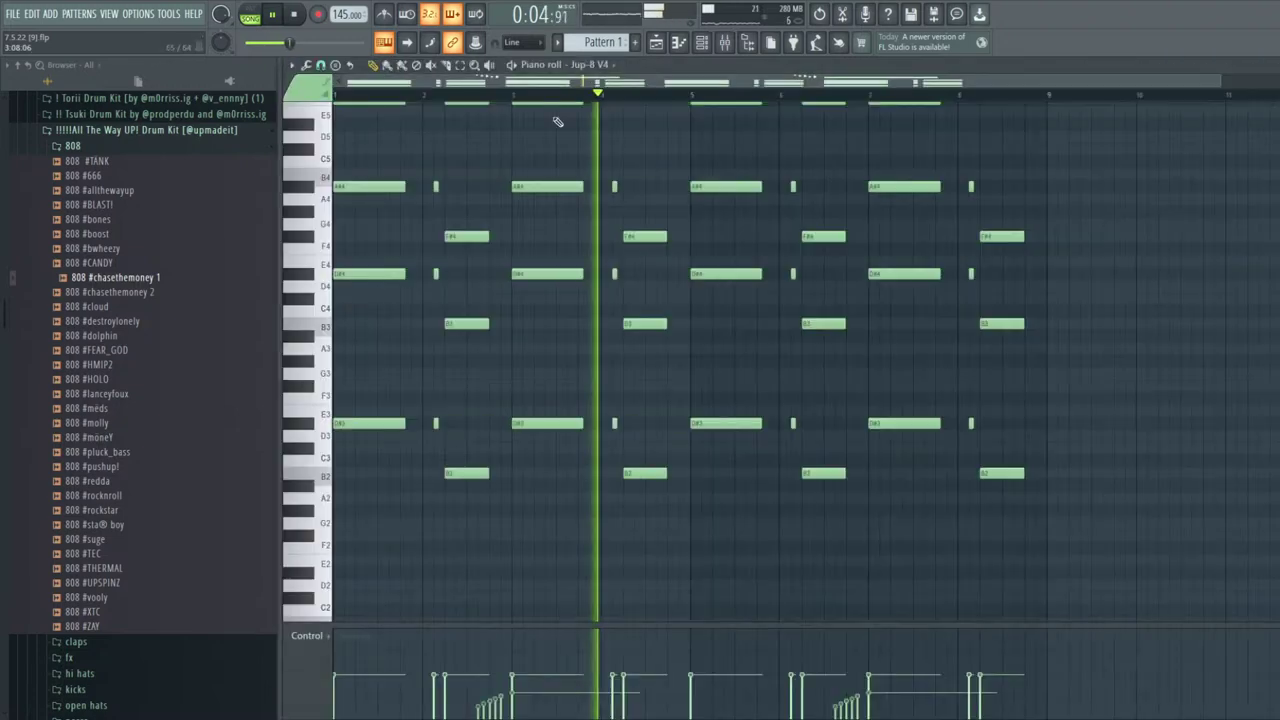
{"action": "scroll", "coordinate": [800, 420], "scroll_direction": "down", "scroll_amount": 1}
{"action": "left_click_drag", "start_coordinate": [1086, 490], "coordinate": [303, 329]}
{"action": "key", "text": "Escape"}
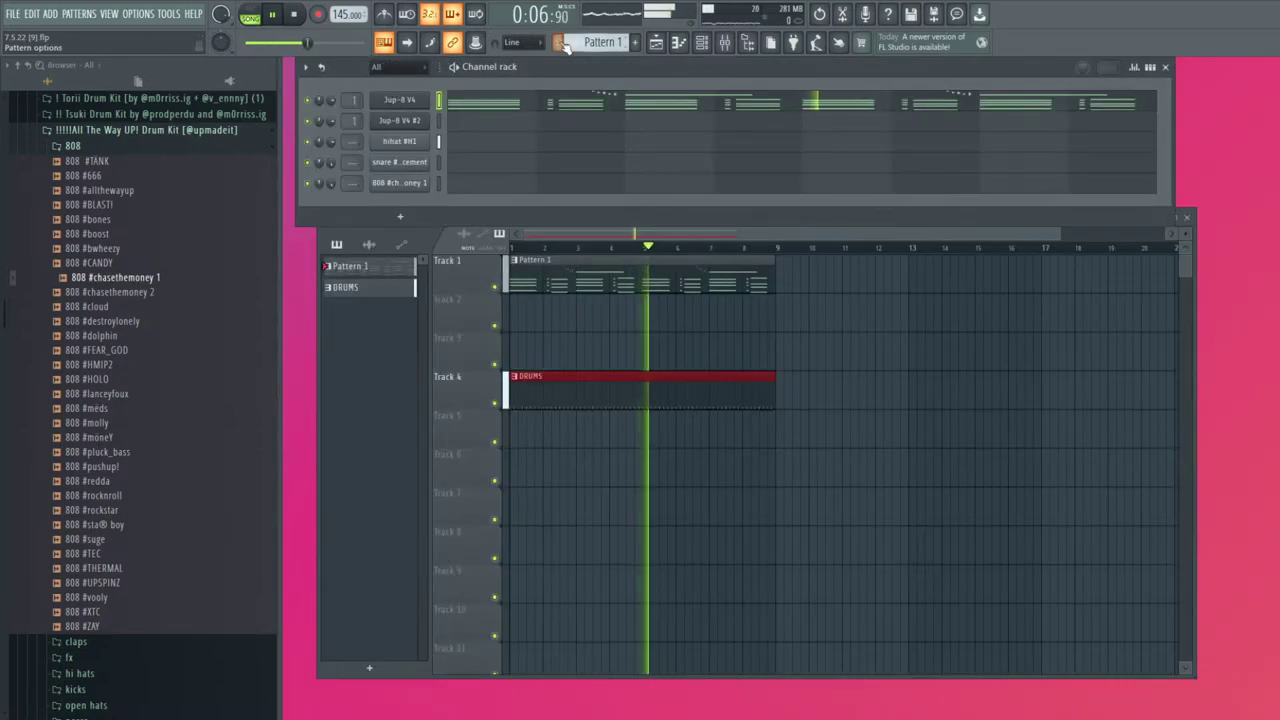
Paste the copied bass notes into the 808 #chasethemoney 1 channel of DRUMS and transpose them up to D#5 and B4
{"action": "scroll", "coordinate": [574, 50], "scroll_direction": "down", "scroll_amount": 1}
{"action": "left_click", "coordinate": [479, 186]}
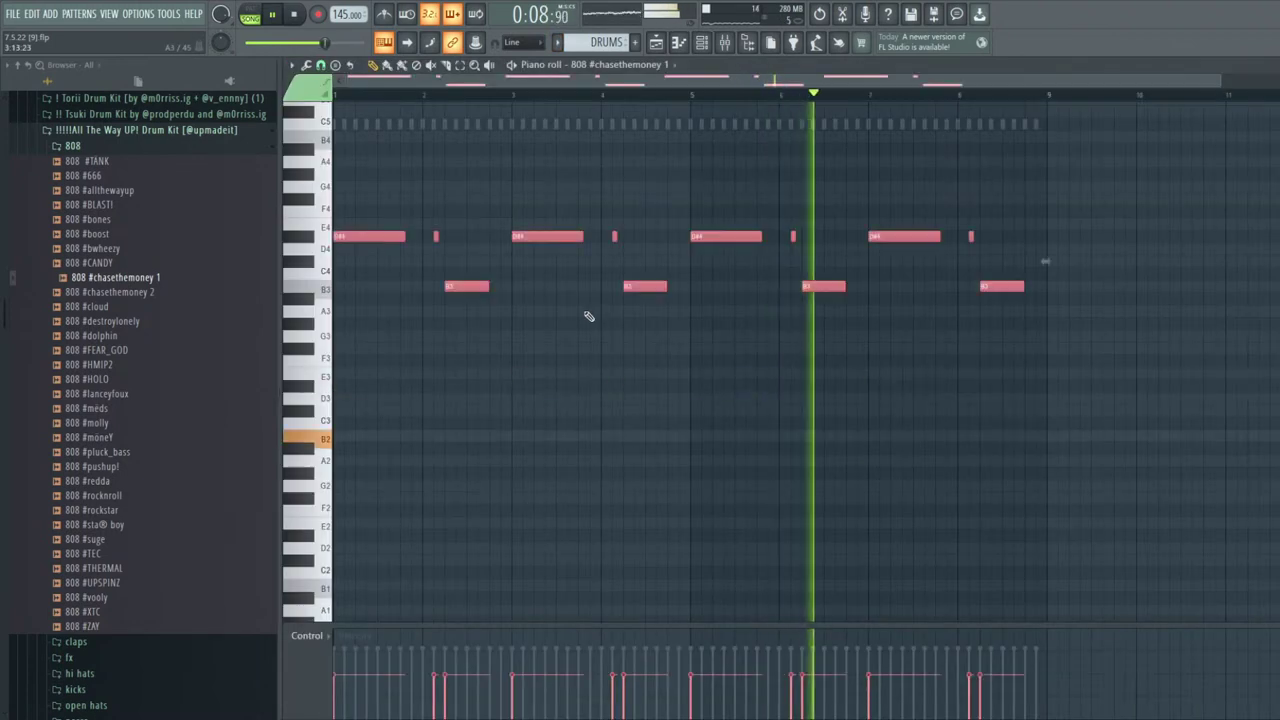
{"action": "key", "text": "space"}
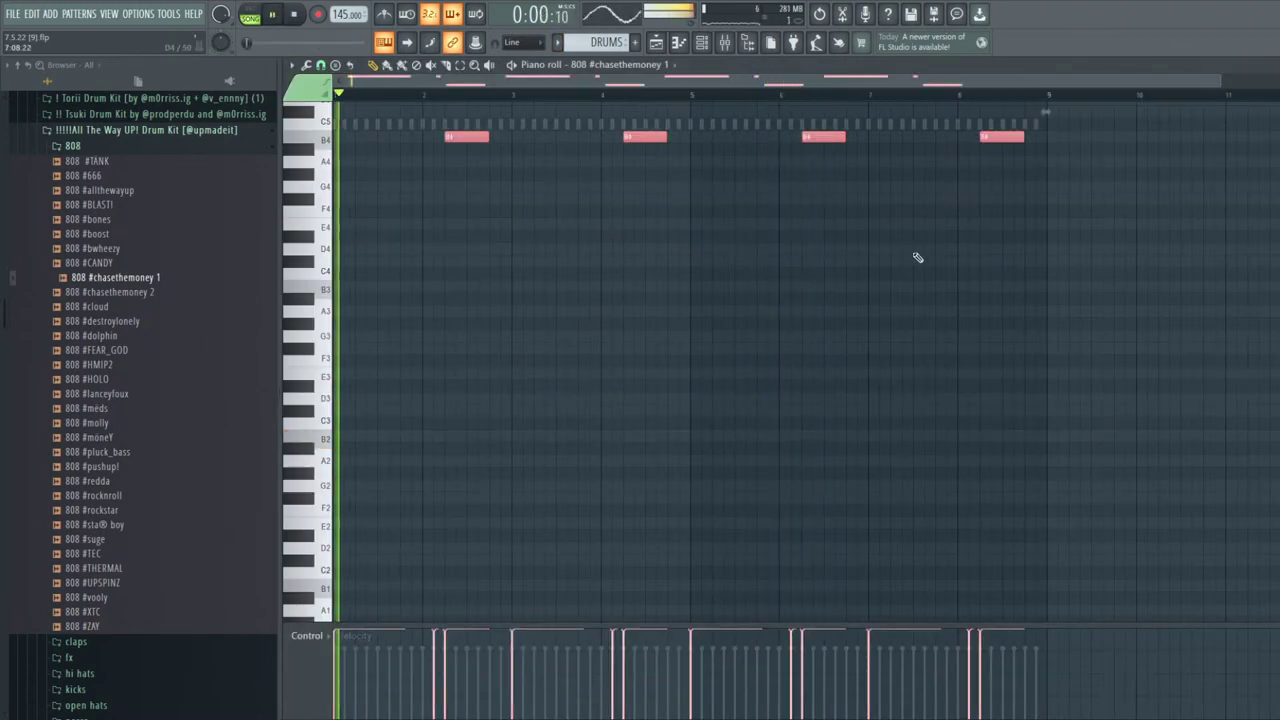
{"action": "key", "text": "Escape"}
{"action": "left_click", "coordinate": [477, 187]}
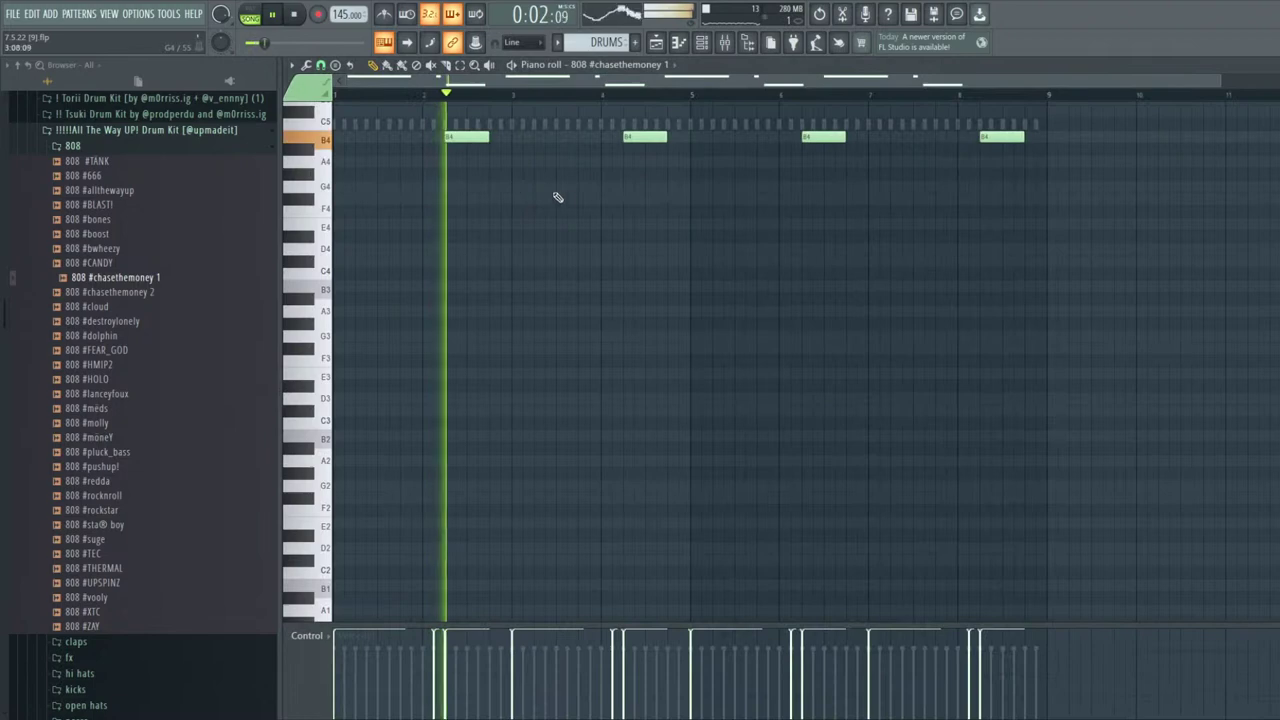
Replace the long D#5 808 note in bar 3 with two short hits and repeat bars 1–4 over bars 5–8
{"action": "scroll", "coordinate": [543, 193], "scroll_direction": "up", "scroll_amount": 3}
{"action": "left_click", "coordinate": [582, 238]}
{"action": "left_click_drag", "start_coordinate": [1134, 317], "coordinate": [692, 112]}
{"action": "key", "text": "Delete"}
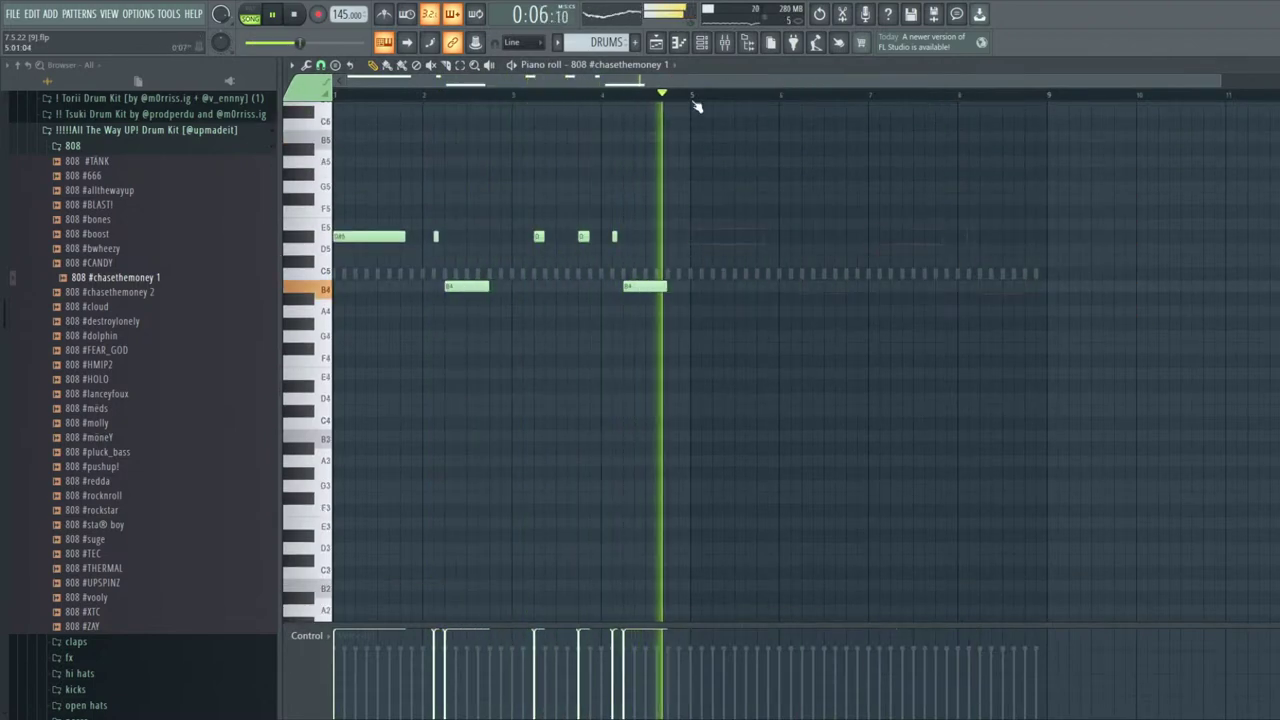
{"action": "key", "text": "ctrl+b"}
{"action": "left_click", "coordinate": [1046, 261], "text": "ctrl"}
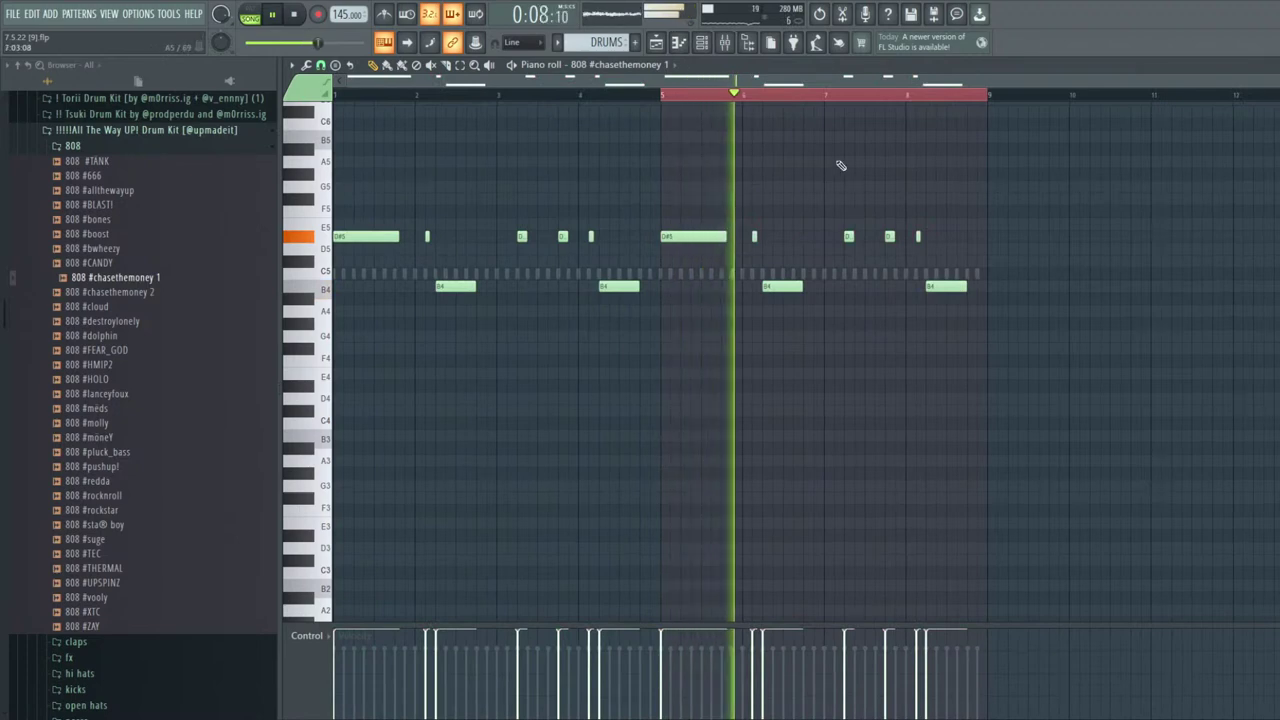
Replace the first short D#5 808 hit in bars 3 and 7 with a later, longer note and add B4 notes ending bars 4 and 8
{"action": "right_click", "coordinate": [851, 238]}
{"action": "left_click", "coordinate": [858, 238]}
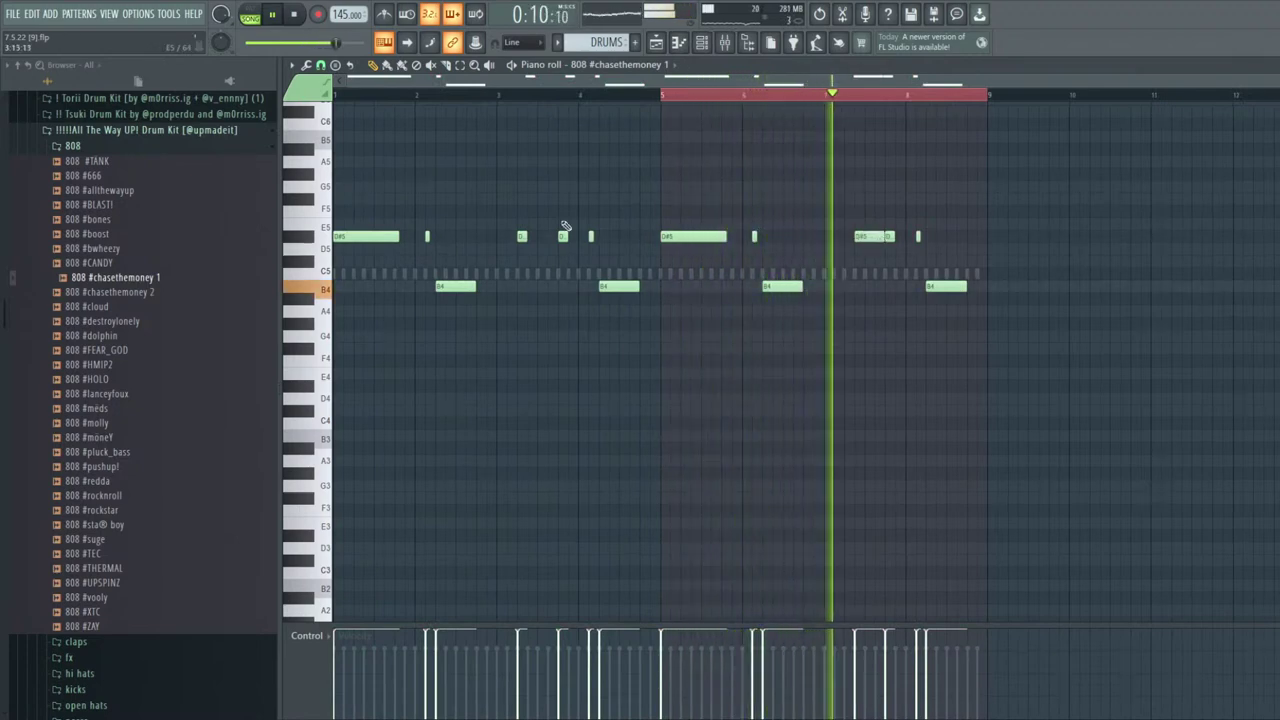
{"action": "right_click", "coordinate": [521, 237]}
{"action": "left_click", "coordinate": [530, 237]}
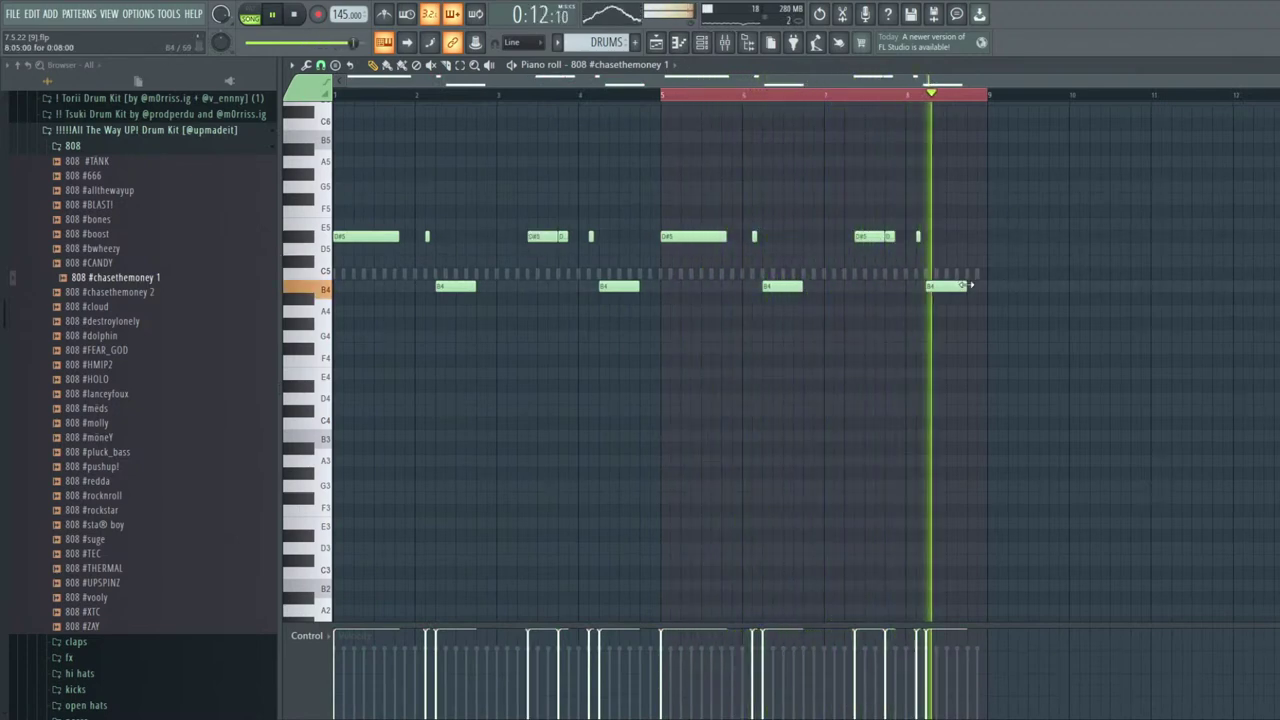
{"action": "left_click", "coordinate": [976, 287]}
{"action": "left_click", "coordinate": [650, 288]}
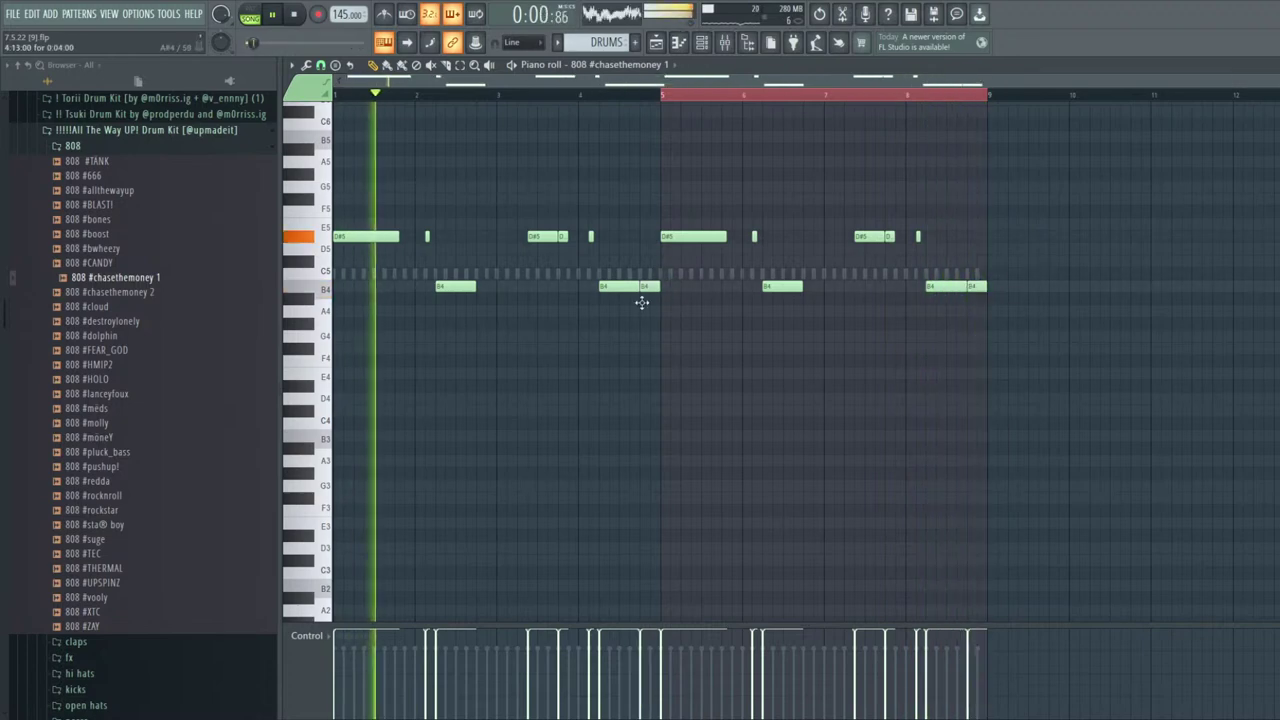
Examine the volume envelope and sample settings of the 808 #chasethemoney 1 channel
{"action": "key", "text": "Escape"}
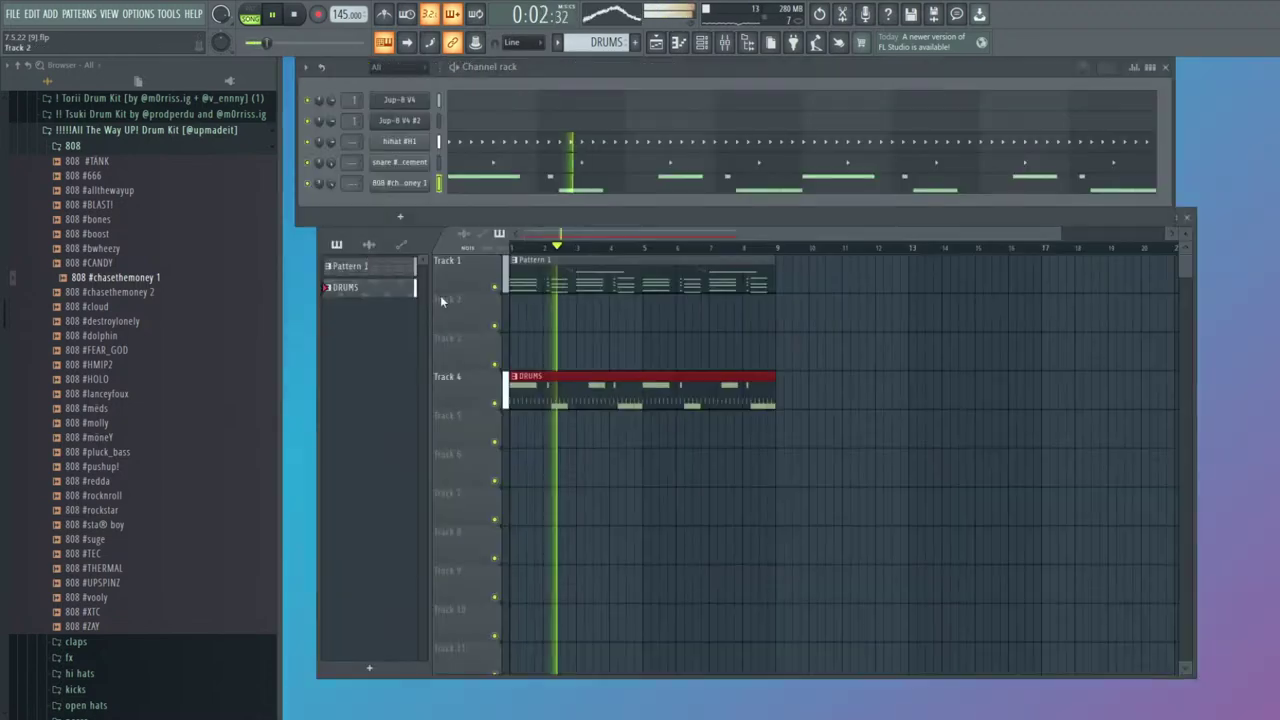
{"action": "left_click", "coordinate": [392, 188]}
{"action": "left_click", "coordinate": [447, 260]}
{"action": "left_click", "coordinate": [457, 290]}
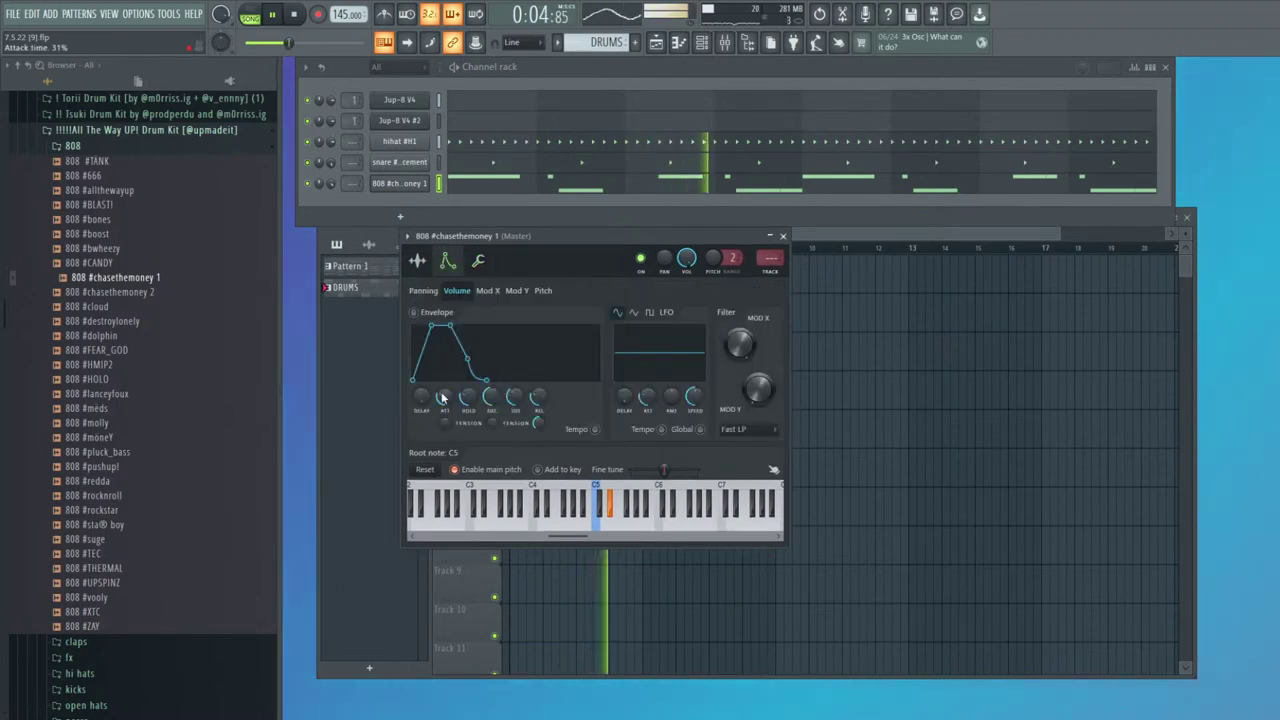
{"action": "left_click", "coordinate": [420, 260]}
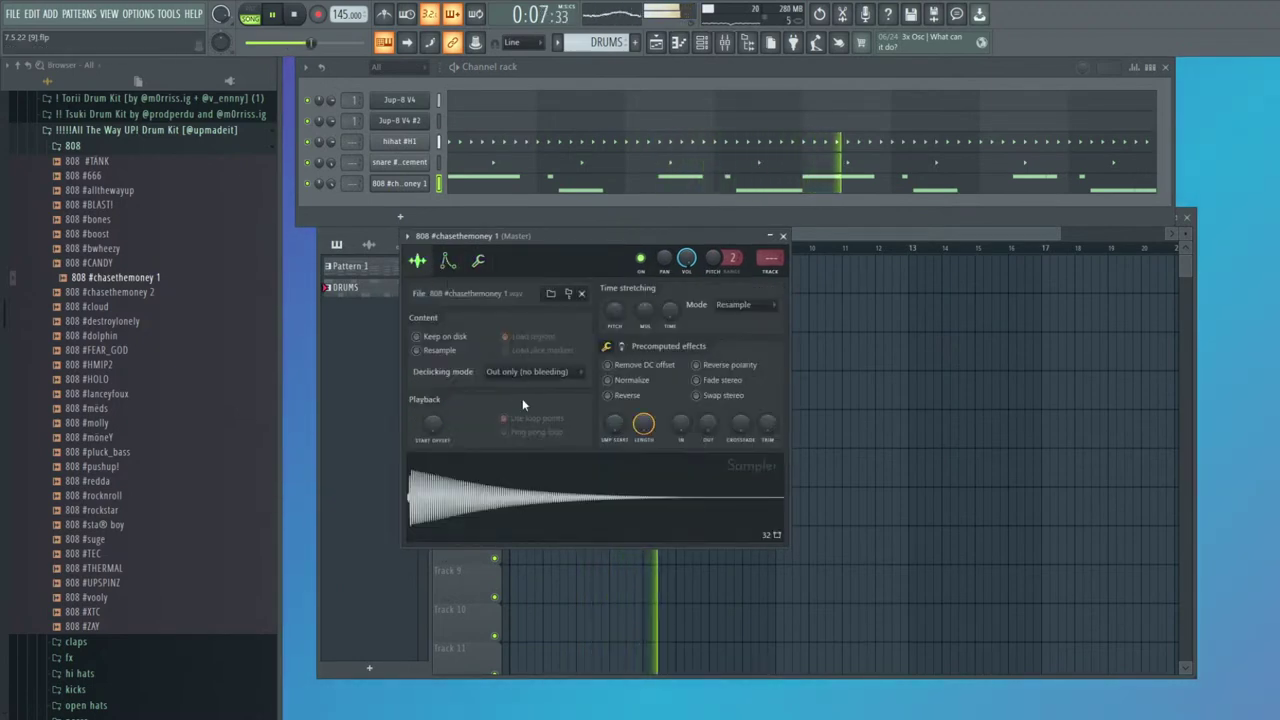
{"action": "left_click", "coordinate": [646, 387]}
{"action": "left_click", "coordinate": [382, 185]}
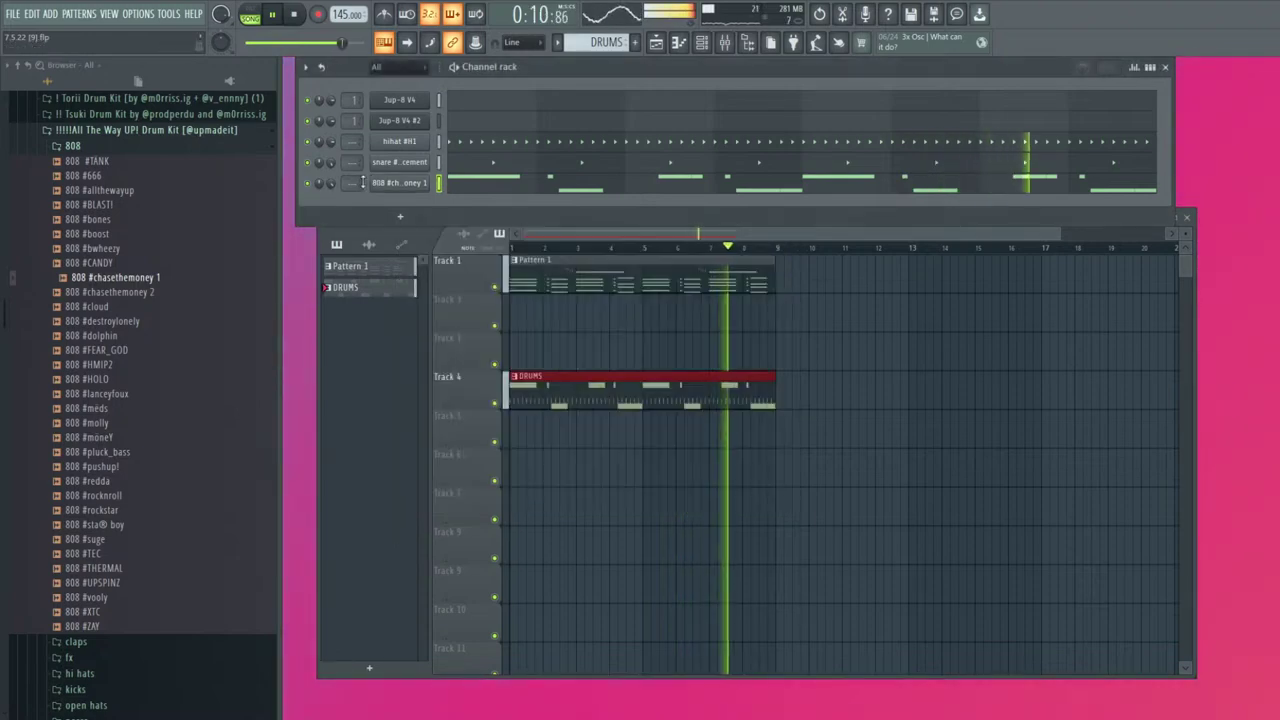
Split the opening D#5 808 note into three hits, and swap bar 2's short D#5 for a second B4 note at its end
{"action": "left_click", "coordinate": [491, 185]}
{"action": "left_click_drag", "start_coordinate": [398, 237], "coordinate": [357, 237]}
{"action": "left_click", "coordinate": [367, 235]}
{"action": "left_click", "coordinate": [402, 237]}
{"action": "right_click", "coordinate": [427, 237]}
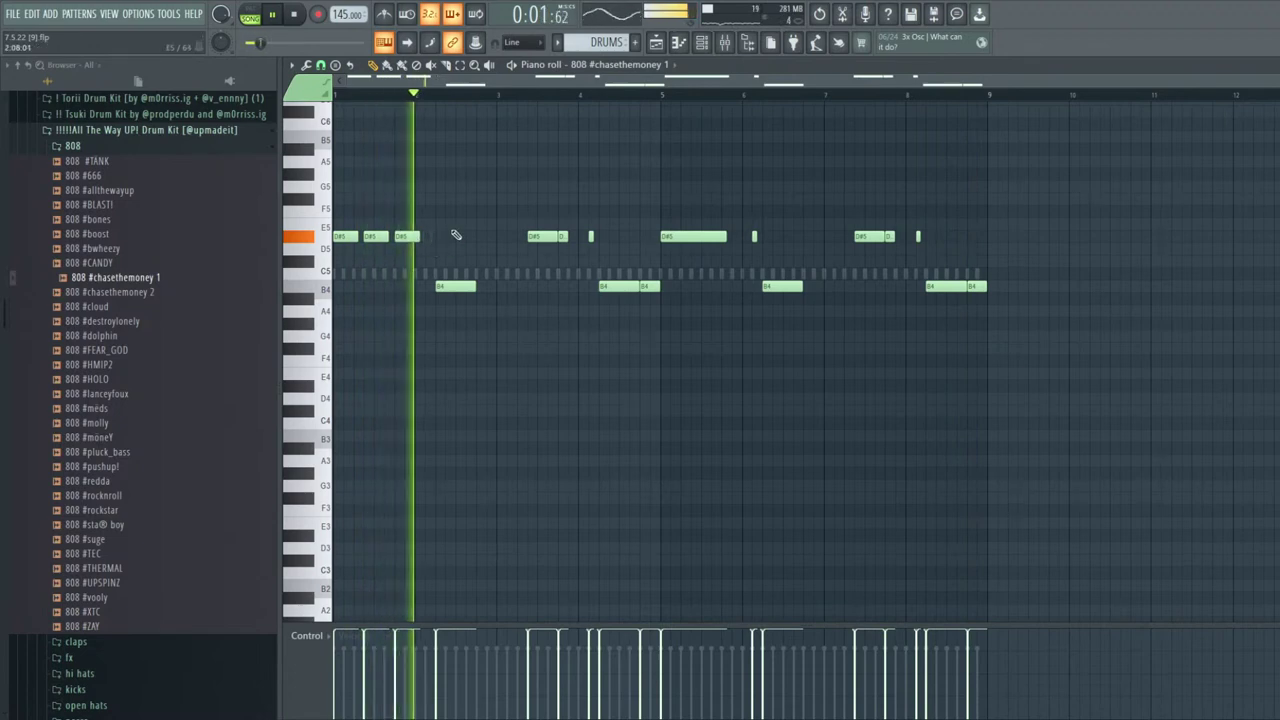
{"action": "left_click", "coordinate": [487, 287]}
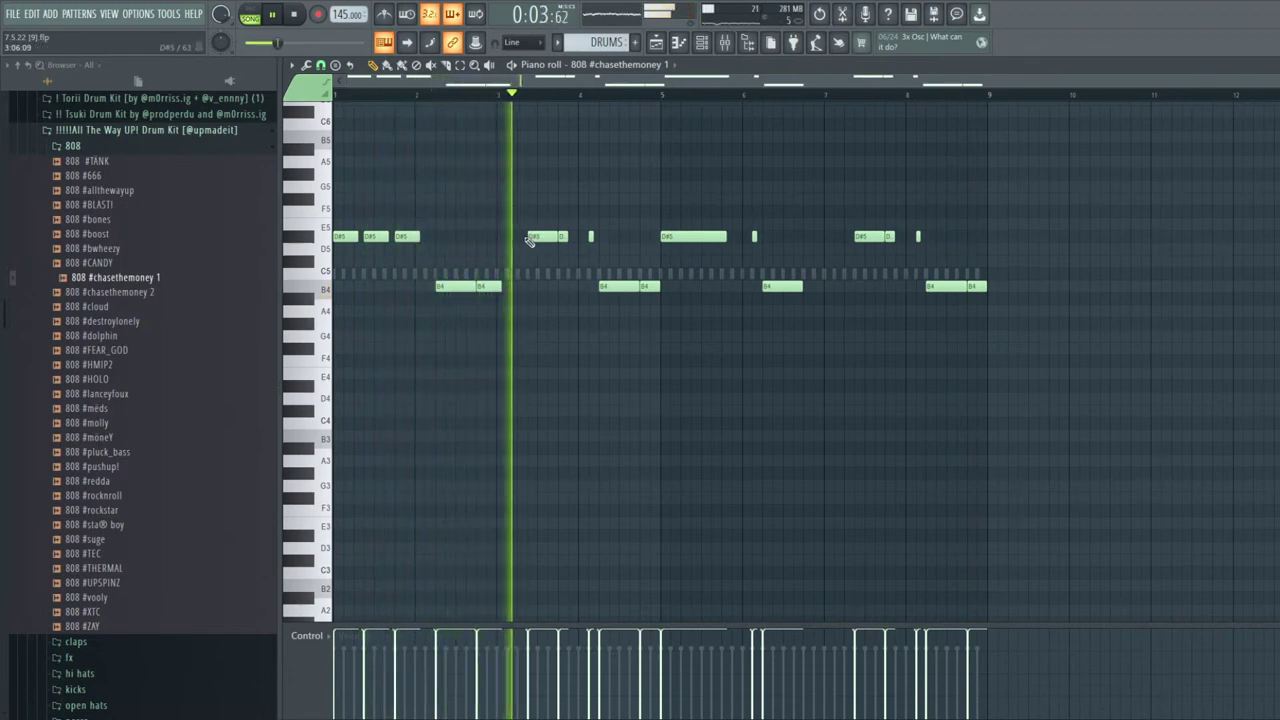
Replace the 808 notes in bars 5–8 with a copy of bars 1–4
{"action": "left_click_drag", "start_coordinate": [1062, 344], "coordinate": [662, 170]}
{"action": "key", "text": "Delete"}
{"action": "key", "text": "ctrl+b"}
Apply quick legato to all the 808 notes and transpose them down one octave to D#4 and B3
{"action": "key", "text": "ctrl+l"}
{"action": "left_click", "coordinate": [877, 348], "text": "ctrl"}
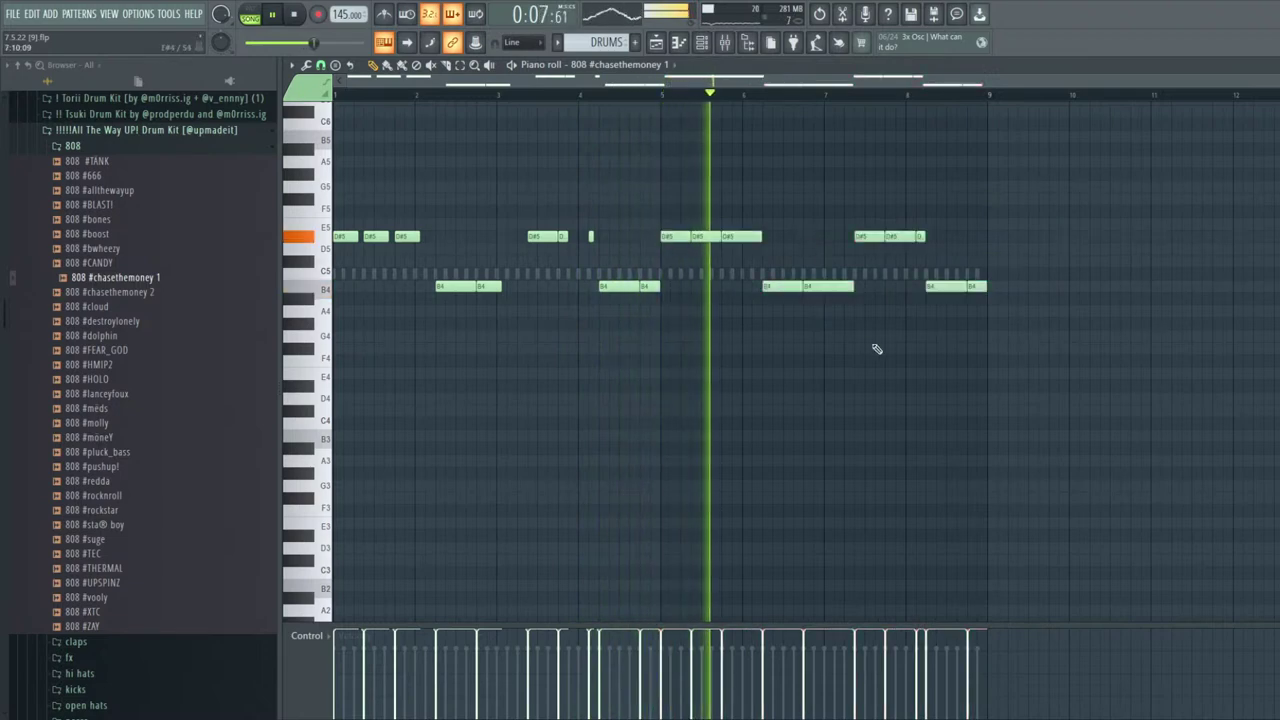
{"action": "key", "text": "ctrl+l"}
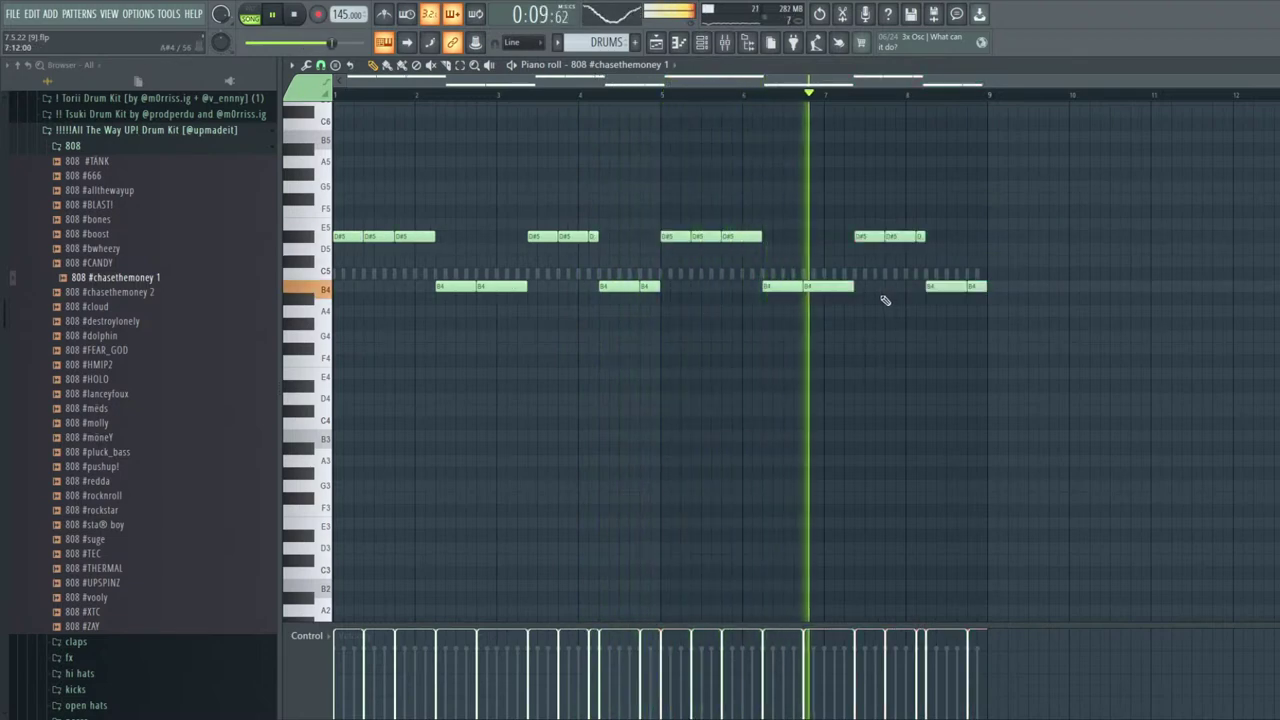
{"action": "key", "text": "ctrl+Down"}
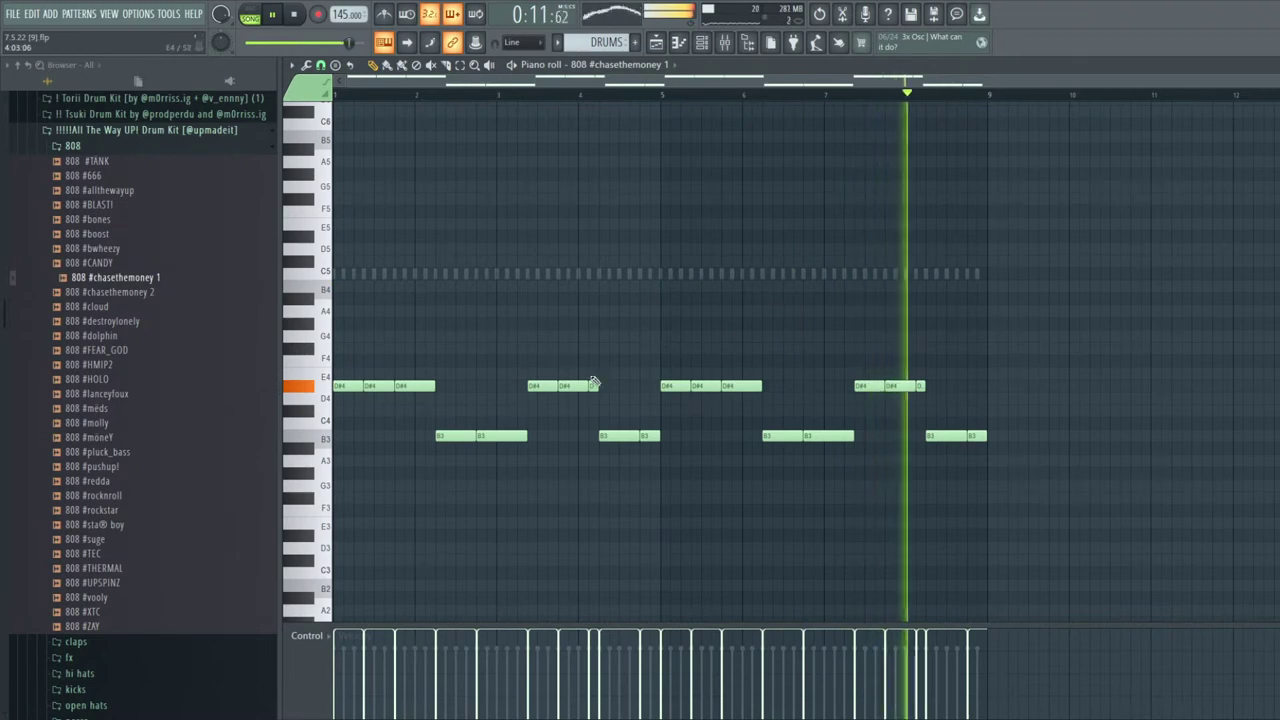
Delete bar 2's last B3 note from the 808 and add a D#5 note at the start of bar 3
{"action": "right_click", "coordinate": [486, 443]}
{"action": "right_click", "coordinate": [418, 390]}
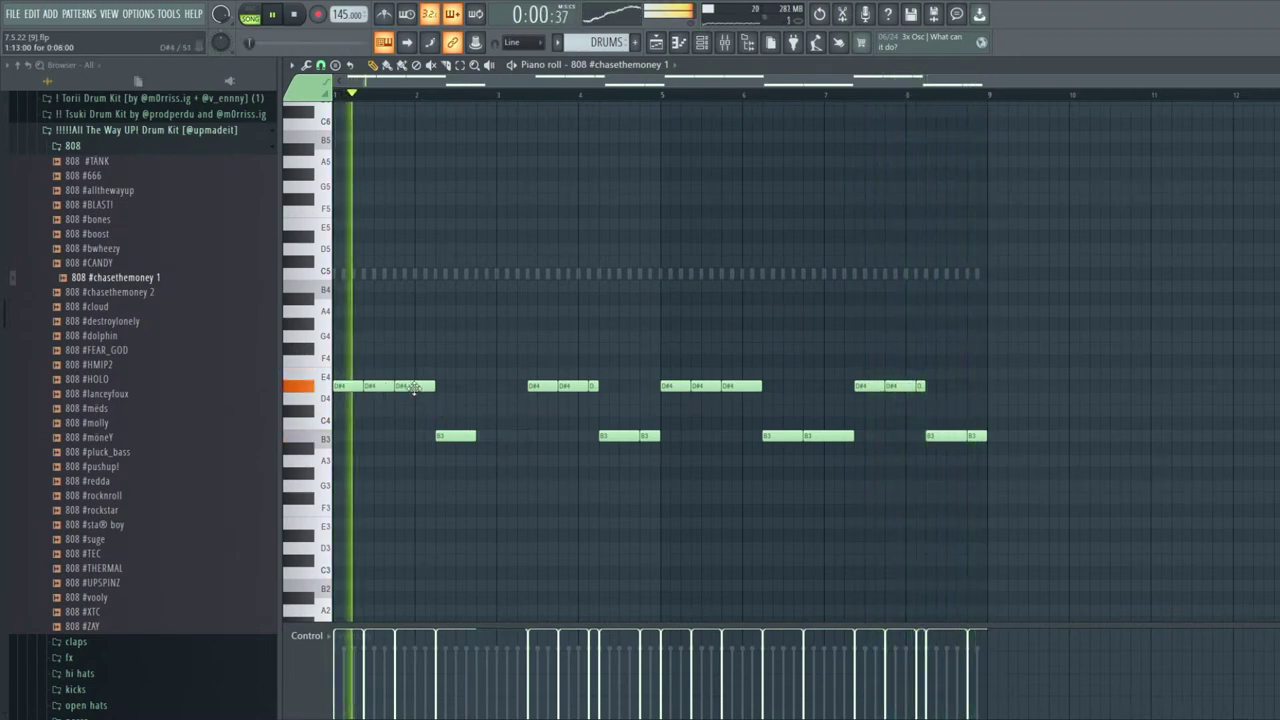
{"action": "left_click", "coordinate": [414, 386]}
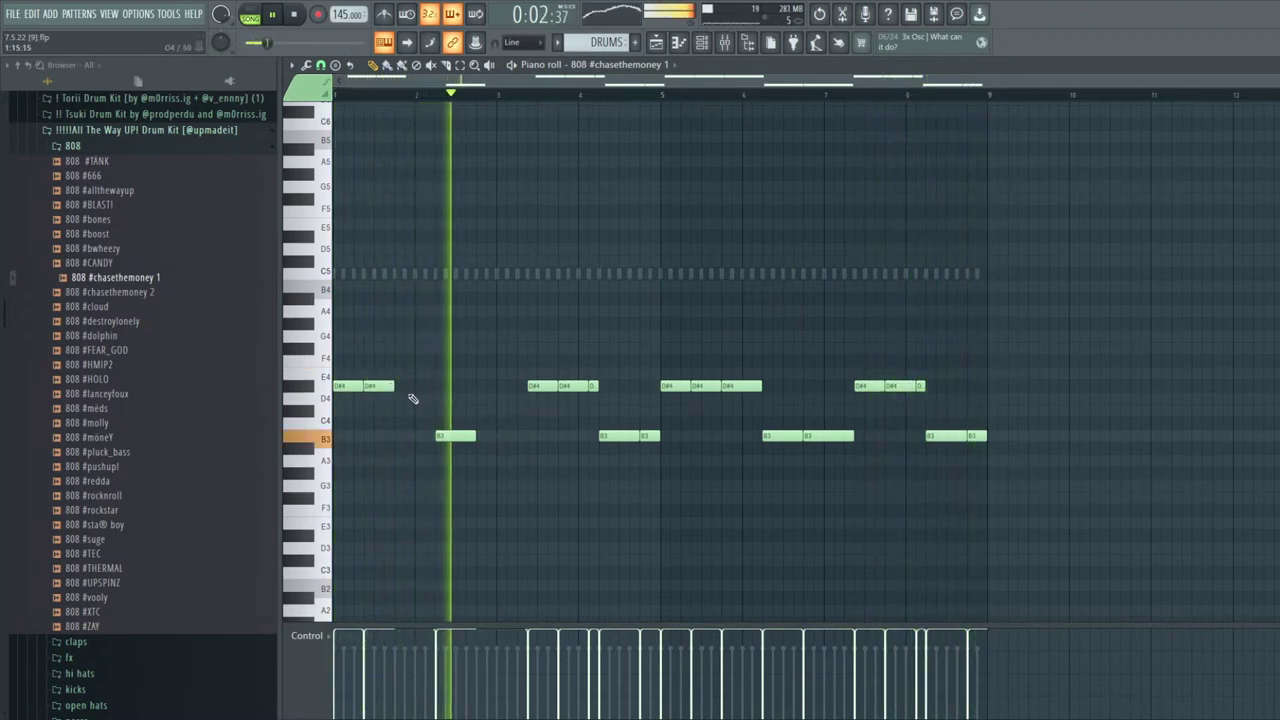
{"action": "left_click_drag", "start_coordinate": [548, 388], "coordinate": [516, 387]}
{"action": "left_click_drag", "start_coordinate": [515, 379], "coordinate": [521, 396]}
{"action": "key", "text": "ctrl+Up"}
{"action": "left_click", "coordinate": [537, 388]}
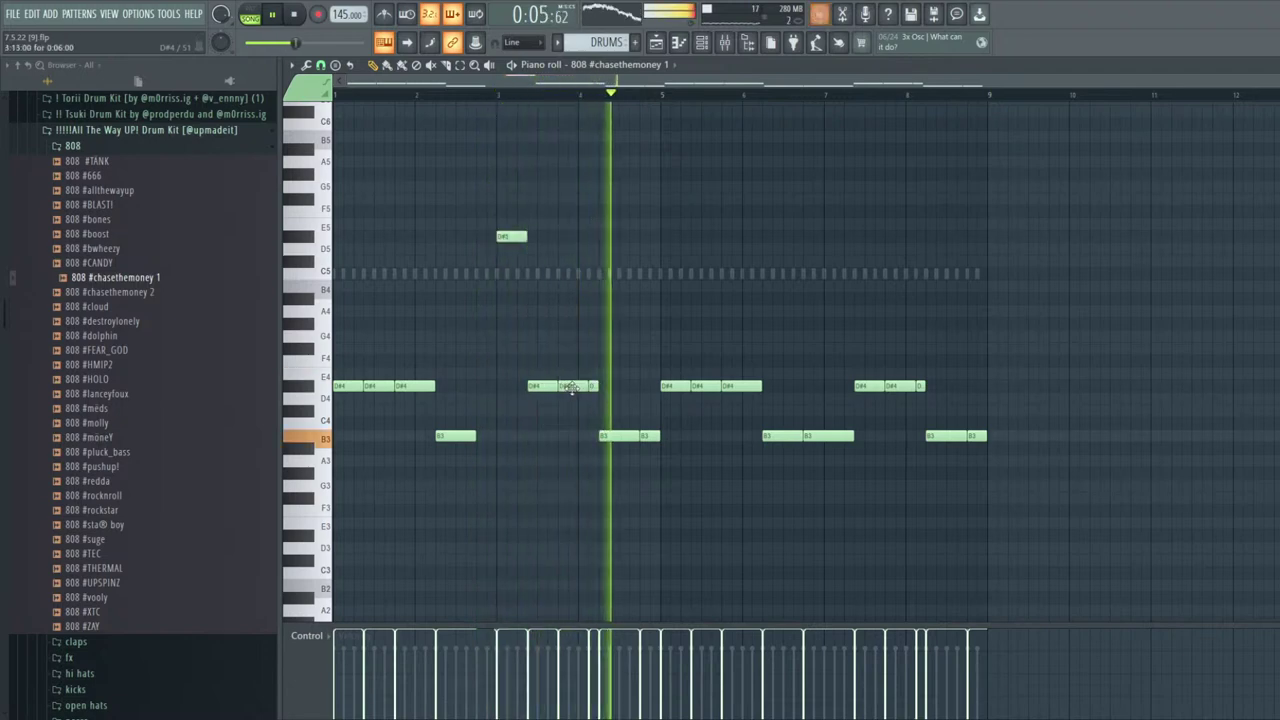
Replace the 808 notes in bars 5–8 with a copy of the revised bars 1–4
{"action": "left_click_drag", "start_coordinate": [1074, 477], "coordinate": [684, 303]}
{"action": "key", "text": "Delete"}
{"action": "key", "text": "ctrl+b"}
{"action": "key", "text": "ctrl+d"}
Raise the D#4 notes in bars 7–8 to D#5 and bar 8's longer B3 note to B4
{"action": "left_click_drag", "start_coordinate": [942, 399], "coordinate": [850, 382]}
{"action": "key", "text": "ctrl+Up"}
{"action": "left_click_drag", "start_coordinate": [1024, 421], "coordinate": [945, 436]}
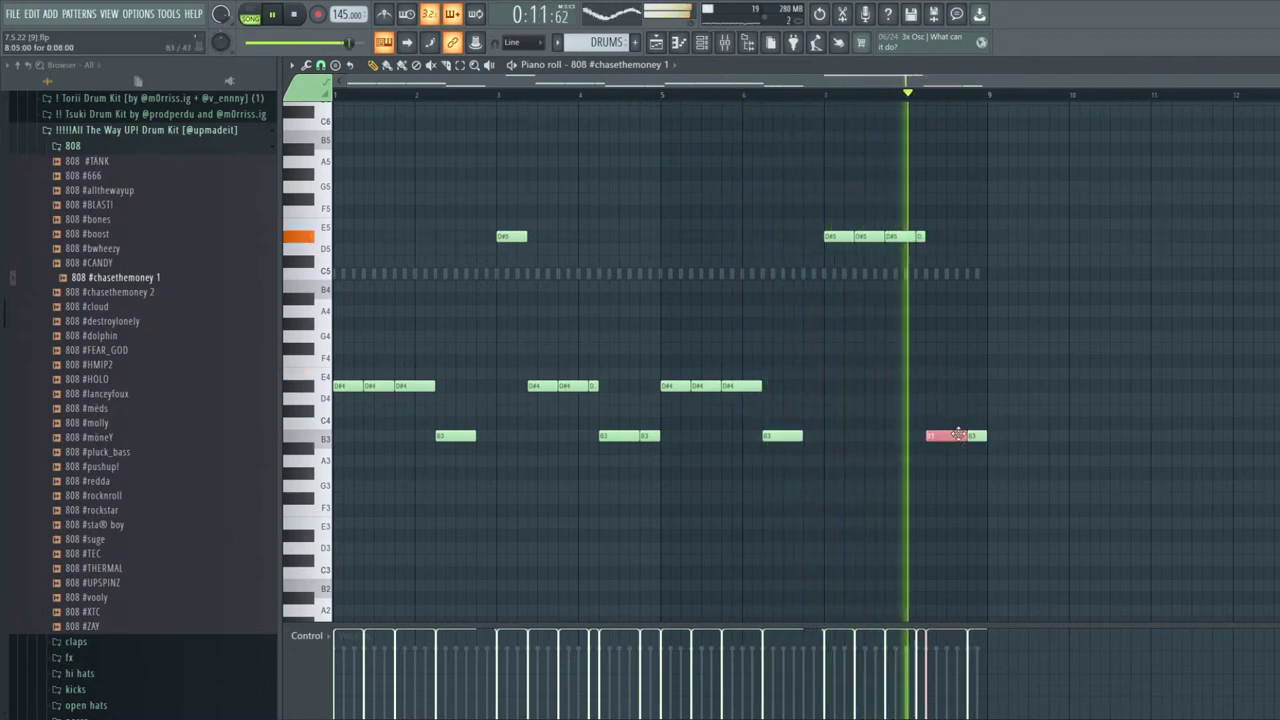
{"action": "key", "text": "ctrl+Up"}
Add short B3 and B2 slide notes near the end of bar 8 and raise the B3 slide's velocity
{"action": "left_click", "coordinate": [960, 436]}
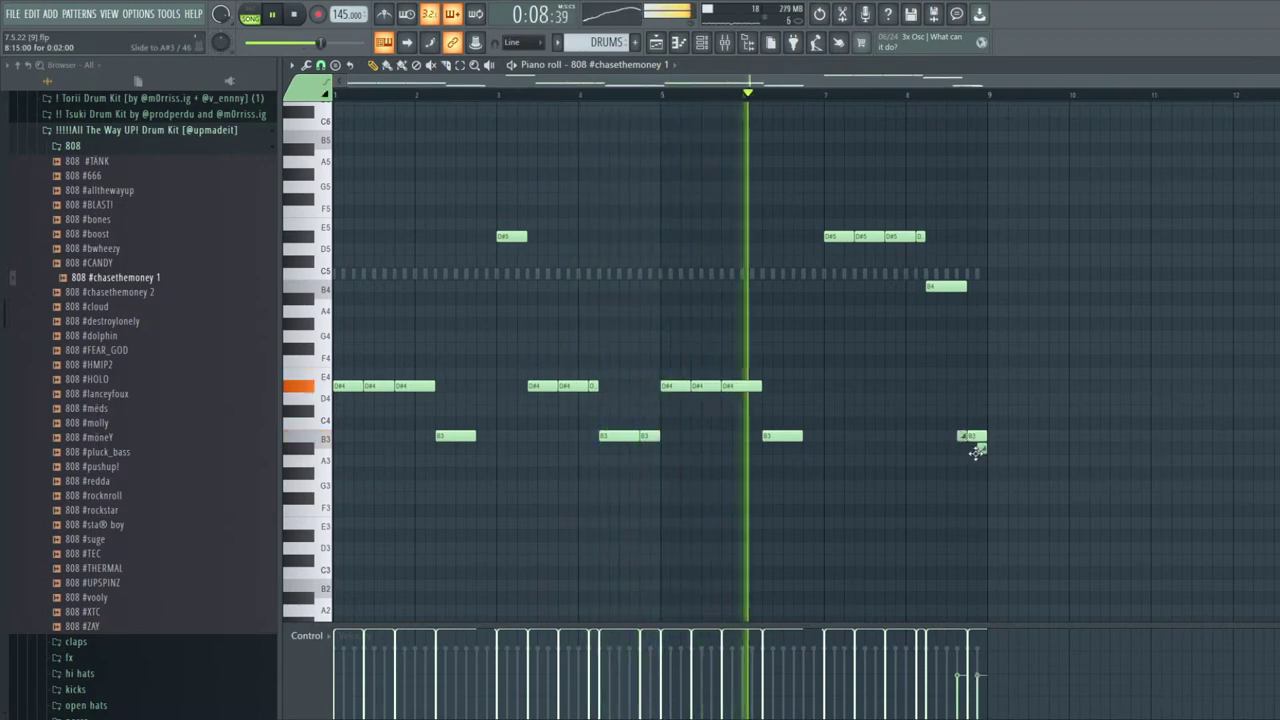
{"action": "left_click", "coordinate": [1002, 436]}
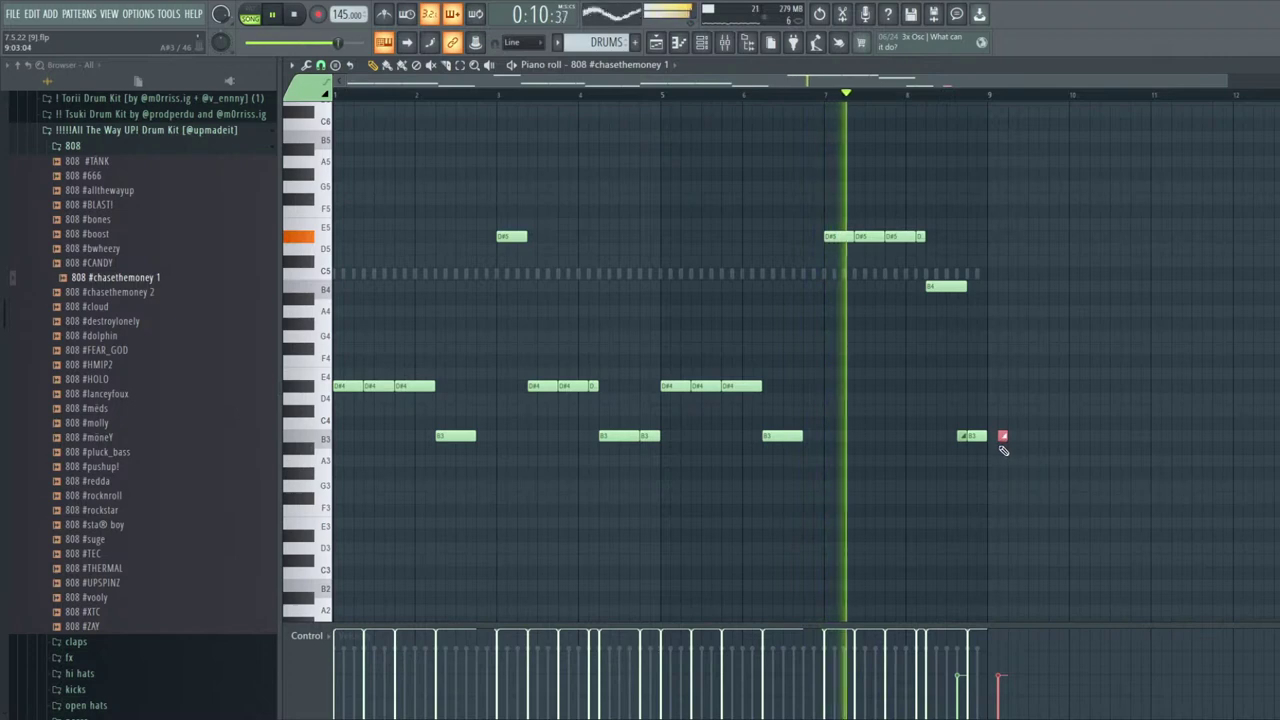
{"action": "key", "text": "ctrl+Down"}
{"action": "key", "text": "shift+Left"}
{"action": "key", "text": "shift+Left"}
{"action": "key", "text": "shift+Up"}
{"action": "key", "text": "shift+Down"}
{"action": "key", "text": "shift+Right"}
{"action": "left_click", "coordinate": [991, 605], "text": "ctrl"}
{"action": "left_click_drag", "start_coordinate": [970, 655], "coordinate": [987, 612]}
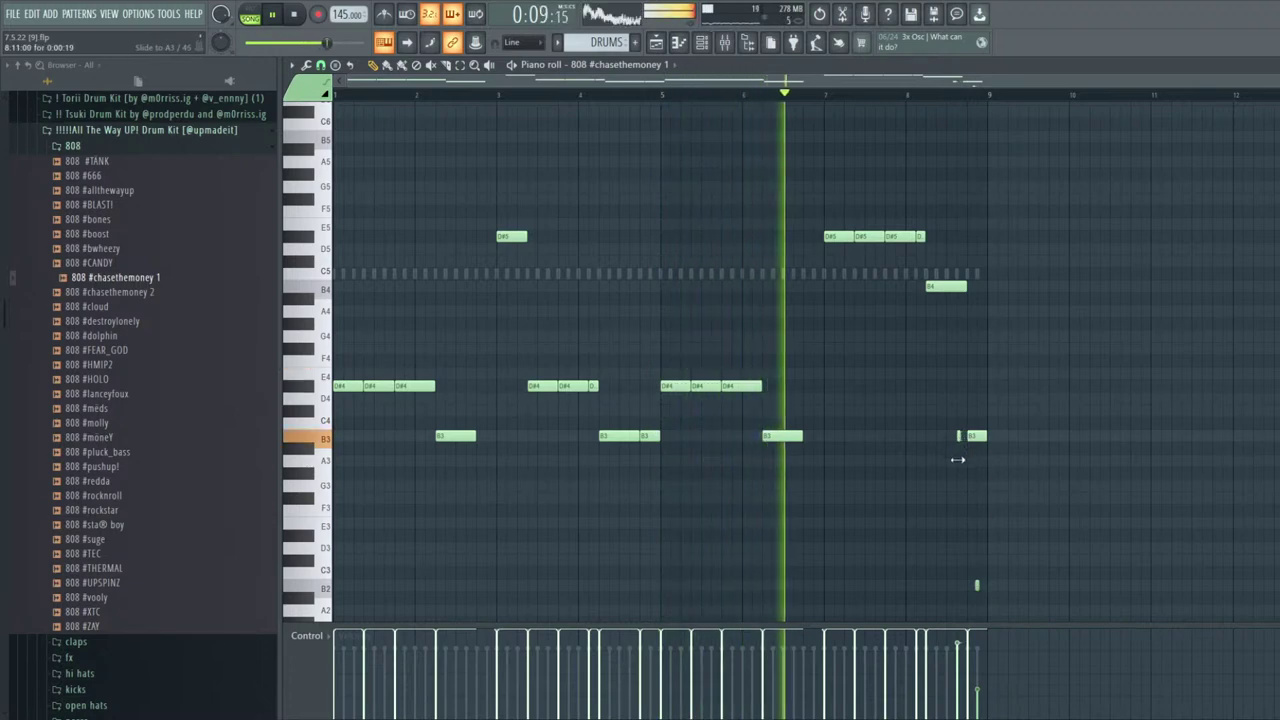
Lower the short D#5 note at the start of bar 8 one octave to D#4
{"action": "left_click", "coordinate": [940, 286], "text": "ctrl"}
{"action": "left_click", "coordinate": [920, 237], "text": "ctrl"}
{"action": "key", "text": "ctrl+Down"}
{"action": "key", "text": "ctrl+Down"}
{"action": "key", "text": "ctrl+Up"}
{"action": "left_click", "coordinate": [1037, 298], "text": "ctrl"}
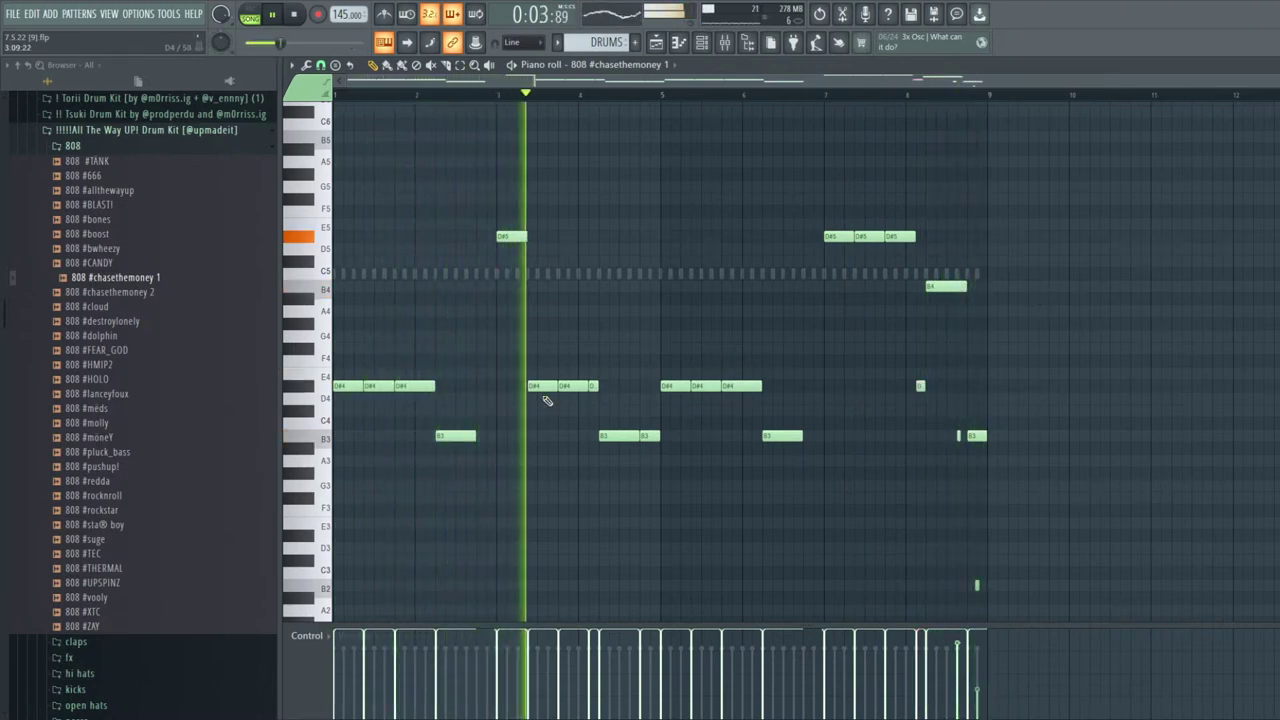
Lower bar 3's opening D#5 note and bar 7's third D#5 note one octave to D#4
{"action": "left_click_drag", "start_coordinate": [520, 237], "coordinate": [514, 386]}
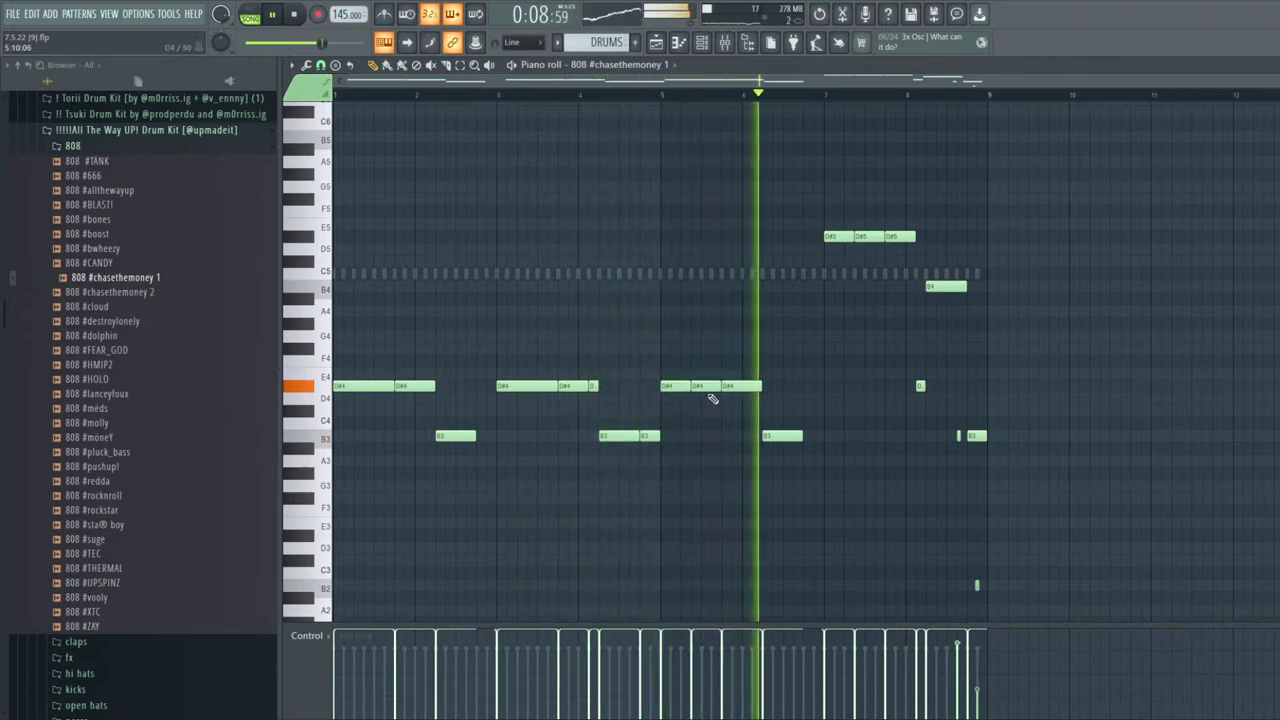
{"action": "left_click", "coordinate": [900, 237]}
{"action": "key", "text": "ctrl+Down"}
{"action": "left_click", "coordinate": [1046, 272], "text": "ctrl"}
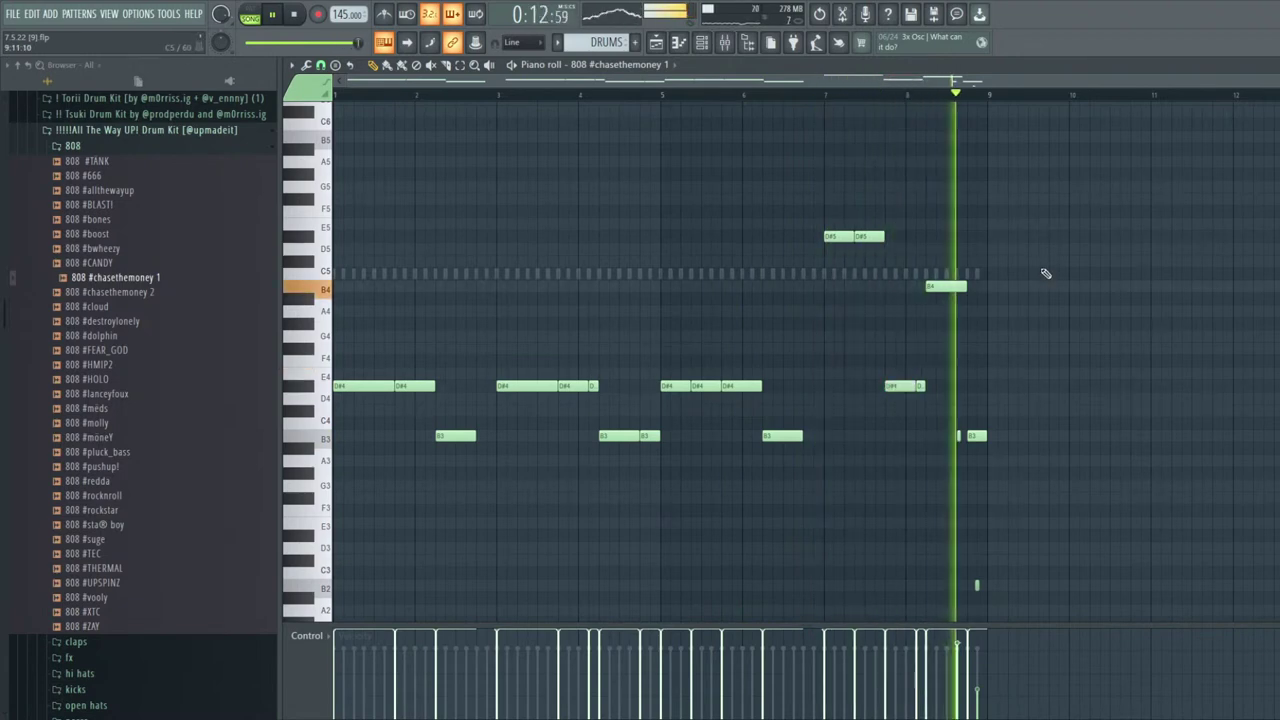
Split bar 8's closing B3 note into three short hits, raise the first to B4, and play back the ending
{"action": "left_click", "coordinate": [798, 95]}
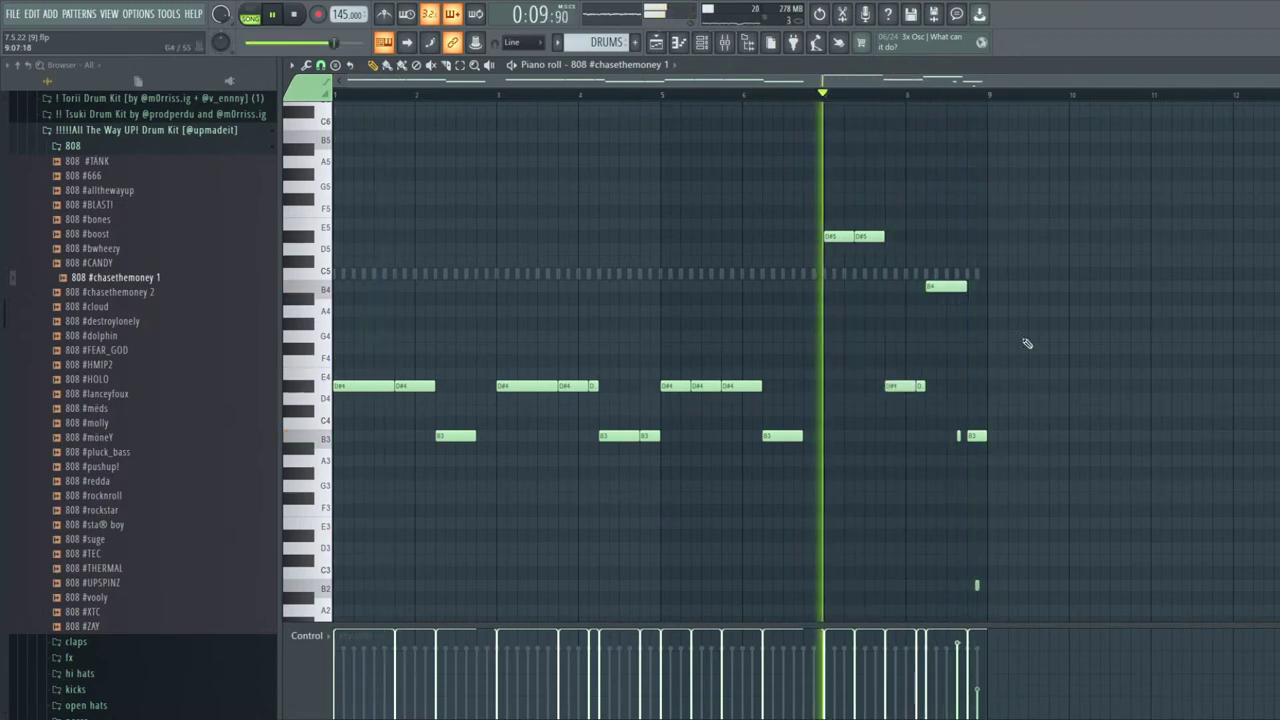
{"action": "scroll", "coordinate": [1012, 365], "scroll_direction": "up", "scroll_amount": 3}
{"action": "left_click_drag", "start_coordinate": [958, 437], "coordinate": [927, 443]}
{"action": "left_click", "coordinate": [938, 438]}
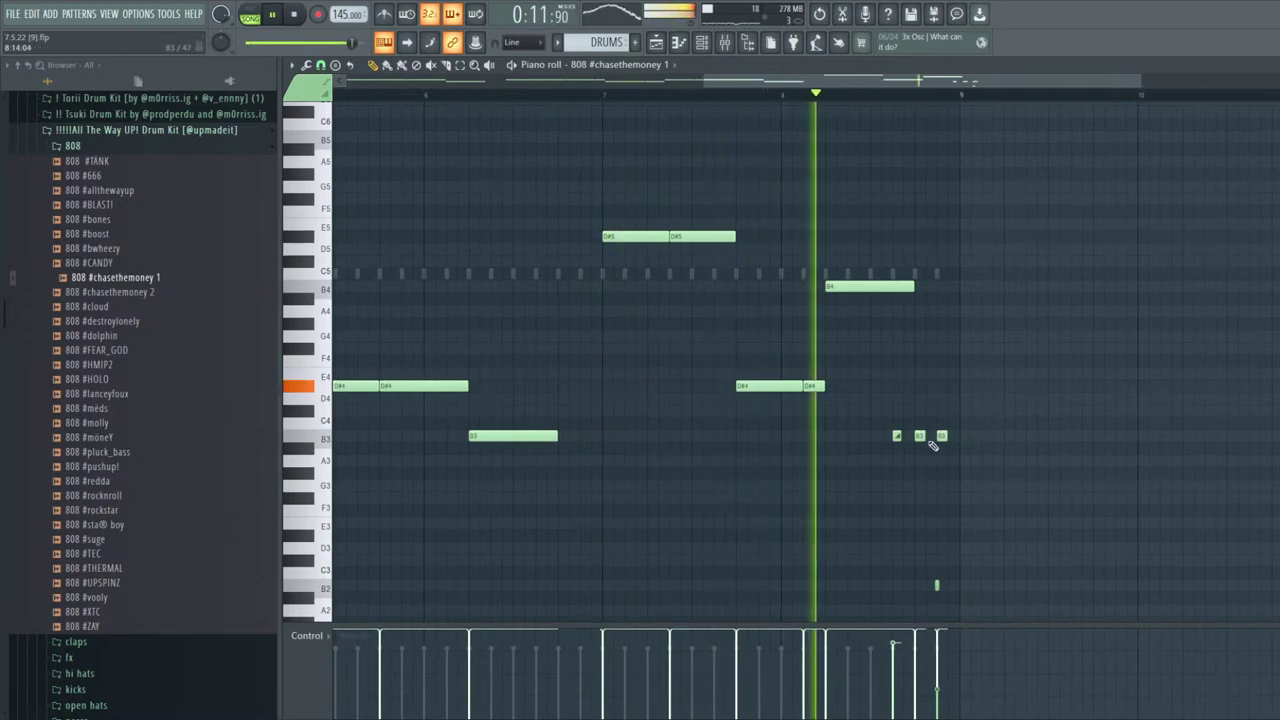
{"action": "left_click", "coordinate": [920, 437], "text": "ctrl"}
{"action": "key", "text": "ctrl+Up"}
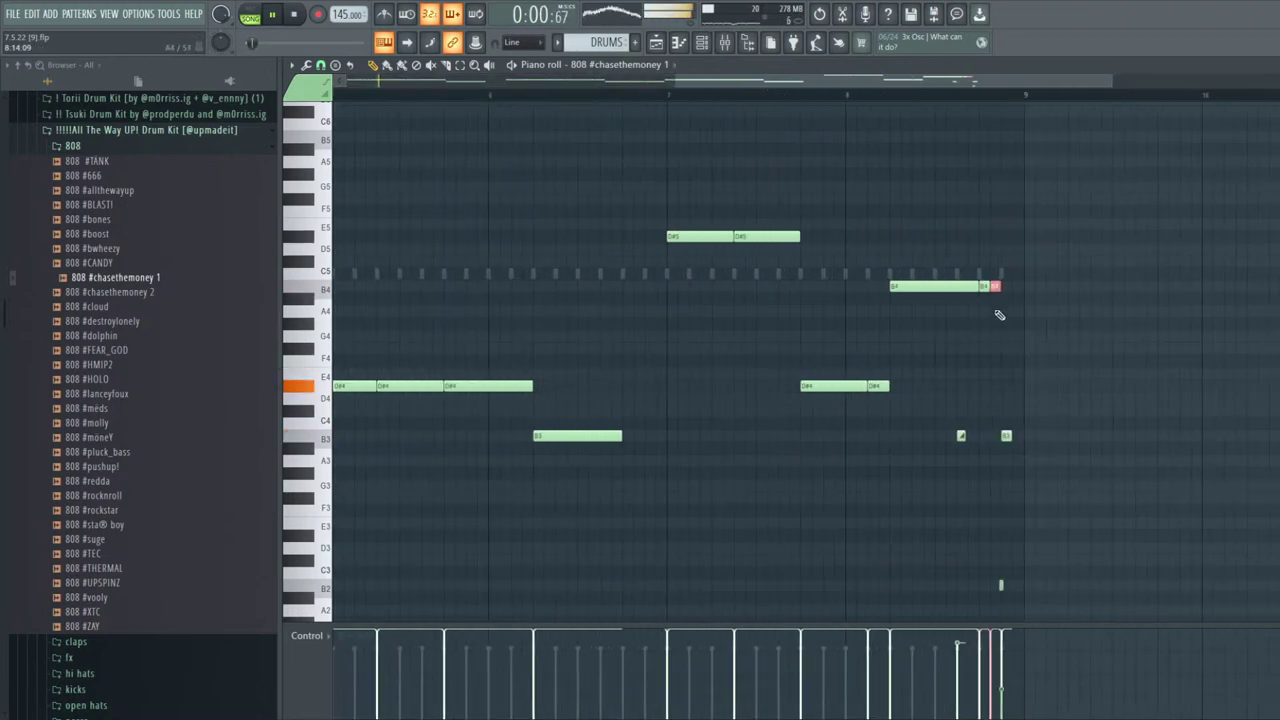
{"action": "key", "text": "ctrl+Down"}
{"action": "scroll", "coordinate": [1078, 370], "scroll_direction": "down", "scroll_amount": 2}
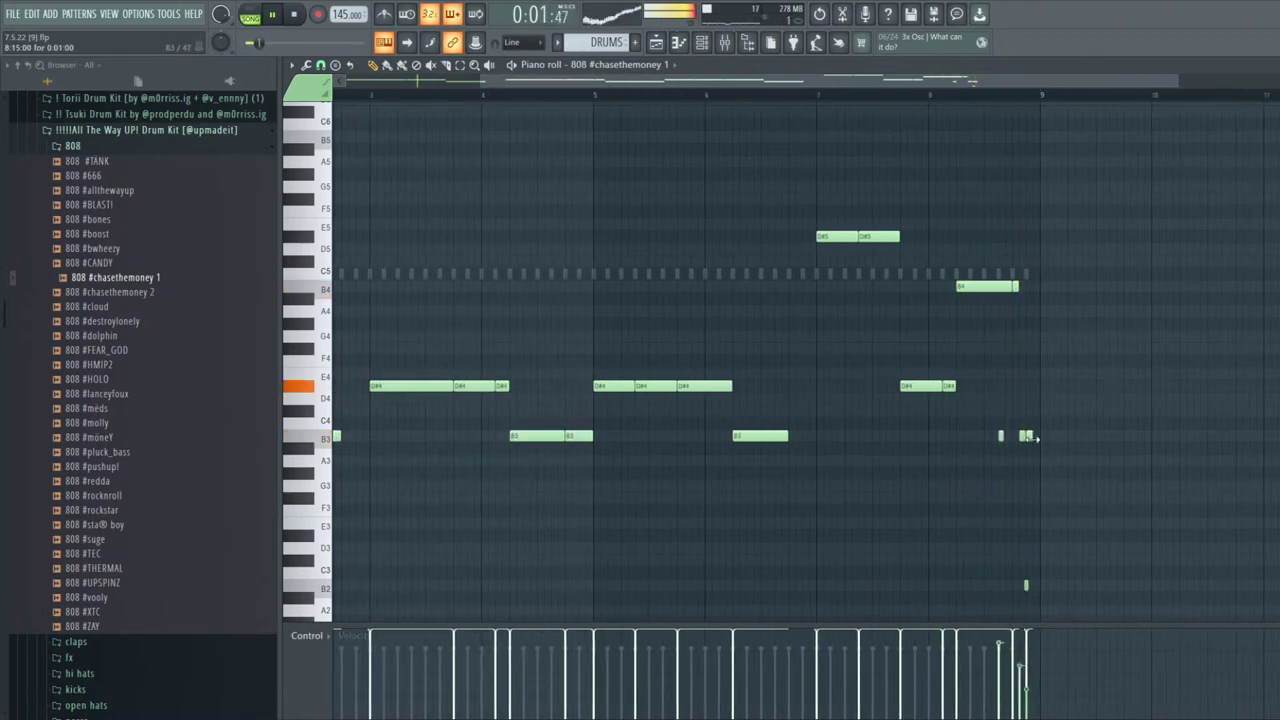
{"action": "scroll", "coordinate": [1040, 410], "scroll_direction": "down", "scroll_amount": 1}
{"action": "left_click", "coordinate": [952, 95]}
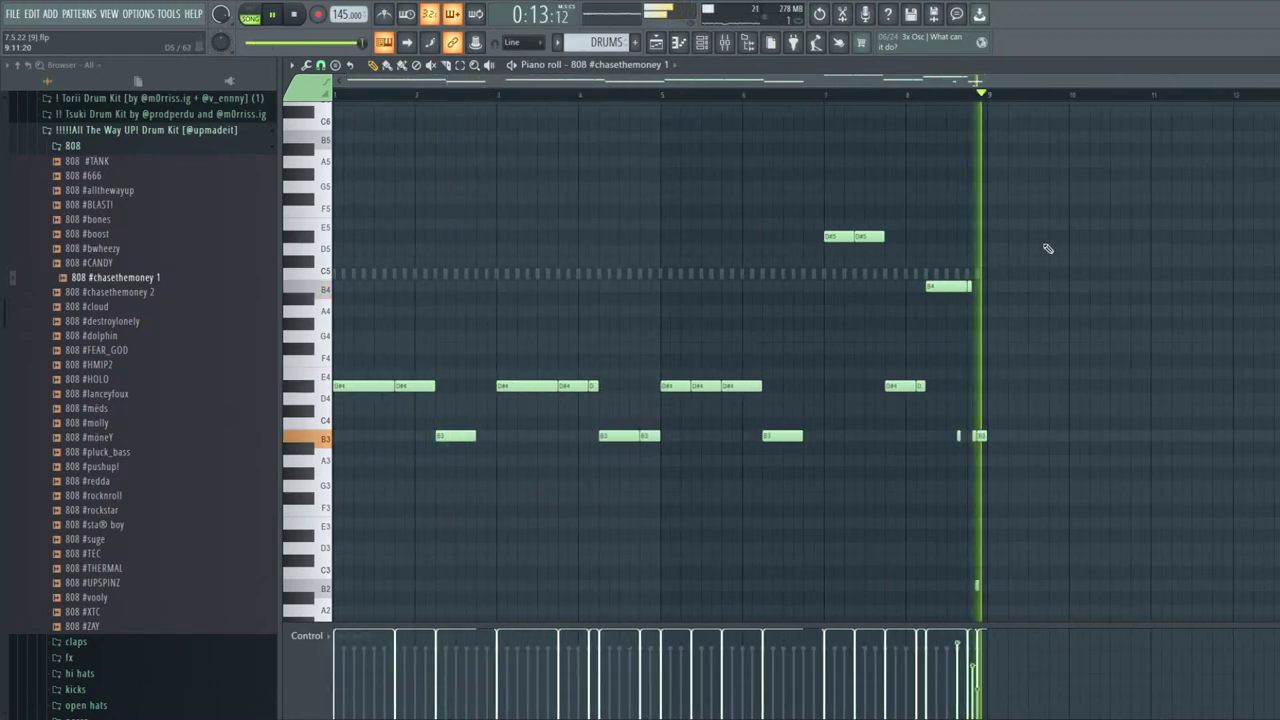
Lengthen the B2 slide note and move it to the very end of bar 8, auditioning it at B4 before returning it to B2
{"action": "scroll", "coordinate": [917, 582], "scroll_direction": "up", "scroll_amount": 3}
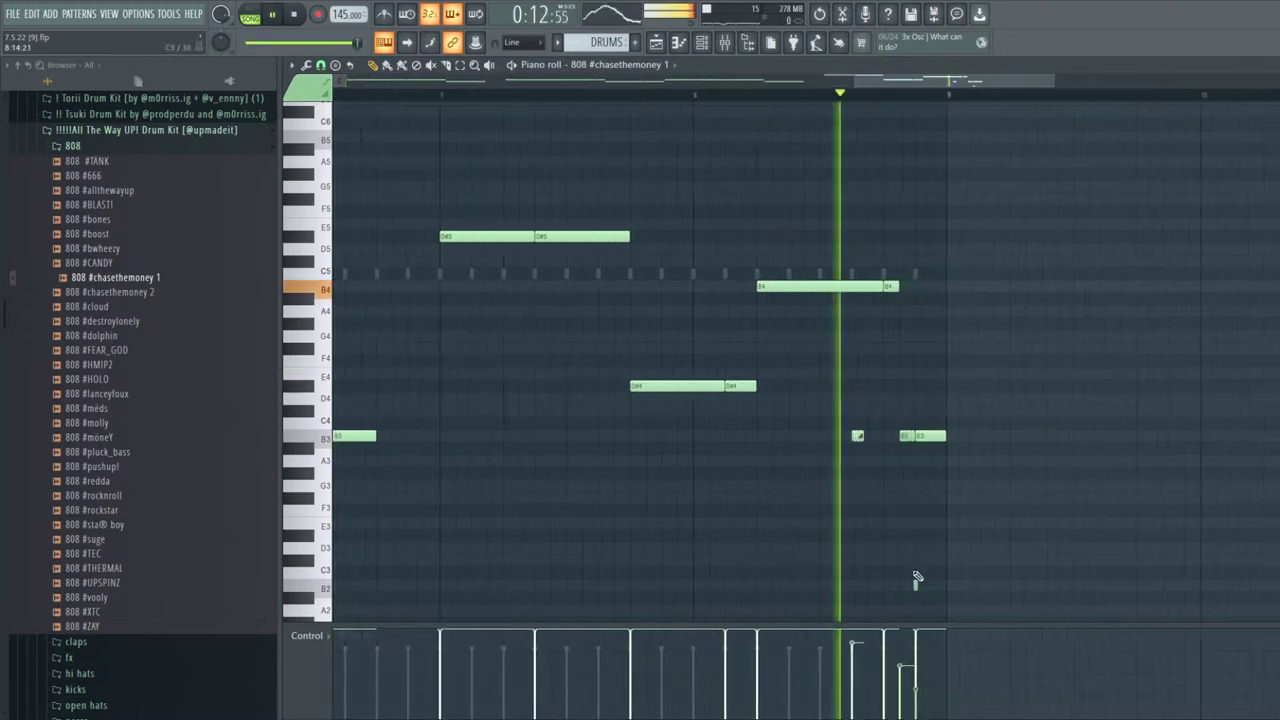
{"action": "key", "text": "space"}
{"action": "left_click", "coordinate": [917, 587]}
{"action": "key", "text": "ctrl+Up"}
{"action": "key", "text": "ctrl+Up"}
{"action": "left_click_drag", "start_coordinate": [947, 287], "coordinate": [971, 298]}
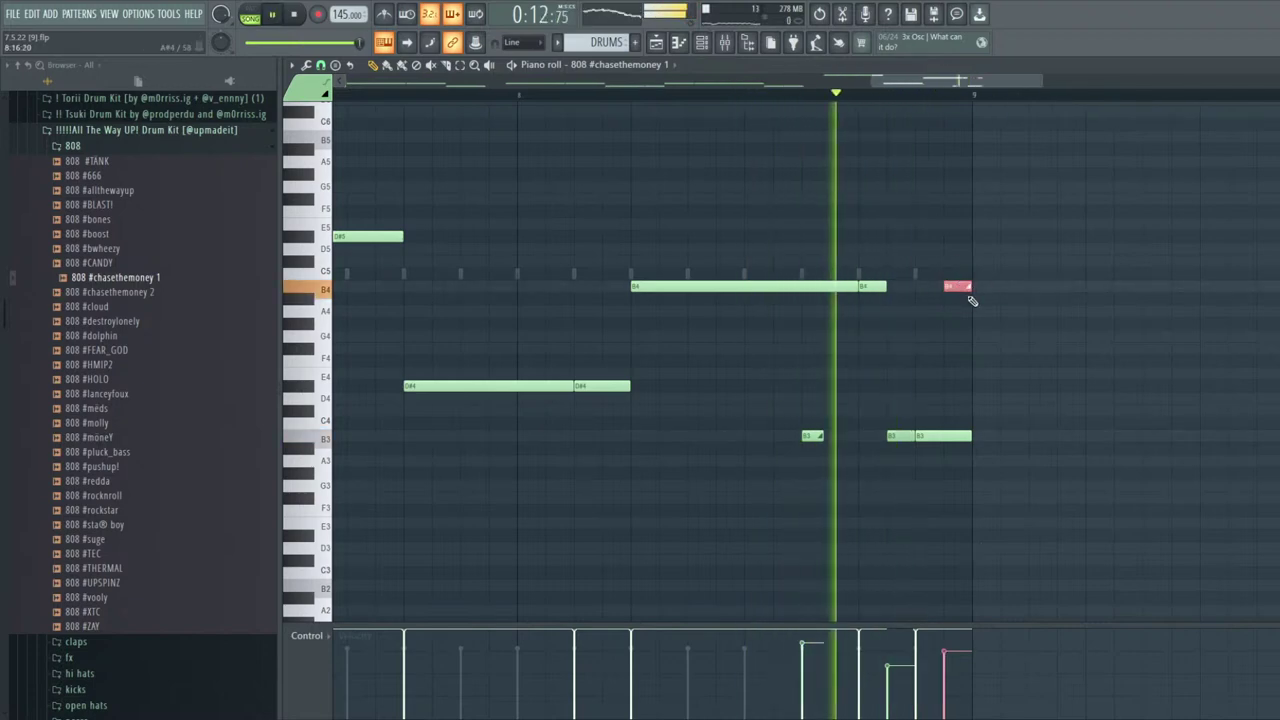
{"action": "key", "text": "space"}
{"action": "key", "text": "ctrl+Down"}
{"action": "key", "text": "ctrl+Down"}
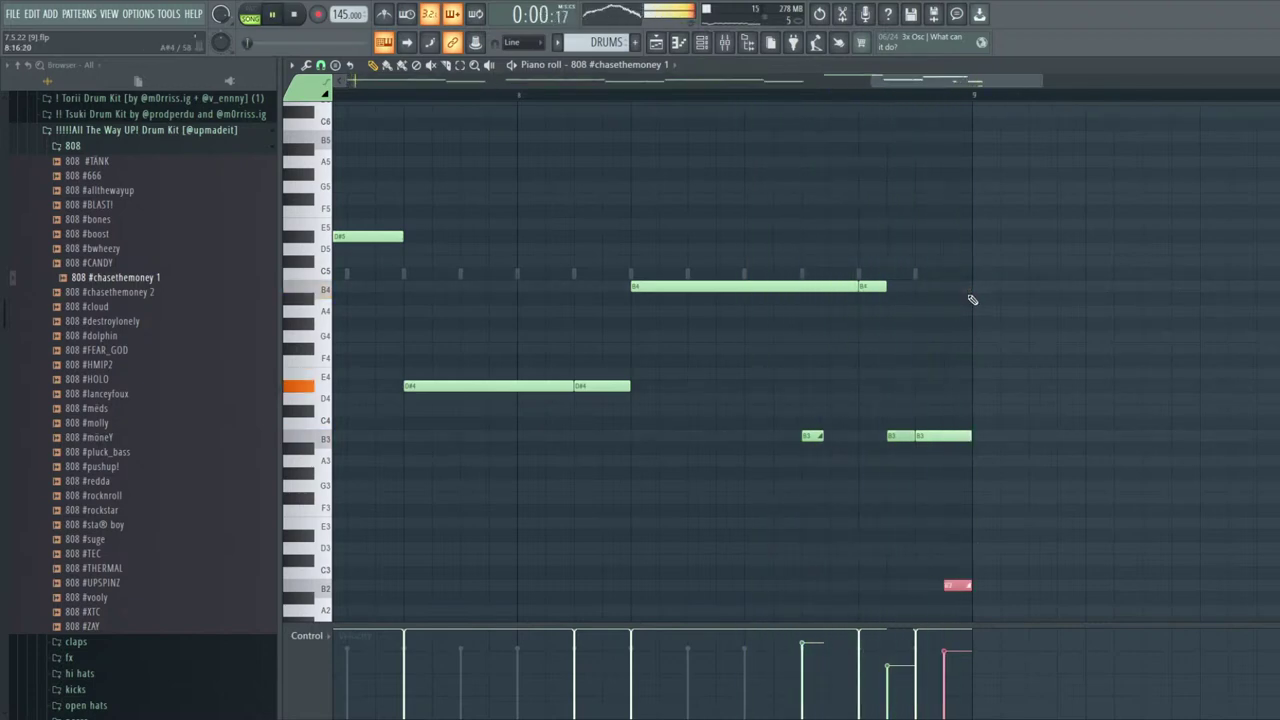
{"action": "left_click", "coordinate": [909, 430]}
{"action": "key", "text": "space"}
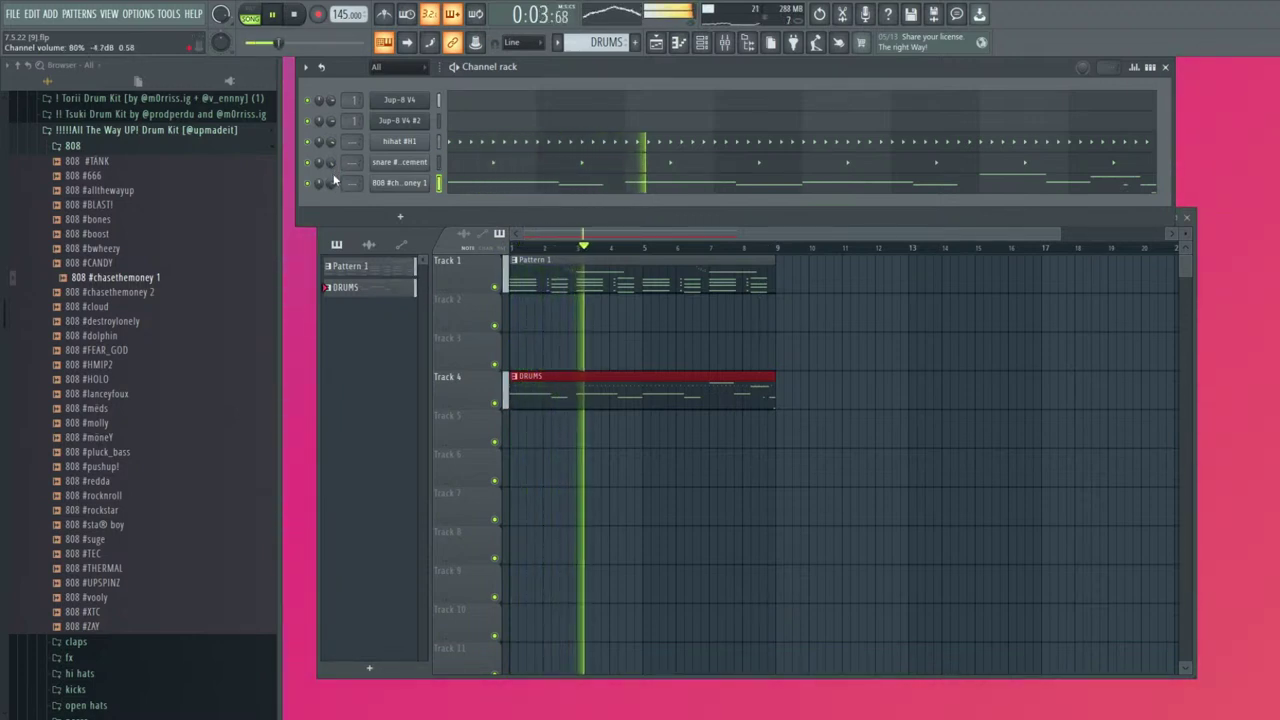
Lower the 808 #chasethemoney 1 channel's volume to 77%
{"action": "left_click_drag", "start_coordinate": [333, 180], "coordinate": [333, 185]}
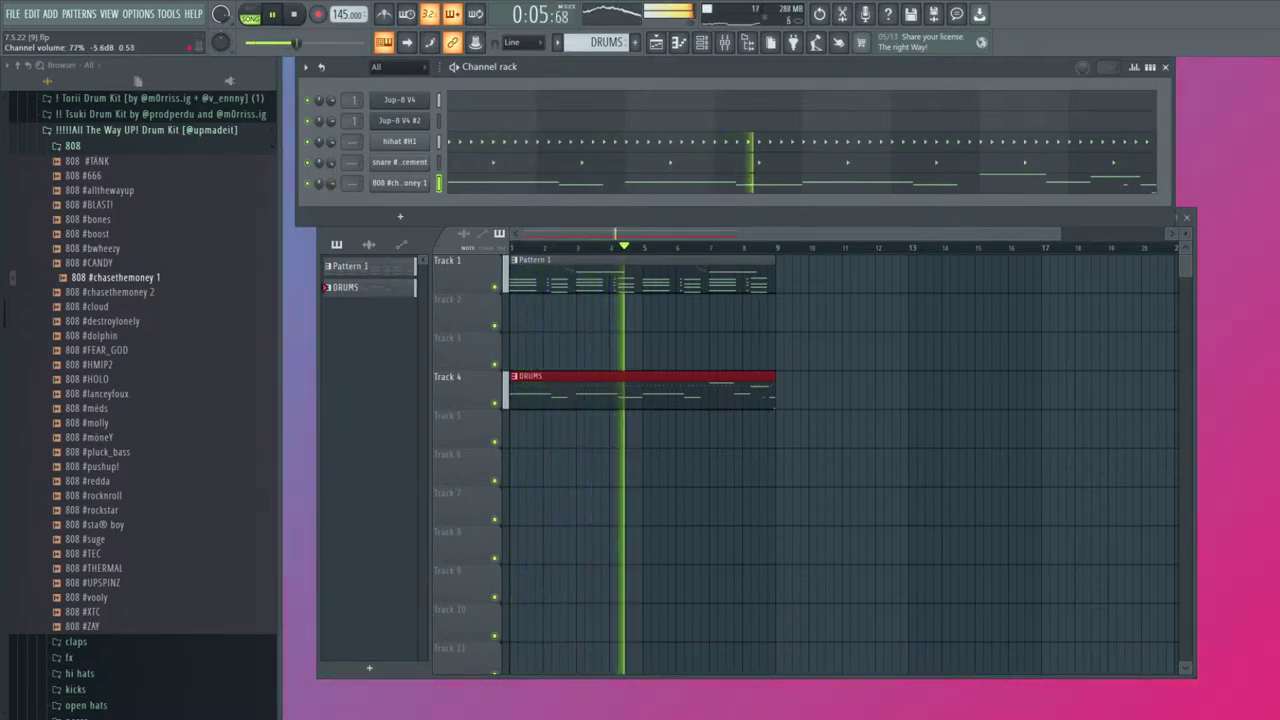
Open the hihat #H1 notes and delete the hits in bars 5–8
{"action": "left_click", "coordinate": [497, 149]}
{"action": "left_click_drag", "start_coordinate": [1063, 328], "coordinate": [658, 188]}
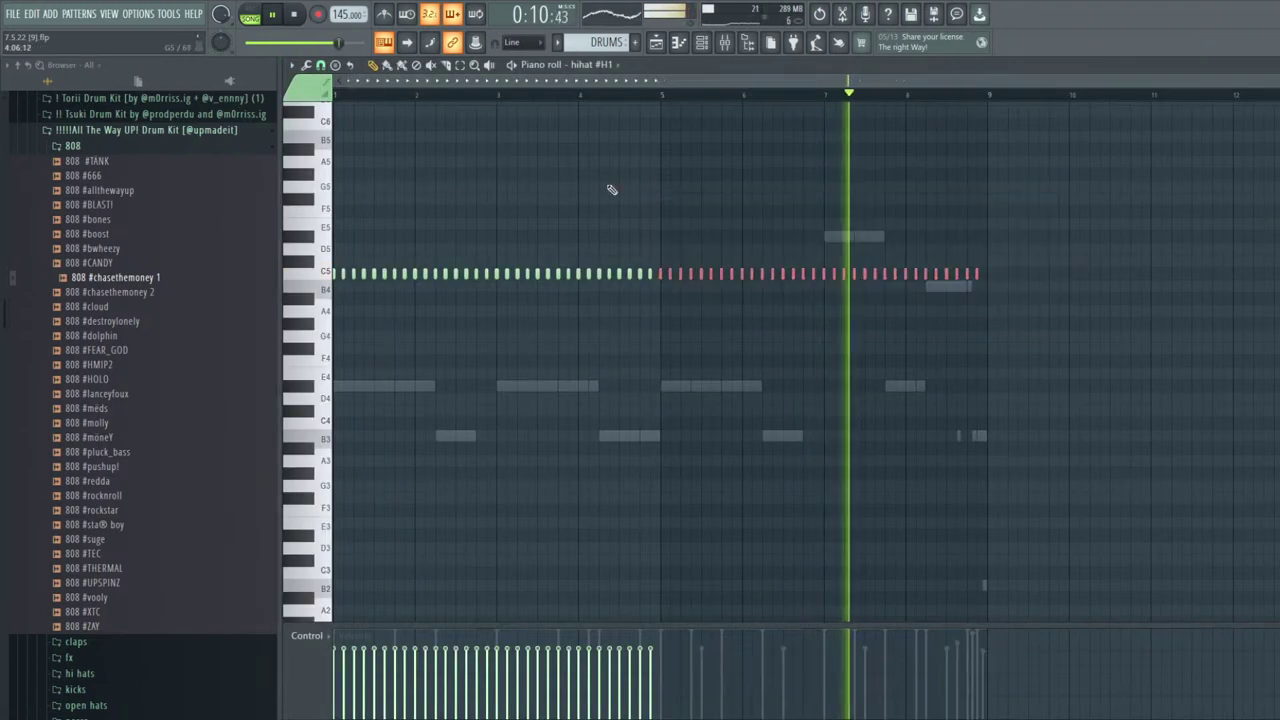
{"action": "key", "text": "Delete"}
Add a quick C5 repeat after bar 1's third hi-hat hit and layer a D#4 hit under the fourth
{"action": "scroll", "coordinate": [313, 212], "scroll_direction": "up", "scroll_amount": 3}
{"action": "scroll", "coordinate": [310, 208], "scroll_direction": "up", "scroll_amount": 3}
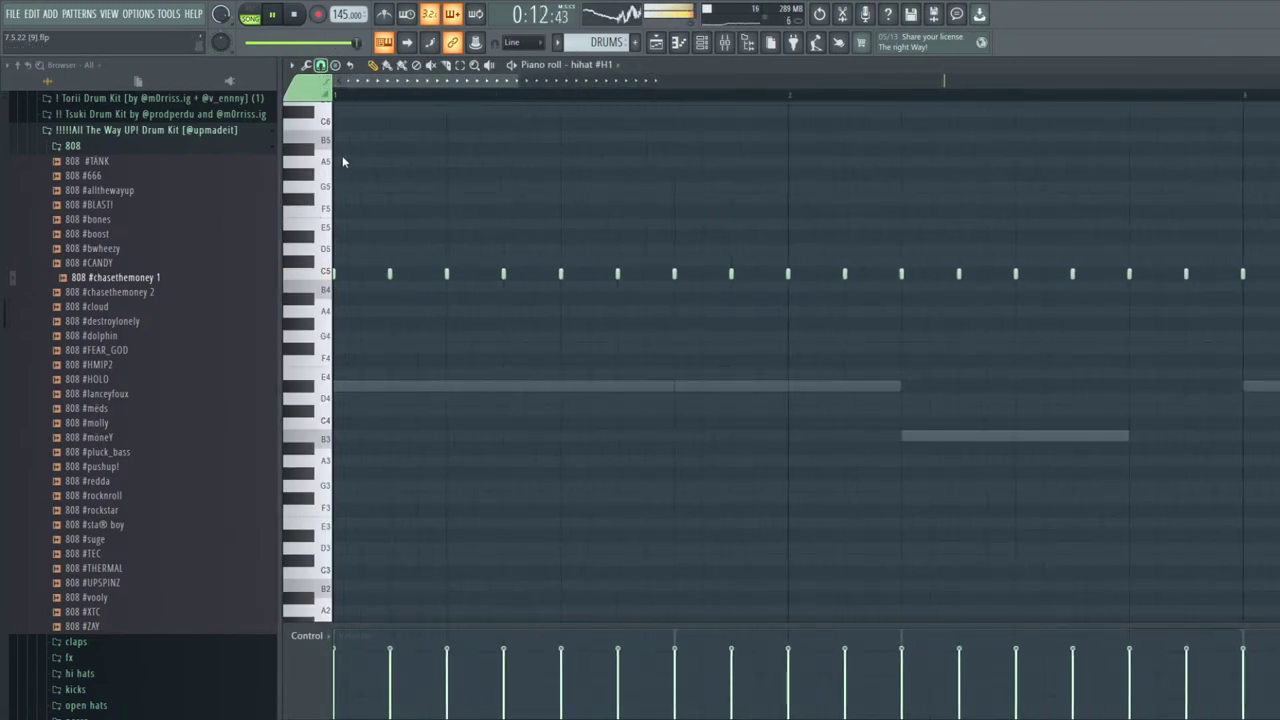
{"action": "left_click_drag", "start_coordinate": [478, 279], "coordinate": [470, 280]}
{"action": "left_click", "coordinate": [476, 275]}
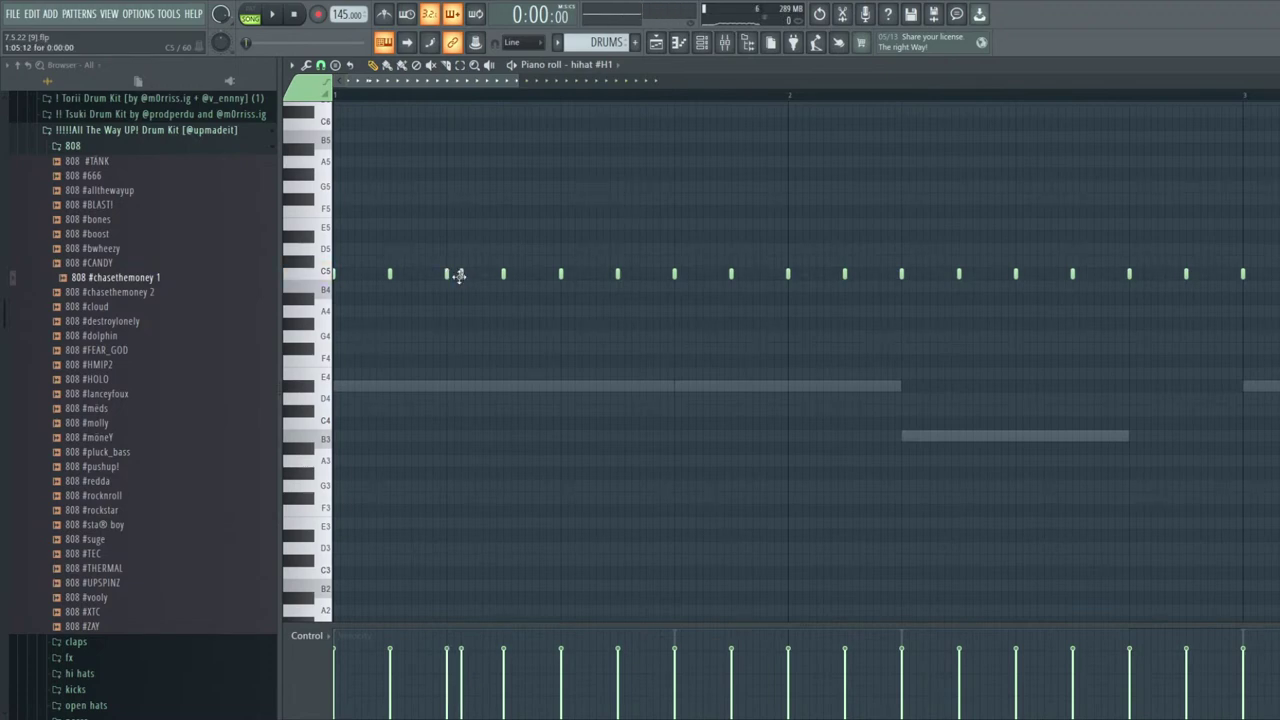
{"action": "key", "text": "space"}
{"action": "left_click", "coordinate": [505, 352]}
{"action": "key", "text": "space"}
{"action": "key", "text": "space"}
{"action": "scroll", "coordinate": [580, 309], "scroll_direction": "down", "scroll_amount": 2}
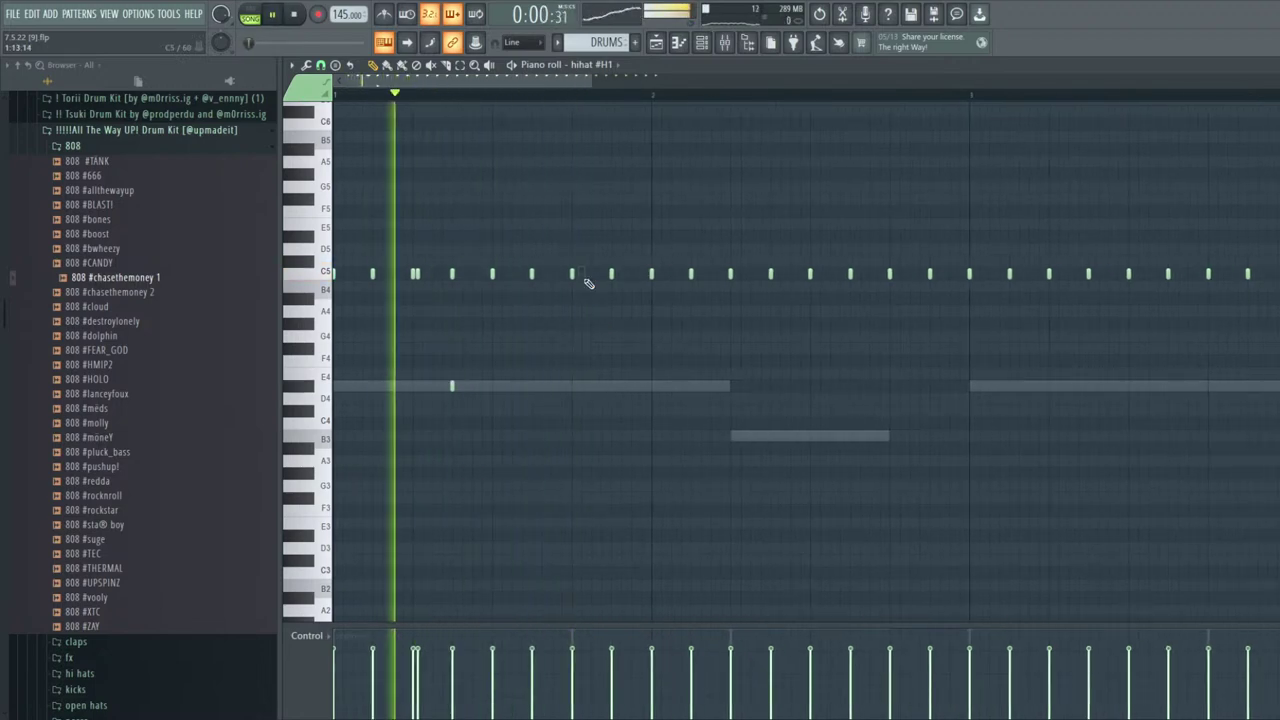
Fill beat 4 of bar 1 with a rapid C5 hi-hat roll and lower the last hit's velocity
{"action": "left_click", "coordinate": [581, 274]}
{"action": "left_click", "coordinate": [591, 274]}
{"action": "left_click", "coordinate": [601, 274]}
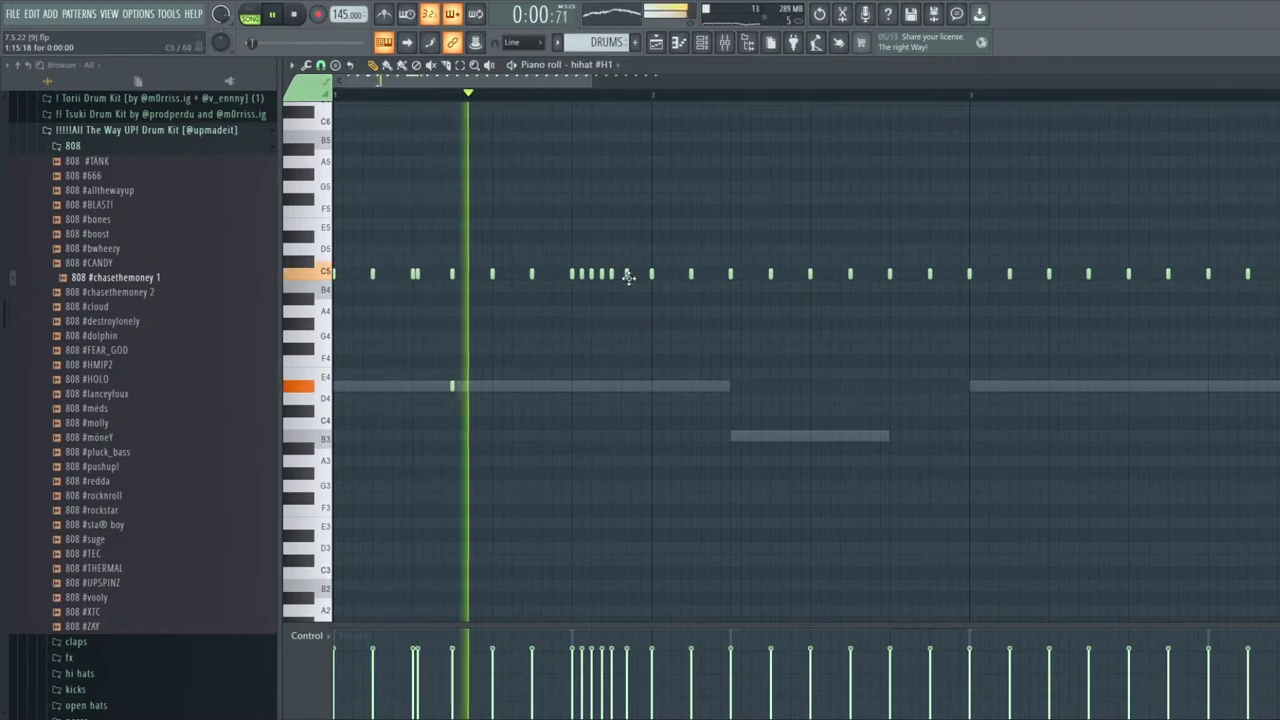
{"action": "left_click", "coordinate": [627, 274]}
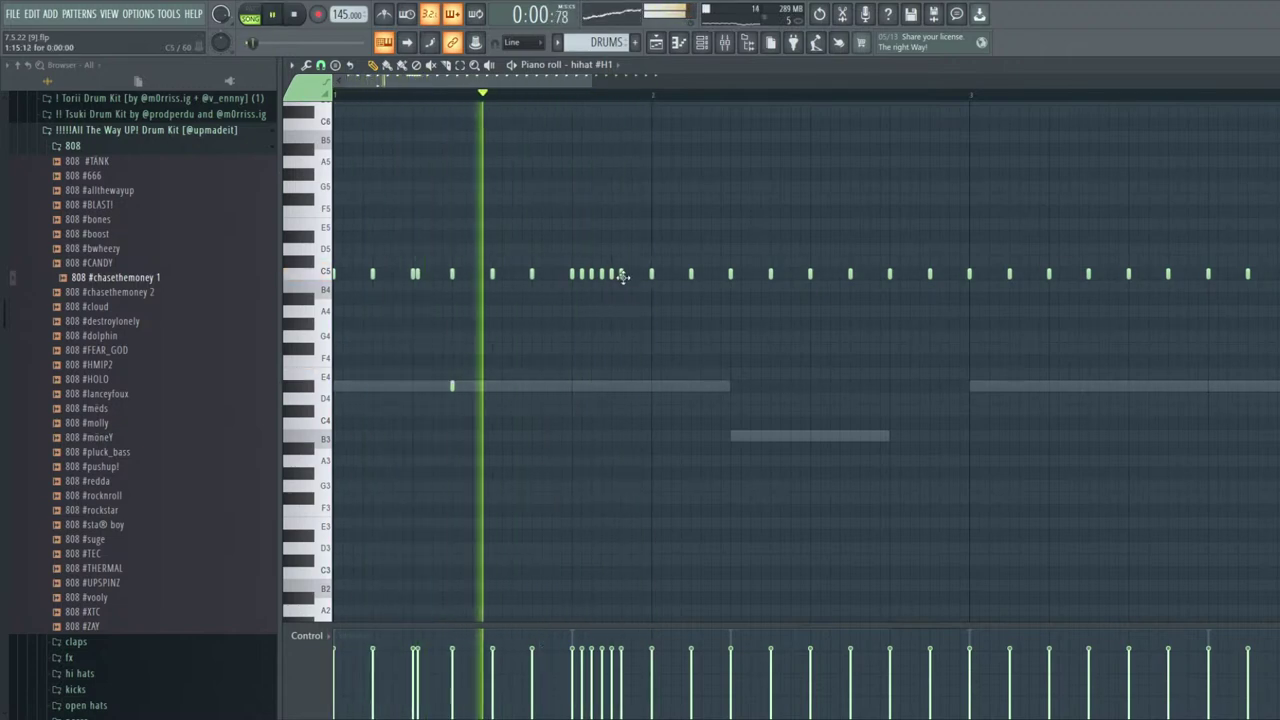
{"action": "left_click", "coordinate": [621, 274]}
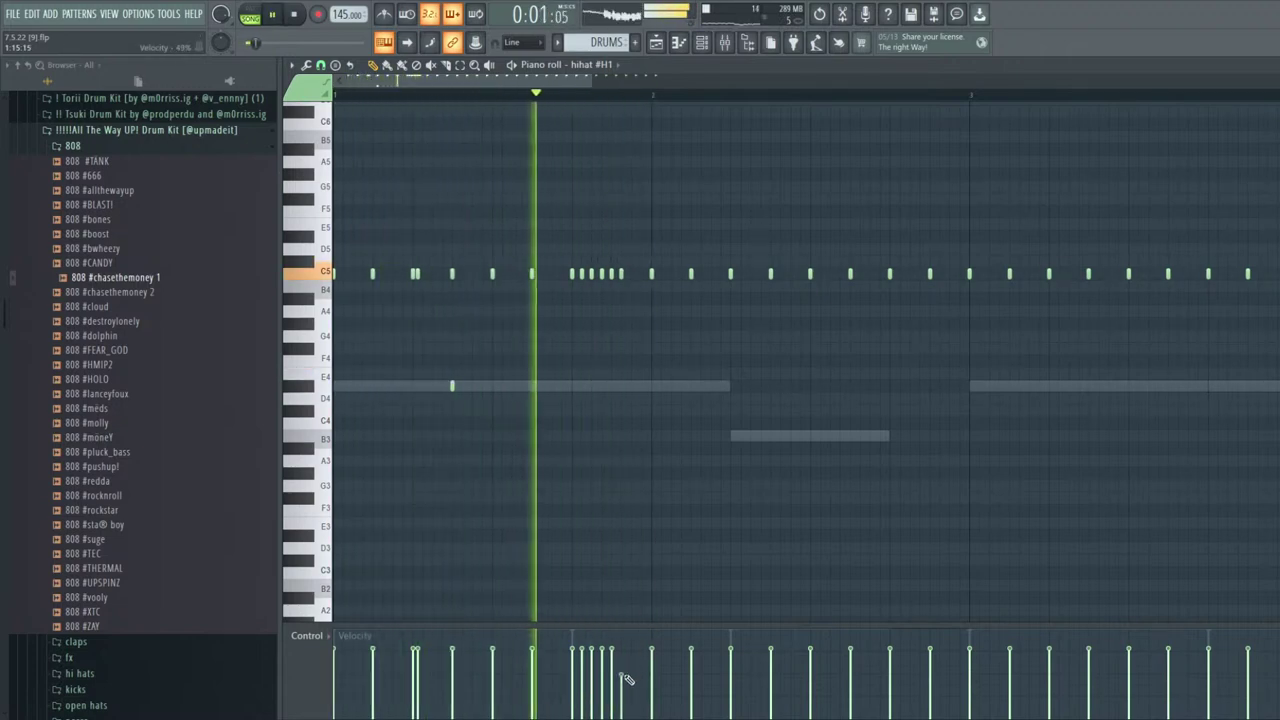
{"action": "left_click", "coordinate": [651, 448]}
{"action": "key", "text": "space"}
{"action": "key", "text": "space"}
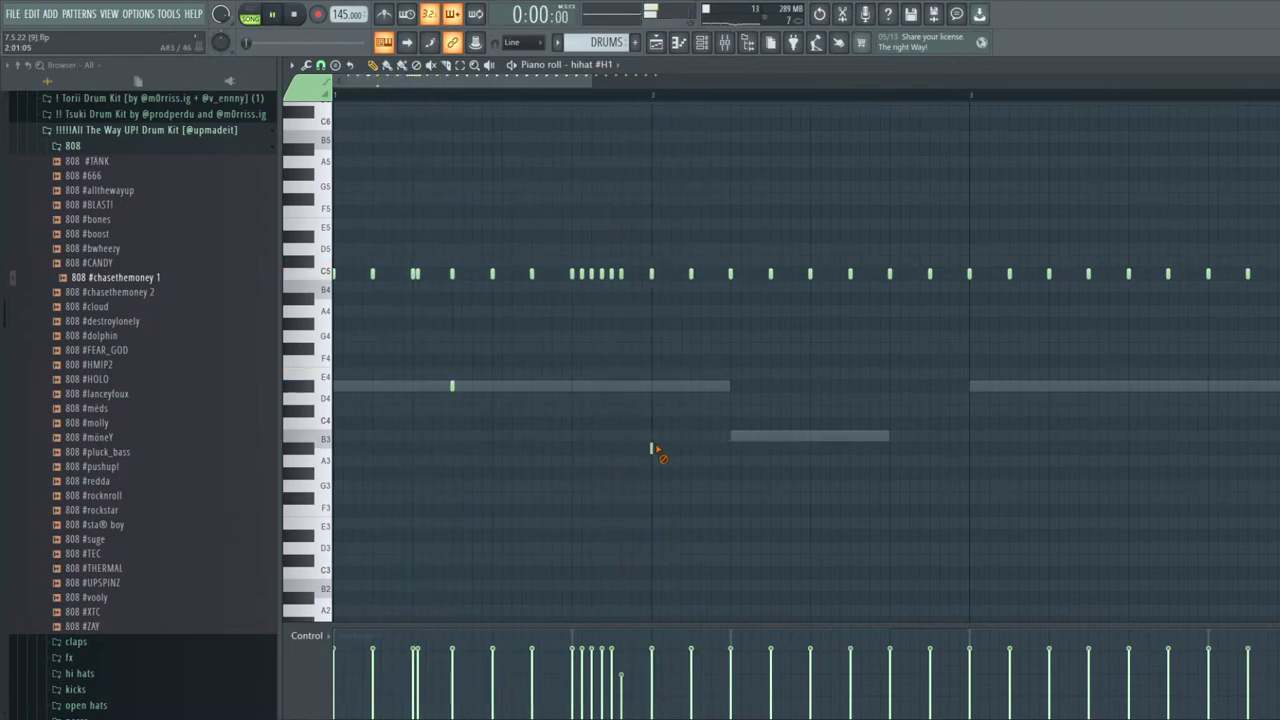
Raise bar 1's low D#4 hi-hat hit four semitones to G4
{"action": "key", "text": "shift+Up"}
{"action": "key", "text": "shift+Up"}
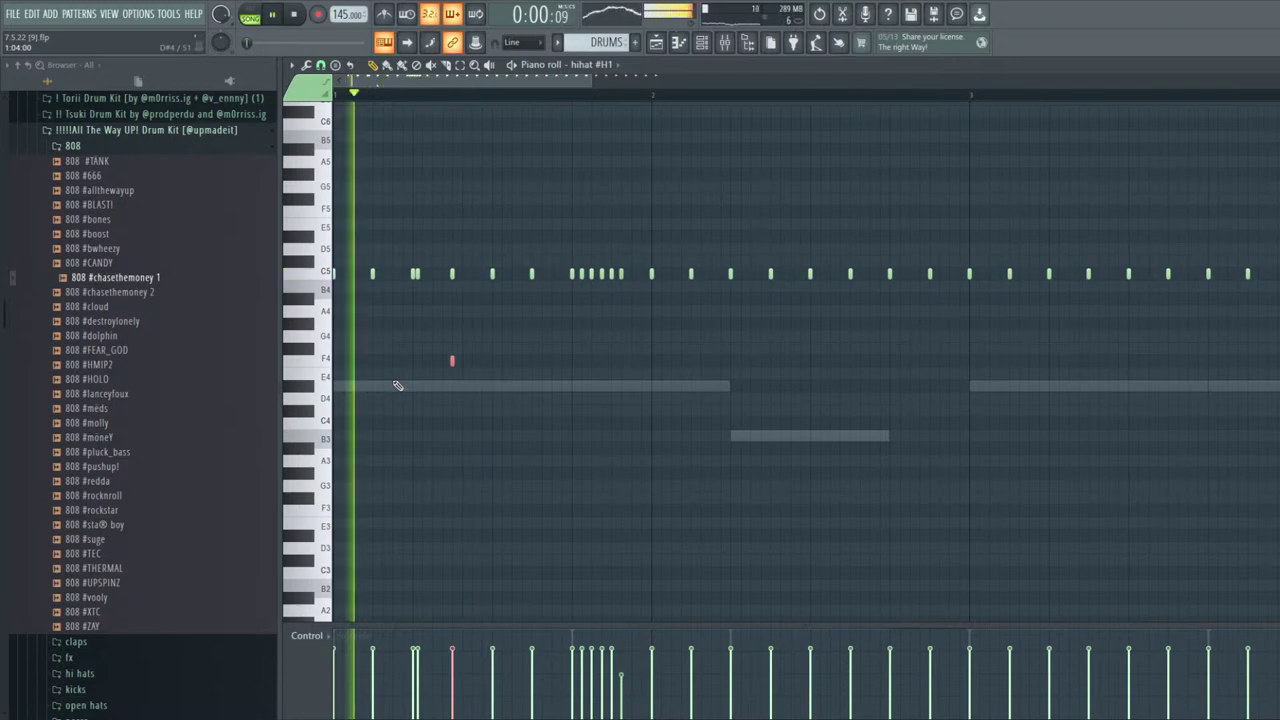
{"action": "key", "text": "shift+Up"}
{"action": "key", "text": "shift+Up"}
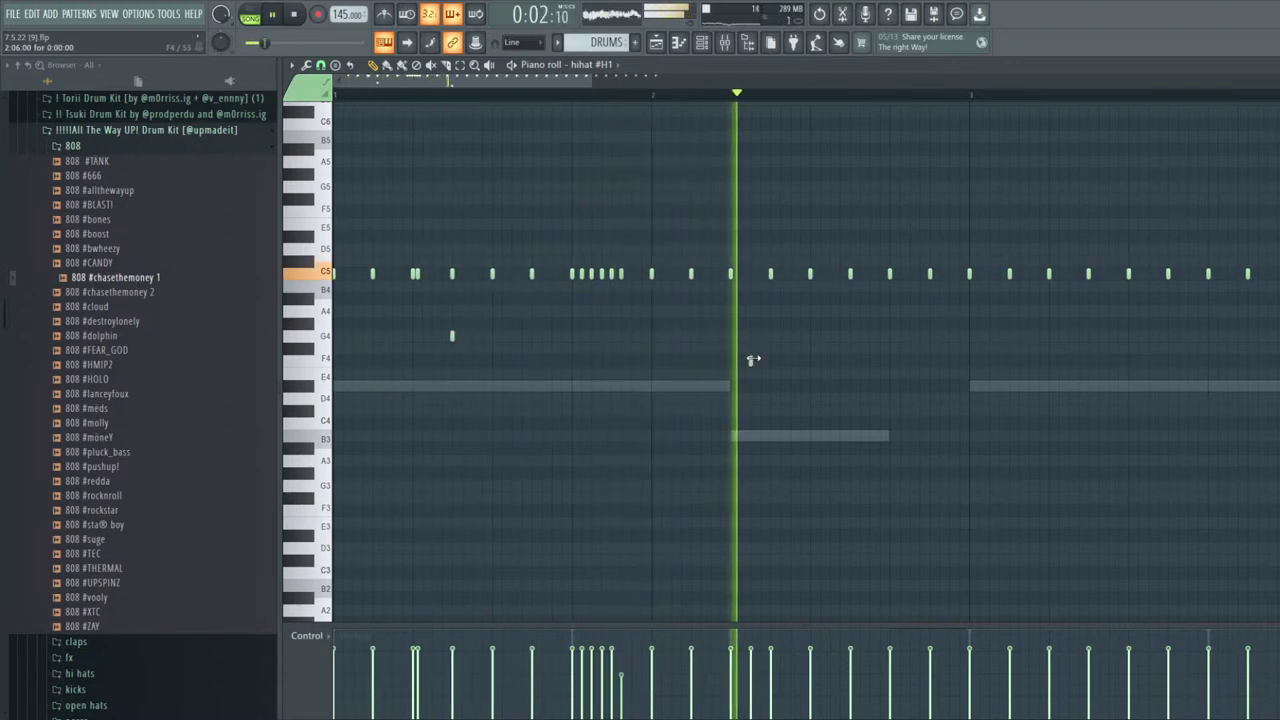
Add bar 2 hi-hats: G4 under the second hit, B4 after the third, and quieter C5 repeats after the sixth and seventh
{"action": "left_click", "coordinate": [691, 336]}
{"action": "left_click", "coordinate": [740, 286]}
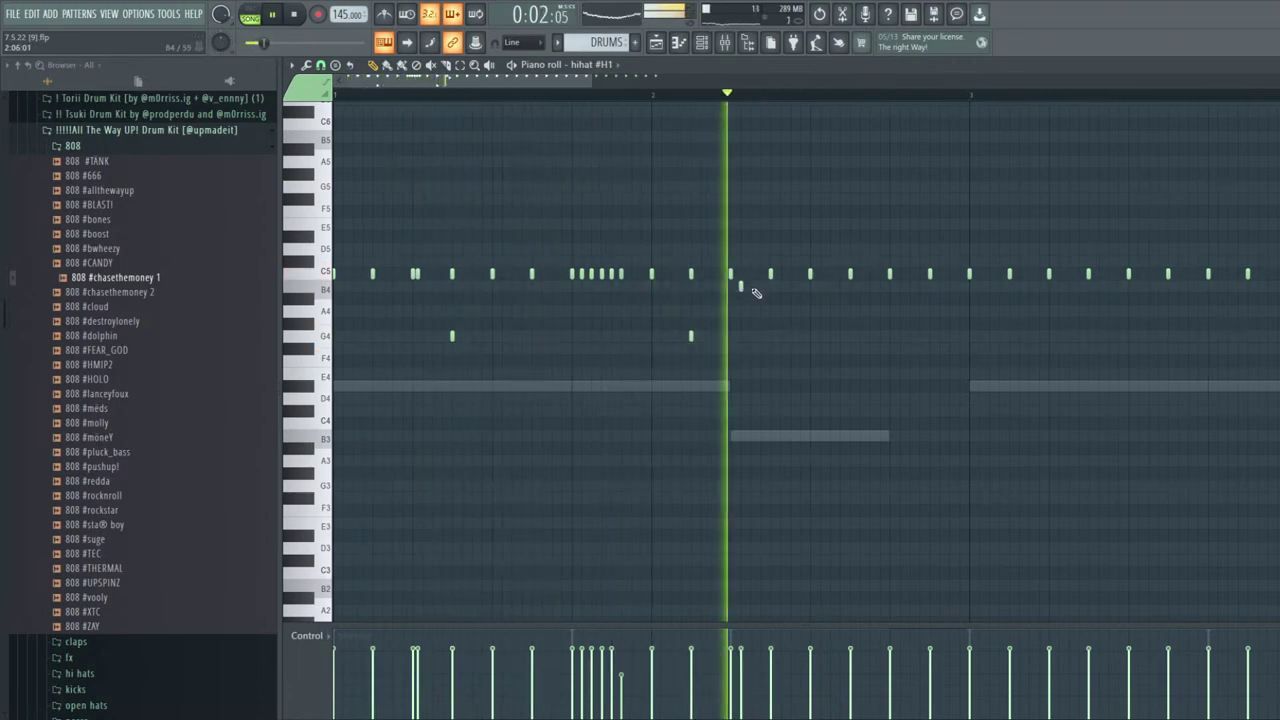
{"action": "left_click", "coordinate": [858, 274]}
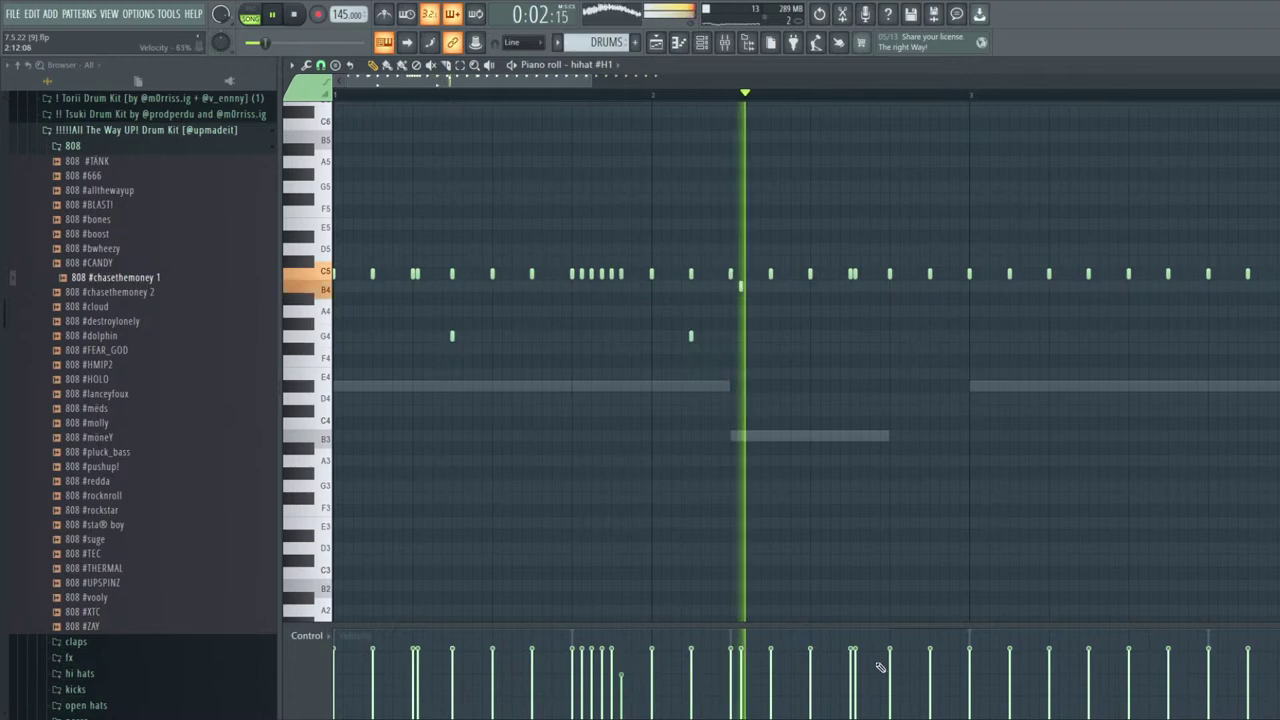
{"action": "left_click", "coordinate": [903, 277]}
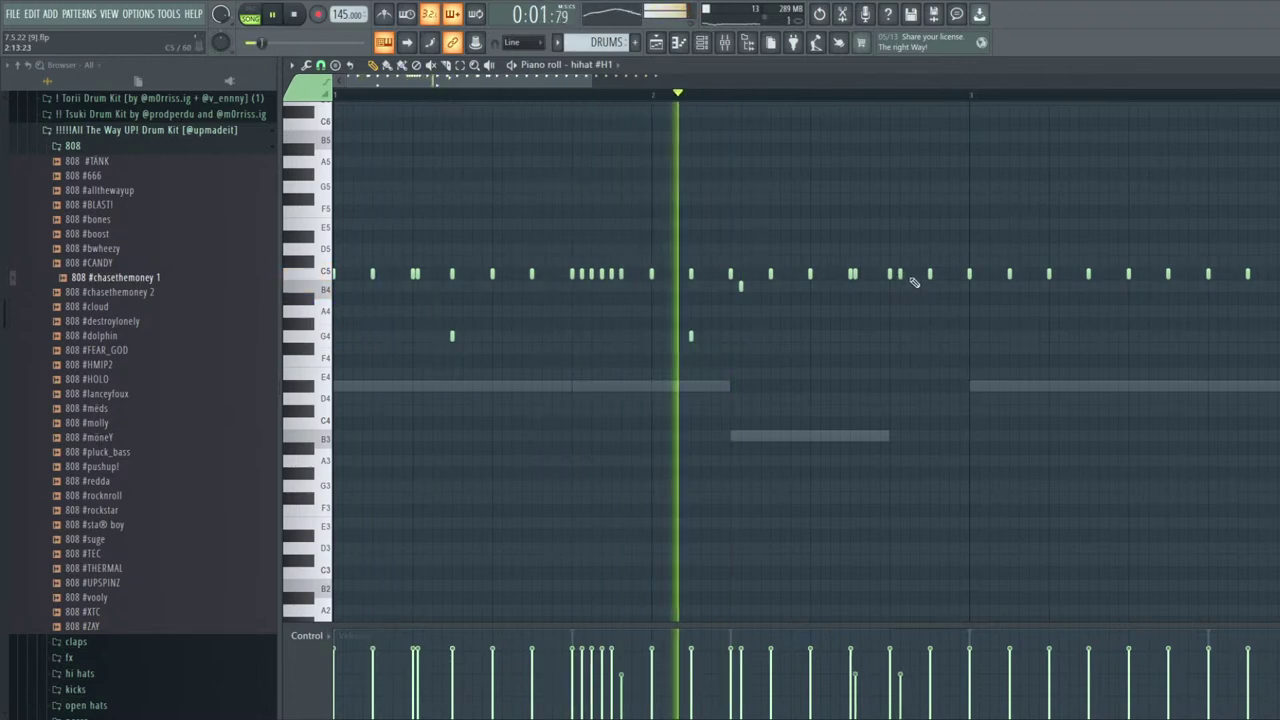
Delete the hi-hat hits in bars 3–4 and add a quieter C5 repeat after bar 2's eighth hit
{"action": "scroll", "coordinate": [917, 289], "scroll_direction": "down", "scroll_amount": 3}
{"action": "left_click_drag", "start_coordinate": [938, 315], "coordinate": [656, 200]}
{"action": "key", "text": "Delete"}
{"action": "scroll", "coordinate": [600, 243], "scroll_direction": "up", "scroll_amount": 3}
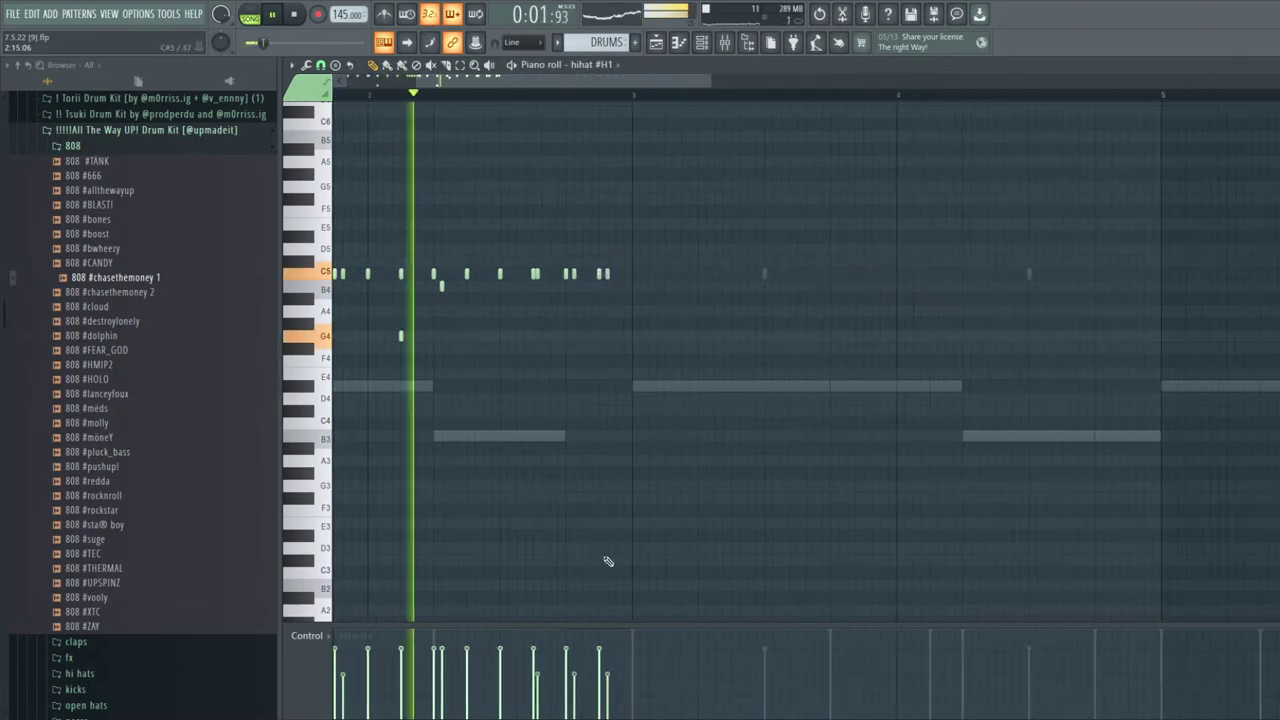
{"action": "scroll", "coordinate": [709, 297], "scroll_direction": "down", "scroll_amount": 3}
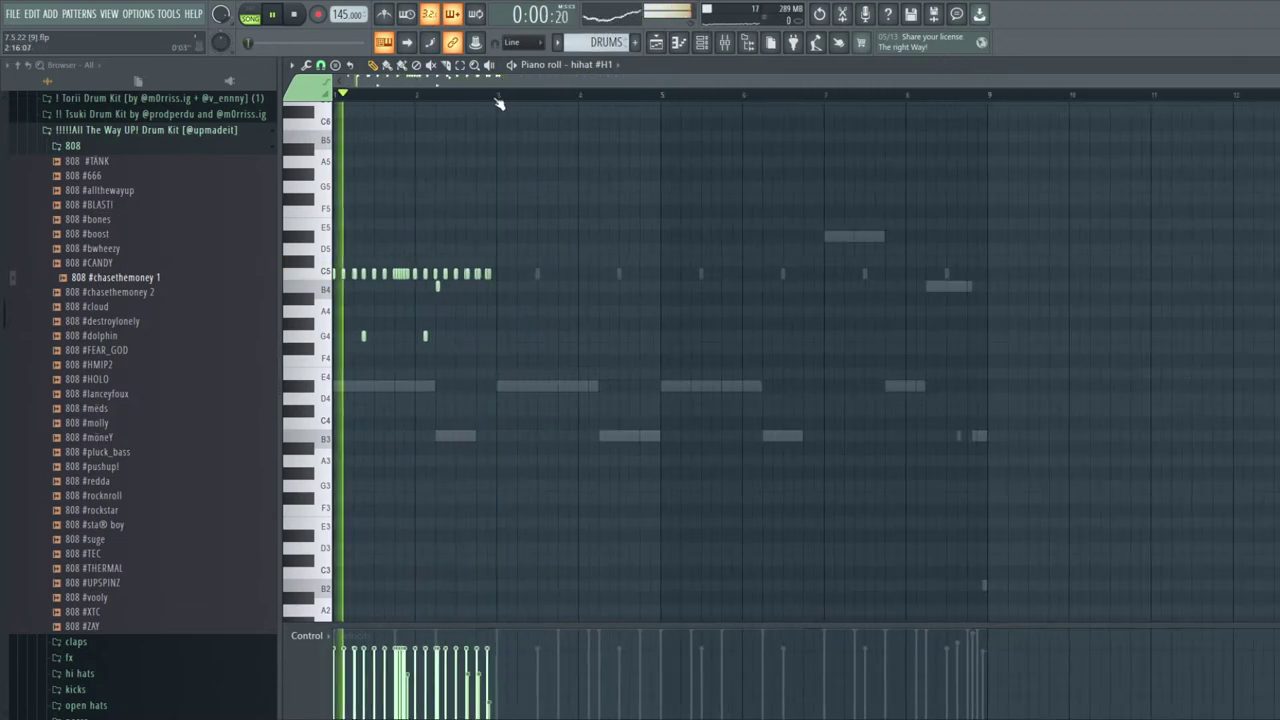
Duplicate the bars 1–2 hi-hats into bars 3–4 and add two rapid C5 repeats after bar 3's first hit
{"action": "left_click_drag", "start_coordinate": [498, 95], "coordinate": [662, 95]}
{"action": "scroll", "coordinate": [500, 285], "scroll_direction": "up", "scroll_amount": 3}
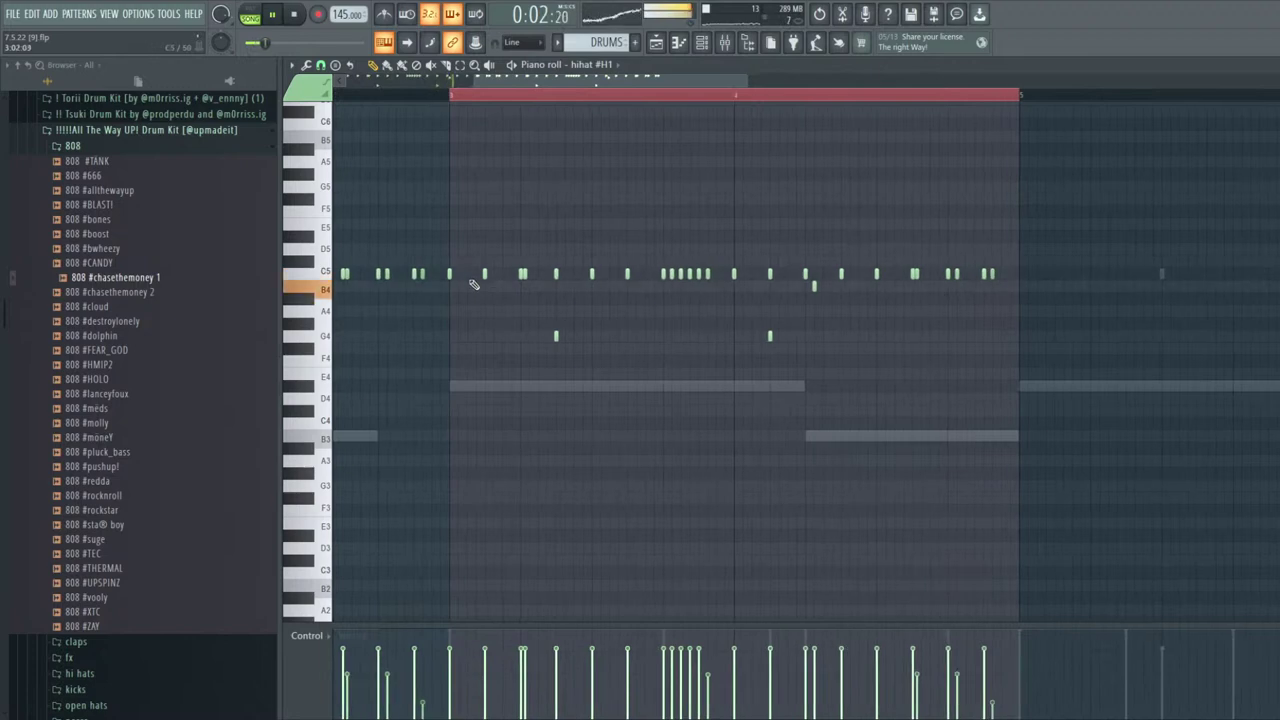
{"action": "scroll", "coordinate": [500, 430], "scroll_direction": "down", "scroll_amount": 3}
{"action": "scroll", "coordinate": [480, 586], "scroll_direction": "up", "scroll_amount": 4}
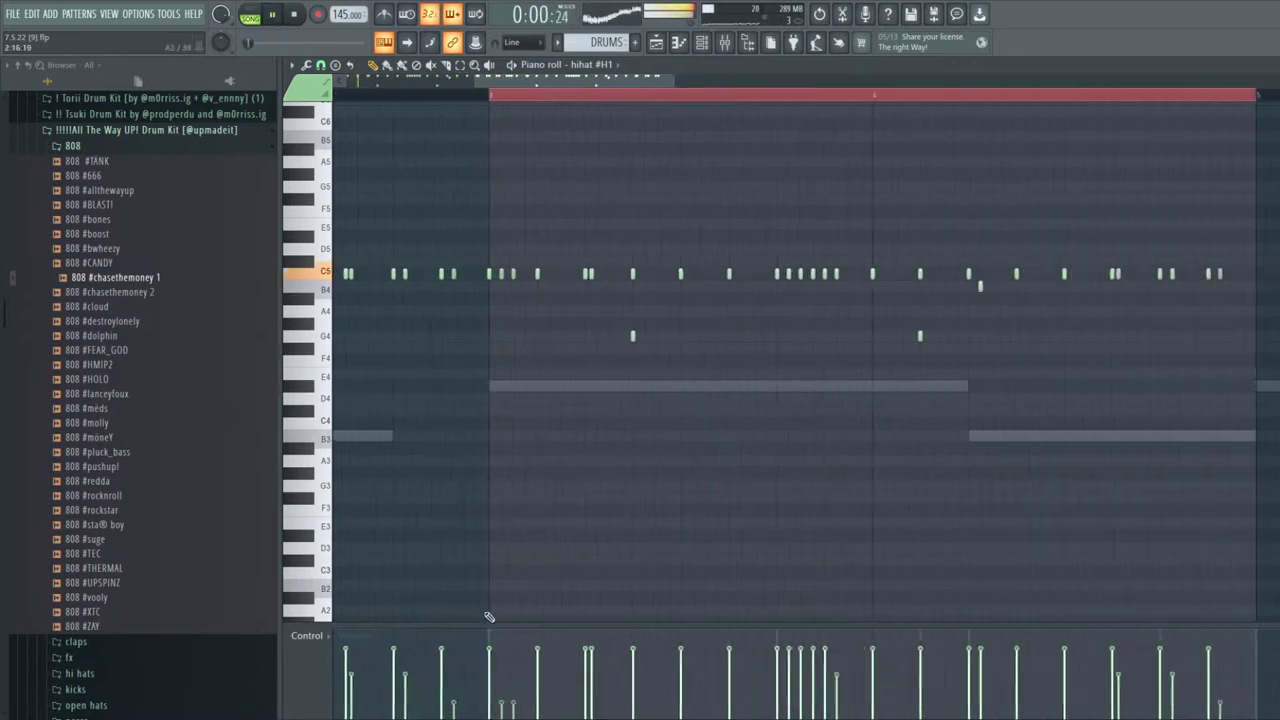
{"action": "scroll", "coordinate": [560, 300], "scroll_direction": "down", "scroll_amount": 2}
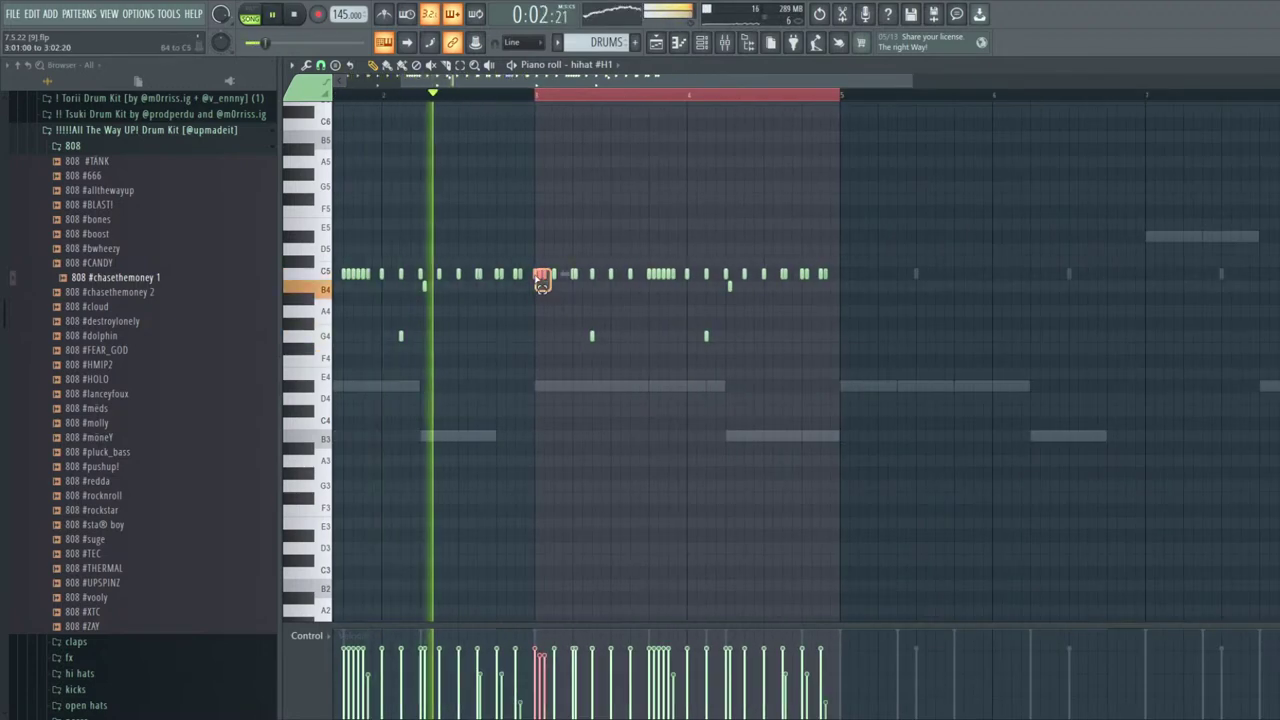
Lower the velocities of the two C5 repeats after bar 3's first hi-hat hit to an equal, quieter level
{"action": "key", "text": "ctrl+Up"}
{"action": "key", "text": "ctrl+Up"}
{"action": "key", "text": "ctrl+Up"}
{"action": "key", "text": "ctrl+Down"}
{"action": "key", "text": "space"}
{"action": "key", "text": "space"}
{"action": "scroll", "coordinate": [541, 594], "scroll_direction": "up", "scroll_amount": 2}
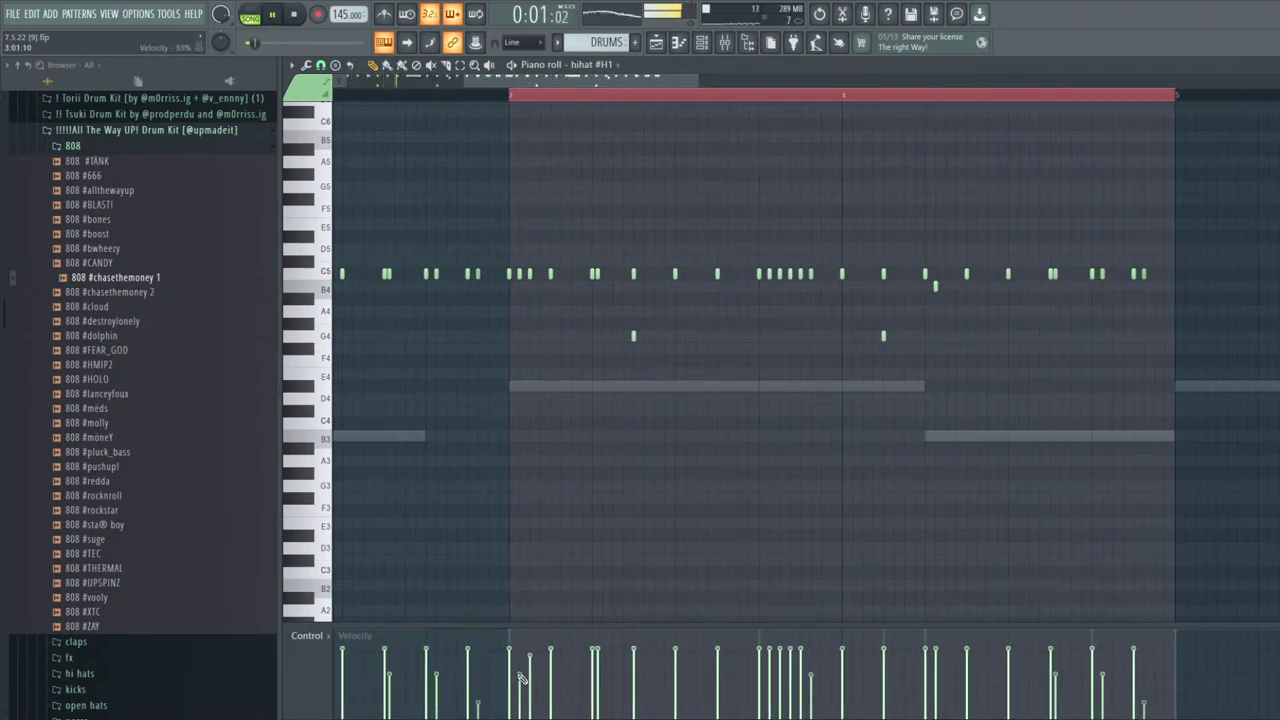
{"action": "scroll", "coordinate": [574, 377], "scroll_direction": "down", "scroll_amount": 2}
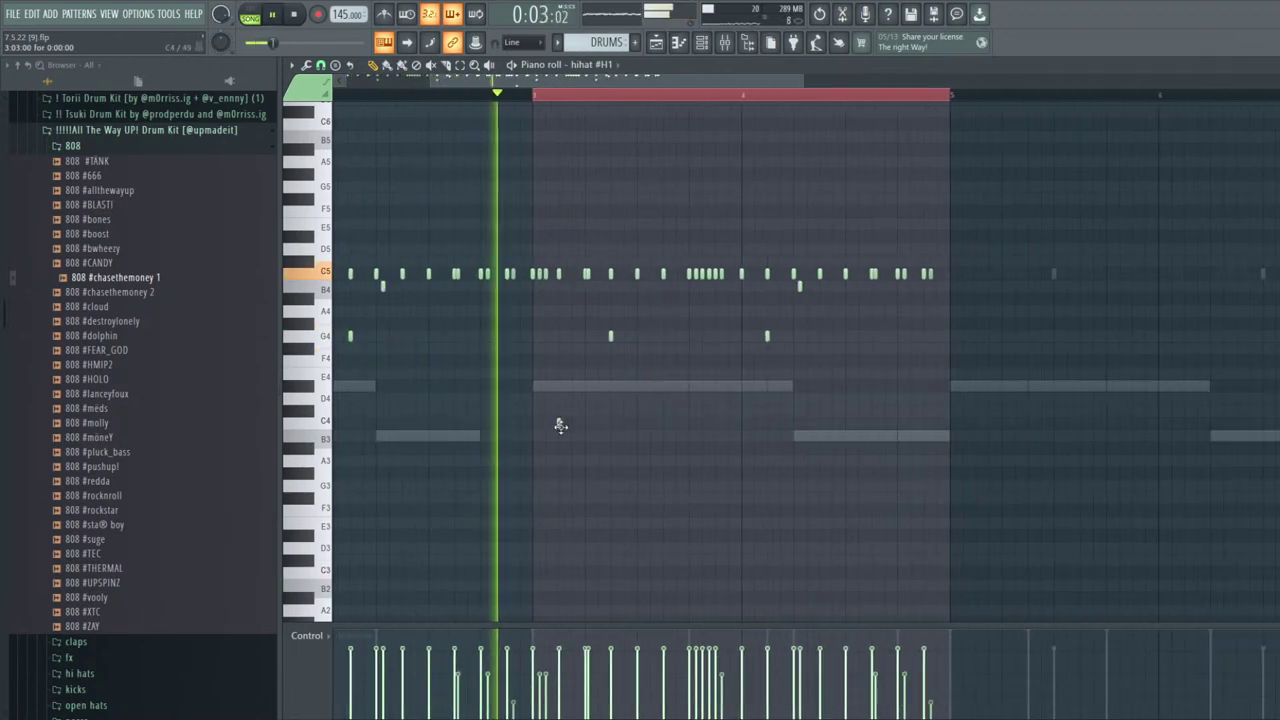
Add a quieter A#4 hi-hat hit in bar 3, directly beneath the C5 hit that follows the opening roll
{"action": "scroll", "coordinate": [650, 432], "scroll_direction": "down", "scroll_amount": 1}
{"action": "scroll", "coordinate": [660, 432], "scroll_direction": "down", "scroll_amount": 1}
{"action": "scroll", "coordinate": [565, 432], "scroll_direction": "up", "scroll_amount": 3}
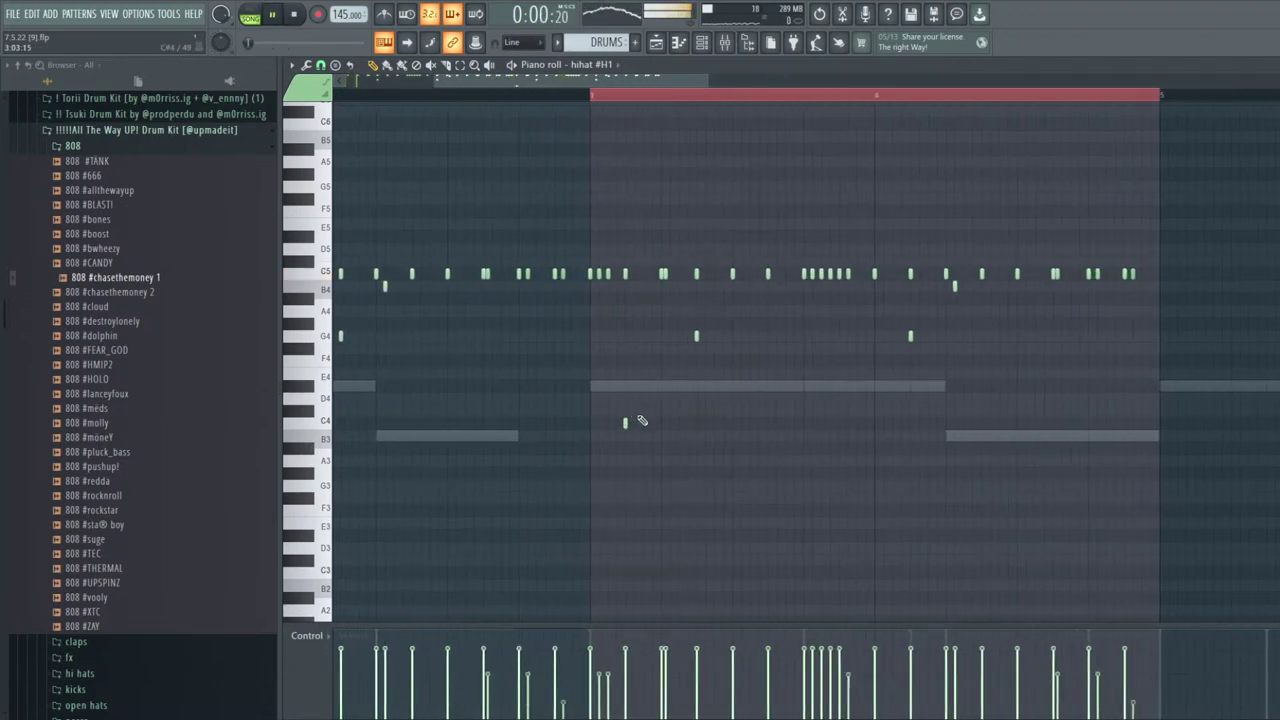
{"action": "scroll", "coordinate": [631, 300], "scroll_direction": "down", "scroll_amount": 1}
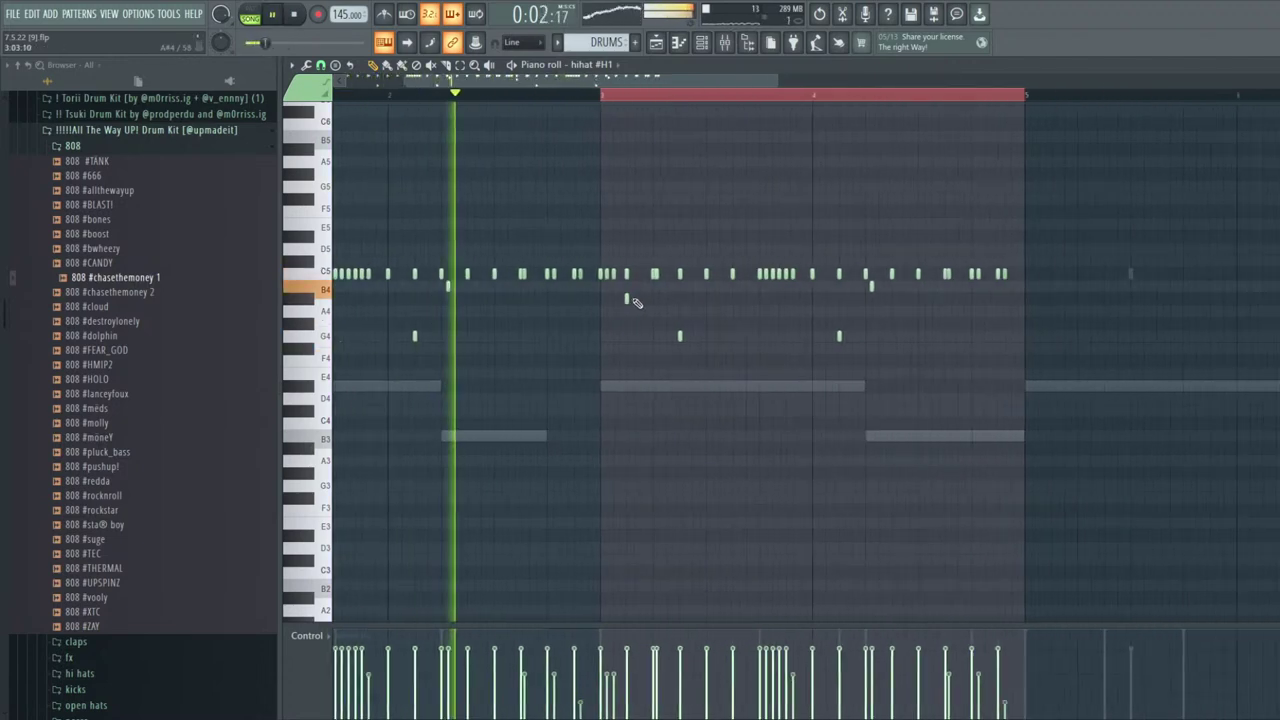
{"action": "scroll", "coordinate": [714, 491], "scroll_direction": "down", "scroll_amount": 1}
{"action": "scroll", "coordinate": [884, 274], "scroll_direction": "up", "scroll_amount": 4}
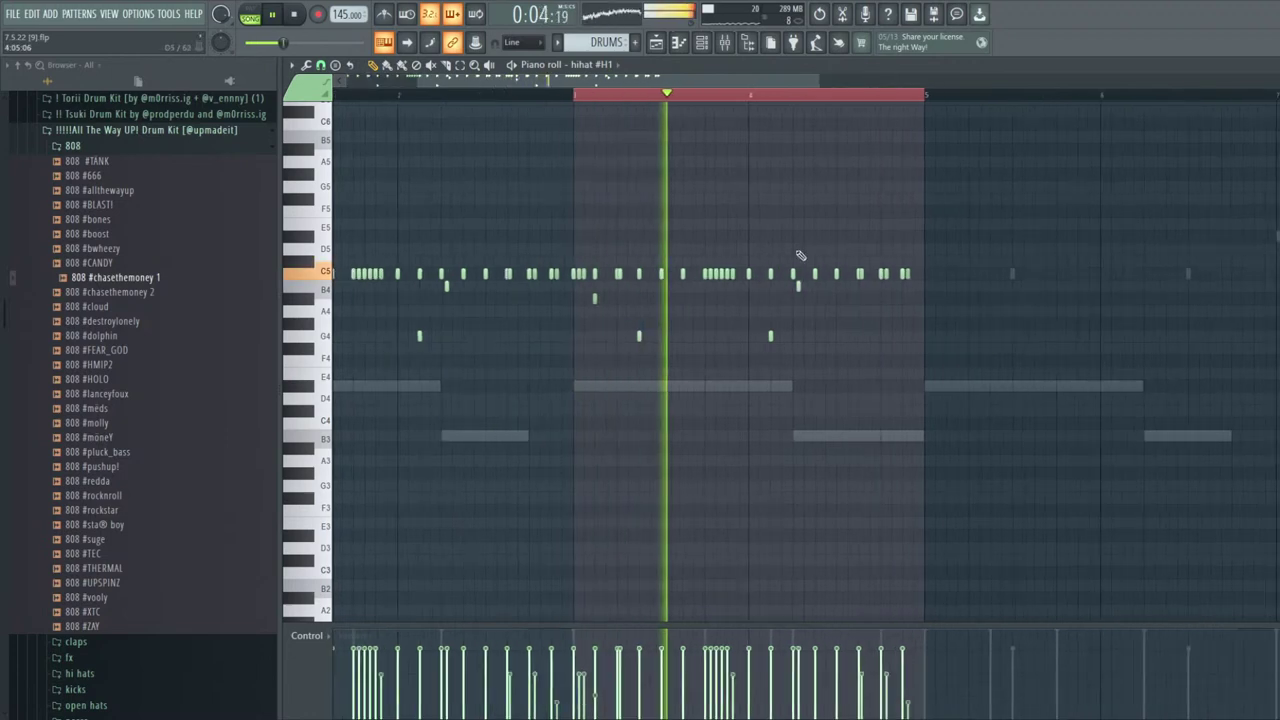
Add a rapid C5 hi-hat roll with reduced velocities from beat 3 of bar 4, plus an extra C5 hit in beat 4
{"action": "left_click", "coordinate": [898, 275]}
{"action": "left_click", "coordinate": [908, 275]}
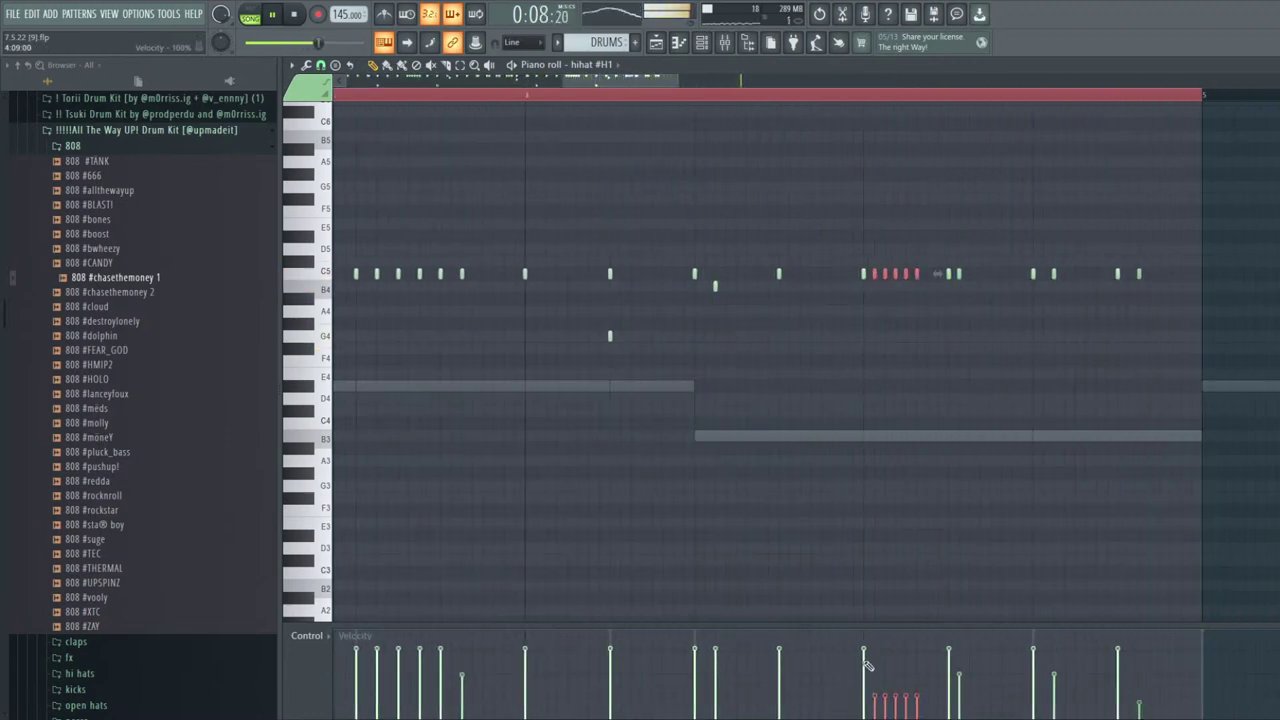
{"action": "scroll", "coordinate": [998, 289], "scroll_direction": "down", "scroll_amount": 1}
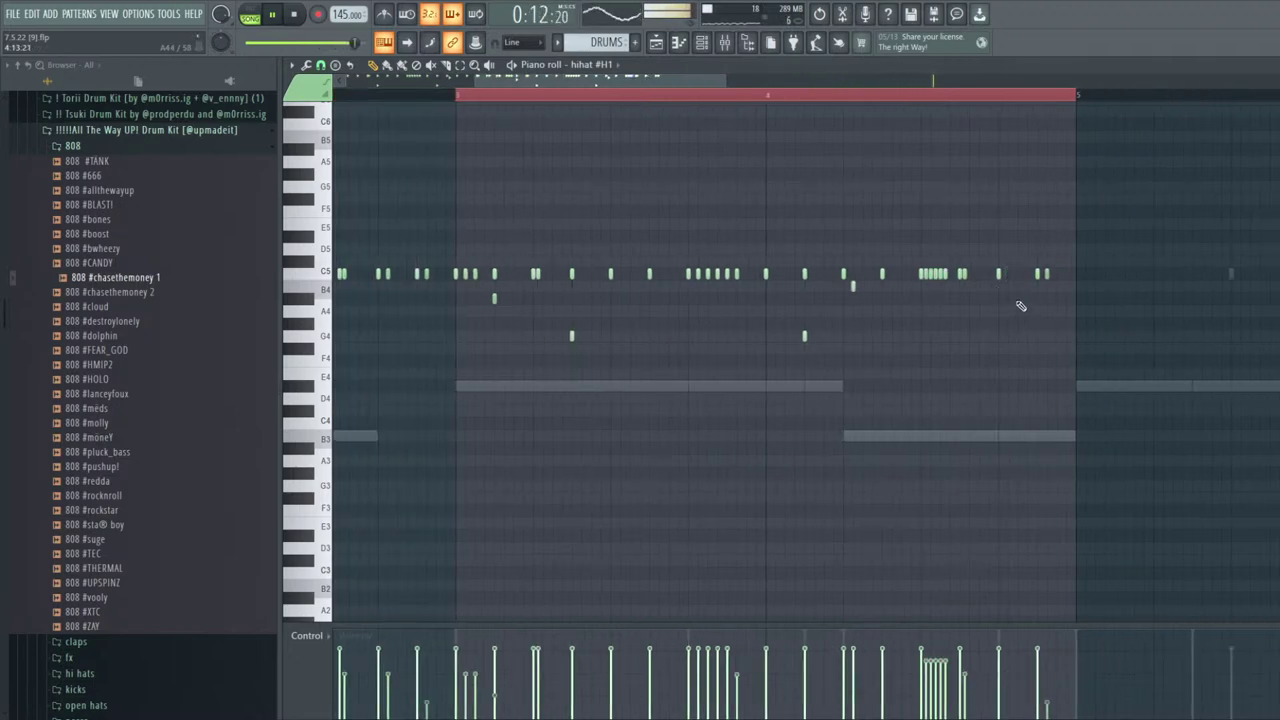
{"action": "scroll", "coordinate": [1031, 331], "scroll_direction": "down", "scroll_amount": 3}
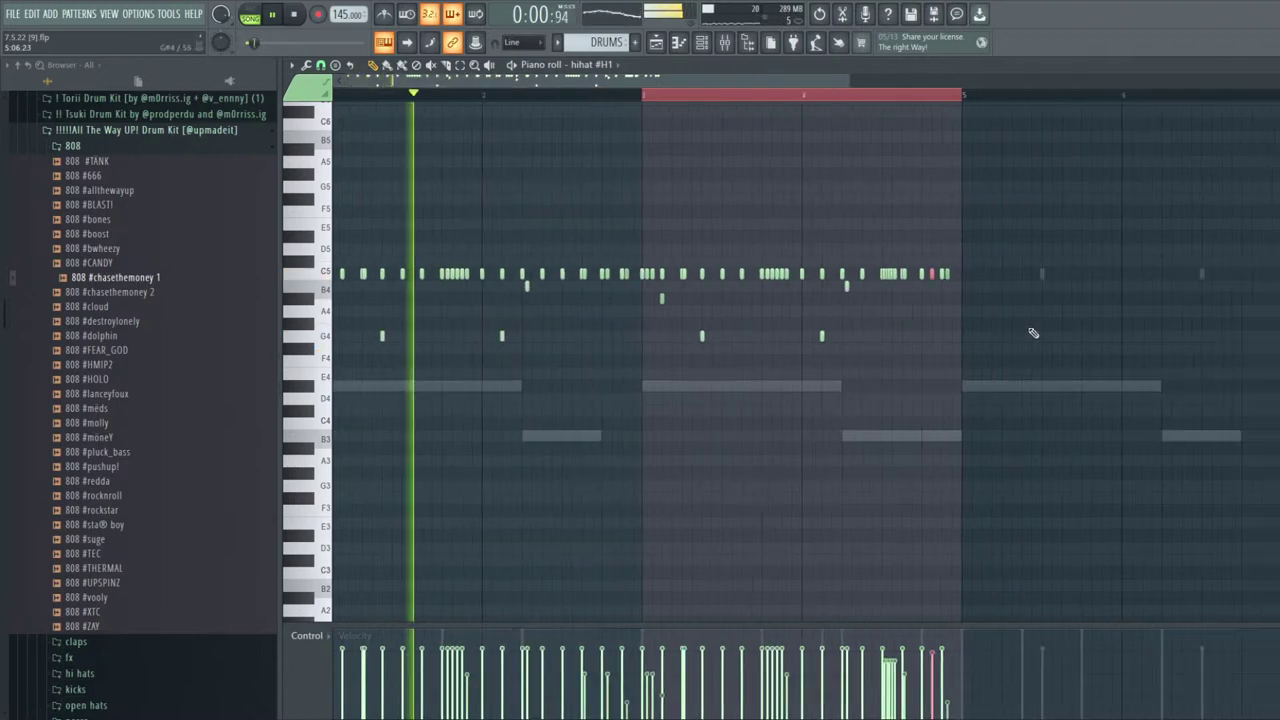
{"action": "left_click", "coordinate": [729, 98], "text": "ctrl"}
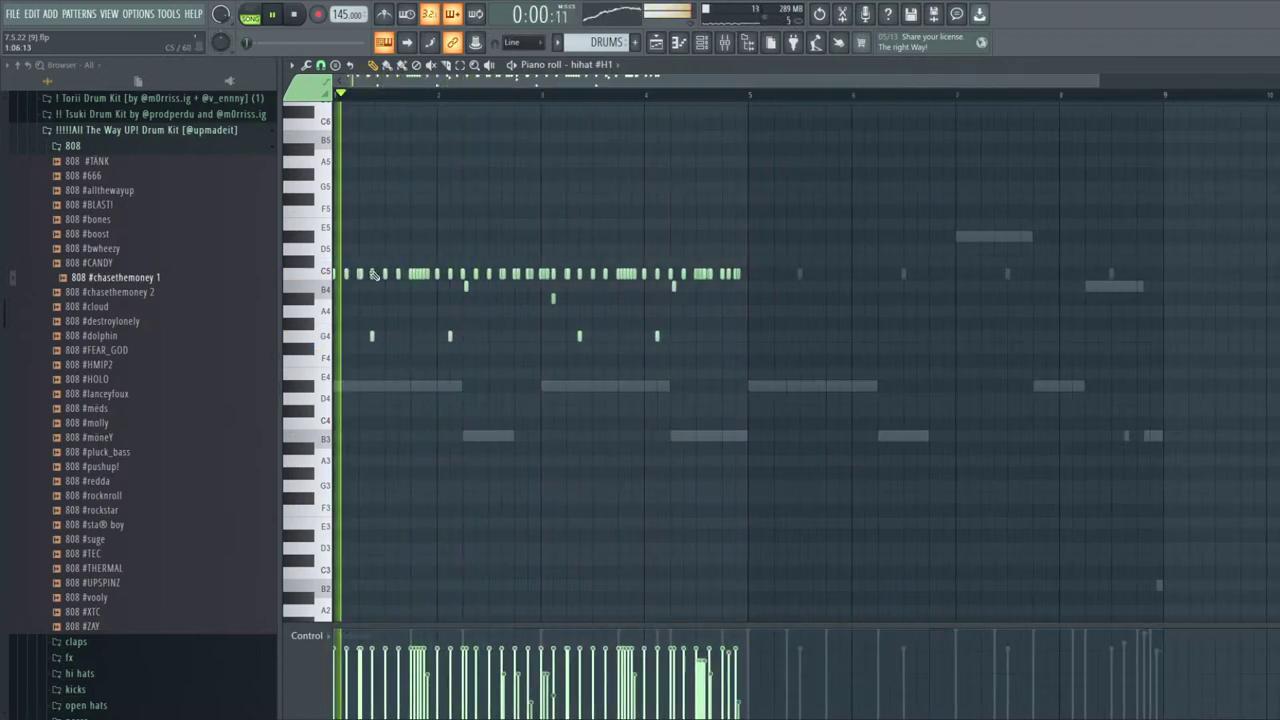
Replace bar 1's second C5 hi-hat hit and the double after it with a single C5 hit on step 4
{"action": "scroll", "coordinate": [362, 274], "scroll_direction": "up", "scroll_amount": 3}
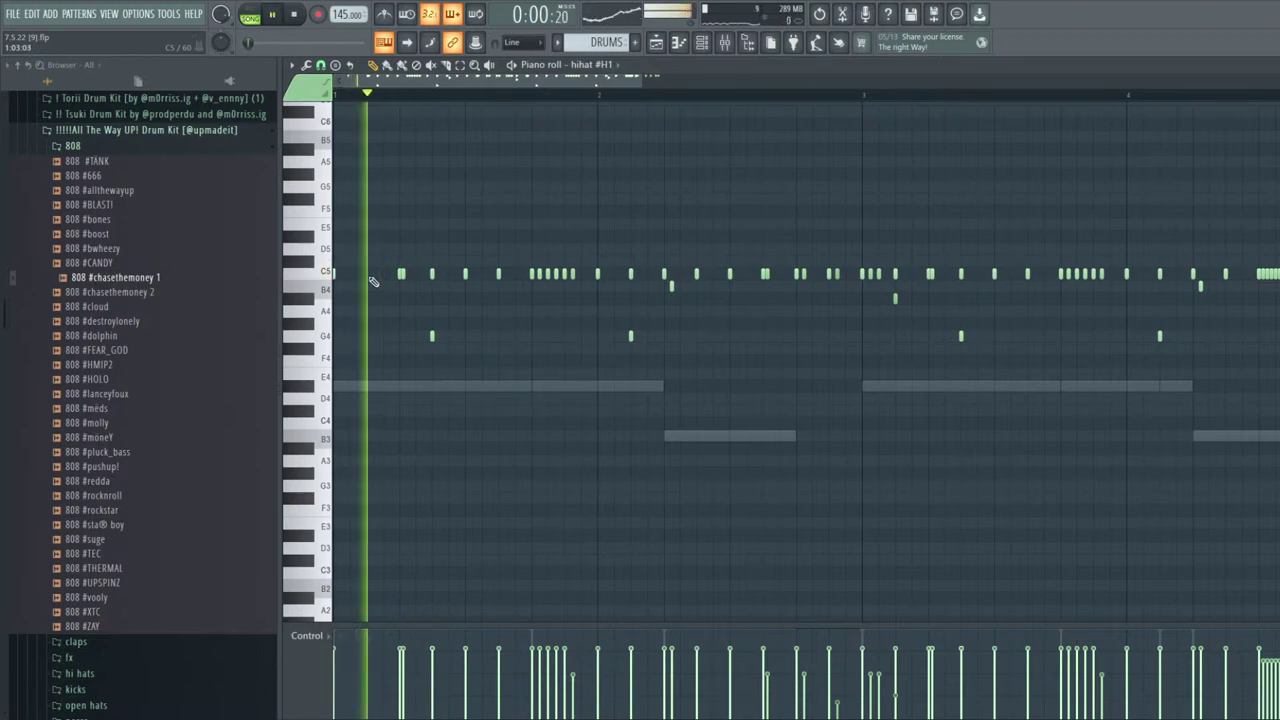
{"action": "key", "text": "space"}
{"action": "right_click", "coordinate": [434, 277]}
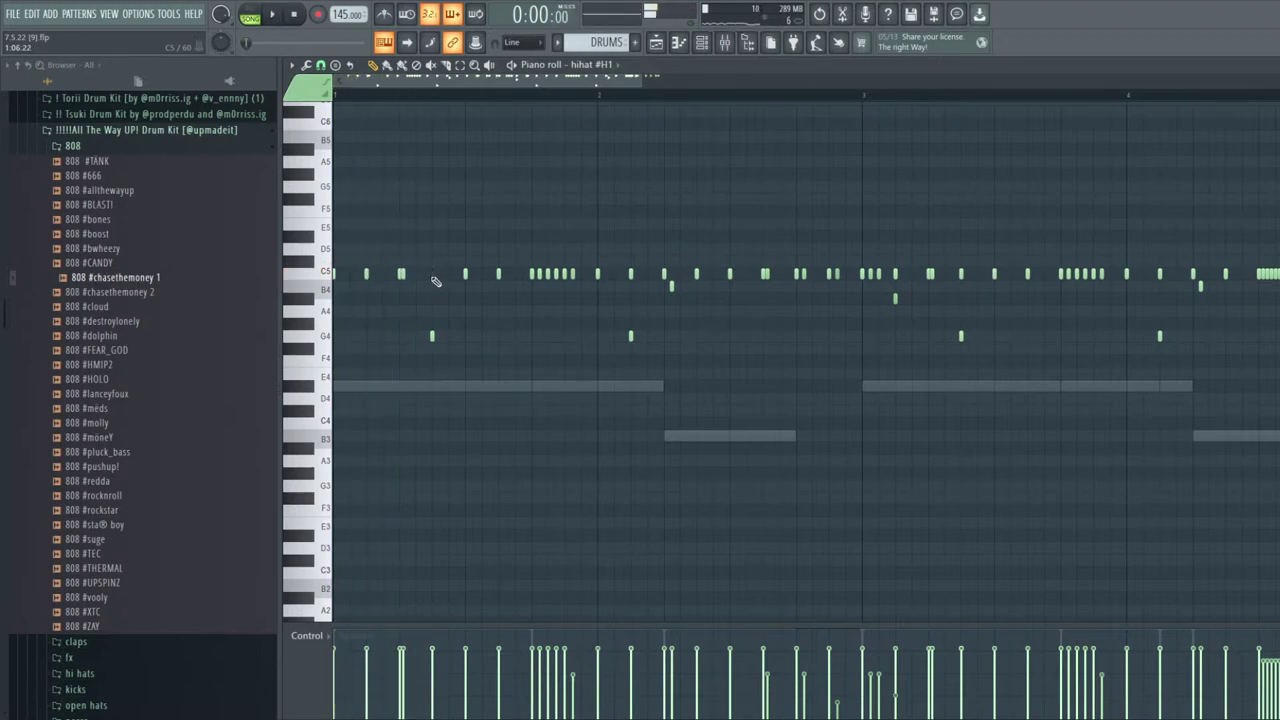
{"action": "right_click", "coordinate": [400, 274]}
{"action": "key", "text": "space"}
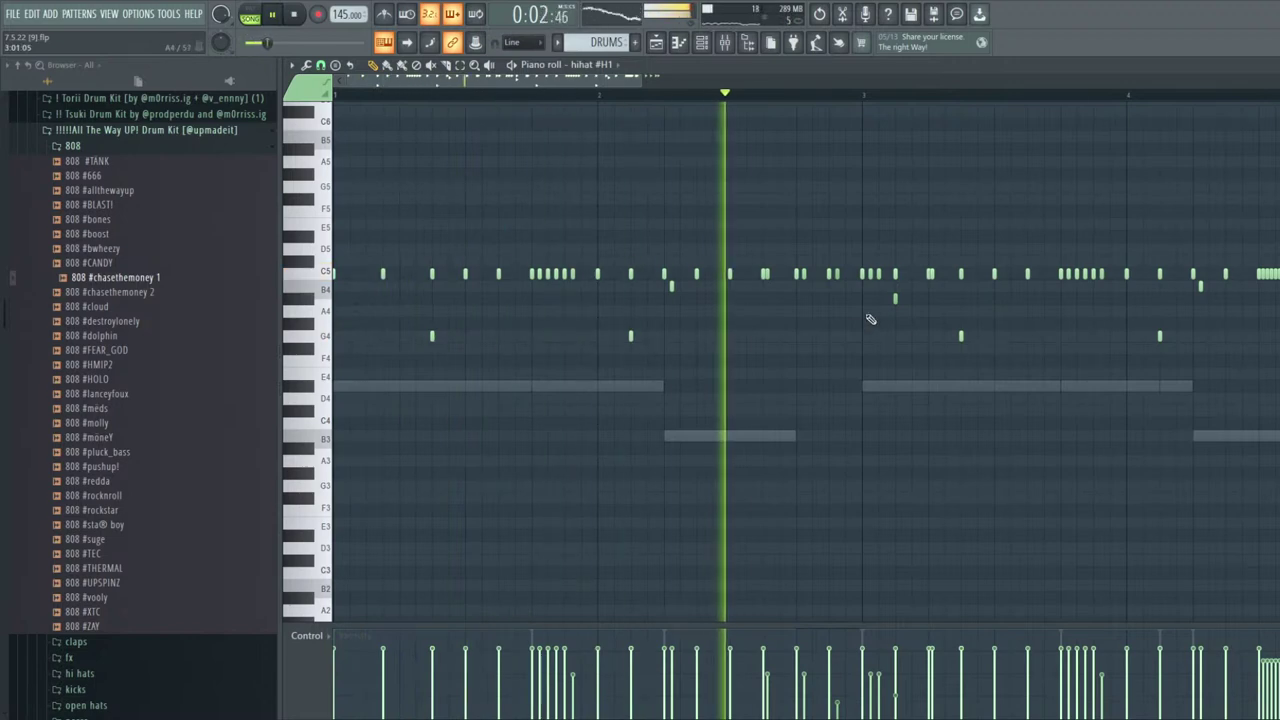
{"action": "scroll", "coordinate": [900, 305], "scroll_direction": "down", "scroll_amount": 3}
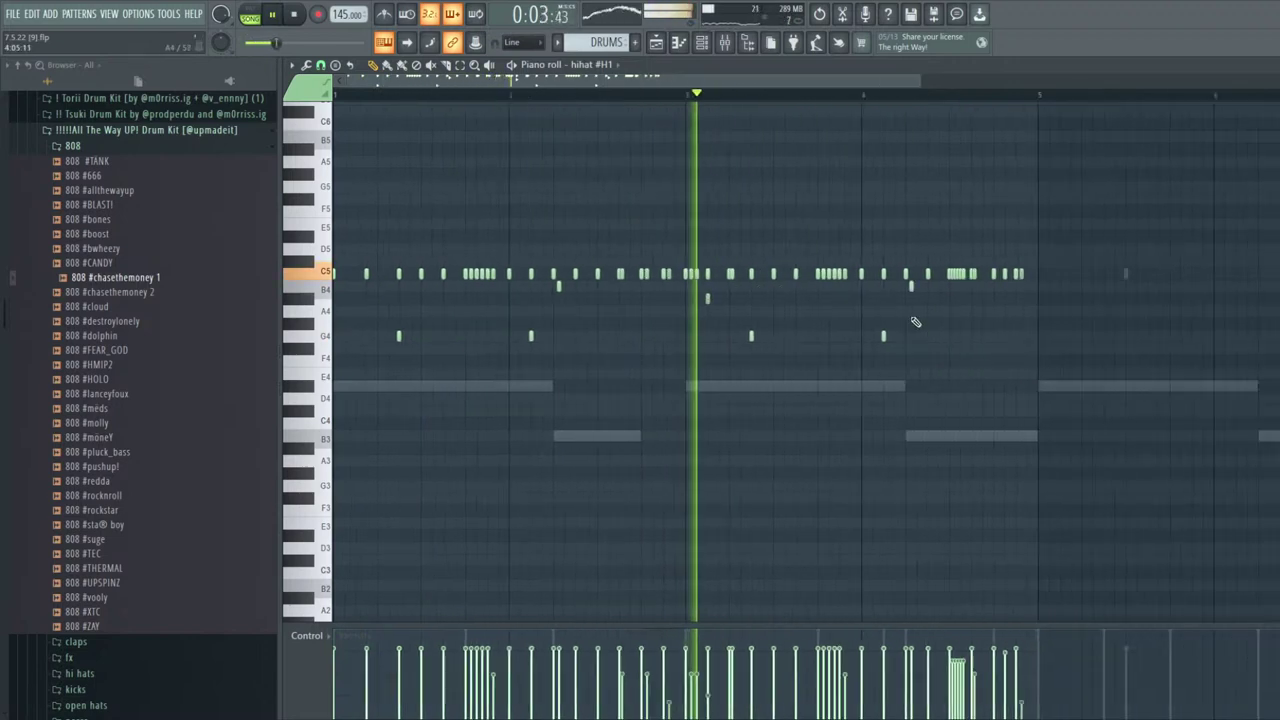
{"action": "left_click_drag", "start_coordinate": [836, 97], "coordinate": [267, 86]}
{"action": "key", "text": "ctrl+b"}
{"action": "left_click", "coordinate": [813, 98], "text": "ctrl"}
{"action": "left_click_drag", "start_coordinate": [1264, 452], "coordinate": [727, 170]}
{"action": "key", "text": "Delete"}
Move bar 2's second C5 hi-hat hit one step later at a lower velocity and delete the G4 hit
{"action": "scroll", "coordinate": [780, 197], "scroll_direction": "down", "scroll_amount": 3}
{"action": "scroll", "coordinate": [506, 174], "scroll_direction": "up", "scroll_amount": 3}
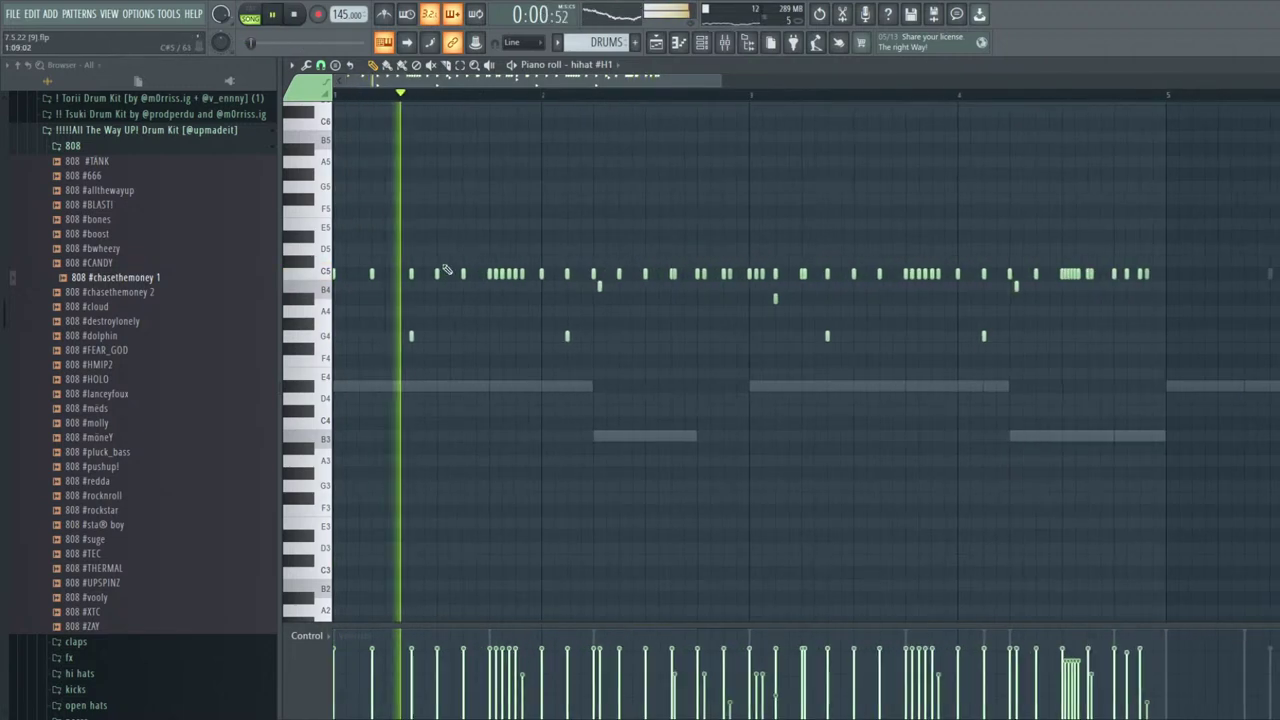
{"action": "right_click", "coordinate": [582, 275]}
{"action": "right_click", "coordinate": [569, 336]}
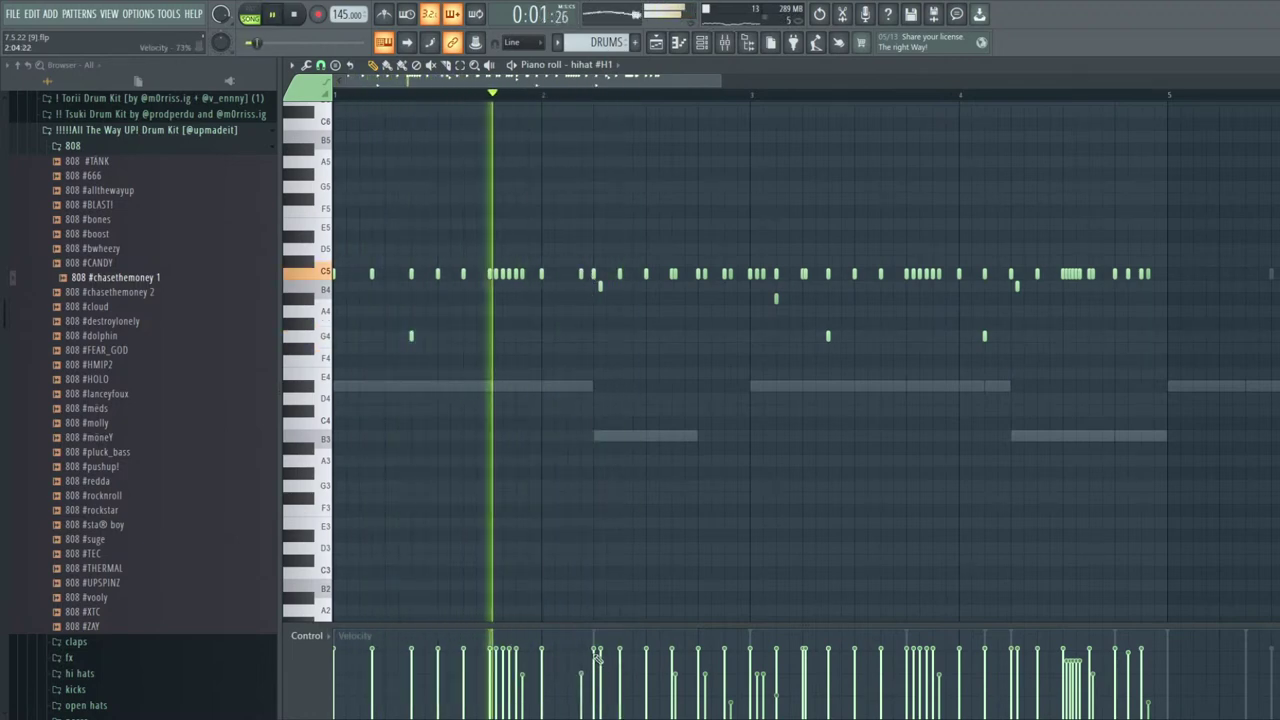
{"action": "key", "text": "space"}
{"action": "key", "text": "space"}
Return bar 2's quieter second C5 hi-hat hit to step 3 and place an E4 hit beneath it
{"action": "right_click", "coordinate": [582, 275]}
{"action": "left_click", "coordinate": [571, 275]}
{"action": "left_click_drag", "start_coordinate": [570, 337], "coordinate": [570, 376]}
{"action": "key", "text": "space"}
{"action": "key", "text": "space"}
Move the C5 hi-hat hit on beat 3 of bar 2 one step later and raise its velocity
{"action": "right_click", "coordinate": [648, 275]}
{"action": "left_click", "coordinate": [659, 275]}
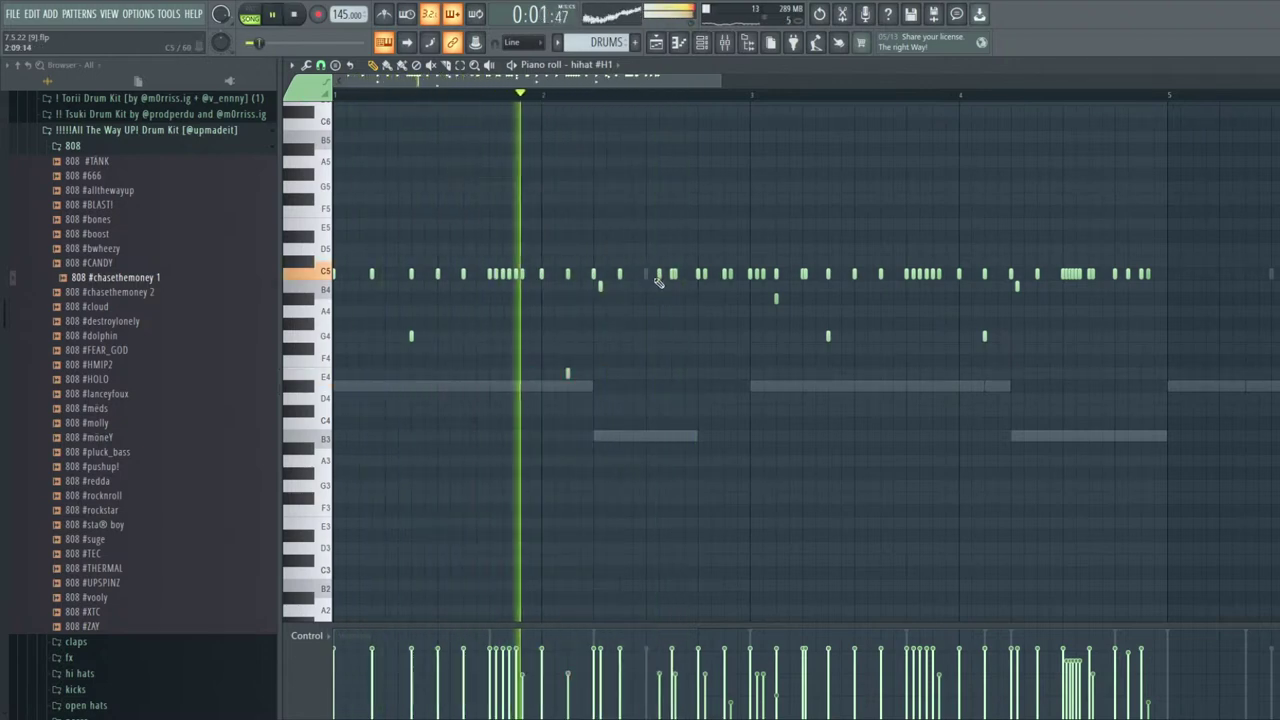
{"action": "key", "text": "space"}
{"action": "key", "text": "space"}
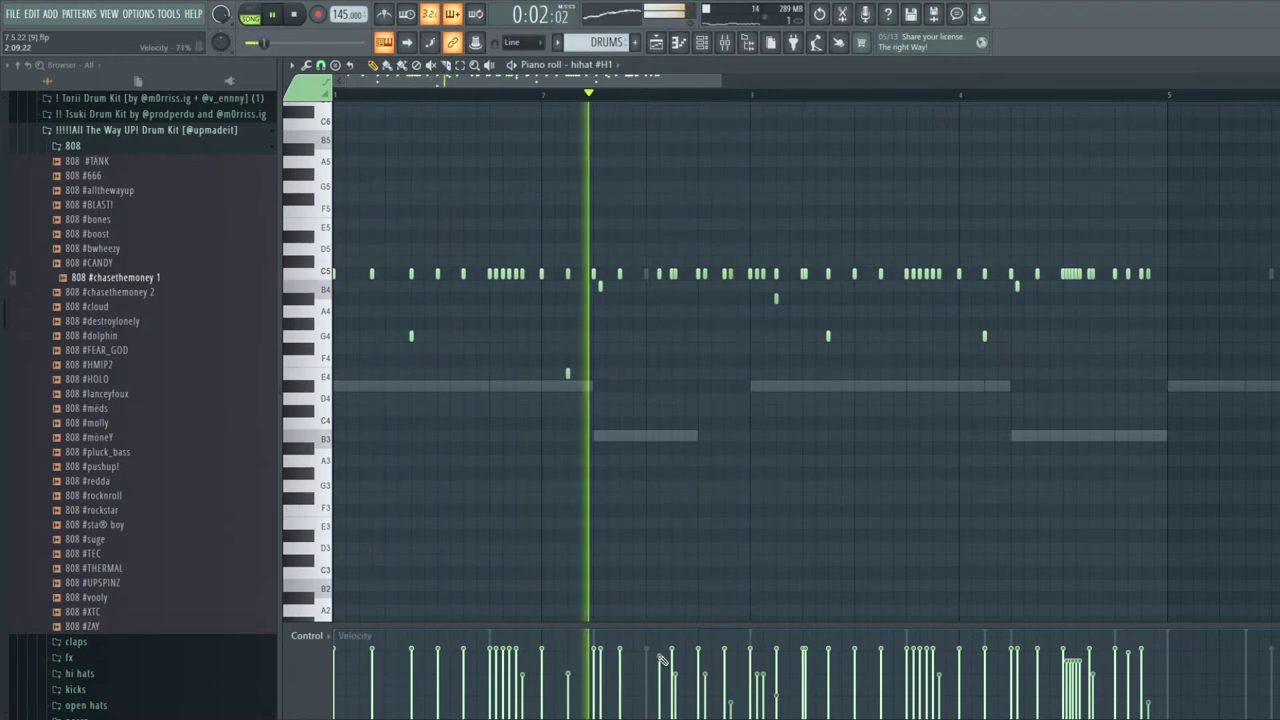
Delete bar 4's C5 hi-hat hit above the G4 hit and duplicate the bars 1–4 hi-hats into bars 5–8
{"action": "scroll", "coordinate": [794, 414], "scroll_direction": "down", "scroll_amount": 2}
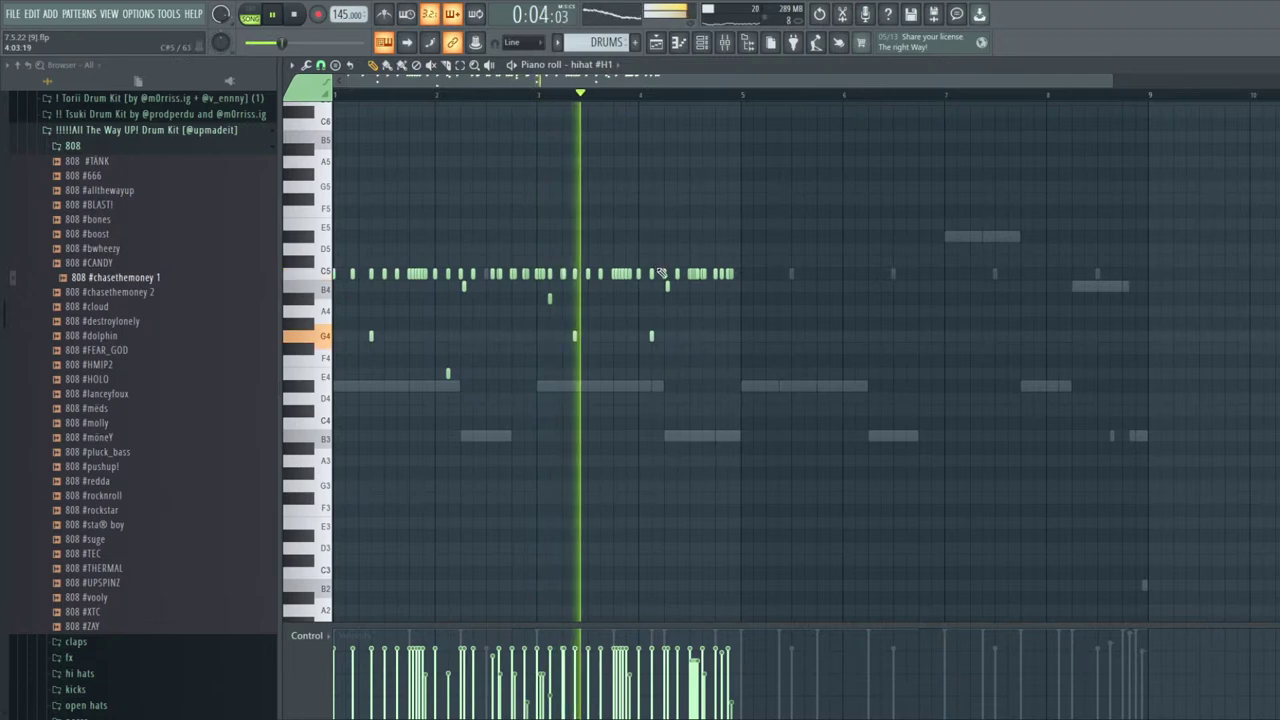
{"action": "scroll", "coordinate": [658, 287], "scroll_direction": "up", "scroll_amount": 2}
{"action": "scroll", "coordinate": [659, 284], "scroll_direction": "down", "scroll_amount": 5}
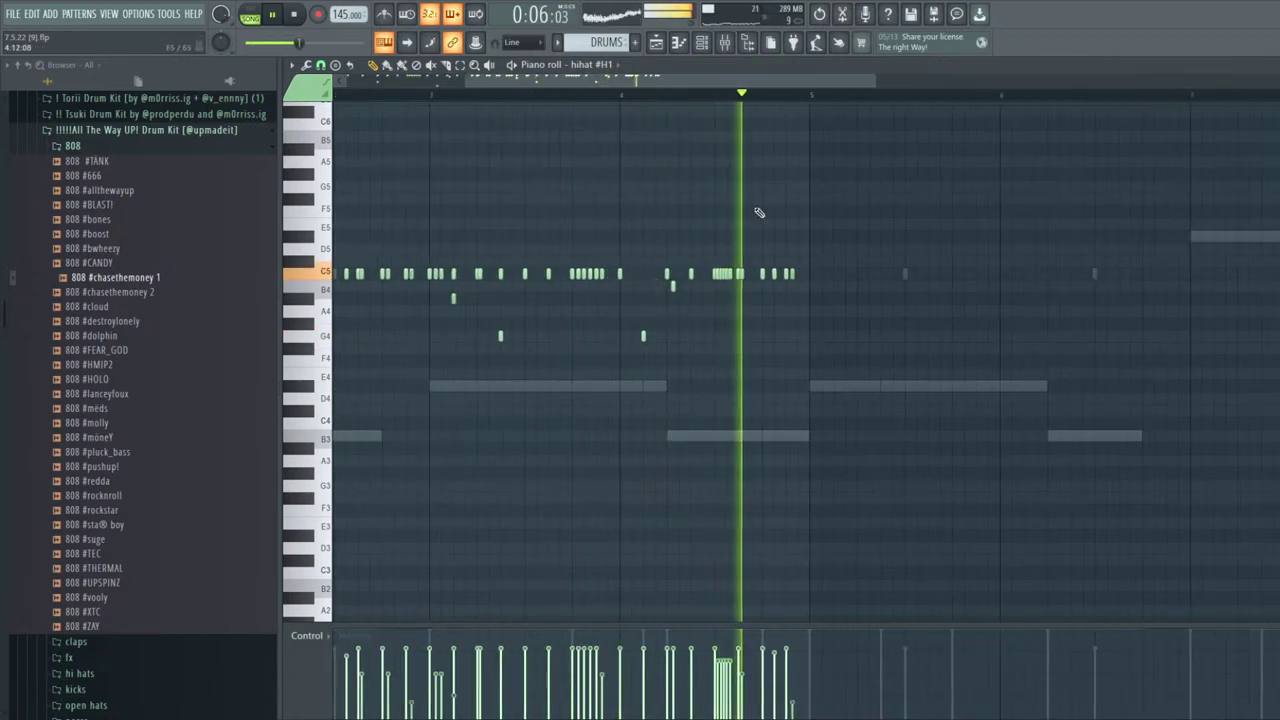
{"action": "left_click_drag", "start_coordinate": [729, 95], "coordinate": [336, 95]}
{"action": "key", "text": "ctrl+b"}
{"action": "scroll", "coordinate": [823, 181], "scroll_direction": "down", "scroll_amount": 1}
{"action": "key", "text": "space"}
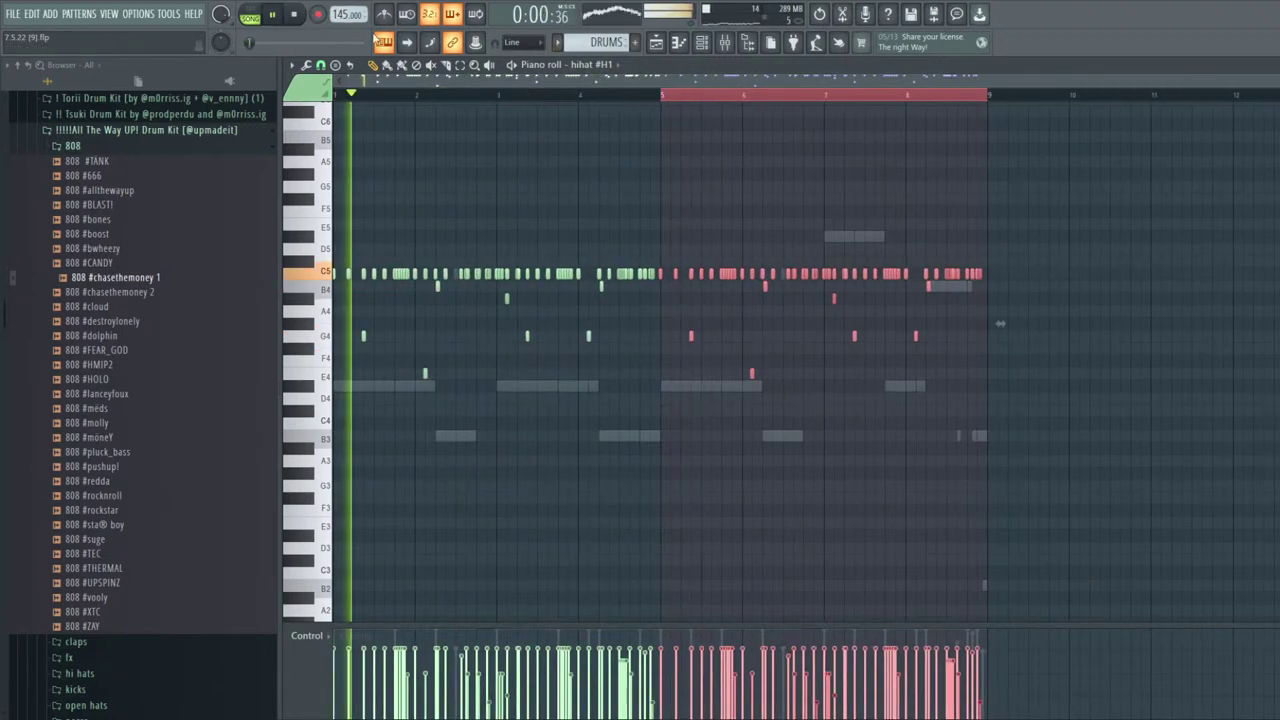
Delete the G4 hi-hat hits in bars 3 and 7 and close the piano roll
{"action": "left_click", "coordinate": [752, 103]}
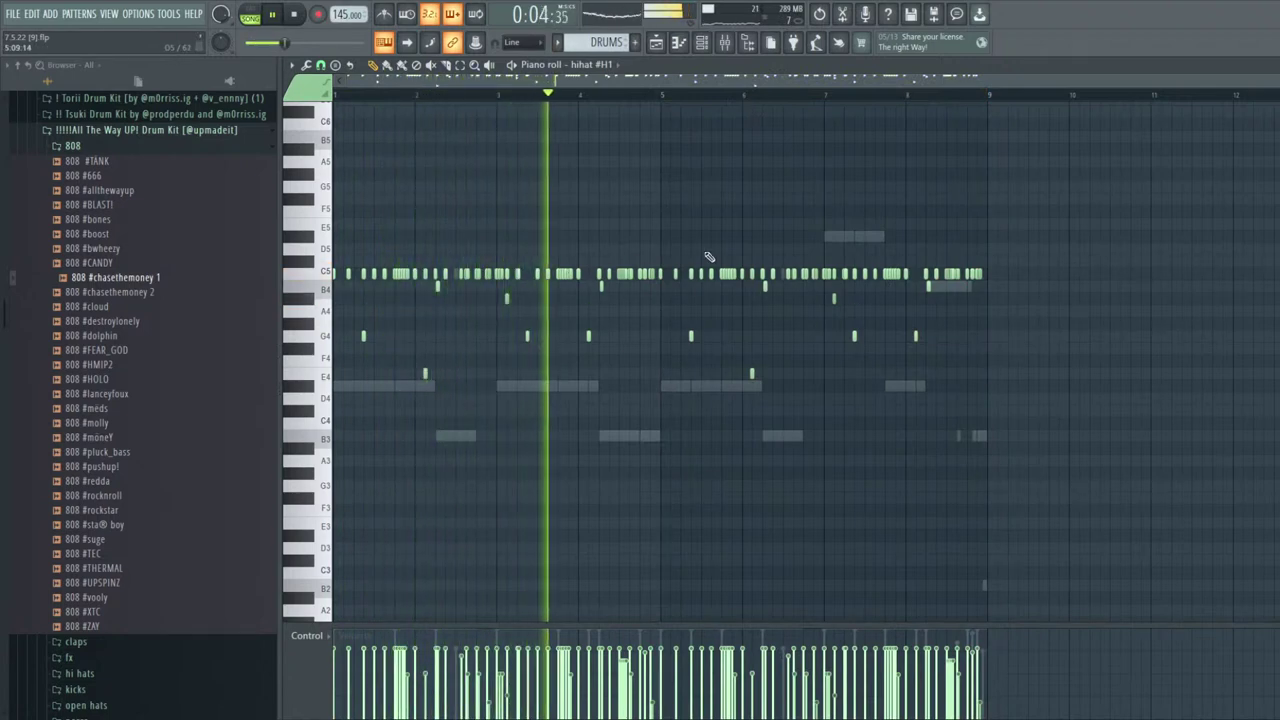
{"action": "right_click", "coordinate": [853, 337]}
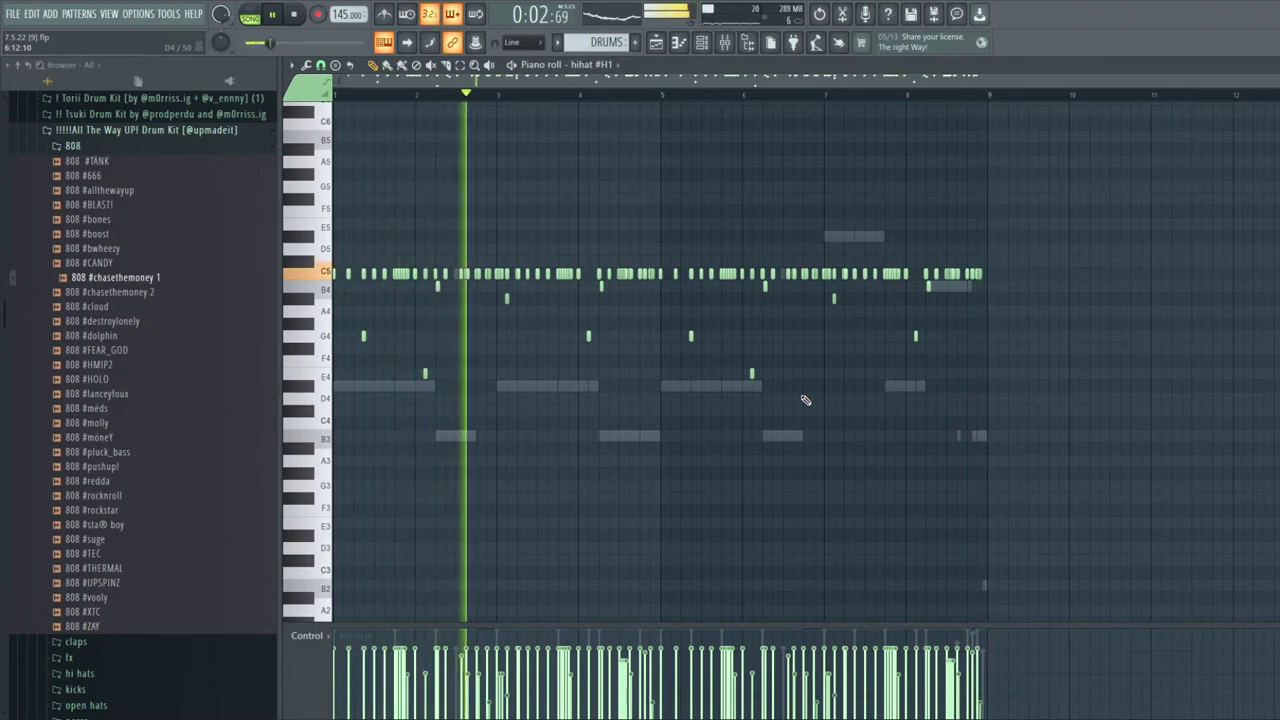
{"action": "key", "text": "F7"}
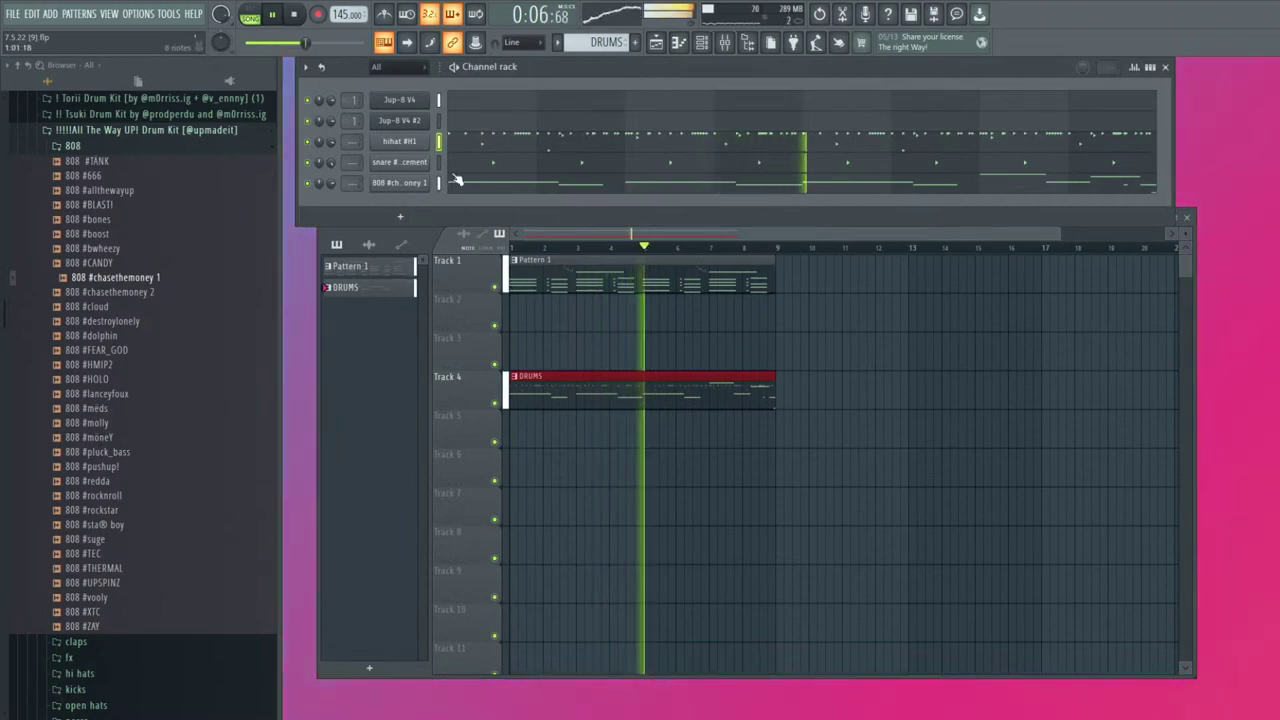
Add snare #thugger from the drum kit's snares folder as a new channel and show the rack as a step sequencer
{"action": "left_click", "coordinate": [140, 146]}
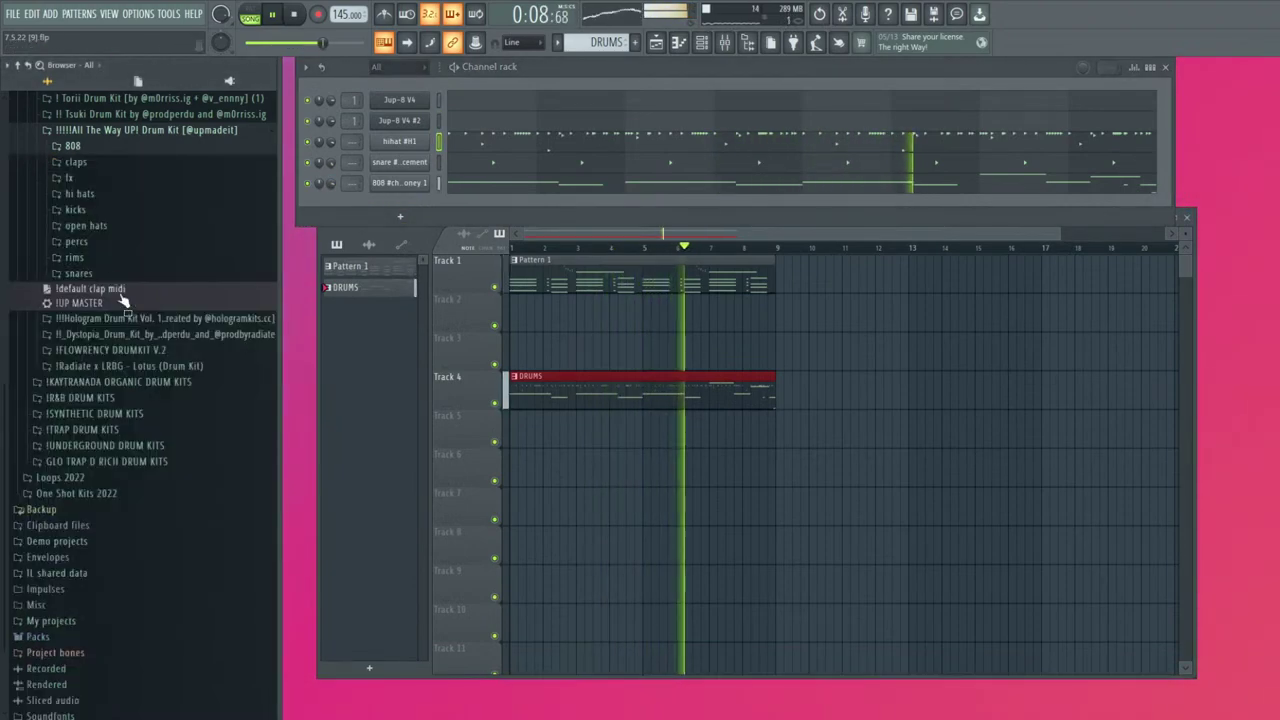
{"action": "left_click", "coordinate": [116, 273]}
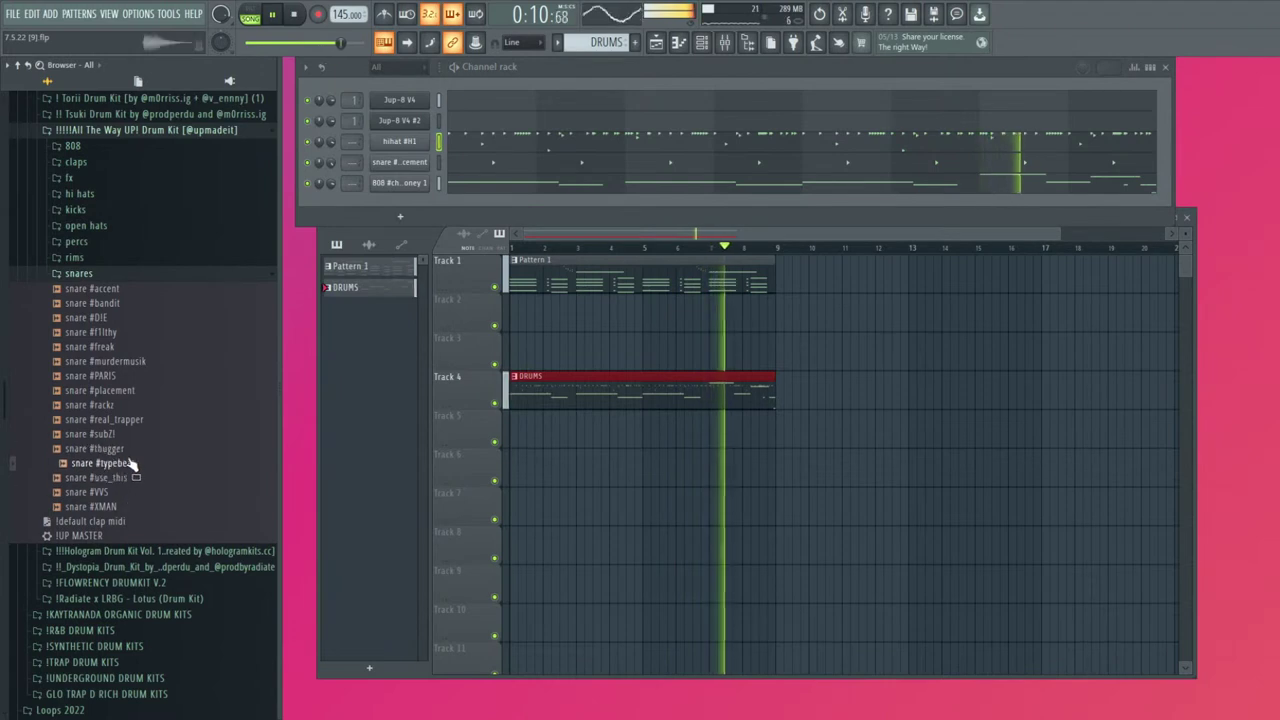
{"action": "left_click_drag", "start_coordinate": [877, 177], "coordinate": [879, 176]}
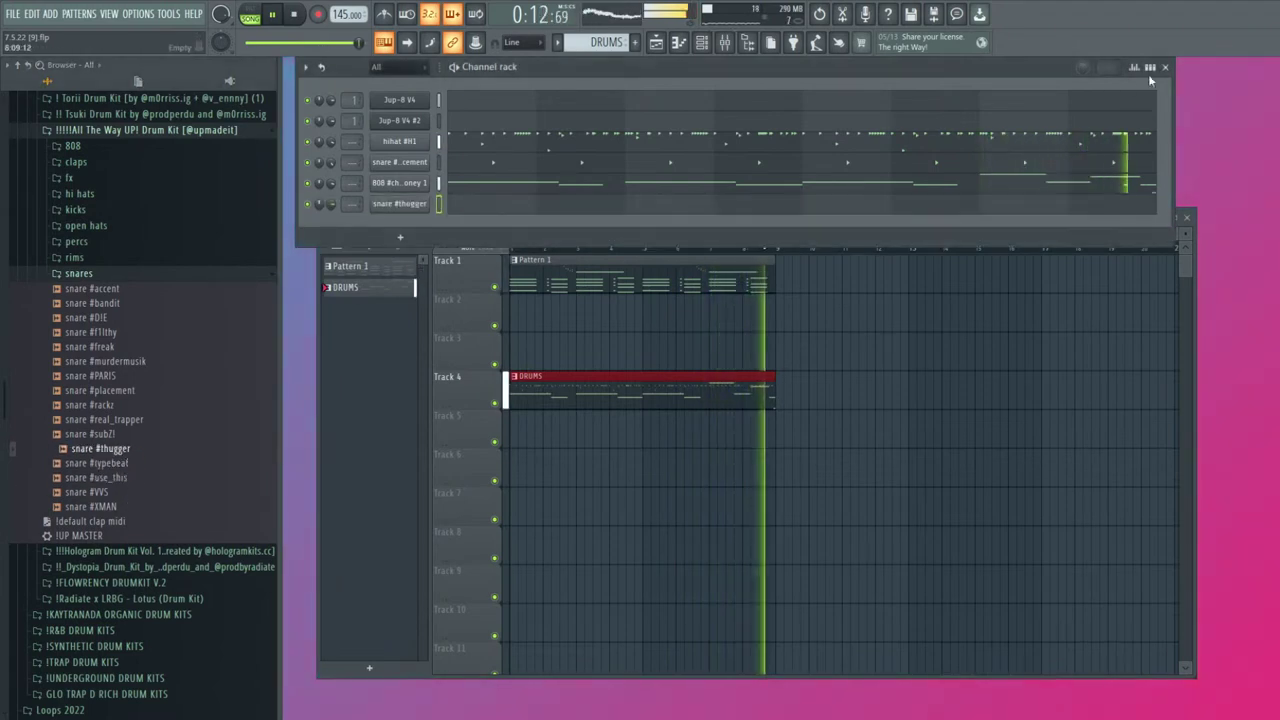
{"action": "left_click", "coordinate": [1150, 68]}
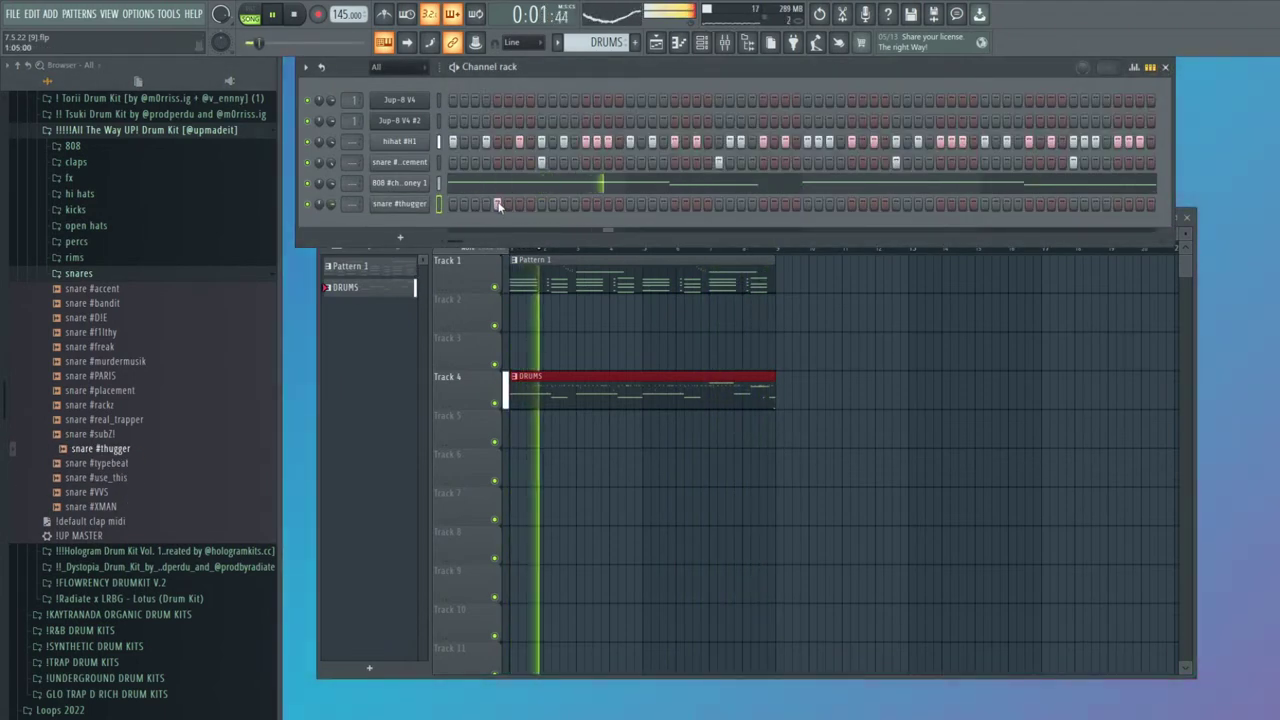
Program snare #thugger hits on steps 6, 7, 9, 12 and 15 of the DRUMS pattern
{"action": "key", "text": "space"}
{"action": "left_click", "coordinate": [574, 206]}
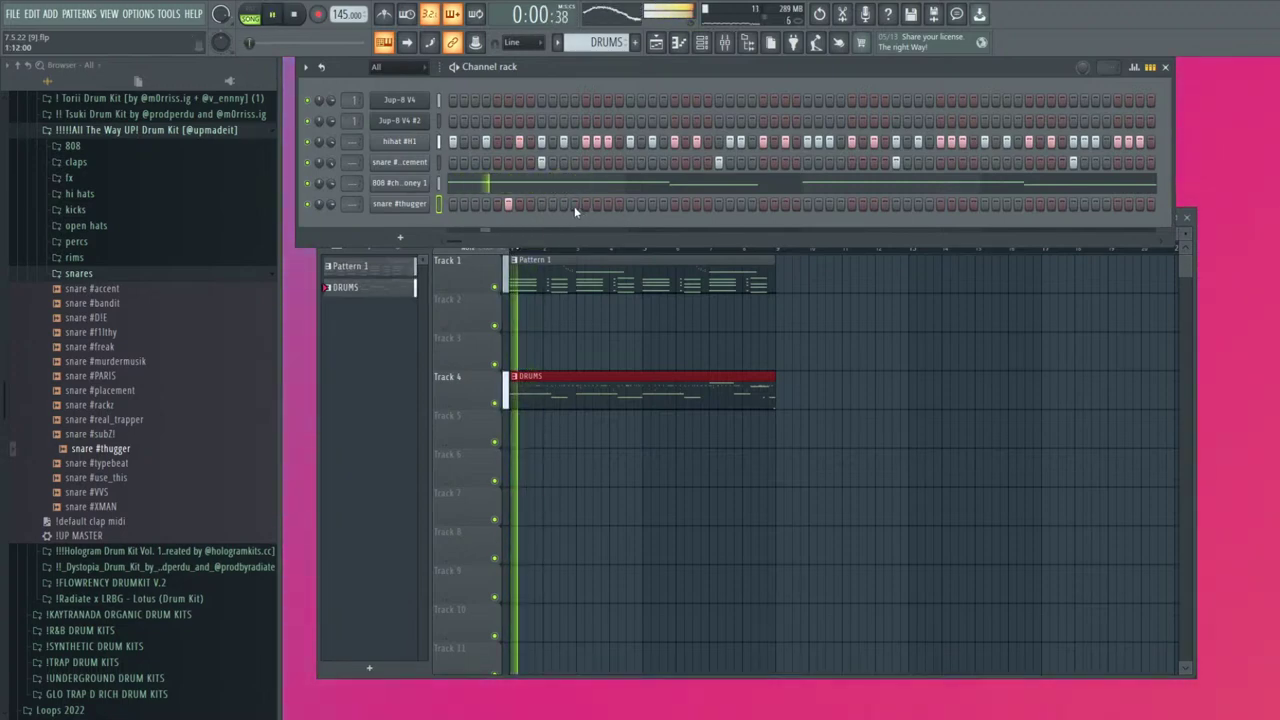
{"action": "left_click", "coordinate": [529, 204]}
{"action": "left_click", "coordinate": [519, 204]}
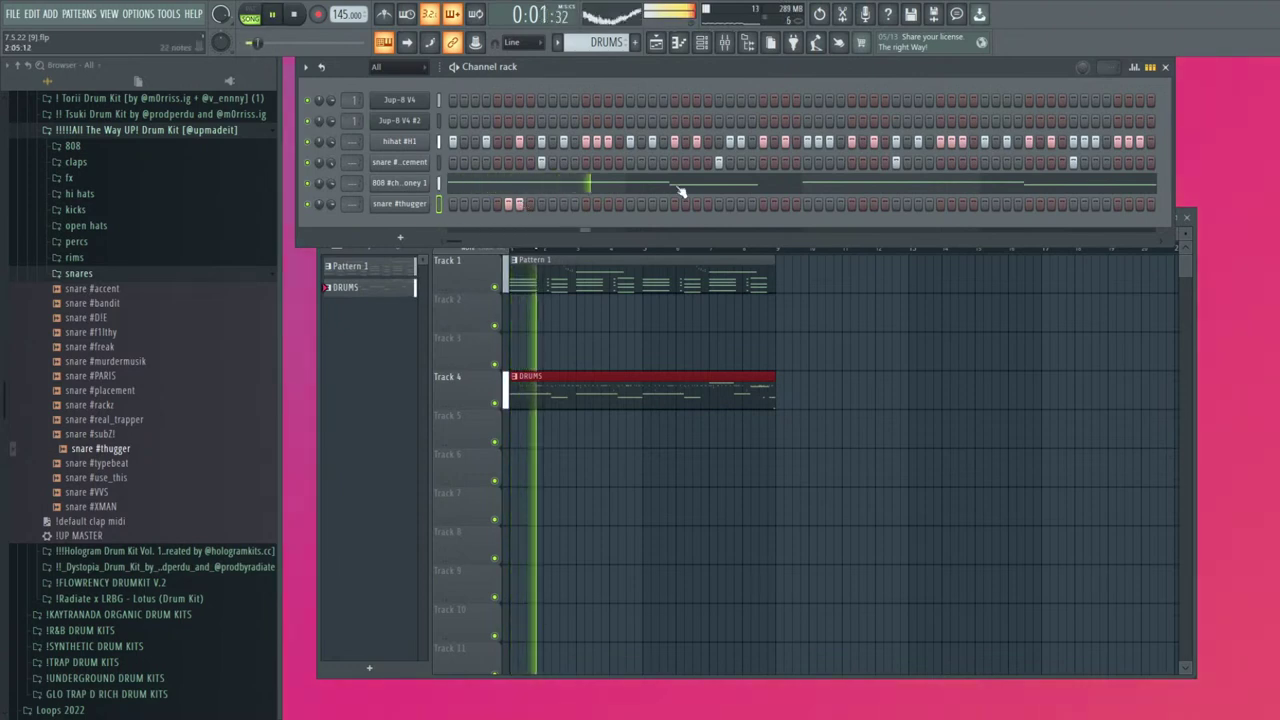
{"action": "left_click", "coordinate": [541, 204]}
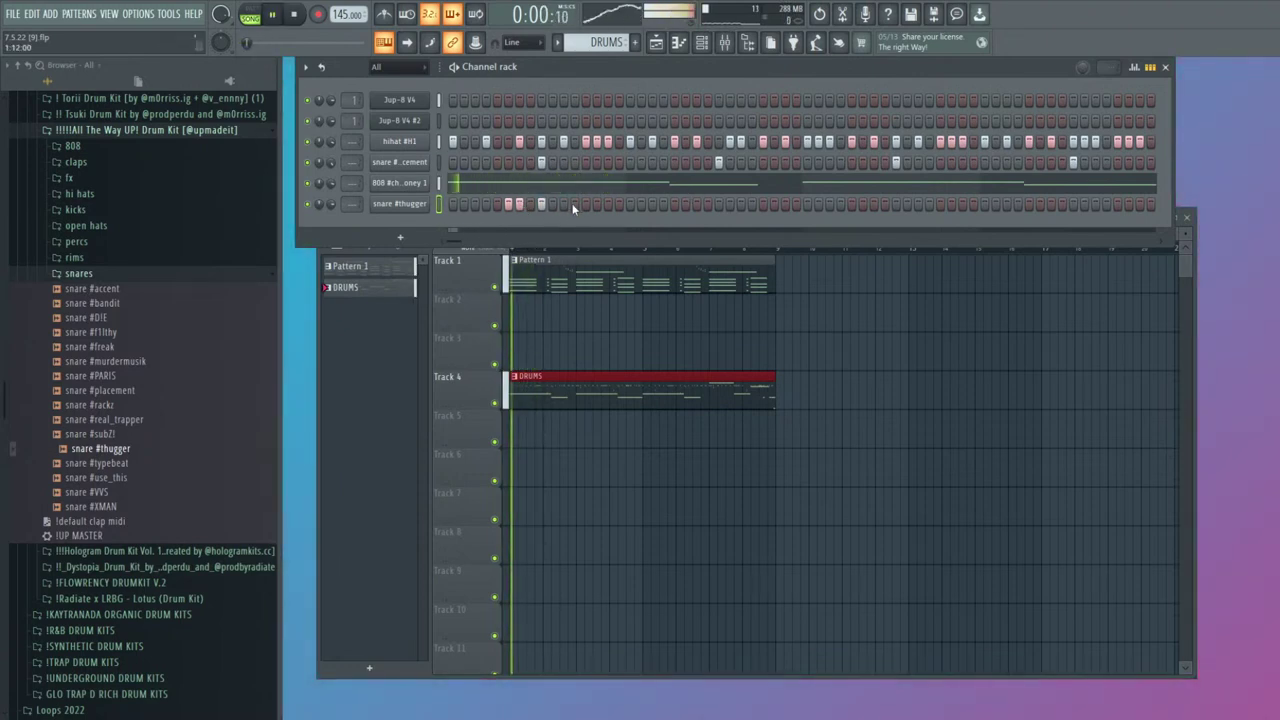
{"action": "left_click", "coordinate": [608, 204]}
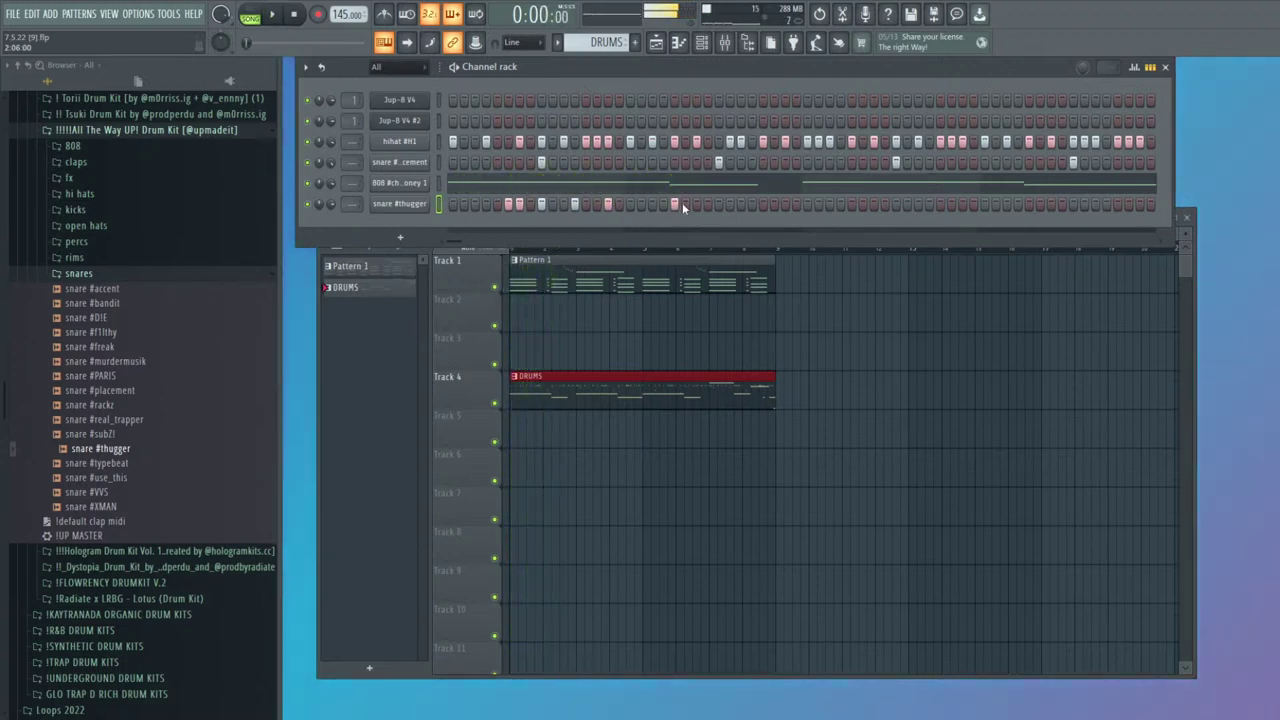
Set the snare #thugger channel to cut itself and its volume to 70%, and close its channel settings
{"action": "left_click", "coordinate": [428, 204]}
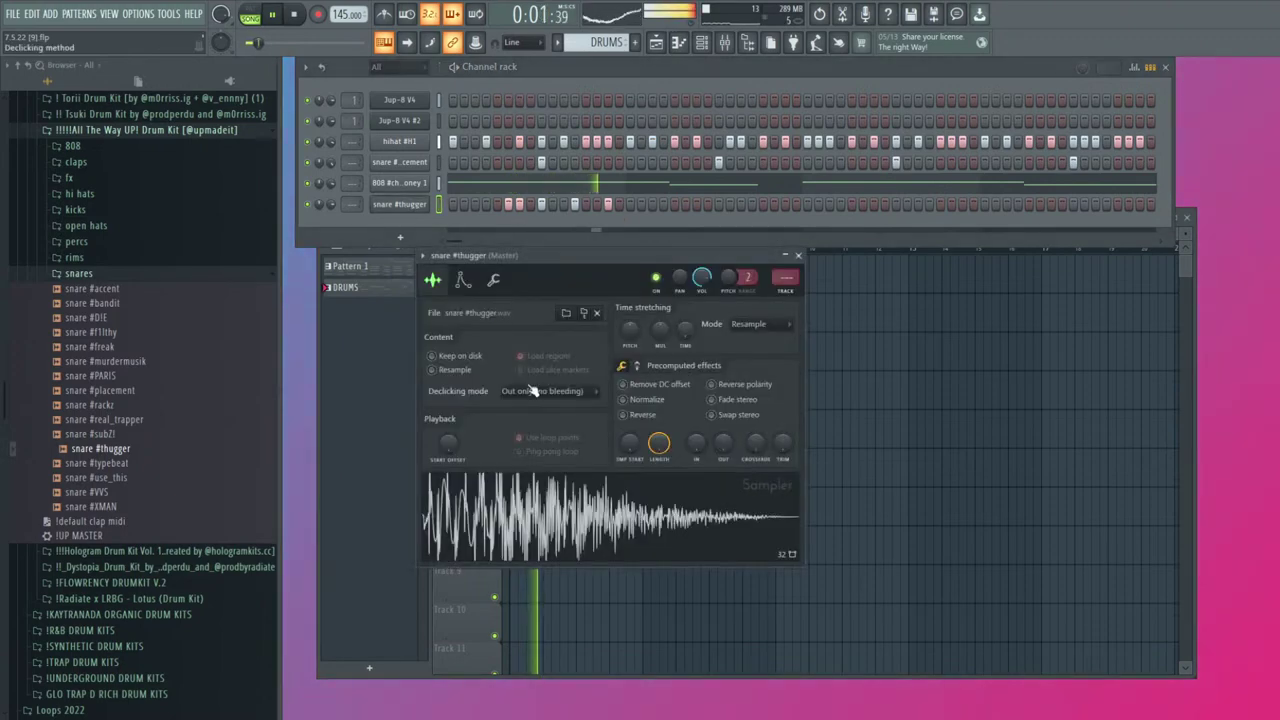
{"action": "left_click", "coordinate": [493, 280]}
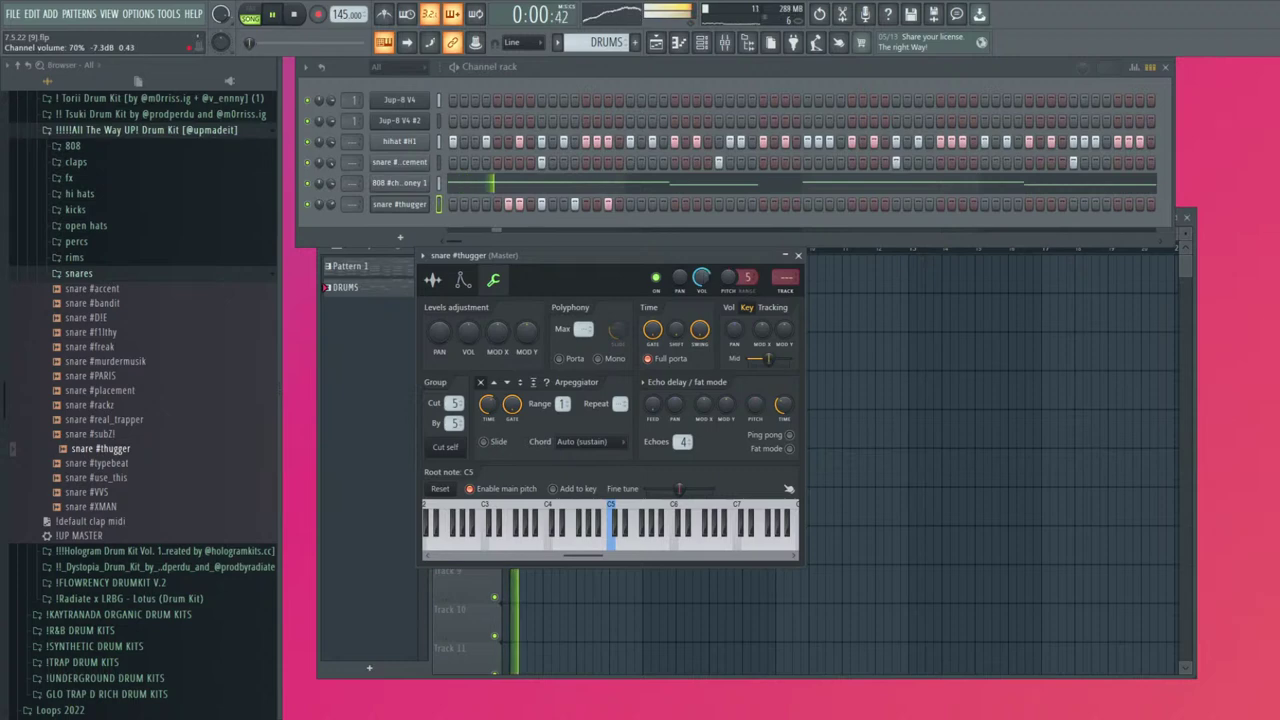
{"action": "left_click", "coordinate": [798, 255]}
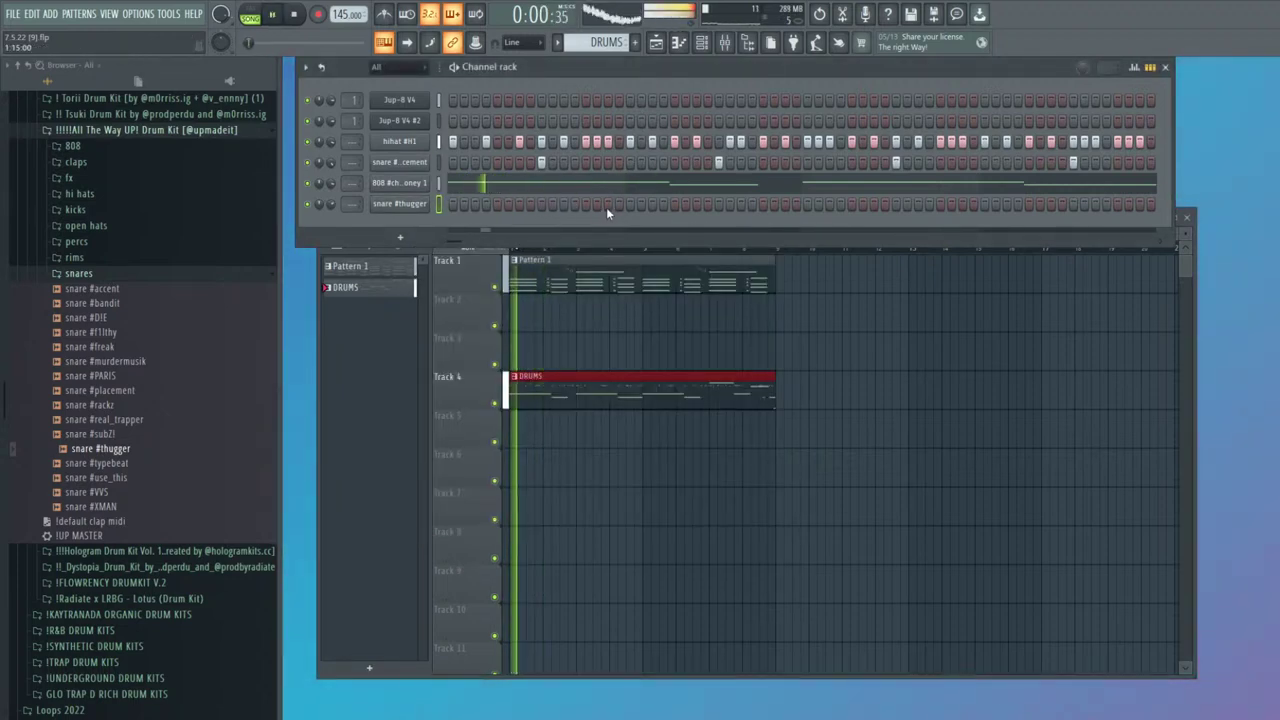
Replace the snare #thugger hits in the DRUMS pattern with hits on steps 19, 29, 30 and 51
{"action": "left_click", "coordinate": [652, 205]}
{"action": "left_click", "coordinate": [763, 205]}
{"action": "left_click", "coordinate": [774, 205]}
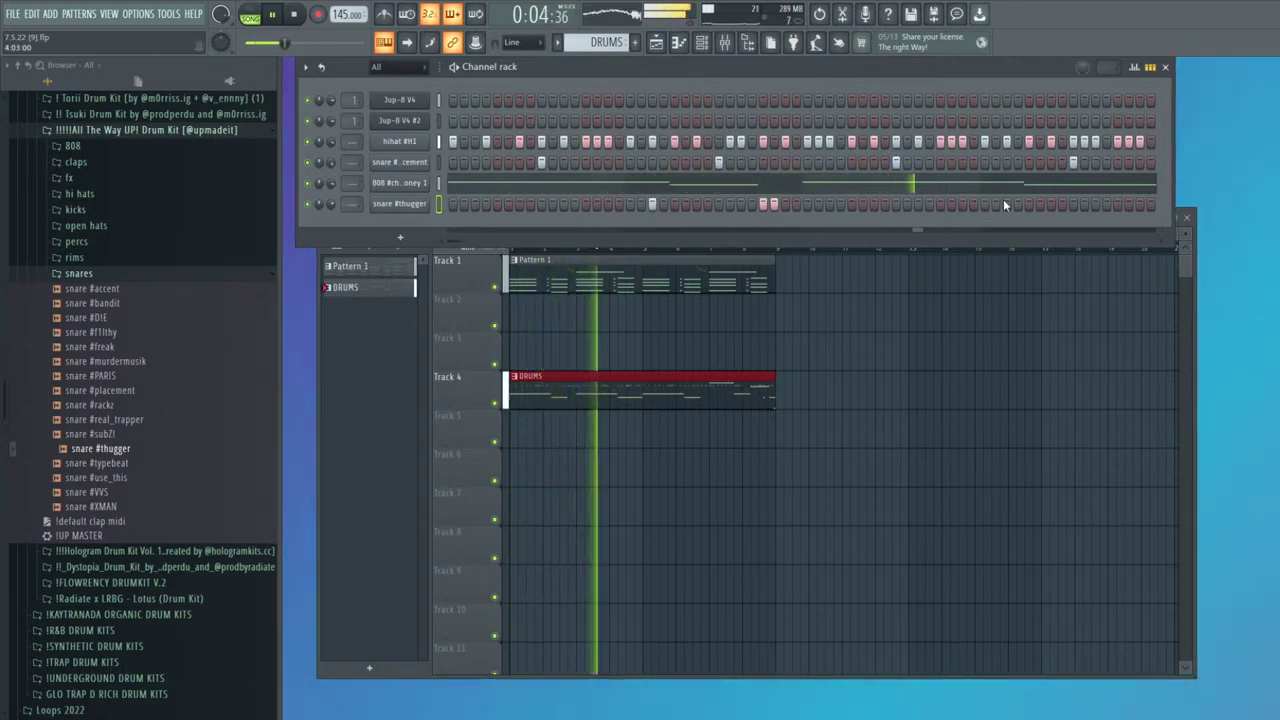
{"action": "left_click", "coordinate": [1051, 204]}
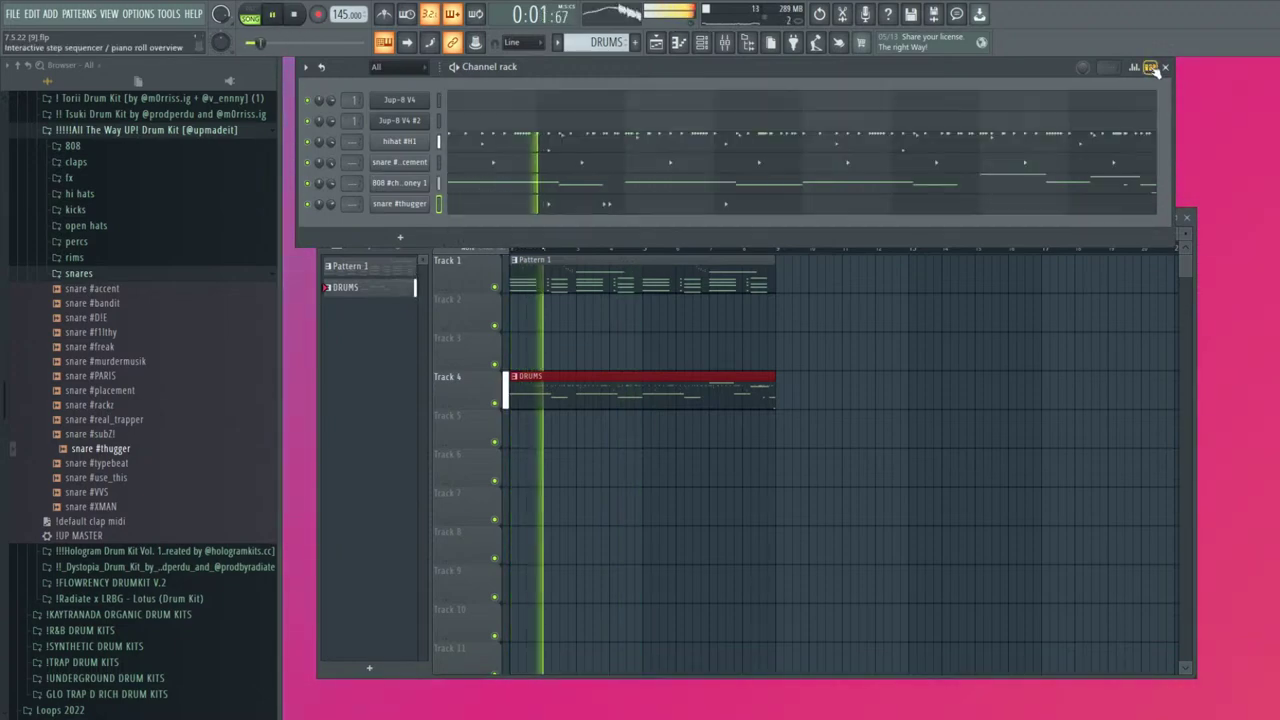
Duplicate the snare #thugger hits of bars 1–4 into bars 5–8 and close the piano roll
{"action": "key", "text": "F7"}
{"action": "key", "text": "ctrl+b"}
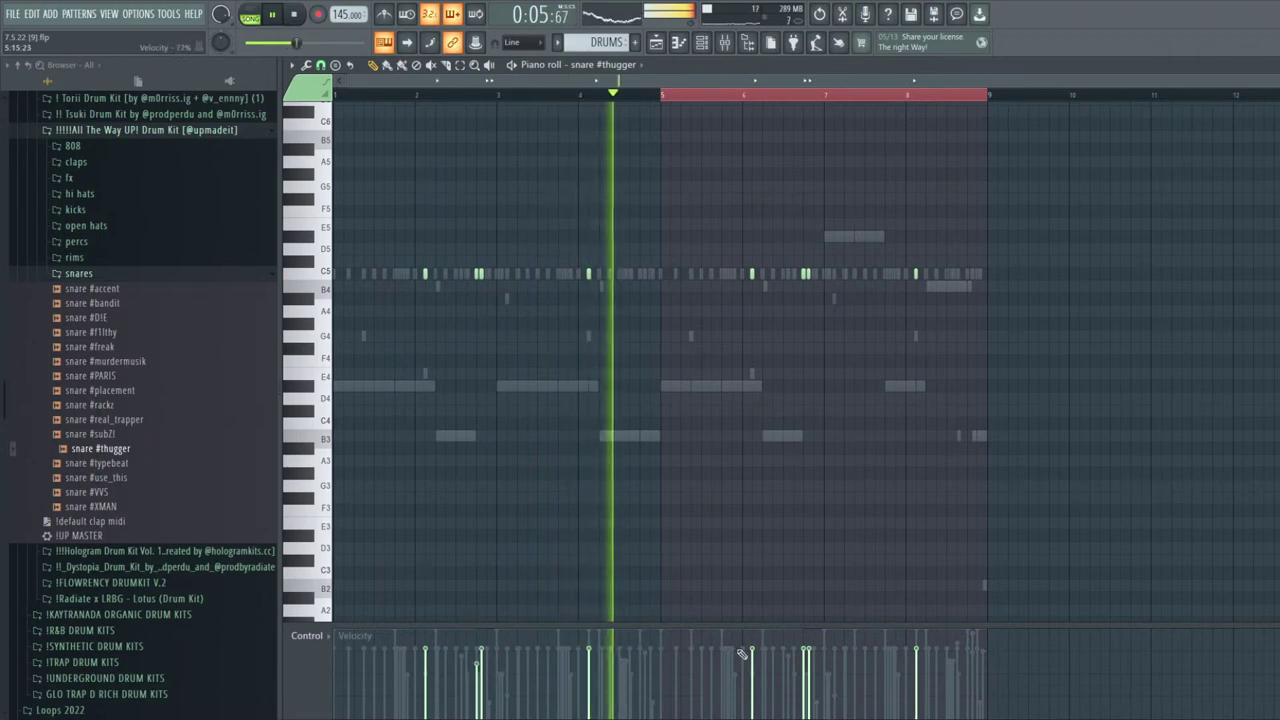
{"action": "key", "text": "F7"}
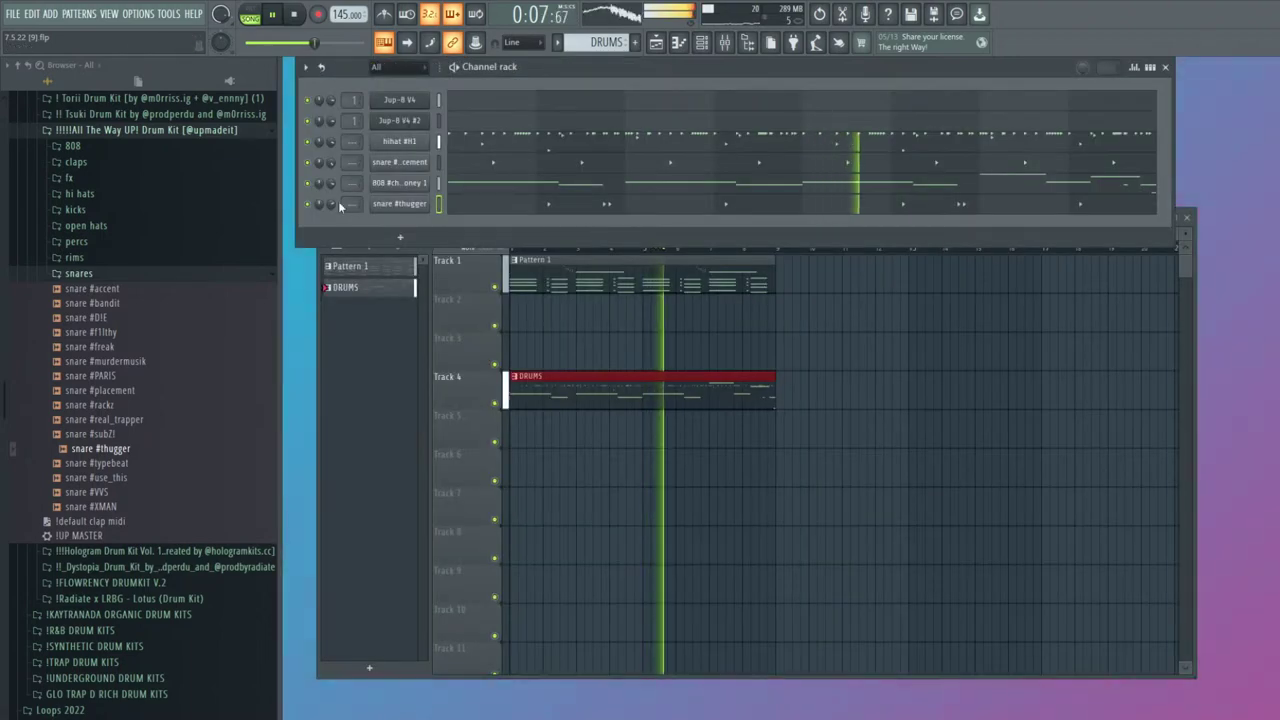
Add openhat #808 from the drum kit's open hats folder as a new channel, with a hit on step 1
{"action": "left_click", "coordinate": [115, 275]}
{"action": "left_click", "coordinate": [86, 225]}
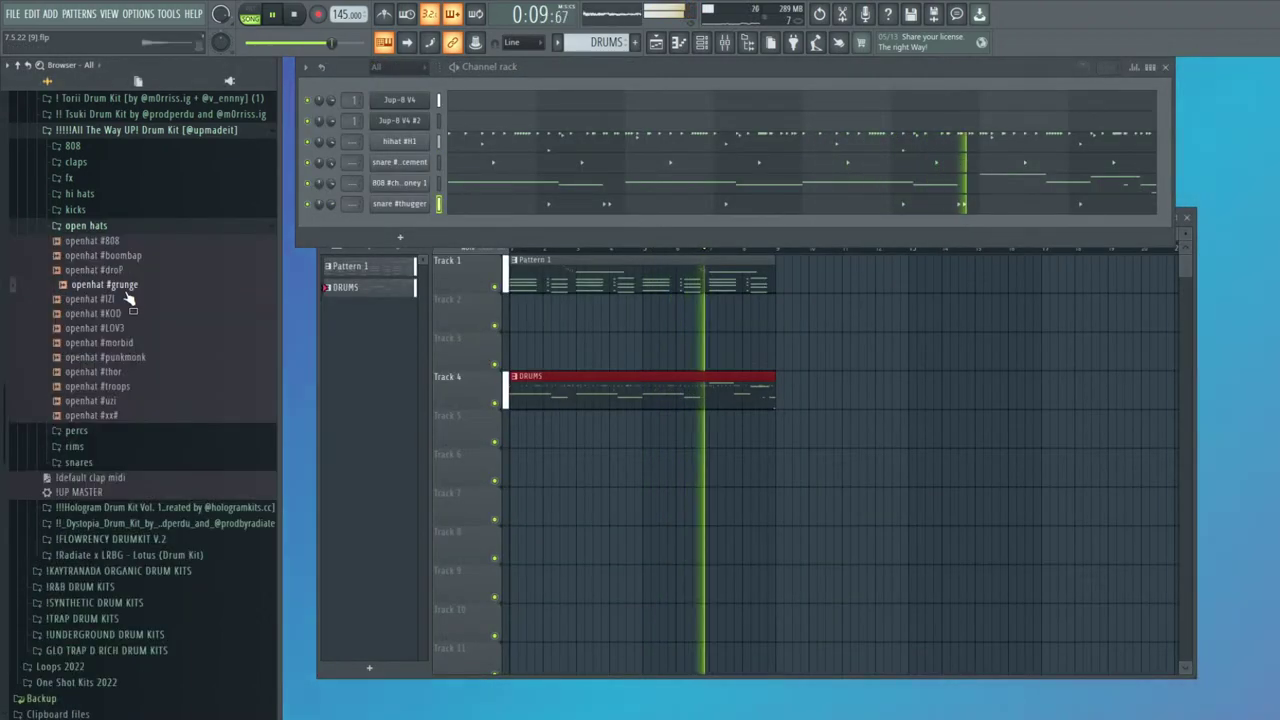
{"action": "left_click_drag", "start_coordinate": [420, 220], "coordinate": [432, 222]}
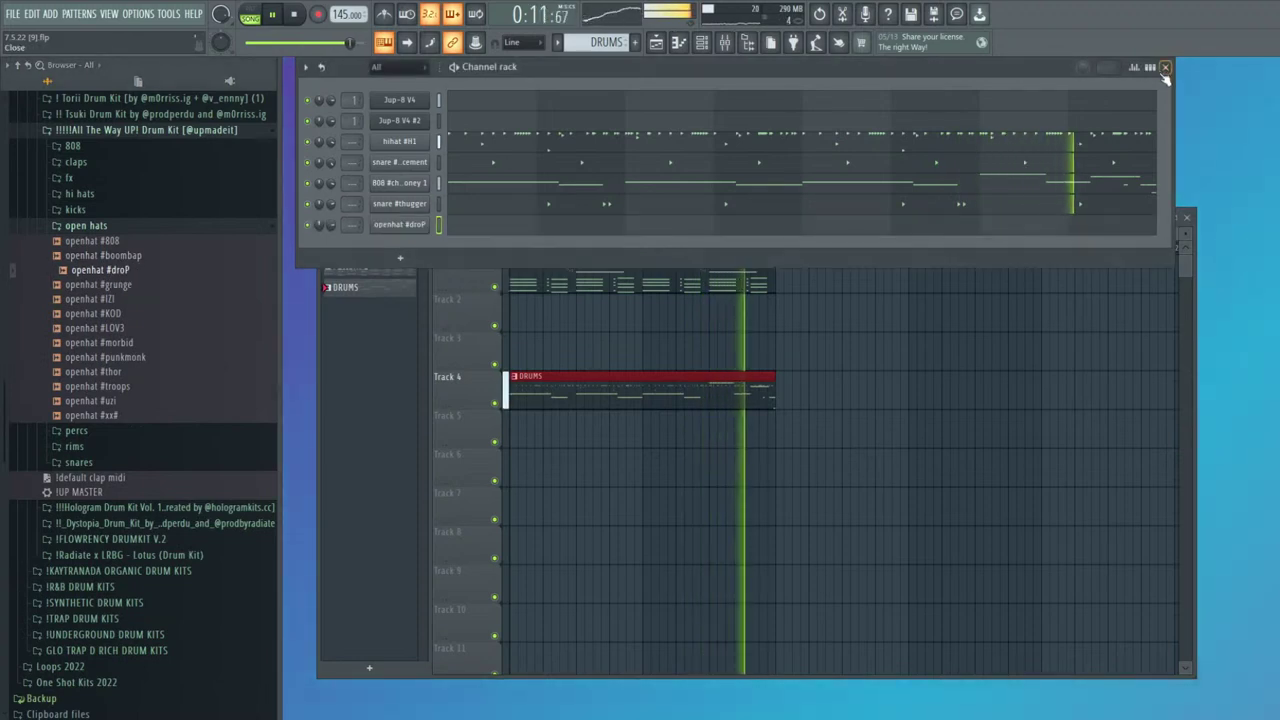
{"action": "key", "text": "space"}
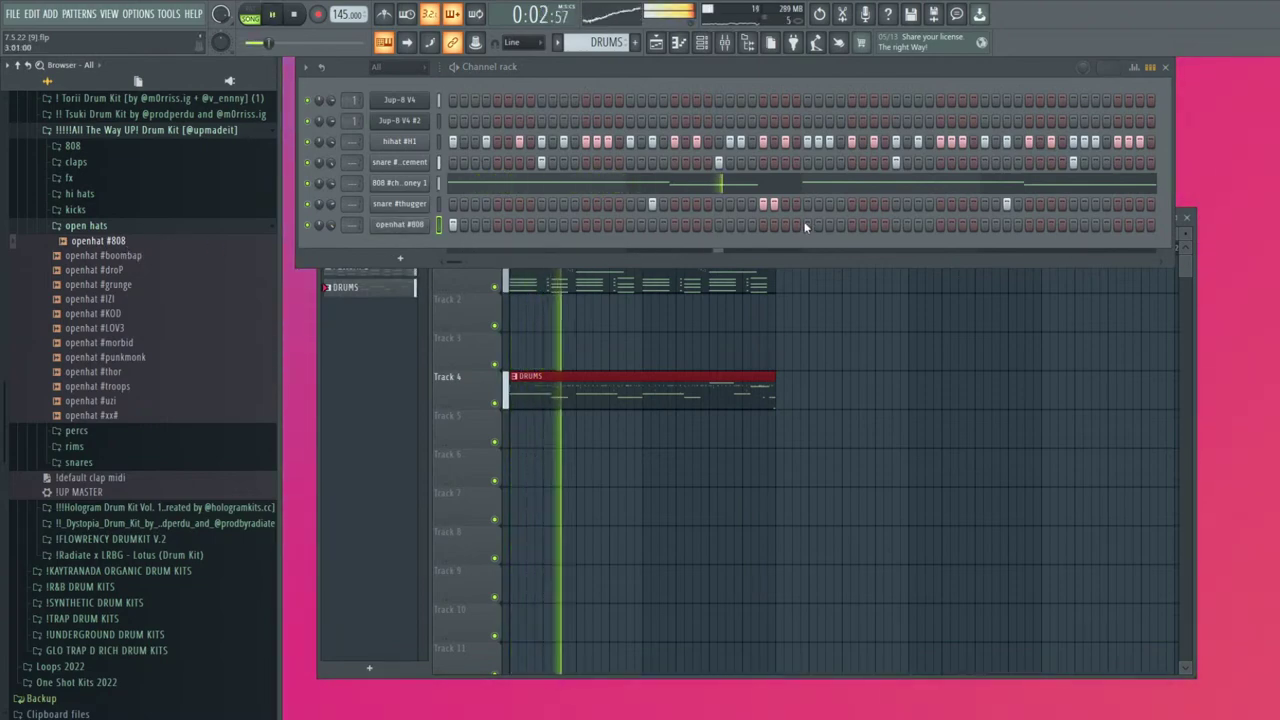
Add an openhat #808 hit on step 33, duplicate its bars 1–4 into bars 5–8, and close the piano roll
{"action": "left_click", "coordinate": [1150, 67]}
{"action": "left_click", "coordinate": [728, 230]}
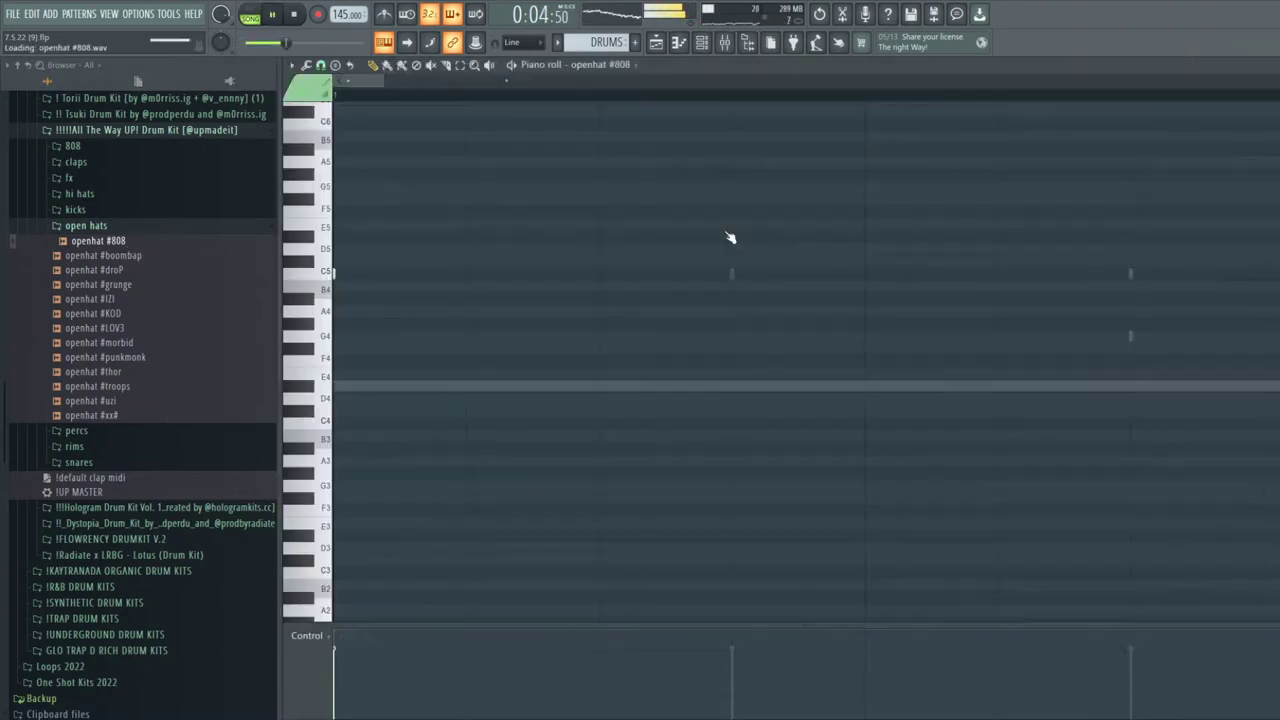
{"action": "left_click_drag", "start_coordinate": [668, 94], "coordinate": [334, 94]}
{"action": "key", "text": "ctrl+b"}
{"action": "key", "text": "Escape"}
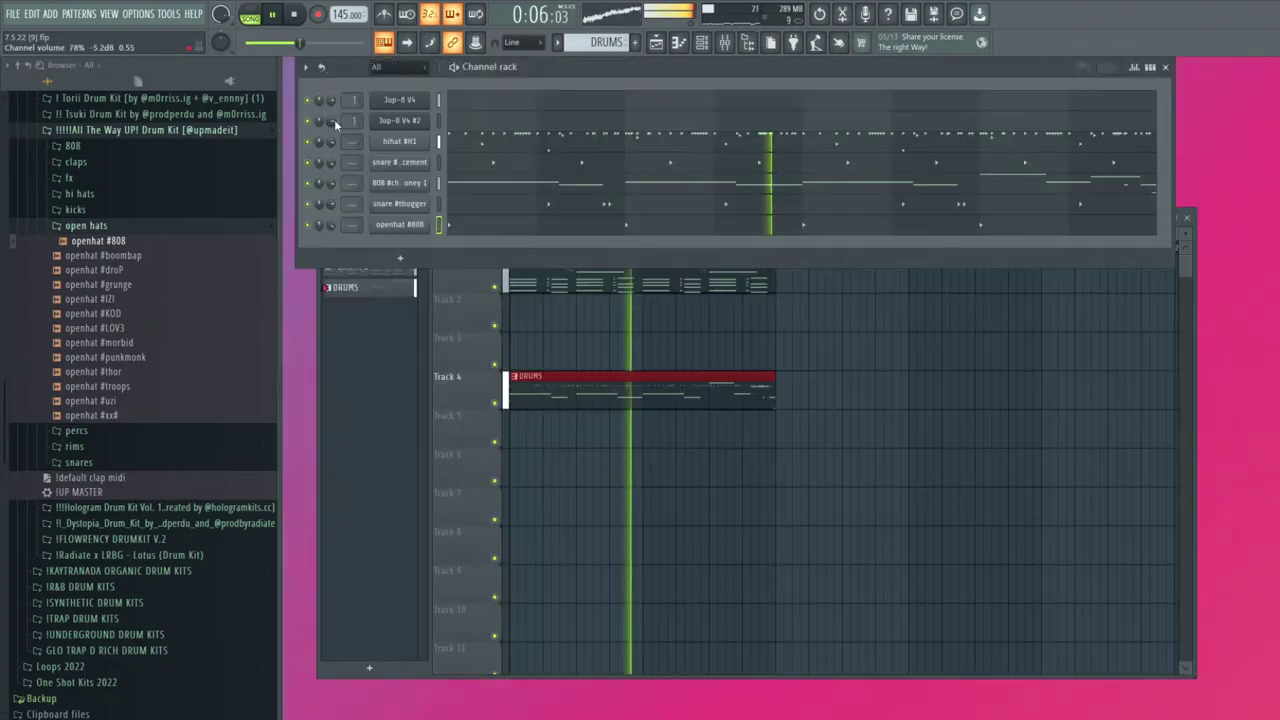
Add perc #tex2 from the drum kit's percs folder as a new channel and place a hit on step 5
{"action": "left_click", "coordinate": [82, 227]}
{"action": "left_click", "coordinate": [100, 273]}
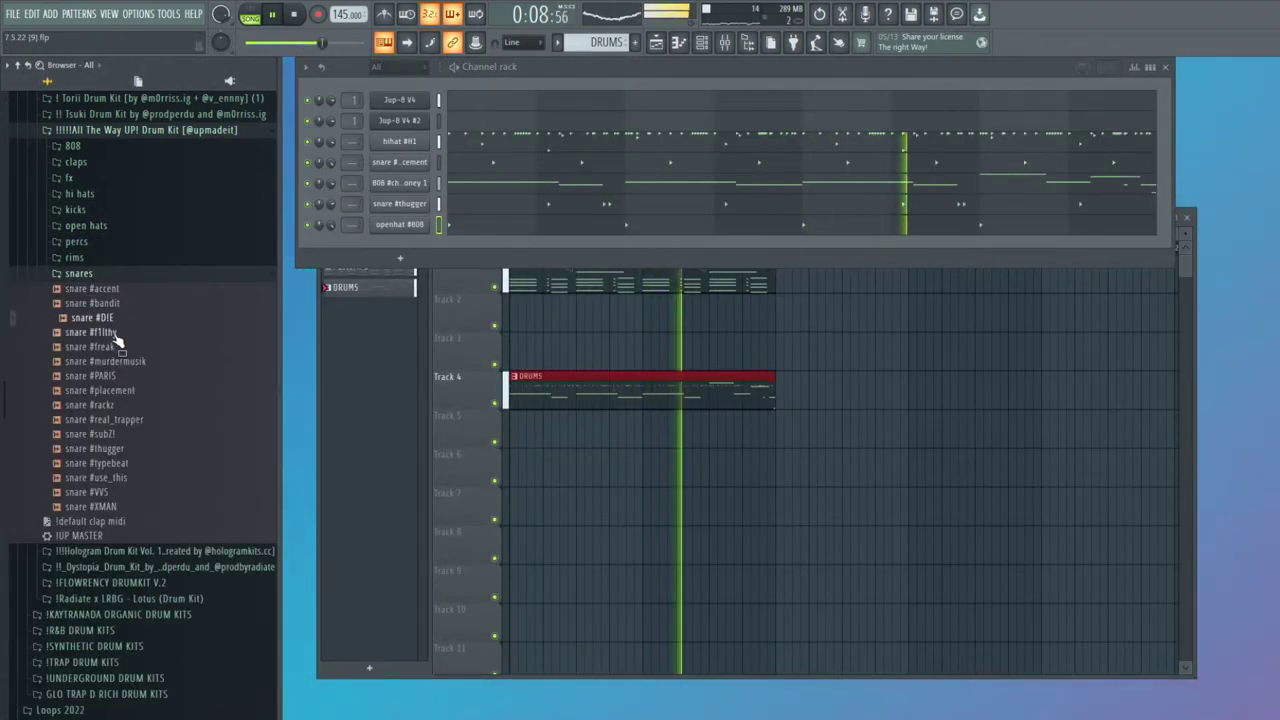
{"action": "left_click", "coordinate": [76, 241]}
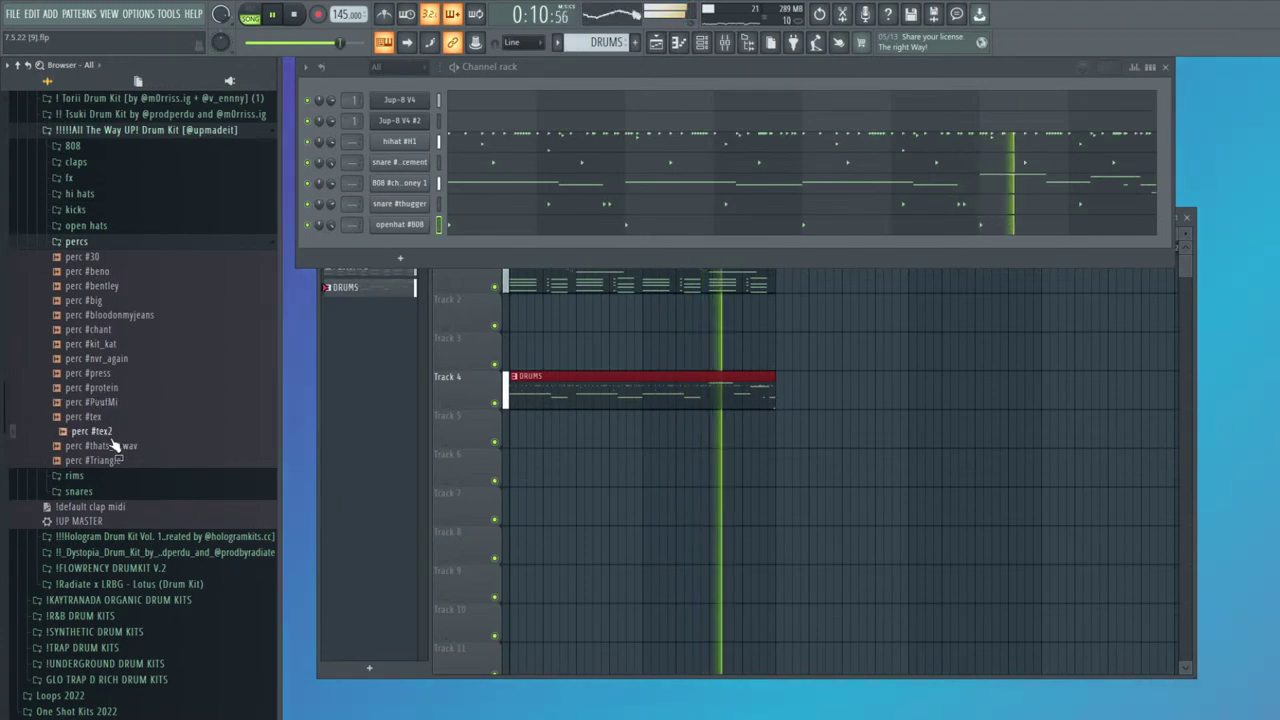
{"action": "left_click_drag", "start_coordinate": [457, 232], "coordinate": [470, 240]}
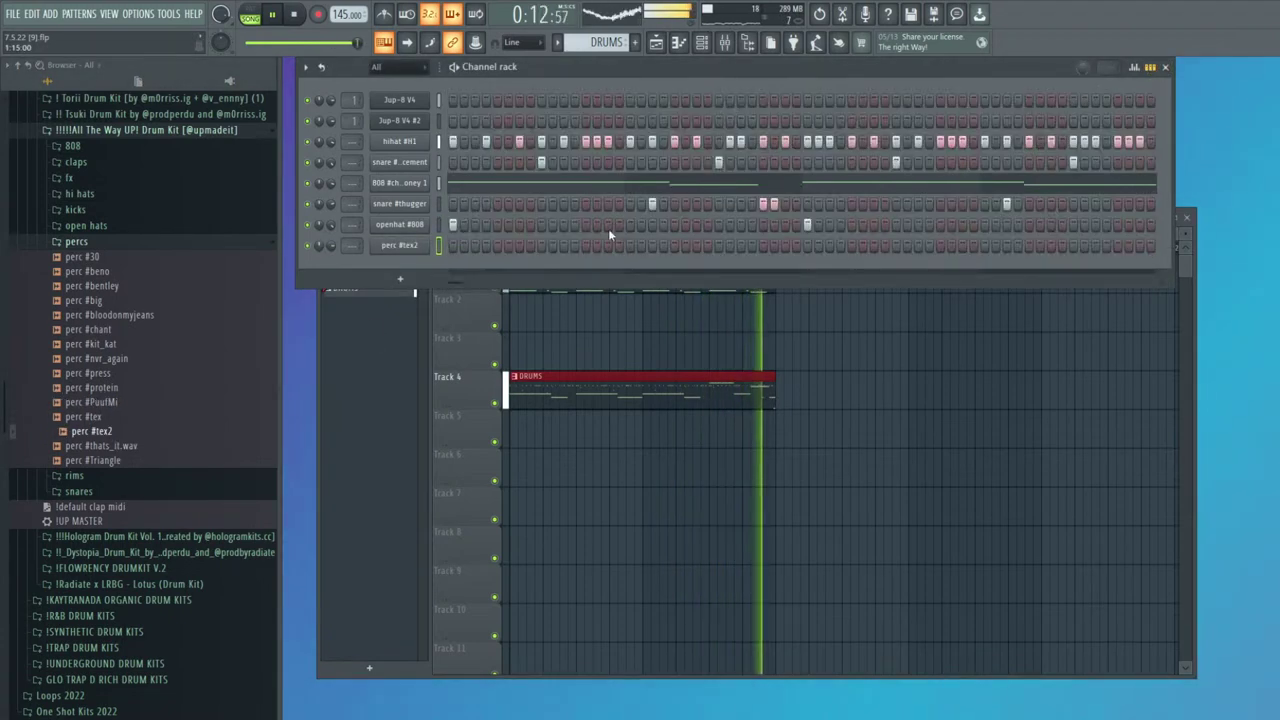
{"action": "left_click", "coordinate": [497, 245]}
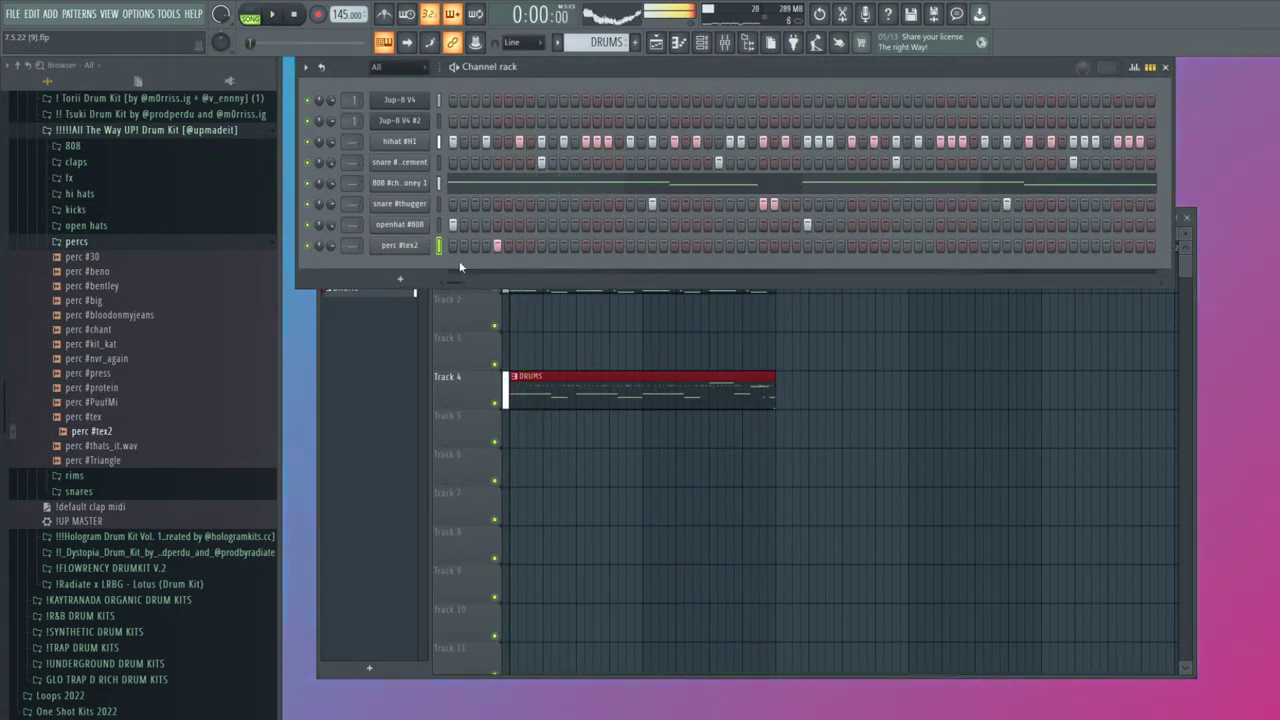
Open and close perc #tex2's miscellaneous channel settings, and replace its hit with hits on steps 6, 7 and 11
{"action": "left_click", "coordinate": [399, 246]}
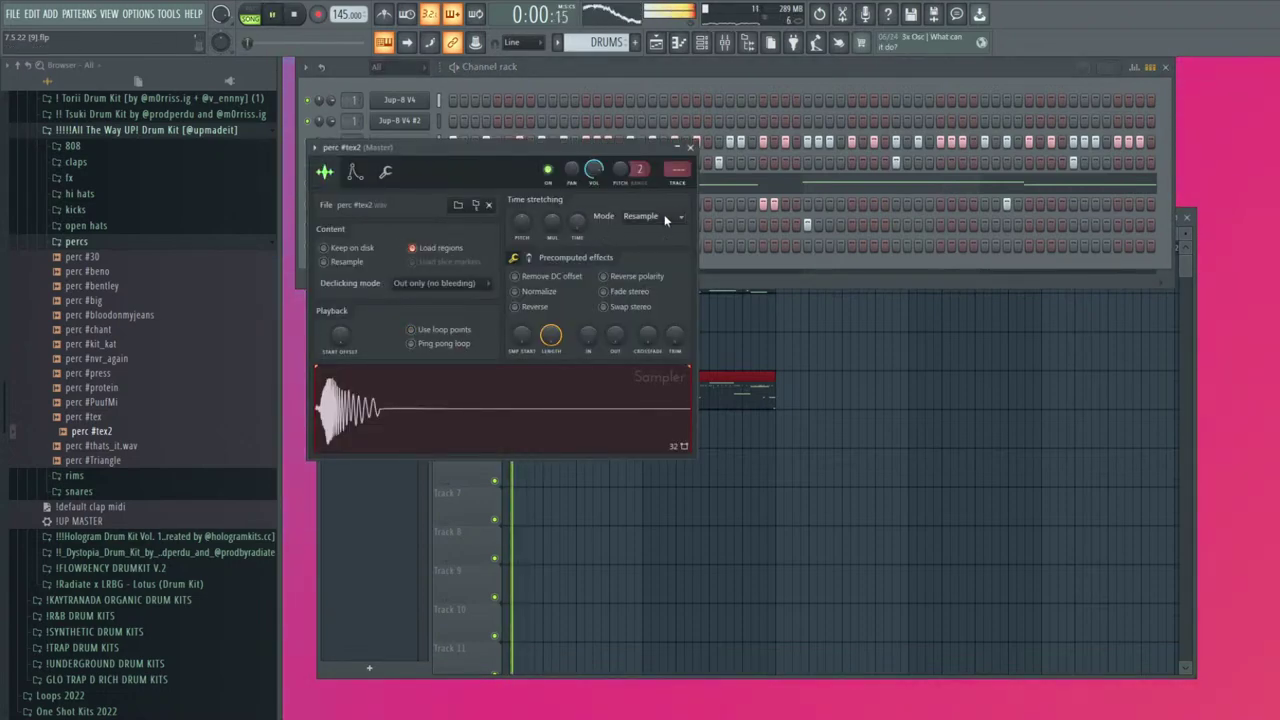
{"action": "left_click", "coordinate": [385, 172]}
{"action": "key", "text": "Escape"}
{"action": "key", "text": "space"}
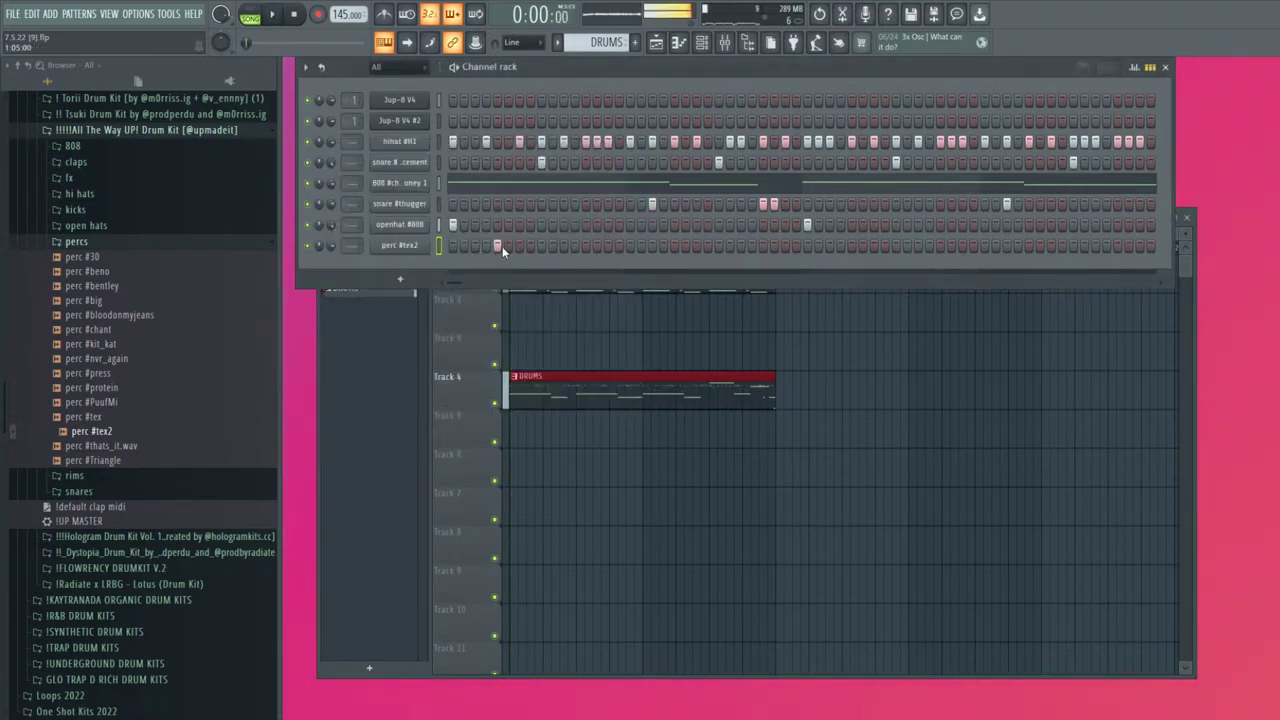
{"action": "left_click", "coordinate": [564, 246]}
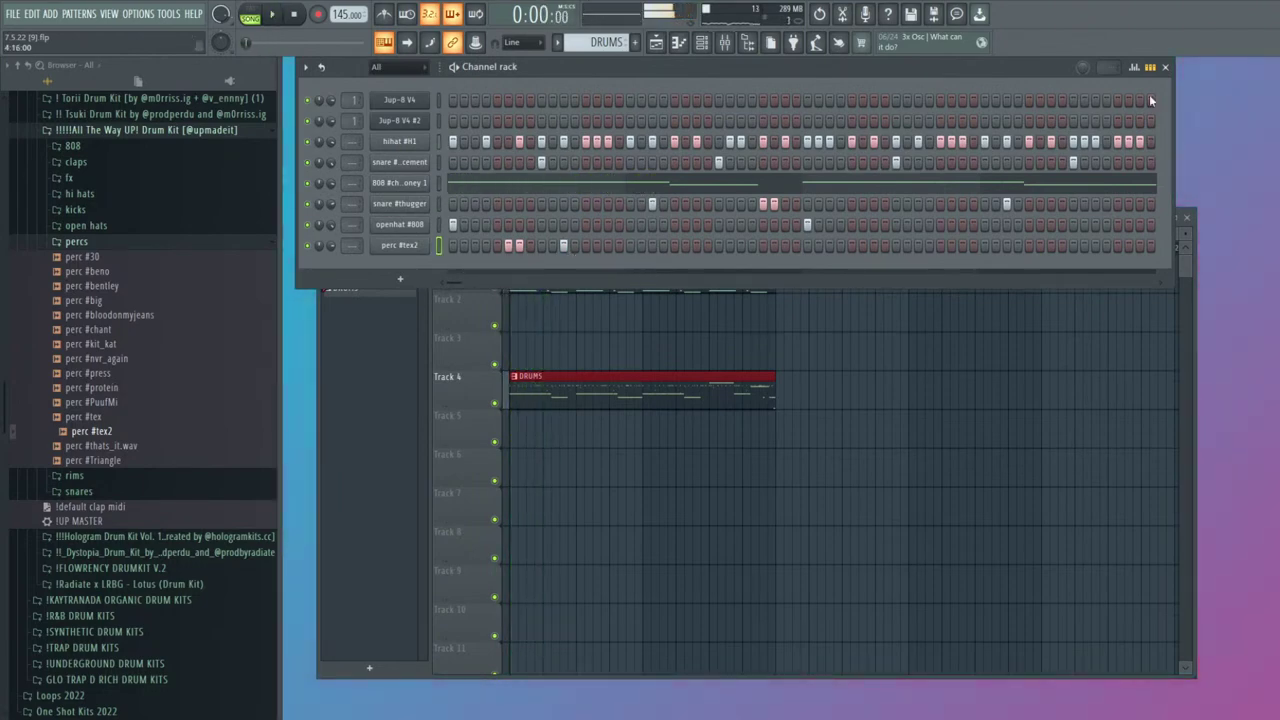
Open the perc #tex2 notes in the piano roll, drop the third hit to C4 and lower the hits' velocities
{"action": "key", "text": "space"}
{"action": "left_click", "coordinate": [1150, 68]}
{"action": "left_click", "coordinate": [548, 248]}
{"action": "key", "text": "space"}
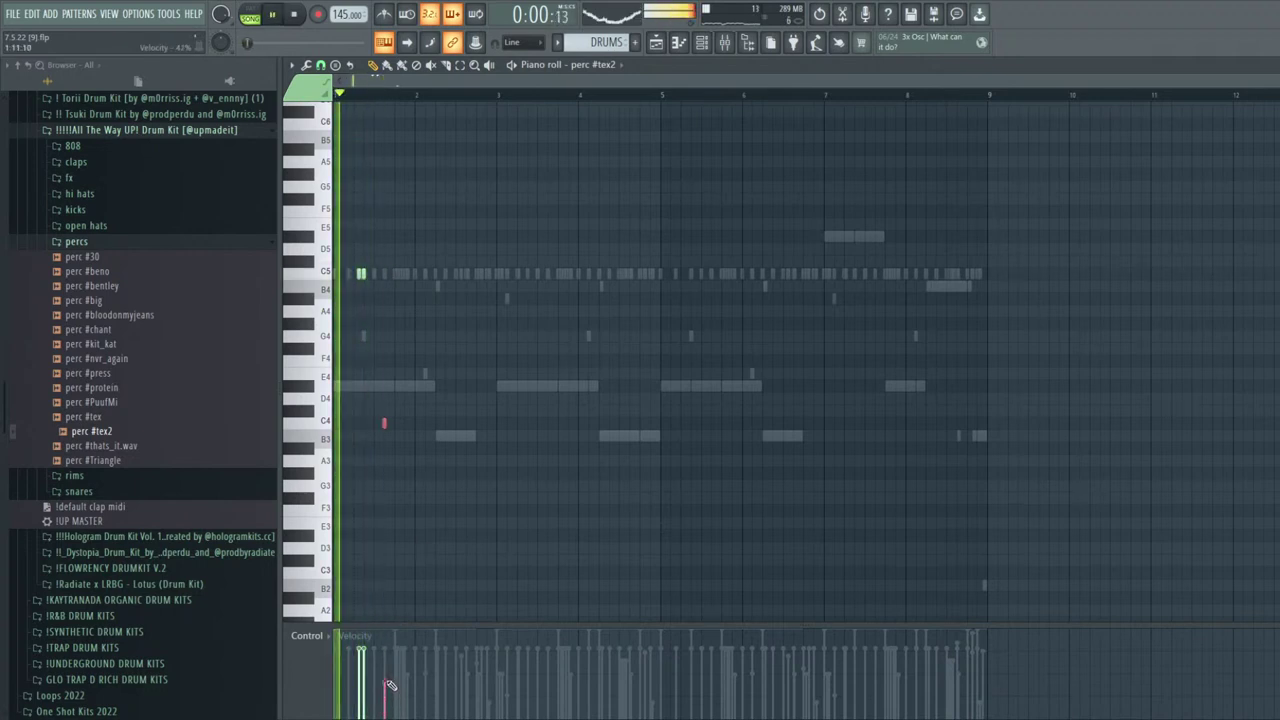
{"action": "key", "text": "space"}
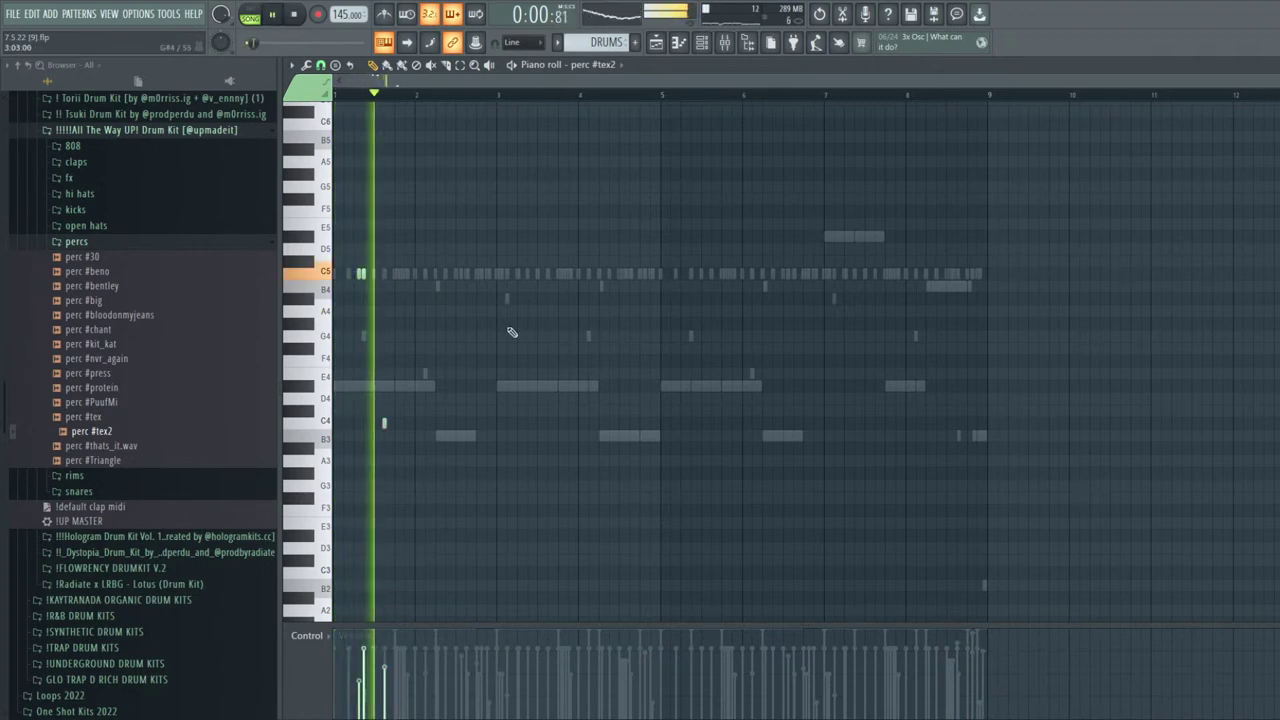
{"action": "key", "text": "space"}
{"action": "key", "text": "space"}
Lower the third perc hit to C3 and add two more C3 hits after it with falling velocities
{"action": "left_click_drag", "start_coordinate": [400, 408], "coordinate": [375, 425]}
{"action": "key", "text": "ctrl+Down"}
{"action": "left_click", "coordinate": [396, 576]}
{"action": "key", "text": "space"}
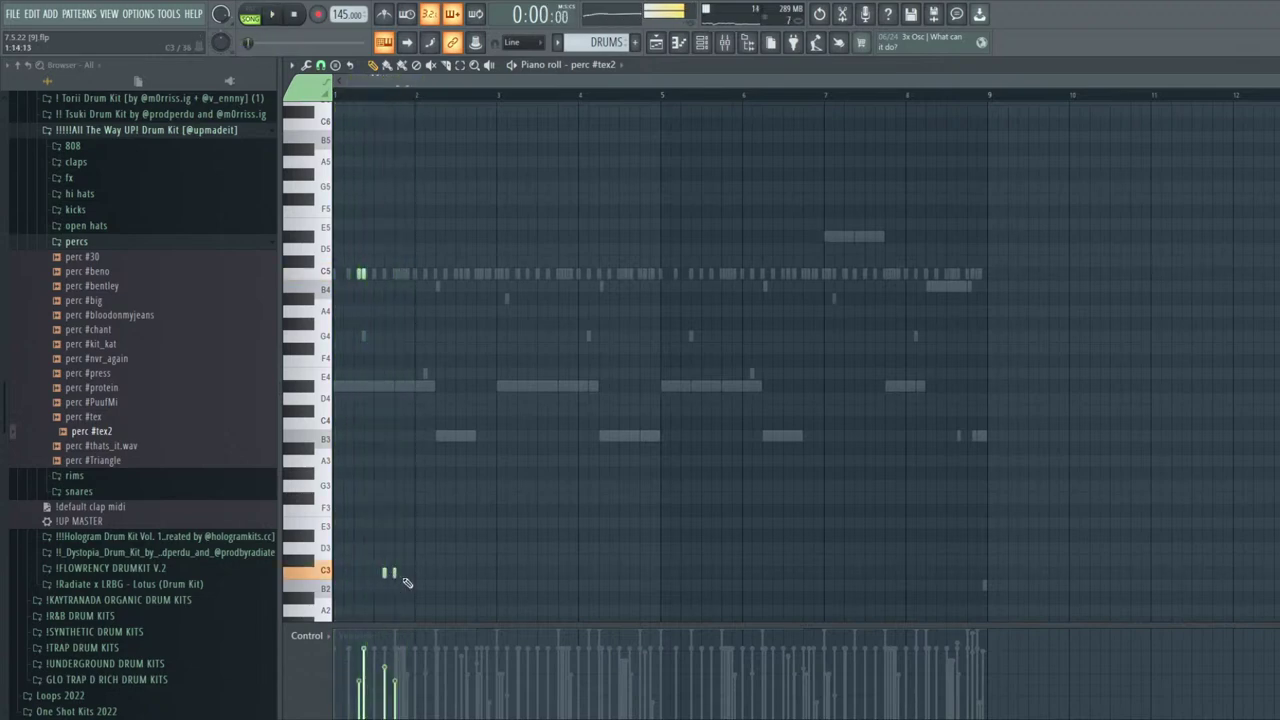
{"action": "left_click_drag", "start_coordinate": [401, 580], "coordinate": [379, 584]}
{"action": "key", "text": "space"}
{"action": "left_click_drag", "start_coordinate": [393, 690], "coordinate": [416, 714]}
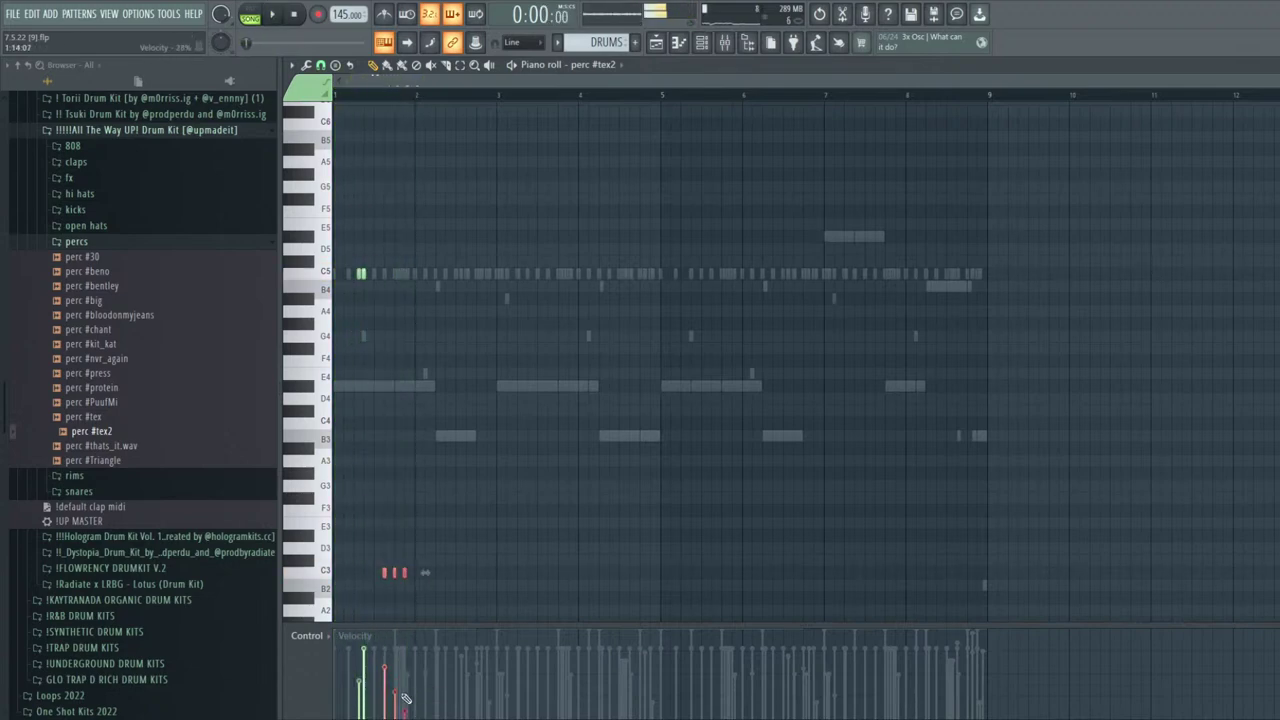
Duplicate the perc #tex2 phrase from bars 1–4 into bars 5–8 and clear the time selection
{"action": "left_click", "coordinate": [654, 422], "text": "ctrl"}
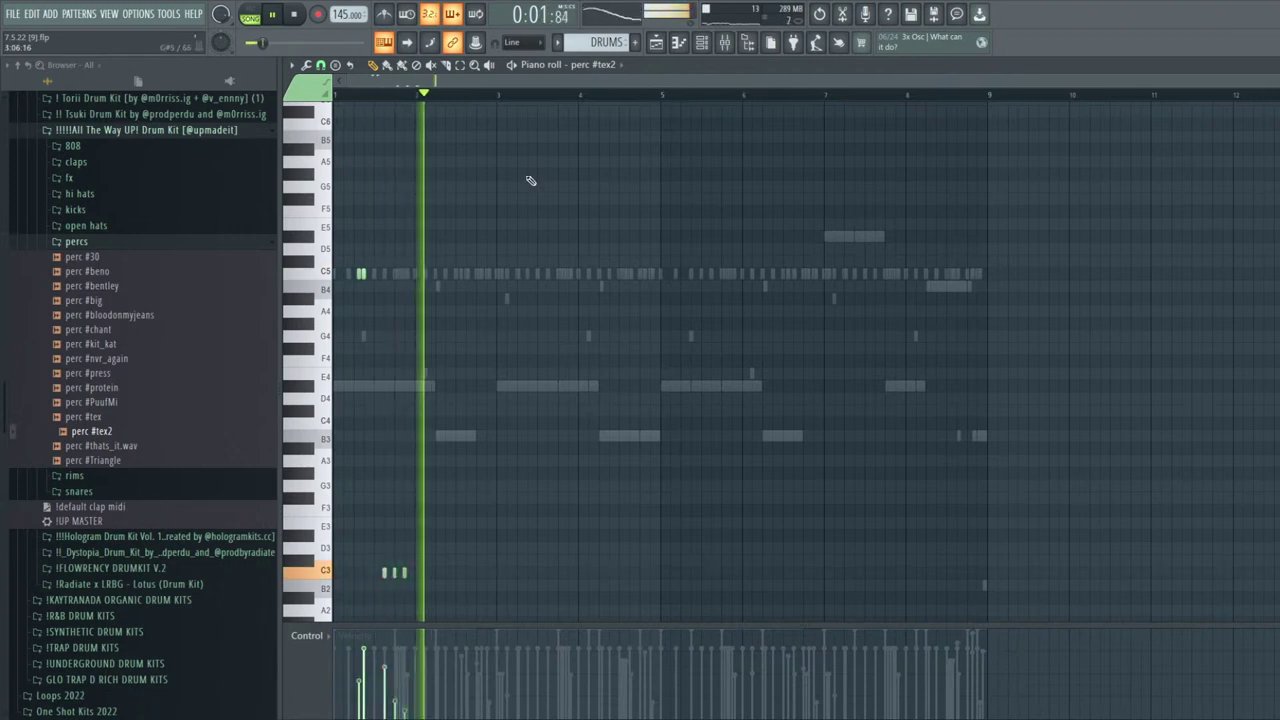
{"action": "key", "text": "ctrl+b"}
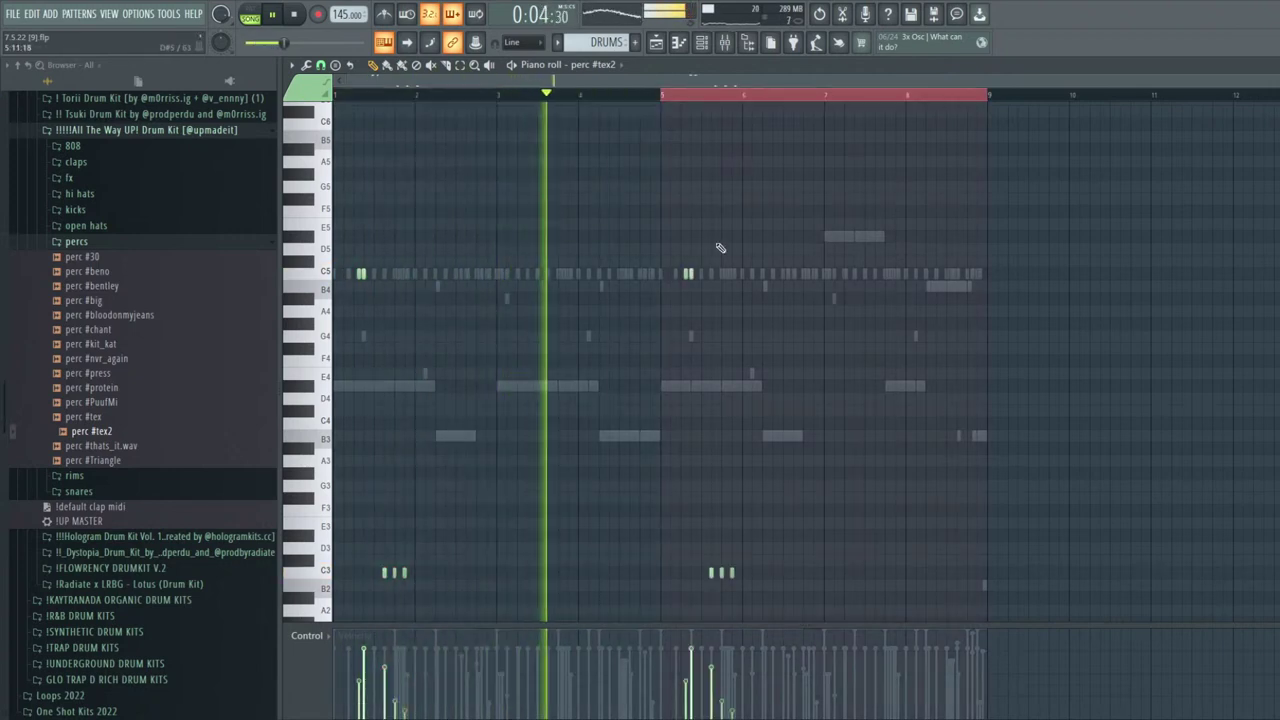
{"action": "left_click", "coordinate": [659, 91], "text": "ctrl"}
Play the arrangement from the start several times to judge the perc hits against the other drums
{"action": "key", "text": "space"}
{"action": "key", "text": "space"}
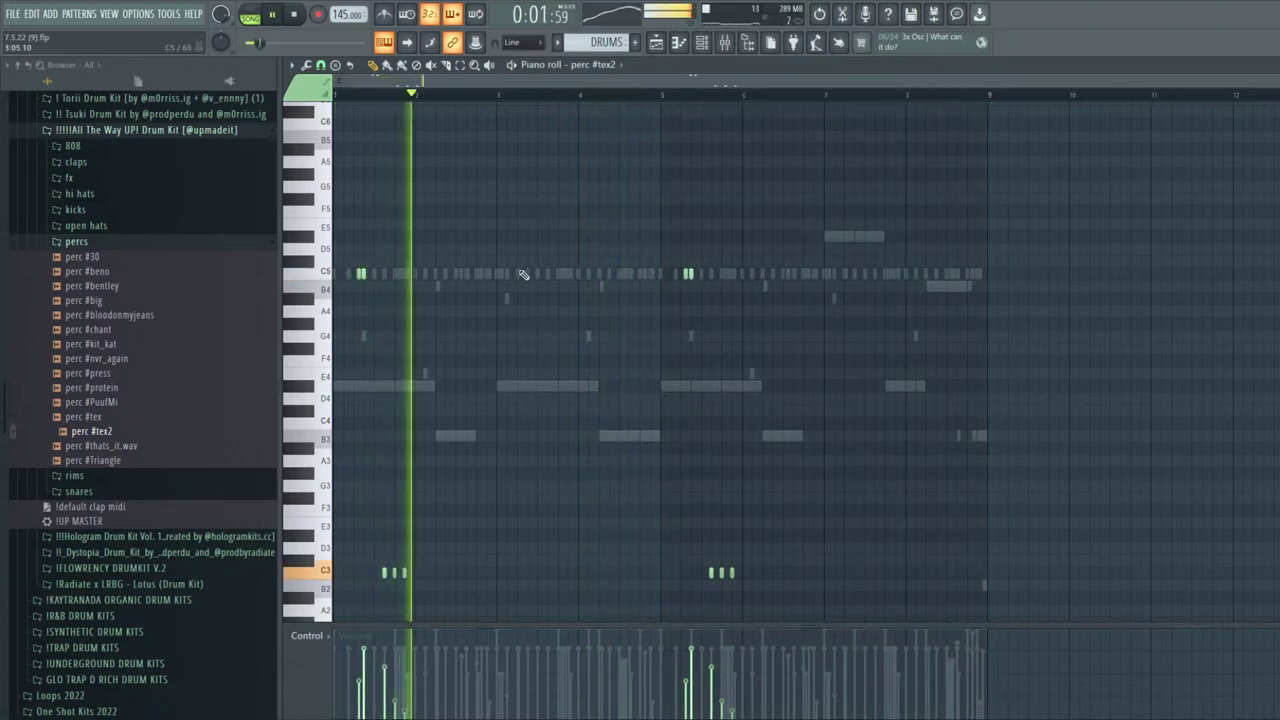
{"action": "key", "text": "space"}
{"action": "key", "text": "space"}
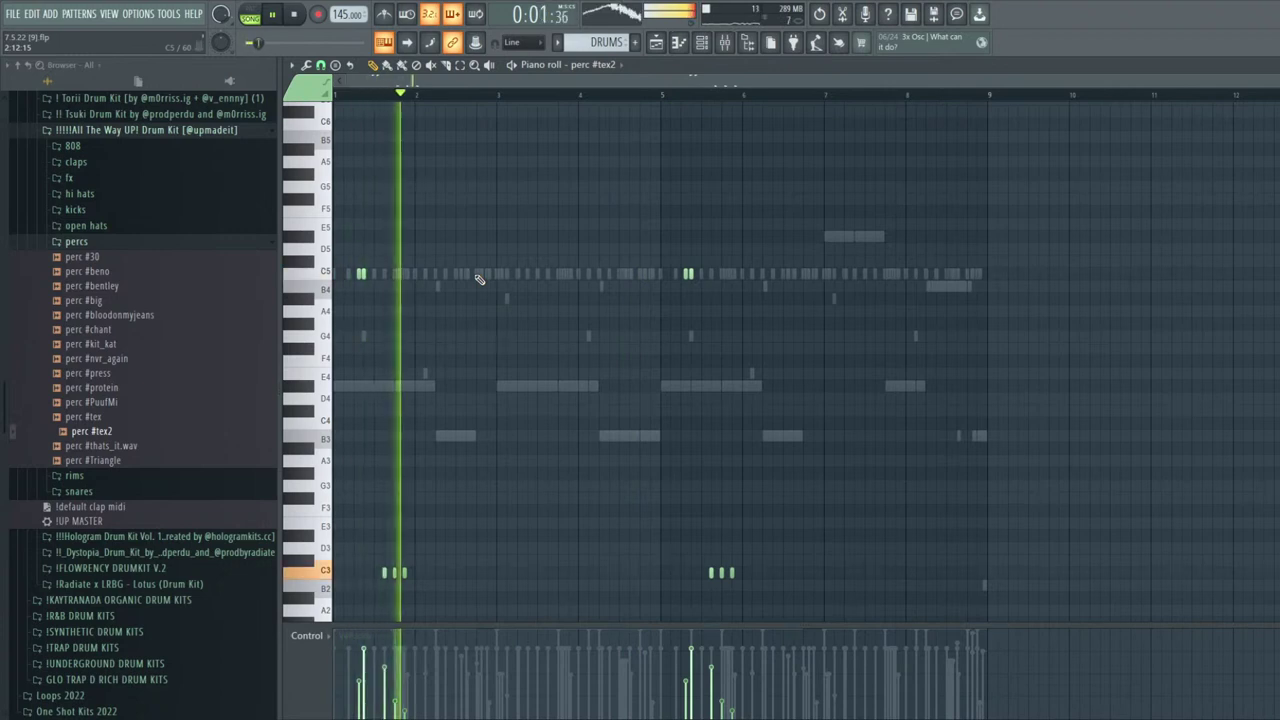
{"action": "key", "text": "space"}
{"action": "key", "text": "space"}
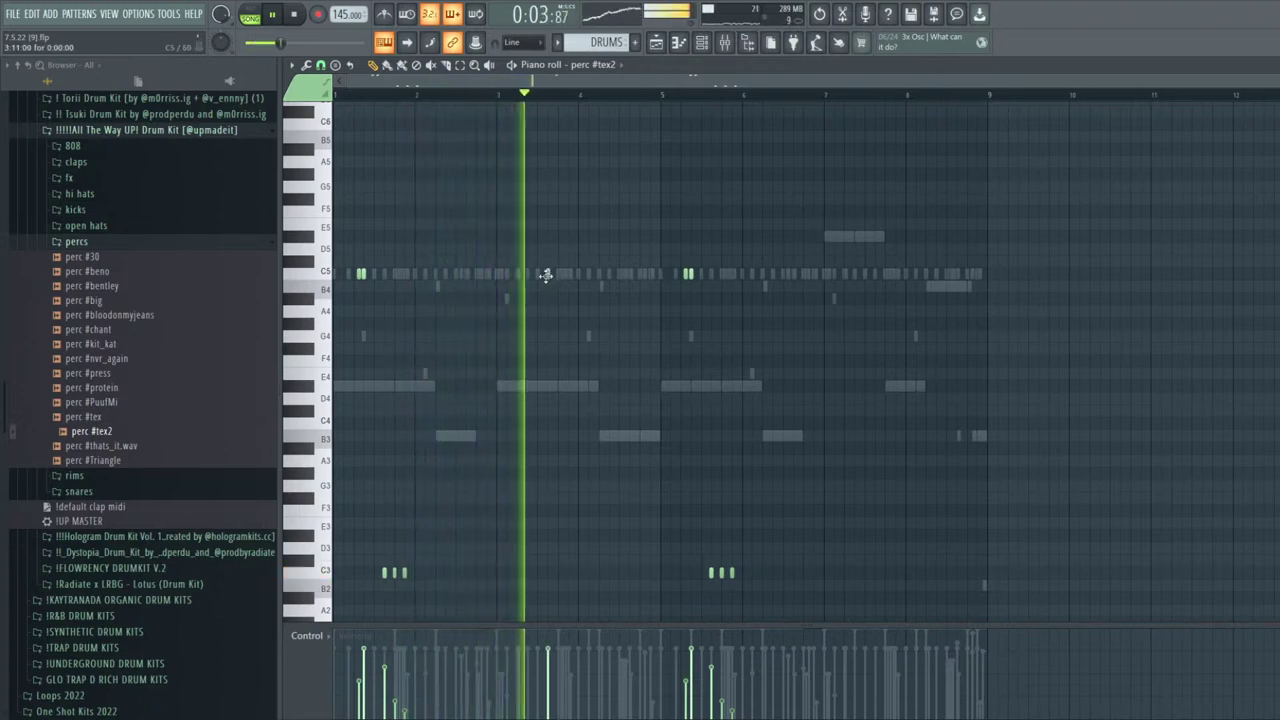
{"action": "key", "text": "space"}
{"action": "key", "text": "space"}
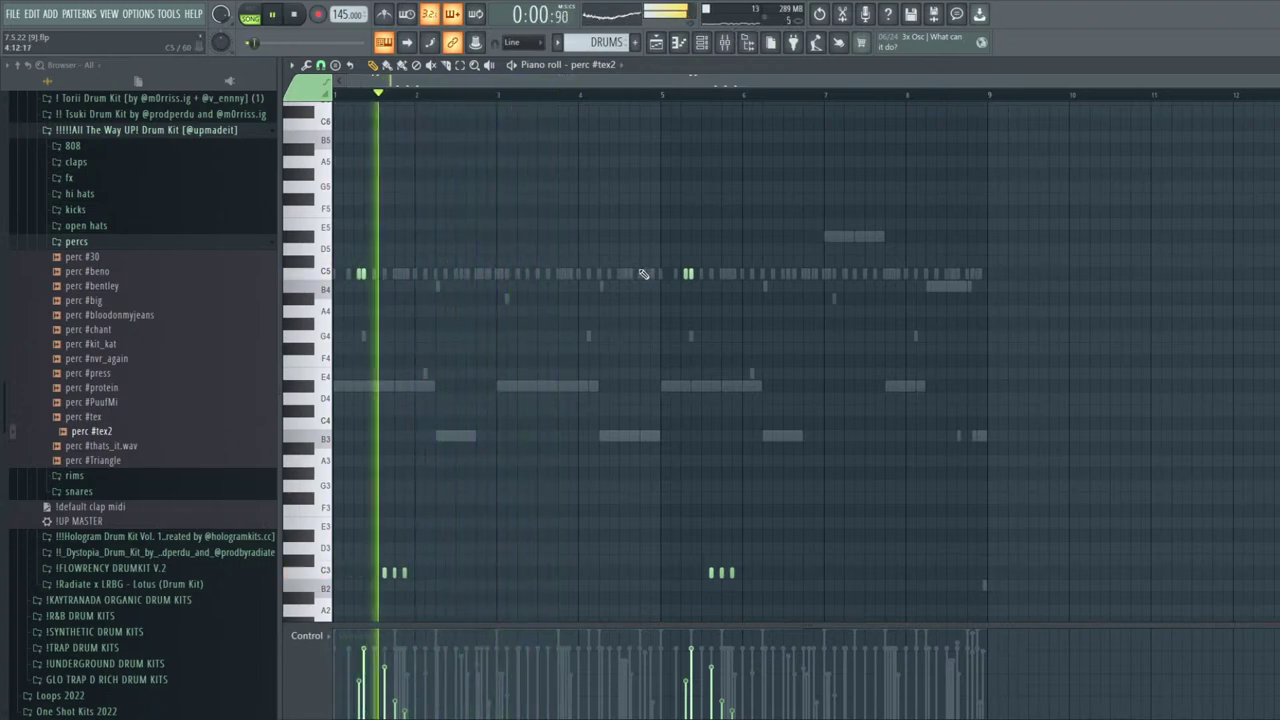
Delete the last two C3 hits from each perc group in bars 1 and 5
{"action": "left_click_drag", "start_coordinate": [734, 587], "coordinate": [718, 573]}
{"action": "key", "text": "Delete"}
{"action": "left_click_drag", "start_coordinate": [422, 575], "coordinate": [364, 573]}
{"action": "key", "text": "Delete"}
Transpose the remaining C3 perc hits in bars 1 and 5 down an octave to C2
{"action": "key", "text": "space"}
{"action": "key", "text": "space"}
{"action": "key", "text": "ctrl+Down"}
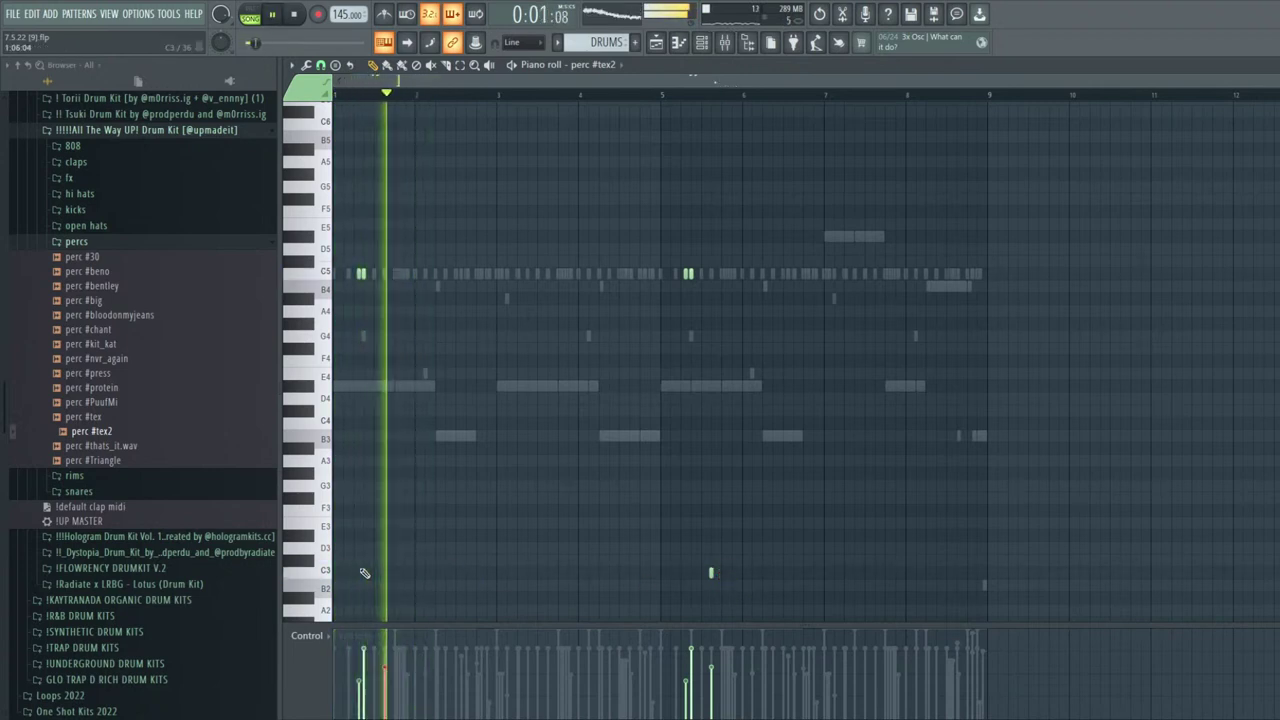
{"action": "left_click_drag", "start_coordinate": [779, 563], "coordinate": [667, 600]}
{"action": "key", "text": "ctrl+Down"}
{"action": "left_click", "coordinate": [651, 463], "text": "ctrl"}
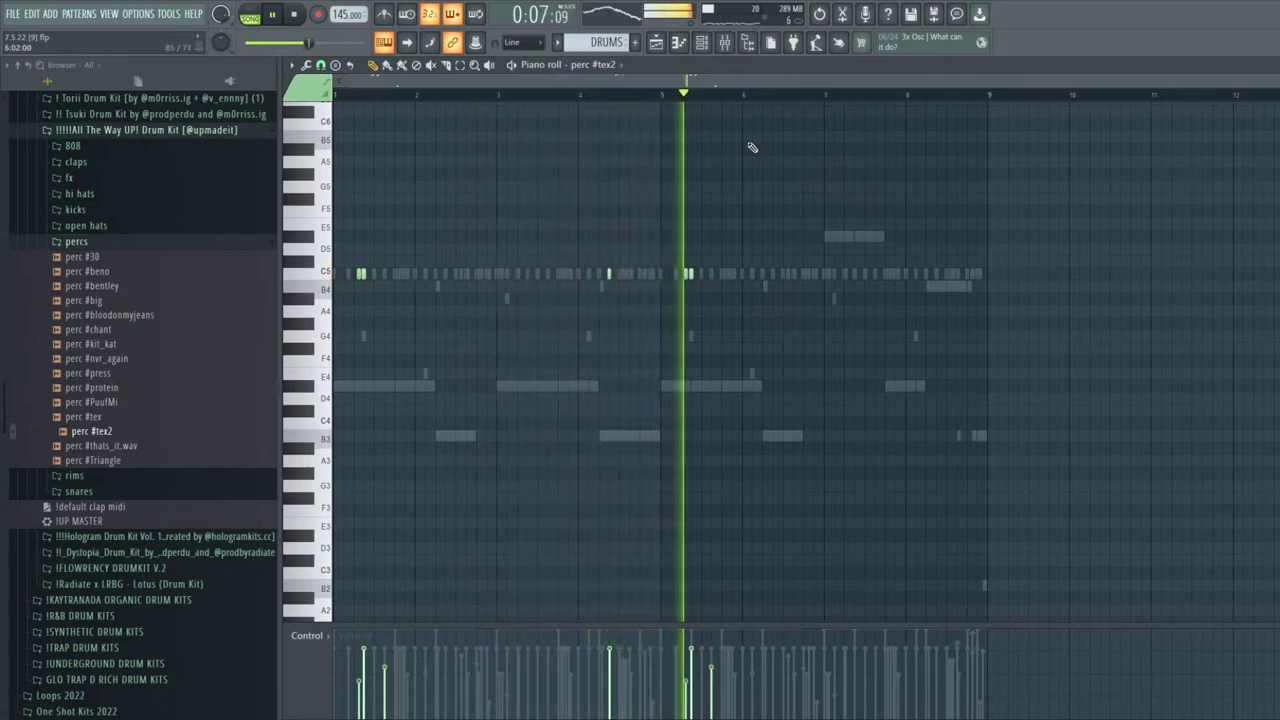
Add perc #tex2 hits at C5 and B4 near the end of bar 8 with falling velocities
{"action": "left_click", "coordinate": [936, 274]}
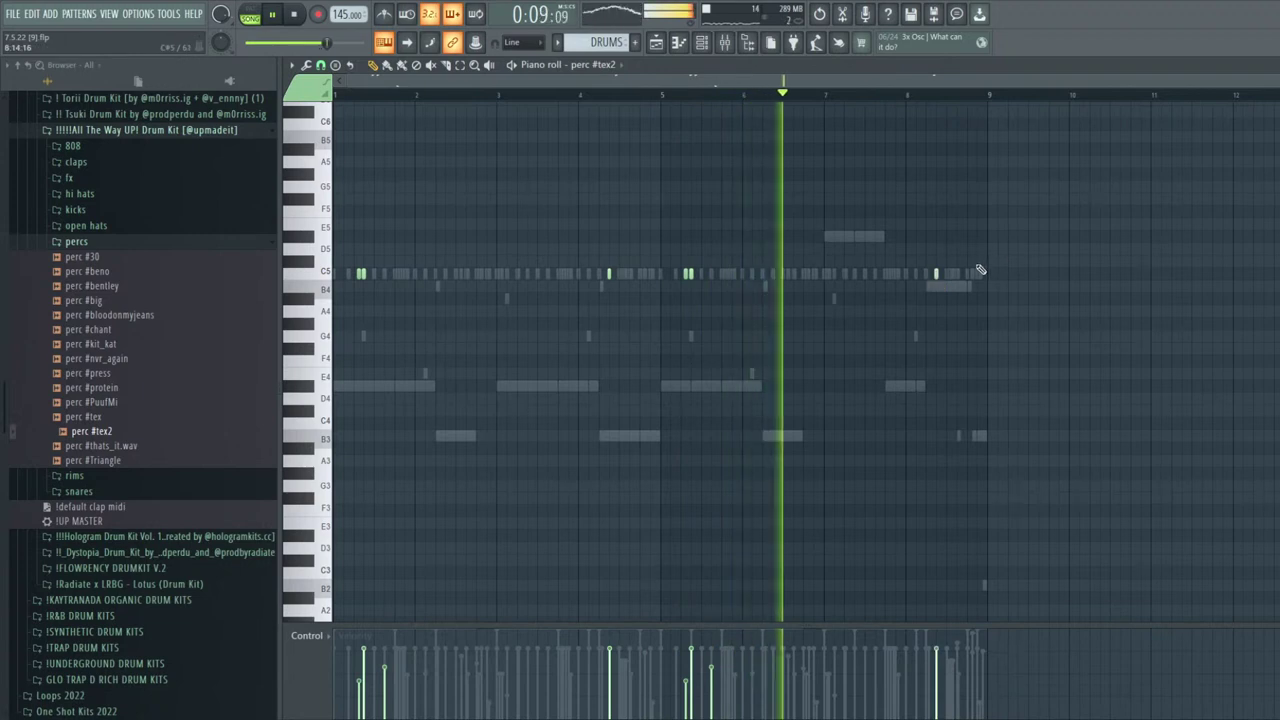
{"action": "right_click", "coordinate": [937, 276]}
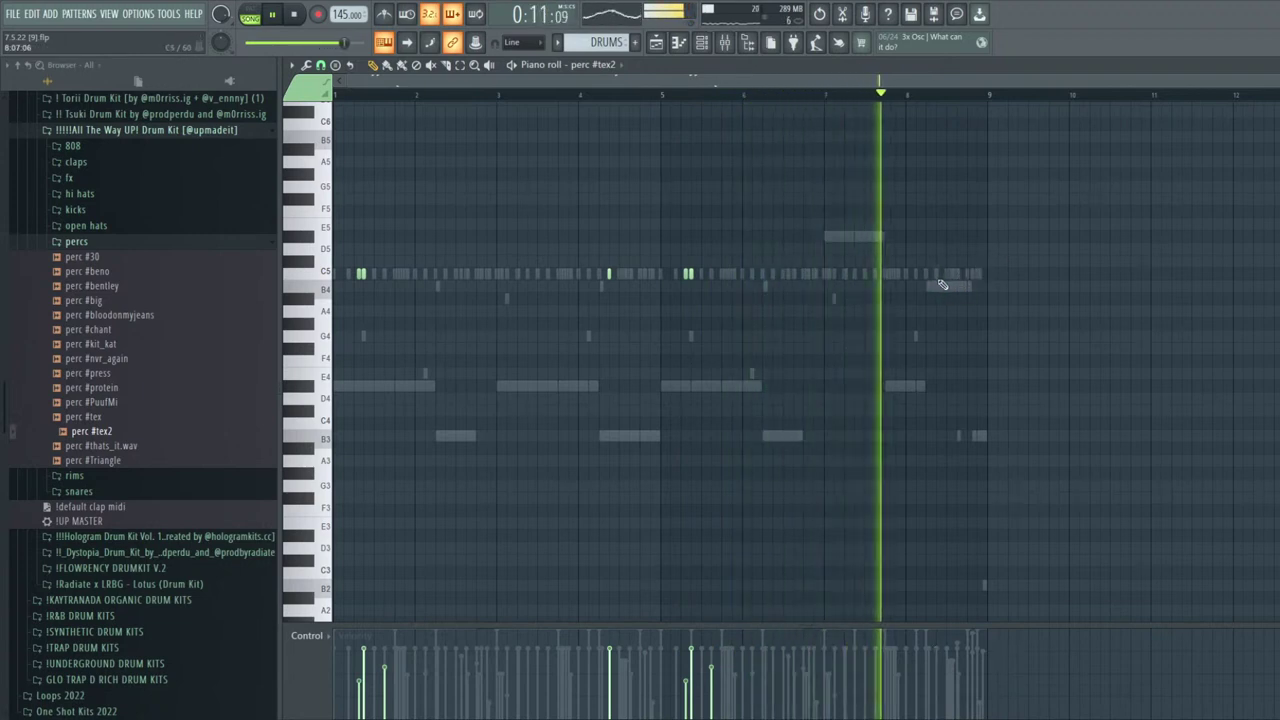
{"action": "left_click", "coordinate": [957, 275]}
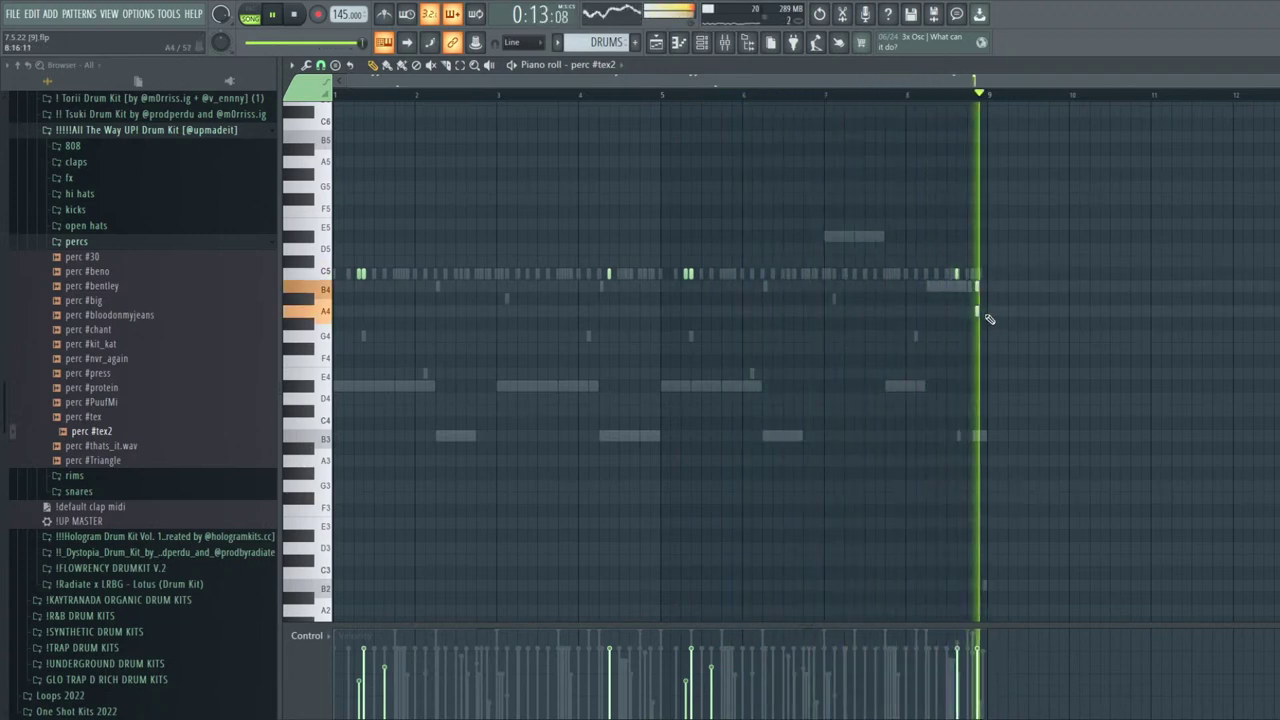
{"action": "left_click_drag", "start_coordinate": [978, 291], "coordinate": [902, 246]}
{"action": "left_click_drag", "start_coordinate": [955, 659], "coordinate": [979, 712]}
Remove the C2 perc hits in bars 1 and 5 and the single C5 hit in bar 4
{"action": "left_click", "coordinate": [1018, 598], "text": "ctrl"}
{"action": "scroll", "coordinate": [845, 510], "scroll_direction": "down", "scroll_amount": 4}
{"action": "left_click_drag", "start_coordinate": [837, 566], "coordinate": [364, 598]}
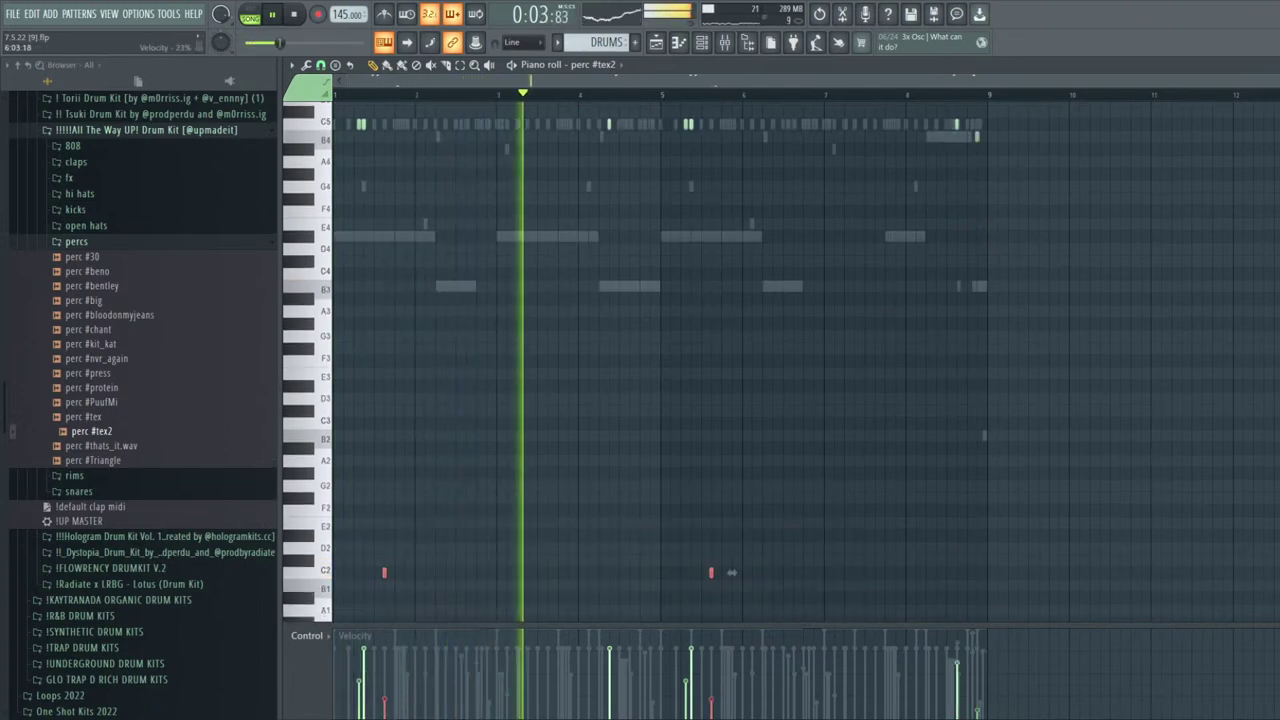
{"action": "key", "text": "F7"}
{"action": "key", "text": "F7"}
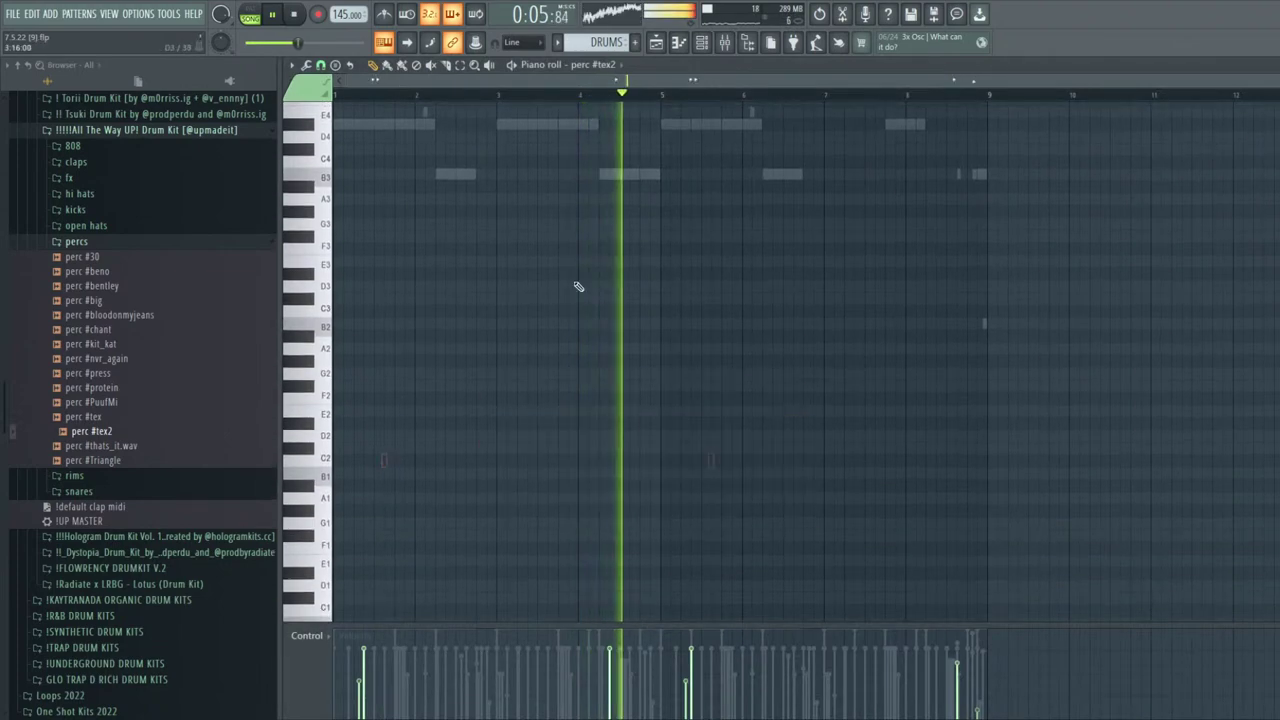
{"action": "key", "text": "F7"}
{"action": "left_click", "coordinate": [480, 250]}
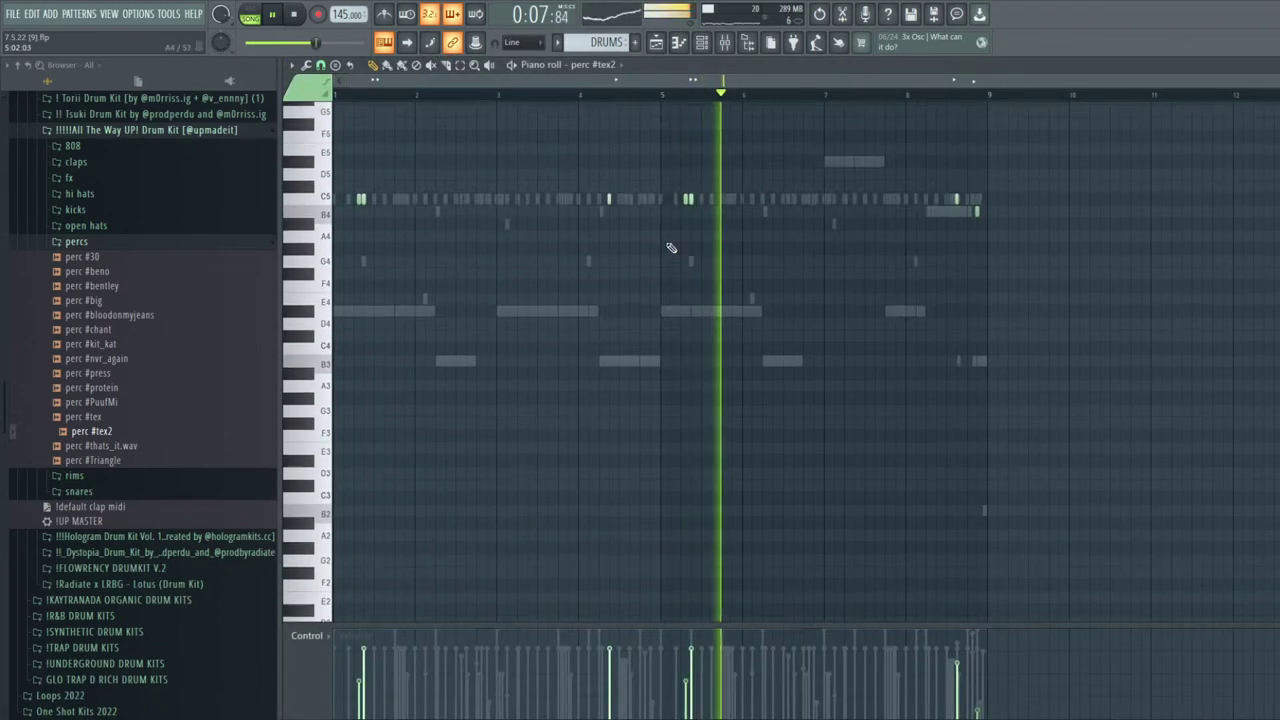
{"action": "right_click", "coordinate": [610, 200]}
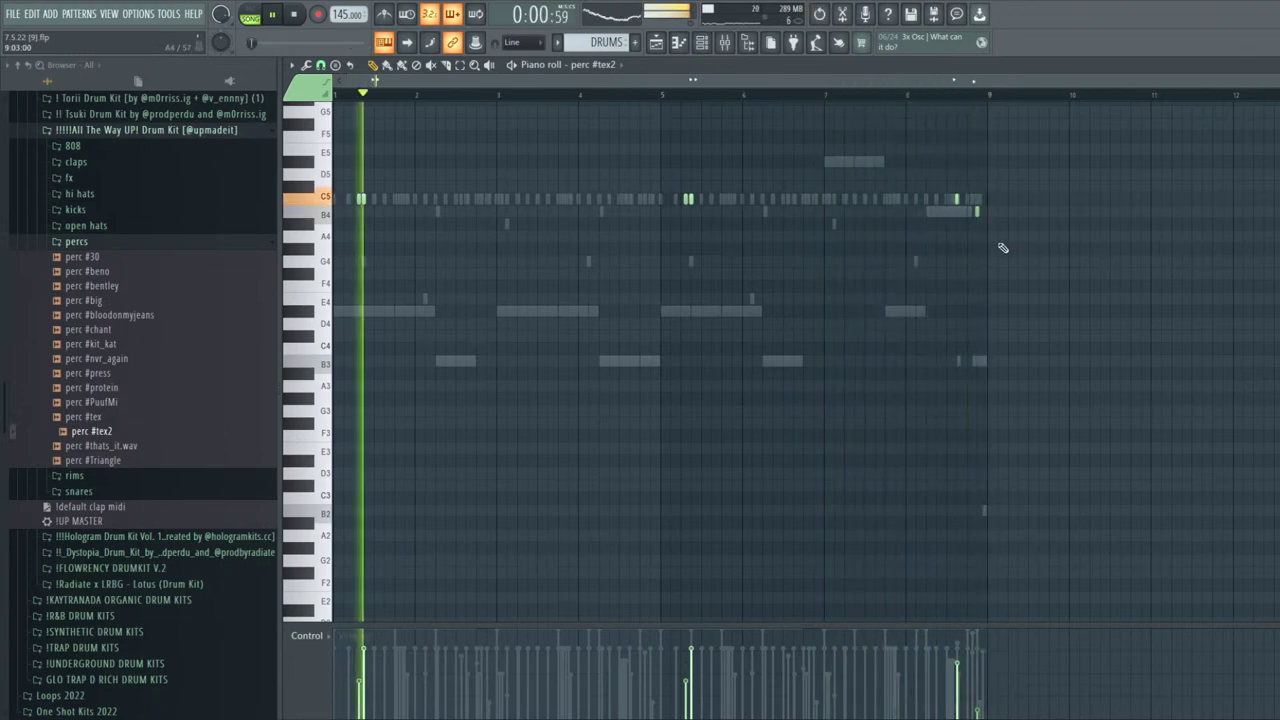
{"action": "key", "text": "Escape"}
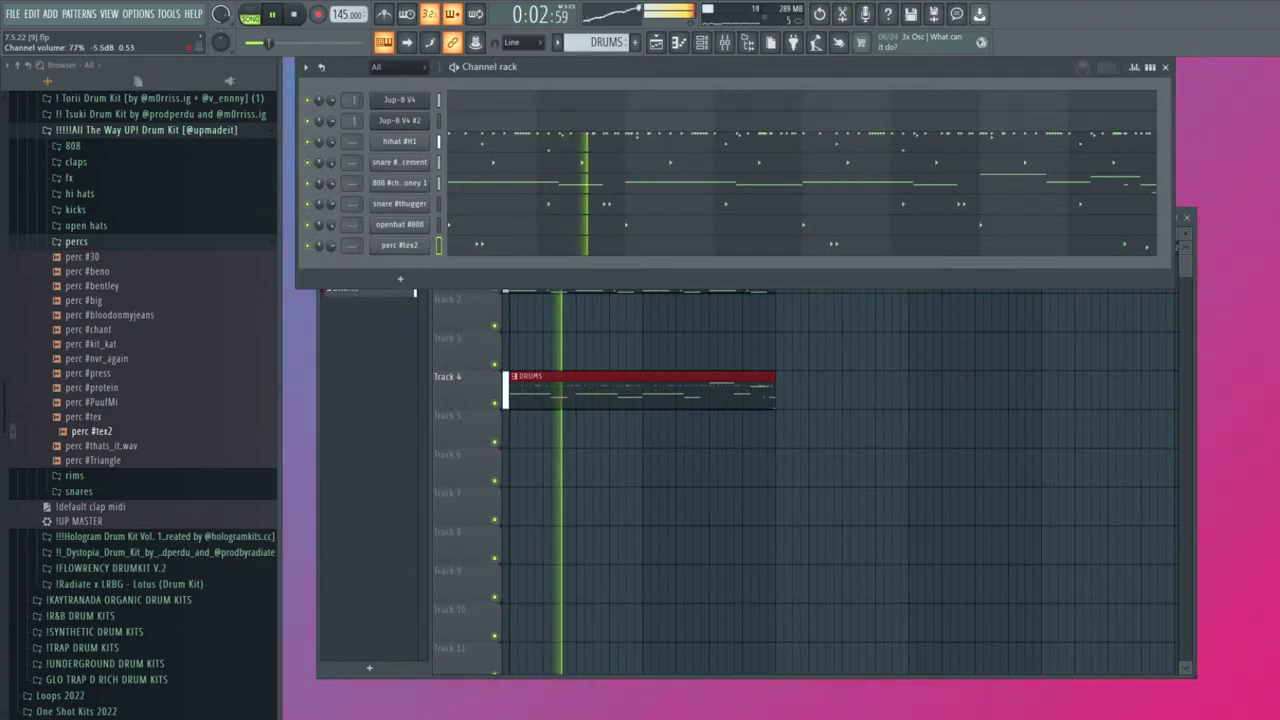
Collapse the percs folder and move the playlist window below the channel rack
{"action": "left_click", "coordinate": [160, 243]}
{"action": "left_click", "coordinate": [634, 363]}
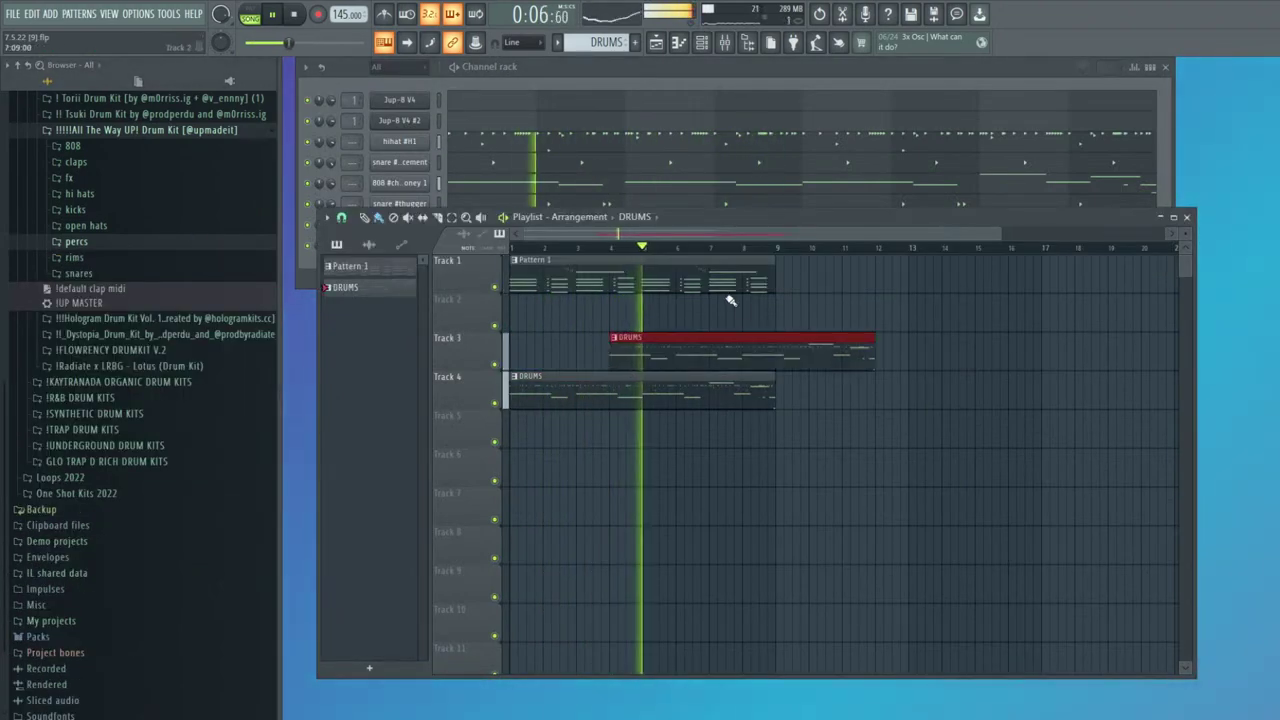
{"action": "left_click_drag", "start_coordinate": [751, 216], "coordinate": [818, 283]}
Remove the openhat #808 hits at the start of bars 3 and 7
{"action": "left_click", "coordinate": [503, 222]}
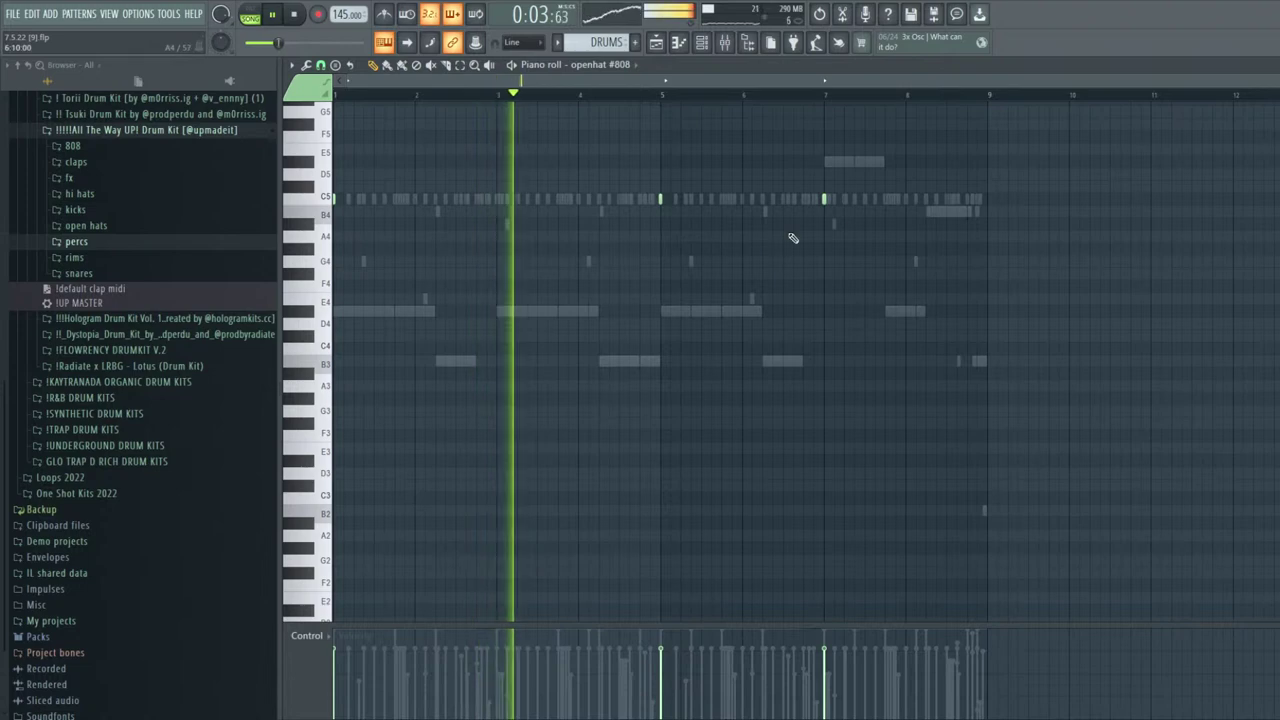
{"action": "left_click_drag", "start_coordinate": [915, 215], "coordinate": [782, 106]}
{"action": "key", "text": "Delete"}
{"action": "key", "text": "Escape"}
Open the Jup-8 V4 #2 synth in Pattern 1 and save the project
{"action": "left_click", "coordinate": [740, 338]}
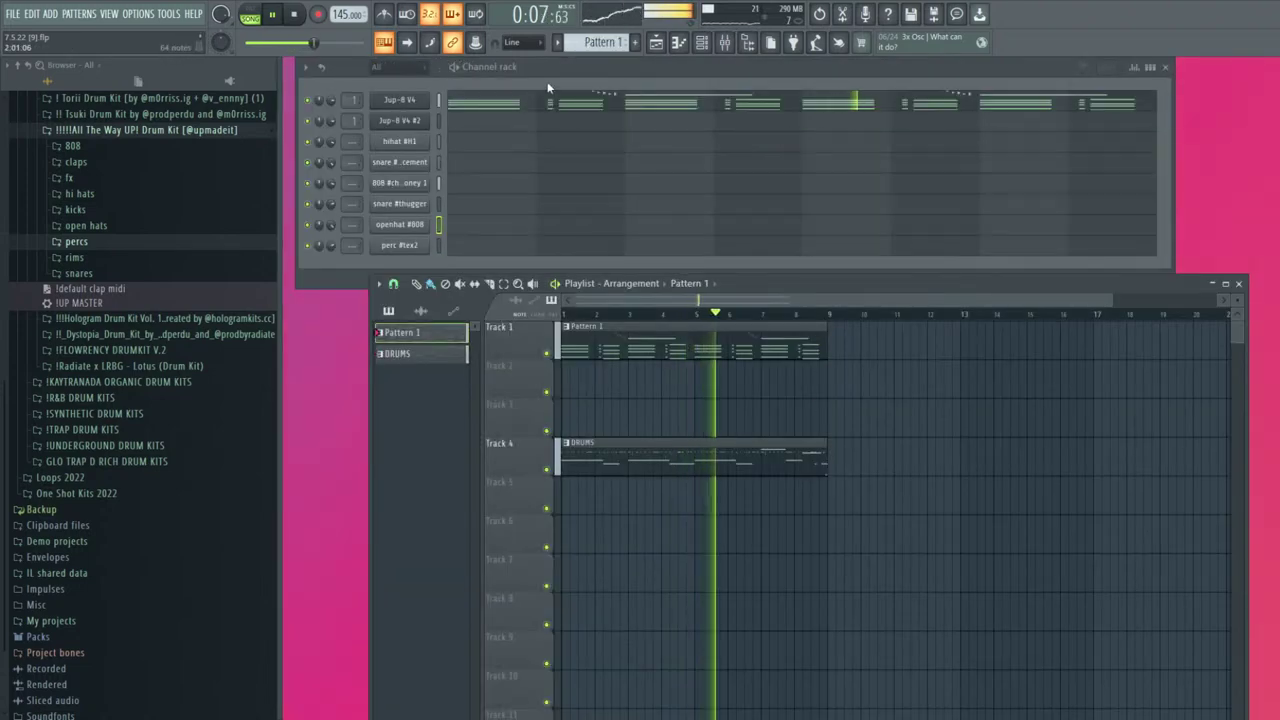
{"action": "left_click", "coordinate": [399, 120]}
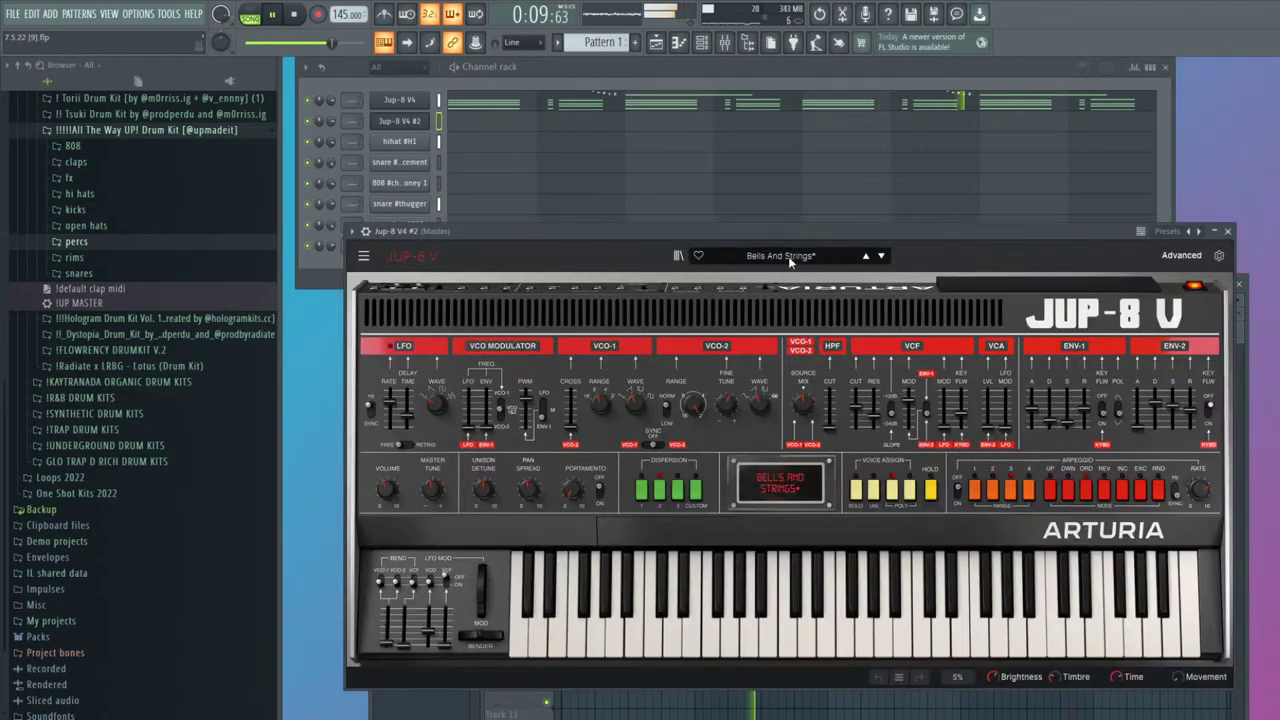
{"action": "key", "text": "ctrl+s"}
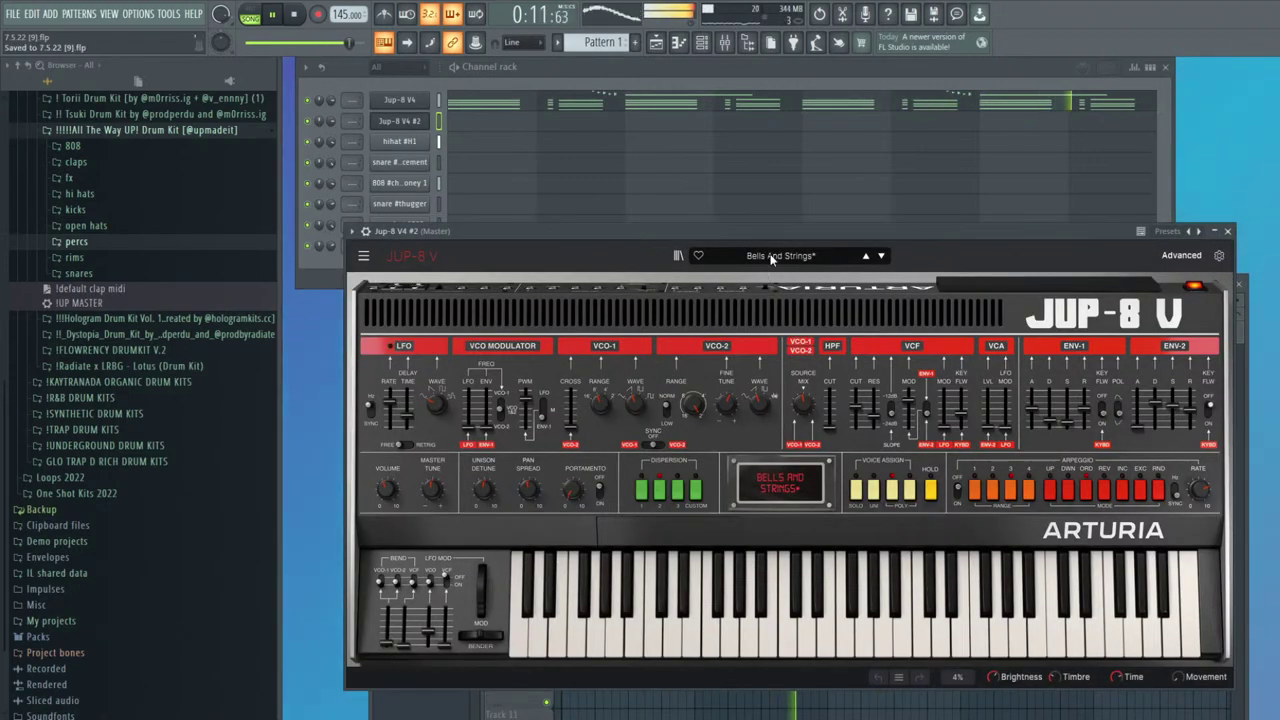
Load the Morning Dew preset in the Jup-8 V4 #2 synth and close its window
{"action": "left_click_drag", "start_coordinate": [929, 238], "coordinate": [892, 236]}
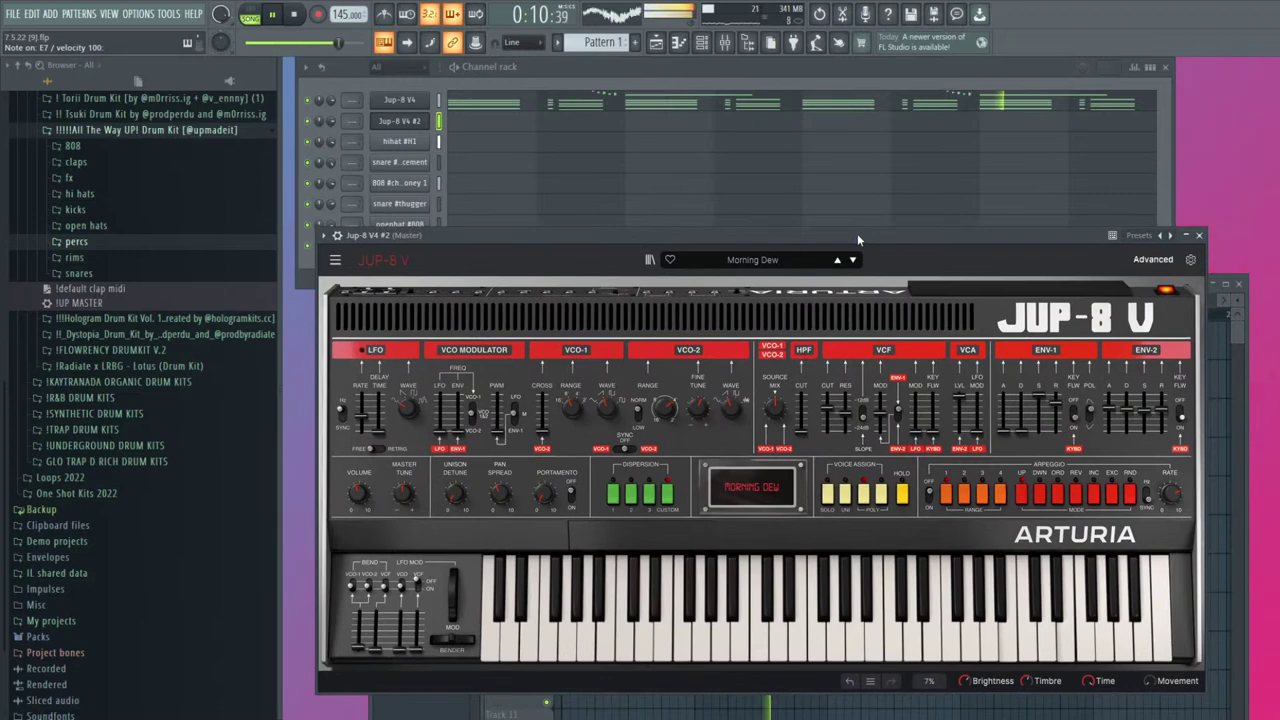
{"action": "left_click", "coordinate": [1207, 236]}
Draw a rising melody of D#5, F5, F#5 and C#6 for Jup-8 V4 #2 across bars 1 and 2
{"action": "left_click", "coordinate": [592, 122]}
{"action": "scroll", "coordinate": [374, 211], "scroll_direction": "up", "scroll_amount": 1}
{"action": "scroll", "coordinate": [377, 200], "scroll_direction": "down", "scroll_amount": 2}
{"action": "scroll", "coordinate": [409, 312], "scroll_direction": "up", "scroll_amount": 1}
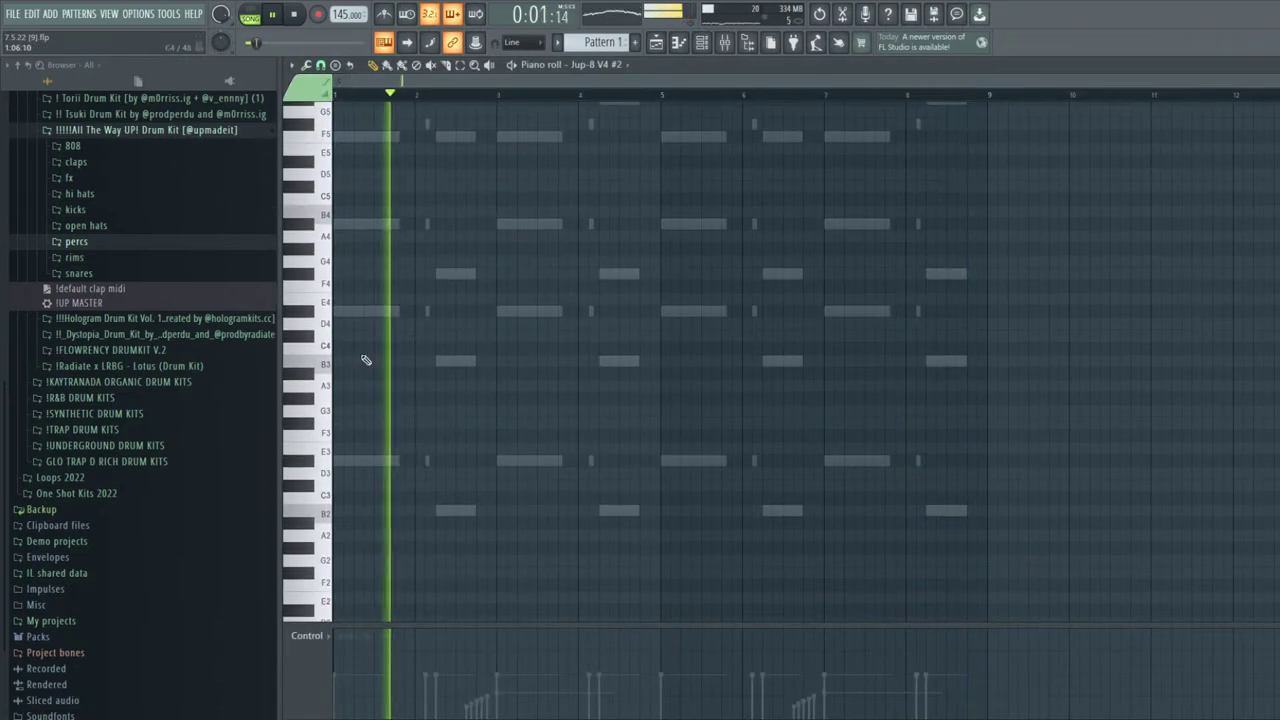
{"action": "scroll", "coordinate": [373, 340], "scroll_direction": "up", "scroll_amount": 1}
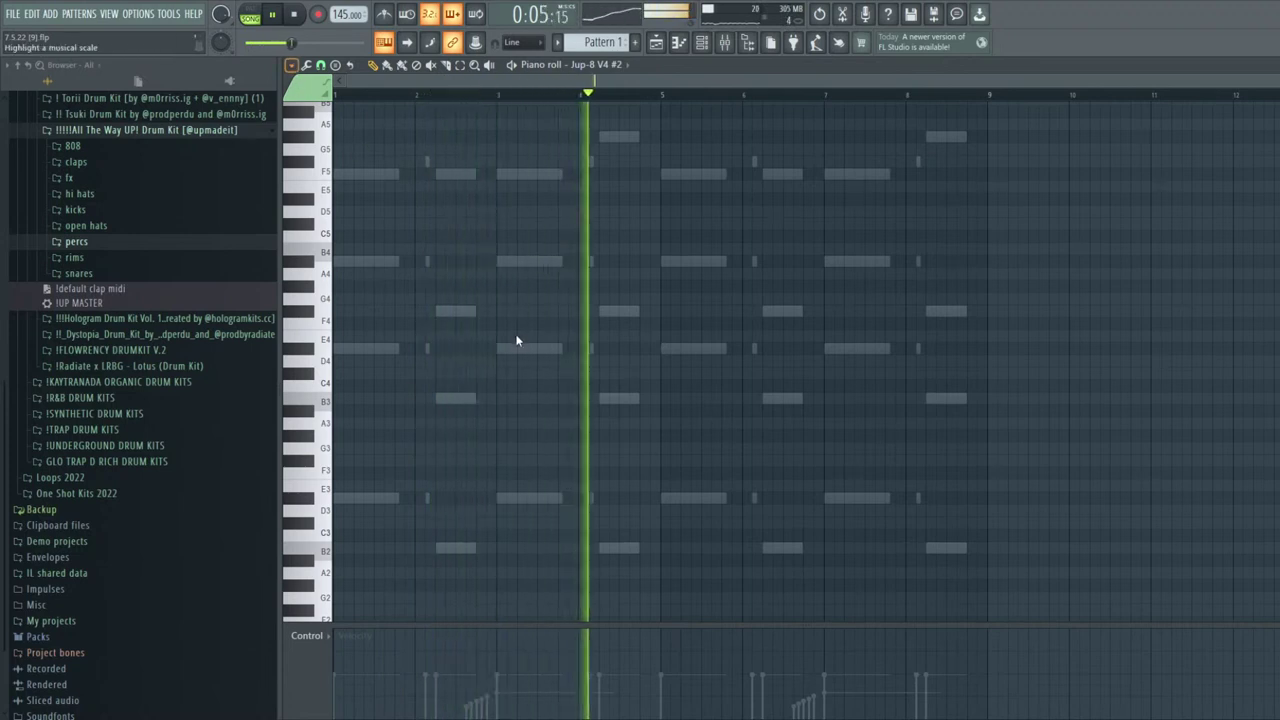
{"action": "scroll", "coordinate": [366, 209], "scroll_direction": "up", "scroll_amount": 2}
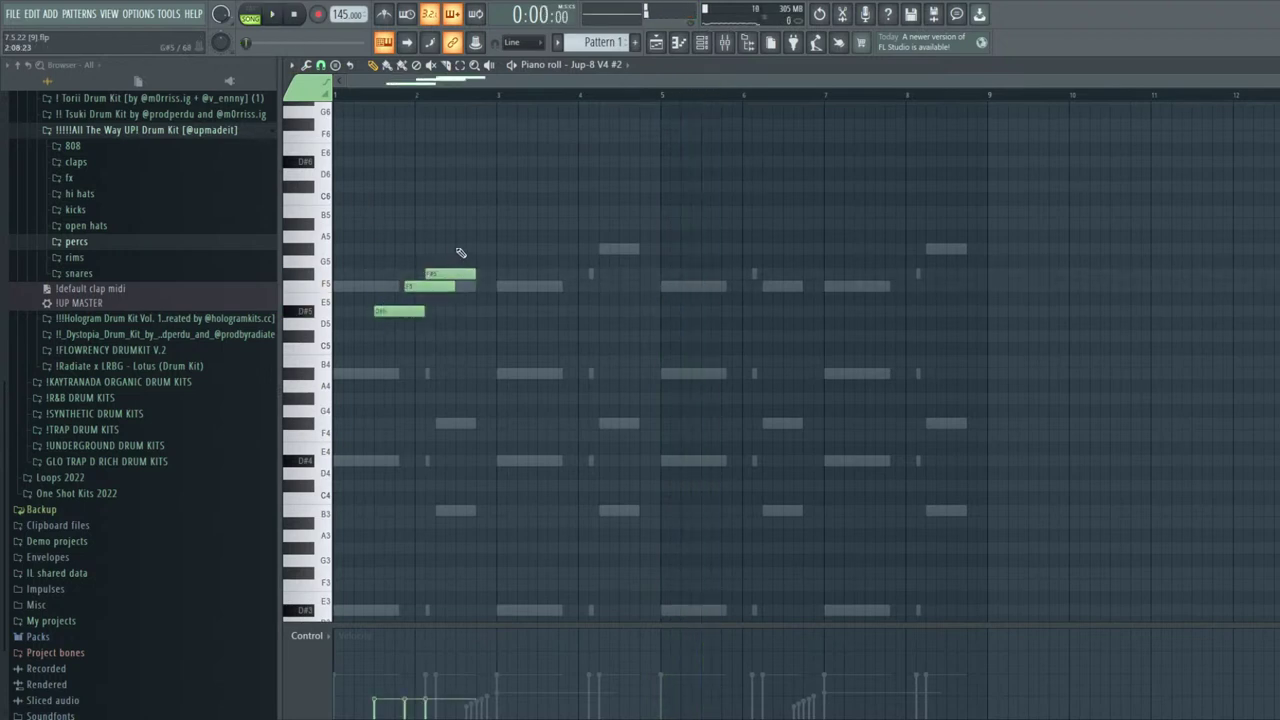
{"action": "left_click_drag", "start_coordinate": [505, 187], "coordinate": [497, 190]}
Give the four melody notes rising velocities and shift the phrase to start at bar 1
{"action": "key", "text": "ctrl+a"}
{"action": "mouse_move", "coordinate": [440, 652]}
{"action": "left_mouse_down"}
{"action": "mouse_move", "coordinate": [432, 668]}
{"action": "mouse_move", "coordinate": [458, 663]}
{"action": "left_mouse_up"}
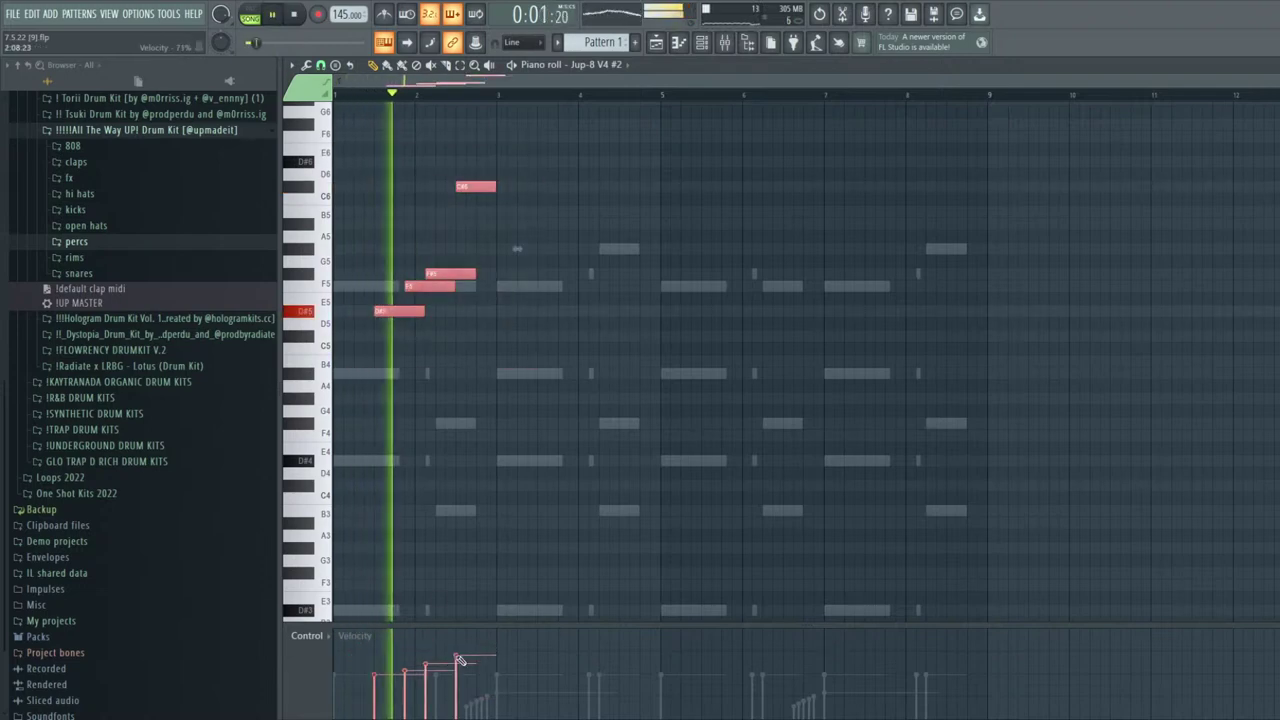
{"action": "key", "text": "F7"}
{"action": "key", "text": "F7"}
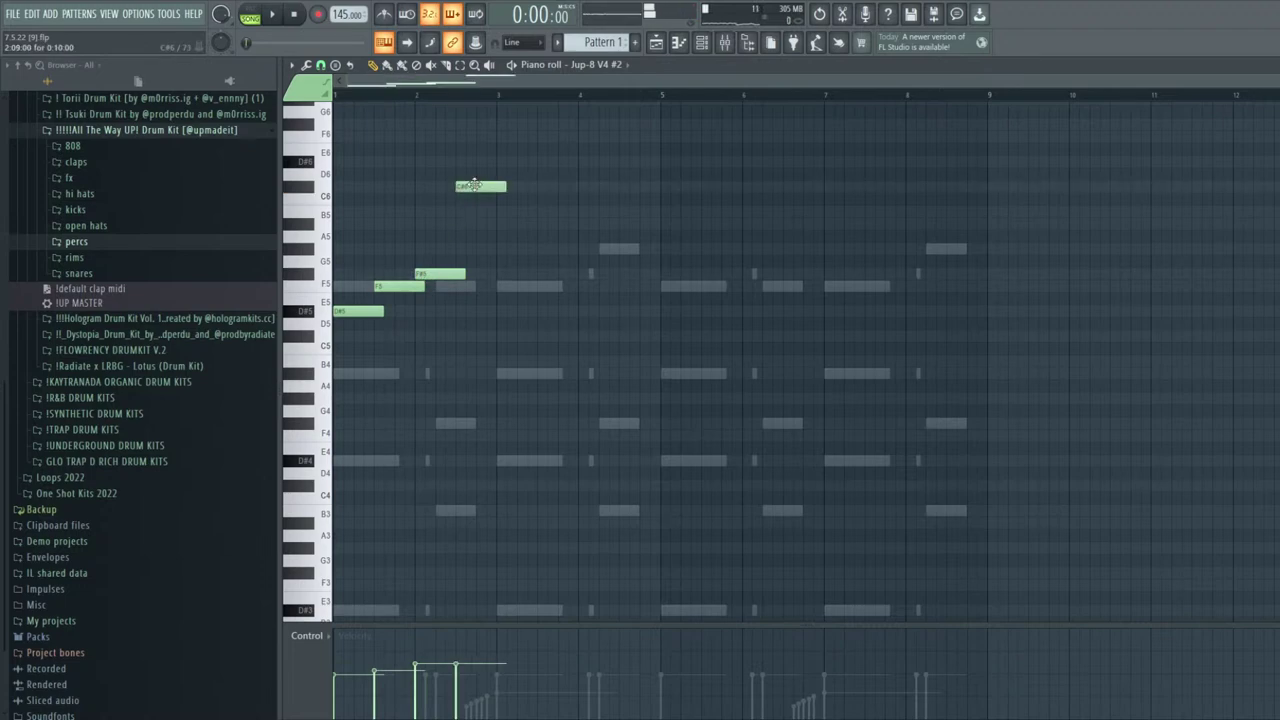
Duplicate the two-bar melody three times to fill bars 3–8 and close the piano roll
{"action": "key", "text": "ctrl+b"}
{"action": "key", "text": "ctrl+b"}
{"action": "key", "text": "ctrl+b"}
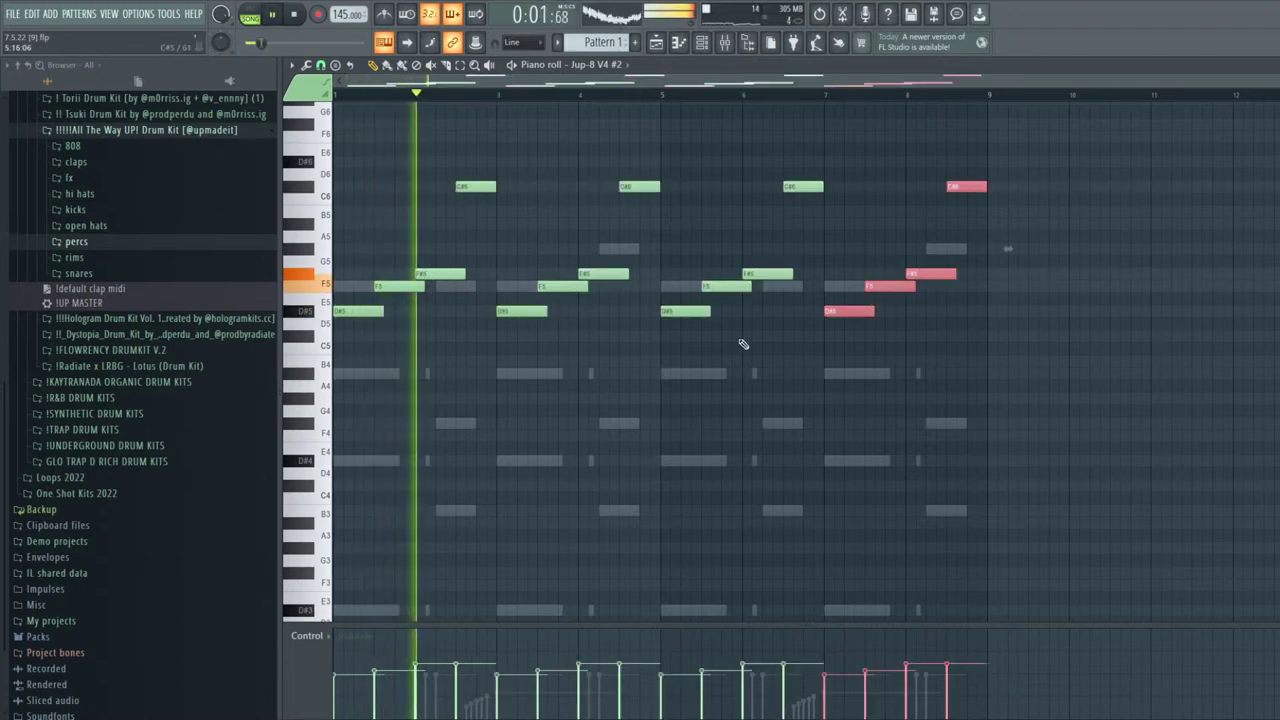
{"action": "key", "text": "F7"}
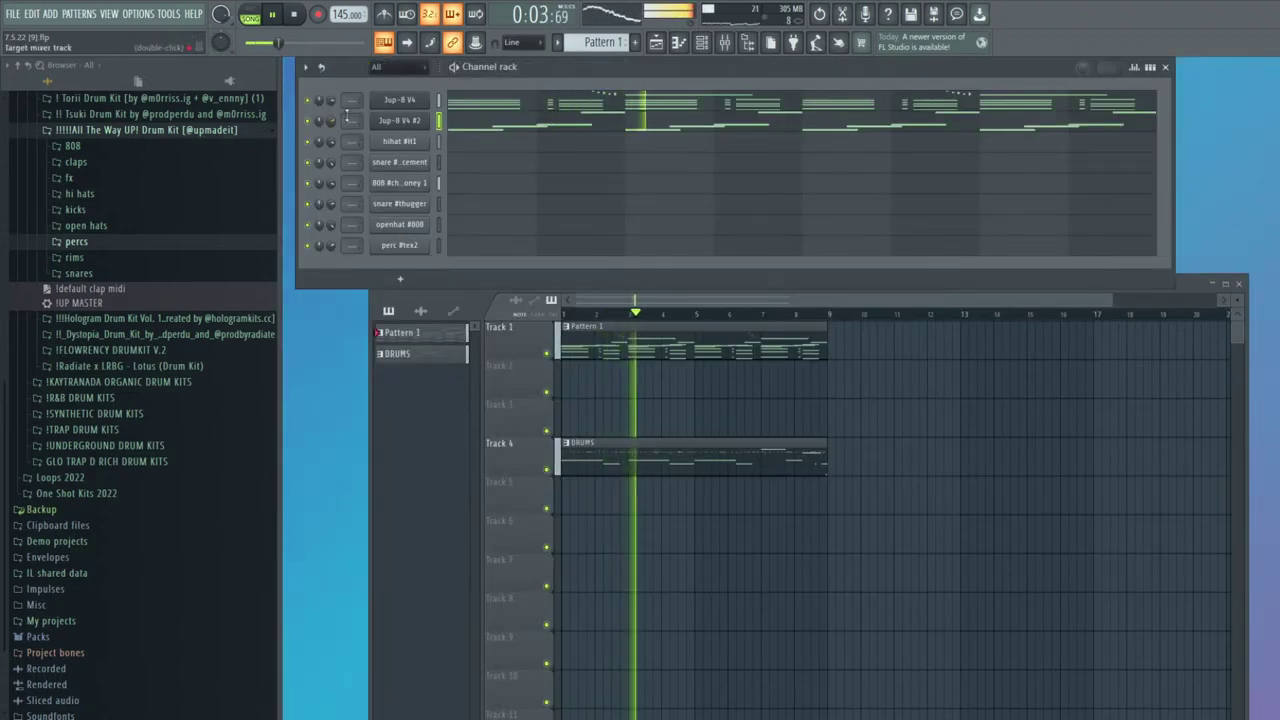
Stop playback, reopen the Jup-8 V4 #2 synth with the Moon Glow preset and set its Envelope 2 attack to 293 ms
{"action": "left_click", "coordinate": [400, 120]}
{"action": "key", "text": "space"}
{"action": "left_click_drag", "start_coordinate": [853, 239], "coordinate": [841, 250]}
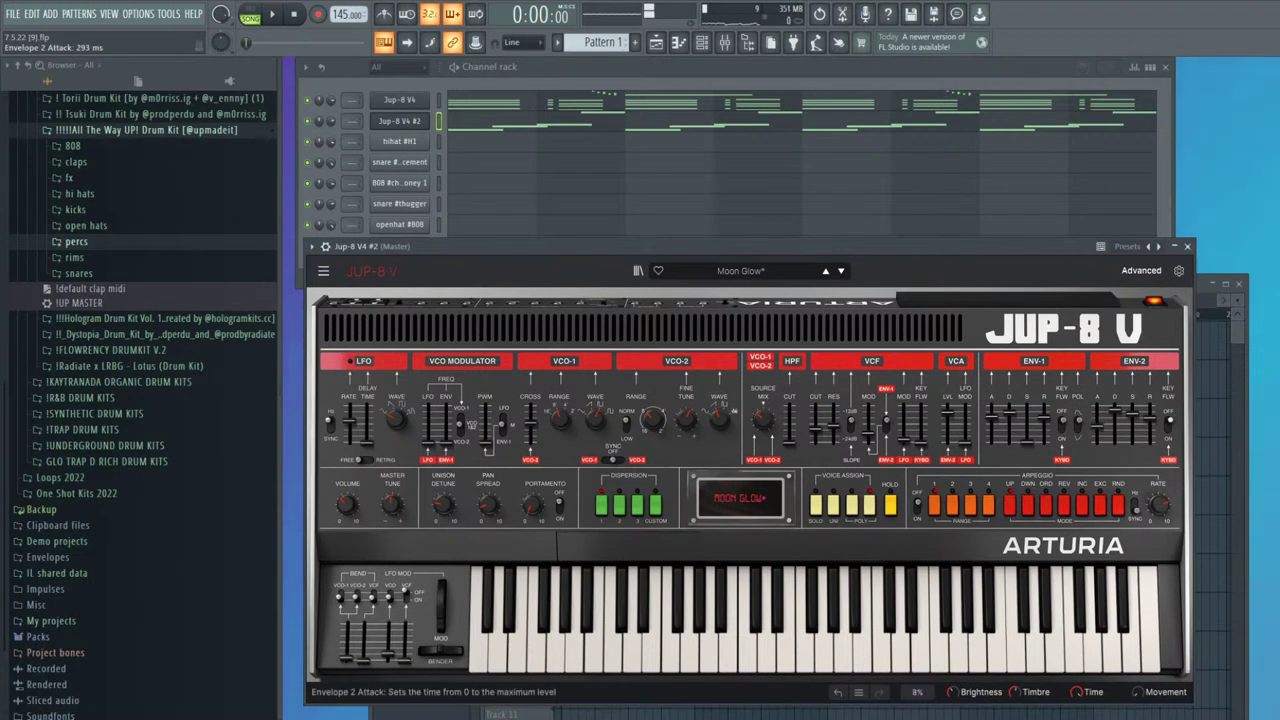
{"action": "left_click_drag", "start_coordinate": [920, 265], "coordinate": [893, 257]}
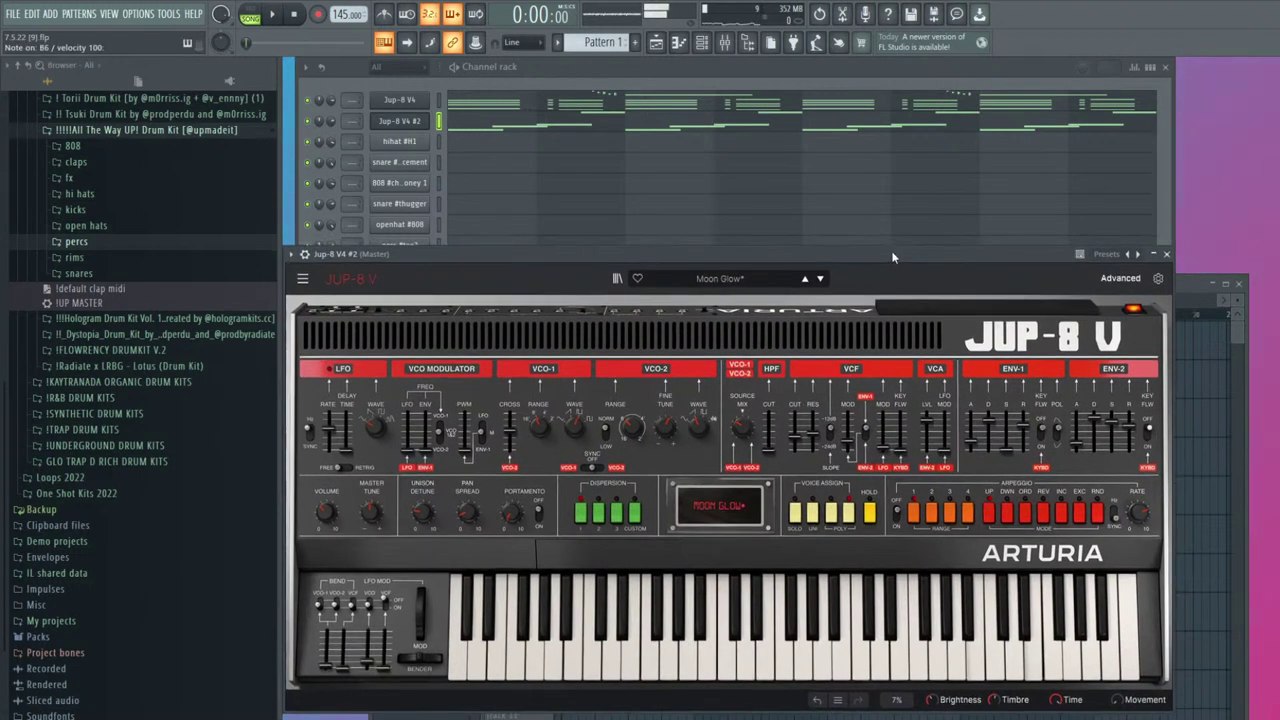
Clear the repeated phrases from bars 3–8 of the Jup-8 V4 #2 melody, keeping one long C#6 across bar 4
{"action": "key", "text": "space"}
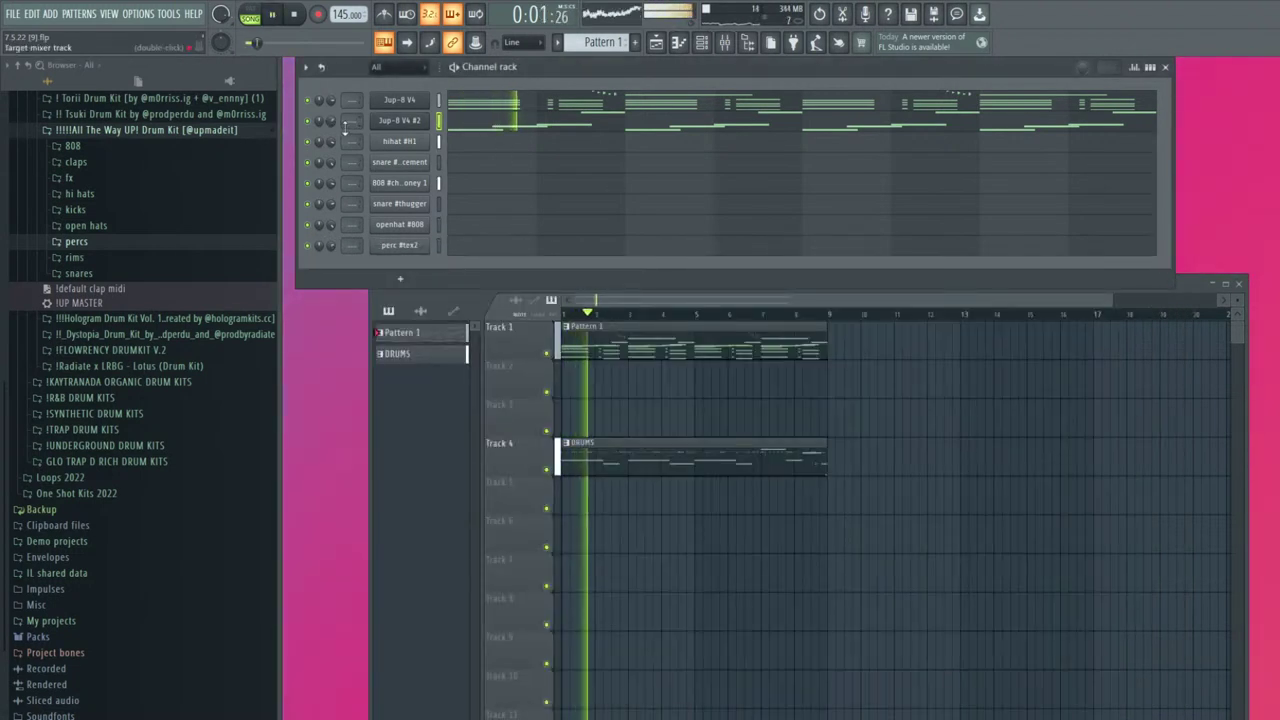
{"action": "left_click", "coordinate": [470, 128]}
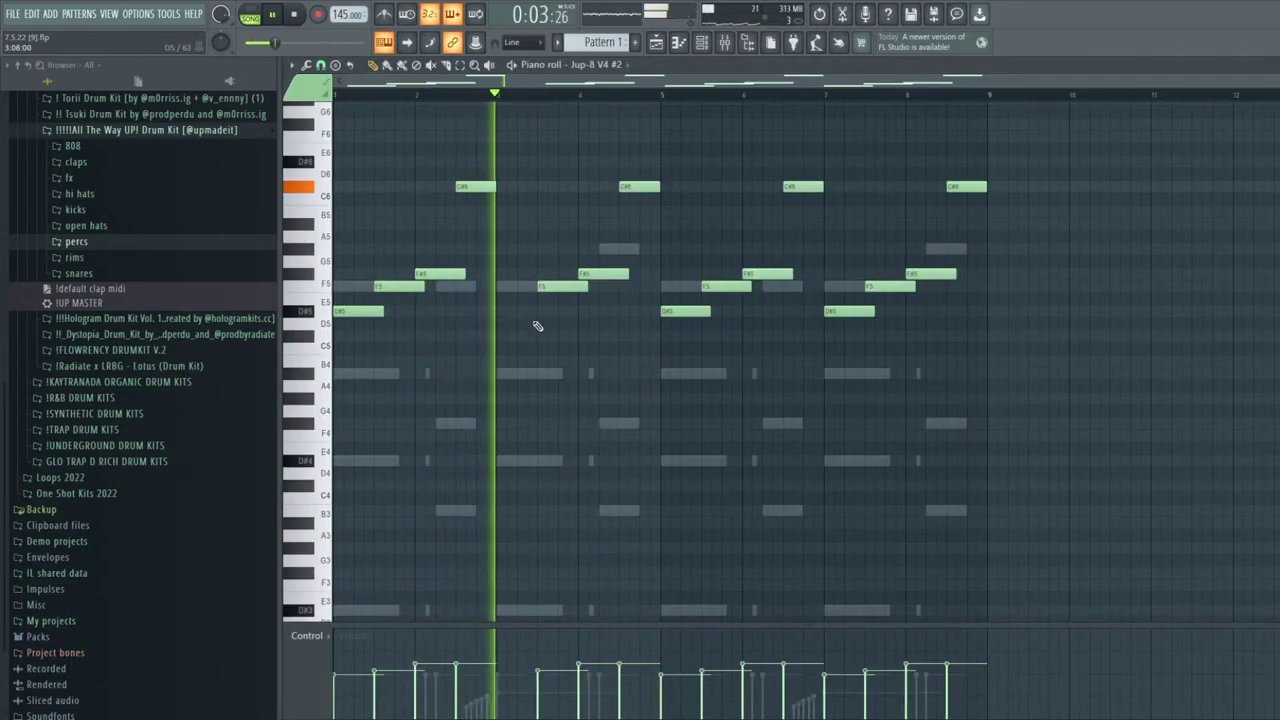
{"action": "left_click", "coordinate": [589, 188]}
{"action": "right_click", "coordinate": [645, 188]}
{"action": "left_click", "coordinate": [644, 187]}
{"action": "right_click", "coordinate": [644, 187]}
{"action": "left_click_drag", "start_coordinate": [617, 187], "coordinate": [661, 188]}
{"action": "left_click_drag", "start_coordinate": [969, 353], "coordinate": [702, 145]}
{"action": "key", "text": "Delete"}
{"action": "left_click", "coordinate": [662, 309]}
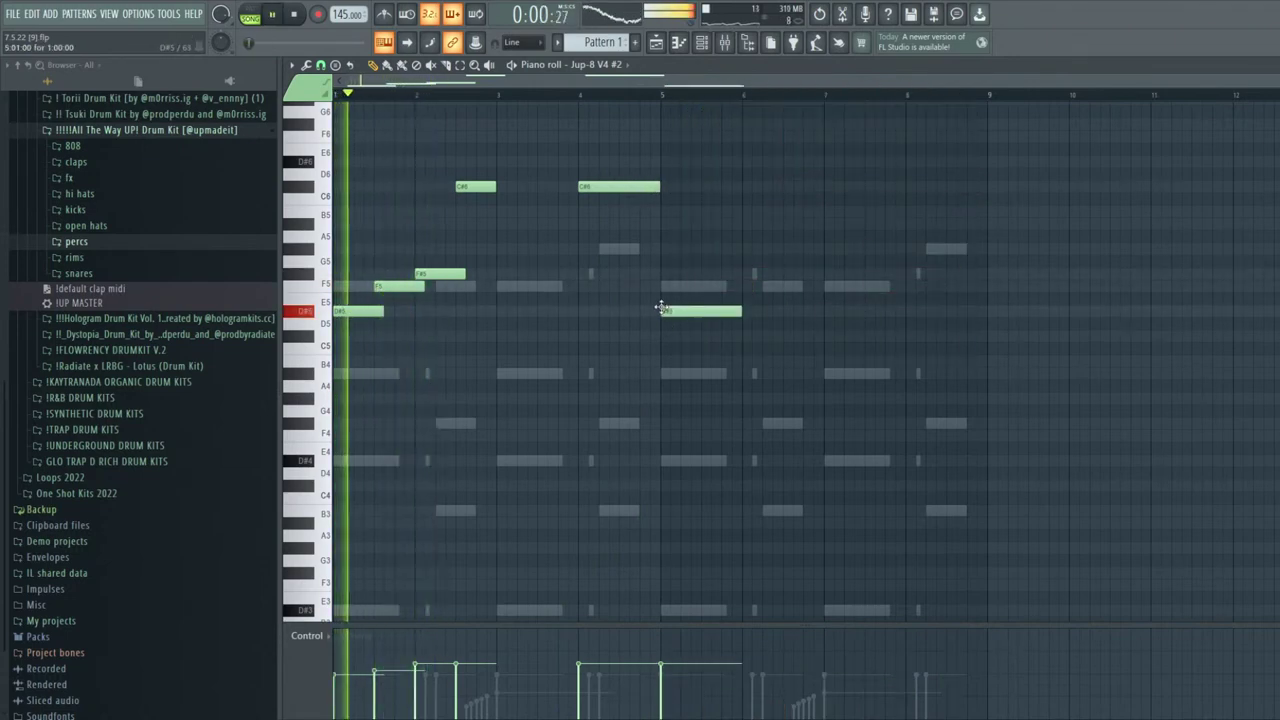
{"action": "right_click", "coordinate": [660, 307]}
Shorten the opening D#5, F5 and F#5 notes and add a rising A#6, D#7, F7 and A#7 run in bars 3–4
{"action": "left_click_drag", "start_coordinate": [577, 187], "coordinate": [498, 187]}
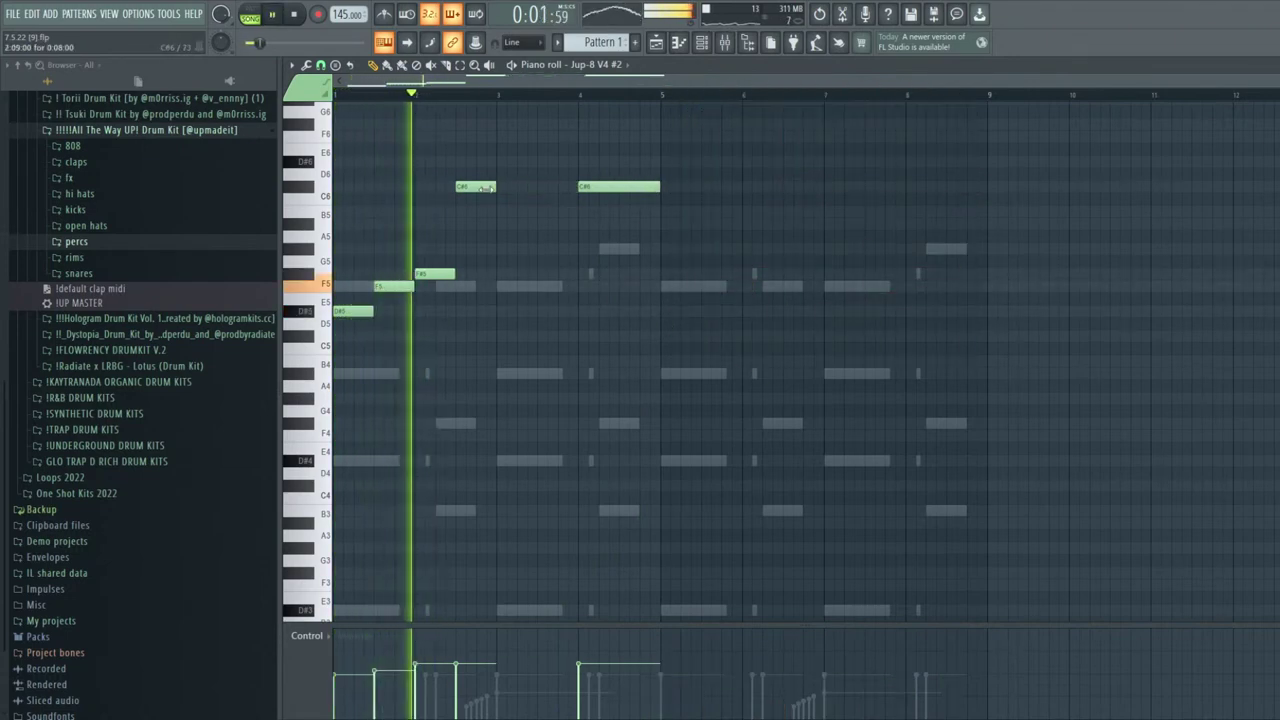
{"action": "scroll", "coordinate": [560, 186], "scroll_direction": "up", "scroll_amount": 3}
{"action": "left_click", "coordinate": [566, 187]}
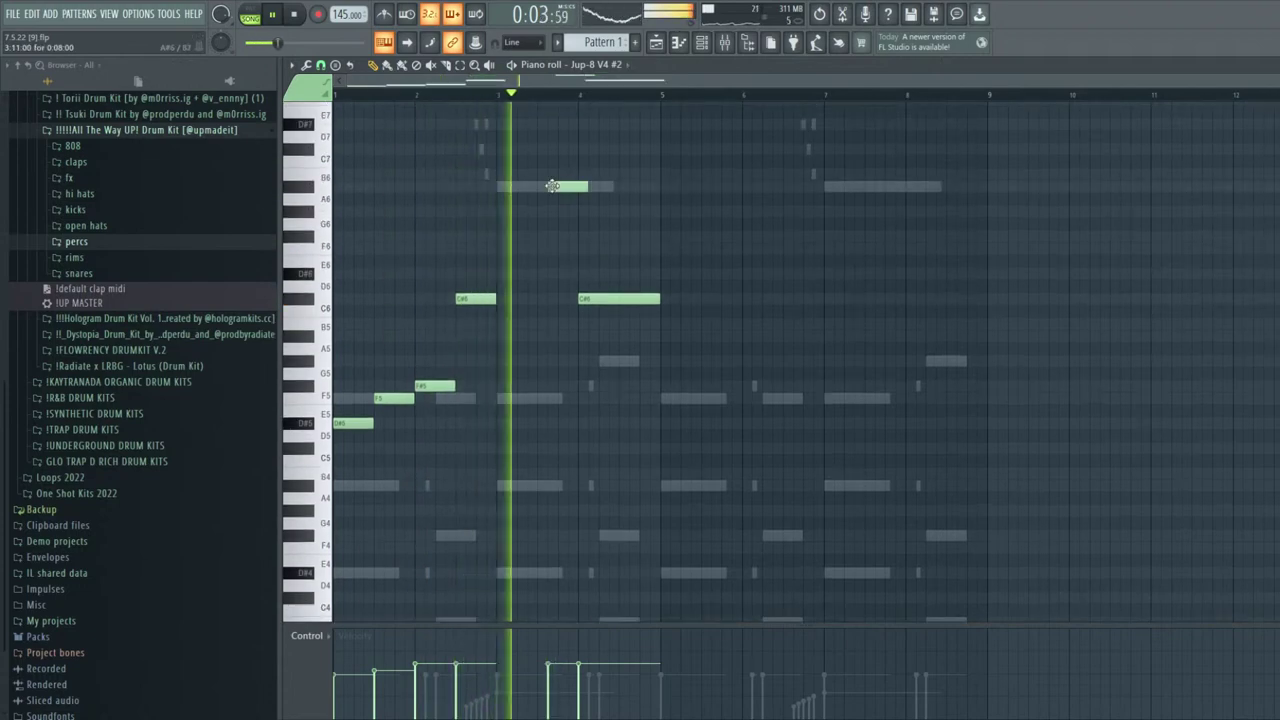
{"action": "scroll", "coordinate": [565, 140], "scroll_direction": "up", "scroll_amount": 1}
{"action": "left_click", "coordinate": [565, 165]}
{"action": "scroll", "coordinate": [617, 190], "scroll_direction": "up", "scroll_amount": 1}
{"action": "left_click", "coordinate": [625, 174]}
{"action": "left_click", "coordinate": [646, 126]}
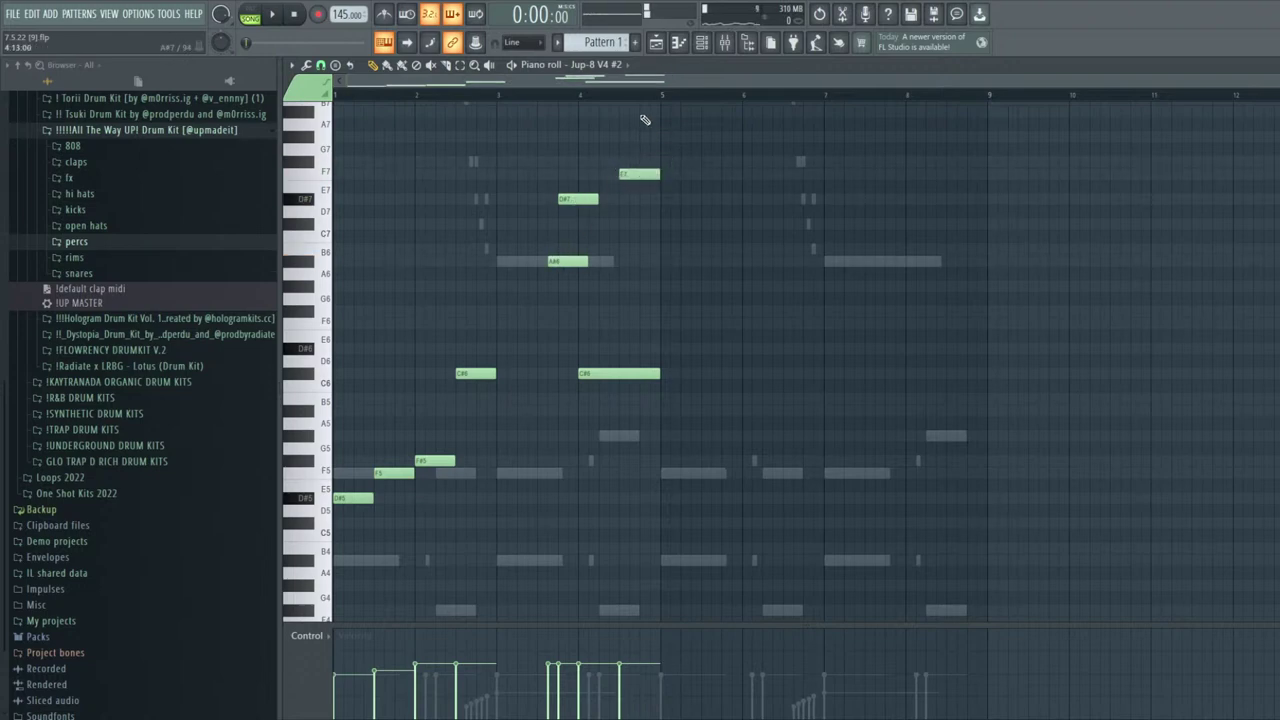
Trim the final A#7 to the end of bar 4 and duplicate the four-bar melody into bars 5–8
{"action": "left_click_drag", "start_coordinate": [677, 112], "coordinate": [658, 129]}
{"action": "key", "text": "ctrl+b"}
{"action": "key", "text": "F7"}
Switch the Jup-8 V4 #2 synth to the Morning Dew preset and set its Envelope 2 attack to 9.21 ms
{"action": "left_click", "coordinate": [417, 122]}
{"action": "key", "text": "space"}
{"action": "left_click_drag", "start_coordinate": [836, 253], "coordinate": [820, 259]}
{"action": "key", "text": "u"}
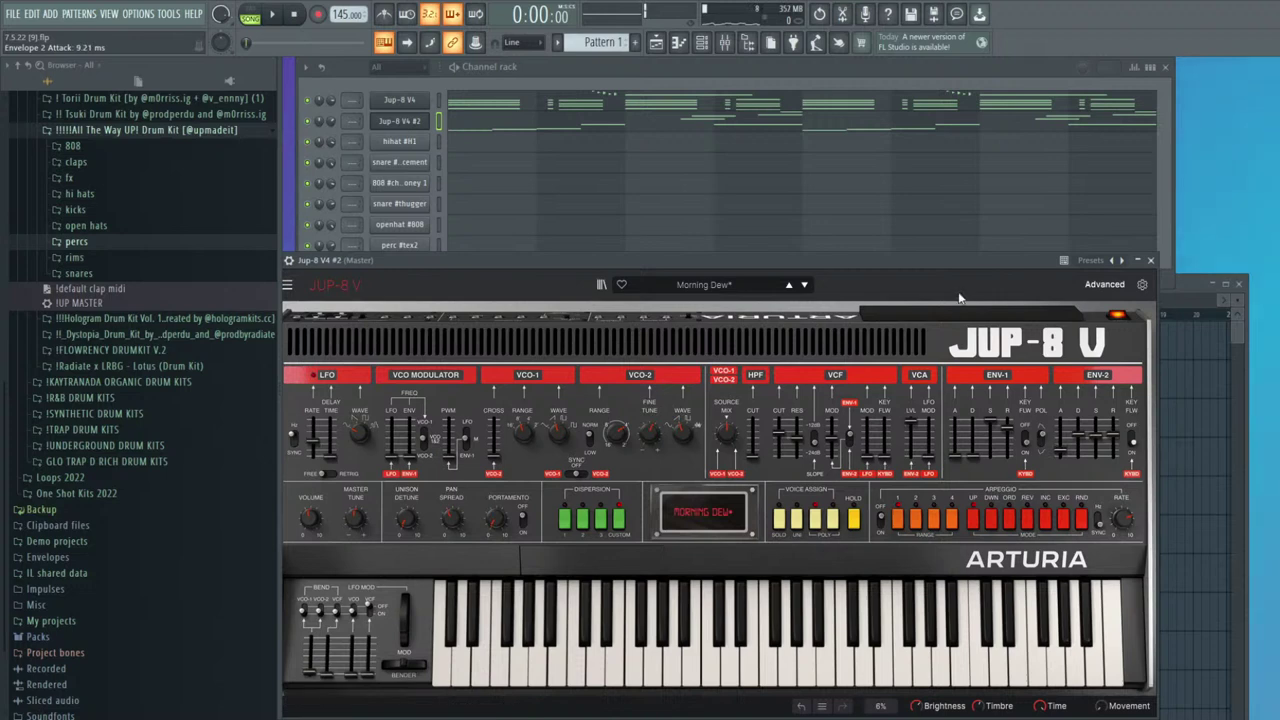
{"action": "key", "text": "space"}
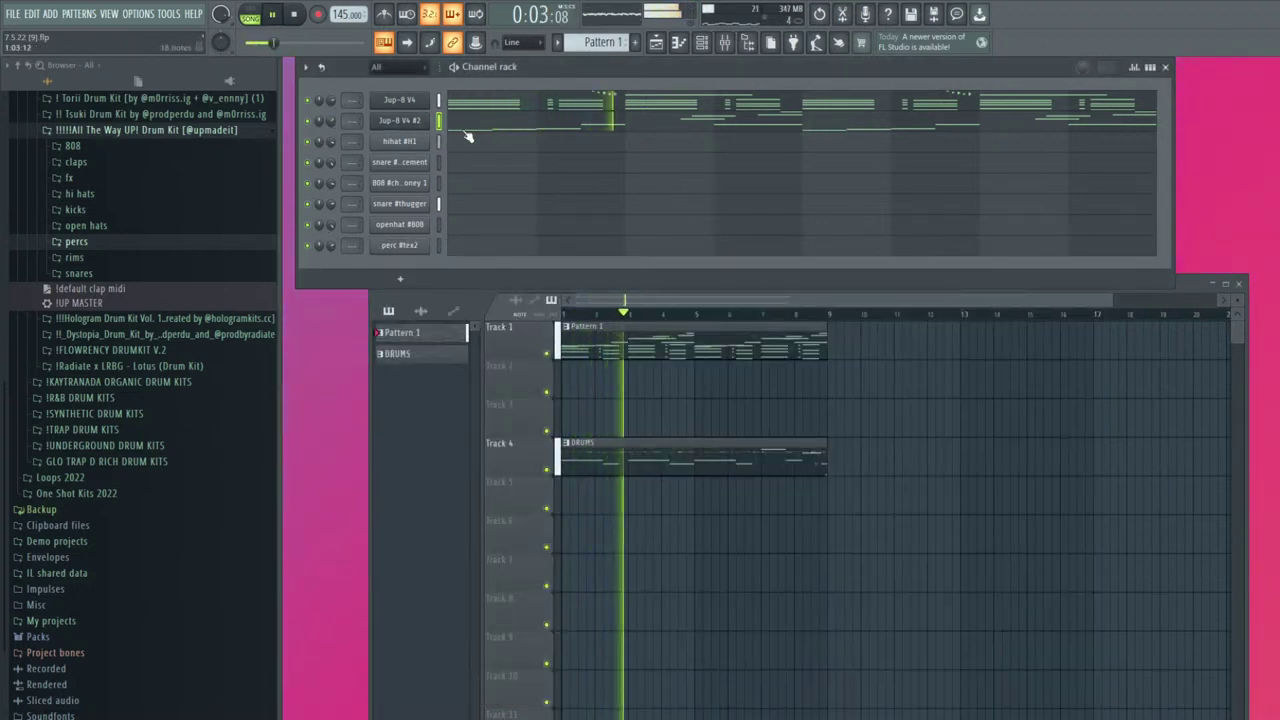
Move the Jup-8 V4 #2 channel above Jup-8 V4 and lower its melody notes in bars 7–8 by one octave
{"action": "key", "text": "alt+Up"}
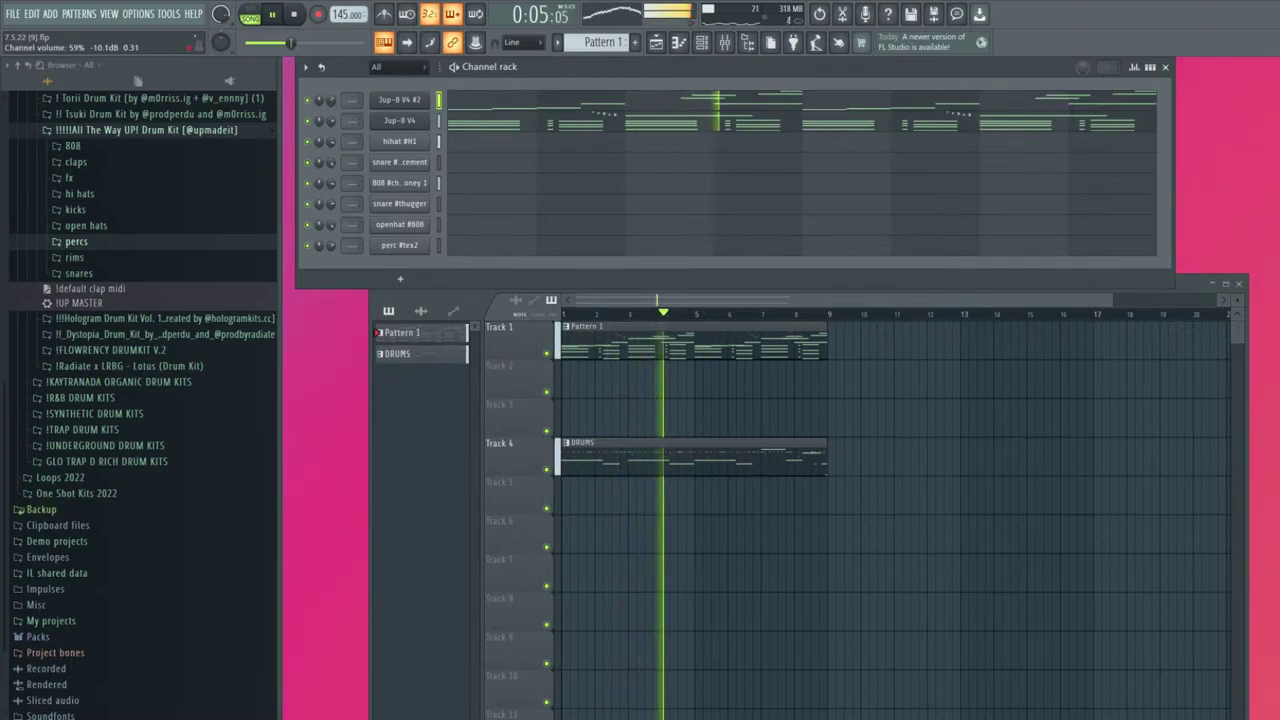
{"action": "left_click", "coordinate": [556, 100]}
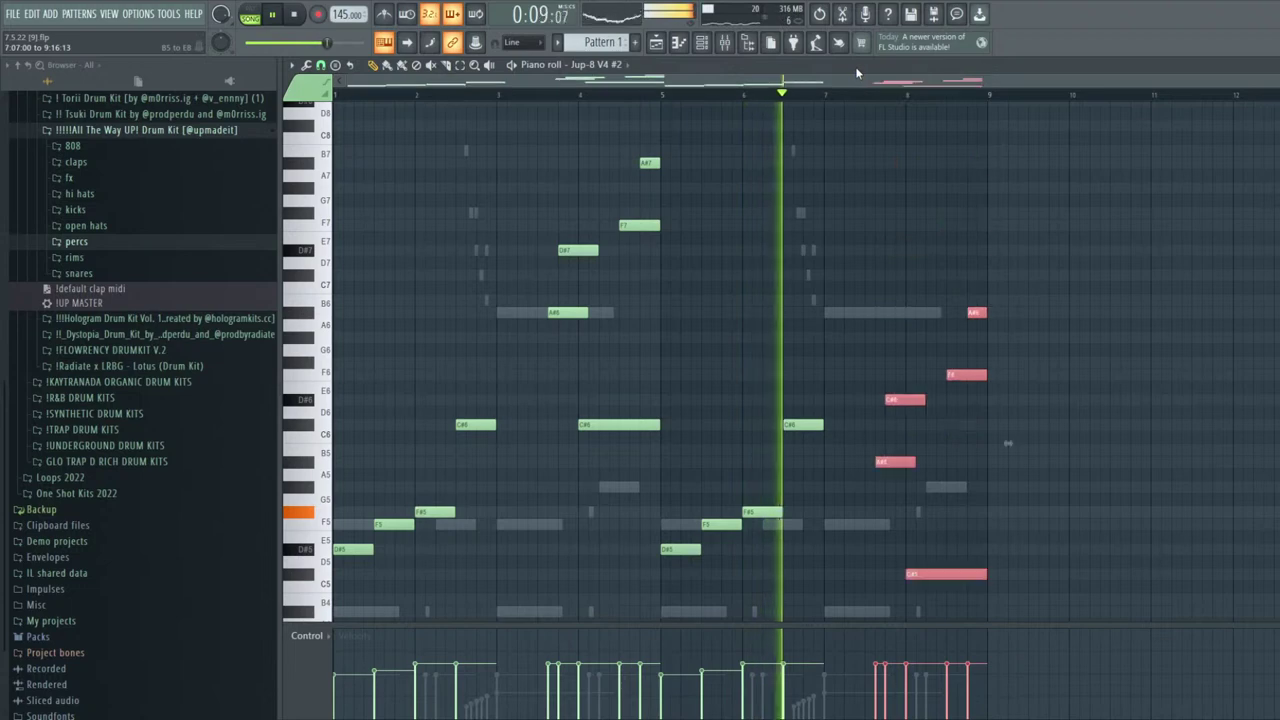
{"action": "key", "text": "Escape"}
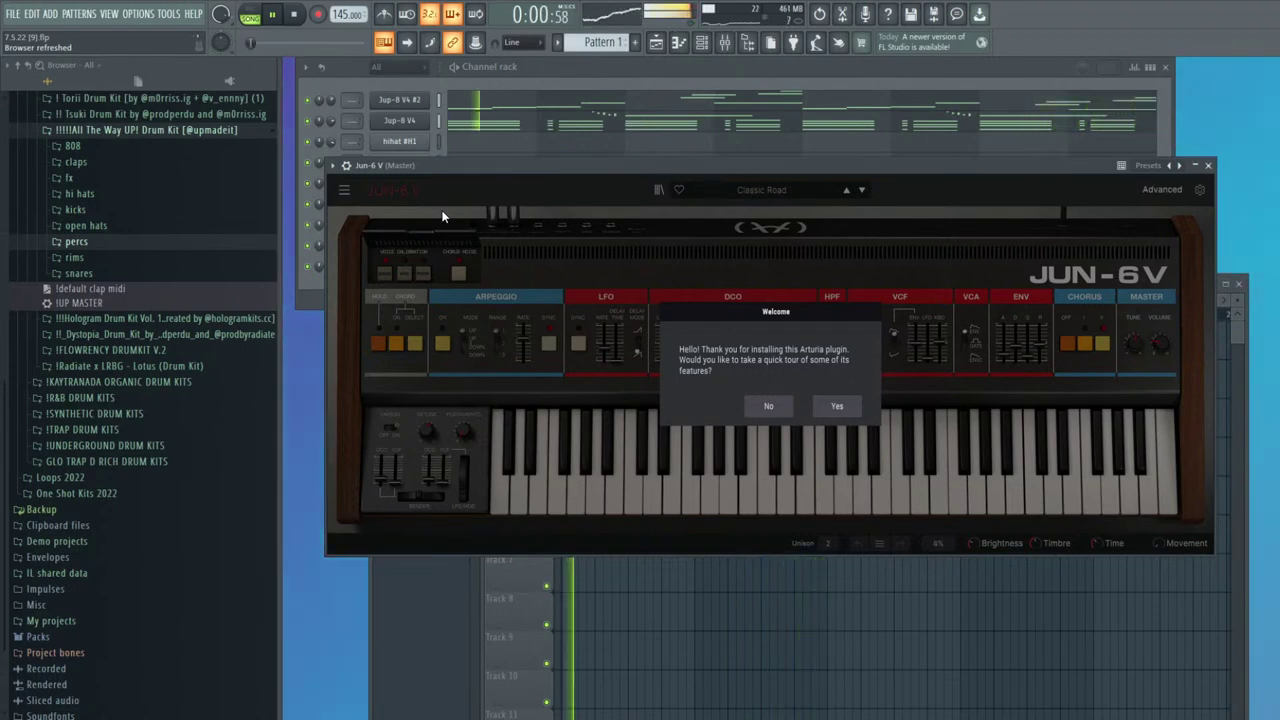
Decline the Jun-6 V welcome tour, audition the Classic Road preset and close the synth window
{"action": "left_click", "coordinate": [768, 405]}
{"action": "left_click_drag", "start_coordinate": [782, 162], "coordinate": [715, 305]}
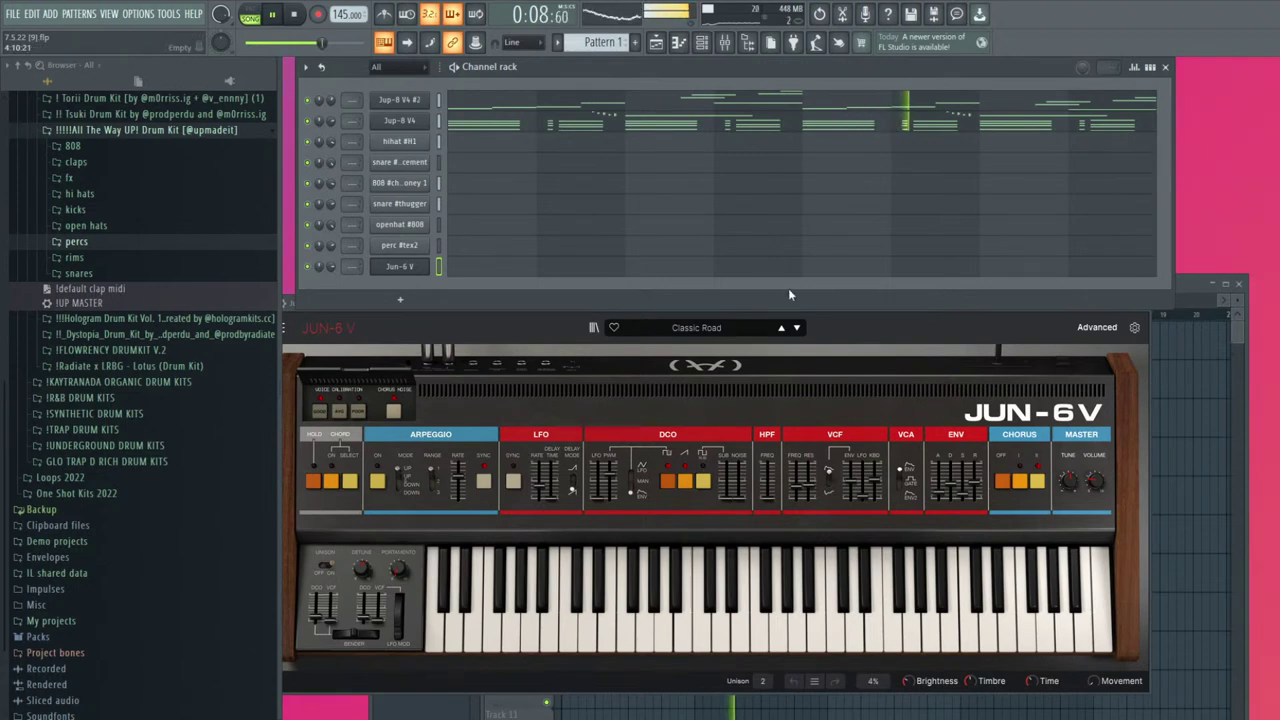
{"action": "left_click_drag", "start_coordinate": [824, 314], "coordinate": [800, 310]}
{"action": "key", "text": "space"}
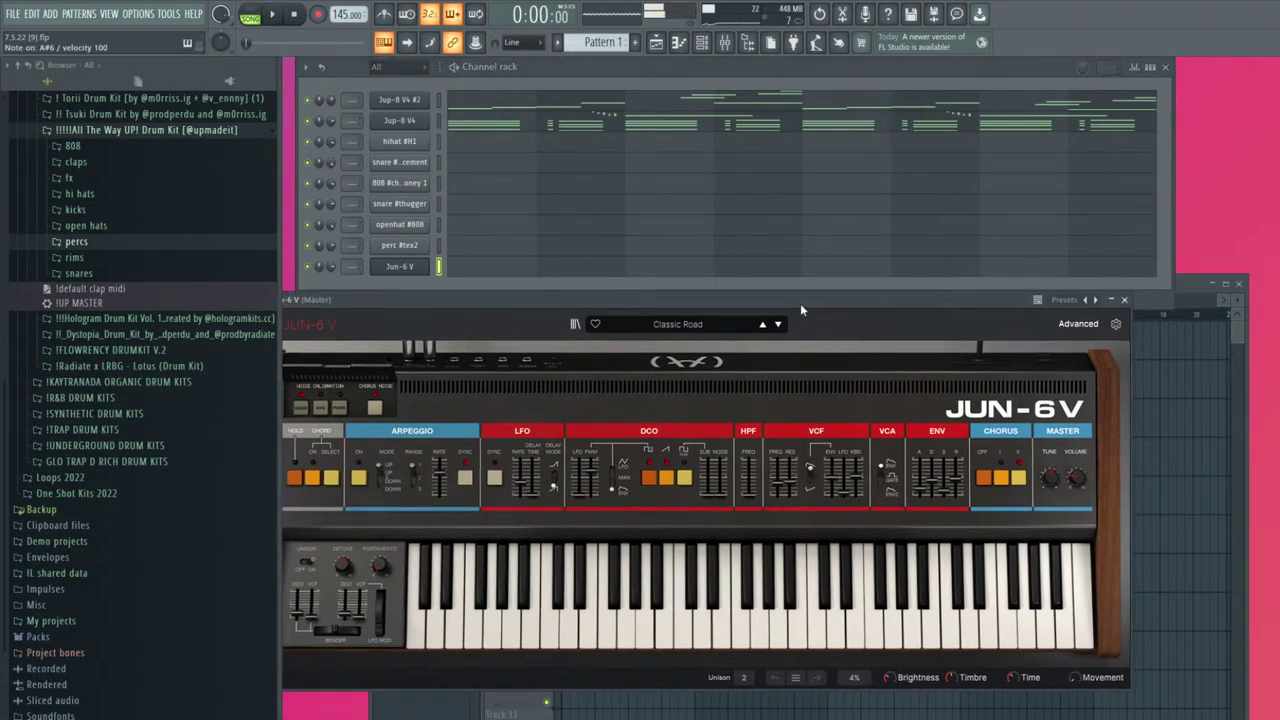
{"action": "left_click", "coordinate": [1125, 301]}
Draw short Jun-6 V notes D#7 and A#6 at the start of bar 1, and A#6 and F#6 halfway through it
{"action": "key", "text": "space"}
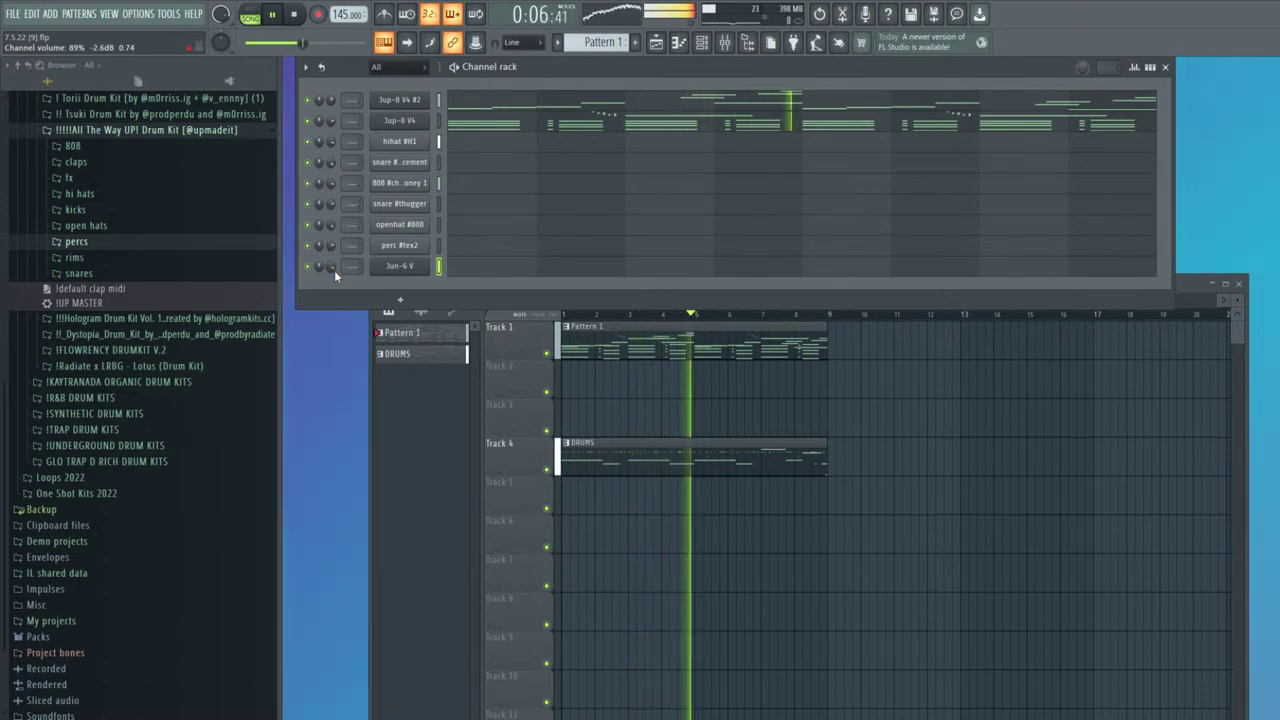
{"action": "left_click", "coordinate": [474, 268]}
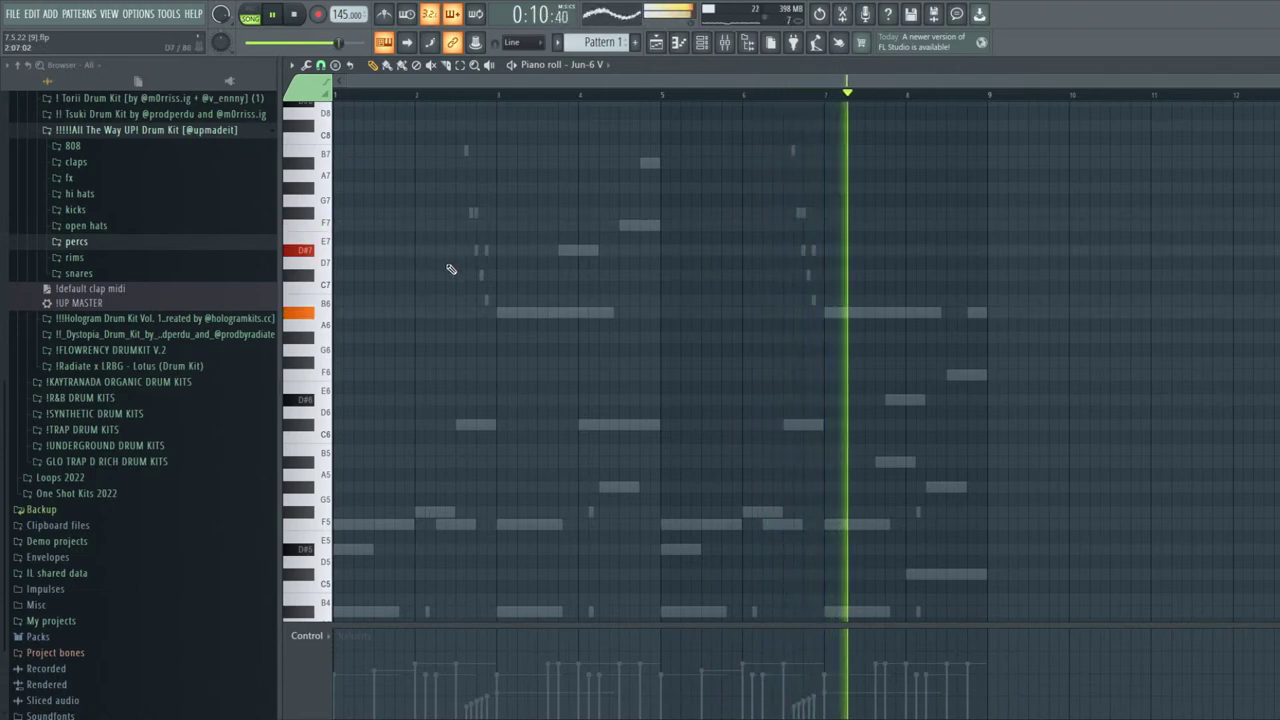
{"action": "left_click", "coordinate": [345, 250]}
{"action": "left_click", "coordinate": [345, 313]}
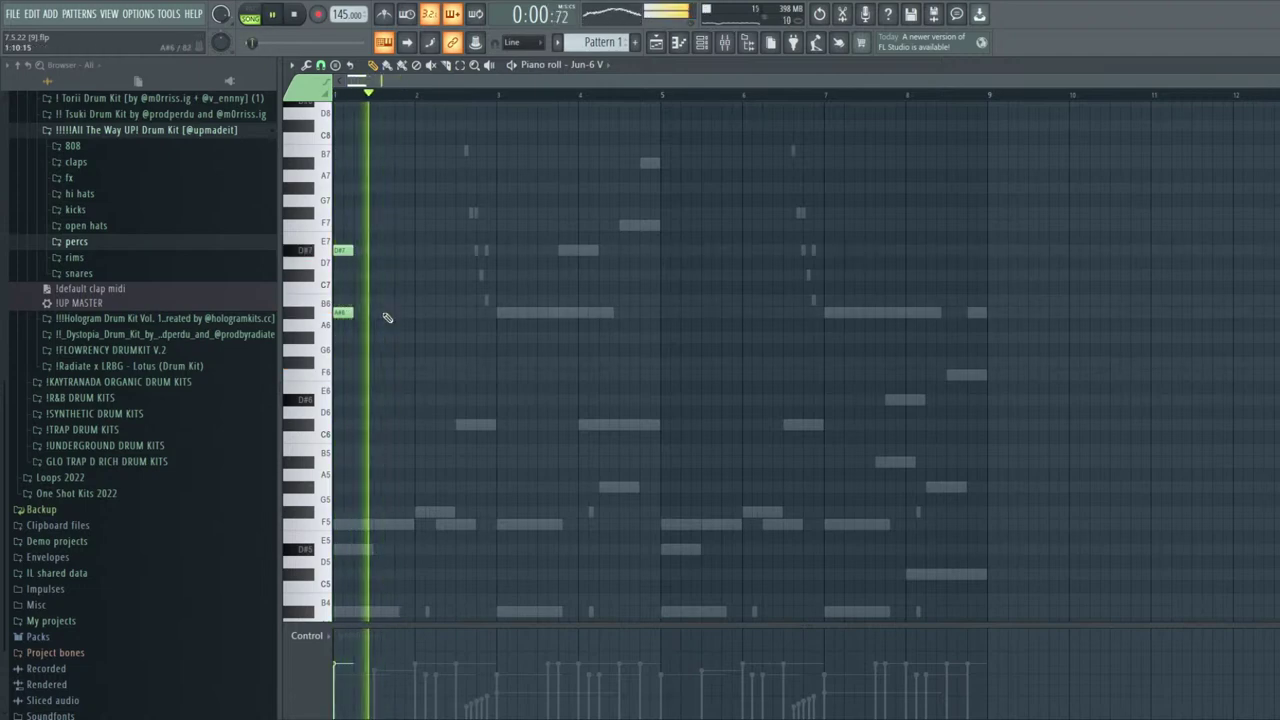
{"action": "key", "text": "space"}
{"action": "key", "text": "space"}
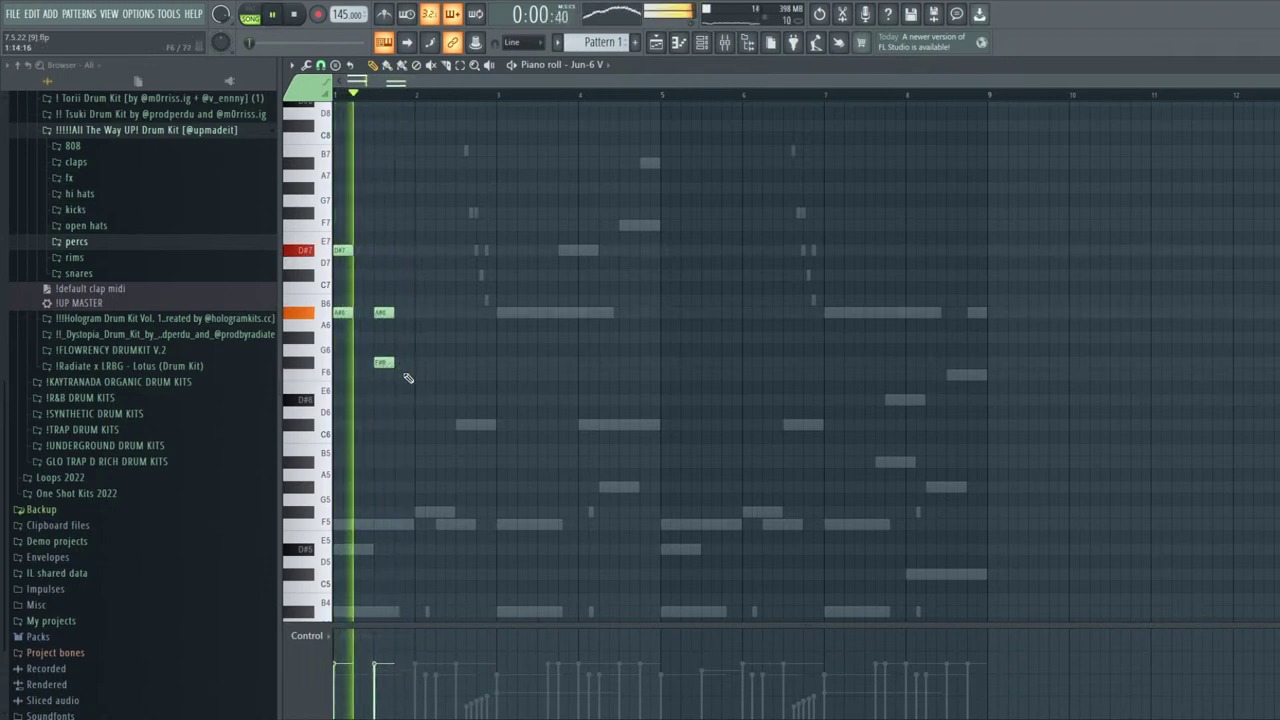
{"action": "key", "text": "space"}
{"action": "key", "text": "space"}
{"action": "key", "text": "space"}
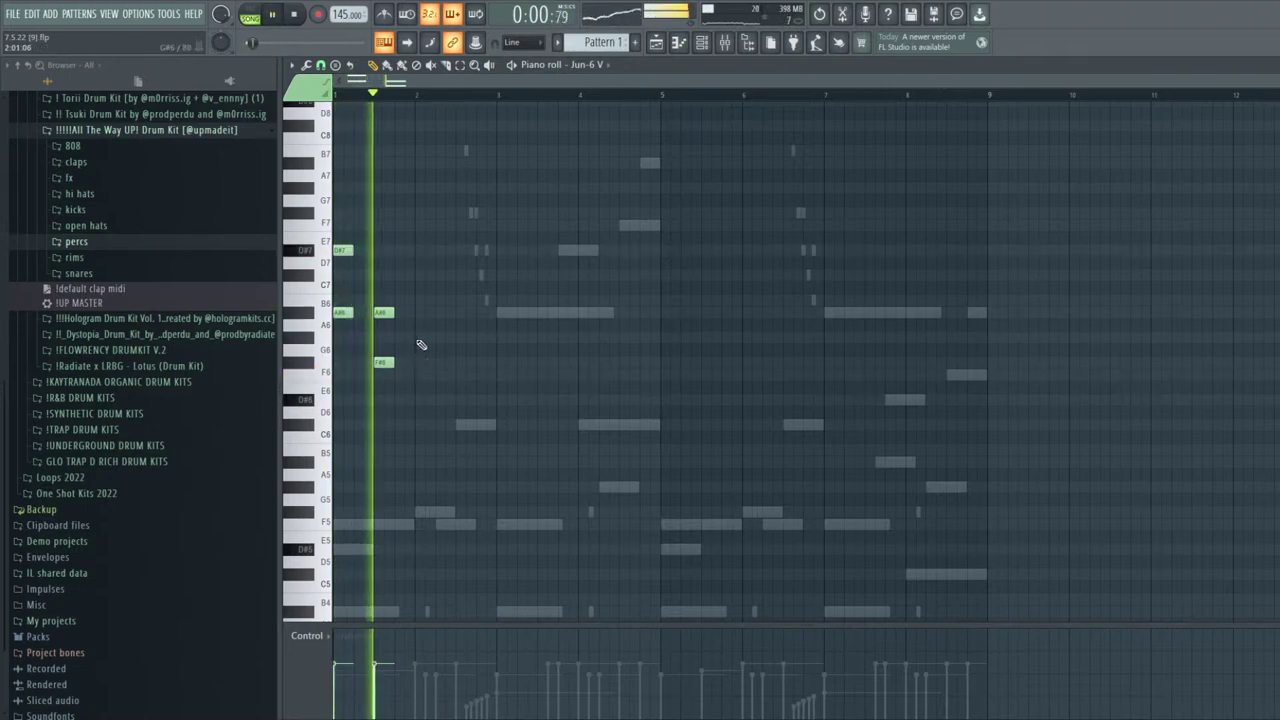
Add short G#6 and F6 notes at the start of bar 2, removing the extra pair halfway through the bar
{"action": "left_click", "coordinate": [421, 338]}
{"action": "left_click", "coordinate": [420, 374]}
{"action": "left_click", "coordinate": [457, 374]}
{"action": "left_click", "coordinate": [456, 337]}
{"action": "left_click_drag", "start_coordinate": [504, 405], "coordinate": [418, 308]}
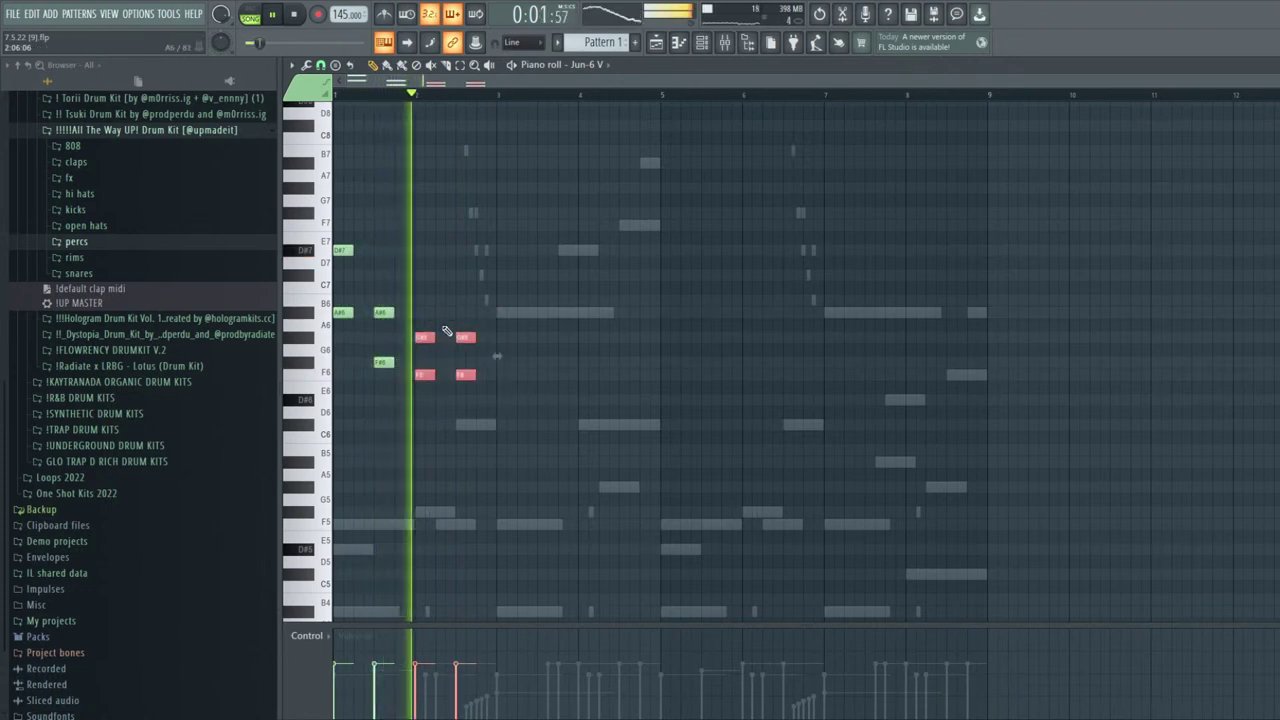
{"action": "left_click", "coordinate": [504, 339]}
{"action": "right_click", "coordinate": [464, 337]}
{"action": "right_click", "coordinate": [465, 374]}
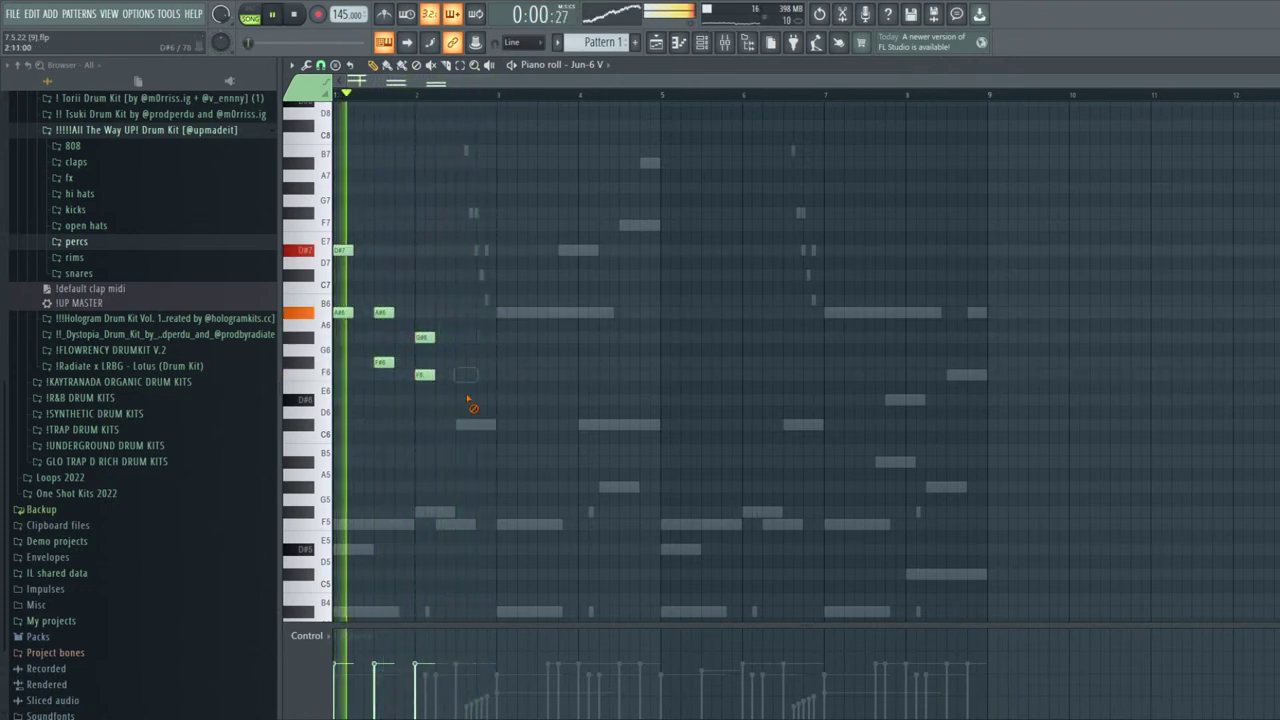
Place F#6 halfway through bar 2 and duplicate the two-bar Jun-6 V pattern to fill bars 3–8
{"action": "key", "text": "space"}
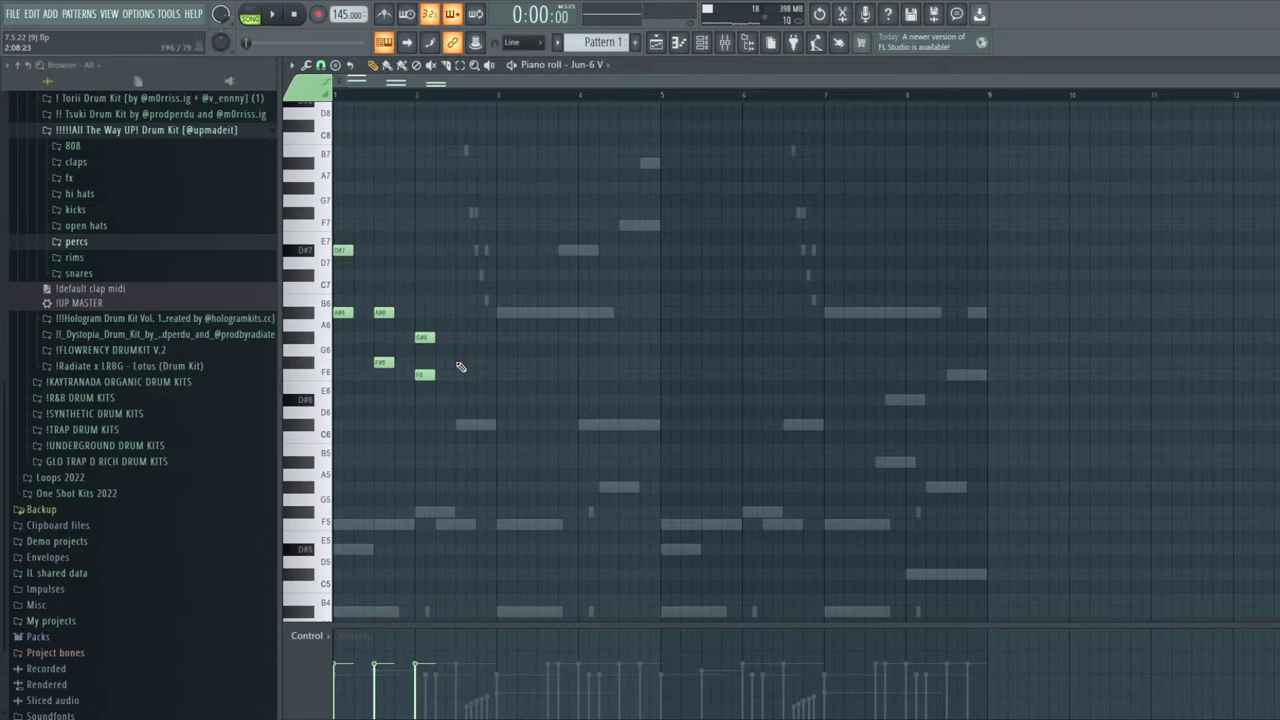
{"action": "key", "text": "space"}
{"action": "key", "text": "ctrl+a"}
{"action": "key", "text": "ctrl+b"}
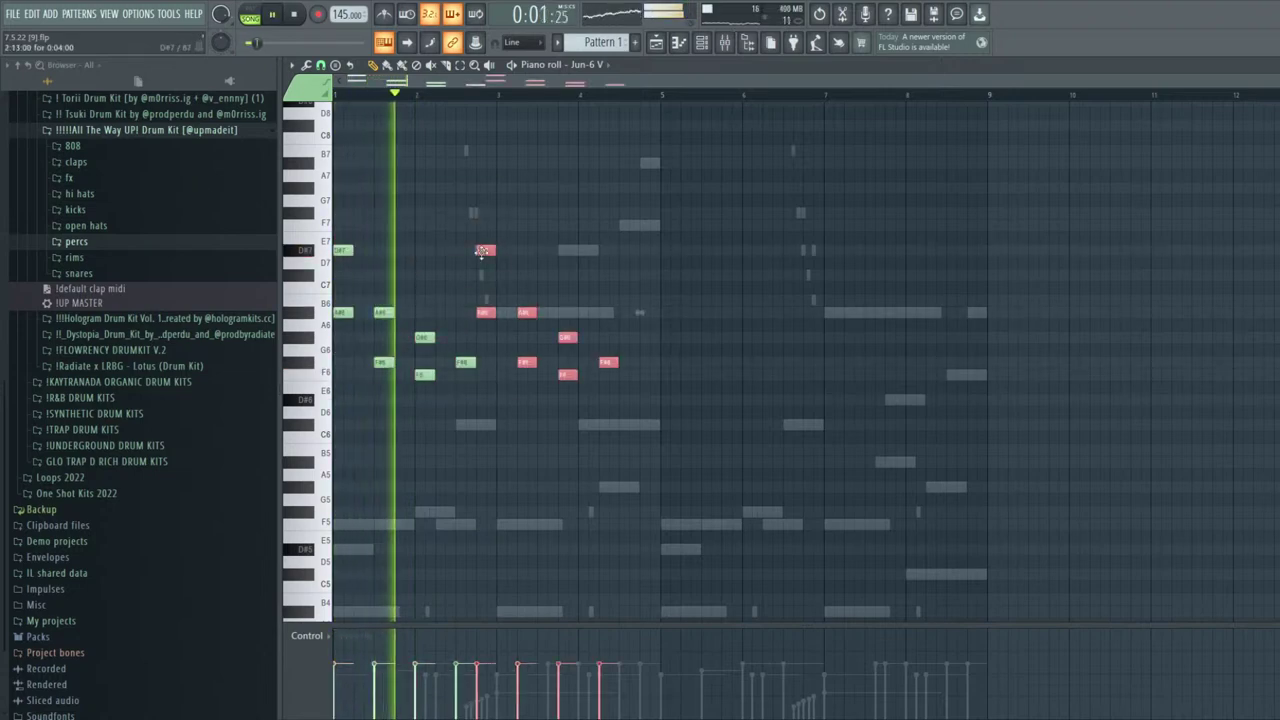
{"action": "key", "text": "ctrl+b"}
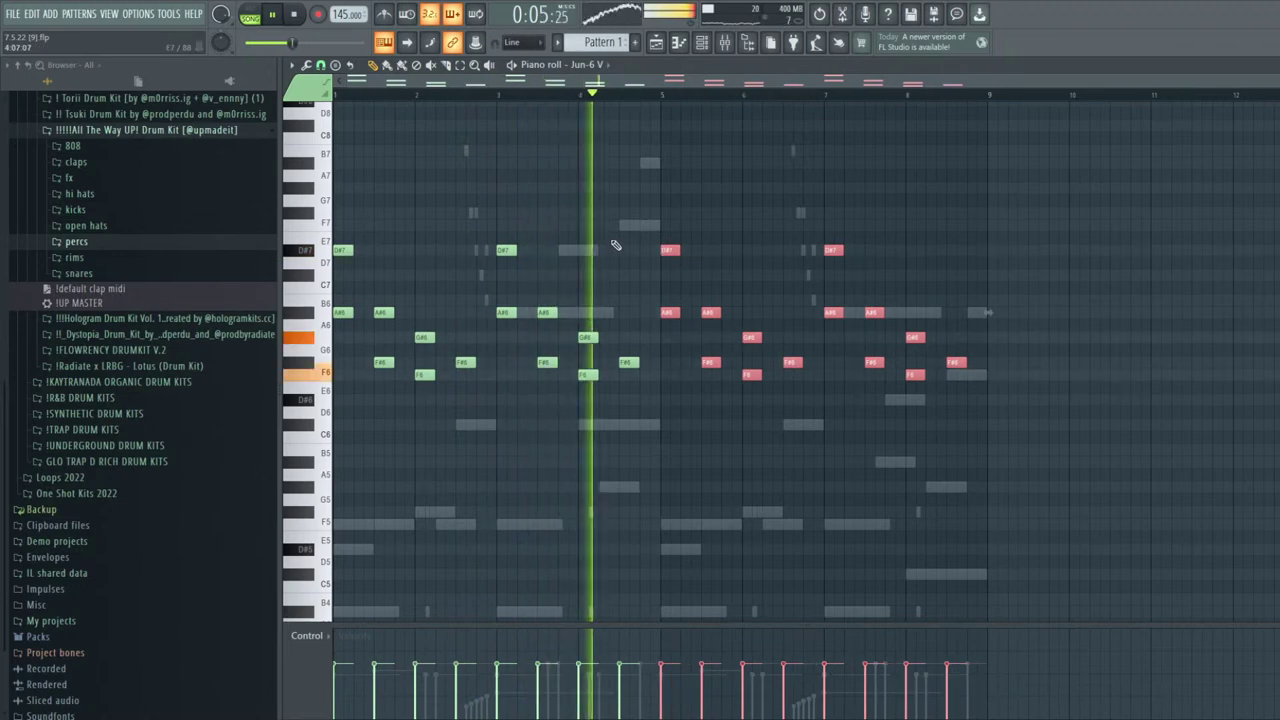
Try adding F7 and F#7 at the end of bar 4, undo both notes and close the piano roll
{"action": "left_click", "coordinate": [630, 224]}
{"action": "left_click", "coordinate": [647, 213]}
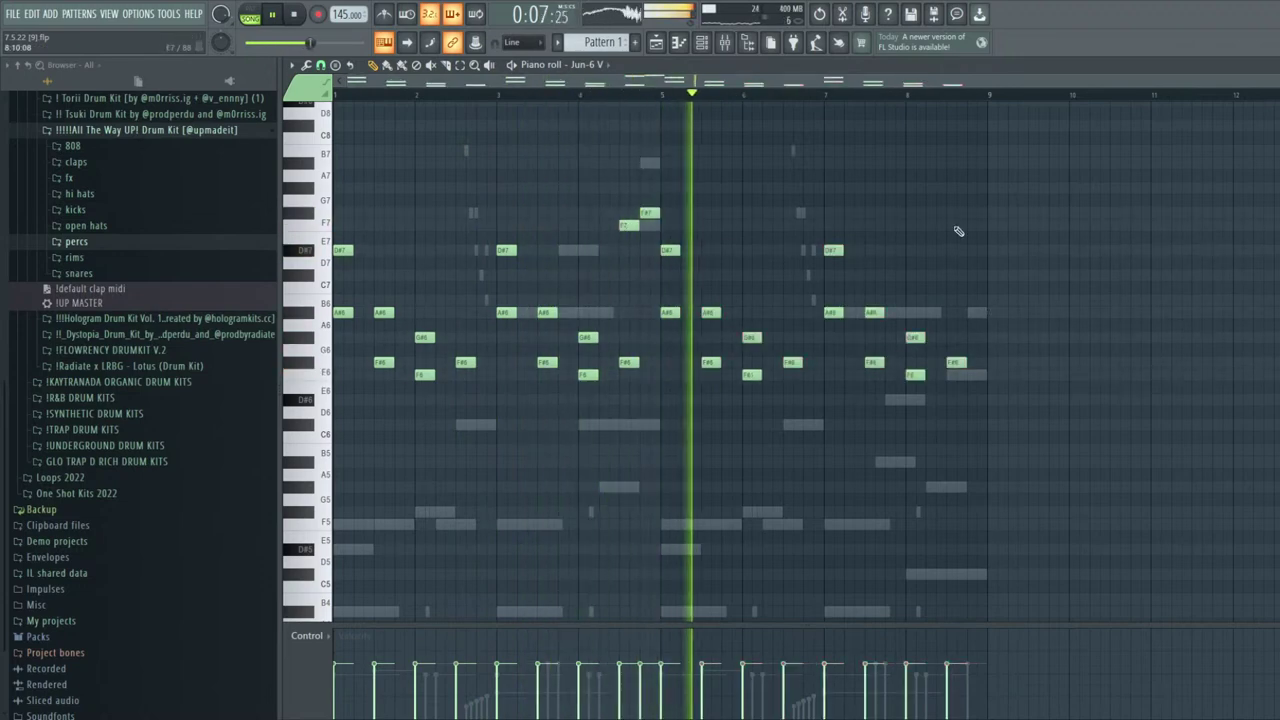
{"action": "key", "text": "ctrl+z"}
{"action": "key", "text": "ctrl+z"}
{"action": "key", "text": "Escape"}
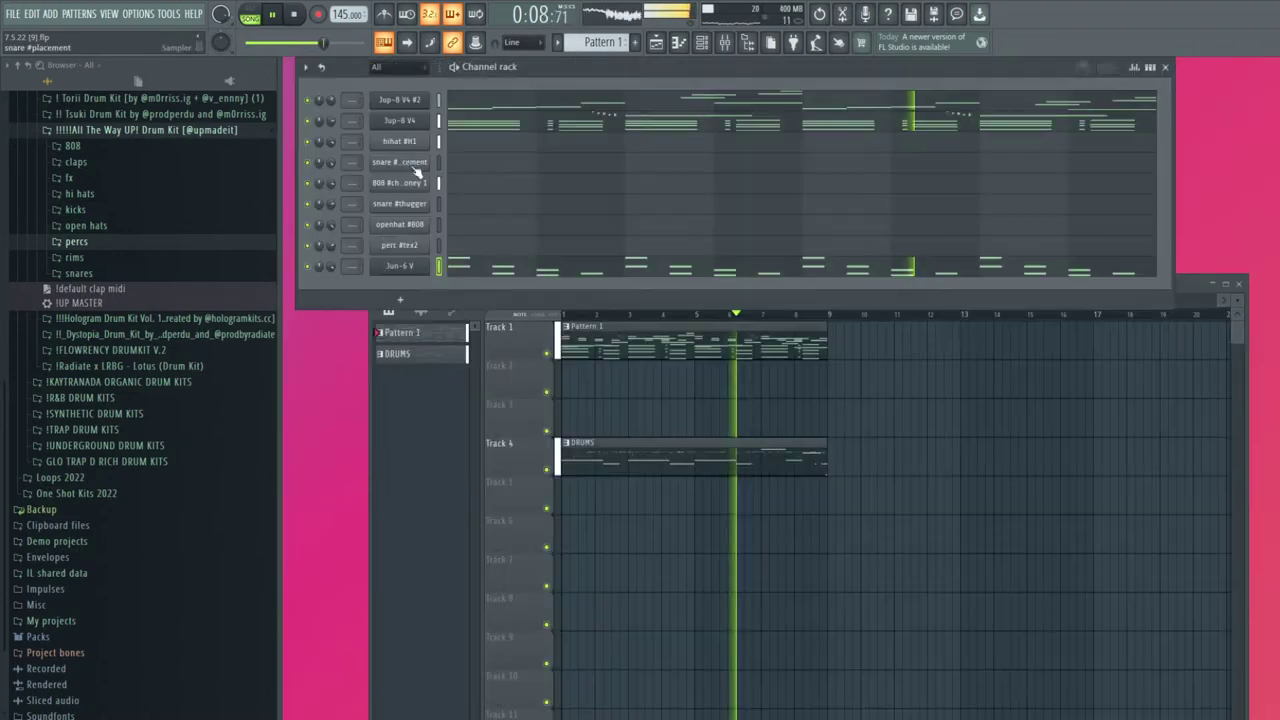
Reopen the Jun-6 V synth and browse its presets to Thrill Seeker
{"action": "left_click", "coordinate": [418, 266]}
{"action": "left_click", "coordinate": [779, 325]}
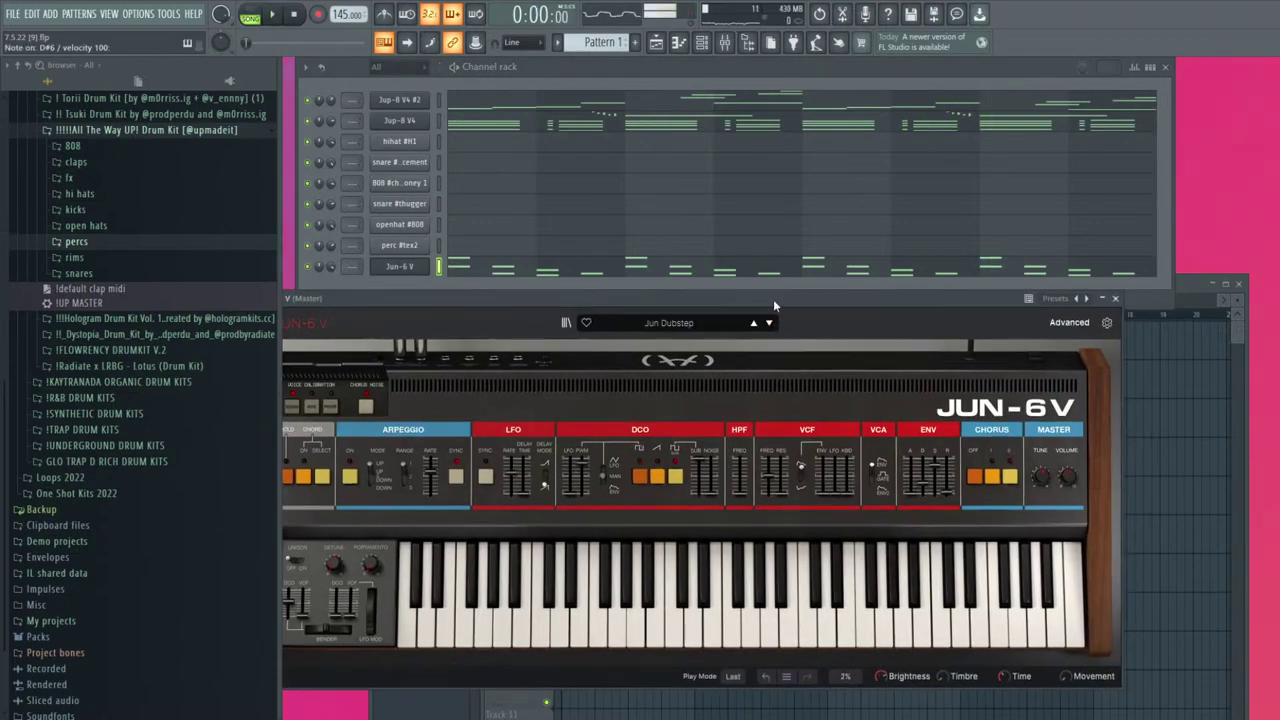
{"action": "left_click_drag", "start_coordinate": [768, 302], "coordinate": [793, 301]}
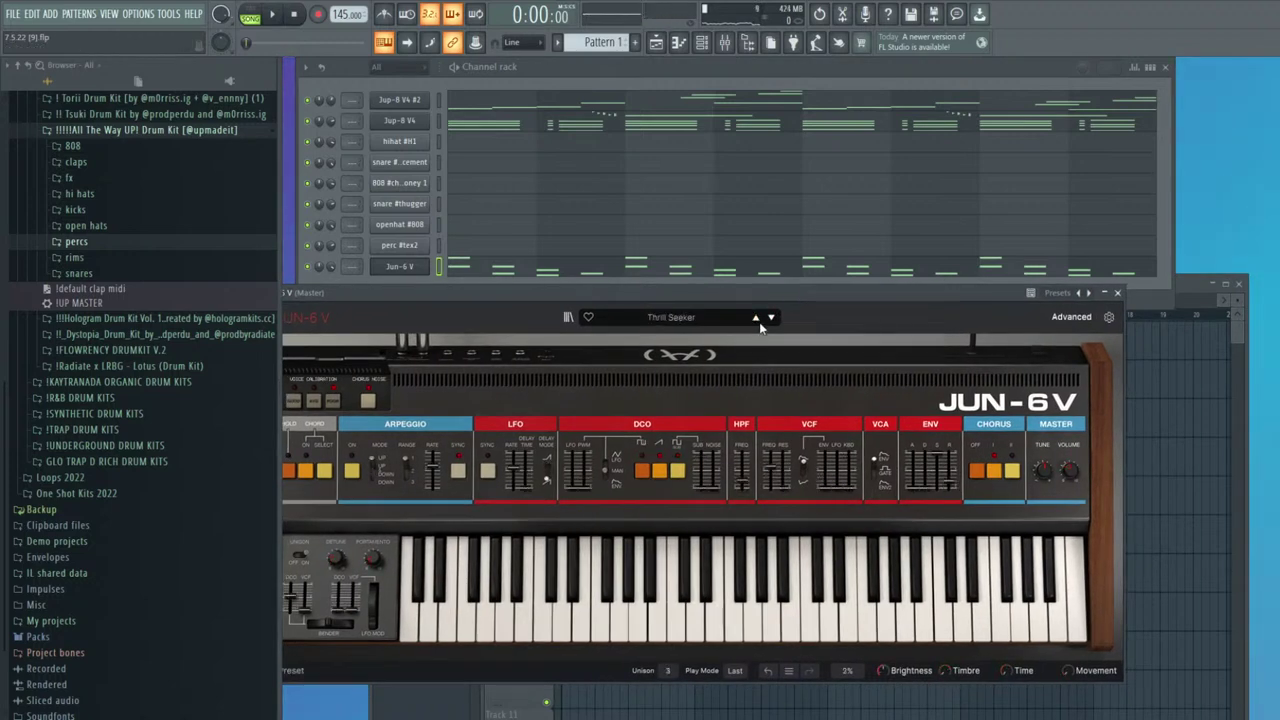
Stagger the Jun-6 V note pairs by shifting their upper notes D#7, A#6 and G#6 half a beat later
{"action": "left_click", "coordinate": [519, 272]}
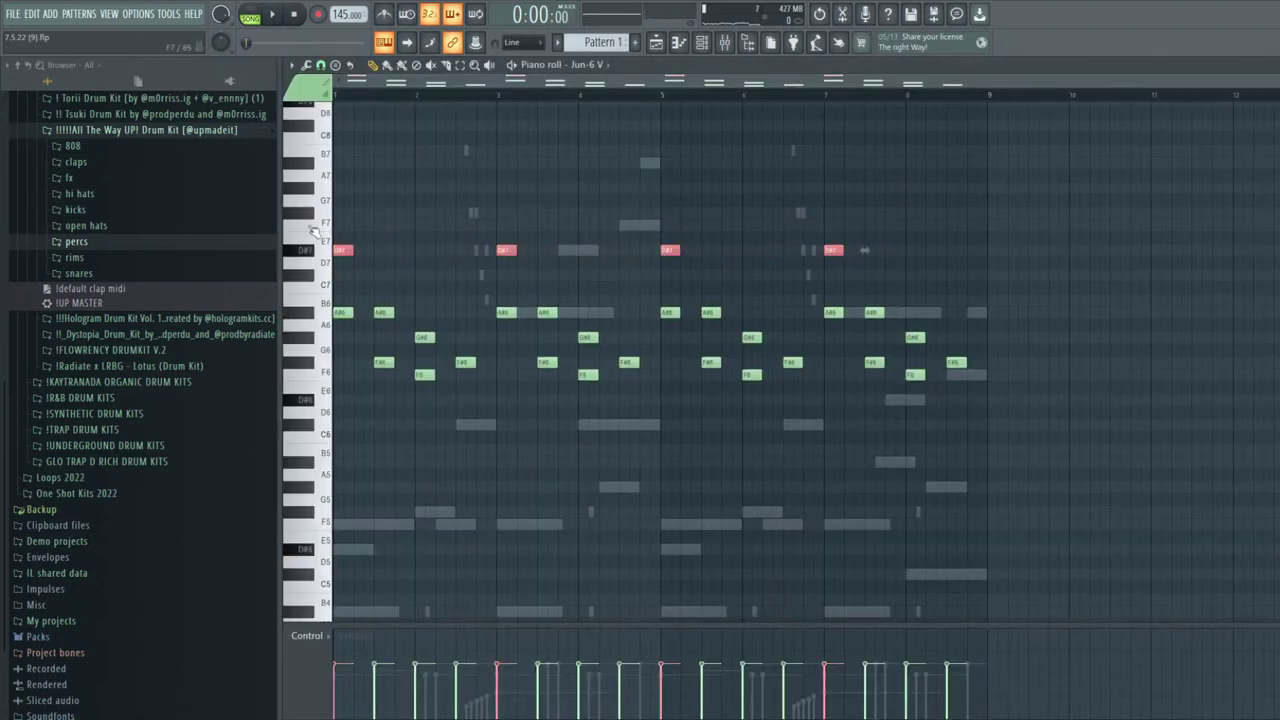
{"action": "left_click_drag", "start_coordinate": [911, 316], "coordinate": [712, 291]}
{"action": "left_click_drag", "start_coordinate": [433, 298], "coordinate": [422, 310]}
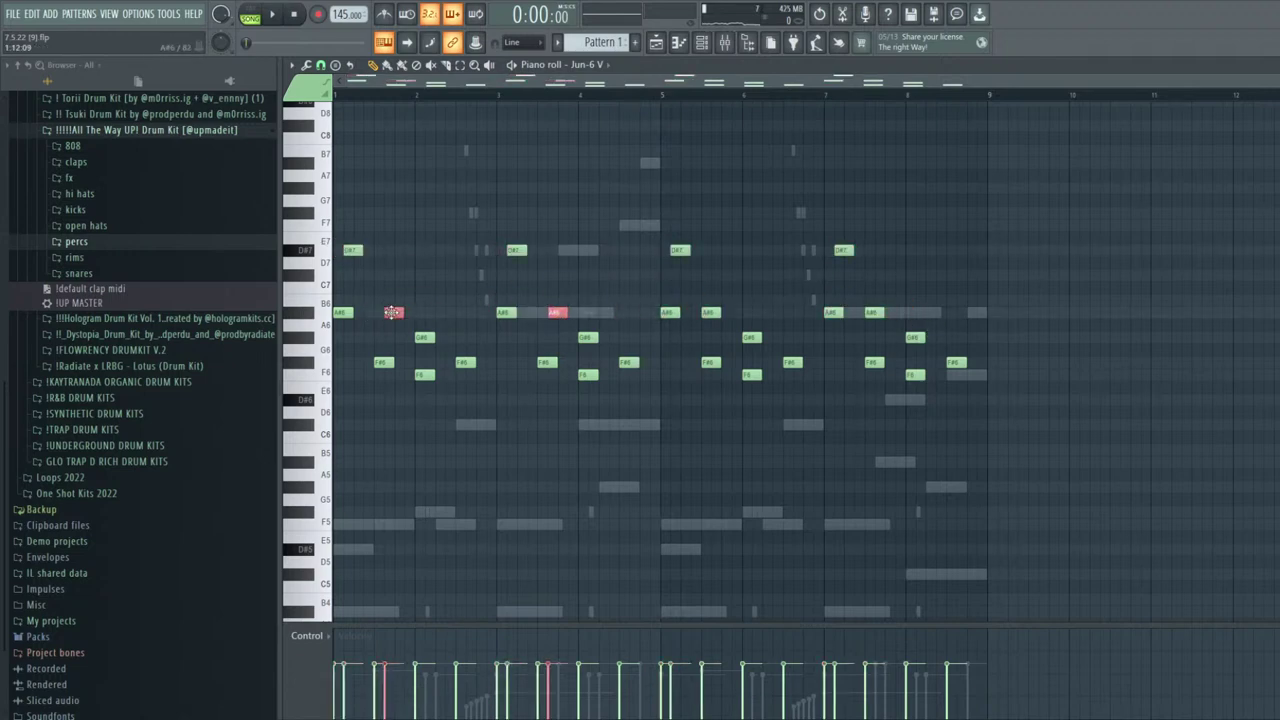
{"action": "left_click_drag", "start_coordinate": [621, 340], "coordinate": [430, 343]}
{"action": "key", "text": "shift+Right"}
Replace the Jun-6 V notes in bars 5–8 with a copy of the staggered pattern from bars 1–4
{"action": "key", "text": "space"}
{"action": "left_click_drag", "start_coordinate": [1057, 390], "coordinate": [666, 213]}
{"action": "key", "text": "Delete"}
{"action": "left_click_drag", "start_coordinate": [658, 96], "coordinate": [336, 95]}
{"action": "key", "text": "ctrl+b"}
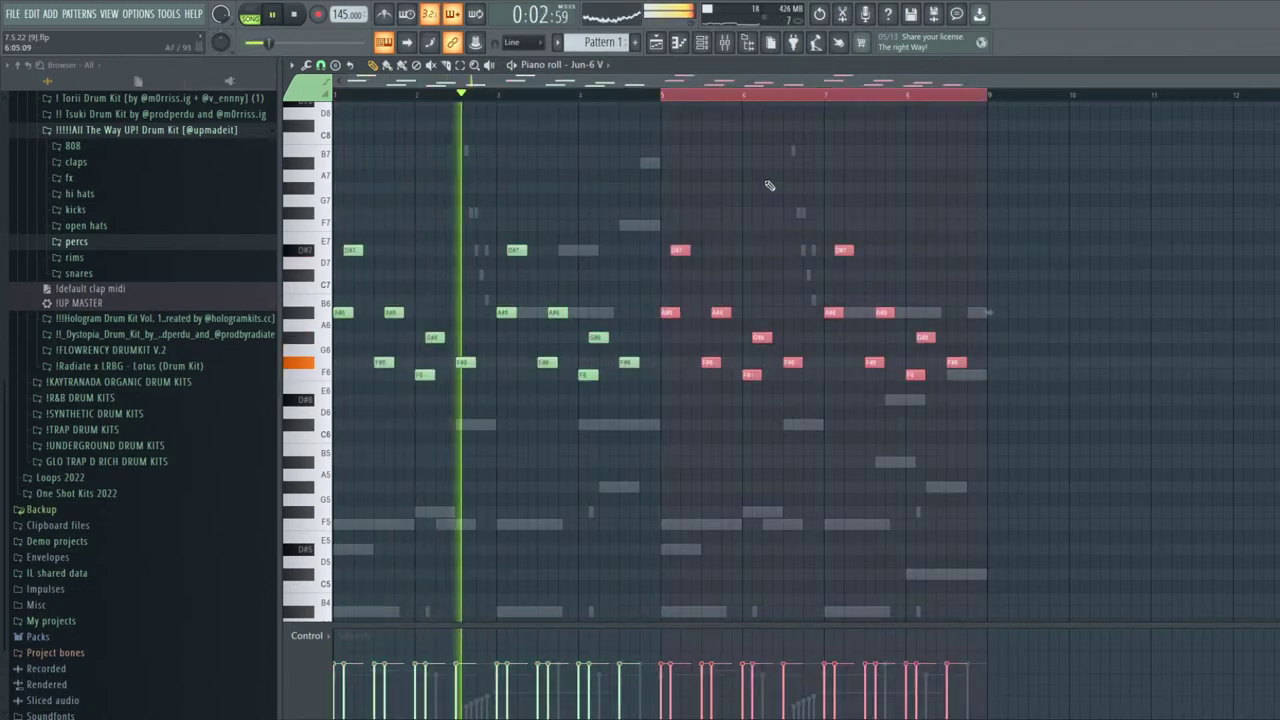
Try extra F6 and F#6 notes at the end of bar 4 and an F6 in bar 8, and delete them
{"action": "left_click", "coordinate": [628, 224], "text": "ctrl"}
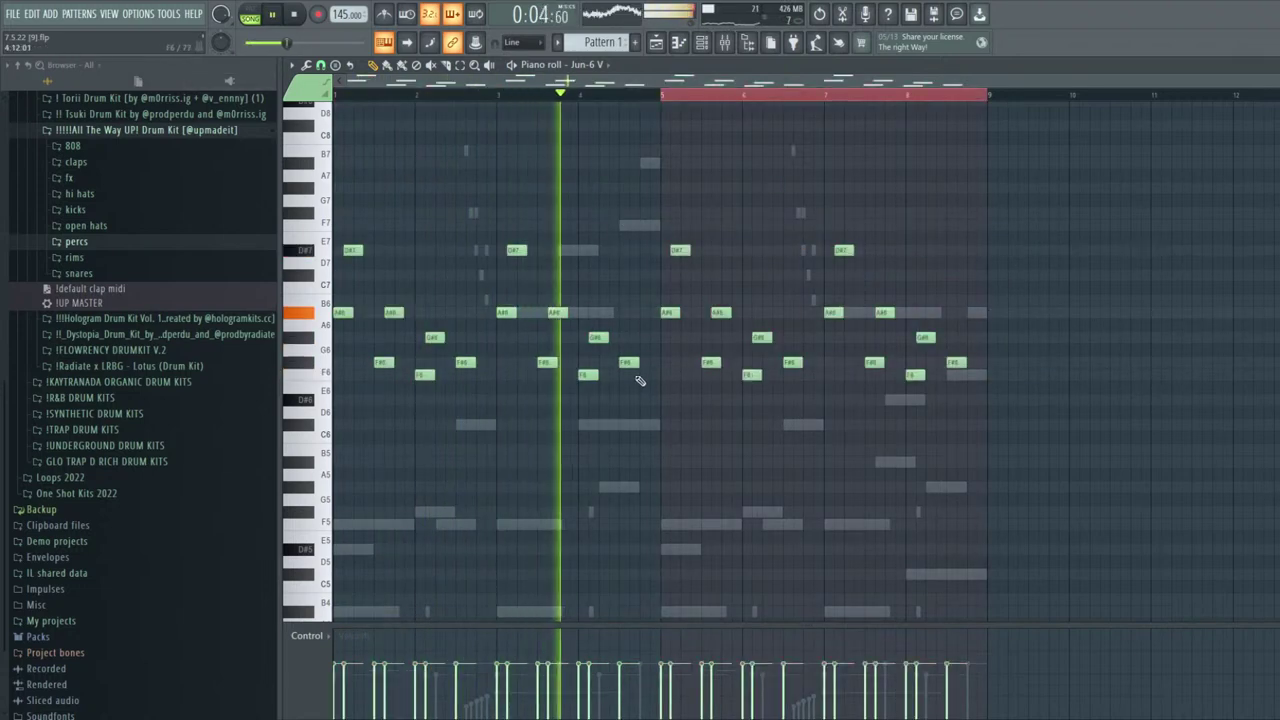
{"action": "left_click", "coordinate": [635, 376]}
{"action": "left_click", "coordinate": [653, 364]}
{"action": "left_click_drag", "start_coordinate": [668, 364], "coordinate": [659, 364]}
{"action": "left_click", "coordinate": [960, 376]}
{"action": "left_click_drag", "start_coordinate": [960, 376], "coordinate": [973, 375]}
{"action": "key", "text": "space"}
{"action": "key", "text": "space"}
{"action": "right_click", "coordinate": [968, 375]}
{"action": "right_click", "coordinate": [639, 375]}
{"action": "right_click", "coordinate": [653, 363]}
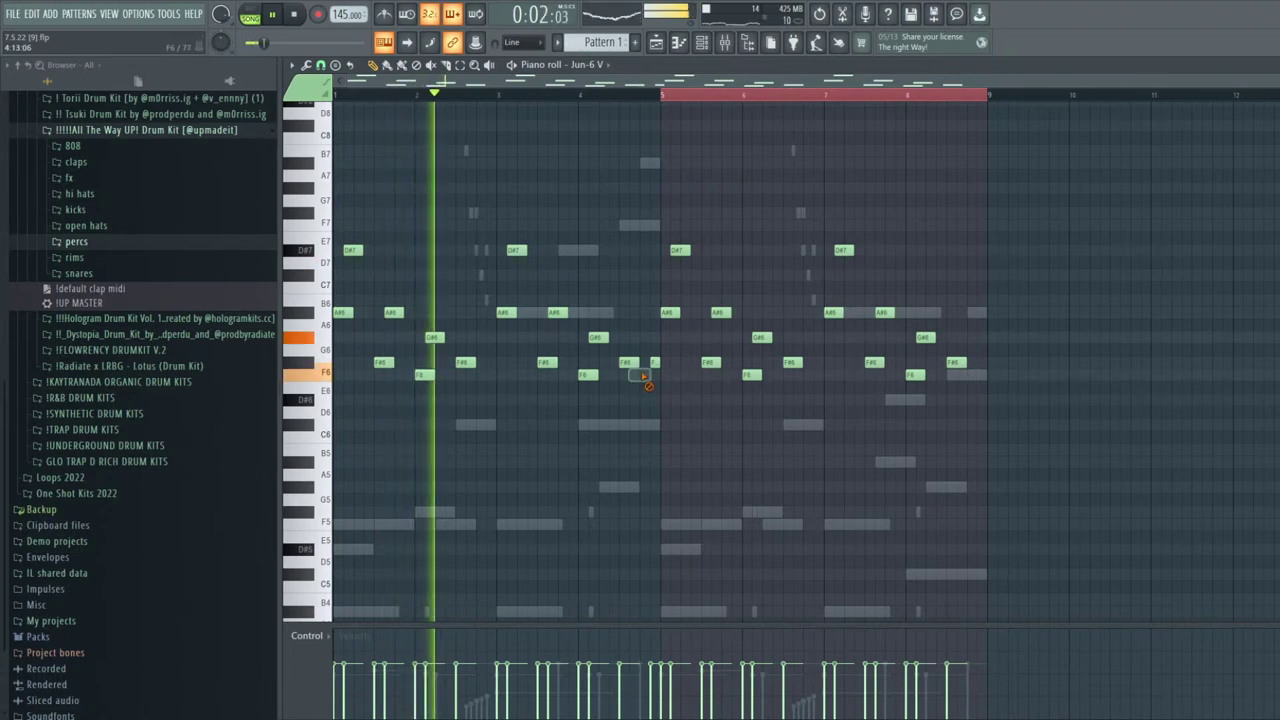
Raise the whole Jun-6 V pattern by one octave and return to the channel rack
{"action": "key", "text": "F7"}
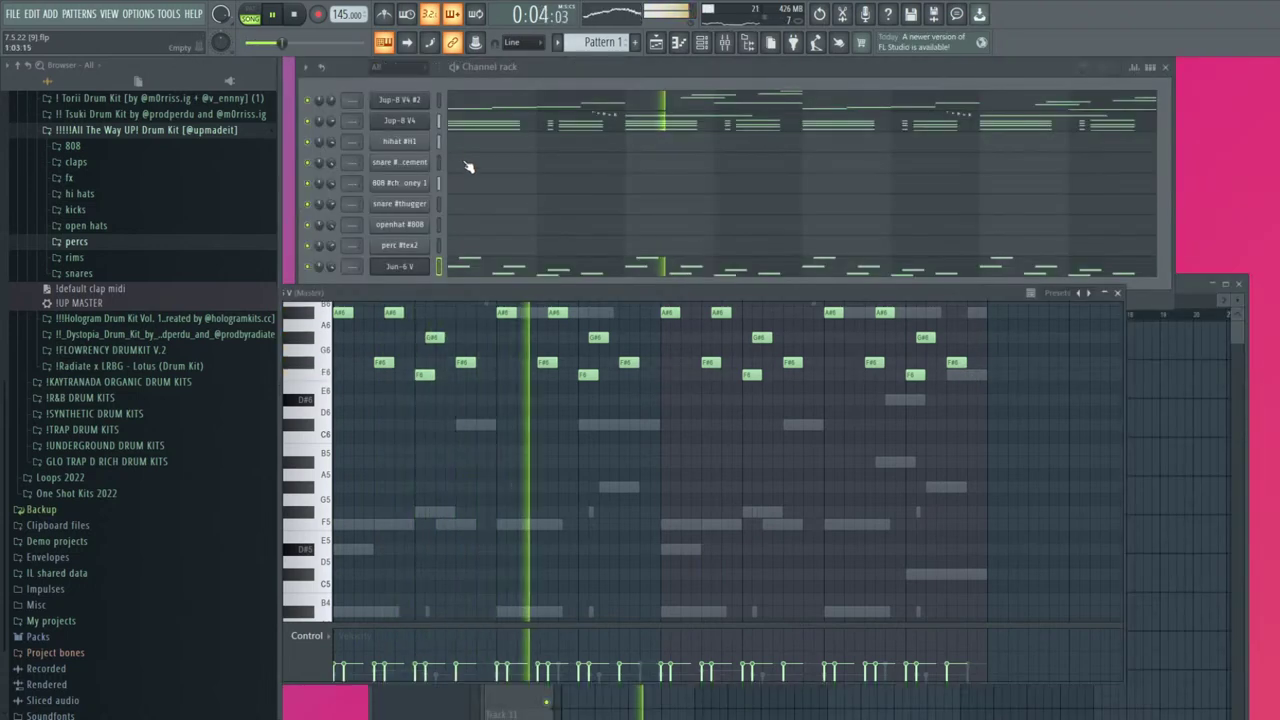
{"action": "key", "text": "F7"}
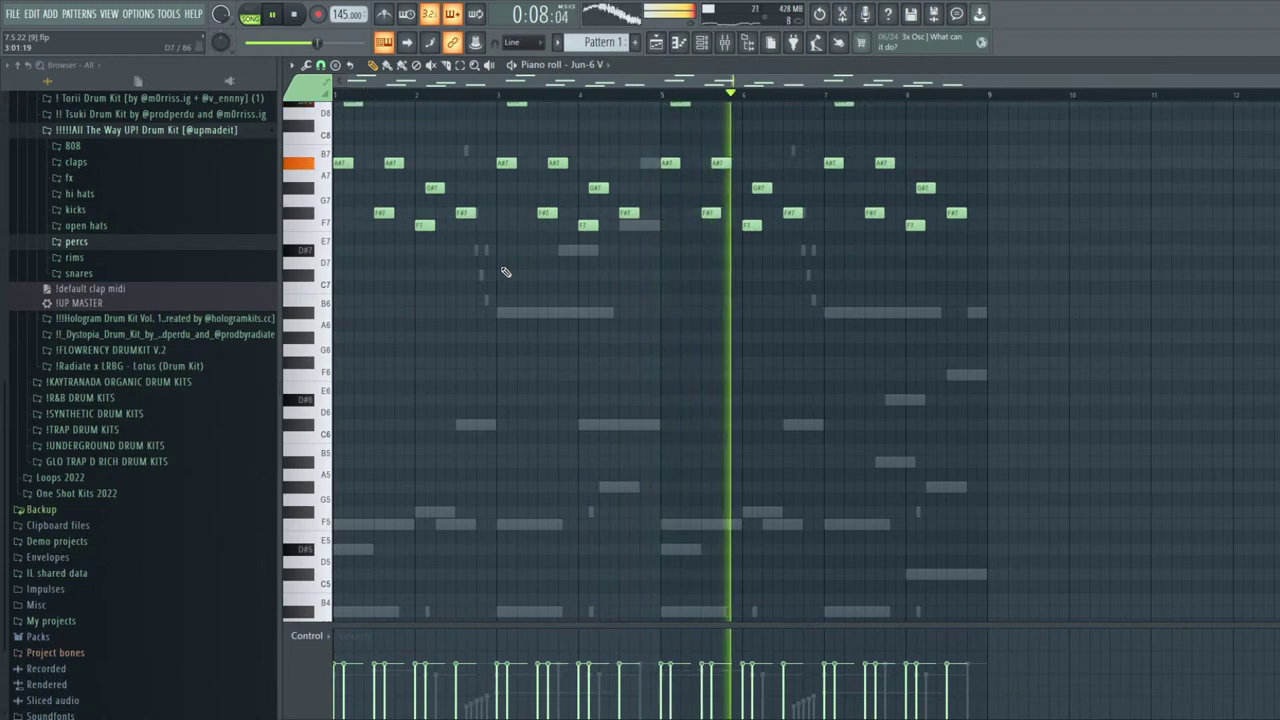
{"action": "key", "text": "F7"}
{"action": "left_click", "coordinate": [412, 265]}
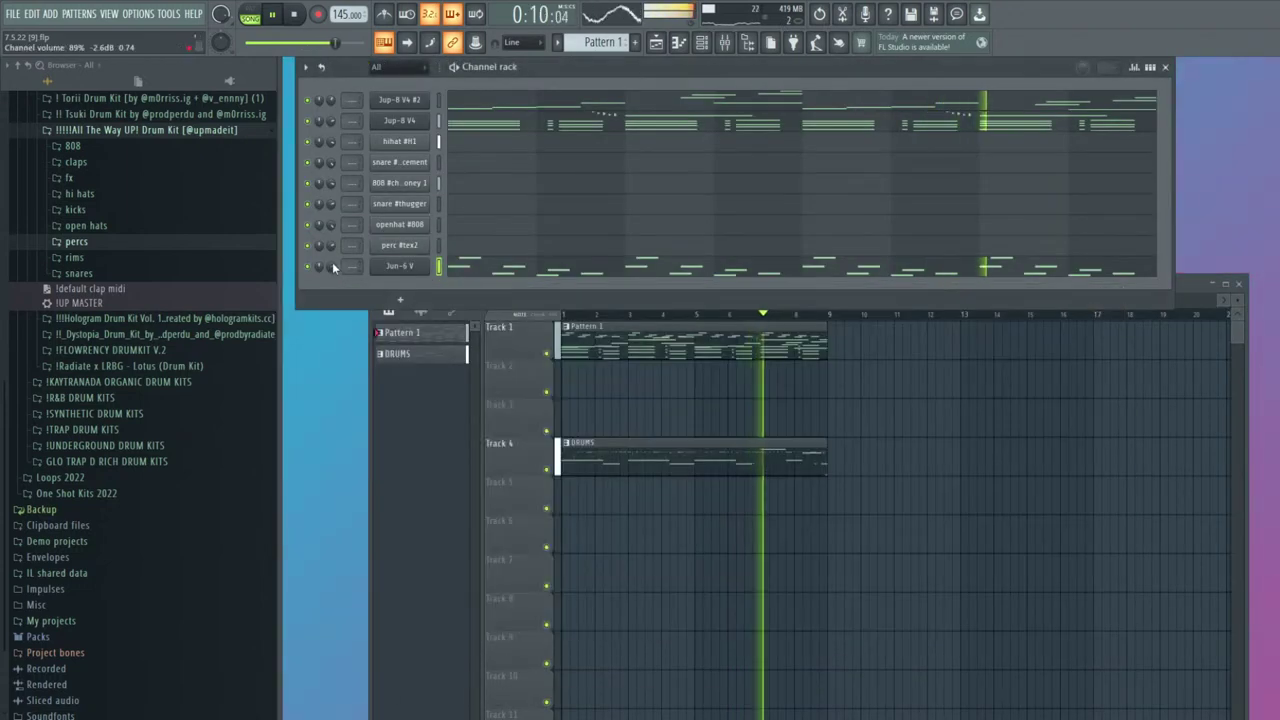
Move the Jun-6 V channel directly below Jup-8 V in the channel rack and clone it
{"action": "left_click_drag", "start_coordinate": [376, 272], "coordinate": [397, 145]}
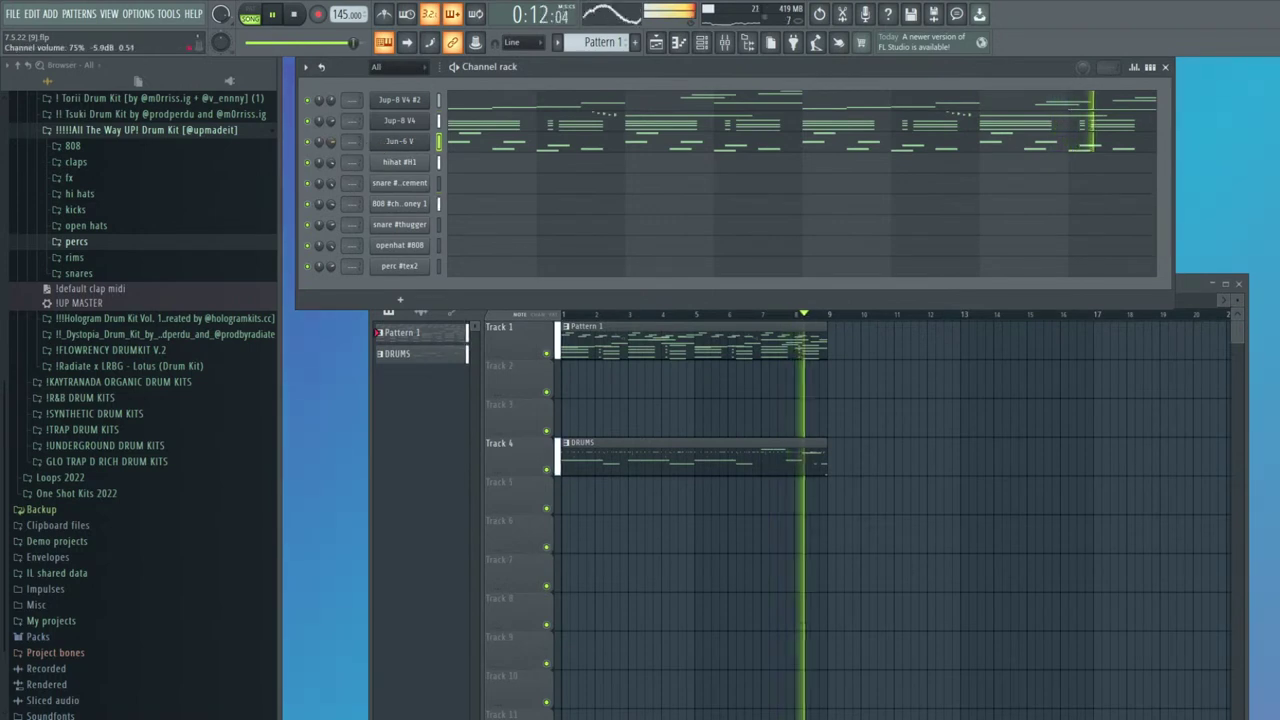
{"action": "right_click", "coordinate": [397, 145]}
{"action": "left_click", "coordinate": [511, 262]}
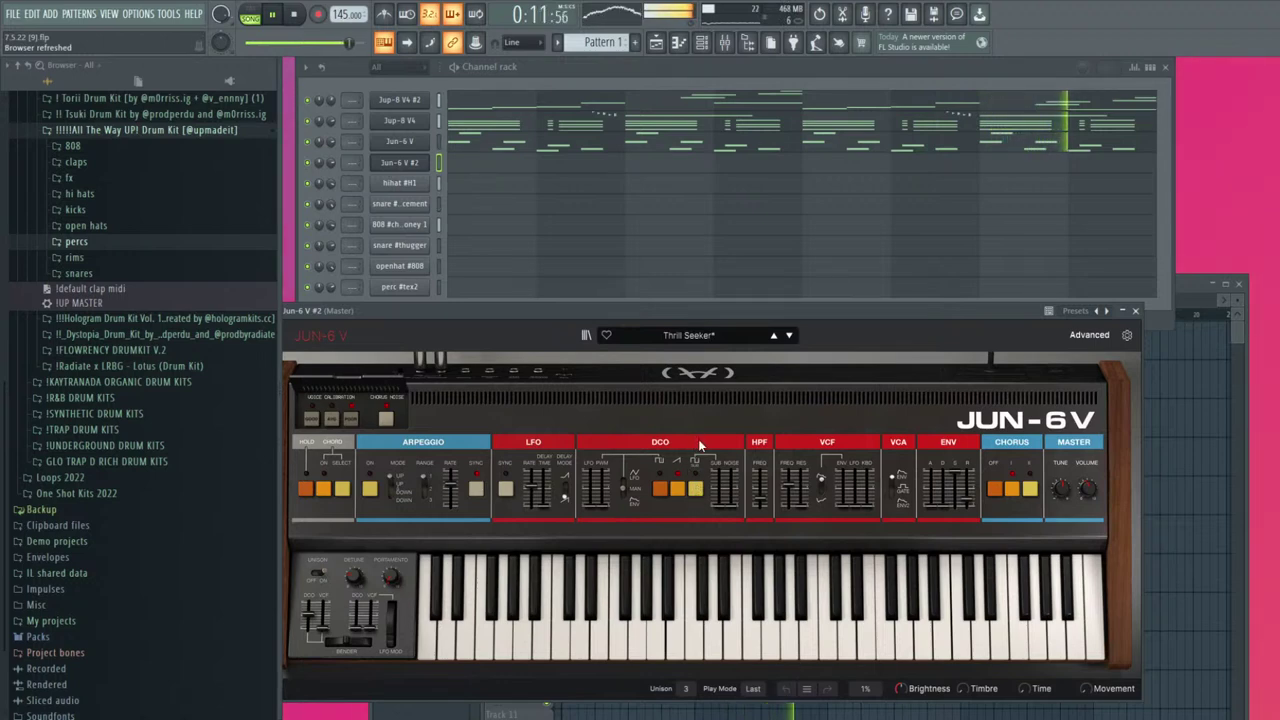
Audition presets on the cloned Jun-6 V, from 73 Whistle through I Like Squares and Play Time to Soul Mountain
{"action": "left_click_drag", "start_coordinate": [762, 308], "coordinate": [770, 300]}
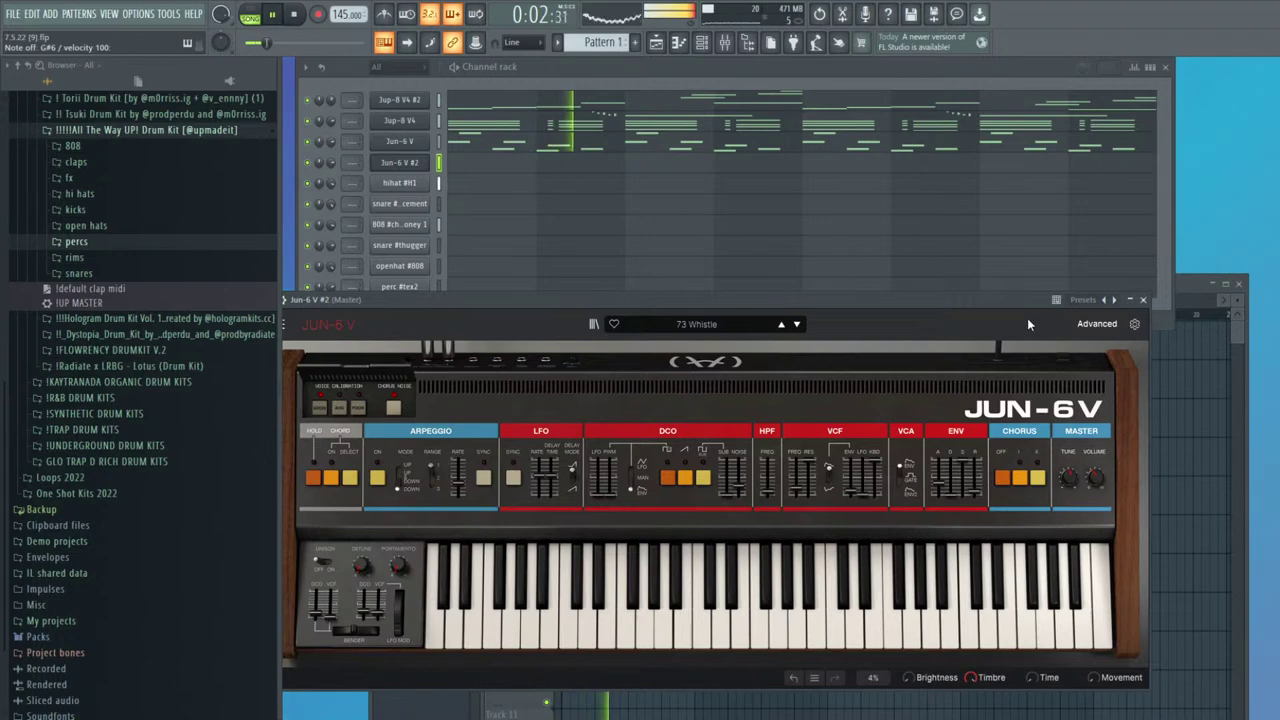
{"action": "left_click", "coordinate": [797, 323]}
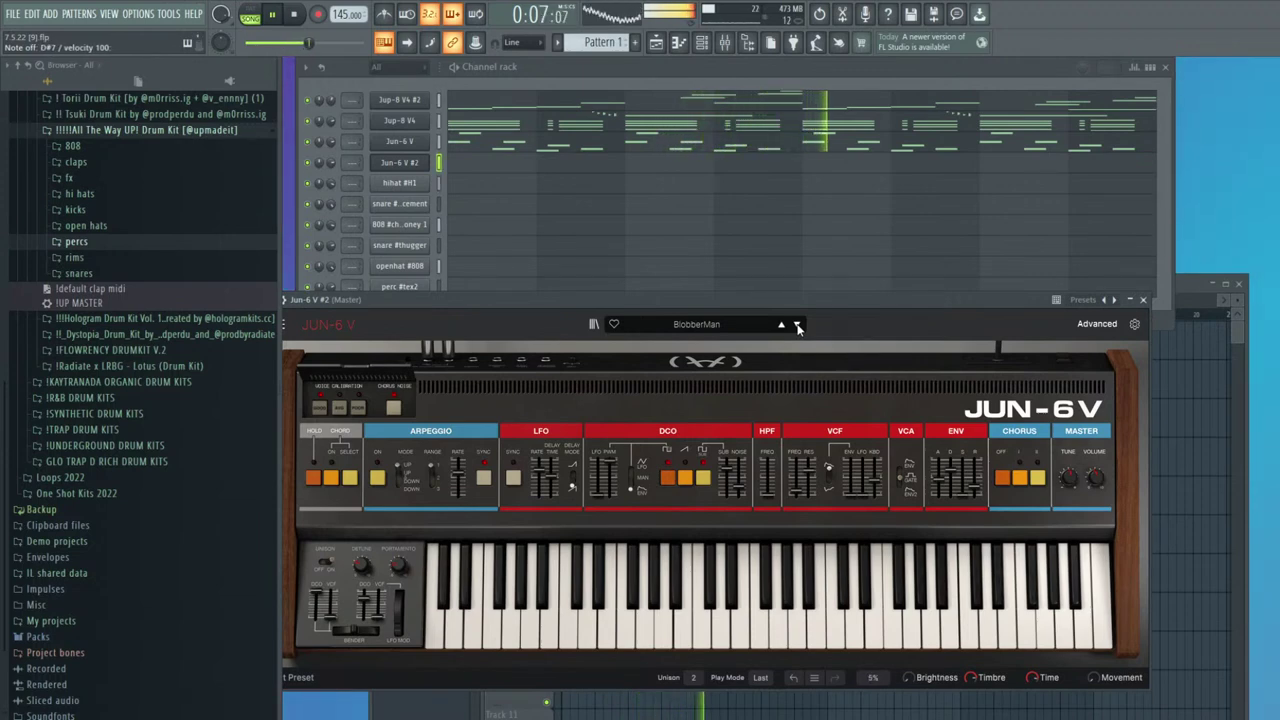
{"action": "left_click", "coordinate": [797, 326]}
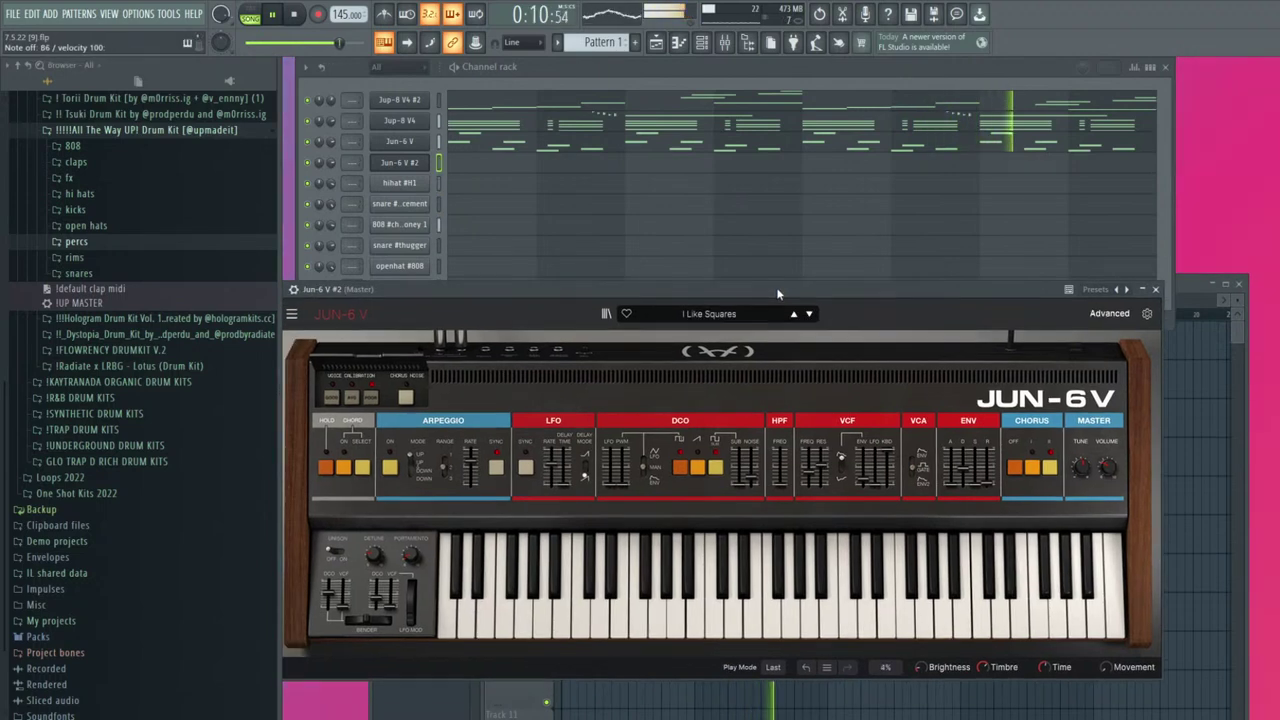
{"action": "left_click", "coordinate": [809, 314]}
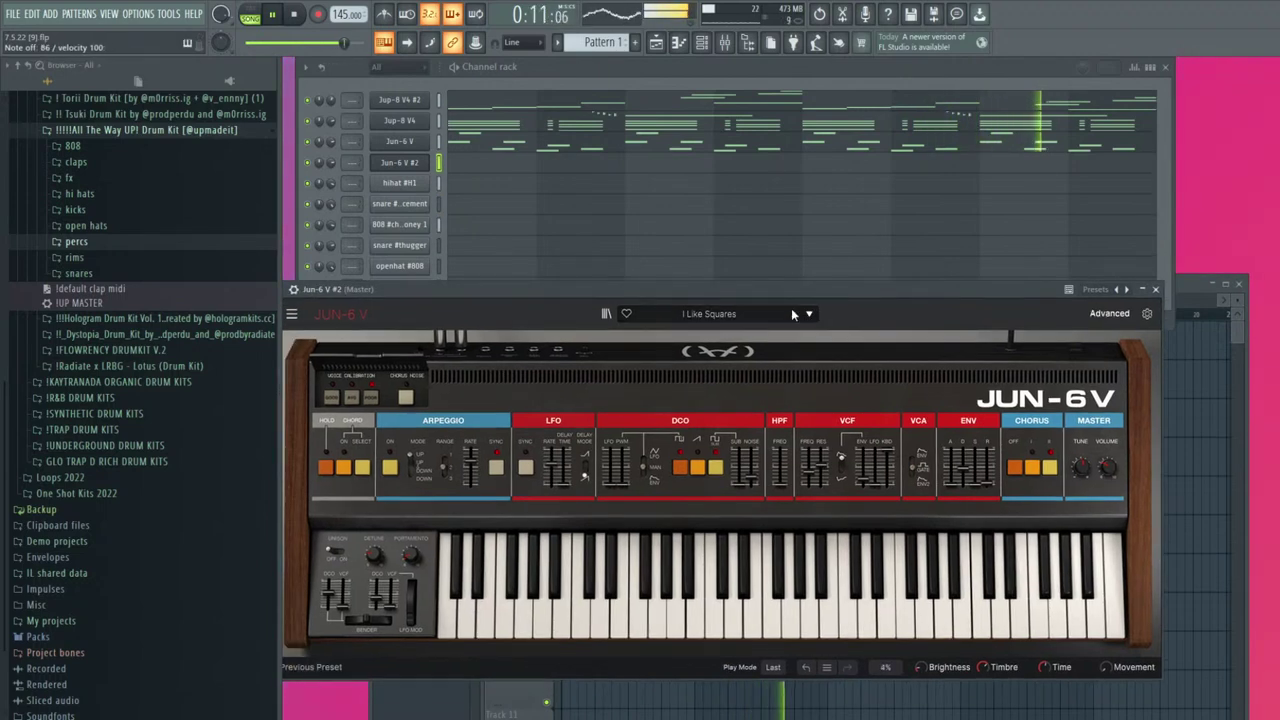
{"action": "left_click", "coordinate": [804, 315]}
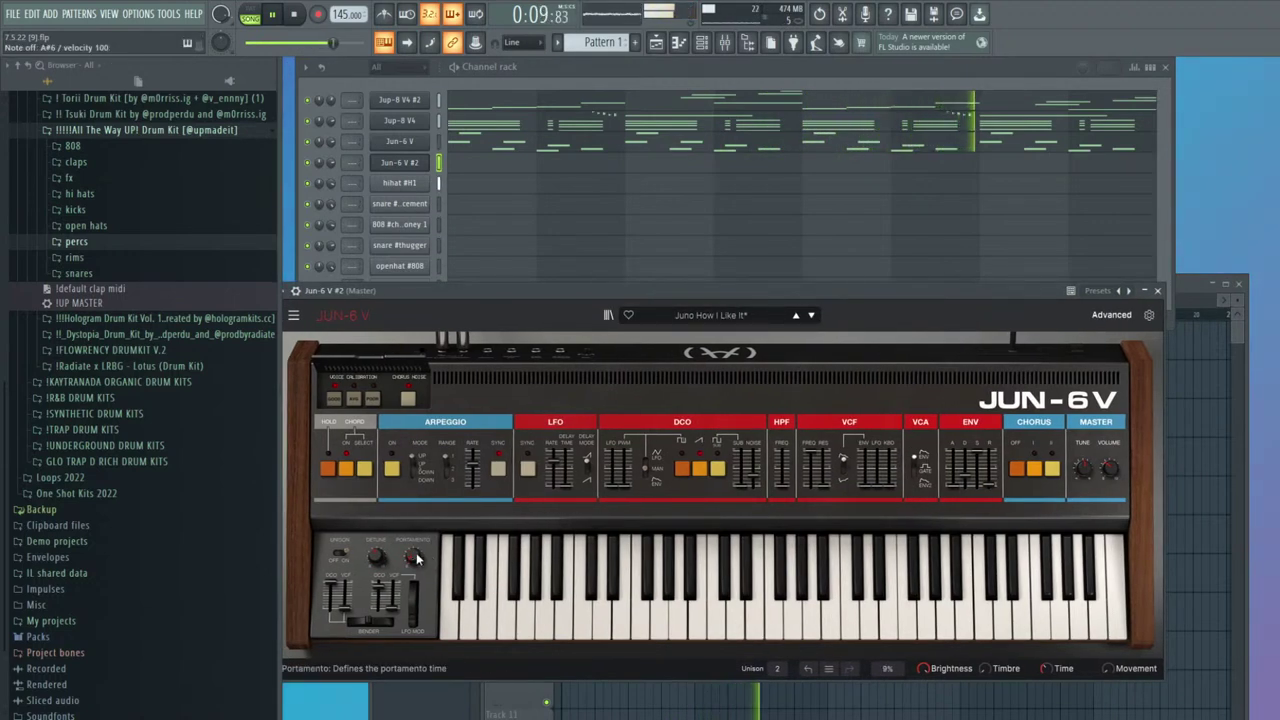
{"action": "left_click", "coordinate": [811, 315]}
{"action": "left_click", "coordinate": [804, 315]}
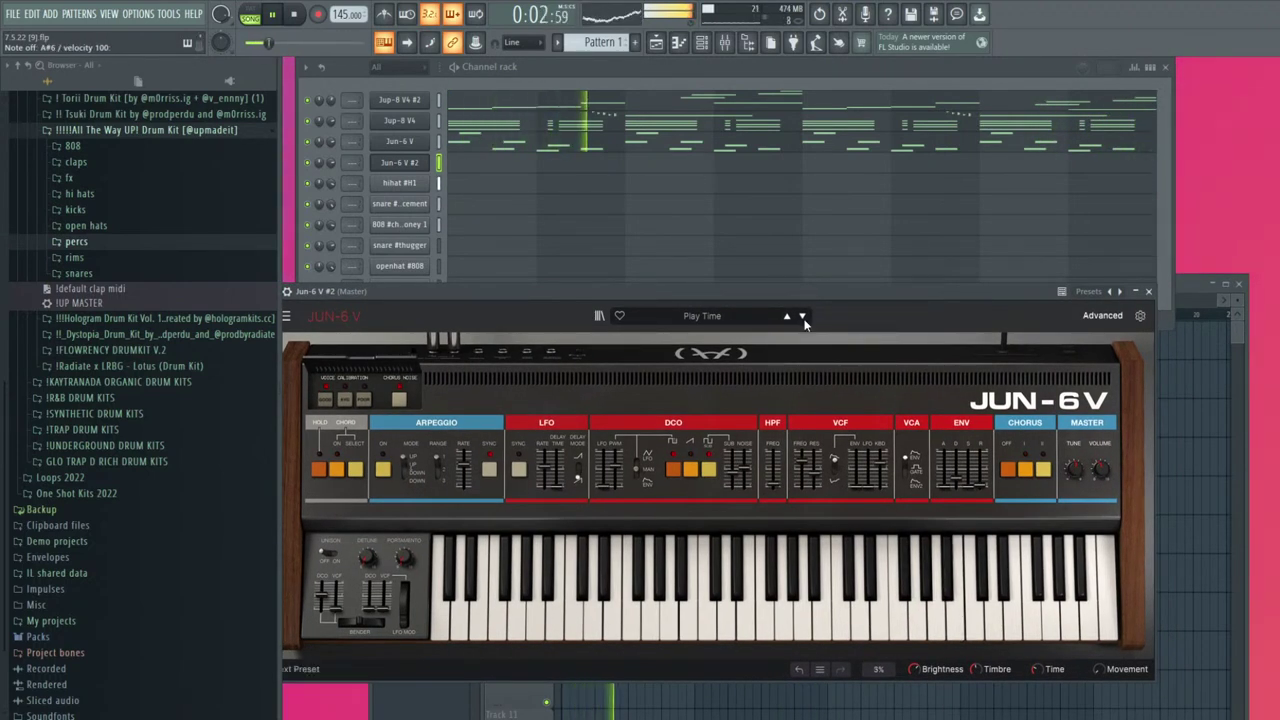
{"action": "left_click", "coordinate": [803, 316]}
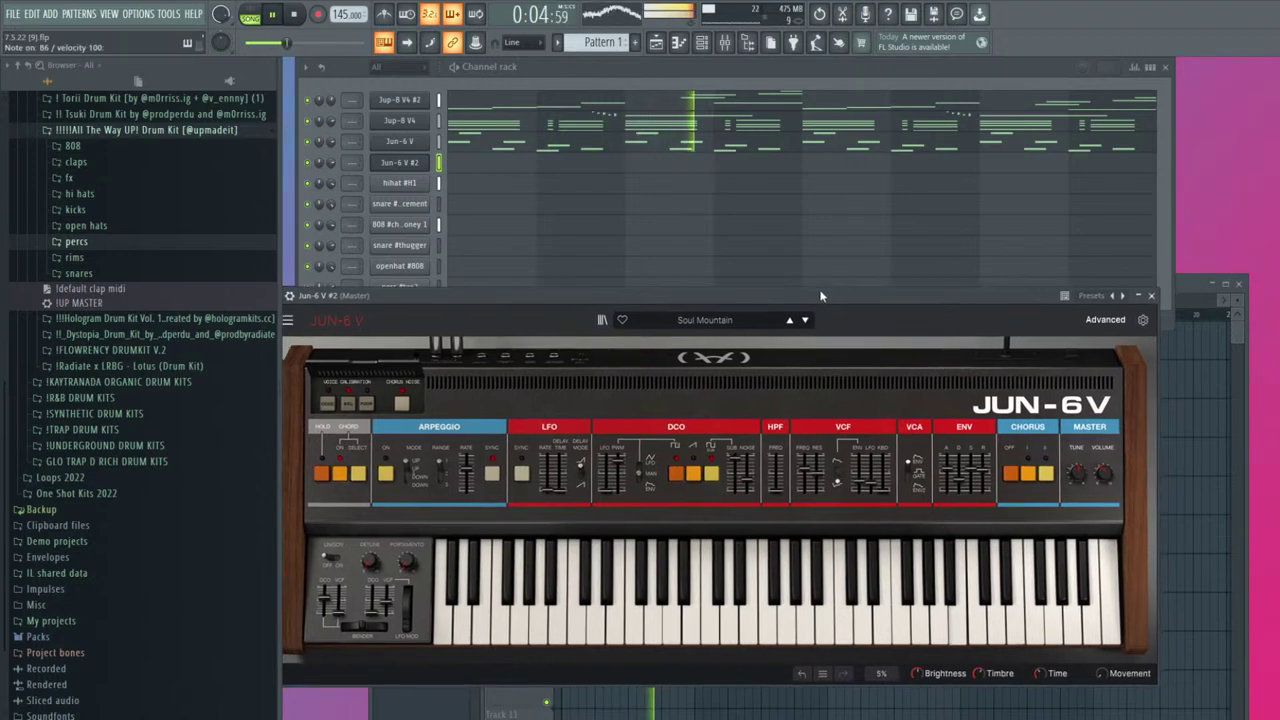
{"action": "left_click", "coordinate": [1157, 301]}
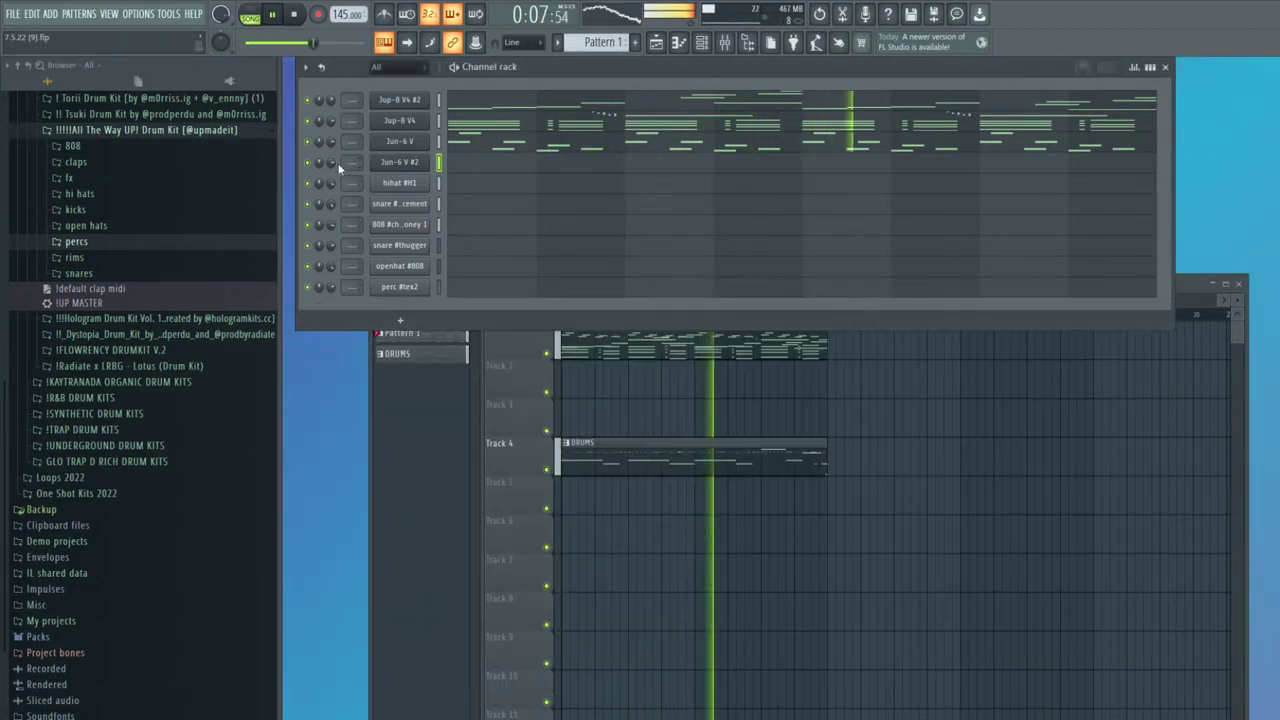
Try overlapping F7 and G#7 notes in bar 1 of the Jun-6 V #2 pattern
{"action": "left_click", "coordinate": [483, 166]}
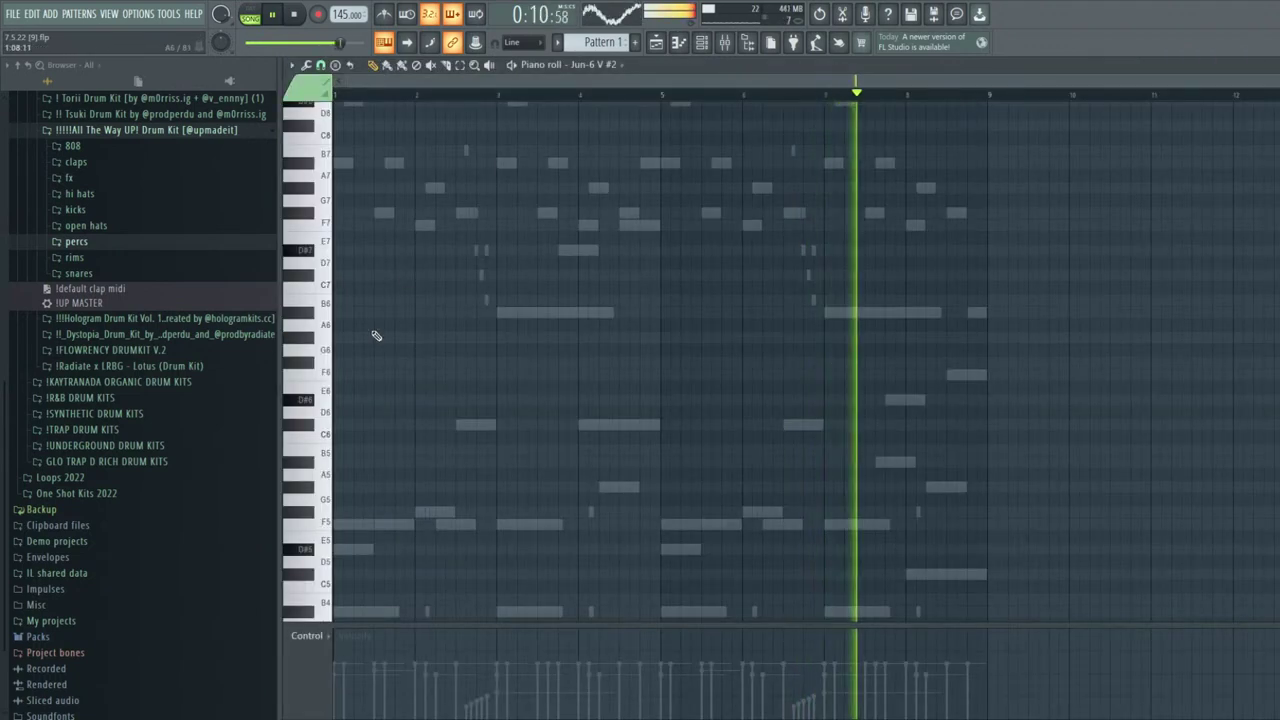
{"action": "scroll", "coordinate": [370, 320], "scroll_direction": "up", "scroll_amount": 1}
{"action": "left_click", "coordinate": [359, 275]}
{"action": "left_click_drag", "start_coordinate": [357, 273], "coordinate": [404, 263]}
{"action": "left_click", "coordinate": [361, 228]}
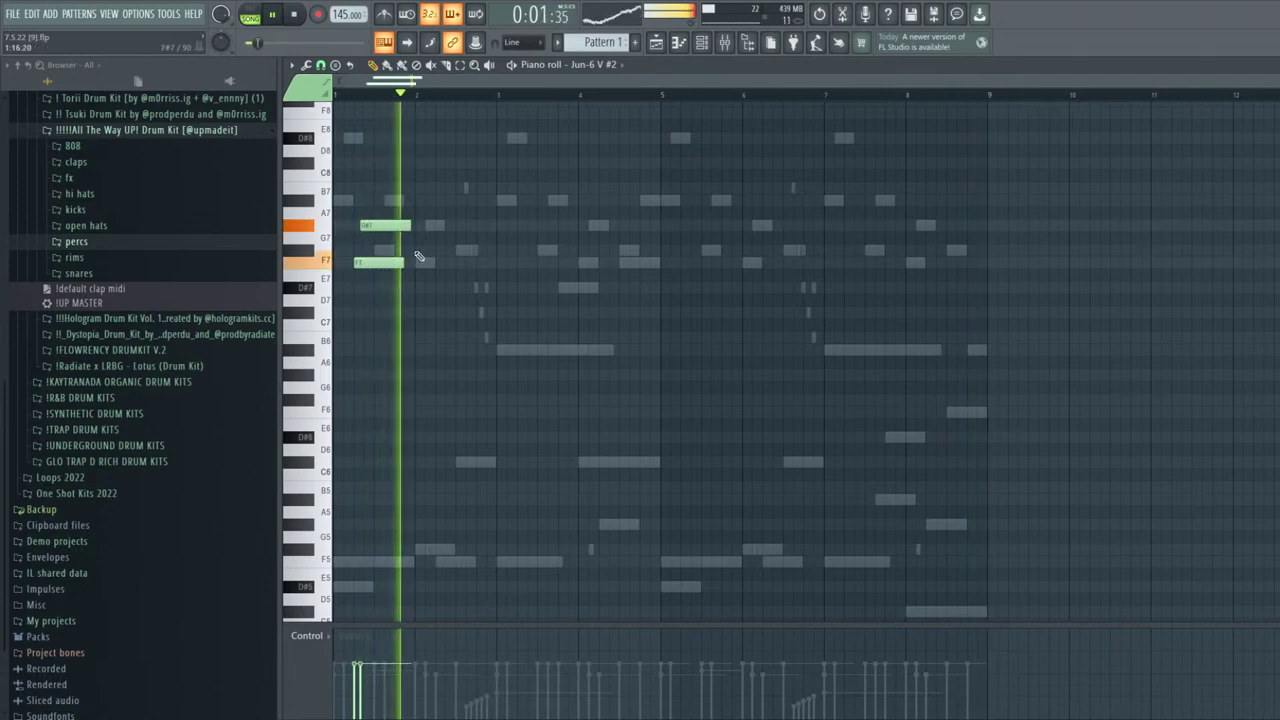
{"action": "key", "text": "space"}
{"action": "key", "text": "Escape"}
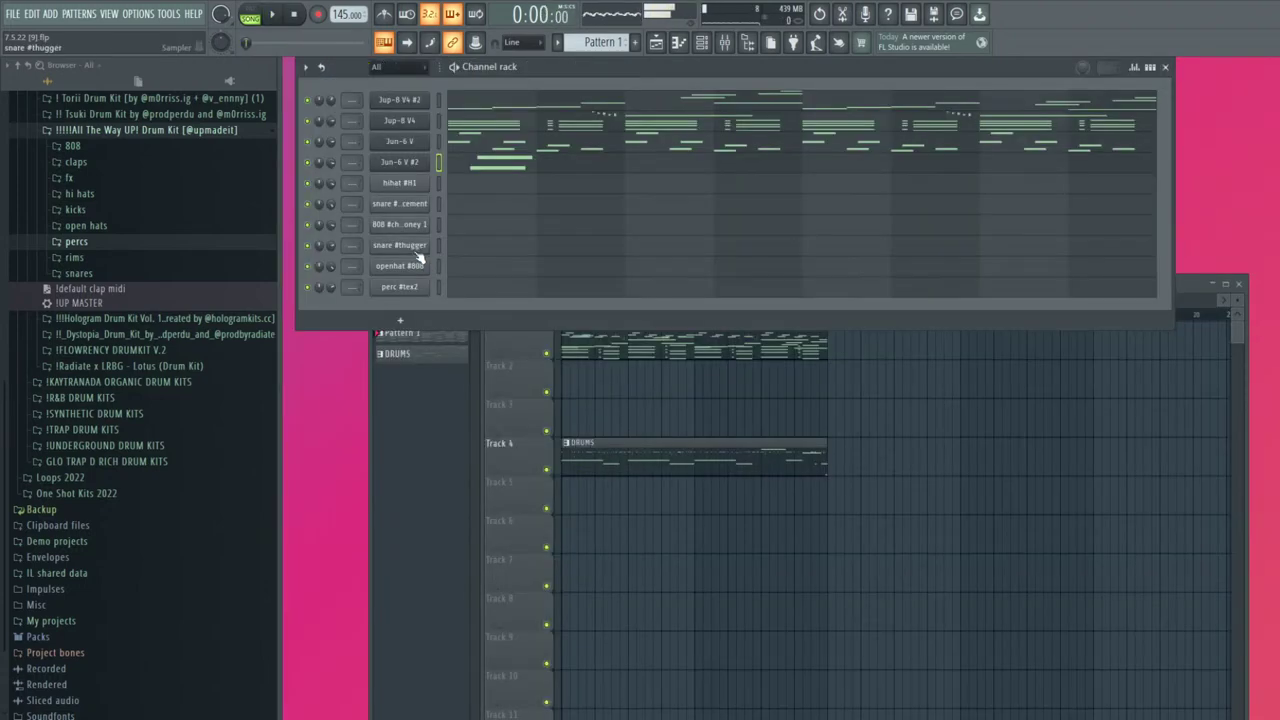
Audition the Take The Lead and Thrill Seeker presets on Jun-6 V #2
{"action": "left_click", "coordinate": [400, 162]}
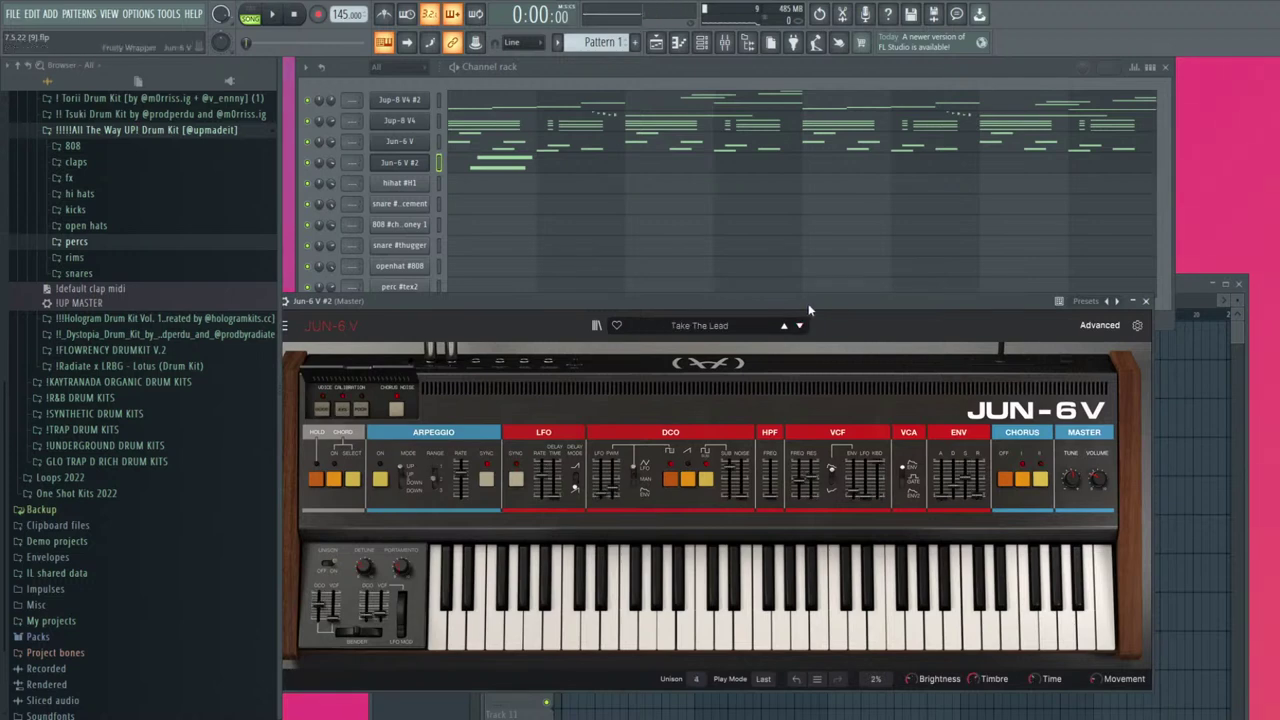
{"action": "left_click", "coordinate": [800, 326]}
{"action": "key", "text": "u"}
{"action": "left_click", "coordinate": [800, 326]}
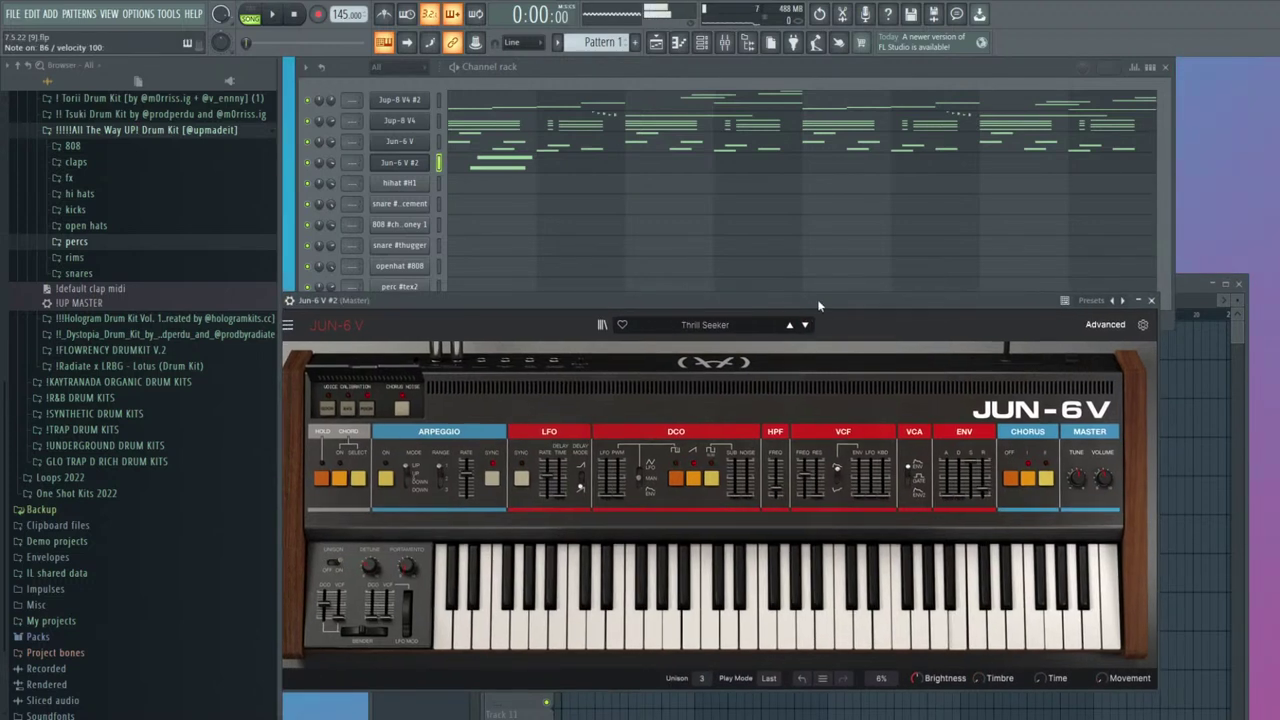
Start the Jun-6 V #2 pattern with a long F5 from bar 1 and an F#5 filling the rest of bar 2
{"action": "left_click", "coordinate": [525, 174]}
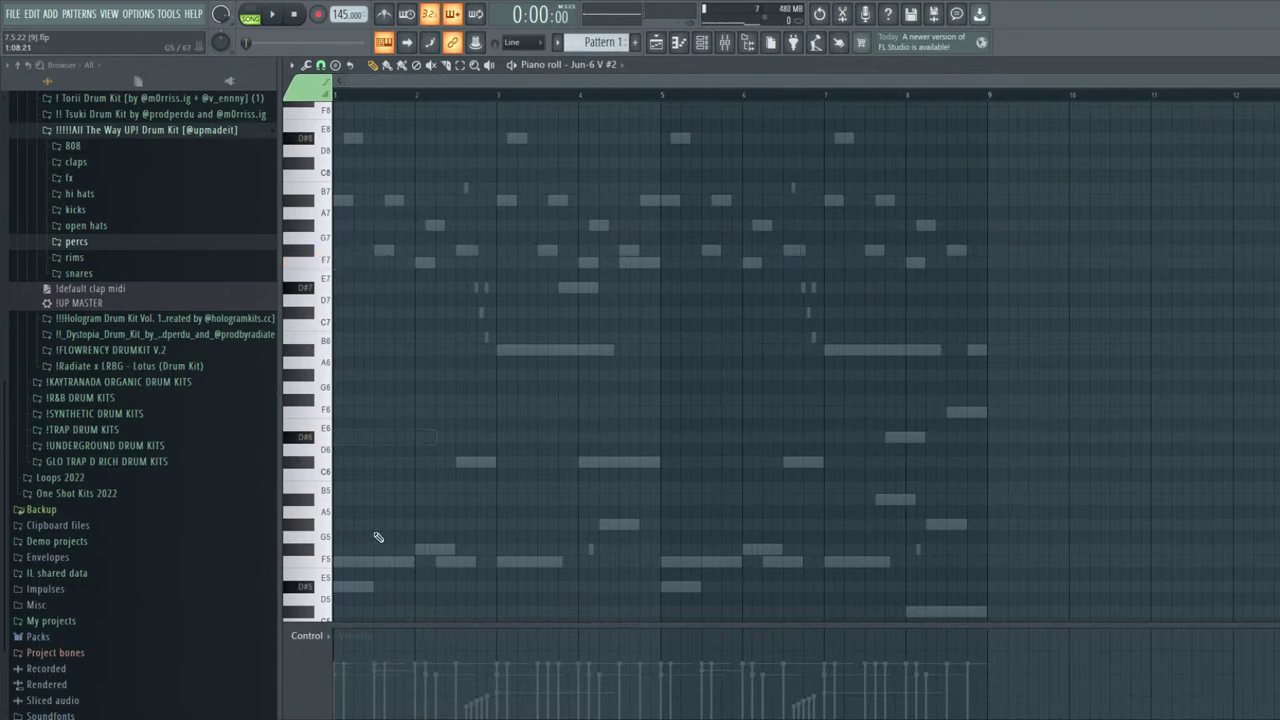
{"action": "scroll", "coordinate": [380, 545], "scroll_direction": "down", "scroll_amount": 2}
{"action": "key", "text": "space"}
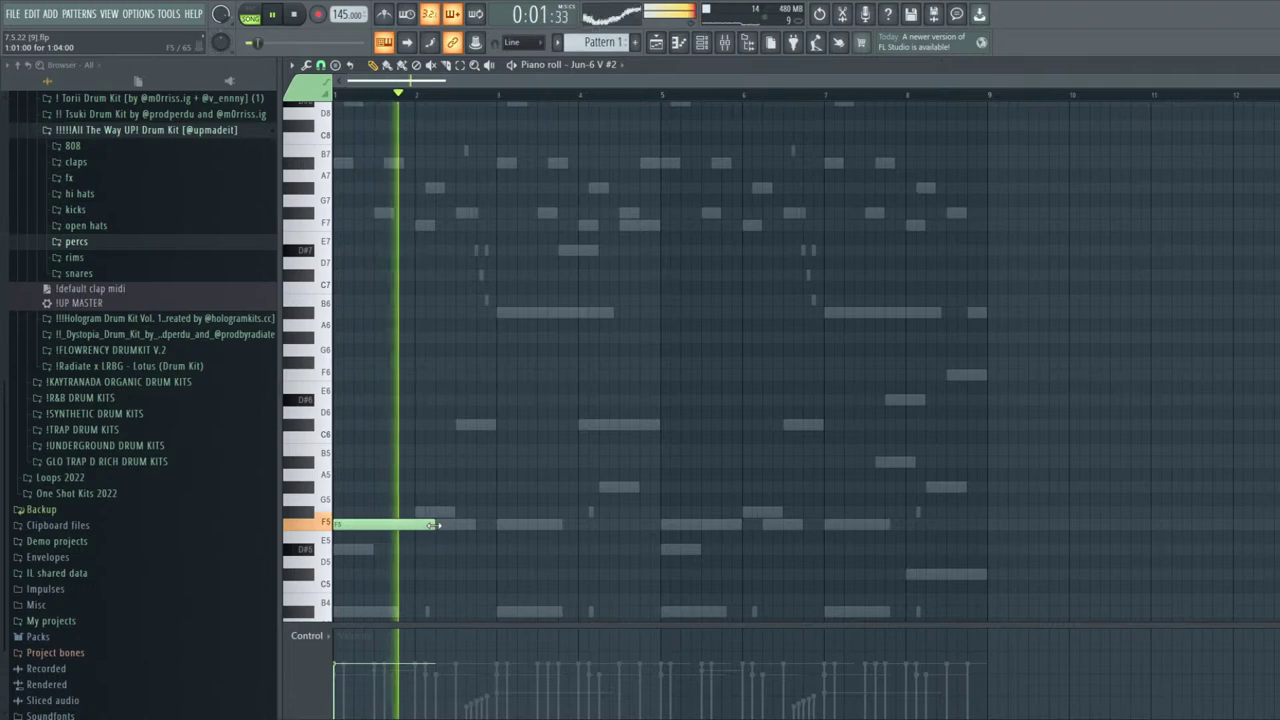
{"action": "left_click", "coordinate": [438, 512]}
{"action": "left_click_drag", "start_coordinate": [525, 513], "coordinate": [494, 512]}
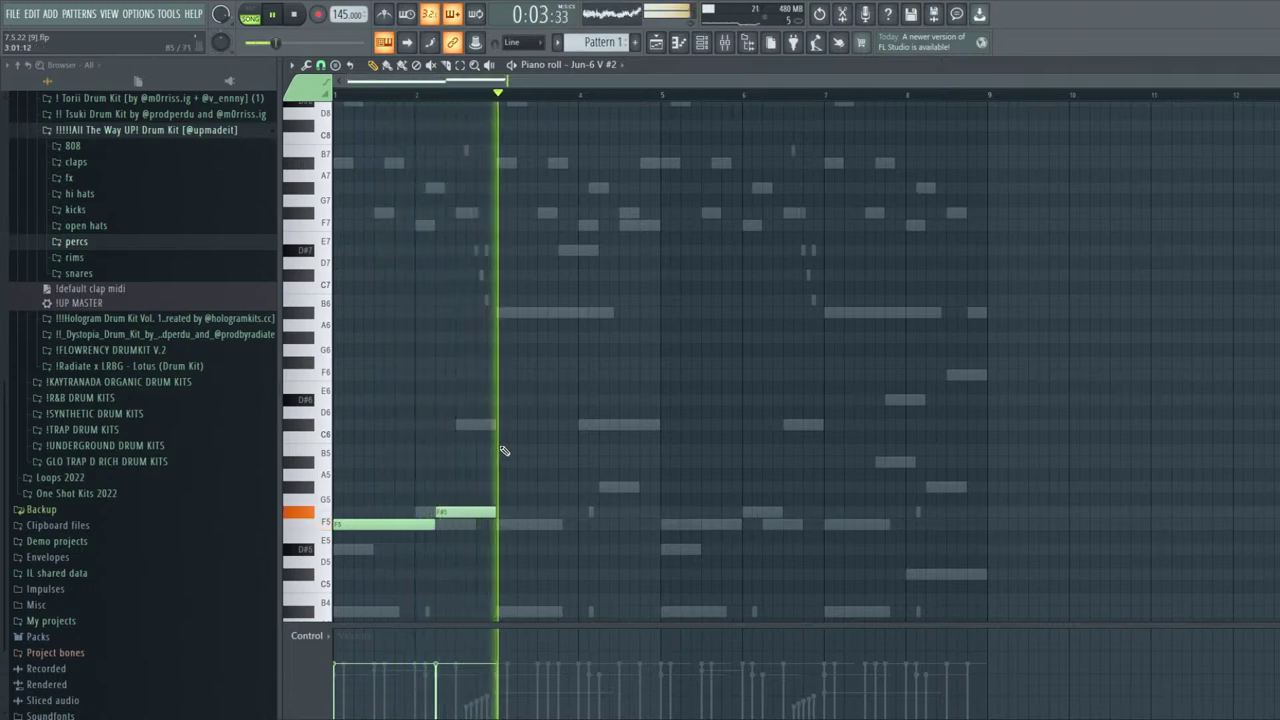
Try staggered C#6 and D#6 notes in bar 4 and delete them
{"action": "left_click", "coordinate": [582, 426]}
{"action": "left_click", "coordinate": [592, 402]}
{"action": "left_click_drag", "start_coordinate": [592, 402], "coordinate": [587, 402]}
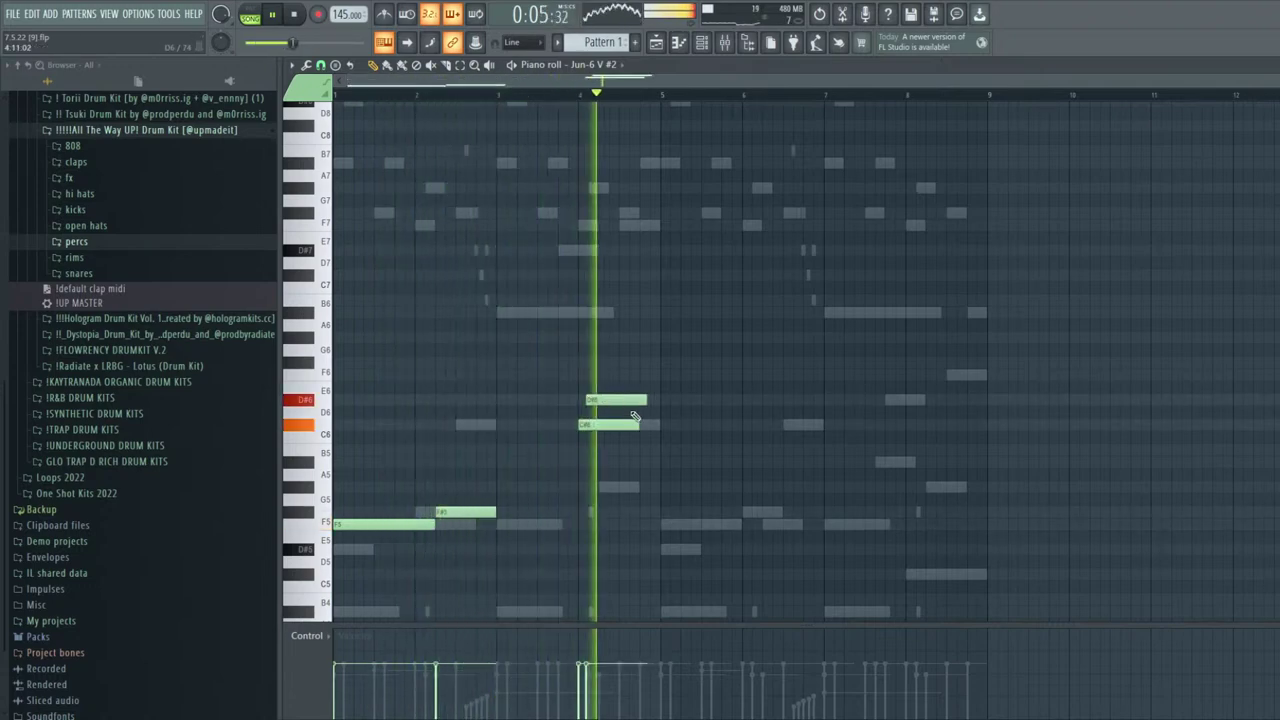
{"action": "key", "text": "space"}
{"action": "key", "text": "space"}
{"action": "right_click", "coordinate": [612, 400]}
{"action": "right_click", "coordinate": [602, 425]}
Try an A#5 above the F#5 in bar 2 and delete both notes
{"action": "left_click", "coordinate": [452, 462]}
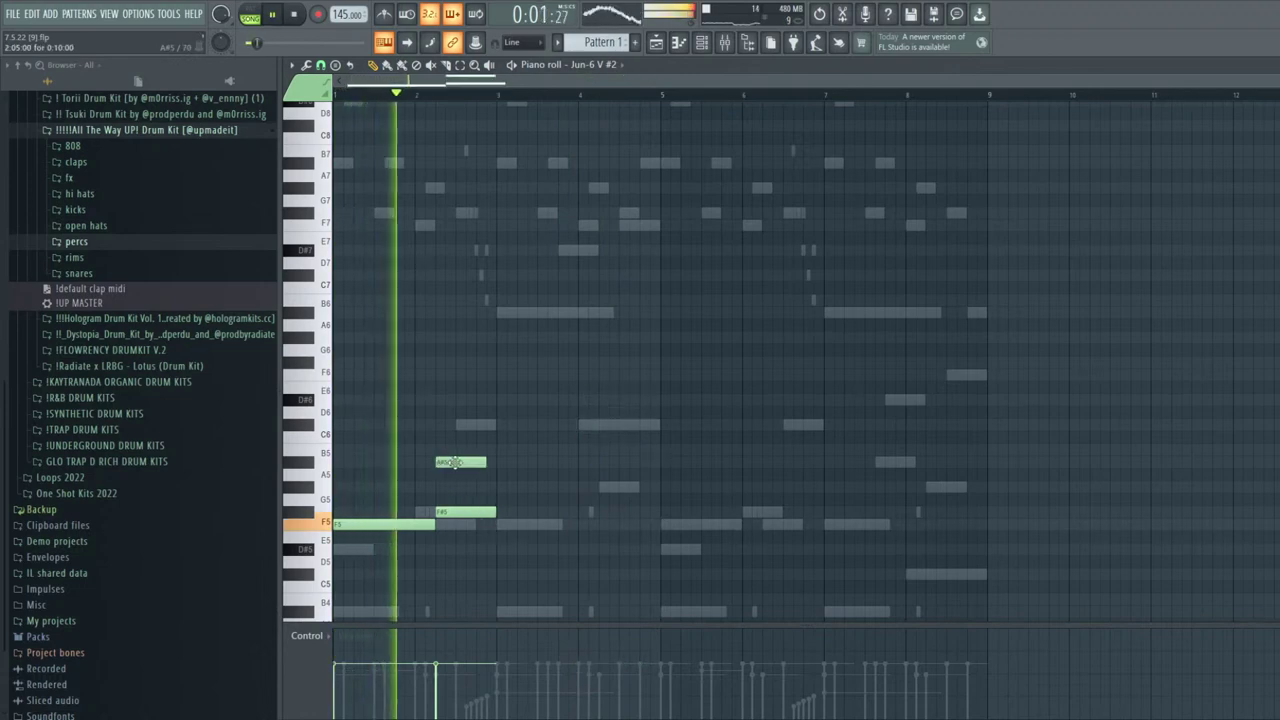
{"action": "key", "text": "space"}
{"action": "right_click", "coordinate": [480, 462]}
{"action": "right_click", "coordinate": [462, 512]}
Raise the long opening note to F6 and follow it in bar 2 with a short F#6 and another F6
{"action": "left_click_drag", "start_coordinate": [400, 524], "coordinate": [499, 375]}
{"action": "key", "text": "space"}
{"action": "key", "text": "space"}
{"action": "key", "text": "space"}
{"action": "left_click", "coordinate": [434, 375]}
{"action": "left_click", "coordinate": [440, 375]}
{"action": "key", "text": "space"}
{"action": "key", "text": "space"}
Duplicate the two-bar F6 phrase into bars 3–4
{"action": "key", "text": "ctrl+a"}
{"action": "key", "text": "ctrl+d"}
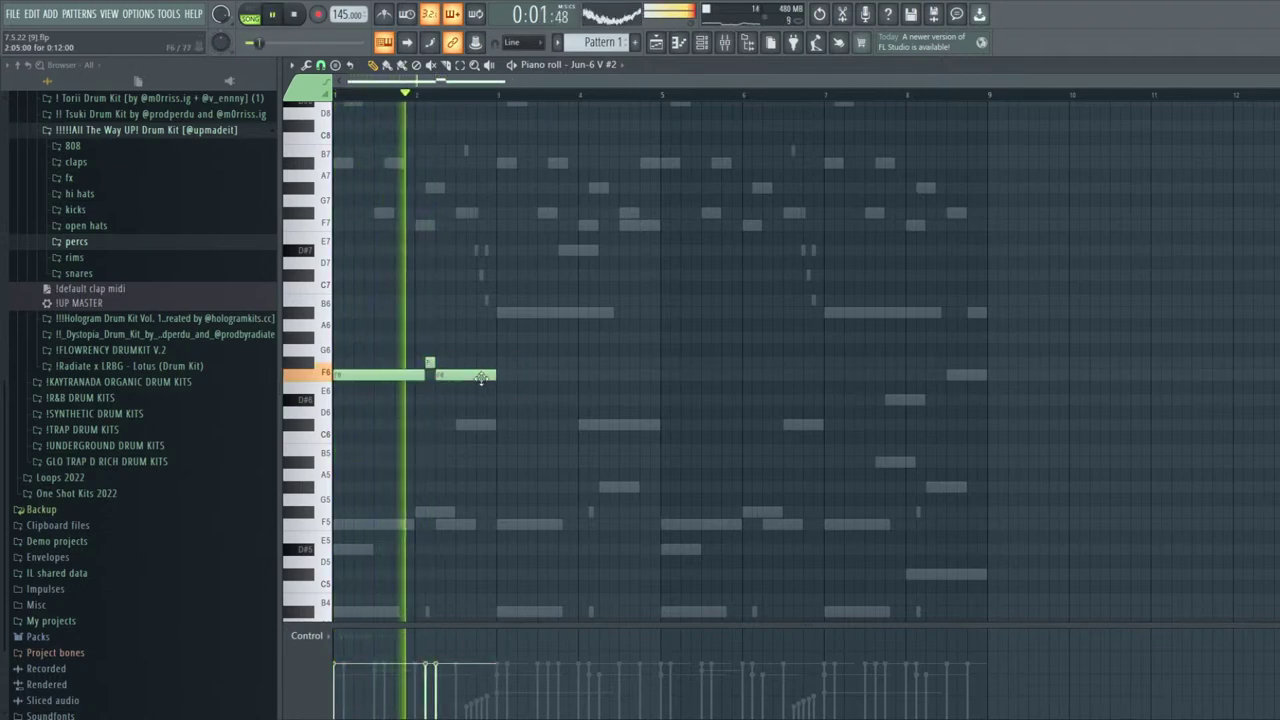
{"action": "key", "text": "space"}
{"action": "key", "text": "space"}
{"action": "key", "text": "ctrl+b"}
{"action": "key", "text": "ctrl+d"}
{"action": "key", "text": "space"}
{"action": "key", "text": "space"}
Shorten the second F6 in bar 2 and fill the gap with a short D#6, discarding a trial G#6
{"action": "left_click_drag", "start_coordinate": [493, 376], "coordinate": [483, 376]}
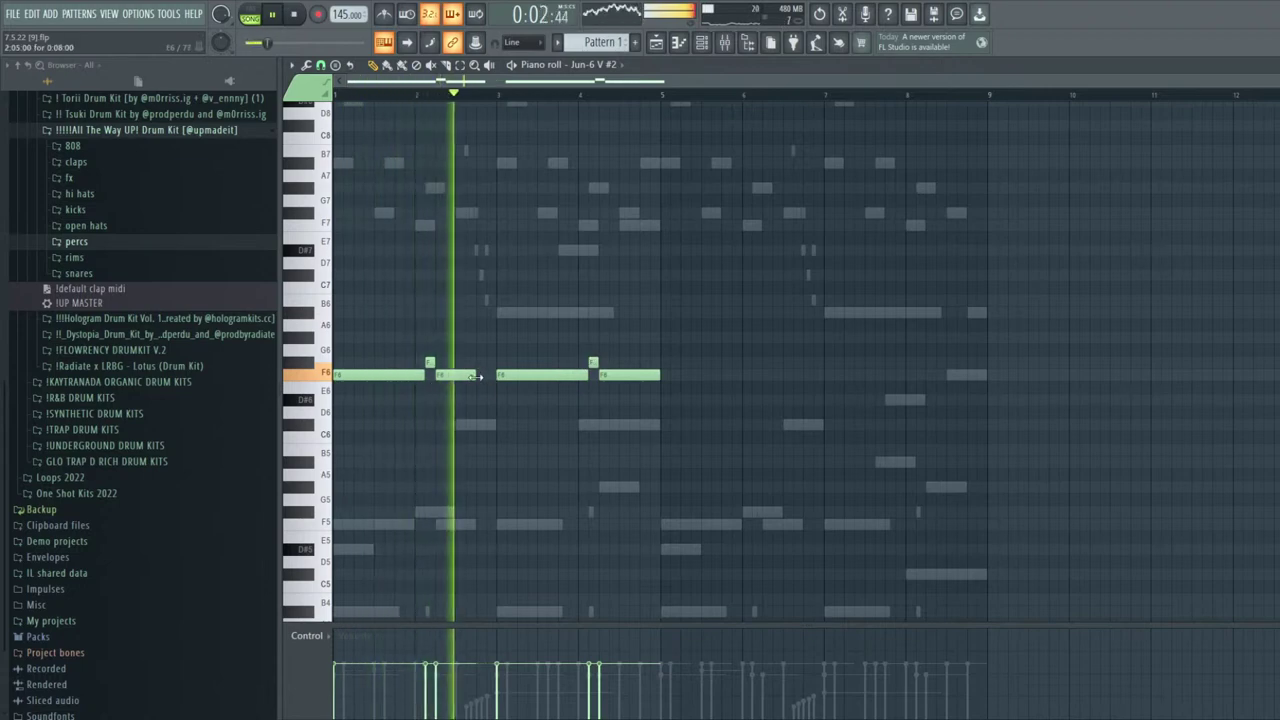
{"action": "left_click", "coordinate": [491, 340]}
{"action": "key", "text": "space"}
{"action": "key", "text": "space"}
{"action": "left_click_drag", "start_coordinate": [533, 338], "coordinate": [492, 338]}
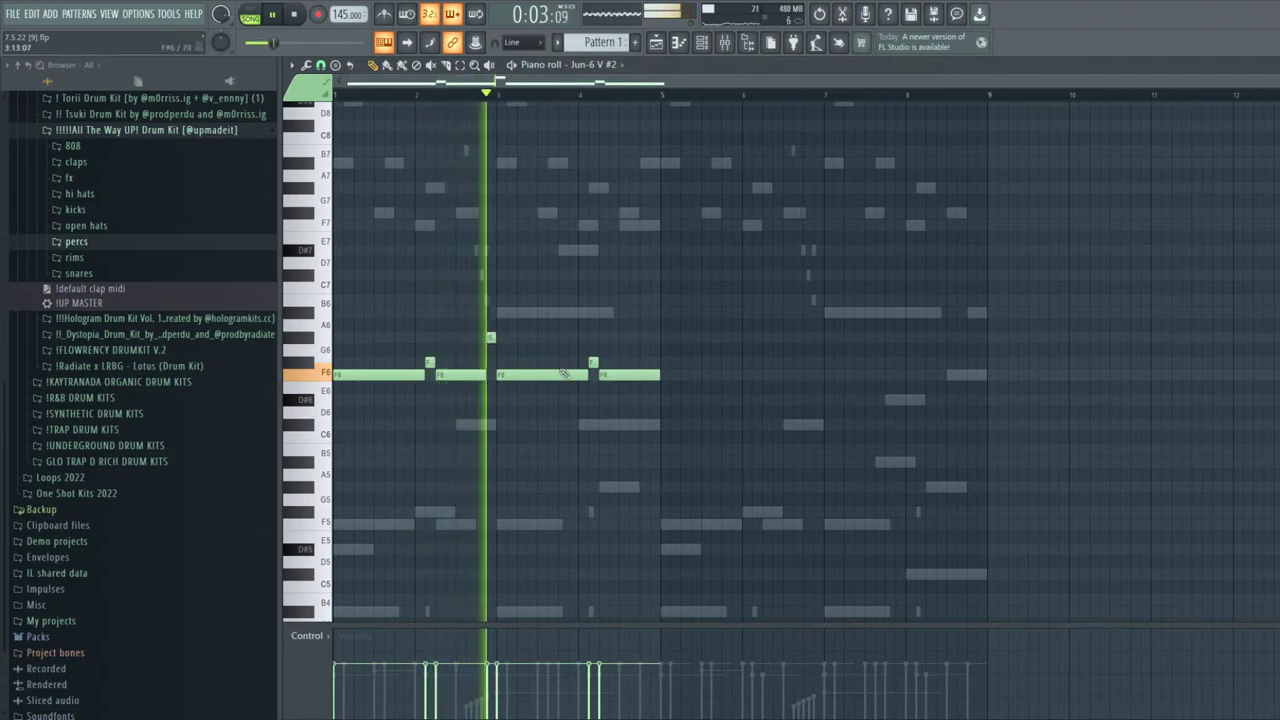
{"action": "right_click", "coordinate": [491, 338]}
{"action": "key", "text": "space"}
{"action": "left_click", "coordinate": [490, 400]}
{"action": "key", "text": "space"}
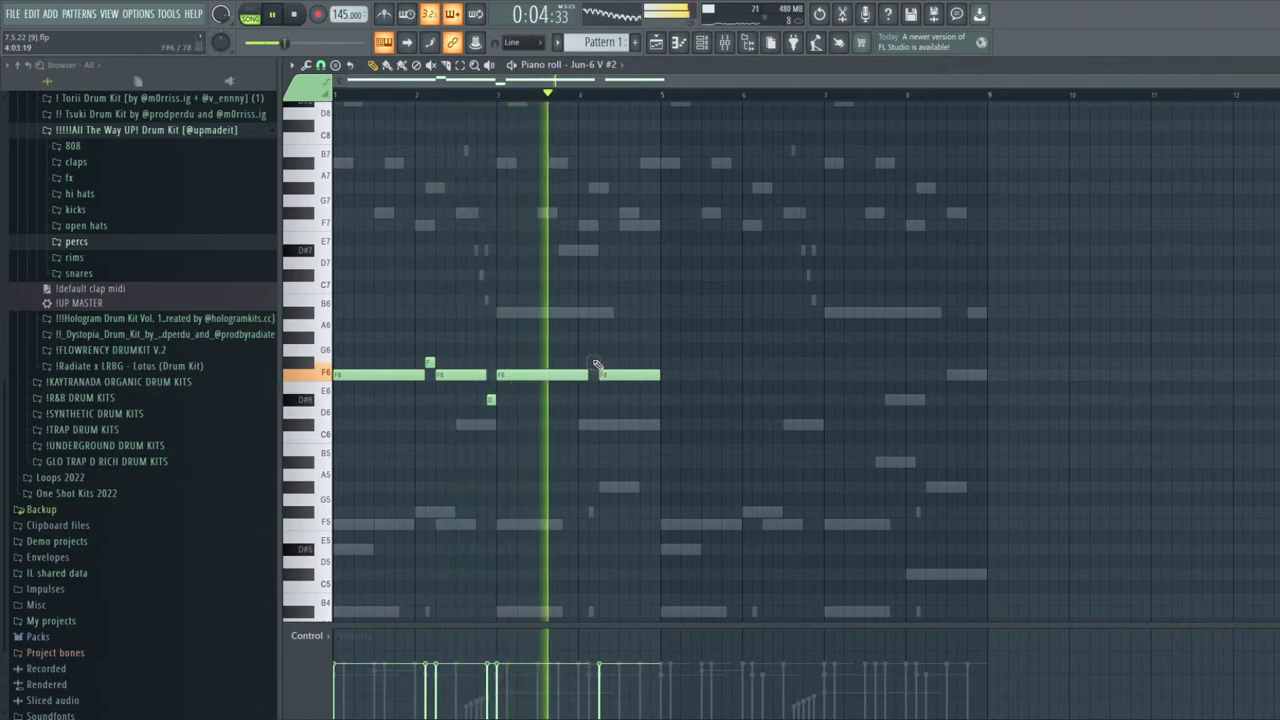
Simplify the ending in bar 4 to a single F#6 and duplicate the four-bar phrase into bars 5–8
{"action": "left_click_drag", "start_coordinate": [623, 372], "coordinate": [648, 358]}
{"action": "key", "text": "ctrl+a"}
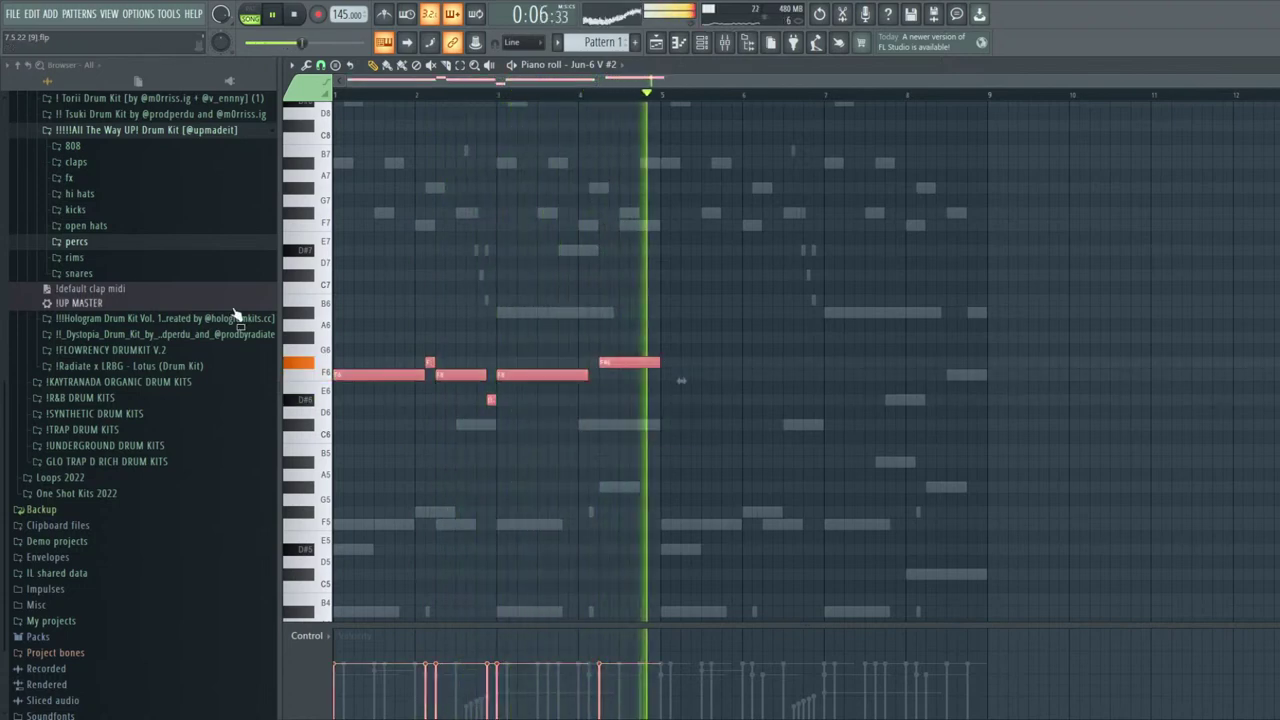
{"action": "key", "text": "ctrl+b"}
{"action": "key", "text": "ctrl+d"}
Open the Jun-6 V #2 instrument and move its channel to the first place in the channel rack
{"action": "key", "text": "Return"}
{"action": "left_click", "coordinate": [386, 166]}
{"action": "key", "text": "Return"}
{"action": "key", "text": "ctrl+Up"}
{"action": "key", "text": "Return"}
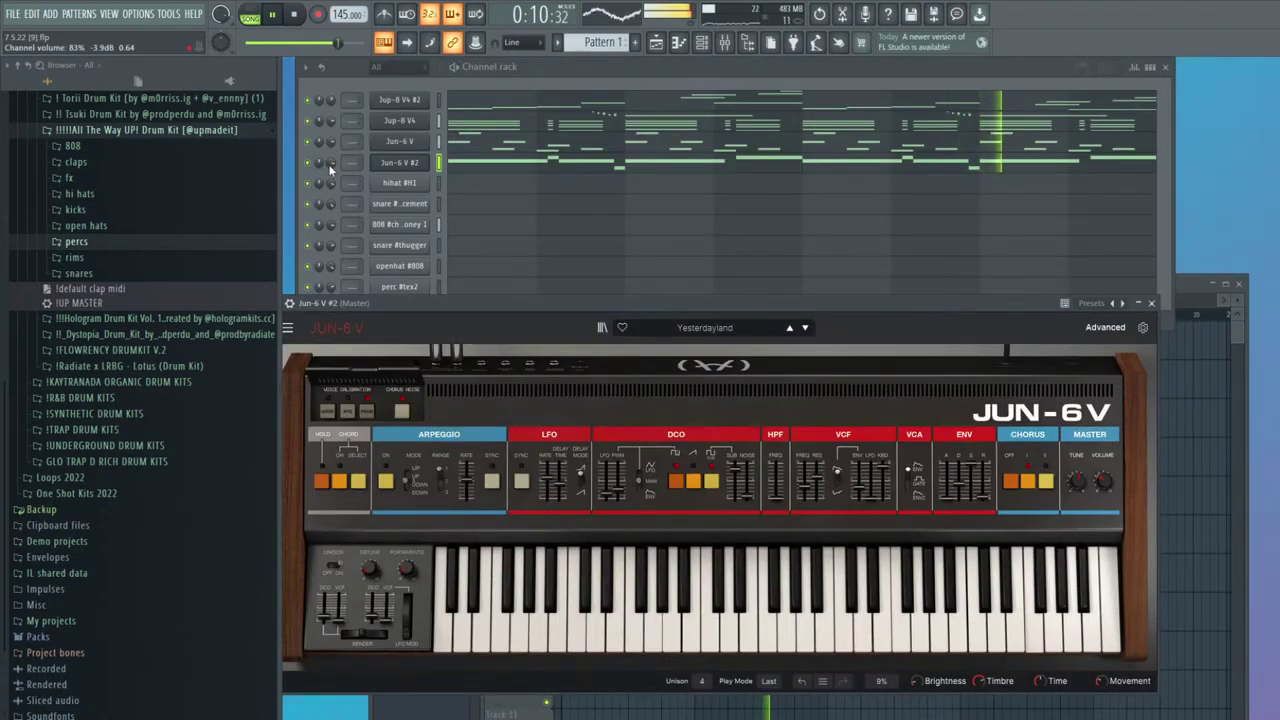
{"action": "scroll", "coordinate": [405, 167], "scroll_direction": "up", "scroll_amount": 3}
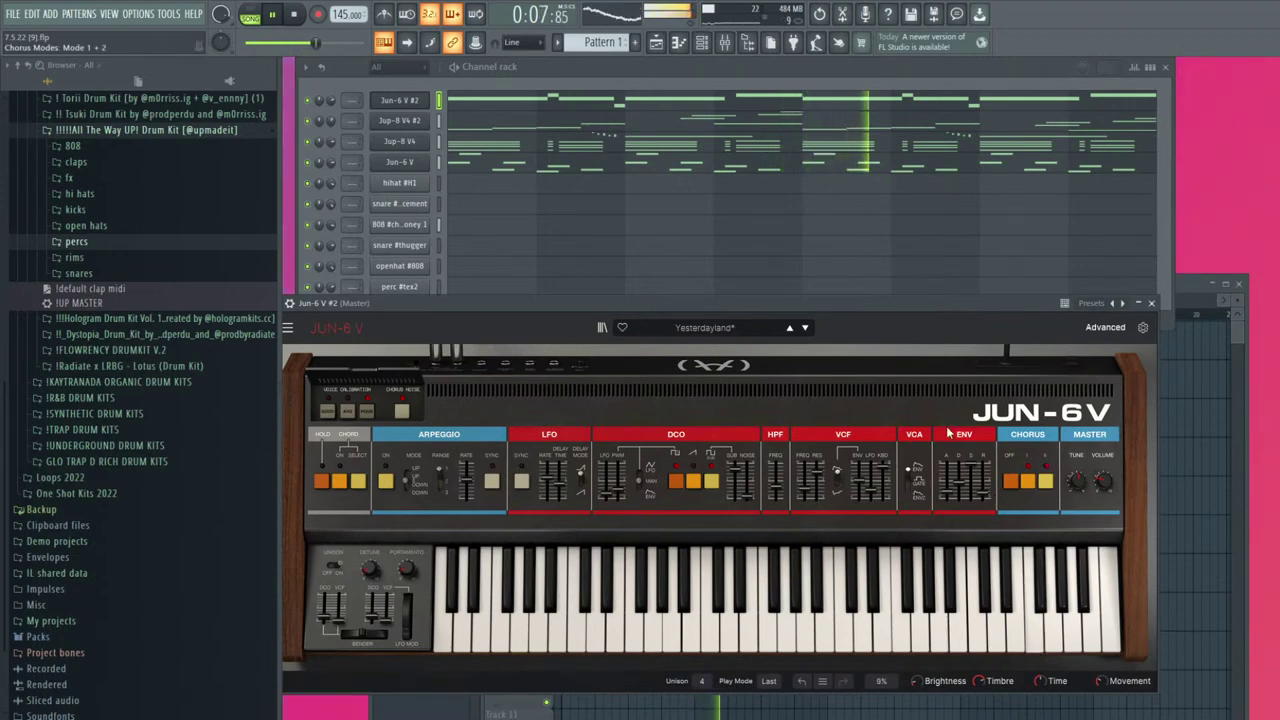
Solo Jun-6 V #2 and set its DCO pulse-width modulation to 0.328 and its chorus to Mode 1
{"action": "right_click", "coordinate": [307, 100]}
{"action": "key", "text": "space"}
{"action": "key", "text": "space"}
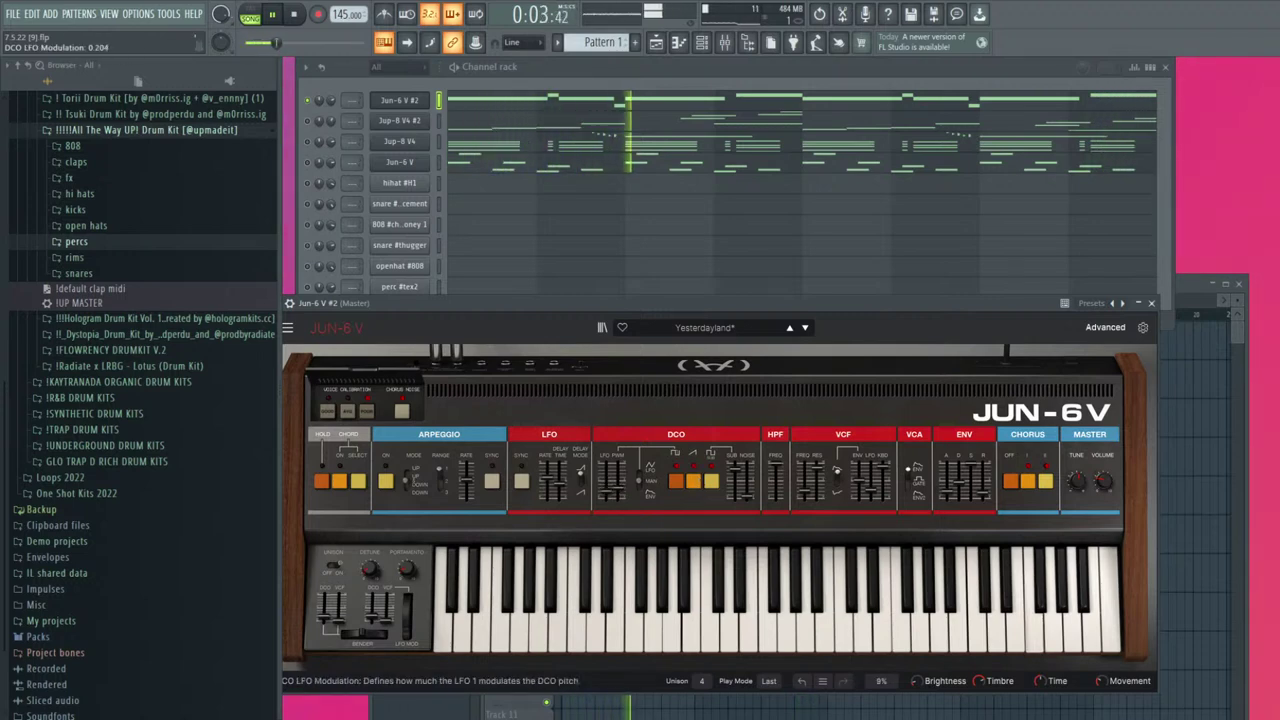
{"action": "left_click_drag", "start_coordinate": [614, 492], "coordinate": [621, 489]}
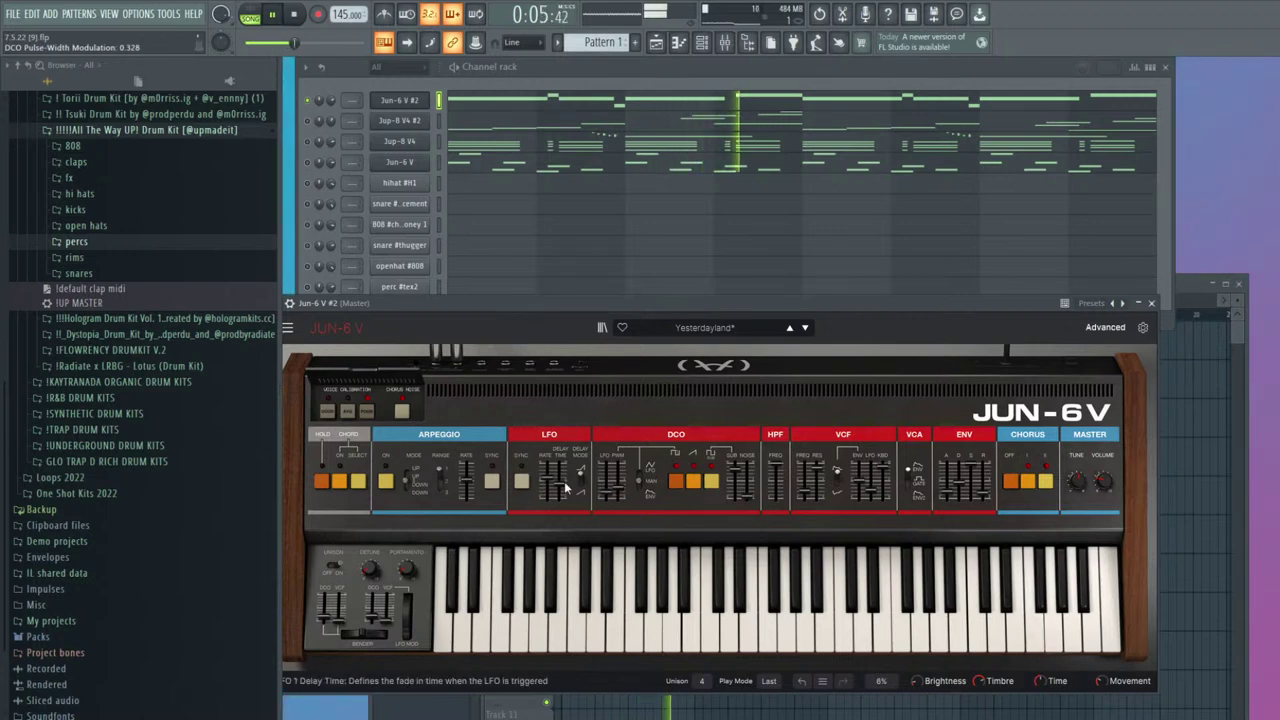
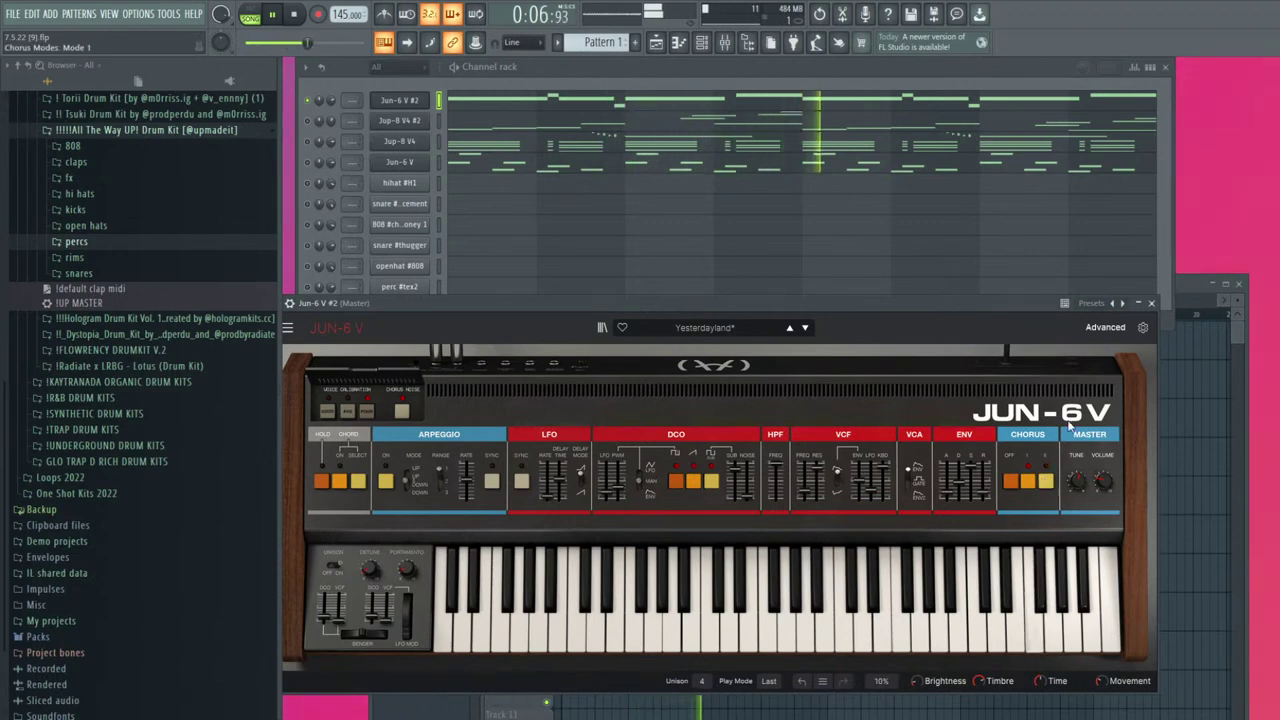
{"action": "left_click", "coordinate": [1151, 303]}
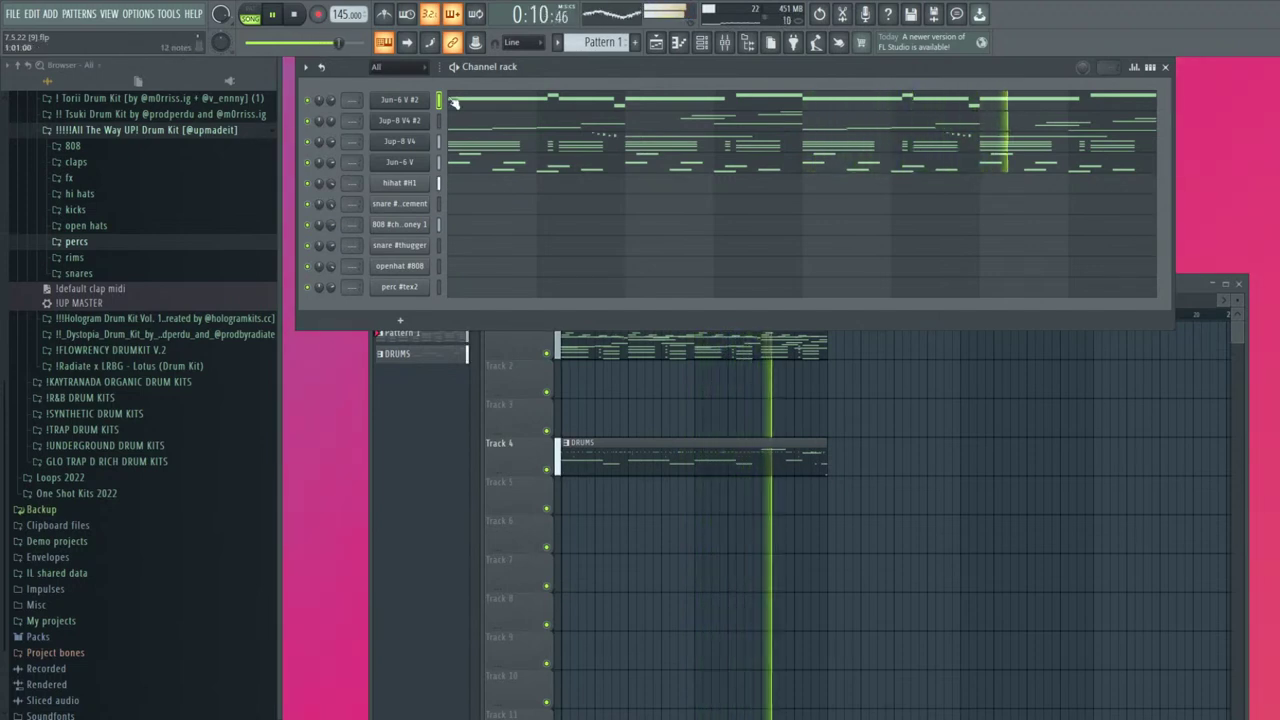
Route all channels to their own mixer tracks 1–10 and add Fruity Soft Clipper to the Master track
{"action": "left_click_drag", "start_coordinate": [438, 104], "coordinate": [464, 426]}
{"action": "key", "text": "ctrl+l"}
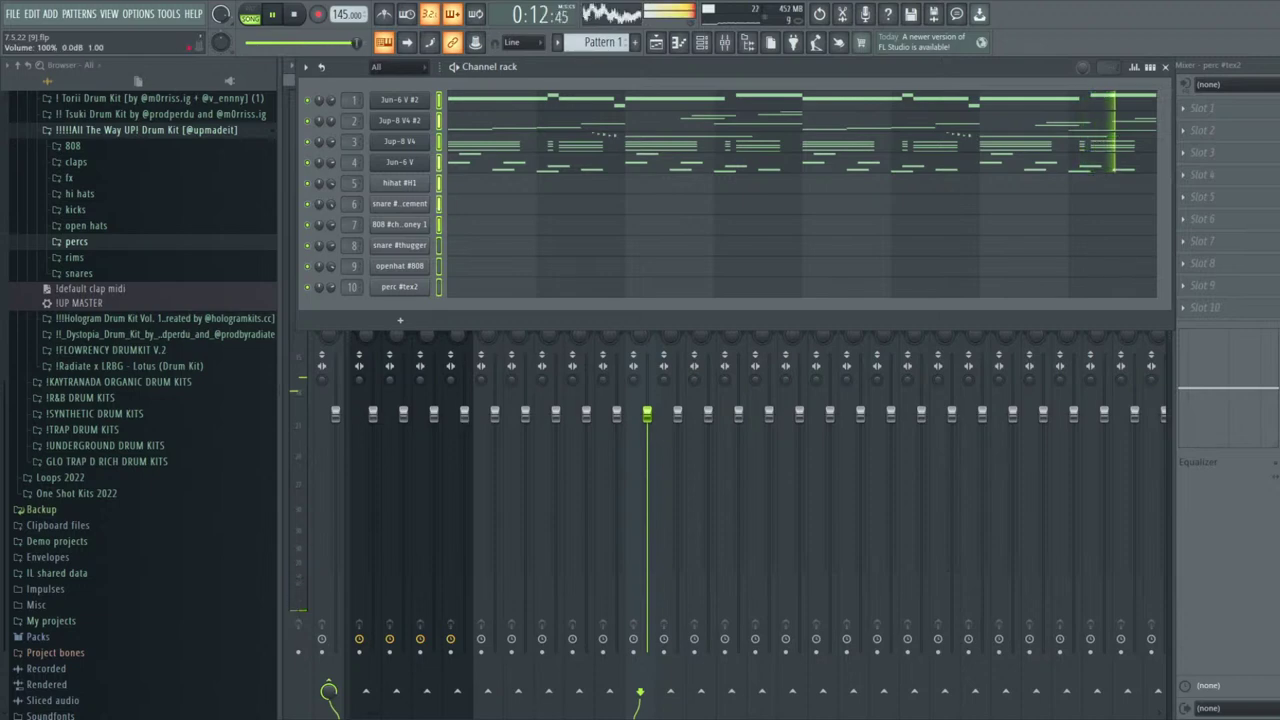
{"action": "left_click", "coordinate": [1224, 560]}
{"action": "left_click", "coordinate": [338, 245]}
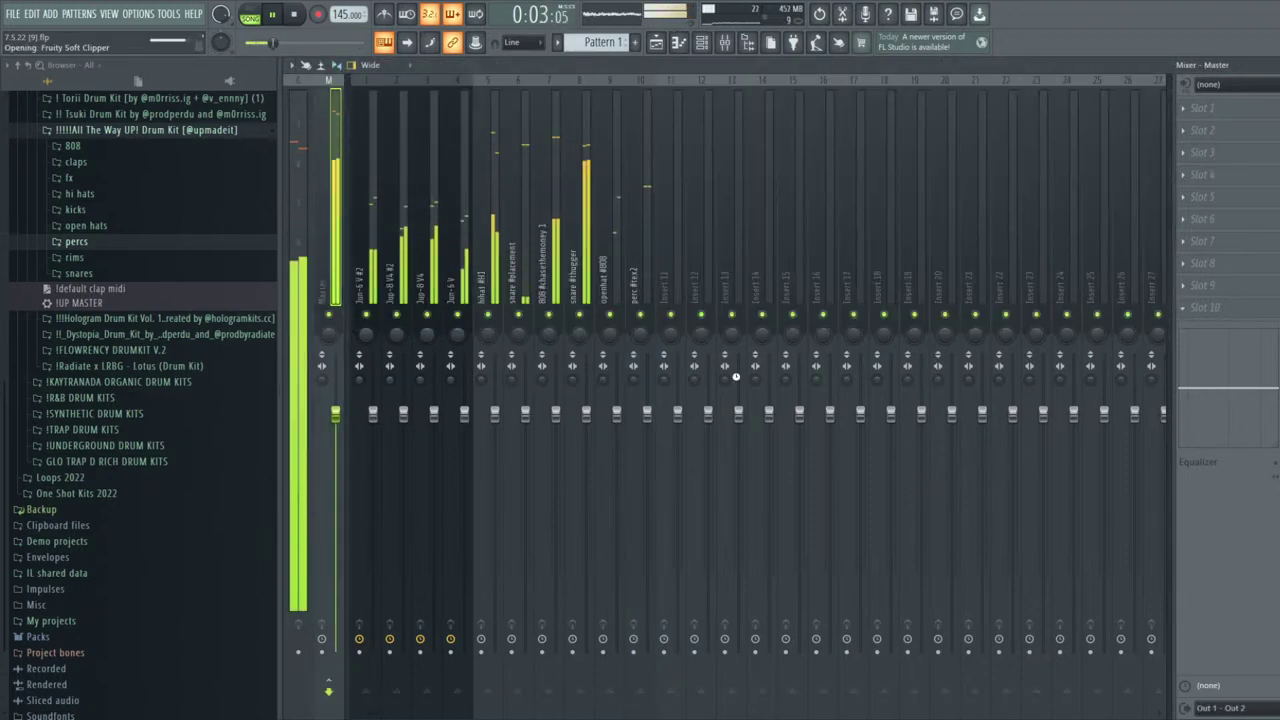
{"action": "left_click", "coordinate": [527, 183]}
Solo the Jun-6 V #2 mixer track, load ValhallaVintageVerb in its effect slot 2 and adjust the reverb
{"action": "right_click", "coordinate": [366, 314]}
{"action": "left_click", "coordinate": [372, 295]}
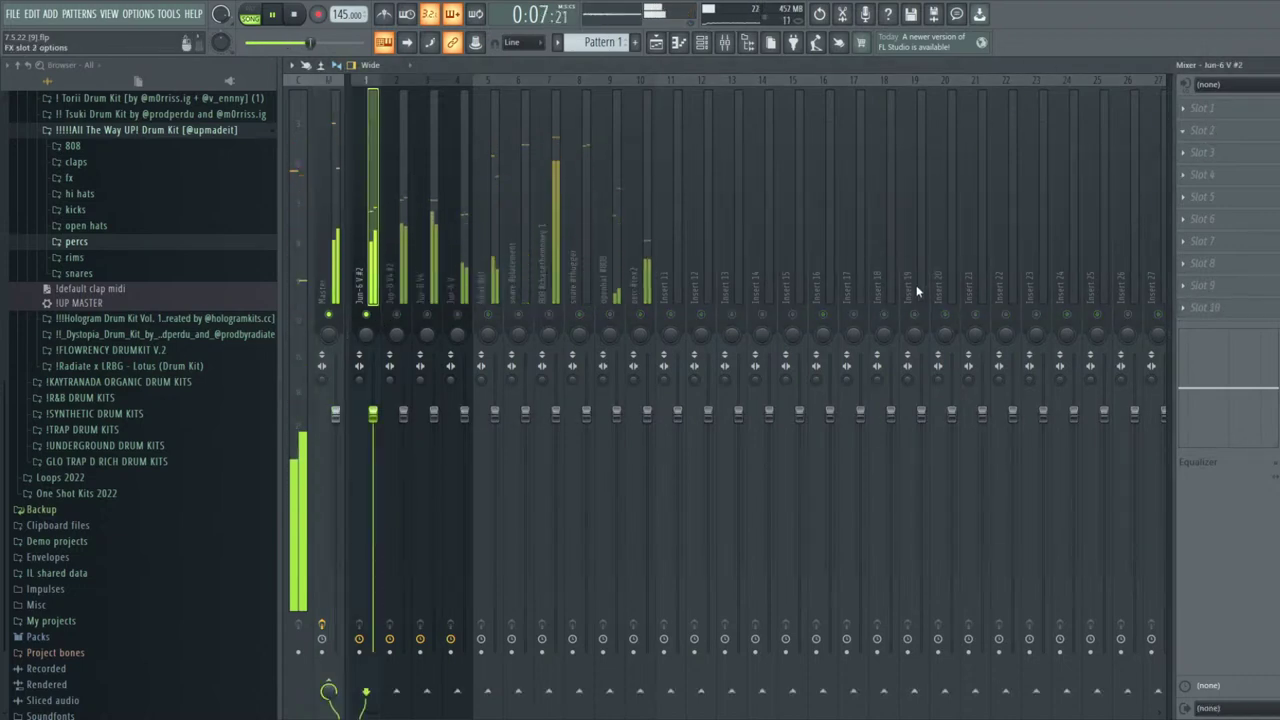
{"action": "left_click_drag", "start_coordinate": [415, 427], "coordinate": [416, 452]}
{"action": "left_click_drag", "start_coordinate": [520, 372], "coordinate": [520, 412]}
{"action": "left_click", "coordinate": [1023, 219]}
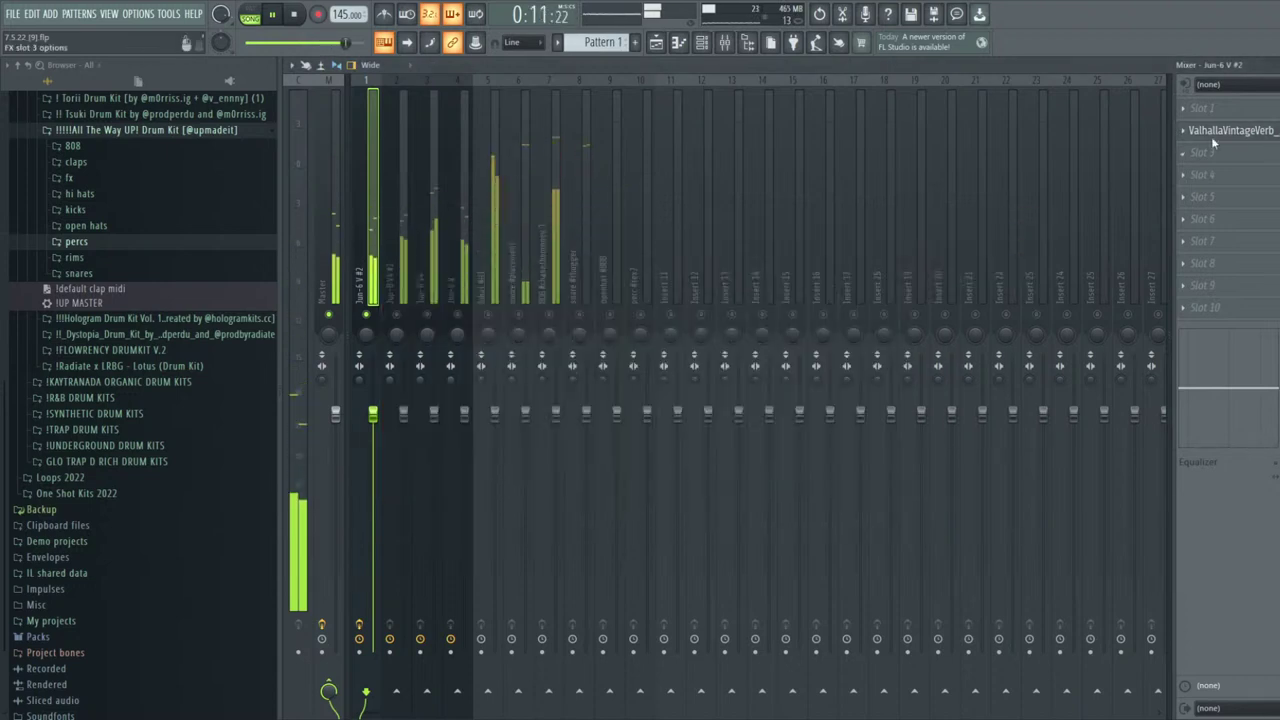
Load Fruity parametric EQ 2 in slot 3 of Jun-6 V #2, cutting band 5 by 3.6 dB, lowering band 6 and raising band 7
{"action": "left_click", "coordinate": [1058, 86]}
{"action": "left_click_drag", "start_coordinate": [654, 356], "coordinate": [660, 378]}
{"action": "left_click_drag", "start_coordinate": [693, 354], "coordinate": [703, 356]}
{"action": "left_click_drag", "start_coordinate": [616, 354], "coordinate": [613, 346]}
{"action": "left_click_drag", "start_coordinate": [703, 354], "coordinate": [702, 352]}
{"action": "mouse_move", "coordinate": [614, 348]}
{"action": "left_mouse_down"}
{"action": "mouse_move", "coordinate": [617, 372]}
{"action": "mouse_move", "coordinate": [660, 364]}
{"action": "mouse_move", "coordinate": [670, 376]}
{"action": "mouse_move", "coordinate": [703, 344]}
{"action": "mouse_move", "coordinate": [667, 384]}
{"action": "mouse_move", "coordinate": [621, 370]}
{"action": "left_mouse_up"}
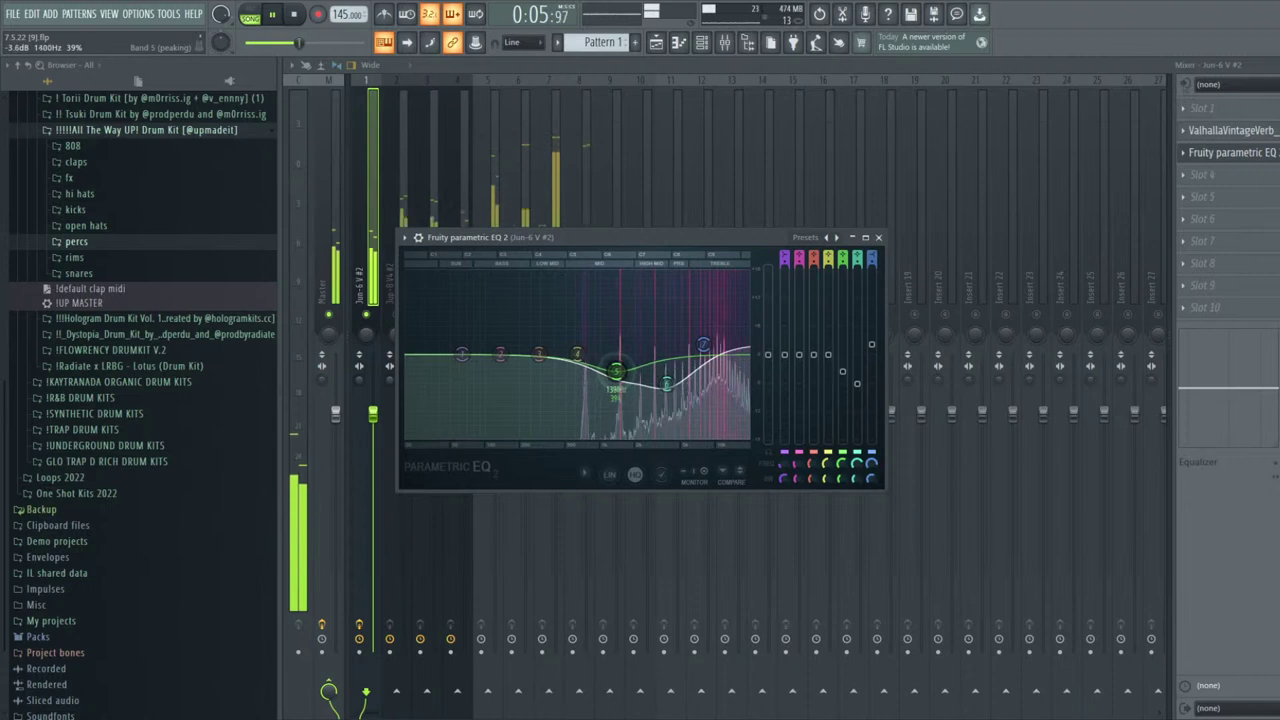
{"action": "left_click", "coordinate": [878, 238]}
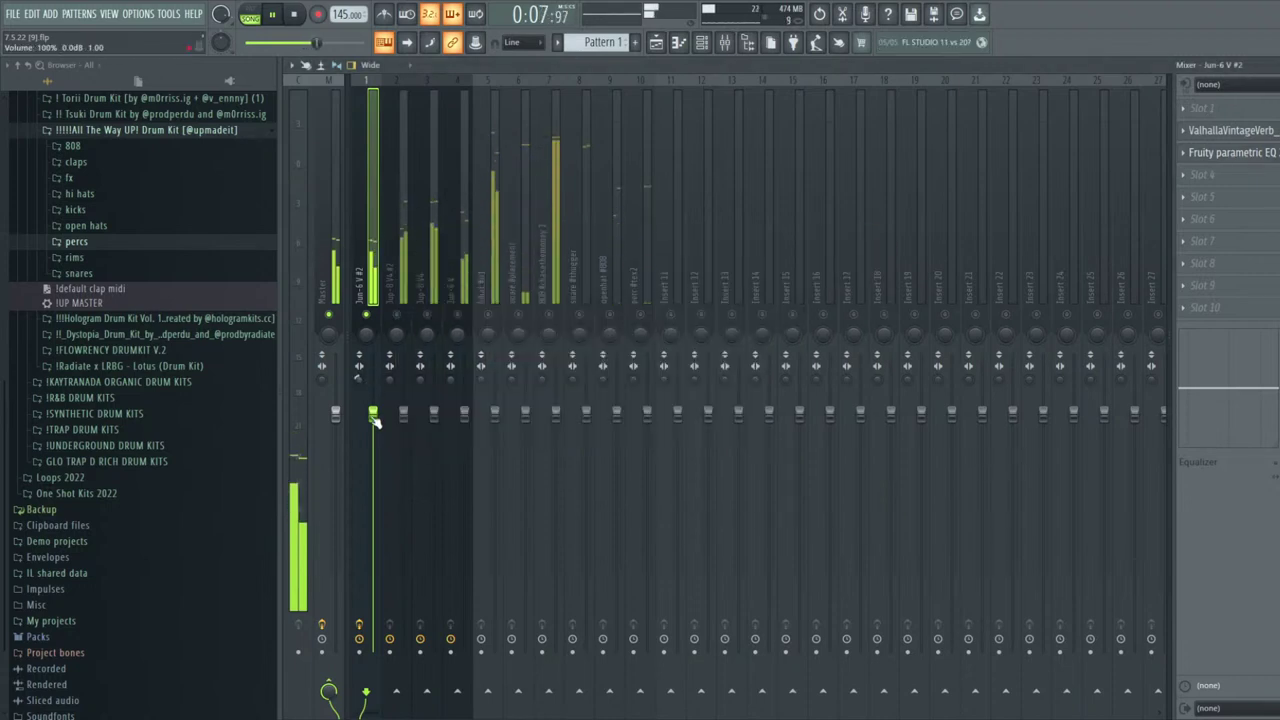
Bring in the Jup-8 V4 mixer track and add Fruity parametric EQ 2 to effect slots 1 and 2, adjusting the curve
{"action": "left_click", "coordinate": [439, 313]}
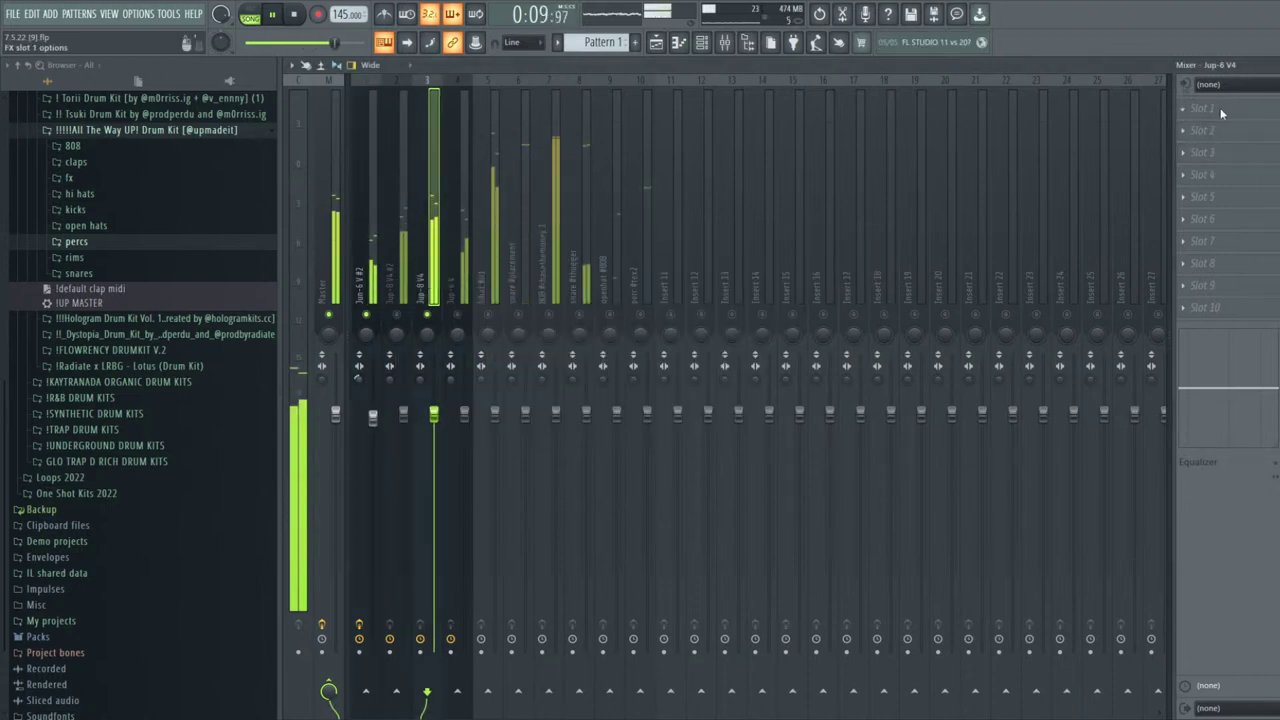
{"action": "left_click", "coordinate": [728, 130]}
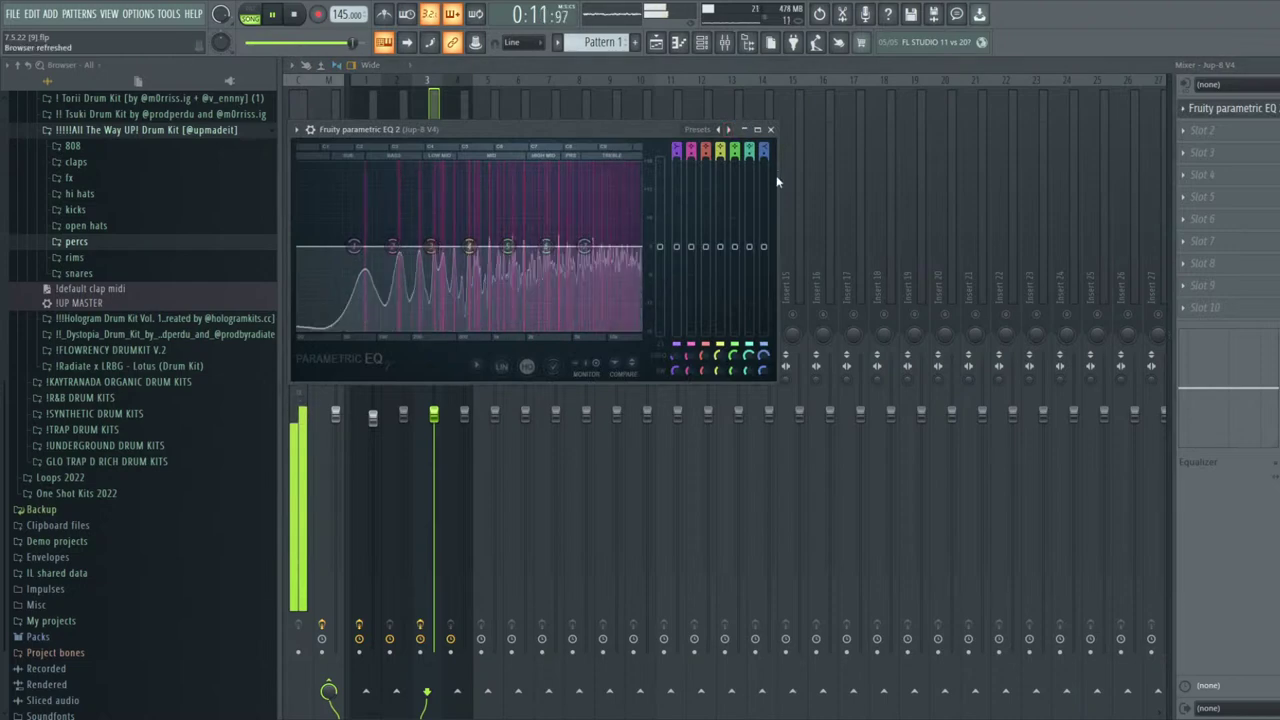
{"action": "left_click", "coordinate": [770, 129]}
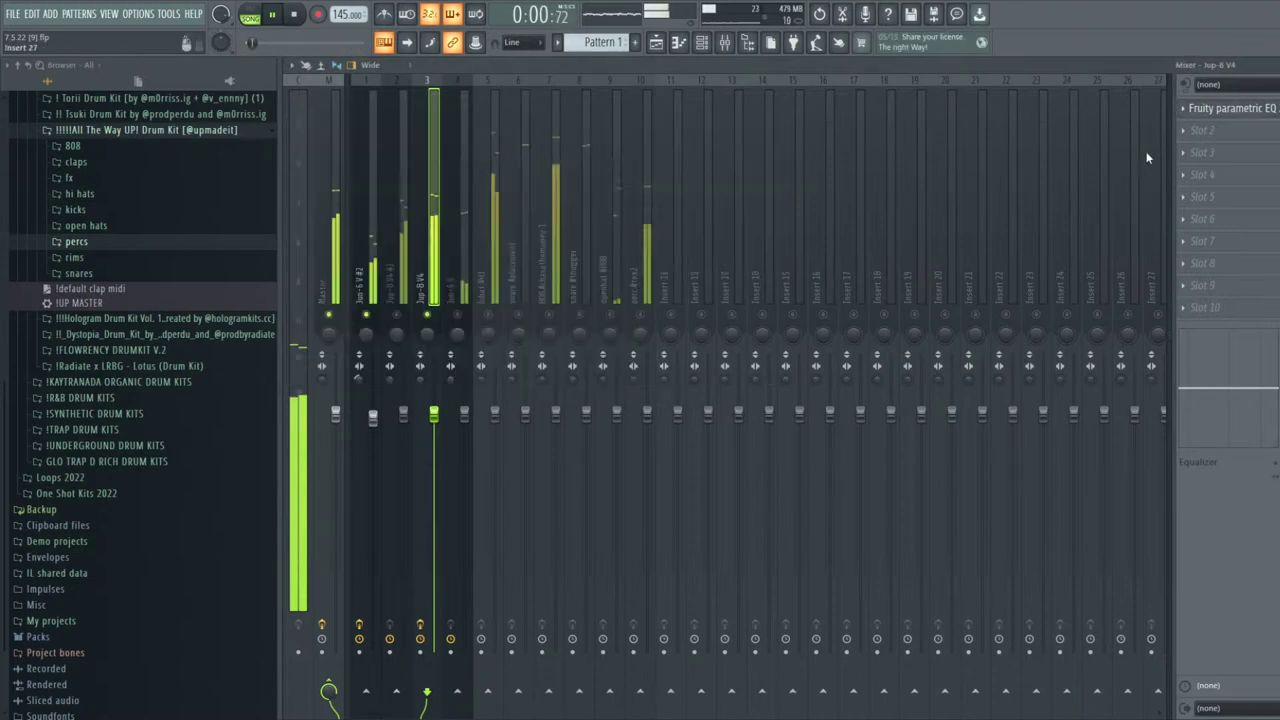
{"action": "left_click", "coordinate": [1244, 112]}
{"action": "left_click", "coordinate": [1242, 112]}
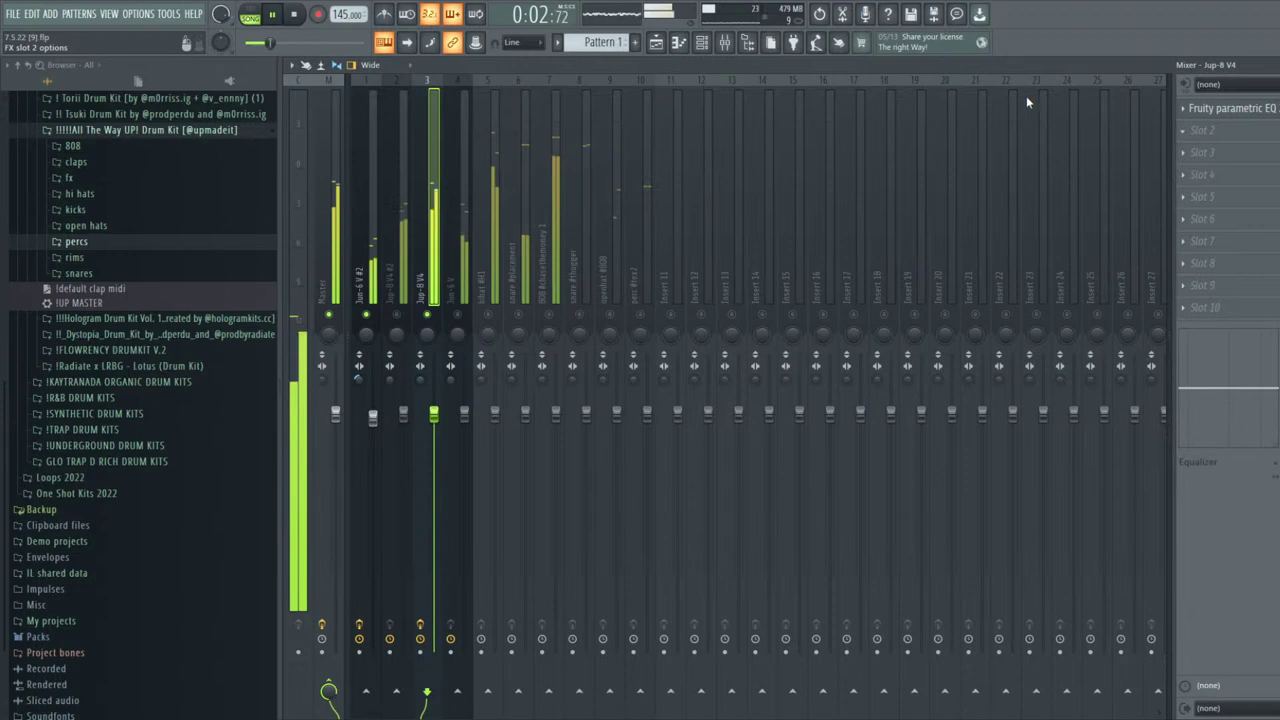
{"action": "left_click_drag", "start_coordinate": [556, 286], "coordinate": [584, 282]}
{"action": "key", "text": "Escape"}
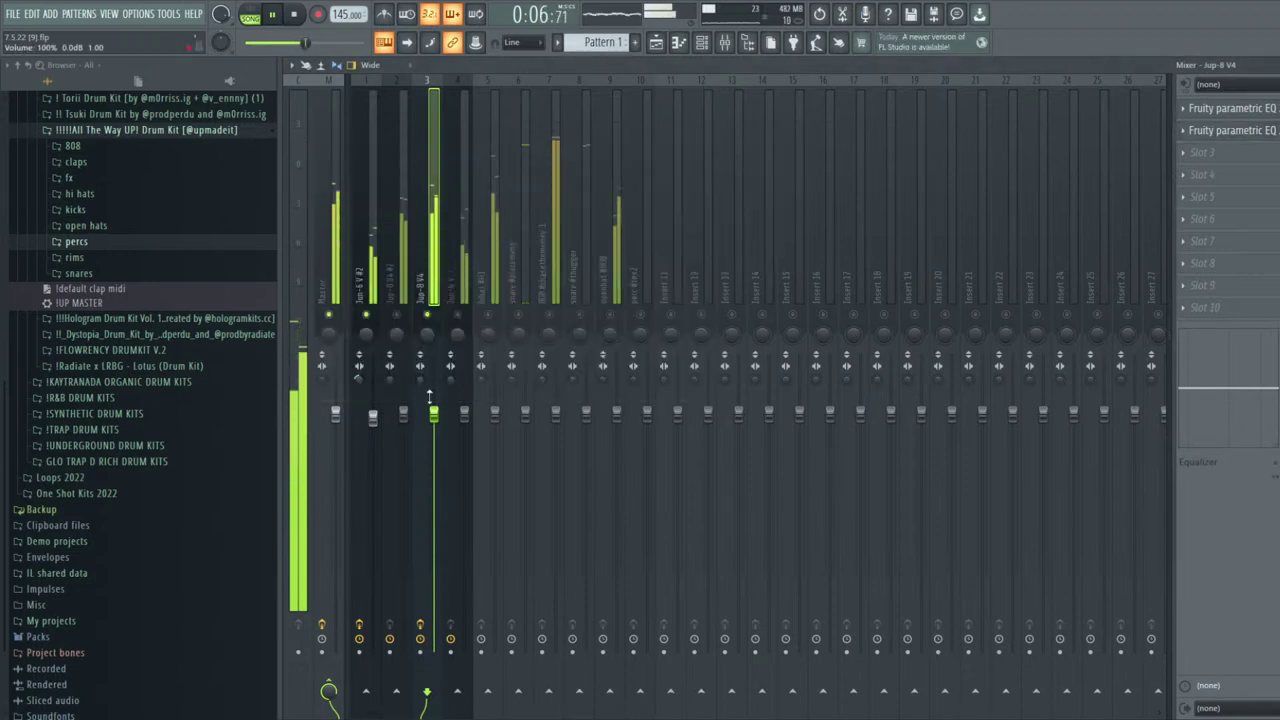
On Jup-8 V4 #2, add Fruity parametric EQ 2 with its high pass at 346 Hz and ValhallaVintageVerb, and rebalance the melody faders
{"action": "left_click_drag", "start_coordinate": [404, 415], "coordinate": [405, 422]}
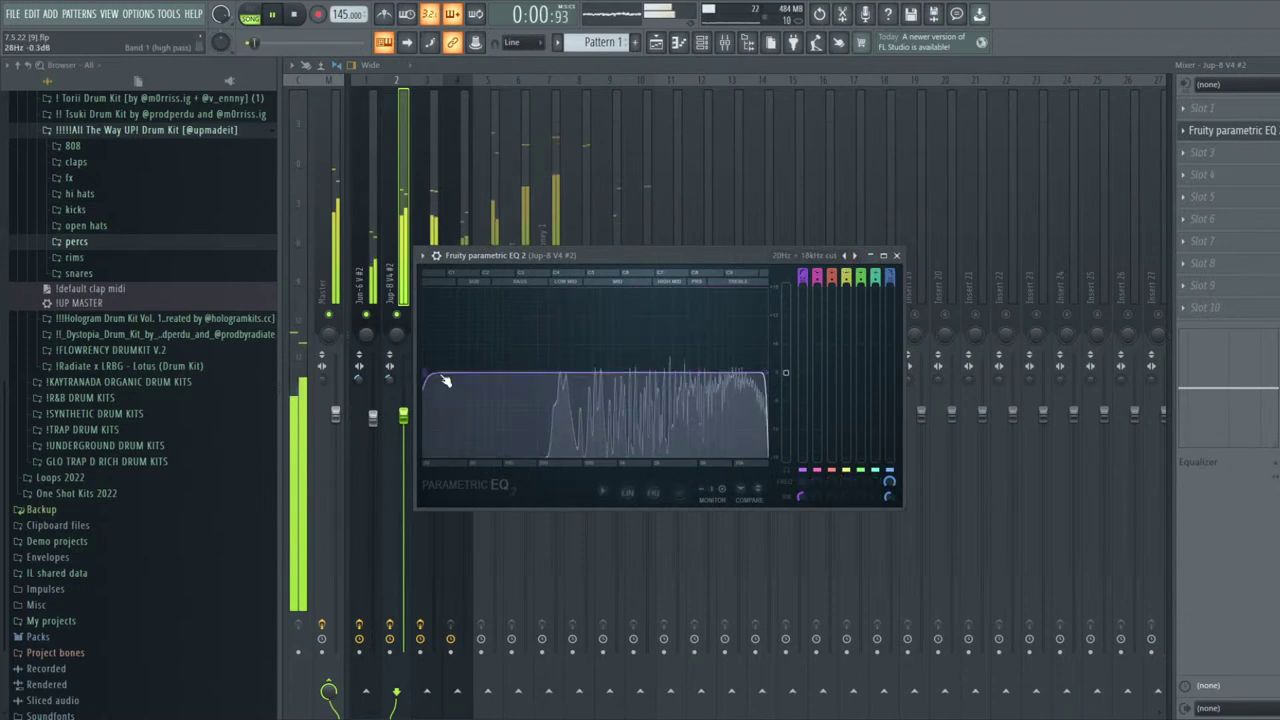
{"action": "left_click_drag", "start_coordinate": [442, 376], "coordinate": [563, 373]}
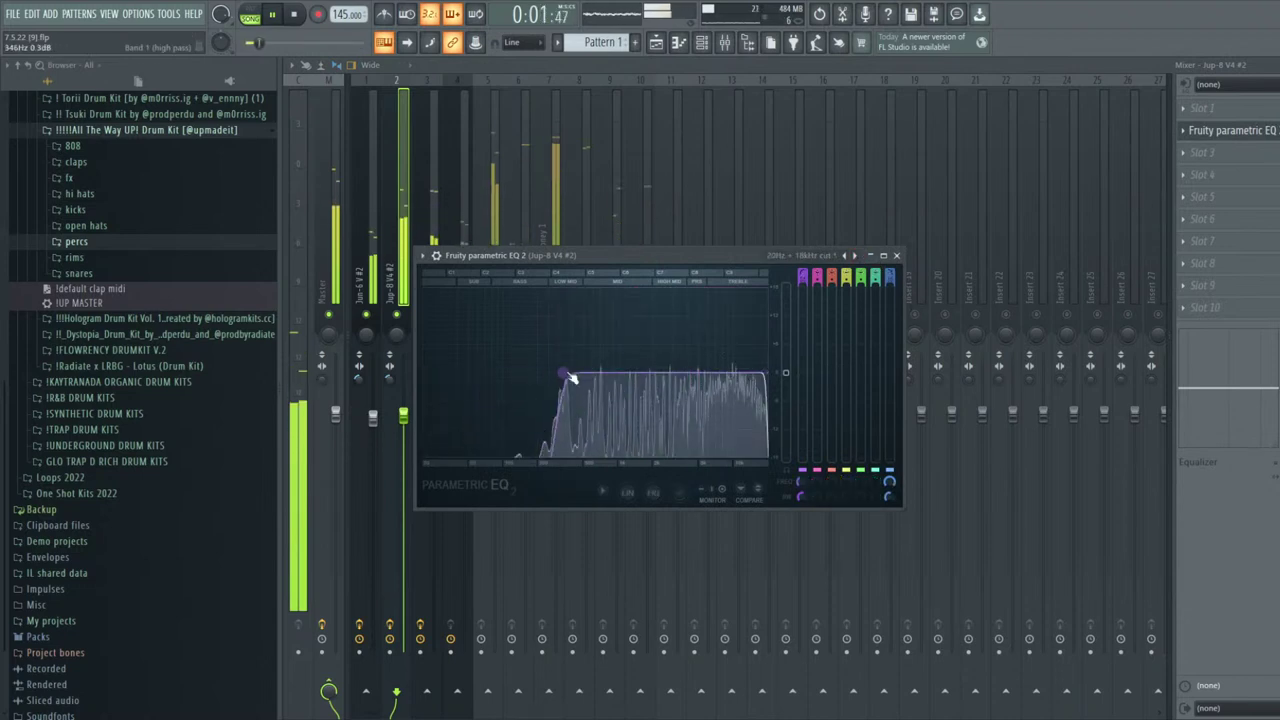
{"action": "key", "text": "Escape"}
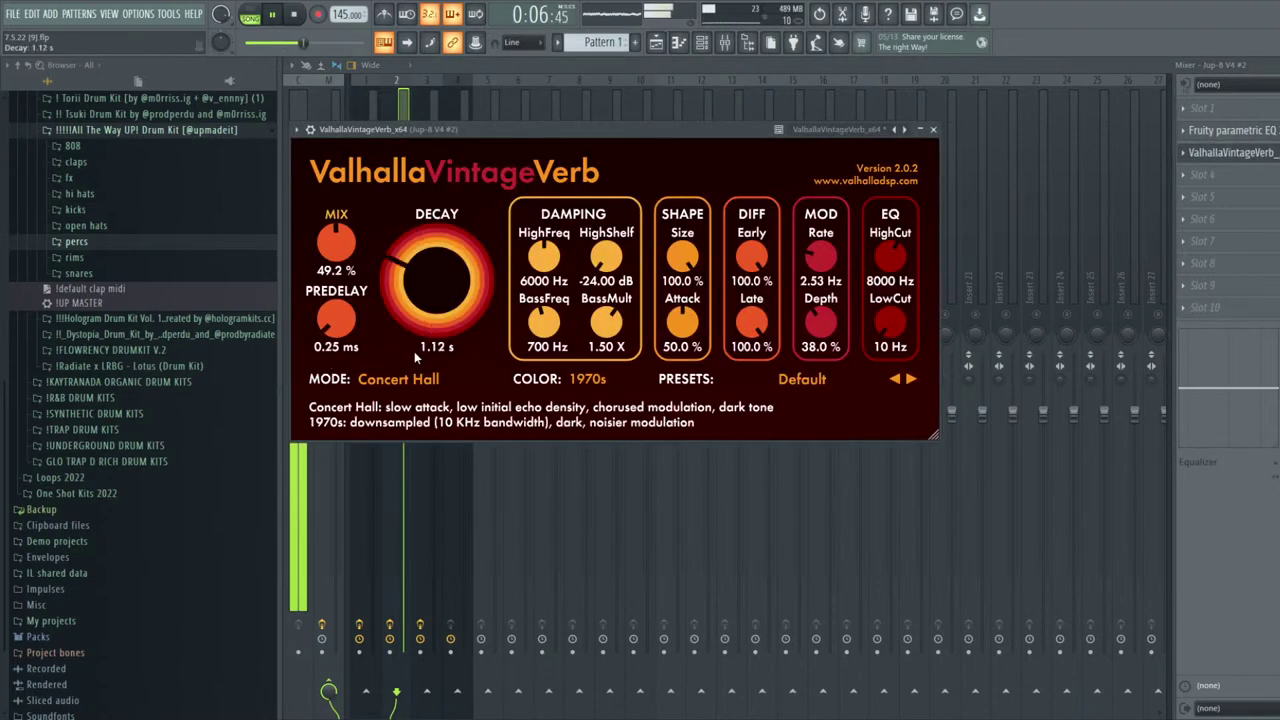
{"action": "key", "text": "Escape"}
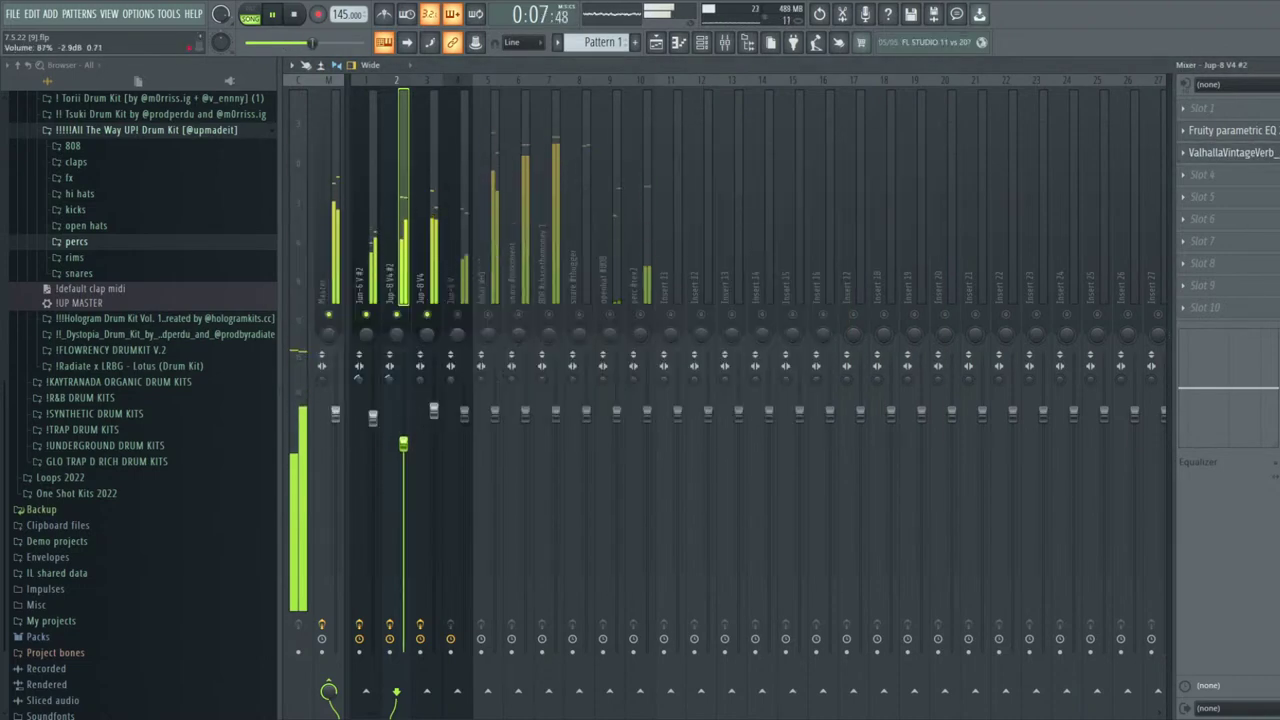
{"action": "mouse_move", "coordinate": [374, 418]}
{"action": "left_mouse_down"}
{"action": "mouse_move", "coordinate": [403, 438]}
{"action": "mouse_move", "coordinate": [374, 431]}
{"action": "left_mouse_up"}
{"action": "left_click", "coordinate": [434, 414]}
On Jun-6 V, add a low-cutting Fruity parametric EQ 2 and a second one, set 52% stereo separation, and rebalance the melody faders
{"action": "left_click", "coordinate": [464, 288]}
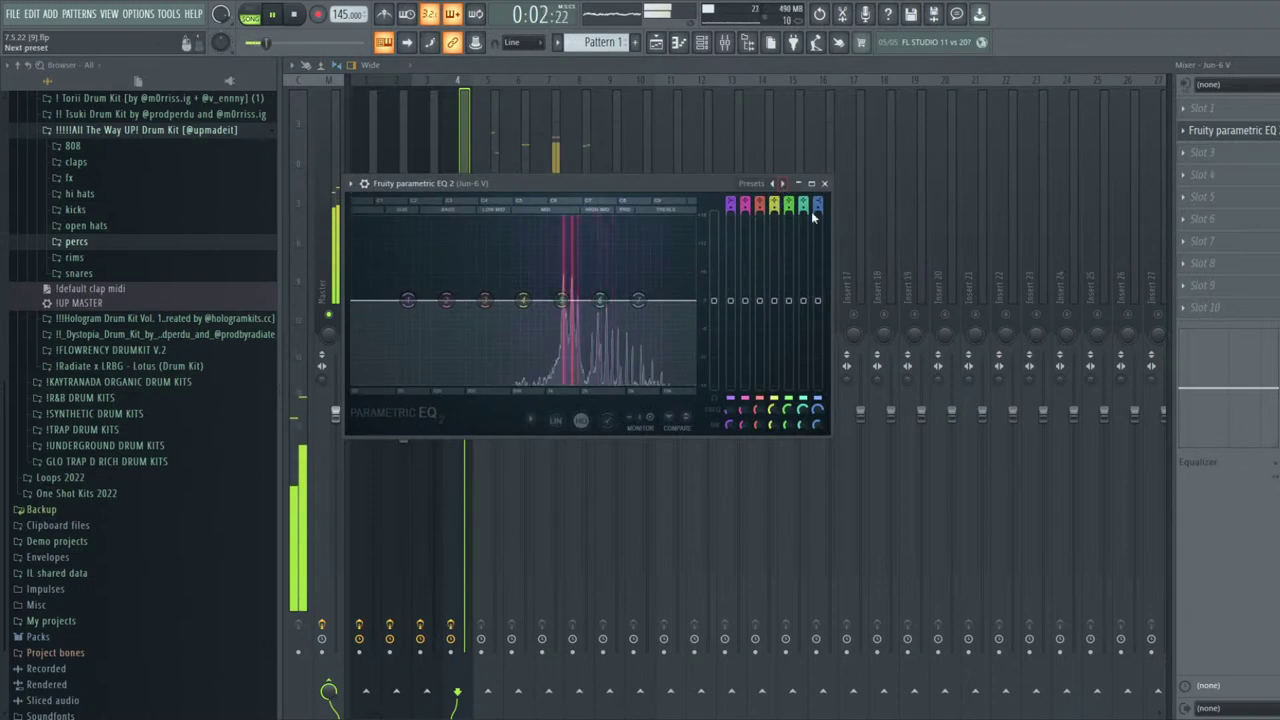
{"action": "left_click", "coordinate": [783, 184]}
{"action": "left_click_drag", "start_coordinate": [354, 300], "coordinate": [537, 300]}
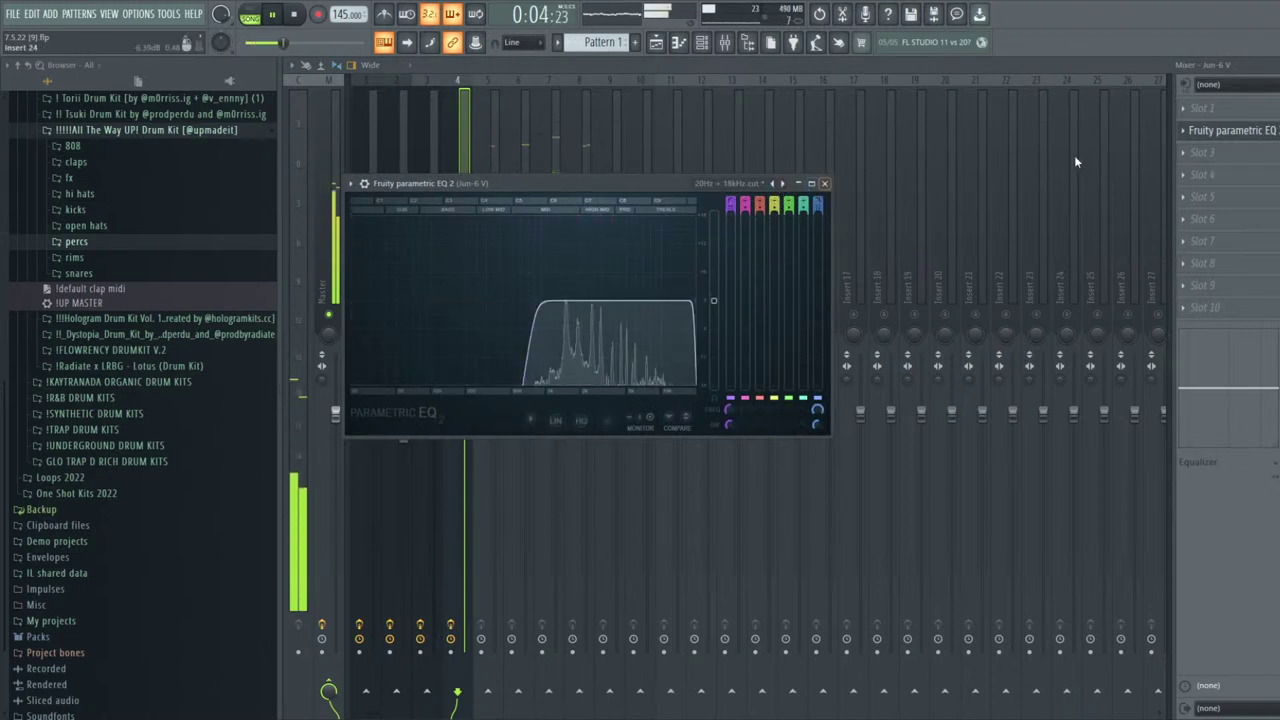
{"action": "left_click", "coordinate": [1228, 157]}
{"action": "left_click_drag", "start_coordinate": [579, 318], "coordinate": [546, 316]}
{"action": "left_click", "coordinate": [843, 202]}
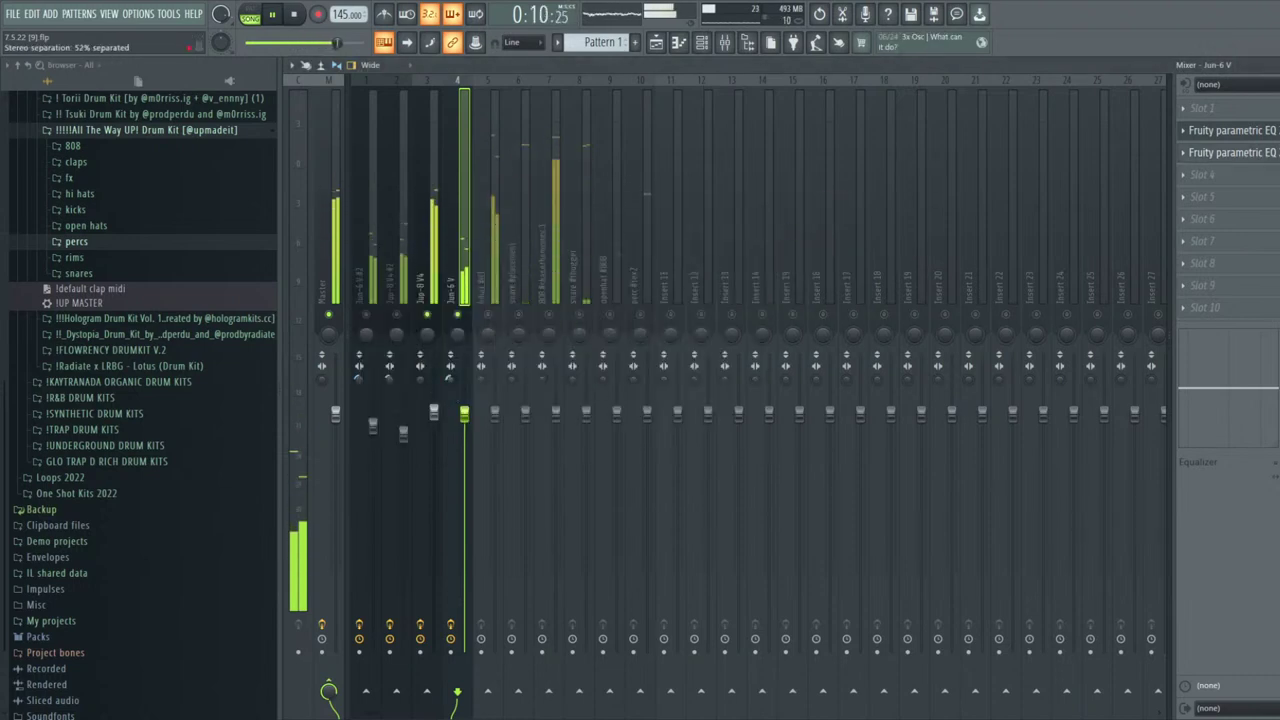
{"action": "left_click_drag", "start_coordinate": [435, 412], "coordinate": [408, 444]}
Unmute hihat #H1 and both snares, roll off the lows of the hihat and snare #placement, and lower the hihat and melody faders
{"action": "left_click", "coordinate": [494, 283]}
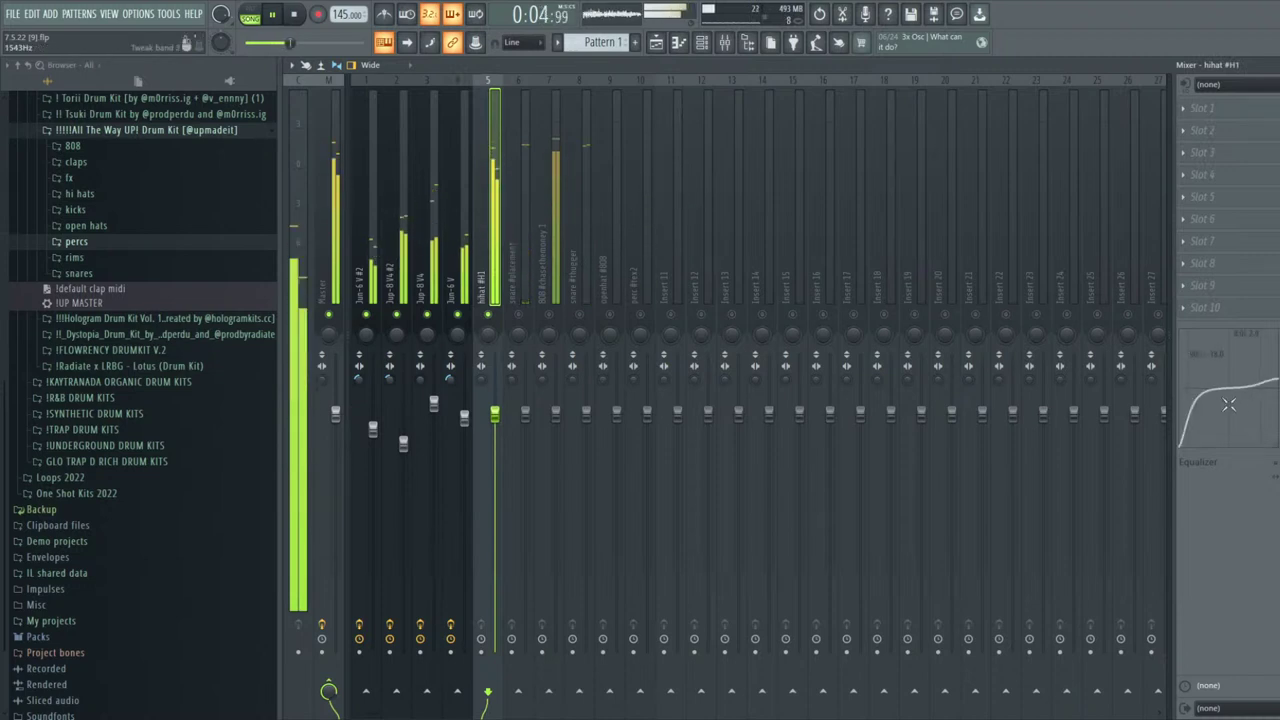
{"action": "left_click", "coordinate": [525, 314]}
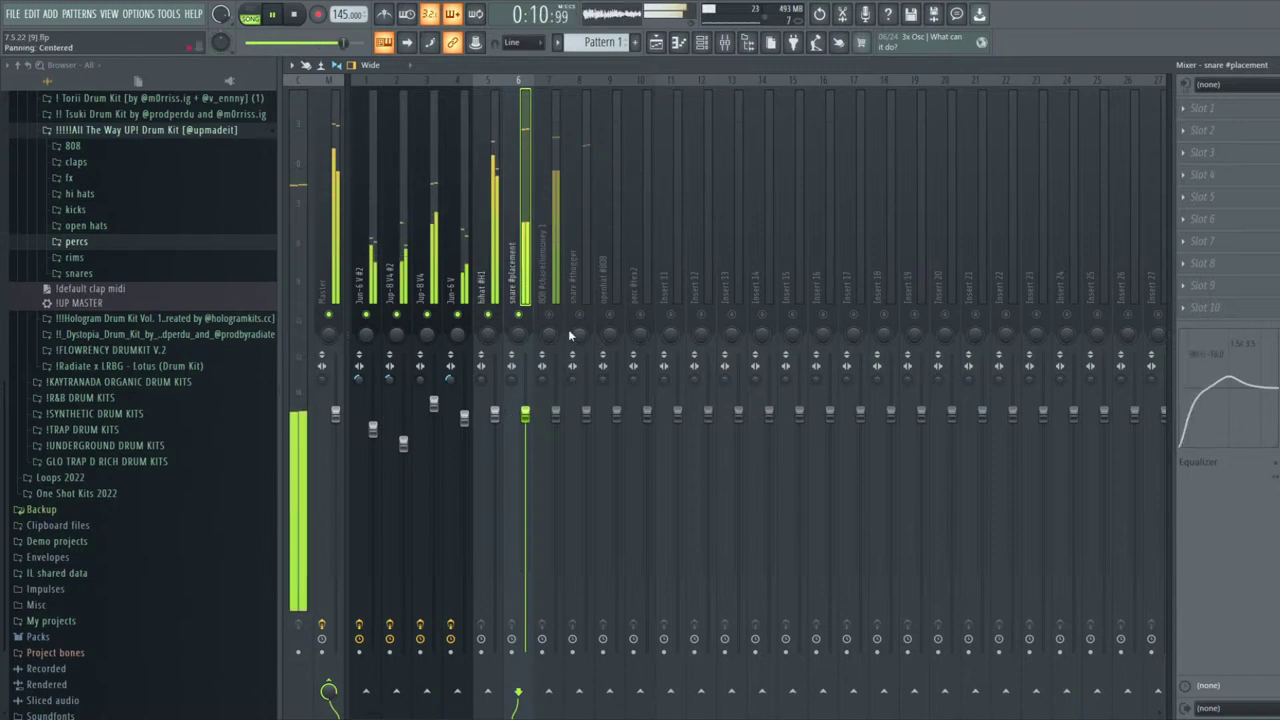
{"action": "left_click", "coordinate": [614, 298]}
{"action": "left_click", "coordinate": [592, 298]}
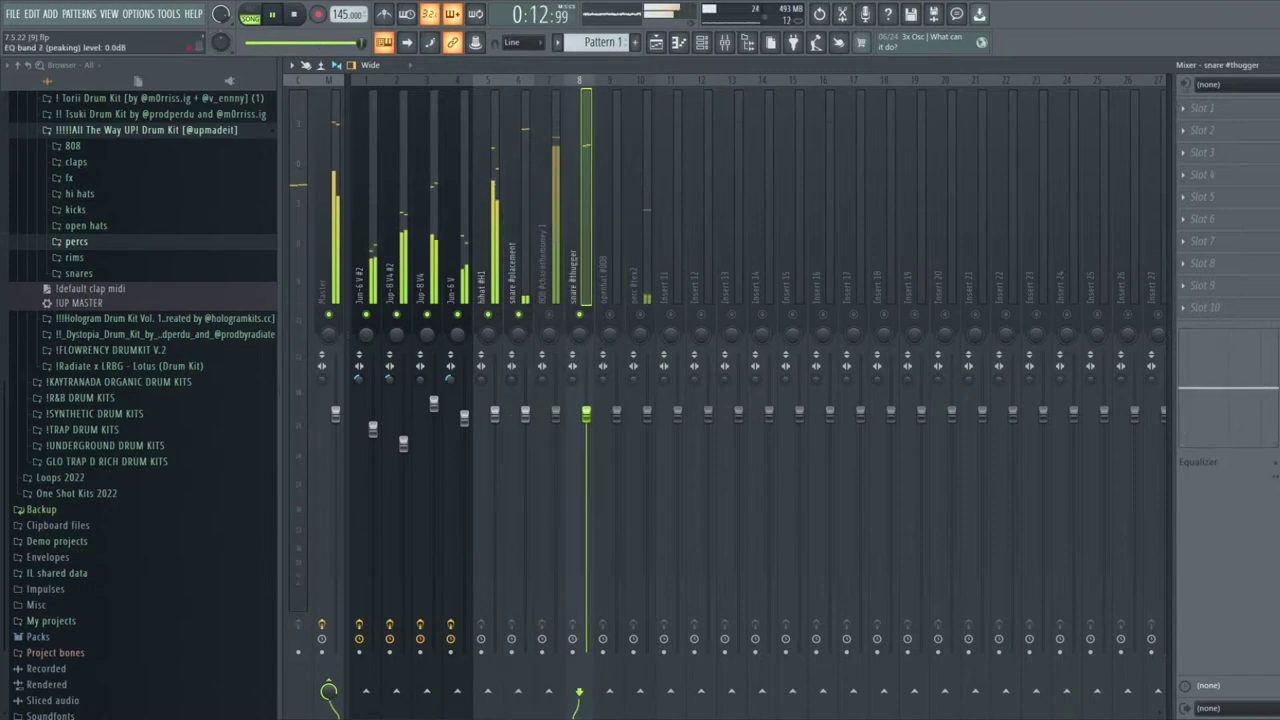
{"action": "left_click_drag", "start_coordinate": [496, 412], "coordinate": [434, 407]}
{"action": "left_click", "coordinate": [404, 444]}
Roll off the lows of snare #thugger, openhat #808 and perc #tex2 with the track equalizer, and lower their volumes
{"action": "left_click", "coordinate": [523, 287]}
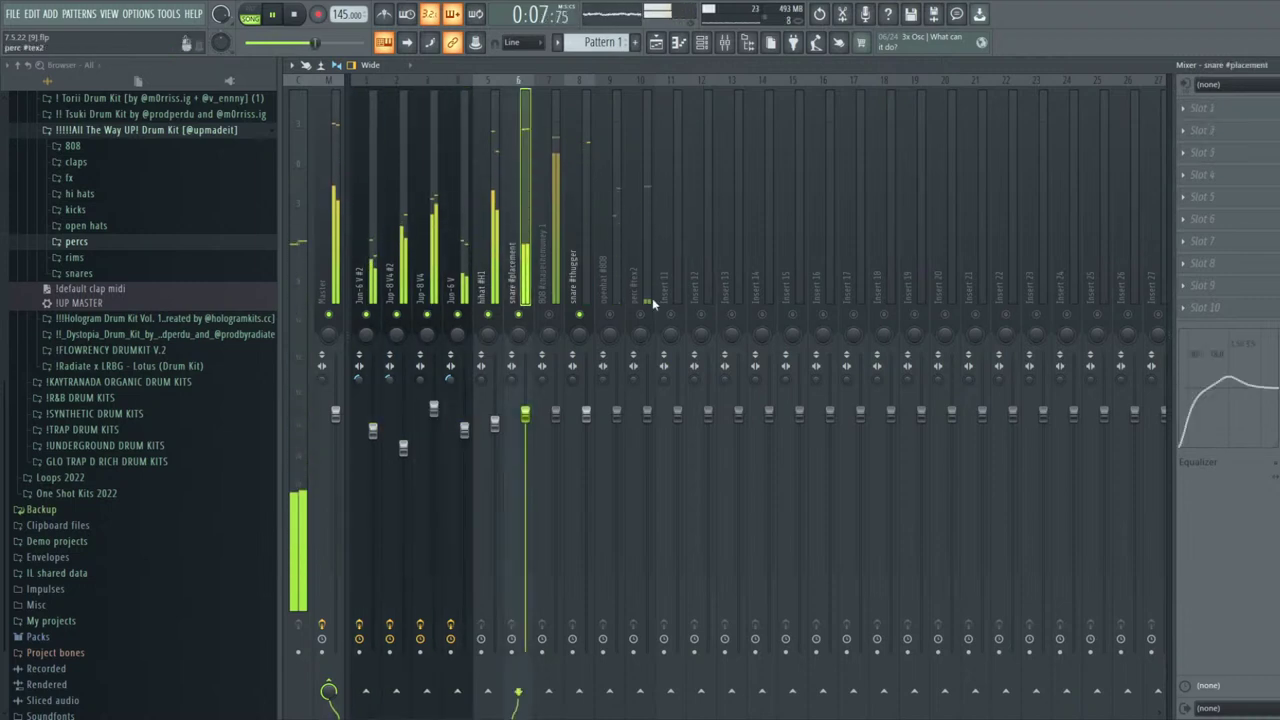
{"action": "left_click", "coordinate": [580, 278]}
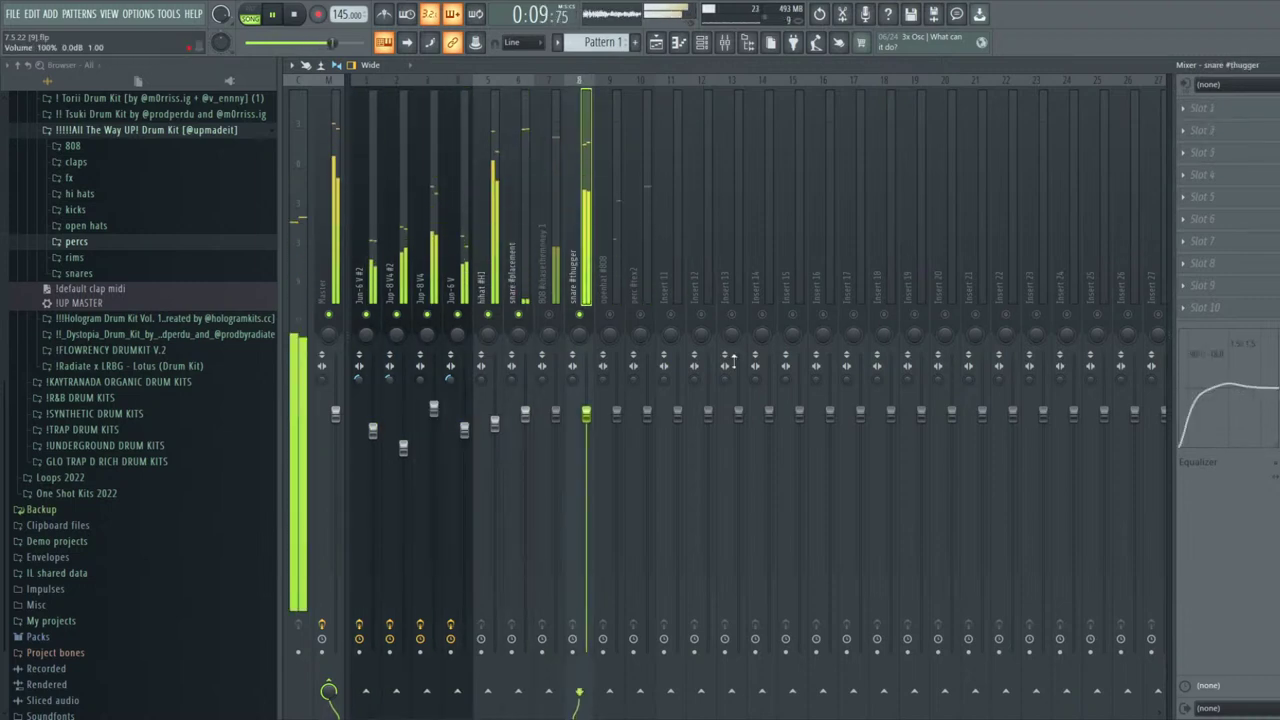
{"action": "left_click", "coordinate": [613, 317]}
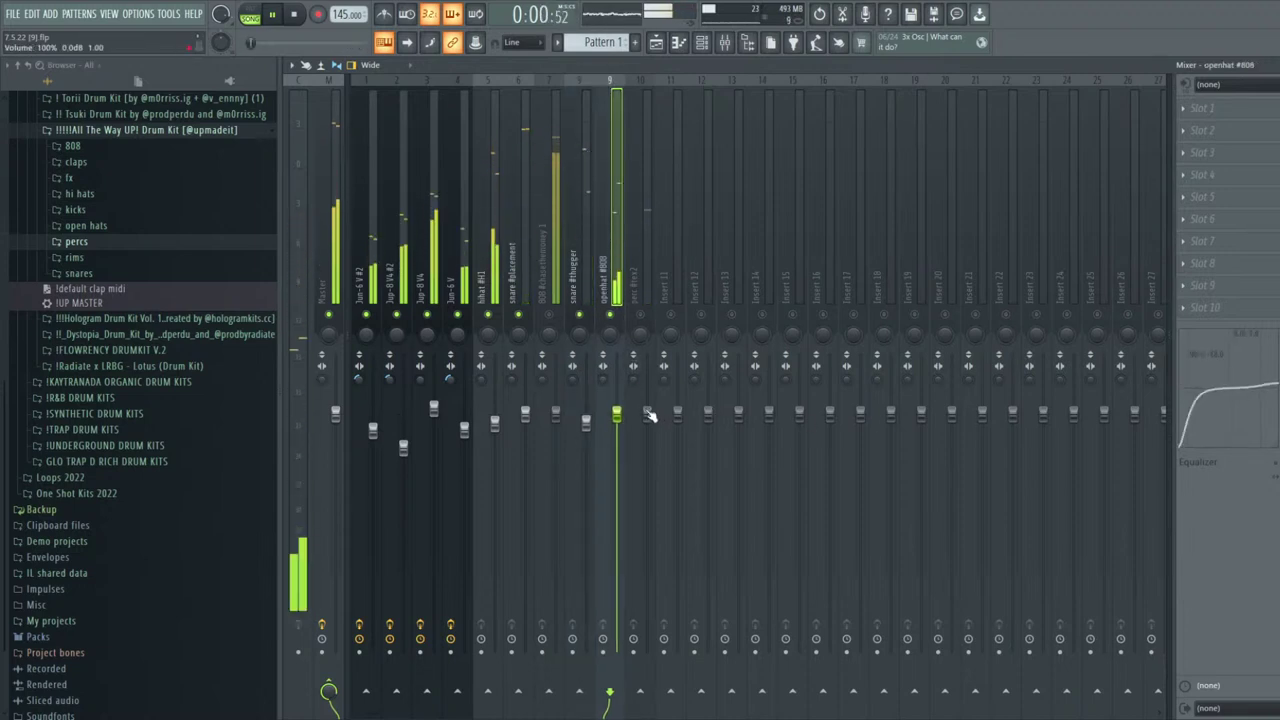
{"action": "left_click", "coordinate": [642, 290]}
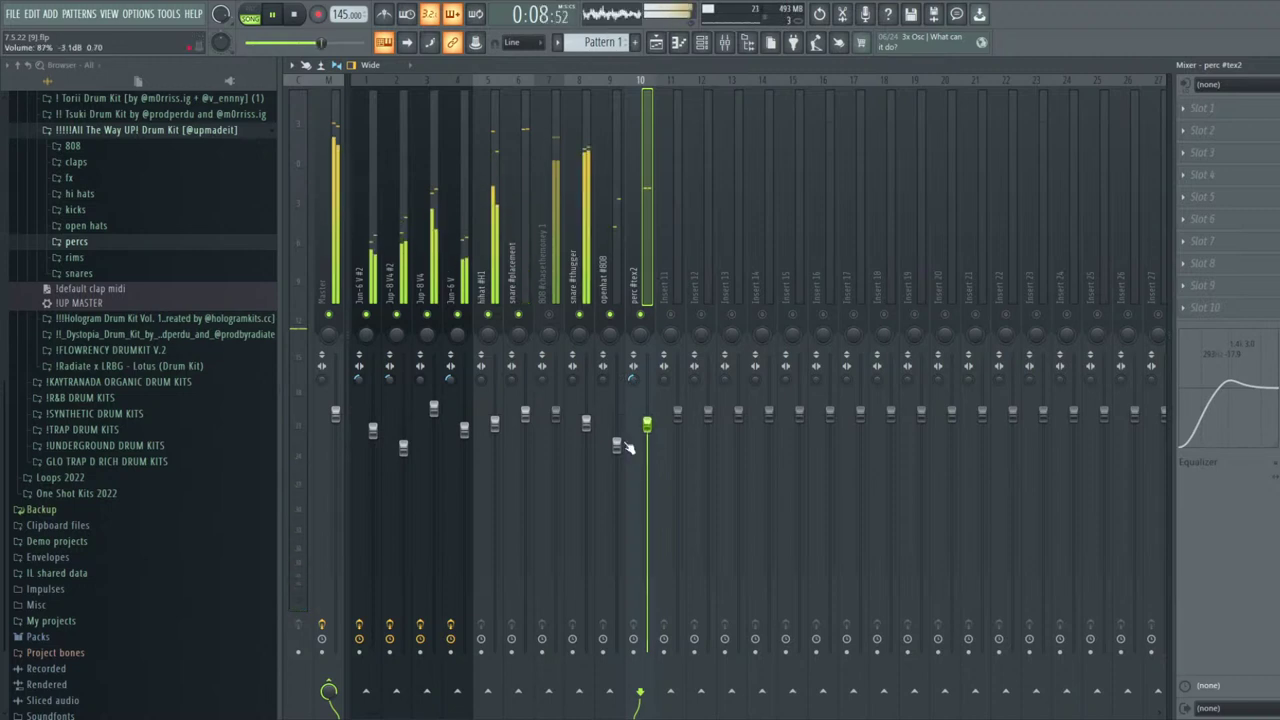
{"action": "left_click", "coordinate": [617, 445]}
Bring in the 808 #chasethemoney 1 track at a lower volume and set the hihat #H1 volume to 94%
{"action": "left_click_drag", "start_coordinate": [555, 413], "coordinate": [555, 435]}
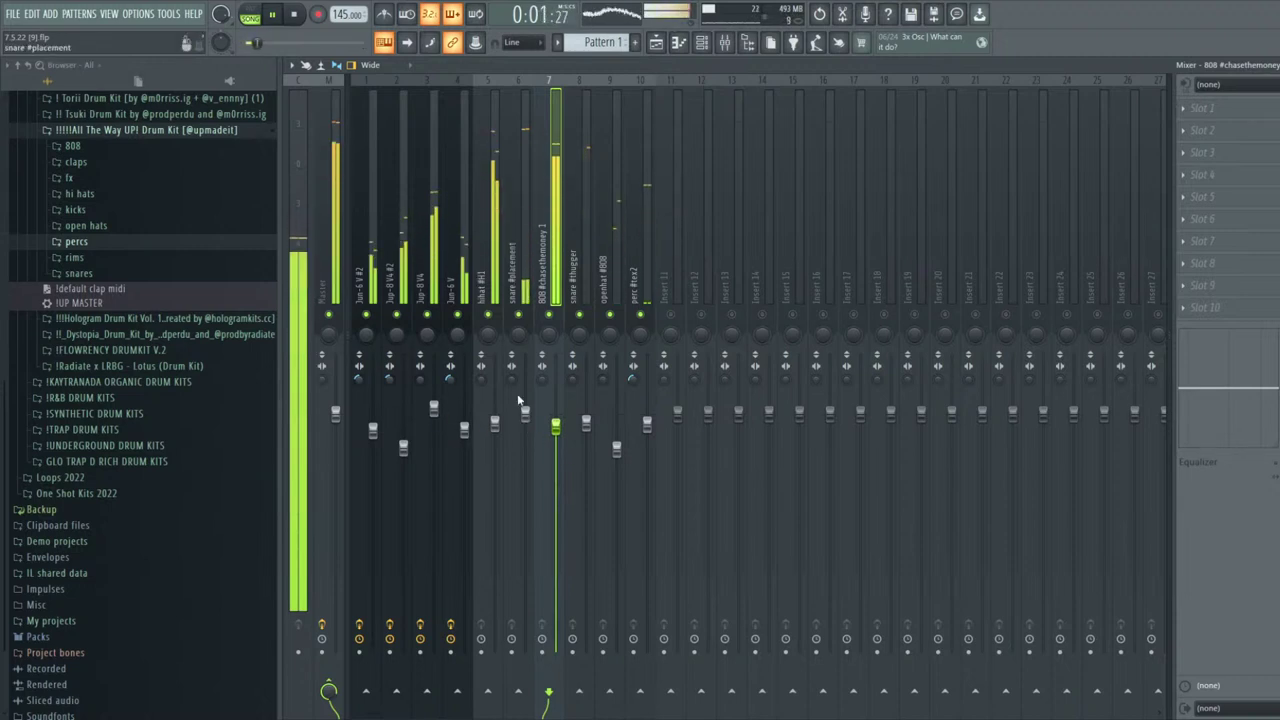
{"action": "left_click", "coordinate": [340, 278]}
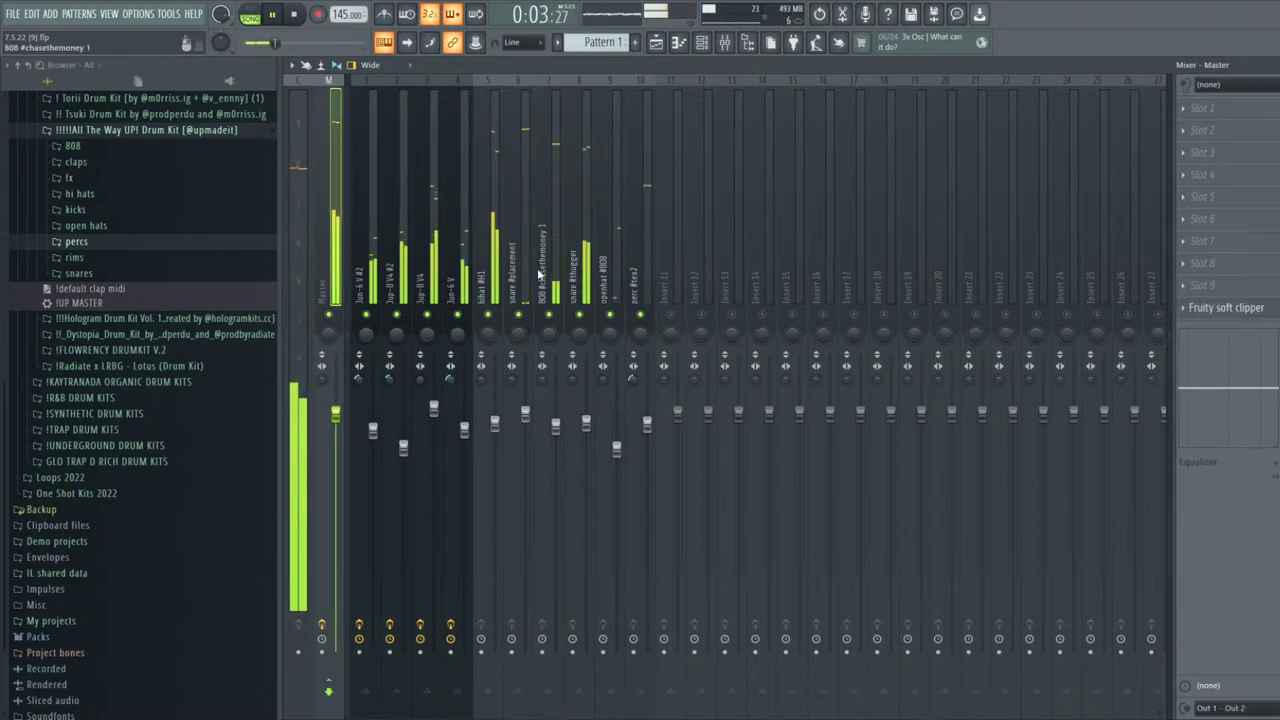
{"action": "left_click", "coordinate": [560, 430]}
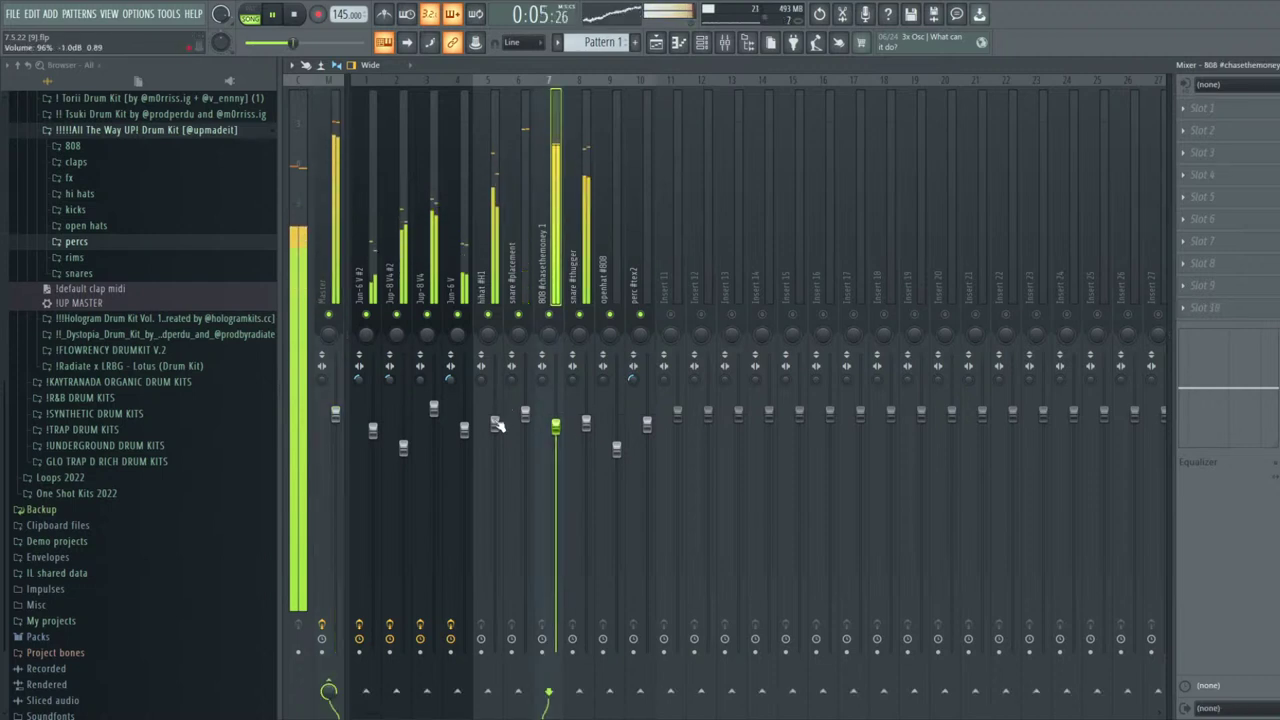
{"action": "left_click_drag", "start_coordinate": [498, 425], "coordinate": [500, 442]}
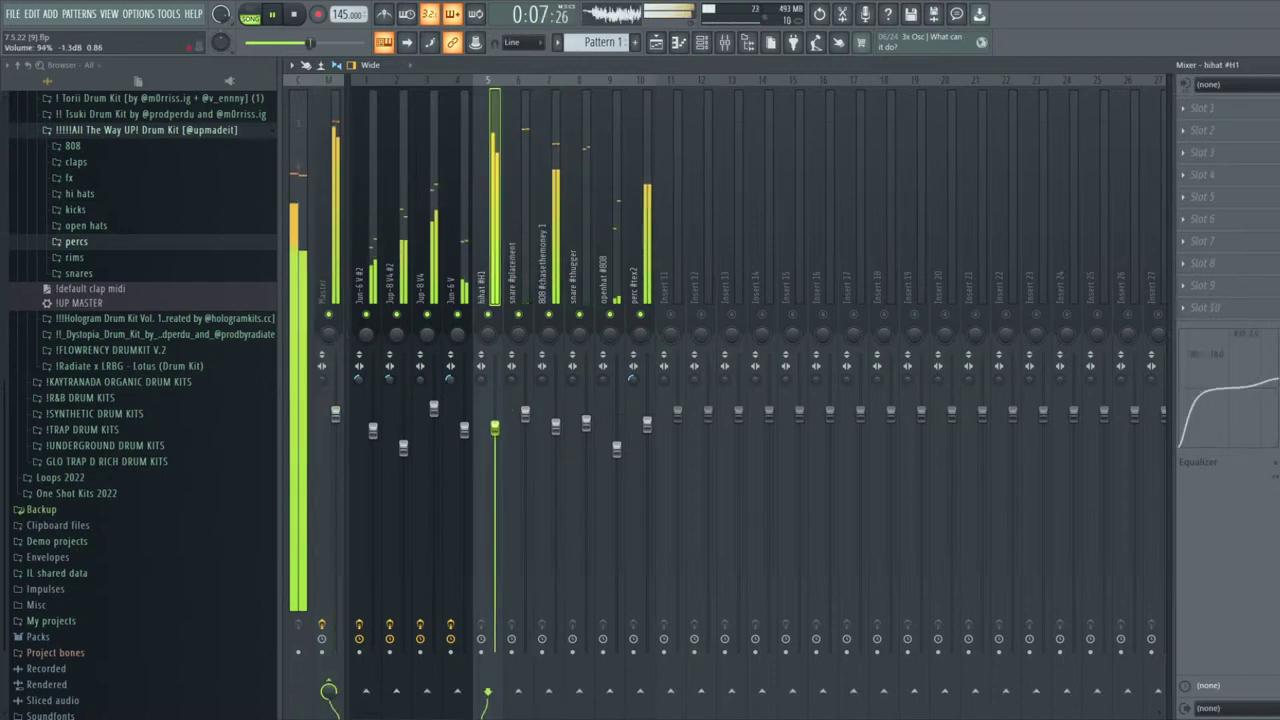
Select the four melody mixer tracks and lower their faders together, bringing Jup-8 V4 to about 95%
{"action": "left_click_drag", "start_coordinate": [378, 283], "coordinate": [437, 290]}
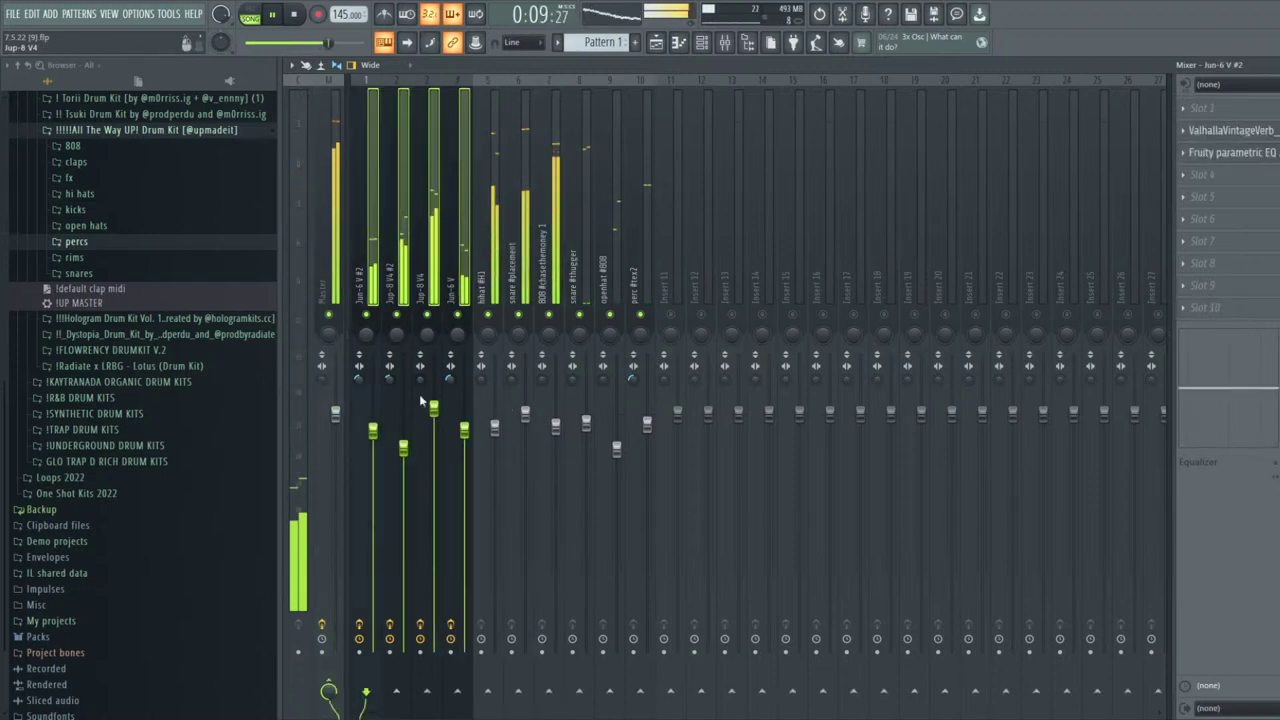
{"action": "left_click_drag", "start_coordinate": [433, 407], "coordinate": [433, 418]}
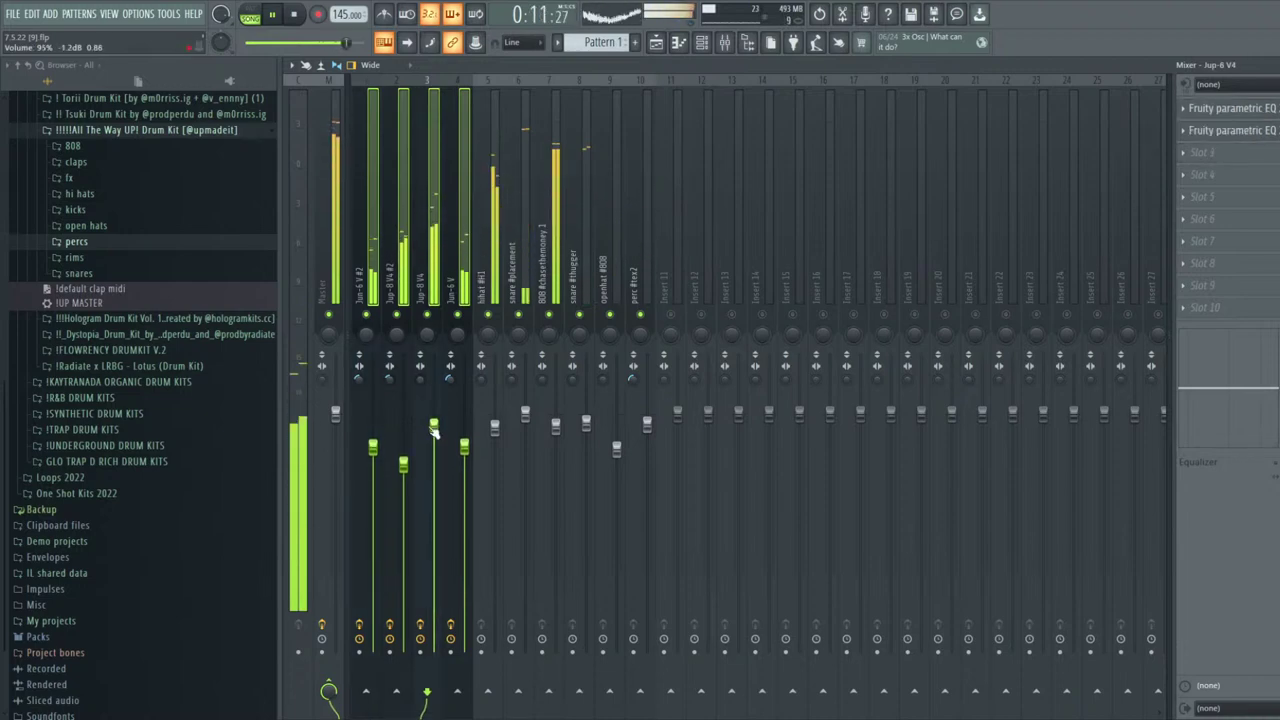
{"action": "left_click", "coordinate": [451, 278]}
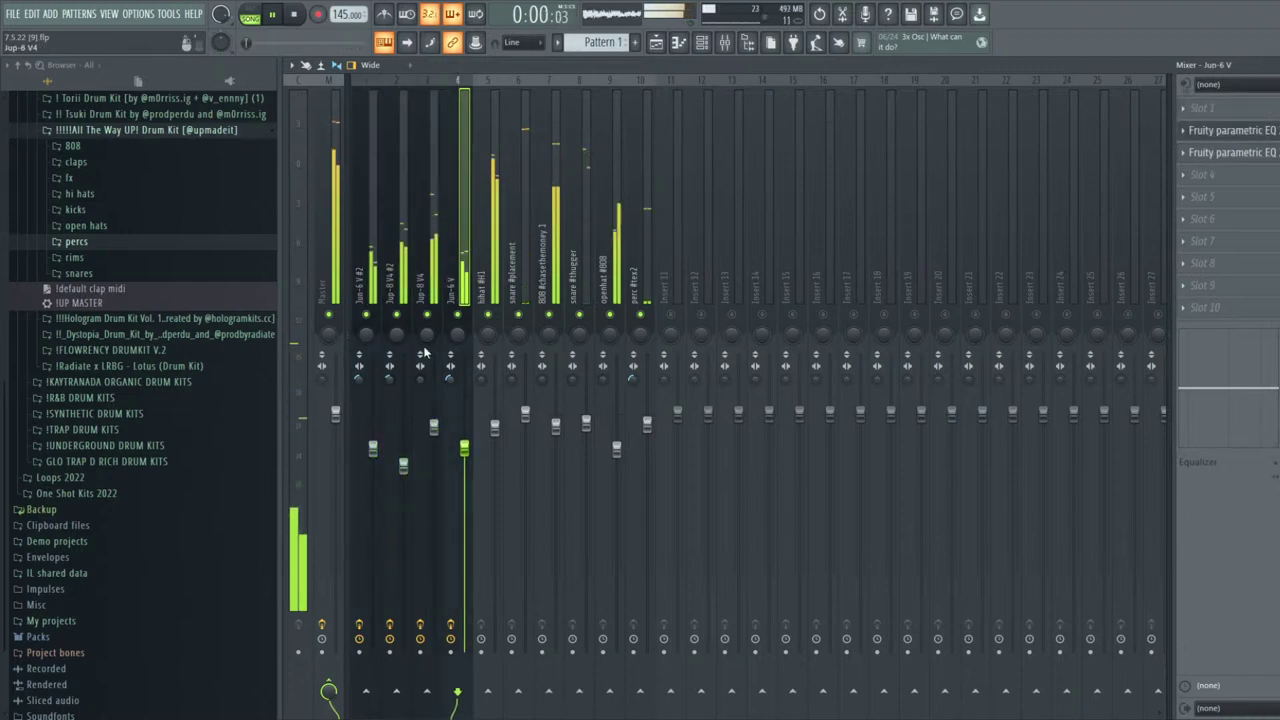
{"action": "left_click", "coordinate": [428, 382]}
{"action": "left_click", "coordinate": [463, 448]}
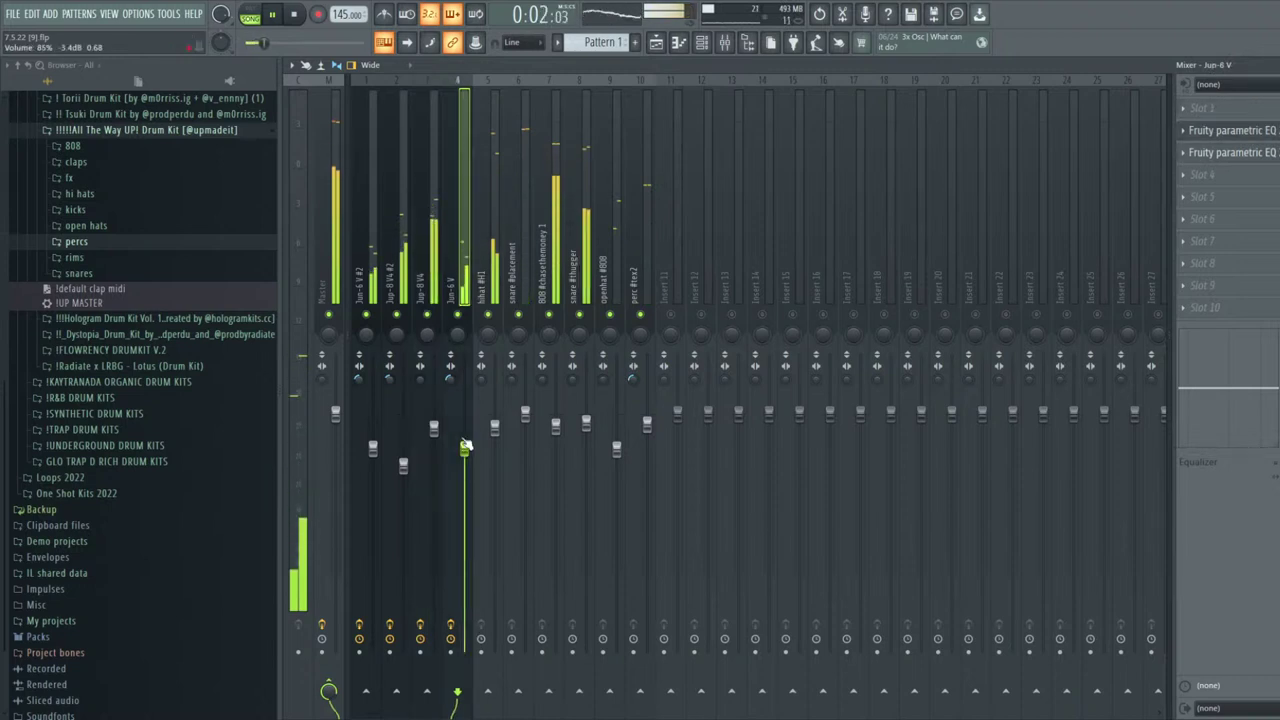
Fine-tune the mixer levels of hihat #H1, snare #placement and the 808
{"action": "left_click", "coordinate": [494, 428]}
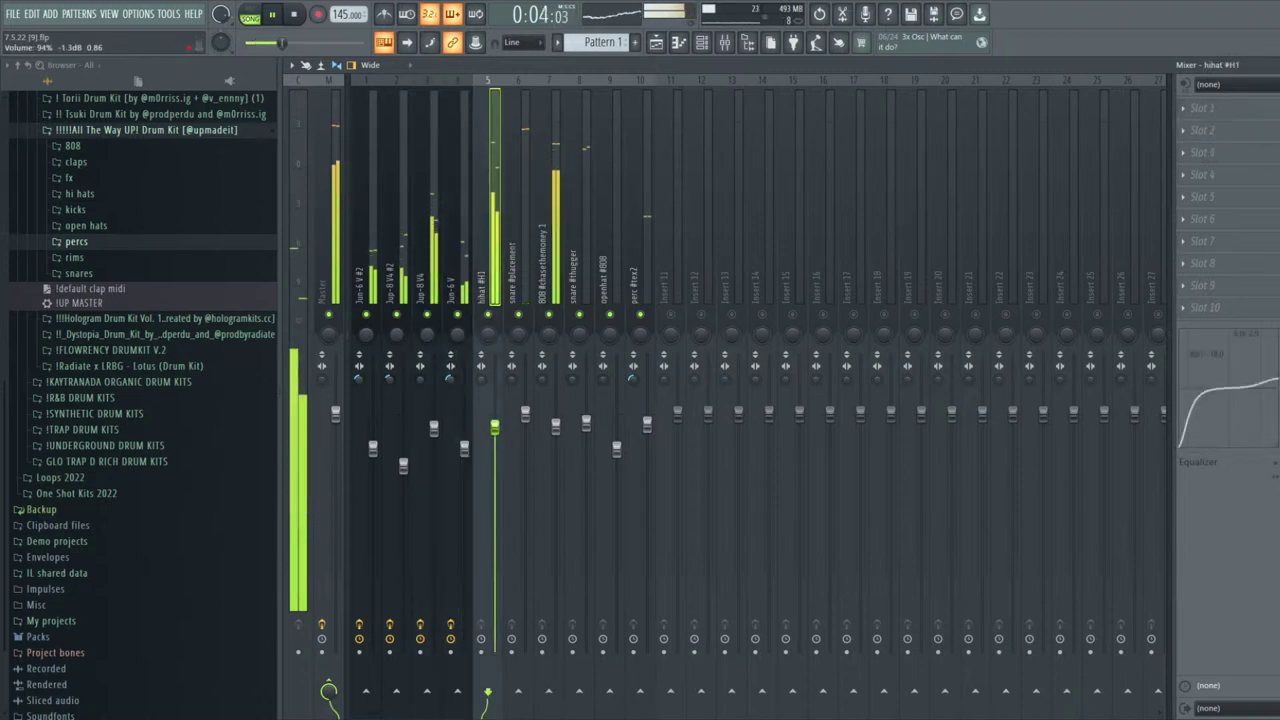
{"action": "left_click", "coordinate": [526, 418]}
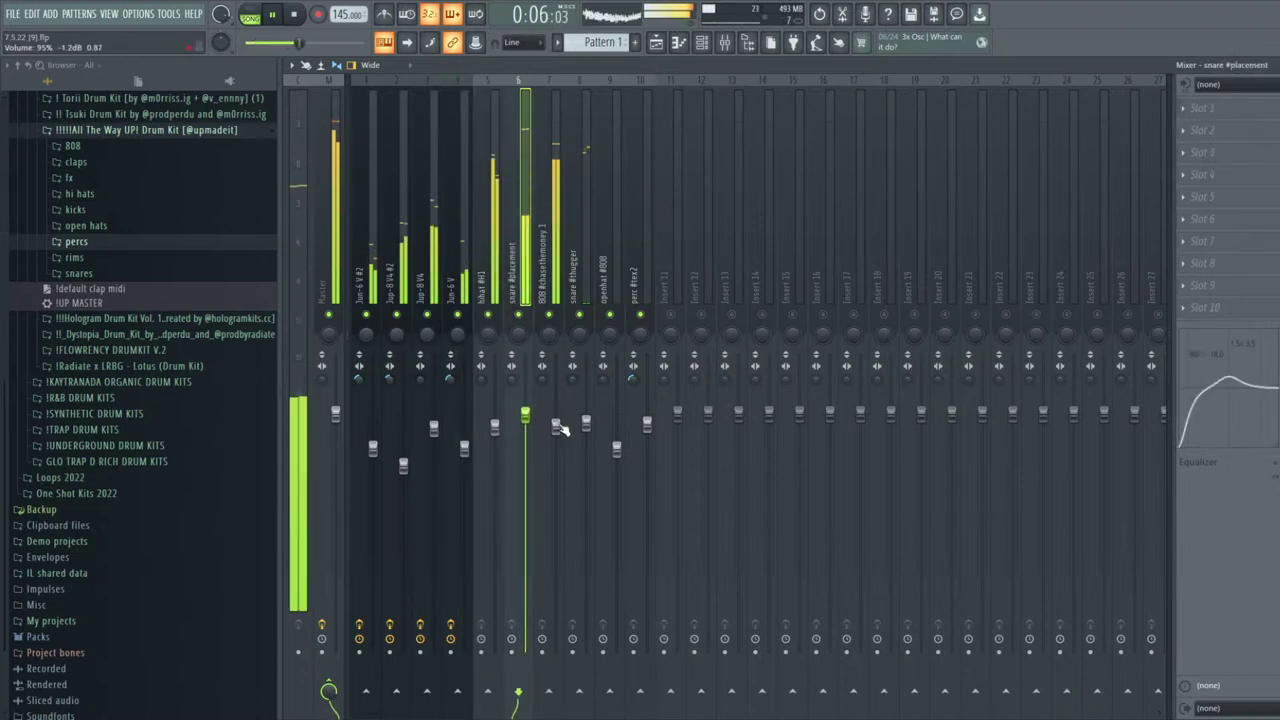
{"action": "left_click", "coordinate": [557, 425]}
{"action": "left_click_drag", "start_coordinate": [503, 432], "coordinate": [503, 437]}
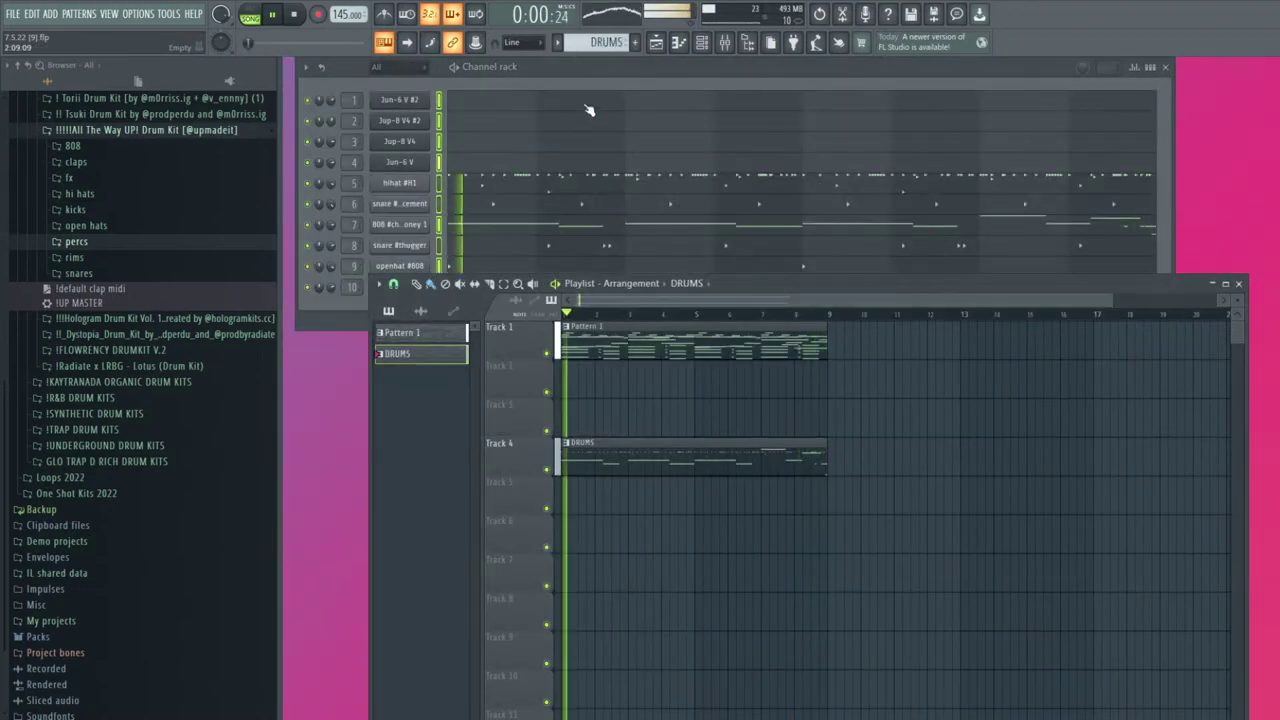
Open the hihat #H1 notes of the DRUMS pattern in the piano roll and delete the notes in bars 5 to 8
{"action": "left_click", "coordinate": [506, 183]}
{"action": "scroll", "coordinate": [506, 406], "scroll_direction": "down", "scroll_amount": 4}
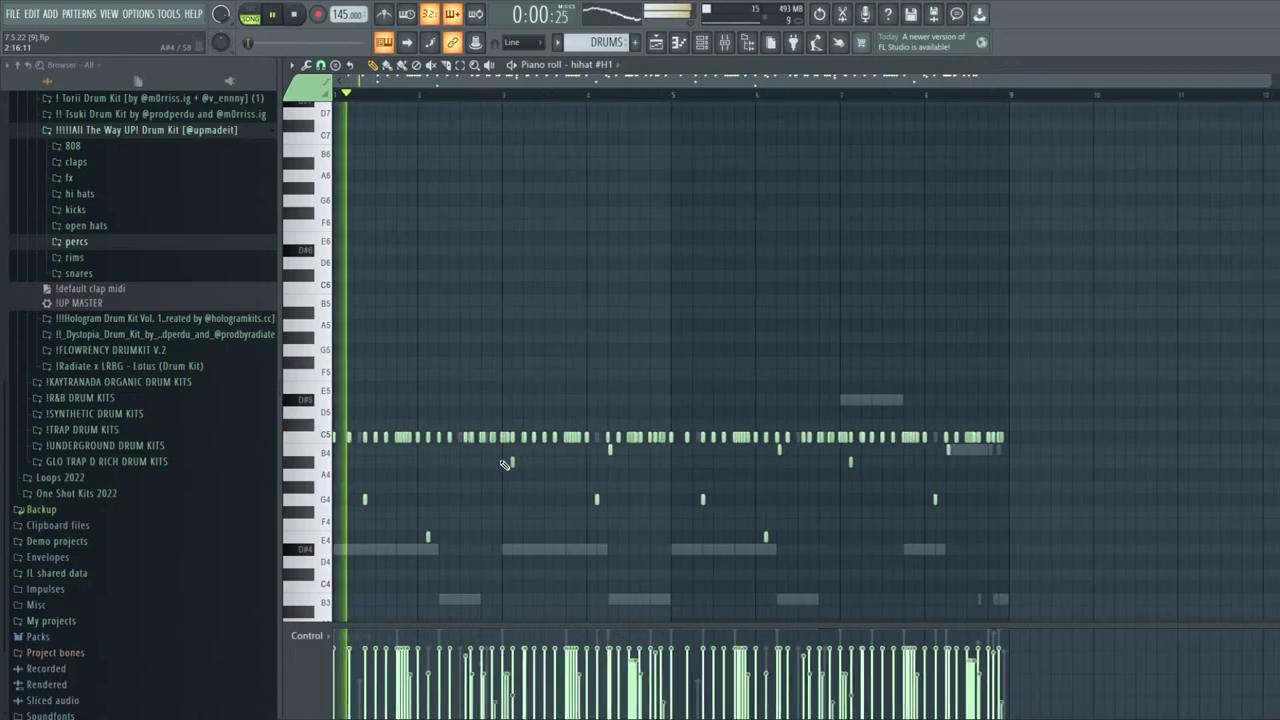
{"action": "scroll", "coordinate": [1057, 543], "scroll_direction": "down", "scroll_amount": 4}
{"action": "left_click_drag", "start_coordinate": [1112, 541], "coordinate": [671, 207]}
{"action": "key", "text": "Delete"}
{"action": "scroll", "coordinate": [376, 274], "scroll_direction": "up", "scroll_amount": 3}
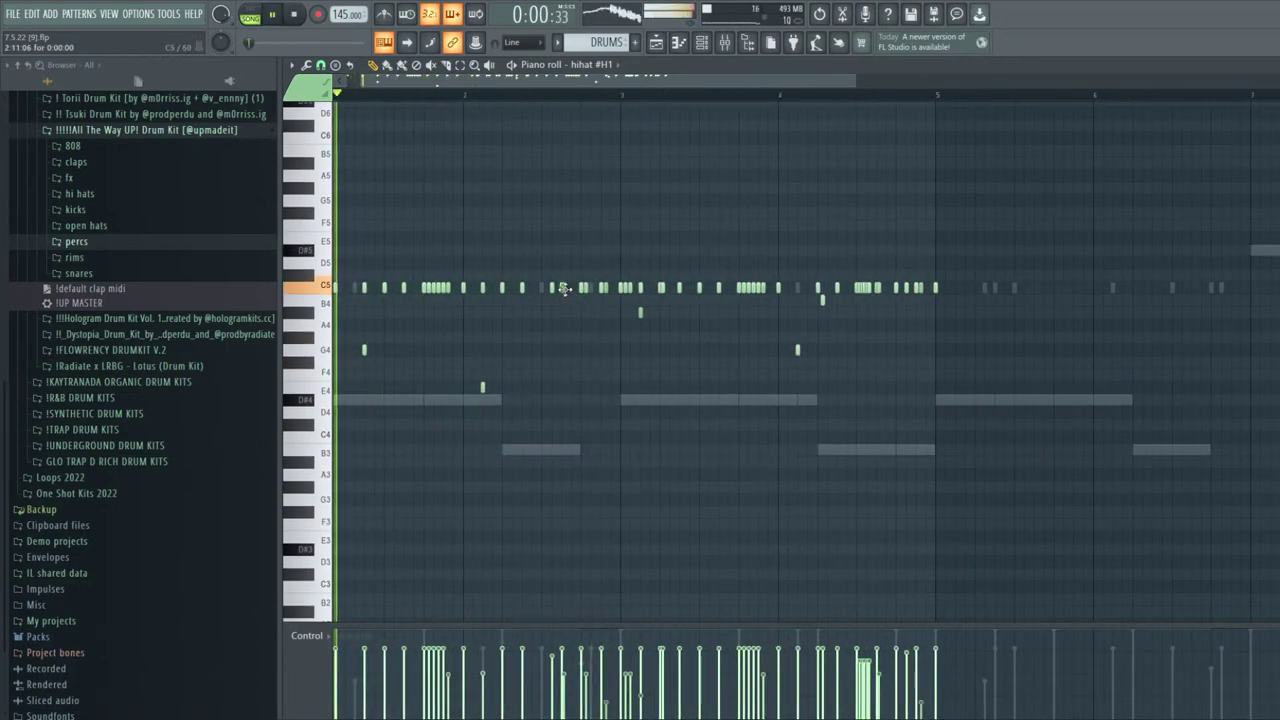
{"action": "scroll", "coordinate": [937, 397], "scroll_direction": "down", "scroll_amount": 2}
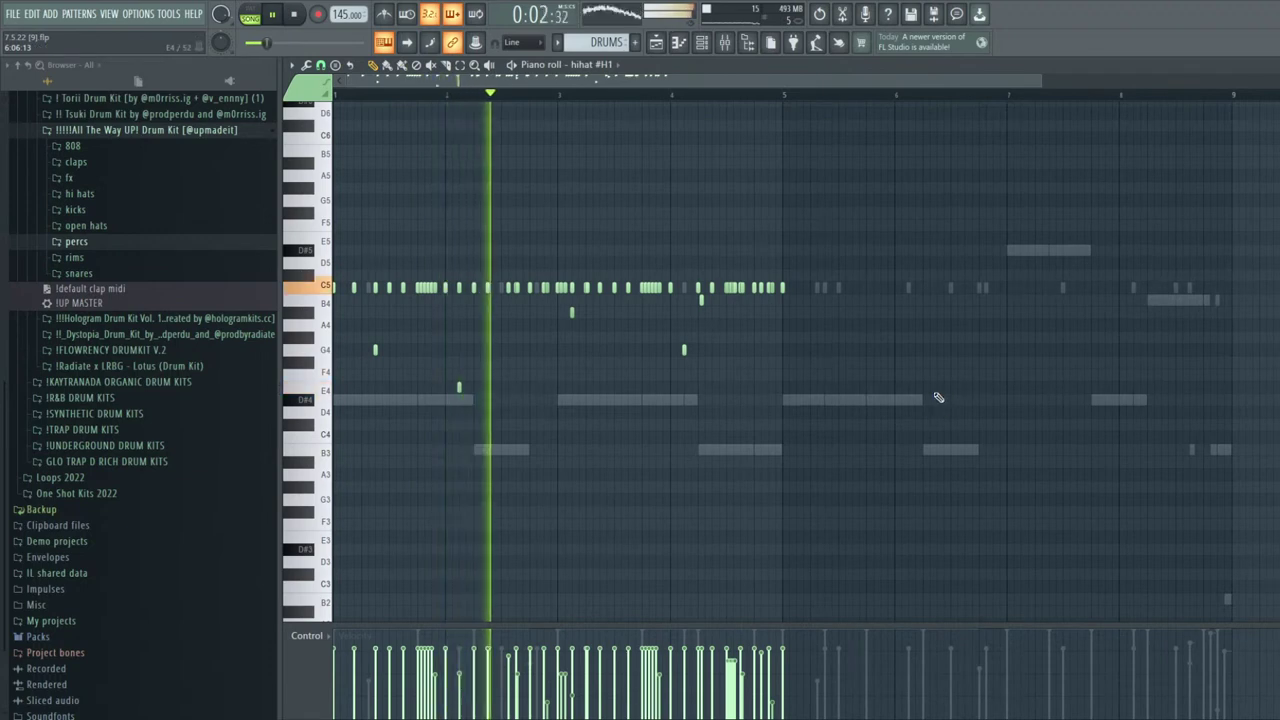
Play back the hihat #H1 pattern and delete the stray low note early in bar 3
{"action": "key", "text": "space"}
{"action": "key", "text": "space"}
{"action": "right_click", "coordinate": [573, 289]}
{"action": "right_click", "coordinate": [573, 312]}
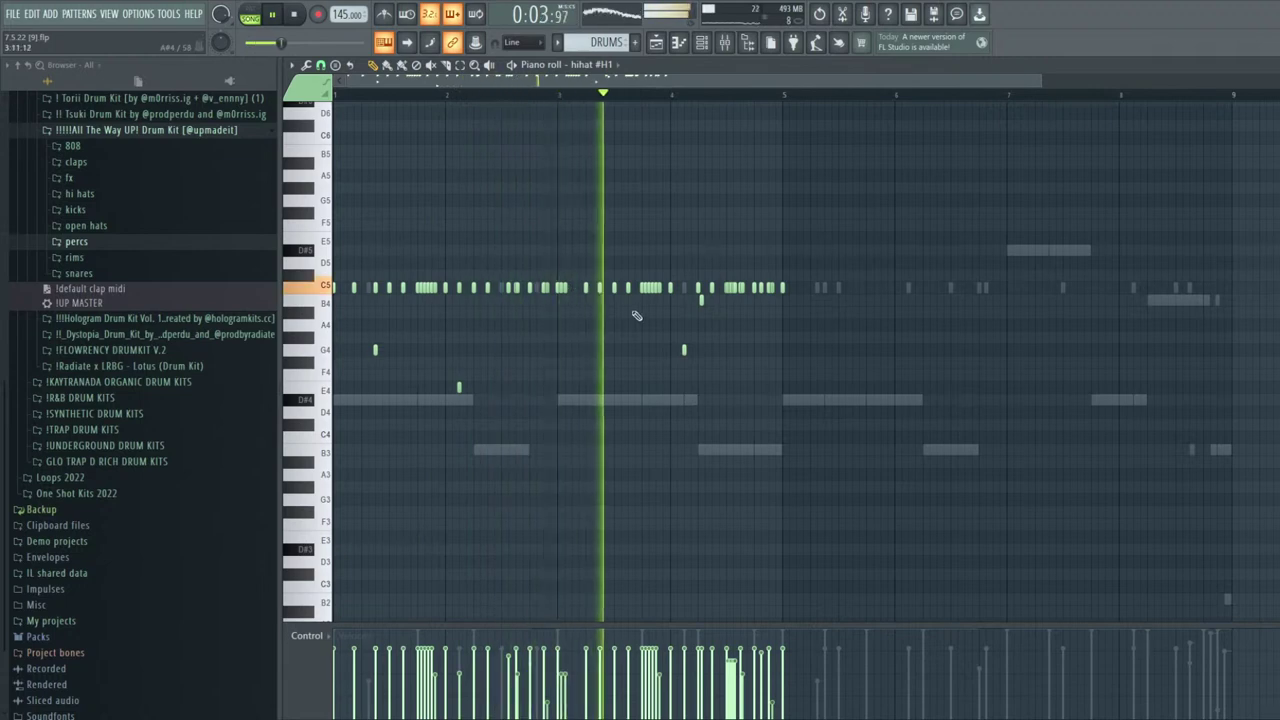
{"action": "key", "text": "ctrl+z"}
{"action": "key", "text": "space"}
{"action": "key", "text": "space"}
{"action": "scroll", "coordinate": [575, 310], "scroll_direction": "up", "scroll_amount": 1}
{"action": "key", "text": "Up"}
Remove the leftover hihat note at the start of bar 5 and duplicate the notes of bars 1 to 4 into bars 5 to 8
{"action": "left_click", "coordinate": [598, 304], "text": "ctrl"}
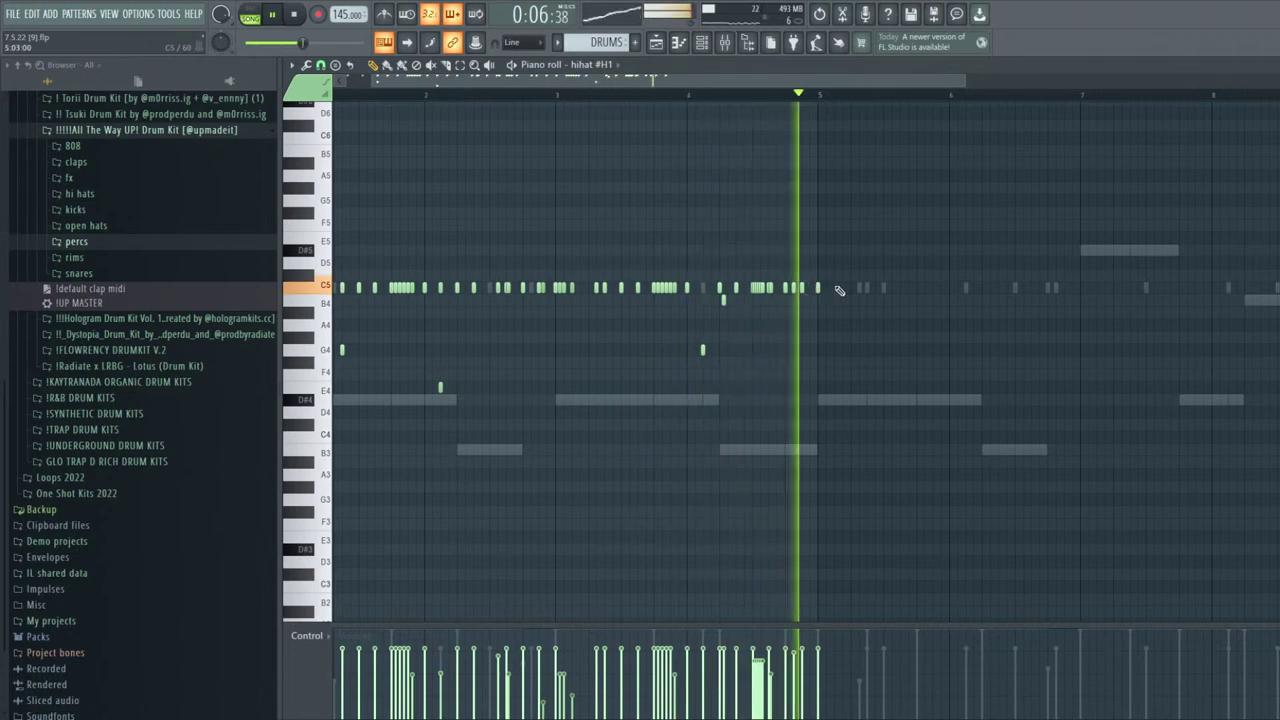
{"action": "scroll", "coordinate": [795, 151], "scroll_direction": "down", "scroll_amount": 2}
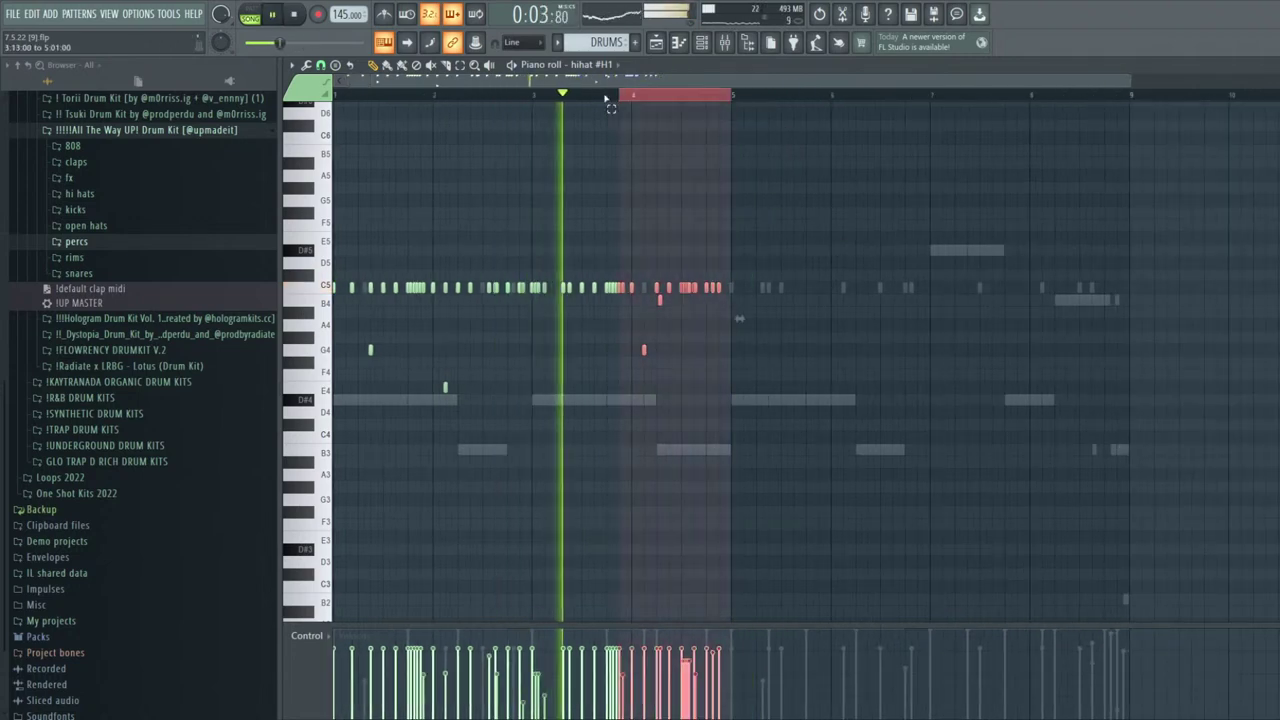
{"action": "key", "text": "ctrl+b"}
{"action": "scroll", "coordinate": [858, 188], "scroll_direction": "down", "scroll_amount": 1}
Fine-tune the channel volumes of hihat #H1 and 808 #chasethemoney 1 in the channel rack
{"action": "key", "text": "F7"}
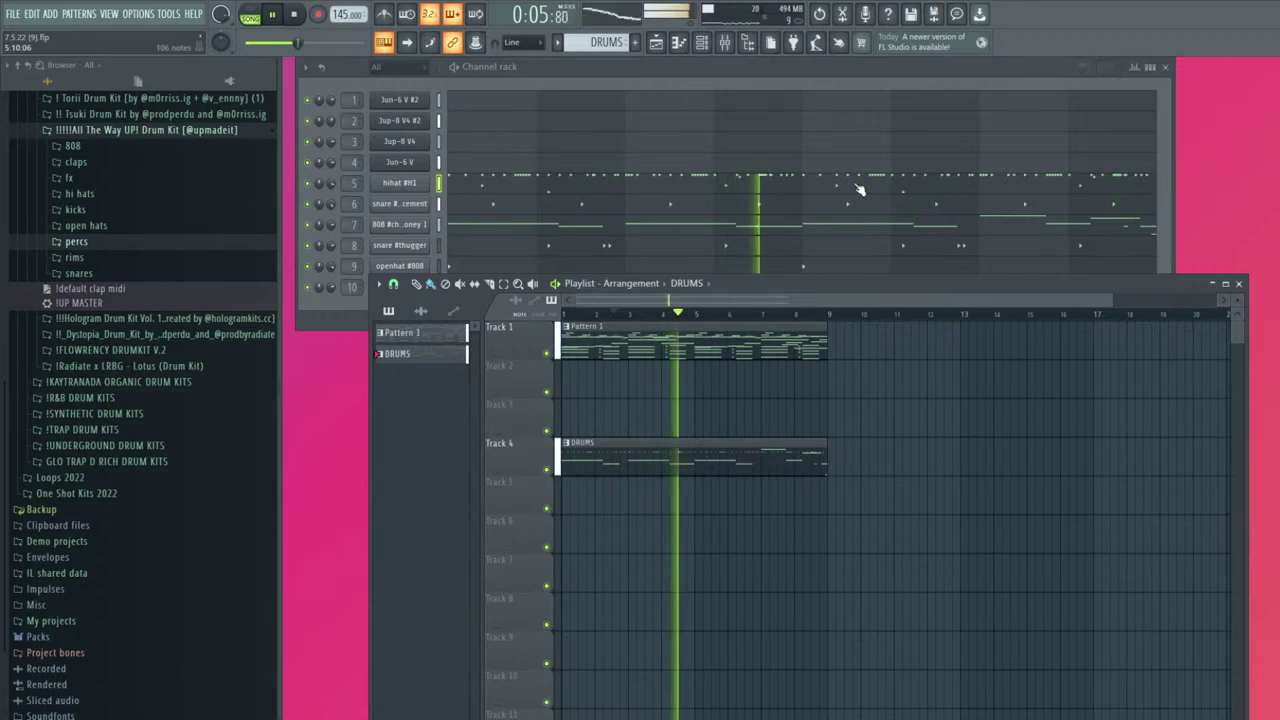
{"action": "left_click", "coordinate": [330, 184]}
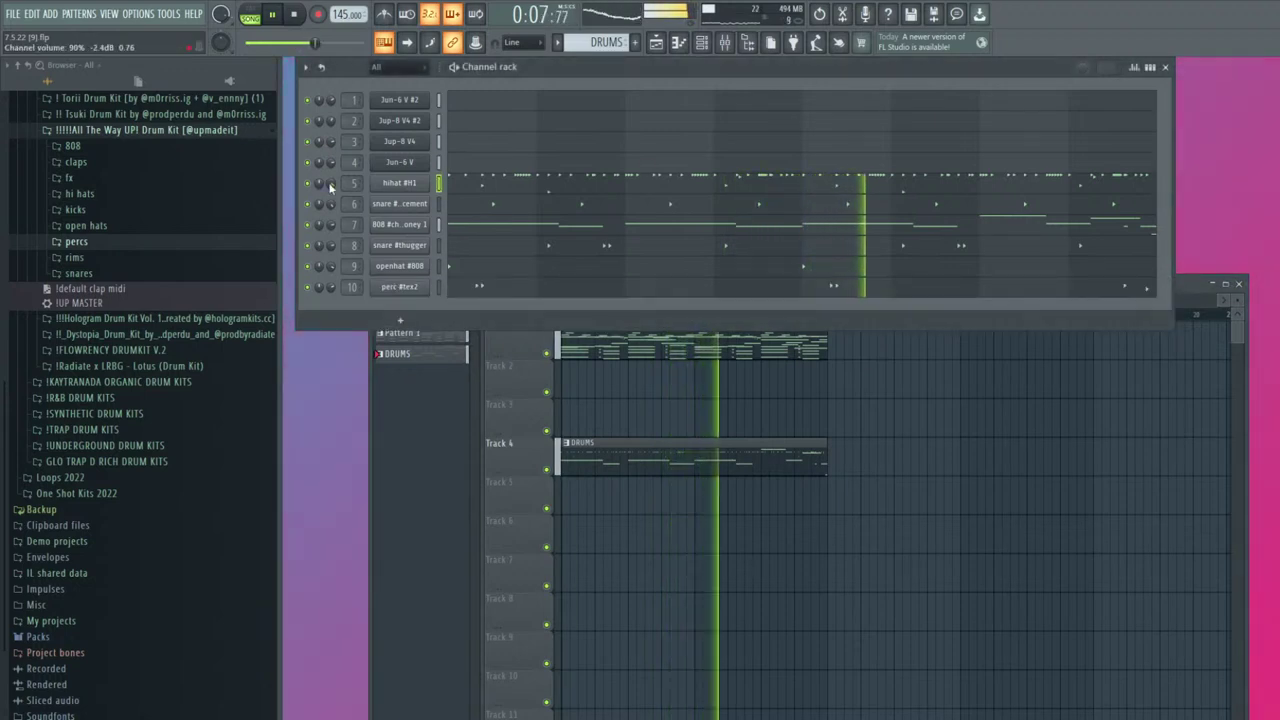
{"action": "mouse_move", "coordinate": [332, 226]}
{"action": "left_mouse_down"}
{"action": "mouse_move", "coordinate": [332, 208]}
{"action": "mouse_move", "coordinate": [333, 228]}
{"action": "left_mouse_up"}
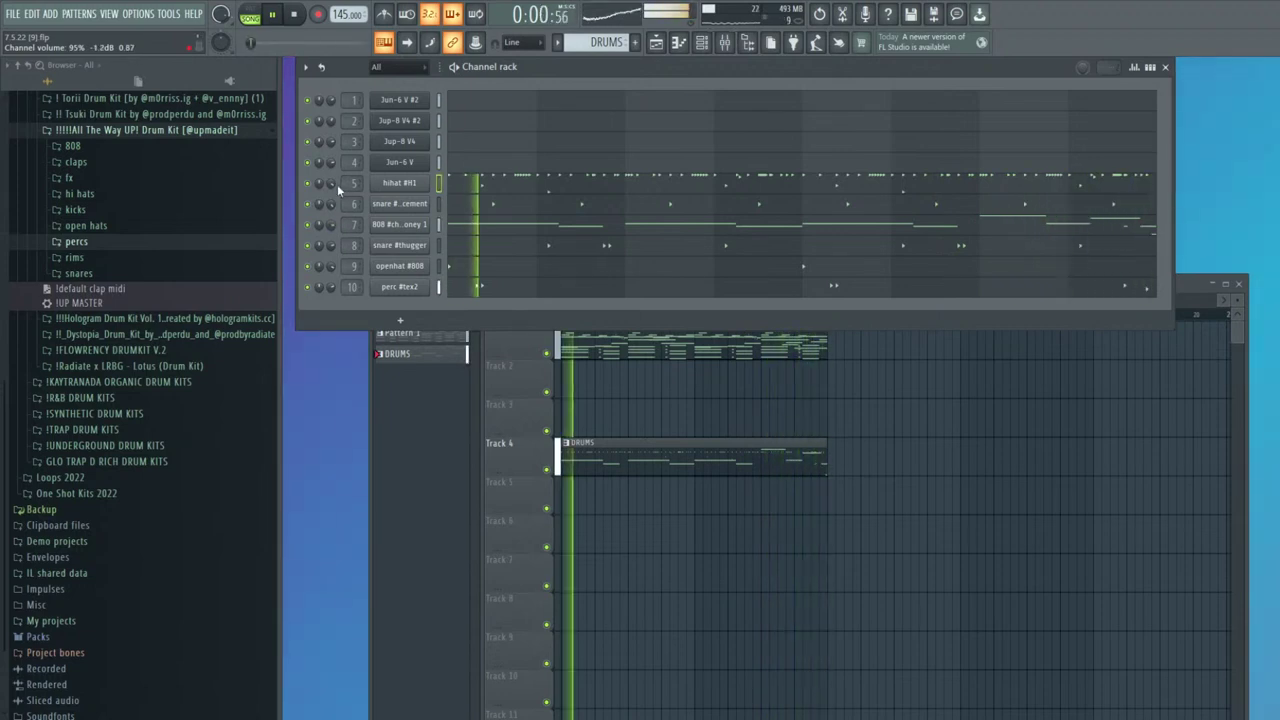
For hihat #H1, enable the volume envelope with 0% sustain and set both the cut and cut-by groups to 9
{"action": "left_click", "coordinate": [399, 183]}
{"action": "left_click", "coordinate": [426, 244]}
{"action": "left_click", "coordinate": [458, 244]}
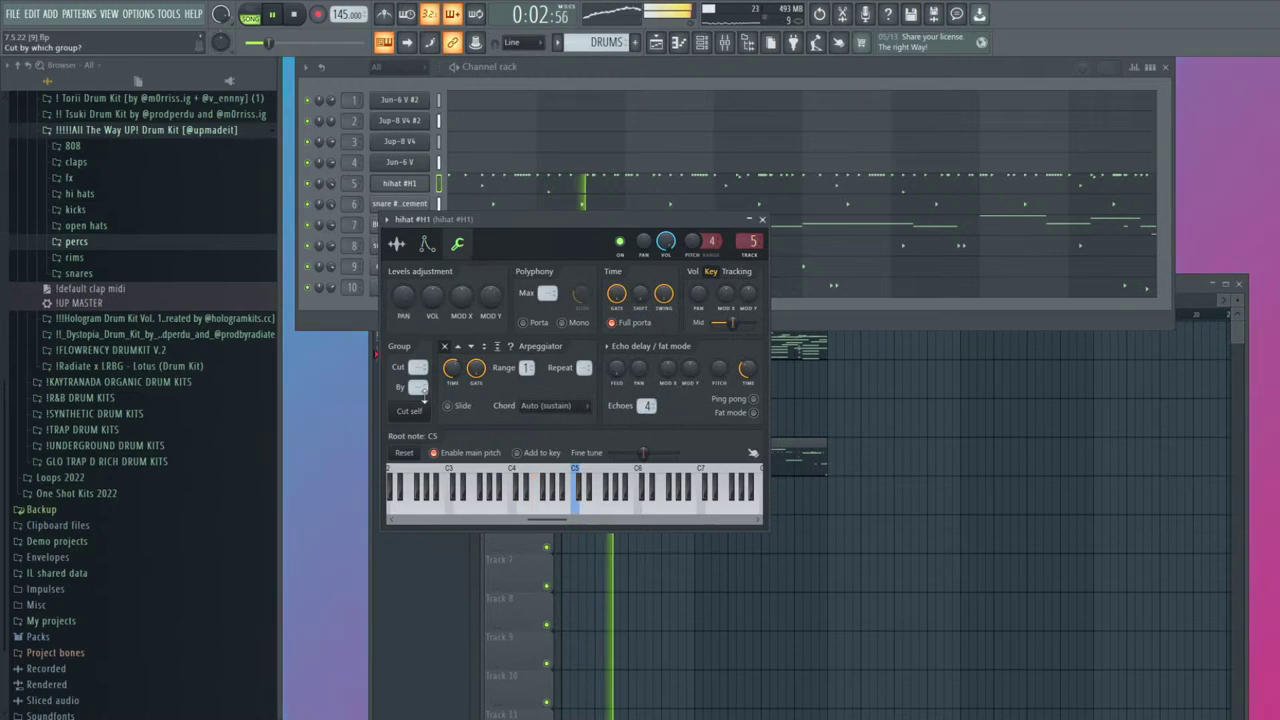
{"action": "left_click", "coordinate": [426, 244]}
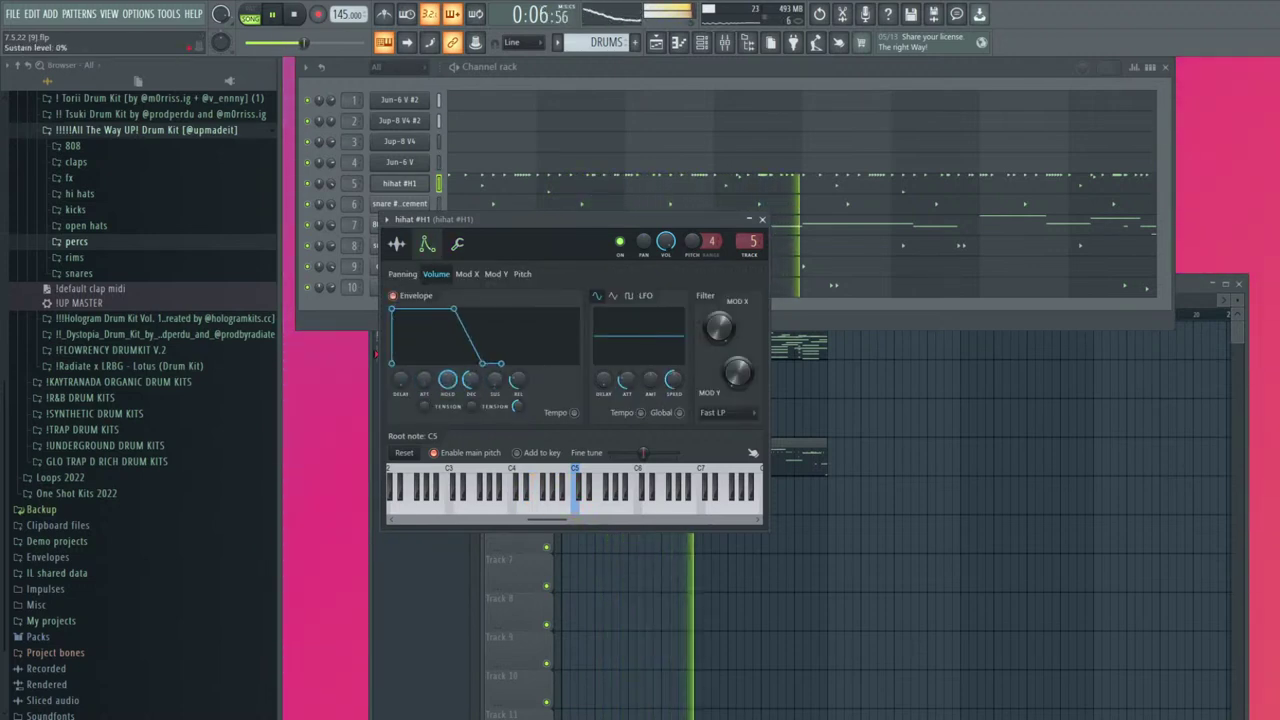
{"action": "left_click", "coordinate": [458, 244]}
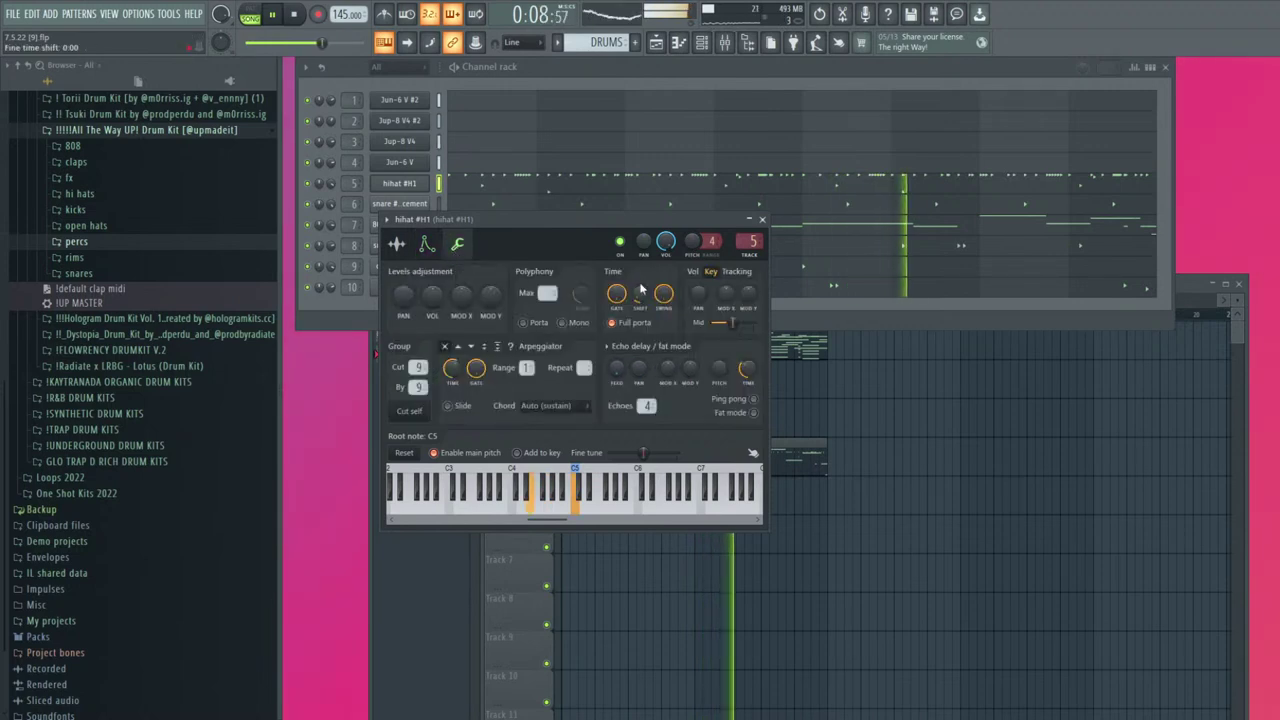
{"action": "left_click", "coordinate": [399, 183]}
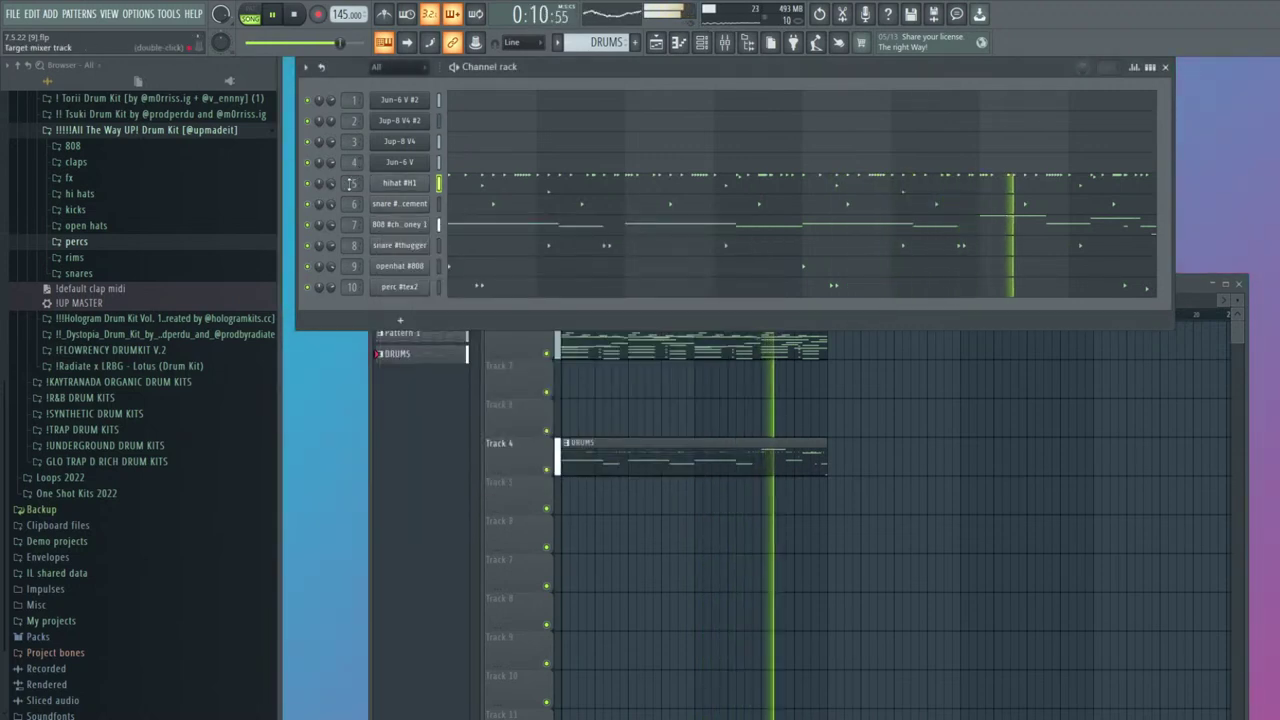
Split Pattern 1 and the DRUMS pattern by channel into separate patterns
{"action": "right_click", "coordinate": [842, 390]}
{"action": "scroll", "coordinate": [842, 390], "scroll_direction": "down", "scroll_amount": 1}
{"action": "left_click", "coordinate": [659, 354]}
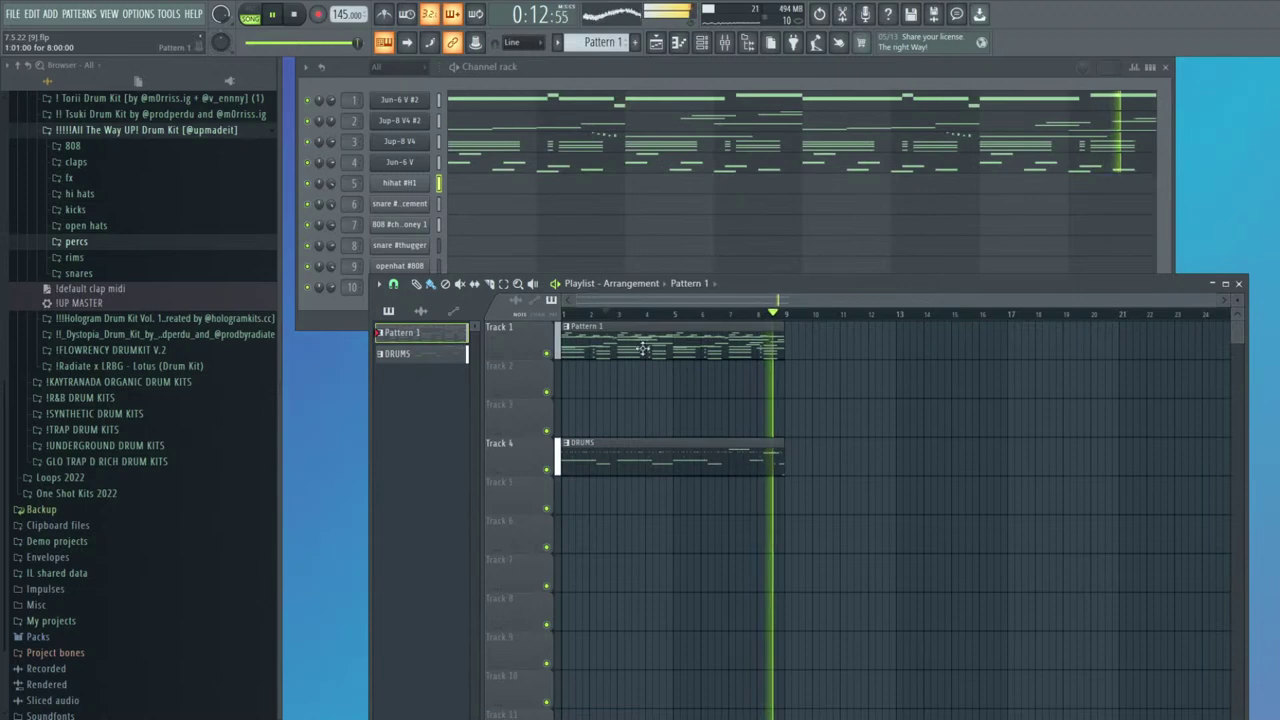
{"action": "left_click", "coordinate": [561, 42]}
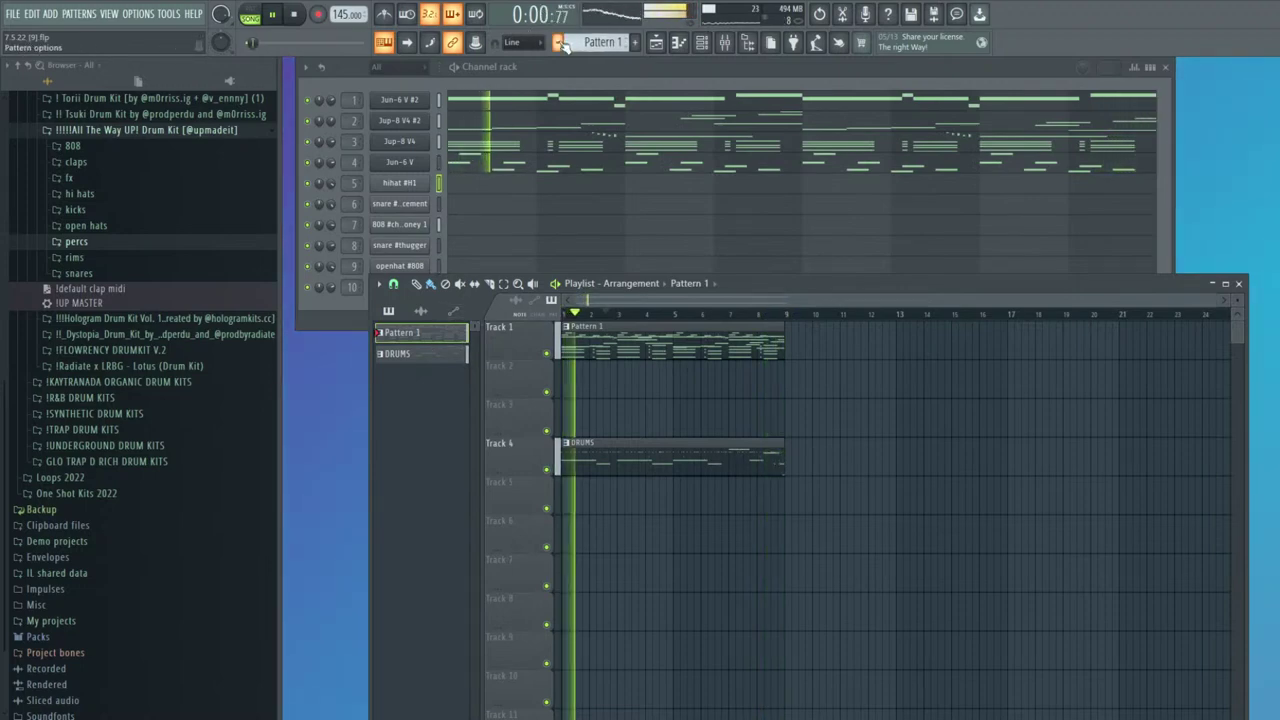
{"action": "left_click", "coordinate": [665, 270]}
{"action": "left_click", "coordinate": [701, 473]}
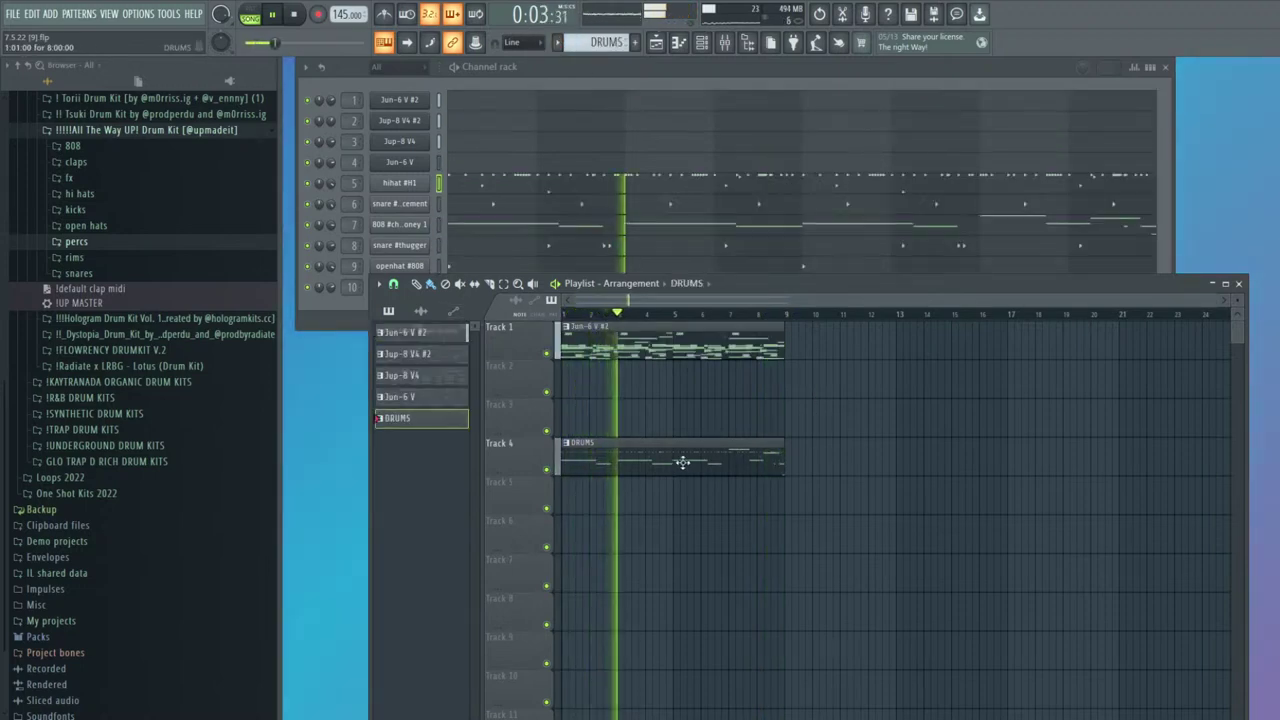
{"action": "left_click", "coordinate": [671, 273]}
Clear the playlist and place all ten split patterns at bar 1 on tracks 1 to 10
{"action": "key", "text": "ctrl+a"}
{"action": "key", "text": "Delete"}
{"action": "left_click", "coordinate": [438, 335]}
{"action": "left_click", "coordinate": [425, 526], "text": "shift"}
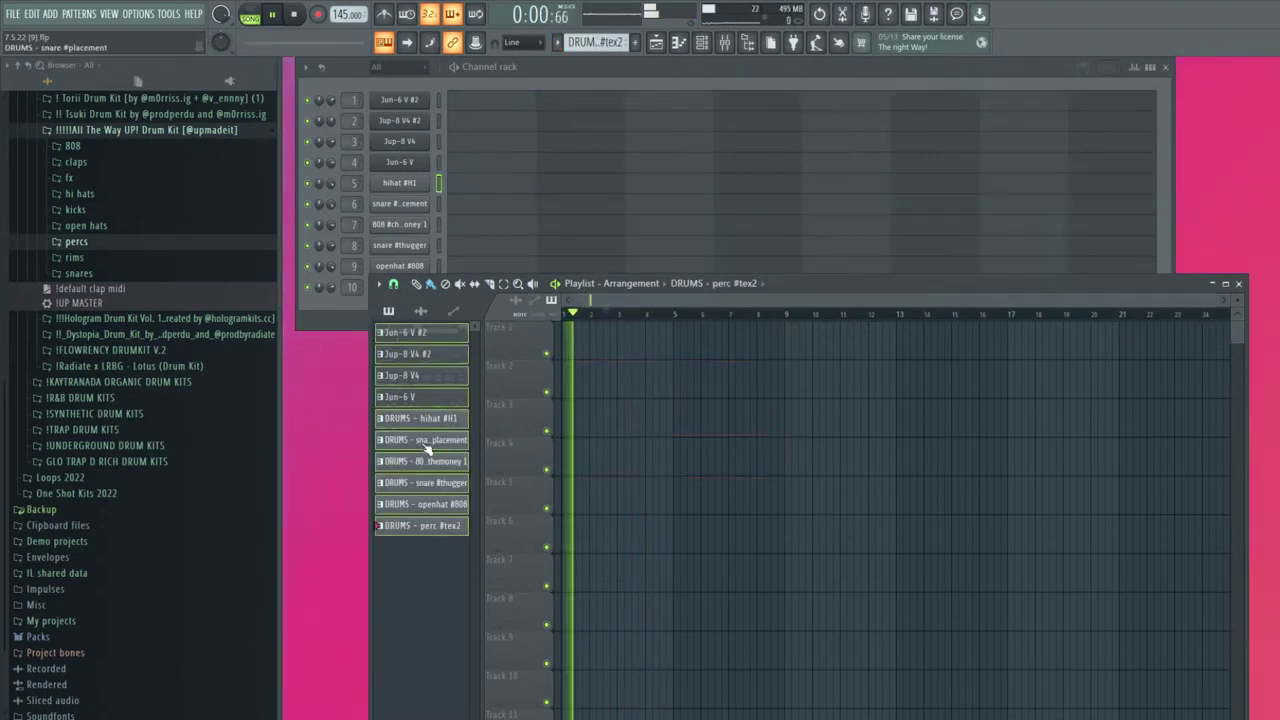
{"action": "left_click_drag", "start_coordinate": [426, 448], "coordinate": [613, 410]}
{"action": "left_click_drag", "start_coordinate": [714, 440], "coordinate": [667, 365]}
{"action": "left_click", "coordinate": [838, 383], "text": "ctrl"}
{"action": "key", "text": "space"}
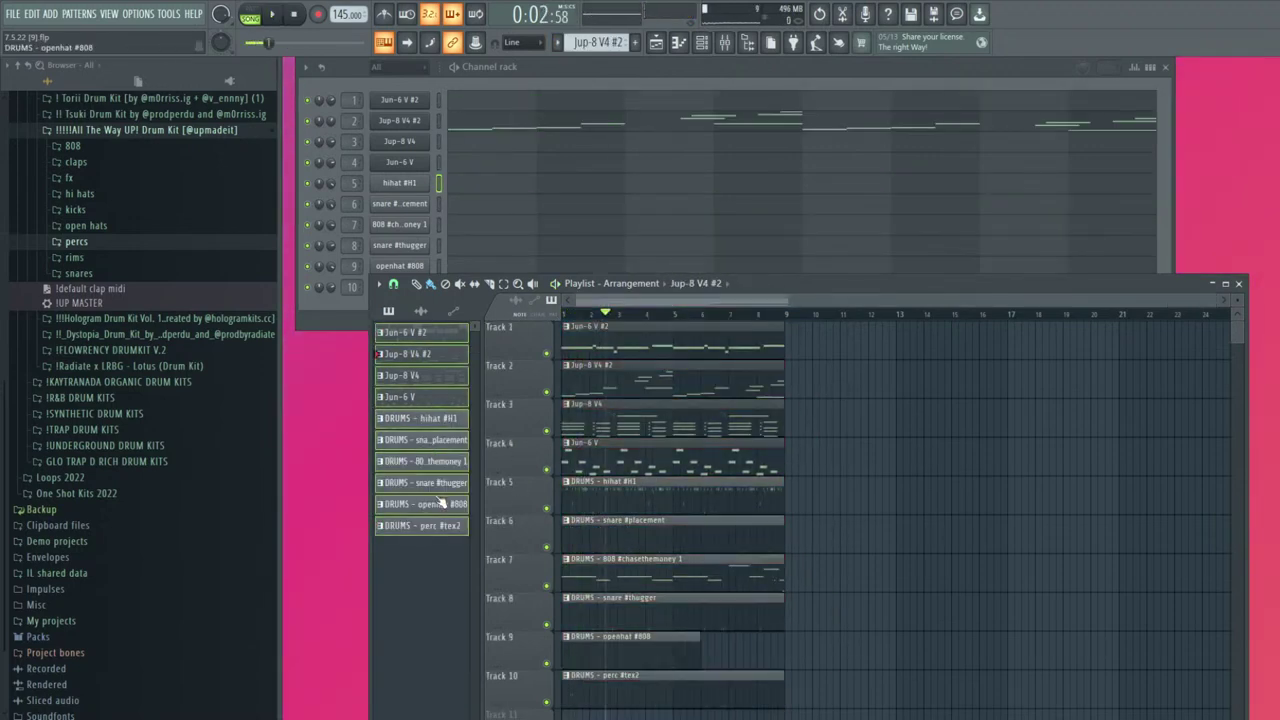
Move the 808 #chasethemoney 1 pattern directly below Jun-6 V and transpose it with the four melody patterns down three semitones
{"action": "left_click", "coordinate": [438, 501]}
{"action": "left_click", "coordinate": [436, 463]}
{"action": "scroll", "coordinate": [436, 463], "scroll_direction": "up", "scroll_amount": 2}
{"action": "left_click", "coordinate": [435, 338], "text": "shift"}
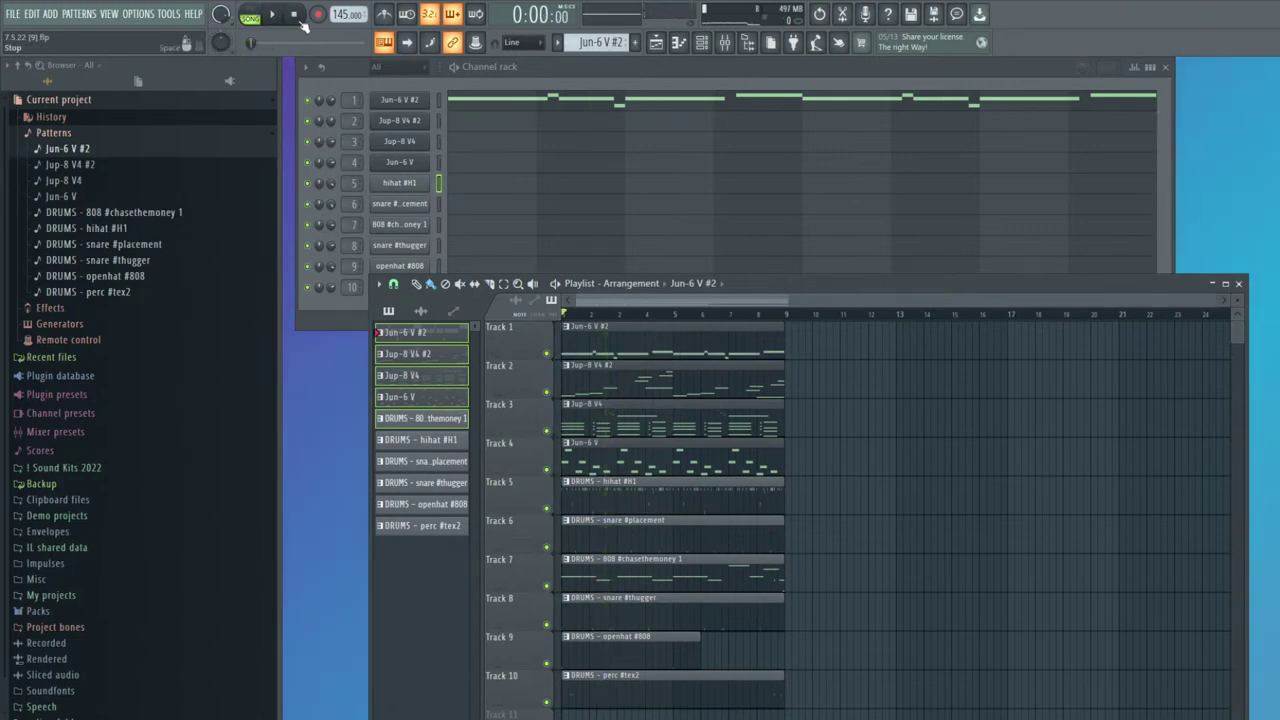
Maximize the playlist and move the six drum clips down to tracks 7 to 12
{"action": "scroll", "coordinate": [688, 365], "scroll_direction": "down", "scroll_amount": 1}
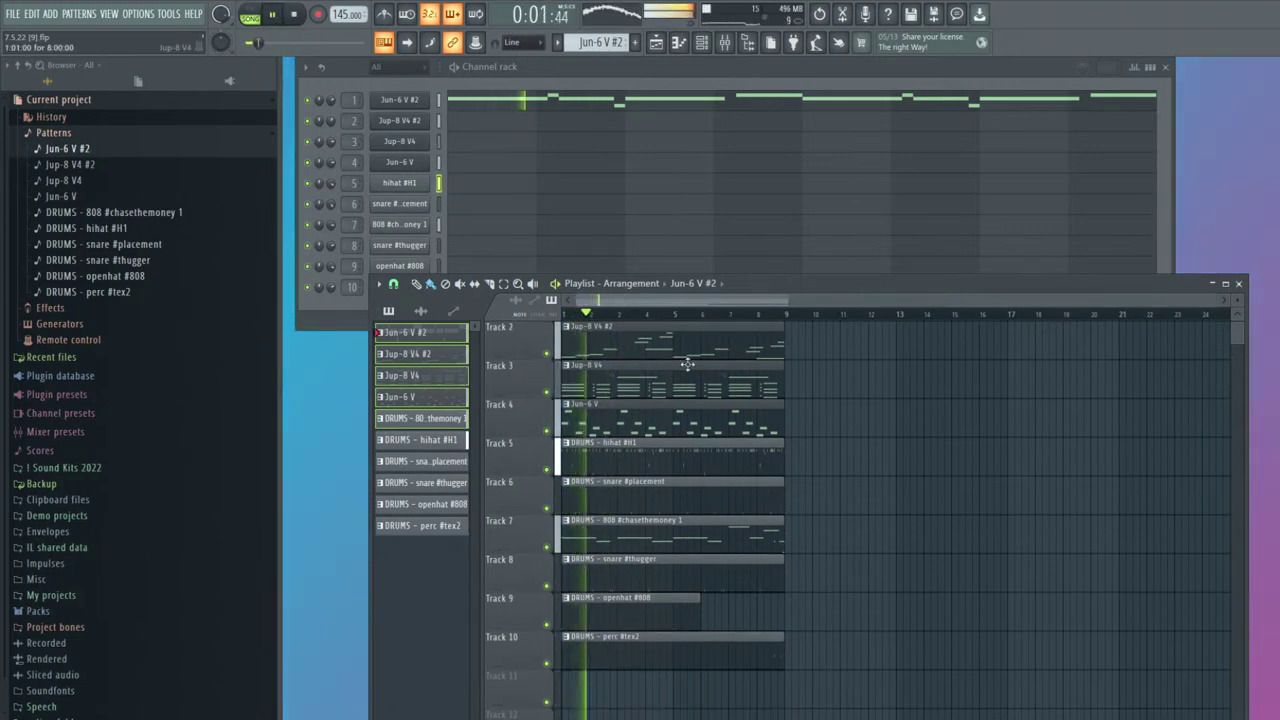
{"action": "left_click", "coordinate": [1228, 284]}
{"action": "scroll", "coordinate": [777, 306], "scroll_direction": "up", "scroll_amount": 1}
{"action": "left_click_drag", "start_coordinate": [772, 474], "coordinate": [553, 354]}
{"action": "left_click", "coordinate": [736, 306], "text": "ctrl"}
Open the 808 #chasethemoney 1 notes and raise the G#3 notes in bars 2 to 6 one octave, except the first one in bar 4
{"action": "left_click", "coordinate": [530, 420]}
{"action": "double_click", "coordinate": [530, 420]}
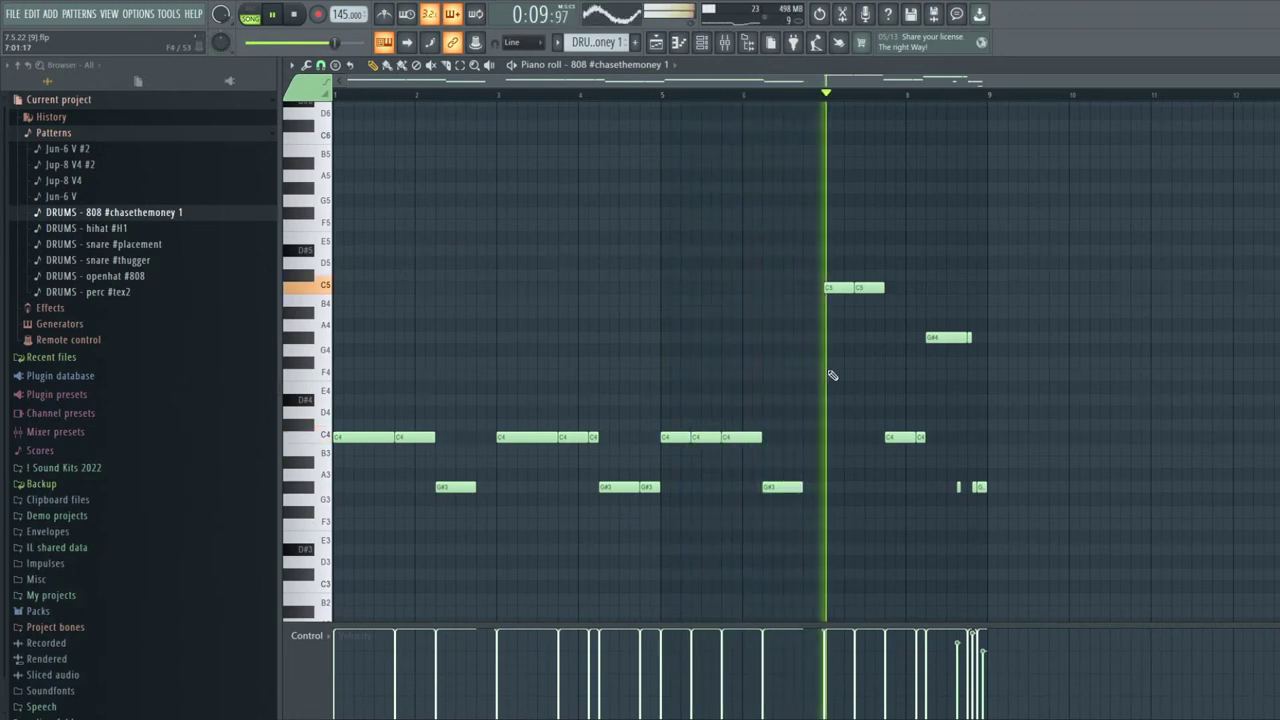
{"action": "left_click_drag", "start_coordinate": [862, 517], "coordinate": [414, 486]}
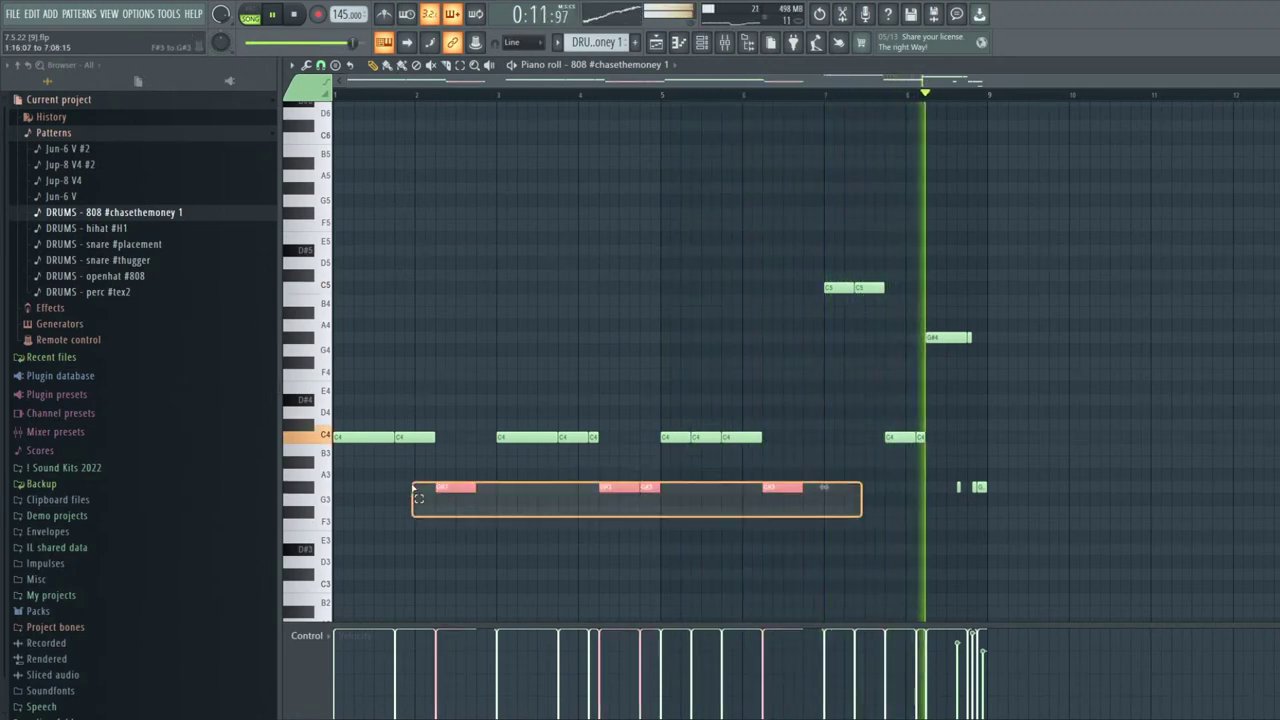
{"action": "key", "text": "ctrl+Up"}
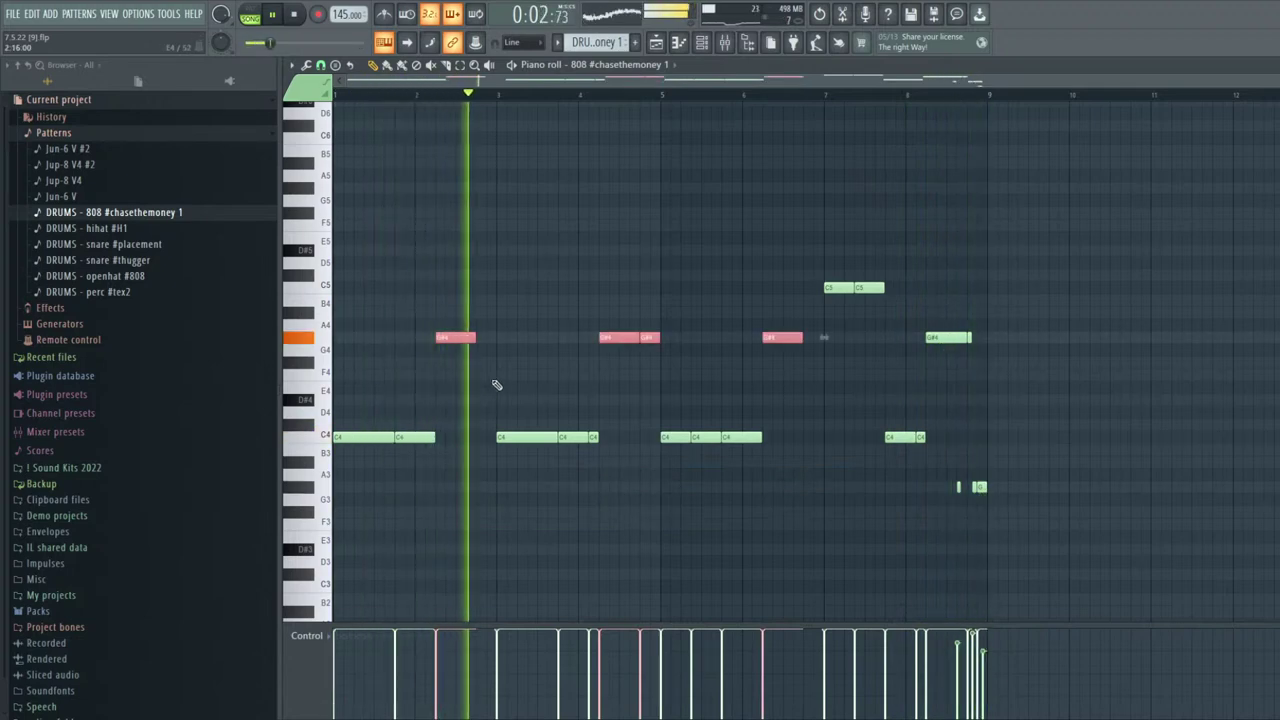
{"action": "left_click", "coordinate": [612, 338]}
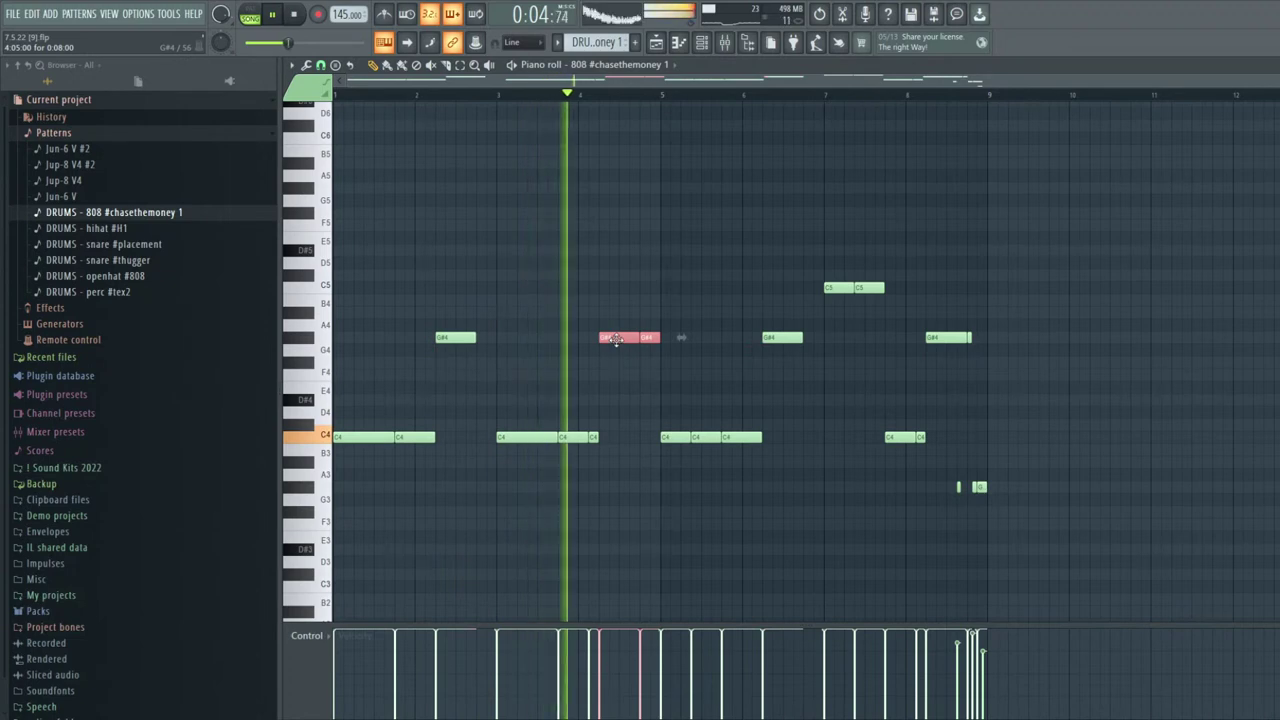
{"action": "key", "text": "ctrl+Down"}
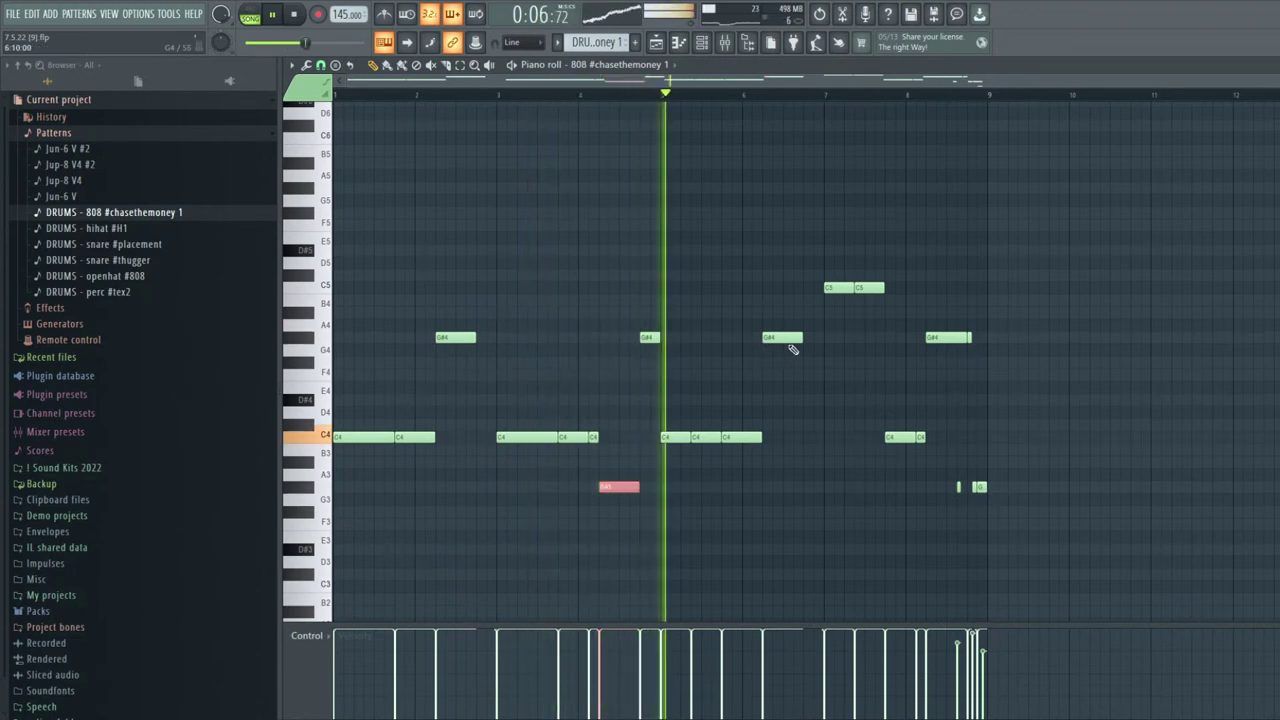
Return to the playlist and extend the openhat #808 clip to the end of bar 8
{"action": "key", "text": "F7"}
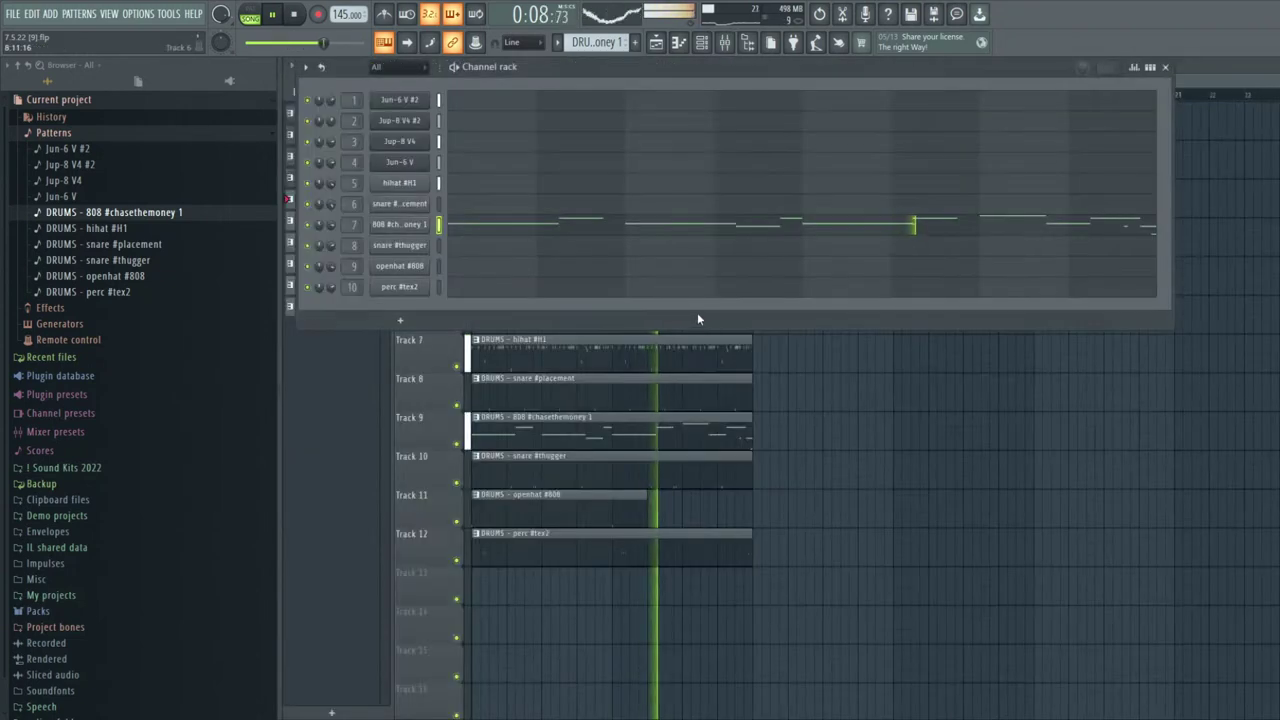
{"action": "key", "text": "F6"}
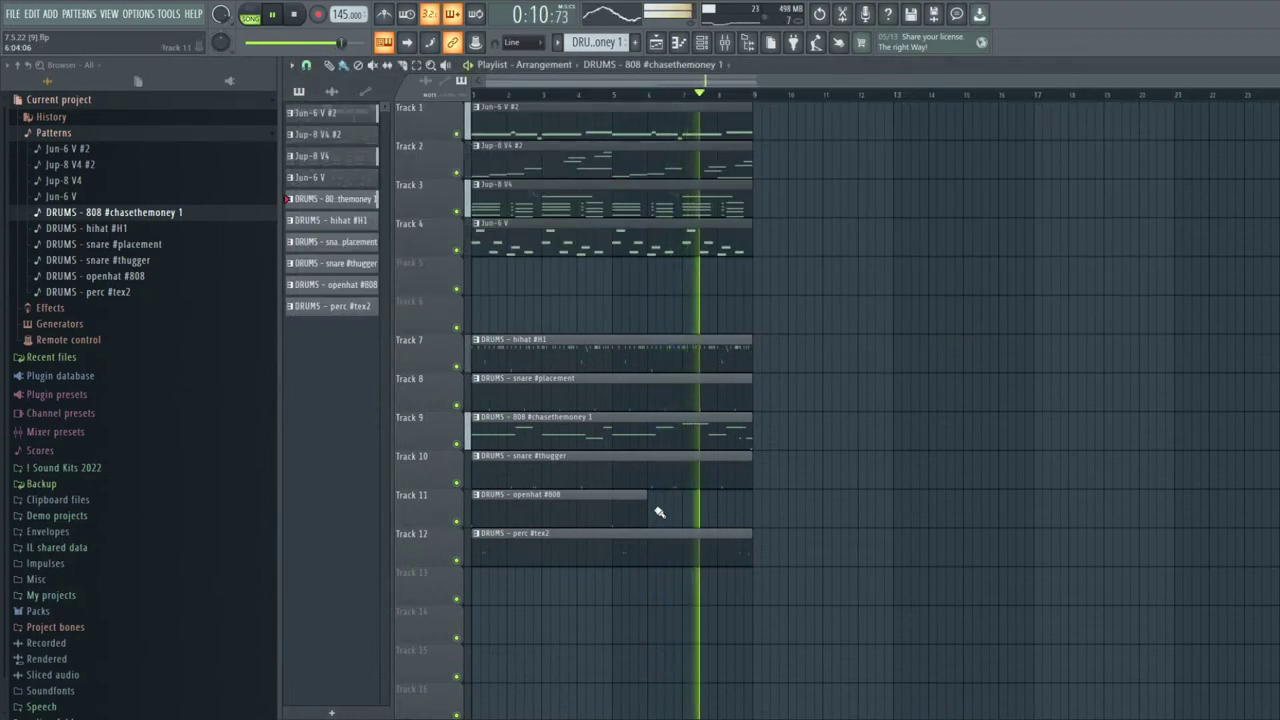
{"action": "left_click_drag", "start_coordinate": [645, 513], "coordinate": [752, 513]}
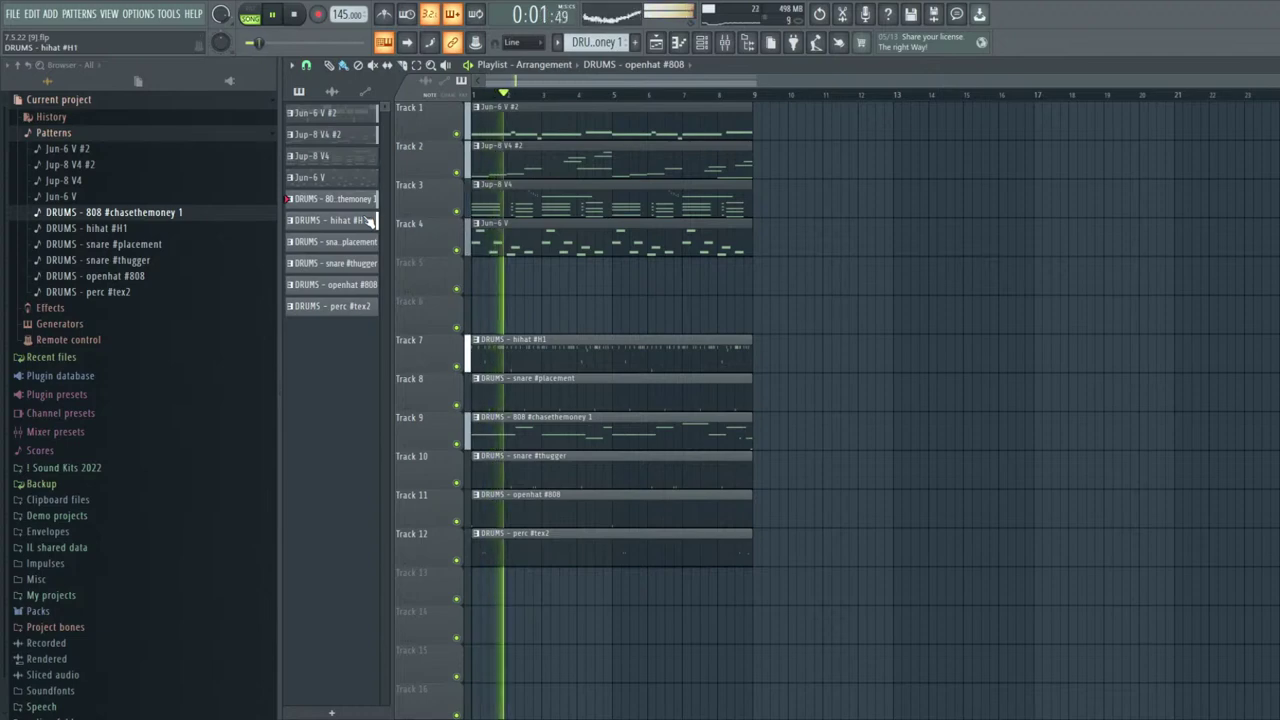
Select the four melody patterns and the 808 pattern, transpose them up three semitones, and play the result from the start
{"action": "left_click", "coordinate": [335, 198]}
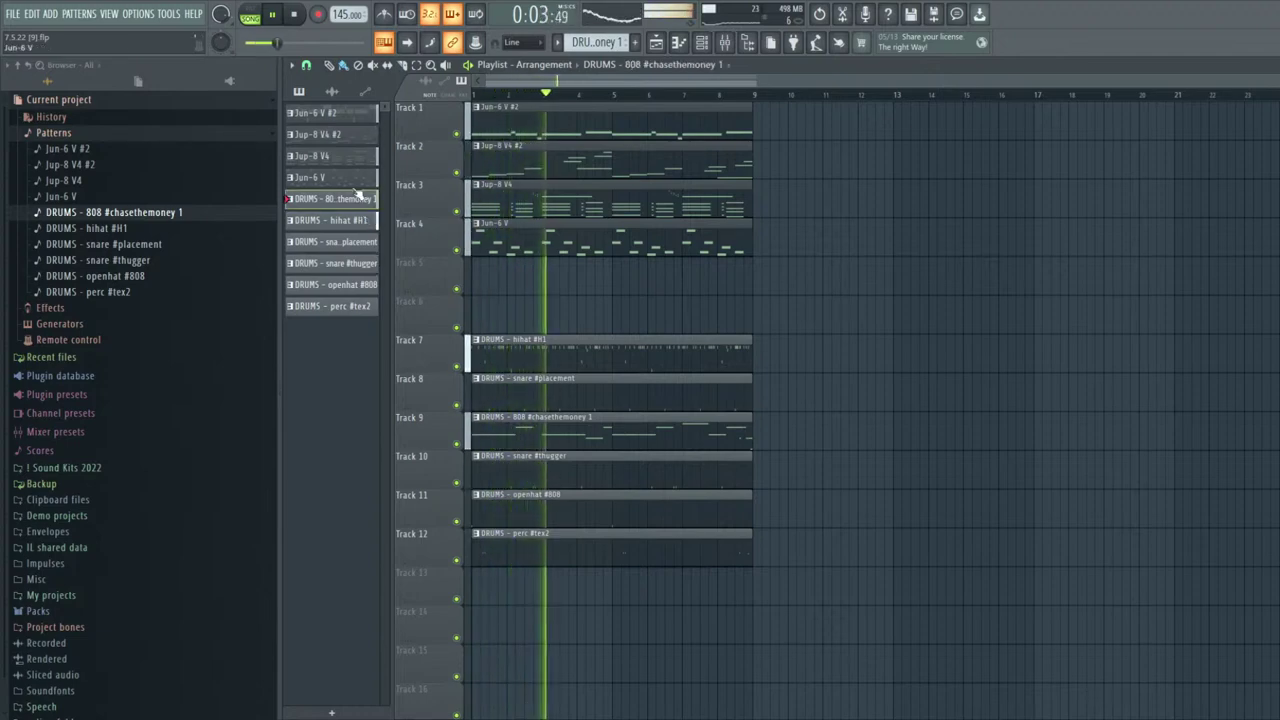
{"action": "left_click", "coordinate": [335, 120]}
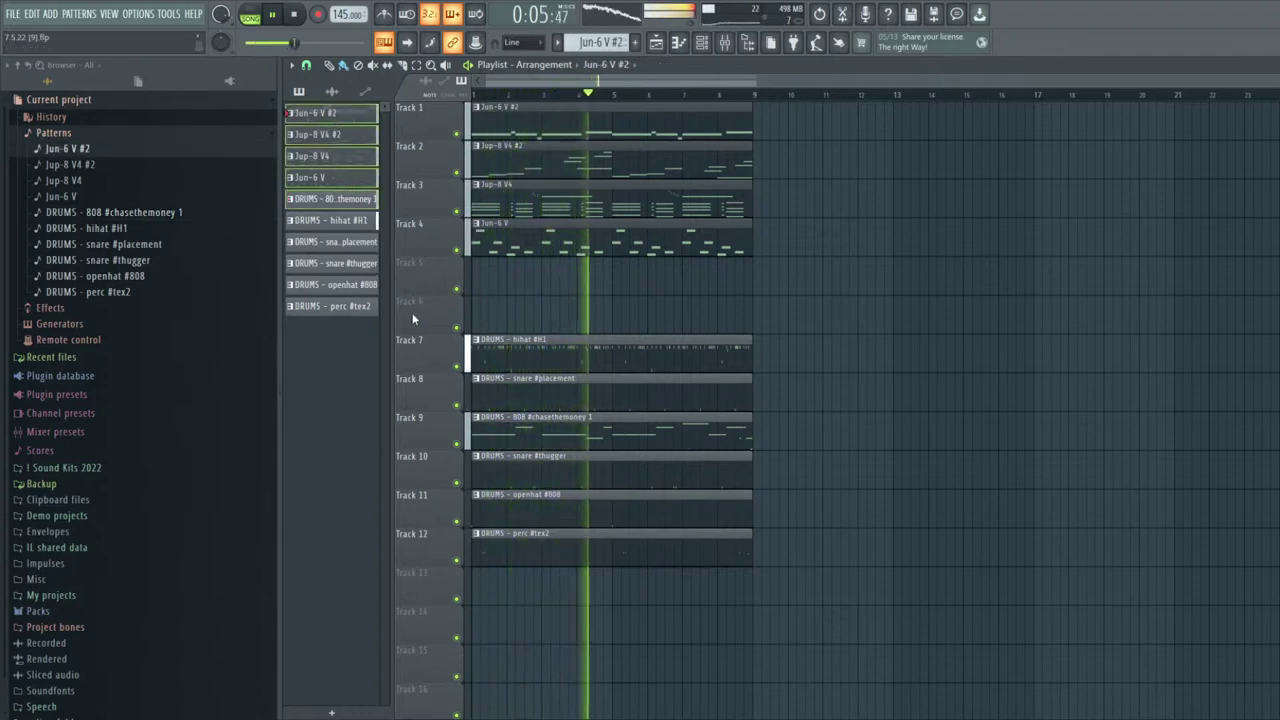
{"action": "key", "text": "space"}
{"action": "key", "text": "space"}
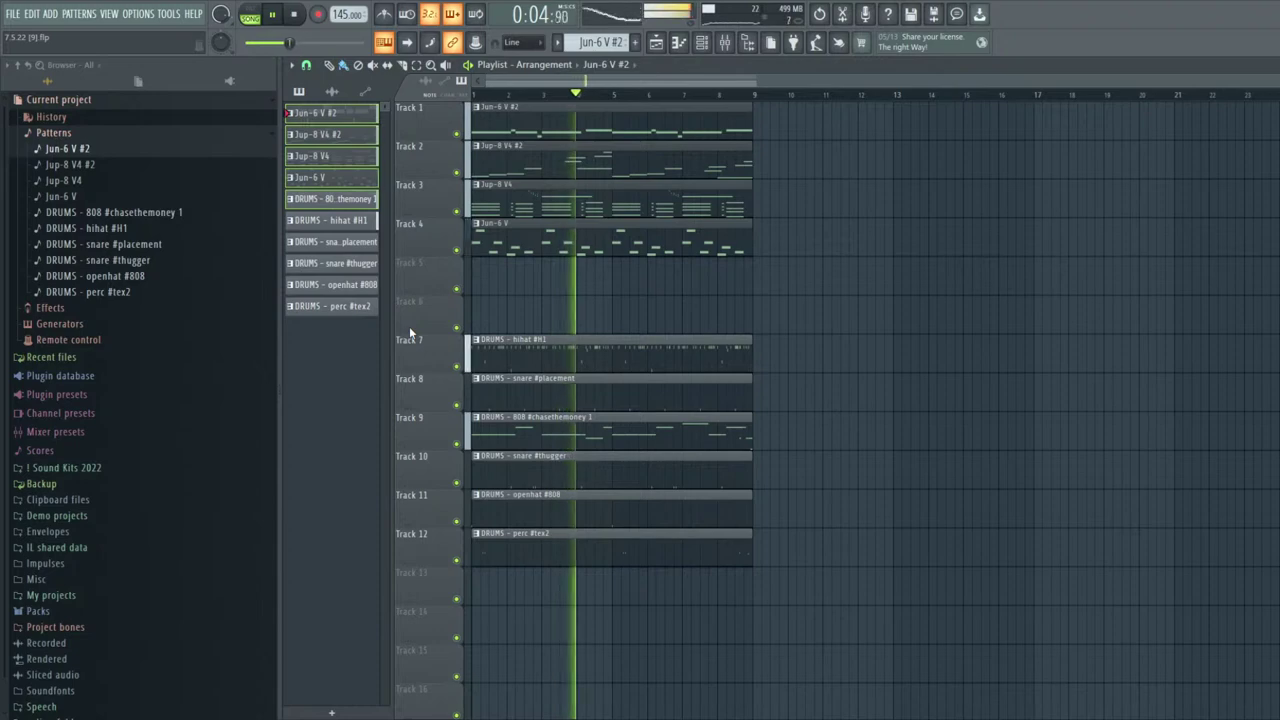
{"action": "key", "text": "space"}
{"action": "key", "text": "space"}
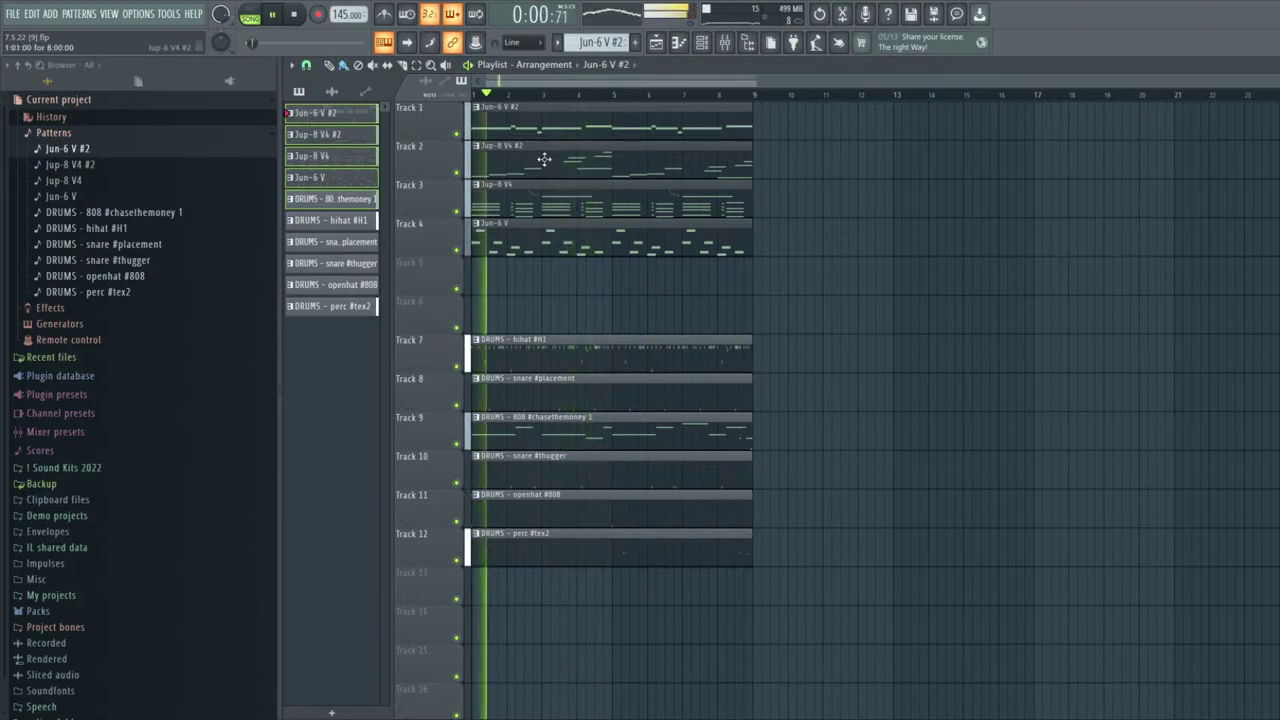
In the 808 notes, lower the B4 notes in bars 2 and 4 one octave and raise the B3 note in bar 4 one octave
{"action": "double_click", "coordinate": [524, 428]}
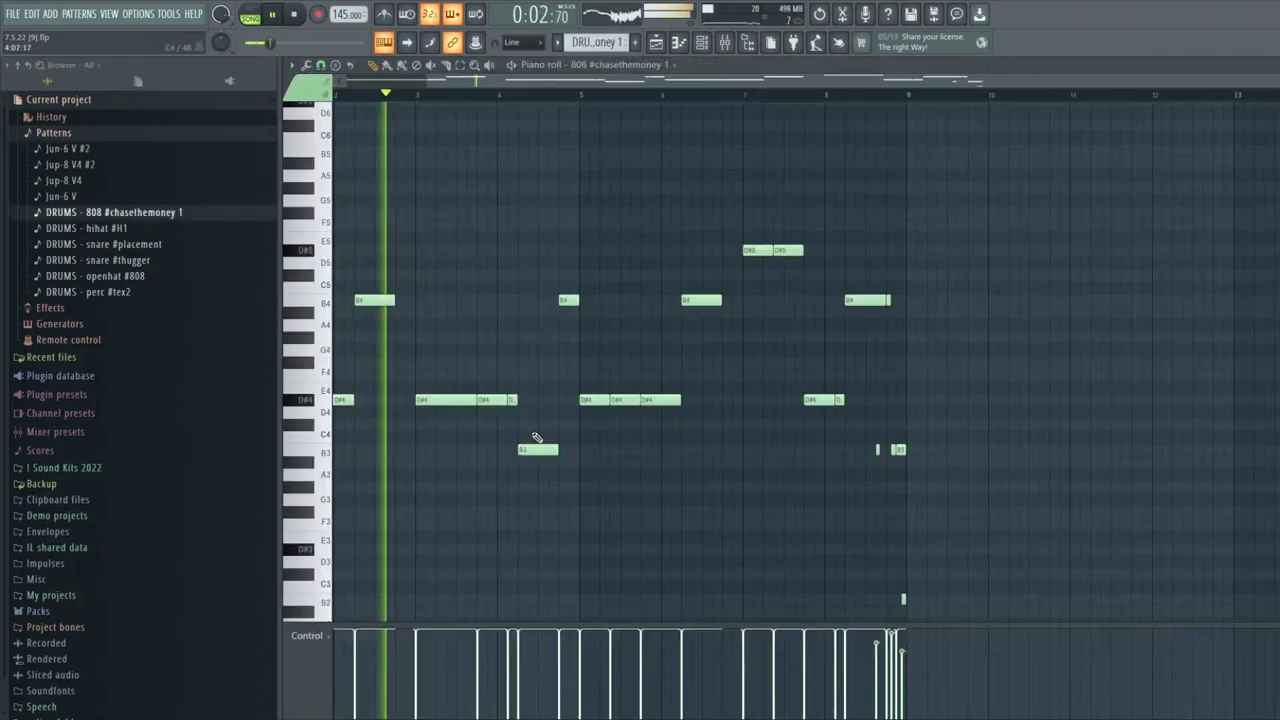
{"action": "left_click_drag", "start_coordinate": [661, 311], "coordinate": [447, 272]}
{"action": "key", "text": "ctrl+Down"}
{"action": "left_click_drag", "start_coordinate": [622, 436], "coordinate": [607, 471]}
{"action": "key", "text": "ctrl+Up"}
Lower the 808's B4 note in bar 6 one octave and add a short B4 note near the end of that bar
{"action": "left_click_drag", "start_coordinate": [820, 323], "coordinate": [784, 301]}
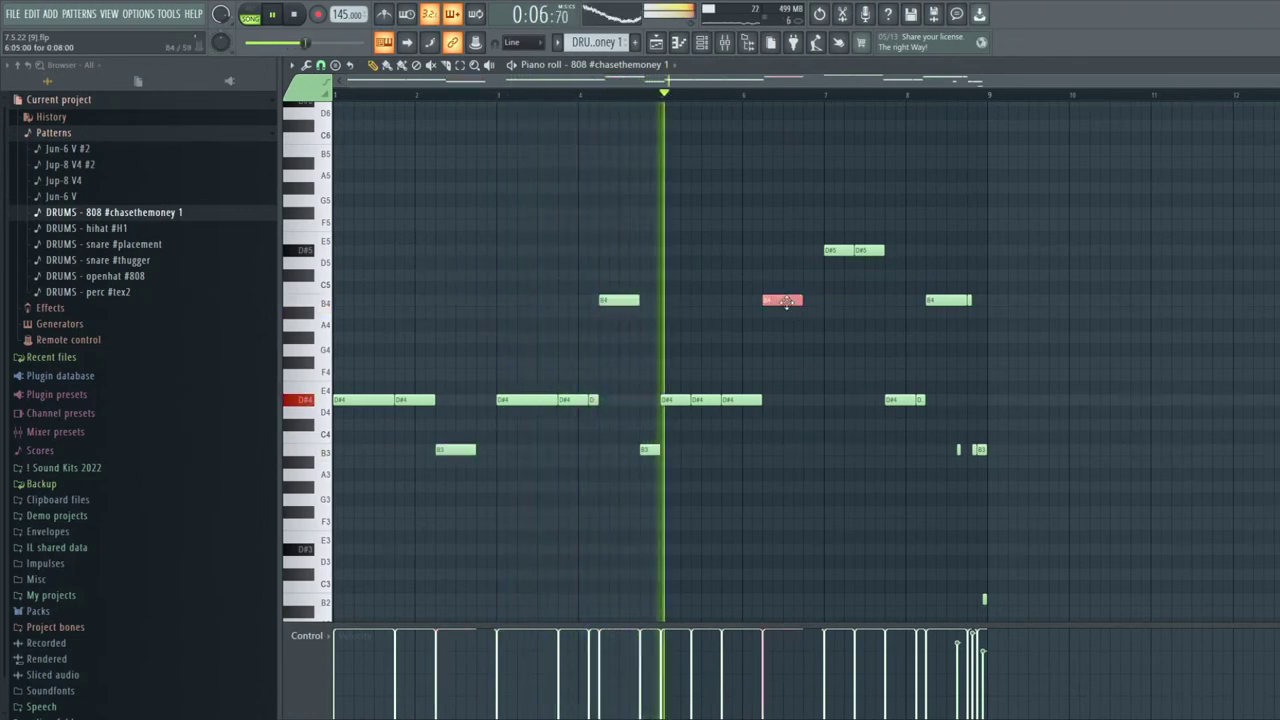
{"action": "key", "text": "ctrl+Down"}
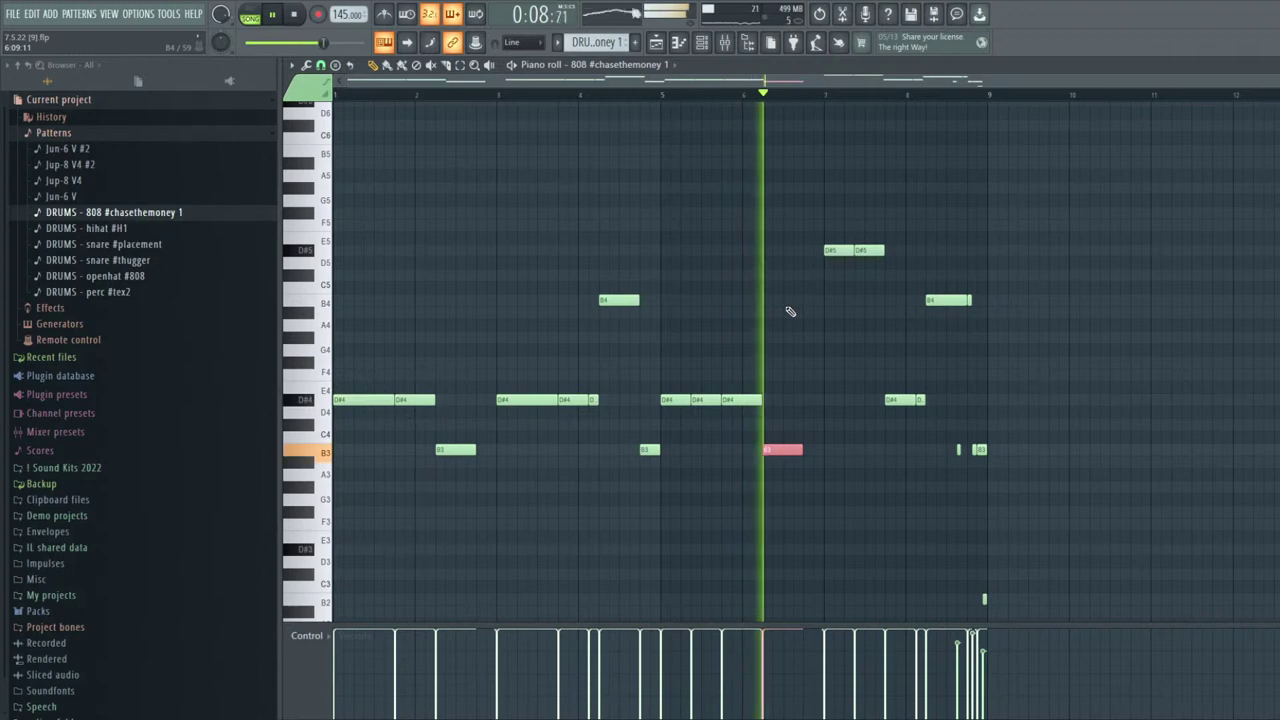
{"action": "left_click", "coordinate": [813, 301]}
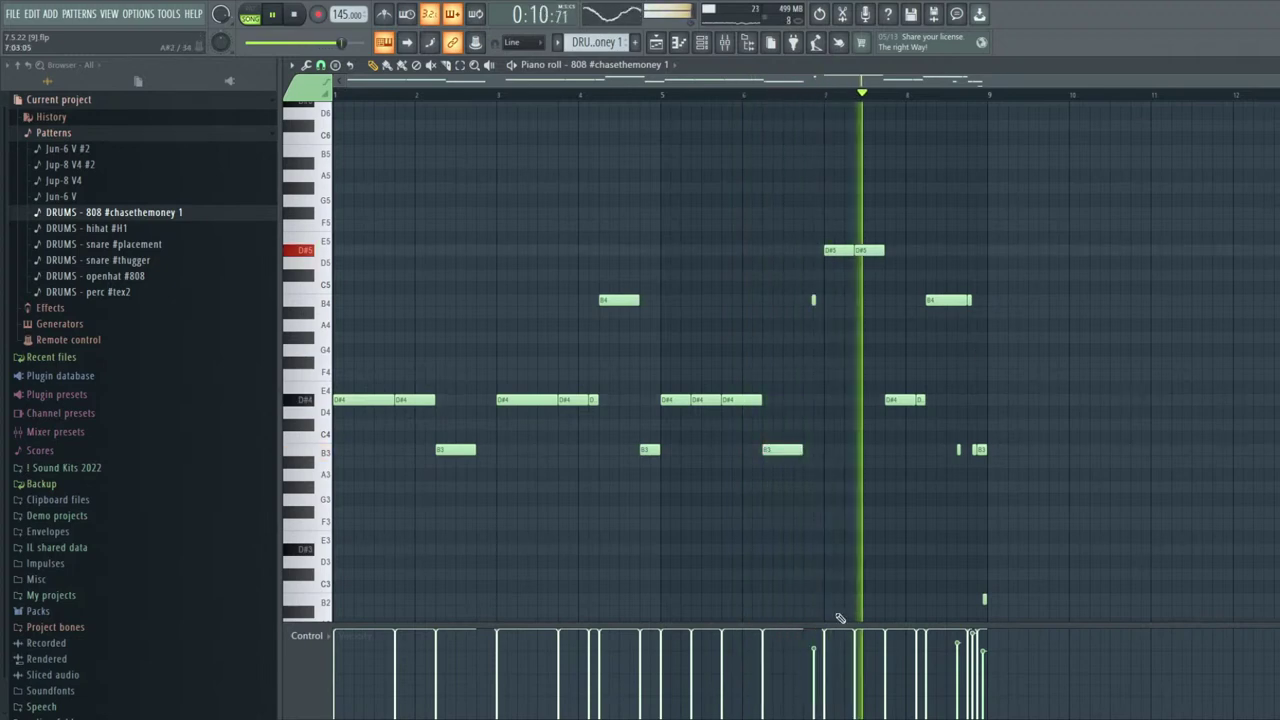
Select all clips in the playlist and duplicate them four times, filling the arrangement through bar 40
{"action": "key", "text": "F5"}
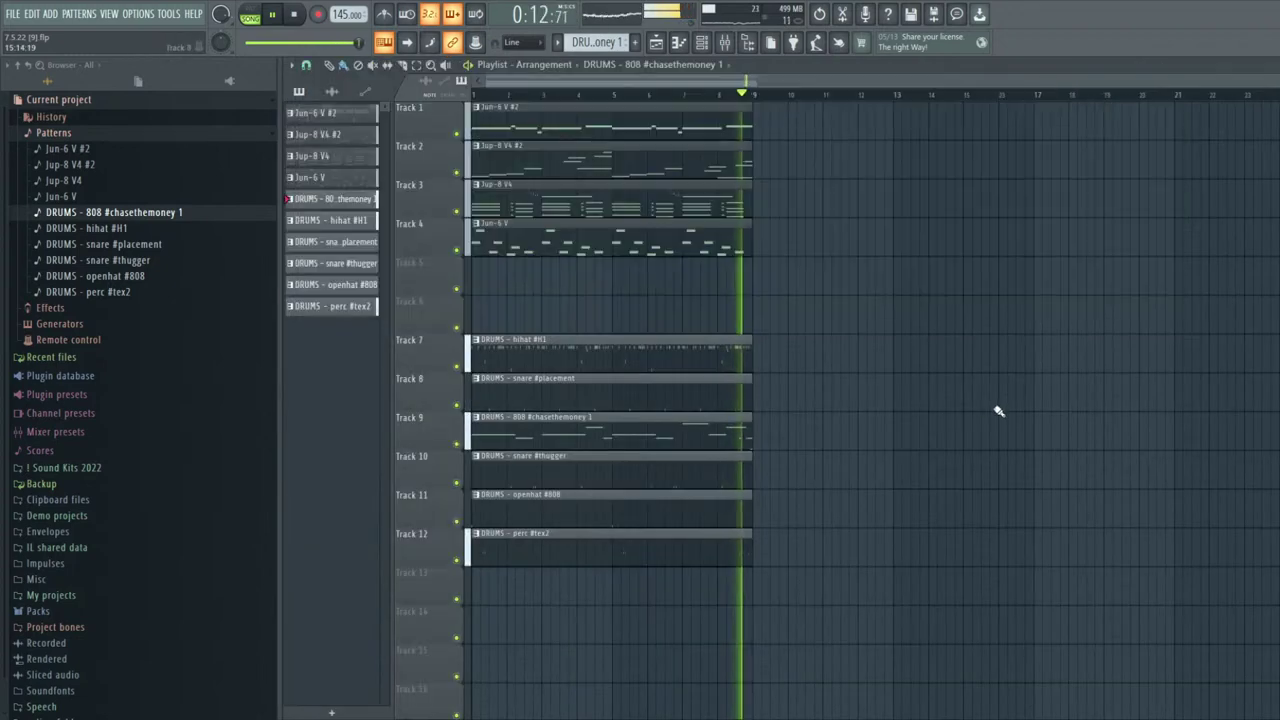
{"action": "key", "text": "ctrl+a"}
{"action": "key", "text": "ctrl+b"}
{"action": "key", "text": "ctrl+b"}
{"action": "key", "text": "ctrl+b"}
{"action": "key", "text": "ctrl+b"}
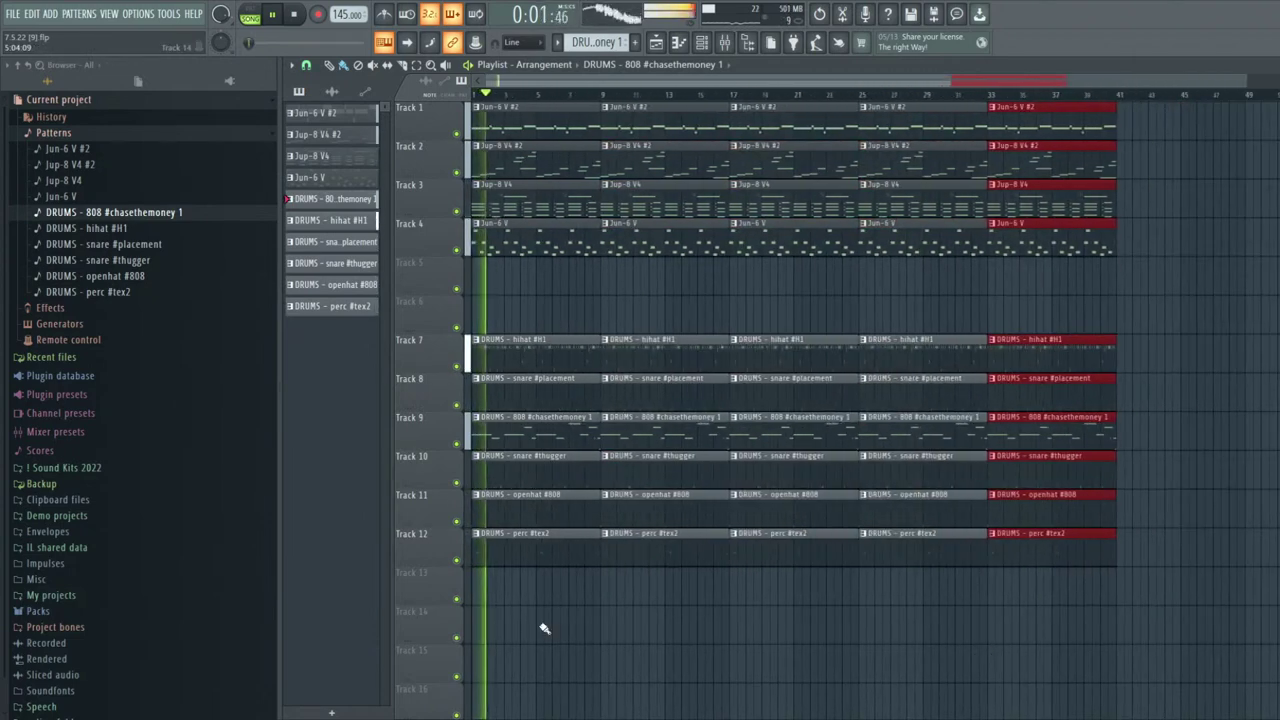
Remove the Jun-6 V #2, Jup-8 V4 #2 and Jun-6 V clips from bars 1–8, keeping only the Jup-8 V4 melody there
{"action": "left_click_drag", "start_coordinate": [543, 624], "coordinate": [504, 338]}
{"action": "left_click", "coordinate": [509, 294], "text": "ctrl"}
{"action": "key", "text": "space"}
{"action": "right_click", "coordinate": [519, 152]}
{"action": "right_click", "coordinate": [520, 117]}
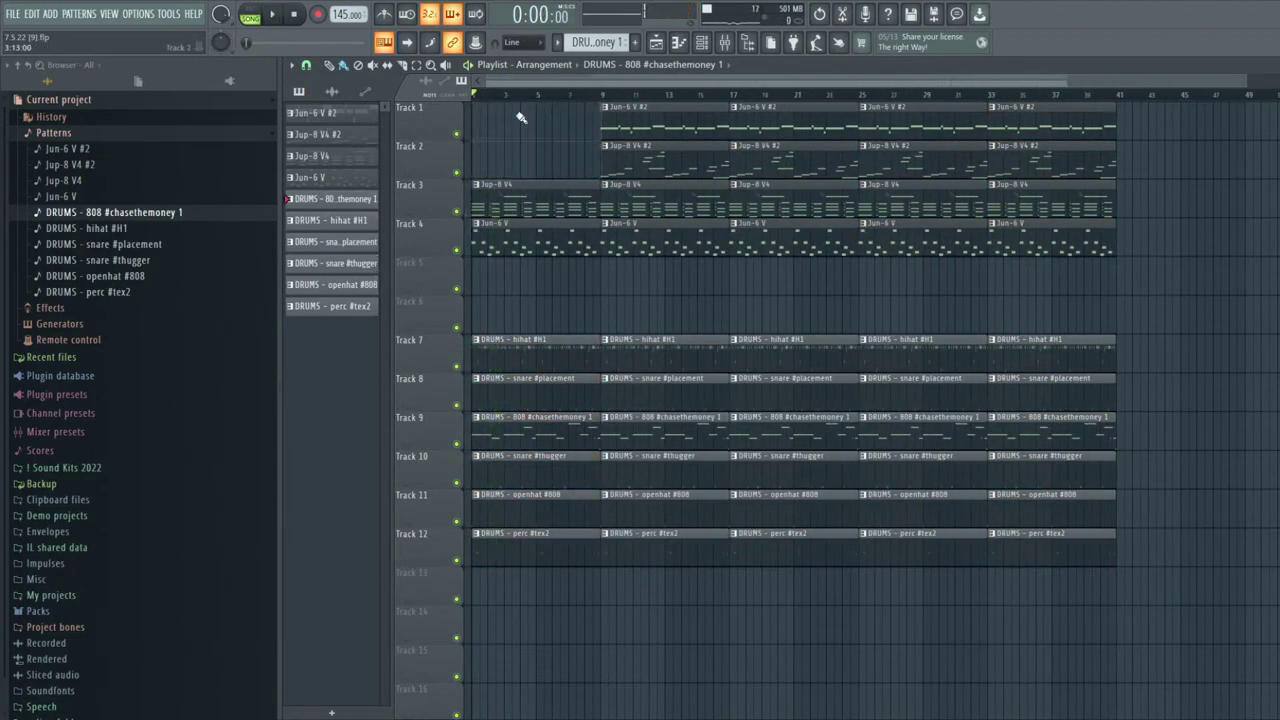
{"action": "left_click", "coordinate": [665, 237]}
Trim the starts of the first drum clips: 808 and perc #tex2 to bar 2, snare #thugger to mid-bar 2, and openhat #808 to mid-bar 4
{"action": "scroll", "coordinate": [473, 450], "scroll_direction": "up", "scroll_amount": 3}
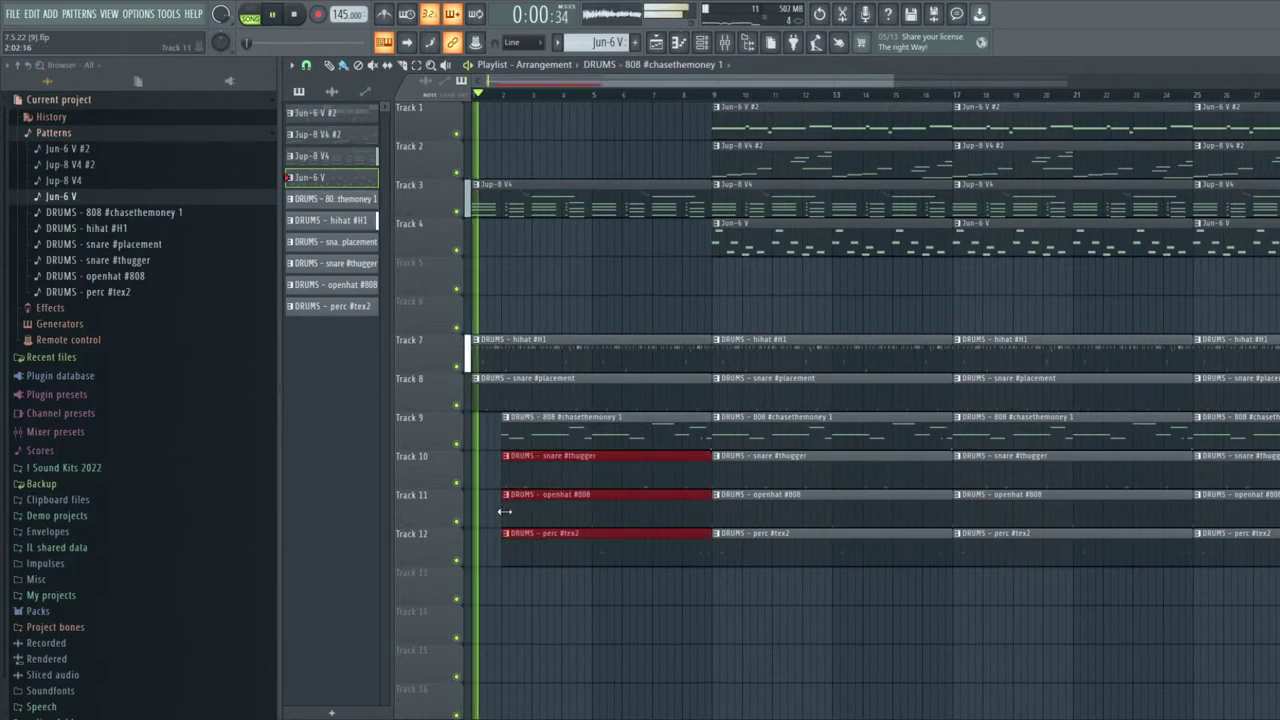
{"action": "left_click", "coordinate": [481, 477], "text": "ctrl"}
{"action": "scroll", "coordinate": [486, 471], "scroll_direction": "down", "scroll_amount": 3}
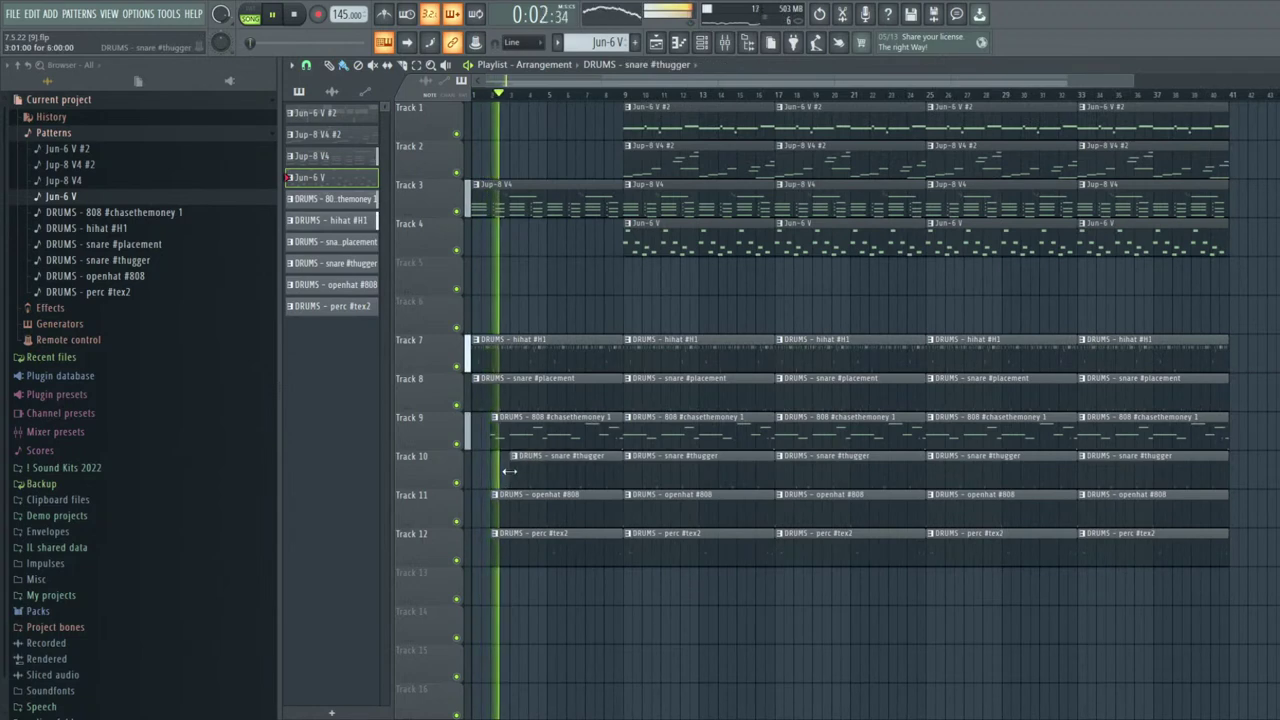
{"action": "scroll", "coordinate": [520, 472], "scroll_direction": "down", "scroll_amount": 2}
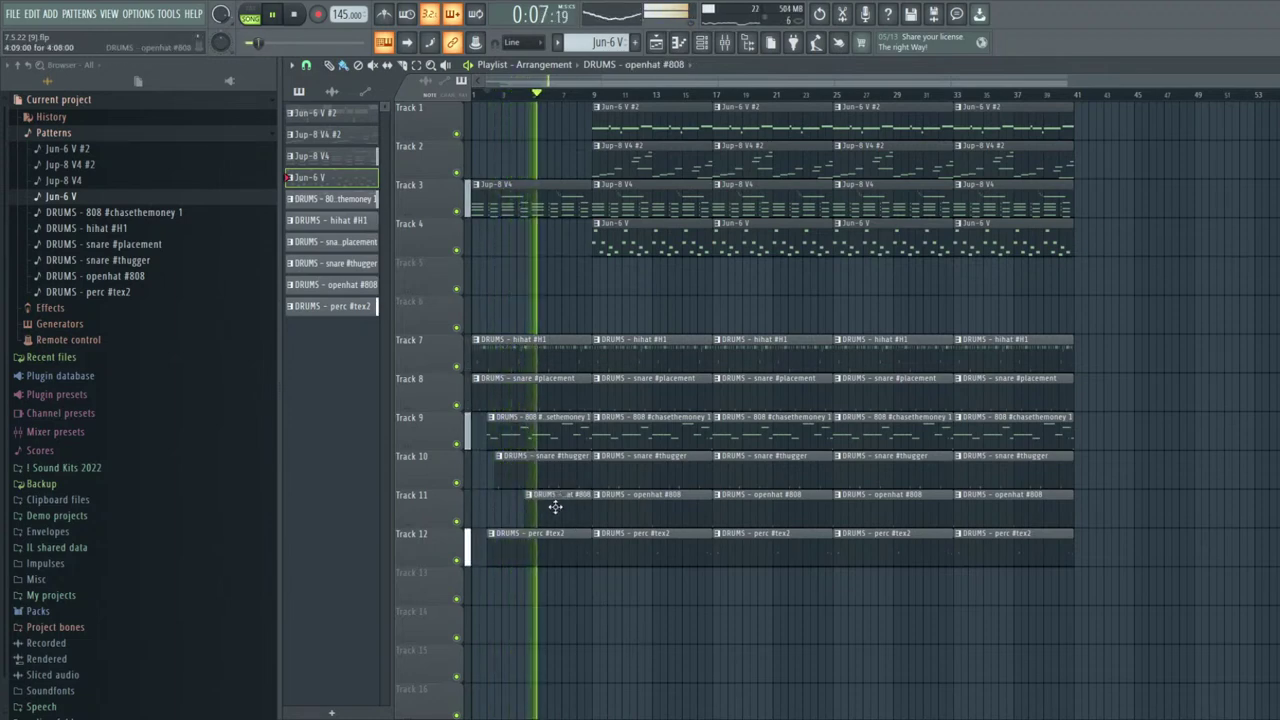
Raise the openhat #808 level slightly in the mixer and listen to the arrangement again from the start
{"action": "left_click", "coordinate": [726, 43]}
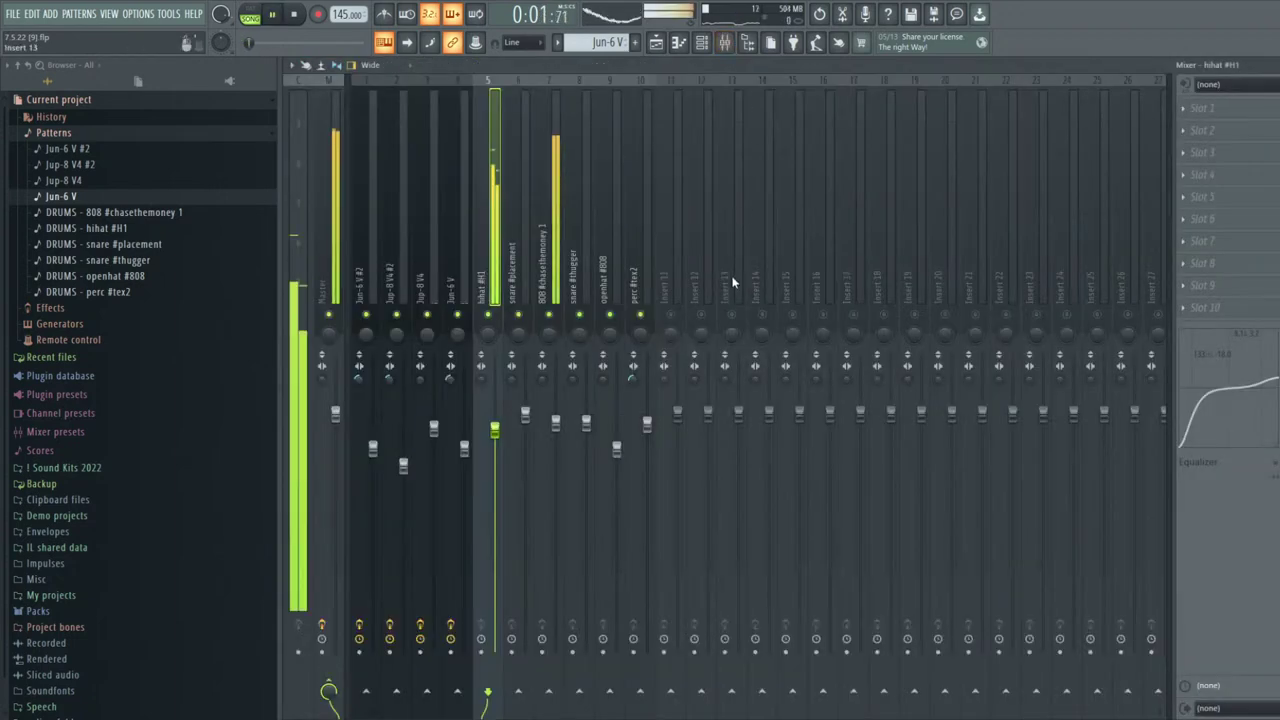
{"action": "left_click_drag", "start_coordinate": [616, 449], "coordinate": [616, 438]}
{"action": "left_click", "coordinate": [726, 43]}
{"action": "left_click", "coordinate": [298, 17]}
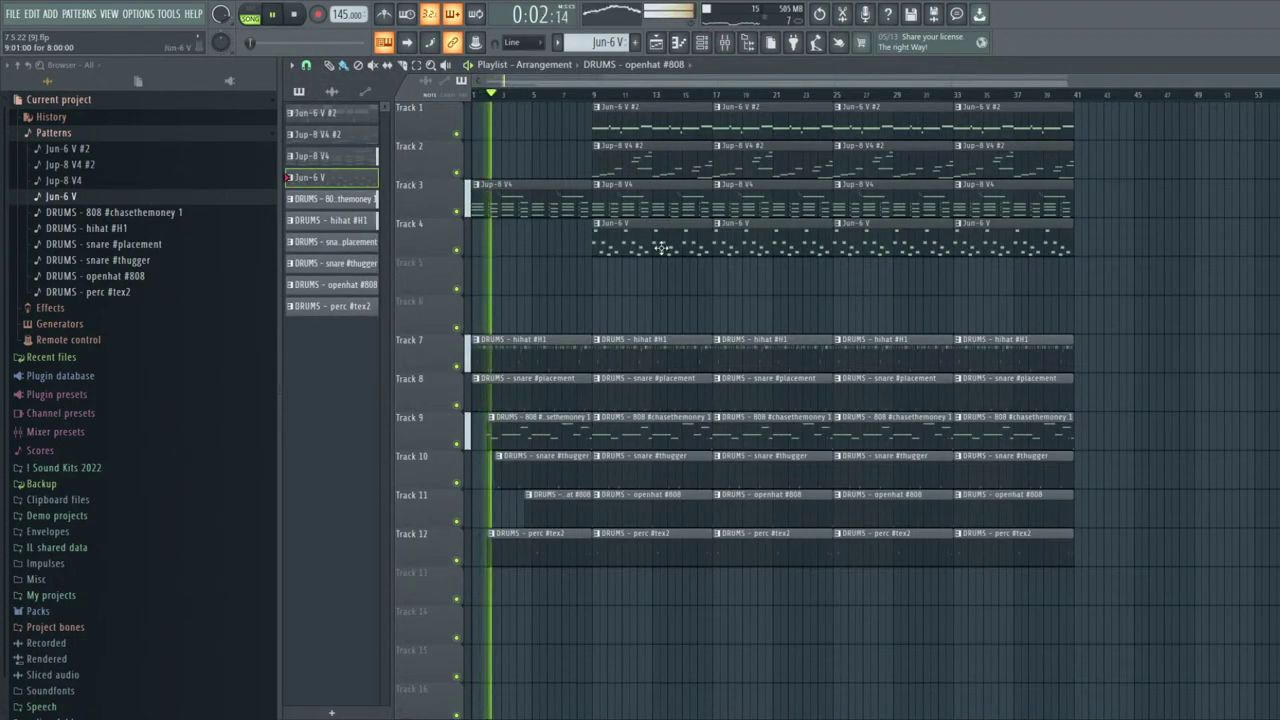
Shorten the first hihat clip to end within bar 8, and remove the snare #thugger and perc #tex2 clips from bars 9–16
{"action": "left_click", "coordinate": [658, 160]}
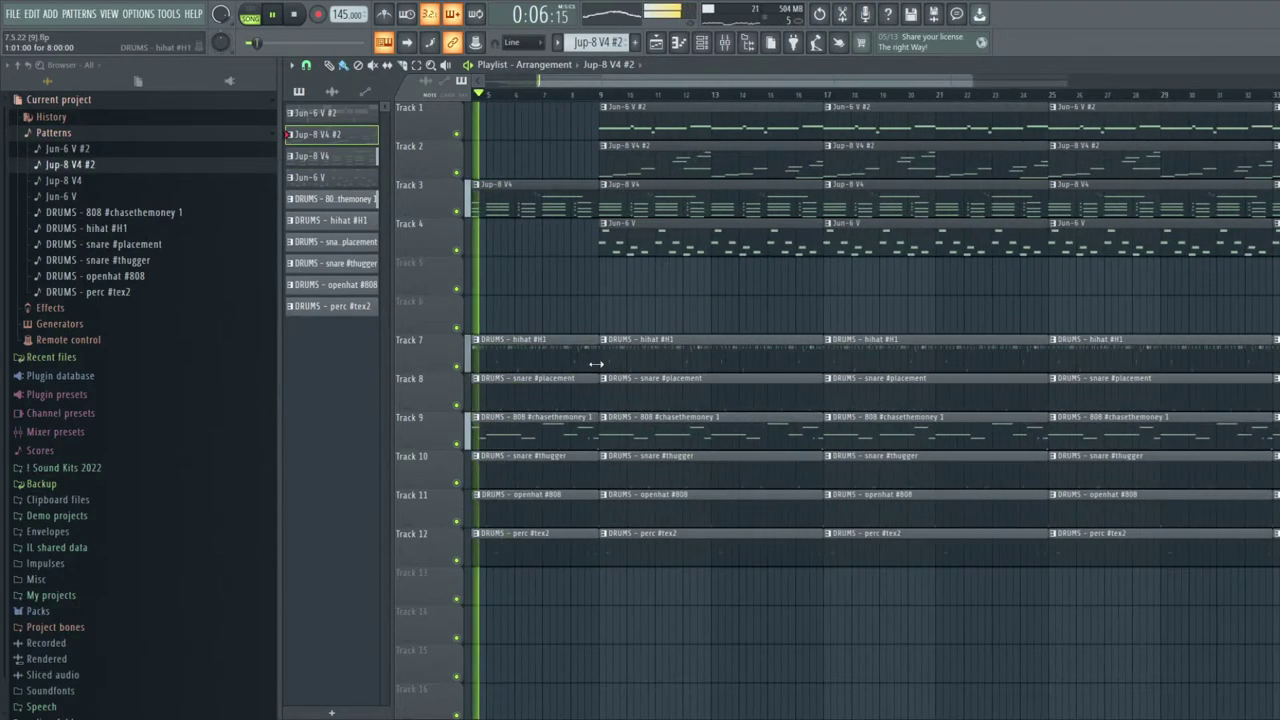
{"action": "right_click", "coordinate": [654, 478]}
{"action": "right_click", "coordinate": [658, 561]}
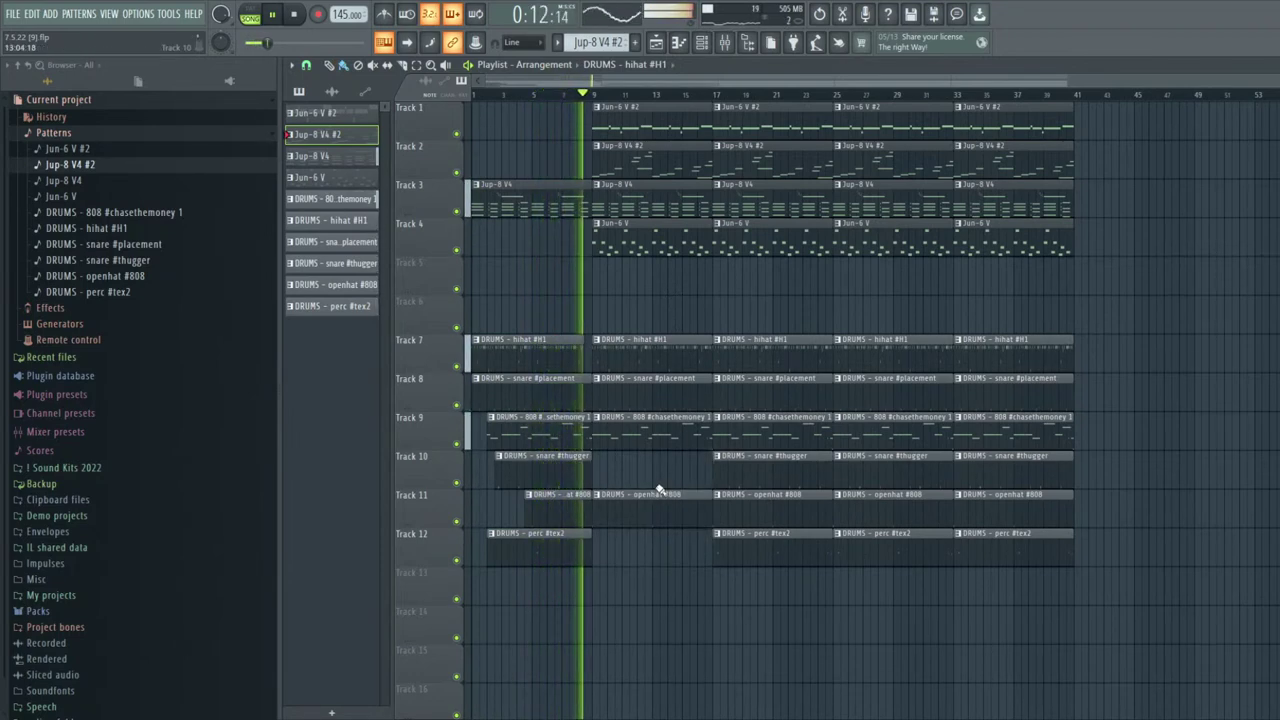
Divide the 808 part in bars 9–16 into four consecutive two-bar clips
{"action": "left_click", "coordinate": [709, 439]}
{"action": "mouse_move", "coordinate": [709, 439]}
{"action": "left_mouse_down"}
{"action": "mouse_move", "coordinate": [623, 451]}
{"action": "mouse_move", "coordinate": [676, 443]}
{"action": "left_mouse_up"}
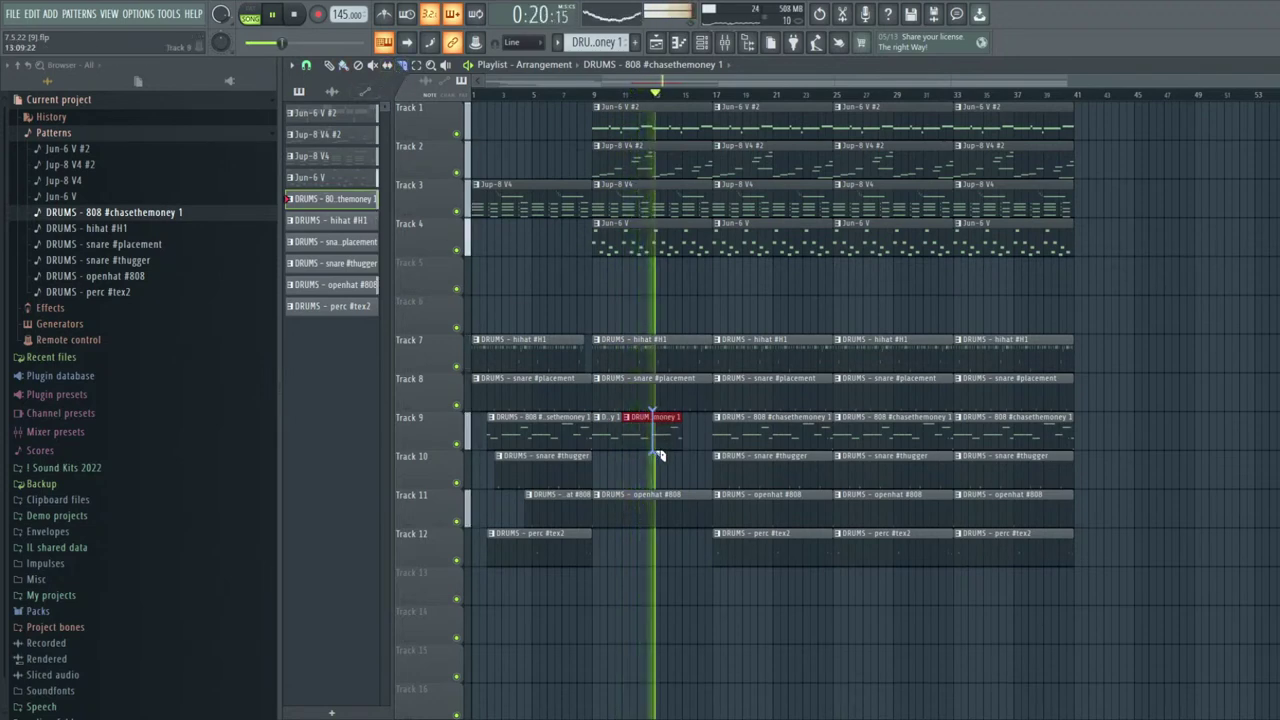
{"action": "mouse_move", "coordinate": [655, 458]}
{"action": "left_mouse_down"}
{"action": "mouse_move", "coordinate": [655, 430]}
{"action": "mouse_move", "coordinate": [689, 436]}
{"action": "left_mouse_up"}
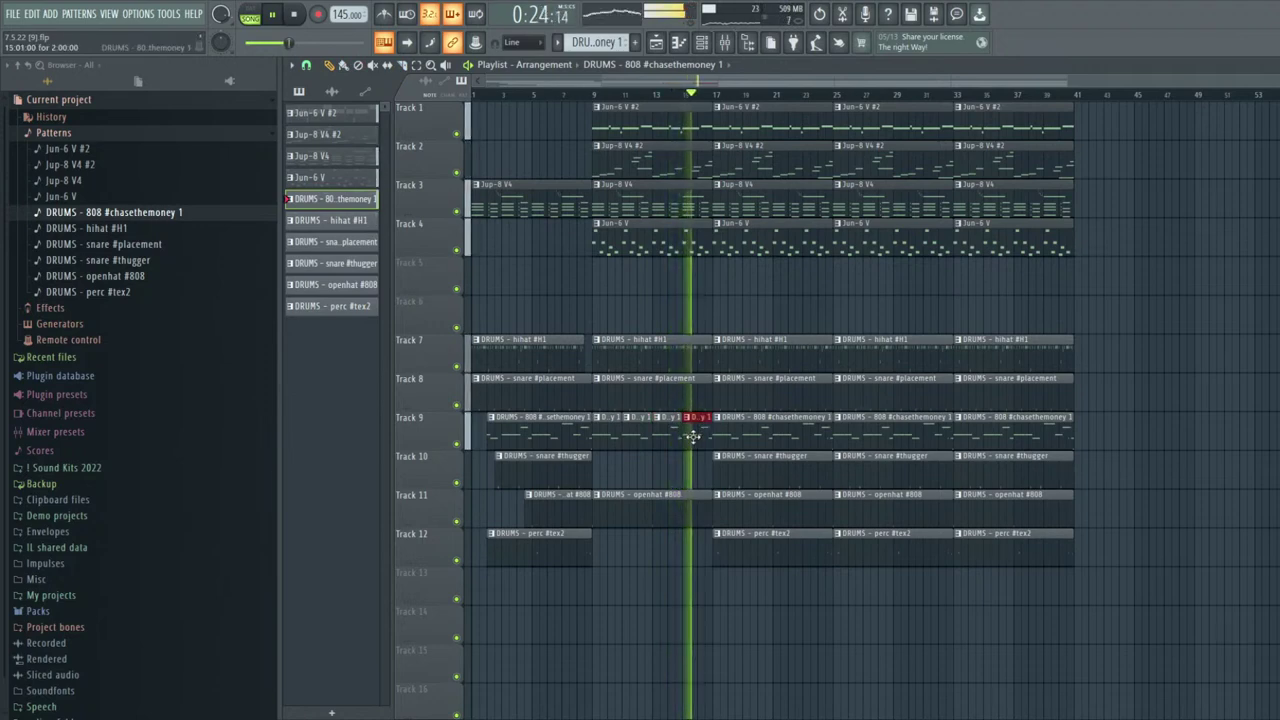
Make the 808 clip at bars 15–16 a separate DRUMS - 808 variation and split its B4 note, leaving a short B4 at the end
{"action": "scroll", "coordinate": [686, 421], "scroll_direction": "up", "scroll_amount": 2}
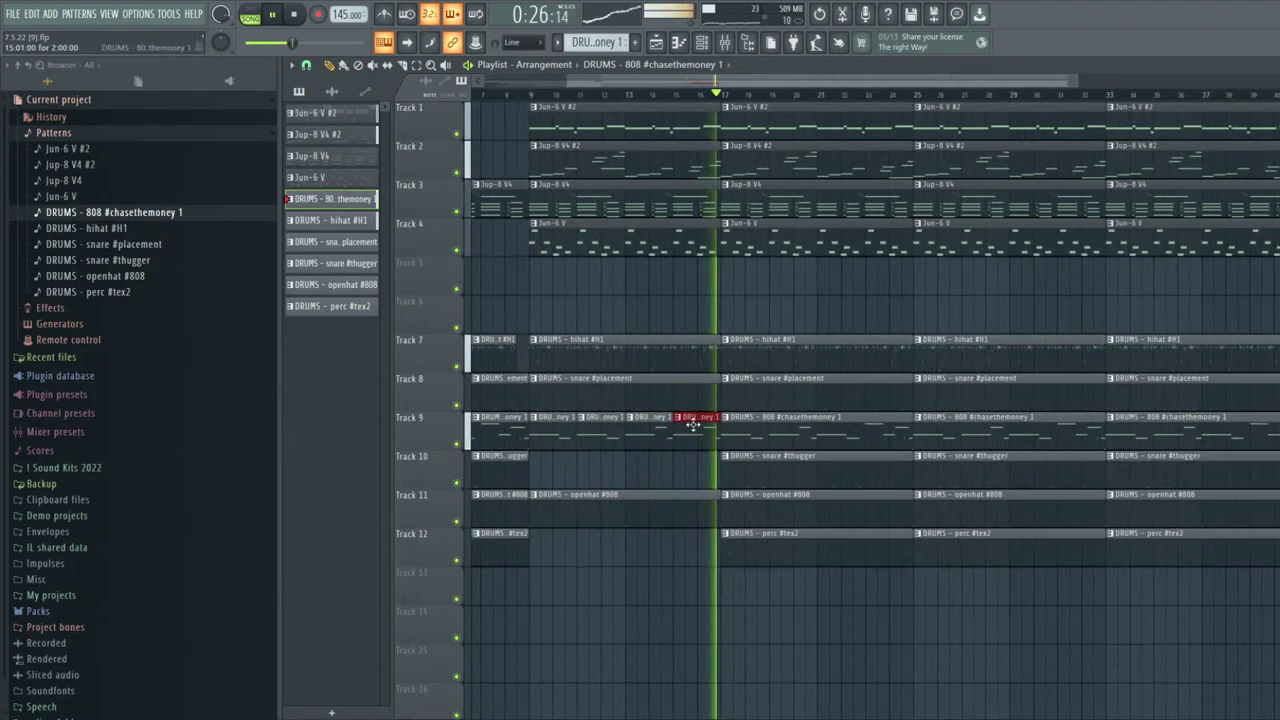
{"action": "double_click", "coordinate": [694, 428]}
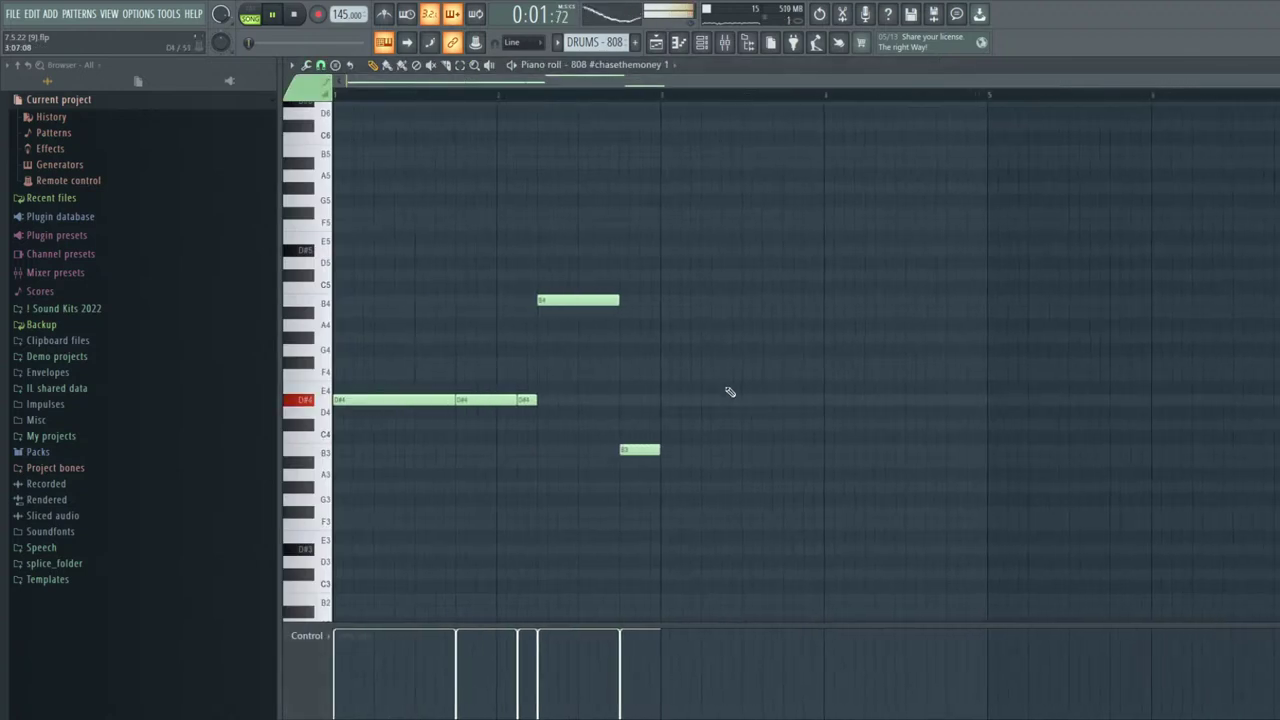
{"action": "left_click", "coordinate": [603, 300]}
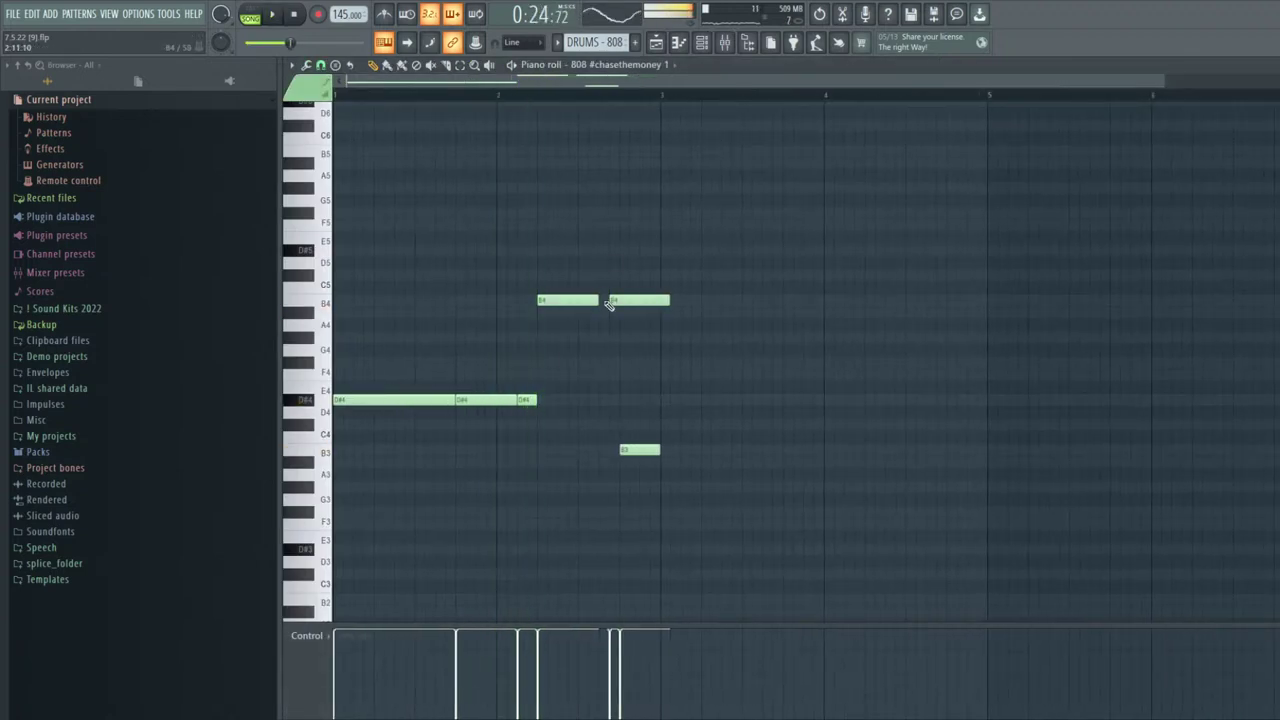
{"action": "key", "text": "space"}
{"action": "key", "text": "space"}
{"action": "left_click_drag", "start_coordinate": [657, 300], "coordinate": [622, 312]}
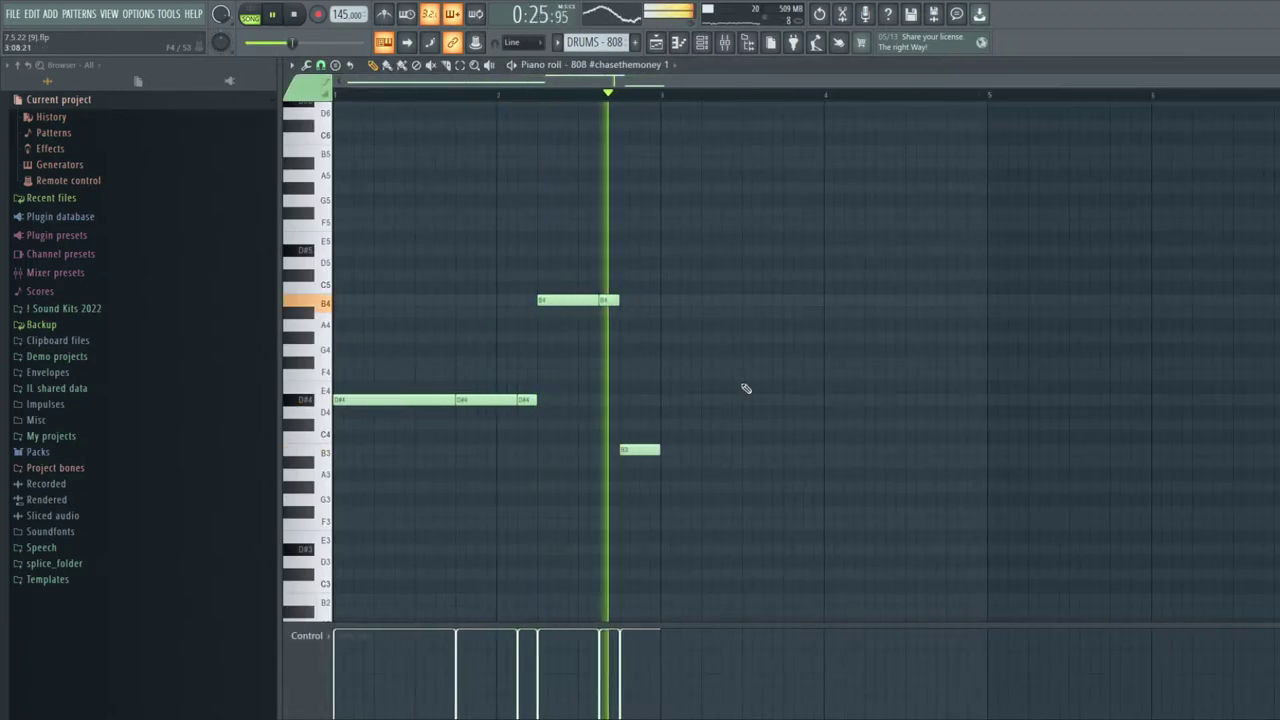
{"action": "key", "text": "Escape"}
Try bars 9–16 without the Jun-6 V and Jup-8 V4 #2 clips, playing from shortly before bar 9
{"action": "scroll", "coordinate": [827, 614], "scroll_direction": "down", "scroll_amount": 2}
{"action": "left_click", "coordinate": [825, 611], "text": "ctrl"}
{"action": "left_click_drag", "start_coordinate": [693, 95], "coordinate": [545, 100]}
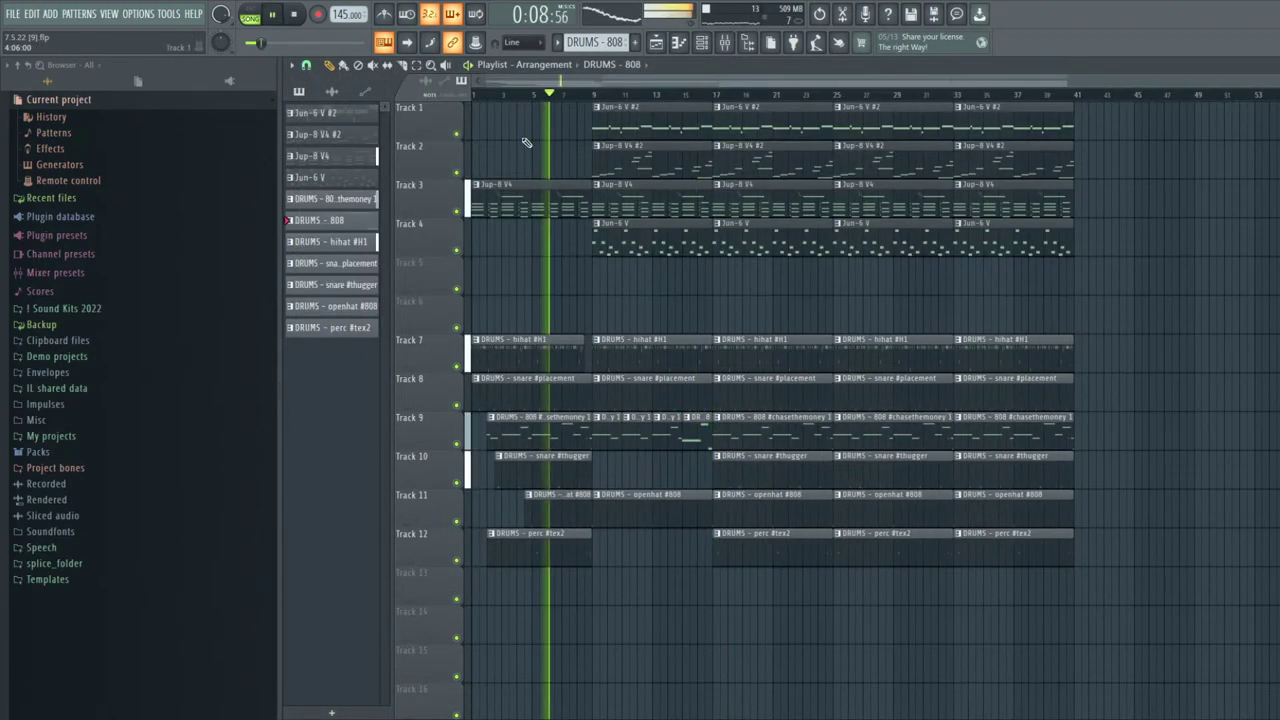
{"action": "right_click", "coordinate": [637, 224]}
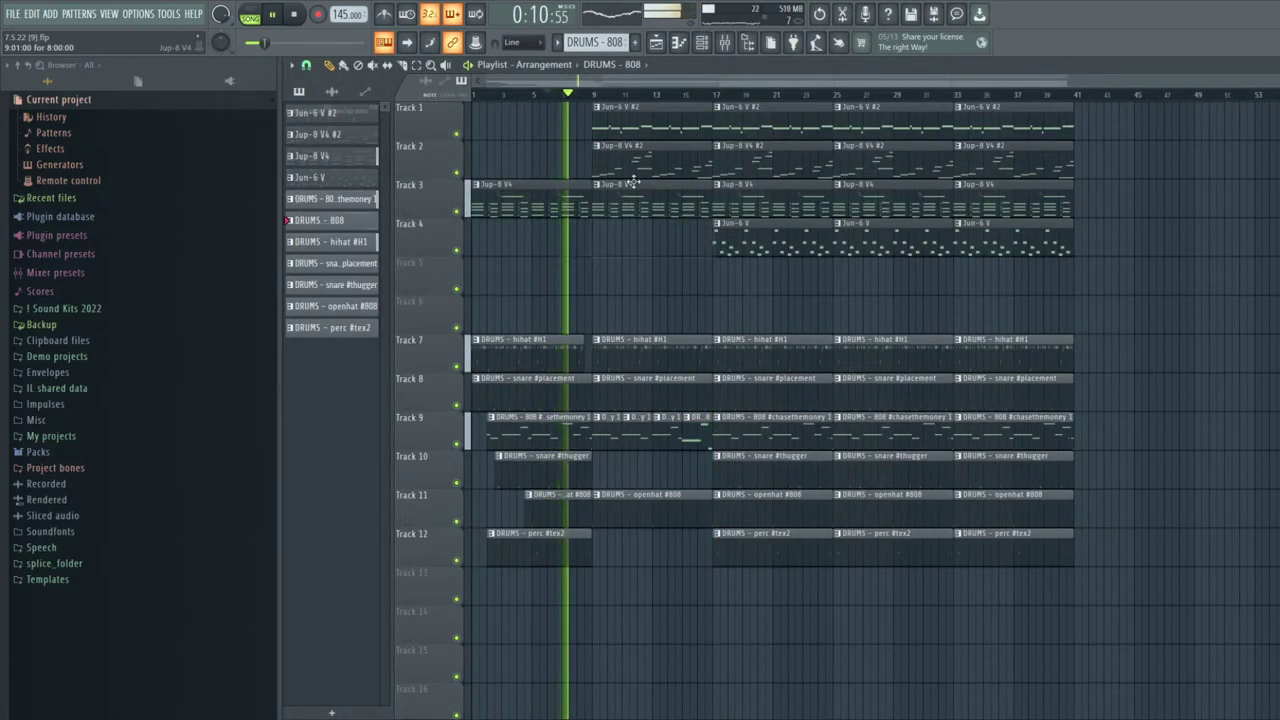
{"action": "right_click", "coordinate": [630, 146]}
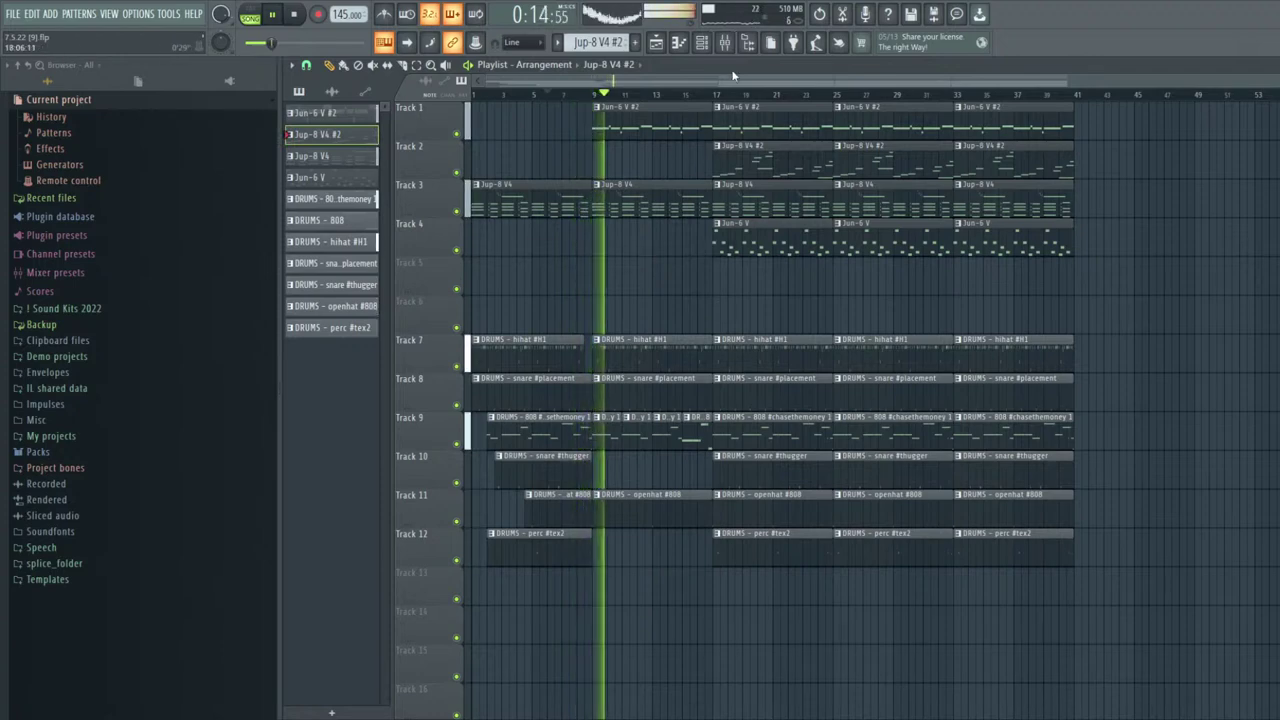
Adjust the Jun-6 V #2 melody level in the mixer and return to the playlist
{"action": "left_click", "coordinate": [722, 45]}
{"action": "left_click_drag", "start_coordinate": [373, 447], "coordinate": [433, 438]}
{"action": "left_click", "coordinate": [656, 43]}
In bars 9–16, bring back the Jup-8 V4 #2 clip, remove the Jup-8 V4 clip and add a Jun-6 V clip
{"action": "left_click", "coordinate": [574, 94]}
{"action": "right_click", "coordinate": [641, 207]}
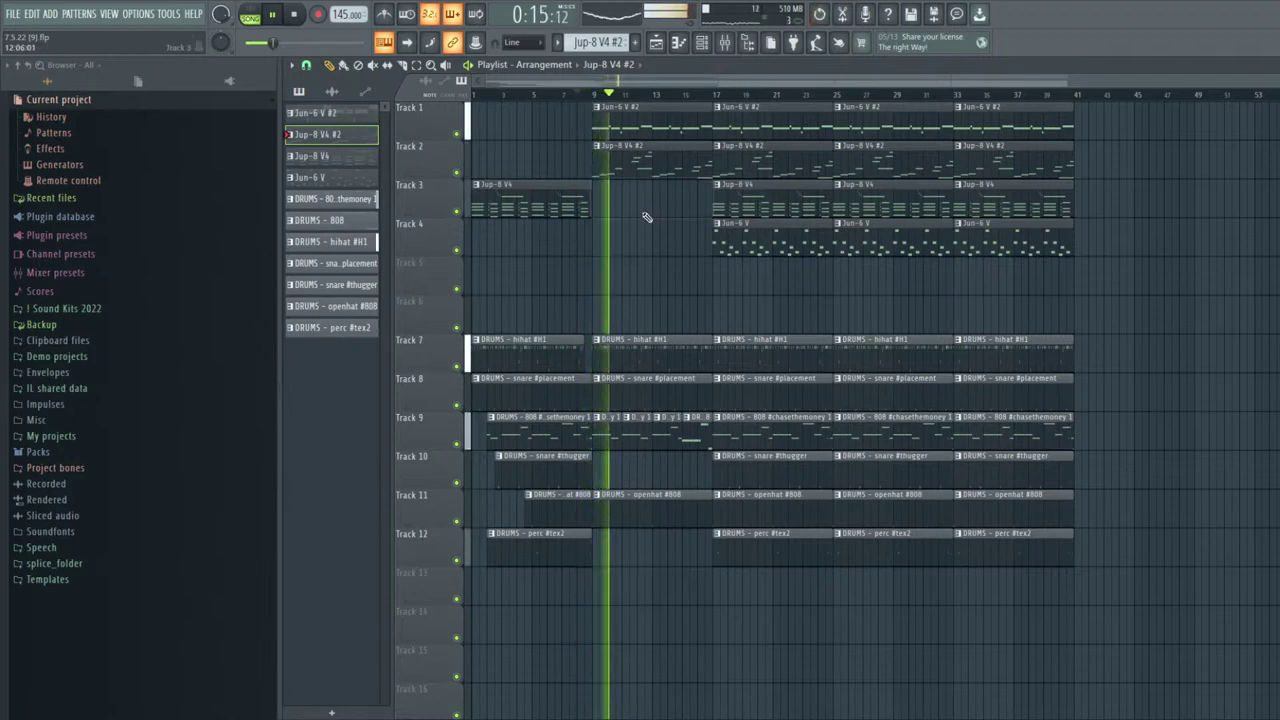
{"action": "left_click", "coordinate": [734, 246]}
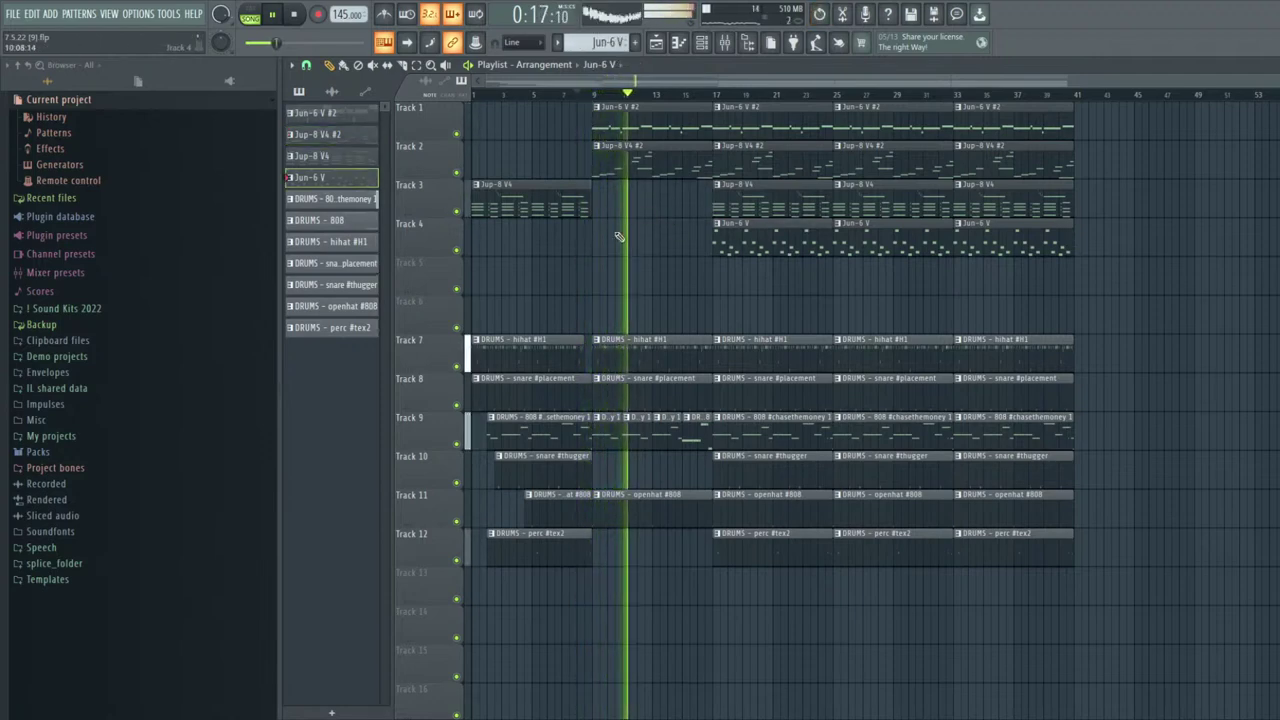
{"action": "left_click", "coordinate": [630, 236]}
{"action": "left_click", "coordinate": [567, 94]}
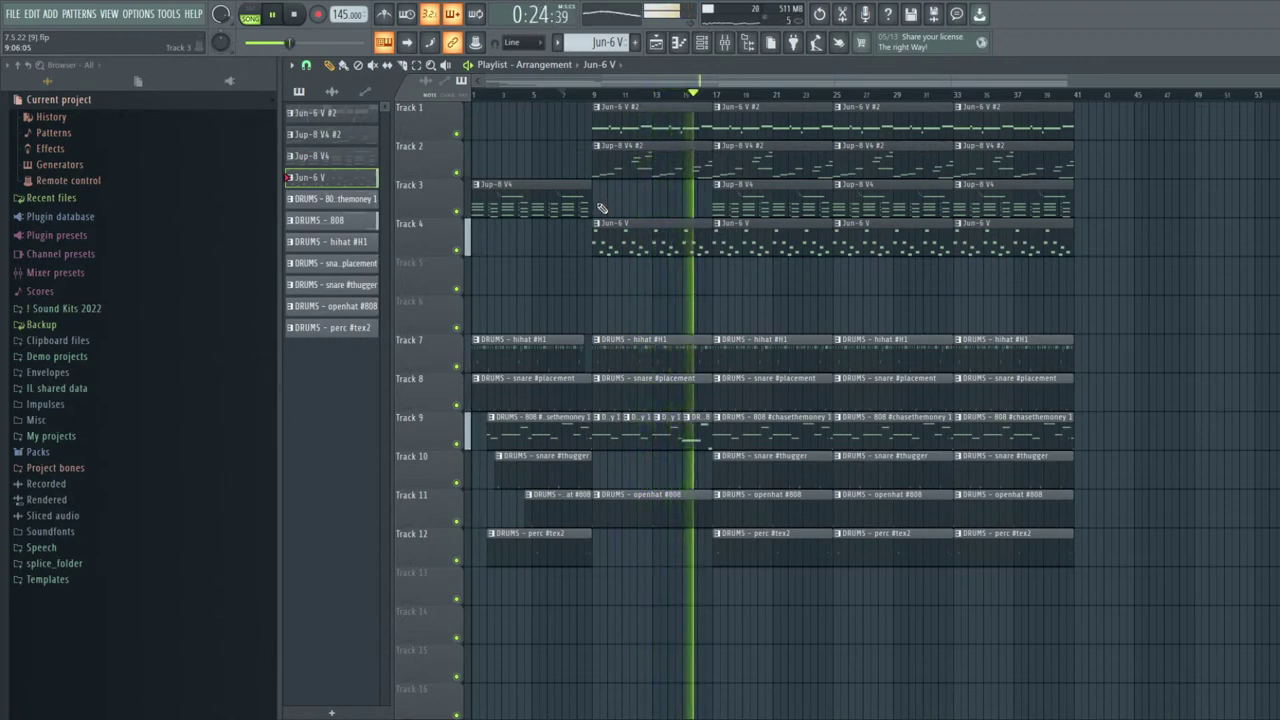
Remove the Jun-6 V clip from bars 17–24, and audition bars 9–16 without the Jun-6 V #2 clip before putting it back
{"action": "right_click", "coordinate": [766, 234]}
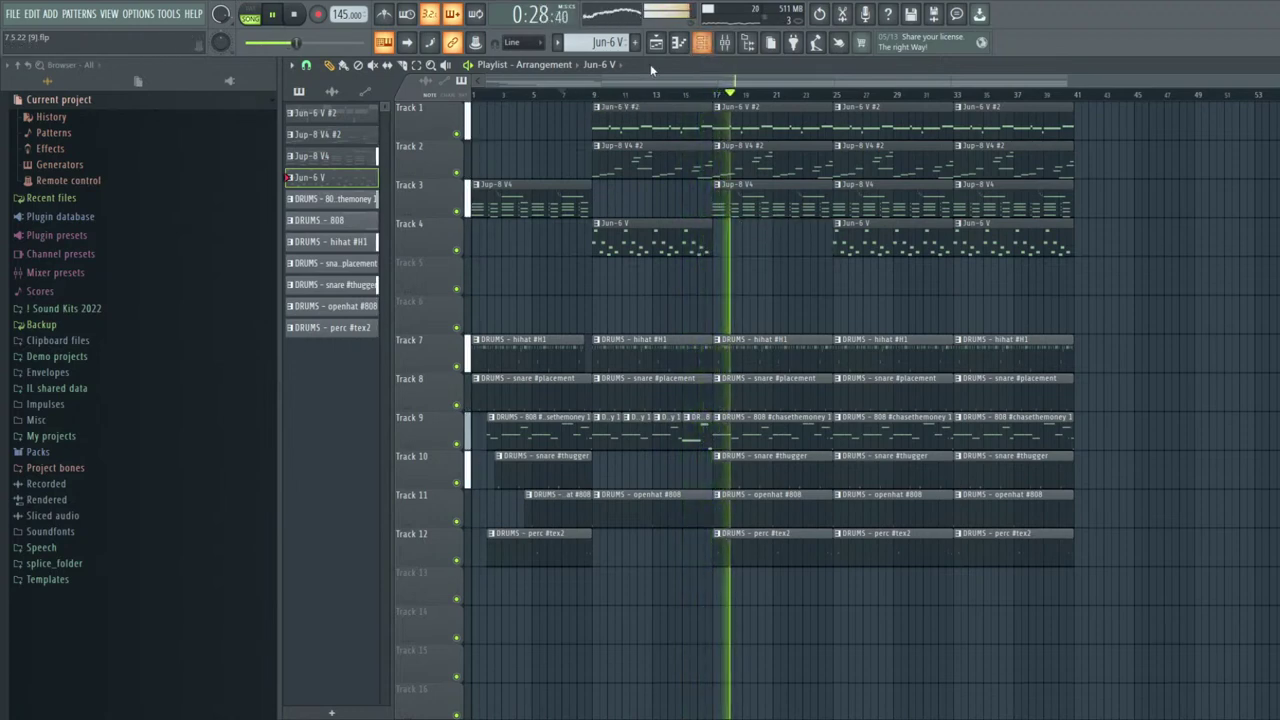
{"action": "left_click", "coordinate": [572, 92]}
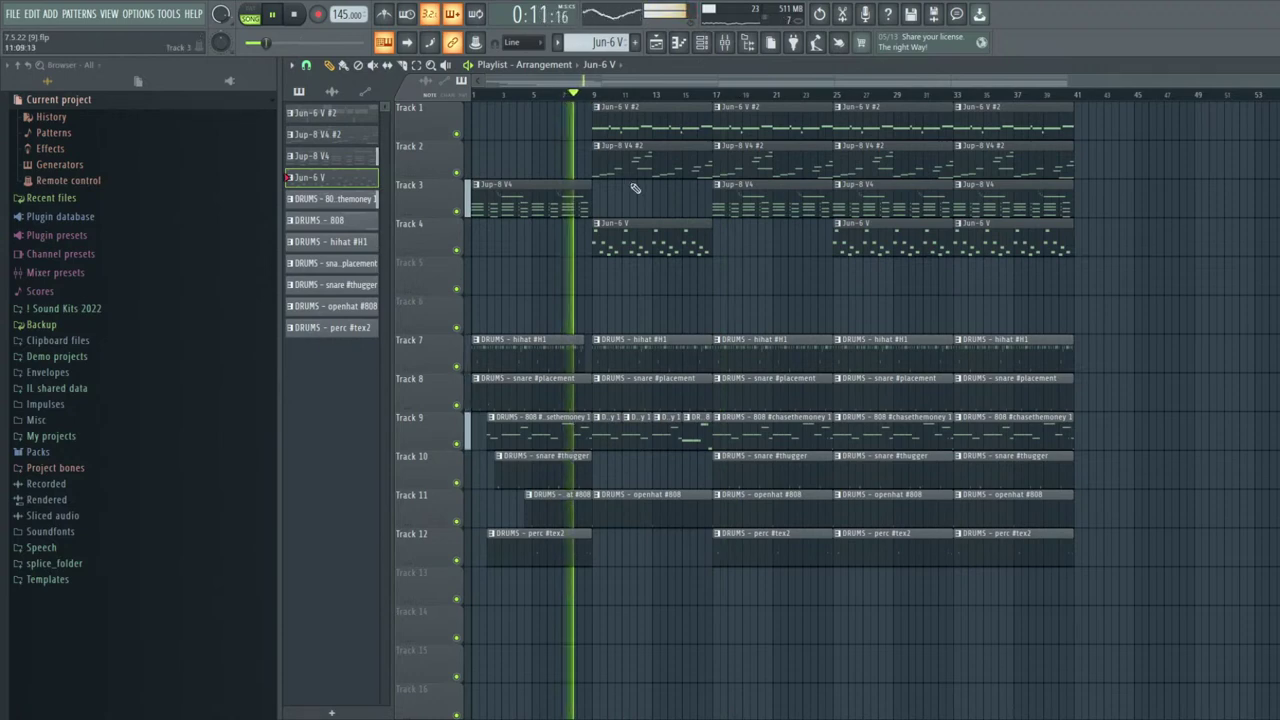
{"action": "right_click", "coordinate": [622, 132]}
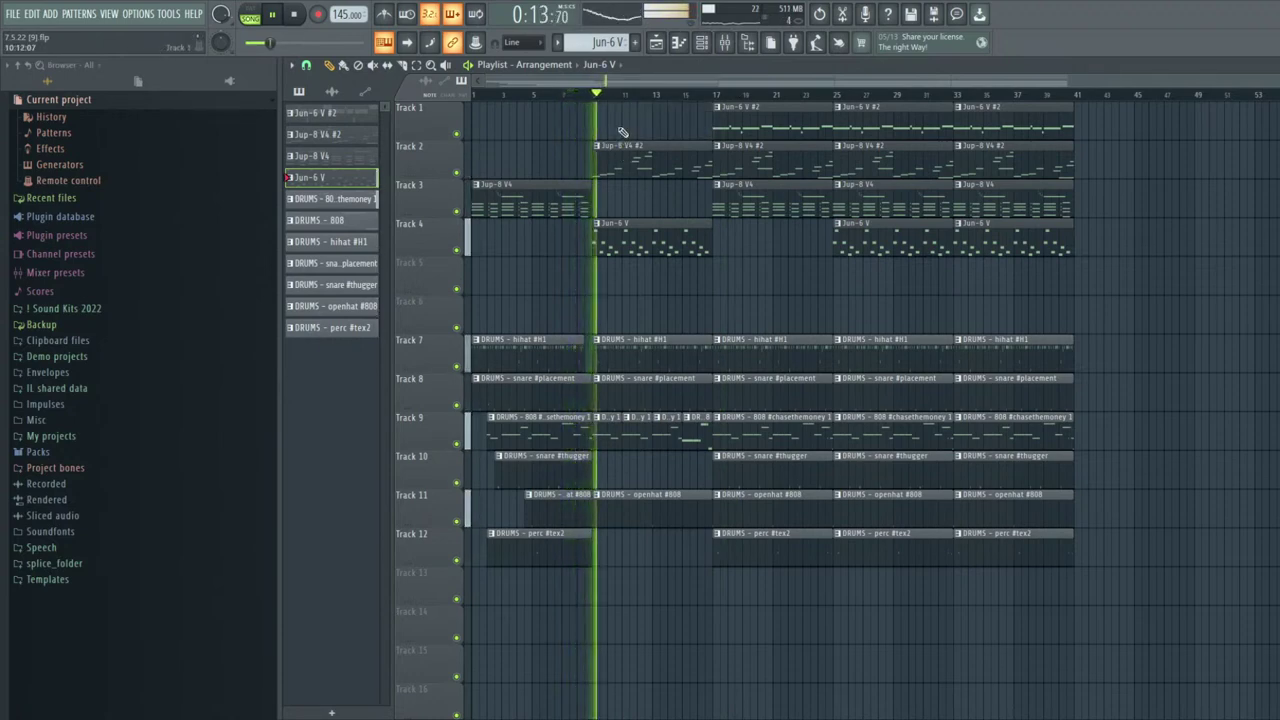
{"action": "left_click", "coordinate": [606, 132]}
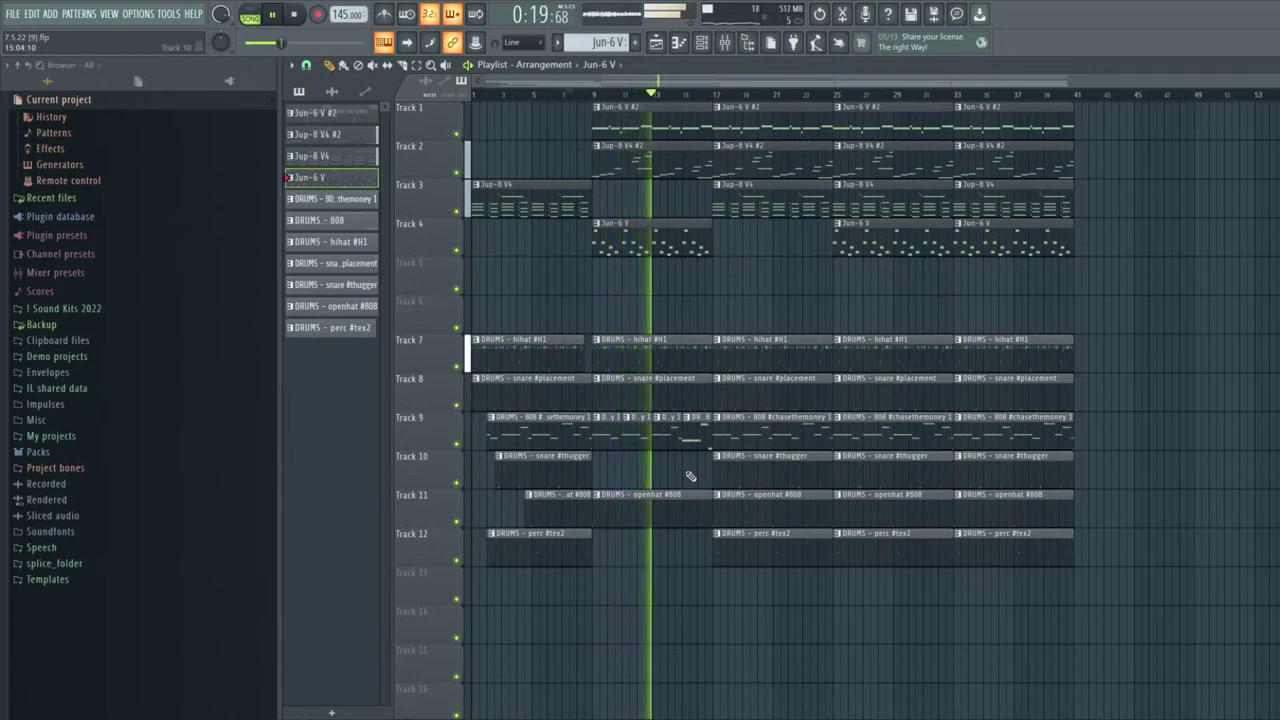
Split the 808 clip in bars 17–24 and place the DRUMS - 808 variation at bars 19–20
{"action": "mouse_move", "coordinate": [718, 443]}
{"action": "left_mouse_down"}
{"action": "mouse_move", "coordinate": [775, 445]}
{"action": "mouse_move", "coordinate": [718, 432]}
{"action": "mouse_move", "coordinate": [755, 434]}
{"action": "mouse_move", "coordinate": [743, 438]}
{"action": "left_mouse_up"}
{"action": "left_click", "coordinate": [631, 438]}
{"action": "left_click", "coordinate": [693, 439]}
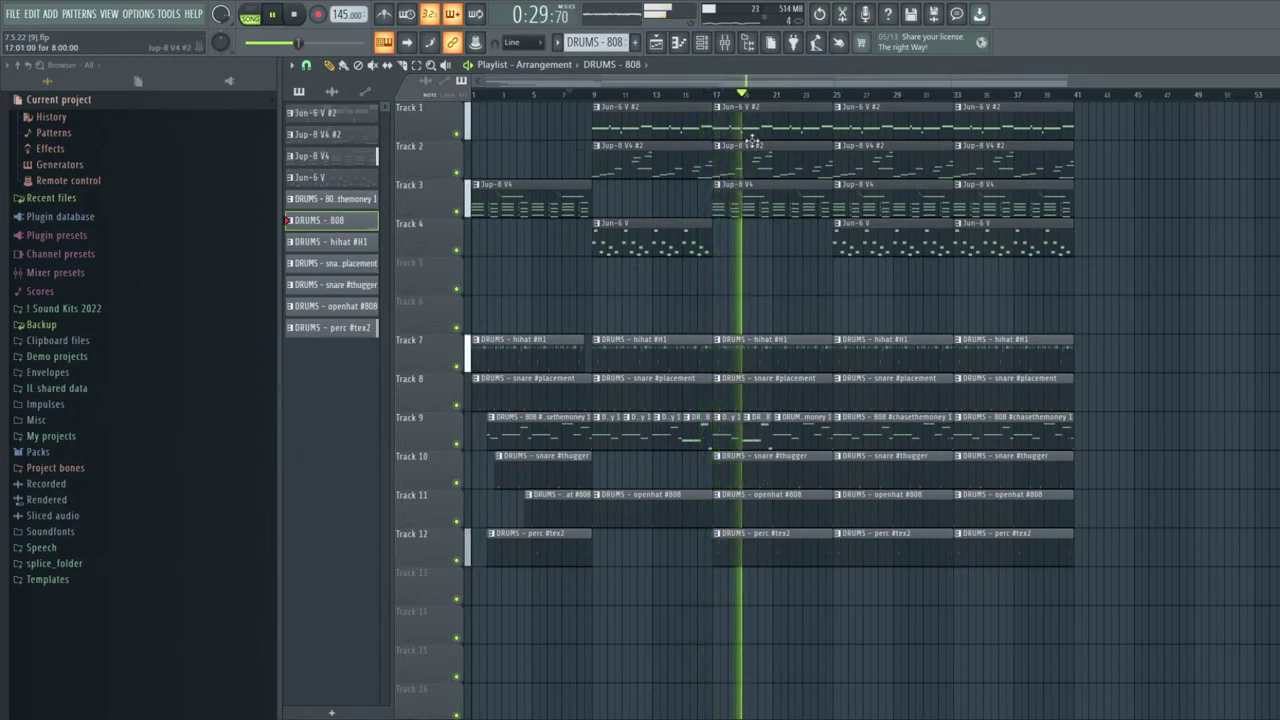
Remove the Jun-6 V #2, Jup-8 V4 #2, snare #thugger and perc #tex2 clips from bars 25–32
{"action": "right_click", "coordinate": [886, 130]}
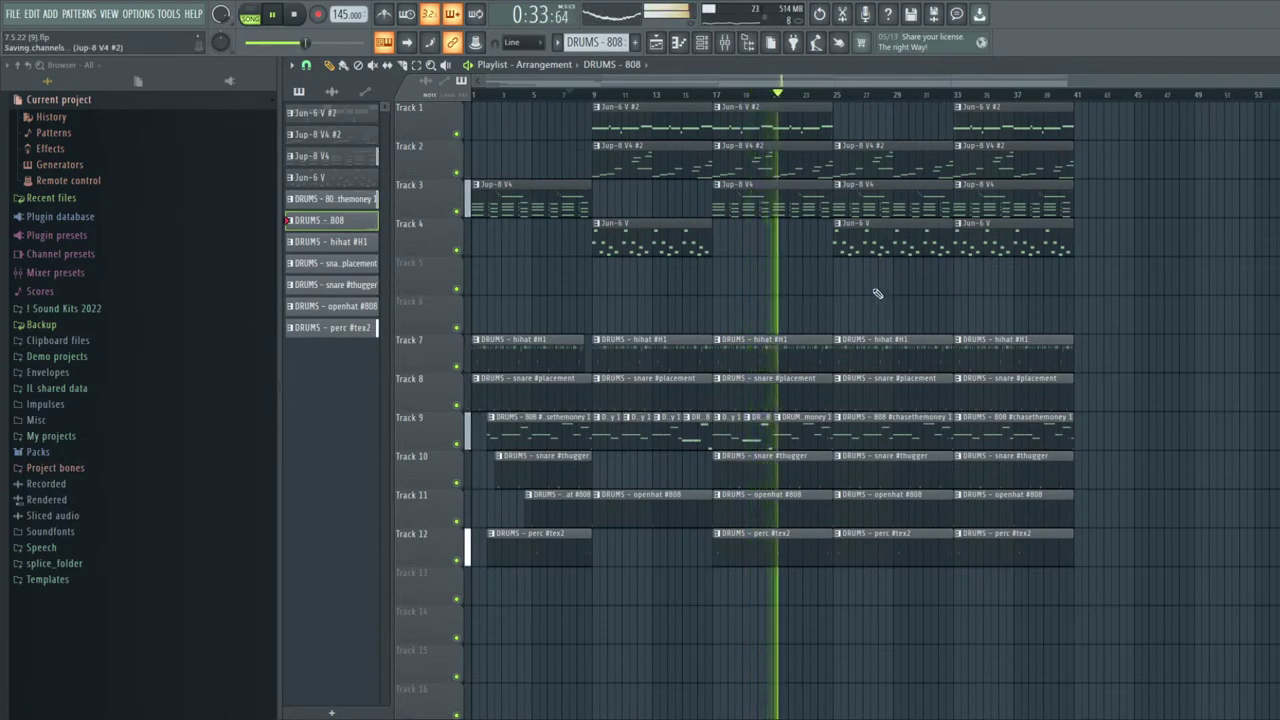
{"action": "right_click", "coordinate": [881, 160]}
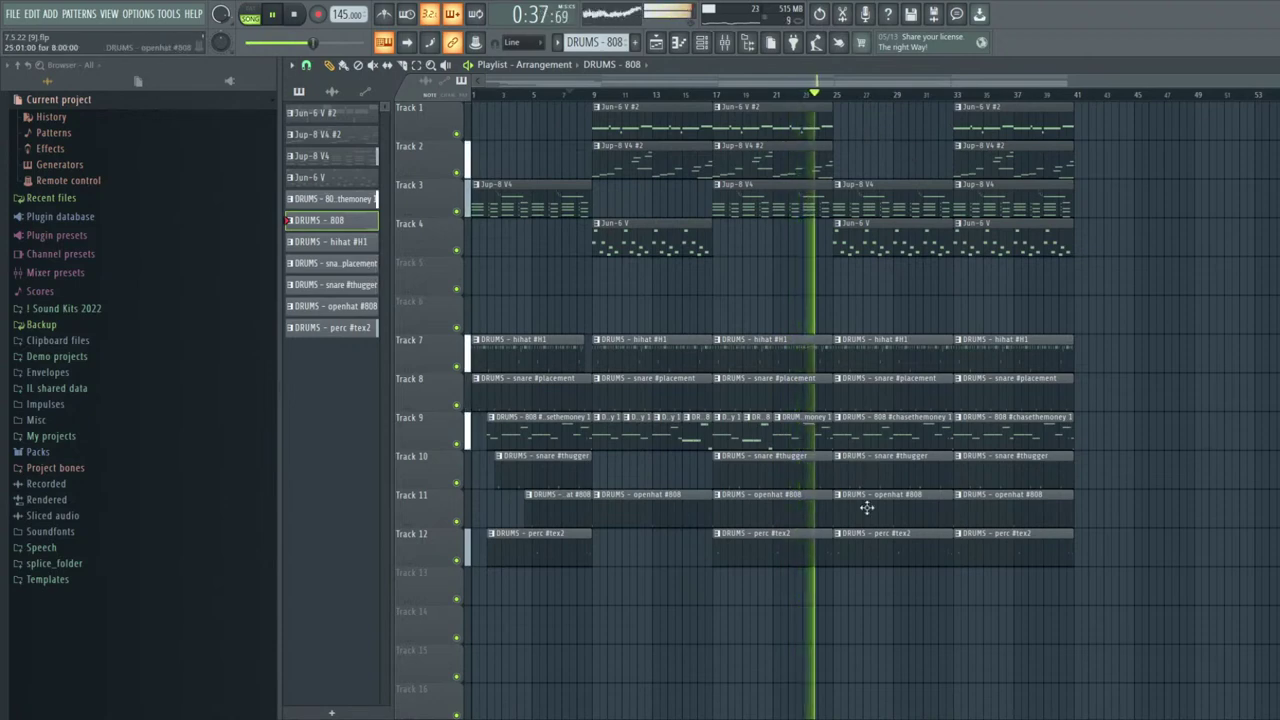
{"action": "right_click", "coordinate": [887, 478]}
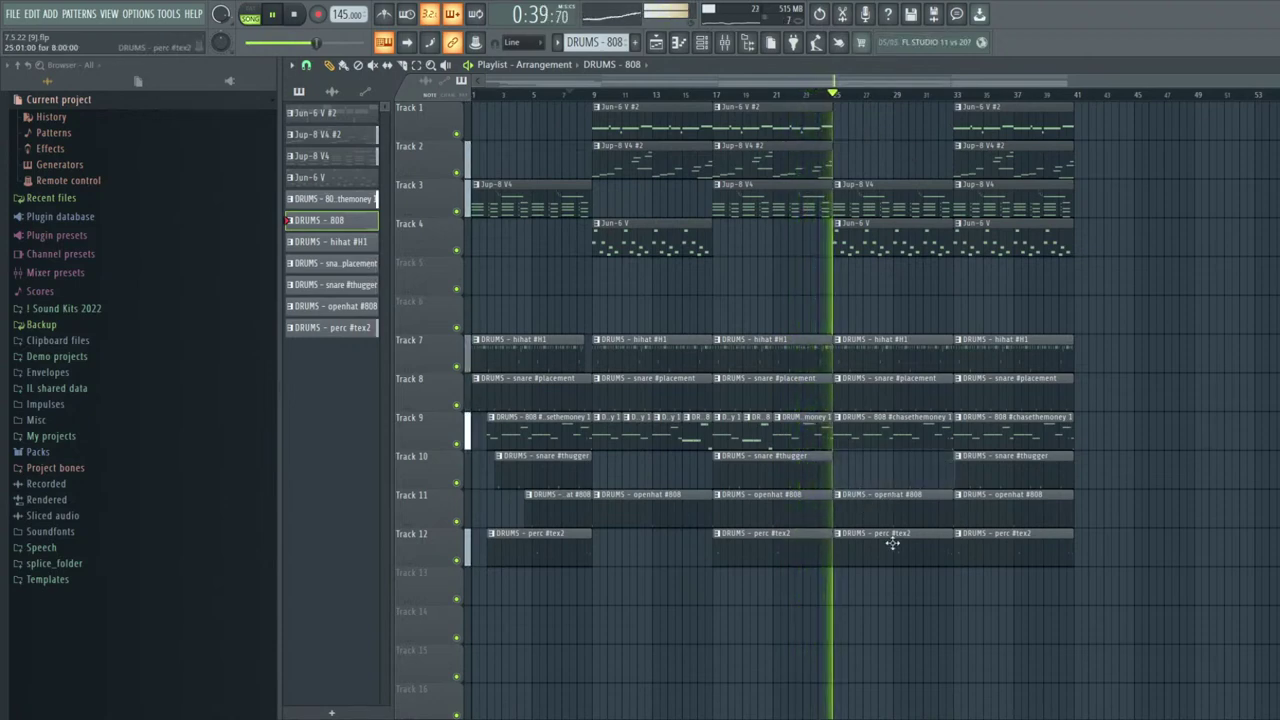
{"action": "right_click", "coordinate": [891, 540]}
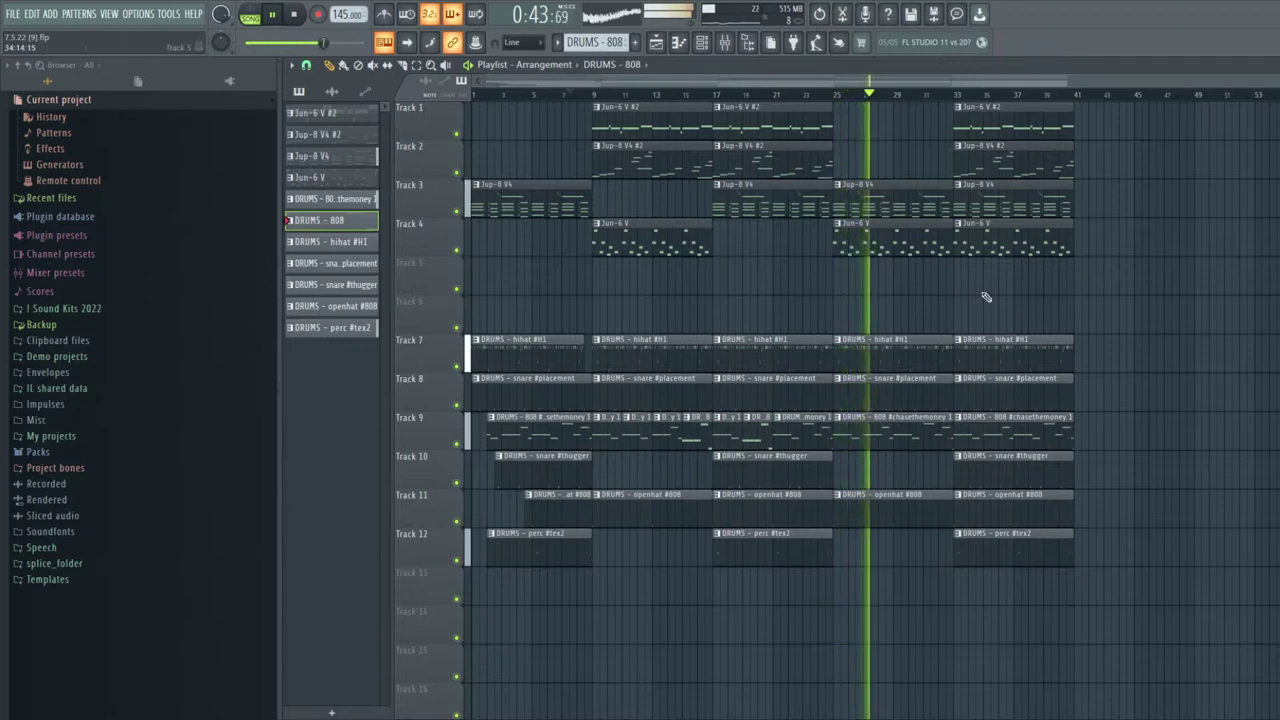
Remove the Jup-8 V4 and Jun-6 V #2 clips from bars 33–40, keeping Jup-8 V4 #2 and Jun-6 V, and save the project
{"action": "right_click", "coordinate": [985, 240]}
{"action": "key", "text": "ctrl+s"}
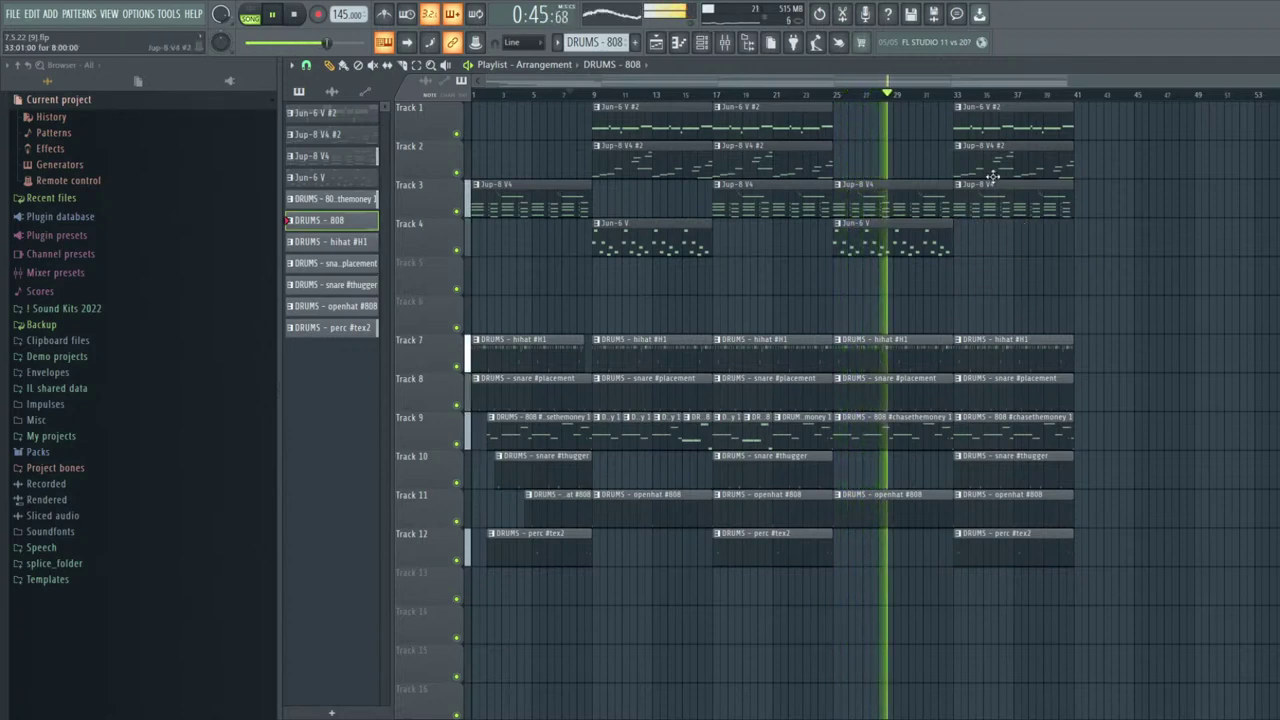
{"action": "left_click", "coordinate": [941, 235], "text": "ctrl"}
{"action": "key", "text": "ctrl+b"}
{"action": "right_click", "coordinate": [985, 192]}
{"action": "right_click", "coordinate": [980, 132]}
{"action": "left_click", "coordinate": [972, 200], "text": "ctrl"}
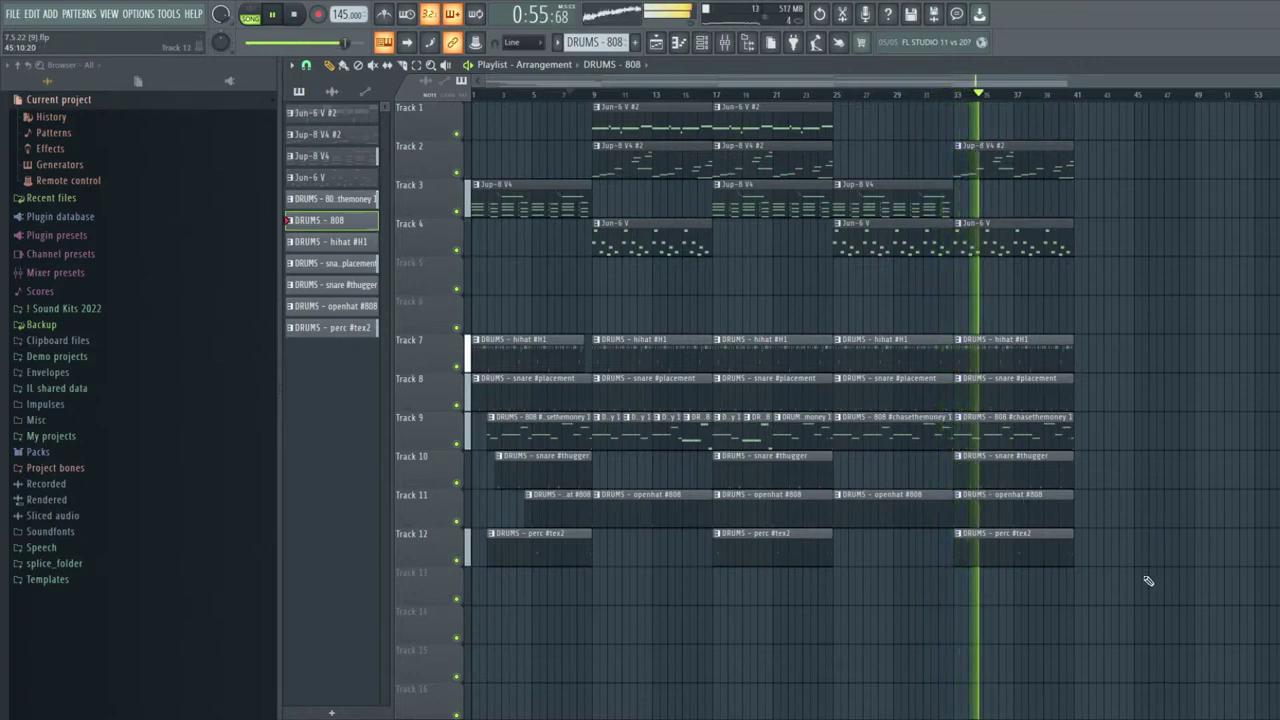
Select the whole 40-bar arrangement, duplicate it twice to fill through bar 120, clear the selection and stop playback
{"action": "left_click_drag", "start_coordinate": [1120, 598], "coordinate": [542, 121]}
{"action": "key", "text": "ctrl+b"}
{"action": "scroll", "coordinate": [1034, 471], "scroll_direction": "down", "scroll_amount": 3}
{"action": "key", "text": "ctrl+b"}
{"action": "scroll", "coordinate": [1117, 597], "scroll_direction": "down", "scroll_amount": 3}
{"action": "key", "text": "ctrl+d"}
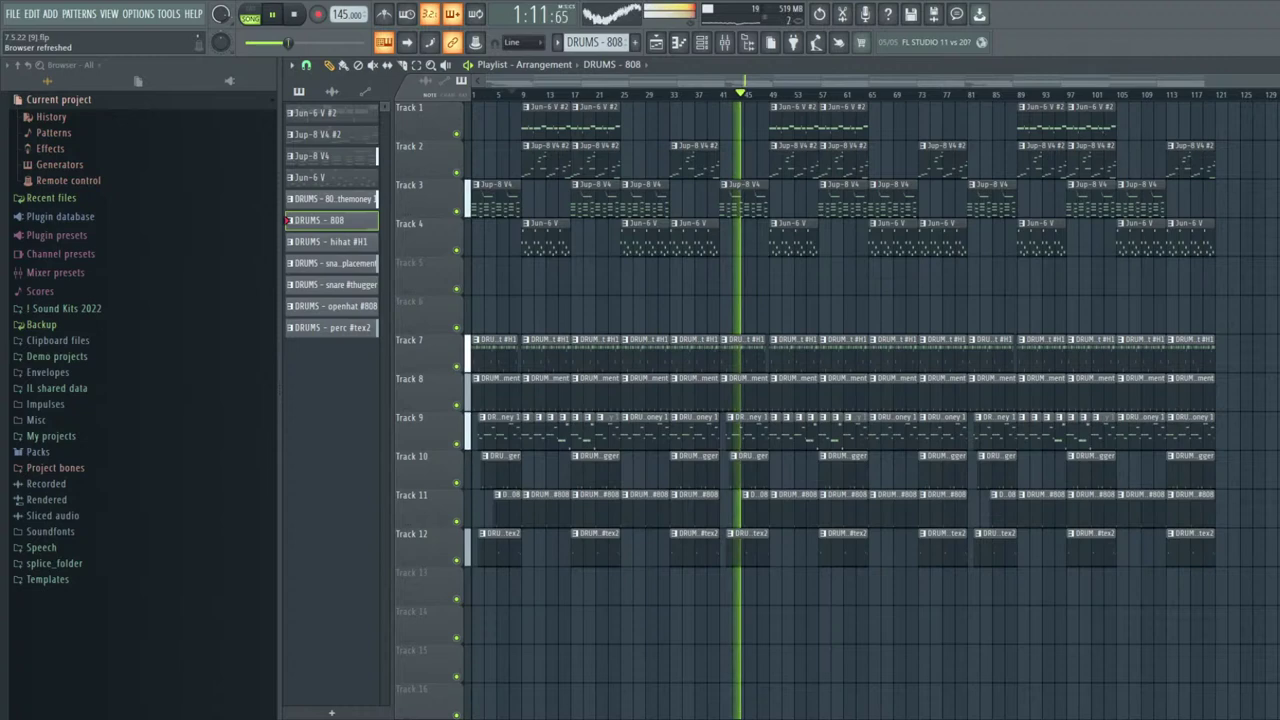
{"action": "key", "text": "space"}
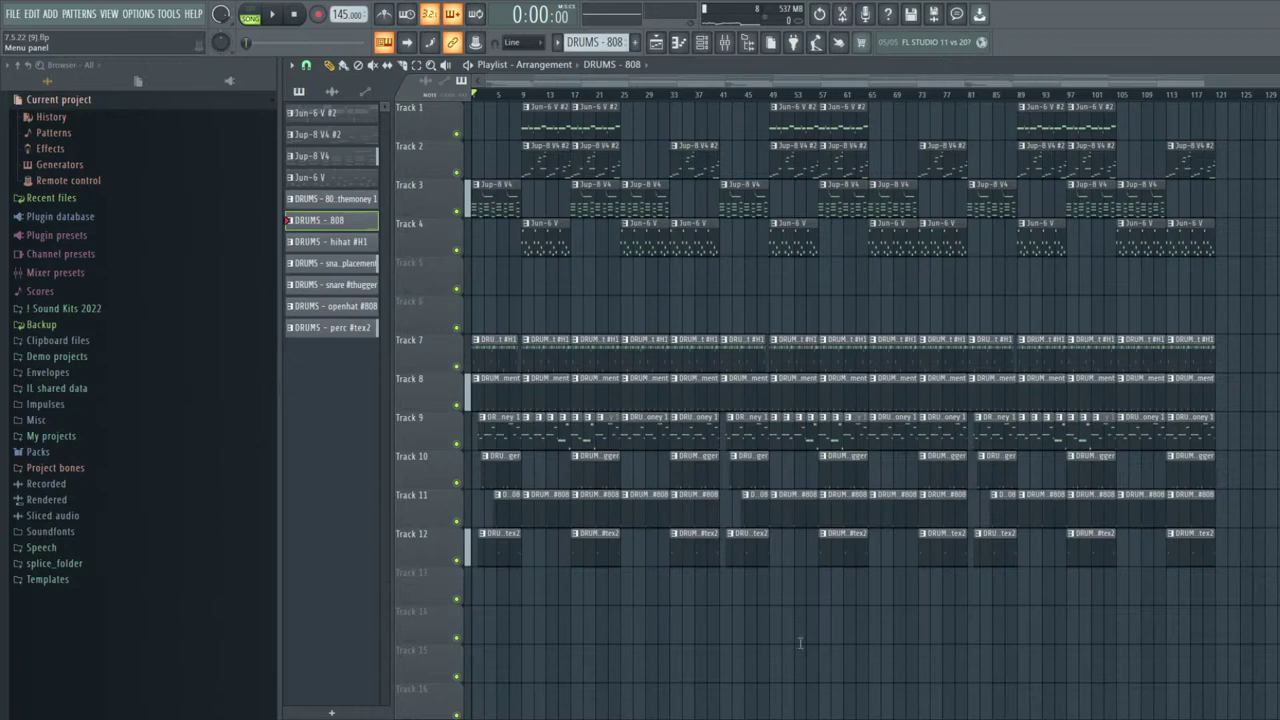
Delete all drum clips and the melody copies after bar 40, and play the remaining melodies from the start
{"action": "left_click_drag", "start_coordinate": [1270, 650], "coordinate": [194, 323]}
{"action": "key", "text": "Delete"}
{"action": "left_click_drag", "start_coordinate": [1270, 318], "coordinate": [735, 100]}
{"action": "key", "text": "Delete"}
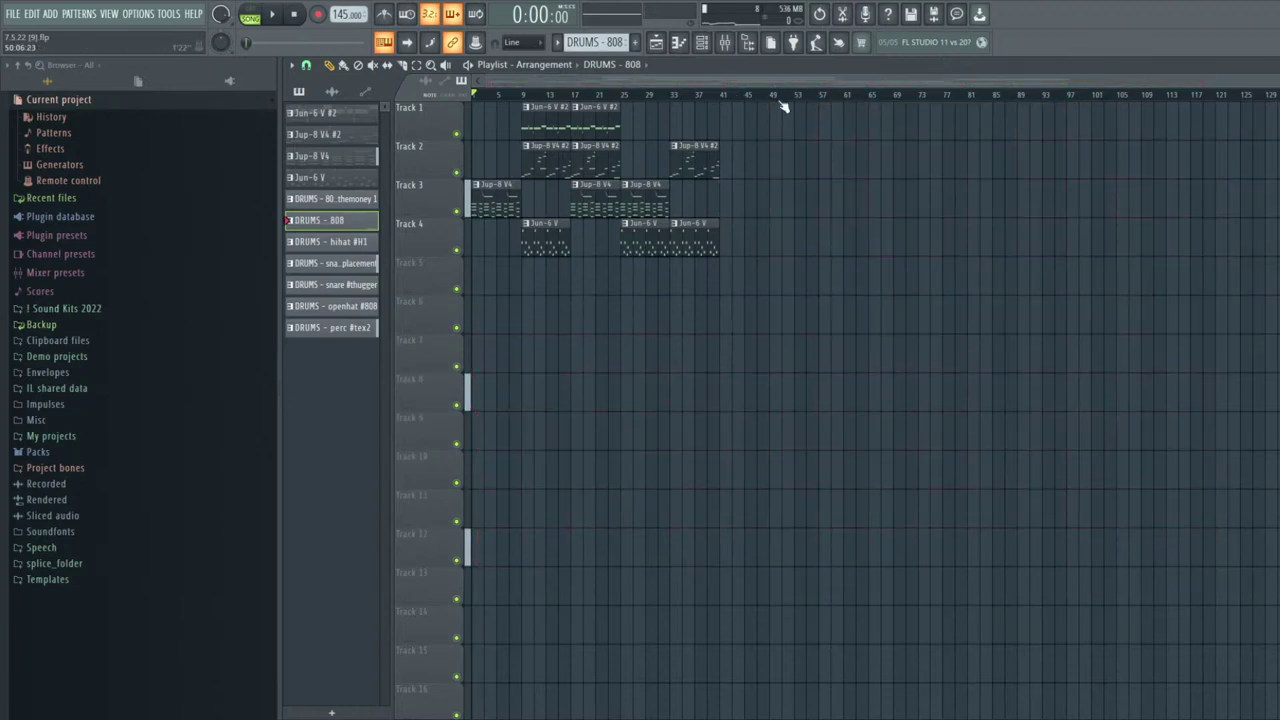
{"action": "scroll", "coordinate": [777, 94], "scroll_direction": "up", "scroll_amount": 4}
{"action": "key", "text": "space"}
{"action": "scroll", "coordinate": [875, 190], "scroll_direction": "up", "scroll_amount": 1}
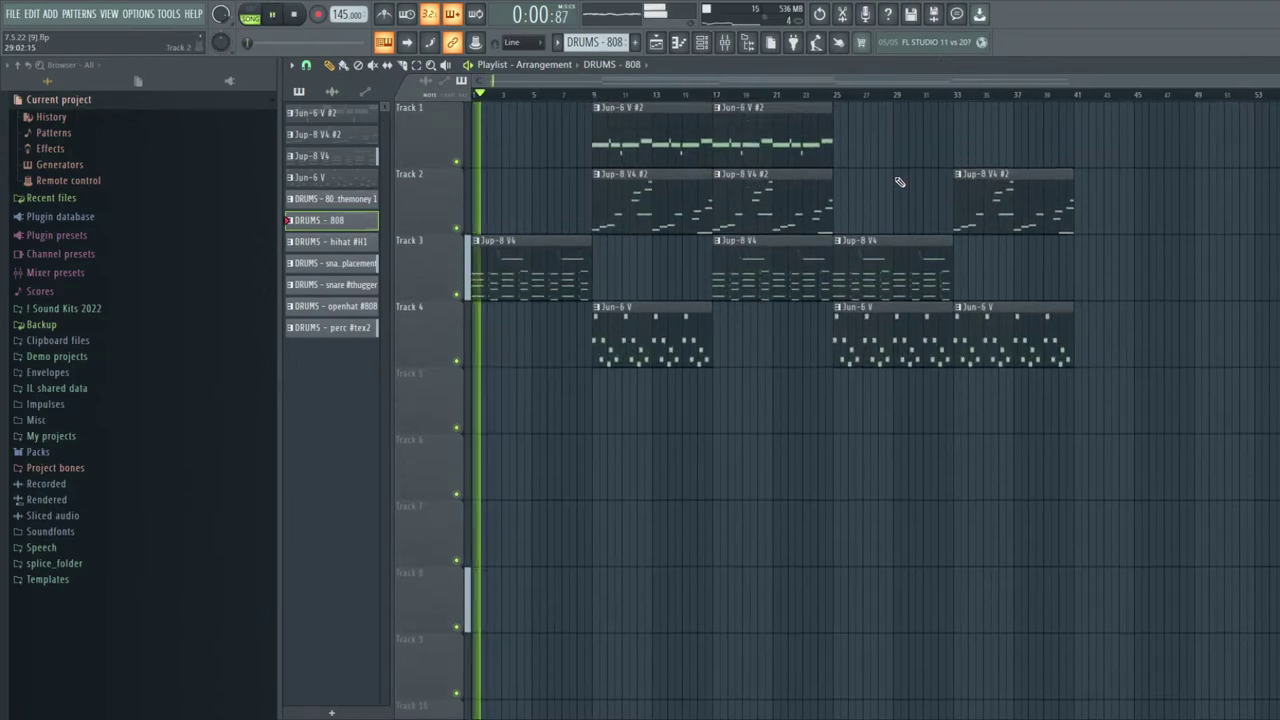
Place a Jup-8 V4 clip at bar 49 on Track 1 and a Jun-6 V #2 clip at bar 61 on Track 2
{"action": "key", "text": "Return"}
{"action": "left_click", "coordinate": [1226, 284]}
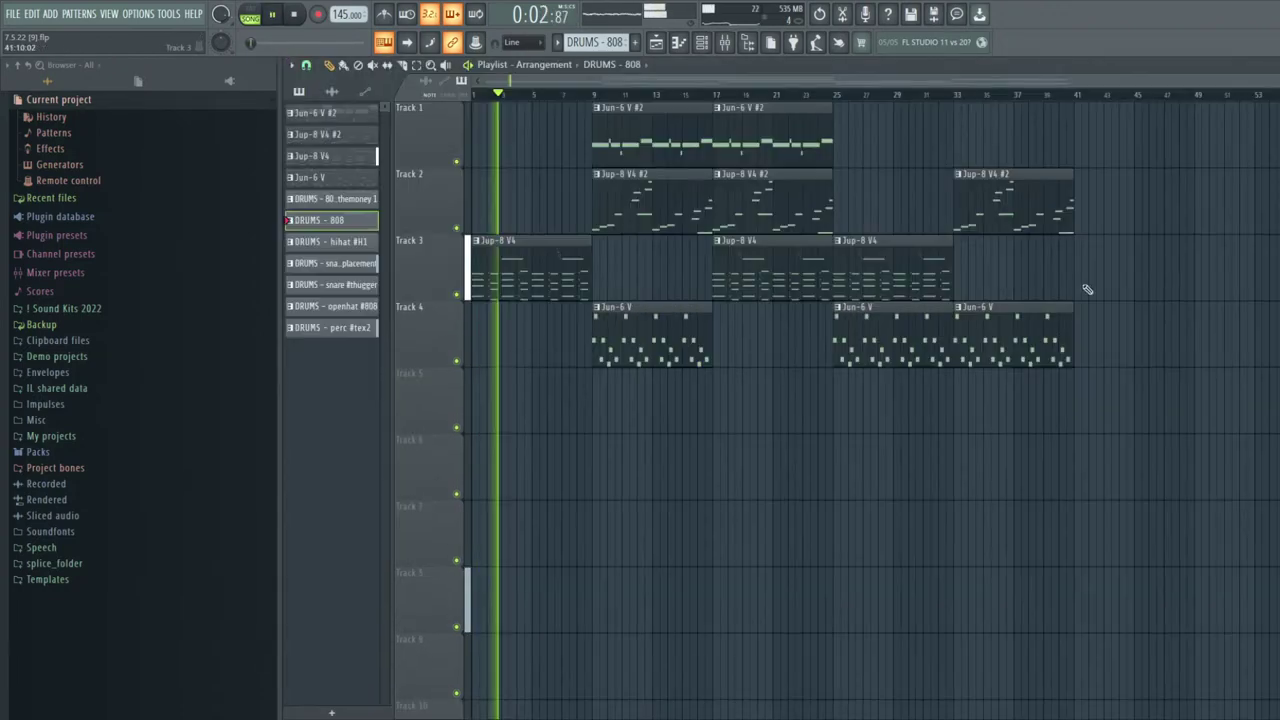
{"action": "left_click", "coordinate": [783, 119]}
{"action": "left_click", "coordinate": [537, 277]}
{"action": "left_click_drag", "start_coordinate": [1214, 146], "coordinate": [1200, 147]}
{"action": "scroll", "coordinate": [1180, 260], "scroll_direction": "down", "scroll_amount": 2}
{"action": "left_click", "coordinate": [686, 138]}
{"action": "left_click_drag", "start_coordinate": [1176, 194], "coordinate": [1175, 196]}
Place a Jup-8 V4 #2 clip at bar 73 on Track 3 and a Jun-6 V clip at bar 85 on Track 4
{"action": "scroll", "coordinate": [1046, 251], "scroll_direction": "down", "scroll_amount": 1}
{"action": "left_click", "coordinate": [832, 204]}
{"action": "left_click_drag", "start_coordinate": [1228, 265], "coordinate": [1195, 274]}
{"action": "scroll", "coordinate": [1180, 285], "scroll_direction": "down", "scroll_amount": 1}
{"action": "left_click", "coordinate": [717, 333]}
{"action": "left_click_drag", "start_coordinate": [1220, 342], "coordinate": [1206, 345]}
{"action": "scroll", "coordinate": [1205, 100], "scroll_direction": "down", "scroll_amount": 1}
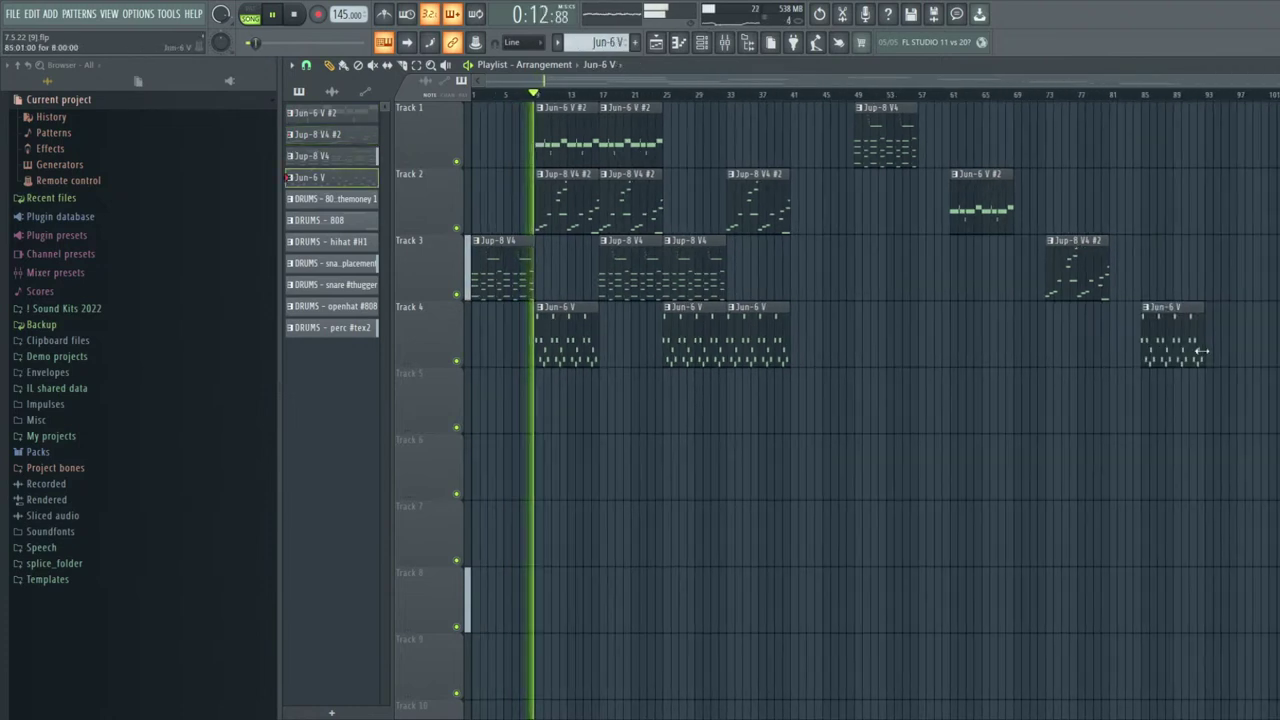
Select the whole timeline from bar 1 through bar 92 and stop playback
{"action": "left_click_drag", "start_coordinate": [1208, 98], "coordinate": [22, 48]}
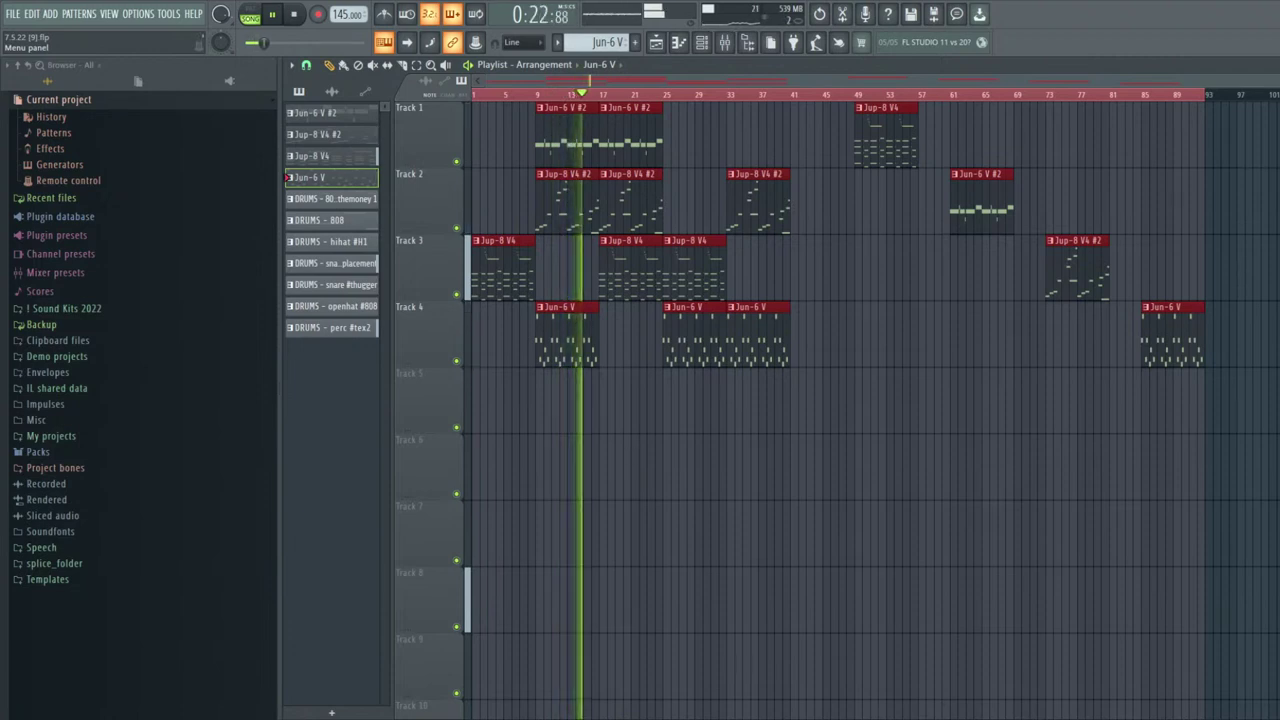
{"action": "key", "text": "space"}
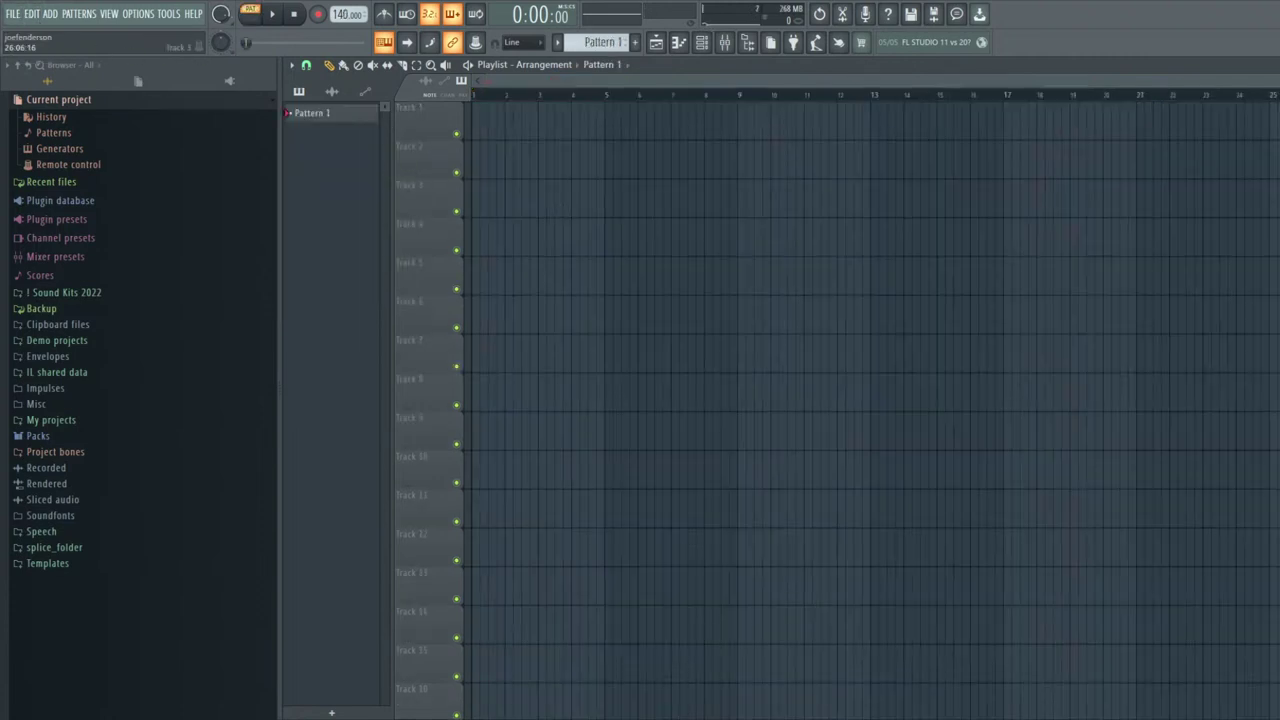
Restore the empty project's playlist to a floating window and place it below the channel rack
{"action": "left_click", "coordinate": [1274, 65]}
{"action": "left_click_drag", "start_coordinate": [824, 297], "coordinate": [789, 167]}
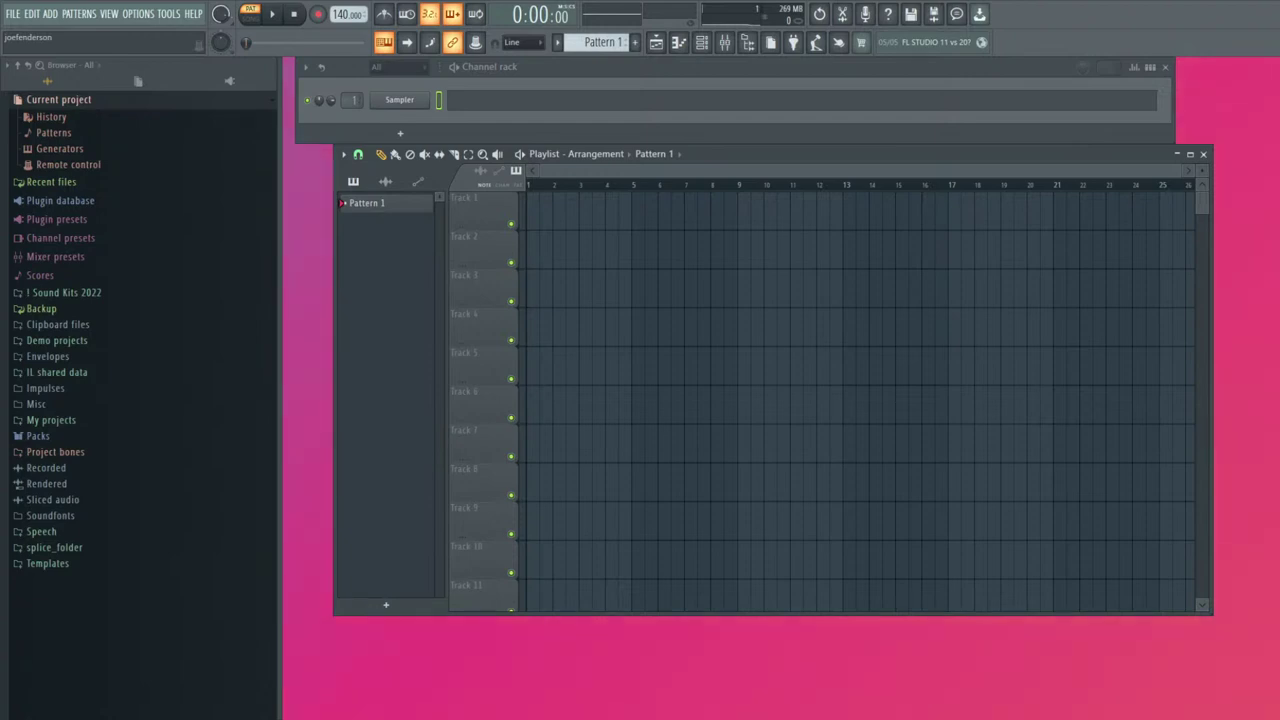
{"action": "left_click_drag", "start_coordinate": [700, 151], "coordinate": [747, 179]}
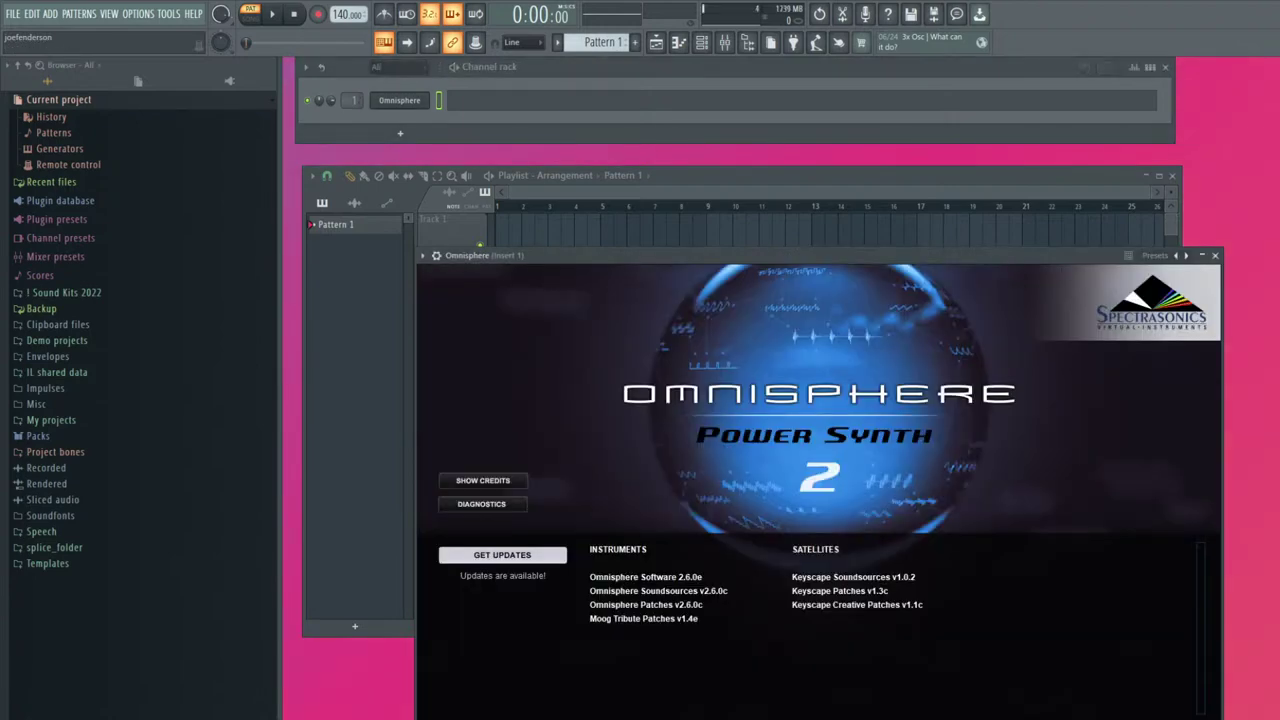
Close the Omnisphere window and reposition the OP-Xa V window so the whole synth is visible
{"action": "left_click", "coordinate": [1215, 255]}
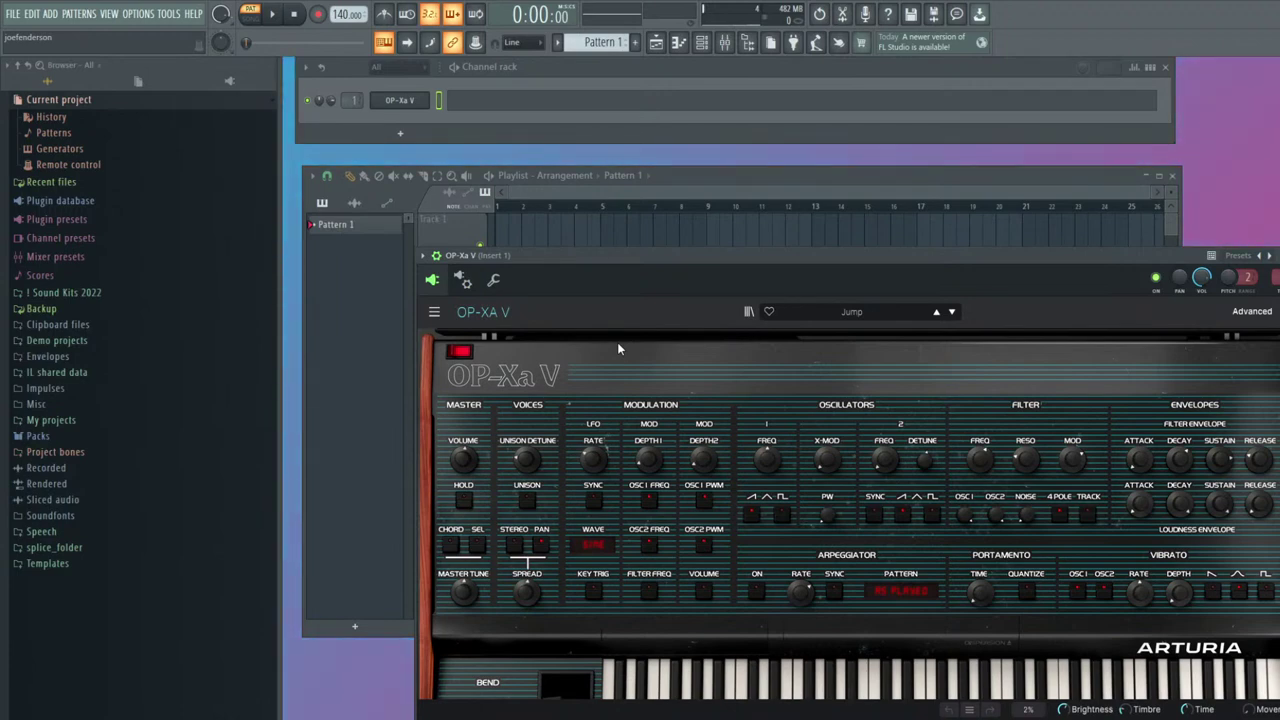
{"action": "left_click_drag", "start_coordinate": [738, 257], "coordinate": [687, 182]}
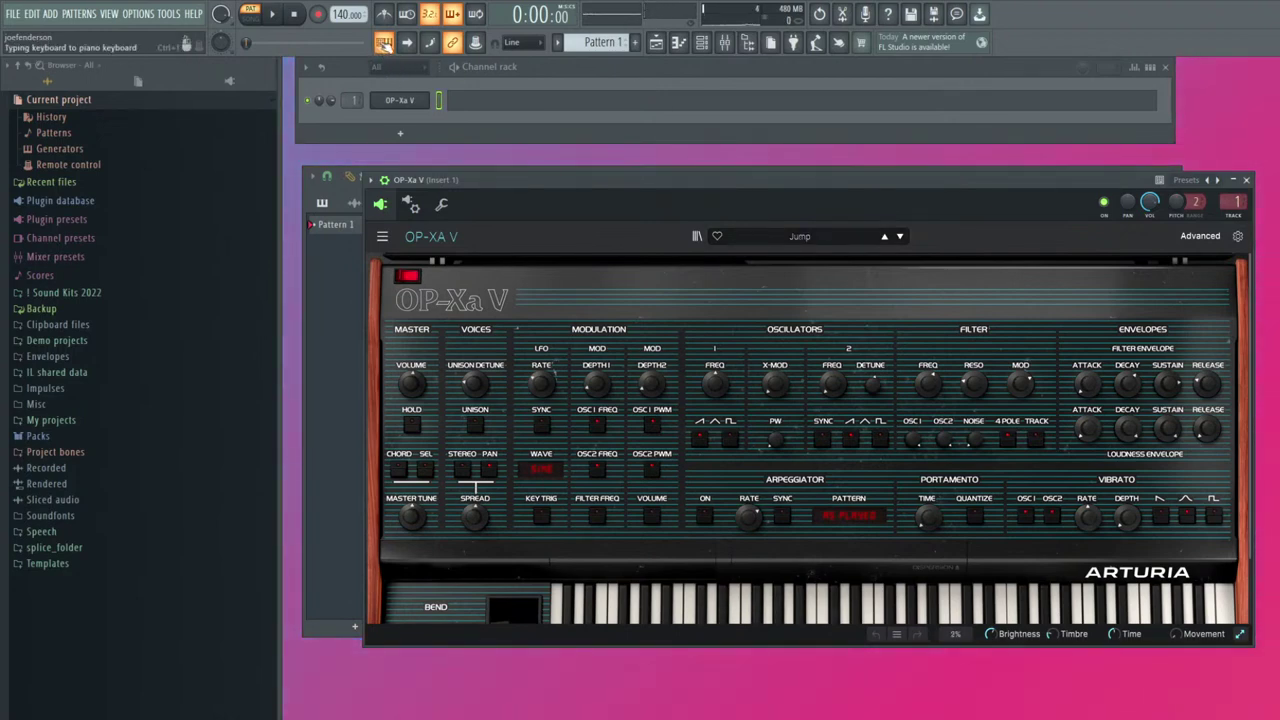
Set the project tempo to 148 BPM
{"action": "scroll", "coordinate": [338, 14], "scroll_direction": "up", "scroll_amount": 4}
{"action": "scroll", "coordinate": [338, 14], "scroll_direction": "up", "scroll_amount": 3}
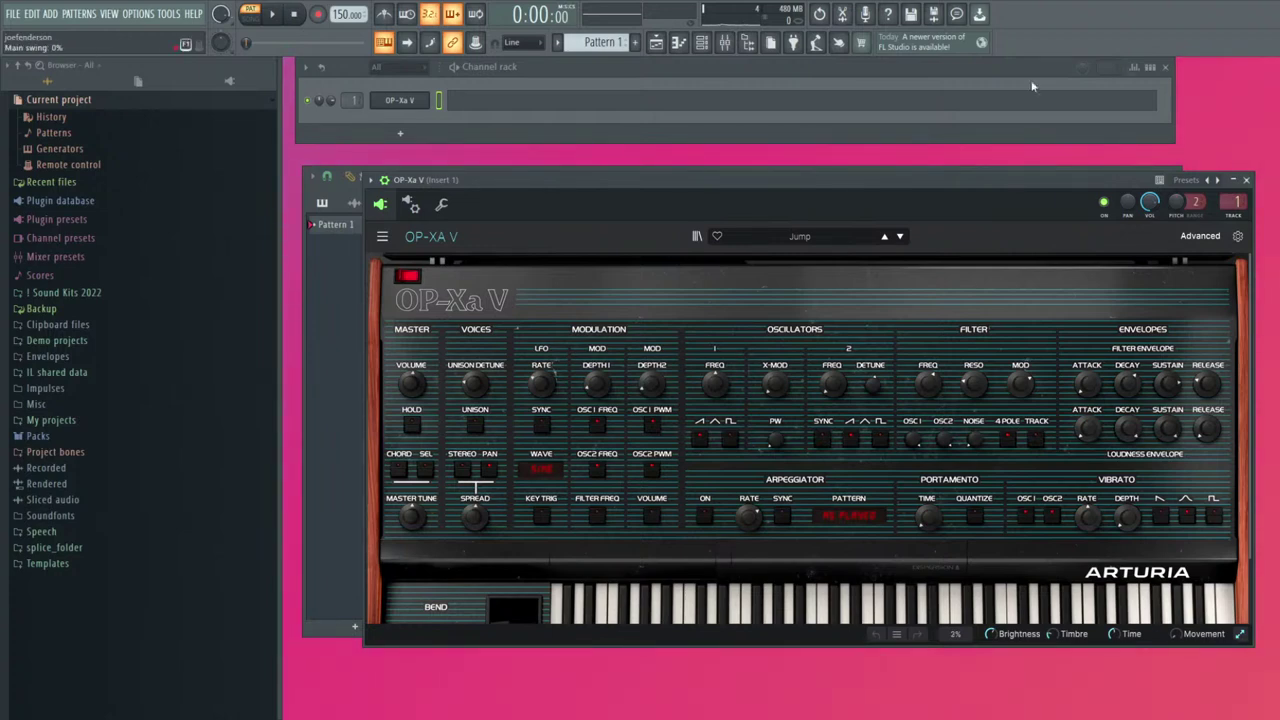
{"action": "scroll", "coordinate": [340, 15], "scroll_direction": "down", "scroll_amount": 2}
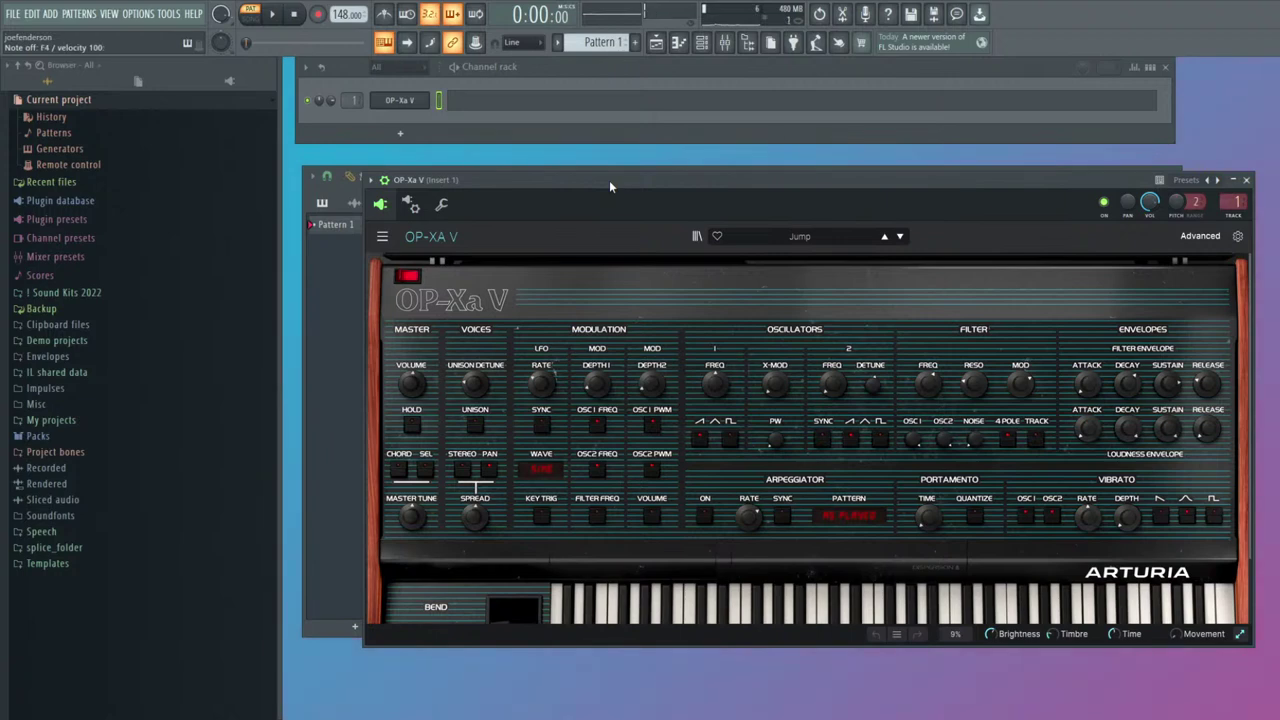
Audition single notes and octave pairs on the OP-Xa V Jump preset to work out a melody
{"action": "key", "text": "z"}
{"action": "key", "text": "z"}
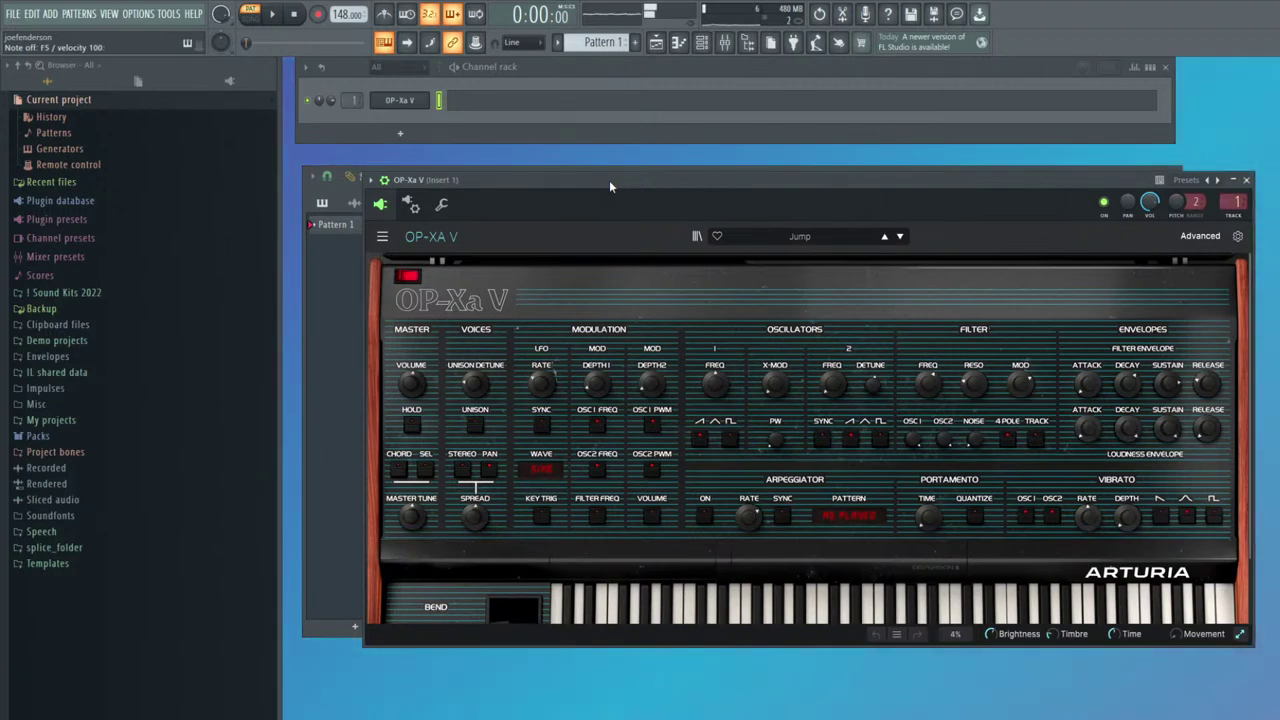
{"action": "key", "text": "z"}
{"action": "key", "text": "z"}
{"action": "key", "text": "z"}
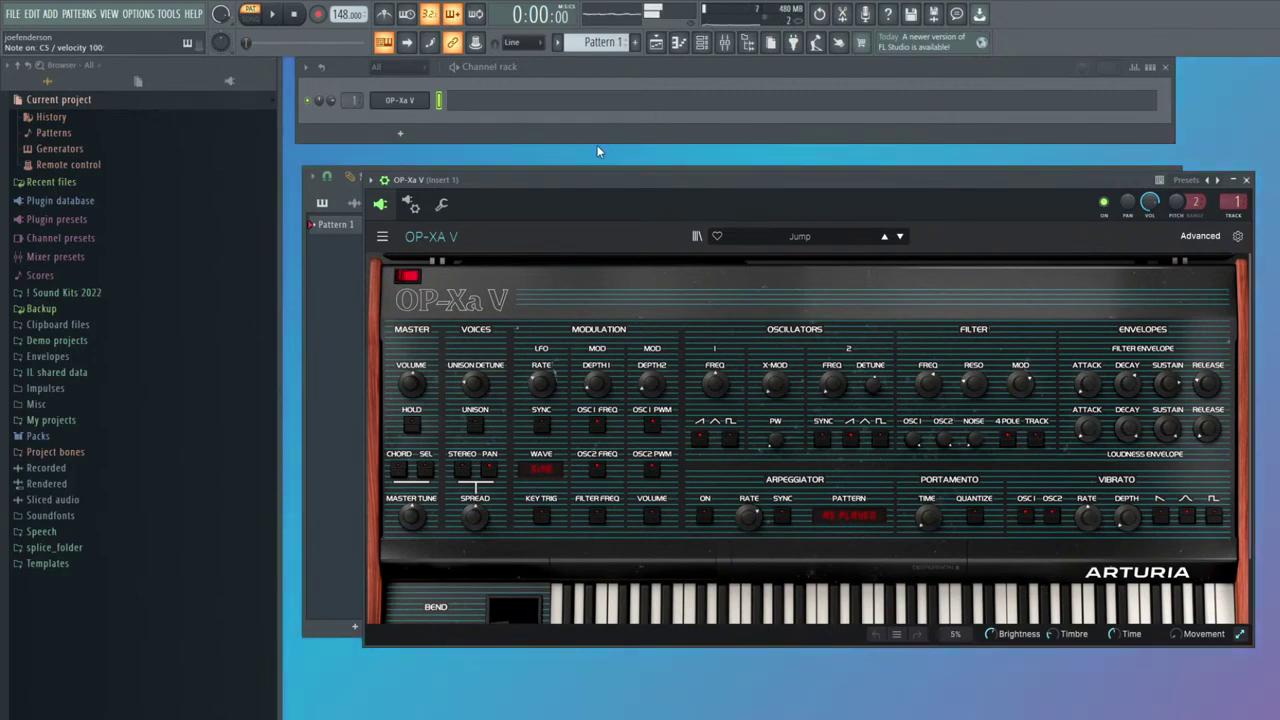
{"action": "key", "text": "v"}
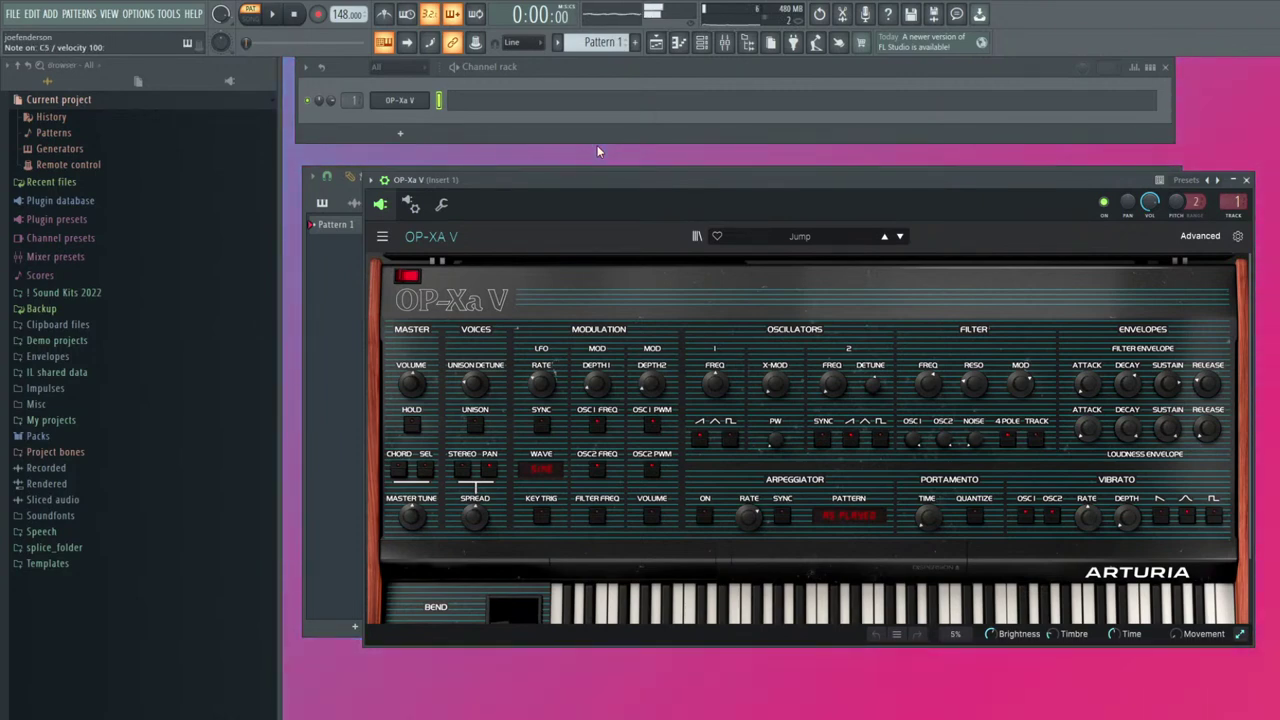
{"action": "key", "text": "r"}
{"action": "key", "text": "b"}
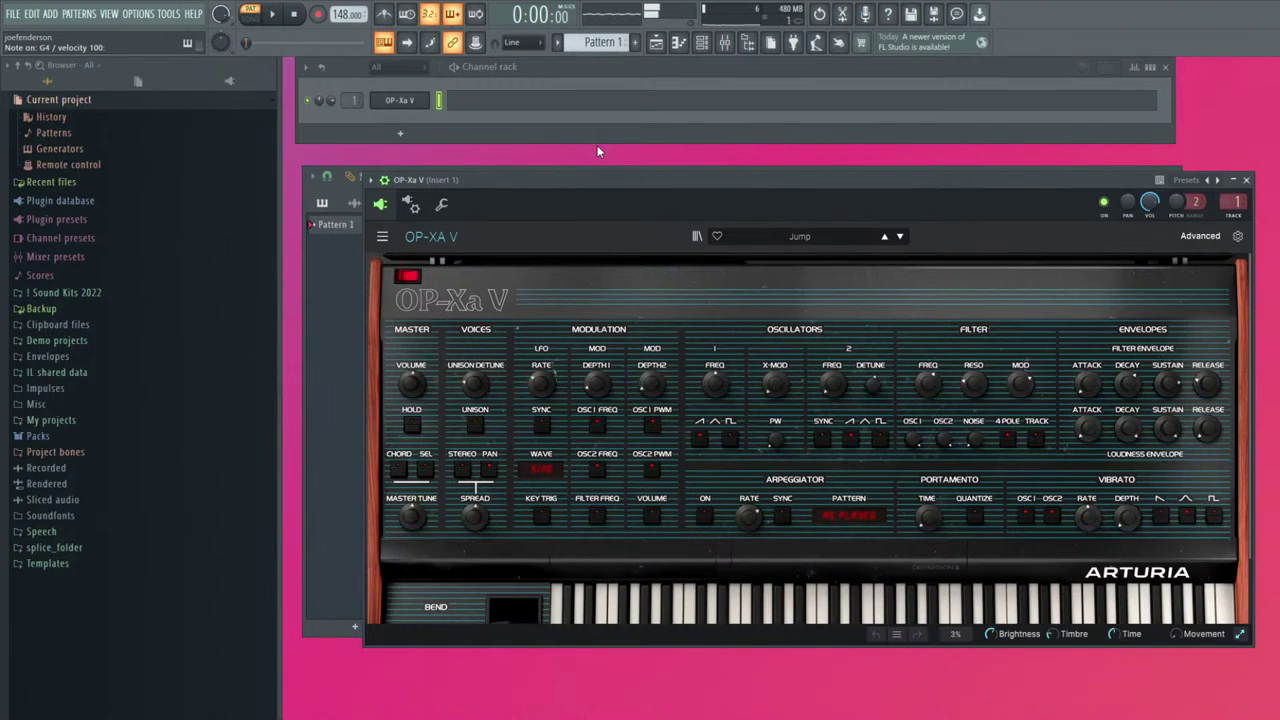
{"action": "key", "text": "b"}
{"action": "key", "text": "t"}
{"action": "key", "text": "6"}
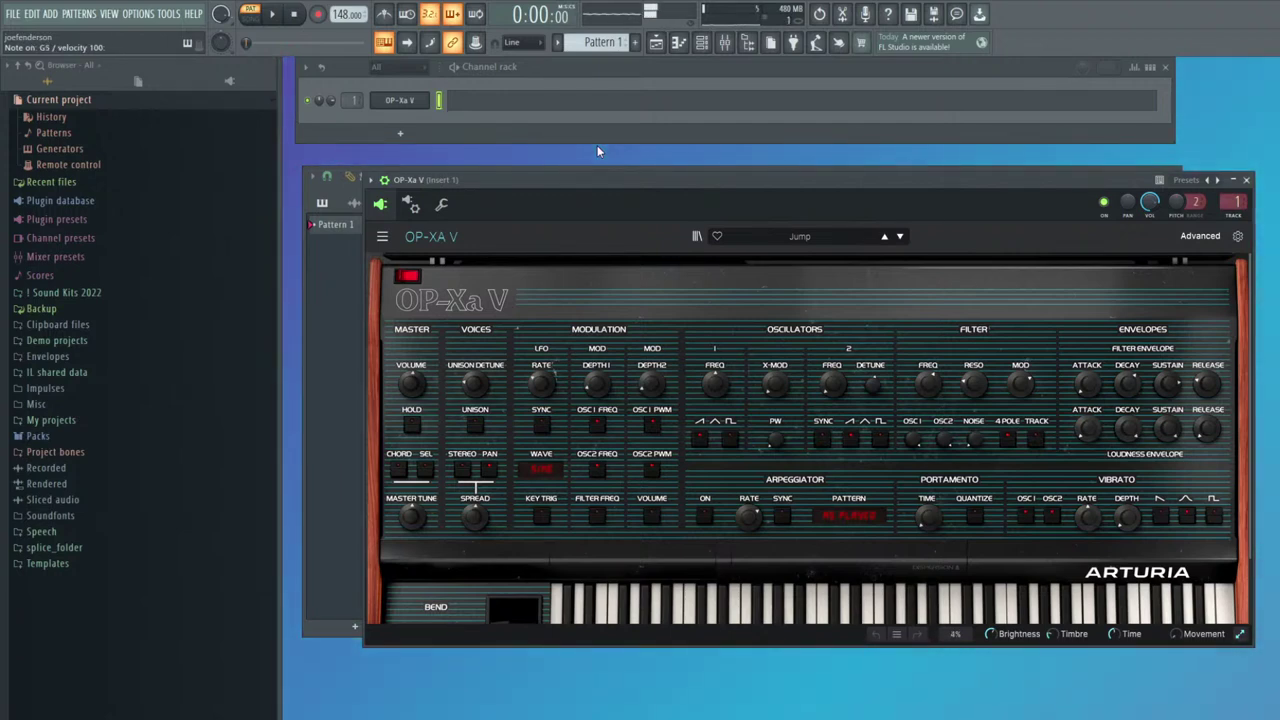
Draw G4, G5, G#4, G#5 and A#4 one beat apart from bar 1 in the OP-Xa V piano roll
{"action": "key", "text": "F7"}
{"action": "left_click", "coordinate": [343, 349]}
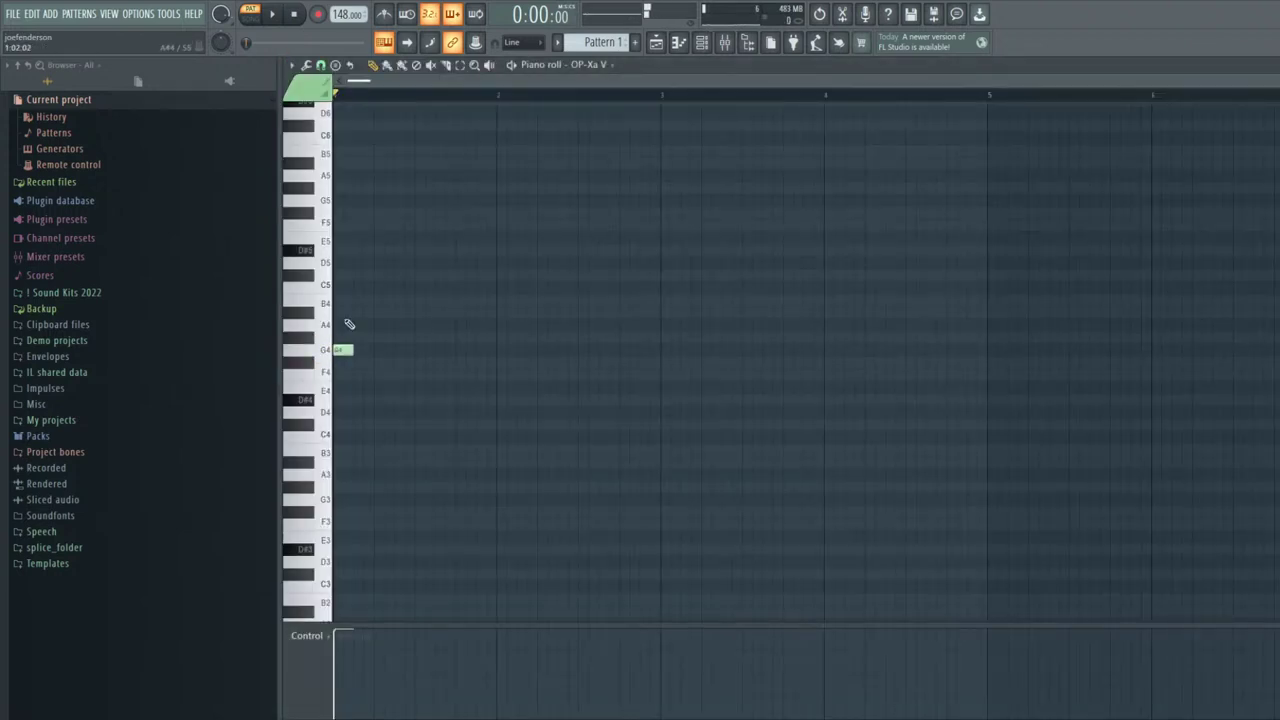
{"action": "left_click", "coordinate": [373, 200]}
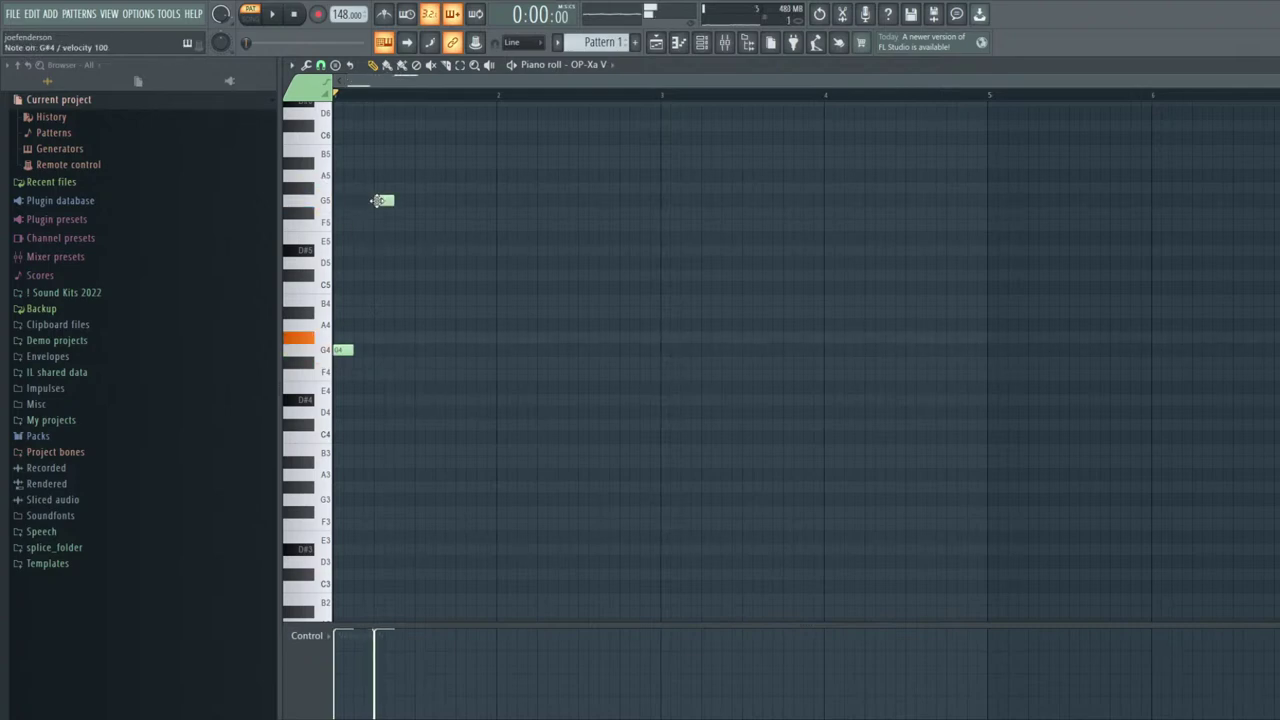
{"action": "left_click", "coordinate": [410, 337]}
{"action": "left_click_drag", "start_coordinate": [410, 337], "coordinate": [414, 337]}
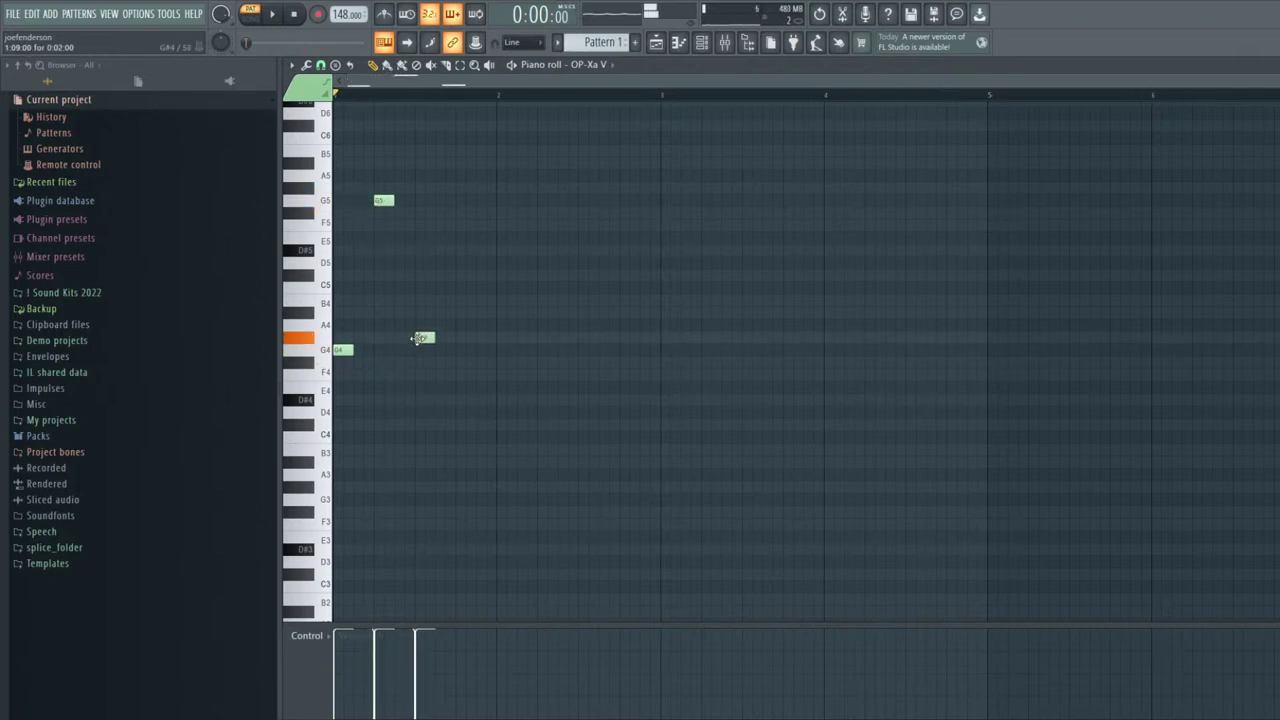
{"action": "left_click", "coordinate": [460, 189]}
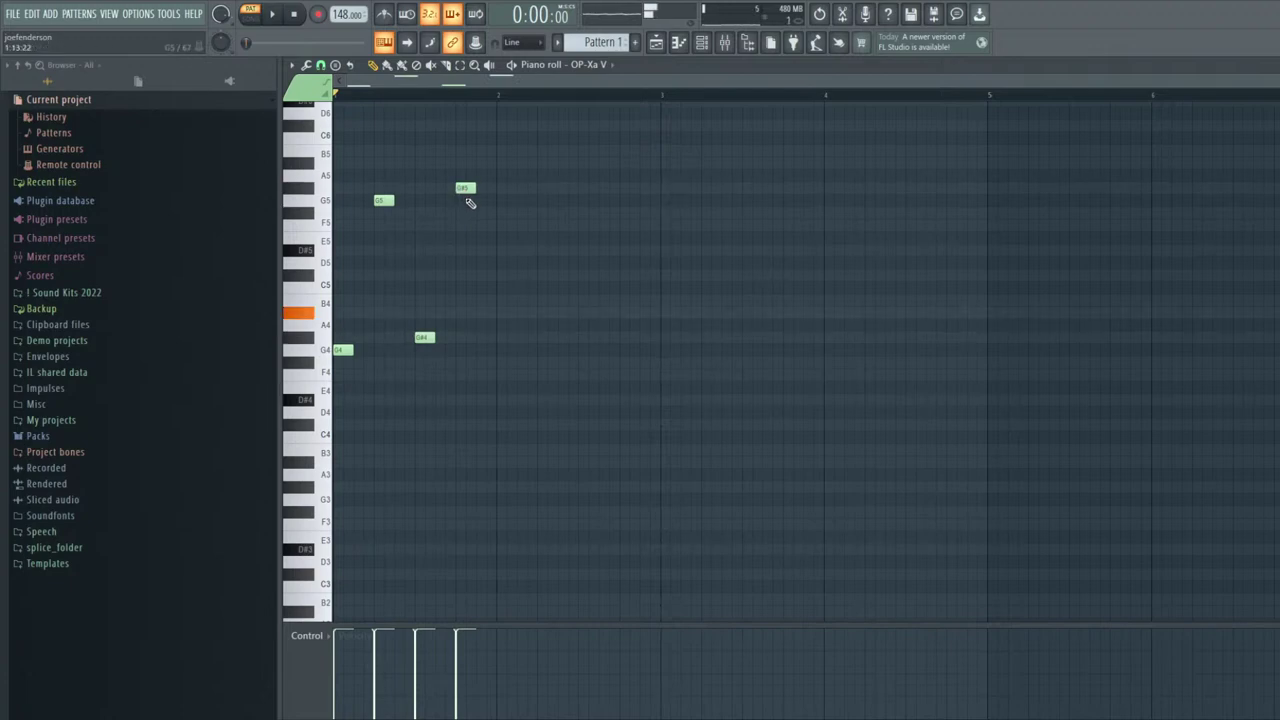
{"action": "left_click", "coordinate": [502, 310]}
Try out the next notes, start playback, and complete bar 2 with A#5, A#4 and a second A#5 half a beat before its end
{"action": "key", "text": "b"}
{"action": "key", "text": "comma"}
{"action": "key", "text": "l"}
{"action": "key", "text": "comma"}
{"action": "key", "text": "j"}
{"action": "key", "text": "7"}
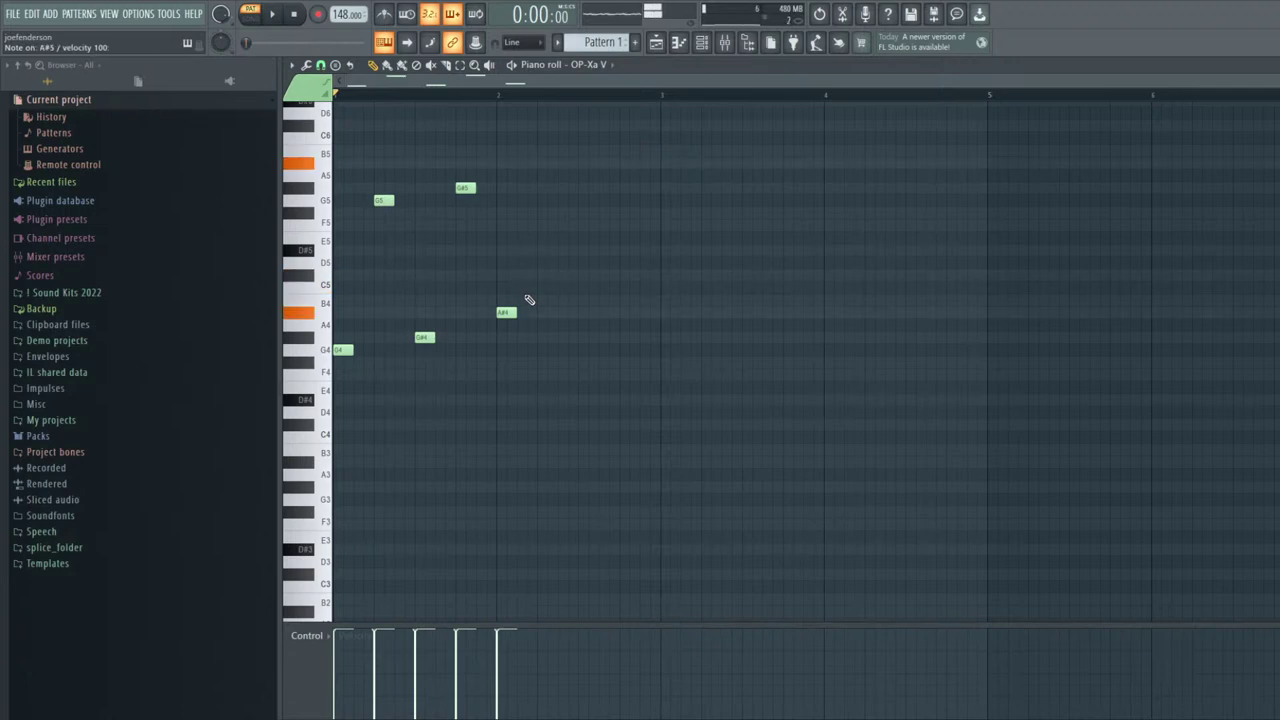
{"action": "left_click", "coordinate": [547, 163]}
{"action": "key", "text": "space"}
{"action": "left_click_drag", "start_coordinate": [620, 380], "coordinate": [278, 140], "text": "ctrl"}
{"action": "left_click", "coordinate": [560, 319], "text": "ctrl"}
{"action": "left_click", "coordinate": [583, 313]}
{"action": "left_click", "coordinate": [625, 164]}
{"action": "left_click_drag", "start_coordinate": [624, 168], "coordinate": [641, 173]}
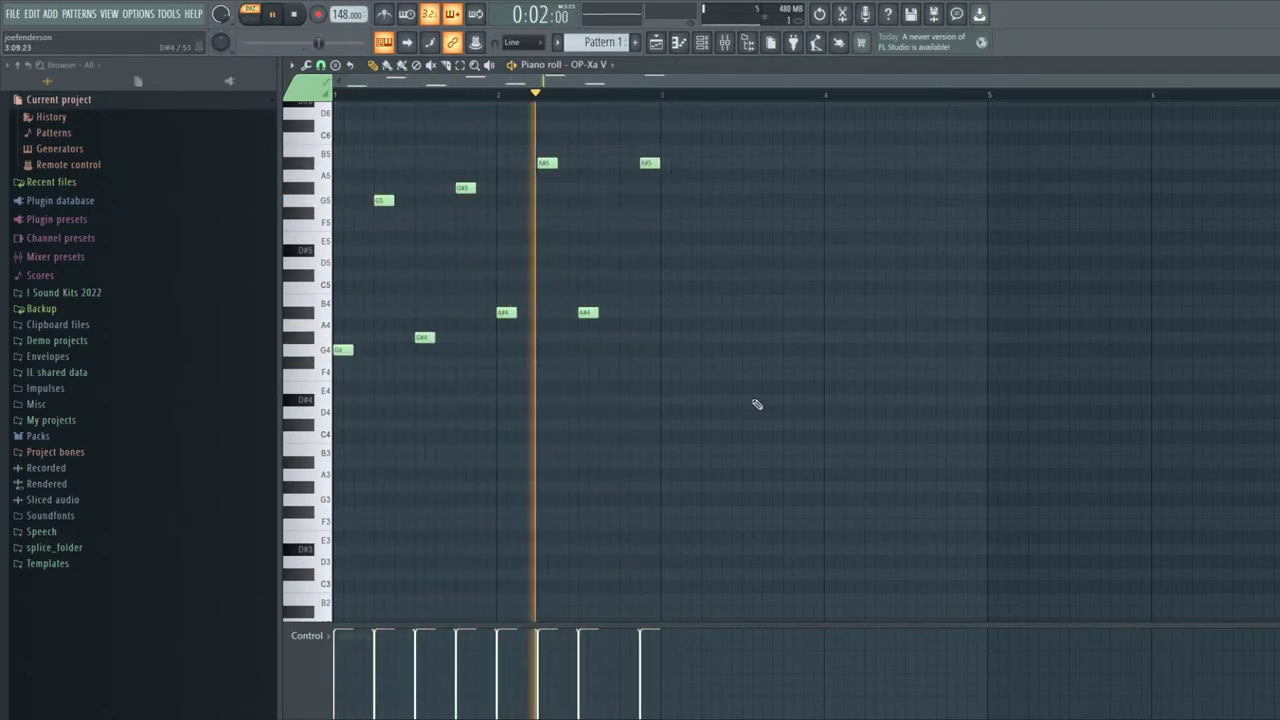
Duplicate the two-bar melody into bars 3–4 and redraw the last A#5 of bars 2 and 4 on beat 4
{"action": "left_click_drag", "start_coordinate": [752, 384], "coordinate": [322, 102], "text": "ctrl"}
{"action": "key", "text": "ctrl+b"}
{"action": "scroll", "coordinate": [618, 319], "scroll_direction": "down", "scroll_amount": 1}
{"action": "left_click", "coordinate": [809, 195], "text": "ctrl"}
{"action": "left_click", "coordinate": [801, 192]}
{"action": "right_click", "coordinate": [820, 192]}
{"action": "right_click", "coordinate": [569, 193]}
{"action": "left_click", "coordinate": [556, 192]}
Draw a two-bar bass note under bars 1–2, lower it to F3 and restart playback
{"action": "left_click", "coordinate": [340, 489]}
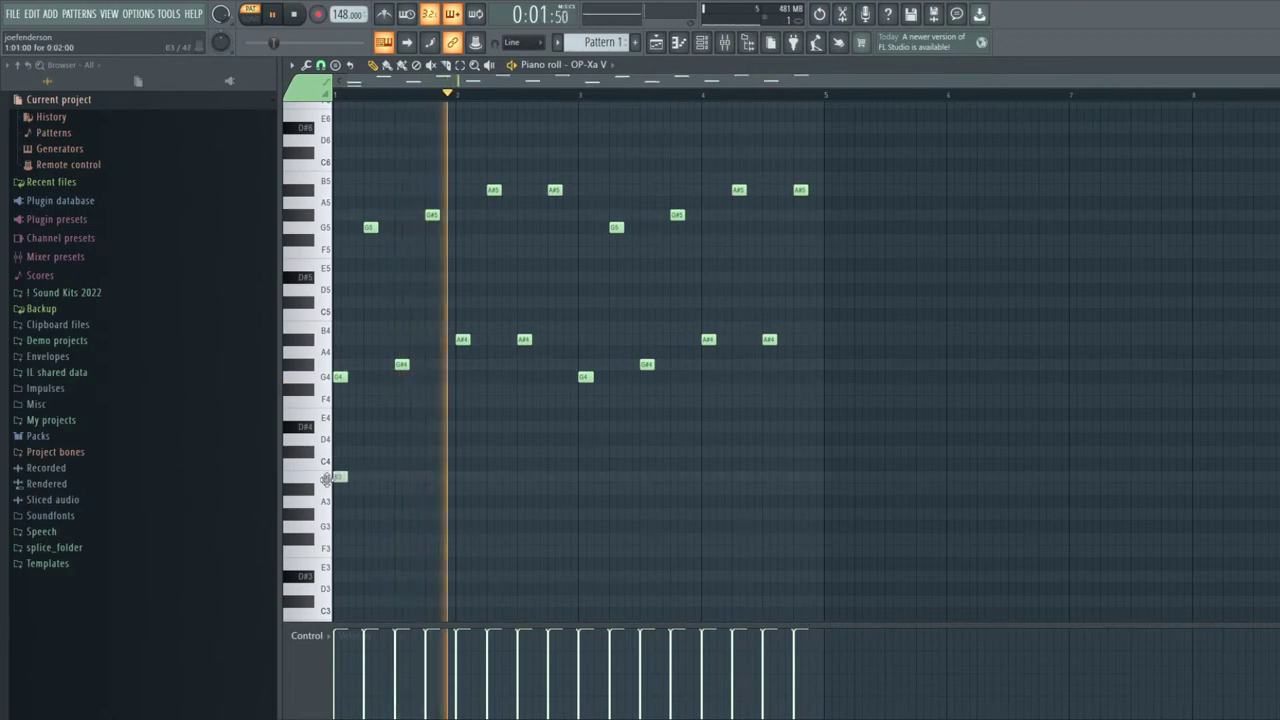
{"action": "left_click_drag", "start_coordinate": [340, 489], "coordinate": [577, 465]}
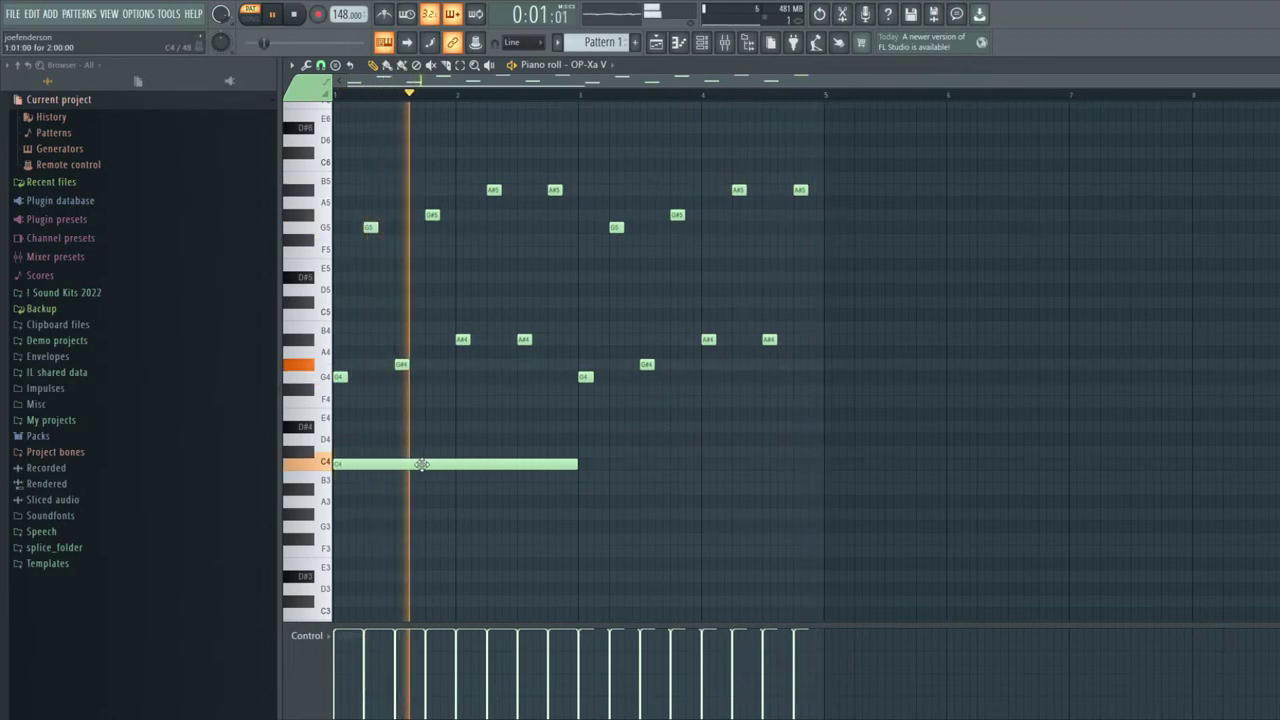
{"action": "key", "text": "space"}
{"action": "left_click_drag", "start_coordinate": [419, 464], "coordinate": [373, 555]}
{"action": "key", "text": "space"}
Add a second two-bar F3 bass note in bars 3–4 and duplicate all notes of bars 1–4 into bars 5–8
{"action": "scroll", "coordinate": [583, 557], "scroll_direction": "down", "scroll_amount": 3}
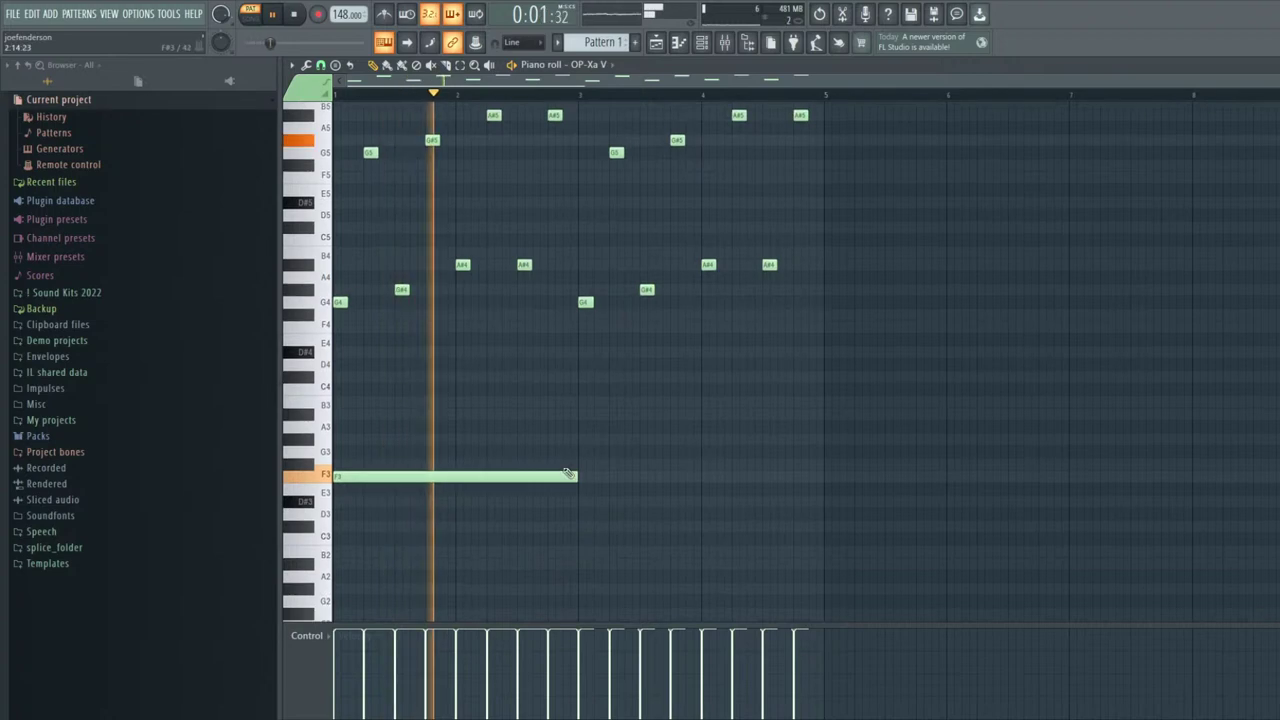
{"action": "left_click", "coordinate": [587, 480]}
{"action": "left_click_drag", "start_coordinate": [904, 520], "coordinate": [340, 60]}
{"action": "key", "text": "ctrl+b"}
Change the two bass notes in bars 5–8 to C3
{"action": "left_click_drag", "start_coordinate": [994, 555], "coordinate": [732, 601]}
{"action": "left_click", "coordinate": [786, 529]}
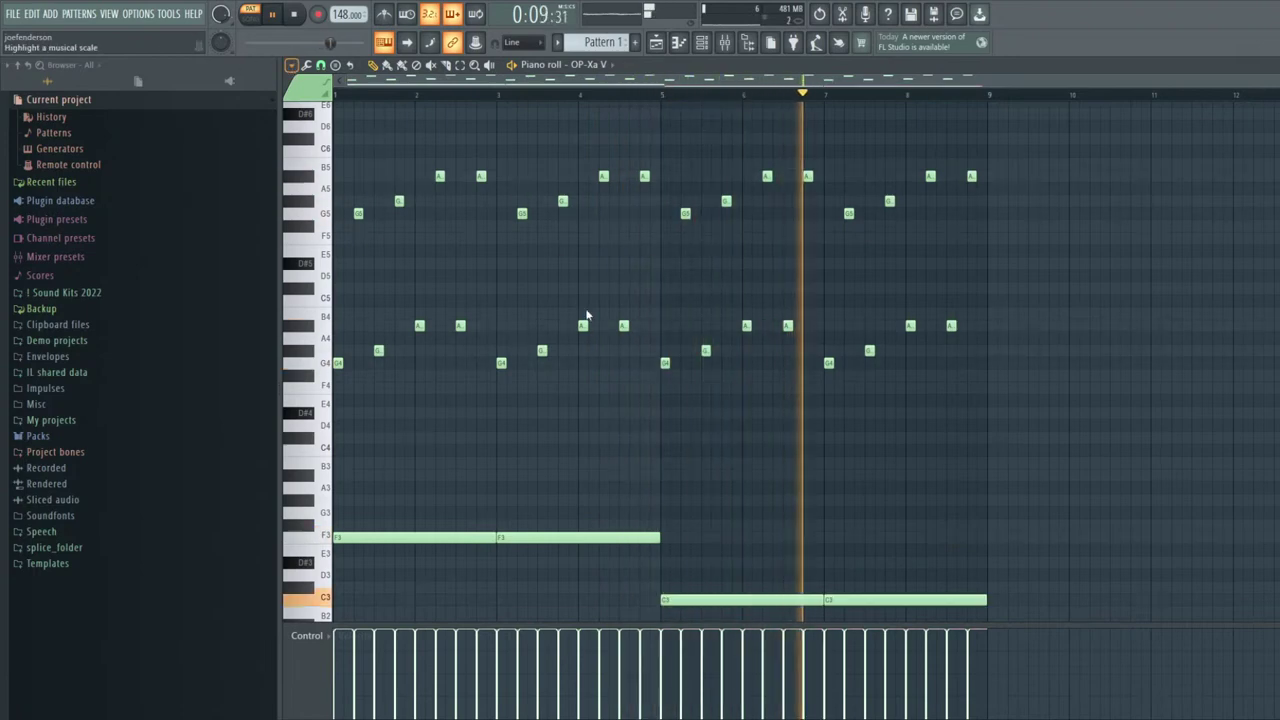
Rework the bars 1–2 bass into a shortened F3, a short D#3 and a one-bar F3, and duplicate it into bars 3–4
{"action": "scroll", "coordinate": [570, 231], "scroll_direction": "down", "scroll_amount": 3}
{"action": "right_click", "coordinate": [571, 460]}
{"action": "left_click_drag", "start_coordinate": [483, 458], "coordinate": [500, 480]}
{"action": "left_click", "coordinate": [408, 486]}
{"action": "left_click", "coordinate": [419, 463]}
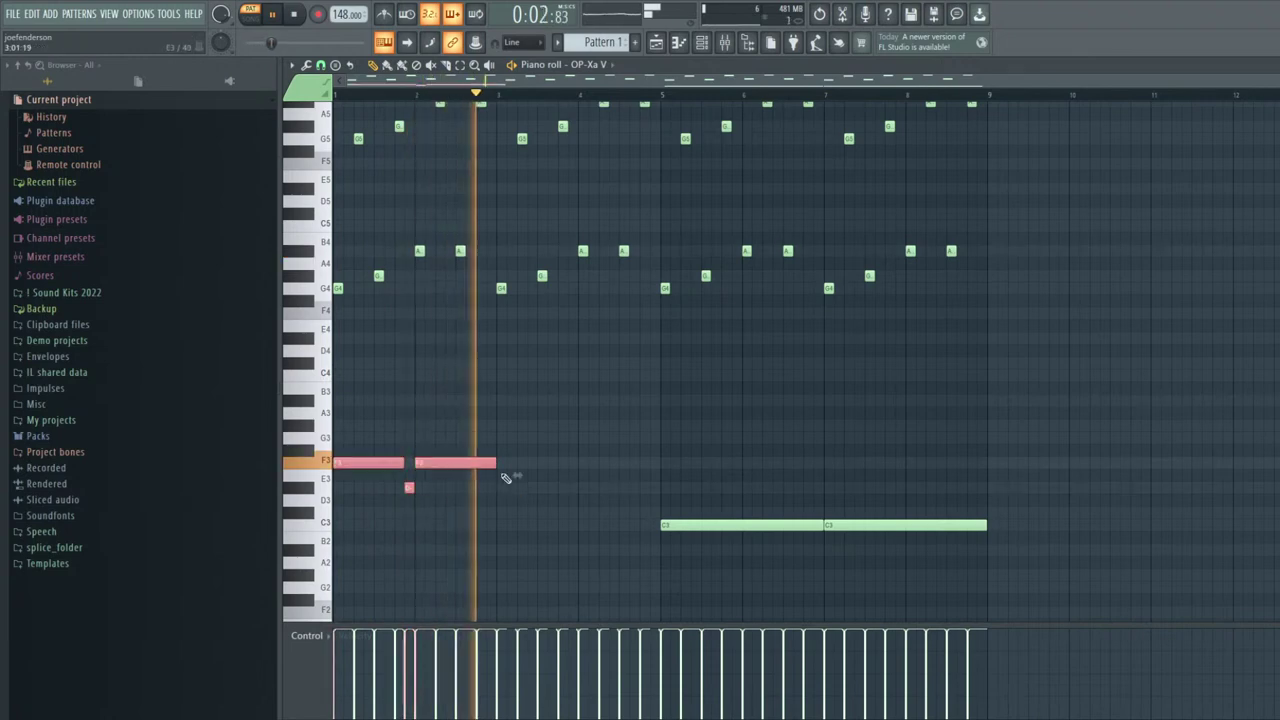
{"action": "key", "text": "ctrl+b"}
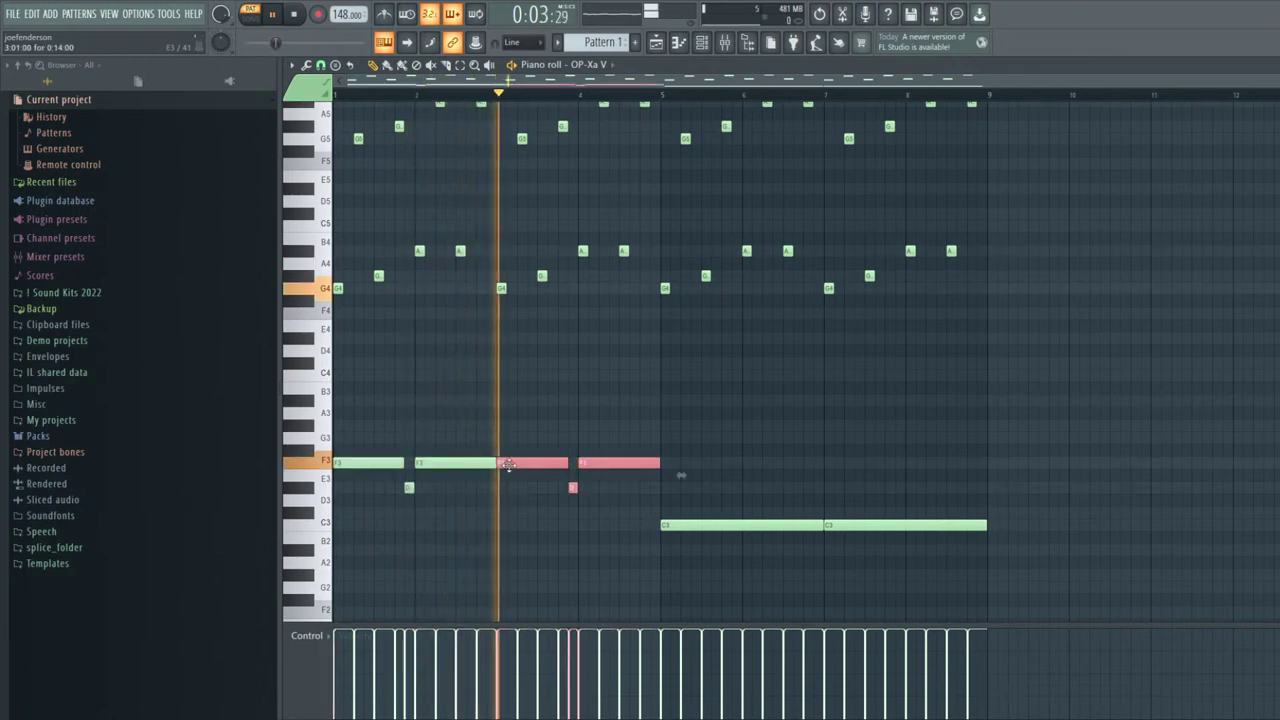
Replace the bar 2 F3 bass note with C#3, delete all bass notes in bars 3–8, and restart playback
{"action": "right_click", "coordinate": [604, 467]}
{"action": "right_click", "coordinate": [534, 465]}
{"action": "right_click", "coordinate": [453, 465]}
{"action": "left_click", "coordinate": [422, 513]}
{"action": "right_click", "coordinate": [573, 489]}
{"action": "right_click", "coordinate": [740, 525]}
{"action": "right_click", "coordinate": [900, 525]}
{"action": "key", "text": "space"}
{"action": "key", "text": "space"}
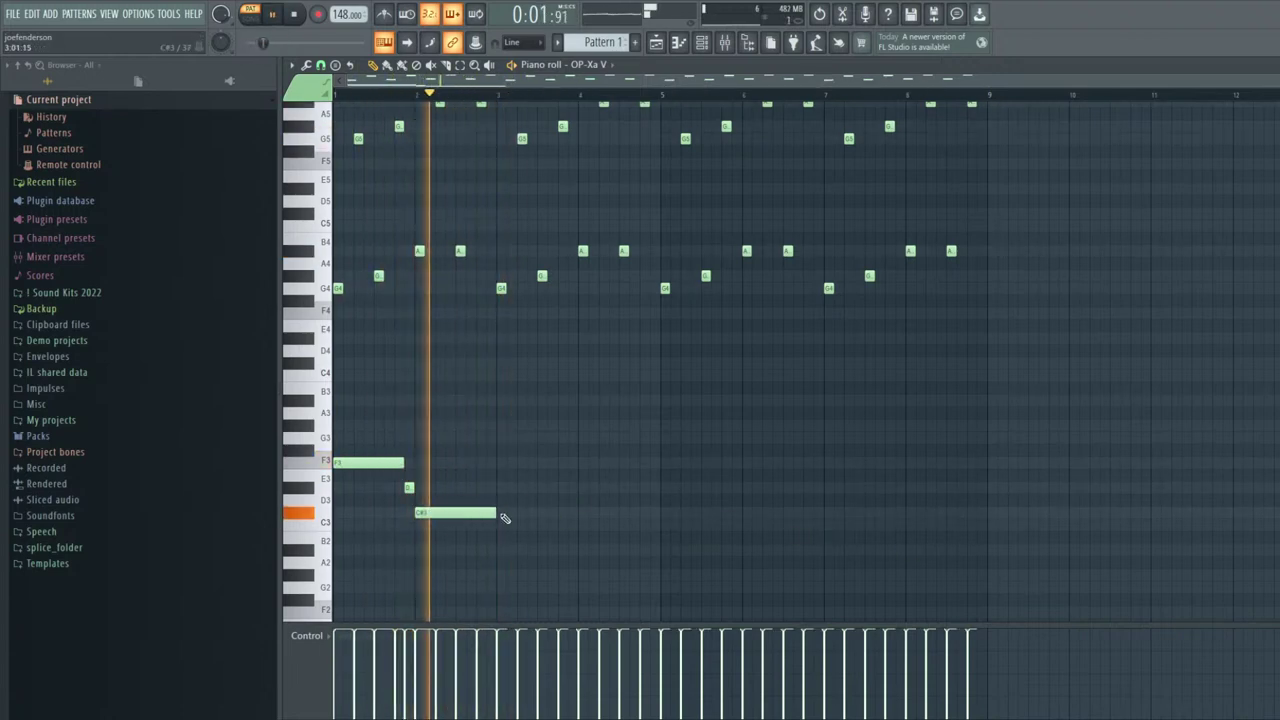
Shorten bar 2's C#3 for a short C3, add C#3 from bar 3 to beat 2 of bar 4, and fill the rest with D#3
{"action": "left_click", "coordinate": [491, 525]}
{"action": "left_click_drag", "start_coordinate": [495, 514], "coordinate": [489, 541]}
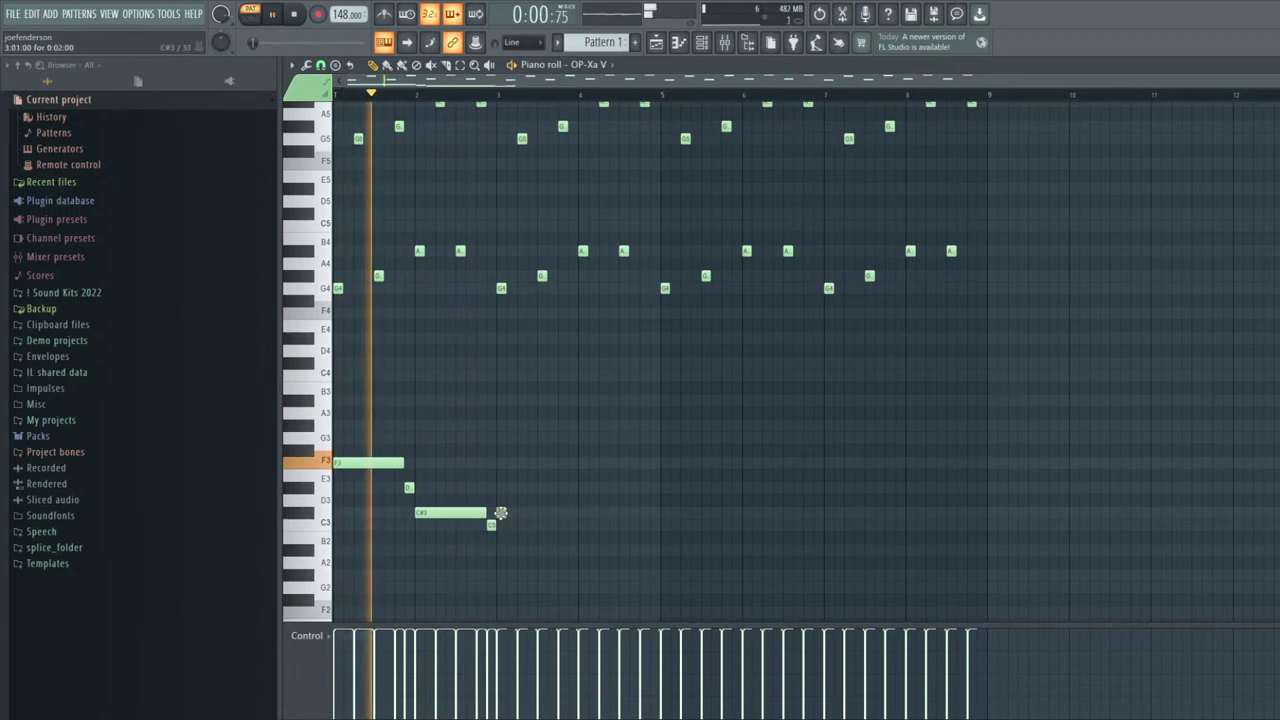
{"action": "left_click", "coordinate": [500, 513]}
{"action": "left_click_drag", "start_coordinate": [576, 513], "coordinate": [598, 510]}
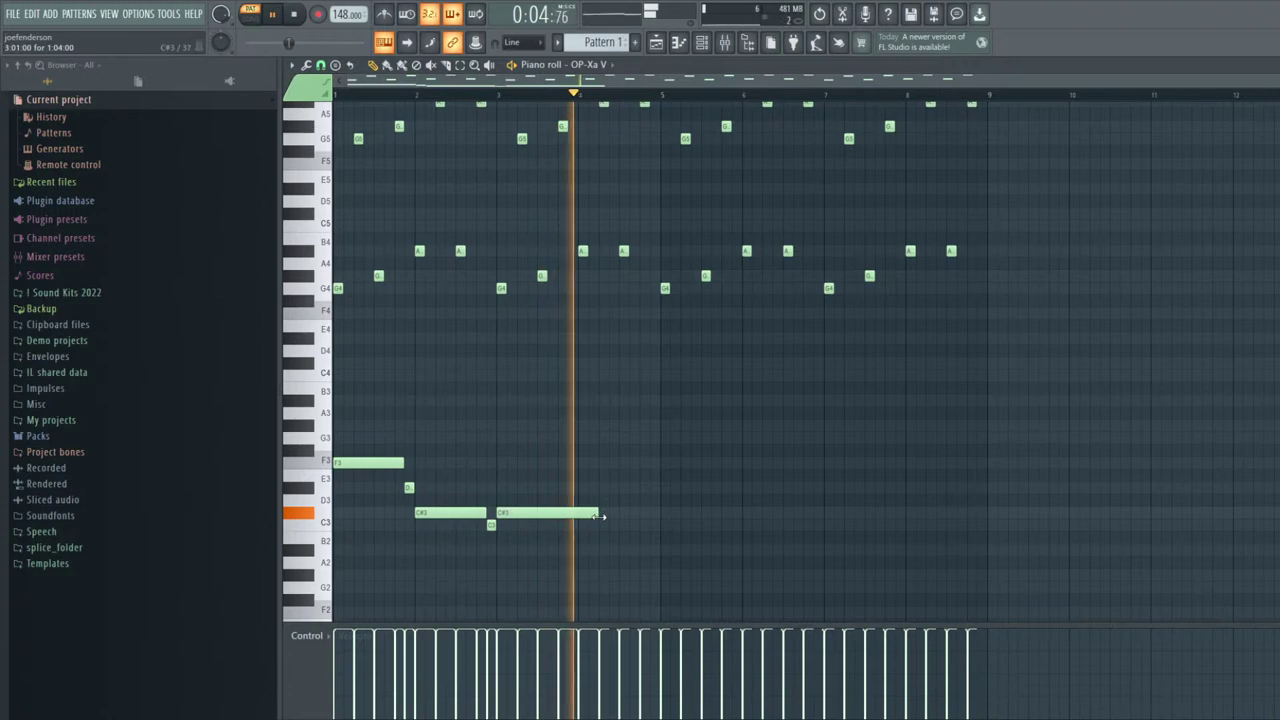
{"action": "left_click", "coordinate": [603, 488]}
{"action": "left_click_drag", "start_coordinate": [698, 488], "coordinate": [660, 488]}
Duplicate the four-bar bass line into bars 5–8 and clear the selection
{"action": "left_click_drag", "start_coordinate": [689, 556], "coordinate": [336, 452], "text": "ctrl"}
{"action": "key", "text": "ctrl+b"}
{"action": "left_click", "coordinate": [766, 415], "text": "ctrl"}
{"action": "scroll", "coordinate": [933, 432], "scroll_direction": "up", "scroll_amount": 3}
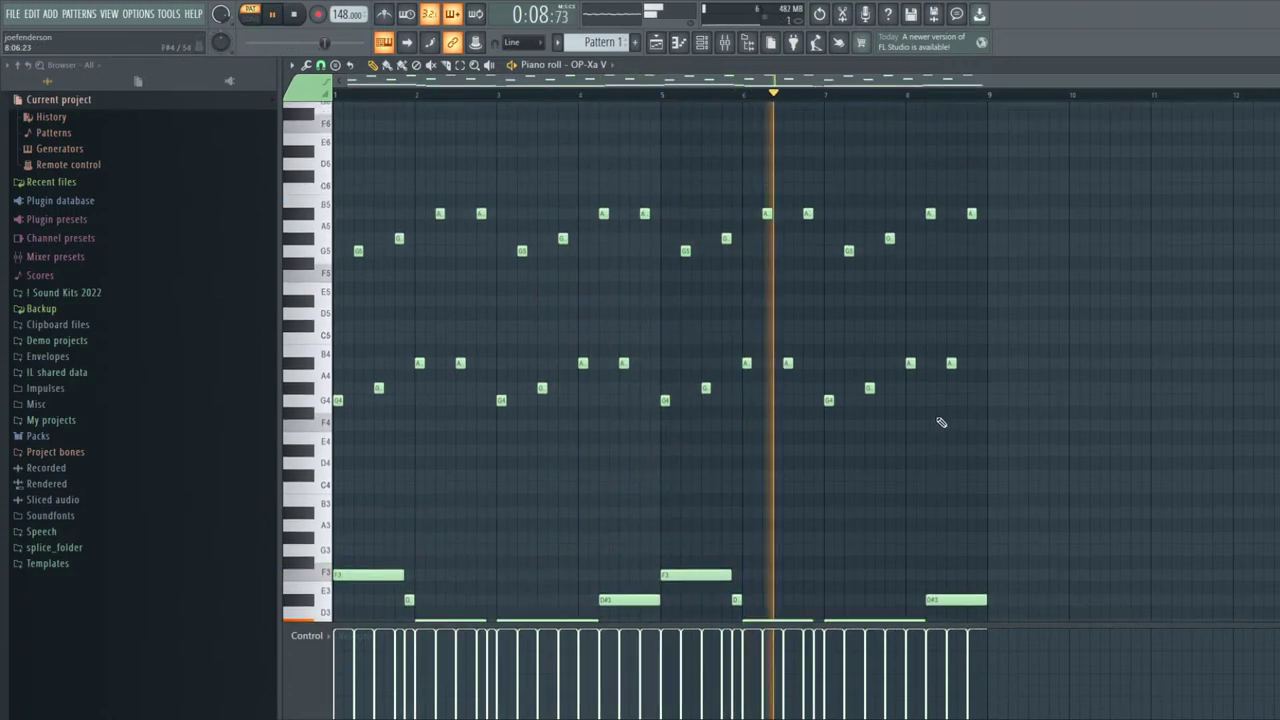
Set the OP-Xa V channel volume to 91% and return to its piano roll
{"action": "key", "text": "F7"}
{"action": "left_click_drag", "start_coordinate": [334, 100], "coordinate": [334, 80]}
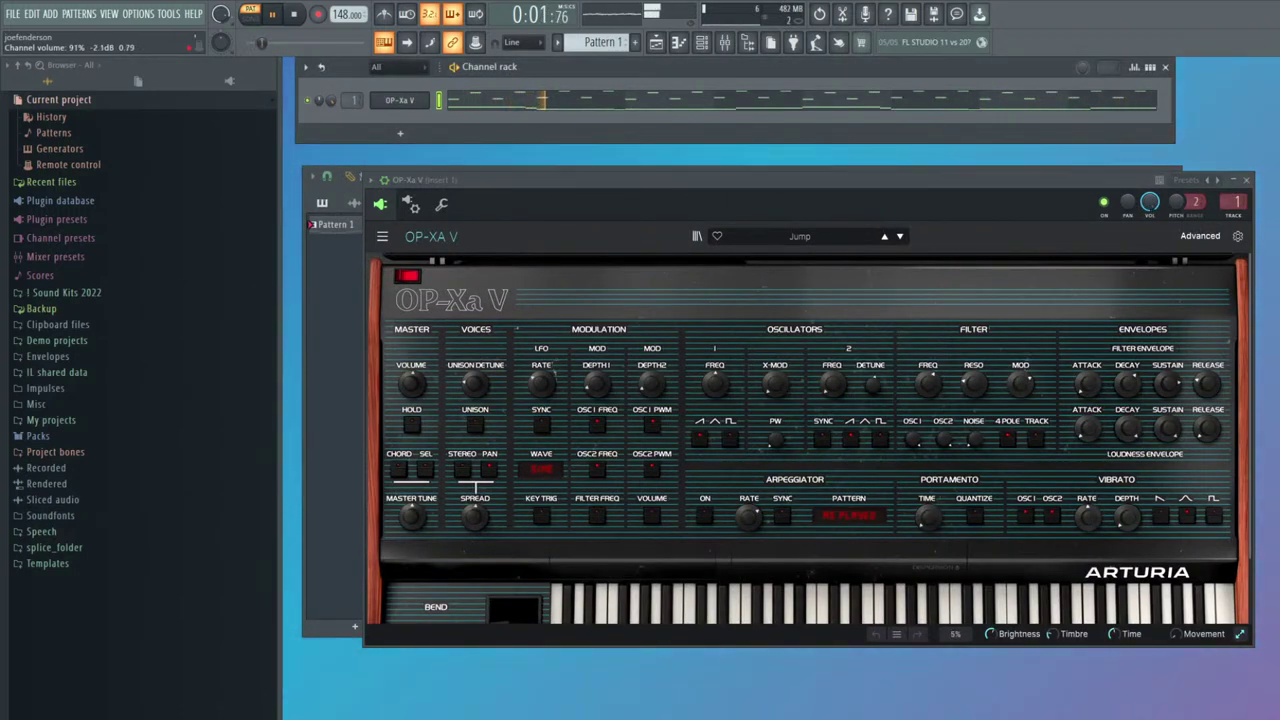
{"action": "key", "text": "F7"}
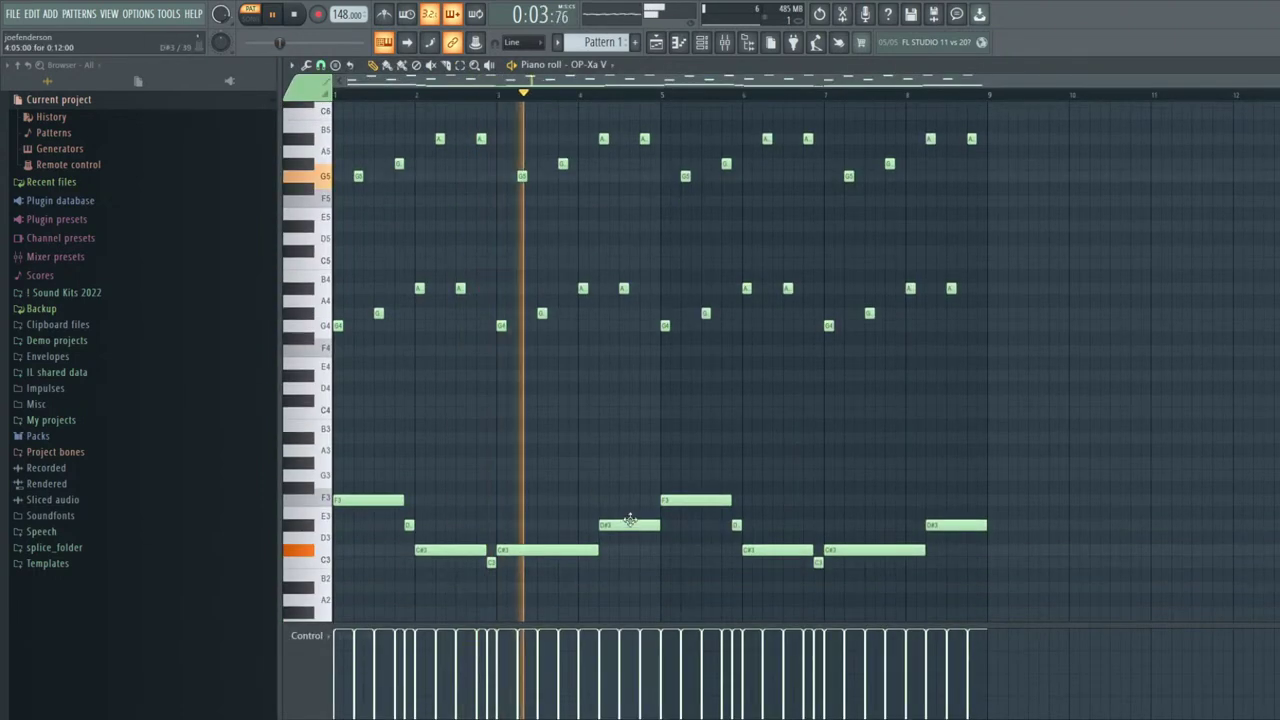
Try the D#3 bass note in bar 4 at lower pitches, including C#3, and delete it
{"action": "left_click_drag", "start_coordinate": [630, 527], "coordinate": [633, 562]}
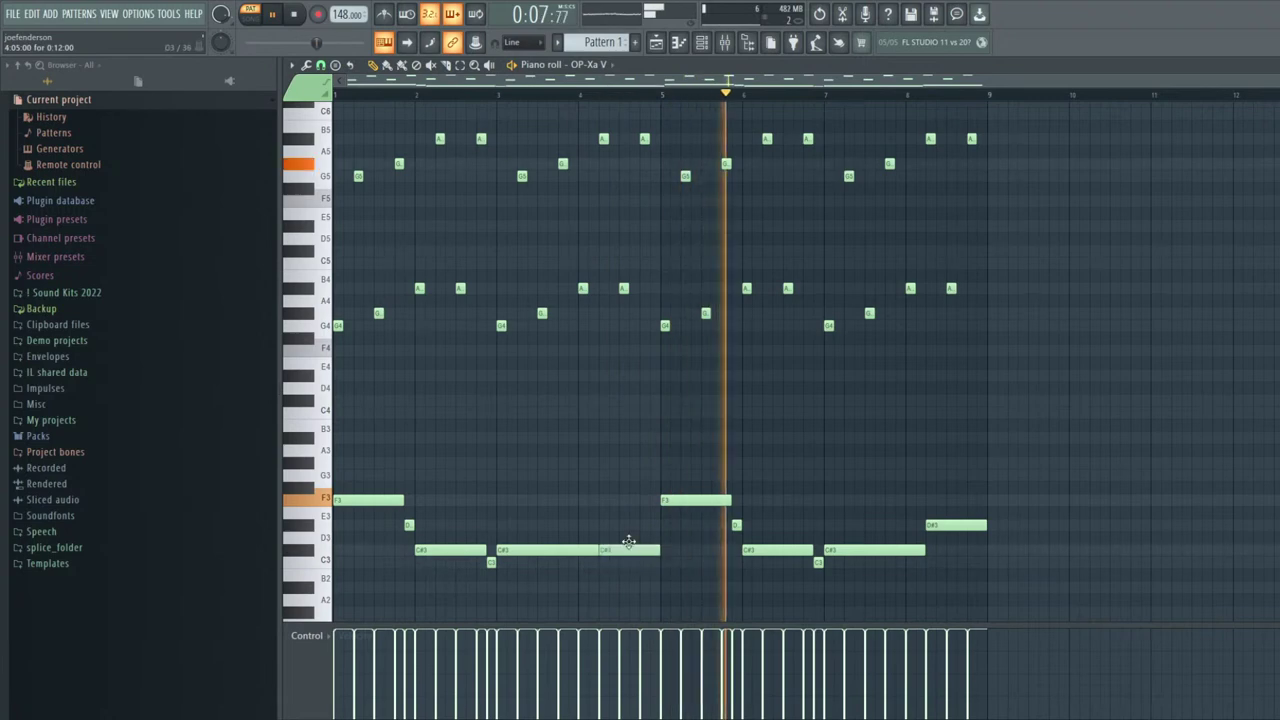
{"action": "left_click_drag", "start_coordinate": [626, 561], "coordinate": [628, 552]}
{"action": "right_click", "coordinate": [628, 553]}
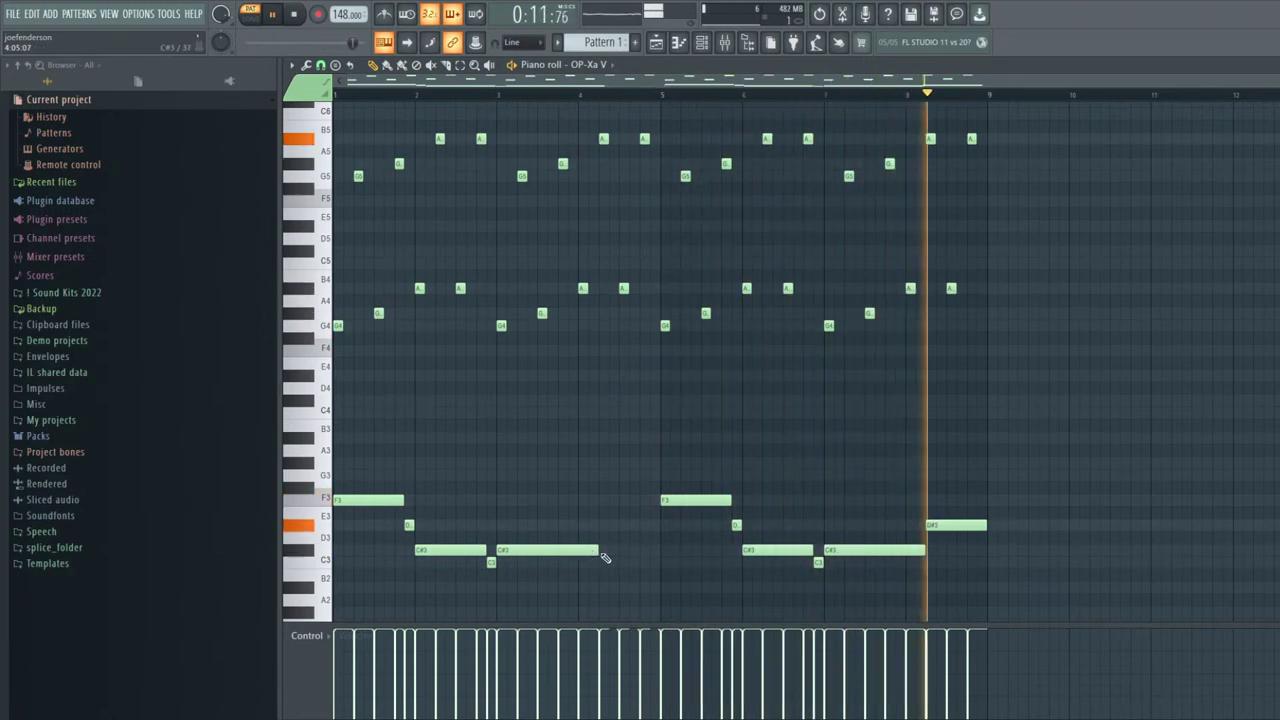
Extend the bar 3 C#3 bass note to the end of bar 4 and give OP-Xa V a saw LFO wave and about 0.29 voice detune
{"action": "left_click_drag", "start_coordinate": [600, 550], "coordinate": [663, 548]}
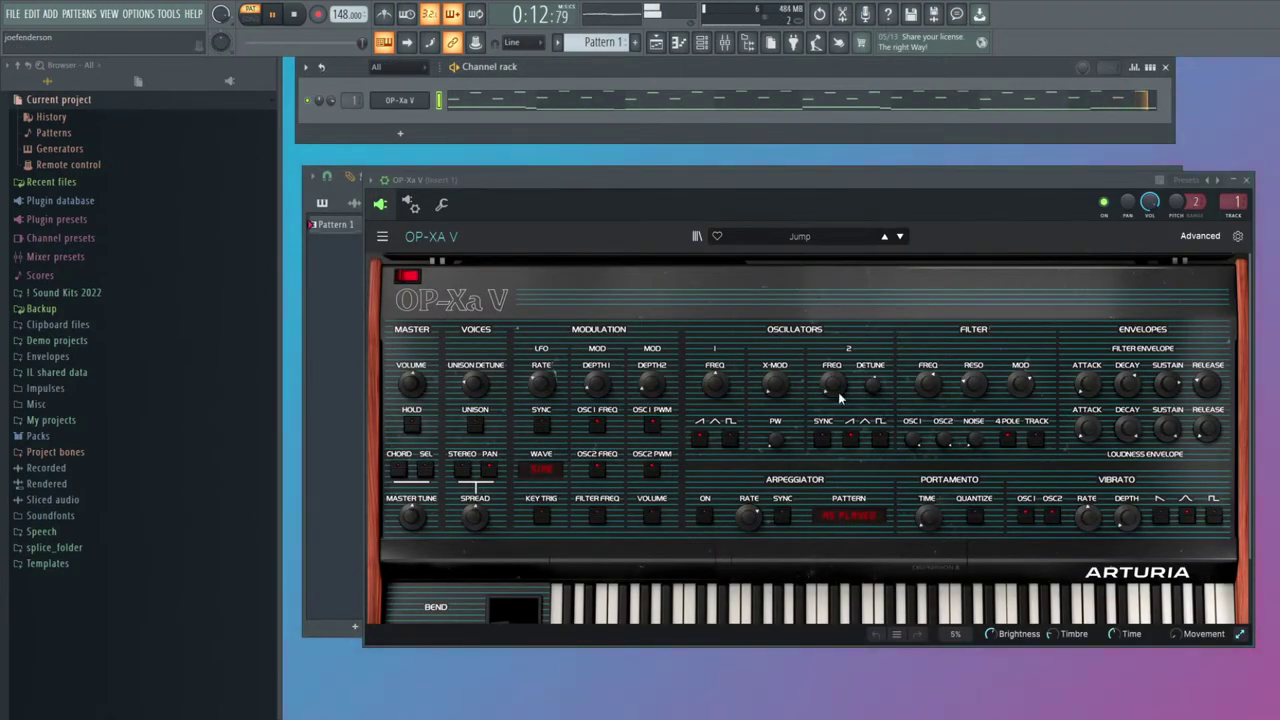
{"action": "left_click_drag", "start_coordinate": [925, 388], "coordinate": [925, 350]}
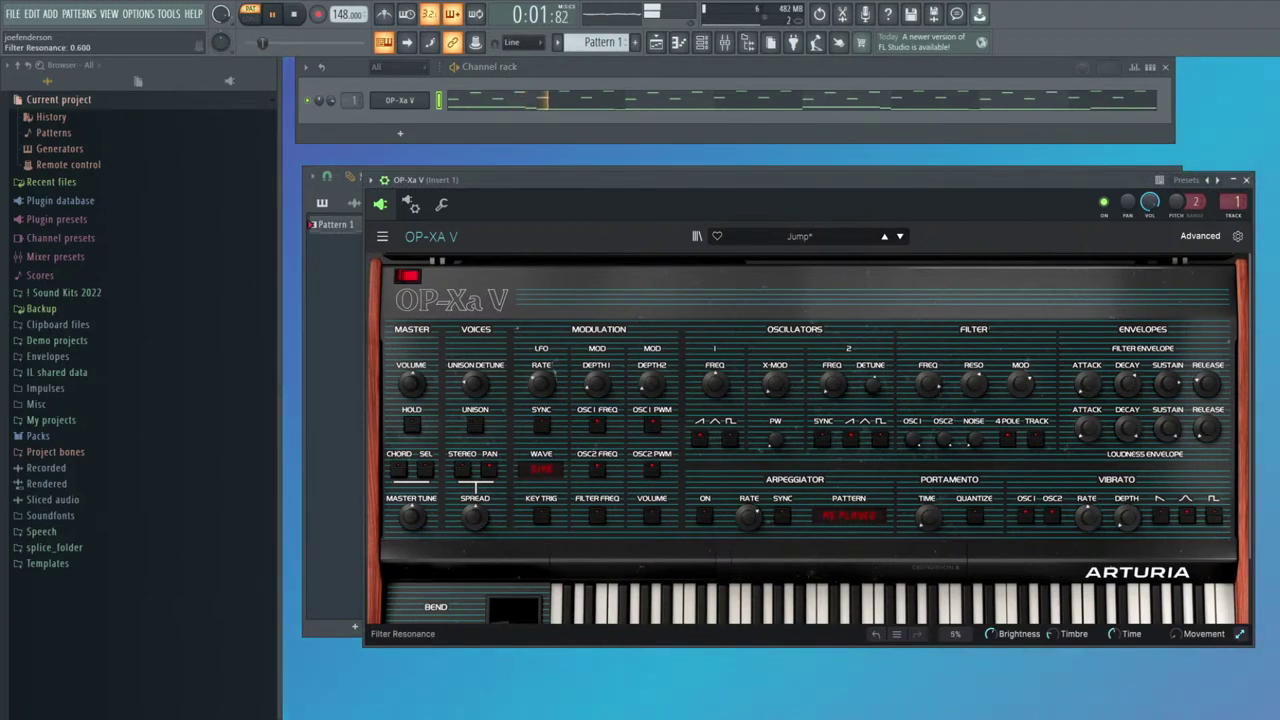
{"action": "left_click_drag", "start_coordinate": [1019, 384], "coordinate": [1019, 414]}
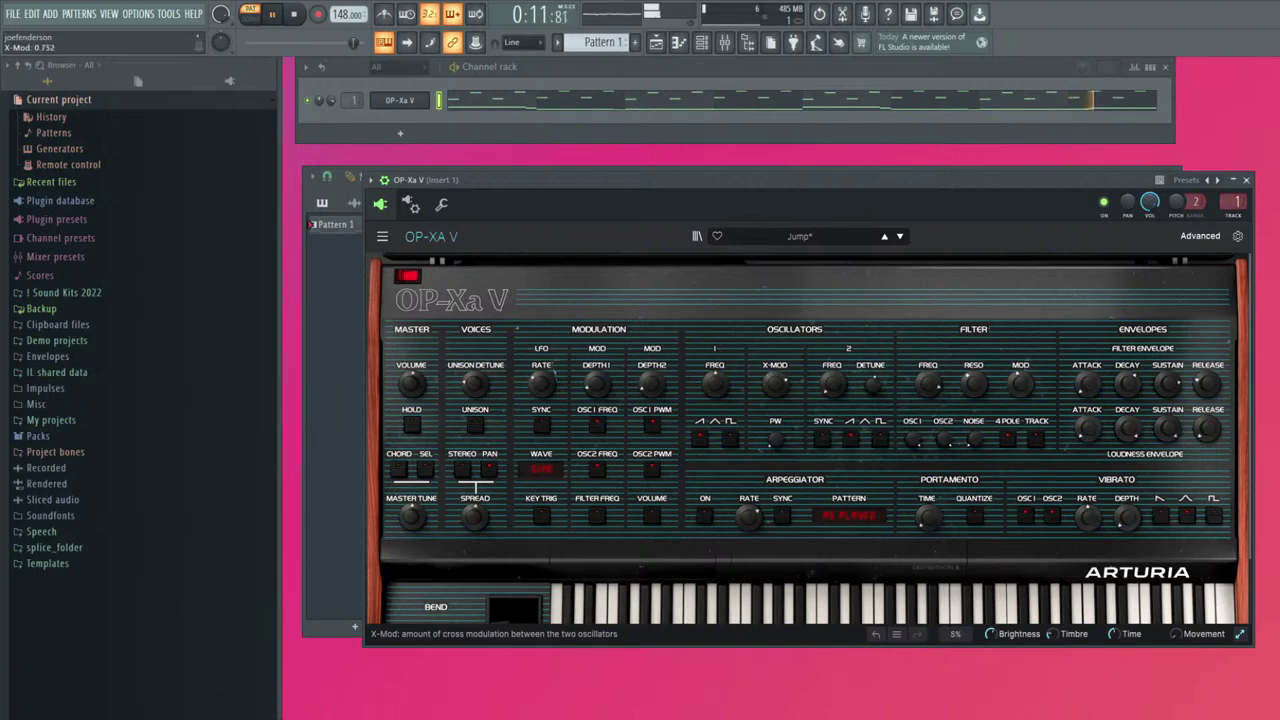
{"action": "left_click_drag", "start_coordinate": [776, 440], "coordinate": [776, 473]}
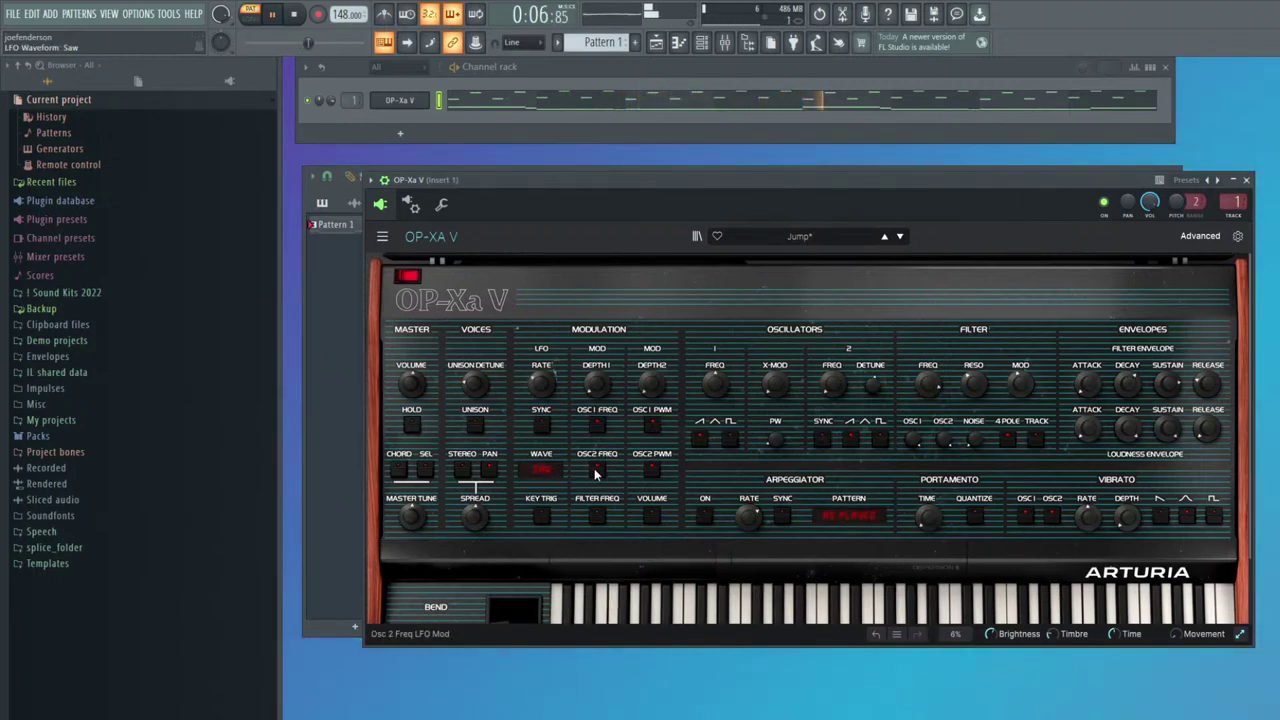
{"action": "left_click_drag", "start_coordinate": [475, 385], "coordinate": [475, 359]}
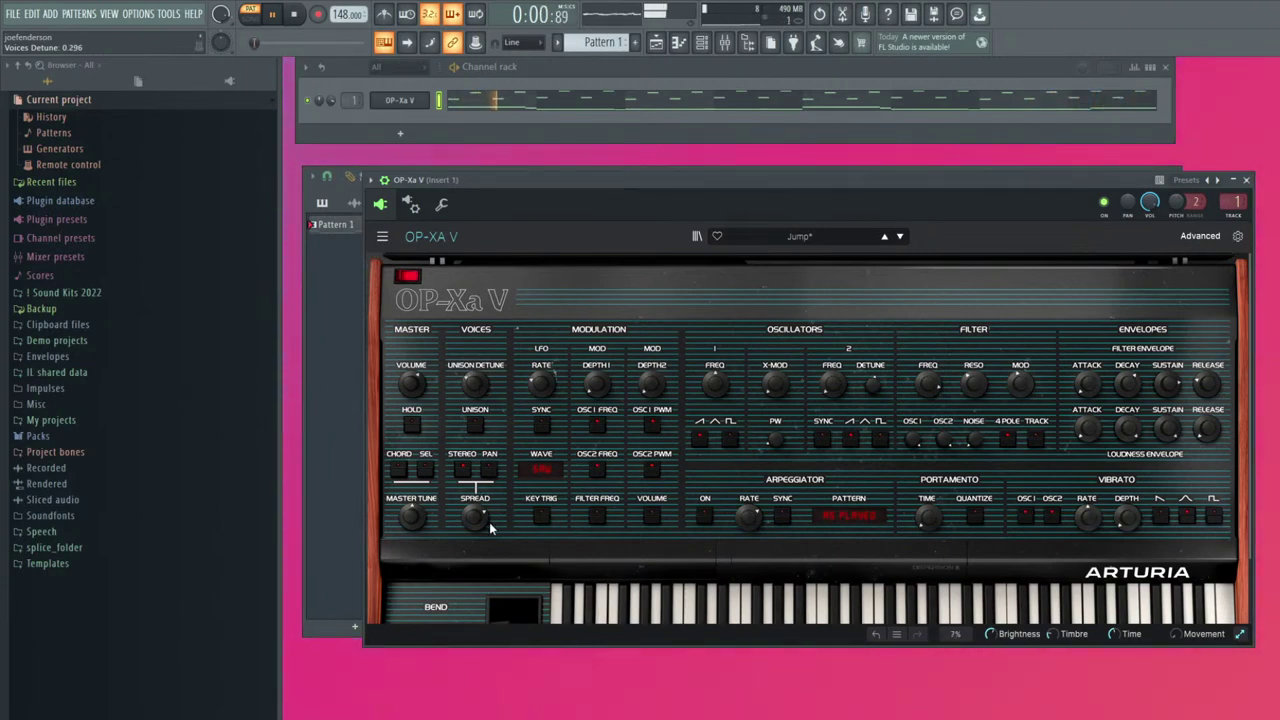
Increase the OP-Xa V bend amount and try out the pitch-bend and modulation wheels during playback
{"action": "scroll", "coordinate": [482, 518], "scroll_direction": "down", "scroll_amount": 3}
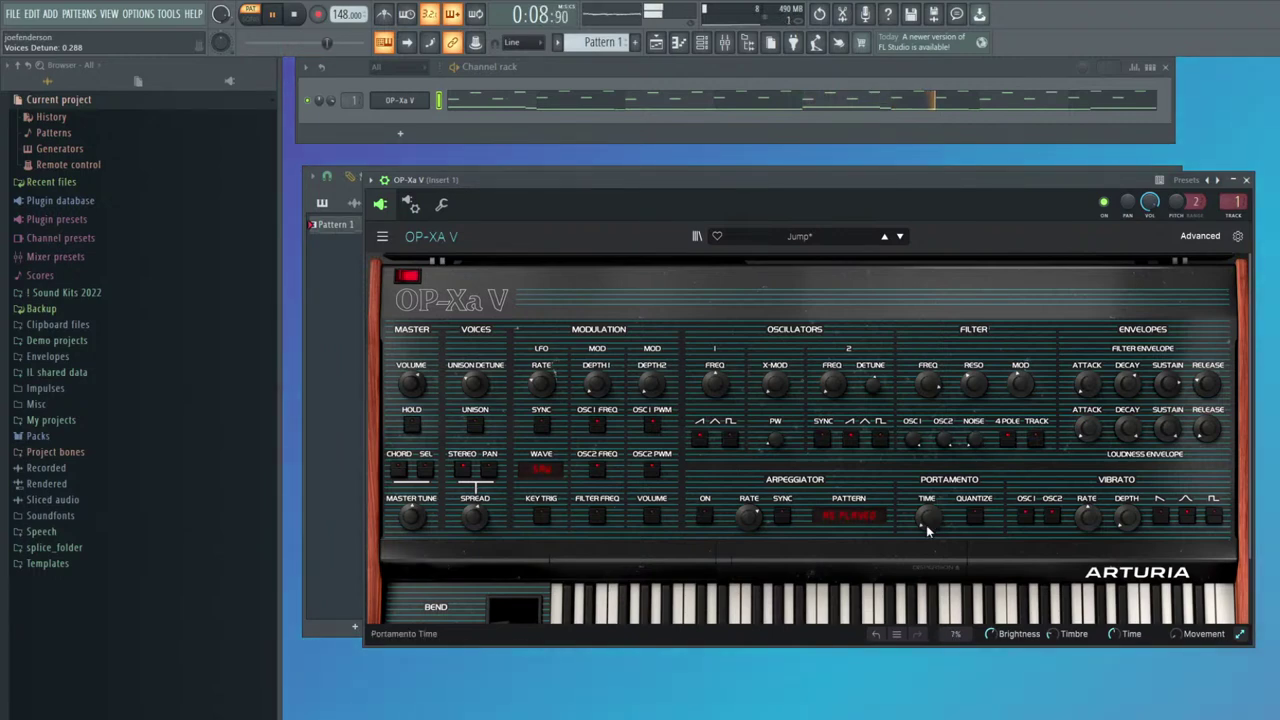
{"action": "scroll", "coordinate": [915, 545], "scroll_direction": "down", "scroll_amount": 3}
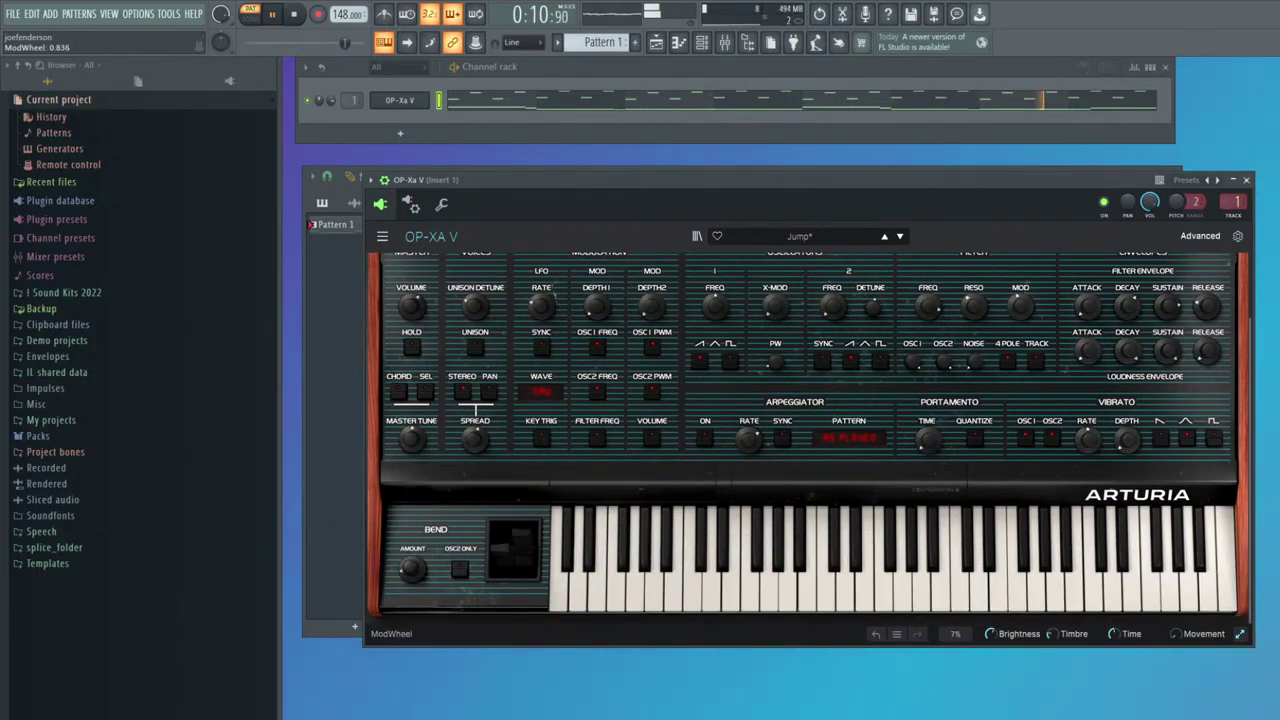
{"action": "mouse_move", "coordinate": [523, 535]}
{"action": "left_mouse_down"}
{"action": "mouse_move", "coordinate": [525, 550]}
{"action": "mouse_move", "coordinate": [504, 547]}
{"action": "left_mouse_up"}
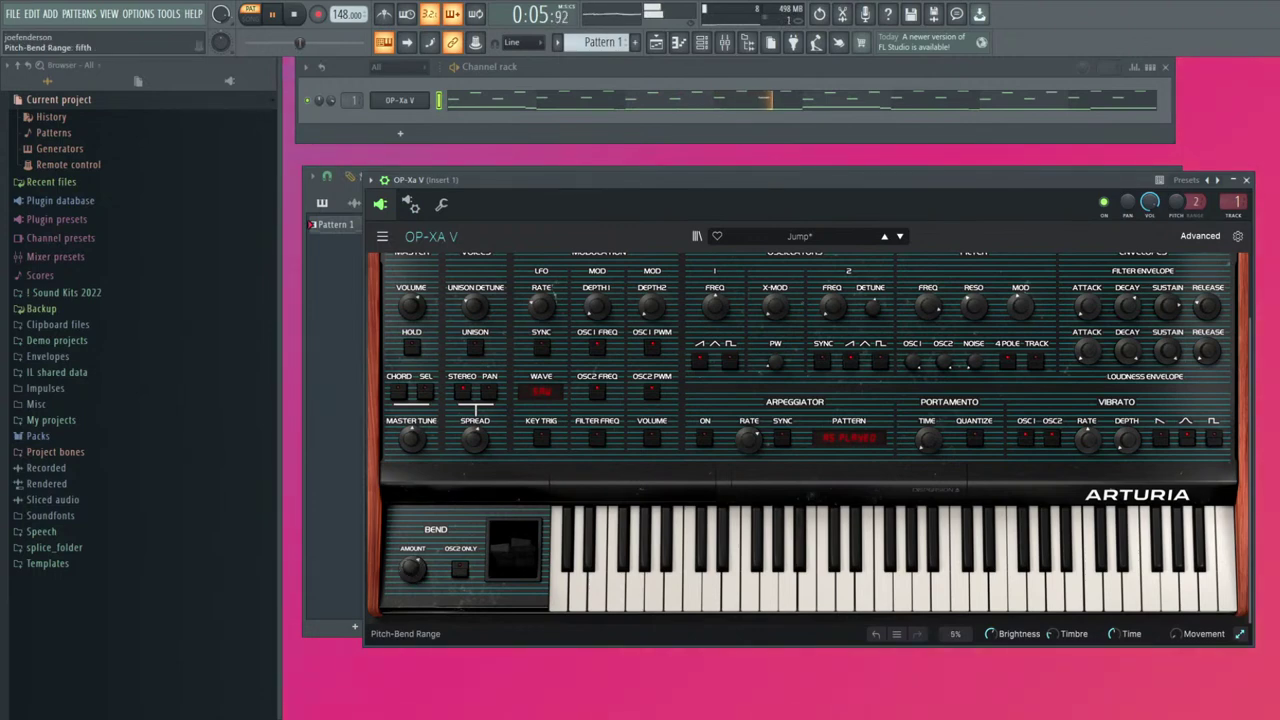
{"action": "left_click_drag", "start_coordinate": [410, 568], "coordinate": [428, 571]}
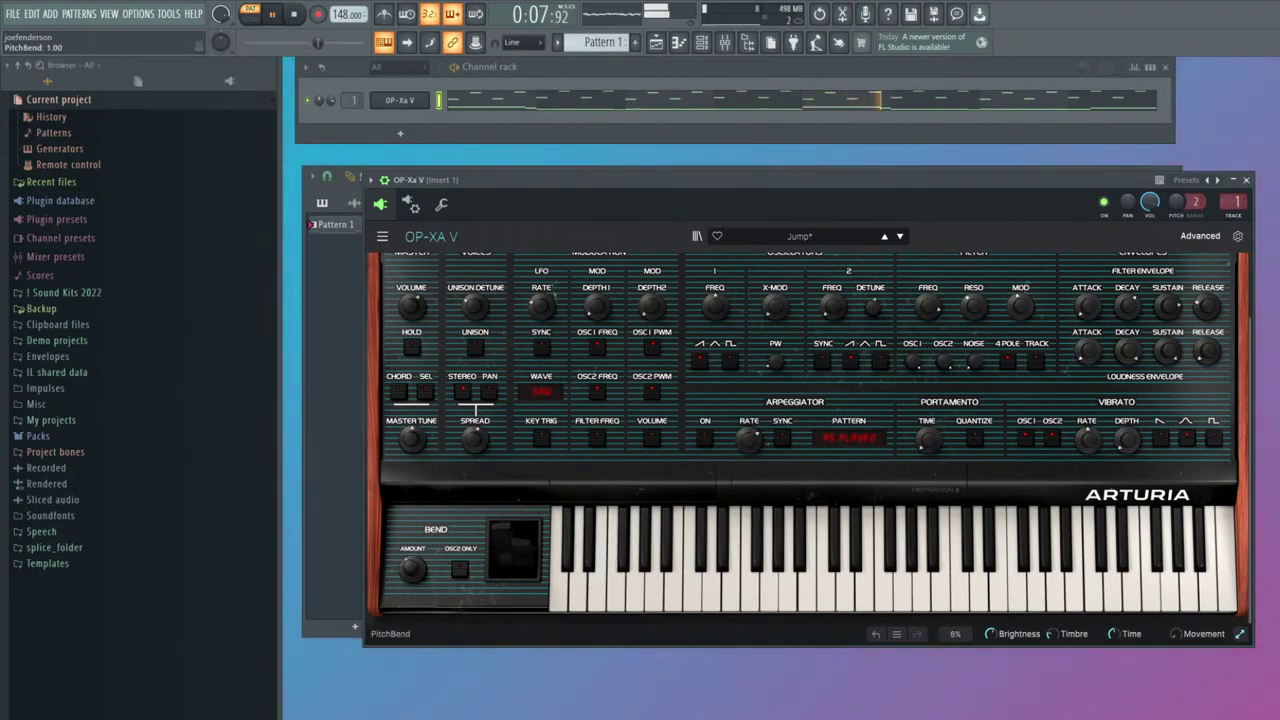
{"action": "left_click_drag", "start_coordinate": [505, 555], "coordinate": [523, 525]}
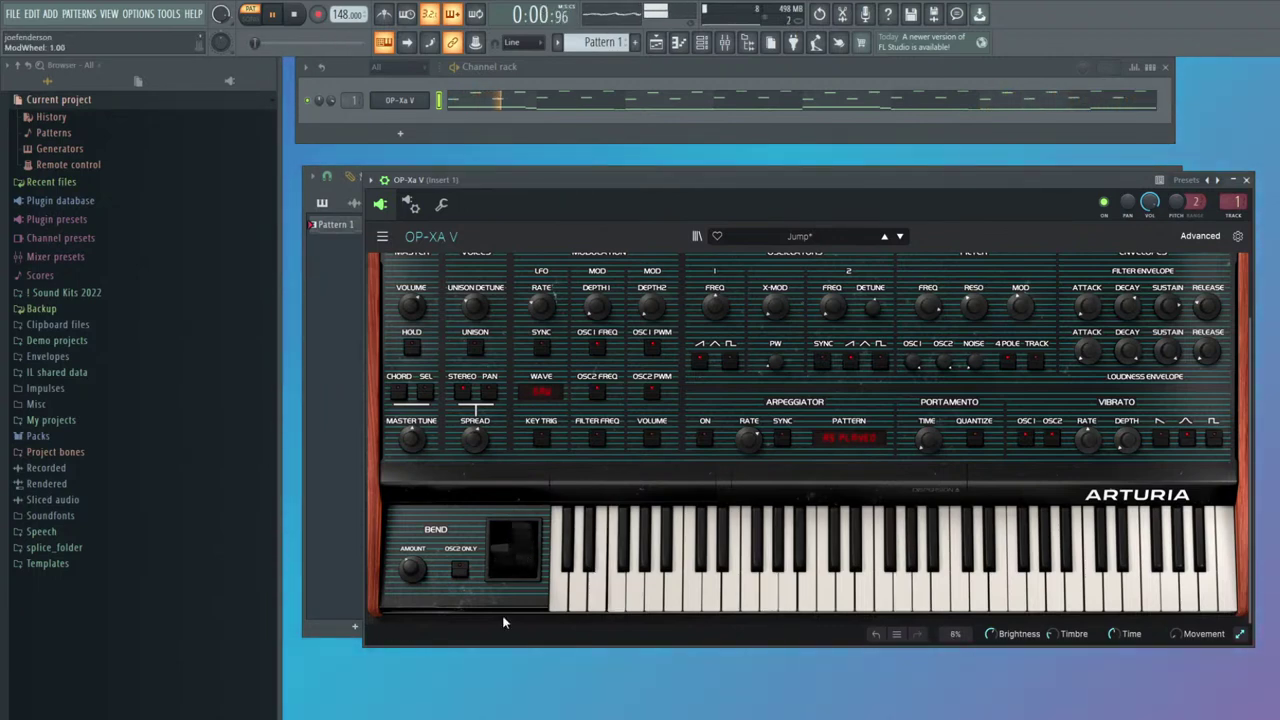
{"action": "left_click_drag", "start_coordinate": [503, 569], "coordinate": [503, 530]}
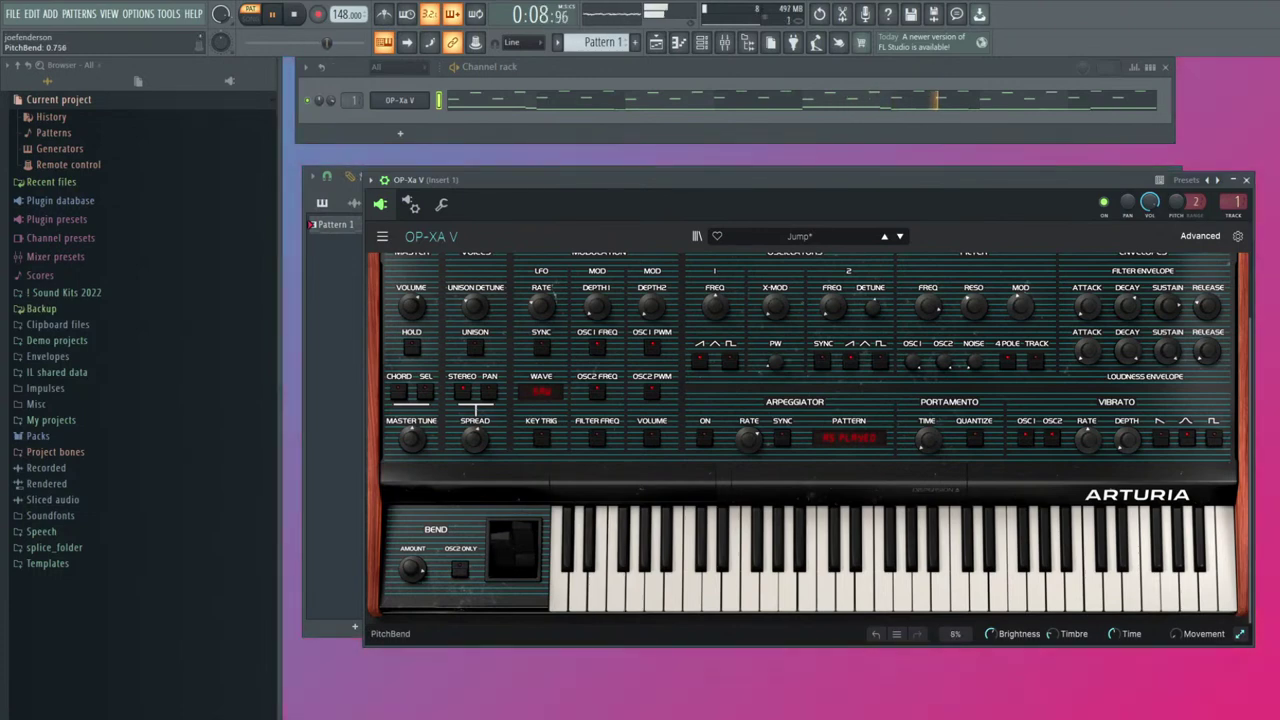
{"action": "left_click_drag", "start_coordinate": [413, 568], "coordinate": [413, 560]}
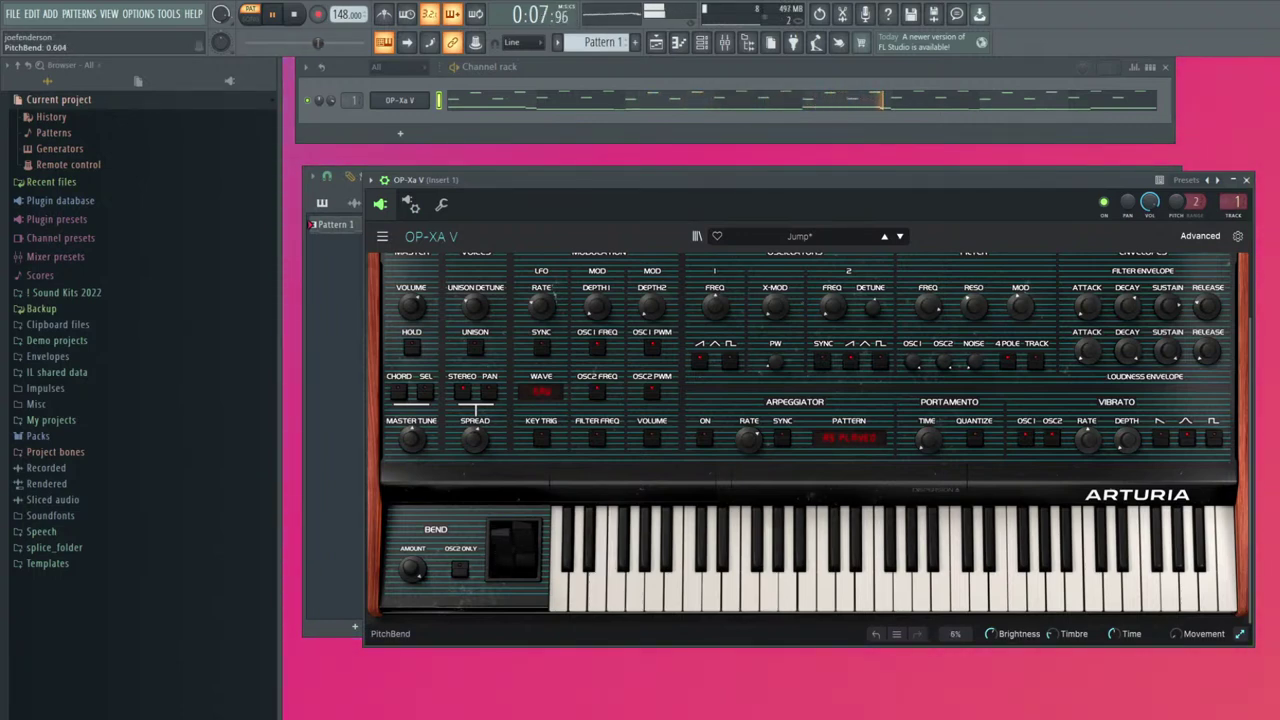
{"action": "left_click_drag", "start_coordinate": [506, 574], "coordinate": [503, 525]}
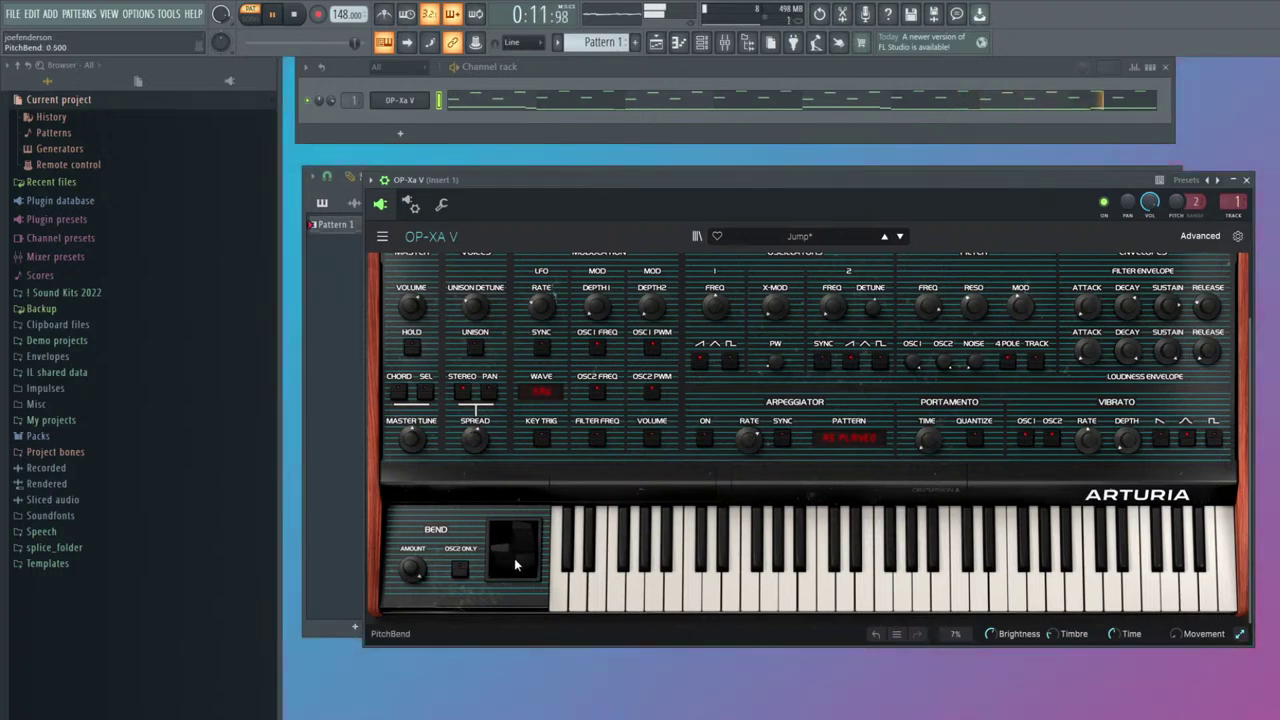
Move the OP-Xa V window aside, place Pattern 1 at bar 1 of playlist track 2, and switch playback to song mode
{"action": "left_click_drag", "start_coordinate": [705, 179], "coordinate": [895, 210]}
{"action": "left_click_drag", "start_coordinate": [692, 588], "coordinate": [692, 572]}
{"action": "left_click", "coordinate": [505, 268]}
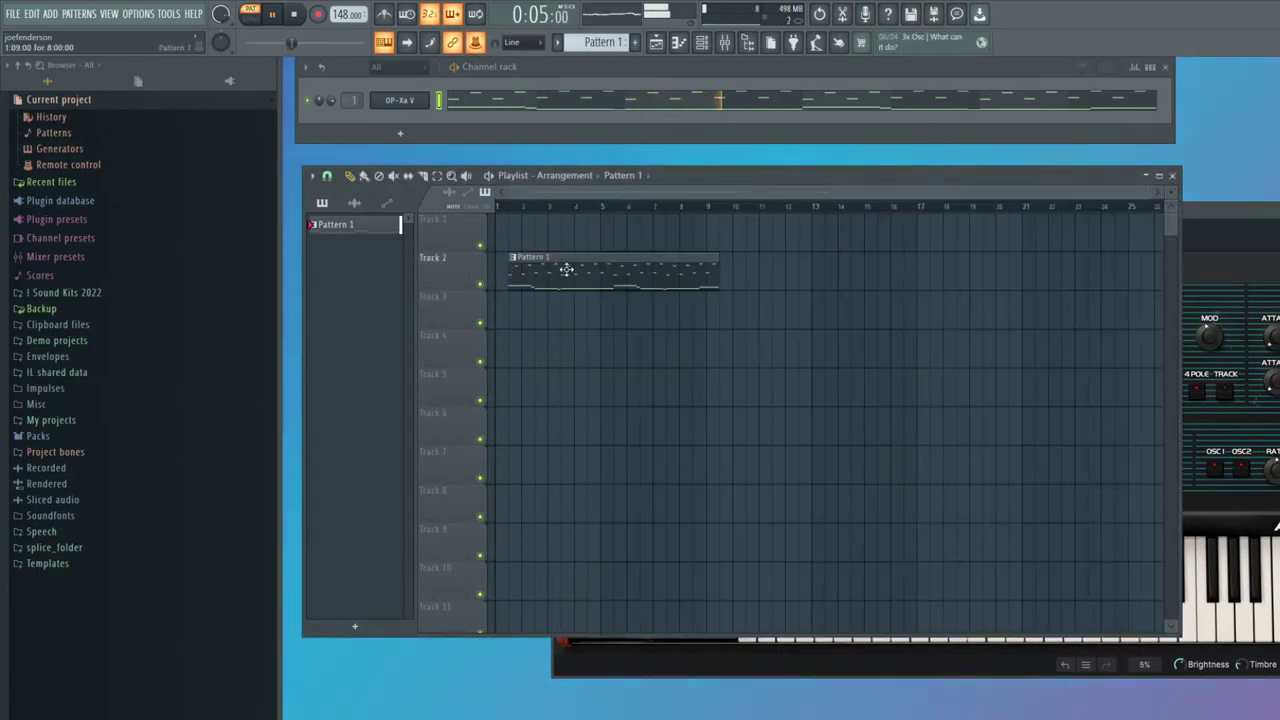
{"action": "left_click", "coordinate": [250, 18]}
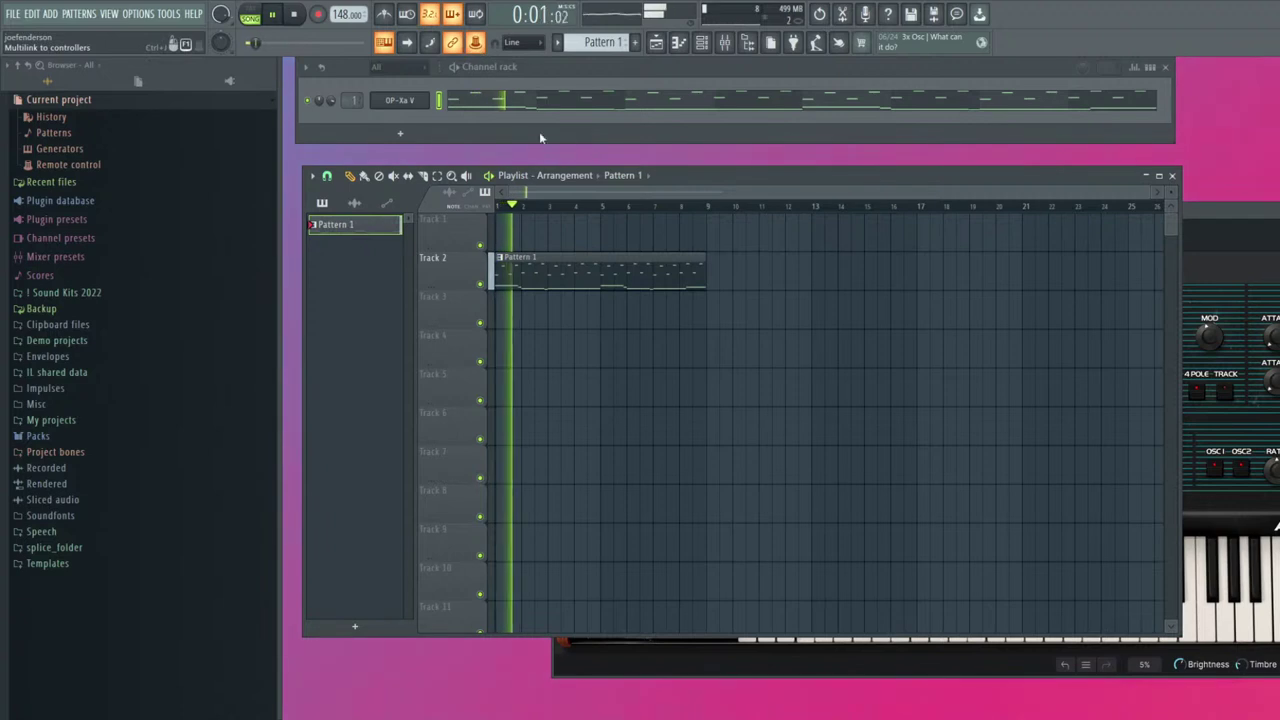
Automate the OP-Xa V pitch bend on track 1 over bars 1–8, flat until a rise late in bar 2 that peaks at bar 3
{"action": "scroll", "coordinate": [496, 244], "scroll_direction": "up", "scroll_amount": 2}
{"action": "key", "text": "space"}
{"action": "mouse_move", "coordinate": [498, 238]}
{"action": "left_mouse_down"}
{"action": "mouse_move", "coordinate": [499, 223]}
{"action": "mouse_move", "coordinate": [497, 239]}
{"action": "left_mouse_up"}
{"action": "key", "text": "space"}
{"action": "right_click", "coordinate": [581, 239]}
{"action": "mouse_move", "coordinate": [581, 239]}
{"action": "left_mouse_down"}
{"action": "mouse_move", "coordinate": [582, 226]}
{"action": "mouse_move", "coordinate": [574, 250]}
{"action": "left_mouse_up"}
{"action": "key", "text": "space"}
{"action": "right_click", "coordinate": [573, 233]}
{"action": "key", "text": "space"}
{"action": "key", "text": "space"}
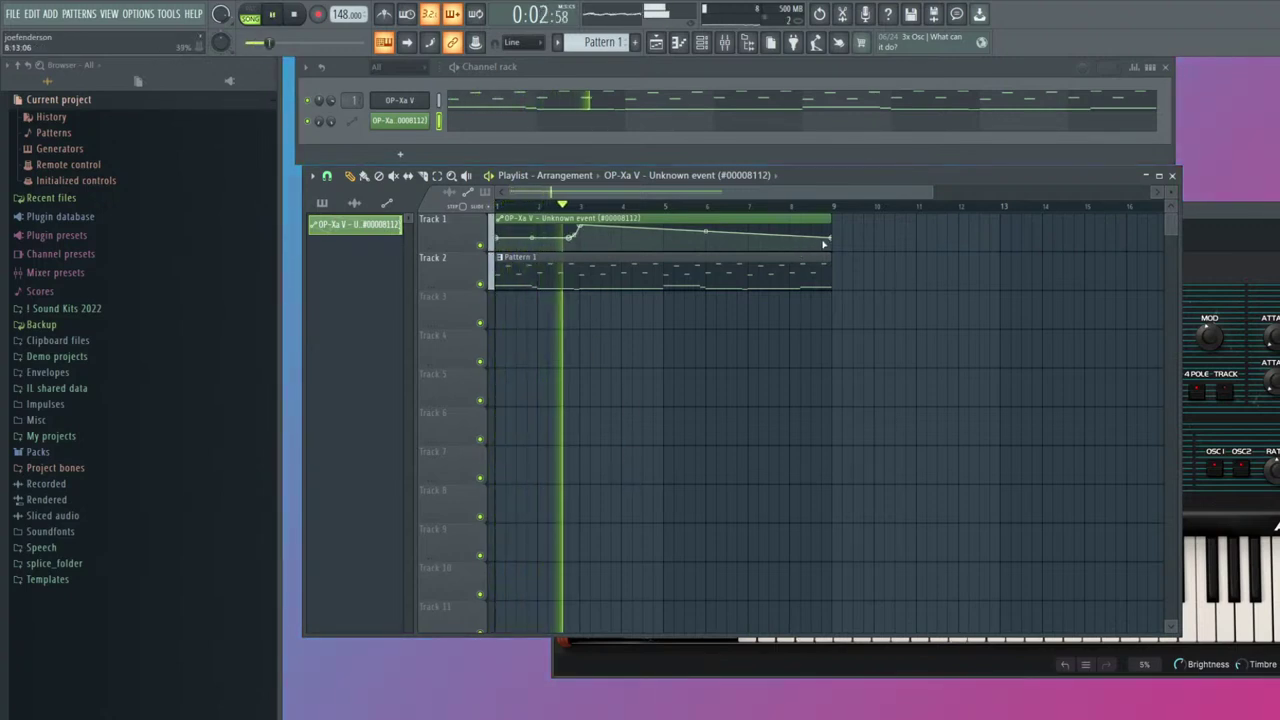
{"action": "key", "text": "space"}
{"action": "key", "text": "space"}
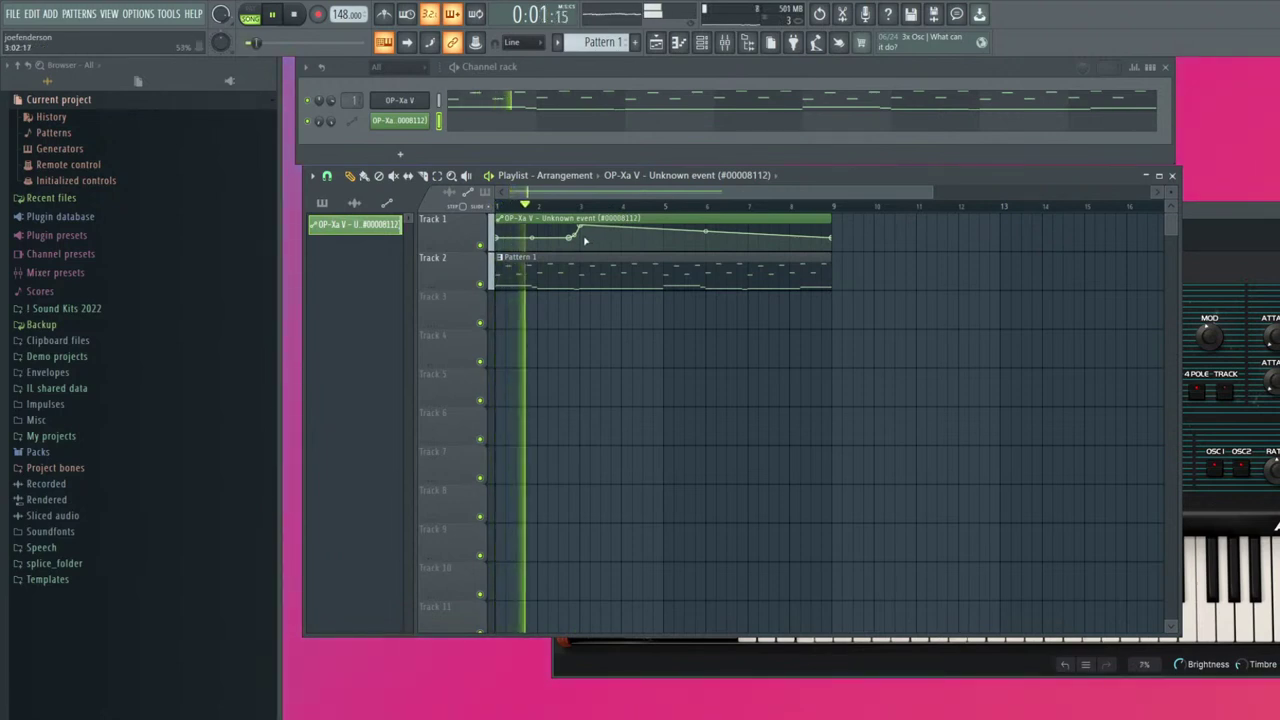
Drop the pitch-bend automation back to its 50% centre right at bar 3 and curve the rise leading into it
{"action": "right_click", "coordinate": [587, 238]}
{"action": "left_click_drag", "start_coordinate": [587, 238], "coordinate": [578, 236]}
{"action": "key", "text": "space"}
{"action": "key", "text": "space"}
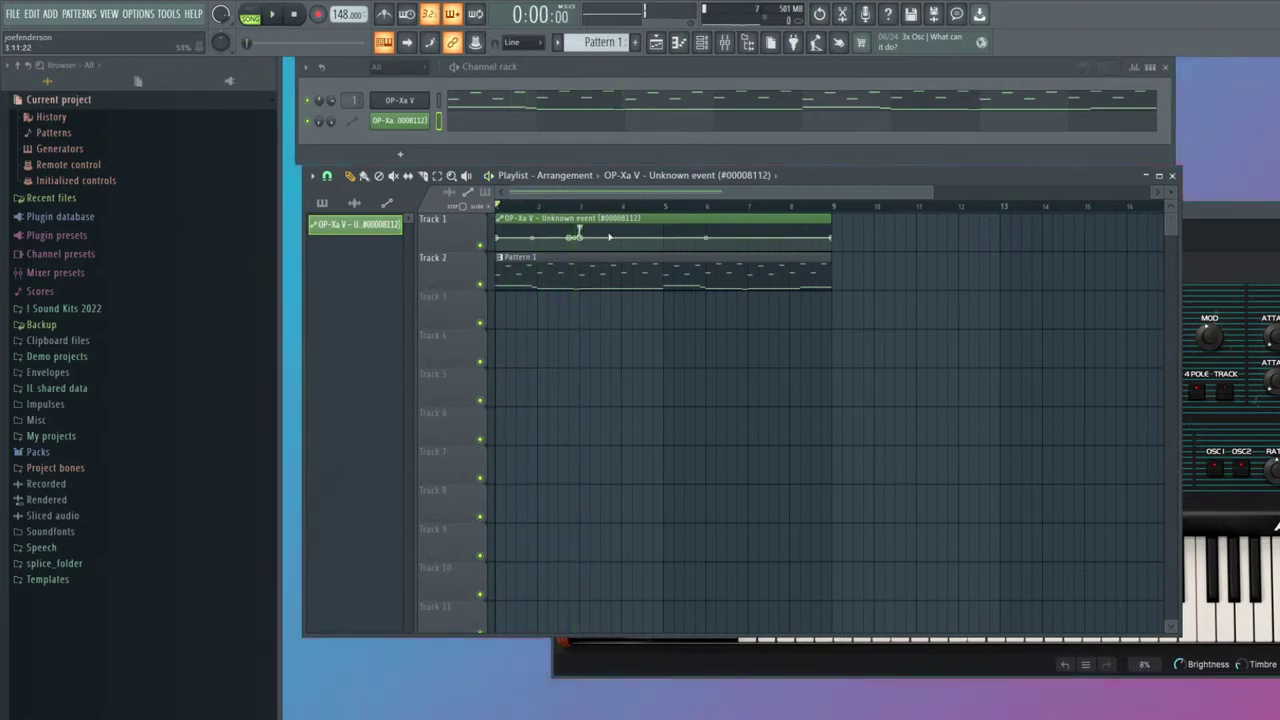
{"action": "scroll", "coordinate": [580, 236], "scroll_direction": "up", "scroll_amount": 4}
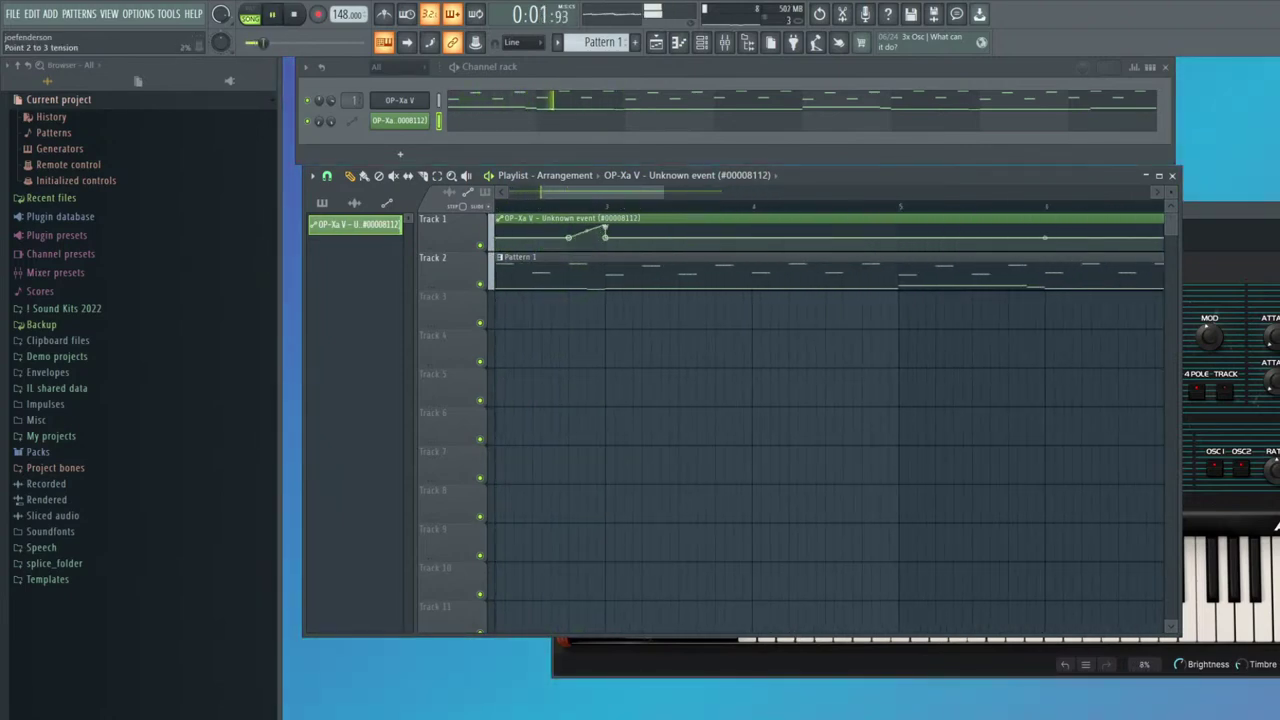
{"action": "key", "text": "space"}
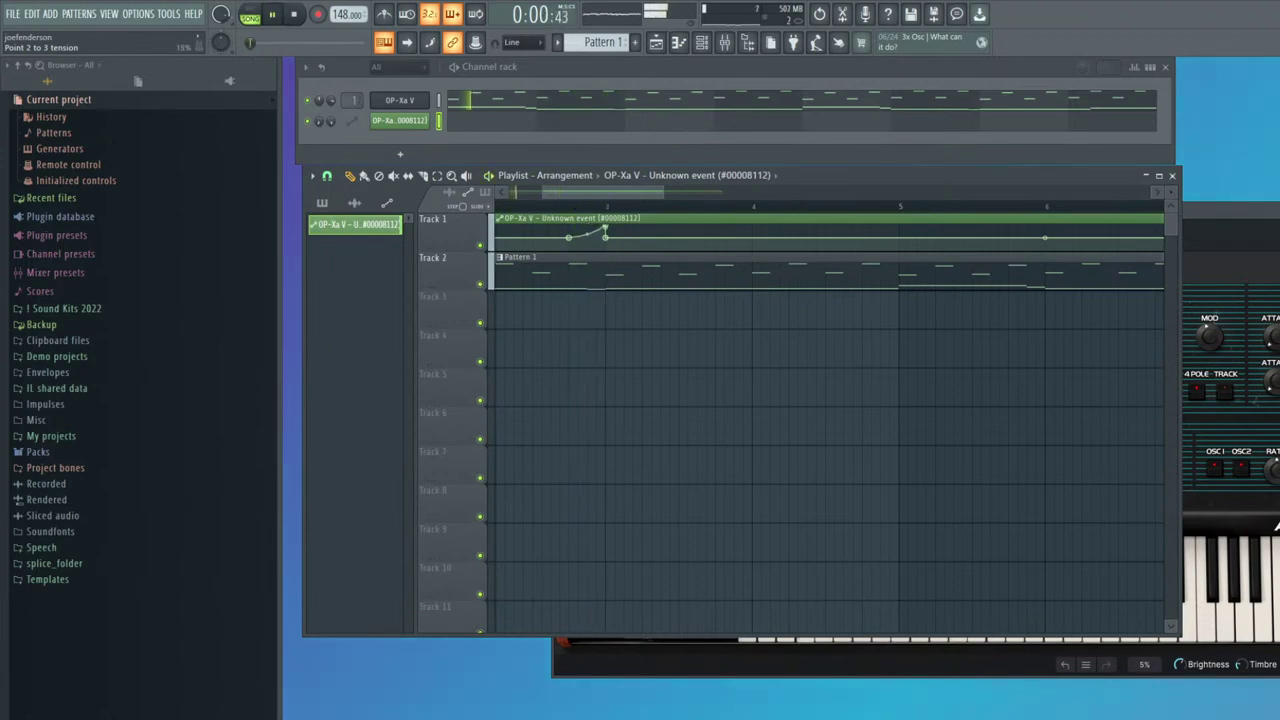
{"action": "scroll", "coordinate": [606, 230], "scroll_direction": "down", "scroll_amount": 4}
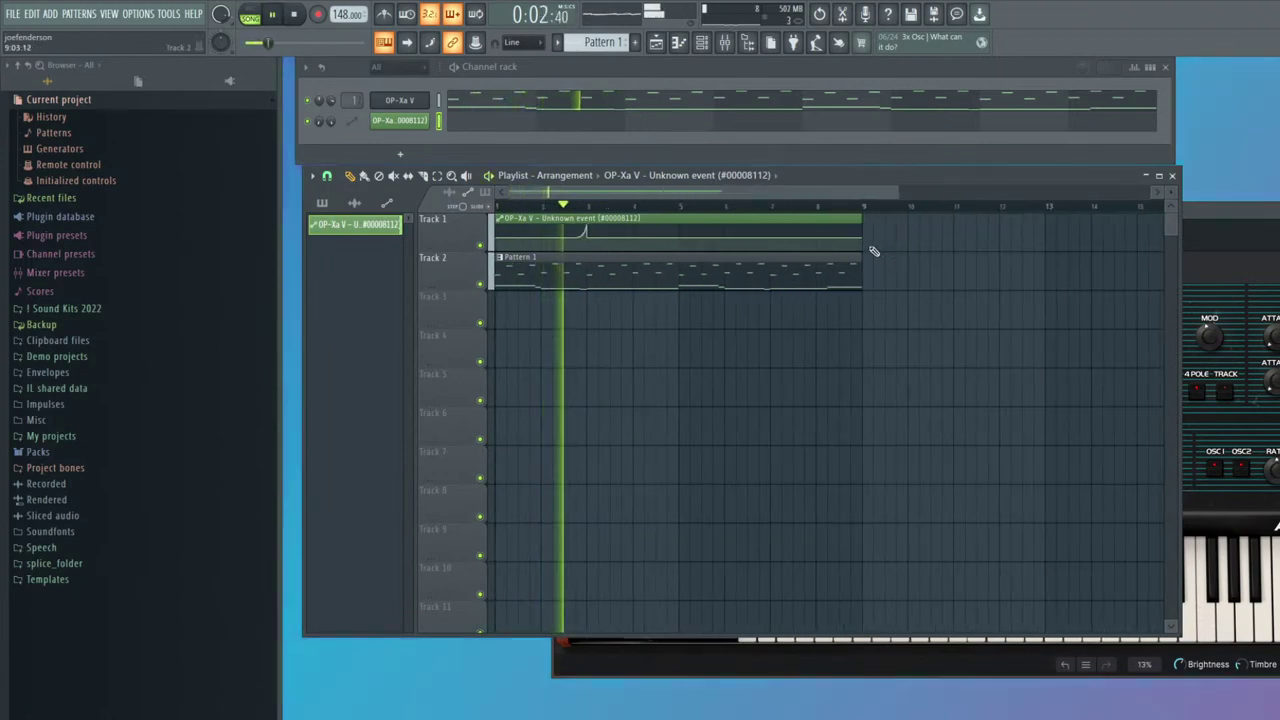
Trim the pitch-bend automation clip to two bars and repeat it through bar 8, keeping the OP-Xa V window in view
{"action": "left_click_drag", "start_coordinate": [862, 220], "coordinate": [587, 222]}
{"action": "double_click", "coordinate": [428, 226]}
{"action": "key", "text": "ctrl+b"}
{"action": "key", "text": "ctrl+b"}
{"action": "key", "text": "ctrl+b"}
{"action": "left_click_drag", "start_coordinate": [1196, 209], "coordinate": [1026, 172]}
{"action": "left_click_drag", "start_coordinate": [705, 178], "coordinate": [644, 277]}
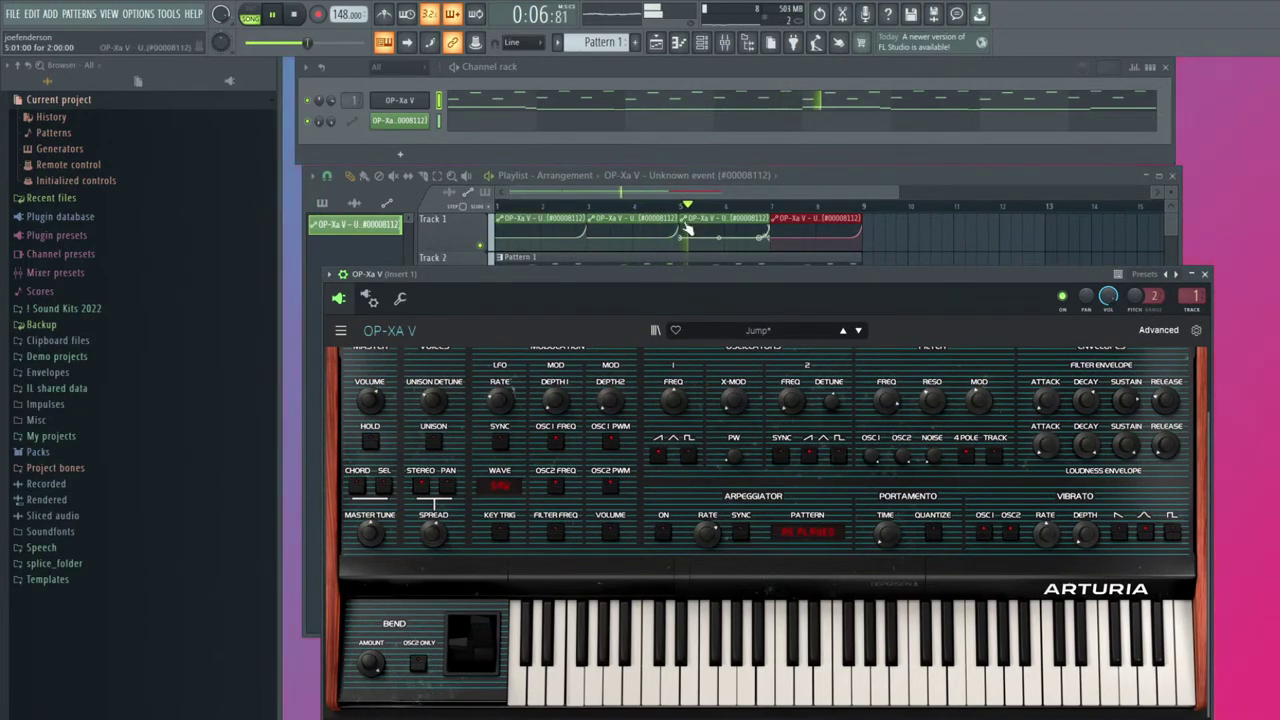
Make a unique flat copy of the automation clip for bars 1–2 and 5–6, alternating with the rising clip in bars 3–4 and 7–8
{"action": "right_click", "coordinate": [651, 233]}
{"action": "left_click_drag", "start_coordinate": [560, 228], "coordinate": [652, 227]}
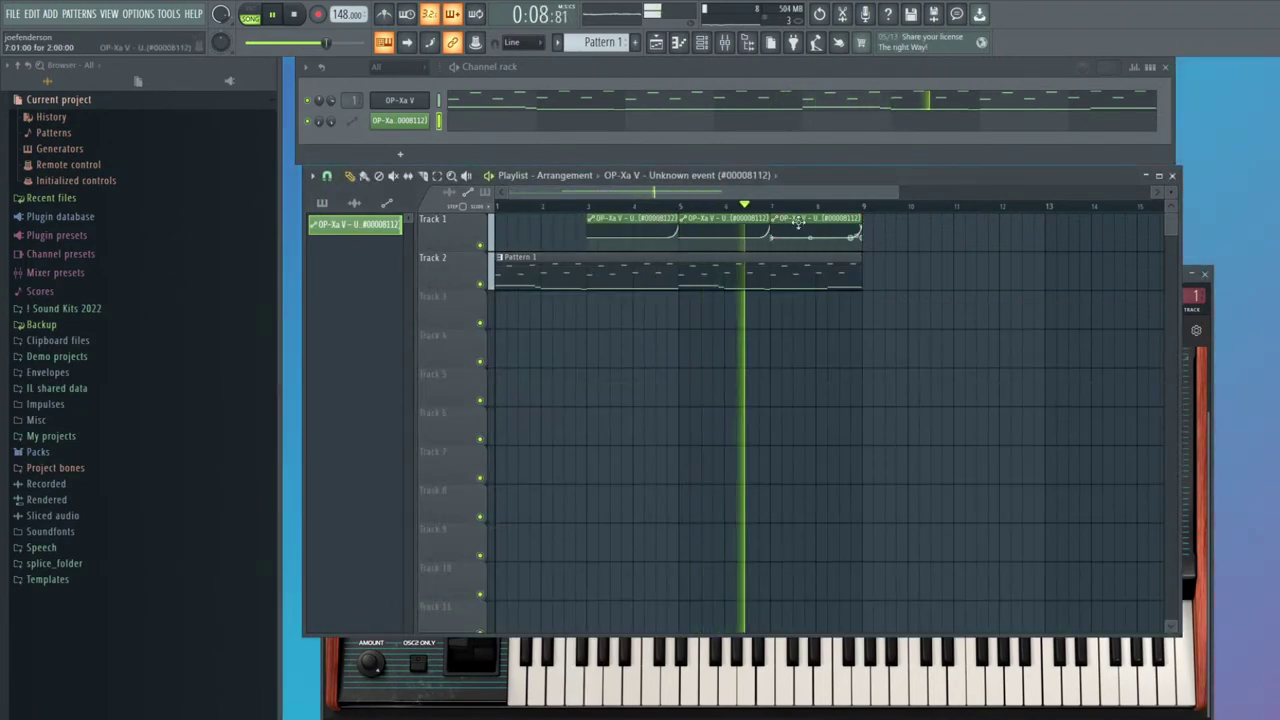
{"action": "right_click", "coordinate": [751, 225]}
{"action": "left_click", "coordinate": [501, 229]}
{"action": "left_click", "coordinate": [500, 219]}
{"action": "left_click", "coordinate": [549, 339]}
{"action": "right_click", "coordinate": [587, 222]}
{"action": "right_click", "coordinate": [808, 232]}
{"action": "left_click_drag", "start_coordinate": [781, 234], "coordinate": [548, 234], "text": "ctrl"}
{"action": "key", "text": "ctrl+b"}
{"action": "left_click", "coordinate": [1006, 322], "text": "ctrl"}
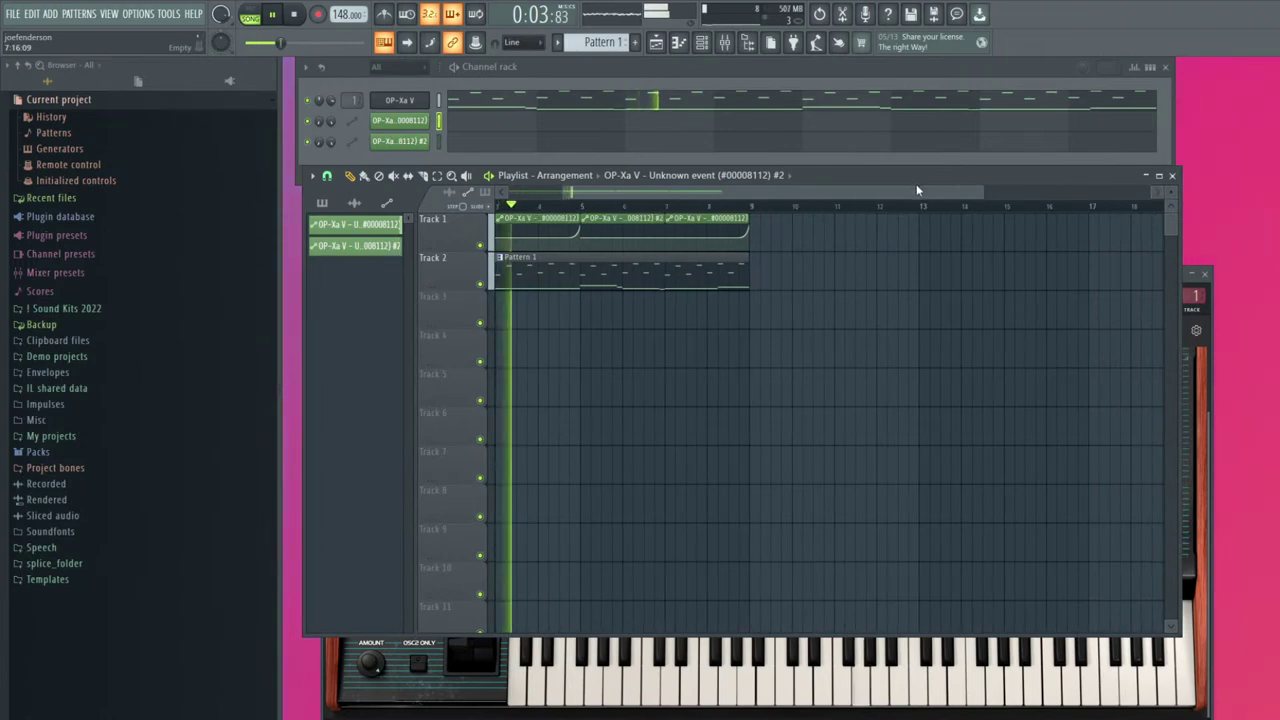
Compress all the upper melody notes in the OP-Xa V piano roll to half their length so they fit into bars 1–4
{"action": "left_click_drag", "start_coordinate": [845, 171], "coordinate": [861, 137]}
{"action": "left_click", "coordinate": [581, 103]}
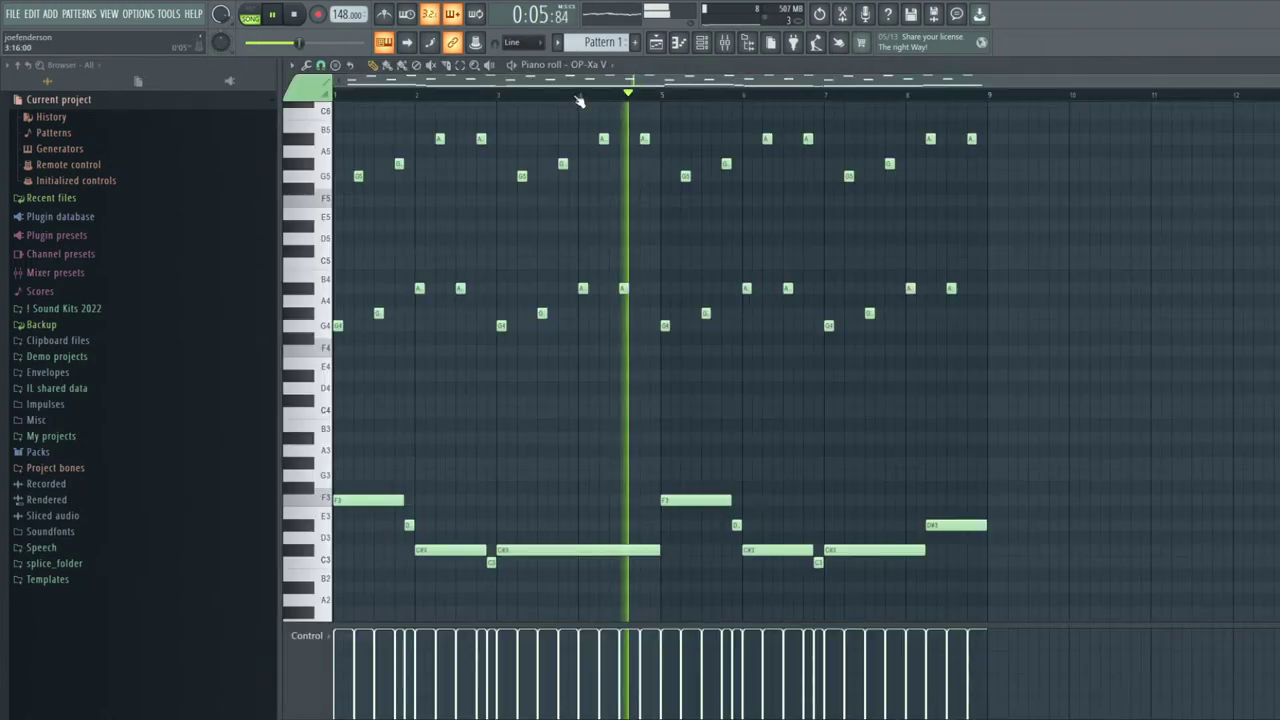
{"action": "mouse_move", "coordinate": [1020, 406]}
{"action": "left_mouse_down", "text": "ctrl"}
{"action": "mouse_move", "coordinate": [969, 334]}
{"action": "mouse_move", "coordinate": [336, 110]}
{"action": "left_mouse_up", "text": "ctrl"}
{"action": "scroll", "coordinate": [500, 346], "scroll_direction": "up", "scroll_amount": 1}
{"action": "scroll", "coordinate": [547, 399], "scroll_direction": "down", "scroll_amount": 1}
{"action": "scroll", "coordinate": [547, 399], "scroll_direction": "up", "scroll_amount": 1}
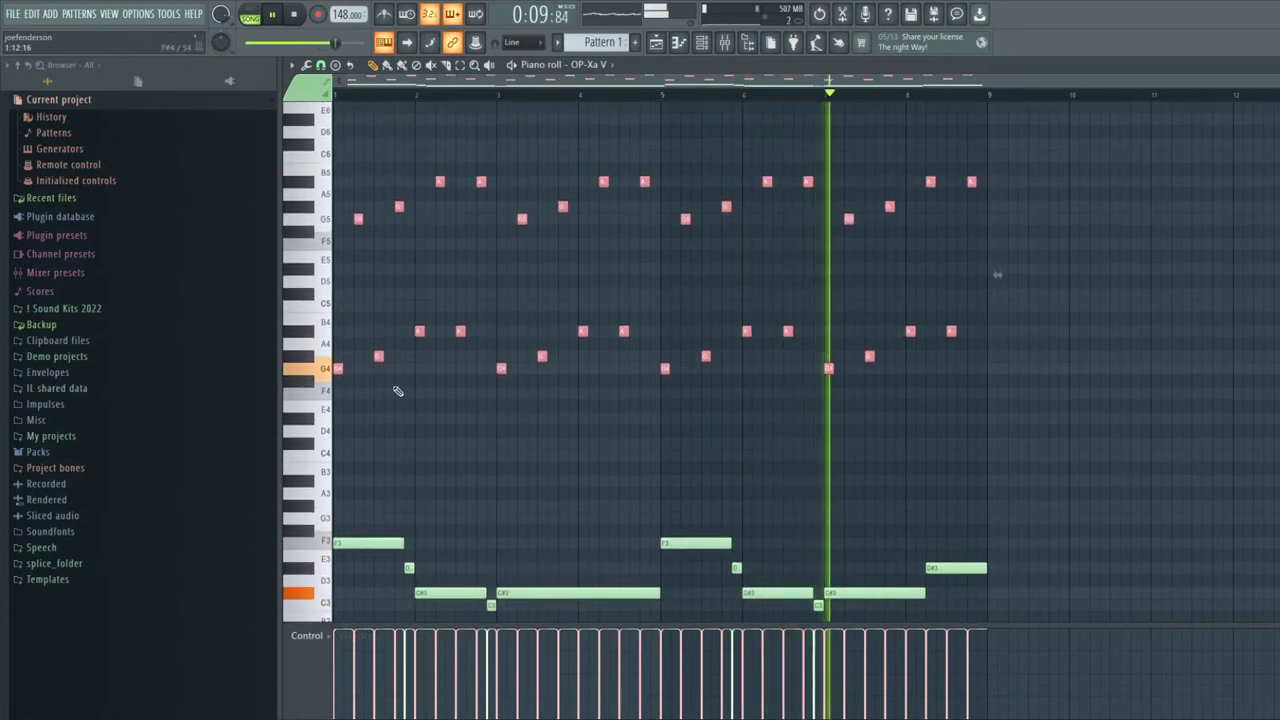
{"action": "left_click_drag", "start_coordinate": [997, 274], "coordinate": [671, 265]}
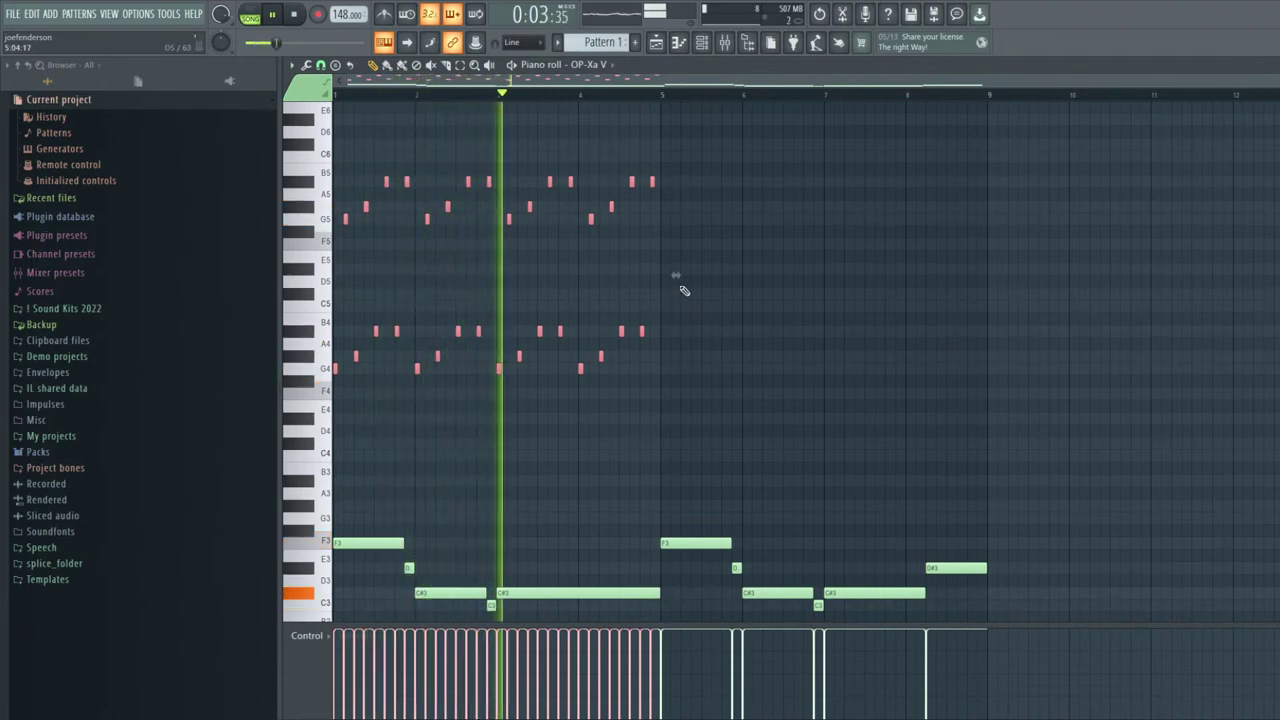
Delete the bass notes in bars 5–8
{"action": "scroll", "coordinate": [891, 486], "scroll_direction": "down", "scroll_amount": 2}
{"action": "left_click_drag", "start_coordinate": [1063, 560], "coordinate": [698, 392]}
{"action": "key", "text": "Delete"}
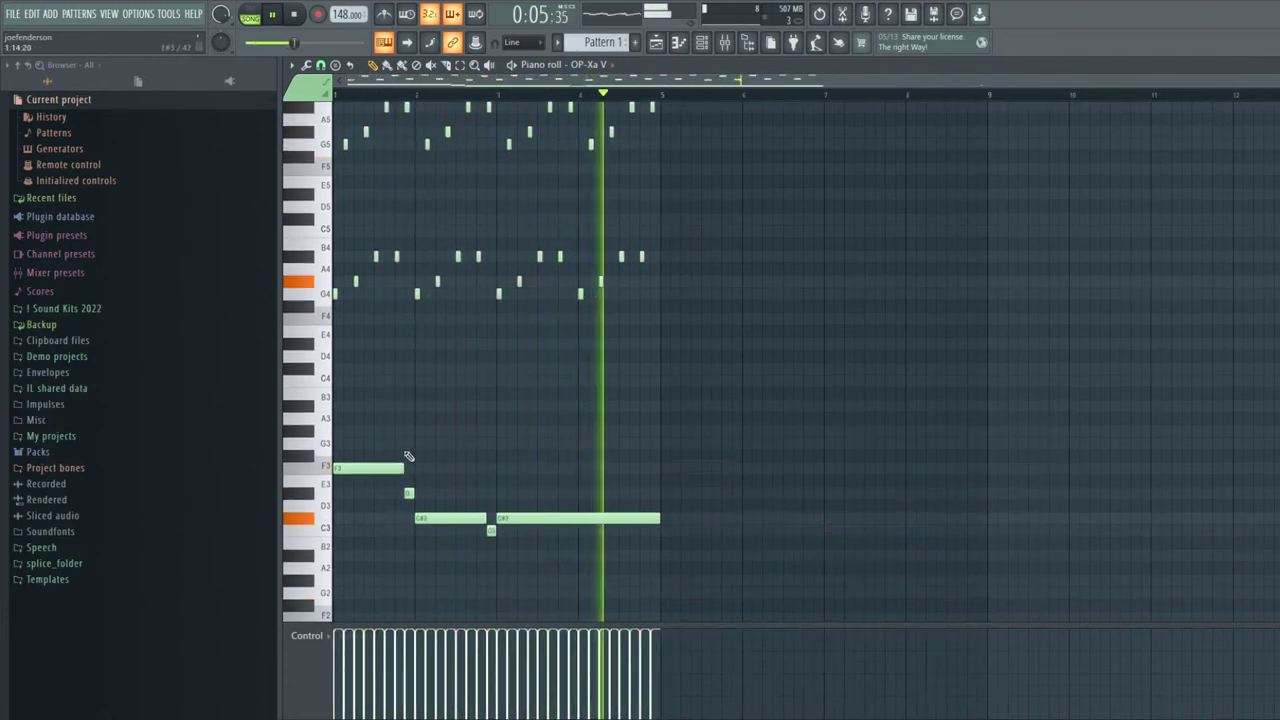
Lower bar 1's F3 bass note to C#3 and delete the short D#3 plus bar 2's C#3 and C3
{"action": "scroll", "coordinate": [367, 469], "scroll_direction": "up", "scroll_amount": 2}
{"action": "key", "text": "space"}
{"action": "key", "text": "space"}
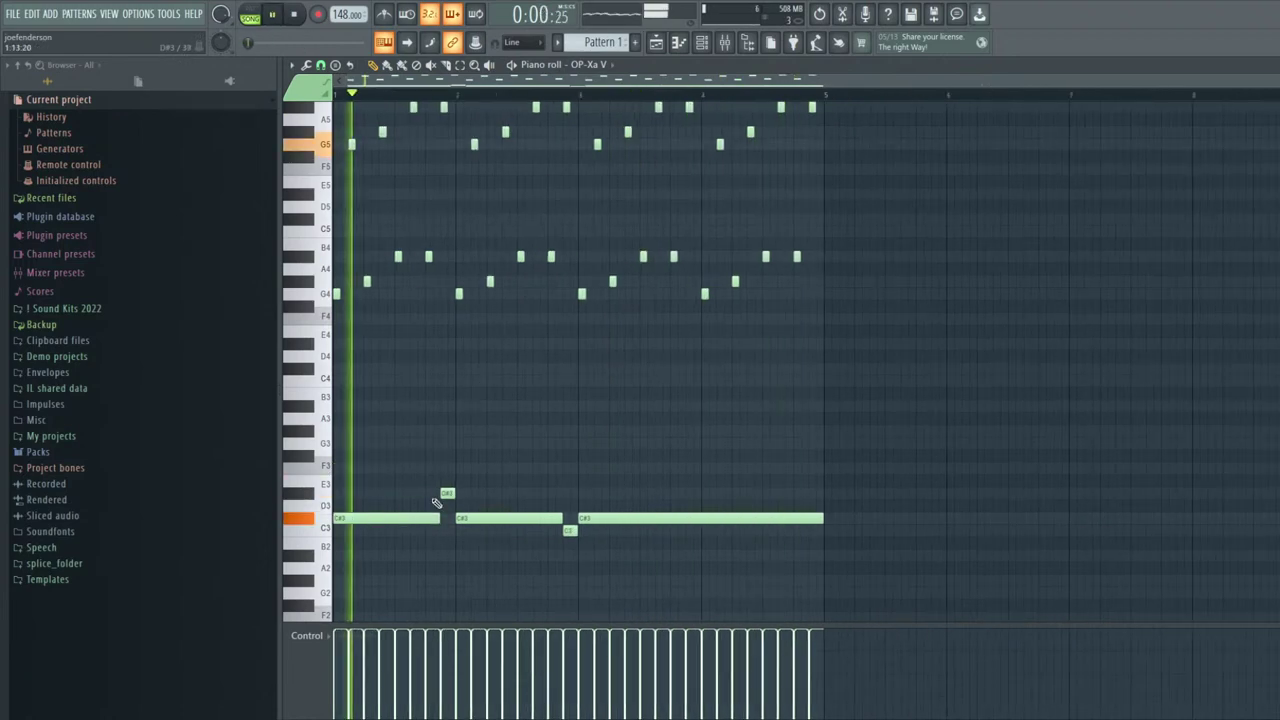
{"action": "key", "text": "space"}
{"action": "right_click", "coordinate": [569, 529]}
{"action": "right_click", "coordinate": [530, 519]}
{"action": "key", "text": "space"}
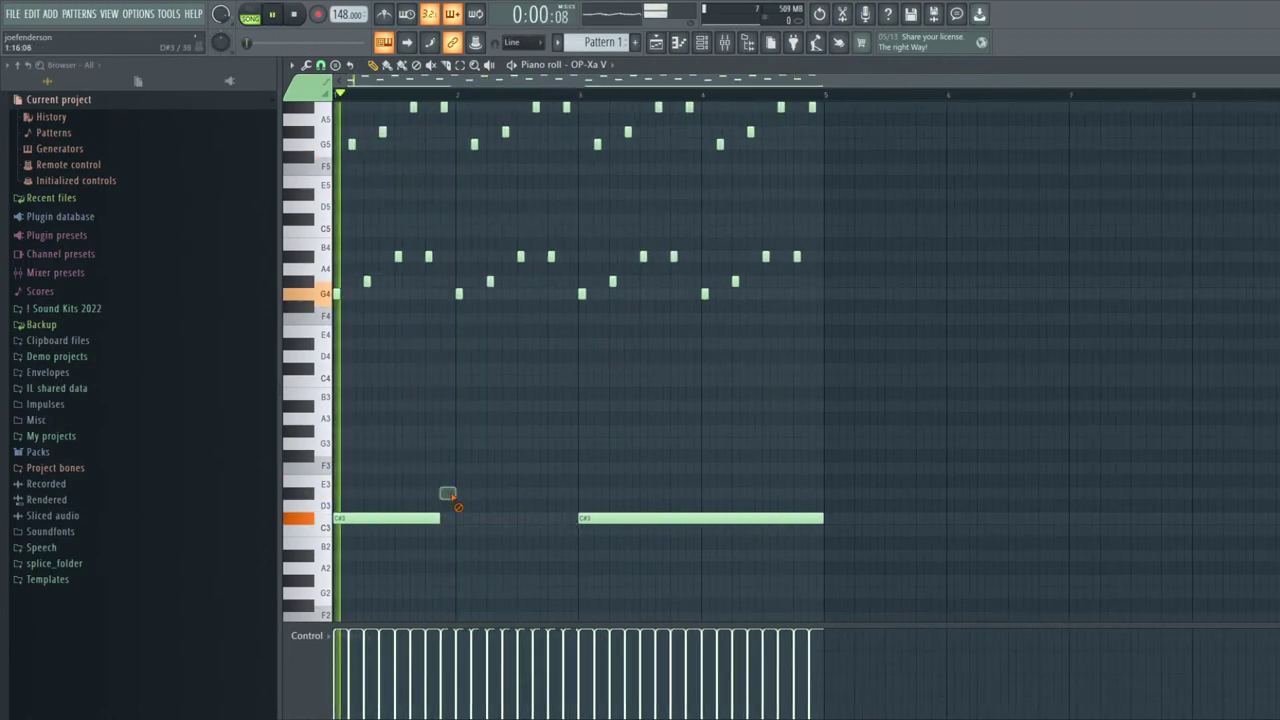
{"action": "right_click", "coordinate": [448, 494]}
{"action": "key", "text": "space"}
Shorten bar 1's C#3 to three beats, add a three-beat C3 after it, and delete the long C#3 in bar 3
{"action": "left_click_drag", "start_coordinate": [437, 518], "coordinate": [426, 522]}
{"action": "key", "text": "space"}
{"action": "left_click", "coordinate": [428, 530]}
{"action": "right_click", "coordinate": [605, 520]}
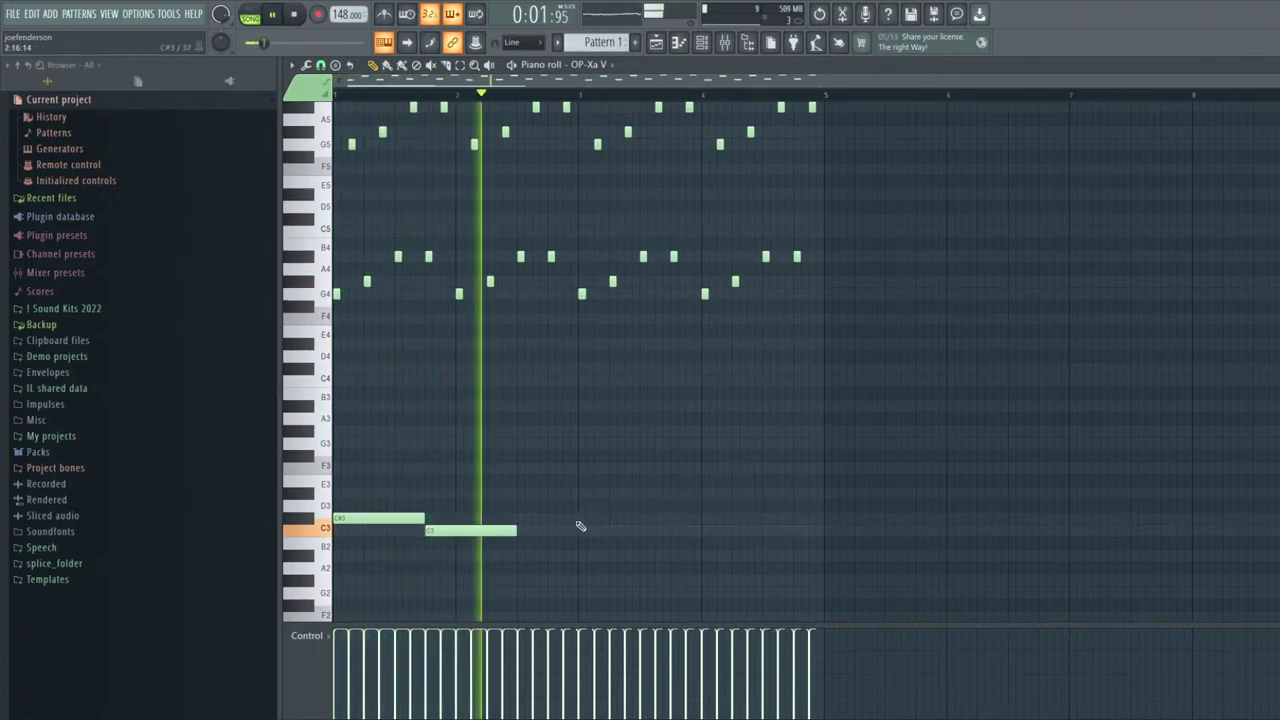
Add C#3, D#3 and F3 bass notes across bars 3–4, duplicate the four bars into bars 5–8, and delete bar 8's F3
{"action": "left_click", "coordinate": [578, 518]}
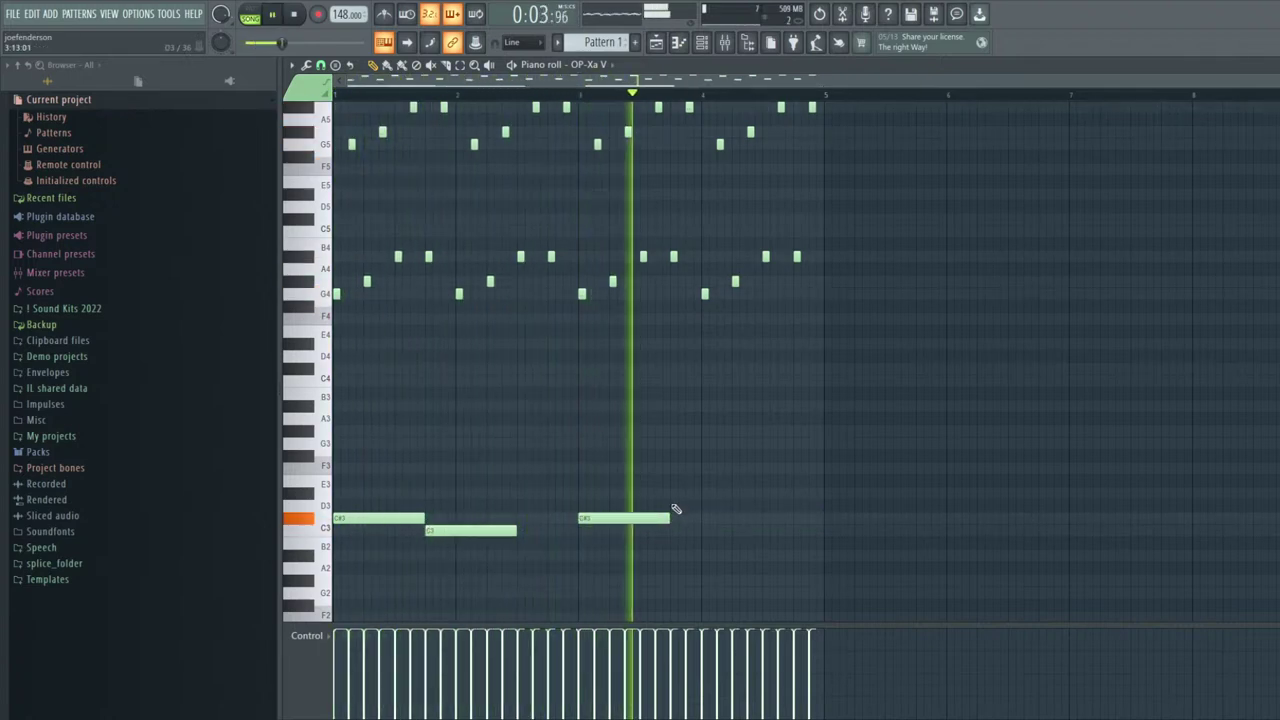
{"action": "left_click", "coordinate": [676, 493]}
{"action": "left_click", "coordinate": [771, 471]}
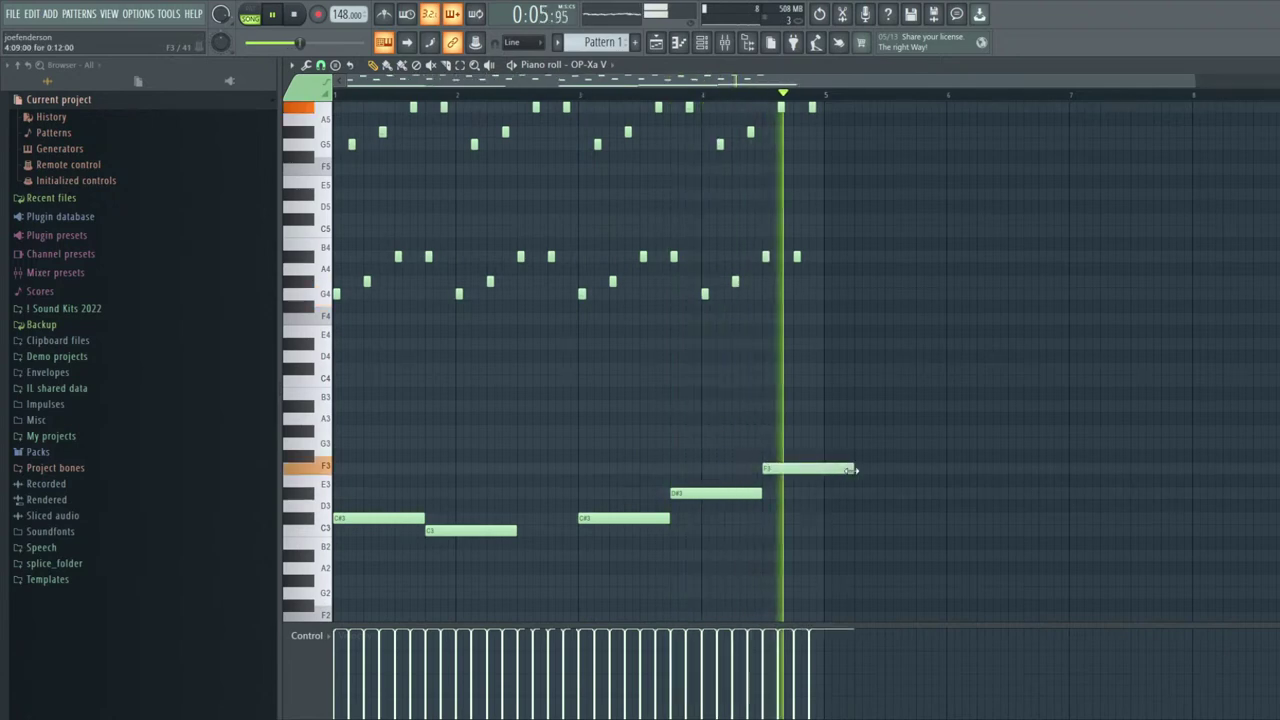
{"action": "key", "text": "ctrl+b"}
{"action": "scroll", "coordinate": [846, 430], "scroll_direction": "down", "scroll_amount": 2}
{"action": "right_click", "coordinate": [952, 470]}
Raise bar 1's opening bass note to F3 and shorten the following C3 to two beats
{"action": "key", "text": "space"}
{"action": "key", "text": "space"}
{"action": "key", "text": "space"}
{"action": "key", "text": "space"}
Add a C#3 bass note from beat 2 to the end of bar 2 and delete all bass notes from bar 3 onward
{"action": "left_click", "coordinate": [438, 518]}
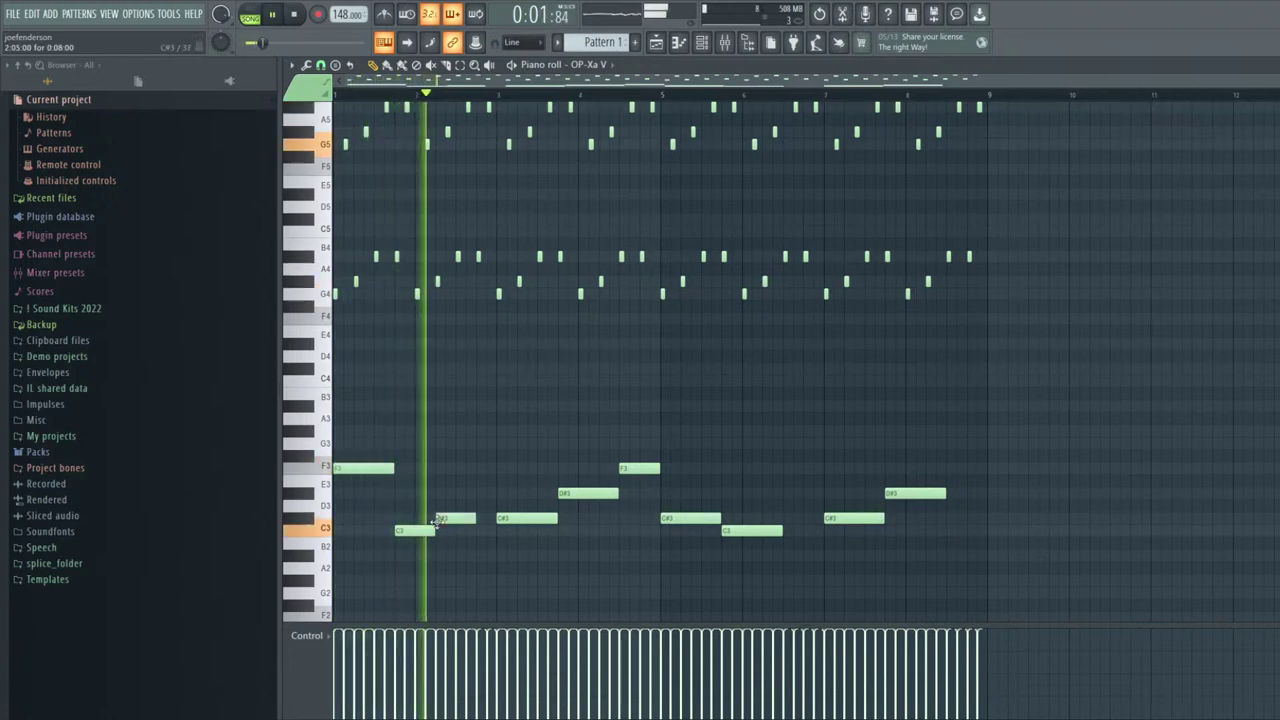
{"action": "left_click_drag", "start_coordinate": [475, 520], "coordinate": [498, 520]}
{"action": "key", "text": "space"}
{"action": "key", "text": "space"}
{"action": "right_click", "coordinate": [527, 518]}
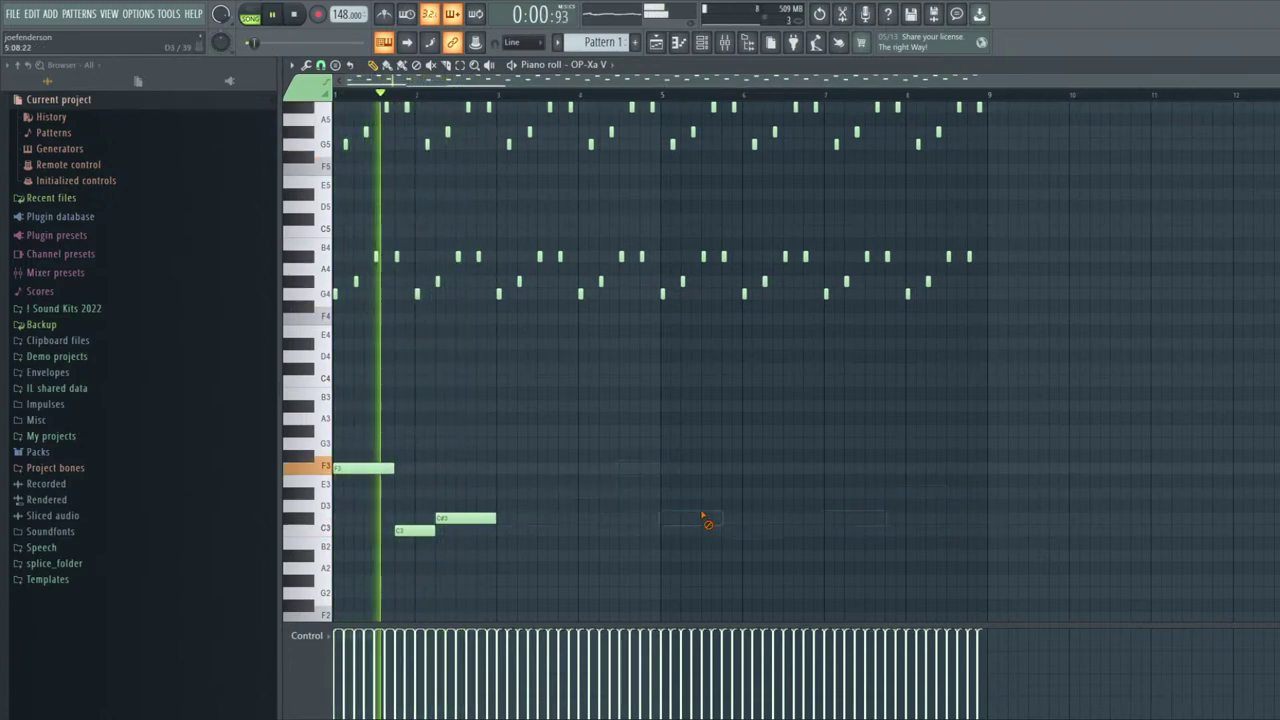
Add a five-beat C#3 bass note from the start of bar 3 and a three-beat D#3 filling the rest of bar 4
{"action": "left_click", "coordinate": [508, 518]}
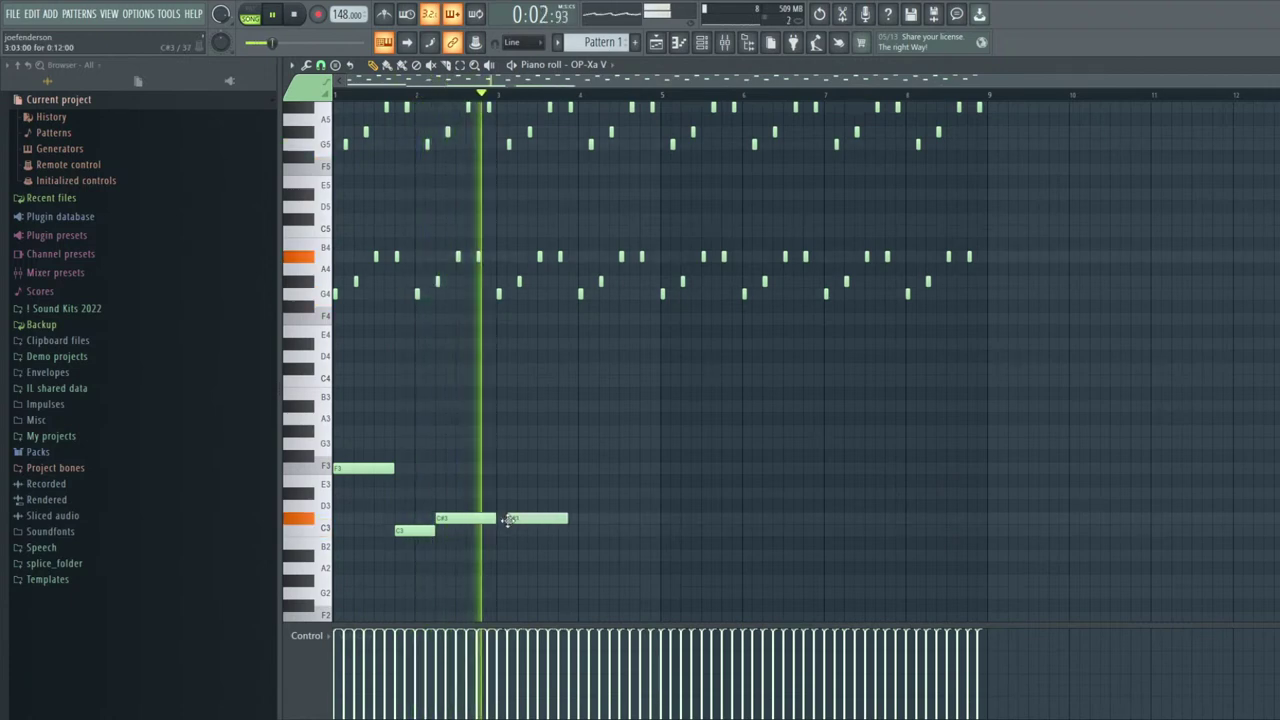
{"action": "key", "text": "space"}
{"action": "left_click", "coordinate": [518, 527]}
{"action": "right_click", "coordinate": [520, 528]}
{"action": "key", "text": "space"}
{"action": "left_click_drag", "start_coordinate": [528, 519], "coordinate": [663, 498]}
{"action": "left_click", "coordinate": [612, 497]}
{"action": "key", "text": "space"}
{"action": "key", "text": "space"}
Duplicate the four-bar bass line into bars 5–8
{"action": "left_click_drag", "start_coordinate": [692, 552], "coordinate": [308, 440]}
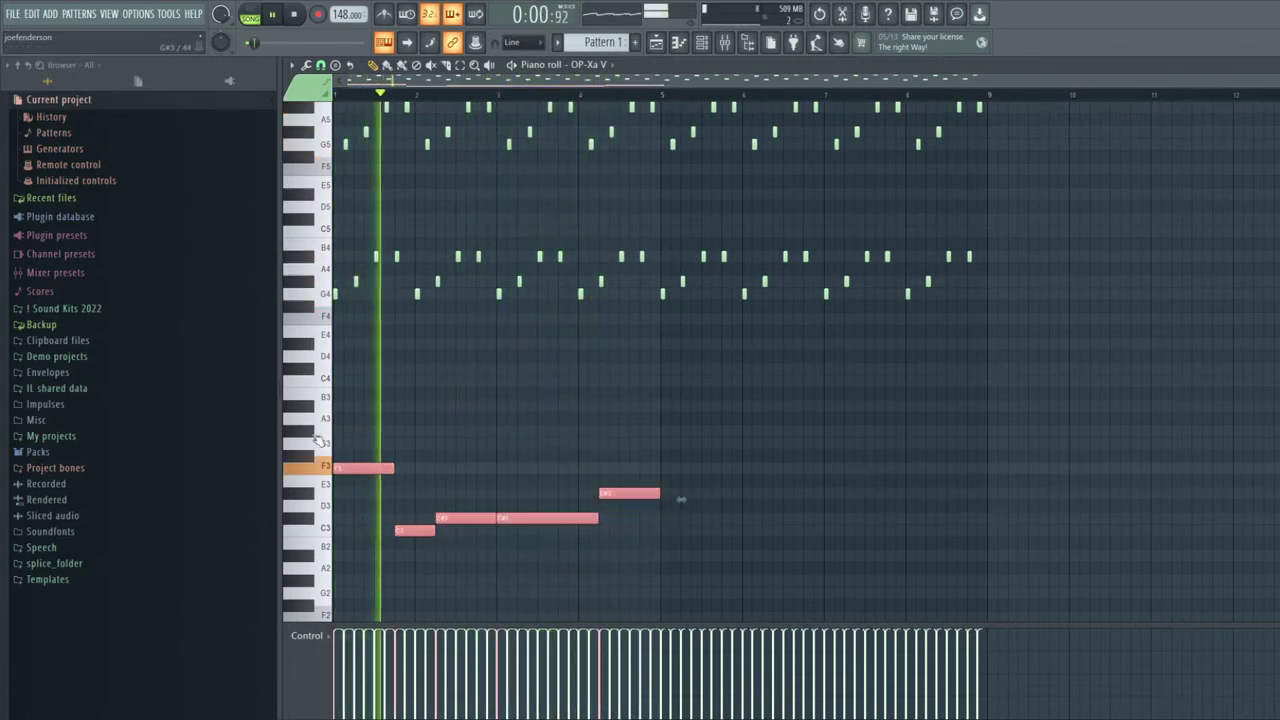
{"action": "key", "text": "ctrl+b"}
{"action": "left_click", "coordinate": [763, 452], "text": "ctrl"}
Create a pattern named DRUMS and place it on Track 5 of the playlist in bars 1–4 and 5–8
{"action": "key", "text": "F7"}
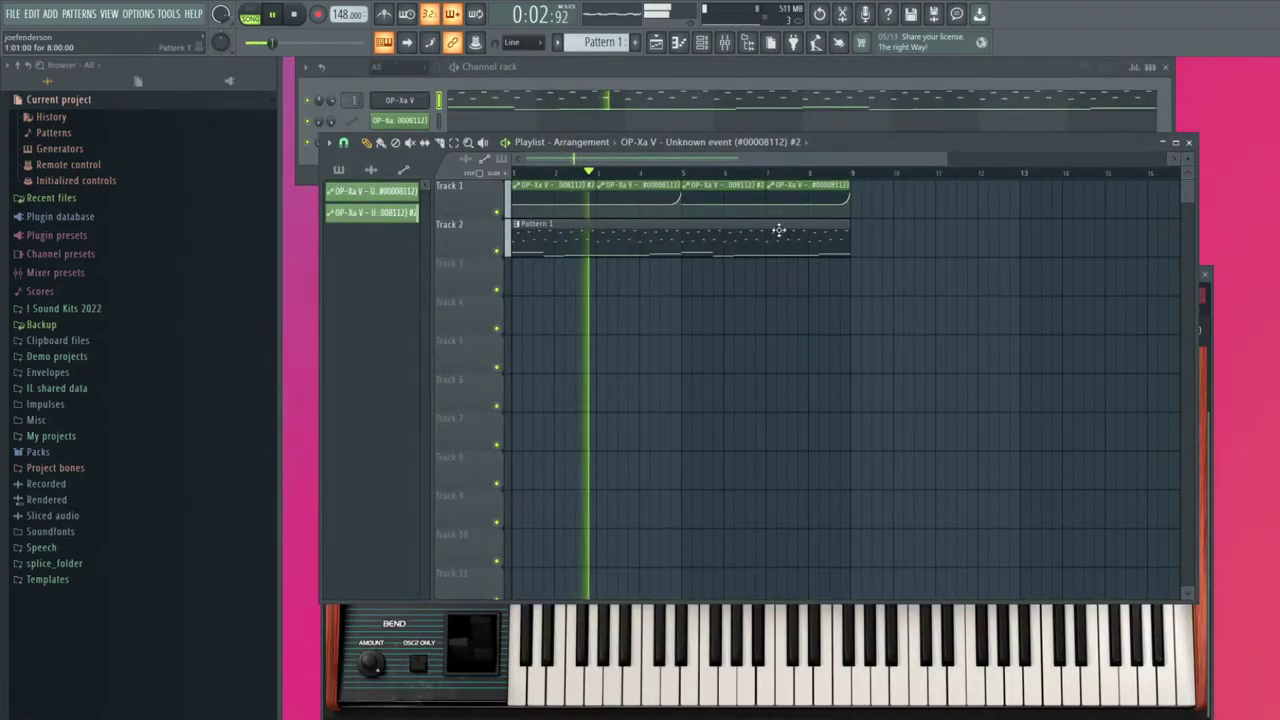
{"action": "left_click", "coordinate": [636, 43]}
{"action": "type", "text": "DRUMS"}
{"action": "key", "text": "Return"}
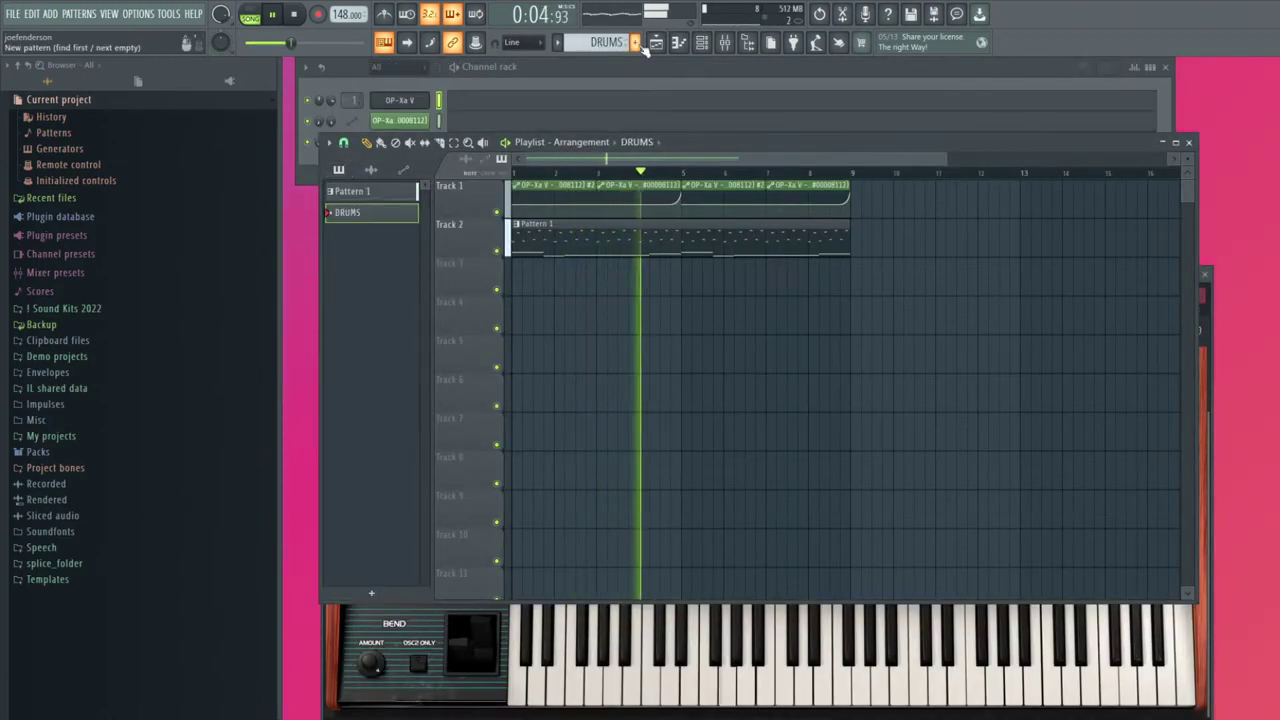
{"action": "left_click", "coordinate": [535, 352]}
{"action": "left_click_drag", "start_coordinate": [555, 352], "coordinate": [512, 352]}
{"action": "key", "text": "ctrl+b"}
{"action": "left_click", "coordinate": [756, 250], "text": "ctrl"}
{"action": "left_click", "coordinate": [764, 288], "text": "ctrl"}
Clone the OP-Xa V channel and make Pattern 1 the active pattern again
{"action": "right_click", "coordinate": [394, 102]}
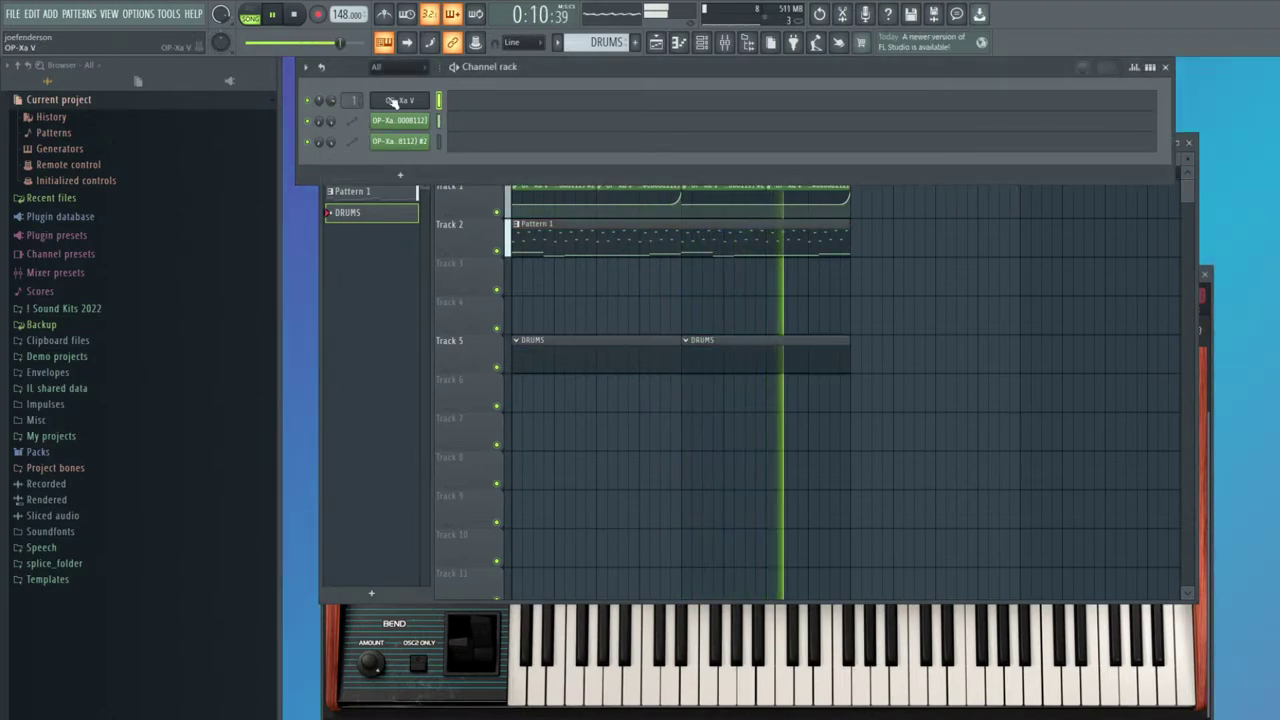
{"action": "left_click", "coordinate": [448, 212]}
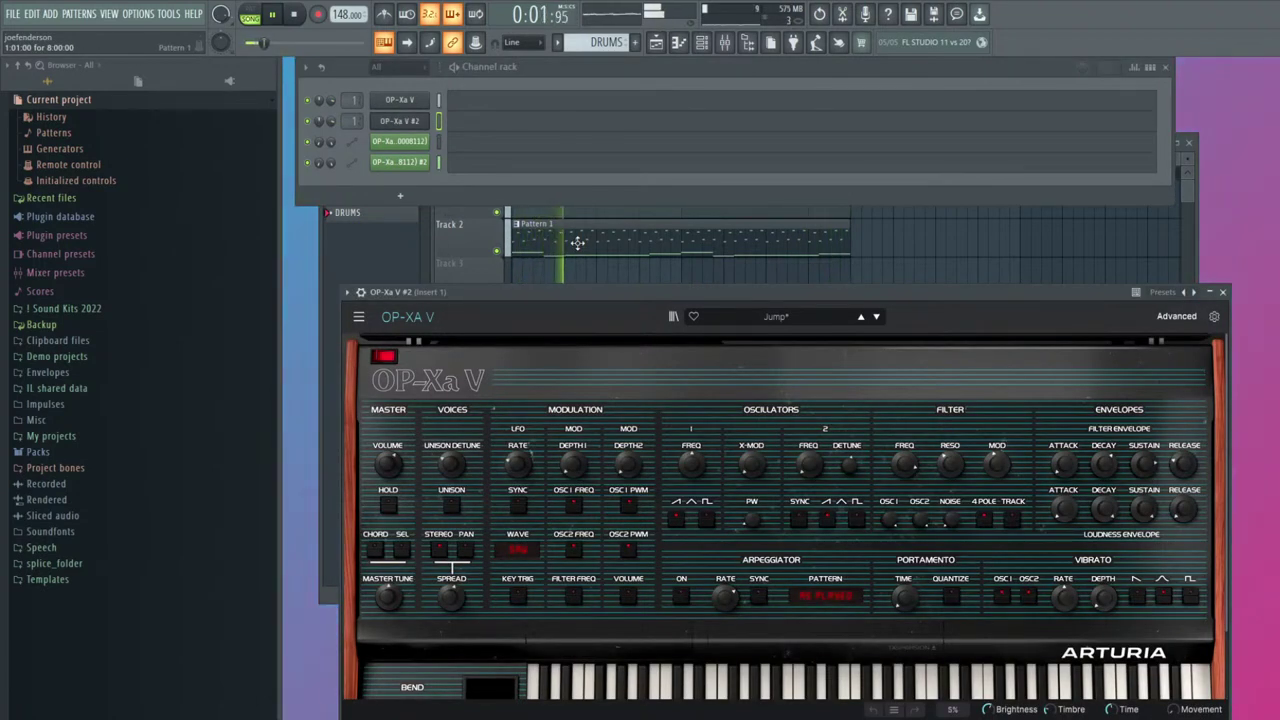
{"action": "left_click", "coordinate": [580, 238]}
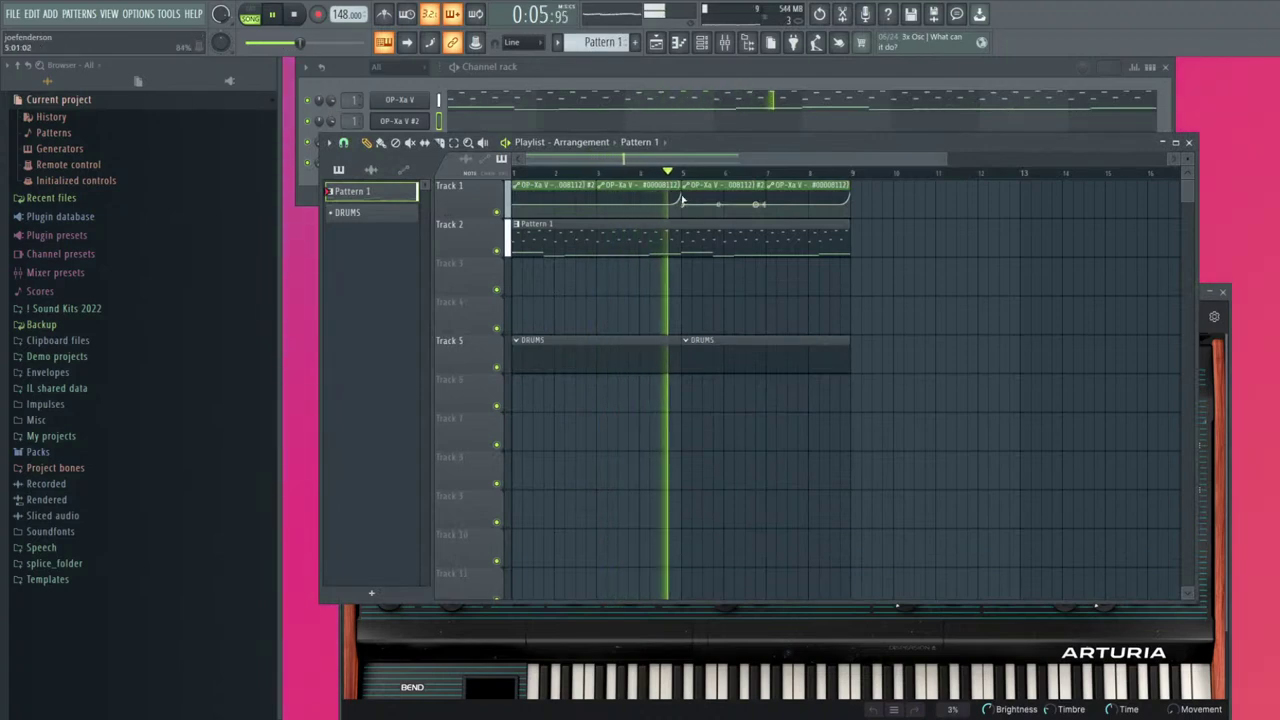
Reshape the pitch-bend automation at the end of bar 4 into a dip followed by a rise, checking it in playback
{"action": "scroll", "coordinate": [676, 199], "scroll_direction": "up", "scroll_amount": 2}
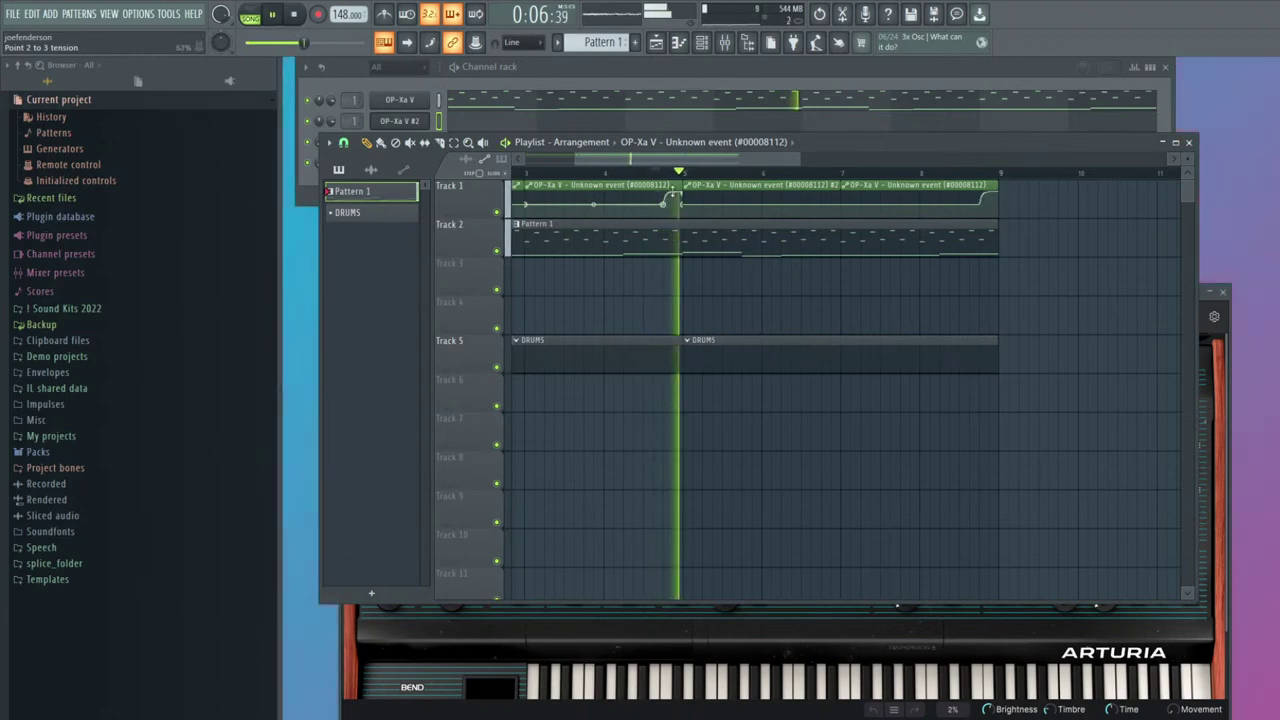
{"action": "key", "text": "space"}
{"action": "key", "text": "space"}
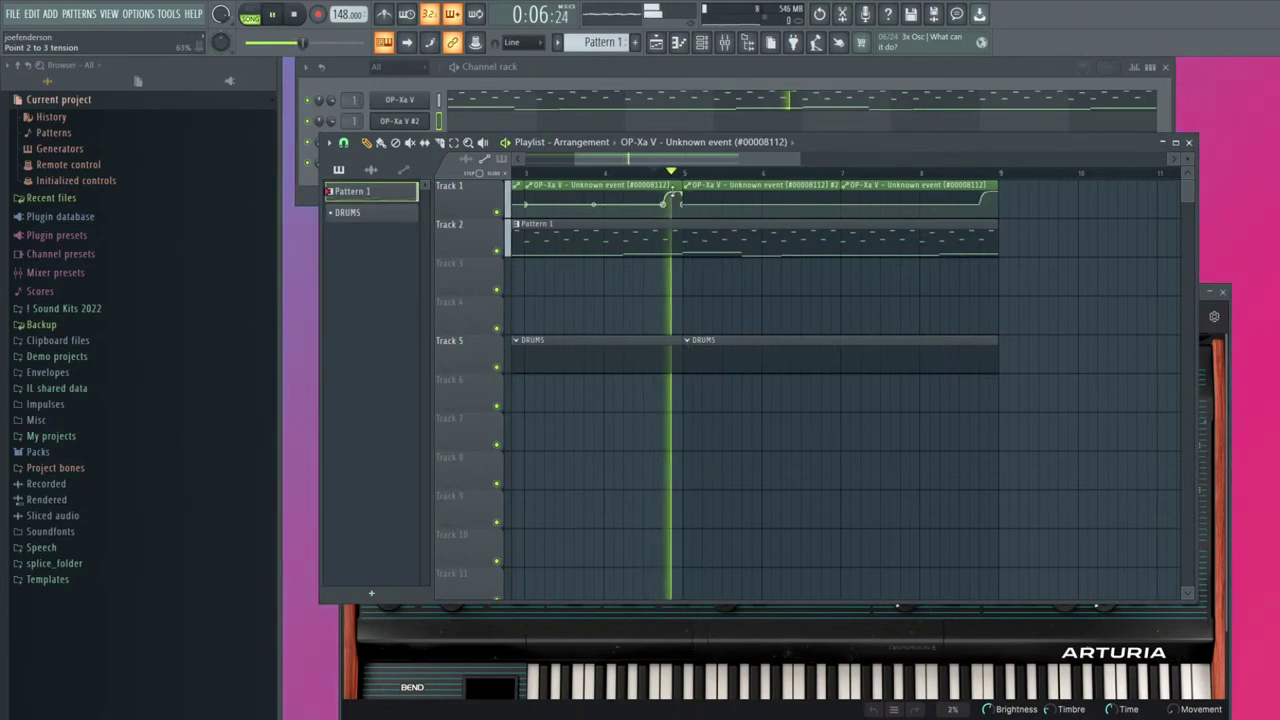
{"action": "left_click", "coordinate": [606, 173]}
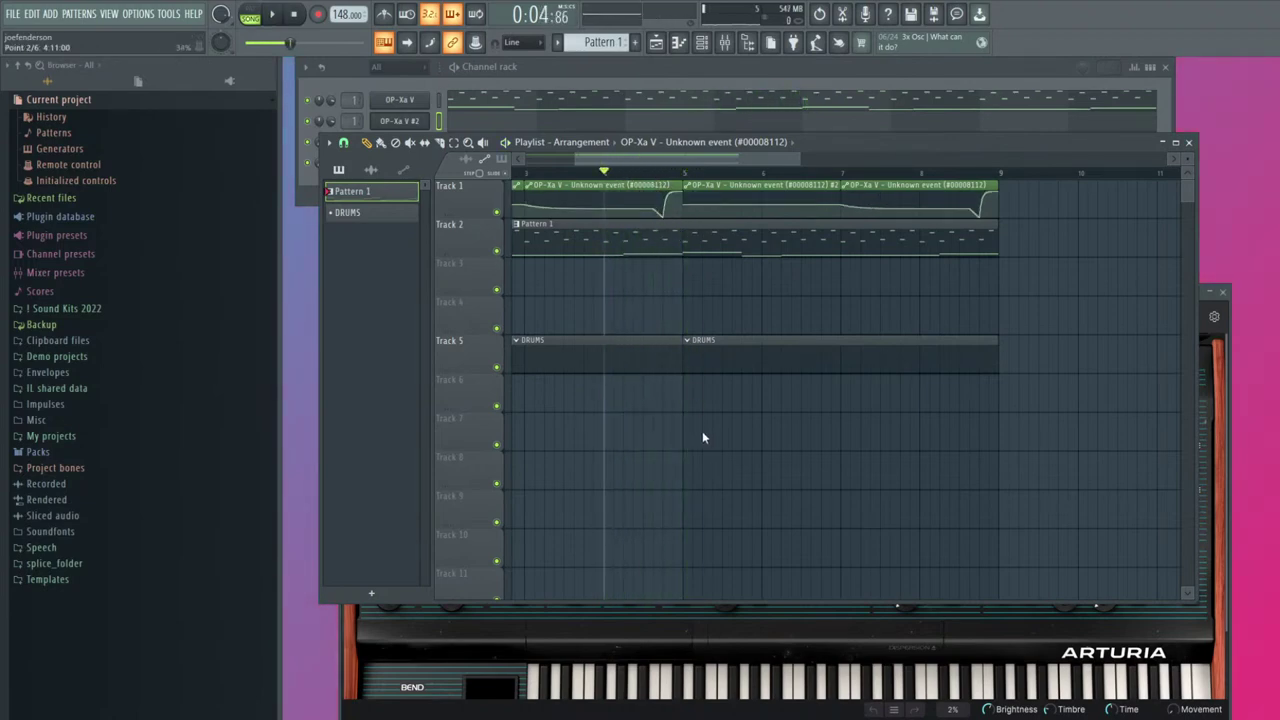
{"action": "key", "text": "space"}
{"action": "key", "text": "space"}
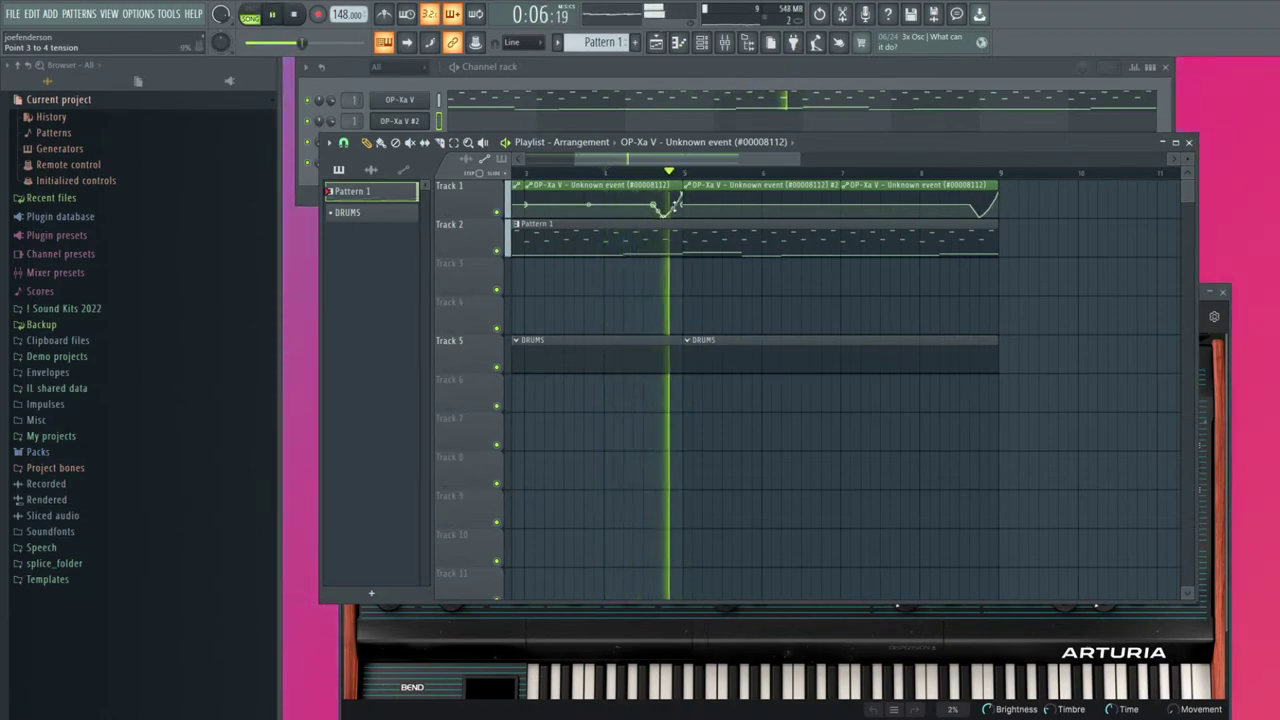
Replace the bars 3–4 pitch-bend clip with a copy of the flat clip from bars 1–2
{"action": "scroll", "coordinate": [895, 366], "scroll_direction": "down", "scroll_amount": 5}
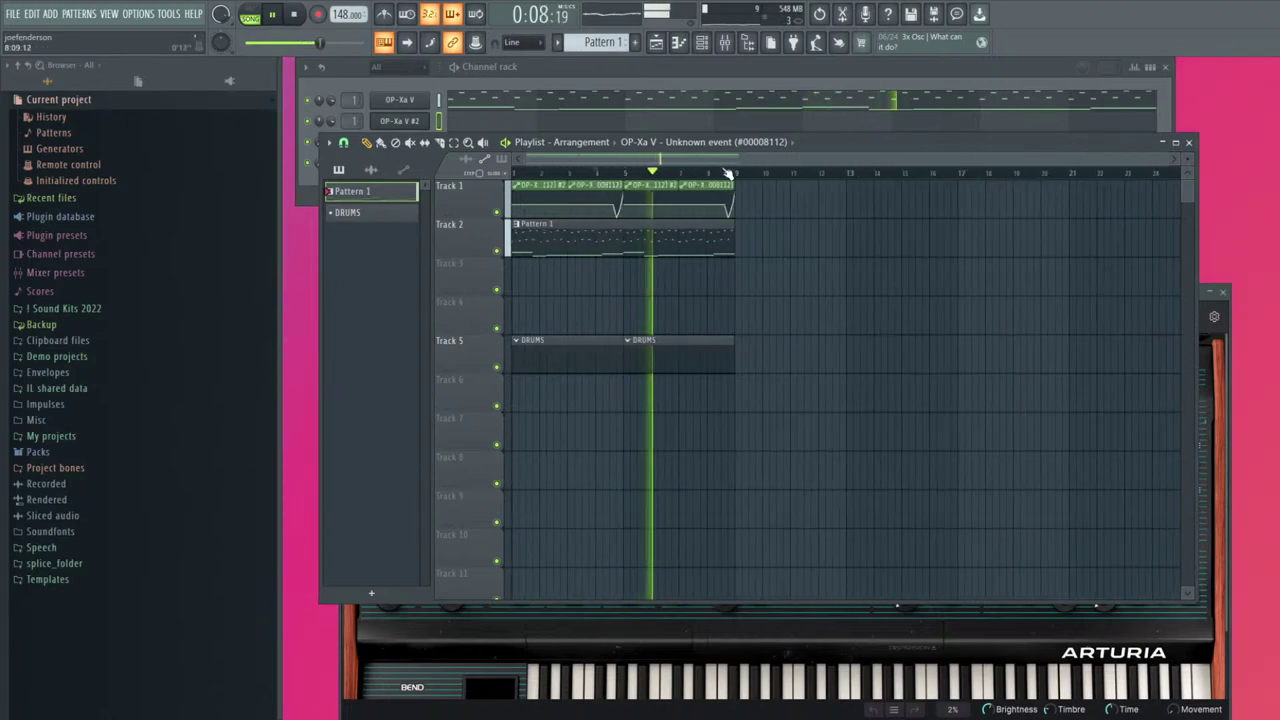
{"action": "right_click", "coordinate": [591, 188]}
{"action": "left_click_drag", "start_coordinate": [582, 198], "coordinate": [536, 198]}
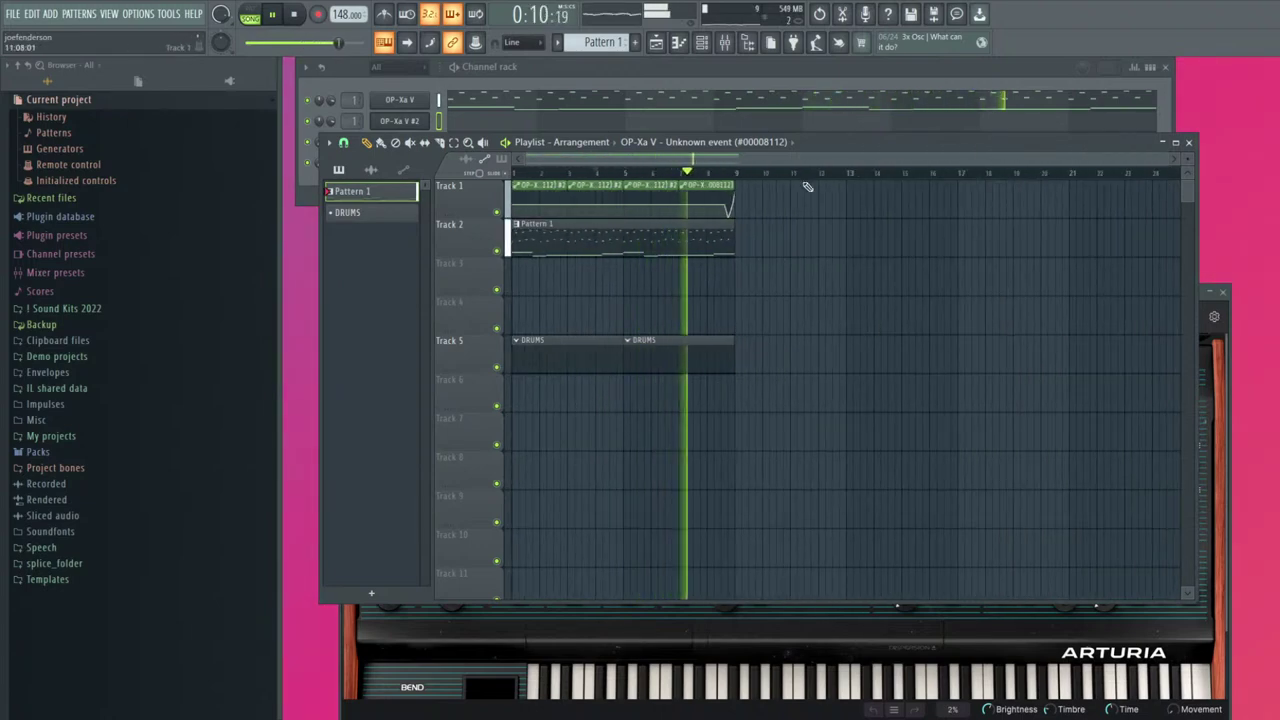
Audition presets on the cloned OP-Xa V #2, choose Oh Behave, and close the plugin
{"action": "left_click", "coordinate": [672, 69]}
{"action": "left_click", "coordinate": [399, 120]}
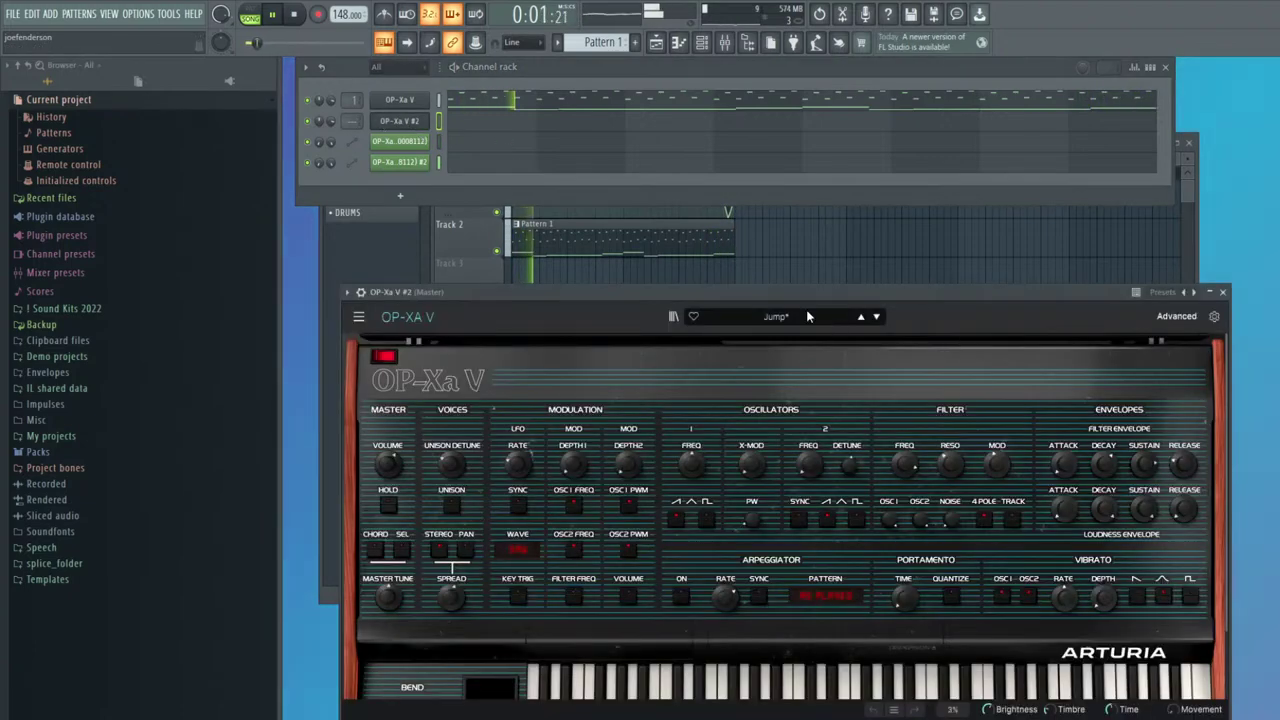
{"action": "left_click", "coordinate": [876, 317]}
{"action": "mouse_move", "coordinate": [872, 294]}
{"action": "left_mouse_down"}
{"action": "mouse_move", "coordinate": [851, 255]}
{"action": "mouse_move", "coordinate": [841, 262]}
{"action": "mouse_move", "coordinate": [875, 269]}
{"action": "left_mouse_up"}
{"action": "left_click", "coordinate": [838, 278]}
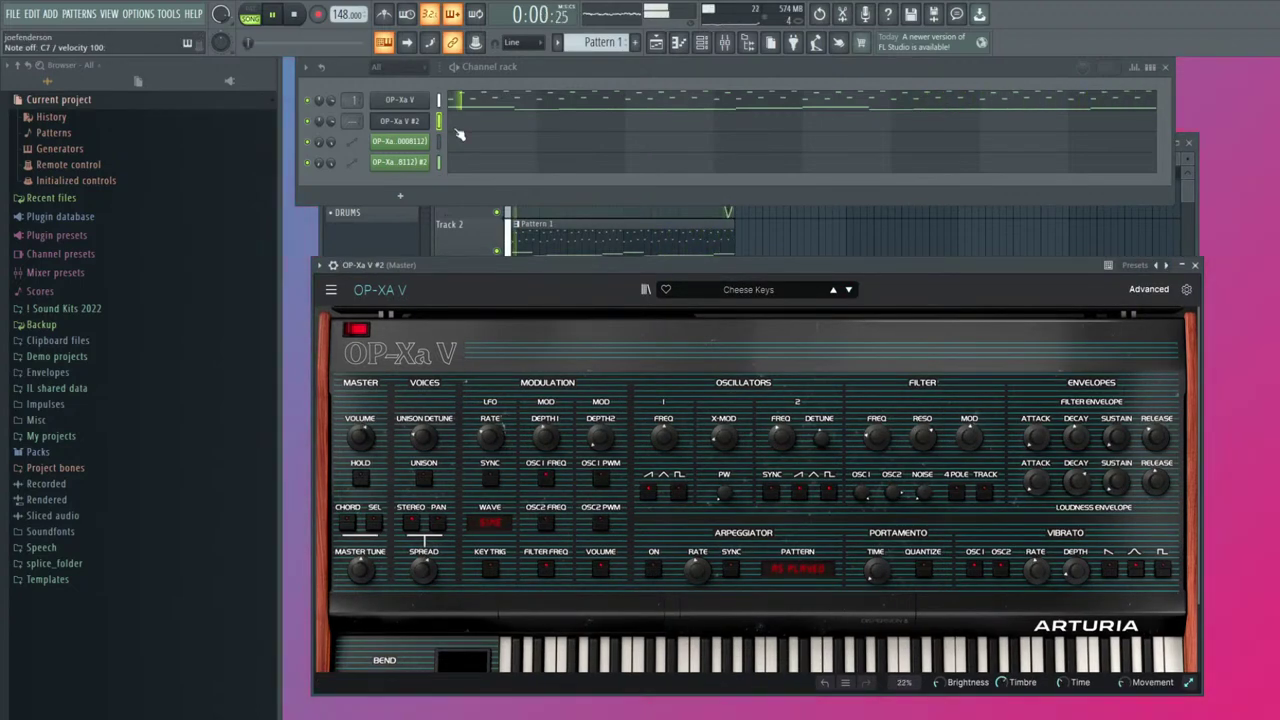
{"action": "left_click", "coordinate": [848, 291]}
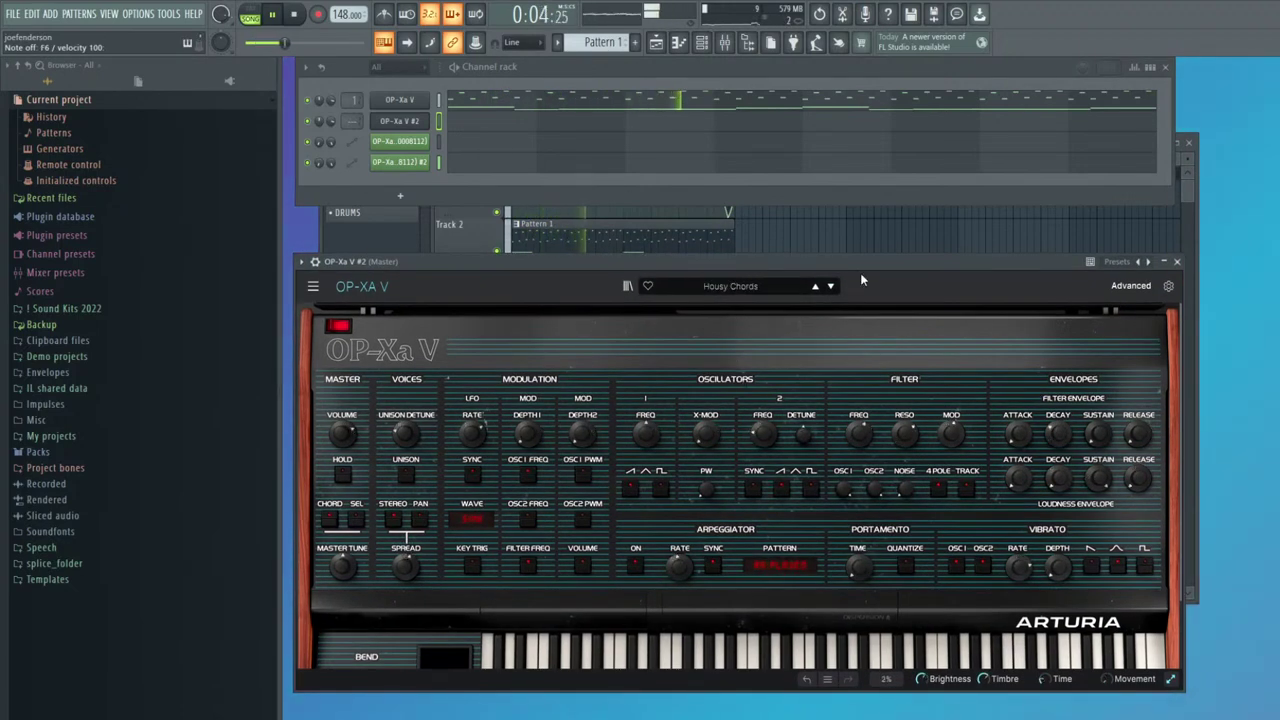
{"action": "left_click_drag", "start_coordinate": [849, 264], "coordinate": [859, 267]}
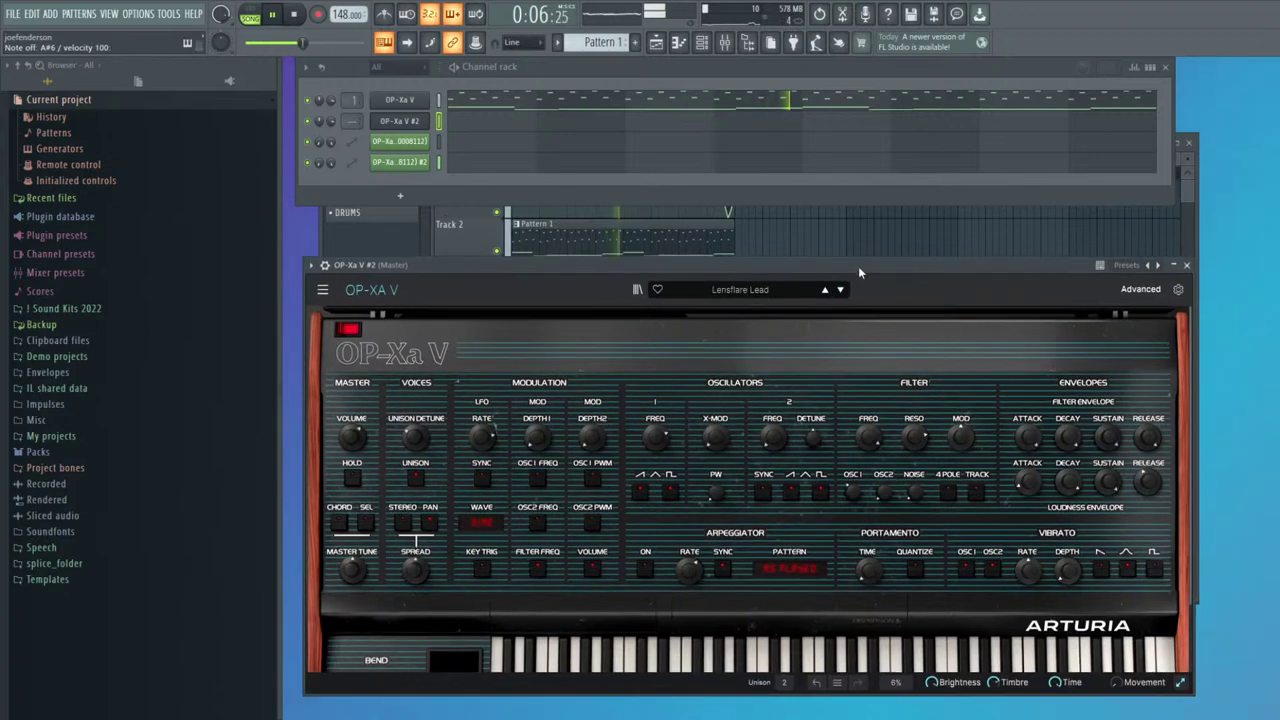
{"action": "left_click", "coordinate": [842, 290]}
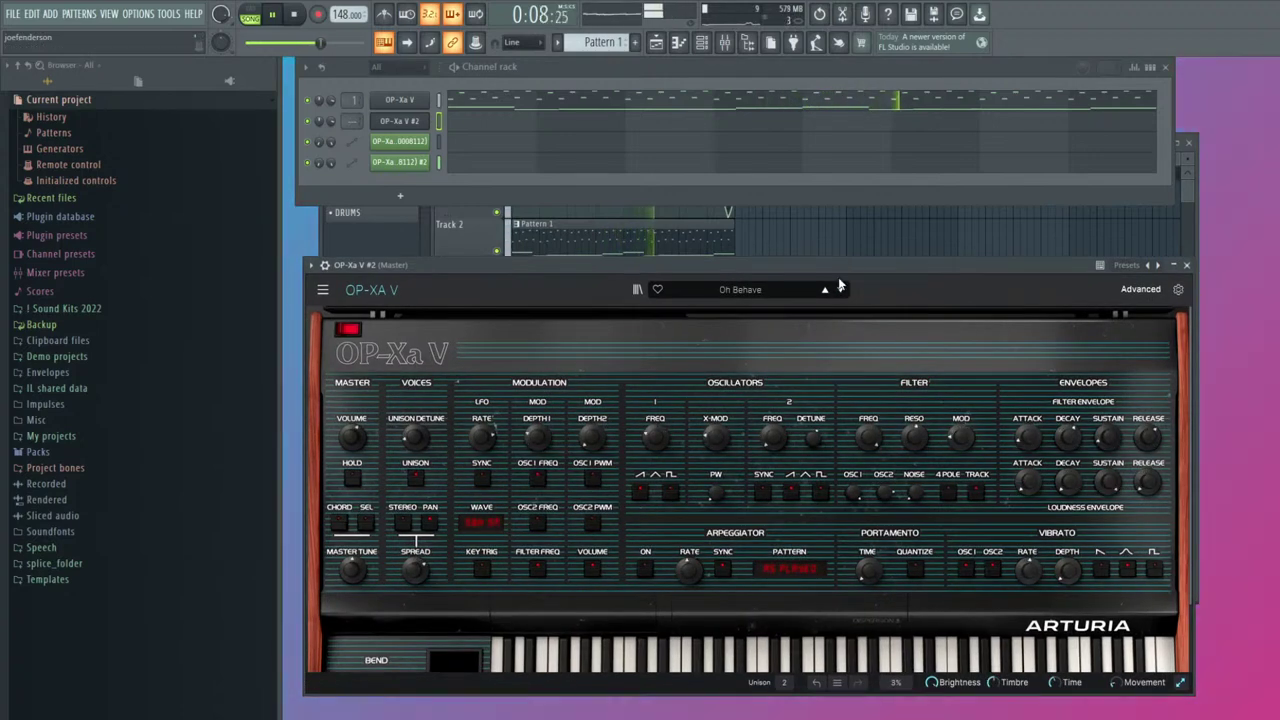
{"action": "left_click_drag", "start_coordinate": [838, 270], "coordinate": [846, 268]}
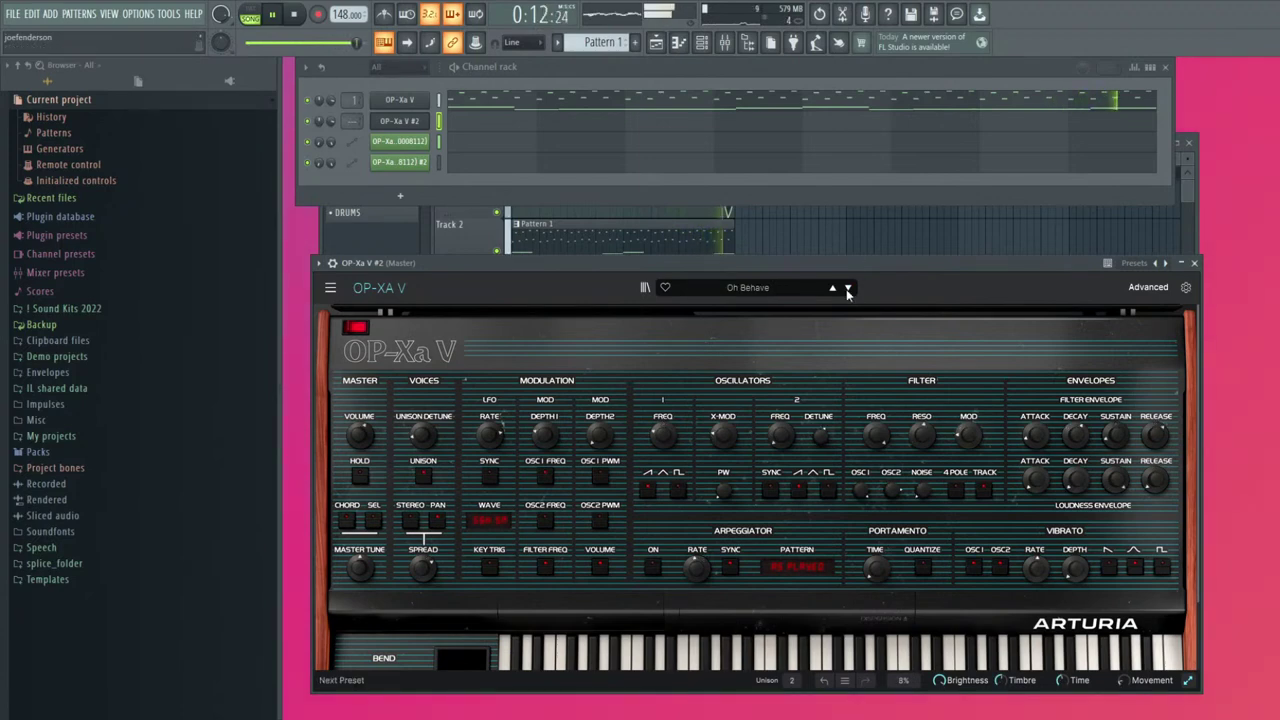
{"action": "left_click", "coordinate": [1194, 263]}
Try an OP-Xa V #2 melody with a three-beat F5 in bar 1 followed by short G5 and G#5 notes
{"action": "left_click", "coordinate": [476, 121]}
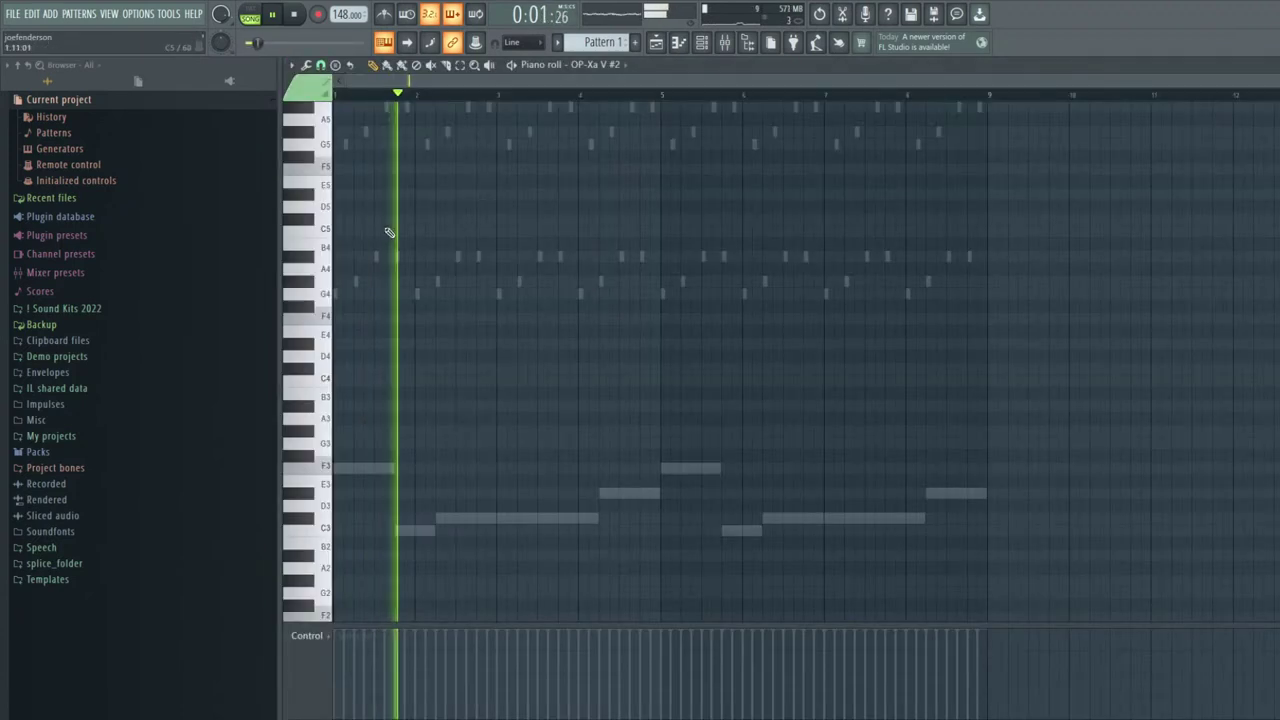
{"action": "left_click", "coordinate": [345, 206]}
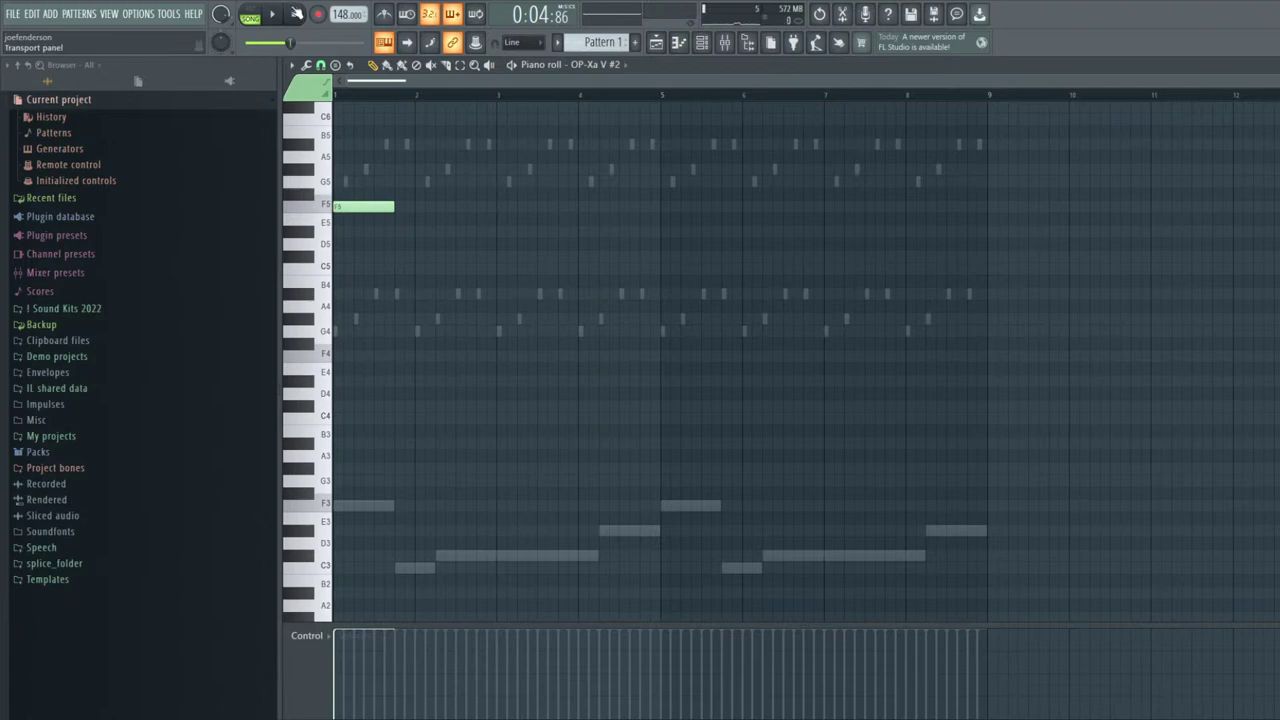
{"action": "scroll", "coordinate": [400, 180], "scroll_direction": "up", "scroll_amount": 3}
{"action": "left_click", "coordinate": [432, 256]}
{"action": "key", "text": "space"}
{"action": "key", "text": "space"}
{"action": "right_click", "coordinate": [410, 257]}
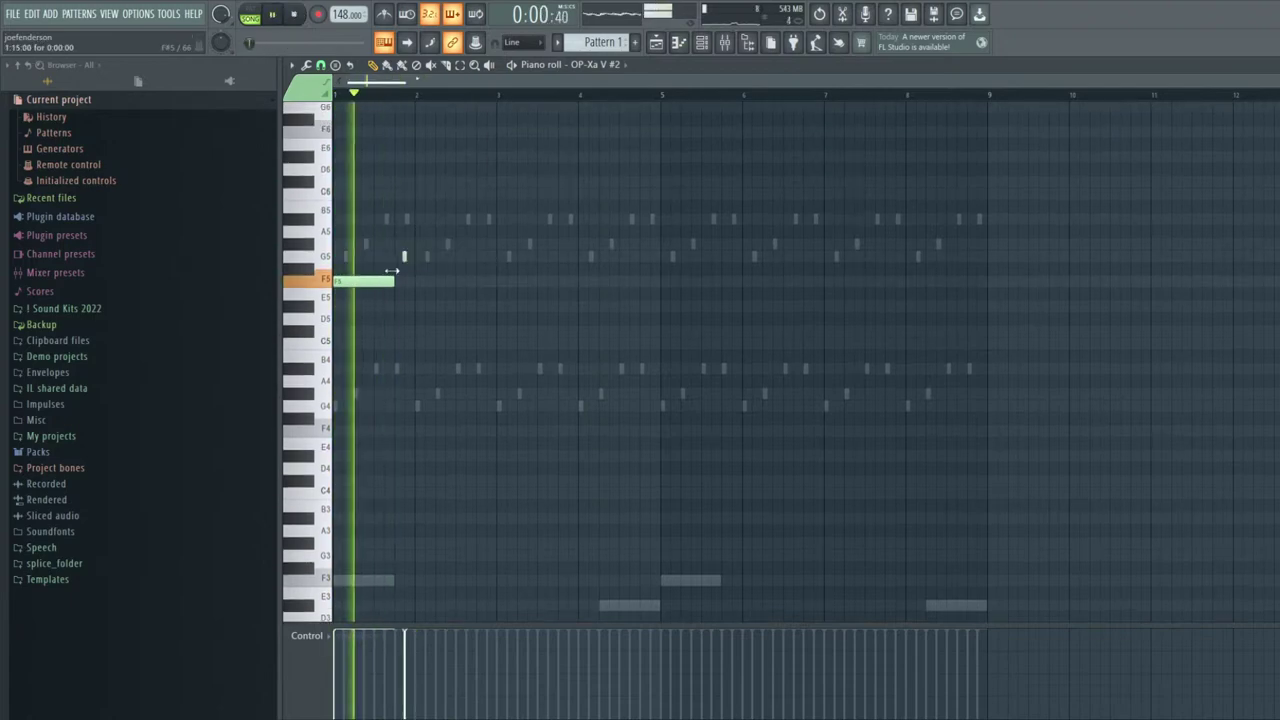
{"action": "key", "text": "Escape"}
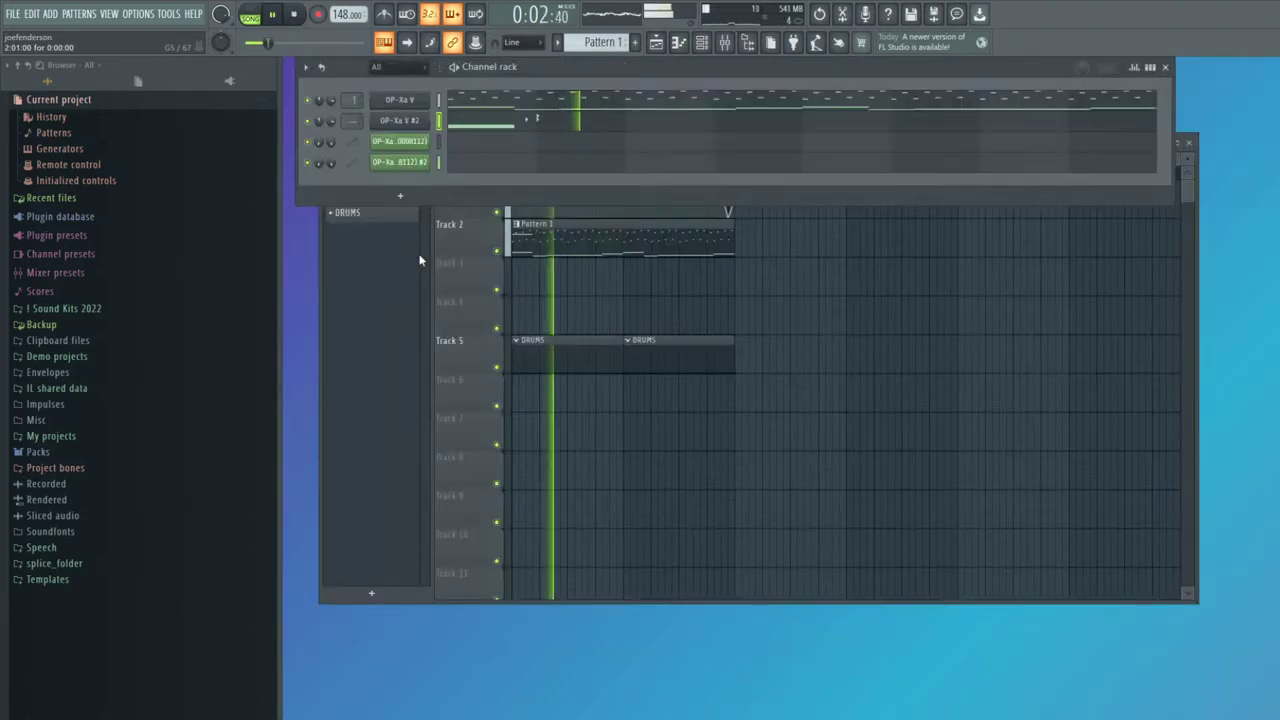
{"action": "left_click", "coordinate": [481, 118]}
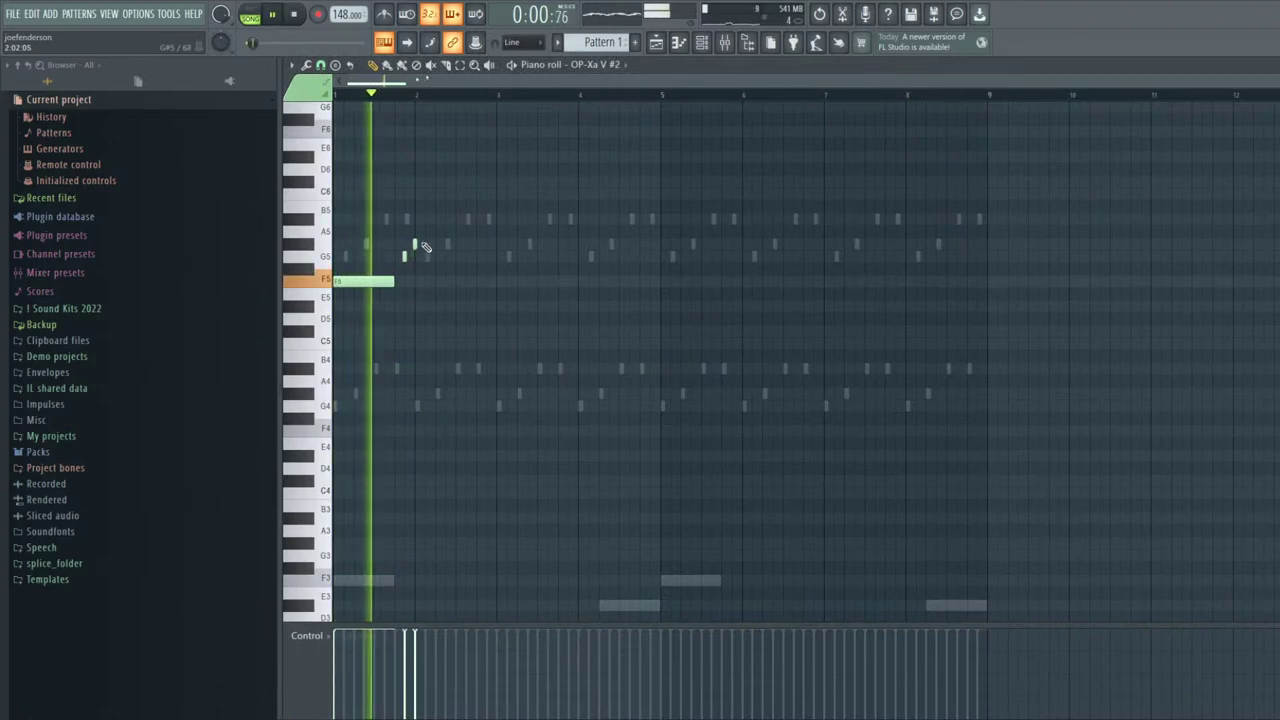
{"action": "key", "text": "space"}
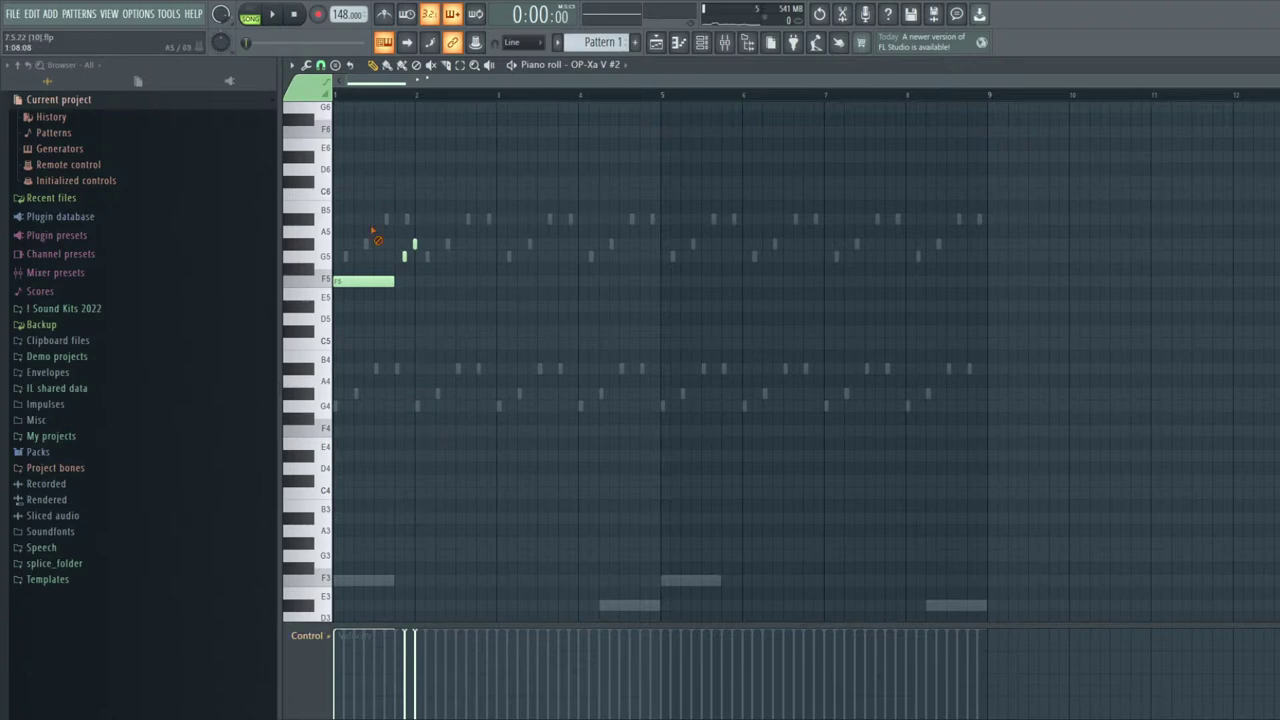
Try a three-beat C6, a short A#5 and a one-bar C6 across bars 1–2, and delete the phrase again
{"action": "left_click", "coordinate": [337, 194]}
{"action": "key", "text": "space"}
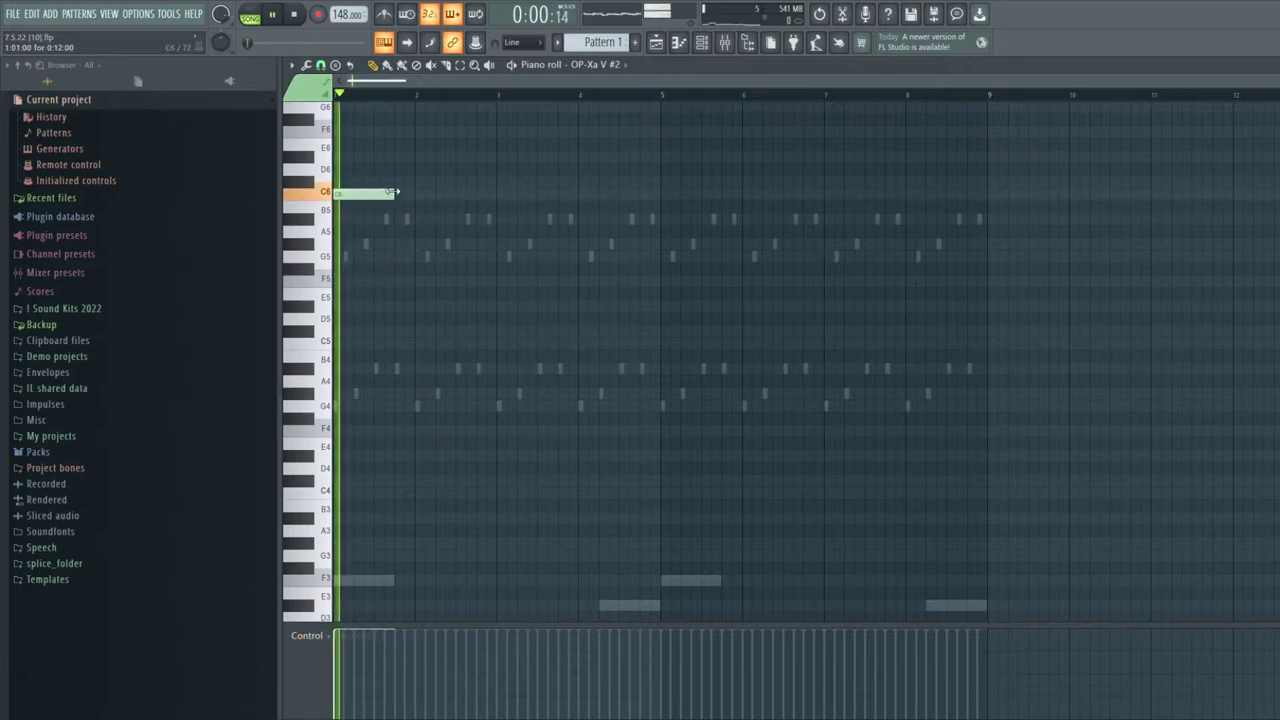
{"action": "left_click", "coordinate": [406, 183]}
{"action": "left_click_drag", "start_coordinate": [462, 181], "coordinate": [497, 195]}
{"action": "left_click", "coordinate": [429, 194]}
{"action": "key", "text": "space"}
{"action": "key", "text": "space"}
{"action": "key", "text": "space"}
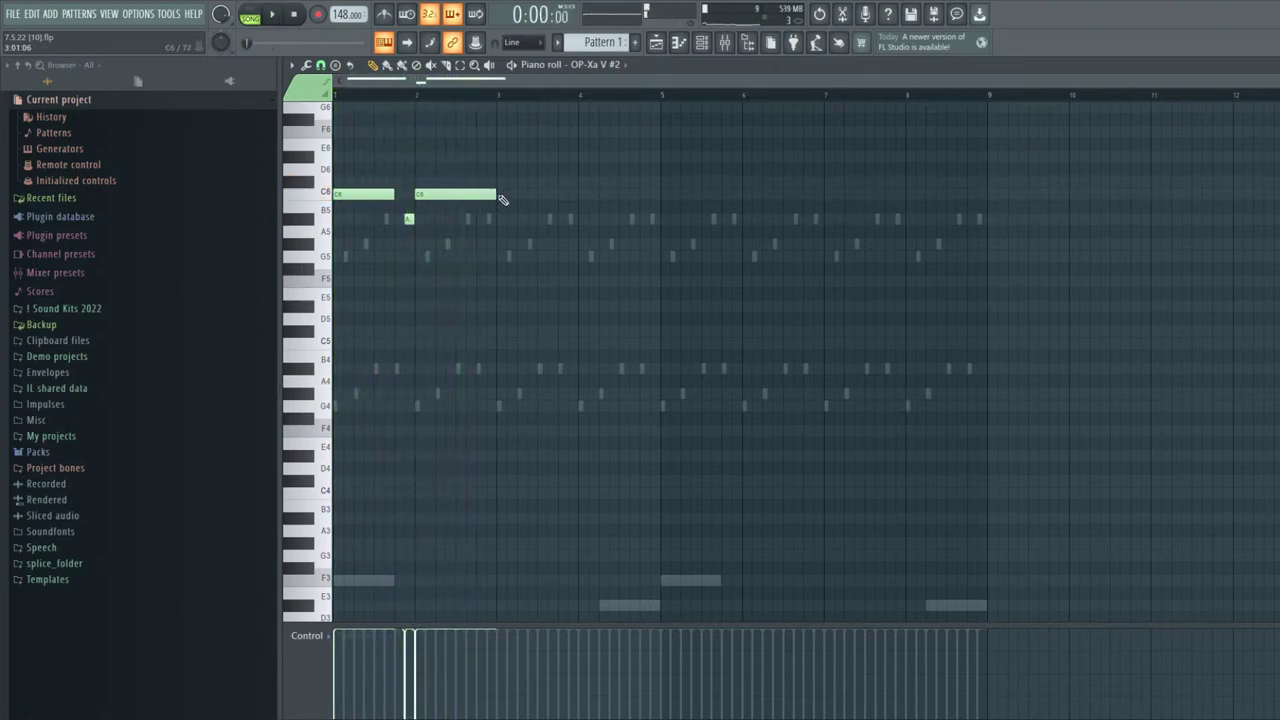
{"action": "right_click", "coordinate": [470, 195]}
{"action": "right_click", "coordinate": [409, 218]}
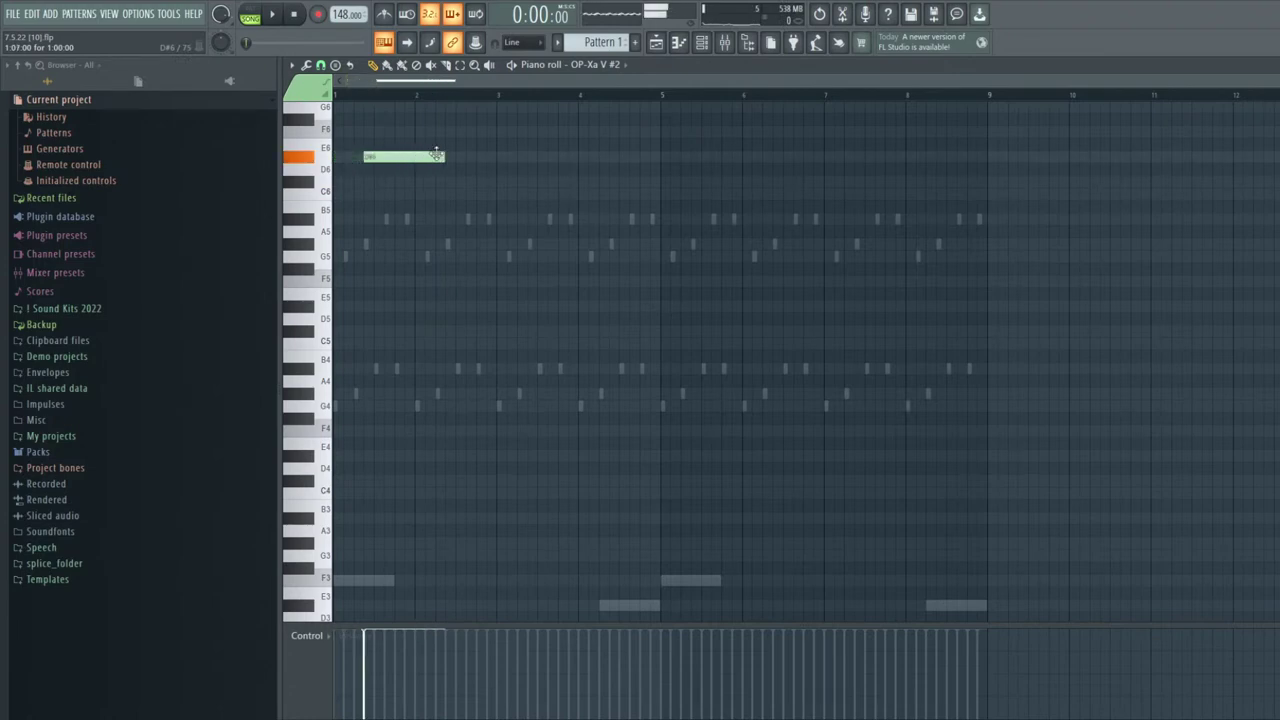
Audition long D#6 and F6 notes, then settle on a G#6 from bar 1 lasting one bar and six steps
{"action": "key", "text": "space"}
{"action": "left_click_drag", "start_coordinate": [413, 130], "coordinate": [495, 130]}
{"action": "key", "text": "space"}
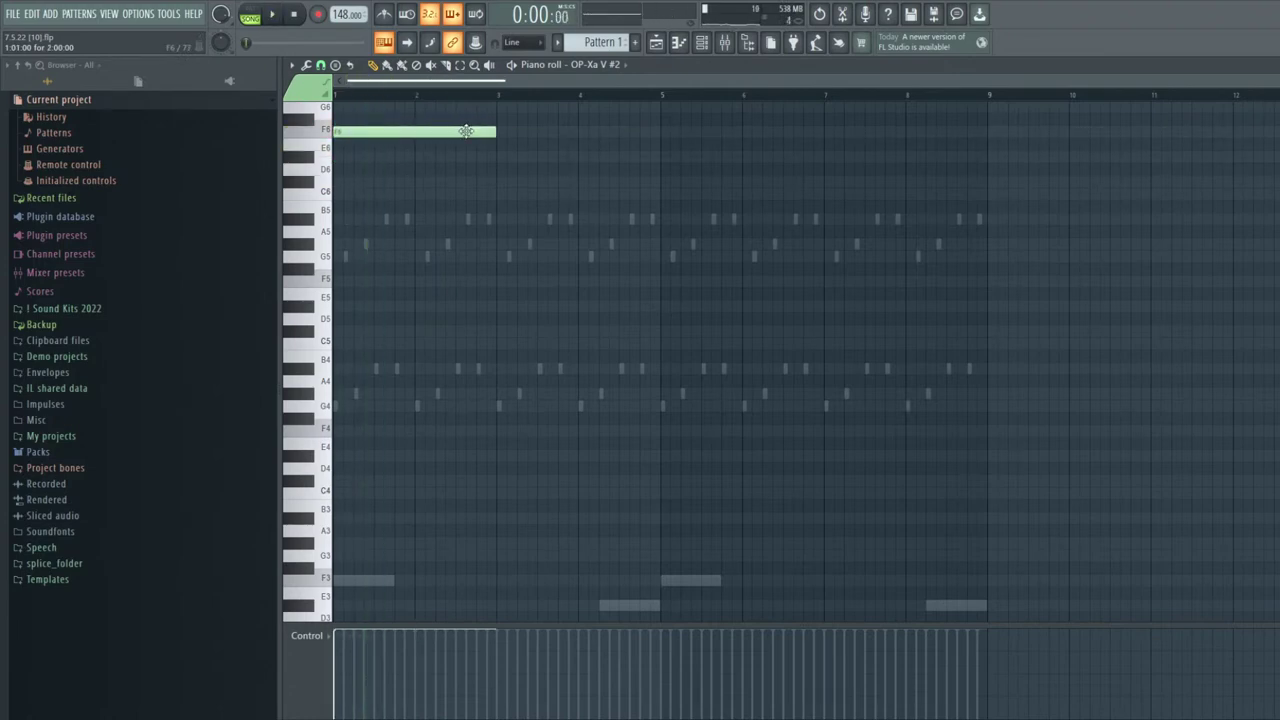
{"action": "scroll", "coordinate": [471, 136], "scroll_direction": "up", "scroll_amount": 3}
{"action": "right_click", "coordinate": [455, 204]}
{"action": "key", "text": "space"}
{"action": "scroll", "coordinate": [471, 179], "scroll_direction": "up", "scroll_amount": 1}
{"action": "key", "text": "space"}
{"action": "left_click_drag", "start_coordinate": [471, 179], "coordinate": [445, 208]}
{"action": "key", "text": "space"}
{"action": "key", "text": "space"}
{"action": "key", "text": "space"}
Try a short G6, a half-bar D#6 and a one-bar C#6 after the G#6, and delete these three notes again
{"action": "left_click", "coordinate": [447, 219]}
{"action": "key", "text": "space"}
{"action": "key", "text": "space"}
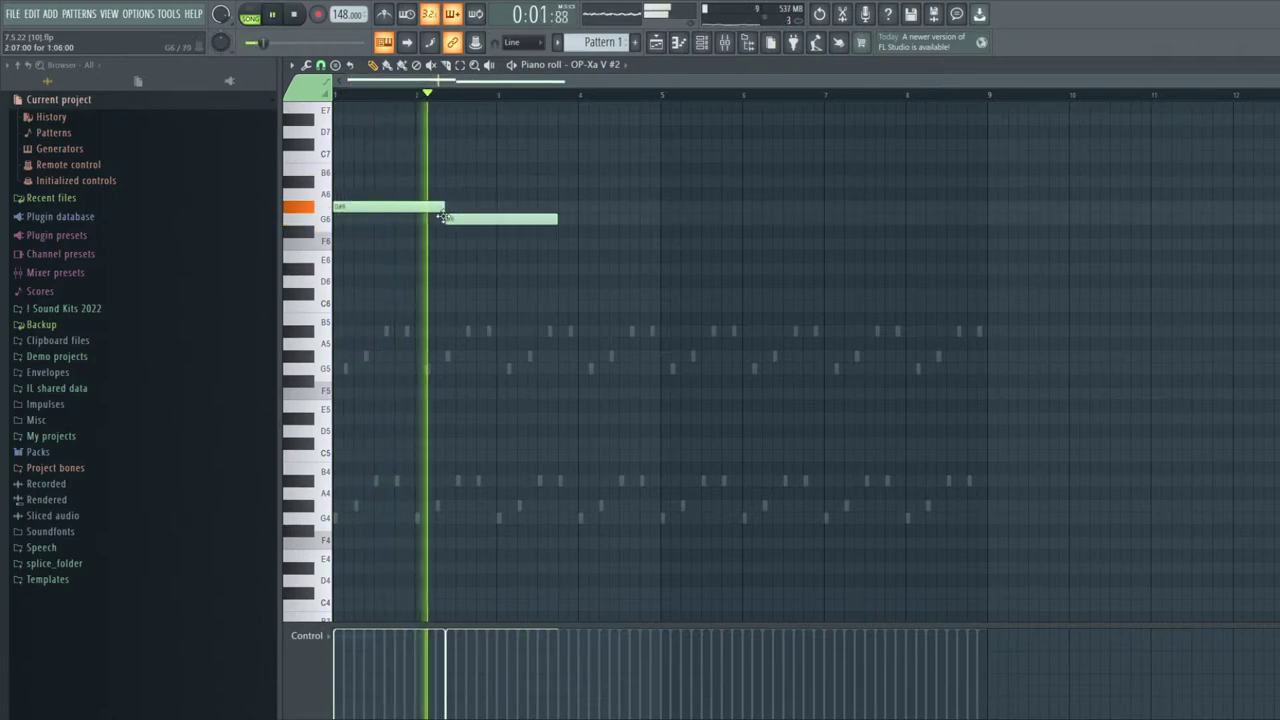
{"action": "left_click_drag", "start_coordinate": [556, 218], "coordinate": [456, 220]}
{"action": "left_click", "coordinate": [460, 269]}
{"action": "left_click_drag", "start_coordinate": [462, 269], "coordinate": [581, 293]}
{"action": "left_click", "coordinate": [500, 293]}
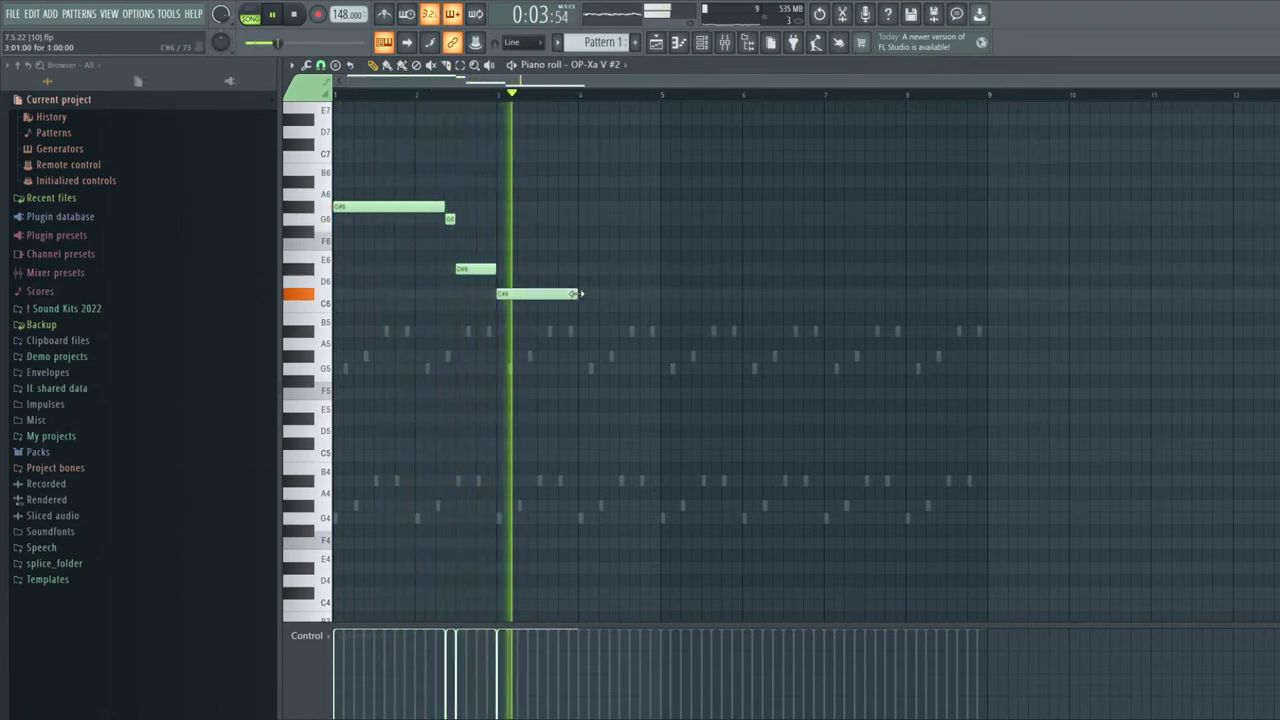
{"action": "right_click", "coordinate": [545, 294]}
{"action": "key", "text": "space"}
{"action": "key", "text": "space"}
{"action": "right_click", "coordinate": [490, 269]}
{"action": "right_click", "coordinate": [450, 218]}
Lower the remaining long note to F4 and switch OP-Xa V #2 to the next preset
{"action": "key", "text": "space"}
{"action": "left_click_drag", "start_coordinate": [388, 208], "coordinate": [381, 499]}
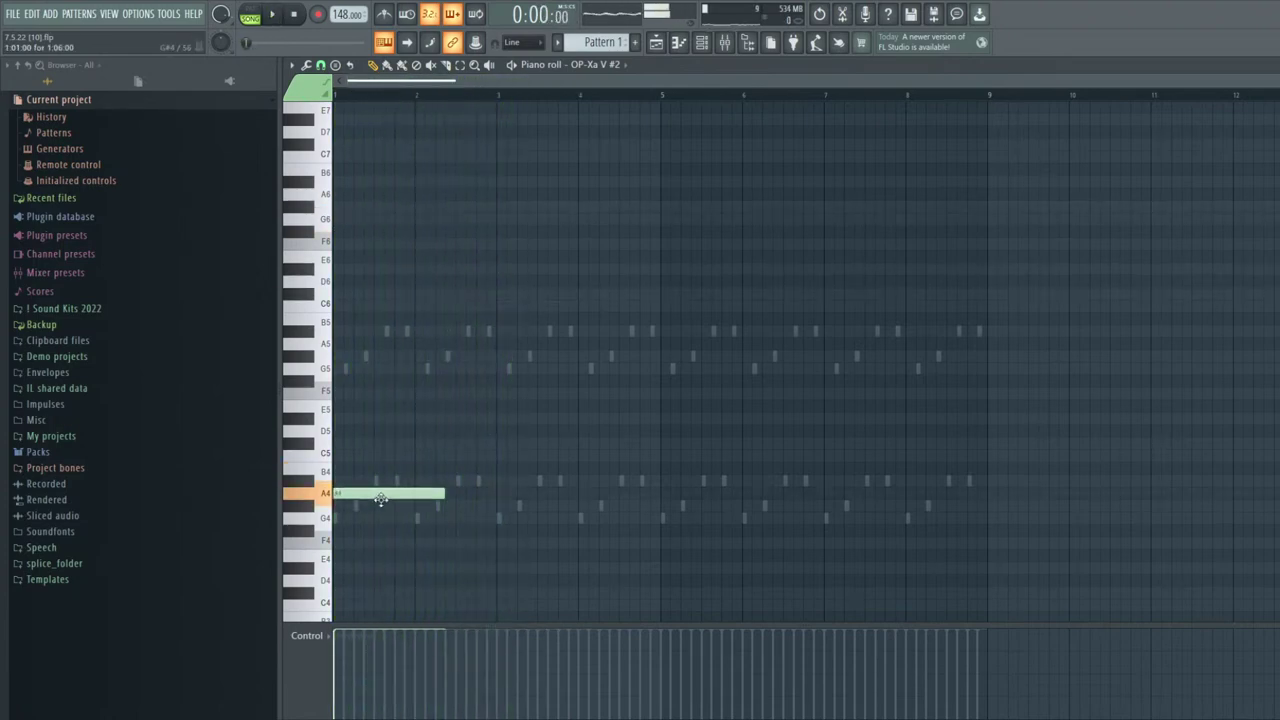
{"action": "key", "text": "F7"}
{"action": "left_click", "coordinate": [422, 120]}
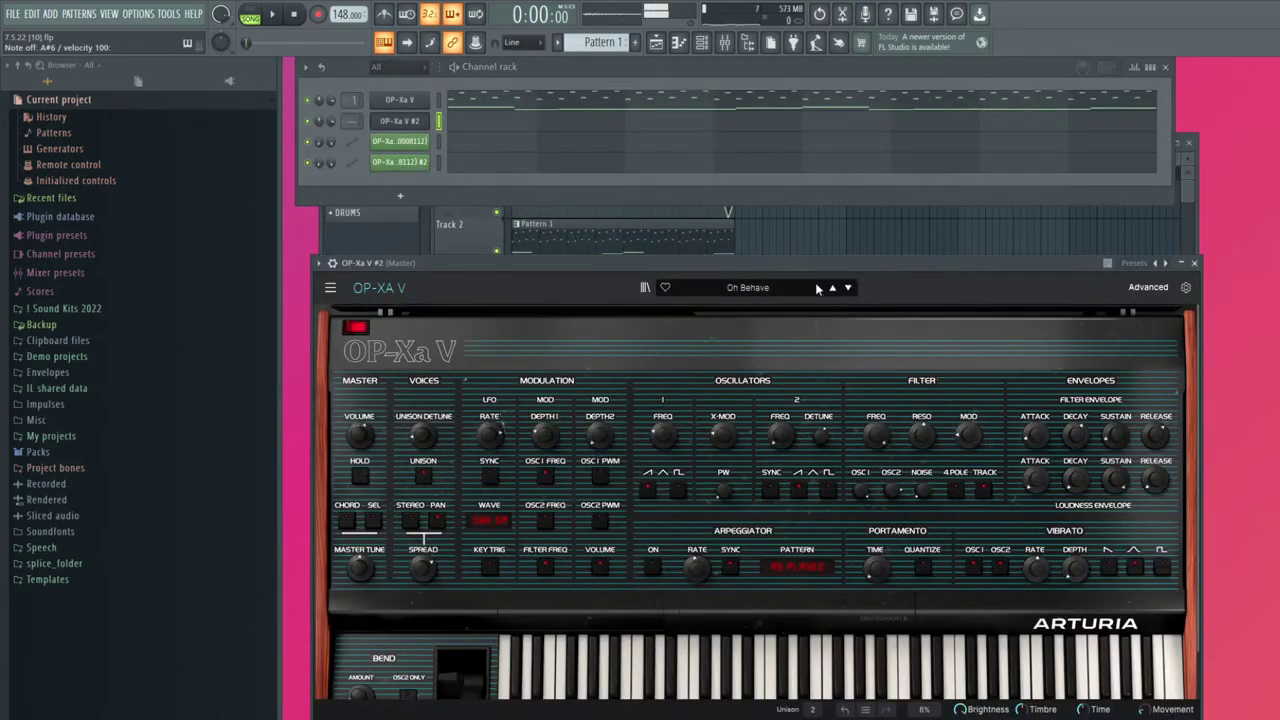
{"action": "left_click", "coordinate": [848, 287]}
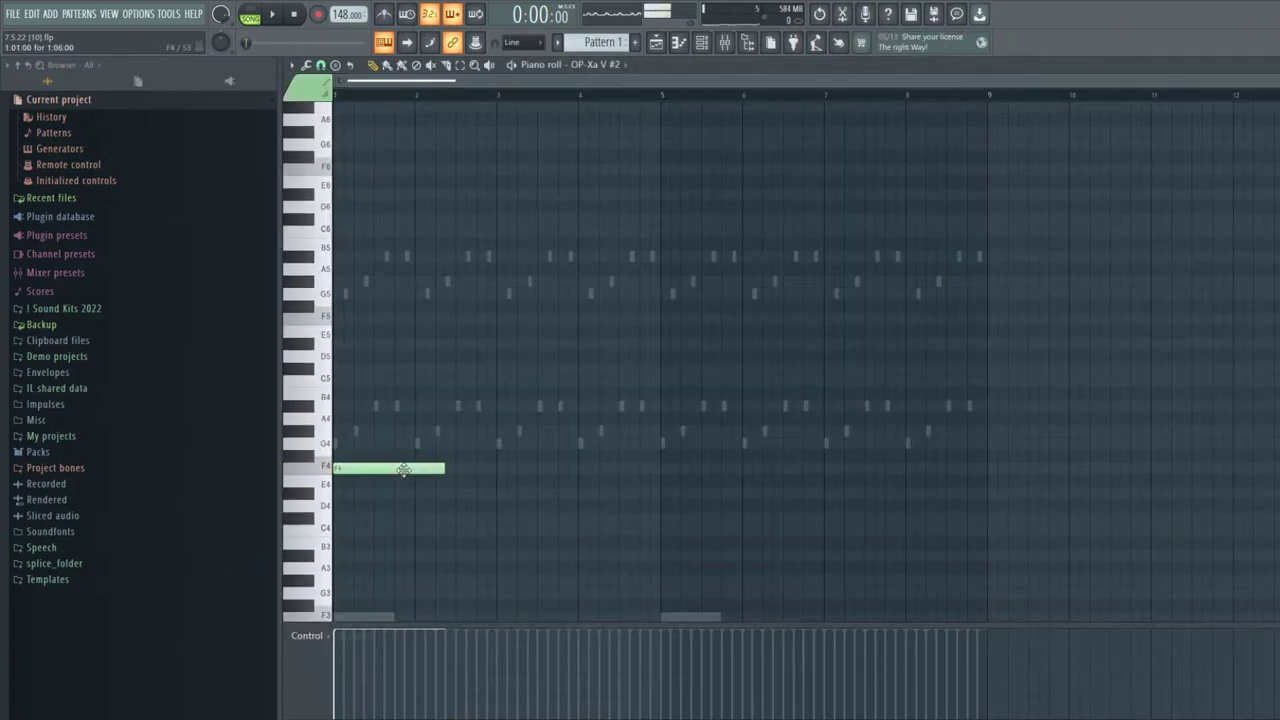
{"action": "scroll", "coordinate": [400, 450], "scroll_direction": "down", "scroll_amount": 3}
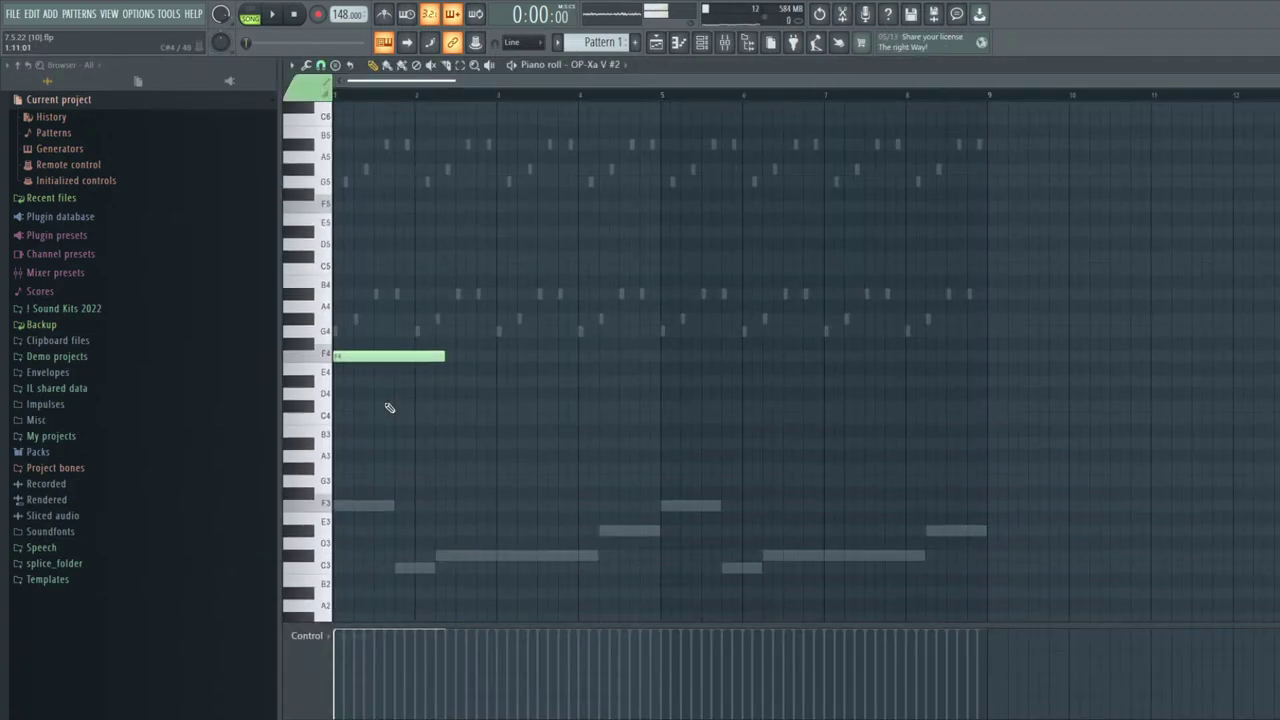
Lower the OP-Xa V #2 note to a 14-step F3, add an equally long C#3 at bar 3, and duplicate both from bar 5
{"action": "key", "text": "space"}
{"action": "left_click_drag", "start_coordinate": [444, 505], "coordinate": [404, 505]}
{"action": "left_click", "coordinate": [506, 555]}
{"action": "left_click_drag", "start_coordinate": [503, 553], "coordinate": [493, 553]}
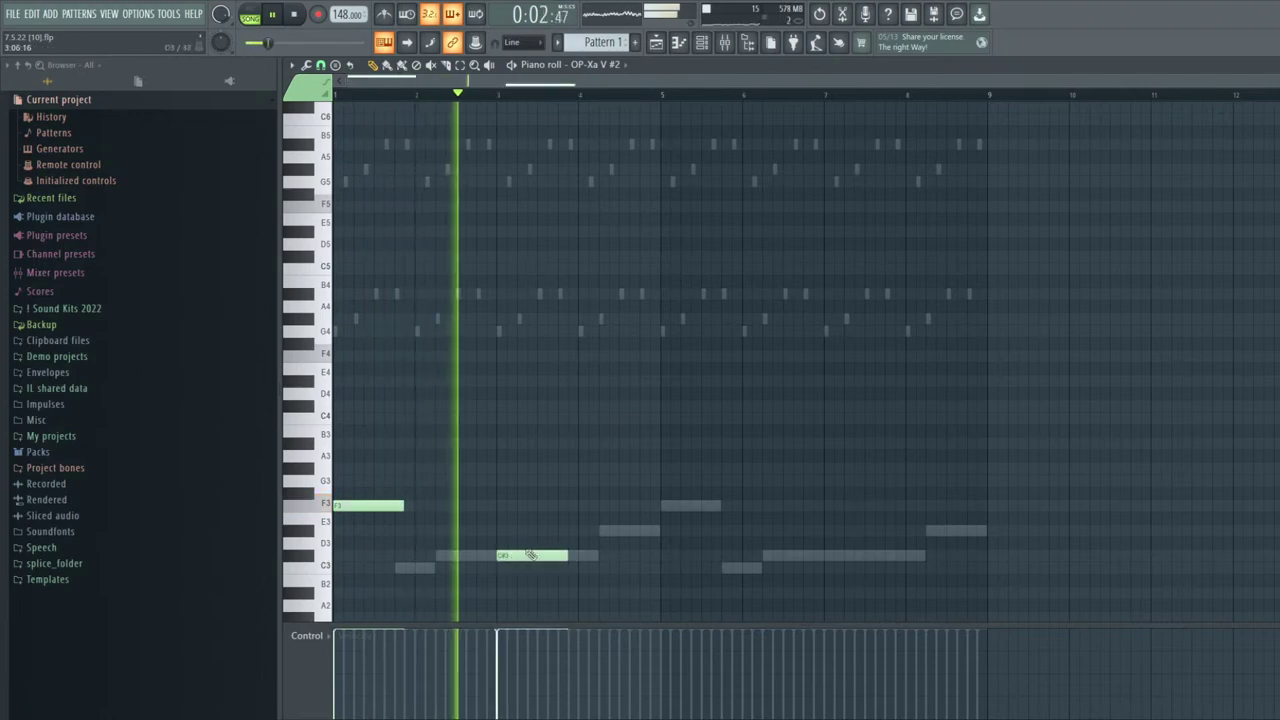
{"action": "key", "text": "ctrl+a"}
{"action": "key", "text": "ctrl+b"}
{"action": "key", "text": "F7"}
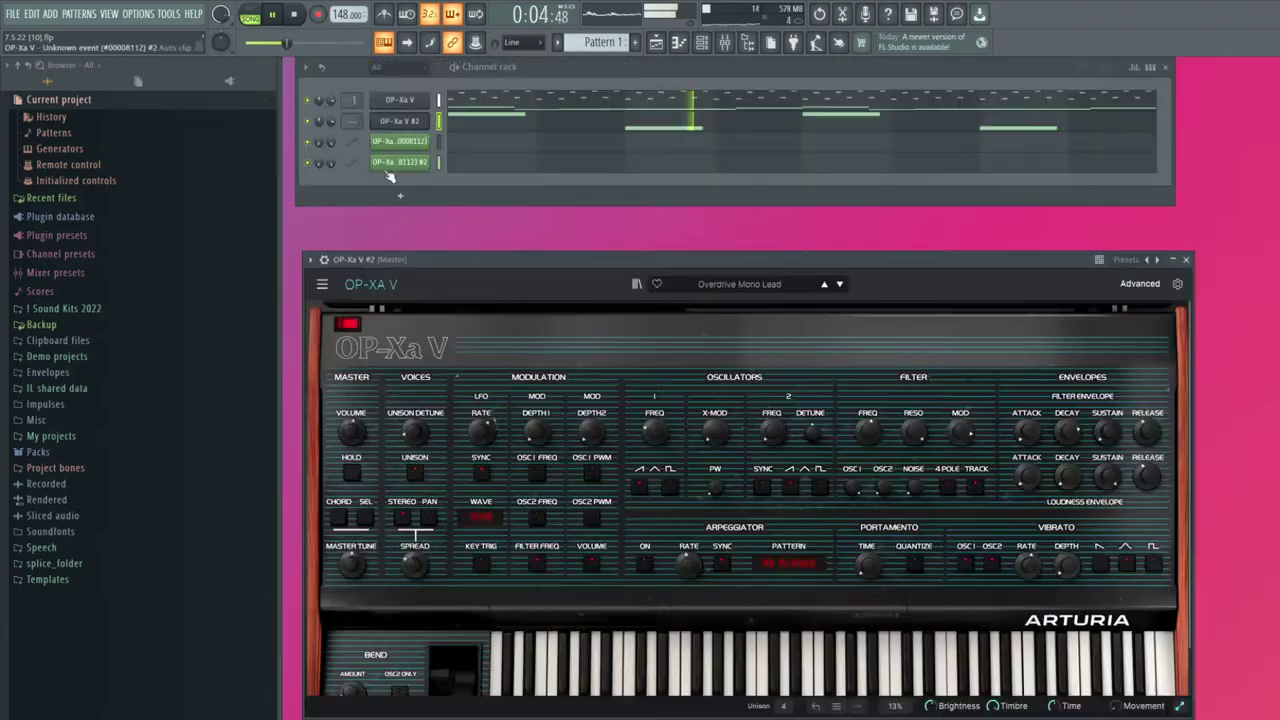
{"action": "left_click", "coordinate": [509, 124]}
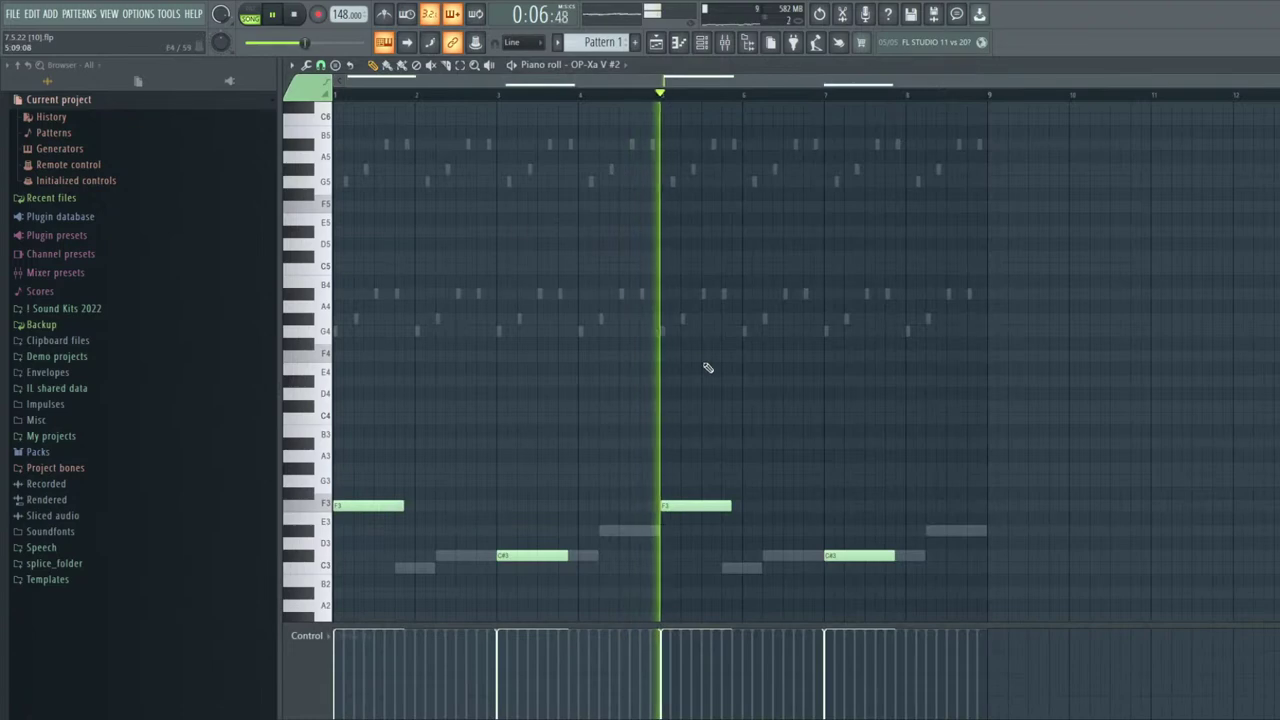
Close the OP-Xa V #2 plugin and clone its channel
{"action": "key", "text": "F7"}
{"action": "left_click", "coordinate": [1186, 260]}
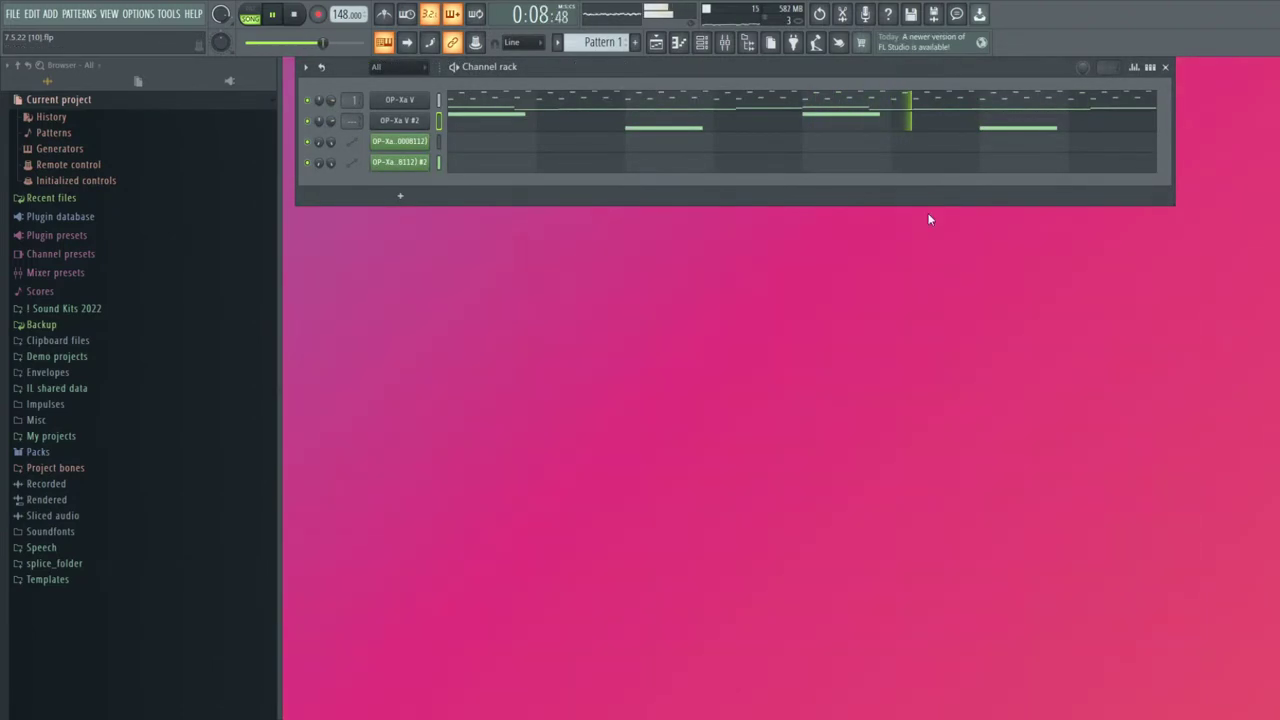
{"action": "key", "text": "alt+c"}
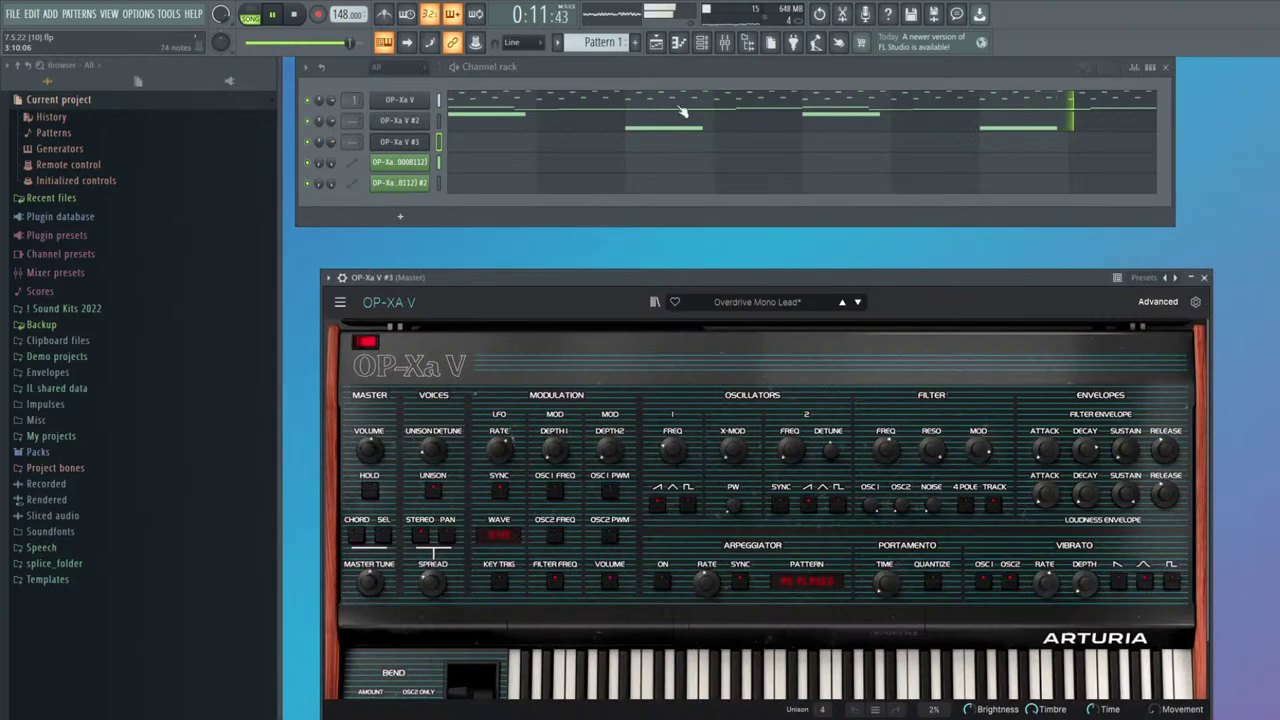
Add three-beat D#3 notes from beat 2 of bars 4 and 8 in the OP-Xa V #2 part
{"action": "left_click", "coordinate": [680, 112]}
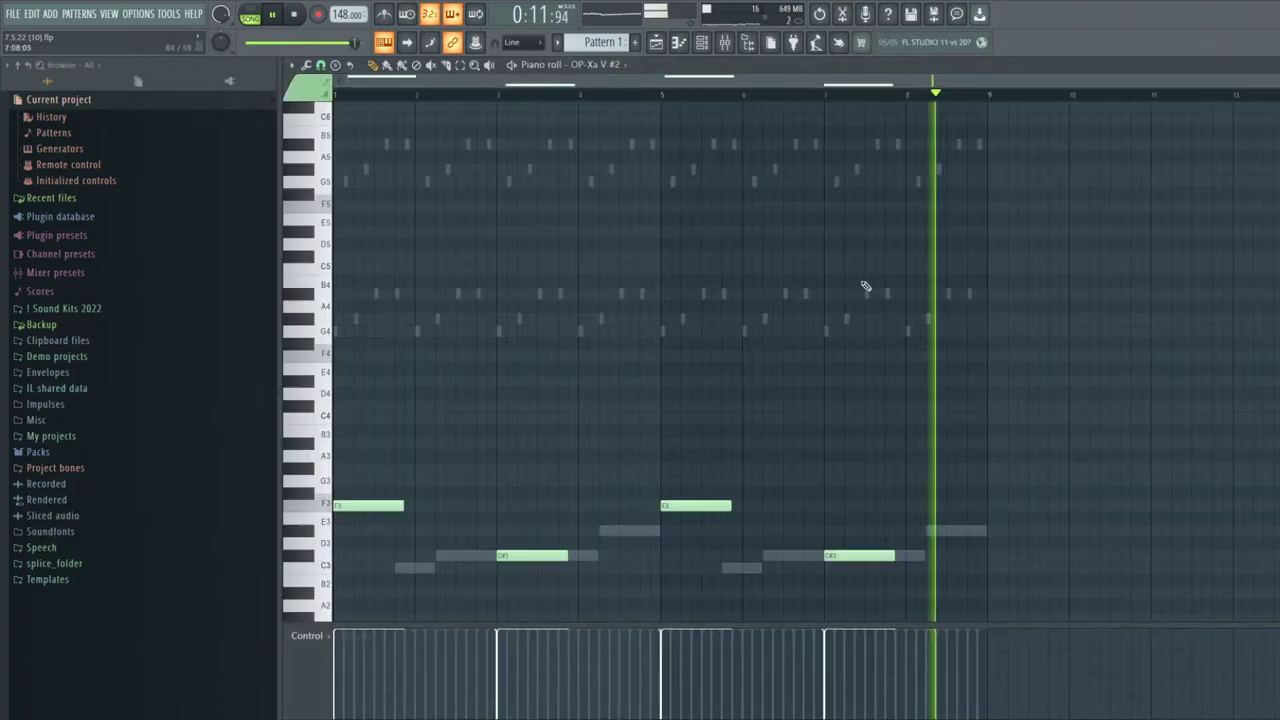
{"action": "left_click", "coordinate": [931, 533]}
{"action": "left_click_drag", "start_coordinate": [993, 533], "coordinate": [982, 537]}
{"action": "left_click", "coordinate": [614, 531]}
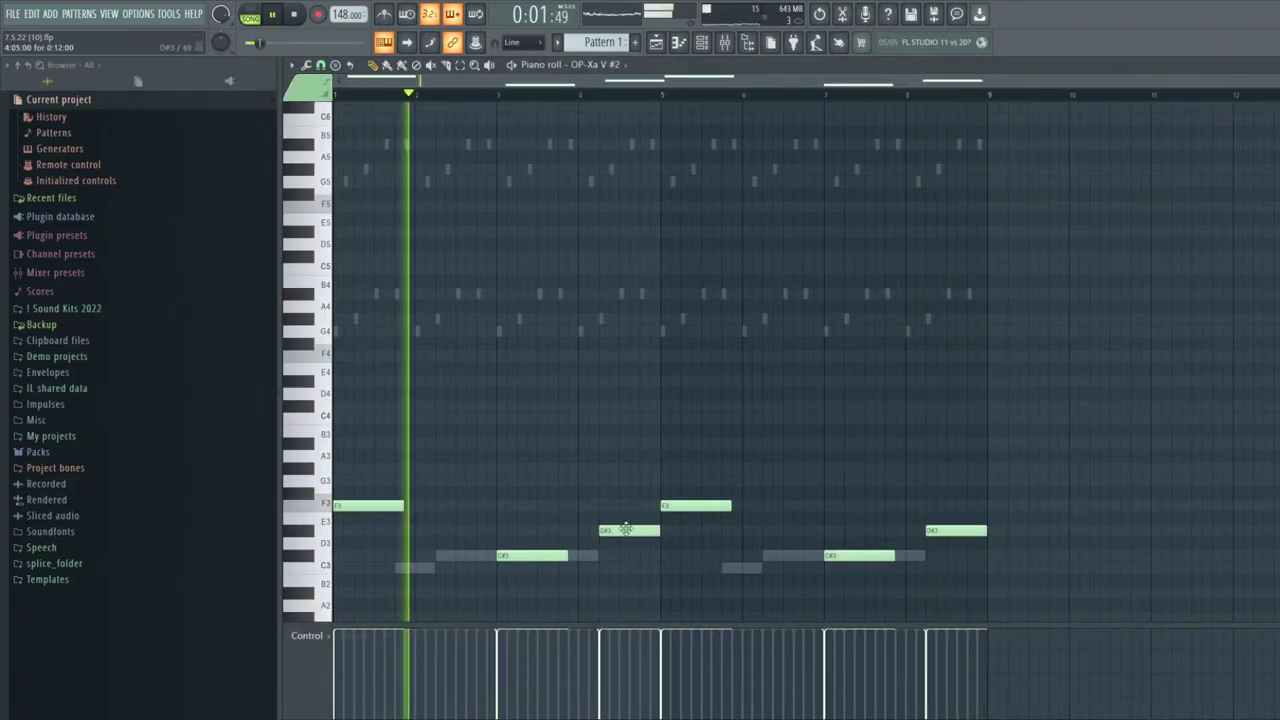
{"action": "key", "text": "Escape"}
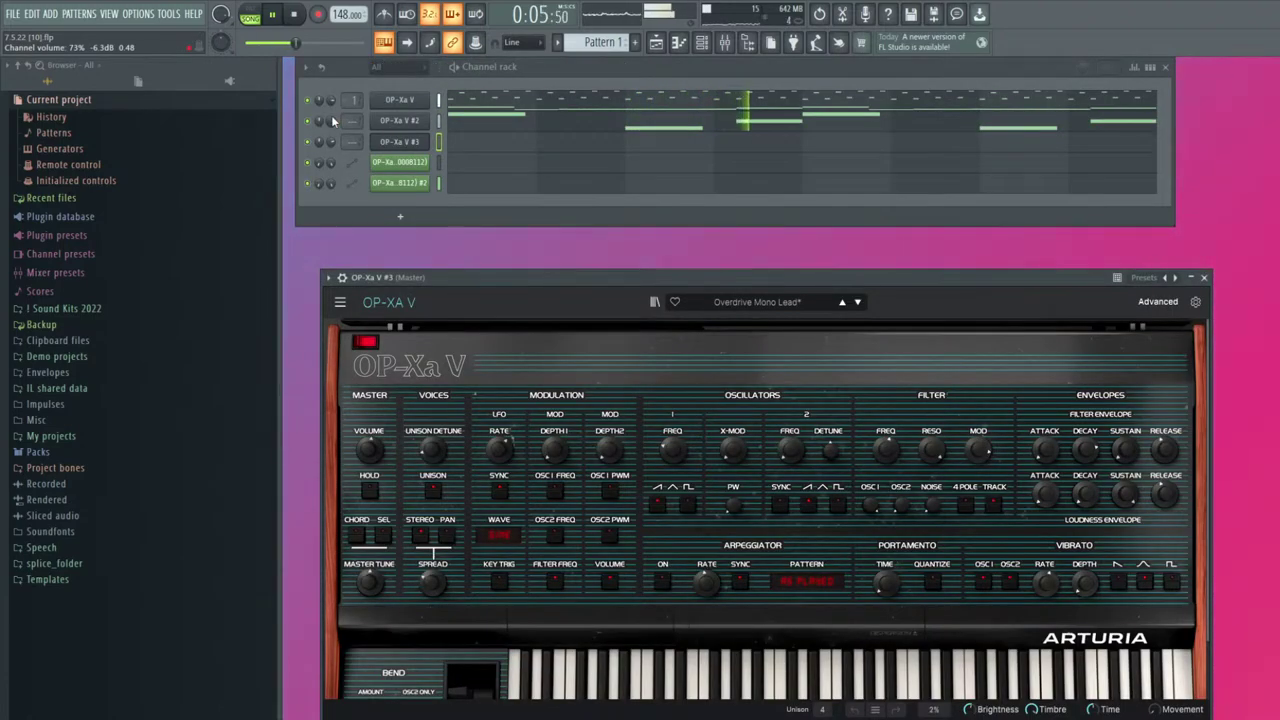
Load the Variable Cross-mod preset in OP-Xa V #3 and copy OP-Xa V's arpeggio and bass notes into that channel
{"action": "left_click", "coordinate": [397, 144]}
{"action": "left_click", "coordinate": [397, 144]}
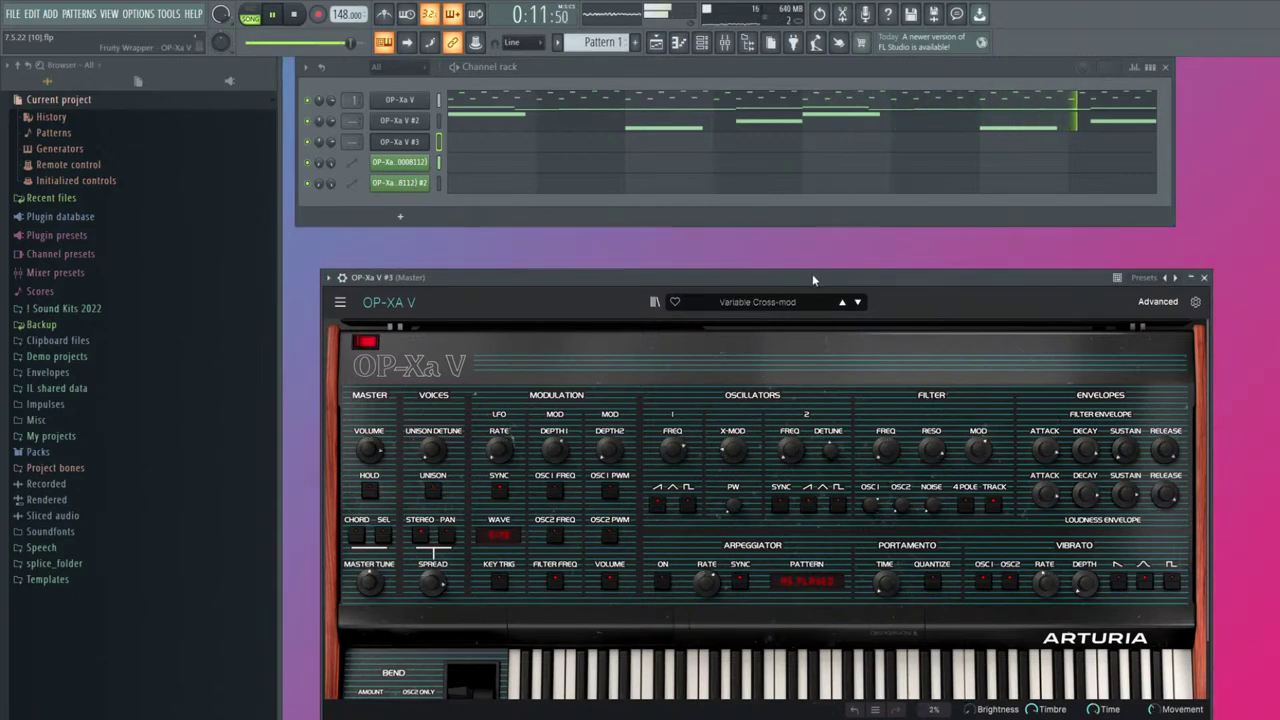
{"action": "left_click", "coordinate": [478, 147]}
{"action": "left_click", "coordinate": [356, 503]}
{"action": "left_click_drag", "start_coordinate": [356, 503], "coordinate": [276, 341]}
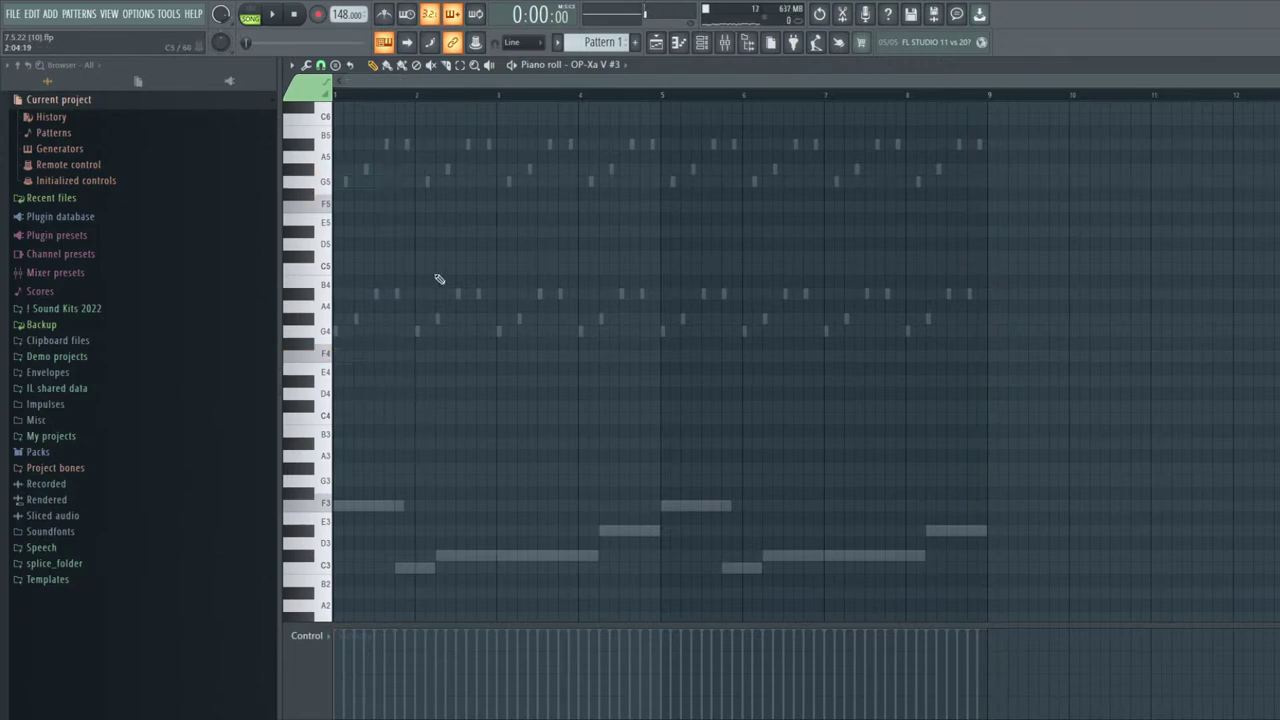
{"action": "key", "text": "F7"}
{"action": "left_click", "coordinate": [468, 147]}
{"action": "key", "text": "F7"}
Solo OP-Xa V #3 and audition presets such as Variations, D-6 Comp Synth and Double Filters, settling on Fast & Slewed Pad
{"action": "key", "text": "space"}
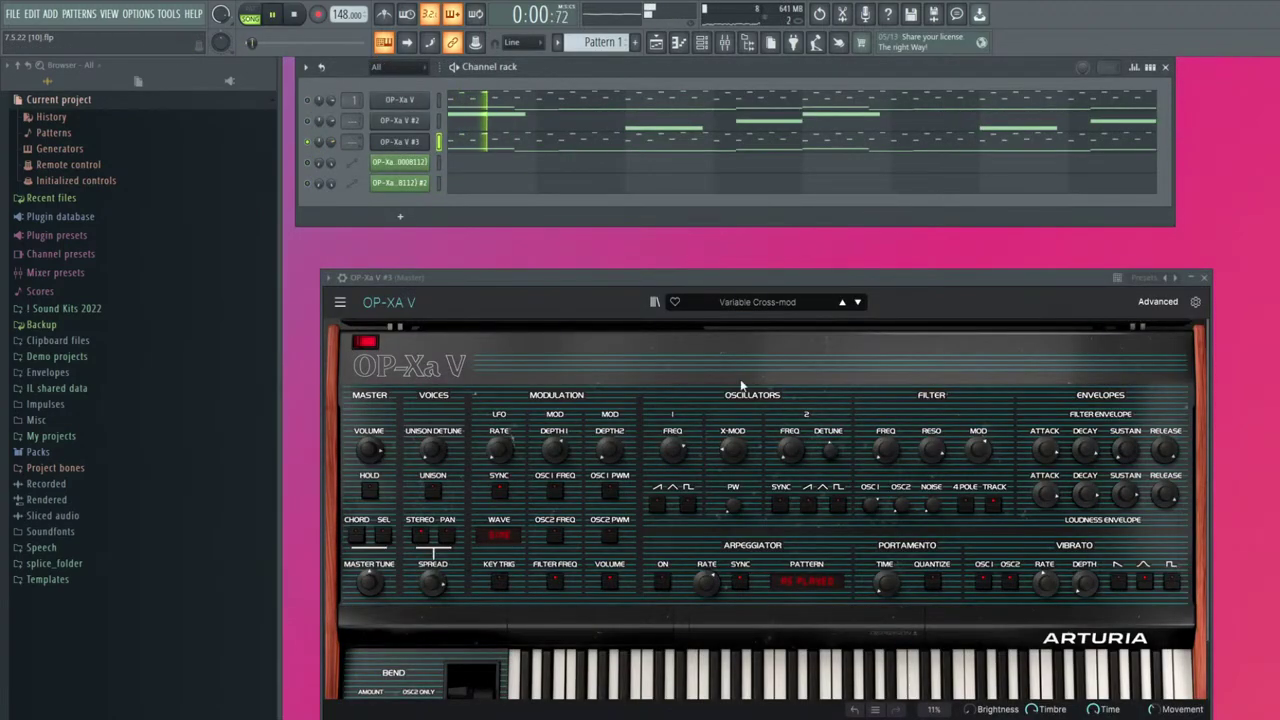
{"action": "left_click_drag", "start_coordinate": [850, 280], "coordinate": [828, 254]}
{"action": "key", "text": "space"}
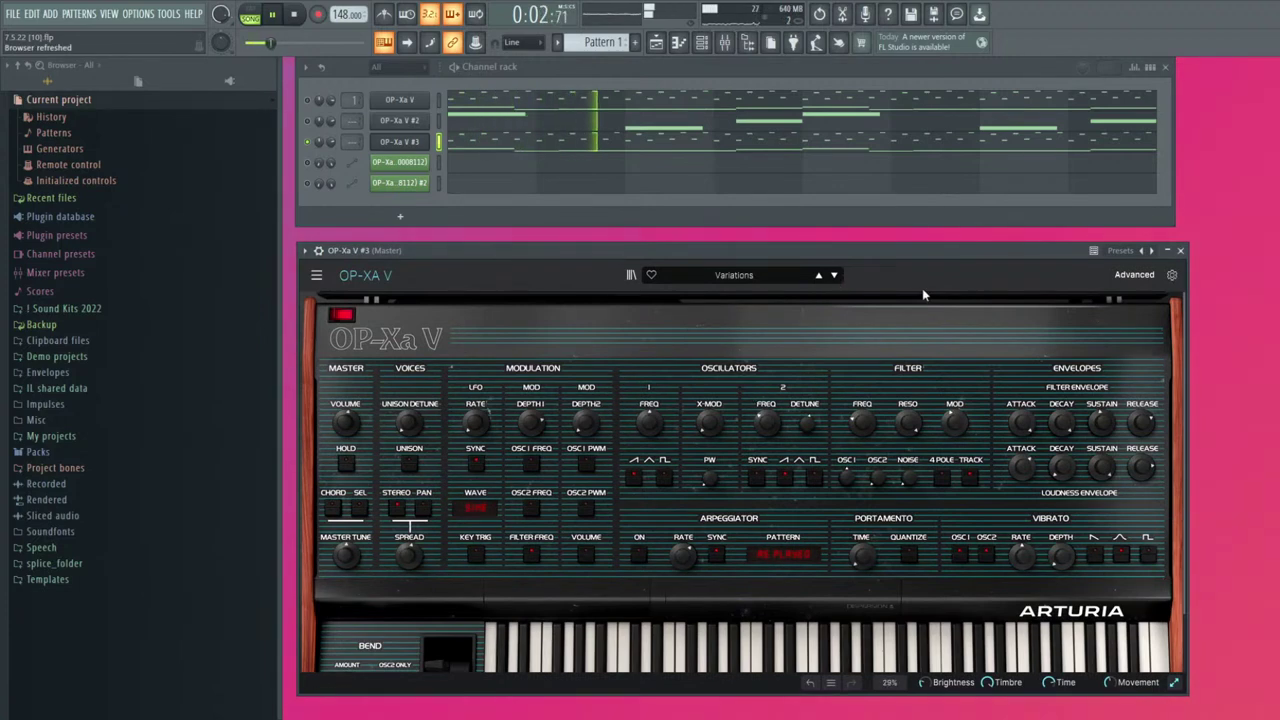
{"action": "left_click_drag", "start_coordinate": [835, 249], "coordinate": [821, 254]}
{"action": "key", "text": "space"}
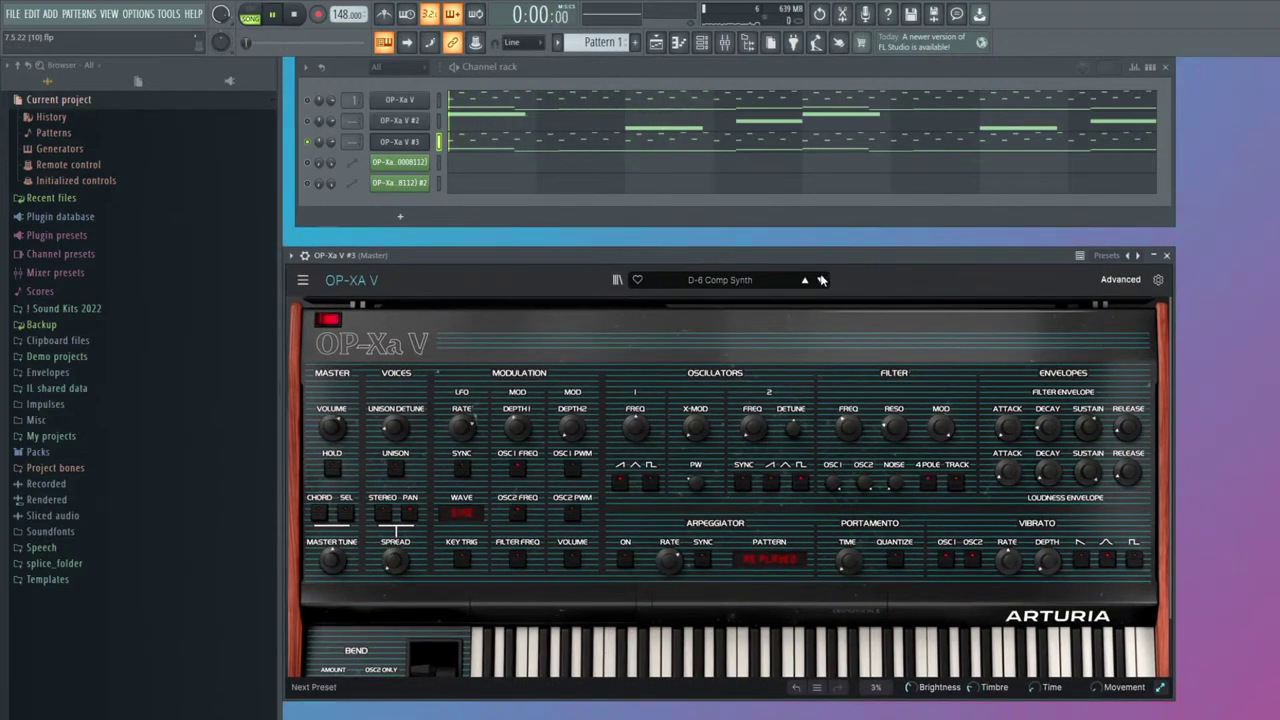
{"action": "key", "text": "space"}
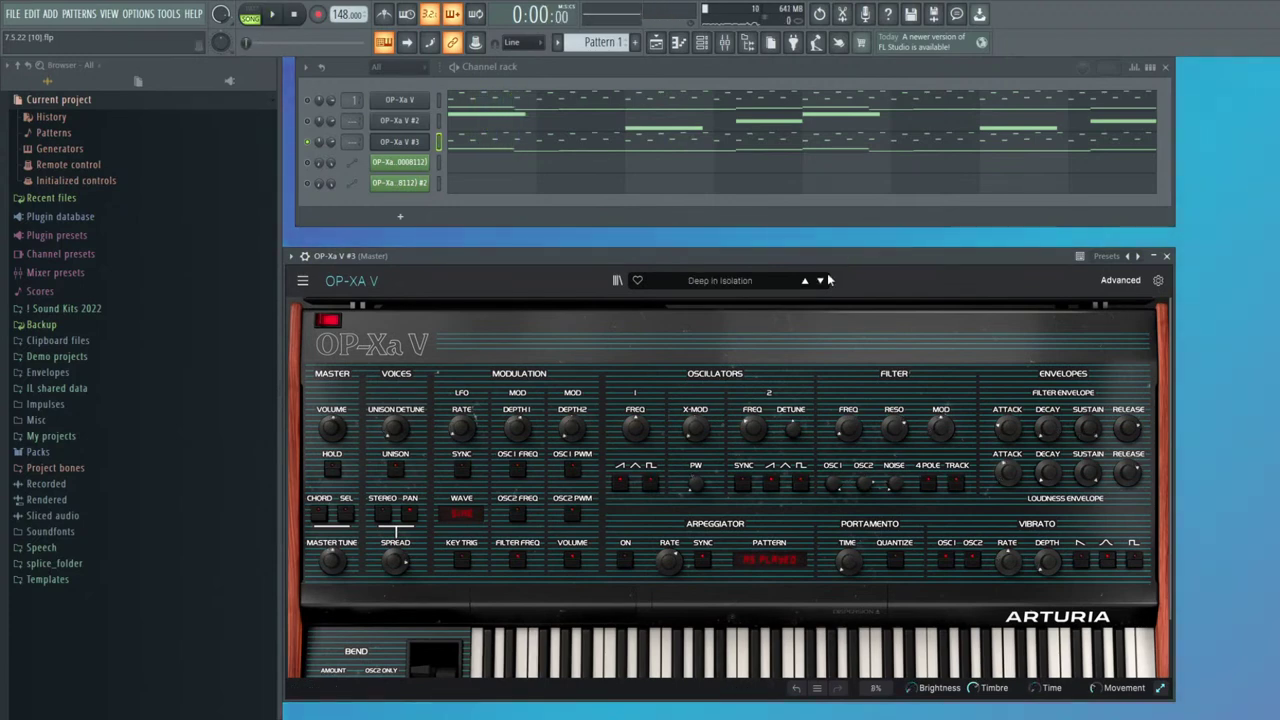
{"action": "key", "text": "space"}
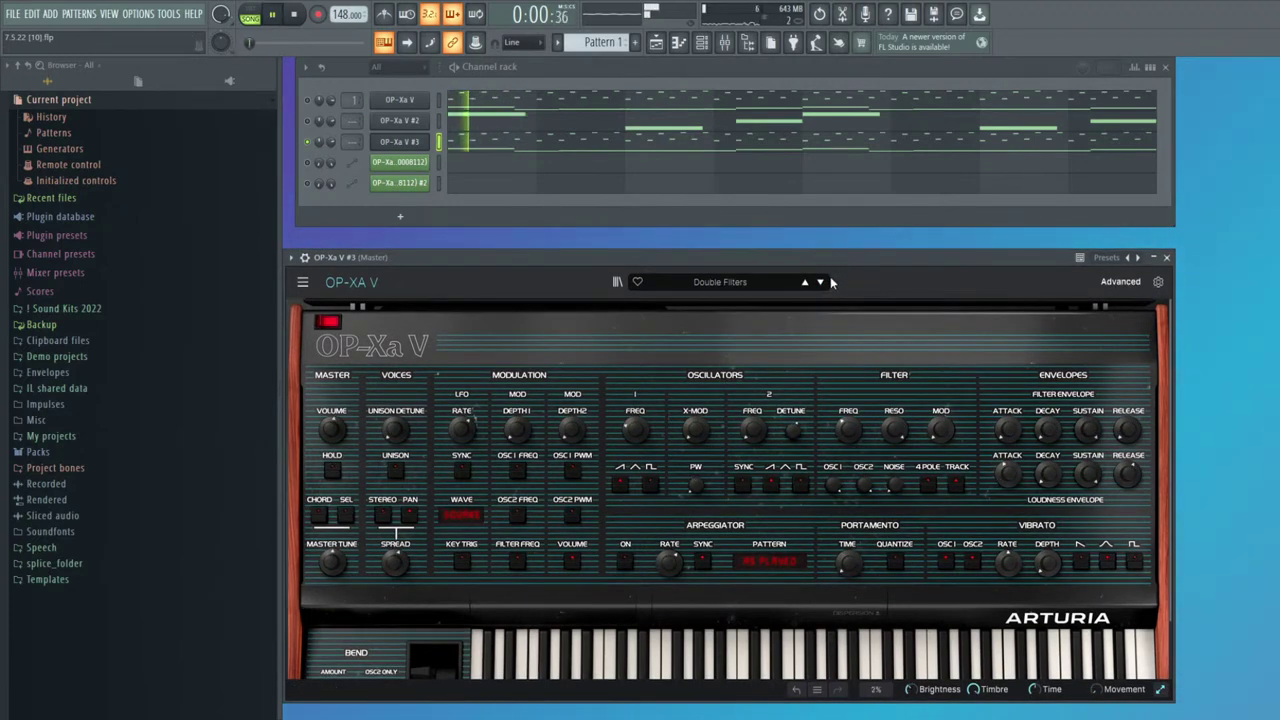
{"action": "left_click", "coordinate": [820, 281]}
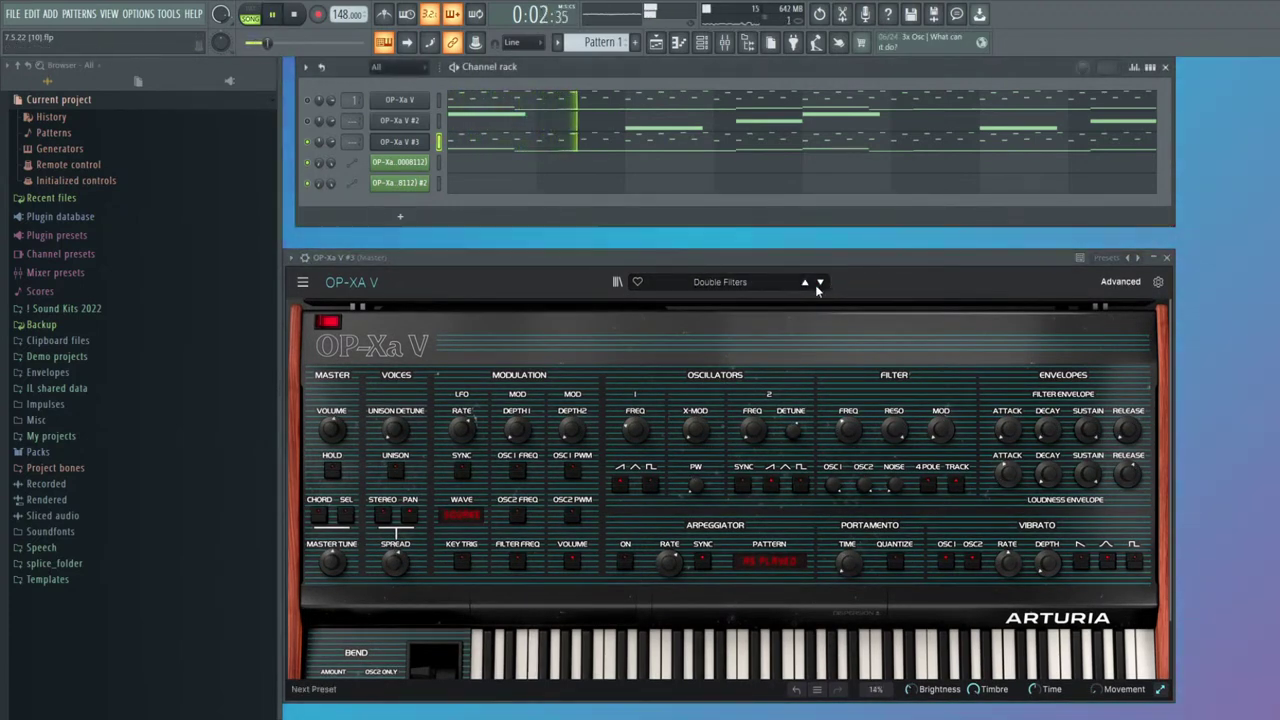
{"action": "key", "text": "space"}
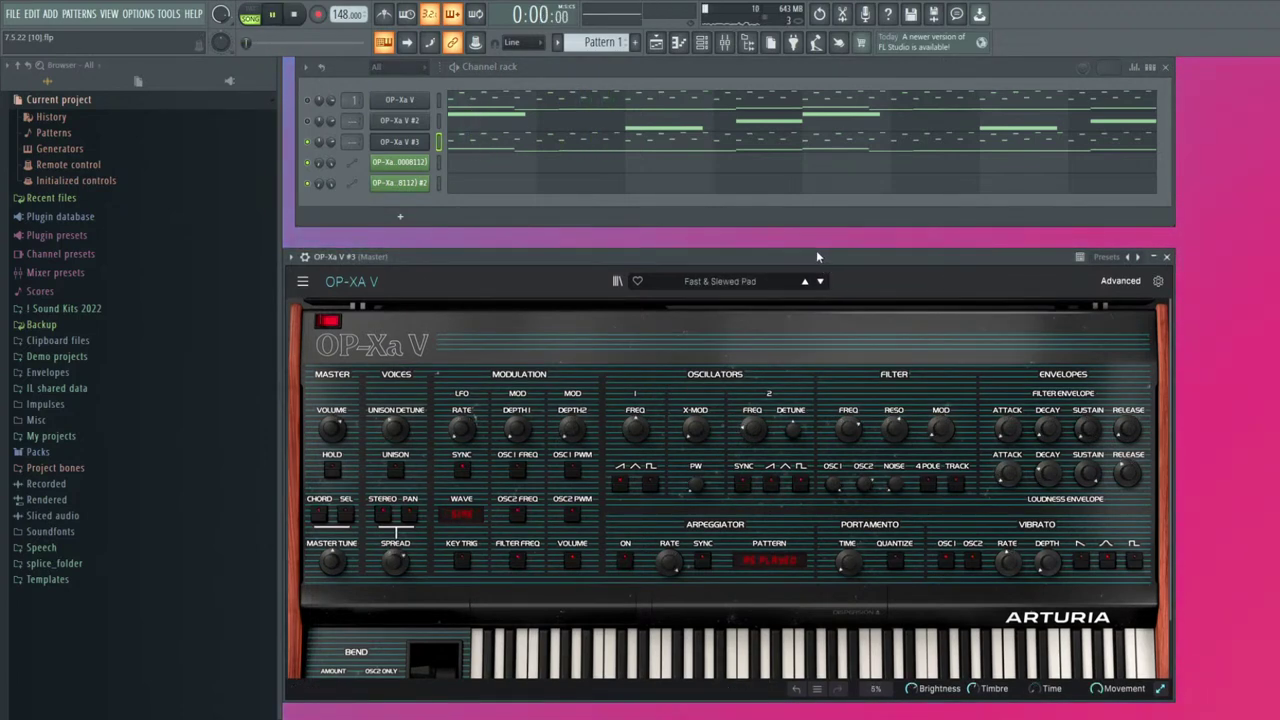
Set the Fast & Slewed Pad's filter modulation to 0.164 and lower the OP-Xa V #3 channel volume to 66%
{"action": "left_click_drag", "start_coordinate": [817, 257], "coordinate": [817, 261]}
{"action": "key", "text": "space"}
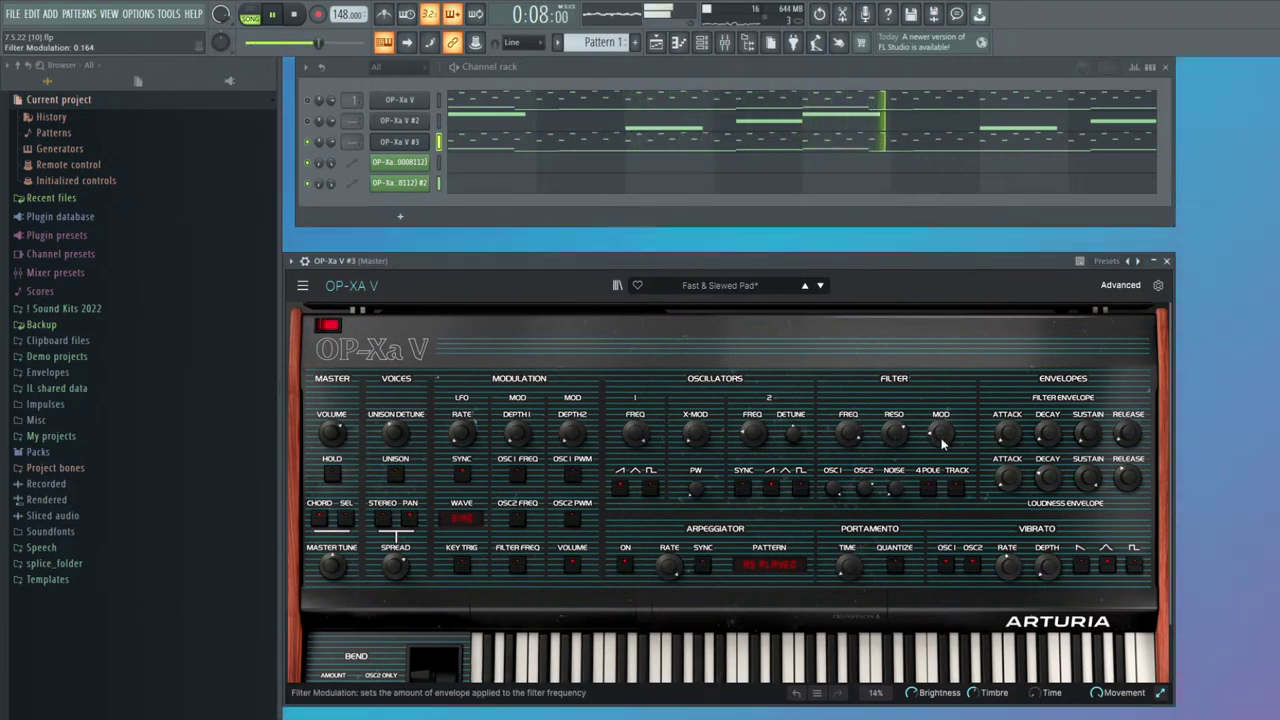
{"action": "left_click", "coordinate": [1167, 261]}
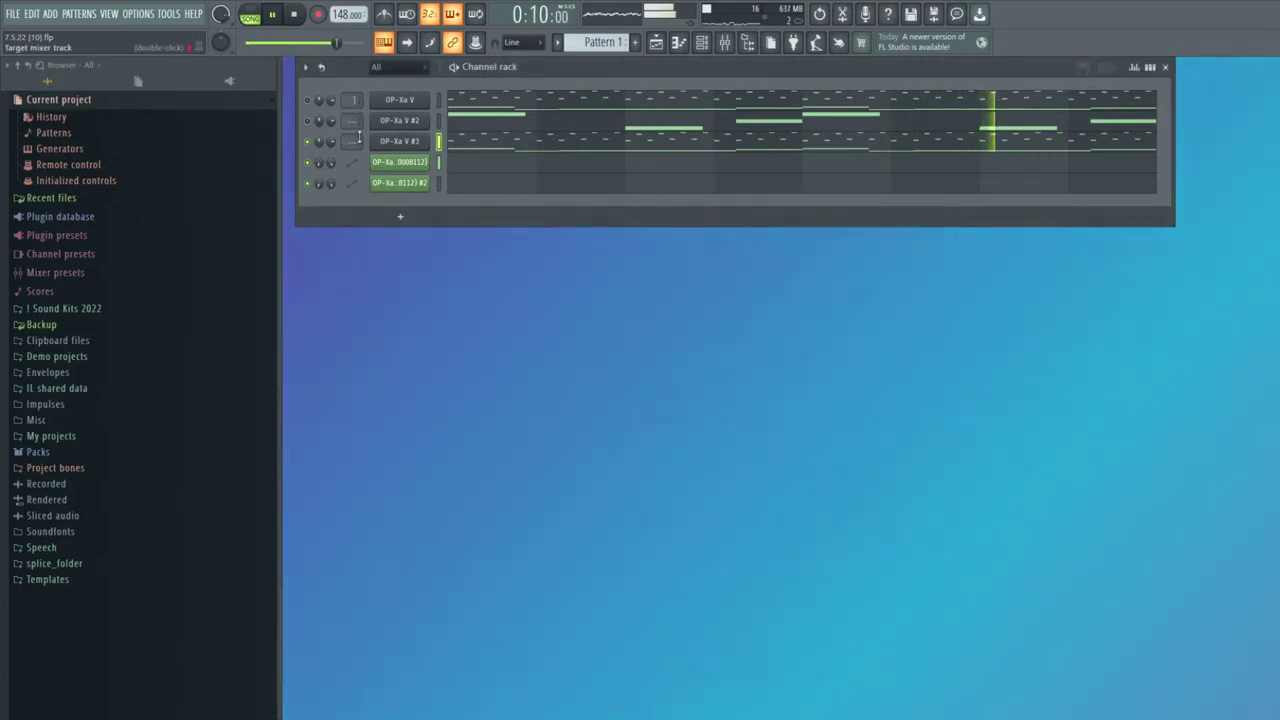
{"action": "scroll", "coordinate": [330, 139], "scroll_direction": "down", "scroll_amount": 3}
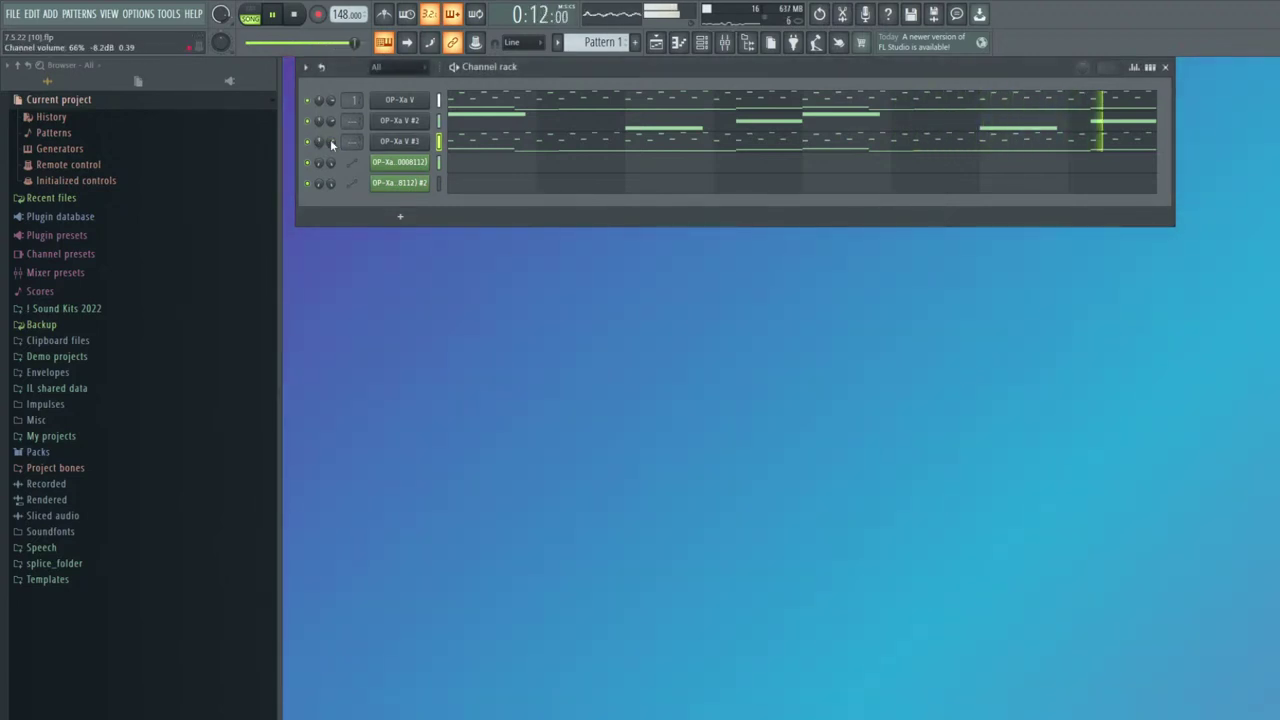
Raise all OP-Xa V #3 notes by one octave and move the channel above OP-Xa V #2
{"action": "left_click", "coordinate": [518, 145]}
{"action": "key", "text": "ctrl+Up"}
{"action": "scroll", "coordinate": [830, 380], "scroll_direction": "up", "scroll_amount": 2}
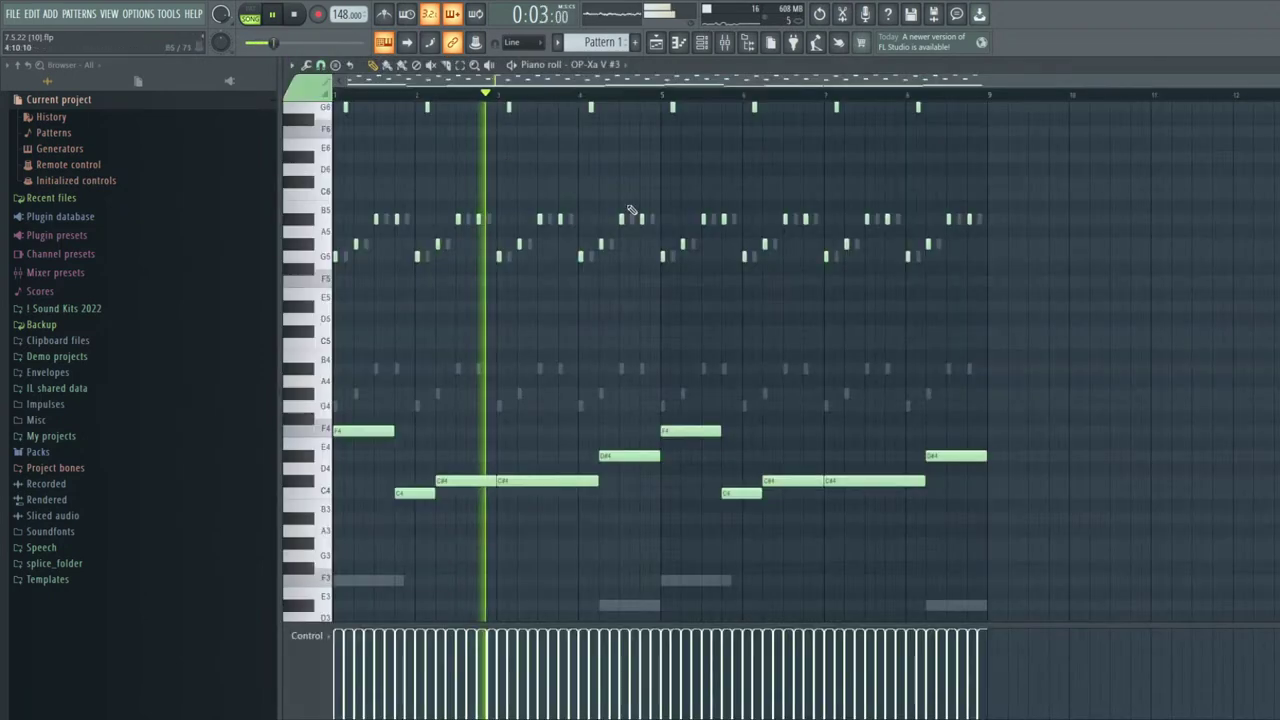
{"action": "left_click", "coordinate": [689, 443]}
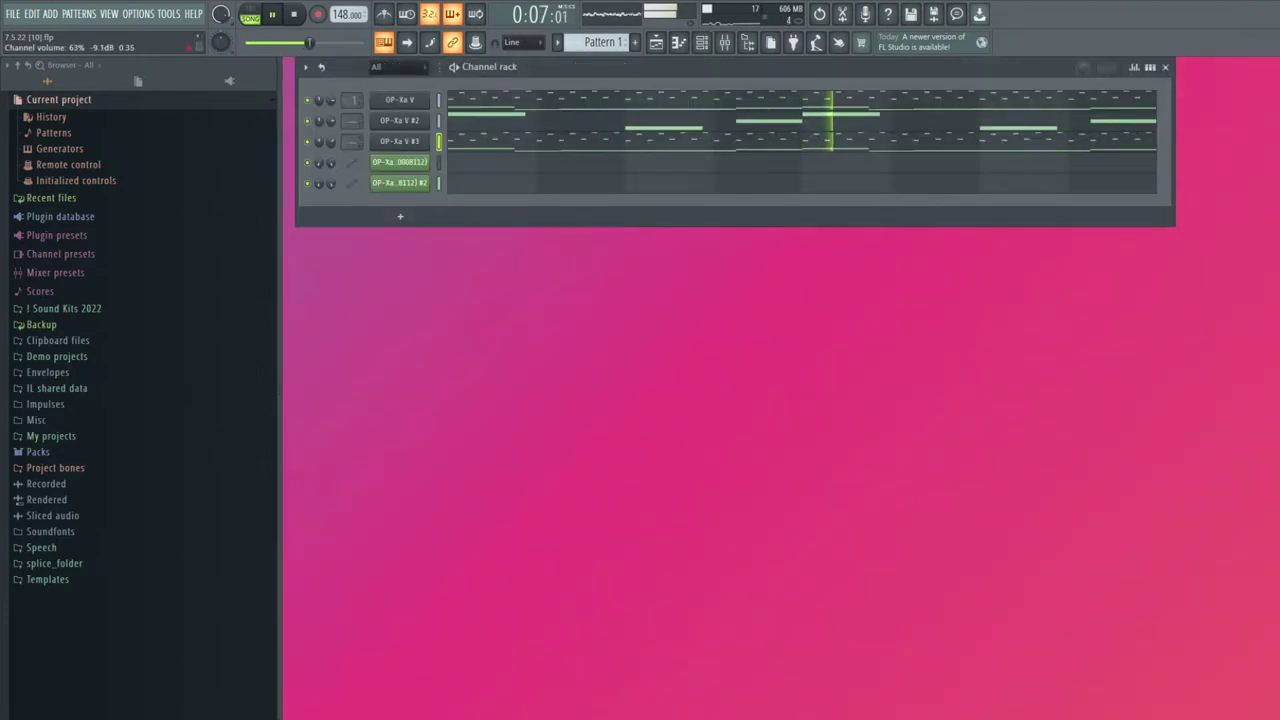
{"action": "left_click_drag", "start_coordinate": [413, 148], "coordinate": [377, 128]}
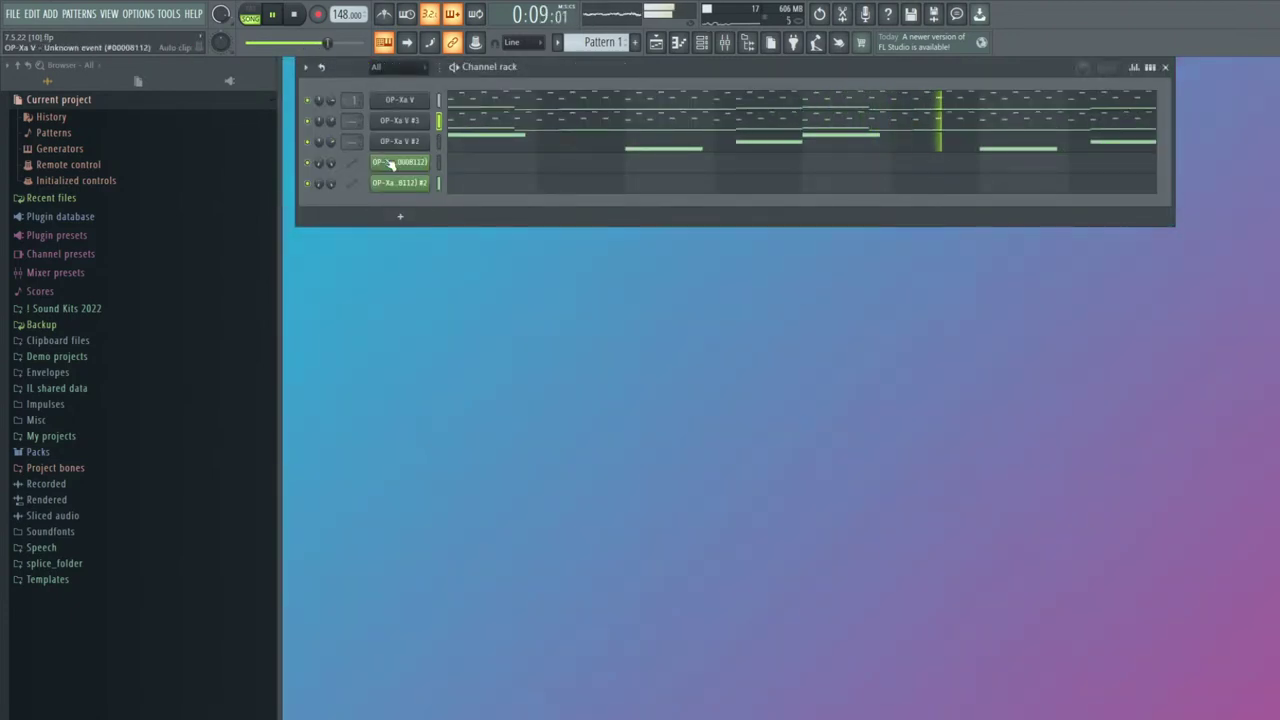
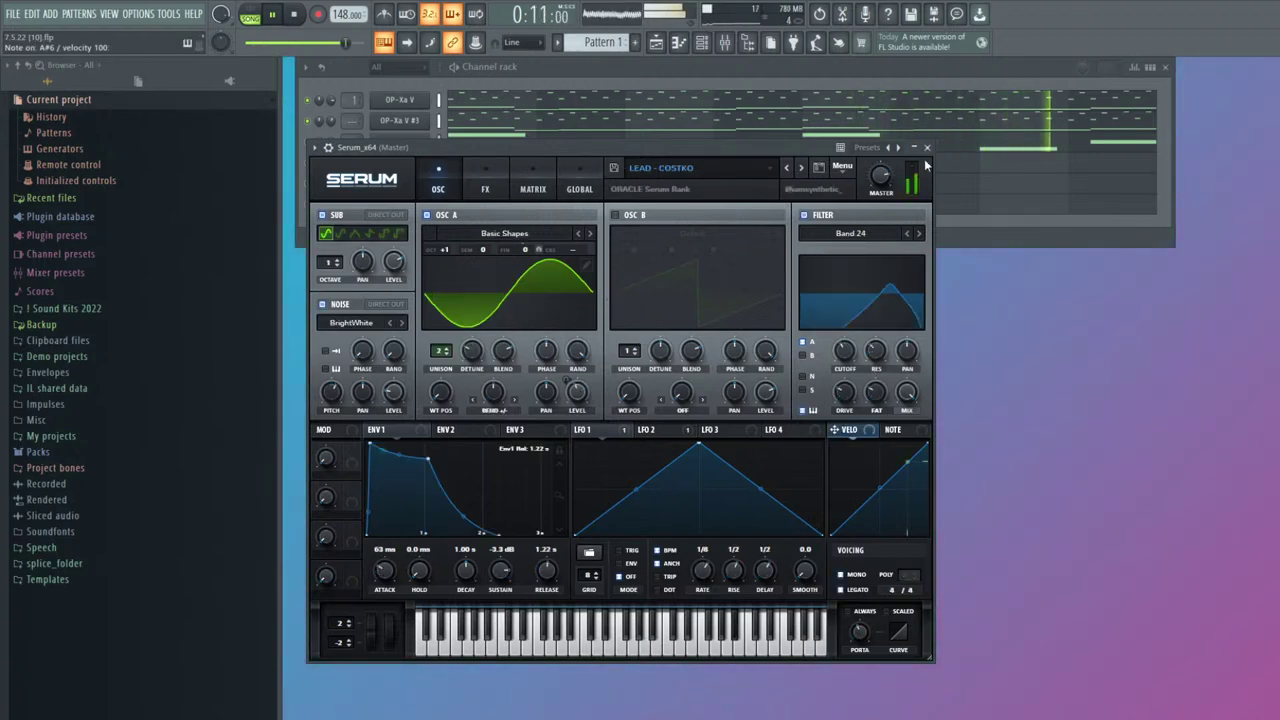
Try a two-beat F5 from beat 4 of bar 1 followed by one-beat C#5 and C5 in Serum, raised one octave
{"action": "left_click", "coordinate": [927, 147]}
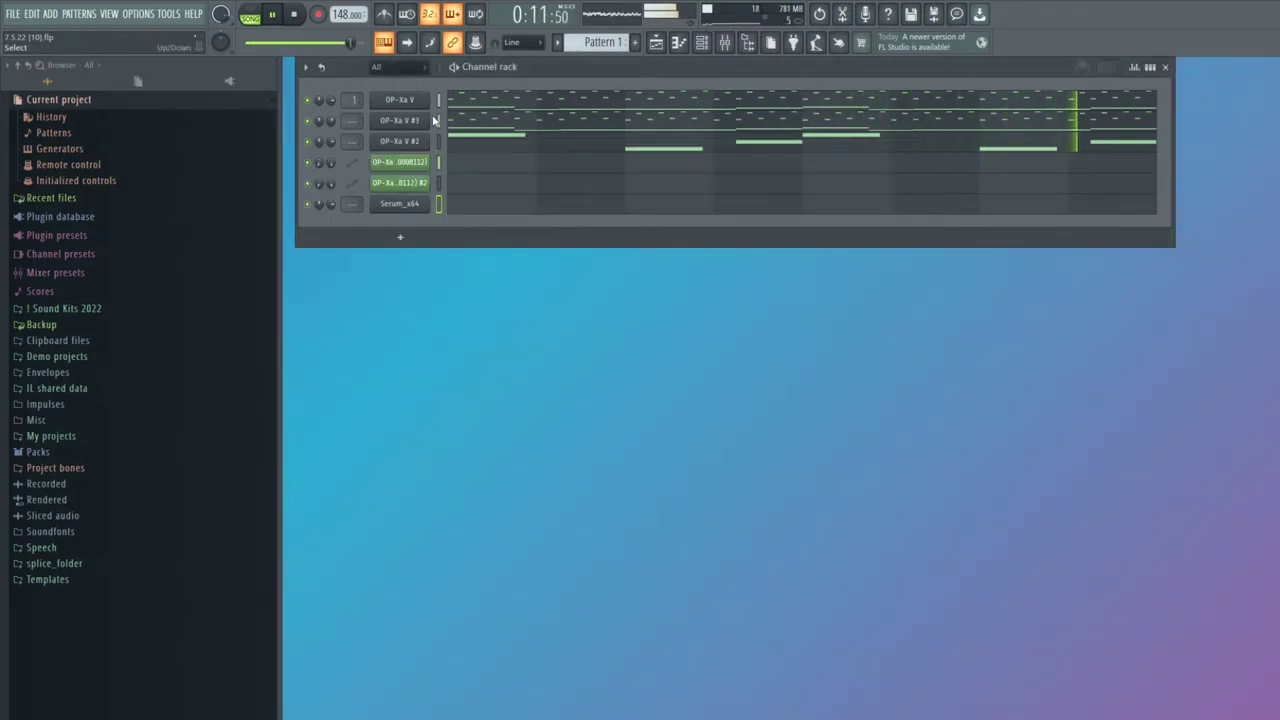
{"action": "left_click", "coordinate": [472, 213]}
{"action": "left_click", "coordinate": [405, 281]}
{"action": "left_click", "coordinate": [440, 331]}
{"action": "left_click", "coordinate": [460, 343]}
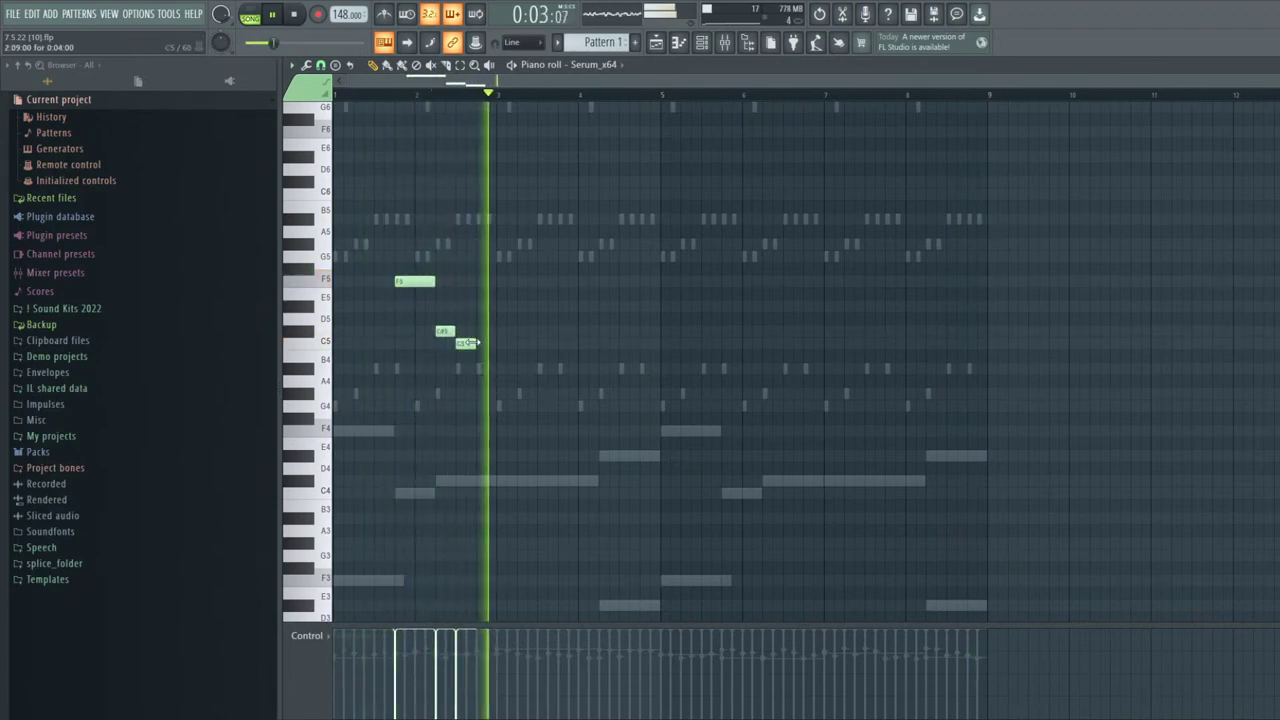
{"action": "left_click_drag", "start_coordinate": [486, 372], "coordinate": [351, 251]}
{"action": "key", "text": "ctrl+Up"}
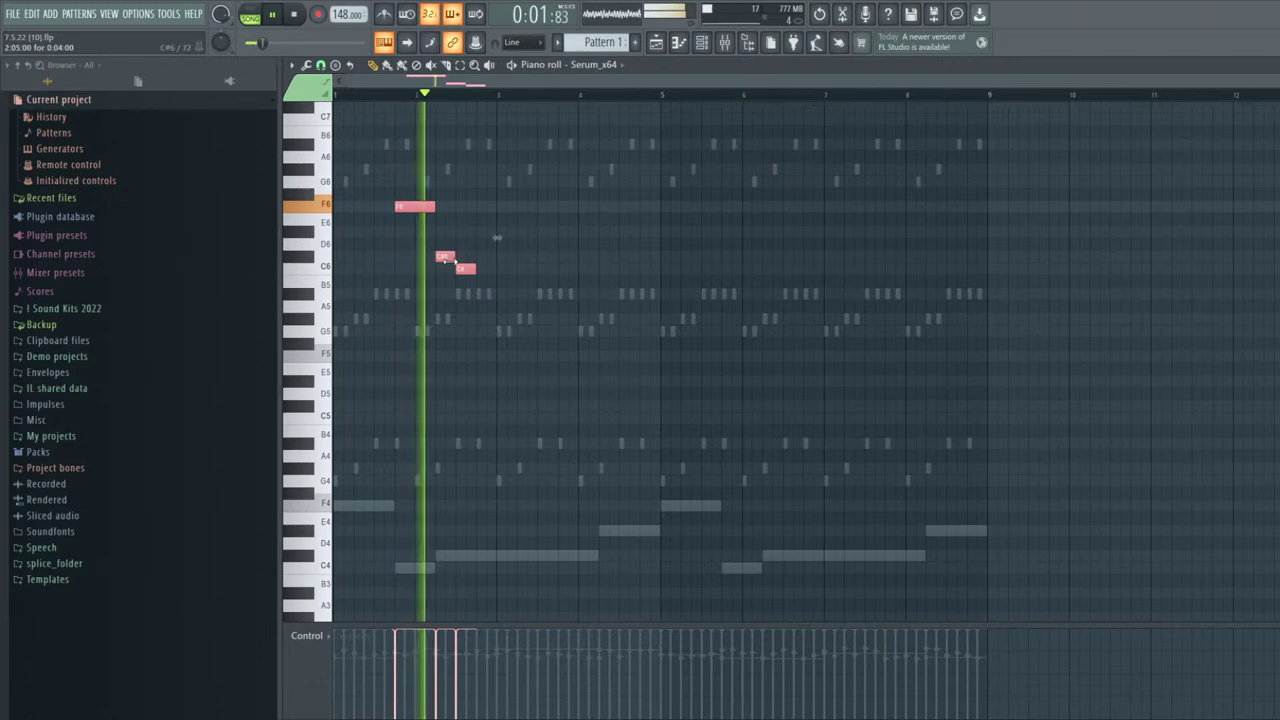
Audition Serum lead presets past LEAD - ELF and LEAD - NOKIA, and move the Serum channel above OP-Xa V #2
{"action": "key", "text": "space"}
{"action": "key", "text": "Escape"}
{"action": "left_click", "coordinate": [410, 205]}
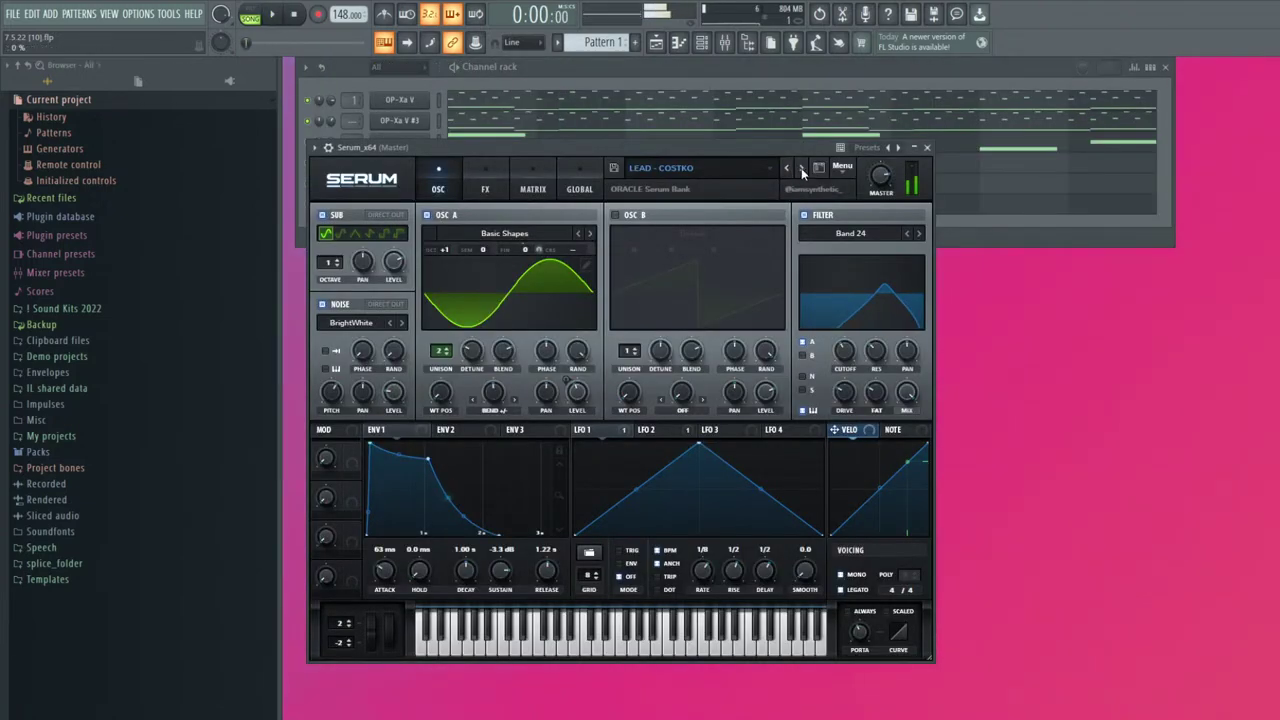
{"action": "left_click", "coordinate": [801, 168]}
{"action": "left_click", "coordinate": [801, 168]}
{"action": "left_click", "coordinate": [801, 168]}
{"action": "key", "text": "Escape"}
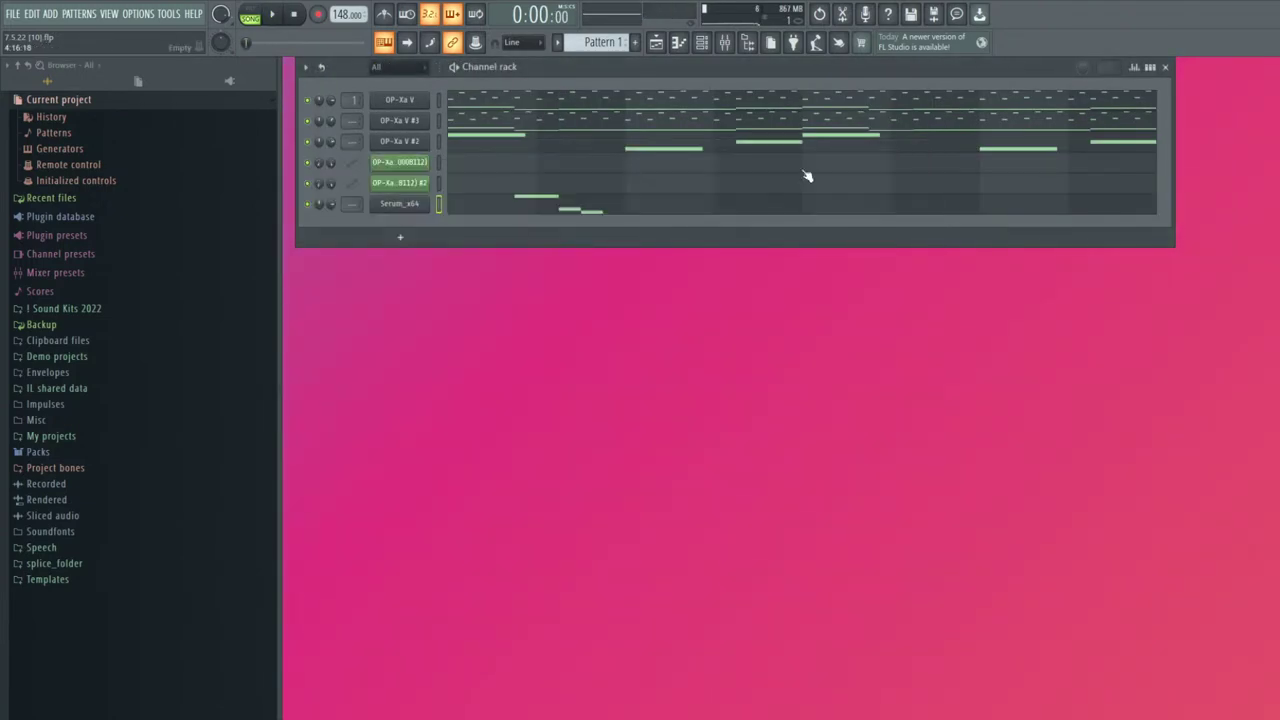
{"action": "left_click", "coordinate": [428, 205]}
{"action": "left_click", "coordinate": [801, 168]}
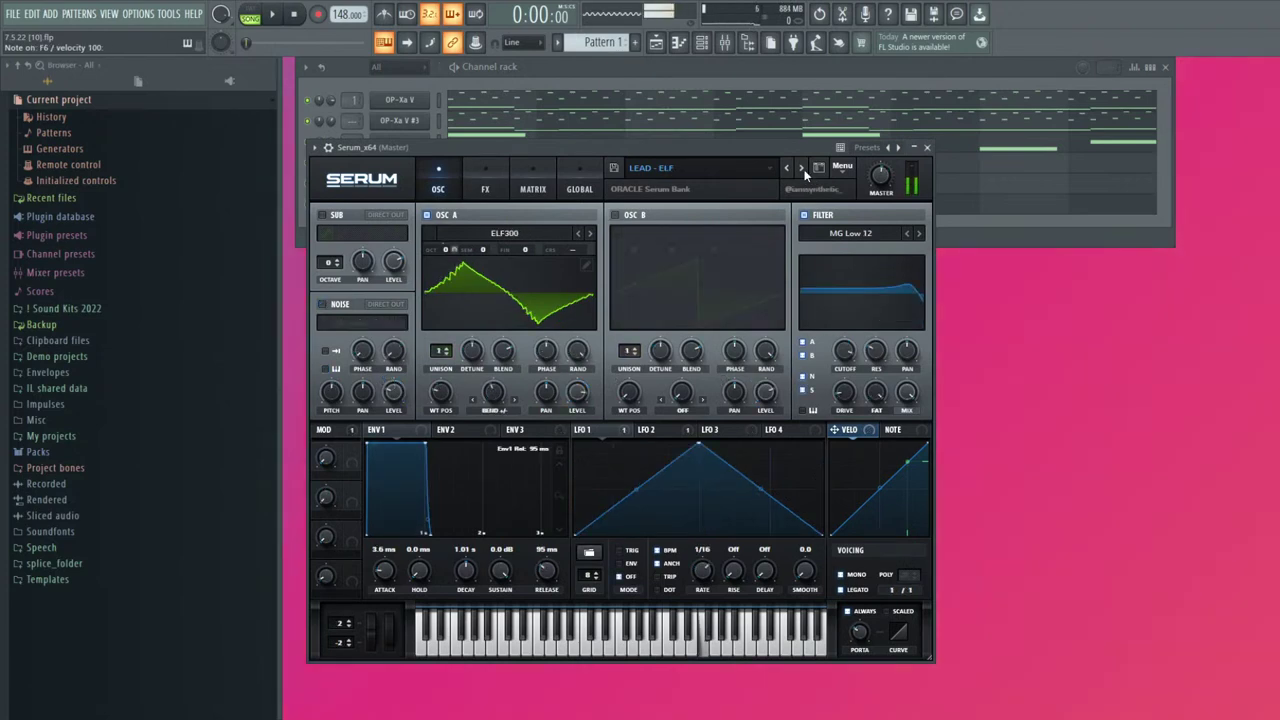
{"action": "left_click", "coordinate": [801, 168]}
{"action": "left_click", "coordinate": [804, 171]}
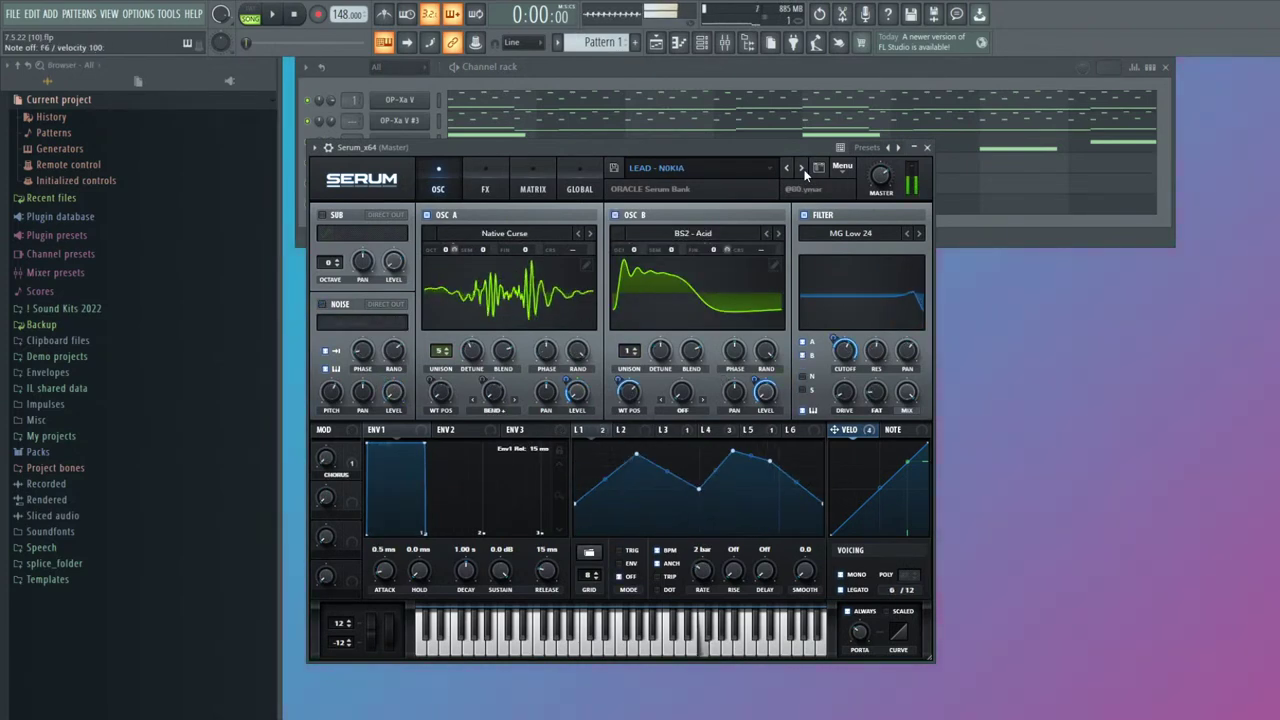
{"action": "left_click", "coordinate": [804, 171]}
{"action": "left_click", "coordinate": [801, 169]}
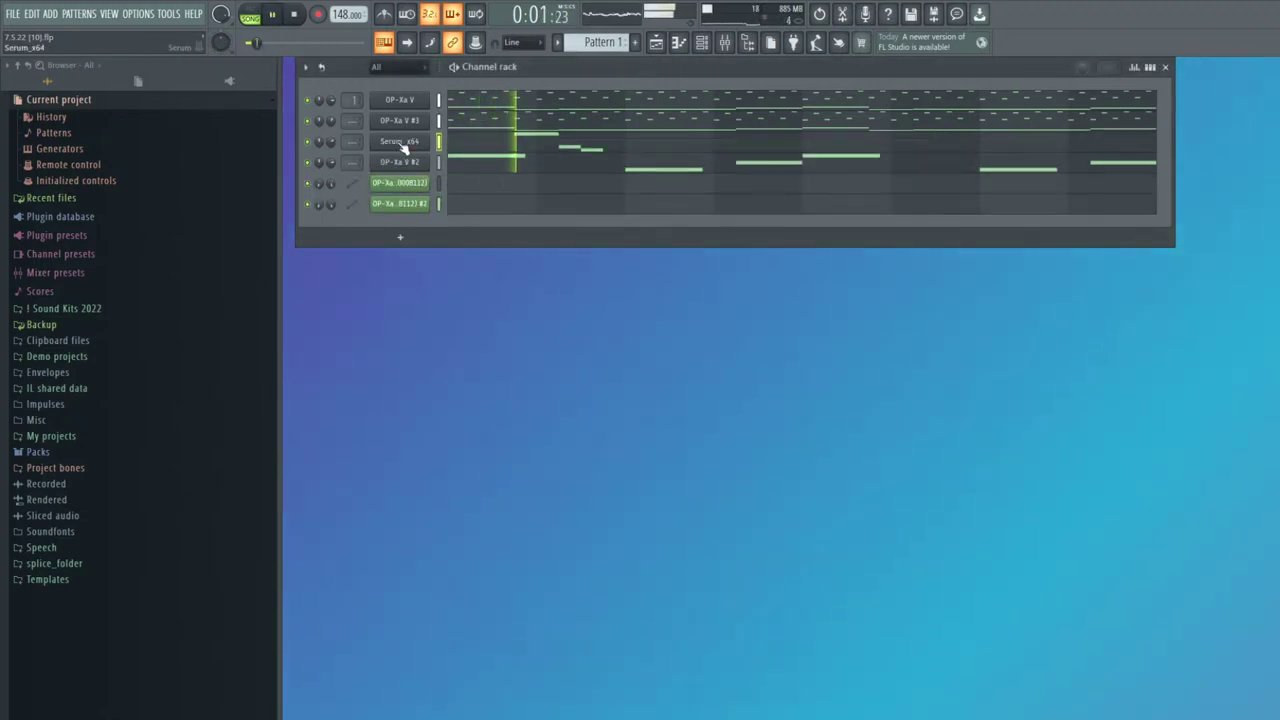
Reduce the Serum phrase to its one-beat C6 and move that note to the start of bar 1
{"action": "left_click", "coordinate": [507, 121]}
{"action": "key", "text": "space"}
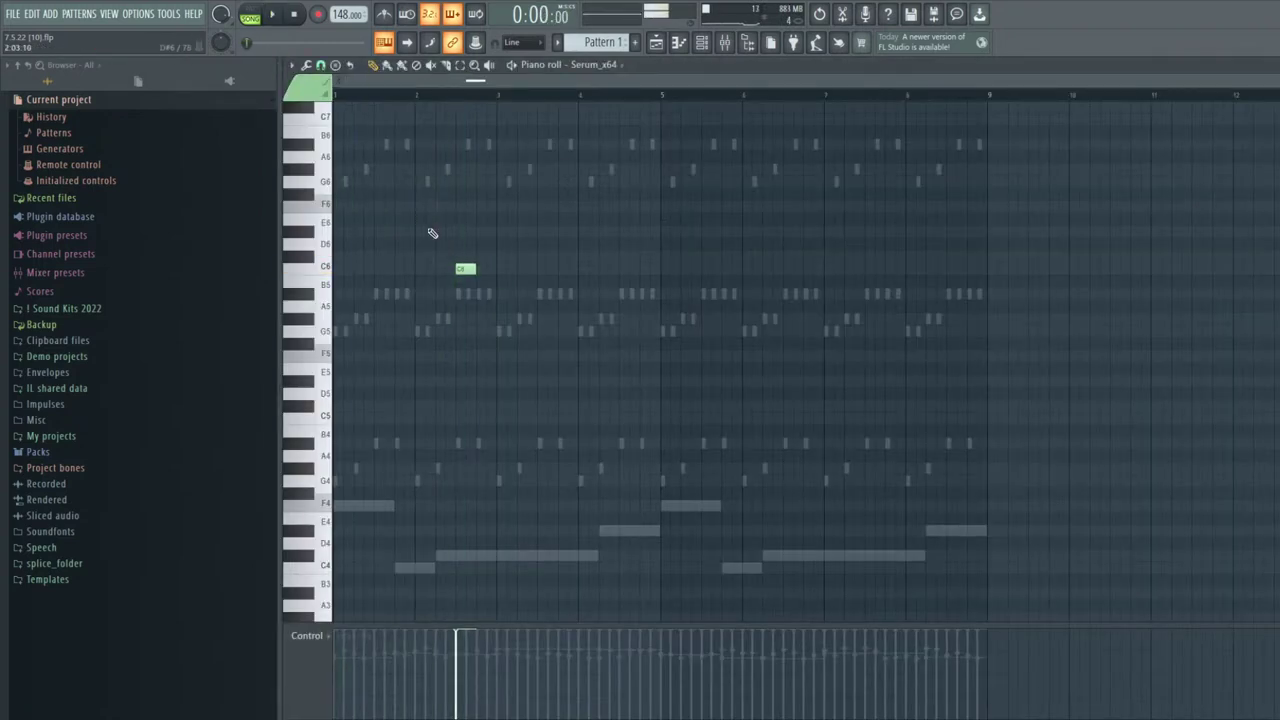
{"action": "key", "text": "space"}
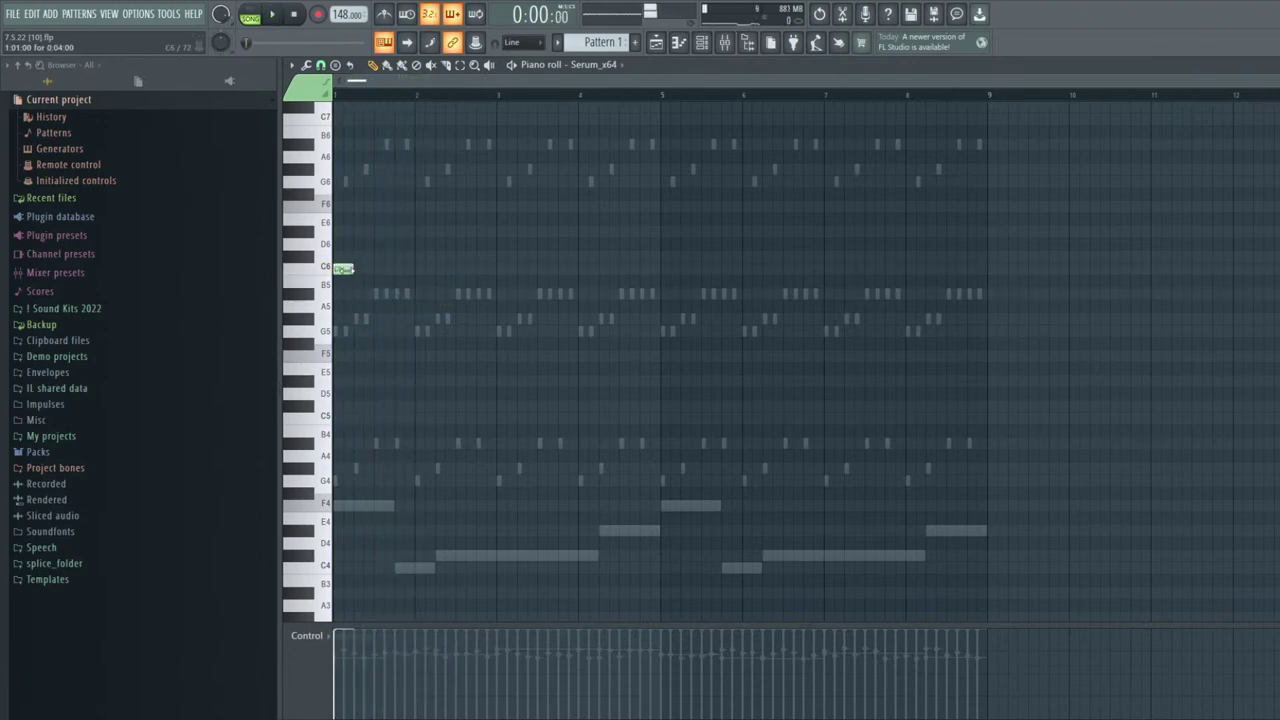
Shorten the opening Serum note to half a beat and try a C6 on beat 4 of bar 1 and a D#6 in bar 2
{"action": "left_click", "coordinate": [400, 268]}
{"action": "key", "text": "space"}
{"action": "right_click", "coordinate": [405, 268]}
{"action": "key", "text": "space"}
{"action": "key", "text": "space"}
{"action": "key", "text": "space"}
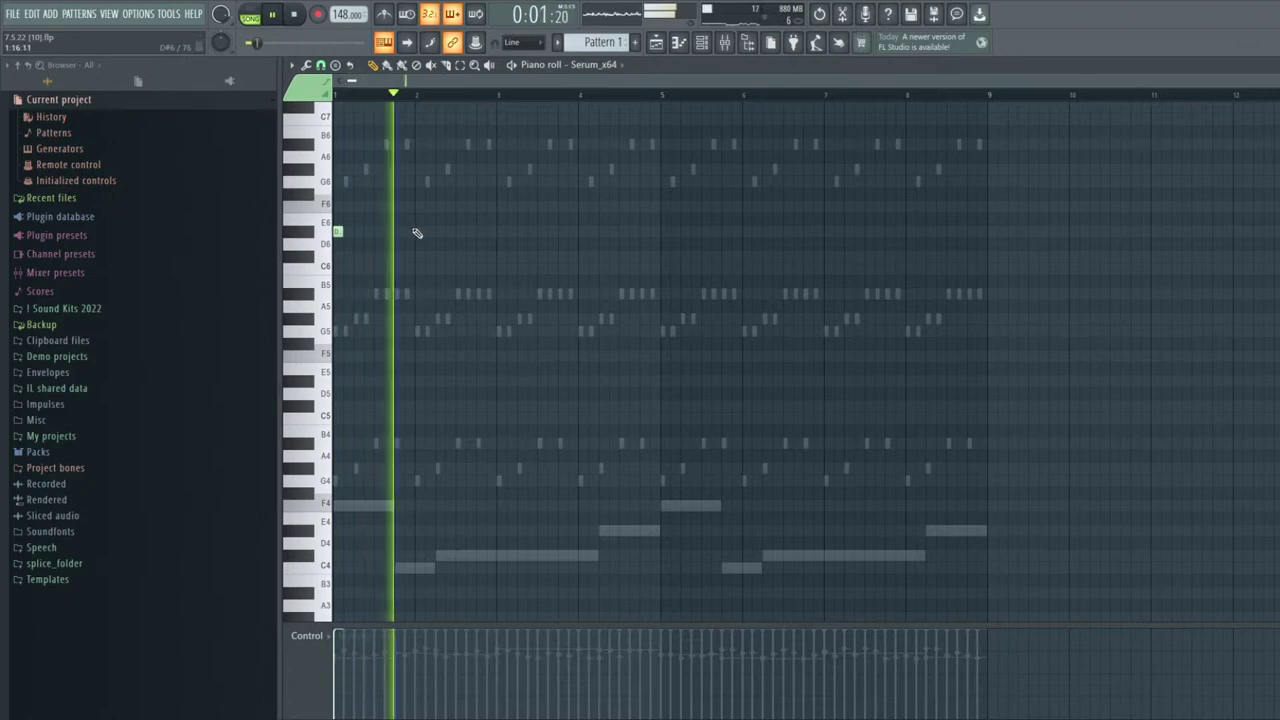
{"action": "left_click", "coordinate": [460, 232]}
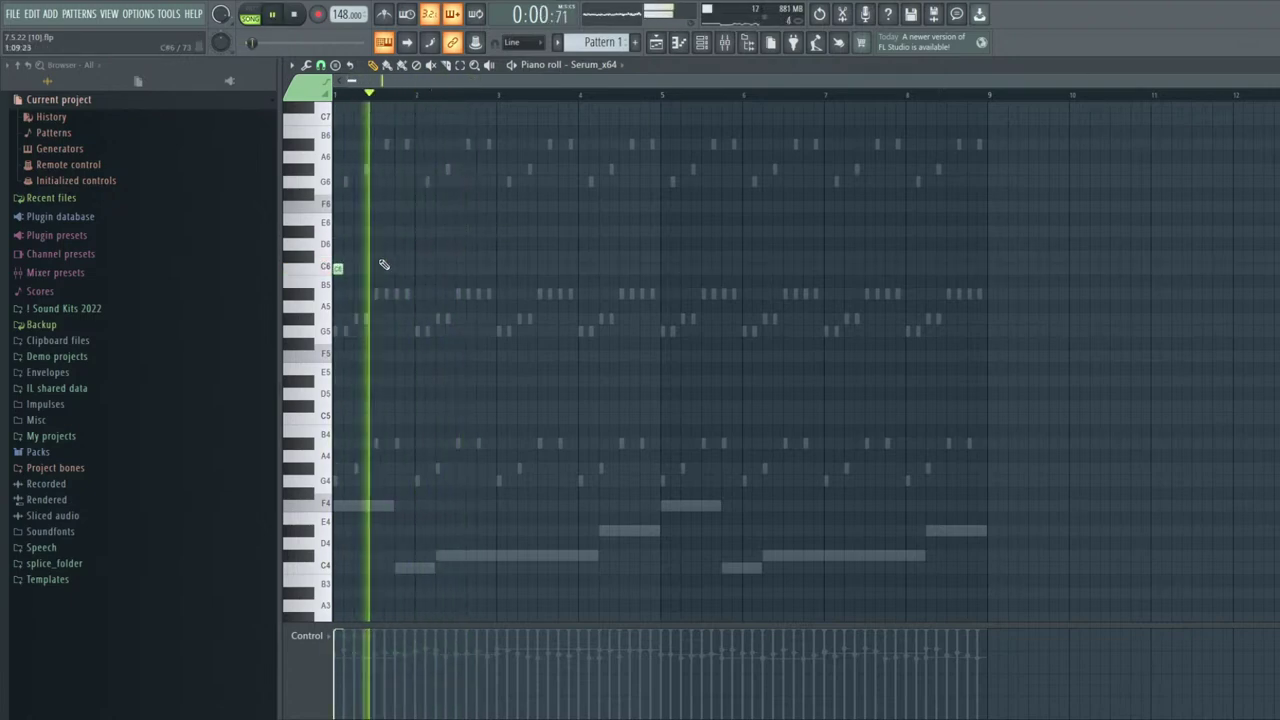
Try half-beat C#6 Serum notes on beat 2 of bar 2 and at the start of bar 3
{"action": "left_click", "coordinate": [440, 257]}
{"action": "left_click", "coordinate": [501, 257]}
{"action": "key", "text": "space"}
{"action": "right_click", "coordinate": [501, 257]}
{"action": "key", "text": "space"}
{"action": "right_click", "coordinate": [440, 258]}
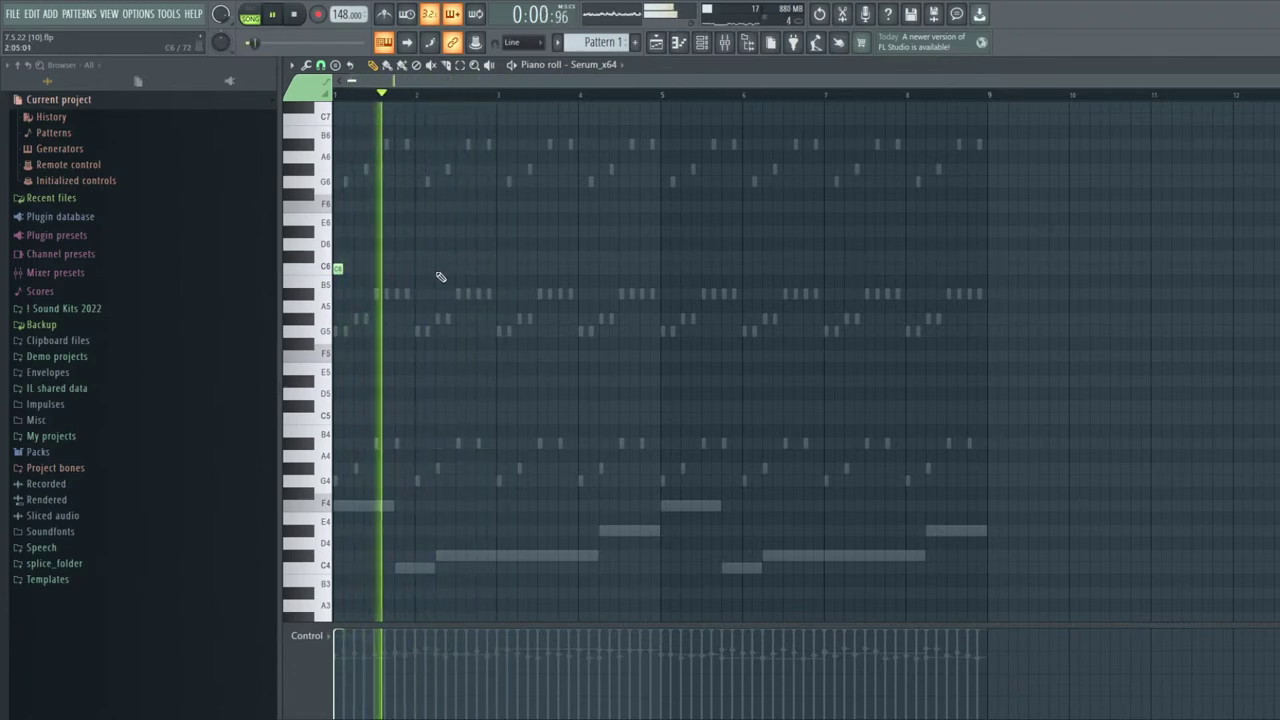
Add half-beat Serum notes A#5 in bar 2, G#5 starting bars 3 and 4, and A#5 late in bar 4, and duplicate the phrase to bars 5–8
{"action": "left_click", "coordinate": [440, 293]}
{"action": "left_click", "coordinate": [501, 319]}
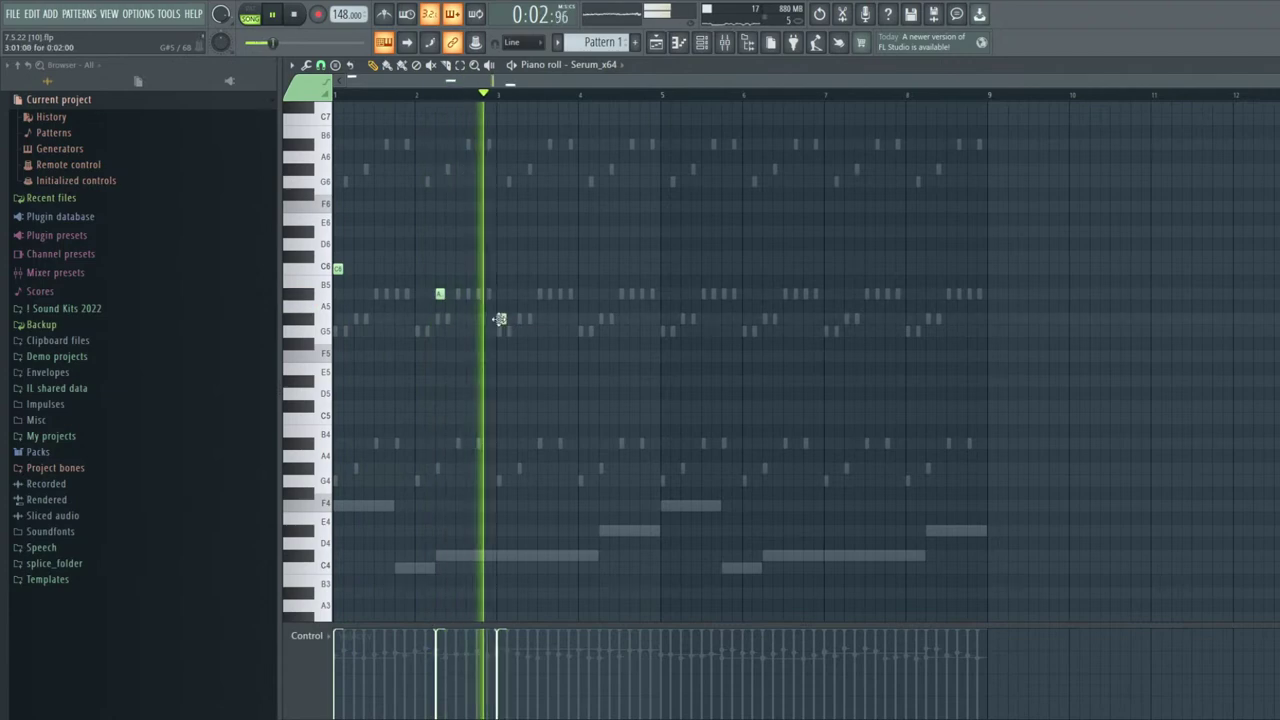
{"action": "left_click", "coordinate": [584, 319]}
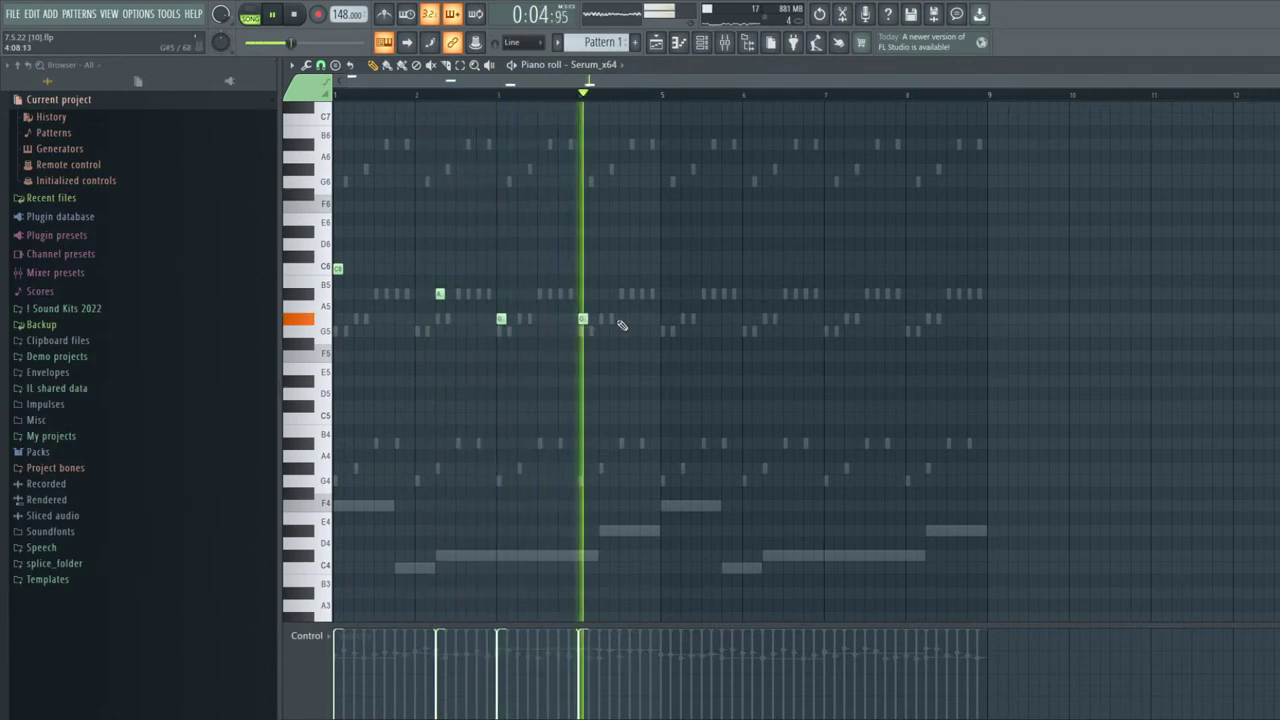
{"action": "left_click", "coordinate": [634, 293]}
{"action": "key", "text": "ctrl+b"}
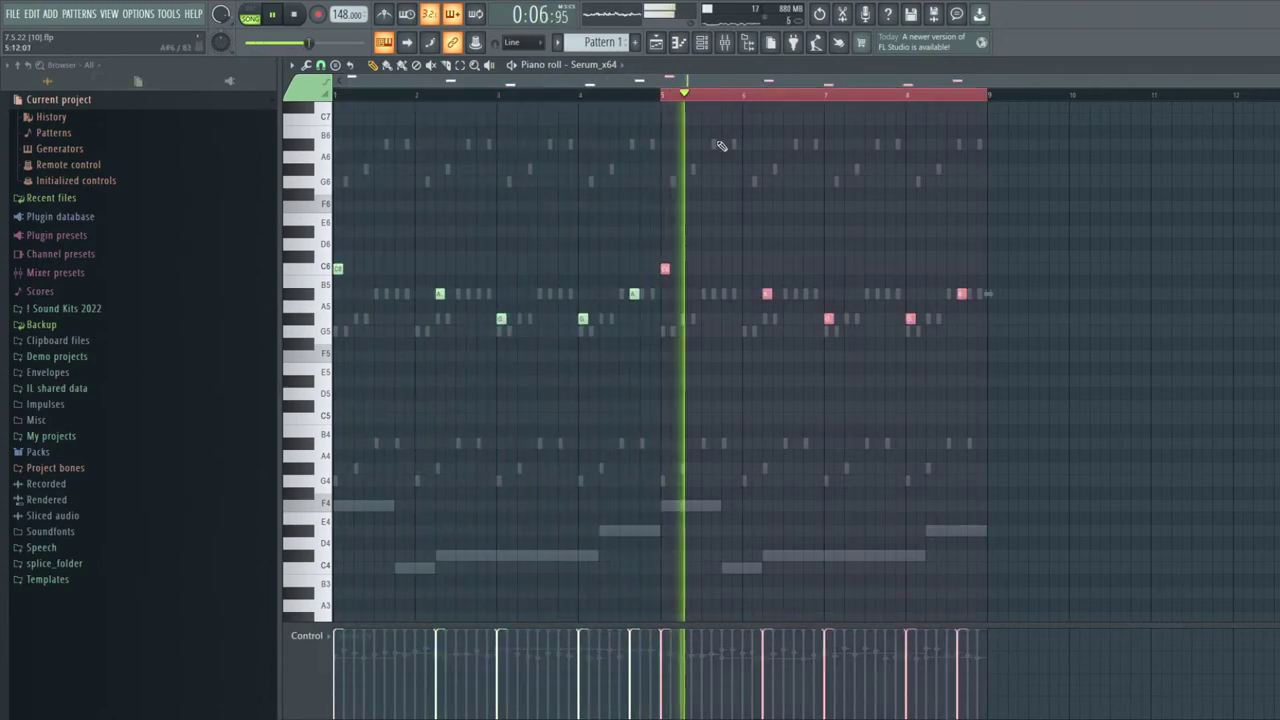
Check the Serum lead preset and lower the G#5 notes at the starts of bars 3 and 7 to F5
{"action": "key", "text": "F7"}
{"action": "left_click", "coordinate": [399, 120]}
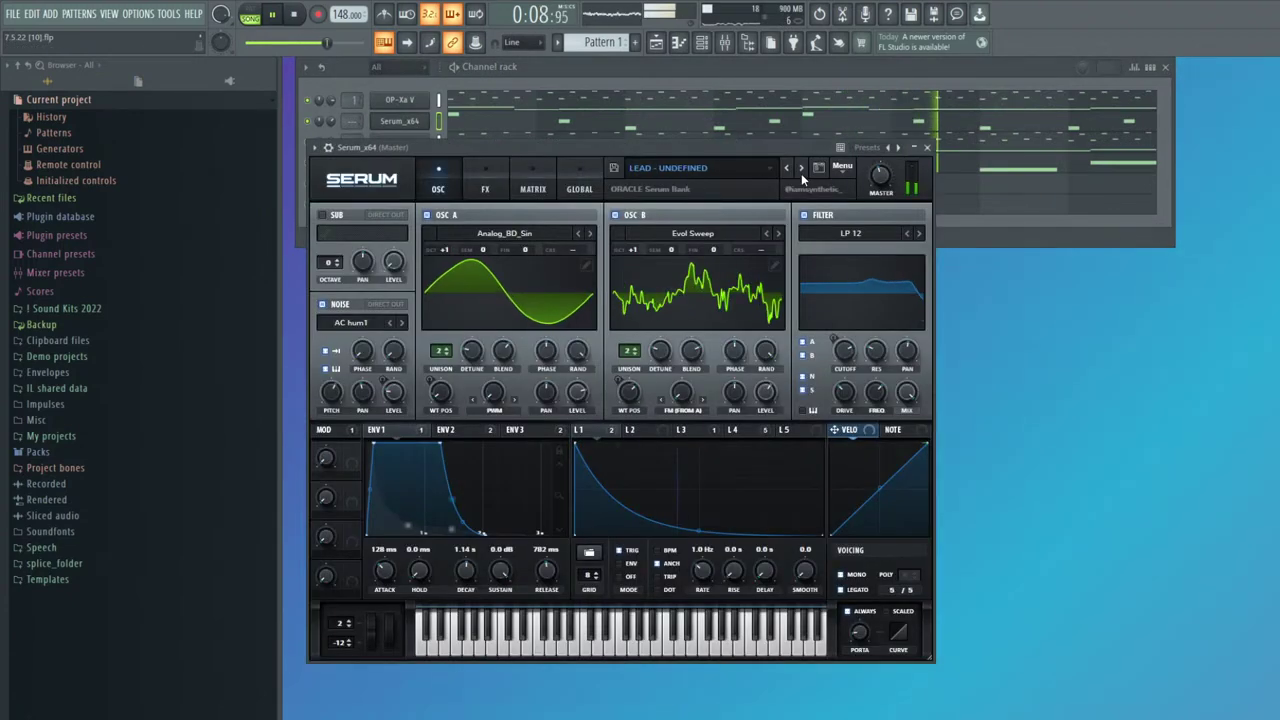
{"action": "left_click", "coordinate": [399, 120]}
{"action": "left_click", "coordinate": [472, 119]}
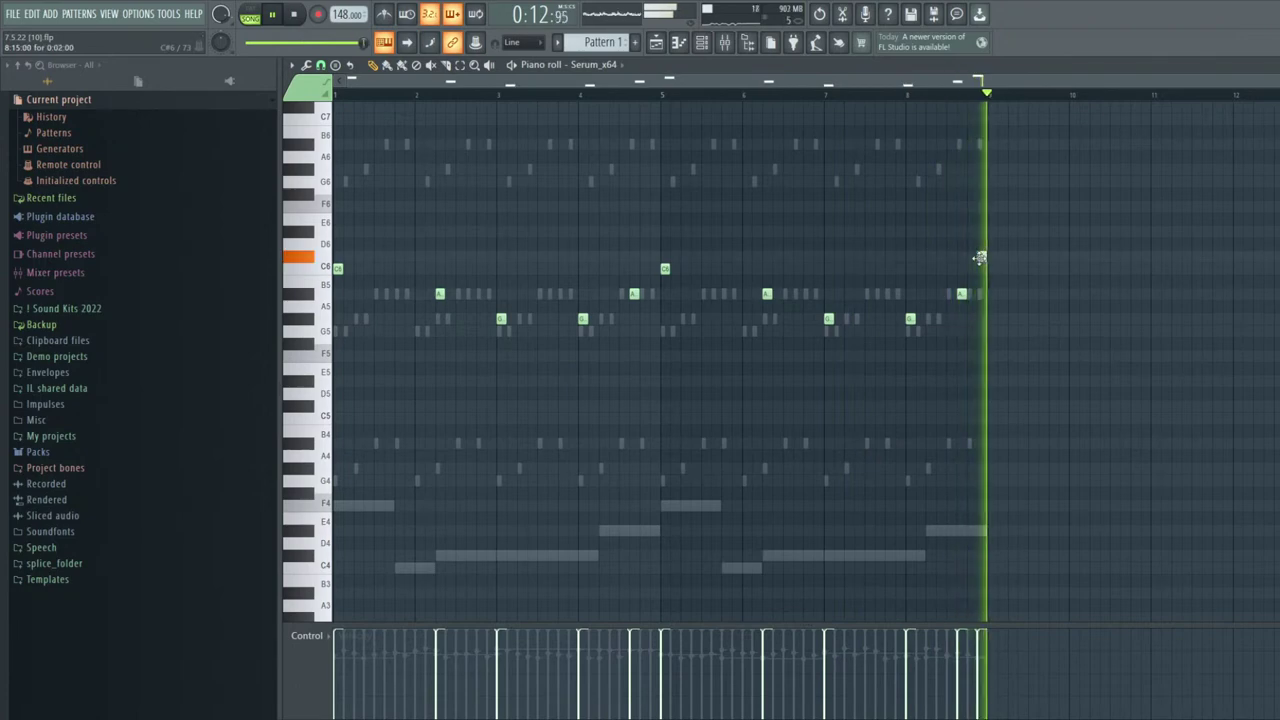
{"action": "left_click_drag", "start_coordinate": [502, 319], "coordinate": [501, 356]}
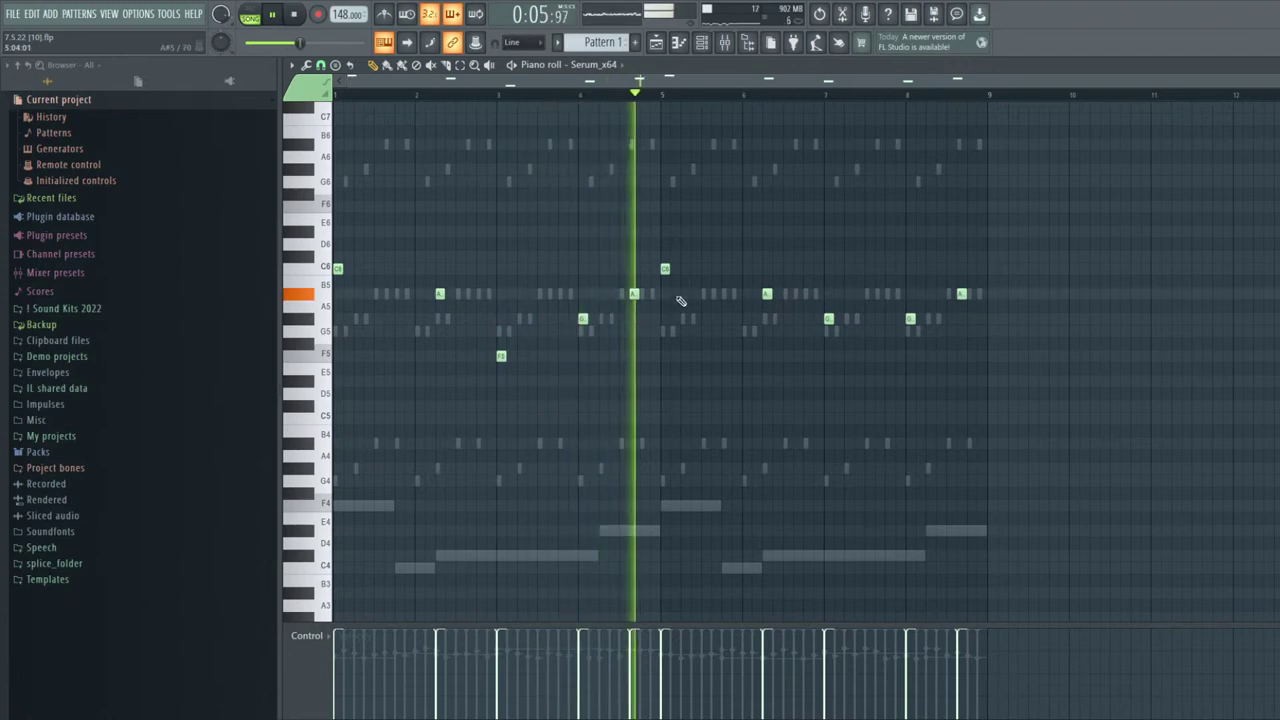
{"action": "left_click_drag", "start_coordinate": [829, 319], "coordinate": [829, 356]}
Try C#6 in place of the A#5 in bar 6 of the Serum phrase, and restore the A#5
{"action": "right_click", "coordinate": [767, 293]}
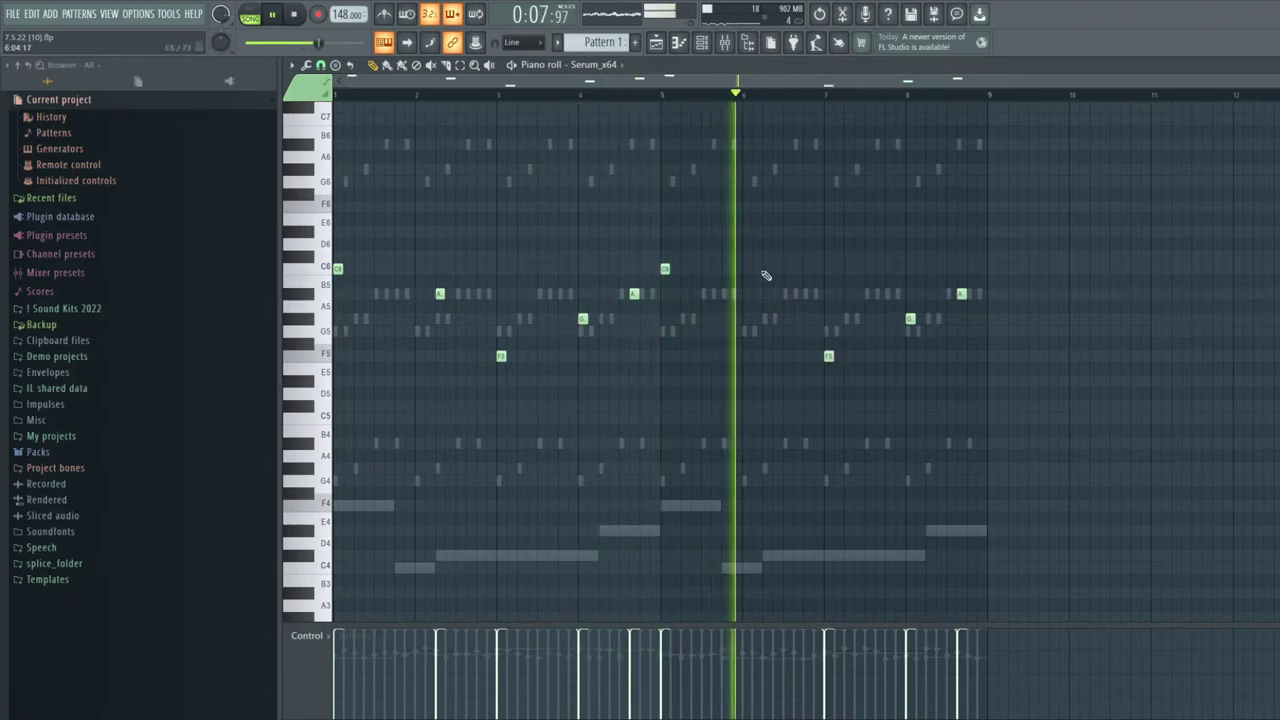
{"action": "left_click", "coordinate": [766, 259]}
{"action": "right_click", "coordinate": [767, 258]}
{"action": "left_click", "coordinate": [765, 295]}
{"action": "key", "text": "Escape"}
{"action": "key", "text": "space"}
Audition Serum presets from LEAD - UNDEFINED past PAD - ELEGY and PAD - OPUS, and adjust the Serum channel volume to about 89%
{"action": "left_click", "coordinate": [412, 122]}
{"action": "key", "text": "7"}
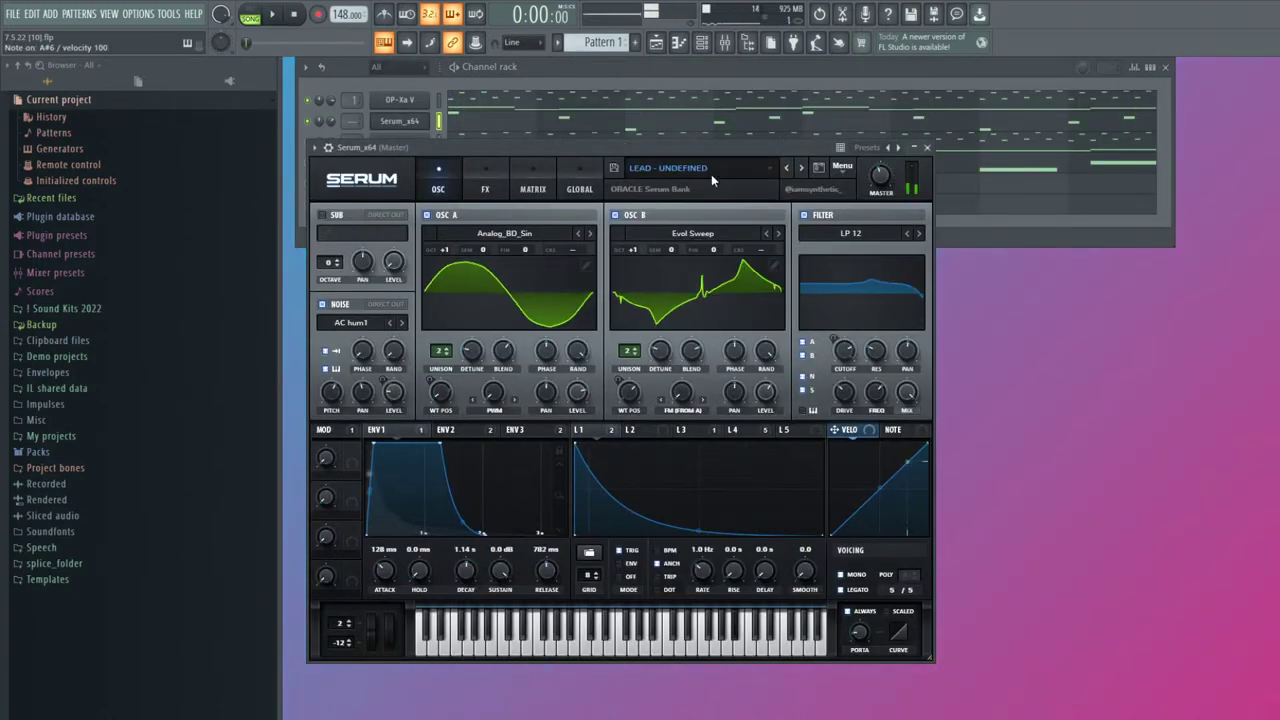
{"action": "left_click", "coordinate": [801, 169]}
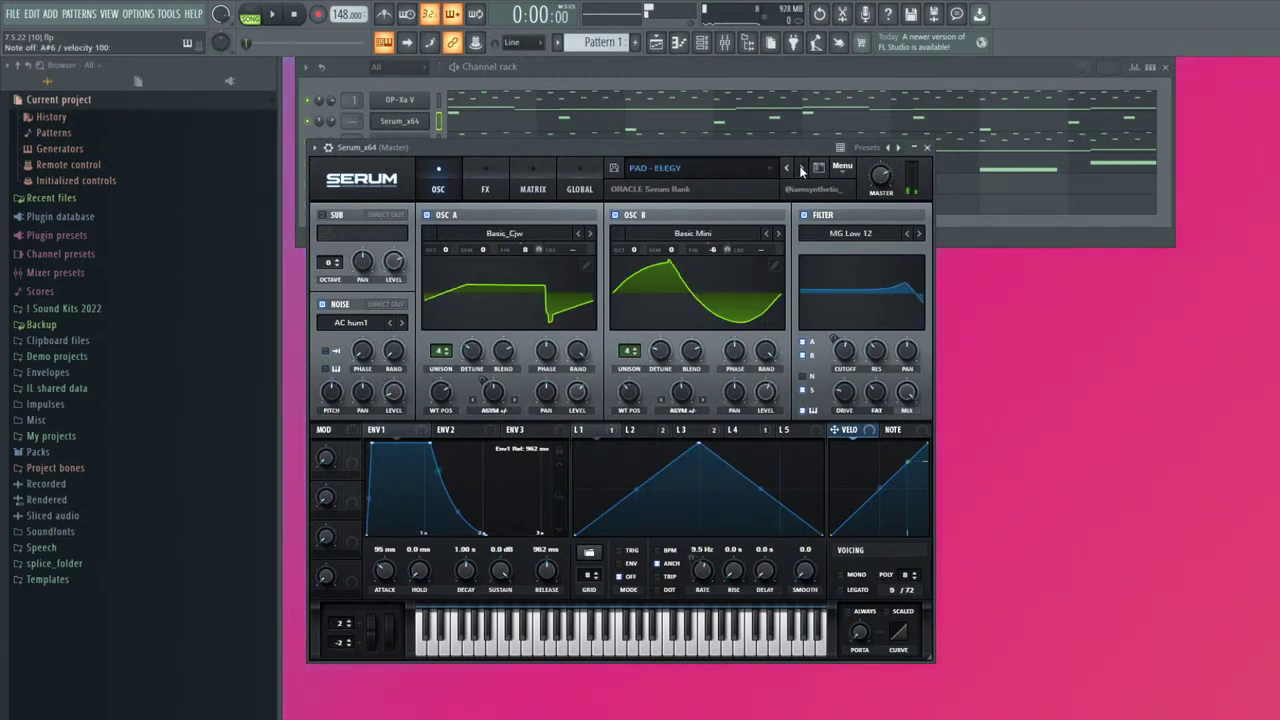
{"action": "left_click", "coordinate": [801, 169]}
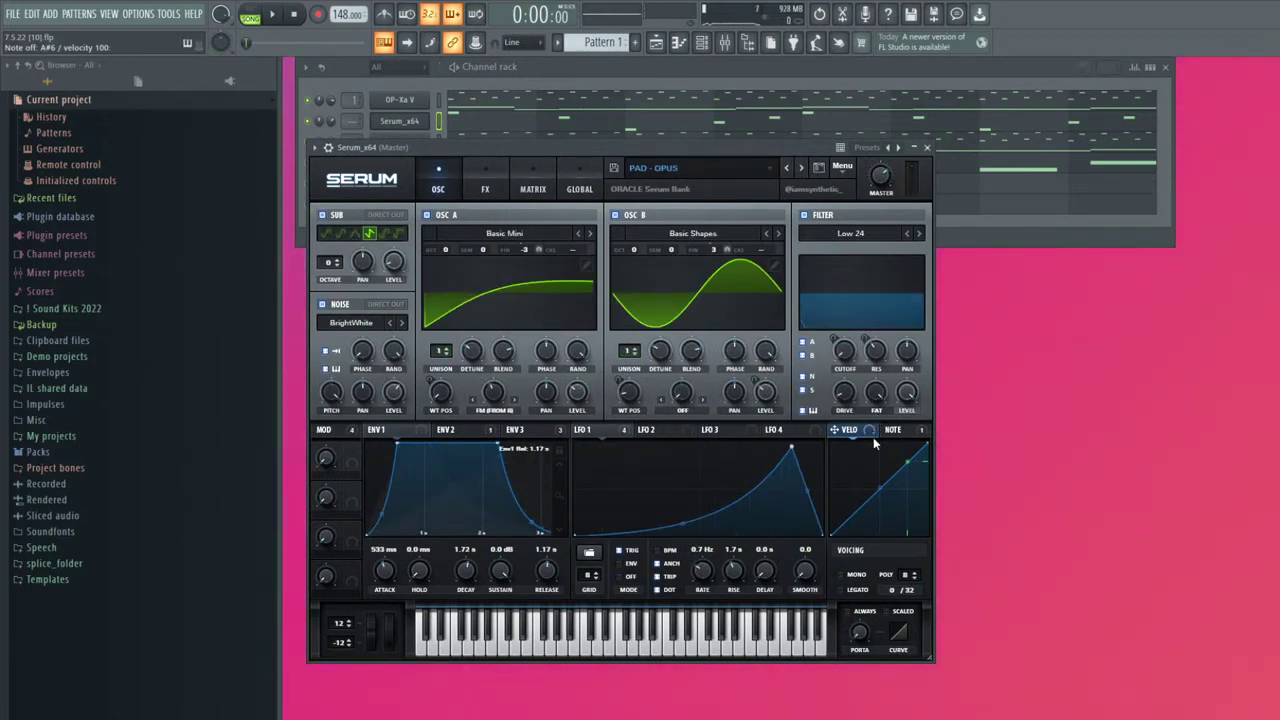
{"action": "left_click", "coordinate": [801, 169]}
{"action": "key", "text": "7"}
{"action": "key", "text": "Escape"}
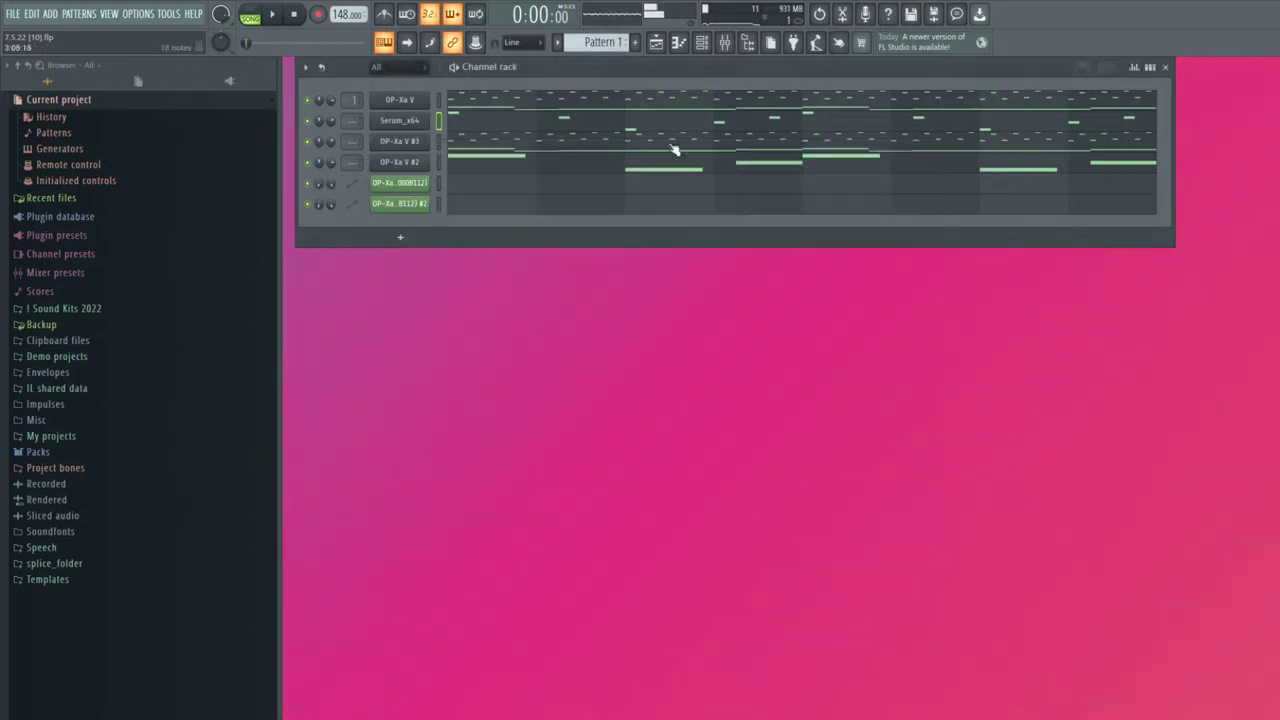
{"action": "scroll", "coordinate": [332, 118], "scroll_direction": "up", "scroll_amount": 3}
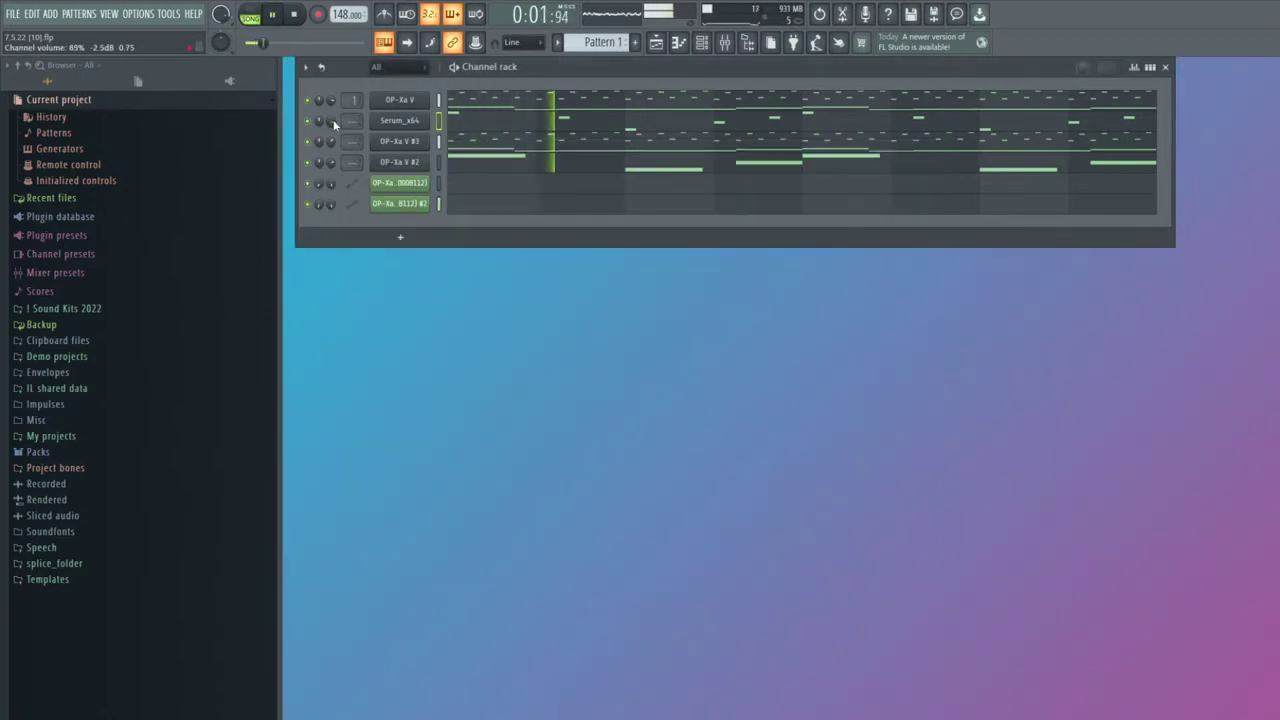
{"action": "scroll", "coordinate": [335, 127], "scroll_direction": "down", "scroll_amount": 2}
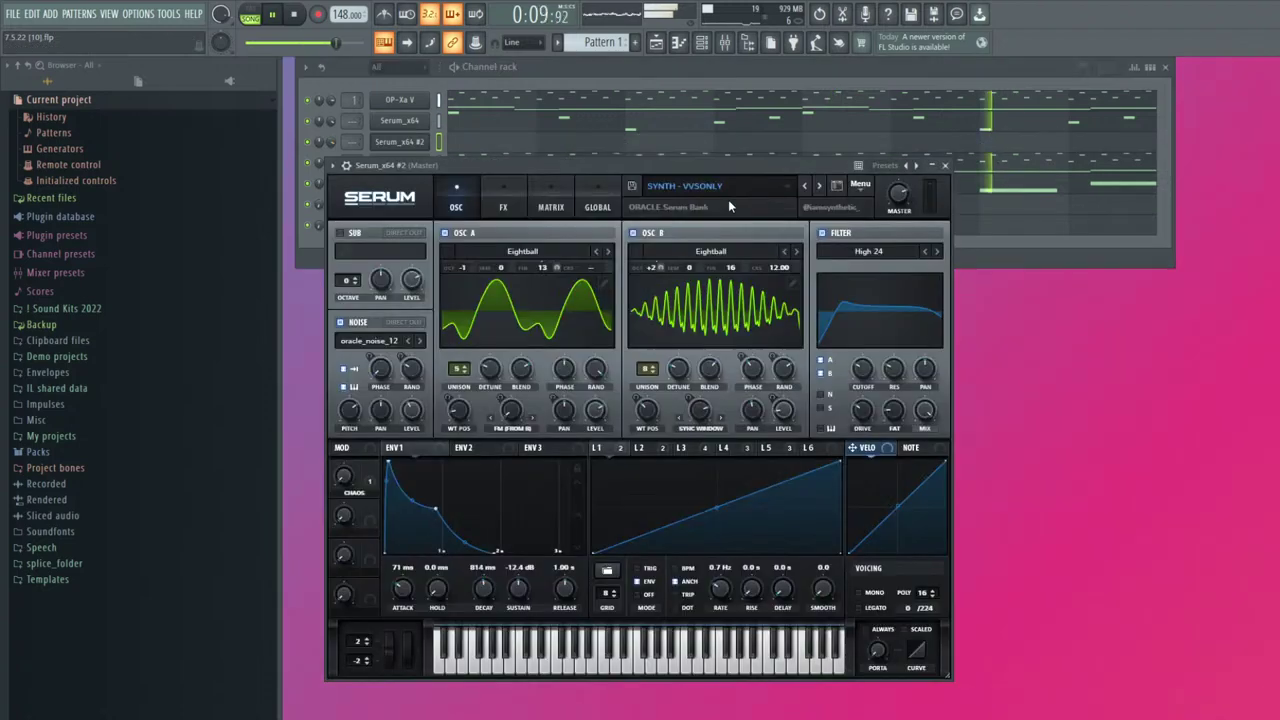
Audition presets for Serum_x64 #2 backwards from SYNTH - VVSONLY past SYNTH - MARRY MEH and SYNTH - LUNCH
{"action": "key", "text": "space"}
{"action": "left_click", "coordinate": [805, 188]}
{"action": "left_click", "coordinate": [806, 187]}
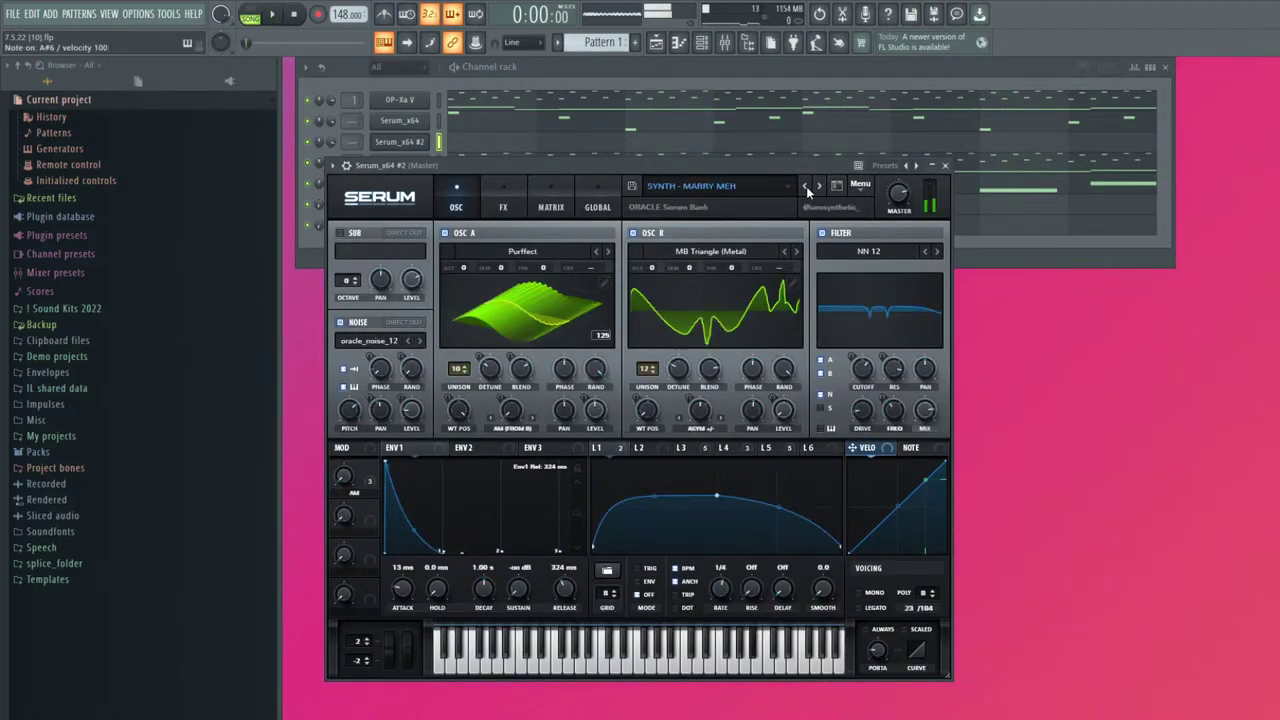
{"action": "left_click", "coordinate": [806, 187]}
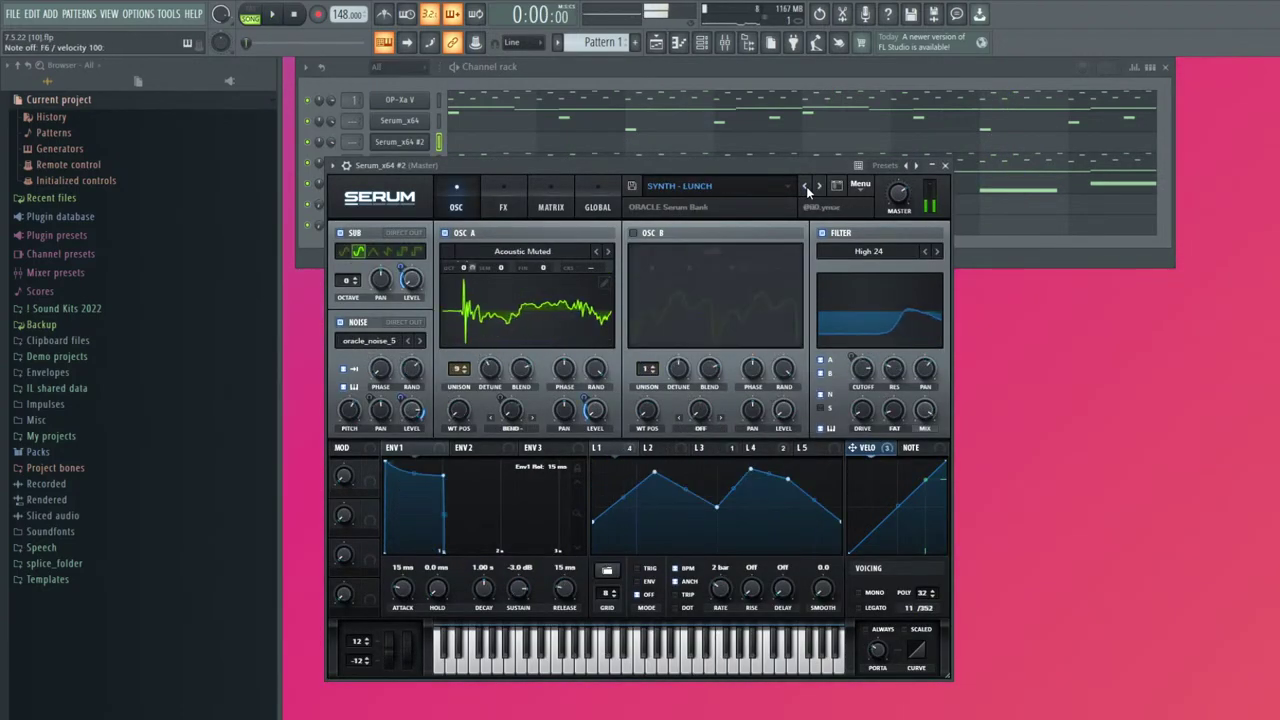
{"action": "left_click", "coordinate": [806, 188]}
{"action": "left_click", "coordinate": [807, 188]}
{"action": "key", "text": "Escape"}
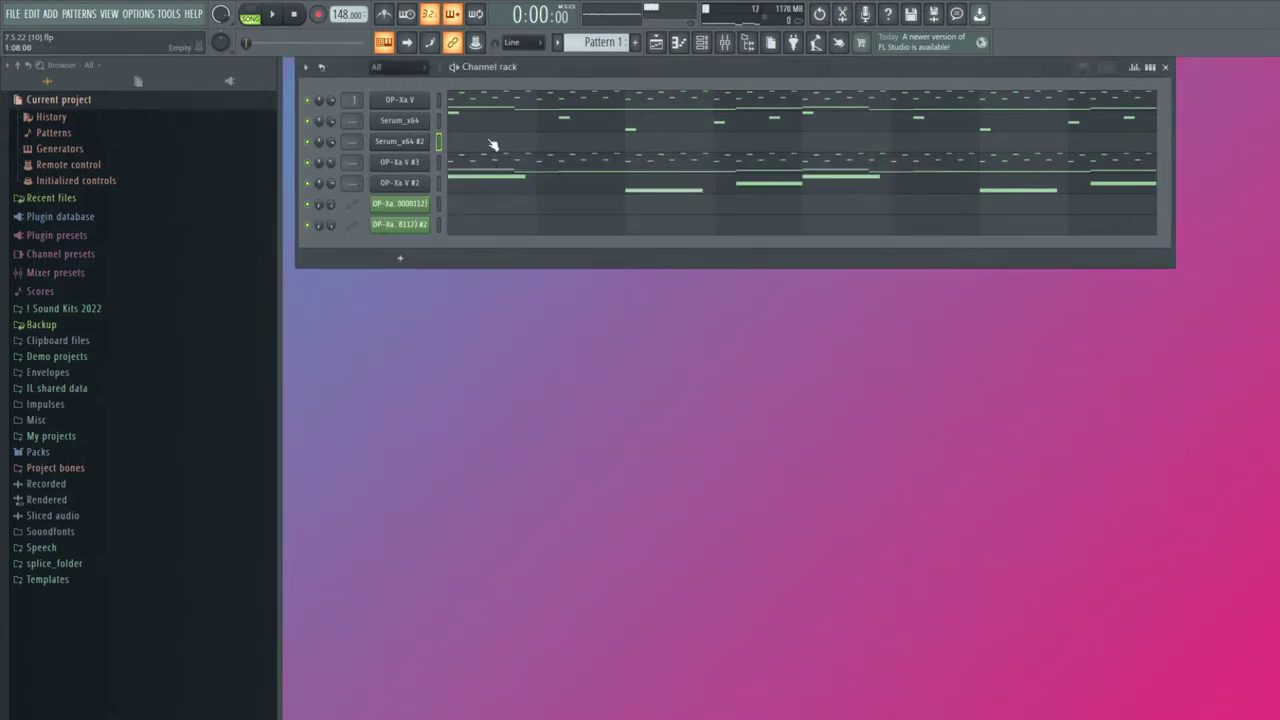
Open the Serum_x64 #2 piano roll and draw the notes F5, C6, G6, C#6, G#6 and D#7 across bars 1 and 2
{"action": "left_click", "coordinate": [491, 143]}
{"action": "scroll", "coordinate": [323, 362], "scroll_direction": "up", "scroll_amount": 3}
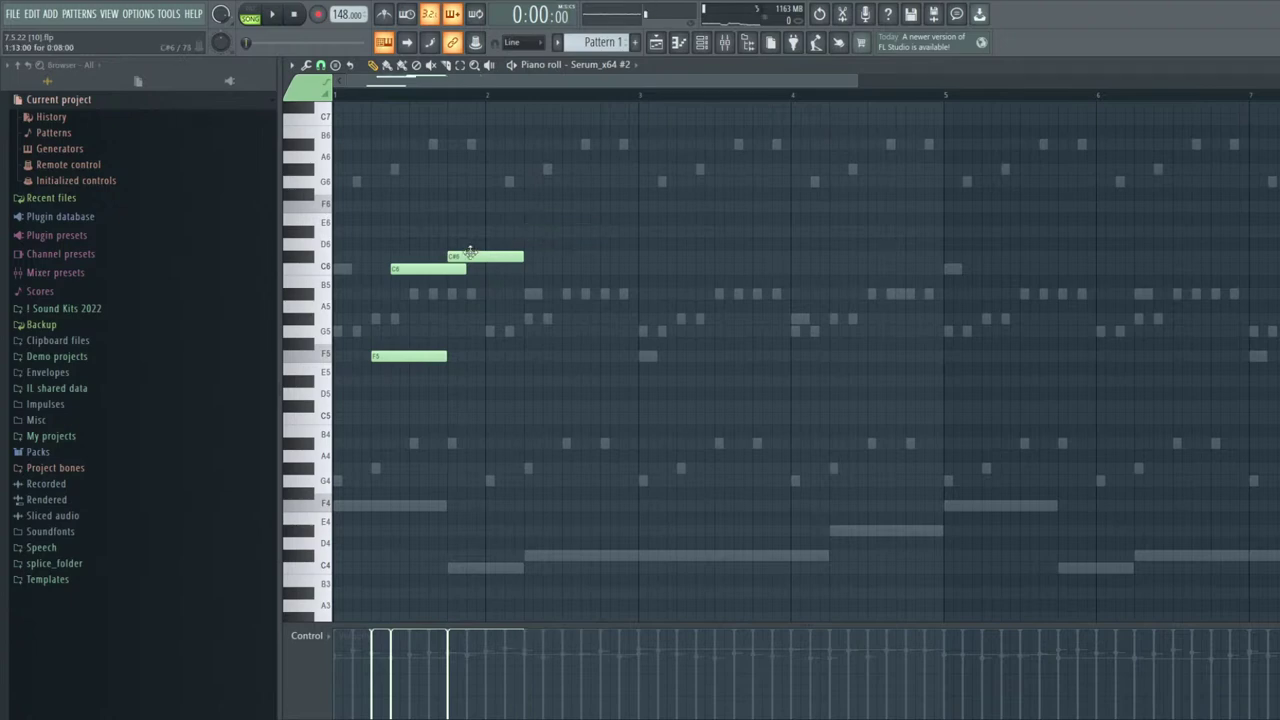
{"action": "left_click", "coordinate": [490, 170]}
{"action": "scroll", "coordinate": [530, 160], "scroll_direction": "up", "scroll_amount": 2}
{"action": "left_click", "coordinate": [561, 131]}
{"action": "scroll", "coordinate": [585, 134], "scroll_direction": "up", "scroll_amount": 5}
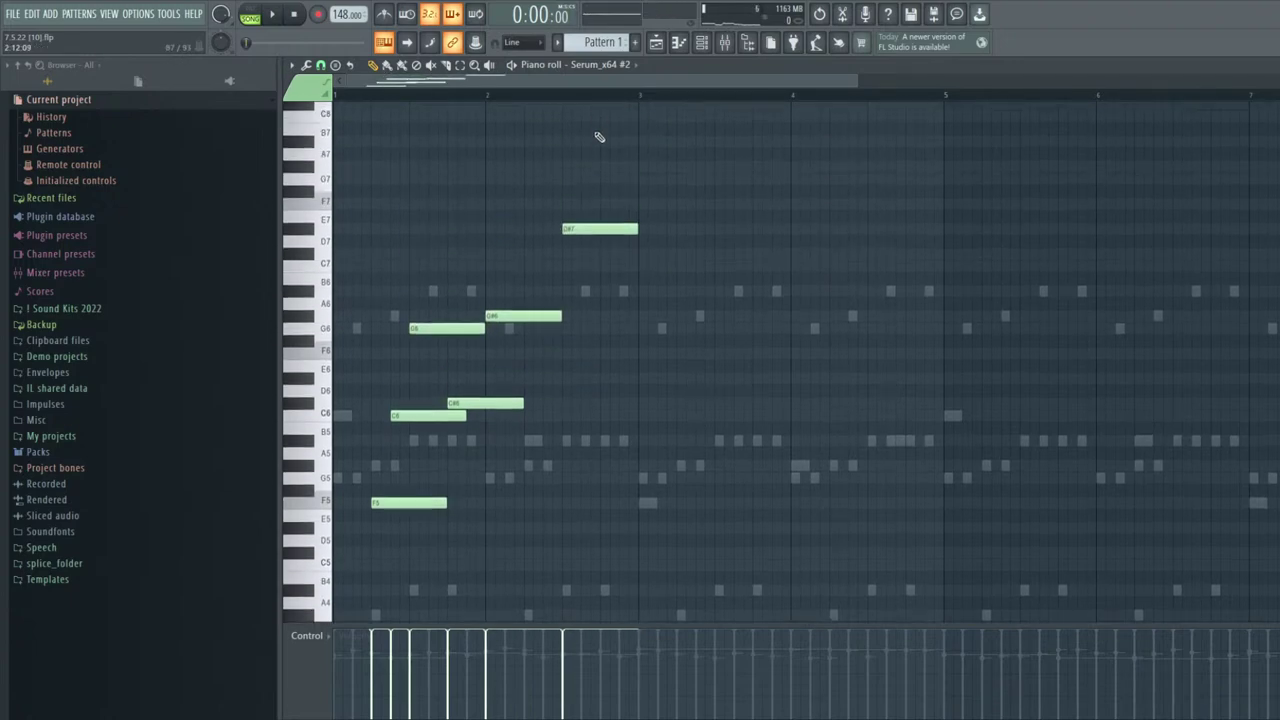
Delete the C#6 note and duplicate the remaining two-bar phrase into bars 3 and 4
{"action": "key", "text": "space"}
{"action": "right_click", "coordinate": [505, 403]}
{"action": "scroll", "coordinate": [561, 391], "scroll_direction": "down", "scroll_amount": 1, "text": "ctrl"}
{"action": "key", "text": "ctrl+a"}
{"action": "key", "text": "ctrl+b"}
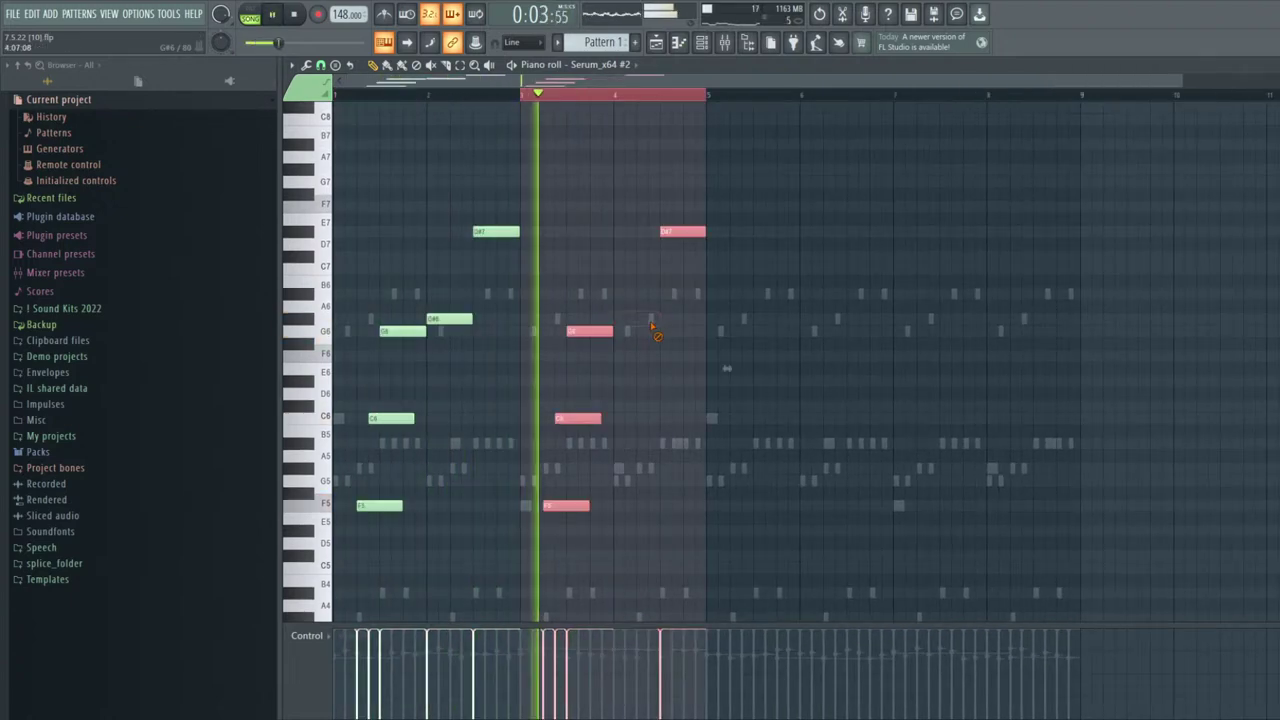
Replace the D#7 in bar 4 with a G6 and a short F6 that ends the bar
{"action": "left_click", "coordinate": [640, 331]}
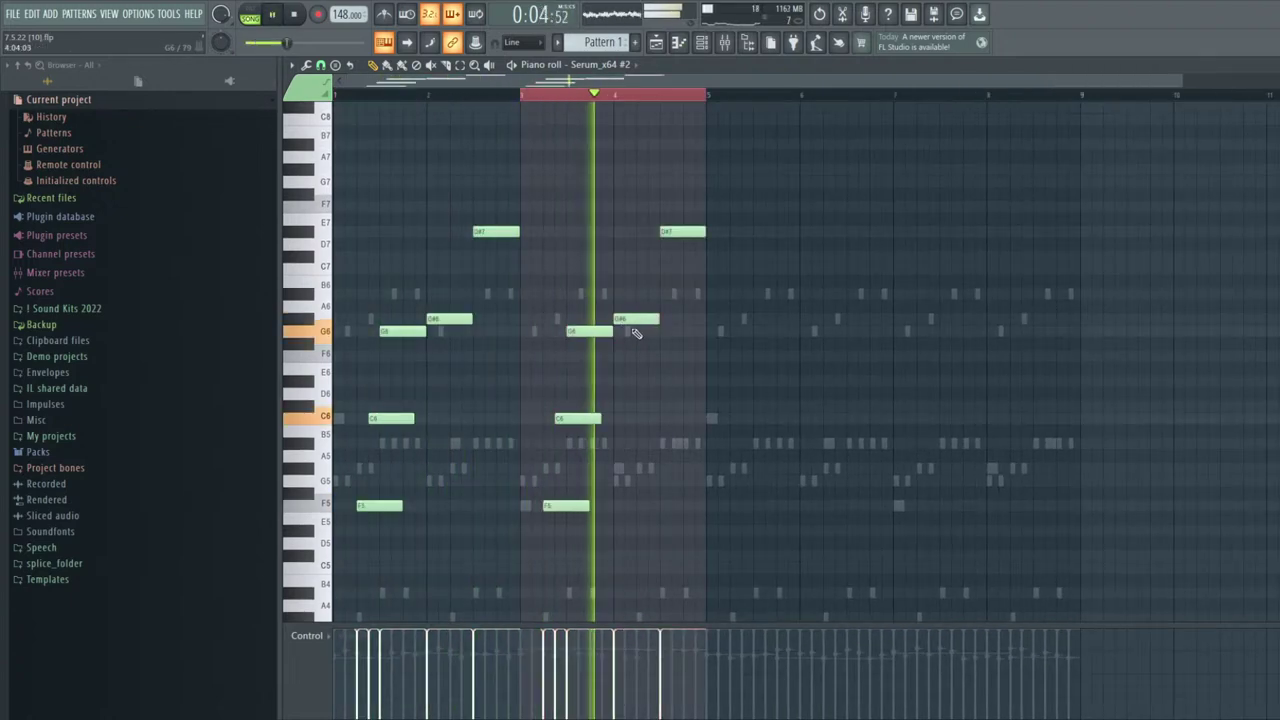
{"action": "right_click", "coordinate": [679, 232]}
{"action": "key", "text": "space"}
{"action": "left_click_drag", "start_coordinate": [727, 356], "coordinate": [704, 357]}
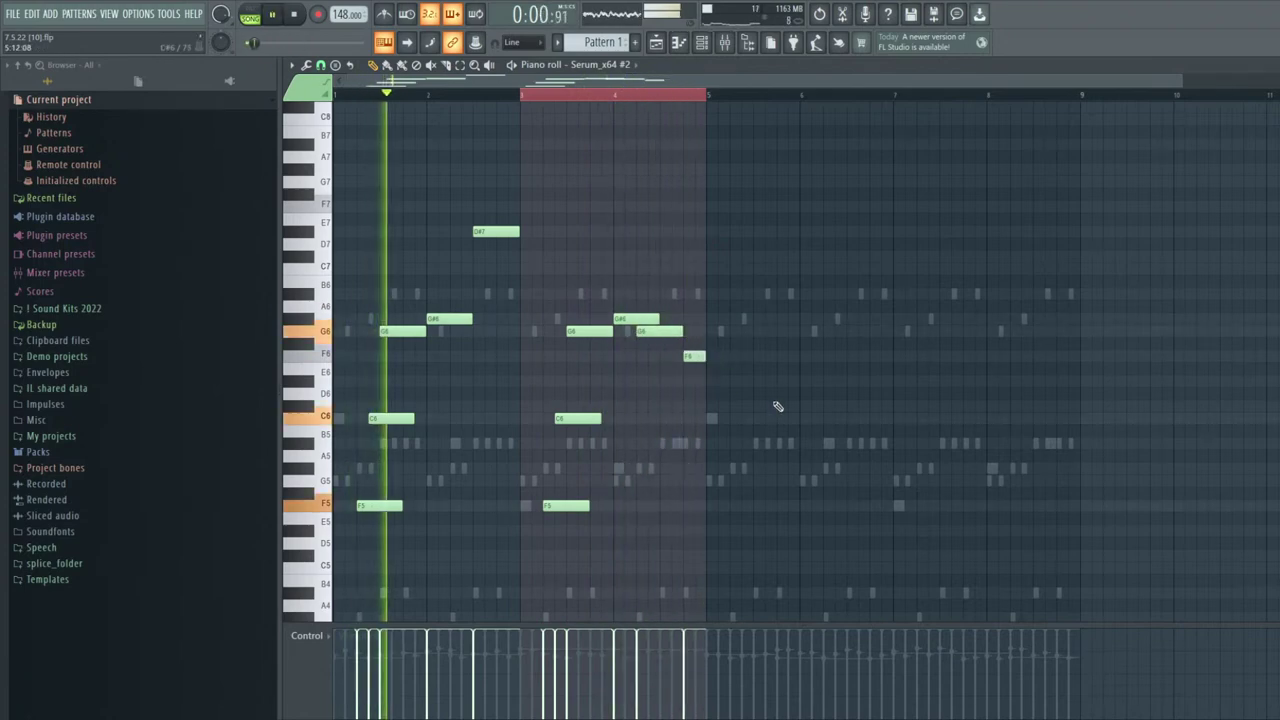
Duplicate the four-bar melody into bars 5 to 8 and clear the selection
{"action": "scroll", "coordinate": [775, 400], "scroll_direction": "down", "scroll_amount": 1}
{"action": "left_click_drag", "start_coordinate": [661, 96], "coordinate": [336, 97]}
{"action": "key", "text": "ctrl+b"}
{"action": "left_click", "coordinate": [852, 258], "text": "ctrl"}
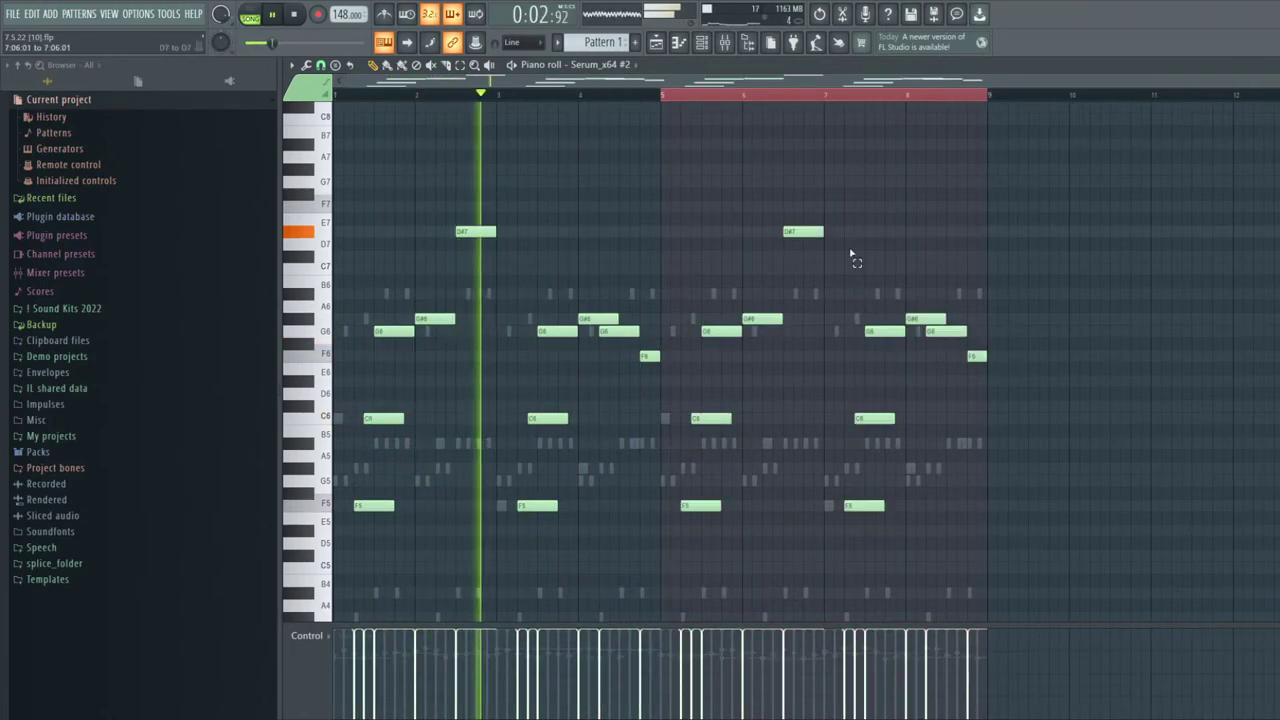
Draw a descending run of short notes A#7, G#7, G7, F7 and D#7 from the start of bar 5
{"action": "left_click", "coordinate": [663, 143]}
{"action": "left_click", "coordinate": [676, 169]}
{"action": "left_click", "coordinate": [696, 181]}
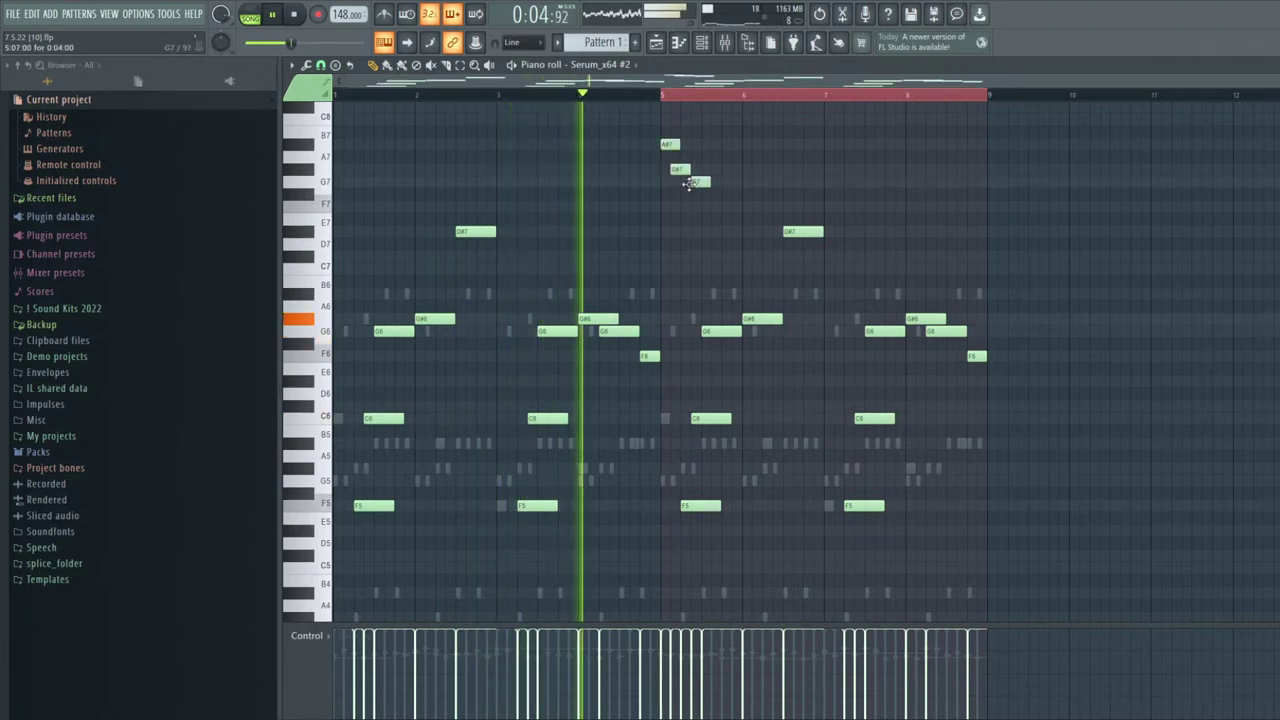
{"action": "left_click", "coordinate": [715, 206]}
{"action": "left_click", "coordinate": [737, 231]}
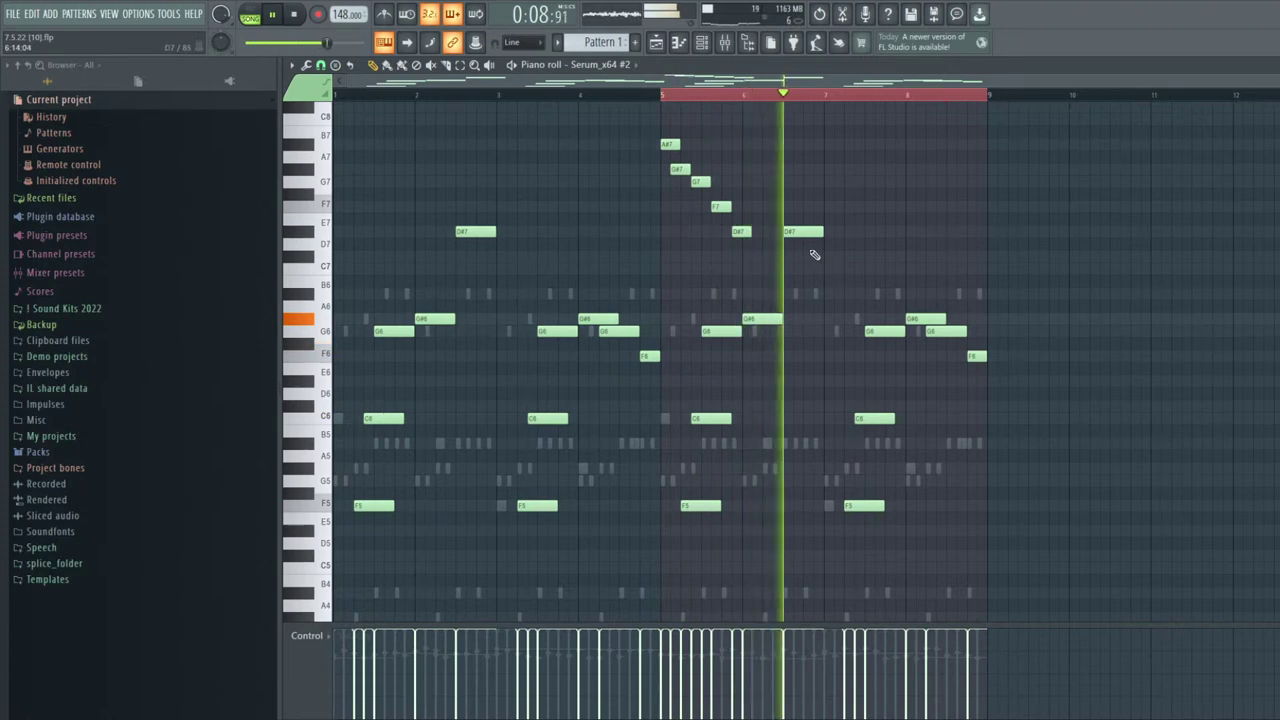
Play the melody around bar 5, delete the run's G#7 and lower its opening A#7 to G#7
{"action": "left_click", "coordinate": [679, 95]}
{"action": "key", "text": "space"}
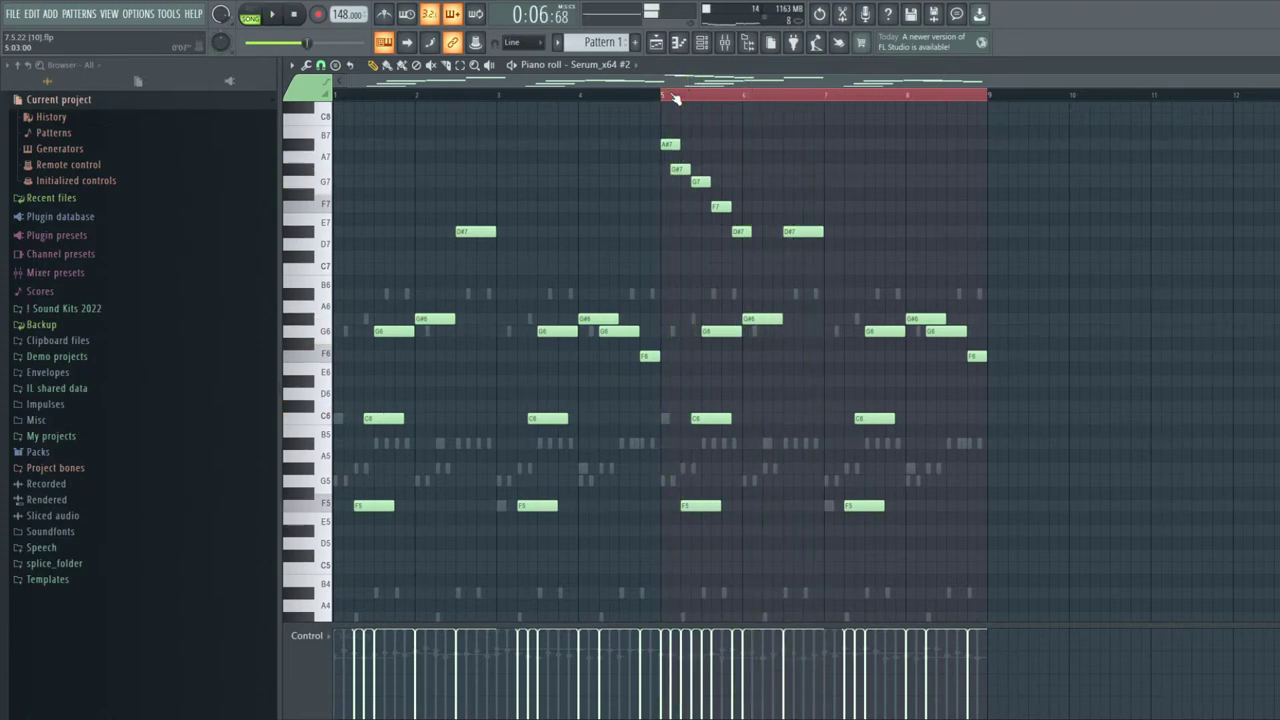
{"action": "left_click", "coordinate": [637, 97]}
{"action": "key", "text": "space"}
{"action": "key", "text": "space"}
{"action": "right_click", "coordinate": [685, 170]}
{"action": "key", "text": "space"}
{"action": "key", "text": "space"}
{"action": "left_click_drag", "start_coordinate": [665, 144], "coordinate": [661, 167]}
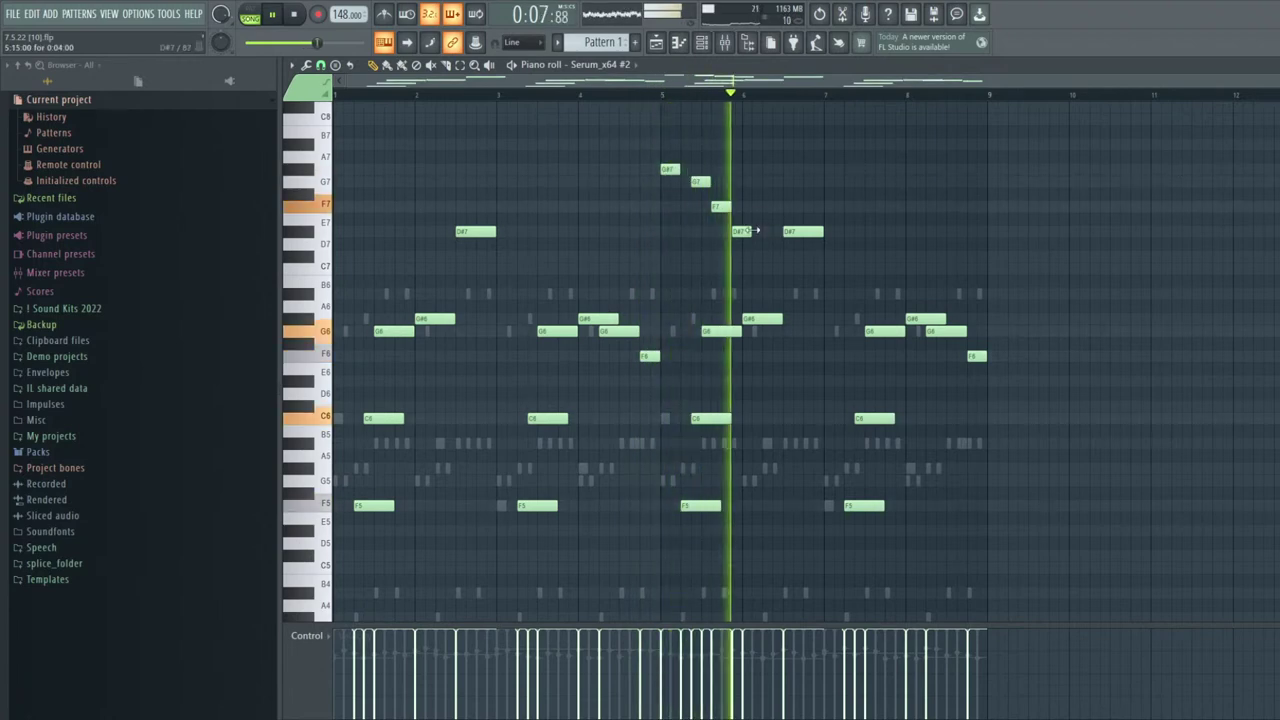
Delete the run's F7 and move its short D#7 earlier, to start at 5:13
{"action": "right_click", "coordinate": [721, 207]}
{"action": "right_click", "coordinate": [740, 231]}
{"action": "left_click", "coordinate": [725, 232]}
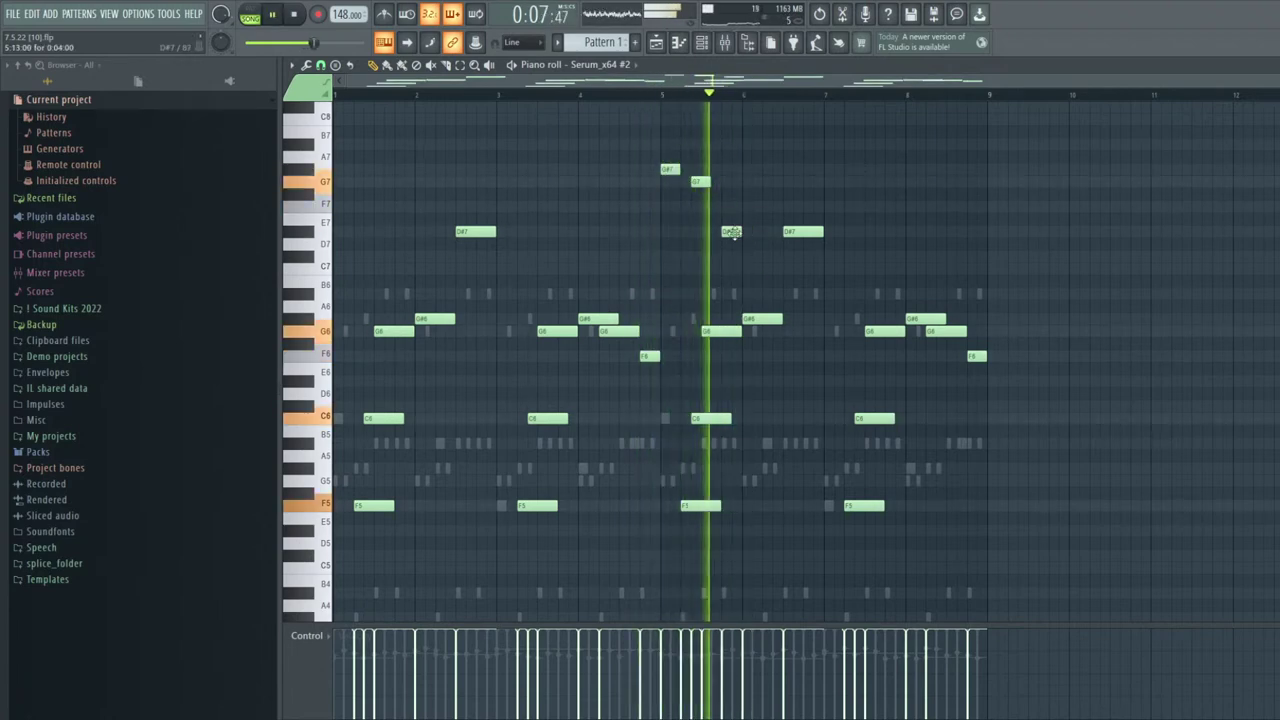
Add short C#7 and C7 notes in bar 6 and delete that bar's long D#7
{"action": "left_click", "coordinate": [780, 269]}
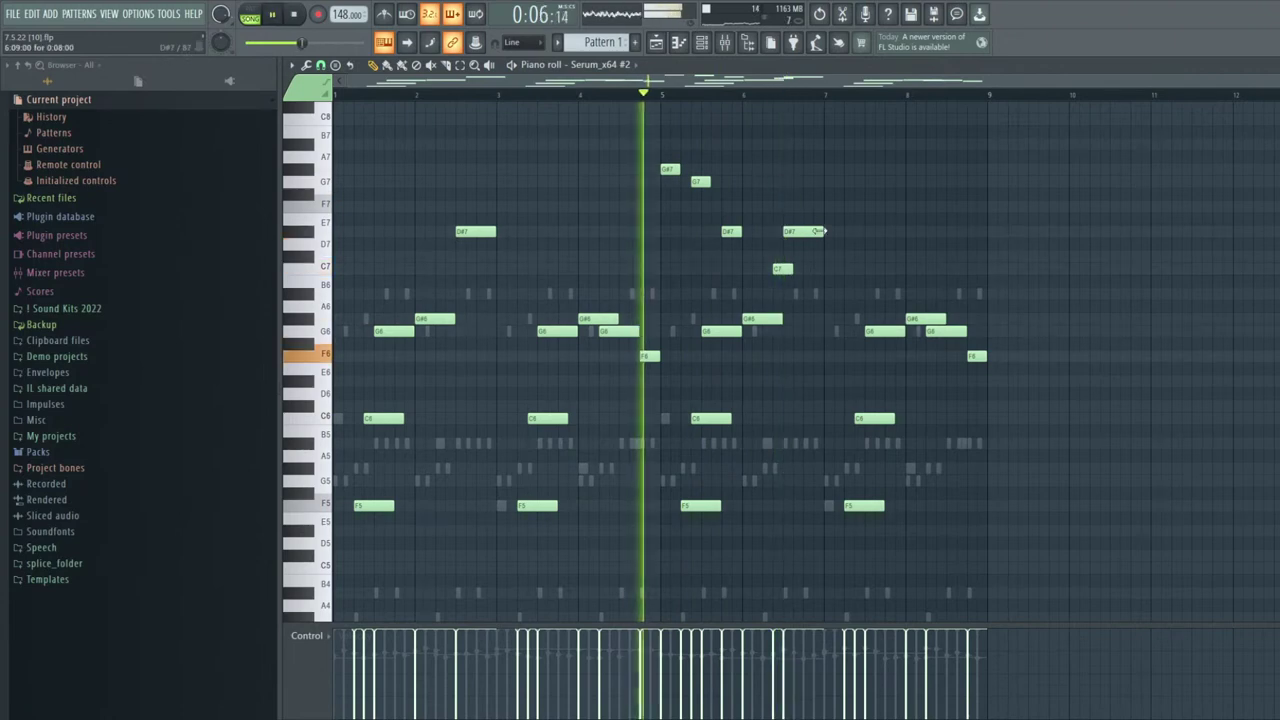
{"action": "left_click_drag", "start_coordinate": [791, 269], "coordinate": [780, 269]}
{"action": "left_click", "coordinate": [766, 257]}
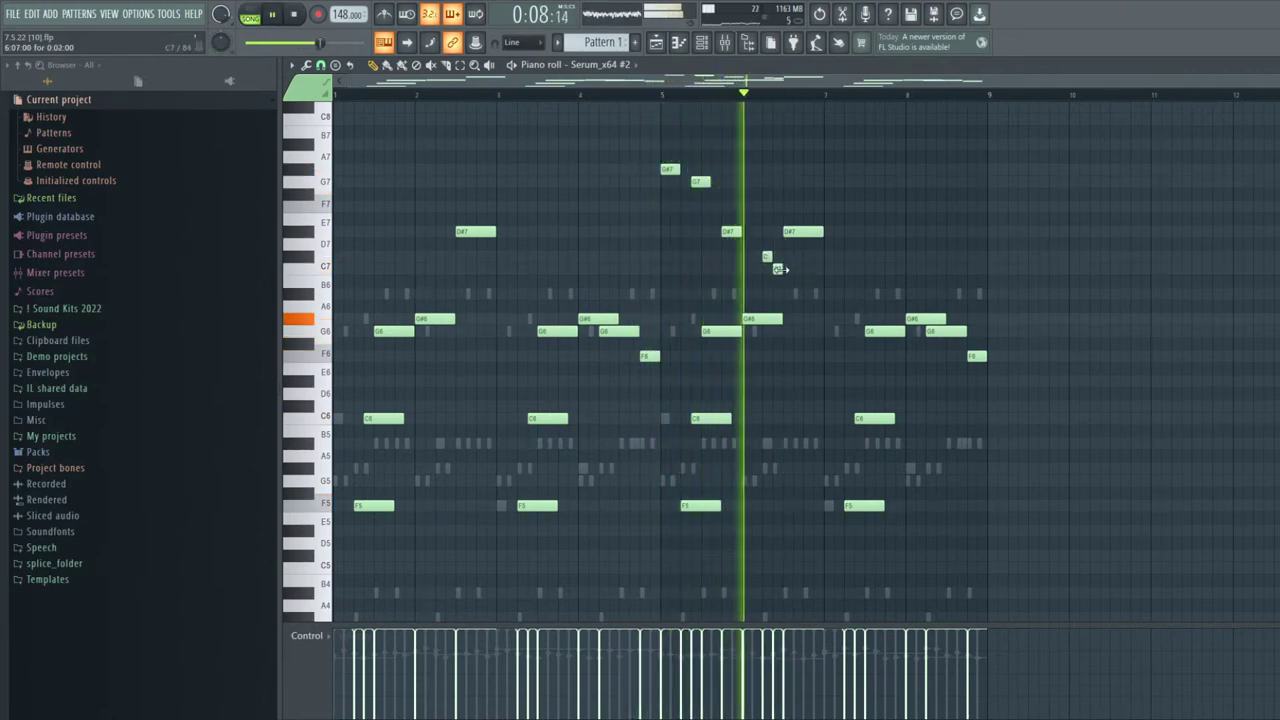
{"action": "right_click", "coordinate": [800, 231]}
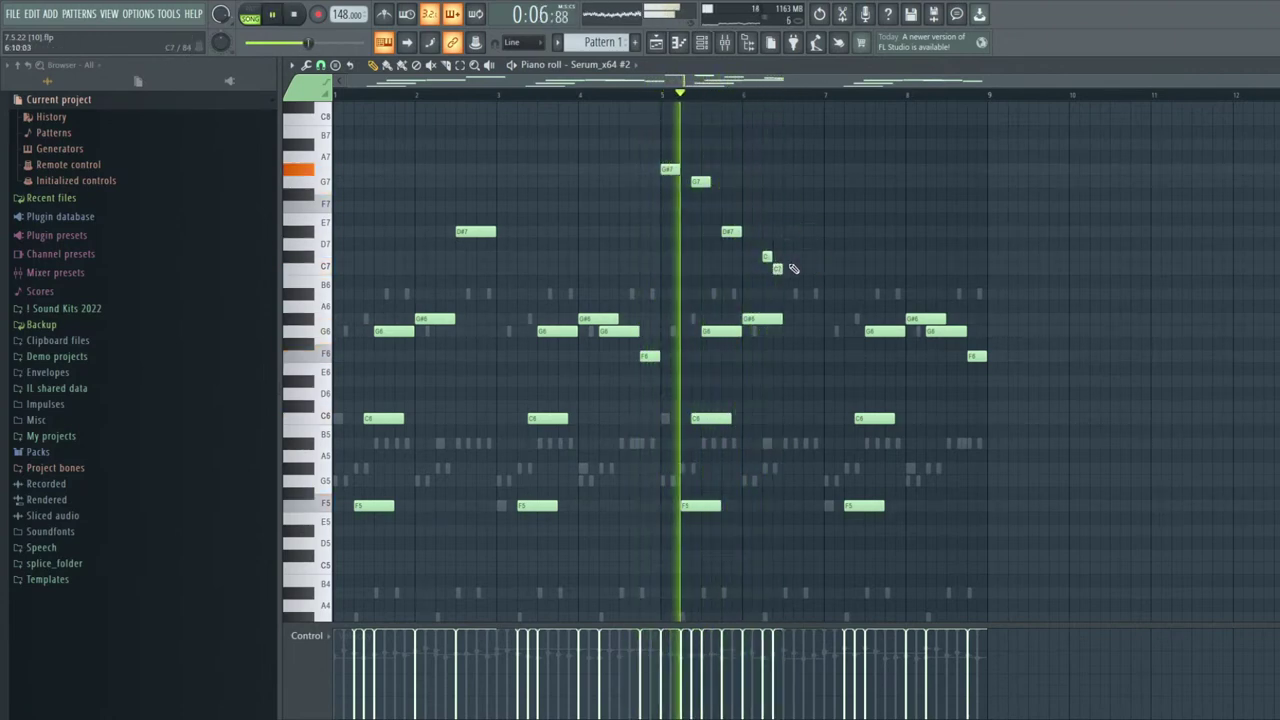
Try the short C7 and C#7 at other positions in bar 6, keeping only a C7 at 6:07
{"action": "right_click", "coordinate": [778, 269]}
{"action": "left_click", "coordinate": [797, 269]}
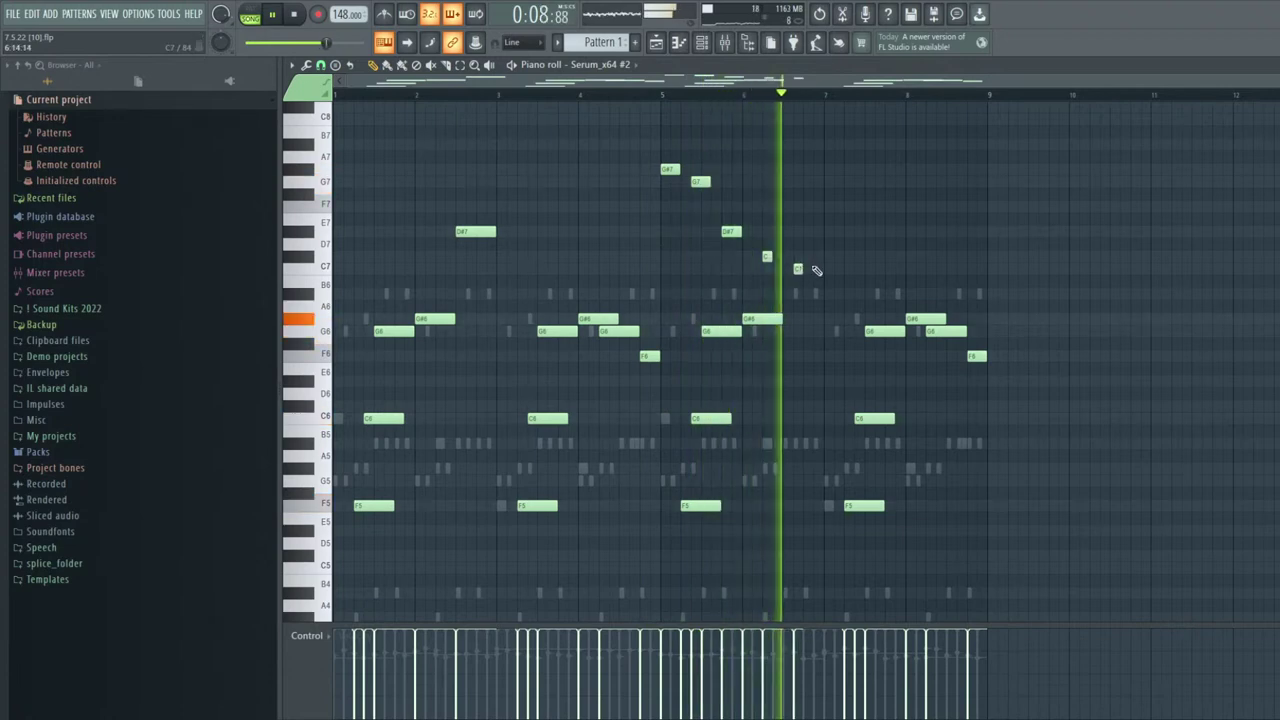
{"action": "right_click", "coordinate": [797, 268]}
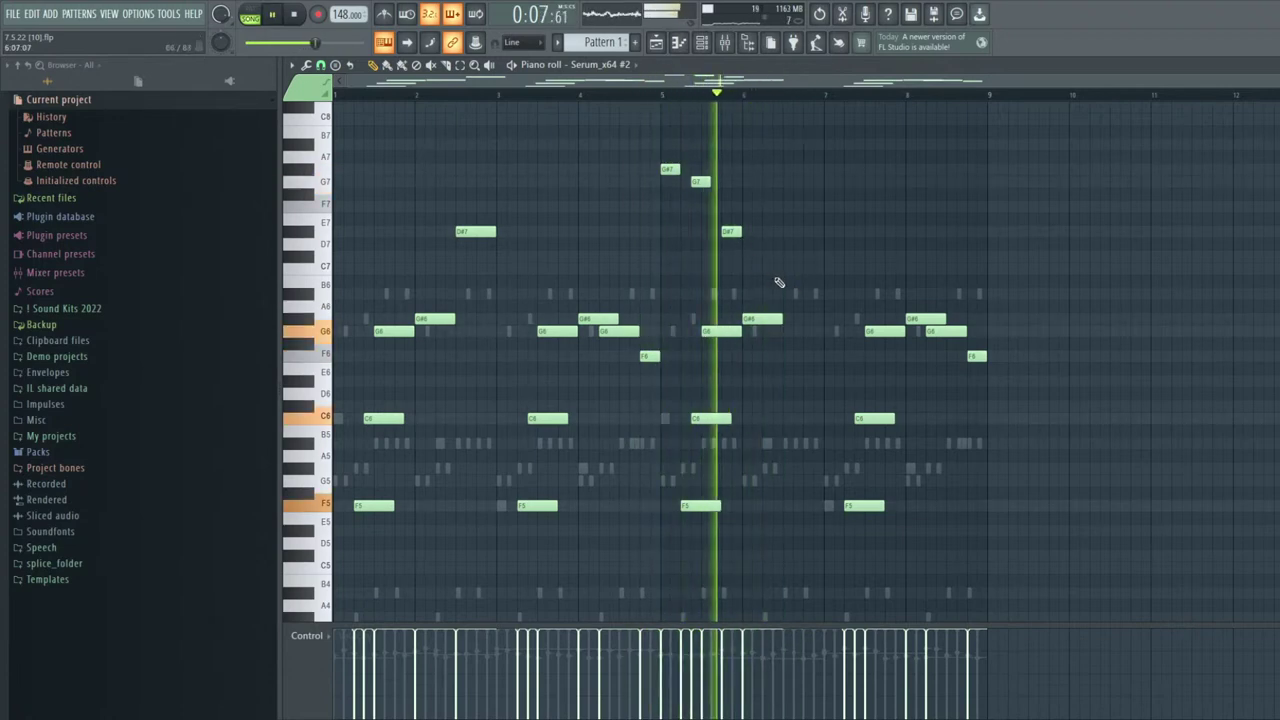
{"action": "left_click", "coordinate": [778, 270]}
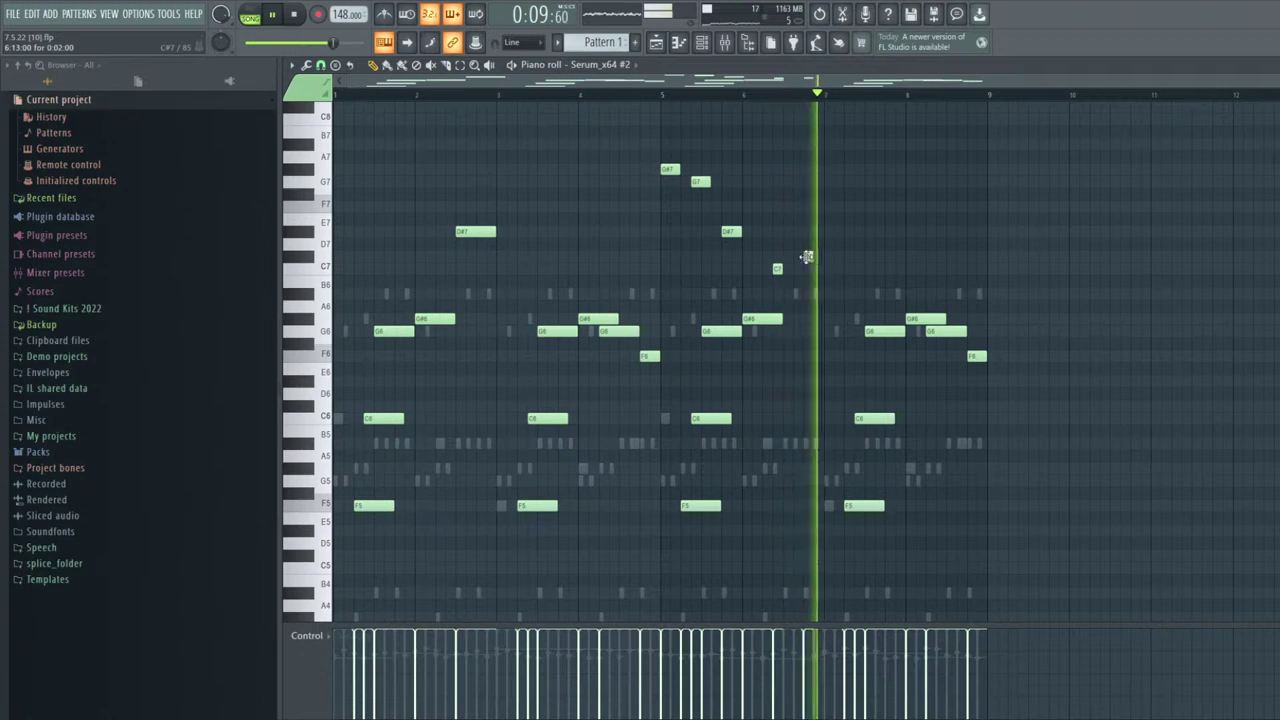
{"action": "right_click", "coordinate": [808, 257]}
Extend the D#7 at 5:13 up to 6:07 and raise the G6 in bar 5 to C7
{"action": "key", "text": "space"}
{"action": "key", "text": "space"}
{"action": "left_click_drag", "start_coordinate": [745, 232], "coordinate": [771, 232]}
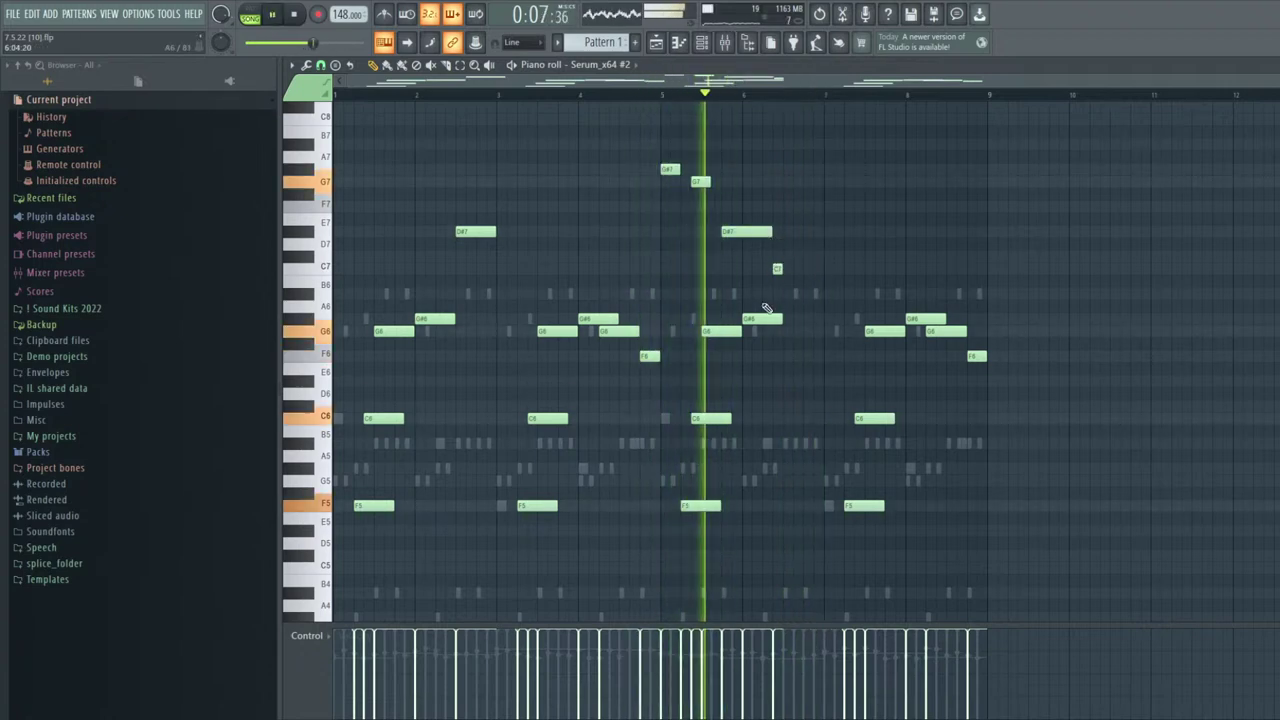
{"action": "key", "text": "space"}
{"action": "key", "text": "space"}
{"action": "left_click_drag", "start_coordinate": [721, 332], "coordinate": [721, 268]}
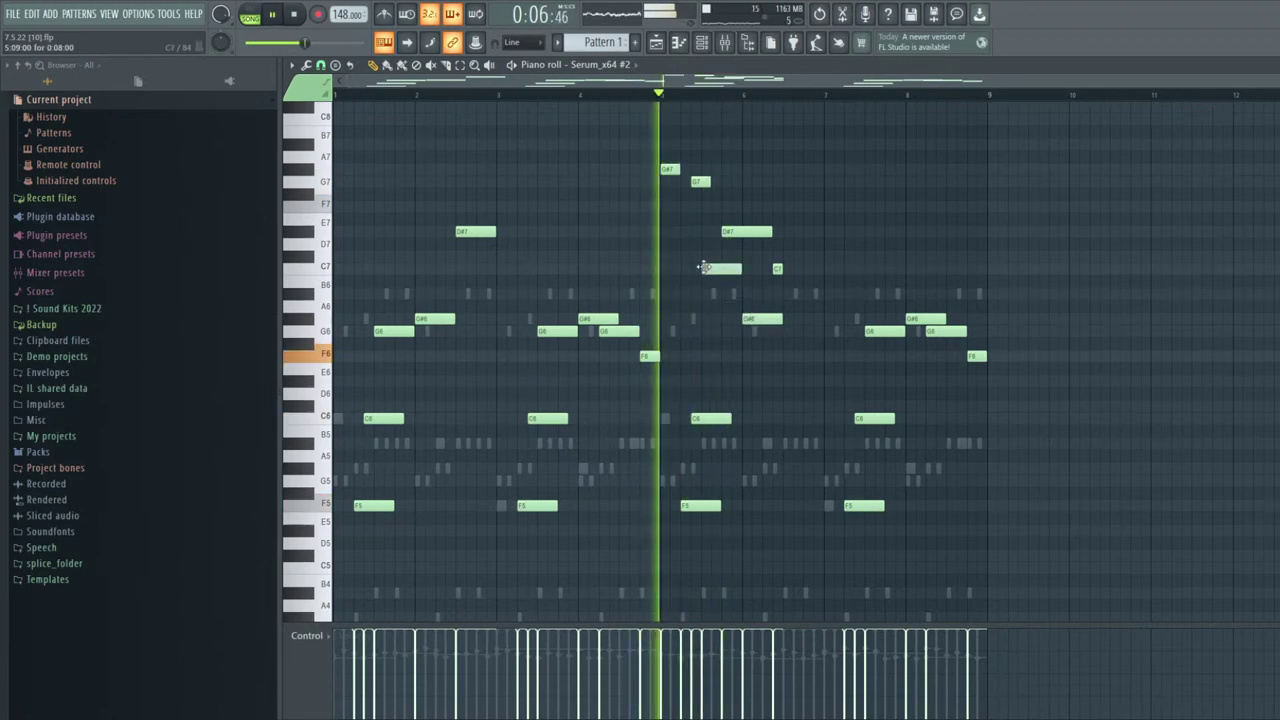
Place a short D#7 at 6:09 and a half-bar G#6 starting at 6:13
{"action": "left_click", "coordinate": [789, 257]}
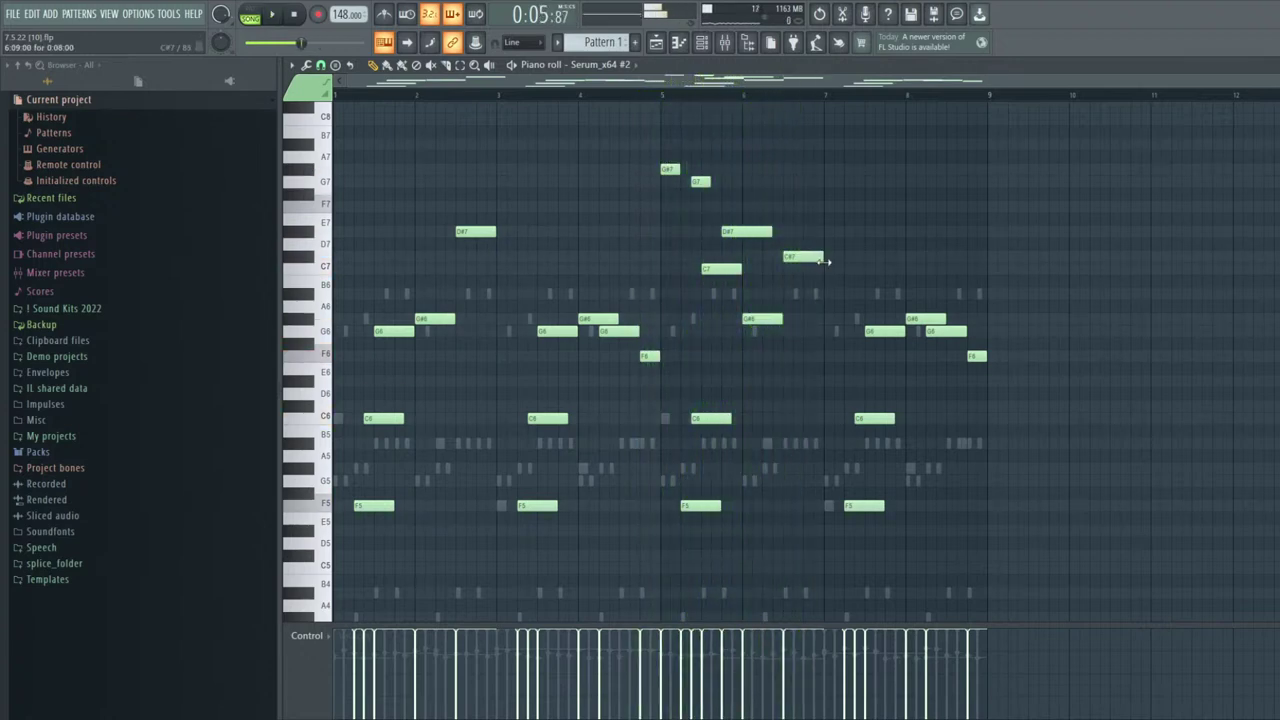
{"action": "left_click_drag", "start_coordinate": [802, 260], "coordinate": [801, 269]}
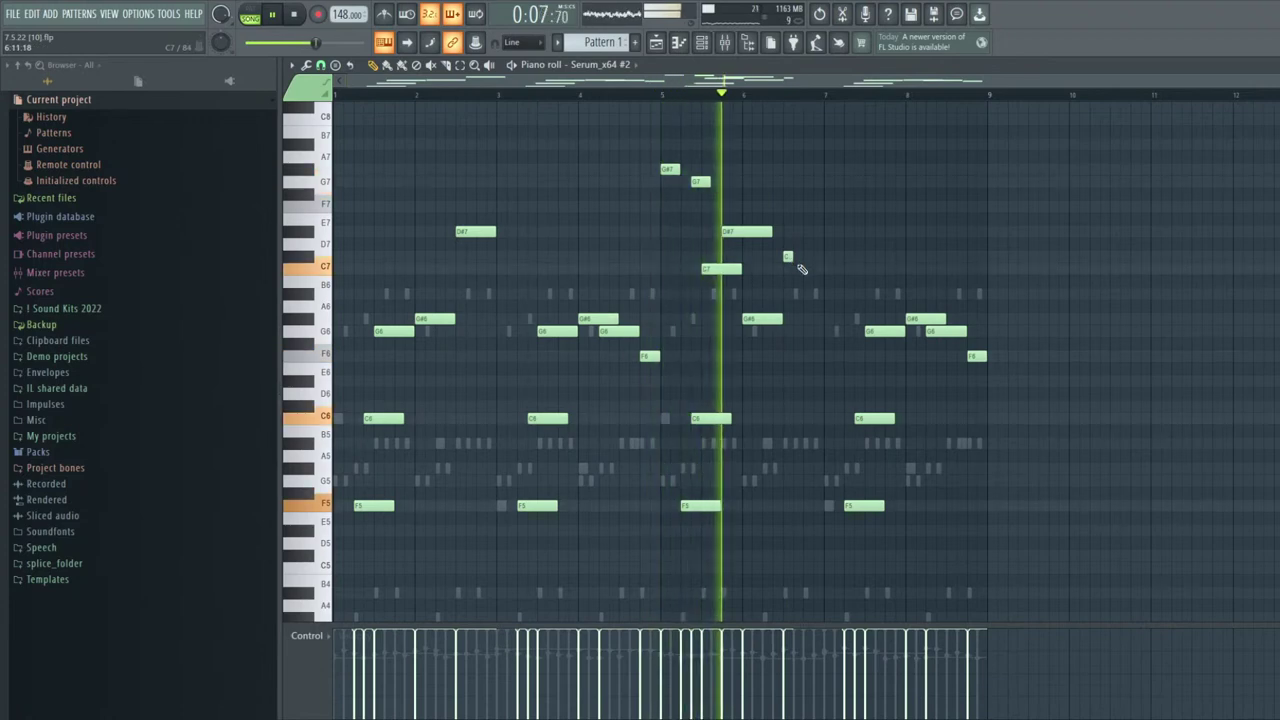
{"action": "left_click_drag", "start_coordinate": [802, 268], "coordinate": [800, 242]}
{"action": "key", "text": "space"}
{"action": "left_click", "coordinate": [806, 318]}
{"action": "key", "text": "space"}
{"action": "left_click_drag", "start_coordinate": [862, 318], "coordinate": [843, 318]}
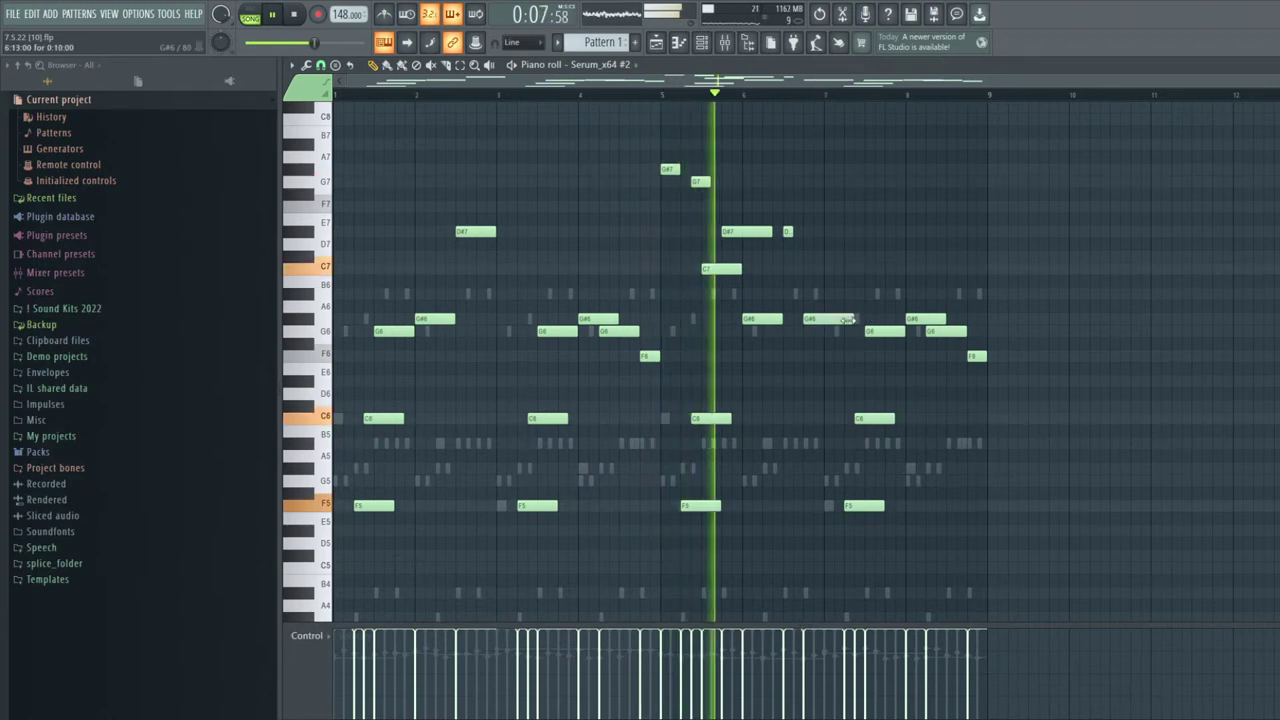
Draw an evenly spaced rising run of short notes C8, C#8, D#8, F8 and G8 through bars 7 and 8
{"action": "scroll", "coordinate": [780, 178], "scroll_direction": "up", "scroll_amount": 3}
{"action": "left_click", "coordinate": [868, 194]}
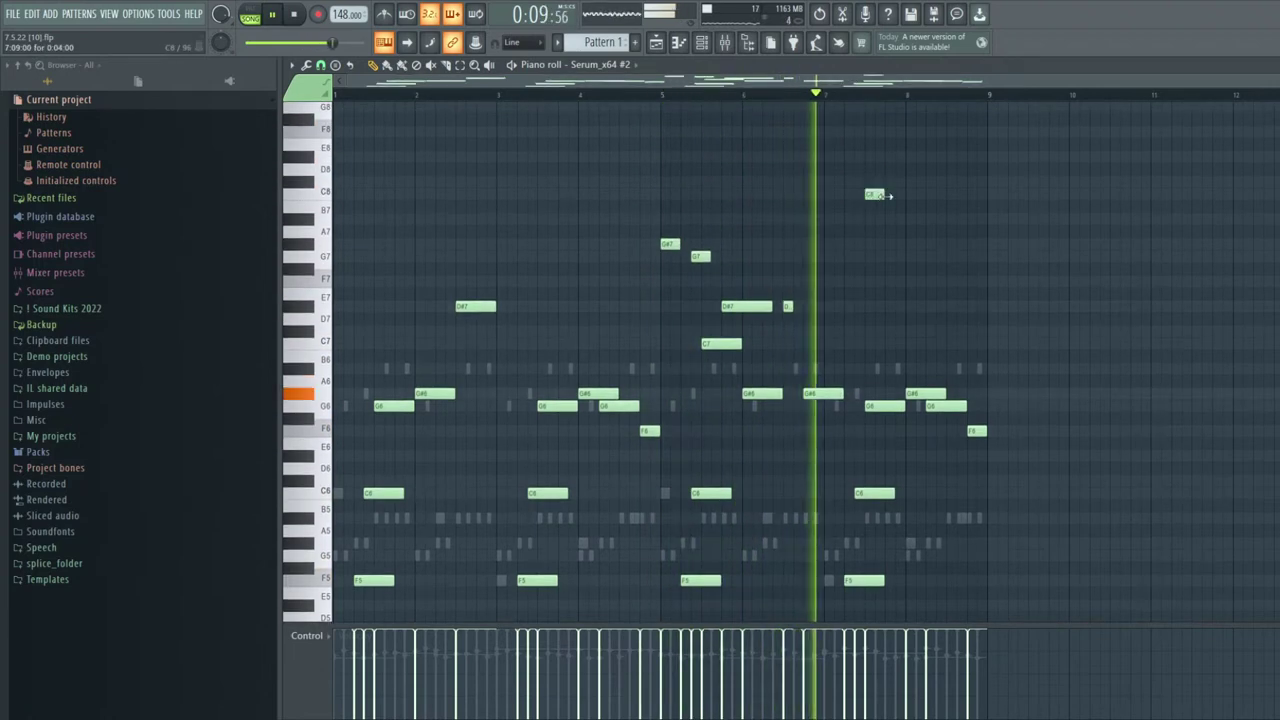
{"action": "key", "text": "space"}
{"action": "key", "text": "space"}
{"action": "left_click_drag", "start_coordinate": [873, 194], "coordinate": [864, 194]}
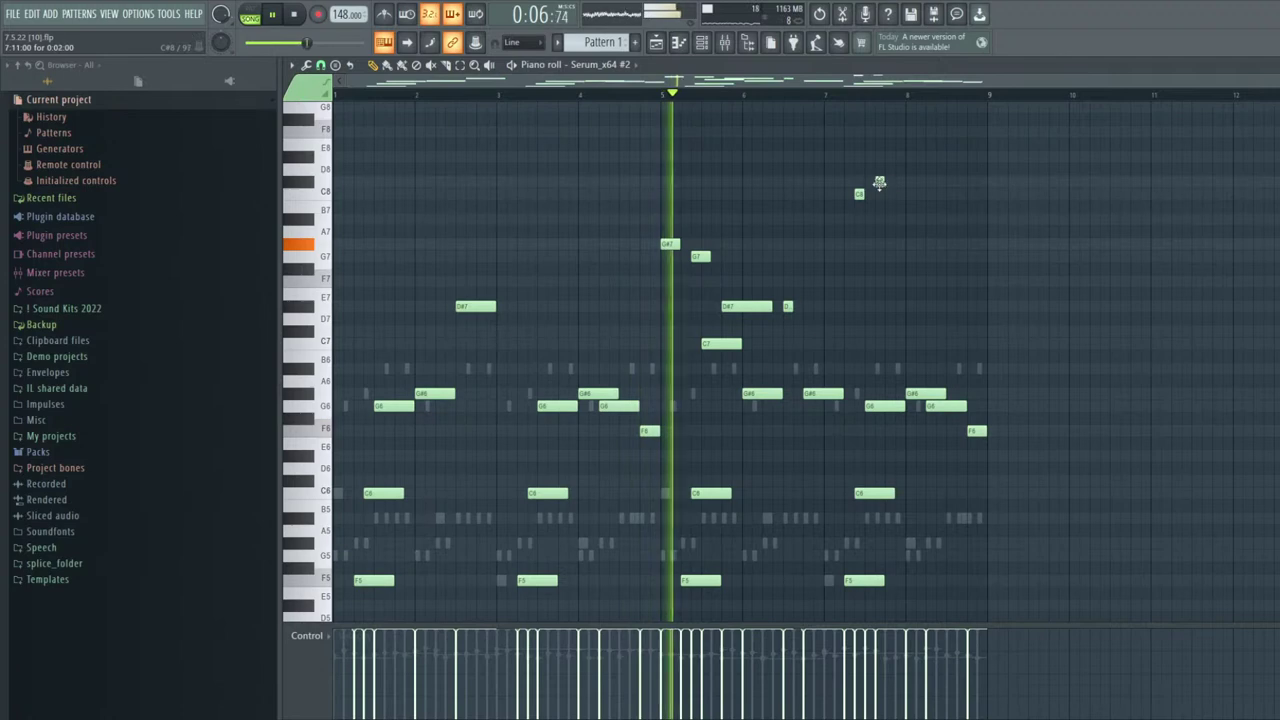
{"action": "left_click", "coordinate": [880, 181]}
{"action": "left_click", "coordinate": [900, 157]}
{"action": "left_click", "coordinate": [920, 132]}
{"action": "scroll", "coordinate": [934, 131], "scroll_direction": "up", "scroll_amount": 1}
{"action": "left_click", "coordinate": [941, 145]}
Copy the rising run five semitones lower, between its notes, and replace the copy's last note with C#8
{"action": "mouse_move", "coordinate": [957, 132]}
{"action": "left_mouse_down"}
{"action": "mouse_move", "coordinate": [850, 240]}
{"action": "mouse_move", "coordinate": [954, 230]}
{"action": "mouse_move", "coordinate": [886, 247]}
{"action": "mouse_move", "coordinate": [868, 300]}
{"action": "left_mouse_up"}
{"action": "key", "text": "space"}
{"action": "key", "text": "space"}
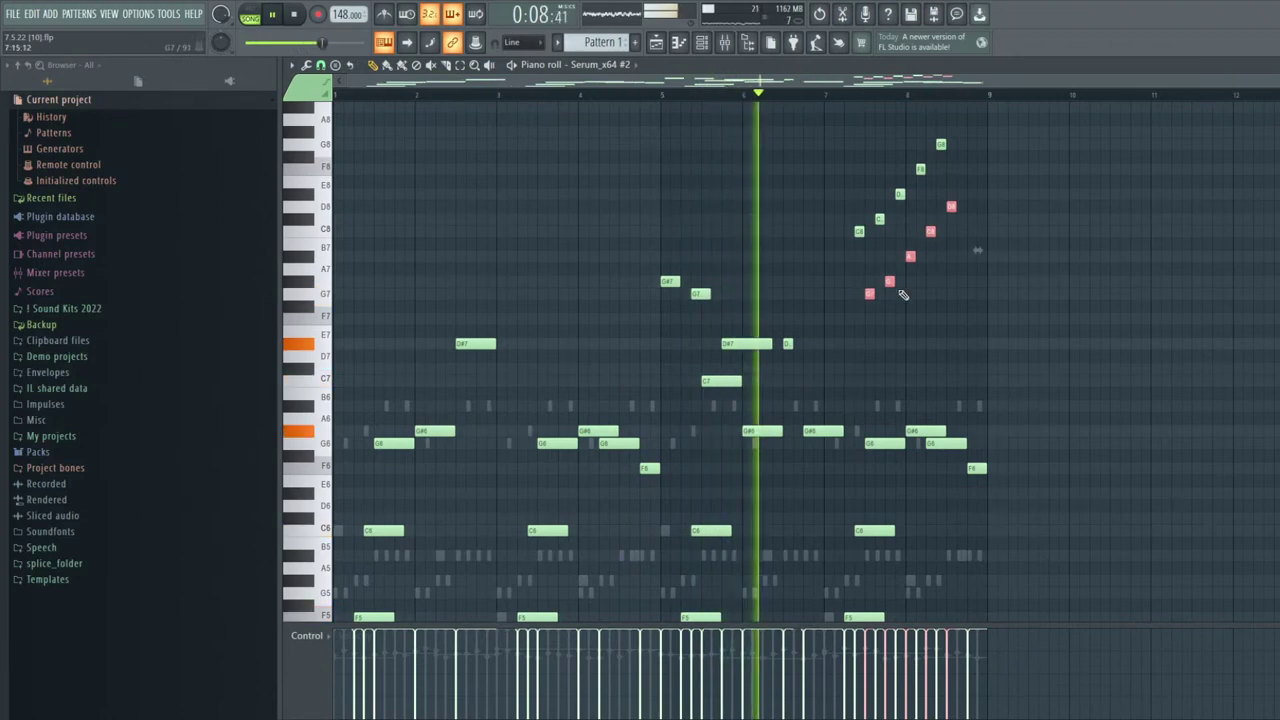
{"action": "left_click", "coordinate": [960, 223], "text": "ctrl"}
{"action": "right_click", "coordinate": [949, 212]}
{"action": "left_click", "coordinate": [951, 219]}
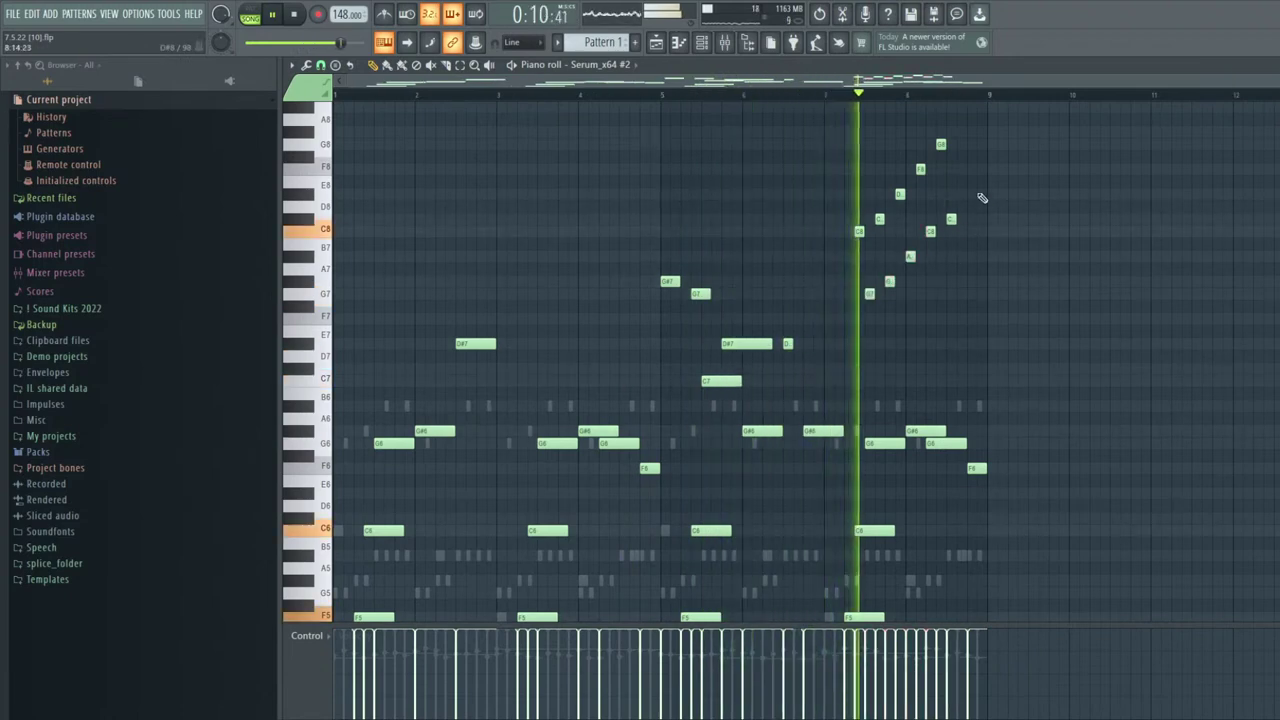
Finish the run at the end of bar 8 with short G#8, A#8 and C9 notes
{"action": "scroll", "coordinate": [983, 197], "scroll_direction": "up", "scroll_amount": 1}
{"action": "scroll", "coordinate": [983, 197], "scroll_direction": "up", "scroll_amount": 1}
{"action": "left_click", "coordinate": [958, 170]}
{"action": "left_click", "coordinate": [971, 144]}
{"action": "left_click", "coordinate": [982, 120]}
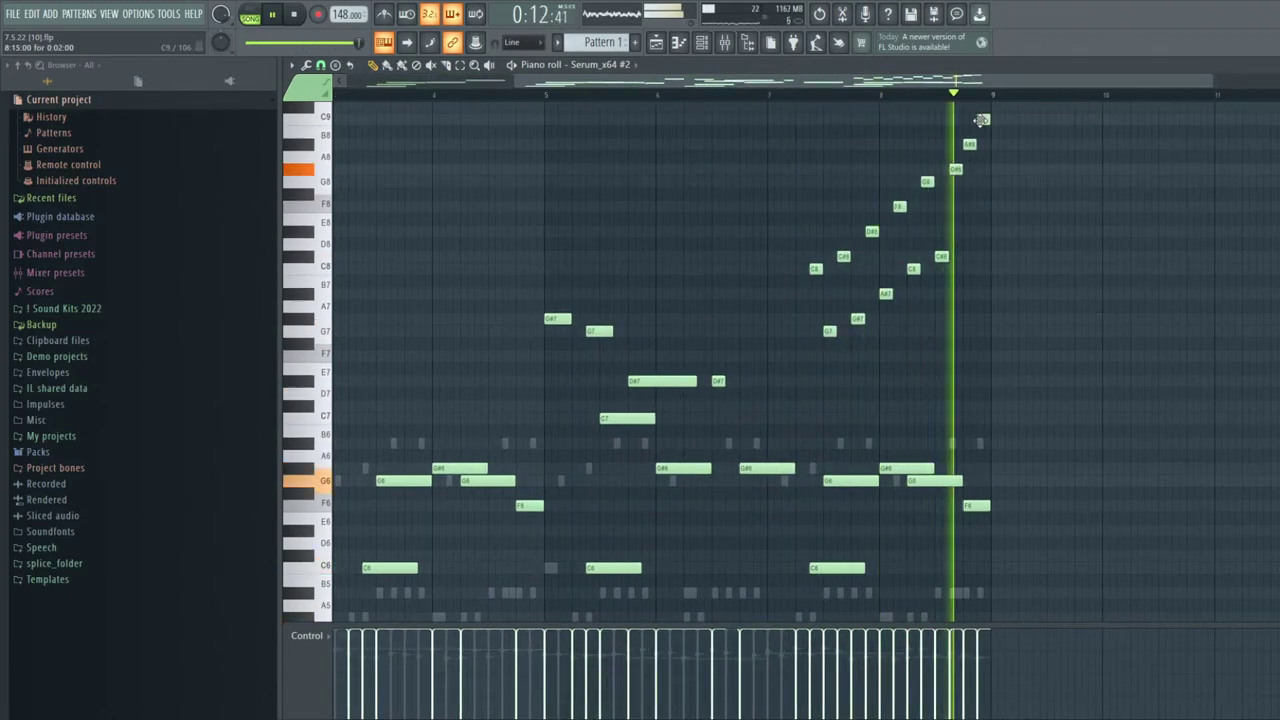
Select all the short run notes in bars 7 and 8 and transpose them down one octave
{"action": "scroll", "coordinate": [1036, 298], "scroll_direction": "down", "scroll_amount": 2}
{"action": "left_click_drag", "start_coordinate": [1047, 322], "coordinate": [670, 122]}
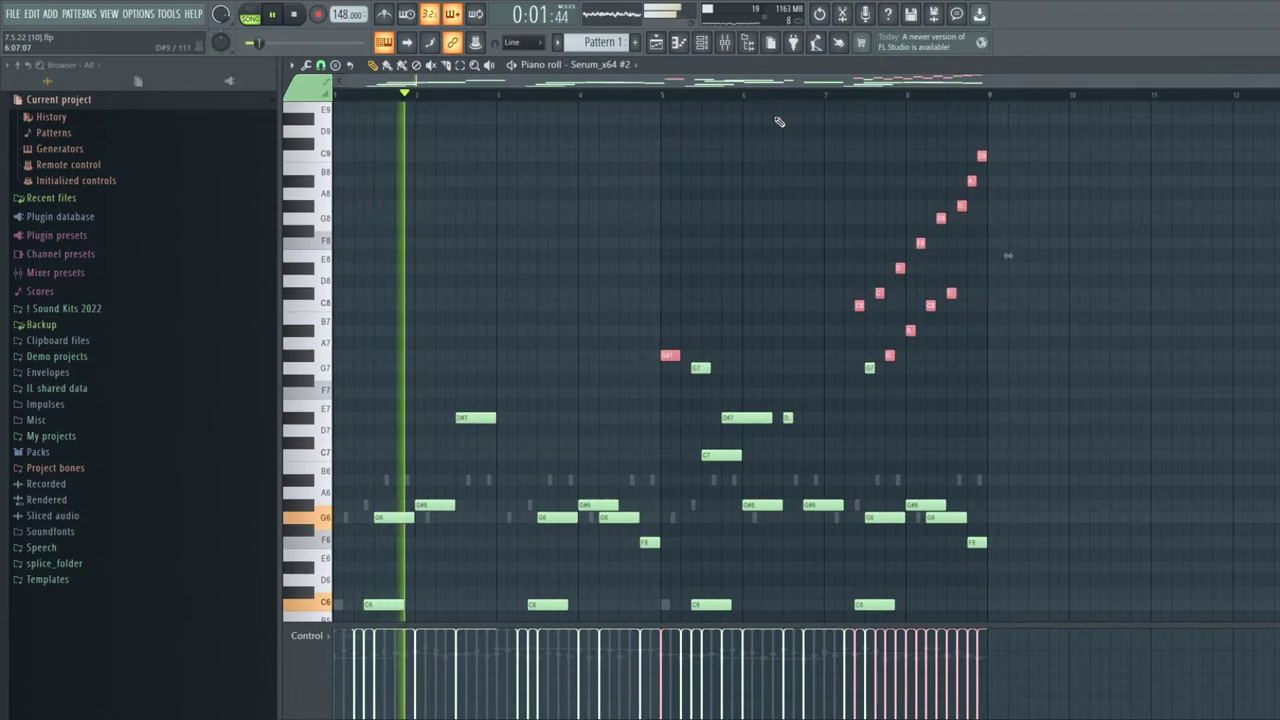
{"action": "left_click_drag", "start_coordinate": [1120, 391], "coordinate": [788, 130]}
{"action": "key", "text": "ctrl+Up"}
{"action": "key", "text": "ctrl+Down"}
{"action": "key", "text": "ctrl+Down"}
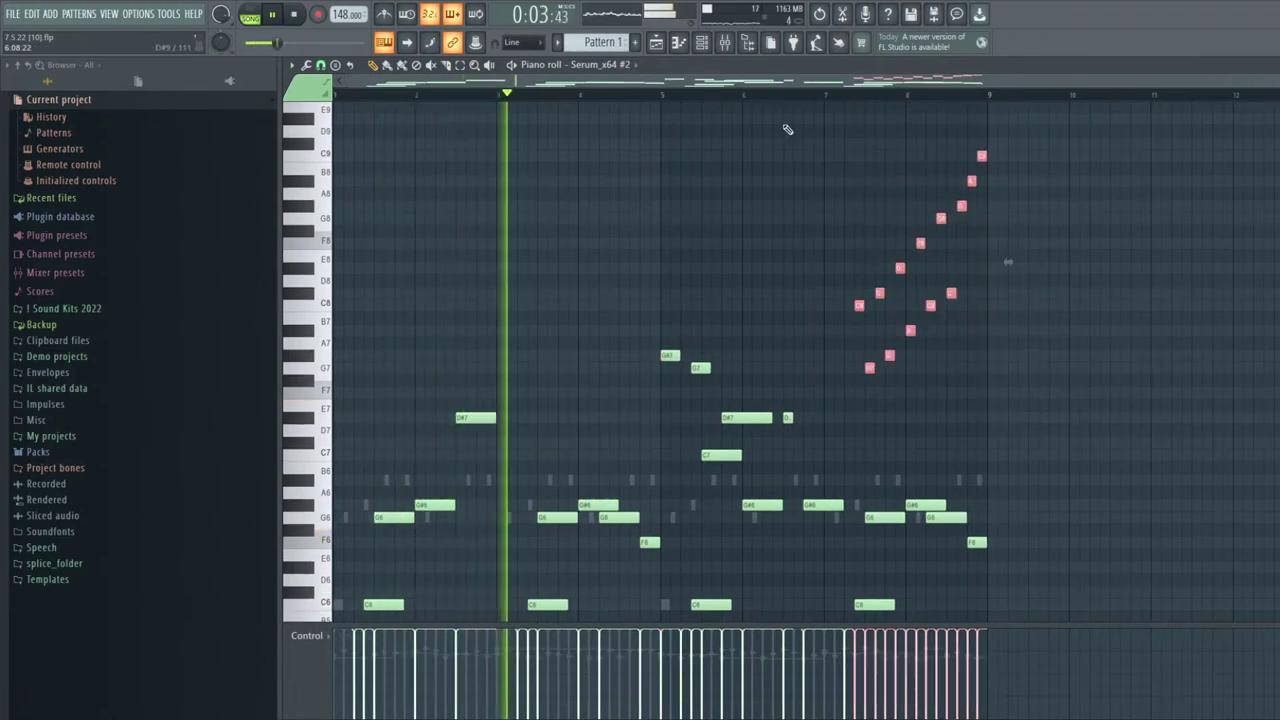
Delete the long C6, G6, G#6 and F6 notes overlapping the run in bars 7 and 8
{"action": "scroll", "coordinate": [906, 488], "scroll_direction": "down", "scroll_amount": 2}
{"action": "scroll", "coordinate": [906, 488], "scroll_direction": "down", "scroll_amount": 1}
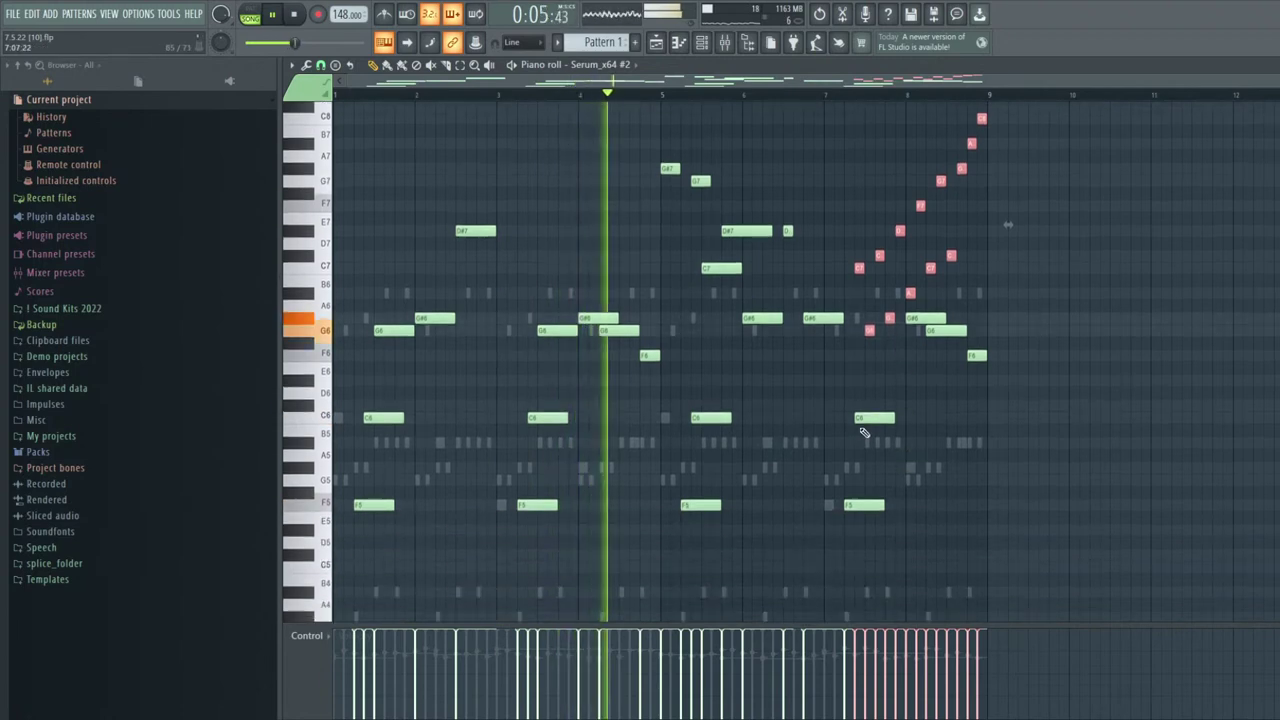
{"action": "right_click", "coordinate": [928, 319]}
{"action": "right_click", "coordinate": [940, 332]}
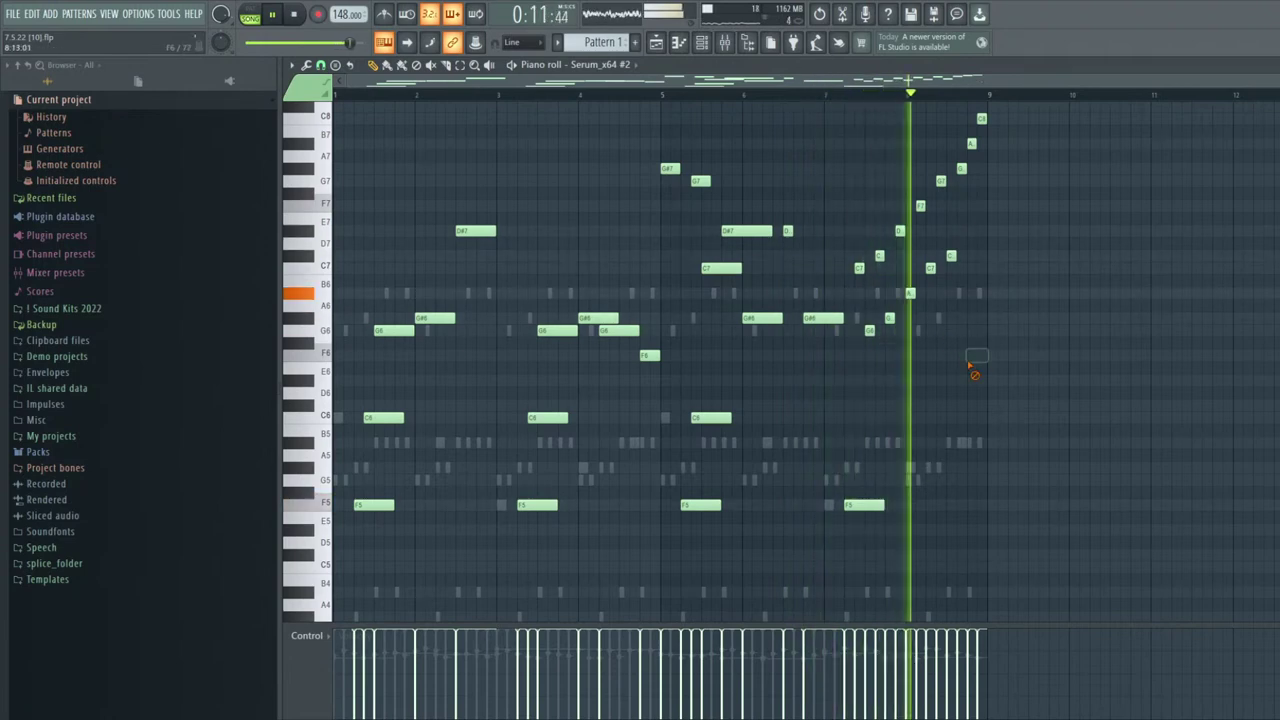
Play the ending and transpose the run's last three notes, G#7, A#7 and C8, down one octave
{"action": "scroll", "coordinate": [894, 363], "scroll_direction": "up", "scroll_amount": 1}
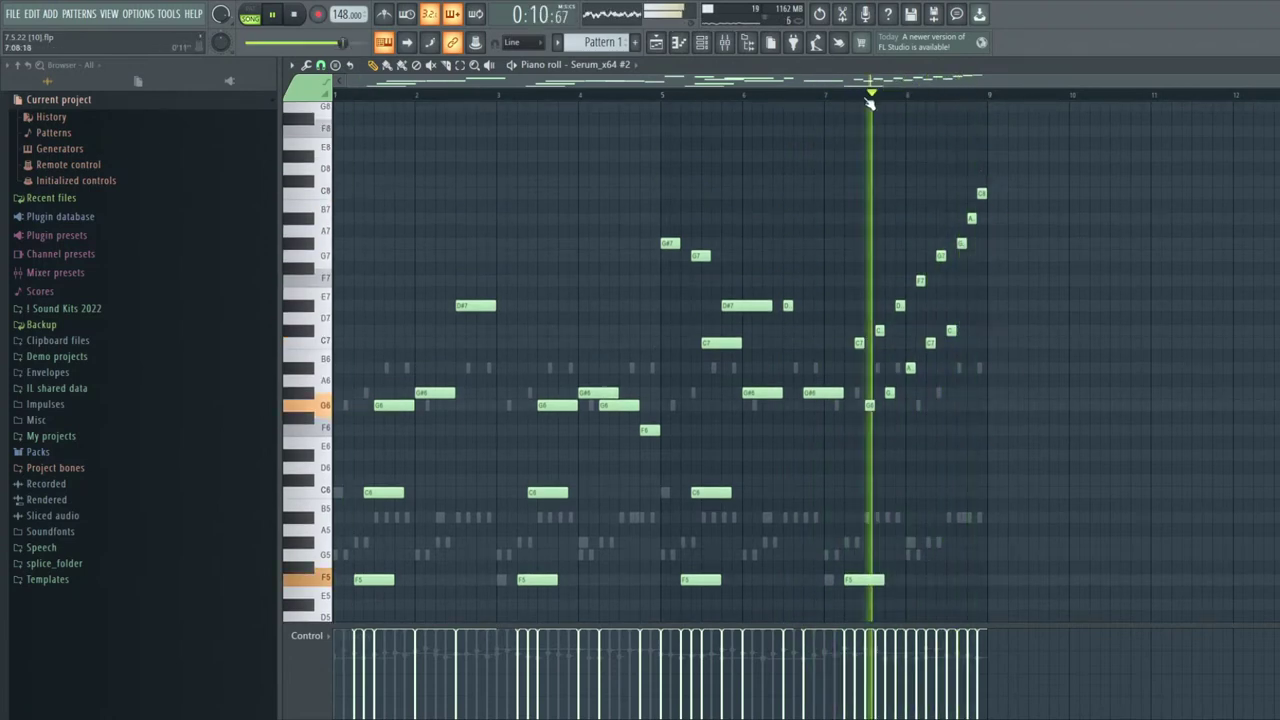
{"action": "scroll", "coordinate": [982, 205], "scroll_direction": "up", "scroll_amount": 2, "text": "ctrl"}
{"action": "key", "text": "space"}
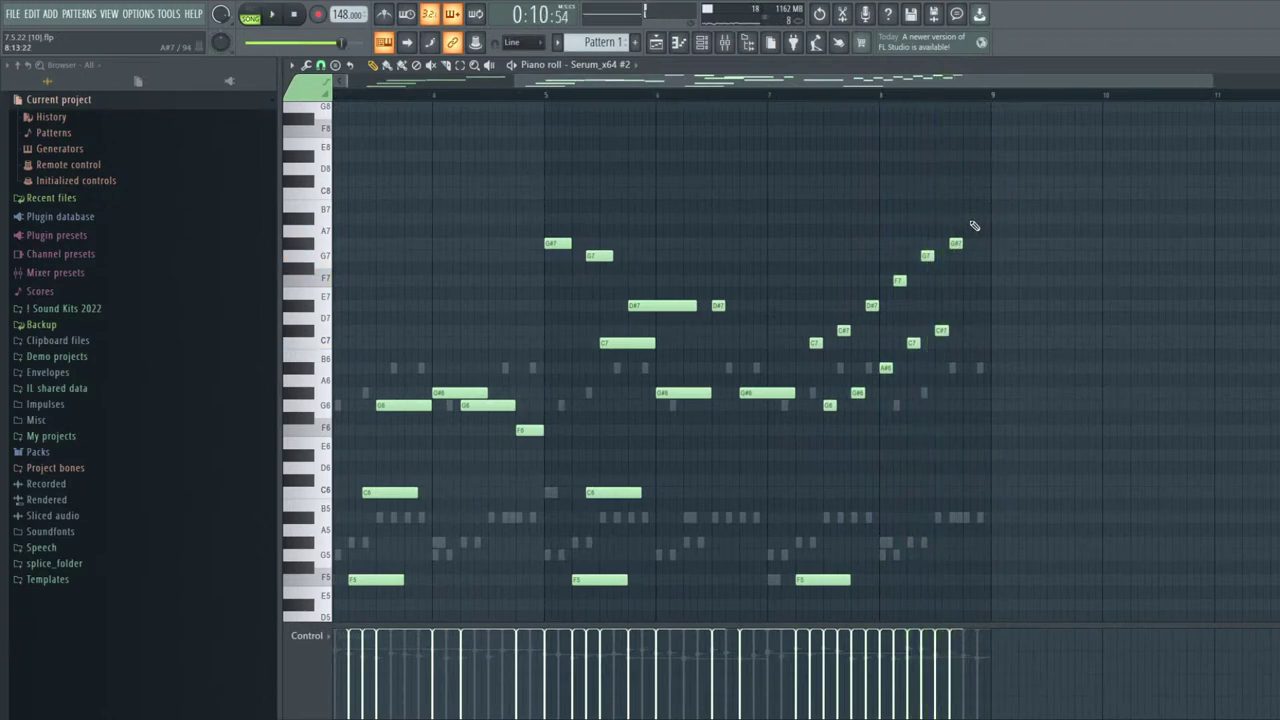
{"action": "key", "text": "space"}
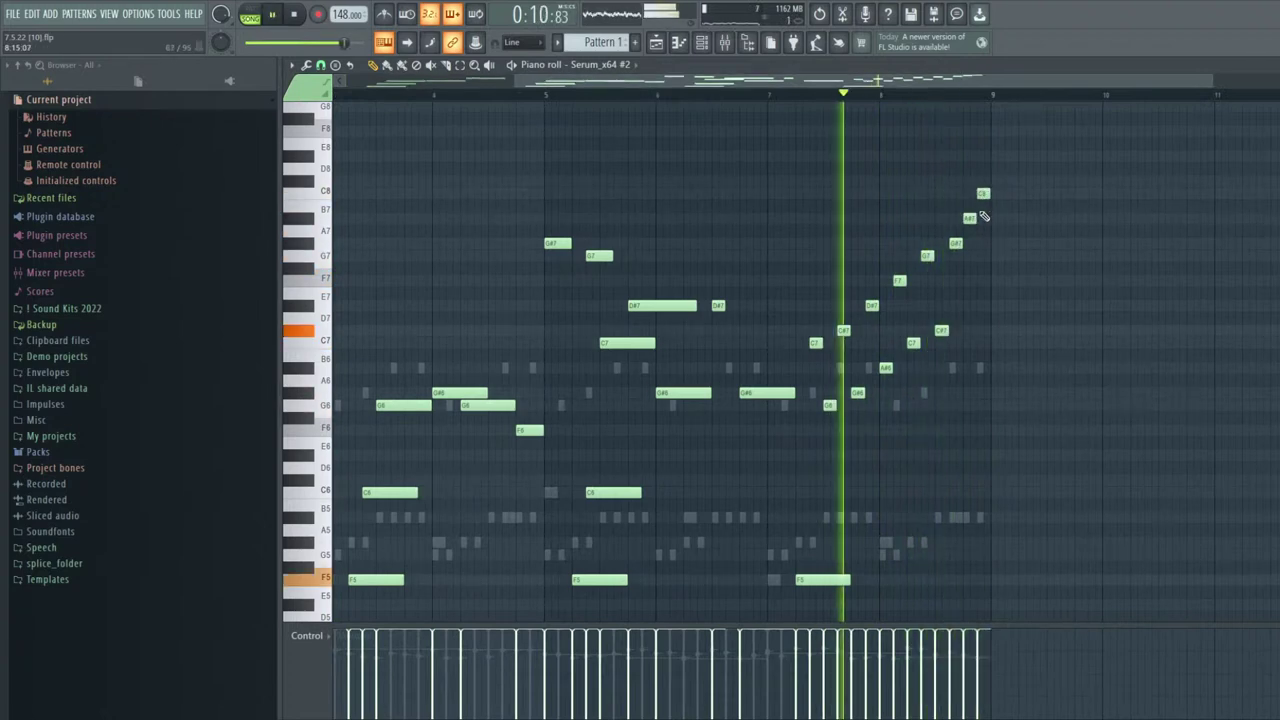
{"action": "left_click_drag", "start_coordinate": [1024, 286], "coordinate": [952, 174], "text": "ctrl"}
{"action": "key", "text": "ctrl+Down"}
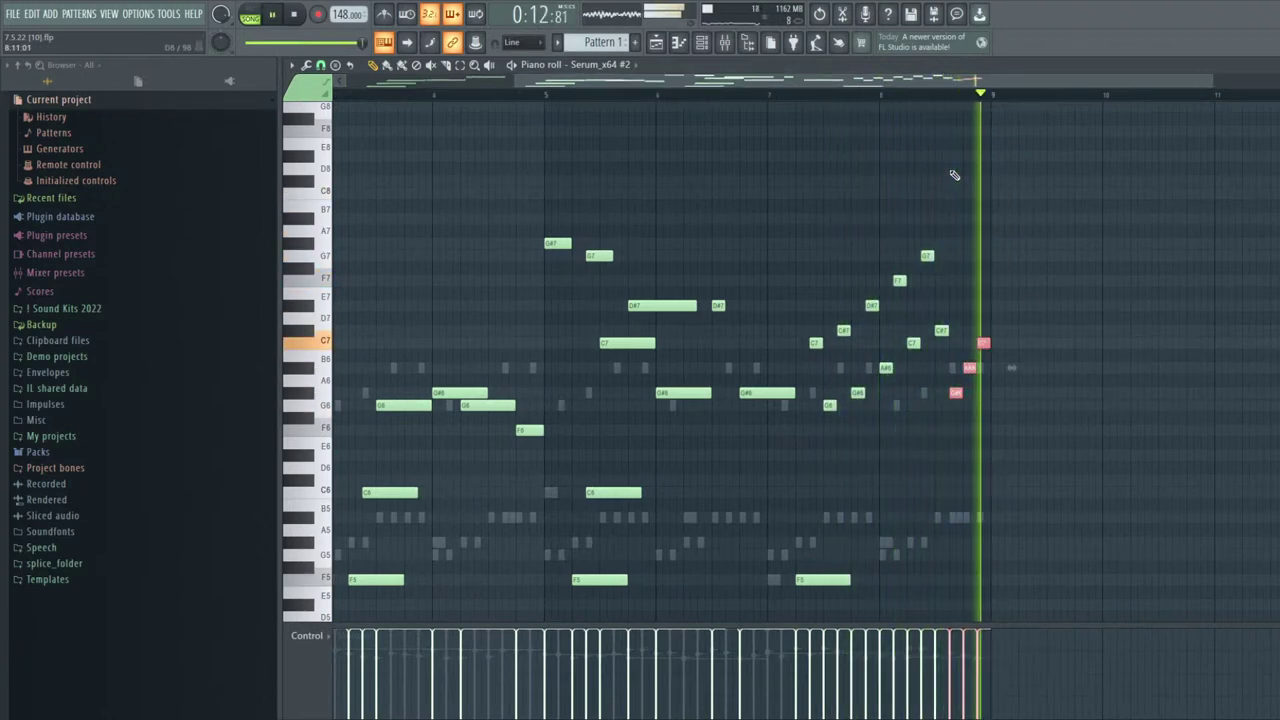
Raise the run's last three notes one octave, and transpose the entire run in bars 7 and 8 down one octave
{"action": "key", "text": "ctrl+Up"}
{"action": "left_click_drag", "start_coordinate": [982, 434], "coordinate": [816, 200], "text": "ctrl"}
{"action": "key", "text": "ctrl+Down"}
{"action": "scroll", "coordinate": [990, 340], "scroll_direction": "down", "scroll_amount": 2, "text": "ctrl"}
Play the arrangement with the channel rack open and set the Serum_x64 #2 channel volume to 66%
{"action": "key", "text": "F7"}
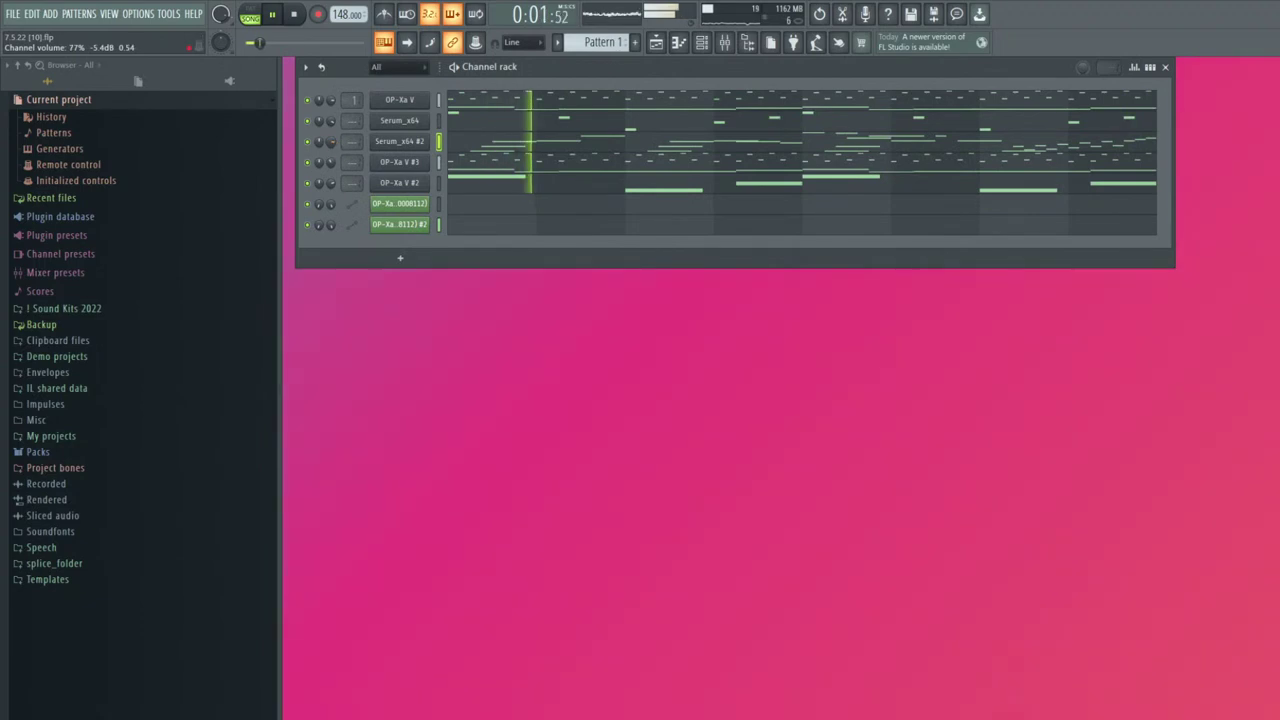
{"action": "left_click", "coordinate": [656, 45]}
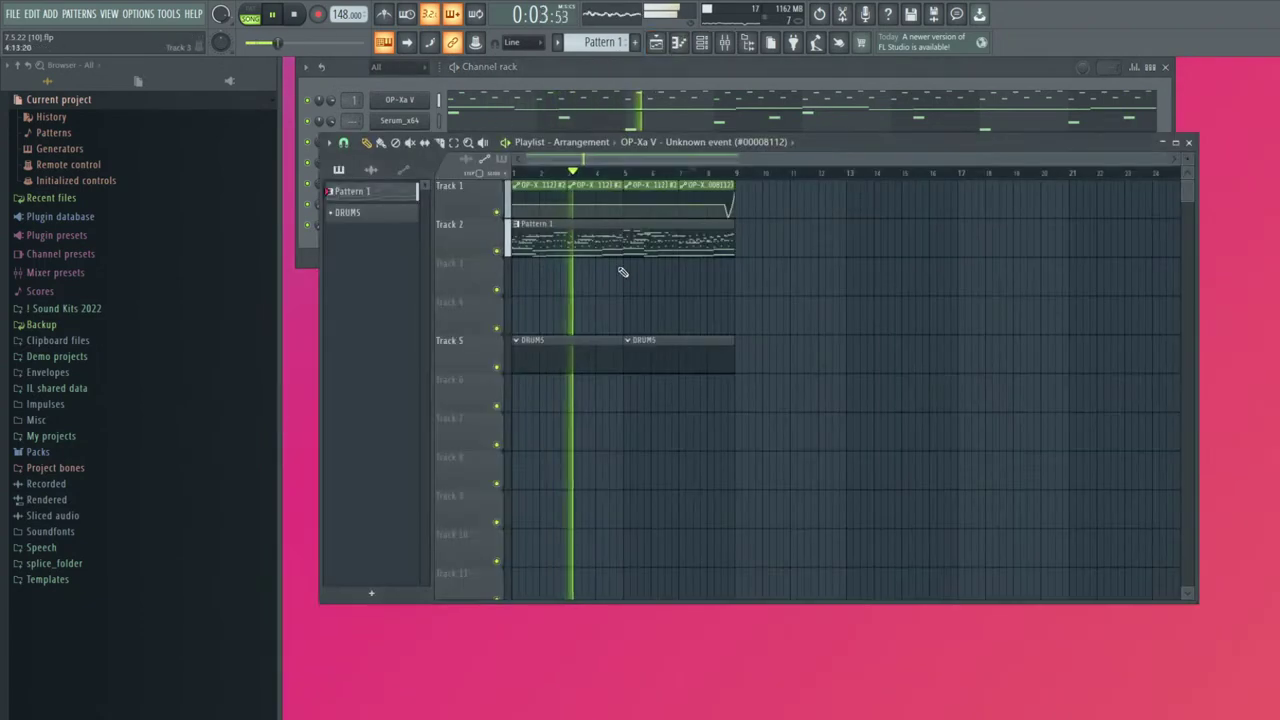
{"action": "left_click", "coordinate": [539, 68]}
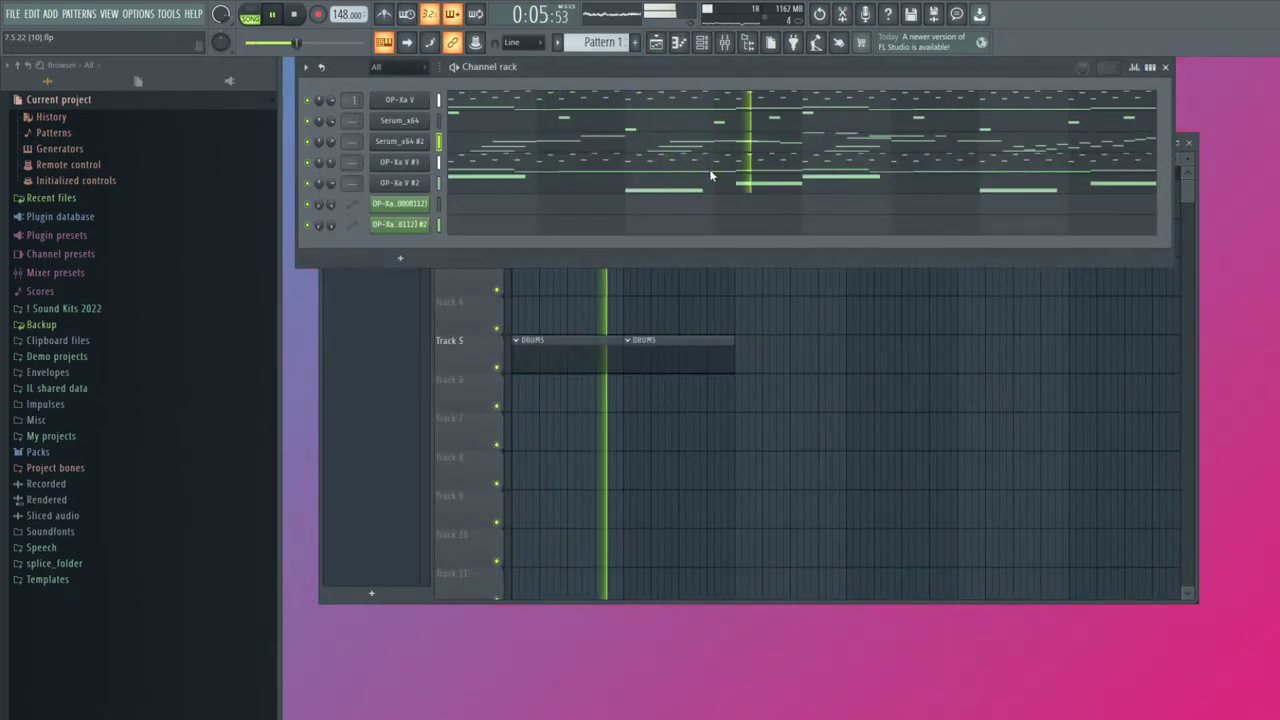
{"action": "key", "text": "space"}
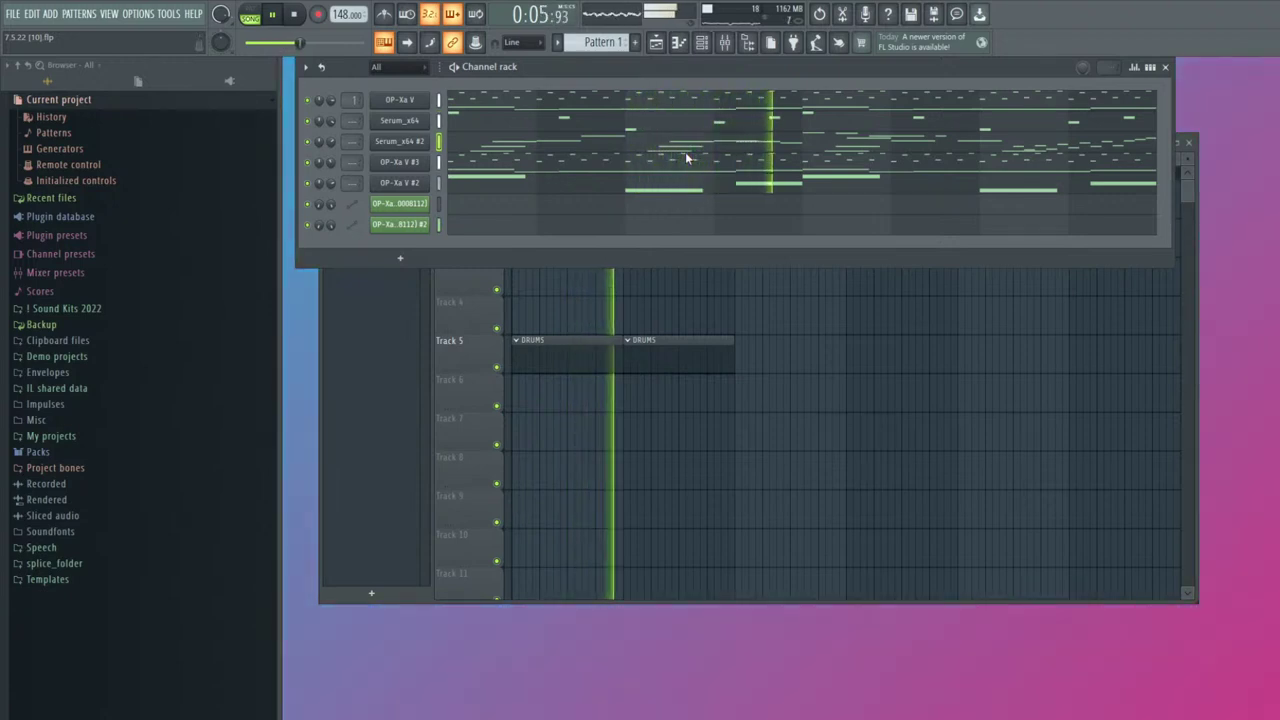
{"action": "key", "text": "space"}
{"action": "key", "text": "space"}
{"action": "right_click", "coordinate": [820, 392]}
{"action": "left_click", "coordinate": [597, 363]}
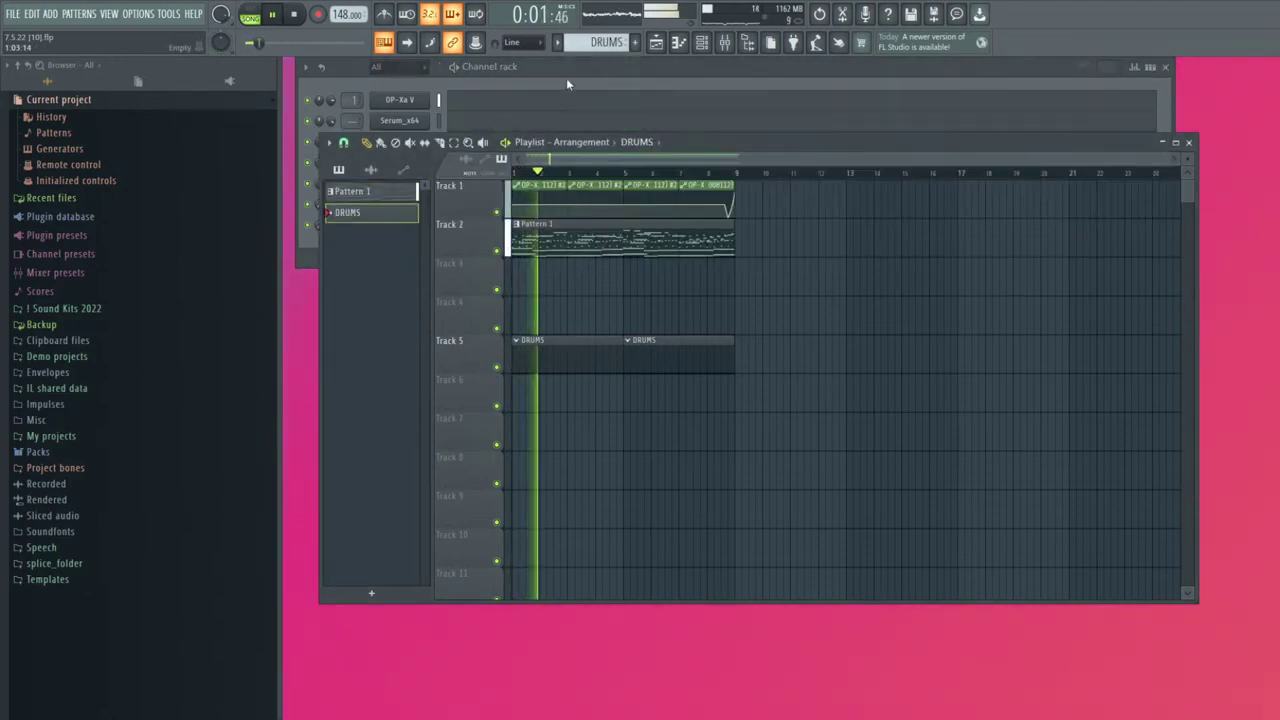
{"action": "left_click", "coordinate": [565, 80]}
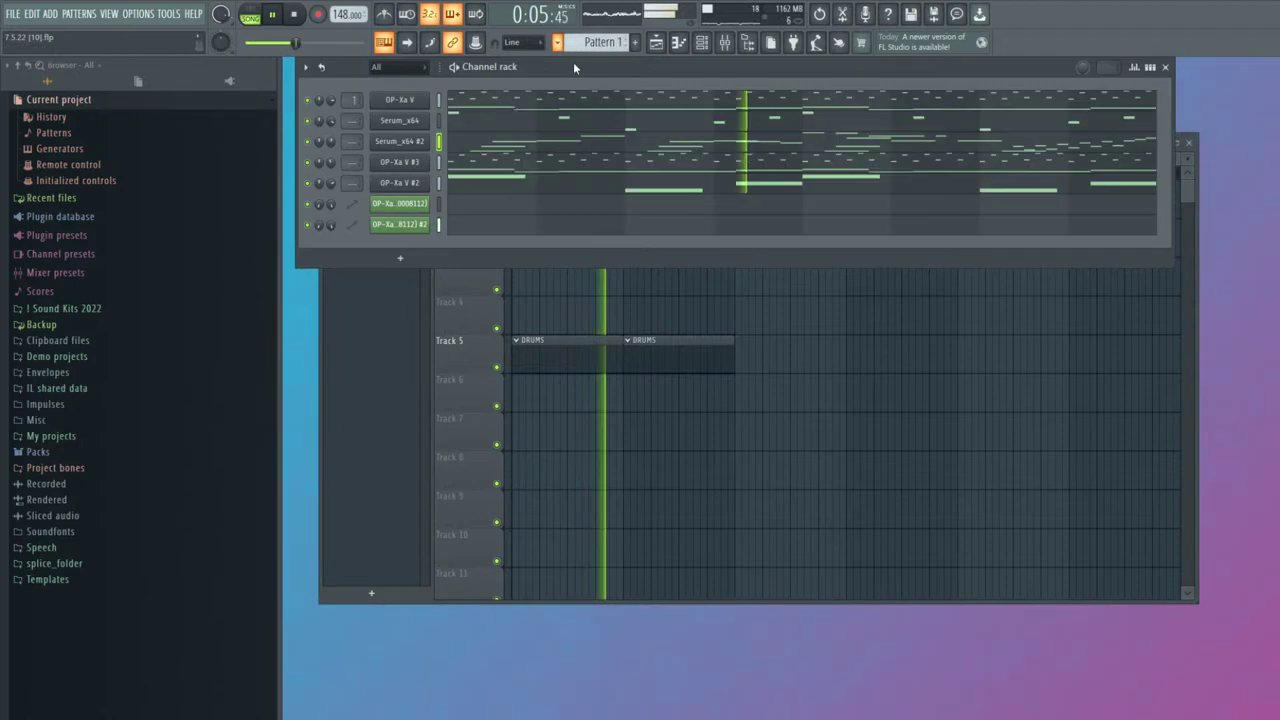
{"action": "left_click_drag", "start_coordinate": [330, 141], "coordinate": [332, 171]}
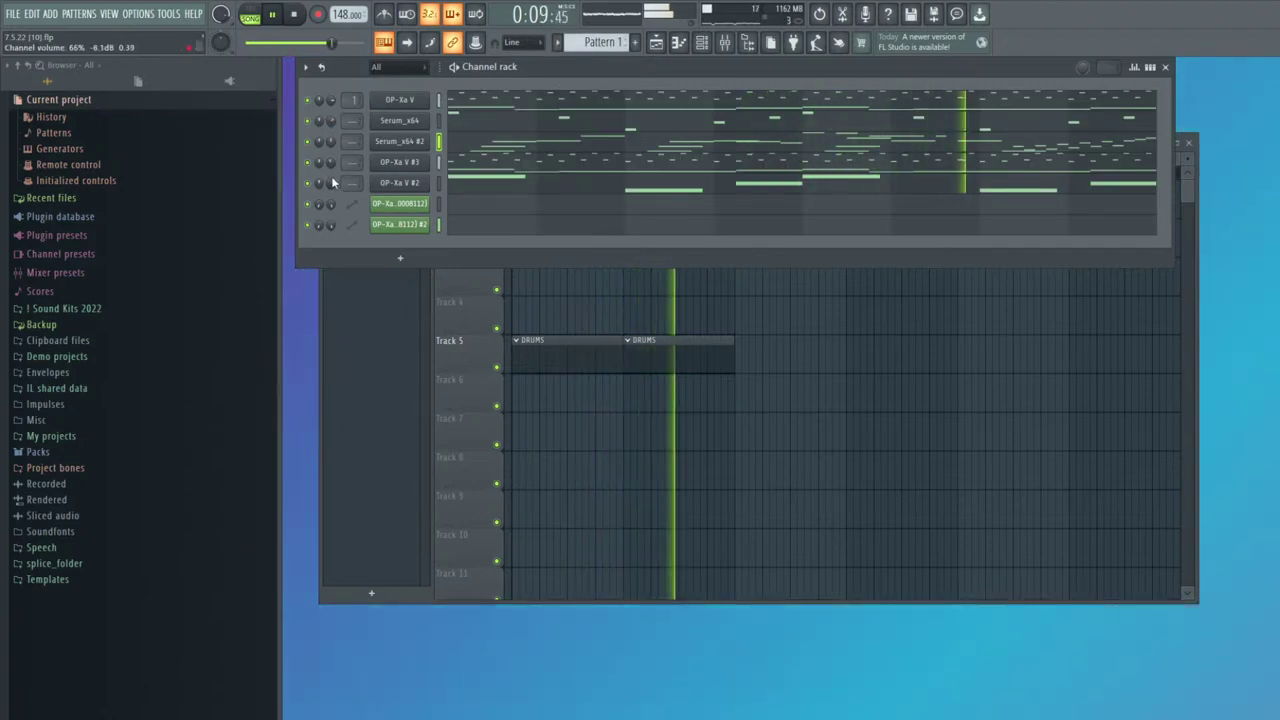
Select the DRUMS pattern from its track 5 clip and show it in the channel rack
{"action": "left_click", "coordinate": [738, 339]}
{"action": "left_click", "coordinate": [577, 363]}
{"action": "left_click", "coordinate": [650, 75]}
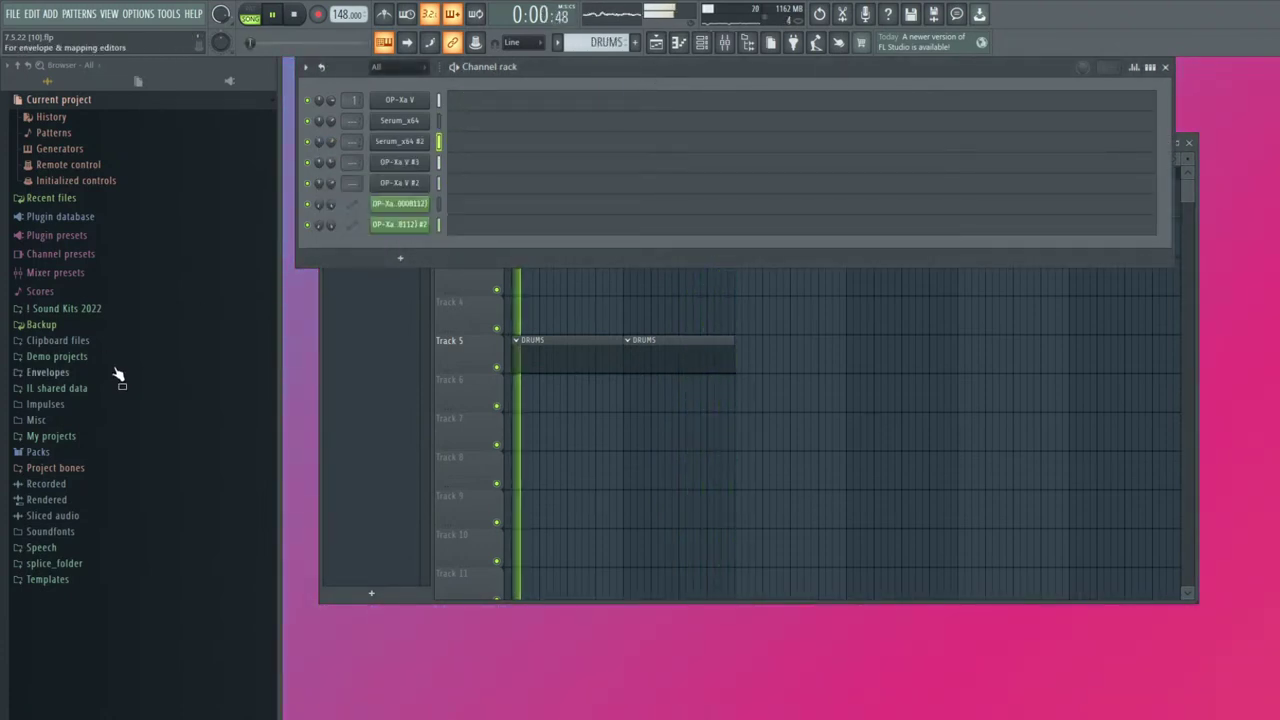
Look through the synthetic, underground and hologram drum kit folders inside Drum Kits 2022
{"action": "left_click", "coordinate": [100, 310]}
{"action": "left_click", "coordinate": [68, 245]}
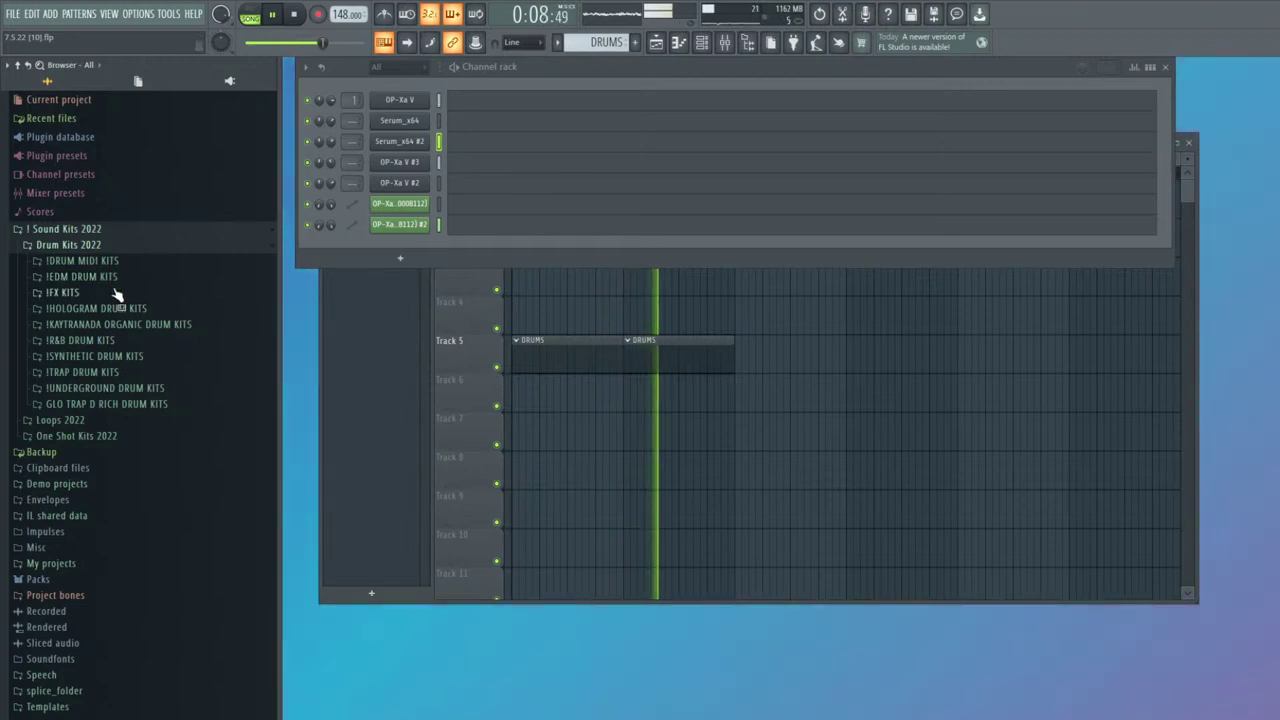
{"action": "left_click", "coordinate": [104, 358]}
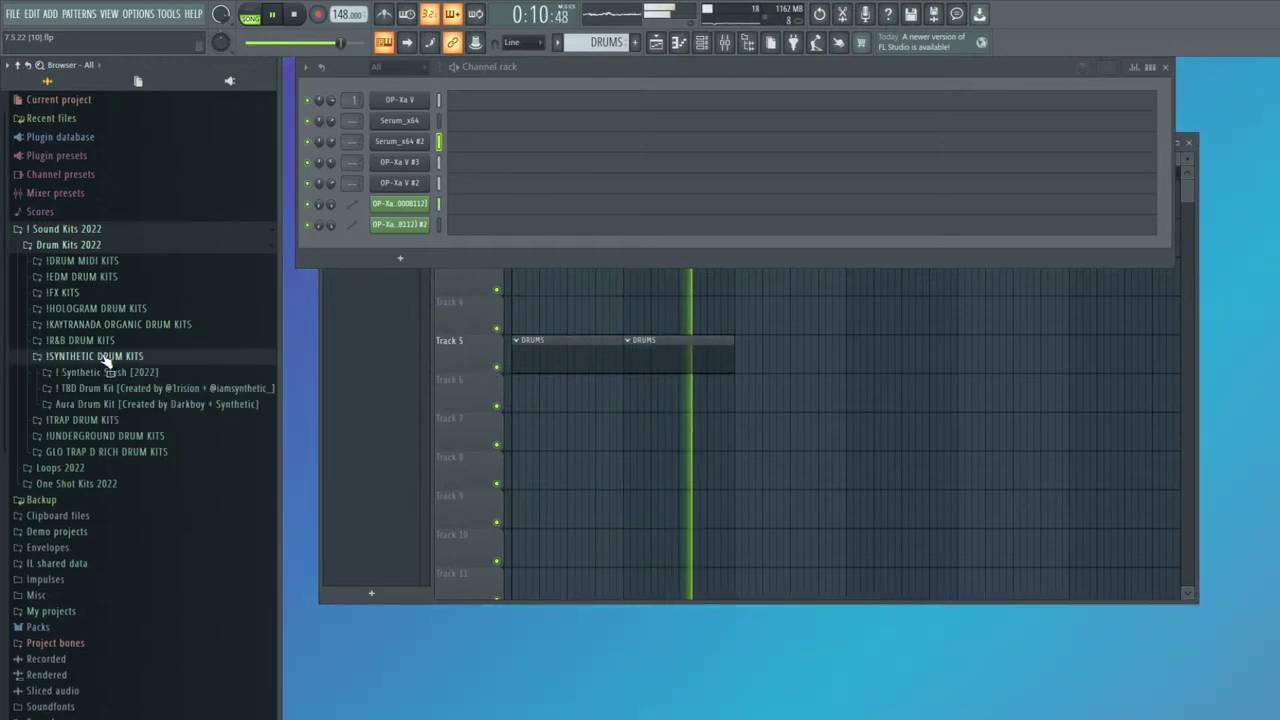
{"action": "left_click", "coordinate": [103, 374]}
{"action": "left_click", "coordinate": [106, 358]}
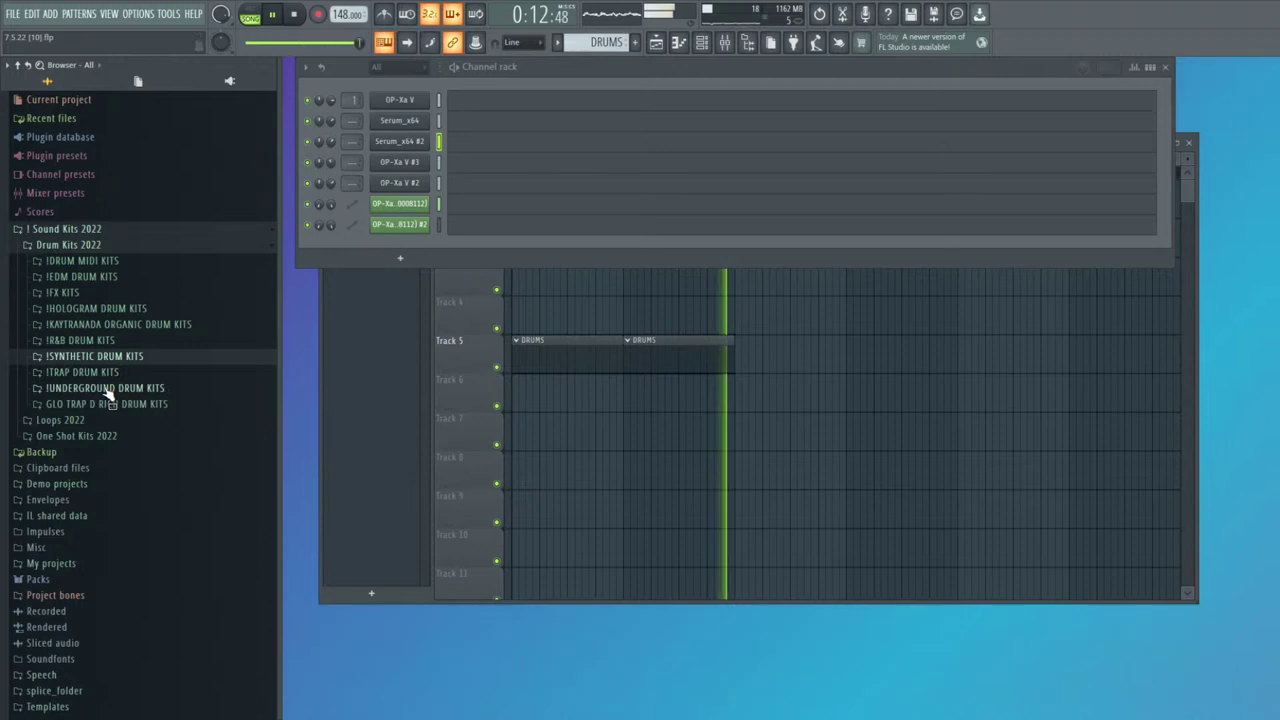
{"action": "left_click", "coordinate": [108, 389]}
{"action": "left_click", "coordinate": [130, 420]}
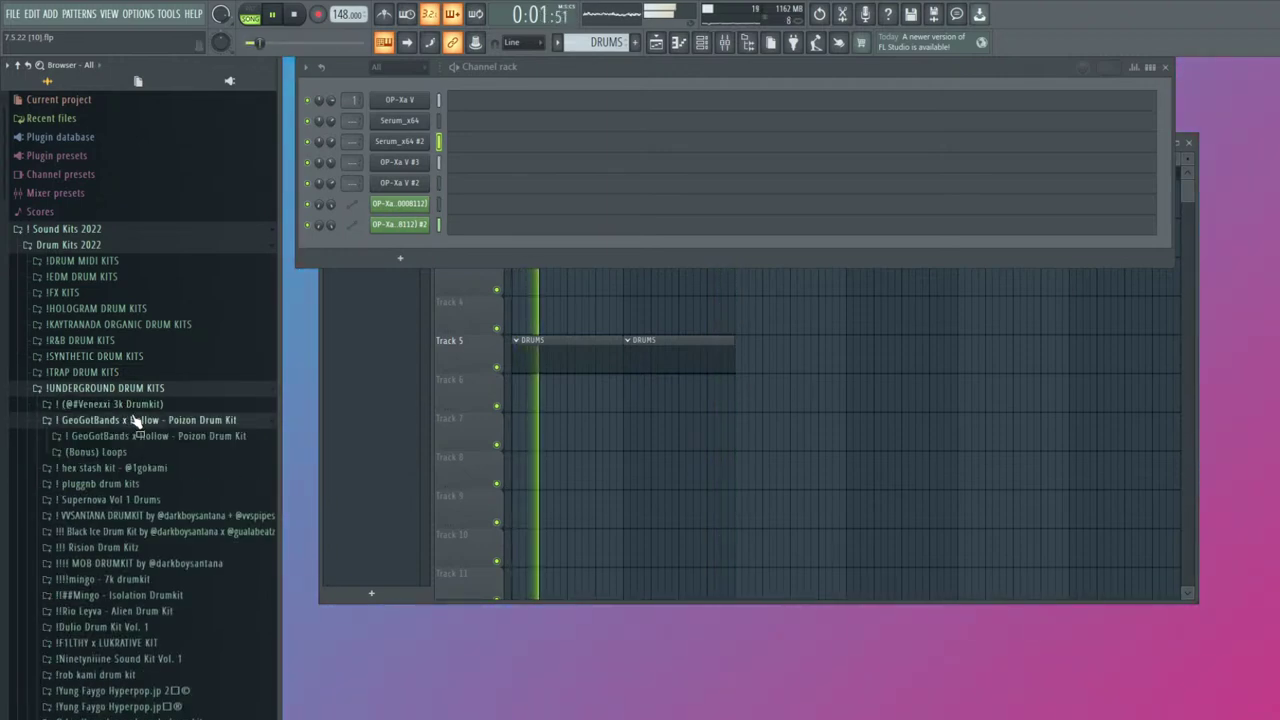
{"action": "left_click", "coordinate": [128, 390]}
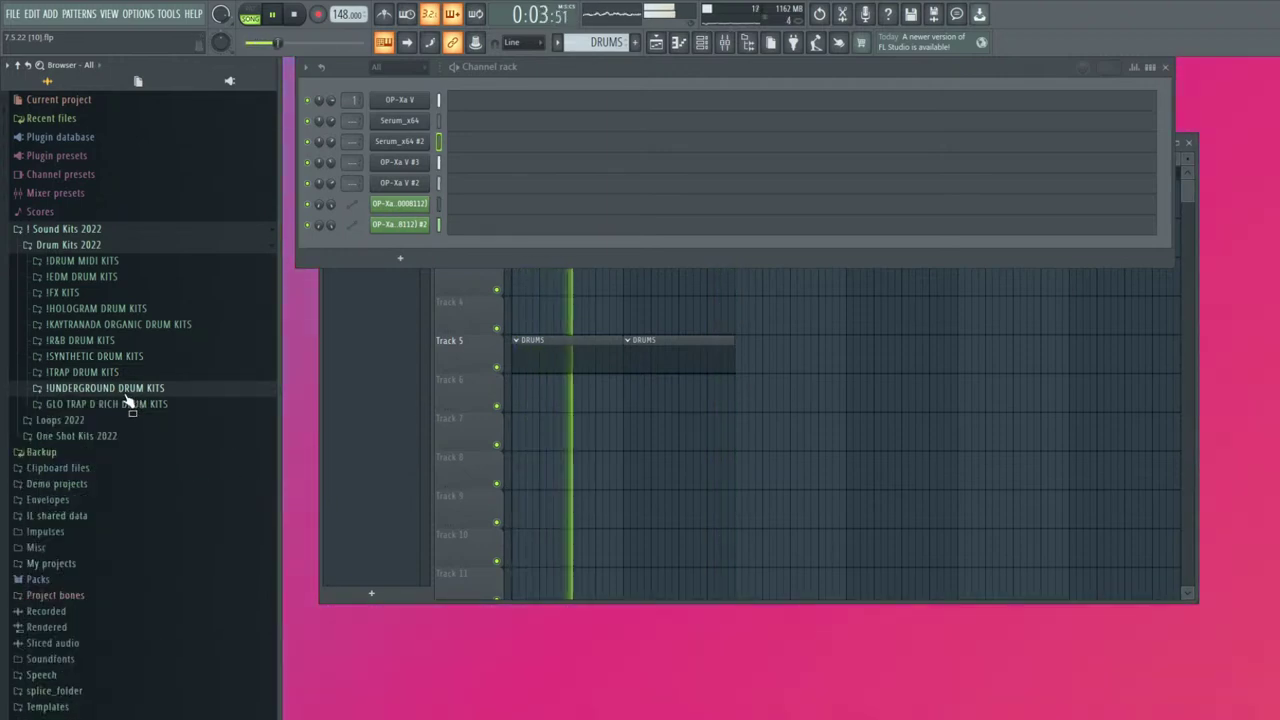
{"action": "left_click", "coordinate": [133, 309]}
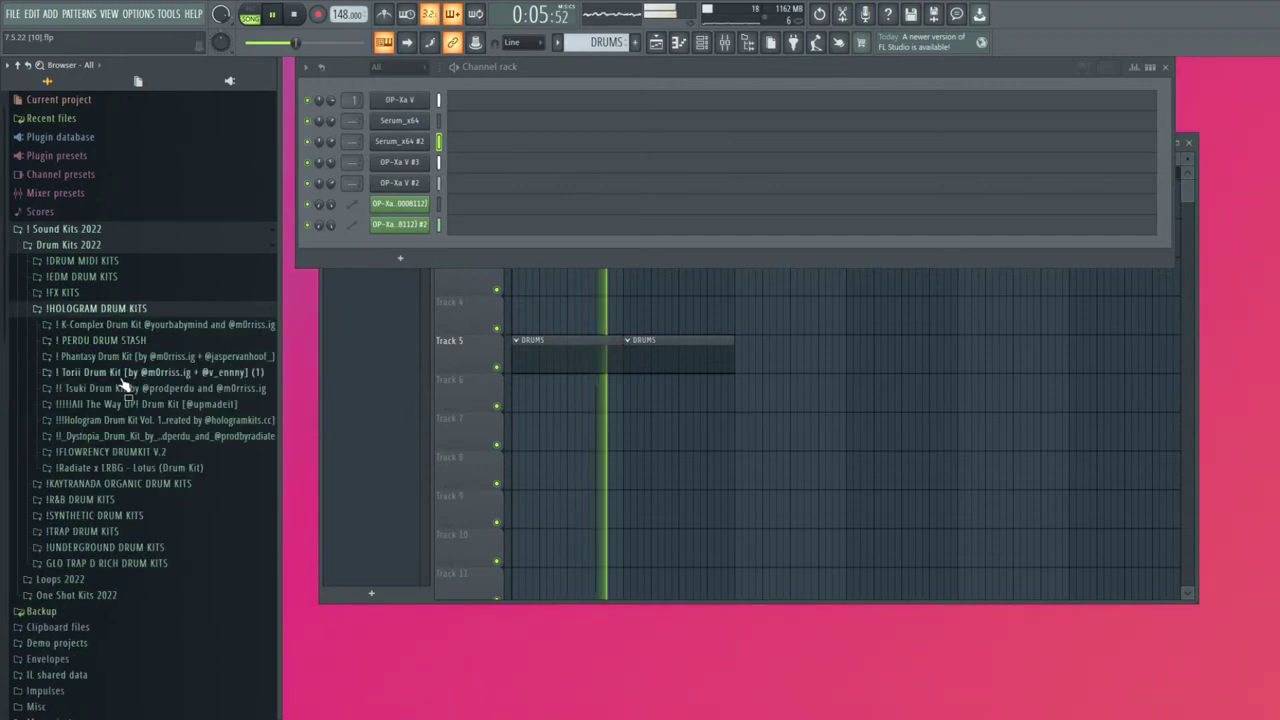
{"action": "left_click", "coordinate": [128, 437]}
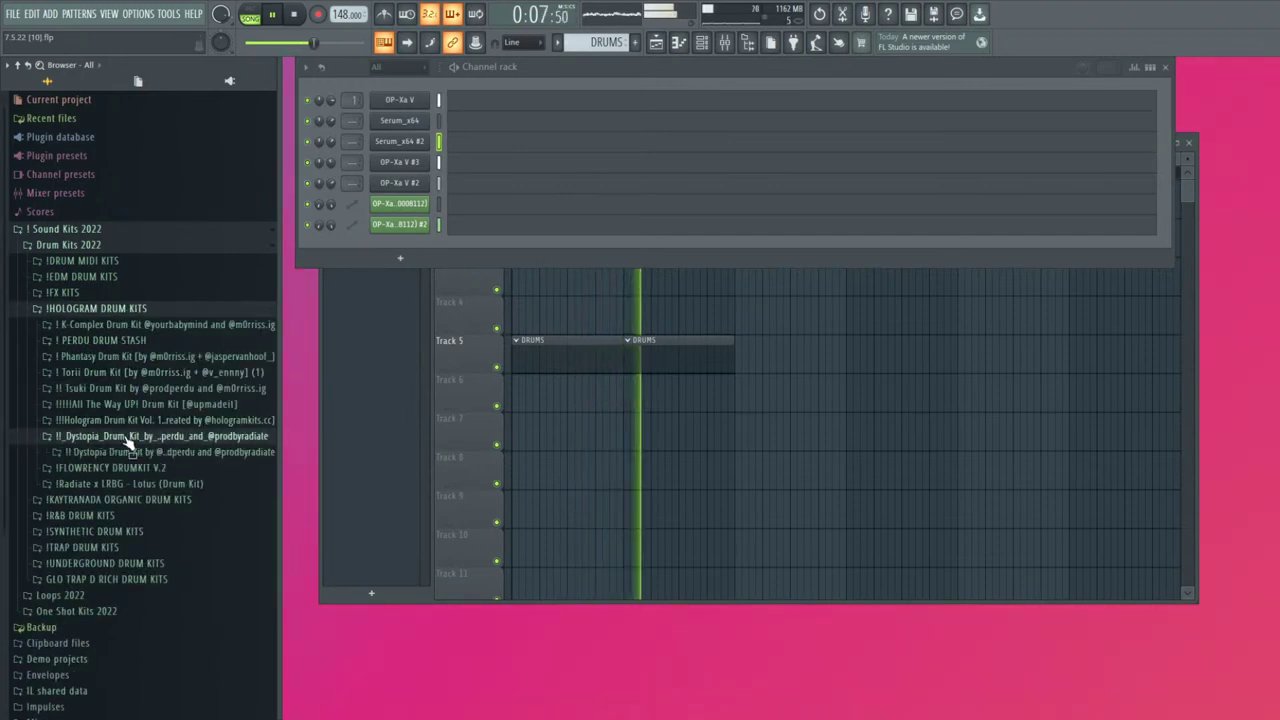
{"action": "left_click", "coordinate": [127, 438]}
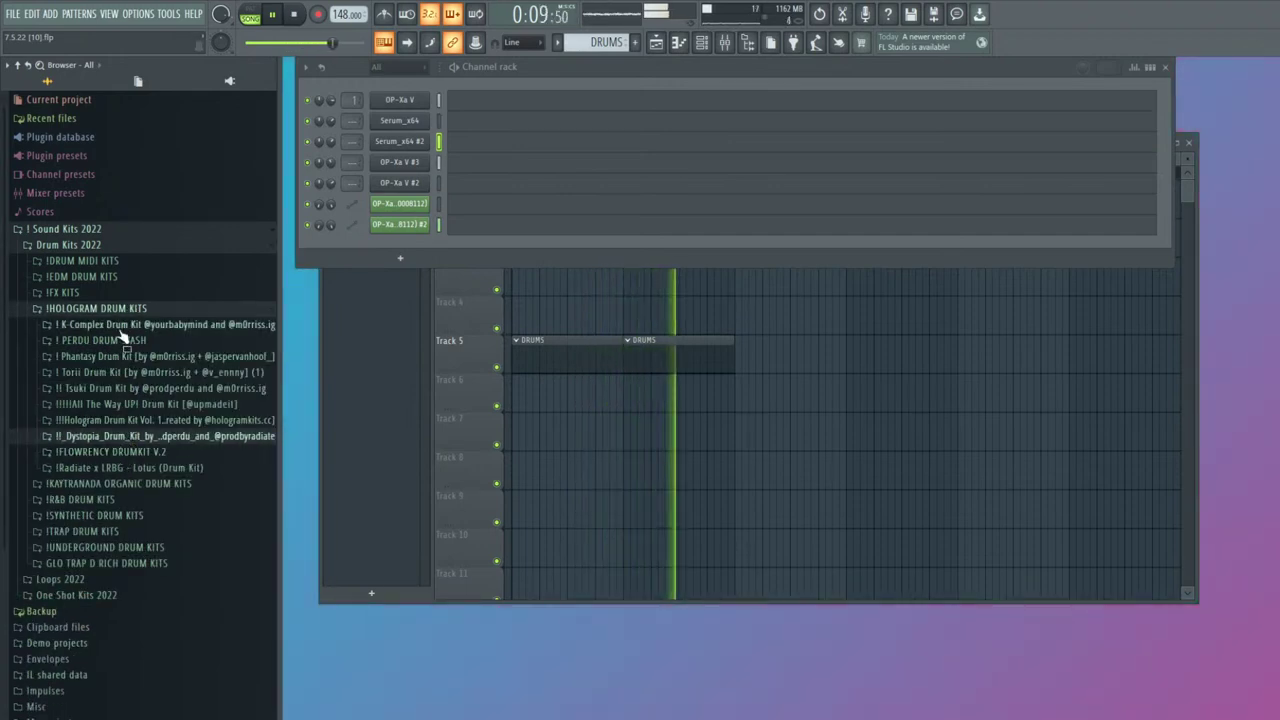
Audition the clap samples in the All The Way UP! Drum Kit
{"action": "left_click", "coordinate": [130, 404]}
{"action": "left_click", "coordinate": [76, 436]}
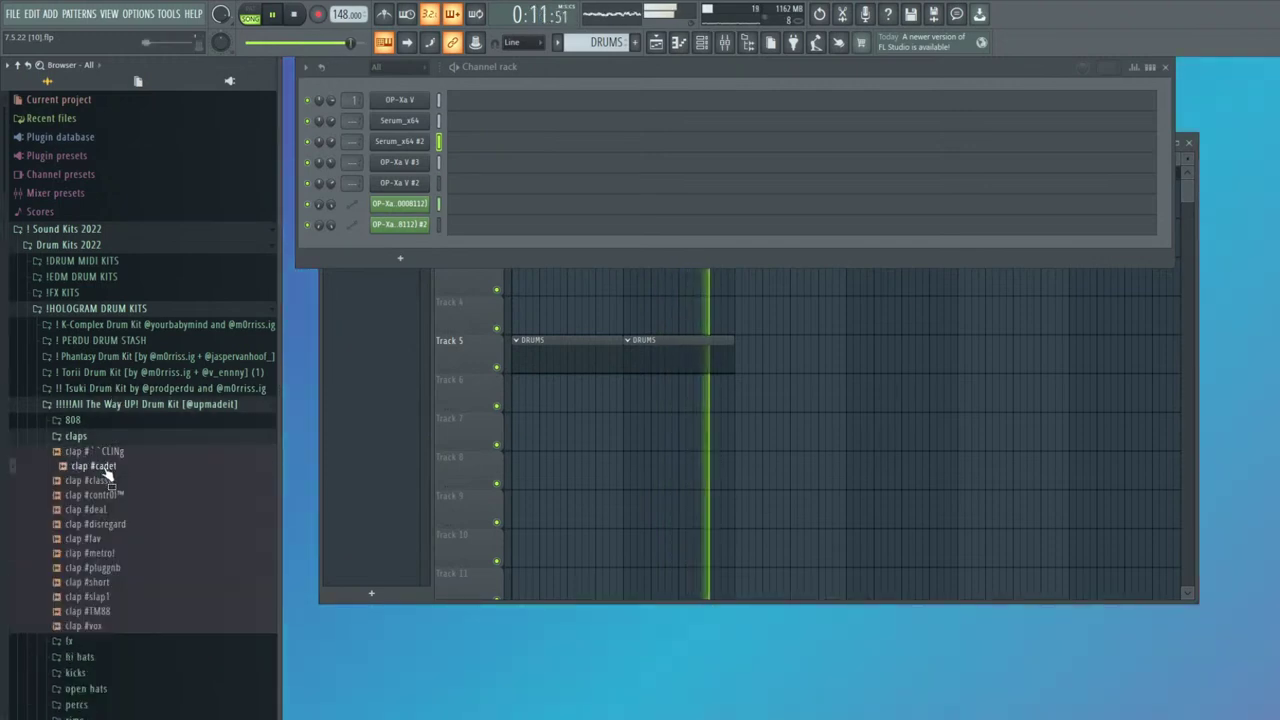
{"action": "left_click", "coordinate": [114, 510]}
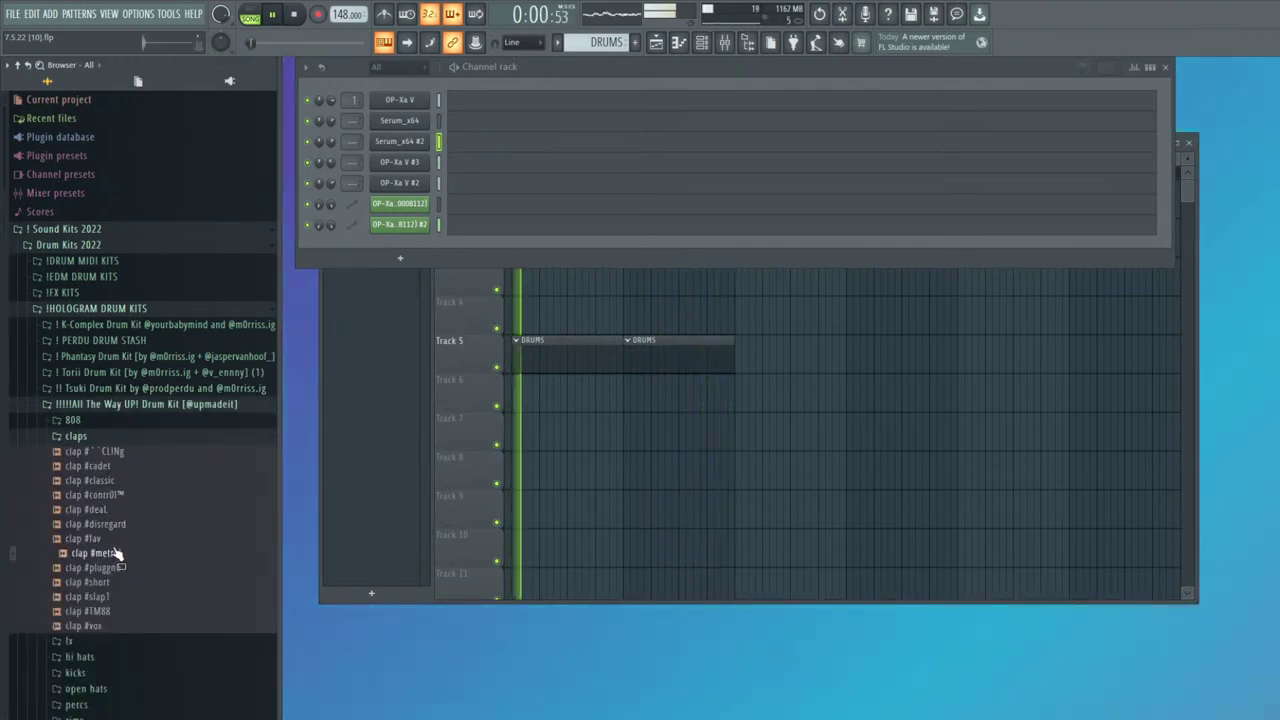
{"action": "left_click", "coordinate": [76, 436]}
Audition the kit's snare samples and add snare #D!E as a new channel
{"action": "left_click", "coordinate": [85, 550]}
{"action": "left_click", "coordinate": [110, 540]}
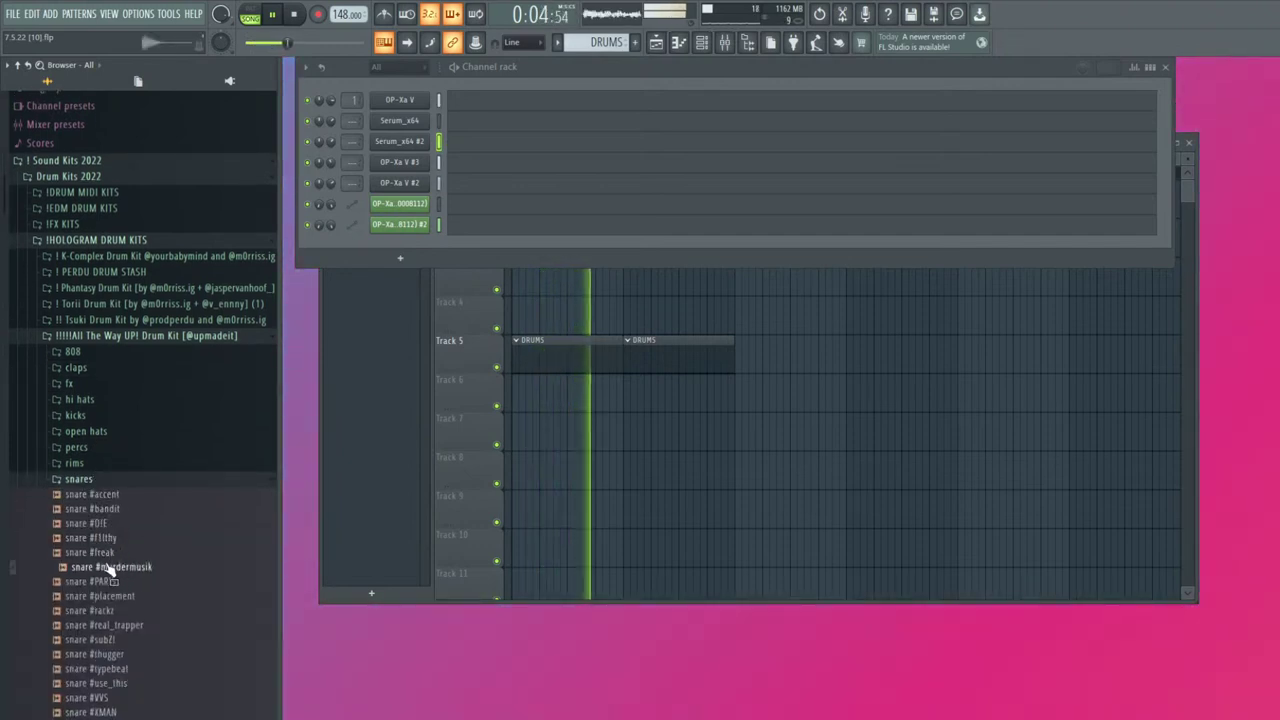
{"action": "left_click", "coordinate": [100, 610]}
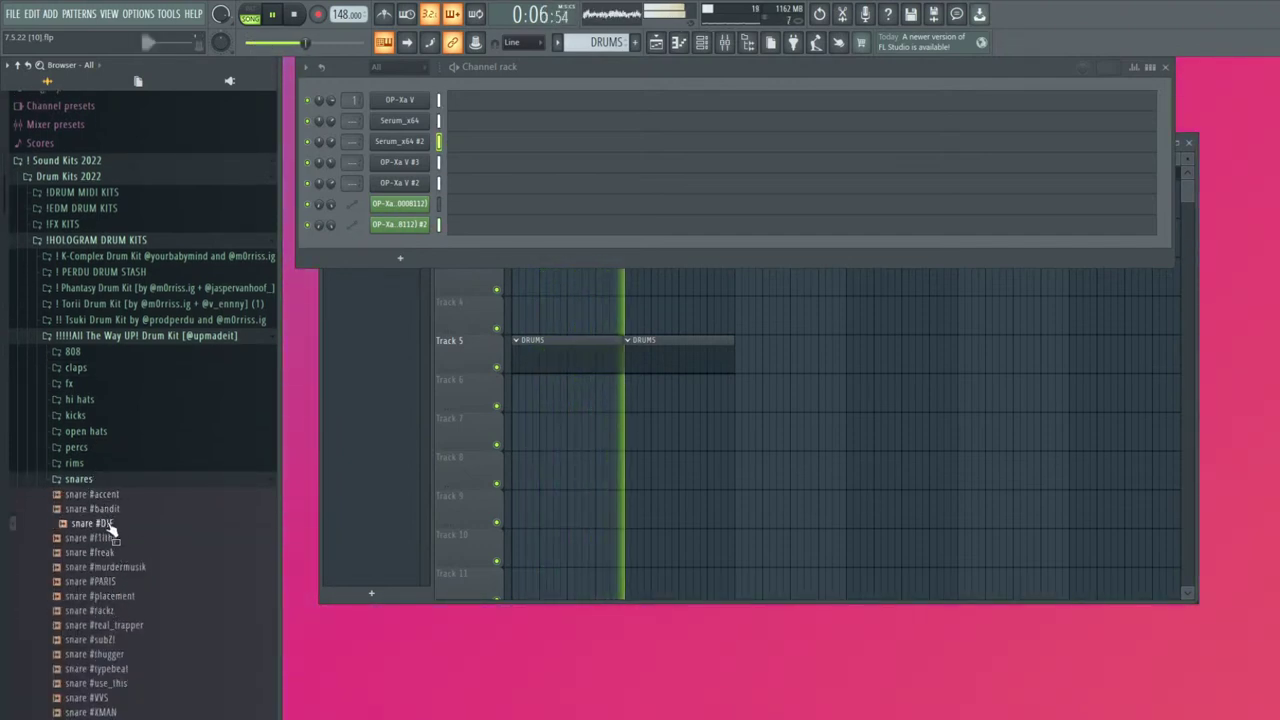
{"action": "left_click_drag", "start_coordinate": [378, 260], "coordinate": [378, 258]}
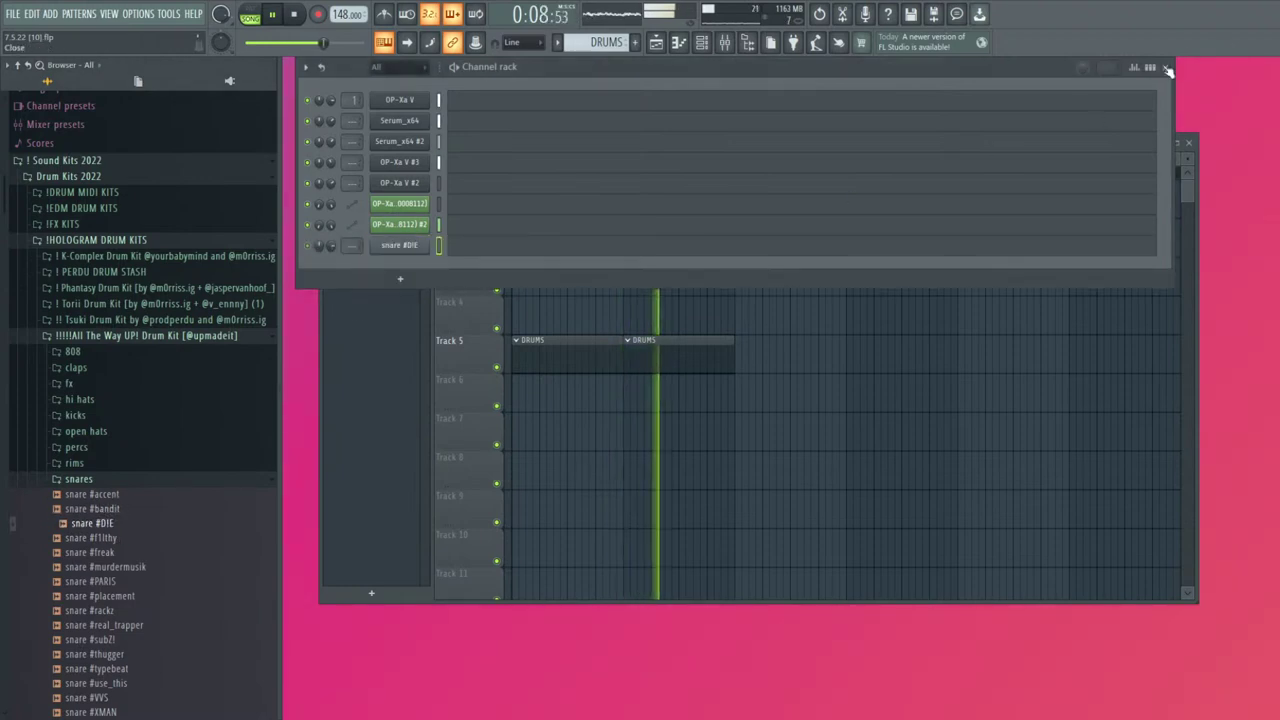
Place a snare #D!E hit on beat three of the first bar and duplicate it across eight bars
{"action": "key", "text": "space"}
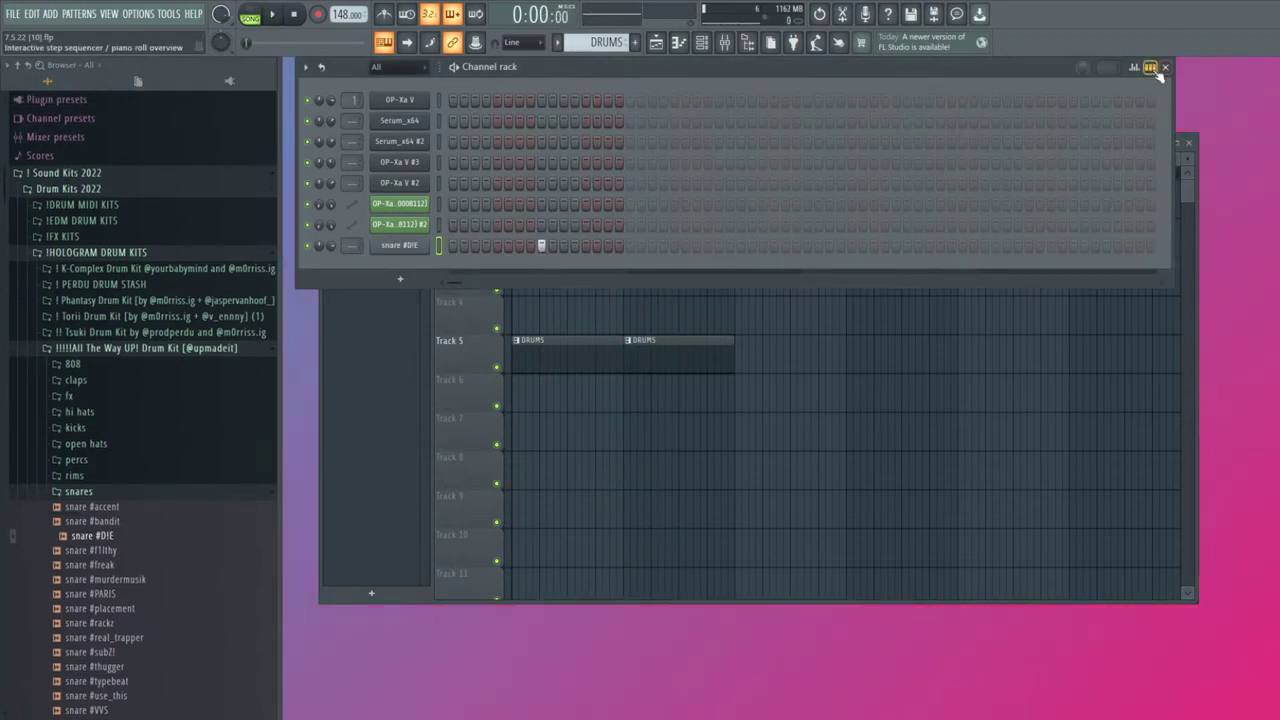
{"action": "left_click", "coordinate": [1151, 68]}
{"action": "left_click", "coordinate": [566, 249]}
{"action": "left_click_drag", "start_coordinate": [422, 102], "coordinate": [336, 98]}
{"action": "key", "text": "ctrl+b"}
{"action": "key", "text": "ctrl+b"}
{"action": "key", "text": "ctrl+b"}
{"action": "key", "text": "ctrl+b"}
{"action": "key", "text": "ctrl+b"}
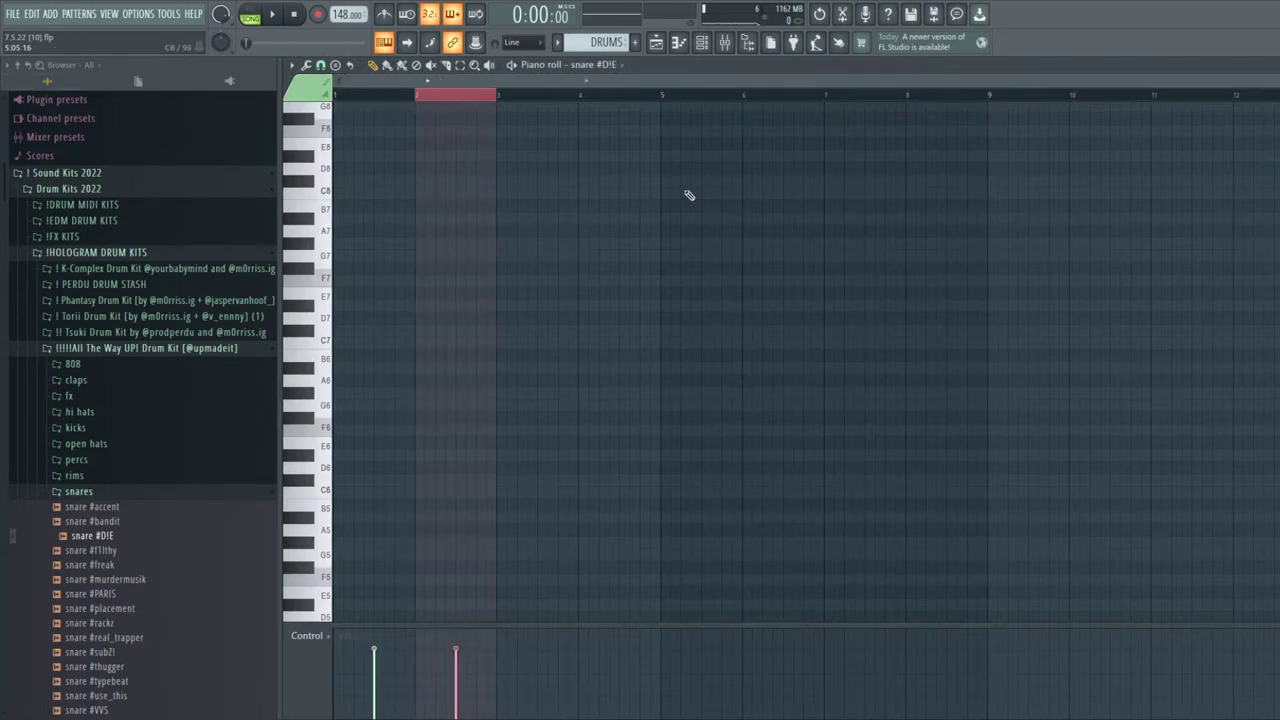
{"action": "scroll", "coordinate": [890, 390], "scroll_direction": "down", "scroll_amount": 2}
{"action": "key", "text": "ctrl+b"}
{"action": "key", "text": "ctrl+b"}
{"action": "key", "text": "Escape"}
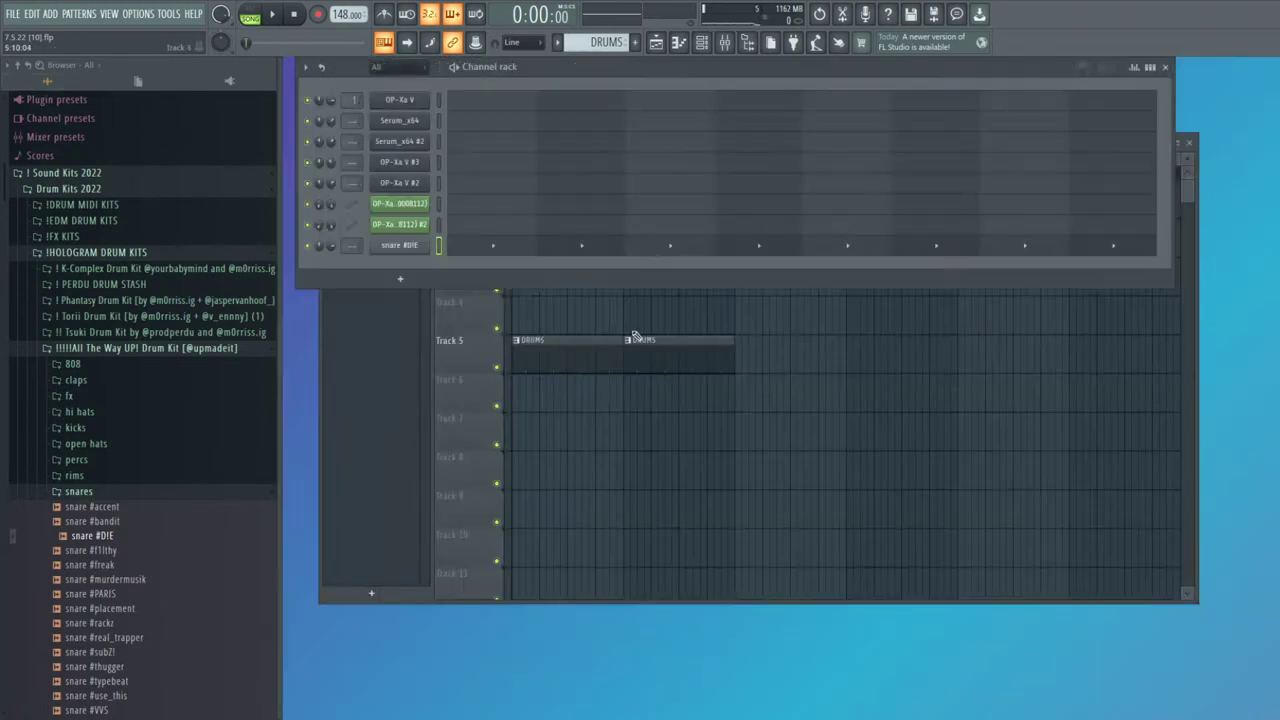
Play the beat and examine the snare #D!E channel's sampler and miscellaneous settings
{"action": "left_click", "coordinate": [399, 245]}
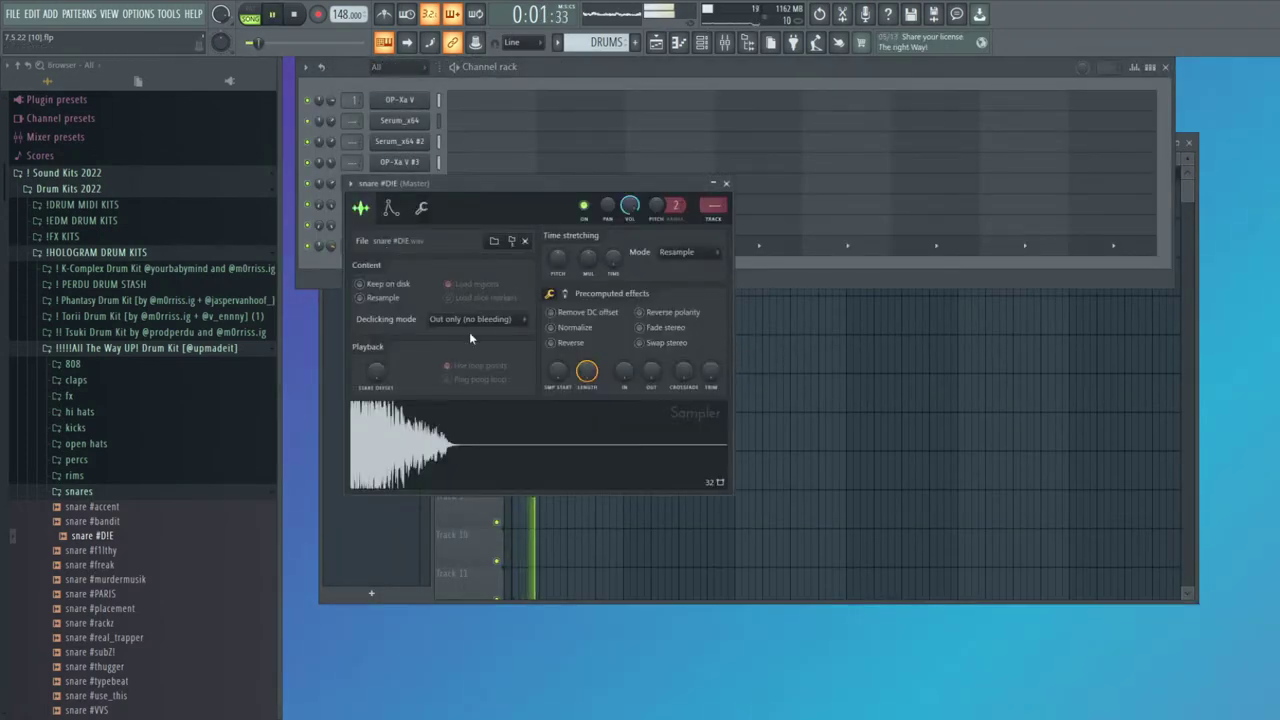
{"action": "left_click", "coordinate": [421, 208]}
{"action": "key", "text": "Escape"}
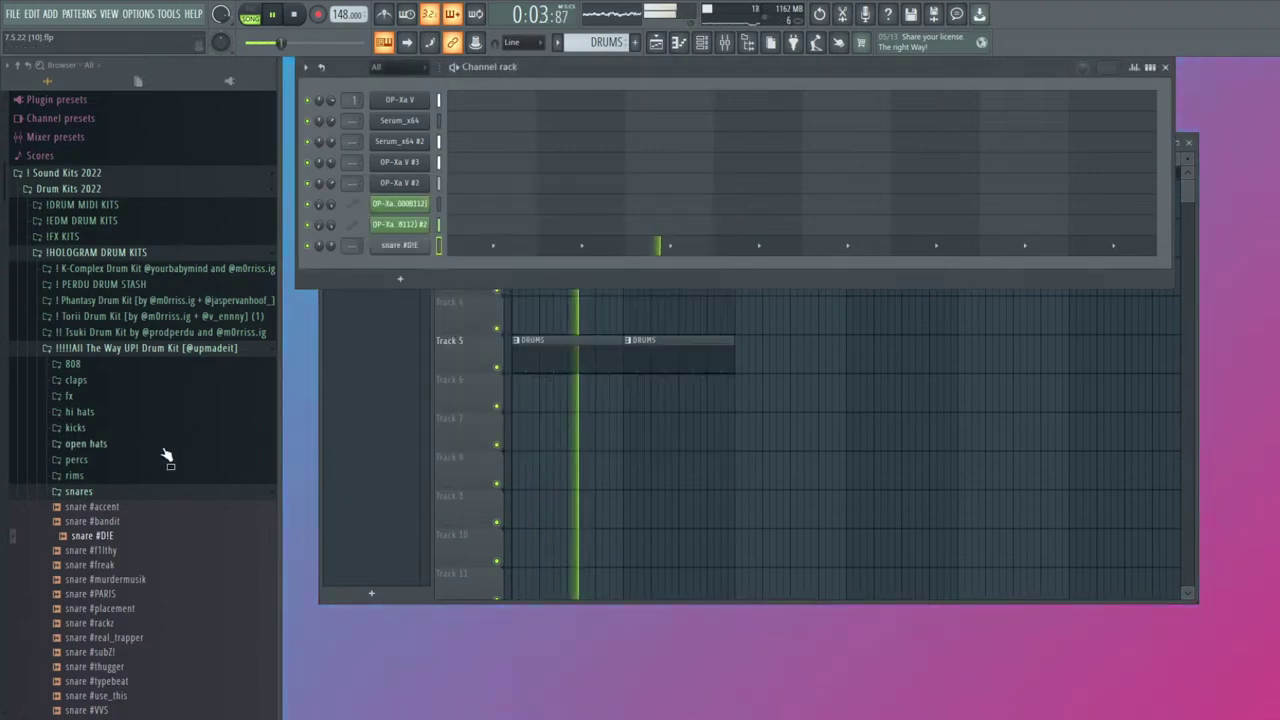
Add hihat #chain as a channel with hits on every second step and adjust its stretch time
{"action": "left_click", "coordinate": [80, 411]}
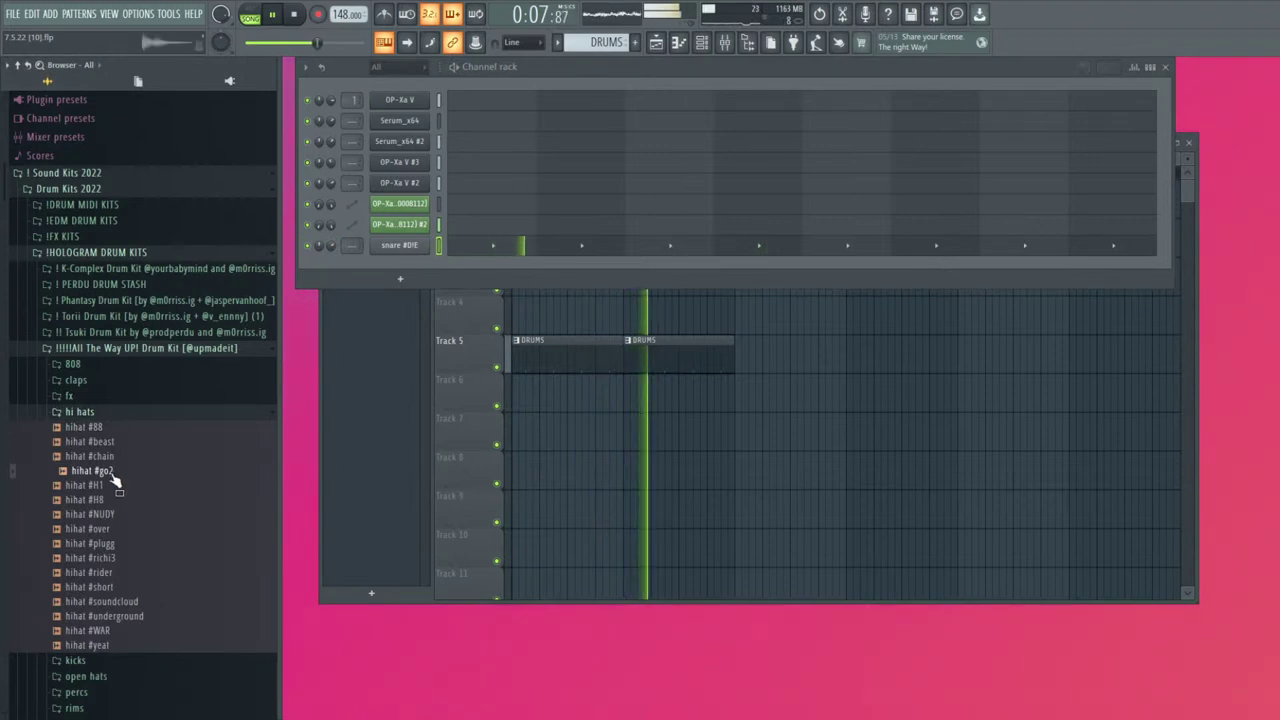
{"action": "left_click_drag", "start_coordinate": [421, 267], "coordinate": [411, 264]}
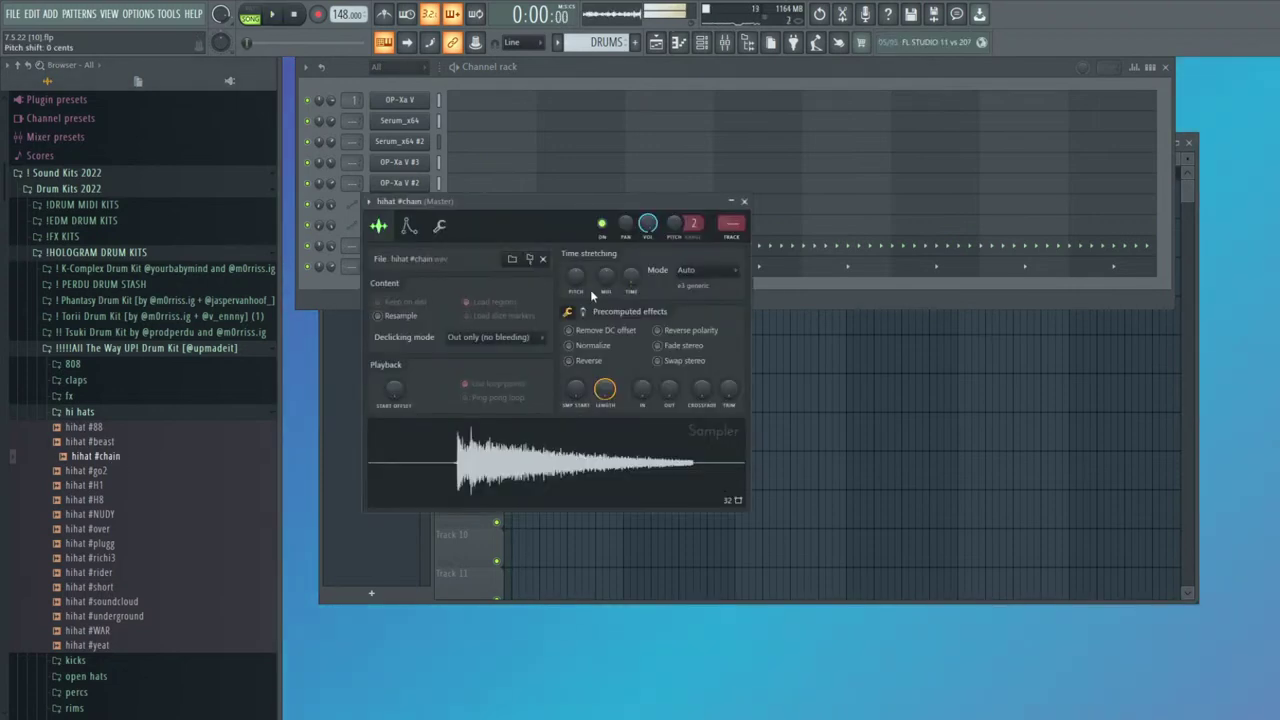
{"action": "left_click_drag", "start_coordinate": [631, 276], "coordinate": [631, 296]}
{"action": "key", "text": "Escape"}
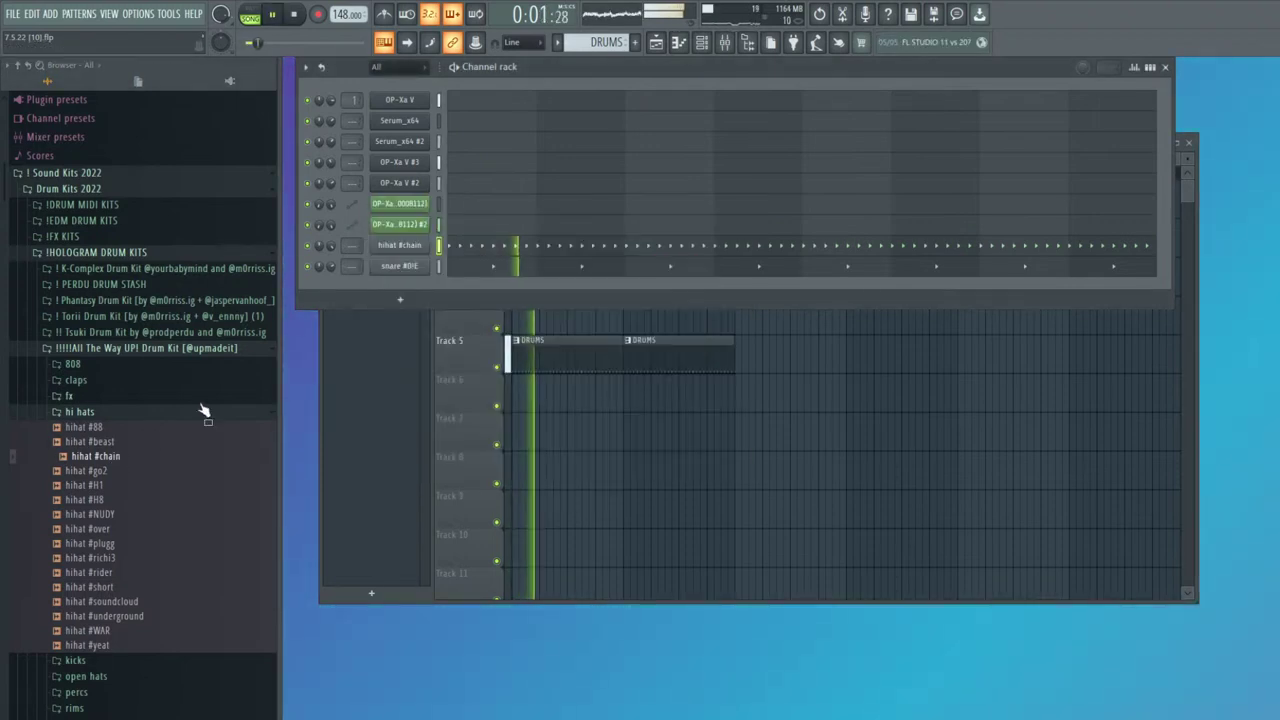
Replace the hi-hat channel's sample with hihat #plugg from the hi hats folder
{"action": "left_click", "coordinate": [115, 544]}
{"action": "key", "text": "space"}
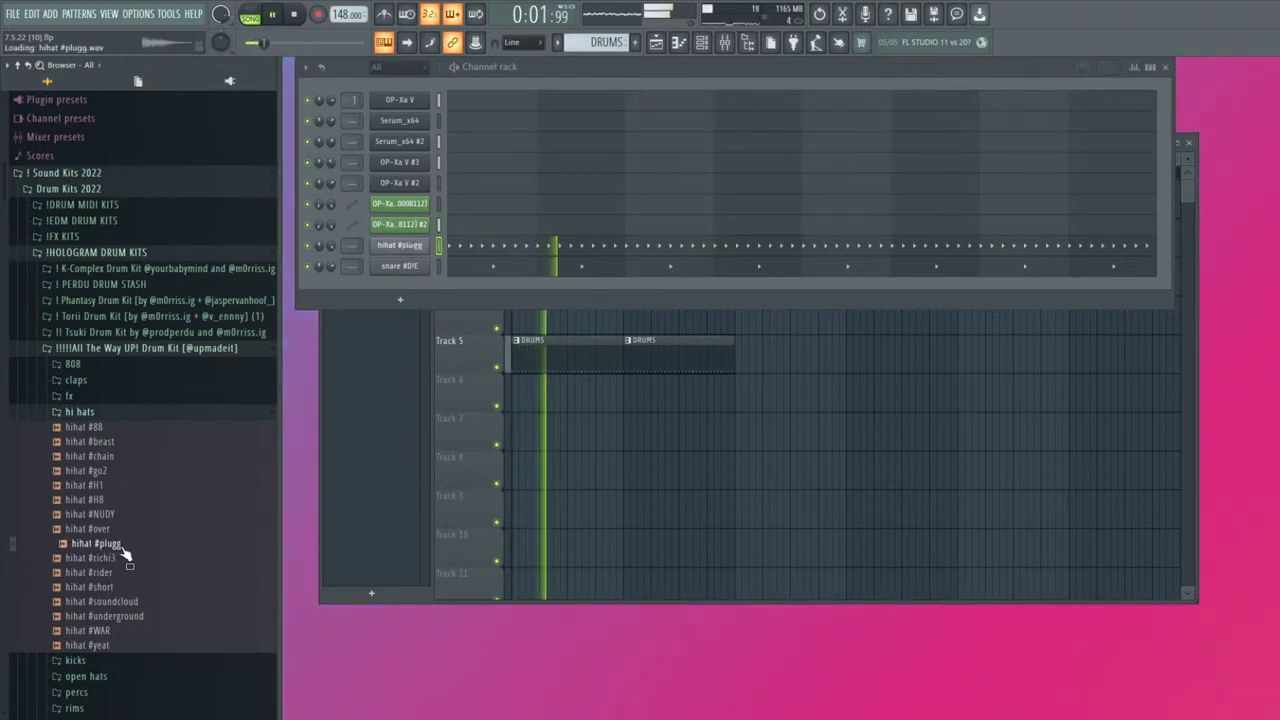
{"action": "left_click", "coordinate": [96, 413]}
Set snare #D!E's time-stretching mode to Auto, and increase its trim and fade-out
{"action": "left_click", "coordinate": [399, 266]}
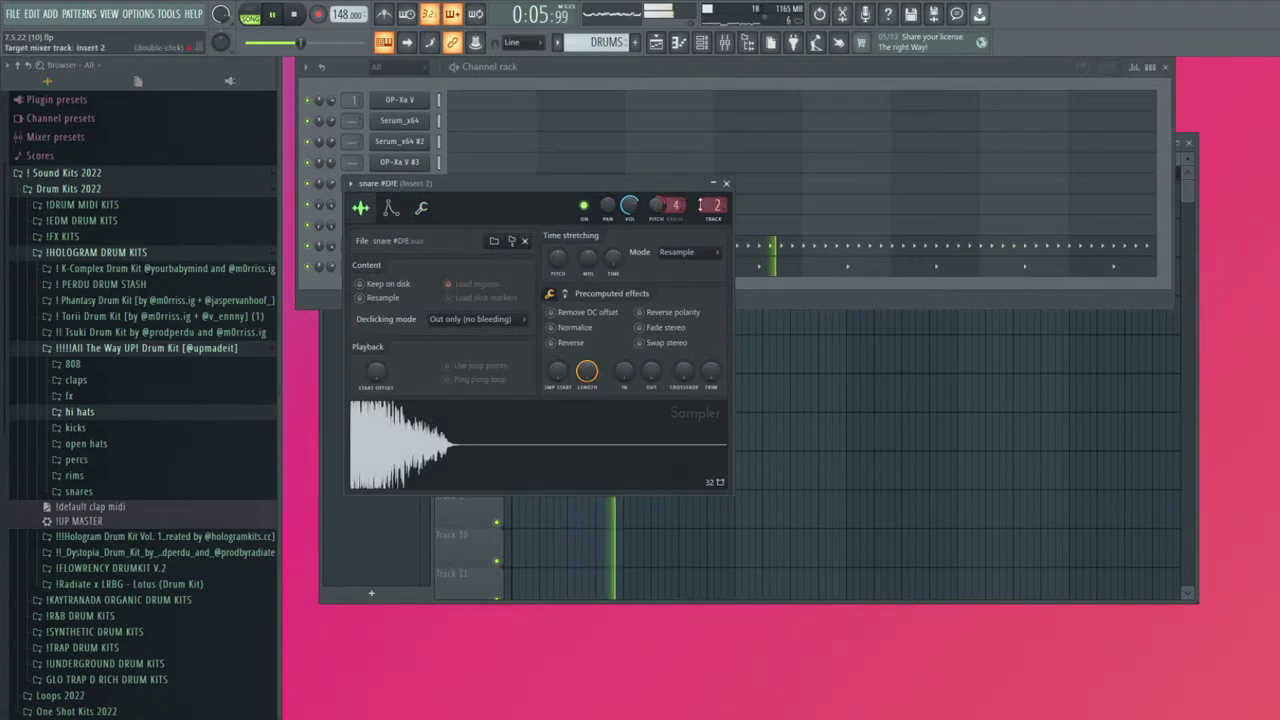
{"action": "left_click_drag", "start_coordinate": [711, 371], "coordinate": [650, 342]}
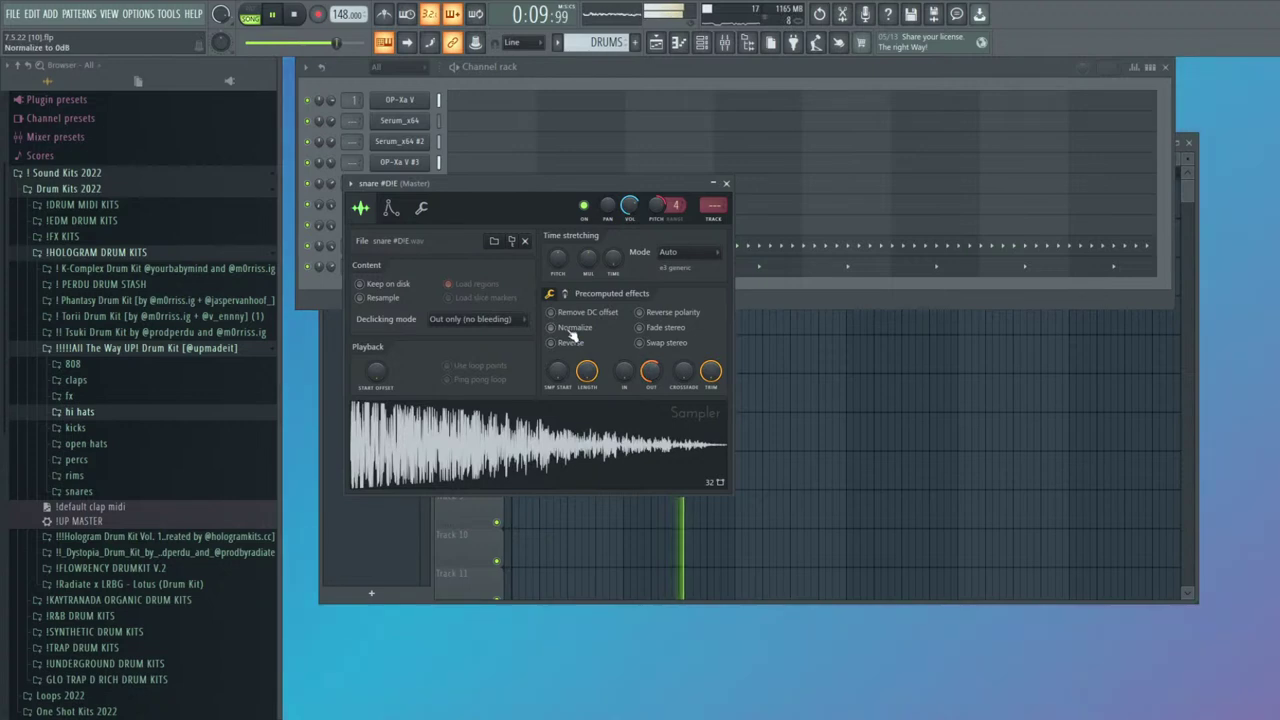
{"action": "left_click", "coordinate": [422, 210]}
{"action": "key", "text": "Escape"}
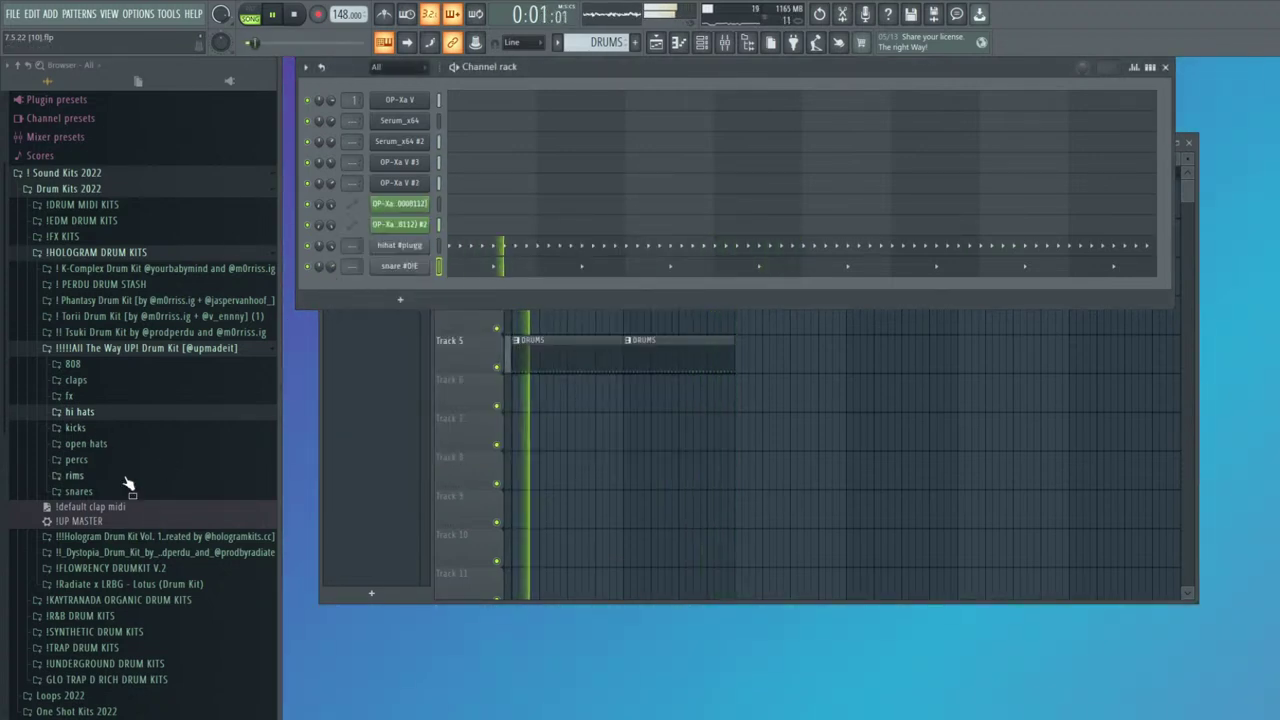
Stop playback, audition the kit's snares again and add snare #placement as a new channel below snare #D!E
{"action": "key", "text": "space"}
{"action": "left_click", "coordinate": [78, 491]}
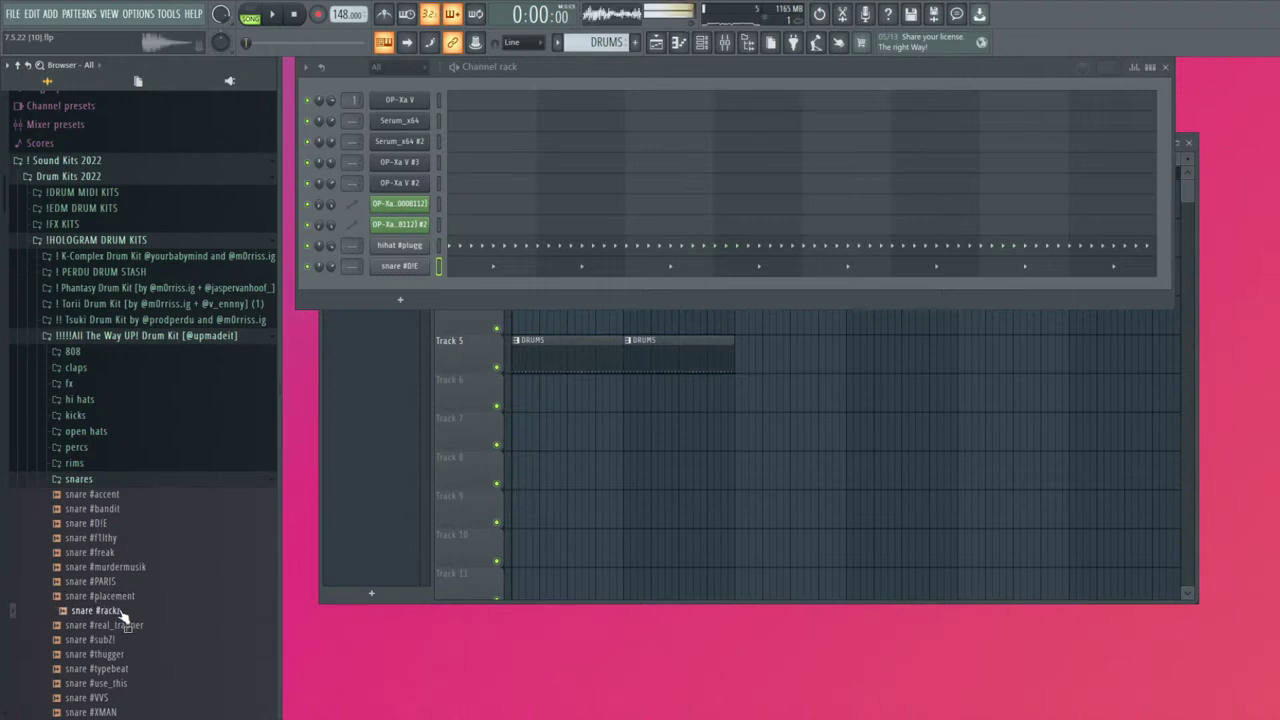
{"action": "left_click_drag", "start_coordinate": [437, 300], "coordinate": [446, 279]}
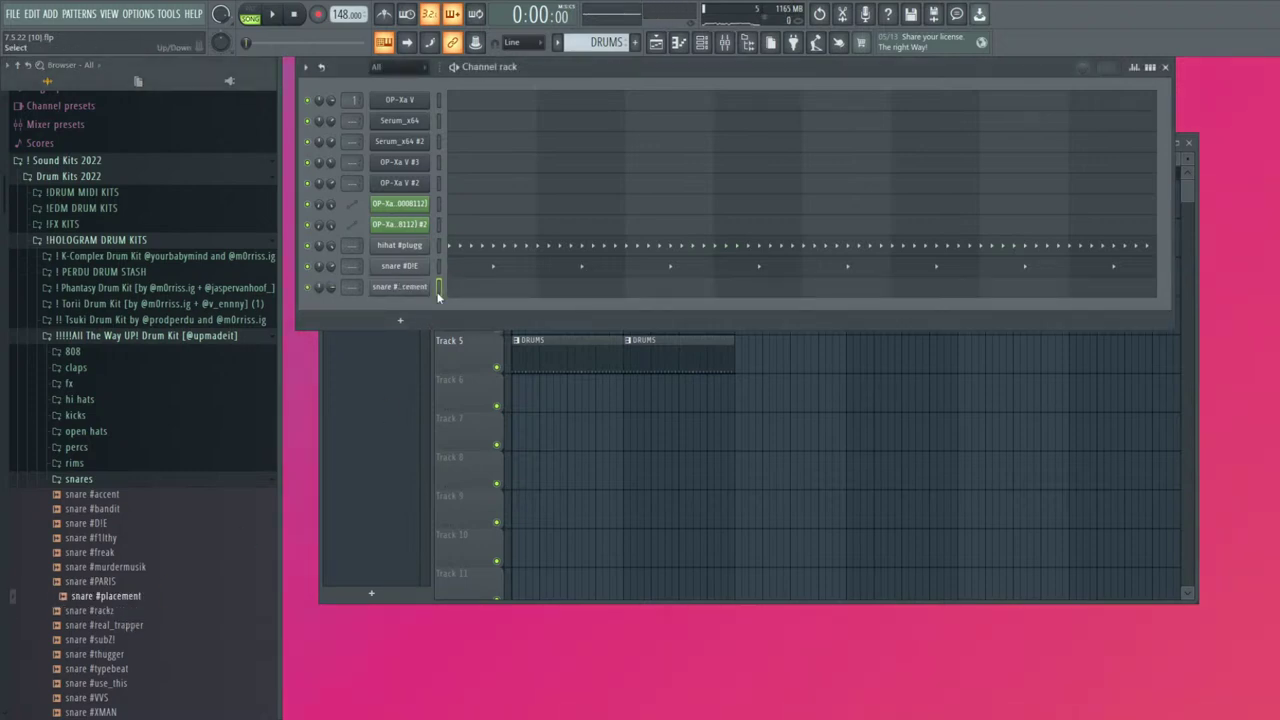
Give snare #placement the same hits as snare #D!E, raise its channel pitch to about +144 cents, and play the arrangement
{"action": "left_click", "coordinate": [407, 286]}
{"action": "left_click", "coordinate": [407, 286]}
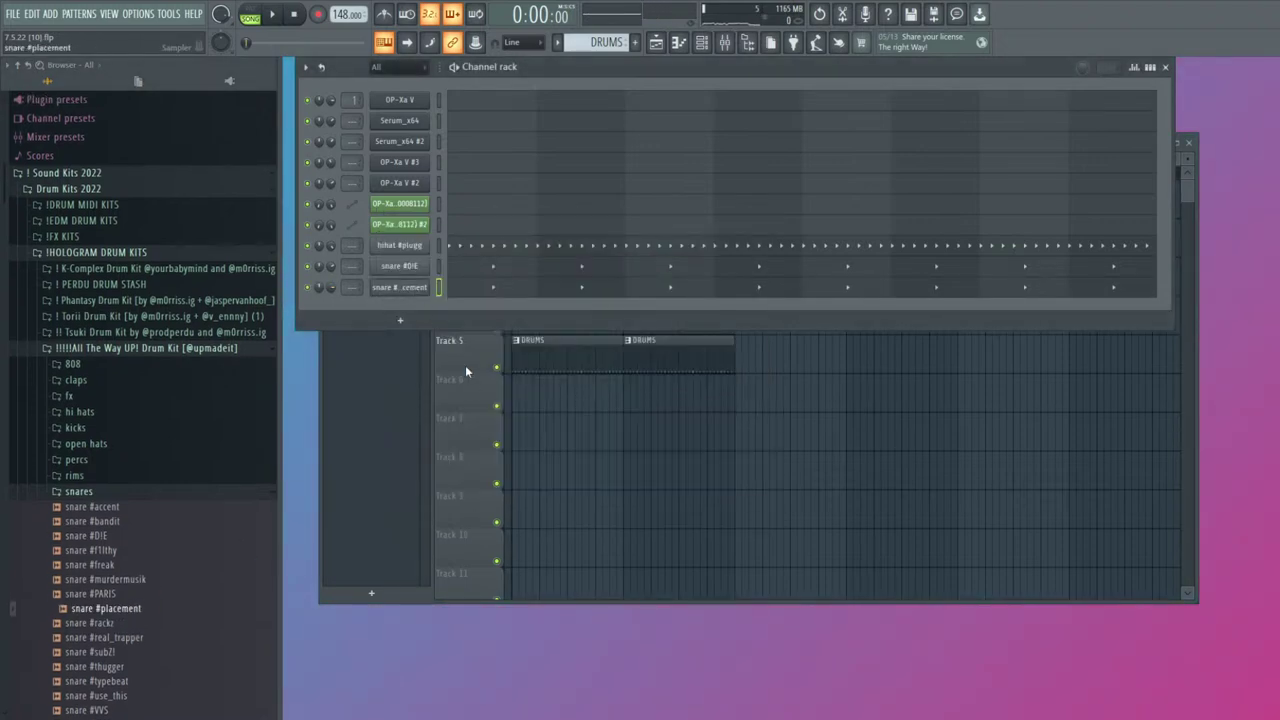
{"action": "left_click", "coordinate": [408, 288]}
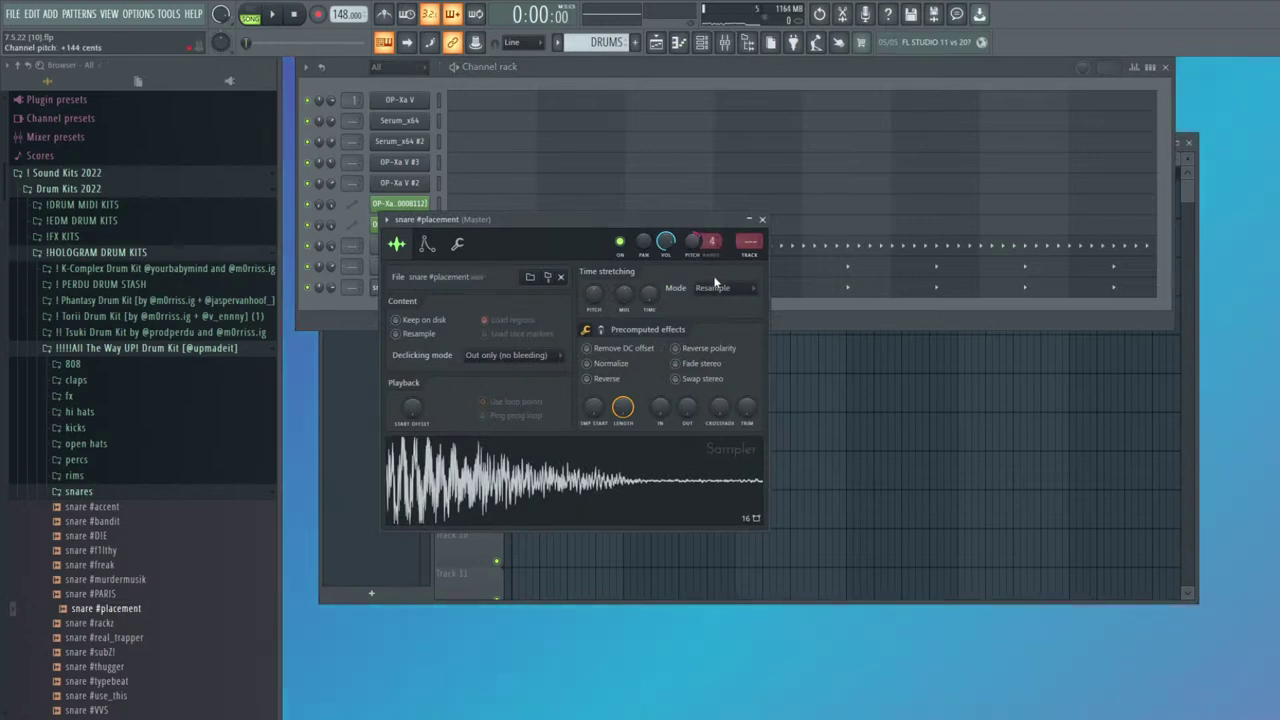
{"action": "left_click", "coordinate": [762, 220]}
{"action": "key", "text": "space"}
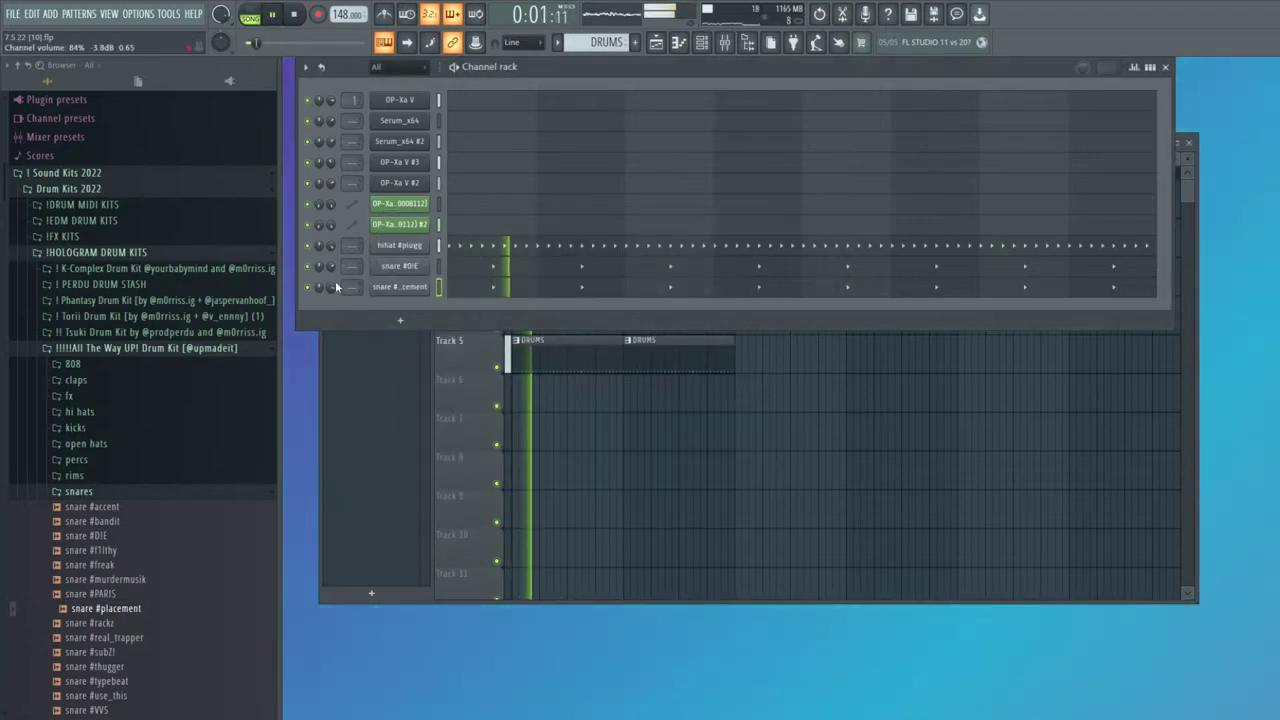
Audition 808s from the All The Way UP! Drum Kit and add 808 #bones as a new channel below snare #placement
{"action": "left_click", "coordinate": [100, 491]}
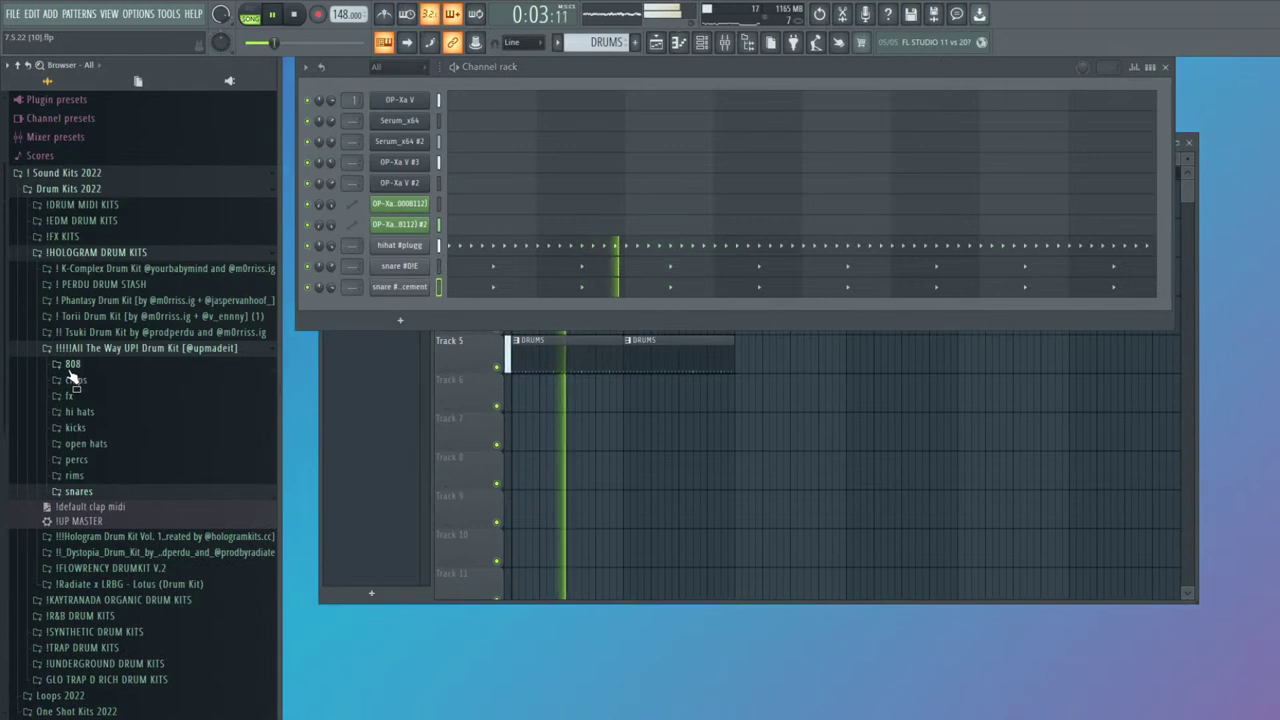
{"action": "left_click", "coordinate": [73, 364]}
{"action": "left_click", "coordinate": [118, 422]}
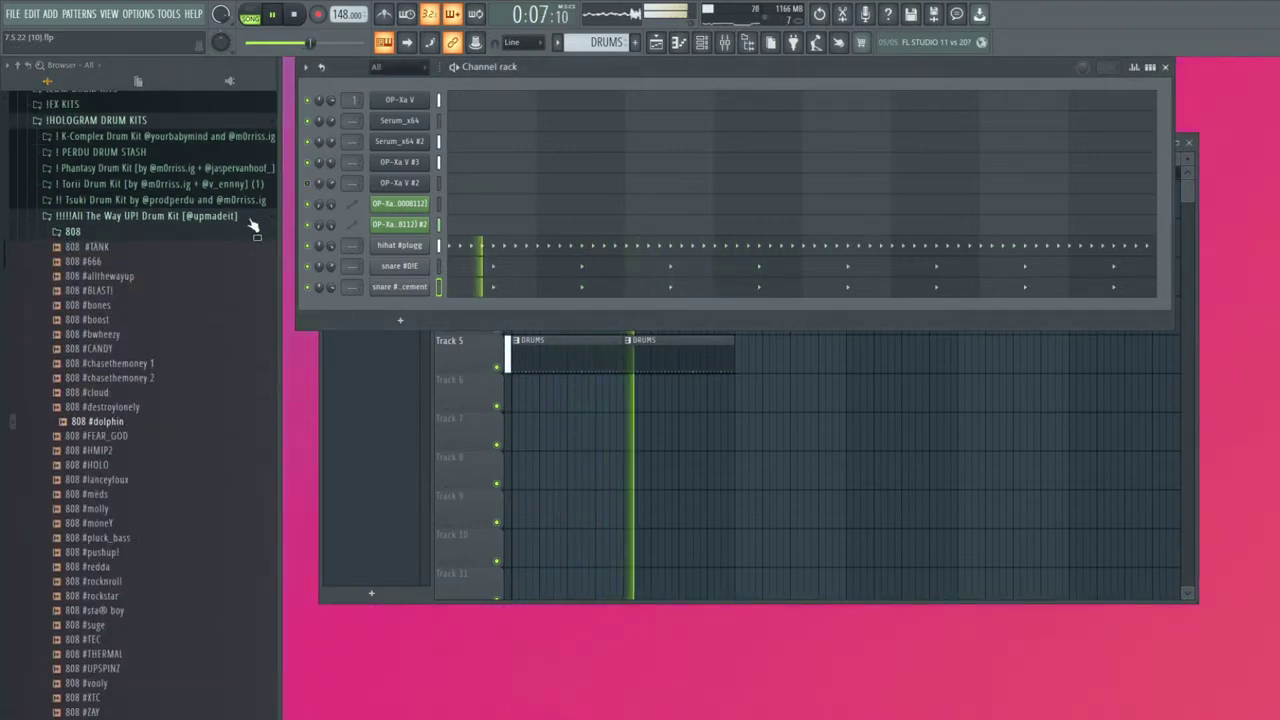
{"action": "left_click", "coordinate": [105, 305]}
{"action": "left_click_drag", "start_coordinate": [114, 311], "coordinate": [397, 311]}
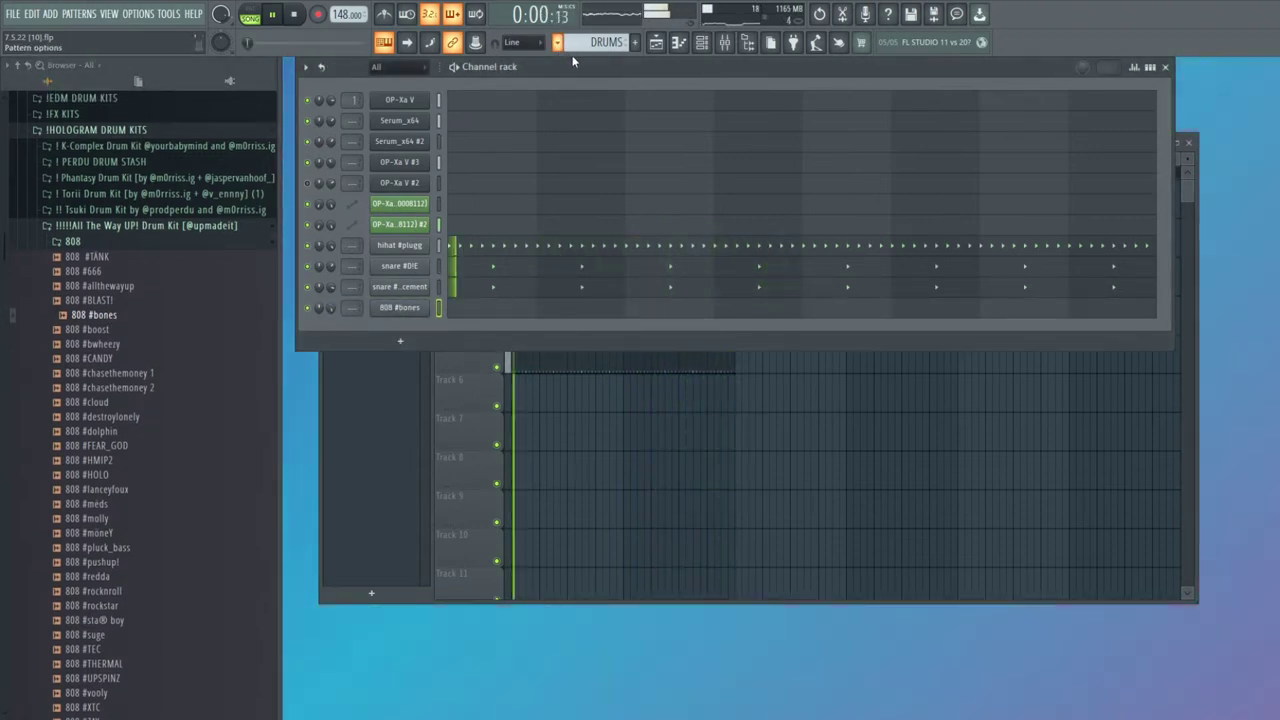
Switch to Pattern 1 and copy all the notes of OP-Xa V #3
{"action": "scroll", "coordinate": [571, 49], "scroll_direction": "up", "scroll_amount": 1}
{"action": "left_click", "coordinate": [495, 186]}
{"action": "key", "text": "Escape"}
{"action": "left_click", "coordinate": [504, 182]}
{"action": "scroll", "coordinate": [952, 491], "scroll_direction": "down", "scroll_amount": 5}
{"action": "key", "text": "Escape"}
{"action": "left_click", "coordinate": [555, 166]}
{"action": "scroll", "coordinate": [660, 292], "scroll_direction": "down", "scroll_amount": 1}
{"action": "left_click_drag", "start_coordinate": [1092, 406], "coordinate": [282, 219]}
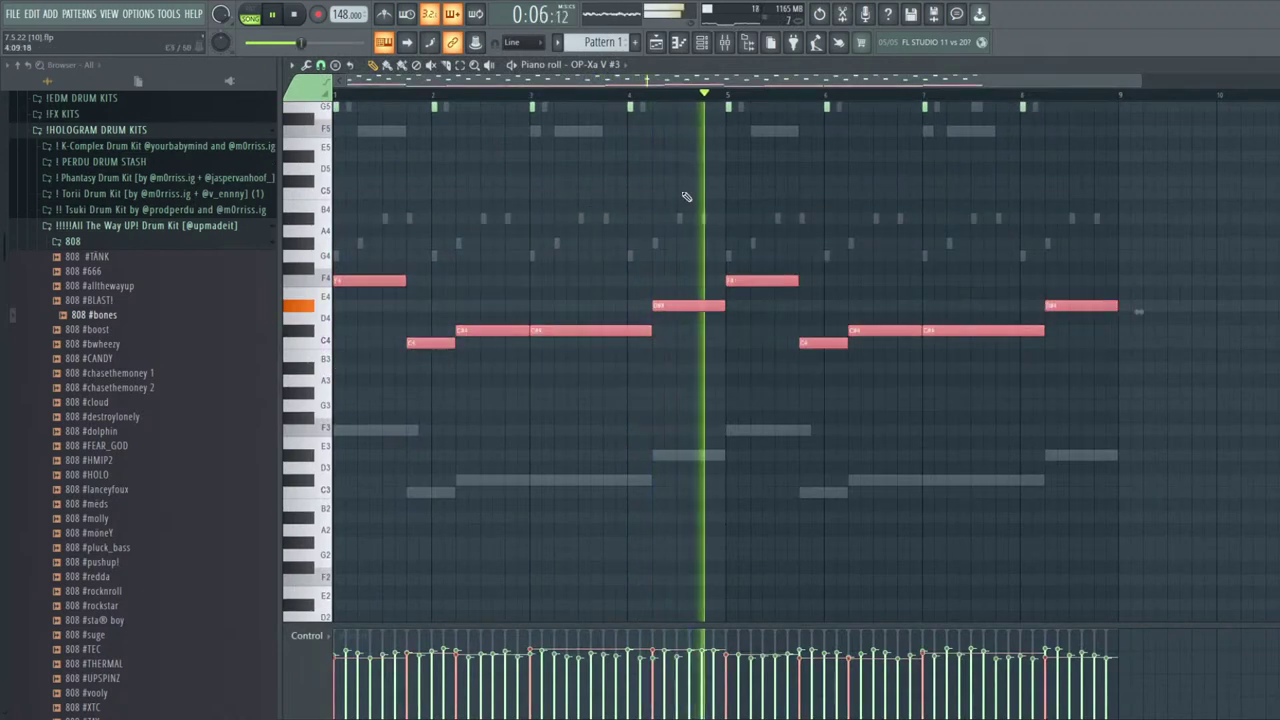
Paste the notes into 808 #bones in the DRUMS pattern one octave higher, and raise all their velocities to maximum
{"action": "key", "text": "Escape"}
{"action": "left_click", "coordinate": [593, 94]}
{"action": "left_click", "coordinate": [491, 309]}
{"action": "key", "text": "ctrl+v"}
{"action": "key", "text": "ctrl+Up"}
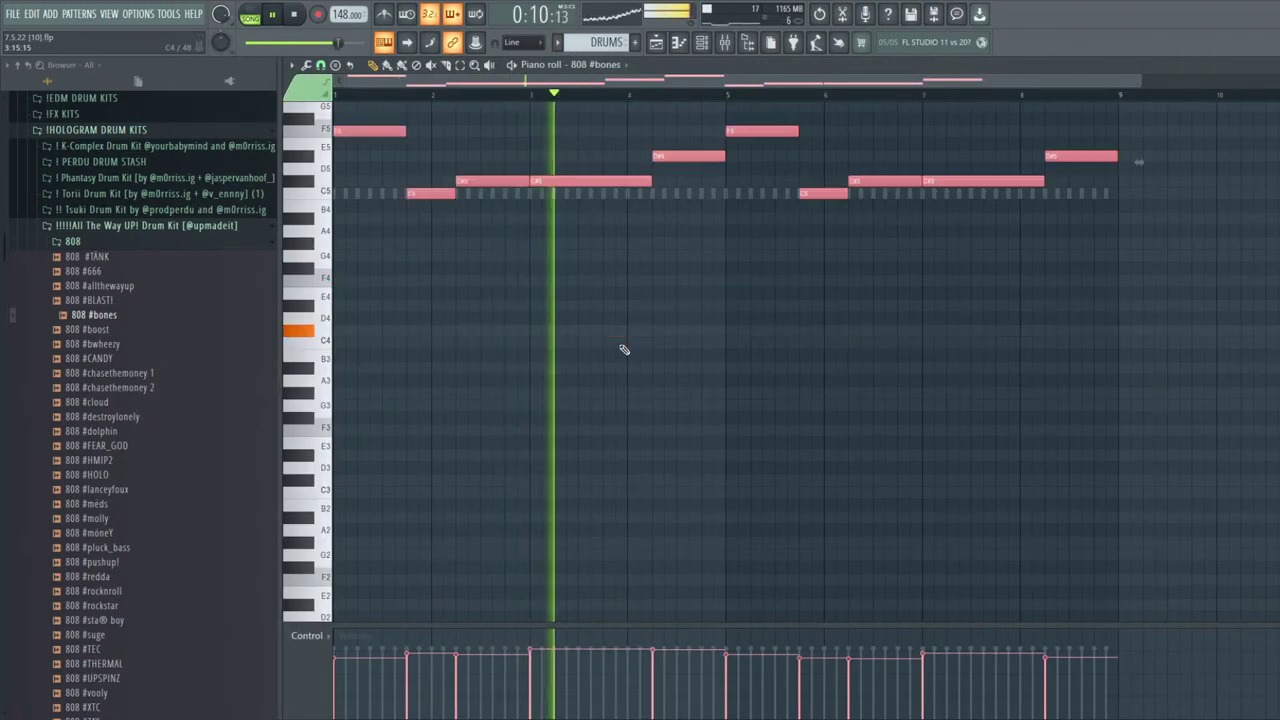
{"action": "mouse_move", "coordinate": [371, 651]}
{"action": "left_mouse_down"}
{"action": "mouse_move", "coordinate": [1268, 560]}
{"action": "mouse_move", "coordinate": [194, 297]}
{"action": "left_mouse_up"}
{"action": "scroll", "coordinate": [727, 307], "scroll_direction": "down", "scroll_amount": 1}
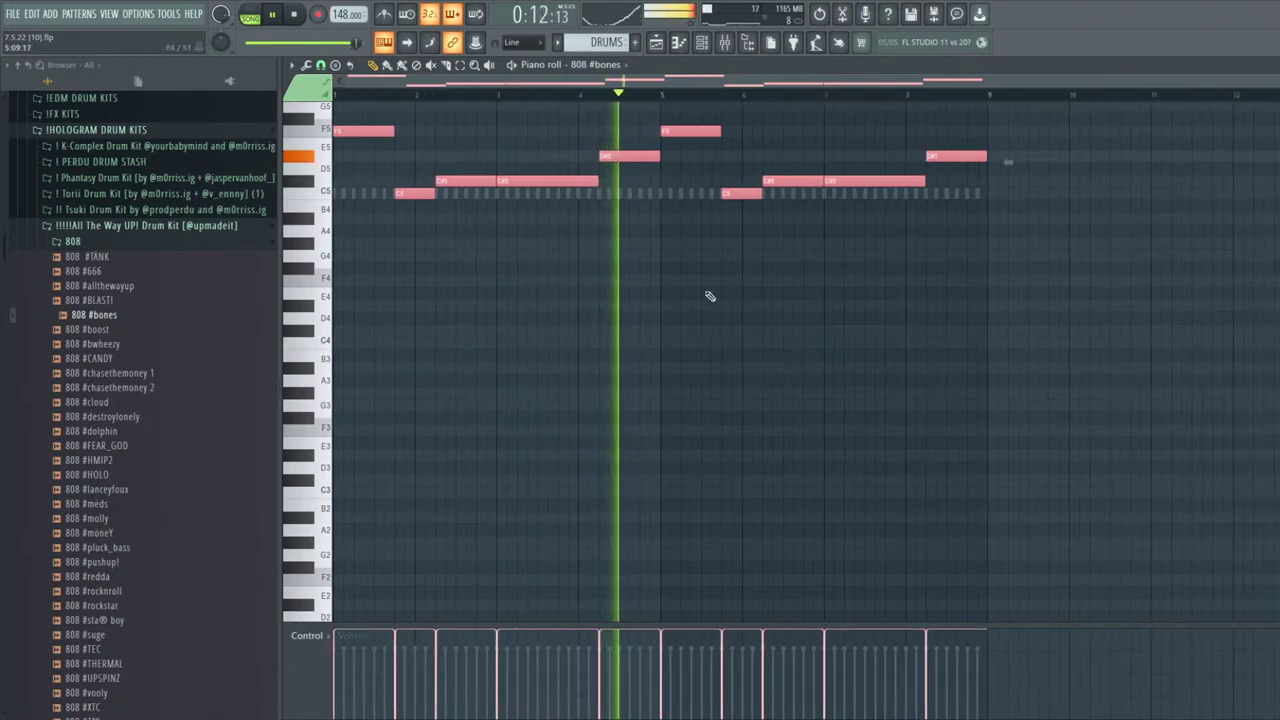
{"action": "key", "text": "Escape"}
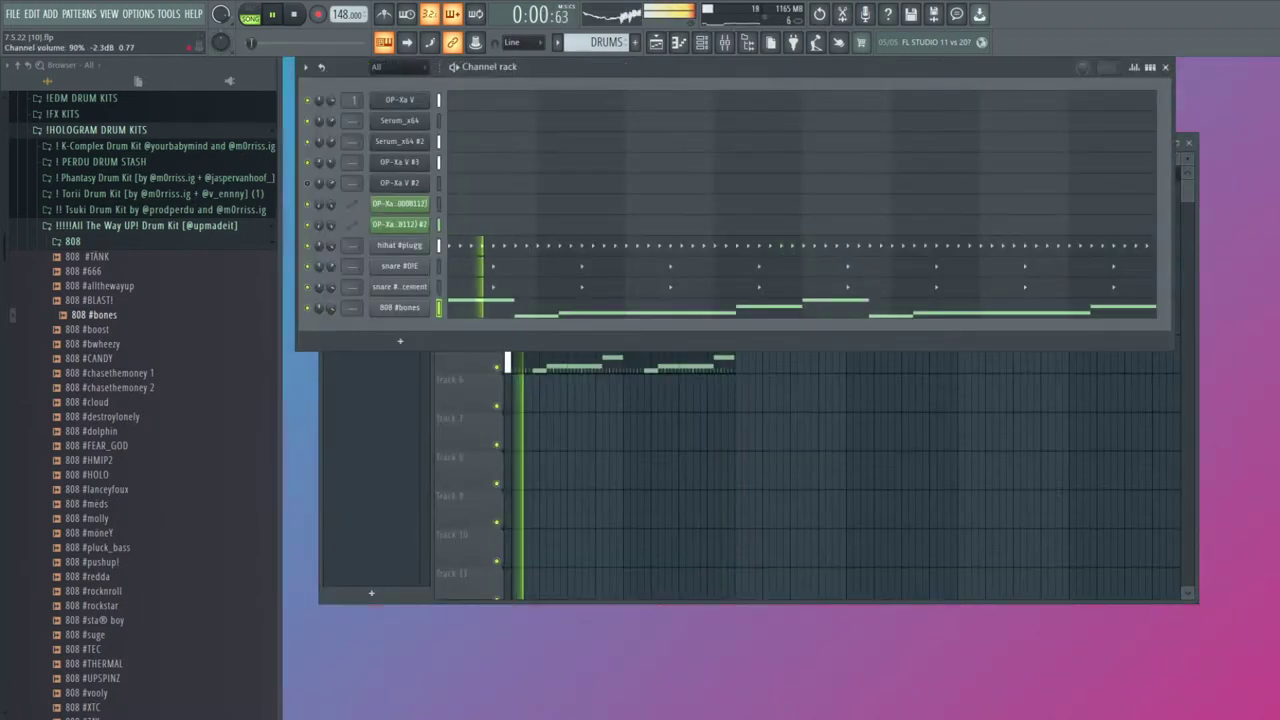
Split the opening F5 of the 808 #bones line into two equal notes and shorten the C#5 in bar 2
{"action": "left_click", "coordinate": [497, 307]}
{"action": "key", "text": "space"}
{"action": "key", "text": "space"}
{"action": "left_click_drag", "start_coordinate": [377, 318], "coordinate": [394, 318]}
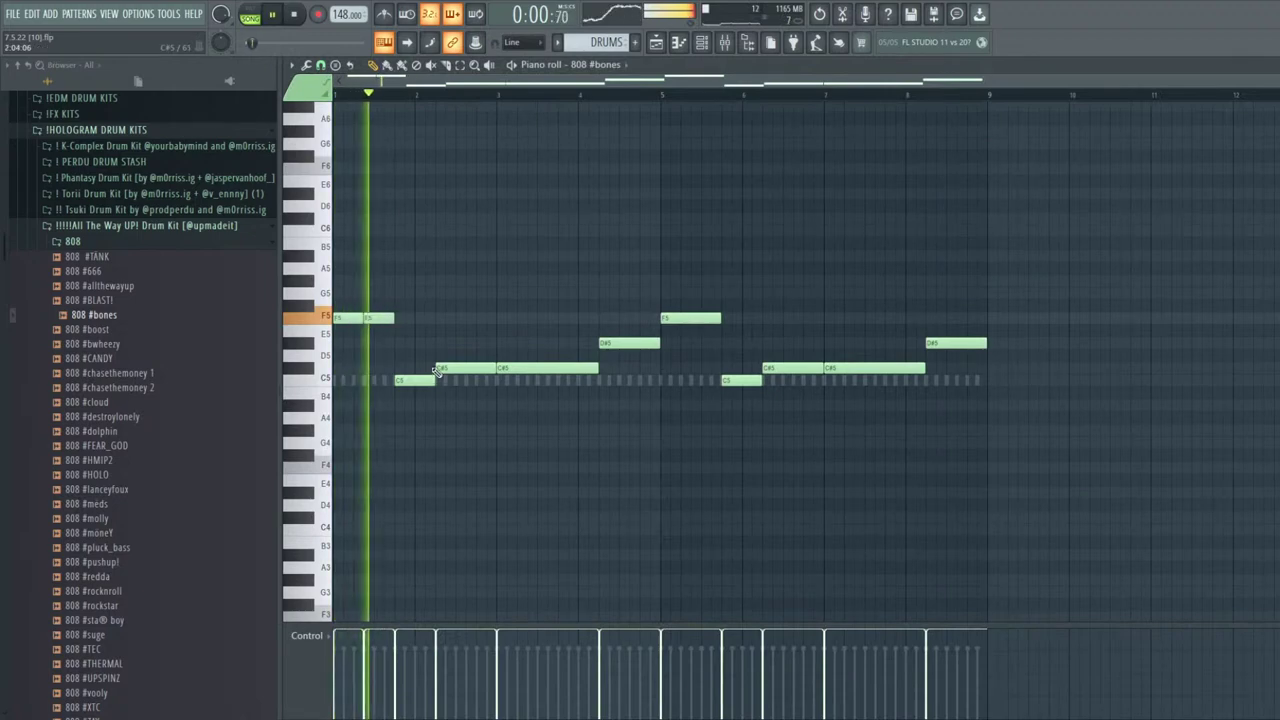
{"action": "left_click_drag", "start_coordinate": [493, 368], "coordinate": [475, 368]}
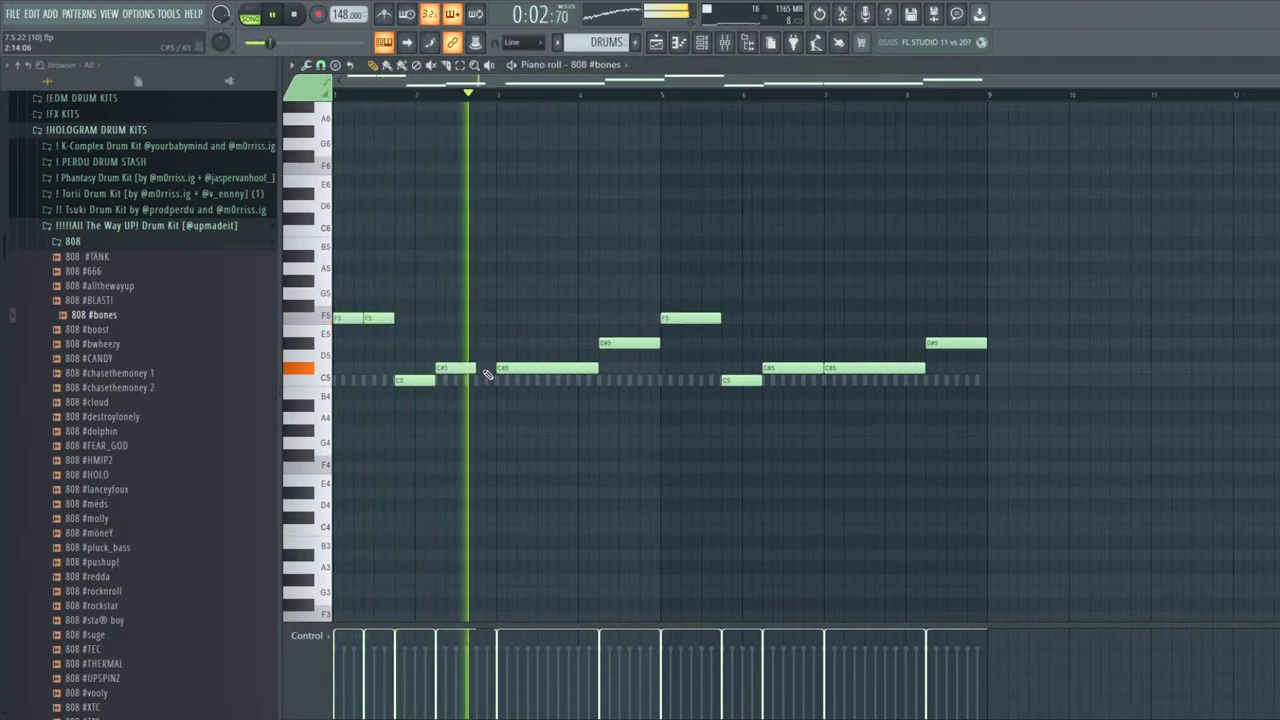
Split the long C#5 in bar 3 into two notes, the second one shorter, and restart playback
{"action": "mouse_move", "coordinate": [595, 366]}
{"action": "left_mouse_down"}
{"action": "mouse_move", "coordinate": [557, 368]}
{"action": "mouse_move", "coordinate": [596, 368]}
{"action": "left_mouse_up"}
{"action": "left_click", "coordinate": [566, 380]}
{"action": "key", "text": "space"}
{"action": "key", "text": "space"}
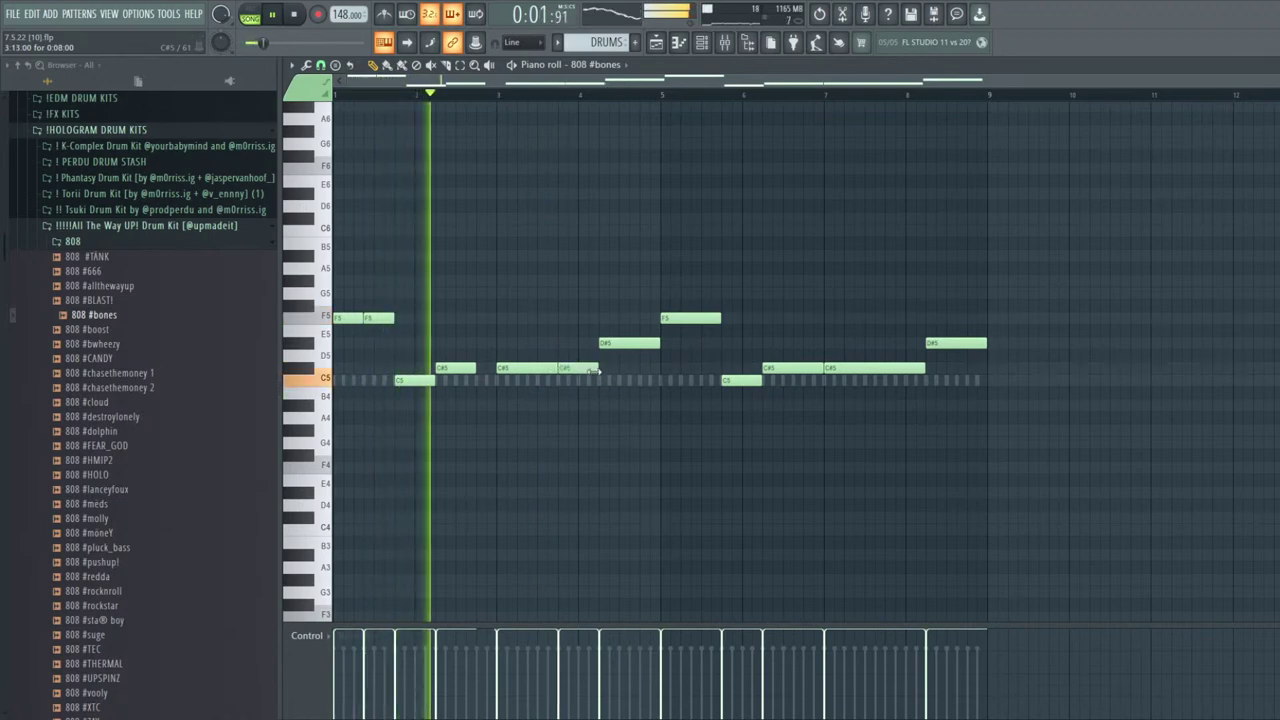
Redraw the C#5 in bar 2 as a shorter note and divide the D#5 in bar 4 into two notes
{"action": "left_click_drag", "start_coordinate": [443, 370], "coordinate": [452, 372]}
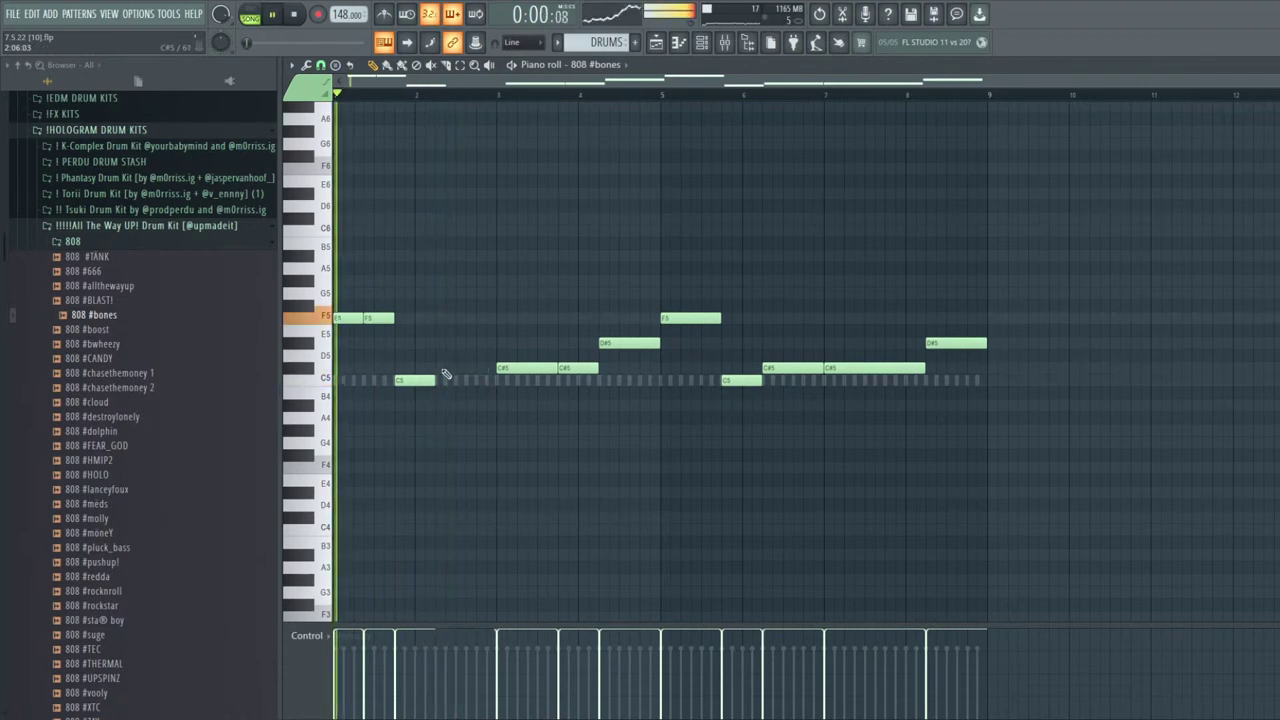
{"action": "left_click", "coordinate": [440, 368]}
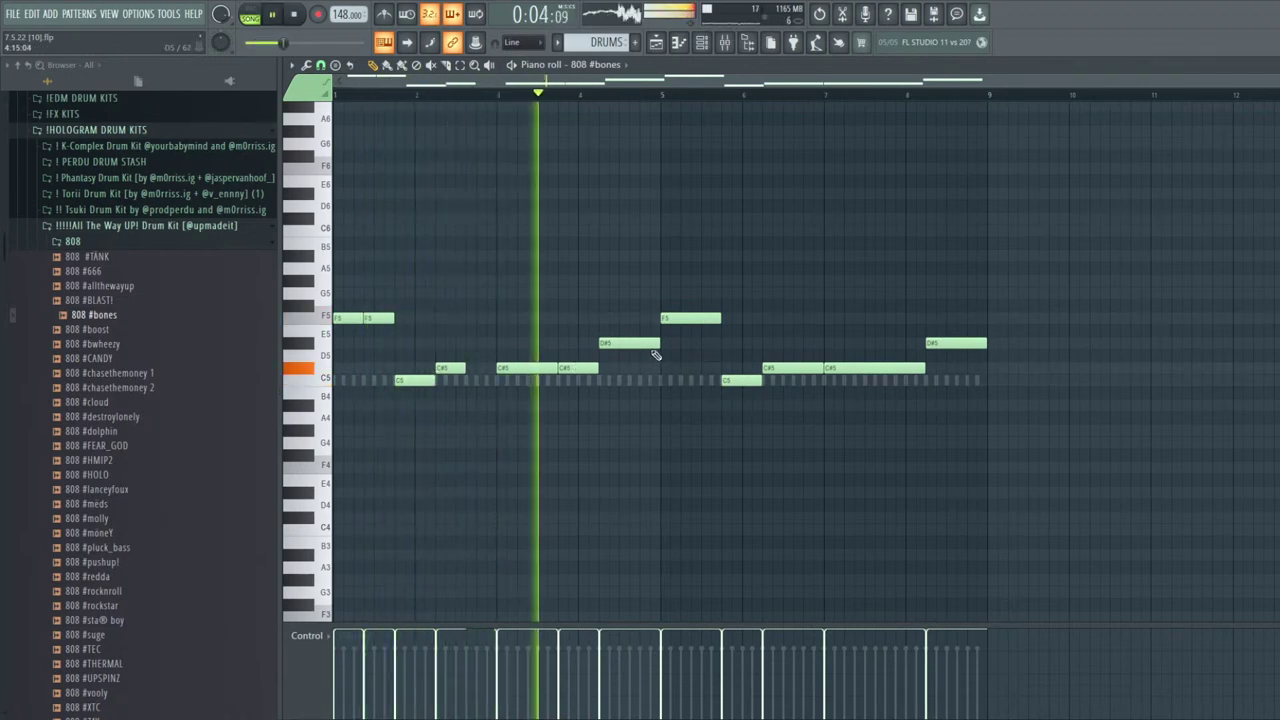
{"action": "left_click_drag", "start_coordinate": [659, 343], "coordinate": [638, 342]}
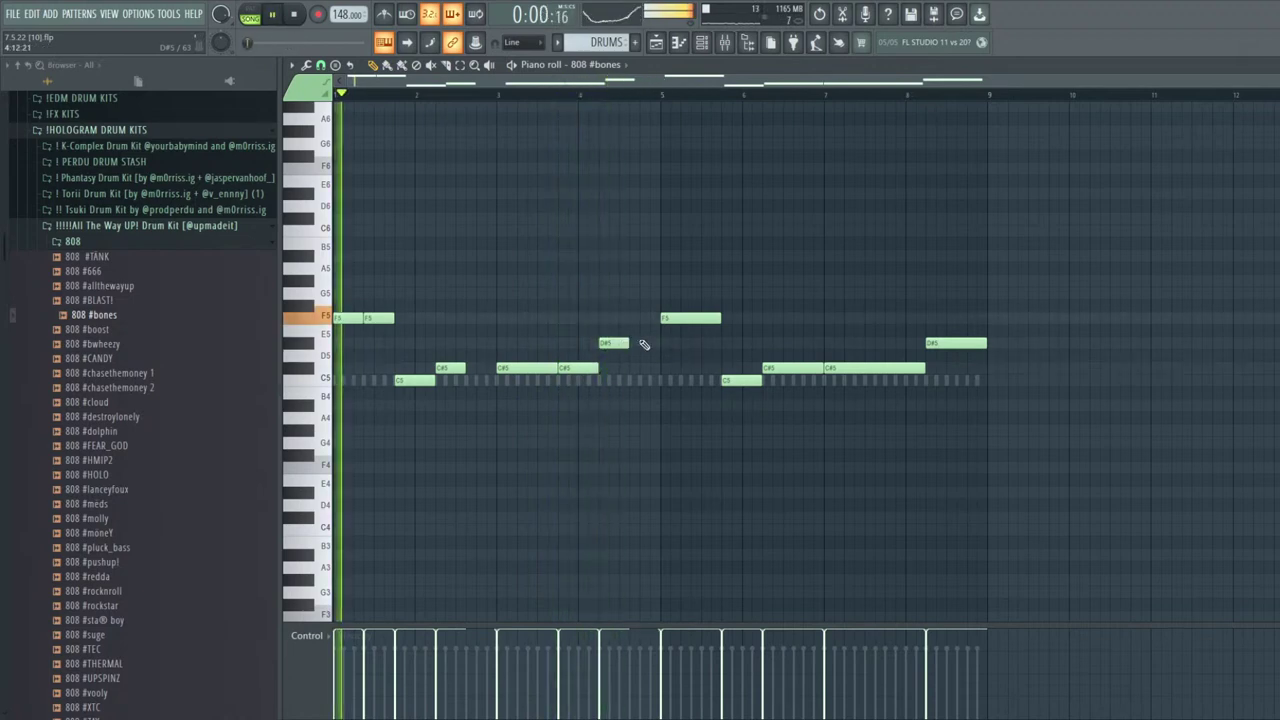
{"action": "left_click", "coordinate": [635, 346]}
{"action": "right_click", "coordinate": [613, 346]}
{"action": "left_click", "coordinate": [615, 347]}
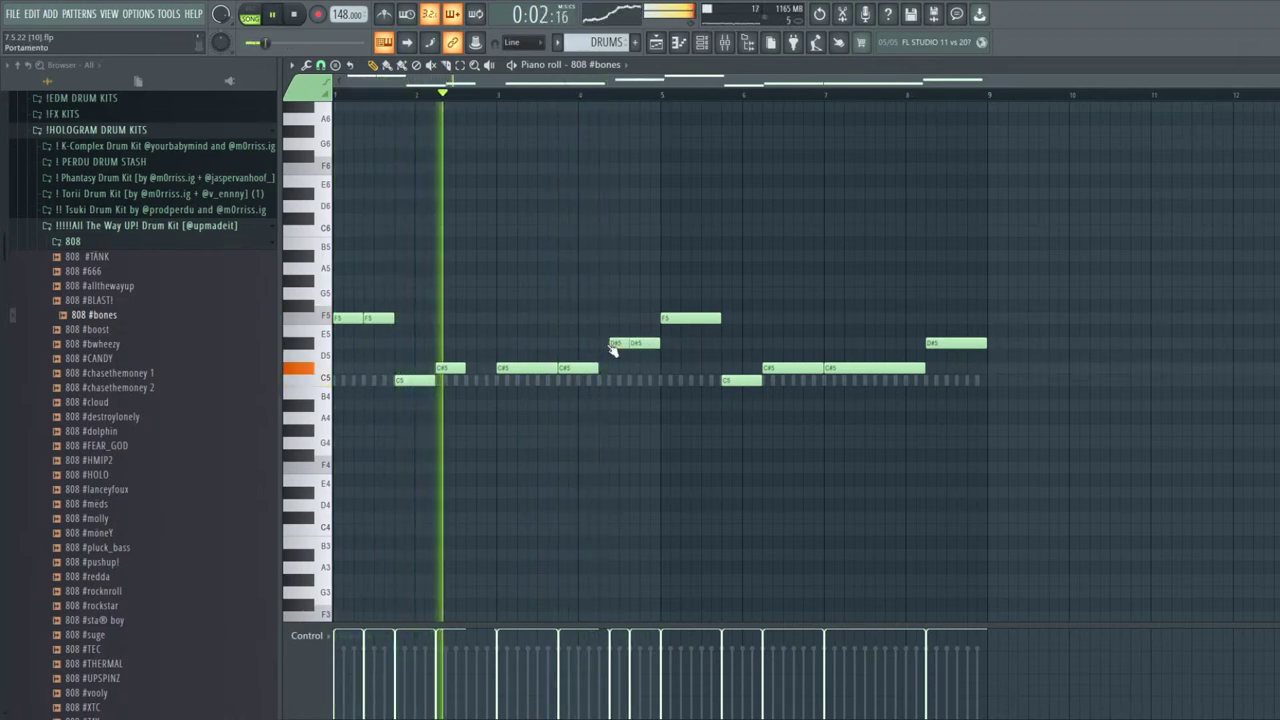
Replace the last four bars of the 808 line with a copy of the first four, and even out the two D#5 notes in bar 4
{"action": "left_click_drag", "start_coordinate": [1006, 409], "coordinate": [717, 243]}
{"action": "key", "text": "Delete"}
{"action": "key", "text": "ctrl+b"}
{"action": "left_click_drag", "start_coordinate": [651, 345], "coordinate": [630, 350]}
{"action": "left_click_drag", "start_coordinate": [1057, 423], "coordinate": [631, 250]}
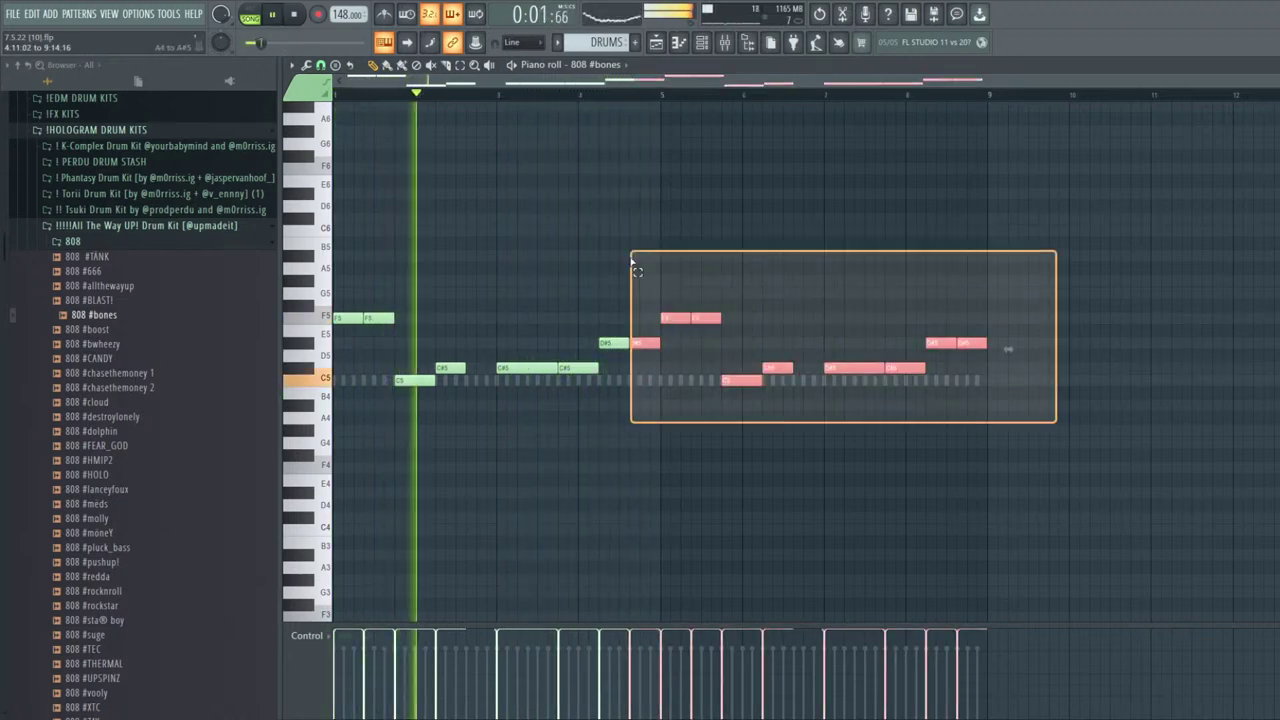
{"action": "left_click", "coordinate": [797, 173], "text": "ctrl"}
{"action": "key", "text": "Escape"}
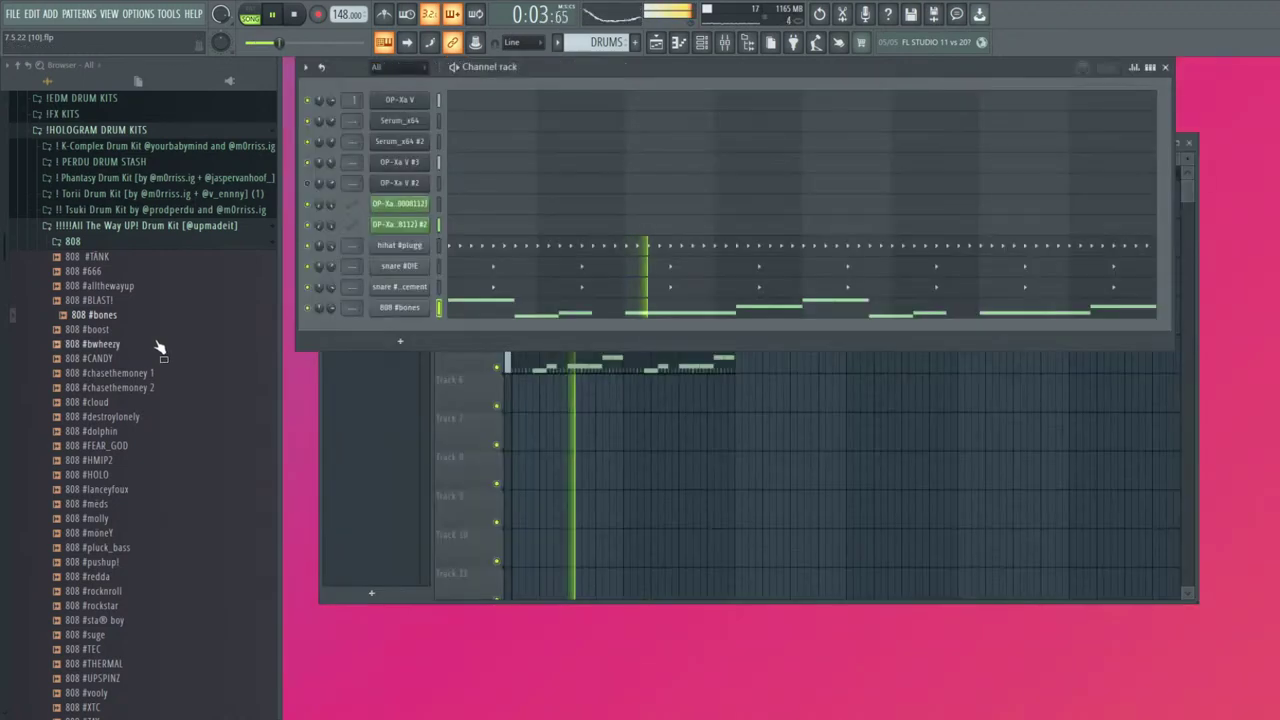
Remove the second DRUMS clip from Track 5 and extend the first one to eight bars, then return to the channel rack
{"action": "left_click", "coordinate": [121, 228]}
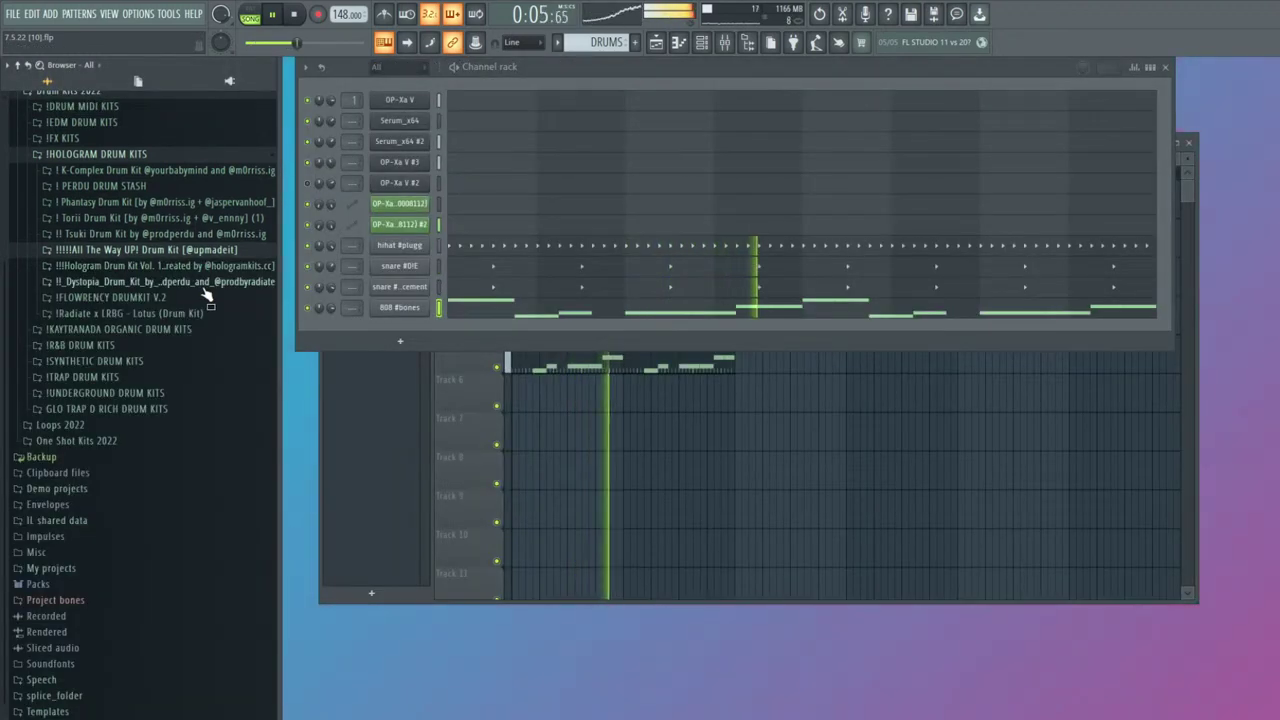
{"action": "scroll", "coordinate": [206, 291], "scroll_direction": "up", "scroll_amount": 2}
{"action": "right_click", "coordinate": [654, 359]}
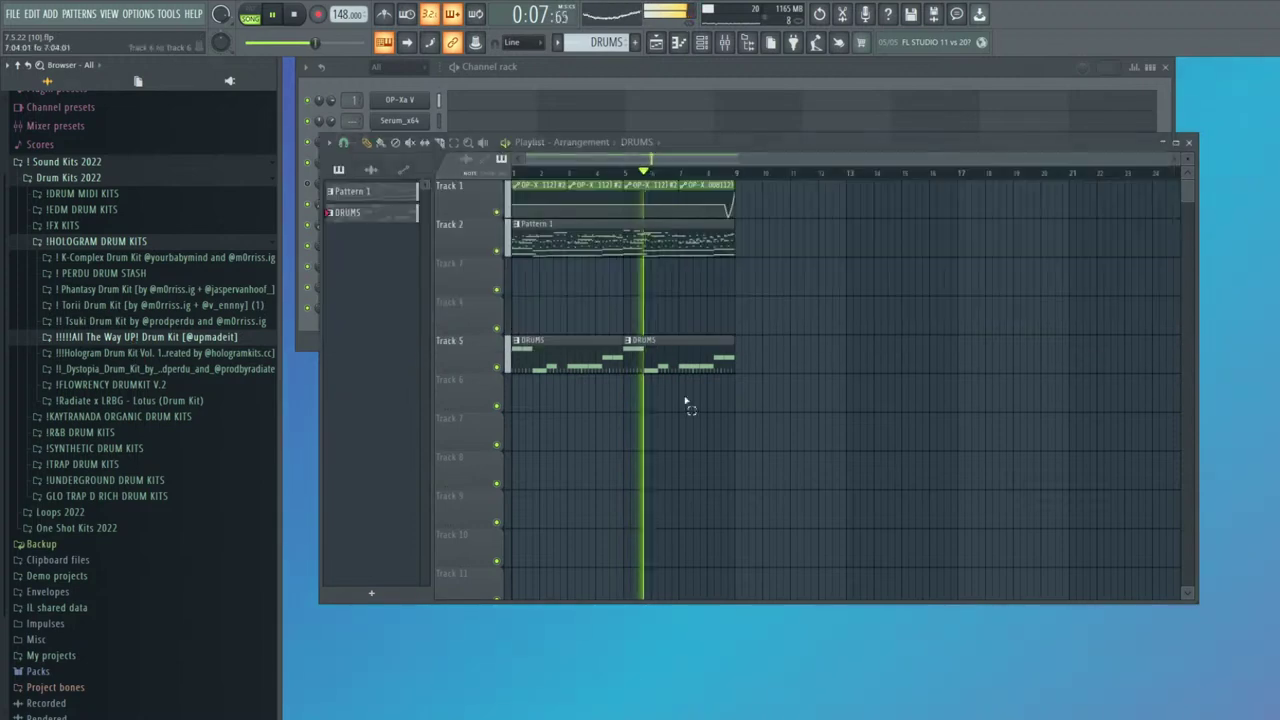
{"action": "left_click_drag", "start_coordinate": [623, 351], "coordinate": [735, 349]}
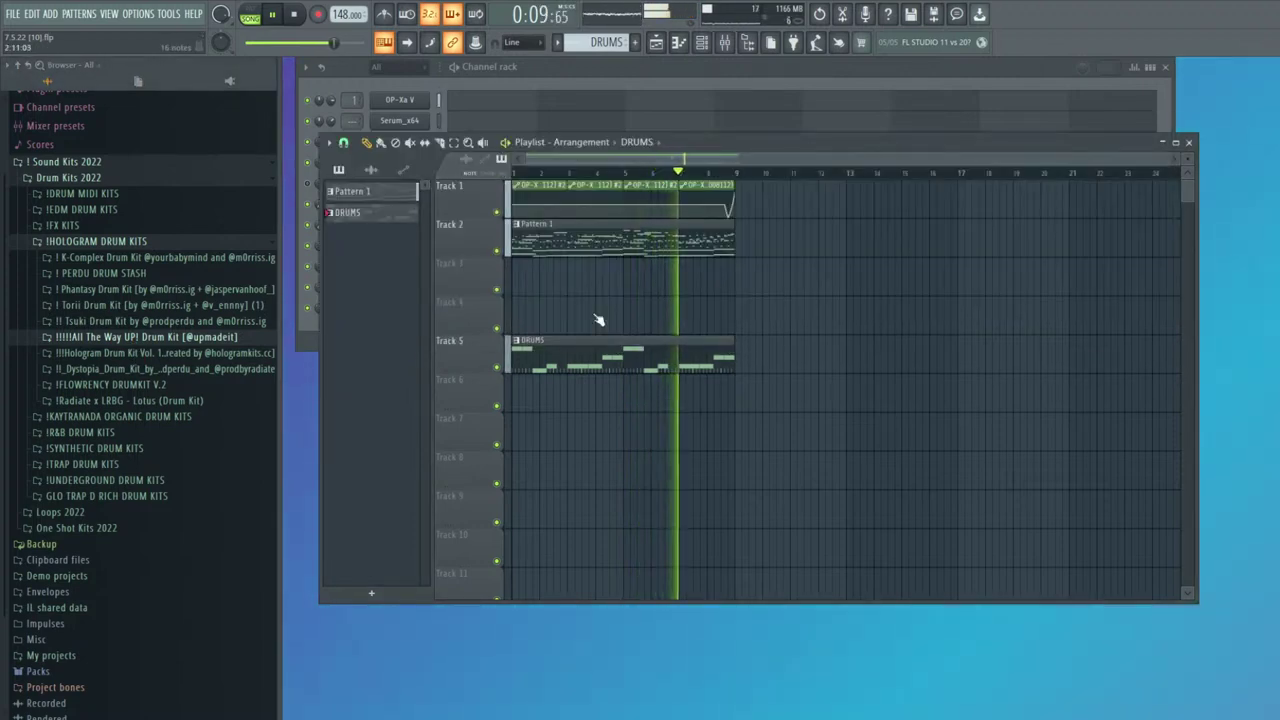
{"action": "key", "text": "F5"}
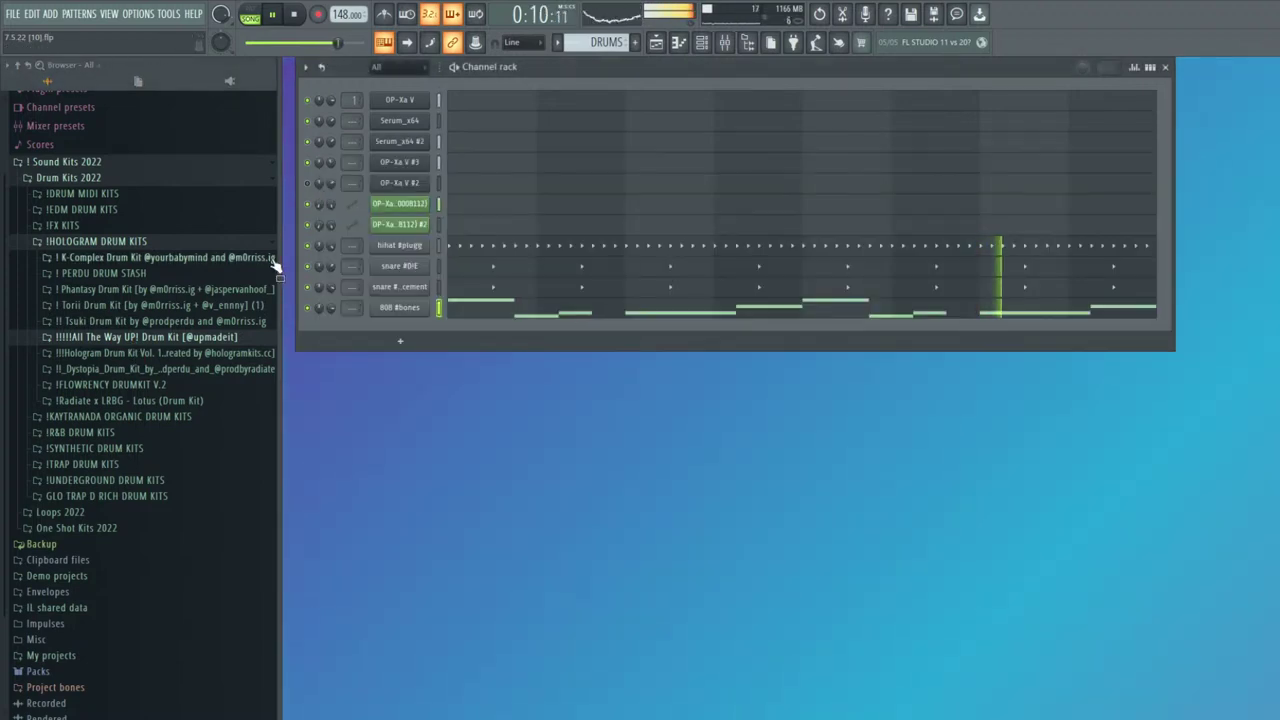
Open the mixer to check the master and insert levels, and return to the channel rack
{"action": "left_click", "coordinate": [733, 43]}
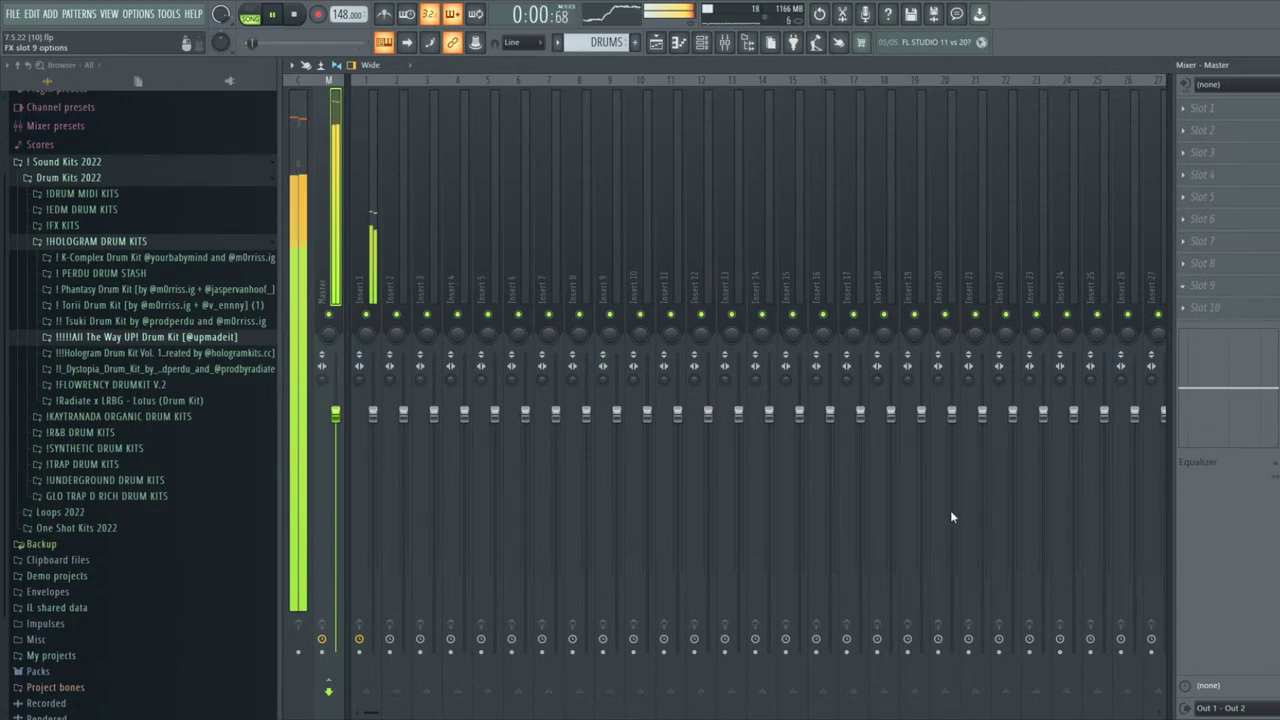
{"action": "left_click_drag", "start_coordinate": [387, 222], "coordinate": [387, 217]}
{"action": "key", "text": "Escape"}
{"action": "key", "text": "Escape"}
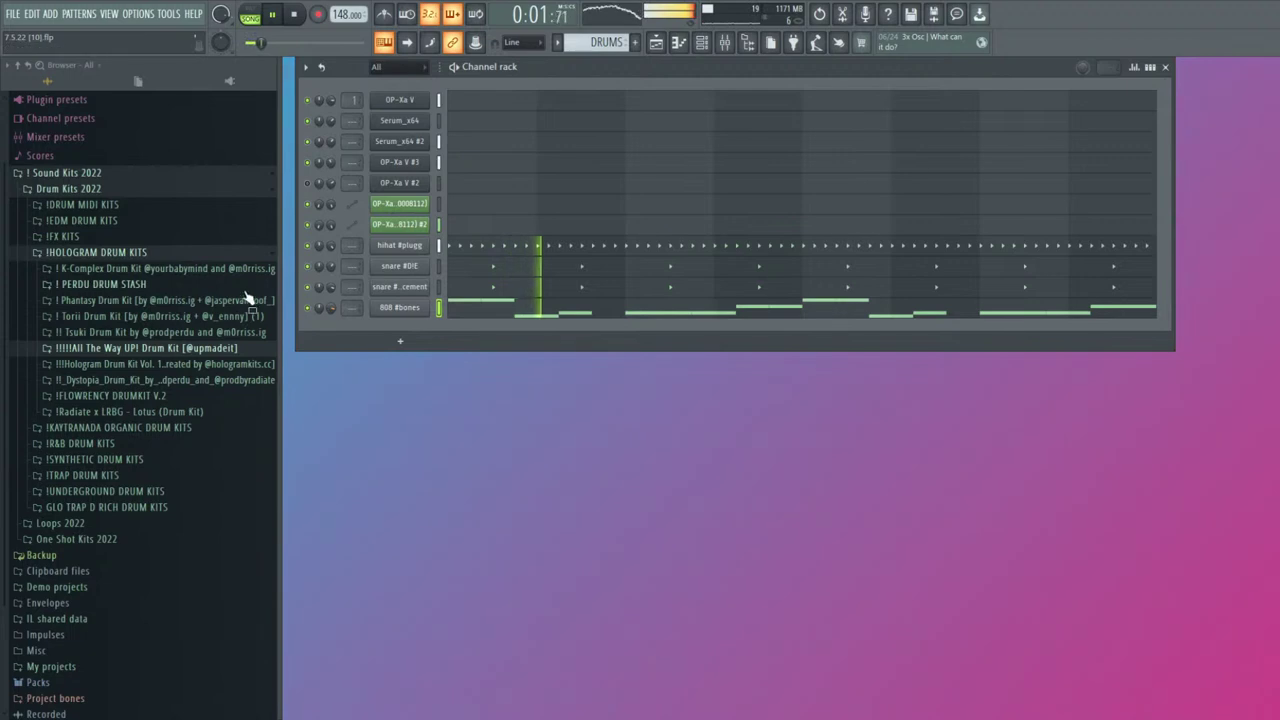
Replace the 808 channel's sample with 808 #CANDY and set the channel volume to 76%
{"action": "left_click", "coordinate": [115, 348]}
{"action": "left_click", "coordinate": [75, 364]}
{"action": "key", "text": "space"}
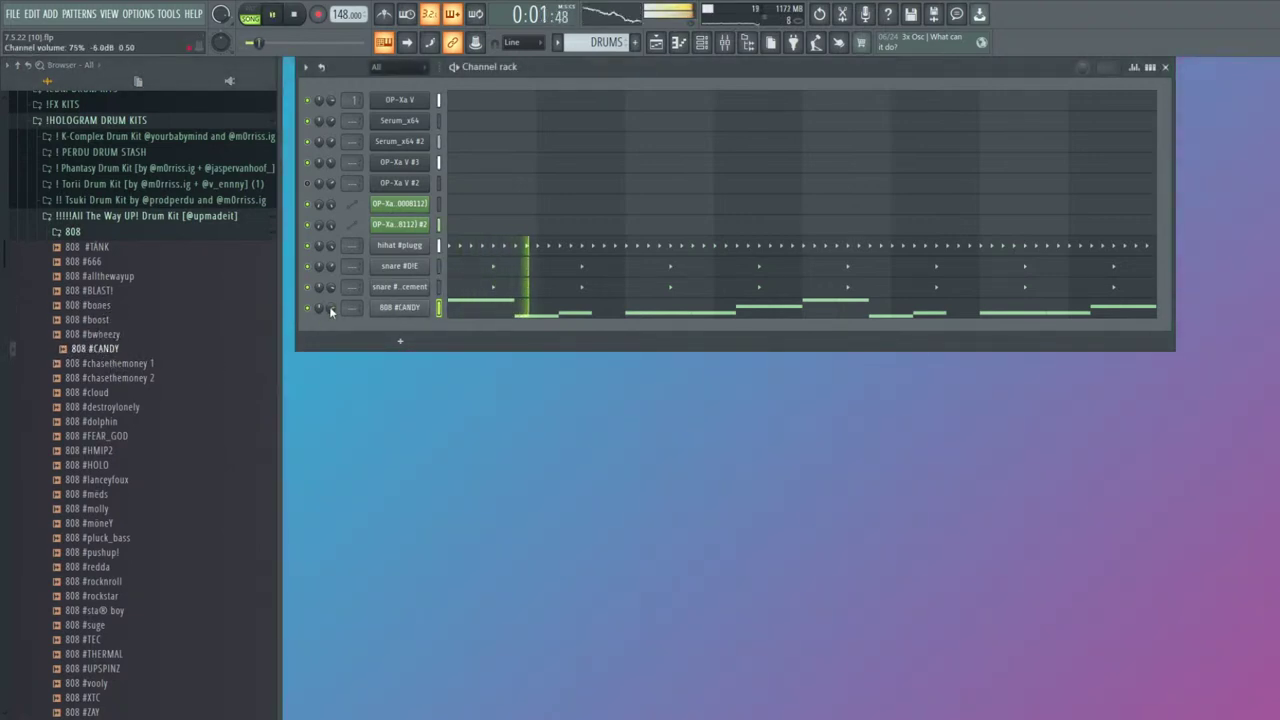
{"action": "left_click_drag", "start_coordinate": [330, 308], "coordinate": [336, 307]}
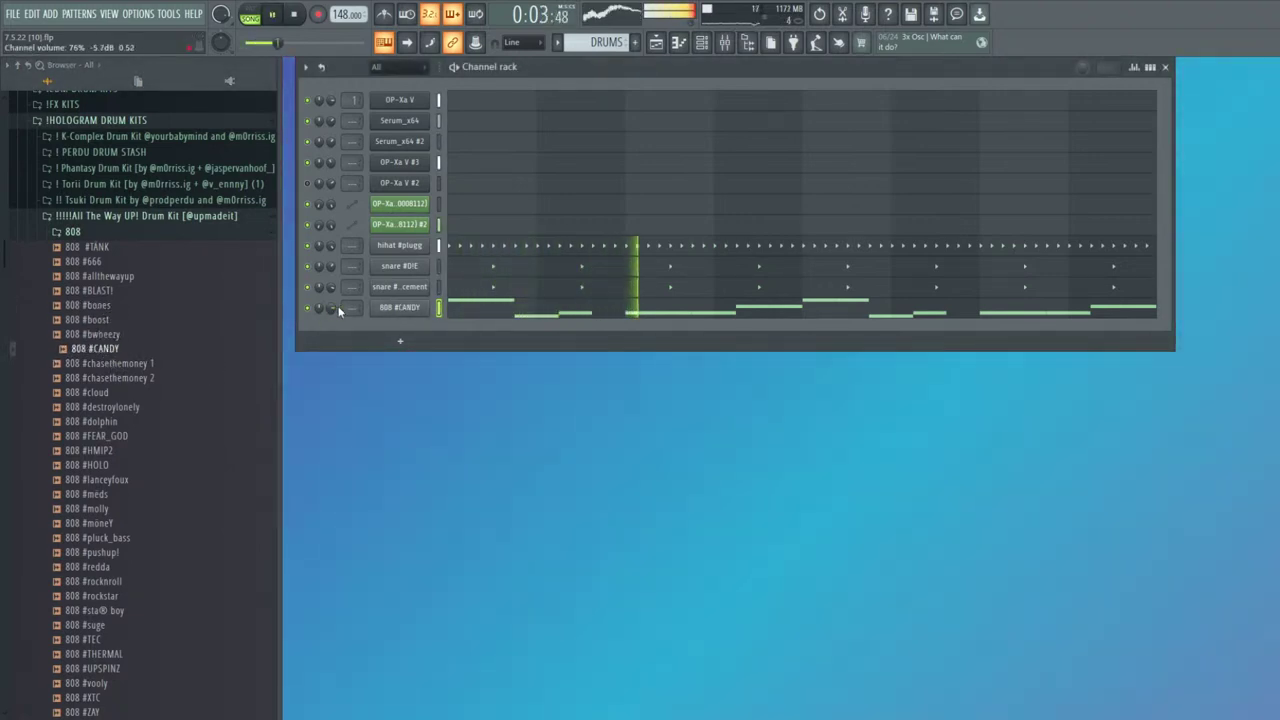
Try 808 #pluck_bass in the 808 channel and audition the kit's remaining 808s through 808 #ZAY
{"action": "key", "text": "space"}
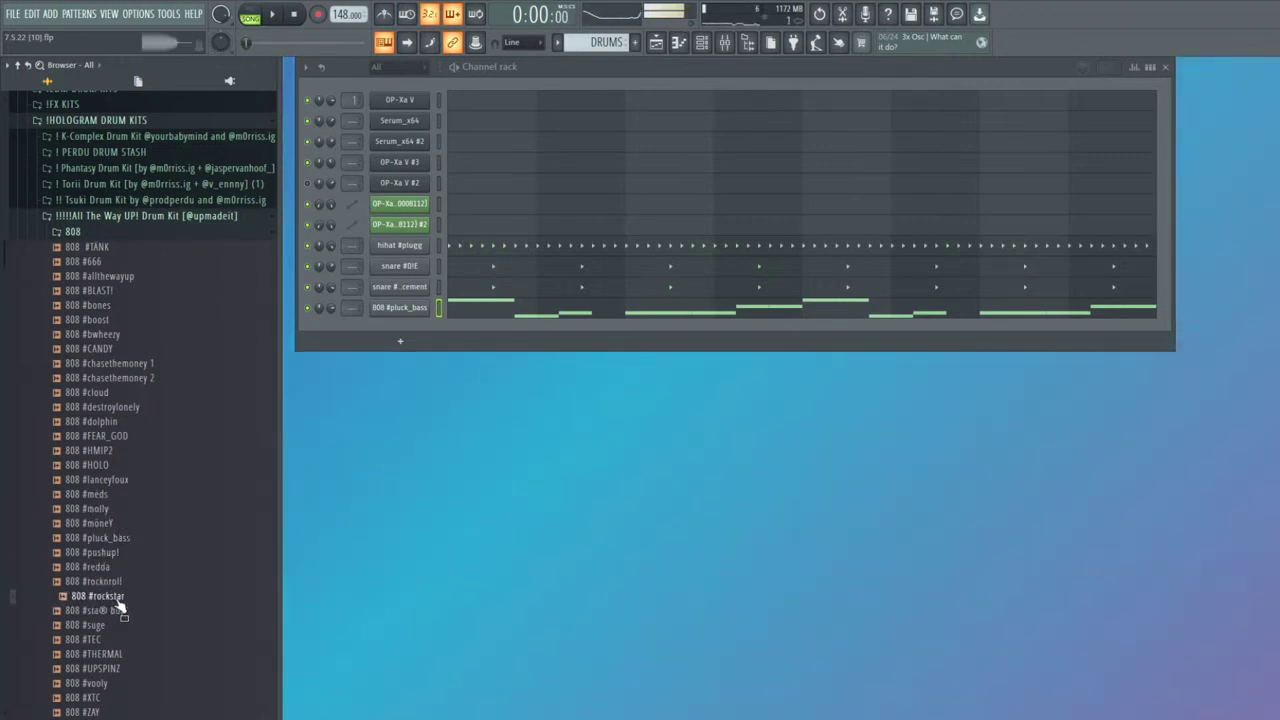
{"action": "scroll", "coordinate": [122, 622], "scroll_direction": "down", "scroll_amount": 3}
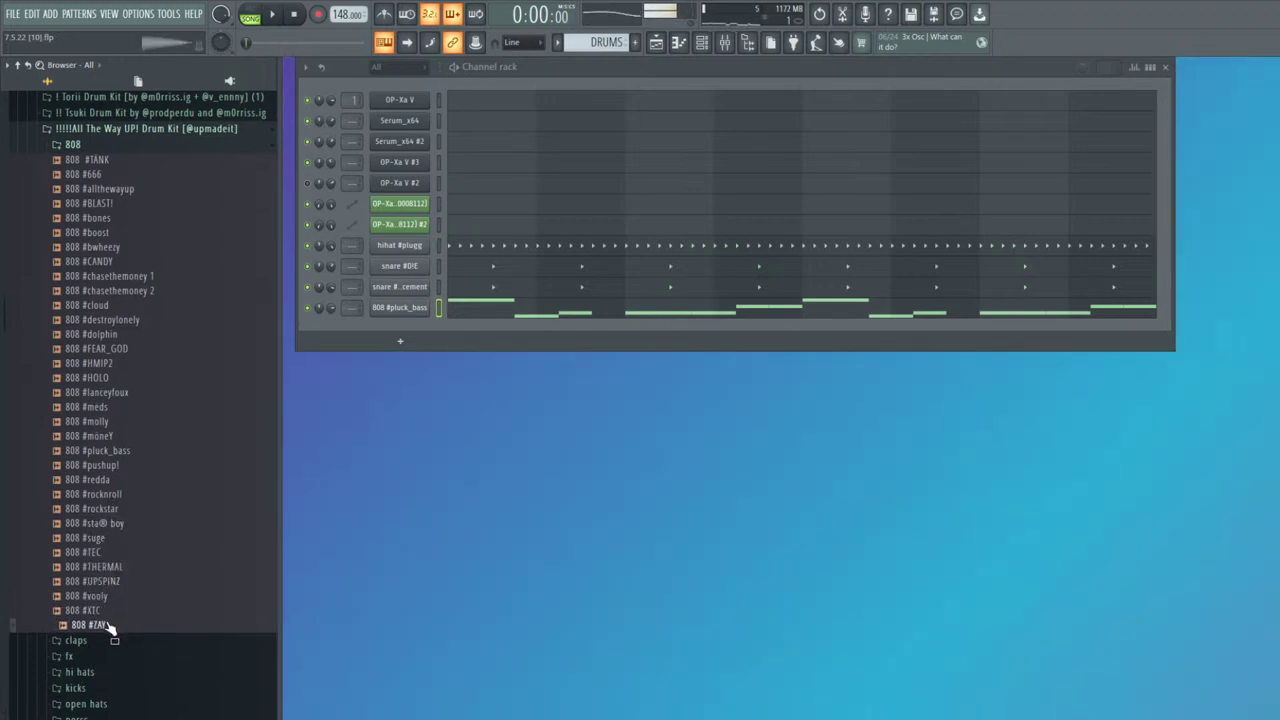
{"action": "scroll", "coordinate": [110, 626], "scroll_direction": "up", "scroll_amount": 8}
Replace the 808 channel's sample with venexxi - ! spinz 808 from the Venexxi 3k Drumkit in !UNDERGROUND DRUM KITS
{"action": "left_click", "coordinate": [108, 310]}
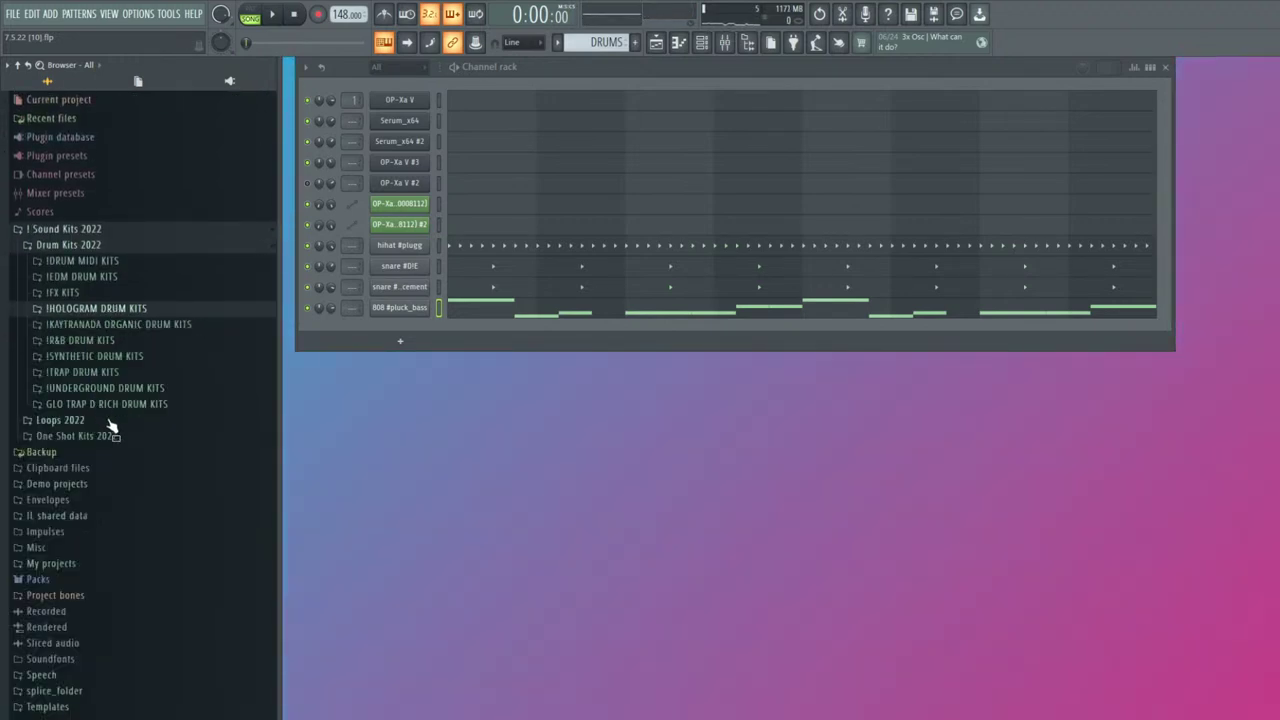
{"action": "left_click", "coordinate": [137, 389]}
{"action": "left_click", "coordinate": [128, 405]}
{"action": "left_click", "coordinate": [126, 420]}
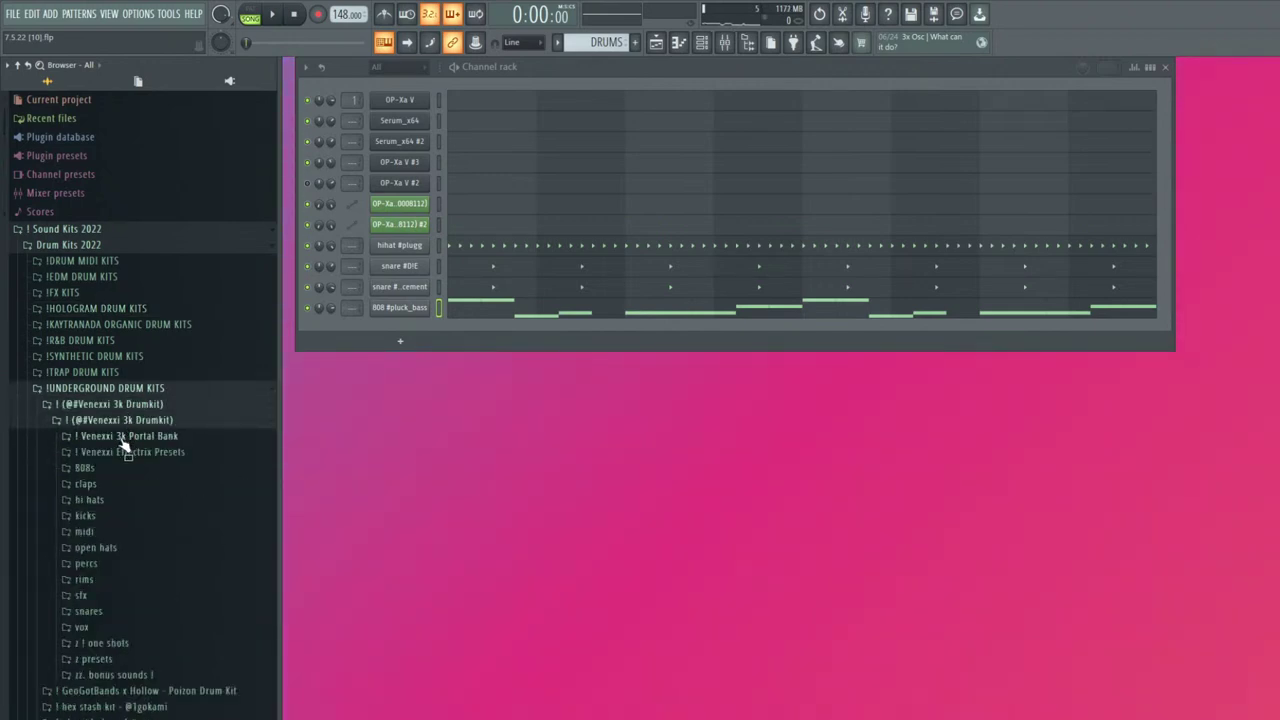
{"action": "left_click", "coordinate": [113, 474]}
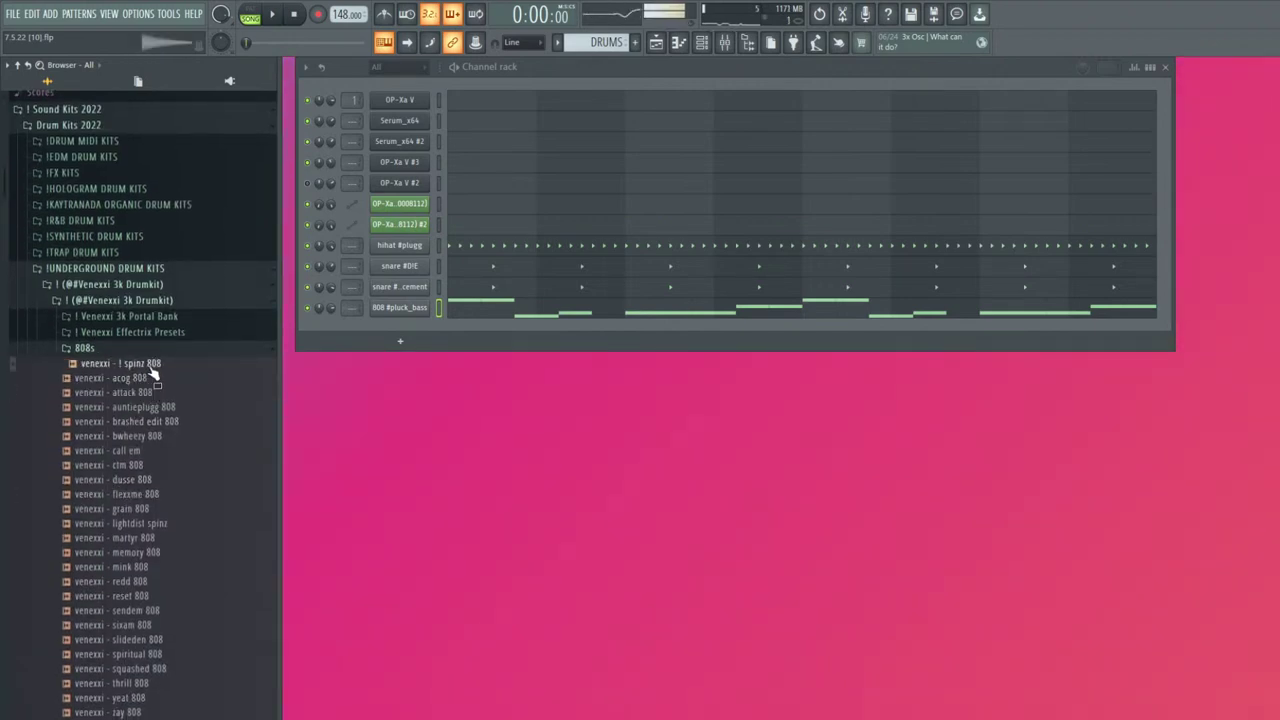
Shorten the first C#5 in bar 3 and the second D#5 in bar 4 of the spinz 808 line
{"action": "left_click", "coordinate": [496, 308]}
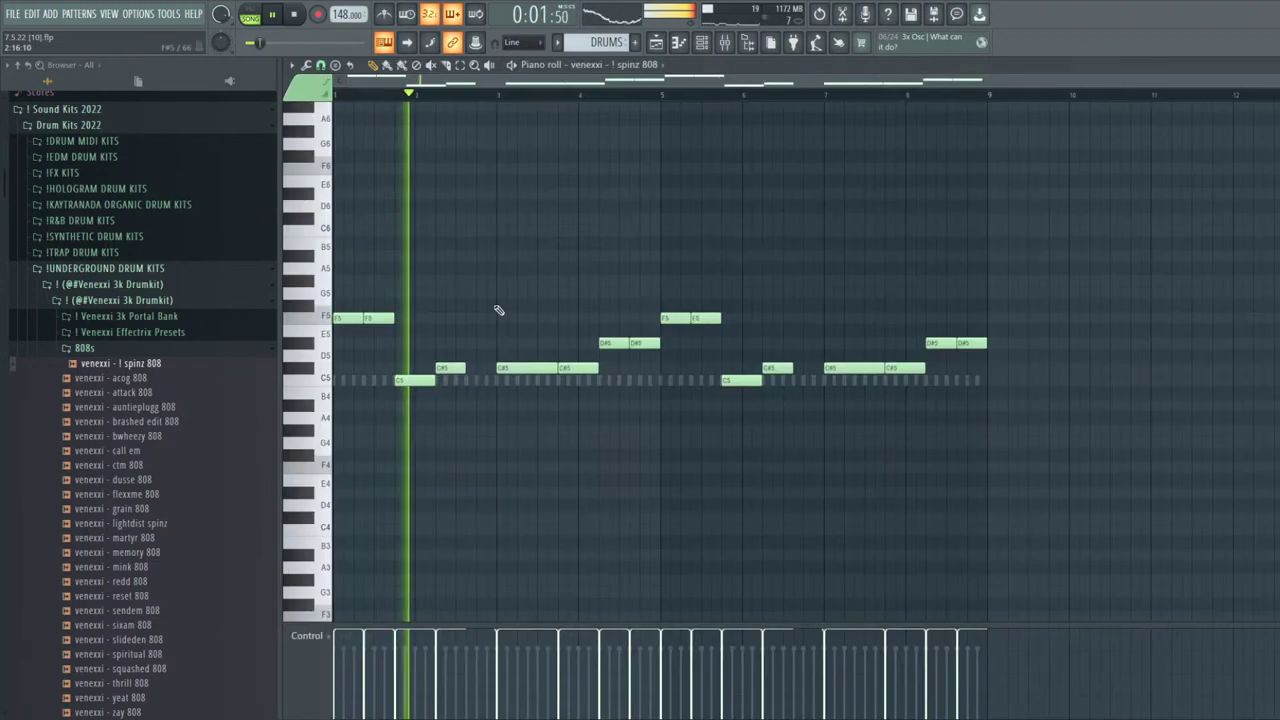
{"action": "left_click_drag", "start_coordinate": [555, 368], "coordinate": [545, 368]}
{"action": "left_click_drag", "start_coordinate": [658, 344], "coordinate": [650, 344]}
Replace the second F5 in bar 5 with a short one just before the C5, and add a short C#5 in bar 6
{"action": "right_click", "coordinate": [709, 320]}
{"action": "left_click", "coordinate": [717, 318]}
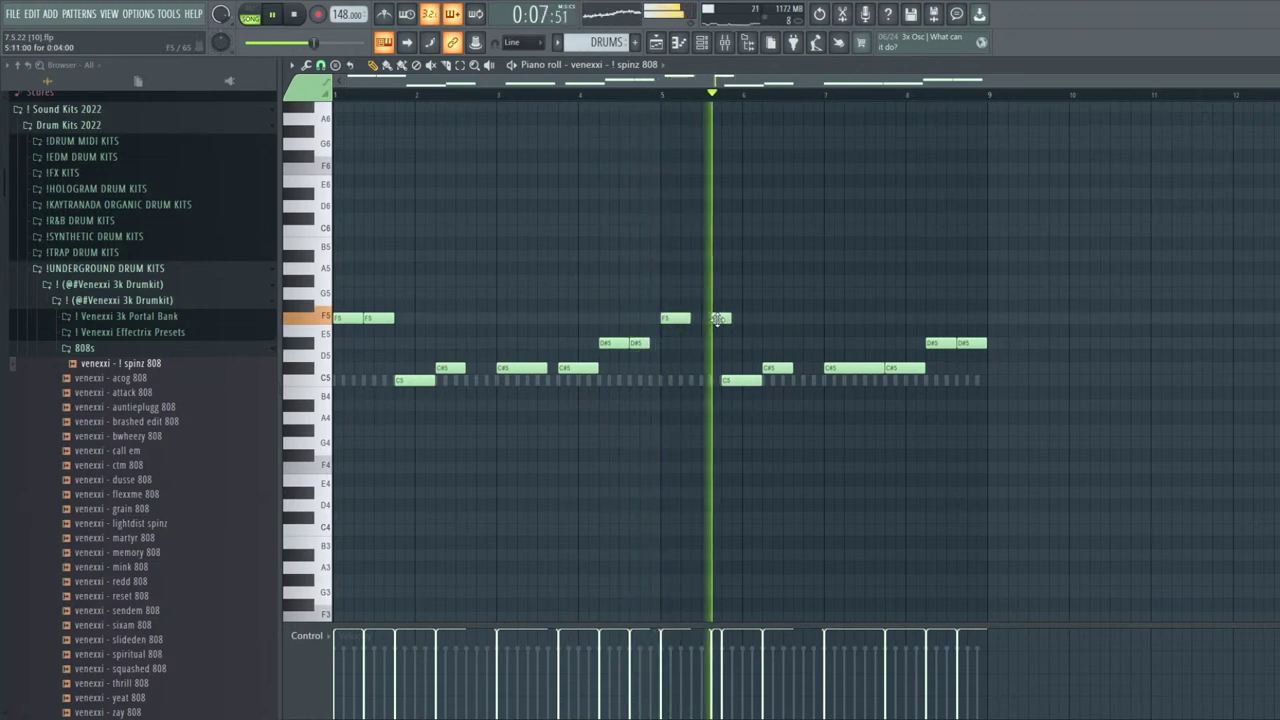
{"action": "left_click_drag", "start_coordinate": [730, 319], "coordinate": [721, 320]}
{"action": "left_click", "coordinate": [799, 369]}
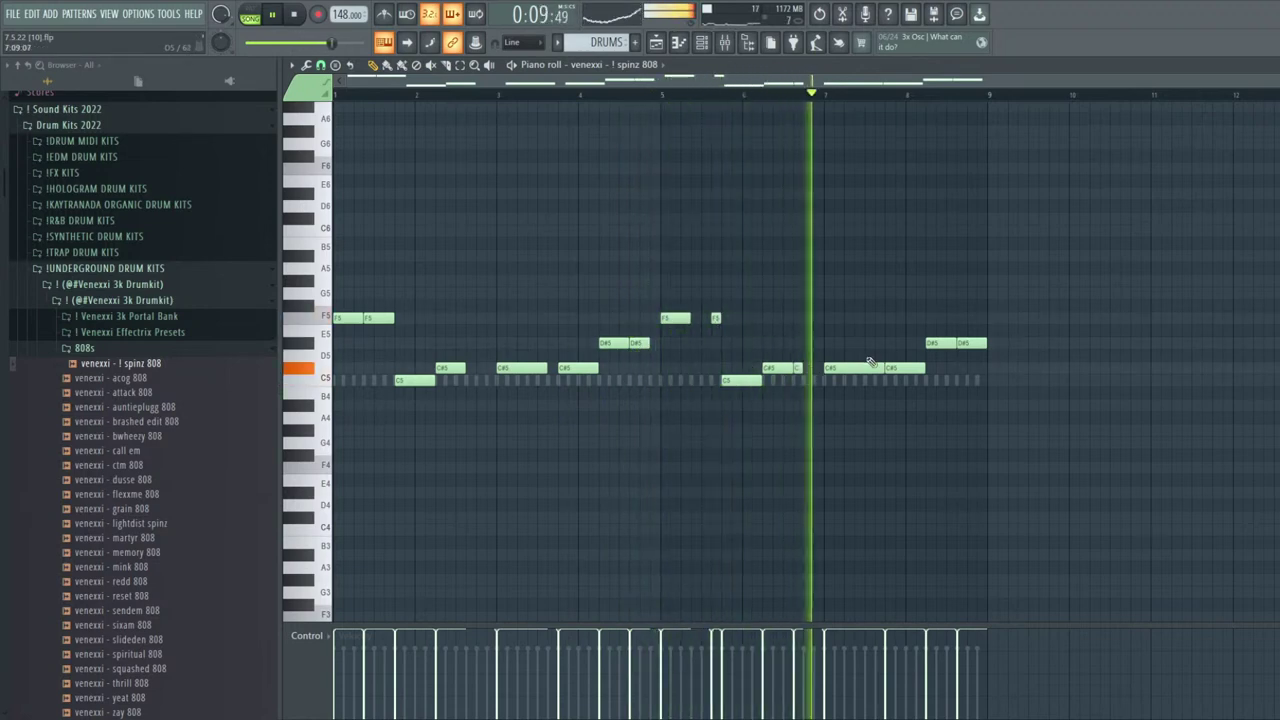
In bar 8 of the spinz 808 line, replace the second C#5 and the second D#5 with shorter notes
{"action": "right_click", "coordinate": [912, 369]}
{"action": "left_click", "coordinate": [918, 370]}
{"action": "right_click", "coordinate": [973, 343]}
{"action": "left_click", "coordinate": [971, 343]}
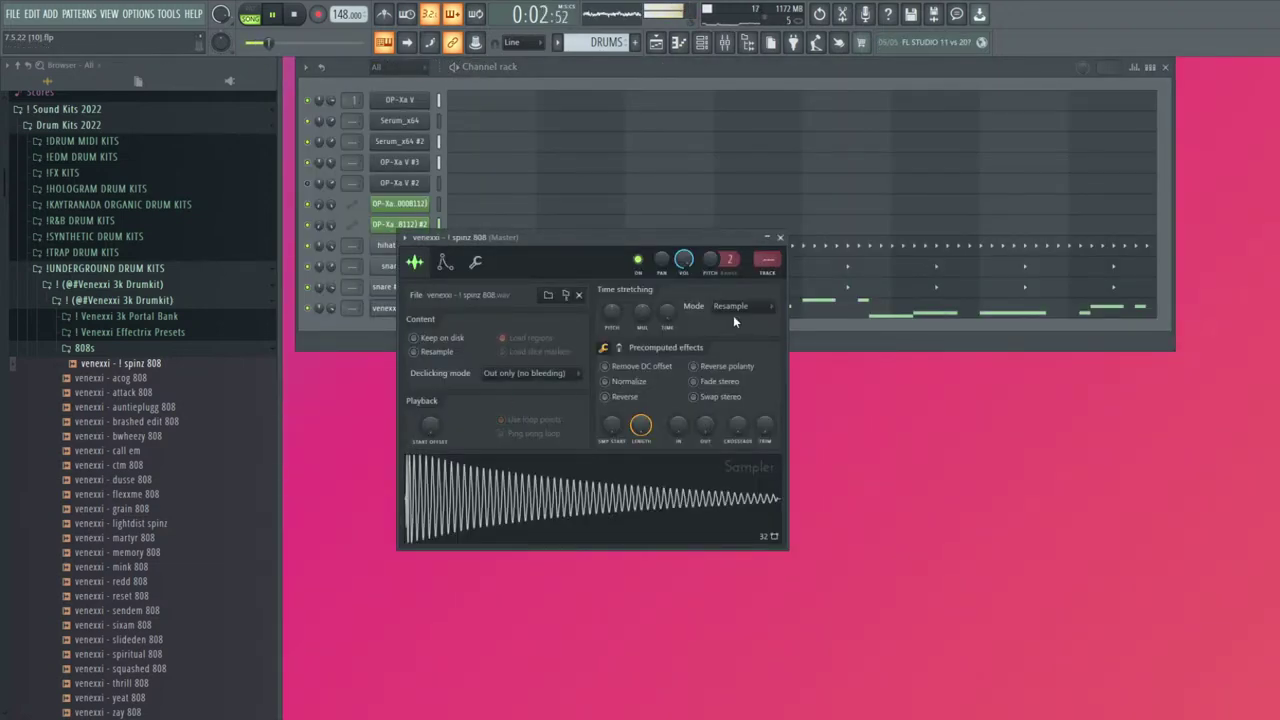
Set the spinz 808's time-stretching mode to Auto and enable its volume envelope with the sustain level at 0%
{"action": "left_click", "coordinate": [785, 325]}
{"action": "left_click_drag", "start_coordinate": [765, 425], "coordinate": [765, 422]}
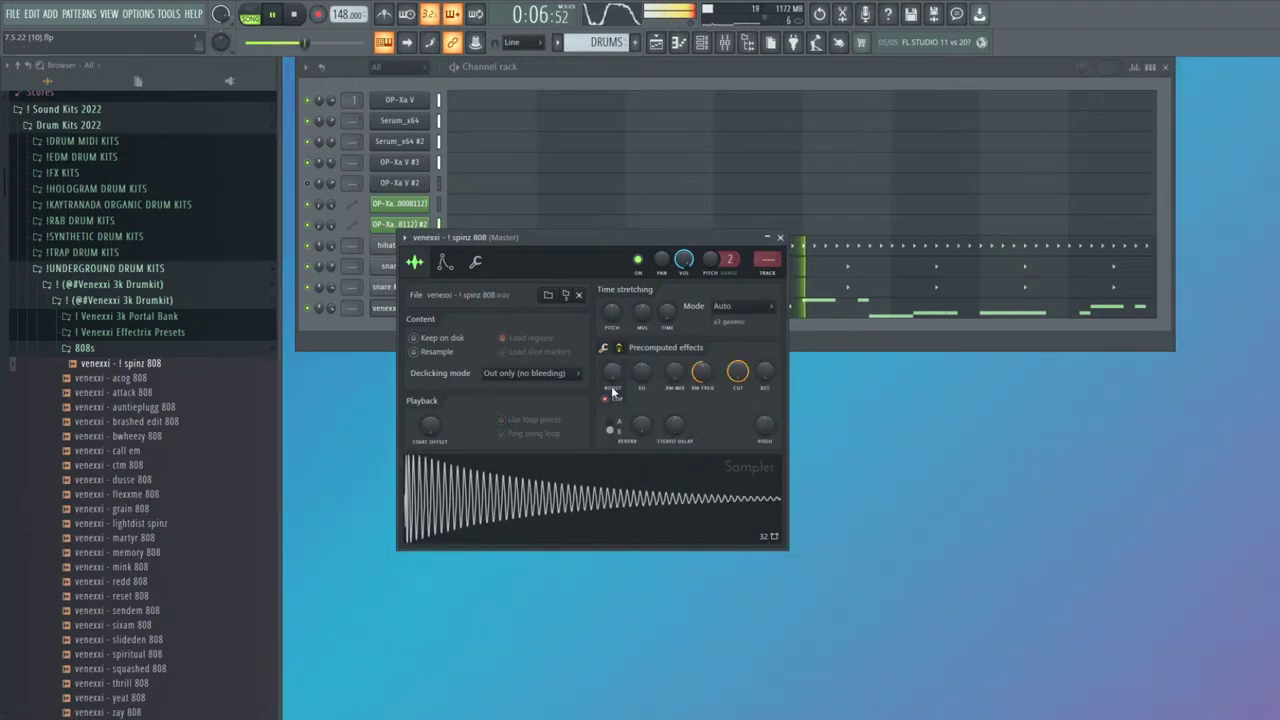
{"action": "left_click", "coordinate": [444, 262]}
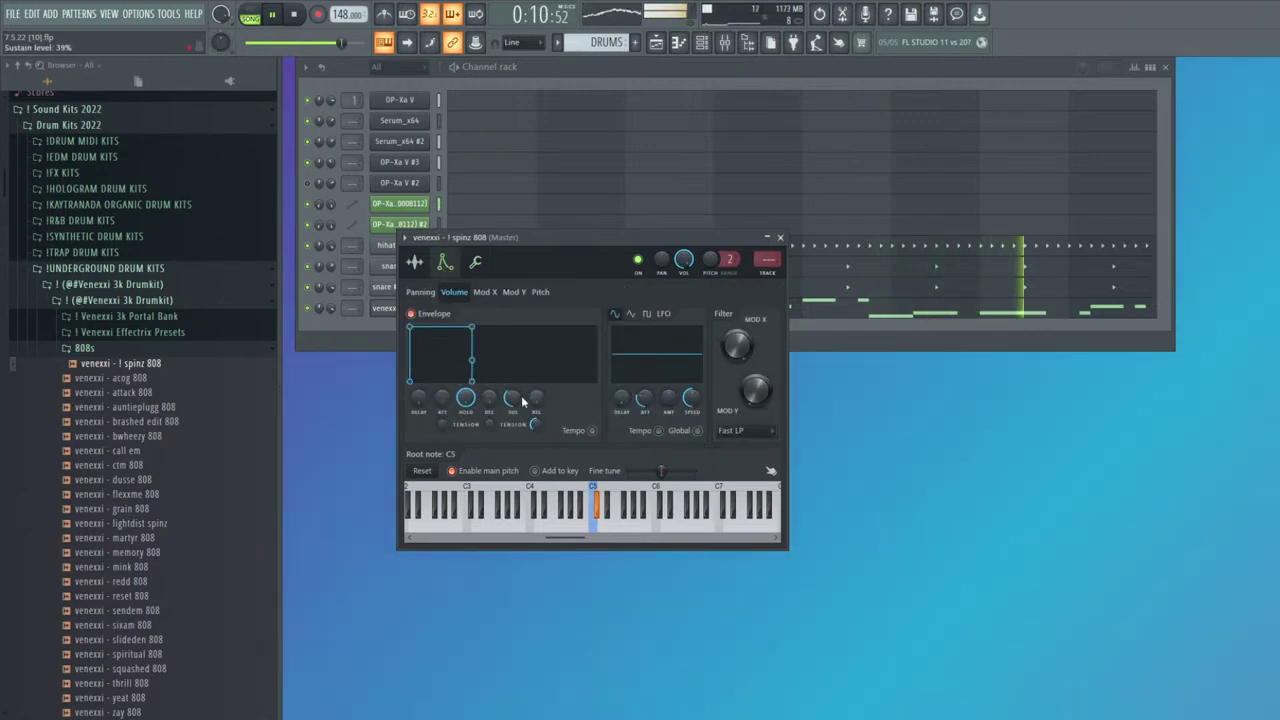
{"action": "key", "text": "Escape"}
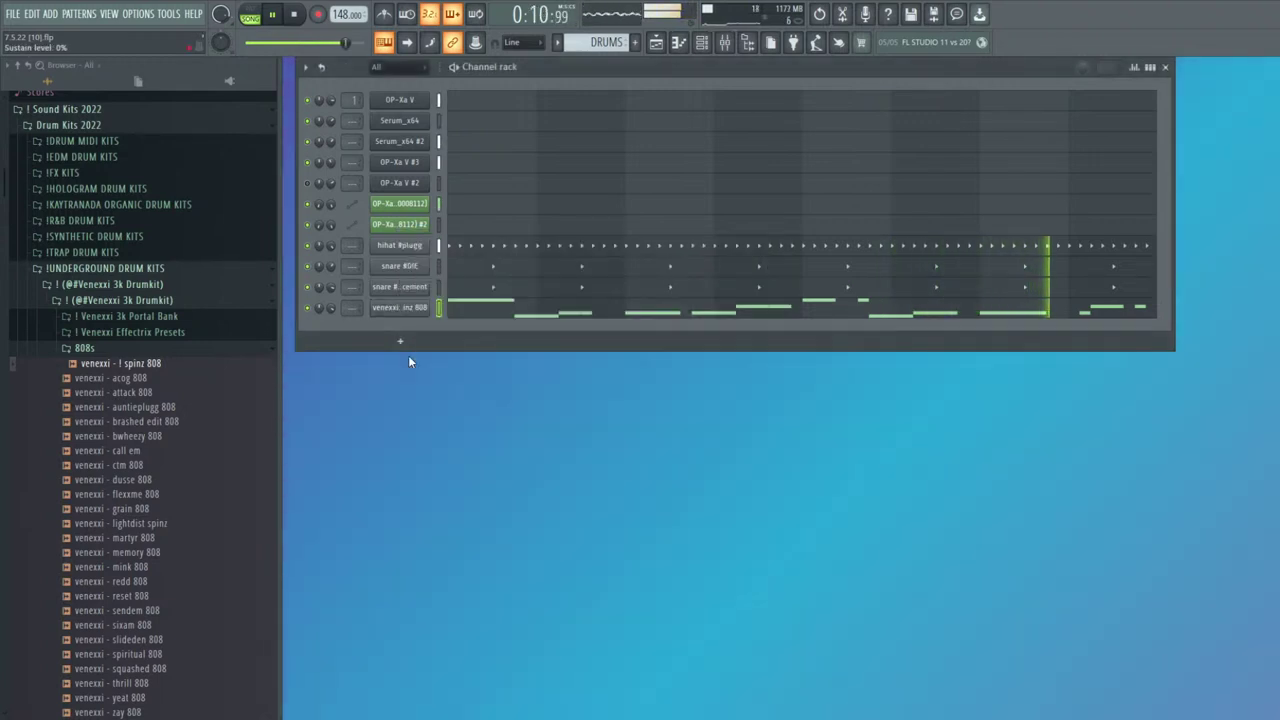
Lengthen the C#5 in bar 2, the first F5 in bar 5, the second C#5 in bar 6 and the last D#5 in bar 8
{"action": "left_click", "coordinate": [520, 308]}
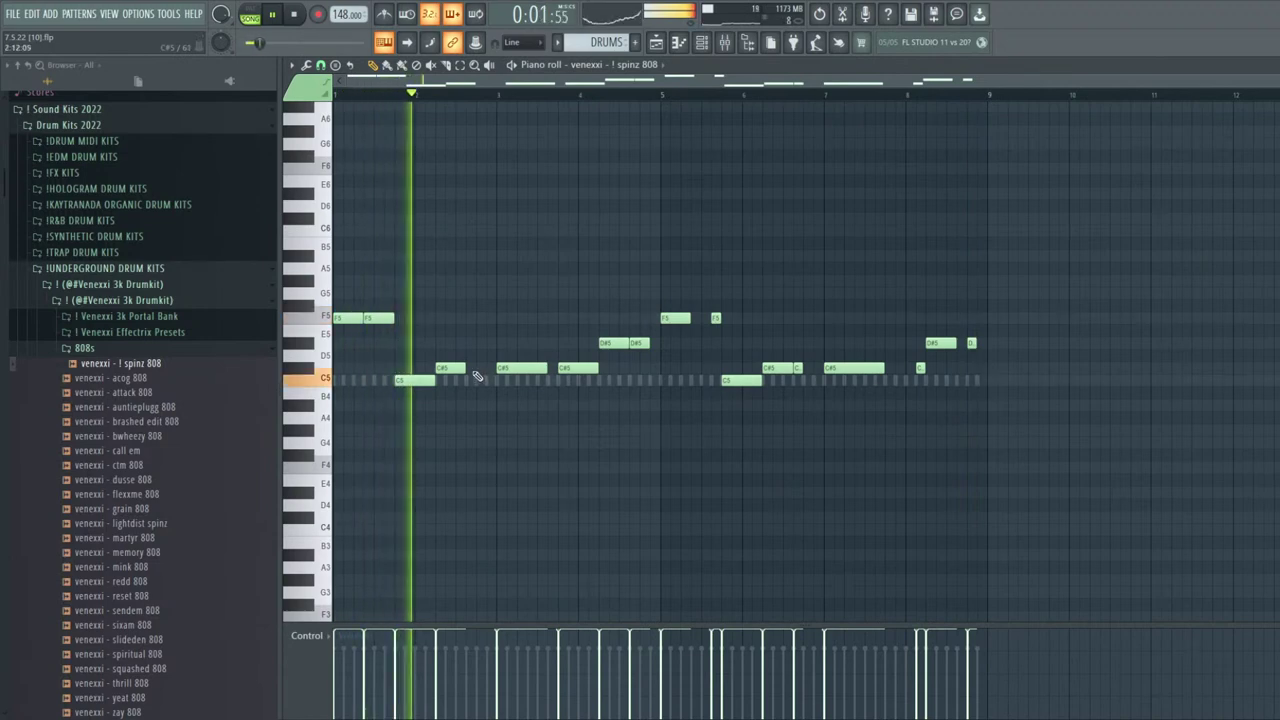
{"action": "key", "text": "space"}
{"action": "key", "text": "space"}
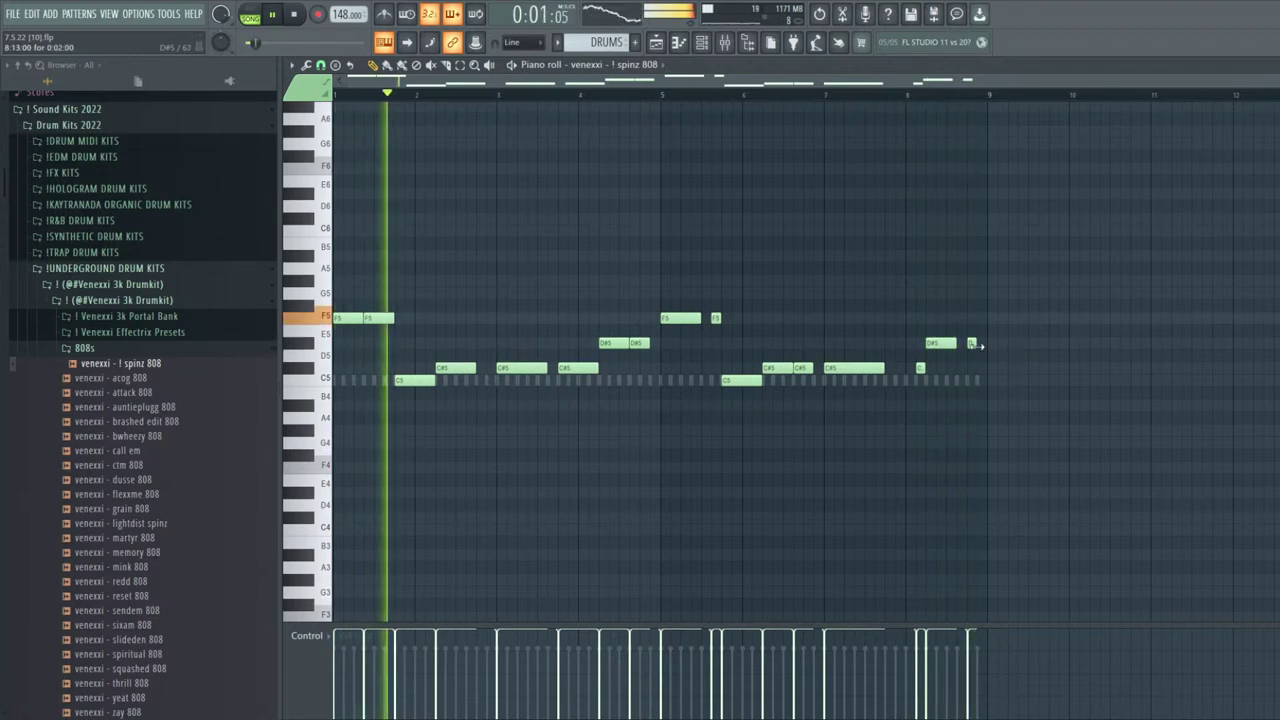
{"action": "key", "text": "Escape"}
Delete all hihat #plugg hits in bars 5 to 8
{"action": "left_click", "coordinate": [529, 243]}
{"action": "left_click_drag", "start_coordinate": [1071, 423], "coordinate": [660, 252]}
{"action": "key", "text": "Delete"}
Add an extra hi-hat hit midway between the third and fourth hits of bar 1
{"action": "scroll", "coordinate": [381, 204], "scroll_direction": "up", "scroll_amount": 3}
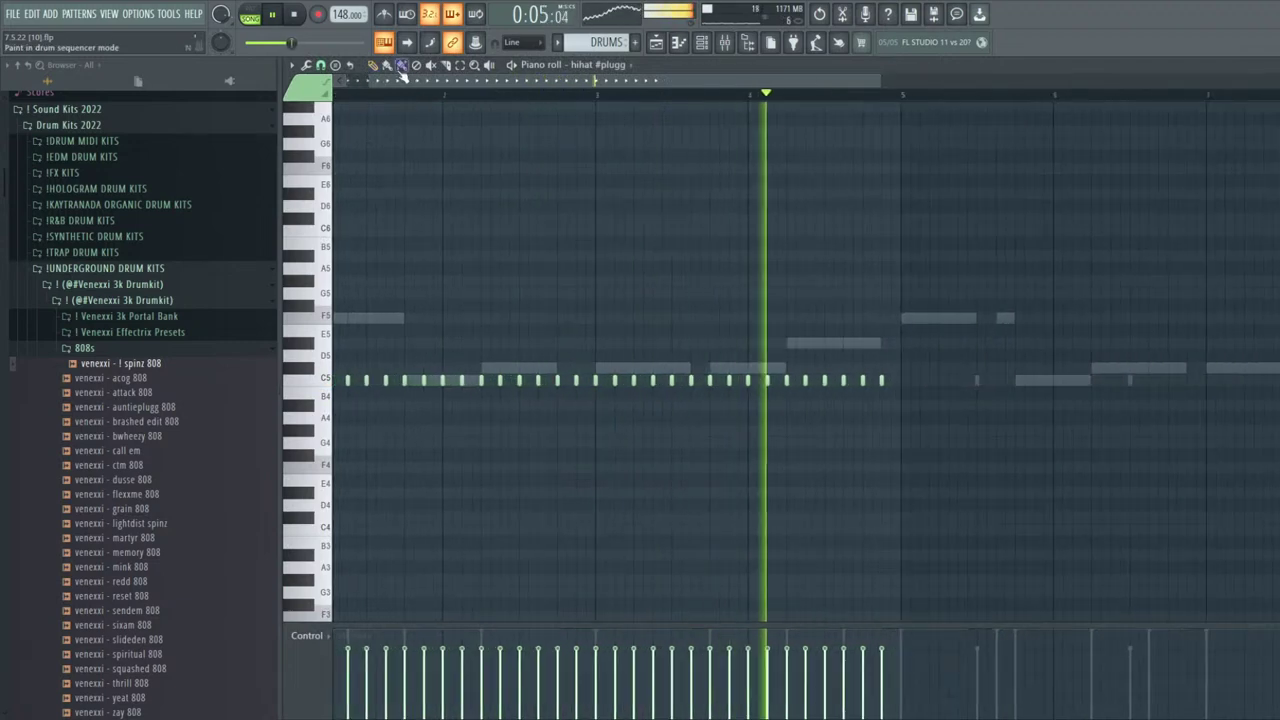
{"action": "scroll", "coordinate": [308, 308], "scroll_direction": "up", "scroll_amount": 2}
{"action": "scroll", "coordinate": [308, 308], "scroll_direction": "up", "scroll_amount": 2}
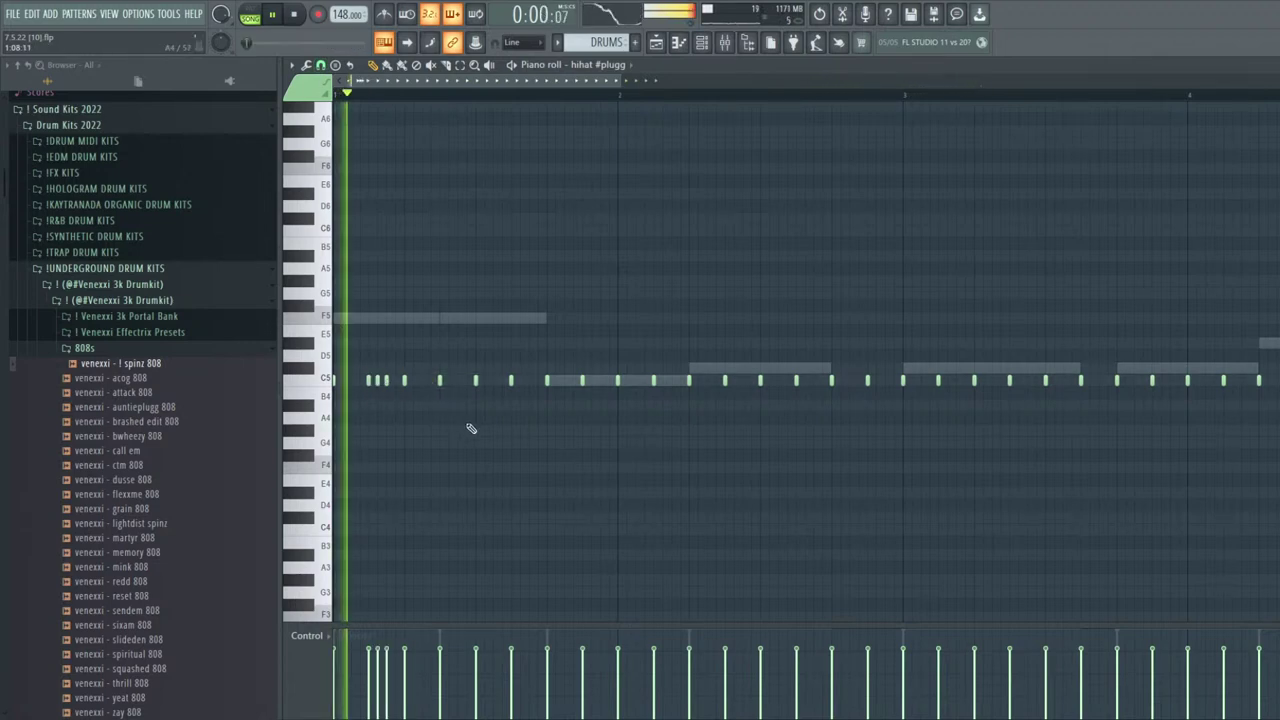
{"action": "key", "text": "space"}
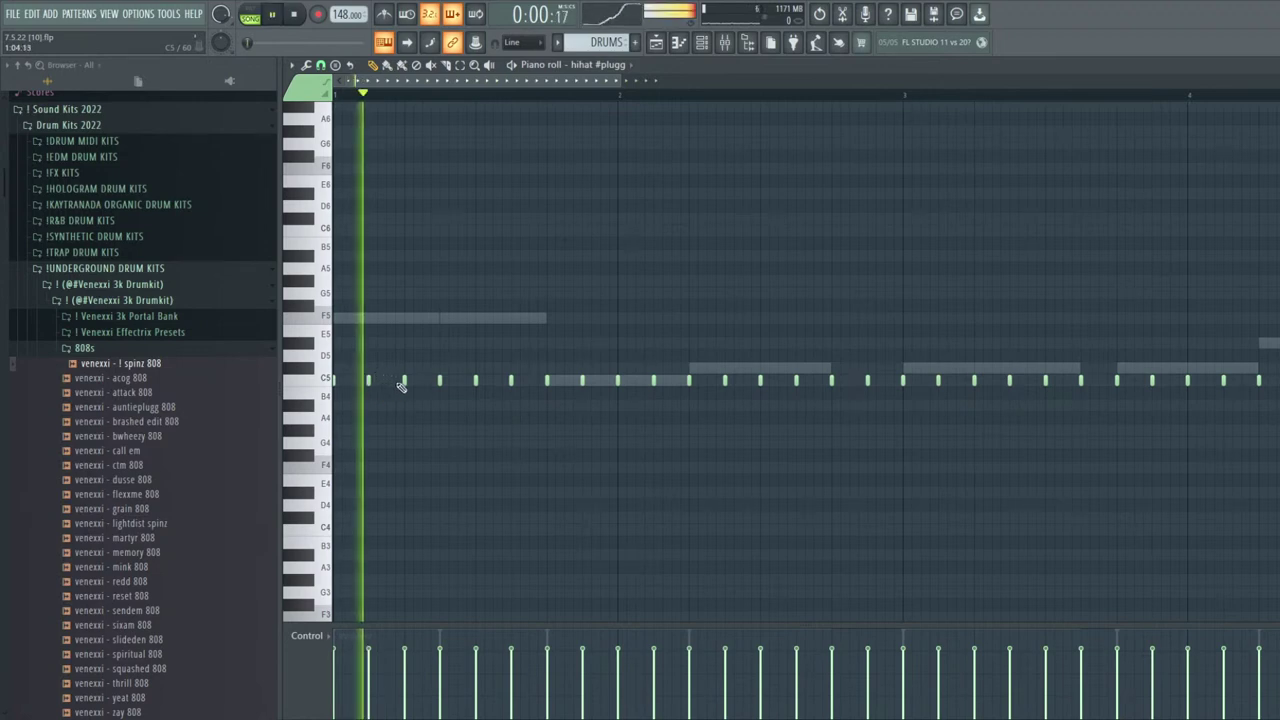
{"action": "left_click", "coordinate": [414, 381]}
{"action": "key", "text": "space"}
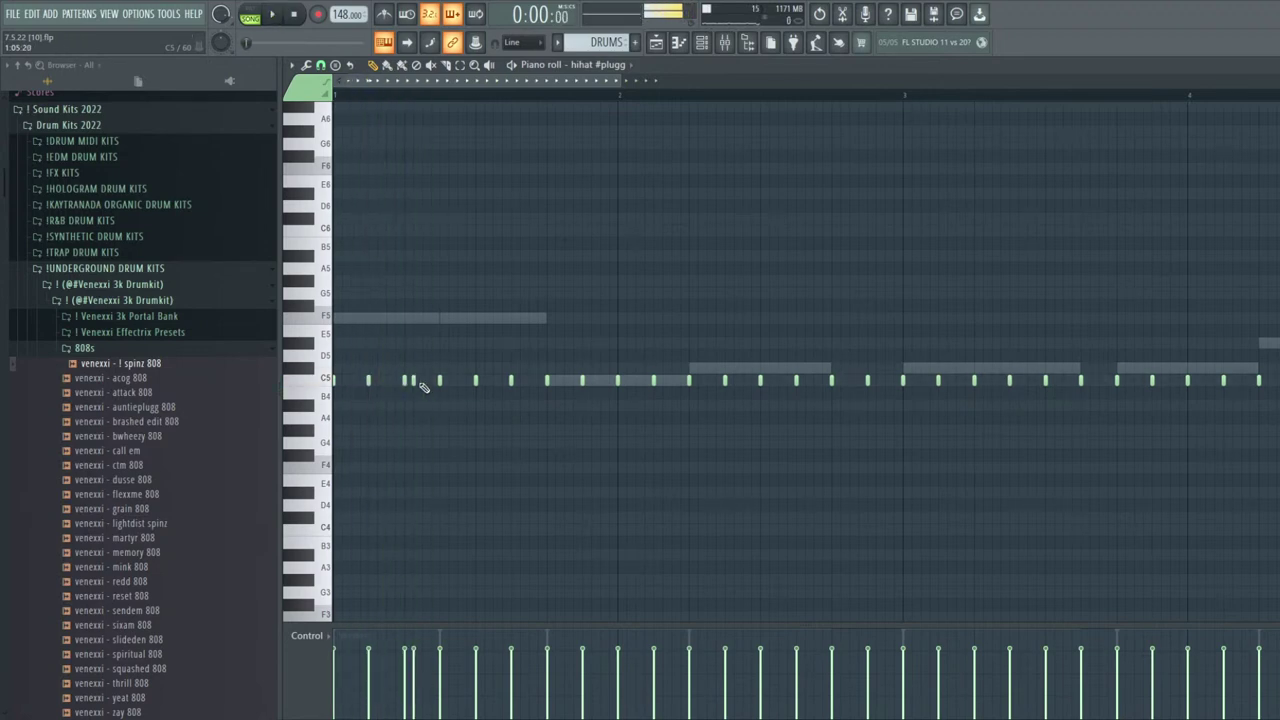
{"action": "key", "text": "space"}
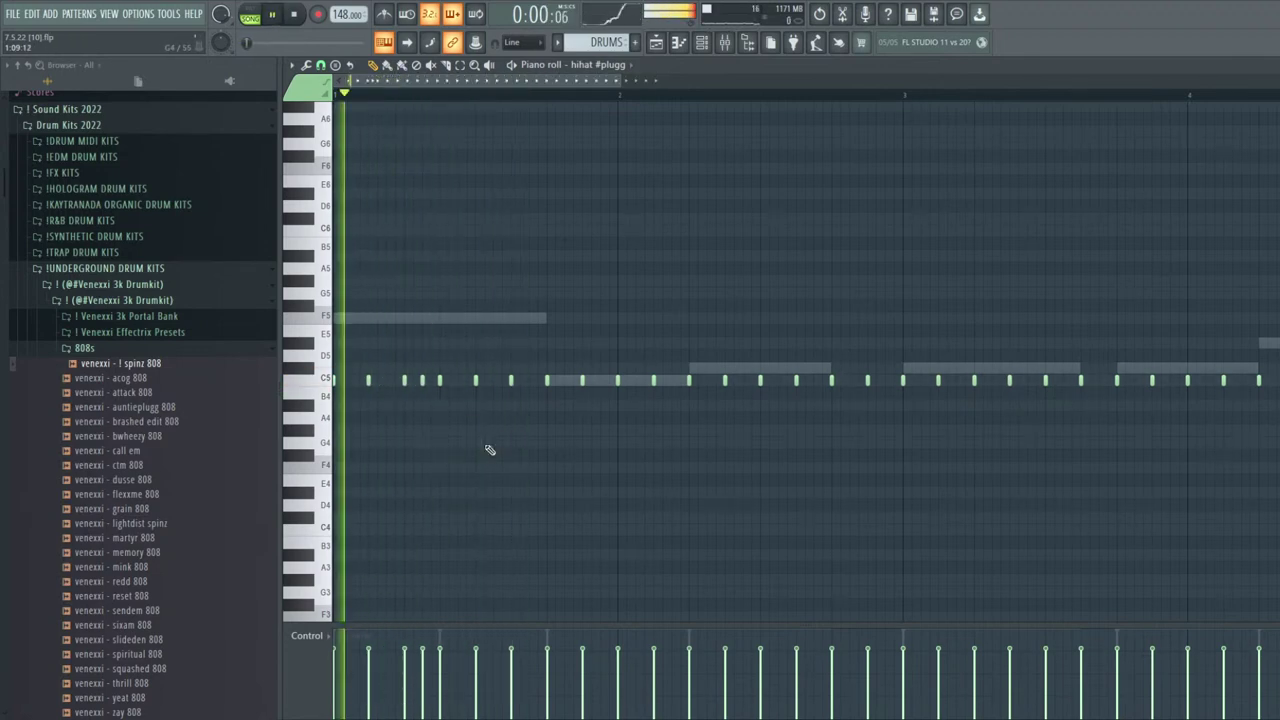
Fill the start of beat 4 in bar 1 with a fast hi-hat roll on C5
{"action": "left_click", "coordinate": [512, 433]}
{"action": "left_click", "coordinate": [556, 381]}
{"action": "left_click", "coordinate": [565, 381]}
{"action": "left_click", "coordinate": [570, 381]}
{"action": "key", "text": "space"}
{"action": "key", "text": "space"}
{"action": "key", "text": "space"}
{"action": "right_click", "coordinate": [510, 428]}
{"action": "key", "text": "space"}
Shift the second and third hi-hat hits of bar 2 a sixteenth note later
{"action": "scroll", "coordinate": [672, 440], "scroll_direction": "down", "scroll_amount": 1}
{"action": "left_click", "coordinate": [695, 394]}
{"action": "key", "text": "space"}
{"action": "key", "text": "space"}
{"action": "left_click_drag", "start_coordinate": [623, 382], "coordinate": [674, 380]}
{"action": "right_click", "coordinate": [699, 397]}
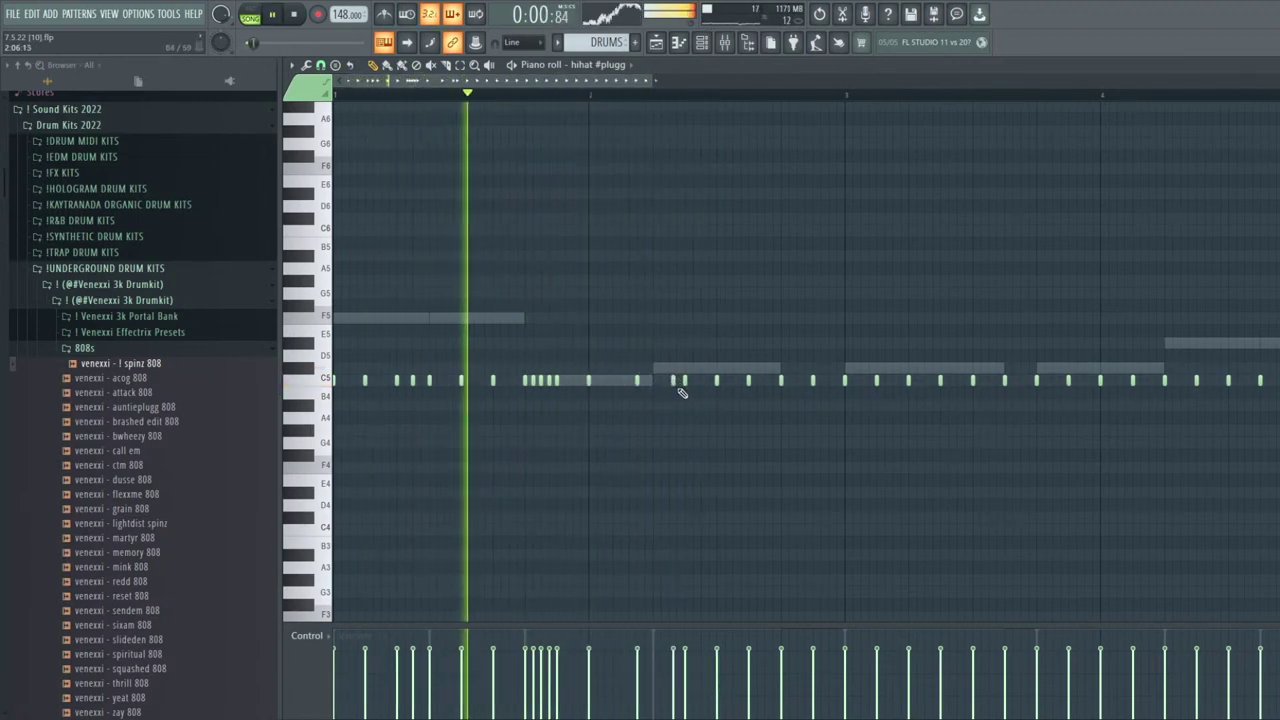
{"action": "key", "text": "space"}
{"action": "key", "text": "space"}
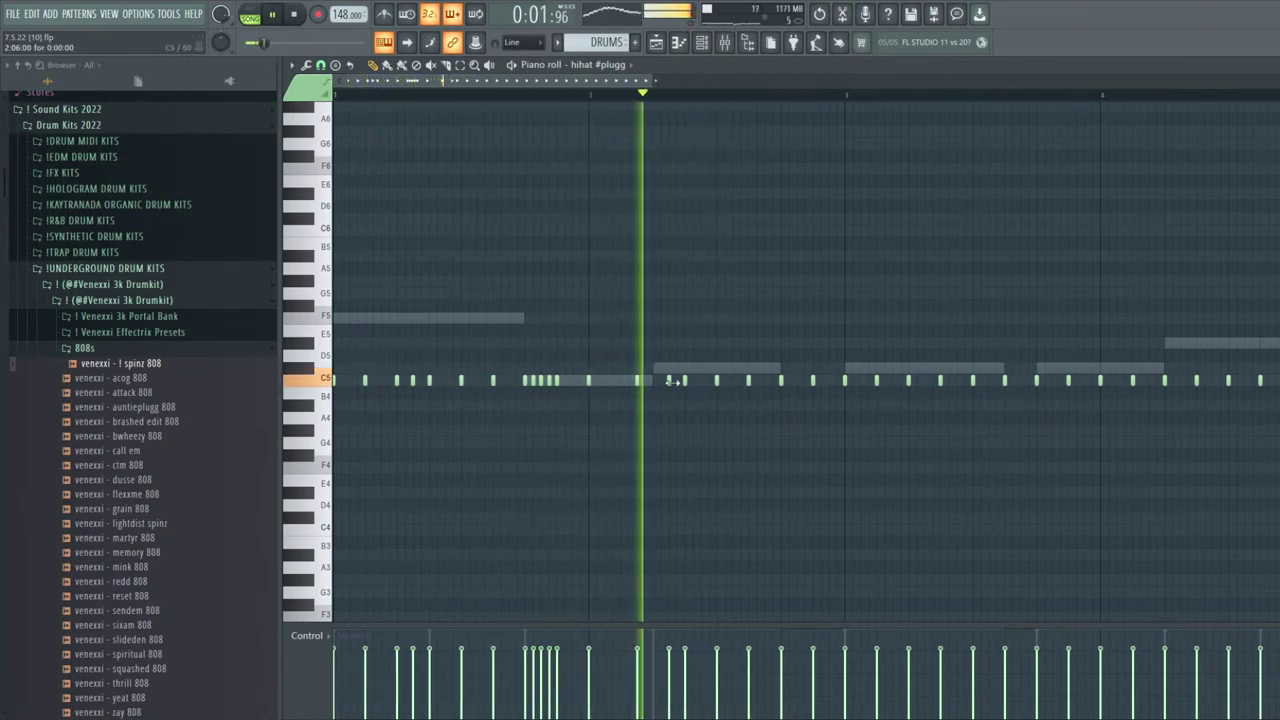
Add a tightly spaced hi-hat roll on C5 starting at beat 3 of bar 2
{"action": "left_click", "coordinate": [734, 382]}
{"action": "left_click_drag", "start_coordinate": [722, 373], "coordinate": [733, 390]}
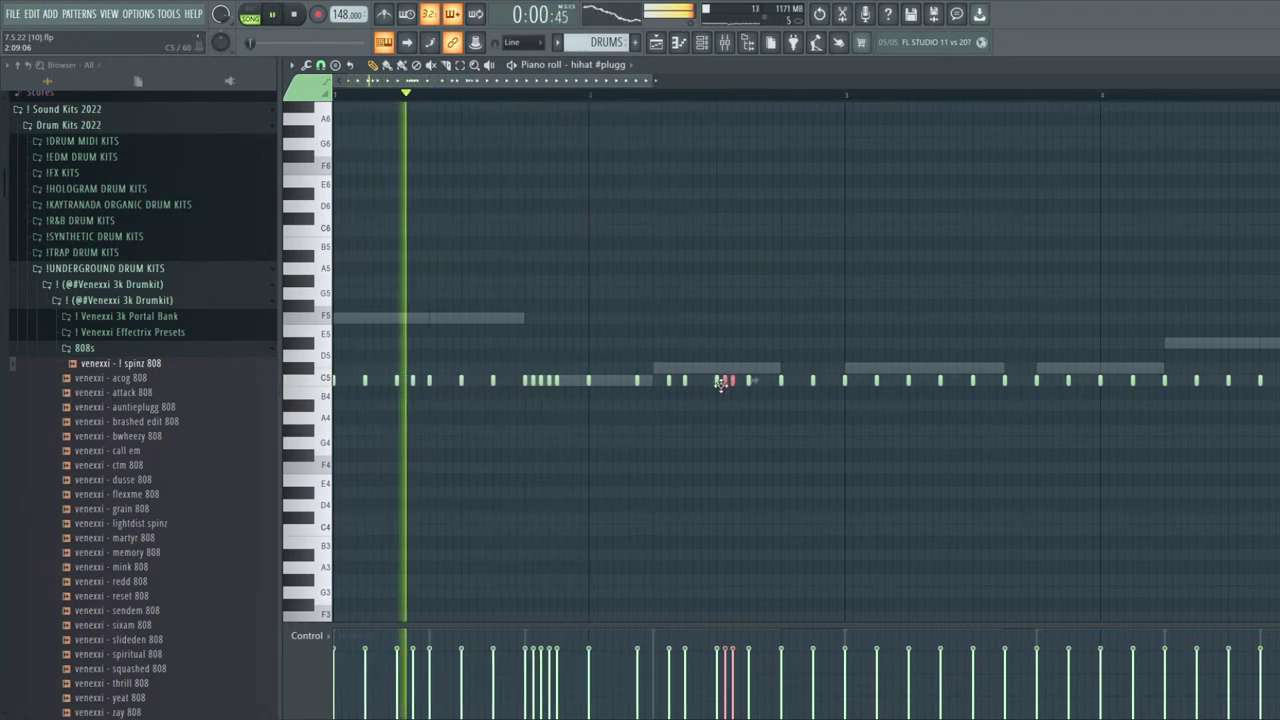
{"action": "scroll", "coordinate": [722, 383], "scroll_direction": "up", "scroll_amount": 3, "text": "ctrl"}
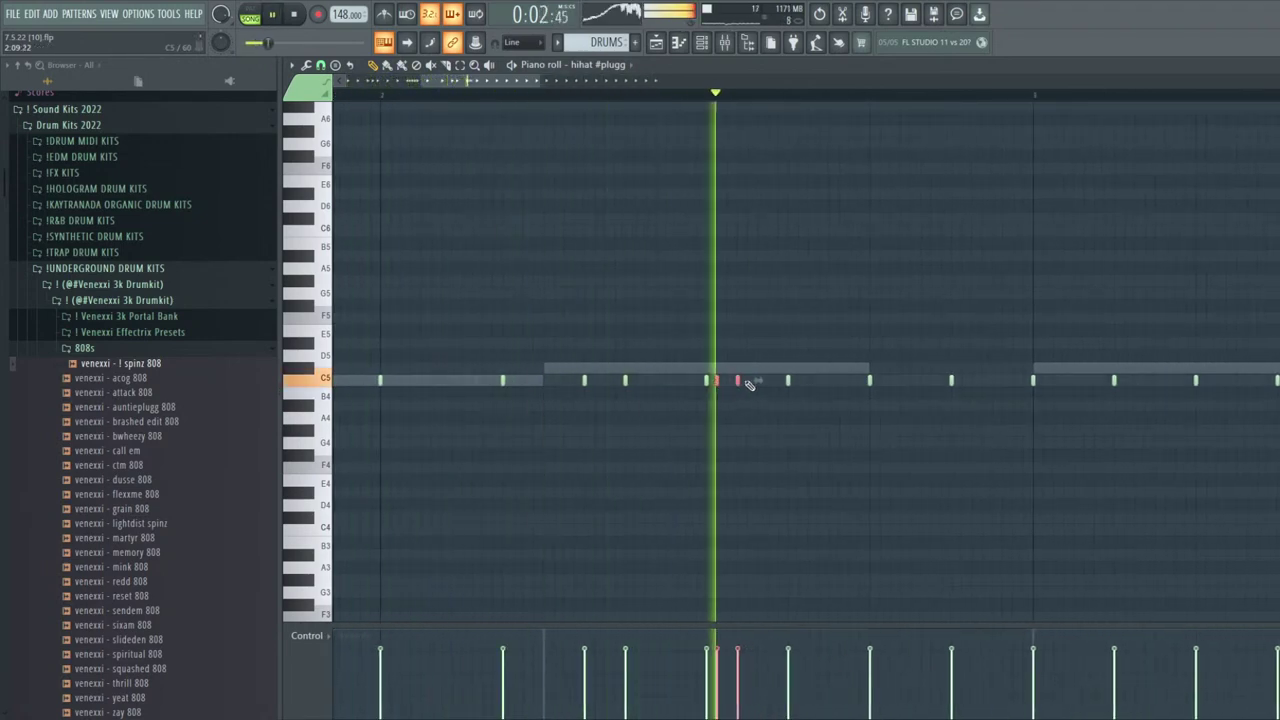
{"action": "scroll", "coordinate": [727, 383], "scroll_direction": "down", "scroll_amount": 3, "text": "ctrl"}
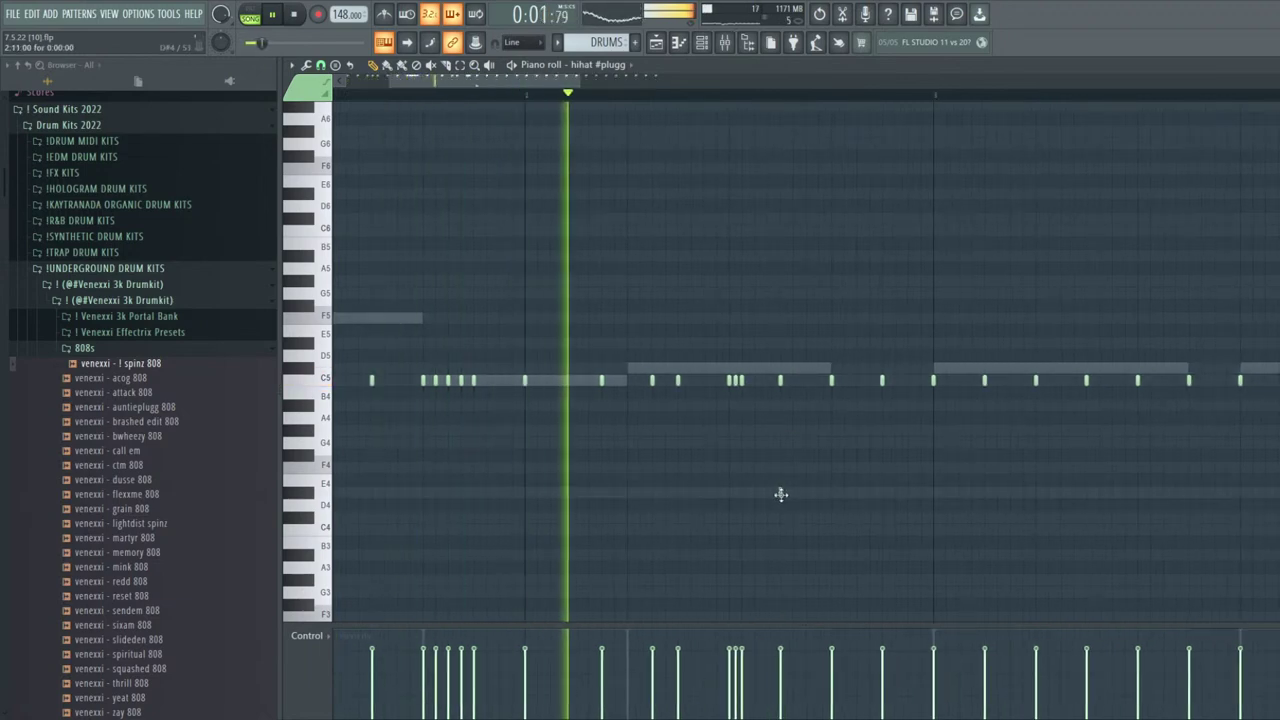
{"action": "scroll", "coordinate": [704, 486], "scroll_direction": "up", "scroll_amount": 2}
{"action": "left_click_drag", "start_coordinate": [682, 373], "coordinate": [676, 371]}
{"action": "right_click", "coordinate": [683, 384]}
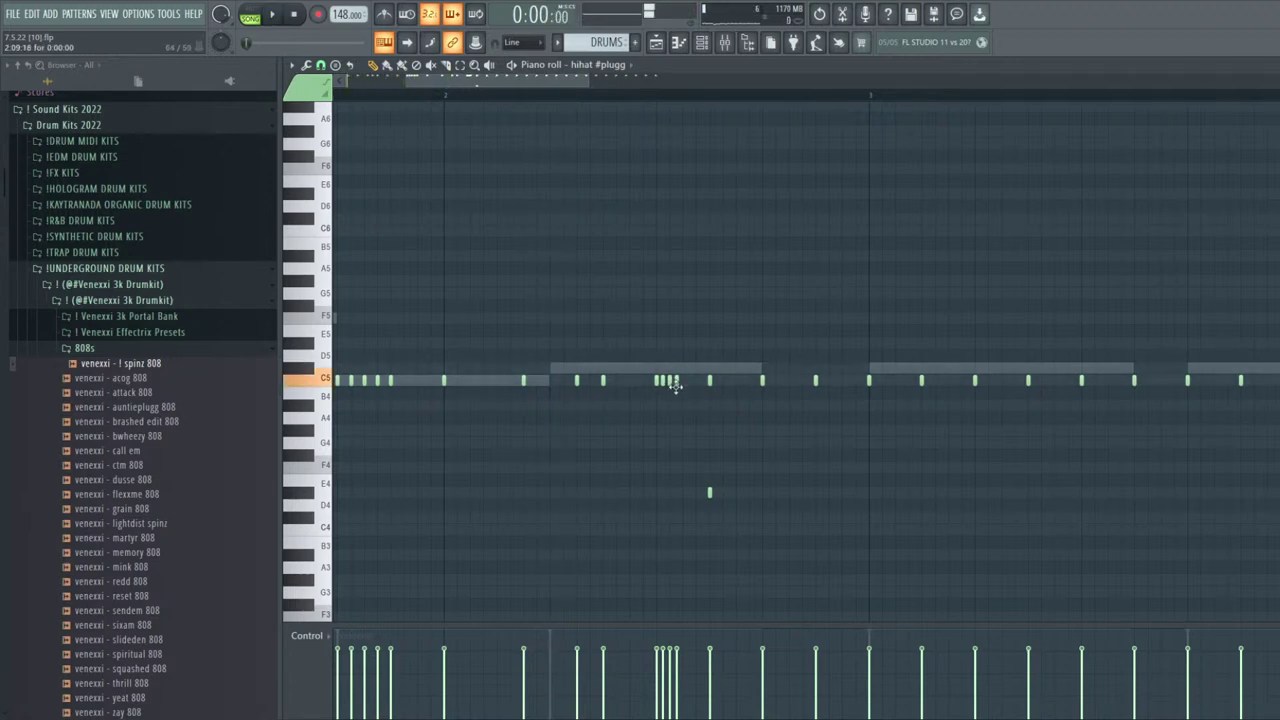
{"action": "key", "text": "space"}
{"action": "scroll", "coordinate": [716, 455], "scroll_direction": "down", "scroll_amount": 2, "text": "ctrl"}
Place an eighth-note-long F4 hi-hat right after the roll in bar 2 and lower its velocity to about half
{"action": "right_click", "coordinate": [711, 492]}
{"action": "left_click", "coordinate": [711, 467]}
{"action": "left_click", "coordinate": [718, 467]}
{"action": "mouse_move", "coordinate": [714, 467]}
{"action": "left_mouse_down"}
{"action": "mouse_move", "coordinate": [745, 467]}
{"action": "mouse_move", "coordinate": [728, 462]}
{"action": "left_mouse_up"}
{"action": "left_click_drag", "start_coordinate": [708, 671], "coordinate": [709, 684]}
{"action": "left_click", "coordinate": [700, 489]}
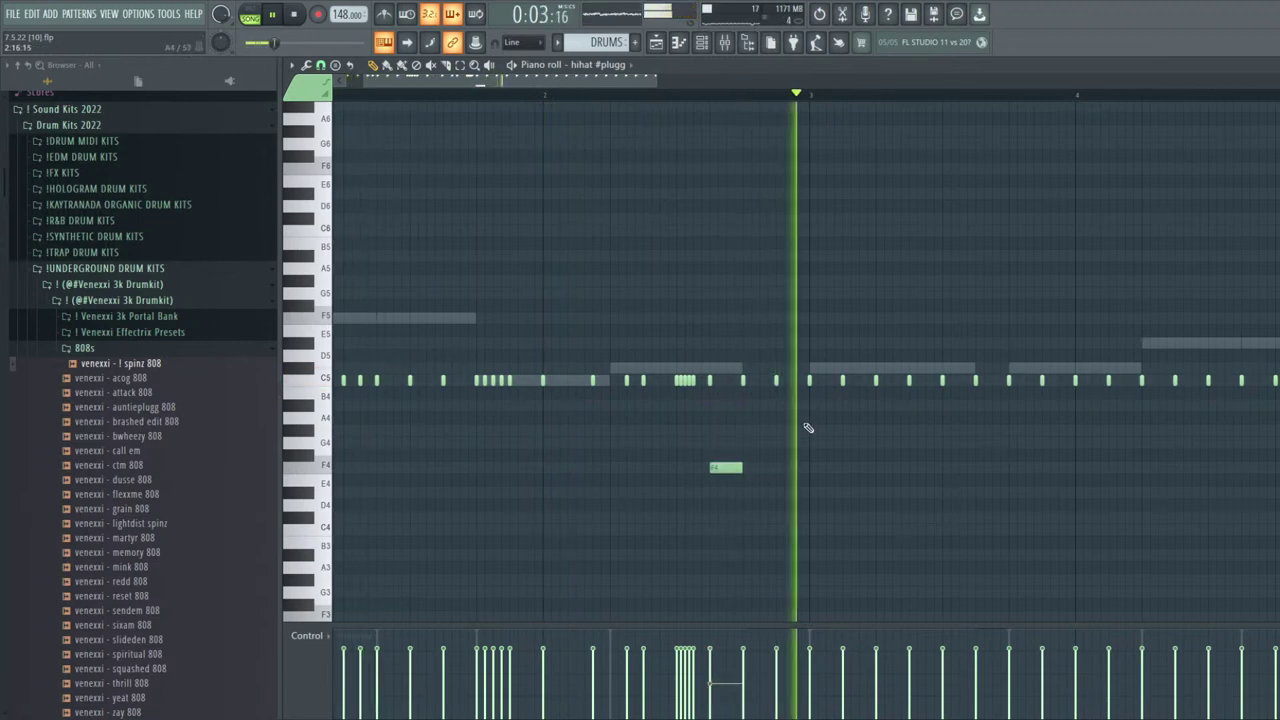
Nudge the second-to-last hi-hat of bar 2 slightly later and replace the hi-hats in bars 3 and 4 with a copy of bars 1 and 2
{"action": "scroll", "coordinate": [808, 429], "scroll_direction": "down", "scroll_amount": 1, "text": "ctrl"}
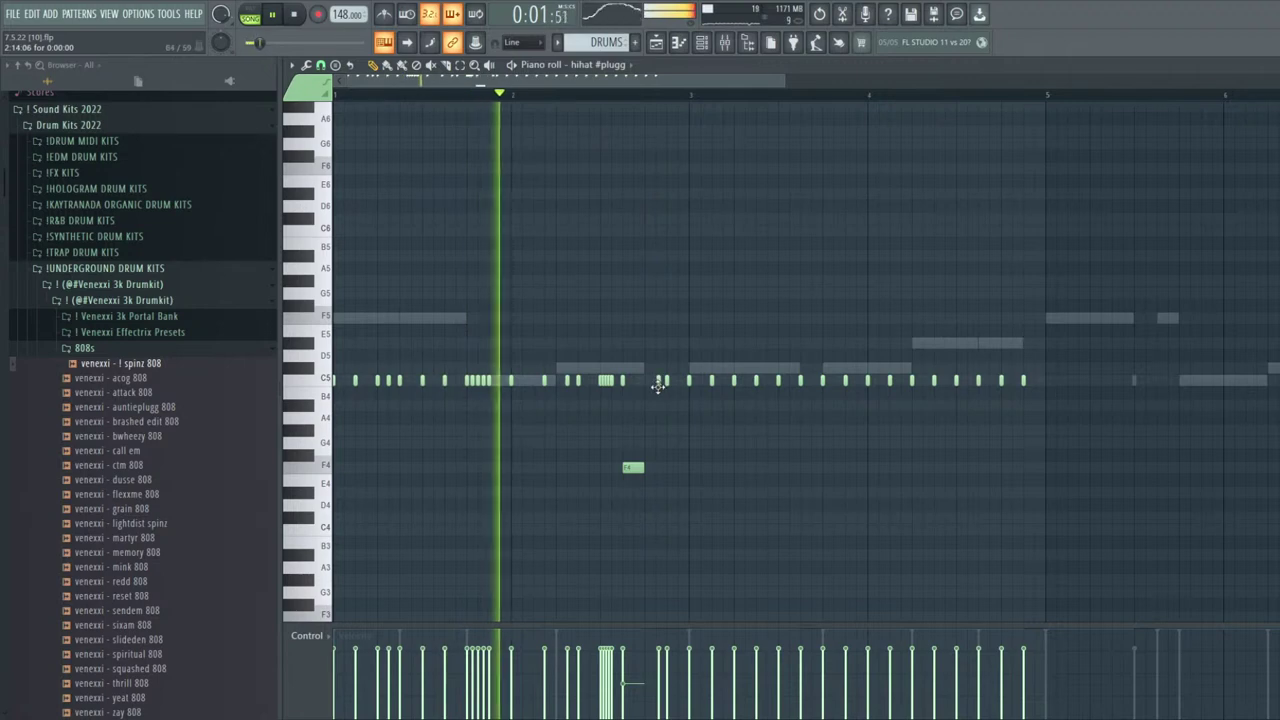
{"action": "left_click_drag", "start_coordinate": [1028, 422], "coordinate": [685, 235], "text": "ctrl"}
{"action": "key", "text": "Delete"}
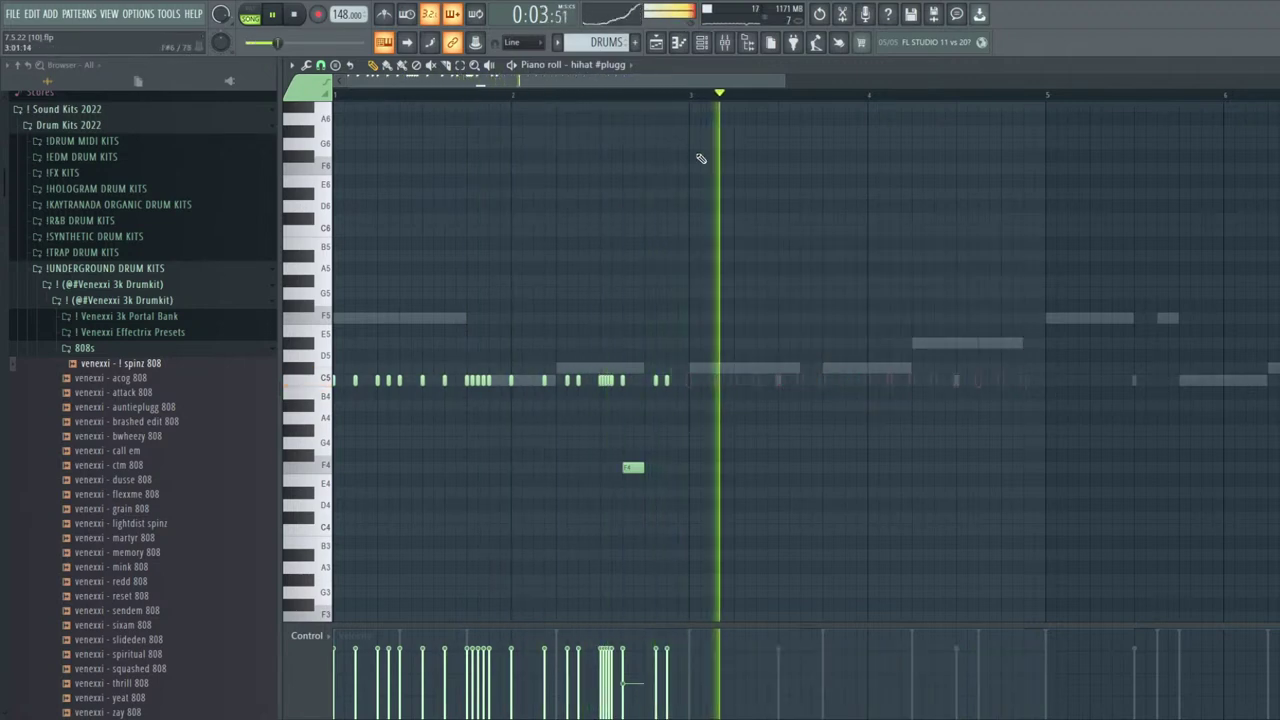
{"action": "key", "text": "ctrl+z"}
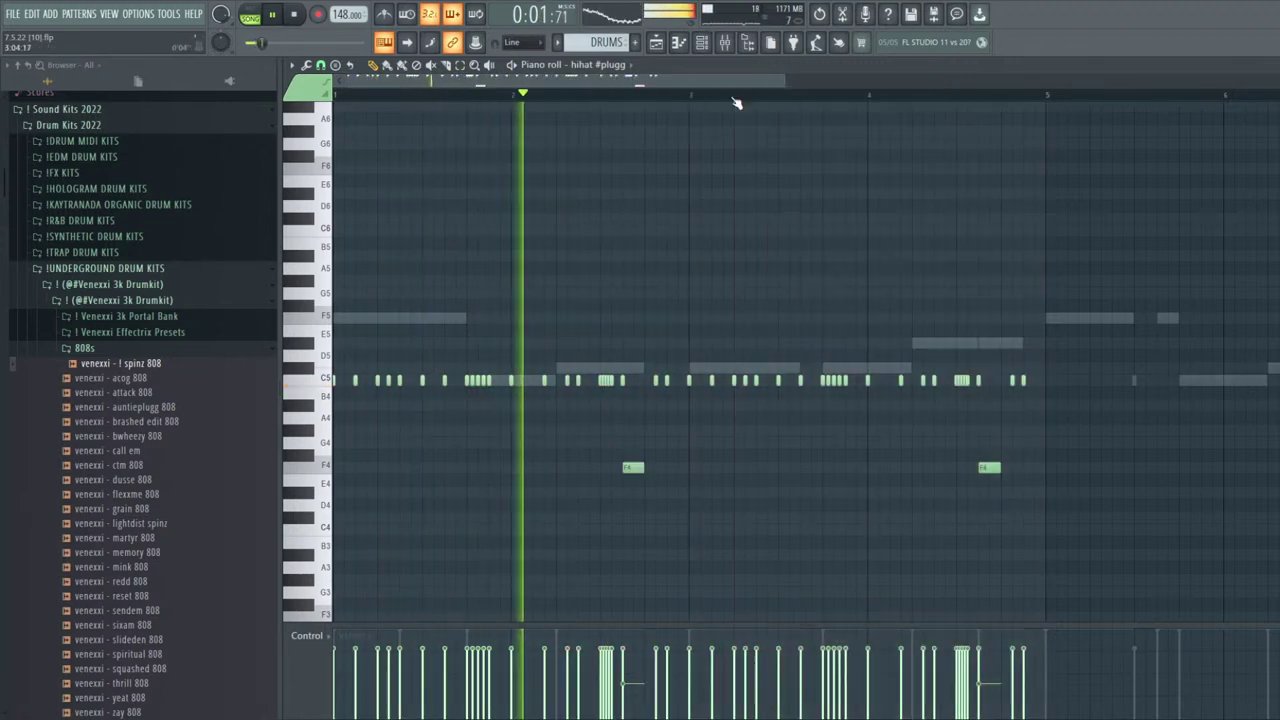
Build a rapid 16-hit hi-hat roll on E5 from the end of the F4 note in bar 4 up to bar 5
{"action": "scroll", "coordinate": [750, 390], "scroll_direction": "down", "scroll_amount": 2}
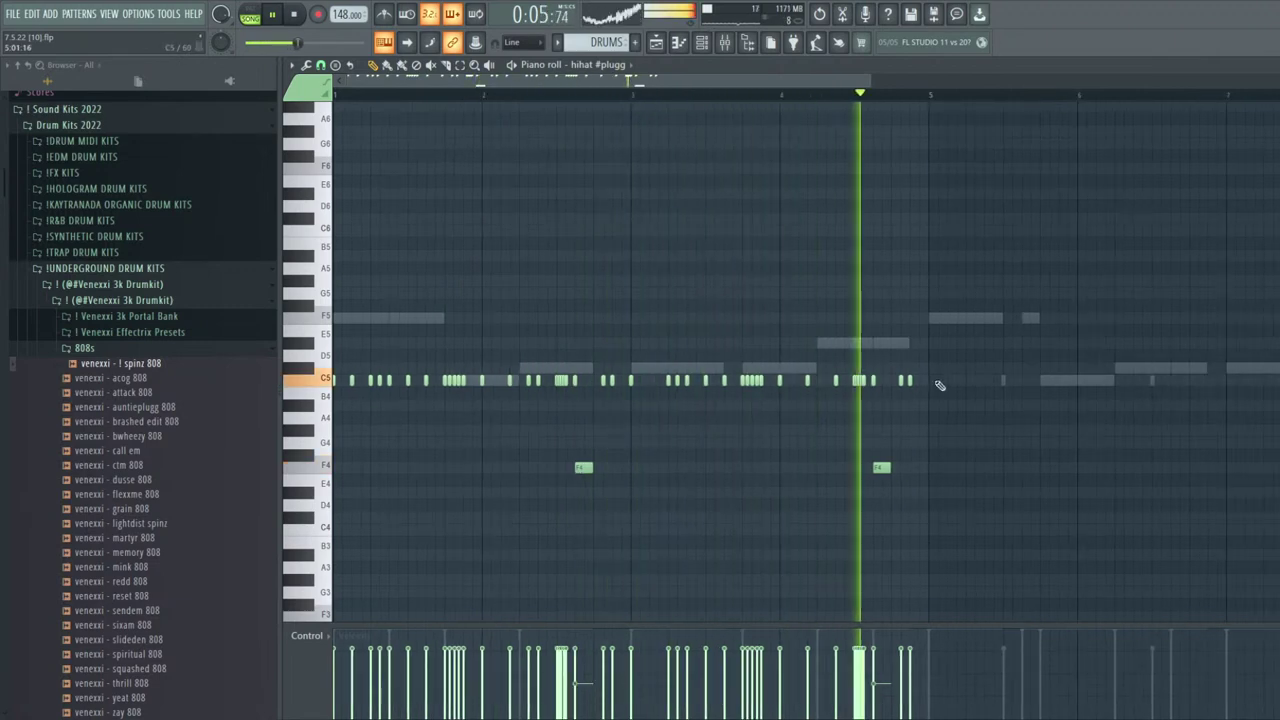
{"action": "scroll", "coordinate": [894, 397], "scroll_direction": "up", "scroll_amount": 3}
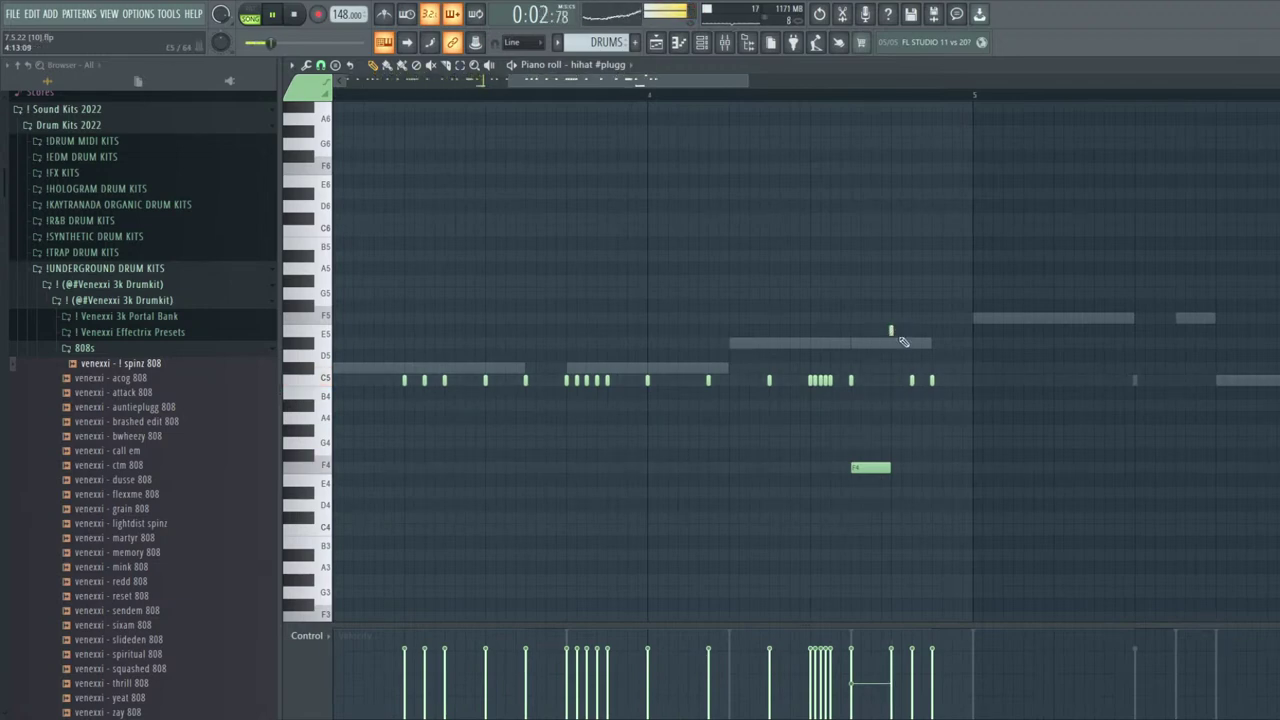
{"action": "key", "text": "ctrl+b"}
{"action": "key", "text": "ctrl+z"}
{"action": "scroll", "coordinate": [915, 346], "scroll_direction": "down", "scroll_amount": 4}
{"action": "scroll", "coordinate": [682, 338], "scroll_direction": "up", "scroll_amount": 4}
{"action": "left_click_drag", "start_coordinate": [558, 339], "coordinate": [557, 345]}
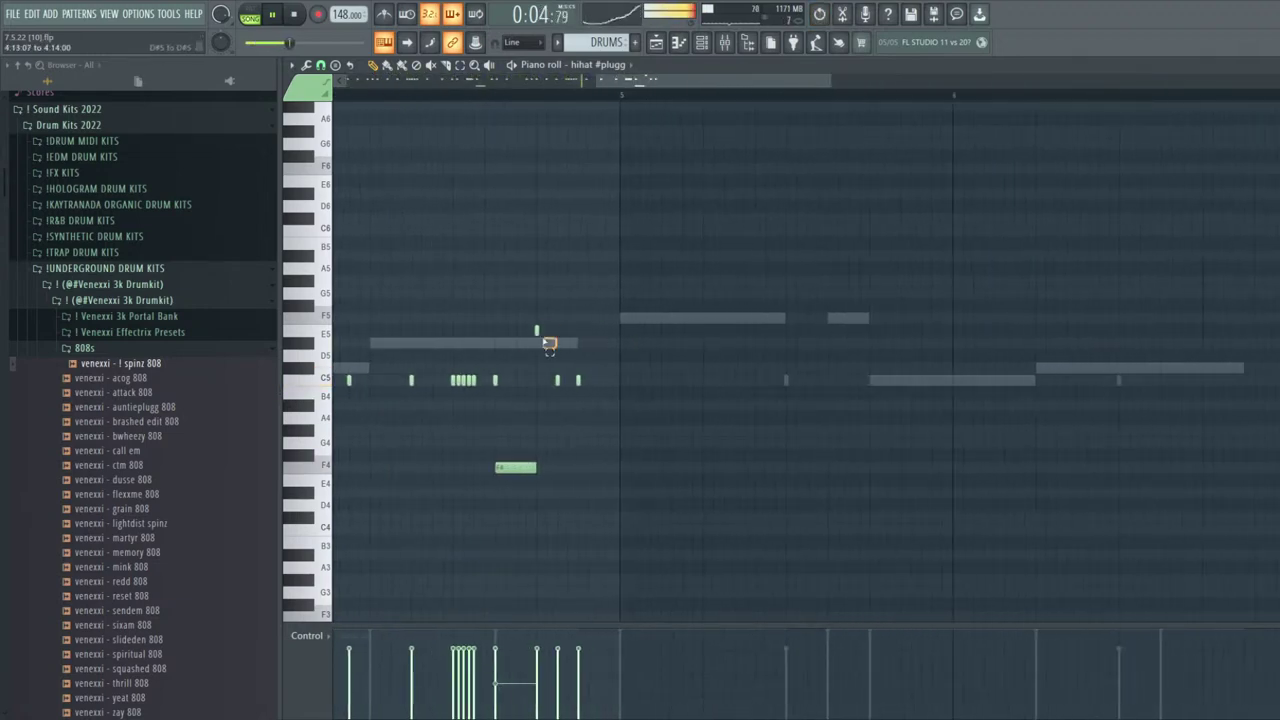
{"action": "scroll", "coordinate": [567, 343], "scroll_direction": "up", "scroll_amount": 3}
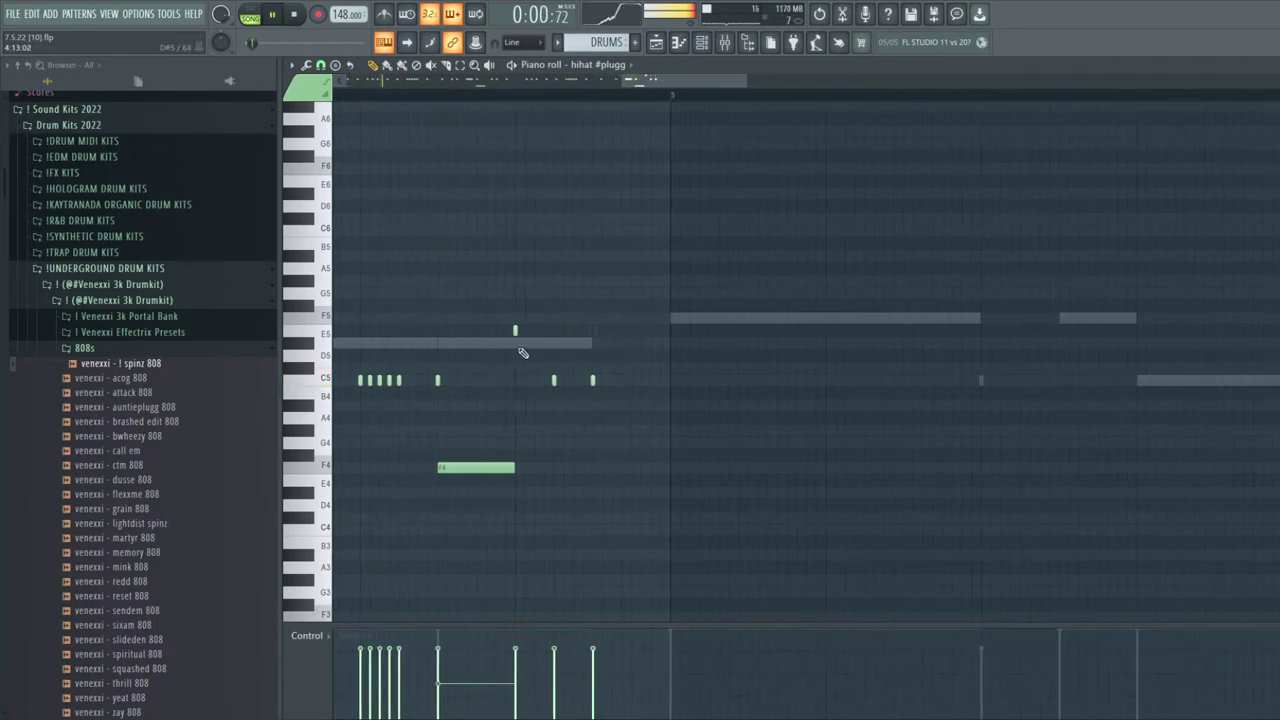
{"action": "scroll", "coordinate": [560, 345], "scroll_direction": "up", "scroll_amount": 2}
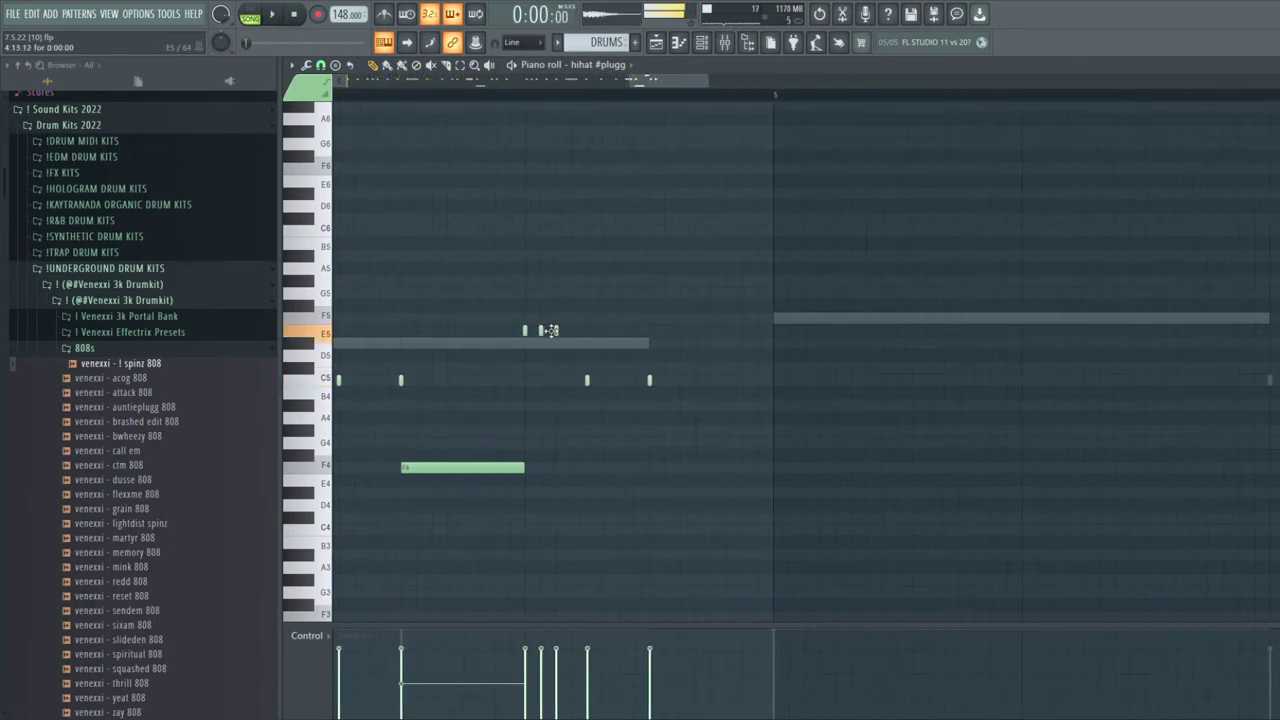
{"action": "scroll", "coordinate": [601, 335], "scroll_direction": "up", "scroll_amount": 1}
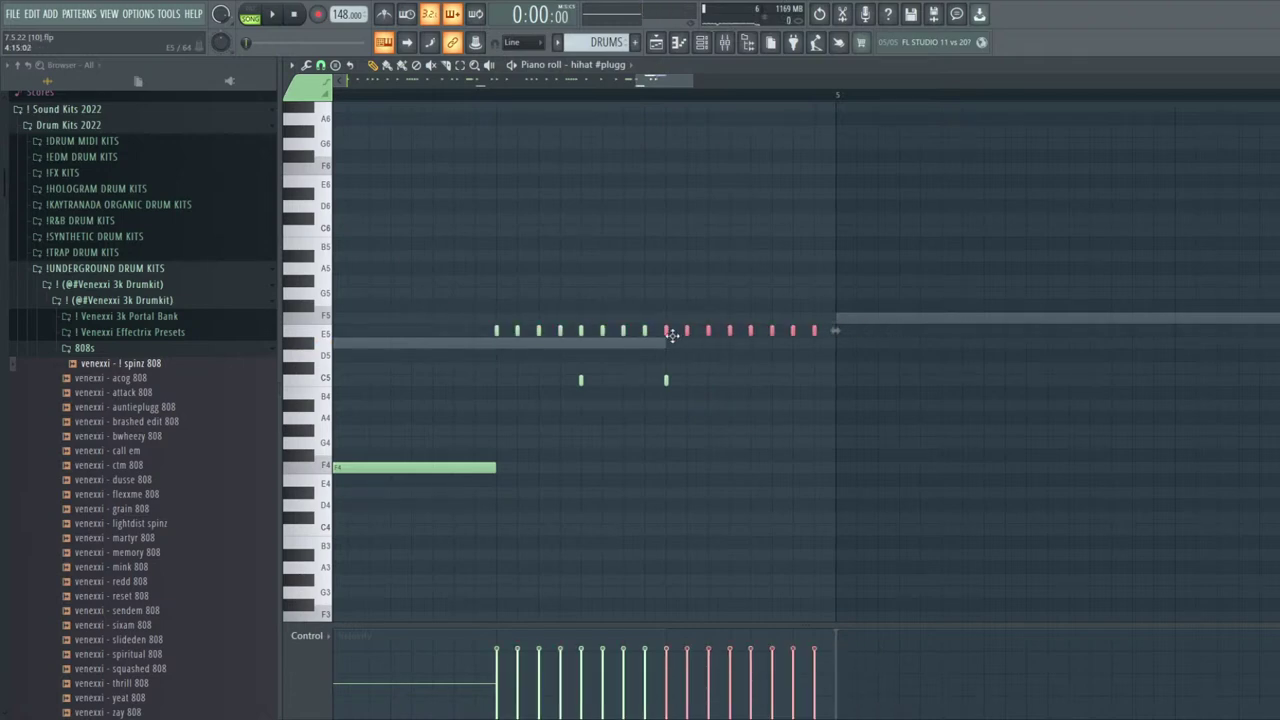
Shape the E5 roll's velocities to rise from near zero to a low peak mid-roll and fall back to near zero
{"action": "scroll", "coordinate": [672, 335], "scroll_direction": "down", "scroll_amount": 1}
{"action": "left_click_drag", "start_coordinate": [655, 316], "coordinate": [463, 330]}
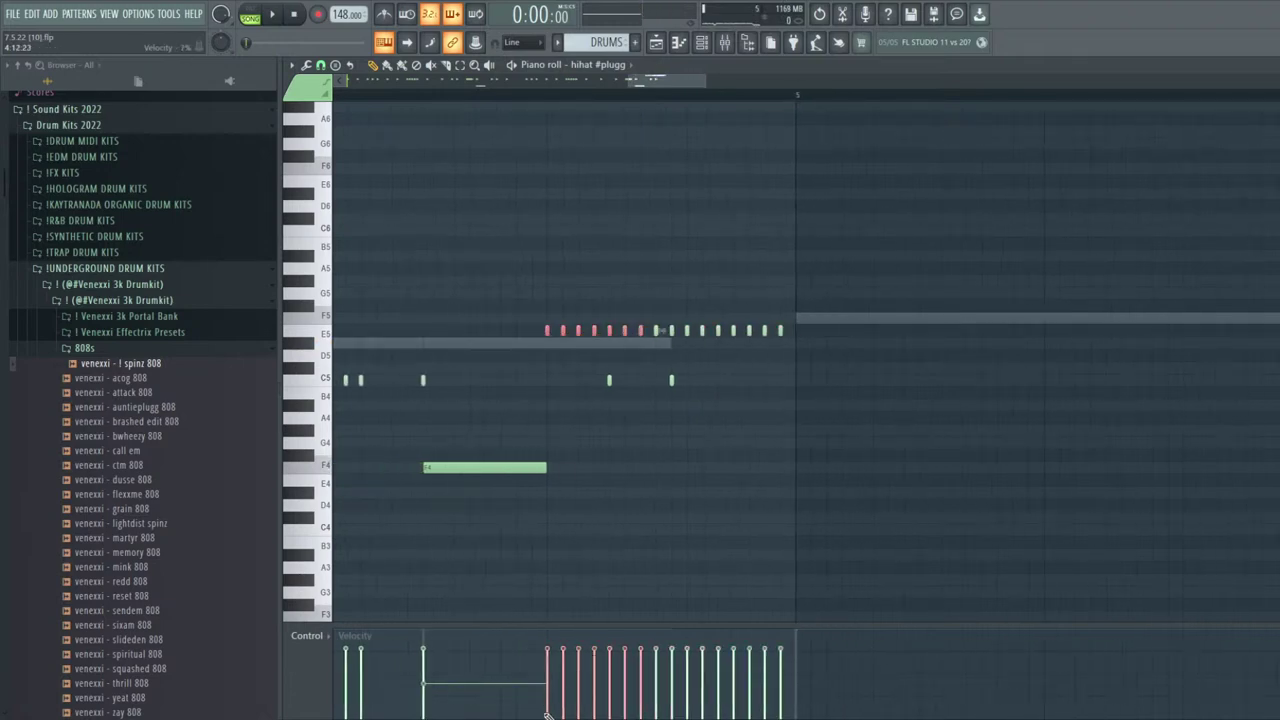
{"action": "left_click_drag", "start_coordinate": [825, 352], "coordinate": [670, 277]}
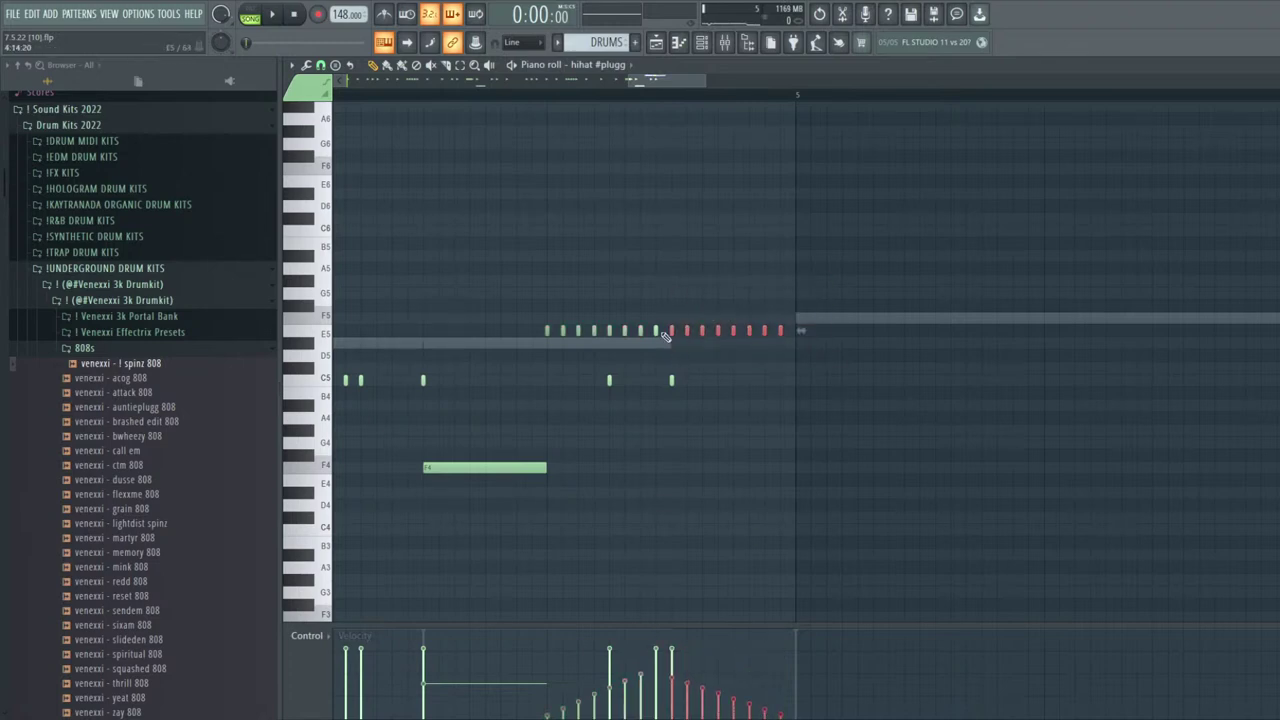
{"action": "left_click_drag", "start_coordinate": [665, 336], "coordinate": [300, 329]}
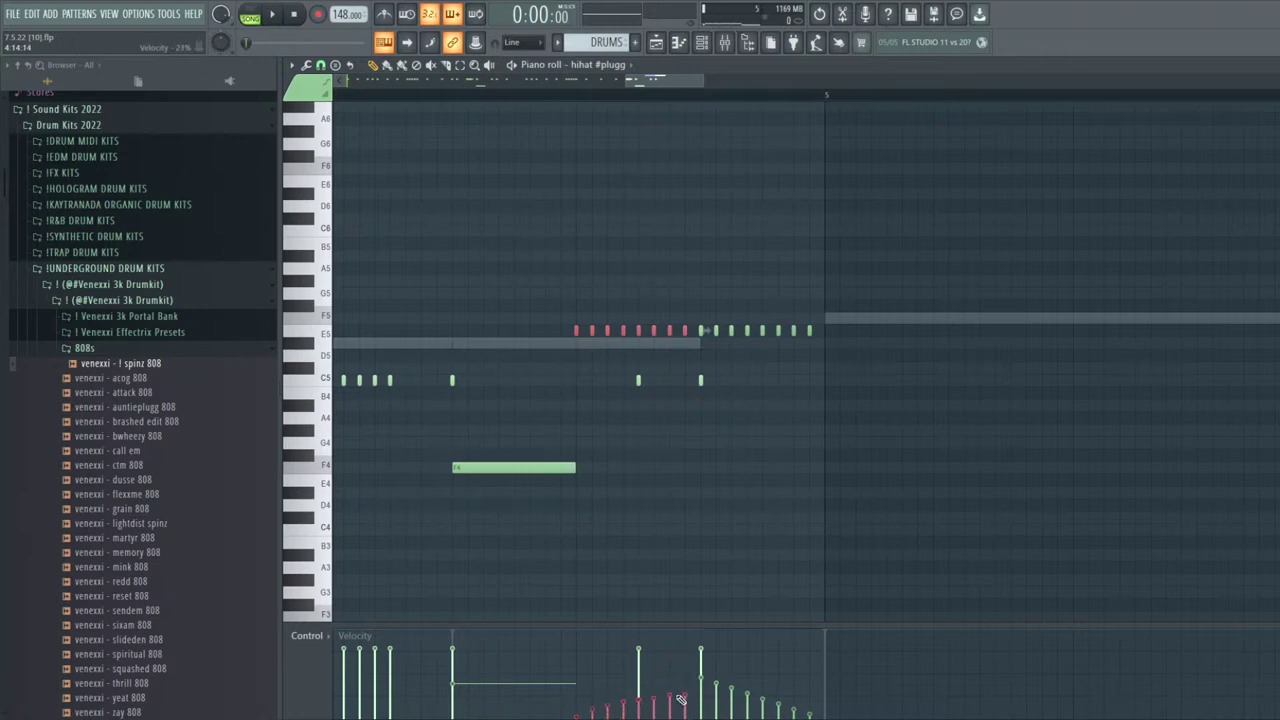
{"action": "scroll", "coordinate": [685, 686], "scroll_direction": "up", "scroll_amount": 2}
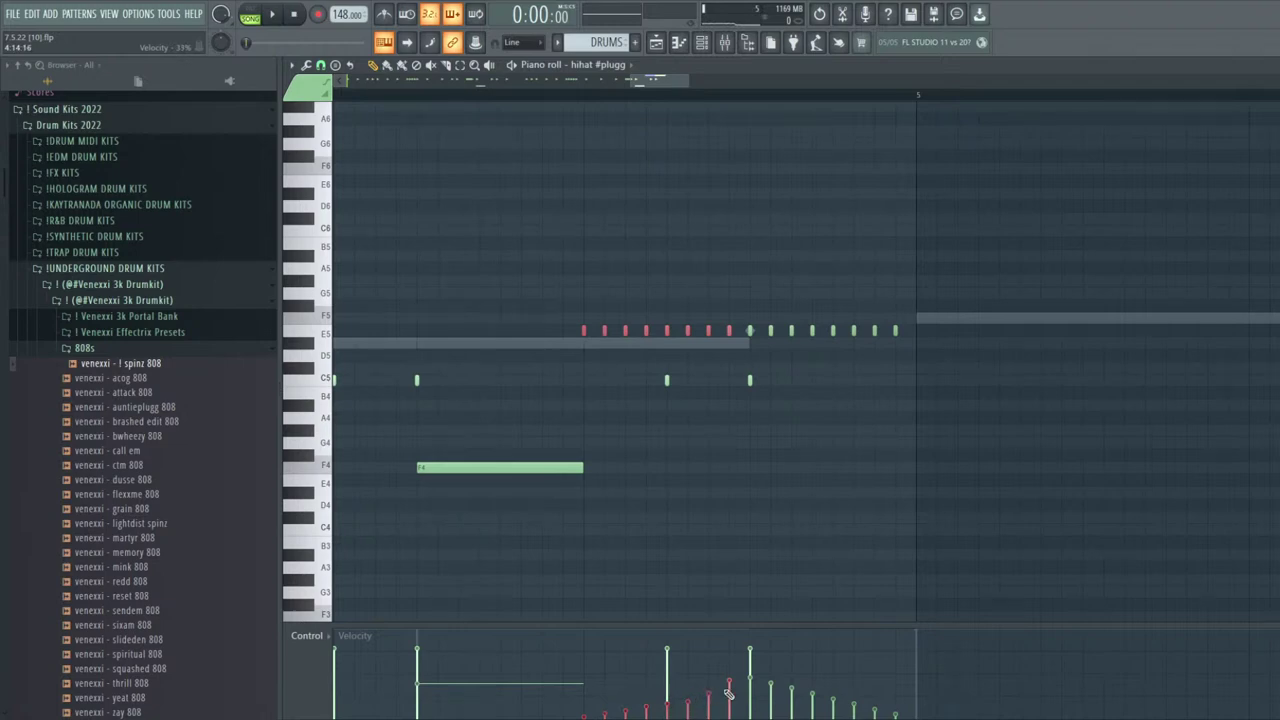
{"action": "left_click_drag", "start_coordinate": [899, 331], "coordinate": [735, 315]}
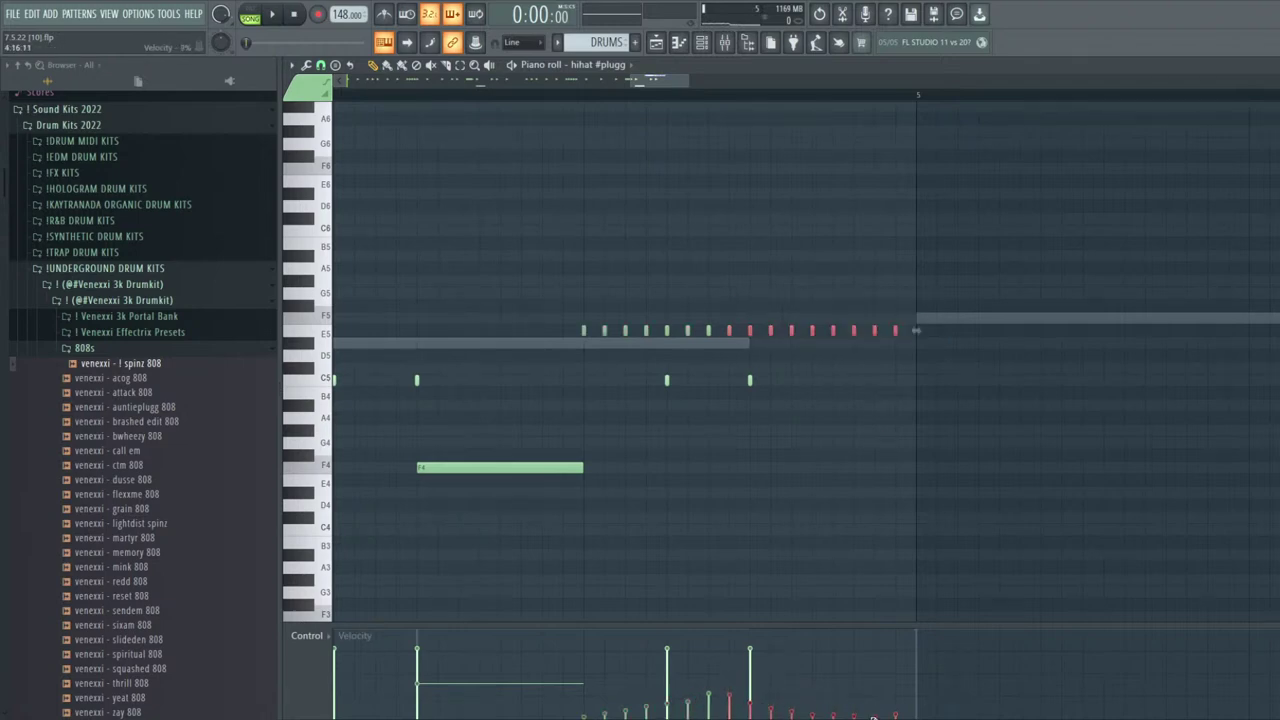
Move the entire hi-hat roll at the end of bar 4 down to A#4
{"action": "key", "text": "space"}
{"action": "scroll", "coordinate": [910, 470], "scroll_direction": "down", "scroll_amount": 3}
{"action": "left_click_drag", "start_coordinate": [951, 360], "coordinate": [755, 291]}
{"action": "key", "text": "shift+Down"}
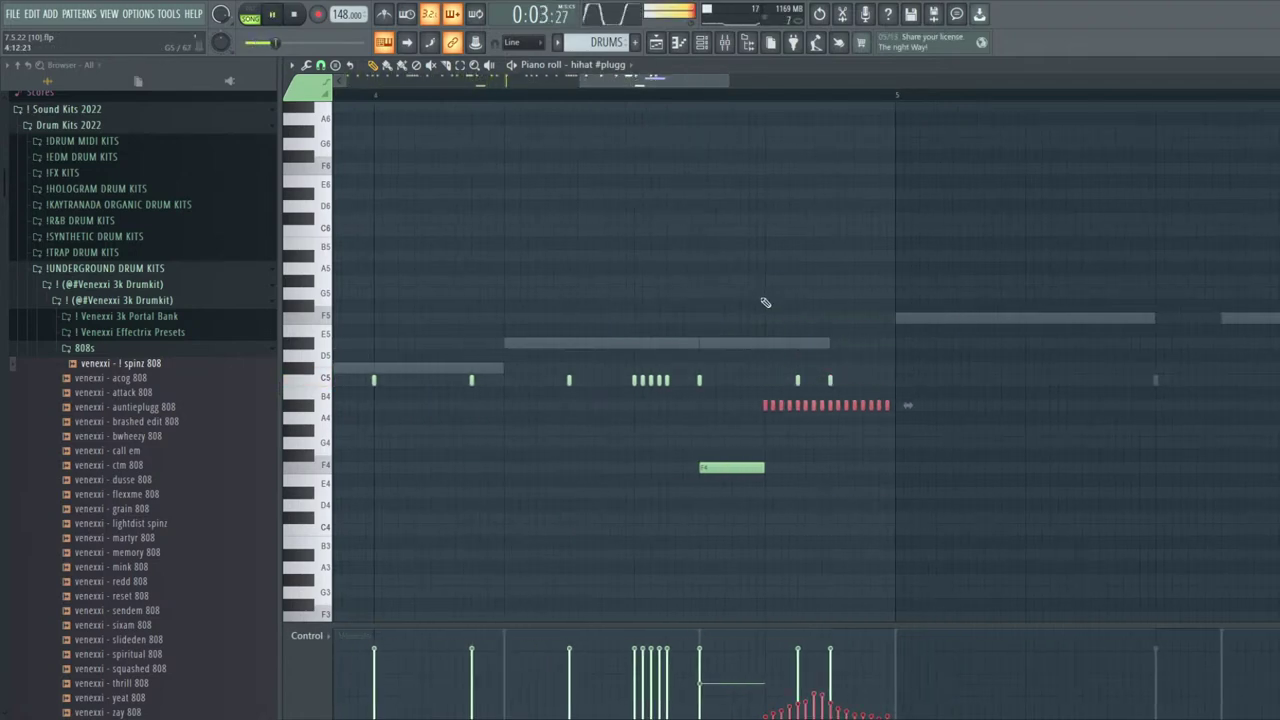
Duplicate the hi-hat pattern of bars 1 to 4 into bars 5 to 8
{"action": "scroll", "coordinate": [846, 238], "scroll_direction": "down", "scroll_amount": 5}
{"action": "left_click", "coordinate": [852, 238], "text": "ctrl"}
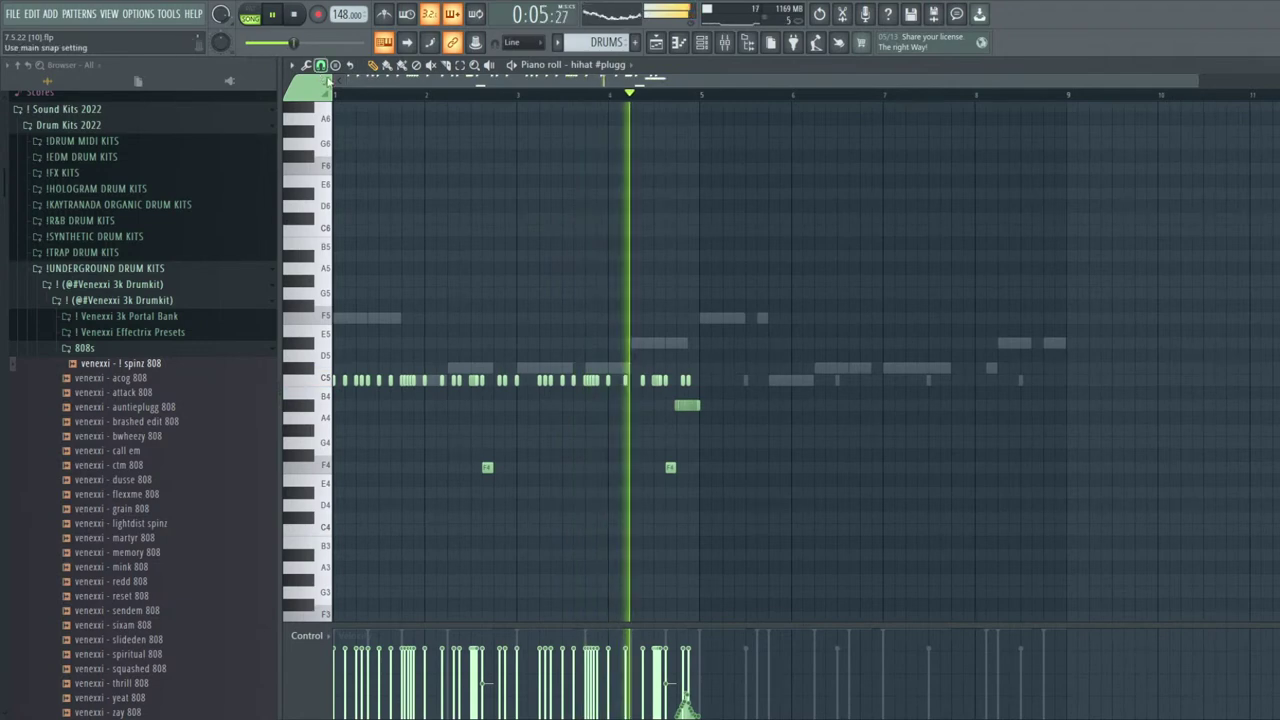
{"action": "left_click_drag", "start_coordinate": [700, 92], "coordinate": [335, 97]}
{"action": "key", "text": "ctrl+b"}
{"action": "scroll", "coordinate": [855, 218], "scroll_direction": "down", "scroll_amount": 1}
{"action": "left_click", "coordinate": [856, 219], "text": "ctrl"}
{"action": "scroll", "coordinate": [965, 402], "scroll_direction": "up", "scroll_amount": 4}
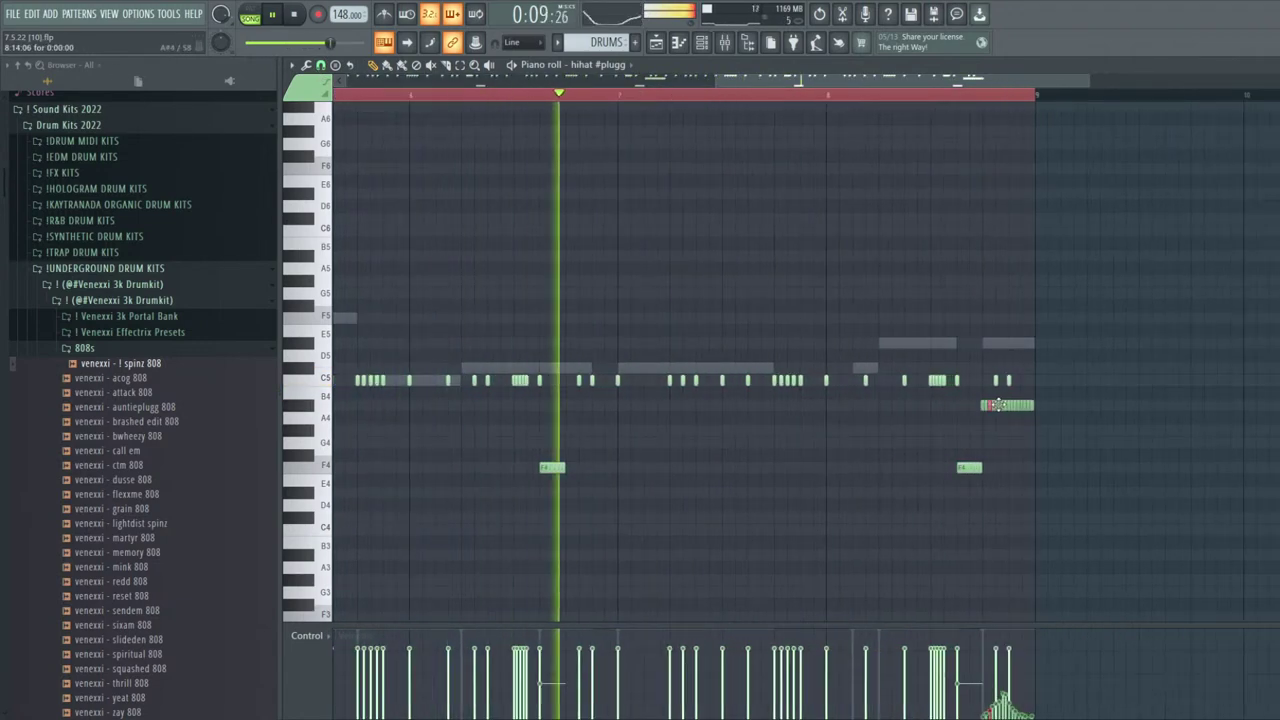
Copy the rising first half of the bar 4 A#4 hi-hat roll to D#5 in the second beat of bar 4
{"action": "key", "text": "ctrl+b"}
{"action": "scroll", "coordinate": [845, 223], "scroll_direction": "down", "scroll_amount": 4}
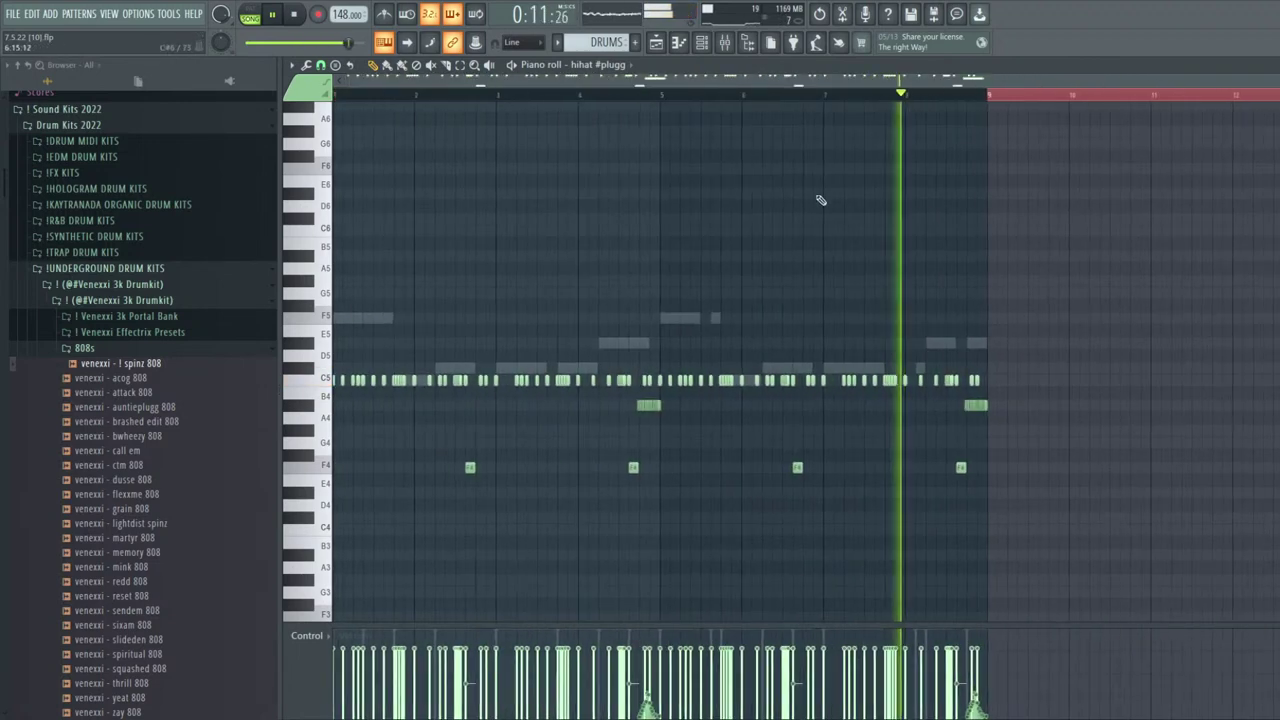
{"action": "left_click", "coordinate": [500, 91]}
{"action": "scroll", "coordinate": [560, 92], "scroll_direction": "up", "scroll_amount": 4}
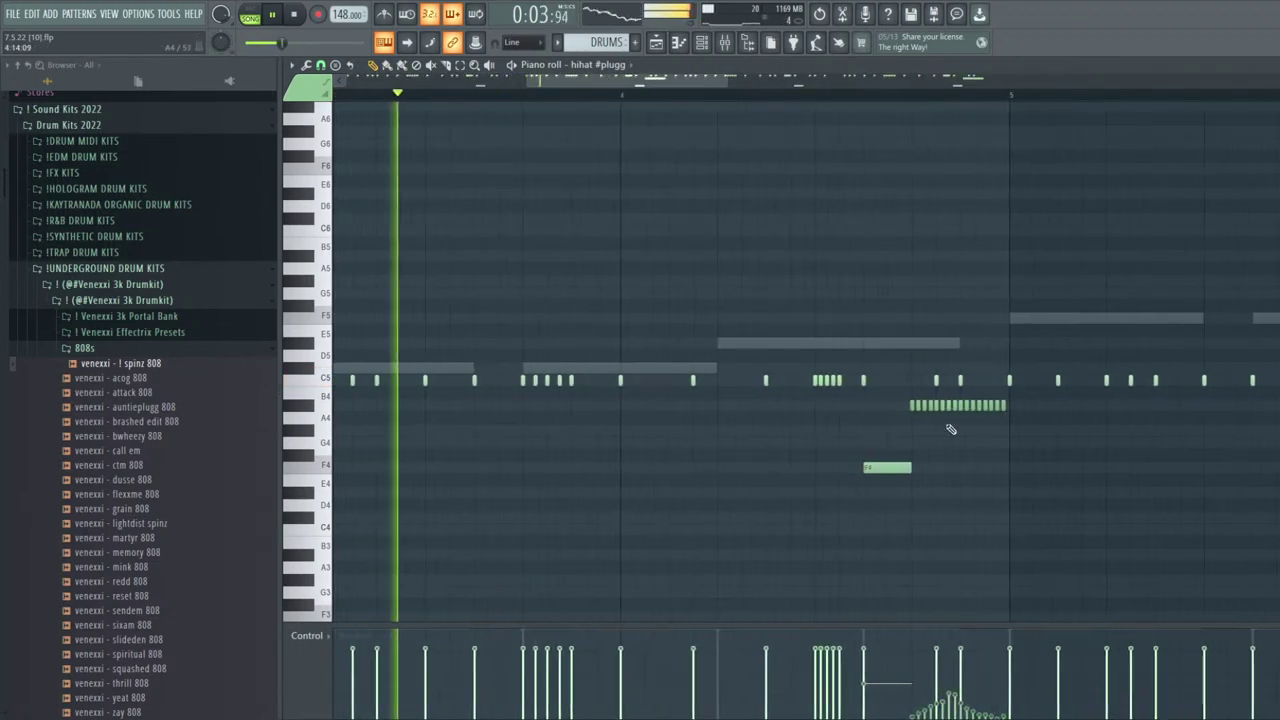
{"action": "left_click", "coordinate": [957, 405], "text": "ctrl"}
{"action": "mouse_move", "coordinate": [938, 405]}
{"action": "left_mouse_down"}
{"action": "mouse_move", "coordinate": [996, 407]}
{"action": "mouse_move", "coordinate": [925, 408]}
{"action": "left_mouse_up"}
{"action": "key", "text": "space"}
{"action": "left_click_drag", "start_coordinate": [757, 330], "coordinate": [760, 347]}
{"action": "scroll", "coordinate": [803, 364], "scroll_direction": "down", "scroll_amount": 2}
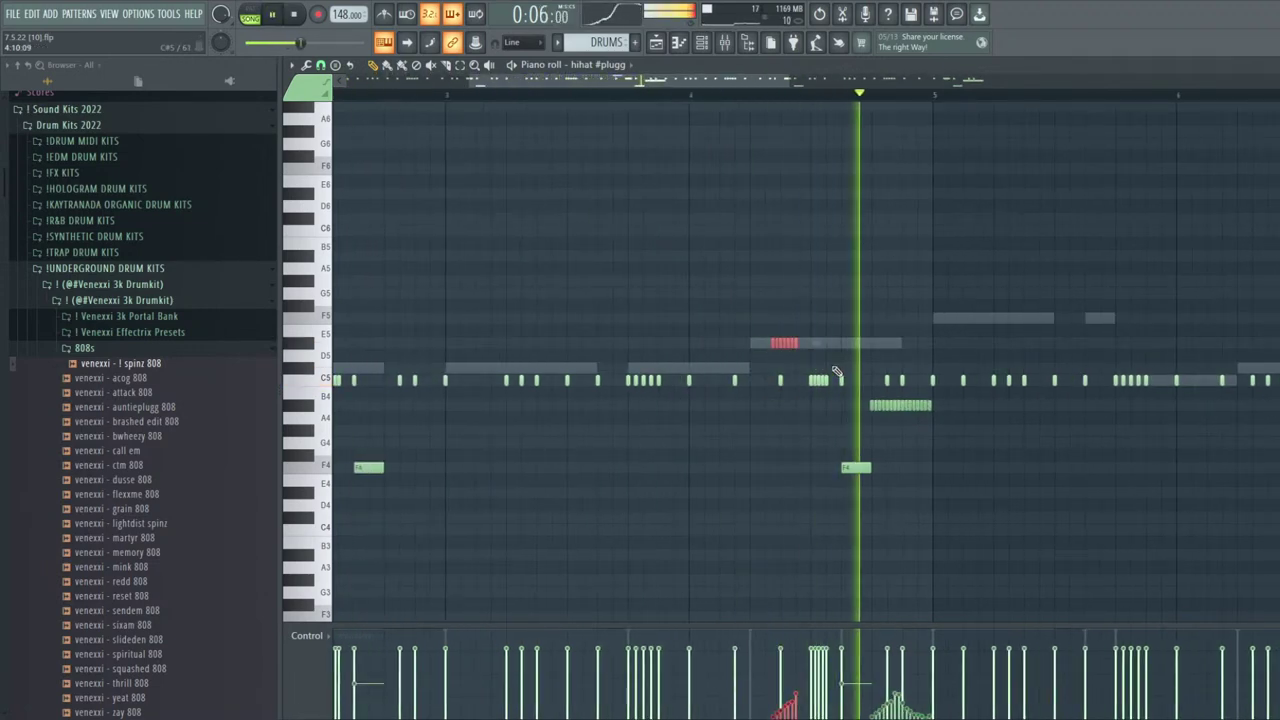
{"action": "scroll", "coordinate": [810, 410], "scroll_direction": "up", "scroll_amount": 3}
{"action": "scroll", "coordinate": [960, 480], "scroll_direction": "down", "scroll_amount": 6}
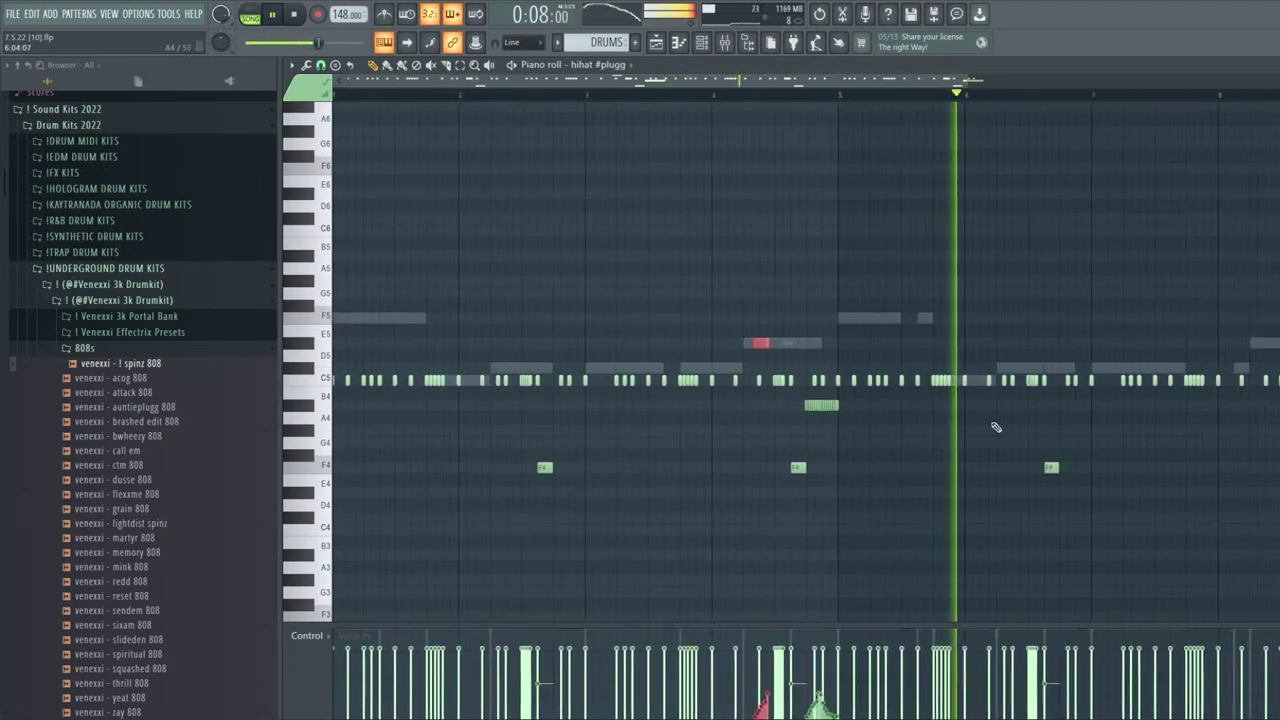
Delete all the hi-hat notes in bars 5 to 8
{"action": "left_click_drag", "start_coordinate": [1127, 546], "coordinate": [709, 313]}
{"action": "key", "text": "Delete"}
{"action": "scroll", "coordinate": [712, 330], "scroll_direction": "up", "scroll_amount": 3}
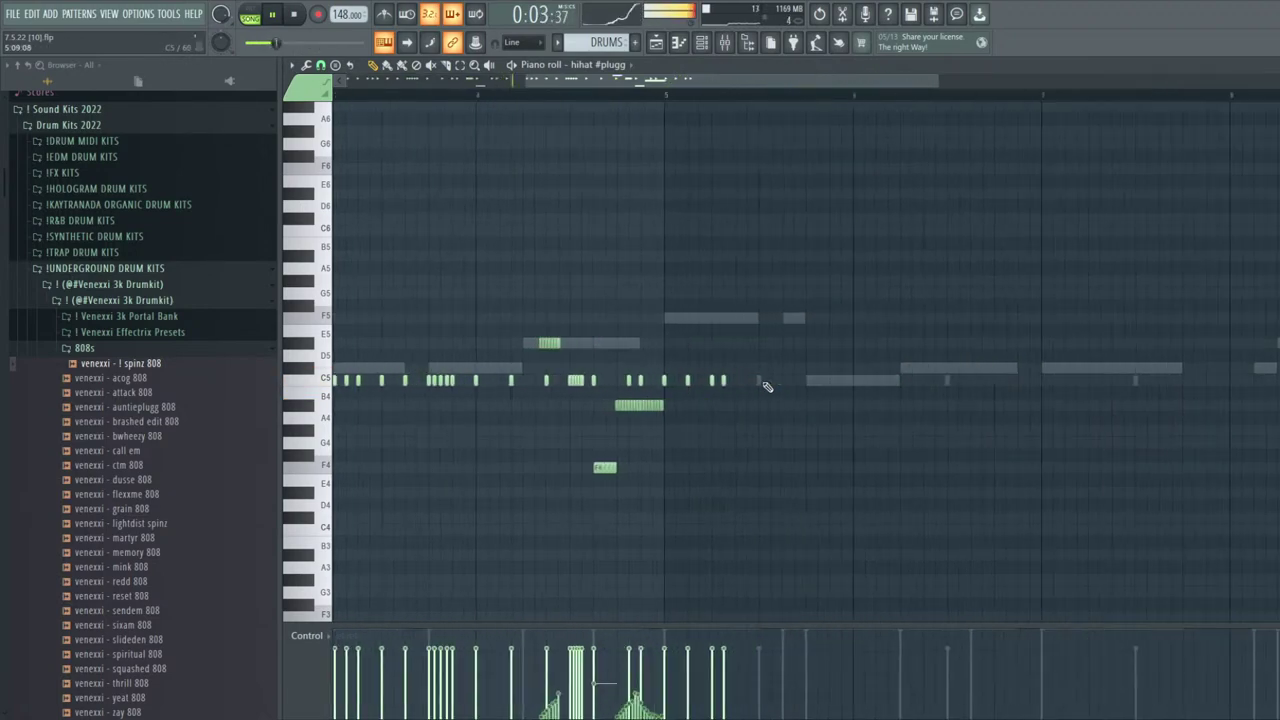
{"action": "left_click_drag", "start_coordinate": [763, 385], "coordinate": [666, 364]}
{"action": "key", "text": "Delete"}
{"action": "scroll", "coordinate": [680, 350], "scroll_direction": "down", "scroll_amount": 3}
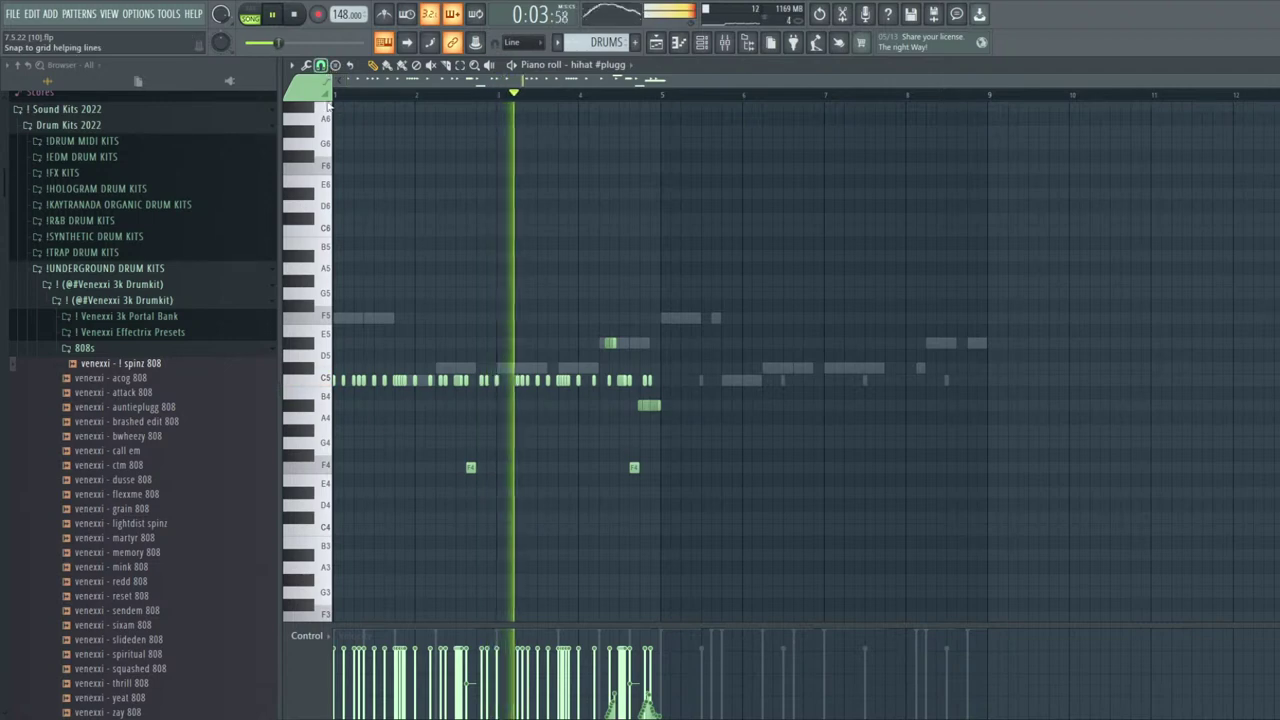
Duplicate the revised hi-hat pattern of bars 1 to 4 into bars 5 to 8 and close the piano roll
{"action": "key", "text": "space"}
{"action": "key", "text": "space"}
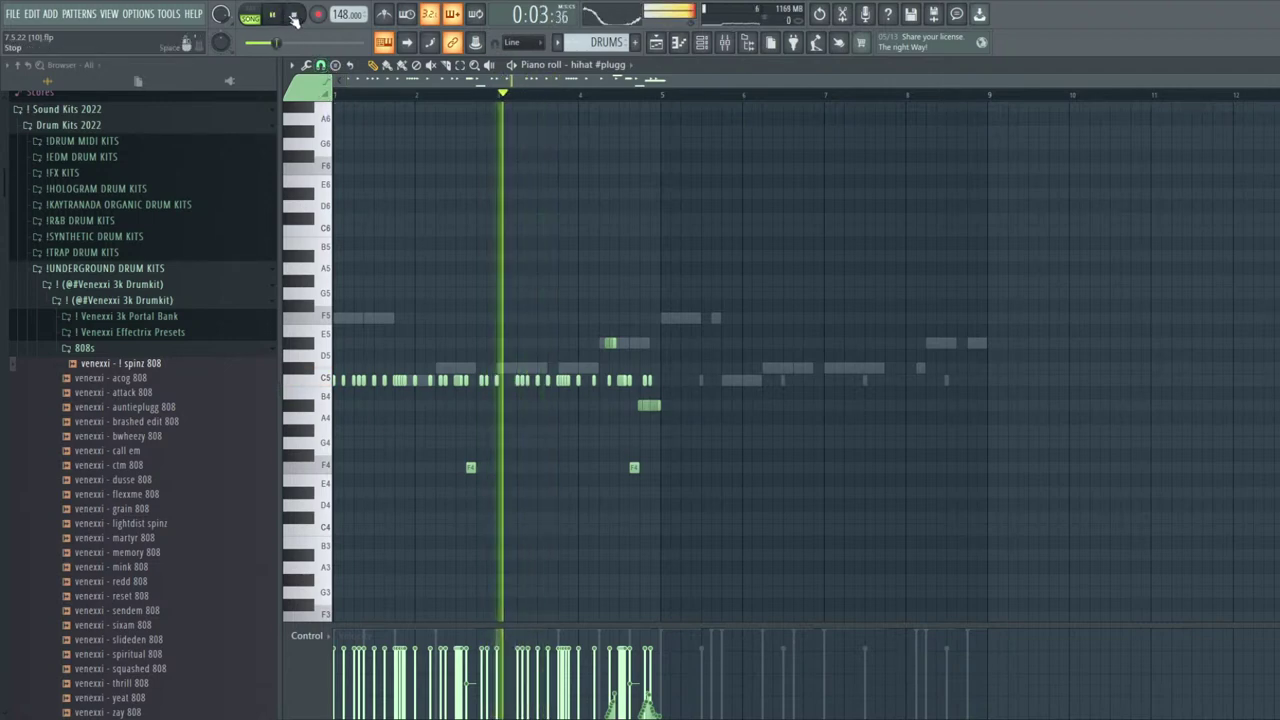
{"action": "key", "text": "space"}
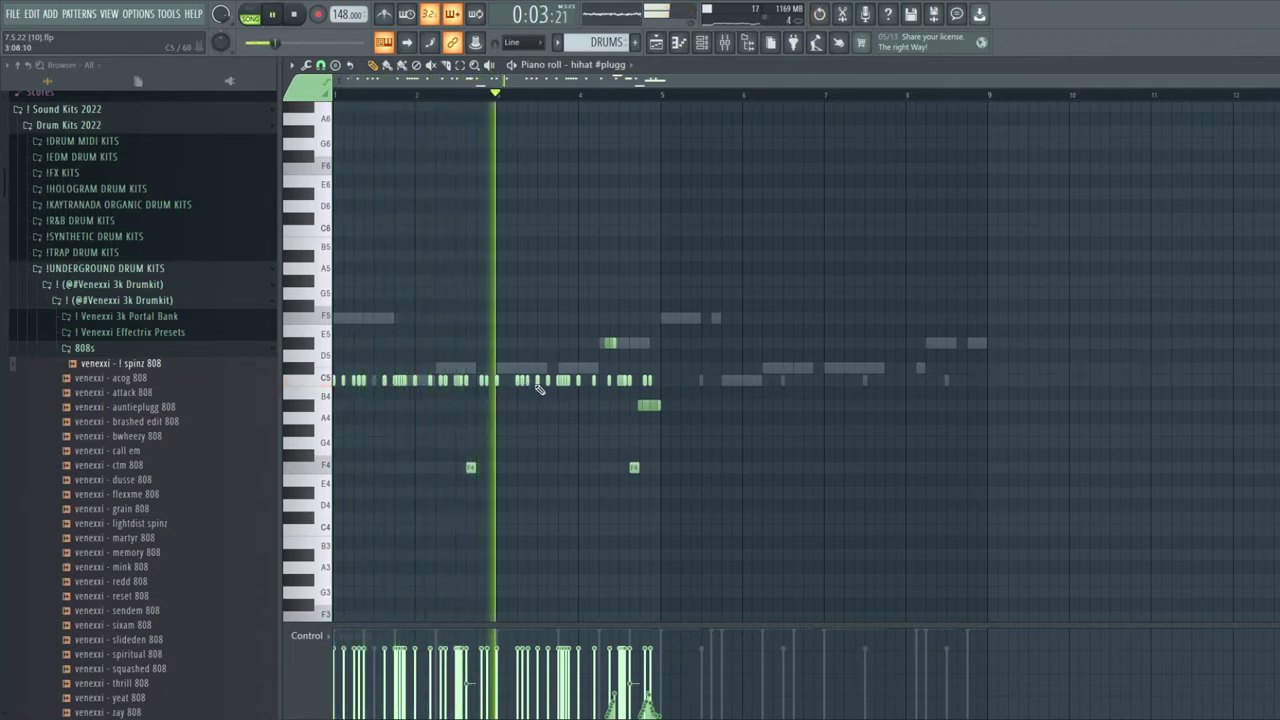
{"action": "left_click_drag", "start_coordinate": [659, 95], "coordinate": [336, 97], "text": "ctrl"}
{"action": "key", "text": "ctrl+b"}
{"action": "key", "text": "Escape"}
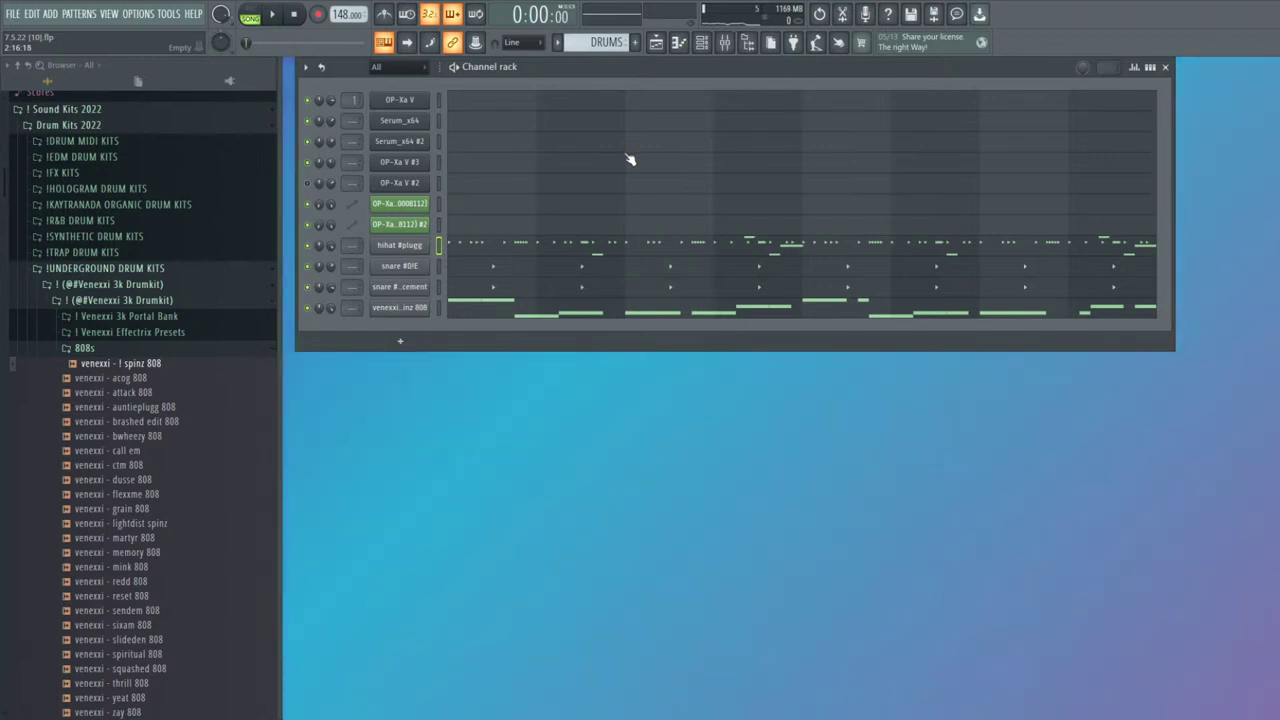
Show the playlist, reposition it lower in the workspace and bring the channel rack in front of it
{"action": "left_click", "coordinate": [723, 53]}
{"action": "left_click", "coordinate": [1241, 294]}
{"action": "left_click", "coordinate": [1241, 294]}
{"action": "key", "text": "F9"}
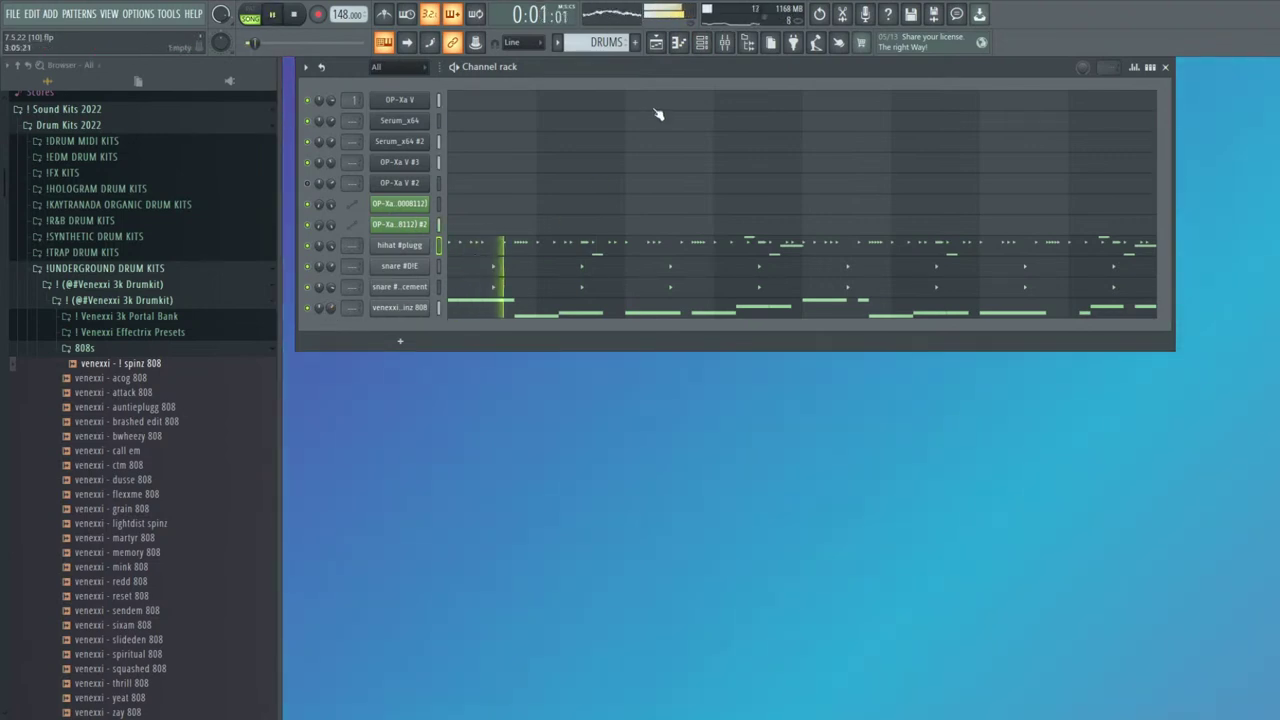
{"action": "key", "text": "F5"}
{"action": "left_click_drag", "start_coordinate": [762, 143], "coordinate": [897, 214]}
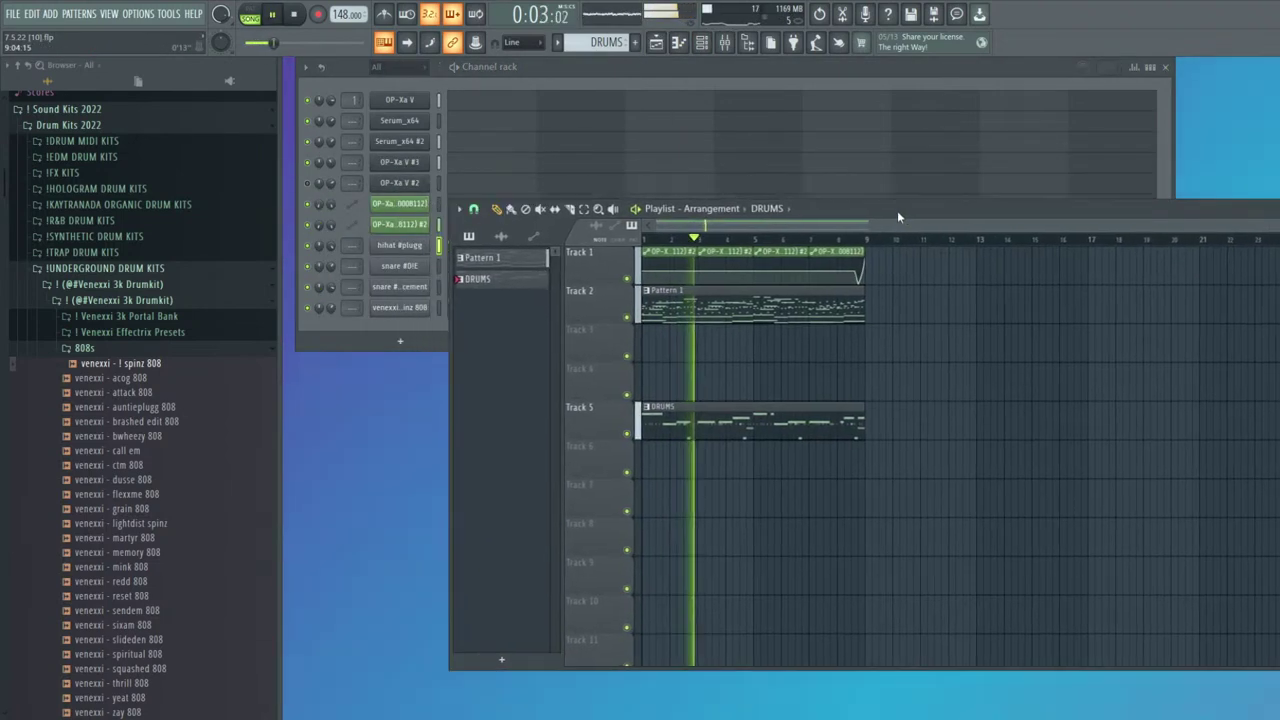
{"action": "left_click", "coordinate": [353, 313]}
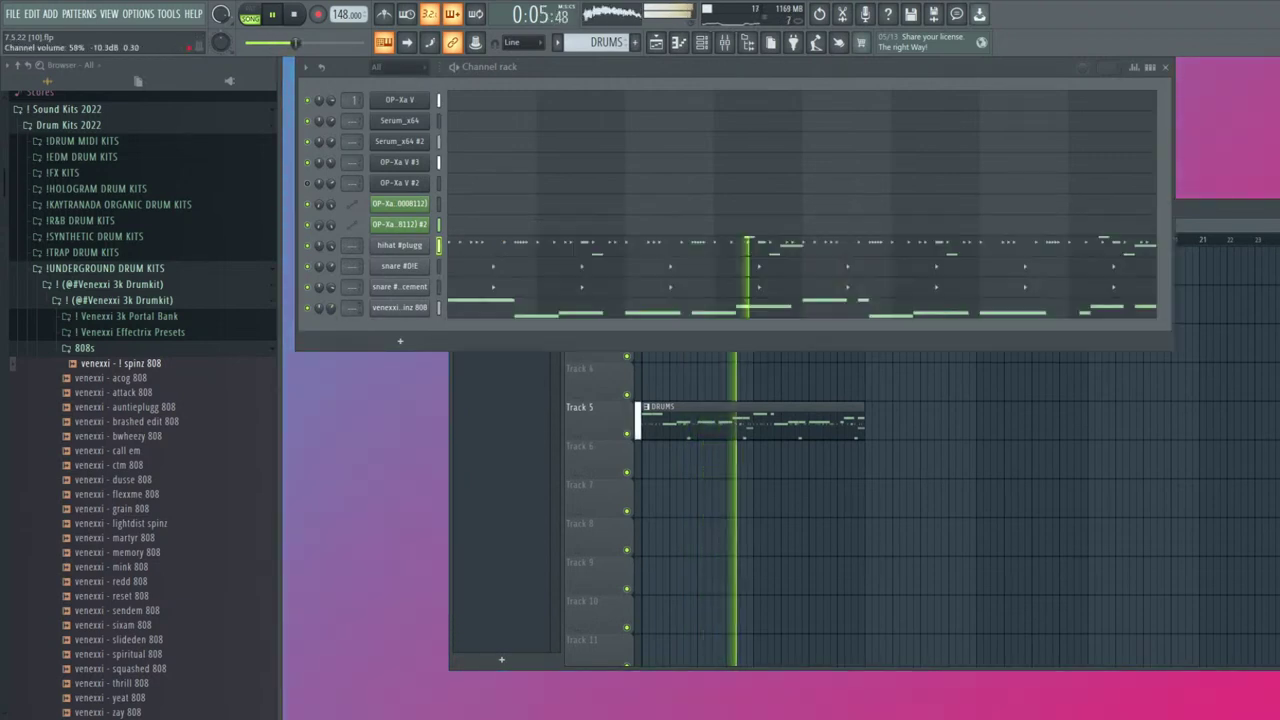
Adjust the hihat #plugg channel's volume in its sampler settings
{"action": "left_click", "coordinate": [412, 247]}
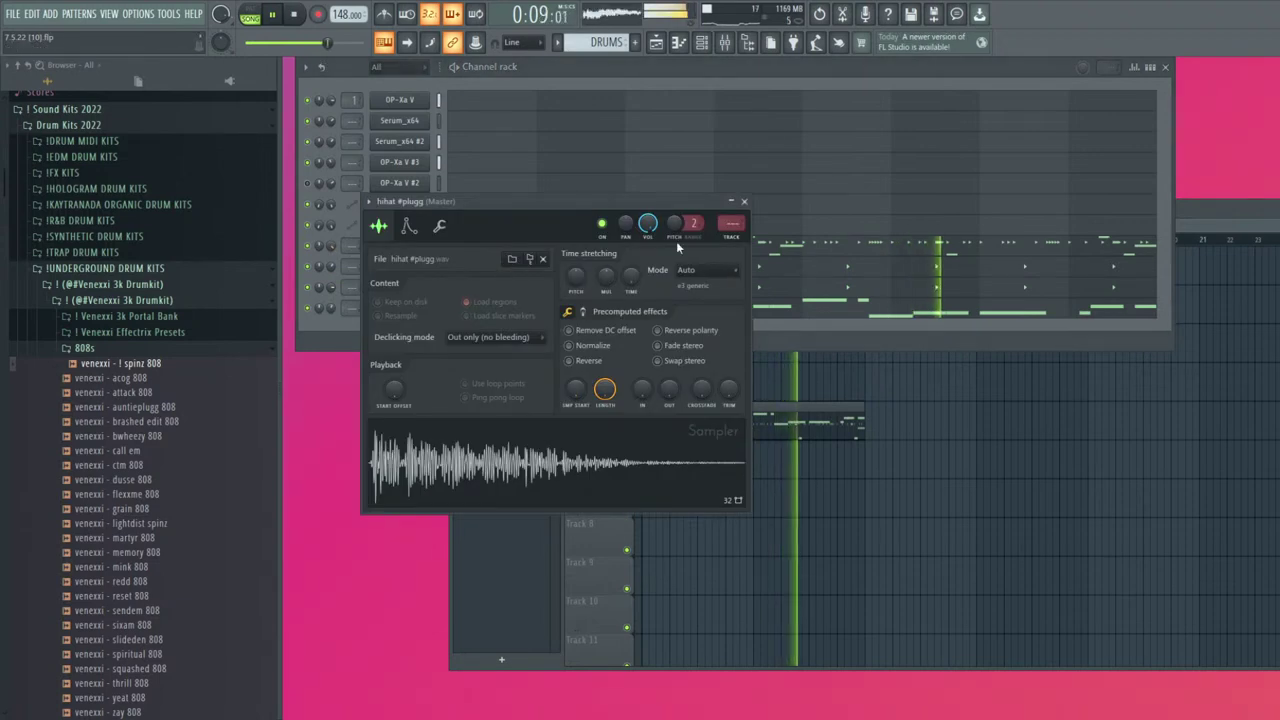
{"action": "left_click_drag", "start_coordinate": [648, 223], "coordinate": [648, 230]}
{"action": "left_click", "coordinate": [744, 202]}
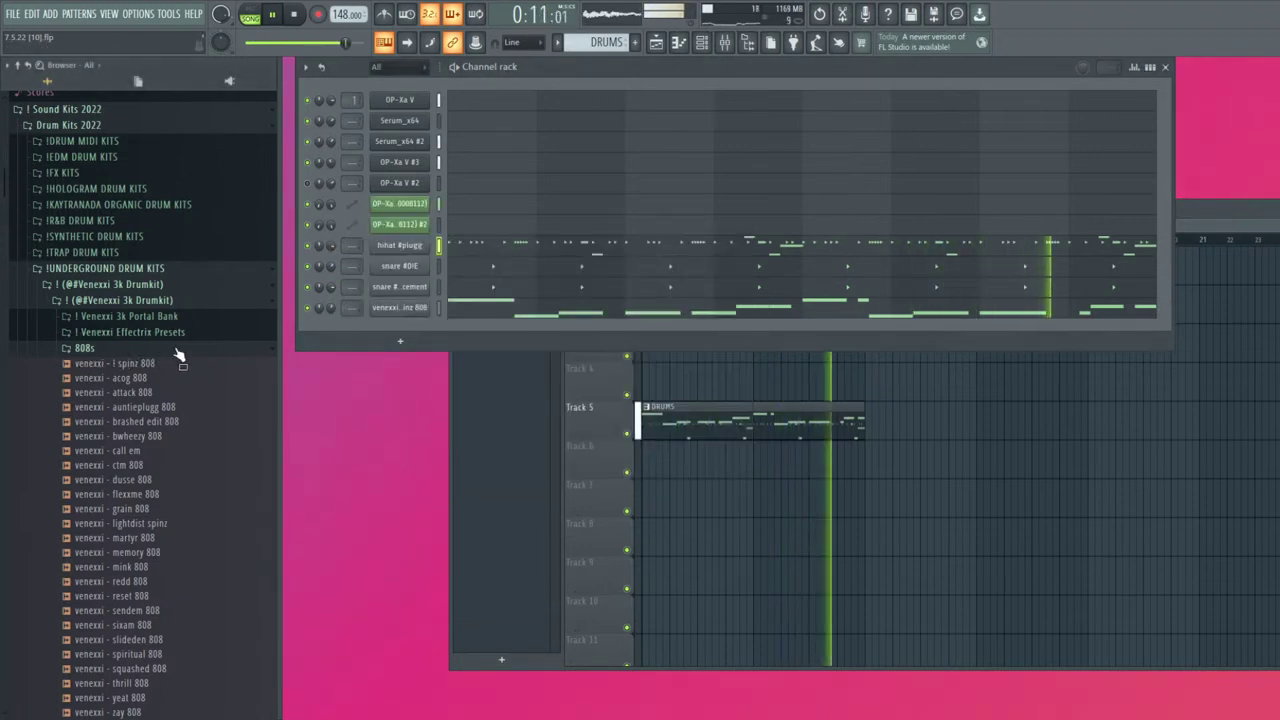
Replace the hi-hat channel's sample with venexxi - cubone hi hat and set its quick fade out to 42%
{"action": "left_click", "coordinate": [174, 350]}
{"action": "left_click", "coordinate": [138, 382]}
{"action": "key", "text": "space"}
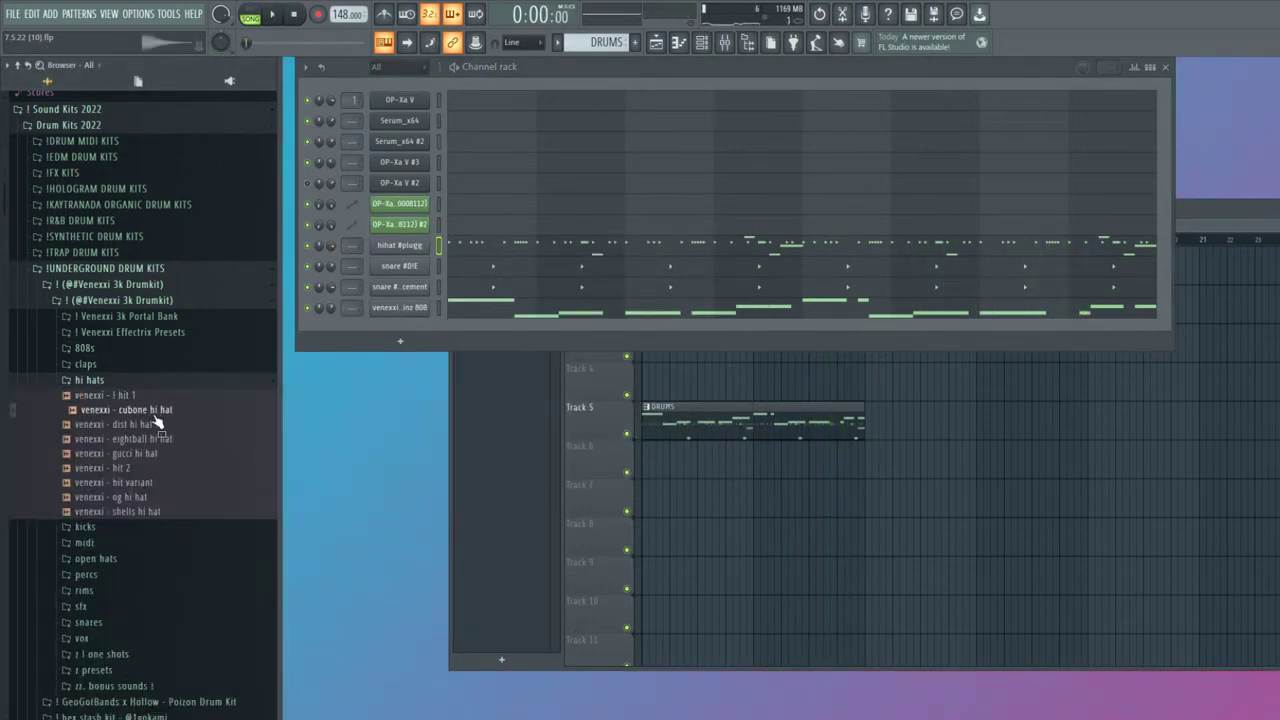
{"action": "left_click", "coordinate": [405, 246]}
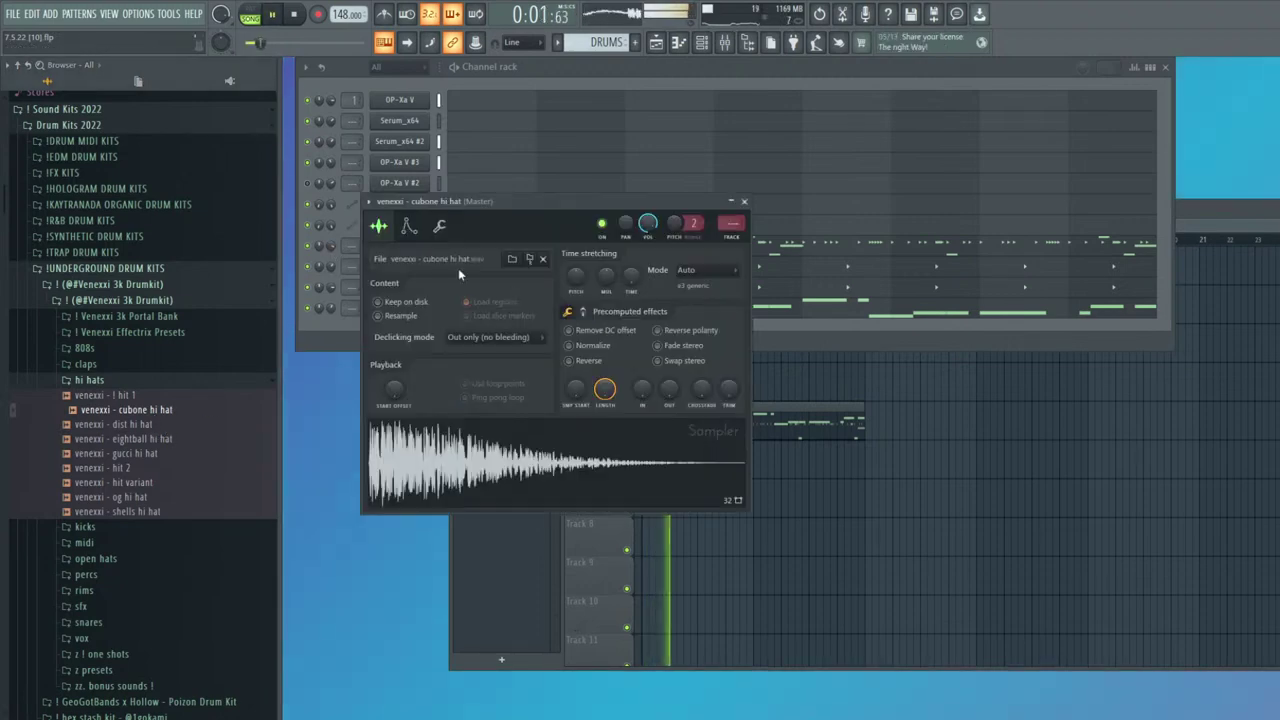
{"action": "left_click_drag", "start_coordinate": [668, 398], "coordinate": [668, 391]}
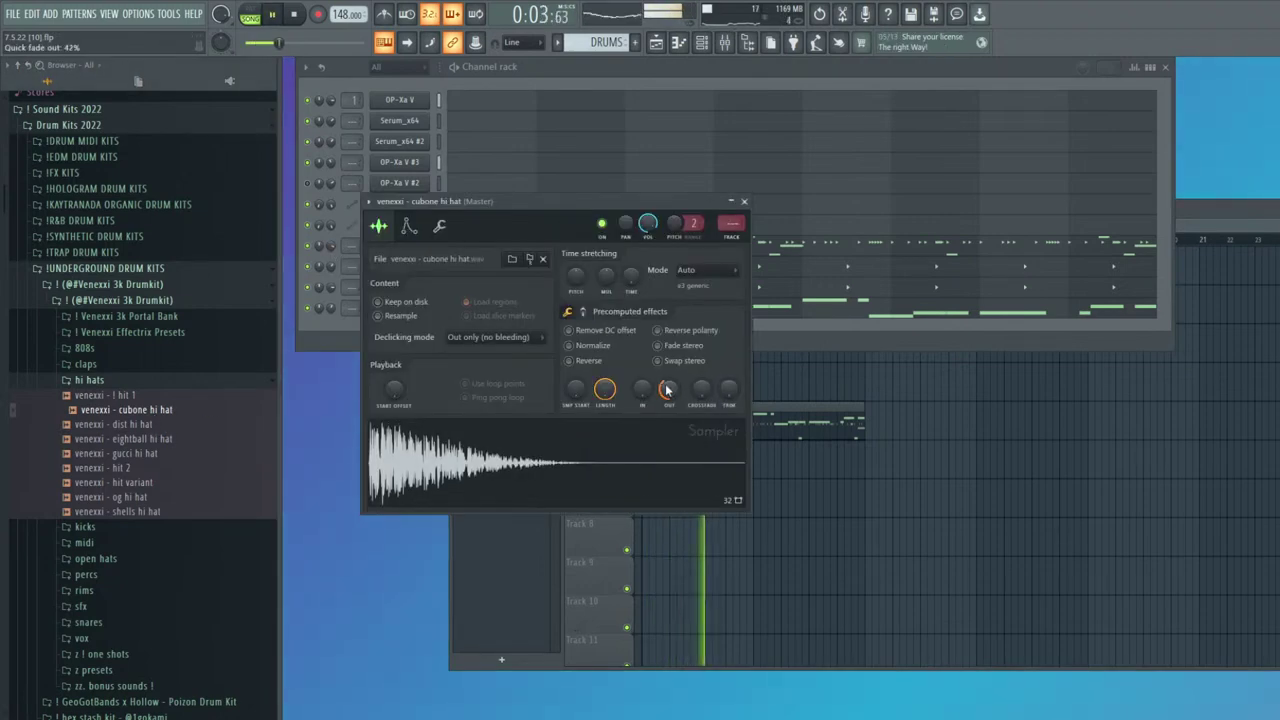
{"action": "key", "text": "Escape"}
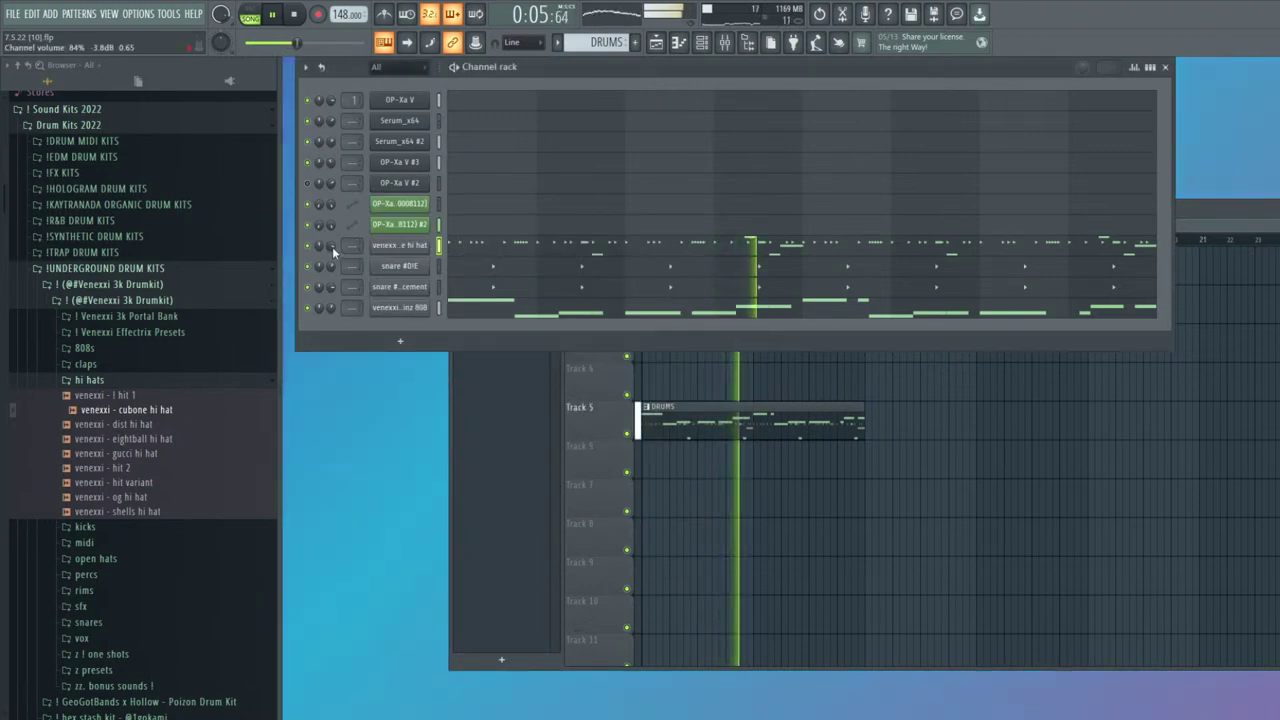
Adjust the cubone hi-hat channel's envelope and set the second snare channel's volume to 86%
{"action": "left_click", "coordinate": [403, 248]}
{"action": "left_click", "coordinate": [440, 228]}
{"action": "left_click", "coordinate": [409, 228]}
{"action": "left_click_drag", "start_coordinate": [406, 362], "coordinate": [430, 290]}
{"action": "left_click_drag", "start_coordinate": [453, 362], "coordinate": [453, 430]}
{"action": "left_click_drag", "start_coordinate": [477, 362], "coordinate": [477, 430]}
{"action": "key", "text": "Escape"}
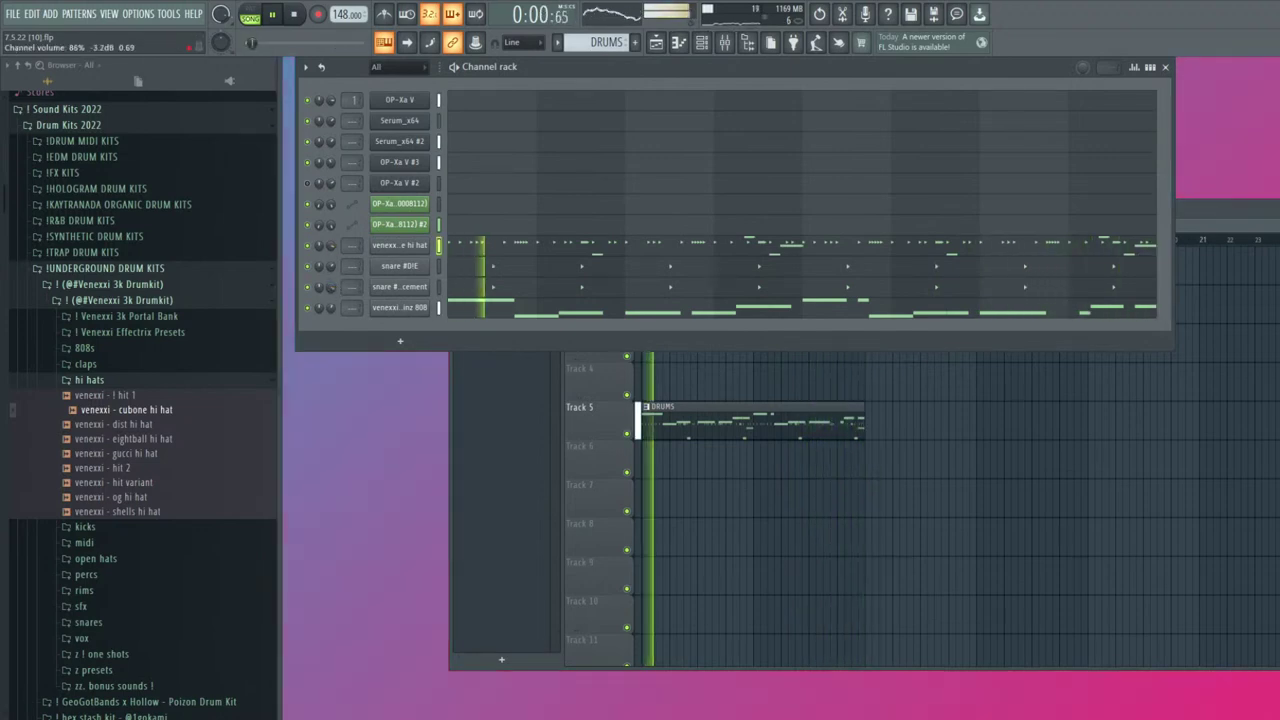
{"action": "left_click", "coordinate": [418, 288]}
{"action": "left_click", "coordinate": [374, 287]}
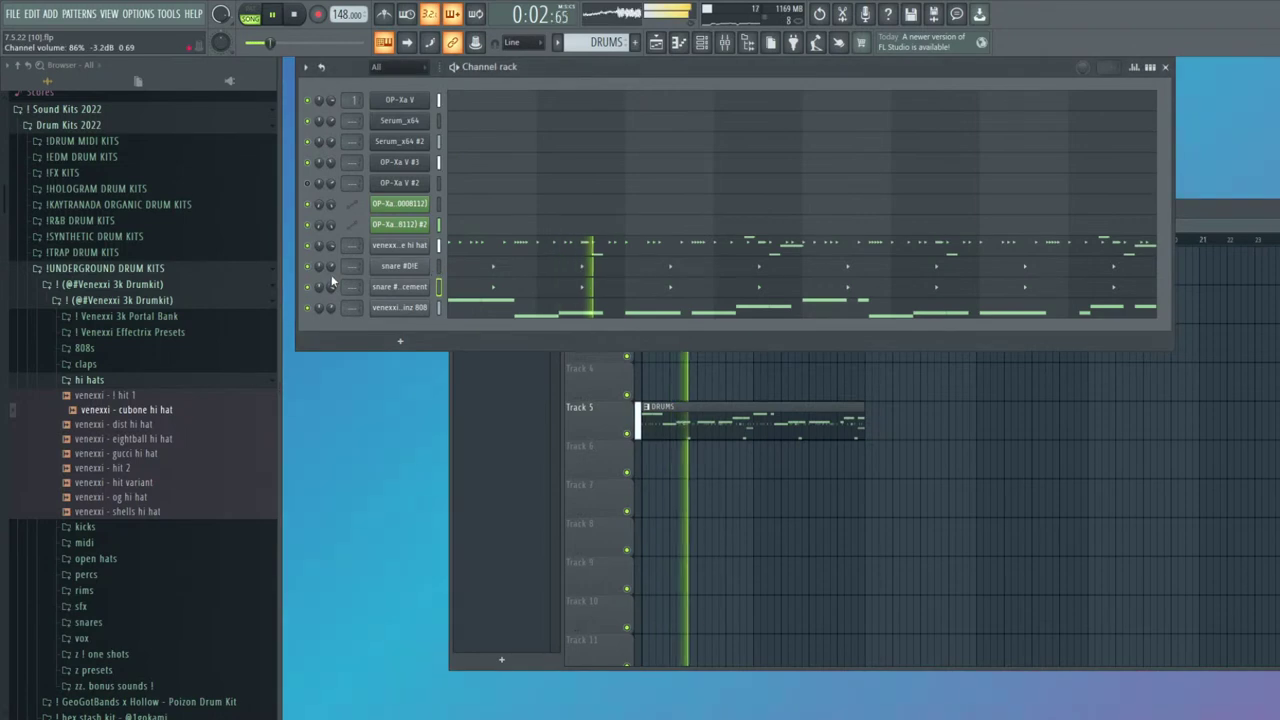
Audition venexxi - drich cym2 from the Venexxi kit's open hats and collapse the underground drum kits
{"action": "left_click", "coordinate": [89, 380]}
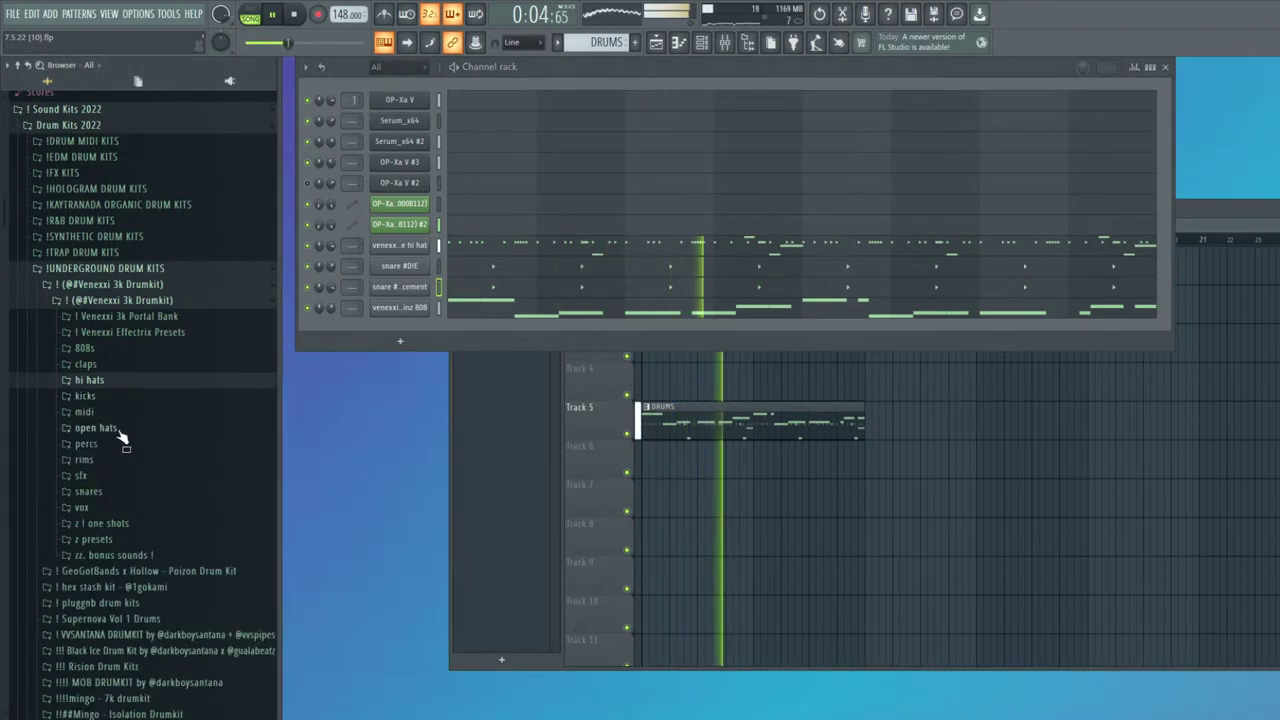
{"action": "left_click", "coordinate": [96, 427]}
{"action": "left_click", "coordinate": [150, 501]}
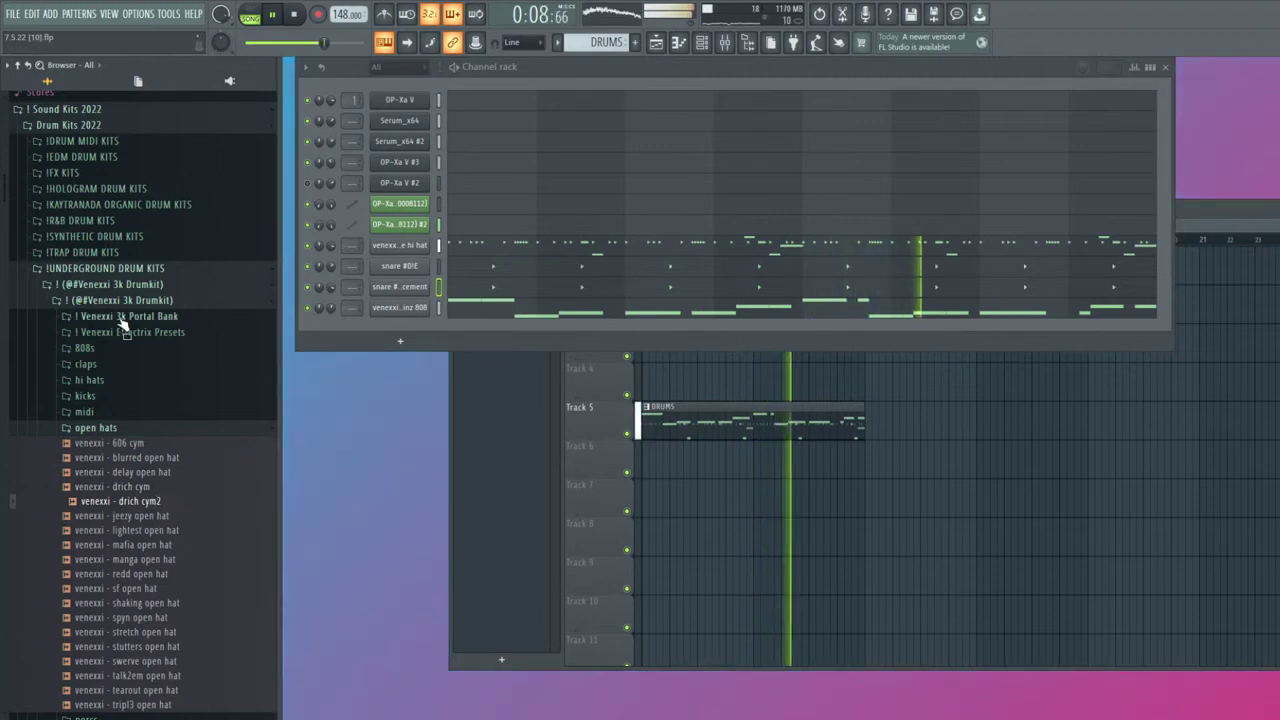
{"action": "left_click", "coordinate": [145, 283]}
{"action": "left_click", "coordinate": [145, 270]}
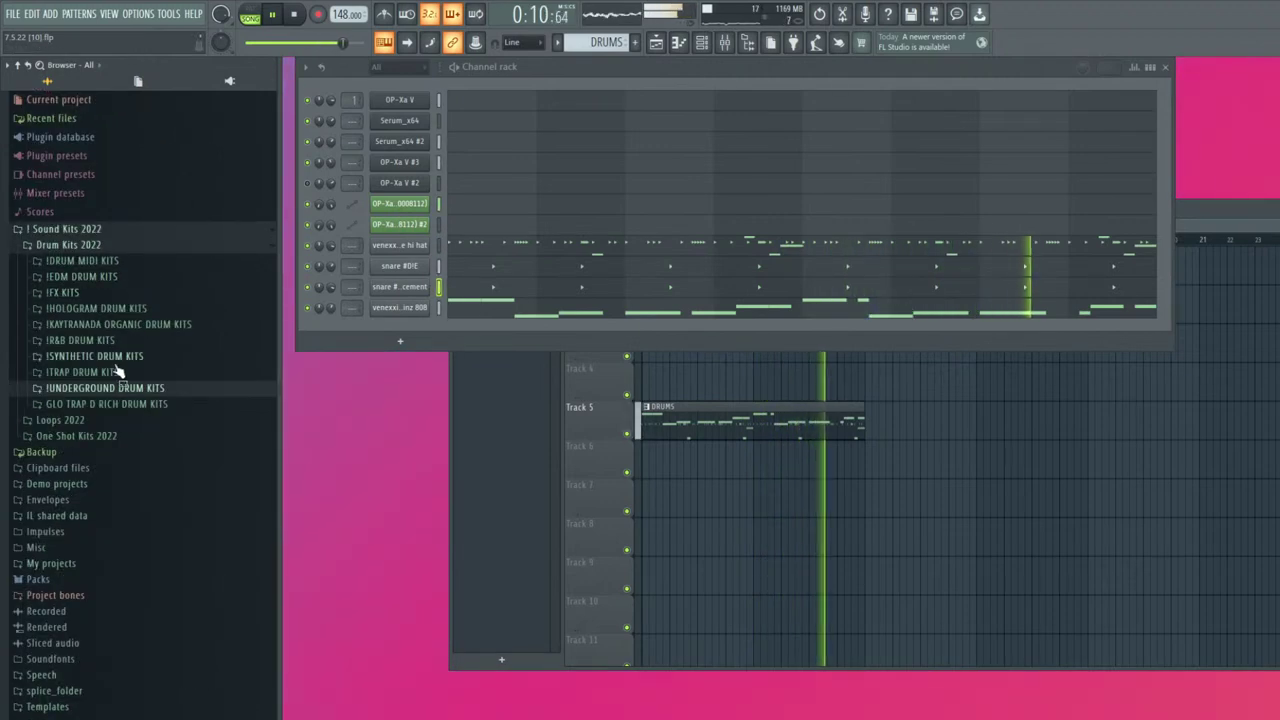
Add openhat #808 from the All The Way UP! Drum Kit's open hats as a new channel
{"action": "left_click", "coordinate": [133, 309]}
{"action": "left_click", "coordinate": [107, 423]}
{"action": "scroll", "coordinate": [127, 444], "scroll_direction": "down", "scroll_amount": 2}
{"action": "left_click", "coordinate": [118, 416]}
{"action": "left_click", "coordinate": [126, 429]}
{"action": "left_click_drag", "start_coordinate": [128, 440], "coordinate": [430, 330]}
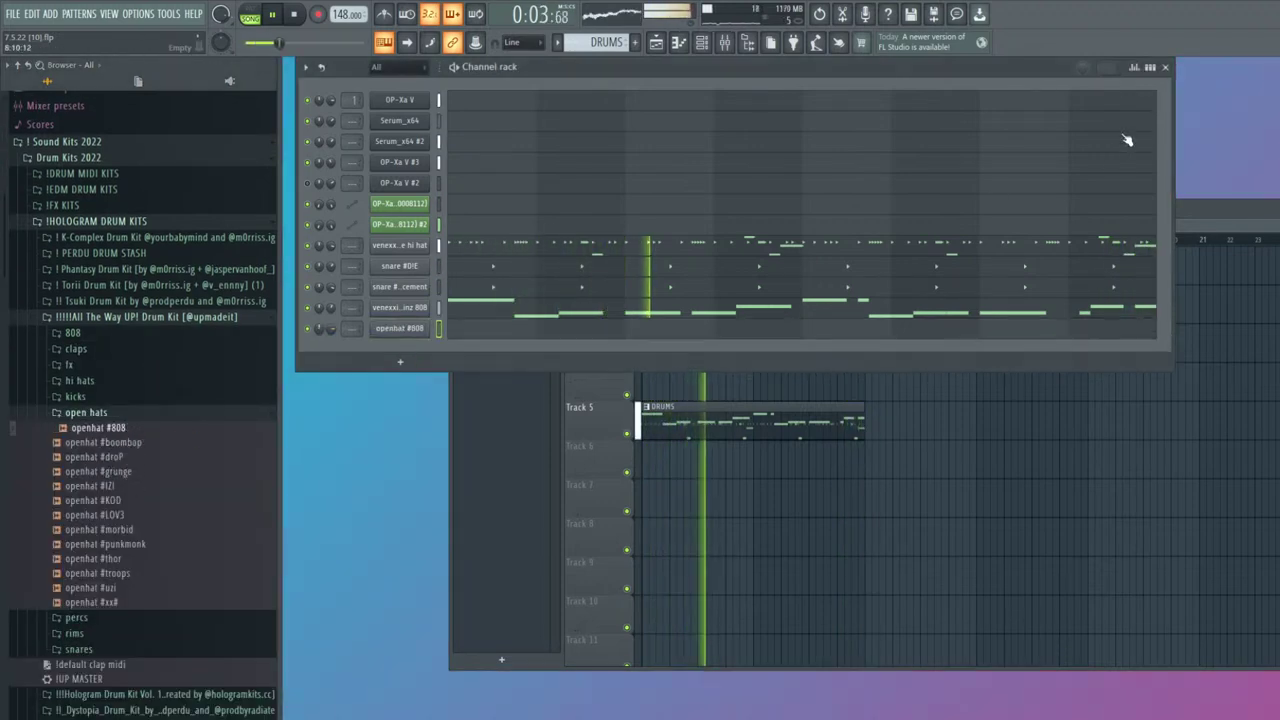
Place openhat #808 hits on beat 2 of bars 1 and 2 and on beat 4 of bar 4
{"action": "key", "text": "space"}
{"action": "left_click", "coordinate": [454, 329]}
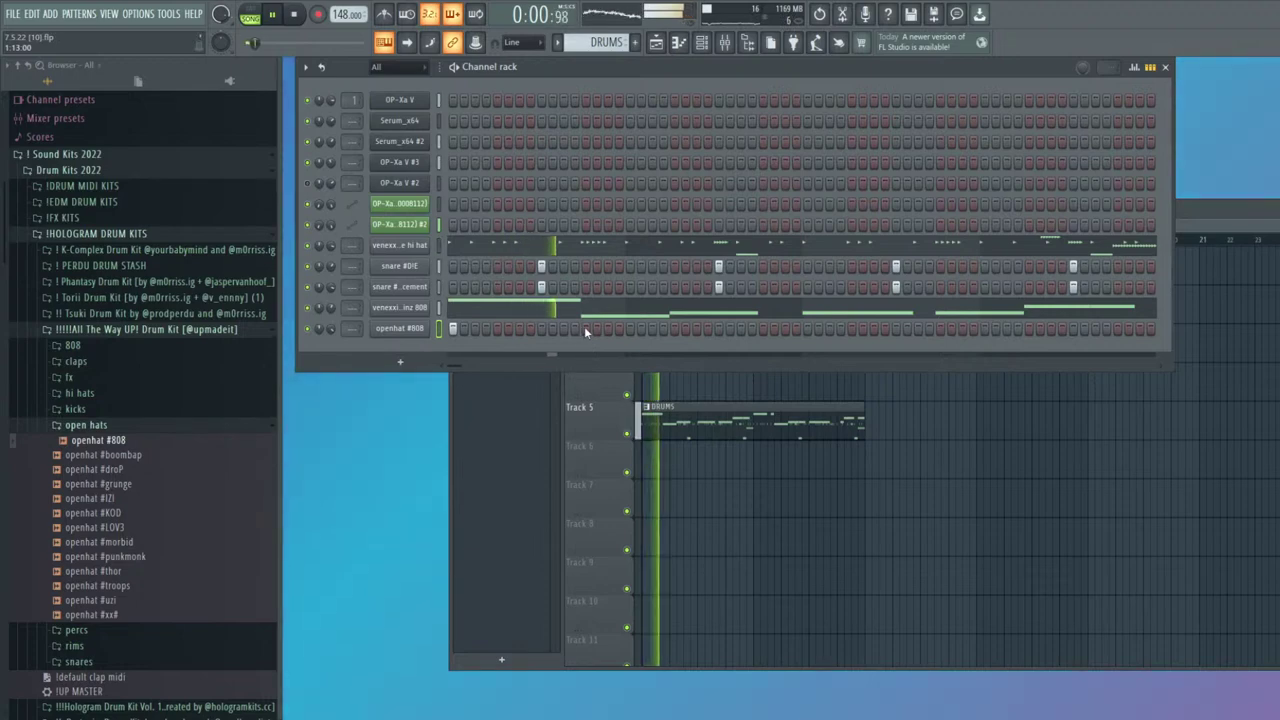
{"action": "left_click", "coordinate": [675, 329]}
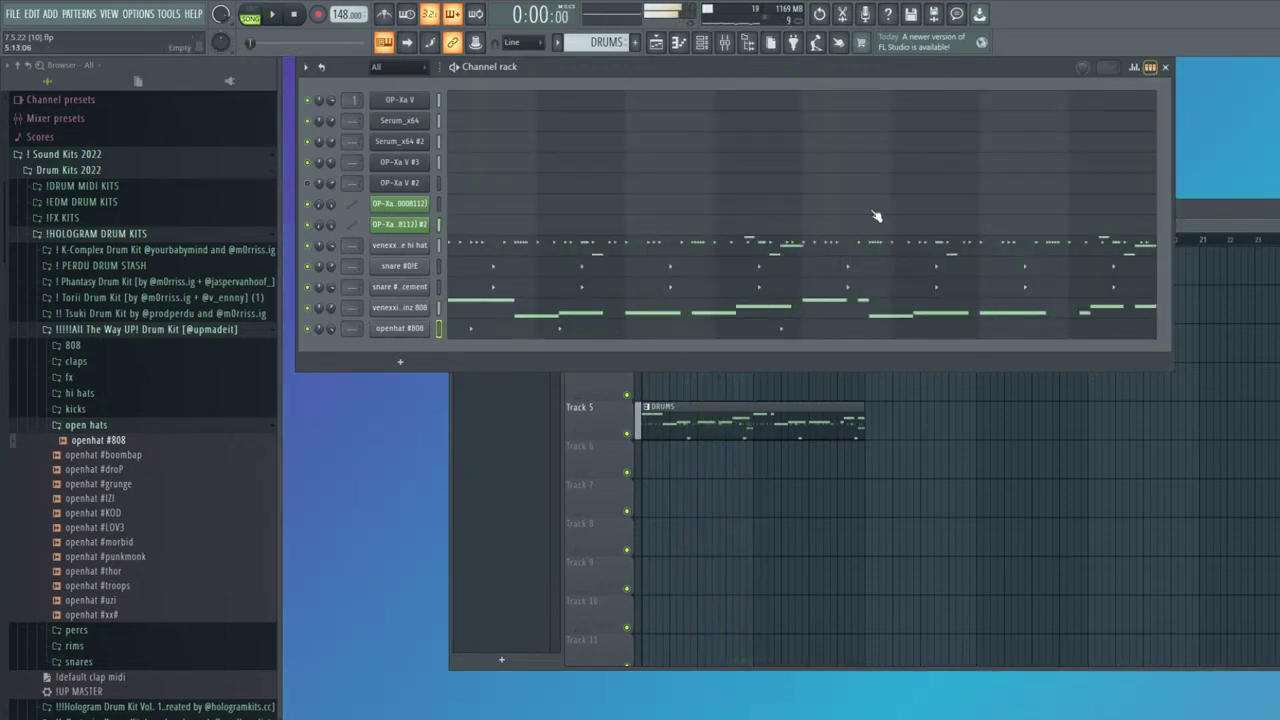
Duplicate the open-hat hits of bars 1 to 4 into bars 5 to 8 and slightly lower all their velocities
{"action": "key", "text": "F7"}
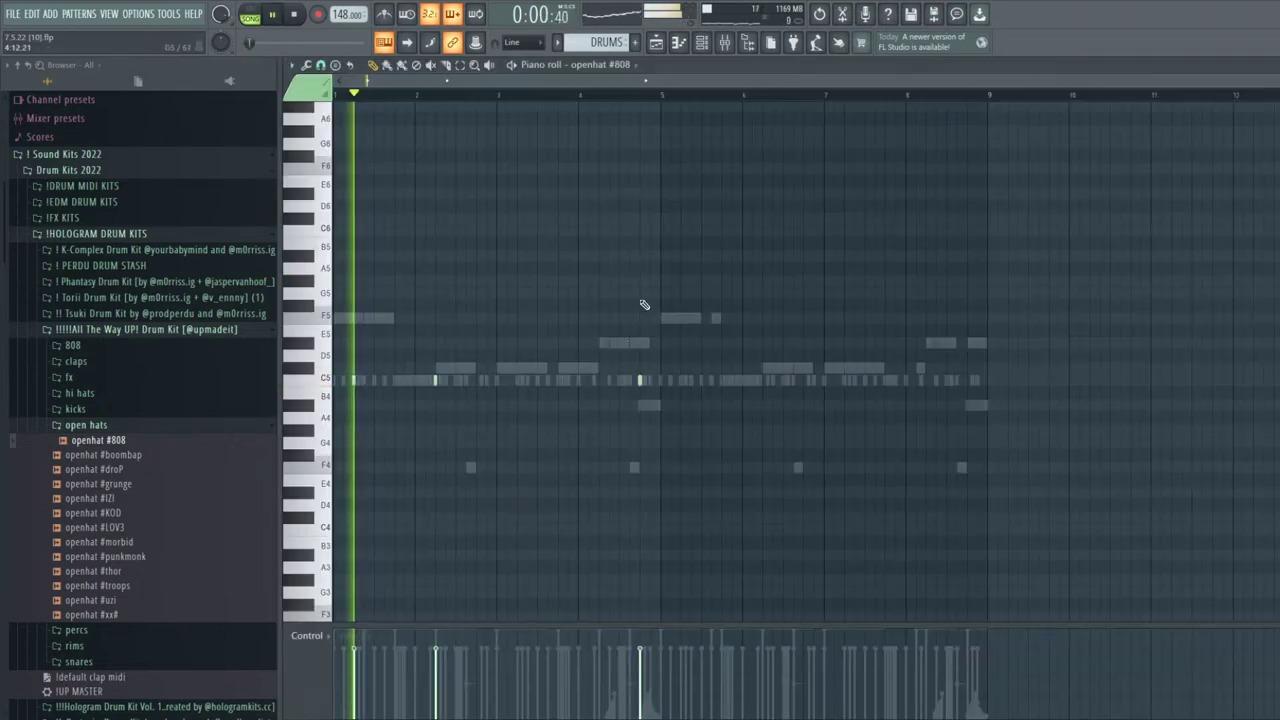
{"action": "left_click_drag", "start_coordinate": [1026, 474], "coordinate": [342, 335]}
{"action": "key", "text": "space"}
{"action": "key", "text": "space"}
{"action": "scroll", "coordinate": [652, 444], "scroll_direction": "down", "scroll_amount": 7}
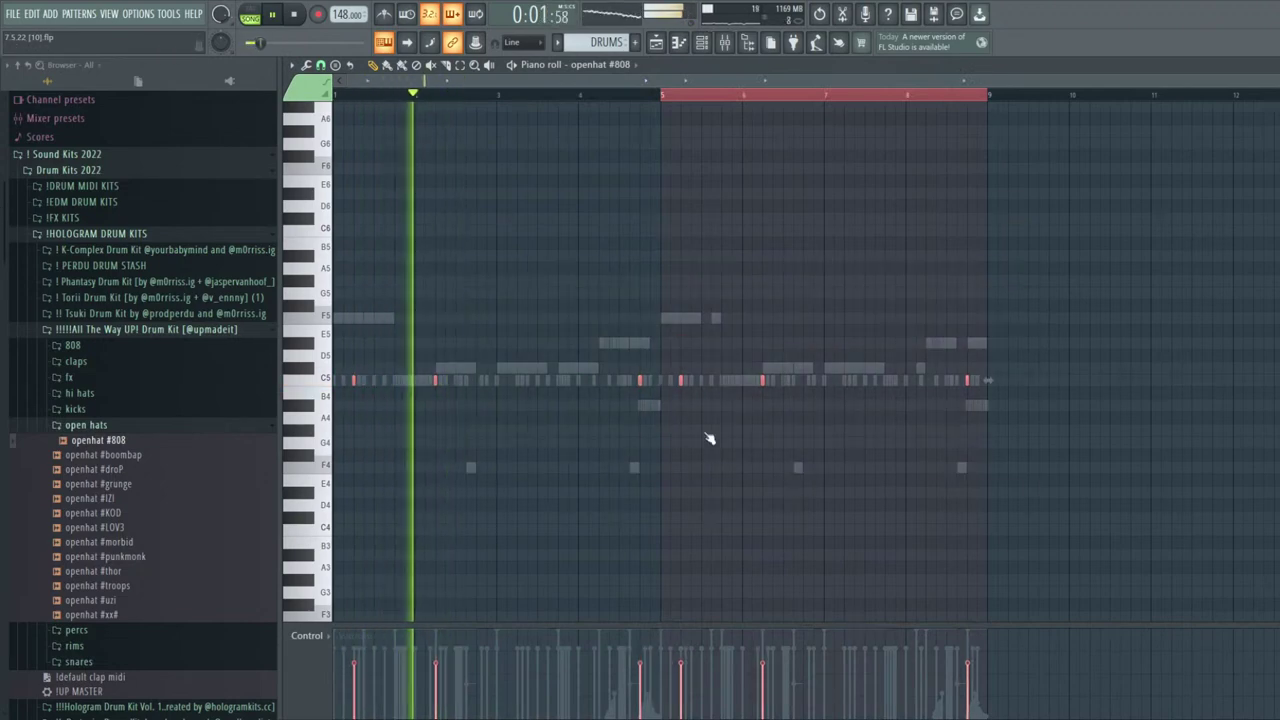
{"action": "key", "text": "F7"}
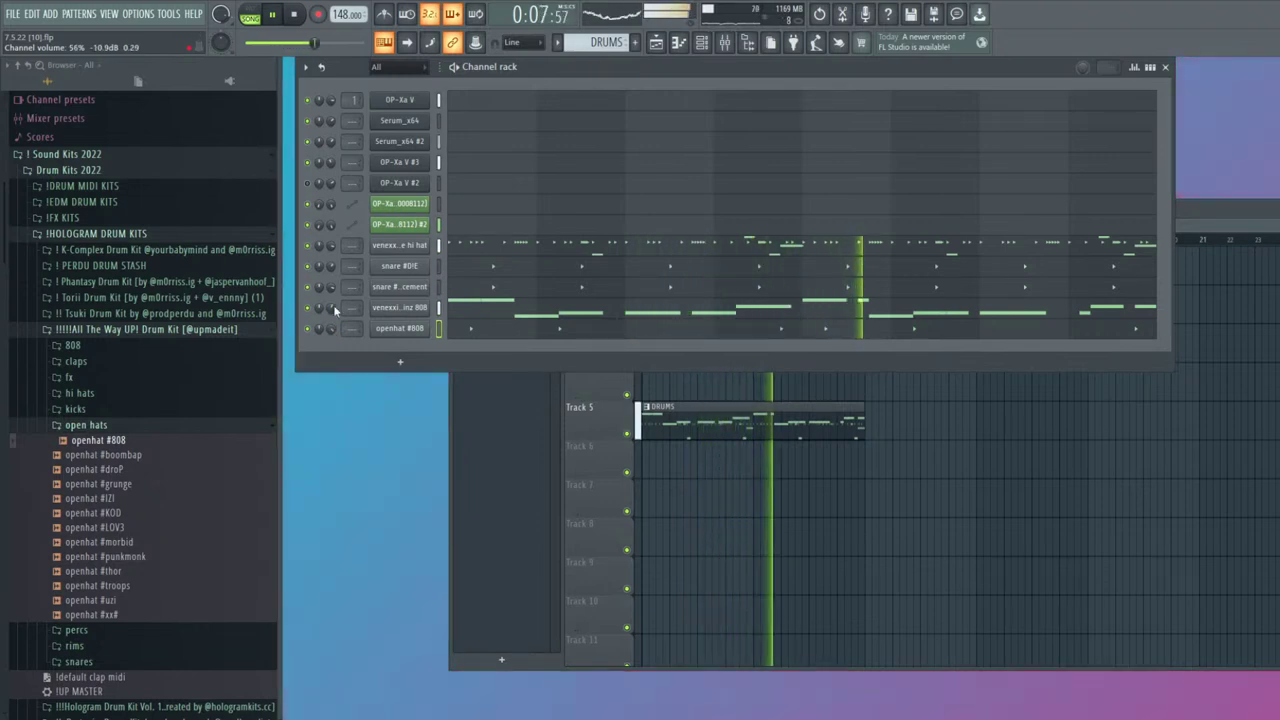
Delete the open-hat hits on beat 4 of bars 4 and 8
{"action": "left_click", "coordinate": [543, 329]}
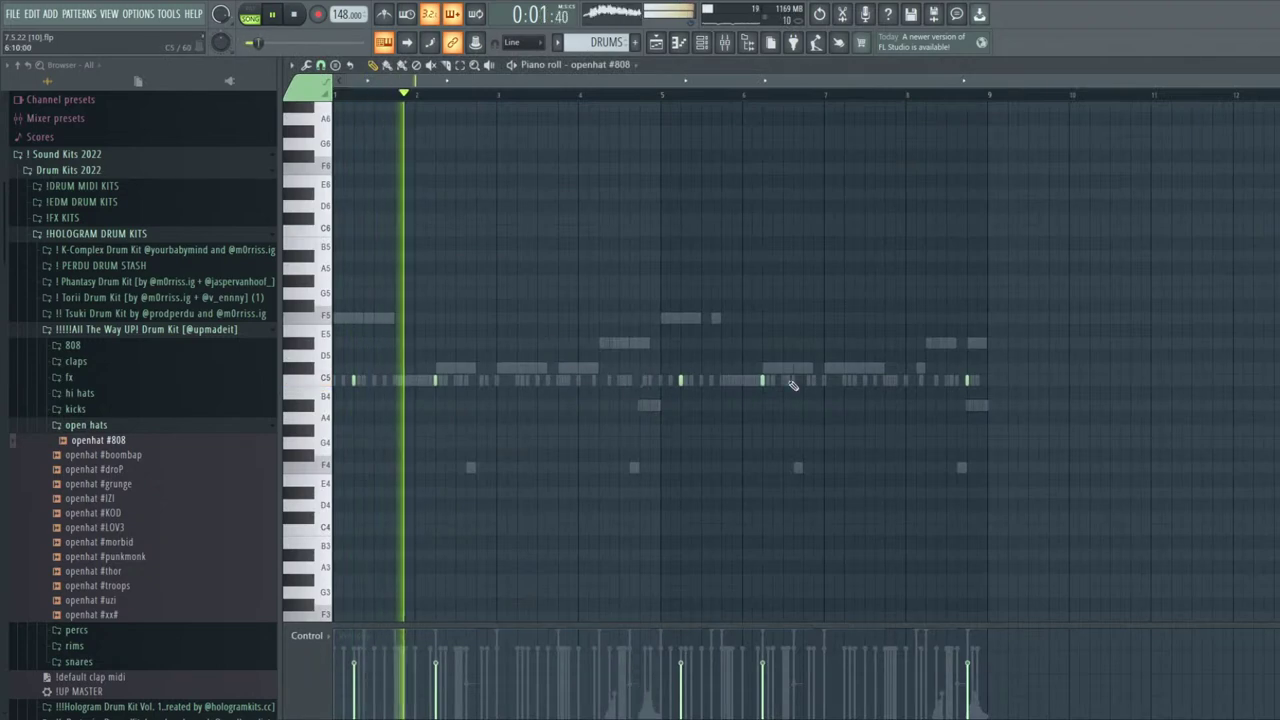
{"action": "key", "text": "Escape"}
{"action": "left_click", "coordinate": [480, 311]}
{"action": "scroll", "coordinate": [484, 320], "scroll_direction": "down", "scroll_amount": 5}
{"action": "key", "text": "Escape"}
{"action": "left_click", "coordinate": [508, 330]}
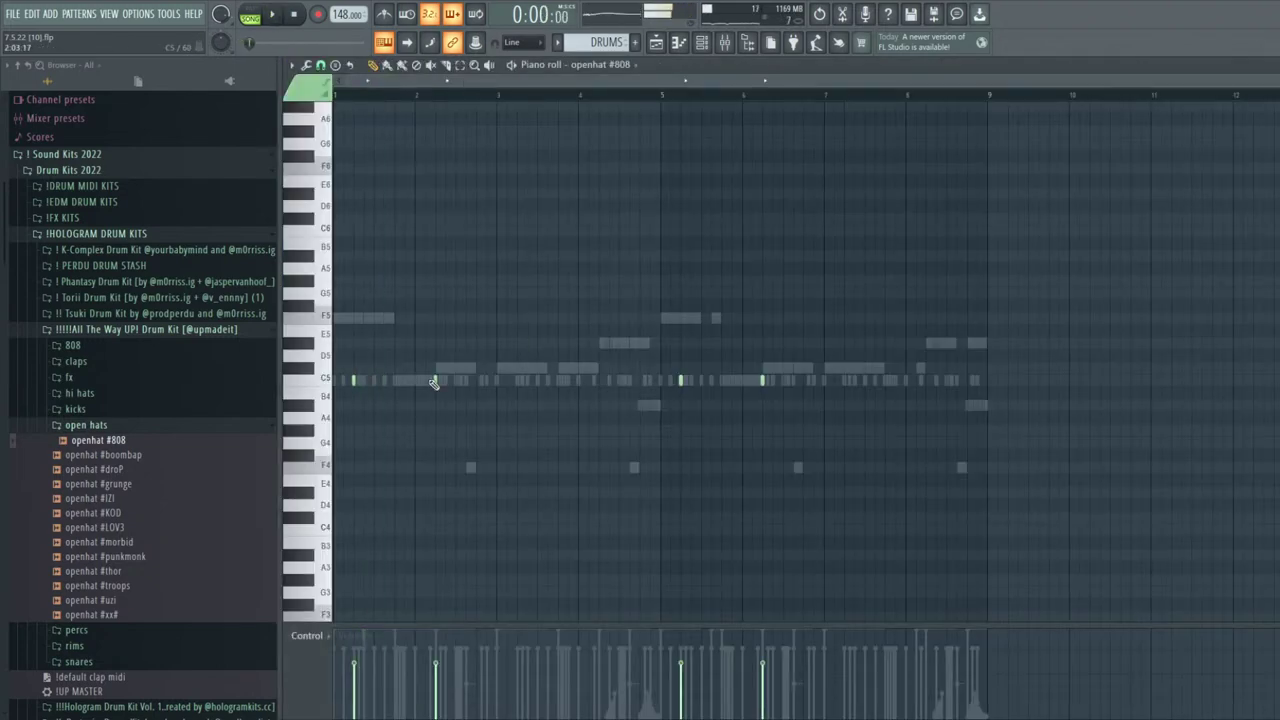
Remove the open-hat hits in bars 2 and 6 and move the bar 1 hit to the start of the bar
{"action": "left_click_drag", "start_coordinate": [435, 381], "coordinate": [445, 383]}
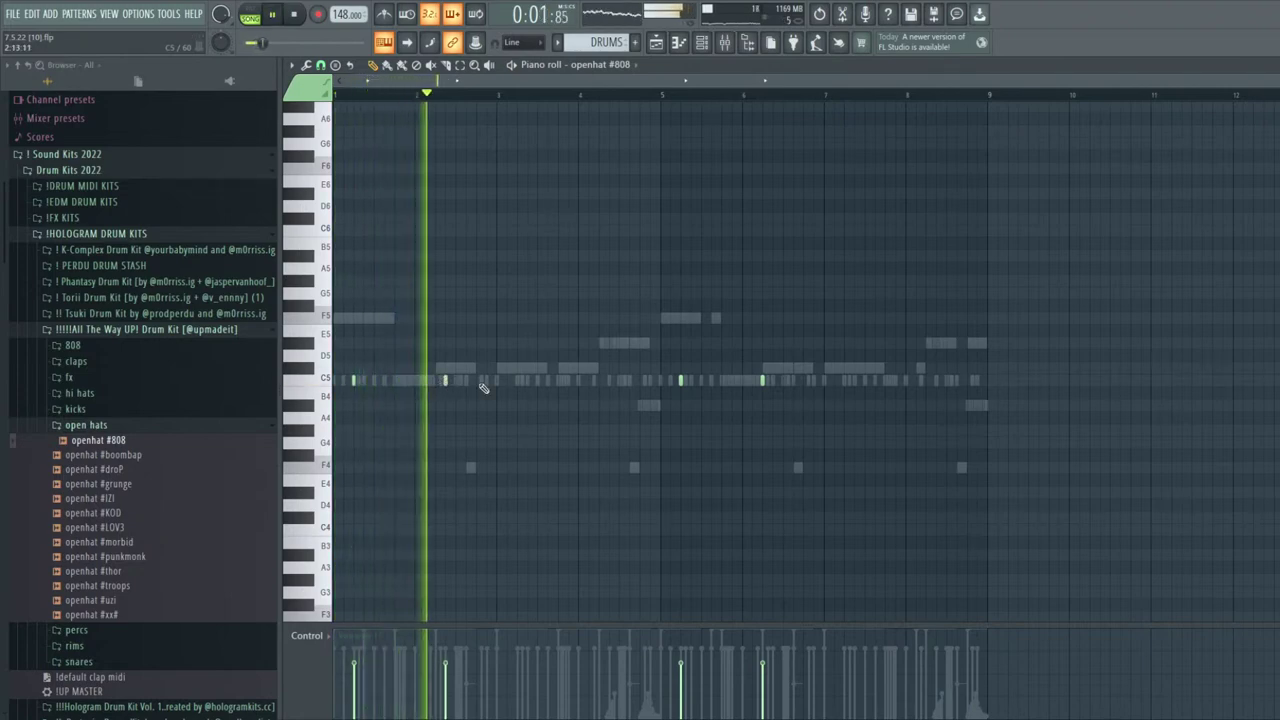
{"action": "right_click", "coordinate": [764, 383]}
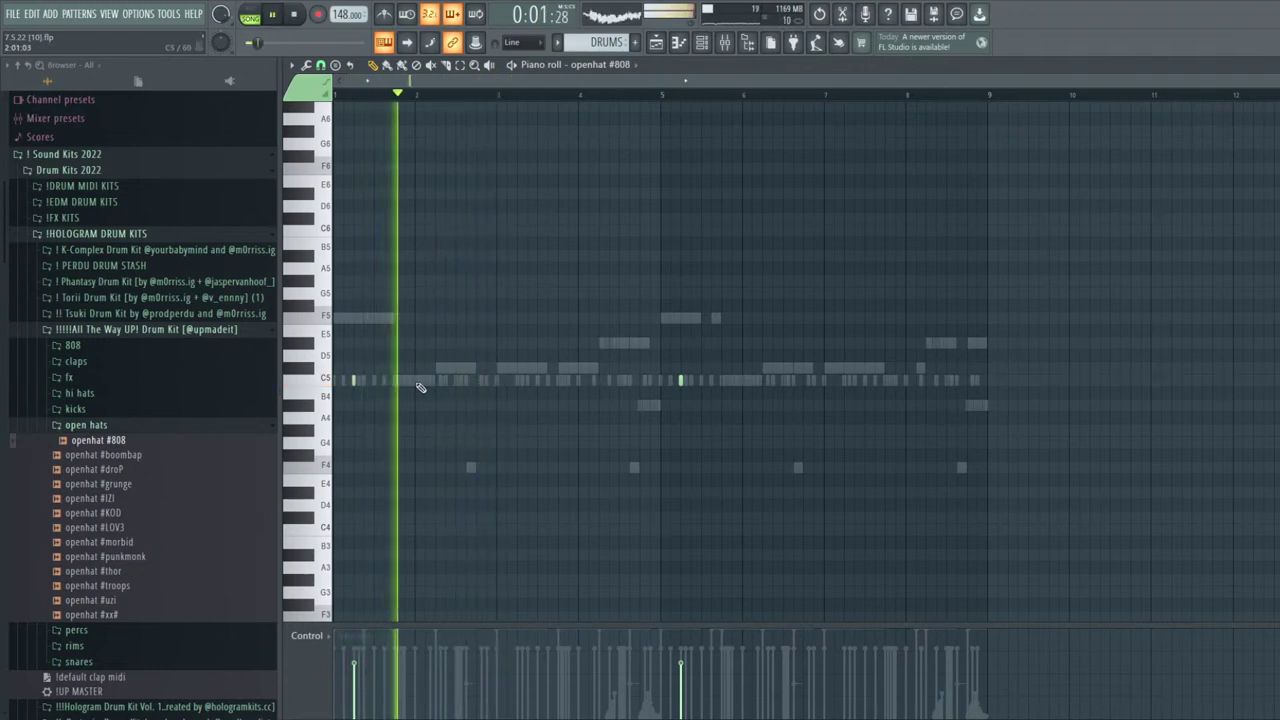
{"action": "key", "text": "space"}
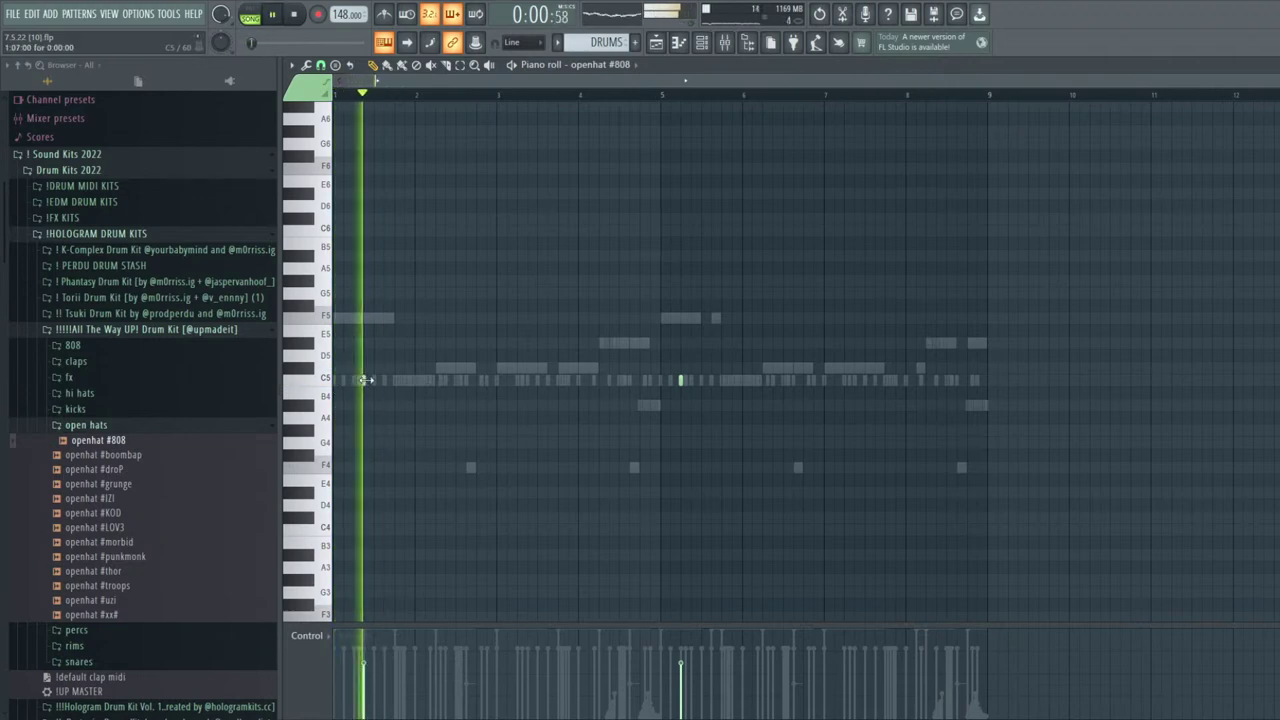
{"action": "key", "text": "space"}
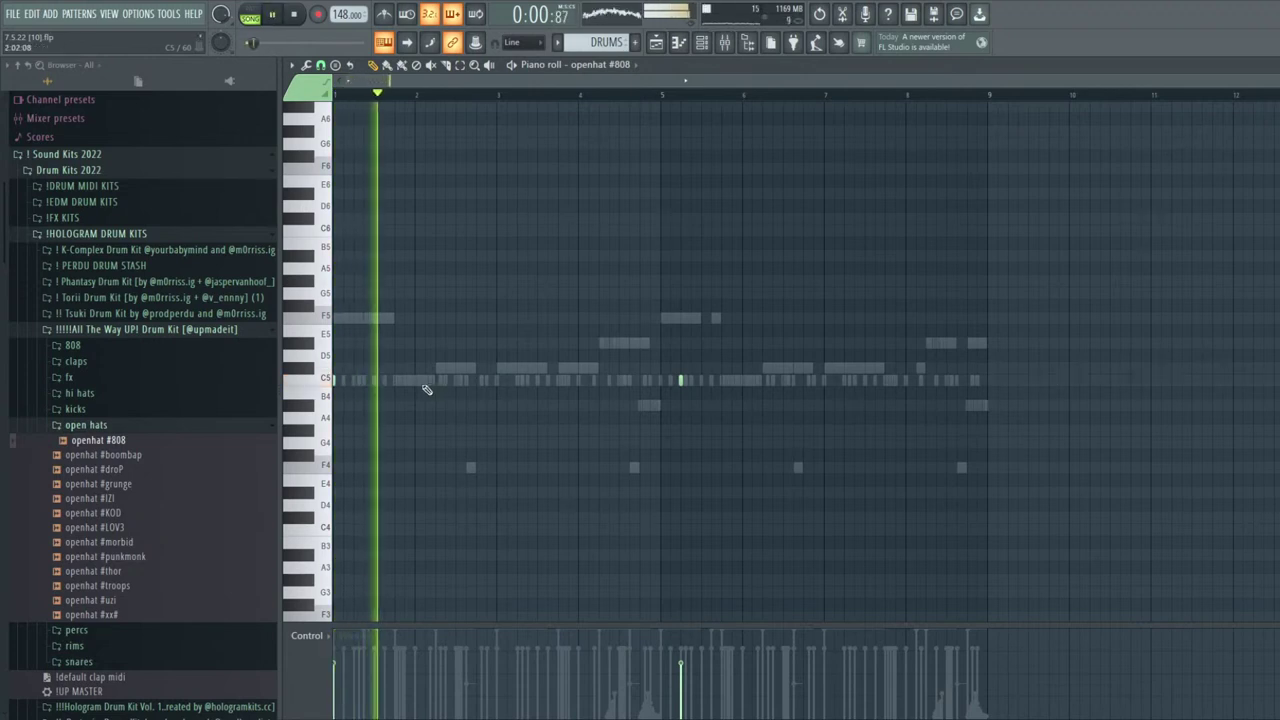
Add openhat #808 hits at the start of bars 3 and 7 and place the bar 5 hit at the bar's start
{"action": "left_click", "coordinate": [496, 380]}
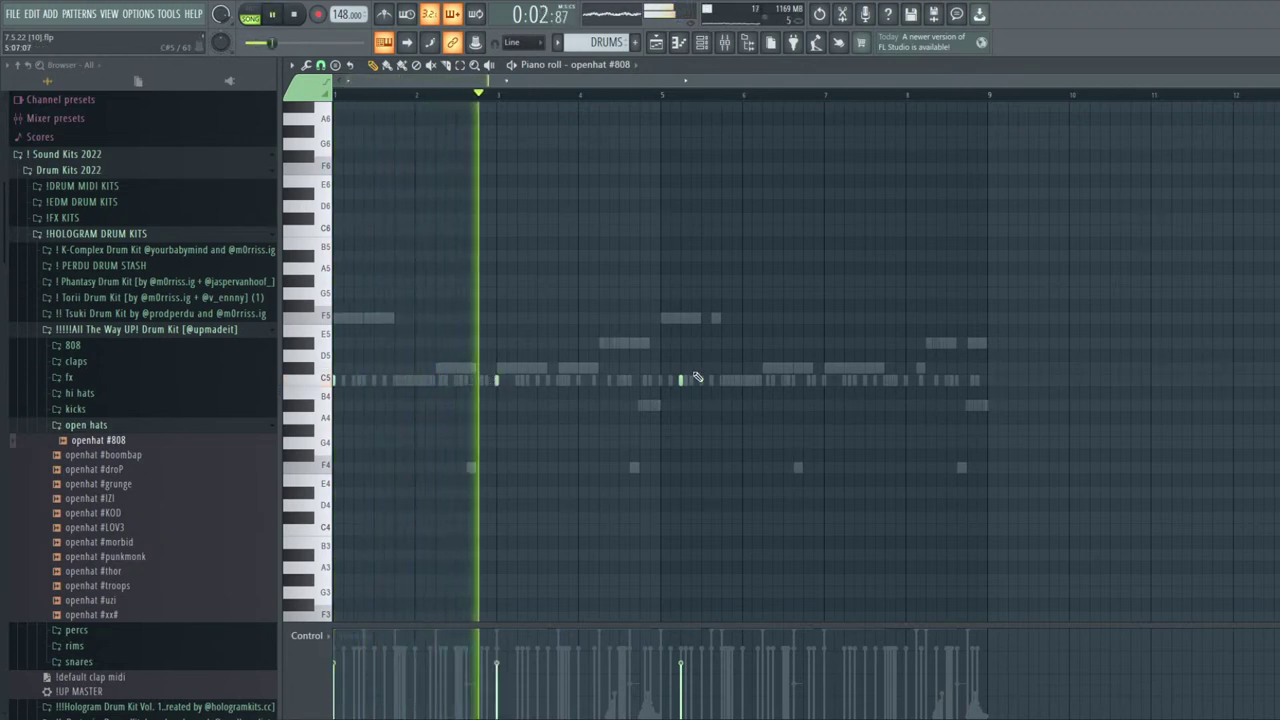
{"action": "left_click", "coordinate": [660, 382]}
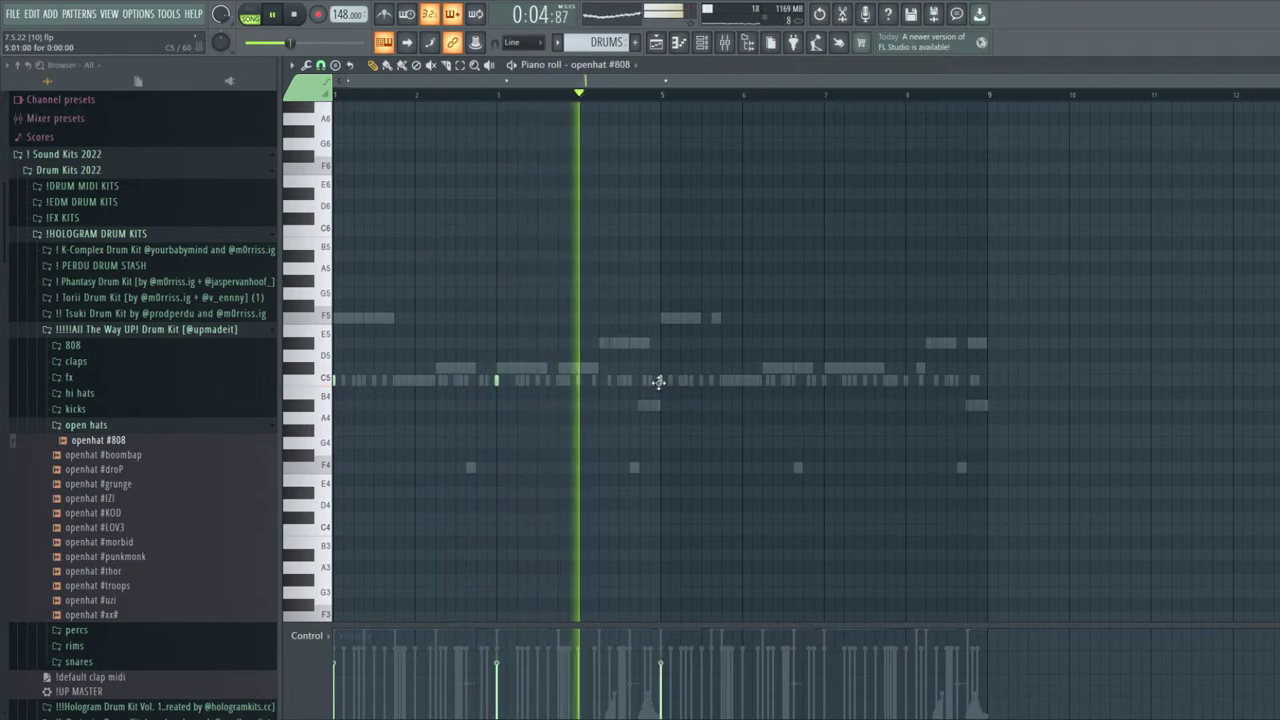
{"action": "left_click", "coordinate": [825, 381]}
{"action": "key", "text": "Escape"}
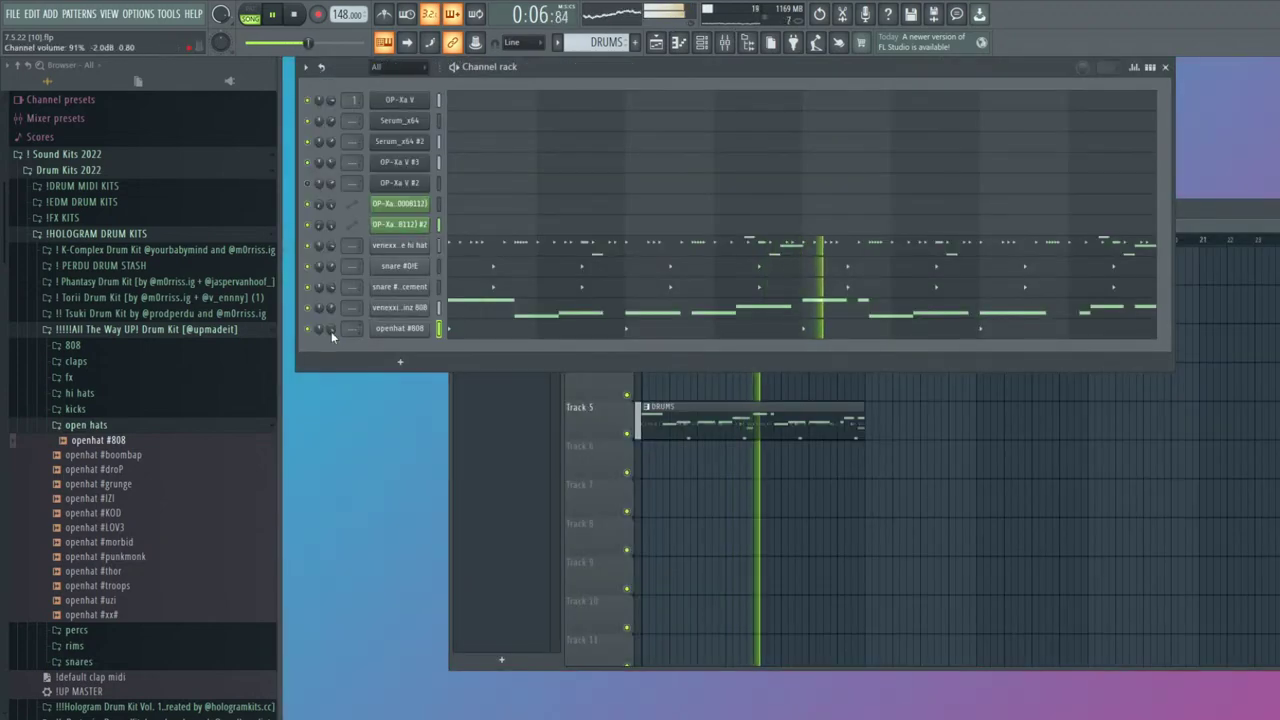
Find snare #thugger in the kit's snares folder and add it as a new channel, with the rack in step view
{"action": "left_click", "coordinate": [110, 425]}
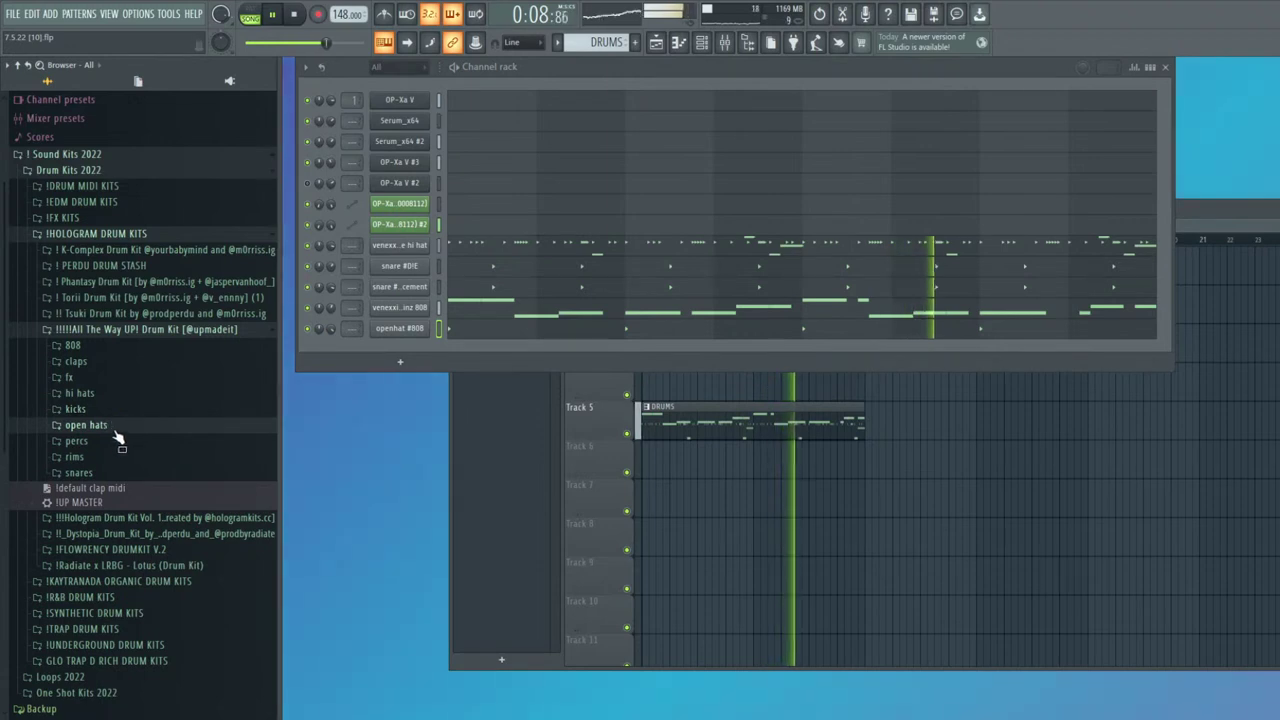
{"action": "left_click", "coordinate": [92, 473]}
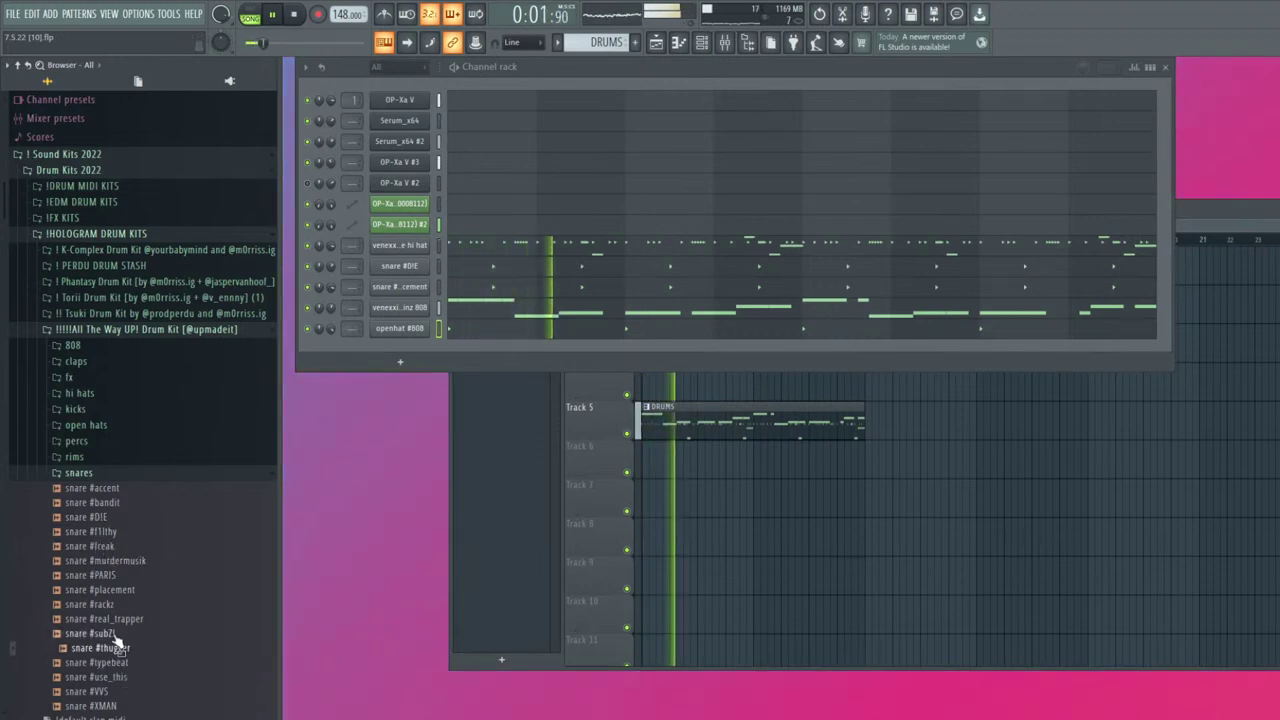
{"action": "left_click_drag", "start_coordinate": [118, 650], "coordinate": [414, 348]}
{"action": "left_click", "coordinate": [1150, 67]}
Place snare #thugger hits on steps 4 and 7 of bar 1, testing the placement against playback
{"action": "key", "text": "space"}
{"action": "left_click", "coordinate": [519, 349]}
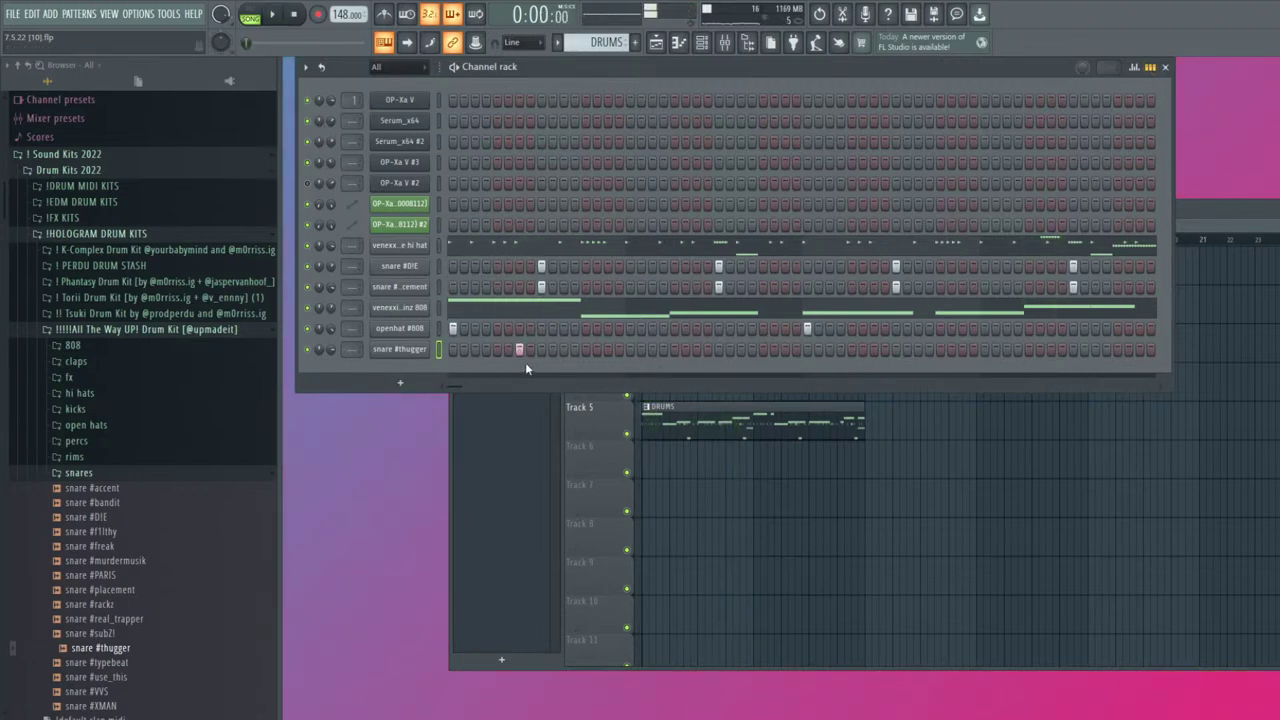
{"action": "key", "text": "space"}
{"action": "key", "text": "space"}
{"action": "left_click", "coordinate": [506, 349]}
{"action": "key", "text": "space"}
{"action": "right_click", "coordinate": [517, 349]}
{"action": "key", "text": "space"}
{"action": "right_click", "coordinate": [510, 349]}
{"action": "left_click", "coordinate": [499, 349]}
{"action": "key", "text": "space"}
{"action": "key", "text": "space"}
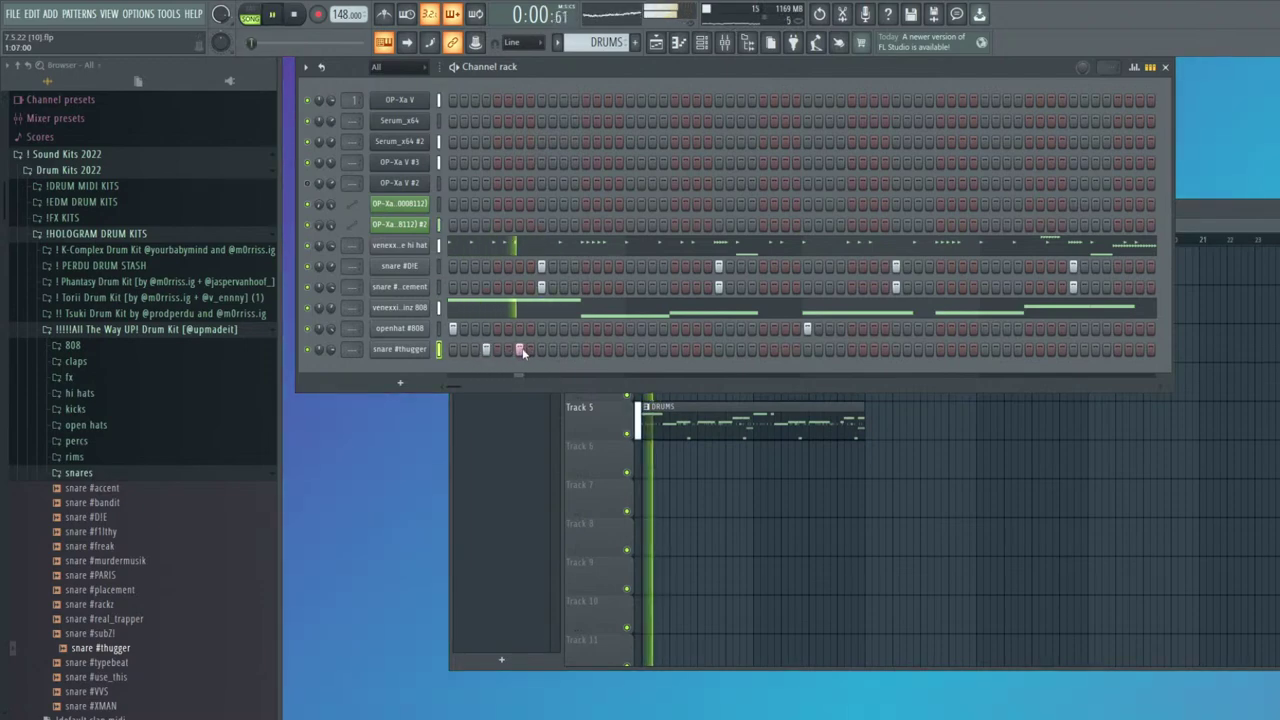
{"action": "left_click", "coordinate": [685, 349]}
{"action": "left_click", "coordinate": [697, 349]}
{"action": "left_click", "coordinate": [785, 349]}
{"action": "key", "text": "space"}
{"action": "right_click", "coordinate": [785, 349]}
{"action": "key", "text": "space"}
{"action": "key", "text": "space"}
{"action": "key", "text": "space"}
{"action": "key", "text": "space"}
{"action": "key", "text": "space"}
{"action": "key", "text": "space"}
{"action": "key", "text": "space"}
Set snare #thugger hits on steps 3, 6, 7 of bar 1, steps 3, 14, 15 of bar 2, and steps 3, 13, 14, 15 of bar 4
{"action": "left_click", "coordinate": [477, 349]}
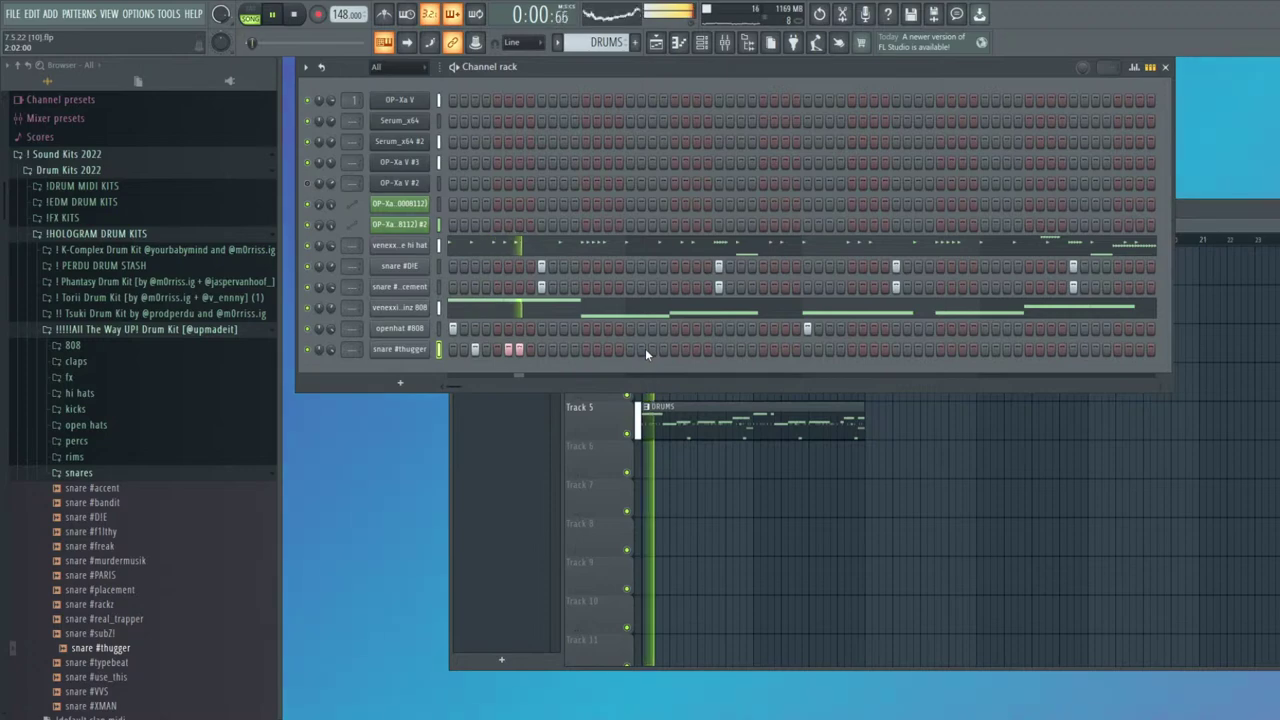
{"action": "left_click", "coordinate": [773, 349]}
{"action": "left_click", "coordinate": [785, 349]}
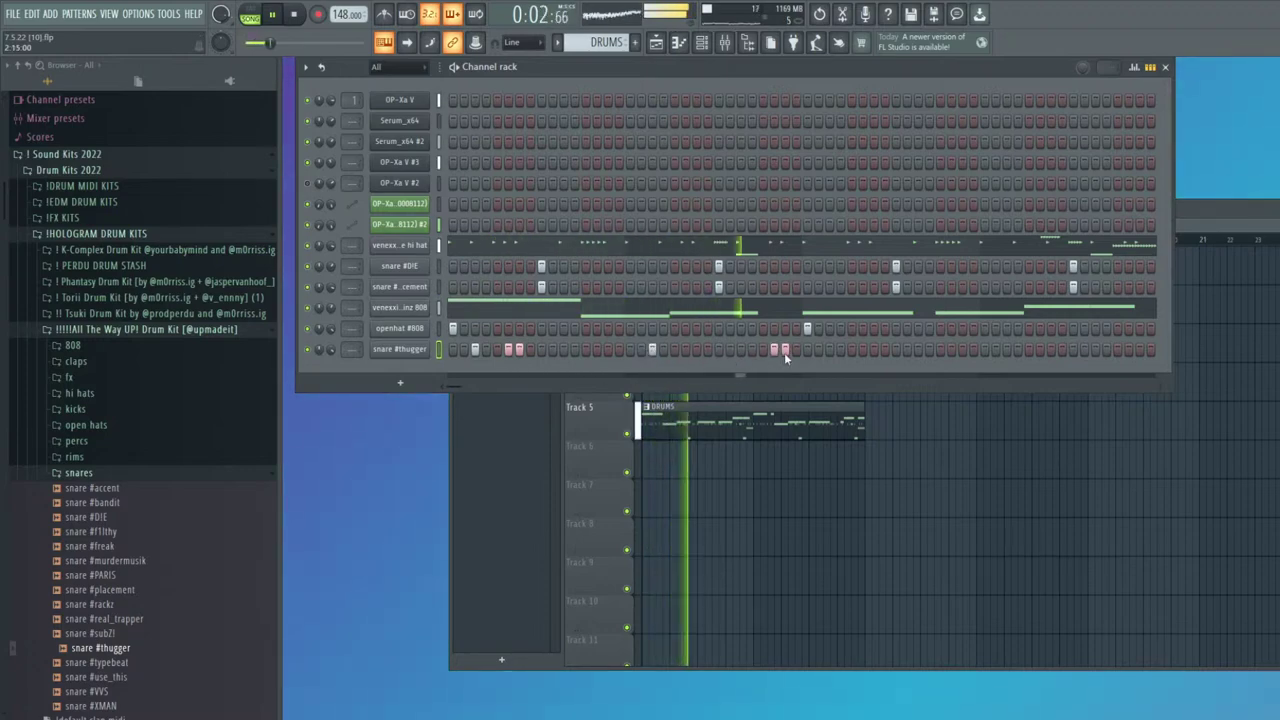
{"action": "left_click", "coordinate": [1006, 349]}
{"action": "left_click", "coordinate": [1117, 349]}
{"action": "key", "text": "space"}
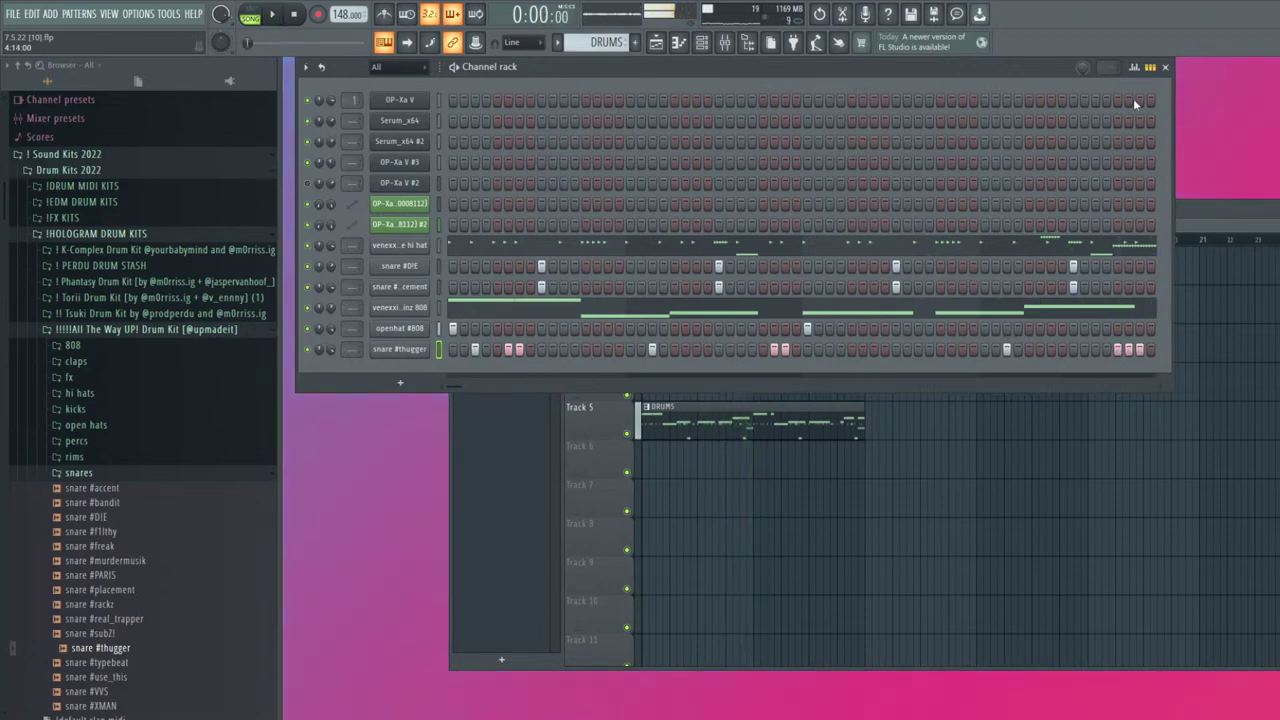
Lower and vary the velocities of the snare #thugger hits, making the first hit of each pair in bars 1 and 2 softer
{"action": "left_click", "coordinate": [1151, 69]}
{"action": "left_click", "coordinate": [571, 350]}
{"action": "scroll", "coordinate": [571, 351], "scroll_direction": "down", "scroll_amount": 8}
{"action": "left_click", "coordinate": [359, 673]}
{"action": "left_click_drag", "start_coordinate": [372, 657], "coordinate": [374, 668]}
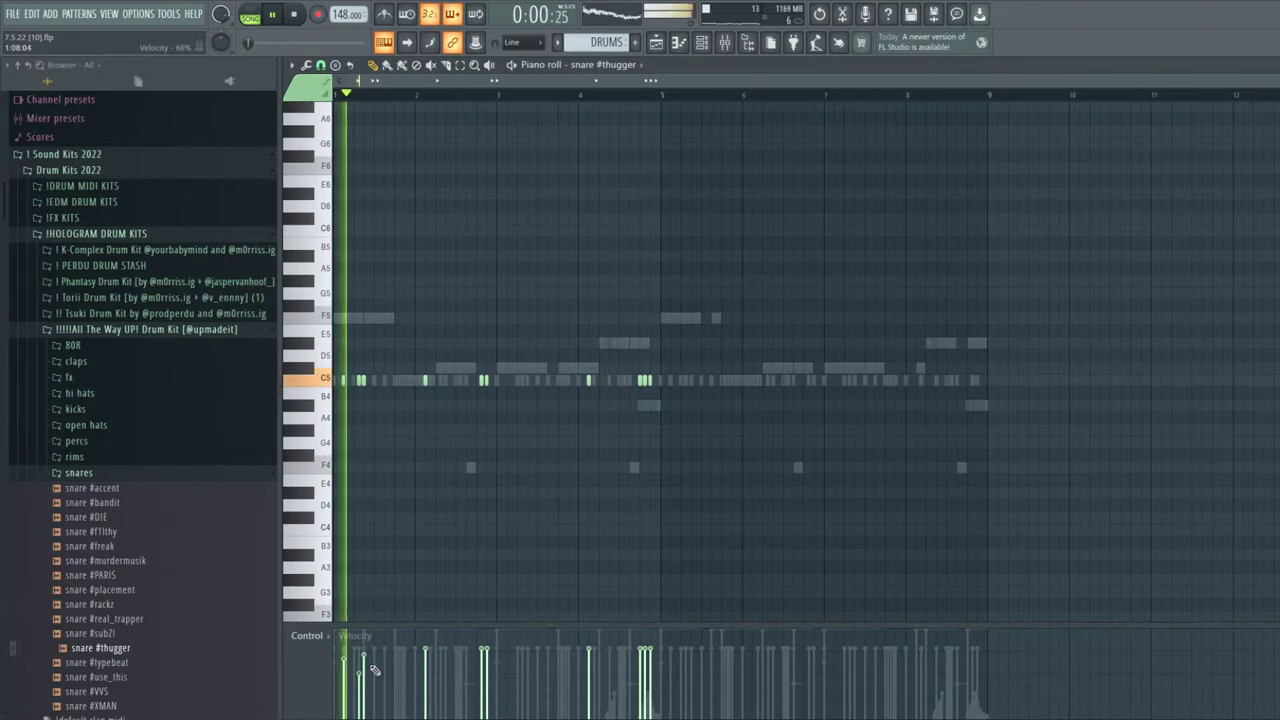
{"action": "left_click", "coordinate": [426, 664]}
{"action": "left_click", "coordinate": [482, 668]}
{"action": "left_click", "coordinate": [488, 661]}
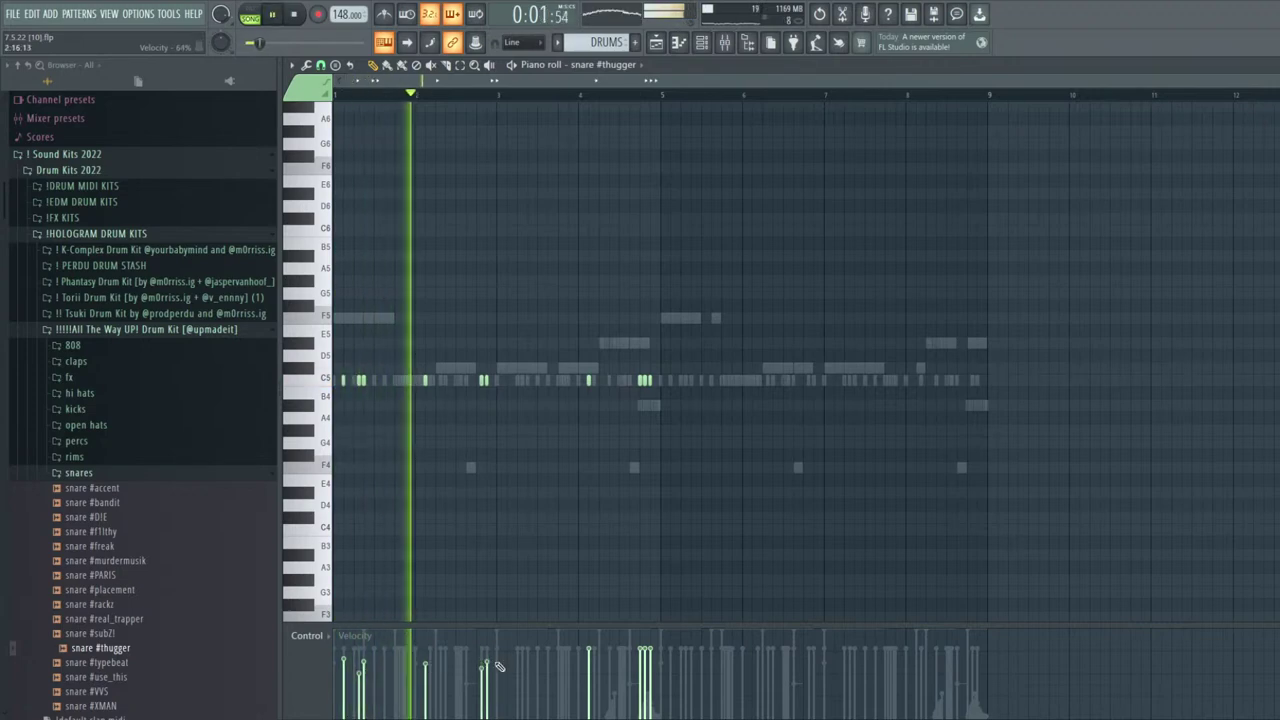
Duplicate the snare #thugger hits into bars 5 to 8 and delete the step 3 hits in bars 1 and 5 and the late pair in bar 2
{"action": "left_click_drag", "start_coordinate": [672, 95], "coordinate": [2, 60]}
{"action": "key", "text": "ctrl+b"}
{"action": "key", "text": "F7"}
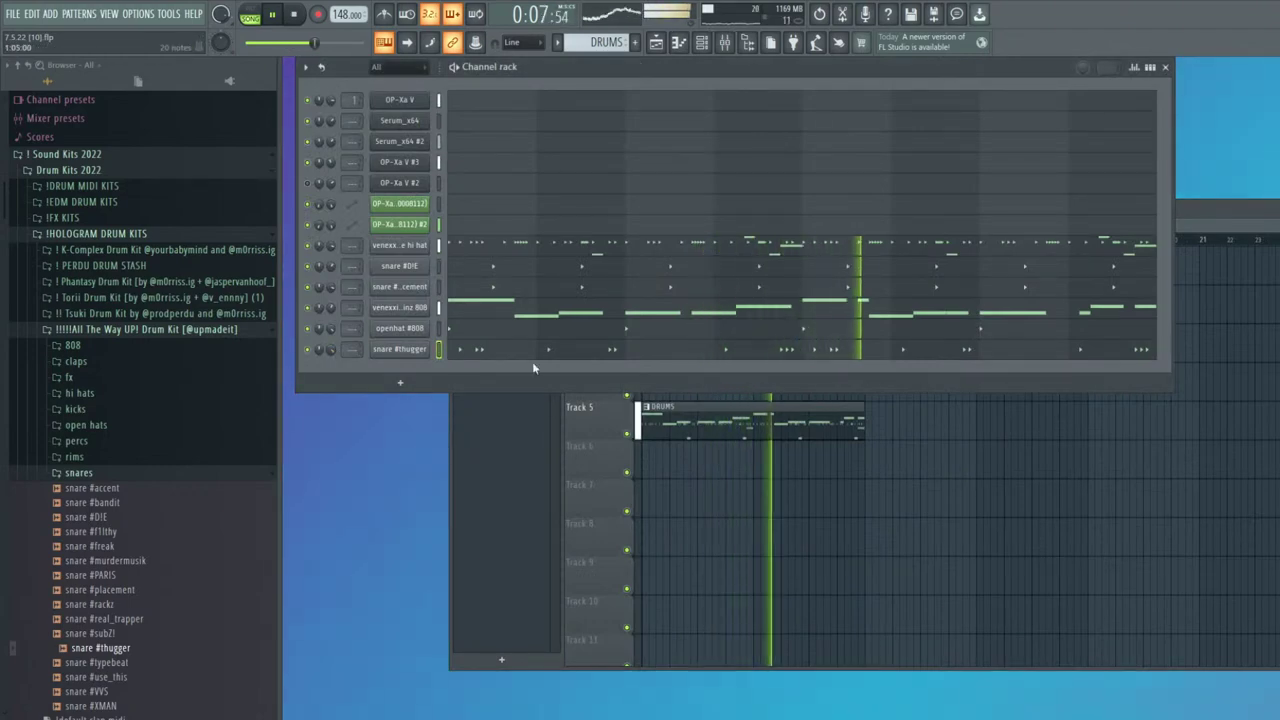
{"action": "left_click", "coordinate": [590, 356]}
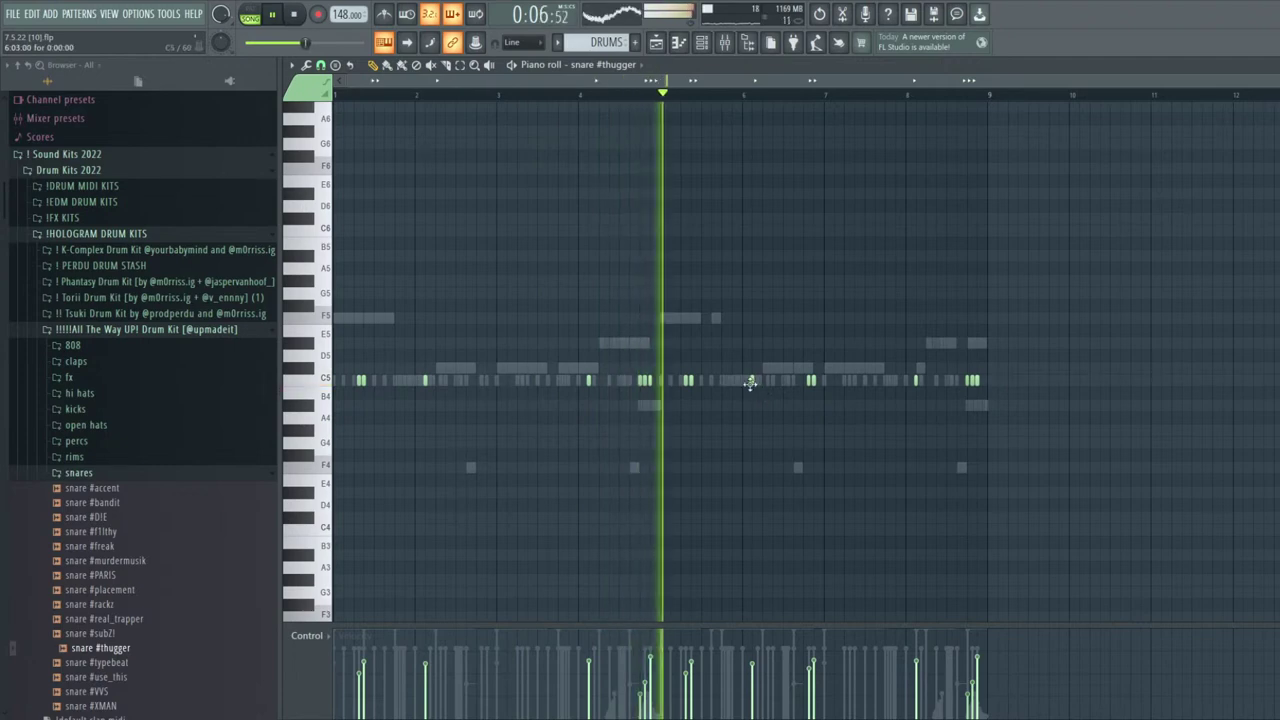
{"action": "key", "text": "Escape"}
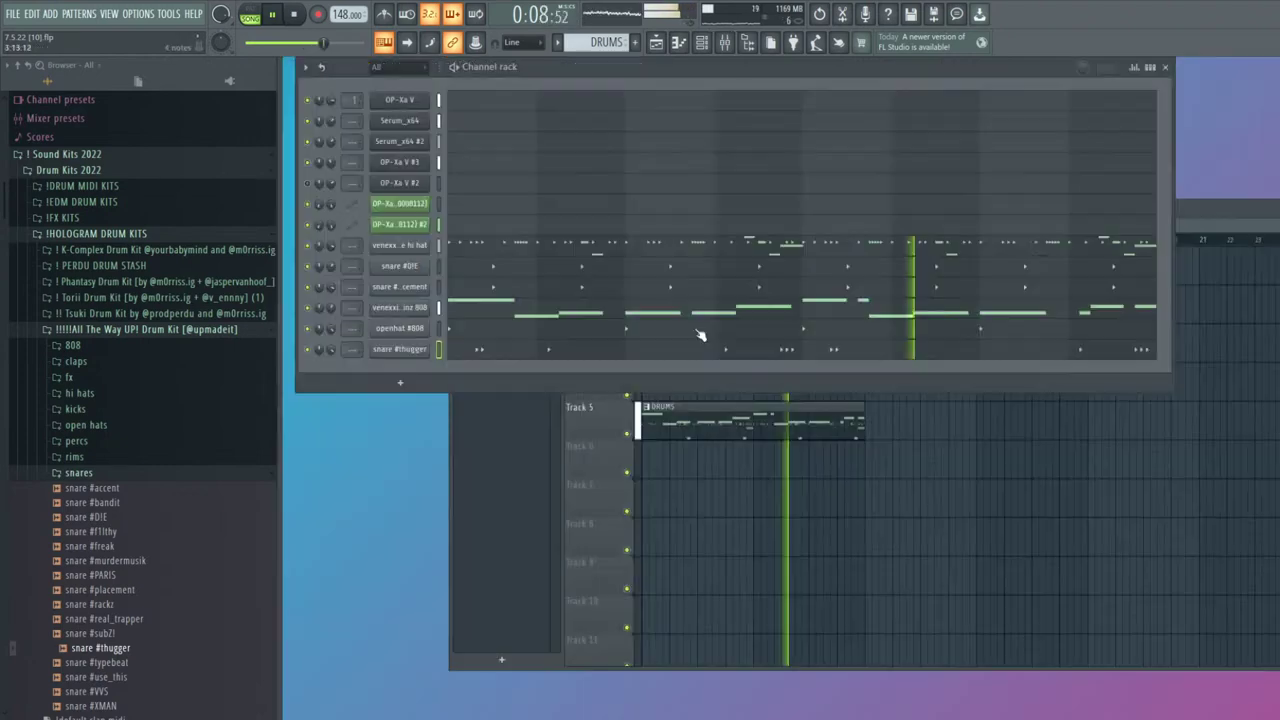
Audition the kit's percs and add perc #tex as a new channel
{"action": "left_click", "coordinate": [125, 441]}
{"action": "left_click", "coordinate": [115, 514]}
{"action": "left_click", "coordinate": [109, 573]}
{"action": "left_click", "coordinate": [113, 588]}
{"action": "left_click", "coordinate": [118, 617]}
{"action": "left_click", "coordinate": [123, 647]}
{"action": "left_click", "coordinate": [110, 618]}
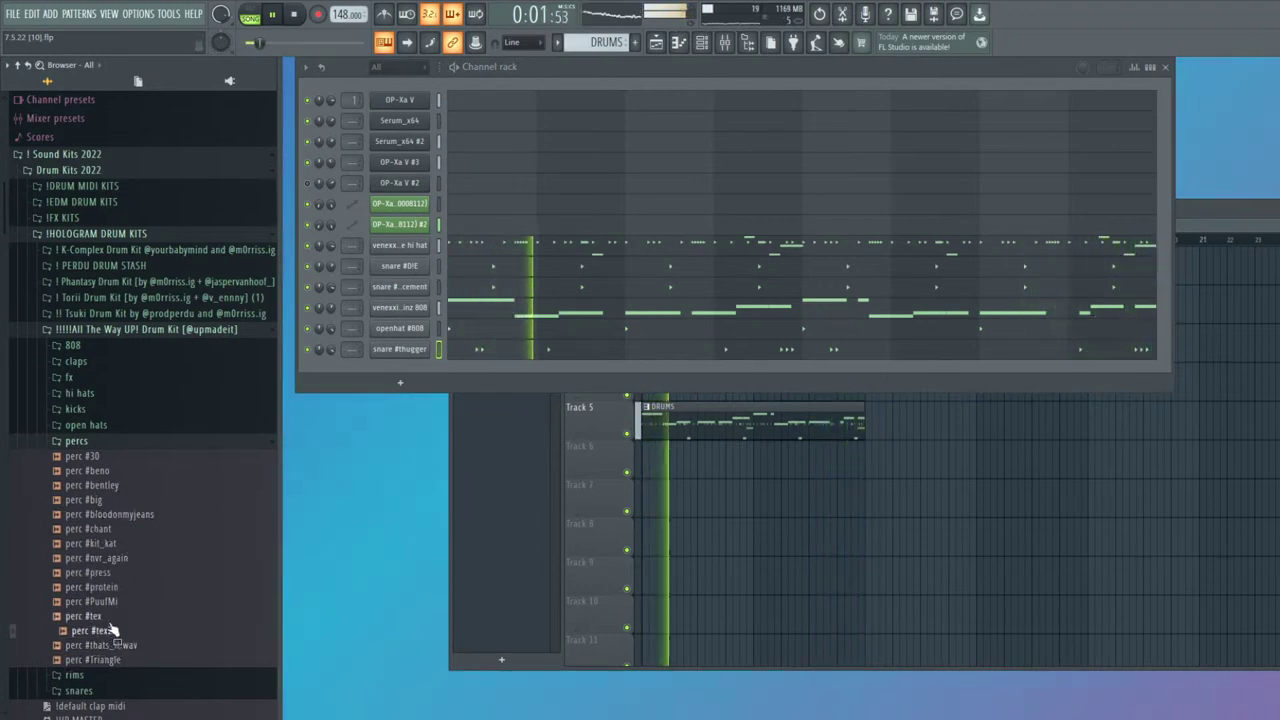
{"action": "left_click_drag", "start_coordinate": [110, 622], "coordinate": [400, 380]}
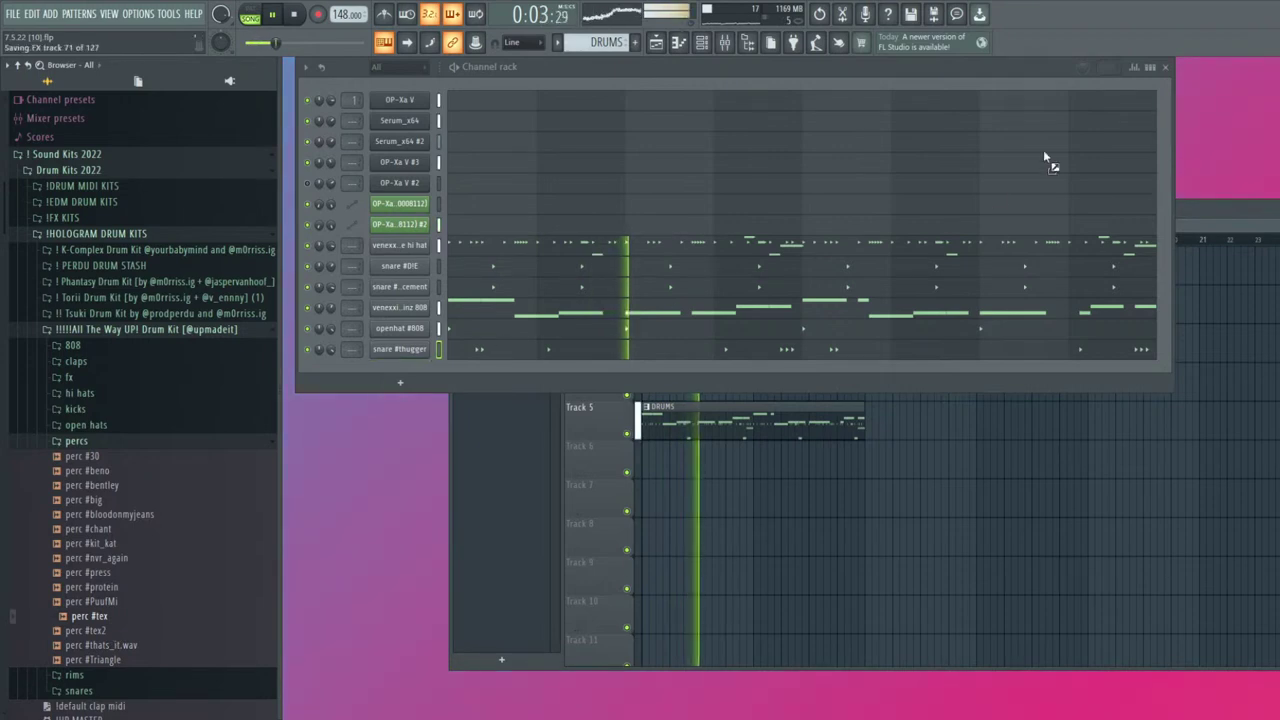
{"action": "left_click", "coordinate": [1142, 70]}
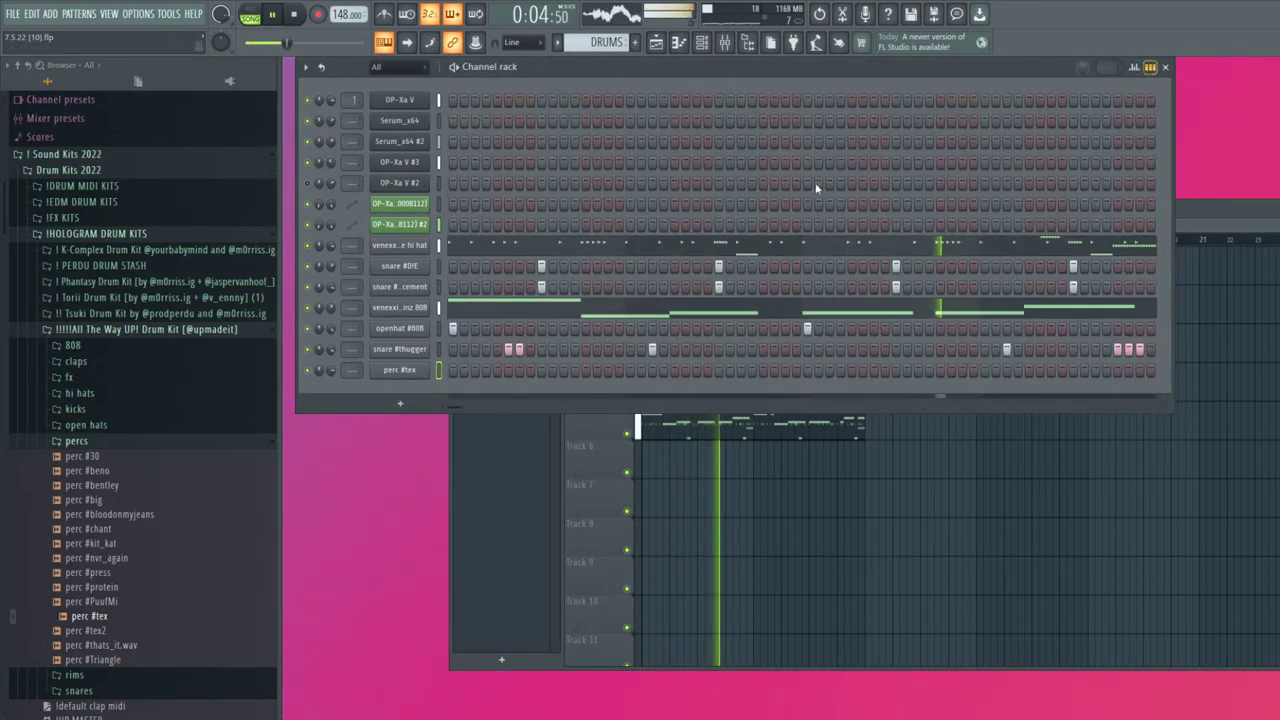
{"action": "left_click", "coordinate": [452, 370]}
{"action": "left_click", "coordinate": [463, 370]}
{"action": "key", "text": "space"}
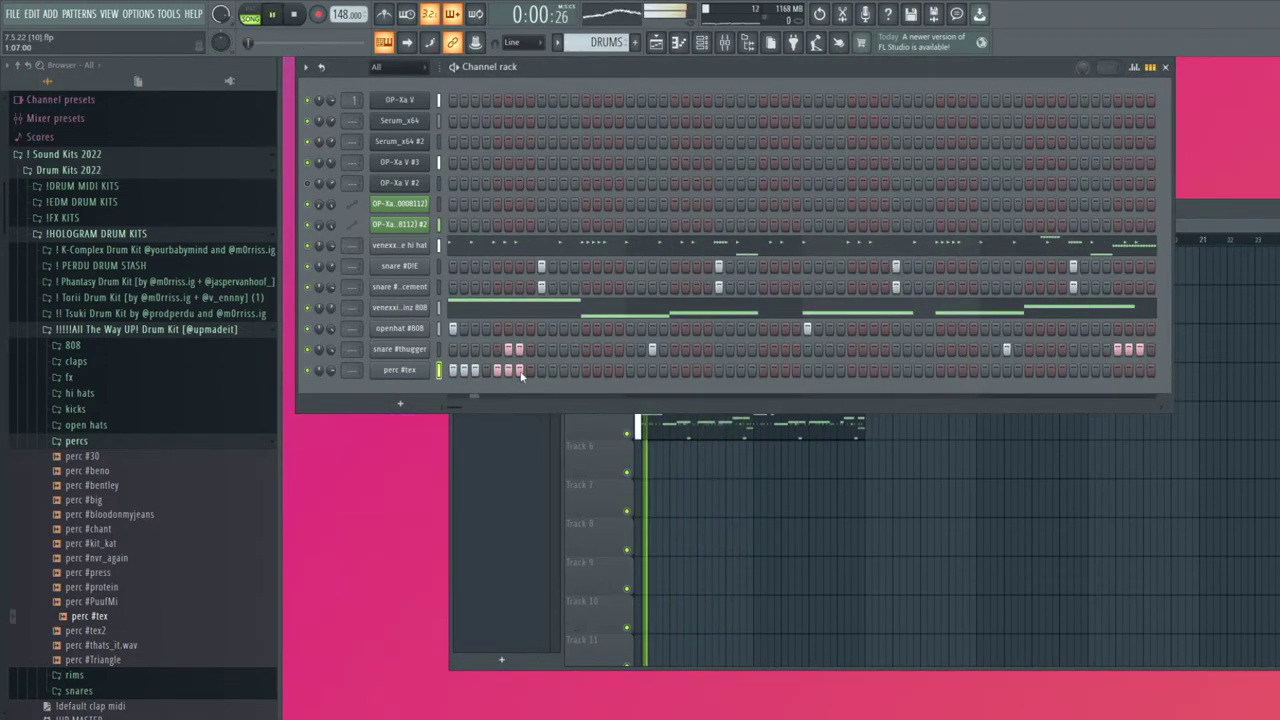
{"action": "key", "text": "space"}
{"action": "left_click_drag", "start_coordinate": [453, 370], "coordinate": [517, 371]}
{"action": "key", "text": "space"}
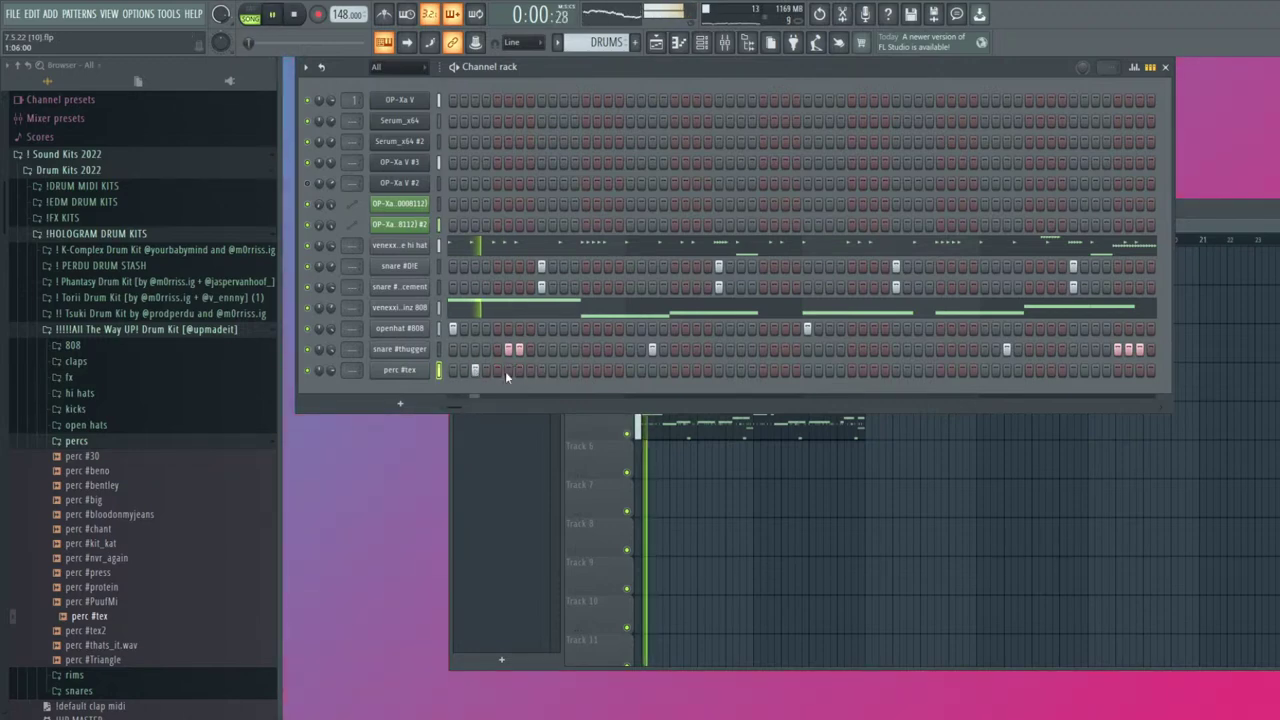
Place perc #tex hits on step 11 of bar 1, steps 13 and 14 of bar 2, and step 11 of bar 4
{"action": "left_click", "coordinate": [564, 370]}
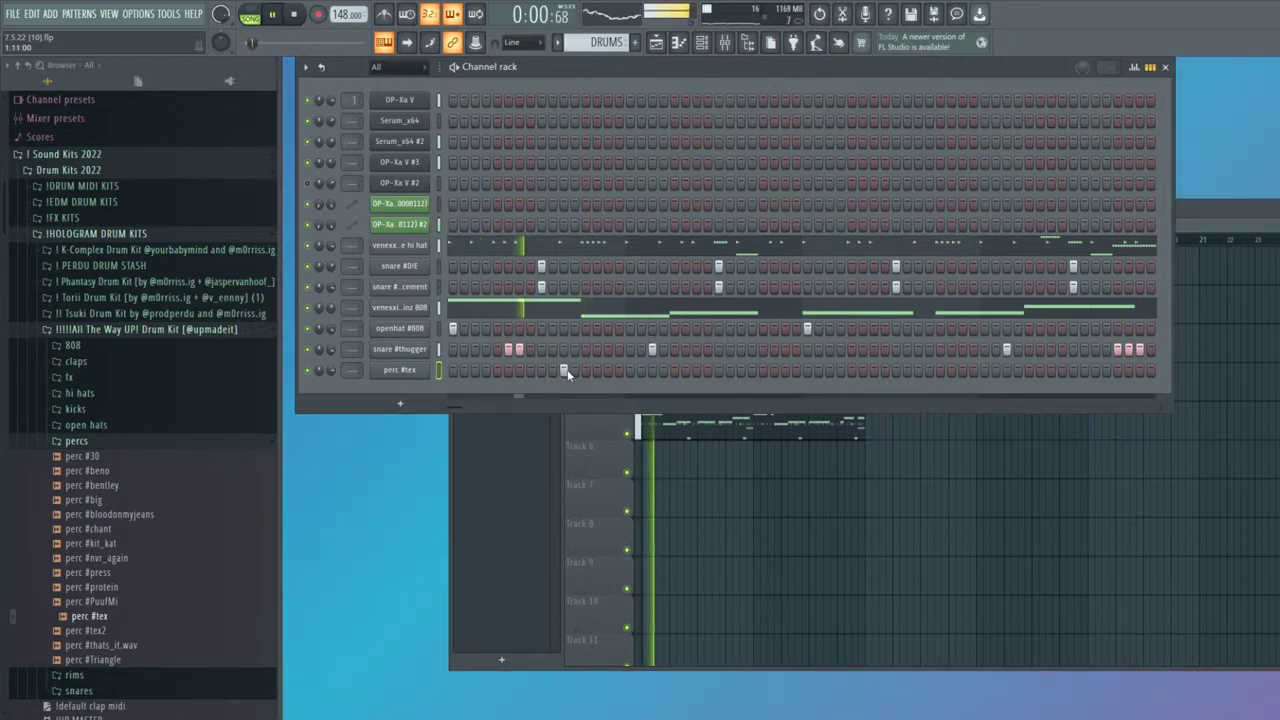
{"action": "left_click", "coordinate": [762, 371]}
{"action": "left_click", "coordinate": [774, 371]}
{"action": "left_click", "coordinate": [1096, 369]}
Duplicate the perc #tex hits of bars 1 to 4 into bars 5 to 8
{"action": "left_click", "coordinate": [1151, 68]}
{"action": "left_click", "coordinate": [643, 366]}
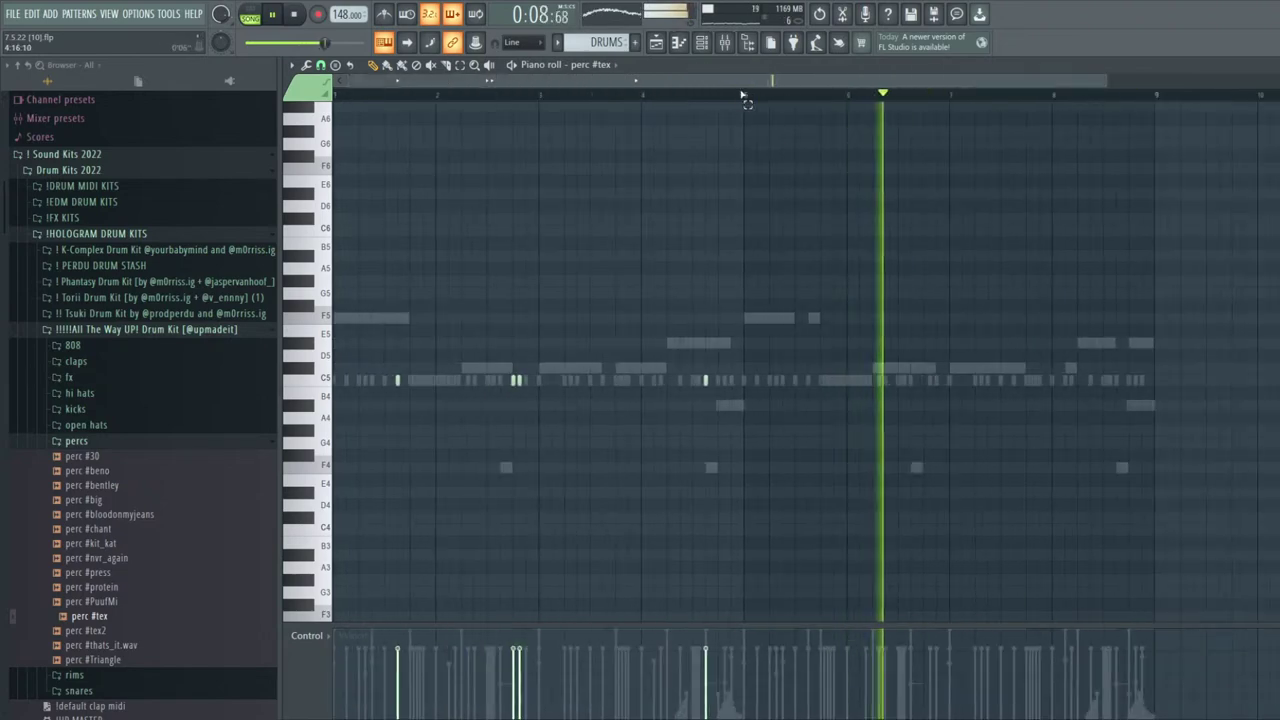
{"action": "left_click_drag", "start_coordinate": [746, 94], "coordinate": [336, 94]}
{"action": "key", "text": "ctrl+b"}
Lower the velocities of the paired perc #tex hits in bars 2 and 6, keeping each pair's first hit softer
{"action": "left_click_drag", "start_coordinate": [803, 686], "coordinate": [809, 661]}
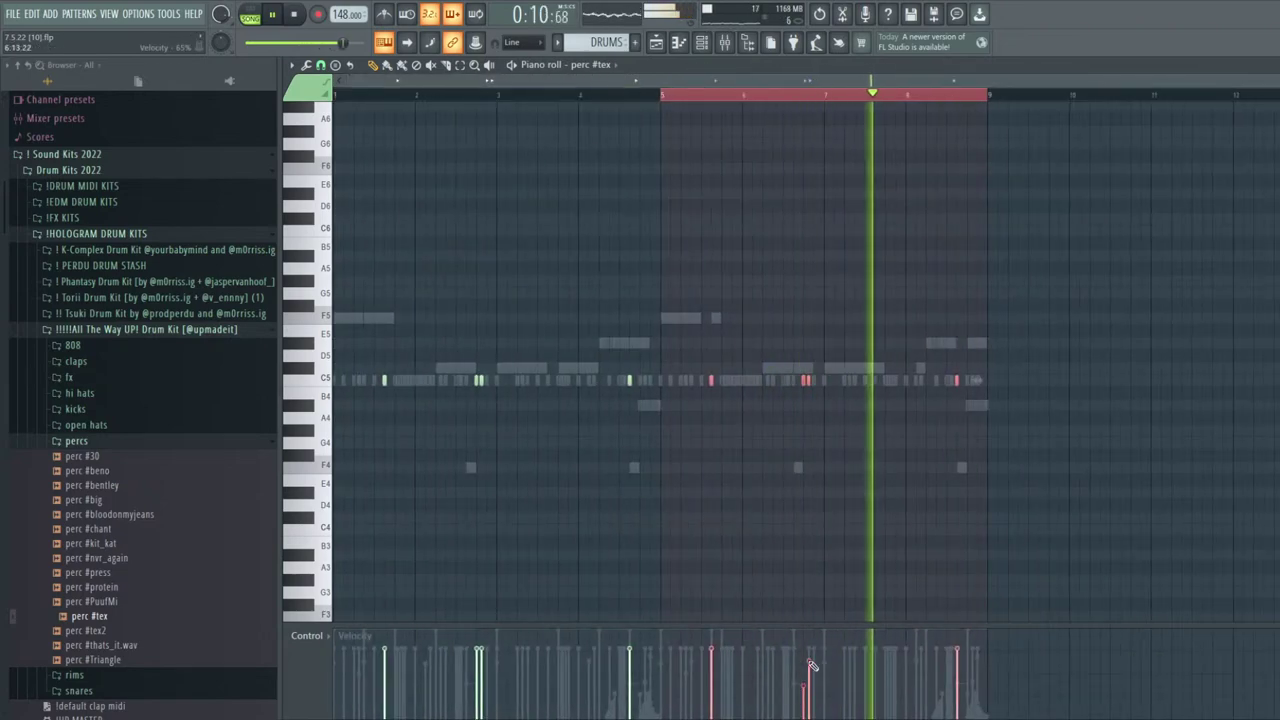
{"action": "left_click", "coordinate": [511, 571], "text": "ctrl"}
{"action": "left_click", "coordinate": [477, 687]}
{"action": "left_click", "coordinate": [482, 661]}
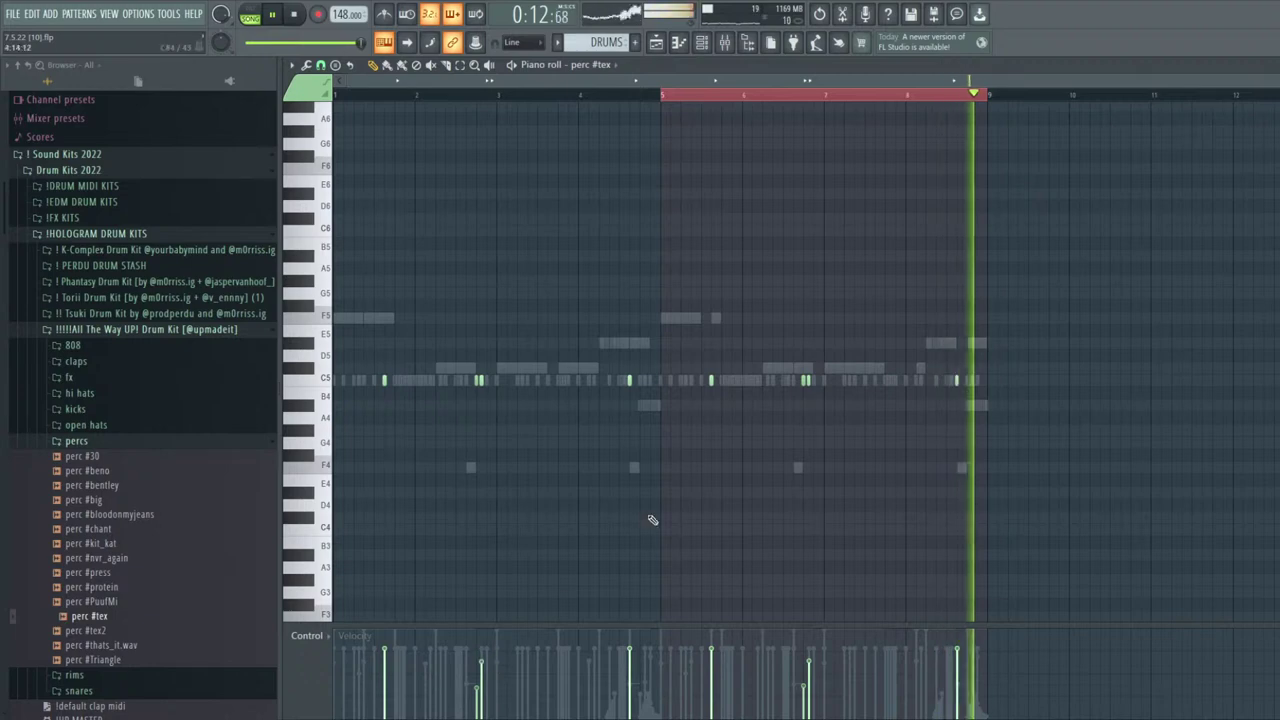
Delete the perc #tex hits in bars 4 and 8 and replay the pattern from the start
{"action": "right_click", "coordinate": [629, 381]}
{"action": "right_click", "coordinate": [957, 381]}
{"action": "key", "text": "space"}
{"action": "key", "text": "space"}
Move the perc #tex hits in bars 1 and 5 four steps later to step 15 and lower their velocities
{"action": "left_click_drag", "start_coordinate": [384, 381], "coordinate": [404, 386]}
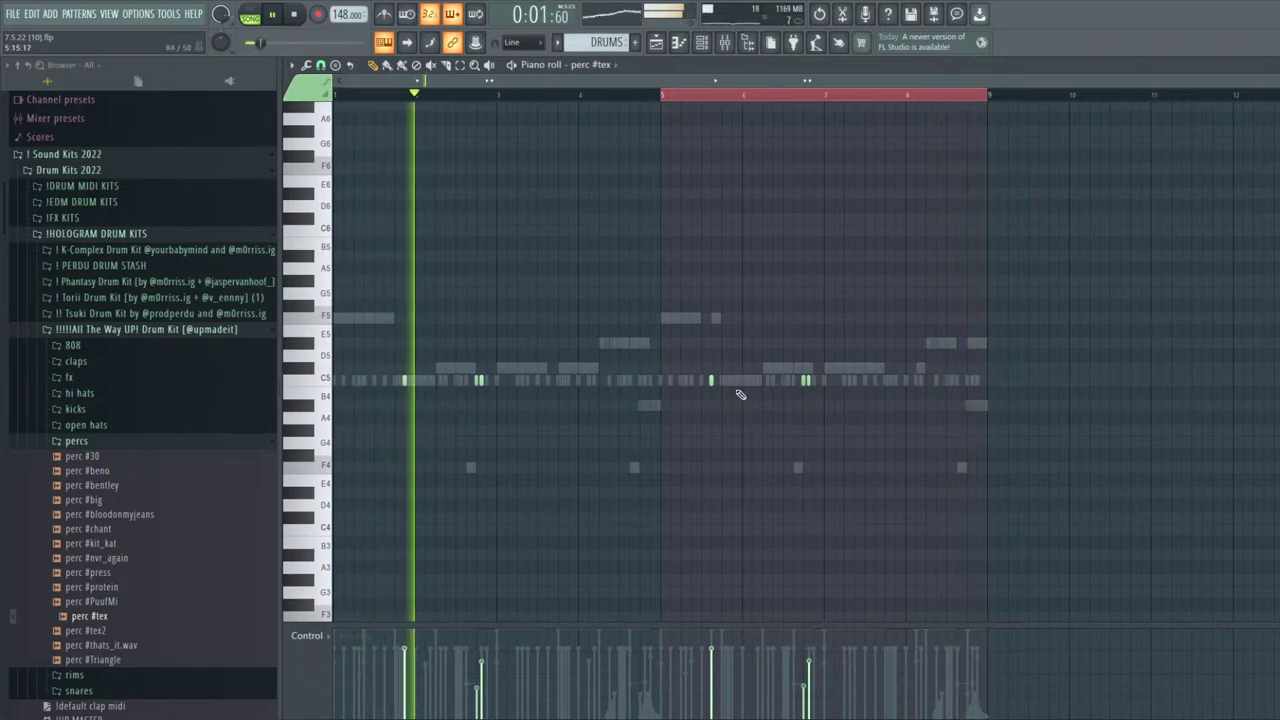
{"action": "left_click_drag", "start_coordinate": [711, 381], "coordinate": [734, 382]}
{"action": "left_click", "coordinate": [733, 381], "text": "ctrl"}
{"action": "left_click", "coordinate": [404, 381], "text": "ctrl+shift"}
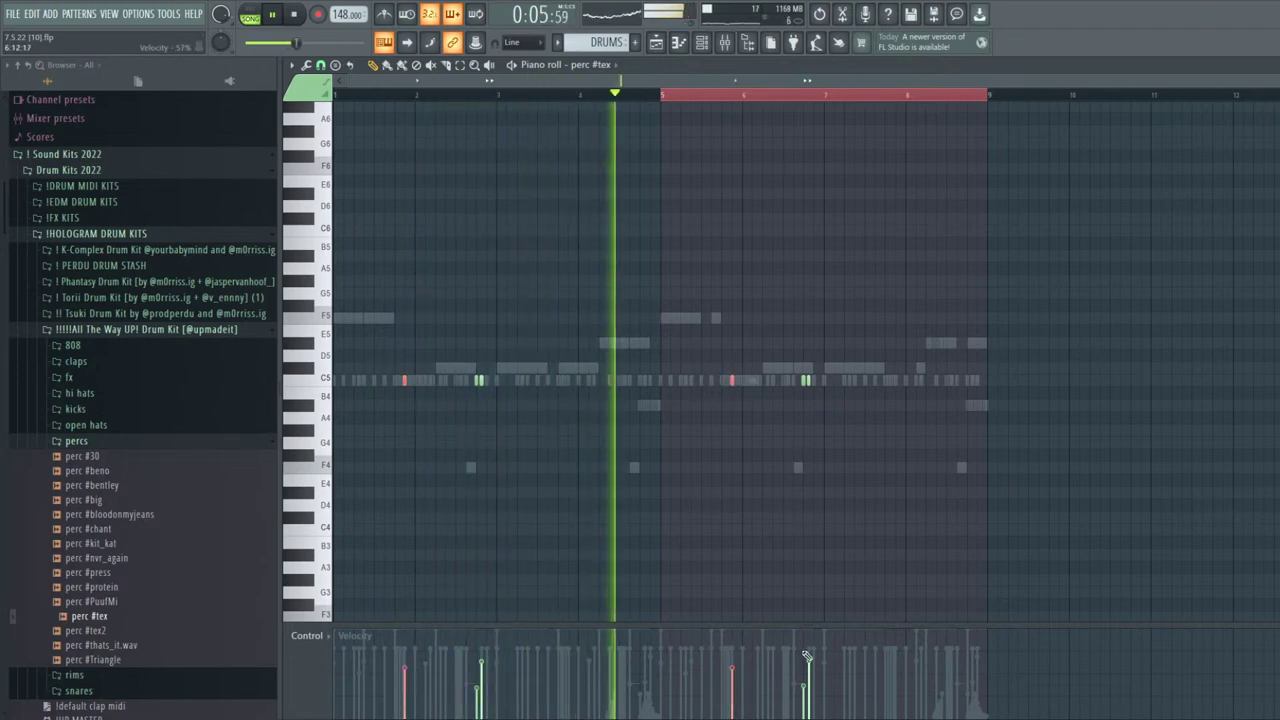
{"action": "key", "text": "F6"}
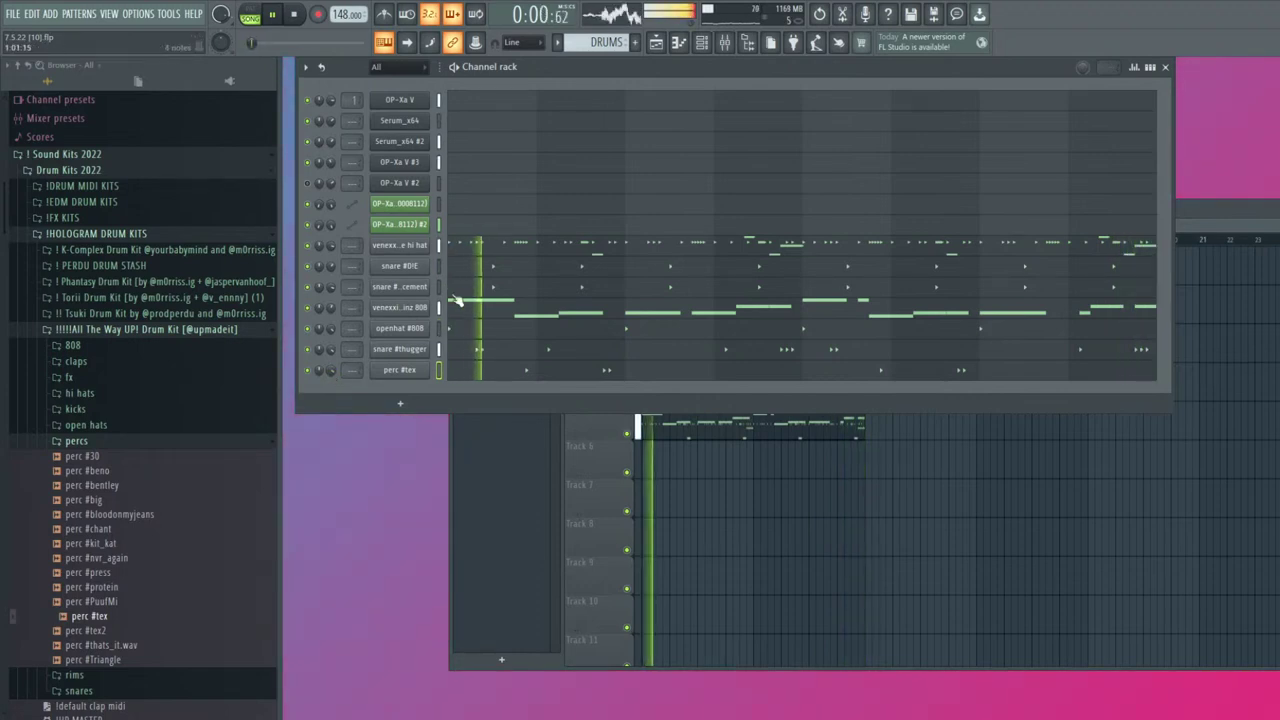
Move the two OP-Xa automation channels above the instruments and route the instrument and drum channels to mixer inserts 1 to 12
{"action": "left_click_drag", "start_coordinate": [415, 207], "coordinate": [415, 101]}
{"action": "left_click_drag", "start_coordinate": [410, 232], "coordinate": [432, 118]}
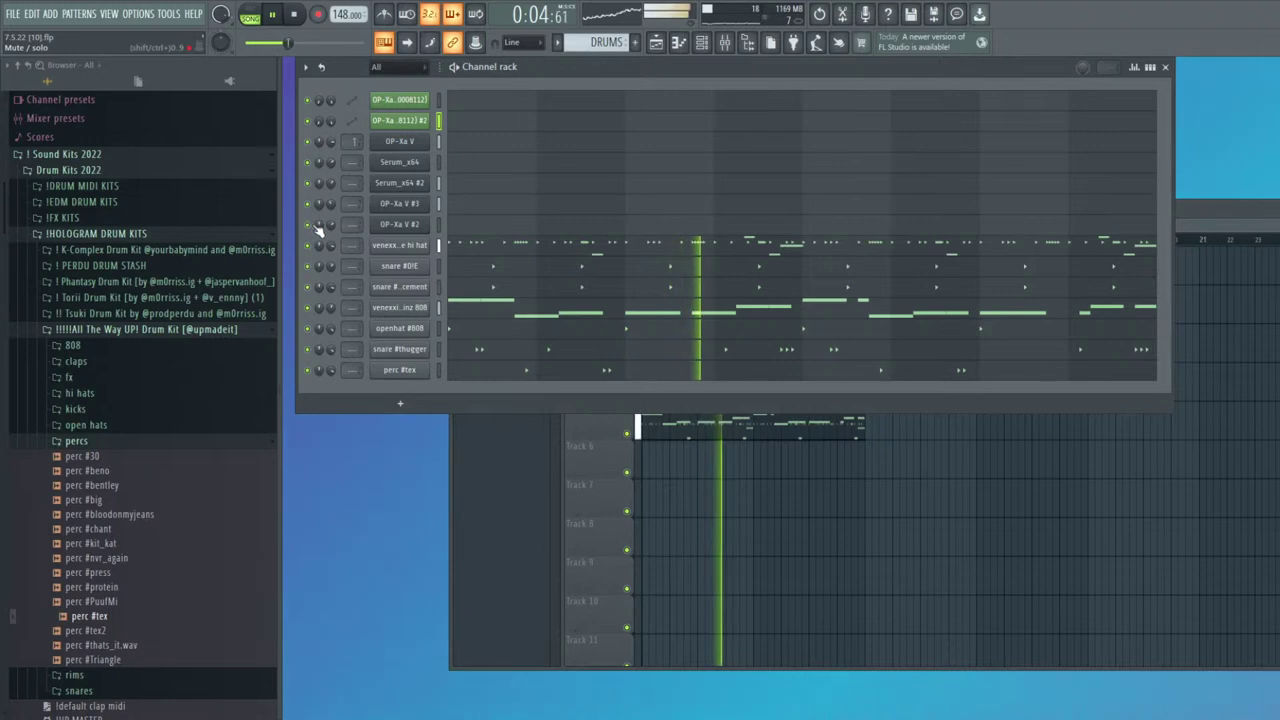
{"action": "left_click", "coordinate": [743, 40]}
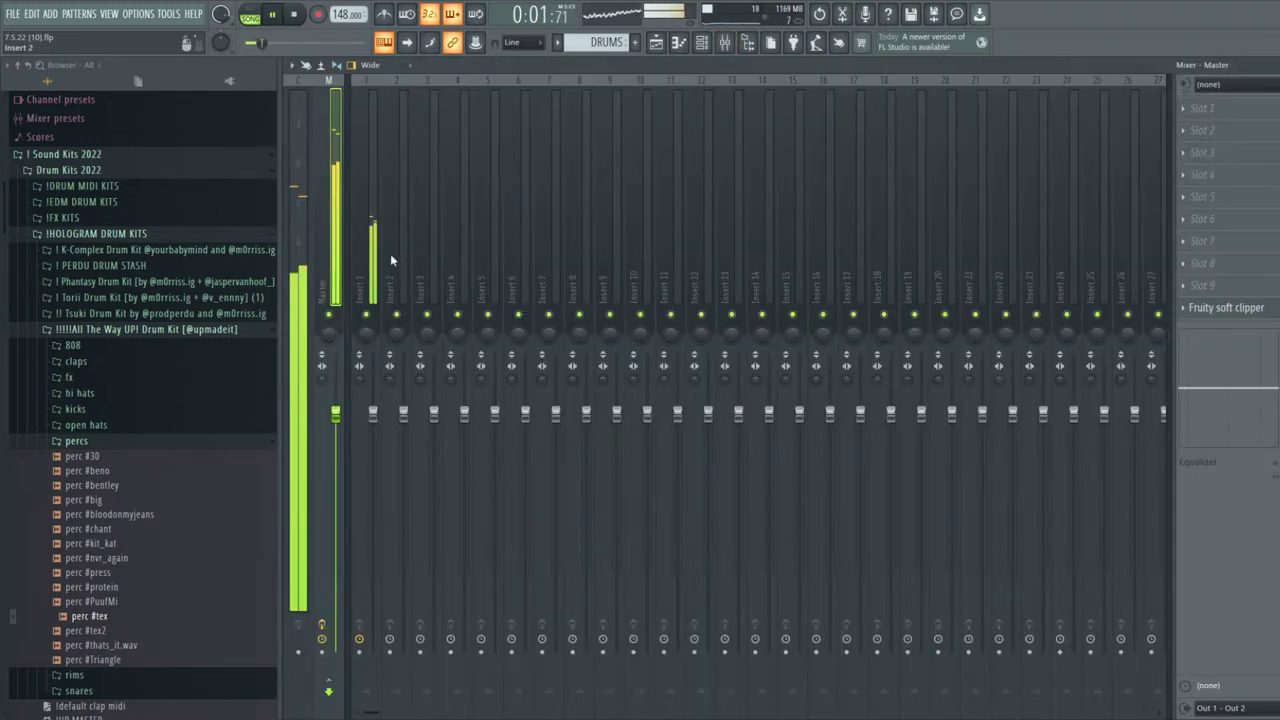
{"action": "key", "text": "ctrl+l"}
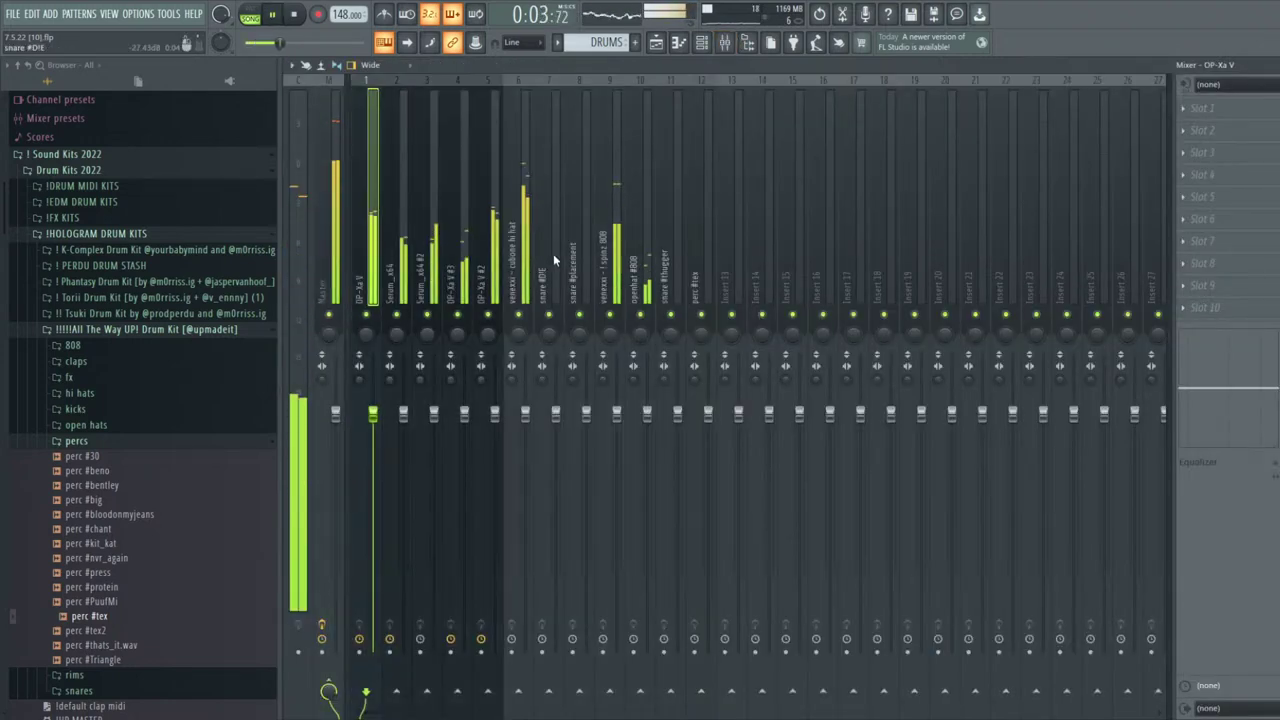
Set the post gain of the Master track's Fruity soft clipper to about 81%
{"action": "left_click", "coordinate": [338, 260]}
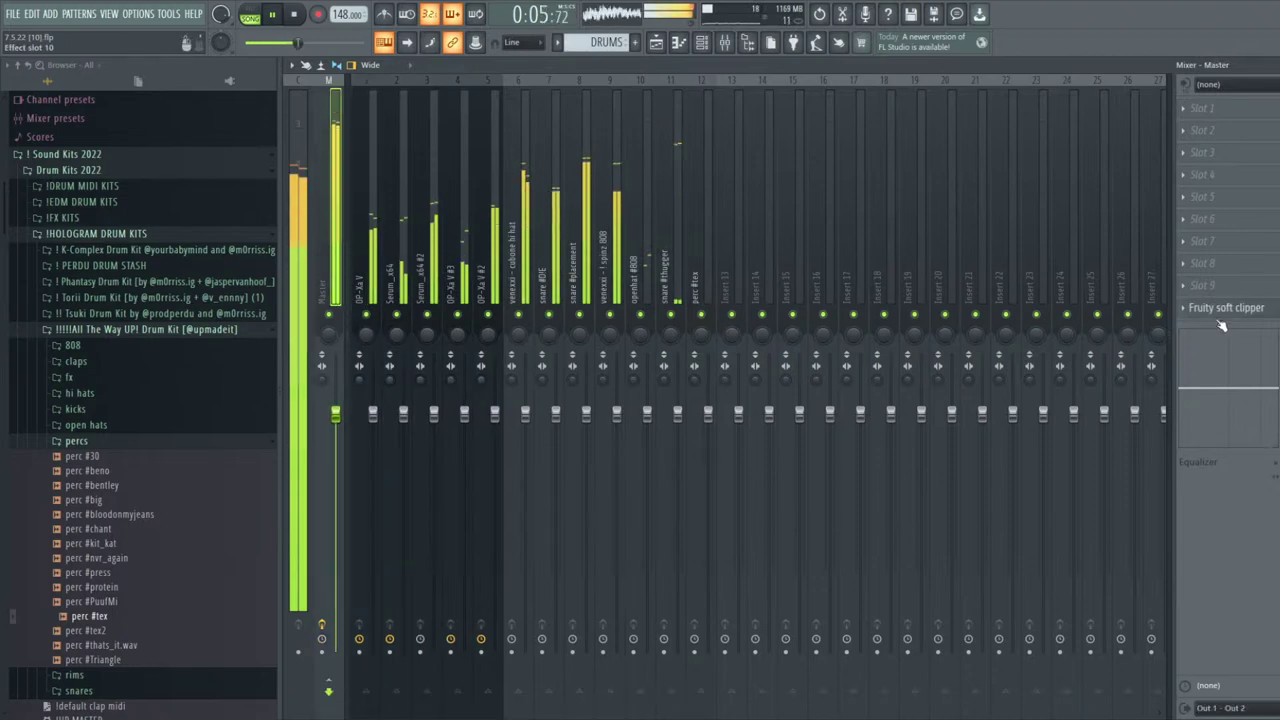
{"action": "left_click_drag", "start_coordinate": [386, 212], "coordinate": [386, 215]}
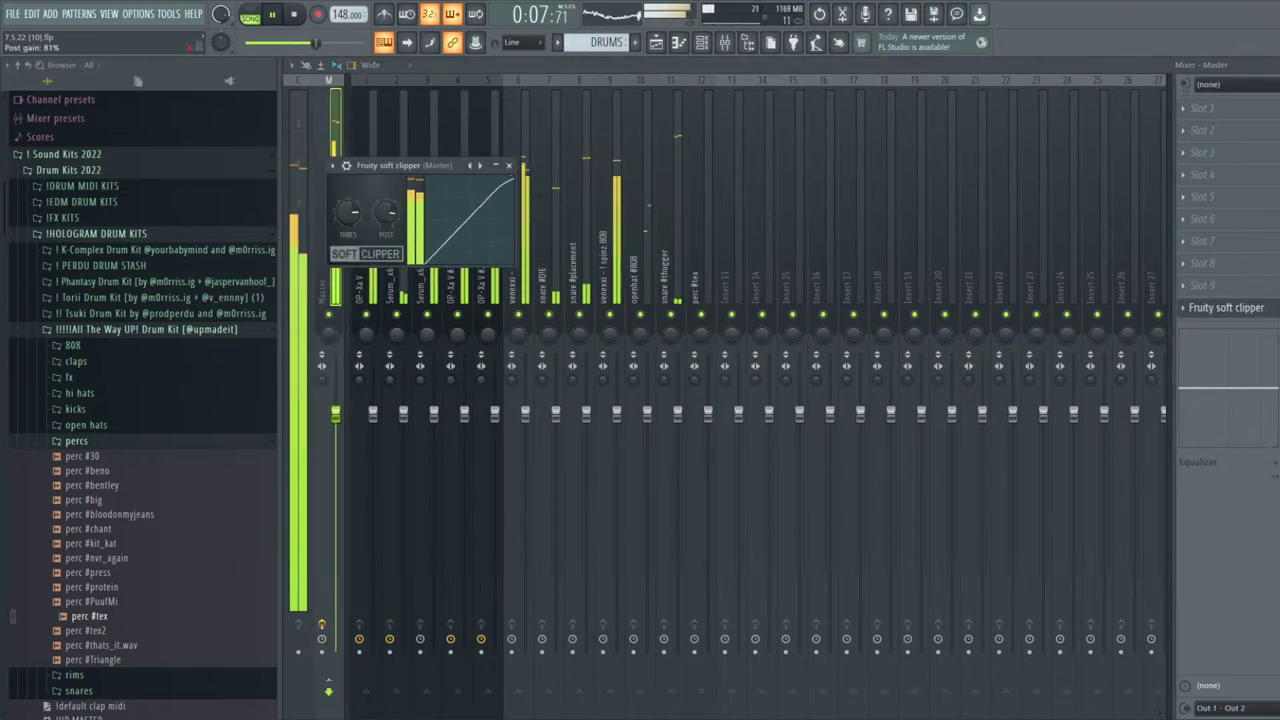
{"action": "key", "text": "Escape"}
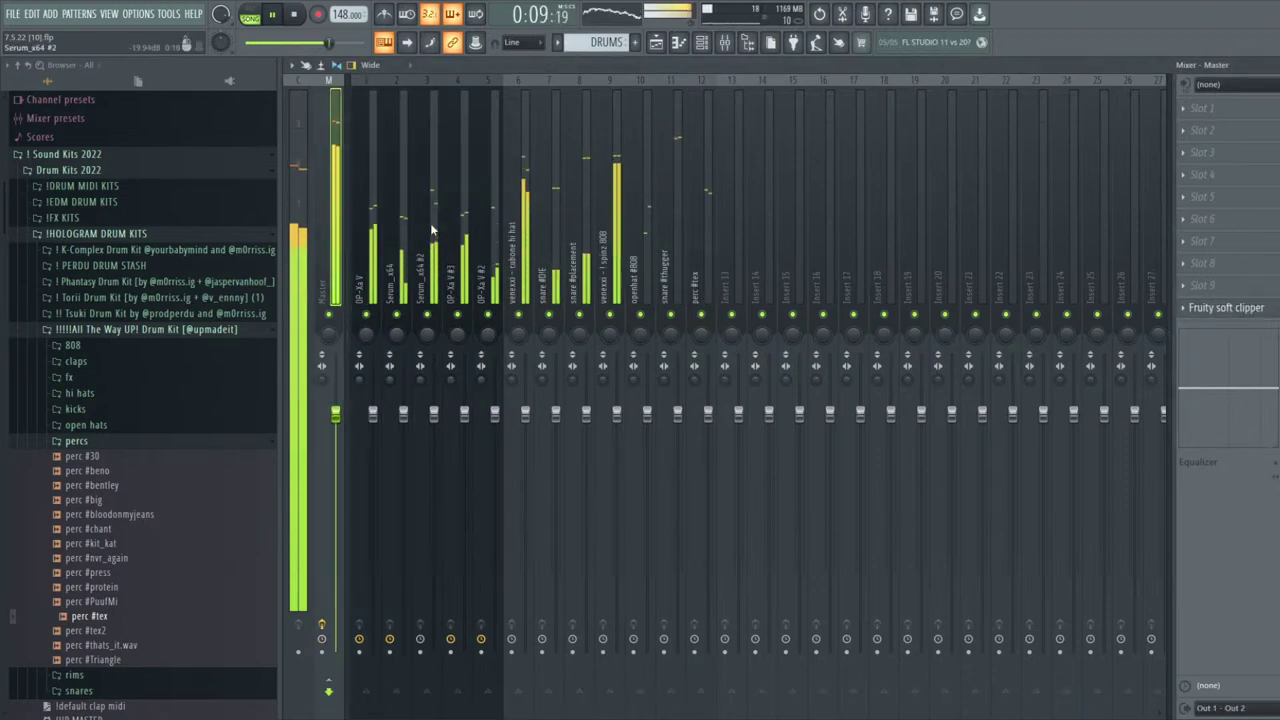
Solo the OP-Xa V mixer track, add Fruity parametric EQ 2 in its second effect slot and adjust the EQ's low end
{"action": "left_click", "coordinate": [372, 285]}
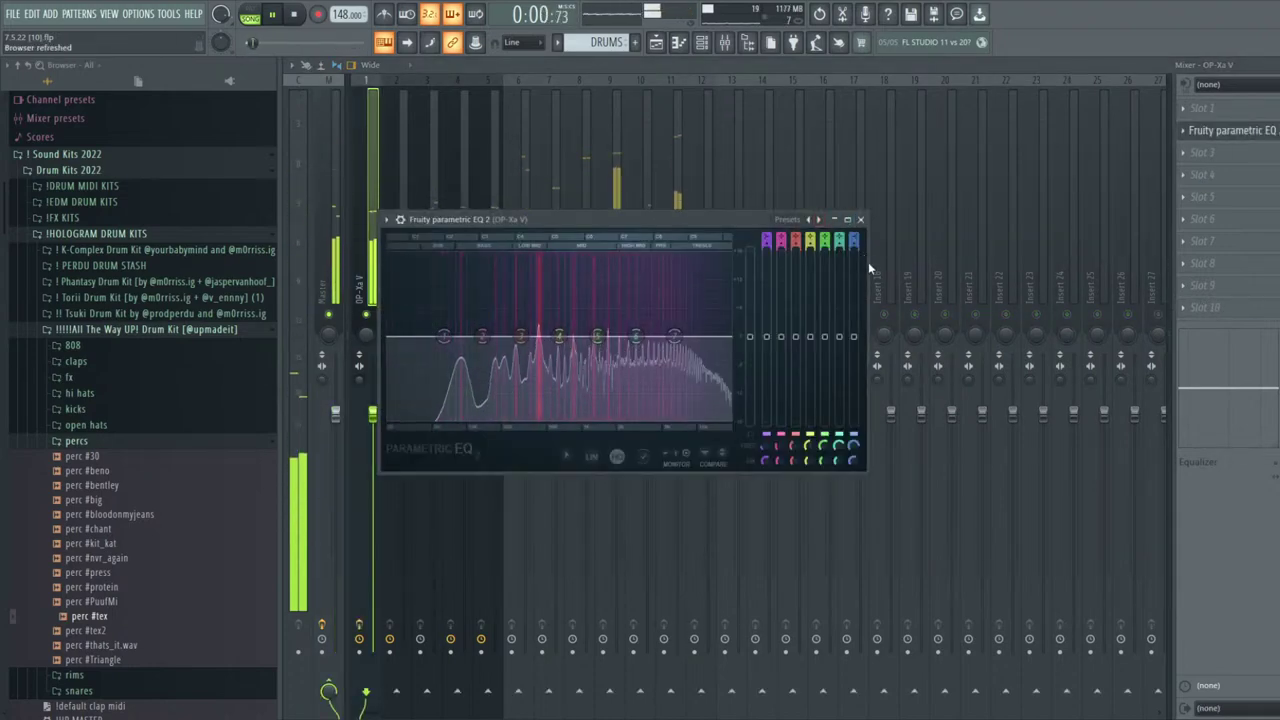
{"action": "left_click_drag", "start_coordinate": [405, 334], "coordinate": [482, 335]}
{"action": "key", "text": "Escape"}
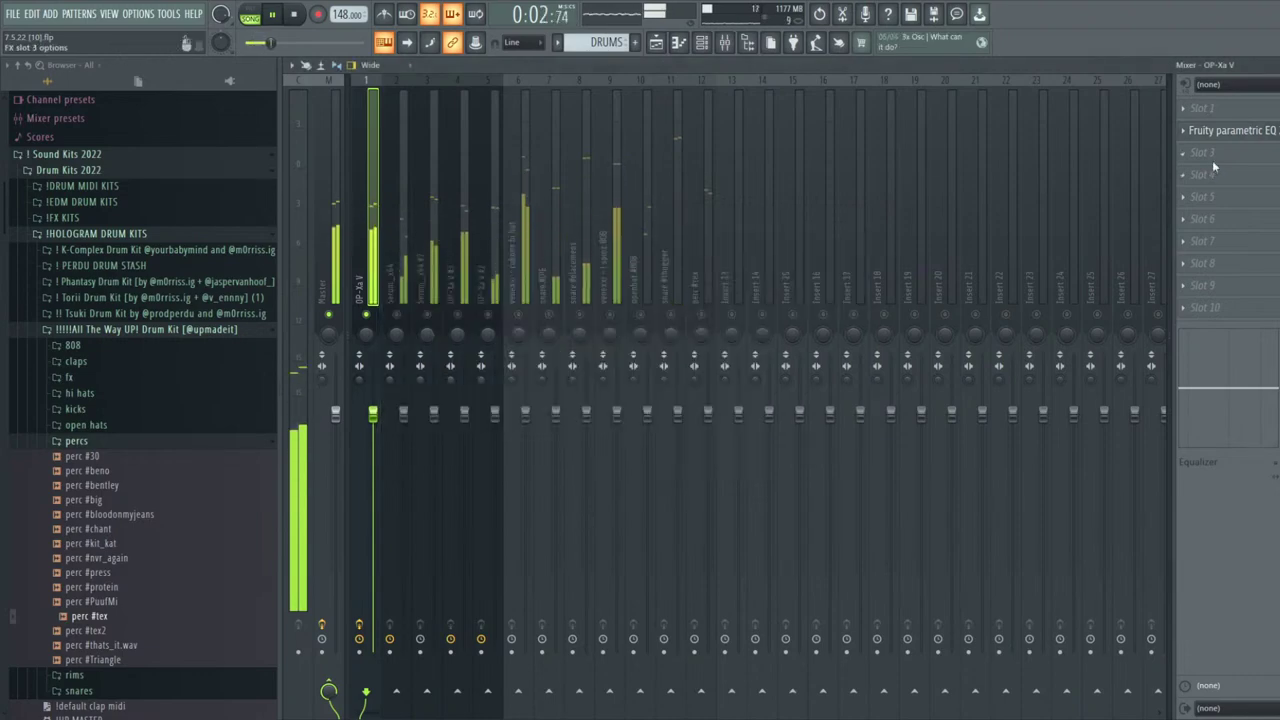
Add another Fruity parametric EQ 2 in the OP-Xa V track's third effect slot and adjust a midrange band
{"action": "left_click", "coordinate": [1230, 130]}
{"action": "key", "text": "Escape"}
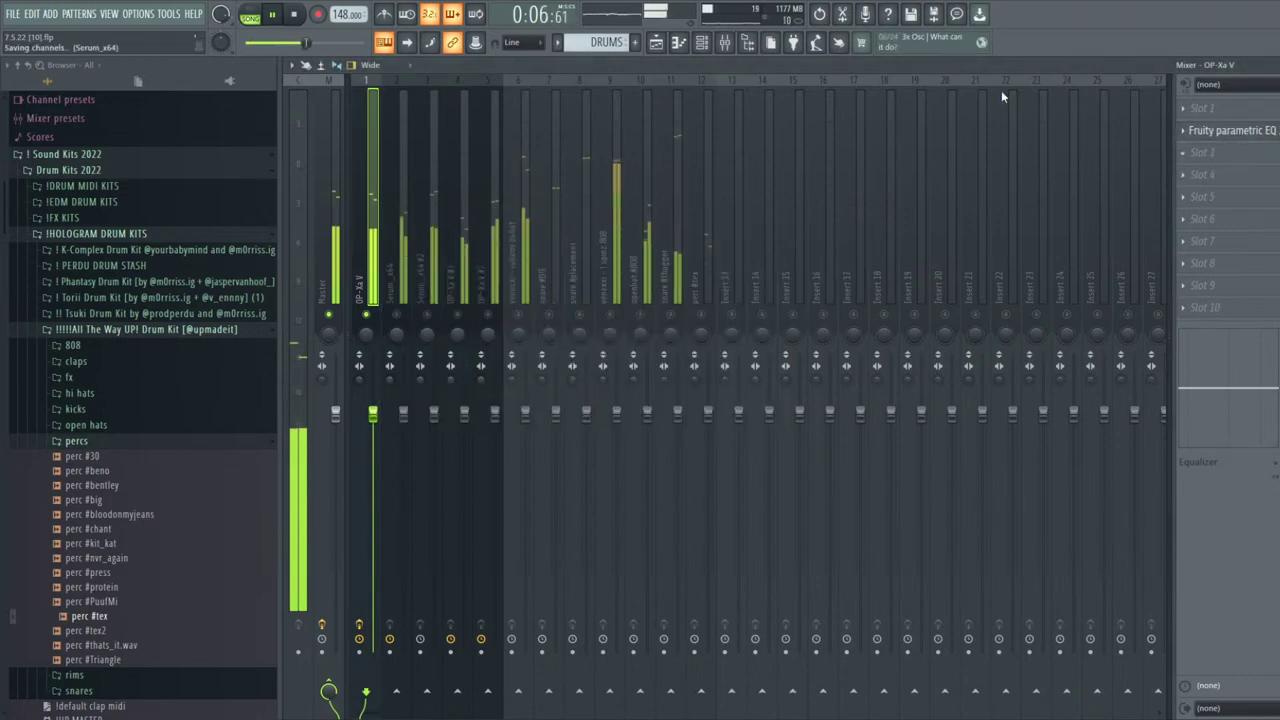
{"action": "left_click_drag", "start_coordinate": [618, 356], "coordinate": [569, 345]}
{"action": "key", "text": "Escape"}
Unmute the Serum_x64 track, add ValhallaVintageVerb and Fruity parametric EQ 2 with a cut around 587 Hz, and set its volume to about 93%
{"action": "left_click", "coordinate": [399, 329]}
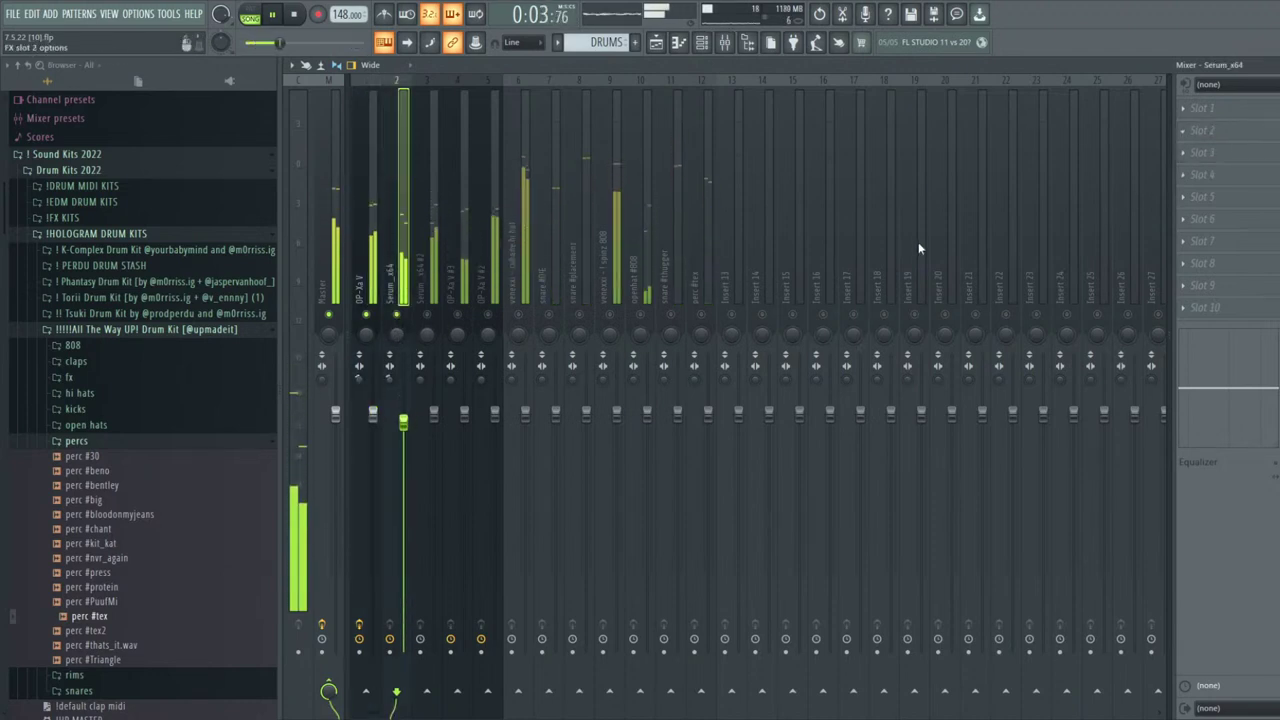
{"action": "left_click_drag", "start_coordinate": [462, 370], "coordinate": [456, 444]}
{"action": "left_click", "coordinate": [1060, 256]}
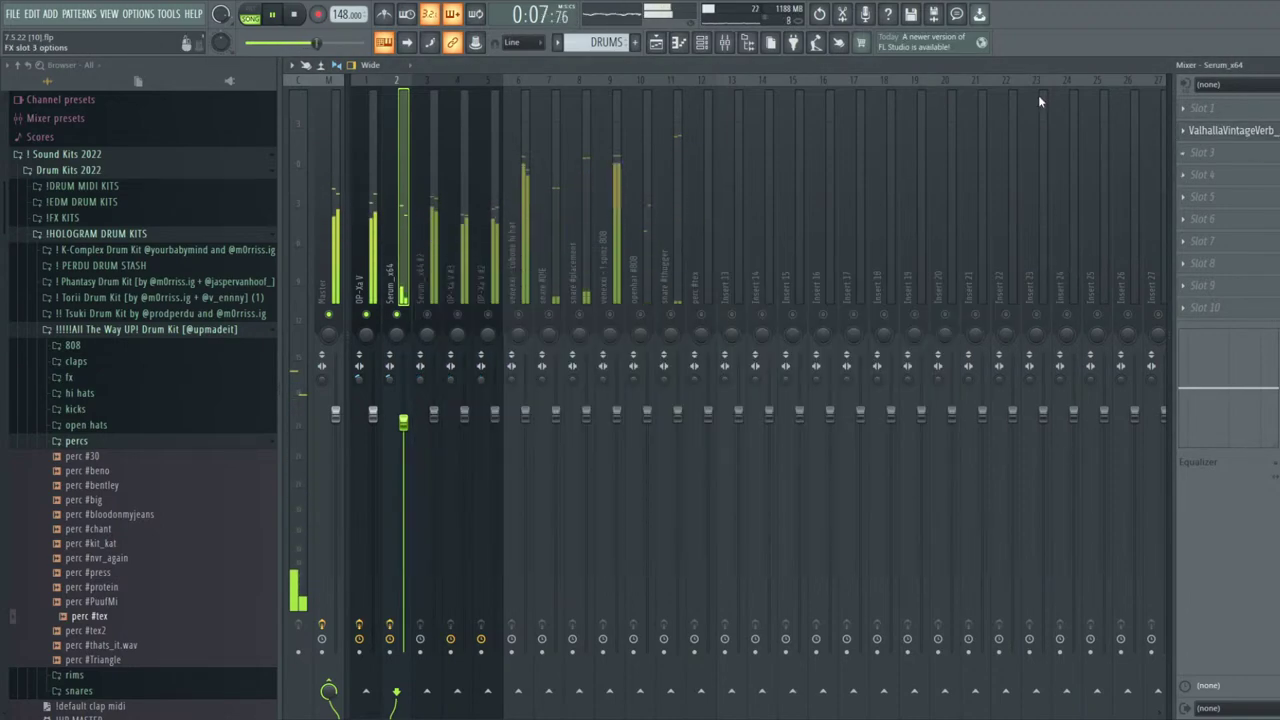
{"action": "key", "text": "Escape"}
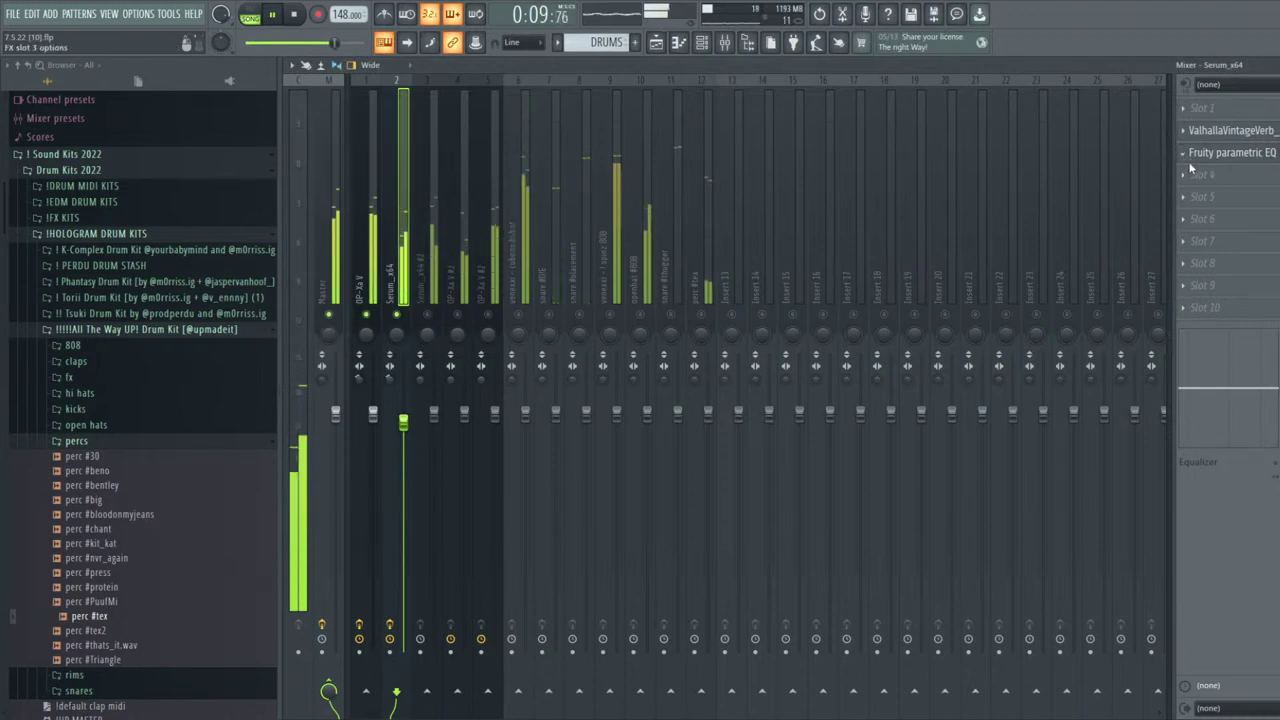
{"action": "left_click_drag", "start_coordinate": [470, 247], "coordinate": [502, 258]}
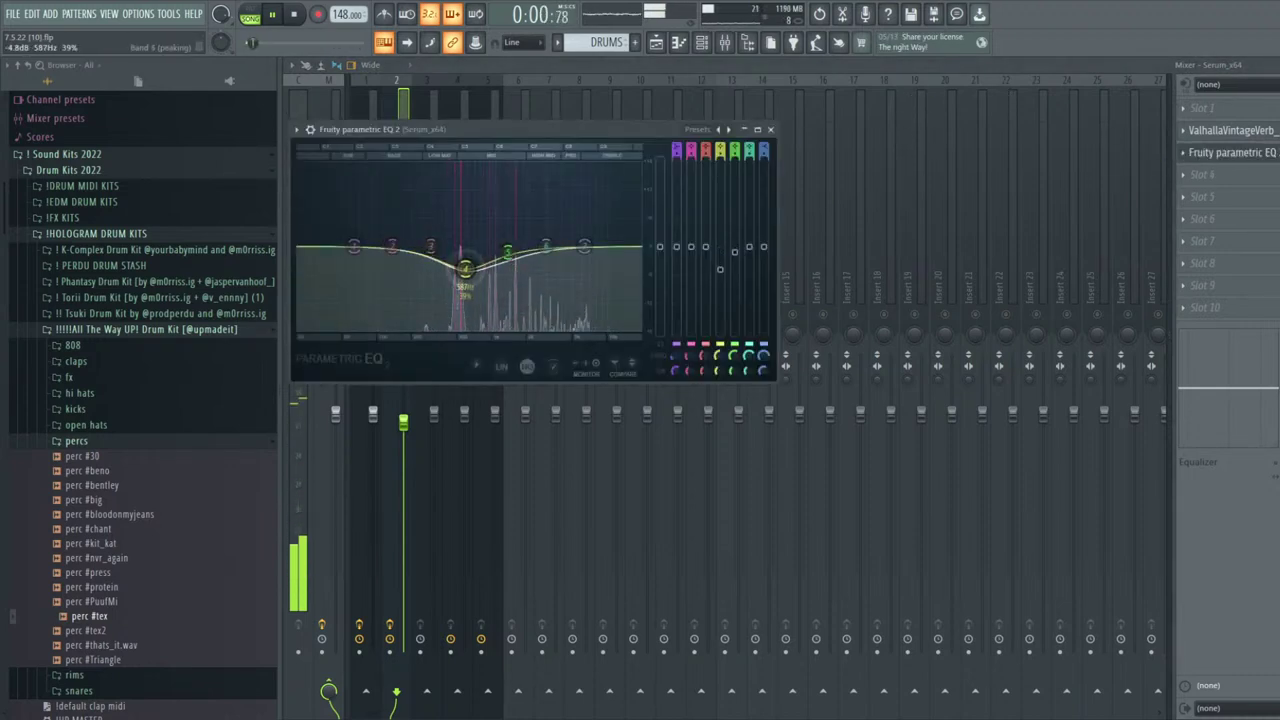
{"action": "key", "text": "Escape"}
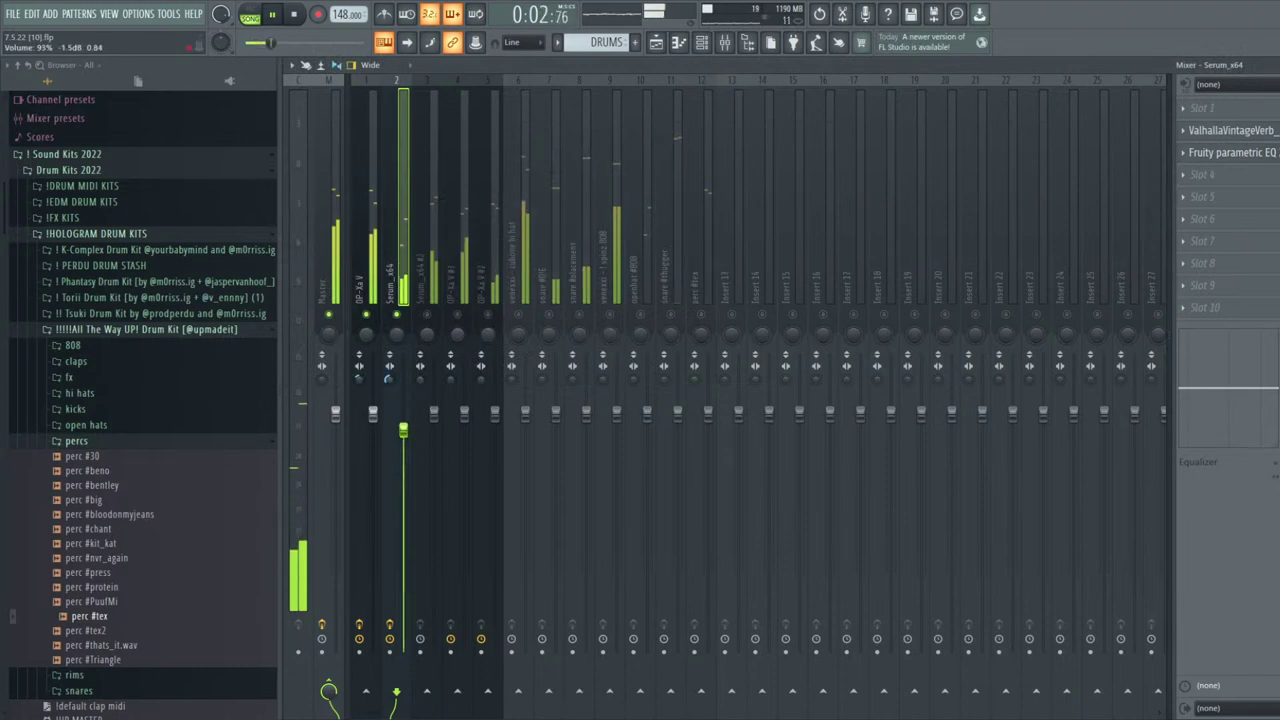
Unmute the Serum_x64 #2 track, lower its fader and roll off its lows with Fruity parametric EQ 2 in the third slot
{"action": "left_click", "coordinate": [436, 413]}
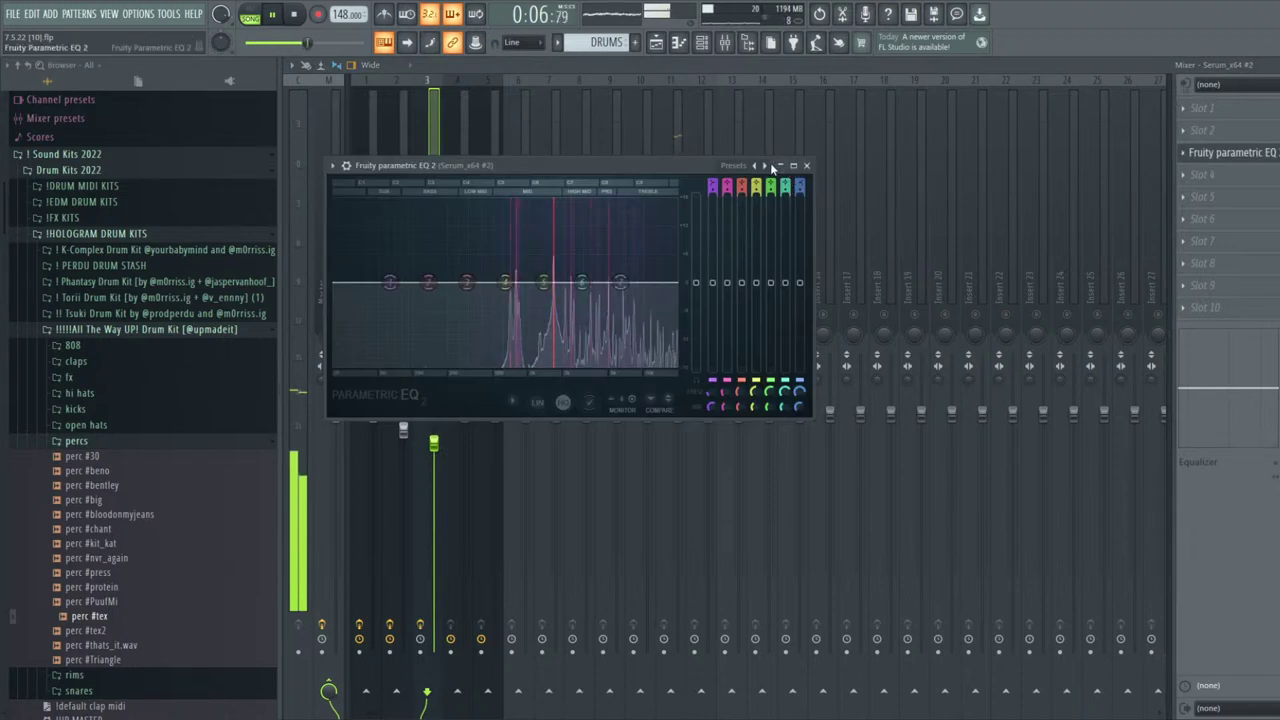
{"action": "left_click", "coordinate": [765, 166]}
{"action": "left_click_drag", "start_coordinate": [336, 283], "coordinate": [484, 282]}
{"action": "scroll", "coordinate": [672, 281], "scroll_direction": "up", "scroll_amount": 5}
{"action": "left_click", "coordinate": [1230, 152]}
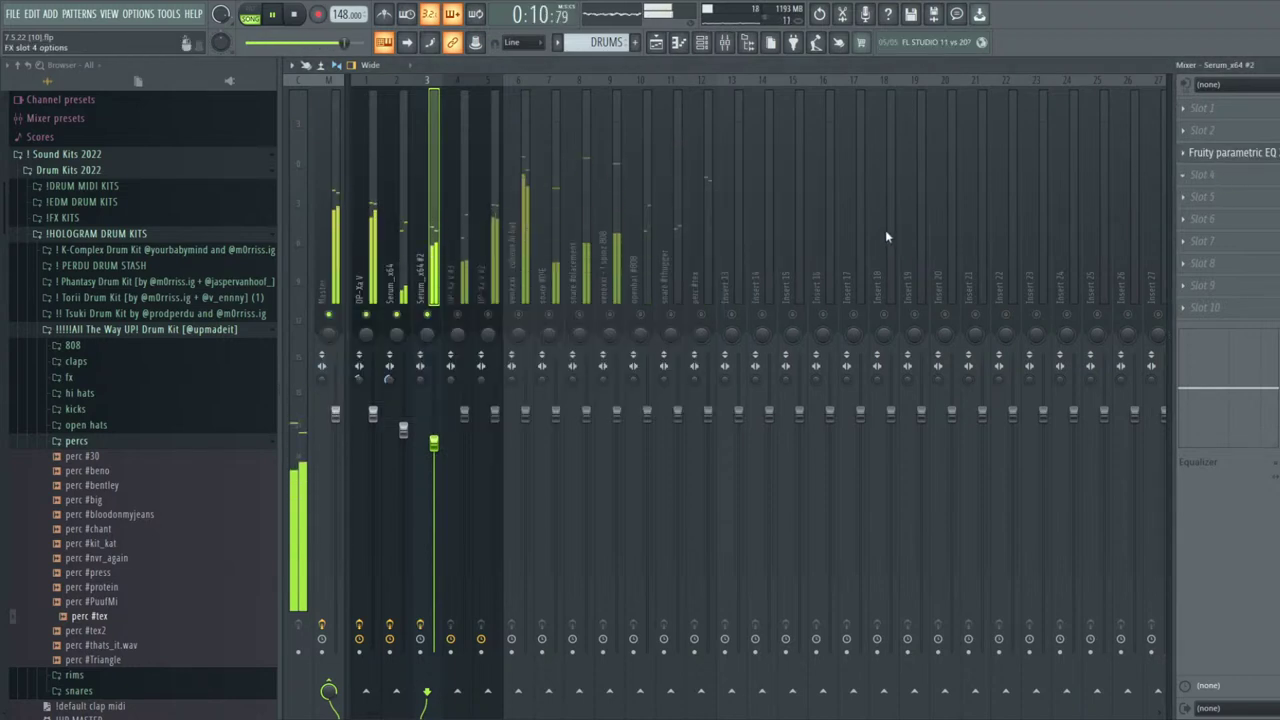
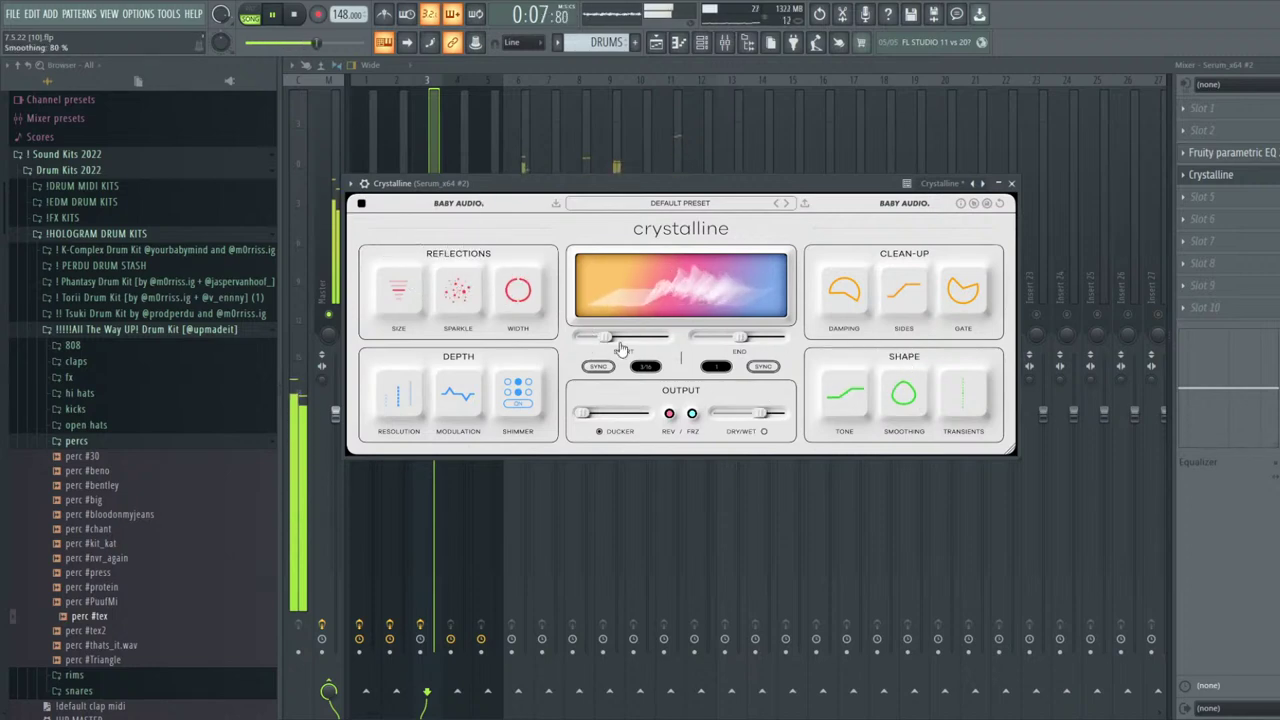
Add Crystalline with 80% smoothing in Serum_x64 #2's fourth slot and Portal with the ELLIOT preset in the fifth
{"action": "left_click", "coordinate": [1210, 174]}
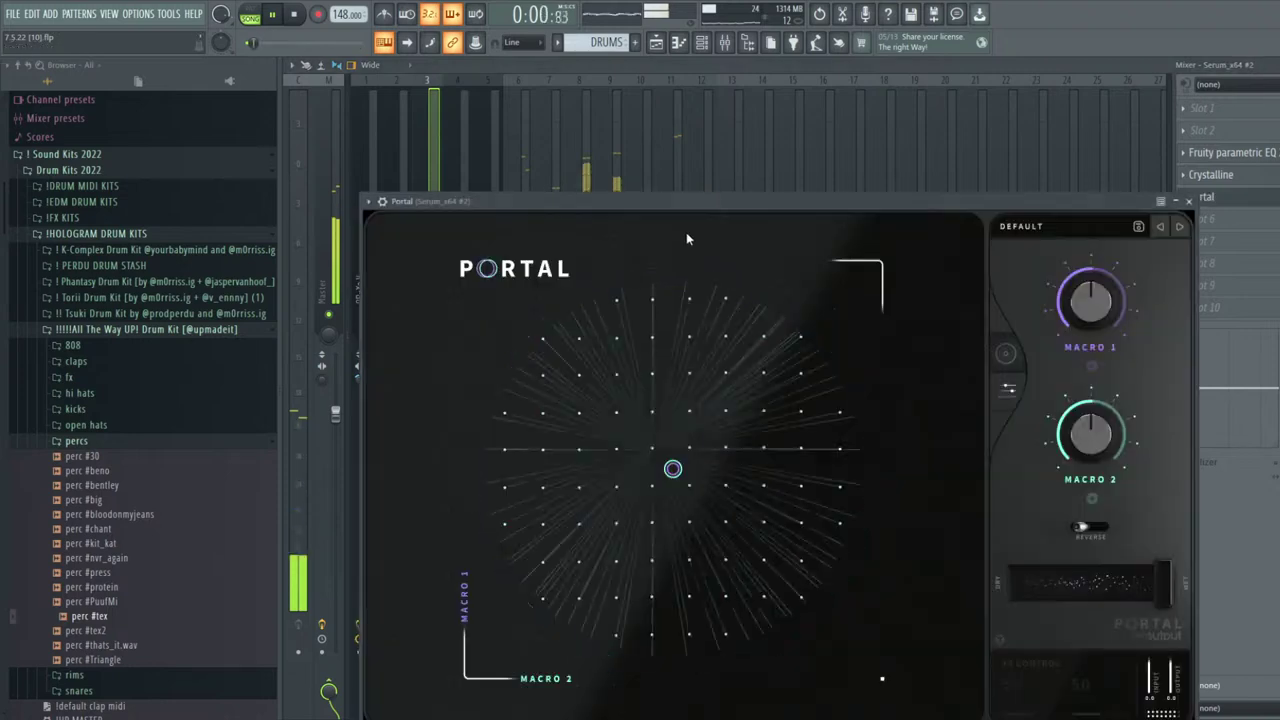
{"action": "left_click", "coordinate": [1032, 227]}
{"action": "left_click", "coordinate": [562, 378]}
{"action": "left_click", "coordinate": [570, 446]}
{"action": "left_click", "coordinate": [777, 470]}
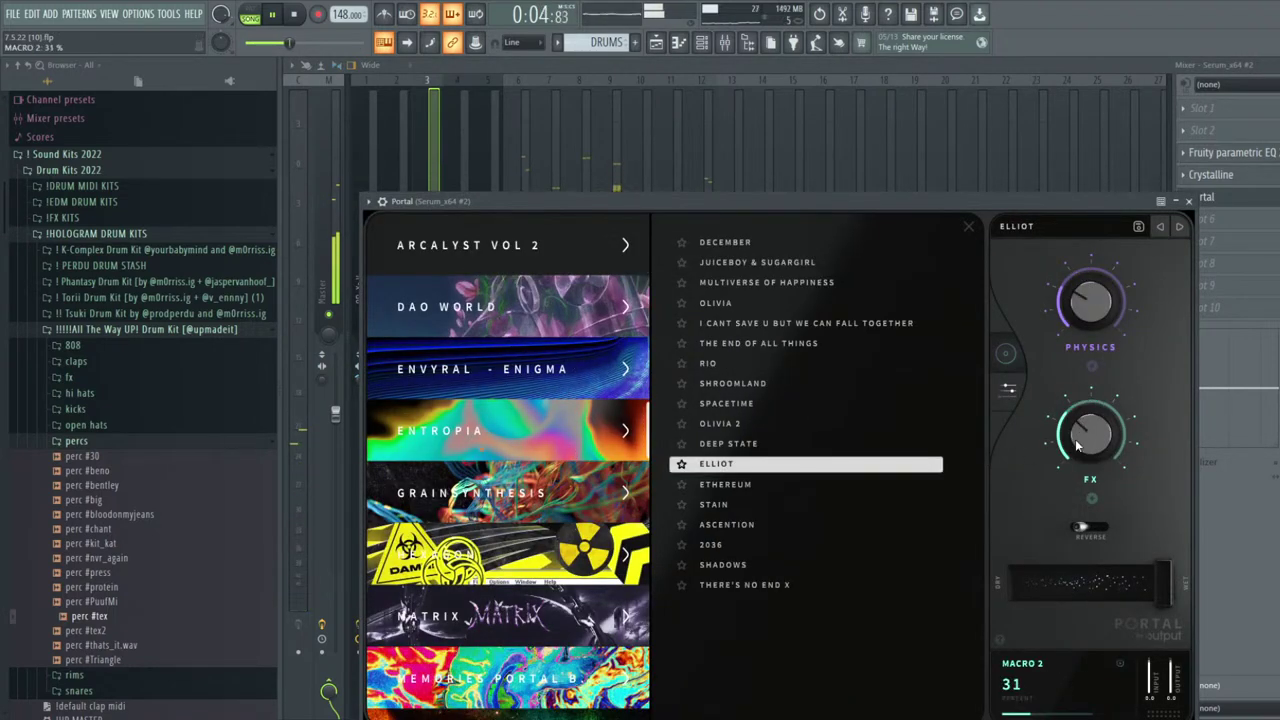
{"action": "left_click", "coordinate": [1189, 202]}
Dip the mids of Serum_x64 #2 with another Fruity parametric EQ 2 in the sixth slot and set the track volume to about 81%
{"action": "left_click", "coordinate": [1230, 152]}
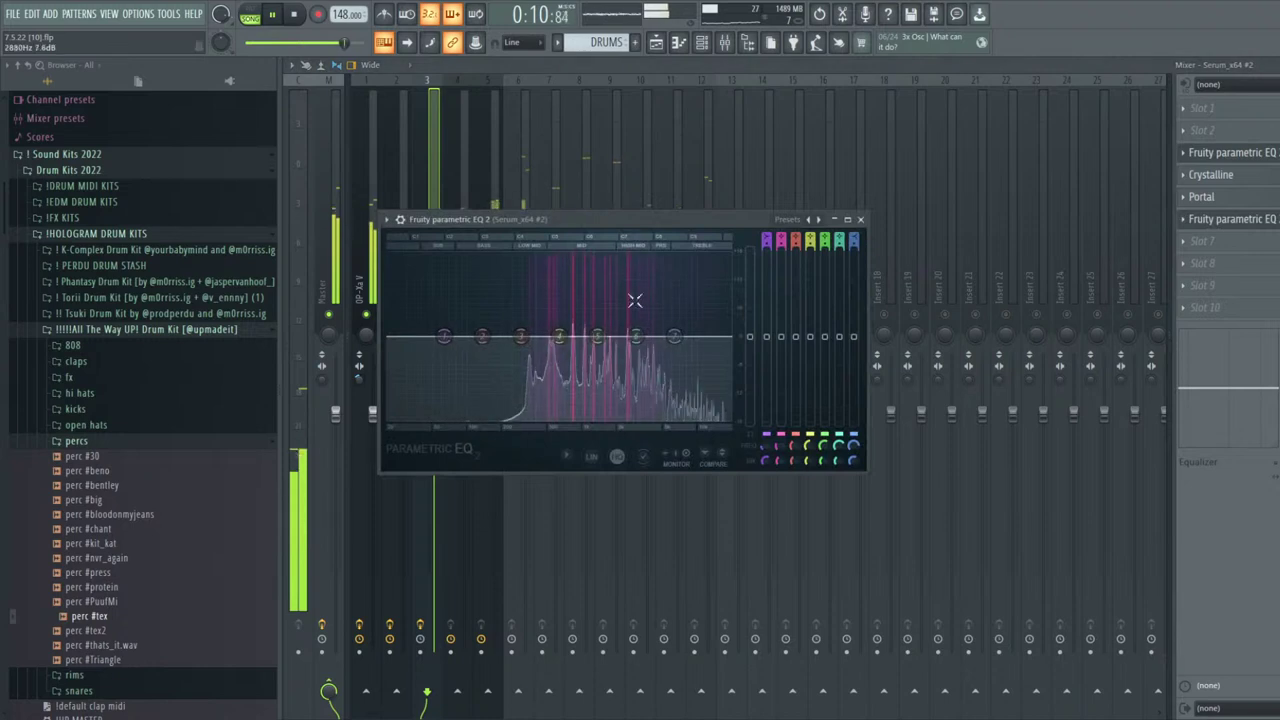
{"action": "scroll", "coordinate": [605, 359], "scroll_direction": "up", "scroll_amount": 3}
{"action": "left_click_drag", "start_coordinate": [605, 359], "coordinate": [558, 347]}
{"action": "left_click_drag", "start_coordinate": [636, 337], "coordinate": [599, 355]}
{"action": "scroll", "coordinate": [601, 358], "scroll_direction": "up", "scroll_amount": 3}
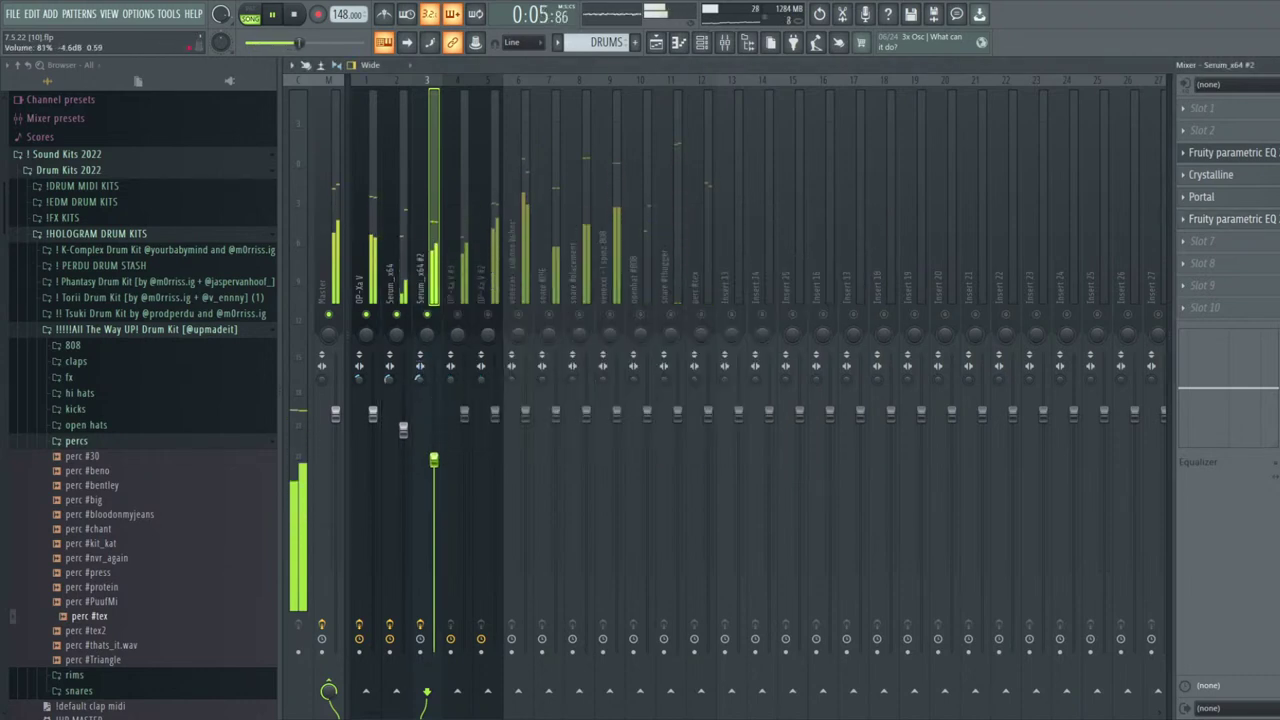
Unmute the OP-Xa V #3 track, lower its fader and roll off its lows with Fruity parametric EQ 2 in the first slot
{"action": "left_click", "coordinate": [464, 323]}
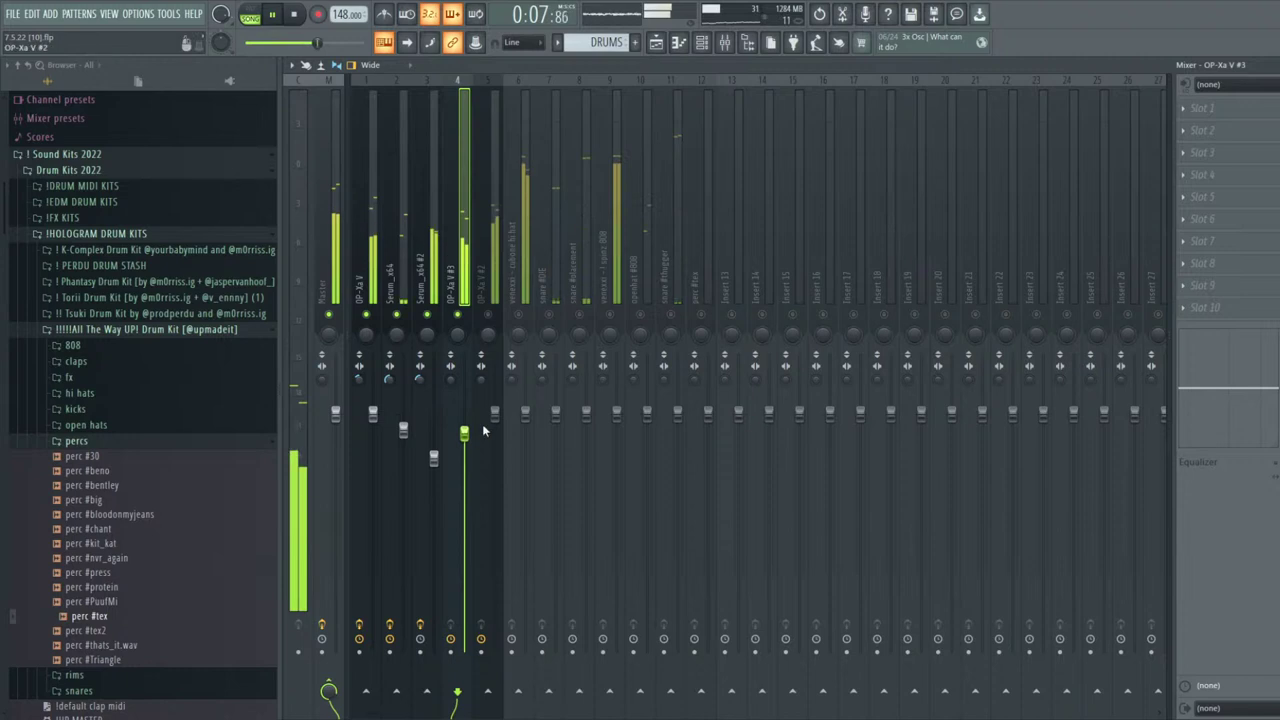
{"action": "left_click", "coordinate": [743, 211]}
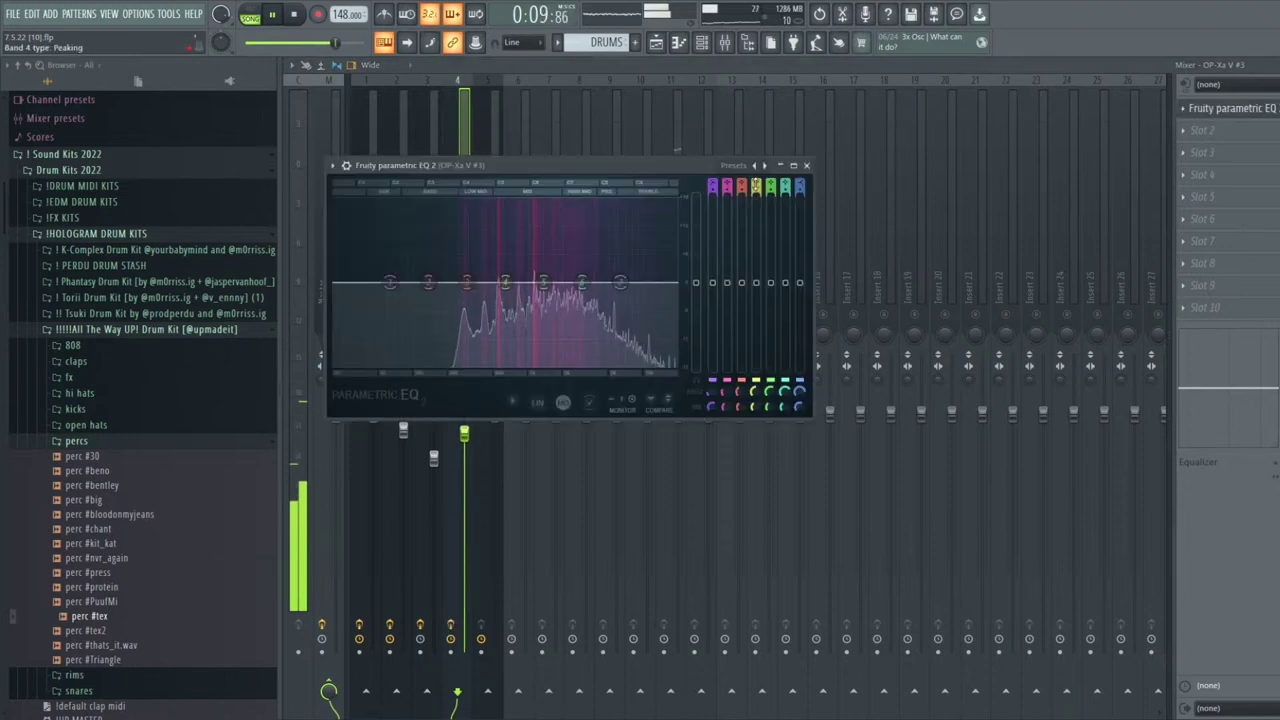
{"action": "left_click", "coordinate": [764, 166]}
{"action": "left_click_drag", "start_coordinate": [349, 287], "coordinate": [463, 283]}
{"action": "left_click", "coordinate": [1219, 109]}
Add a second Fruity parametric EQ 2 to OP-Xa V #3 and dip bands 4 and 5, with band 5 near 1678 Hz
{"action": "left_click", "coordinate": [644, 222]}
{"action": "left_click_drag", "start_coordinate": [529, 301], "coordinate": [530, 315]}
{"action": "left_click_drag", "start_coordinate": [563, 301], "coordinate": [574, 314]}
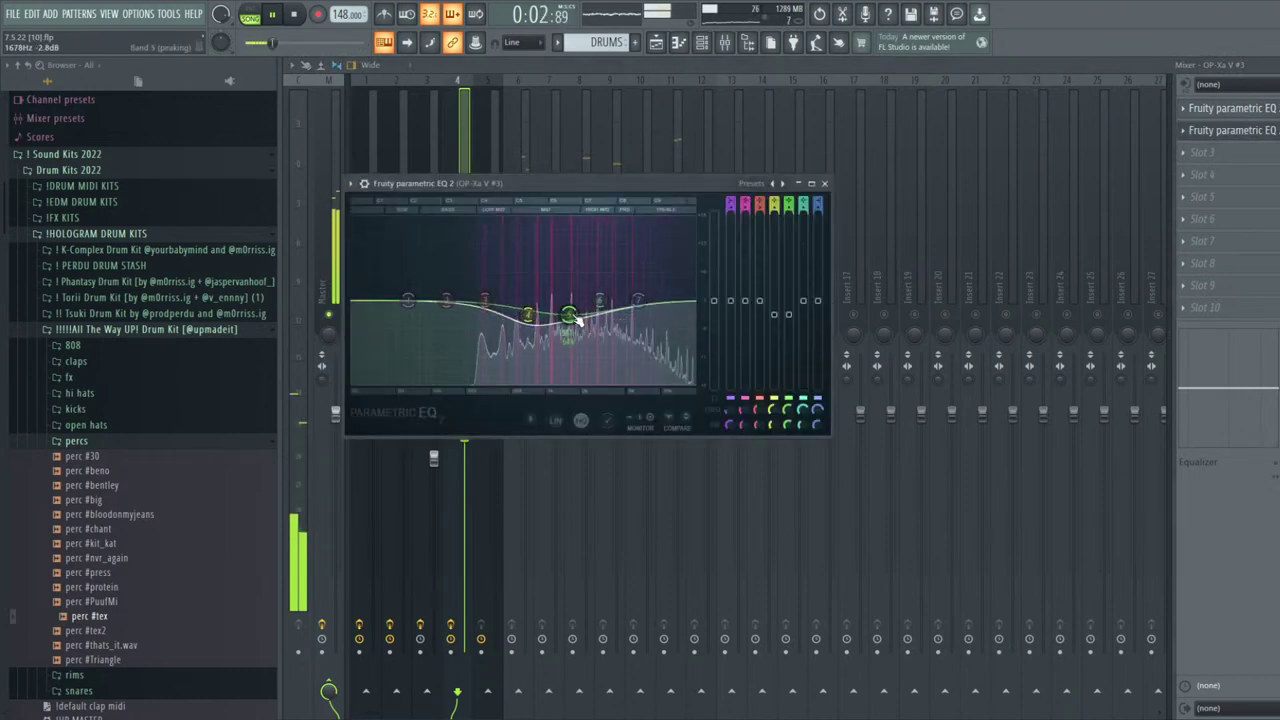
{"action": "key", "text": "Escape"}
Unmute and lower OP-Xa V #2, then add two Fruity parametric EQ 2 effects, the first using the 20Hz + 18kHz cut preset
{"action": "left_click", "coordinate": [491, 316]}
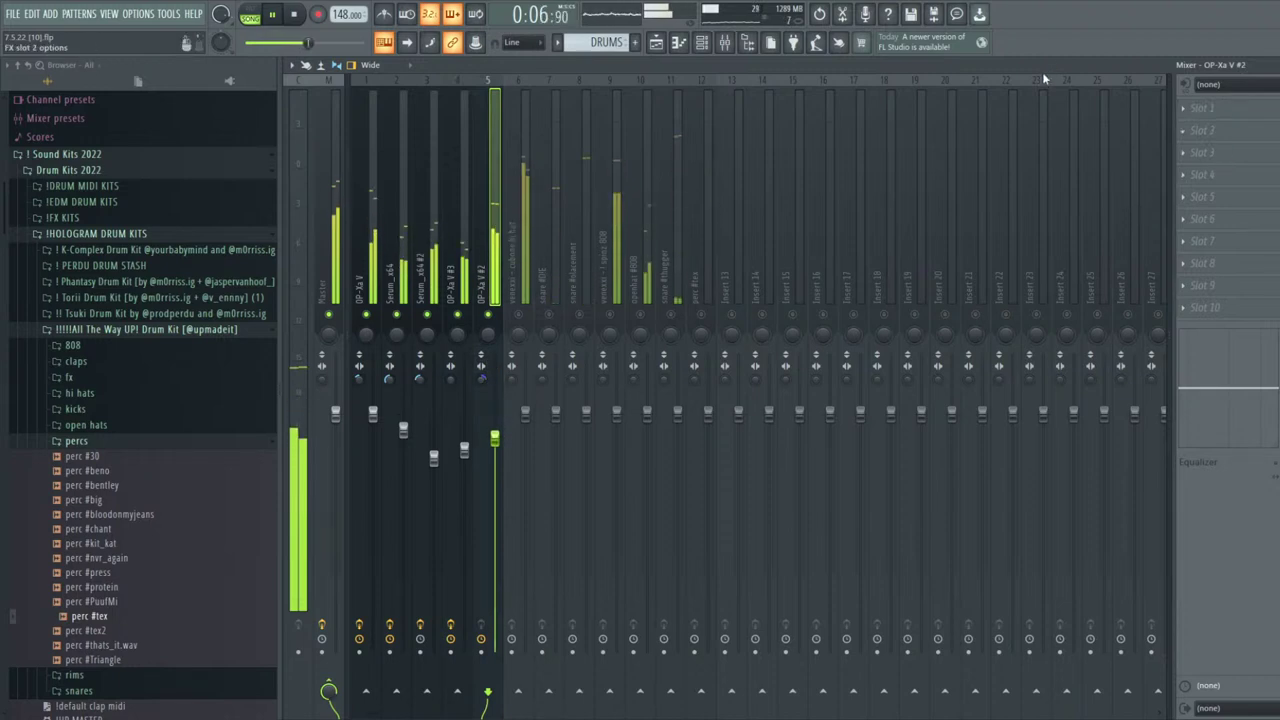
{"action": "left_click", "coordinate": [818, 219]}
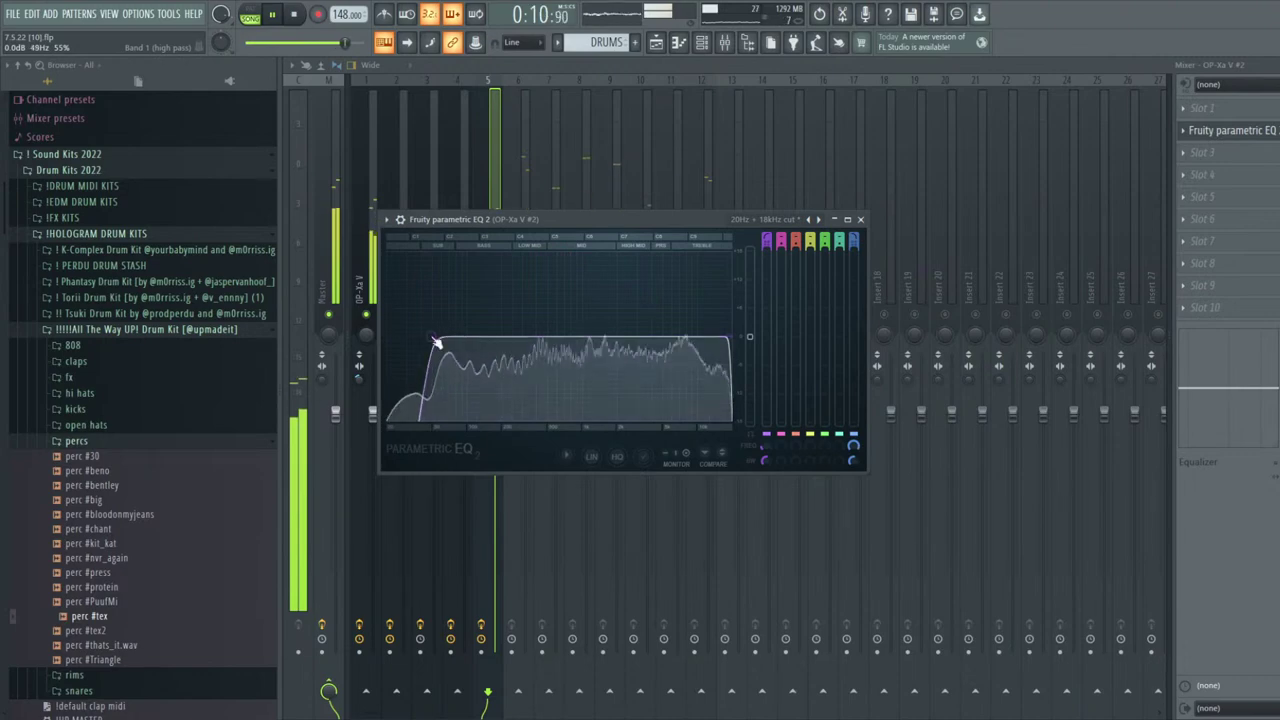
{"action": "key", "text": "Escape"}
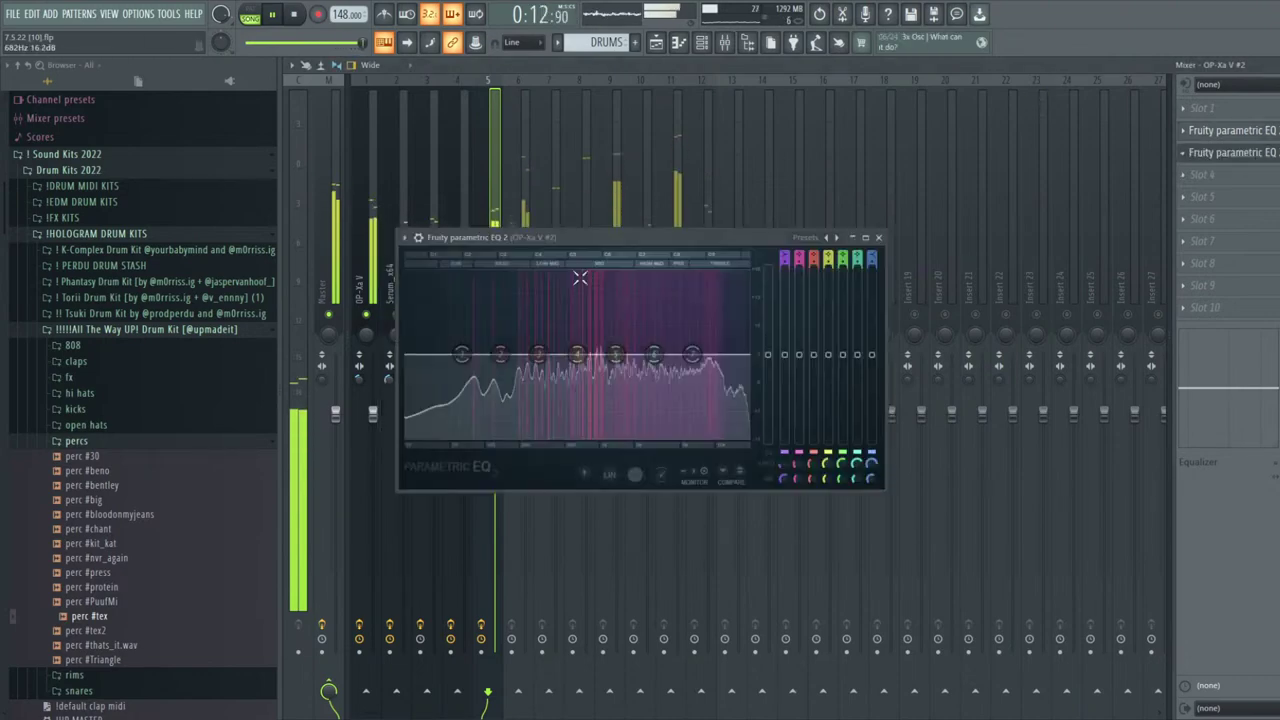
{"action": "key", "text": "Escape"}
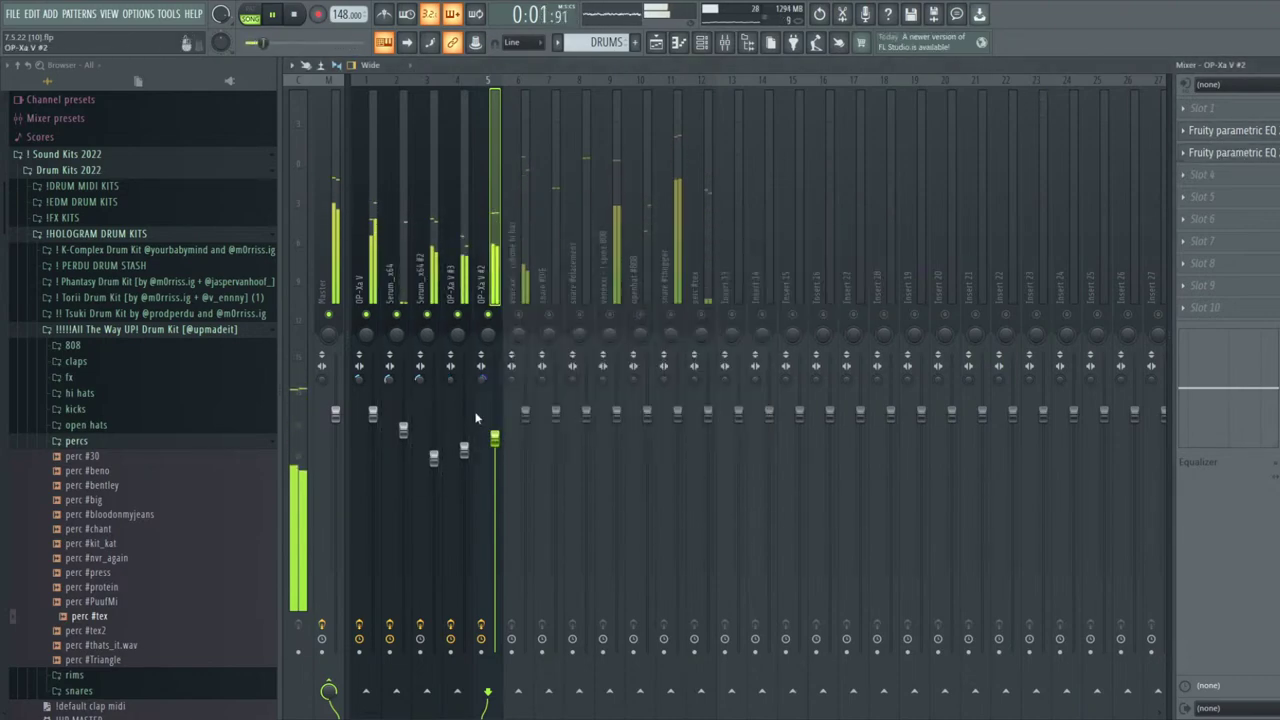
Unmute the cubone hi hat track and lower the faders of the five instrument tracks together slightly
{"action": "left_click", "coordinate": [519, 318]}
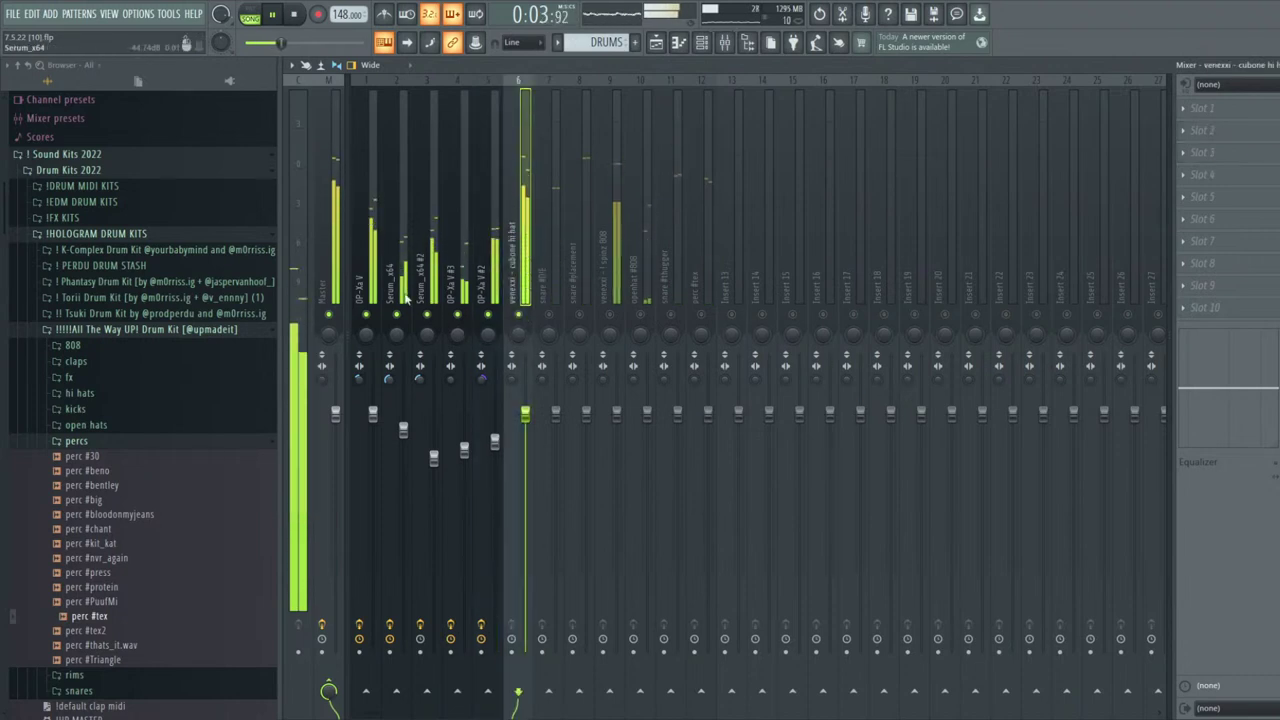
{"action": "left_click_drag", "start_coordinate": [364, 296], "coordinate": [494, 290]}
{"action": "left_click_drag", "start_coordinate": [468, 450], "coordinate": [468, 455]}
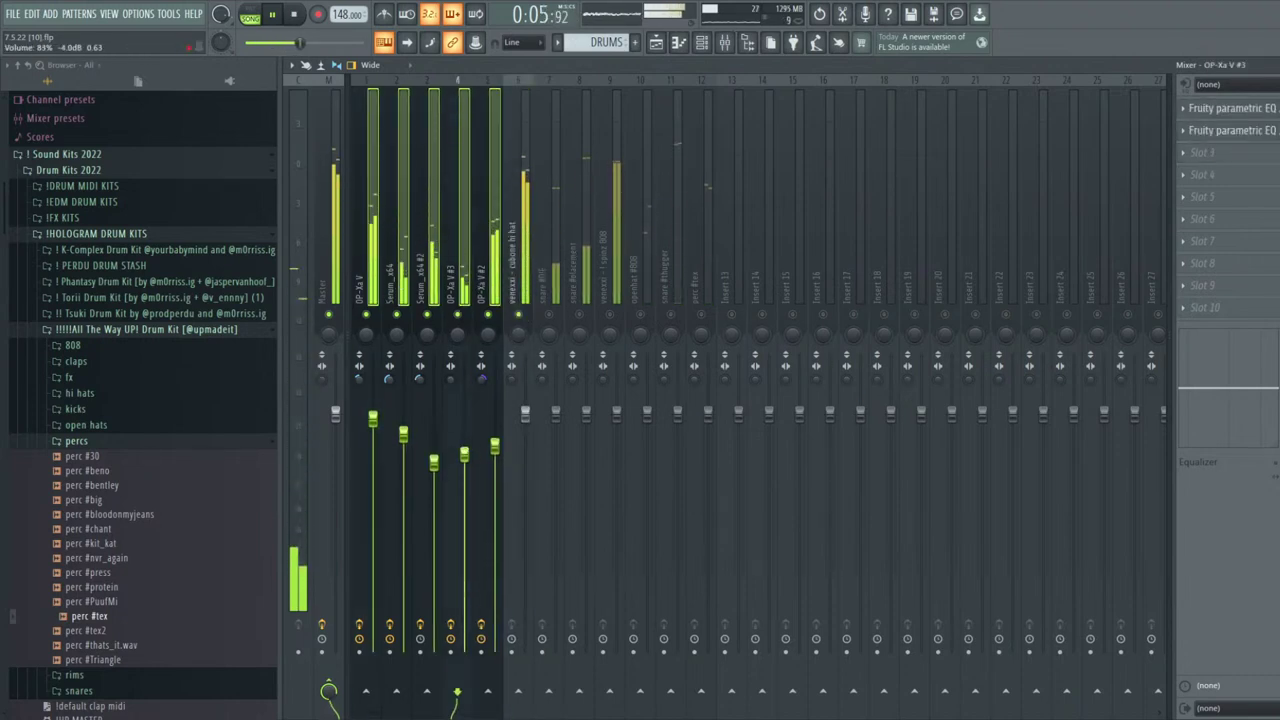
{"action": "left_click", "coordinate": [395, 264]}
{"action": "left_click", "coordinate": [366, 272]}
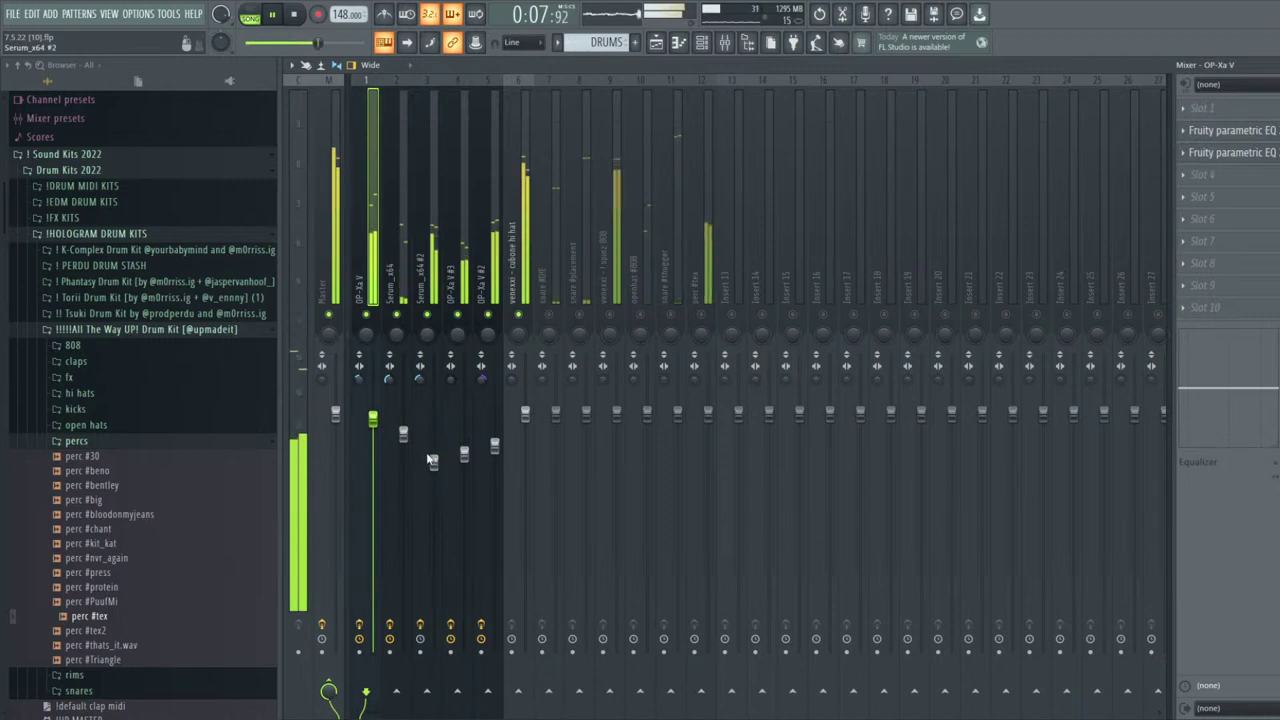
Rebalance the instrument tracks by fine-tuning the Serum_x64 #2 fader and raising the OP-Xa V and OP-Xa V #2 faders slightly
{"action": "left_click_drag", "start_coordinate": [432, 460], "coordinate": [432, 456]}
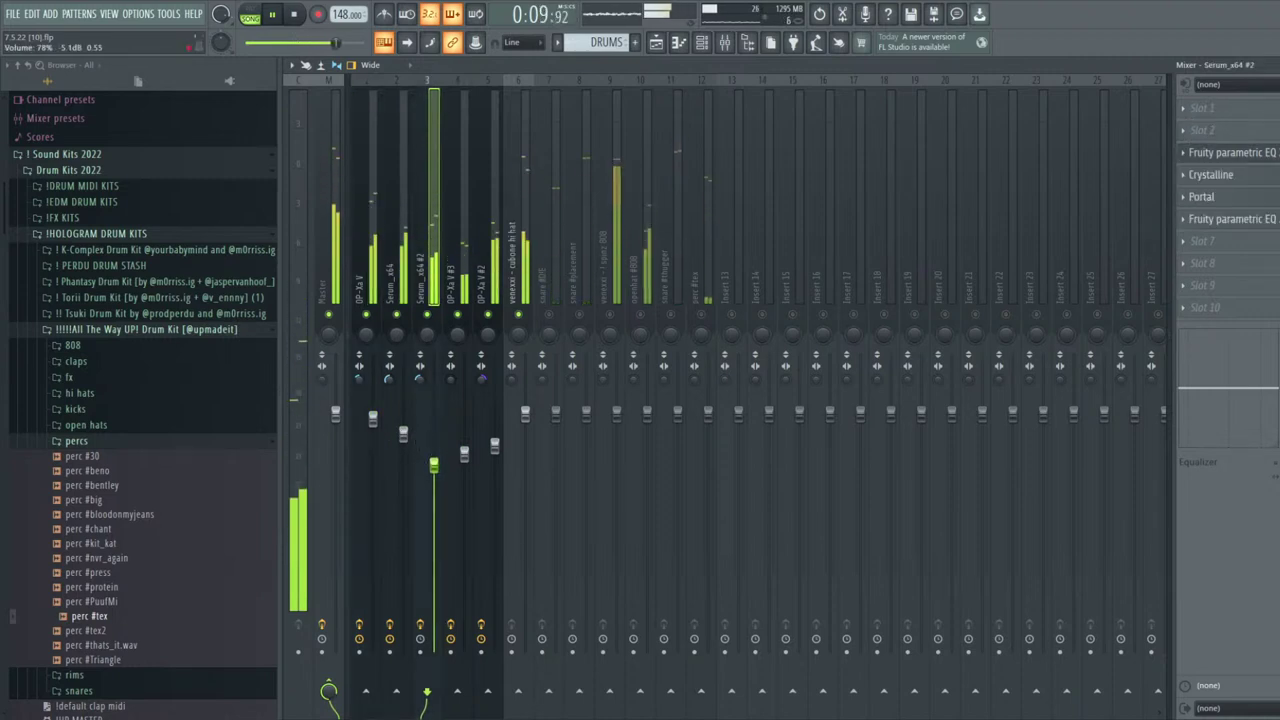
{"action": "left_click_drag", "start_coordinate": [372, 418], "coordinate": [372, 413]}
{"action": "left_click", "coordinate": [464, 455]}
{"action": "left_click_drag", "start_coordinate": [494, 446], "coordinate": [494, 440]}
Cut the low shelf of the cubone hi hat track with the mixer's track equalizer and lower its fader slightly
{"action": "left_click", "coordinate": [530, 265]}
{"action": "left_click_drag", "start_coordinate": [1277, 388], "coordinate": [1277, 430]}
{"action": "left_click_drag", "start_coordinate": [525, 414], "coordinate": [525, 421]}
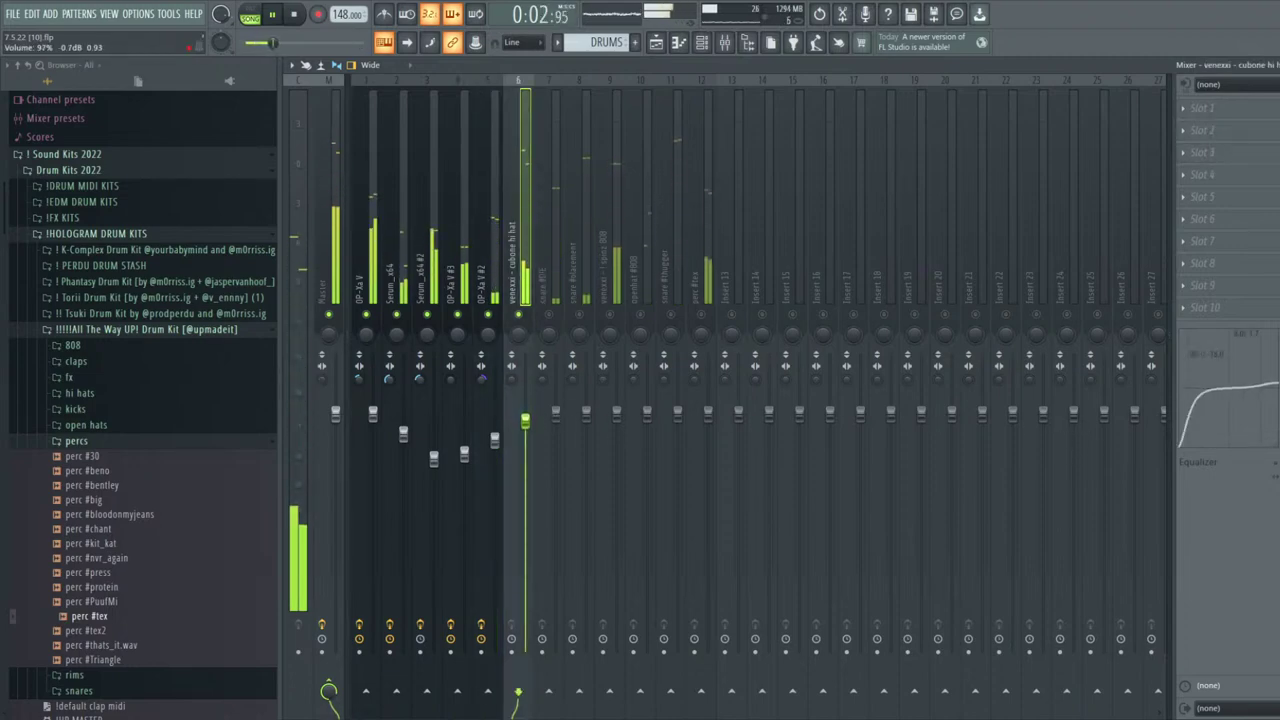
Unmute snare #DIE and snare #placement, cut their low shelves with the track equalizer and lower both faders
{"action": "left_click", "coordinate": [550, 318]}
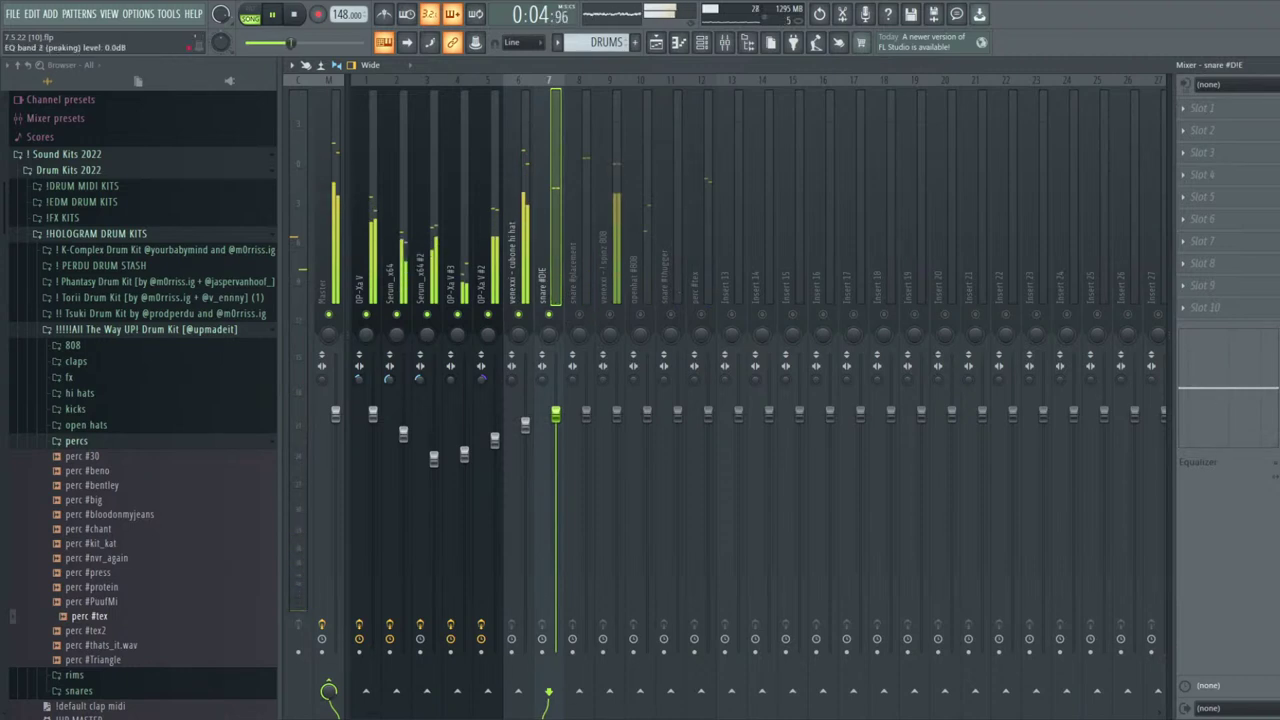
{"action": "left_click_drag", "start_coordinate": [1277, 388], "coordinate": [1277, 430]}
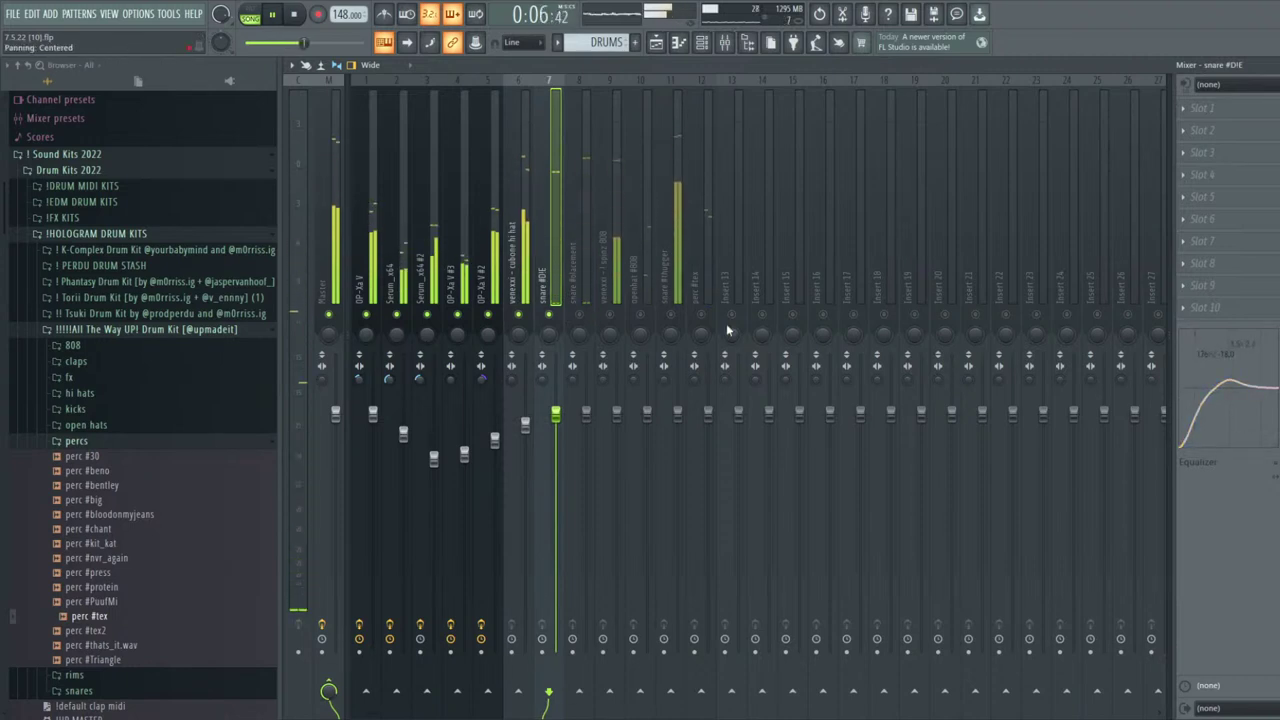
{"action": "left_click", "coordinate": [588, 316]}
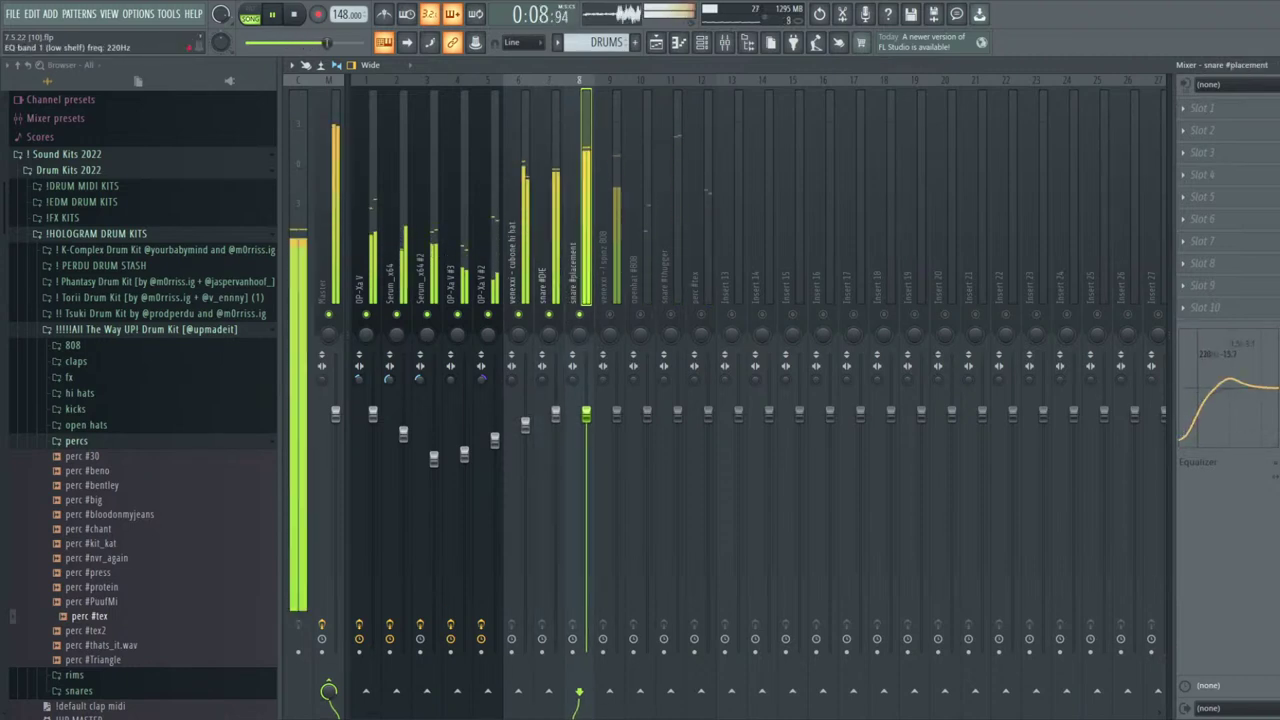
{"action": "left_click_drag", "start_coordinate": [556, 414], "coordinate": [587, 423]}
Unmute openhat #808 and snare #thugger, cut their lows with the track equalizer and lower both faders
{"action": "left_click", "coordinate": [648, 296]}
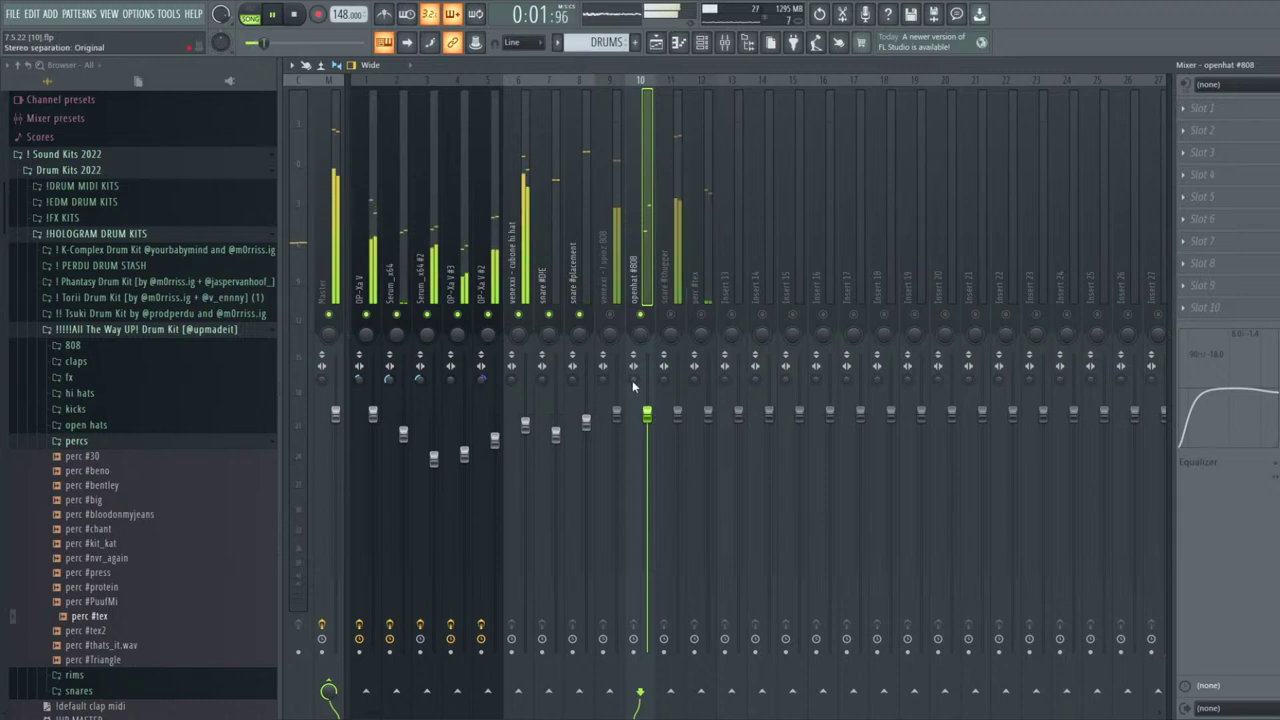
{"action": "left_click_drag", "start_coordinate": [656, 432], "coordinate": [656, 461]}
{"action": "left_click", "coordinate": [680, 295]}
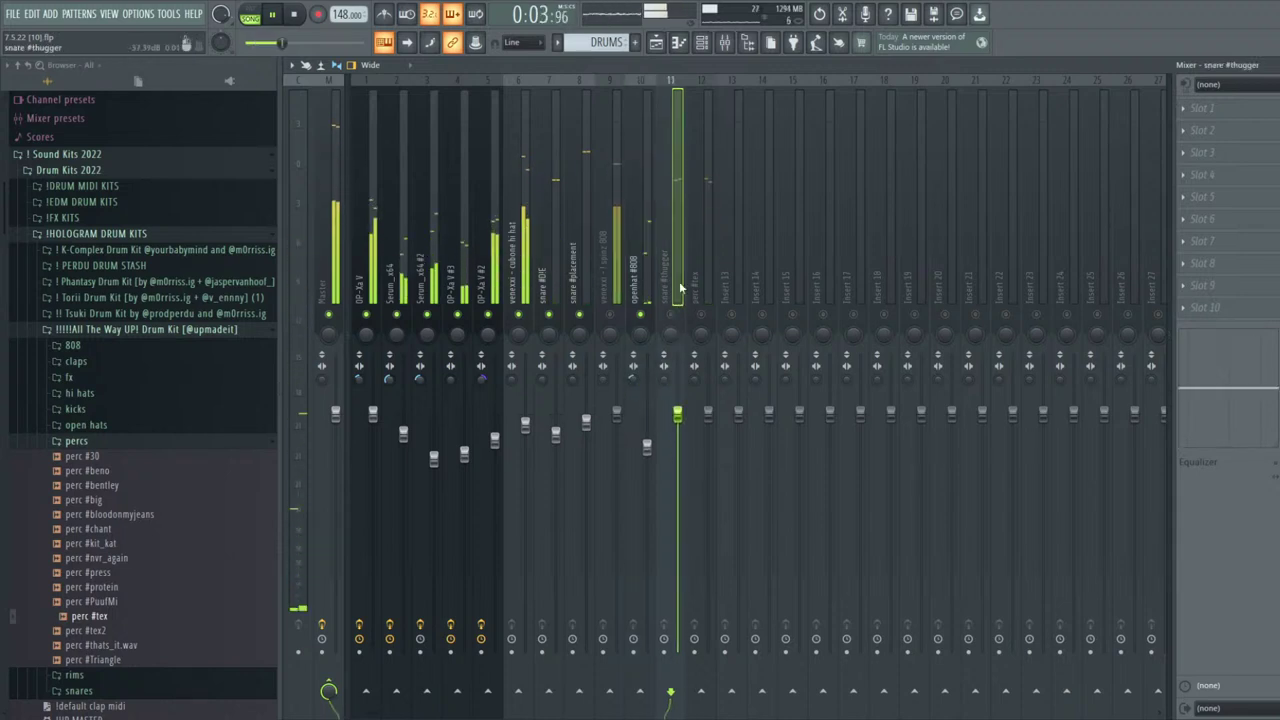
{"action": "left_click", "coordinate": [706, 279]}
{"action": "left_click", "coordinate": [672, 290]}
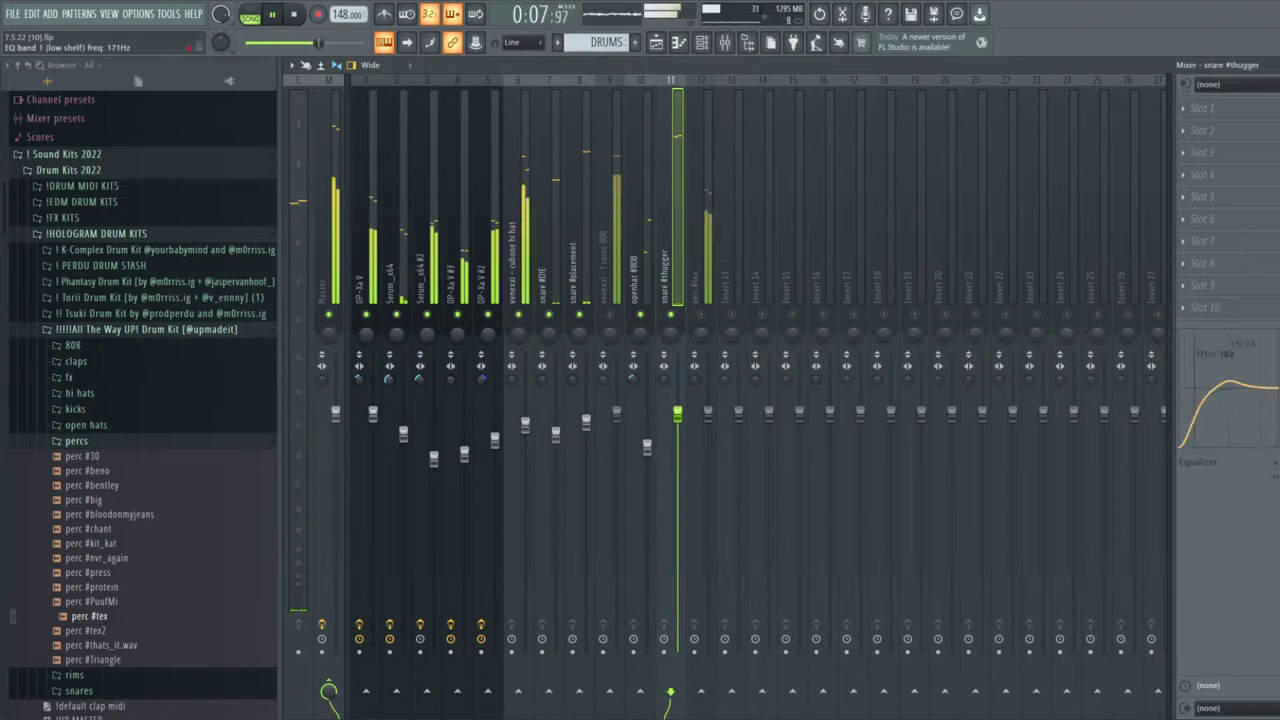
Unmute perc #tex, add Fruity Phaser in its fifth slot with a different preset, raise the number of stages and lower the track's fader
{"action": "left_click", "coordinate": [707, 320]}
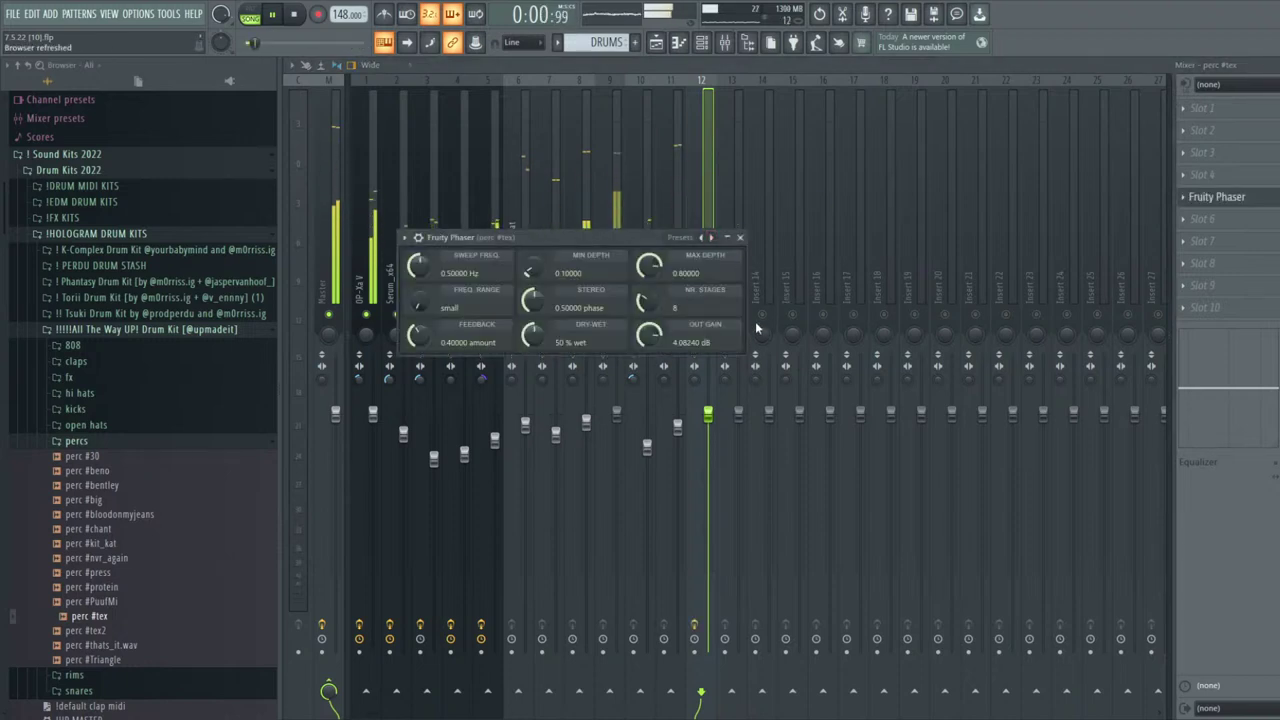
{"action": "left_click", "coordinate": [711, 238]}
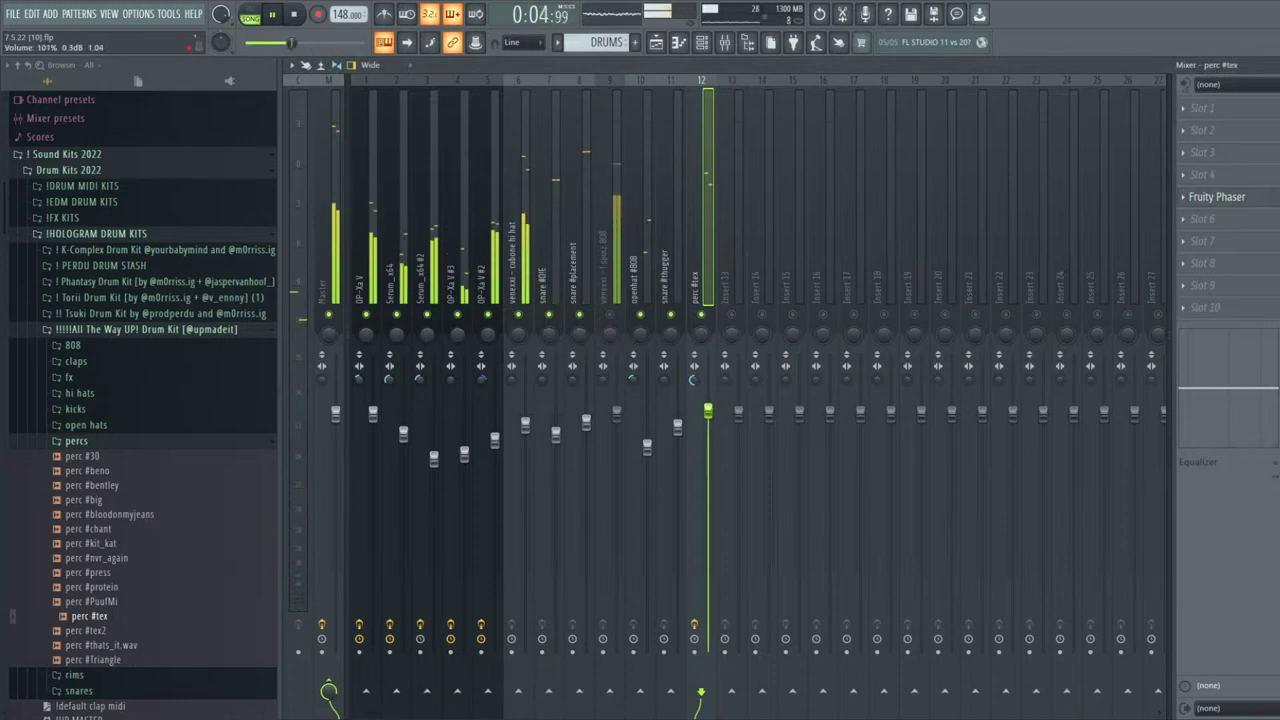
{"action": "left_click", "coordinate": [1268, 200]}
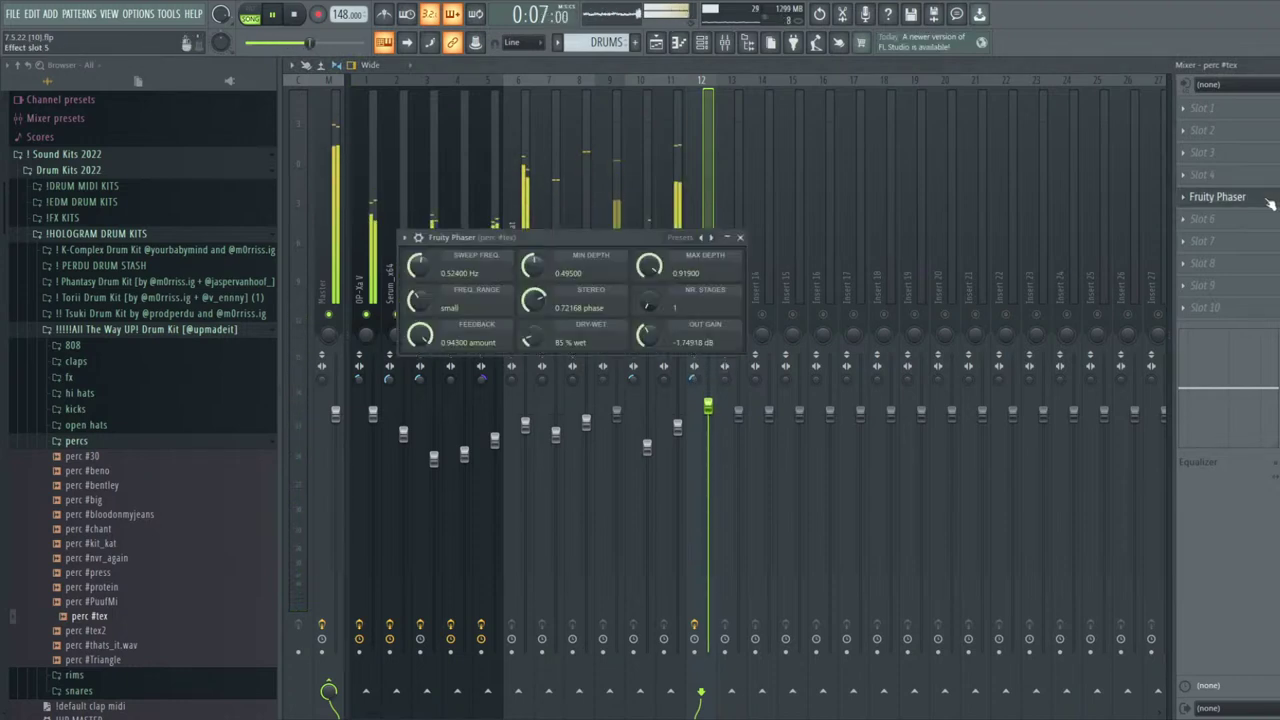
{"action": "left_click_drag", "start_coordinate": [649, 302], "coordinate": [649, 275]}
{"action": "key", "text": "Escape"}
{"action": "left_click_drag", "start_coordinate": [708, 405], "coordinate": [708, 413]}
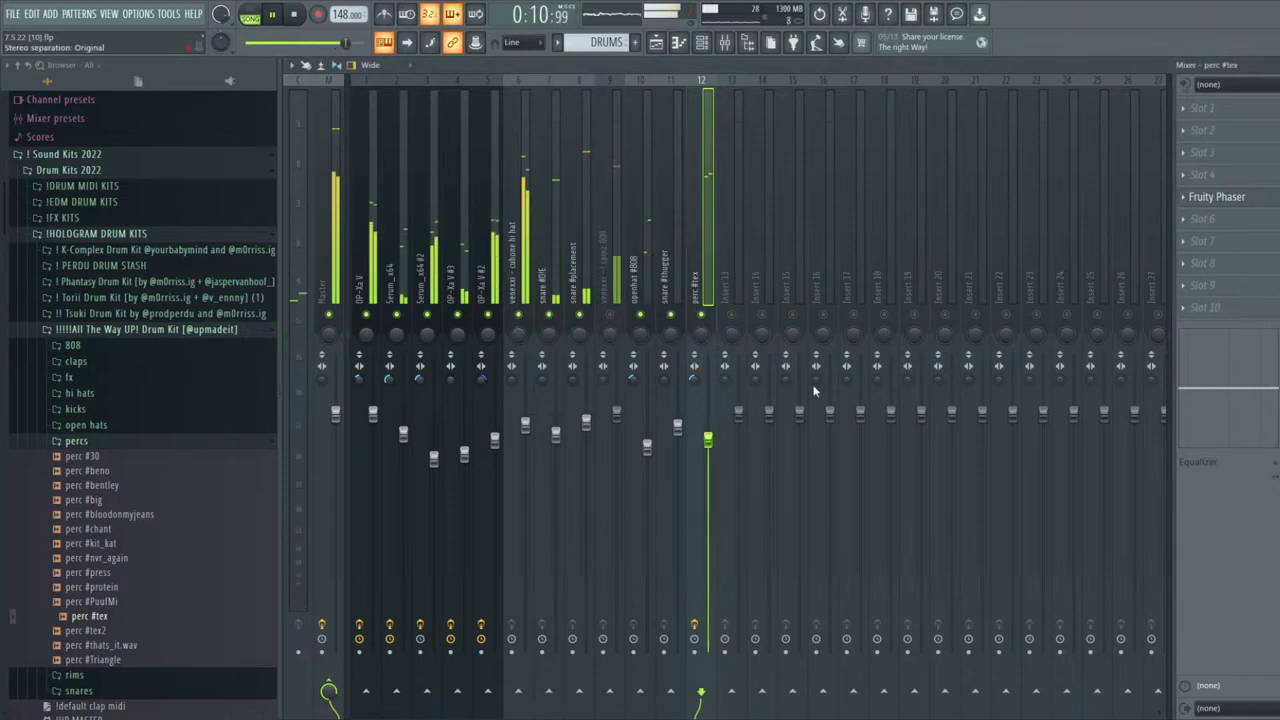
Add echo delay to the perc #tex channel by raising its delay feedback in the channel's miscellaneous settings
{"action": "key", "text": "Escape"}
{"action": "key", "text": "Escape"}
{"action": "left_click", "coordinate": [400, 369]}
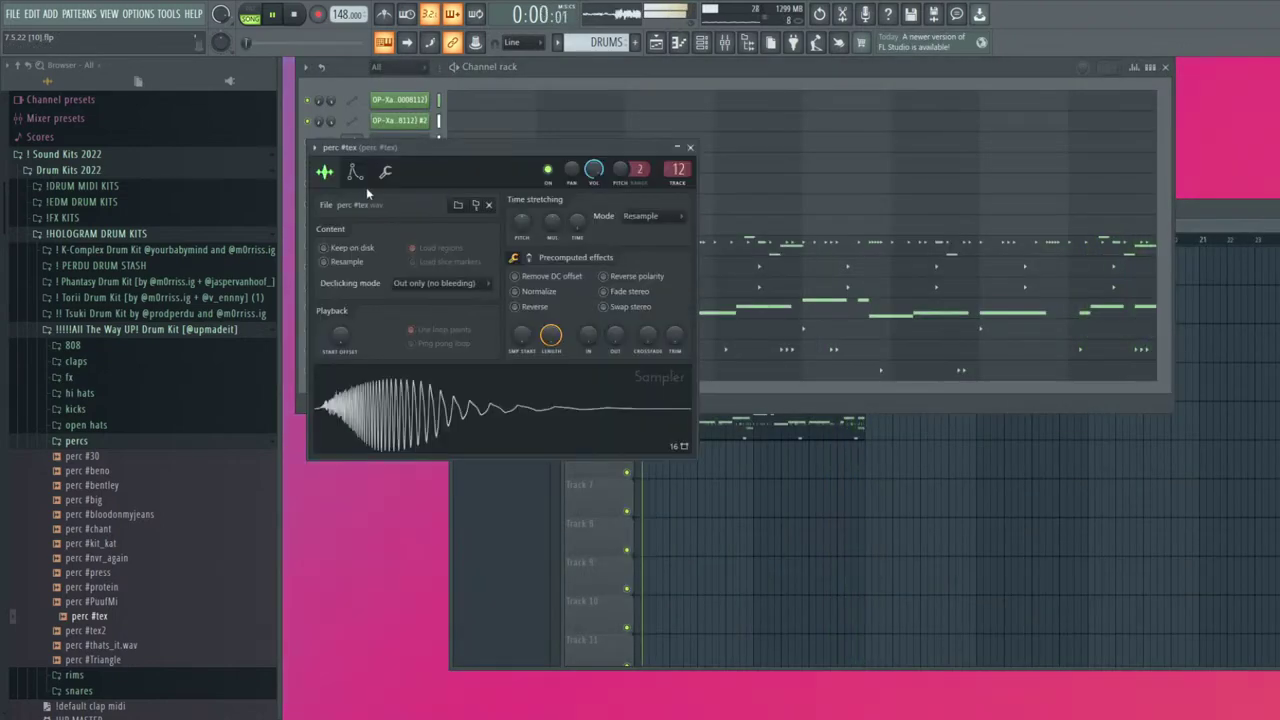
{"action": "left_click", "coordinate": [388, 175]}
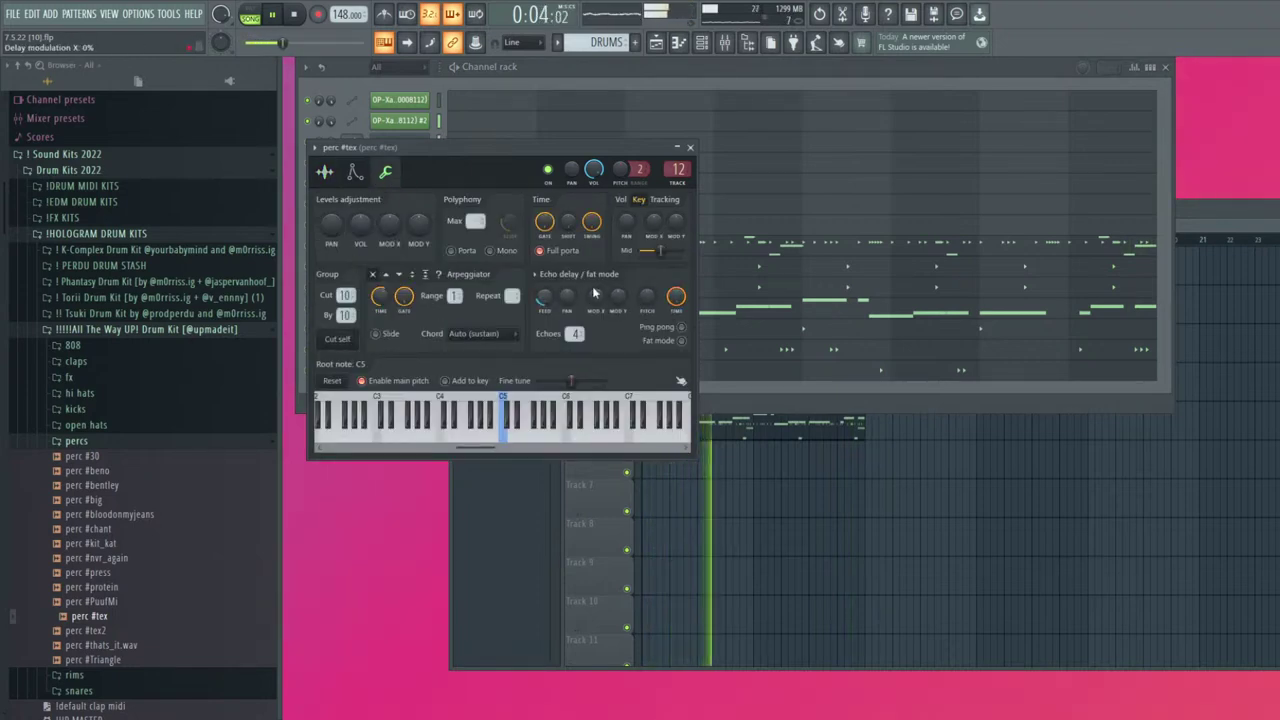
{"action": "key", "text": "Escape"}
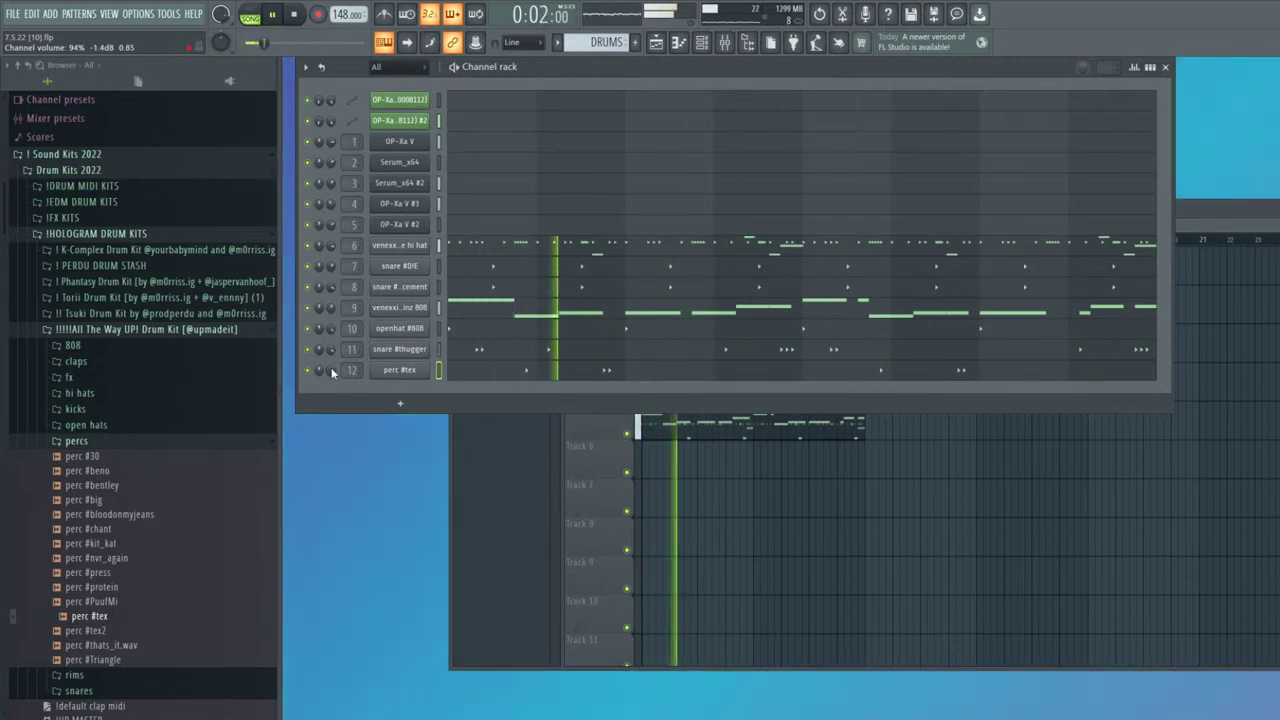
Set the perc #tex echo's delay pitch to -1200 cents and its delay time to 4:12
{"action": "left_click", "coordinate": [726, 43]}
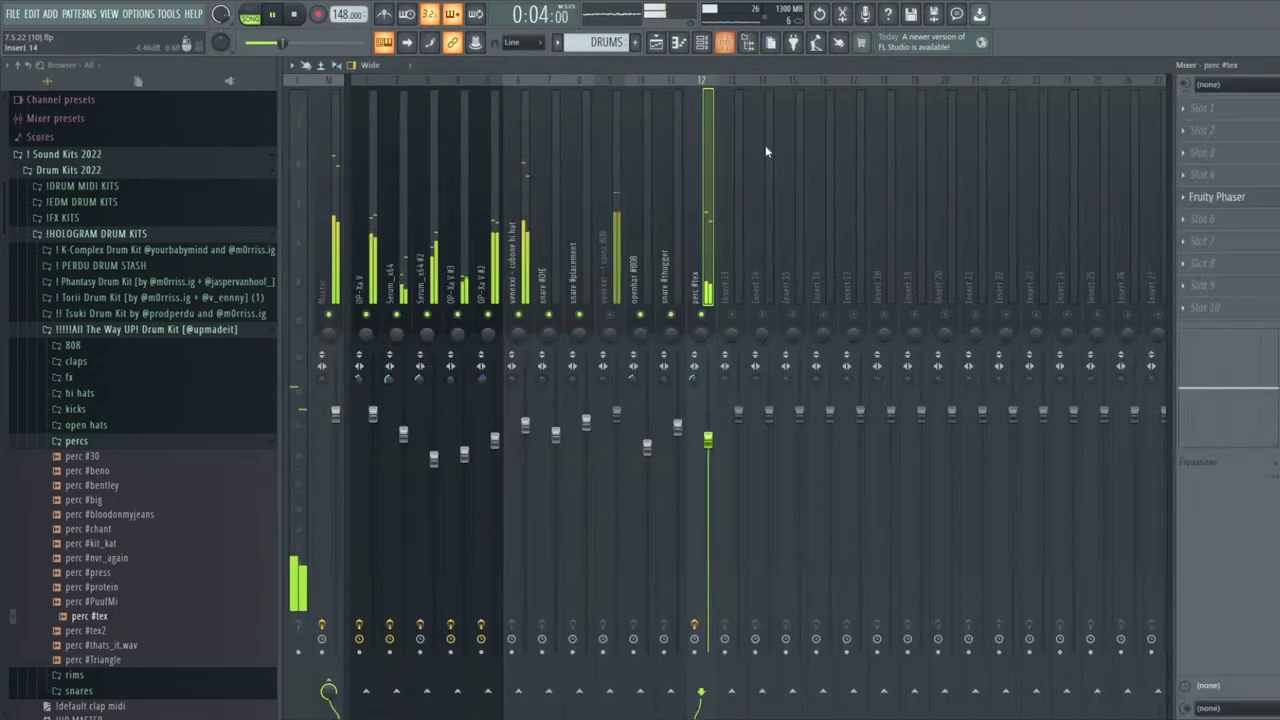
{"action": "key", "text": "Escape"}
{"action": "left_click", "coordinate": [403, 371]}
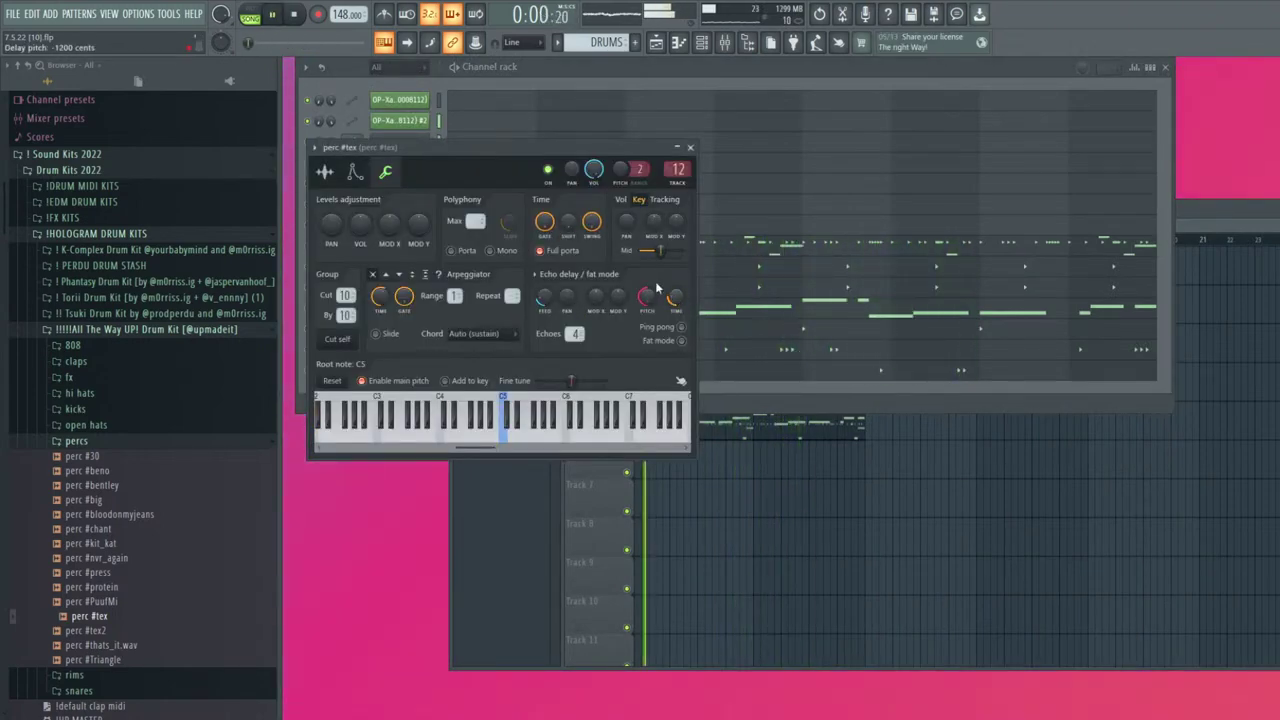
{"action": "key", "text": "Escape"}
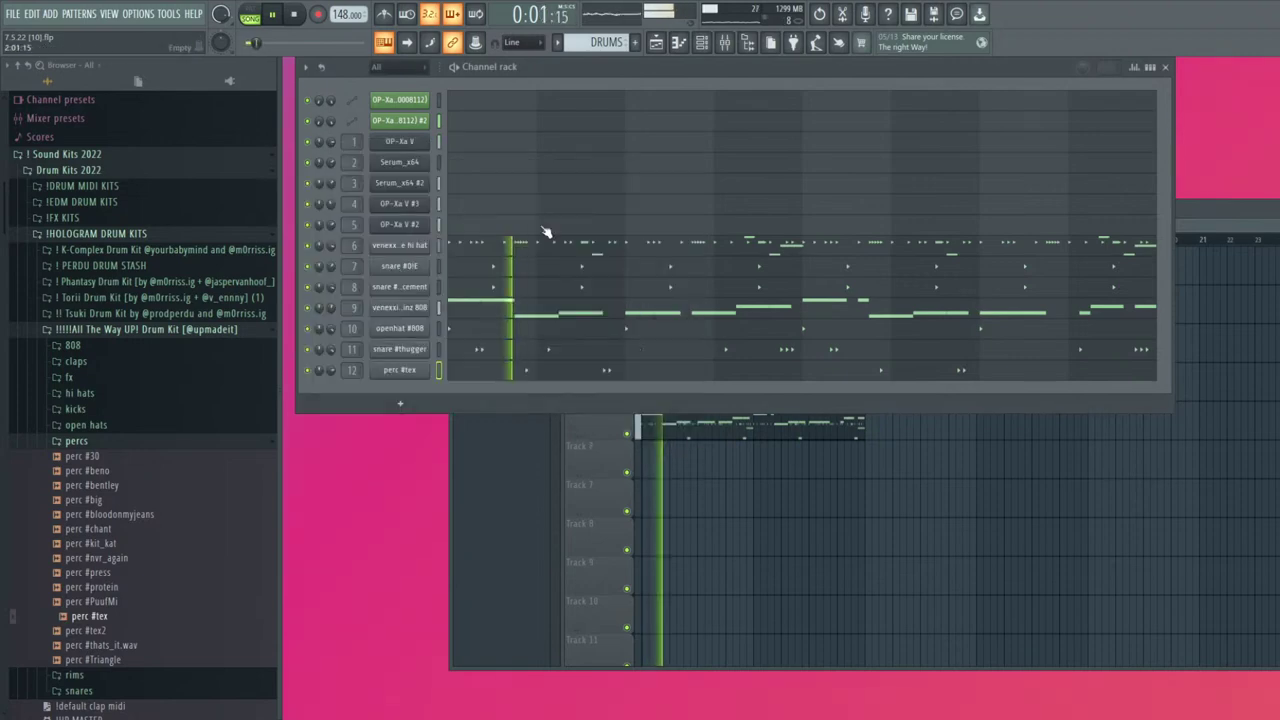
{"action": "left_click", "coordinate": [418, 372]}
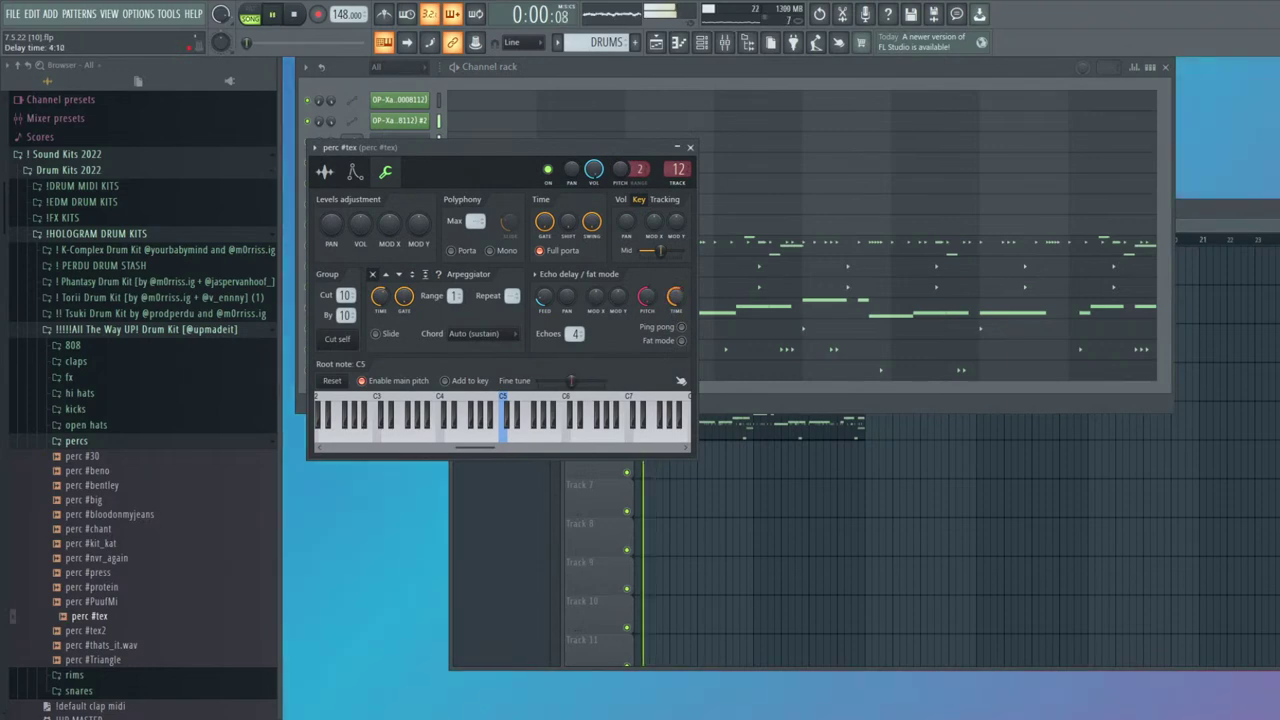
{"action": "left_click", "coordinate": [689, 147]}
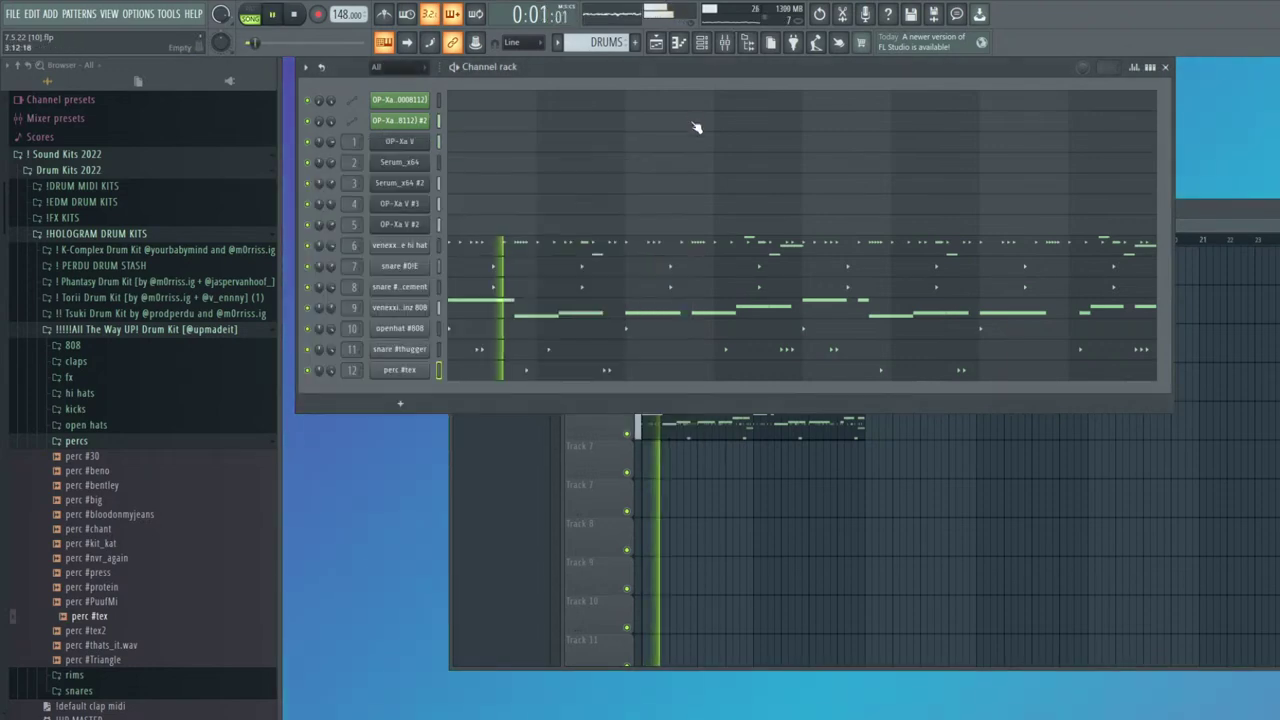
Solo the perc #tex mixer track and fine-tune the number of stages in its Fruity Phaser
{"action": "left_click", "coordinate": [724, 42]}
{"action": "right_click", "coordinate": [701, 314]}
{"action": "left_click", "coordinate": [1226, 201]}
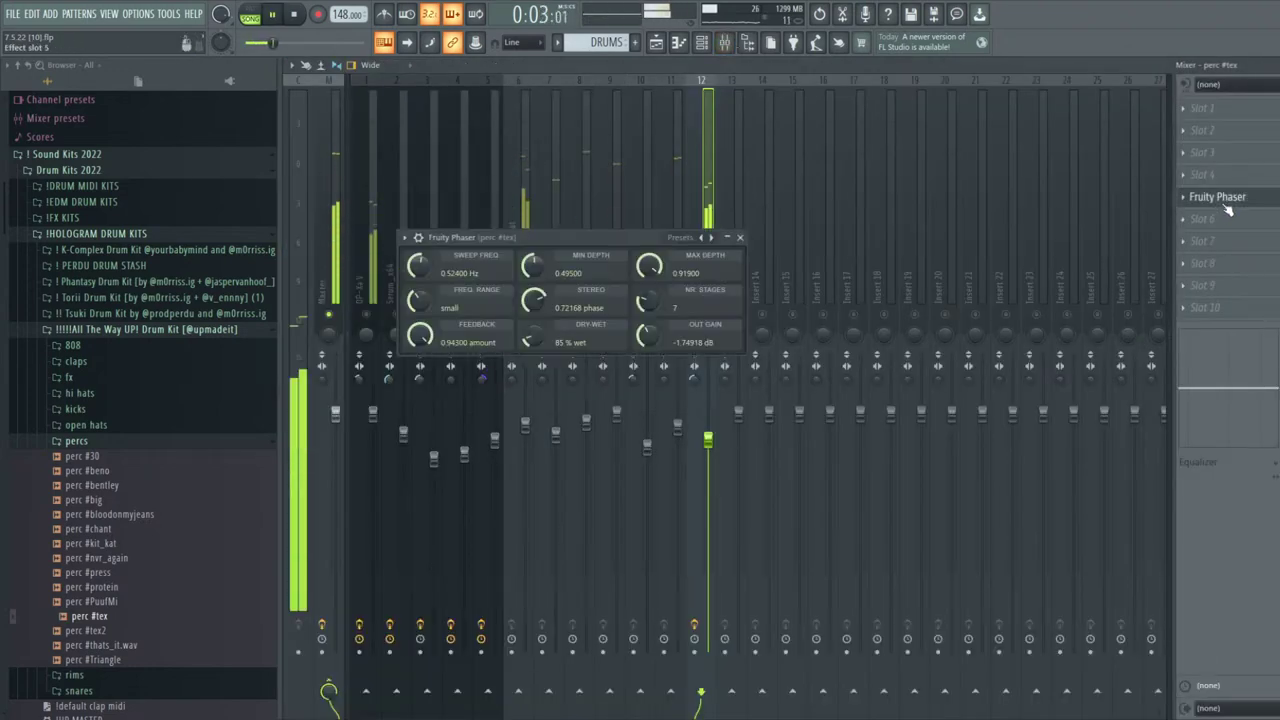
{"action": "left_click_drag", "start_coordinate": [648, 302], "coordinate": [651, 310]}
{"action": "left_click", "coordinate": [740, 238]}
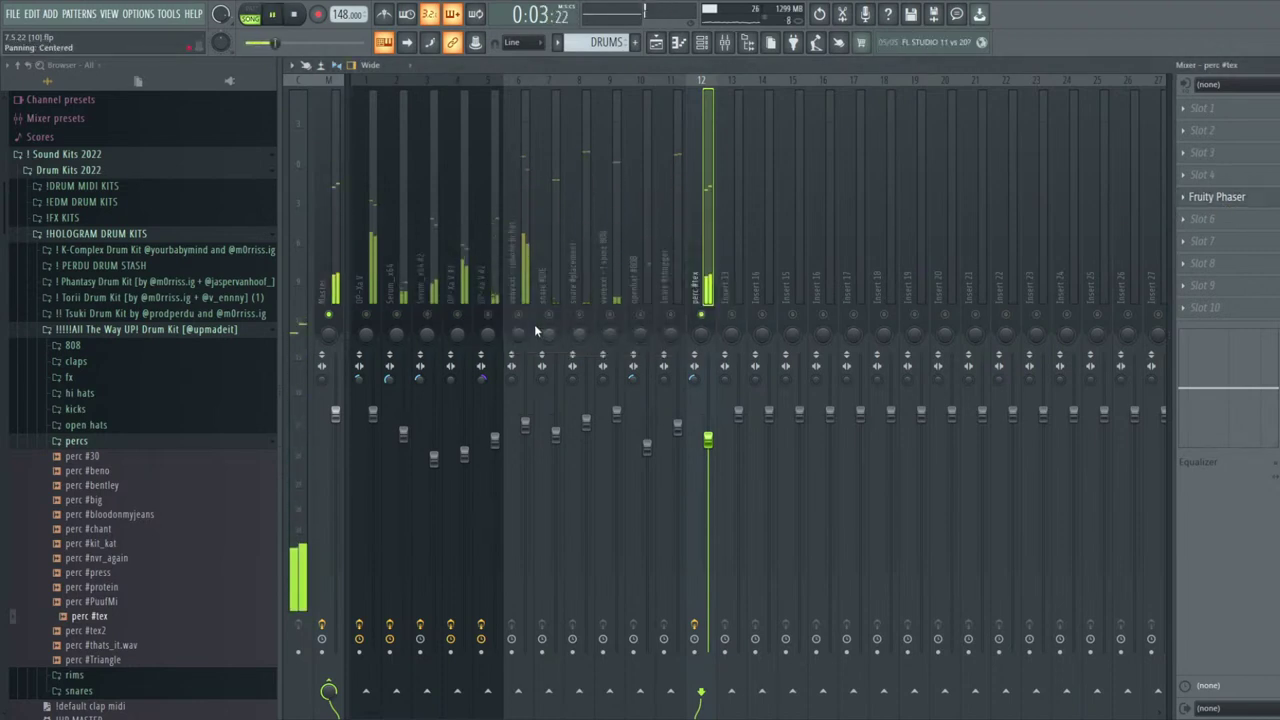
Unmute the cubone hi hat, snare #DIE, snare #placement, spinz 808 and openhat #808 tracks, trying a slightly higher 808 fader
{"action": "left_click_drag", "start_coordinate": [519, 315], "coordinate": [563, 314]}
{"action": "left_click", "coordinate": [609, 314]}
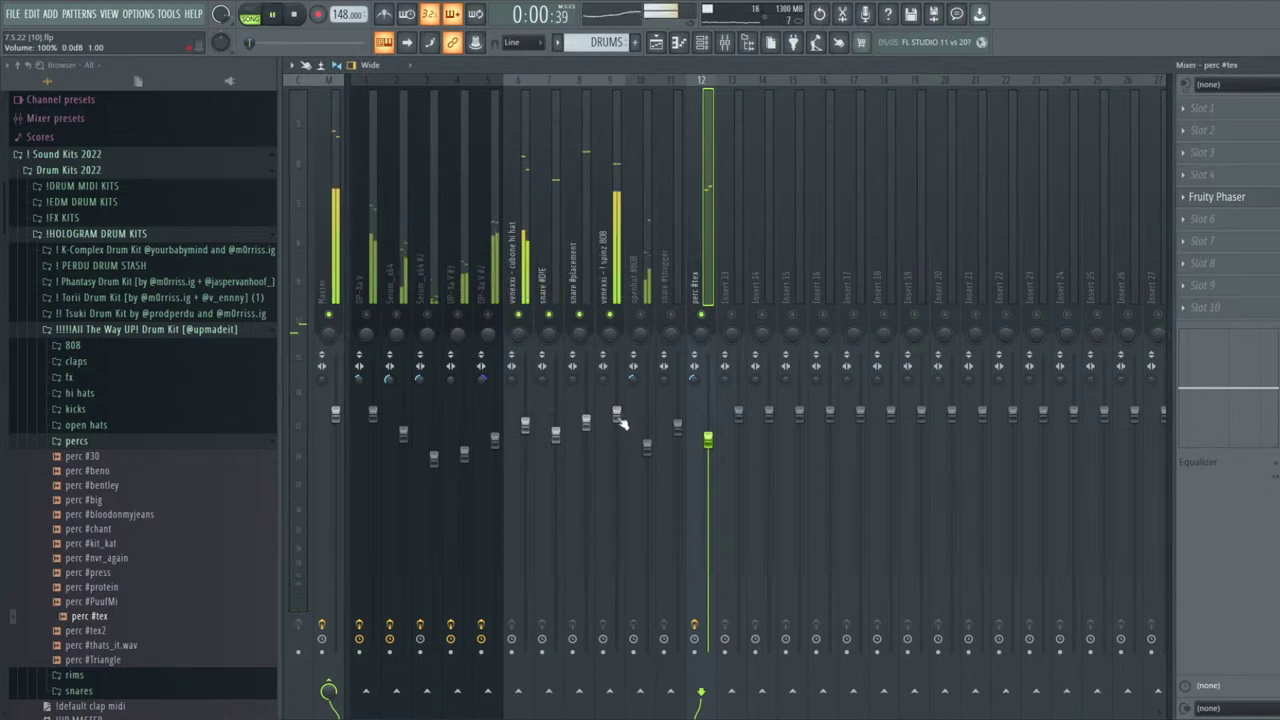
{"action": "left_click_drag", "start_coordinate": [617, 411], "coordinate": [619, 403]}
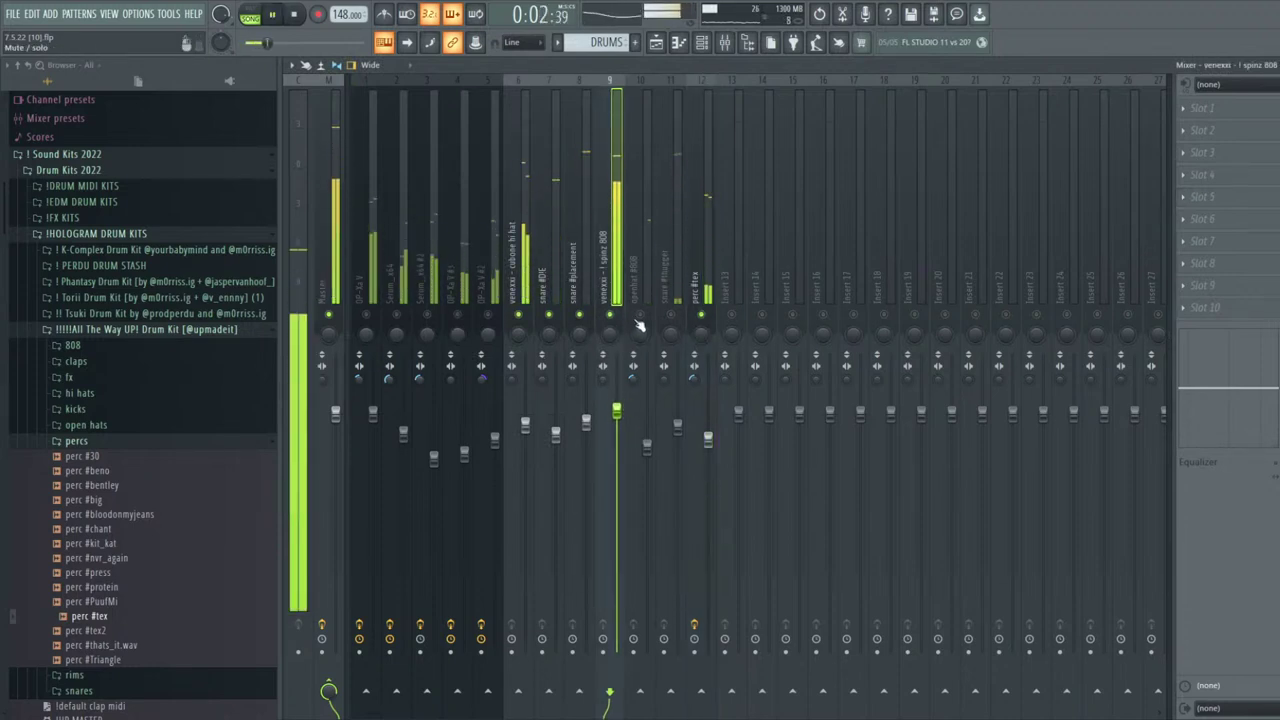
{"action": "key", "text": "F9"}
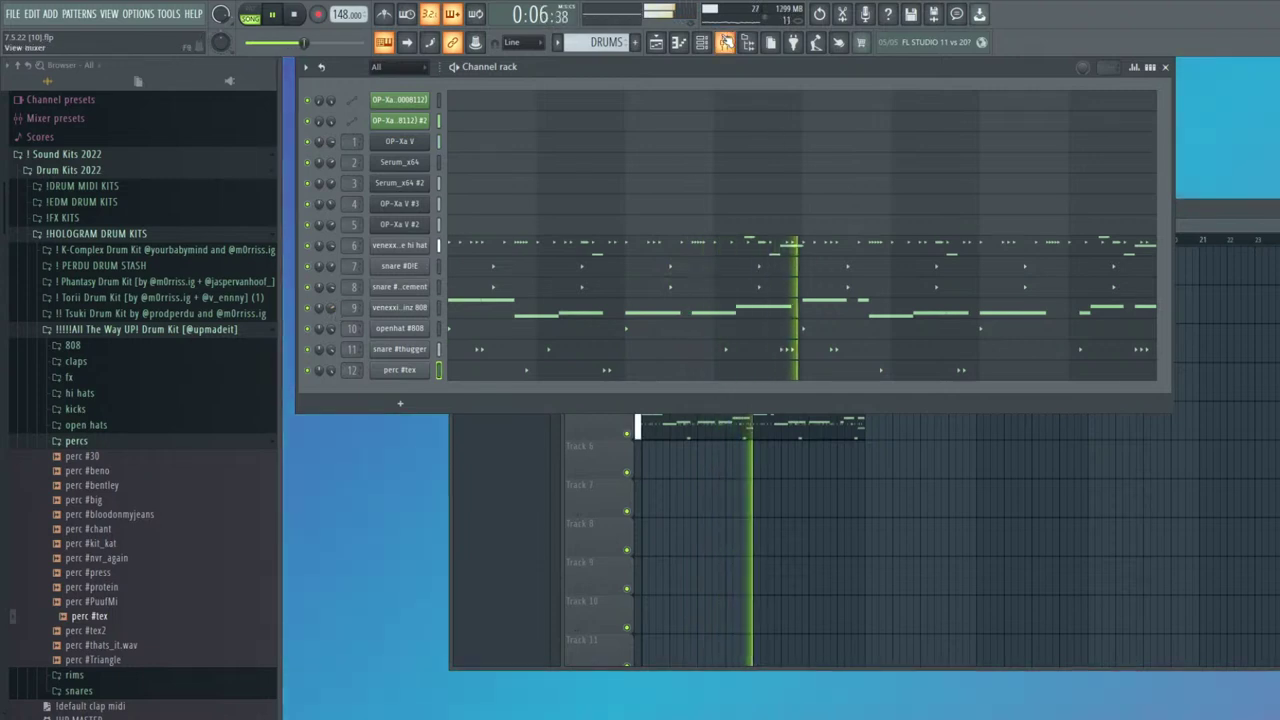
{"action": "key", "text": "F9"}
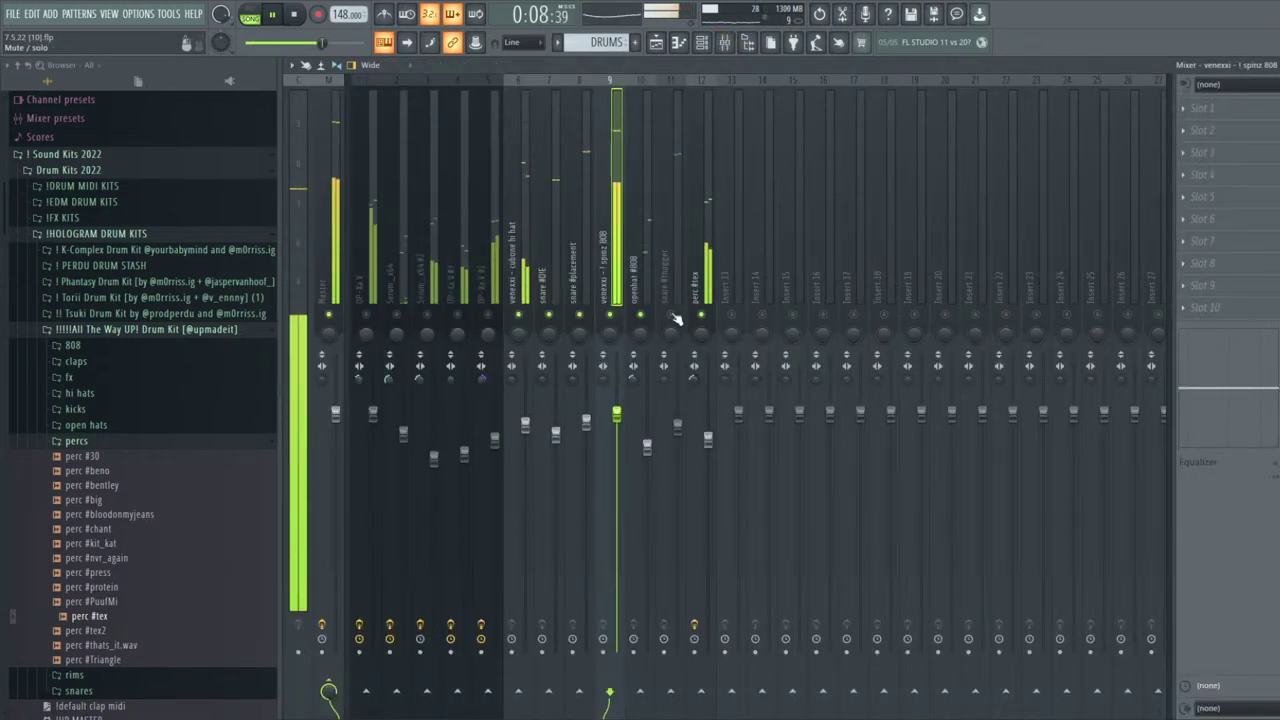
Unmute snare #thugger, pan it and perc #tex off center, and lower both faders slightly
{"action": "left_click", "coordinate": [708, 441]}
{"action": "left_click_drag", "start_coordinate": [702, 343], "coordinate": [675, 337]}
{"action": "left_click_drag", "start_coordinate": [679, 429], "coordinate": [709, 449]}
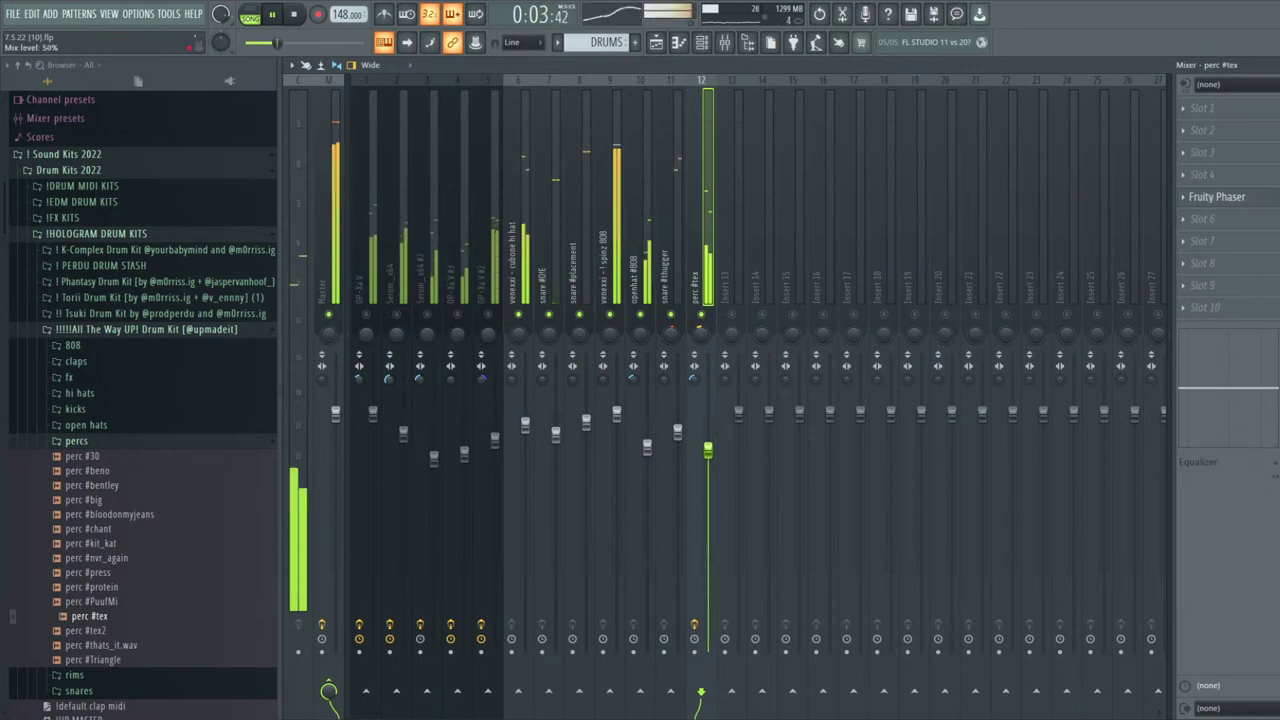
Unmute OP-Xa V #2, OP-Xa V #3 and Serum_x64 #2, lower their faders and dip Serum_x64 #2's sixth parametric EQ band
{"action": "left_click", "coordinate": [494, 440]}
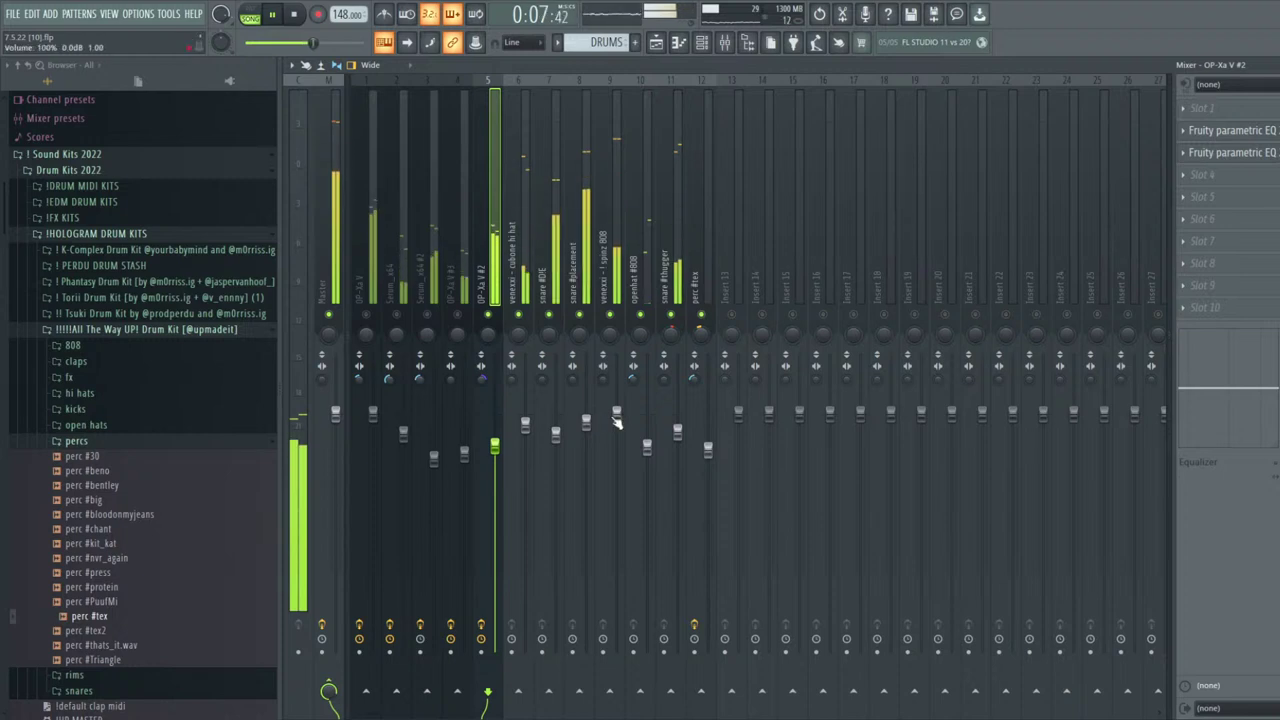
{"action": "left_click", "coordinate": [338, 267]}
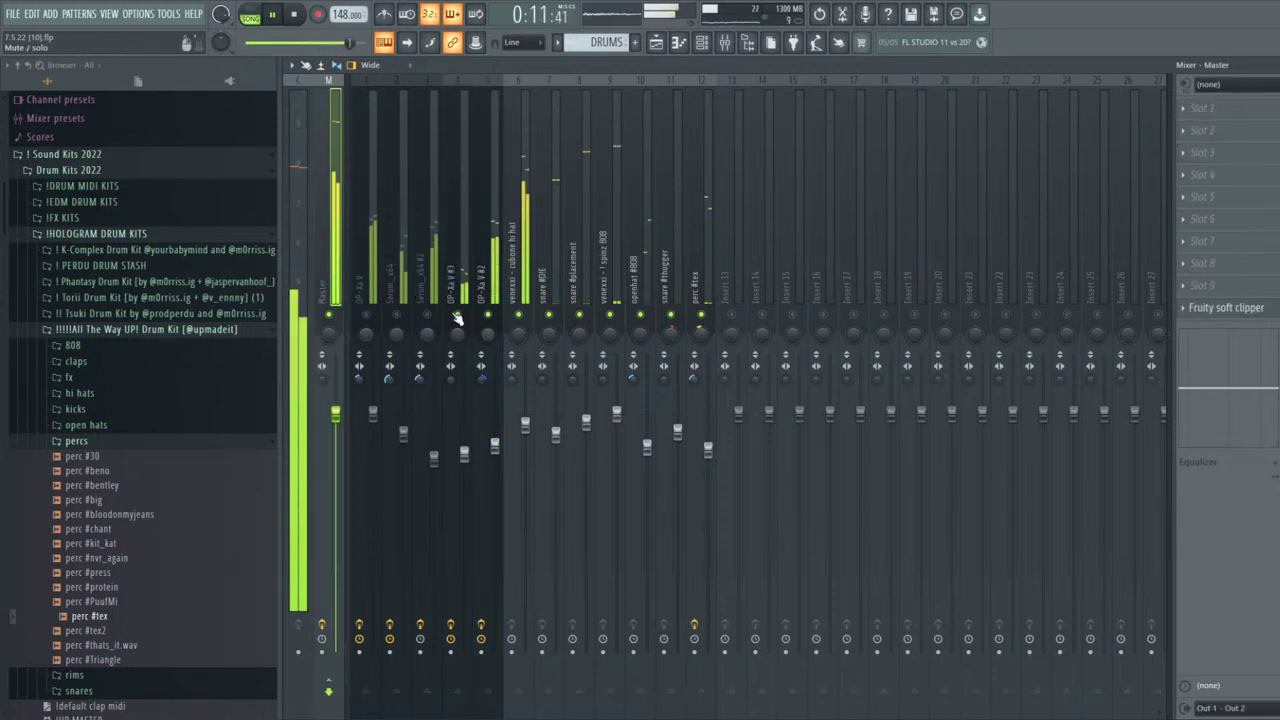
{"action": "mouse_move", "coordinate": [434, 458]}
{"action": "left_mouse_down"}
{"action": "mouse_move", "coordinate": [434, 531]}
{"action": "mouse_move", "coordinate": [434, 467]}
{"action": "left_mouse_up"}
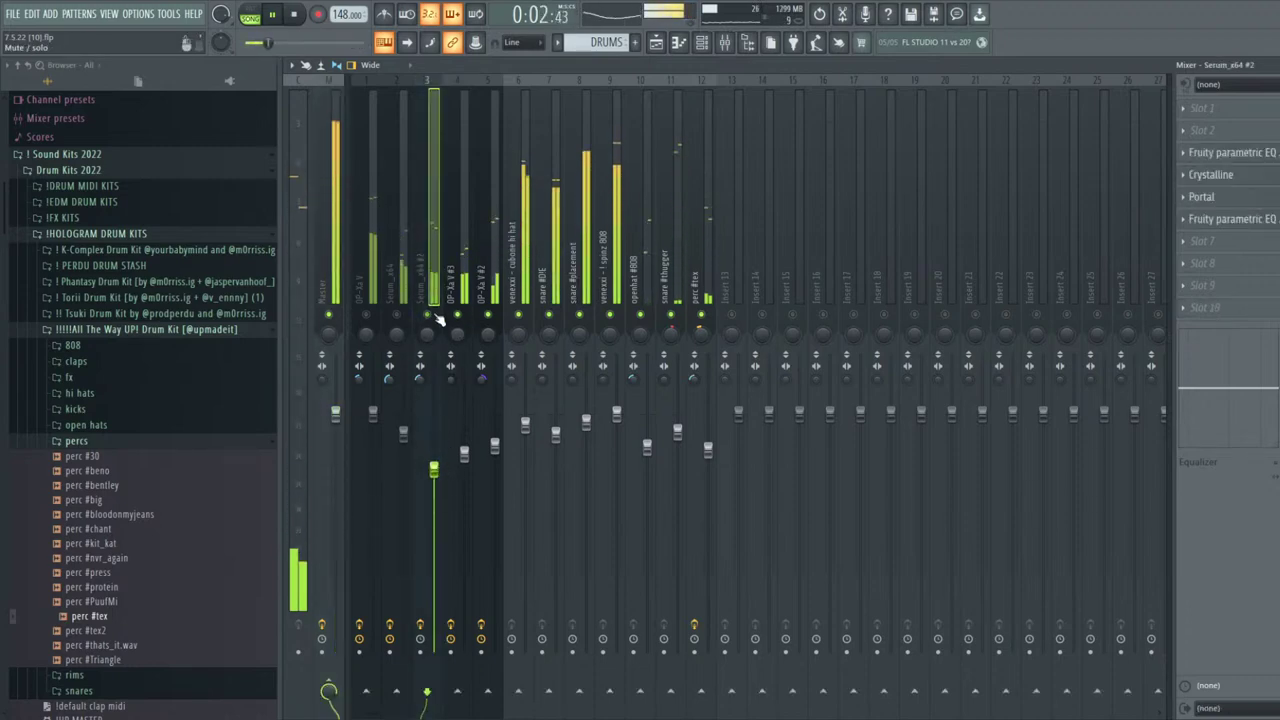
{"action": "left_click_drag", "start_coordinate": [464, 453], "coordinate": [434, 473]}
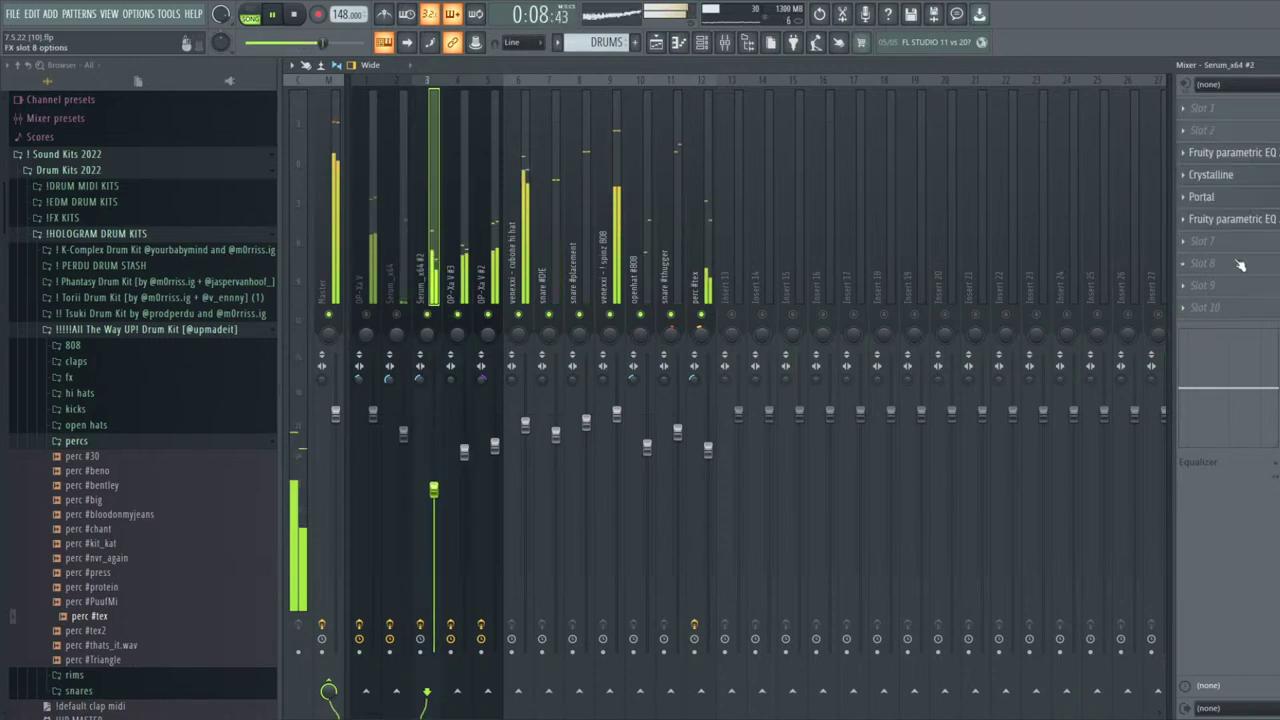
{"action": "left_click", "coordinate": [1246, 220]}
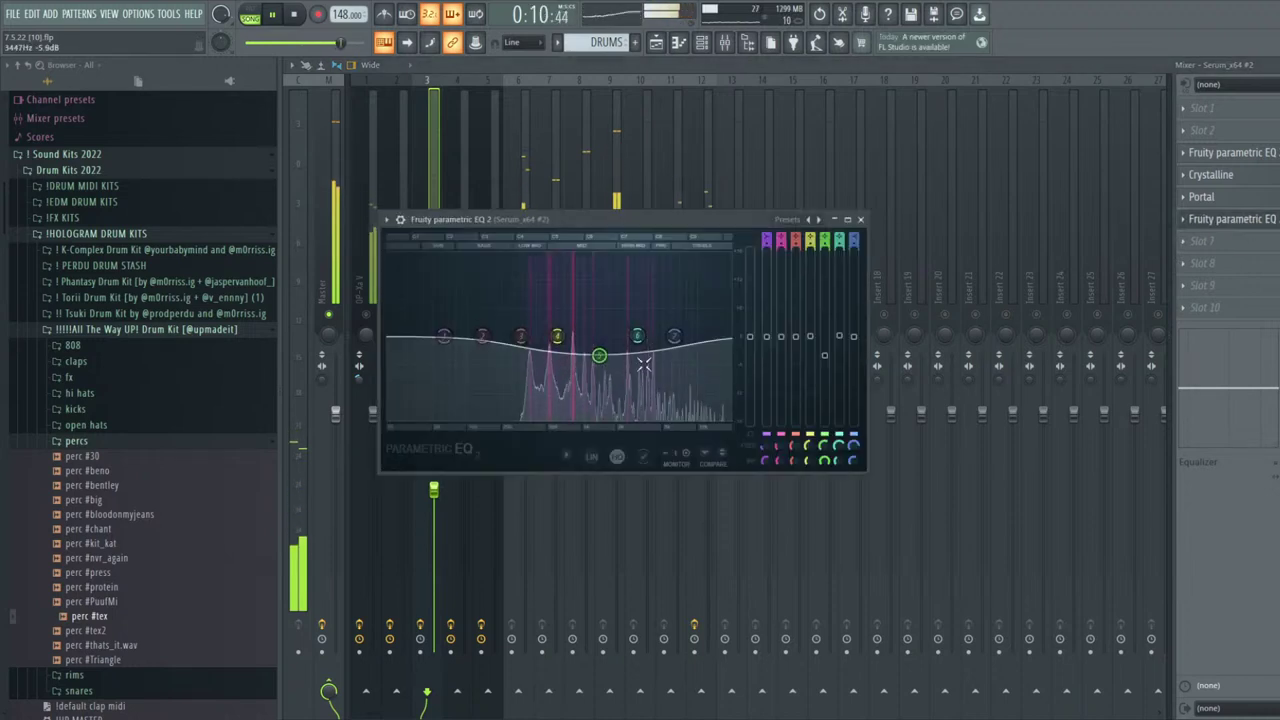
{"action": "left_click_drag", "start_coordinate": [637, 337], "coordinate": [635, 341]}
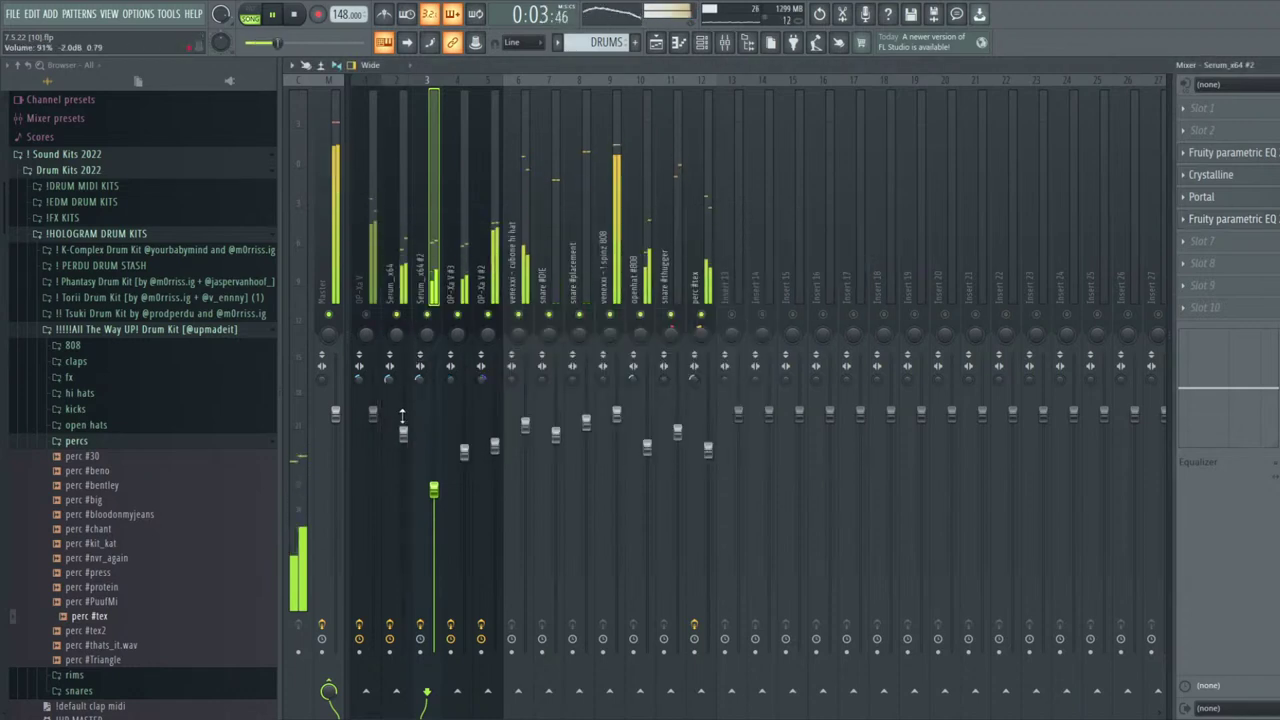
Lower and pan Serum_x64, pan Serum_x64 #2 21% right, and rebalance the OP-Xa V fader
{"action": "left_click", "coordinate": [403, 407]}
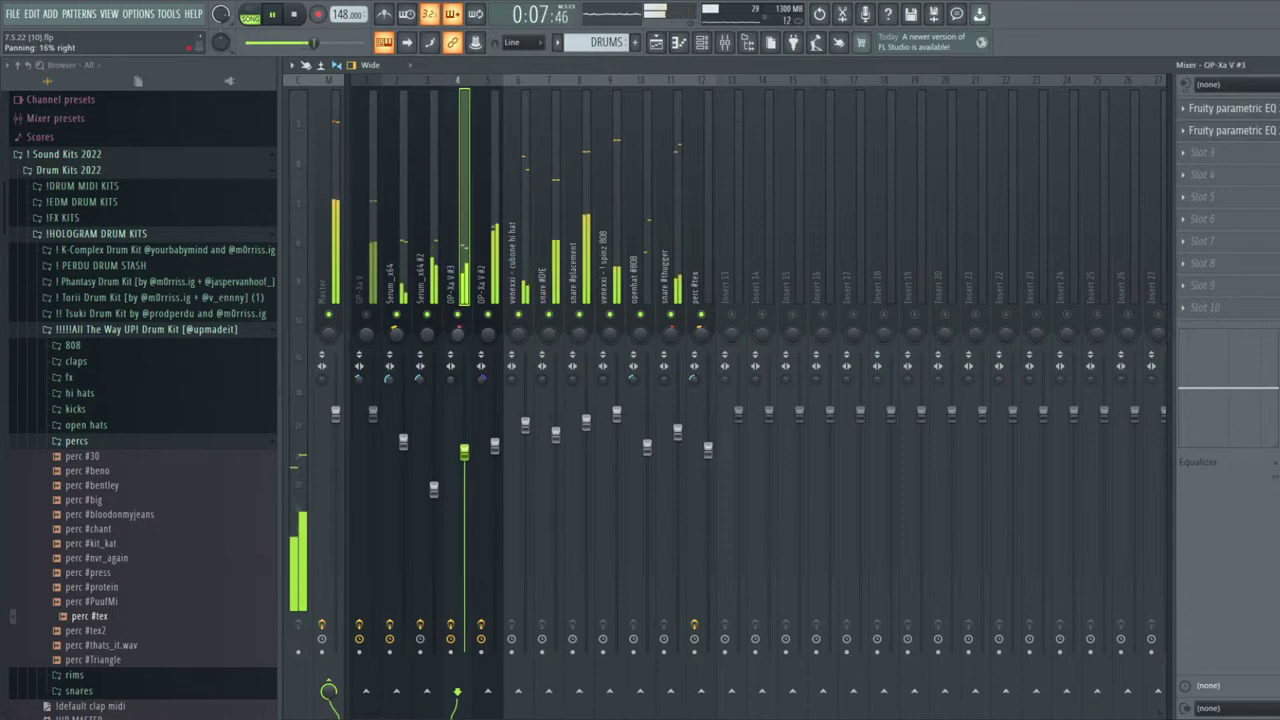
{"action": "left_click_drag", "start_coordinate": [433, 333], "coordinate": [433, 325]}
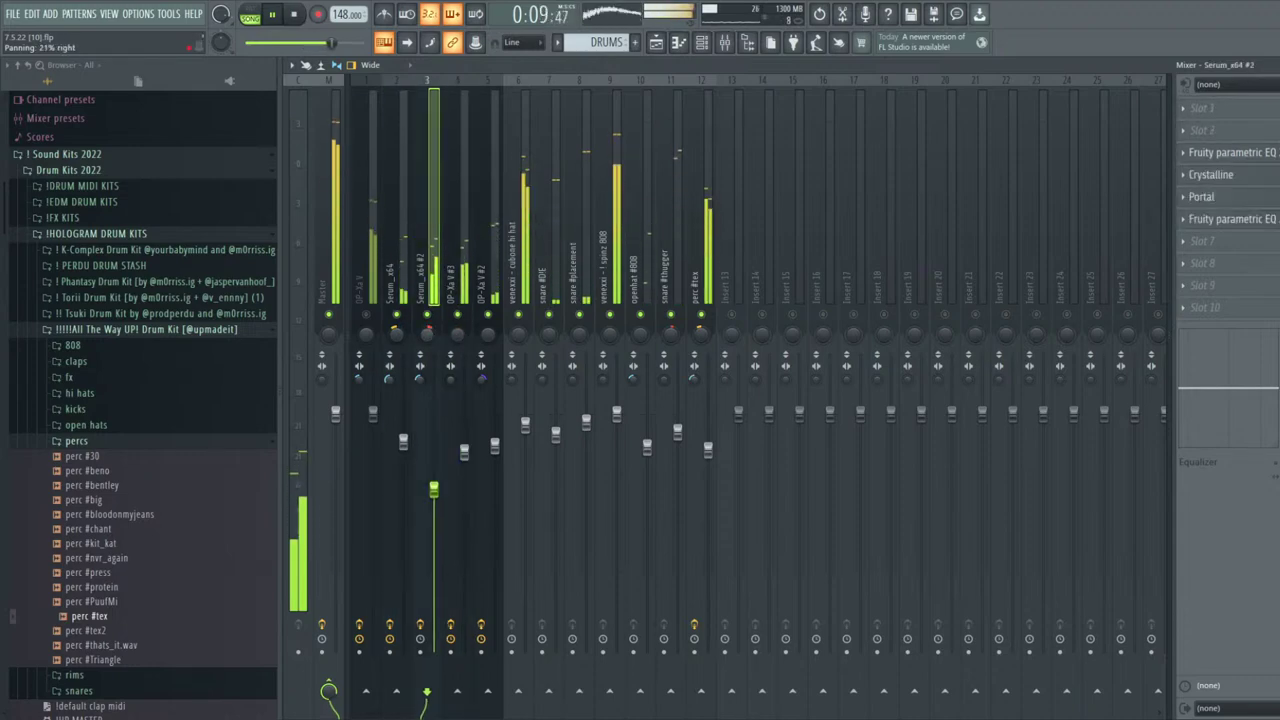
{"action": "left_click_drag", "start_coordinate": [372, 412], "coordinate": [403, 447]}
{"action": "left_click", "coordinate": [373, 407]}
Leave the mixer for the playlist and save the project
{"action": "key", "text": "F9"}
{"action": "left_click", "coordinate": [1014, 454]}
{"action": "key", "text": "ctrl+s"}
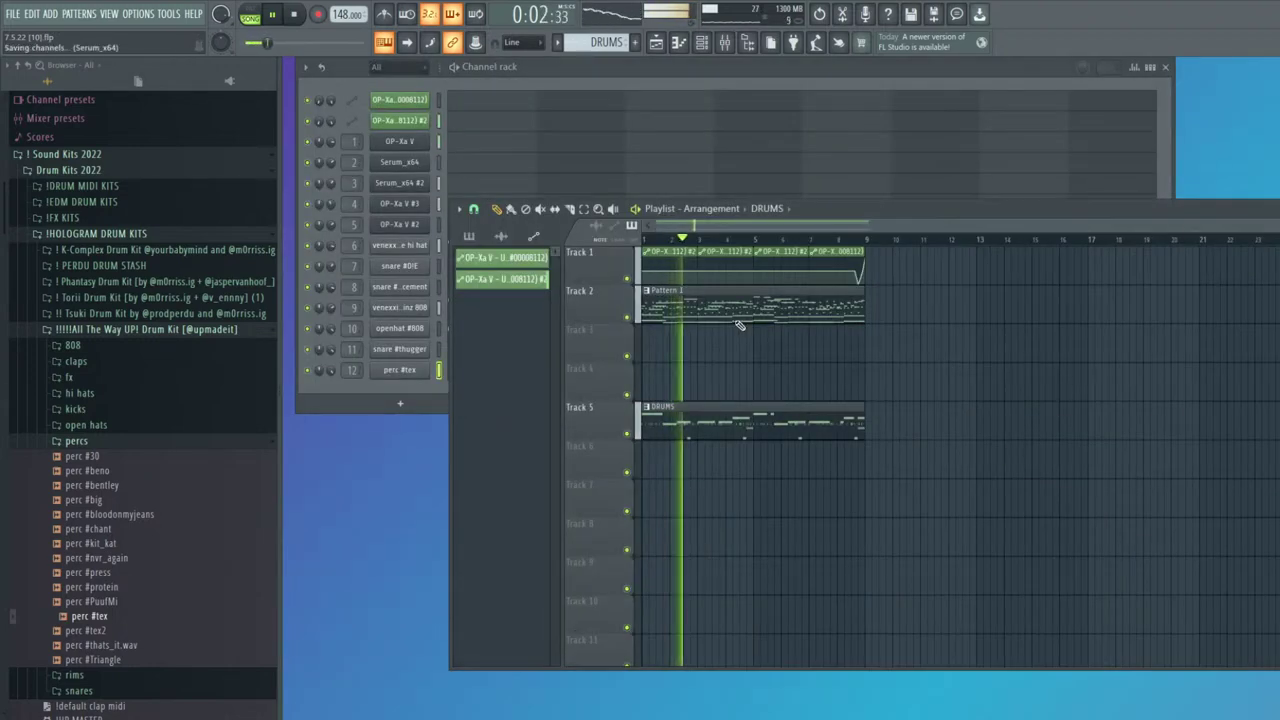
Split Pattern 1 and the DRUMS pattern by channel into separate patterns
{"action": "left_click", "coordinate": [746, 321]}
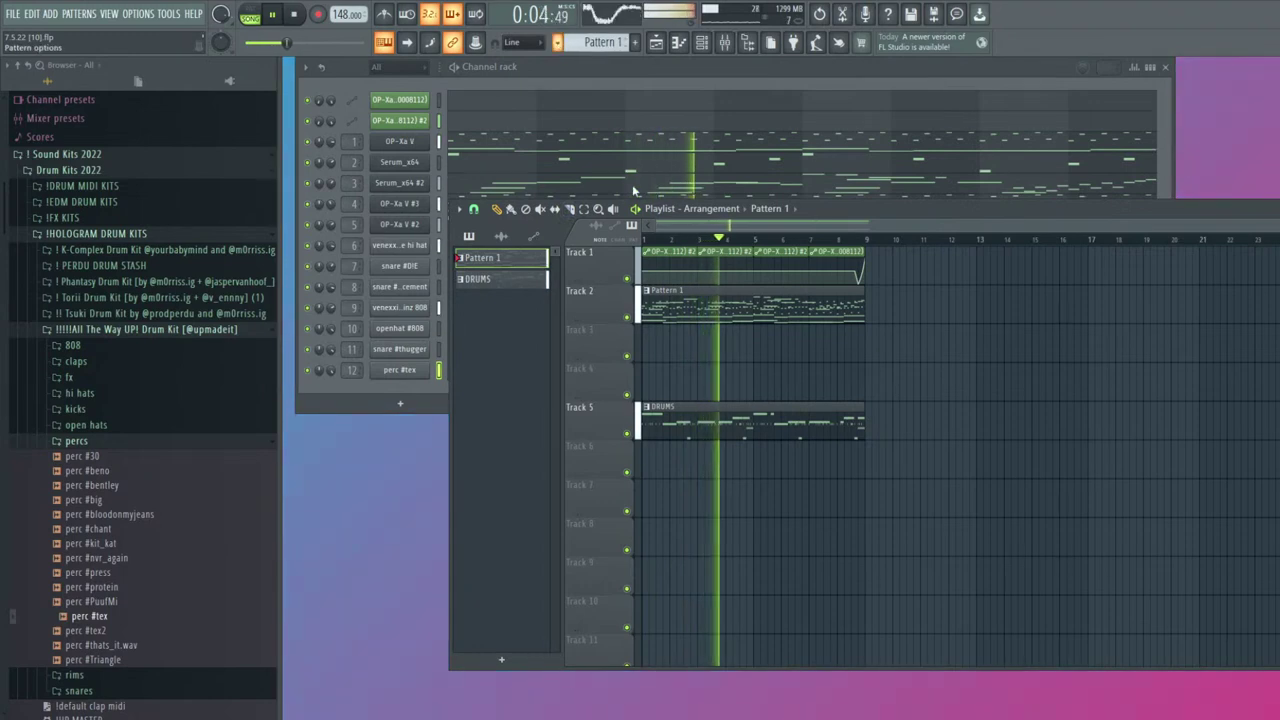
{"action": "left_click", "coordinate": [674, 269]}
{"action": "left_click", "coordinate": [688, 423]}
{"action": "left_click", "coordinate": [560, 43]}
Clear the leftover clips from the playlist and arrange the split instrument and drum patterns on separate tracks
{"action": "left_click", "coordinate": [681, 262]}
{"action": "left_click_drag", "start_coordinate": [868, 462], "coordinate": [692, 328]}
{"action": "key", "text": "Delete"}
{"action": "left_click", "coordinate": [510, 493], "text": "shift"}
{"action": "left_click_drag", "start_coordinate": [510, 493], "coordinate": [643, 311]}
Select the whole eight-bar arrangement and duplicate it four times in the playlist to reach bar 41
{"action": "scroll", "coordinate": [650, 315], "scroll_direction": "down", "scroll_amount": 5}
{"action": "left_click_drag", "start_coordinate": [870, 398], "coordinate": [650, 254]}
{"action": "key", "text": "ctrl+b"}
{"action": "key", "text": "ctrl+b"}
{"action": "scroll", "coordinate": [1005, 420], "scroll_direction": "down", "scroll_amount": 2}
{"action": "key", "text": "ctrl+b"}
{"action": "key", "text": "ctrl+b"}
{"action": "scroll", "coordinate": [1005, 420], "scroll_direction": "down", "scroll_amount": 1}
{"action": "scroll", "coordinate": [1005, 420], "scroll_direction": "down", "scroll_amount": 1}
{"action": "scroll", "coordinate": [765, 434], "scroll_direction": "up", "scroll_amount": 3}
{"action": "left_click", "coordinate": [1279, 209]}
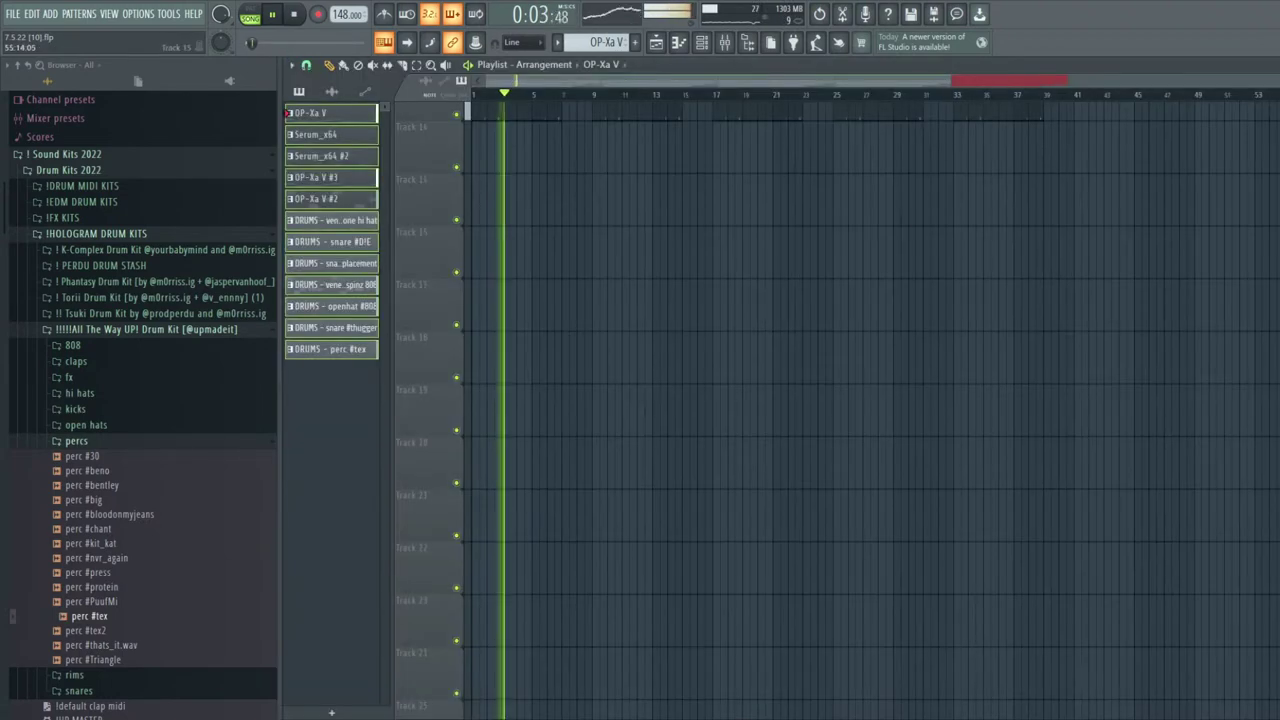
{"action": "scroll", "coordinate": [521, 245], "scroll_direction": "up", "scroll_amount": 5}
{"action": "scroll", "coordinate": [521, 245], "scroll_direction": "down", "scroll_amount": 3}
Stop playback and delete the Serum_x64, Serum_x64 #2 and OP-Xa V #3 clips from the first eight bars
{"action": "key", "text": "space"}
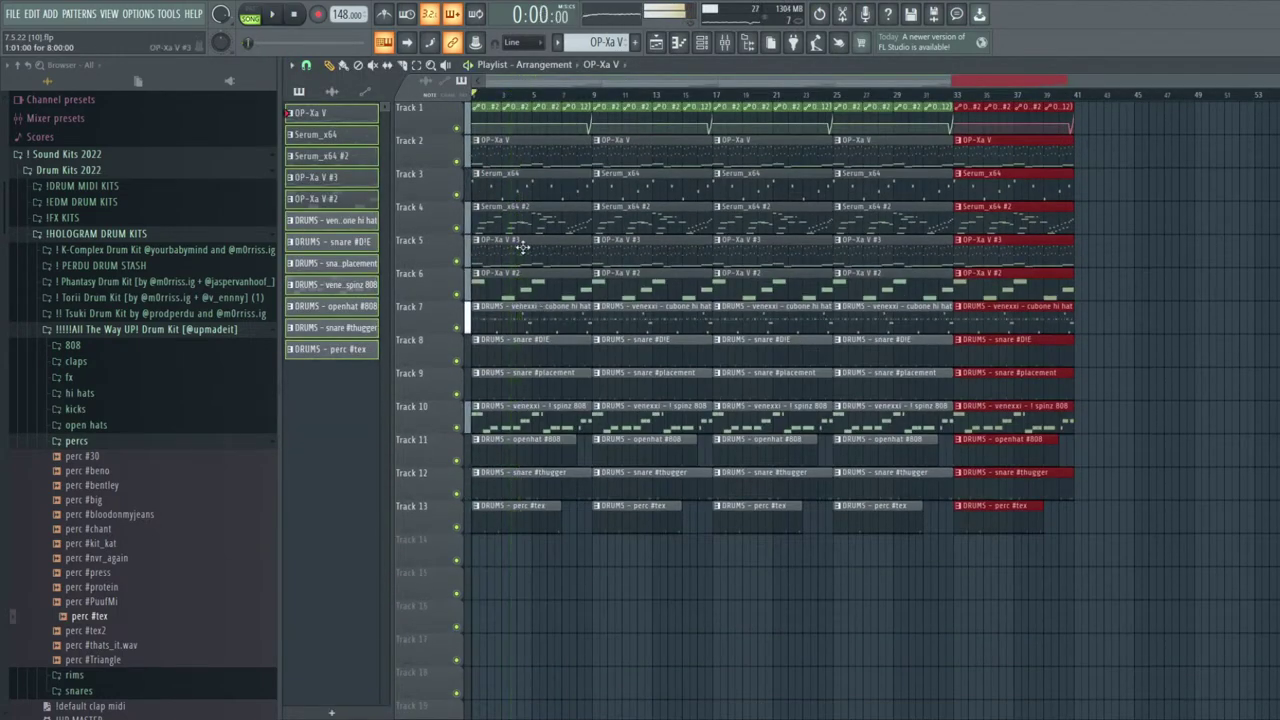
{"action": "right_click", "coordinate": [498, 255]}
{"action": "right_click", "coordinate": [512, 210]}
{"action": "right_click", "coordinate": [520, 178]}
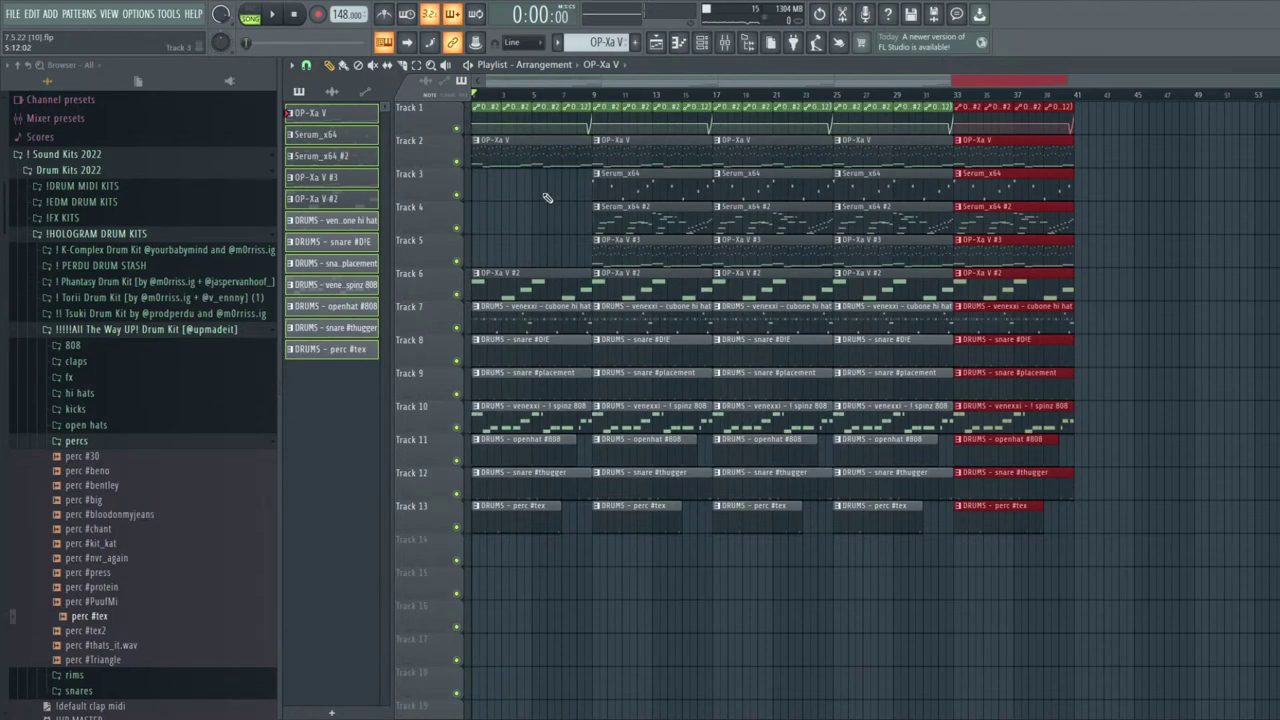
Trim the start of the first spinz 808 clip to bar 2 and of the first snare #thugger clip to mid-bar 1
{"action": "key", "text": "space"}
{"action": "scroll", "coordinate": [478, 412], "scroll_direction": "up", "scroll_amount": 2}
{"action": "left_click_drag", "start_coordinate": [476, 419], "coordinate": [495, 419]}
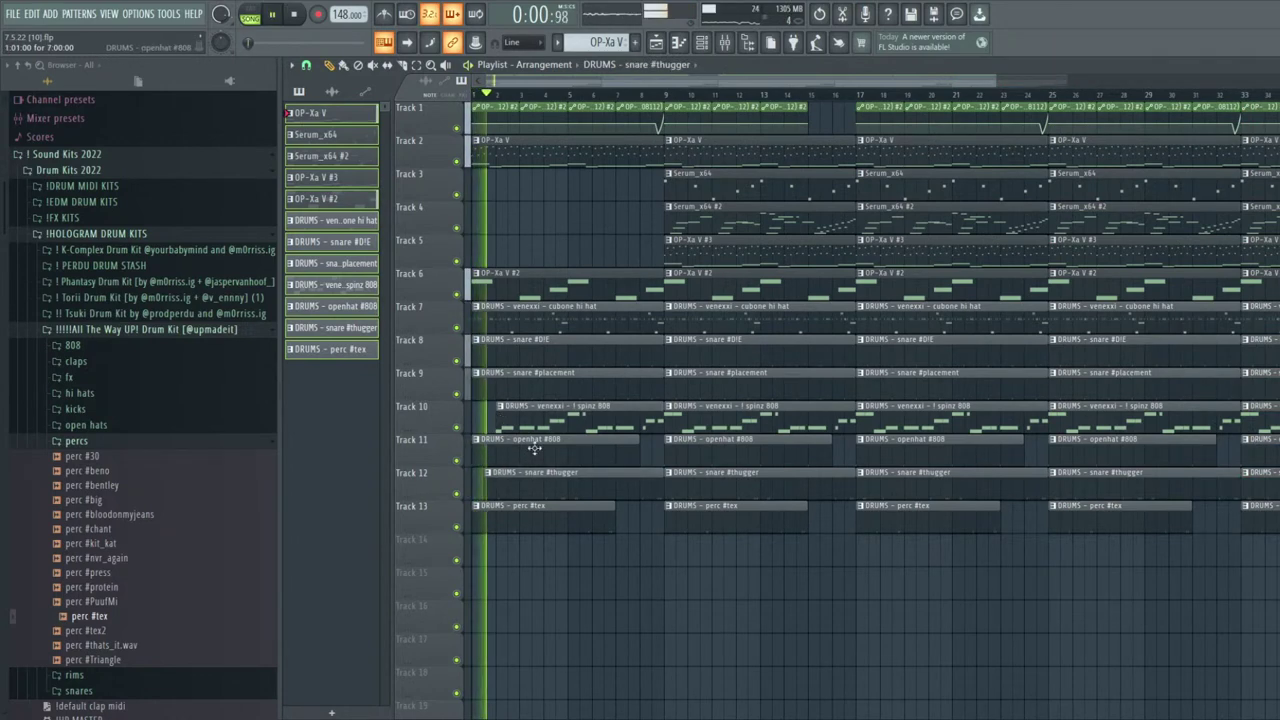
{"action": "scroll", "coordinate": [514, 374], "scroll_direction": "up", "scroll_amount": 4}
{"action": "key", "text": "space"}
{"action": "key", "text": "space"}
Slice the first hi hat, snare #DIE and snare #placement clips in bar 2 and remove the pieces just before bar 3
{"action": "left_click", "coordinate": [403, 66]}
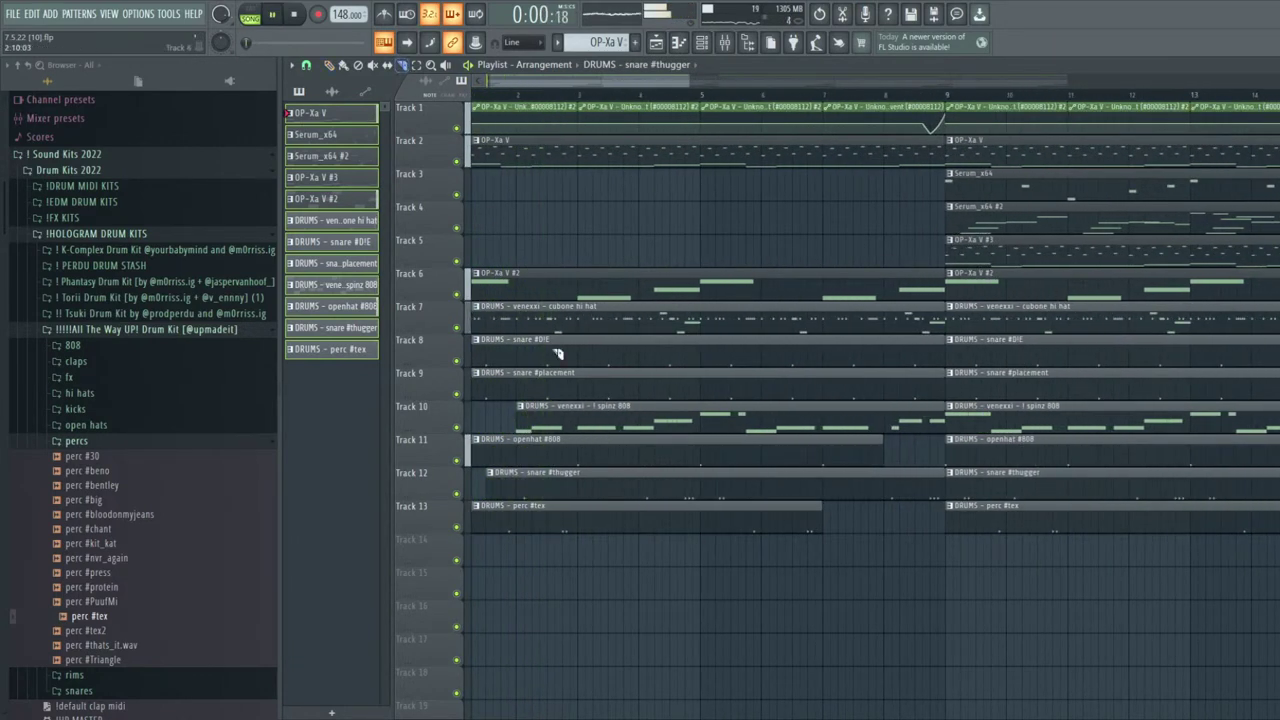
{"action": "scroll", "coordinate": [555, 360], "scroll_direction": "up", "scroll_amount": 1}
{"action": "mouse_move", "coordinate": [560, 358]}
{"action": "left_mouse_down"}
{"action": "mouse_move", "coordinate": [574, 304]}
{"action": "mouse_move", "coordinate": [601, 327]}
{"action": "mouse_move", "coordinate": [542, 328]}
{"action": "left_mouse_up"}
{"action": "scroll", "coordinate": [557, 350], "scroll_direction": "up", "scroll_amount": 2}
{"action": "left_click", "coordinate": [553, 325]}
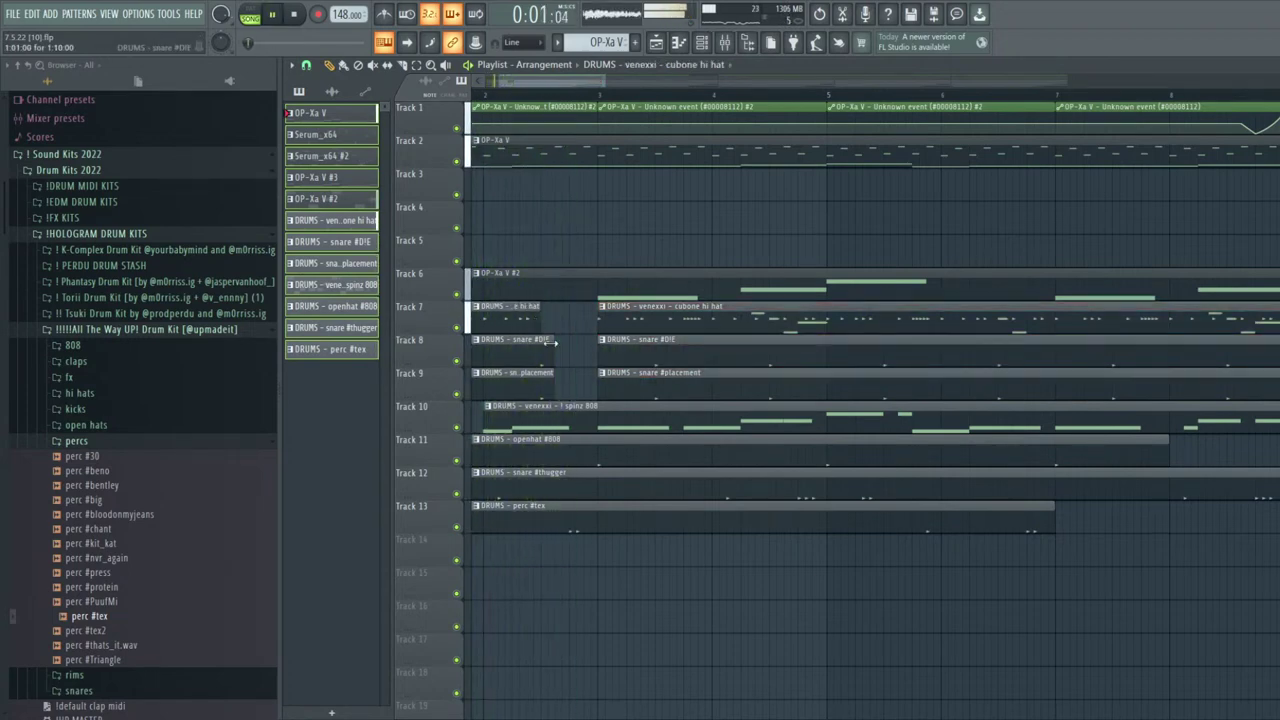
{"action": "key", "text": "space"}
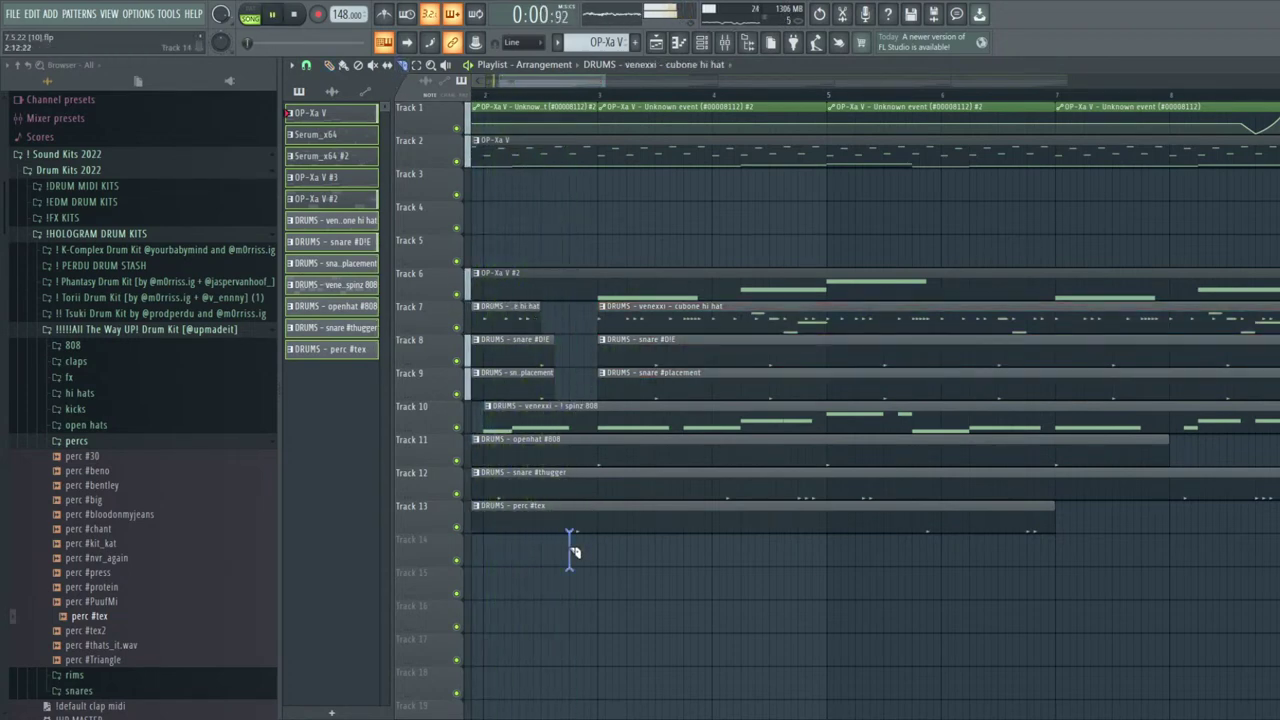
Slice the first snare #thugger and perc #tex clips late in bar 2 and remove the perc #tex piece before bar 3
{"action": "left_click_drag", "start_coordinate": [576, 502], "coordinate": [599, 514]}
{"action": "scroll", "coordinate": [809, 560], "scroll_direction": "down", "scroll_amount": 4}
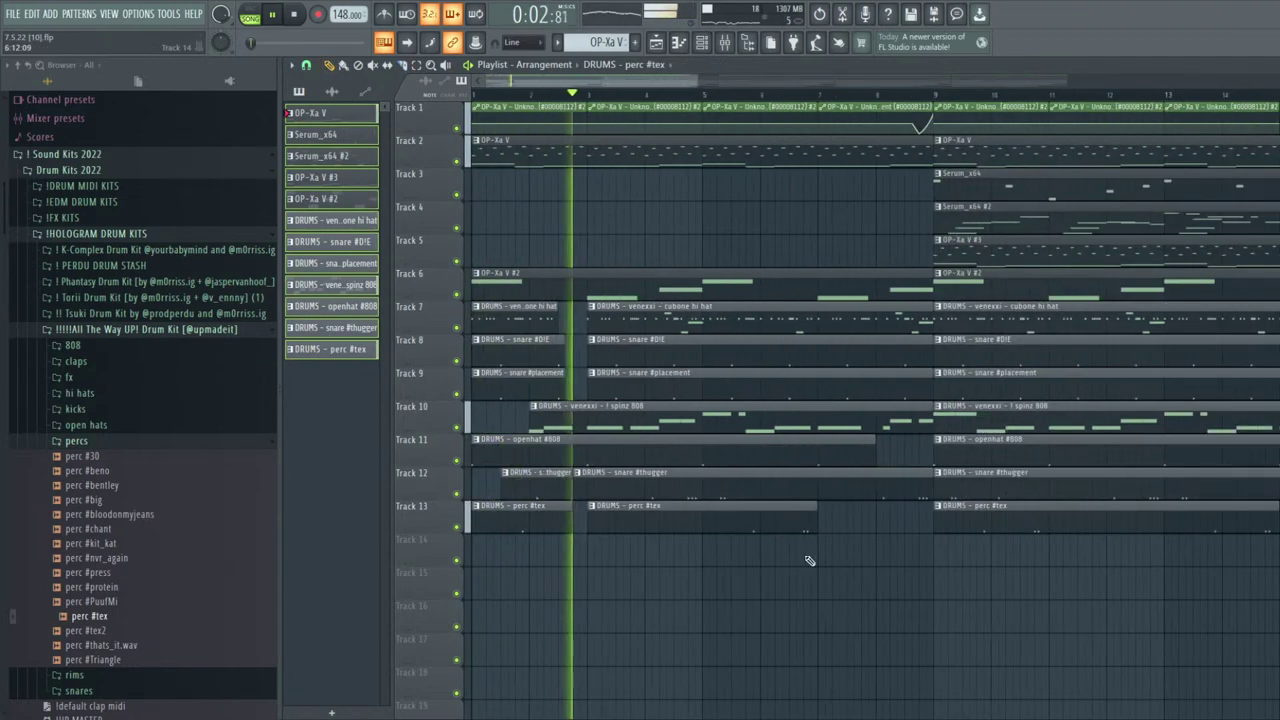
{"action": "scroll", "coordinate": [576, 200], "scroll_direction": "down", "scroll_amount": 2}
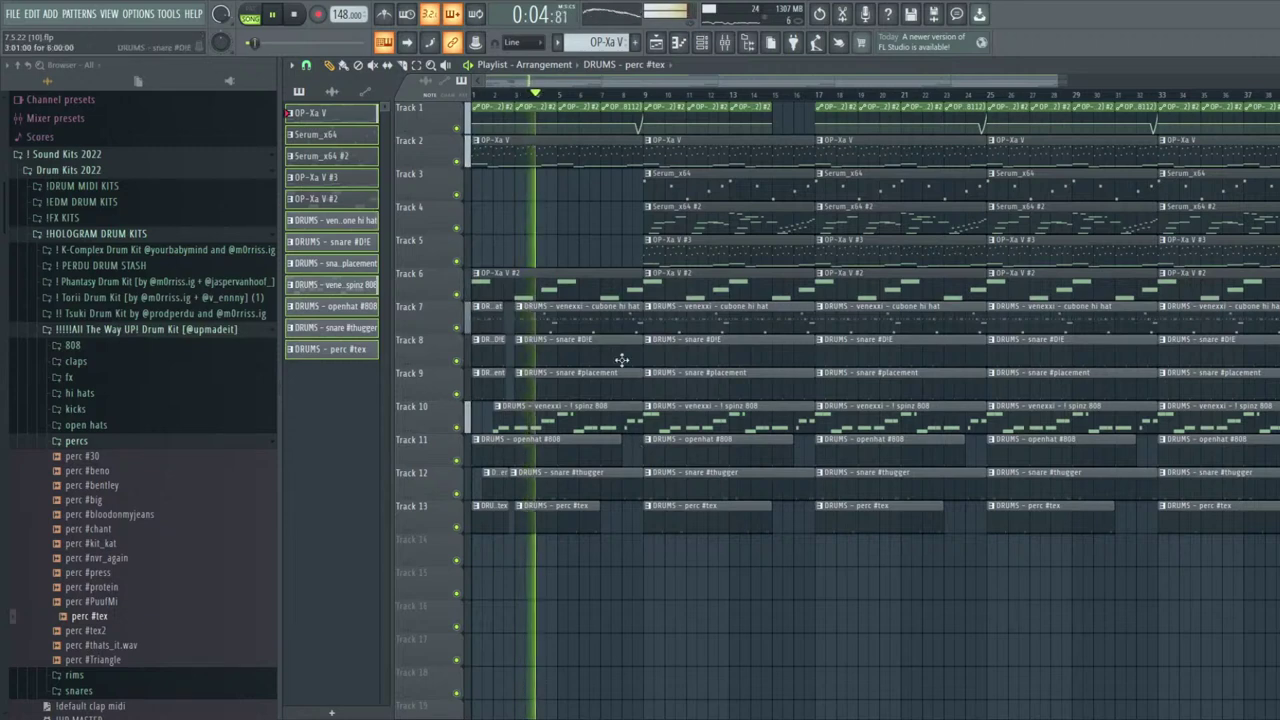
{"action": "scroll", "coordinate": [576, 200], "scroll_direction": "down", "scroll_amount": 2}
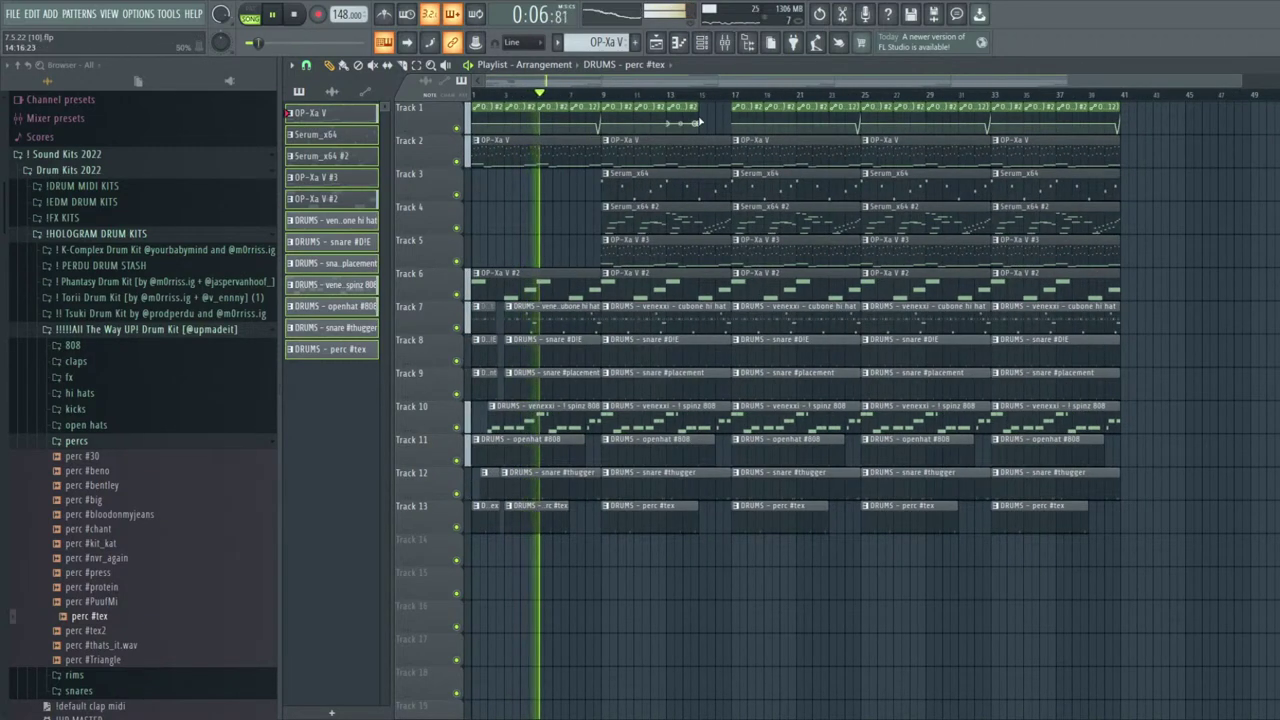
Delete the Serum_x64 #2, OP-Xa V #3, OP-Xa V #2, openhat #808, snare #thugger and perc #tex clips from bars 9 to 16
{"action": "scroll", "coordinate": [560, 257], "scroll_direction": "down", "scroll_amount": 2}
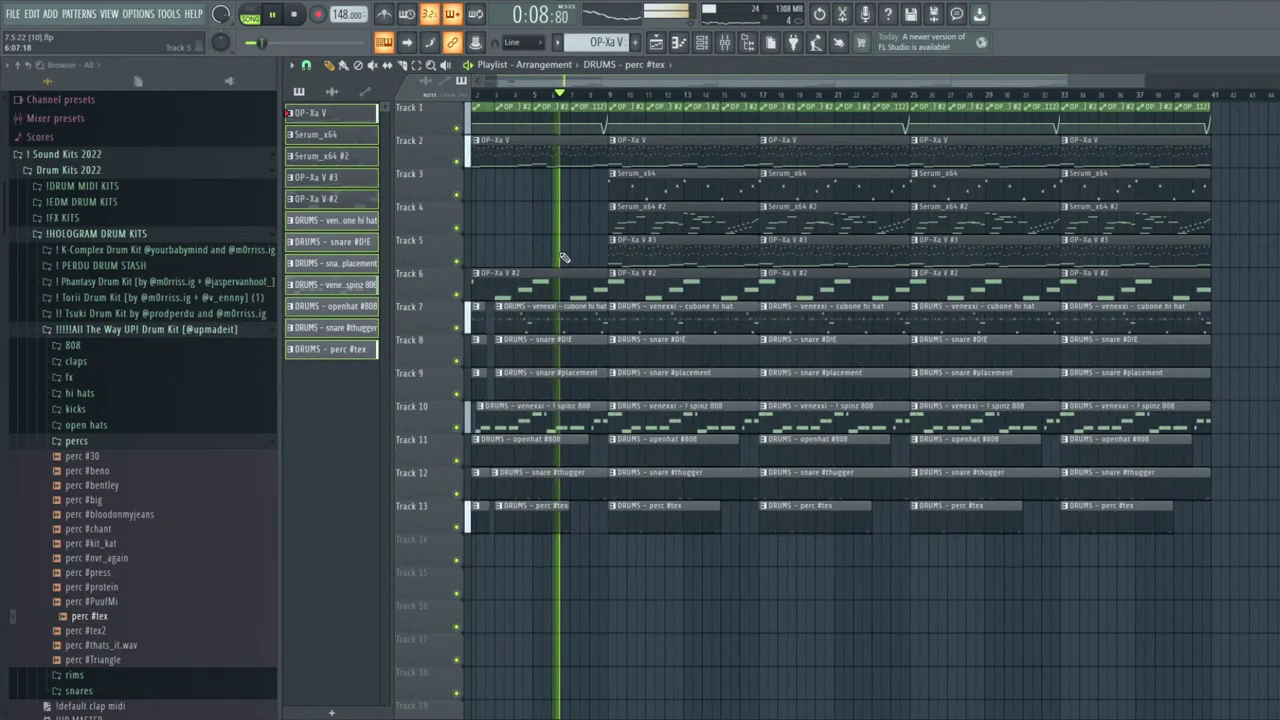
{"action": "right_click", "coordinate": [645, 252]}
{"action": "key", "text": "ctrl+z"}
{"action": "right_click", "coordinate": [651, 280]}
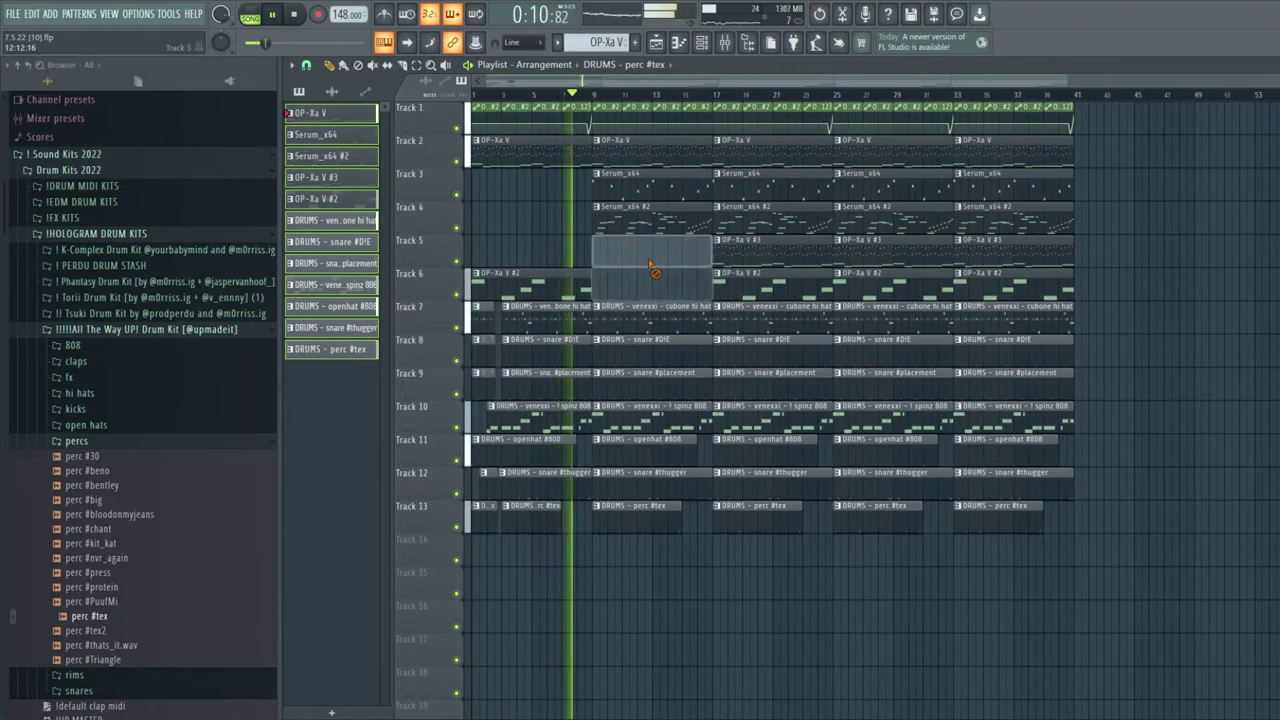
{"action": "right_click", "coordinate": [641, 445]}
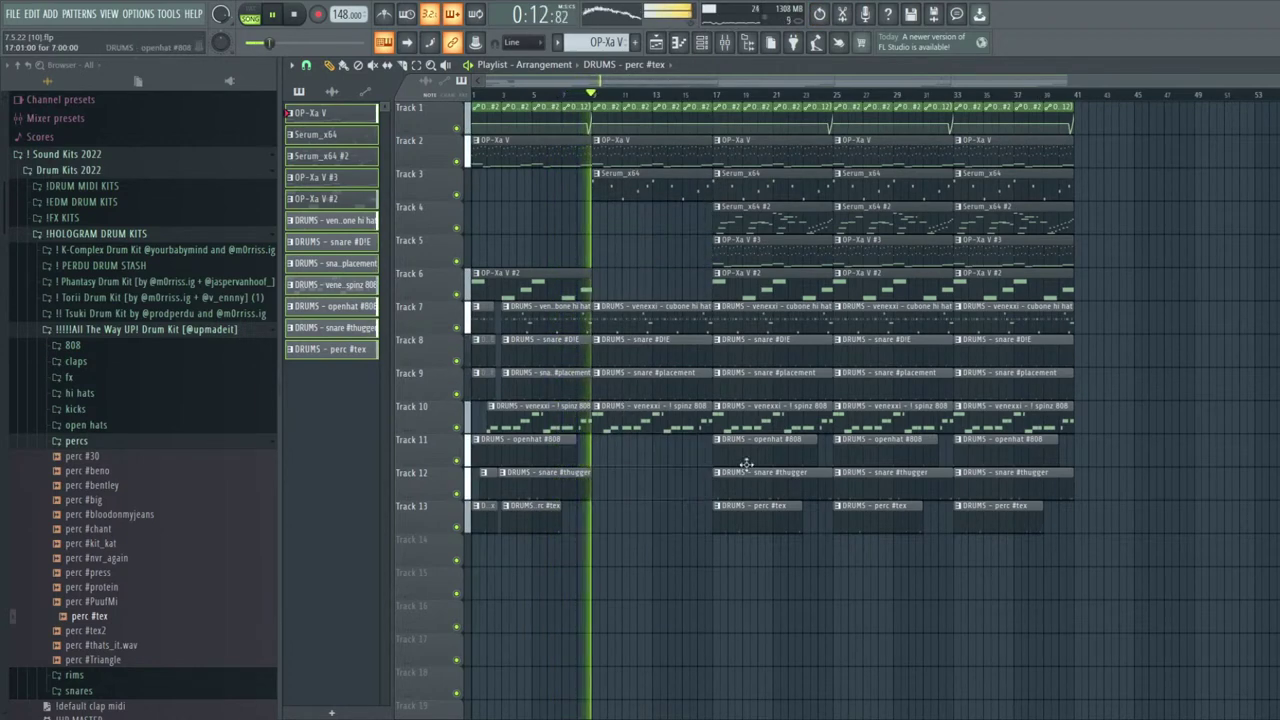
Place an openhat #808 clip at bar 9, shorten it to about 1.5 bars, and place a matching short clip at bar 13
{"action": "left_click", "coordinate": [597, 452]}
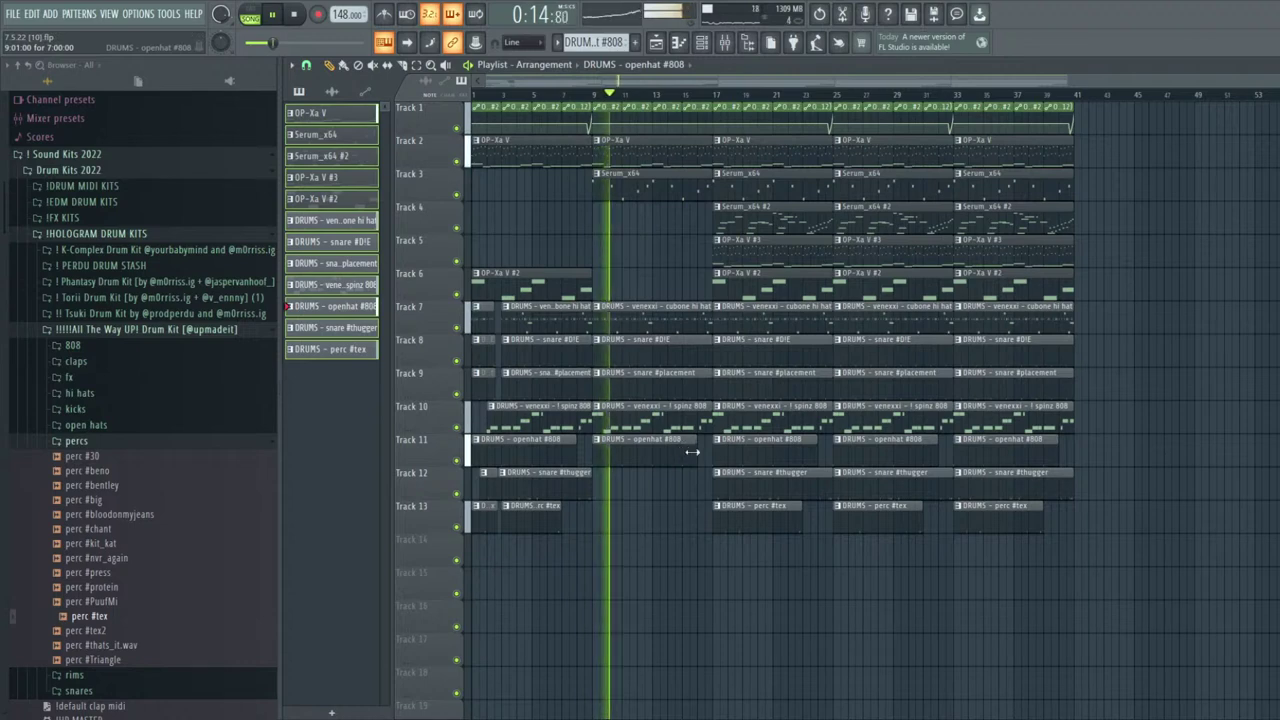
{"action": "left_click_drag", "start_coordinate": [693, 452], "coordinate": [607, 475]}
{"action": "left_click", "coordinate": [653, 447]}
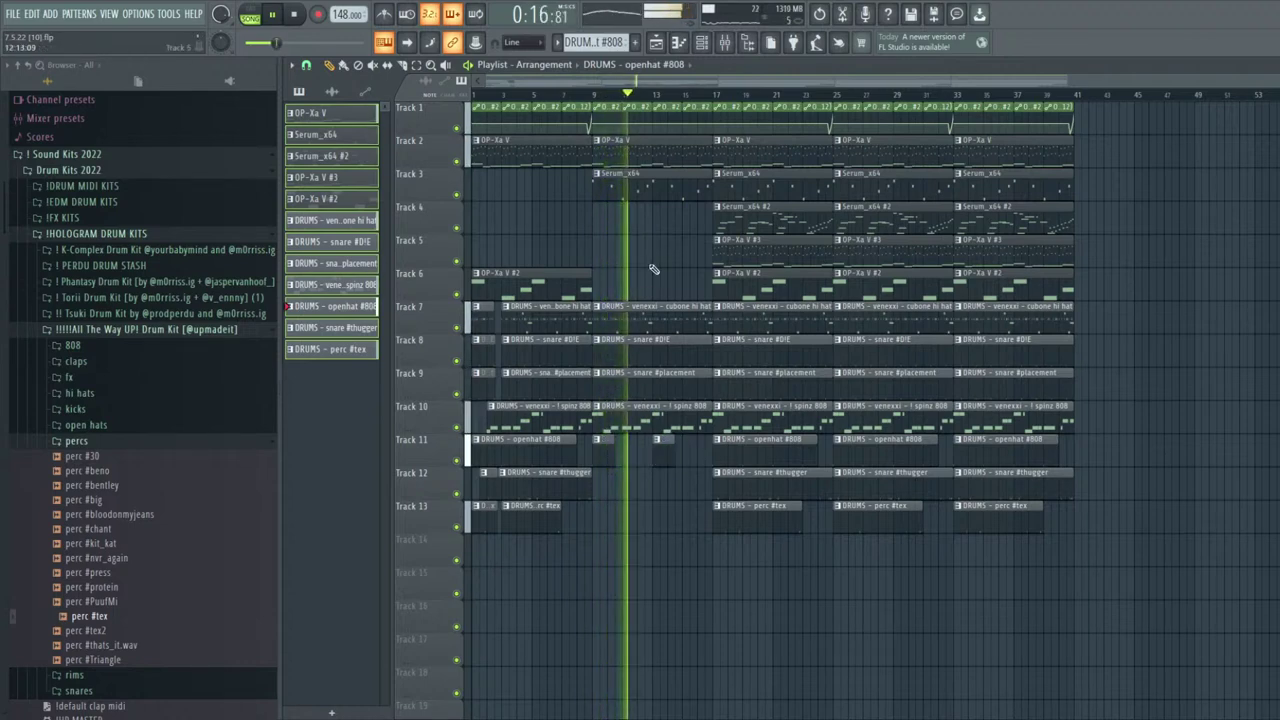
Place an OP-Xa V #2 clip at bar 9 and reduce the first eight bars to 2.5-bar clips starting mid-bar 2 and mid-bar 6
{"action": "key", "text": "space"}
{"action": "left_click_drag", "start_coordinate": [528, 284], "coordinate": [628, 284]}
{"action": "key", "text": "space"}
{"action": "left_click", "coordinate": [505, 278]}
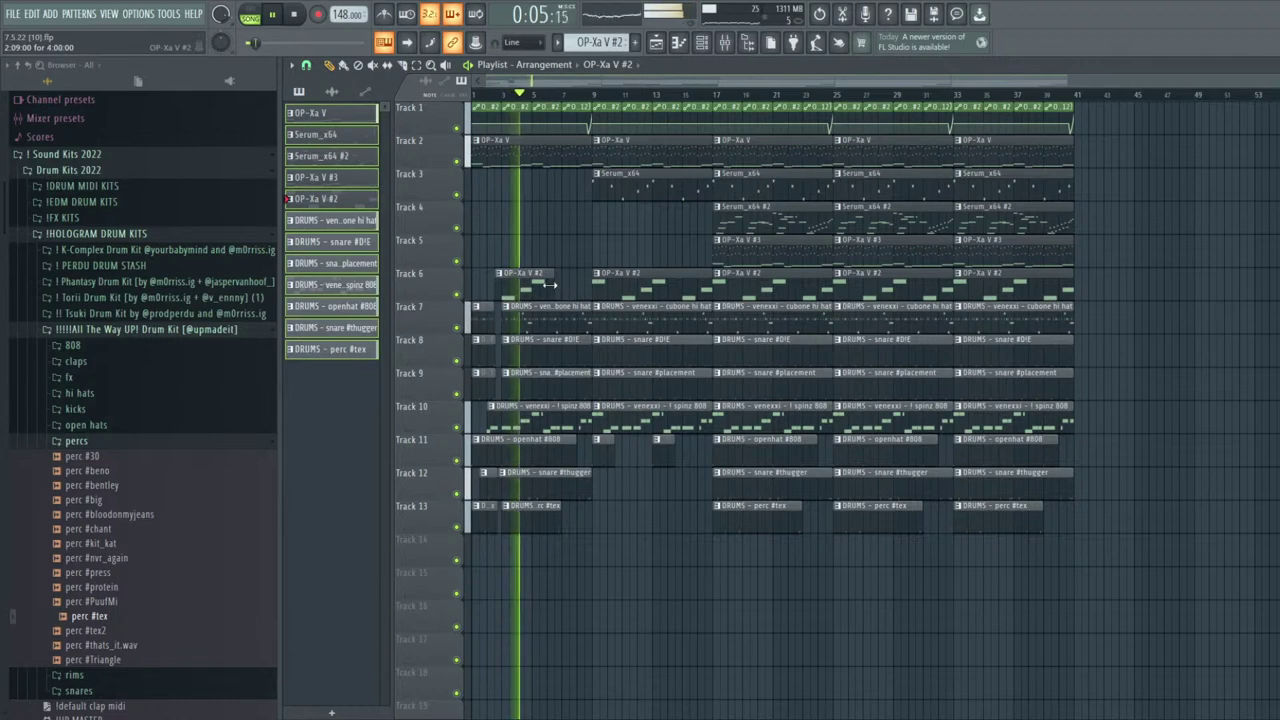
{"action": "left_click_drag", "start_coordinate": [589, 281], "coordinate": [557, 283]}
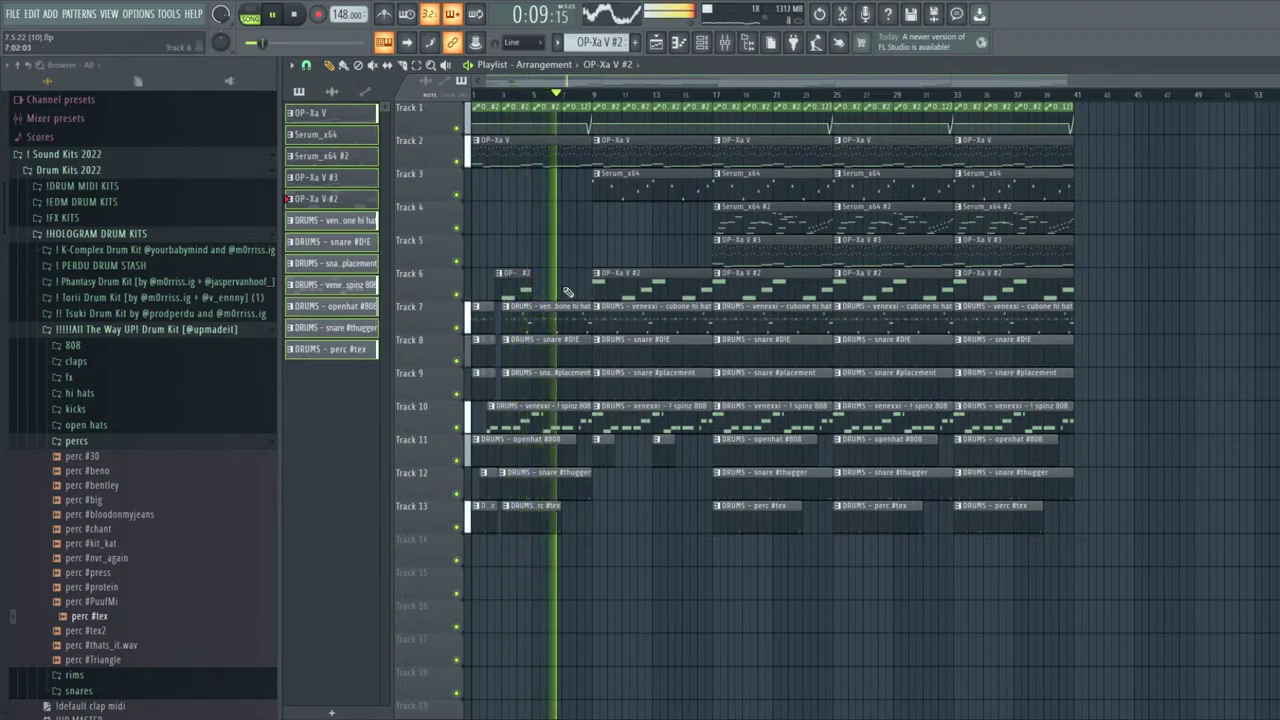
{"action": "scroll", "coordinate": [592, 321], "scroll_direction": "up", "scroll_amount": 1}
{"action": "scroll", "coordinate": [592, 321], "scroll_direction": "up", "scroll_amount": 1}
Trim the ends of the cubone hi hat and snare #DIE clips to about mid-bar 8, leaving a gap before bar 9
{"action": "mouse_move", "coordinate": [588, 322]}
{"action": "left_mouse_down"}
{"action": "mouse_move", "coordinate": [584, 347]}
{"action": "mouse_move", "coordinate": [580, 319]}
{"action": "left_mouse_up"}
{"action": "left_click_drag", "start_coordinate": [590, 325], "coordinate": [571, 321]}
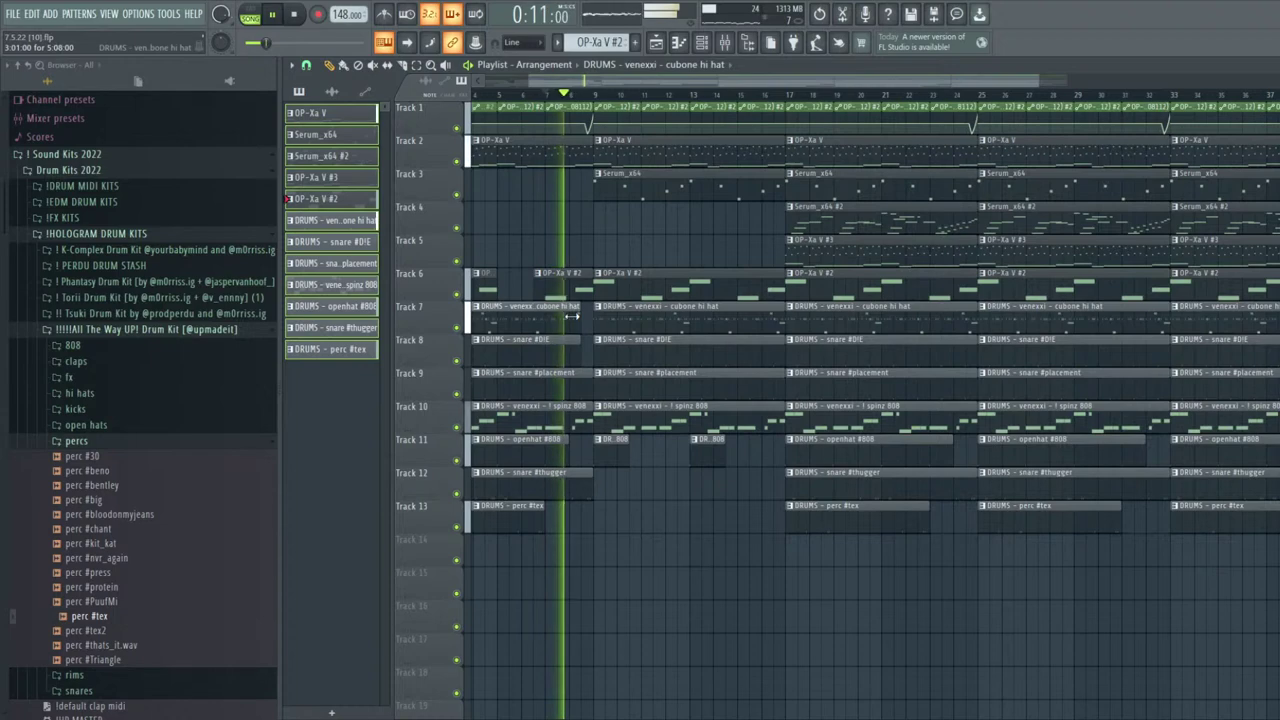
{"action": "scroll", "coordinate": [582, 316], "scroll_direction": "up", "scroll_amount": 3}
{"action": "scroll", "coordinate": [584, 320], "scroll_direction": "down", "scroll_amount": 3}
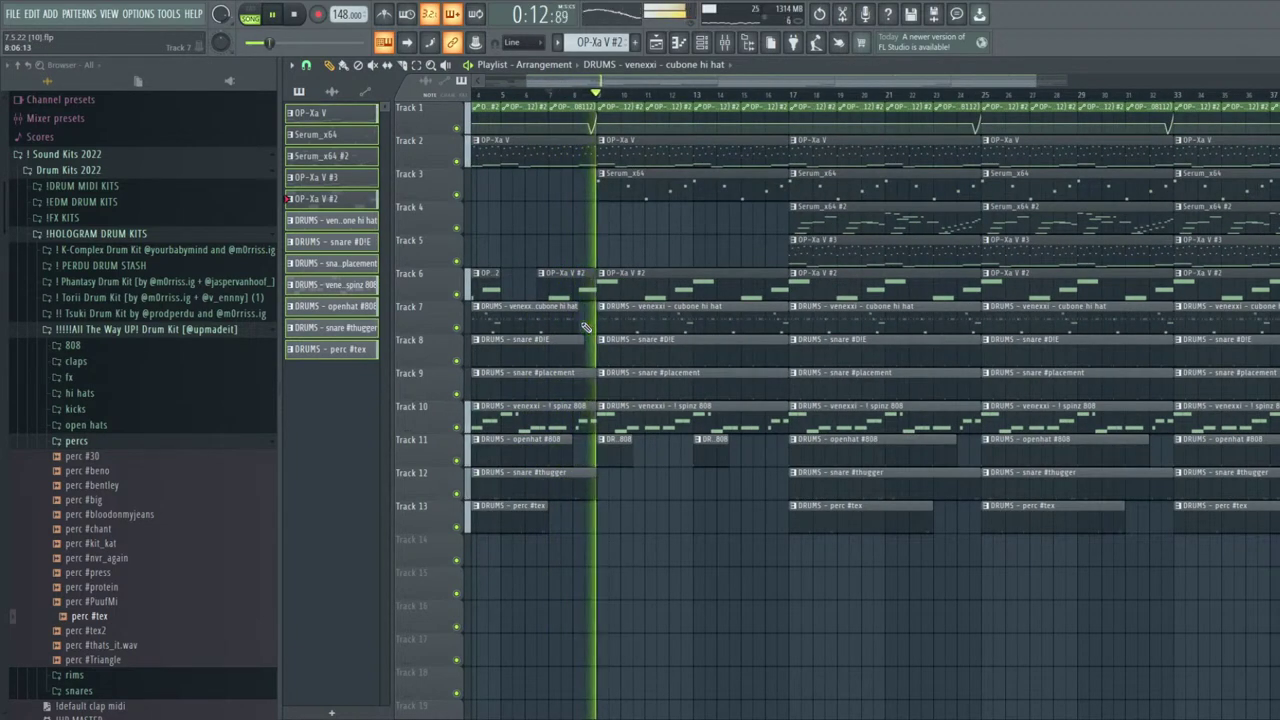
{"action": "scroll", "coordinate": [690, 520], "scroll_direction": "down", "scroll_amount": 2}
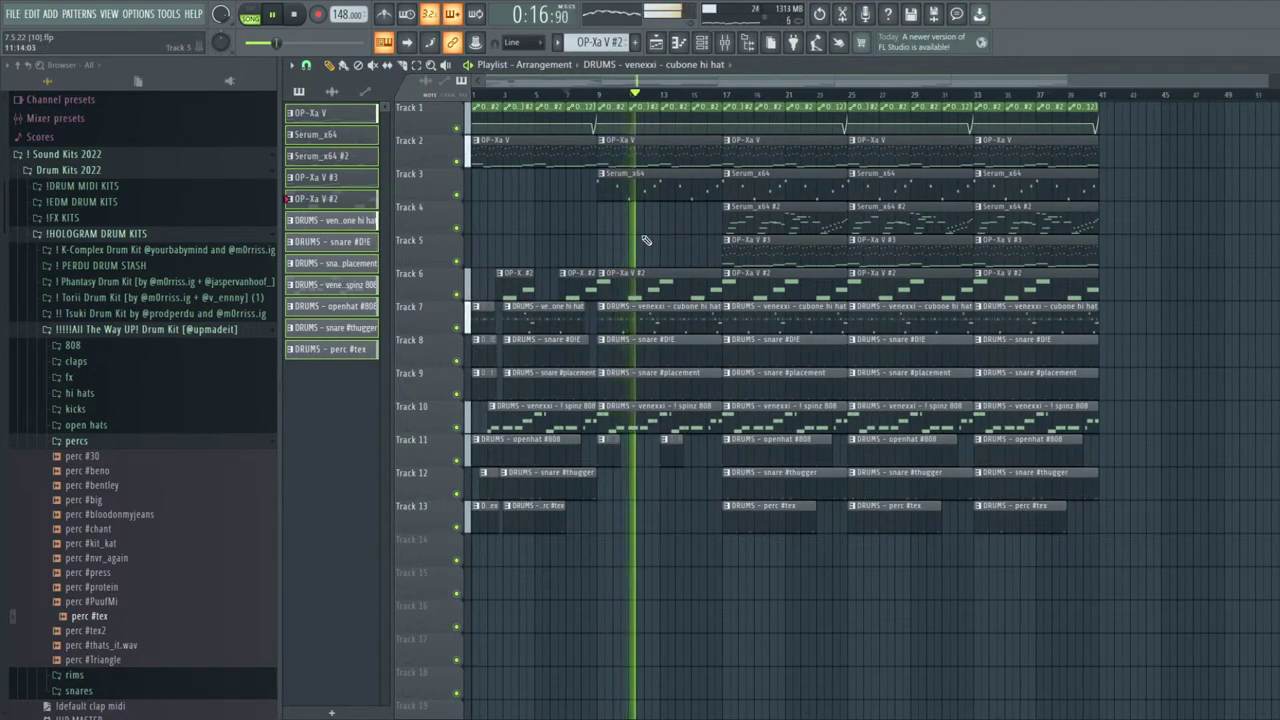
Delete the OP-Xa V #2 and OP-Xa V clips from bars 17 to 24
{"action": "right_click", "coordinate": [766, 283]}
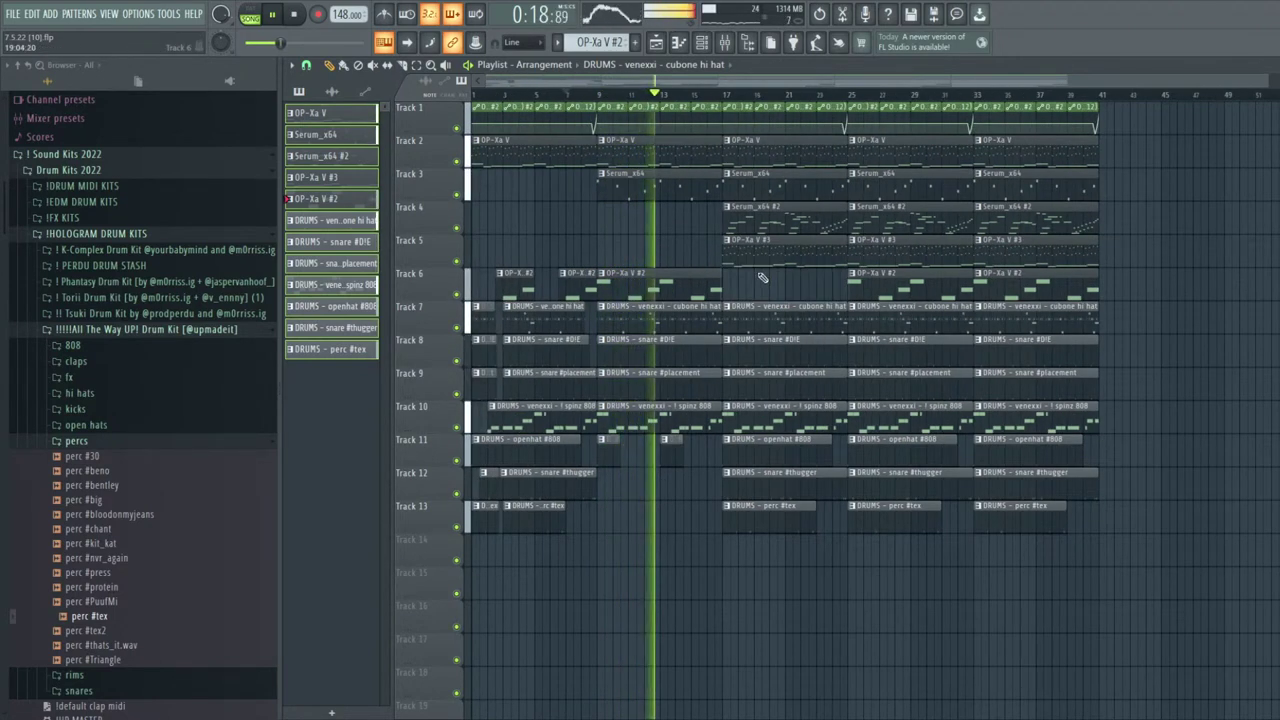
{"action": "right_click", "coordinate": [775, 152]}
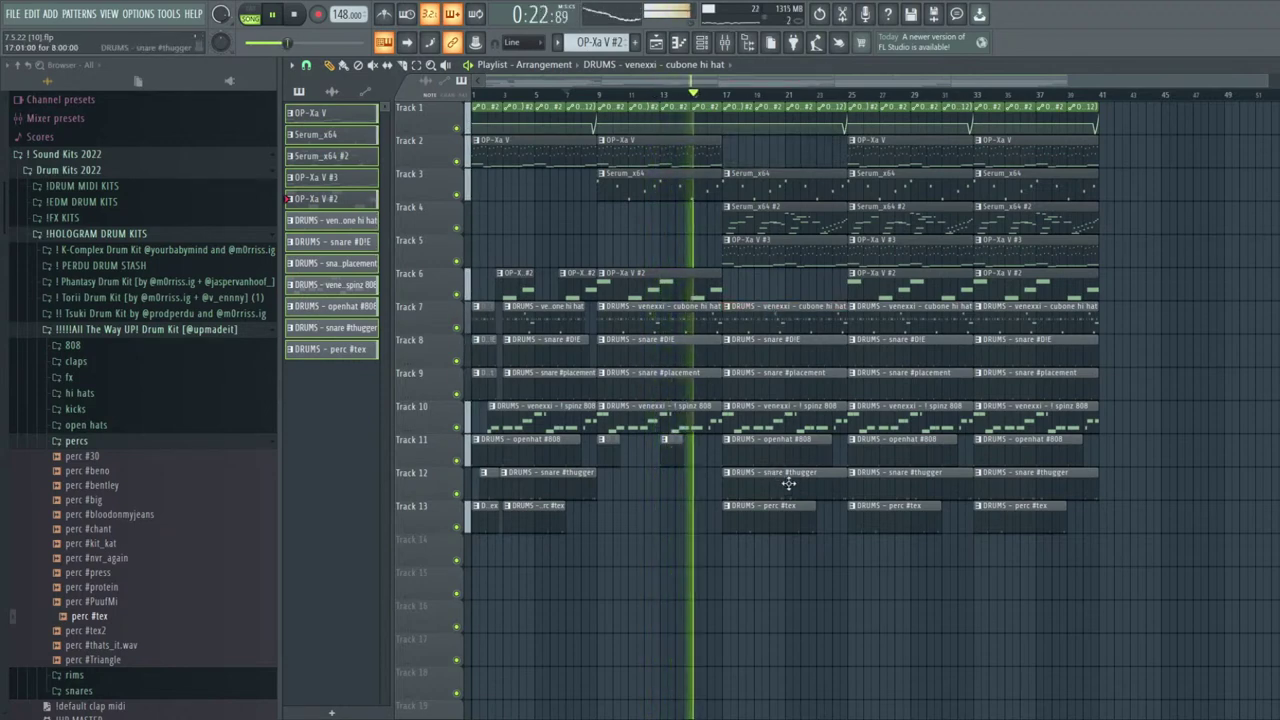
{"action": "scroll", "coordinate": [774, 523], "scroll_direction": "down", "scroll_amount": 1}
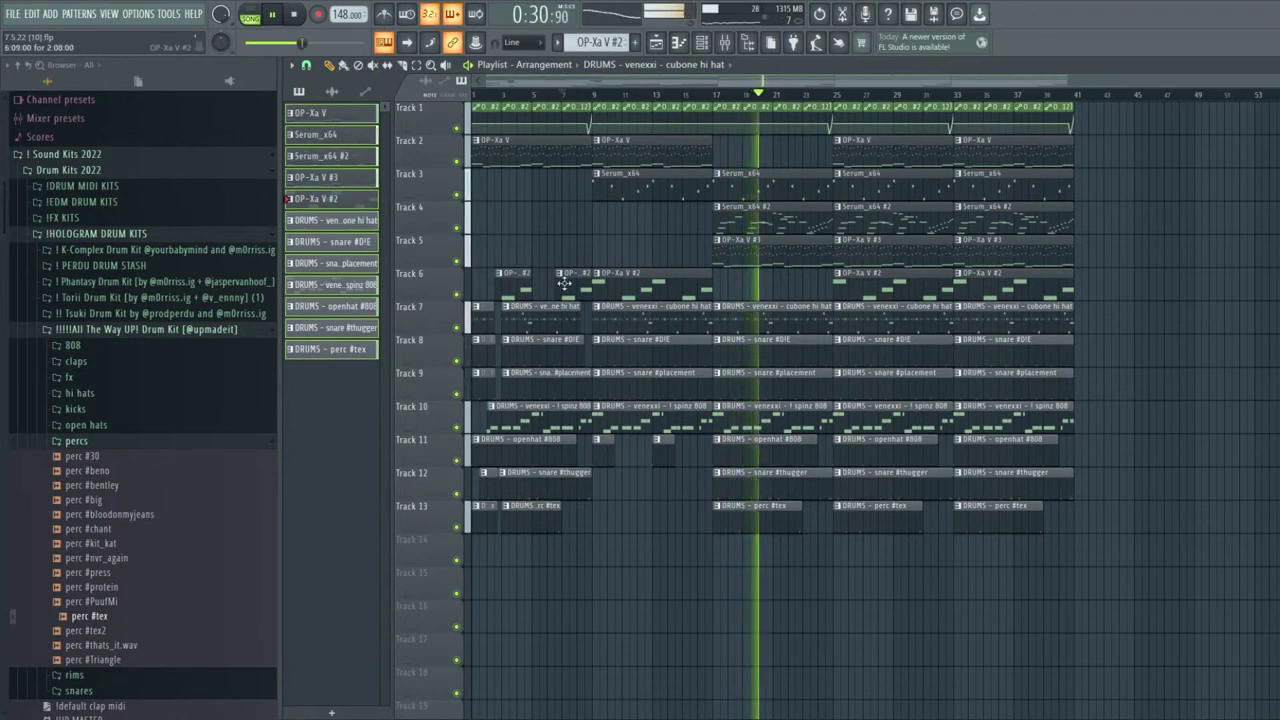
Place two copies of the short OP-Xa V #2 clip on Track 6, starting mid-bar 18 and mid-bar 22
{"action": "key", "text": "F7"}
{"action": "key", "text": "F7"}
{"action": "key", "text": "F6"}
{"action": "key", "text": "F6"}
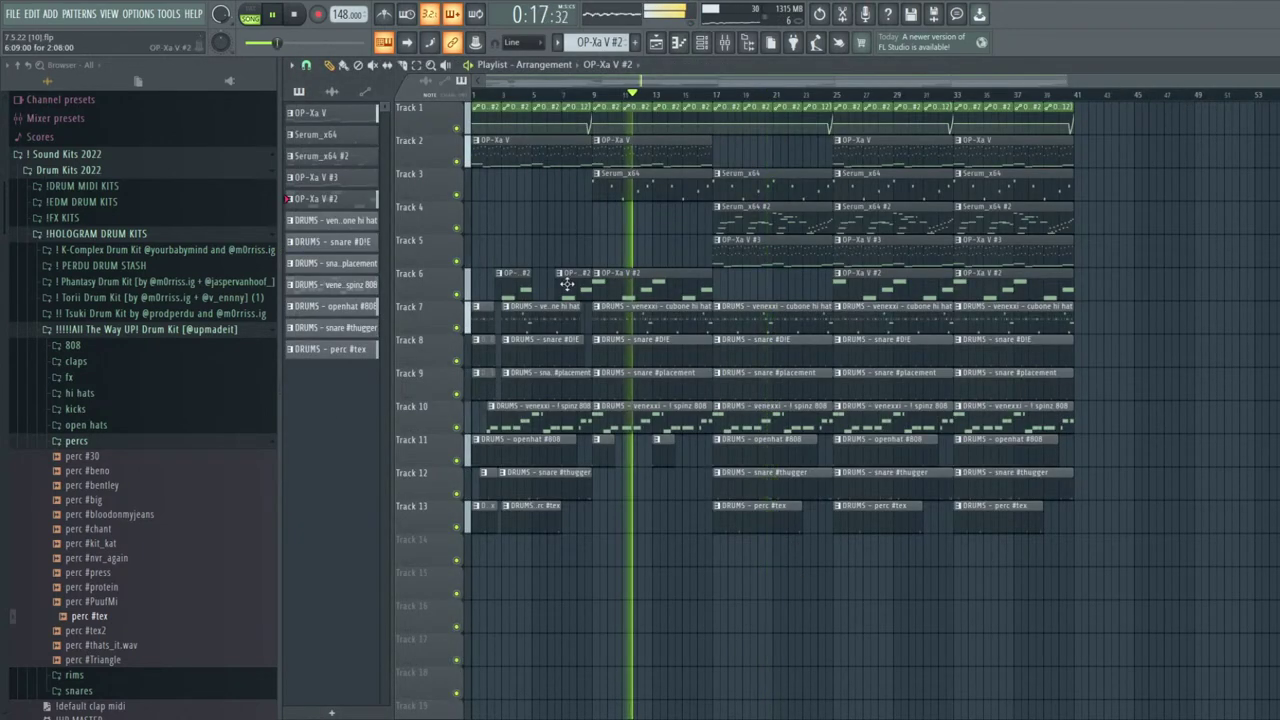
{"action": "left_click", "coordinate": [566, 284]}
{"action": "left_click", "coordinate": [742, 288]}
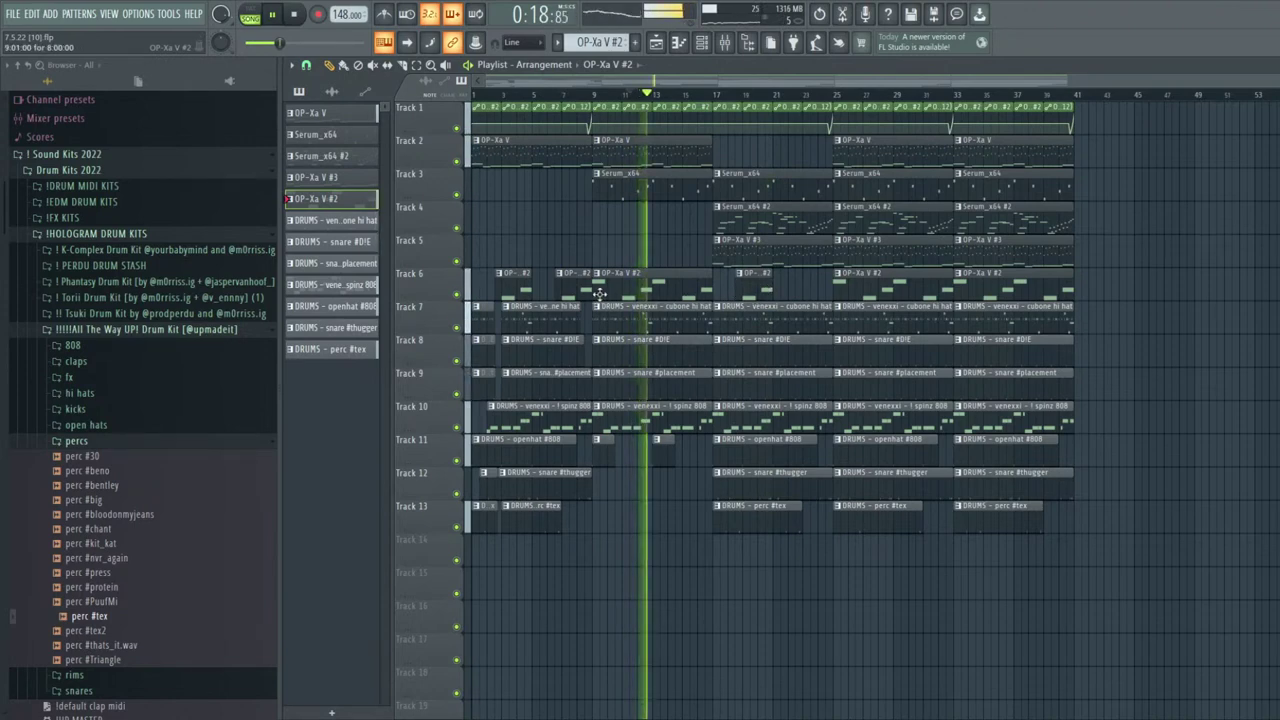
{"action": "key", "text": "F7"}
{"action": "key", "text": "F7"}
{"action": "key", "text": "F6"}
{"action": "key", "text": "F6"}
{"action": "left_click", "coordinate": [806, 290]}
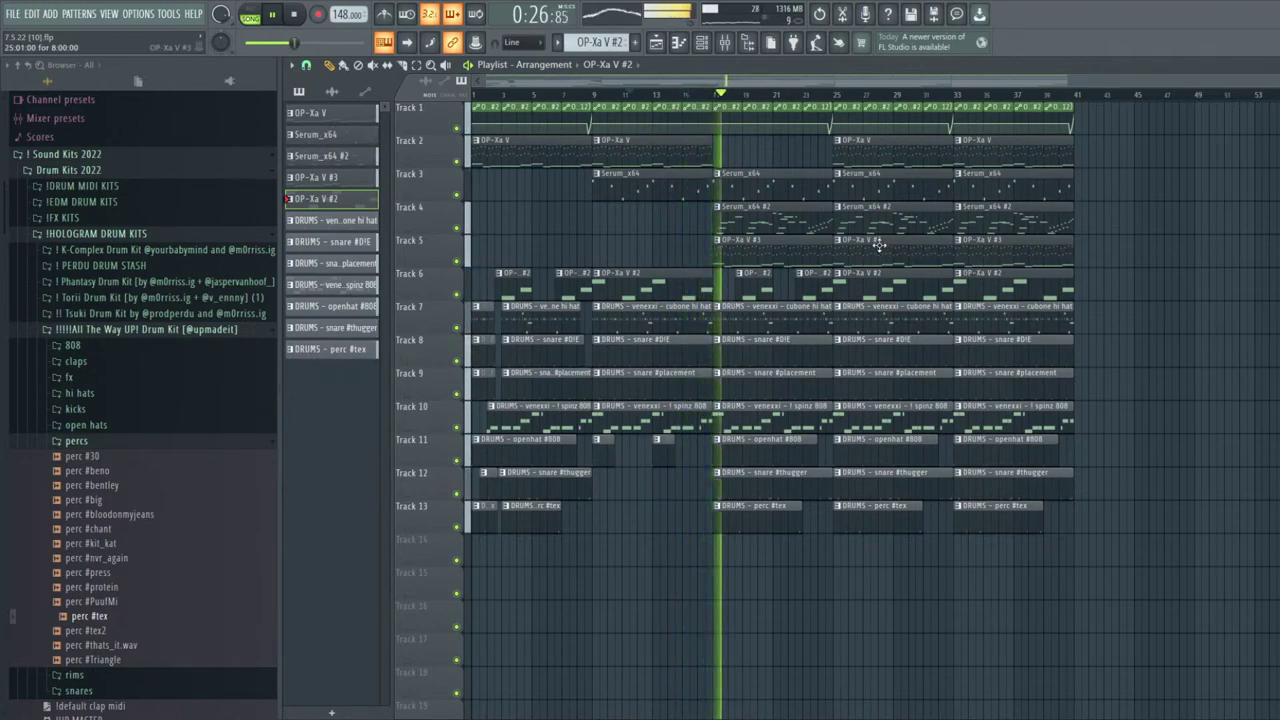
Check the OP-Xa V #3 notes in the piano roll and delete the Serum_x64 clip from bars 17 to 24
{"action": "double_click", "coordinate": [773, 254]}
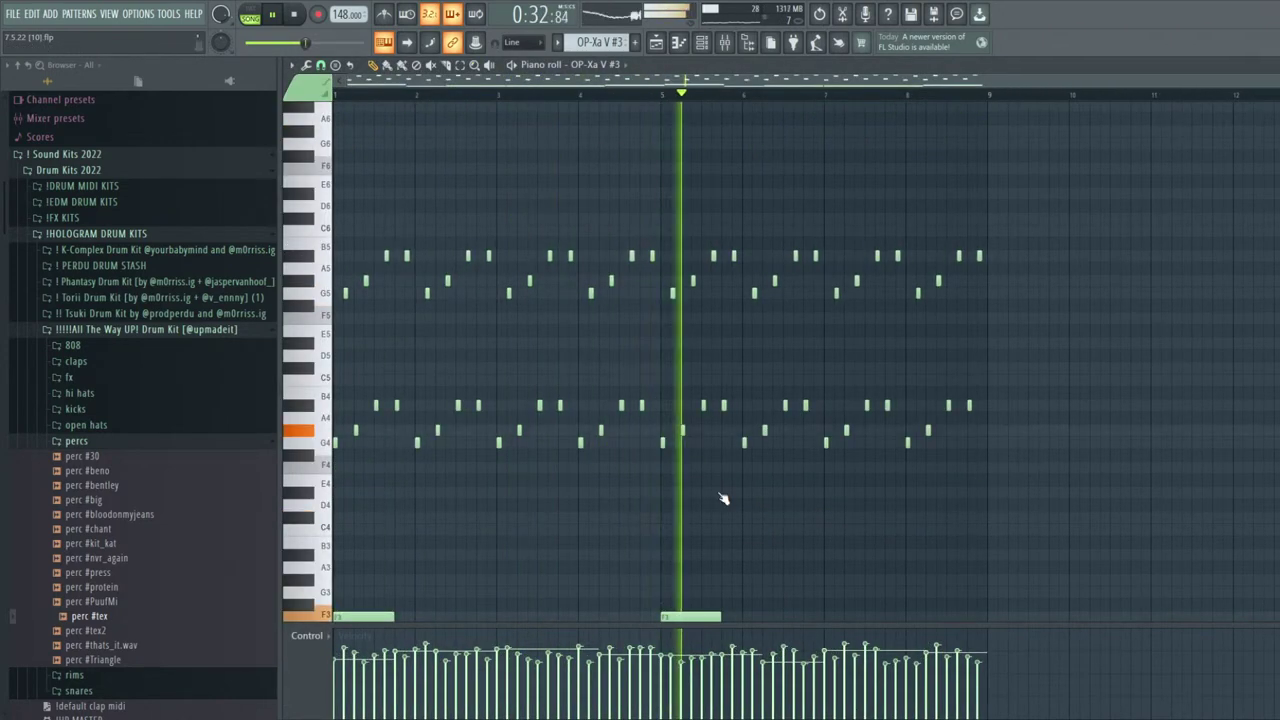
{"action": "key", "text": "Escape"}
{"action": "key", "text": "Escape"}
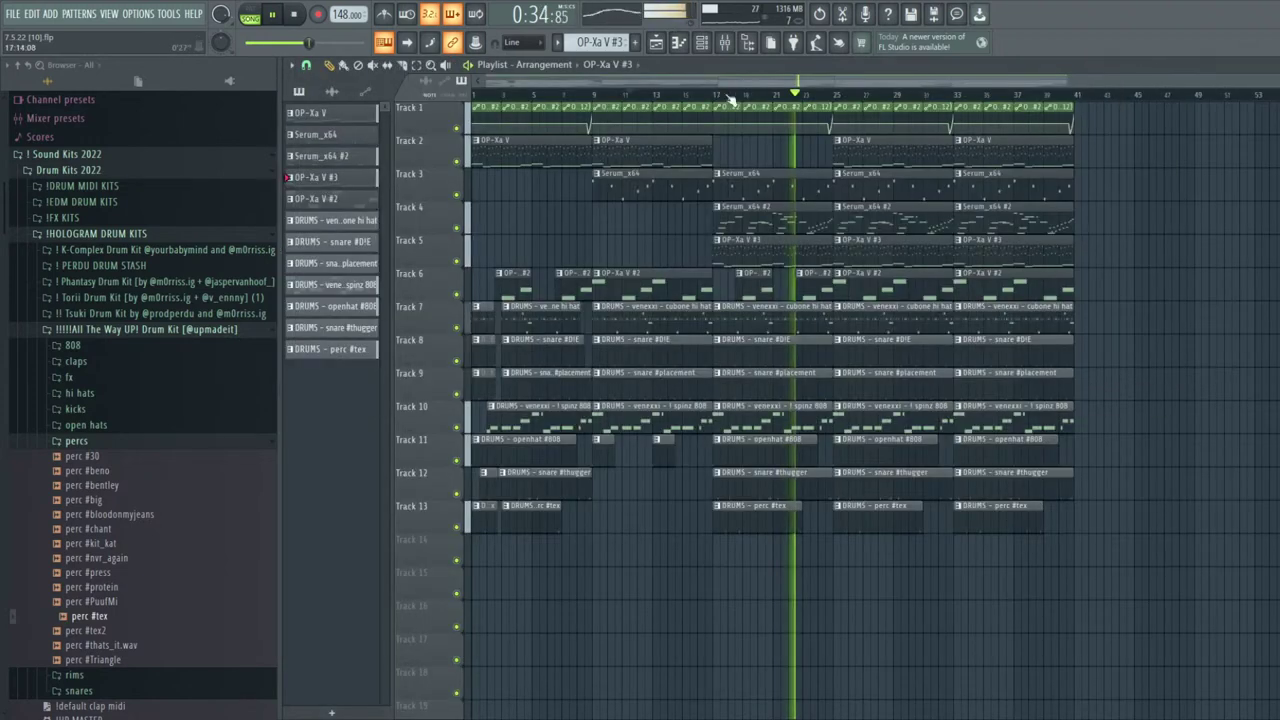
{"action": "left_click", "coordinate": [700, 94]}
{"action": "right_click", "coordinate": [754, 176]}
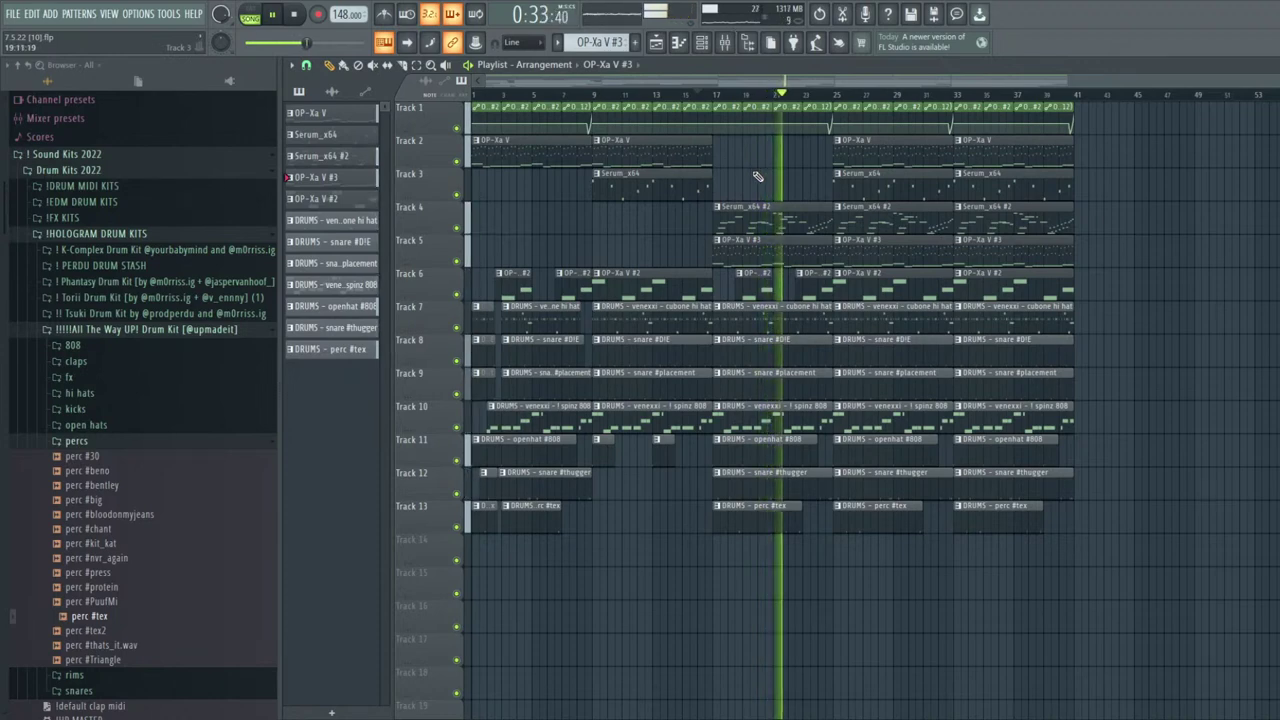
Delete the OP-Xa V #3, Serum_x64 #2 and Serum_x64 clips from bars 25 to 32
{"action": "right_click", "coordinate": [872, 262]}
{"action": "right_click", "coordinate": [870, 222]}
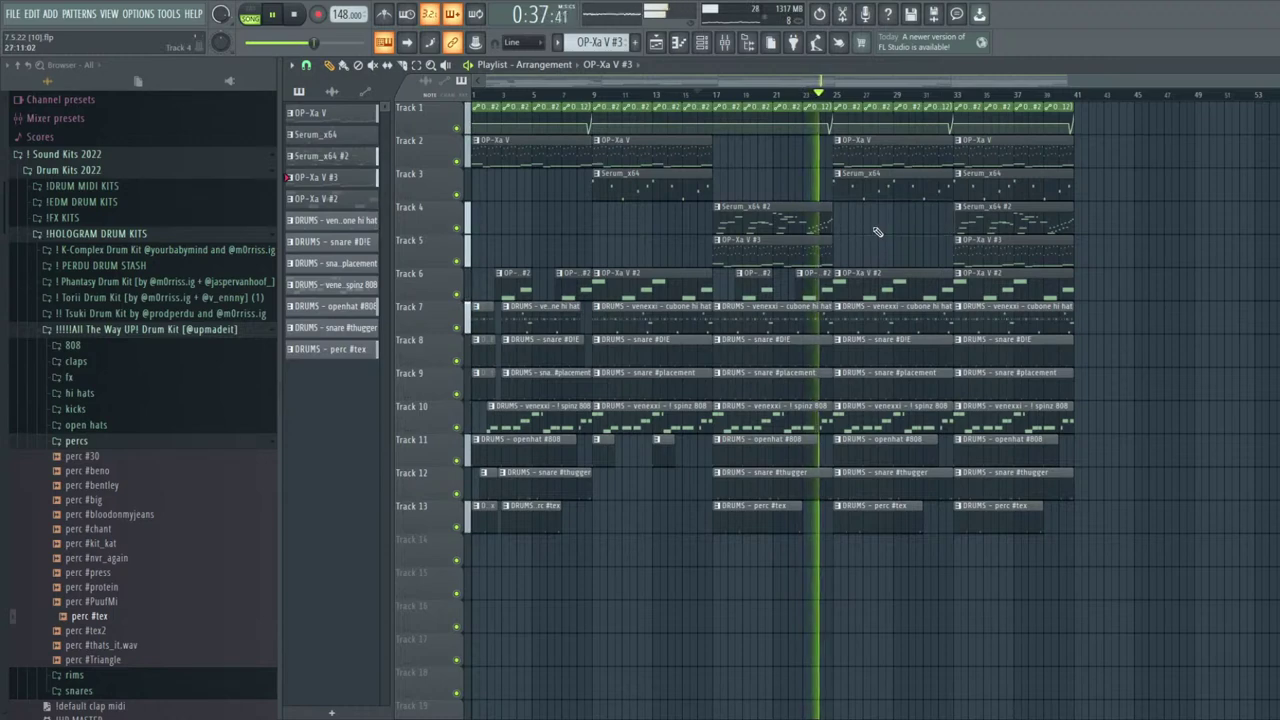
{"action": "right_click", "coordinate": [862, 192]}
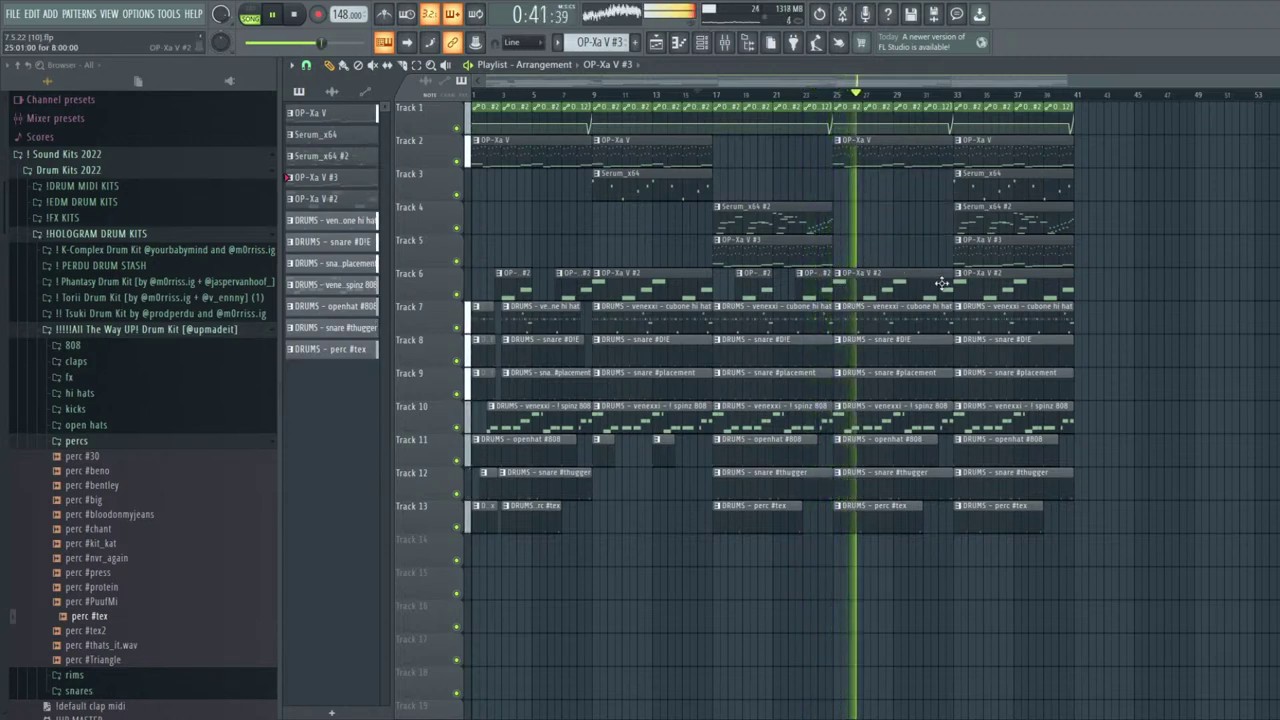
Slice the OP-Xa V #2 clip at bar 27, remove the remainder, and place a copy of the two-bar piece at bar 29
{"action": "left_click", "coordinate": [800, 94]}
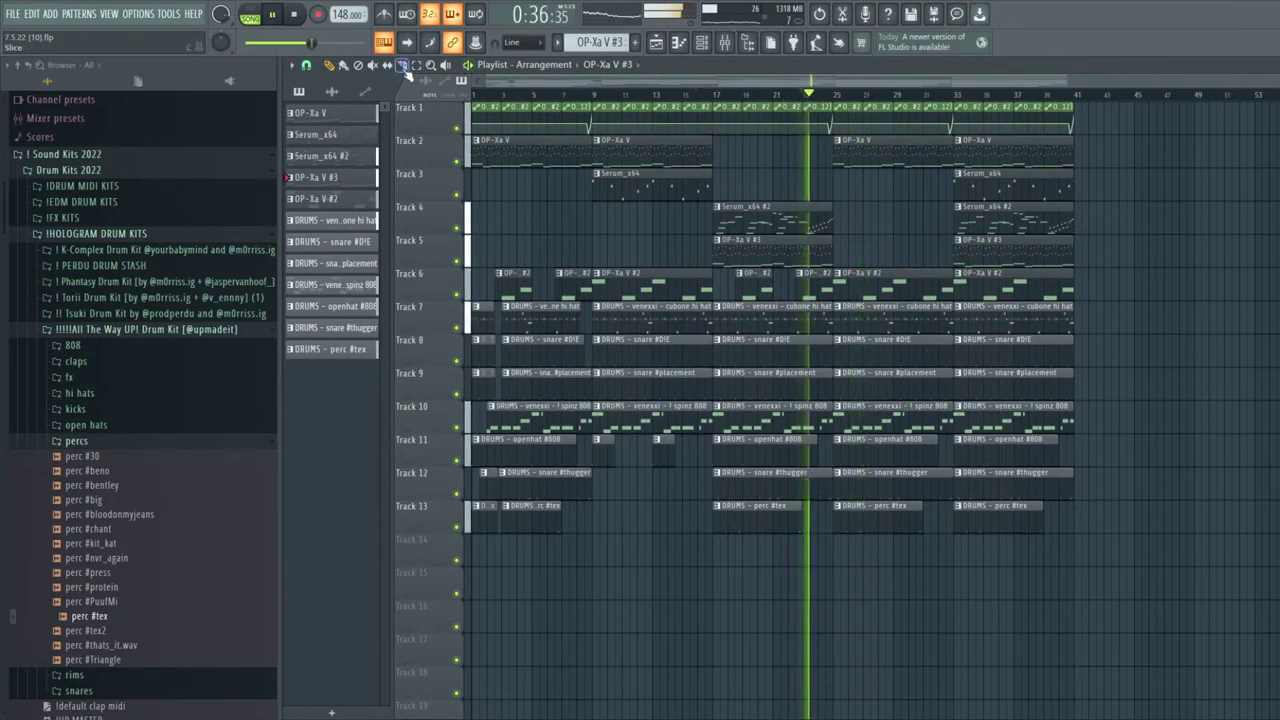
{"action": "left_click_drag", "start_coordinate": [867, 283], "coordinate": [867, 287]}
{"action": "left_click", "coordinate": [329, 65]}
{"action": "right_click", "coordinate": [885, 282]}
{"action": "left_click", "coordinate": [897, 287]}
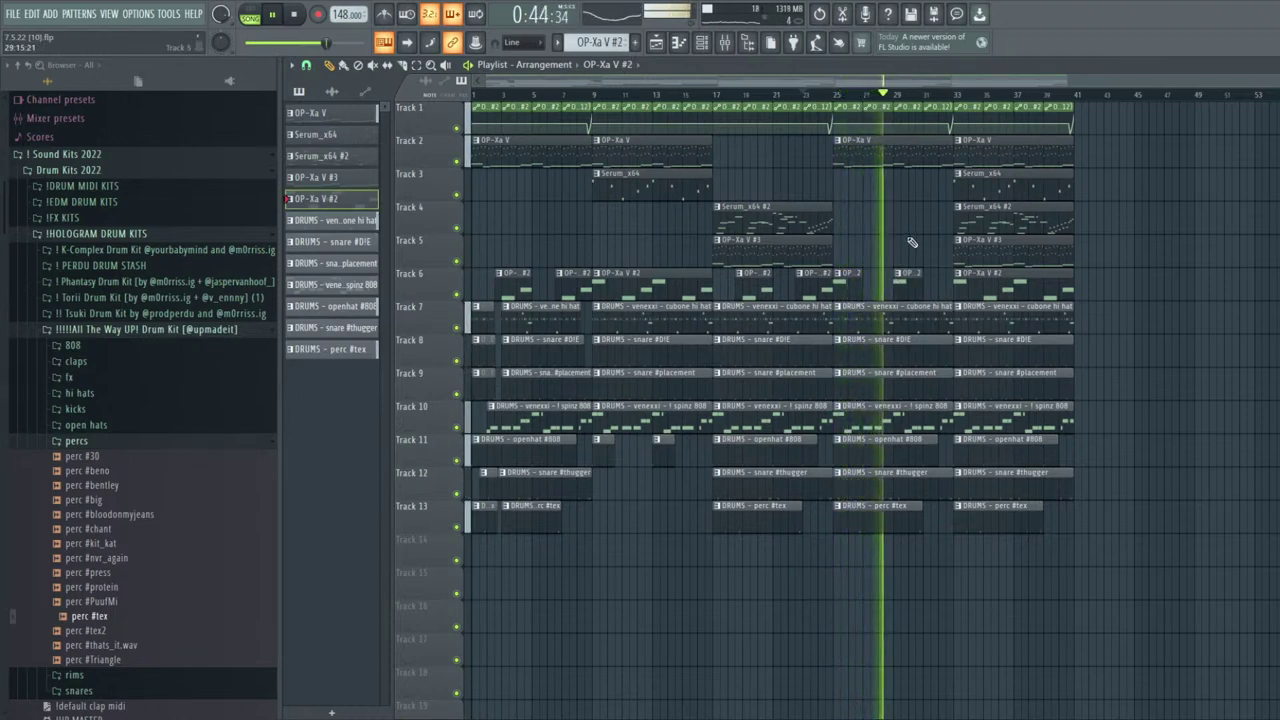
Replace the OP-Xa V #2 clip at bar 33 with short copies at mid-bars 34 and 38, and delete the Serum_x64 #2 clip there
{"action": "right_click", "coordinate": [971, 294]}
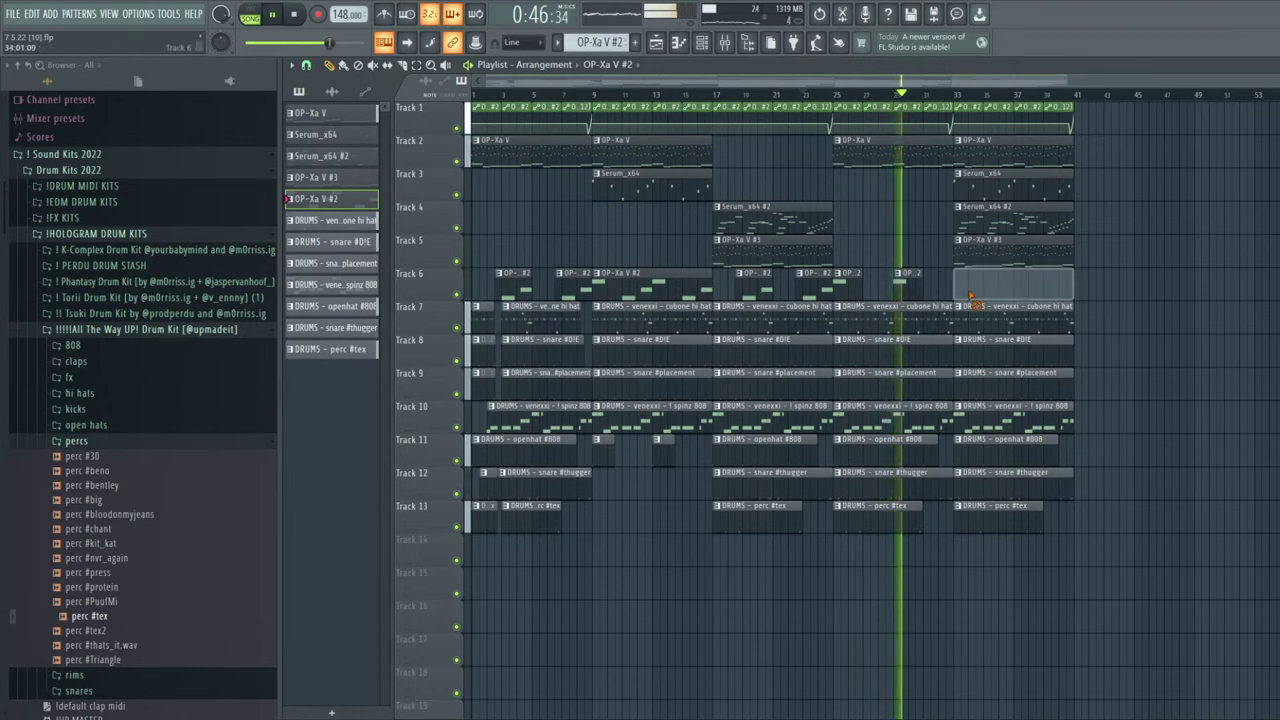
{"action": "left_click", "coordinate": [1012, 293]}
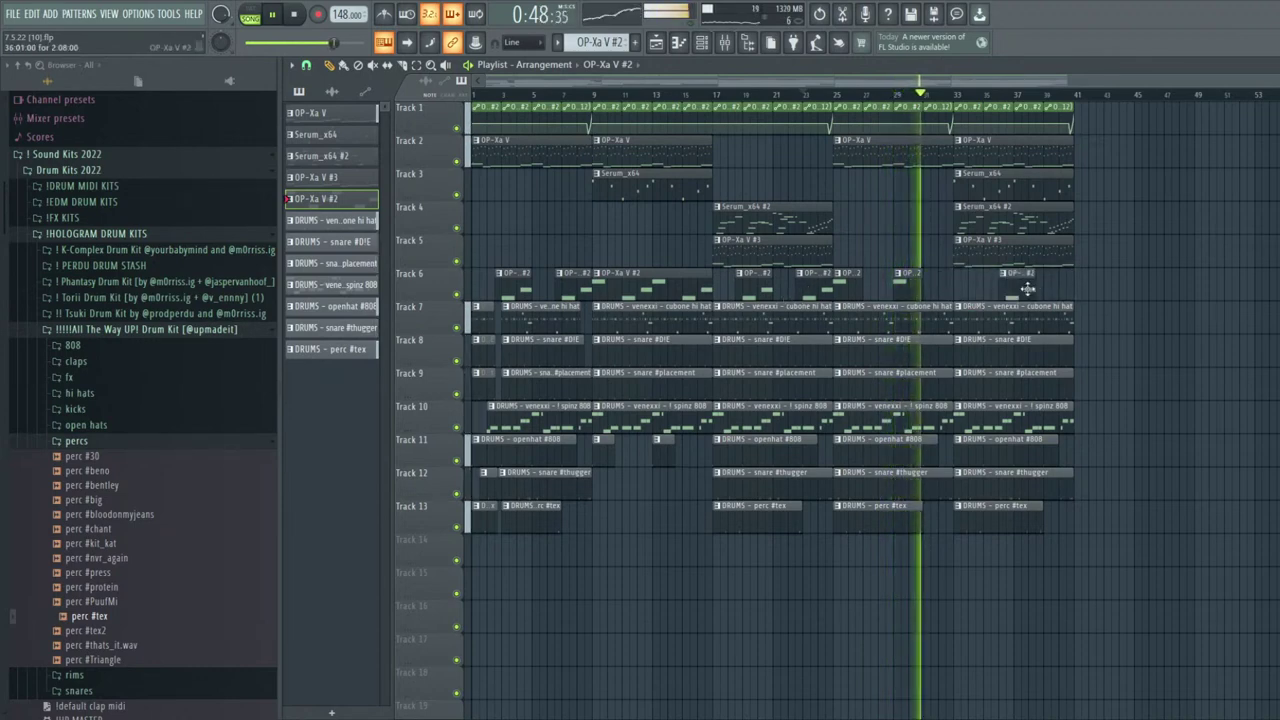
{"action": "left_click", "coordinate": [1041, 291]}
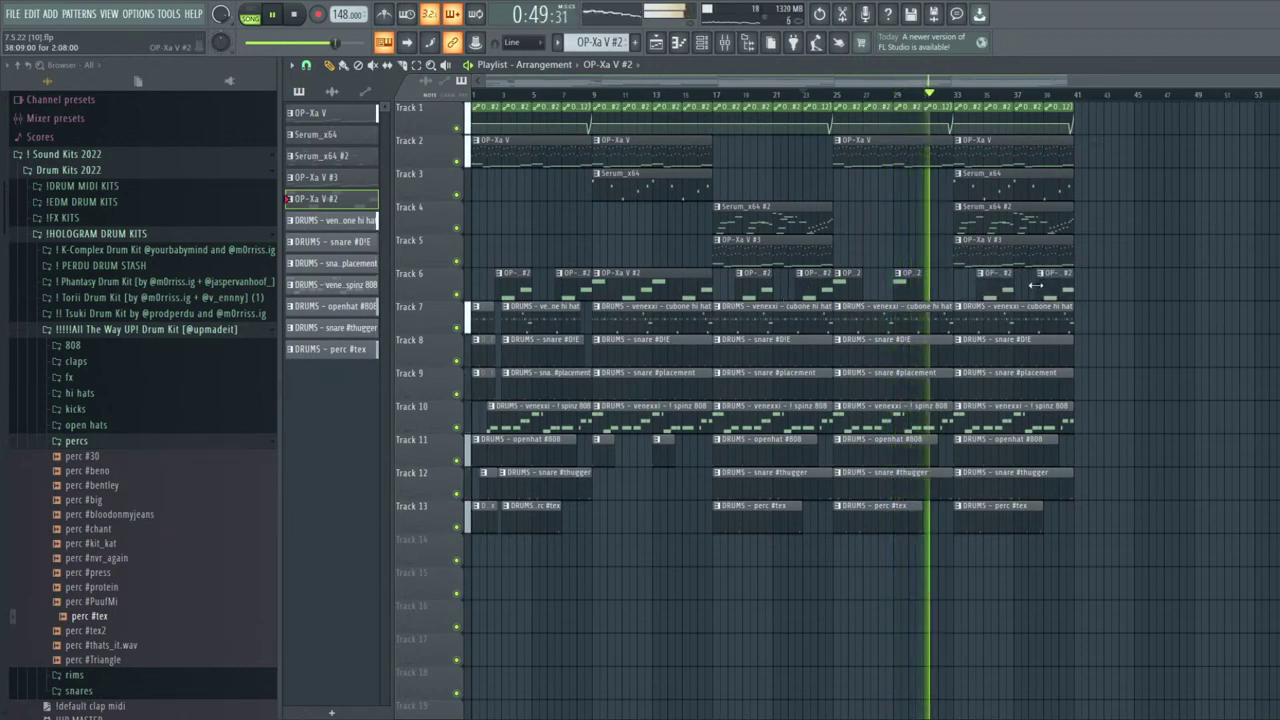
{"action": "right_click", "coordinate": [1000, 220]}
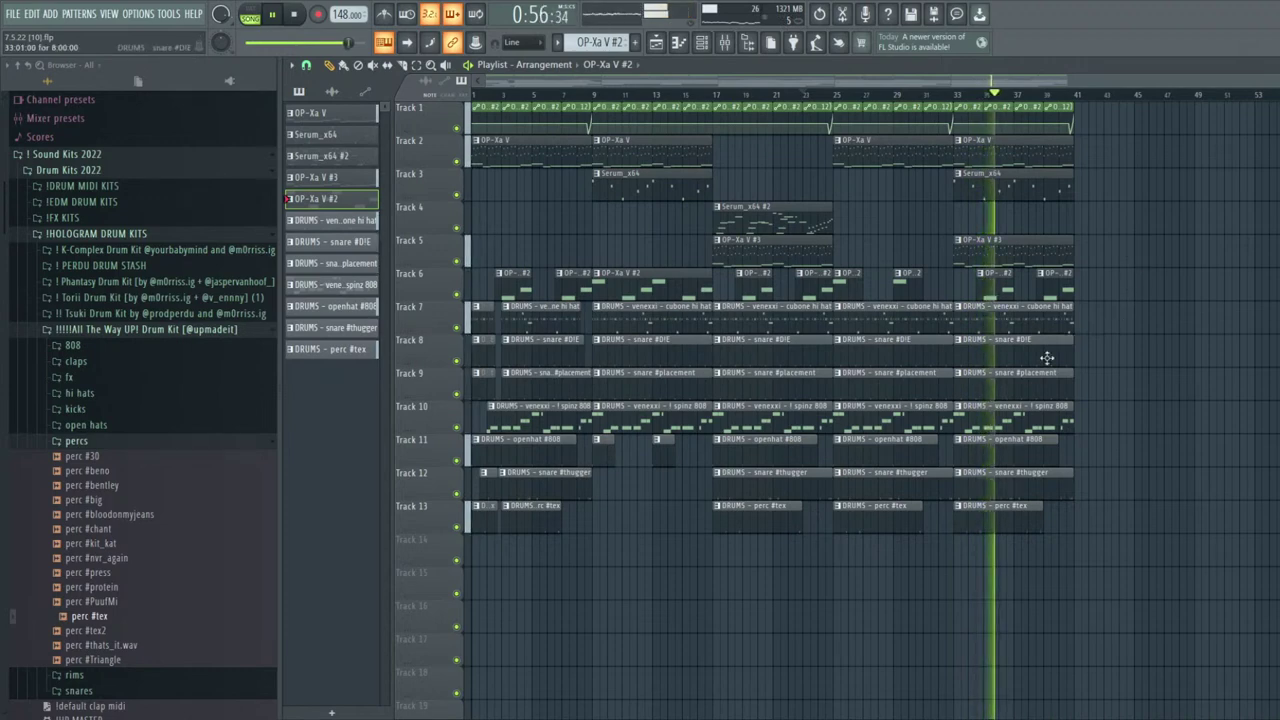
Replay from just before bar 25 and delete the snare #thugger and perc #tex clips from bars 25 to 32
{"action": "left_click", "coordinate": [809, 96]}
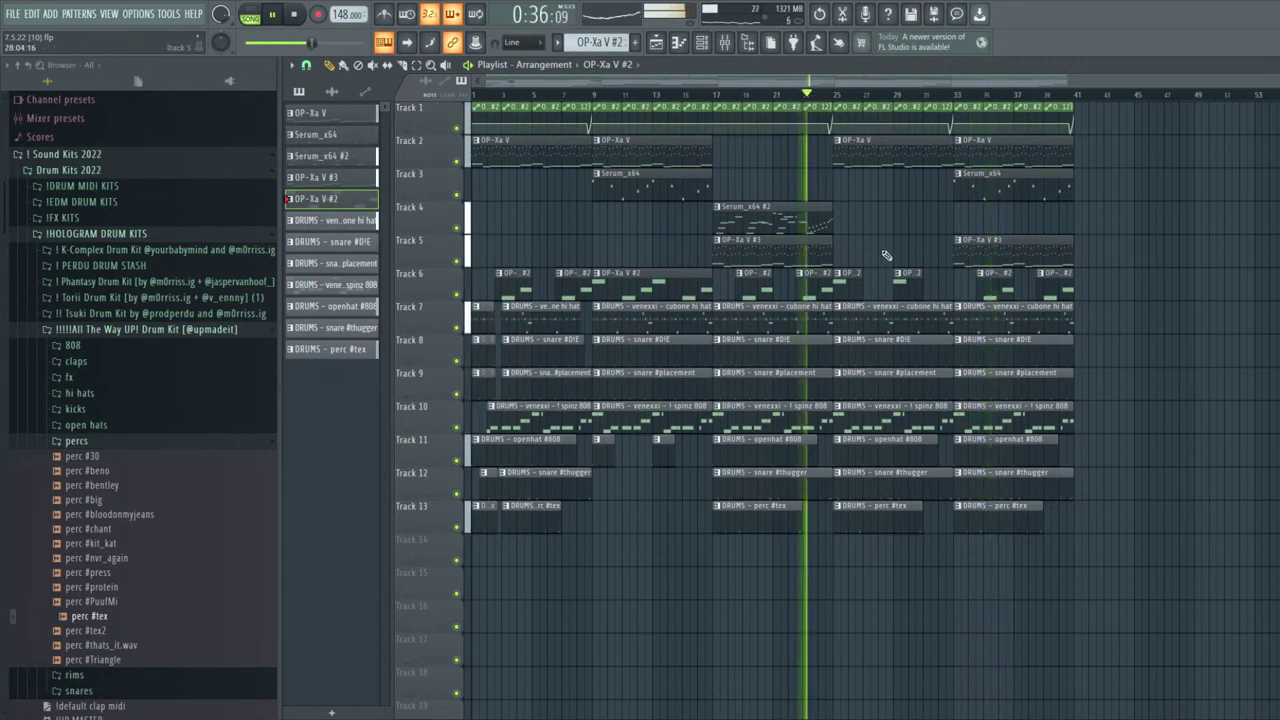
{"action": "right_click", "coordinate": [851, 489]}
{"action": "right_click", "coordinate": [851, 508]}
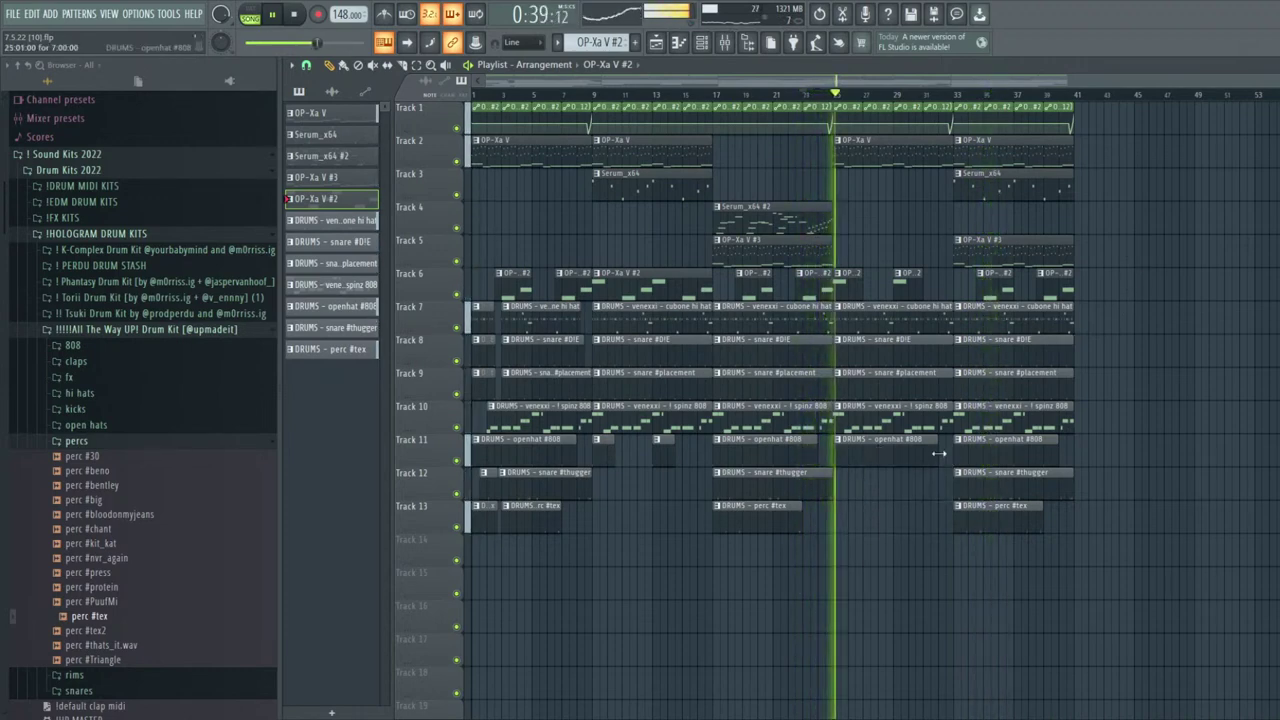
Replace the openhat #808 clip in bars 25 to 32 with short copies at bars 25 and 29
{"action": "right_click", "coordinate": [866, 461]}
{"action": "left_click", "coordinate": [836, 451]}
{"action": "key", "text": "space"}
{"action": "right_click", "coordinate": [857, 461]}
{"action": "key", "text": "space"}
{"action": "left_click", "coordinate": [804, 455]}
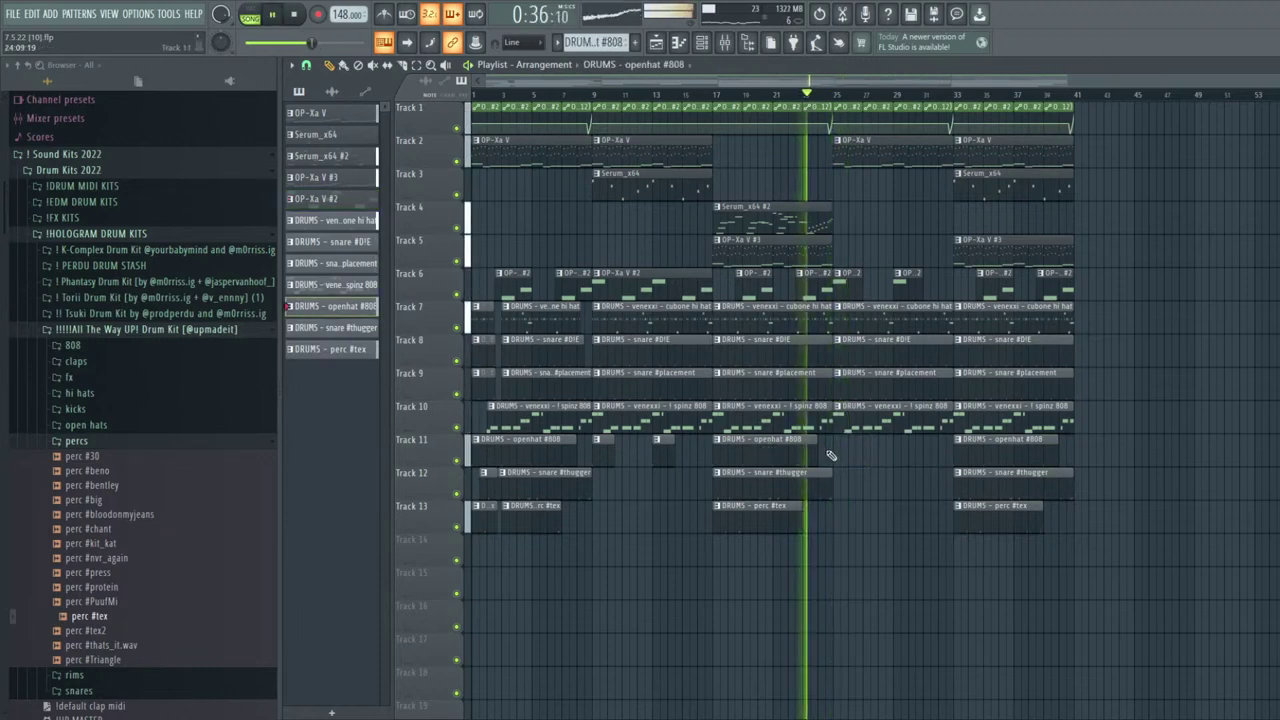
{"action": "left_click", "coordinate": [806, 95]}
{"action": "scroll", "coordinate": [836, 420], "scroll_direction": "up", "scroll_amount": 2}
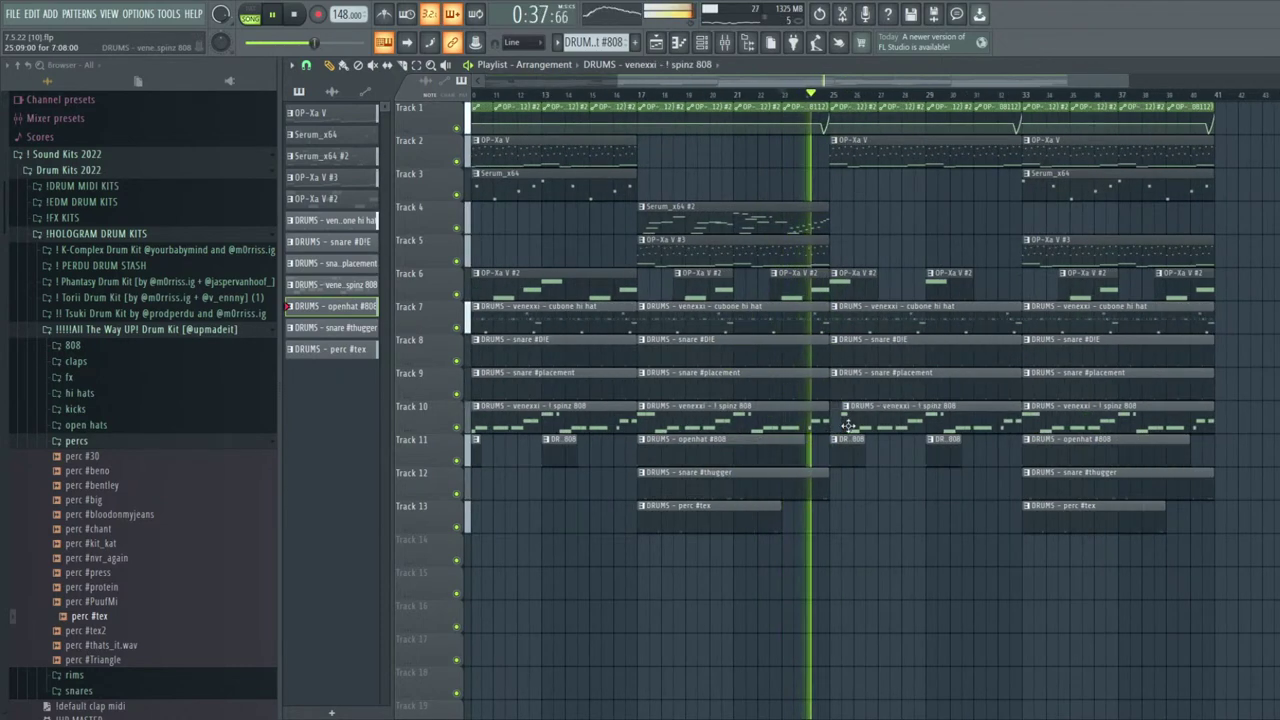
Trim the start of the spinz 808 clip at bar 25 to late in that bar
{"action": "scroll", "coordinate": [848, 426], "scroll_direction": "up", "scroll_amount": 2}
{"action": "left_click_drag", "start_coordinate": [839, 426], "coordinate": [849, 426]}
{"action": "scroll", "coordinate": [864, 420], "scroll_direction": "down", "scroll_amount": 3}
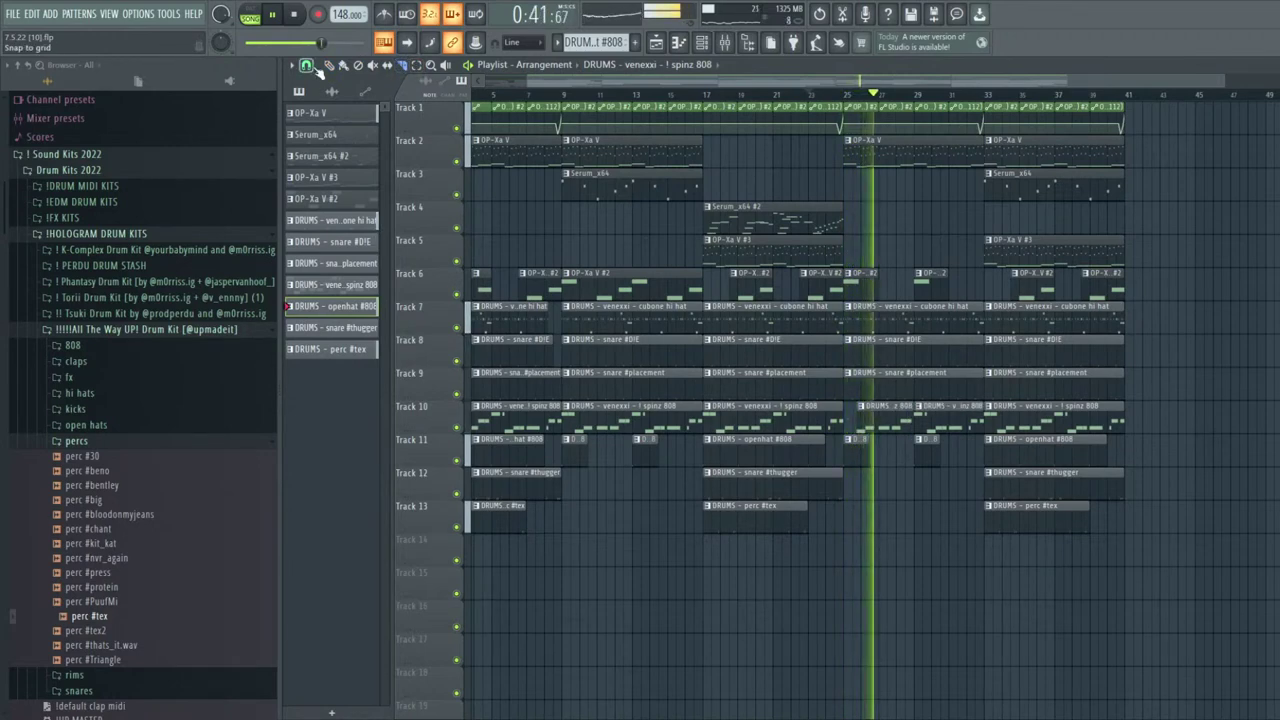
Slice the spinz 808 clip at bar 29 and trim the second piece's start to about 29:11
{"action": "left_click", "coordinate": [906, 422]}
{"action": "scroll", "coordinate": [908, 440], "scroll_direction": "up", "scroll_amount": 1}
{"action": "left_click_drag", "start_coordinate": [919, 426], "coordinate": [931, 426]}
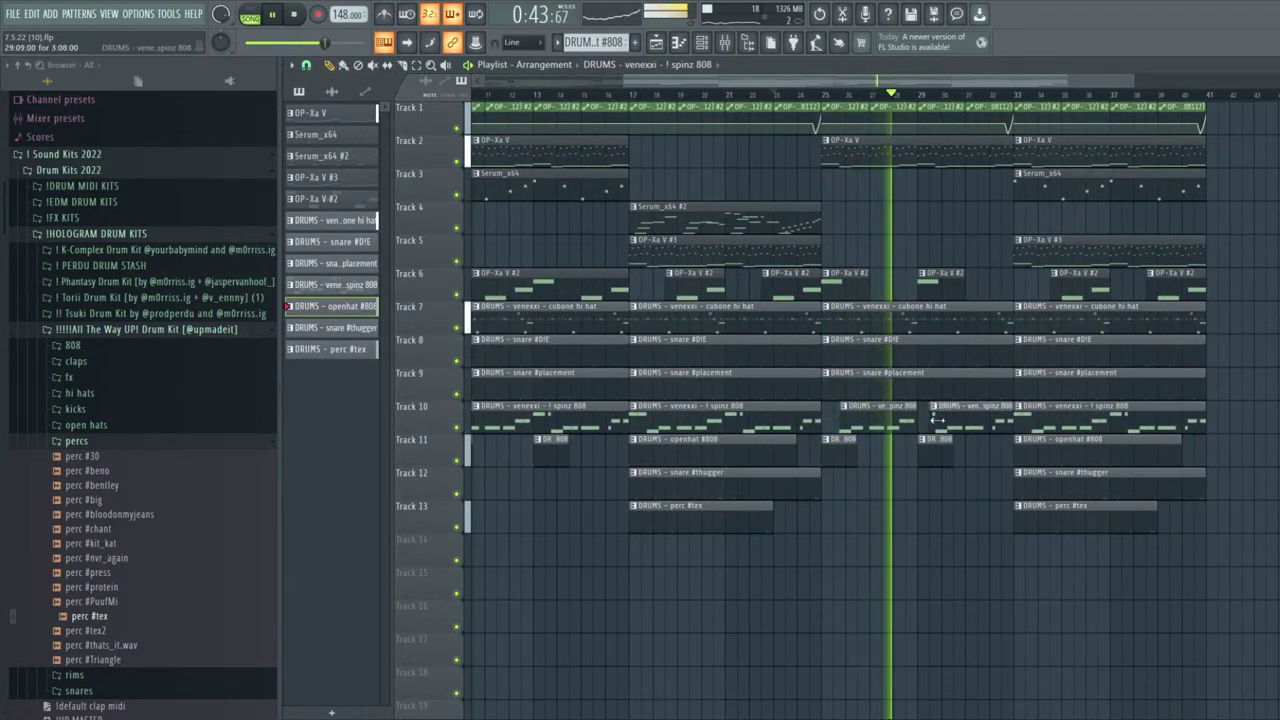
{"action": "scroll", "coordinate": [932, 426], "scroll_direction": "up", "scroll_amount": 3}
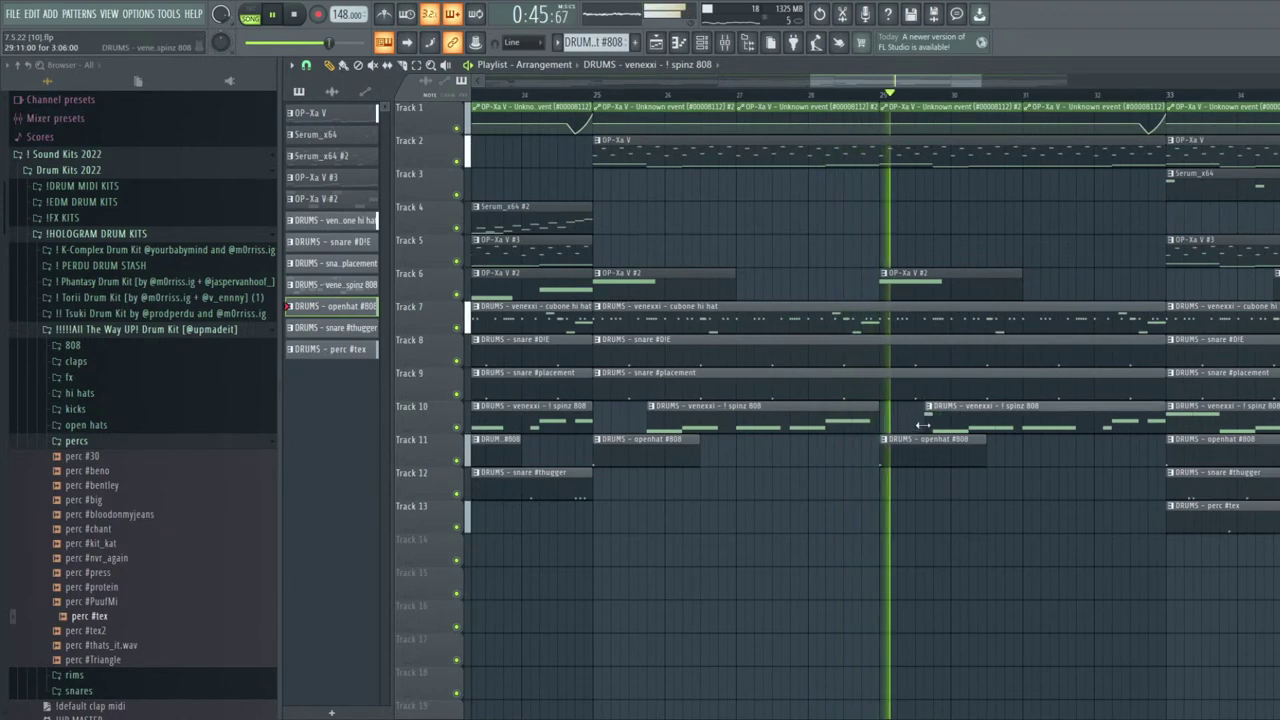
{"action": "scroll", "coordinate": [930, 430], "scroll_direction": "down", "scroll_amount": 4}
{"action": "scroll", "coordinate": [1157, 549], "scroll_direction": "down", "scroll_amount": 1}
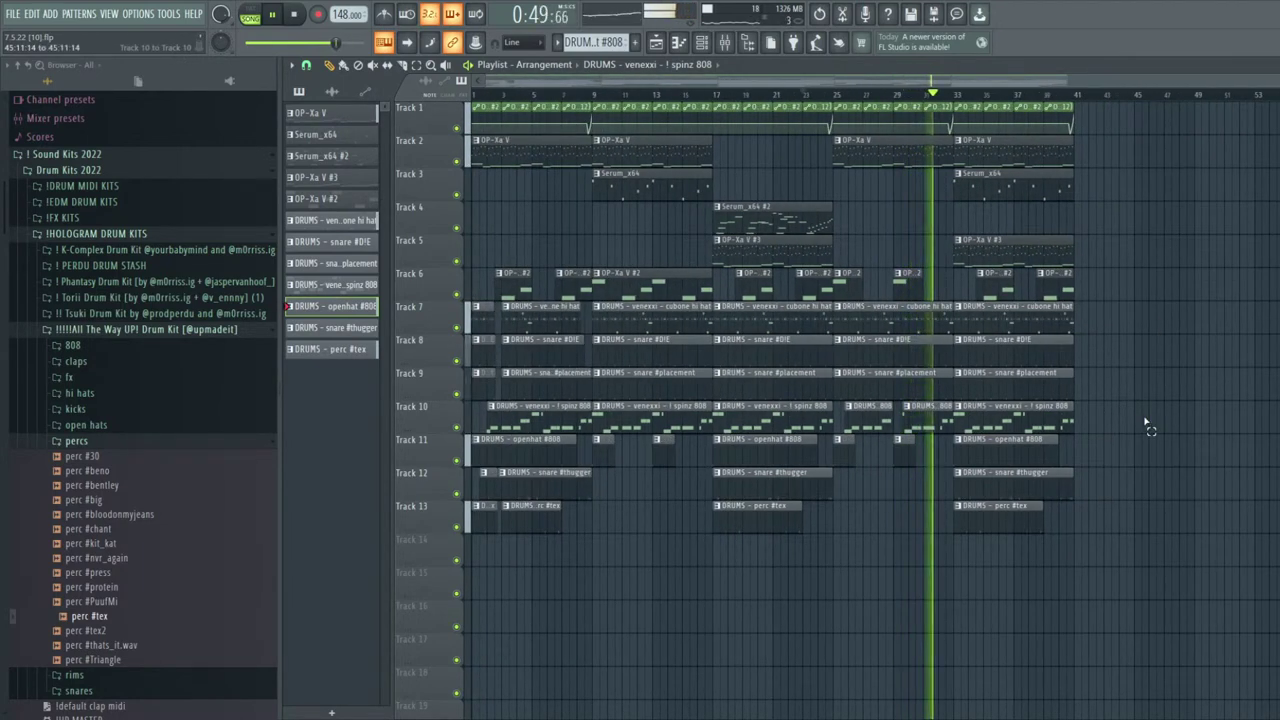
Trim the end of the cubone hi hat clip in bars 25 to 32 to about 32:13 and replay the transition
{"action": "scroll", "coordinate": [955, 385], "scroll_direction": "up", "scroll_amount": 3}
{"action": "left_click", "coordinate": [933, 320]}
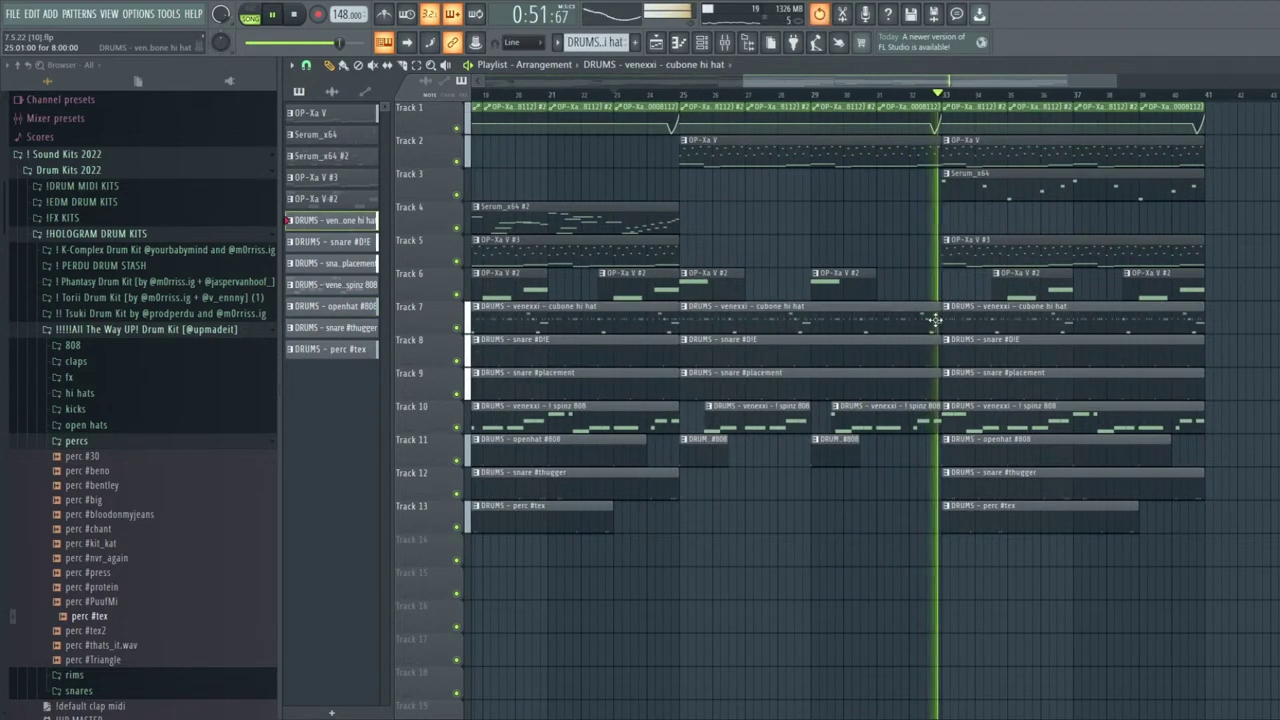
{"action": "key", "text": "space"}
{"action": "left_click", "coordinate": [895, 96]}
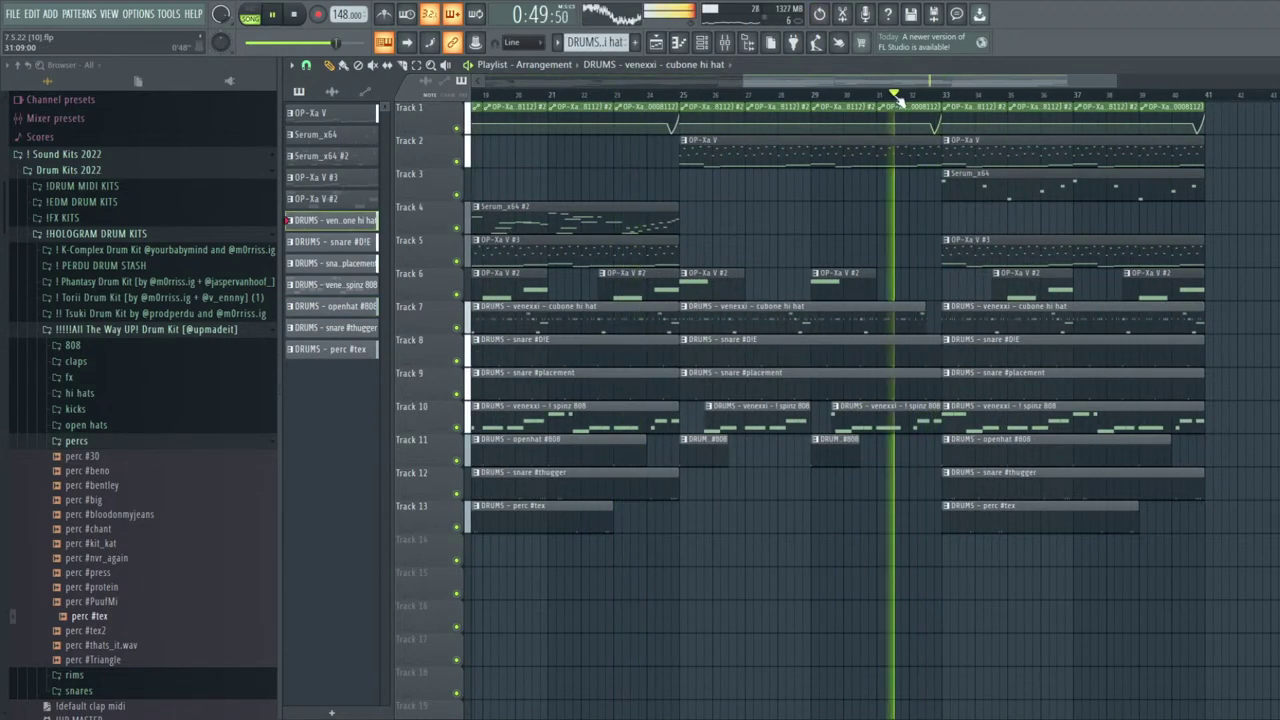
{"action": "scroll", "coordinate": [950, 296], "scroll_direction": "down", "scroll_amount": 3}
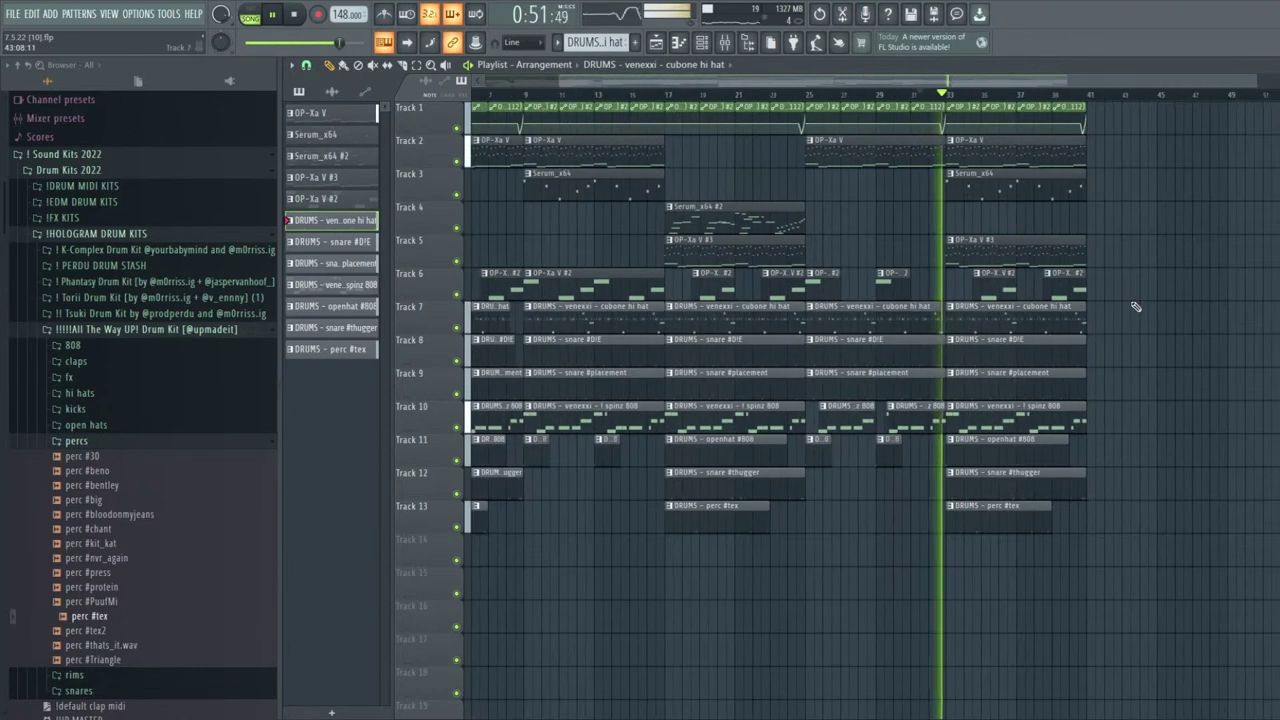
Stop playback and place a four-step snare #thugger clip at 32:13 on track 12, just before the bar 33 clip
{"action": "scroll", "coordinate": [886, 508], "scroll_direction": "up", "scroll_amount": 3}
{"action": "left_click", "coordinate": [756, 489]}
{"action": "key", "text": "space"}
{"action": "left_click_drag", "start_coordinate": [785, 521], "coordinate": [774, 486]}
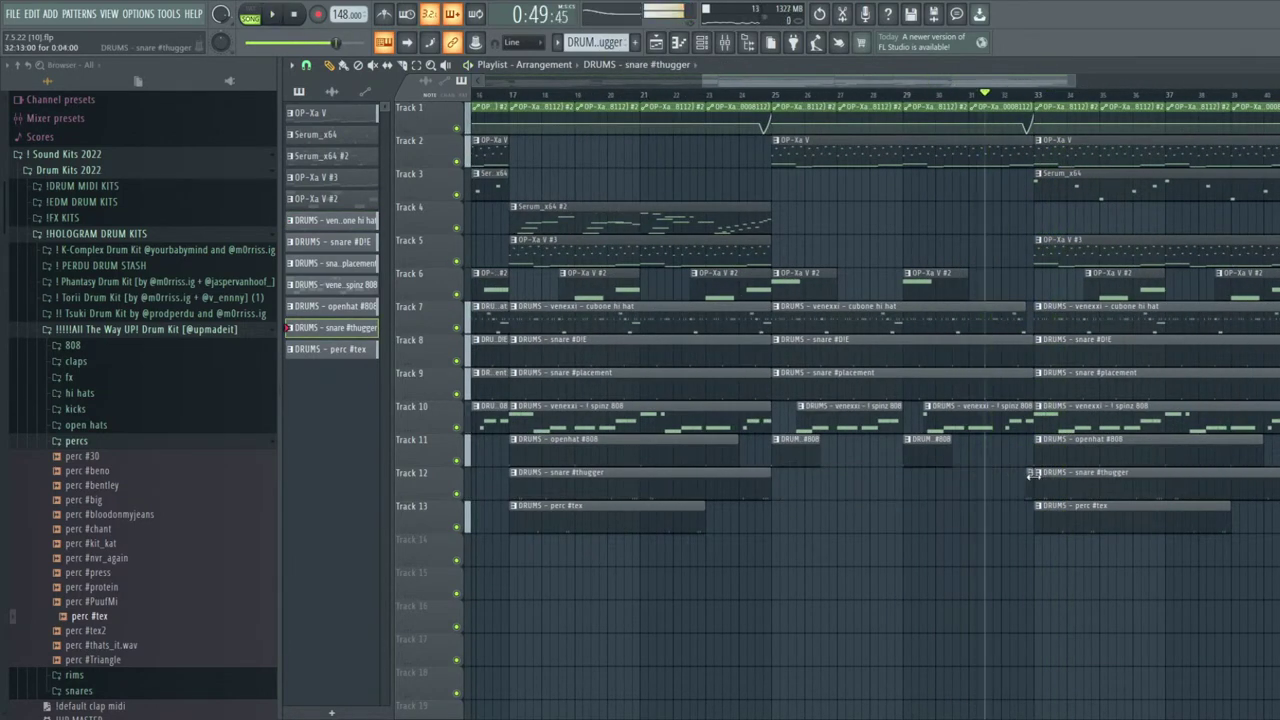
Examine the snare #thugger pattern's notes in the piano roll and return to the playlist
{"action": "scroll", "coordinate": [1032, 474], "scroll_direction": "down", "scroll_amount": 2}
{"action": "scroll", "coordinate": [995, 485], "scroll_direction": "up", "scroll_amount": 1}
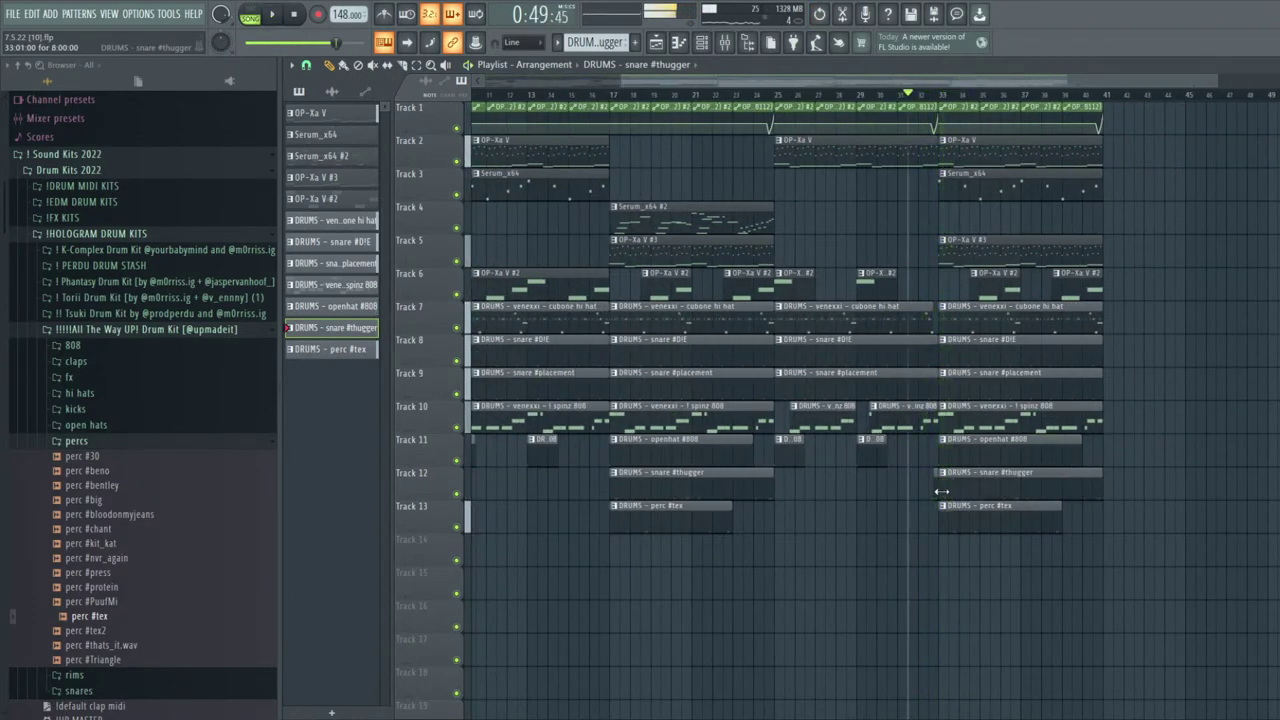
{"action": "scroll", "coordinate": [1012, 496], "scroll_direction": "down", "scroll_amount": 1}
{"action": "double_click", "coordinate": [768, 492]}
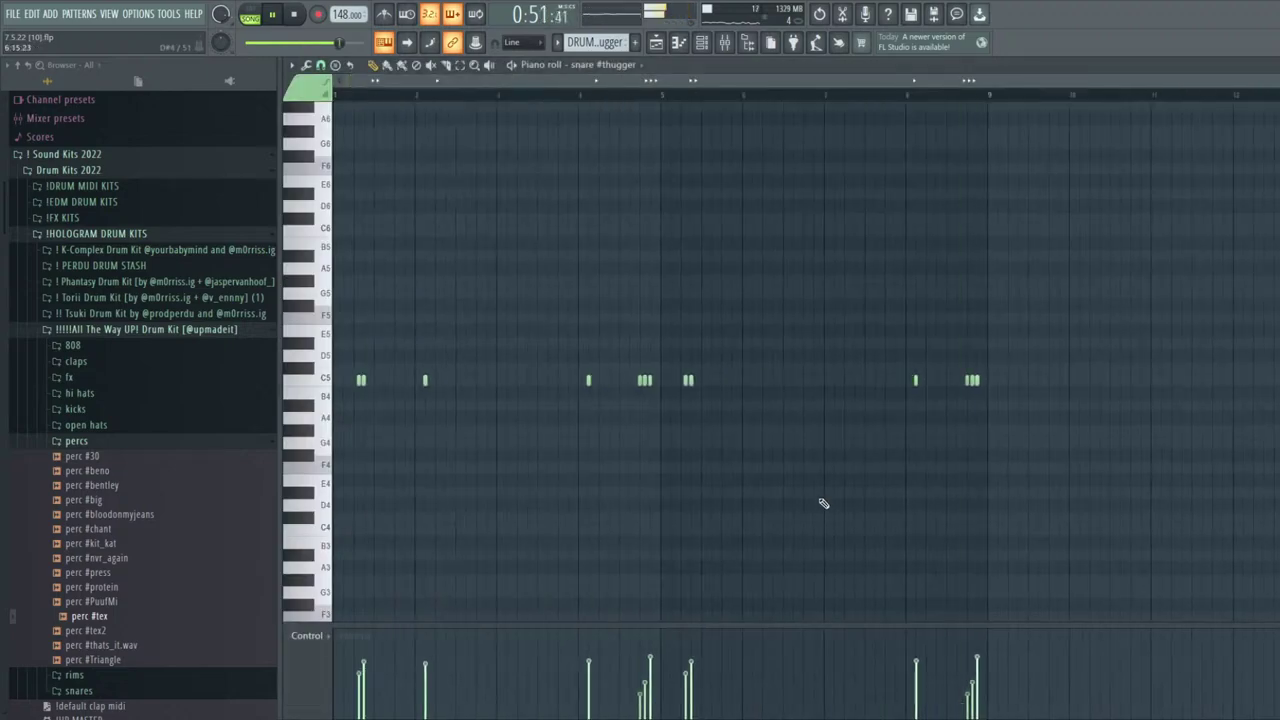
{"action": "key", "text": "Escape"}
{"action": "key", "text": "Escape"}
Trim the starts of the long snare #thugger clips to early in bar 5 and to the middle of bar 35
{"action": "scroll", "coordinate": [508, 495], "scroll_direction": "up", "scroll_amount": 2}
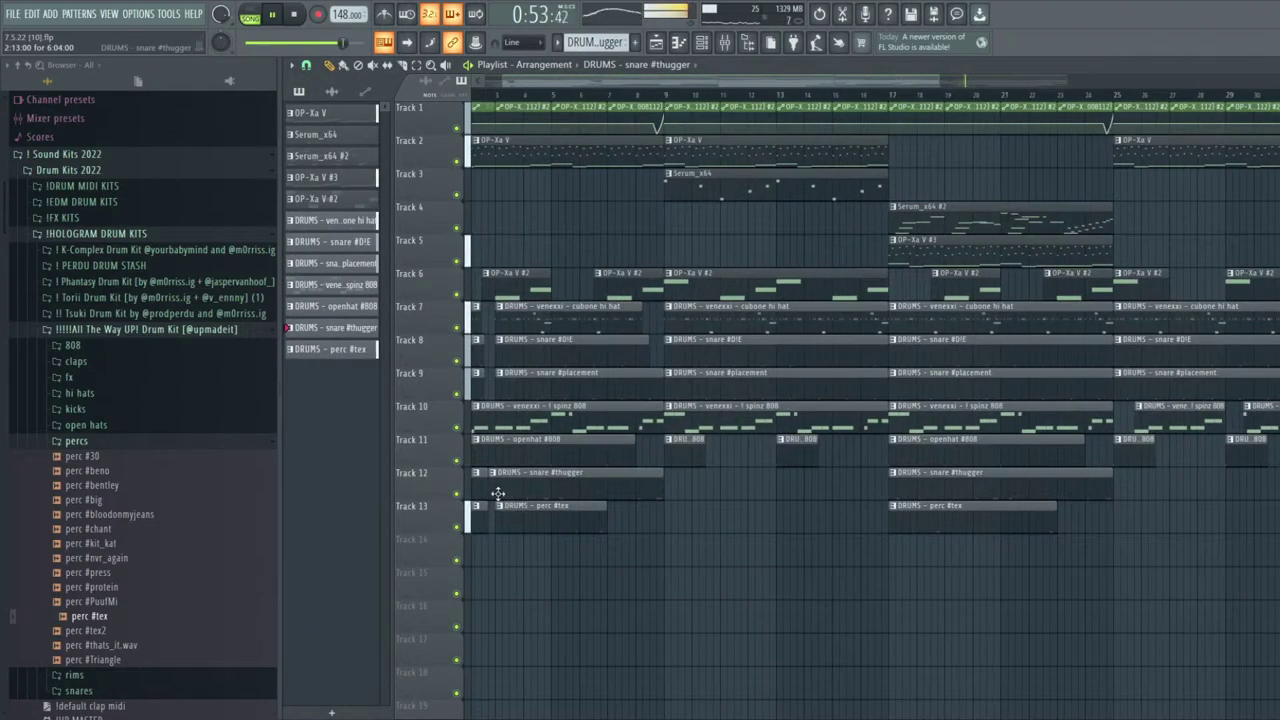
{"action": "scroll", "coordinate": [563, 487], "scroll_direction": "down", "scroll_amount": 1}
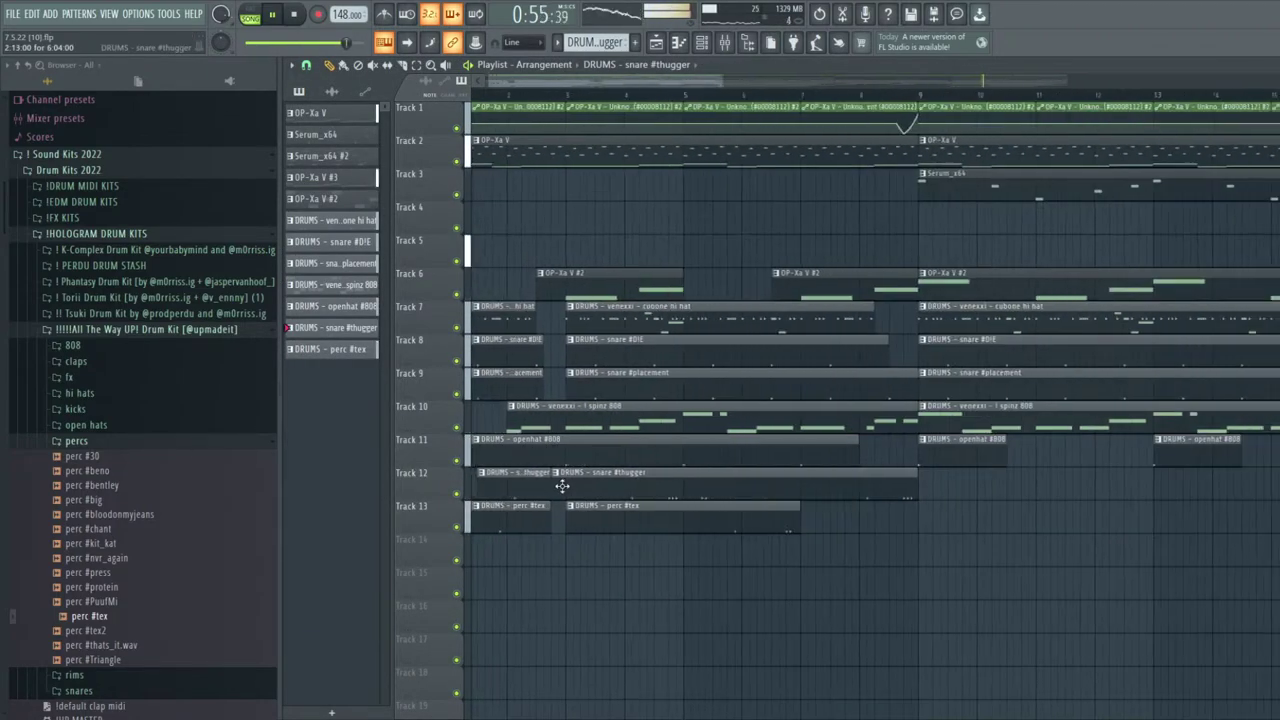
{"action": "left_click_drag", "start_coordinate": [513, 487], "coordinate": [565, 491]}
{"action": "scroll", "coordinate": [829, 657], "scroll_direction": "down", "scroll_amount": 2}
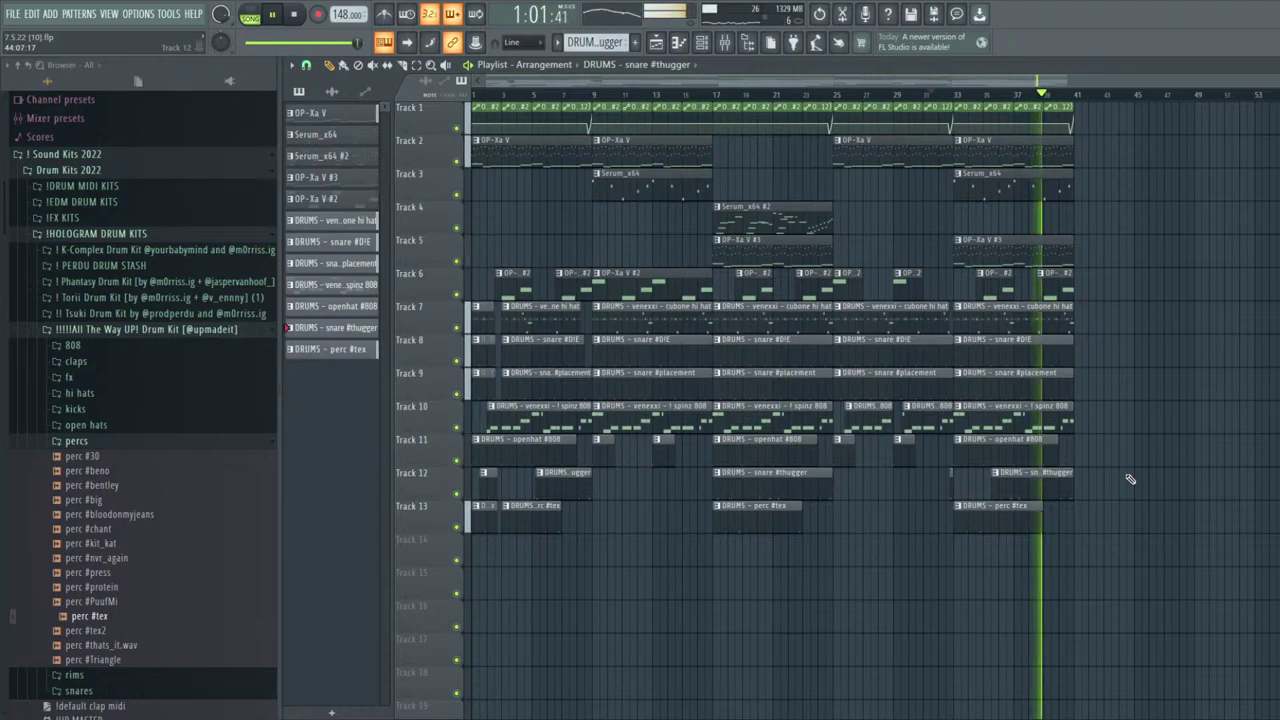
Replay from the middle of bar 31 and trim the ends of the last cubone hi hat and spinz 808 clips to about mid-bar 40
{"action": "scroll", "coordinate": [1107, 380], "scroll_direction": "up", "scroll_amount": 3}
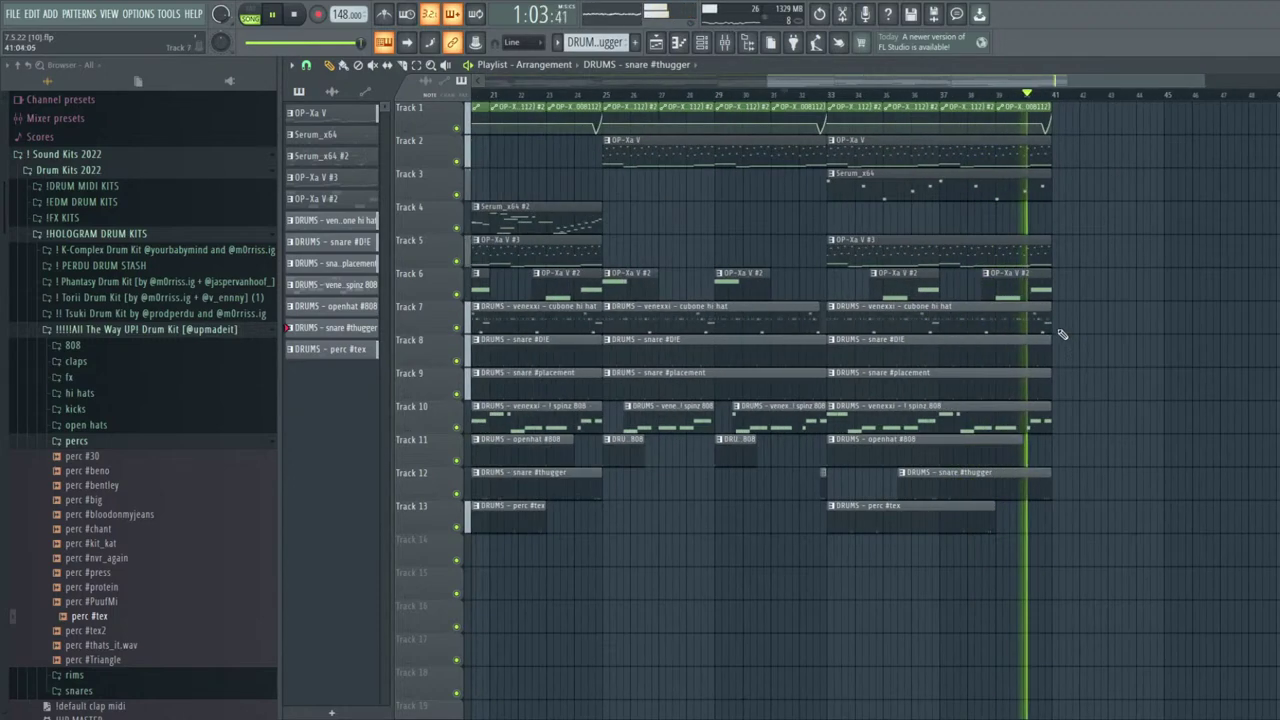
{"action": "left_click", "coordinate": [753, 95]}
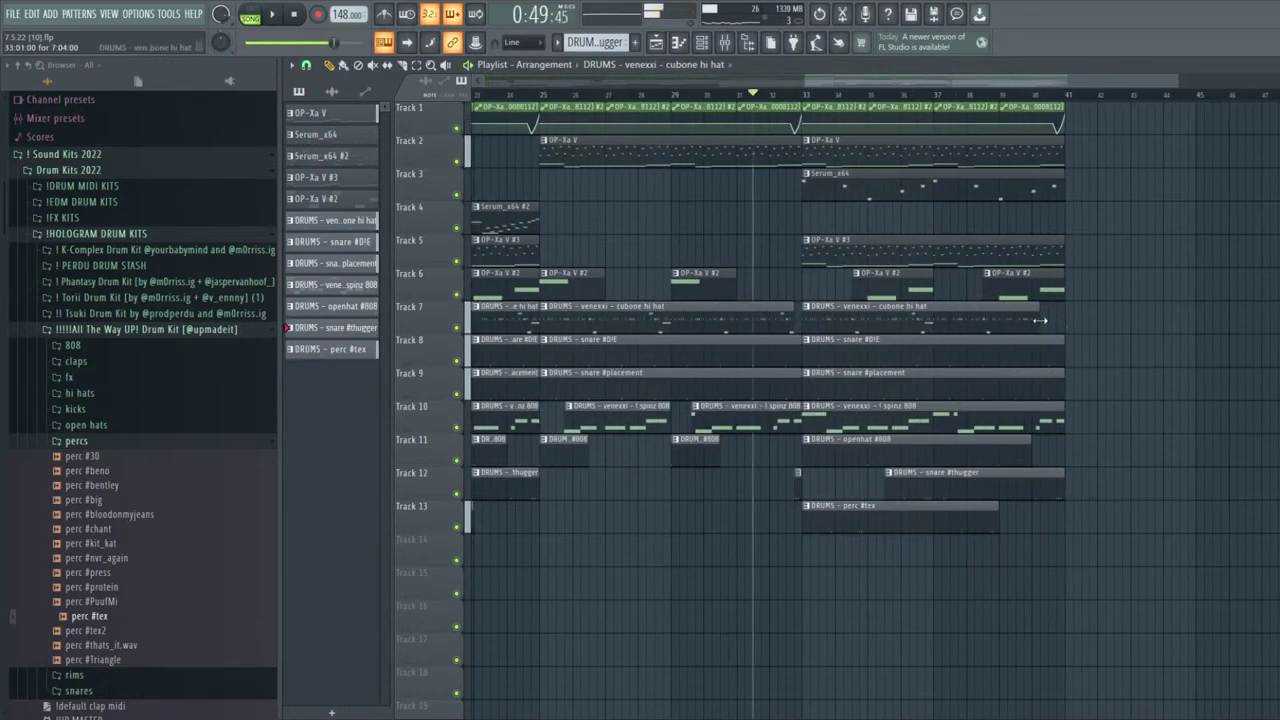
{"action": "left_click", "coordinate": [1071, 426]}
{"action": "right_click", "coordinate": [1071, 421]}
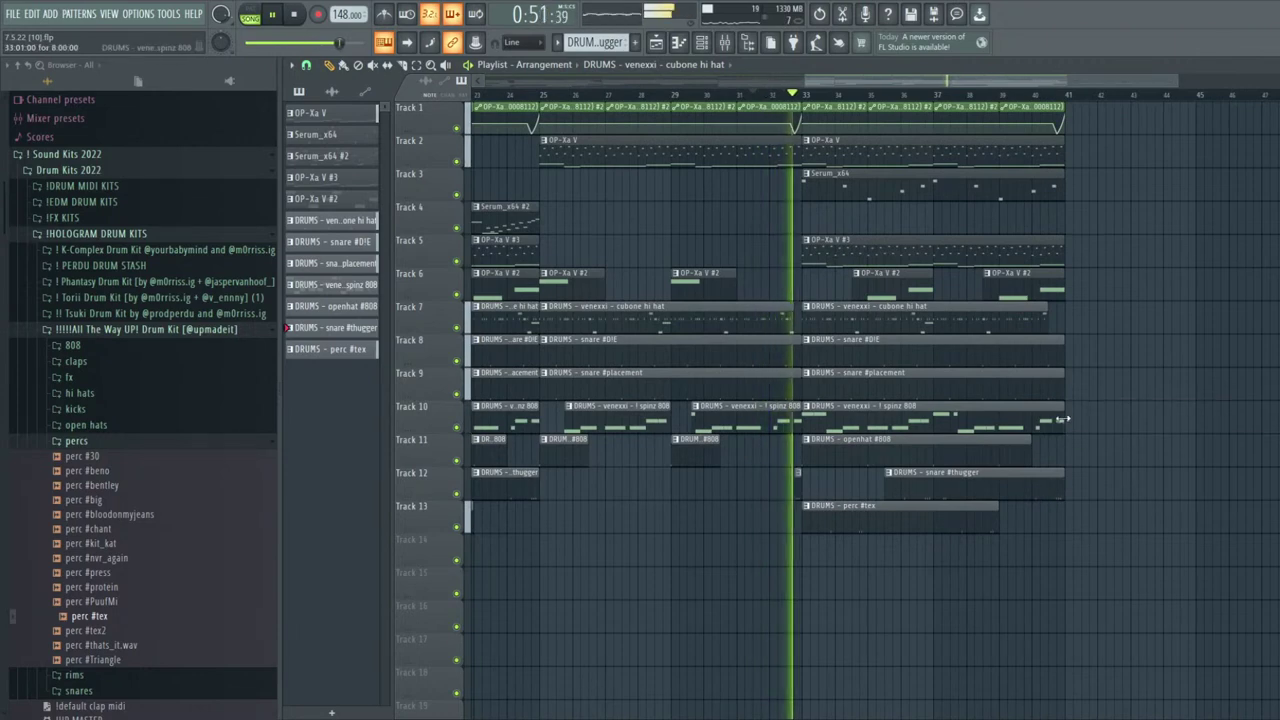
{"action": "scroll", "coordinate": [1062, 430], "scroll_direction": "up", "scroll_amount": 2}
{"action": "scroll", "coordinate": [1062, 430], "scroll_direction": "down", "scroll_amount": 4}
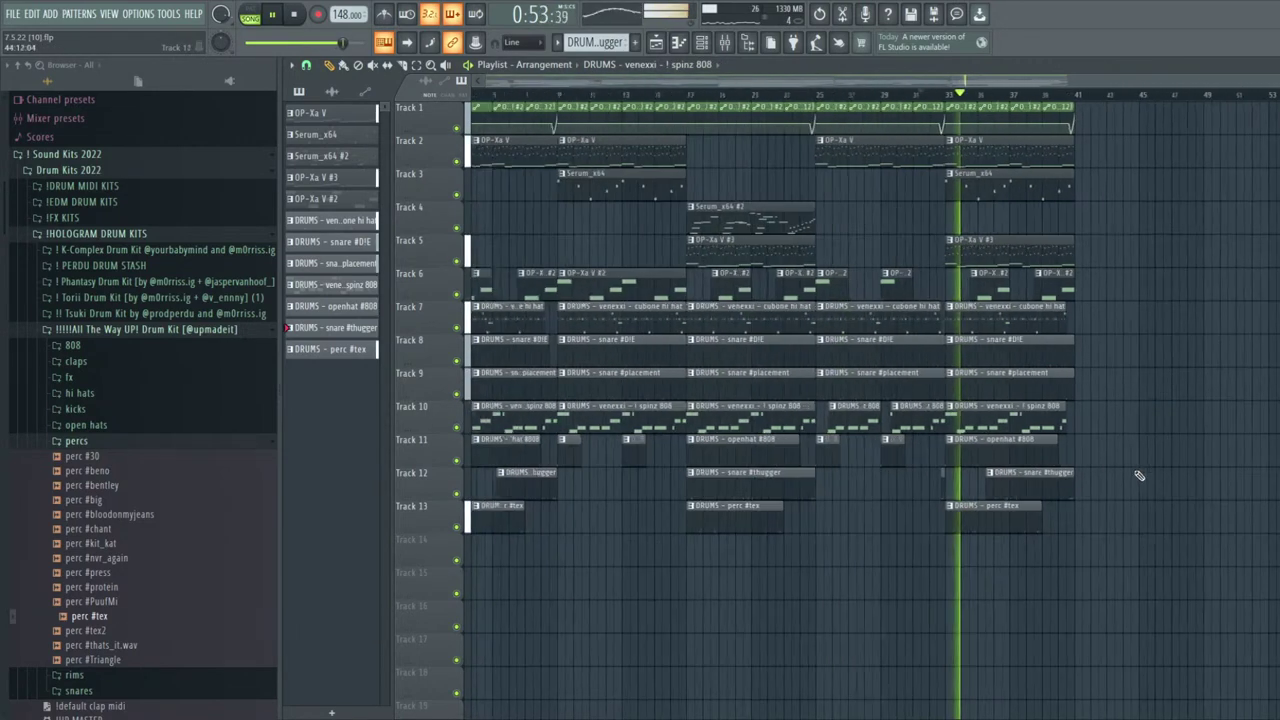
Replay from just before bar 33 and delete the Serum_x64 and OP-Xa V #3 clips from bars 33 to 40
{"action": "left_click", "coordinate": [952, 96]}
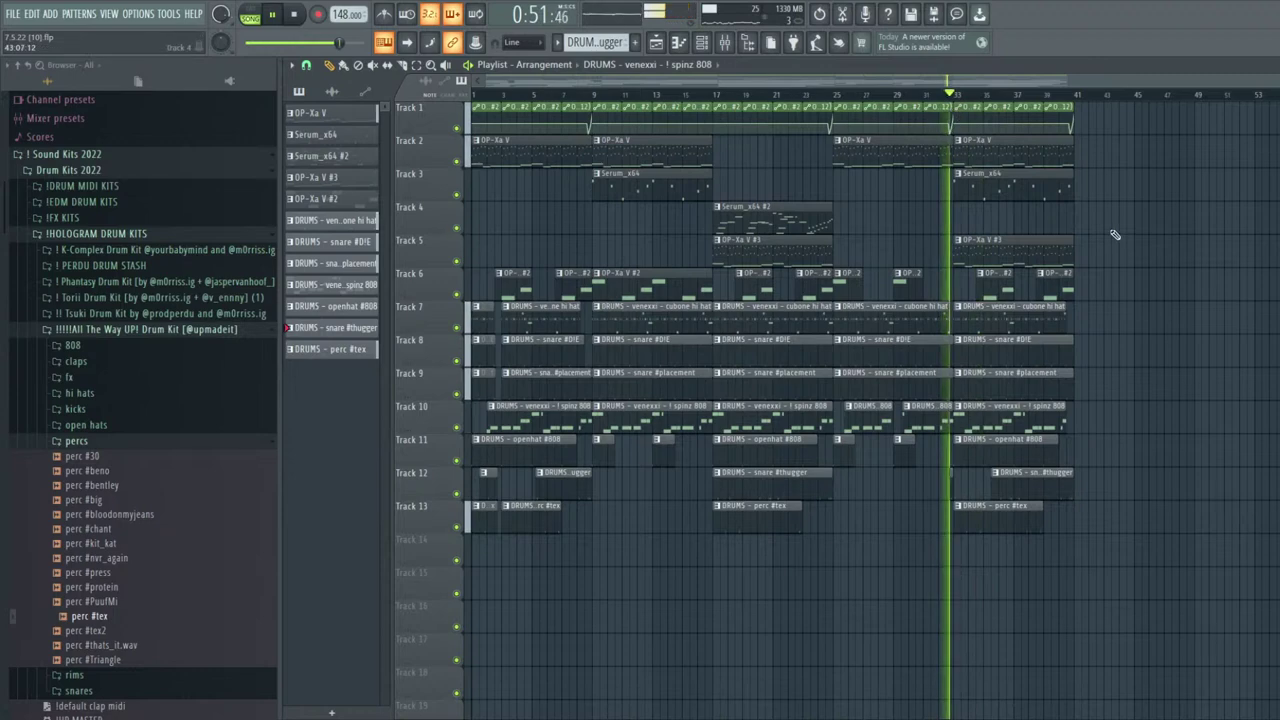
{"action": "key", "text": "ctrl+z"}
{"action": "right_click", "coordinate": [967, 195]}
Place a Serum_x64 #2 clip in bars 33 to 40 on track 4 and trim its start to bar 39
{"action": "left_click", "coordinate": [809, 215]}
{"action": "left_click", "coordinate": [951, 220]}
{"action": "left_click_drag", "start_coordinate": [952, 220], "coordinate": [1048, 220]}
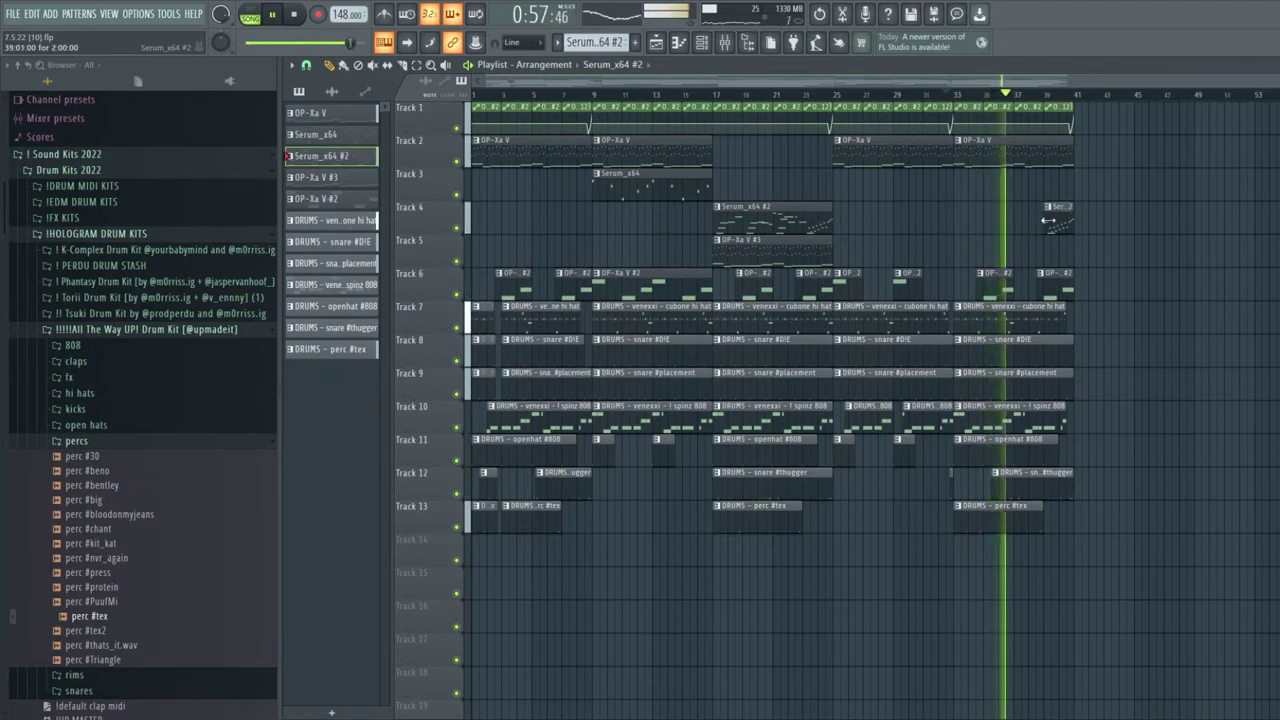
Duplicate the whole 40-bar arrangement twice so it runs to bar 120
{"action": "left_click_drag", "start_coordinate": [1236, 667], "coordinate": [480, 118]}
{"action": "key", "text": "ctrl+b"}
{"action": "key", "text": "ctrl+b"}
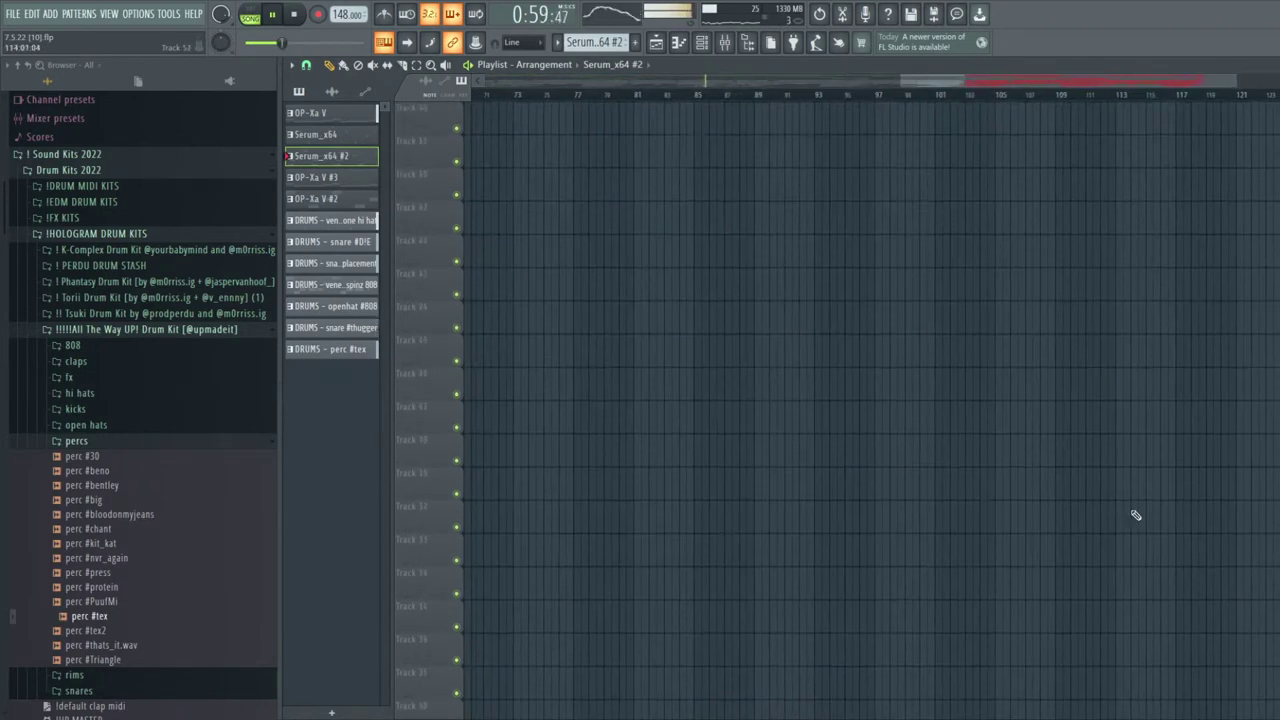
{"action": "scroll", "coordinate": [894, 400], "scroll_direction": "up", "scroll_amount": 15}
{"action": "scroll", "coordinate": [894, 606], "scroll_direction": "down", "scroll_amount": 3}
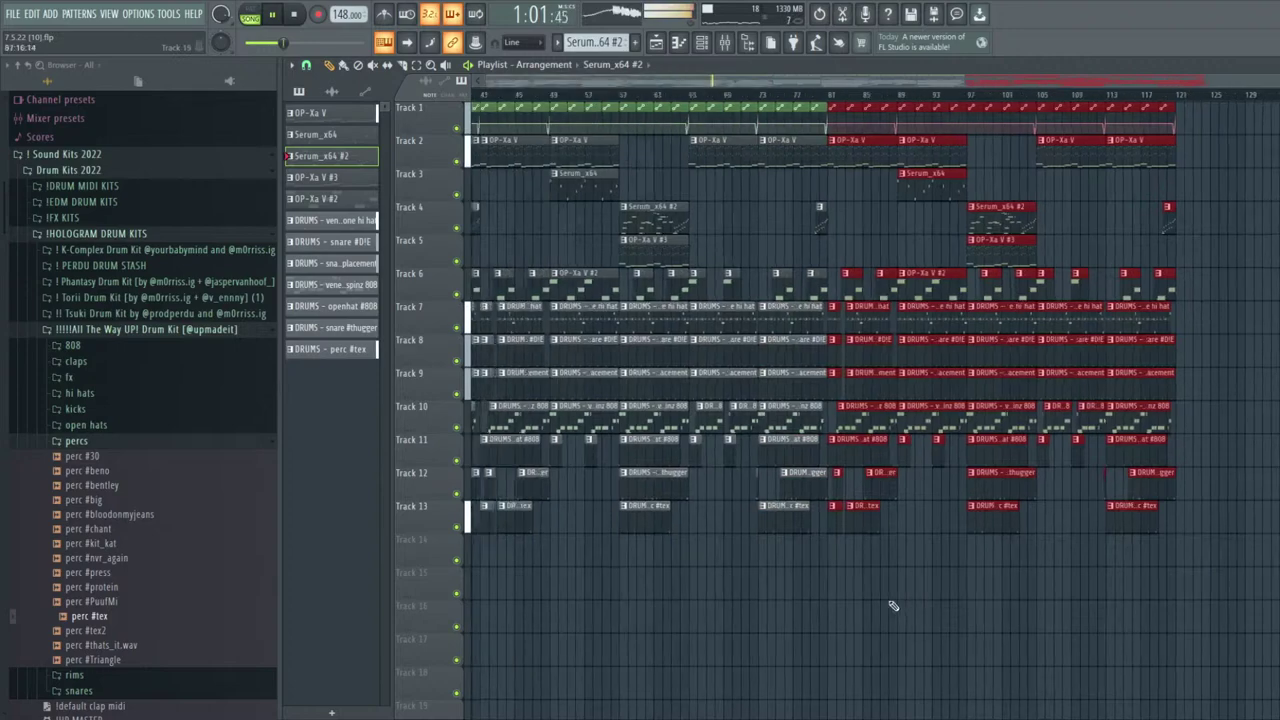
Delete the short hi hat, snare #D!E, snare #placement, snare #thugger and perc #tex clips at bar 41 and trim the openhat #808 clip's start to 43:09
{"action": "scroll", "coordinate": [894, 606], "scroll_direction": "down", "scroll_amount": 2}
{"action": "scroll", "coordinate": [800, 579], "scroll_direction": "up", "scroll_amount": 5}
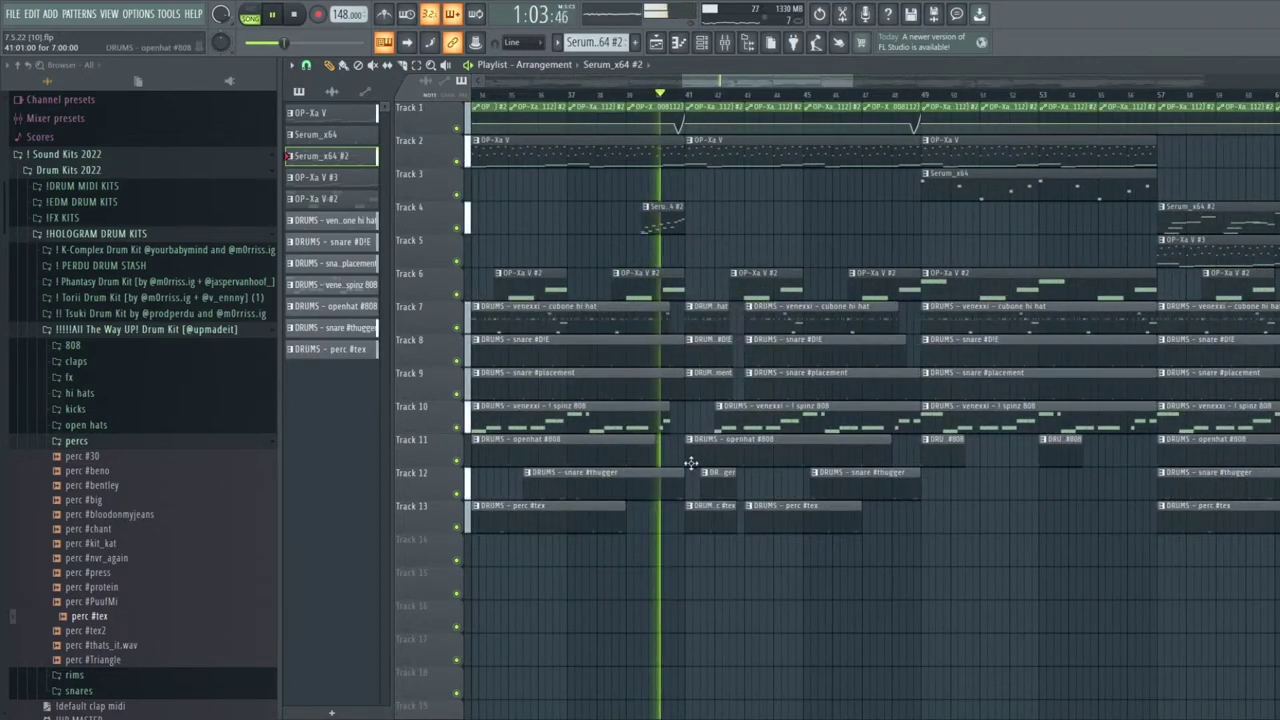
{"action": "scroll", "coordinate": [735, 460], "scroll_direction": "down", "scroll_amount": 2}
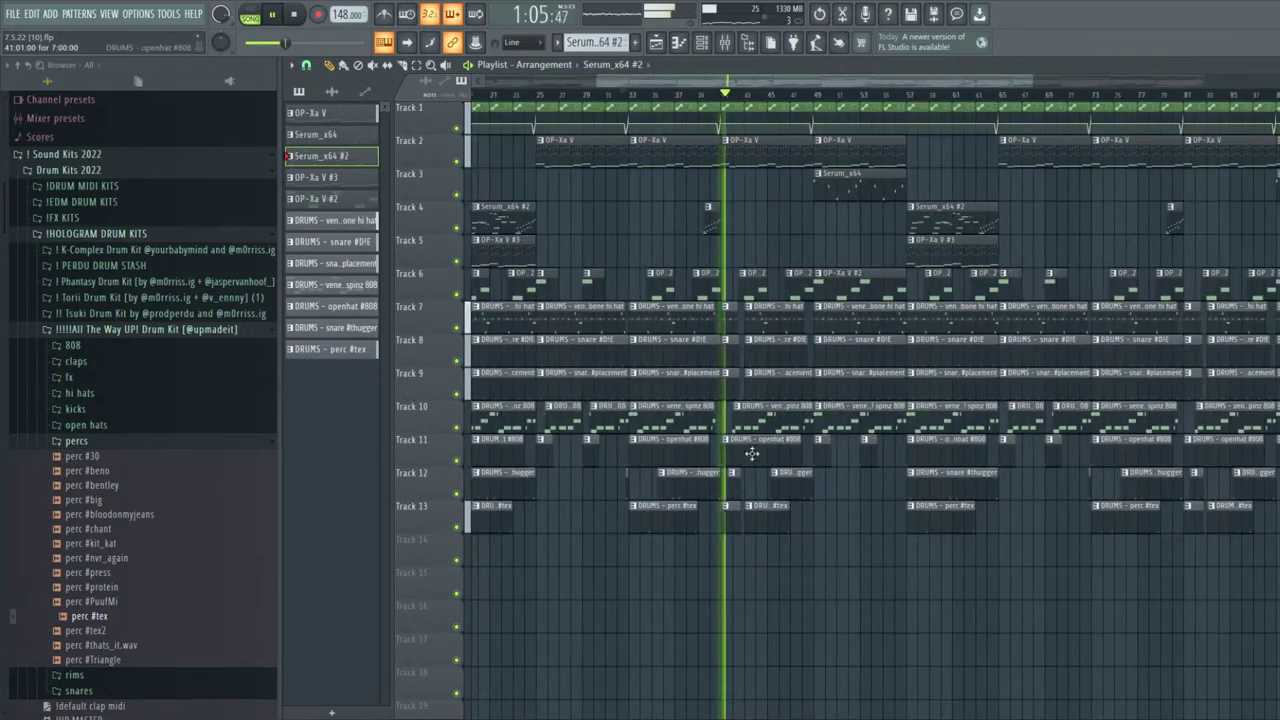
{"action": "left_click", "coordinate": [613, 95]}
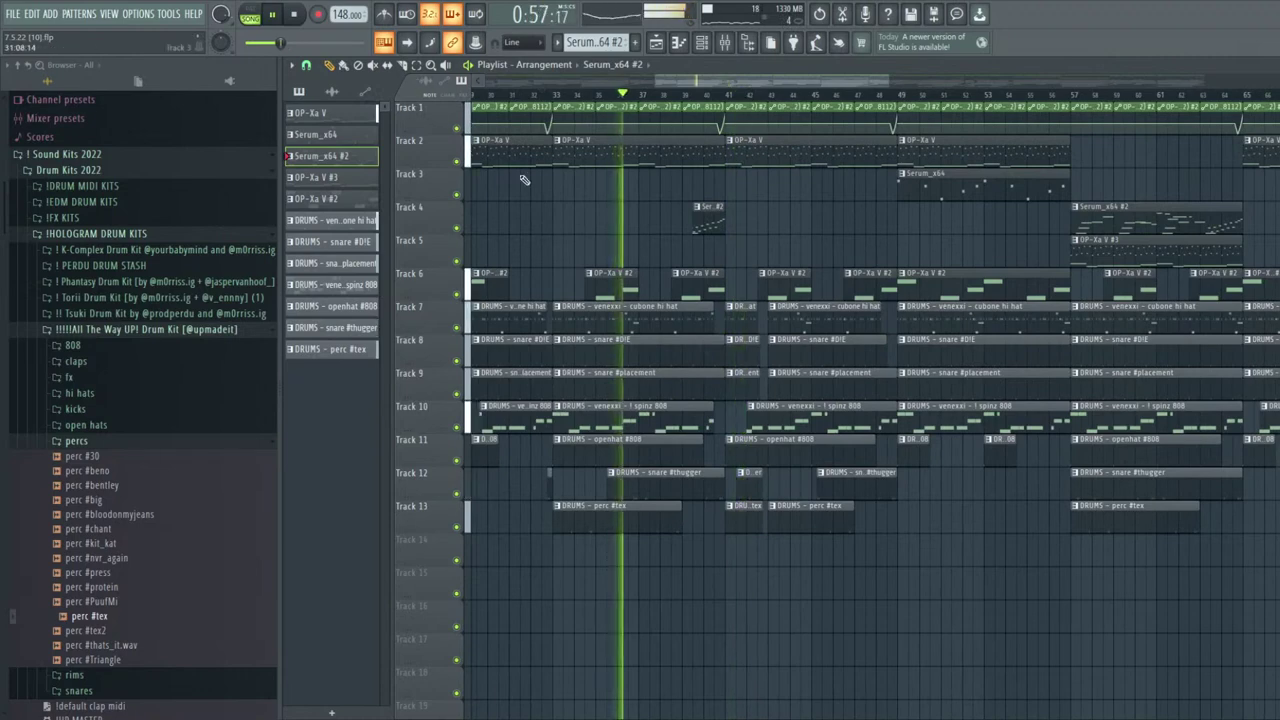
{"action": "right_click", "coordinate": [735, 314]}
{"action": "right_click", "coordinate": [737, 347]}
{"action": "right_click", "coordinate": [738, 380]}
{"action": "left_click_drag", "start_coordinate": [728, 456], "coordinate": [780, 453]}
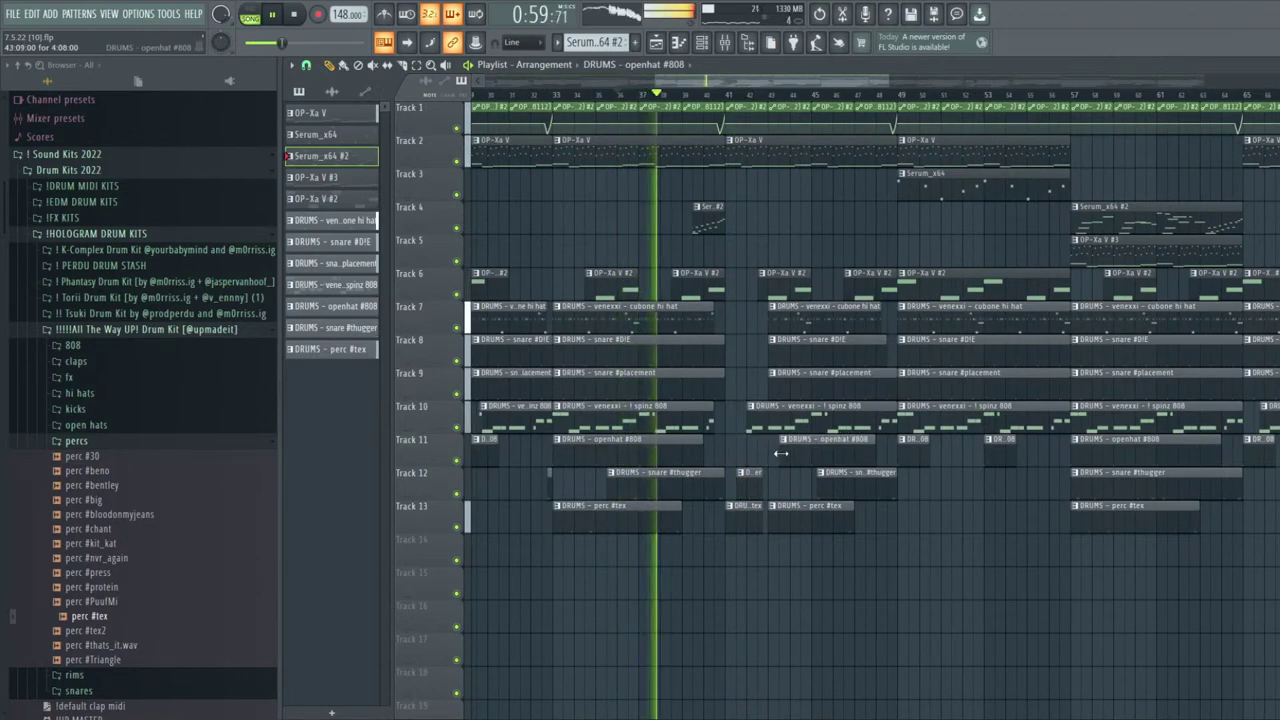
{"action": "scroll", "coordinate": [738, 495], "scroll_direction": "down", "scroll_amount": 5}
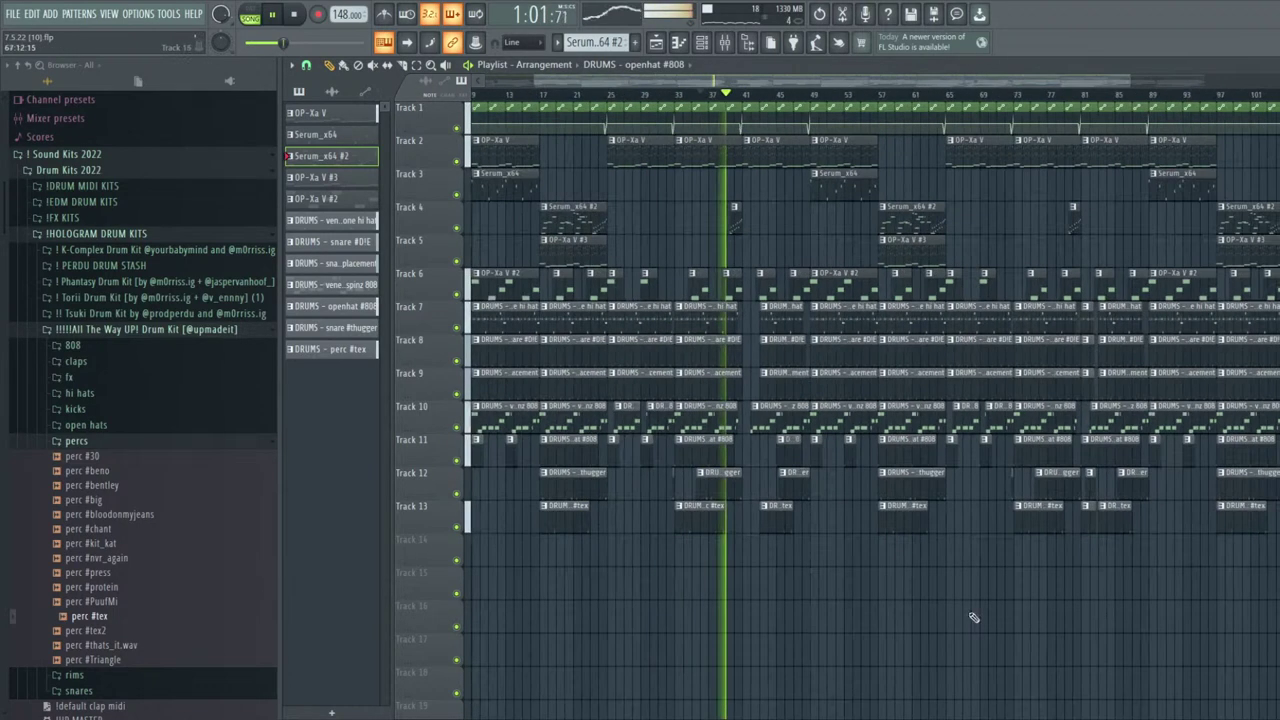
Delete all clips from bar 65 onward as well as those in bars 49 to 64
{"action": "left_click_drag", "start_coordinate": [1255, 640], "coordinate": [871, 118]}
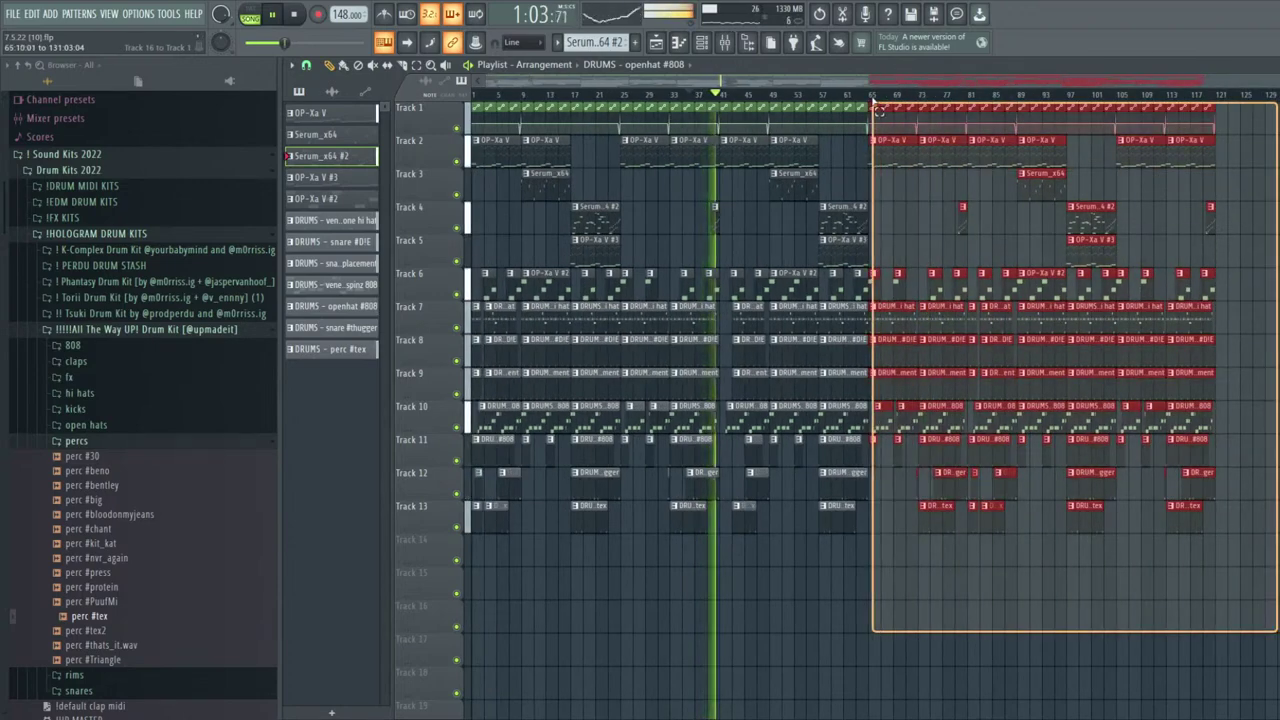
{"action": "key", "text": "Delete"}
{"action": "key", "text": "ctrl+z"}
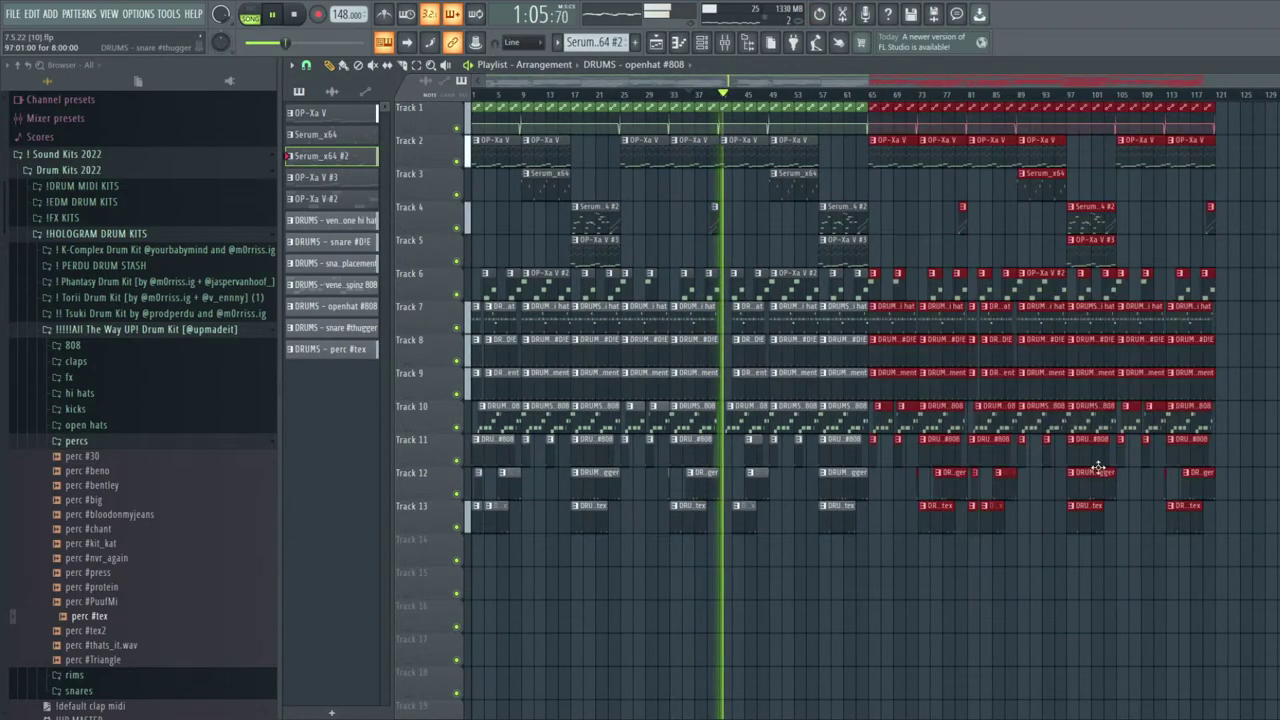
{"action": "key", "text": "Delete"}
{"action": "scroll", "coordinate": [1000, 515], "scroll_direction": "up", "scroll_amount": 3, "text": "ctrl"}
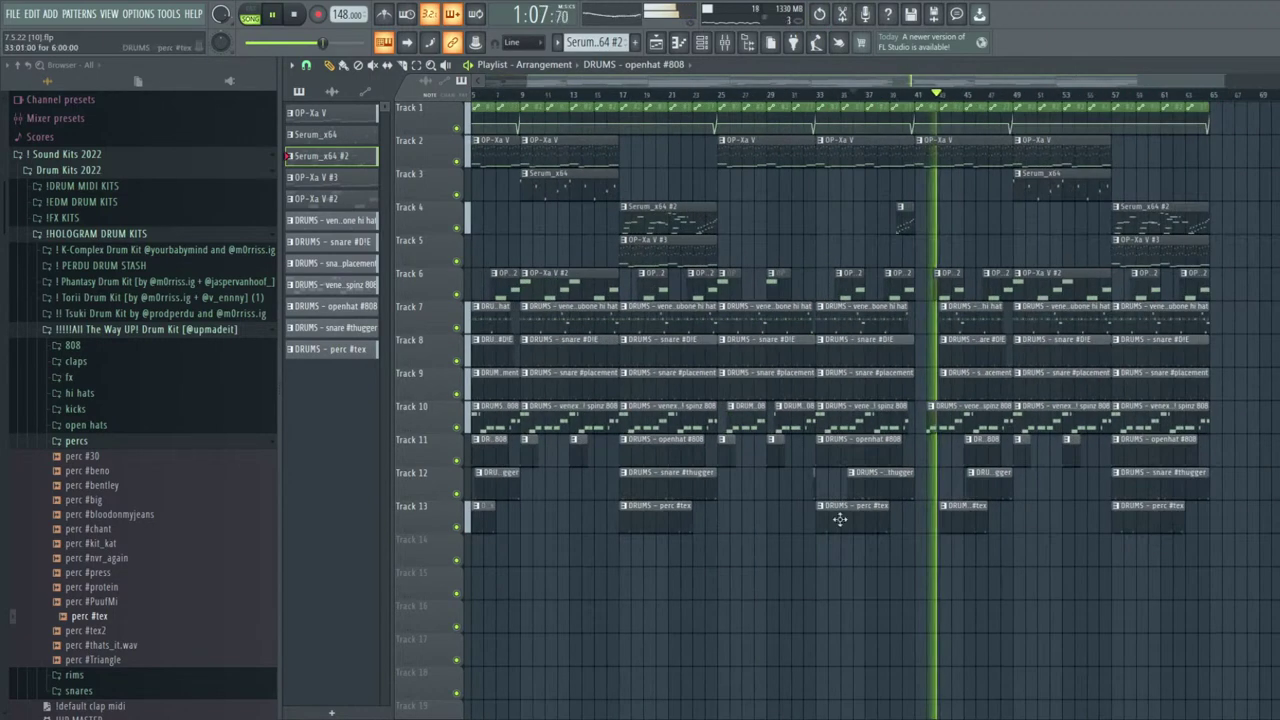
{"action": "left_click_drag", "start_coordinate": [1183, 560], "coordinate": [978, 134]}
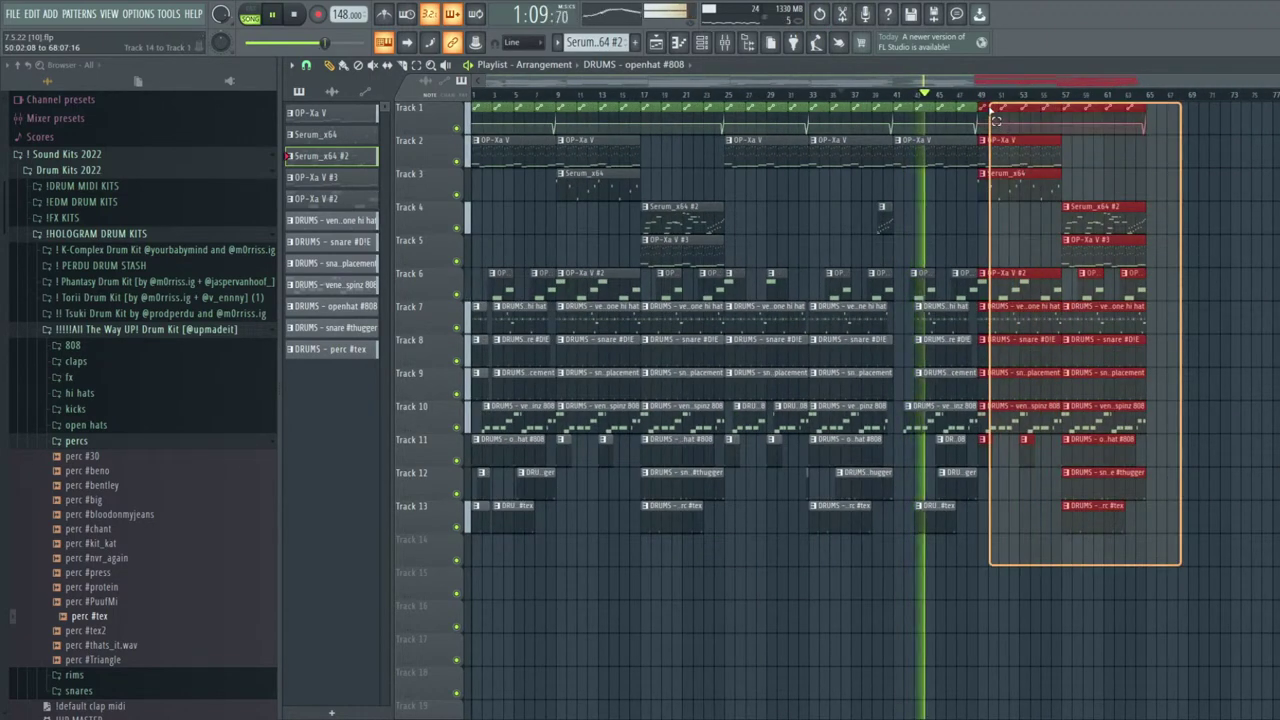
{"action": "key", "text": "Delete"}
Duplicate all clips in bars 9 to 48 twice to extend the arrangement to bar 128, and clear the selection
{"action": "scroll", "coordinate": [1136, 528], "scroll_direction": "up", "scroll_amount": 2, "text": "ctrl"}
{"action": "left_click_drag", "start_coordinate": [1157, 536], "coordinate": [586, 102]}
{"action": "key", "text": "ctrl+b"}
{"action": "scroll", "coordinate": [1100, 560], "scroll_direction": "down", "scroll_amount": 3, "text": "ctrl"}
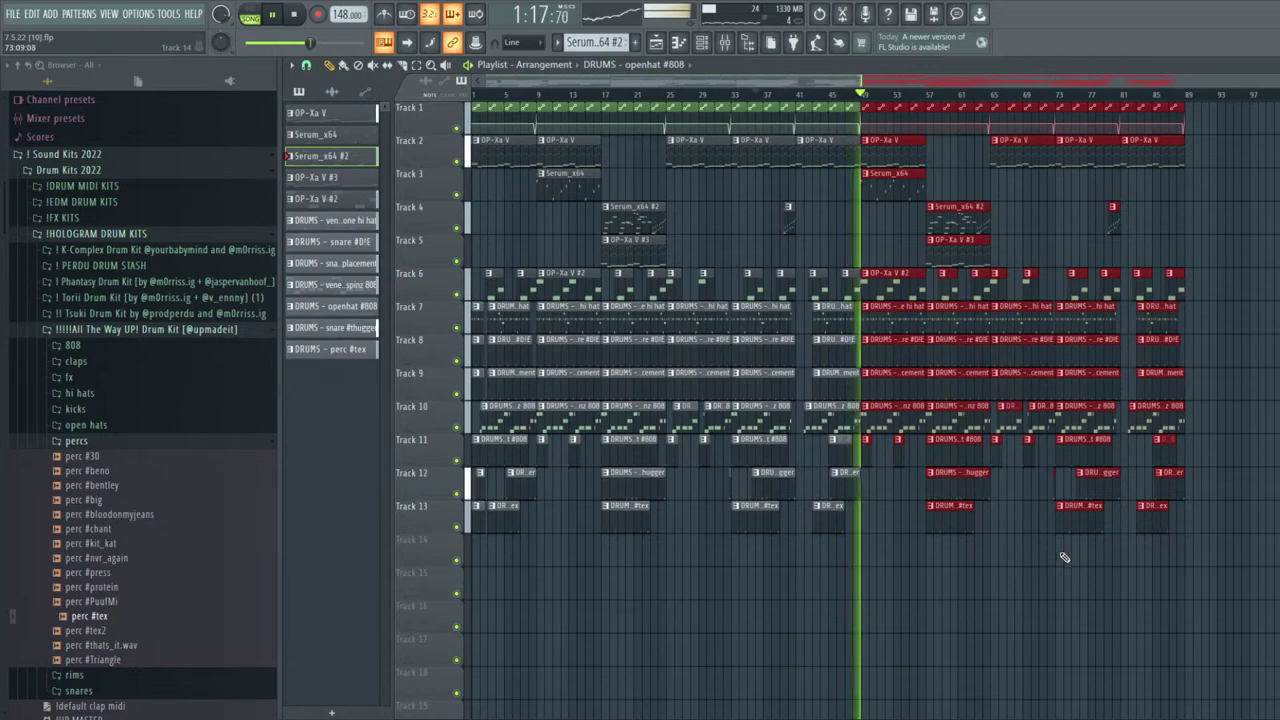
{"action": "key", "text": "ctrl+b"}
{"action": "scroll", "coordinate": [1064, 555], "scroll_direction": "down", "scroll_amount": 2, "text": "ctrl"}
{"action": "left_click", "coordinate": [1114, 557]}
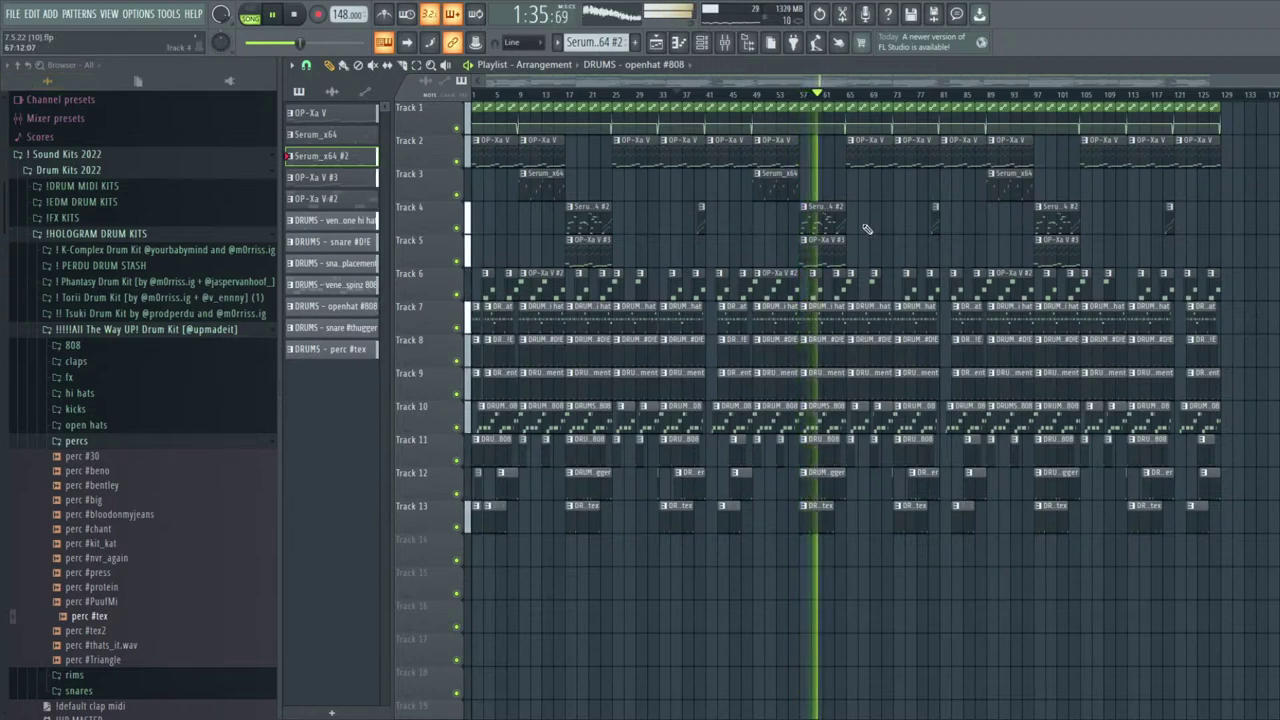
Shorten the OP-Xa V #3 clips at bars 17, 57 and 97 on track 5 to about six bars each
{"action": "scroll", "coordinate": [871, 233], "scroll_direction": "up", "scroll_amount": 3}
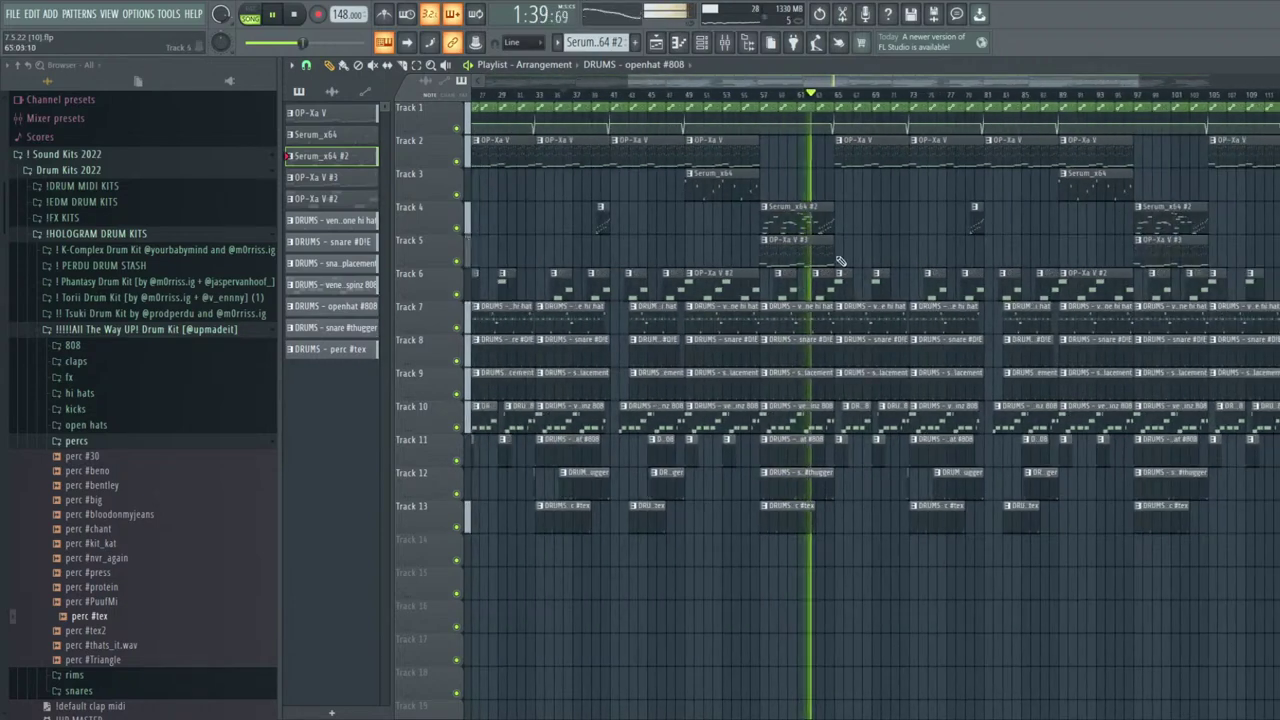
{"action": "scroll", "coordinate": [628, 261], "scroll_direction": "down", "scroll_amount": 3}
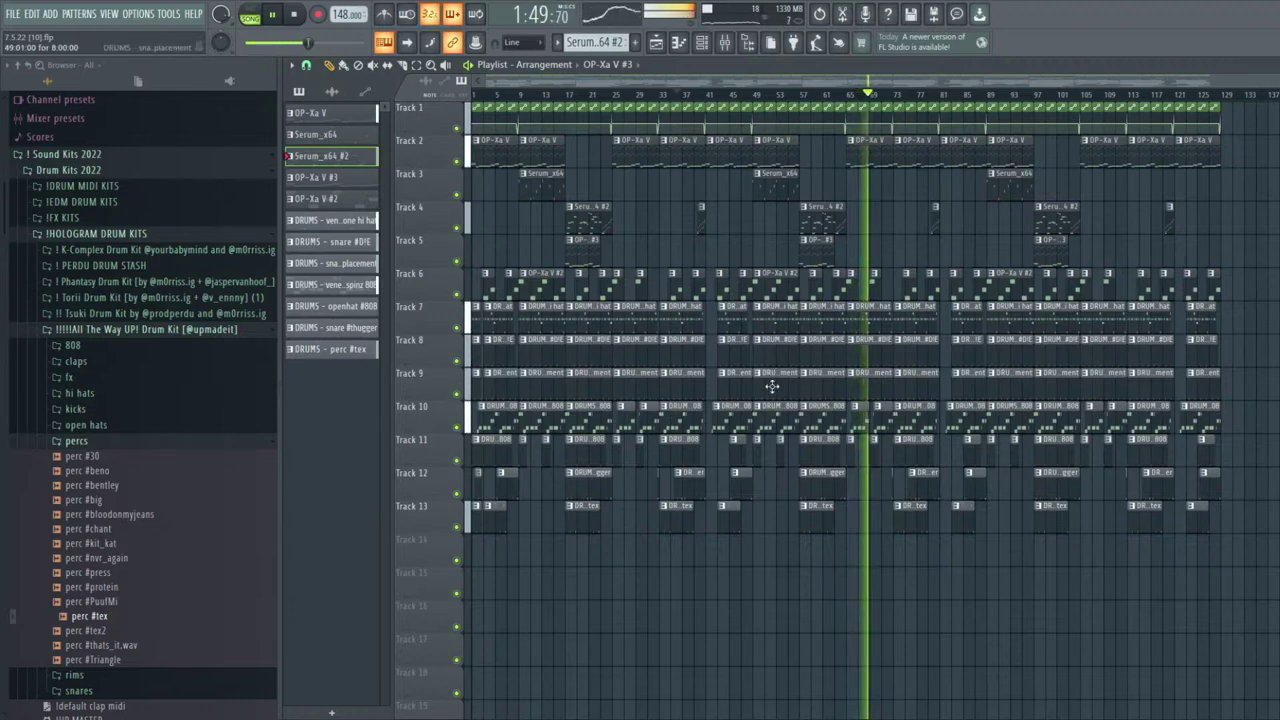
Shrink the playlist window and place the ! synthetic tag [new] audio clip at bar 1 on track 15
{"action": "left_click_drag", "start_coordinate": [756, 67], "coordinate": [831, 105]}
{"action": "left_click_drag", "start_coordinate": [1148, 568], "coordinate": [1148, 640]}
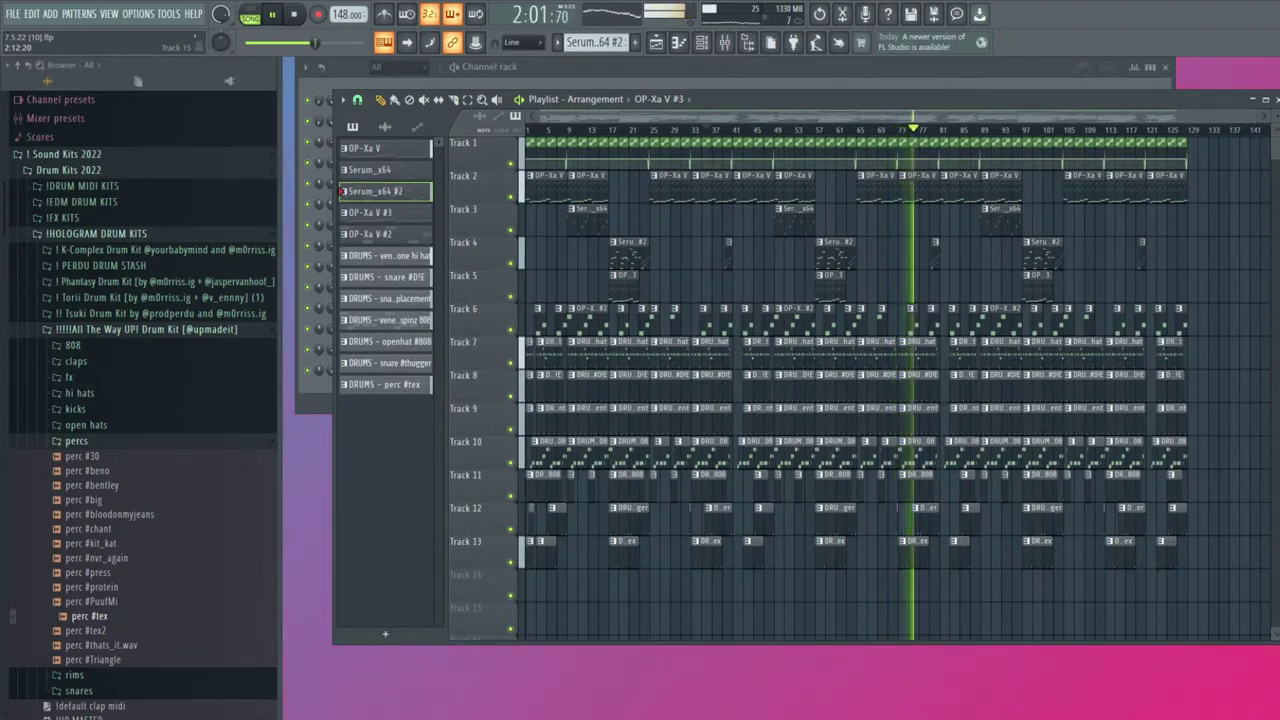
{"action": "left_click_drag", "start_coordinate": [579, 585], "coordinate": [531, 493]}
{"action": "scroll", "coordinate": [540, 489], "scroll_direction": "up", "scroll_amount": 3}
Show all channels in the channel rack and route the ! synthetic tag [new] channel to mixer track 13
{"action": "left_click", "coordinate": [307, 133]}
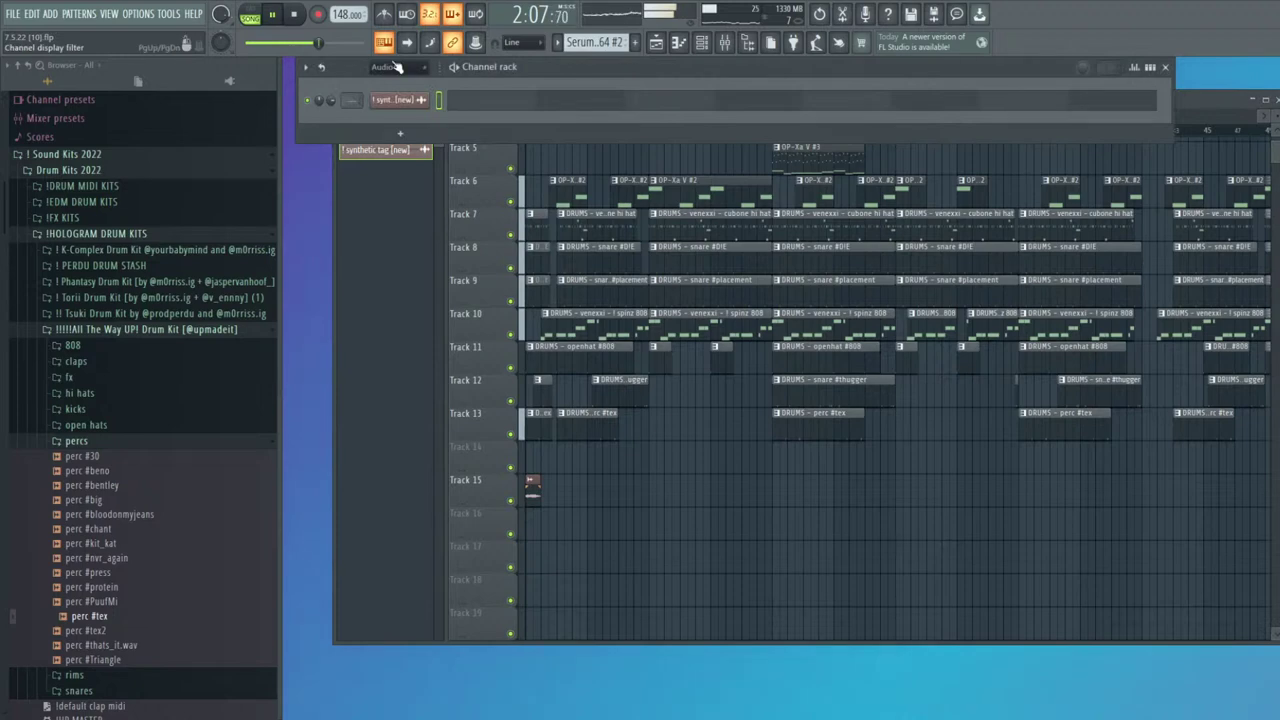
{"action": "scroll", "coordinate": [396, 69], "scroll_direction": "up", "scroll_amount": 1}
{"action": "key", "text": "ctrl+l"}
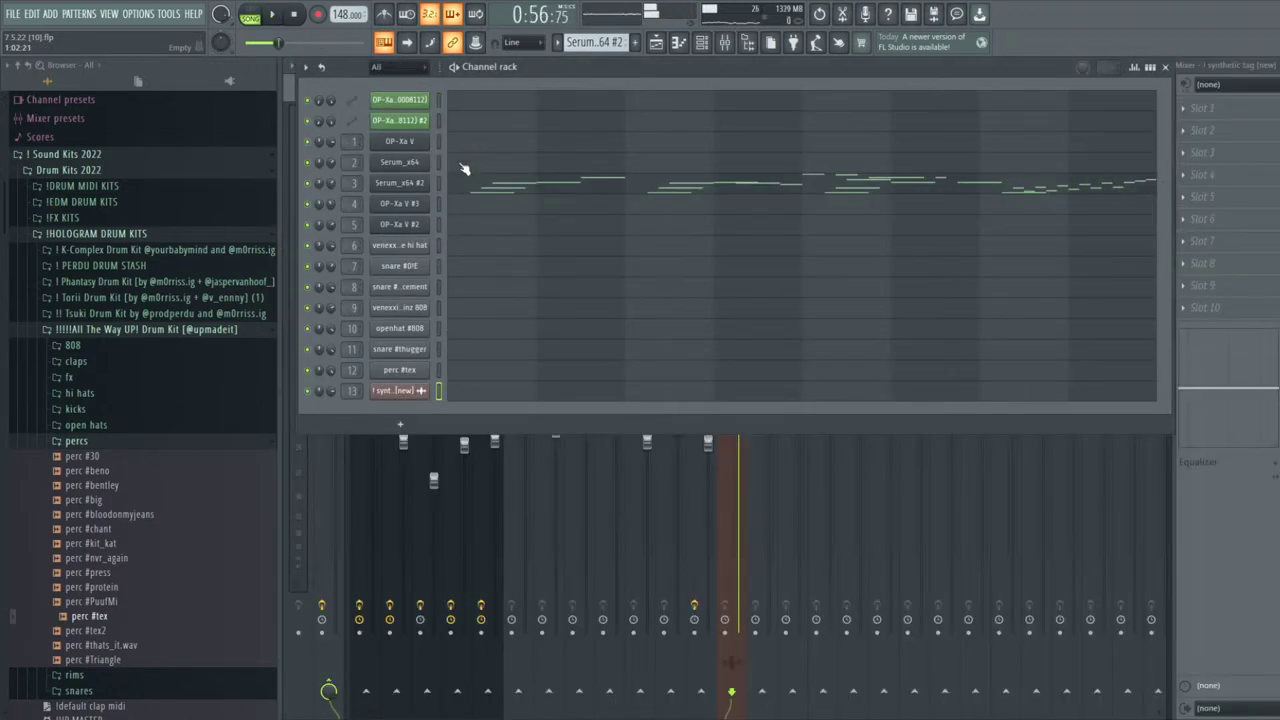
Replay the beat from the start, lower the ! synthetic tag [new] track's volume slightly in the mixer and return to the playlist
{"action": "left_click", "coordinate": [292, 15]}
{"action": "key", "text": "space"}
{"action": "key", "text": "F6"}
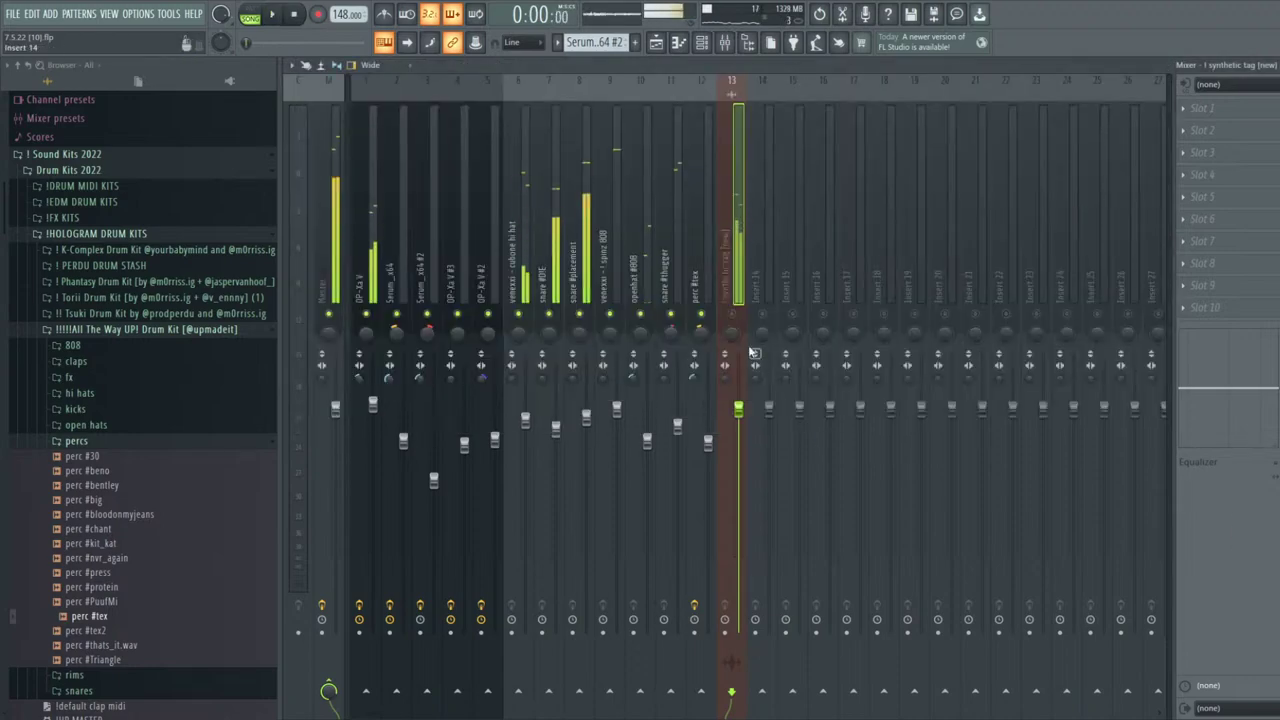
{"action": "key", "text": "space"}
{"action": "key", "text": "space"}
{"action": "left_click_drag", "start_coordinate": [725, 378], "coordinate": [739, 426]}
{"action": "key", "text": "F9"}
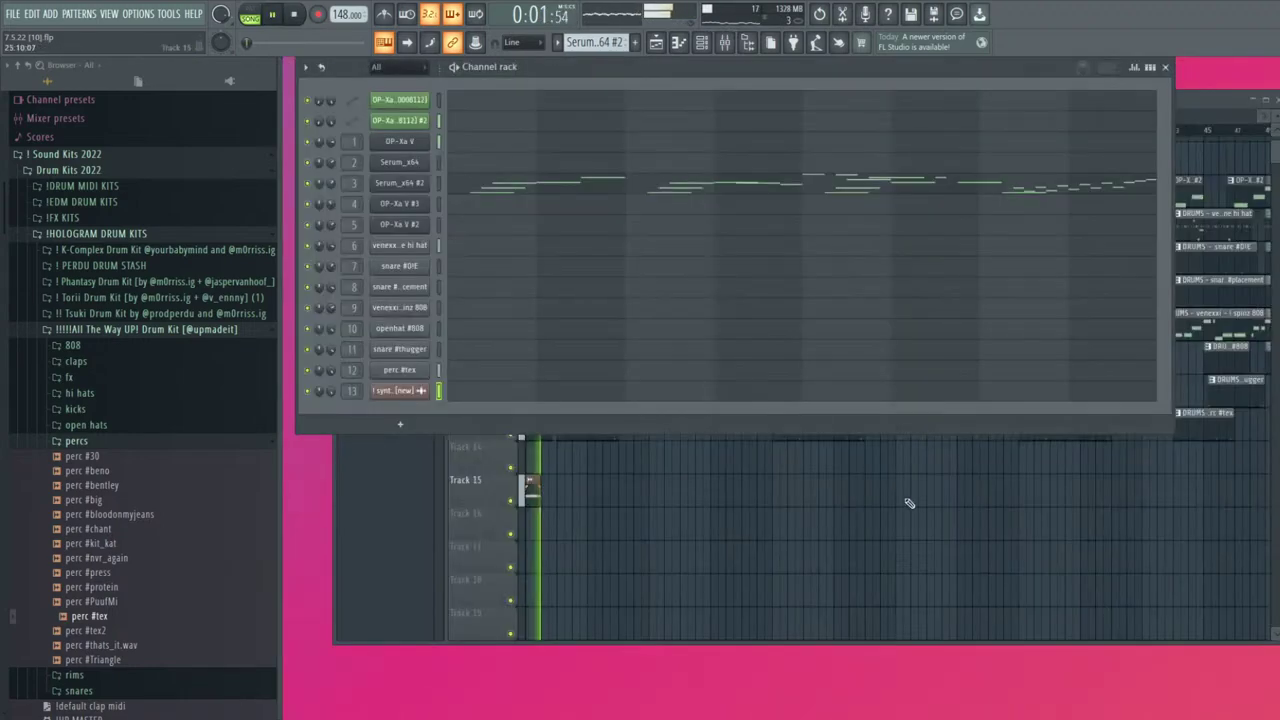
Save the project with the finished 128-bar arrangement while the beat keeps playing
{"action": "key", "text": "F5"}
{"action": "scroll", "coordinate": [894, 557], "scroll_direction": "down", "scroll_amount": 2}
{"action": "key", "text": "ctrl+s"}
{"action": "left_click", "coordinate": [542, 68]}
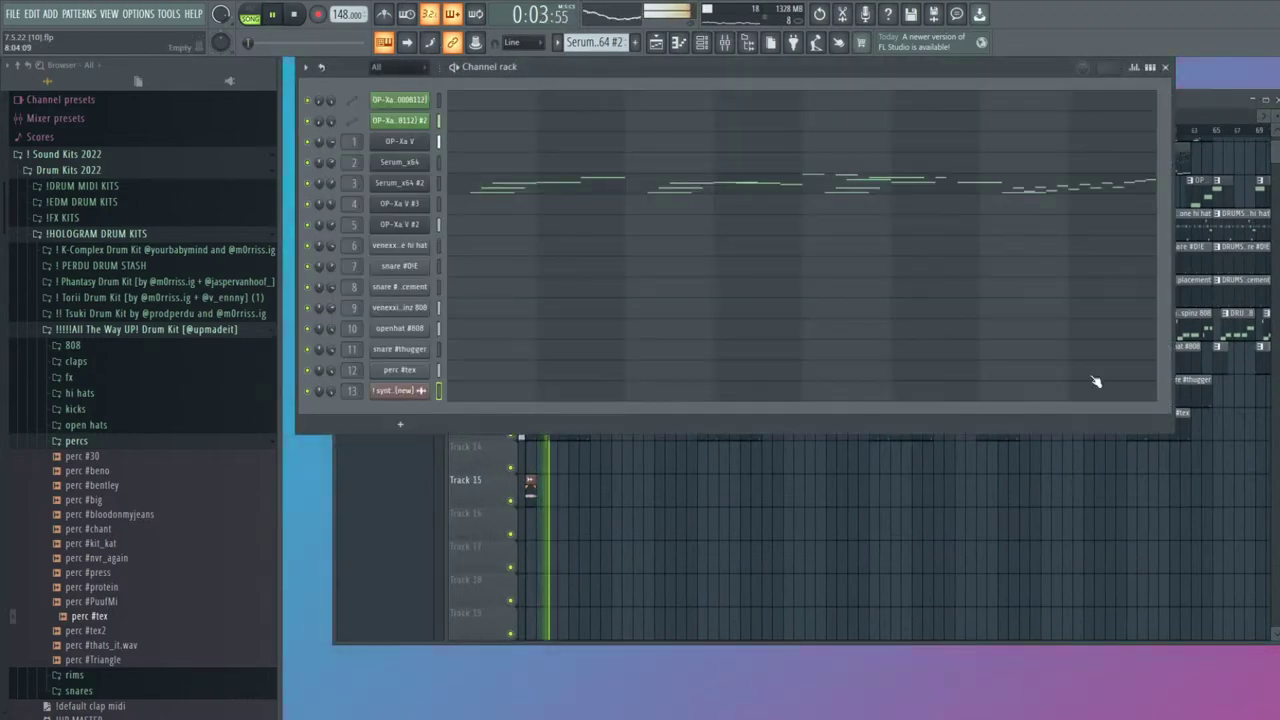
Listen through the full arrangement in the playlist, check the channel rack, and stop playback
{"action": "left_click", "coordinate": [1204, 100]}
{"action": "scroll", "coordinate": [862, 506], "scroll_direction": "up", "scroll_amount": 4}
{"action": "scroll", "coordinate": [775, 232], "scroll_direction": "down", "scroll_amount": 4}
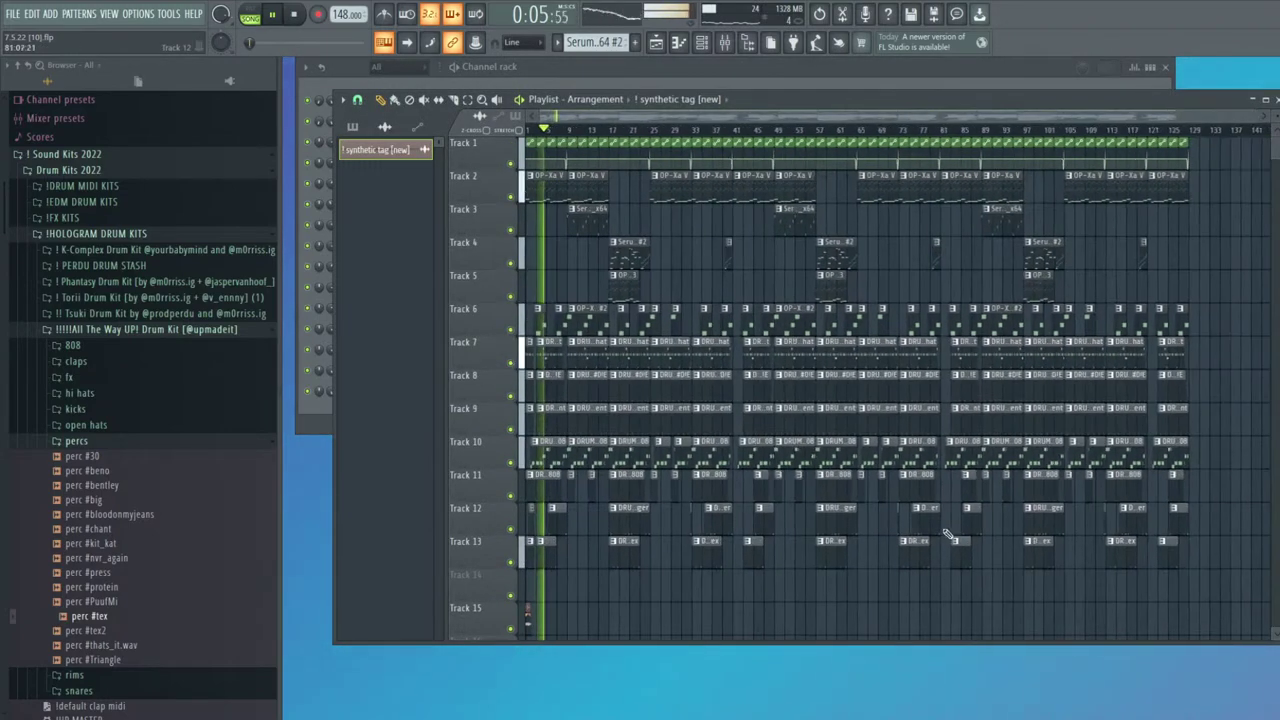
{"action": "left_click", "coordinate": [654, 67]}
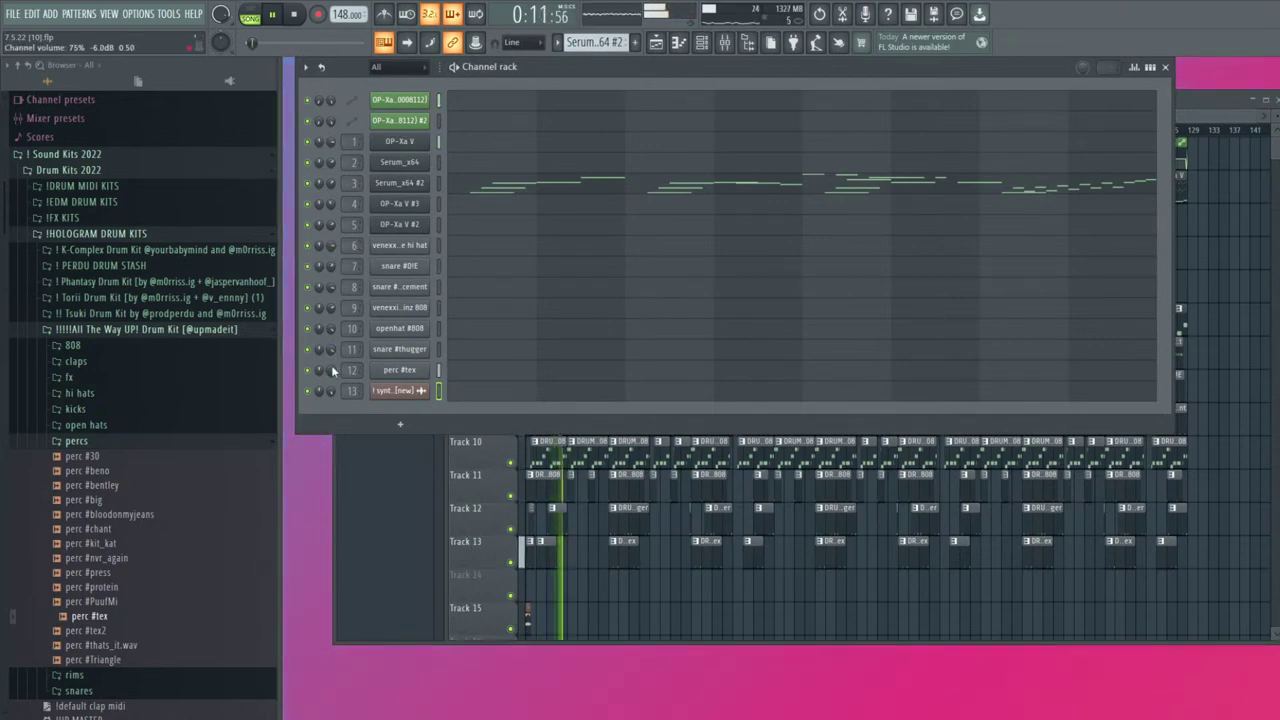
{"action": "left_click", "coordinate": [1006, 580]}
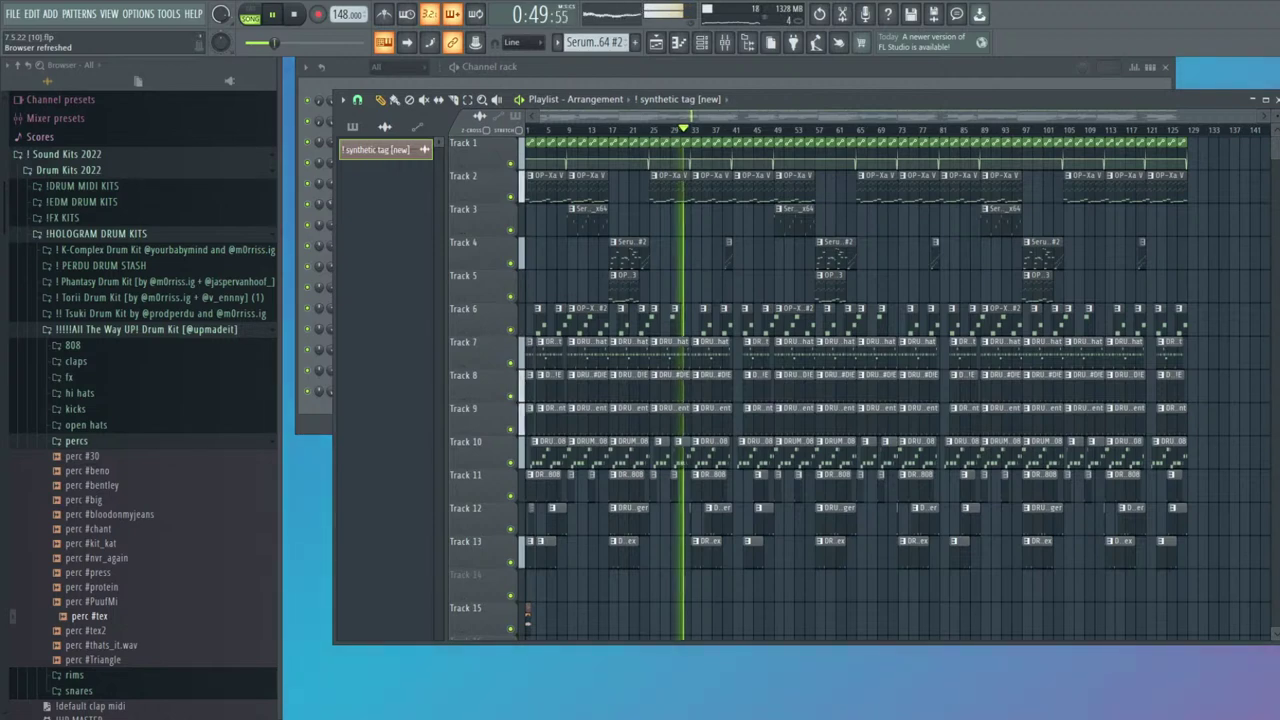
{"action": "key", "text": "space"}
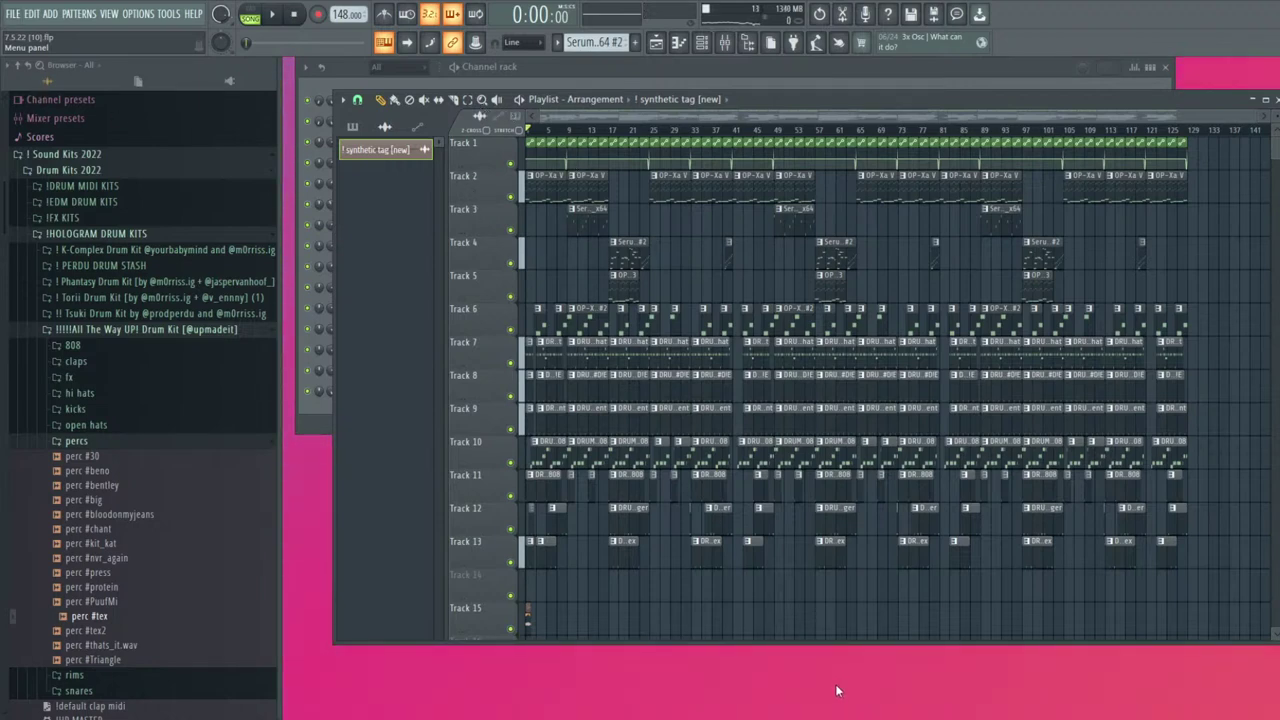
Delete all drum and tag clips on tracks 7 to 15, plus every melody and automation clip beyond bar 41
{"action": "scroll", "coordinate": [1157, 545], "scroll_direction": "down", "scroll_amount": 1}
{"action": "left_click_drag", "start_coordinate": [1205, 632], "coordinate": [403, 337]}
{"action": "key", "text": "Delete"}
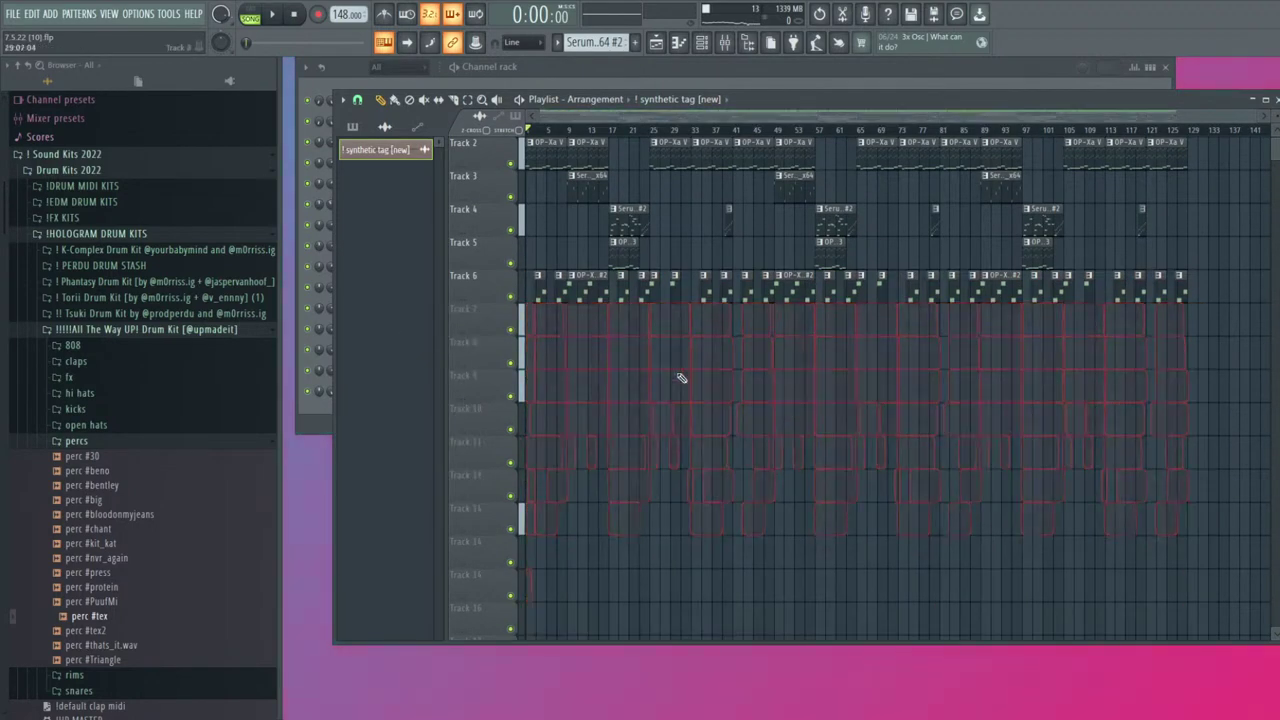
{"action": "scroll", "coordinate": [820, 402], "scroll_direction": "up", "scroll_amount": 1}
{"action": "left_click_drag", "start_coordinate": [1209, 391], "coordinate": [742, 153]}
{"action": "key", "text": "Delete"}
Maximize the playlist, then copy the OP-Xa V clip to bar 49 on track 2 with its track 1 automation running from bar 49 to 65
{"action": "scroll", "coordinate": [826, 257], "scroll_direction": "up", "scroll_amount": 5}
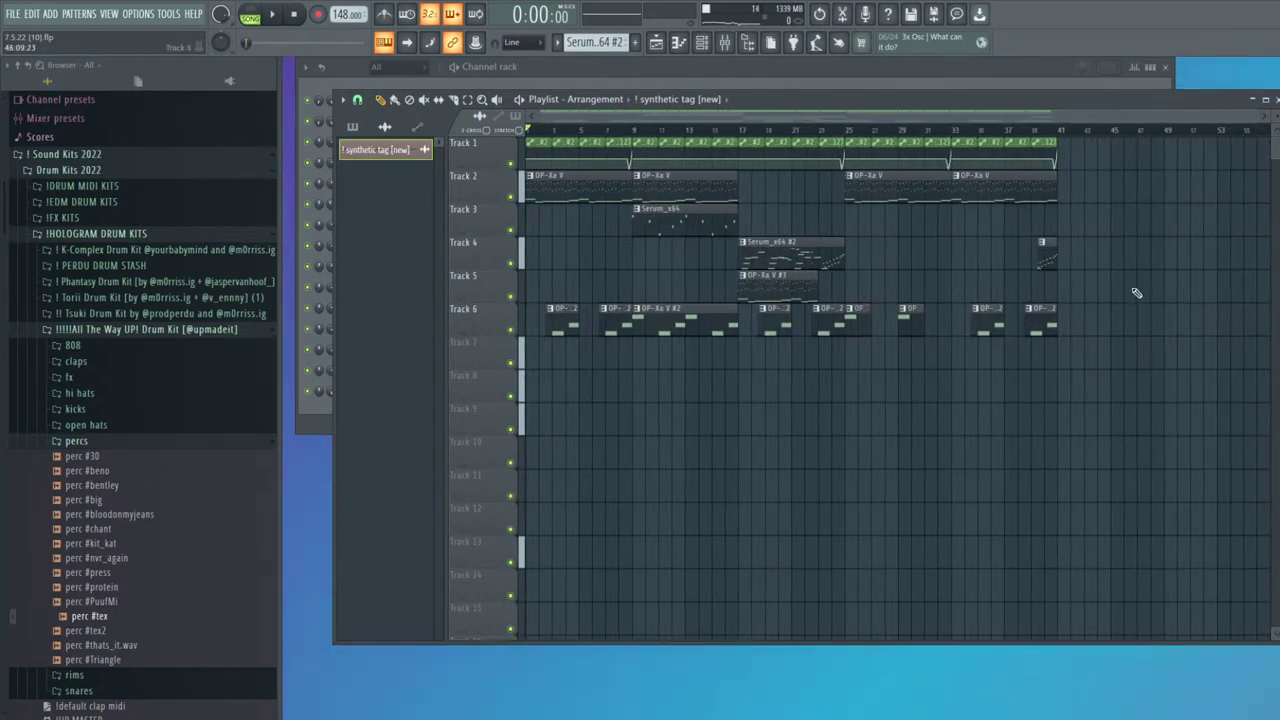
{"action": "left_click", "coordinate": [1265, 99]}
{"action": "left_click_drag", "start_coordinate": [1121, 167], "coordinate": [971, 100]}
{"action": "key", "text": "ctrl+b"}
{"action": "mouse_move", "coordinate": [1075, 139]}
{"action": "left_mouse_down"}
{"action": "mouse_move", "coordinate": [1198, 148]}
{"action": "mouse_move", "coordinate": [1068, 123]}
{"action": "left_mouse_up"}
{"action": "left_click", "coordinate": [1178, 214], "text": "ctrl"}
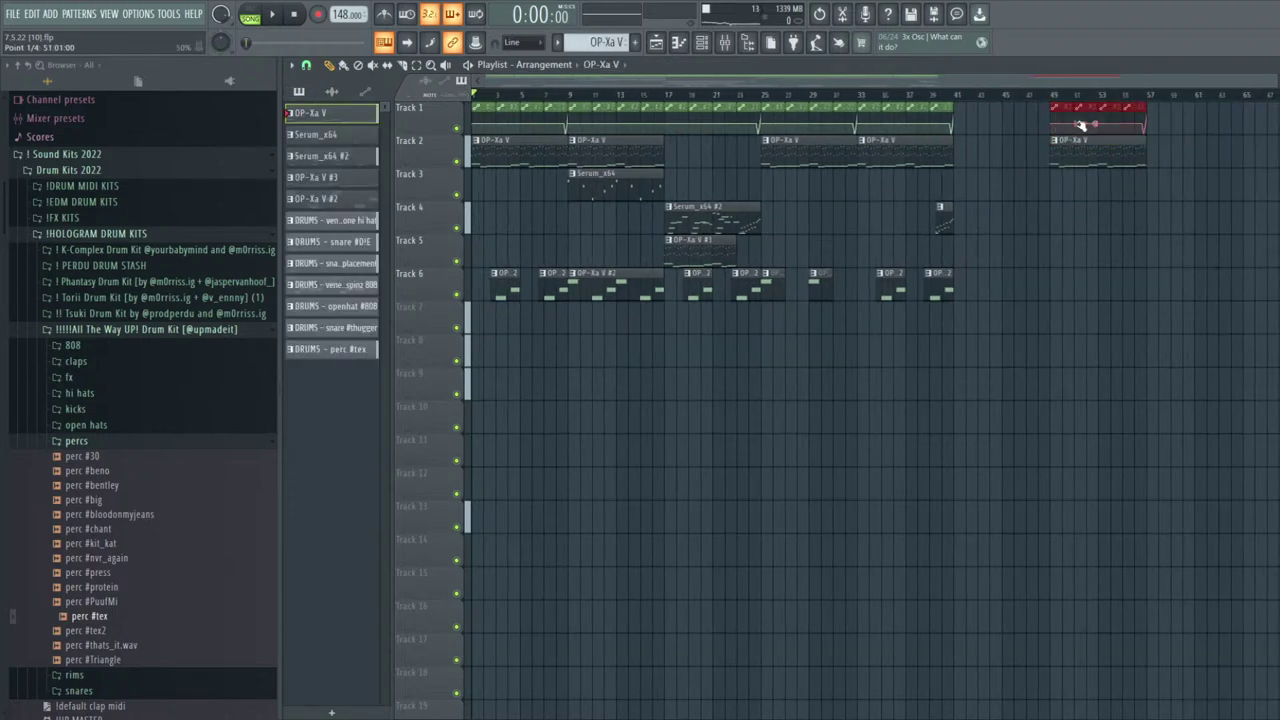
{"action": "key", "text": "ctrl+b"}
{"action": "right_click", "coordinate": [1230, 107]}
{"action": "left_click_drag", "start_coordinate": [1229, 116], "coordinate": [1217, 118]}
{"action": "key", "text": "ctrl+b"}
{"action": "left_click", "coordinate": [1202, 229], "text": "ctrl"}
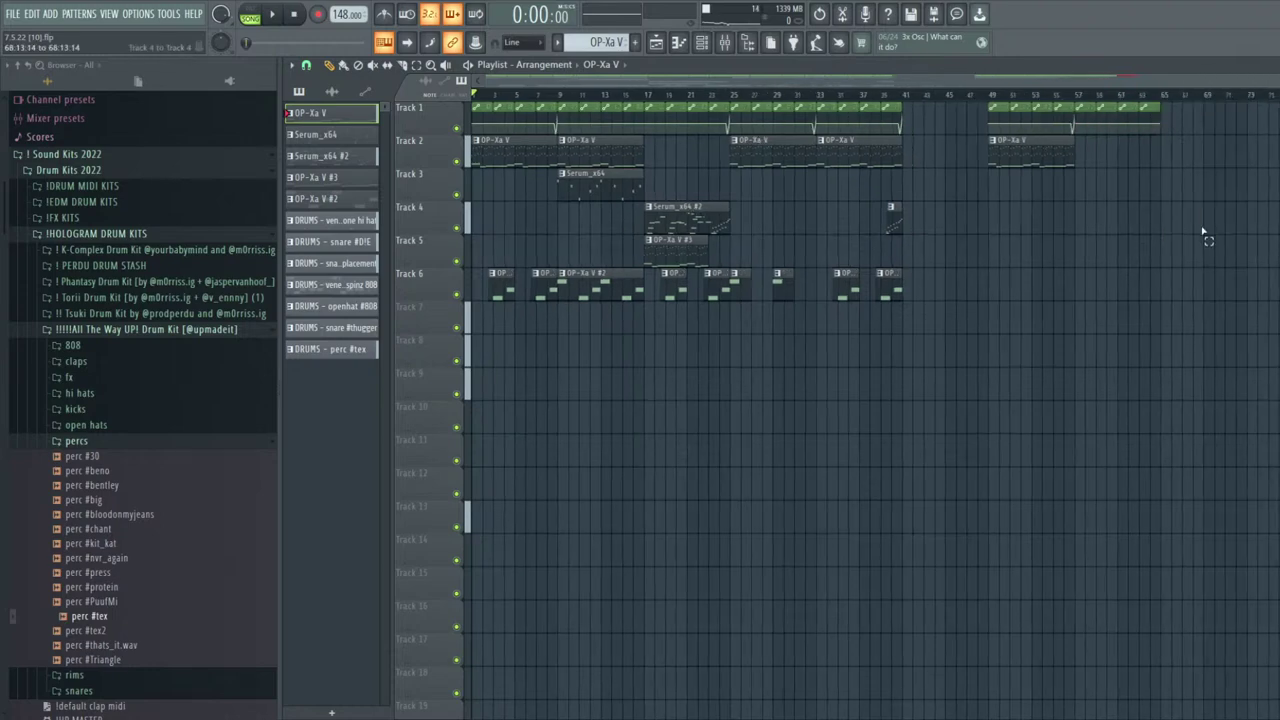
Place Serum_x64 at bar 61, Serum_x64 #2 at bar 73, OP-Xa V #3 at bar 85 and OP-Xa V #2 at bar 97 on tracks 3 to 6
{"action": "left_click", "coordinate": [624, 177]}
{"action": "left_click", "coordinate": [1122, 180]}
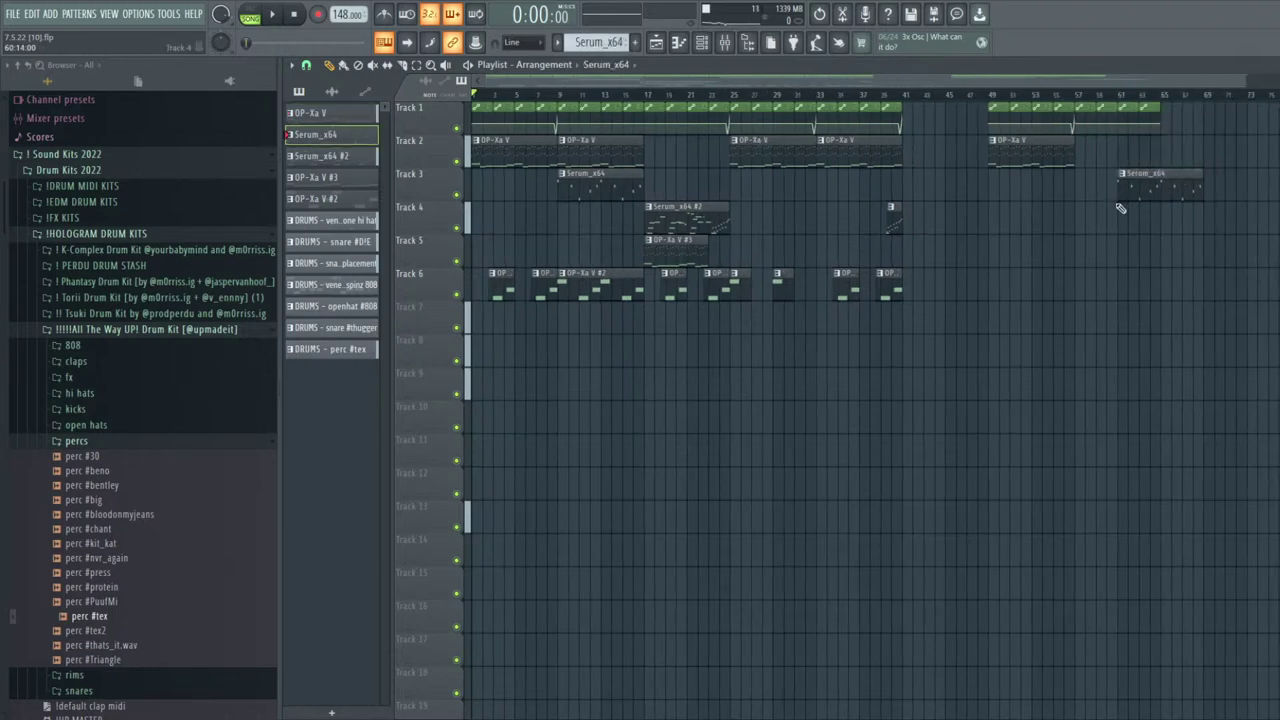
{"action": "left_click", "coordinate": [693, 206]}
{"action": "left_click", "coordinate": [1196, 212]}
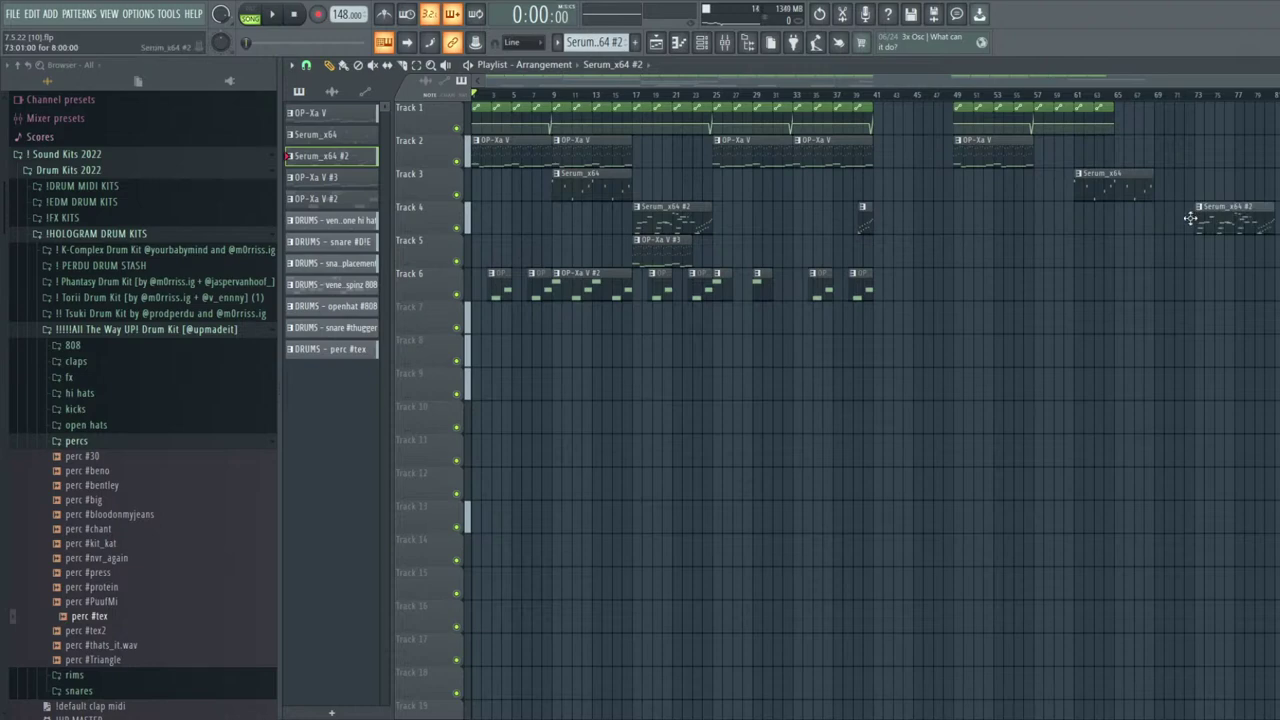
{"action": "left_click", "coordinate": [651, 252]}
{"action": "left_click", "coordinate": [1211, 258]}
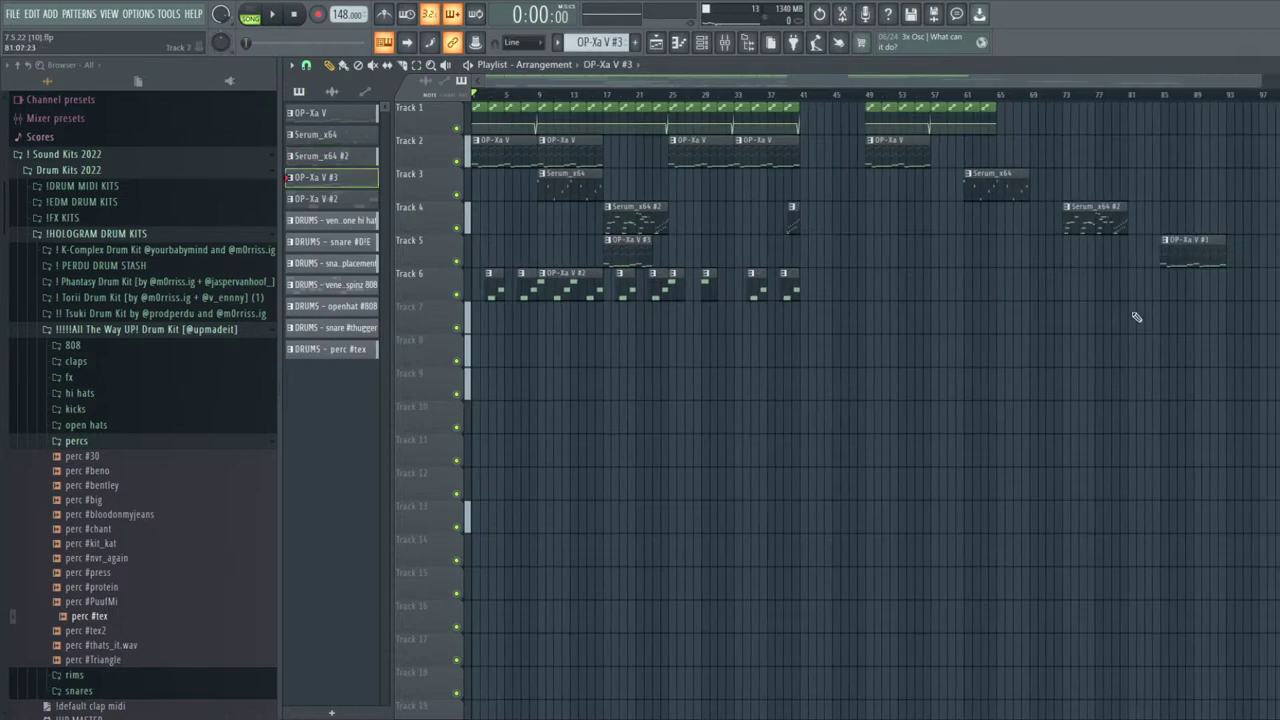
{"action": "left_click", "coordinate": [575, 289]}
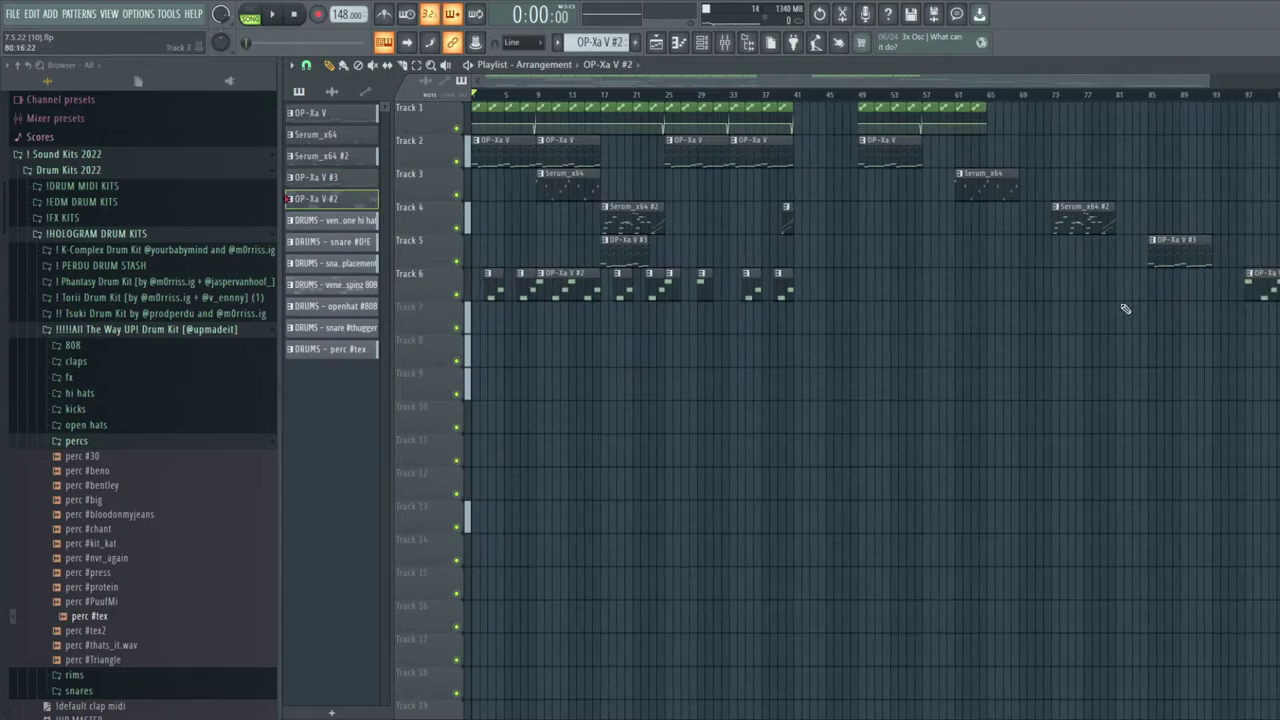
Extend the automation on track 1 to bar 105 and select all clips in the playlist
{"action": "left_click_drag", "start_coordinate": [925, 110], "coordinate": [1215, 111]}
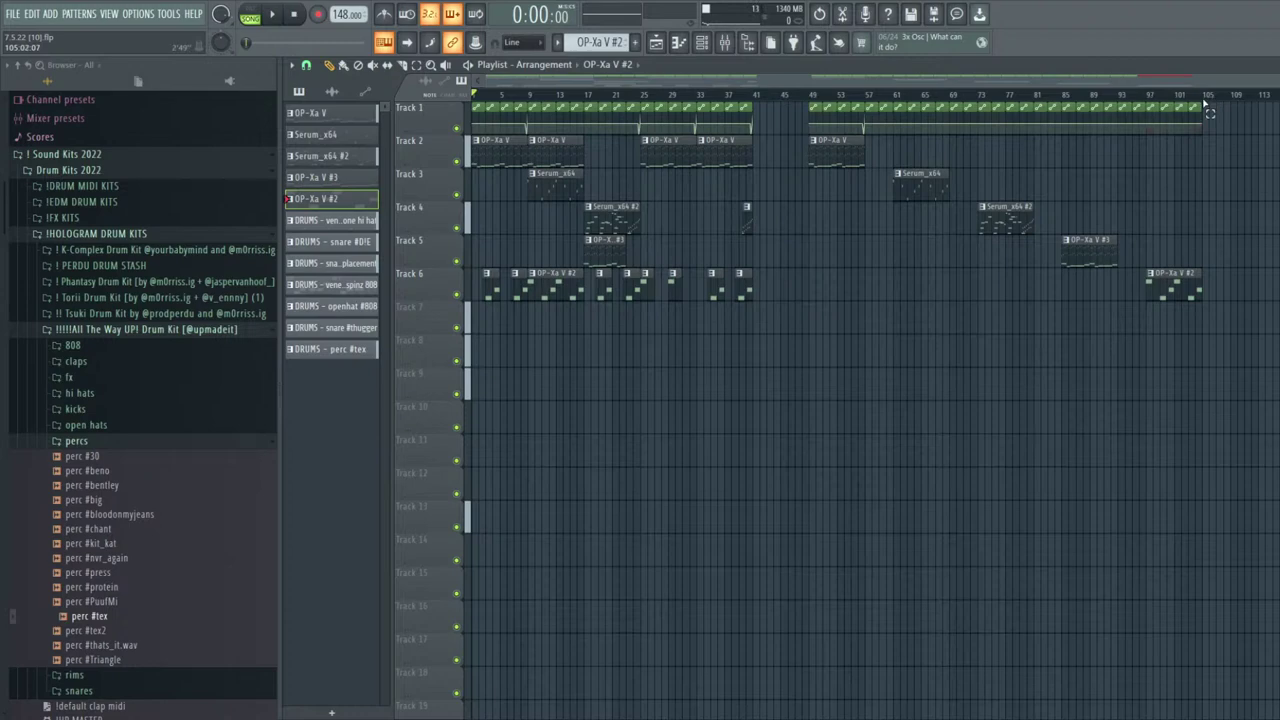
{"action": "key", "text": "ctrl+a"}
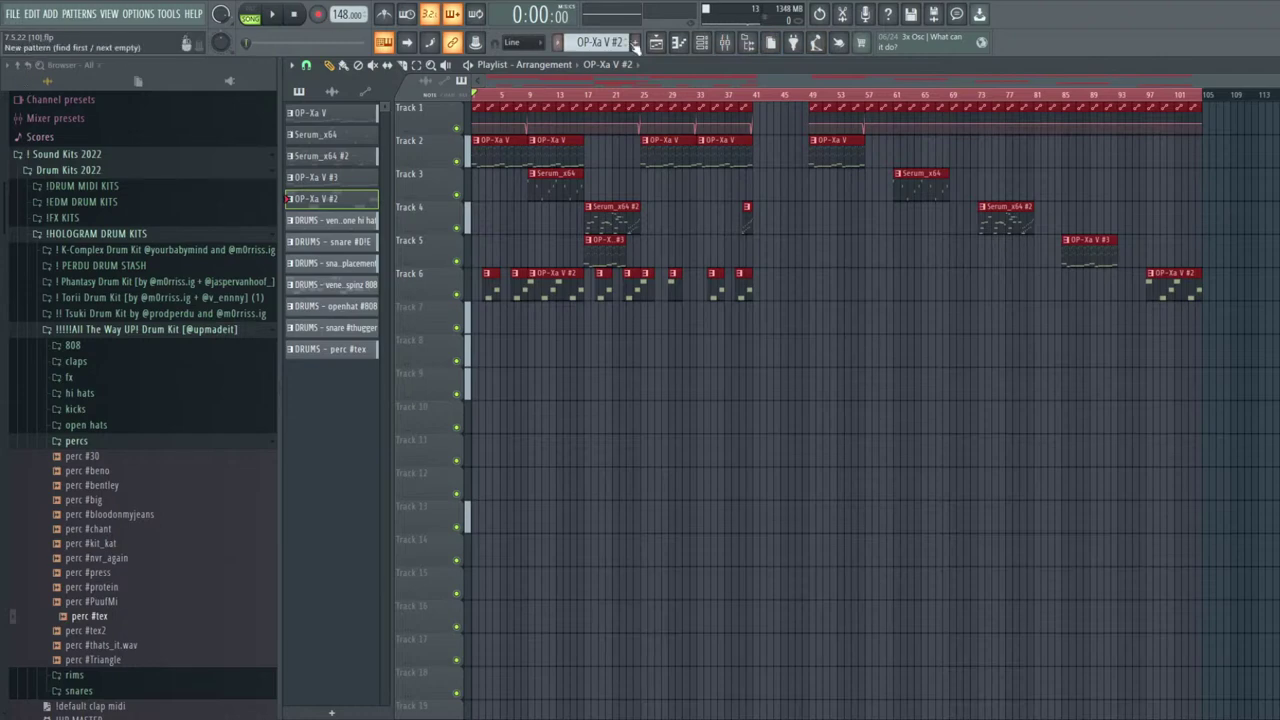
Close the playlist and open a project file
{"action": "key", "text": "F5"}
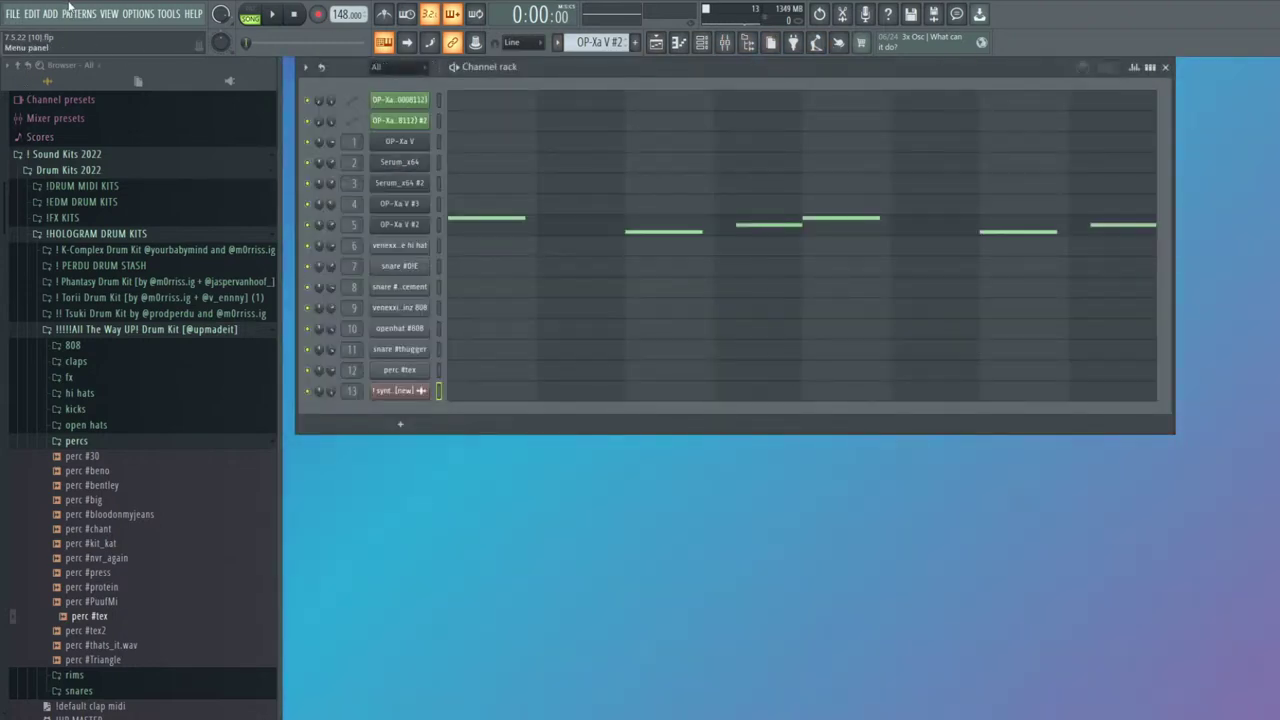
{"action": "left_click", "coordinate": [61, 48]}
{"action": "left_click", "coordinate": [733, 408]}
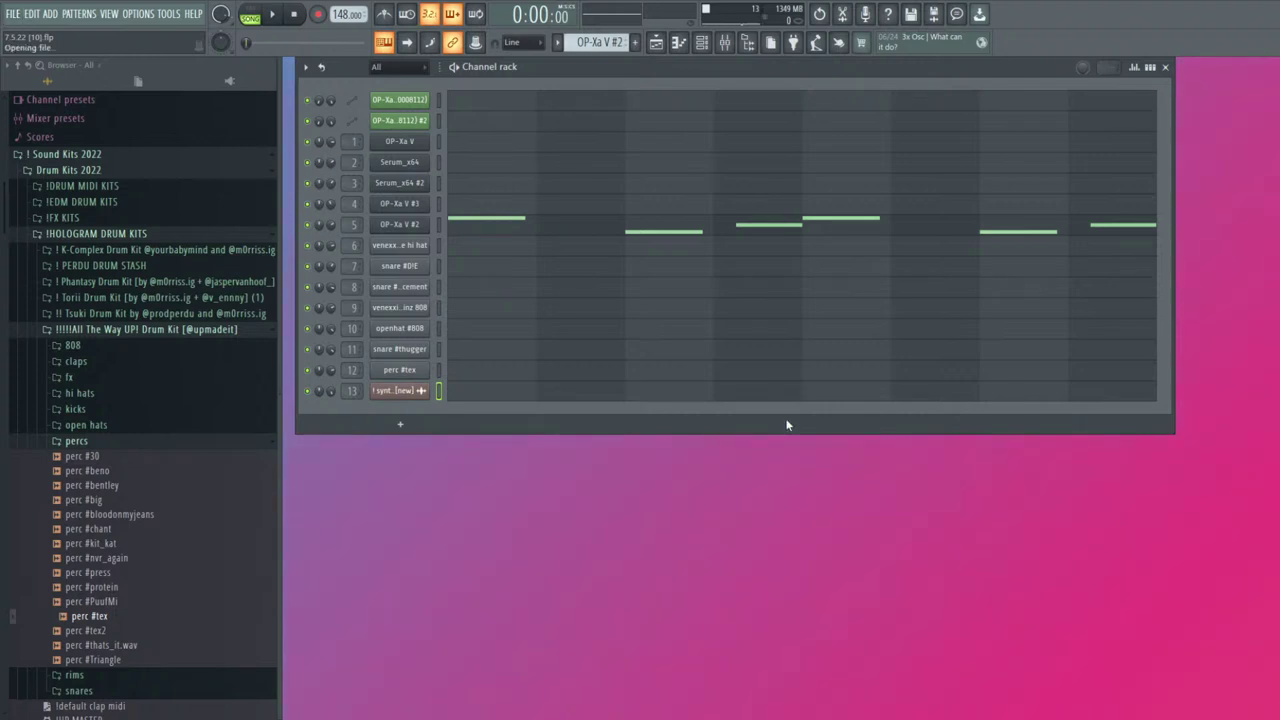